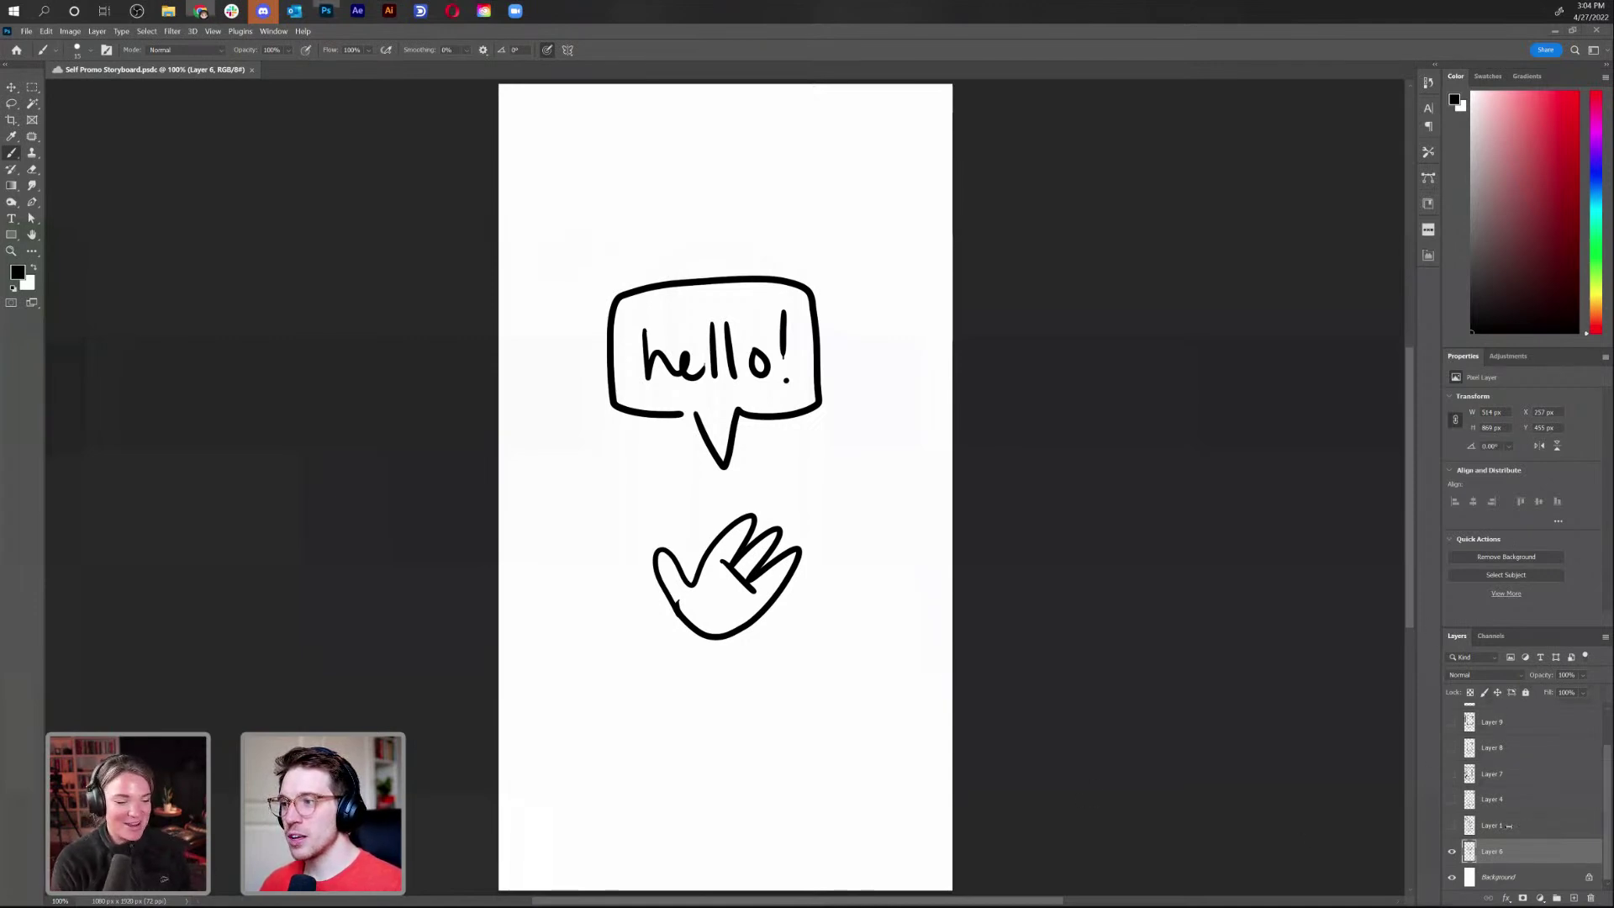
Toggle the hello bubble and hand sketch off and on, then hide it and show the Layer 1 introduction sketch
{"action": "left_click", "coordinate": [1452, 851]}
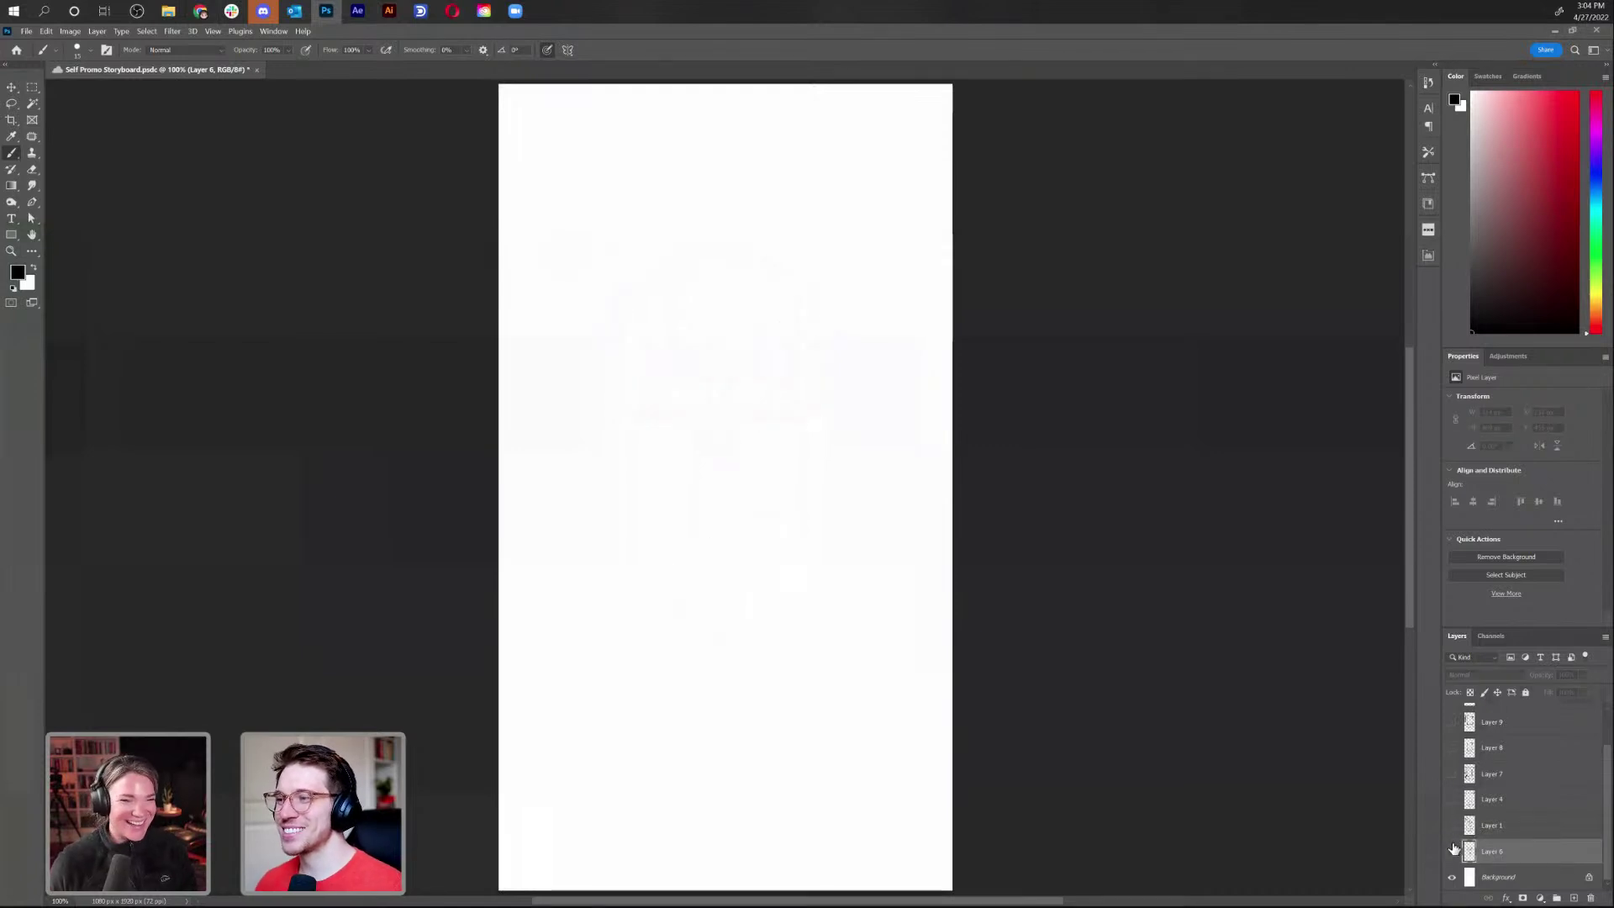
{"action": "left_click", "coordinate": [1452, 851]}
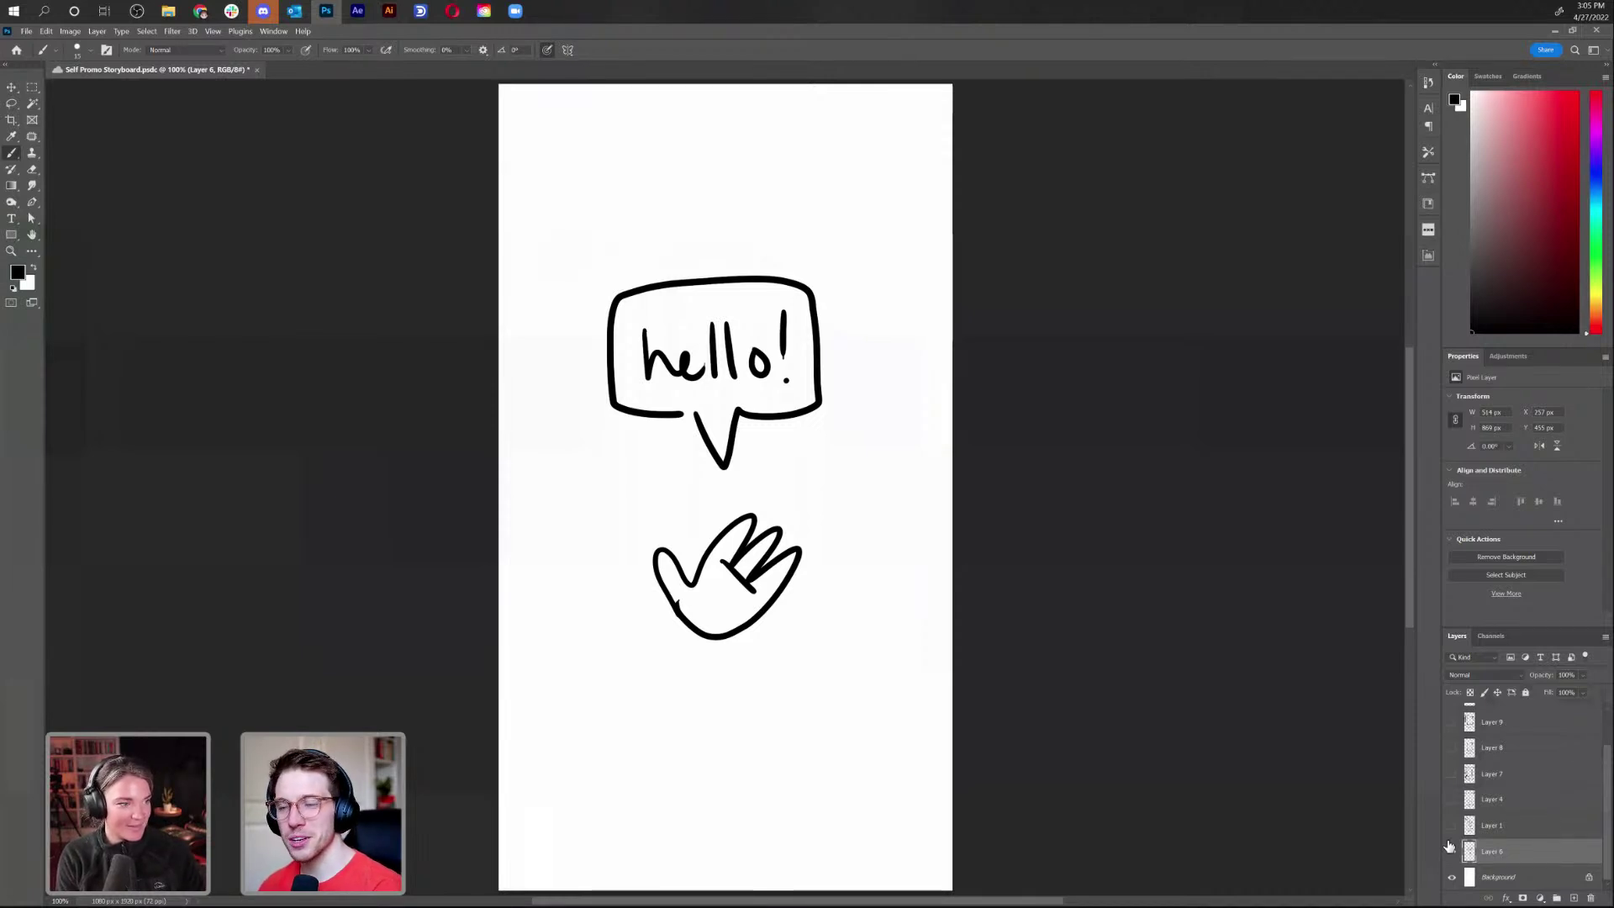
{"action": "left_click", "coordinate": [1451, 851]}
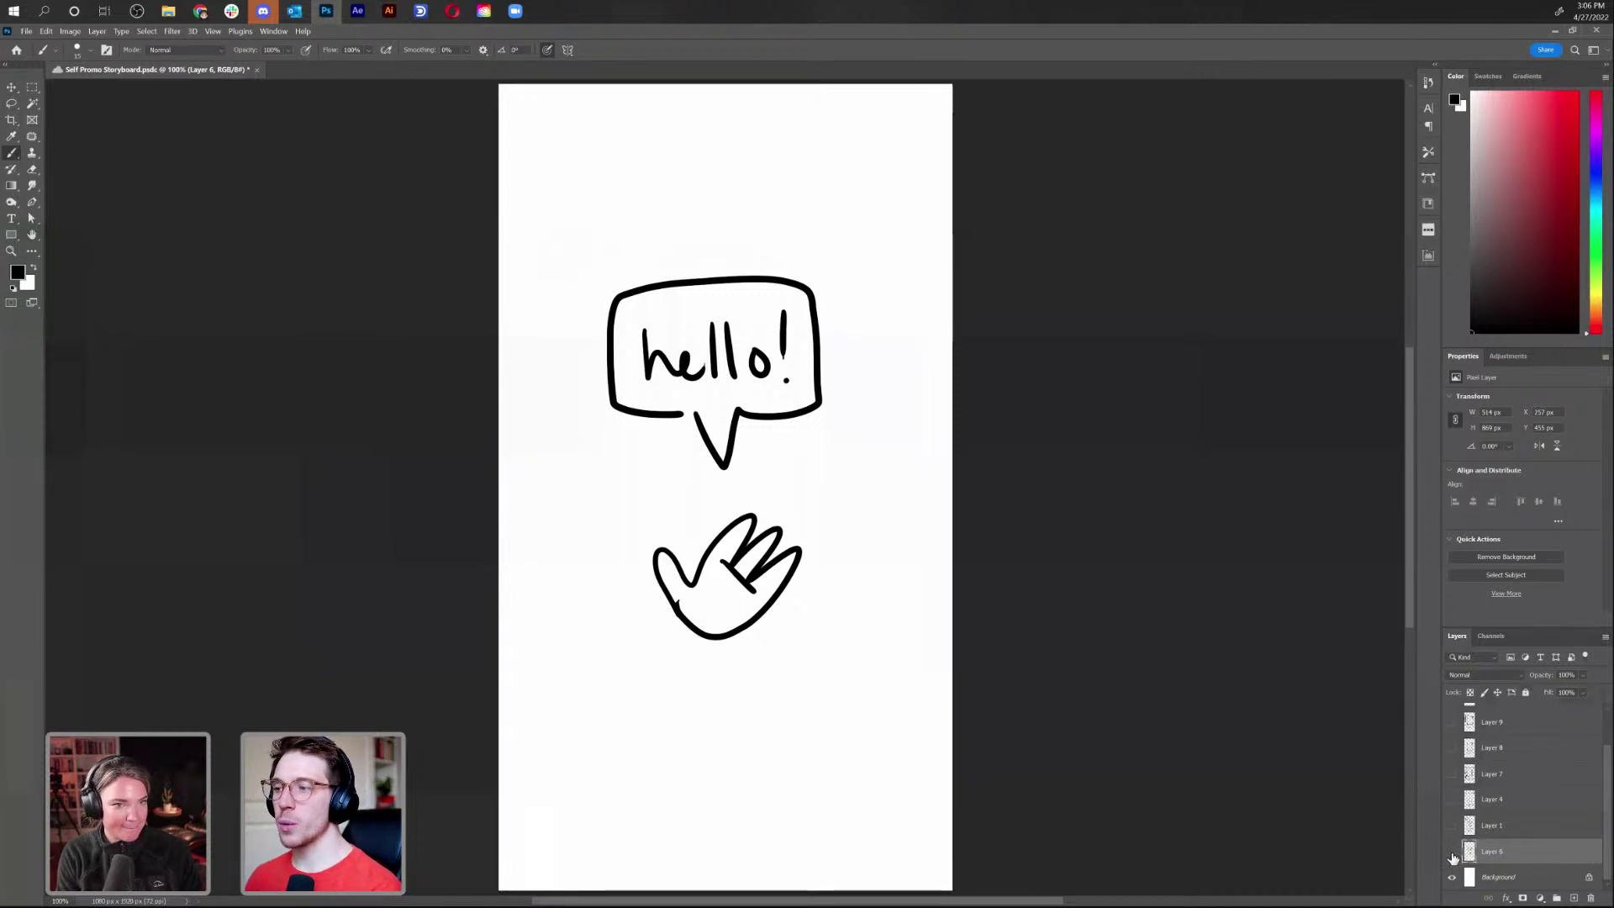
{"action": "left_click", "coordinate": [1453, 851]}
{"action": "left_click", "coordinate": [1452, 827]}
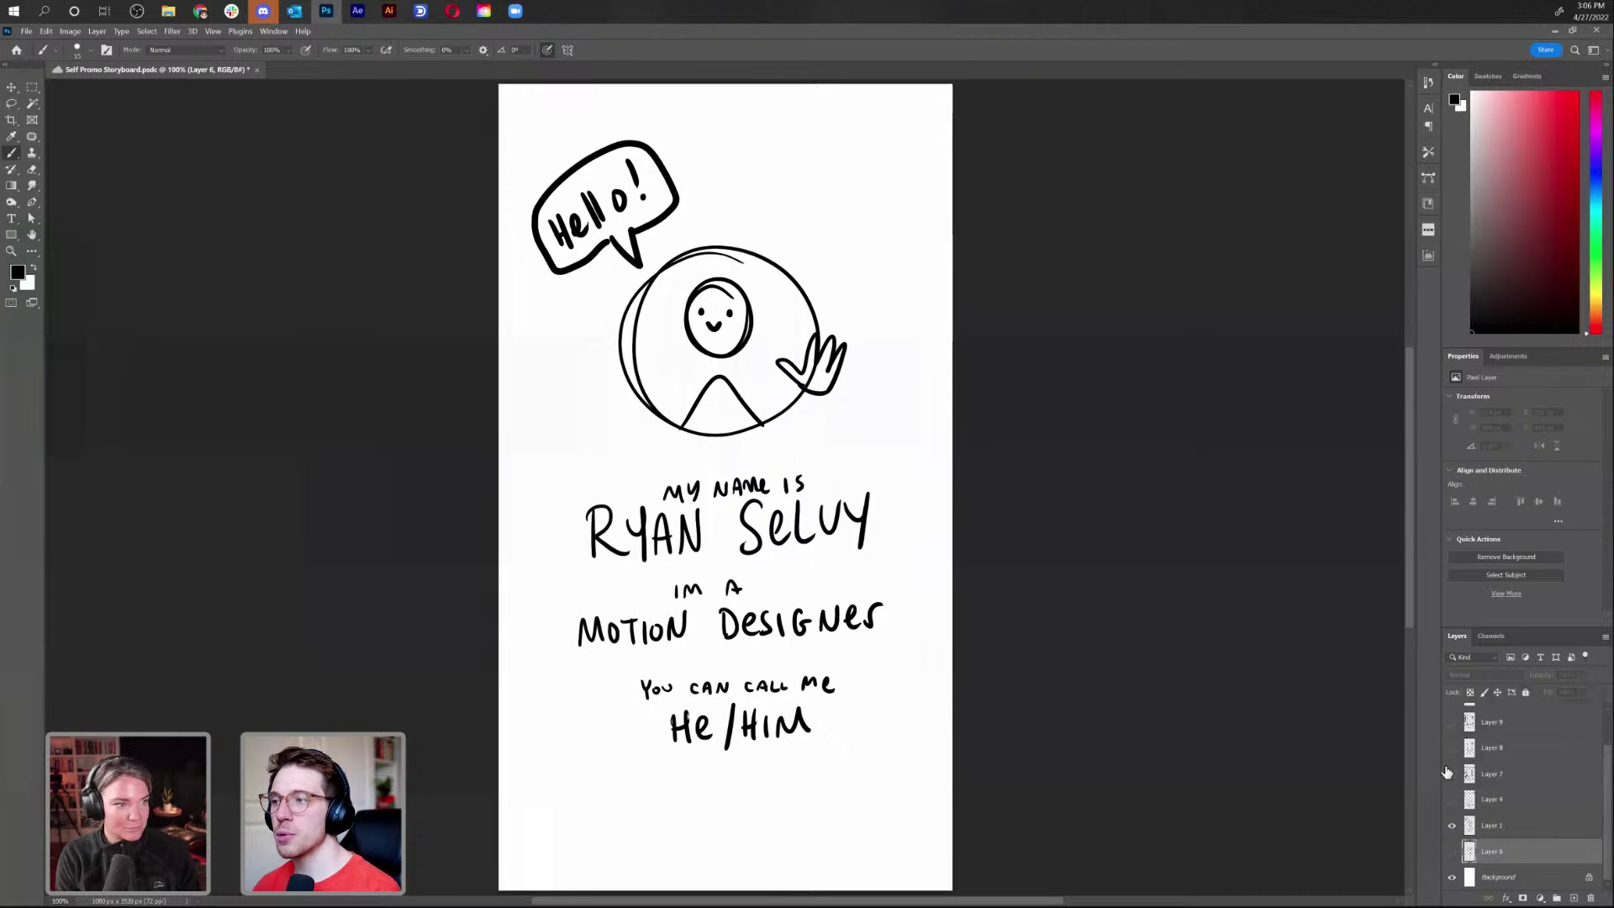
Hide the introduction sketch and preview the curtain and window-frame storyboard sketches one at a time
{"action": "left_click", "coordinate": [1452, 826]}
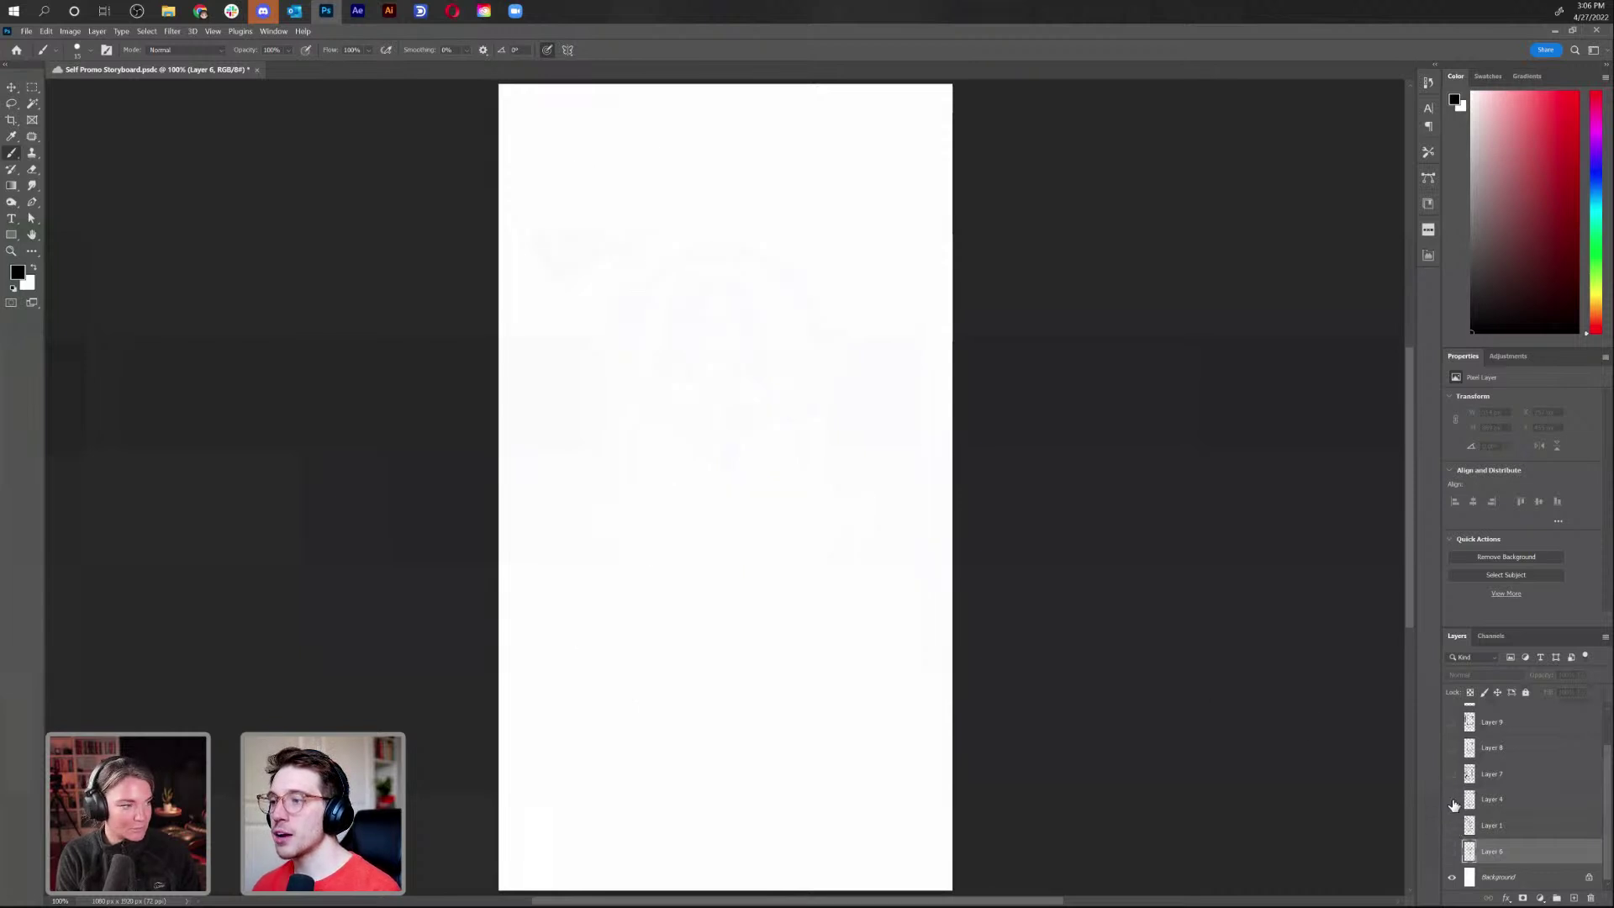
{"action": "left_click", "coordinate": [1451, 798]}
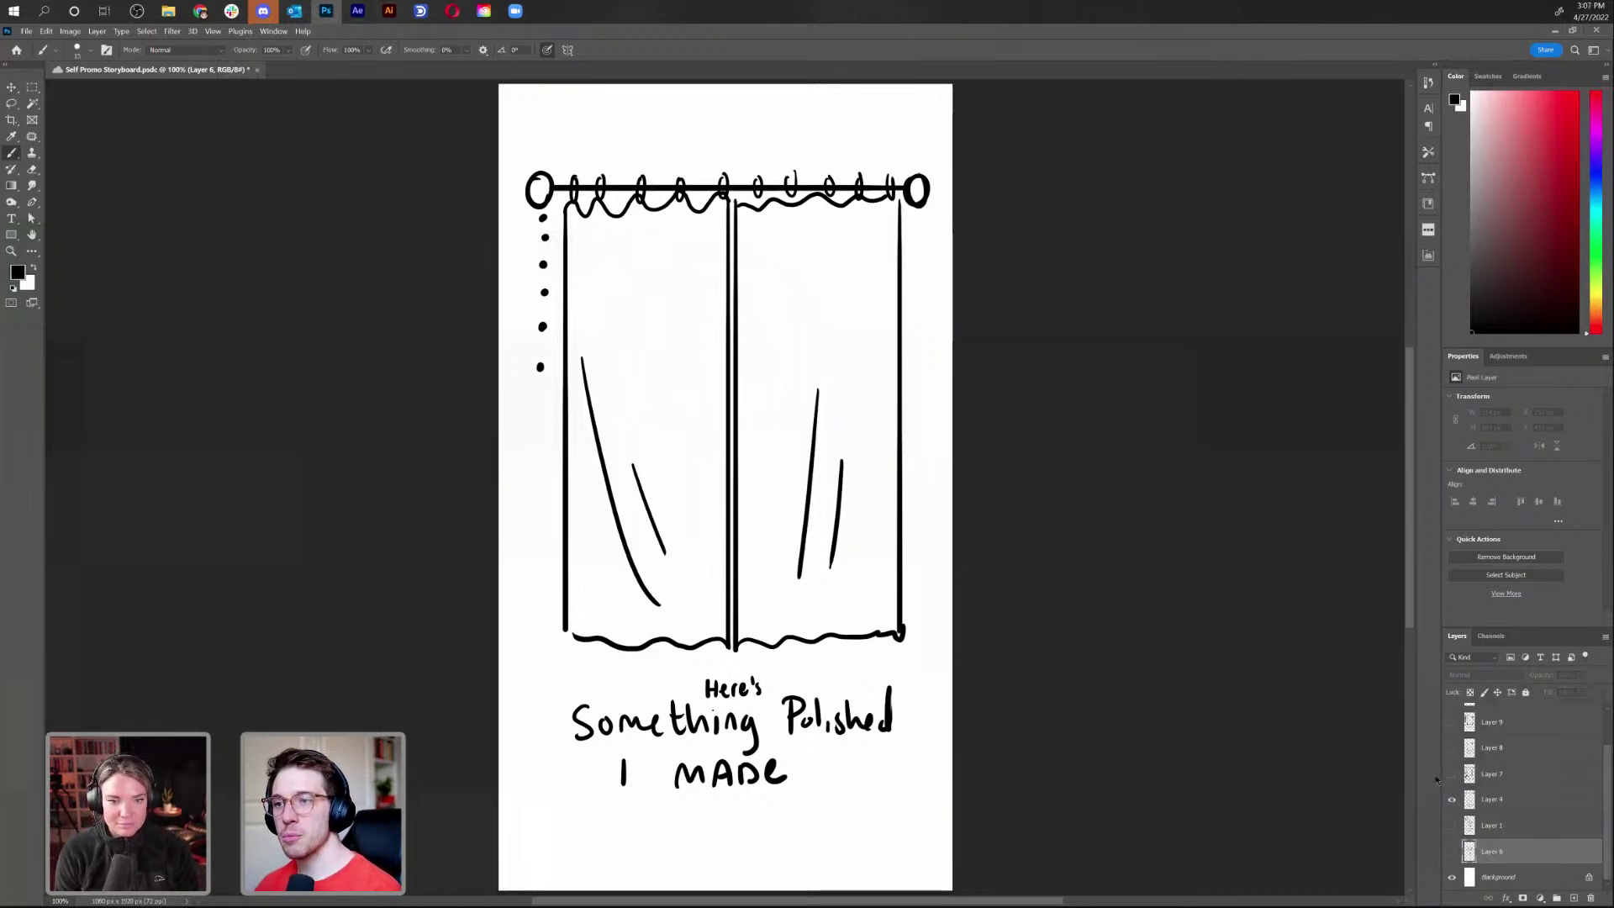
{"action": "left_click", "coordinate": [1452, 775]}
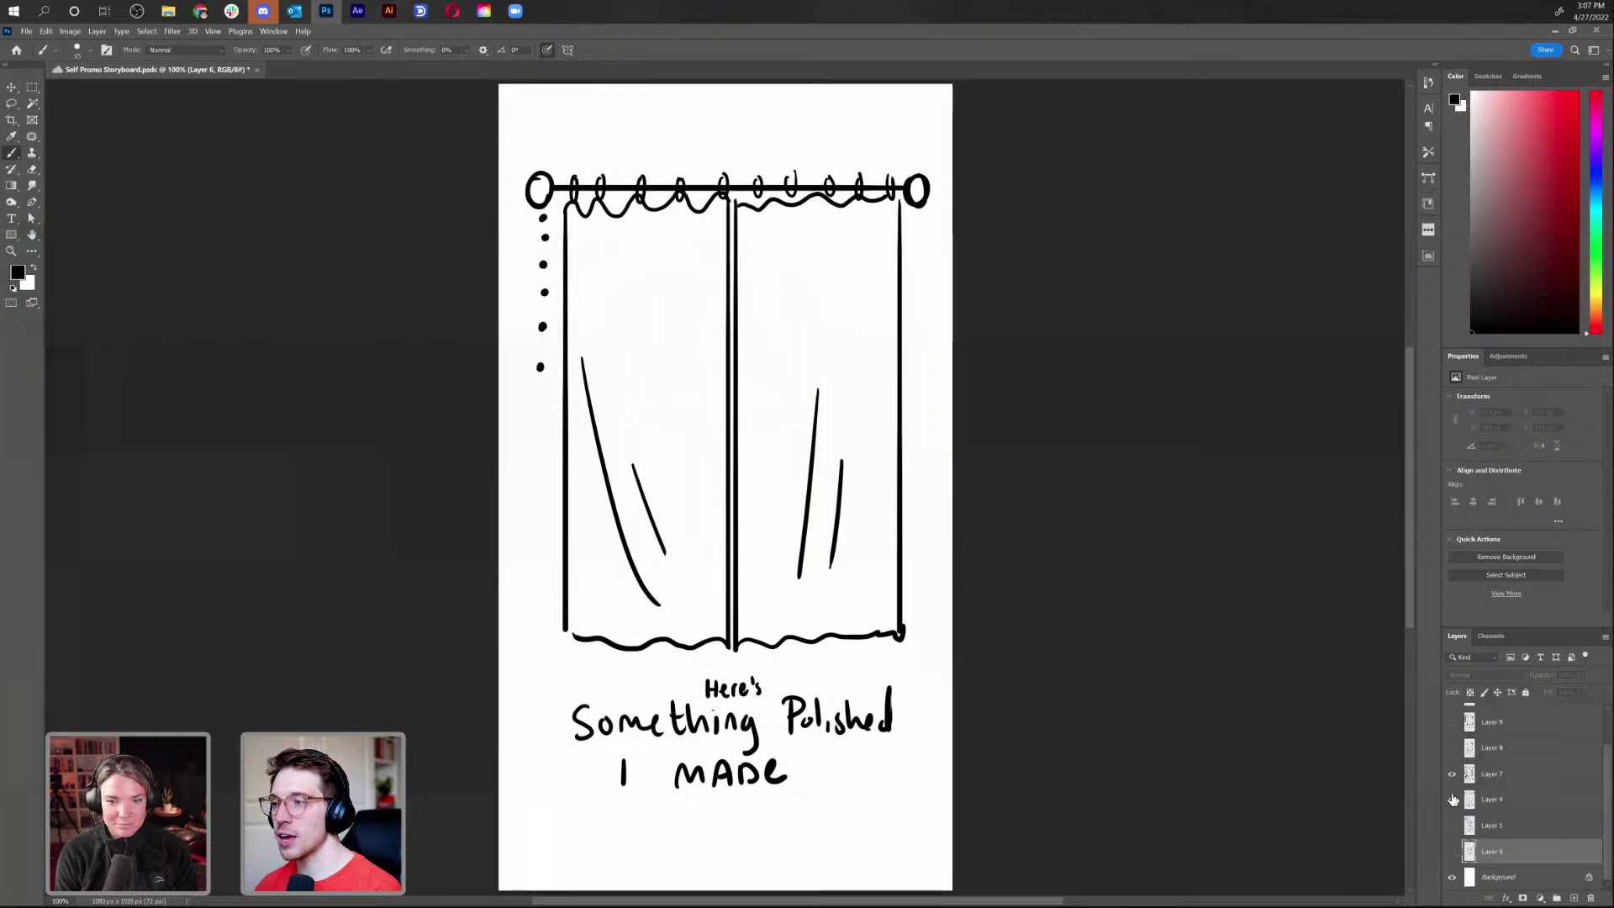
{"action": "left_click", "coordinate": [1452, 800]}
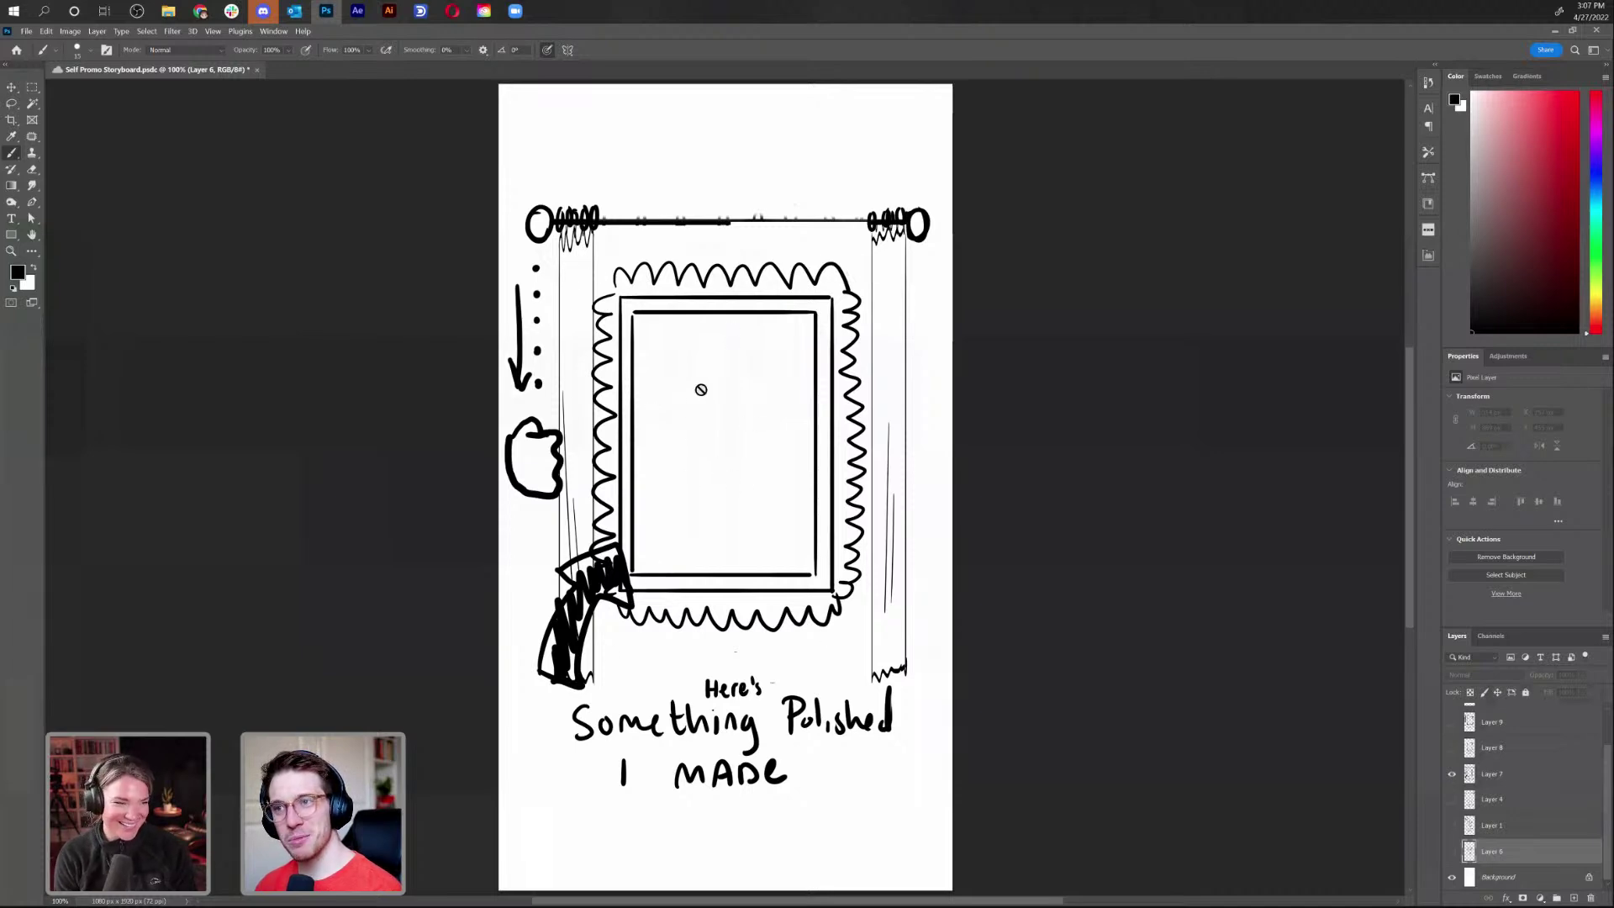
{"action": "left_click", "coordinate": [1452, 774]}
Preview the notebook, multi-page book, social handles and 'I'm available' money sketches in turn
{"action": "left_click", "coordinate": [1452, 749]}
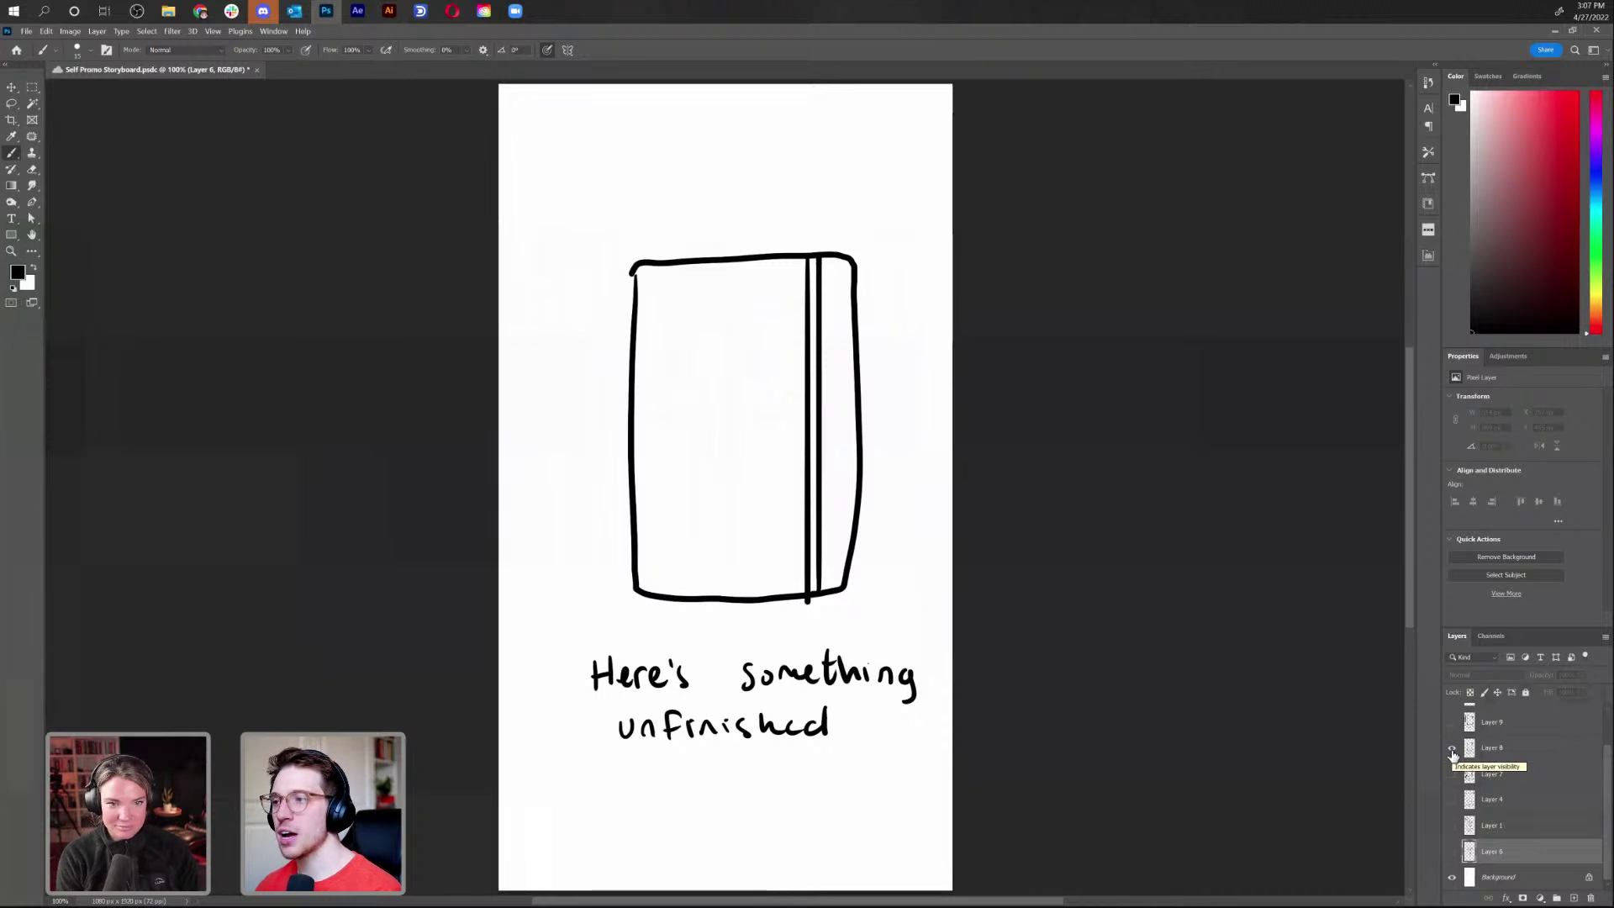
{"action": "left_click", "coordinate": [1452, 748]}
{"action": "left_click", "coordinate": [1453, 723]}
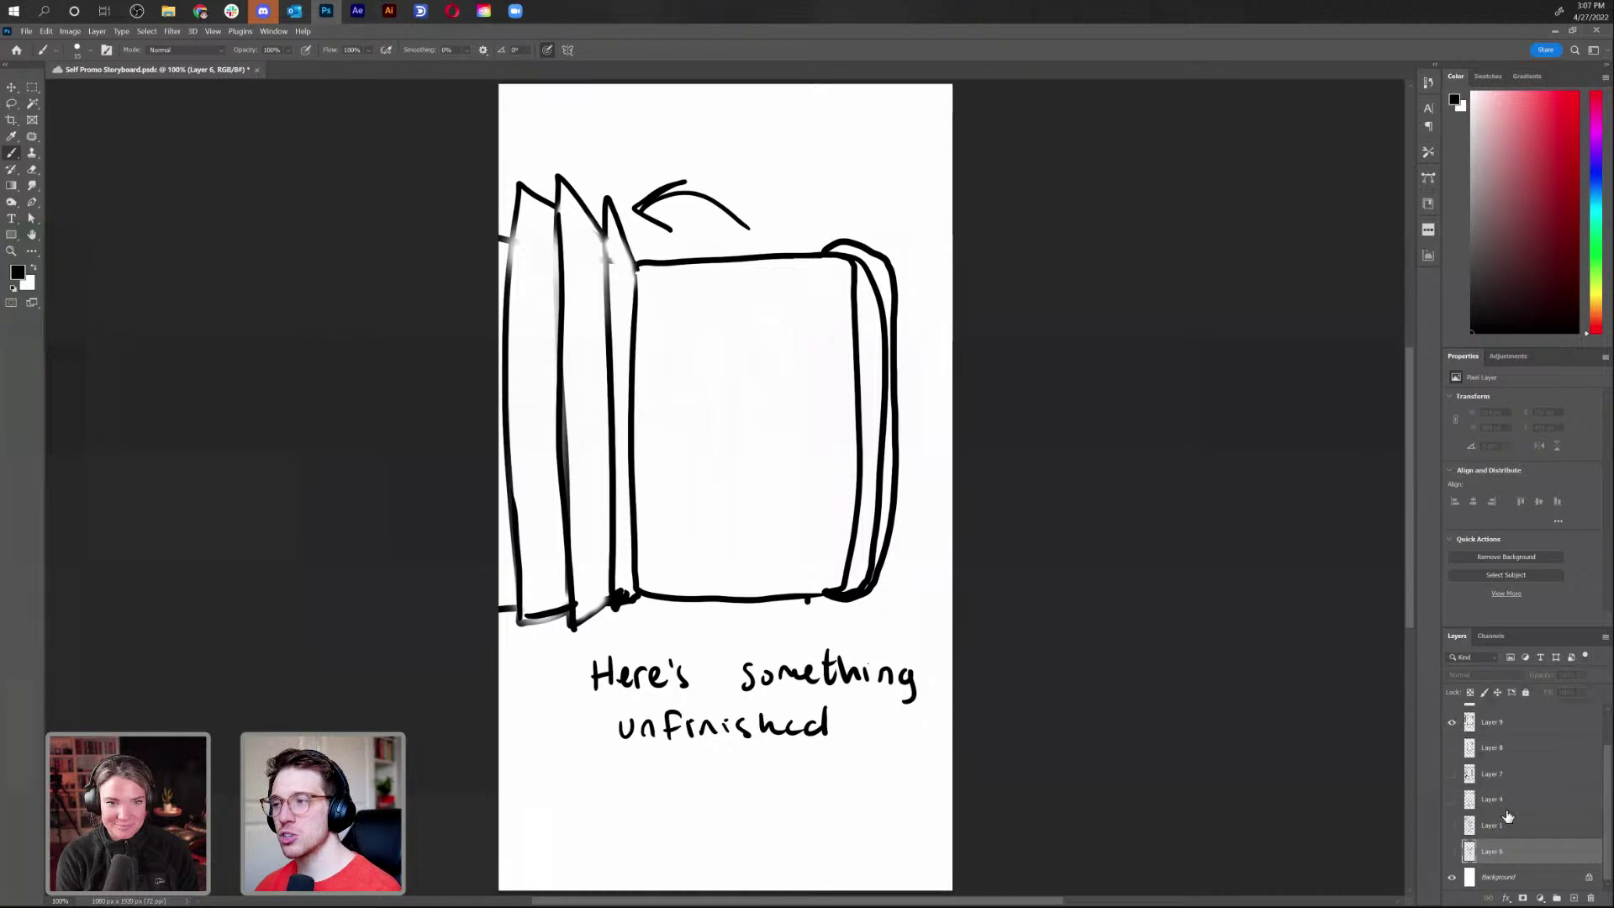
{"action": "scroll", "coordinate": [1495, 808], "scroll_direction": "up", "scroll_amount": 2}
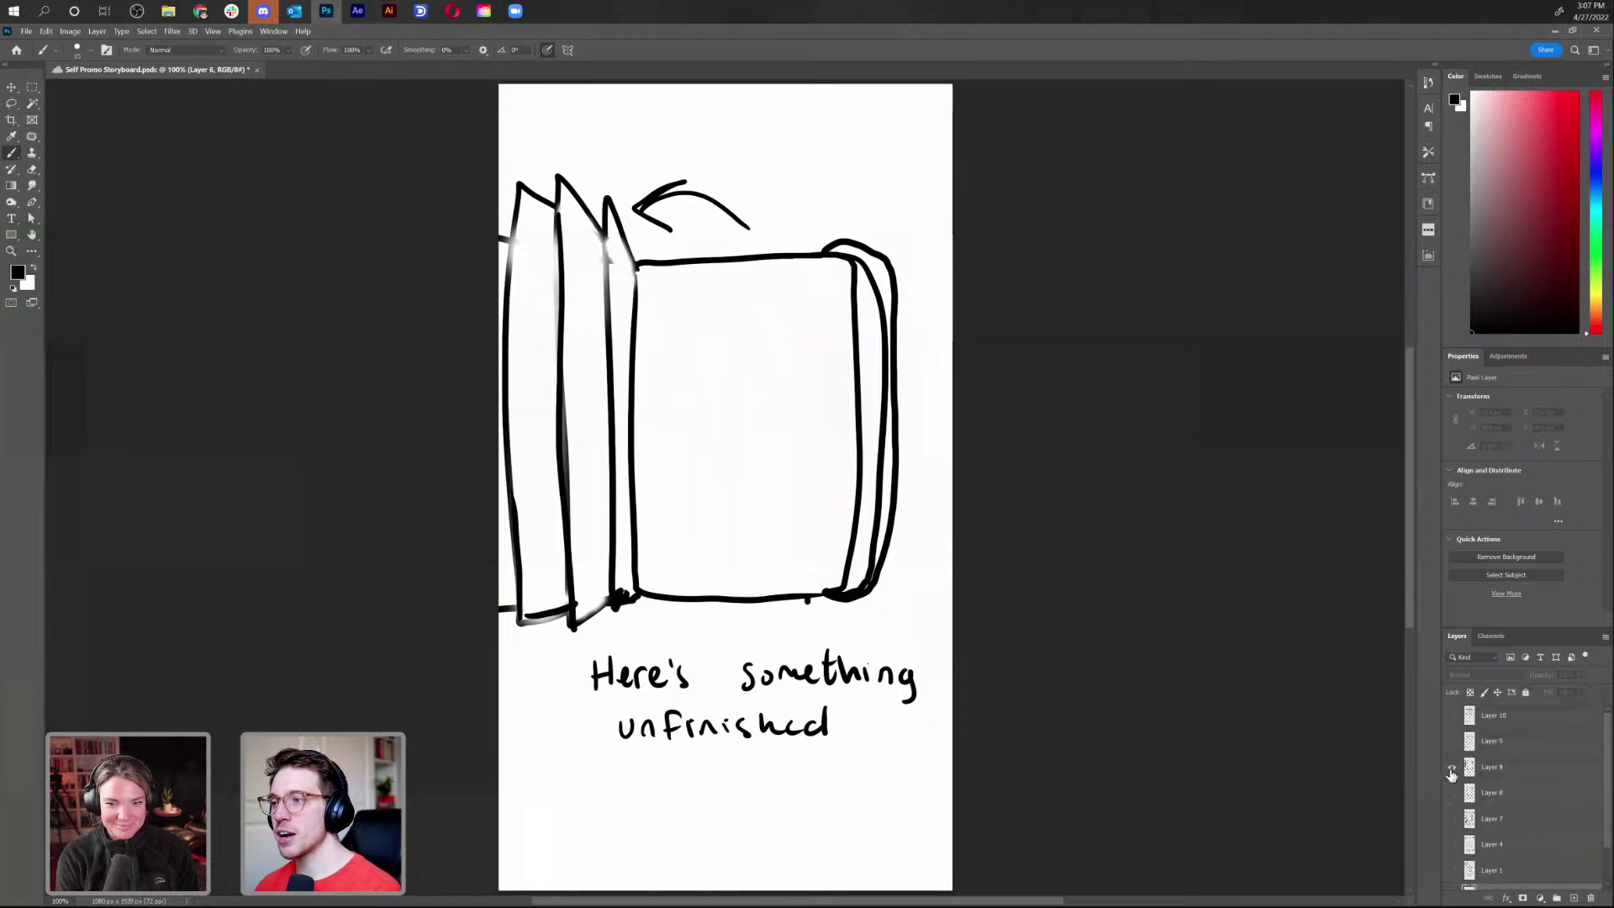
{"action": "left_click", "coordinate": [1452, 767]}
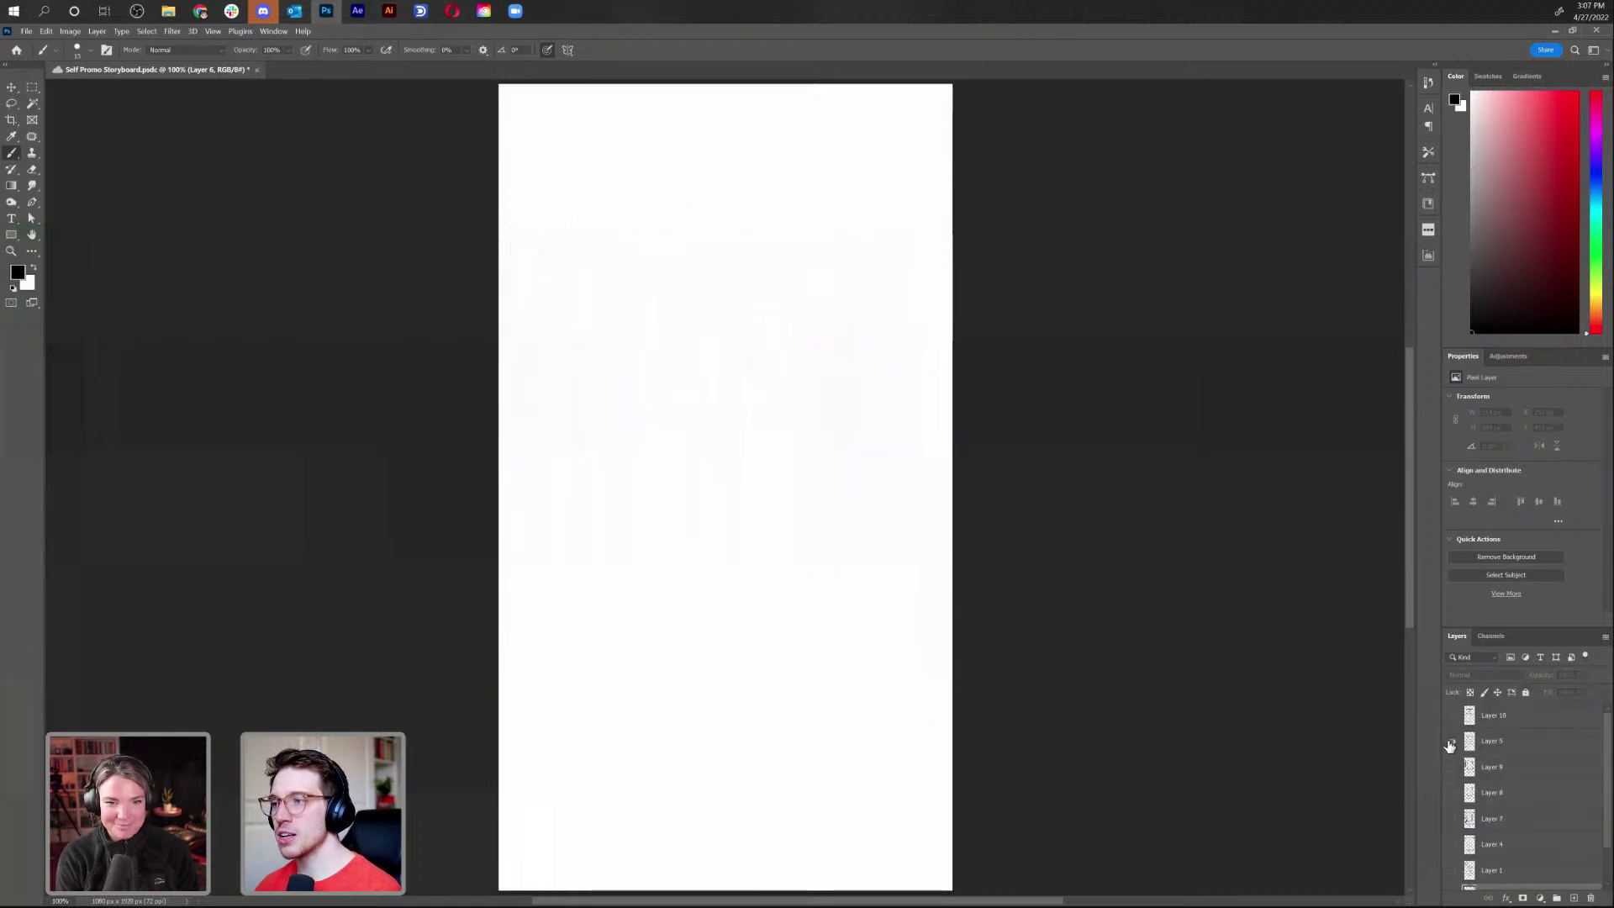
{"action": "left_click", "coordinate": [1451, 743]}
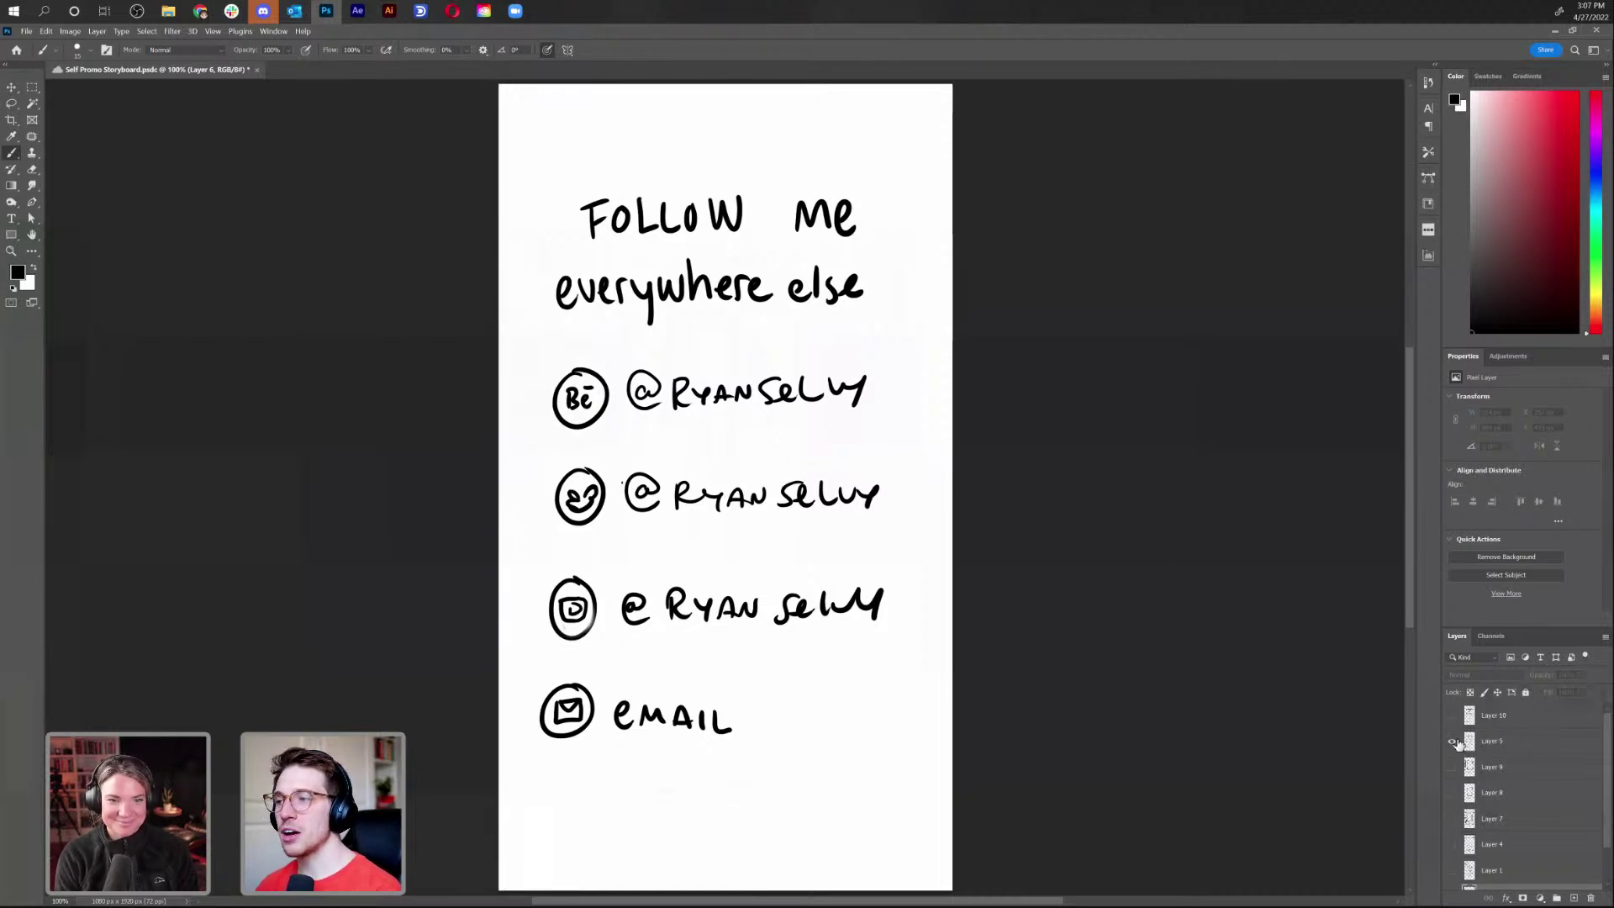
{"action": "left_click", "coordinate": [1451, 741]}
{"action": "left_click", "coordinate": [1452, 715]}
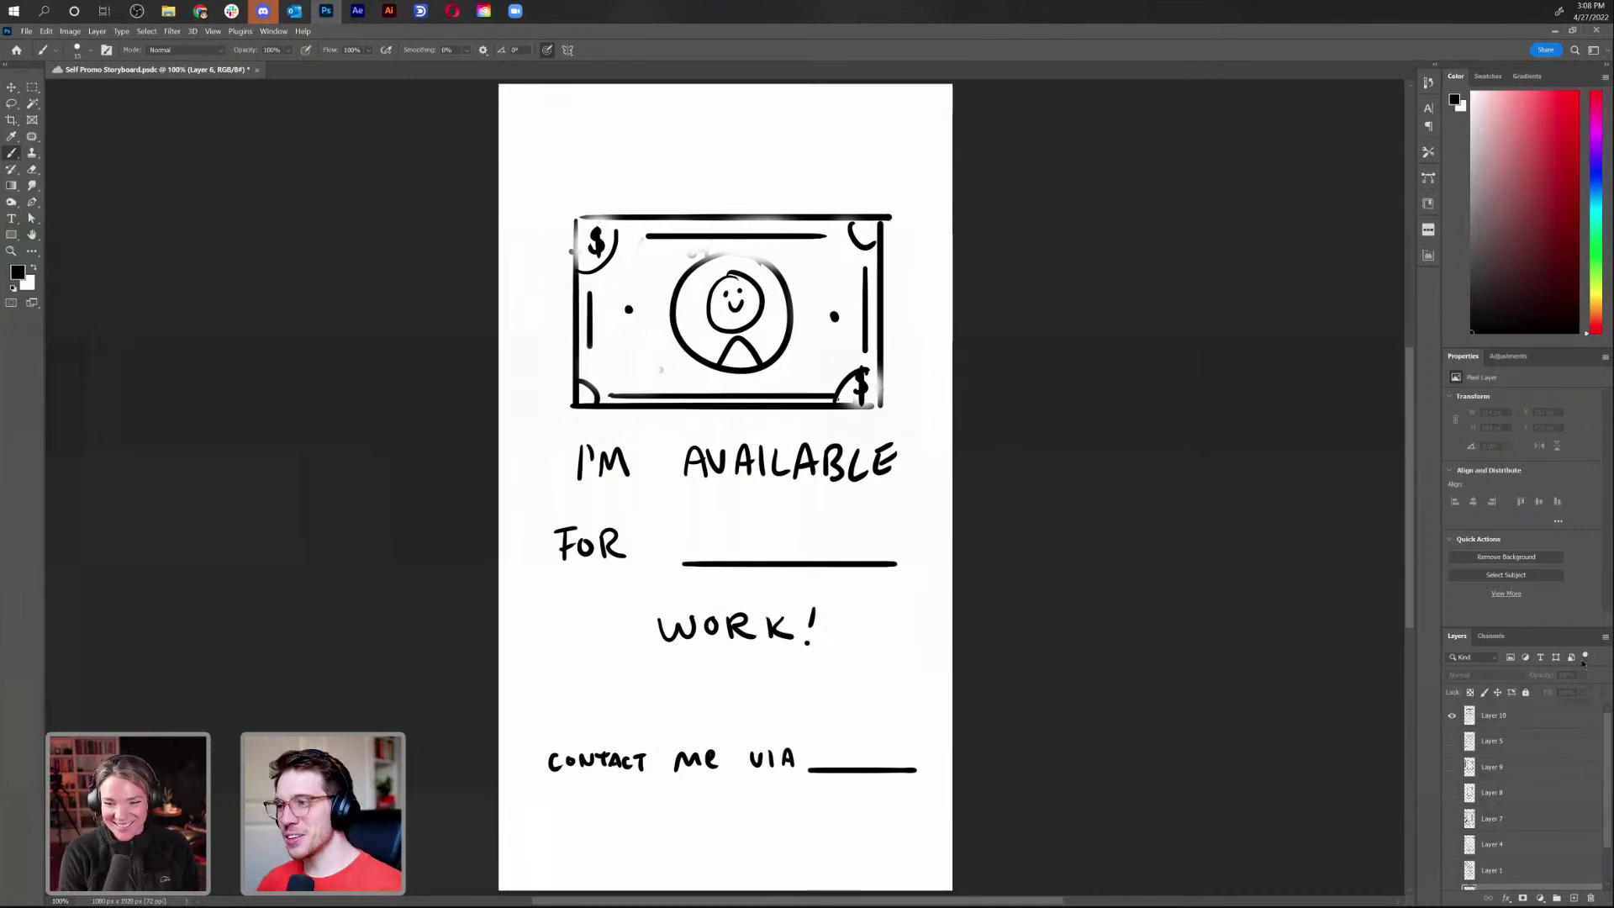
{"action": "left_click", "coordinate": [1451, 716]}
Return to showing only the hello bubble and hand sketch and start a screen-region capture
{"action": "scroll", "coordinate": [1454, 740], "scroll_direction": "down", "scroll_amount": 2}
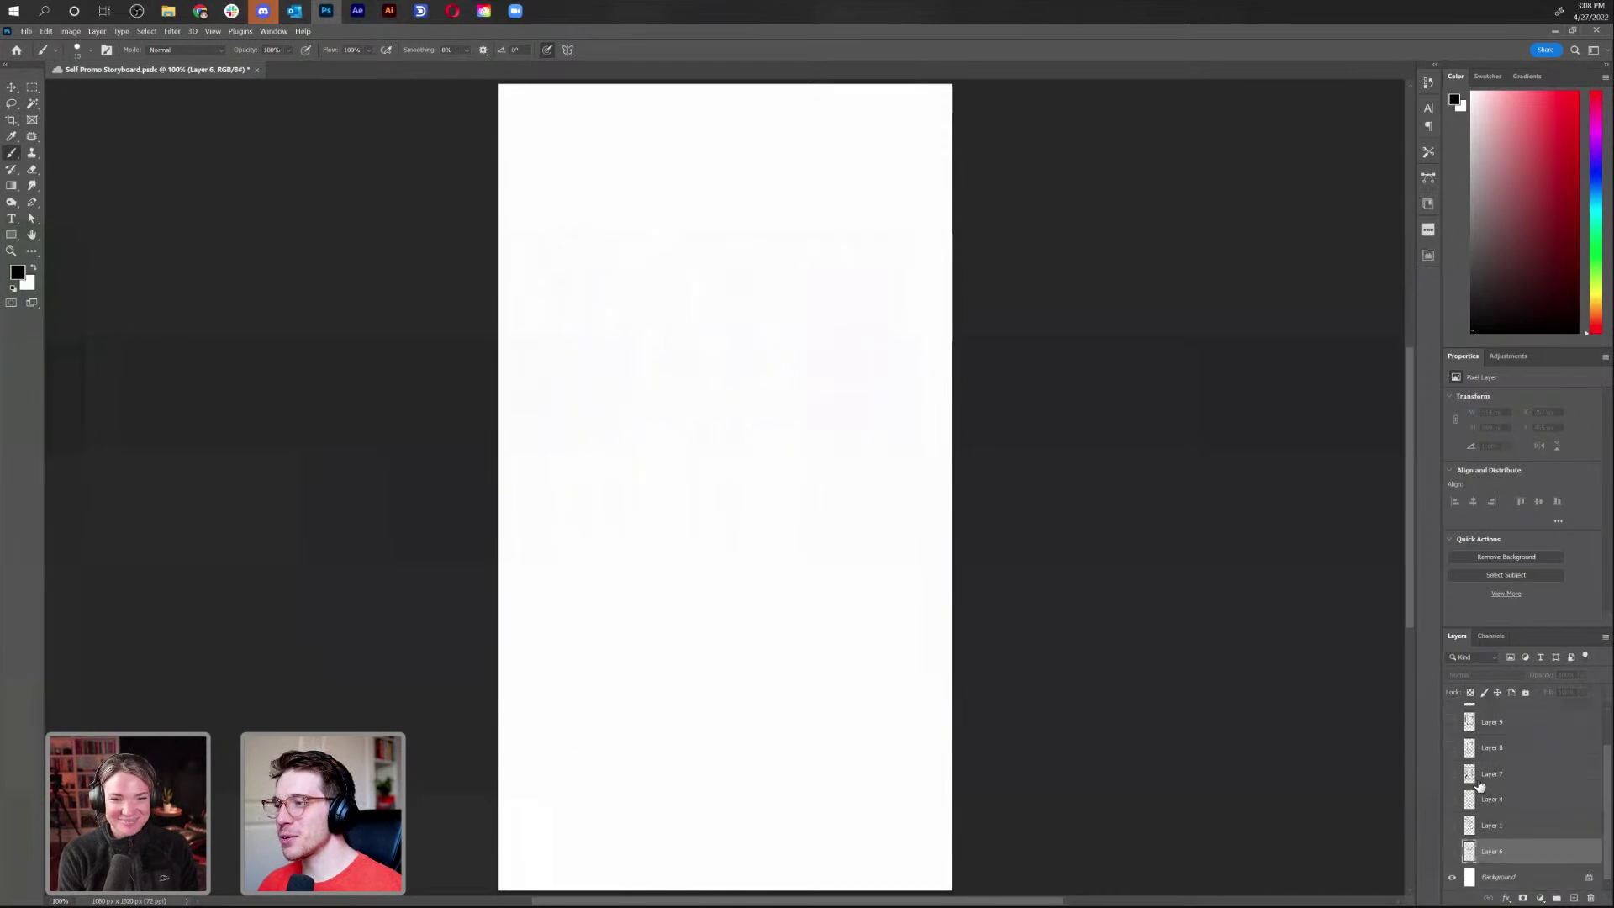
{"action": "left_click", "coordinate": [1453, 827]}
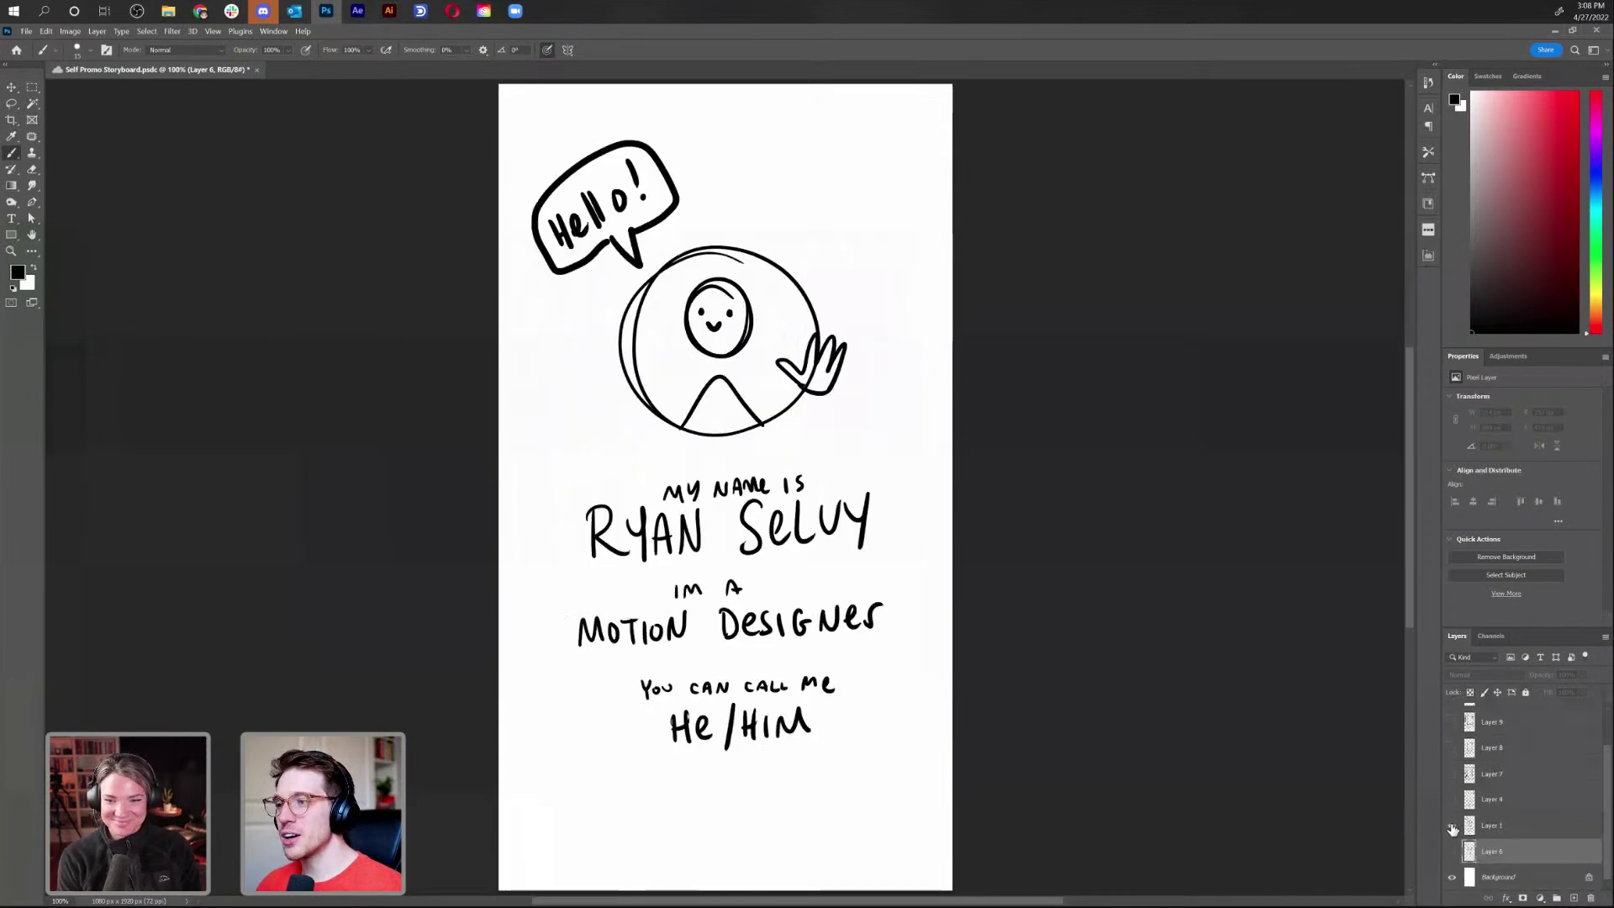
{"action": "left_click", "coordinate": [1453, 827]}
{"action": "left_click", "coordinate": [1452, 852]}
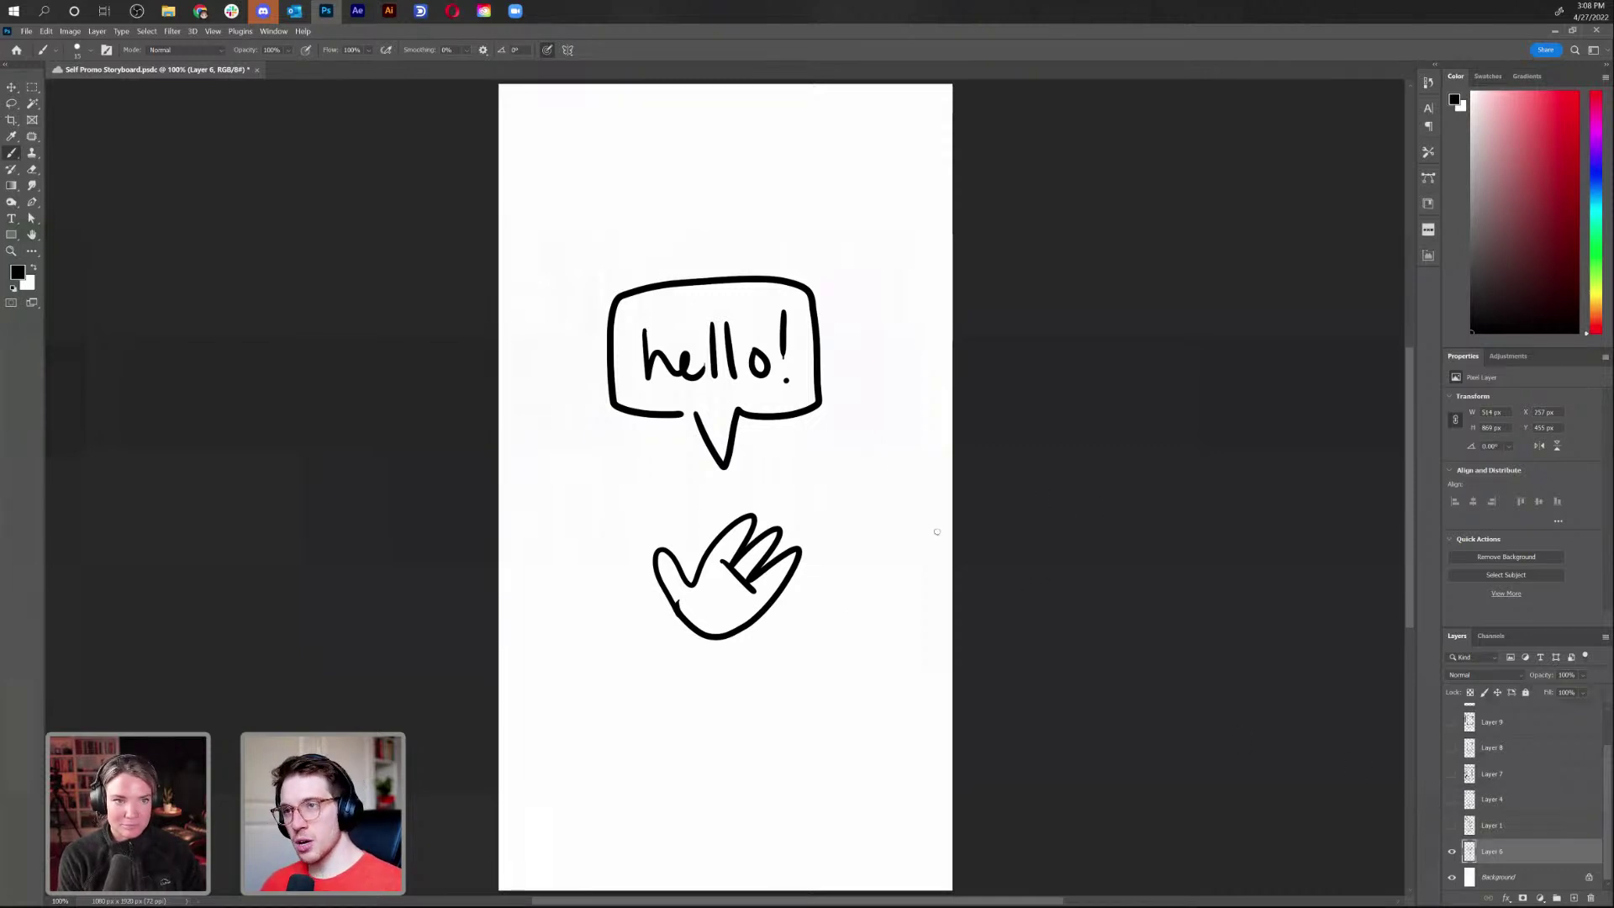
{"action": "key", "text": "super+shift+s"}
Capture the hello sketch and paste it into the Illustrator document, placed higher on the artboard
{"action": "left_click_drag", "start_coordinate": [507, 191], "coordinate": [936, 696]}
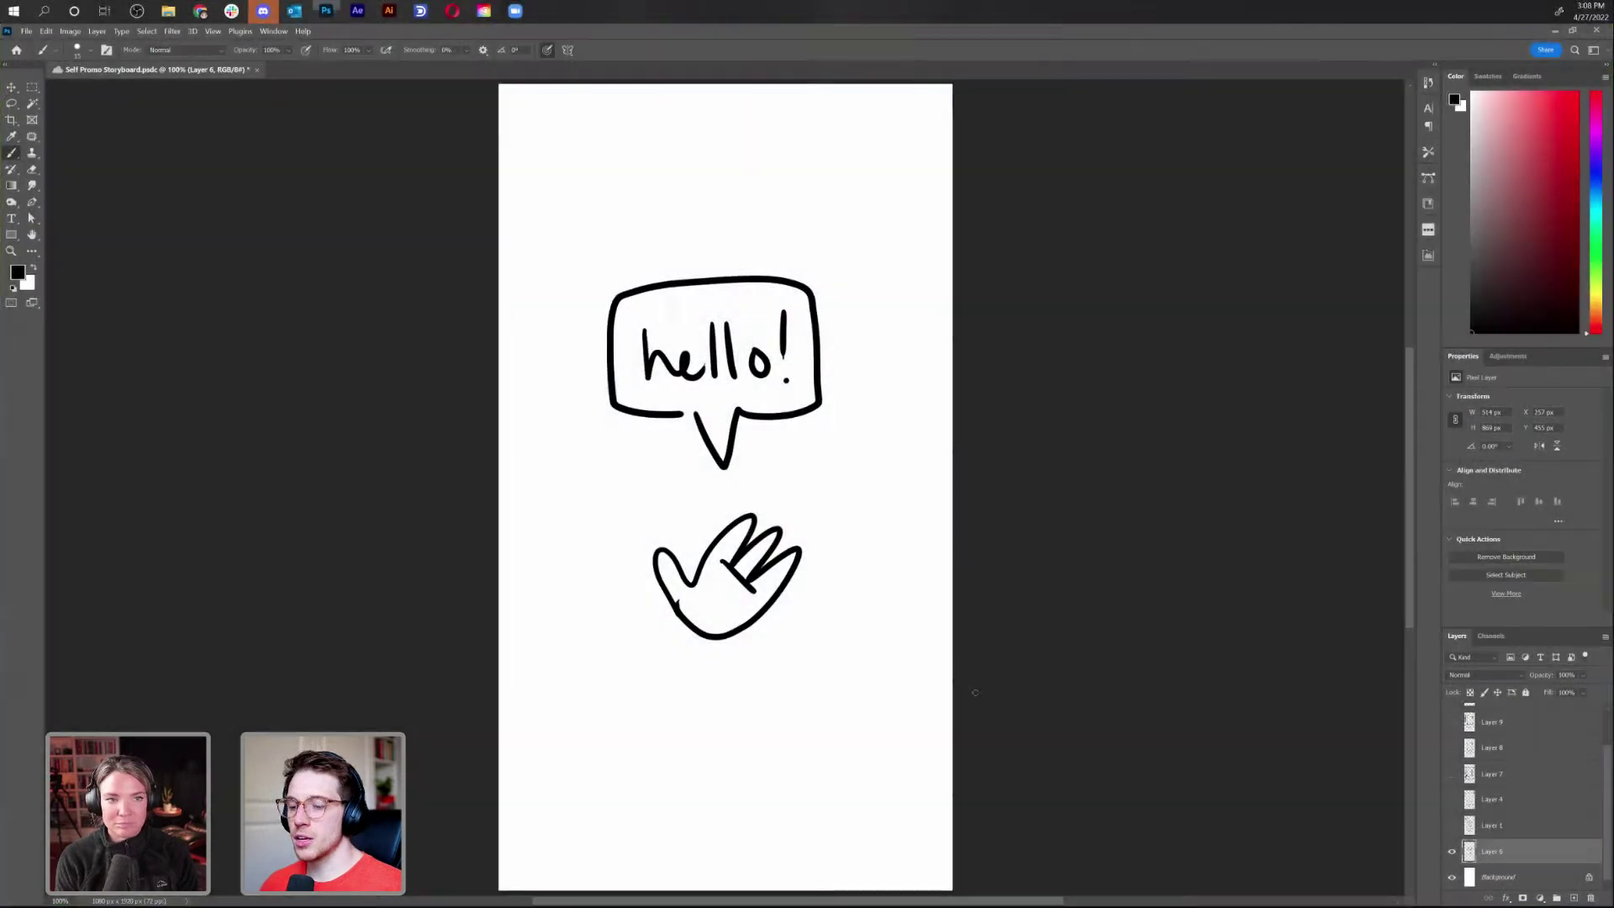
{"action": "key", "text": "alt+Tab"}
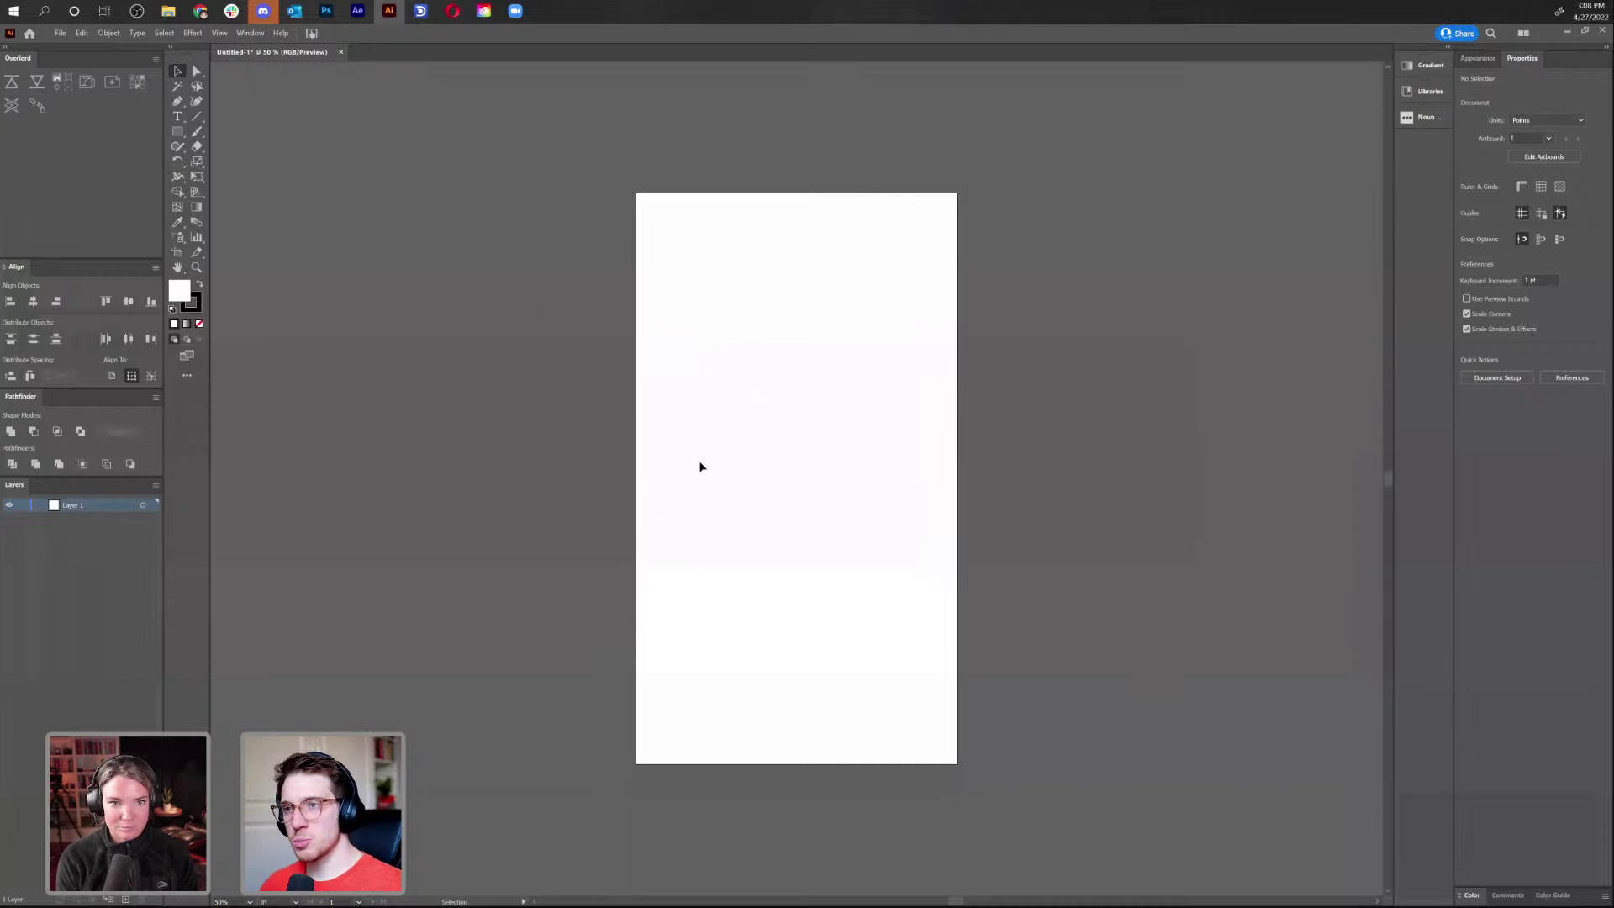
{"action": "key", "text": "ctrl+v"}
{"action": "left_click_drag", "start_coordinate": [809, 521], "coordinate": [800, 473]}
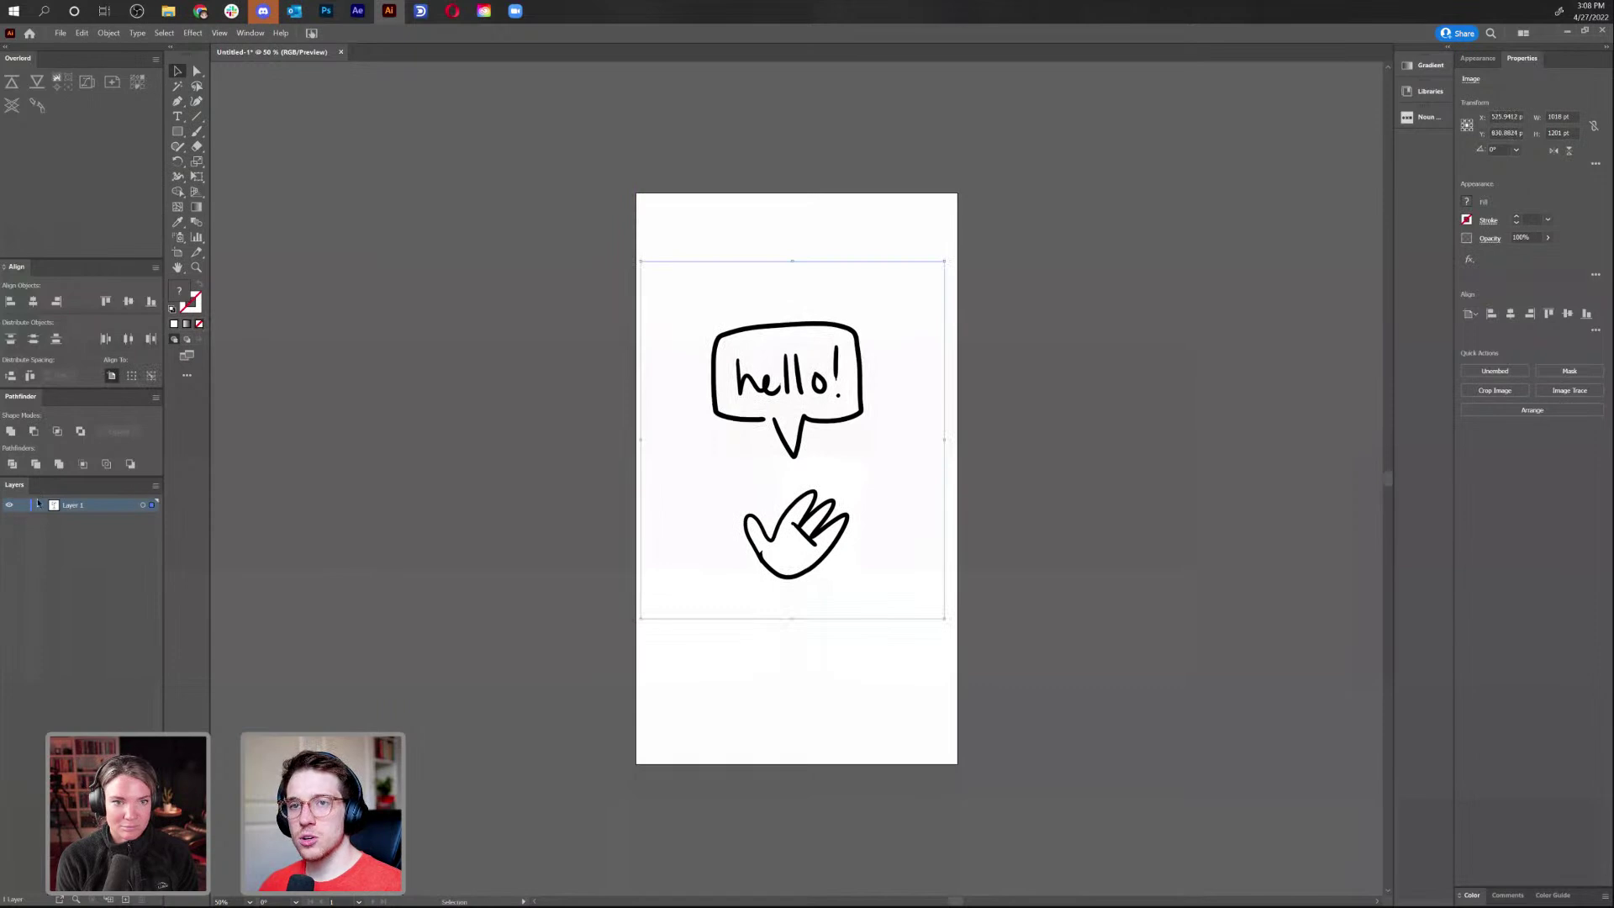
Fade the pasted sketch image to 39% opacity, lock it, and add a new Layer 2 above
{"action": "left_click", "coordinate": [38, 505]}
{"action": "left_click", "coordinate": [637, 412]}
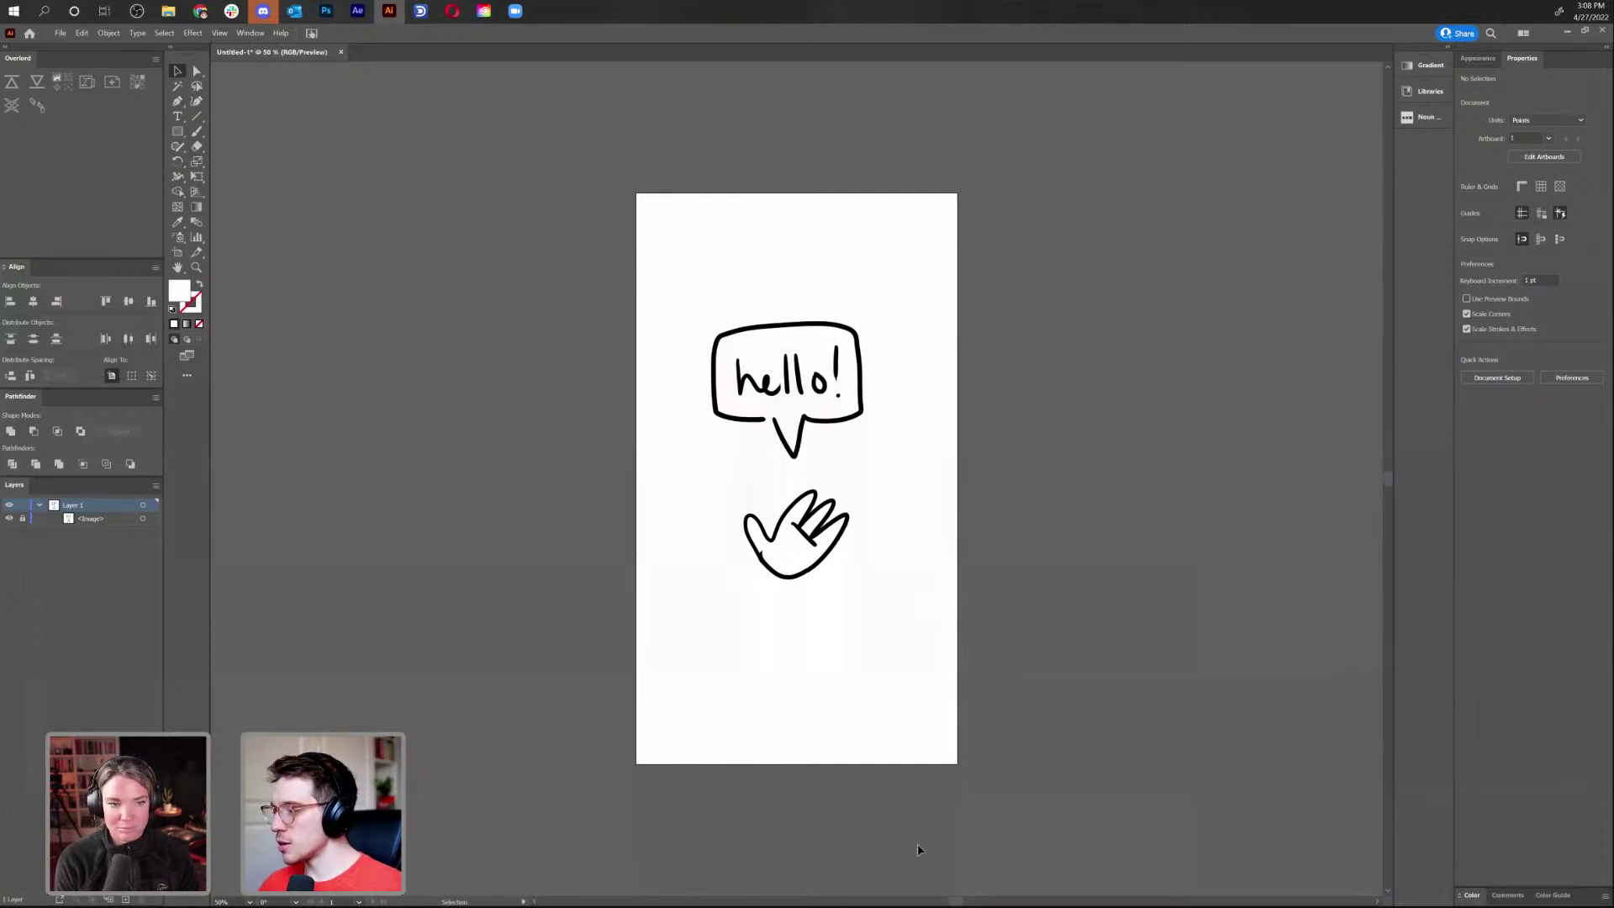
{"action": "left_click", "coordinate": [84, 520]}
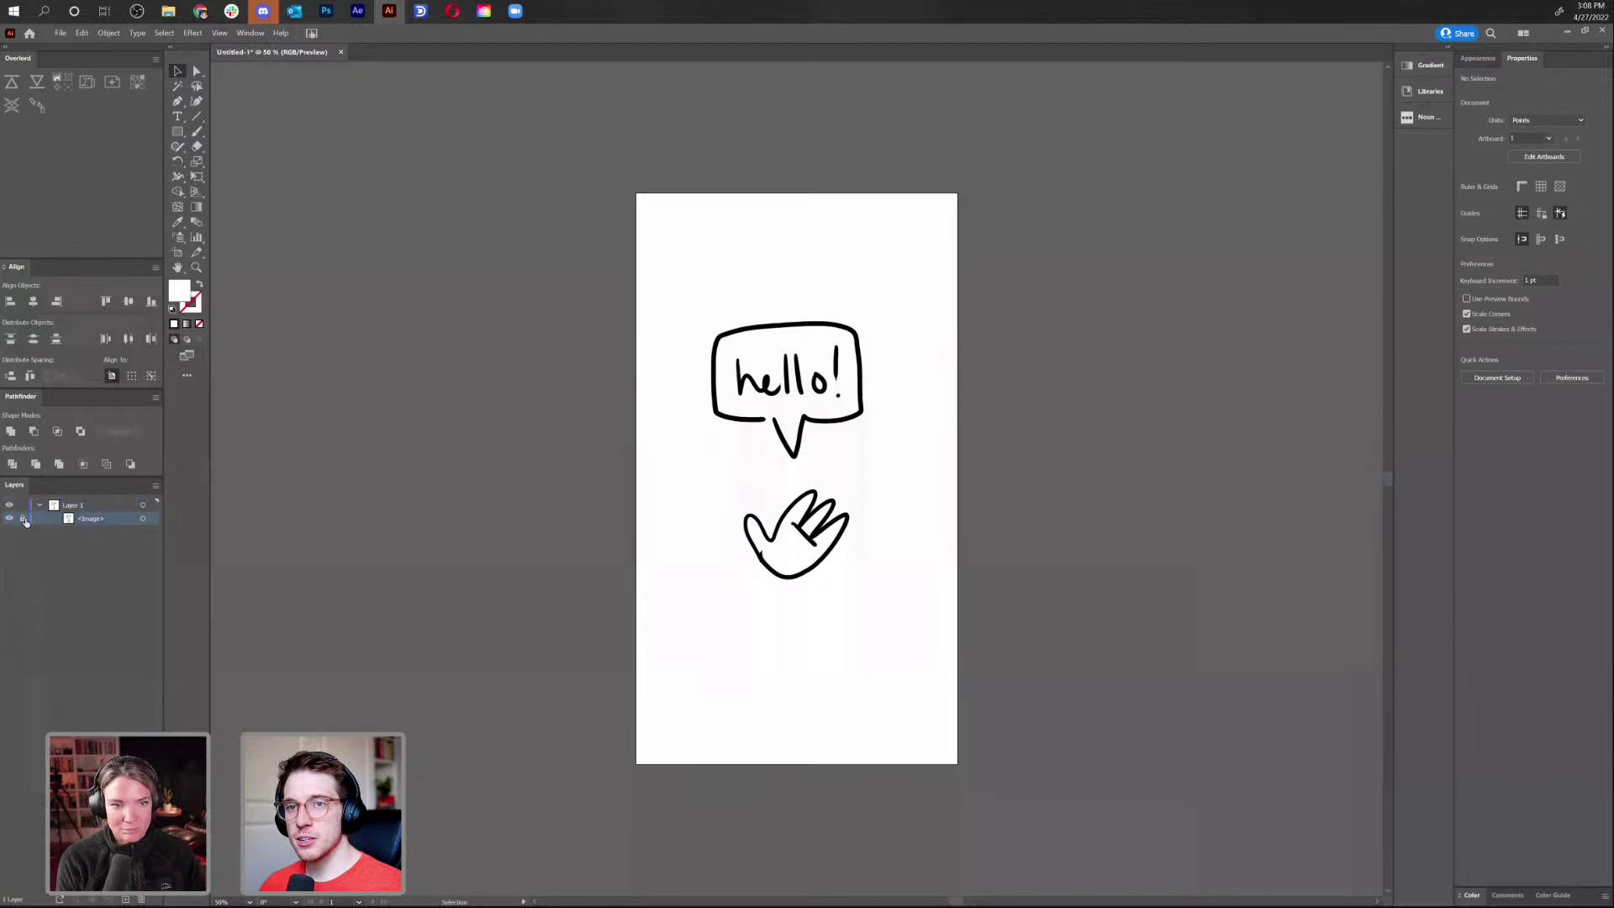
{"action": "left_click", "coordinate": [142, 519]}
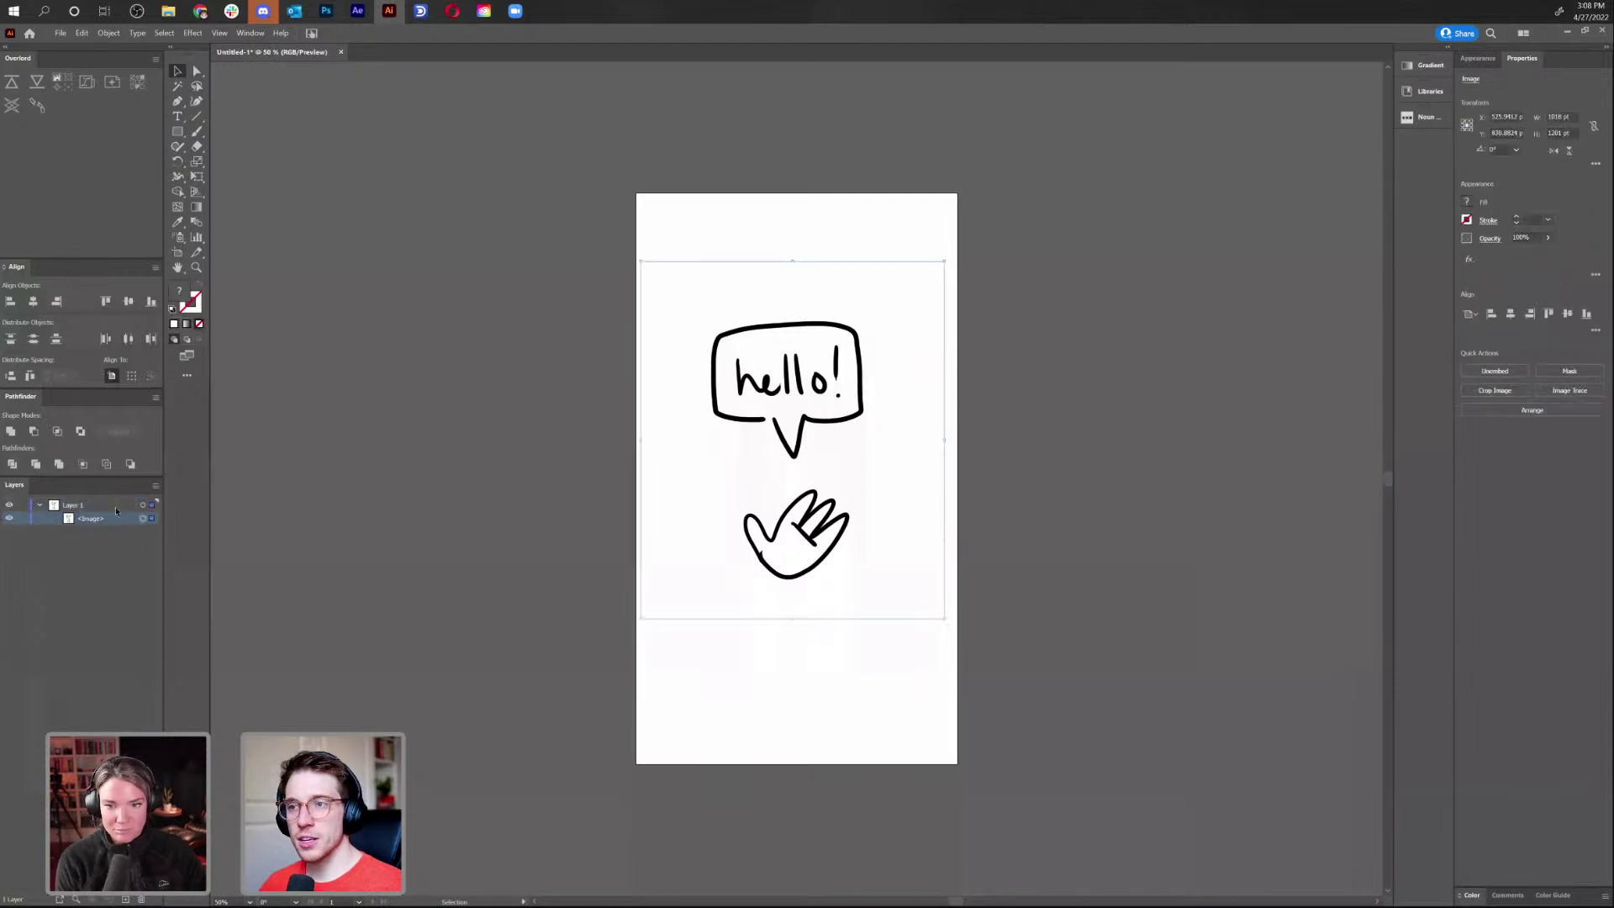
{"action": "left_click", "coordinate": [1547, 238]}
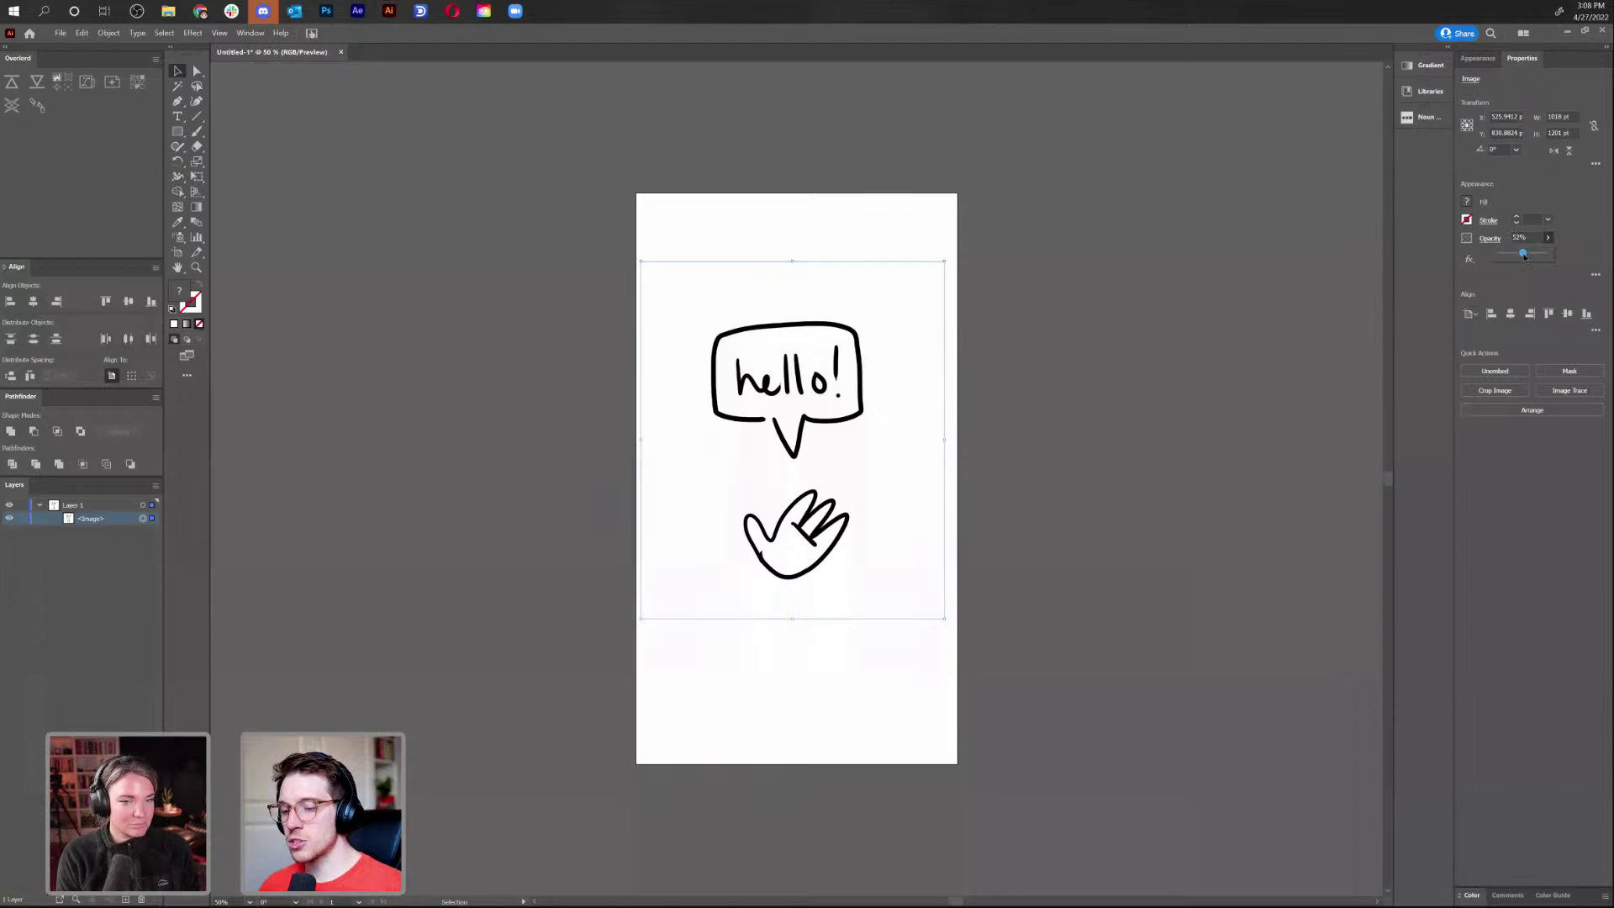
{"action": "left_click_drag", "start_coordinate": [1525, 256], "coordinate": [1523, 253]}
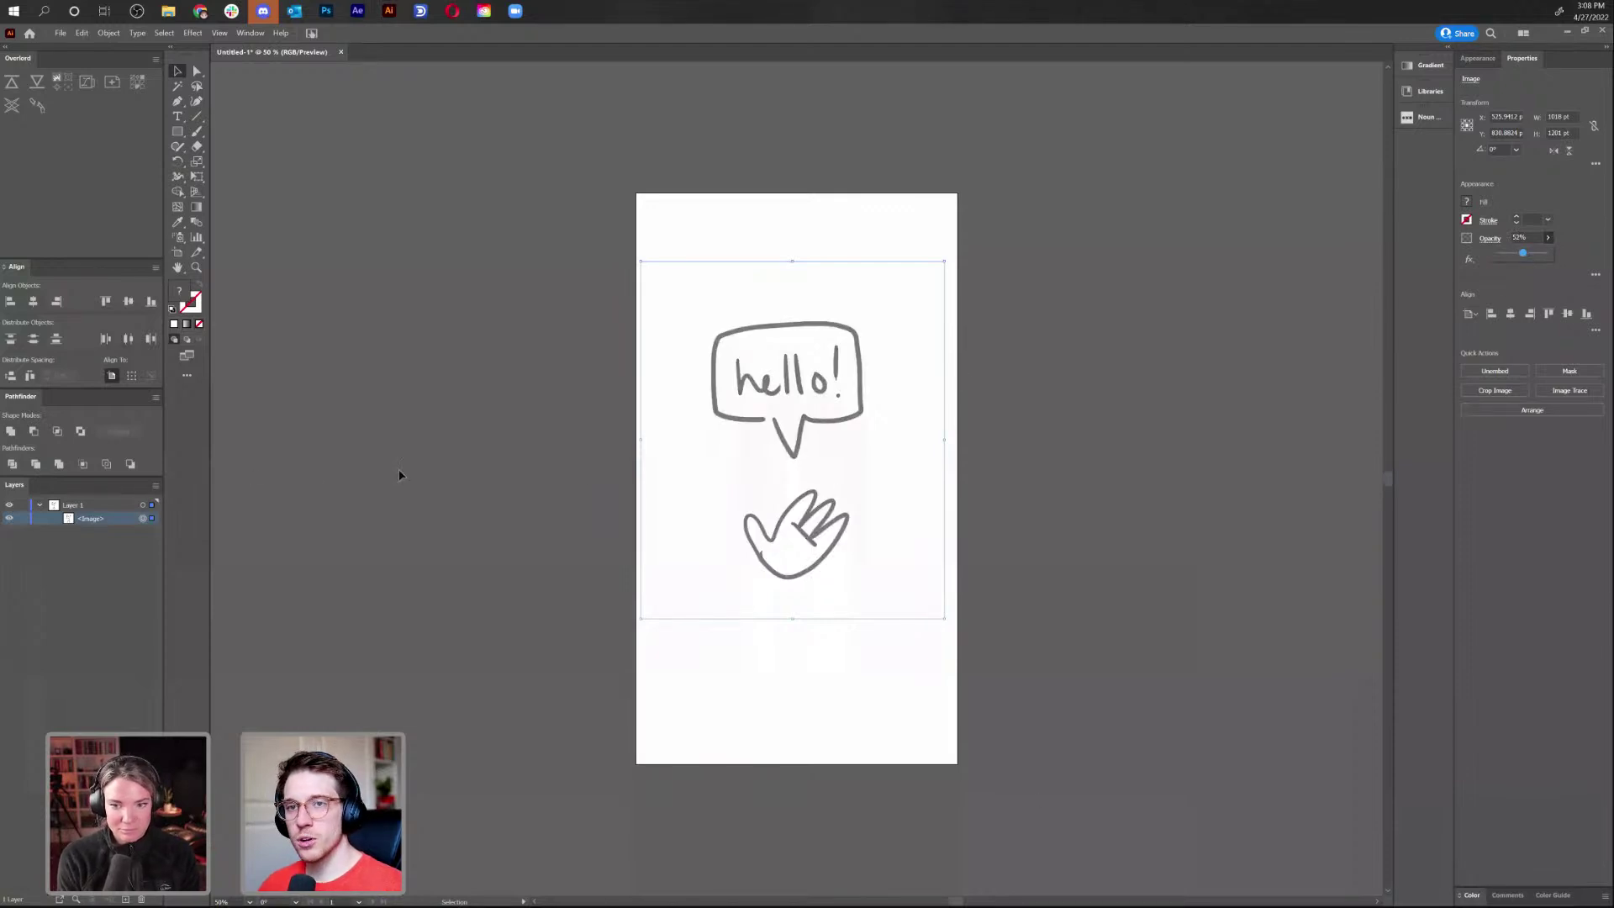
{"action": "left_click_drag", "start_coordinate": [1523, 254], "coordinate": [1517, 253]}
{"action": "left_click", "coordinate": [23, 518]}
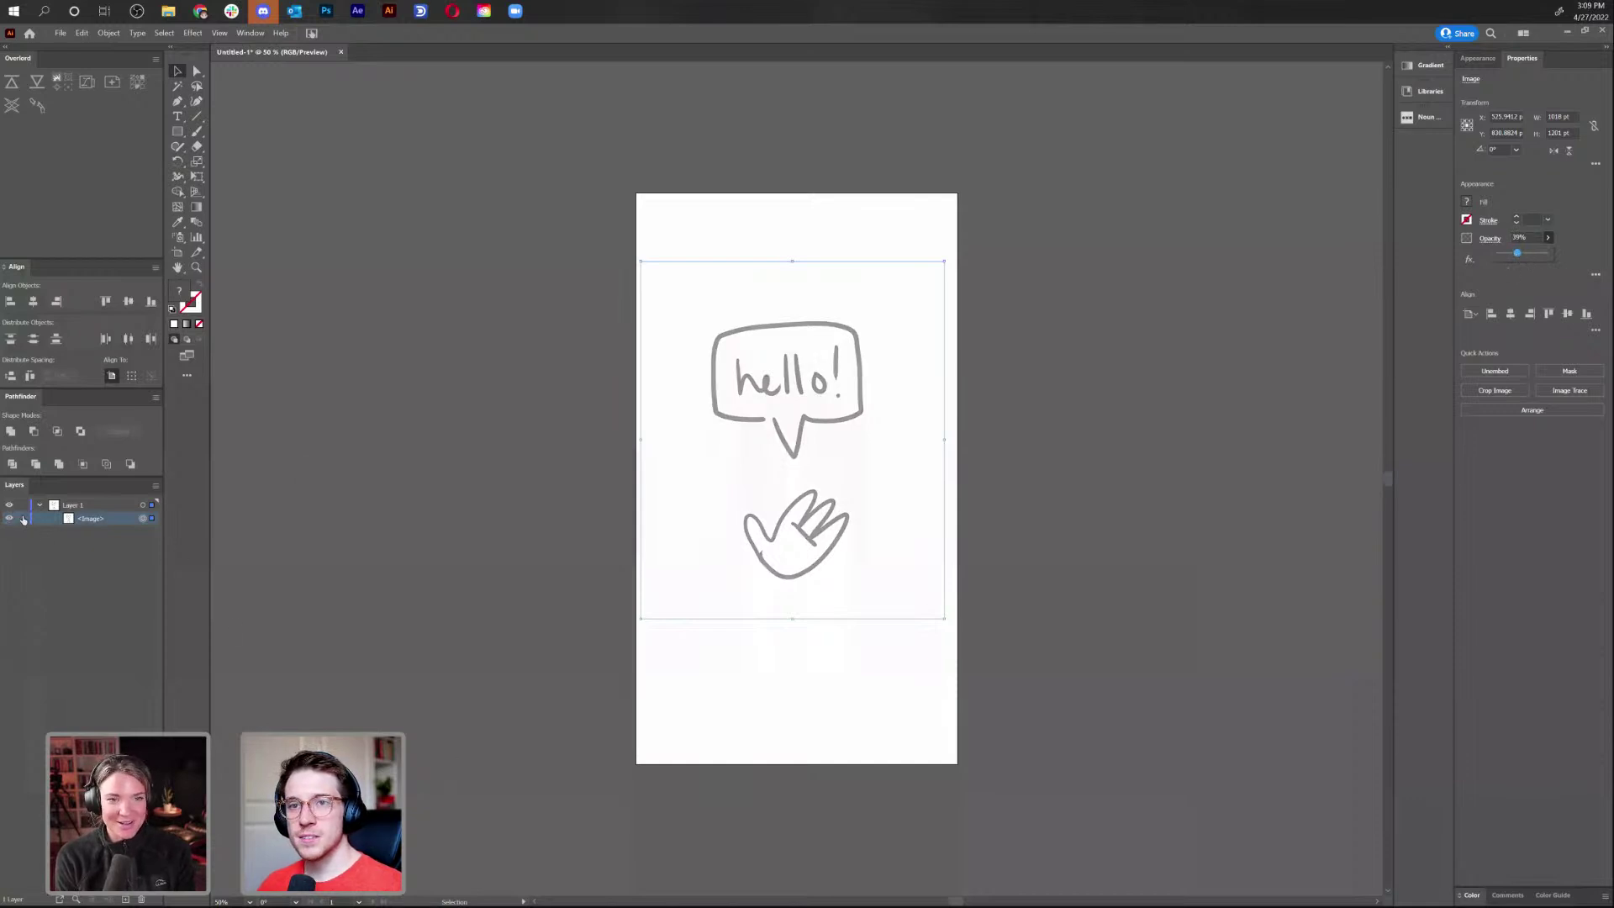
{"action": "left_click", "coordinate": [127, 898]}
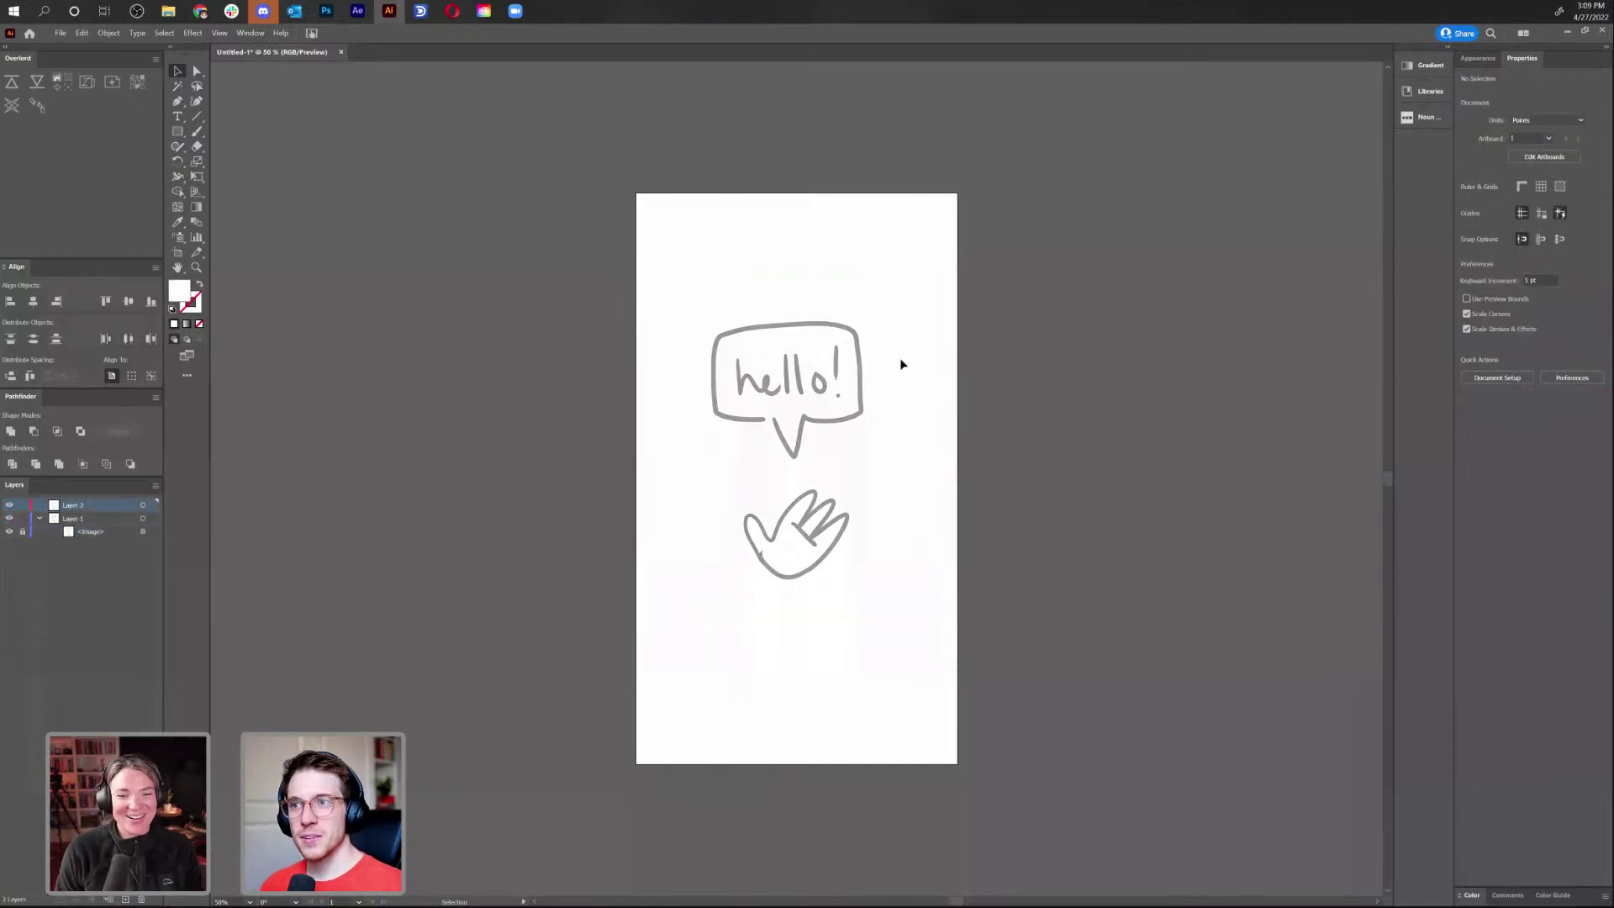
Draw a rectangle over the speech bubble's box and fill it red (E04F4F)
{"action": "key", "text": "ctrl+equal"}
{"action": "key", "text": "ctrl+equal"}
{"action": "key", "text": "ctrl+equal"}
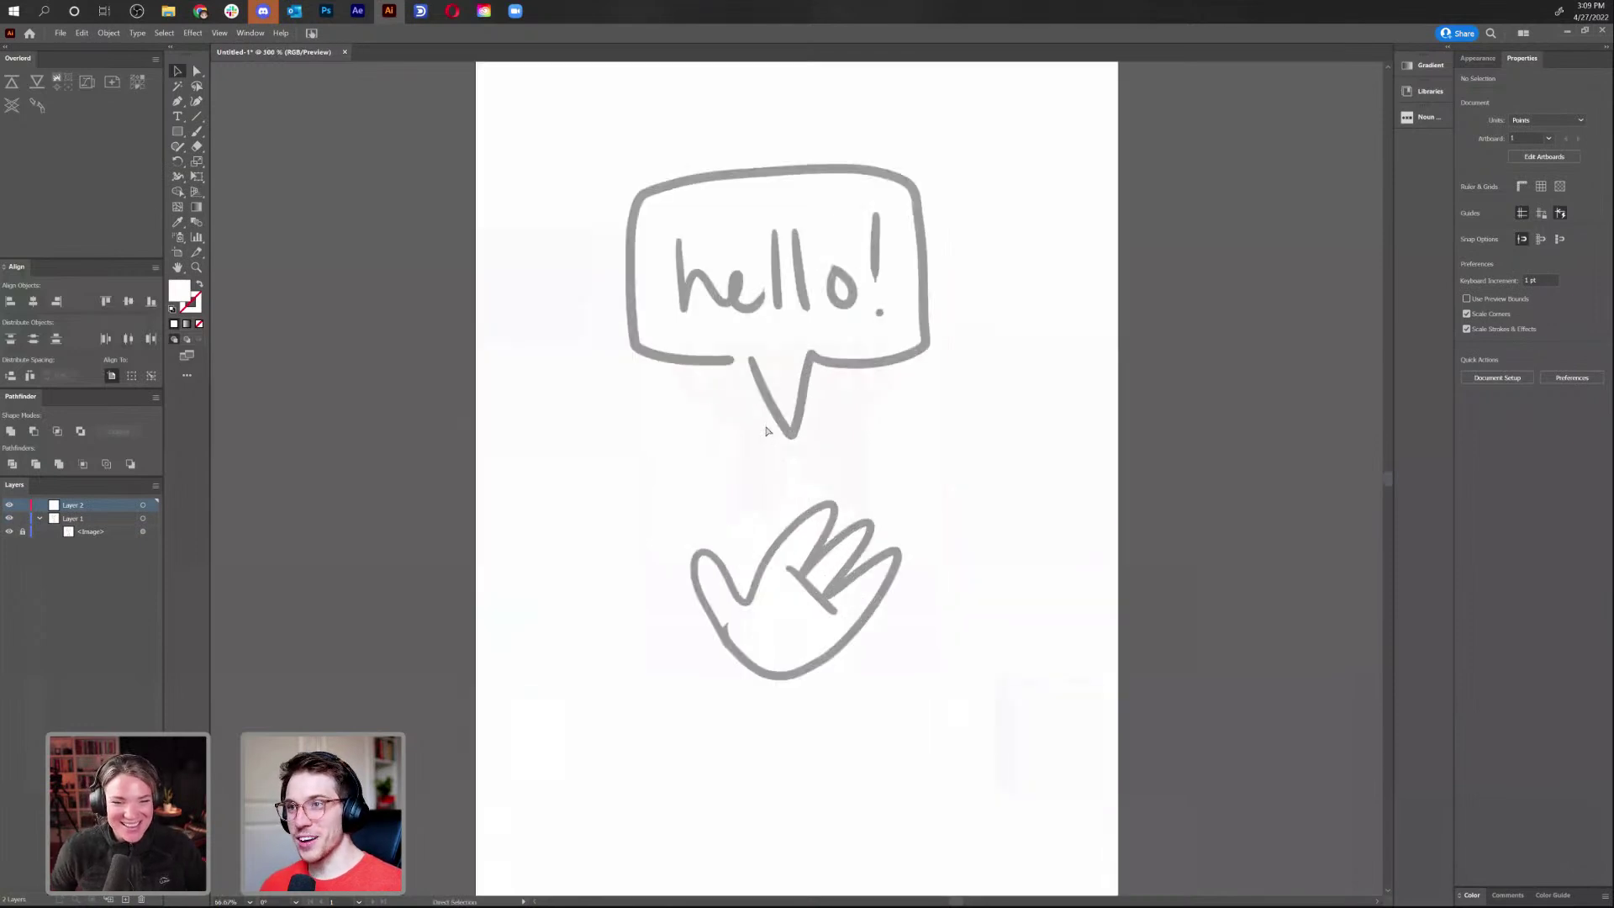
{"action": "left_click_drag", "start_coordinate": [756, 324], "coordinate": [731, 505]}
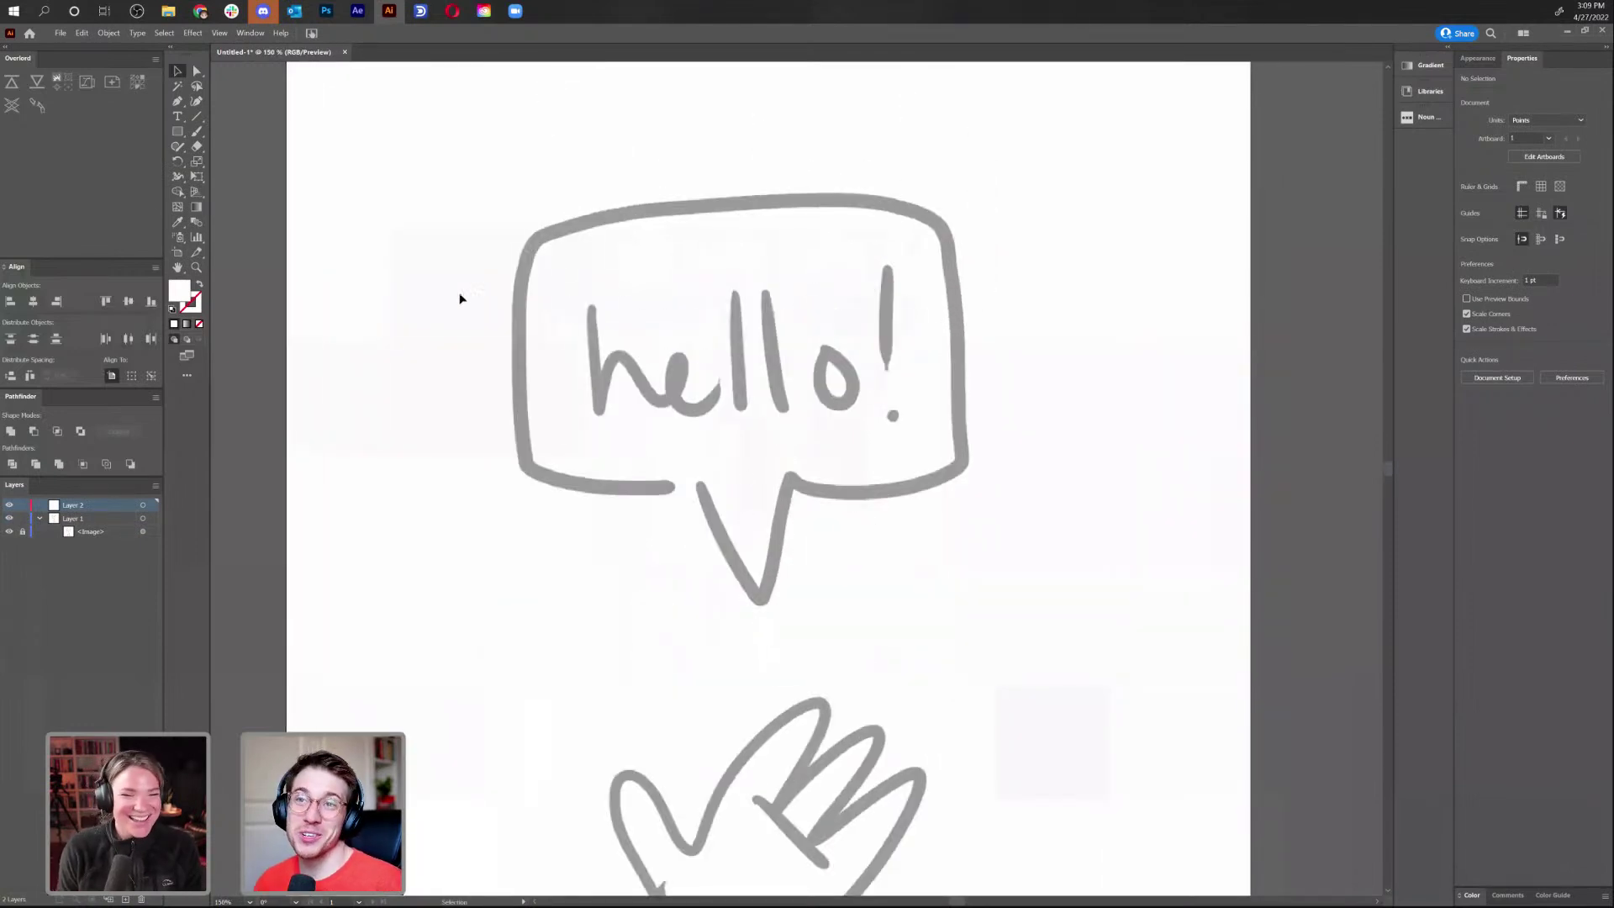
{"action": "left_click", "coordinate": [178, 131]}
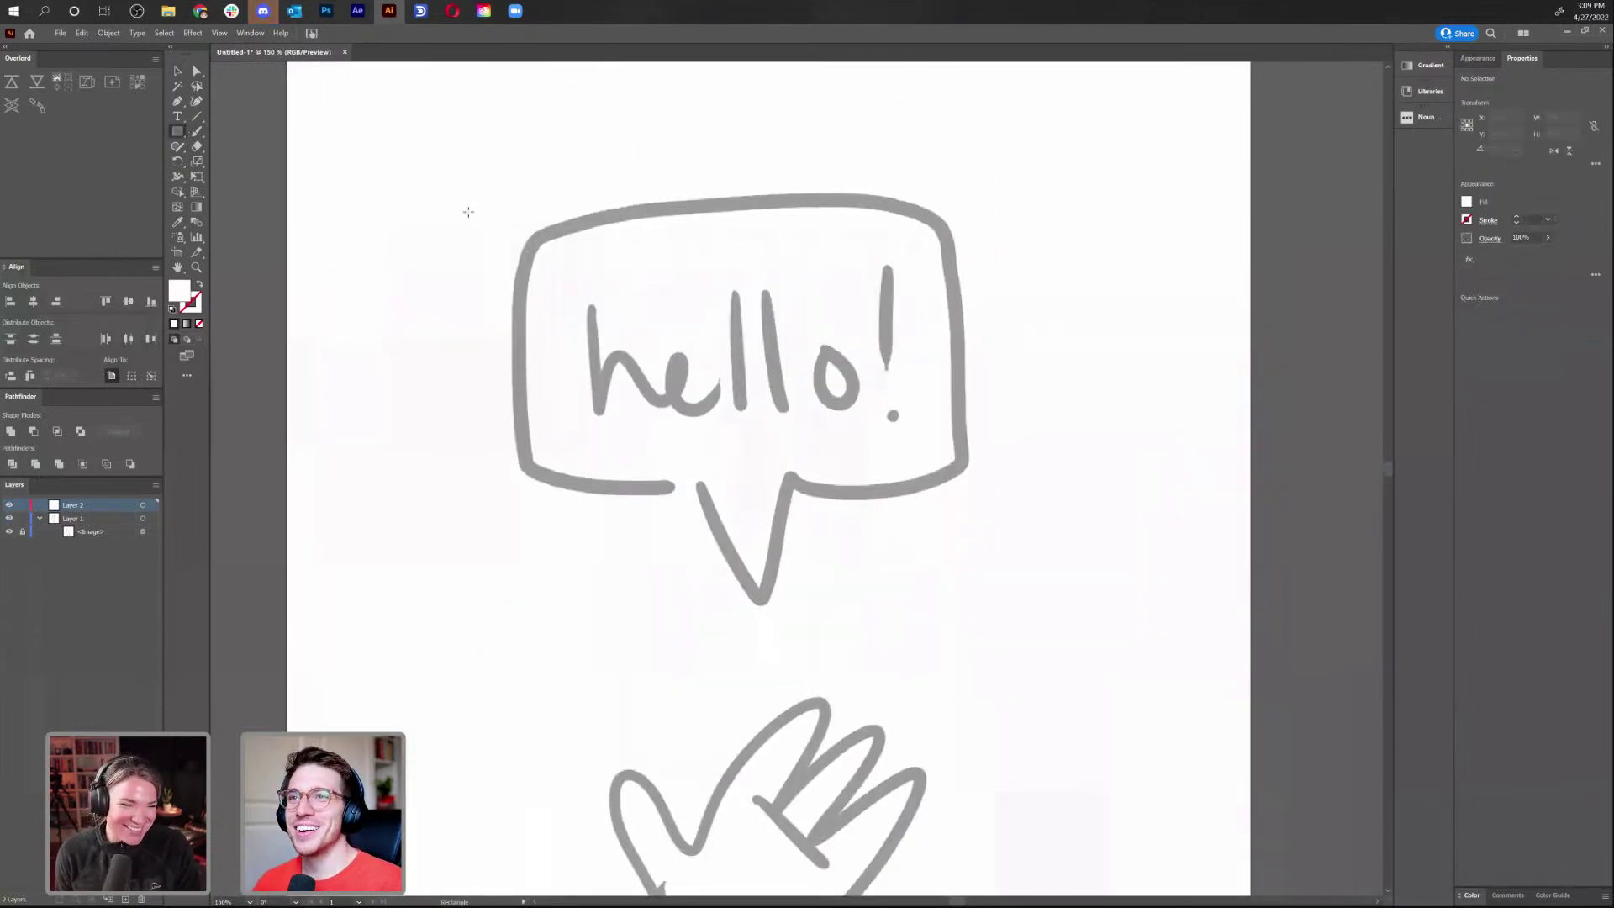
{"action": "left_click_drag", "start_coordinate": [518, 220], "coordinate": [964, 495]}
{"action": "double_click", "coordinate": [179, 294]}
{"action": "left_click", "coordinate": [745, 406]}
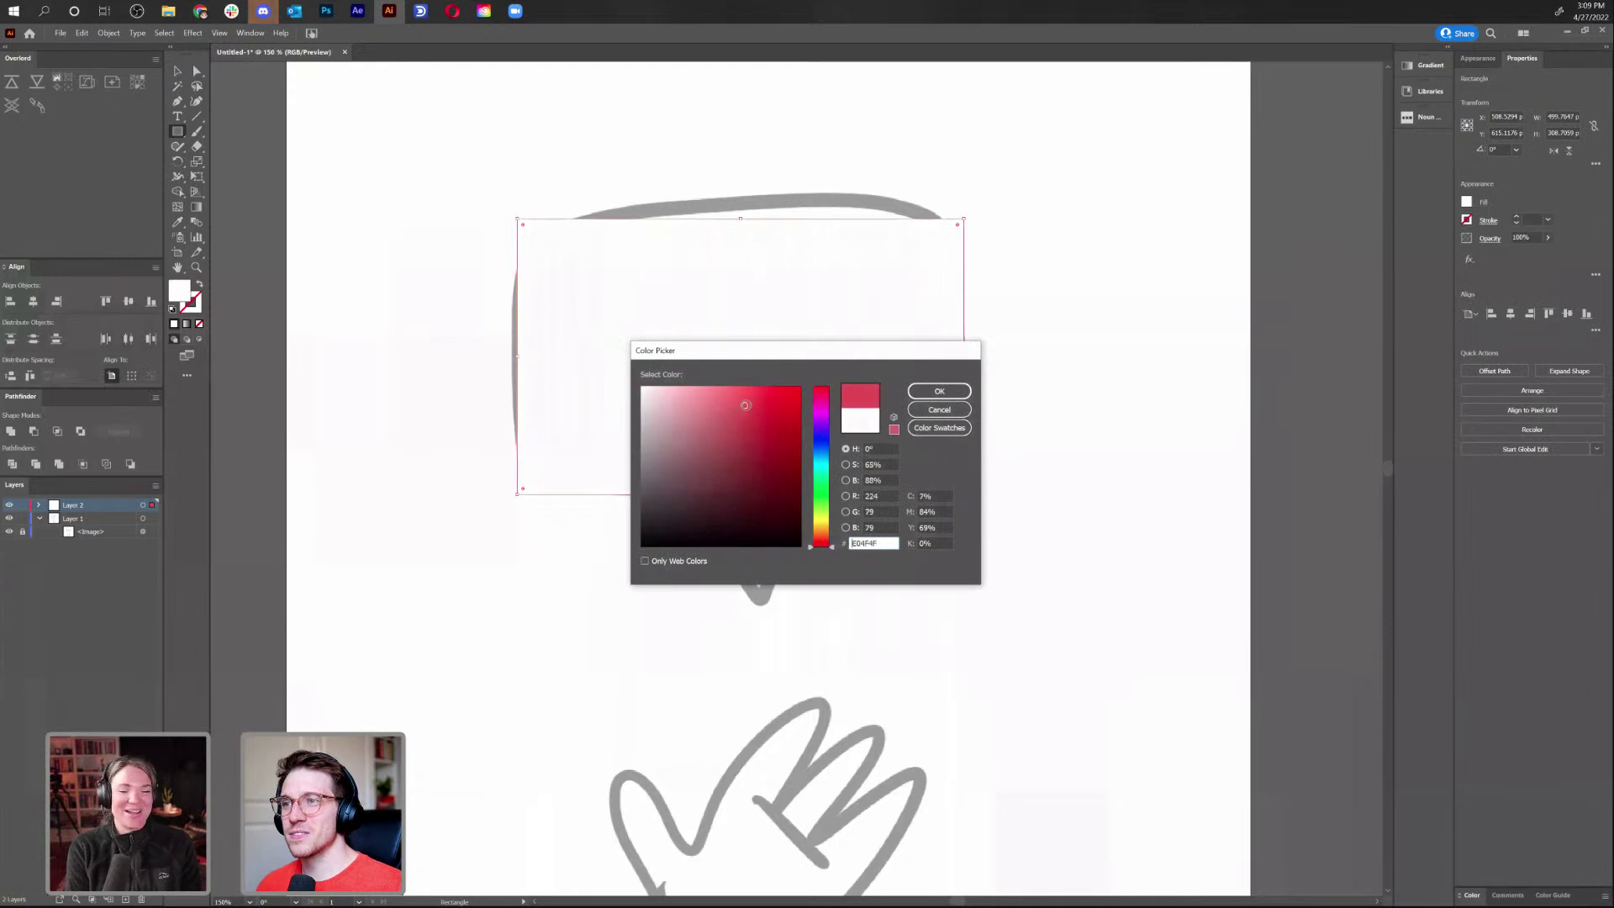
{"action": "left_click", "coordinate": [939, 390]}
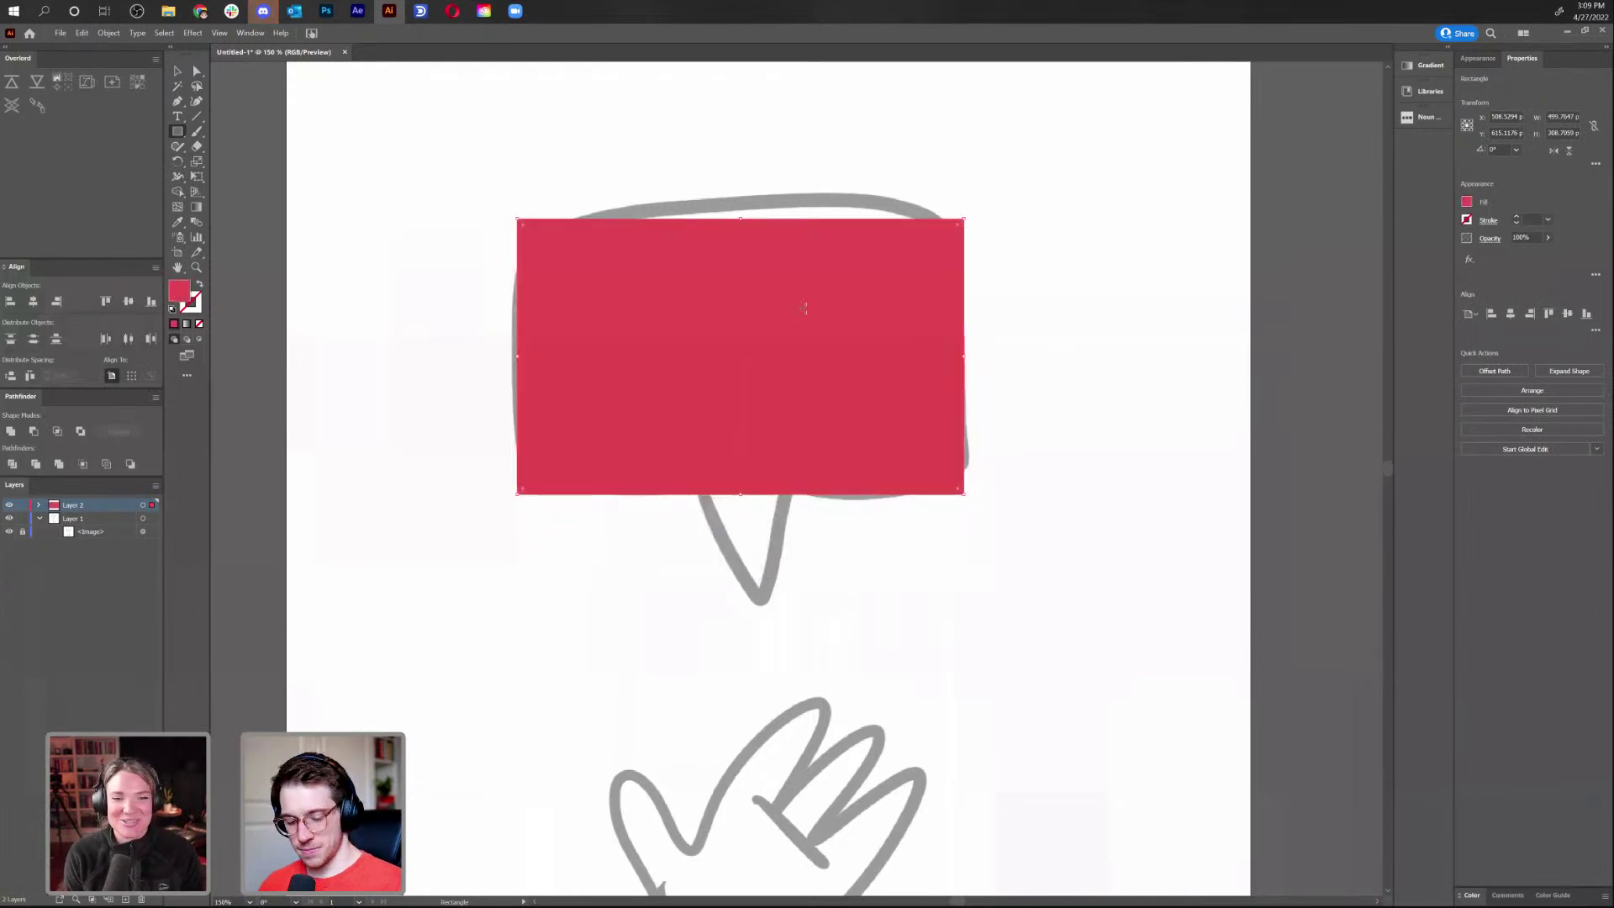
Test bowing the top edge with the Curvature tool, undo it, then show rulers and Outline view
{"action": "key", "text": "shift+grave"}
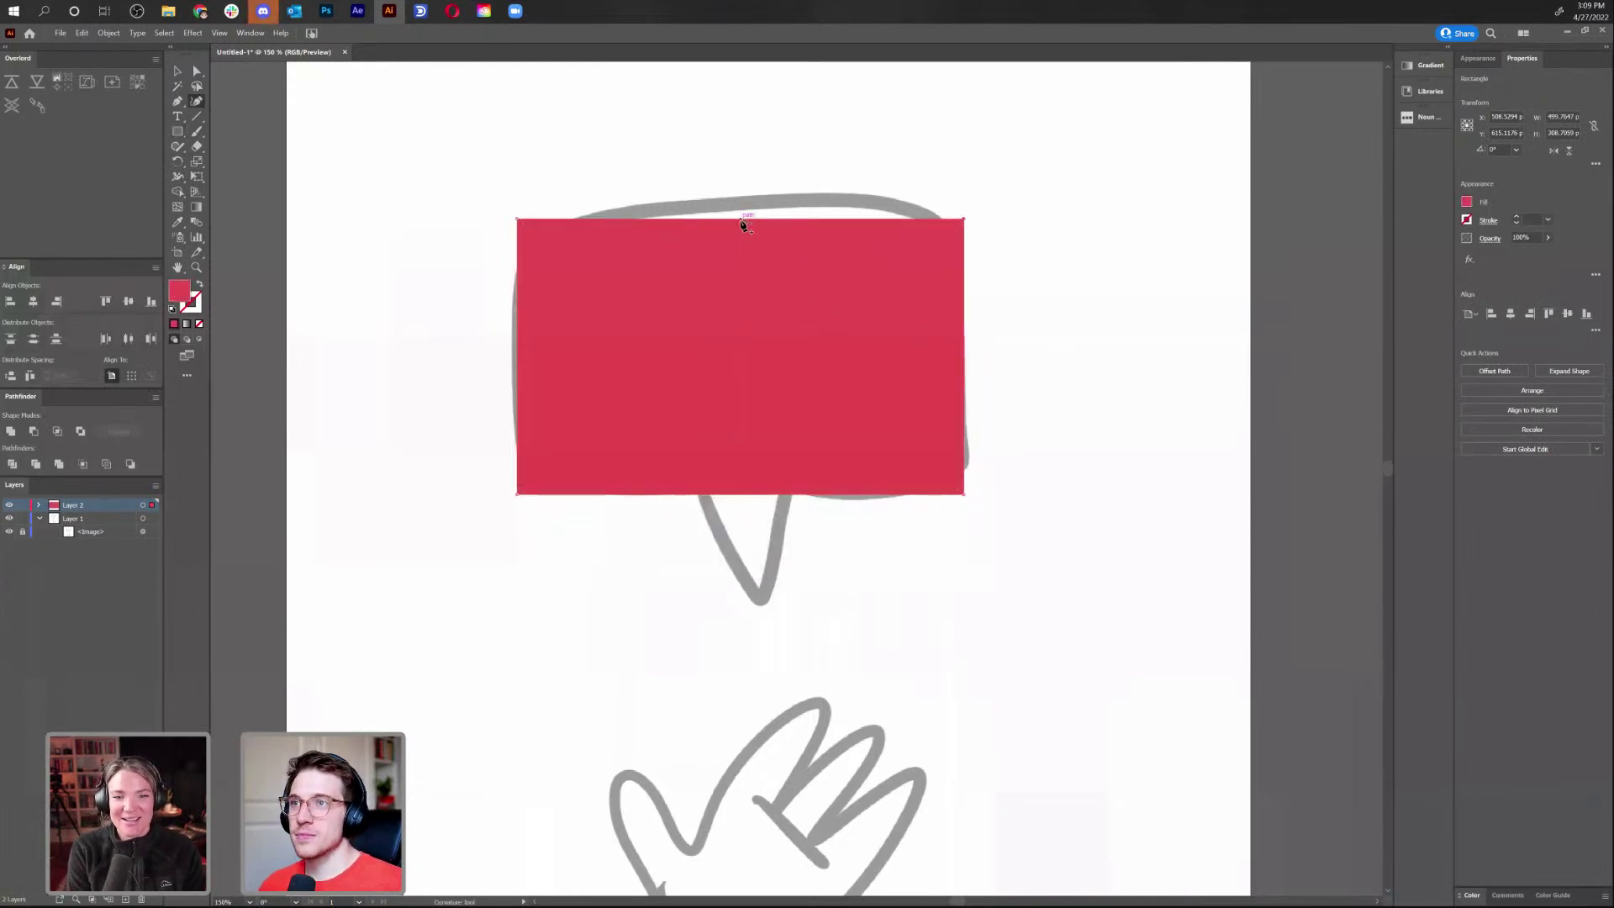
{"action": "left_click_drag", "start_coordinate": [743, 223], "coordinate": [746, 206]}
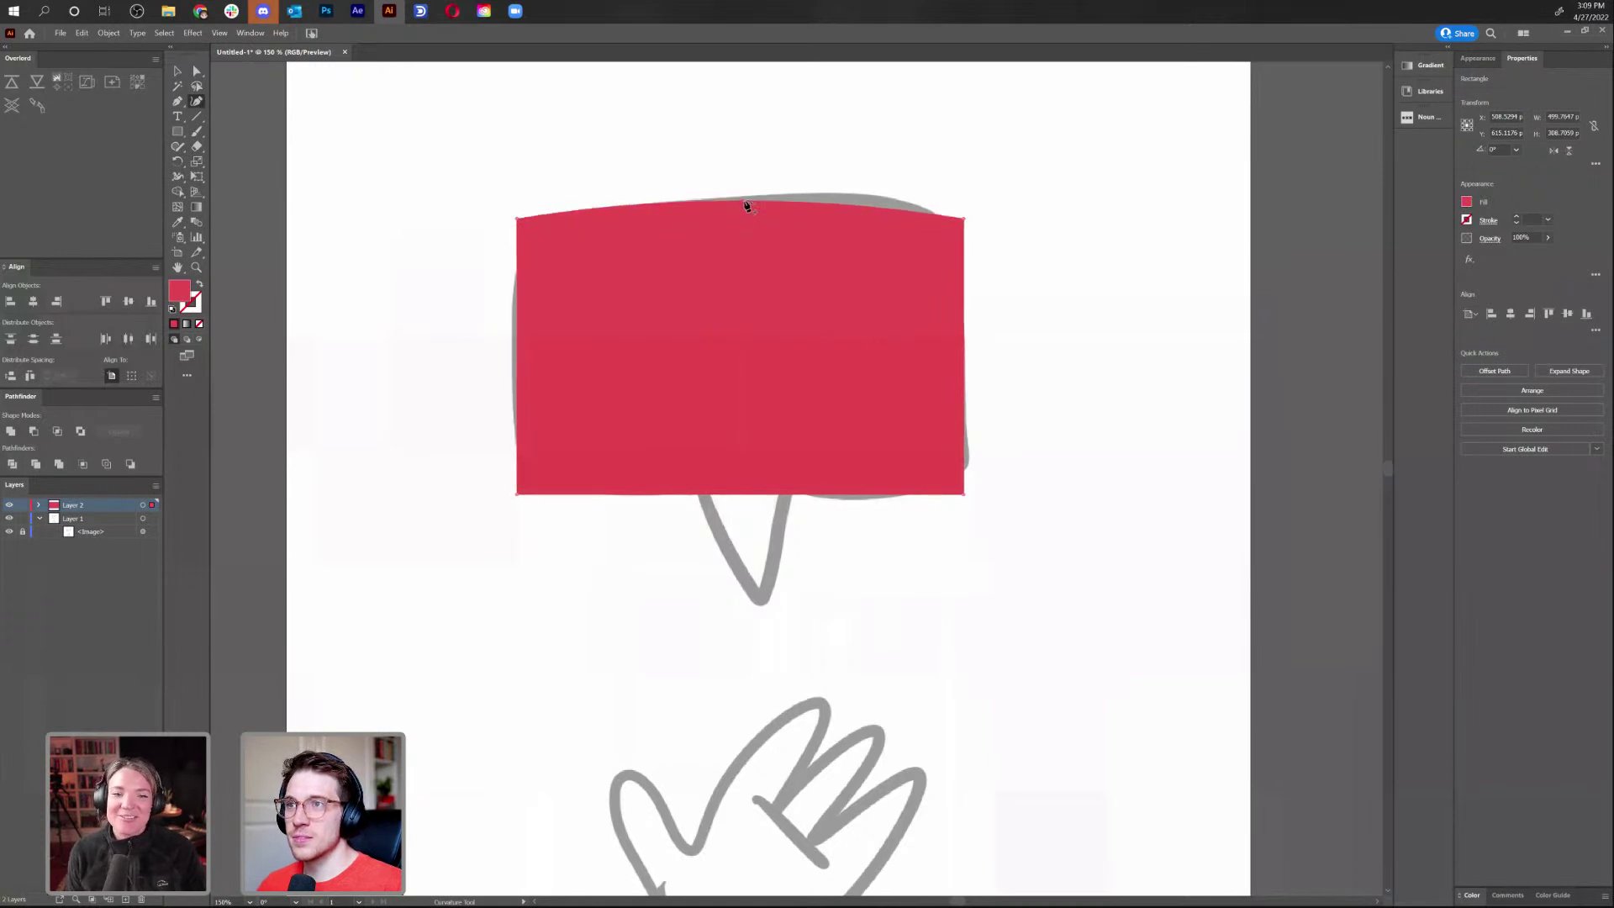
{"action": "key", "text": "ctrl+z"}
{"action": "key", "text": "ctrl+r"}
{"action": "left_click_drag", "start_coordinate": [213, 497], "coordinate": [213, 497]}
{"action": "key", "text": "ctrl+y"}
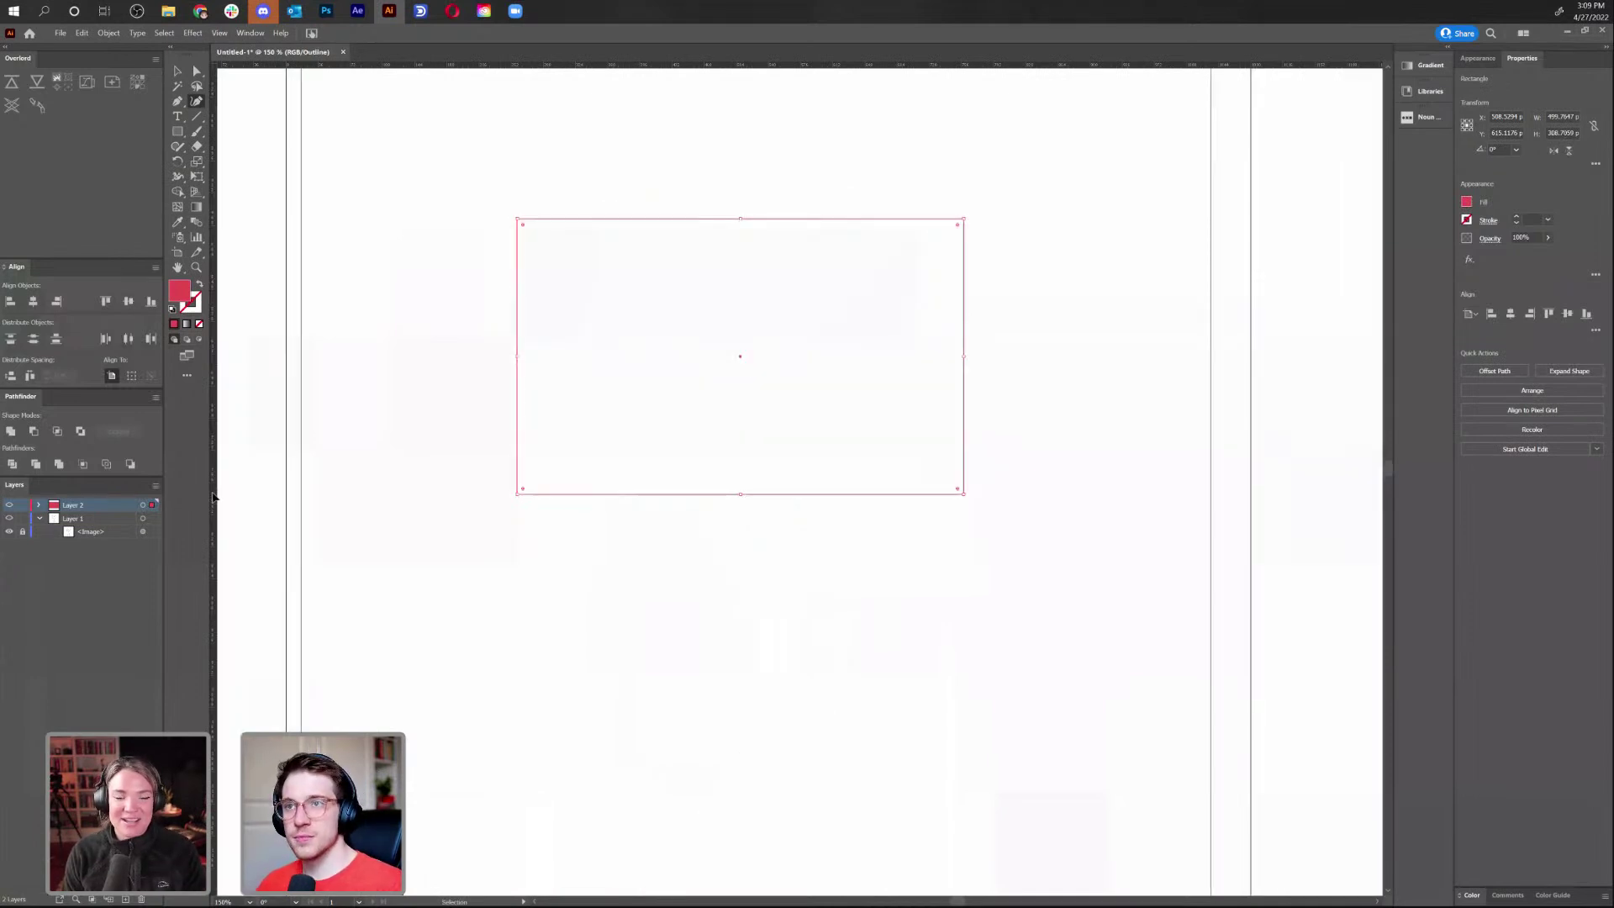
Add vertical and horizontal centre guides and nudge the red rectangle to line up with them
{"action": "left_click_drag", "start_coordinate": [450, 511], "coordinate": [741, 530]}
{"action": "left_click_drag", "start_coordinate": [782, 64], "coordinate": [812, 356]}
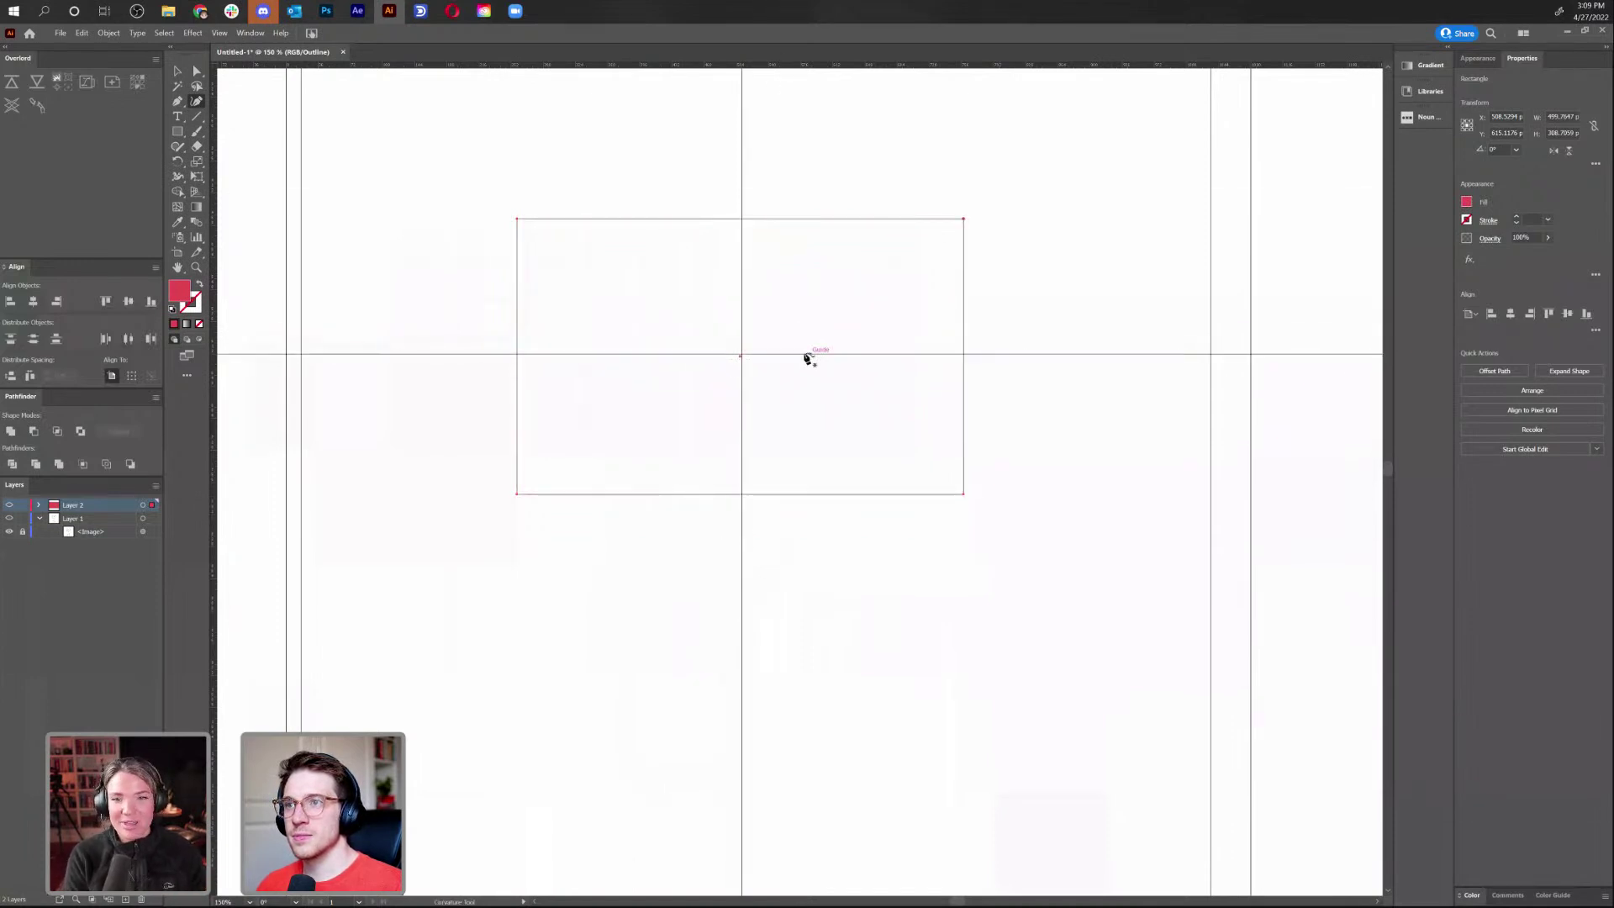
{"action": "key", "text": "ctrl+y"}
{"action": "key", "text": "v"}
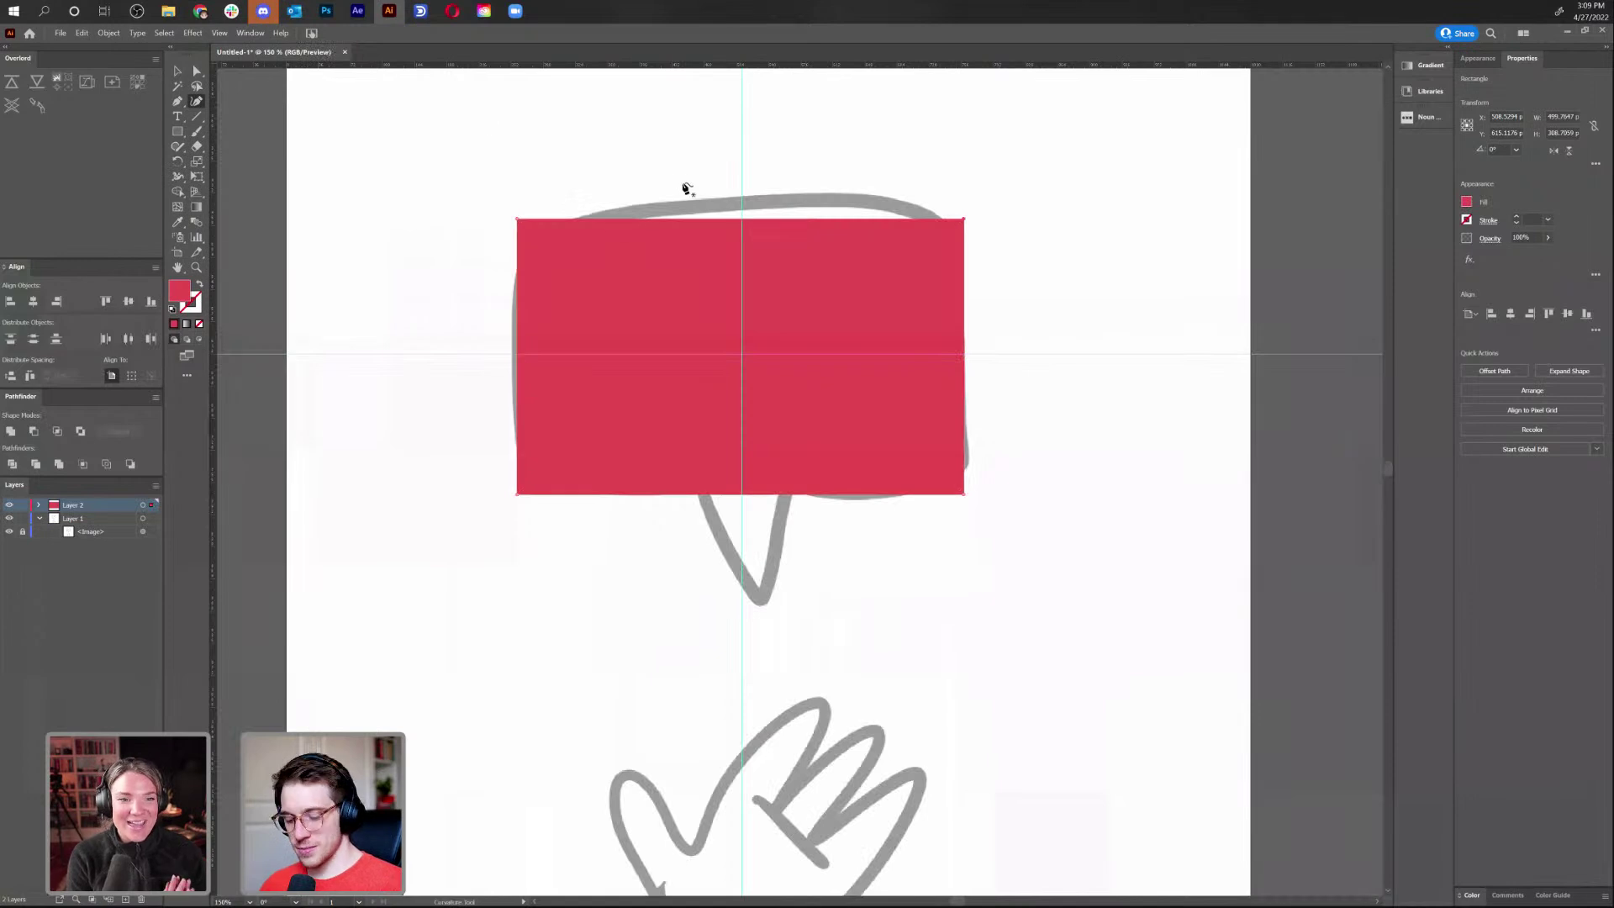
{"action": "key", "text": "Up"}
{"action": "key", "text": "Right"}
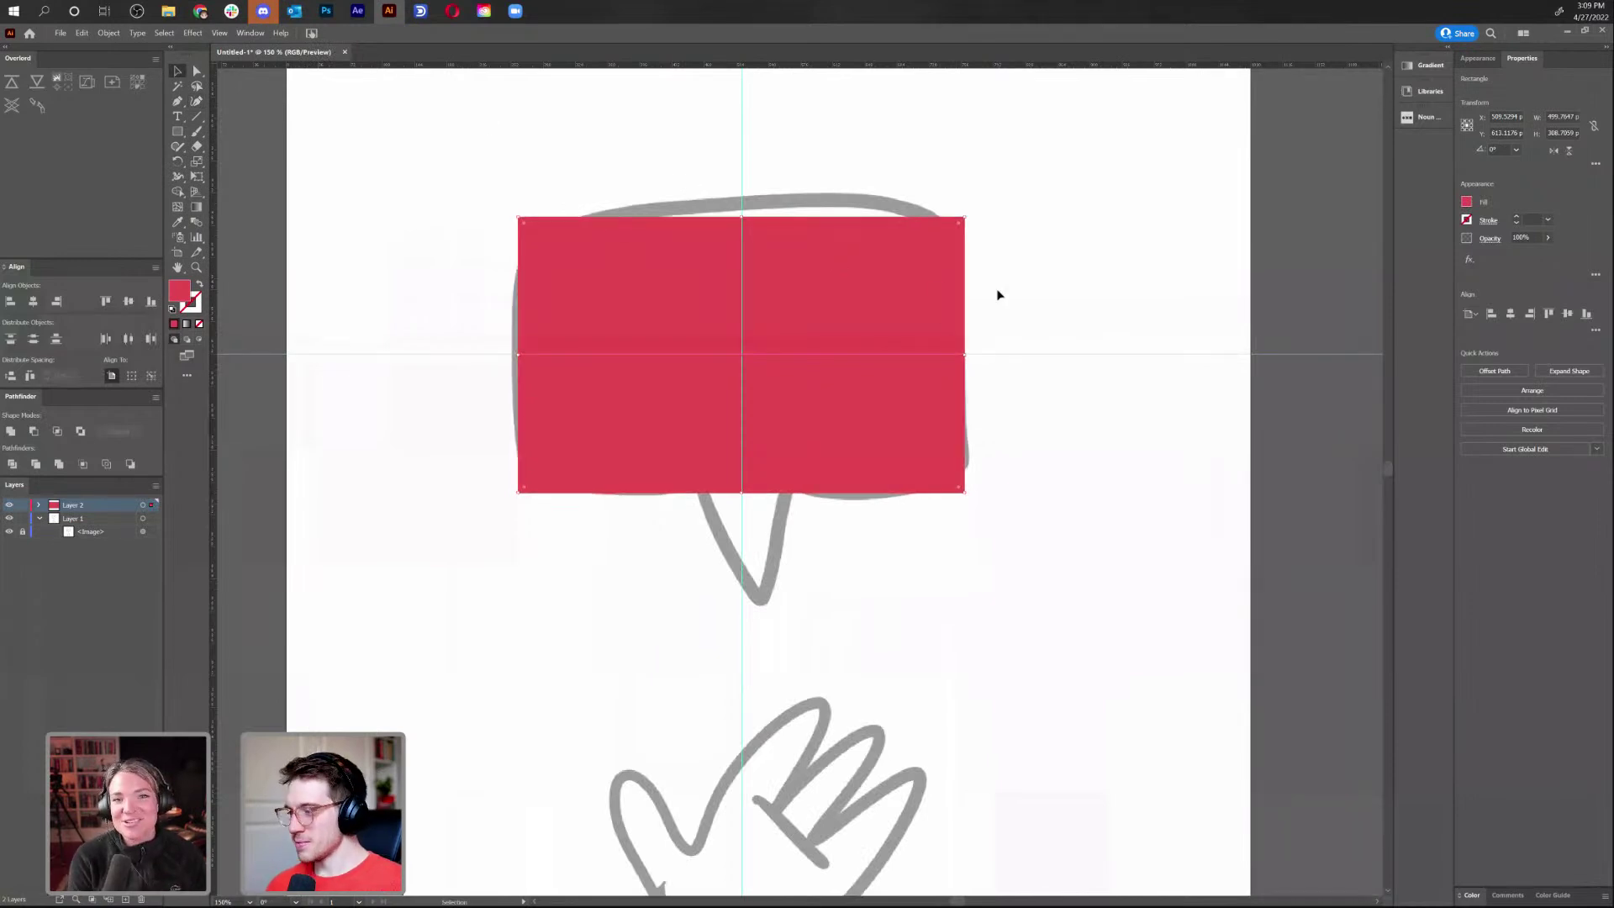
{"action": "left_click", "coordinate": [953, 183]}
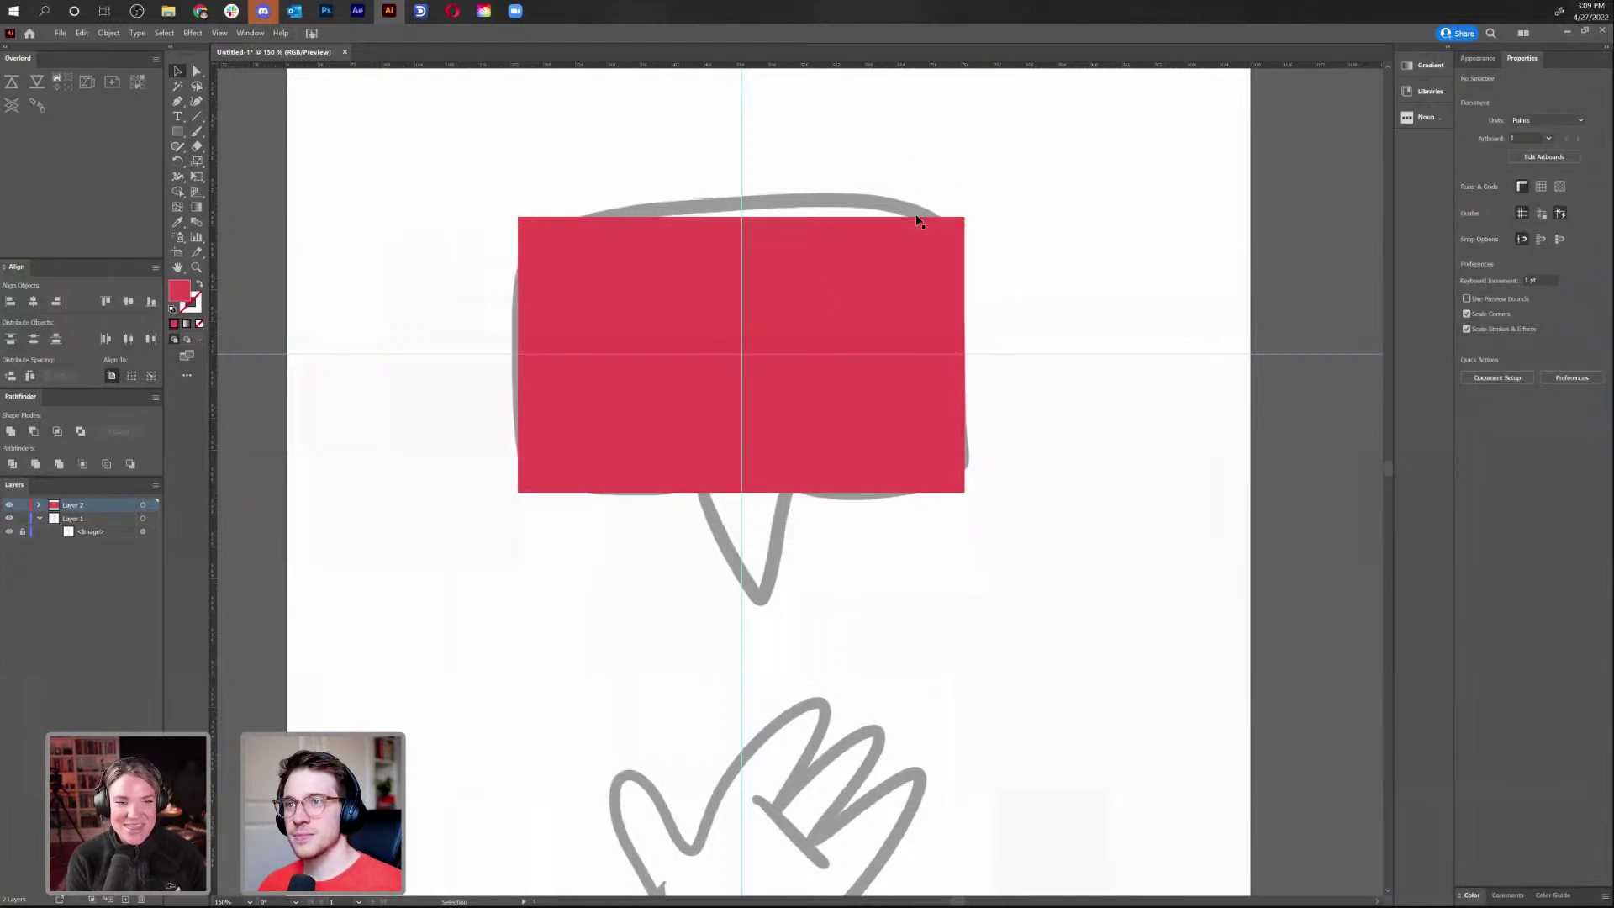
{"action": "left_click", "coordinate": [819, 293]}
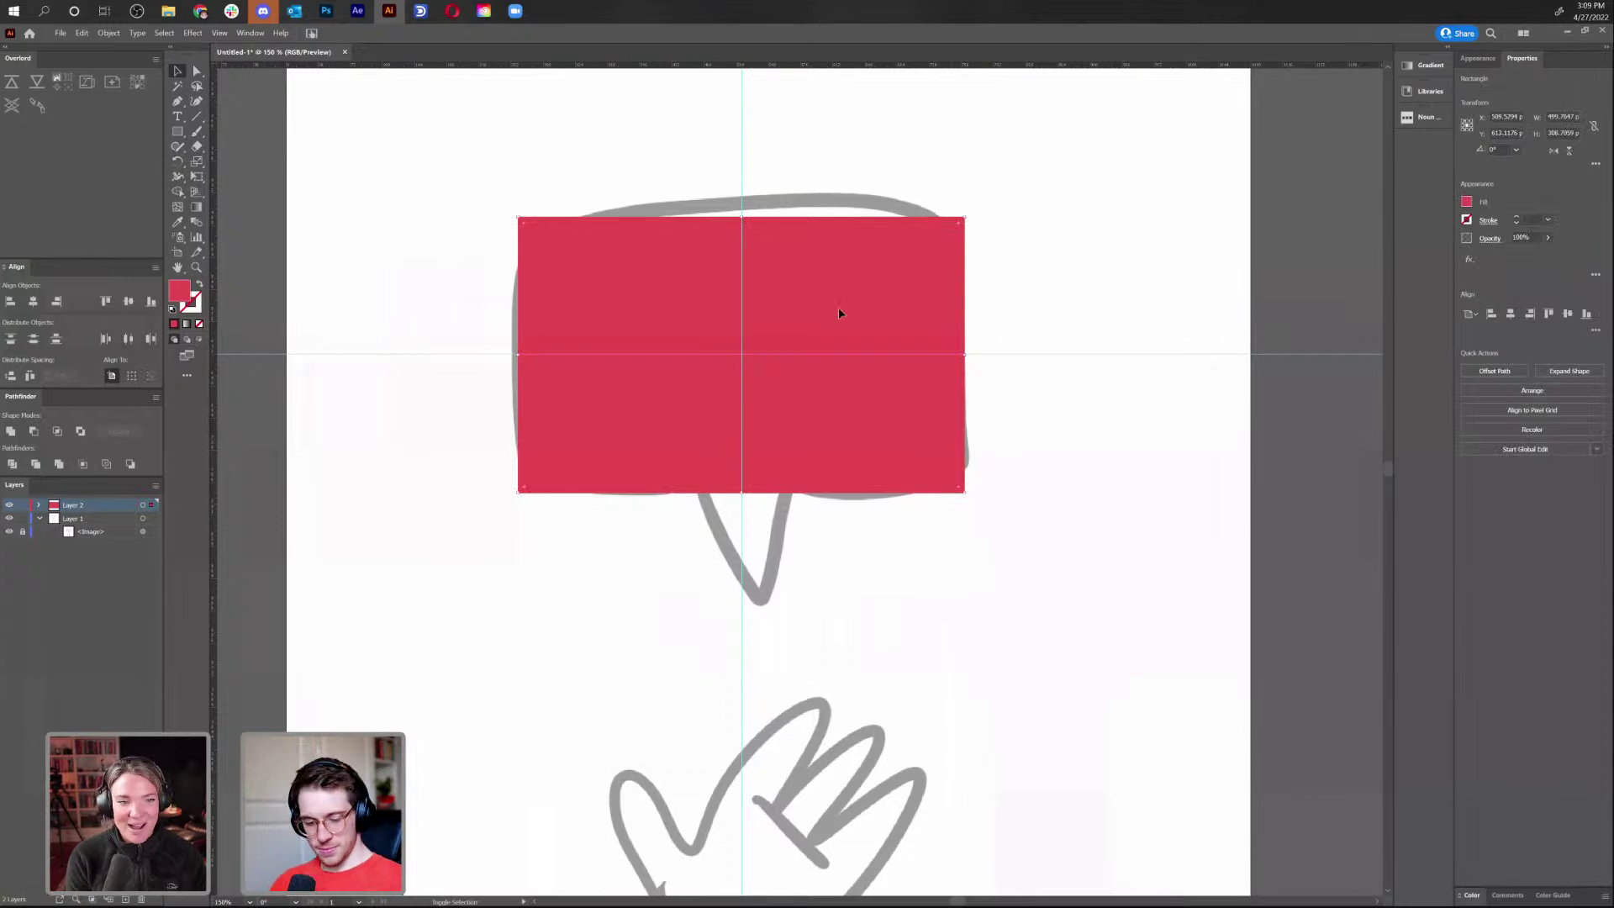
Bow the rectangle's top, bottom, left and right edges outward with the Curvature tool
{"action": "key", "text": "shift+grave"}
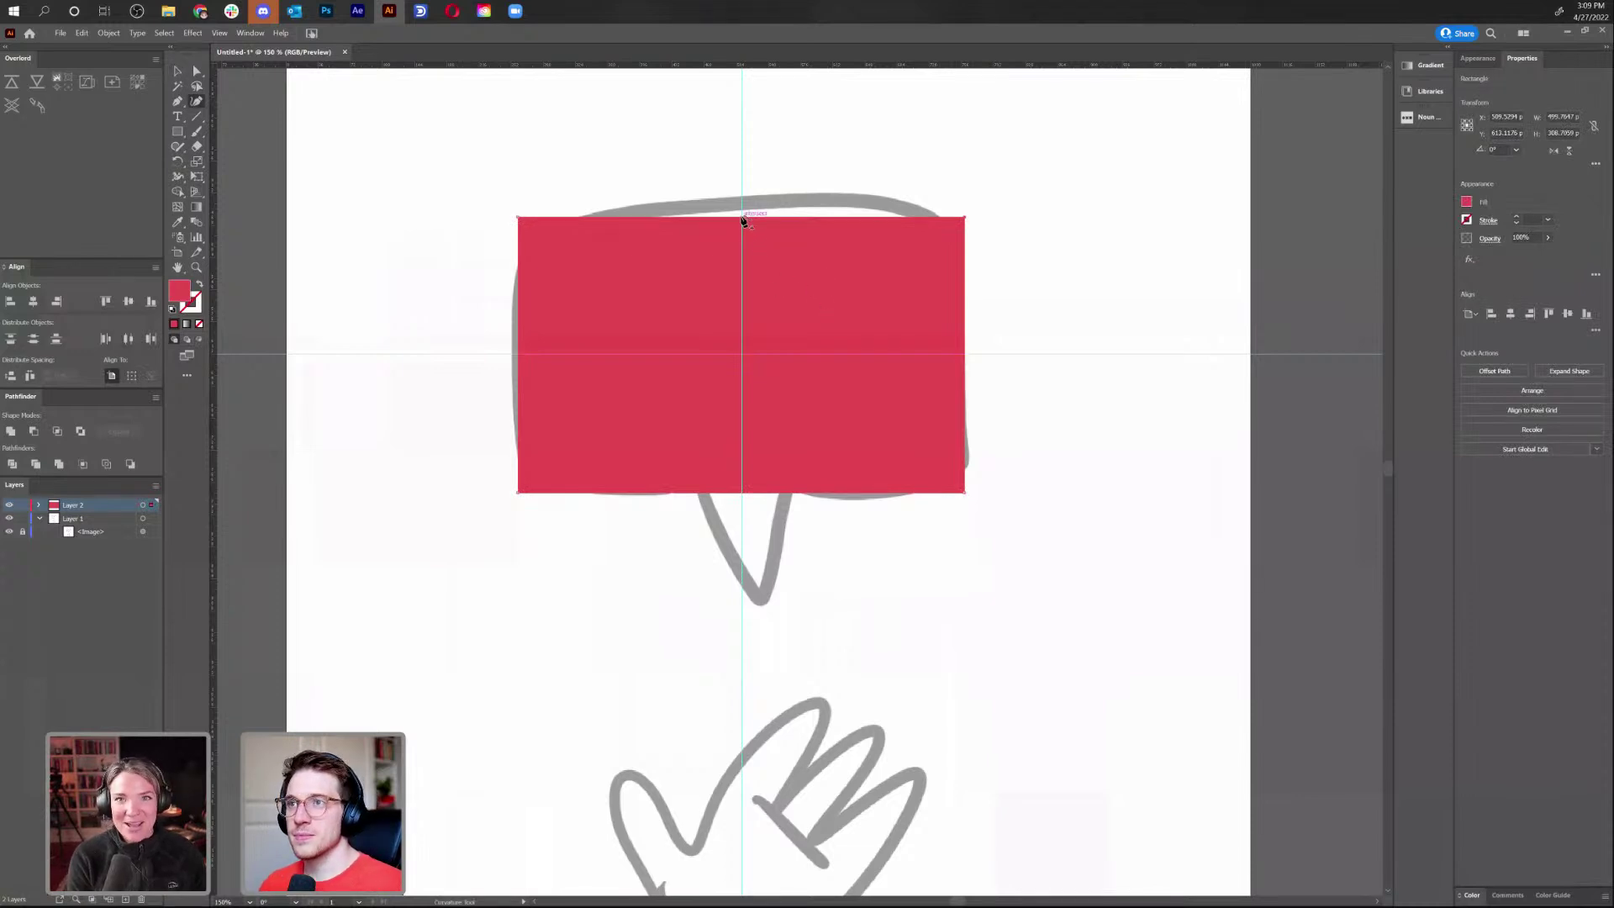
{"action": "left_click_drag", "start_coordinate": [745, 220], "coordinate": [745, 205]}
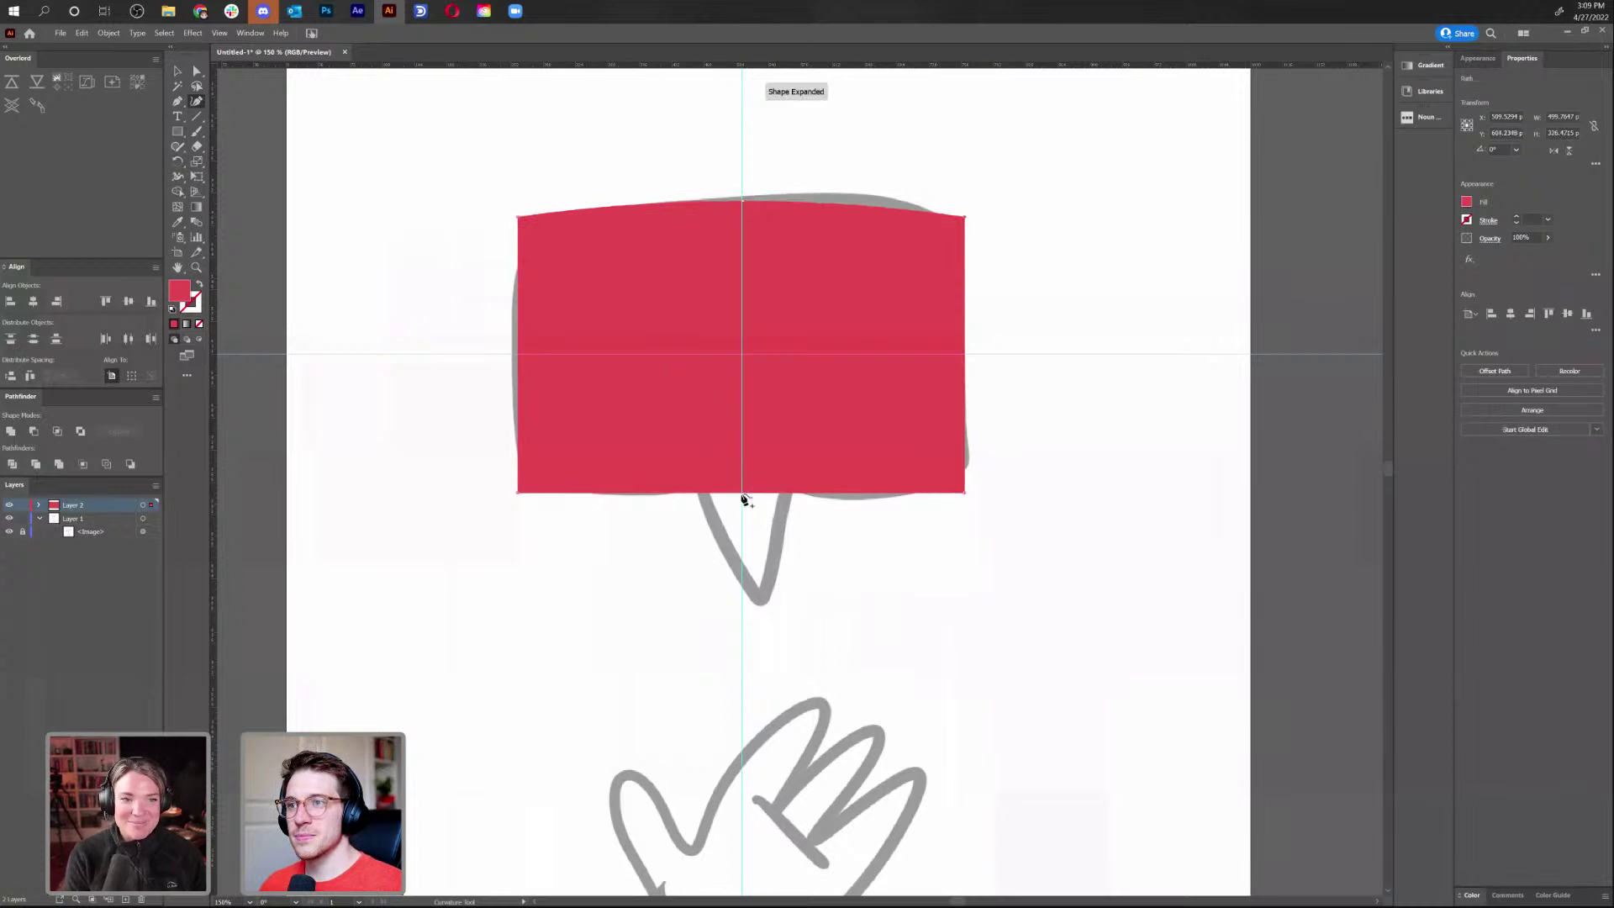
{"action": "left_click_drag", "start_coordinate": [744, 498], "coordinate": [744, 509]}
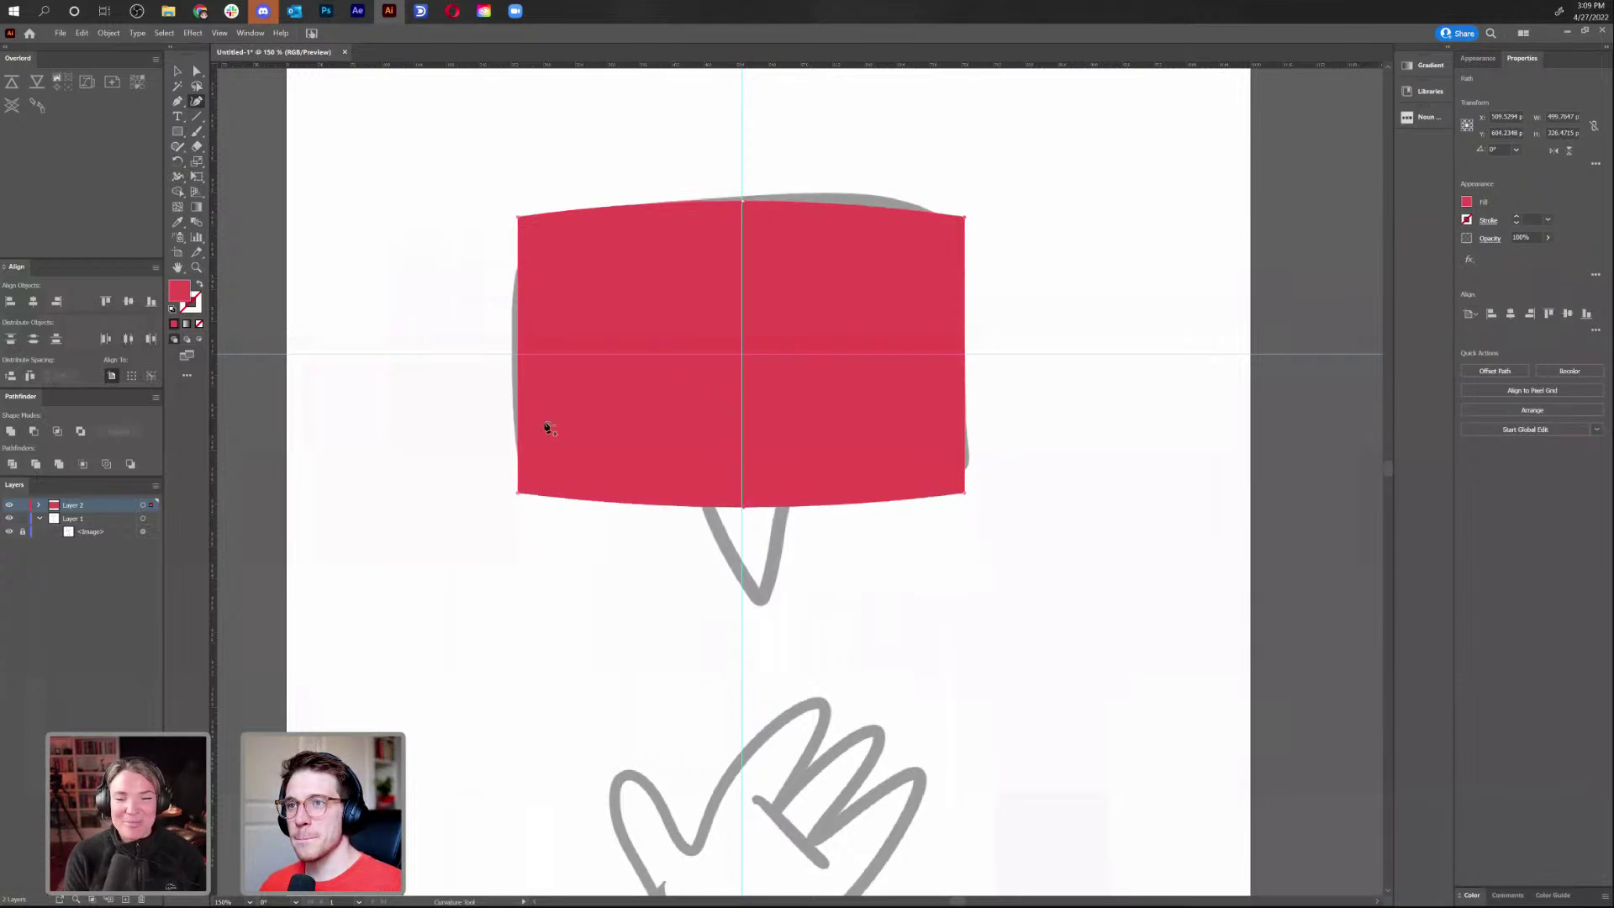
{"action": "left_click_drag", "start_coordinate": [517, 362], "coordinate": [510, 361]}
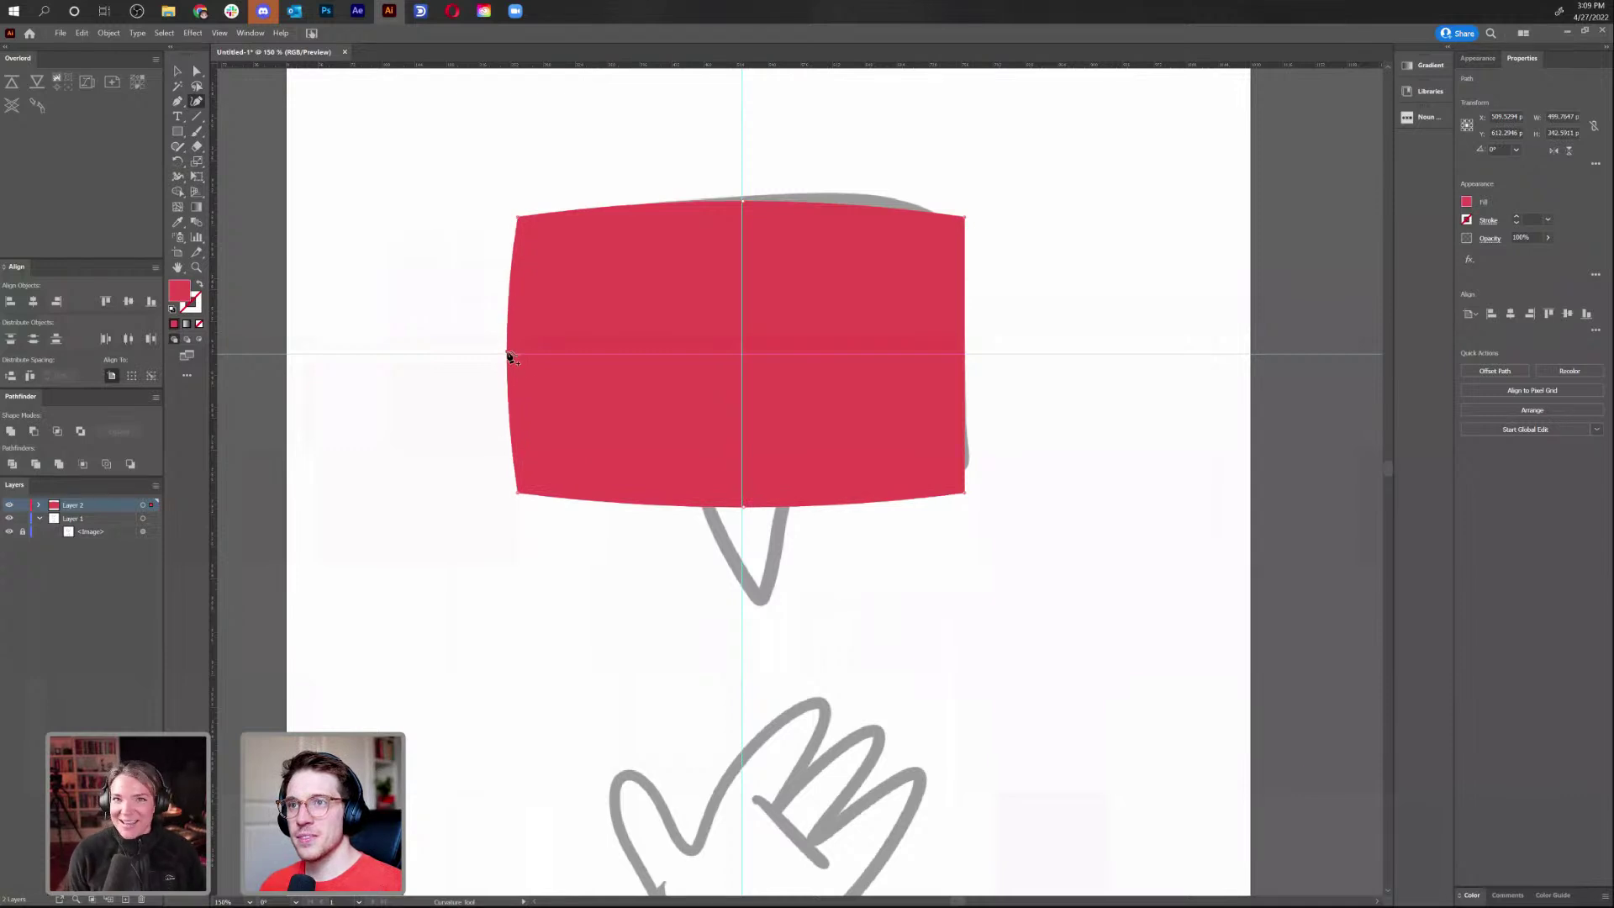
{"action": "left_click_drag", "start_coordinate": [509, 360], "coordinate": [508, 358]}
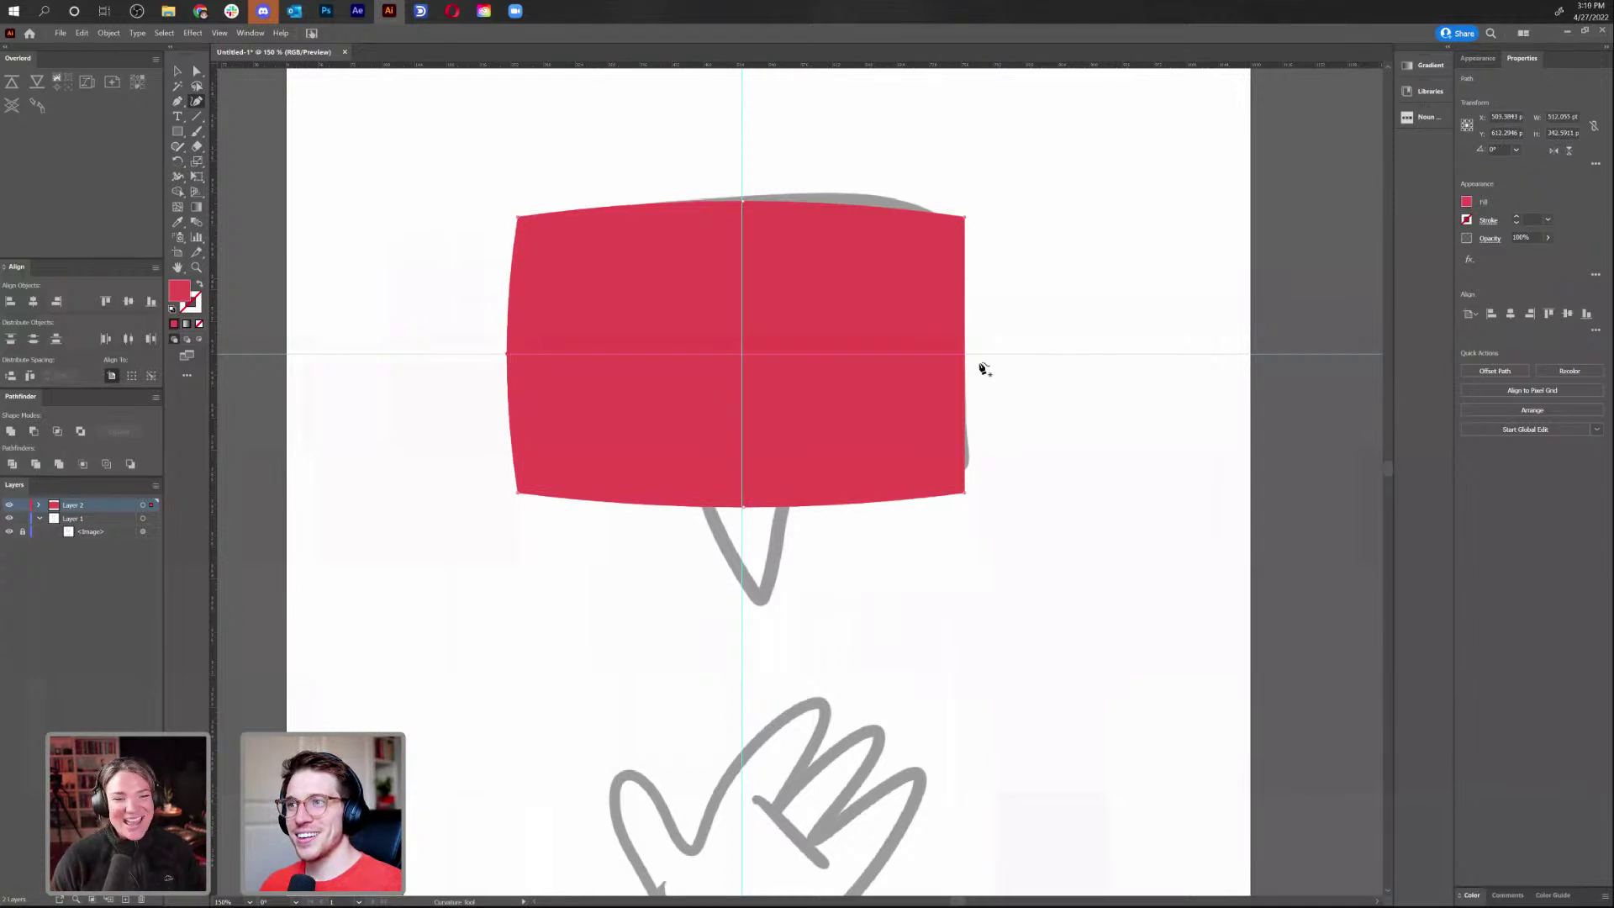
{"action": "left_click_drag", "start_coordinate": [967, 360], "coordinate": [982, 358]}
Delete both guides from Layer 2 and round all four corners of the bubble body
{"action": "key", "text": "v"}
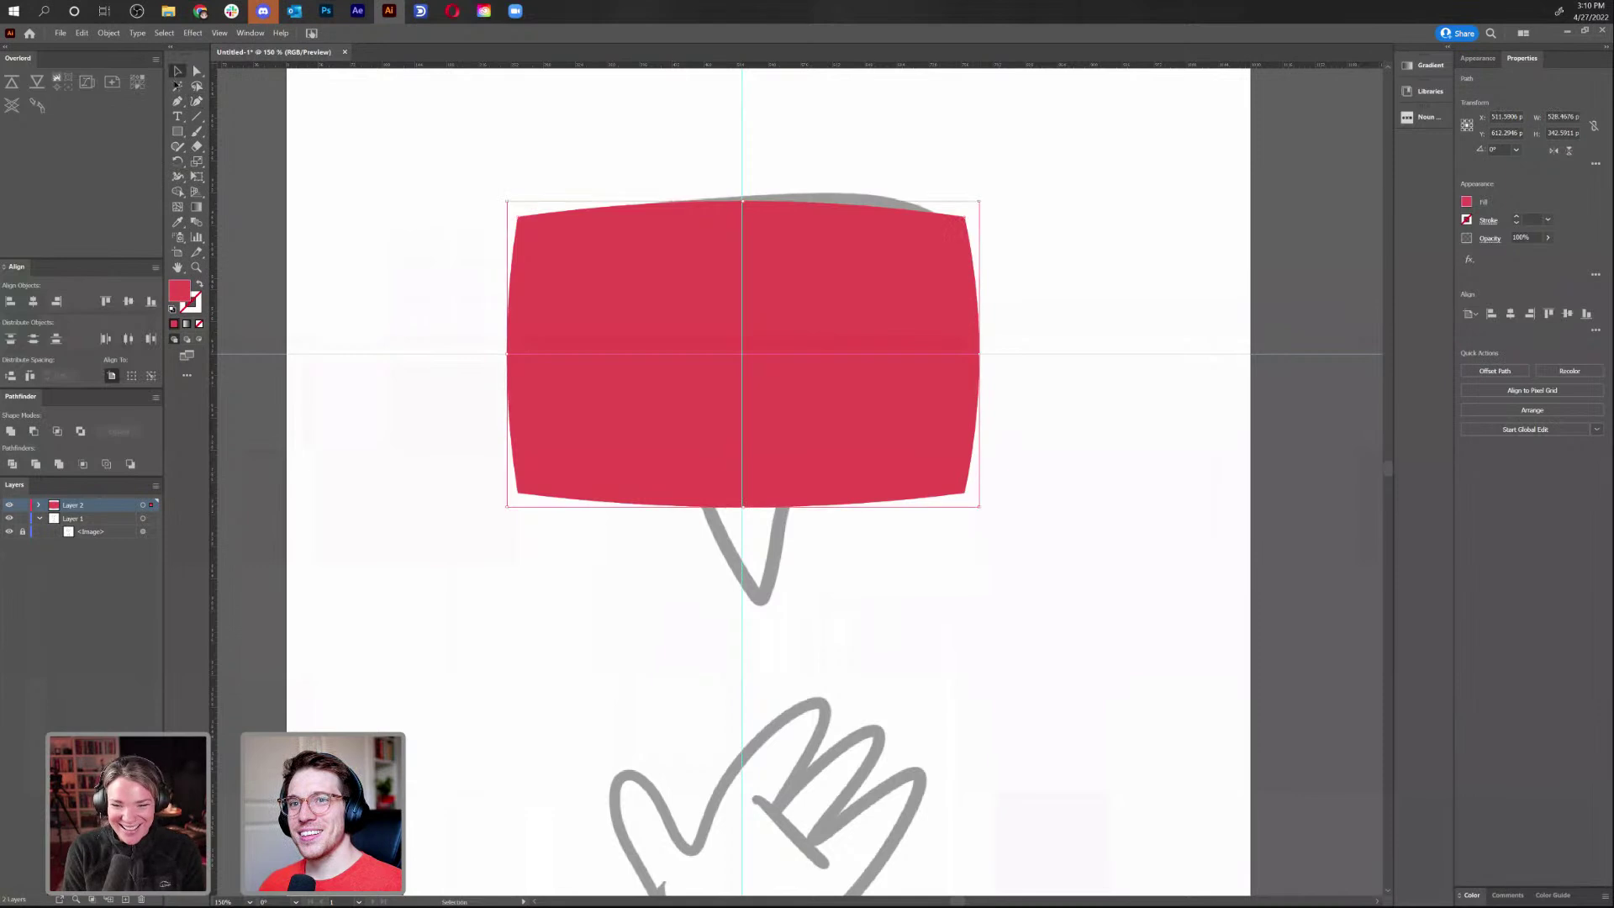
{"action": "left_click", "coordinate": [40, 505]}
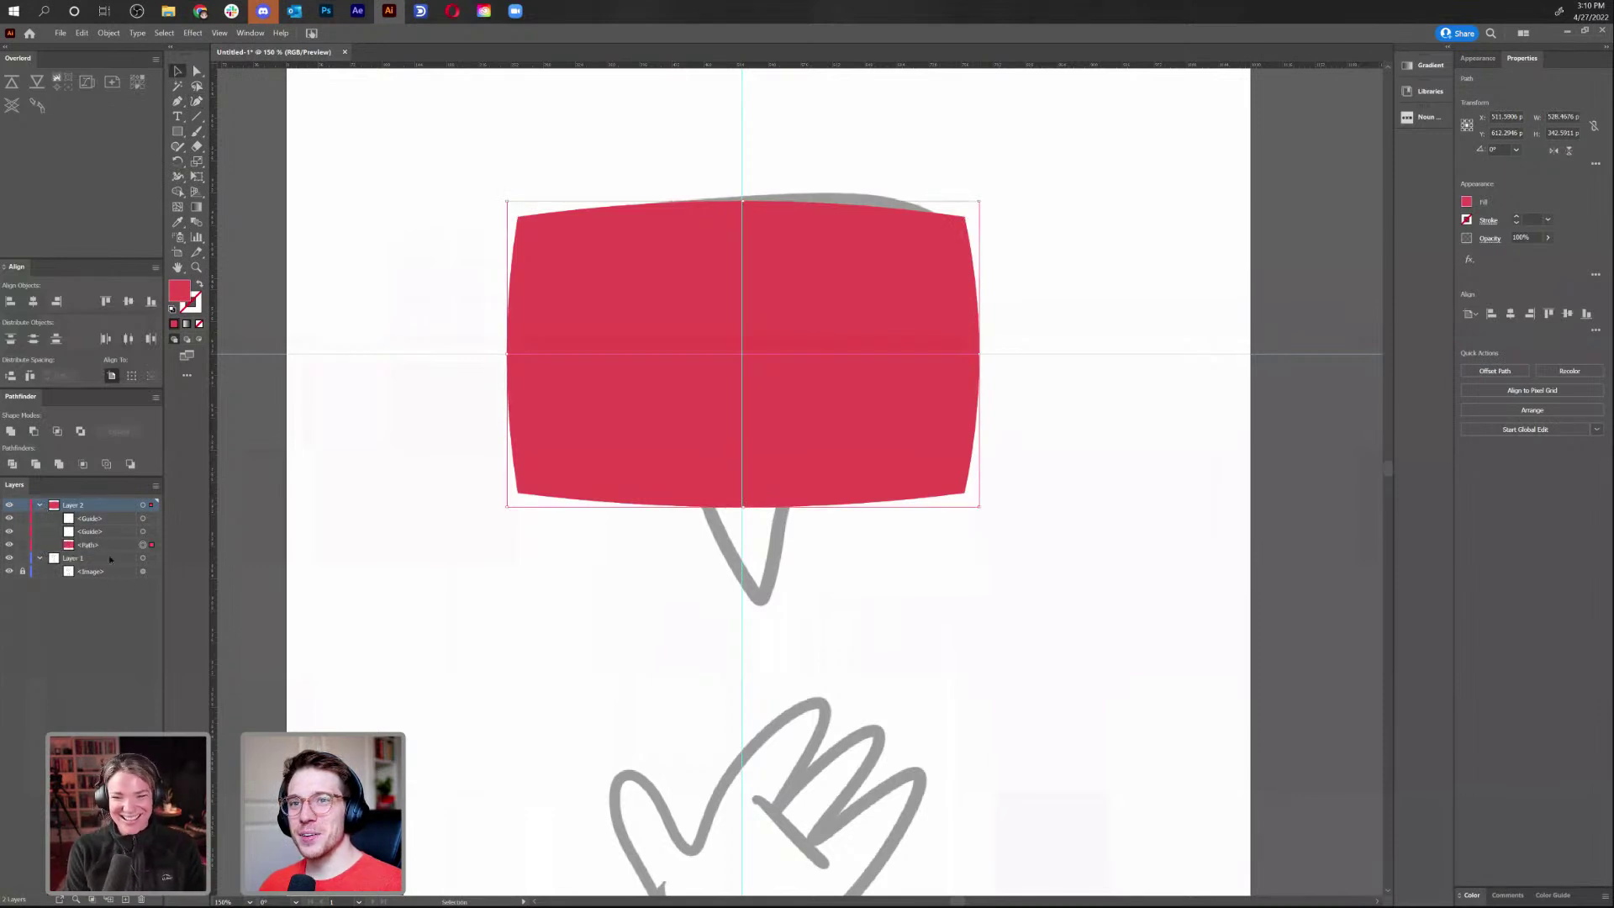
{"action": "left_click", "coordinate": [107, 524]}
{"action": "left_click", "coordinate": [106, 536], "text": "shift"}
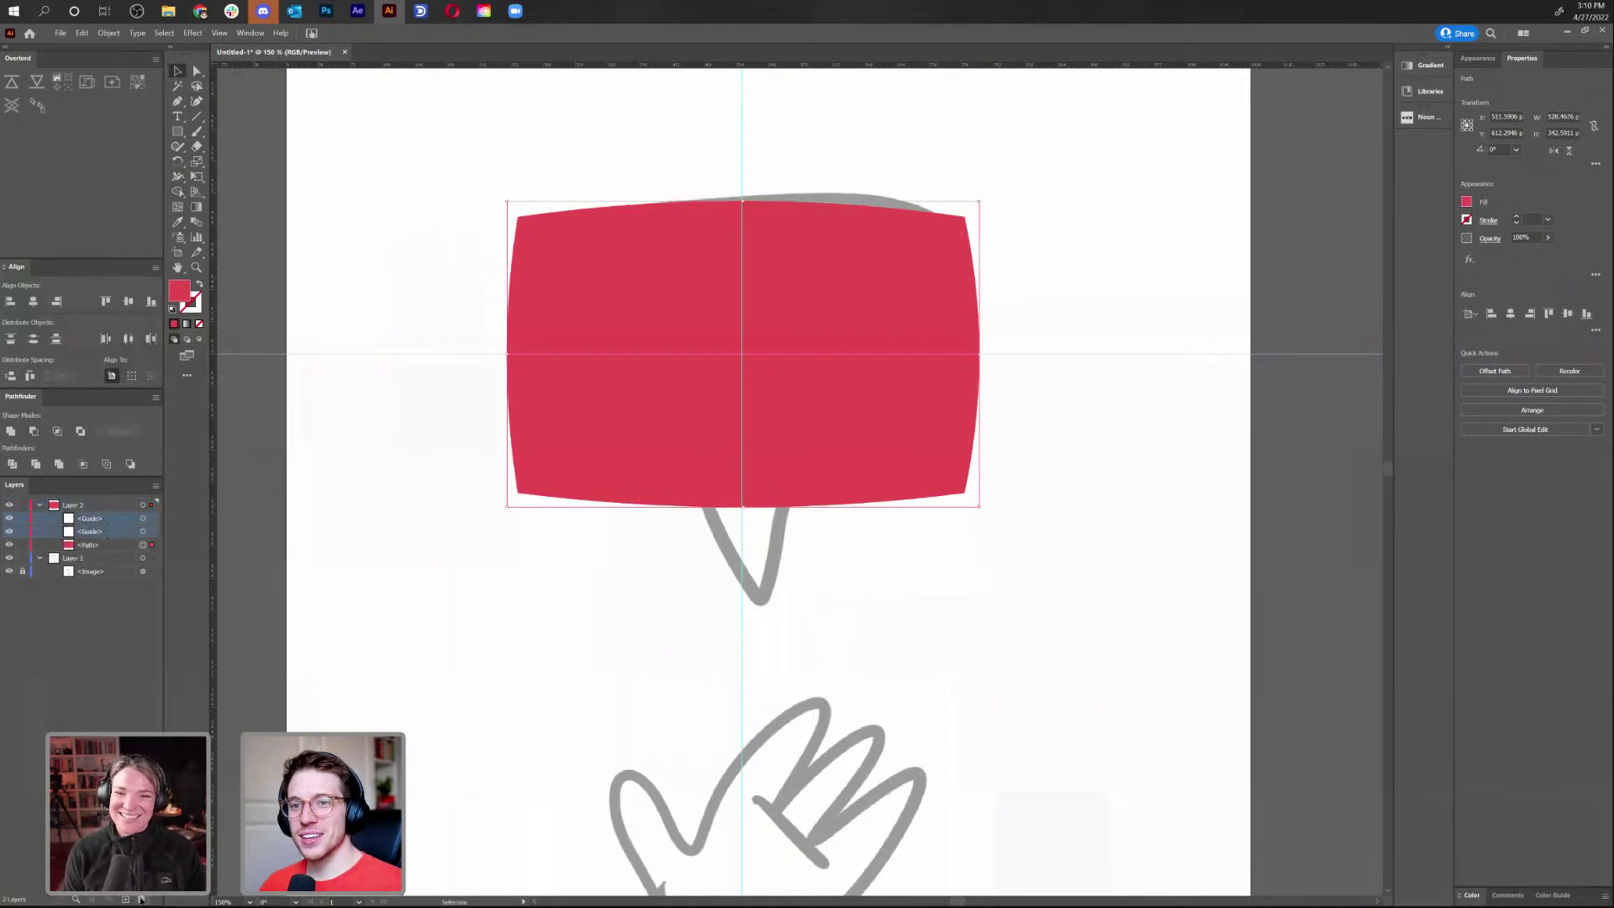
{"action": "left_click", "coordinate": [141, 899]}
{"action": "key", "text": "a"}
{"action": "left_click_drag", "start_coordinate": [525, 227], "coordinate": [552, 264]}
{"action": "left_click", "coordinate": [623, 169]}
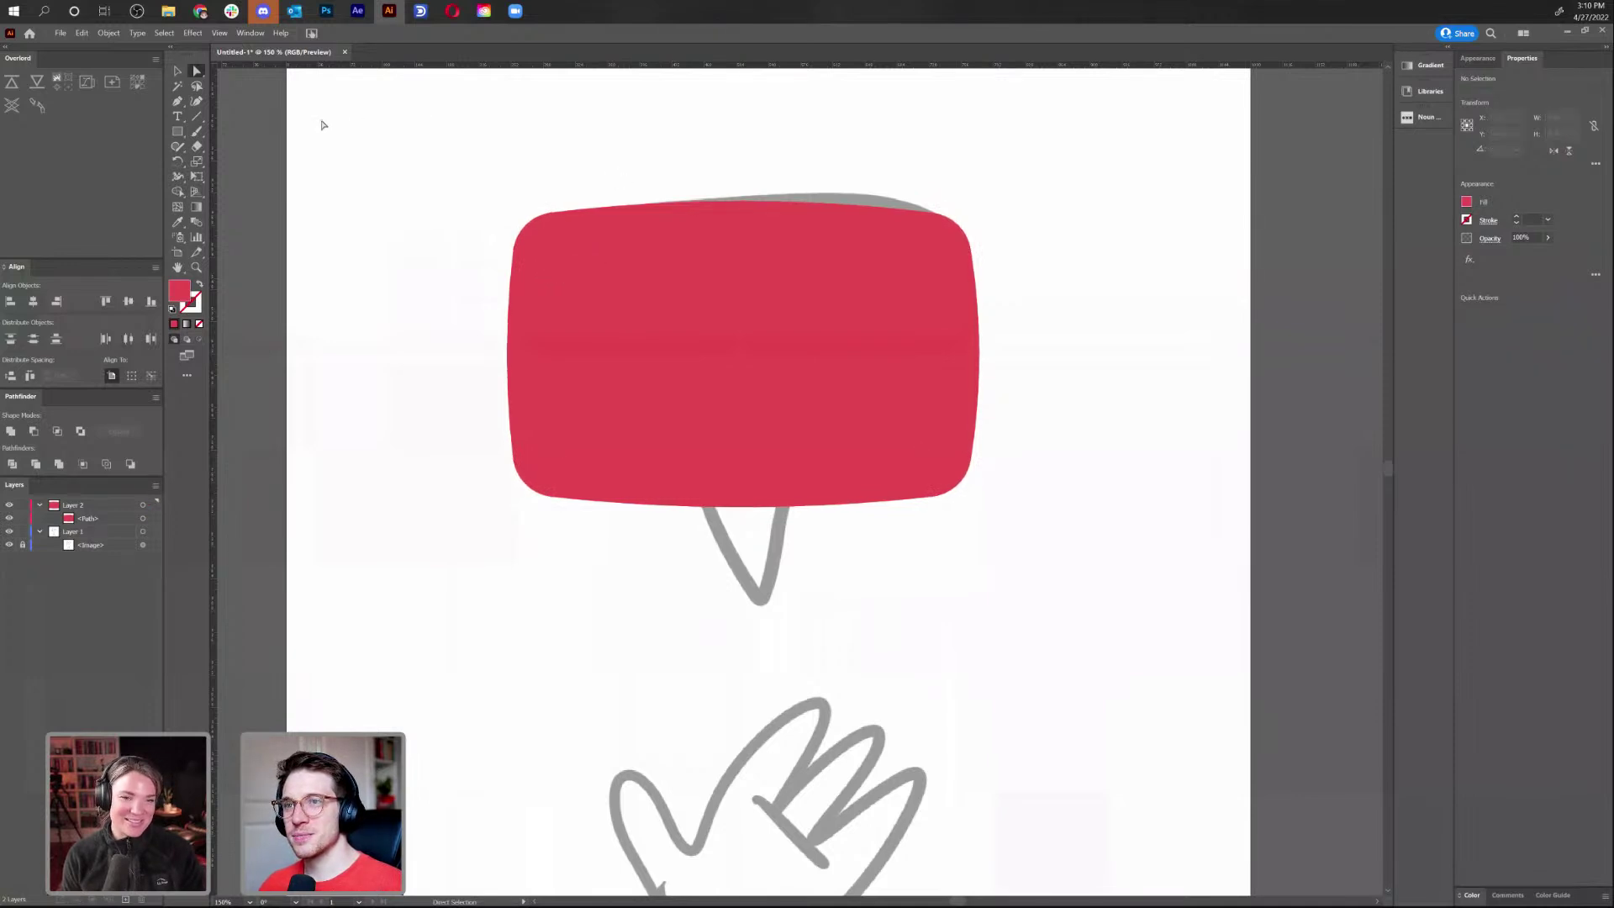
{"action": "key", "text": "p"}
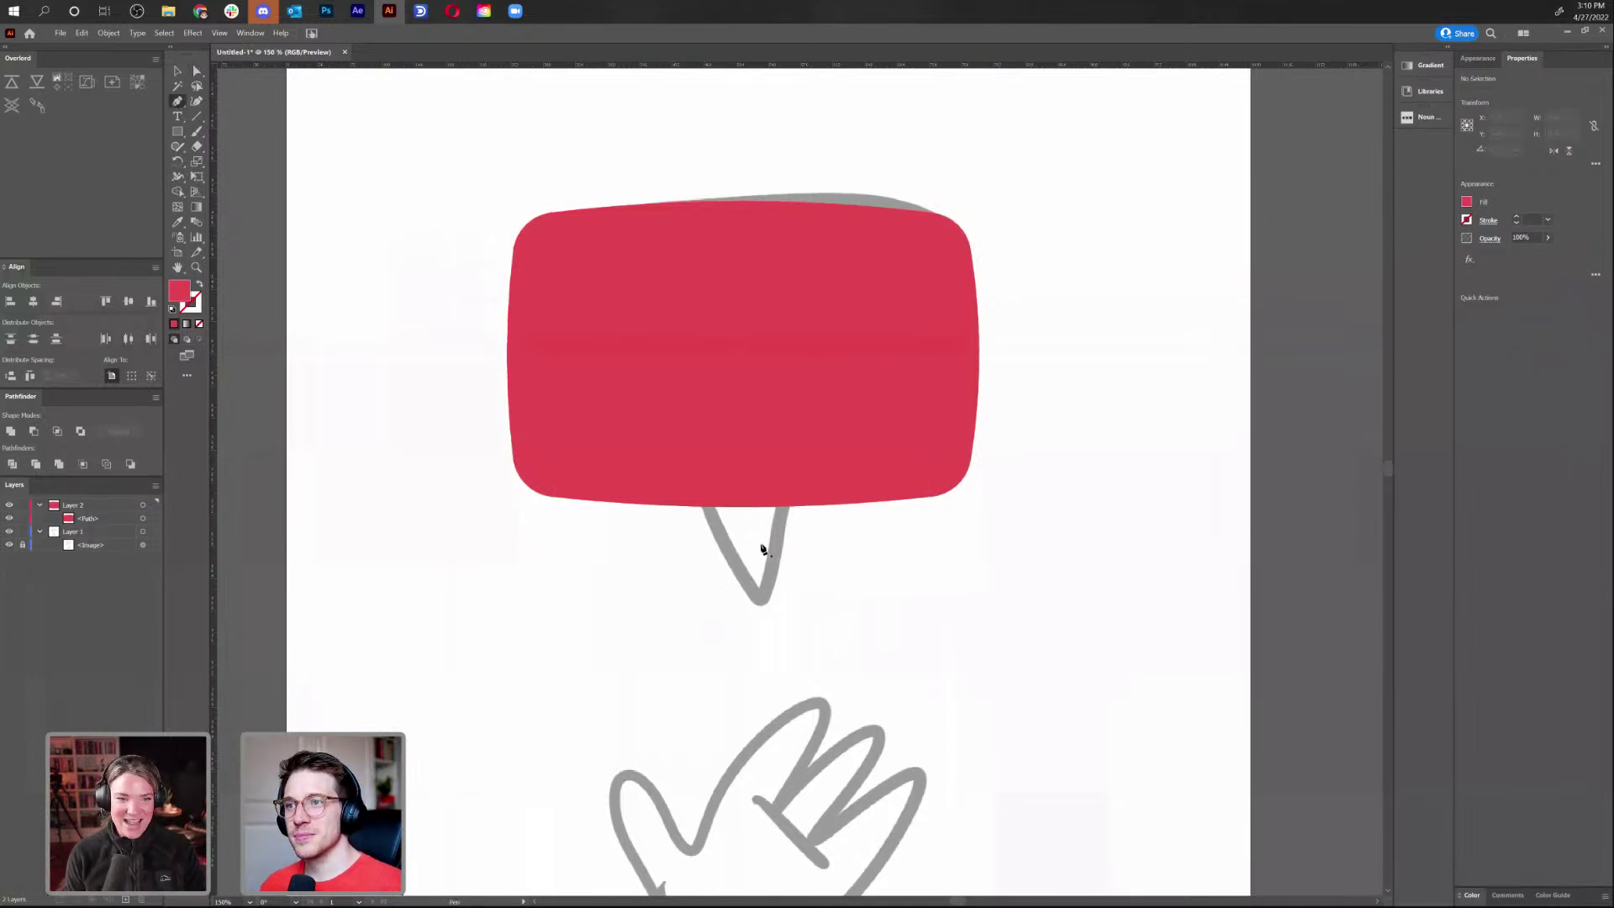
Draw the tail's left half as a three-point red triangle hanging from the bubble's bottom edge
{"action": "left_click", "coordinate": [748, 505]}
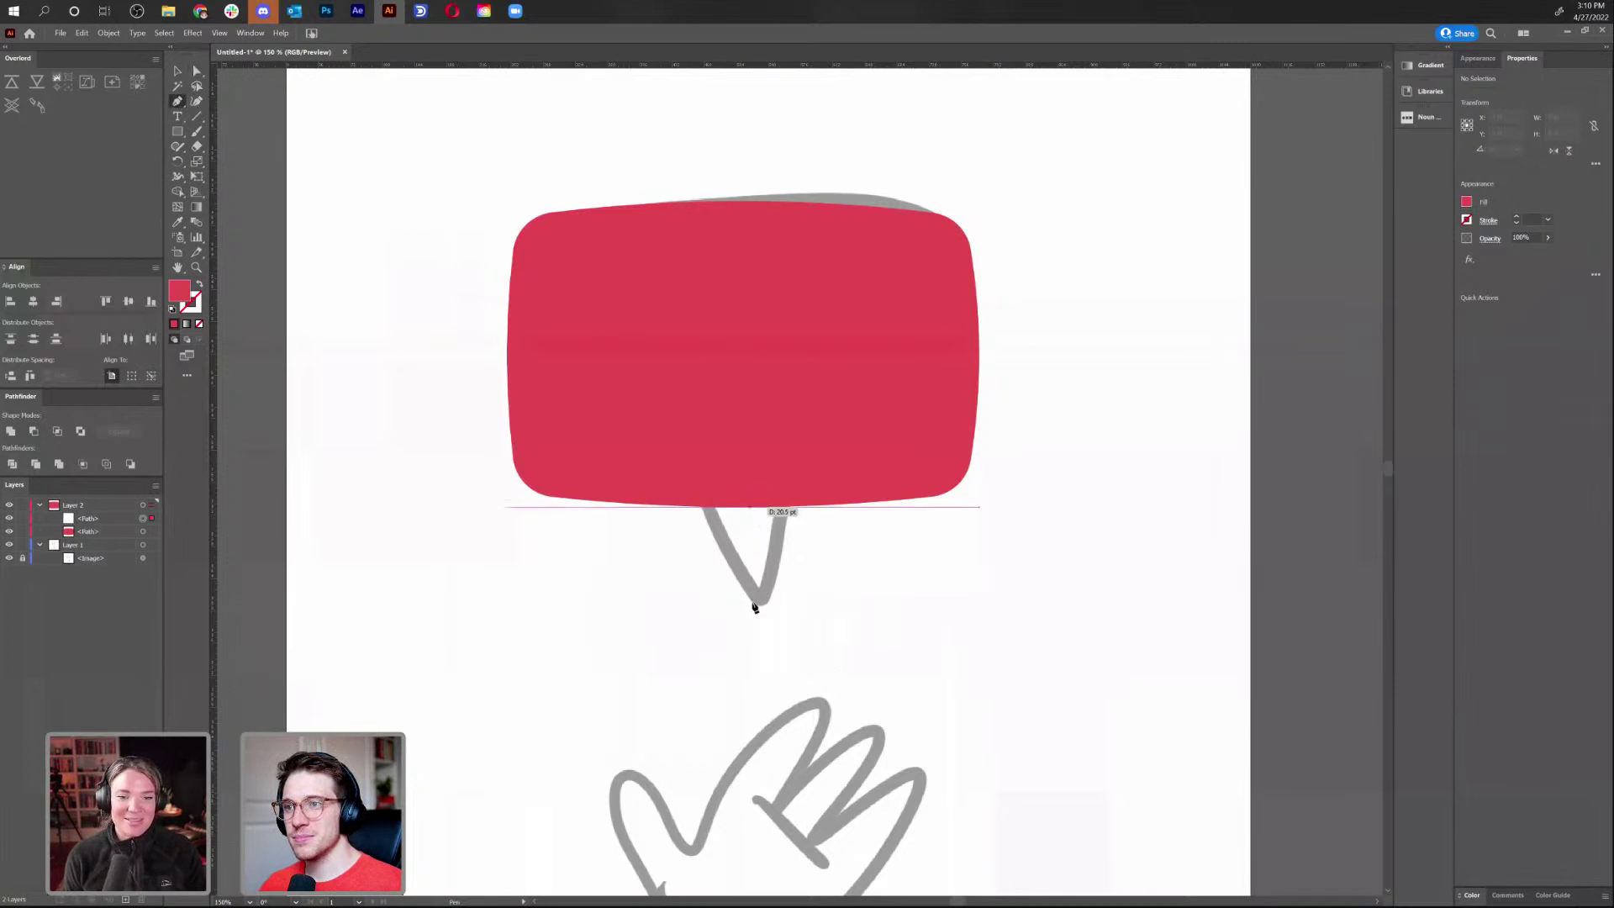
{"action": "left_click", "coordinate": [747, 602]}
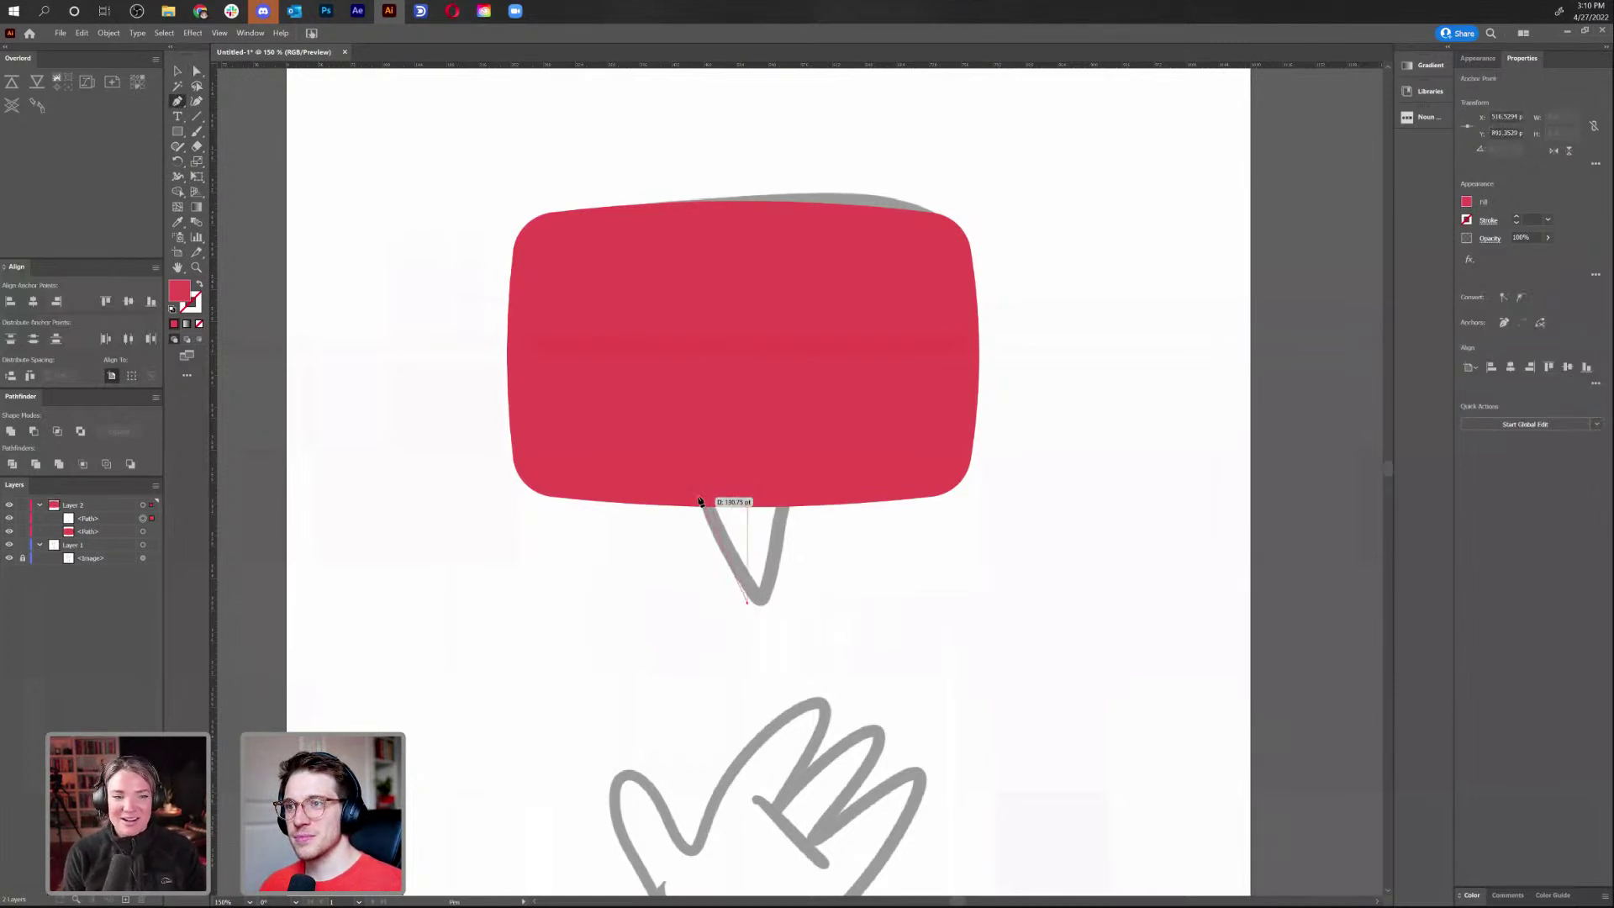
{"action": "left_click", "coordinate": [703, 506]}
{"action": "key", "text": "a"}
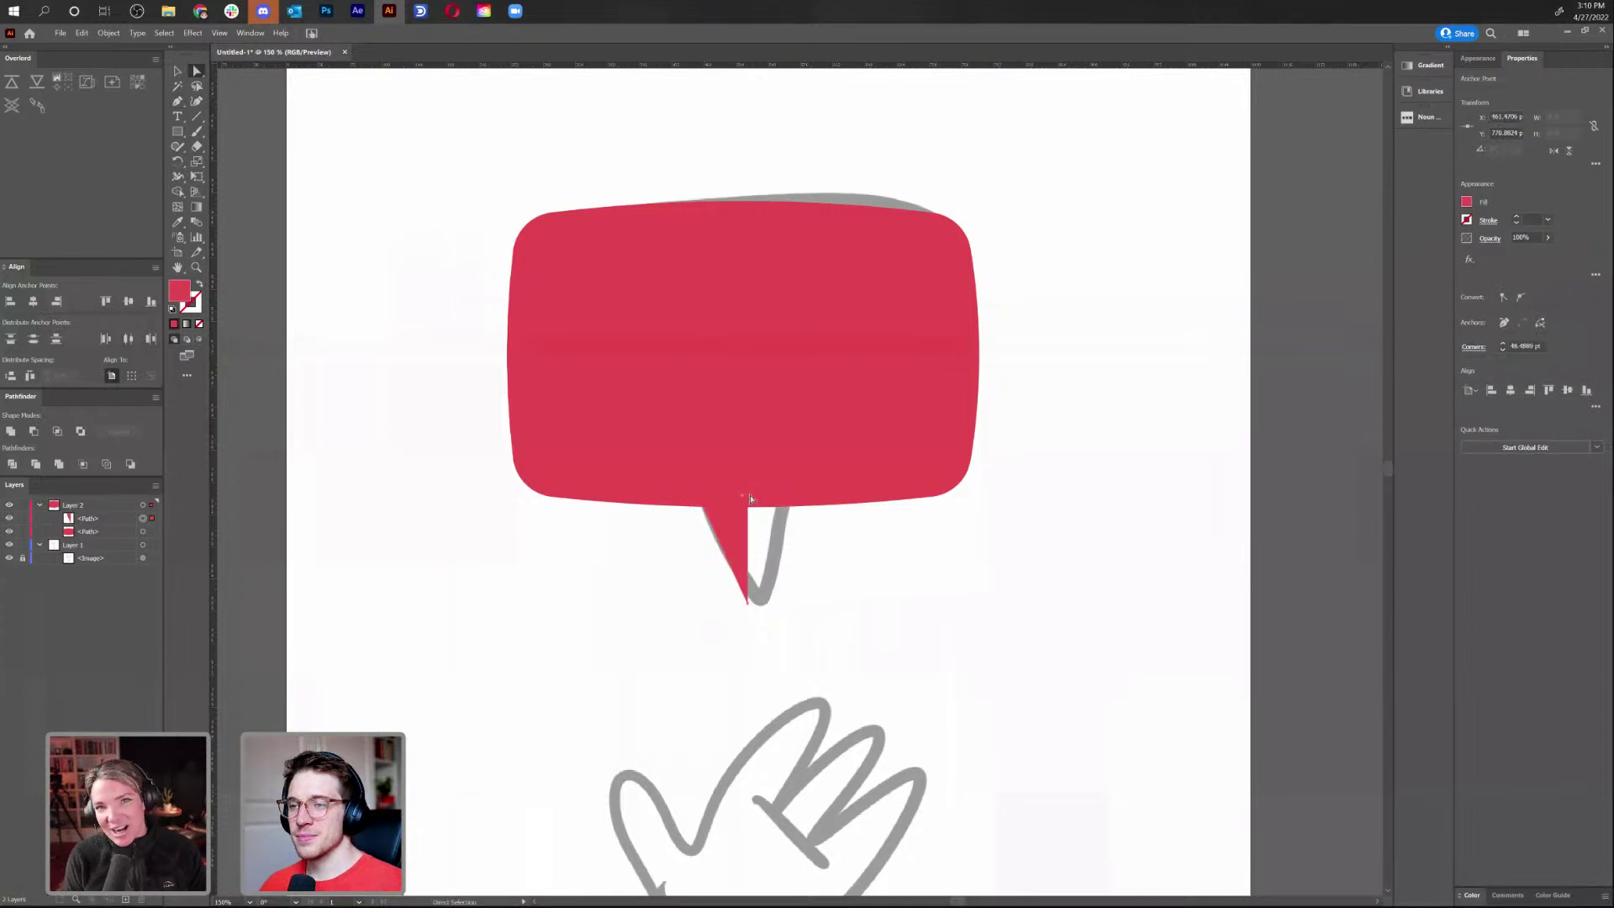
{"action": "left_click", "coordinate": [749, 499]}
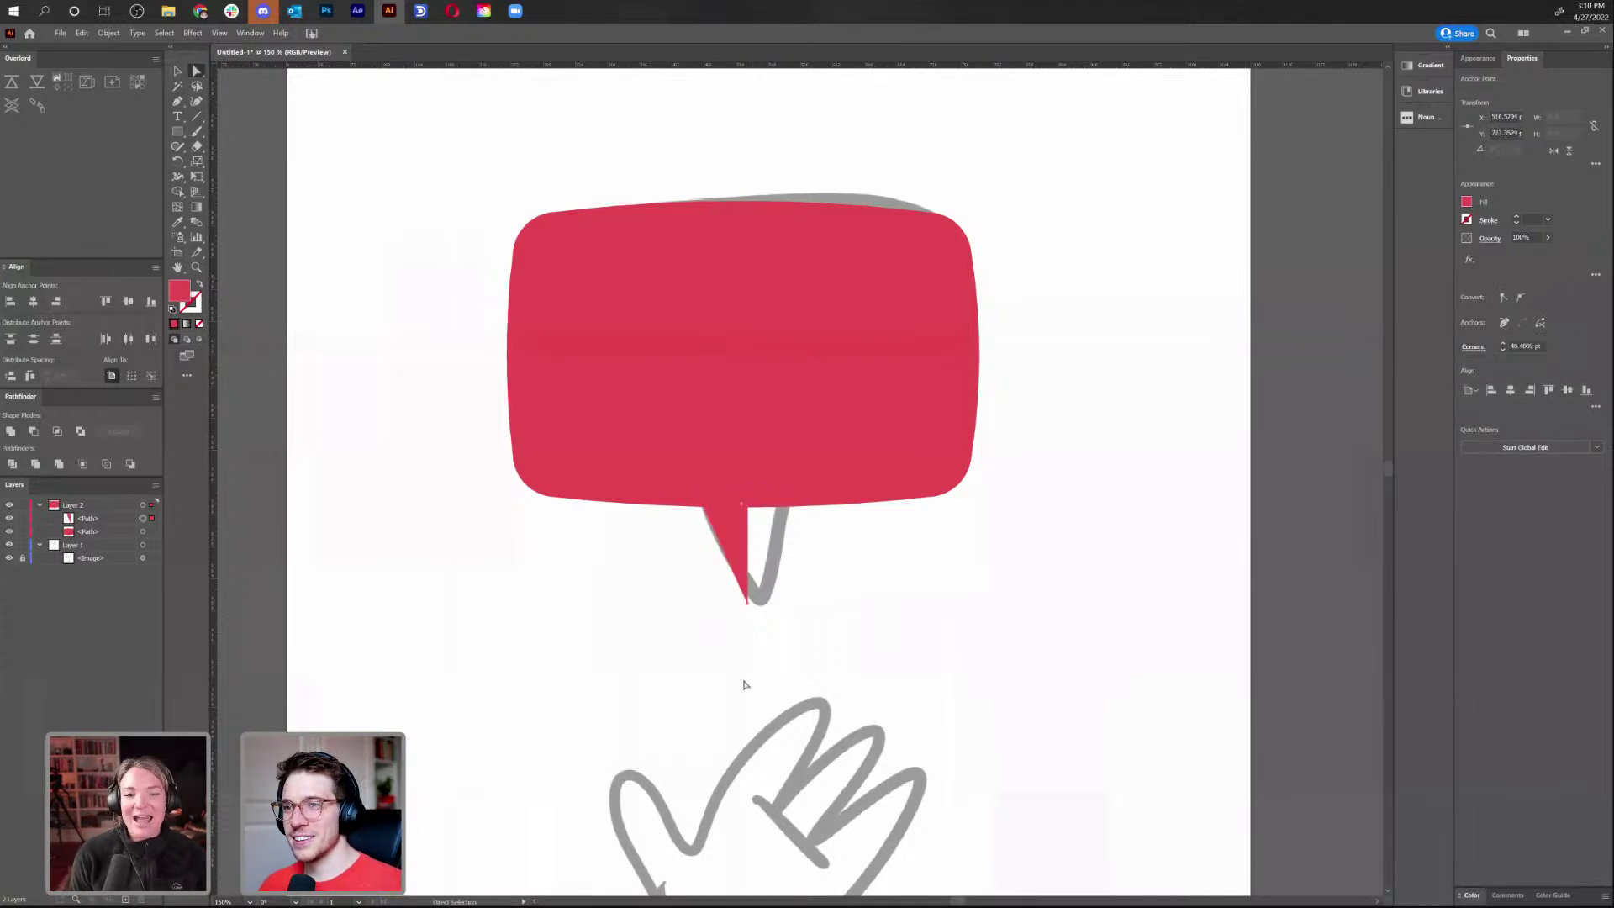
{"action": "key", "text": "shift+grave"}
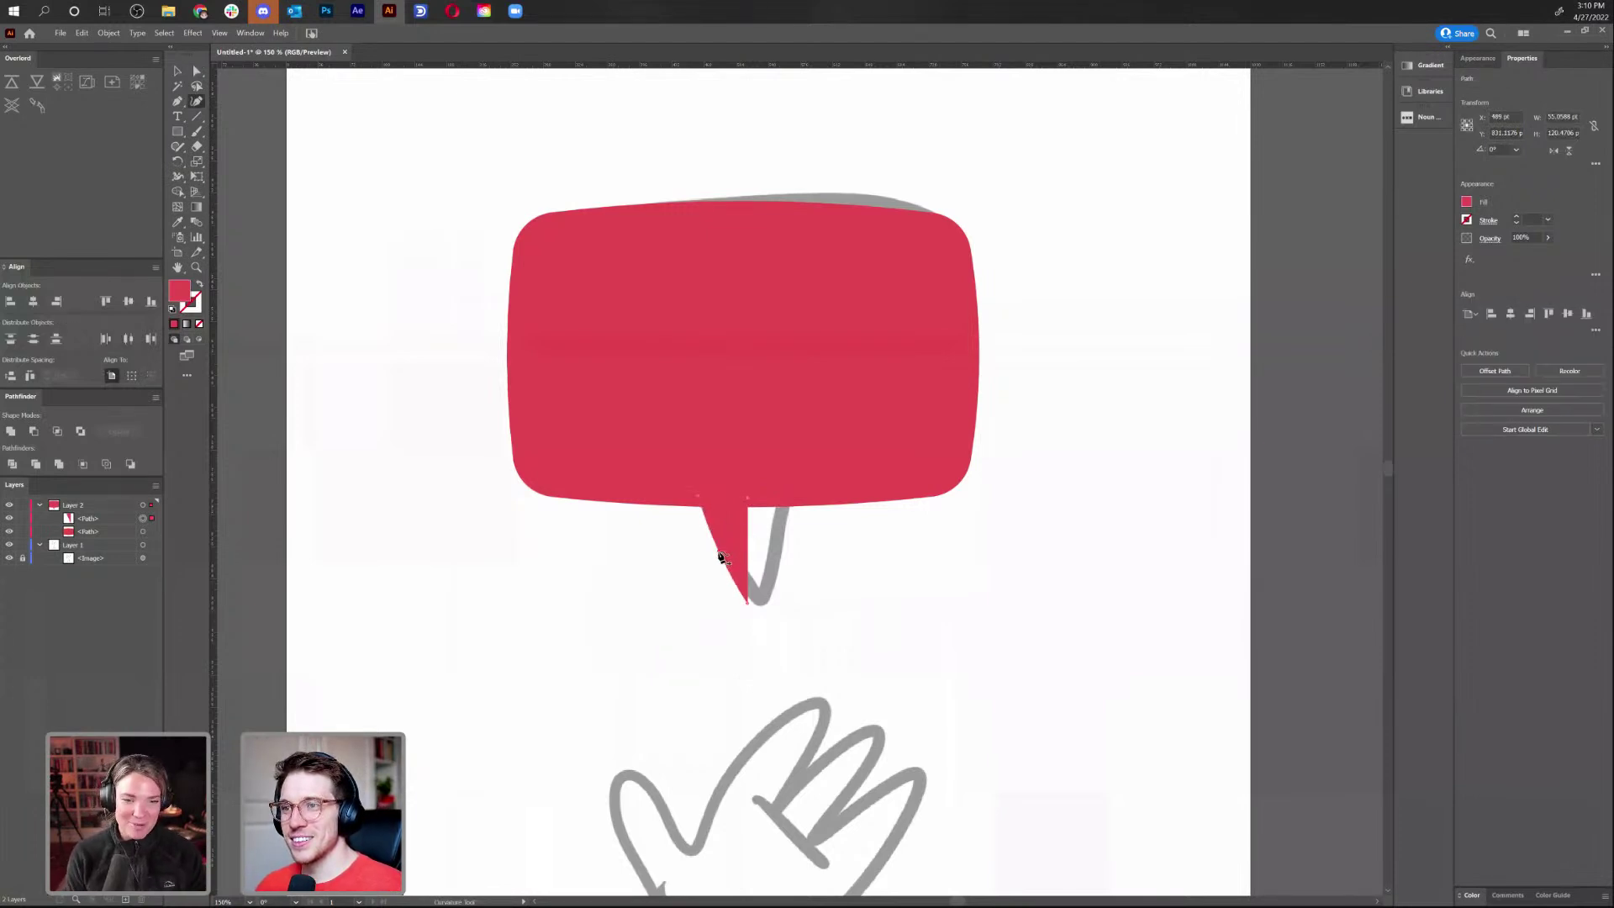
{"action": "key", "text": "v"}
{"action": "left_click", "coordinate": [849, 572]}
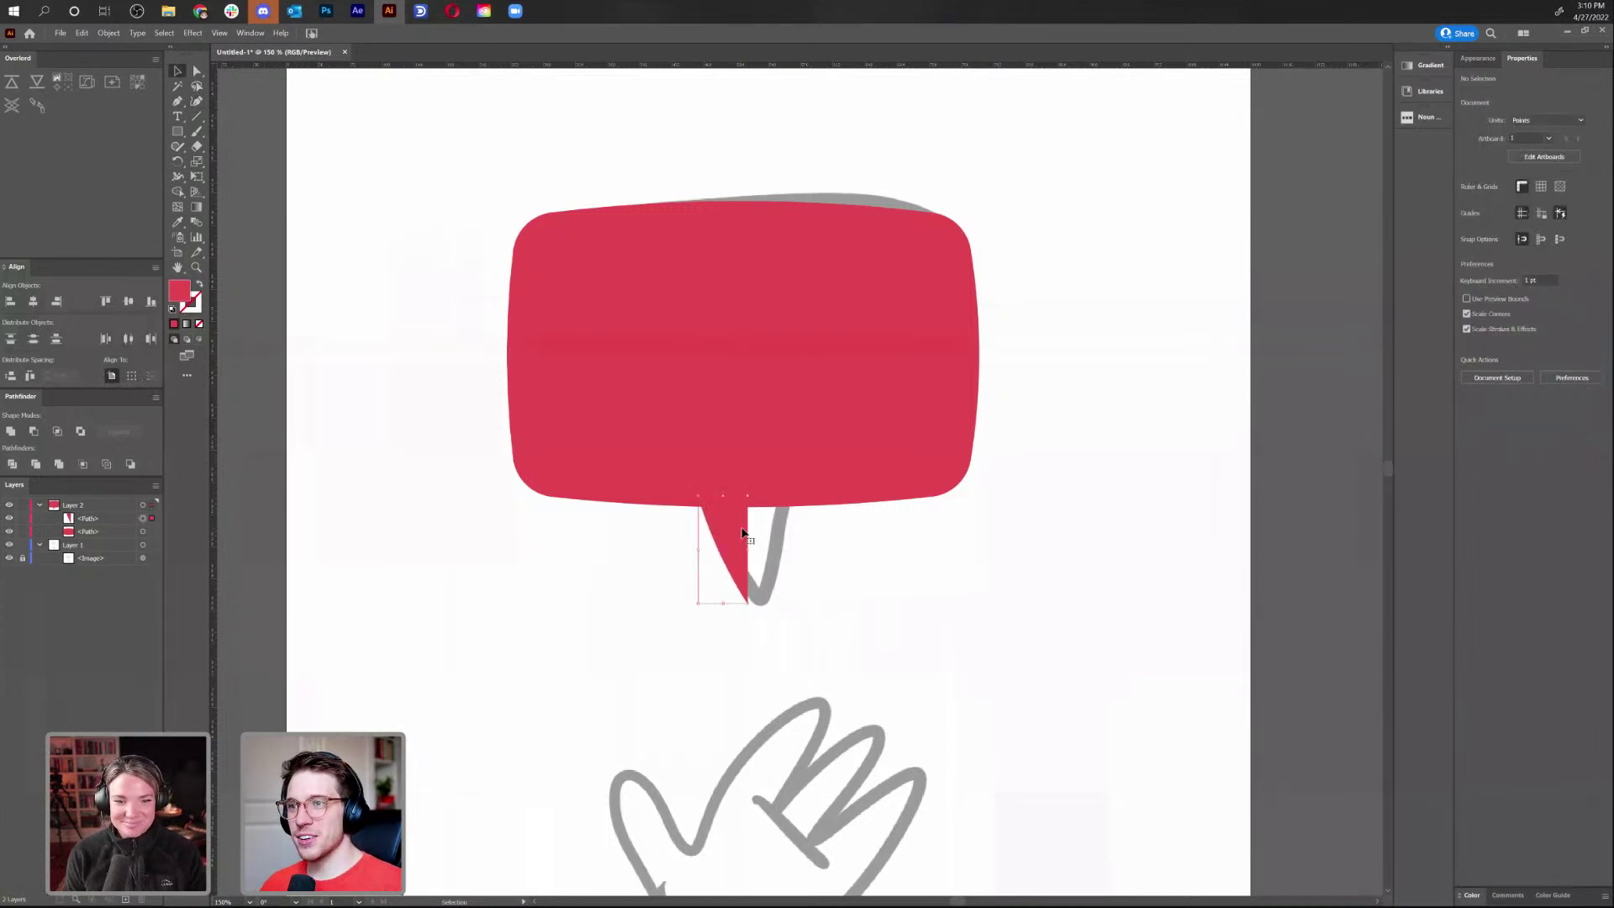
Mirror a copy of the tail half and merge both halves into a single tail shape
{"action": "right_click", "coordinate": [743, 533]}
{"action": "mouse_move", "coordinate": [833, 748]}
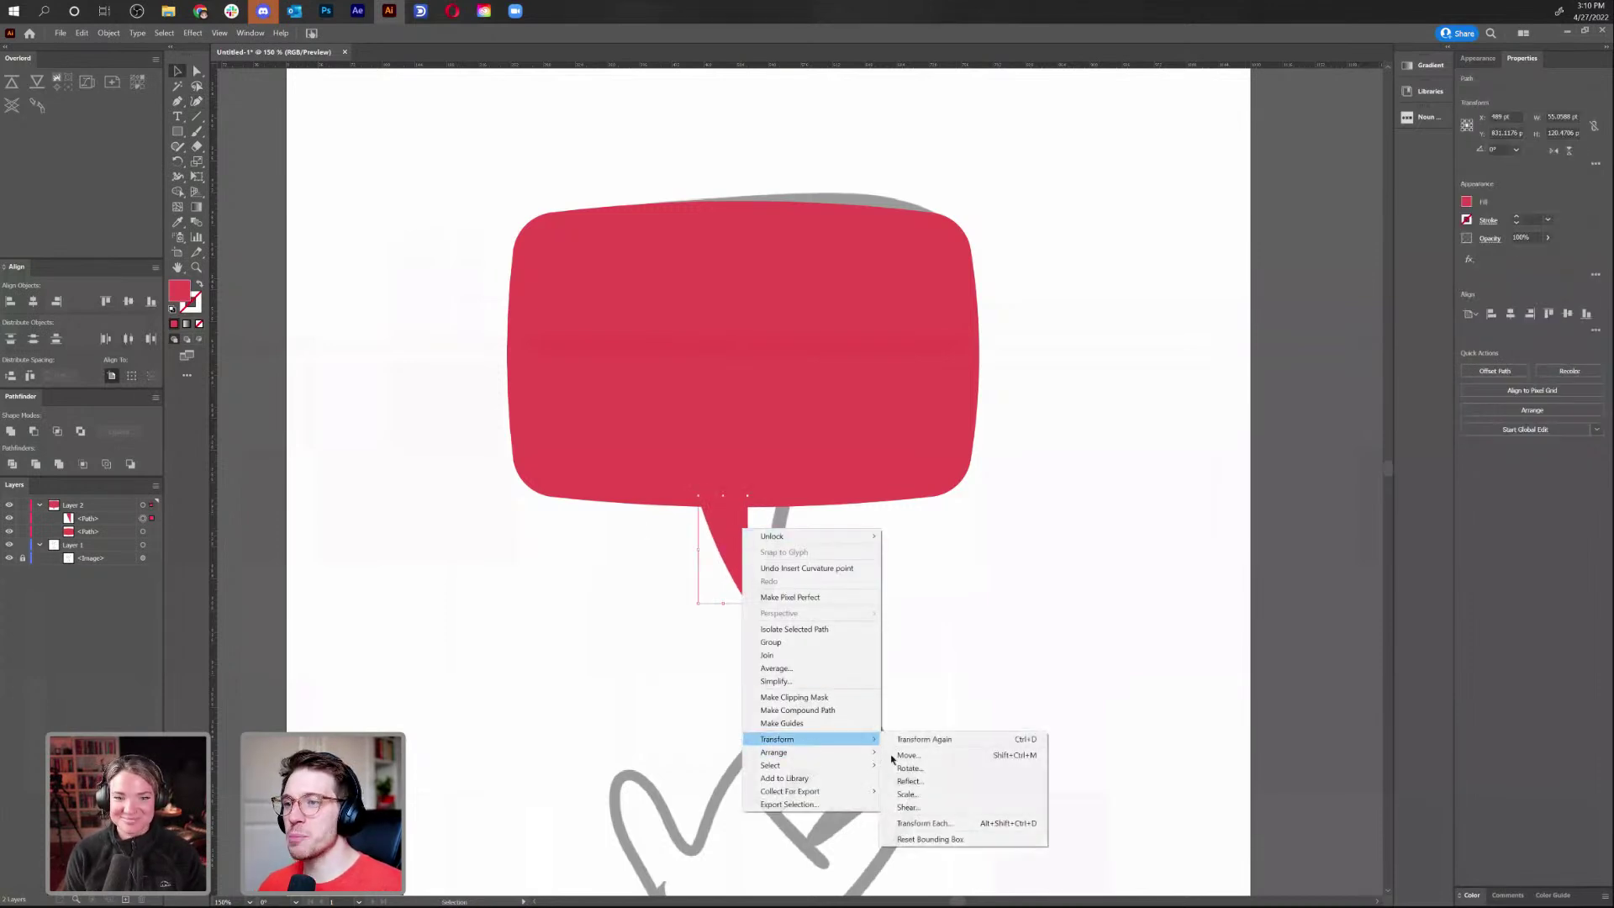
{"action": "left_click", "coordinate": [978, 781]}
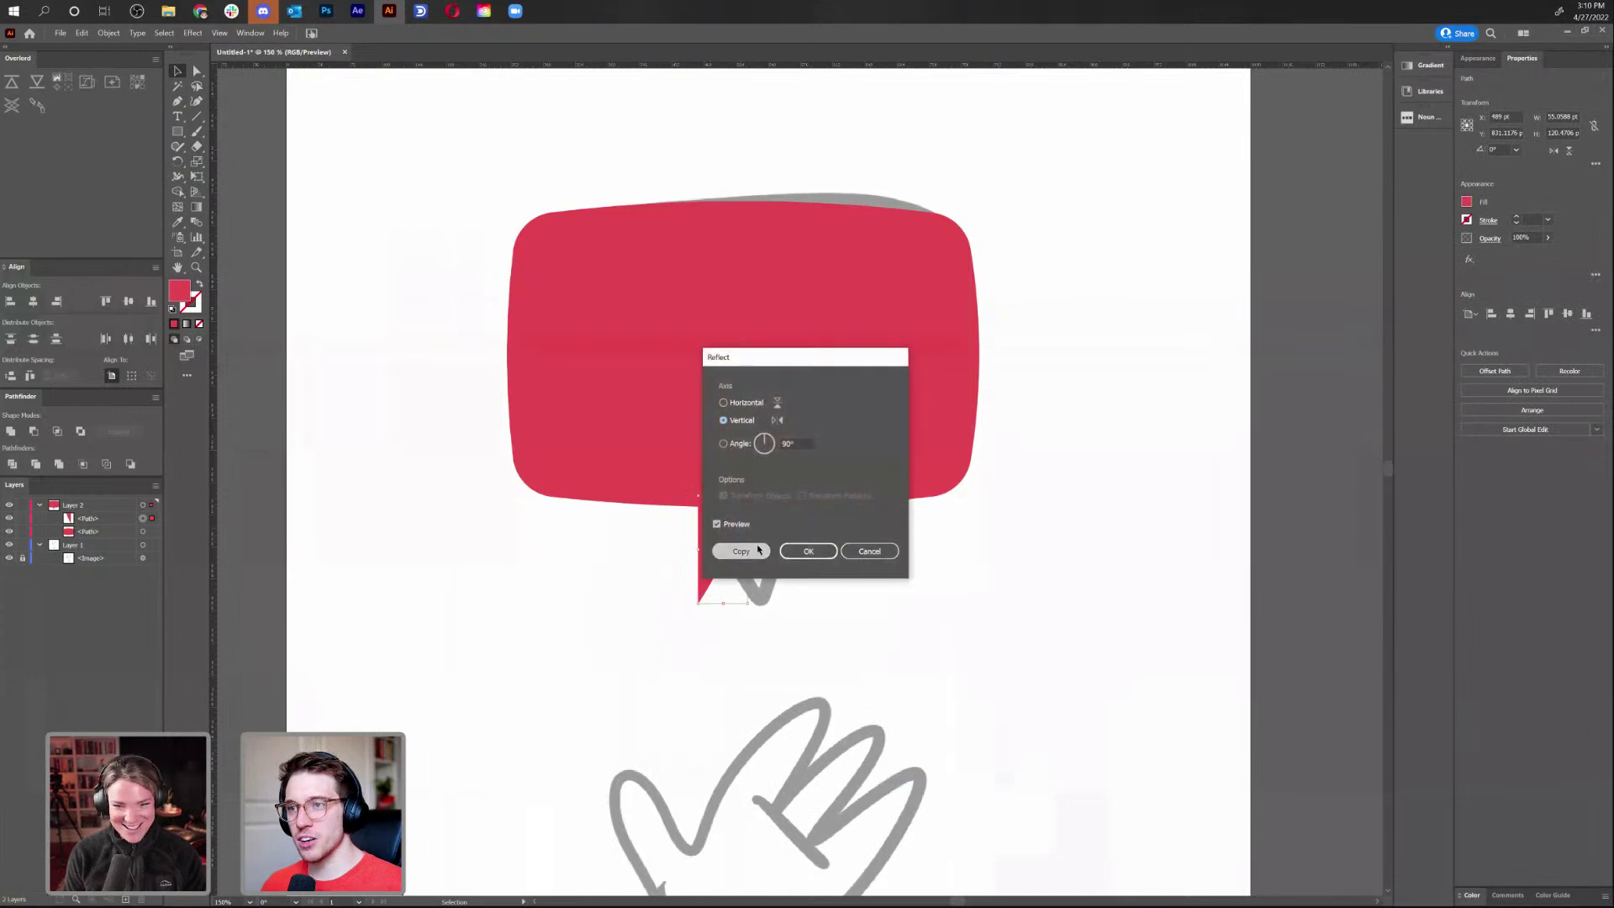
{"action": "left_click", "coordinate": [758, 550]}
{"action": "left_click_drag", "start_coordinate": [720, 584], "coordinate": [757, 587]}
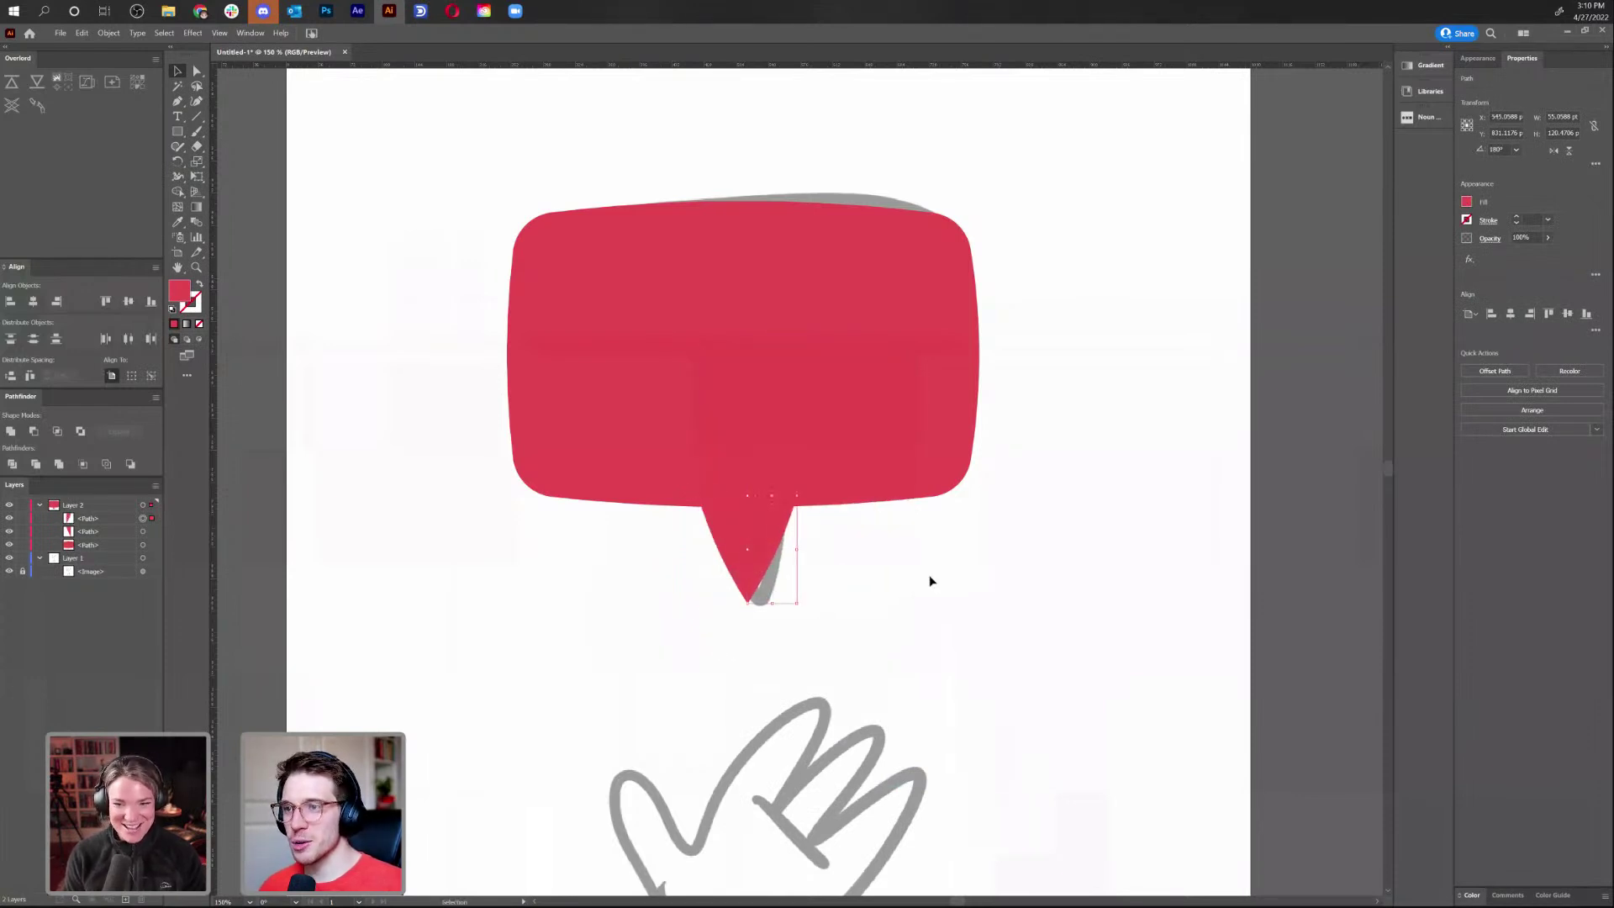
{"action": "left_click", "coordinate": [760, 515], "text": "shift"}
{"action": "left_click", "coordinate": [731, 536], "text": "shift"}
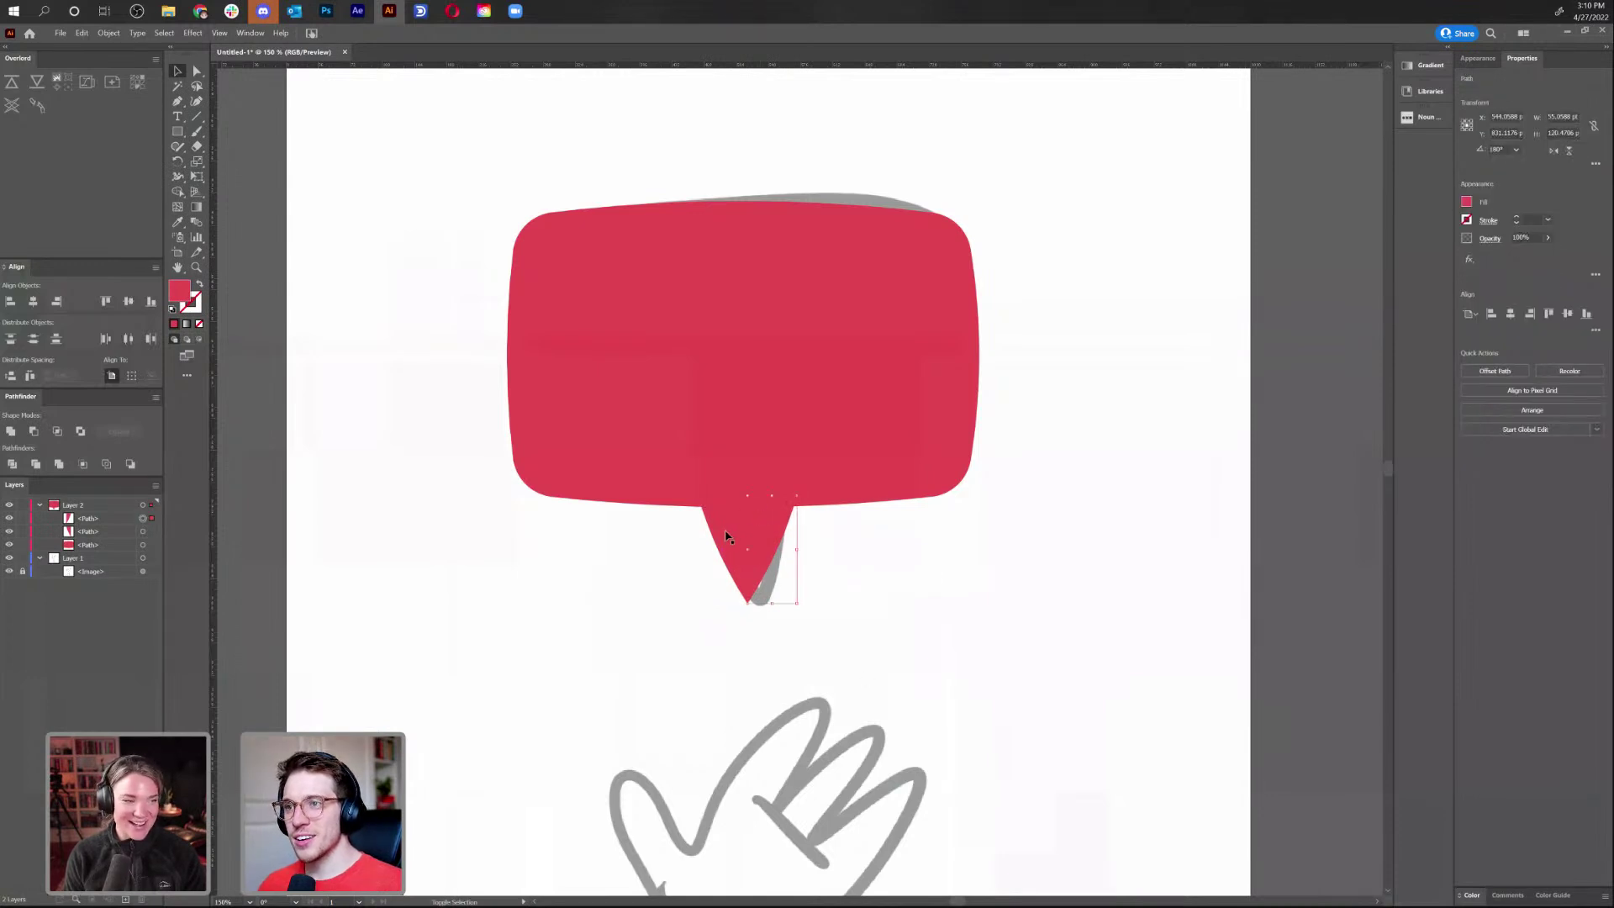
{"action": "left_click", "coordinate": [727, 535], "text": "shift"}
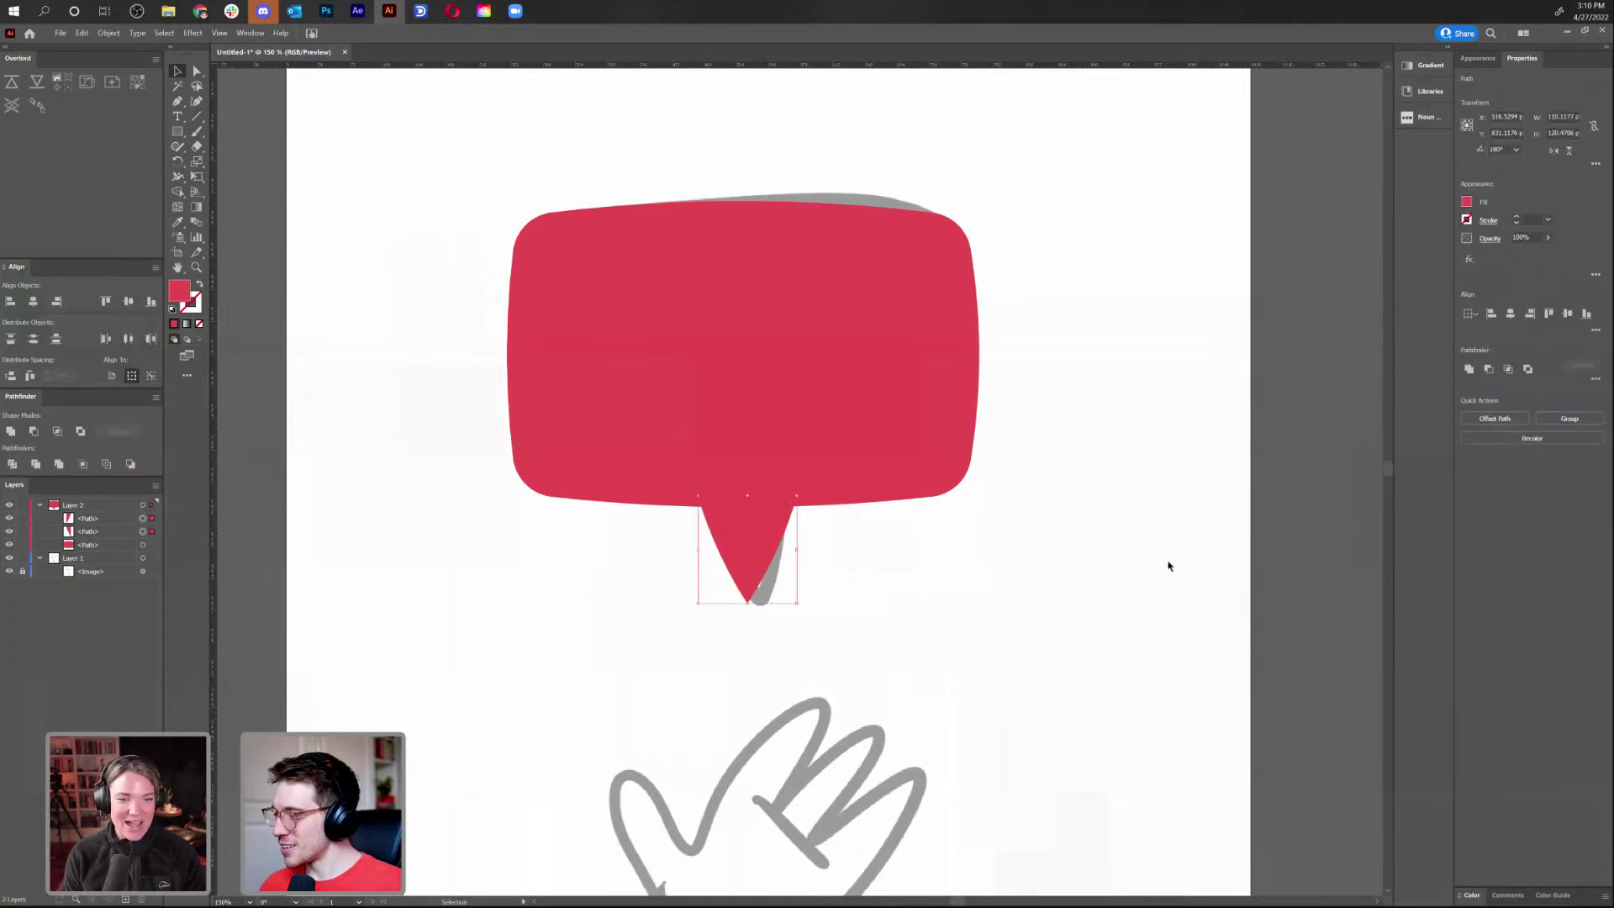
{"action": "left_click", "coordinate": [1469, 369]}
Round the tail's tip slightly and centre the tail horizontally on the bubble body
{"action": "key", "text": "a"}
{"action": "left_click", "coordinate": [749, 593]}
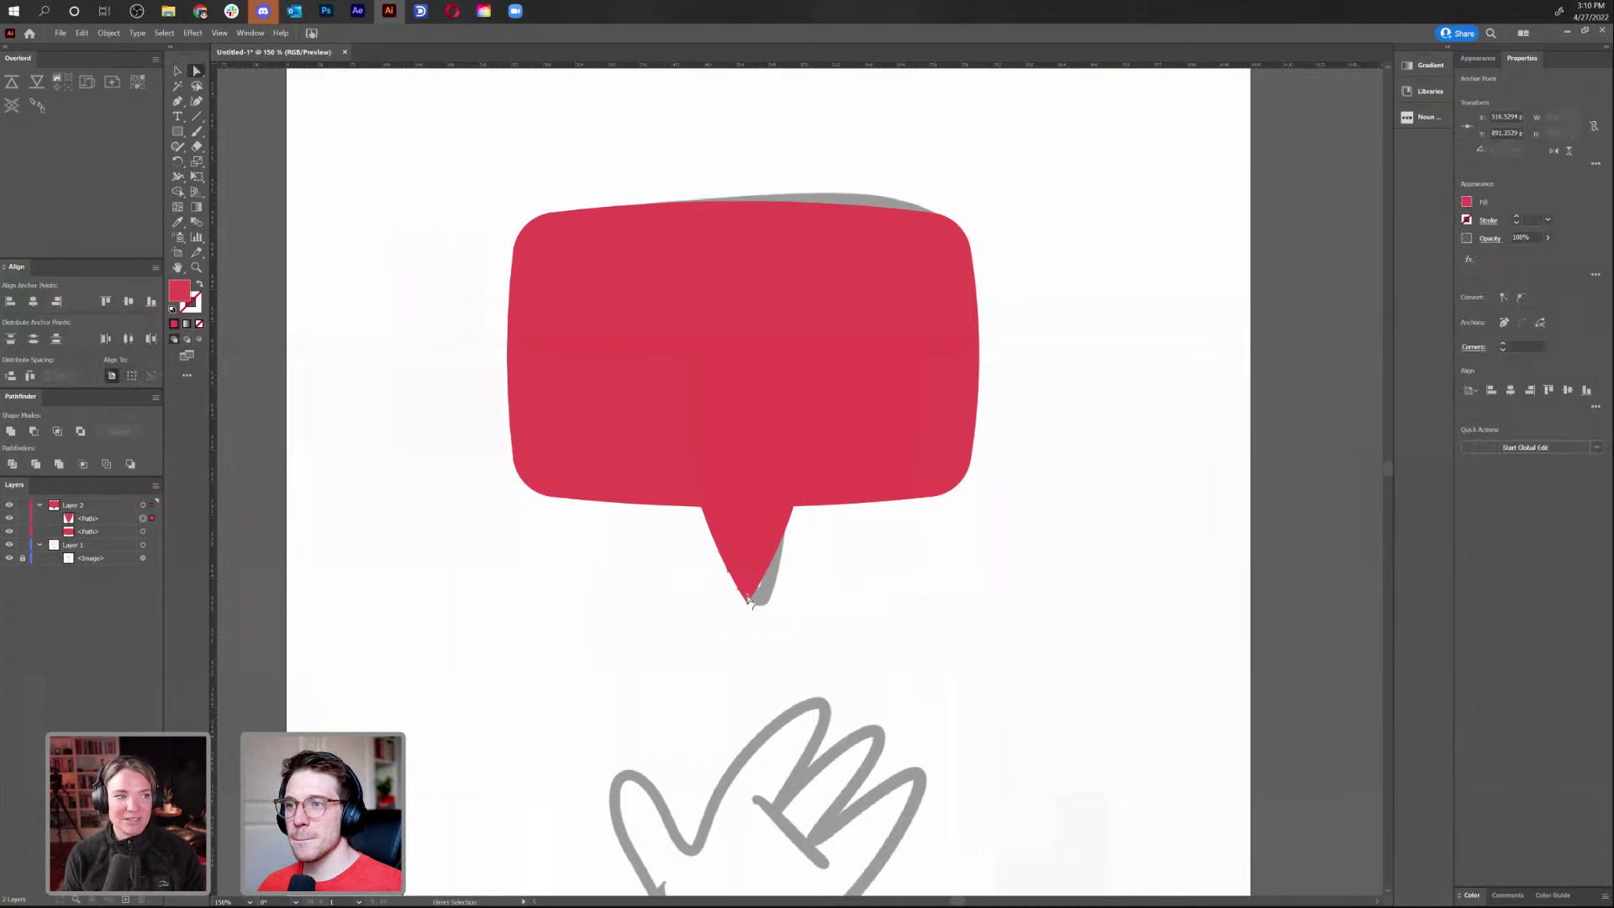
{"action": "left_click_drag", "start_coordinate": [747, 585], "coordinate": [752, 601]}
{"action": "left_click", "coordinate": [962, 602]}
{"action": "left_click", "coordinate": [177, 71]}
{"action": "left_click", "coordinate": [751, 569]}
{"action": "left_click", "coordinate": [811, 353], "text": "shift"}
{"action": "left_click", "coordinate": [1511, 316]}
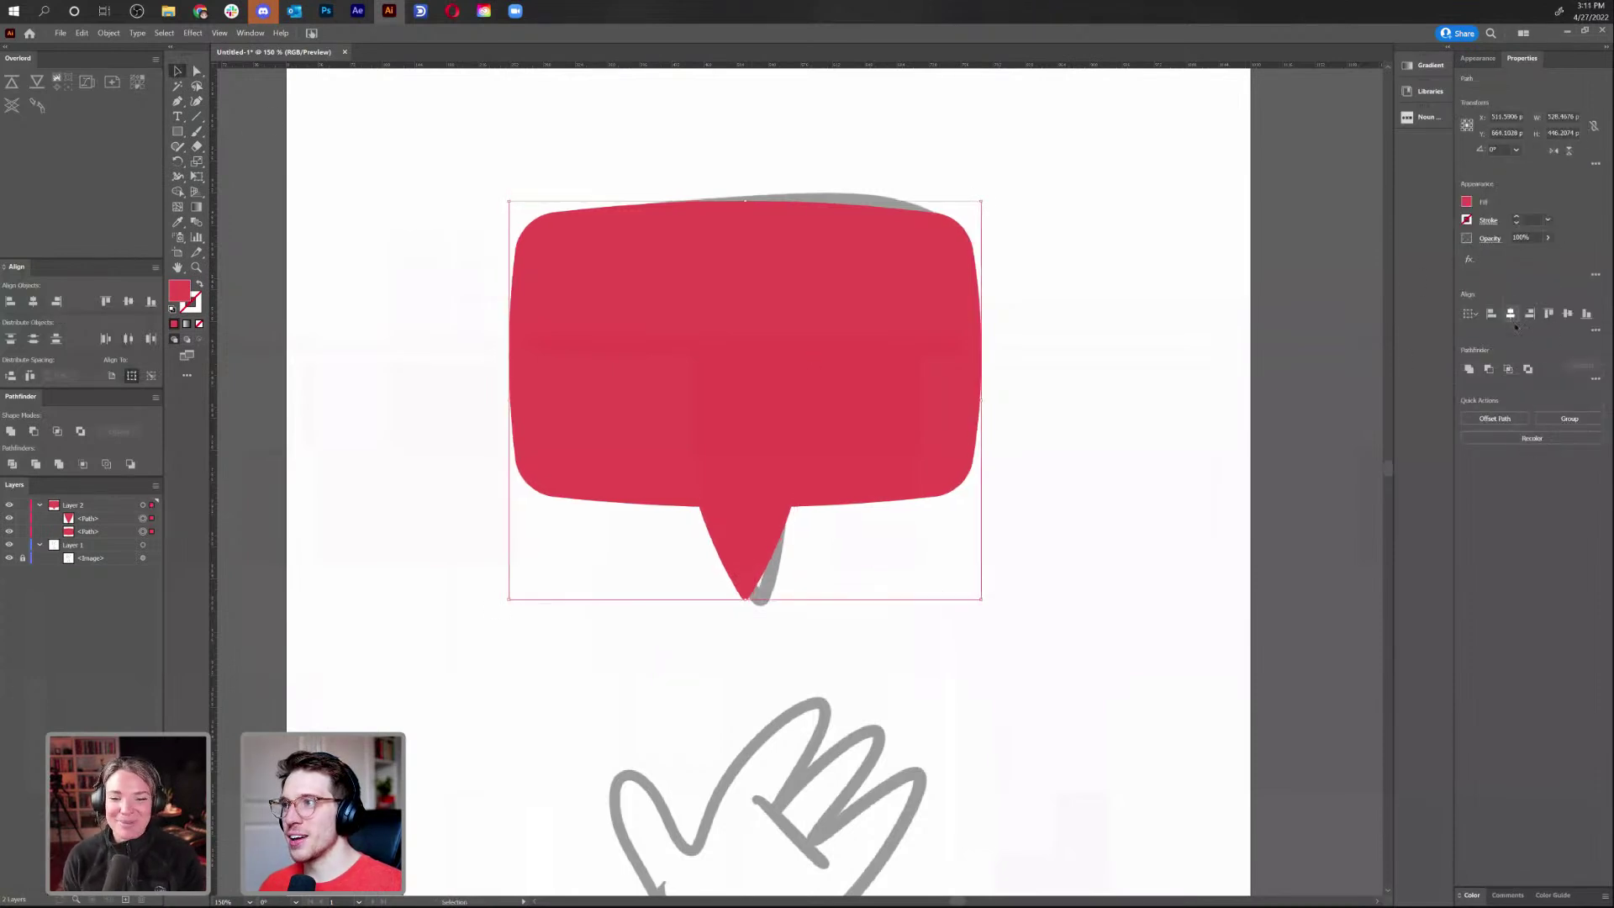
Check the shapes in Outline view, then try moving the tail straight up behind the bubble and undo
{"action": "left_click", "coordinate": [787, 649]}
{"action": "key", "text": "ctrl+y"}
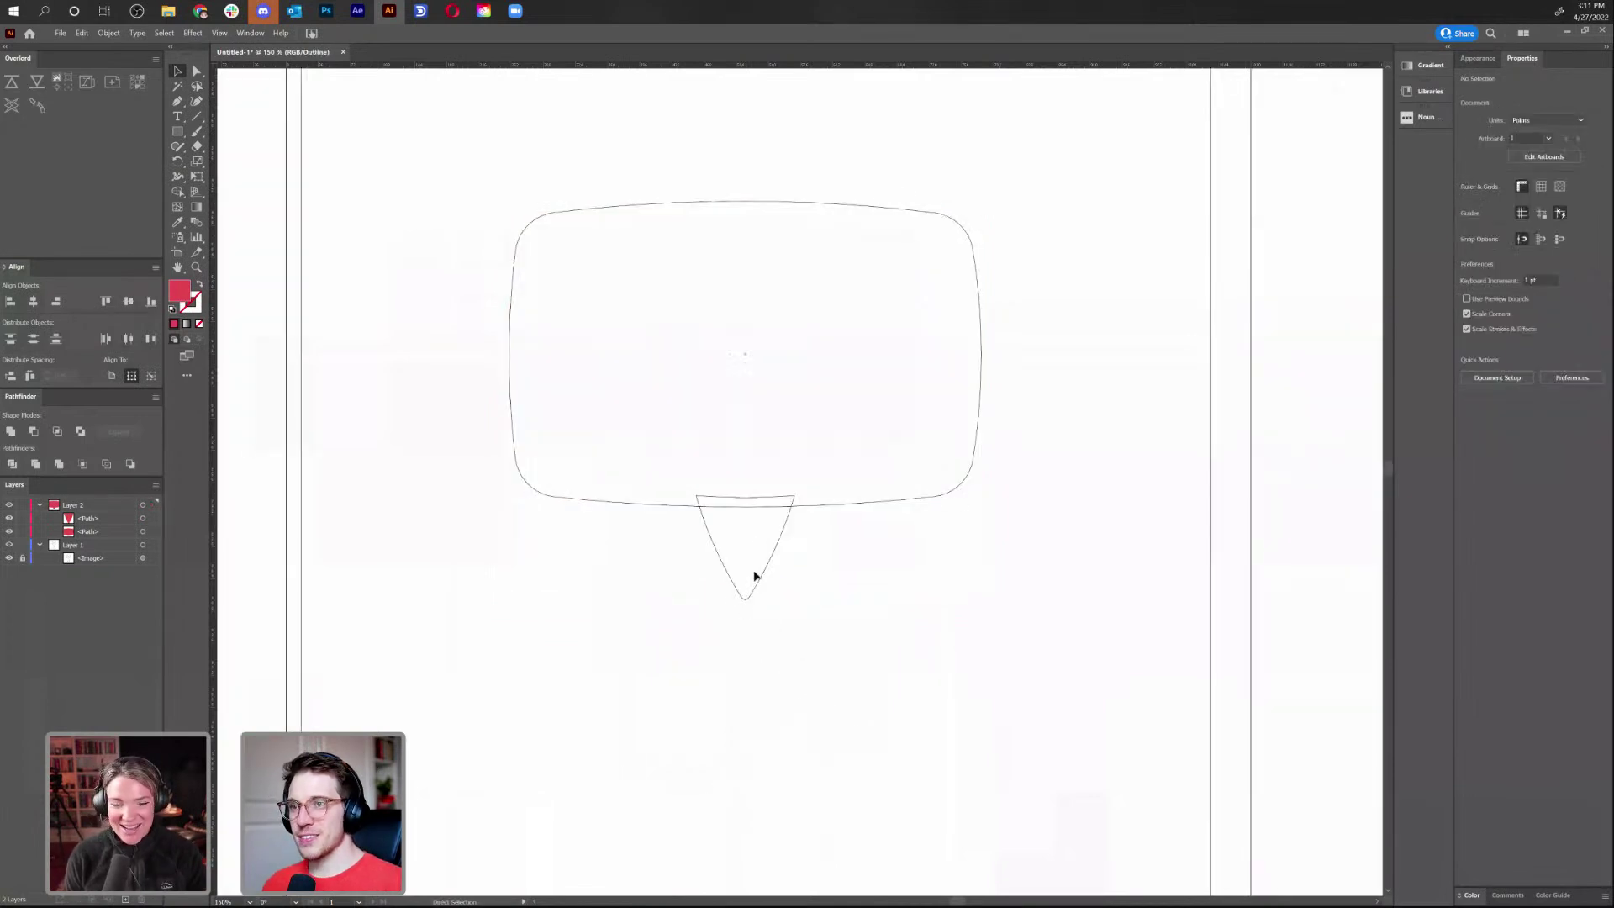
{"action": "key", "text": "ctrl+y"}
{"action": "left_click_drag", "start_coordinate": [754, 589], "coordinate": [775, 200]}
{"action": "key", "text": "ctrl+z"}
Zoom out to the bubble and hand sketch and search the Noun Project panel for 'hand'
{"action": "left_click", "coordinate": [908, 592]}
{"action": "key", "text": "ctrl+minus"}
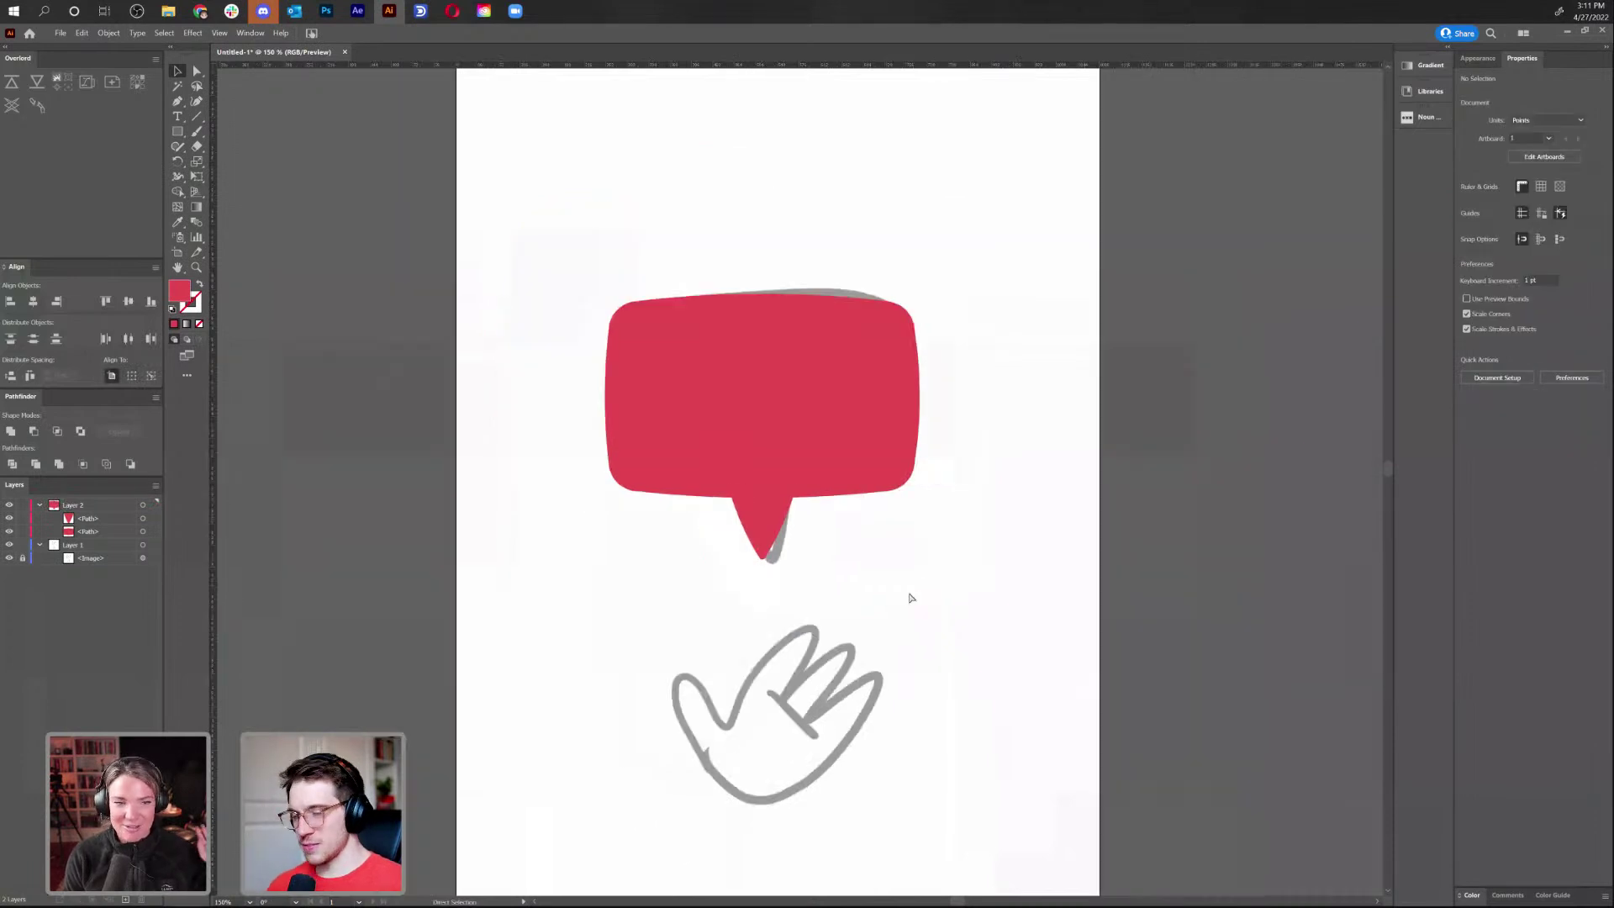
{"action": "mouse_move", "coordinate": [909, 592]}
{"action": "left_mouse_down"}
{"action": "mouse_move", "coordinate": [825, 430]}
{"action": "mouse_move", "coordinate": [818, 458]}
{"action": "mouse_move", "coordinate": [880, 468]}
{"action": "left_mouse_up"}
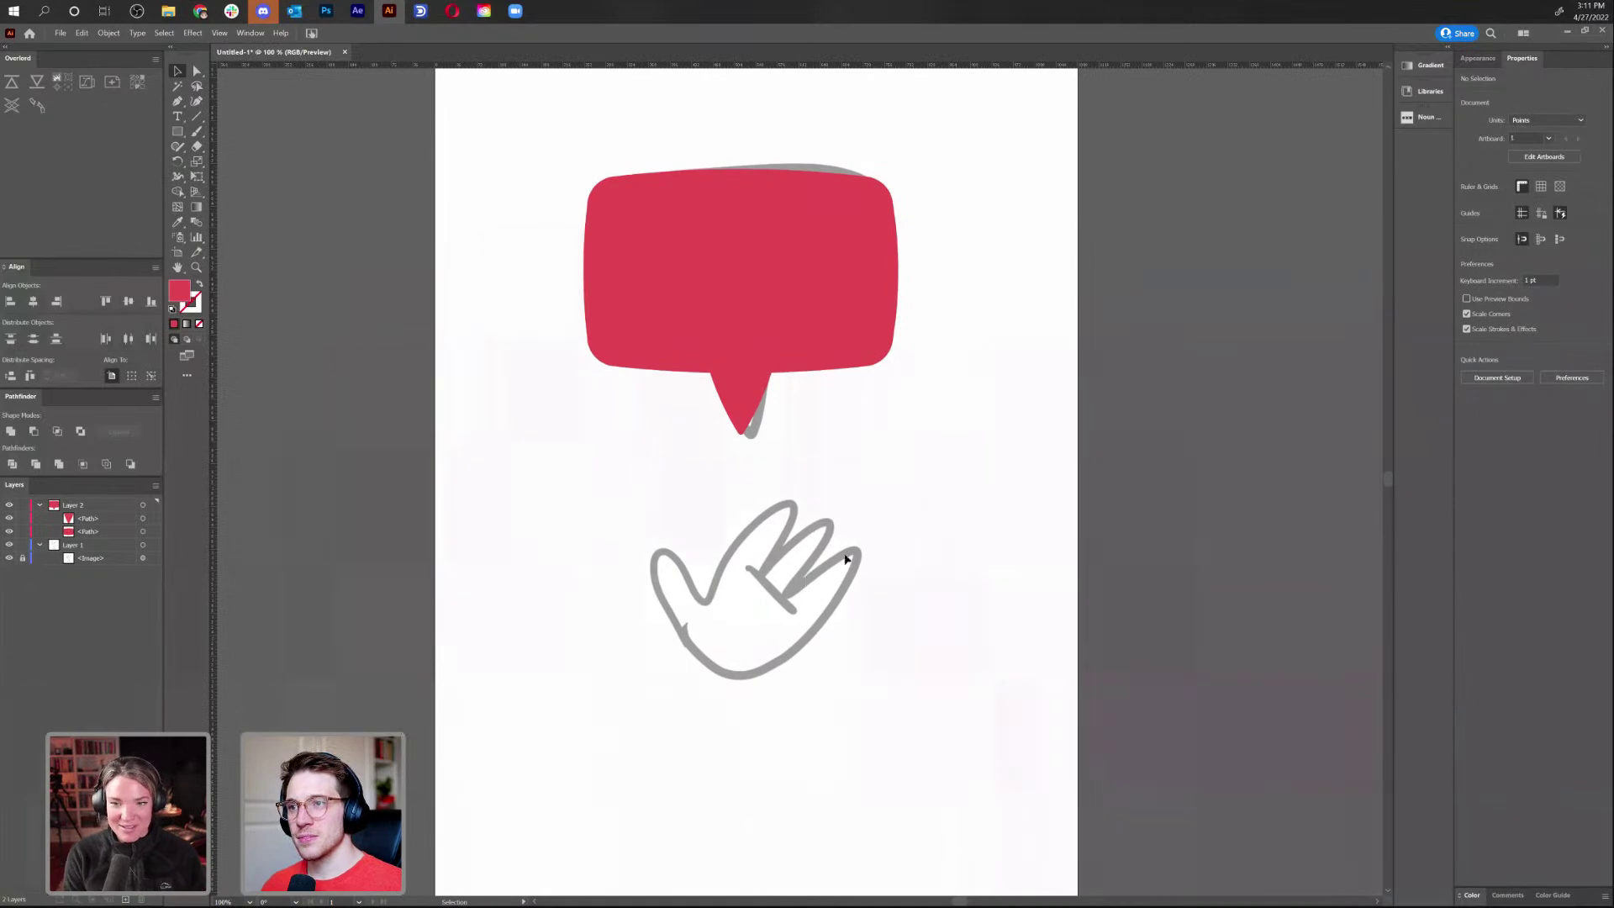
{"action": "left_click", "coordinate": [1415, 120]}
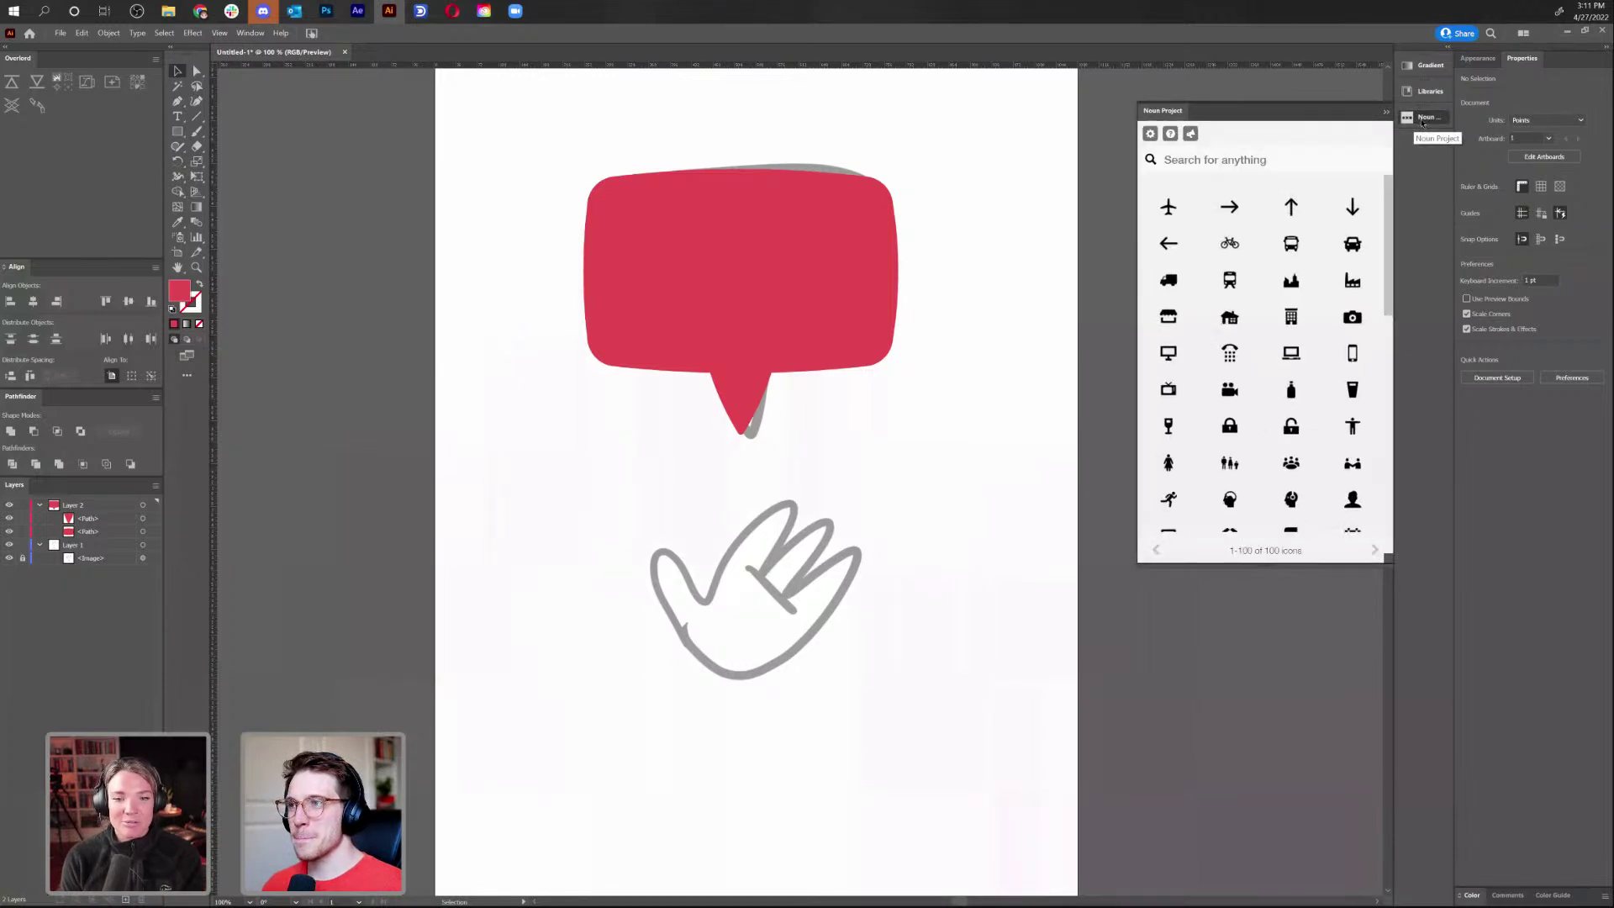
{"action": "type", "text": "hand"}
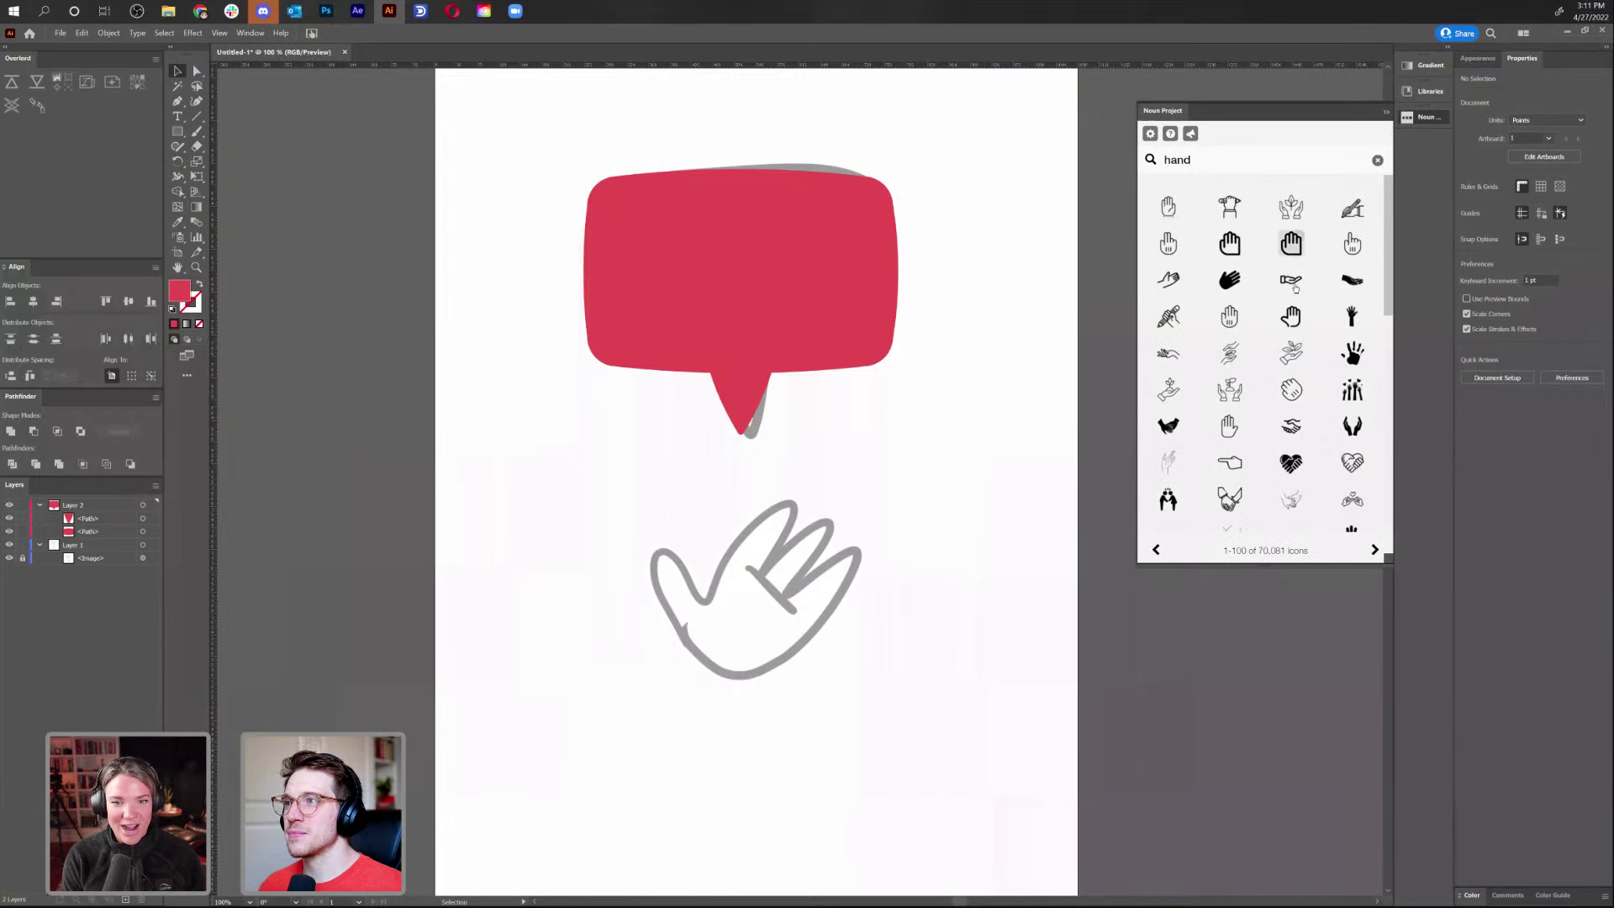
{"action": "scroll", "coordinate": [1291, 301], "scroll_direction": "down", "scroll_amount": 2}
{"action": "scroll", "coordinate": [1291, 300], "scroll_direction": "down", "scroll_amount": 1}
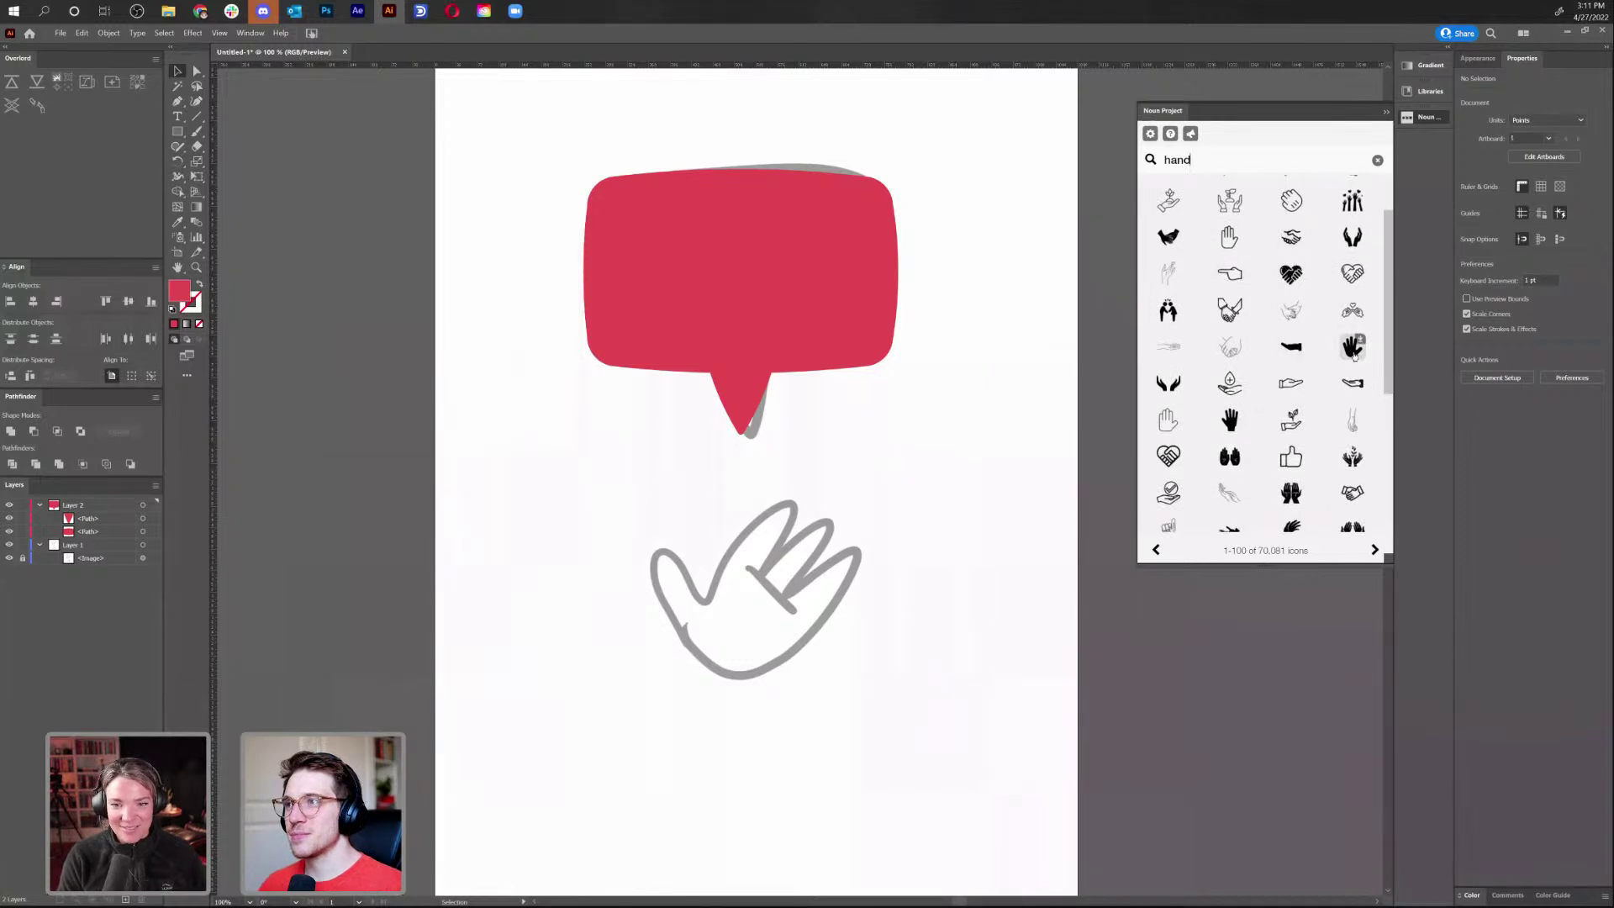
Insert the black hand icon, move it to the artboard's left edge, and zoom in on both hands
{"action": "left_click", "coordinate": [1354, 350]}
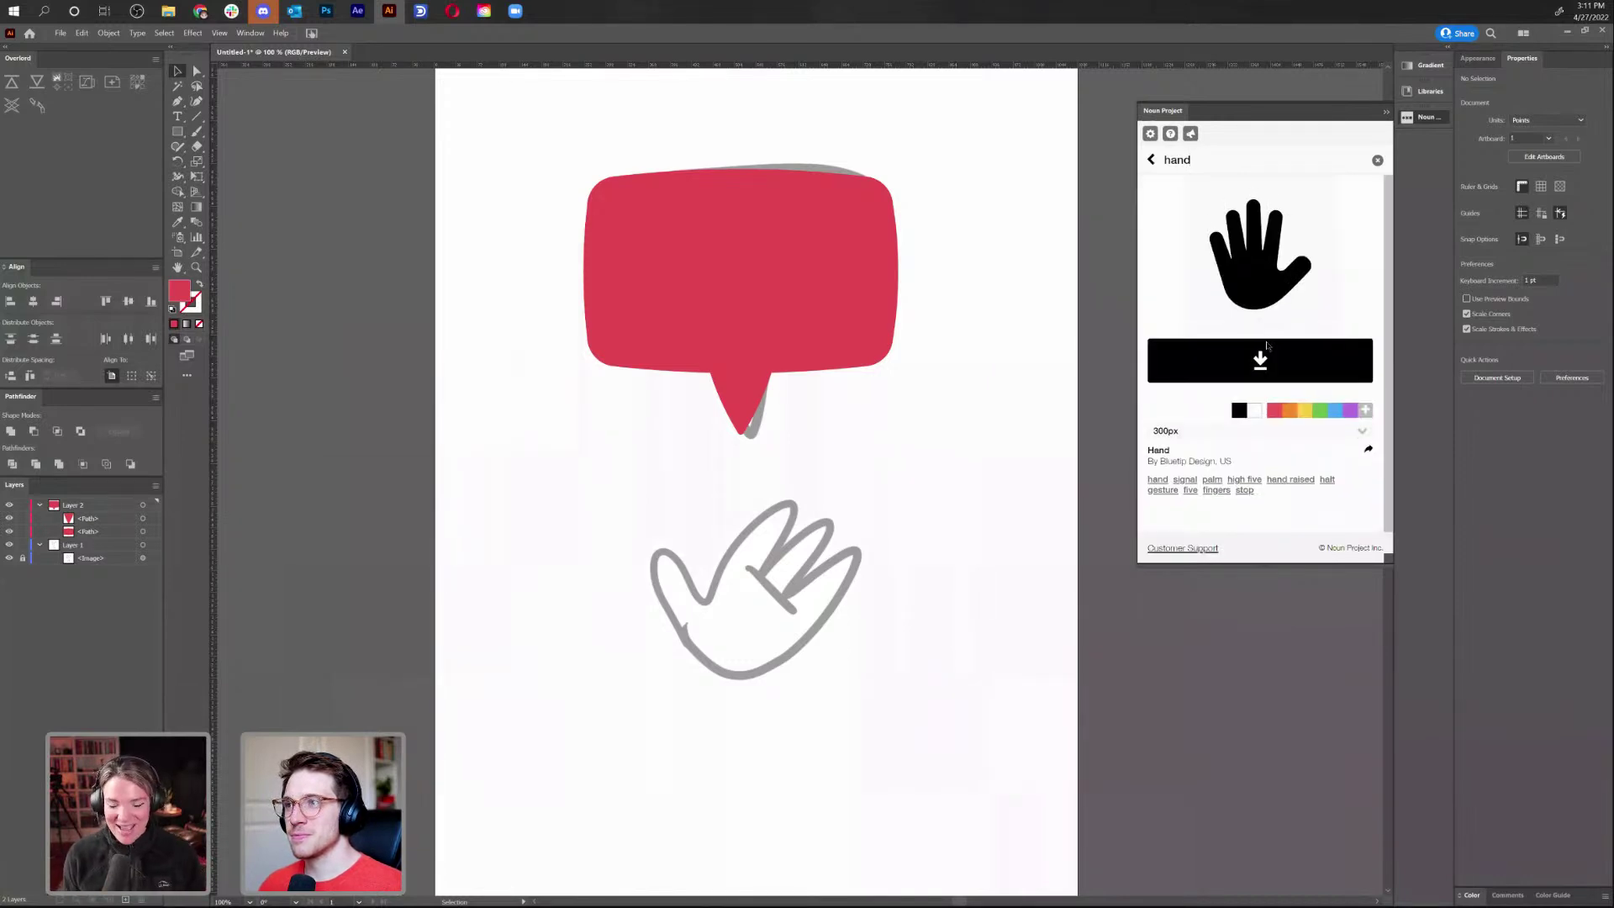
{"action": "left_click", "coordinate": [1268, 368]}
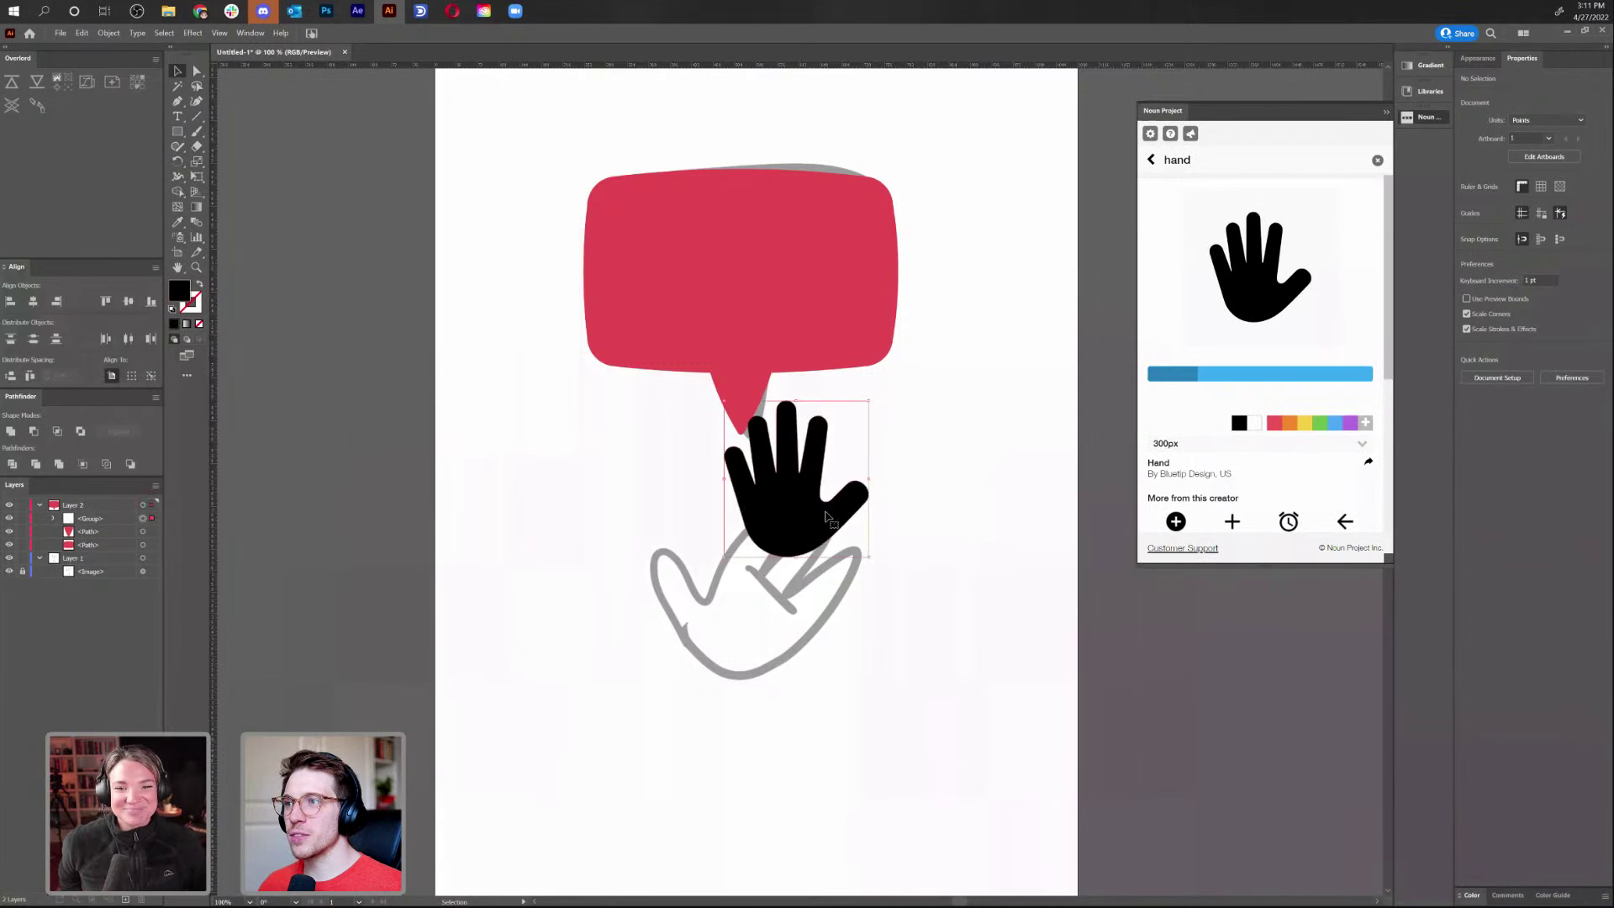
{"action": "left_click_drag", "start_coordinate": [795, 526], "coordinate": [503, 628]}
{"action": "left_click", "coordinate": [573, 667]}
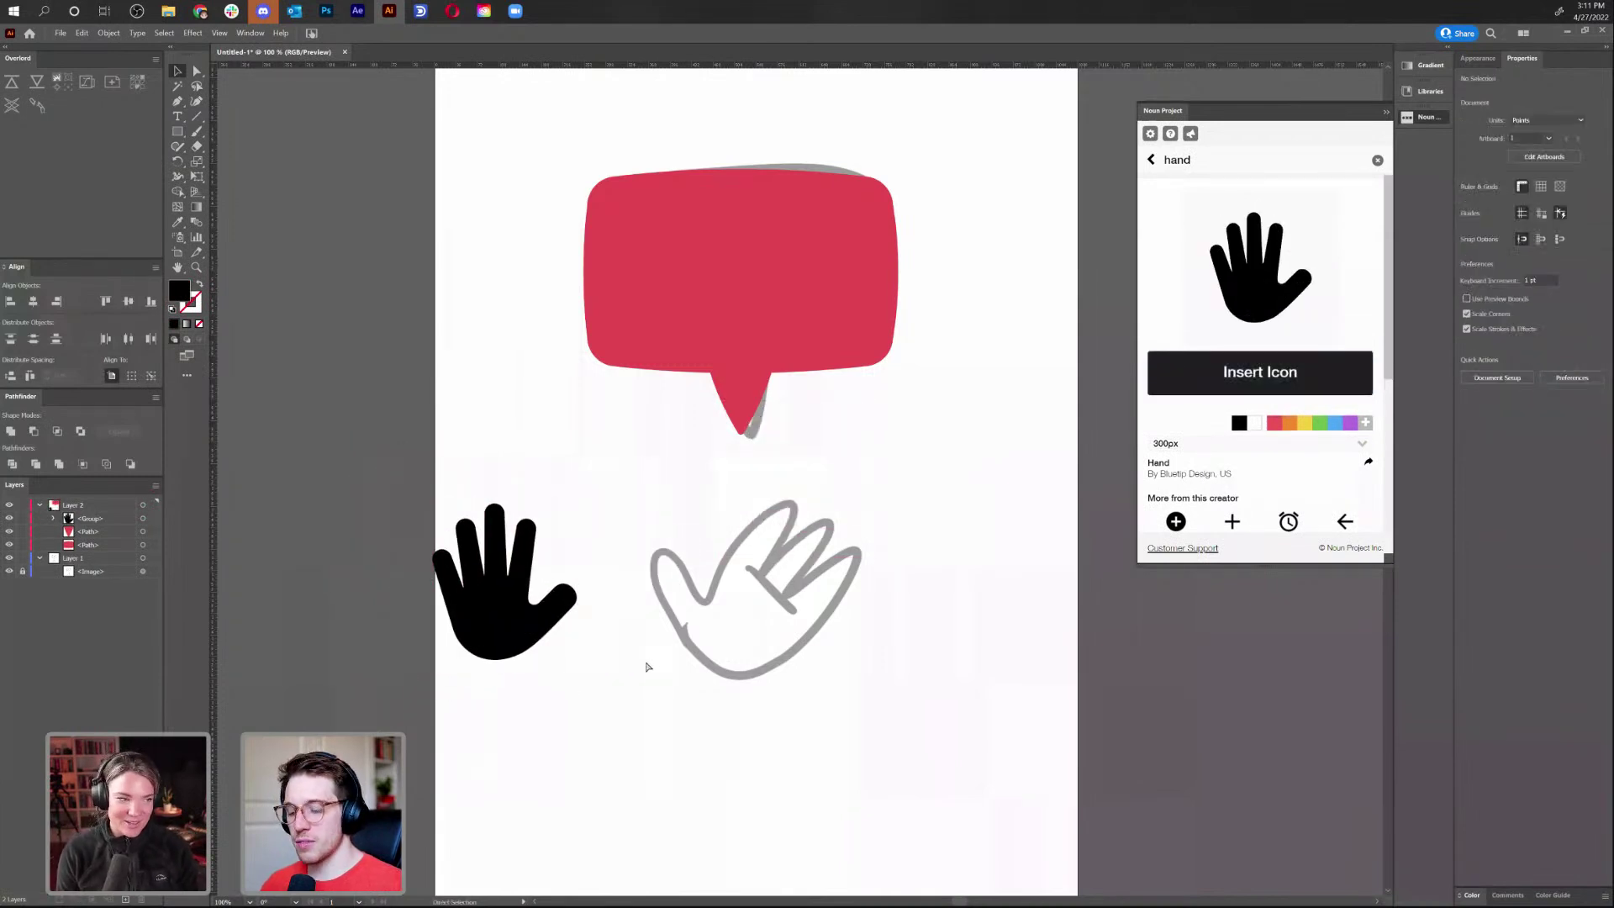
{"action": "key", "text": "ctrl+="}
{"action": "key", "text": "ctrl+="}
{"action": "left_click_drag", "start_coordinate": [646, 664], "coordinate": [970, 568]}
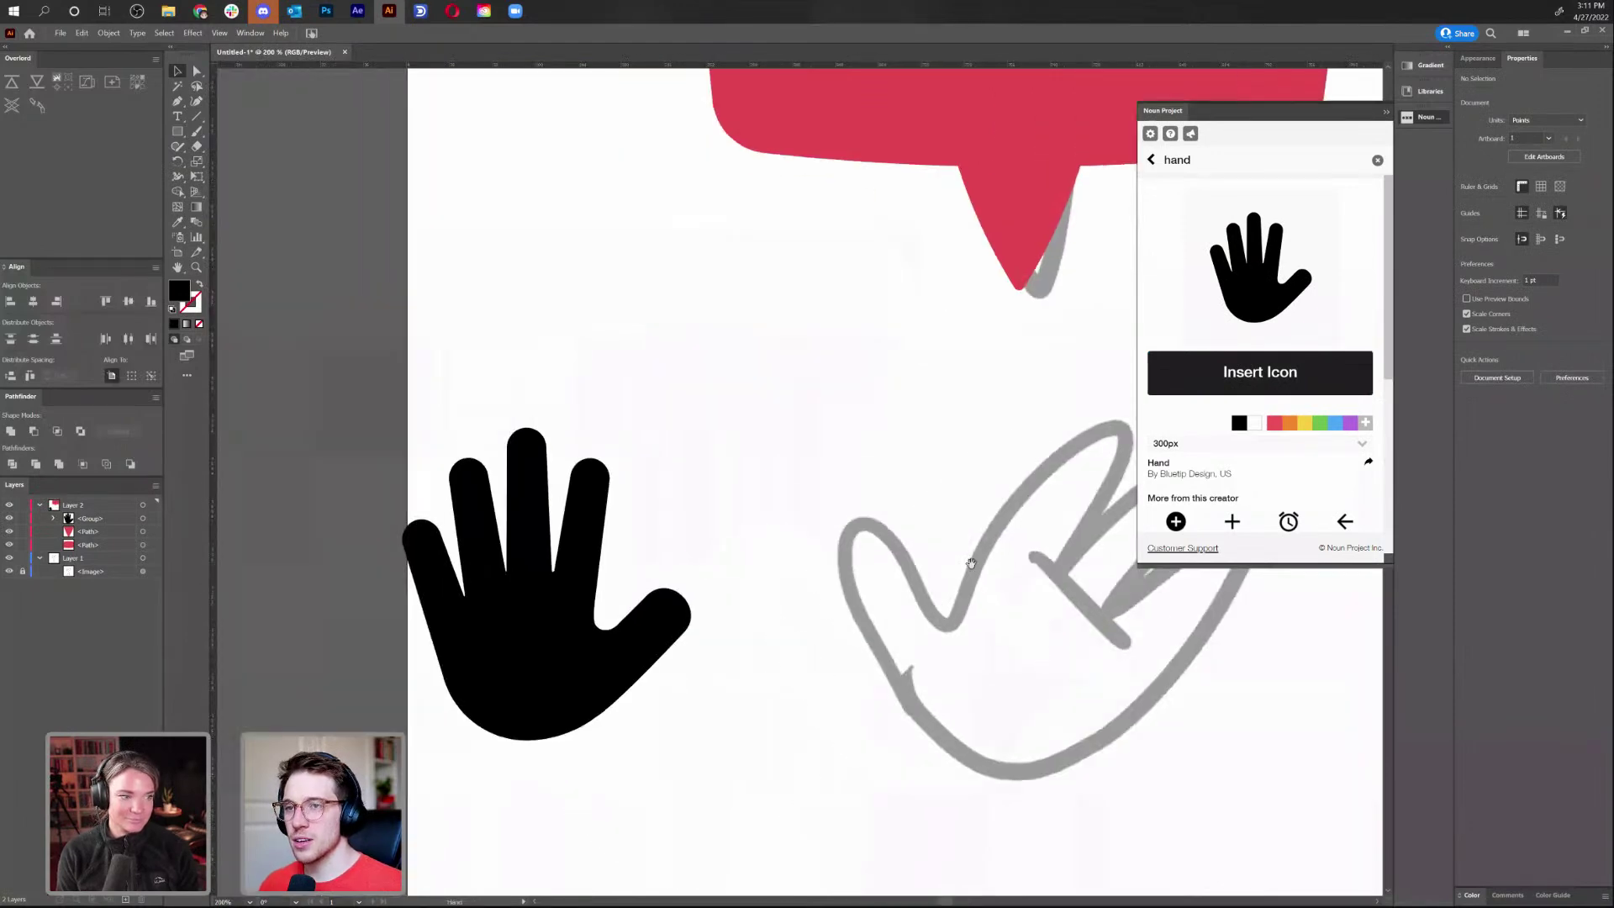
Close the Noun Project panel, nudge the black hand up and right, and shorten the tail's tip
{"action": "left_click", "coordinate": [1421, 119]}
{"action": "left_click_drag", "start_coordinate": [1129, 561], "coordinate": [1072, 496]}
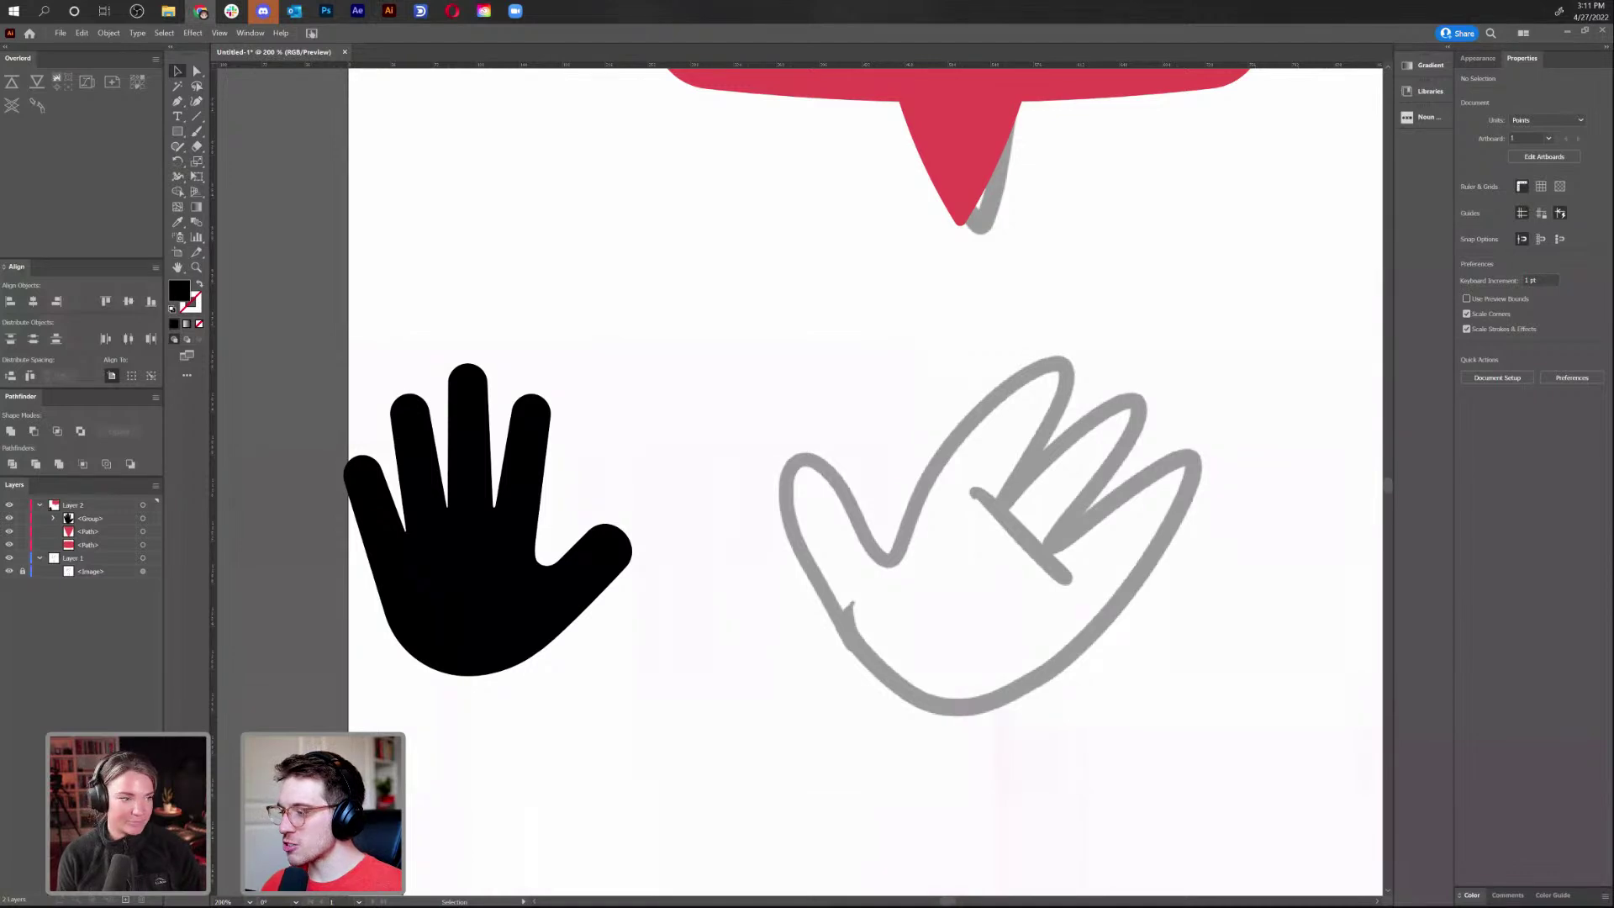
{"action": "left_click_drag", "start_coordinate": [539, 569], "coordinate": [613, 528]}
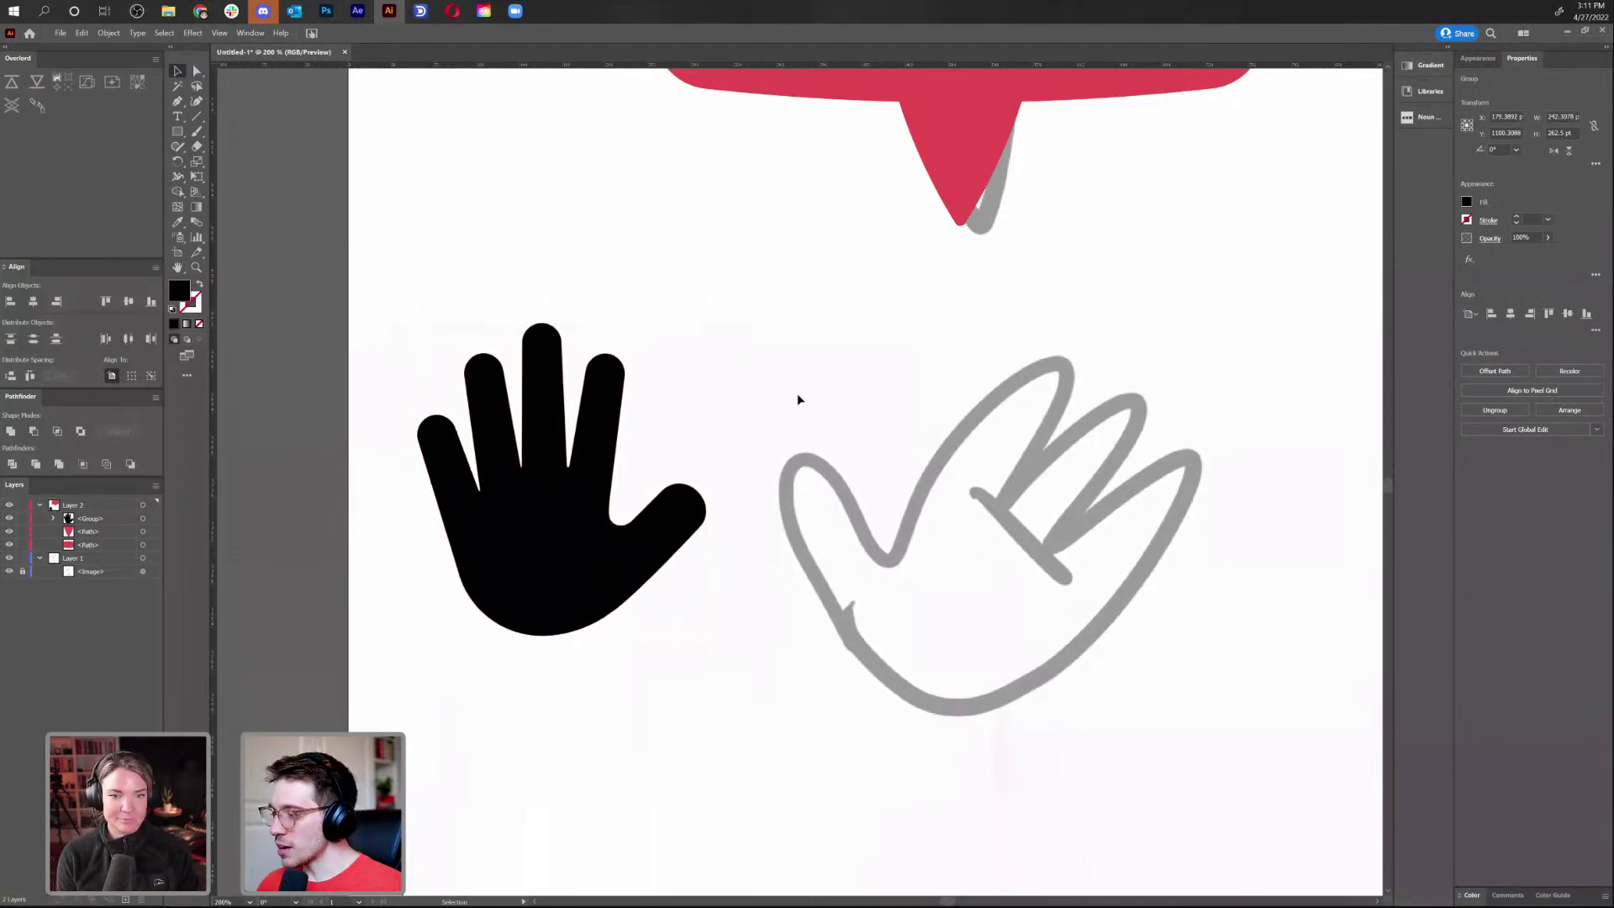
{"action": "left_click", "coordinate": [798, 399]}
{"action": "scroll", "coordinate": [799, 399], "scroll_direction": "up", "scroll_amount": 4}
{"action": "scroll", "coordinate": [746, 432], "scroll_direction": "right", "scroll_amount": 5}
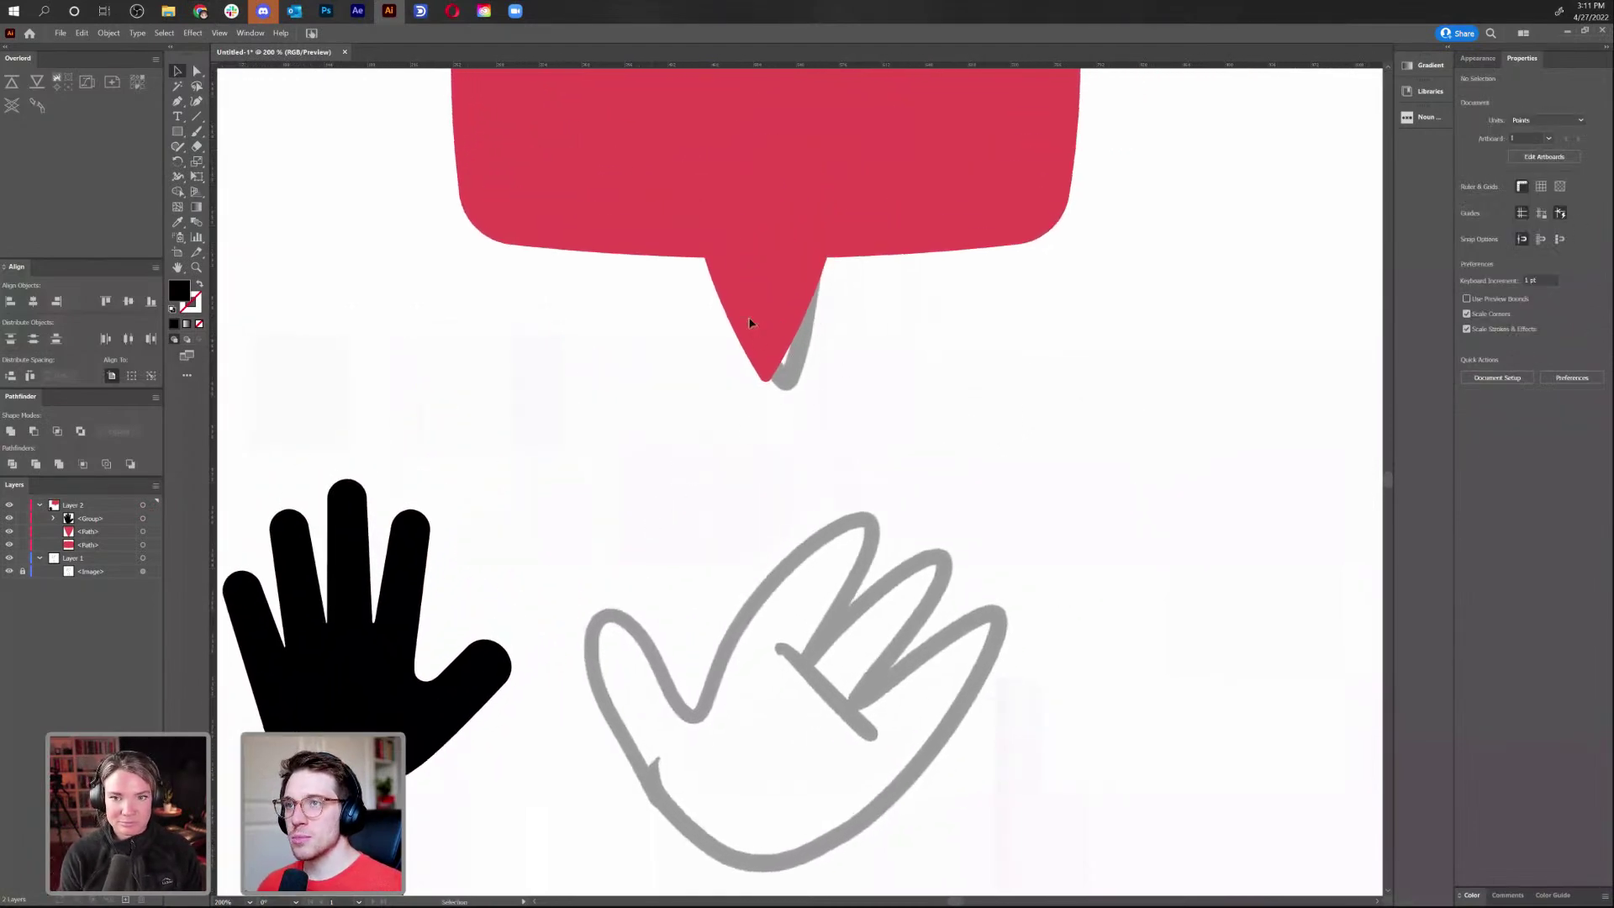
{"action": "left_click", "coordinate": [765, 298]}
{"action": "left_click_drag", "start_coordinate": [765, 381], "coordinate": [769, 354]}
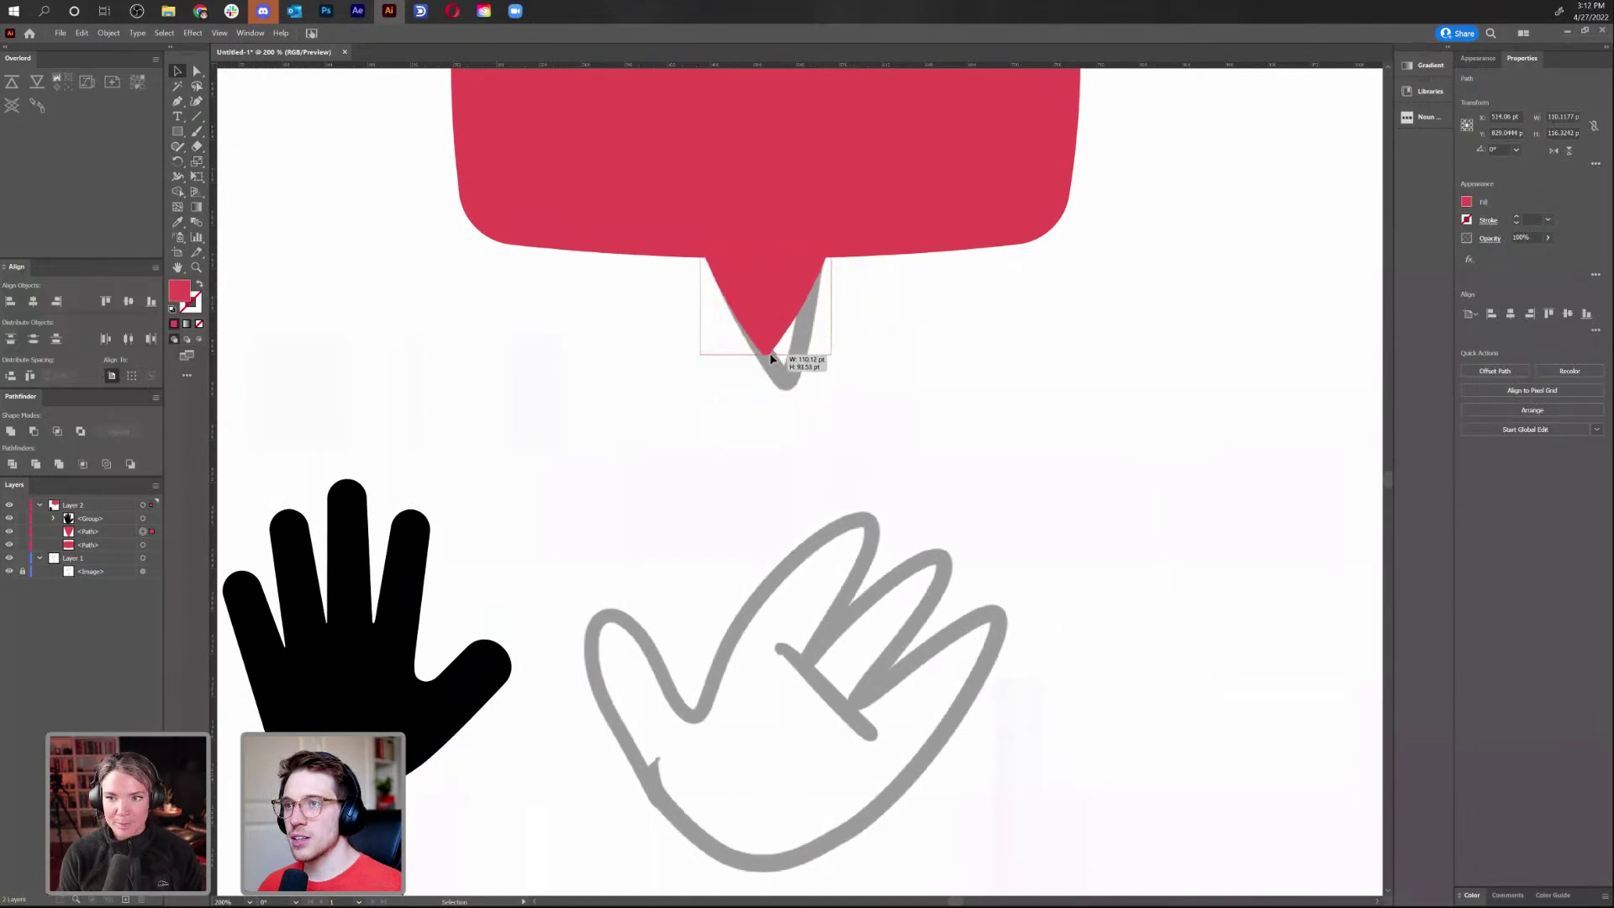
{"action": "left_click", "coordinate": [1106, 350]}
{"action": "scroll", "coordinate": [1085, 365], "scroll_direction": "up", "scroll_amount": 1}
{"action": "scroll", "coordinate": [1068, 380], "scroll_direction": "down", "scroll_amount": 1}
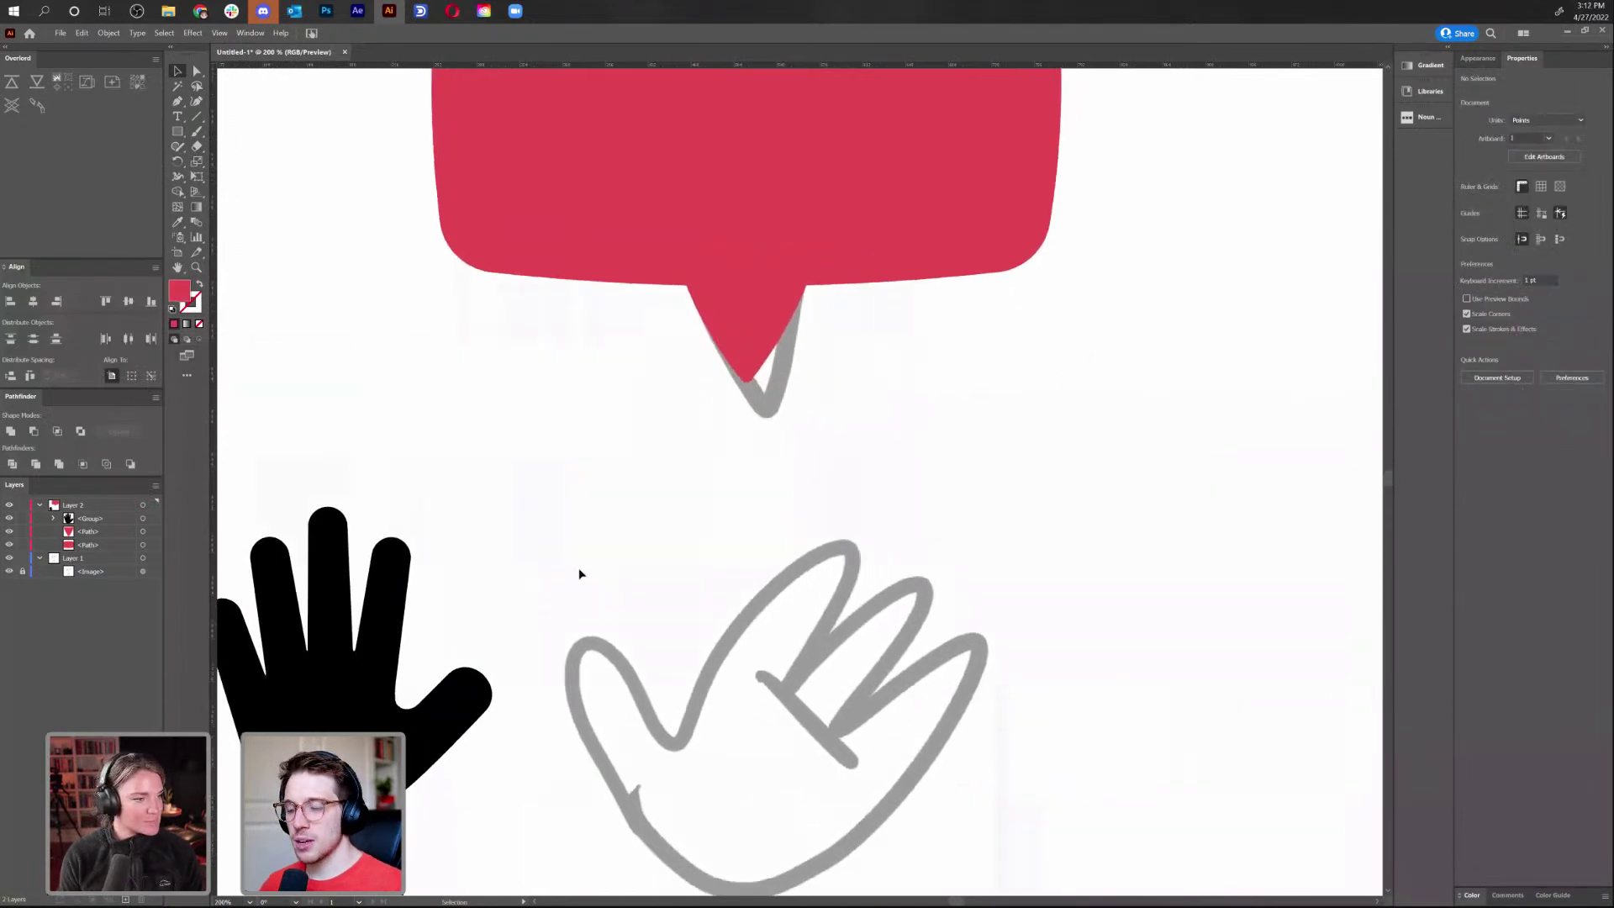
Draw a tall red rectangle over one of the sketched hand's fingers
{"action": "key", "text": "p"}
{"action": "left_click", "coordinate": [179, 131]}
{"action": "mouse_move", "coordinate": [664, 490]}
{"action": "left_mouse_down"}
{"action": "mouse_move", "coordinate": [713, 640]}
{"action": "mouse_move", "coordinate": [781, 597]}
{"action": "mouse_move", "coordinate": [761, 600]}
{"action": "mouse_move", "coordinate": [746, 606]}
{"action": "mouse_move", "coordinate": [825, 618]}
{"action": "left_mouse_up"}
{"action": "key", "text": "v"}
{"action": "left_click", "coordinate": [928, 568]}
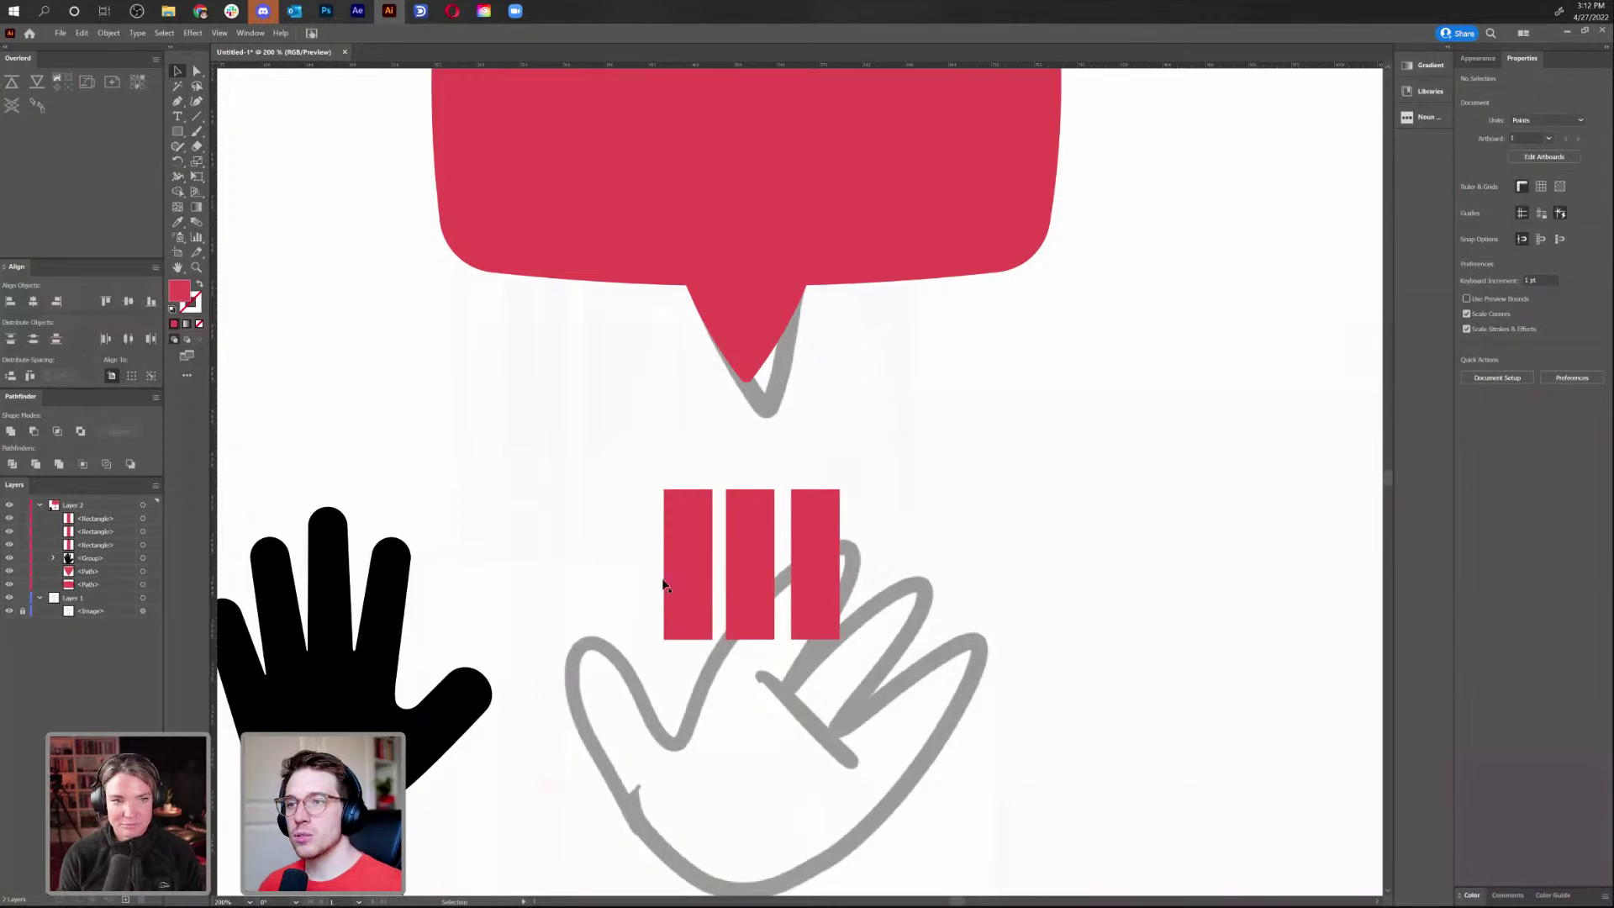
Select the three red bars and distribute them evenly by their horizontal centres
{"action": "left_click", "coordinate": [695, 583]}
{"action": "left_click", "coordinate": [760, 588], "text": "shift"}
{"action": "left_click", "coordinate": [822, 594], "text": "shift"}
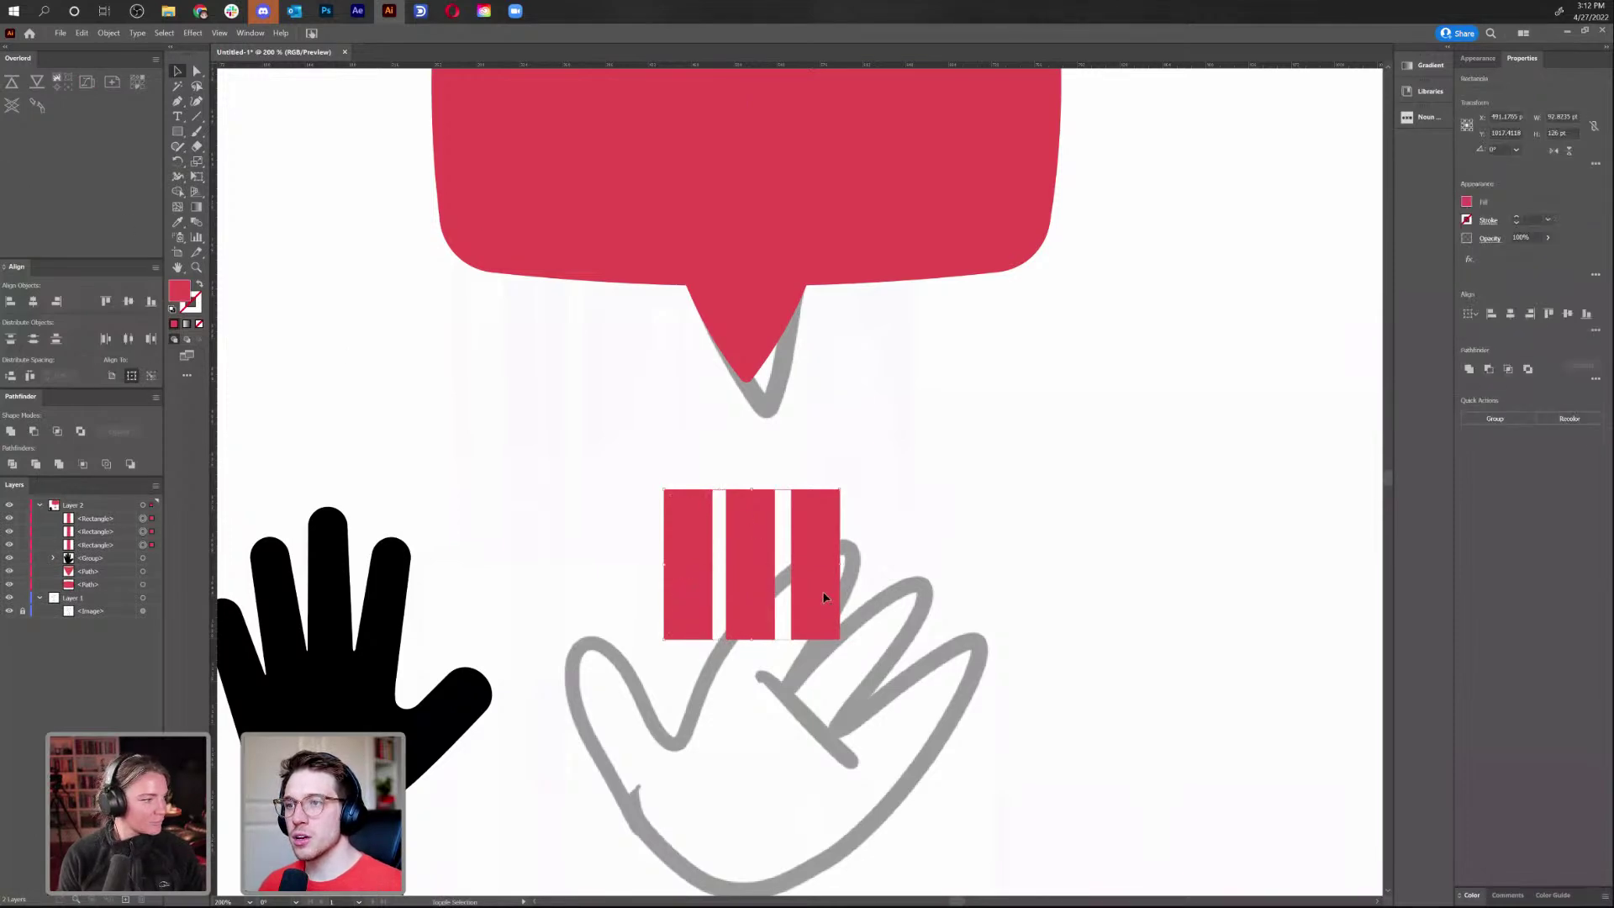
{"action": "left_click", "coordinate": [1596, 329]}
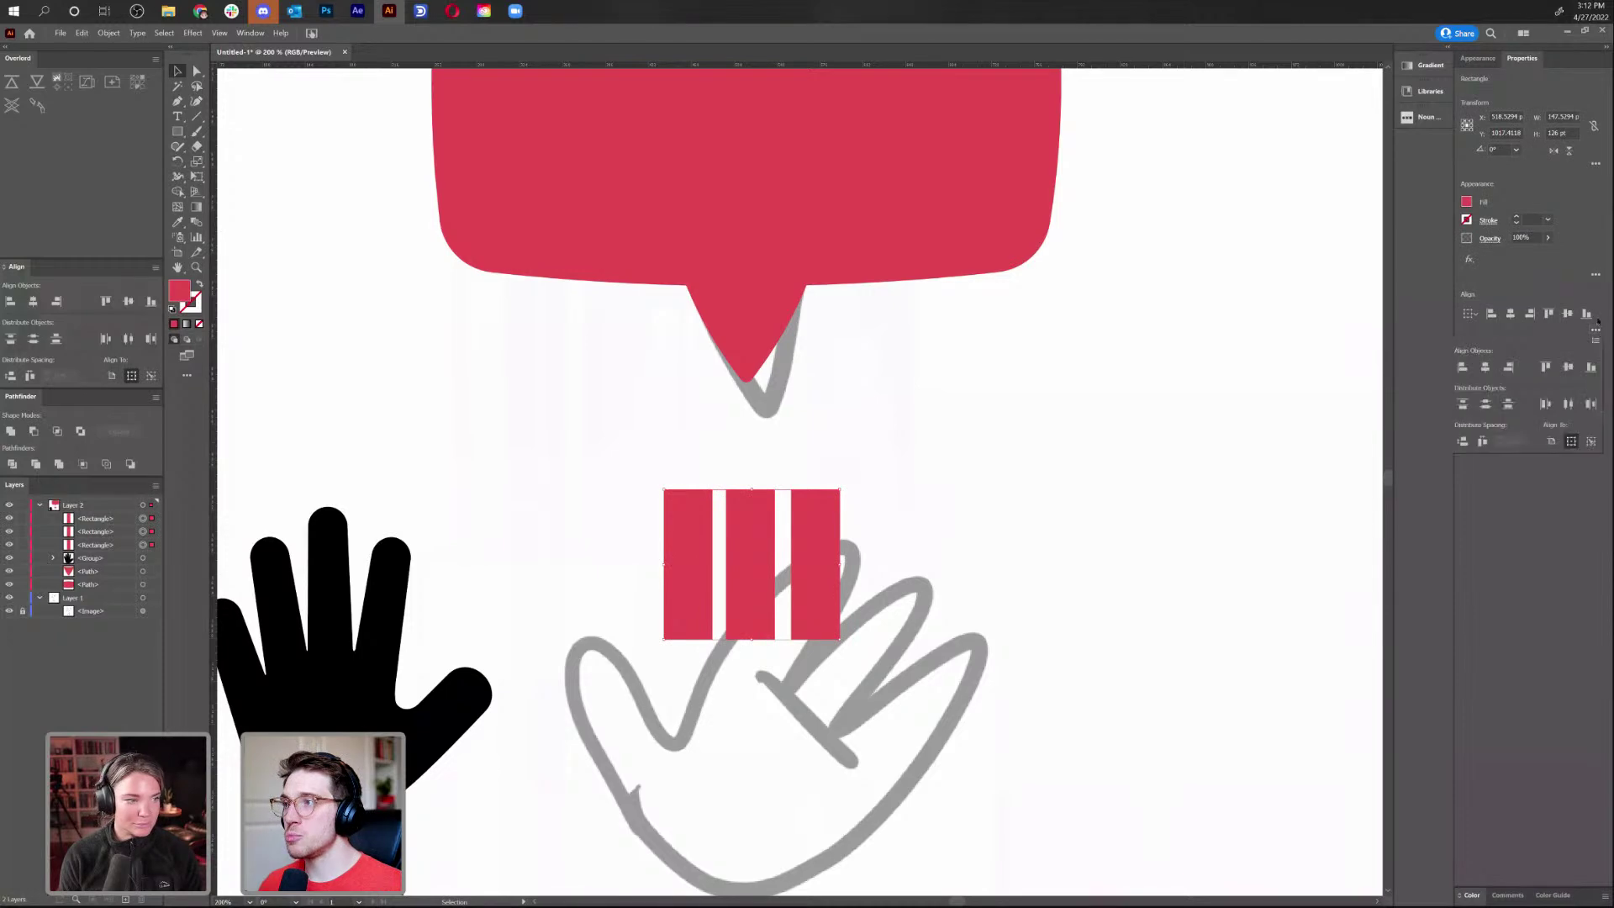
{"action": "left_click", "coordinate": [1568, 404]}
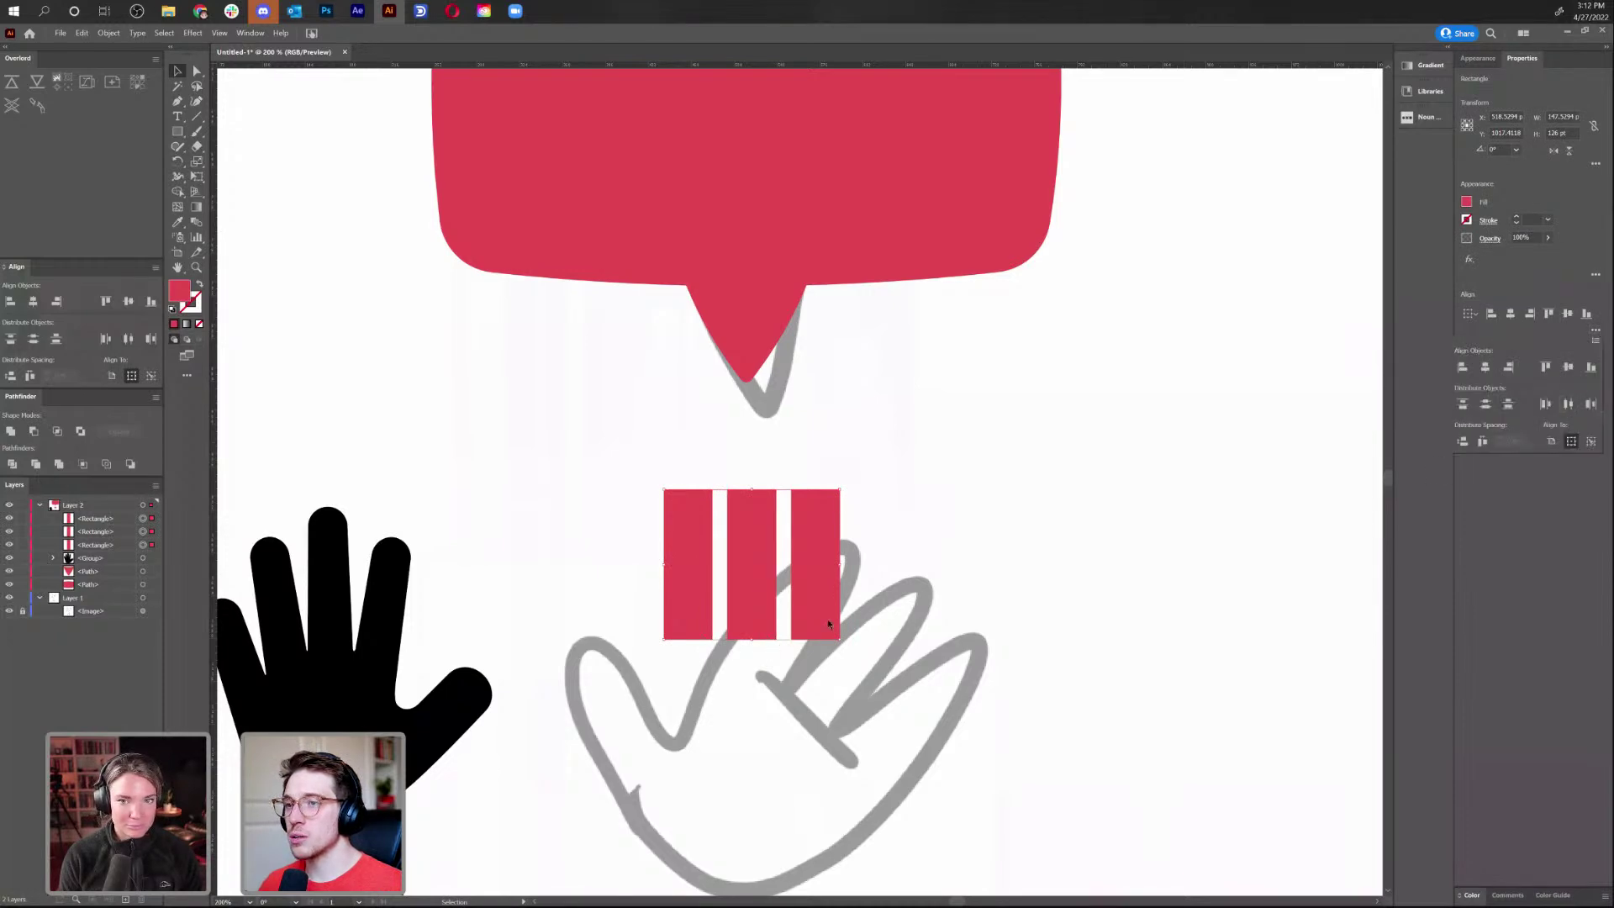
{"action": "left_click_drag", "start_coordinate": [965, 665], "coordinate": [968, 555]}
{"action": "left_click", "coordinate": [941, 558]}
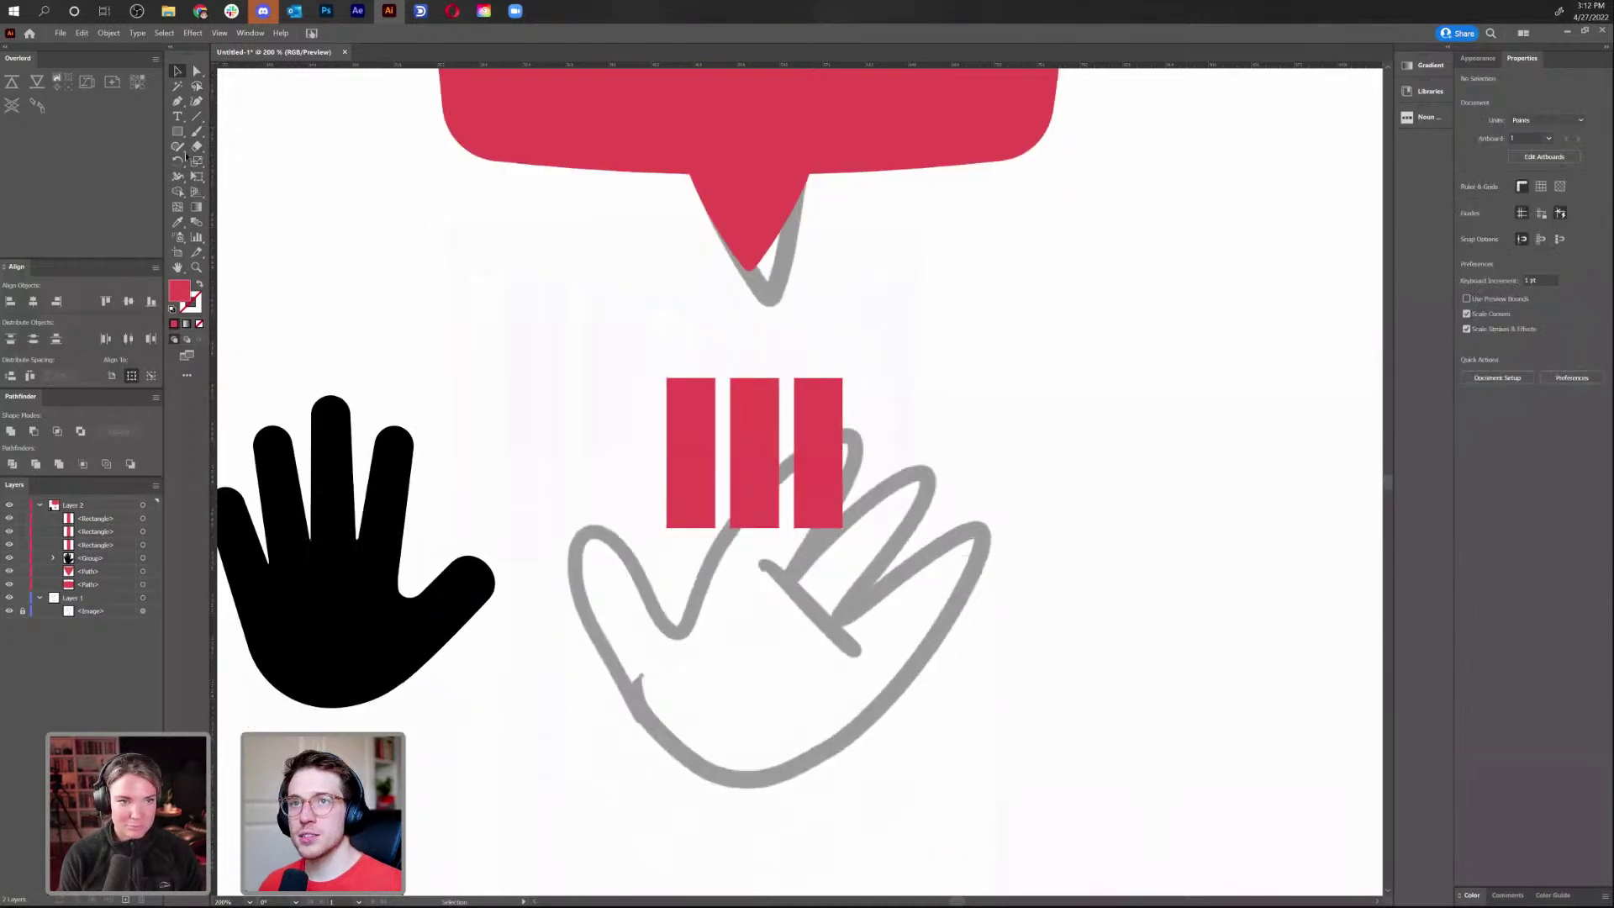
{"action": "left_click", "coordinate": [177, 131]}
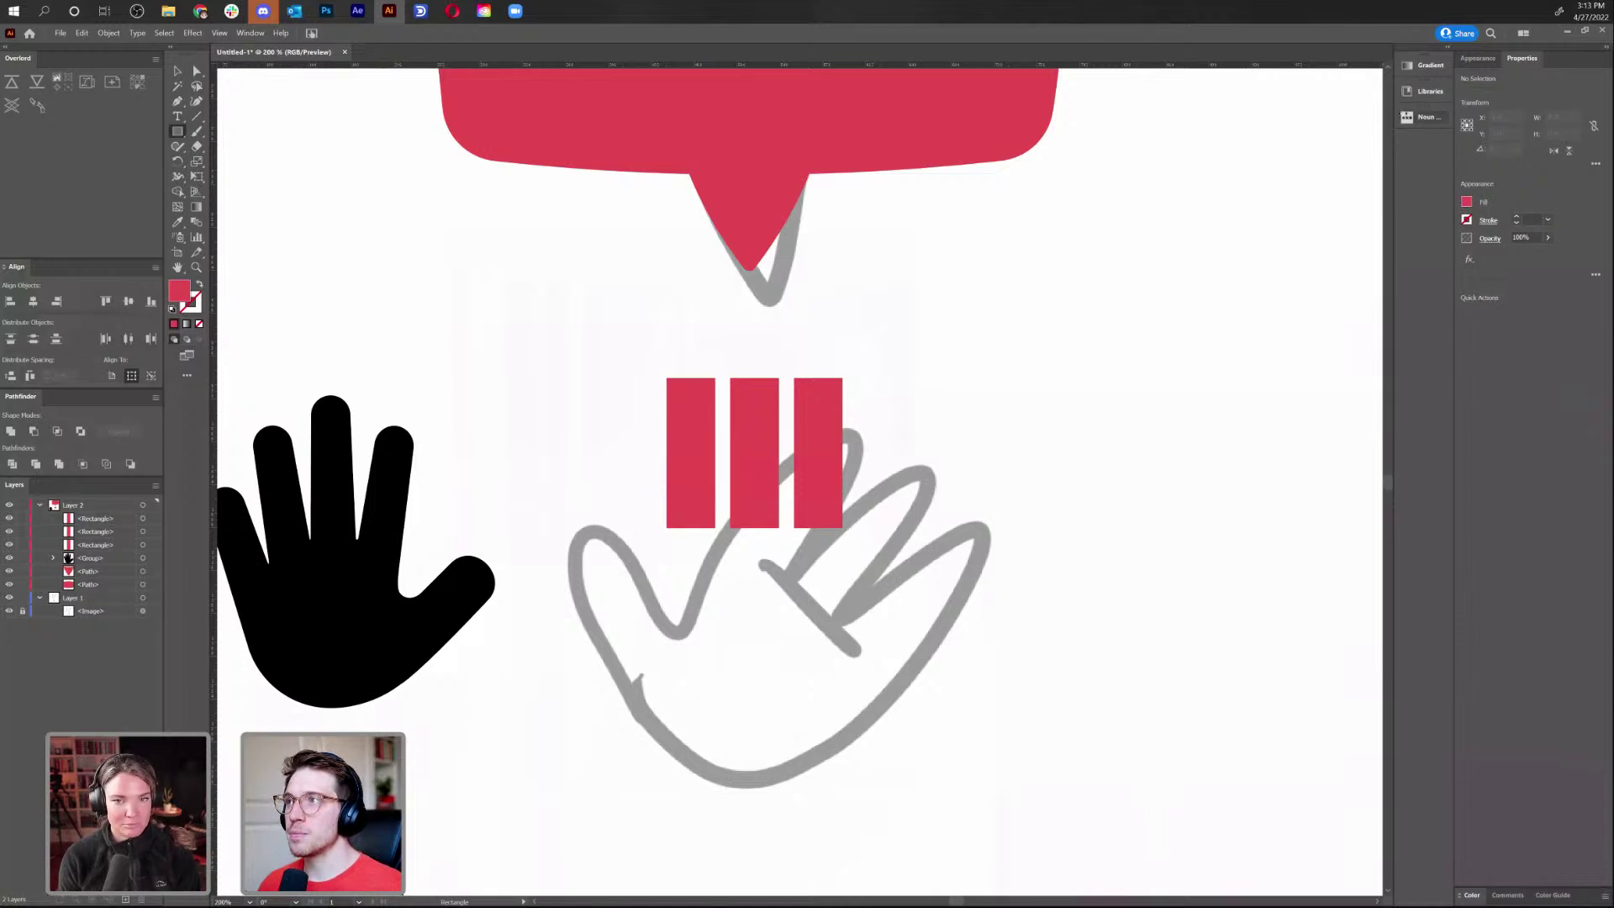
{"action": "left_click_drag", "start_coordinate": [1337, 140], "coordinate": [1375, 141]}
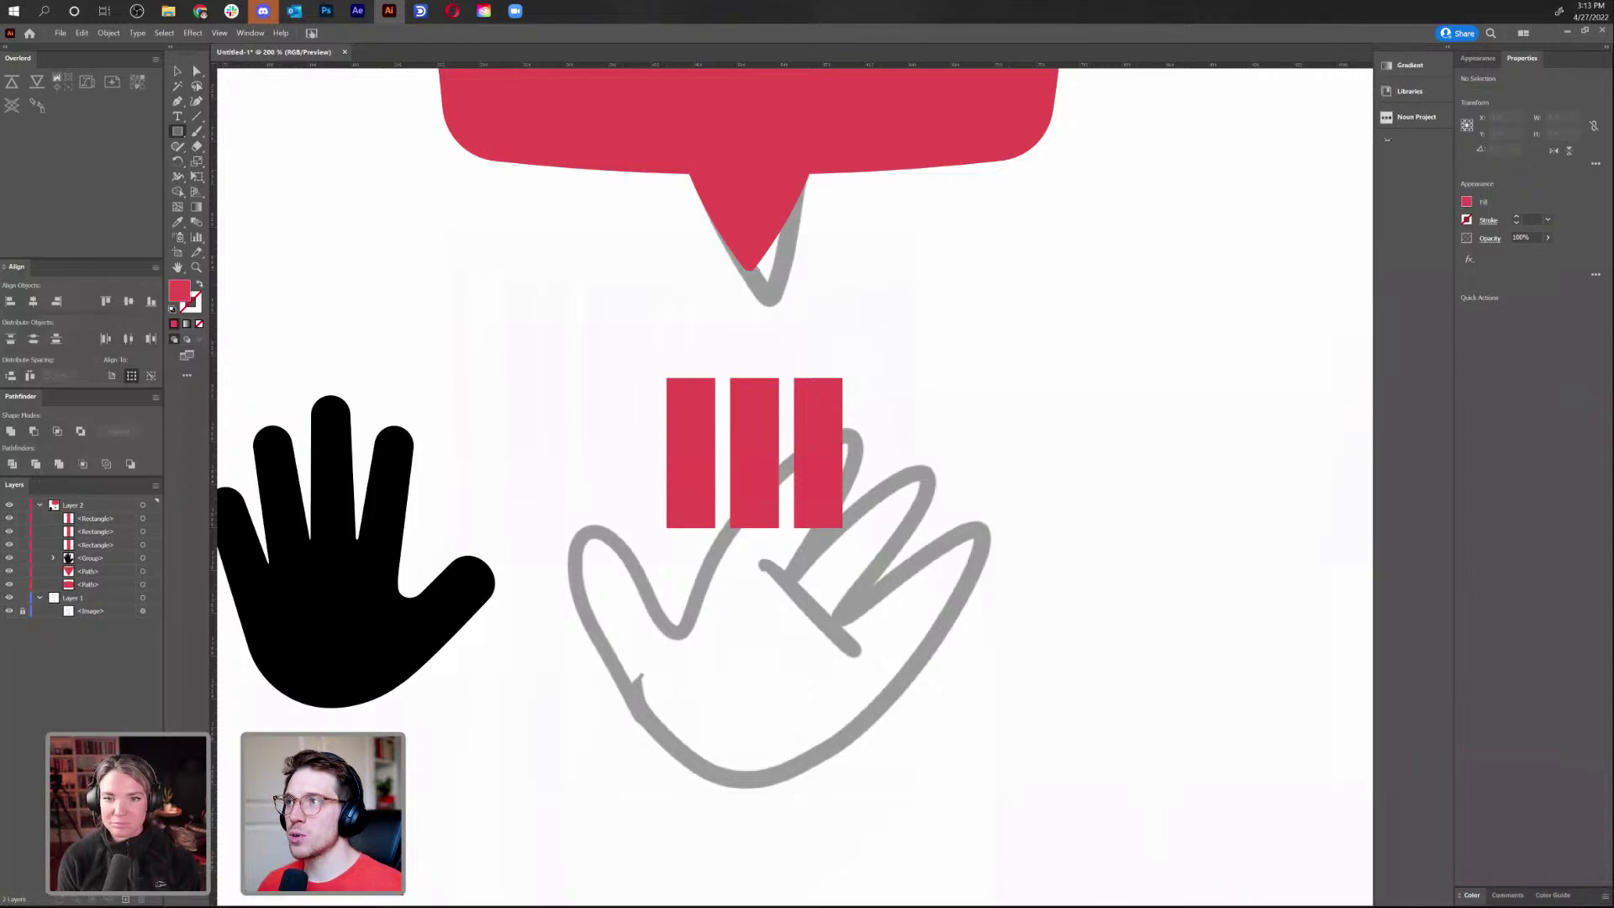
{"action": "left_click", "coordinate": [1429, 92]}
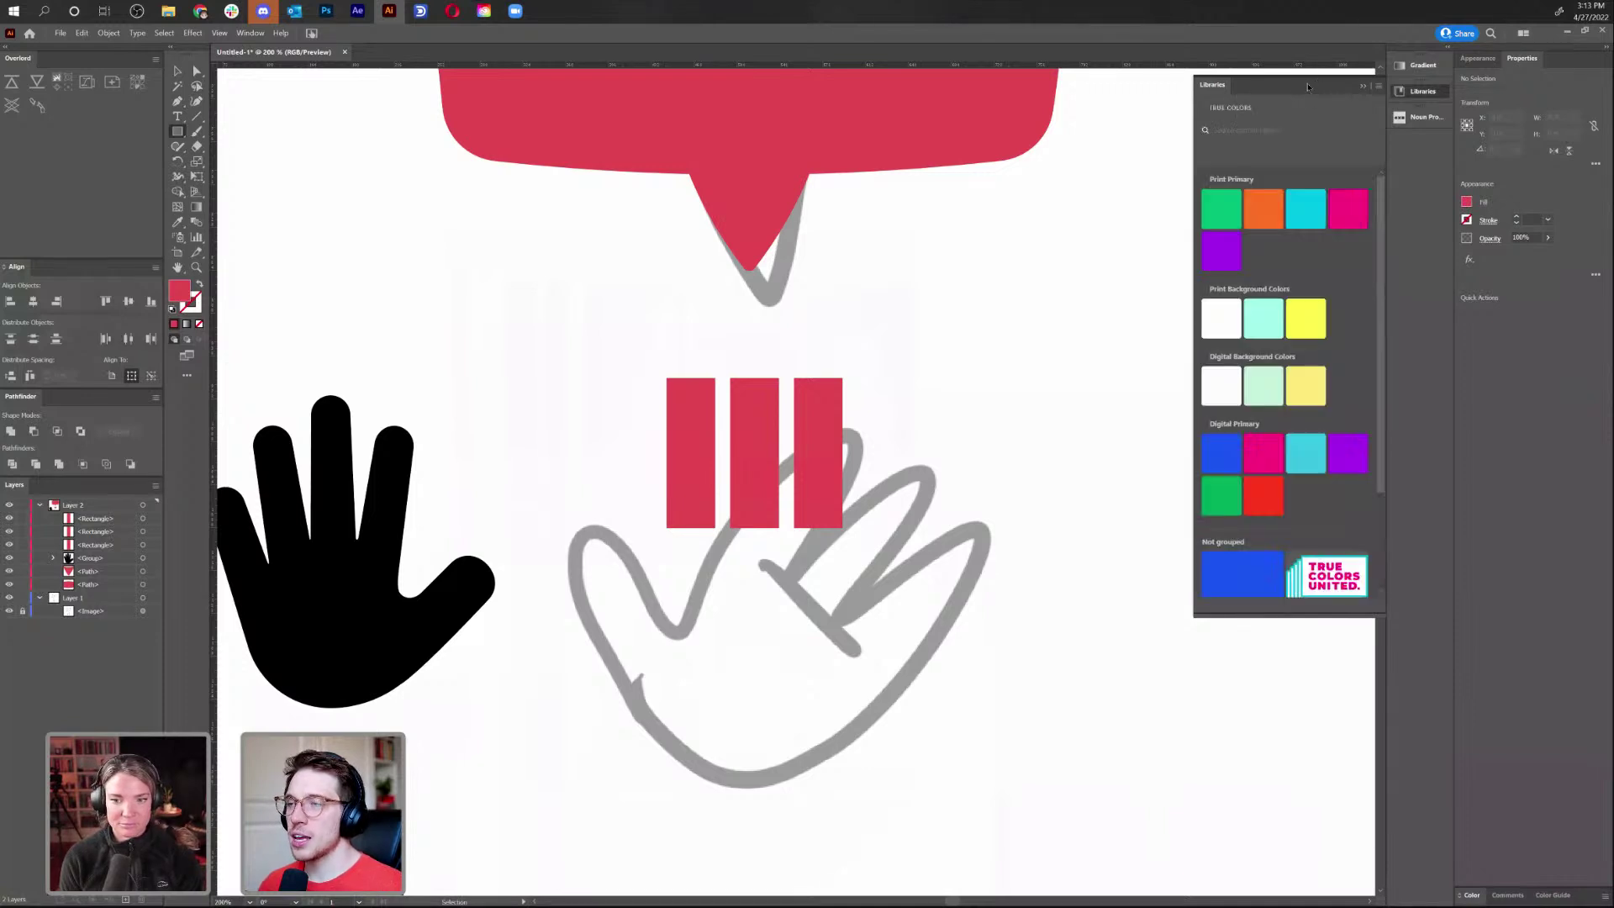
{"action": "left_click", "coordinate": [1203, 107]}
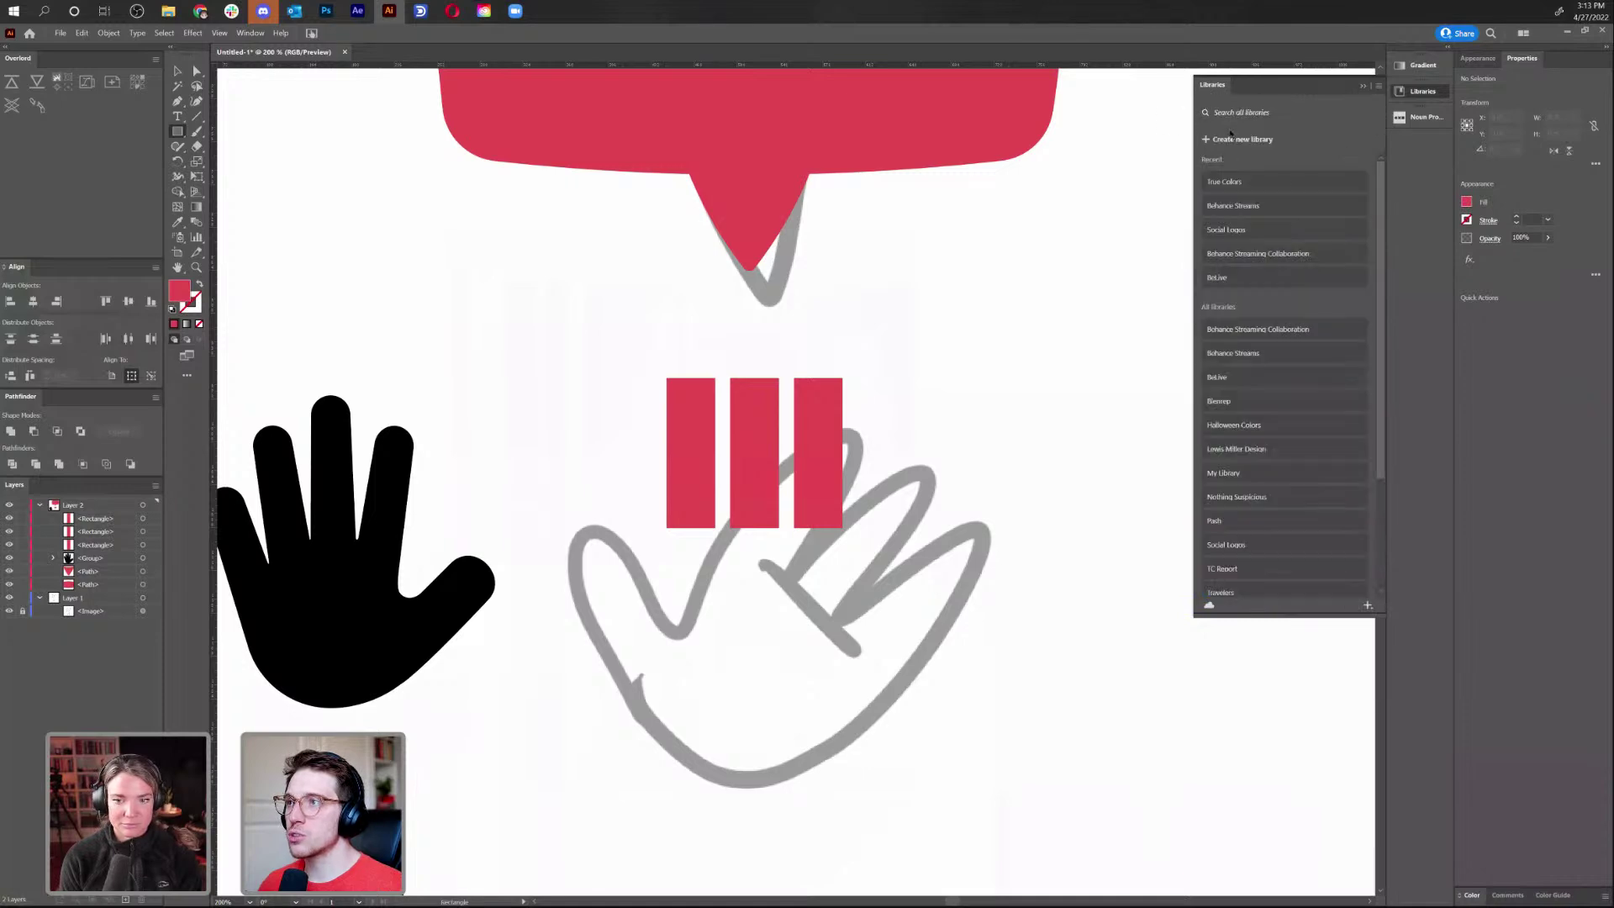
{"action": "left_click", "coordinate": [1261, 231]}
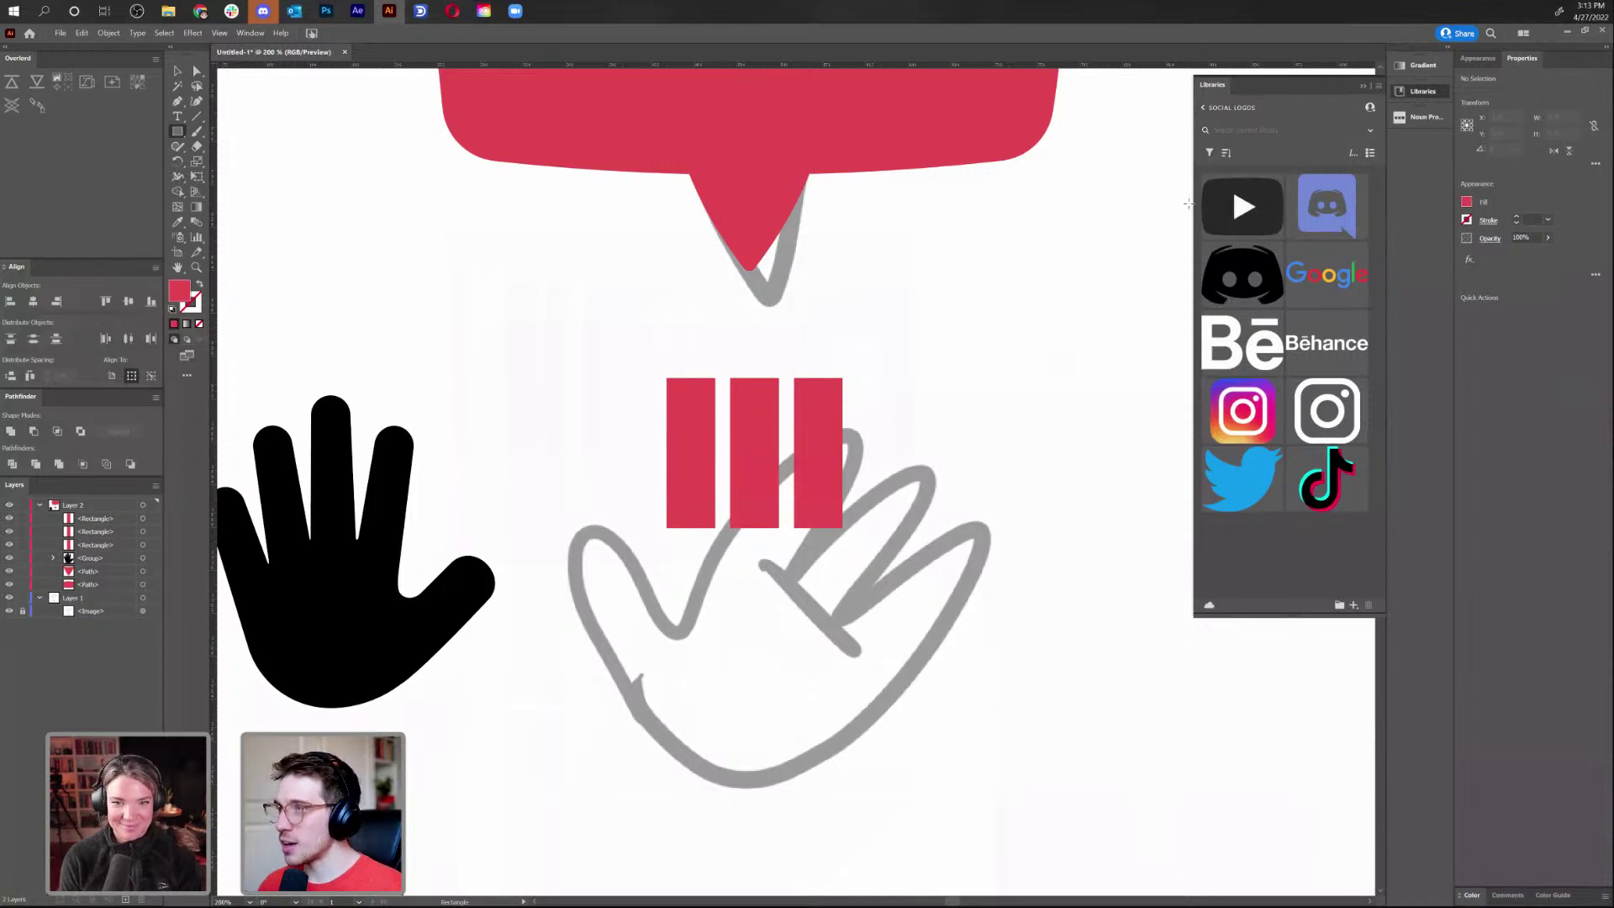
{"action": "left_click", "coordinate": [1437, 91]}
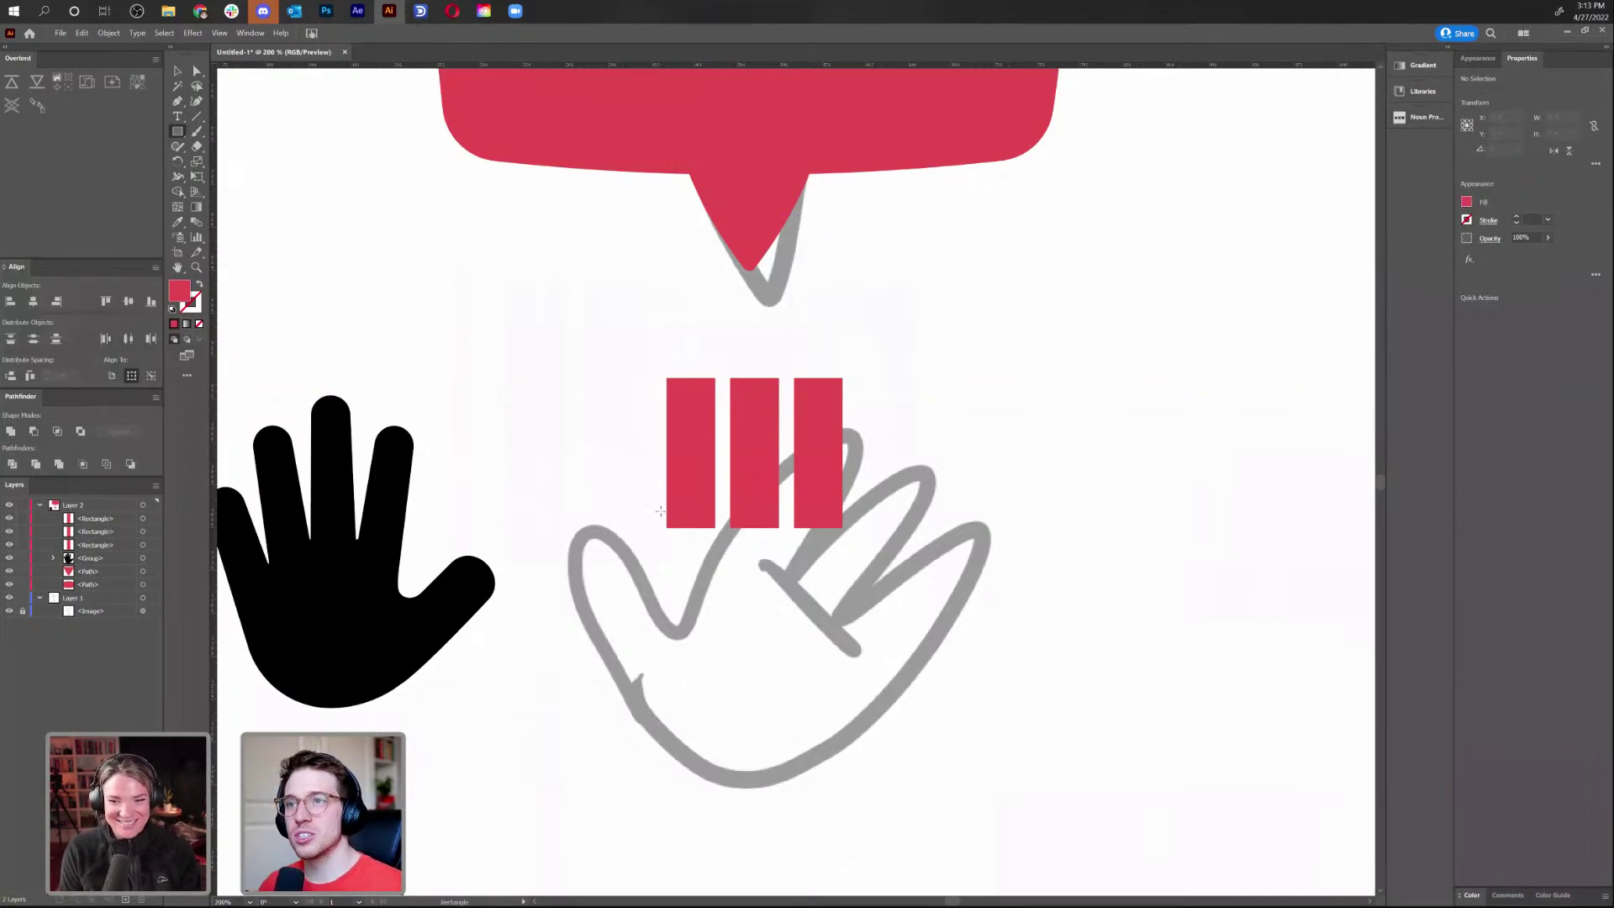
Draw a wide red palm below the finger bars and add a thumb bar tilted 45 degrees against it
{"action": "left_click_drag", "start_coordinate": [842, 528], "coordinate": [758, 722]}
{"action": "key", "text": "v"}
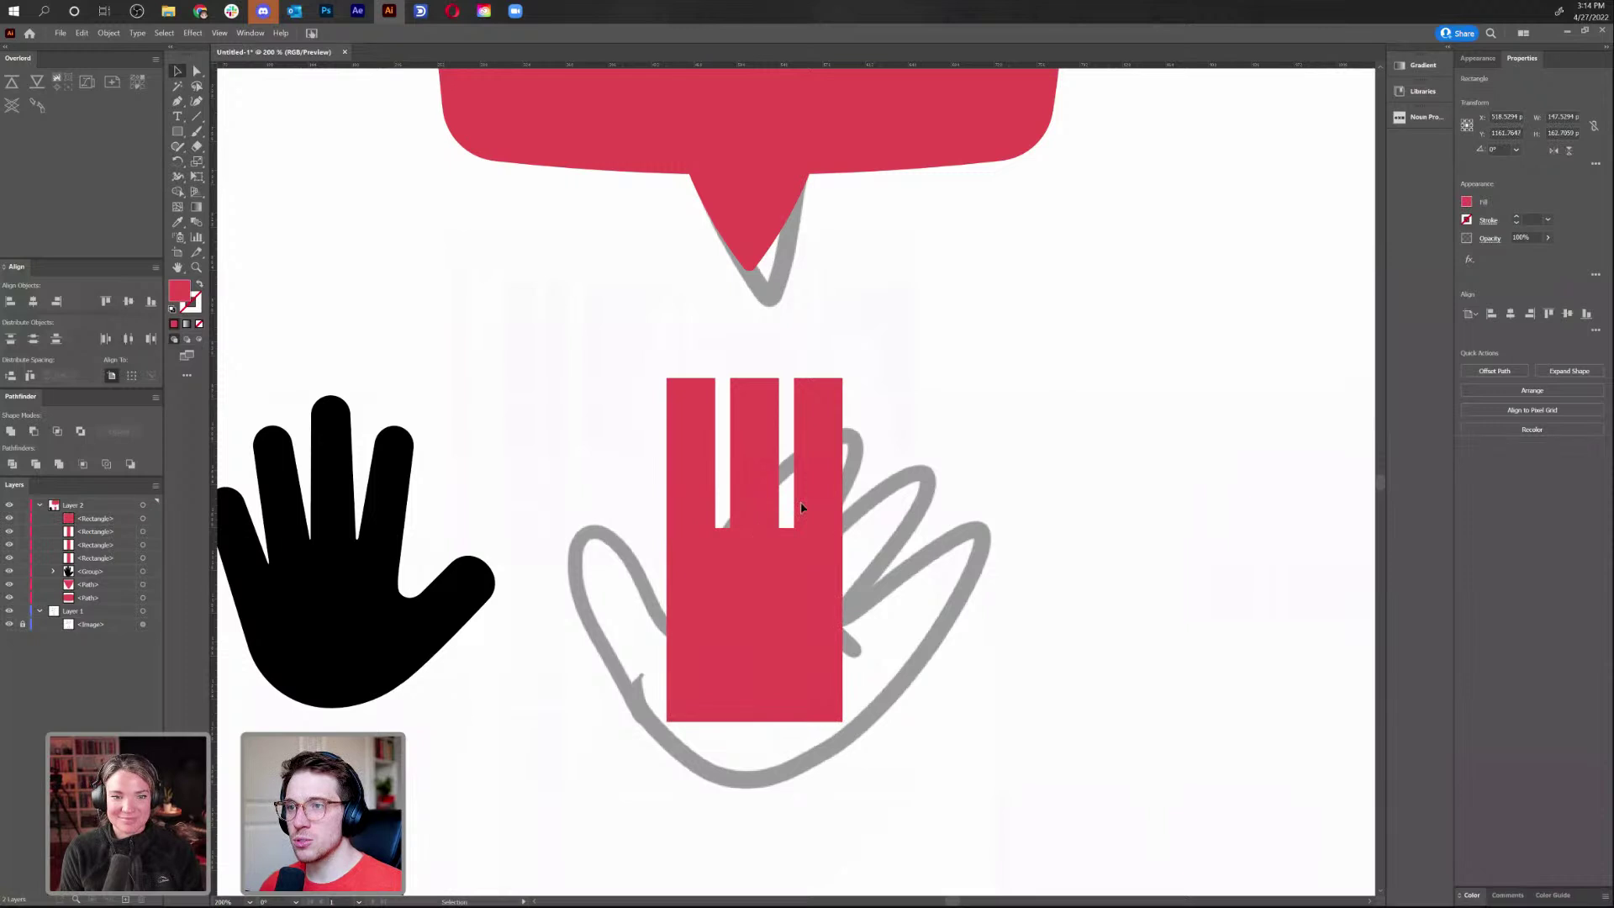
{"action": "key", "text": "ctrl+shift+a"}
{"action": "left_click_drag", "start_coordinate": [767, 479], "coordinate": [634, 599]}
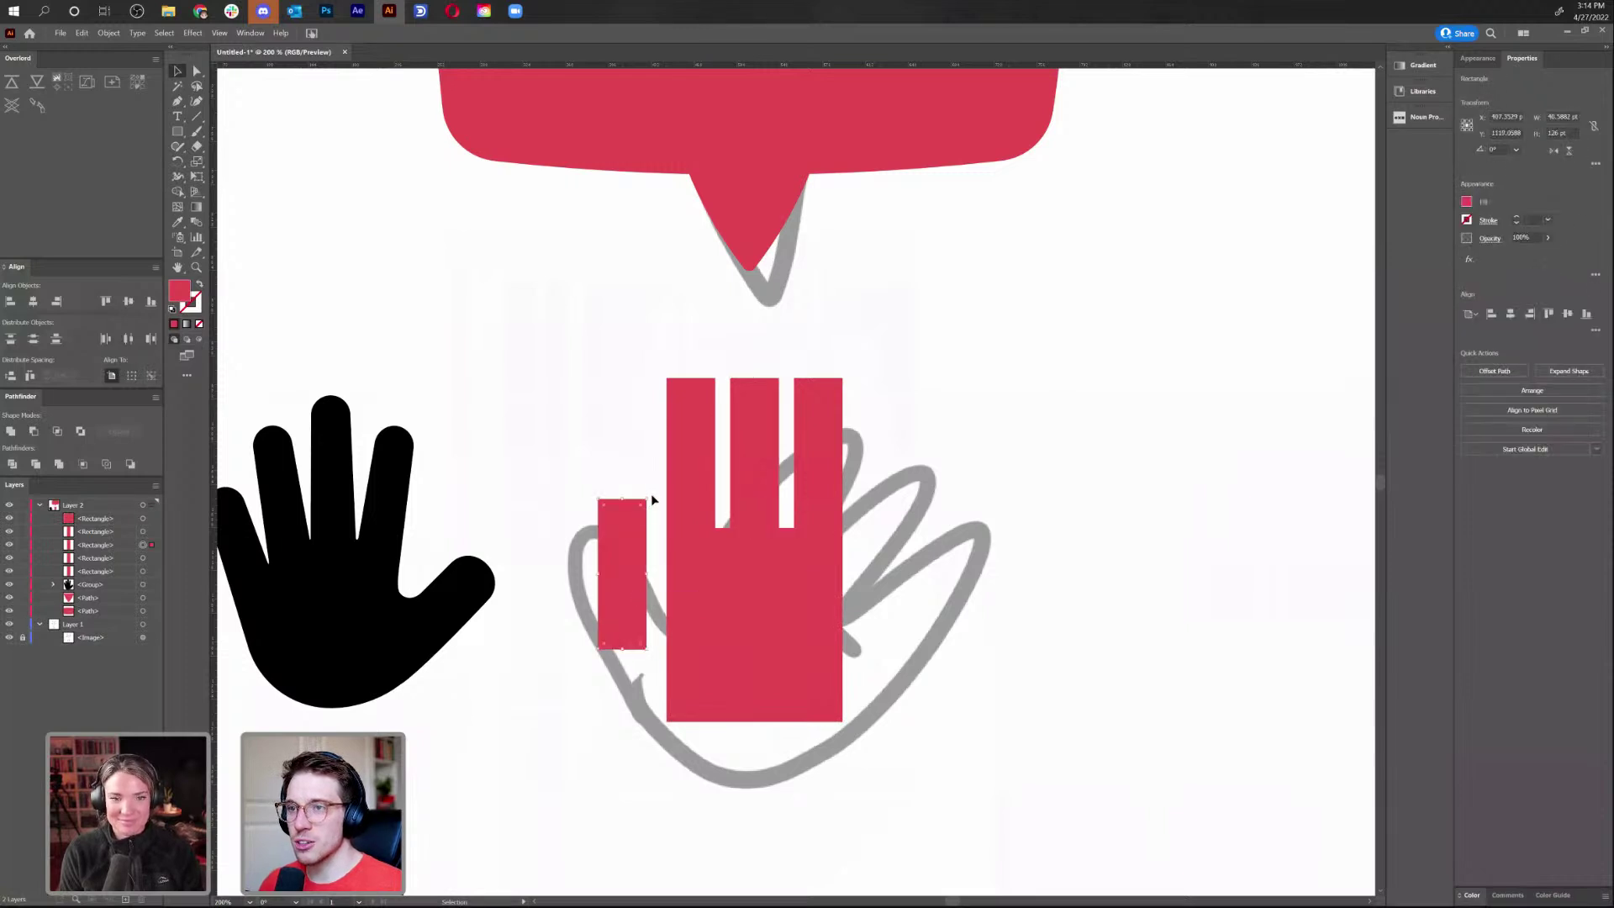
{"action": "left_click_drag", "start_coordinate": [648, 497], "coordinate": [598, 487]}
{"action": "left_click_drag", "start_coordinate": [664, 636], "coordinate": [703, 685]}
{"action": "left_click", "coordinate": [864, 722]}
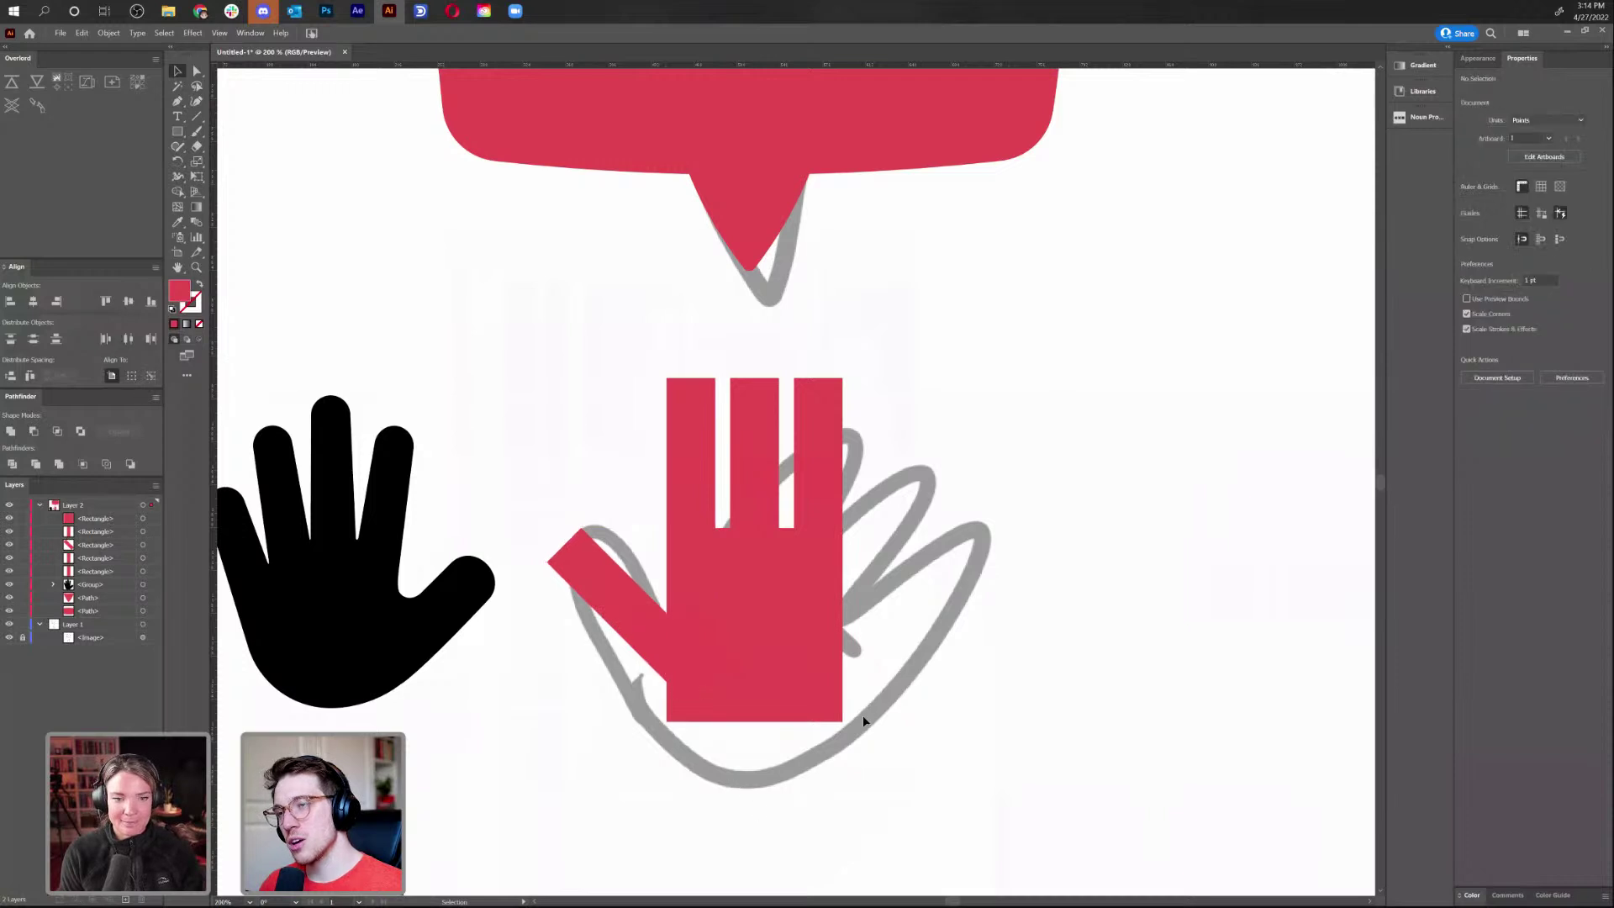
Reopen the Noun Project icon search and go back to the hand search results
{"action": "left_click", "coordinate": [1412, 117]}
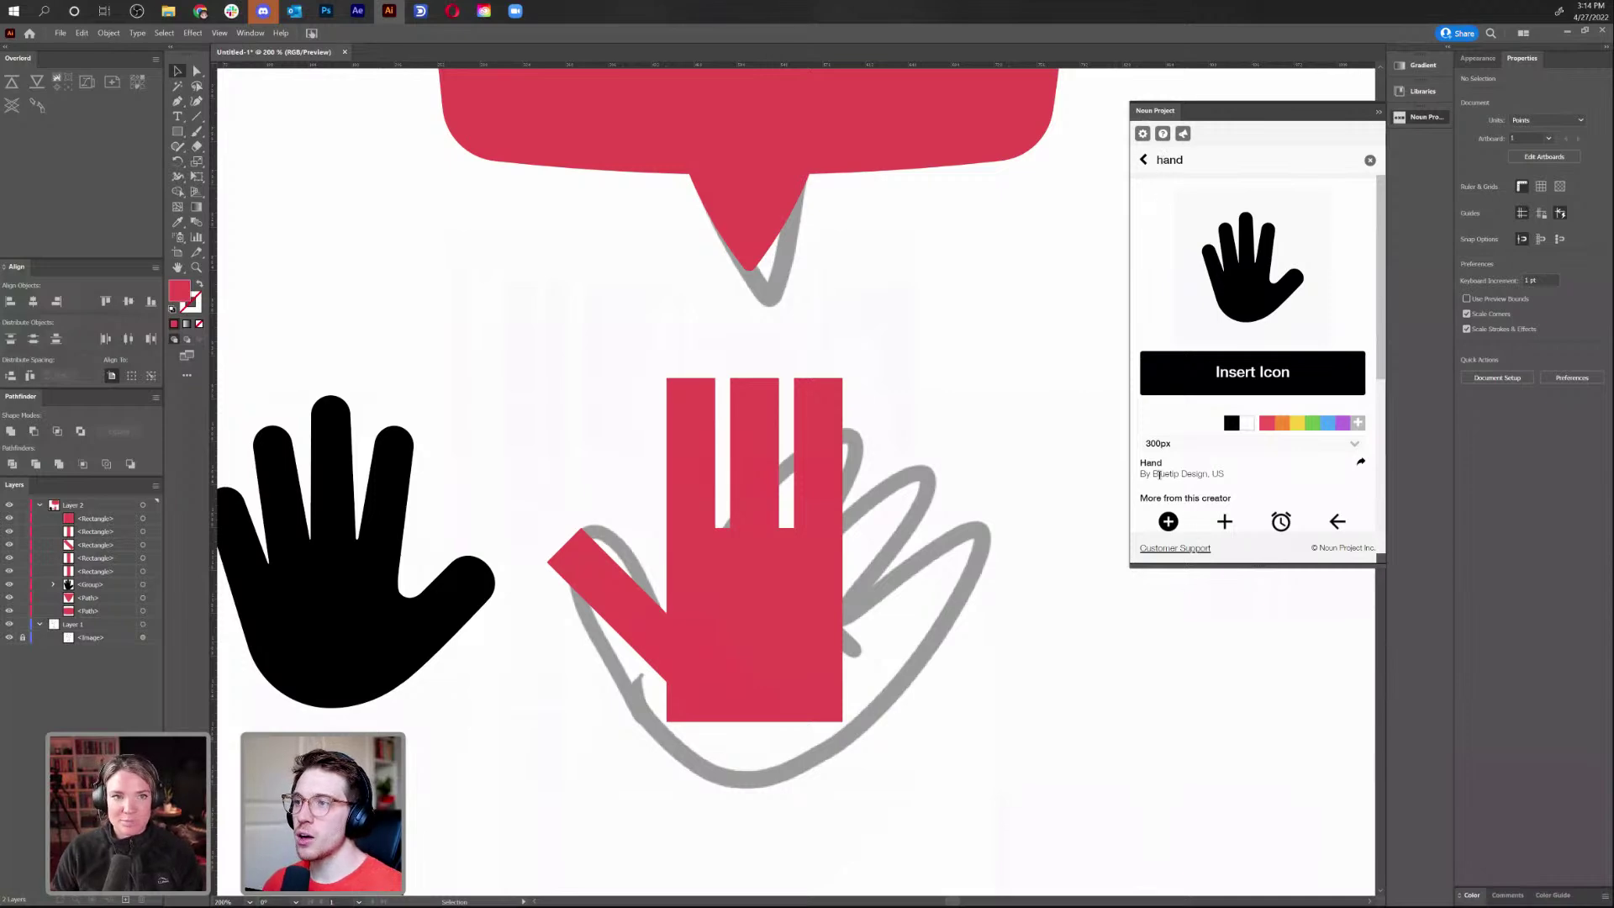
{"action": "triple_click", "coordinate": [1158, 475]}
{"action": "scroll", "coordinate": [1177, 473], "scroll_direction": "down", "scroll_amount": 3}
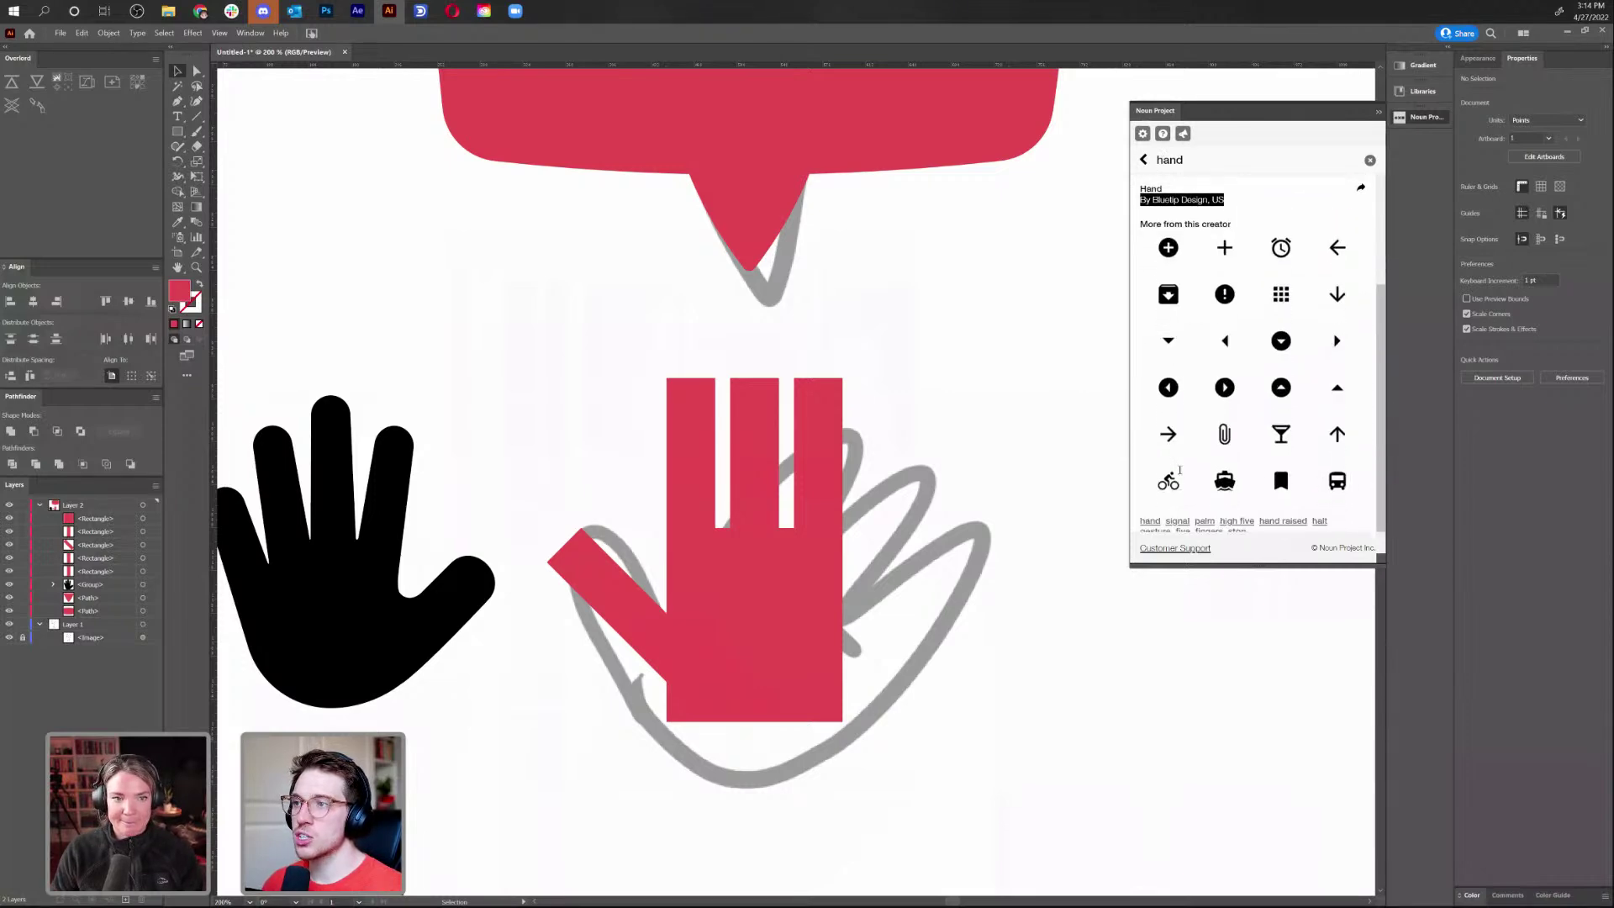
{"action": "scroll", "coordinate": [1235, 395], "scroll_direction": "up", "scroll_amount": 1}
{"action": "scroll", "coordinate": [1236, 395], "scroll_direction": "up", "scroll_amount": 5}
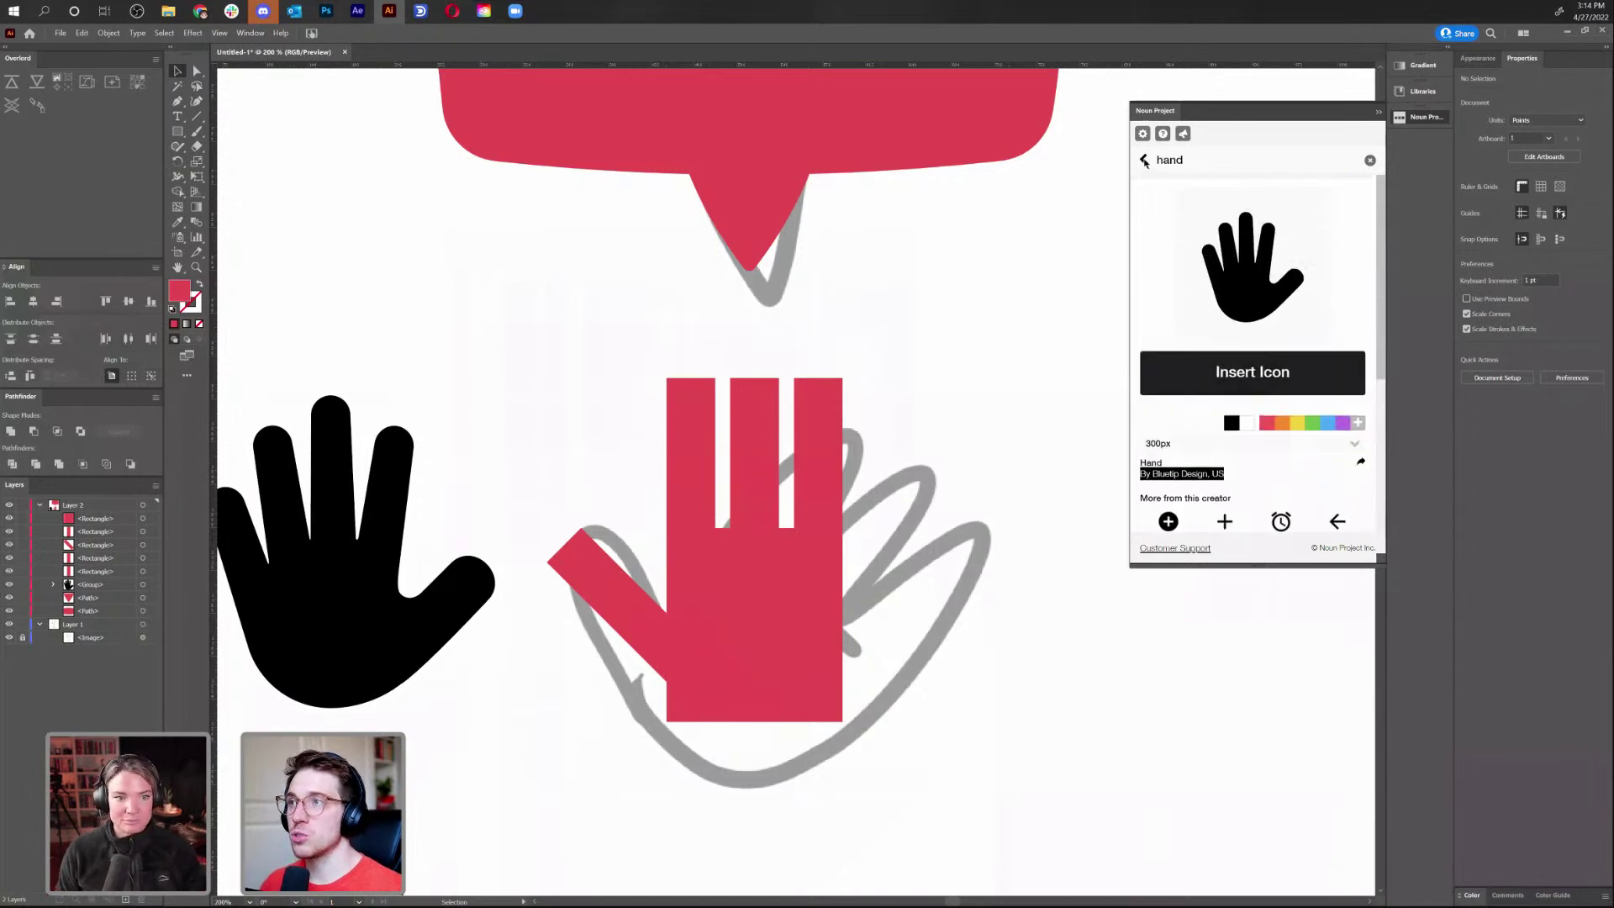
{"action": "left_click", "coordinate": [1146, 161]}
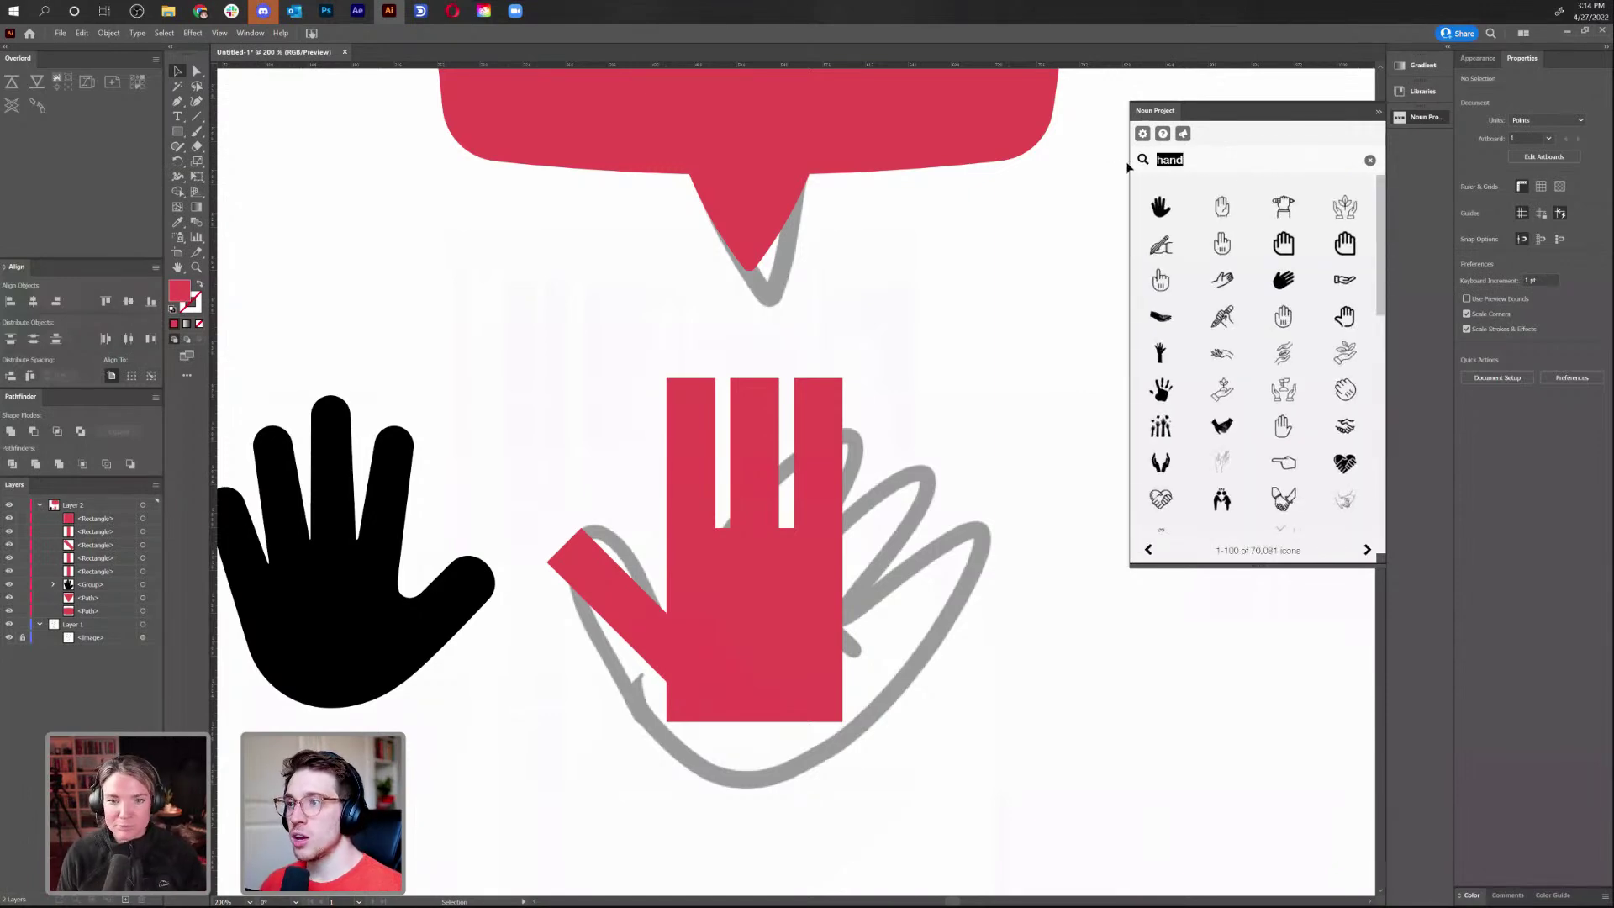
Search Noun Project for 'balloon', place the two-balloons icon, then delete it and close the panel
{"action": "type", "text": "balloon"}
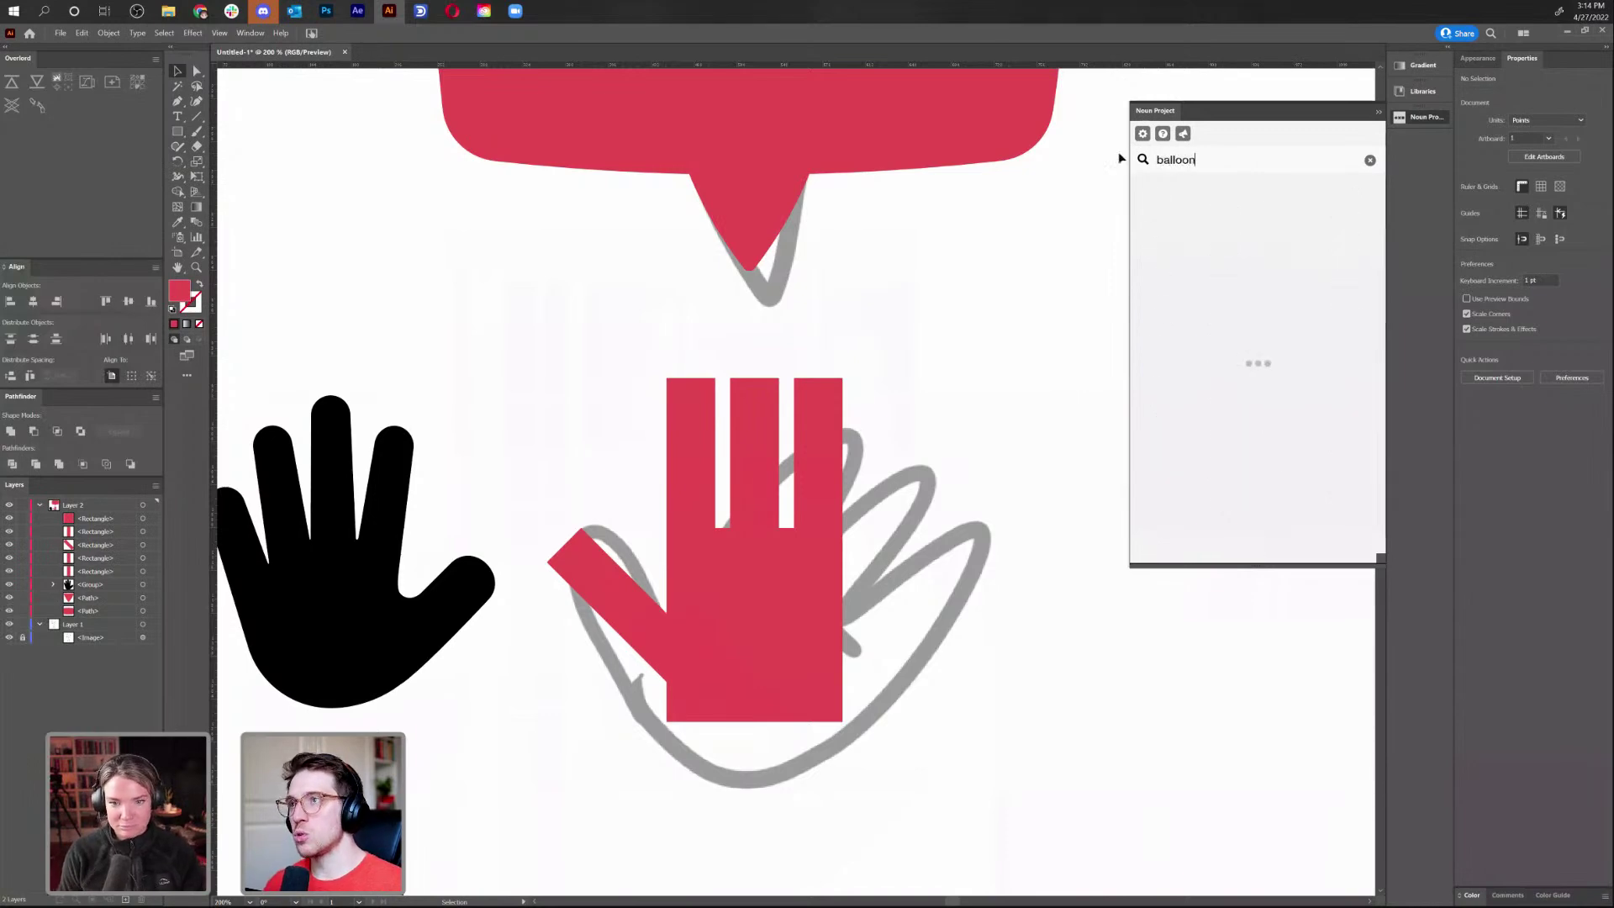
{"action": "scroll", "coordinate": [1305, 260], "scroll_direction": "down", "scroll_amount": 5}
{"action": "left_click", "coordinate": [1368, 550]}
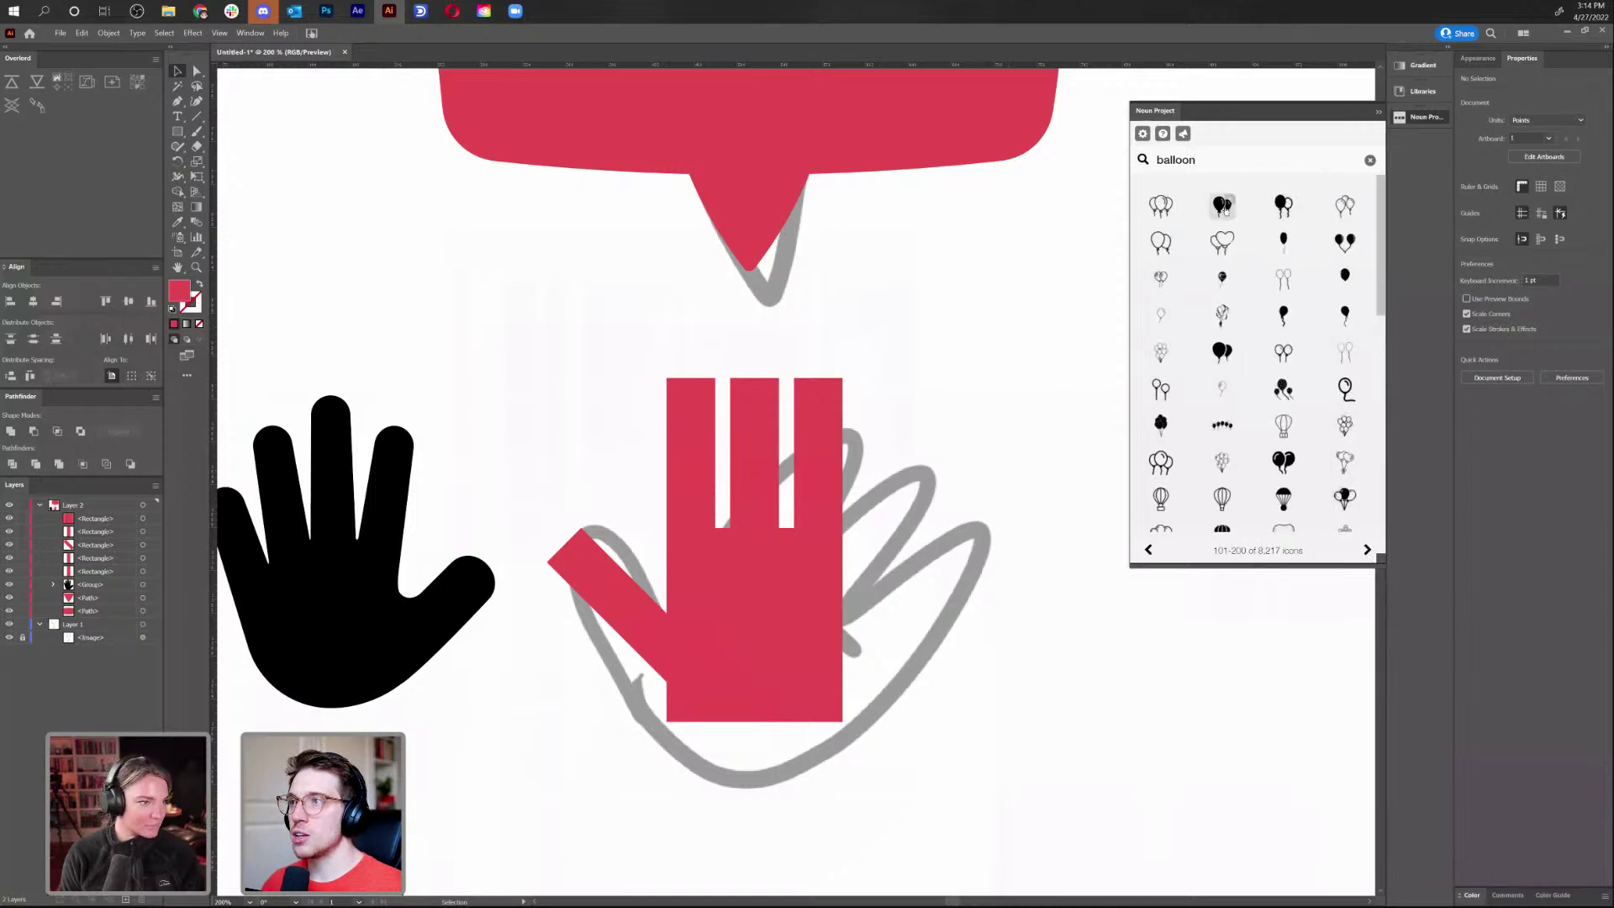
{"action": "left_click", "coordinate": [1228, 209]}
{"action": "left_click", "coordinate": [1253, 374]}
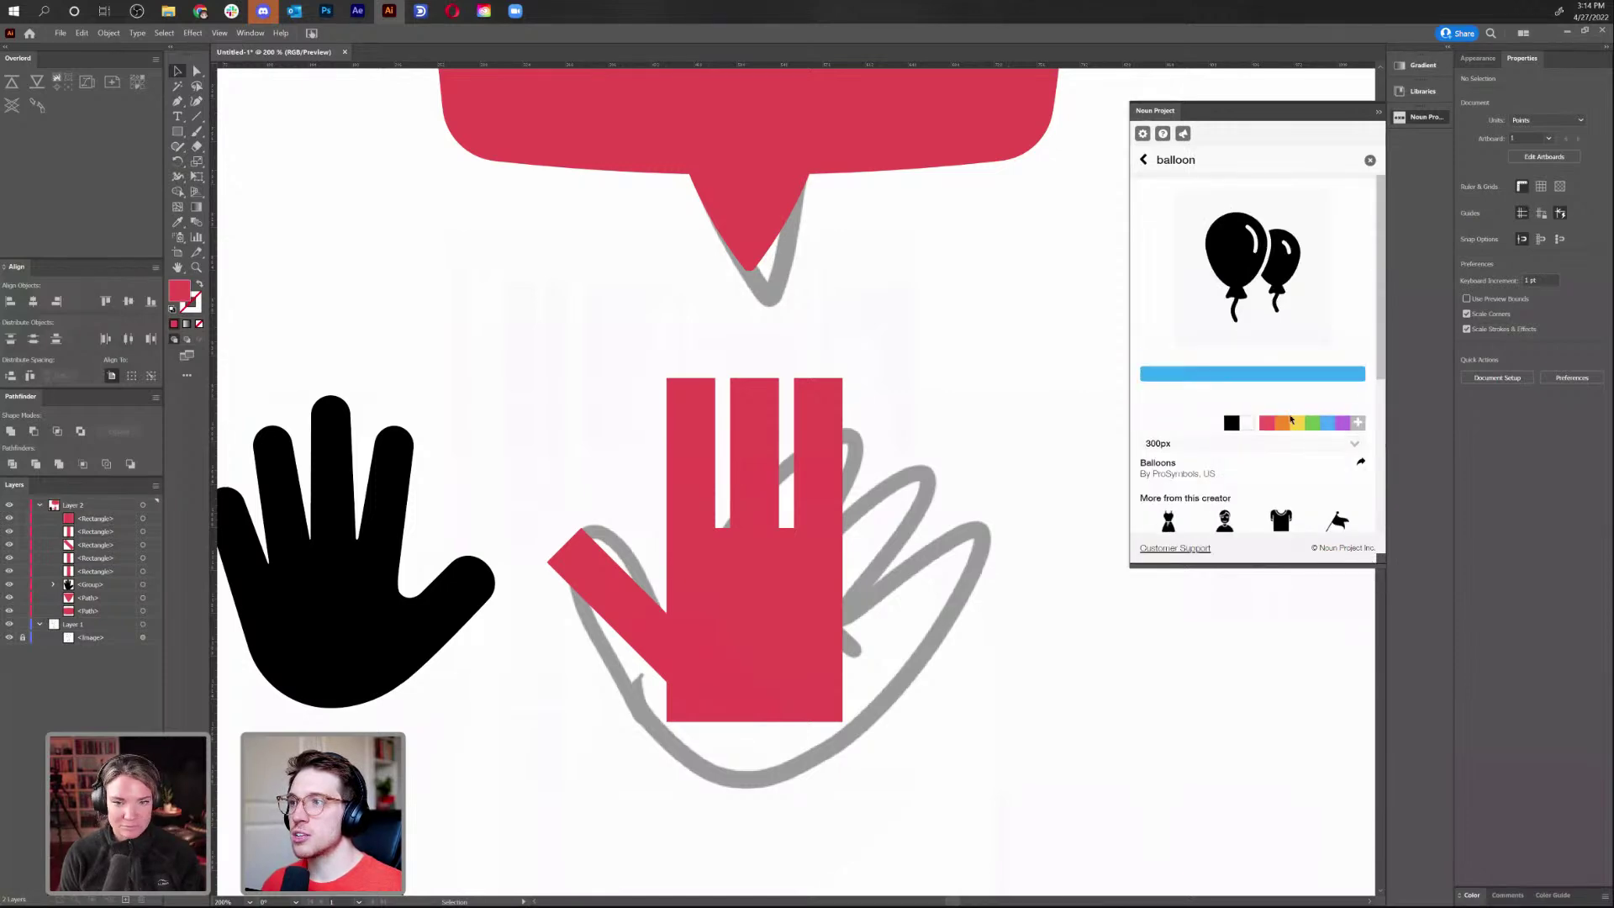
{"action": "left_click_drag", "start_coordinate": [739, 442], "coordinate": [913, 358]}
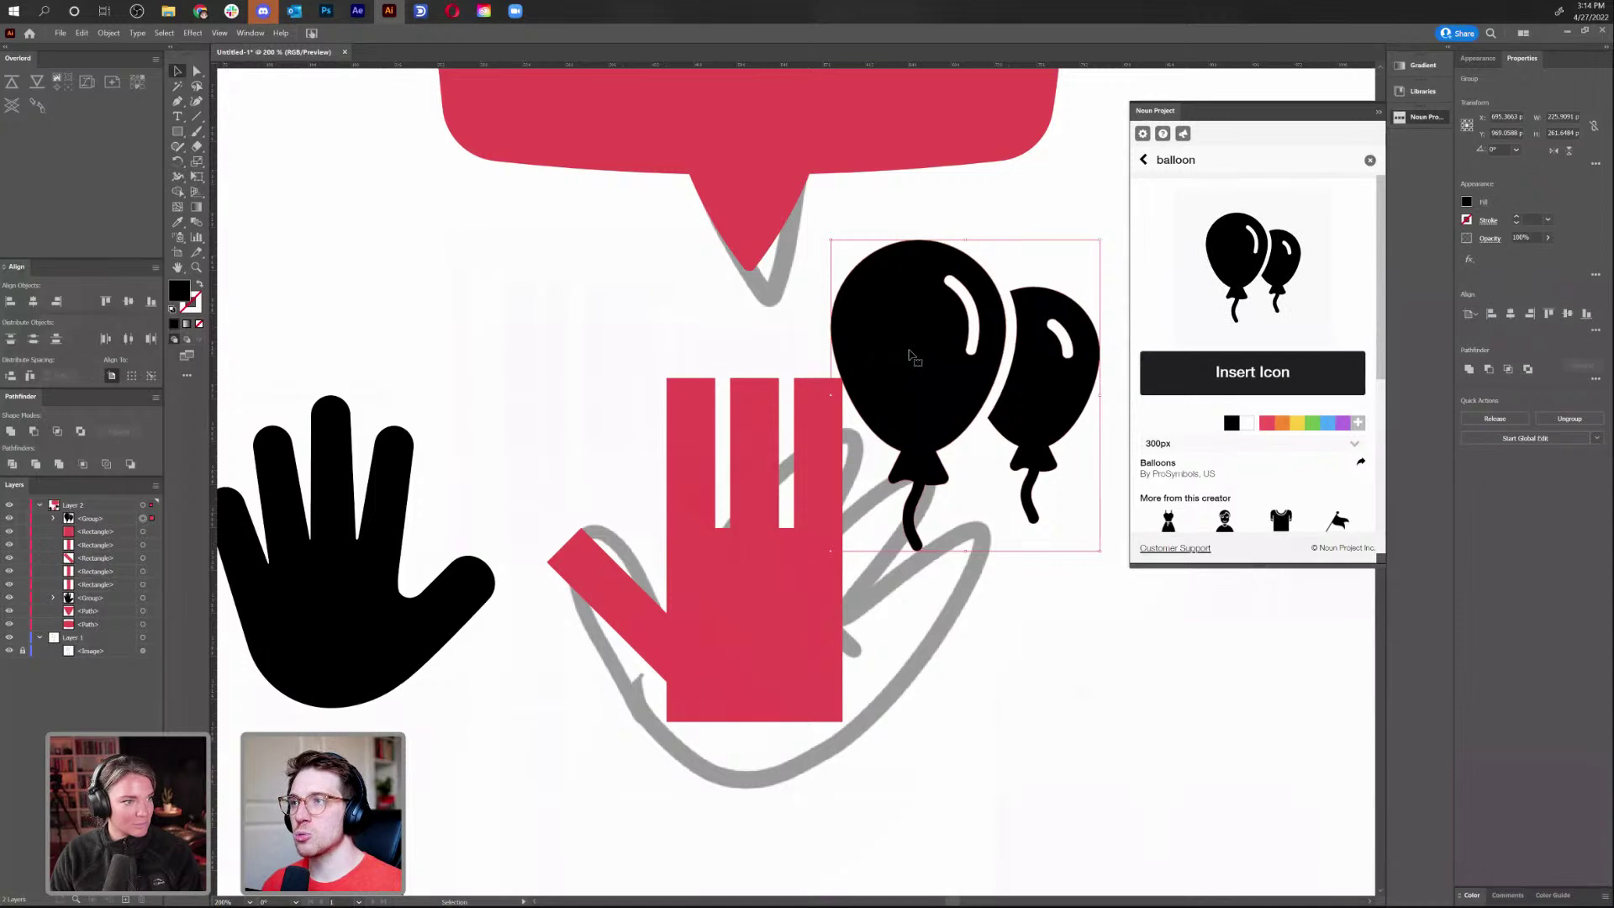
{"action": "key", "text": "Delete"}
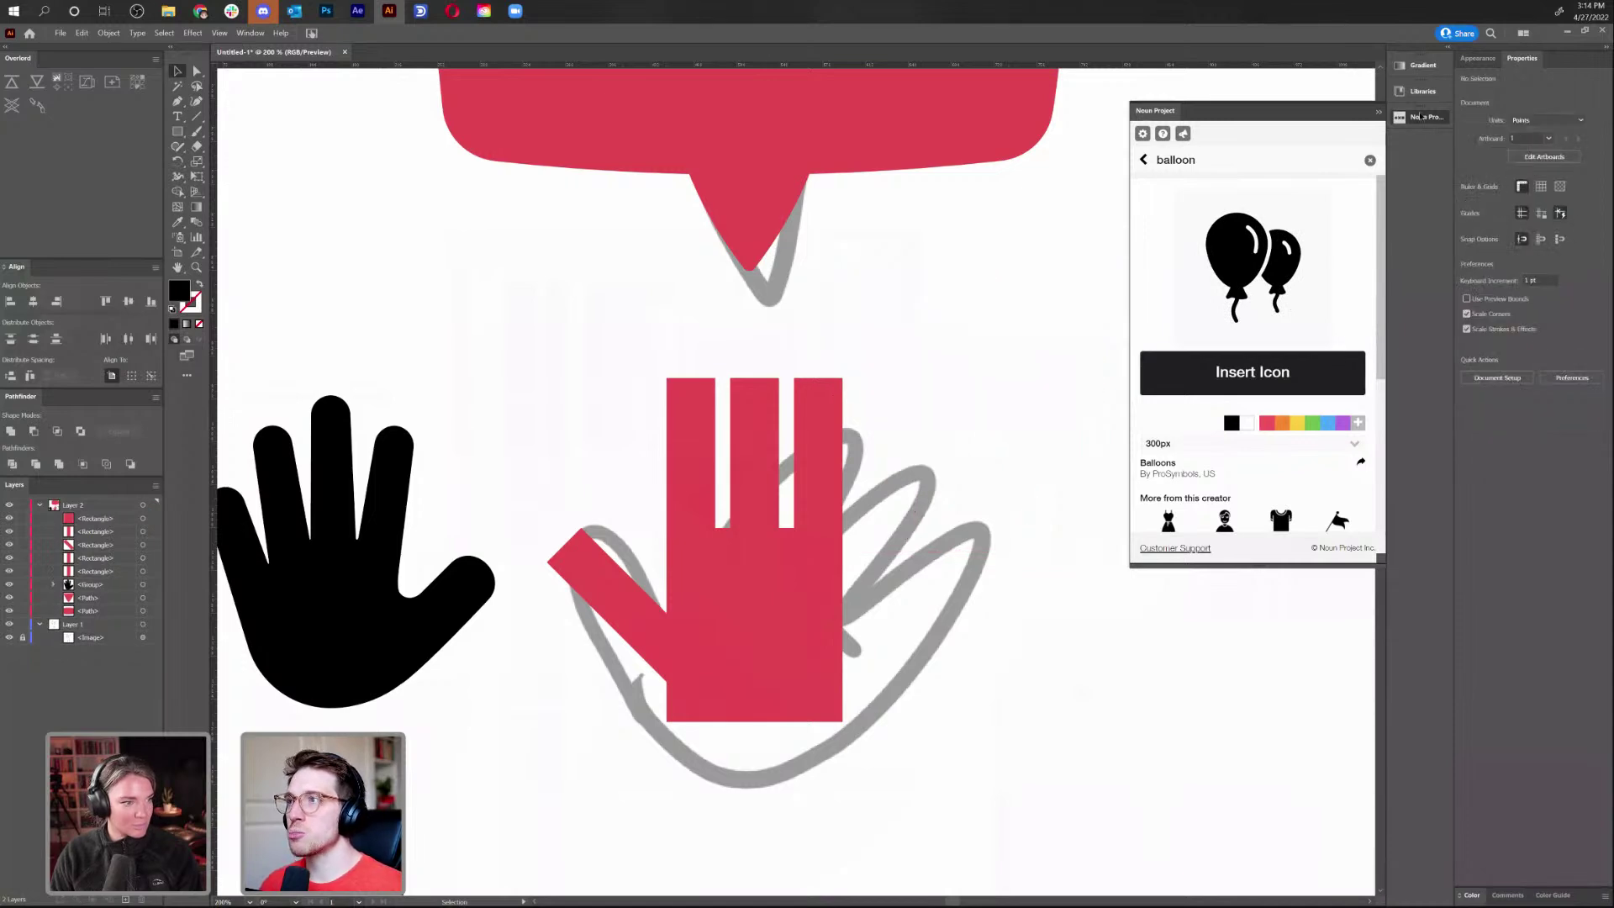
{"action": "left_click", "coordinate": [1421, 116]}
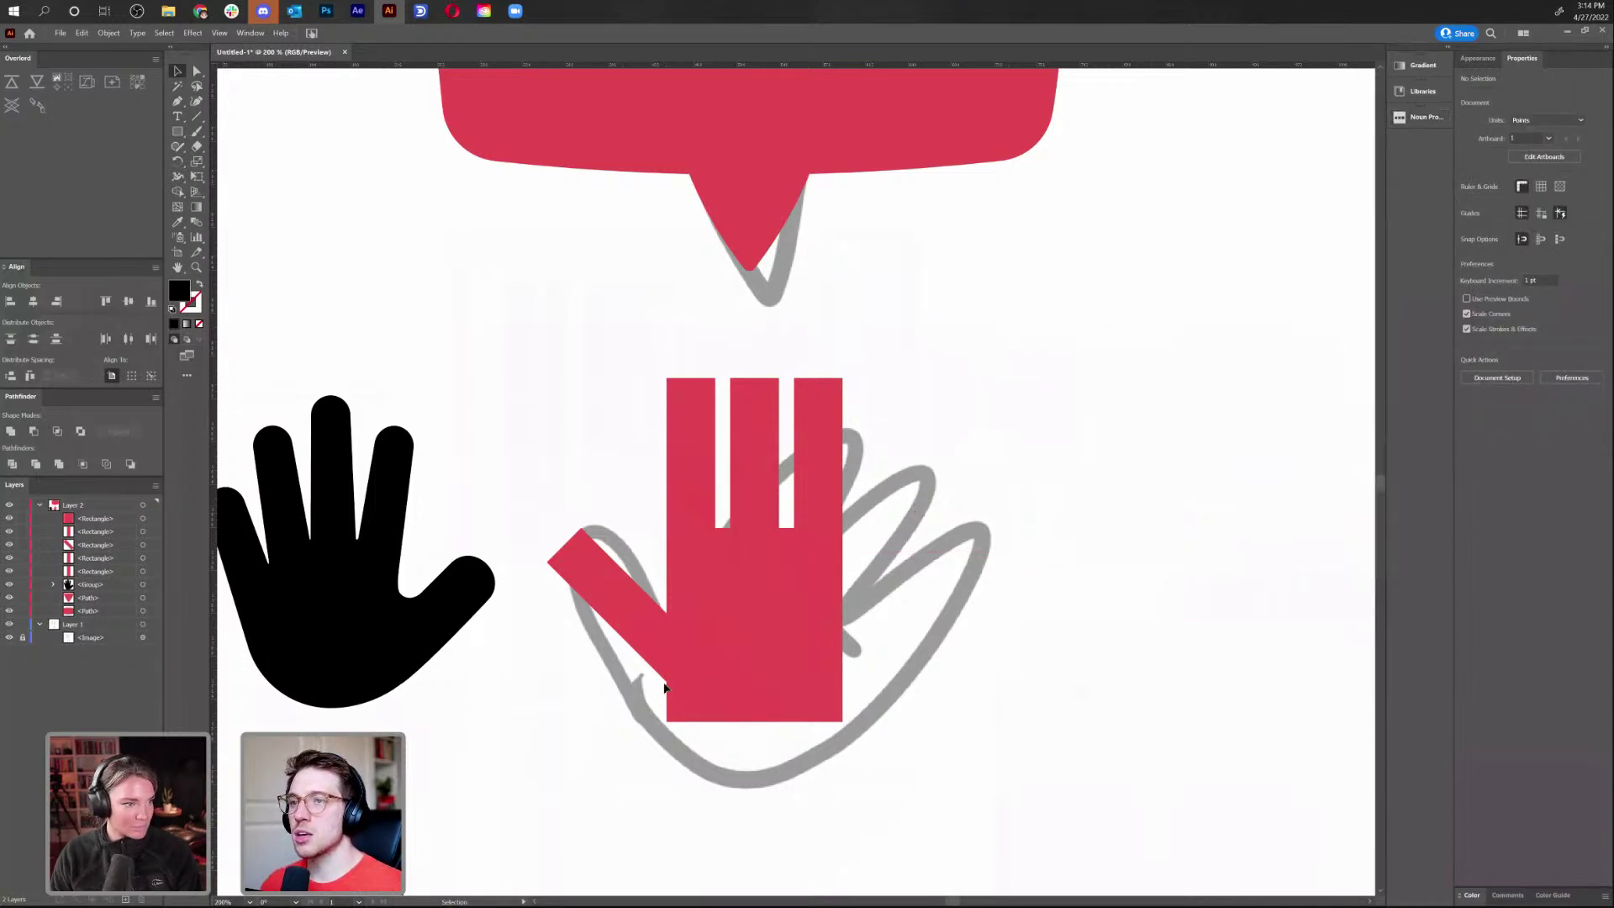
Shorten the rotated thumb bar by pulling its top anchors inward
{"action": "left_click", "coordinate": [711, 651]}
{"action": "scroll", "coordinate": [504, 653], "scroll_direction": "left", "scroll_amount": 3}
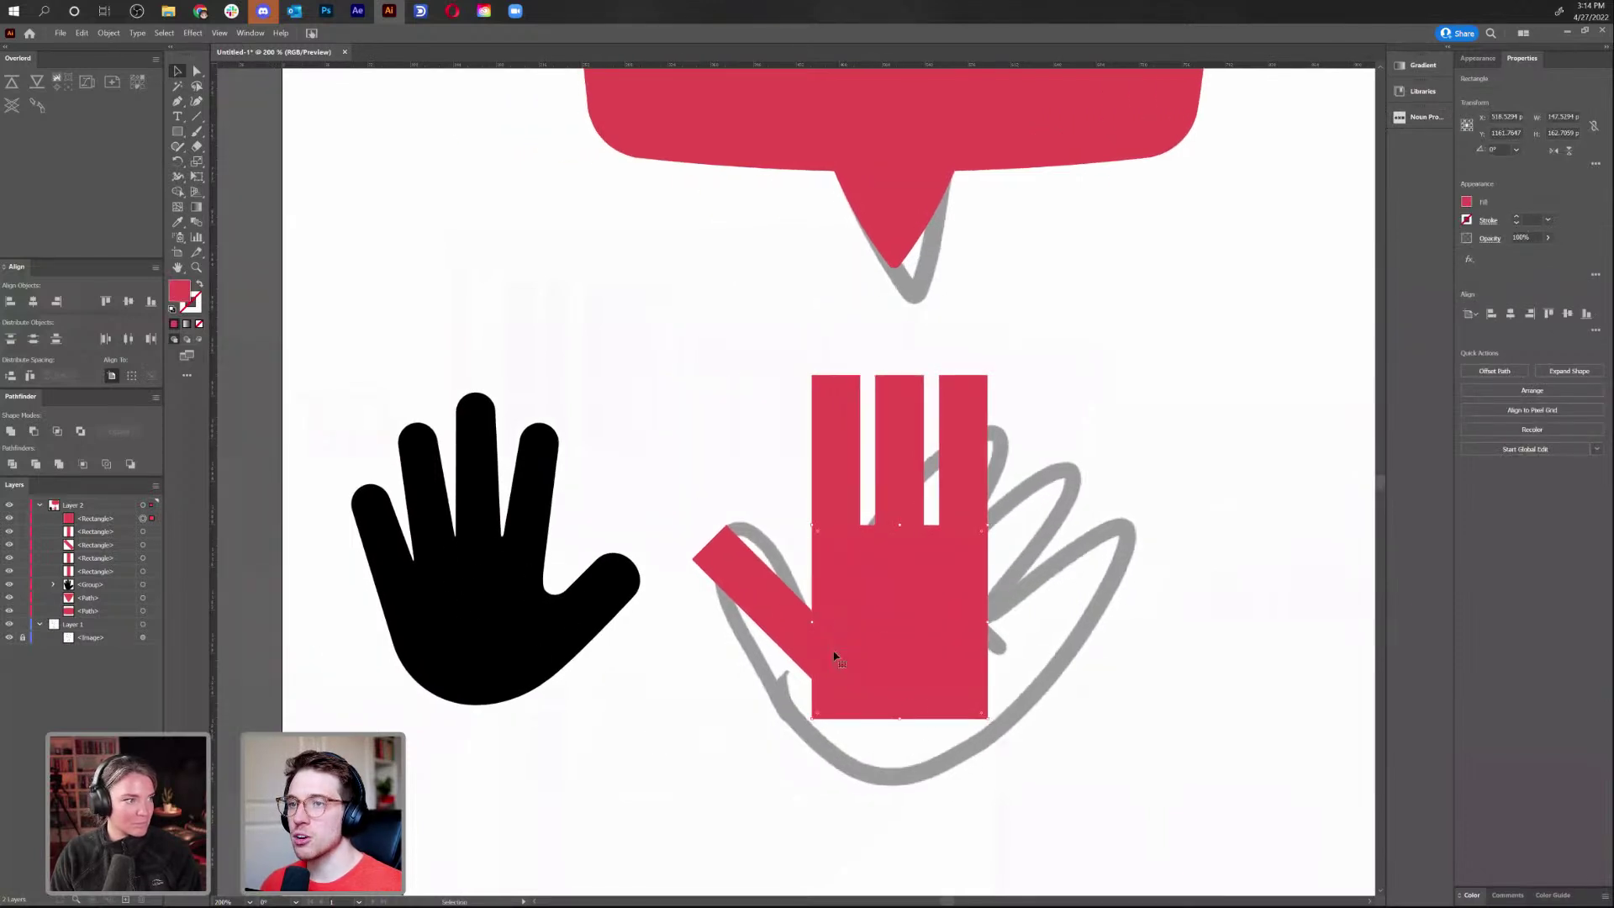
{"action": "left_click", "coordinate": [784, 620]}
{"action": "key", "text": "a"}
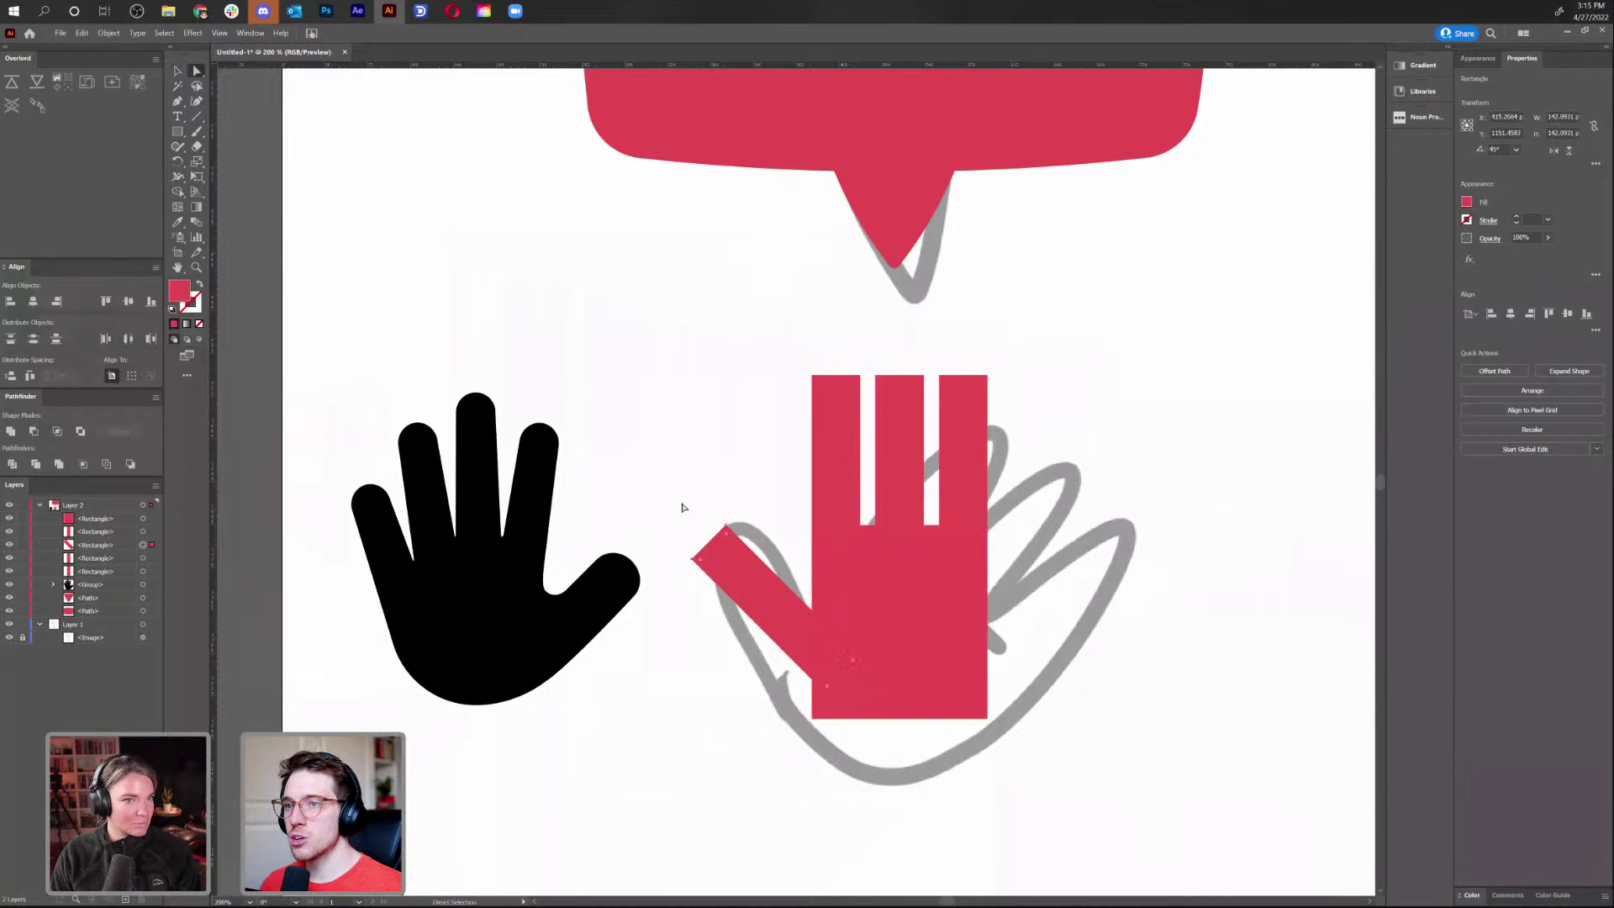
{"action": "left_click_drag", "start_coordinate": [747, 592], "coordinate": [747, 590]}
{"action": "left_click_drag", "start_coordinate": [726, 528], "coordinate": [751, 552]}
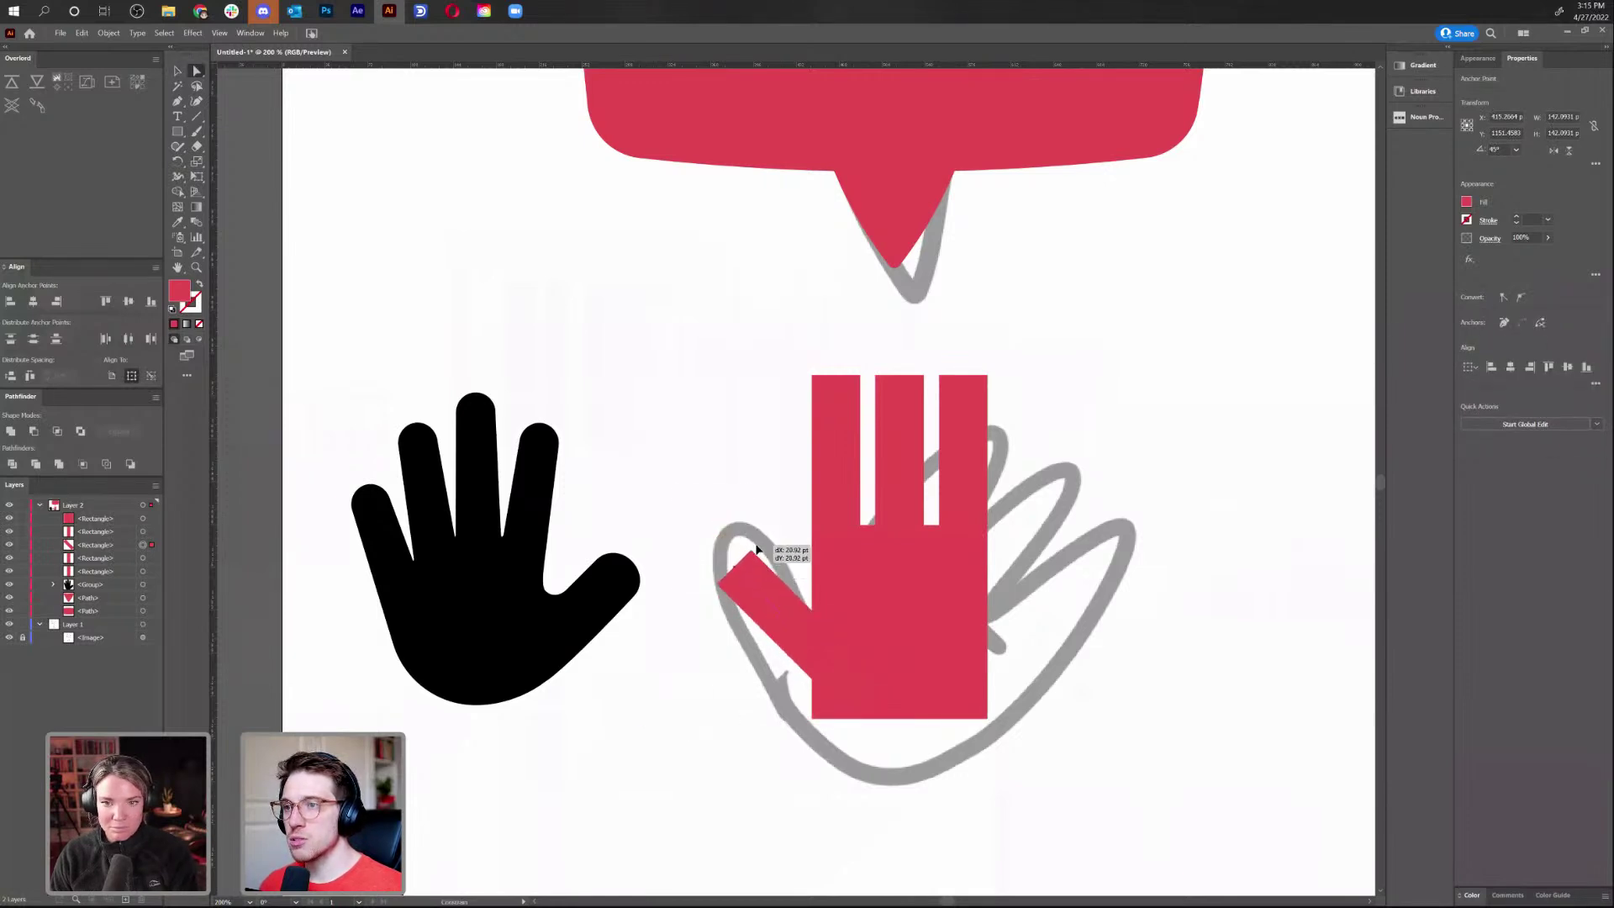
{"action": "left_click", "coordinate": [1145, 473]}
{"action": "key", "text": "v"}
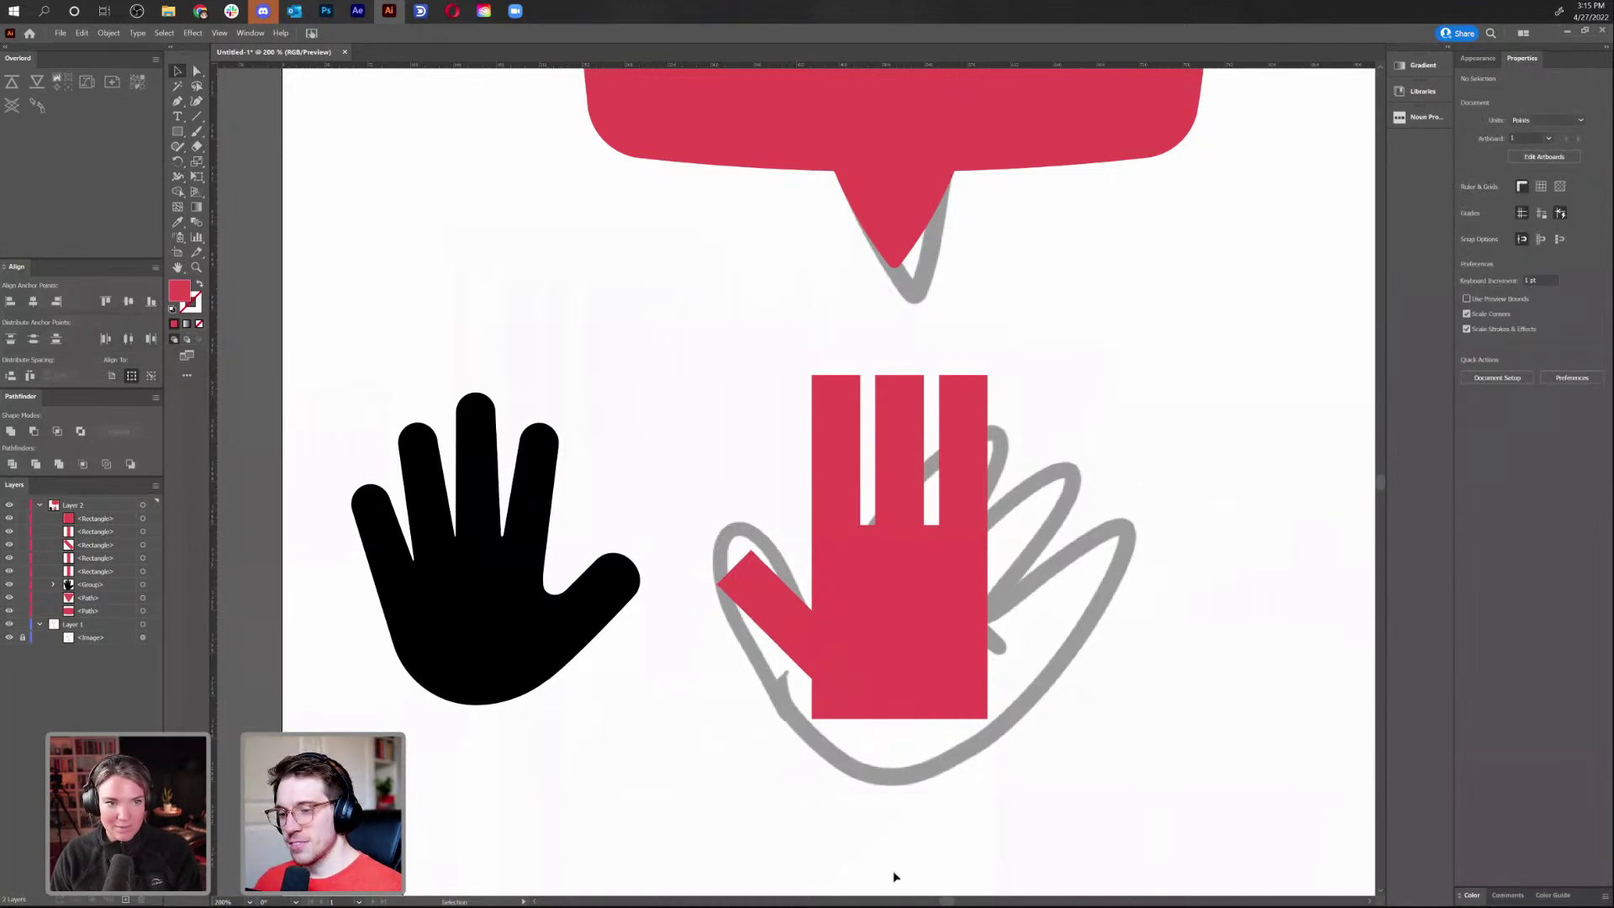
Round the top corners of the three finger bars fully
{"action": "key", "text": "a"}
{"action": "left_click_drag", "start_coordinate": [781, 364], "coordinate": [1091, 425]}
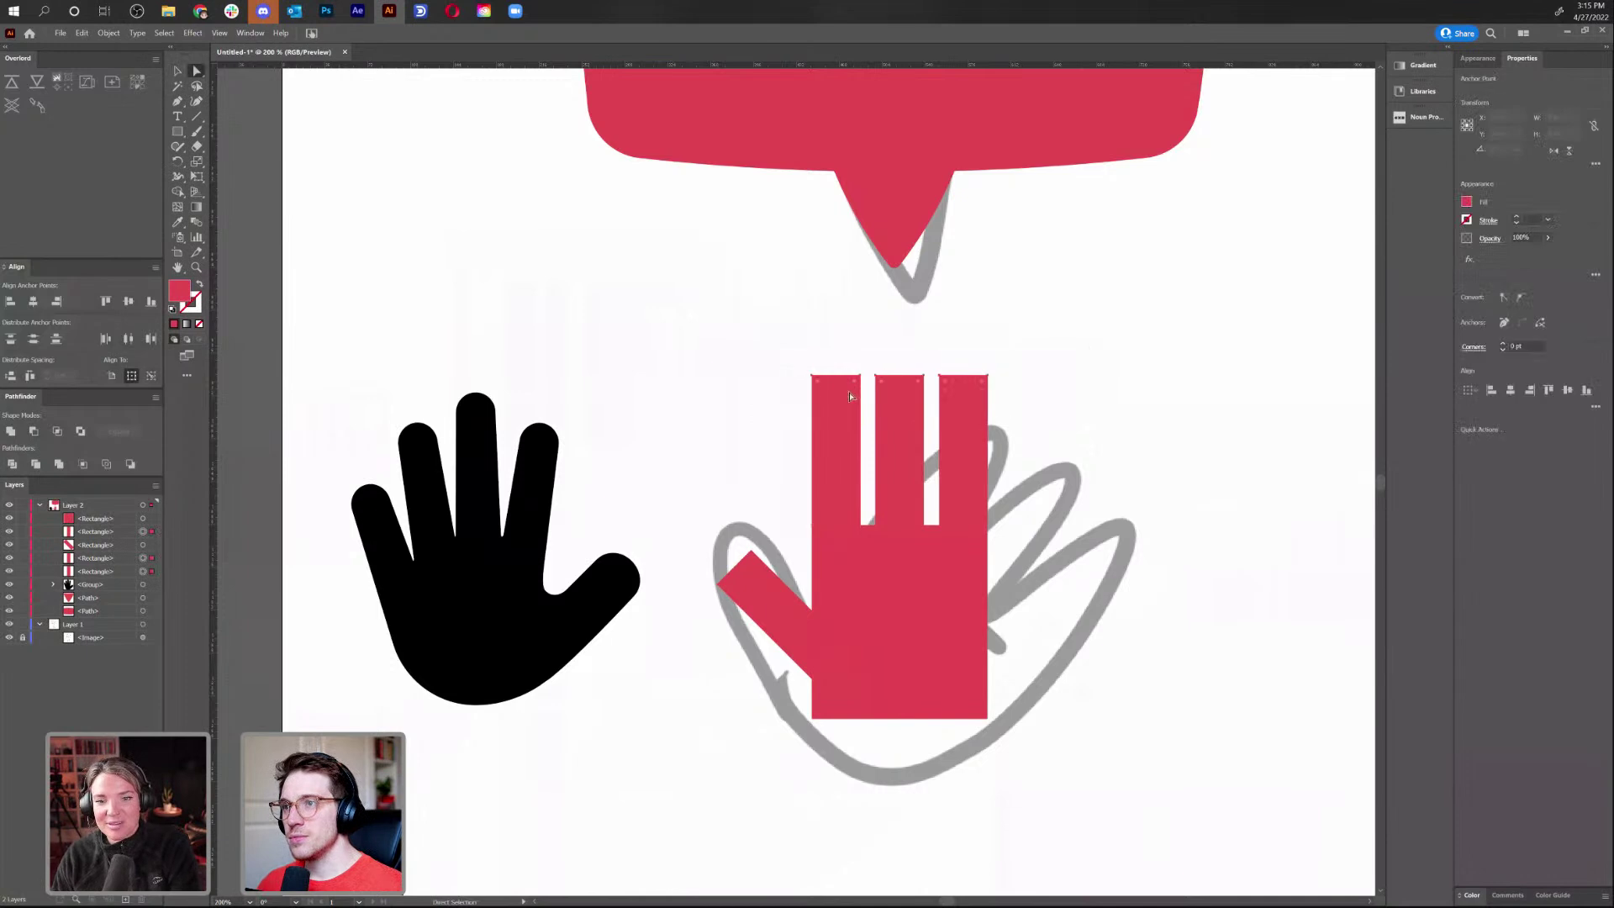
{"action": "left_click_drag", "start_coordinate": [822, 383], "coordinate": [863, 410]}
{"action": "left_click", "coordinate": [1160, 350]}
{"action": "key", "text": "v"}
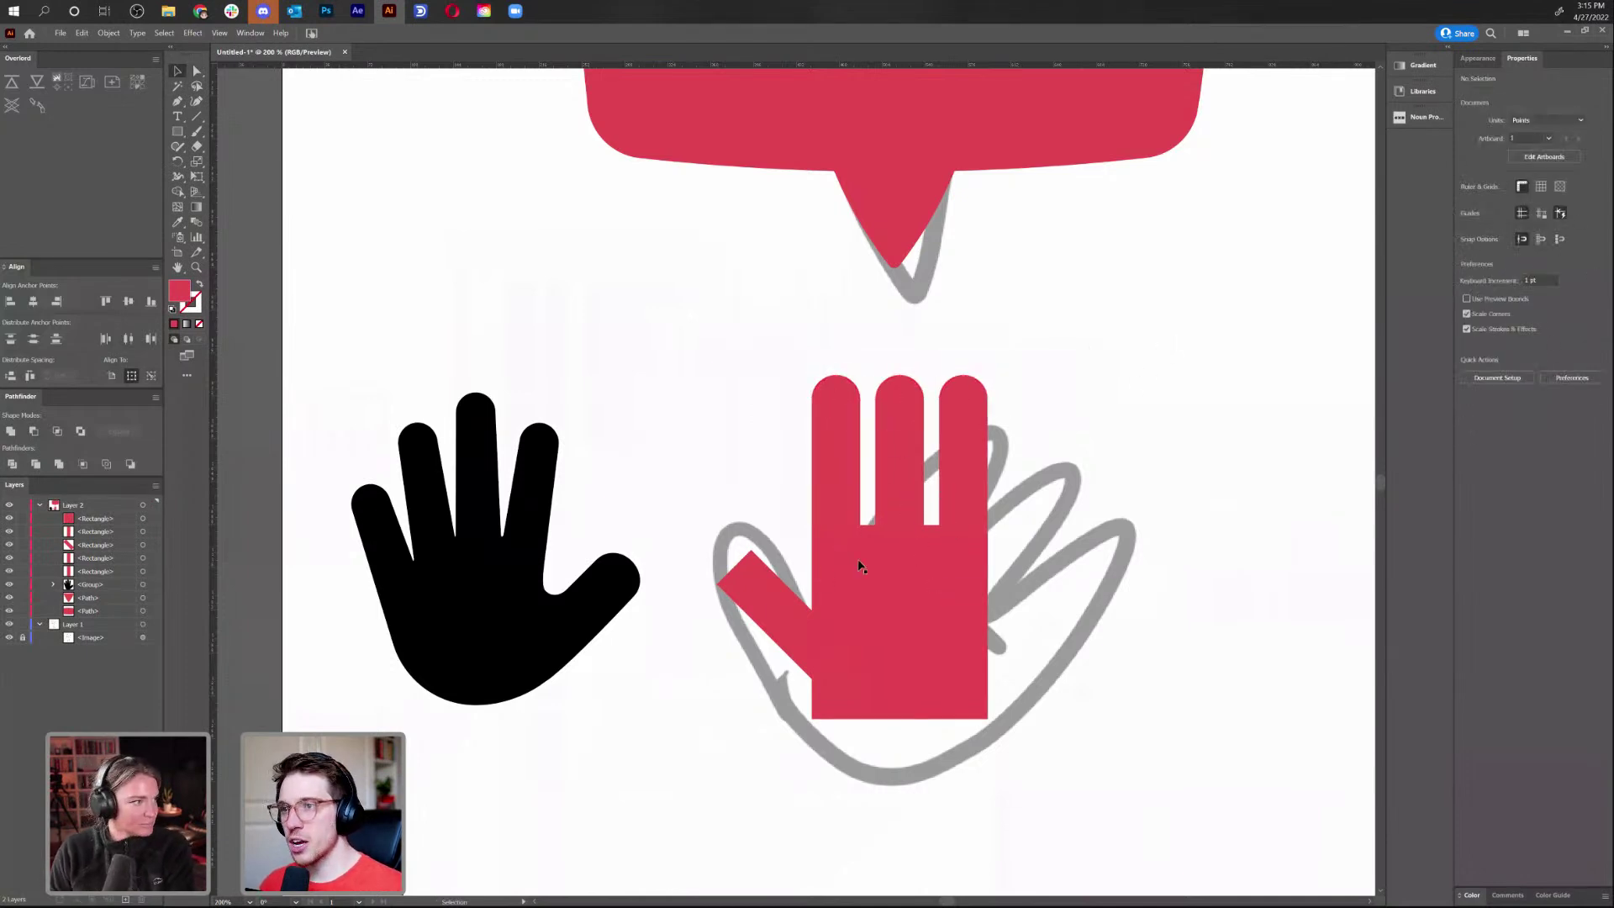
Round the thumb's tip and enlarge the thumb to about 147%
{"action": "left_click", "coordinate": [765, 592]}
{"action": "key", "text": "a"}
{"action": "left_click_drag", "start_coordinate": [727, 589], "coordinate": [822, 657]}
{"action": "left_click", "coordinate": [1108, 536]}
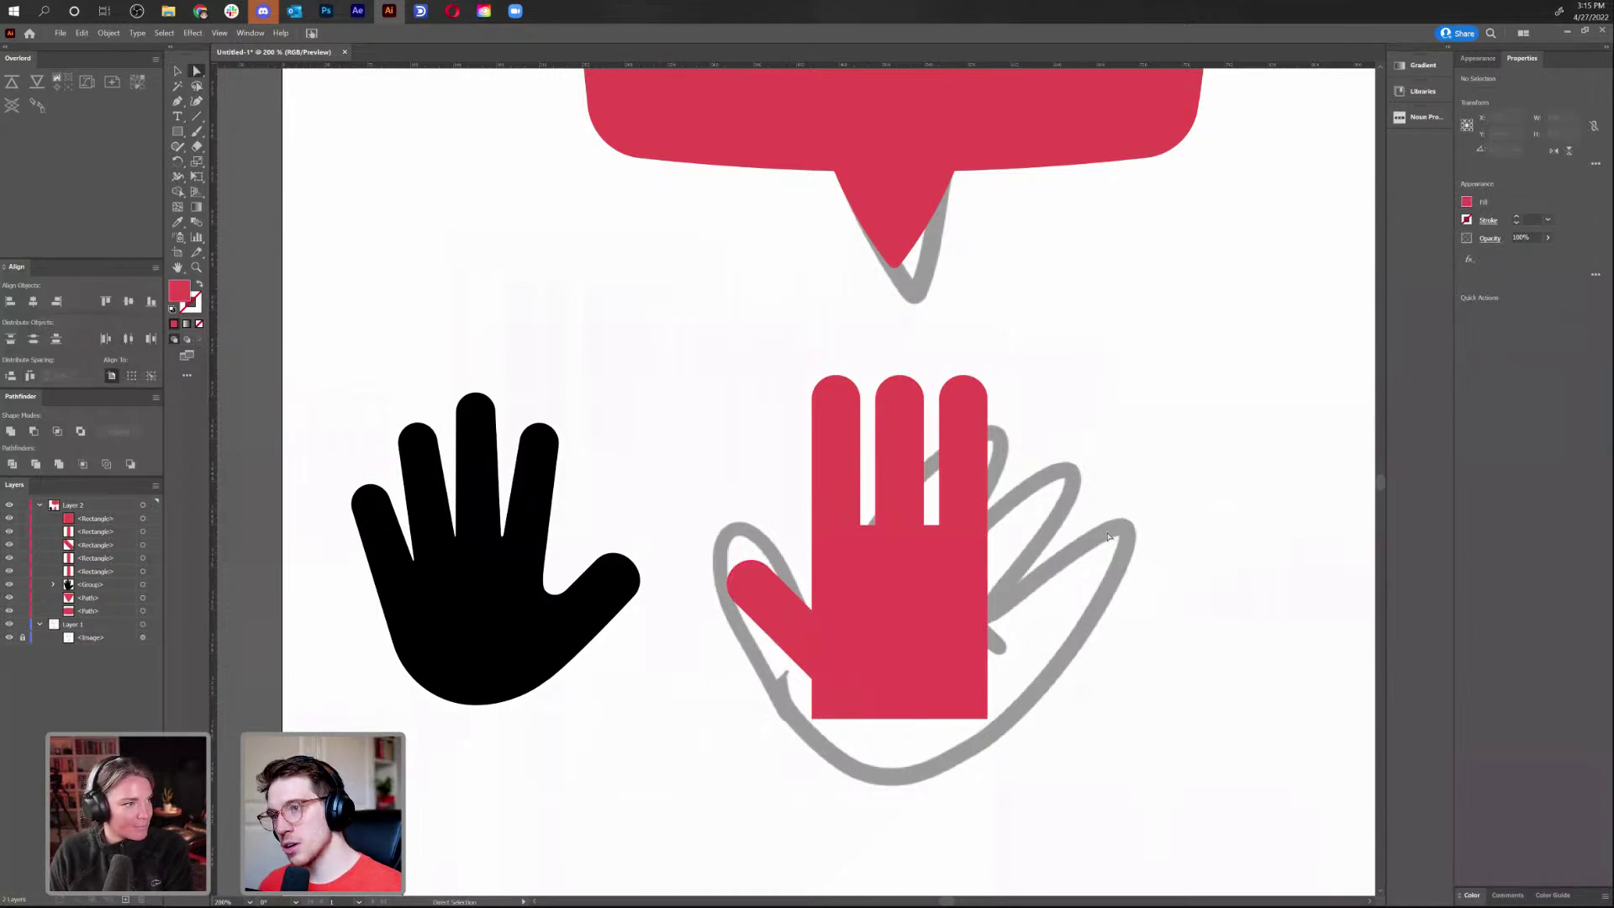
{"action": "key", "text": "v"}
{"action": "left_click", "coordinate": [769, 619]}
{"action": "mouse_move", "coordinate": [798, 555]}
{"action": "left_mouse_down"}
{"action": "mouse_move", "coordinate": [814, 527]}
{"action": "mouse_move", "coordinate": [812, 545]}
{"action": "left_mouse_up"}
{"action": "left_click", "coordinate": [1227, 564]}
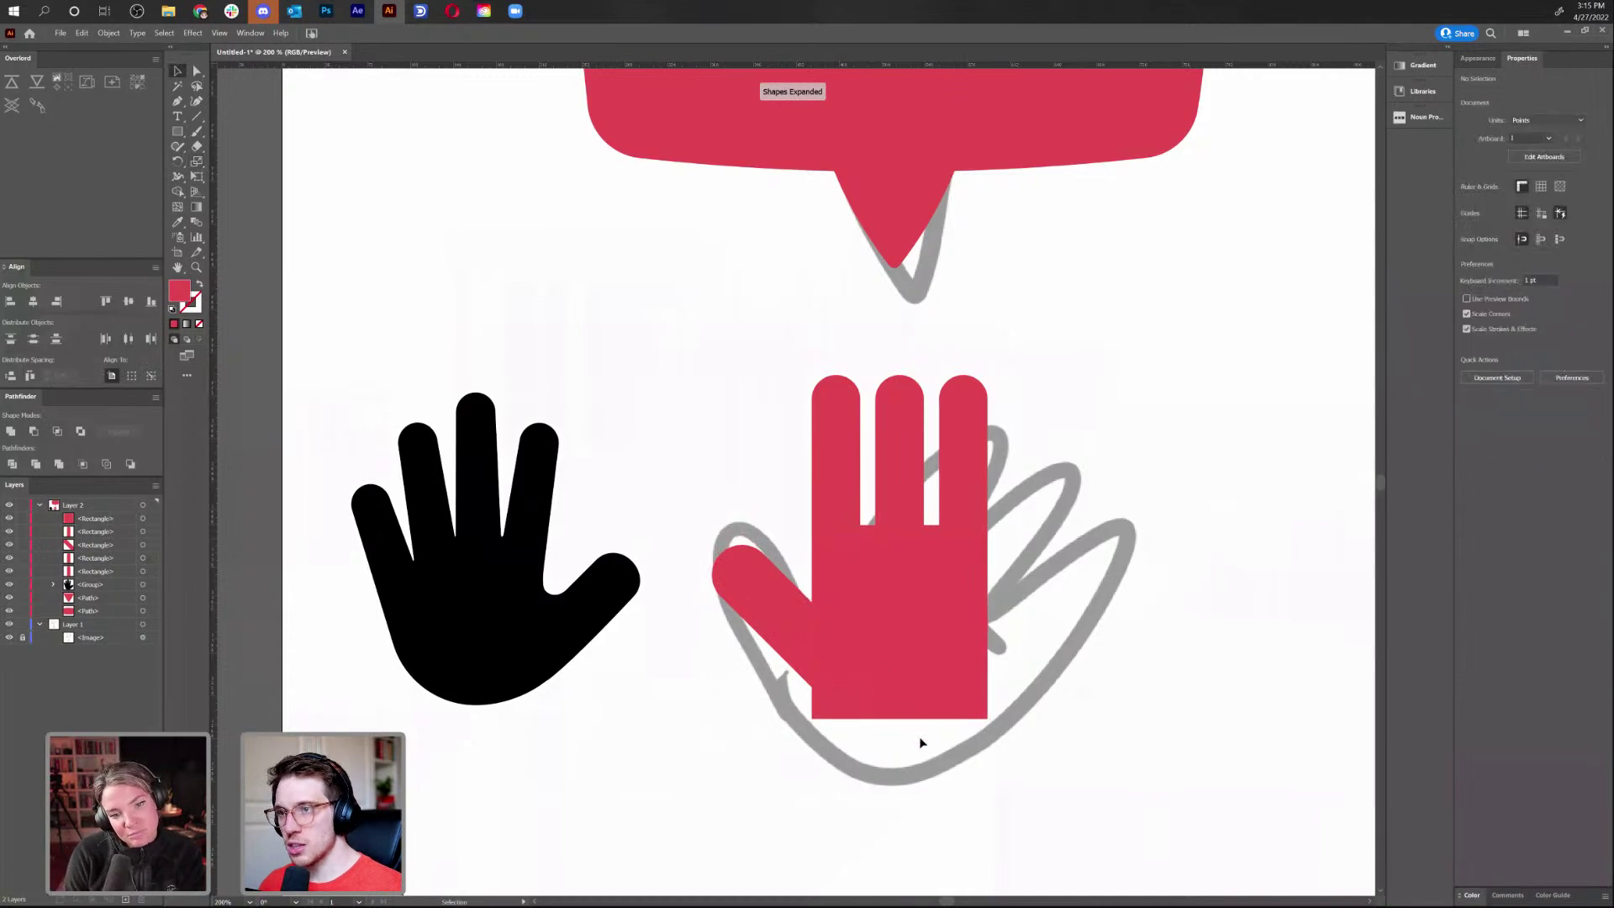
Unite the five red rectangles into one hand shape and soften the thumb-joint corner to about 7 pt
{"action": "left_click_drag", "start_coordinate": [733, 392], "coordinate": [832, 565]}
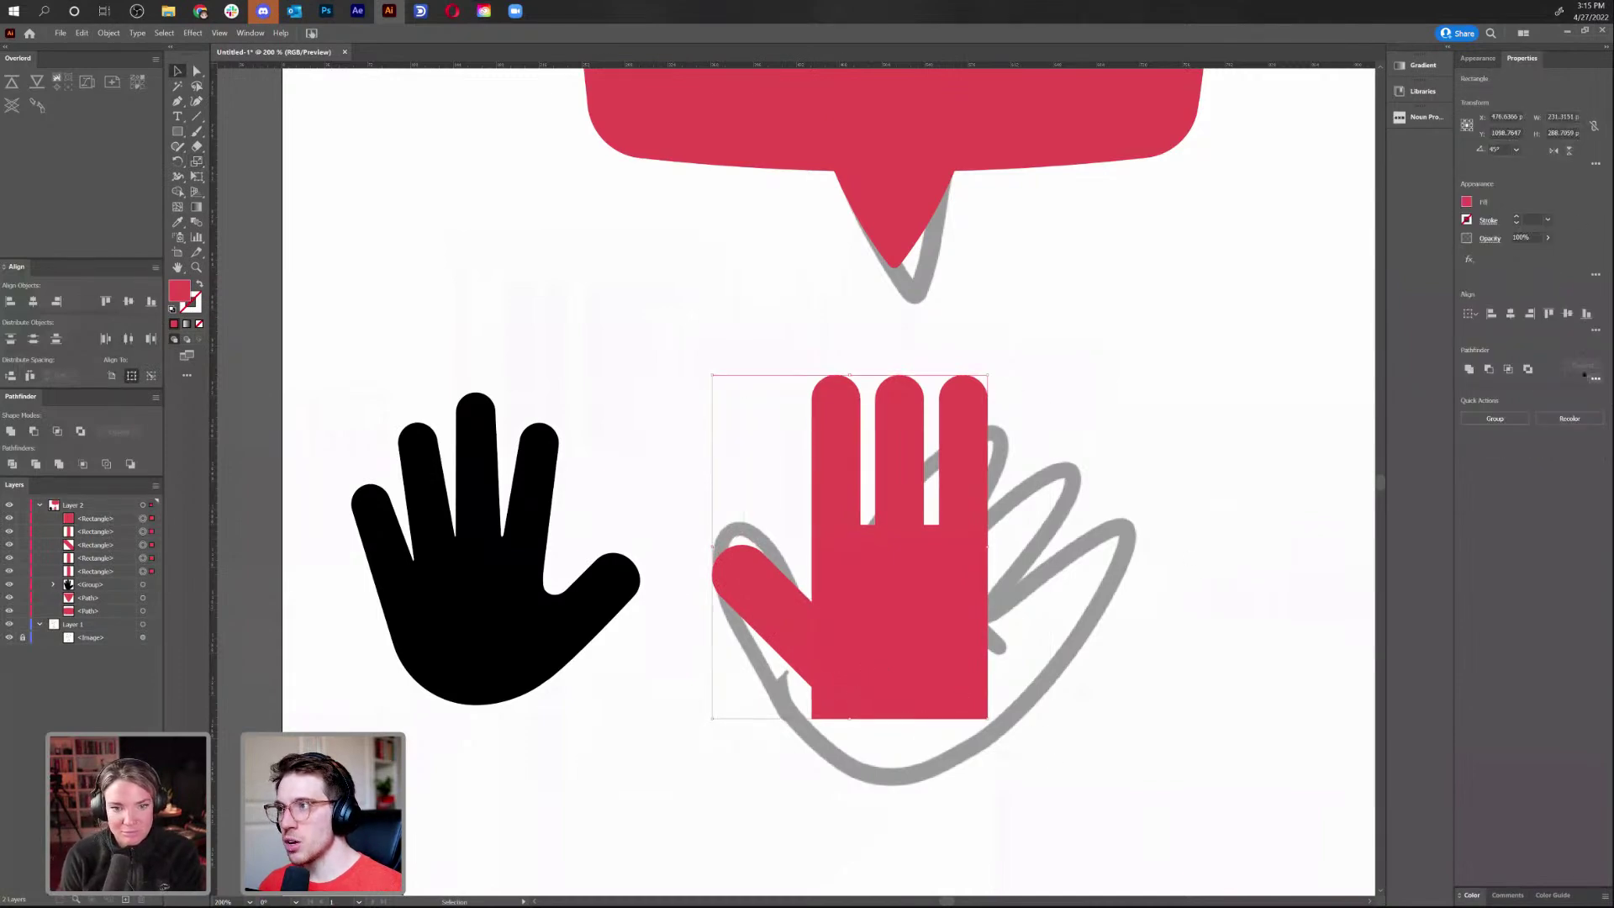
{"action": "left_click", "coordinate": [1470, 369]}
{"action": "left_click", "coordinate": [1135, 623]}
{"action": "key", "text": "a"}
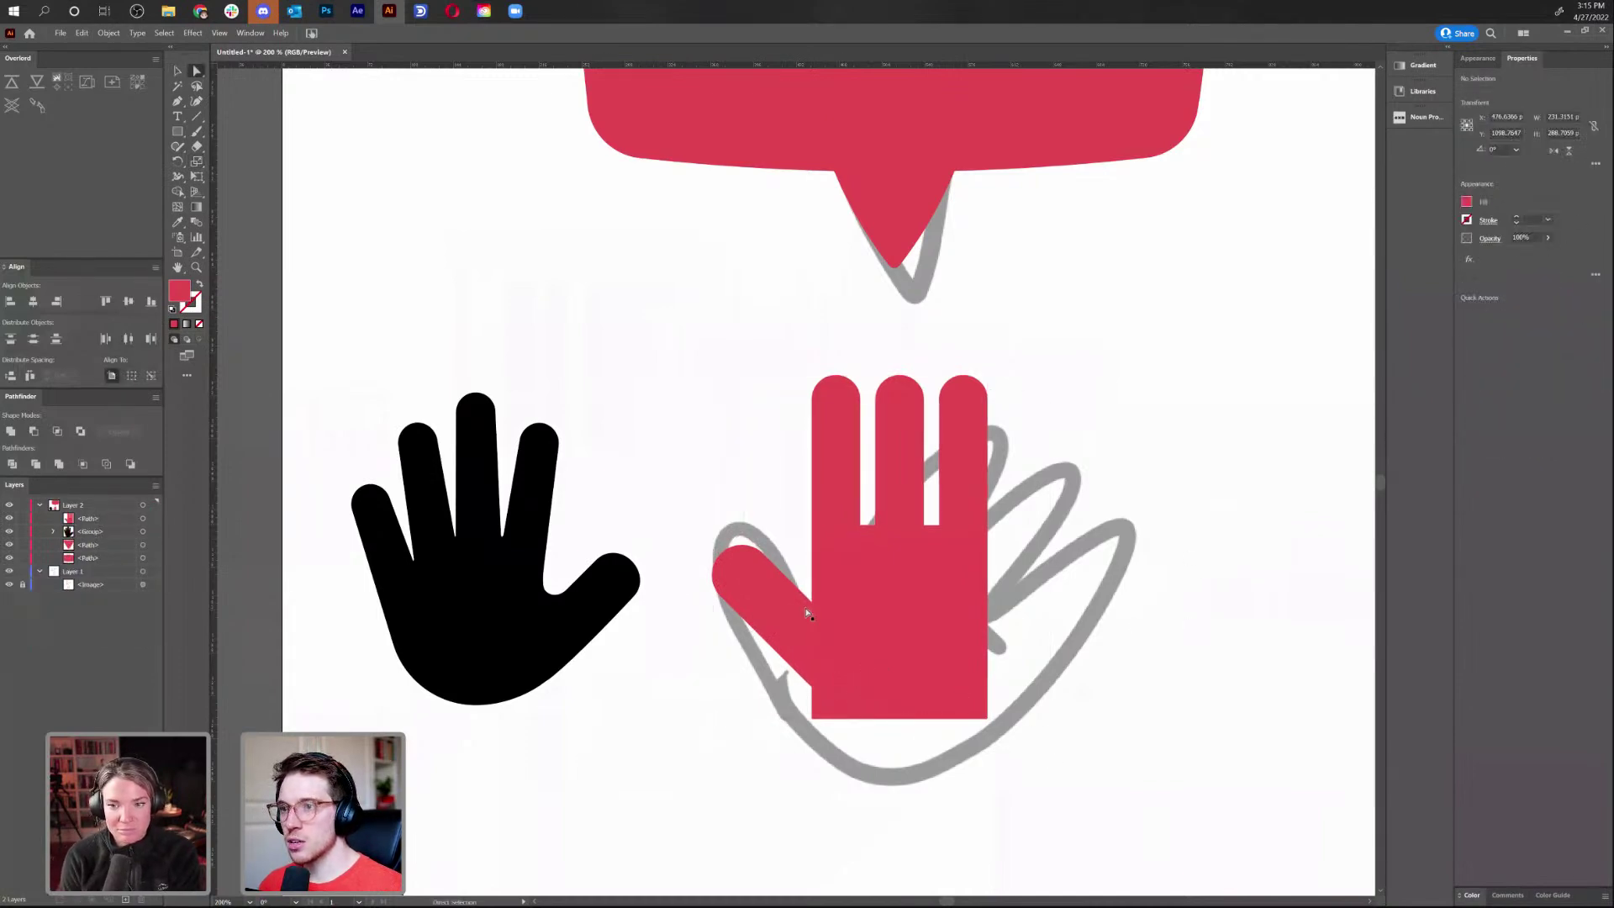
{"action": "left_click", "coordinate": [814, 607]}
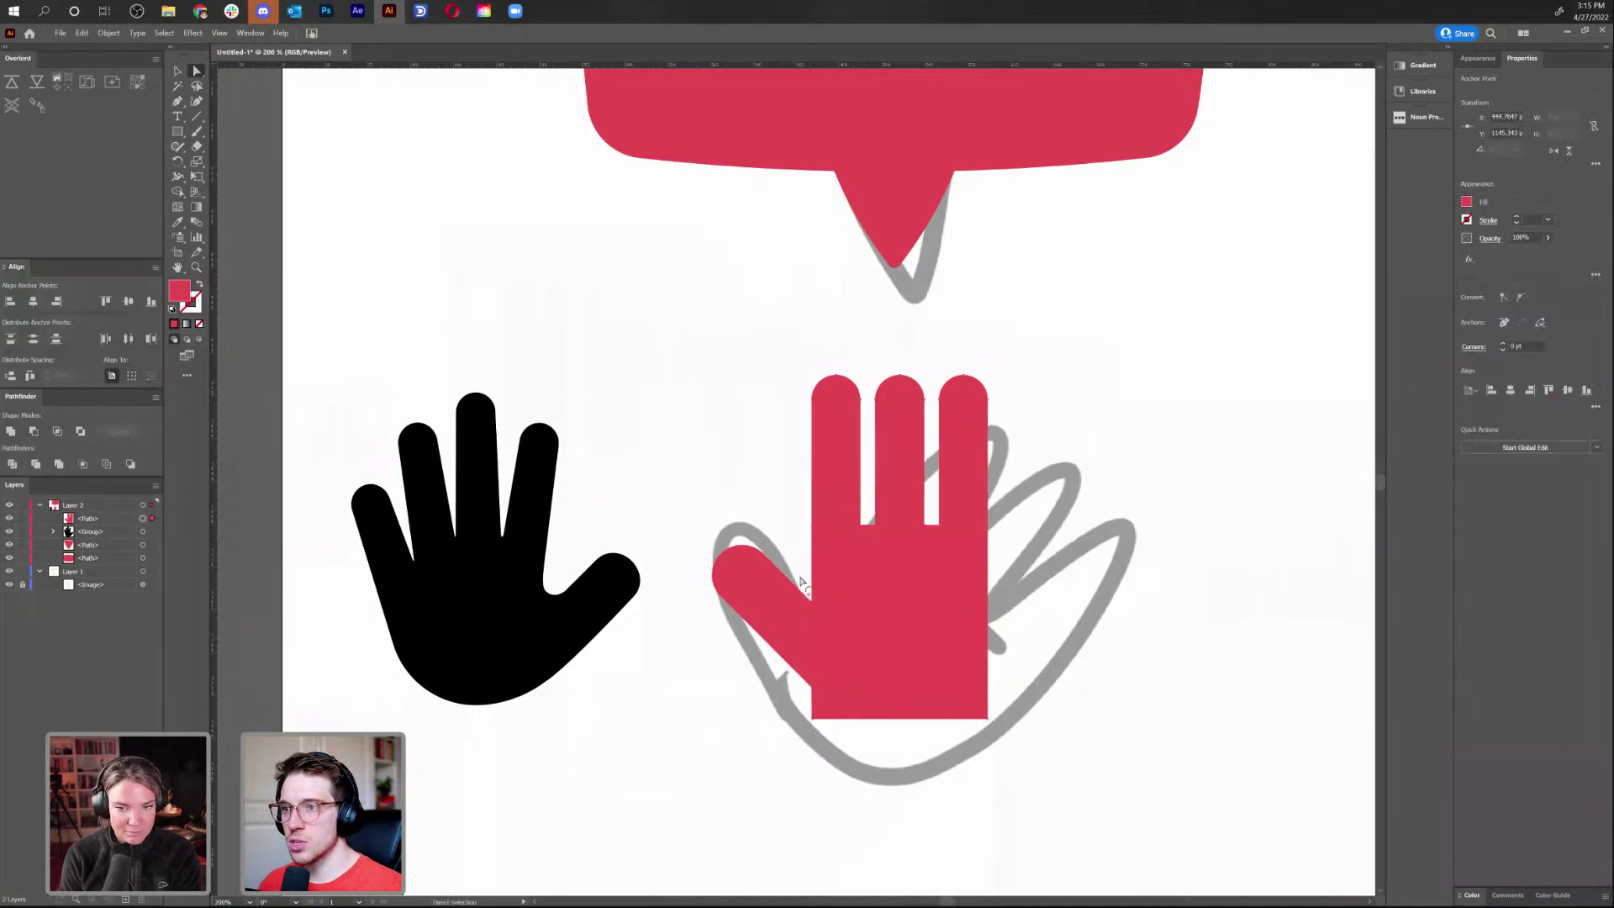
{"action": "left_click_drag", "start_coordinate": [795, 573], "coordinate": [798, 586]}
{"action": "left_click", "coordinate": [867, 513]}
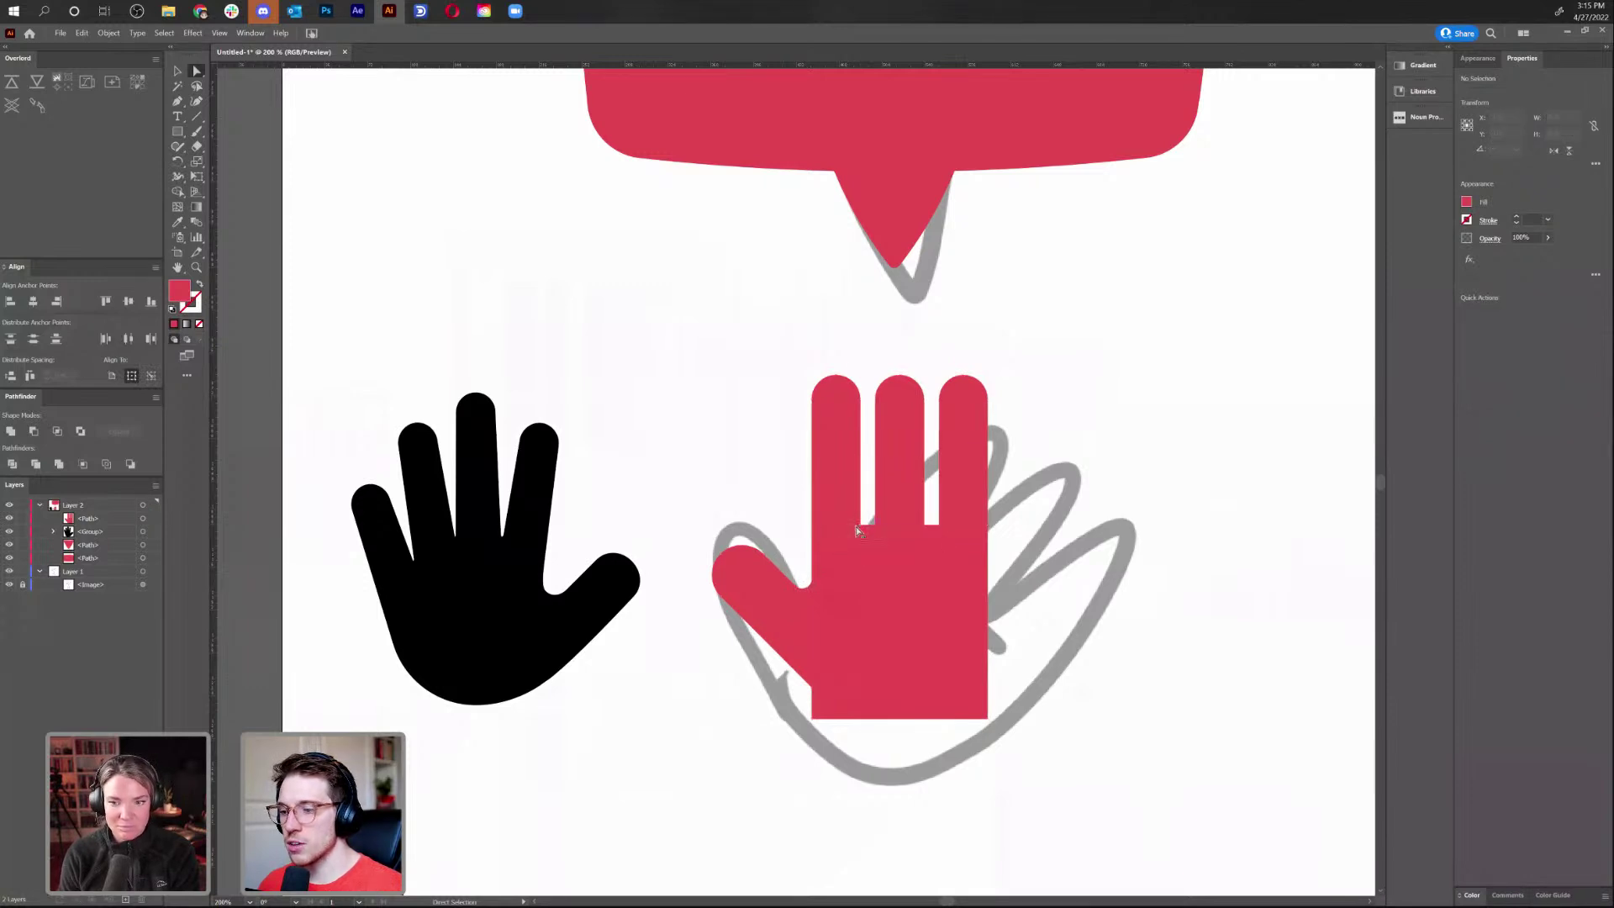
Narrow the finger gaps to about 41% width, and the right gap to about 49%
{"action": "left_click", "coordinate": [864, 526]}
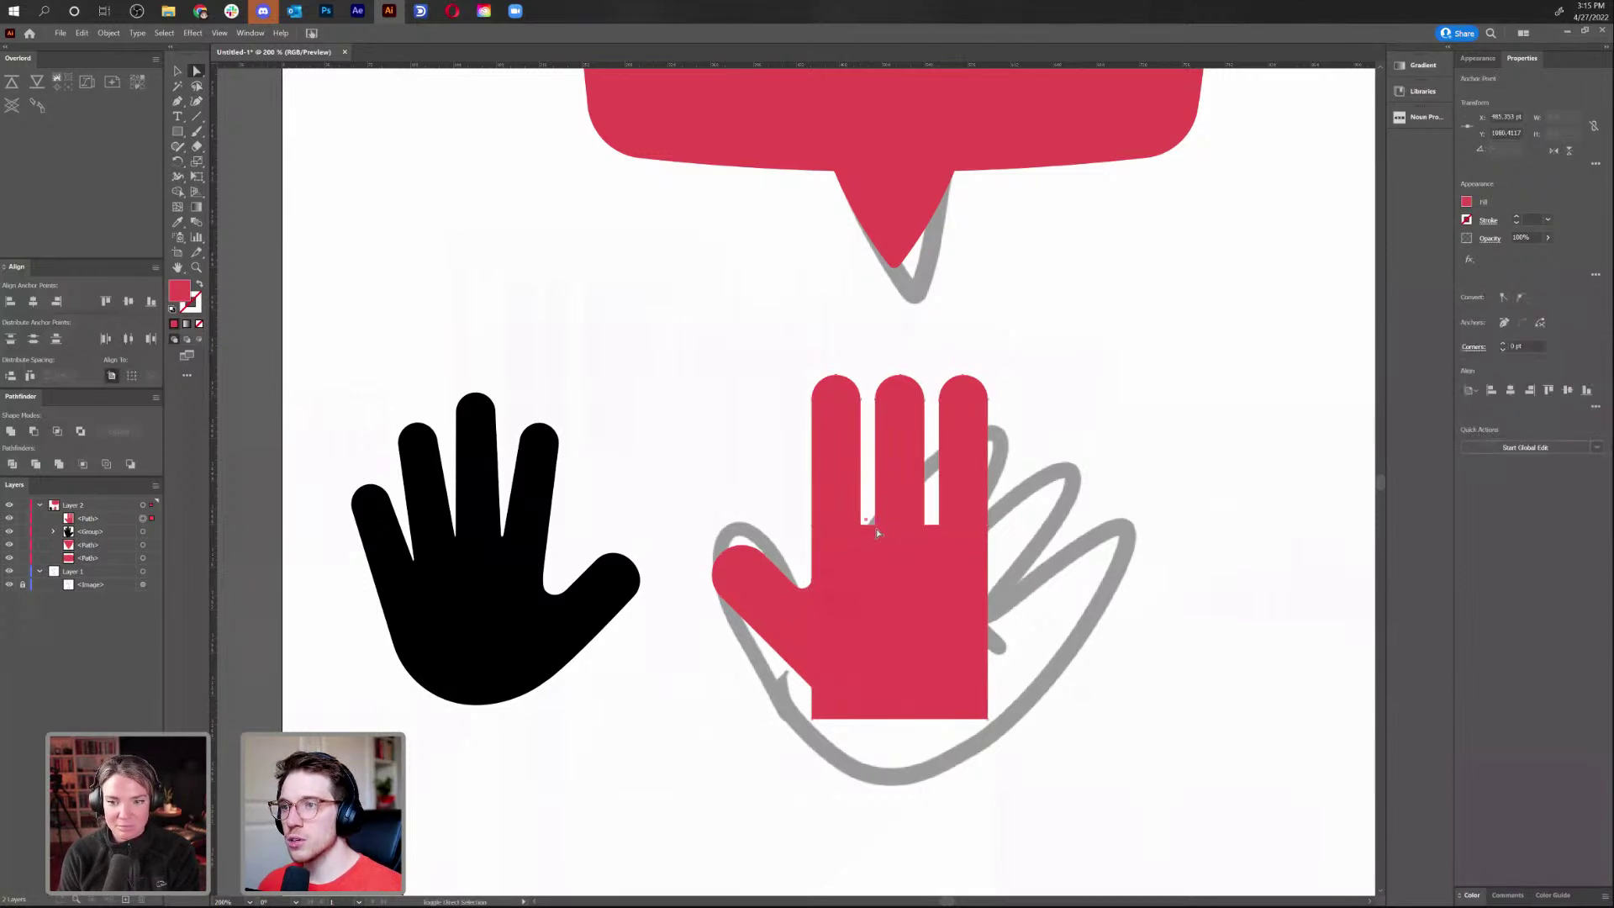
{"action": "key", "text": "v"}
{"action": "left_click_drag", "start_coordinate": [1034, 578], "coordinate": [936, 574]}
{"action": "key", "text": "a"}
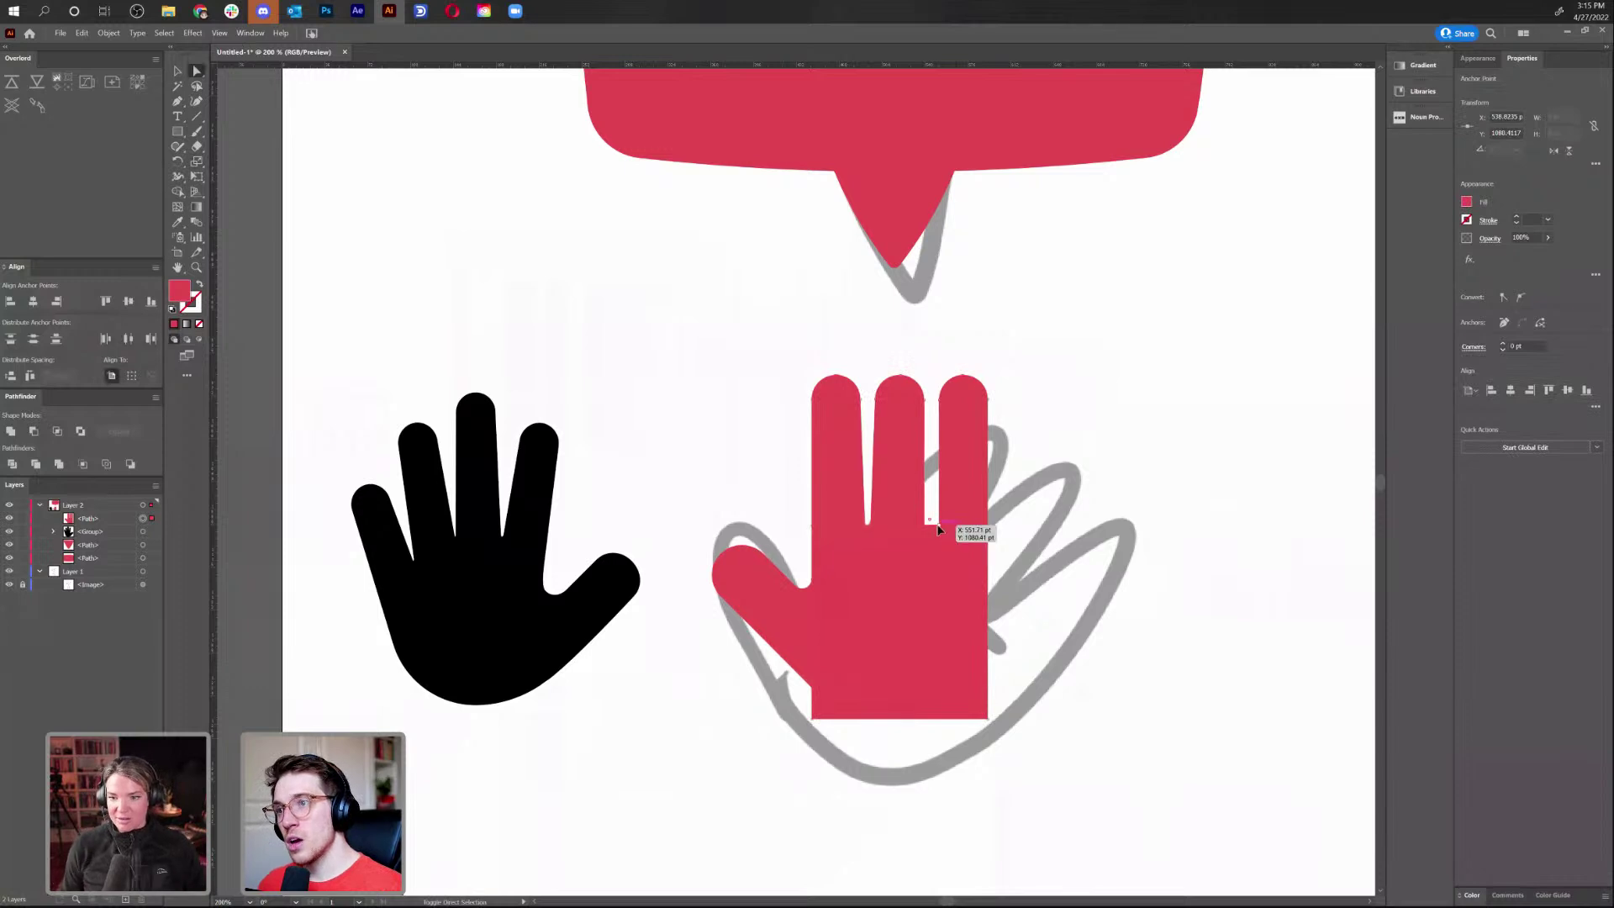
{"action": "key", "text": "s"}
{"action": "left_click_drag", "start_coordinate": [1051, 547], "coordinate": [1010, 543]}
Narrow the finger gaps further and scale both gaps' bottom points to about 95%
{"action": "key", "text": "a"}
{"action": "scroll", "coordinate": [1037, 530], "scroll_direction": "up", "scroll_amount": 4}
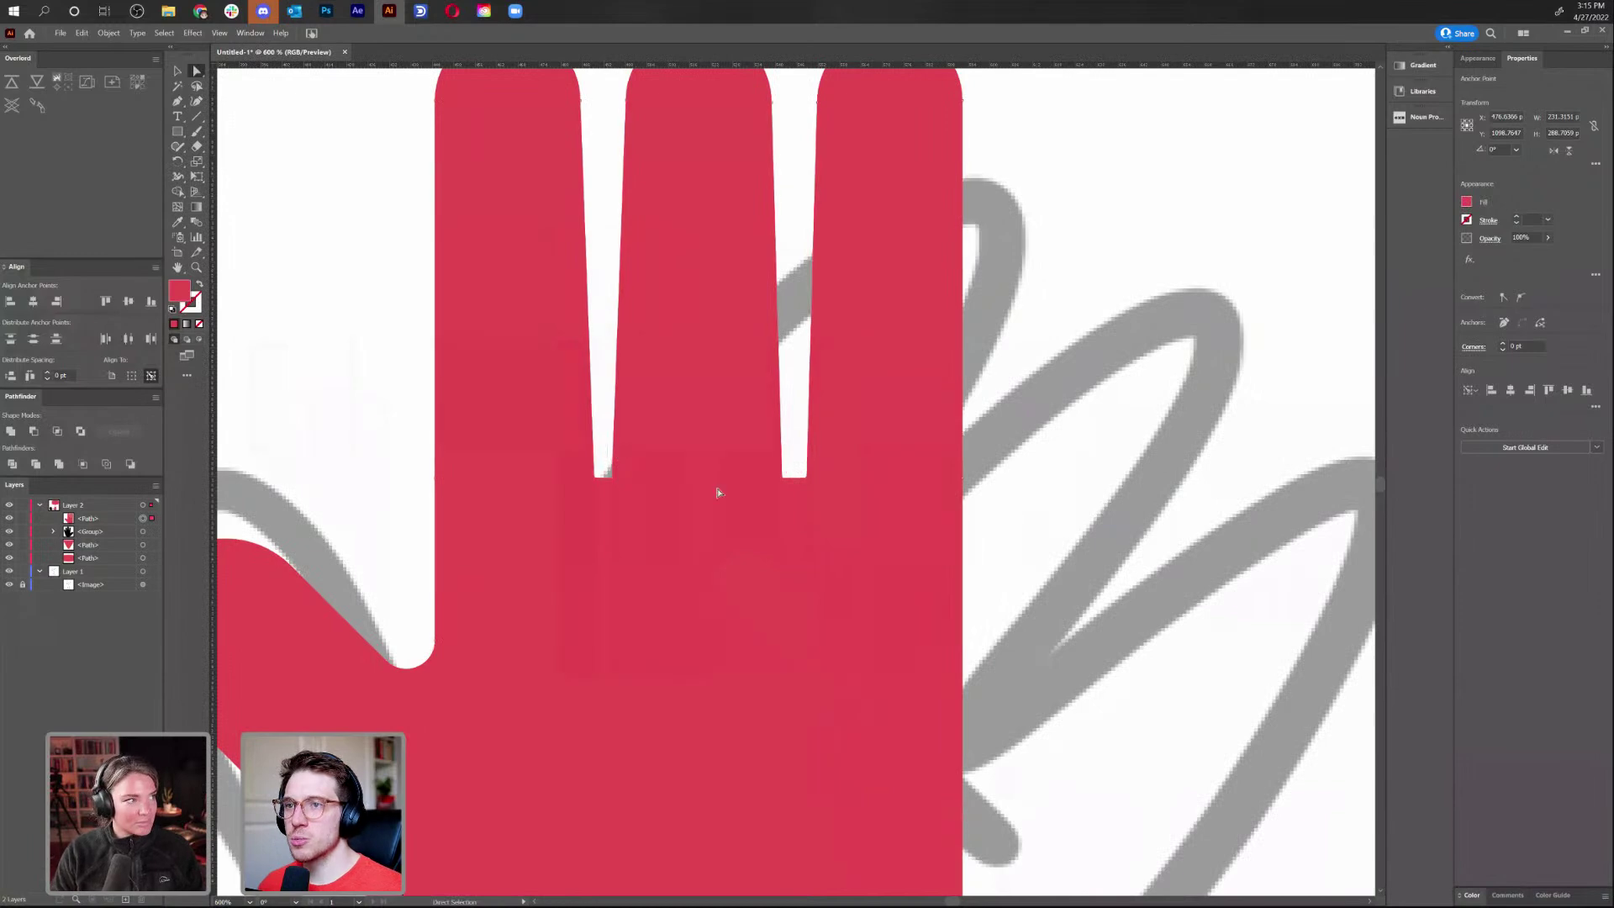
{"action": "key", "text": "s"}
{"action": "left_click_drag", "start_coordinate": [795, 519], "coordinate": [796, 529]}
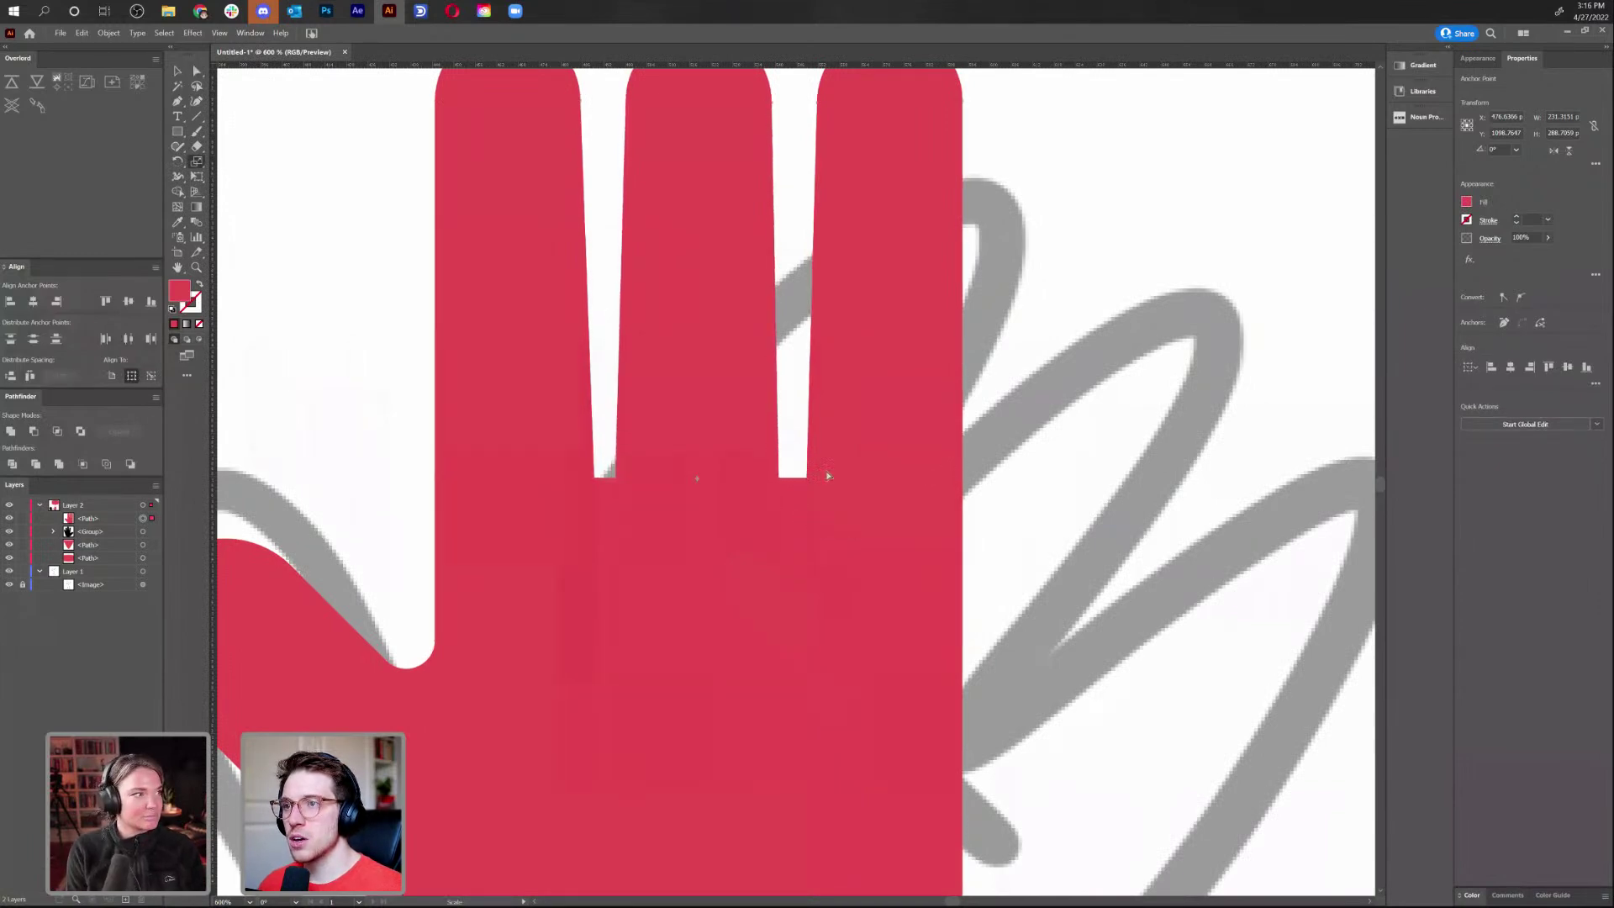
{"action": "key", "text": "a"}
{"action": "left_click", "coordinate": [806, 480]}
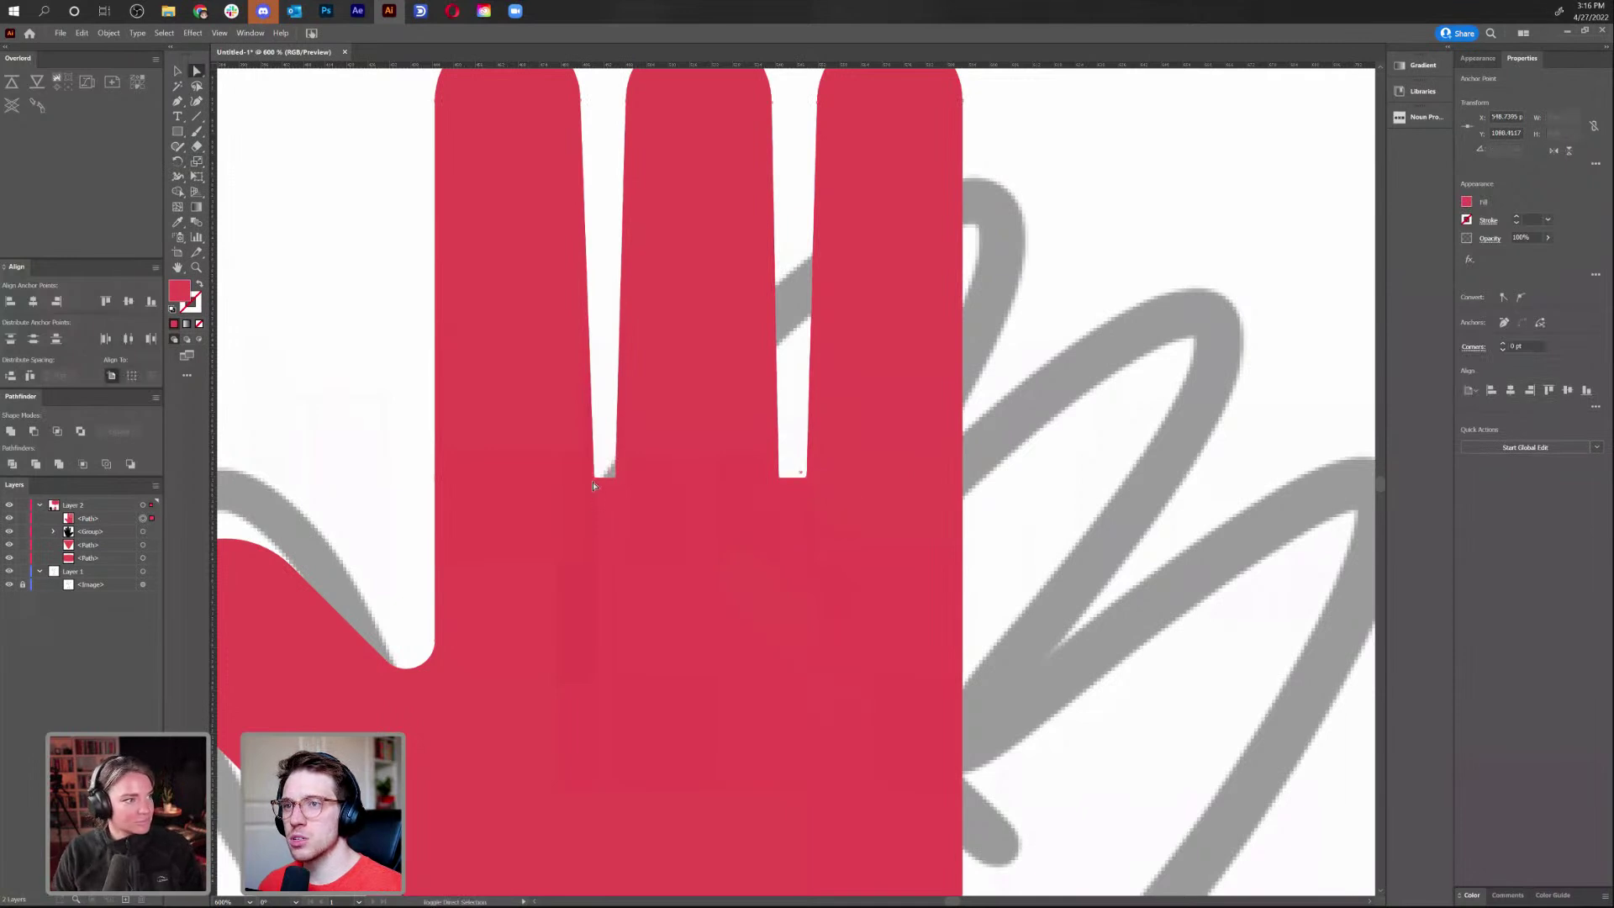
{"action": "left_click_drag", "start_coordinate": [598, 469], "coordinate": [649, 494]}
{"action": "key", "text": "s"}
{"action": "left_click_drag", "start_coordinate": [407, 458], "coordinate": [425, 458]}
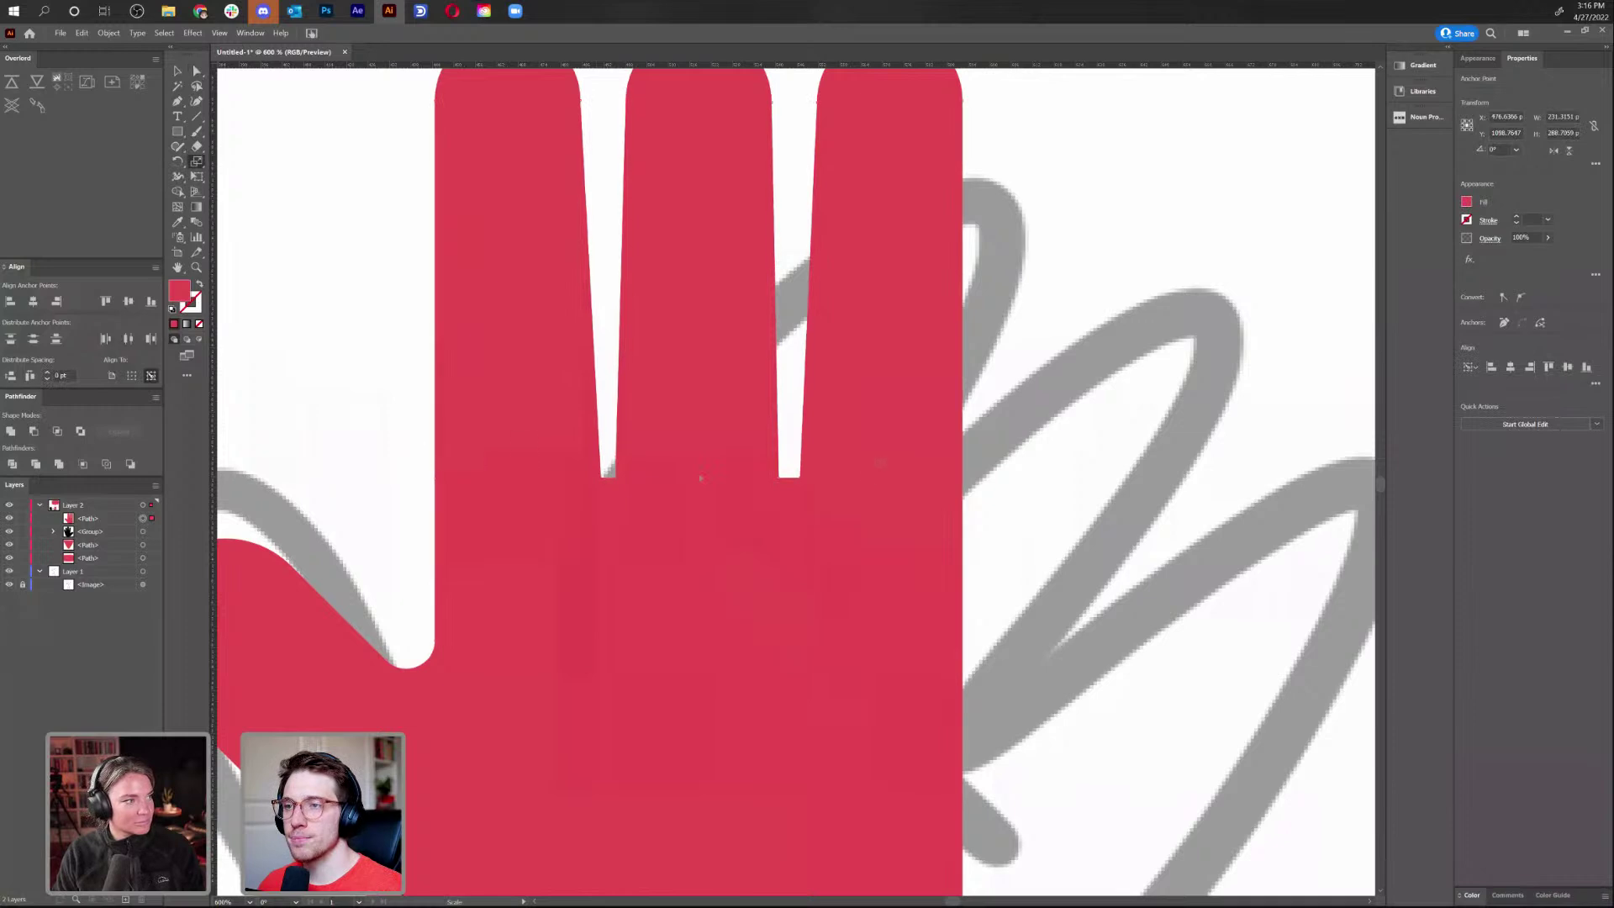
Nudge one finger-gap anchor slightly left, then zoom out to the whole hand
{"action": "key", "text": "a"}
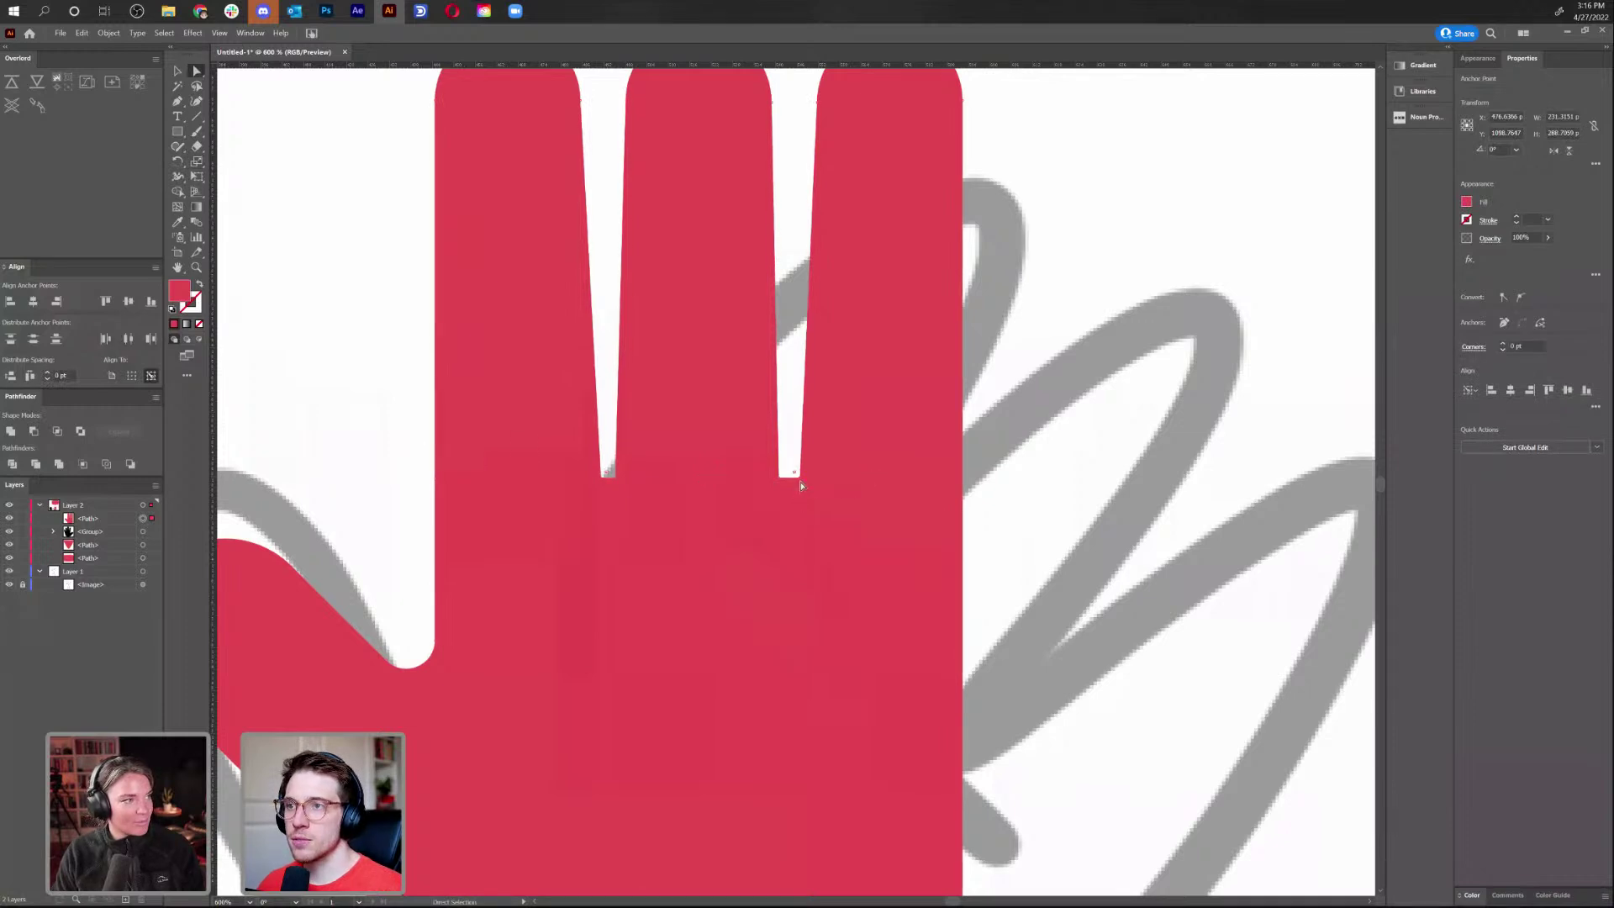
{"action": "left_click", "coordinate": [799, 479]}
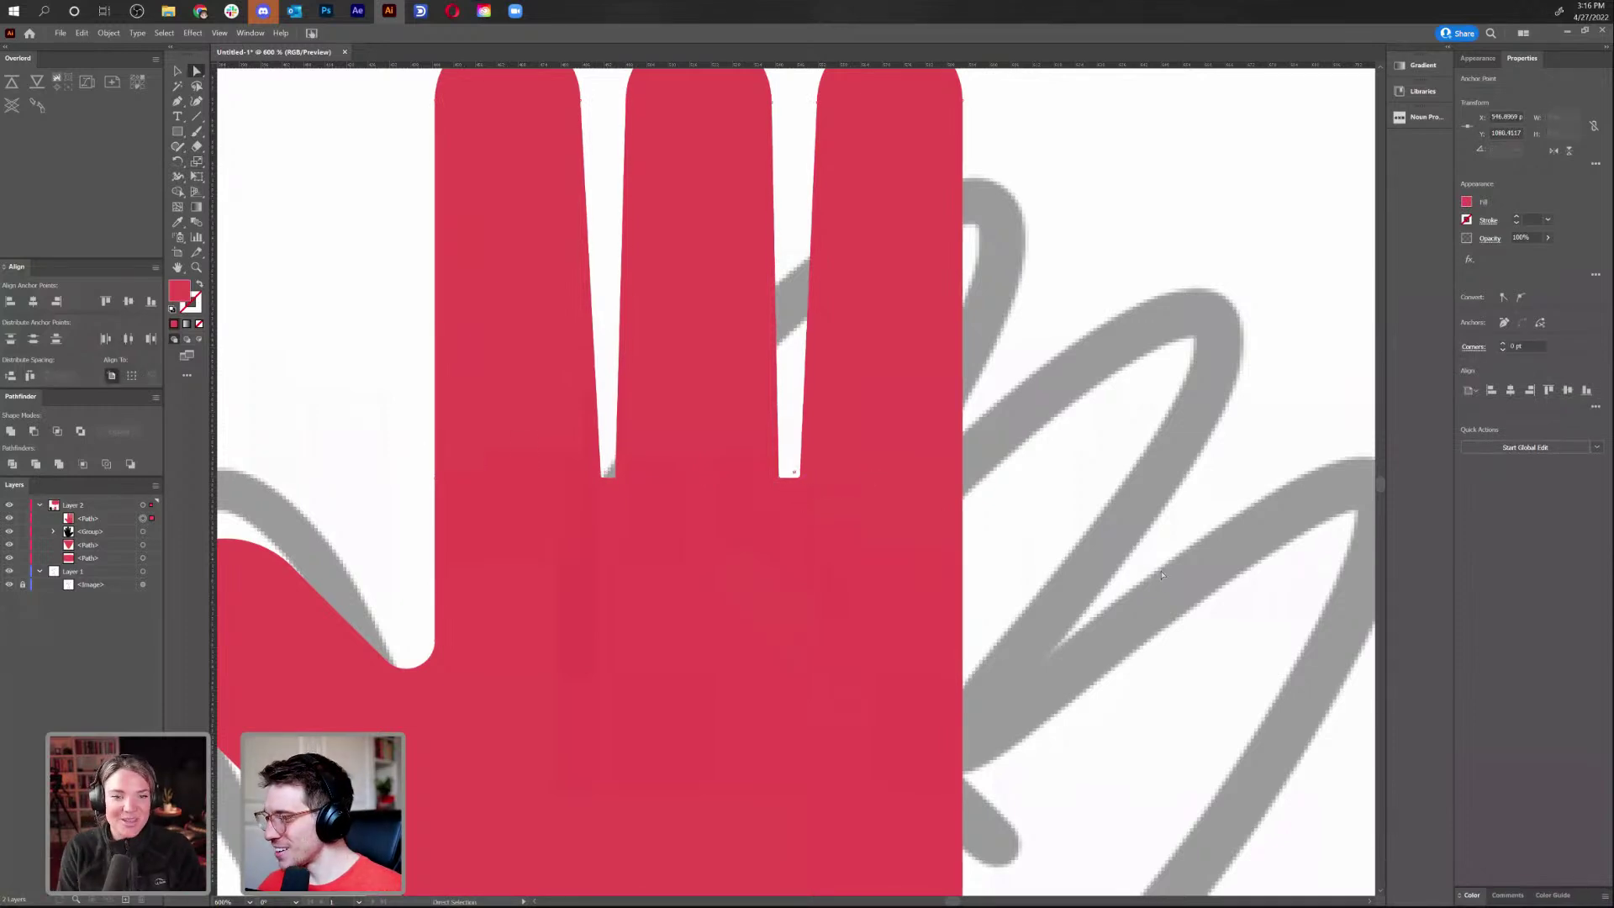
{"action": "key", "text": "Left"}
{"action": "key", "text": "Left"}
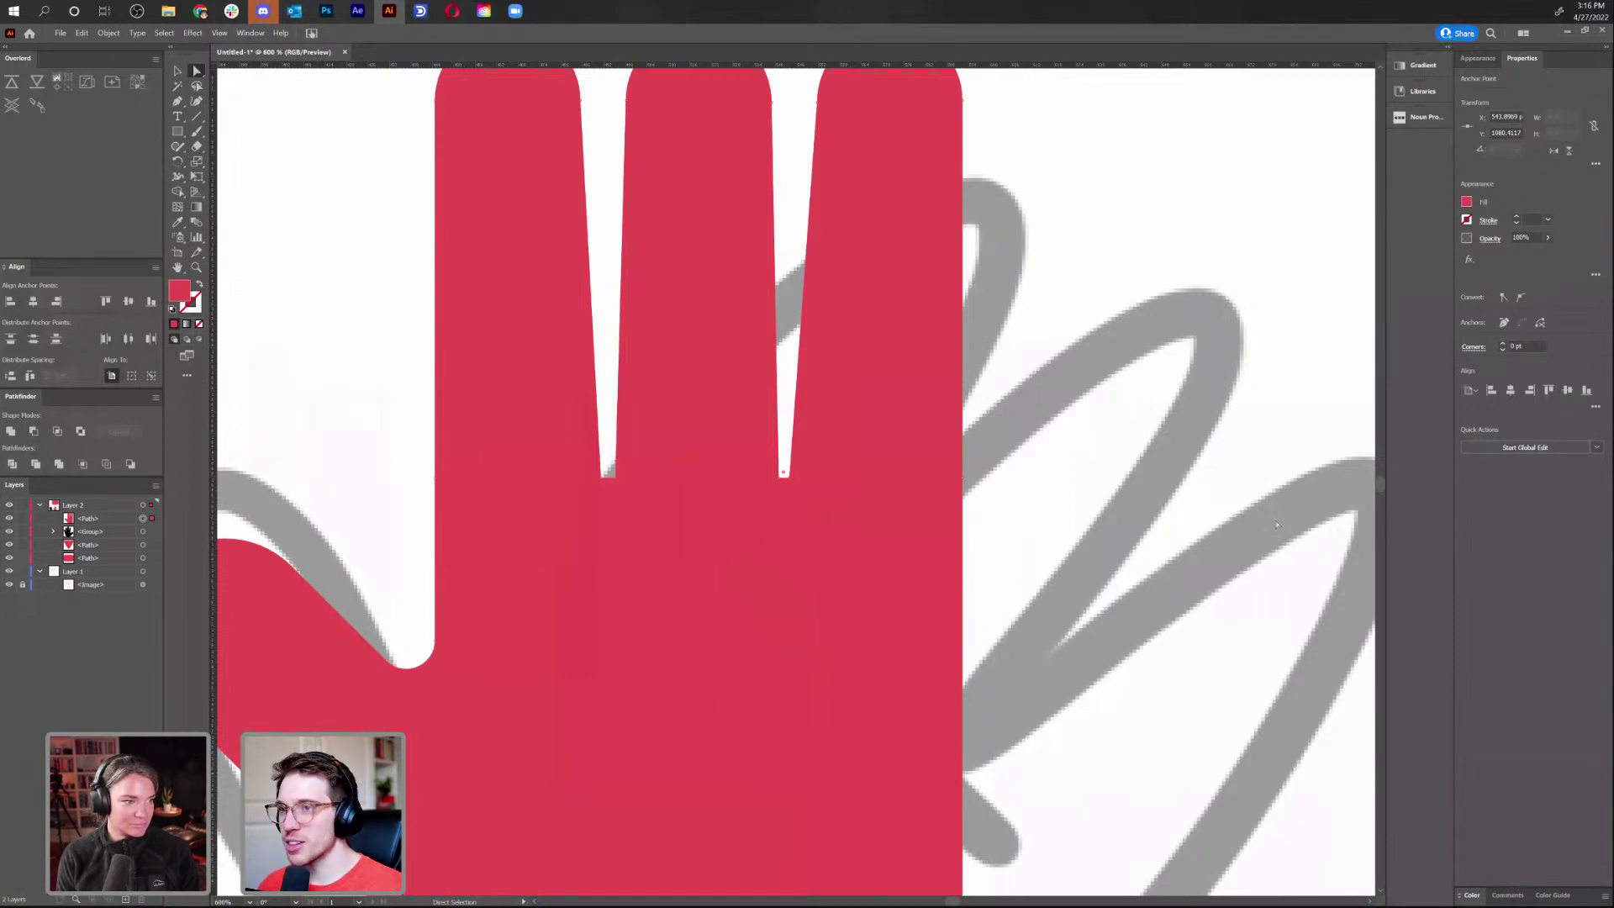
{"action": "key", "text": "ctrl+shift+a"}
{"action": "key", "text": "v"}
{"action": "key", "text": "ctrl+minus"}
{"action": "key", "text": "ctrl+minus"}
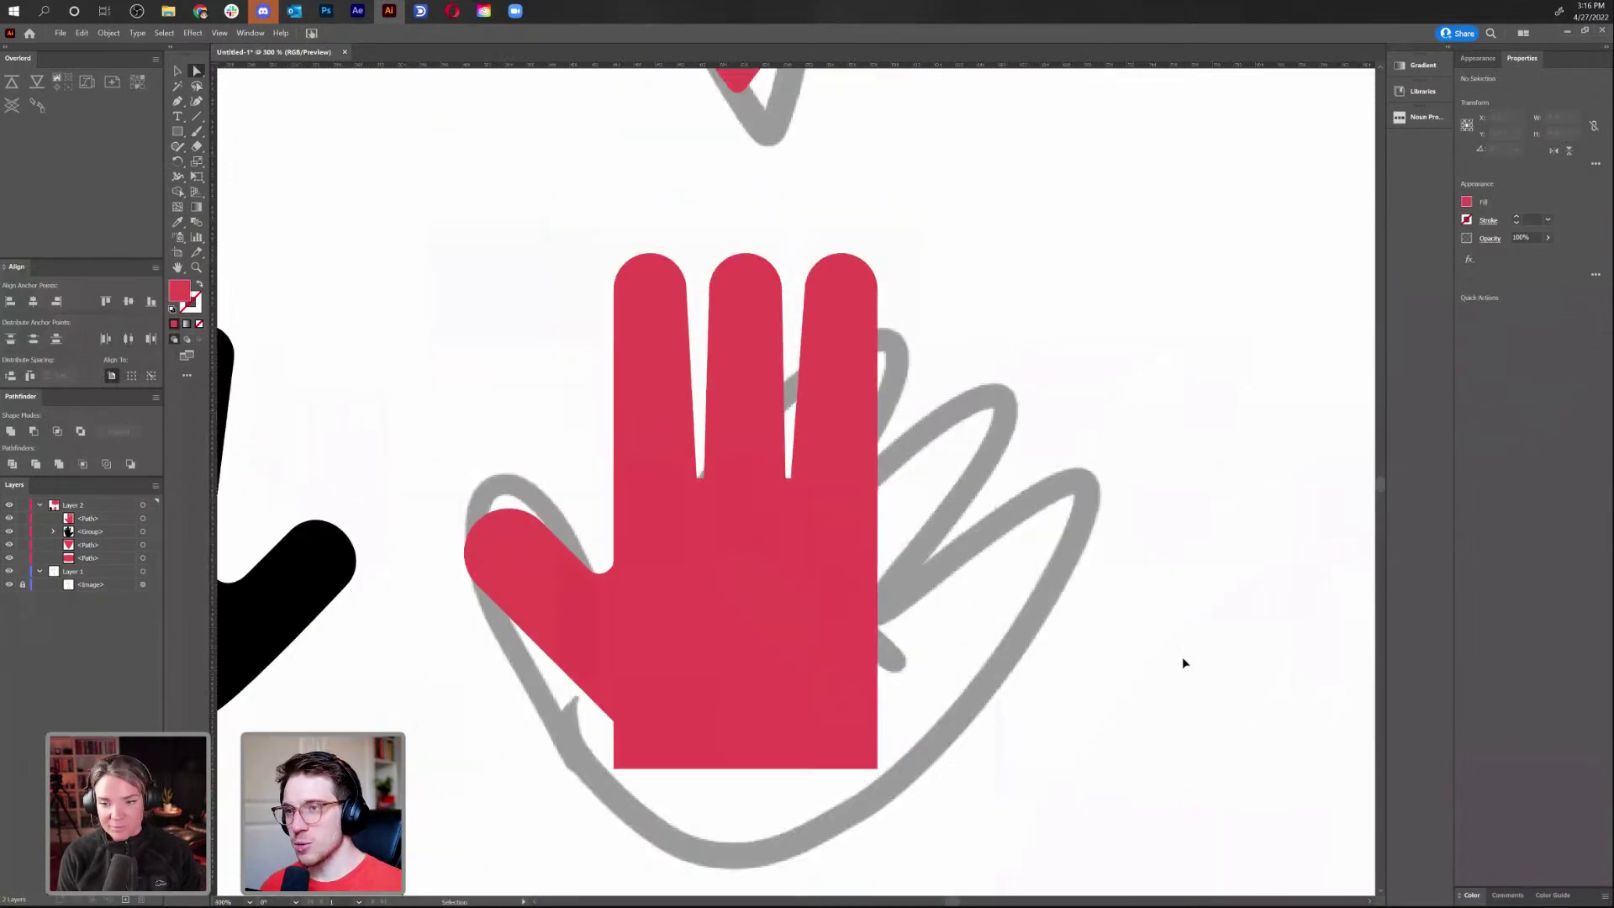
Delete the hand's lower-left anchor and nudge the bottom-right anchor left to slant the bottom edge
{"action": "left_click", "coordinate": [876, 768]}
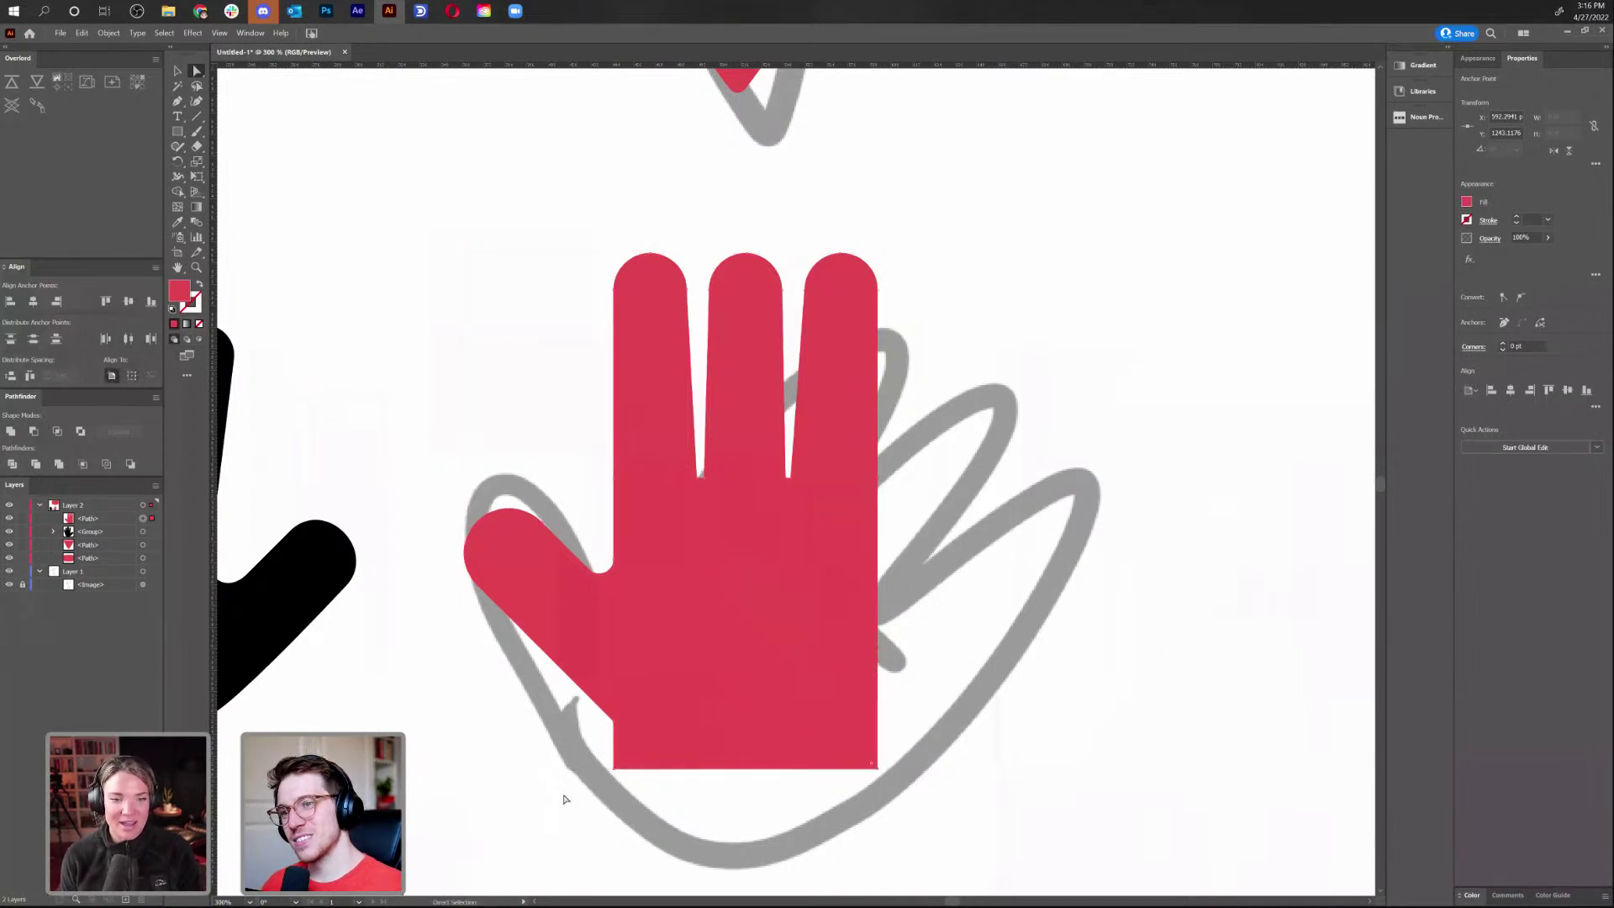
{"action": "left_click", "coordinate": [621, 765]}
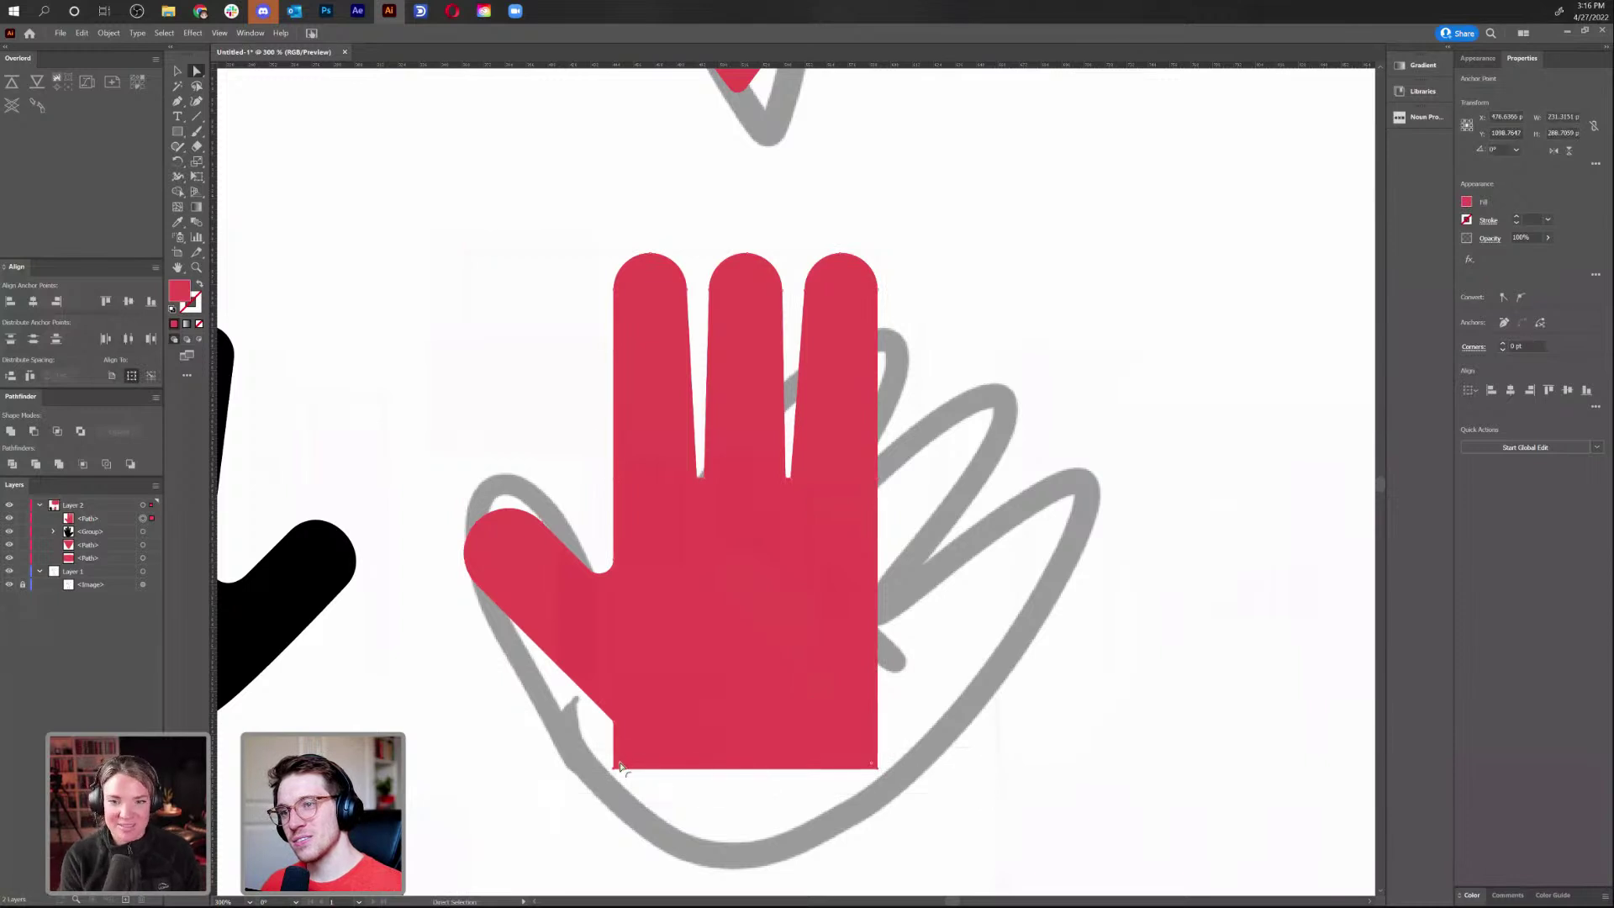
{"action": "left_click", "coordinate": [911, 713]}
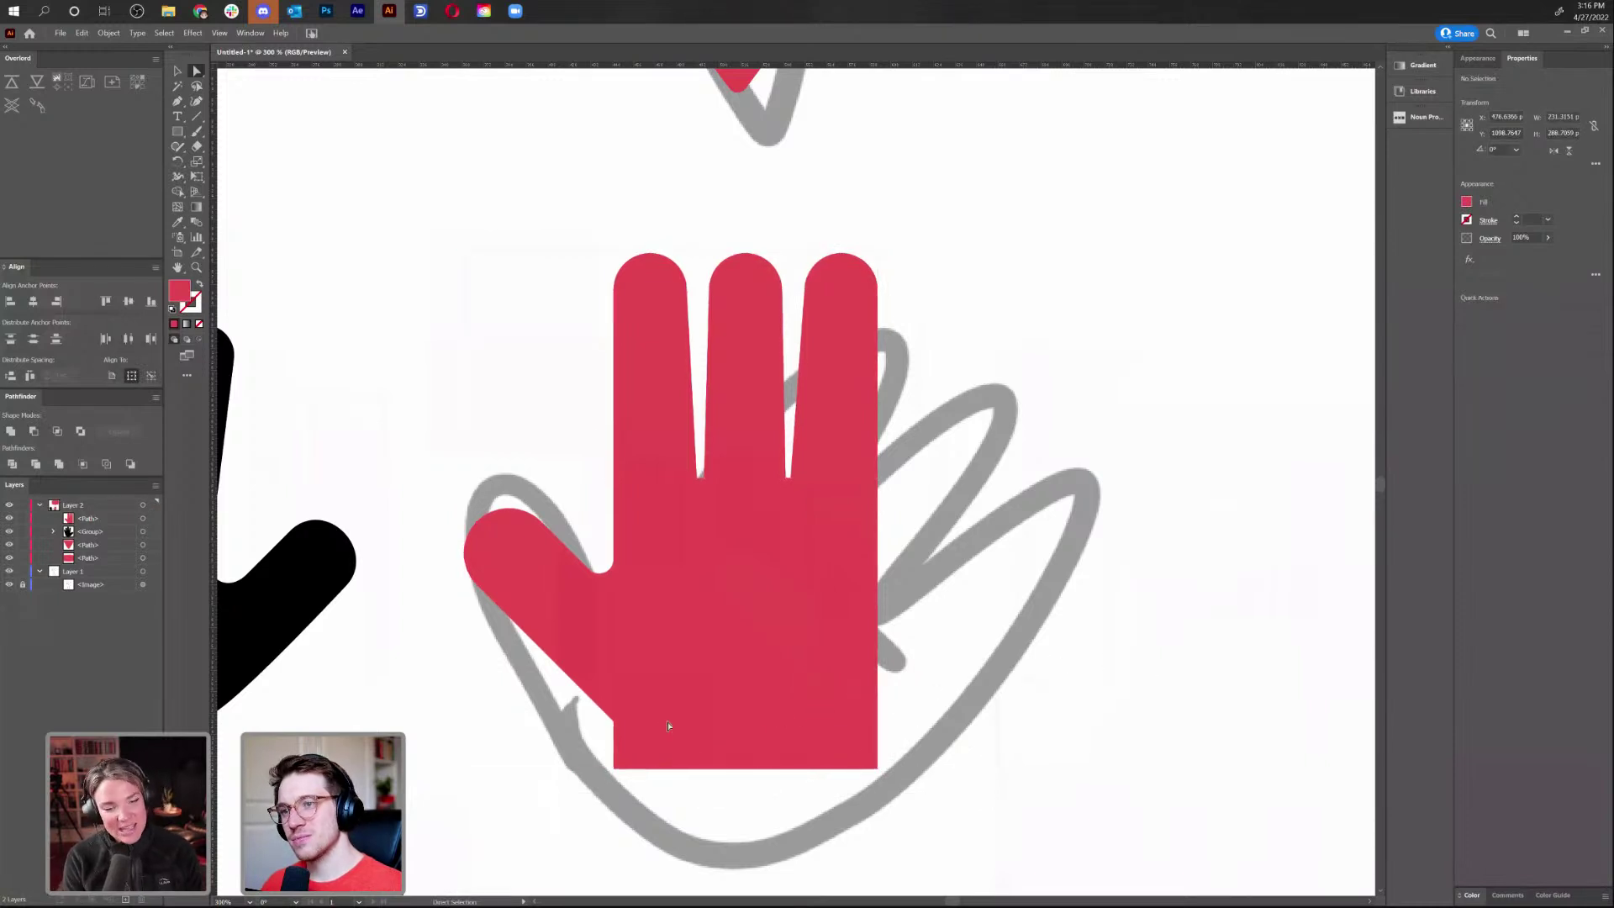
{"action": "left_click", "coordinate": [617, 725]}
{"action": "key", "text": "minus"}
{"action": "left_click", "coordinate": [616, 726]}
{"action": "key", "text": "a"}
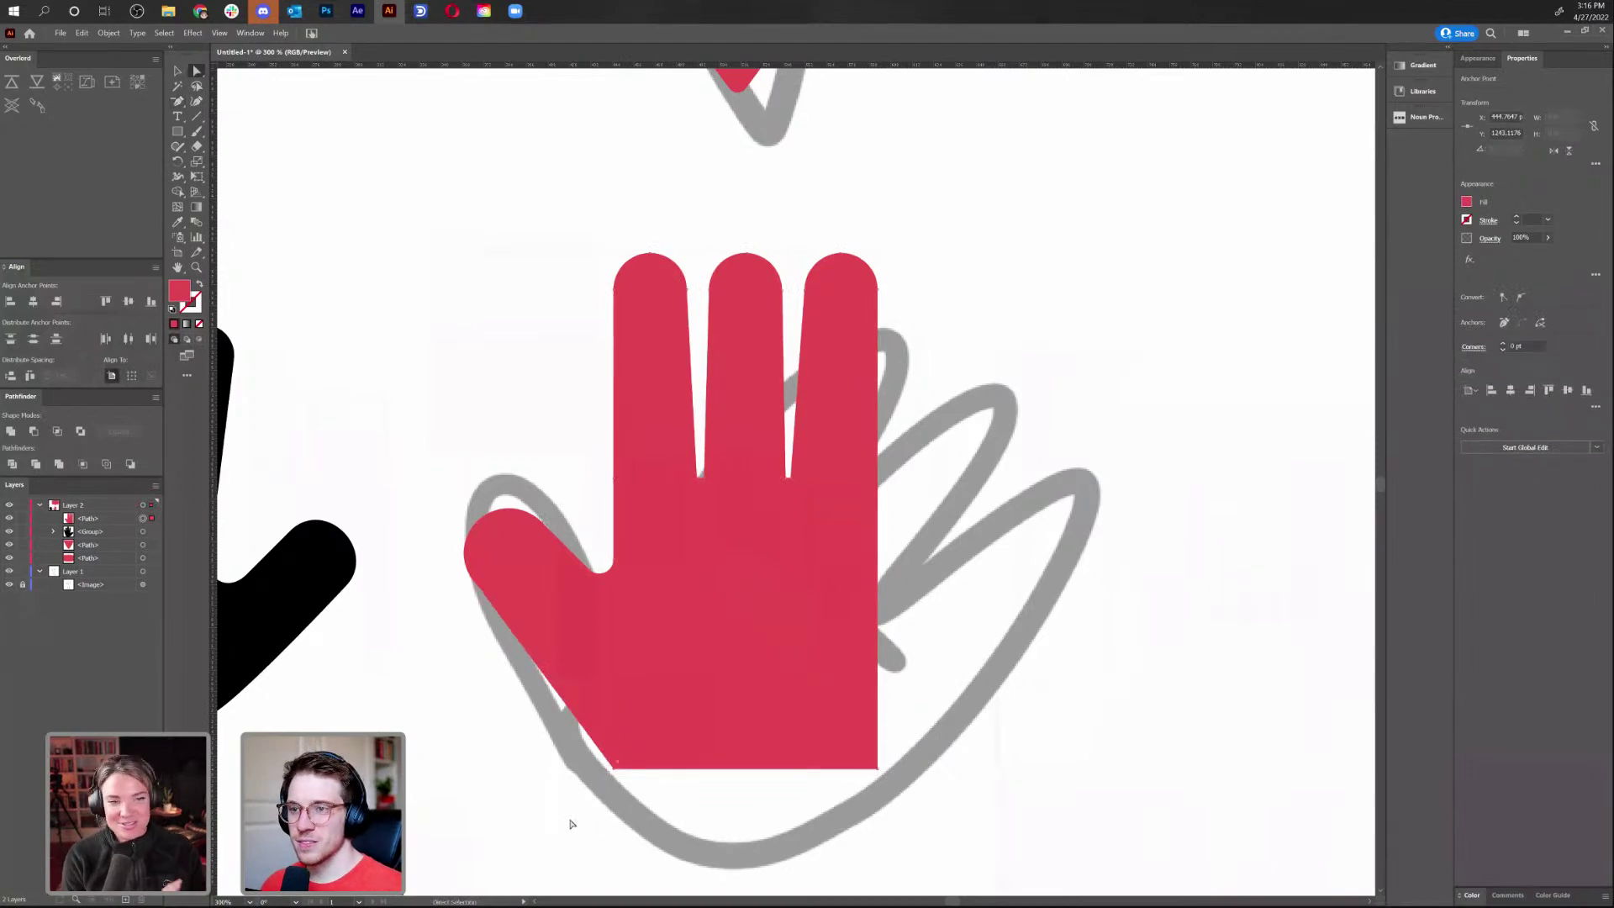
{"action": "left_click_drag", "start_coordinate": [1001, 714], "coordinate": [991, 709]}
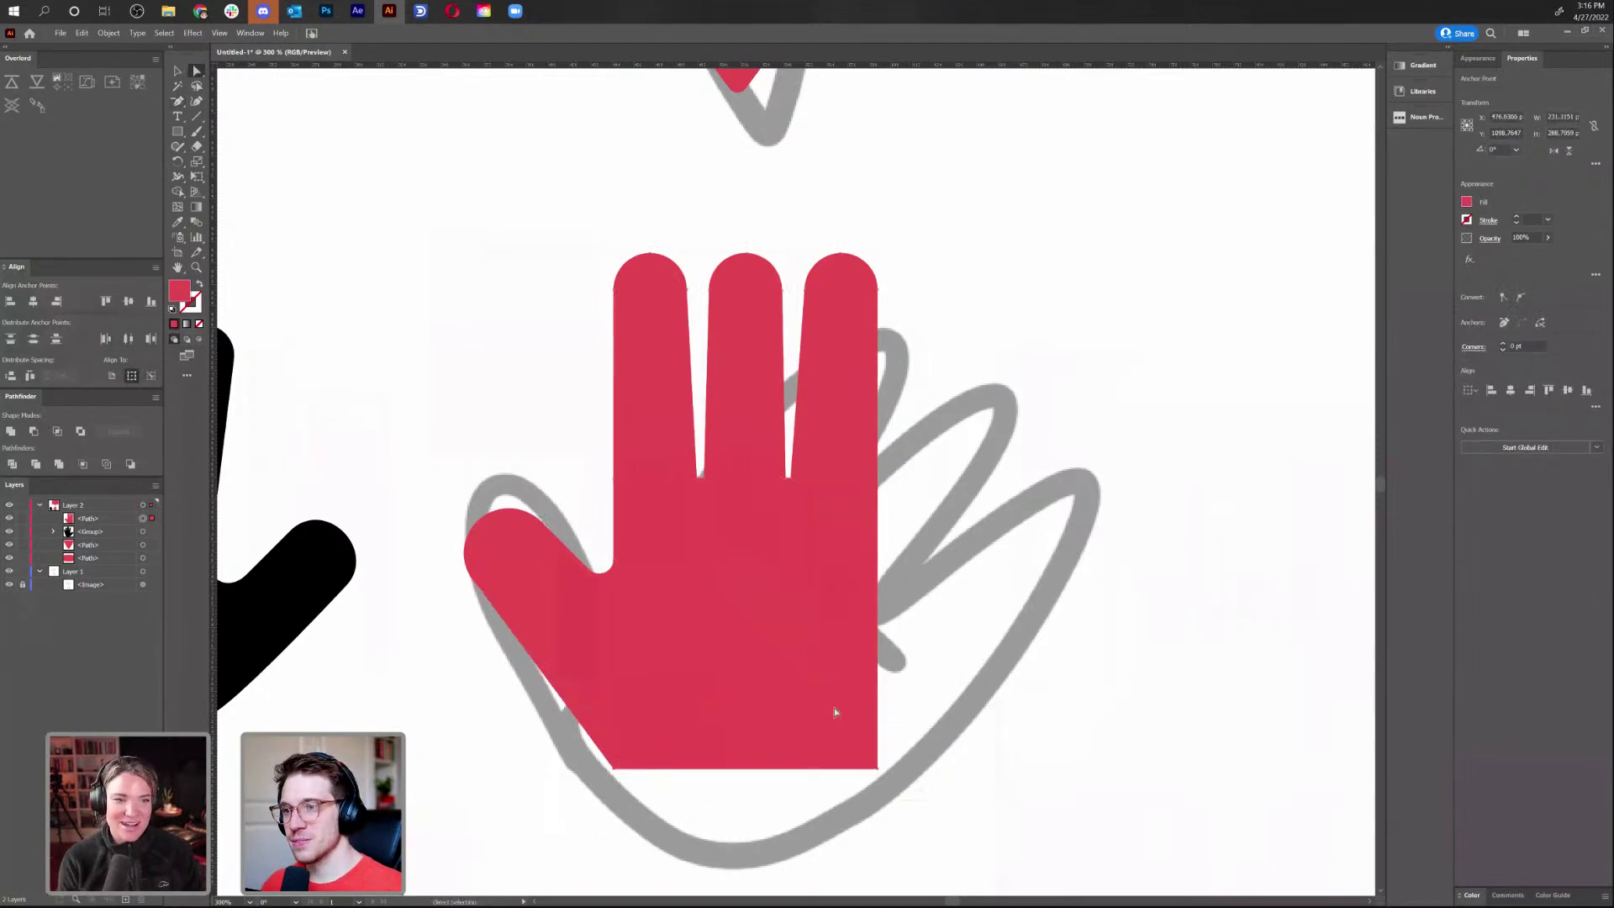
{"action": "key", "text": "Left"}
{"action": "key", "text": "Left"}
{"action": "key", "text": "Left"}
{"action": "key", "text": "Left"}
{"action": "key", "text": "Left"}
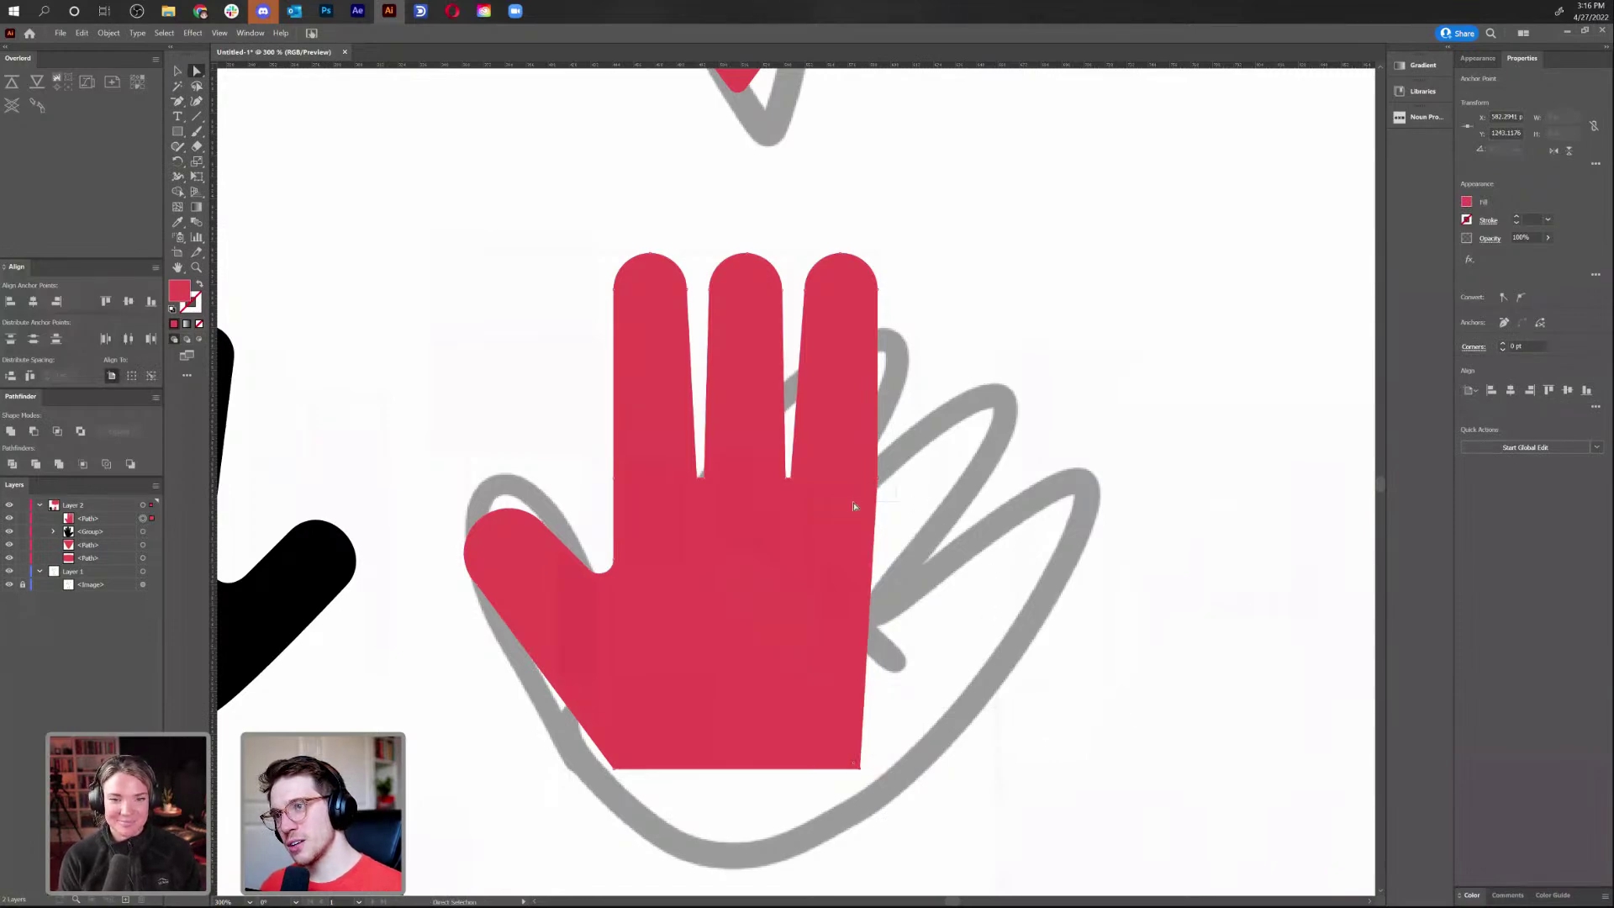
Round both bottom corners of the red hand's palm
{"action": "left_click_drag", "start_coordinate": [530, 700], "coordinate": [210, 708]}
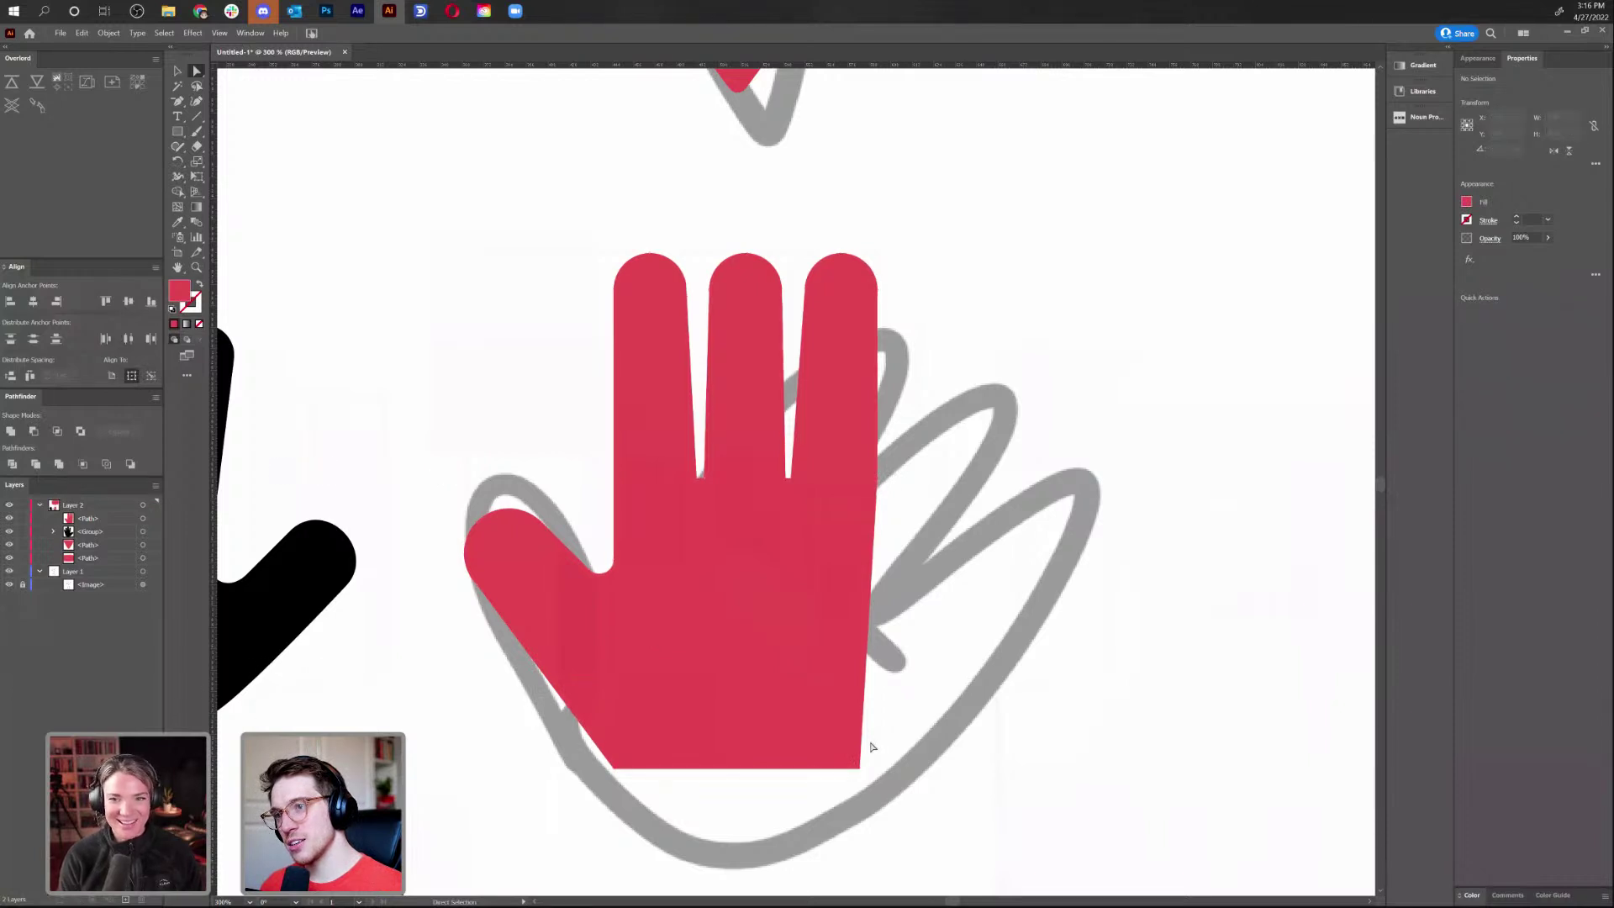
{"action": "left_click", "coordinate": [618, 762]}
{"action": "left_click_drag", "start_coordinate": [624, 755], "coordinate": [721, 703]}
{"action": "left_click", "coordinate": [1045, 638]}
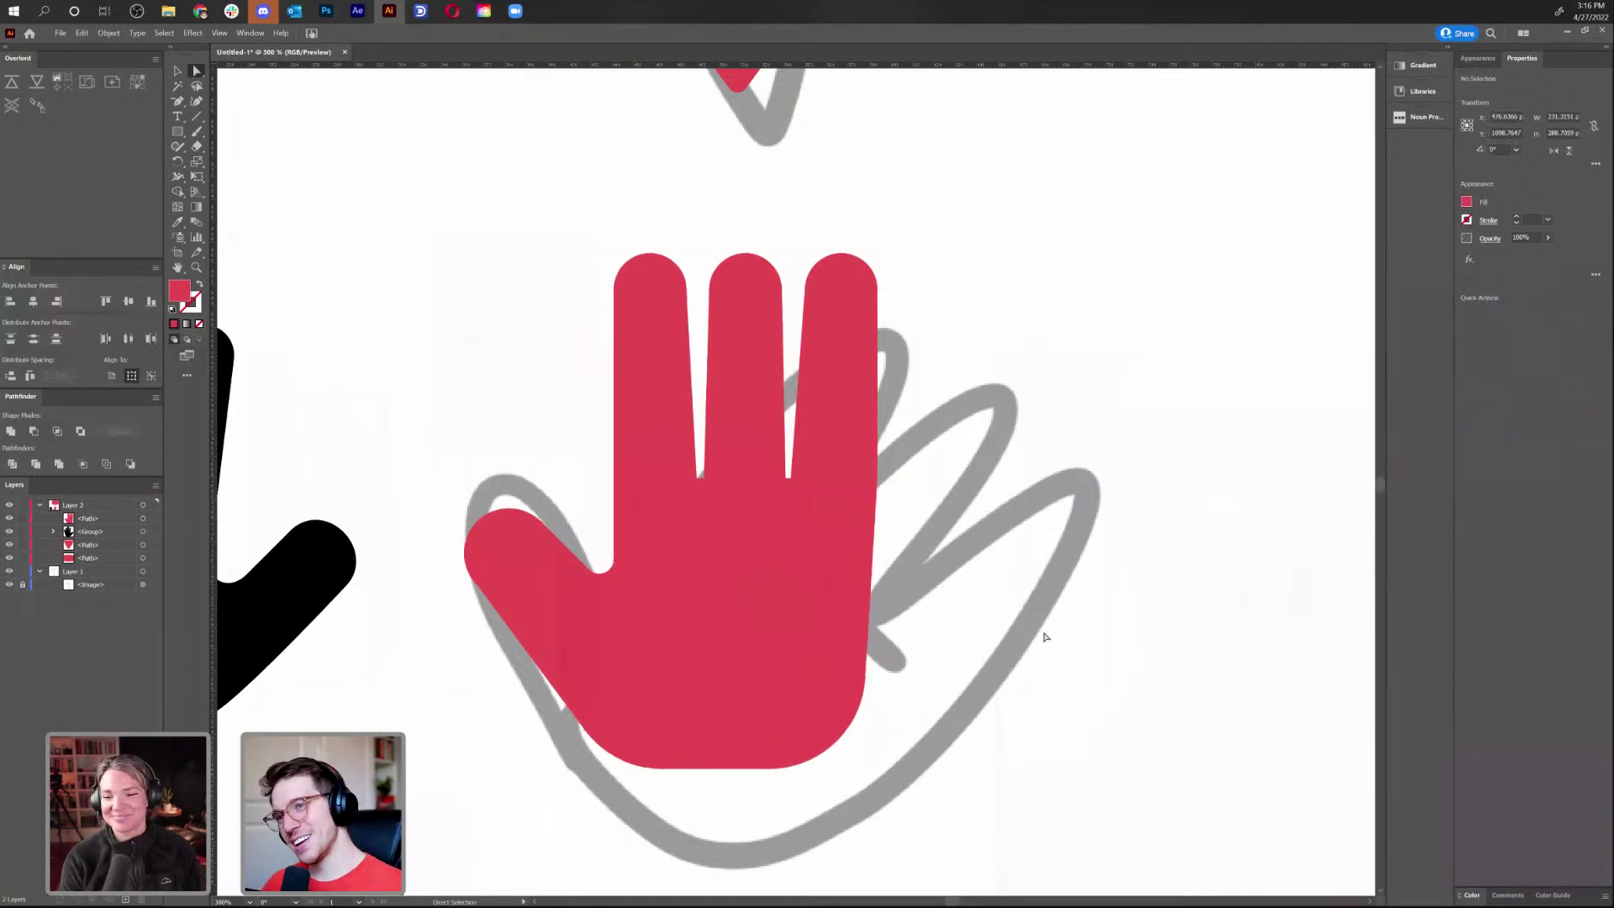
{"action": "key", "text": "ctrl+0"}
{"action": "key", "text": "ctrl+equal"}
{"action": "key", "text": "ctrl+equal"}
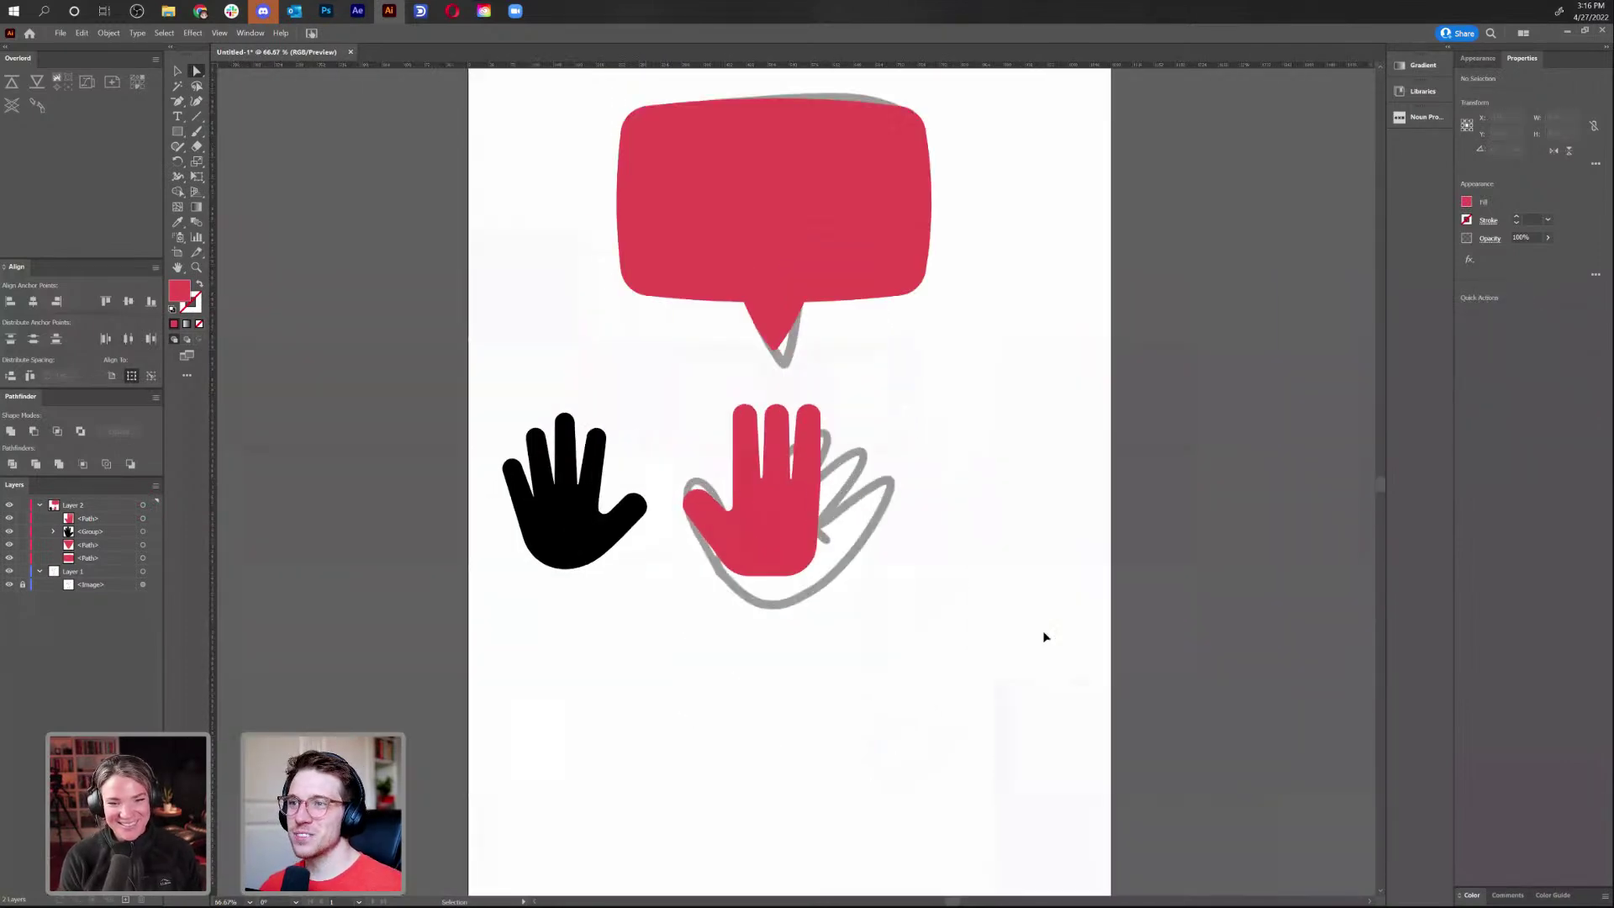
Lower the first and third fingertips, and shift the black hand slightly right
{"action": "left_click_drag", "start_coordinate": [647, 347], "coordinate": [746, 411]}
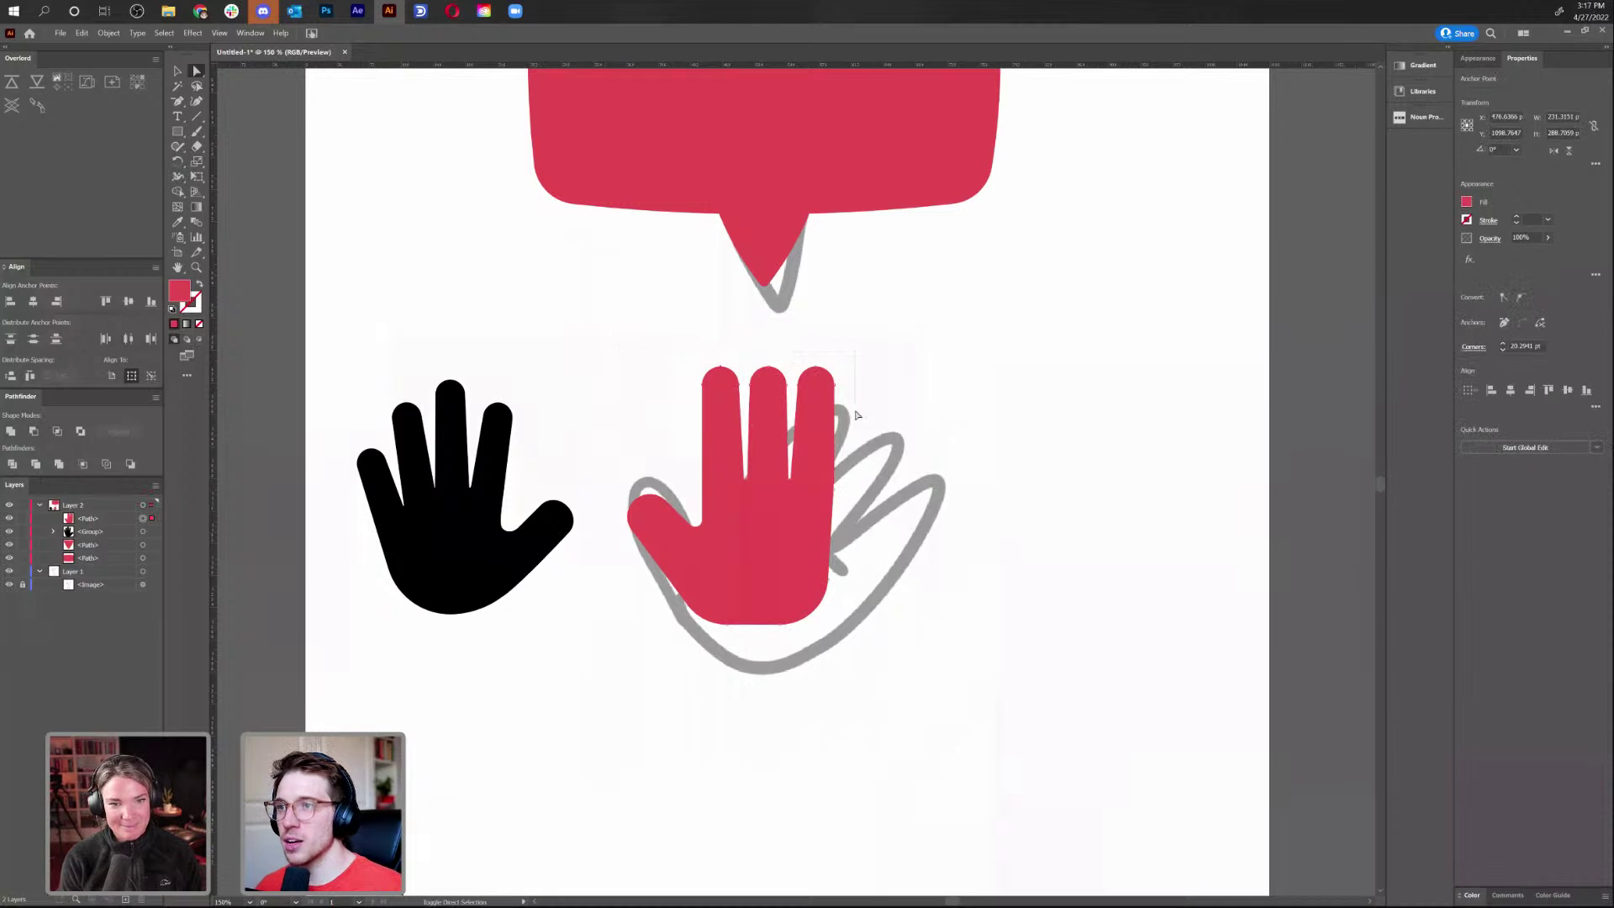
{"action": "key", "text": "Down"}
{"action": "key", "text": "Down"}
{"action": "key", "text": "Down"}
{"action": "key", "text": "Down"}
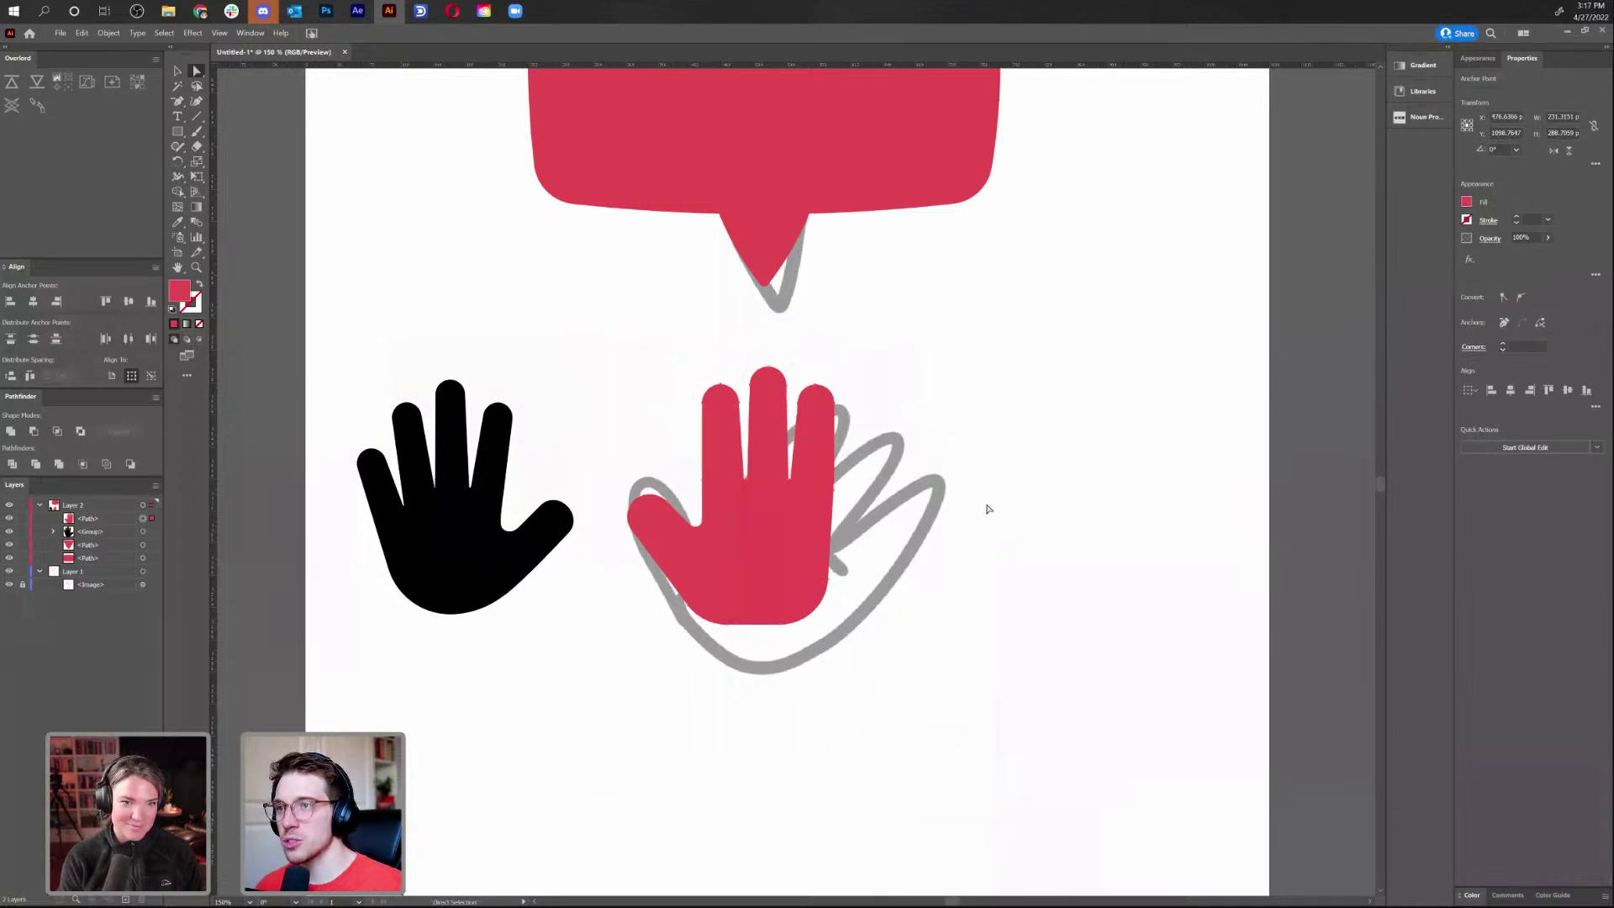
{"action": "left_click", "coordinate": [967, 547]}
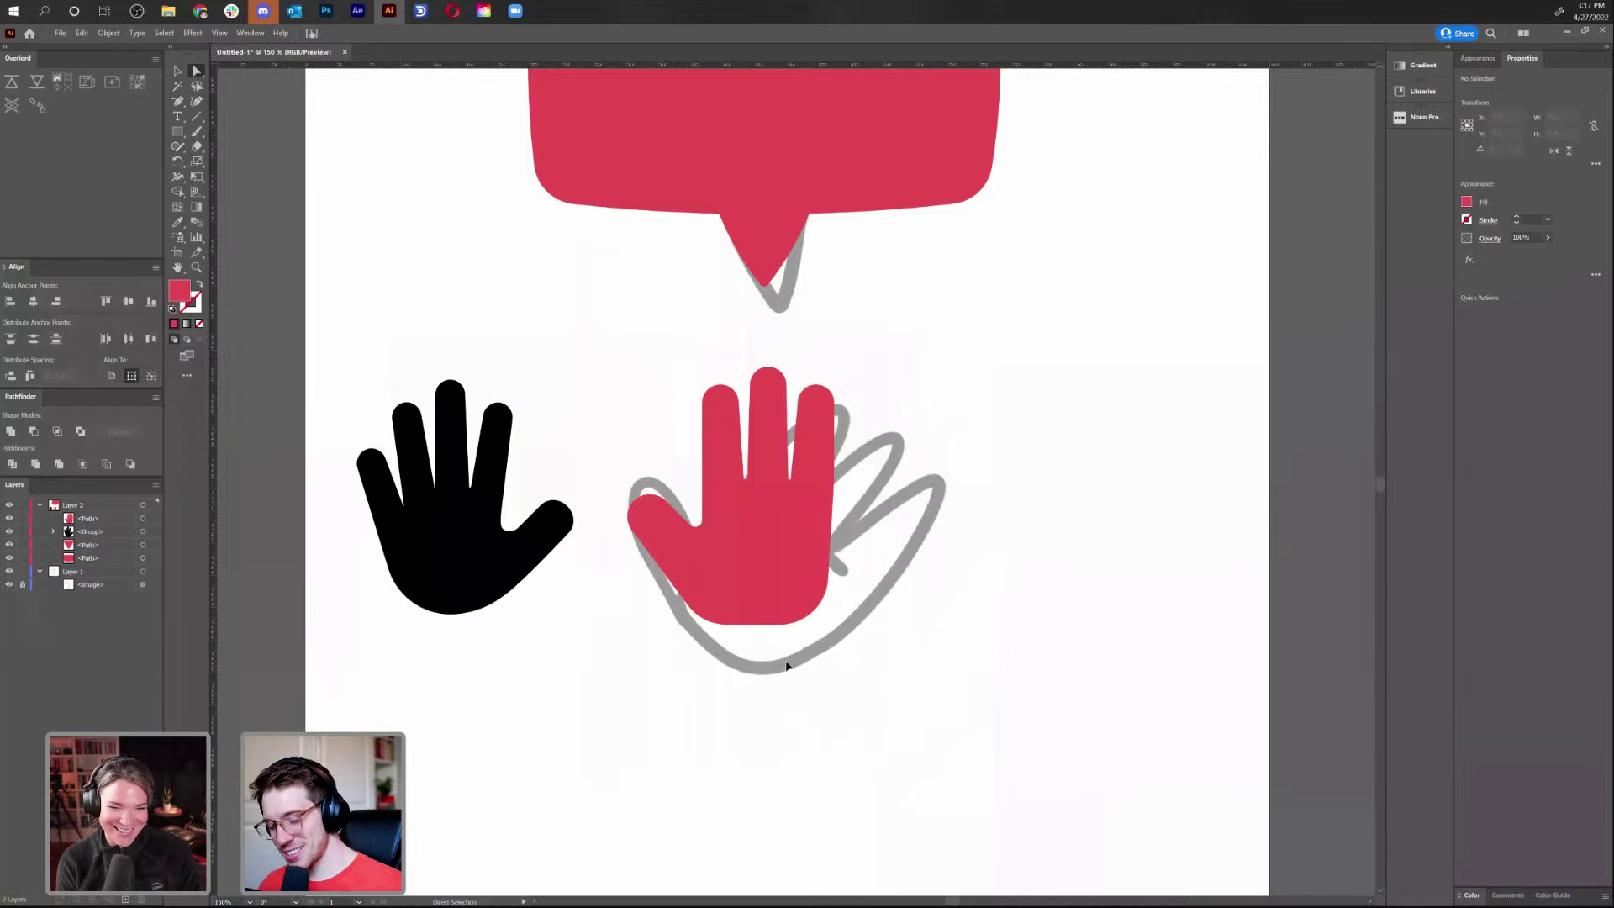
{"action": "key", "text": "v"}
{"action": "left_click_drag", "start_coordinate": [453, 557], "coordinate": [467, 558]}
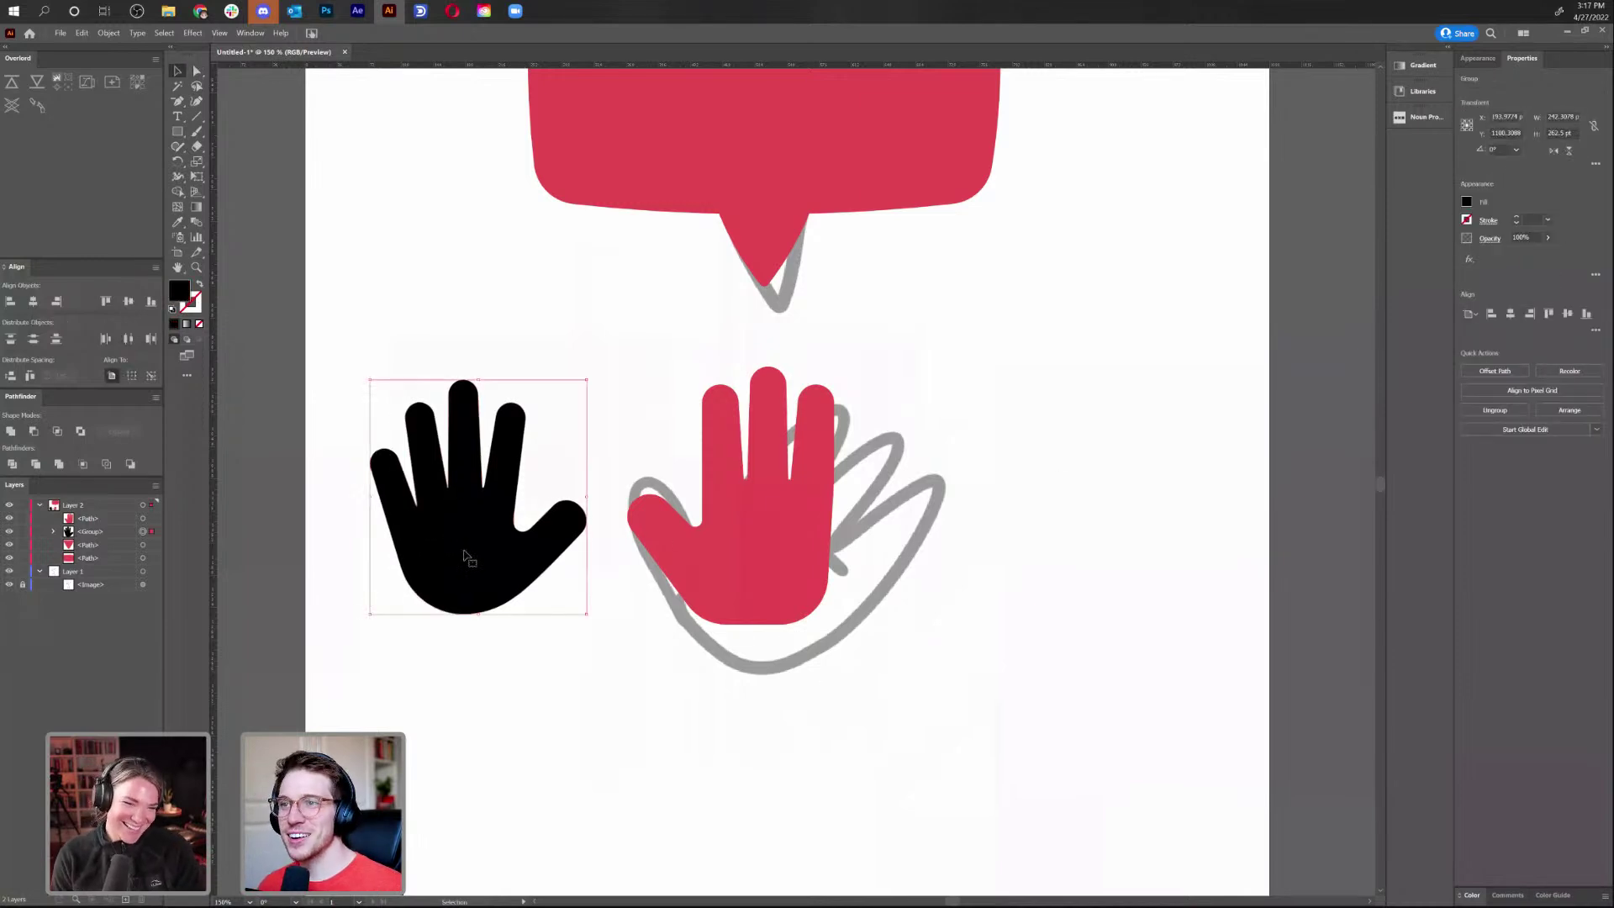
Delete the black hand and tilt the red hand into a waving pose on the sketch, stretched down
{"action": "key", "text": "Delete"}
{"action": "mouse_move", "coordinate": [728, 564]}
{"action": "left_mouse_down"}
{"action": "mouse_move", "coordinate": [407, 385]}
{"action": "mouse_move", "coordinate": [535, 450]}
{"action": "mouse_move", "coordinate": [751, 618]}
{"action": "left_mouse_up"}
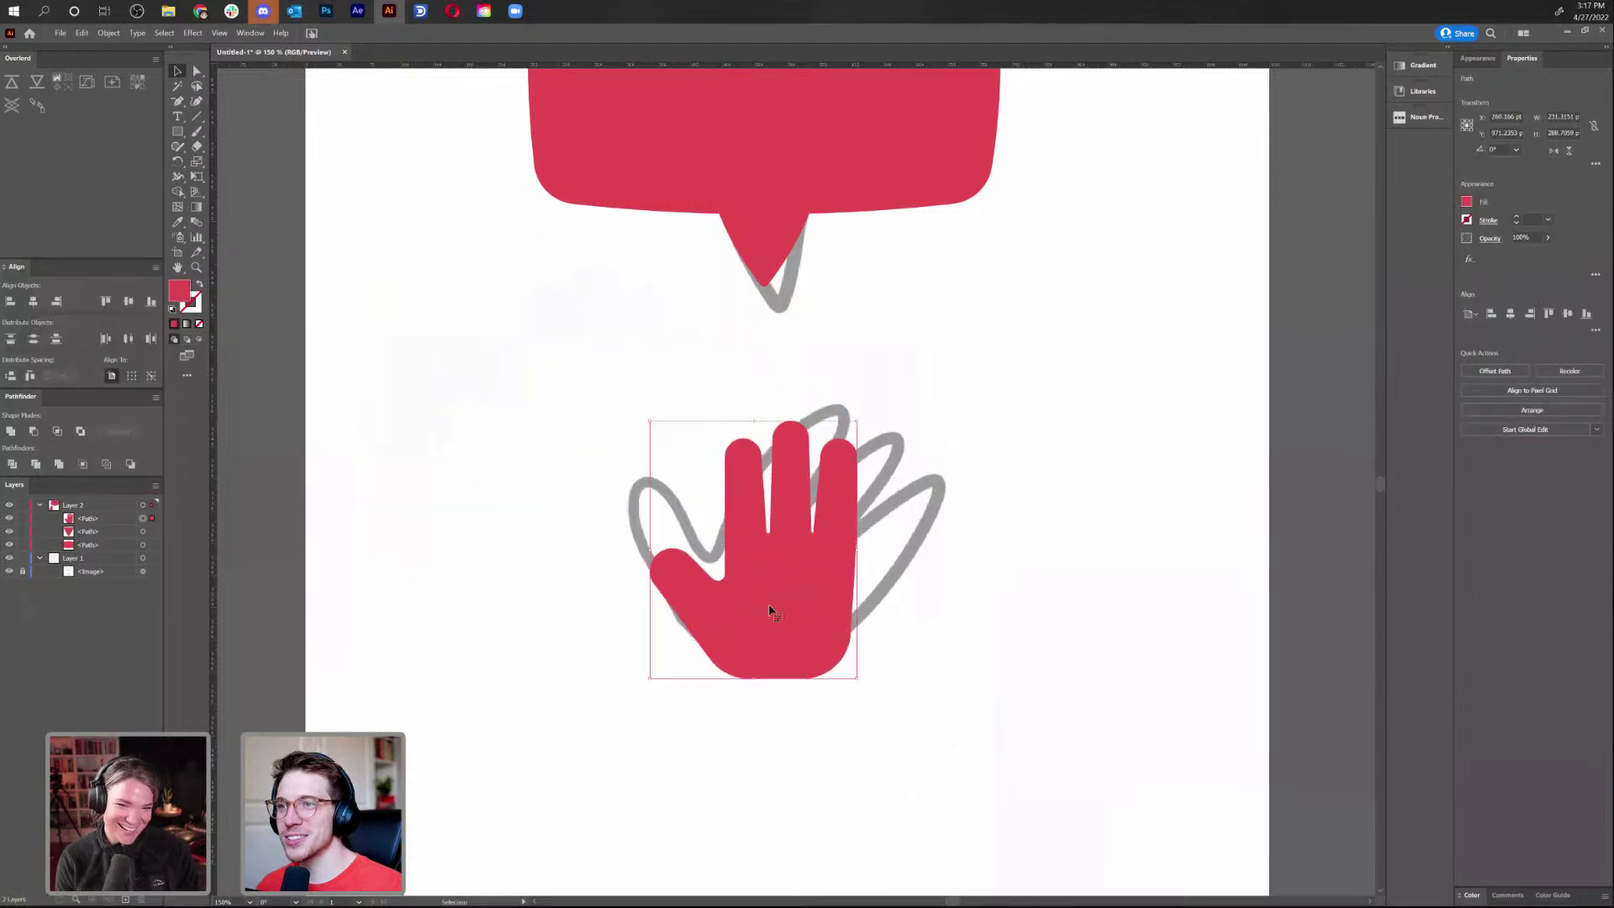
{"action": "left_click_drag", "start_coordinate": [929, 462], "coordinate": [967, 511]}
{"action": "mouse_move", "coordinate": [767, 607]}
{"action": "left_mouse_down"}
{"action": "mouse_move", "coordinate": [804, 558]}
{"action": "mouse_move", "coordinate": [791, 550]}
{"action": "left_mouse_up"}
{"action": "left_click_drag", "start_coordinate": [775, 659], "coordinate": [794, 672]}
Round the palm's lower corners to about 166 pt and select an anchor on its bottom edge
{"action": "left_click", "coordinate": [623, 569]}
{"action": "key", "text": "a"}
{"action": "left_click_drag", "start_coordinate": [623, 527], "coordinate": [714, 648]}
{"action": "left_click_drag", "start_coordinate": [716, 564], "coordinate": [828, 559]}
{"action": "left_click", "coordinate": [1042, 602]}
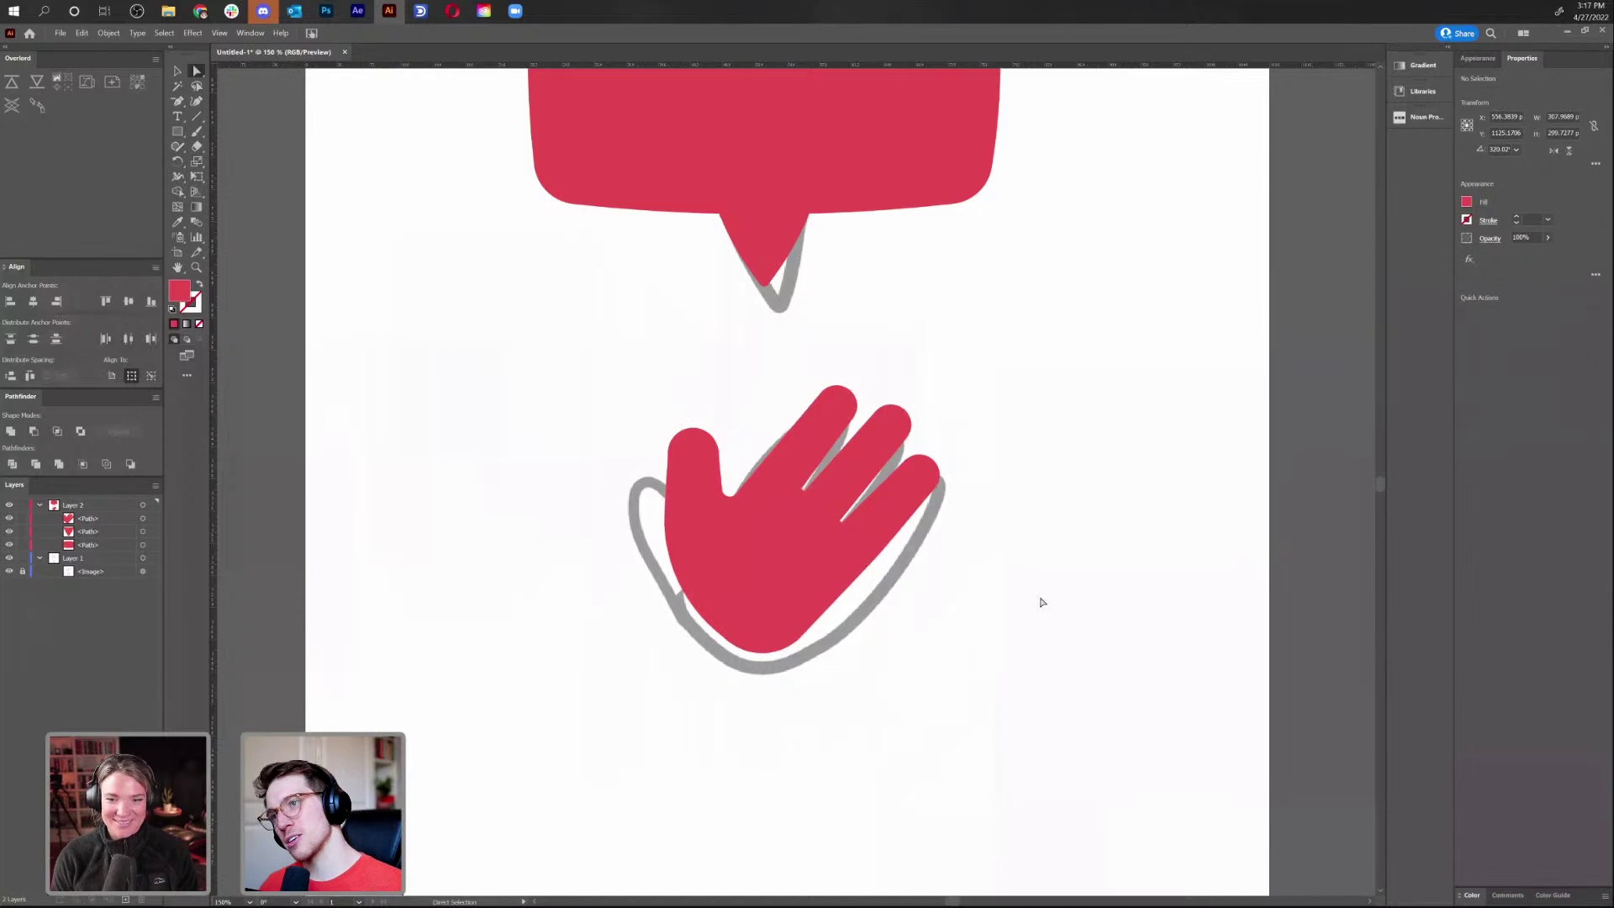
{"action": "key", "text": "v"}
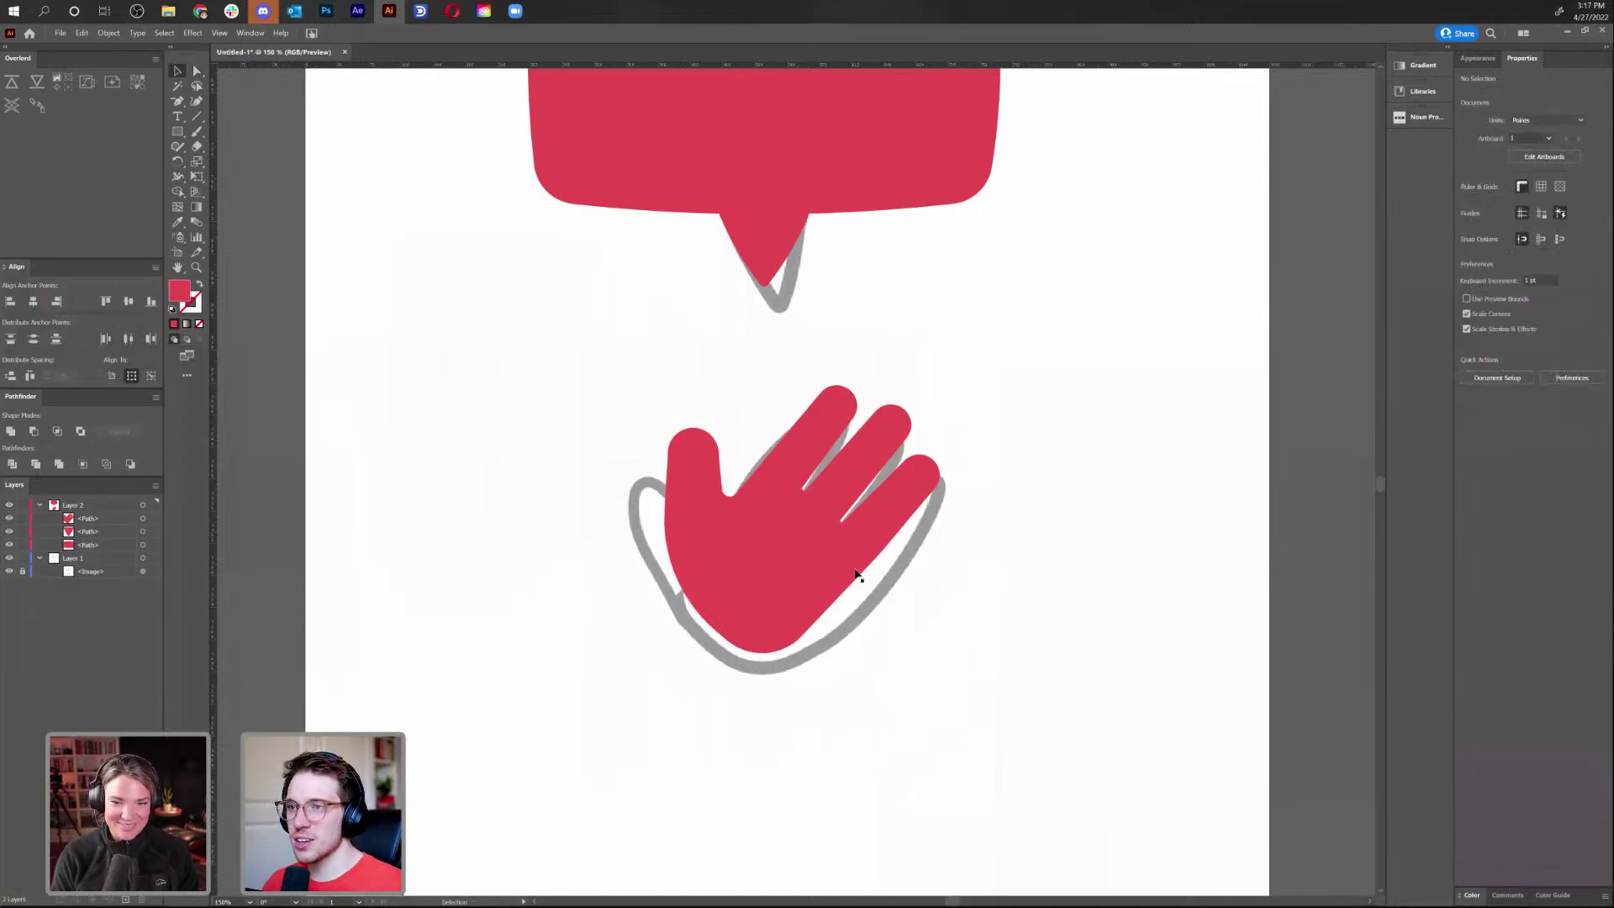
{"action": "left_click", "coordinate": [812, 571]}
{"action": "key", "text": "a"}
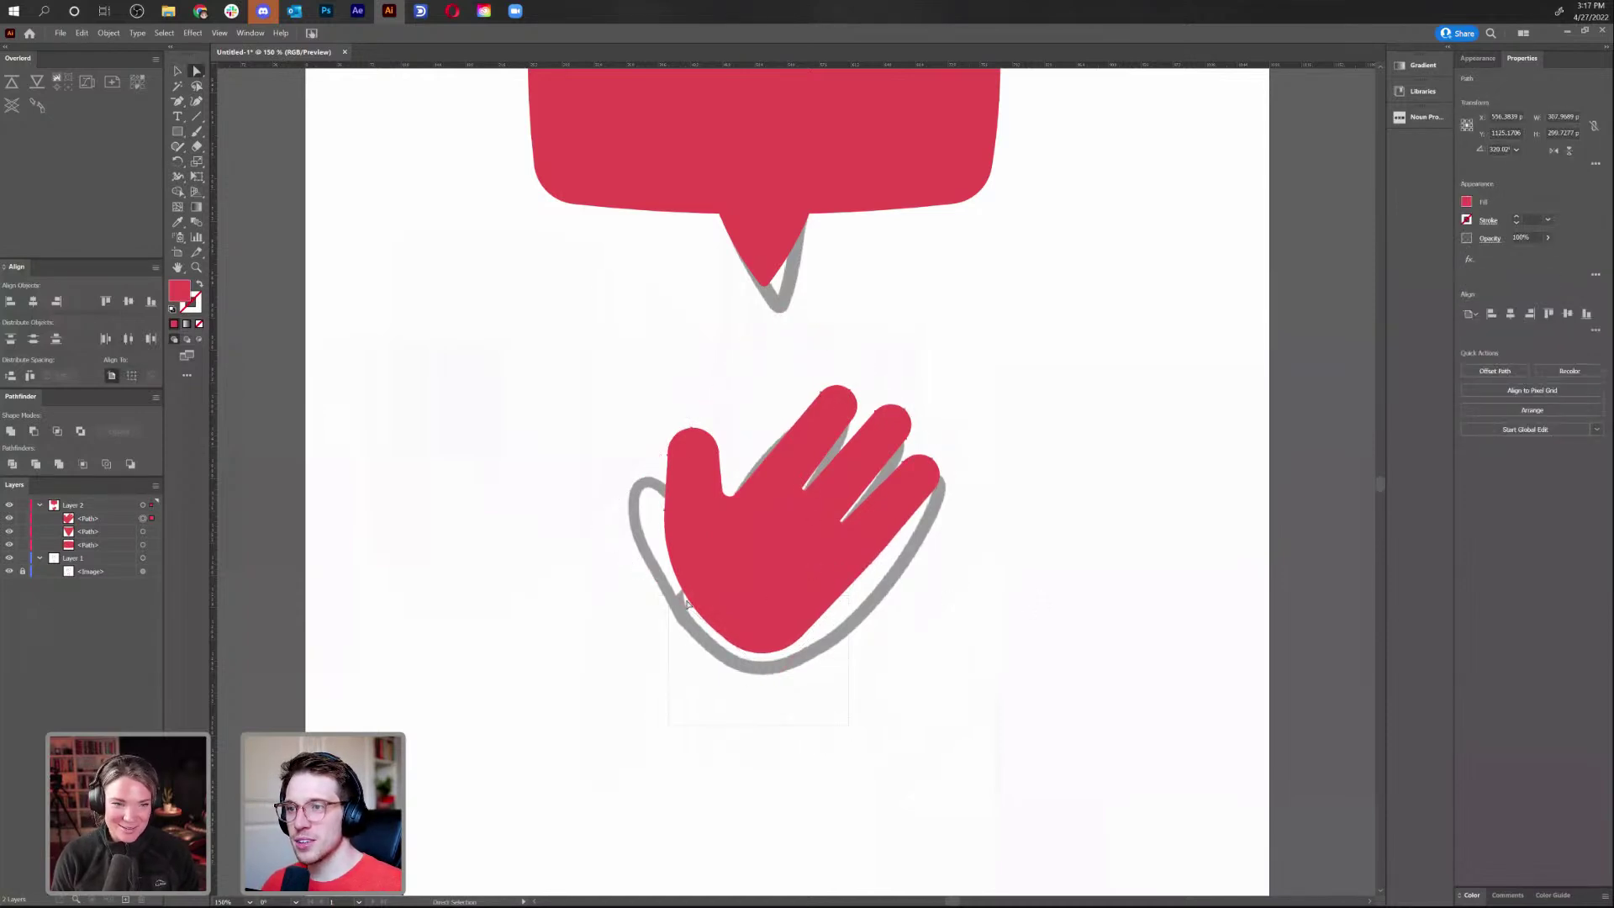
{"action": "left_click_drag", "start_coordinate": [734, 702], "coordinate": [753, 609]}
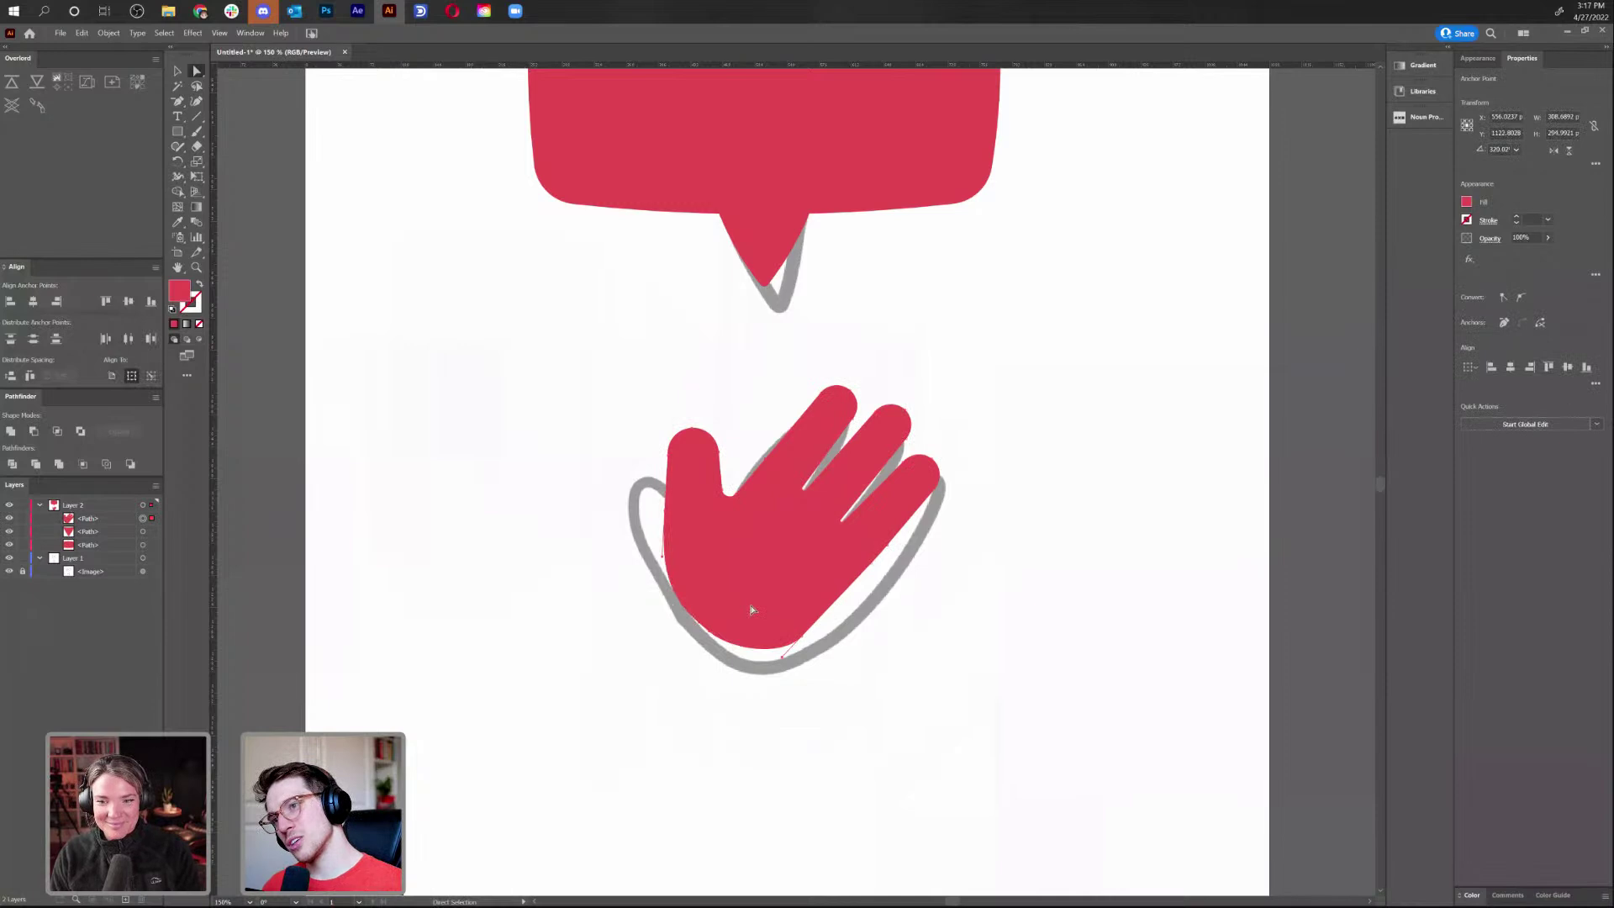
{"action": "key", "text": "r"}
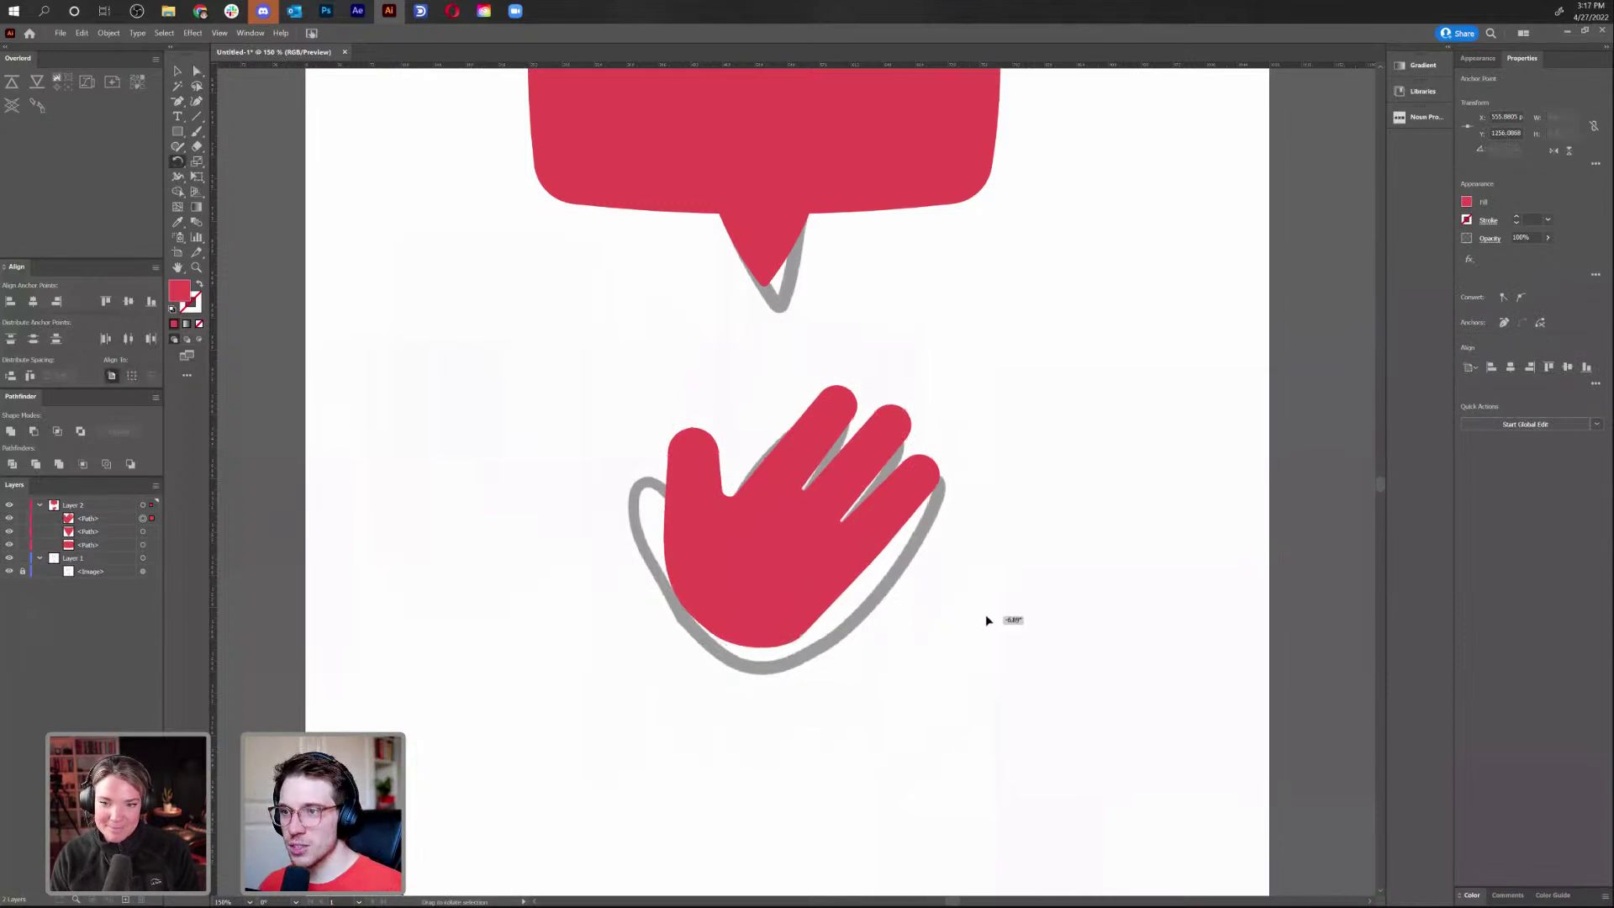
Smooth the hand's bottom curve by rotating its anchor and pulling out corner handles
{"action": "key", "text": "ctrl+equal"}
{"action": "key", "text": "ctrl+equal"}
{"action": "key", "text": "ctrl+equal"}
{"action": "key", "text": "ctrl+equal"}
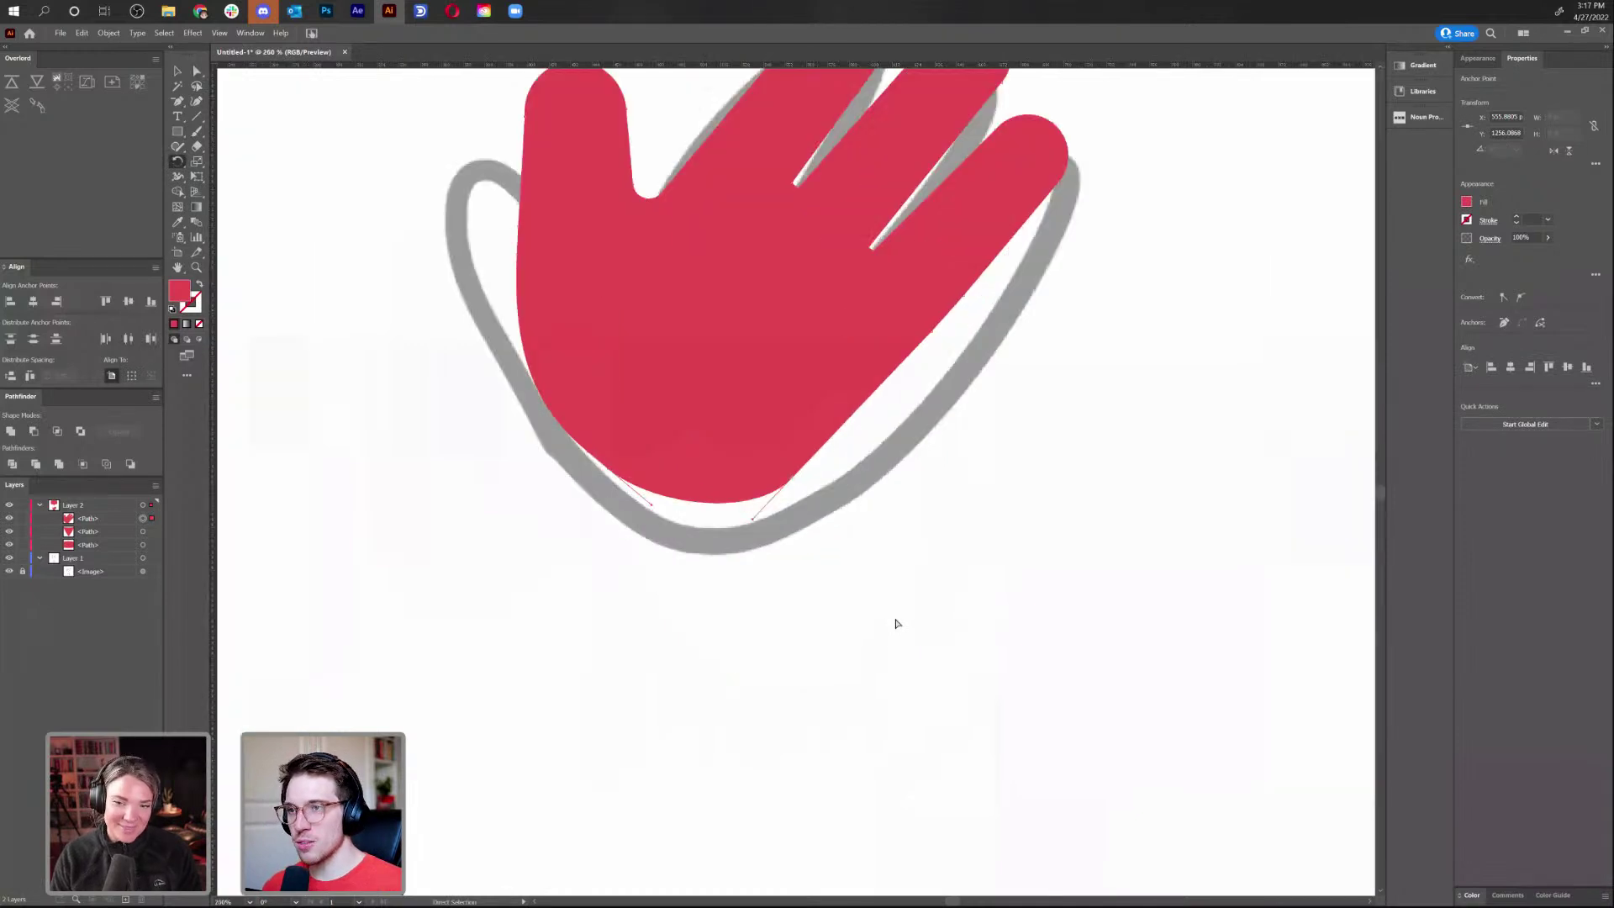
{"action": "left_click_drag", "start_coordinate": [762, 658], "coordinate": [550, 761]}
{"action": "key", "text": "a"}
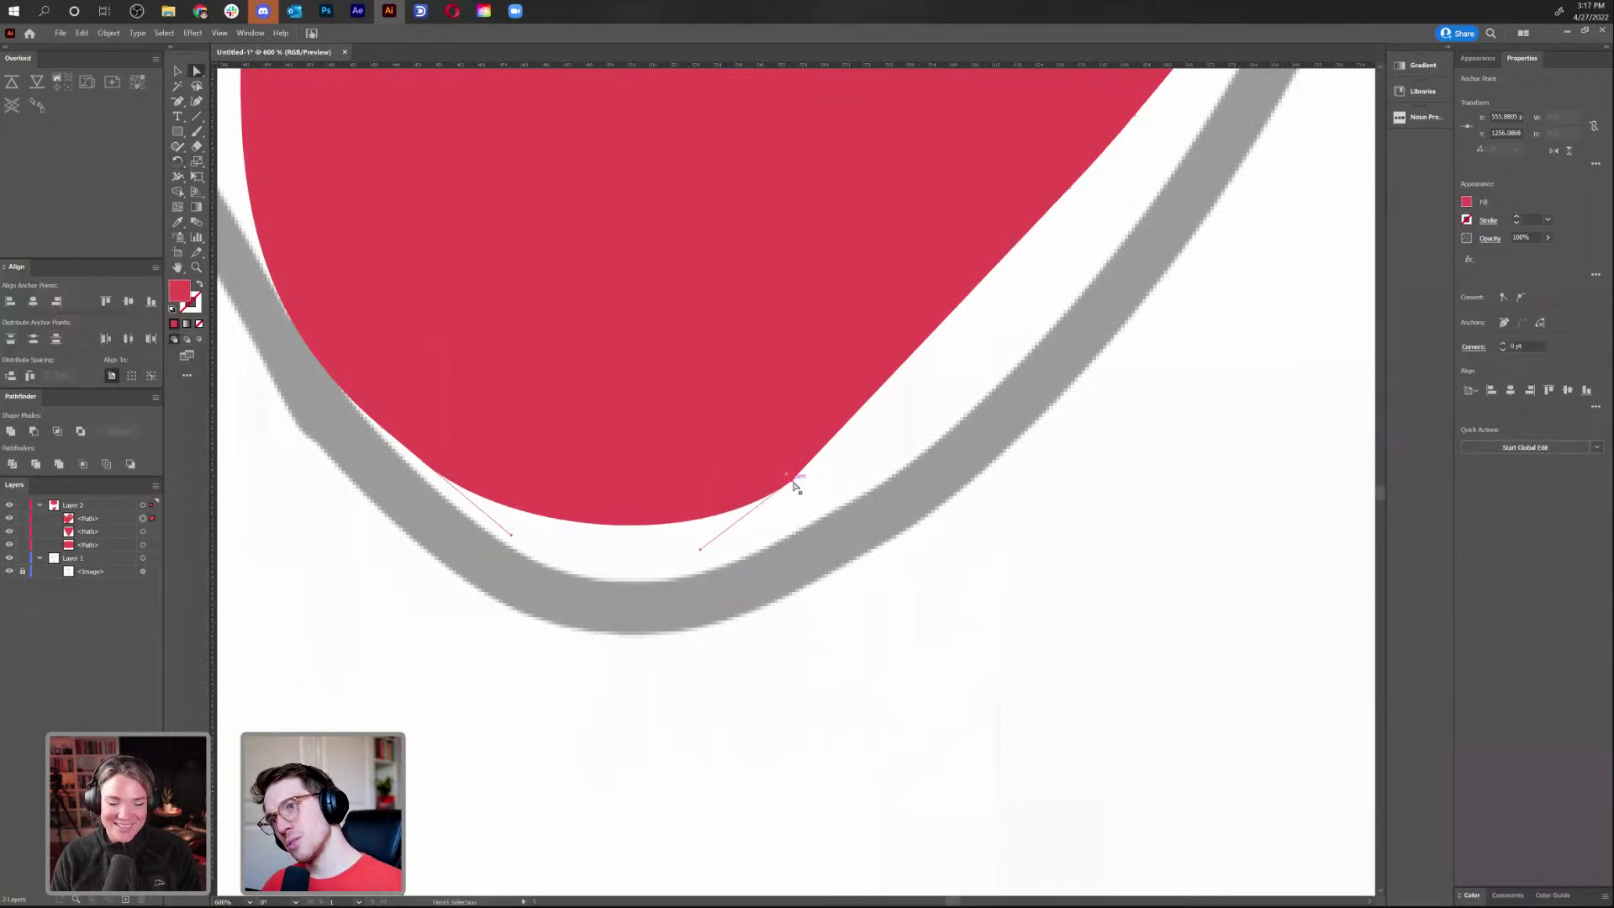
{"action": "key", "text": "minus"}
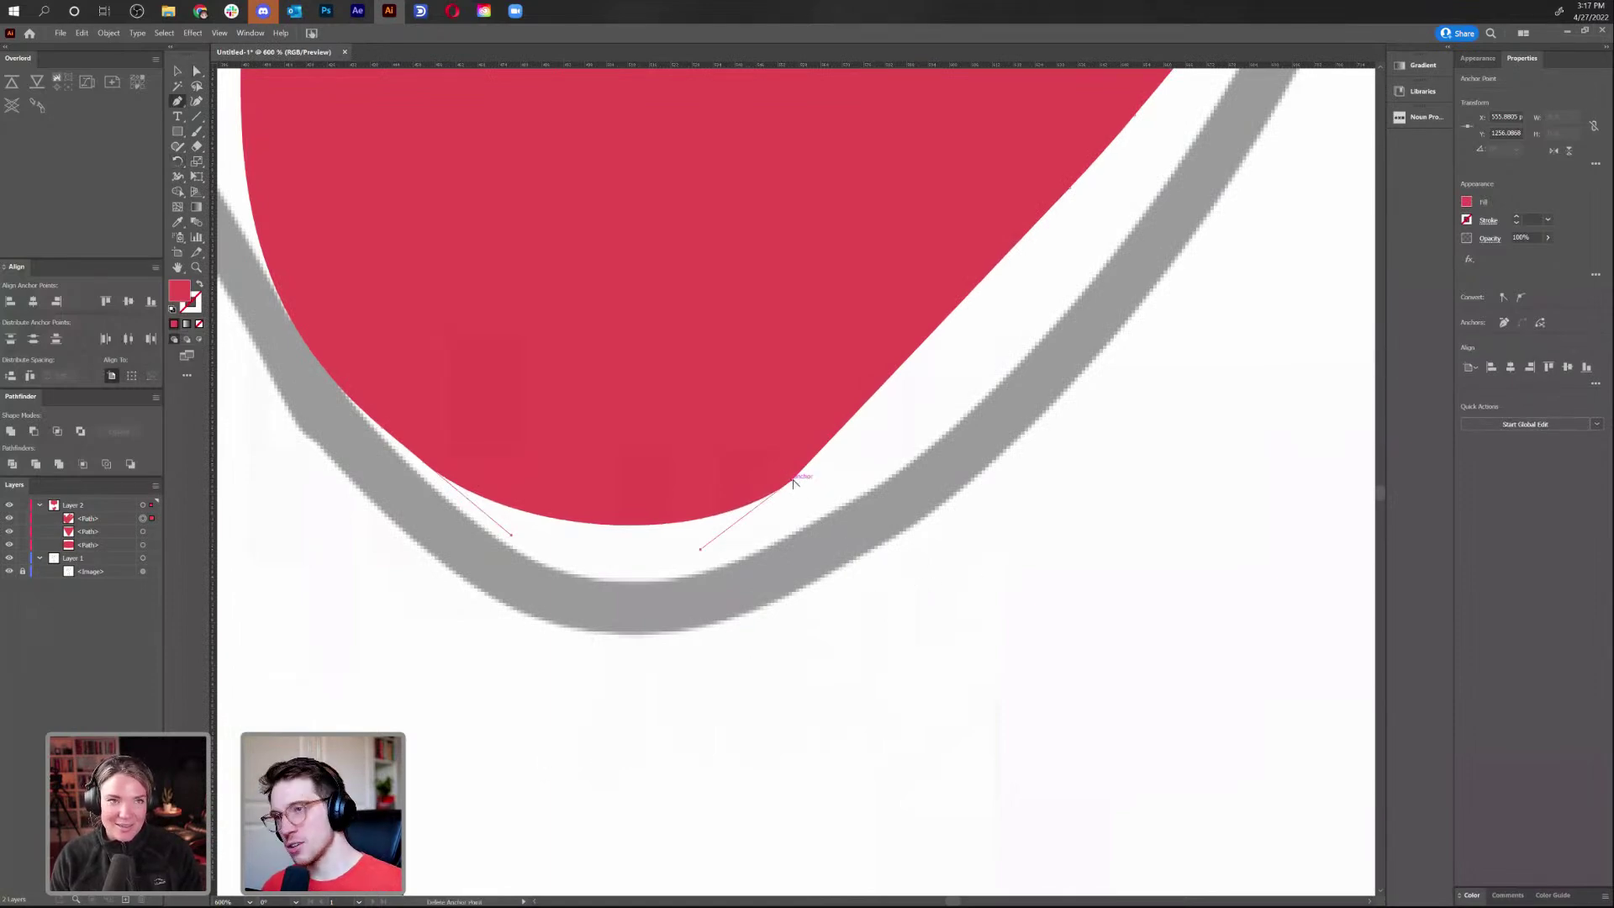
{"action": "left_click_drag", "start_coordinate": [790, 482], "coordinate": [922, 427]}
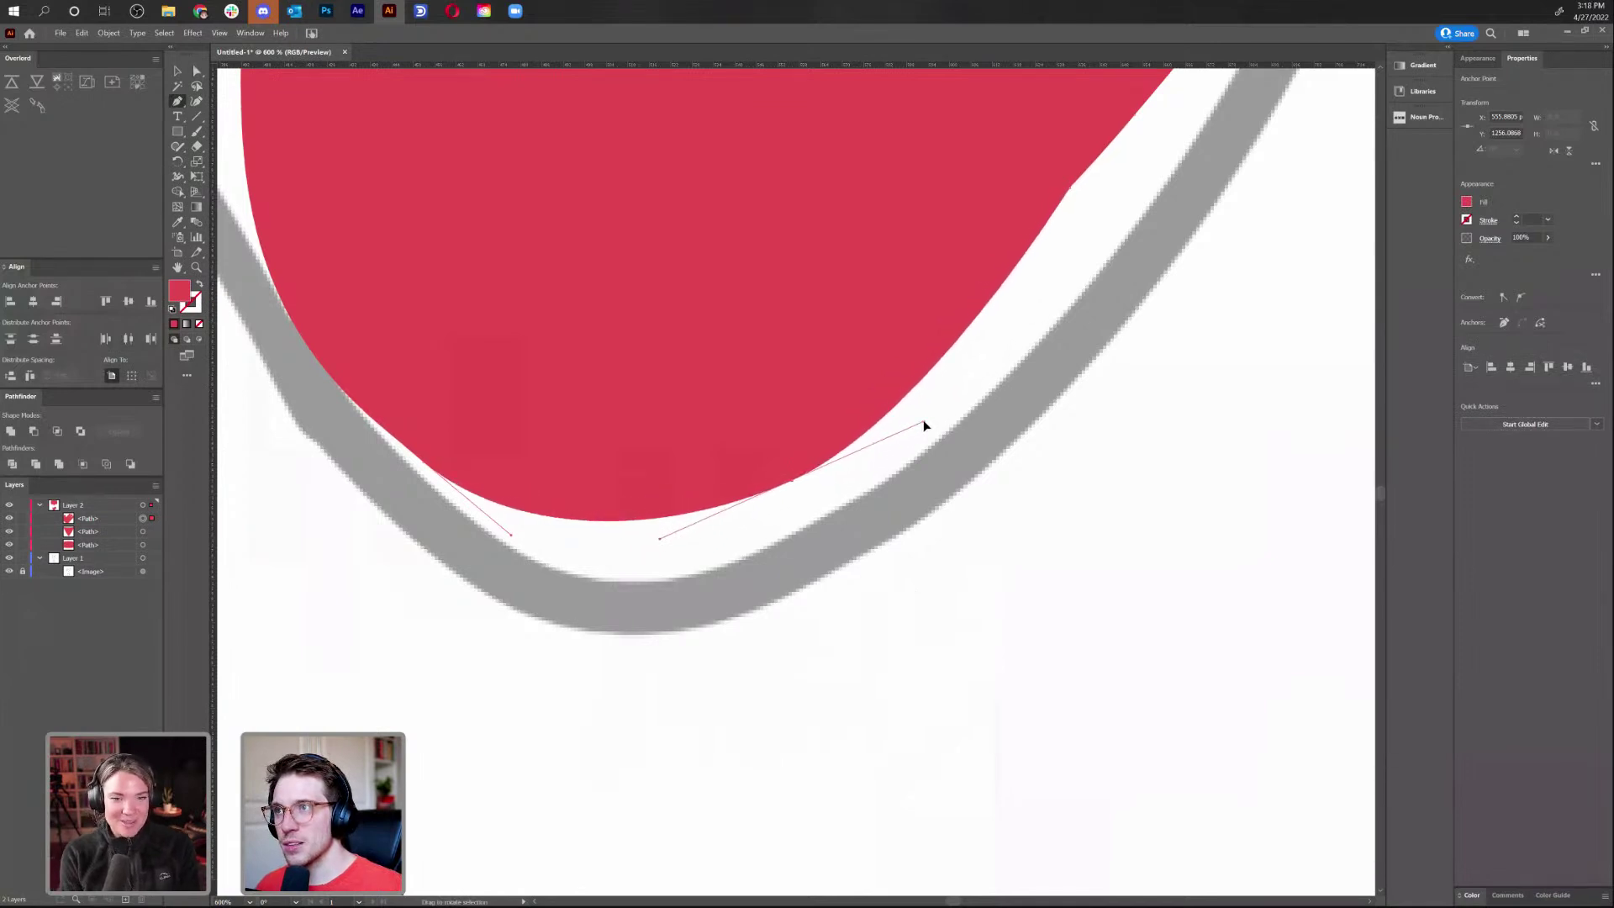
{"action": "left_click_drag", "start_coordinate": [1154, 277], "coordinate": [827, 593]}
{"action": "key", "text": "a"}
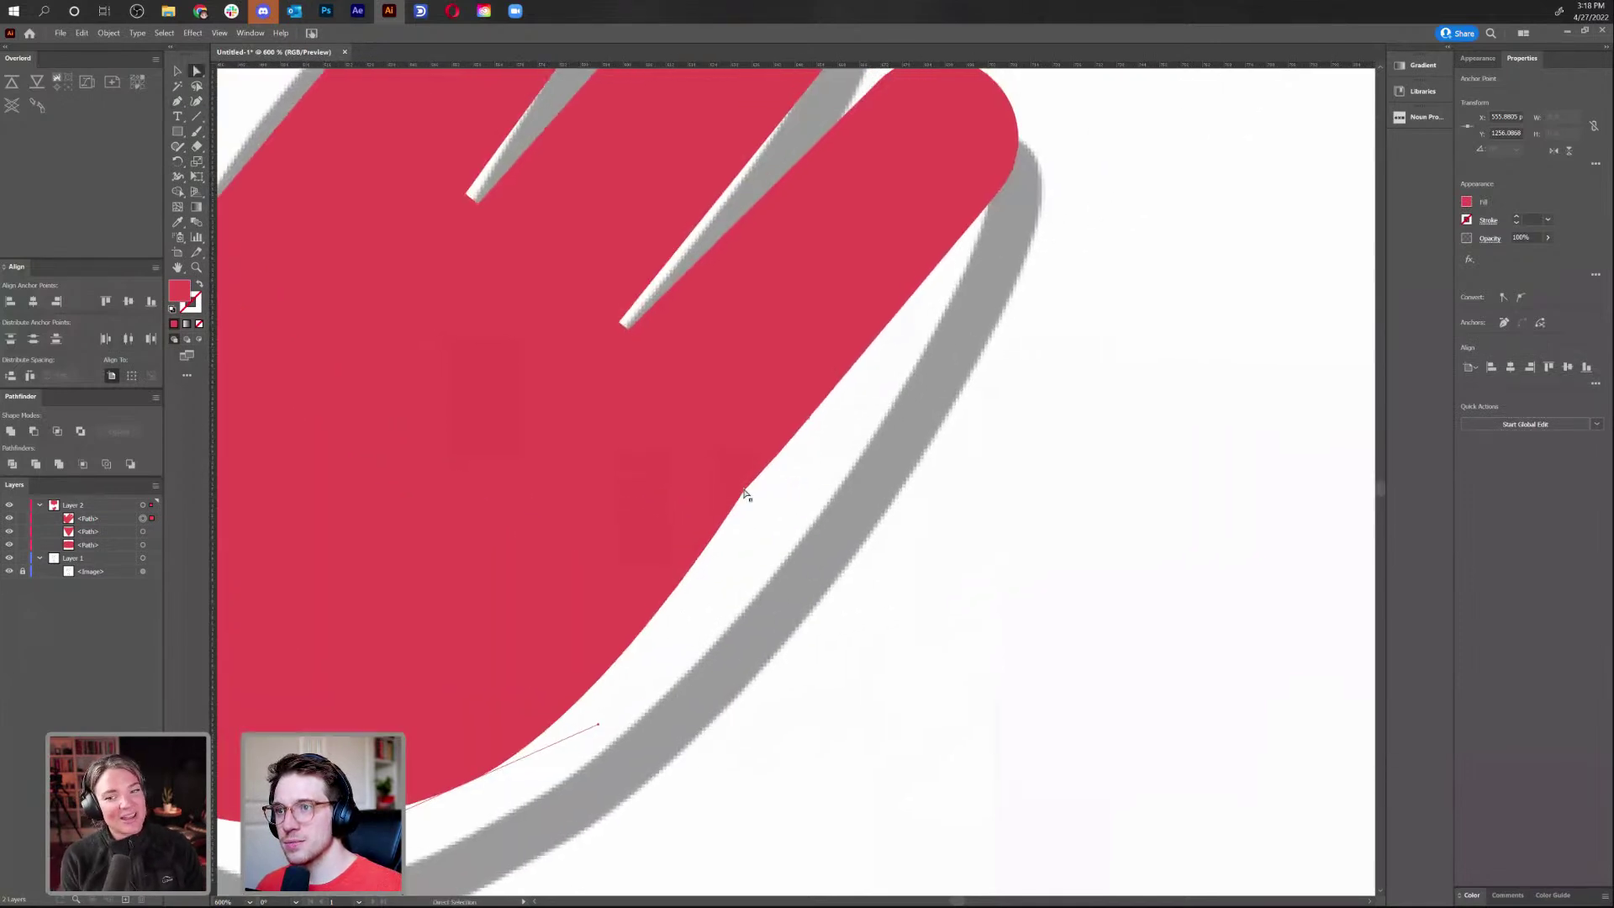
{"action": "left_click", "coordinate": [749, 496]}
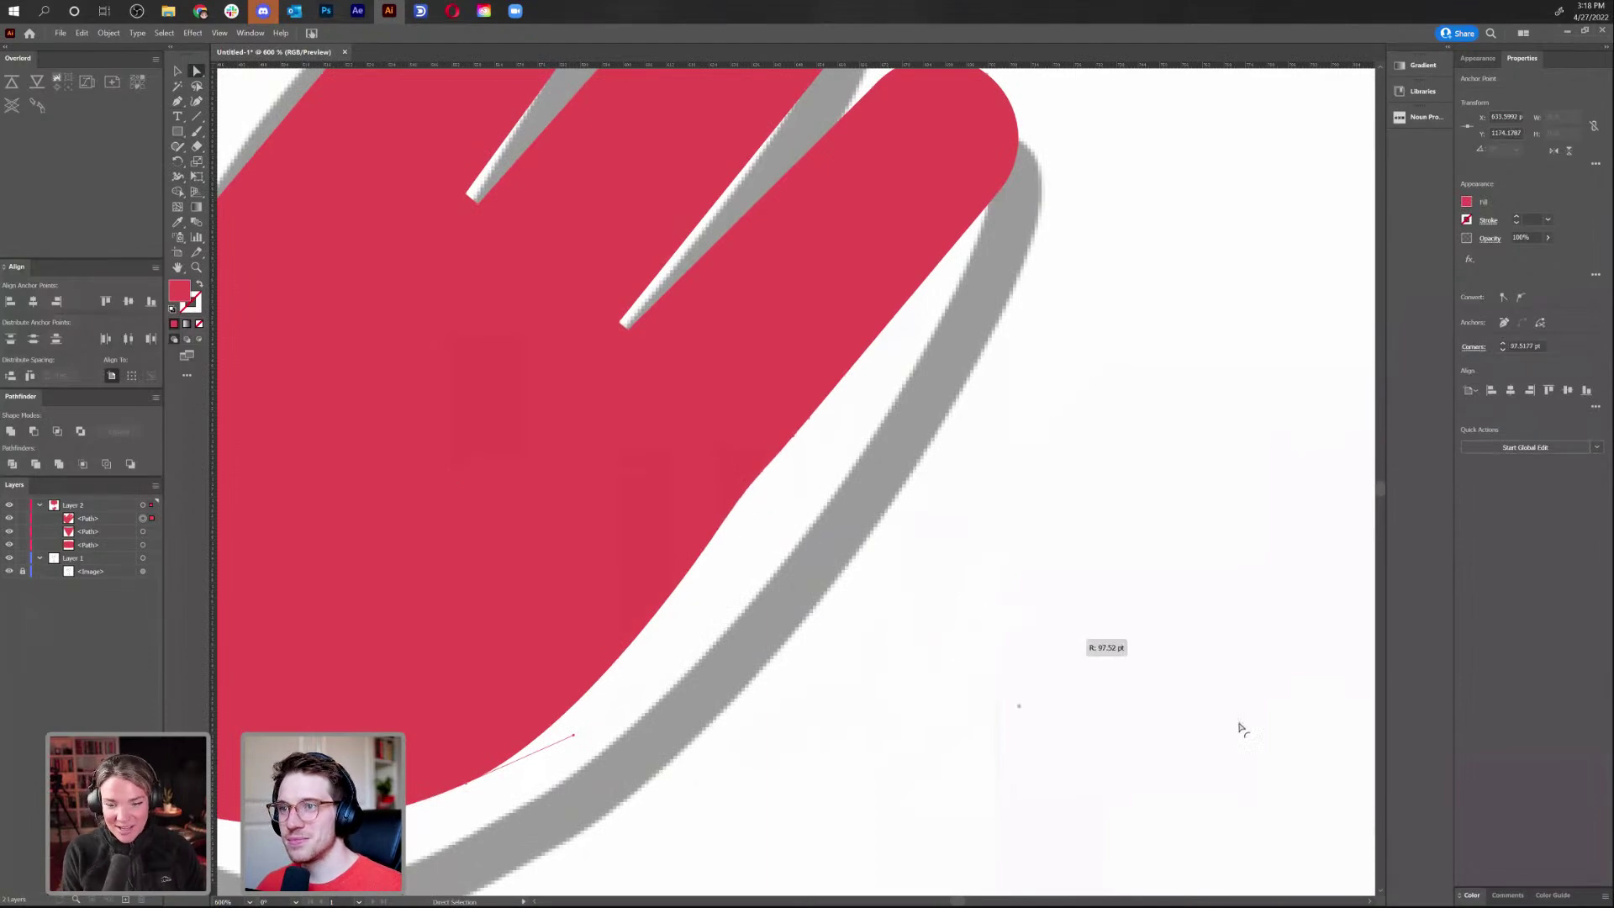
{"action": "key", "text": "v"}
{"action": "left_click", "coordinate": [879, 662]}
{"action": "key", "text": "ctrl+minus"}
{"action": "key", "text": "ctrl+minus"}
{"action": "key", "text": "ctrl+minus"}
{"action": "key", "text": "ctrl+minus"}
{"action": "key", "text": "ctrl+minus"}
{"action": "key", "text": "ctrl+minus"}
{"action": "key", "text": "ctrl+minus"}
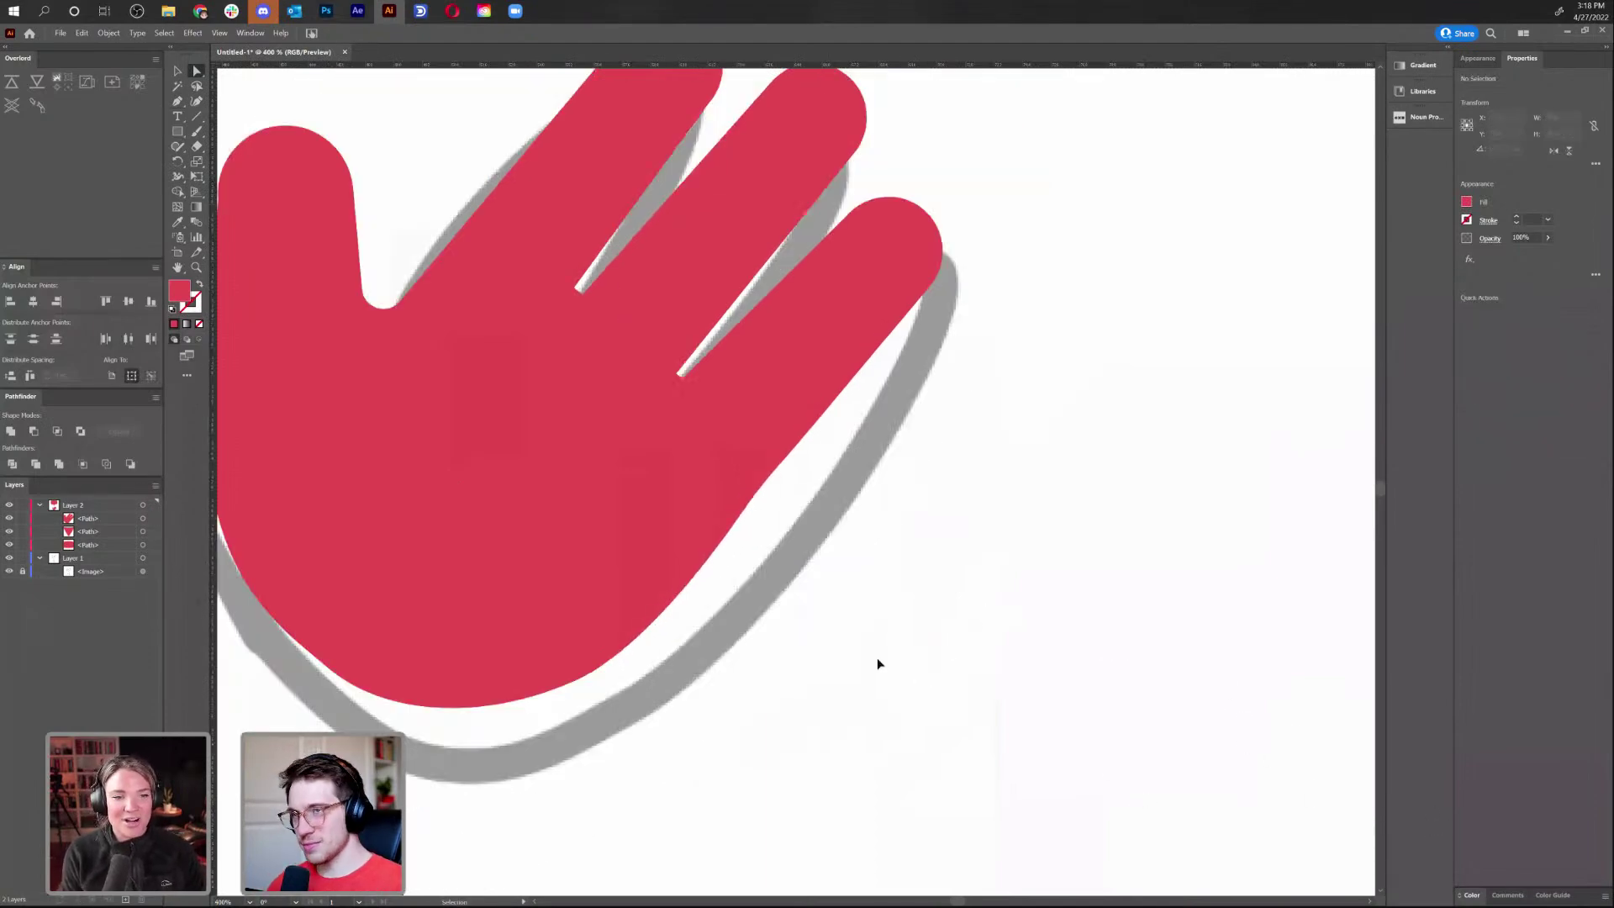
{"action": "key", "text": "ctrl+plus"}
{"action": "key", "text": "ctrl+plus"}
{"action": "key", "text": "ctrl+plus"}
{"action": "key", "text": "ctrl+plus"}
{"action": "key", "text": "ctrl+plus"}
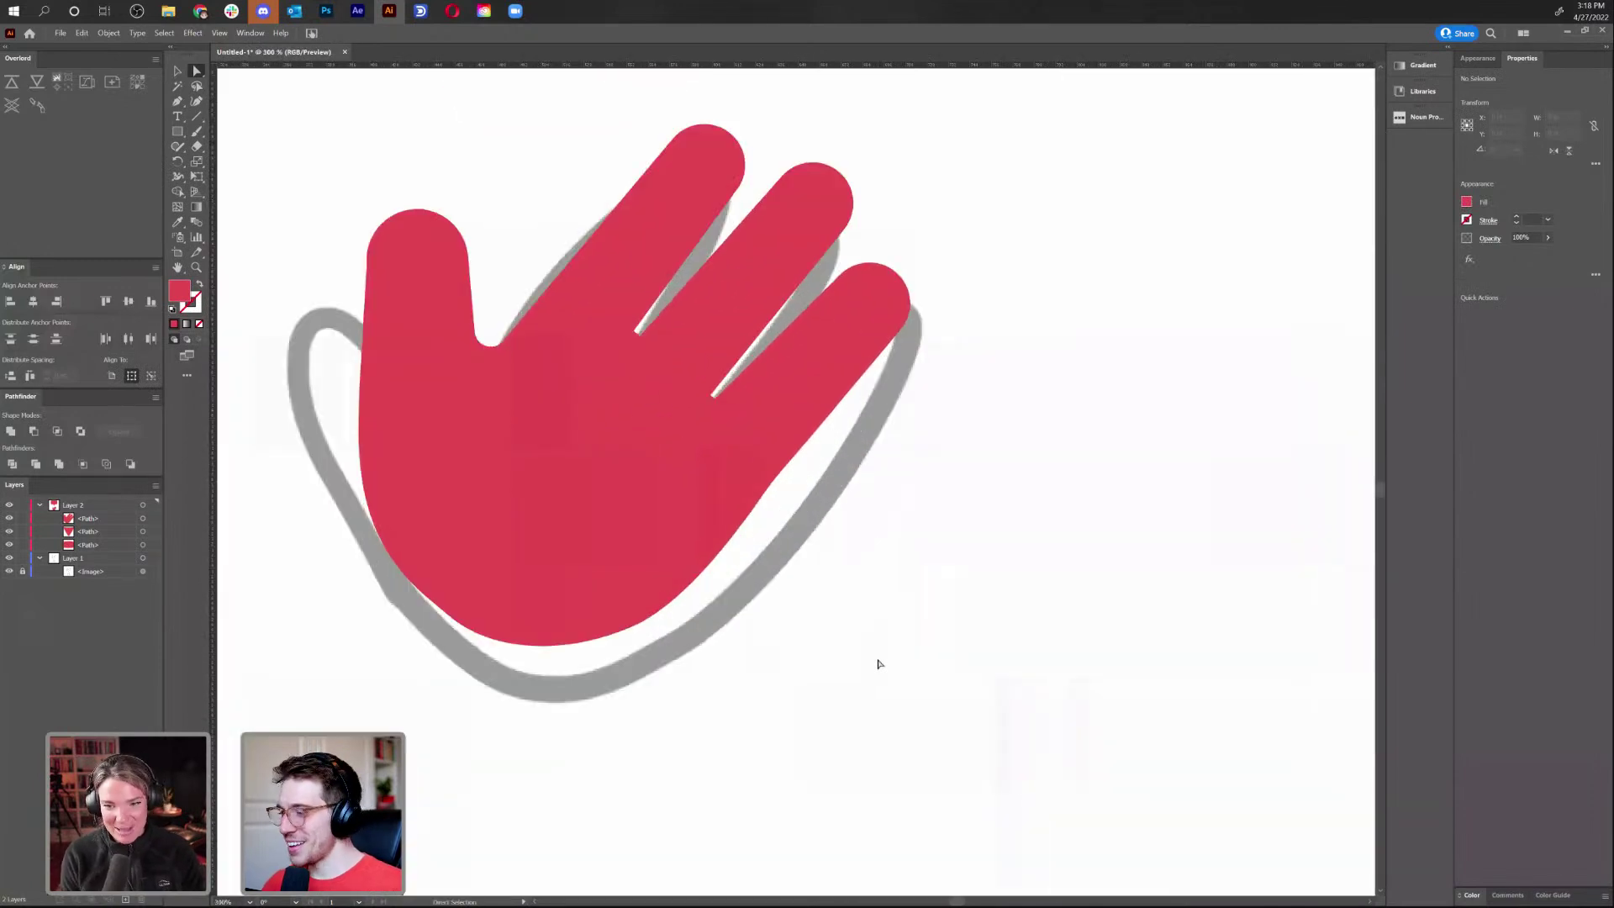
Compare the hand against the speech bubble and move the pinky-tip anchor down-left
{"action": "key", "text": "v"}
{"action": "left_click", "coordinate": [663, 404]}
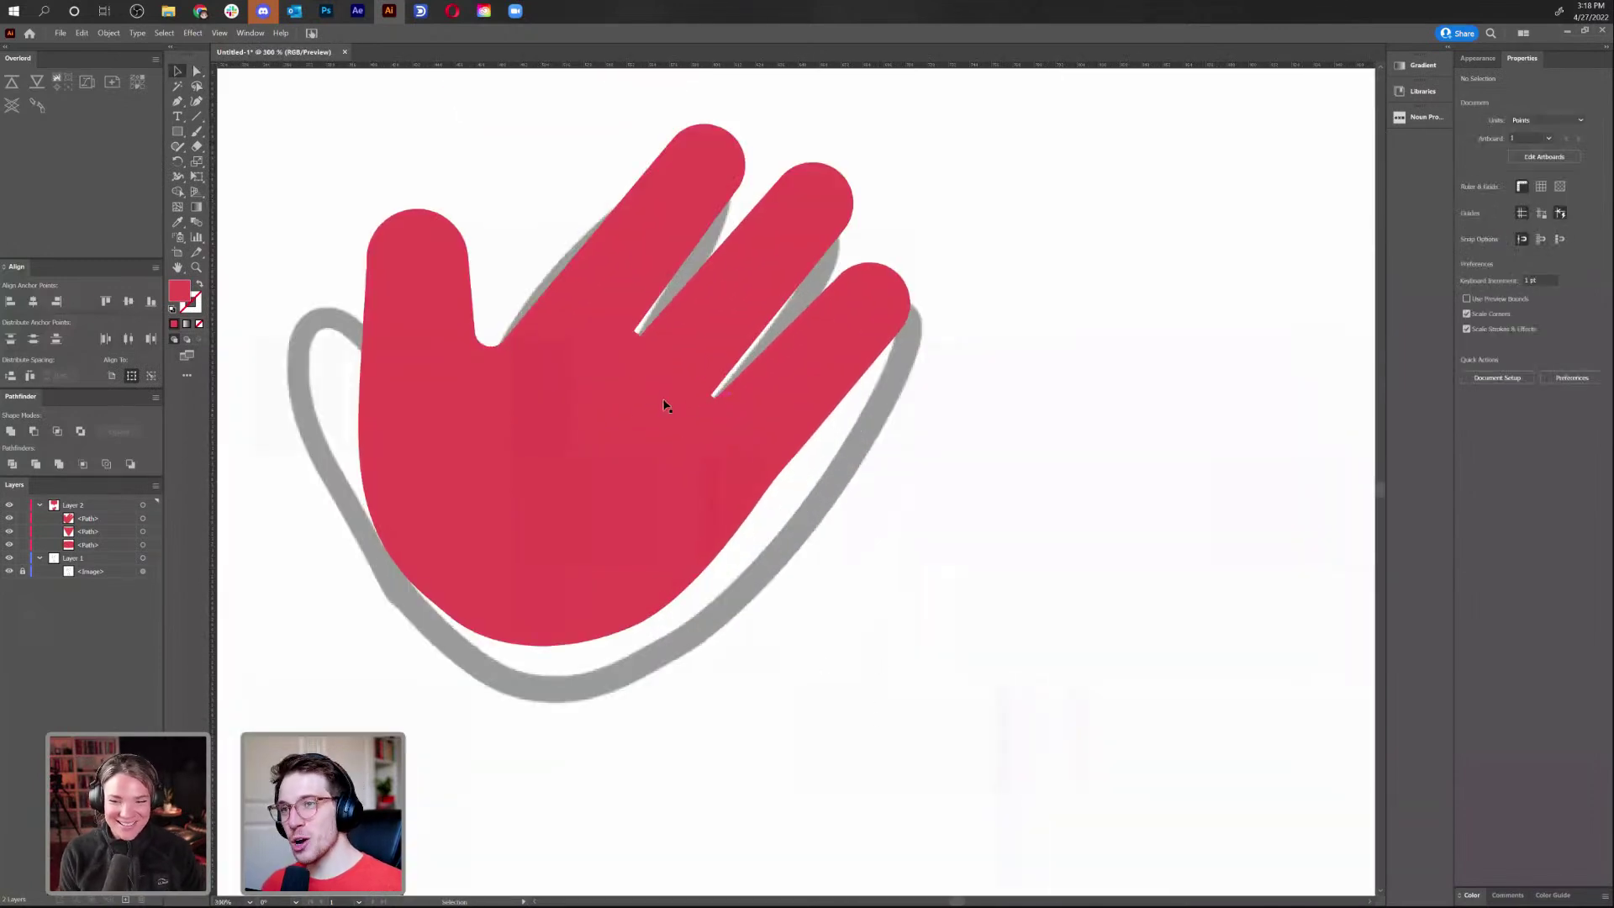
{"action": "key", "text": "ctrl+minus"}
{"action": "key", "text": "ctrl+minus"}
{"action": "key", "text": "ctrl+minus"}
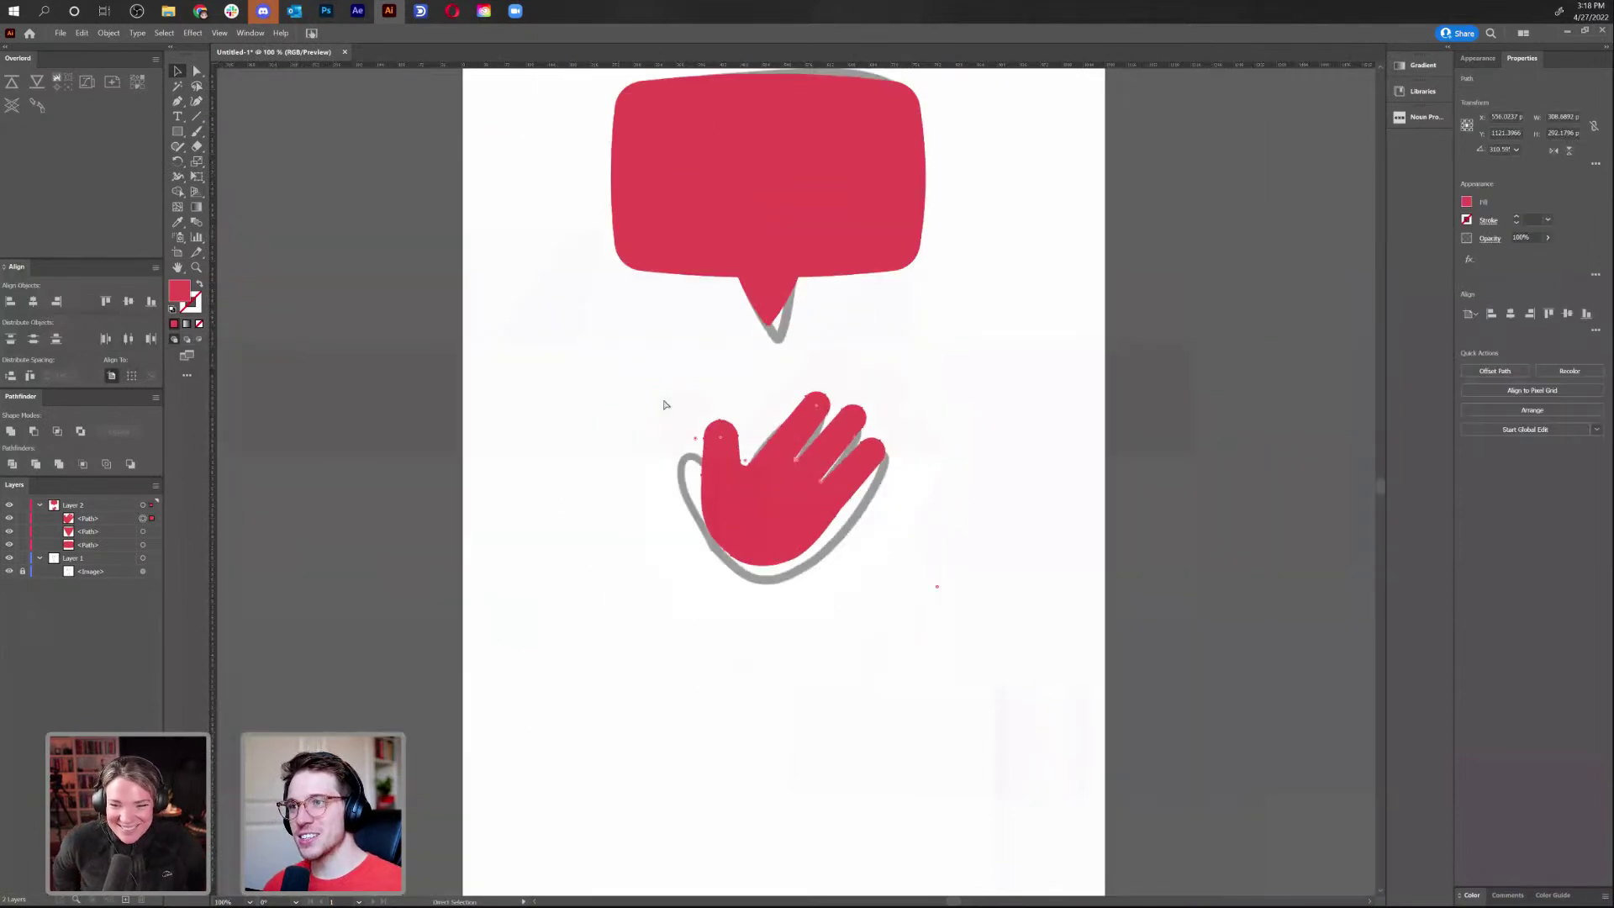
{"action": "key", "text": "ctrl+plus"}
{"action": "key", "text": "ctrl+plus"}
{"action": "key", "text": "ctrl+plus"}
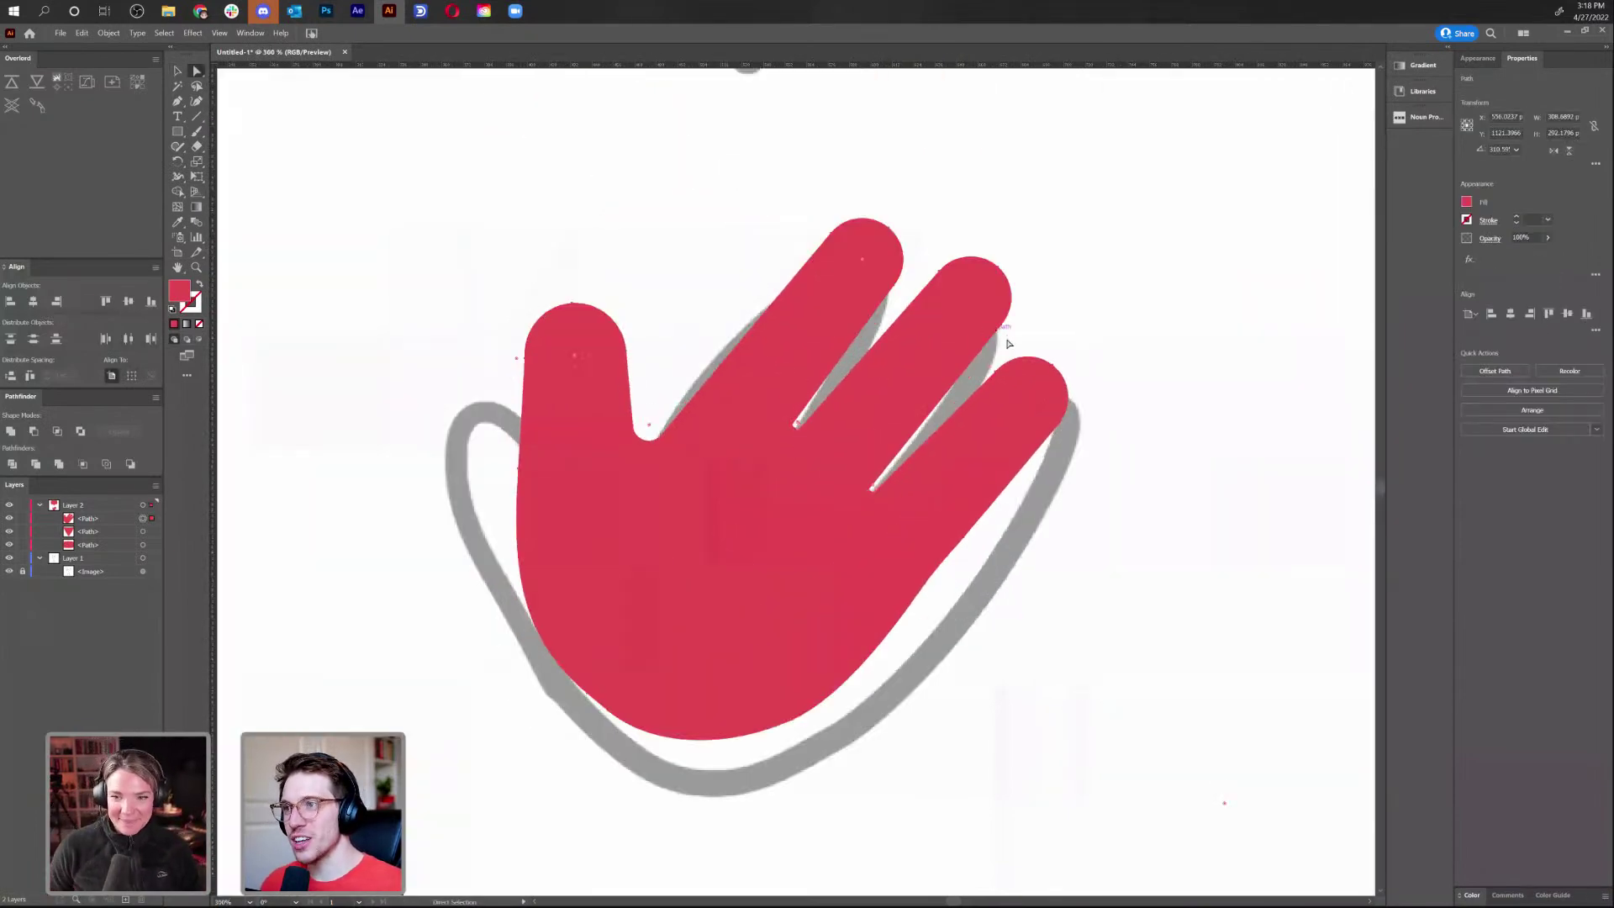
{"action": "left_click", "coordinate": [1165, 350]}
{"action": "left_click", "coordinate": [1000, 399]}
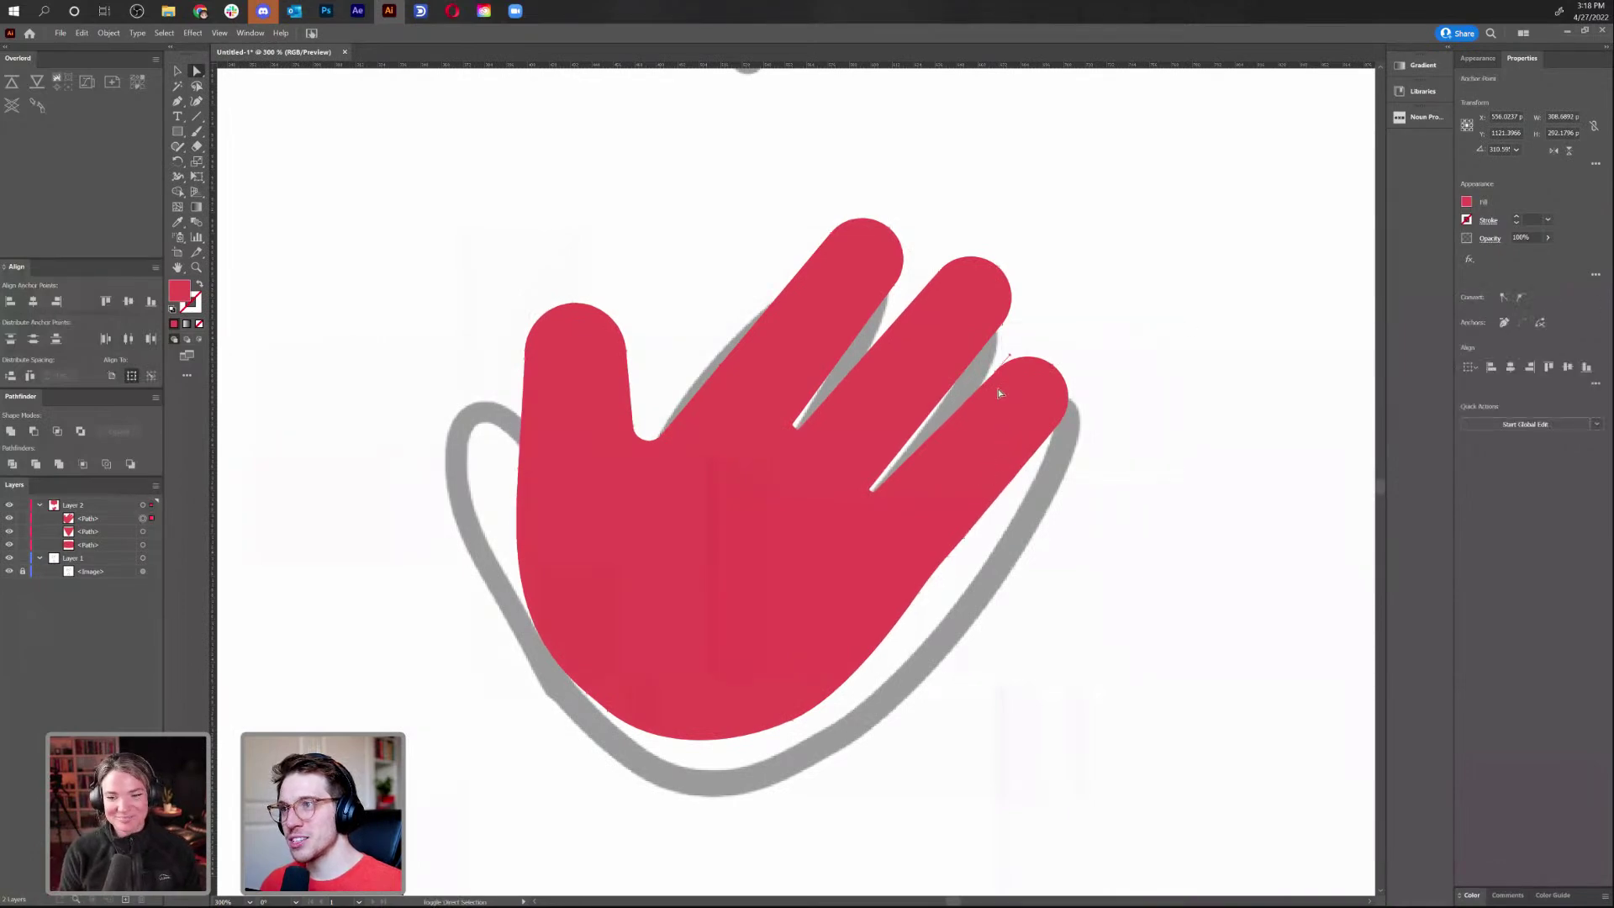
{"action": "mouse_move", "coordinate": [997, 374]}
{"action": "left_mouse_down"}
{"action": "mouse_move", "coordinate": [987, 388]}
{"action": "mouse_move", "coordinate": [997, 375]}
{"action": "left_mouse_up"}
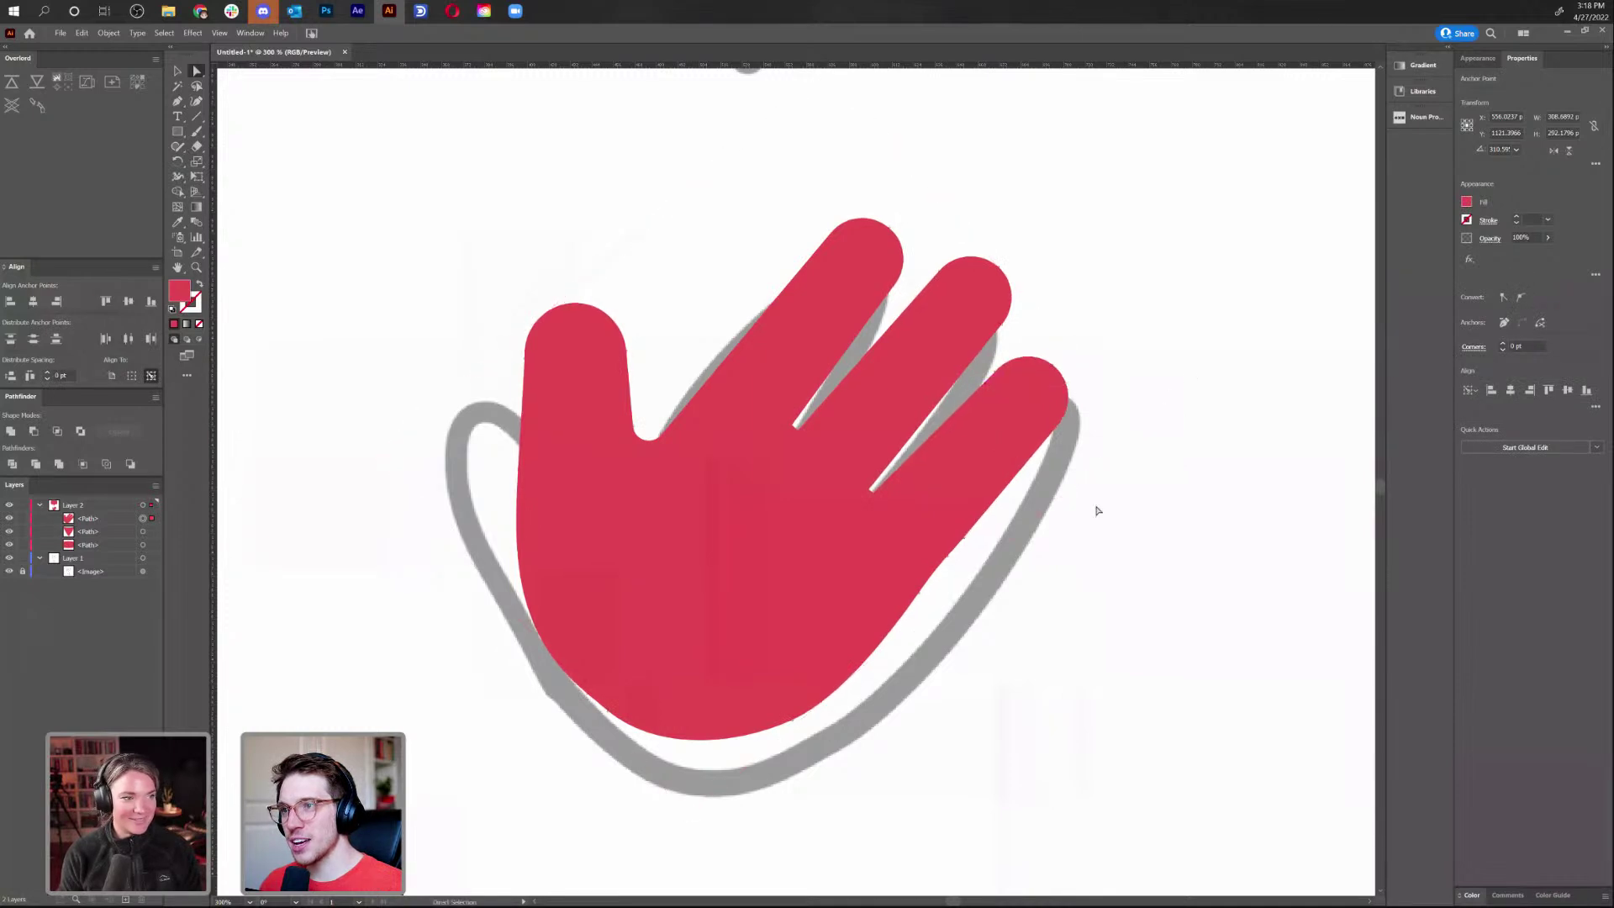
Remove two anchors from the hand's lower edge and reshape that edge with a handle
{"action": "key", "text": "minus"}
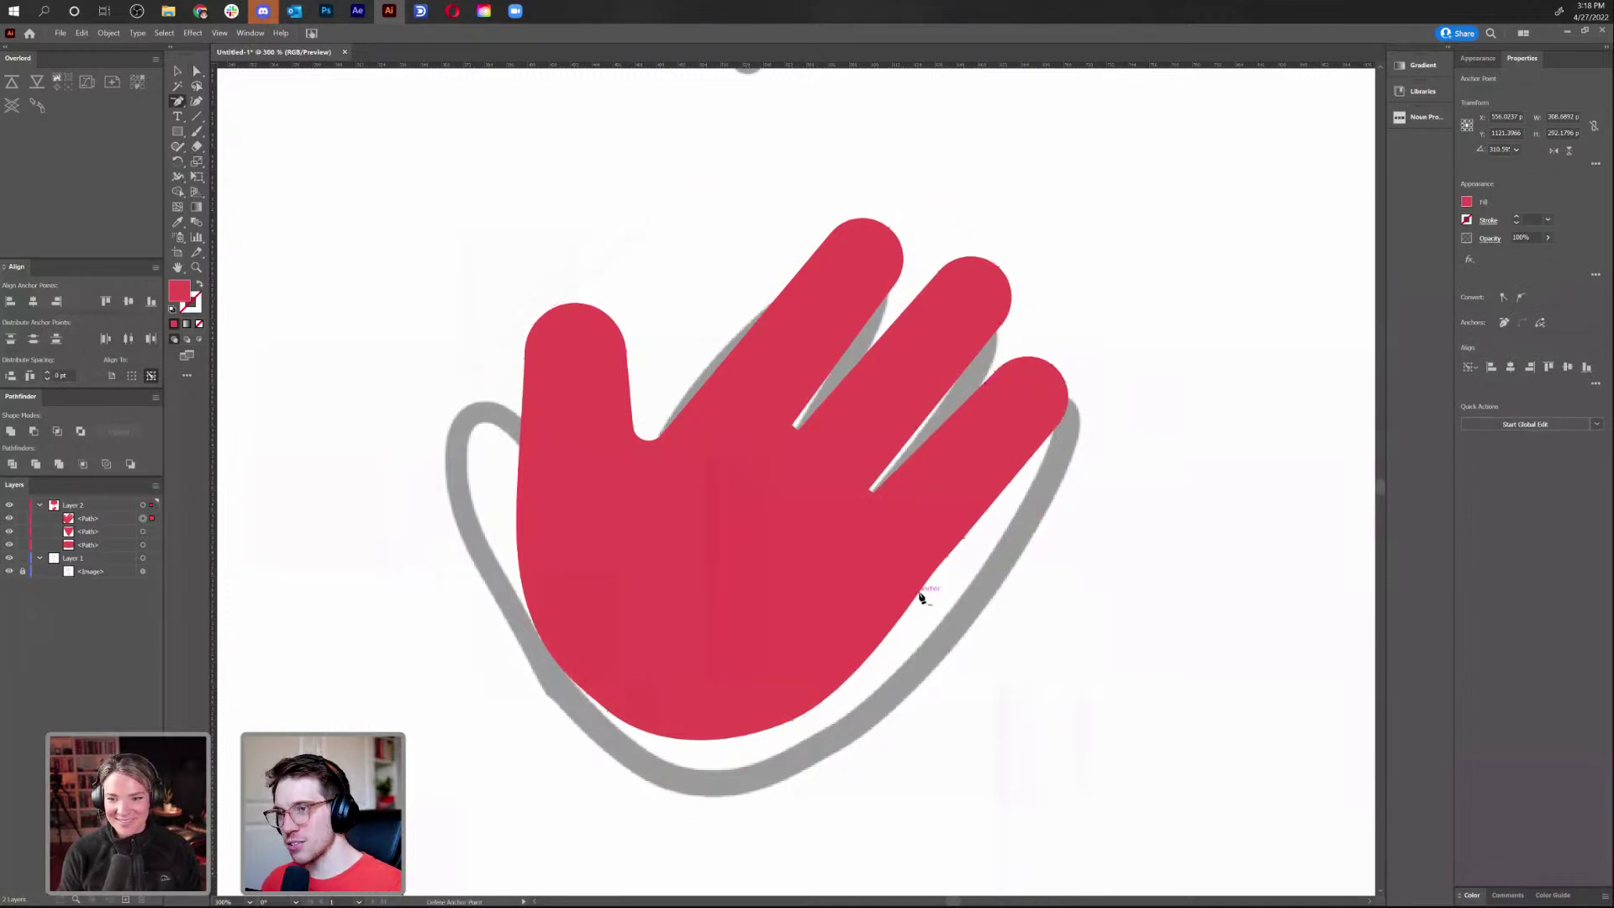
{"action": "left_click", "coordinate": [922, 599]}
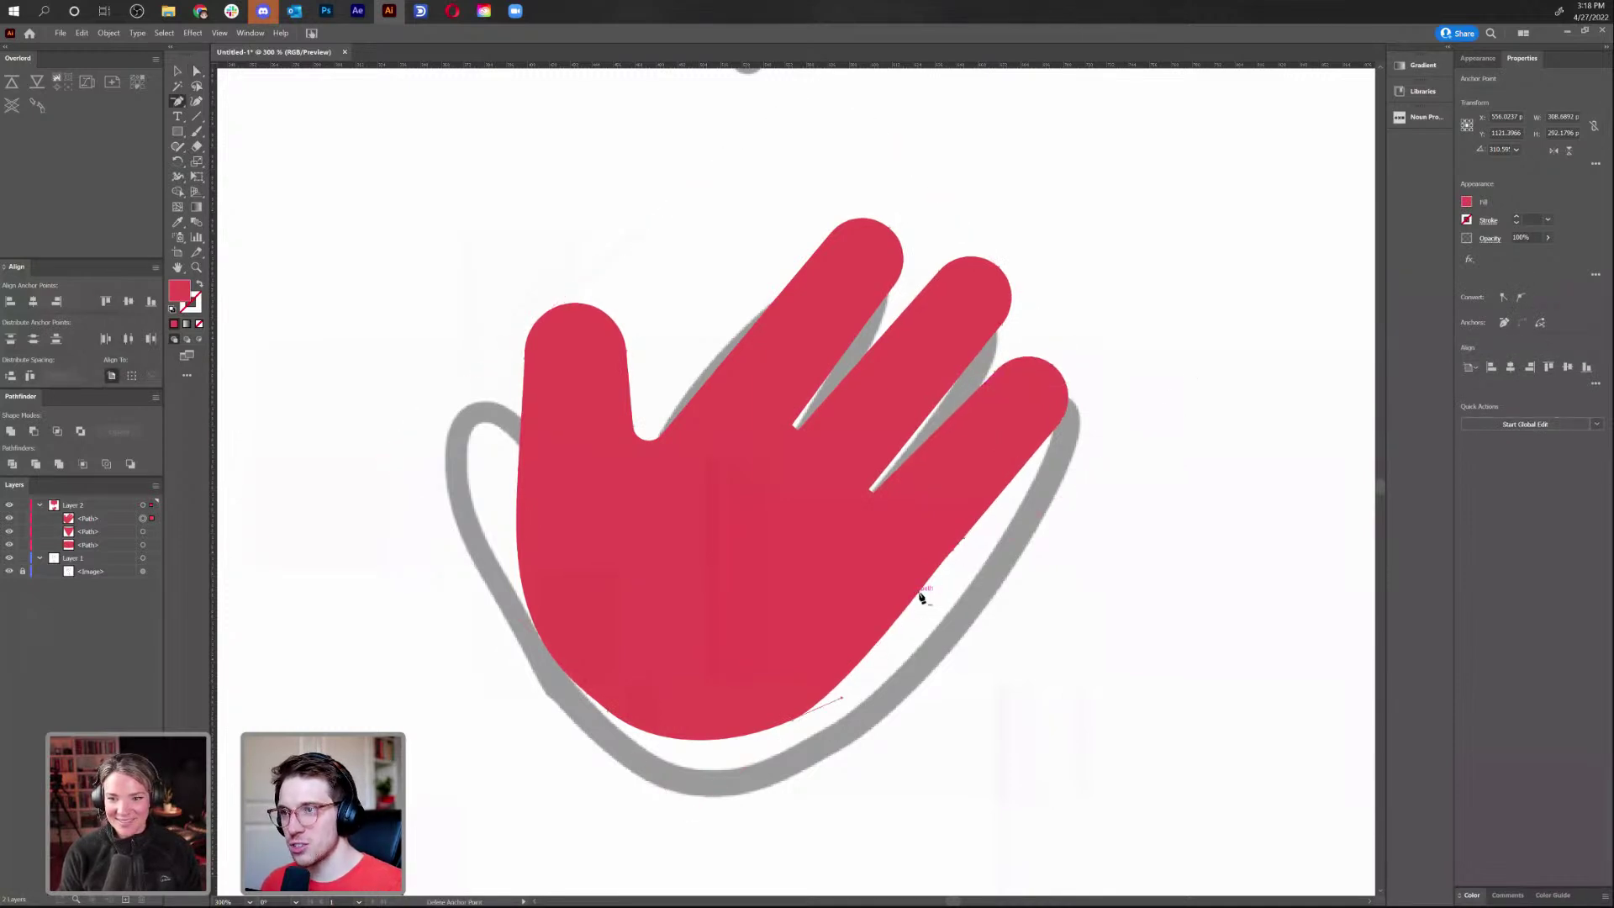
{"action": "left_click", "coordinate": [950, 559]}
{"action": "key", "text": "a"}
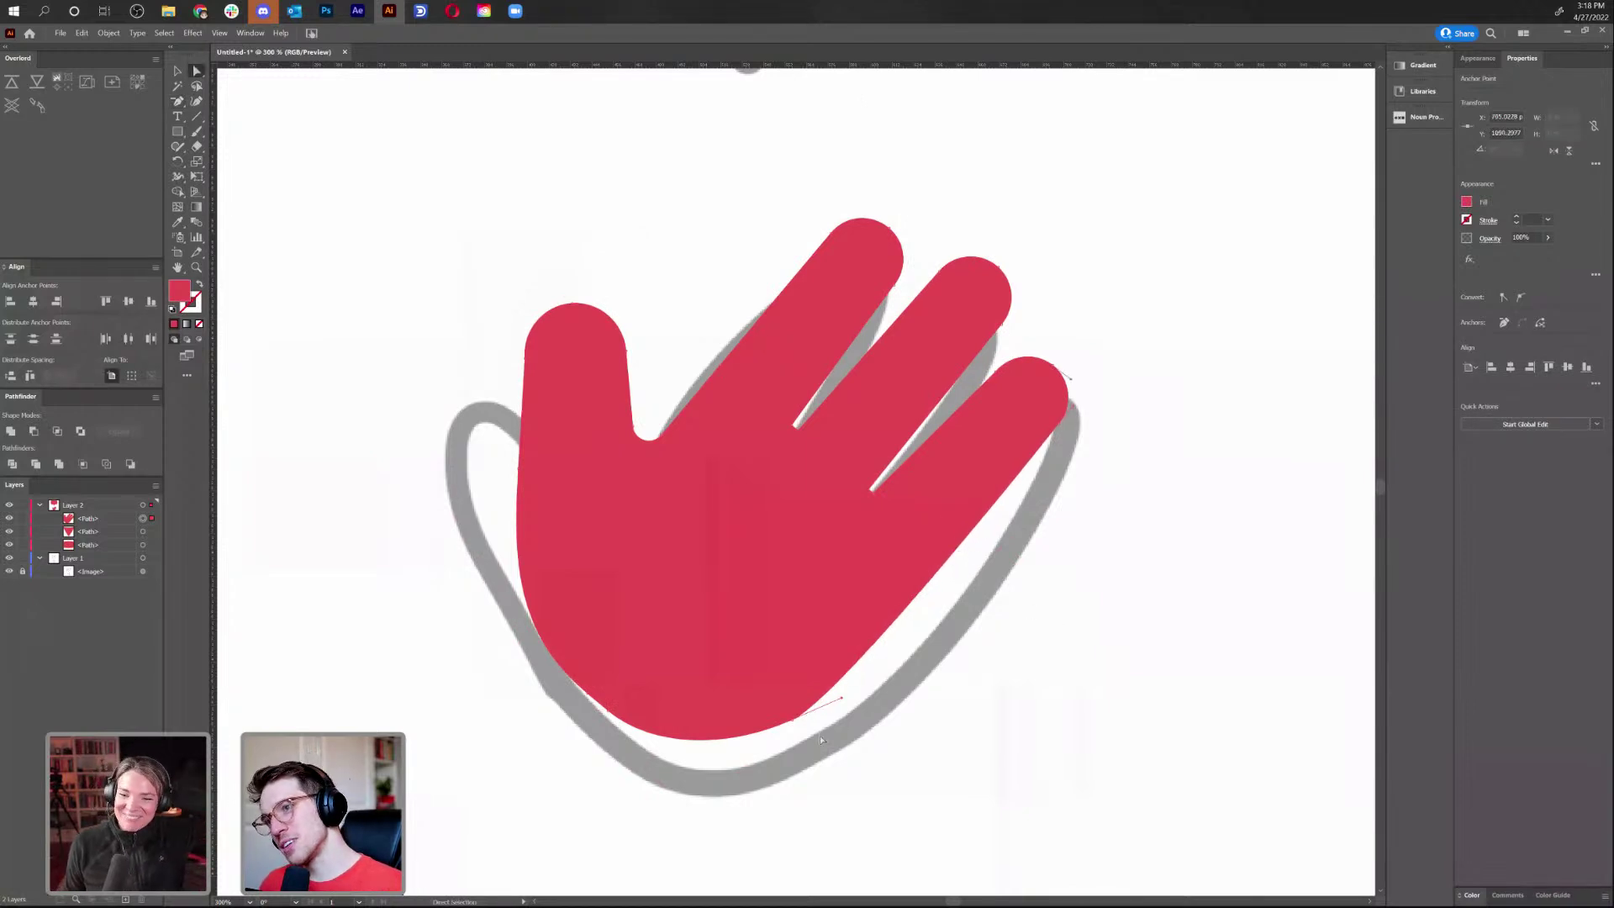
{"action": "left_click", "coordinate": [792, 728]}
{"action": "left_click_drag", "start_coordinate": [841, 696], "coordinate": [864, 695]}
{"action": "left_click", "coordinate": [871, 686]}
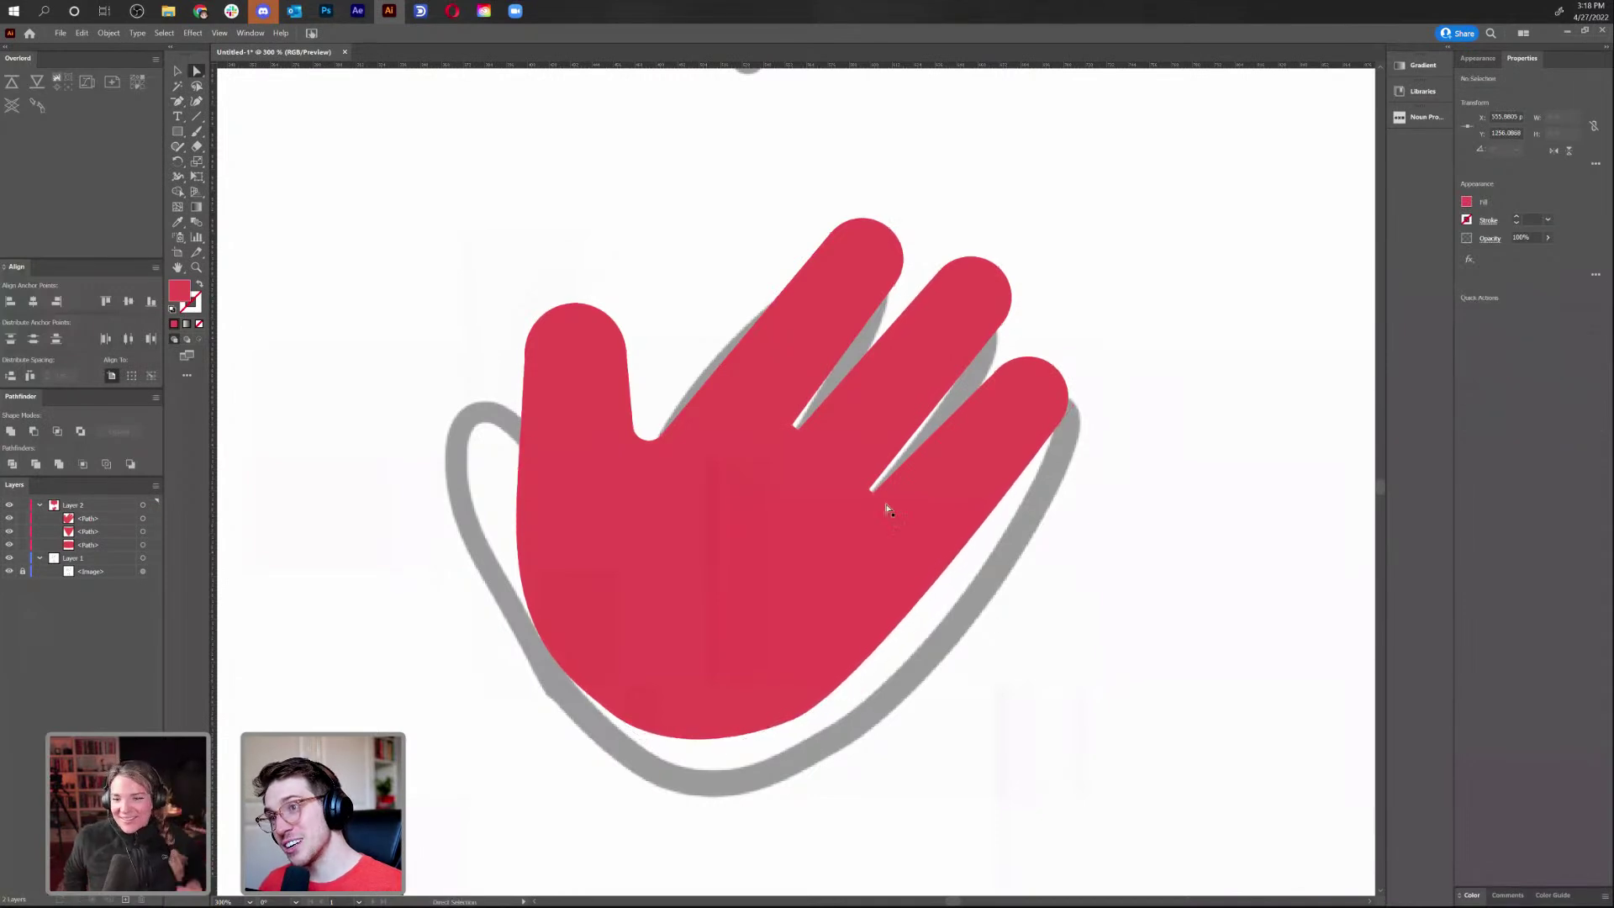
Select the anchors between the fingers, then zoom out to view bubble and hand together
{"action": "left_click", "coordinate": [873, 495]}
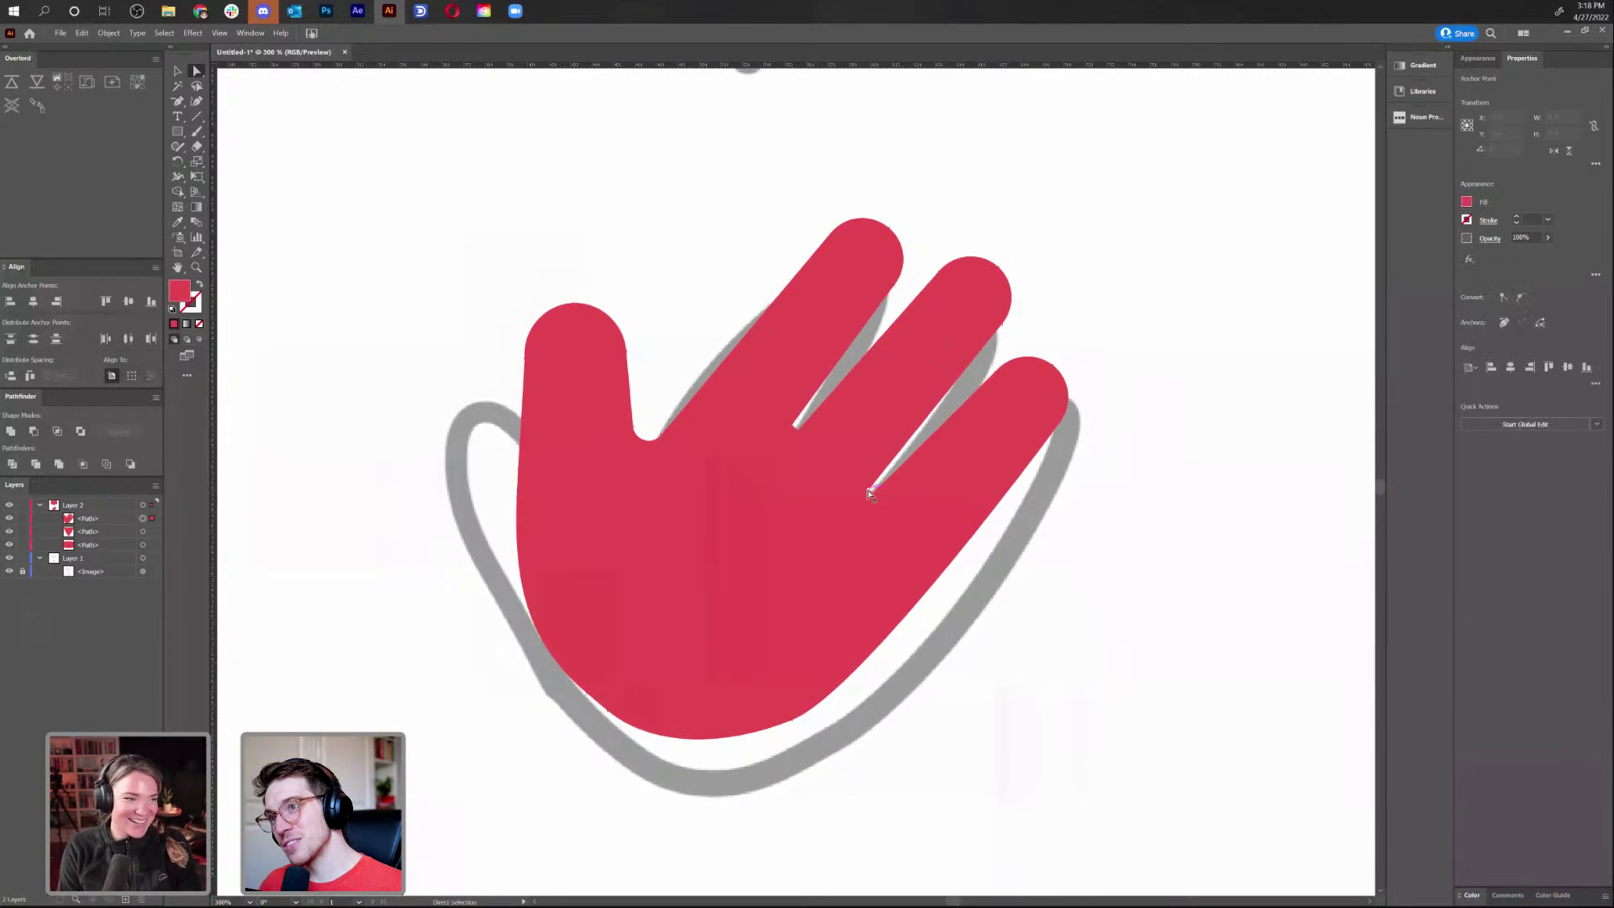
{"action": "left_click", "coordinate": [649, 437], "text": "shift"}
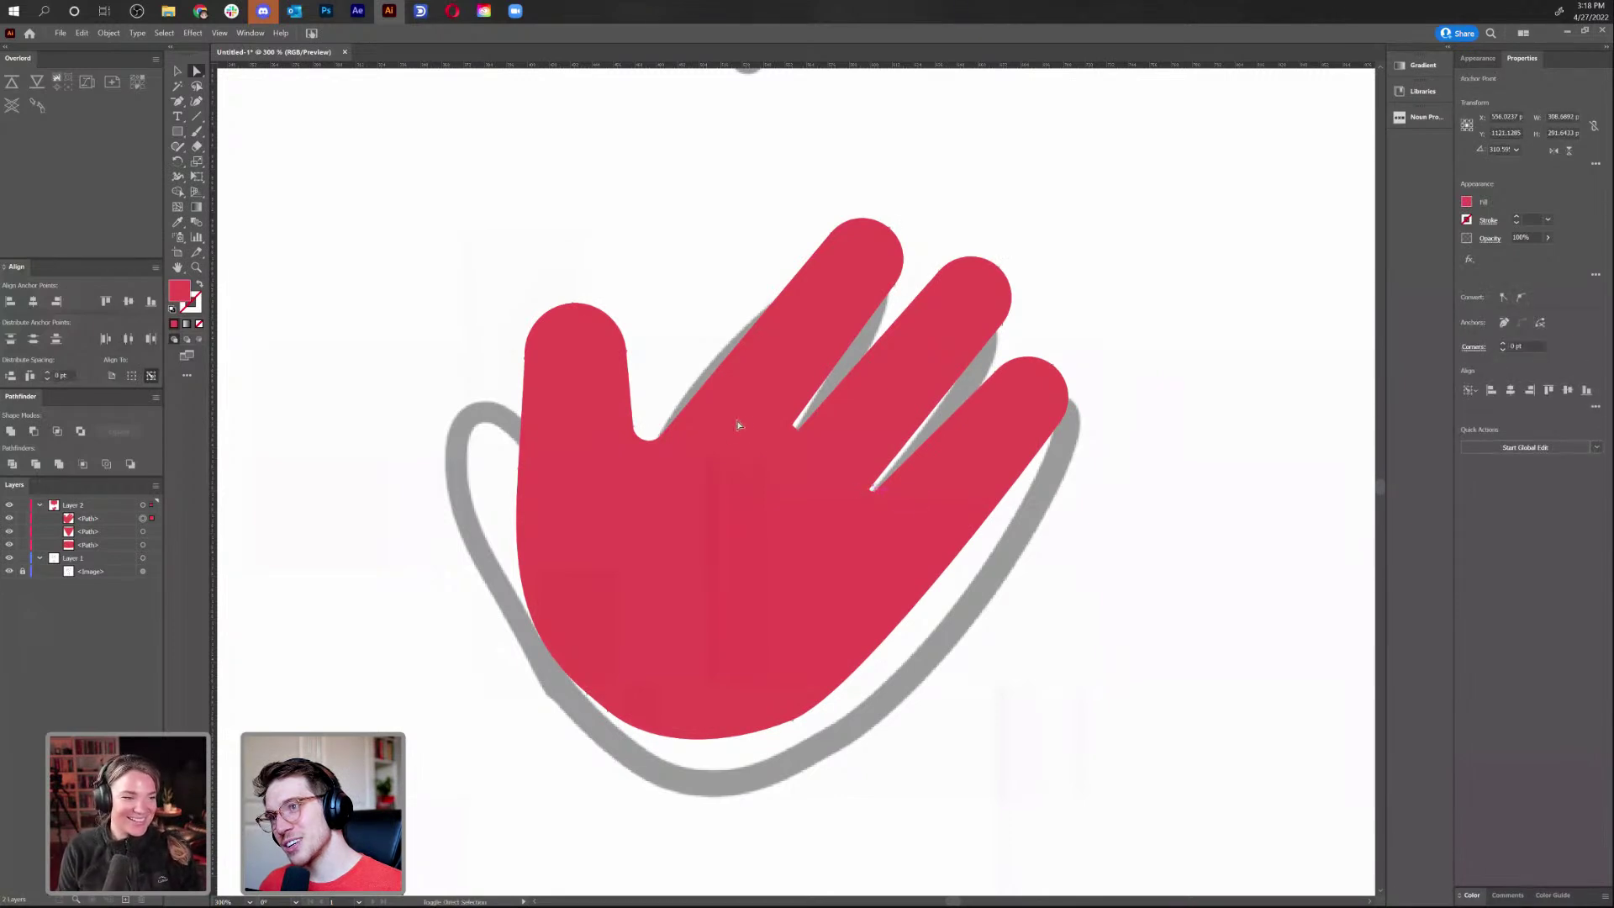
{"action": "left_click", "coordinate": [1041, 669]}
{"action": "key", "text": "ctrl+minus"}
{"action": "key", "text": "ctrl+minus"}
{"action": "key", "text": "ctrl+minus"}
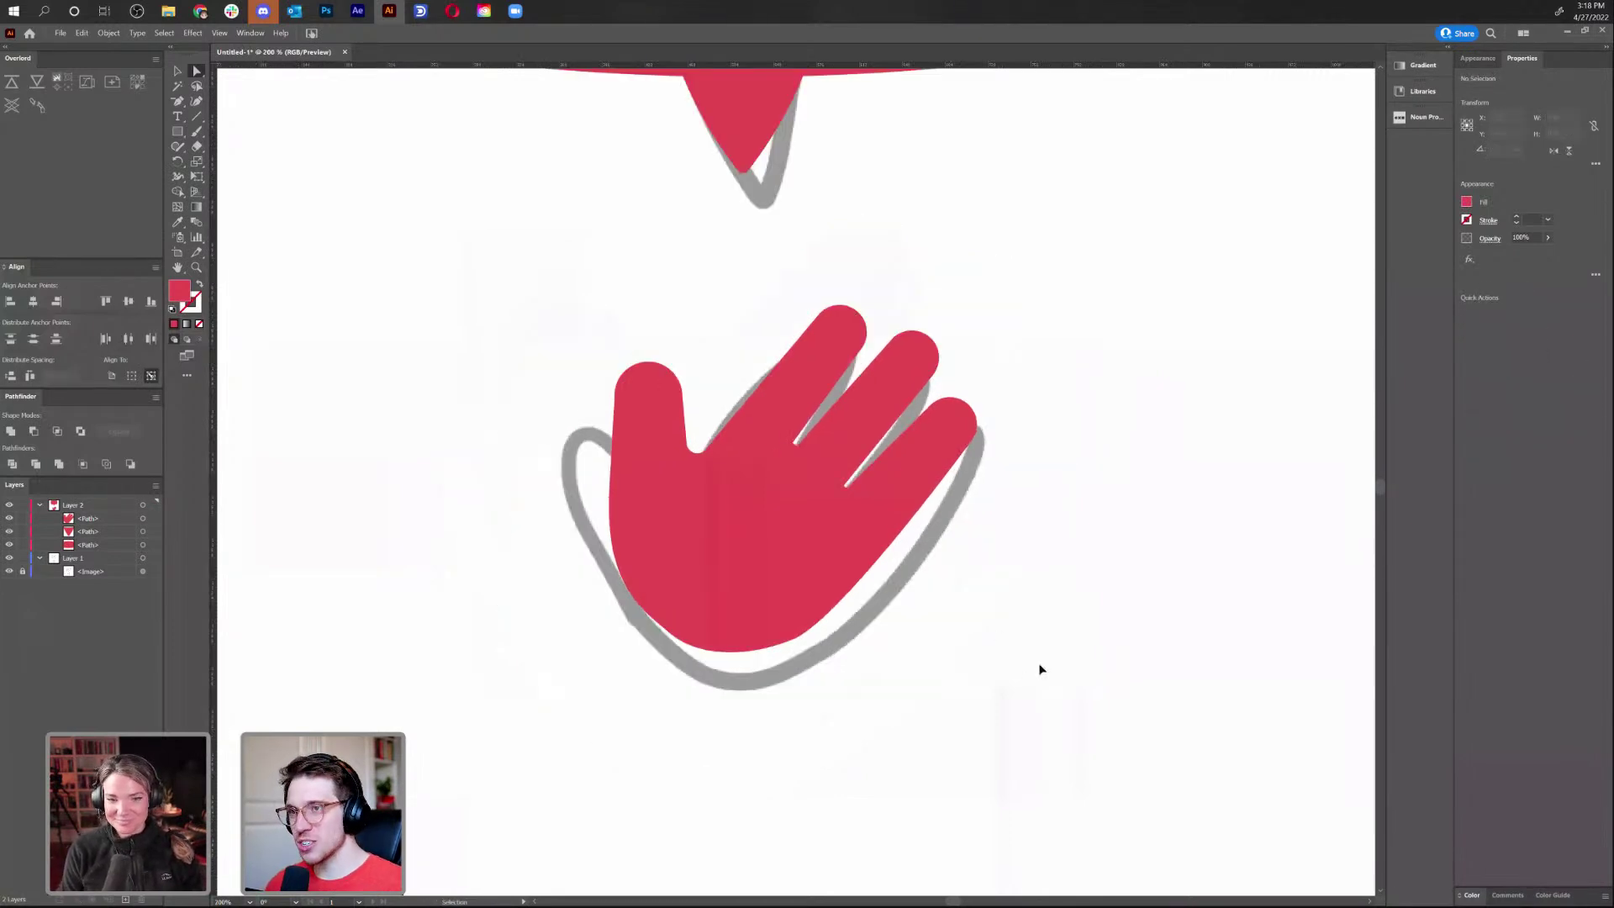
{"action": "key", "text": "ctrl+equal"}
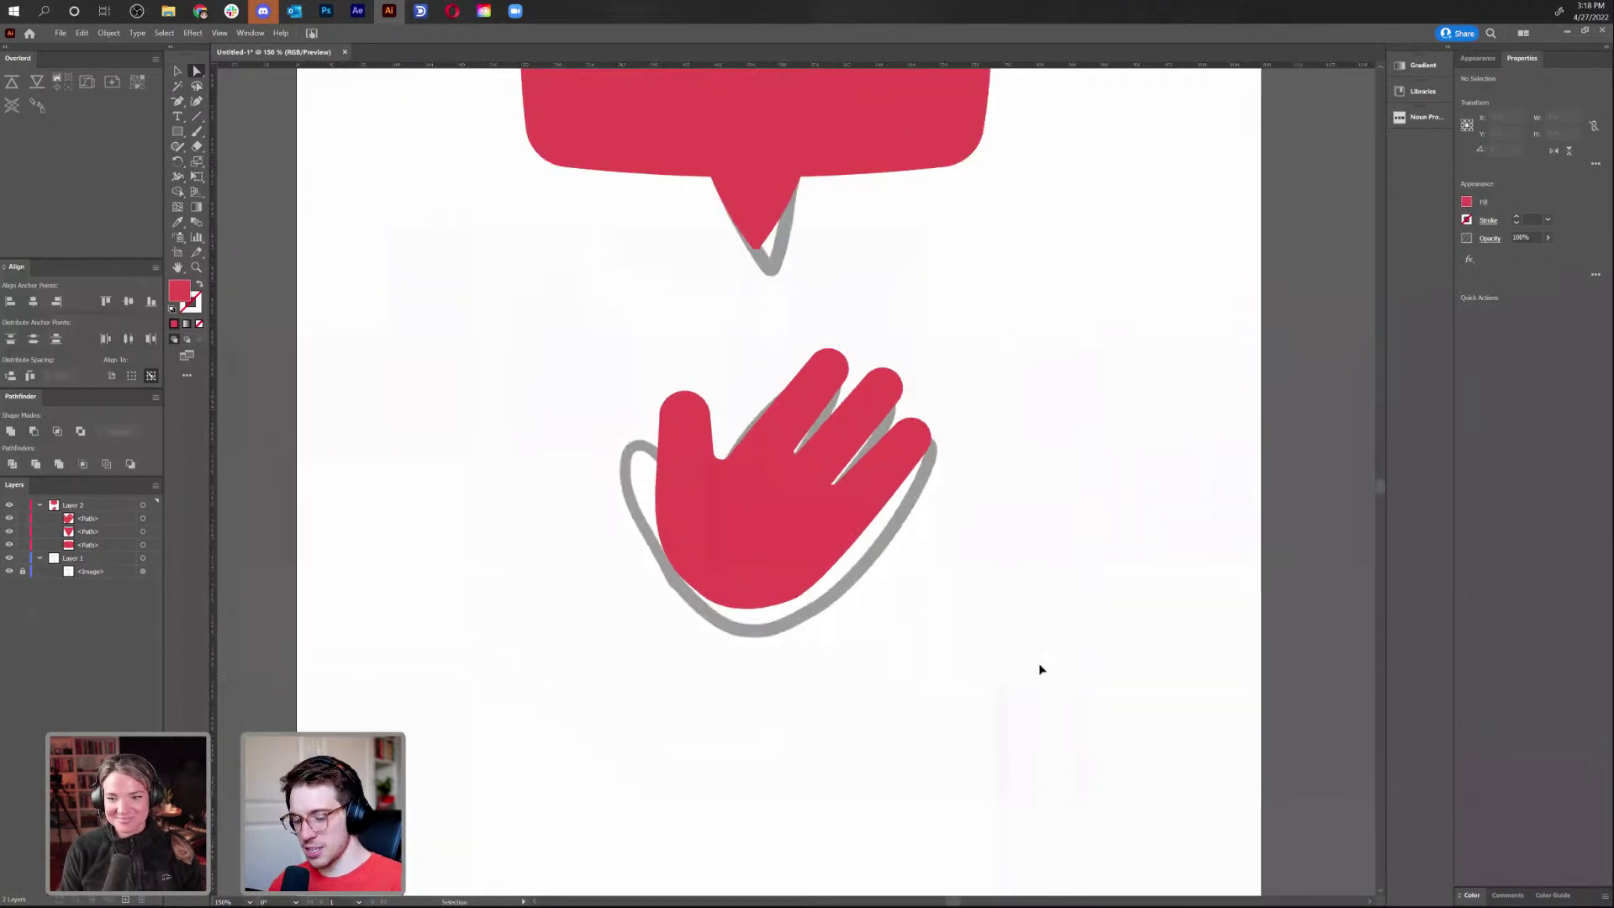
Fill the waving hand purple (A260F4) in the Color Picker
{"action": "key", "text": "ctrl+y"}
{"action": "key", "text": "ctrl+y"}
{"action": "key", "text": "v"}
{"action": "left_click", "coordinate": [712, 565]}
{"action": "left_click_drag", "start_coordinate": [660, 576], "coordinate": [484, 614]}
{"action": "key", "text": "ctrl+z"}
{"action": "left_click", "coordinate": [1019, 553]}
{"action": "left_click", "coordinate": [746, 528]}
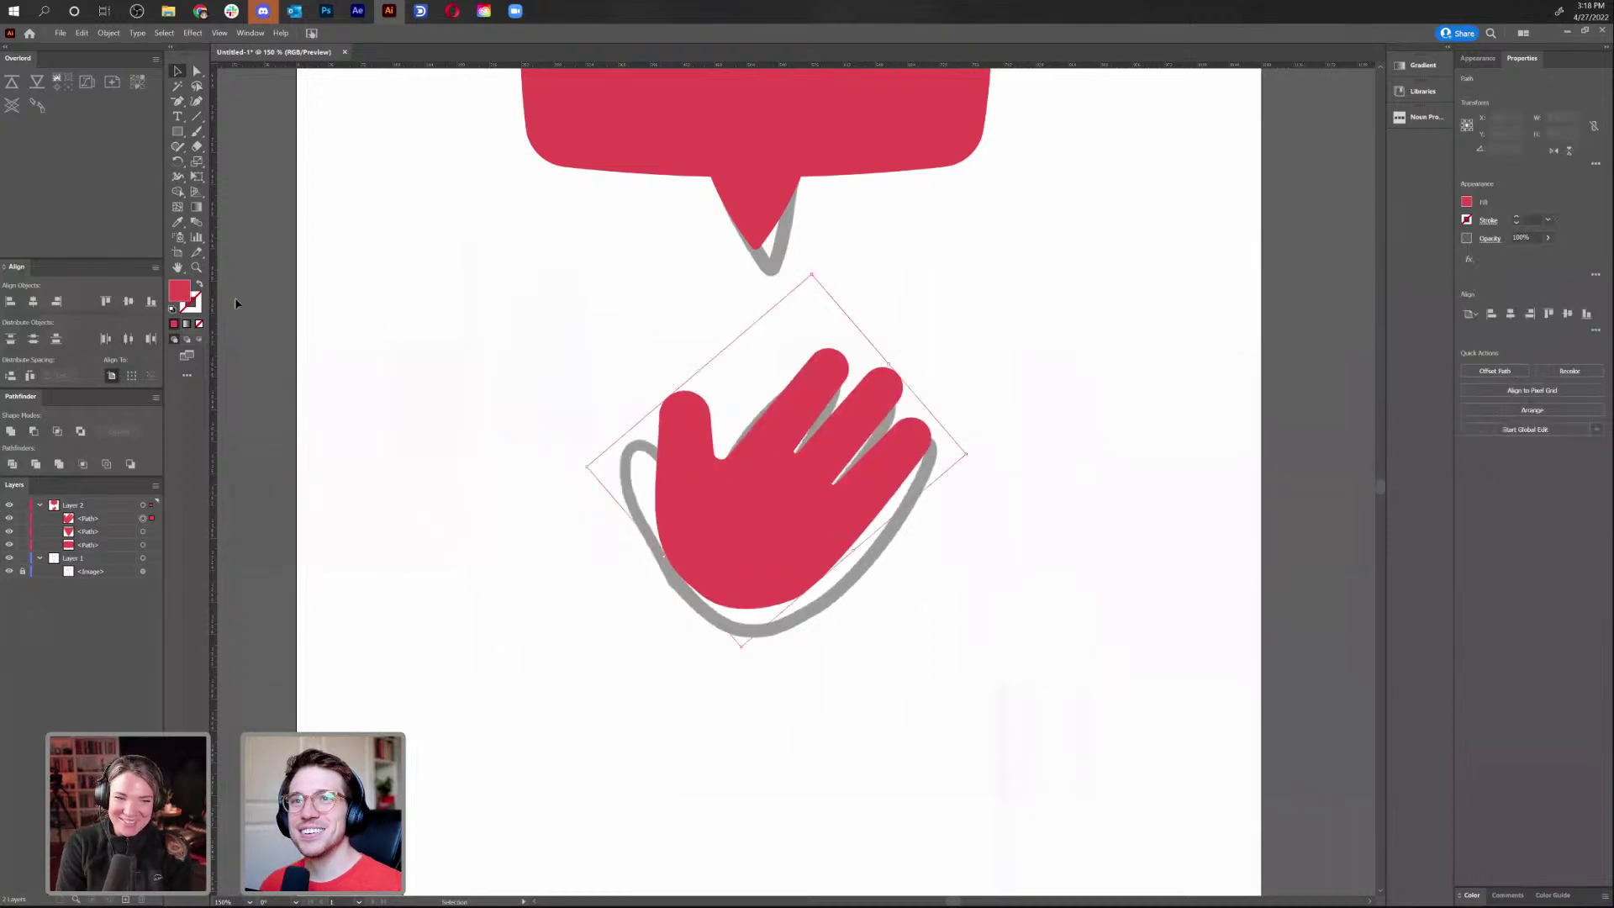
{"action": "double_click", "coordinate": [179, 289]}
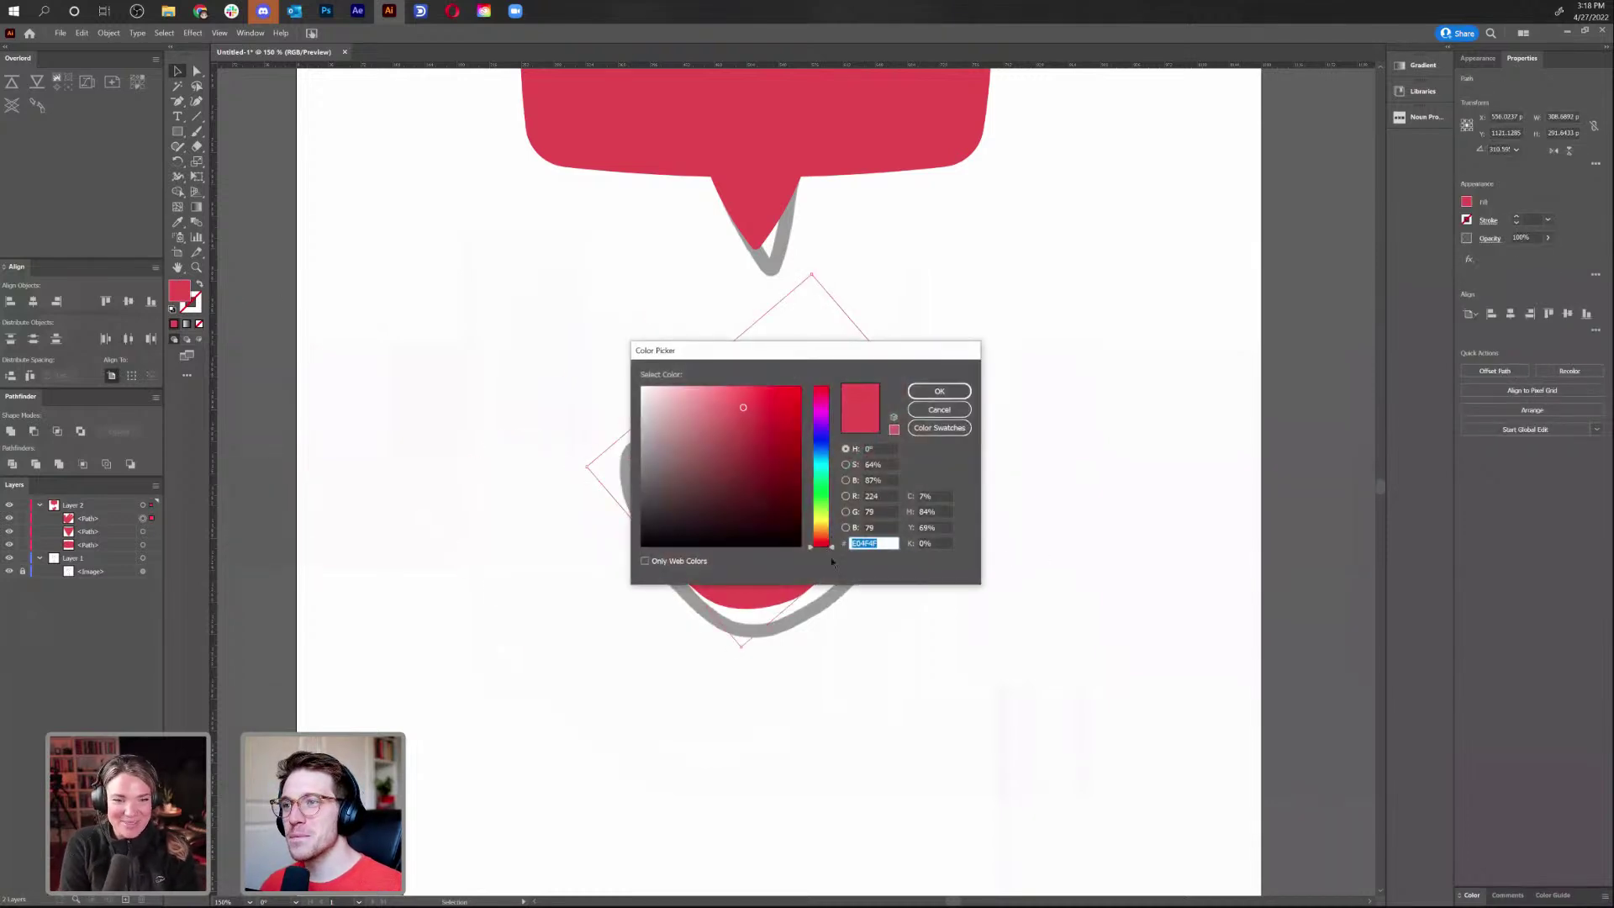
{"action": "left_click", "coordinate": [827, 531]}
{"action": "left_click_drag", "start_coordinate": [827, 532], "coordinate": [827, 527]}
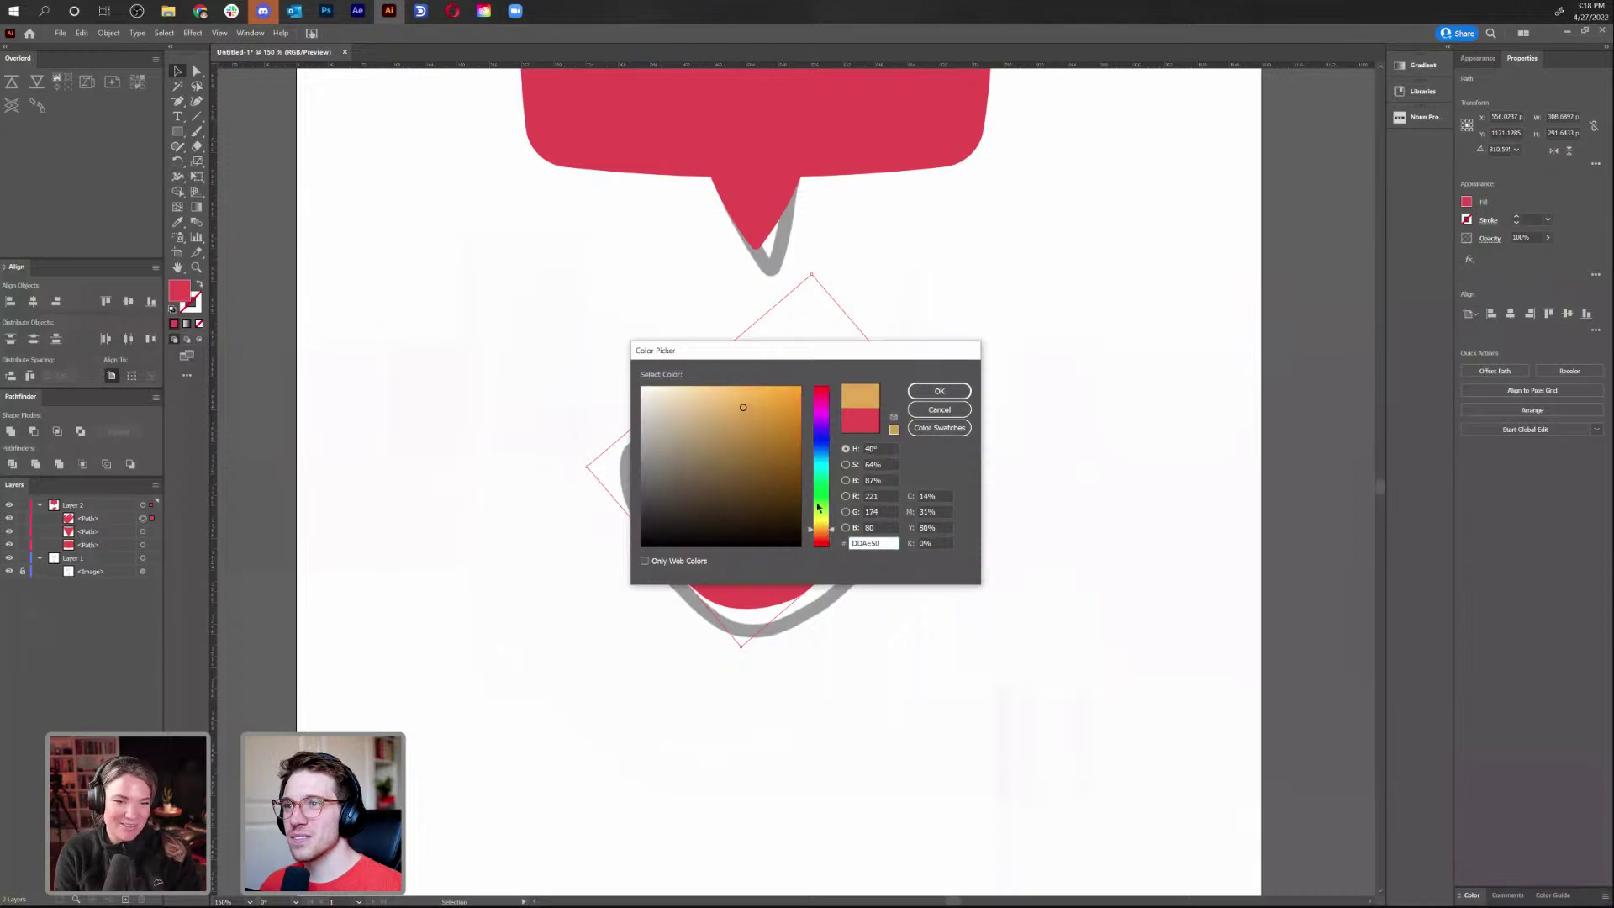
{"action": "left_click_drag", "start_coordinate": [761, 395], "coordinate": [819, 423]}
{"action": "mouse_move", "coordinate": [706, 388]}
{"action": "left_mouse_down"}
{"action": "mouse_move", "coordinate": [830, 434]}
{"action": "mouse_move", "coordinate": [729, 392]}
{"action": "left_mouse_up"}
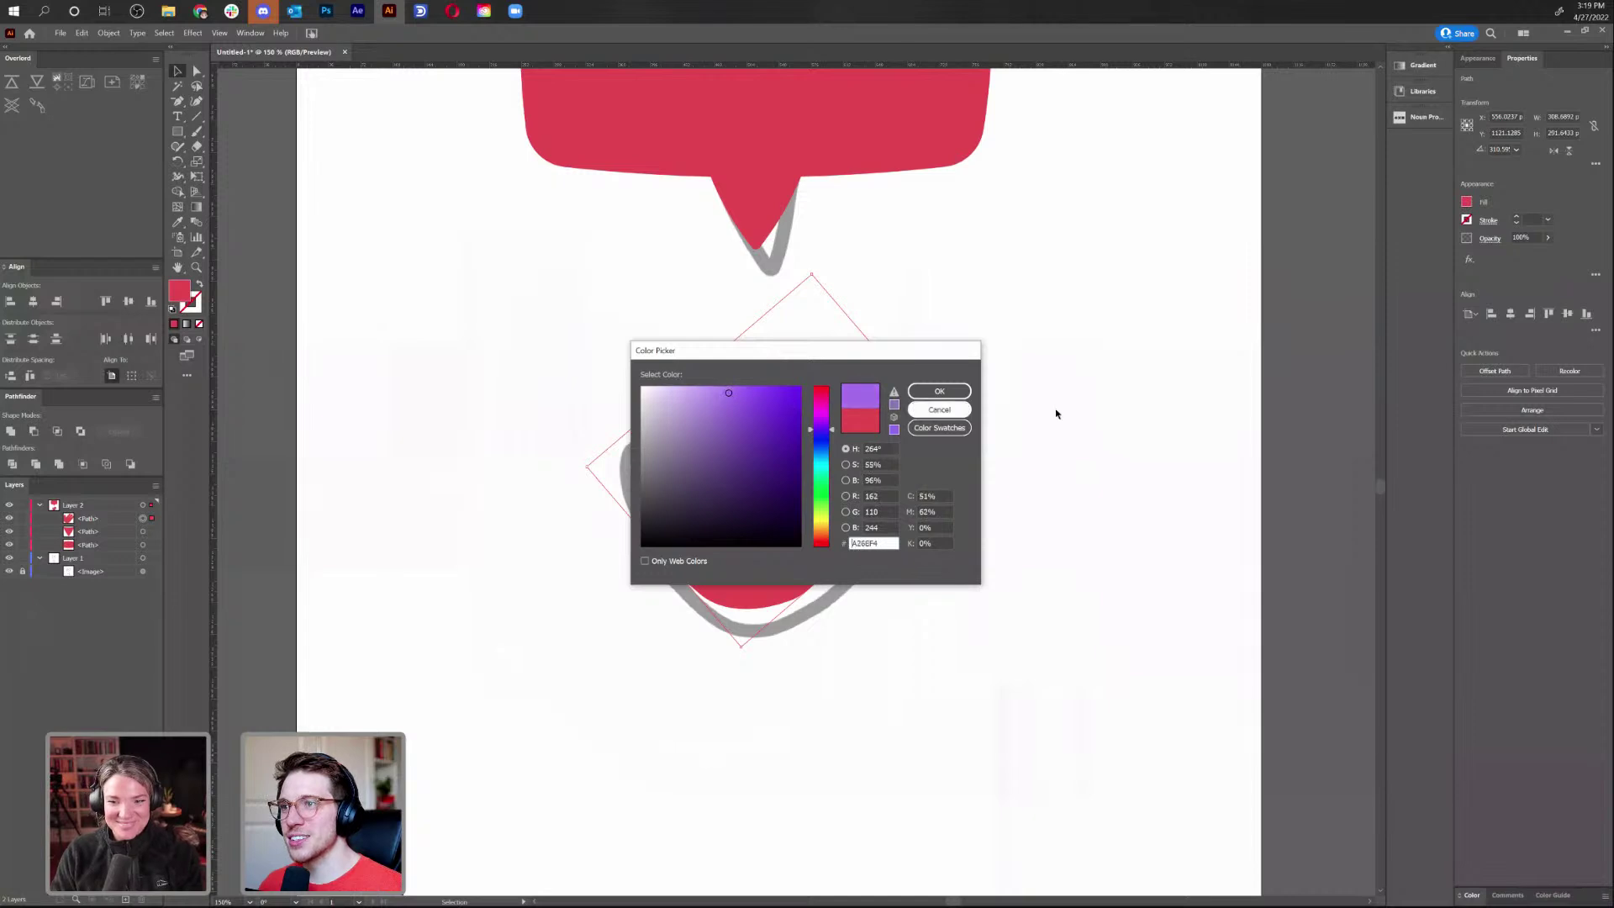
{"action": "left_click", "coordinate": [939, 391]}
Hide the grey sketch image and move the hand up just below the bubble's tail
{"action": "left_click", "coordinate": [950, 473]}
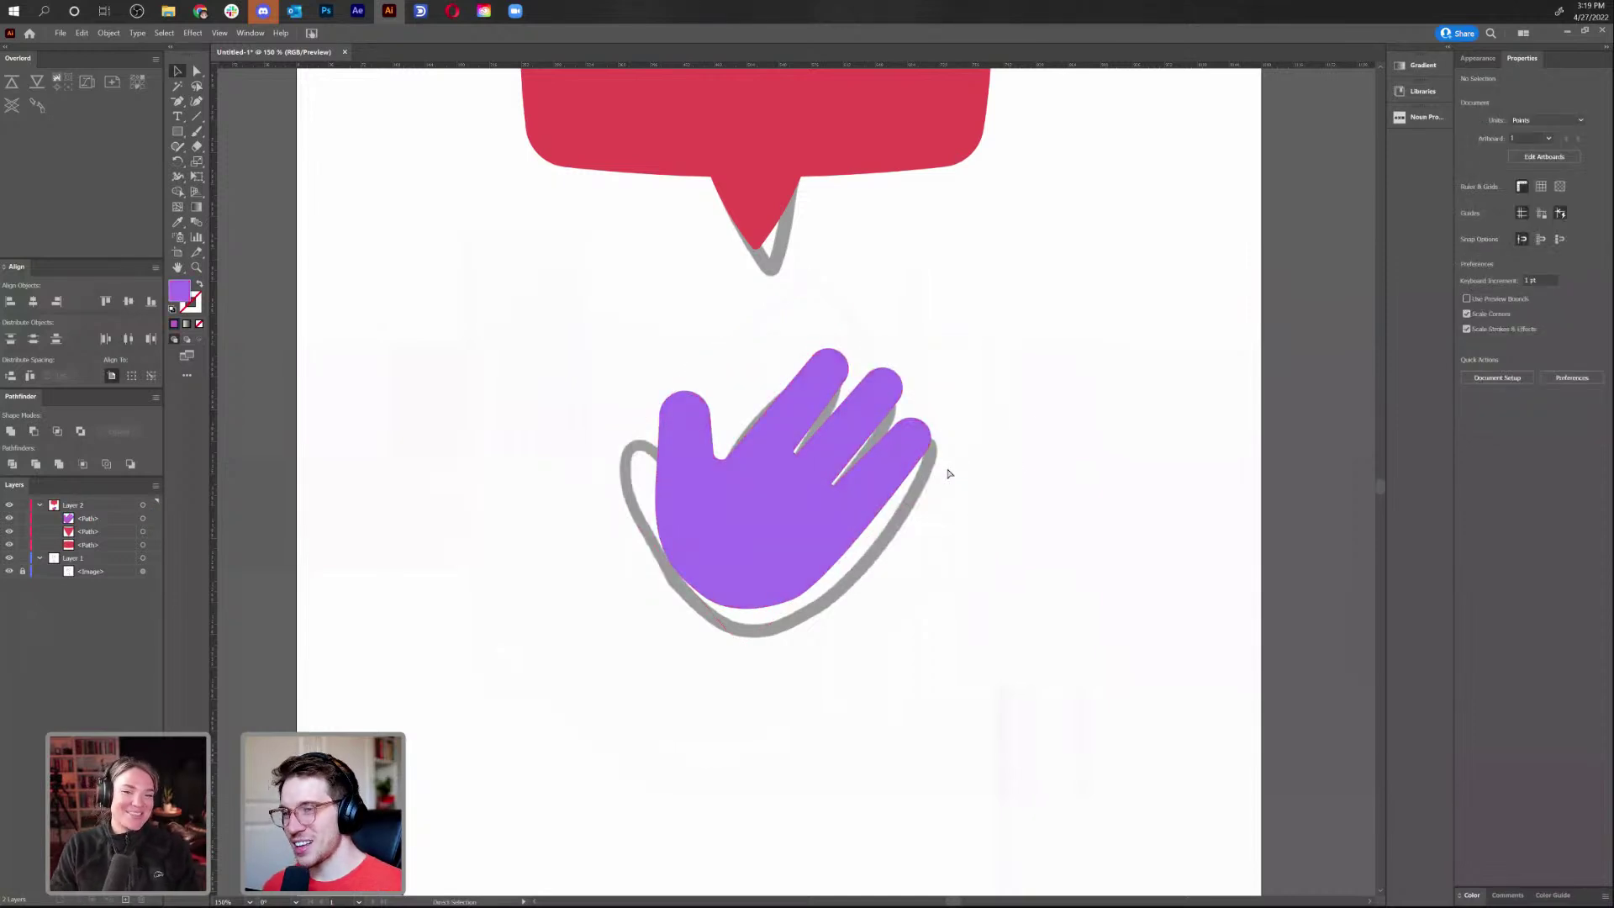
{"action": "key", "text": "ctrl+0"}
{"action": "key", "text": "ctrl+1"}
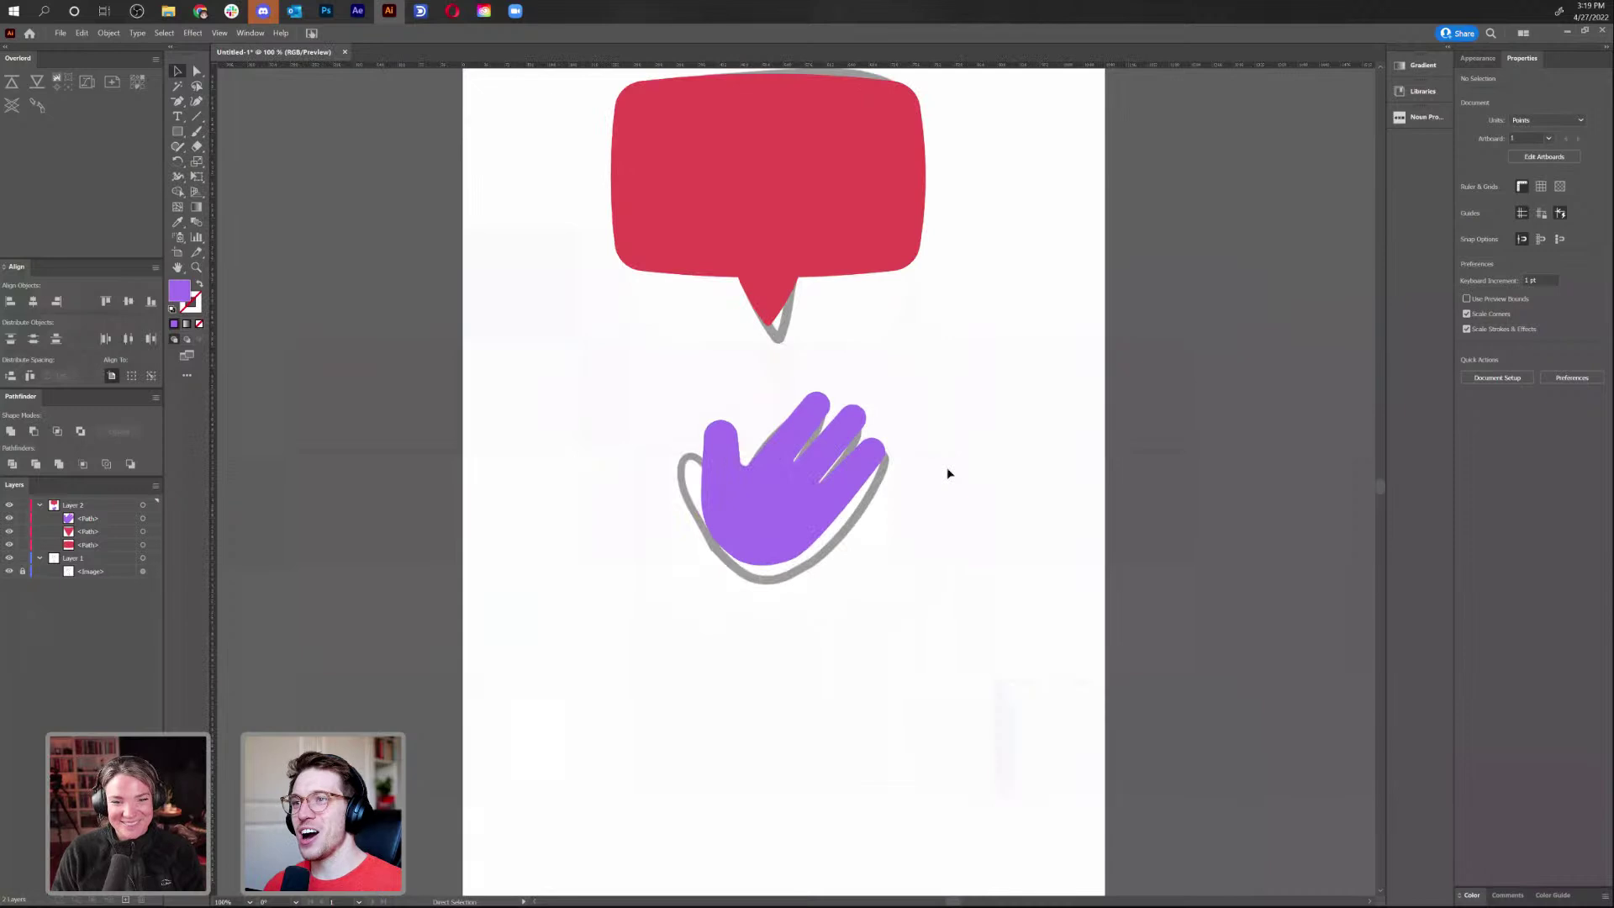
{"action": "left_click", "coordinate": [749, 533]}
{"action": "left_click", "coordinate": [883, 629]}
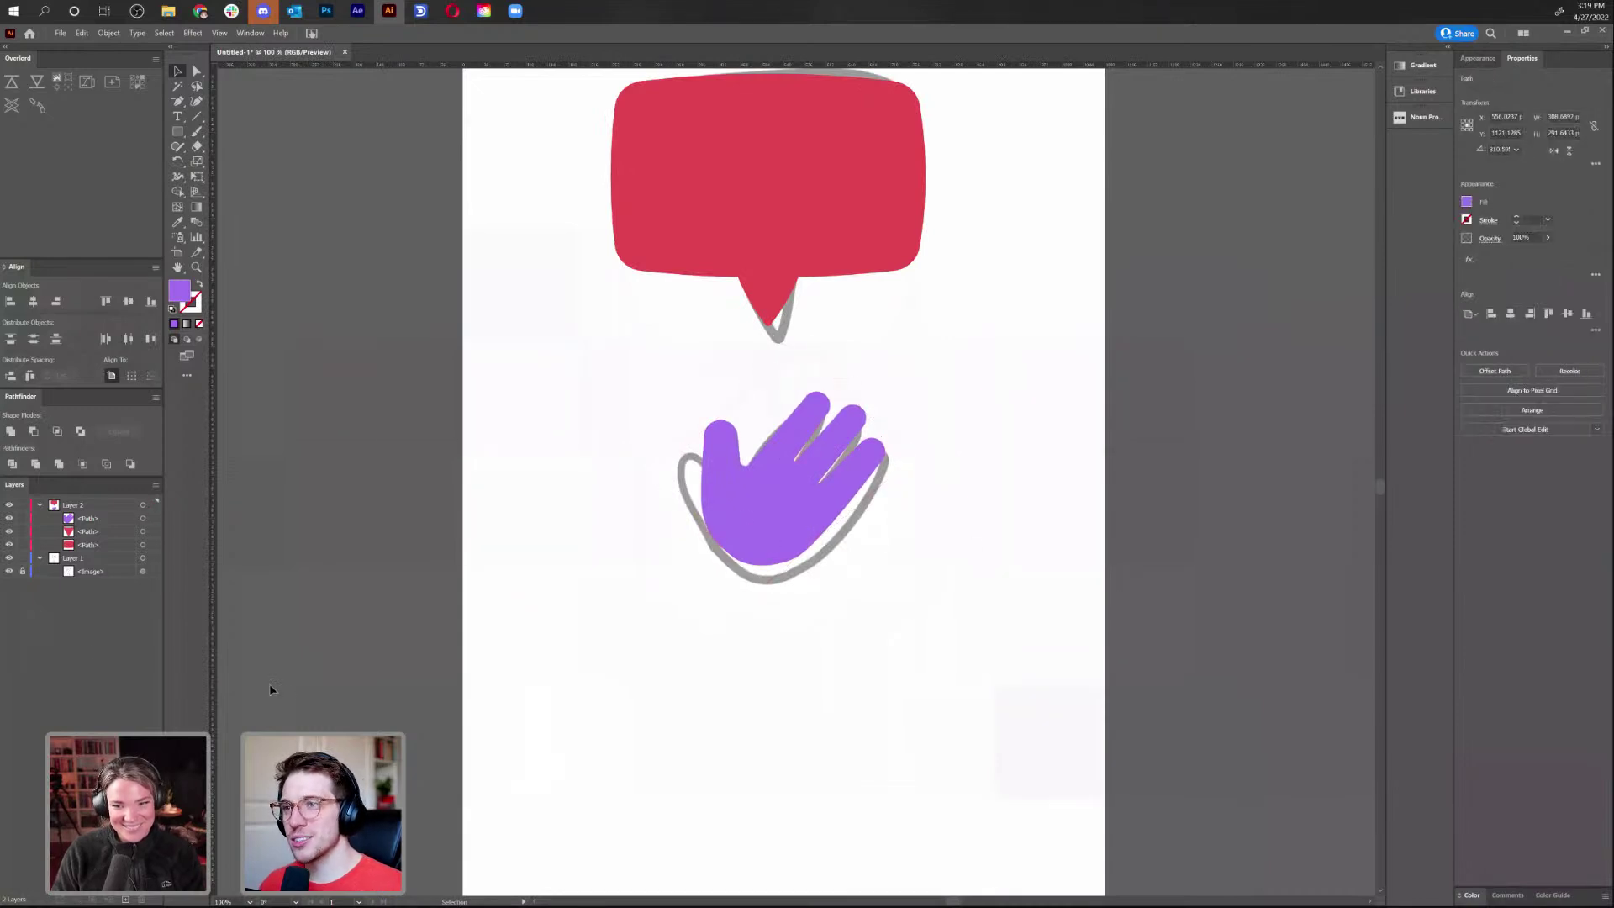
{"action": "left_click", "coordinate": [11, 572]}
{"action": "left_click_drag", "start_coordinate": [951, 526], "coordinate": [910, 667]}
{"action": "left_click_drag", "start_coordinate": [774, 673], "coordinate": [751, 651]}
{"action": "left_click", "coordinate": [984, 619]}
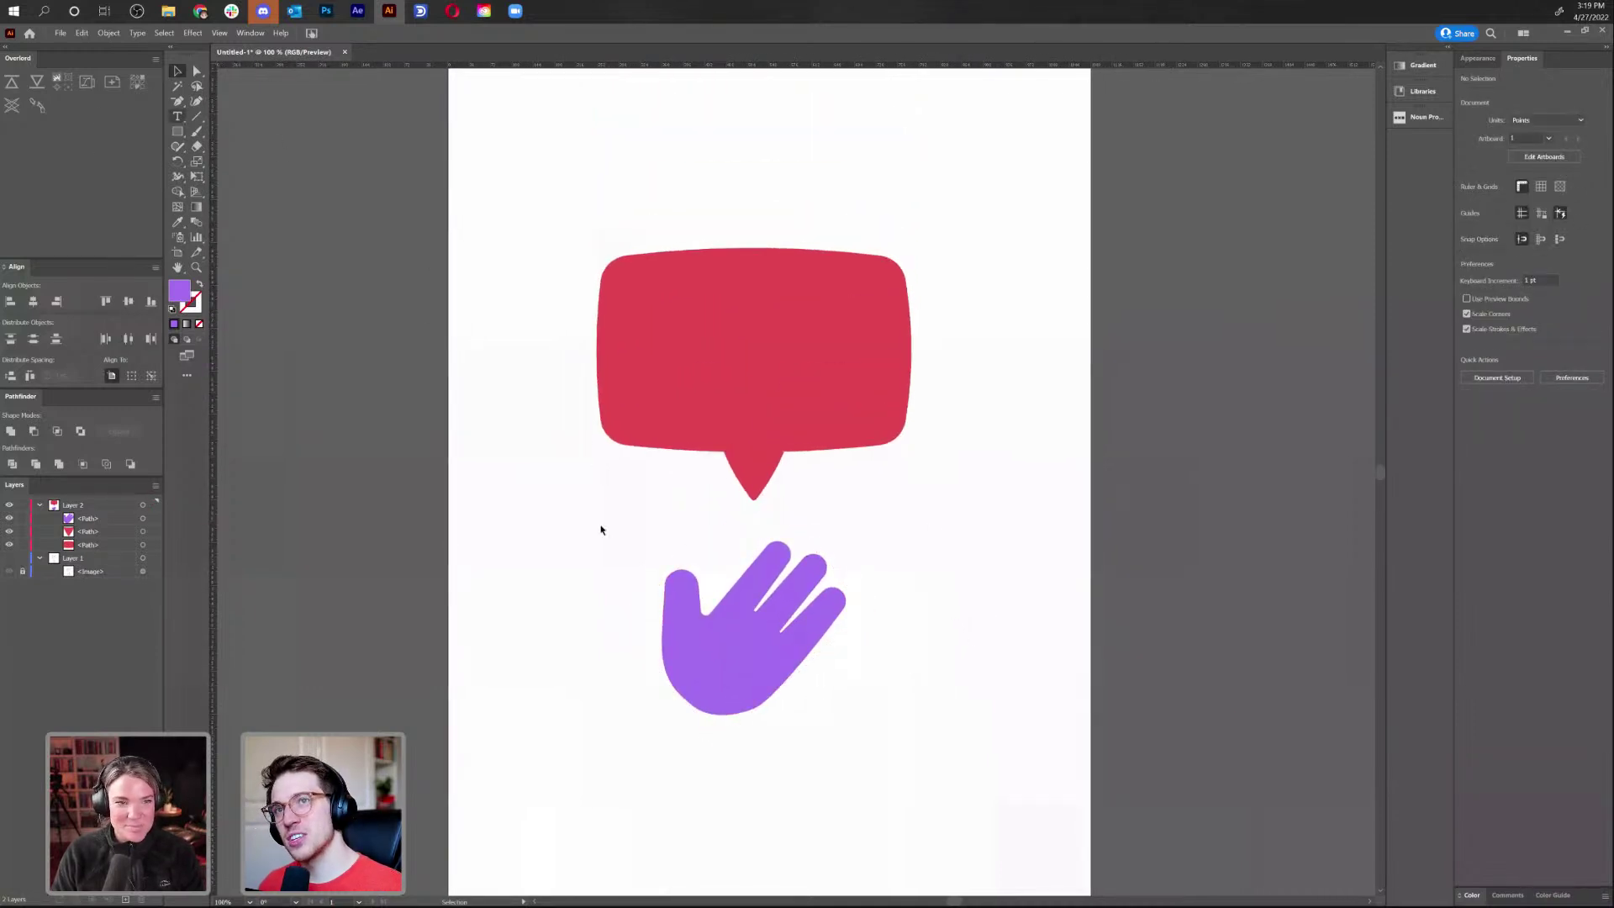
Add a text object reading 'hello' beside the hand
{"action": "key", "text": "t"}
{"action": "left_click", "coordinate": [602, 578]}
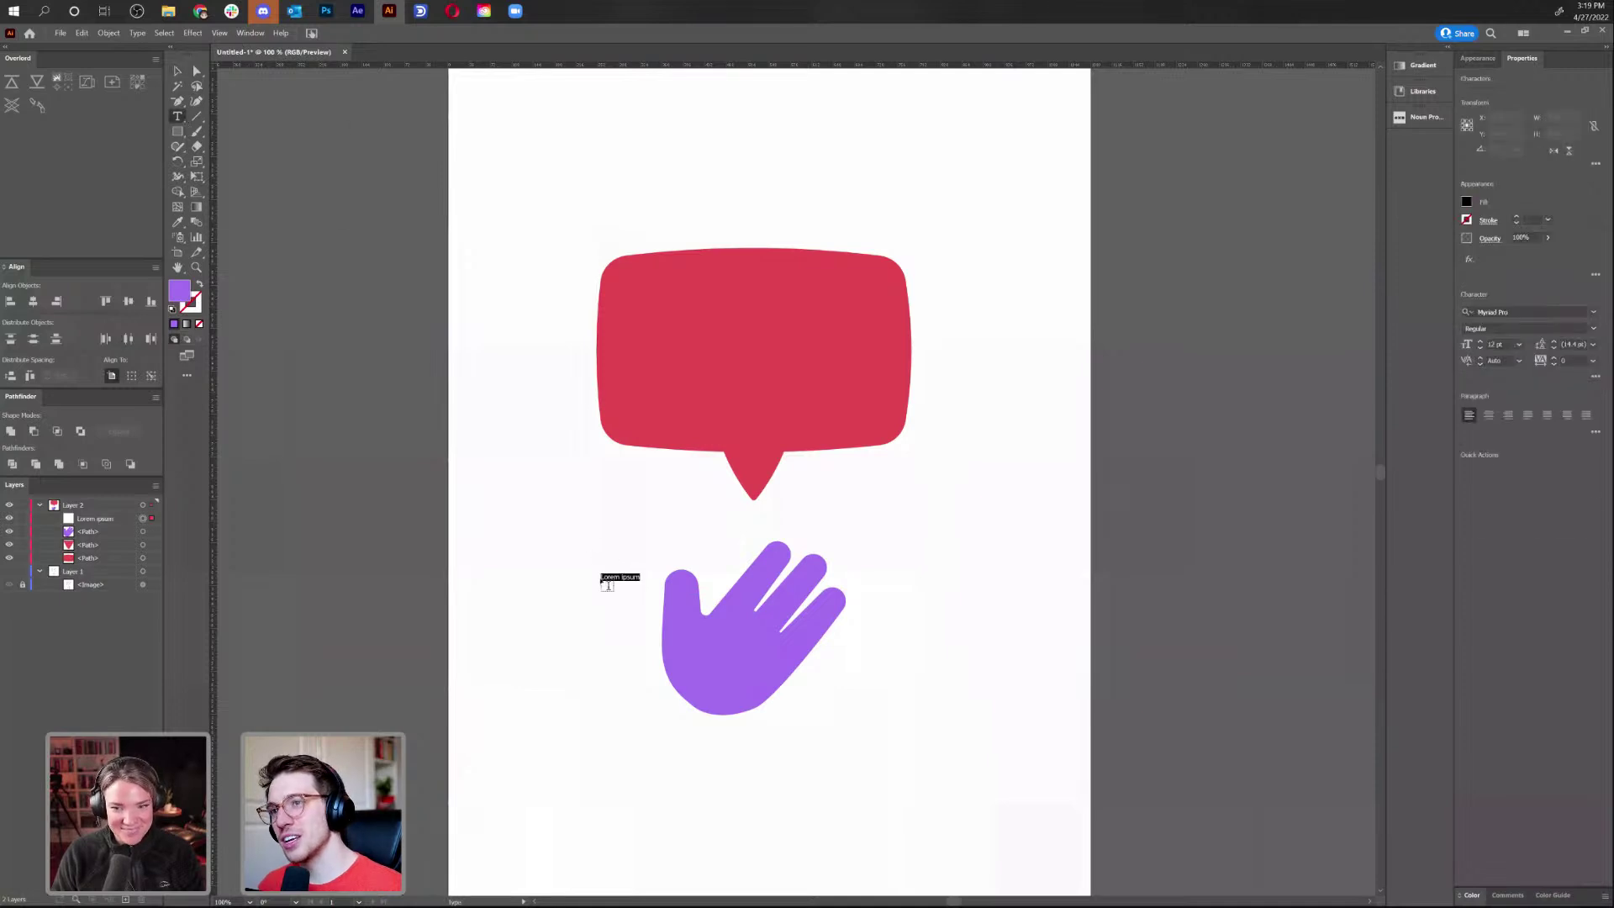
{"action": "type", "text": "hello"}
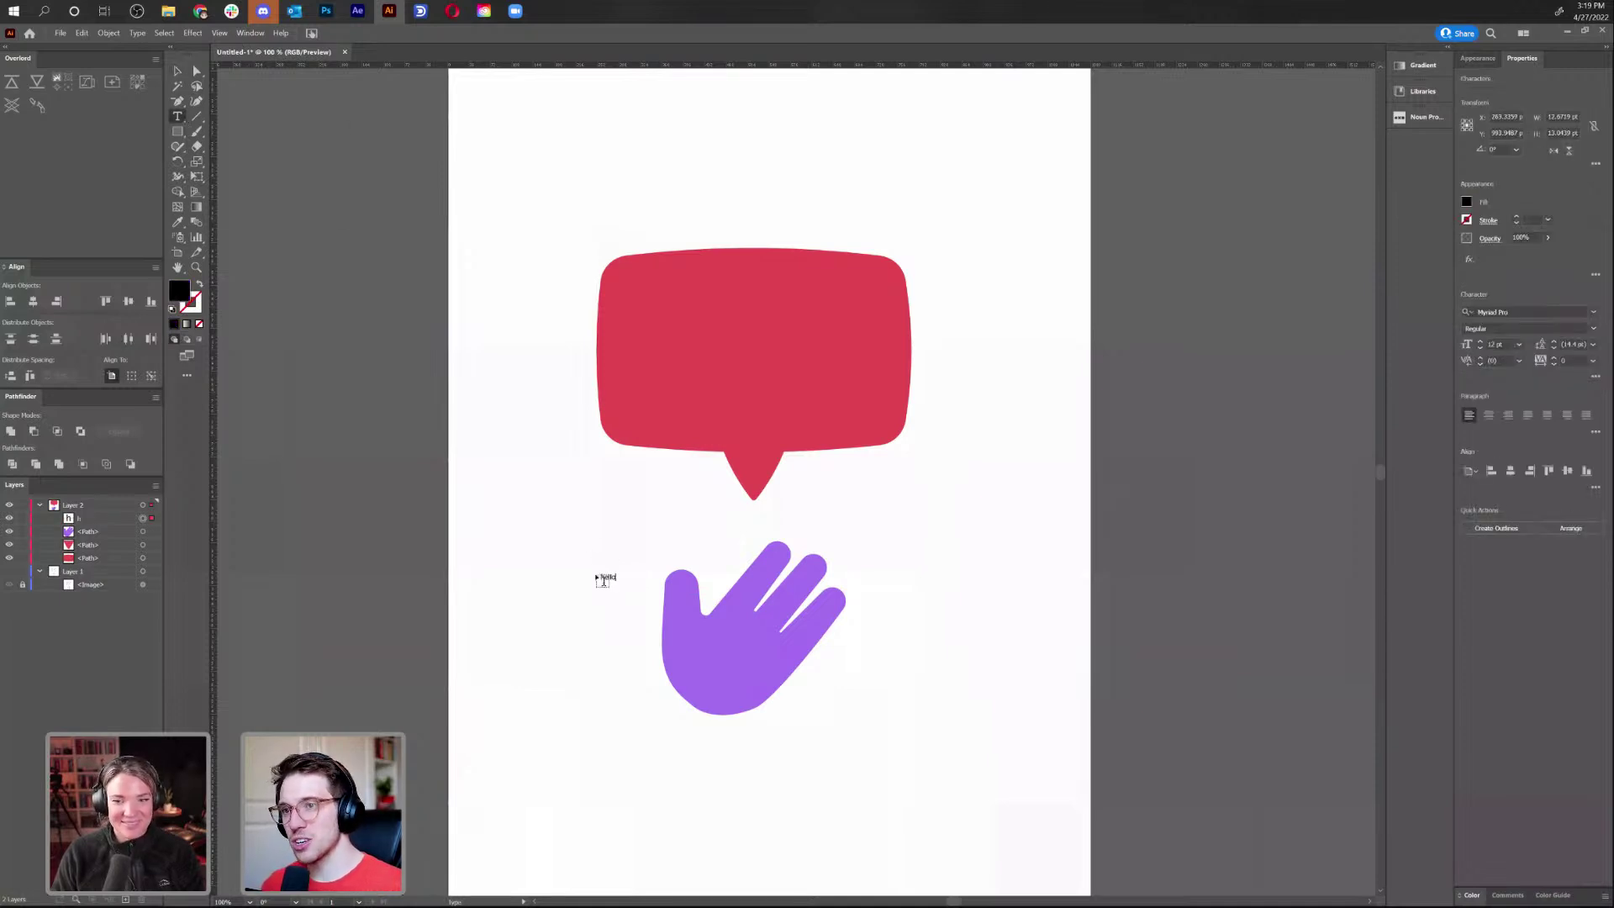
Set 'hello' to 120 pt, centre-aligned, and move it into the middle of the speech bubble
{"action": "left_click", "coordinate": [1481, 341]}
{"action": "left_click", "coordinate": [1481, 341]}
{"action": "left_click", "coordinate": [1481, 342]}
{"action": "left_click", "coordinate": [1480, 342]}
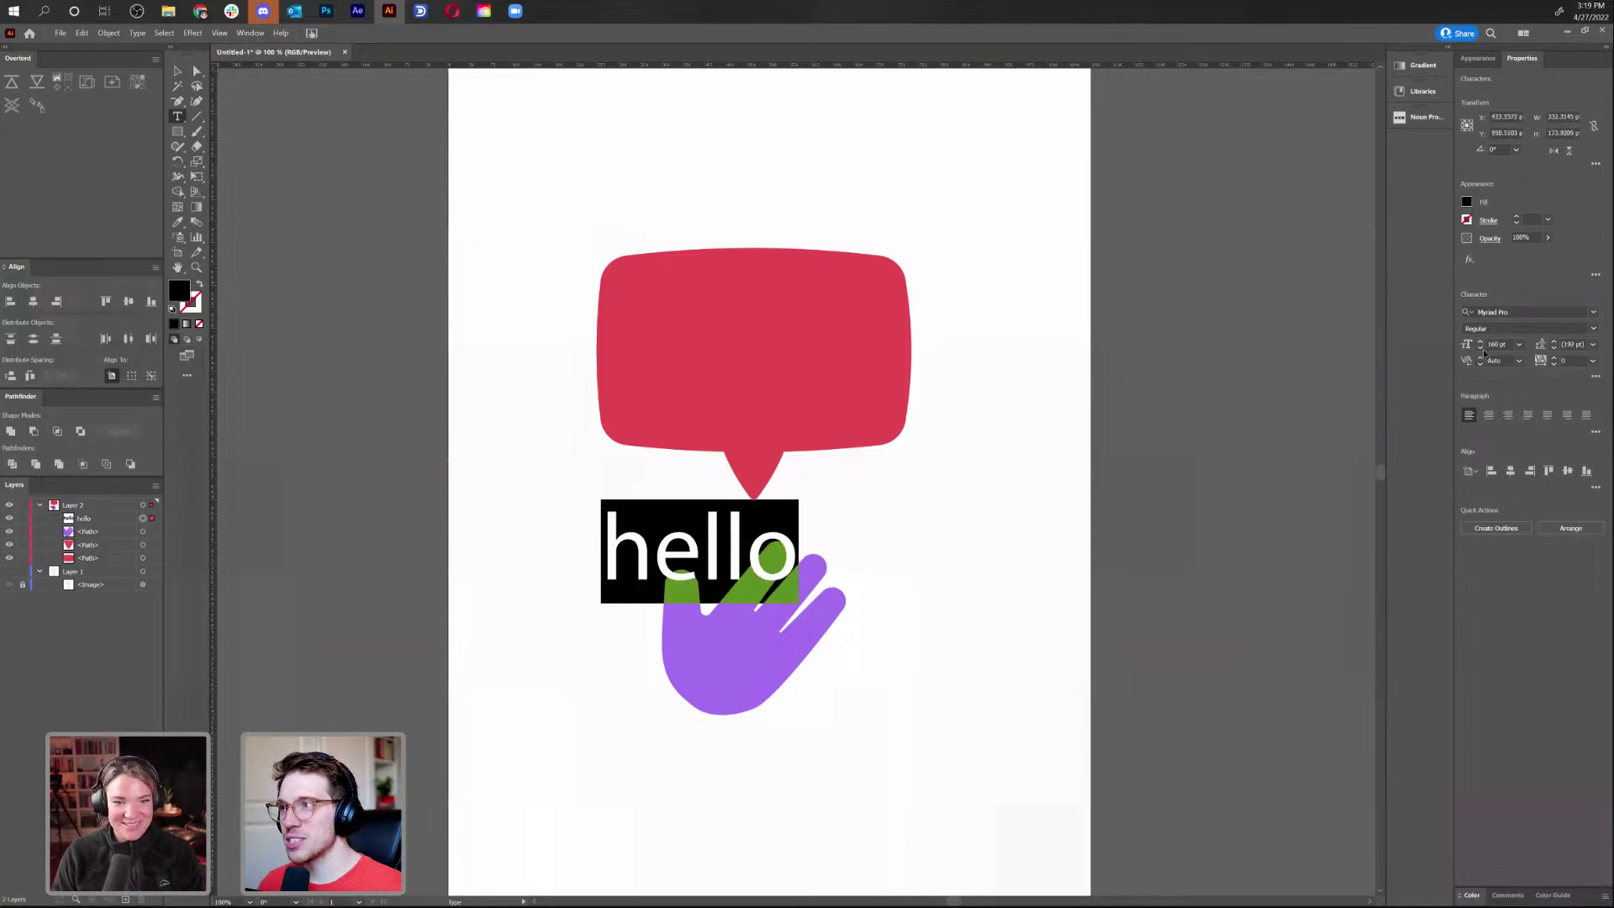
{"action": "left_click", "coordinate": [1480, 348]}
{"action": "left_click", "coordinate": [1480, 348]}
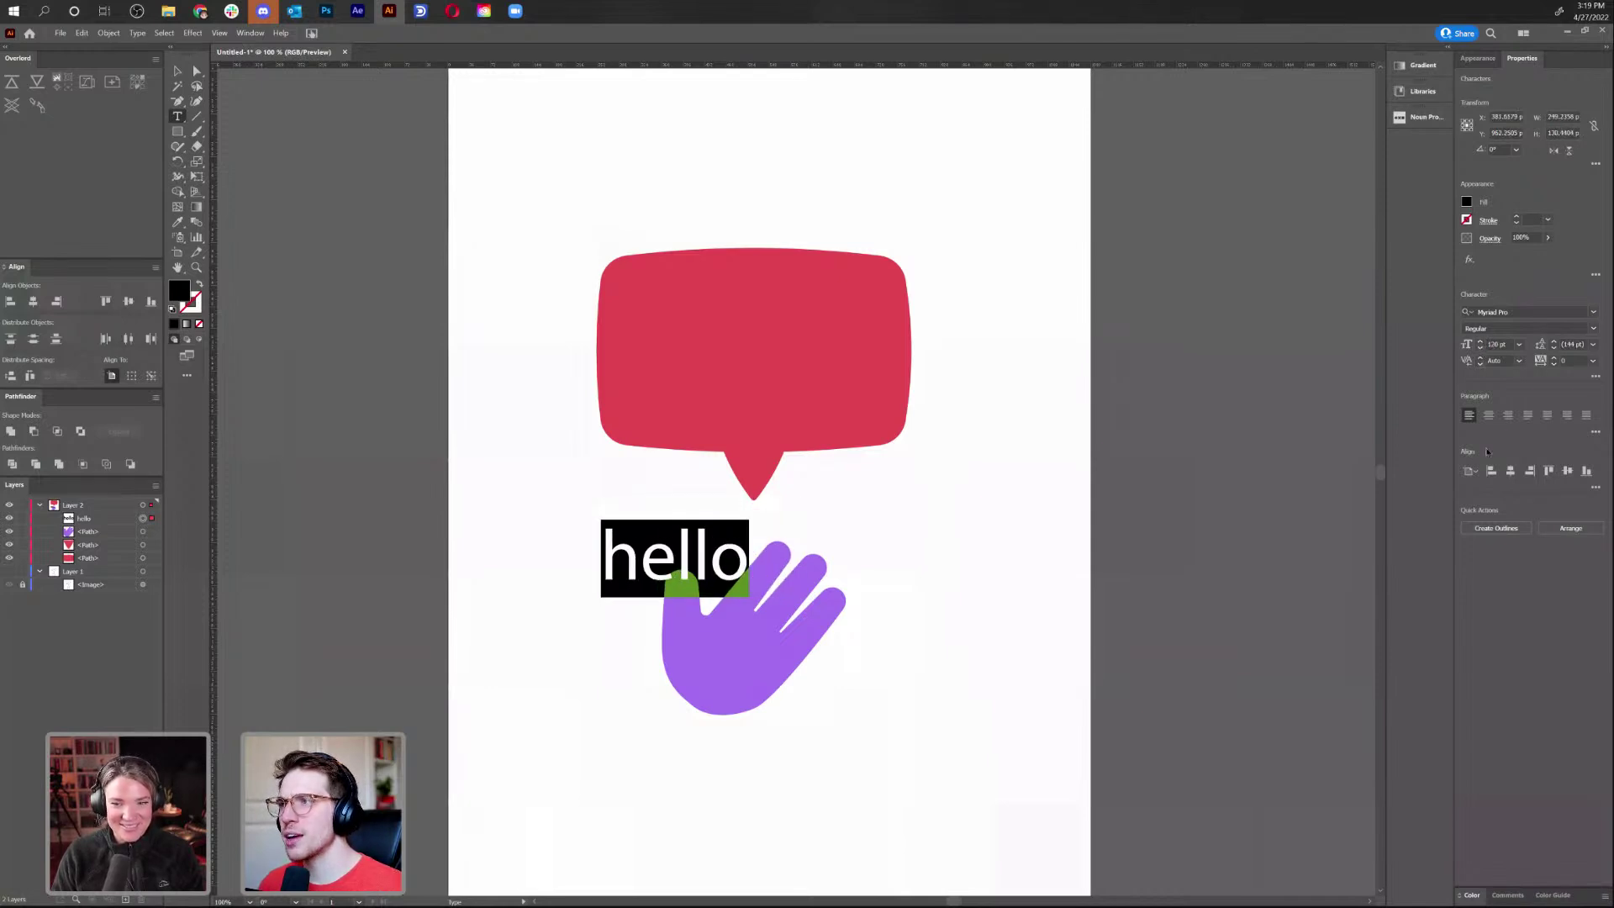
{"action": "left_click", "coordinate": [1488, 416]}
{"action": "key", "text": "Escape"}
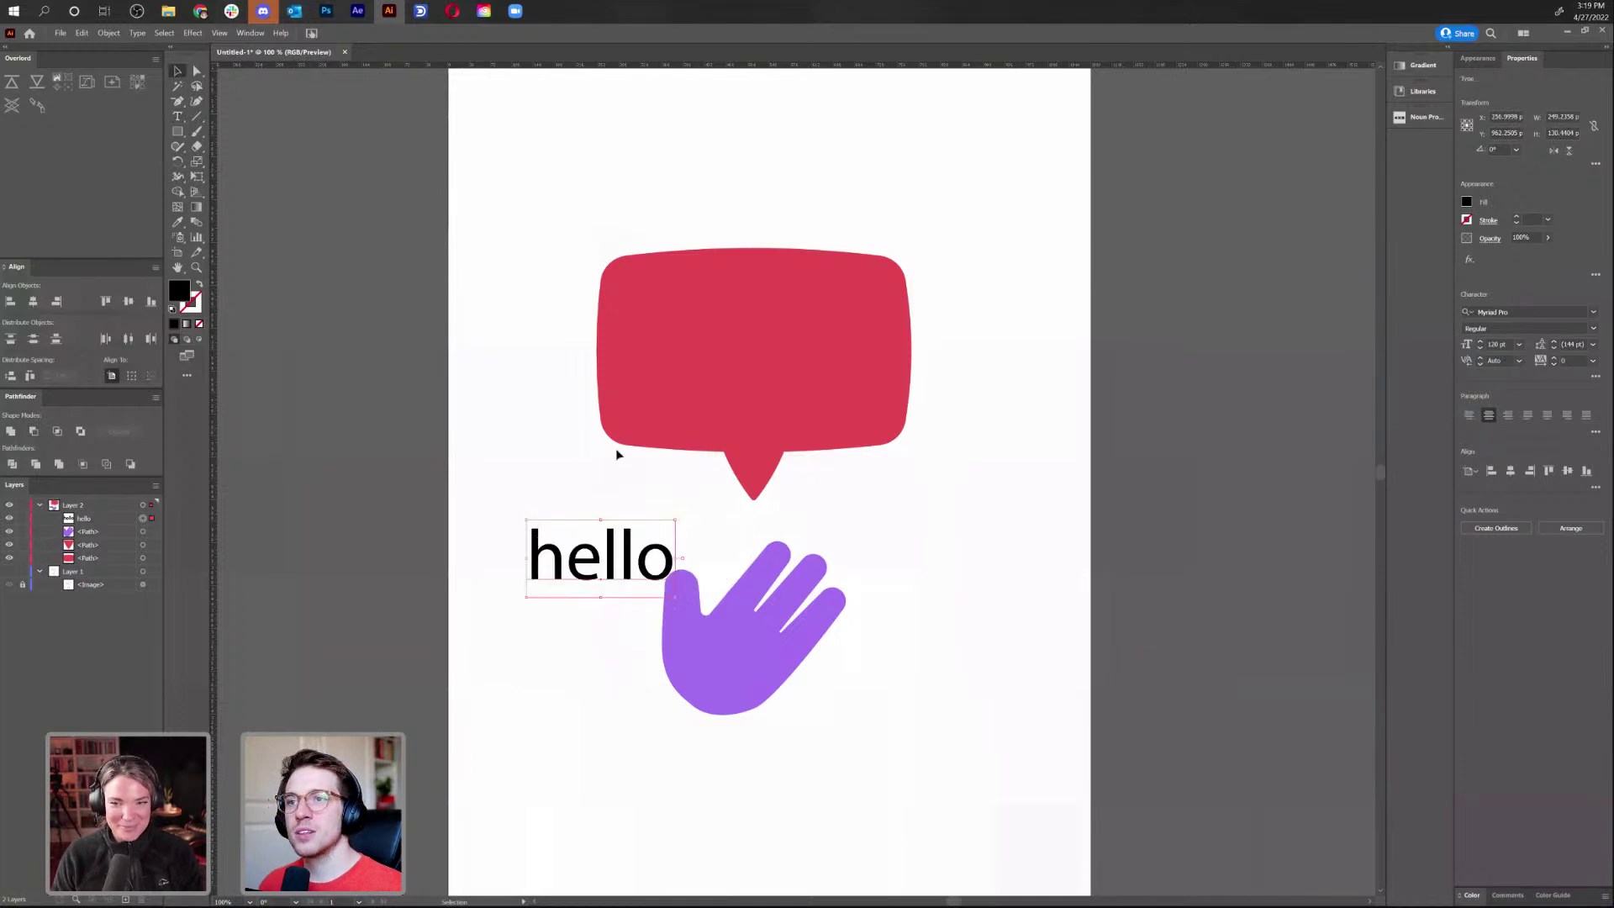
{"action": "left_click_drag", "start_coordinate": [629, 562], "coordinate": [820, 375]}
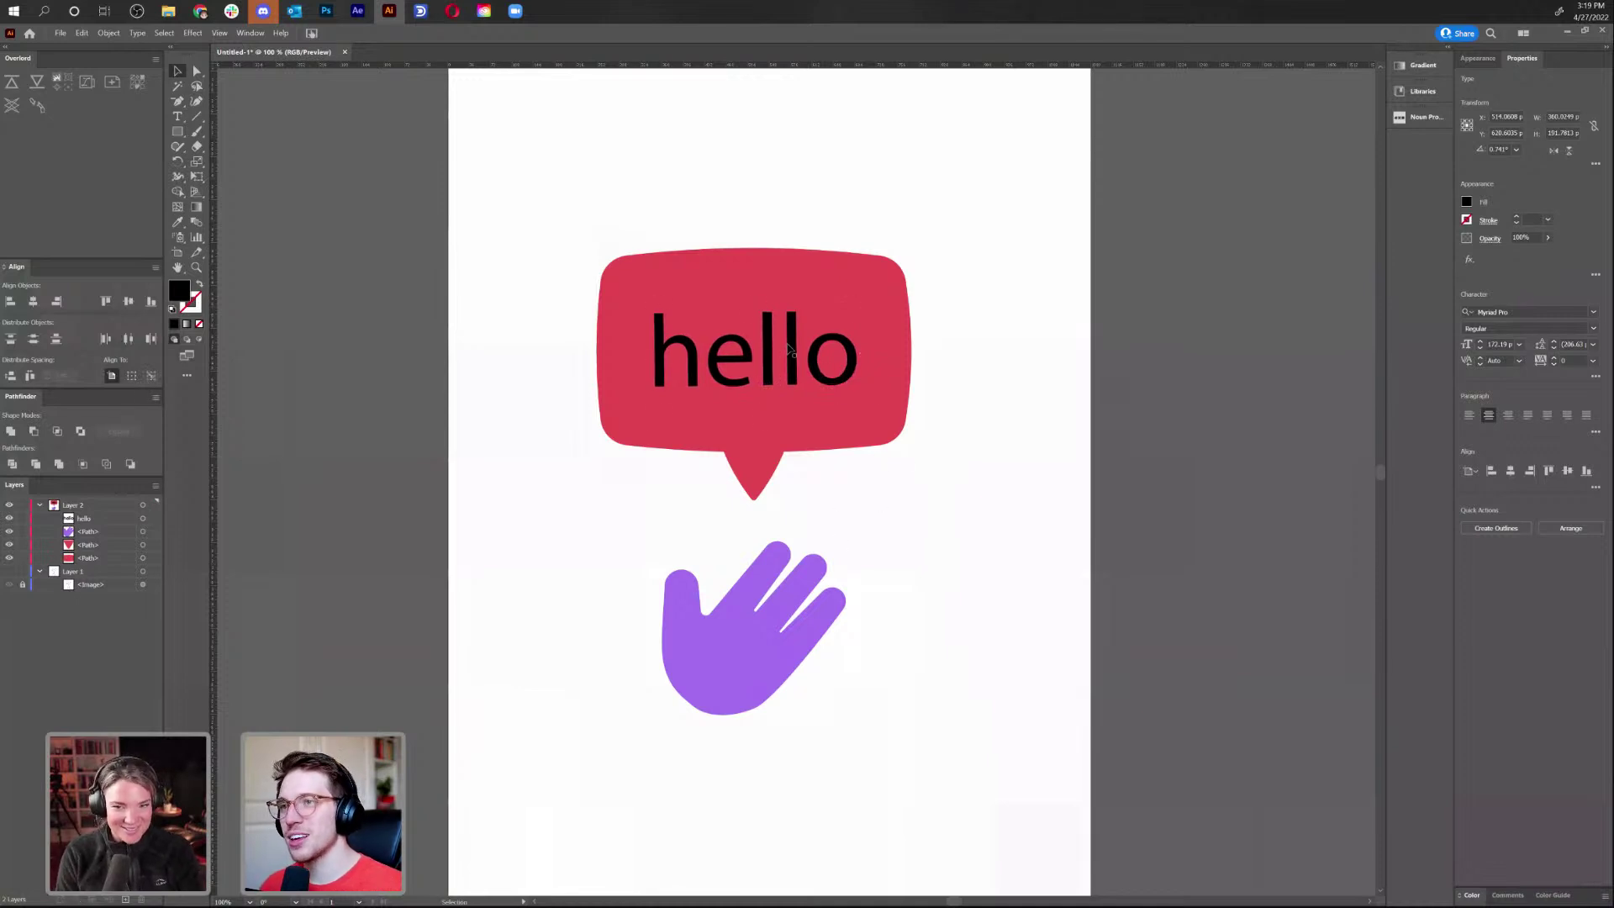
Make the hello text white by sampling white with the Eyedropper
{"action": "key", "text": "i"}
{"action": "left_click", "coordinate": [1006, 460]}
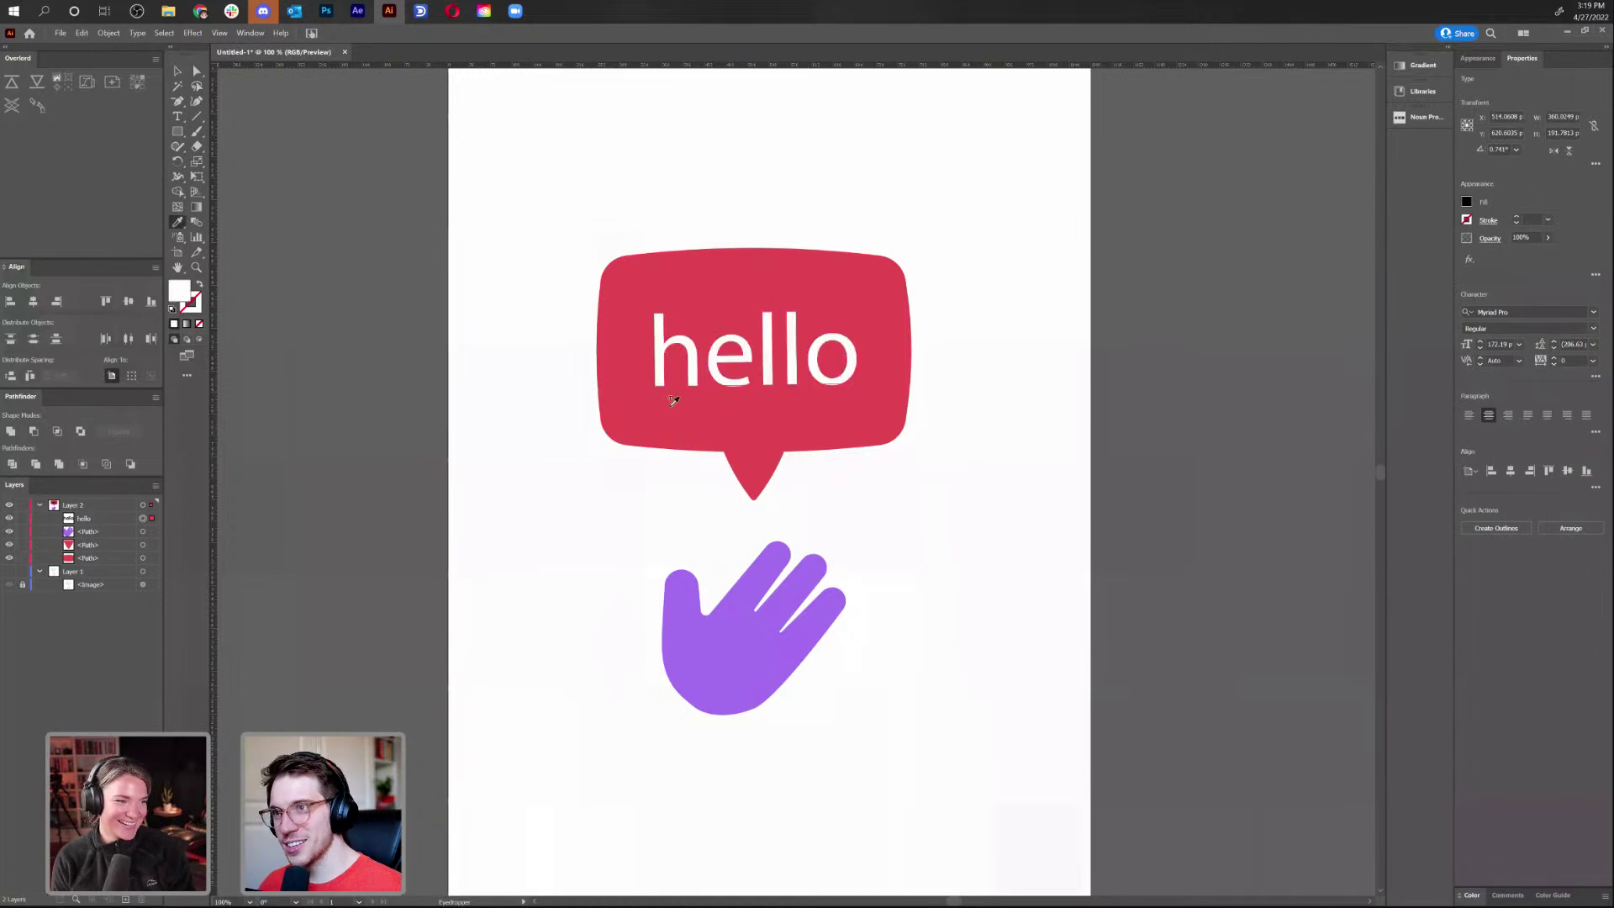
{"action": "key", "text": "v"}
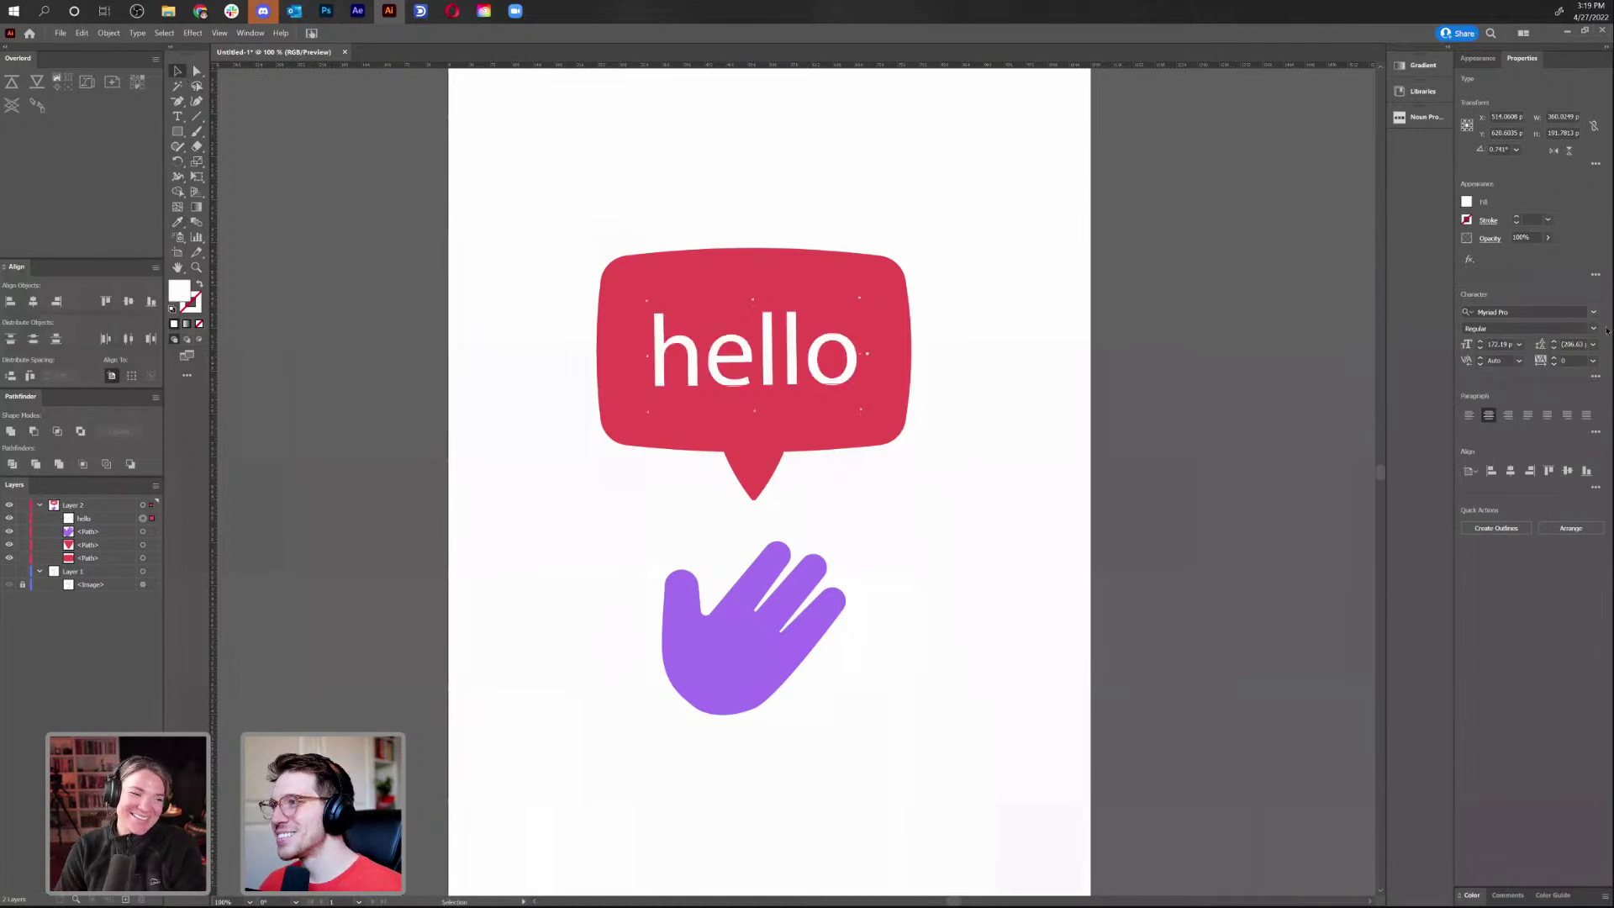
Set the text in the bold all-caps Alfarn font and shrink it to fit inside the bubble
{"action": "left_click", "coordinate": [1593, 313]}
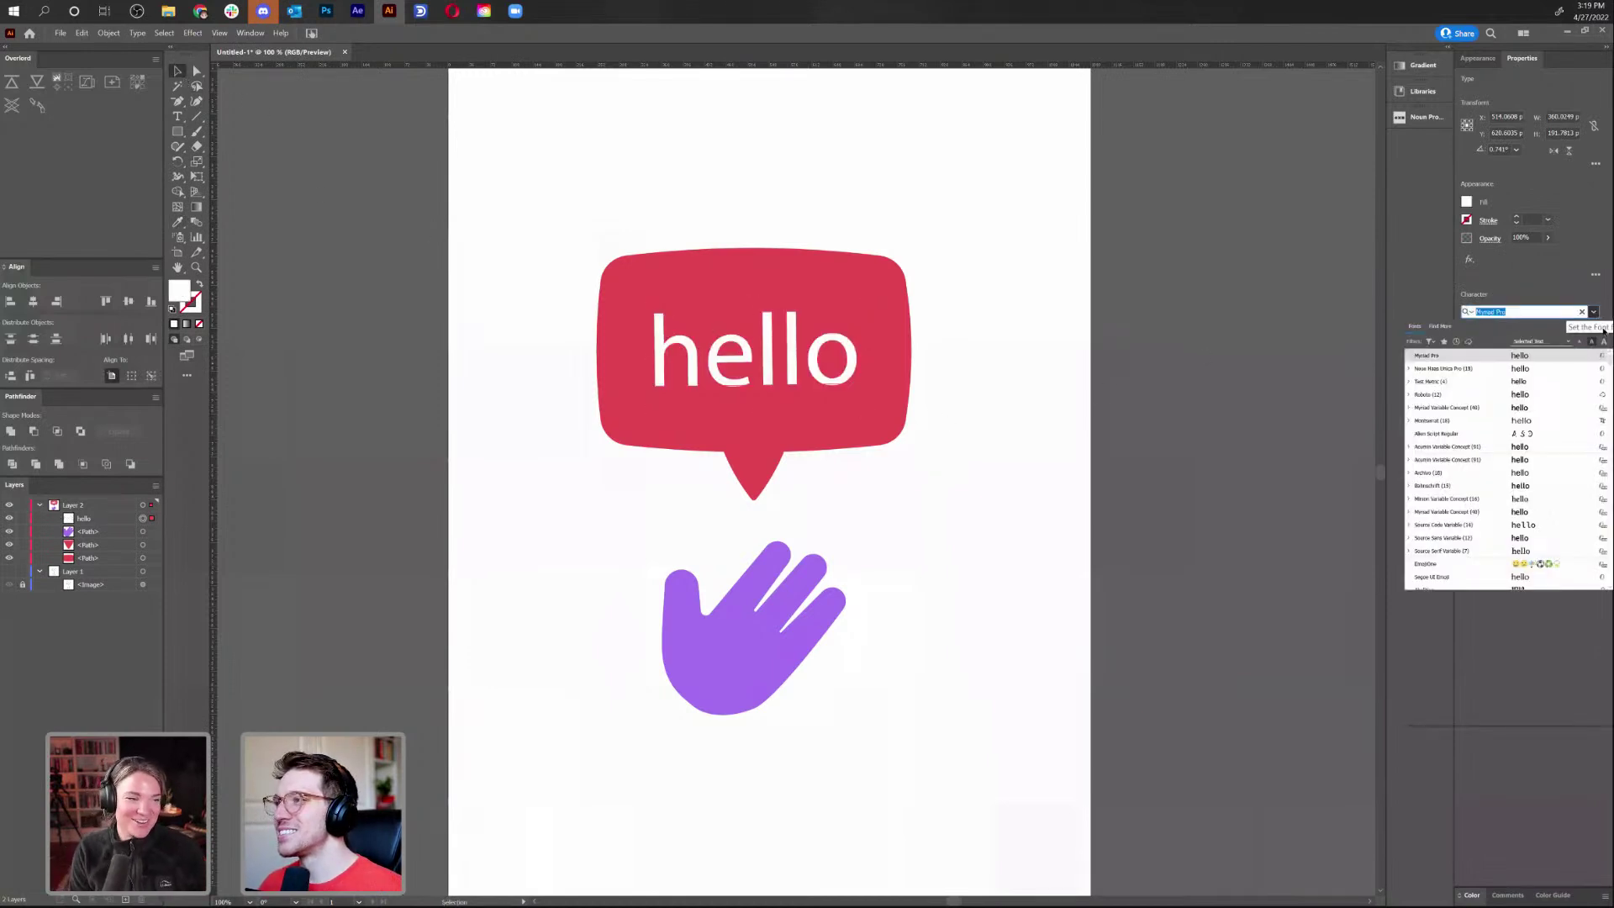
{"action": "left_click", "coordinate": [1430, 342]}
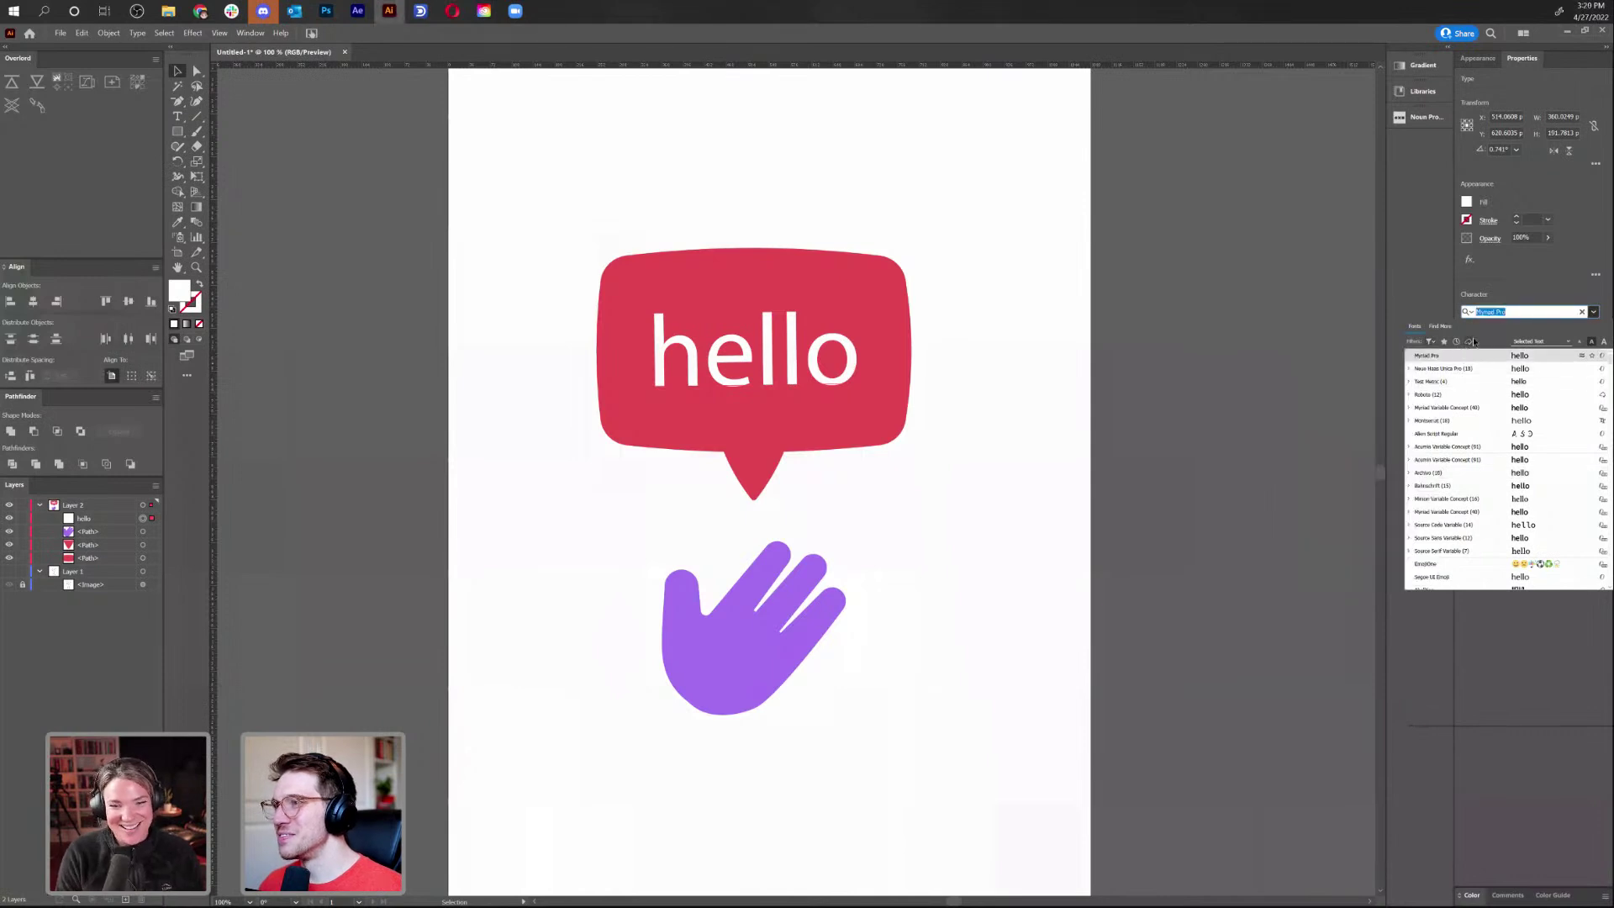
{"action": "scroll", "coordinate": [1526, 498], "scroll_direction": "down", "scroll_amount": 3}
{"action": "scroll", "coordinate": [1526, 498], "scroll_direction": "down", "scroll_amount": 4}
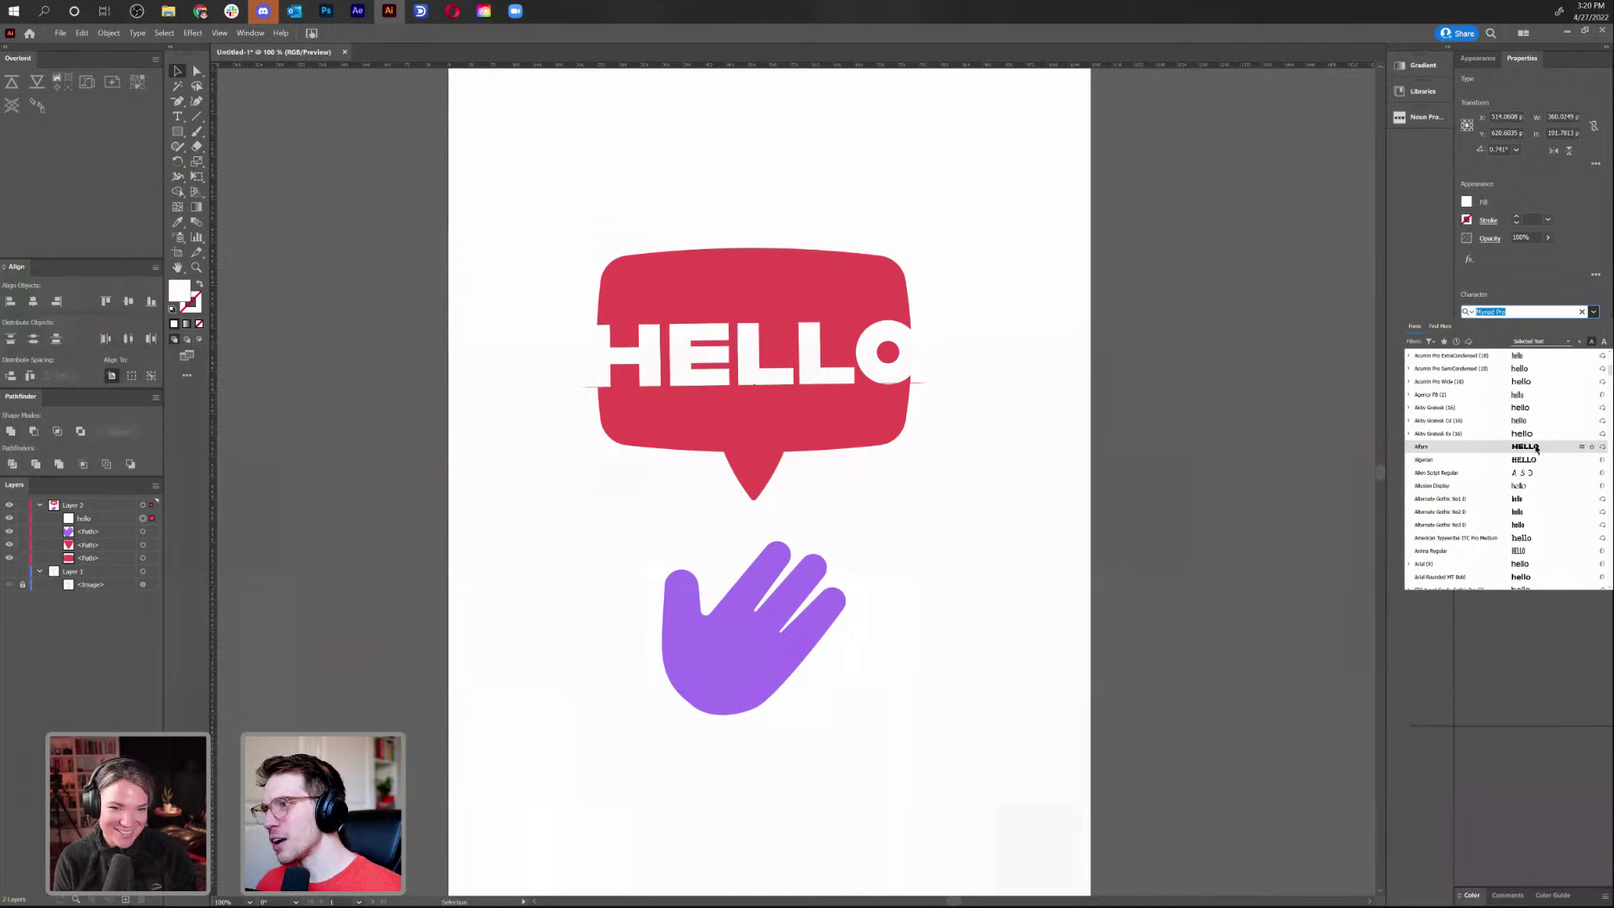
{"action": "left_click", "coordinate": [1537, 448]}
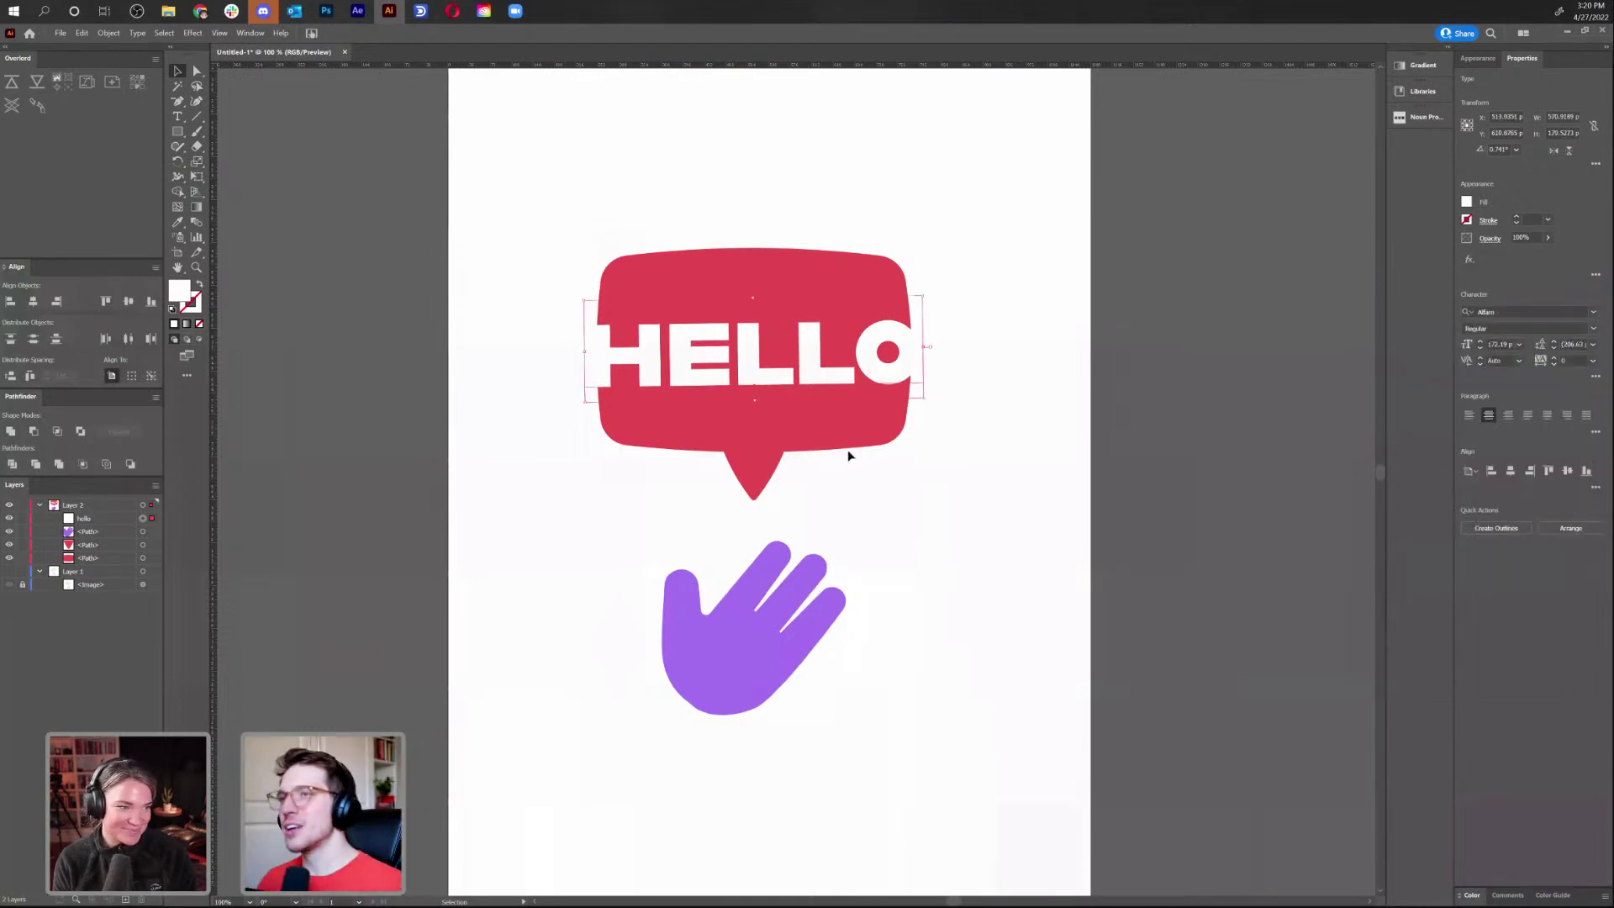
{"action": "mouse_move", "coordinate": [924, 399]}
{"action": "left_mouse_down"}
{"action": "mouse_move", "coordinate": [951, 403]}
{"action": "mouse_move", "coordinate": [890, 374]}
{"action": "mouse_move", "coordinate": [937, 389]}
{"action": "left_mouse_up"}
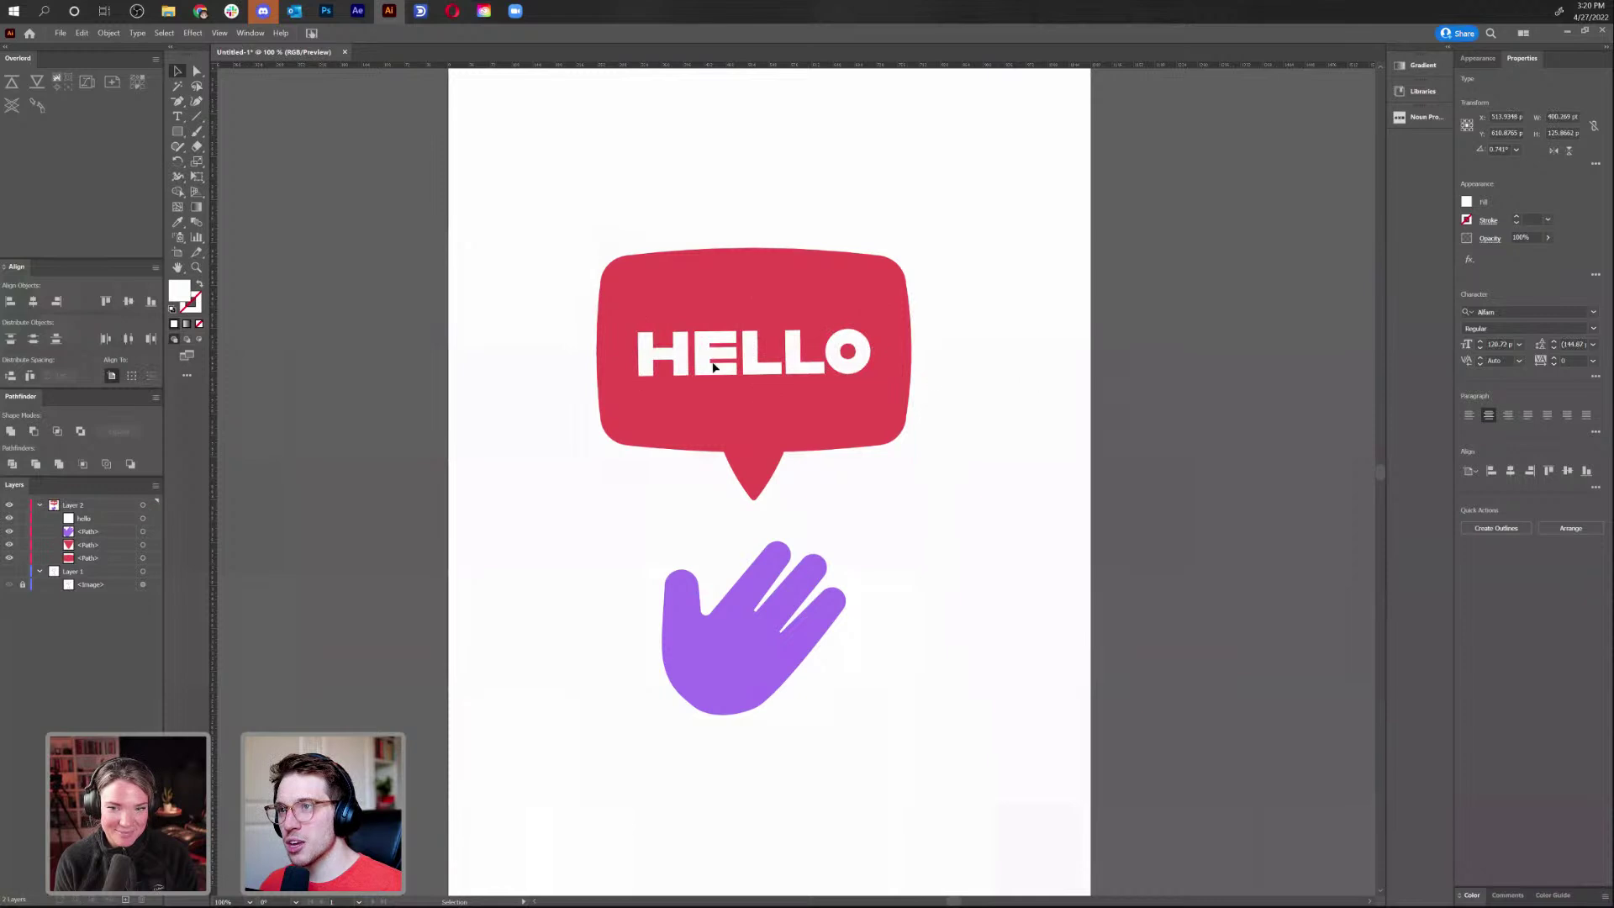
Kern HELLO slightly wider between the L and the O
{"action": "double_click", "coordinate": [767, 370]}
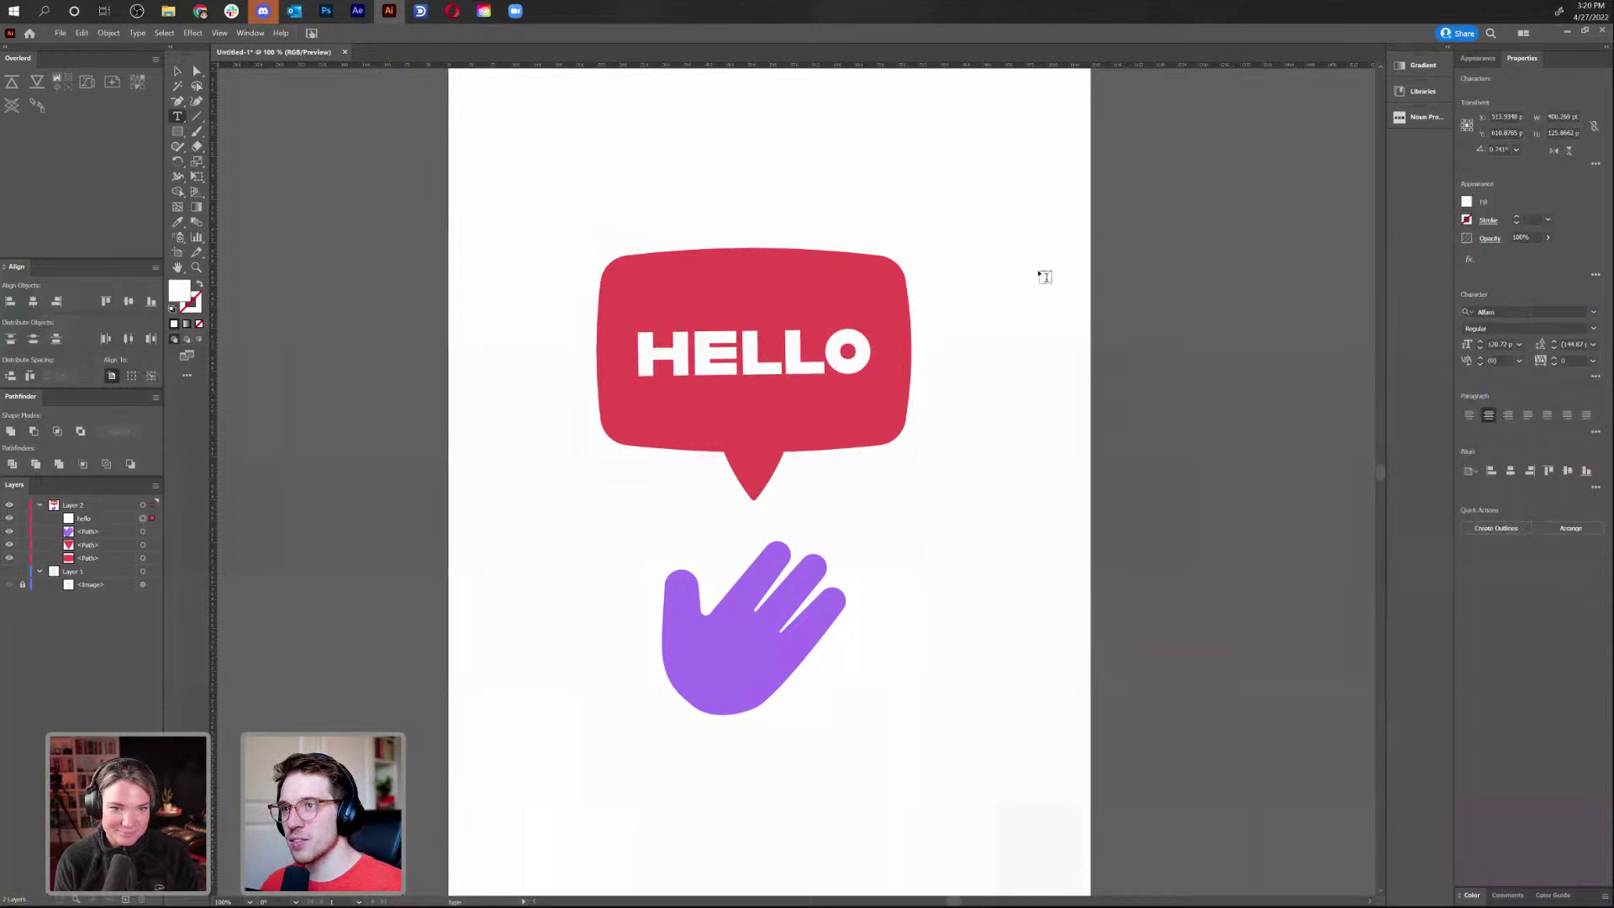
{"action": "key", "text": "Right"}
{"action": "key", "text": "alt+Right"}
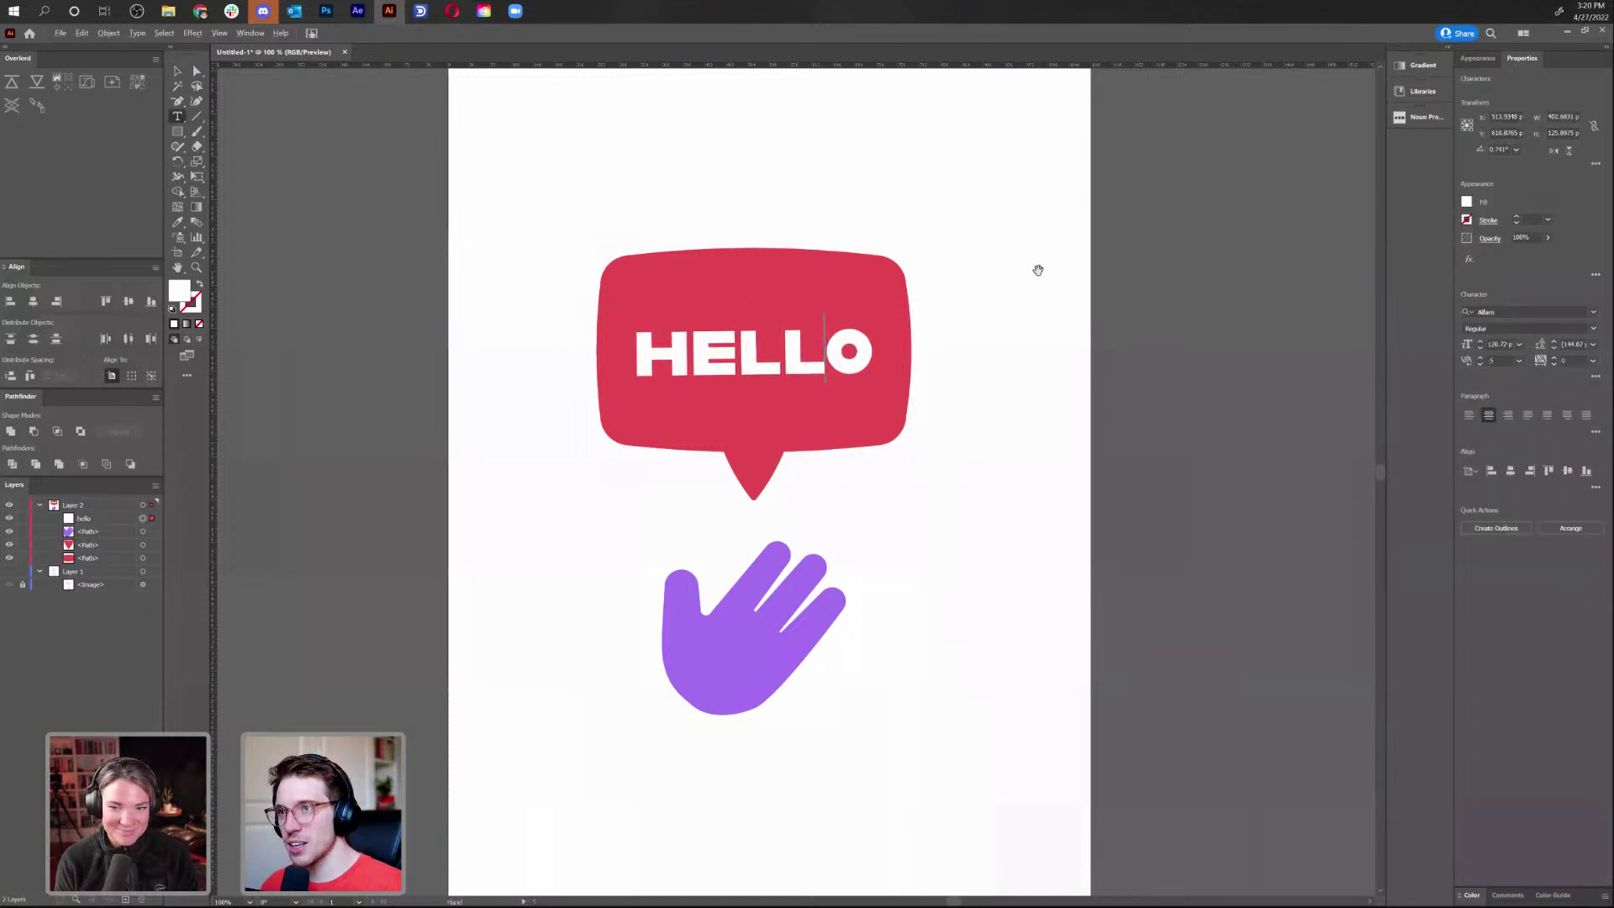
{"action": "key", "text": "alt+Right"}
{"action": "key", "text": "alt+Right"}
{"action": "key", "text": "alt+Left"}
{"action": "key", "text": "alt+Left"}
{"action": "key", "text": "alt+Right"}
{"action": "key", "text": "alt+Right"}
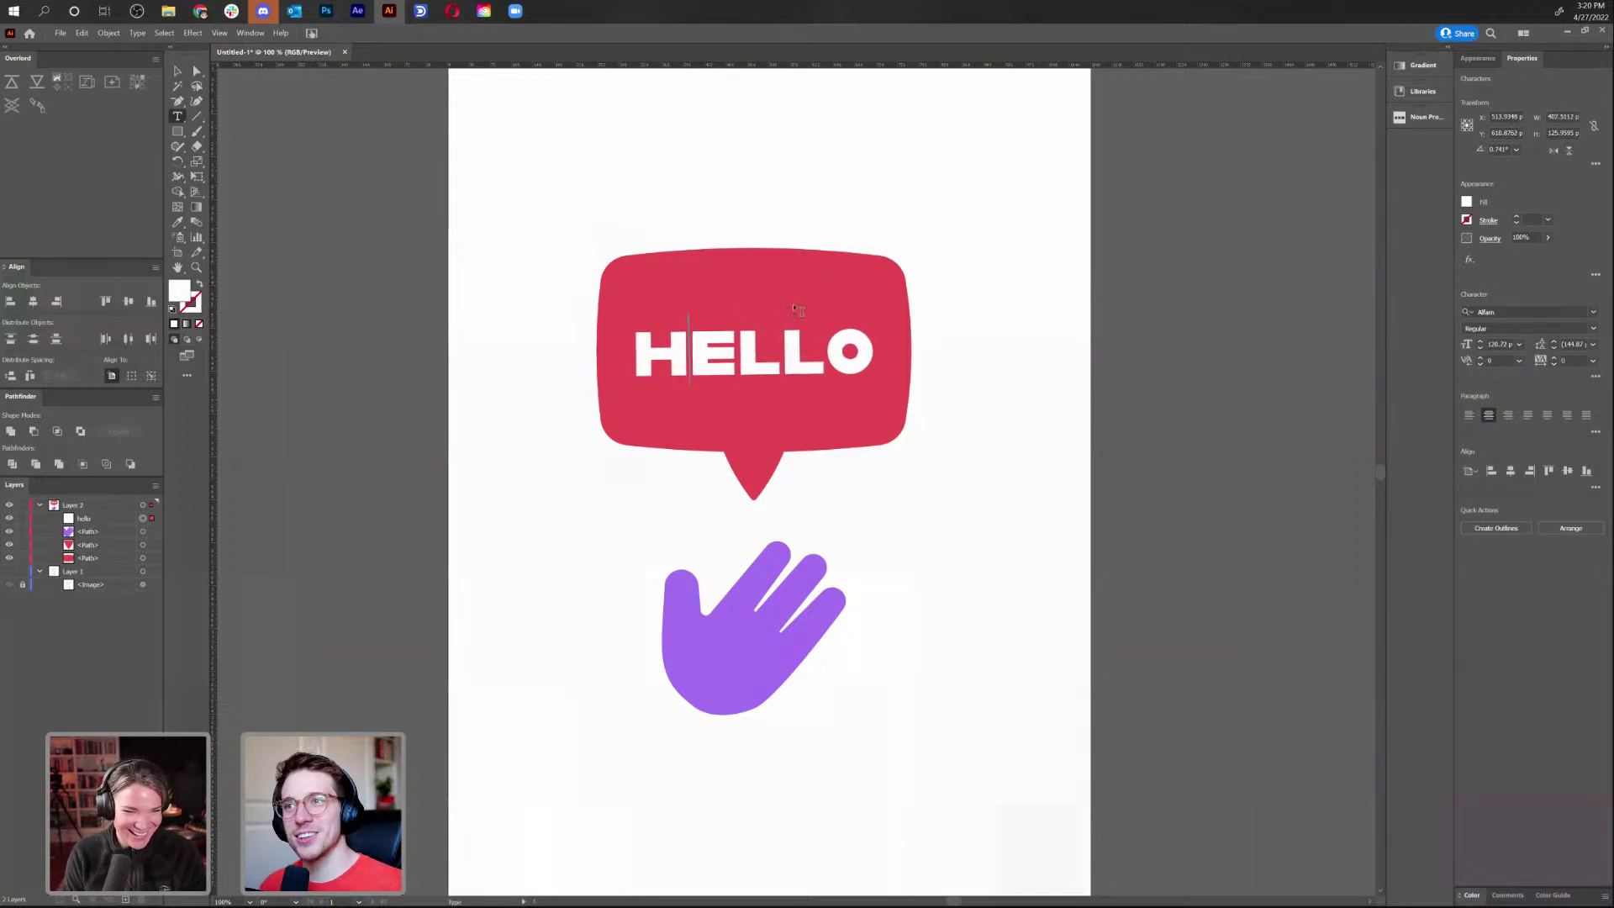
{"action": "key", "text": "Escape"}
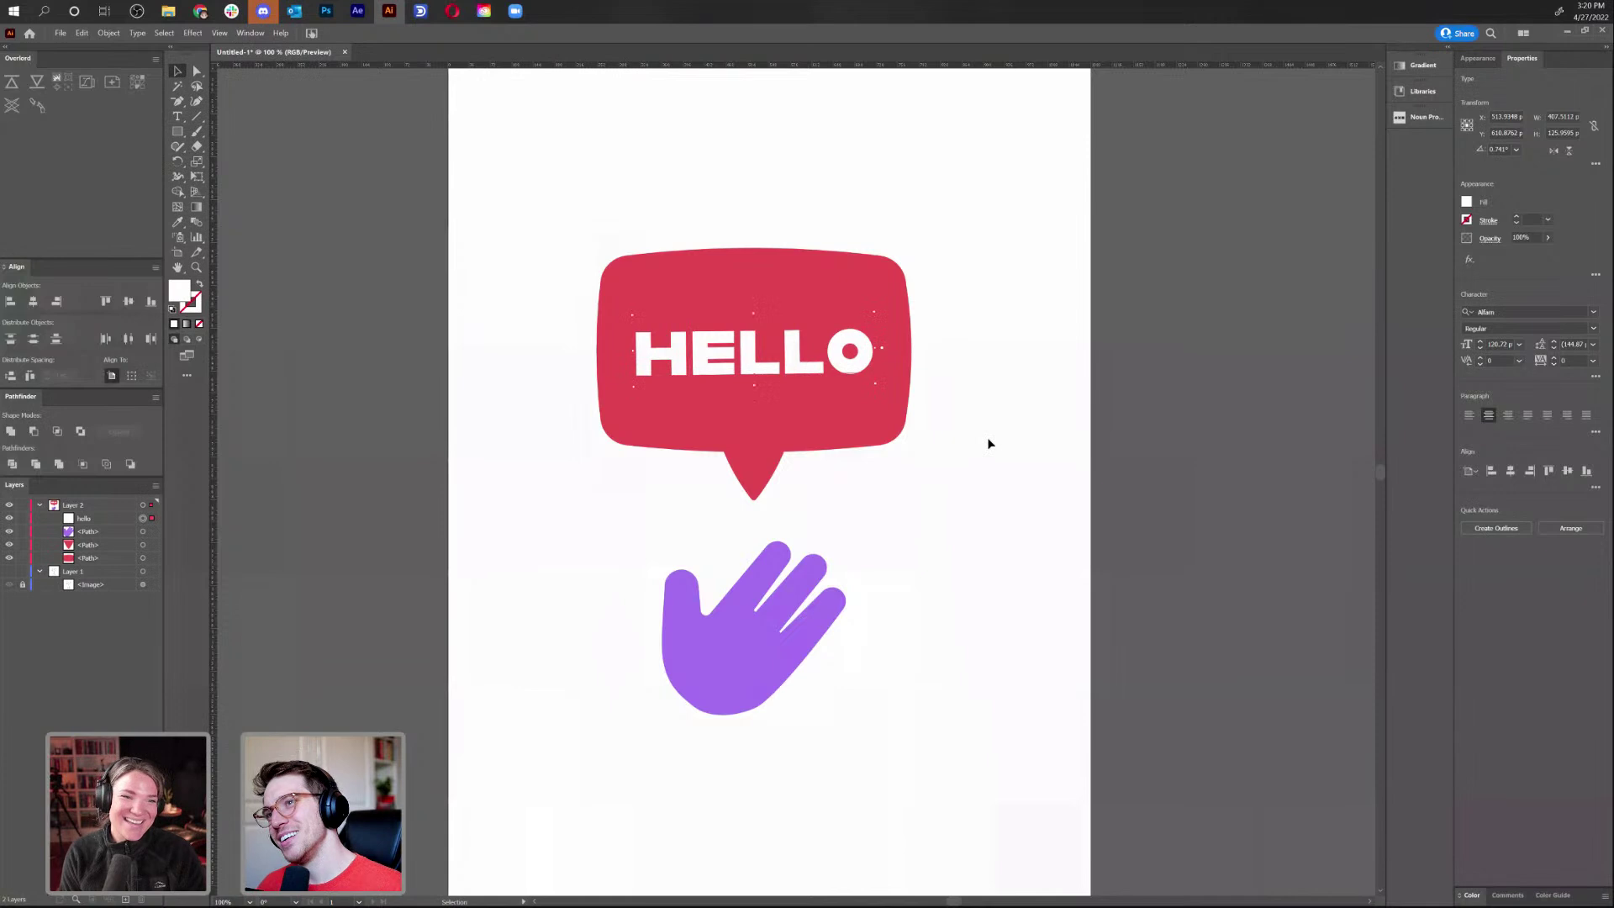
{"action": "left_click", "coordinate": [987, 443]}
Draw a white 1080 × 1920 pt rectangle covering the whole artboard and send it to the back
{"action": "key", "text": "ctrl+minus"}
{"action": "key", "text": "ctrl+minus"}
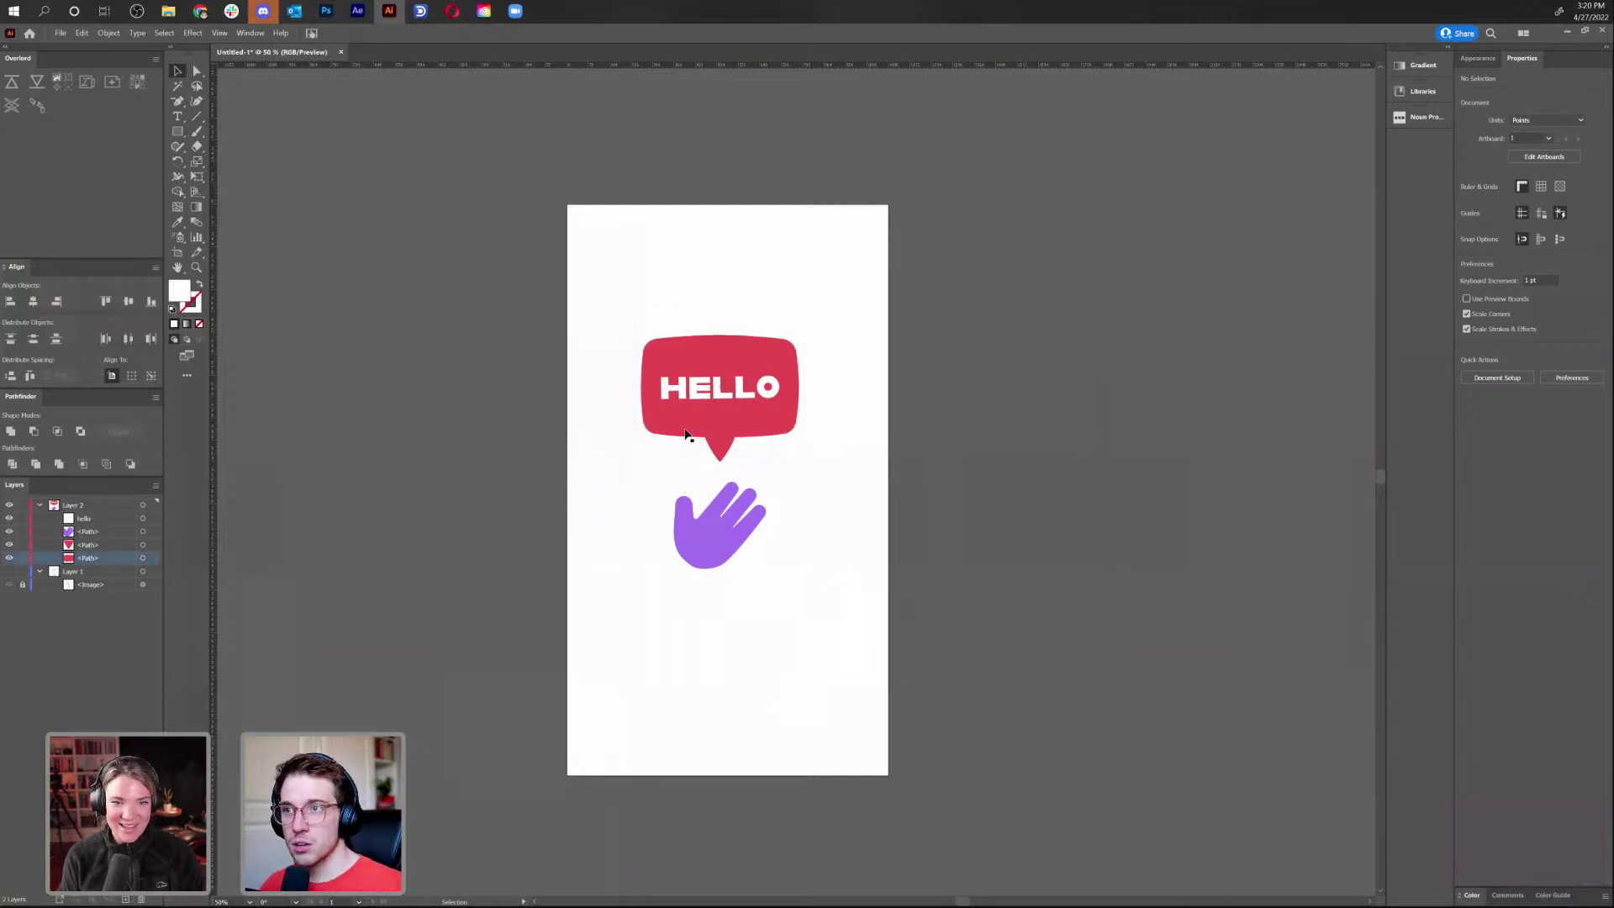
{"action": "left_click", "coordinate": [179, 130]}
{"action": "left_click_drag", "start_coordinate": [568, 202], "coordinate": [889, 773]}
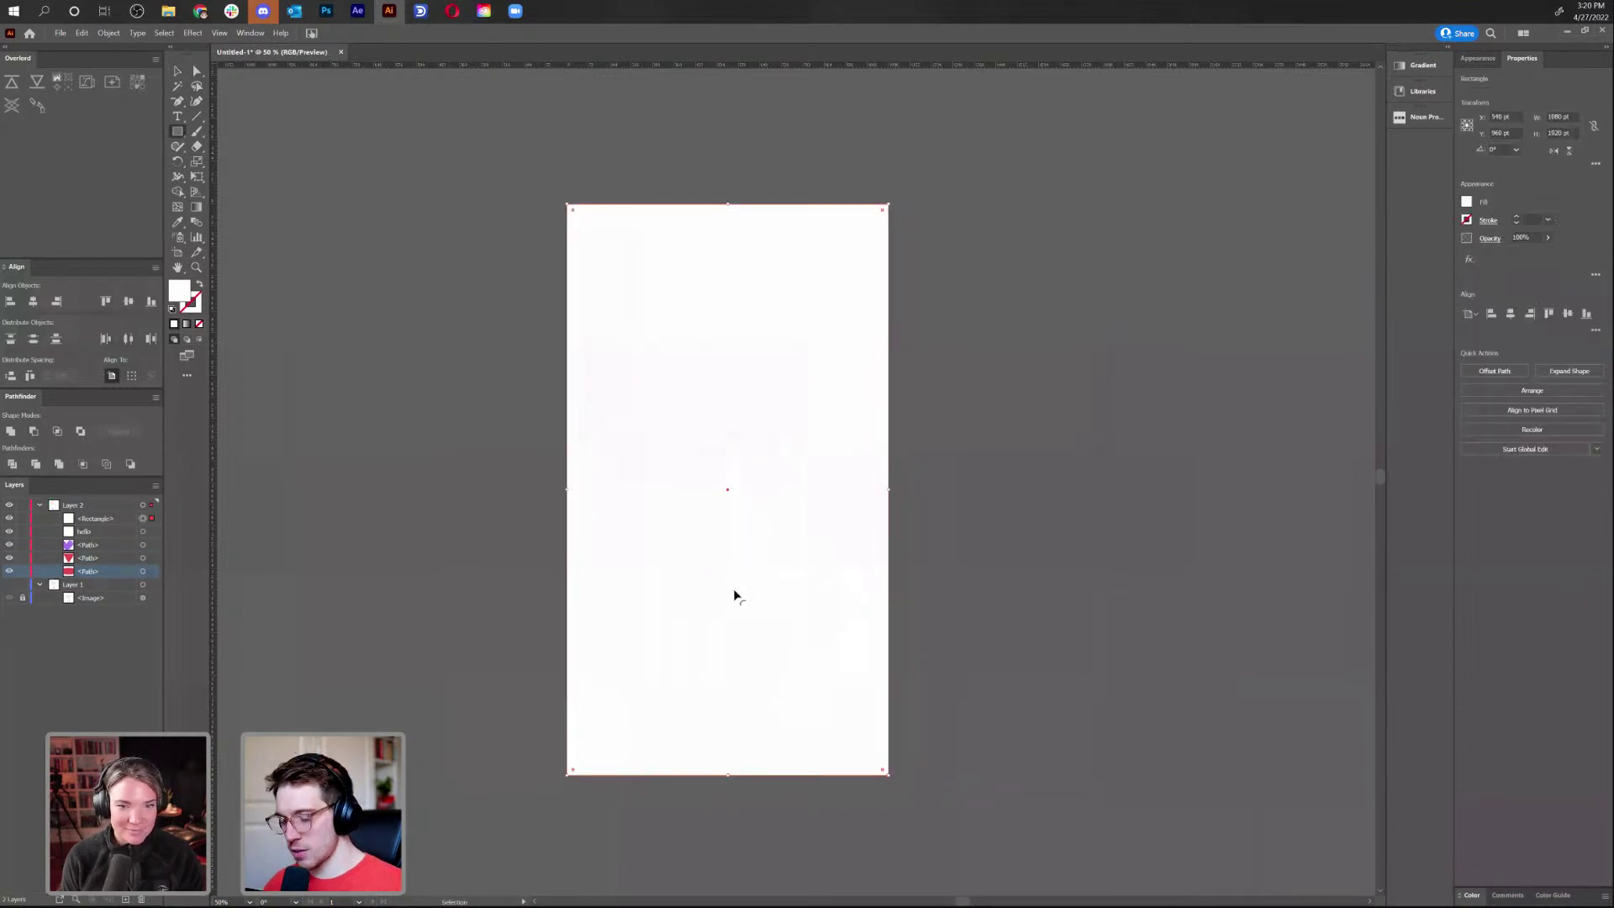
{"action": "key", "text": "ctrl+shift+bracketleft"}
Fill the background rectangle bright cyan (00C9FF) in the Color Picker
{"action": "key", "text": "v"}
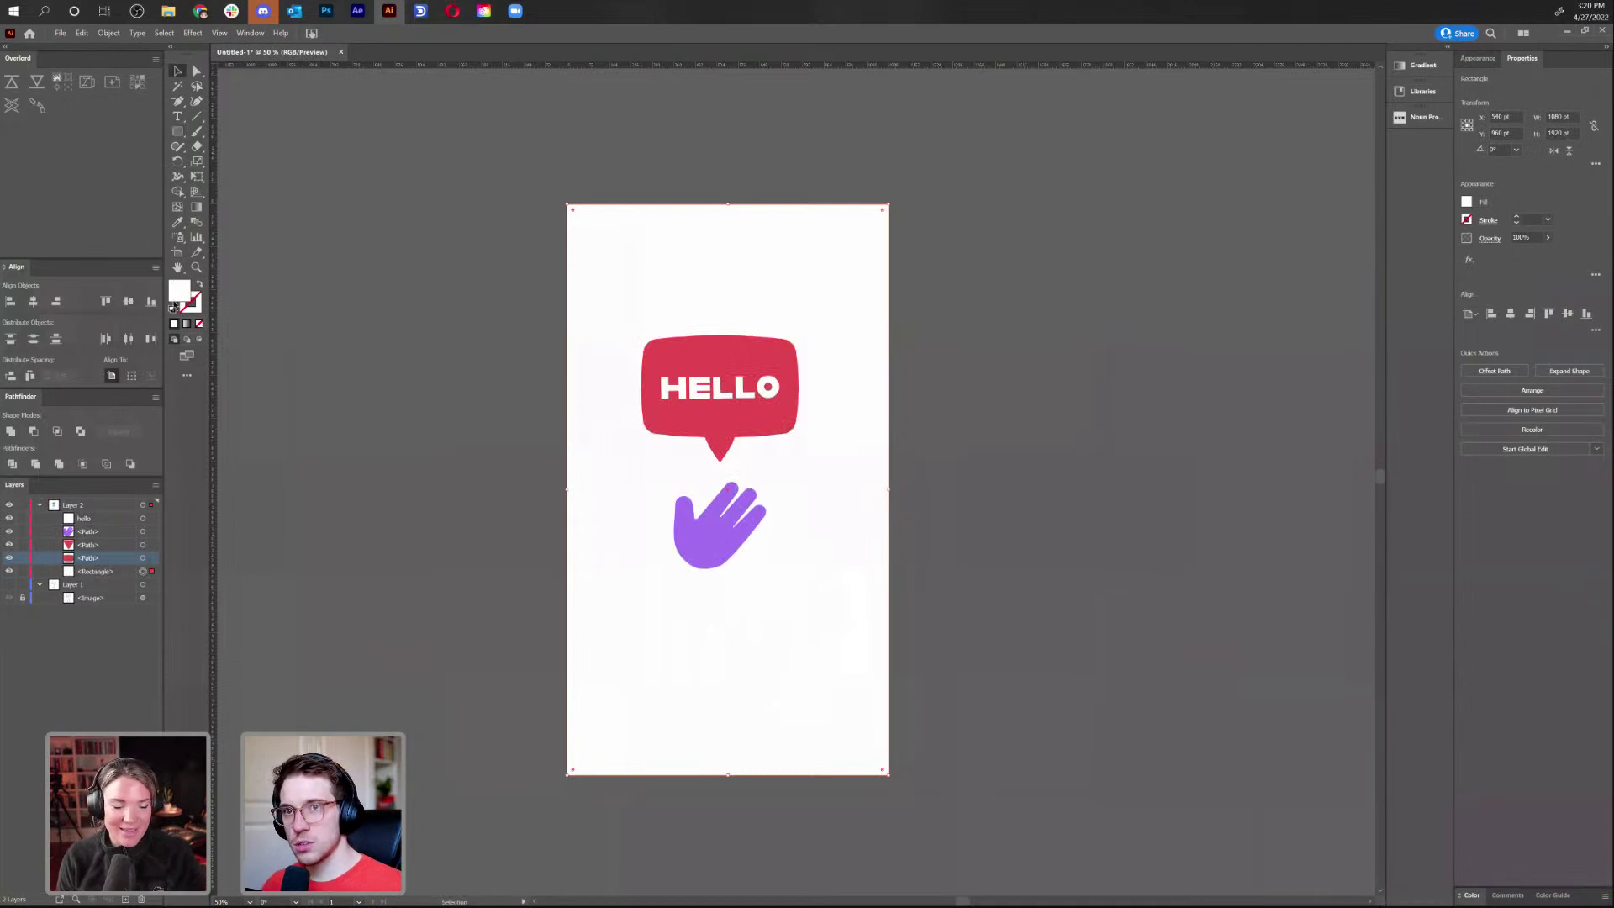
{"action": "double_click", "coordinate": [182, 294]}
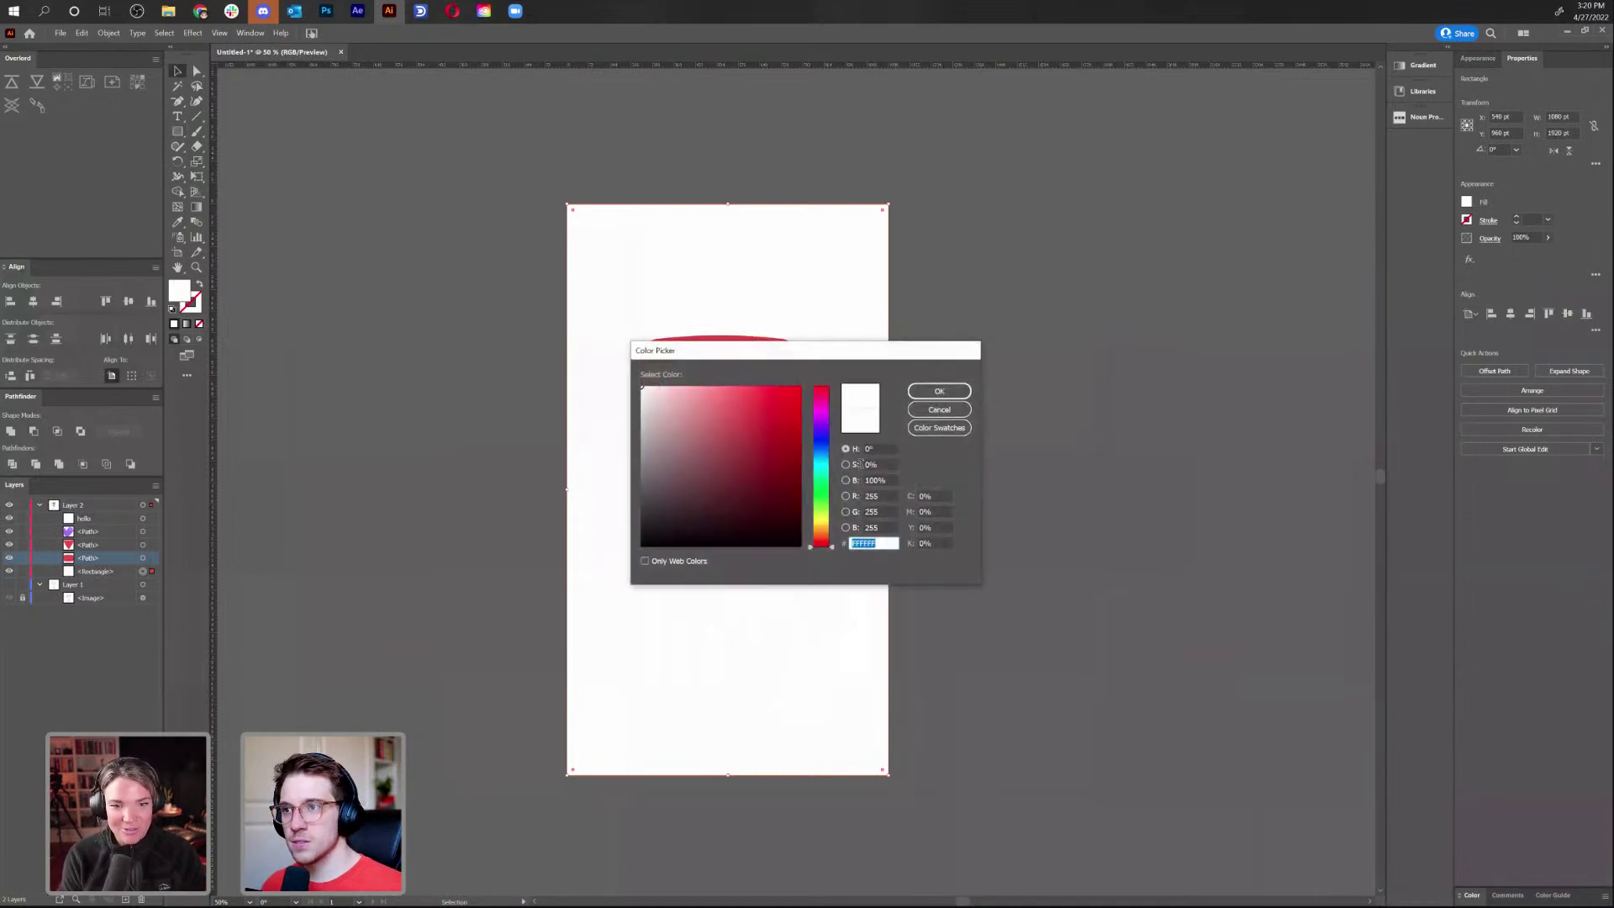
{"action": "left_click_drag", "start_coordinate": [828, 461], "coordinate": [827, 471]}
{"action": "left_click_drag", "start_coordinate": [755, 430], "coordinate": [758, 413]}
{"action": "left_click_drag", "start_coordinate": [821, 466], "coordinate": [823, 460]}
{"action": "left_click", "coordinate": [801, 405]}
{"action": "left_click_drag", "start_coordinate": [805, 405], "coordinate": [806, 408]}
{"action": "left_click_drag", "start_coordinate": [823, 468], "coordinate": [823, 463]}
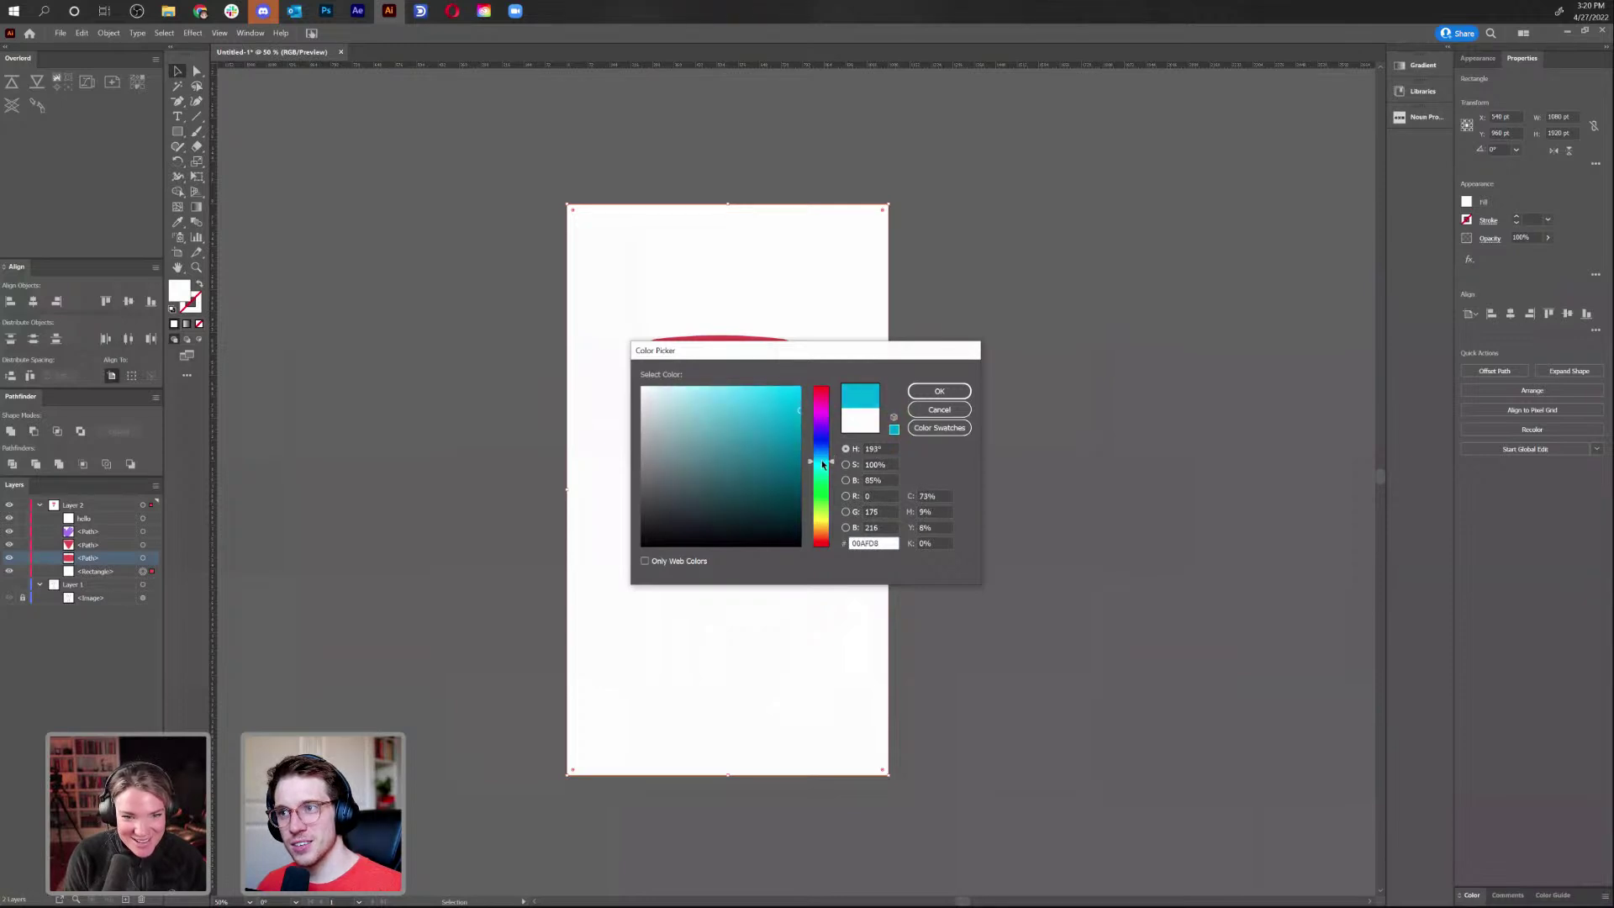
{"action": "left_click_drag", "start_coordinate": [823, 464], "coordinate": [824, 461]}
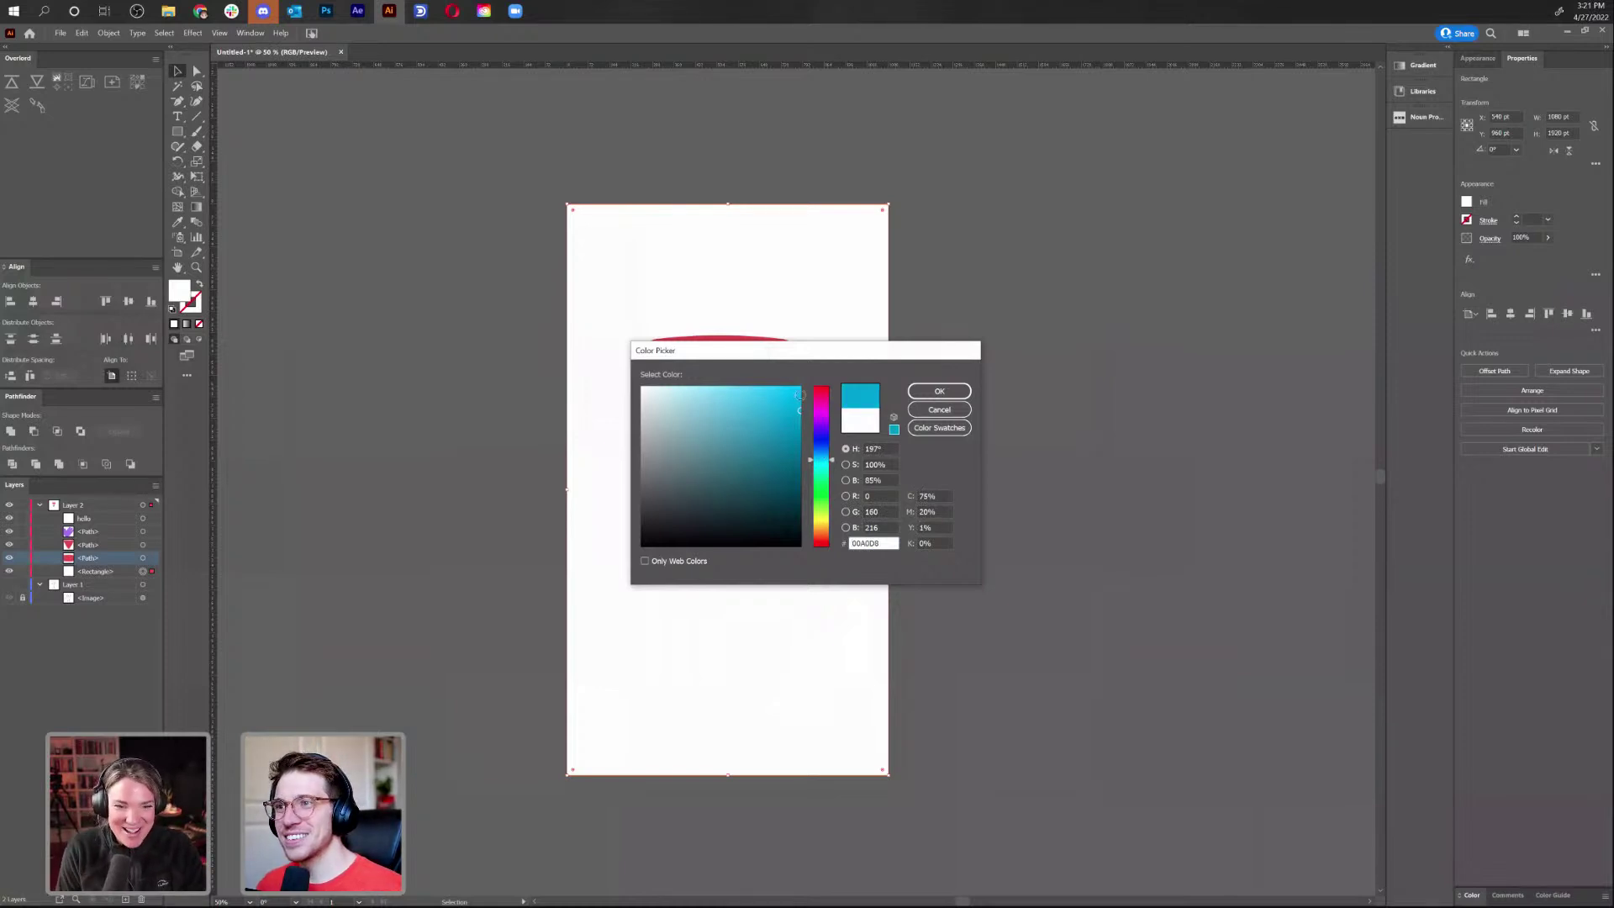
{"action": "left_click", "coordinate": [802, 396]}
{"action": "left_click", "coordinate": [801, 388]}
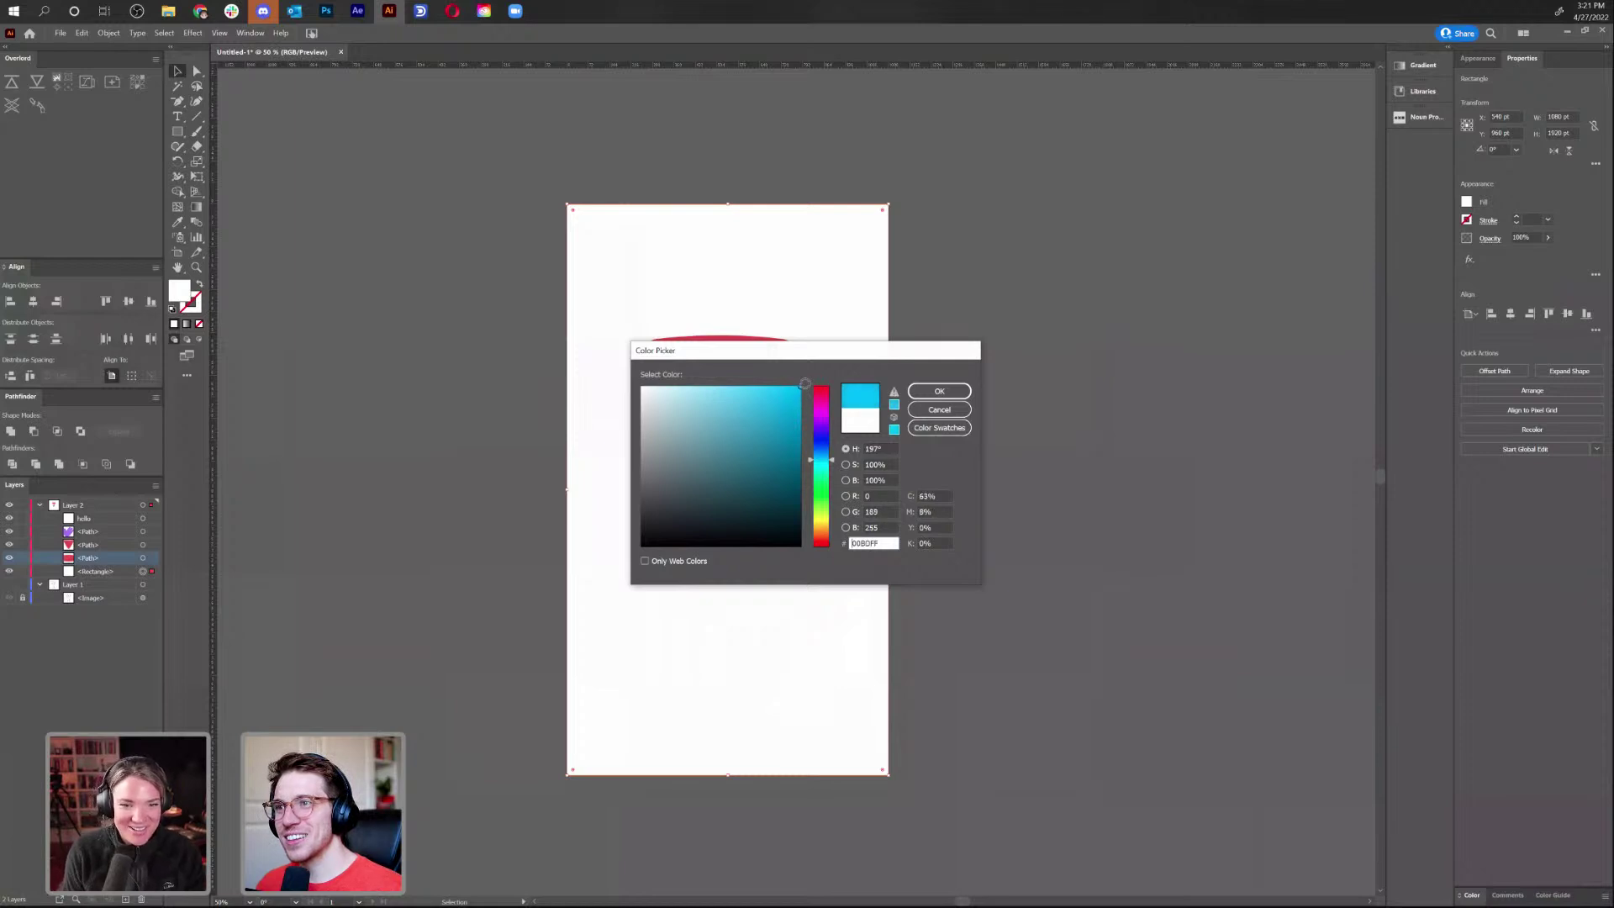
{"action": "left_click_drag", "start_coordinate": [822, 460], "coordinate": [826, 464]}
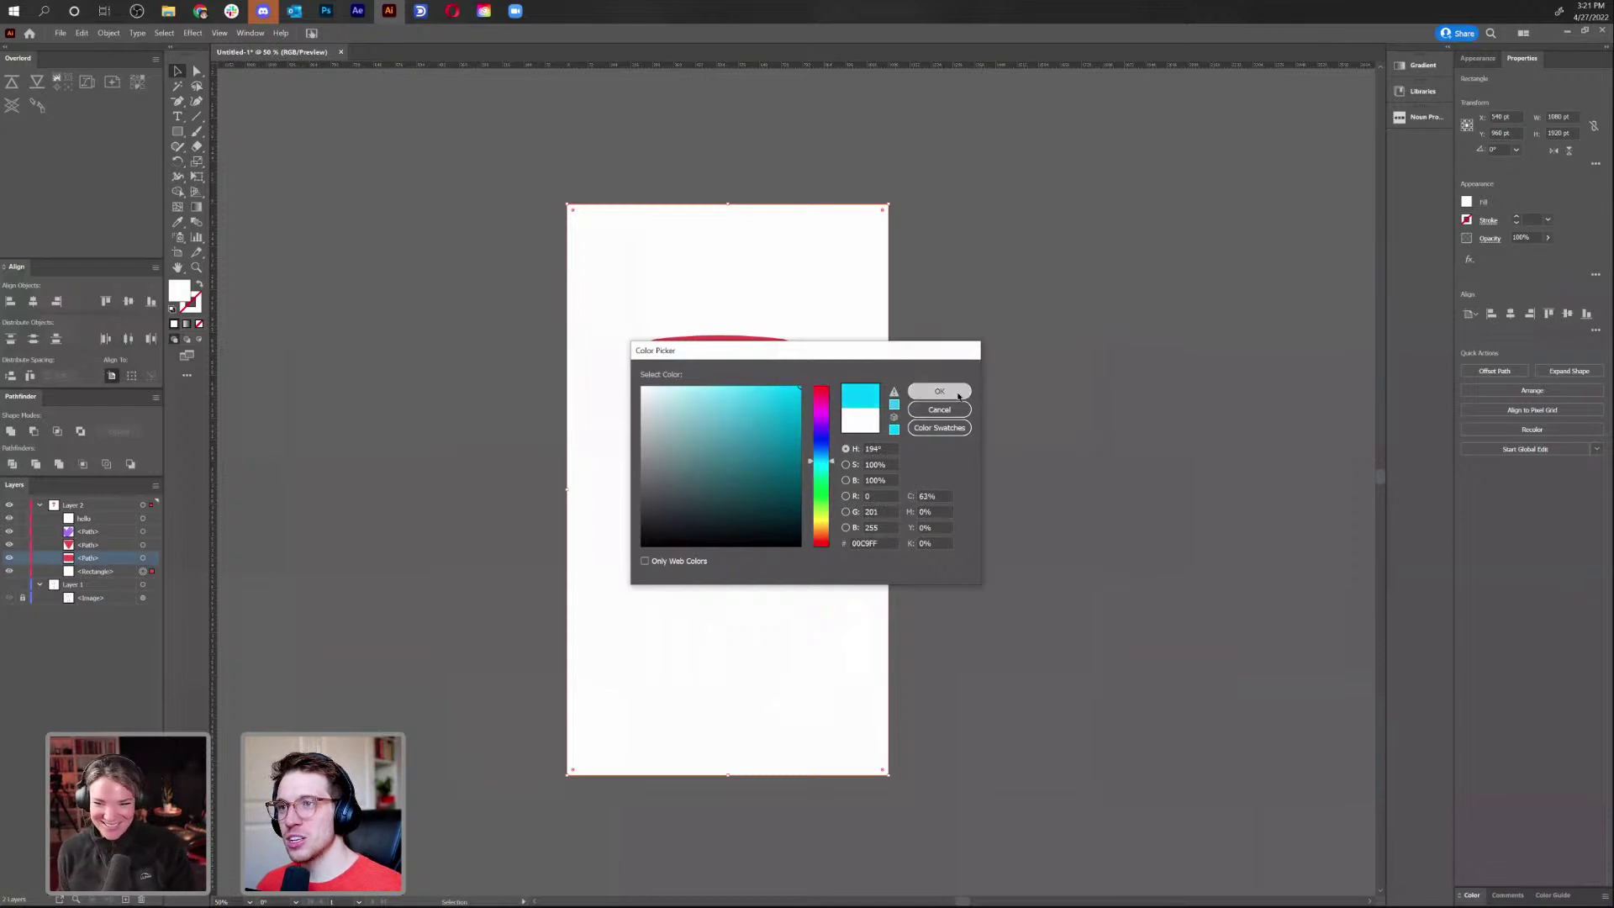
{"action": "left_click", "coordinate": [938, 391]}
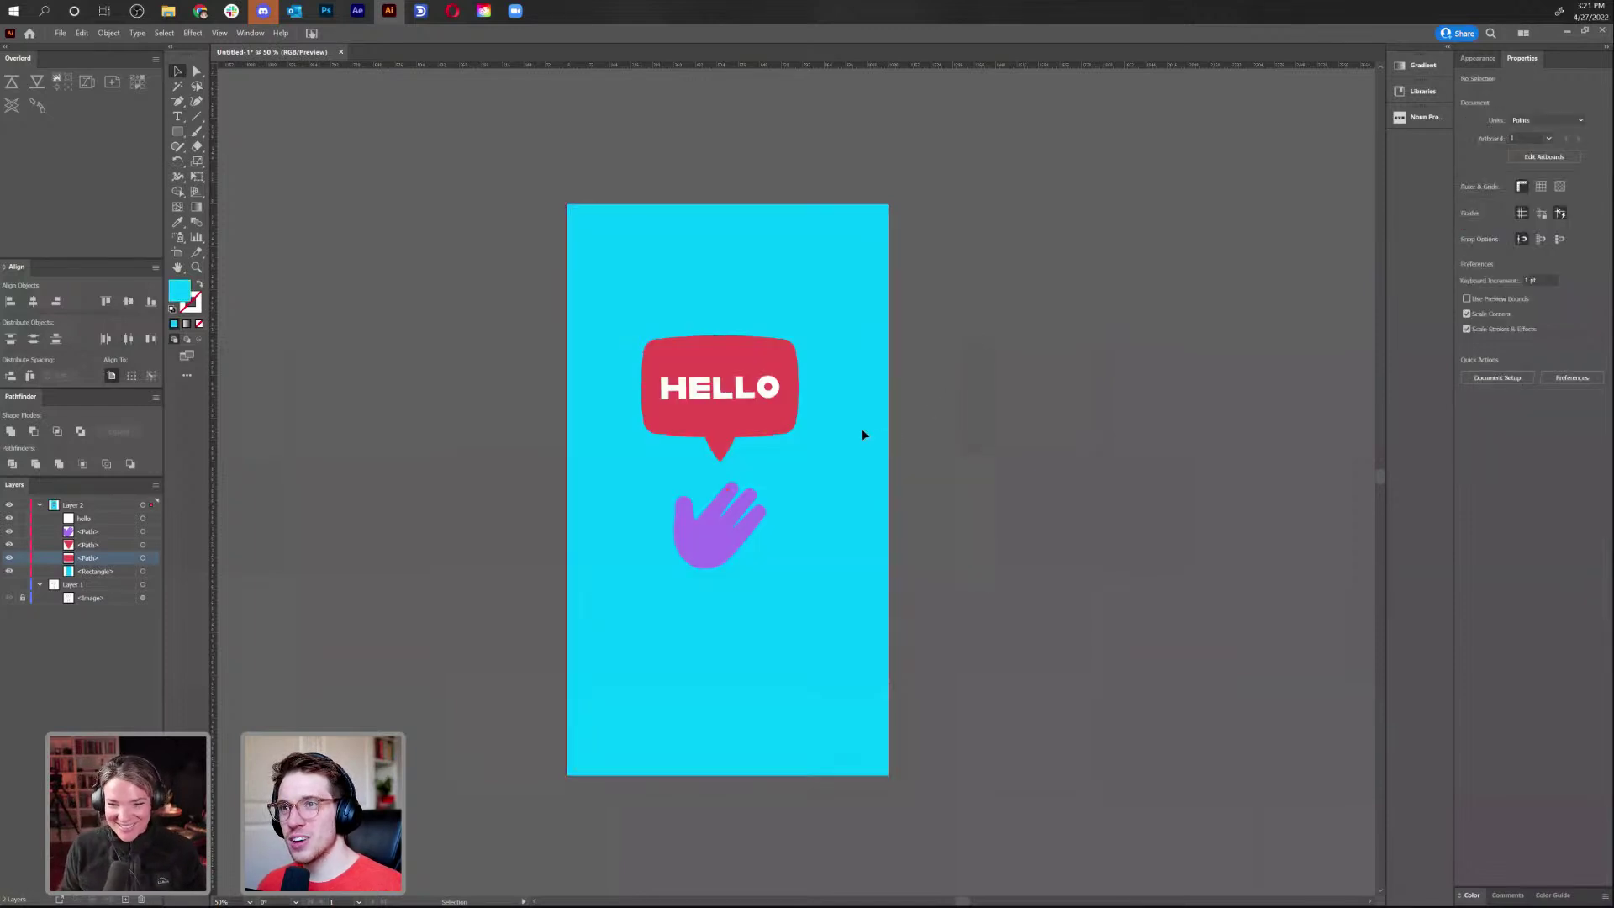
Extend the cyan background past the artboard edges and lock it
{"action": "left_click_drag", "start_coordinate": [887, 201], "coordinate": [904, 194]}
{"action": "left_click", "coordinate": [904, 194]}
{"action": "left_click", "coordinate": [23, 572]}
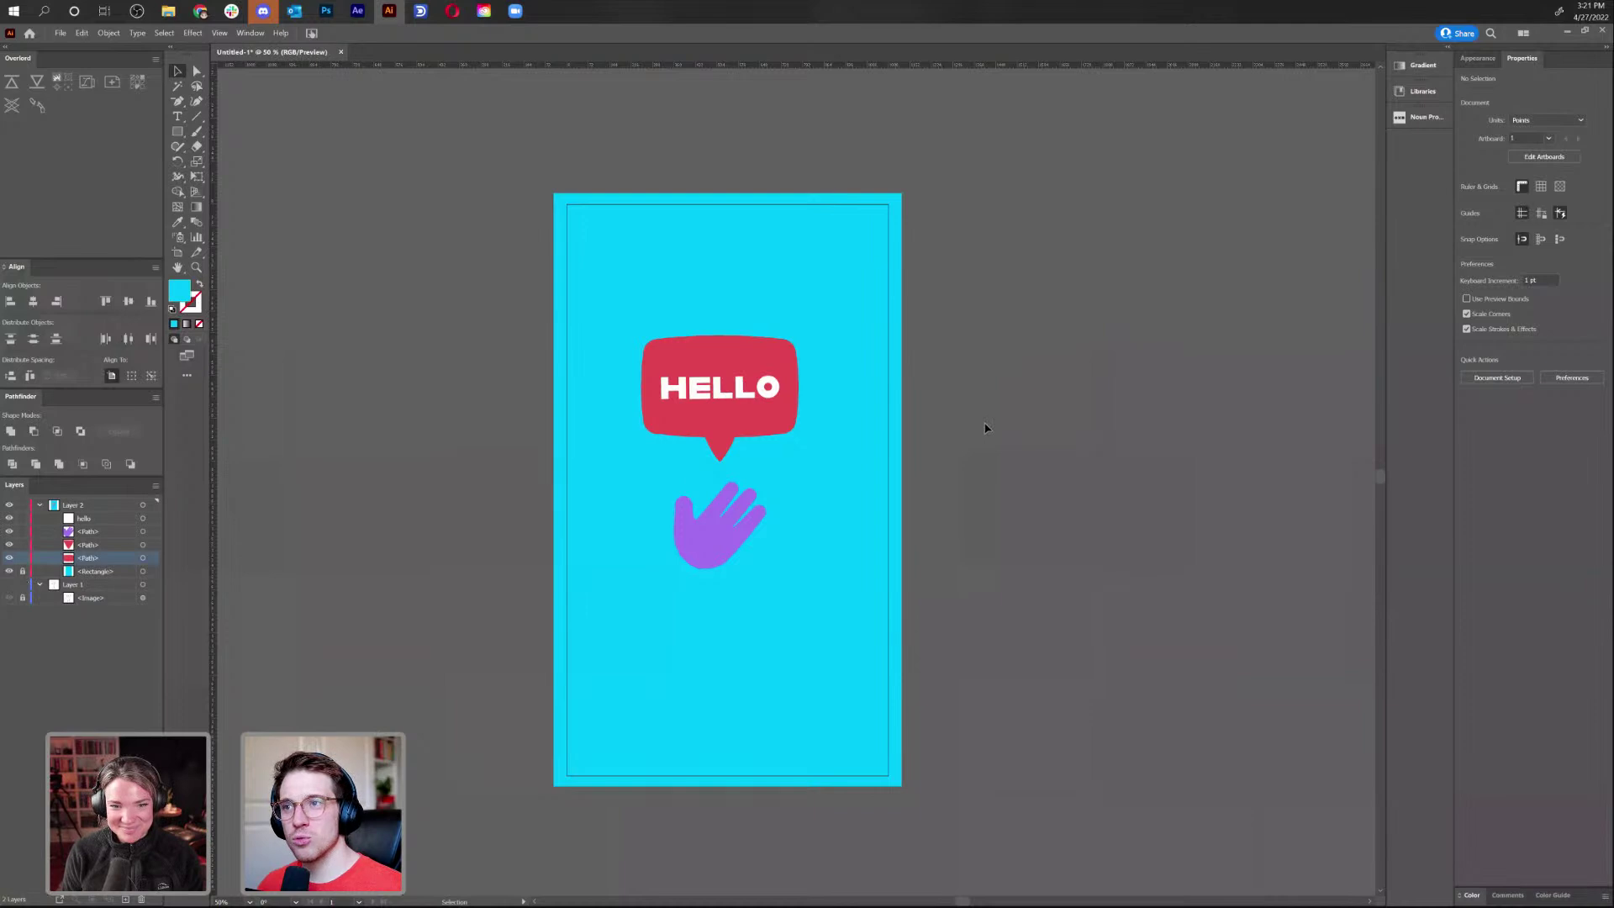
Recolour the hand a deeper blue-violet (5736CE)
{"action": "left_click", "coordinate": [709, 547]}
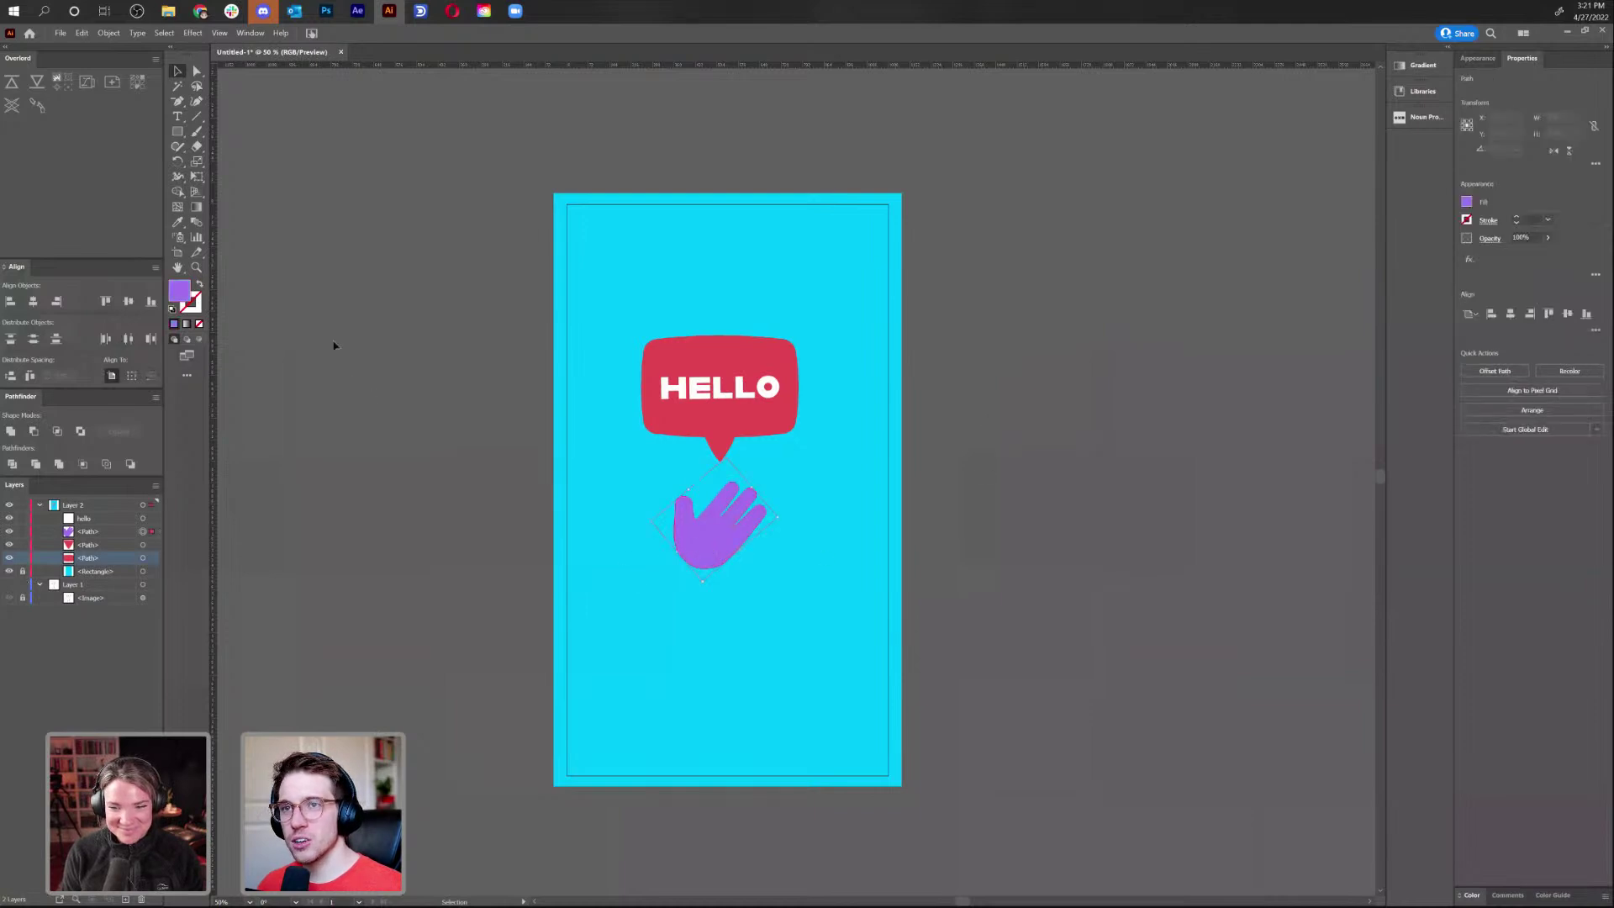
{"action": "double_click", "coordinate": [179, 292]}
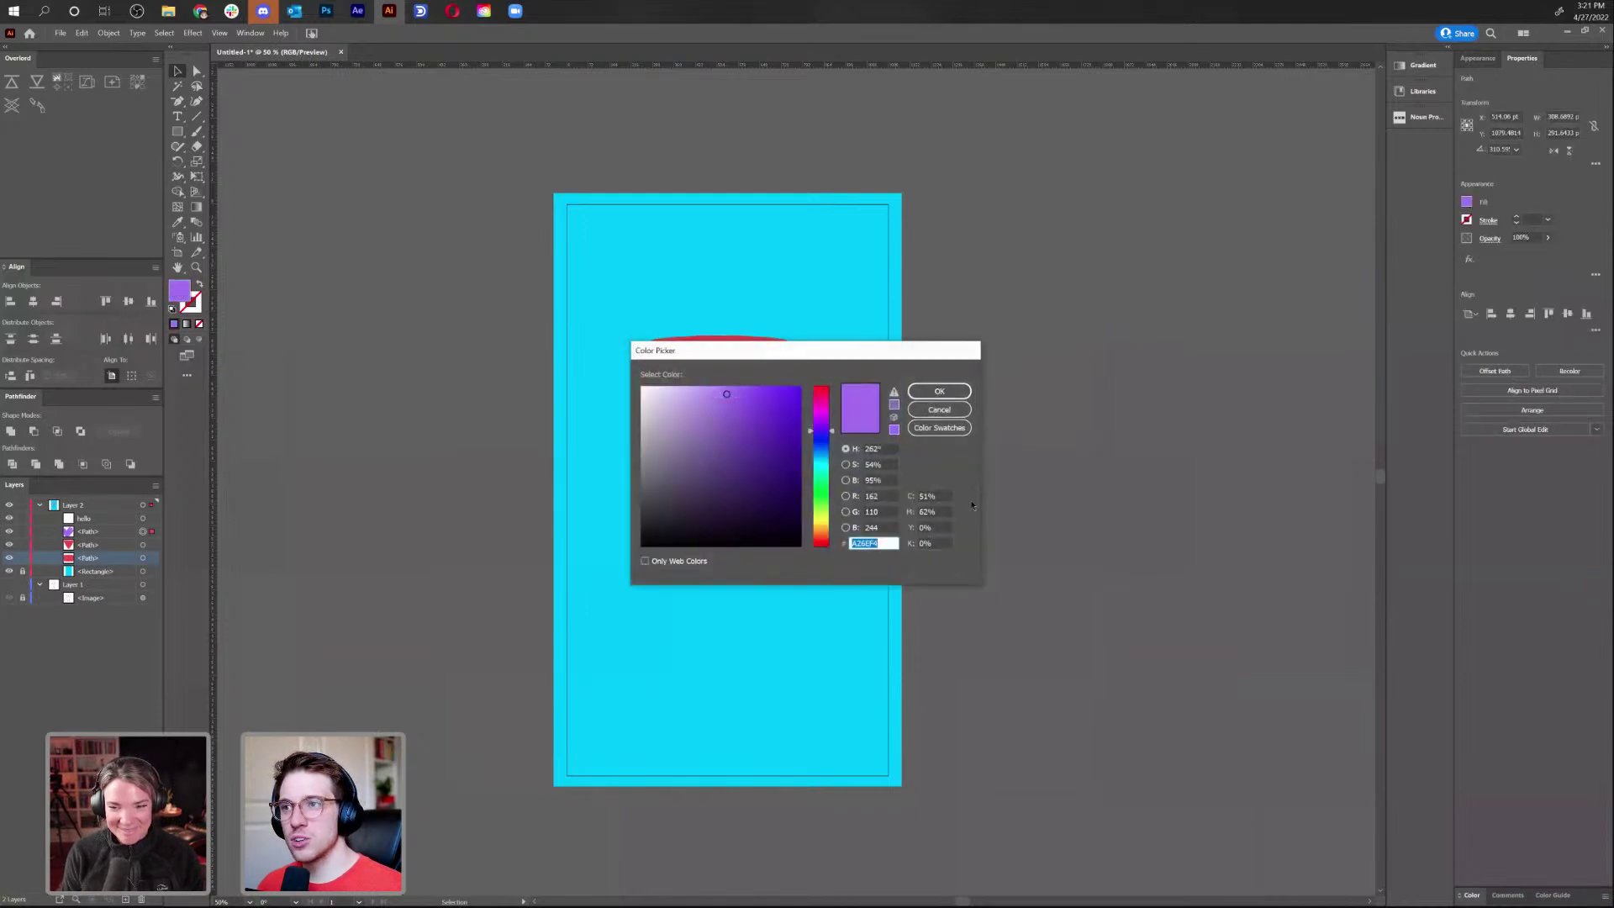
{"action": "left_click", "coordinate": [822, 433]}
{"action": "left_click", "coordinate": [752, 399]}
{"action": "left_click", "coordinate": [822, 434]}
{"action": "left_click", "coordinate": [760, 418]}
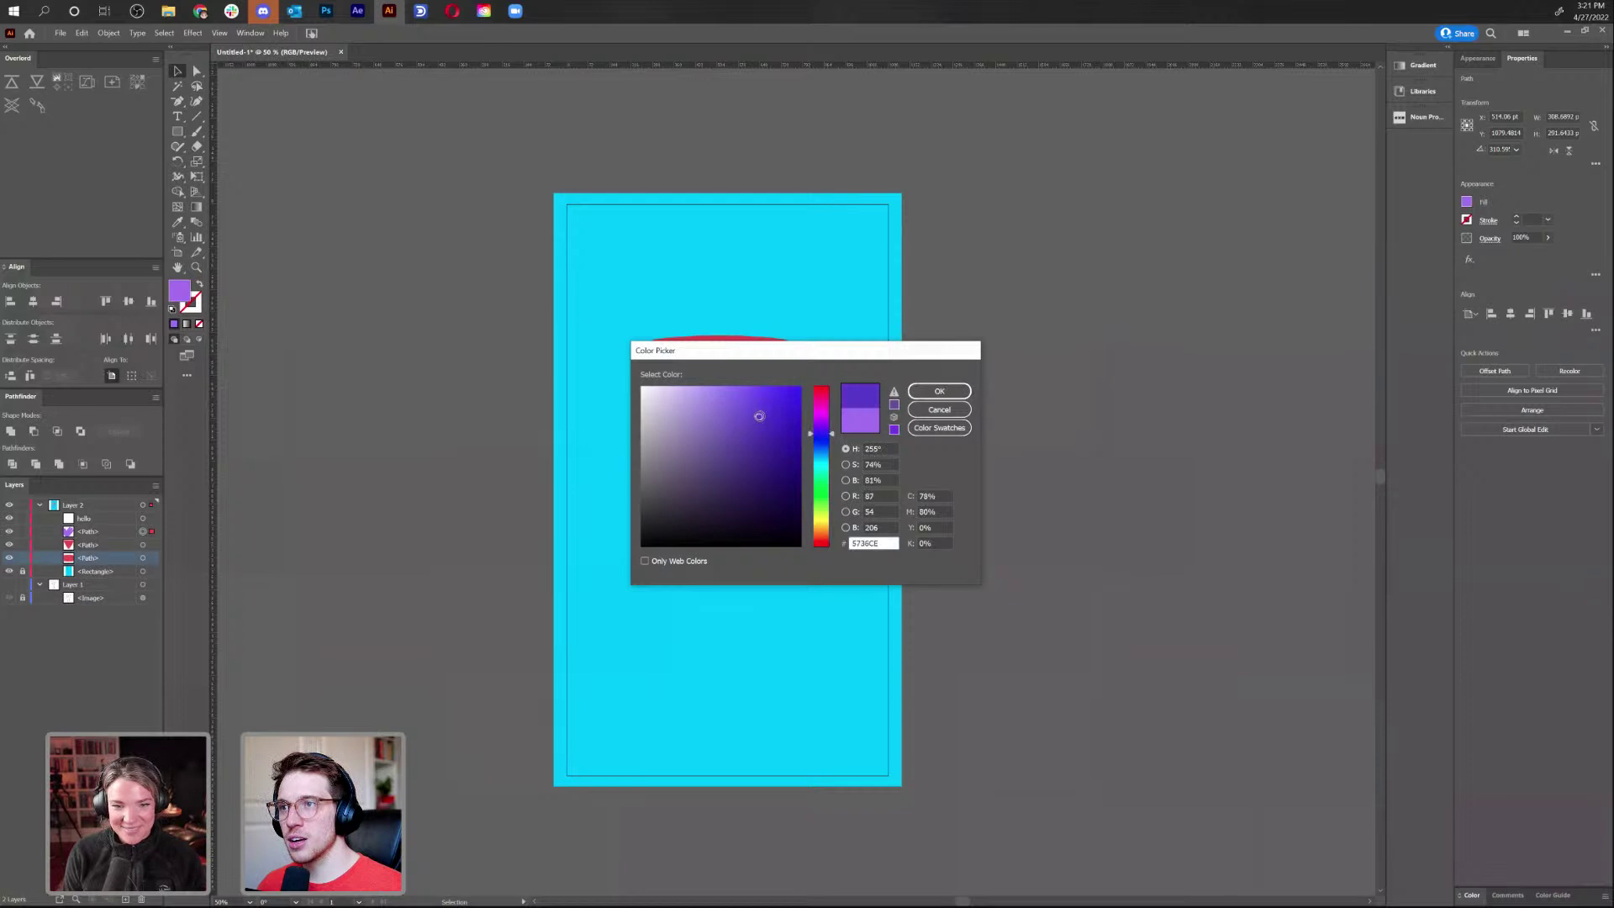
{"action": "key", "text": "Return"}
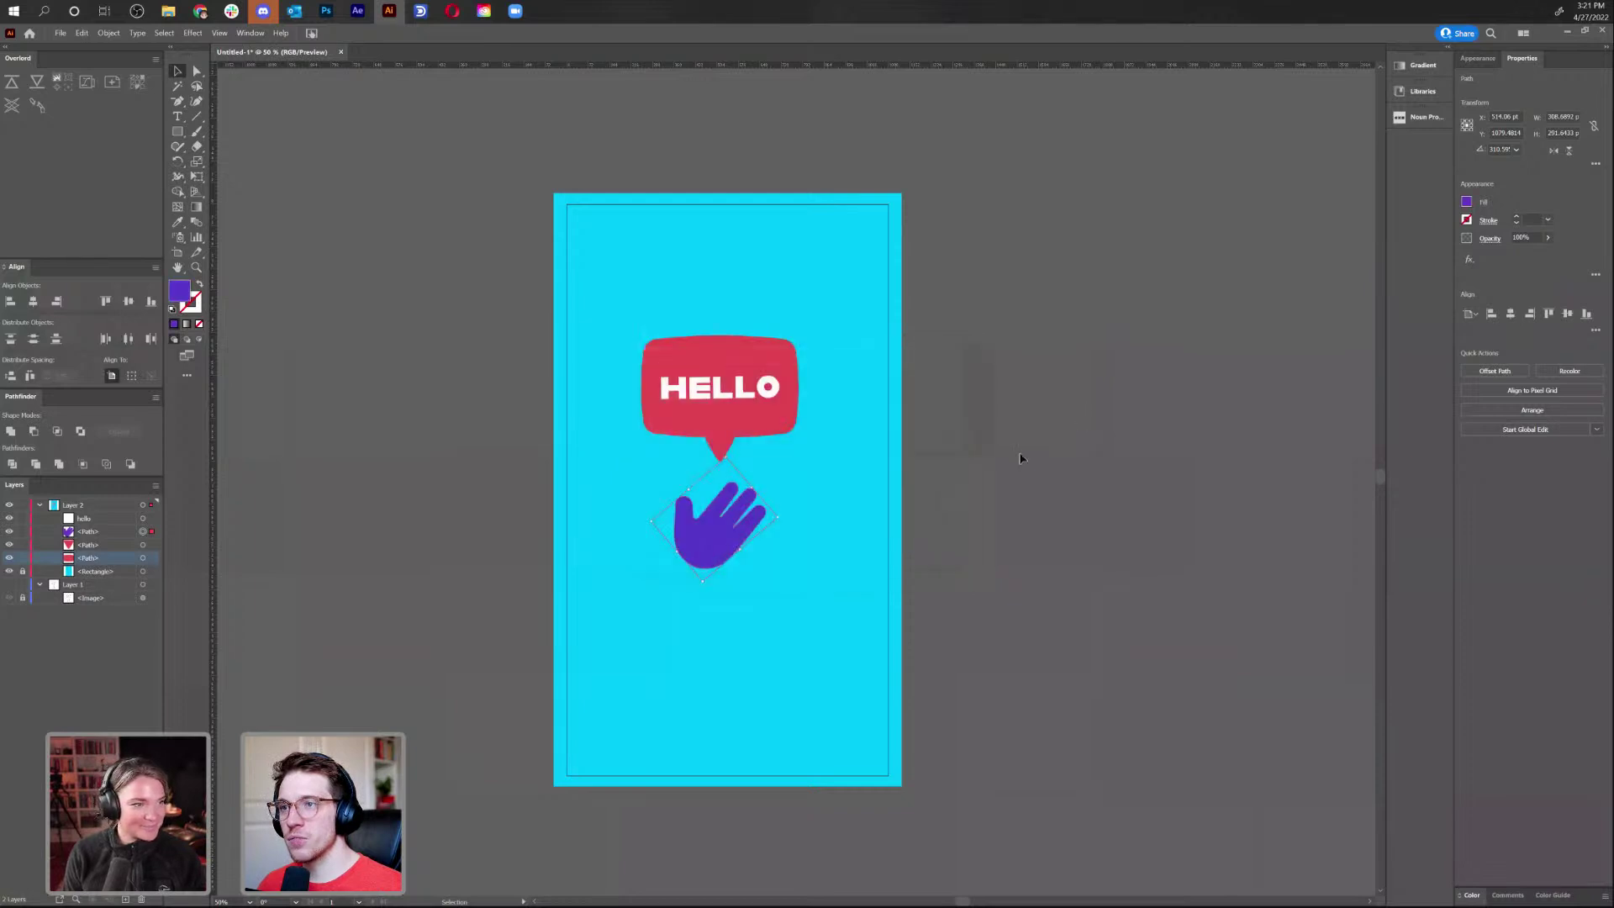
{"action": "left_click", "coordinate": [934, 463]}
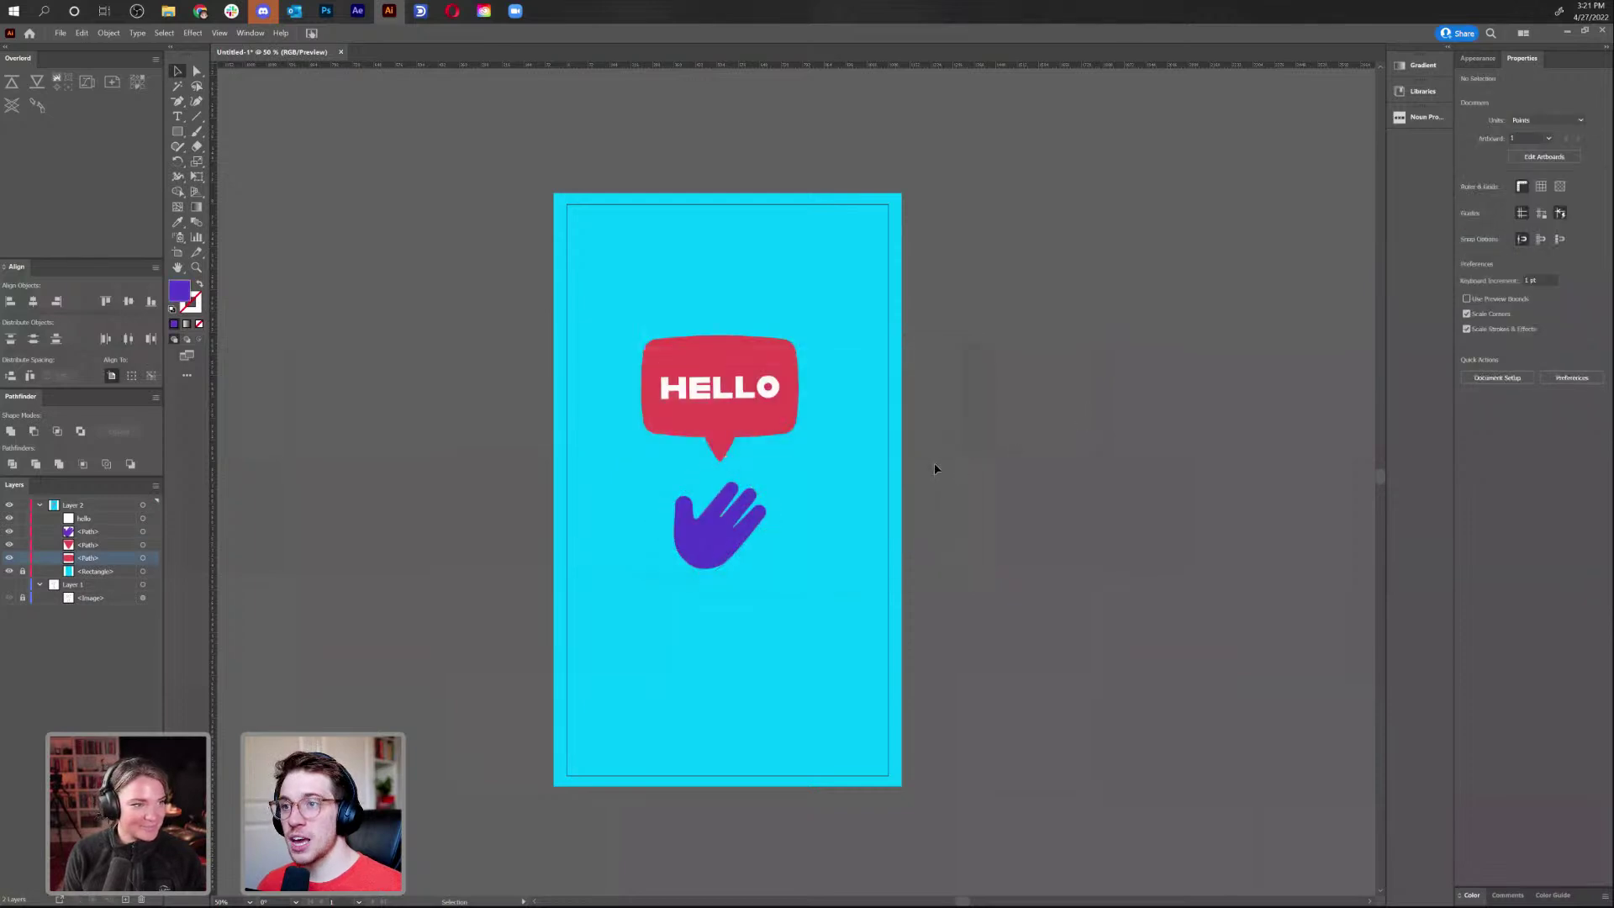
{"action": "key", "text": "a"}
{"action": "left_click", "coordinate": [734, 548]}
{"action": "key", "text": "ctrl+plus"}
{"action": "key", "text": "ctrl+plus"}
{"action": "key", "text": "ctrl+plus"}
{"action": "key", "text": "ctrl+plus"}
Draw a curved crease line between the fingers with the Pen and Anchor Point tools
{"action": "key", "text": "v"}
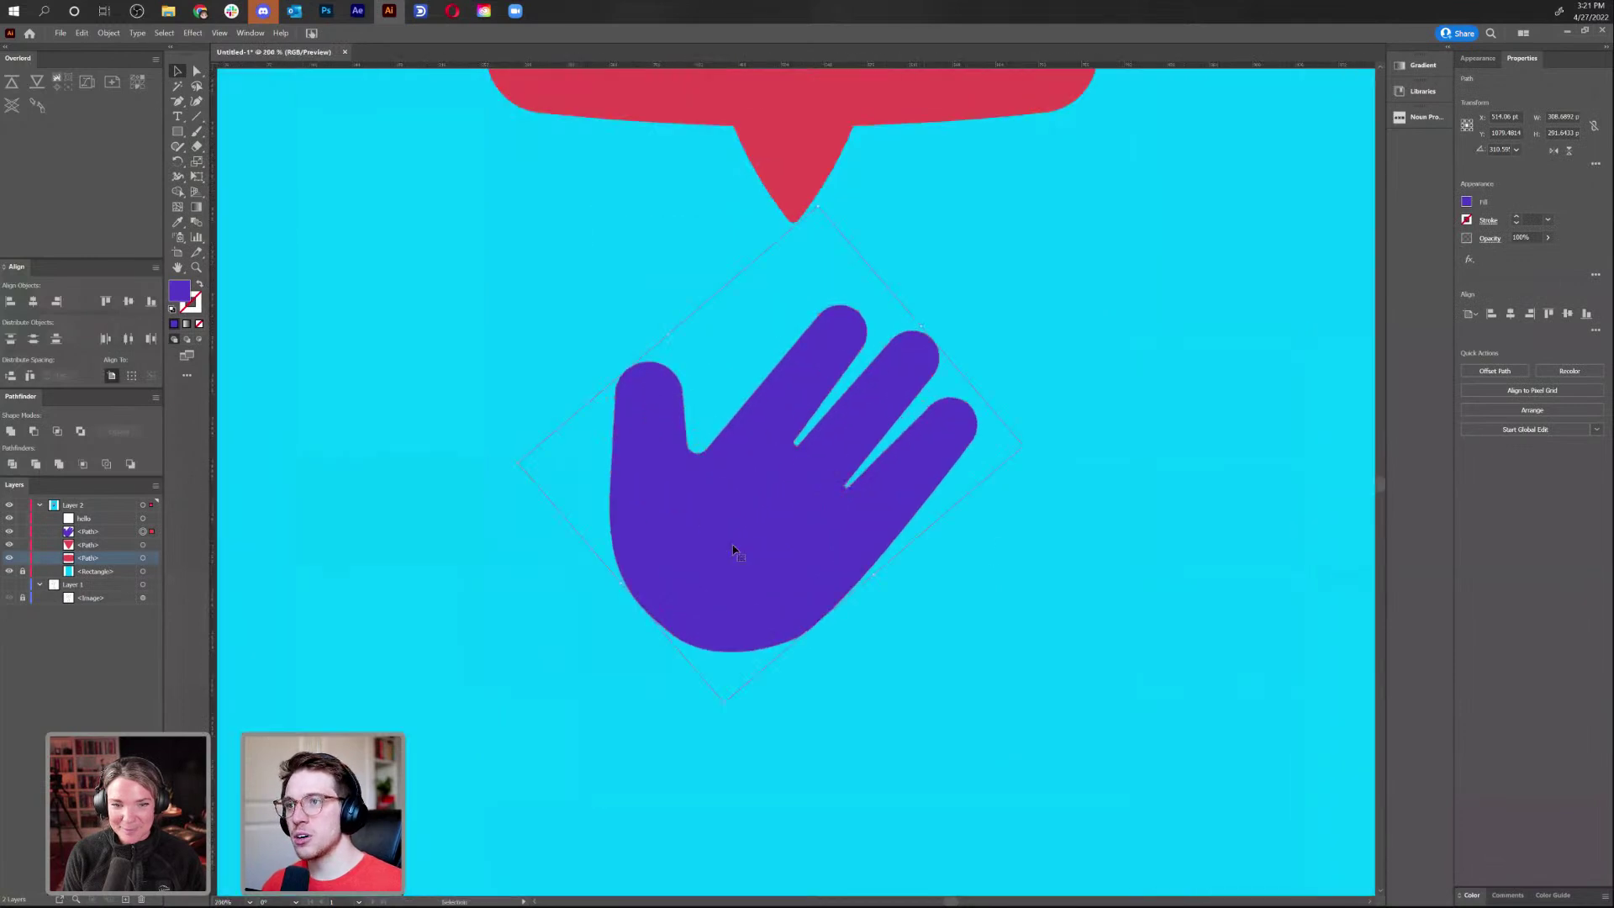
{"action": "left_click", "coordinate": [1108, 616]}
{"action": "left_click", "coordinate": [177, 101]}
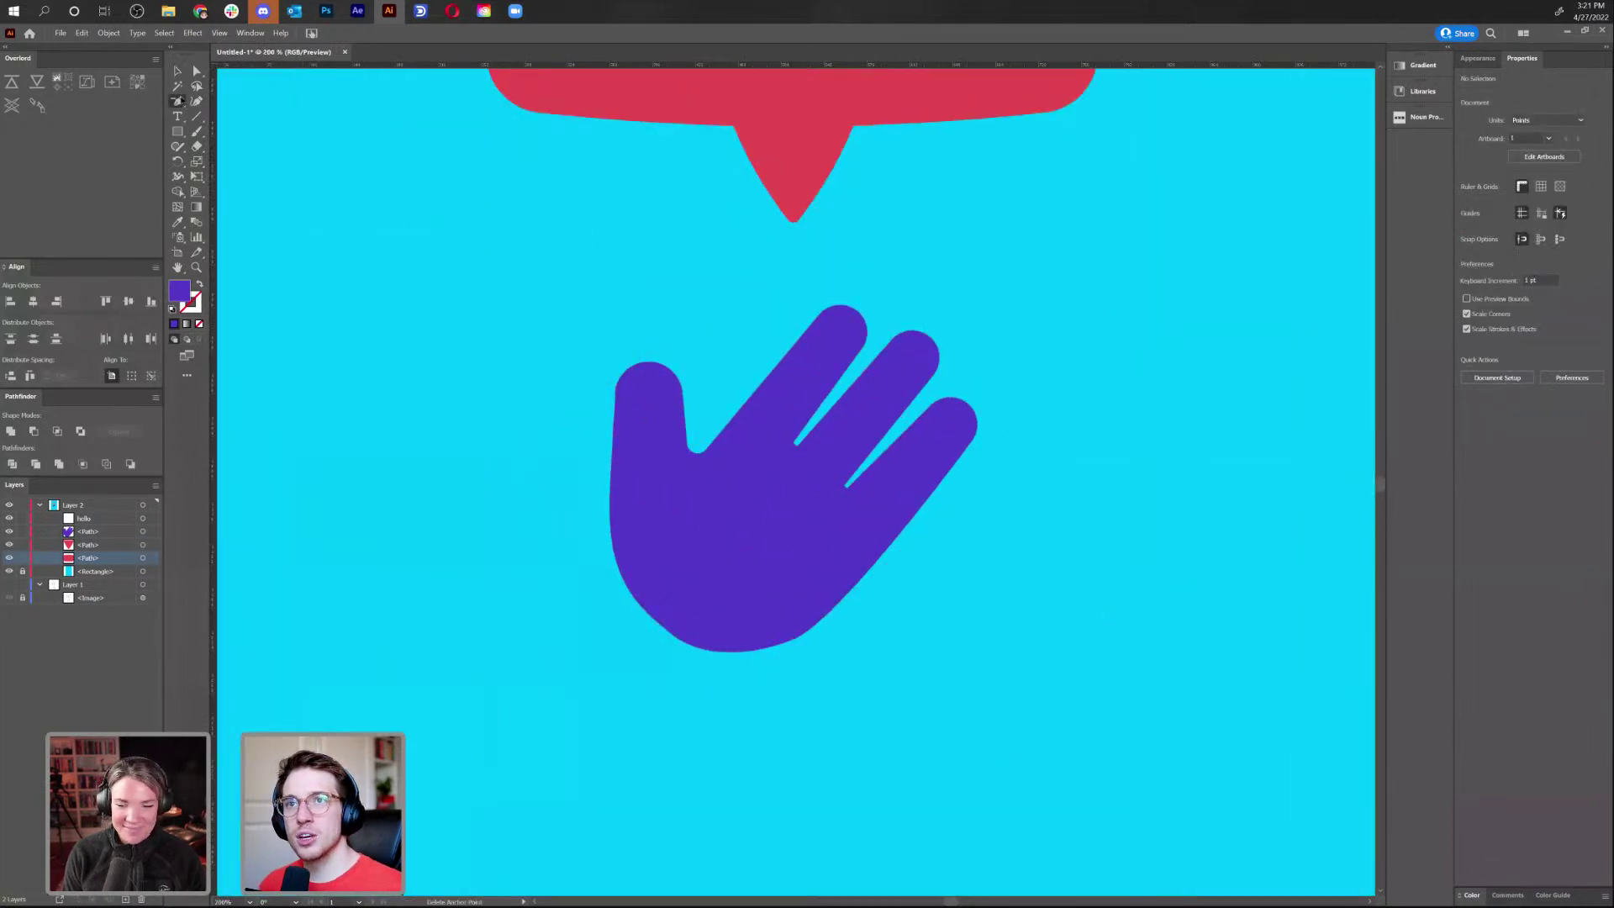
{"action": "left_click", "coordinate": [229, 101]}
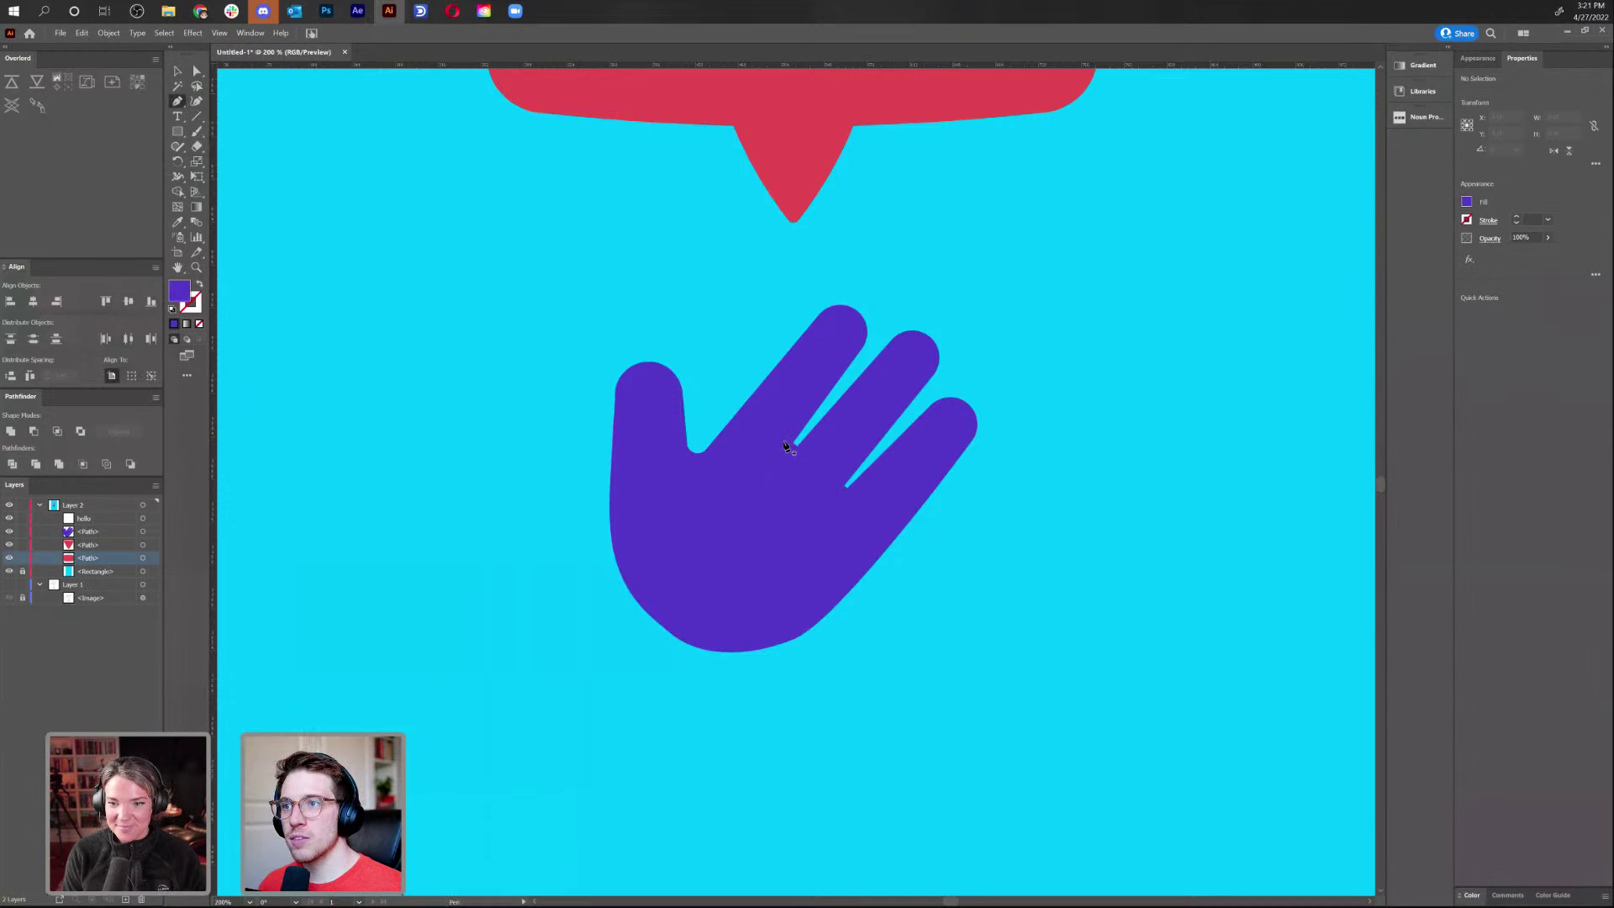
{"action": "left_click", "coordinate": [792, 443]}
{"action": "left_click", "coordinate": [847, 485]}
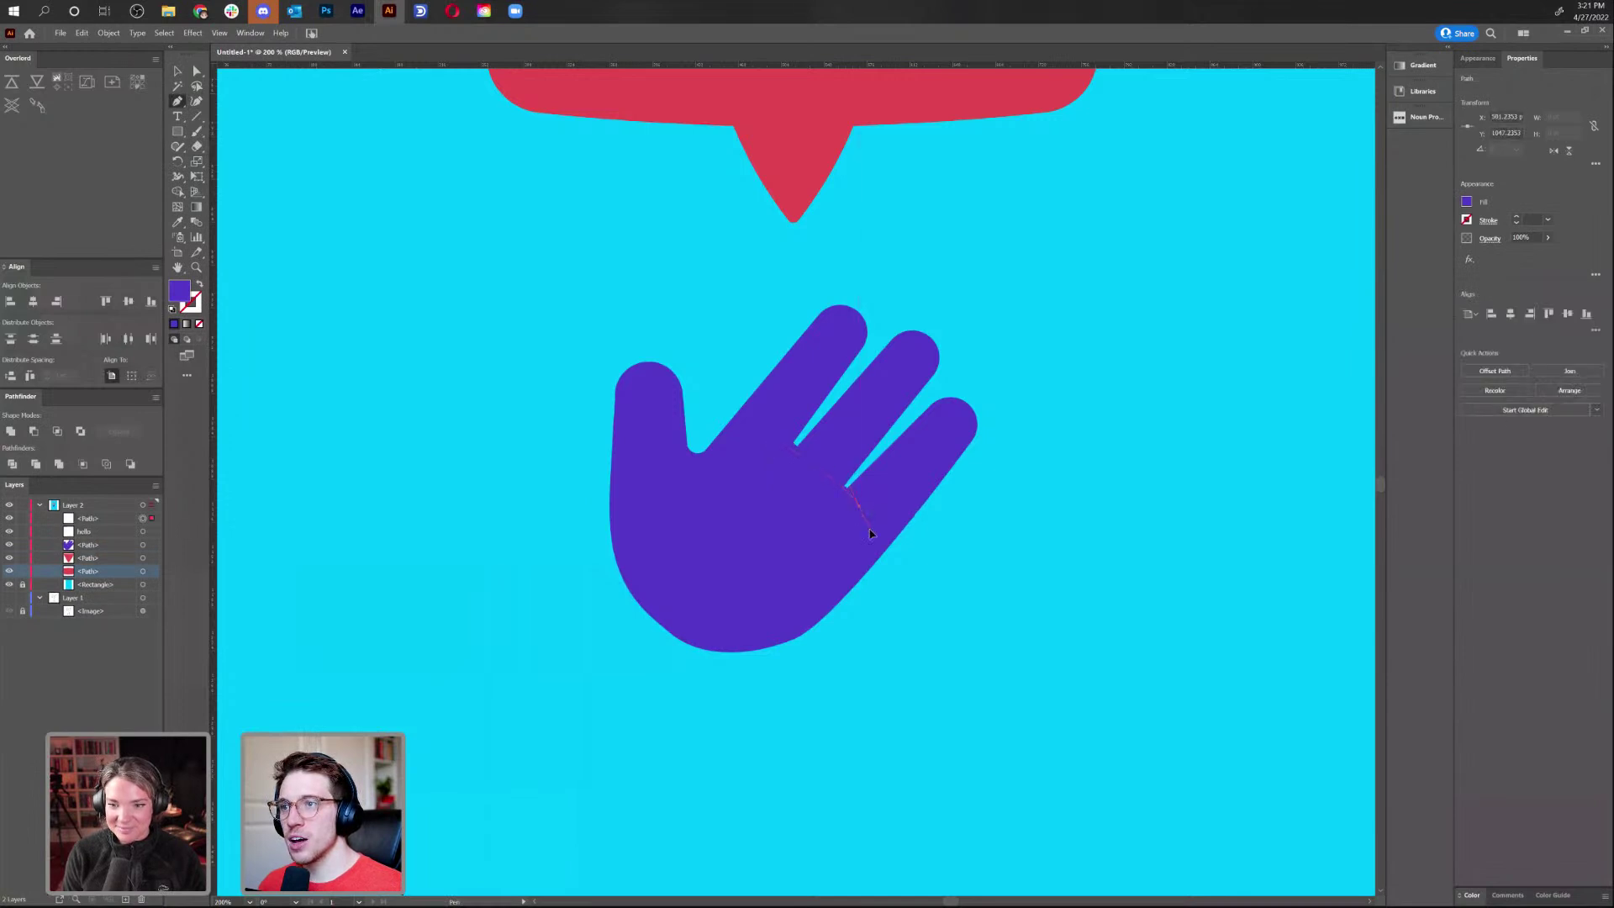
{"action": "left_click", "coordinate": [878, 543]}
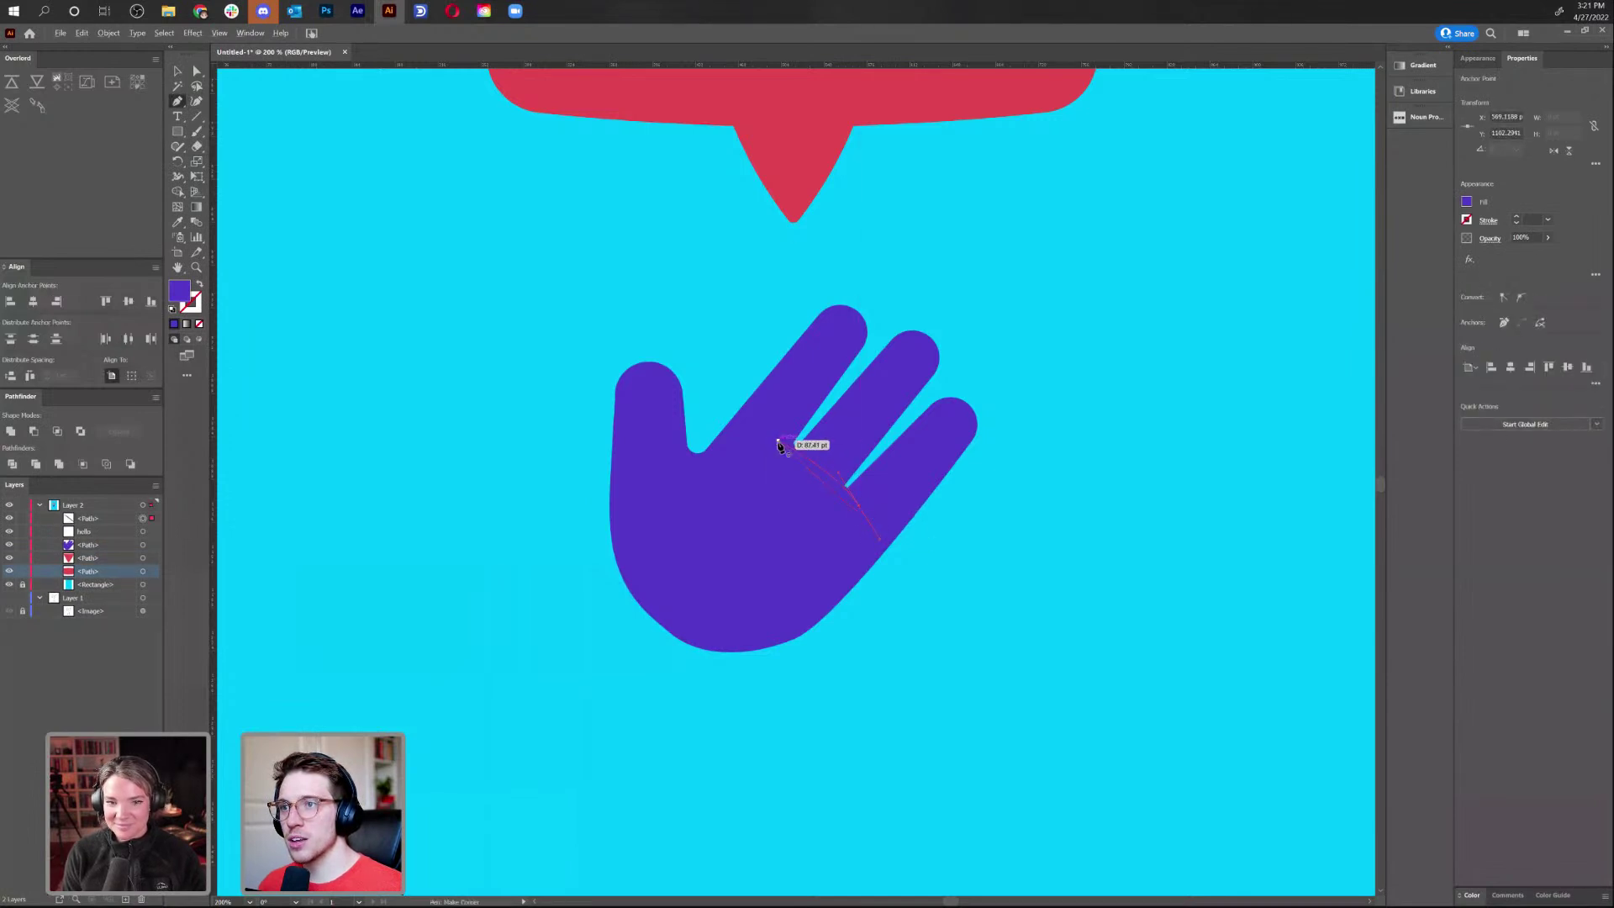
{"action": "left_click", "coordinate": [782, 443]}
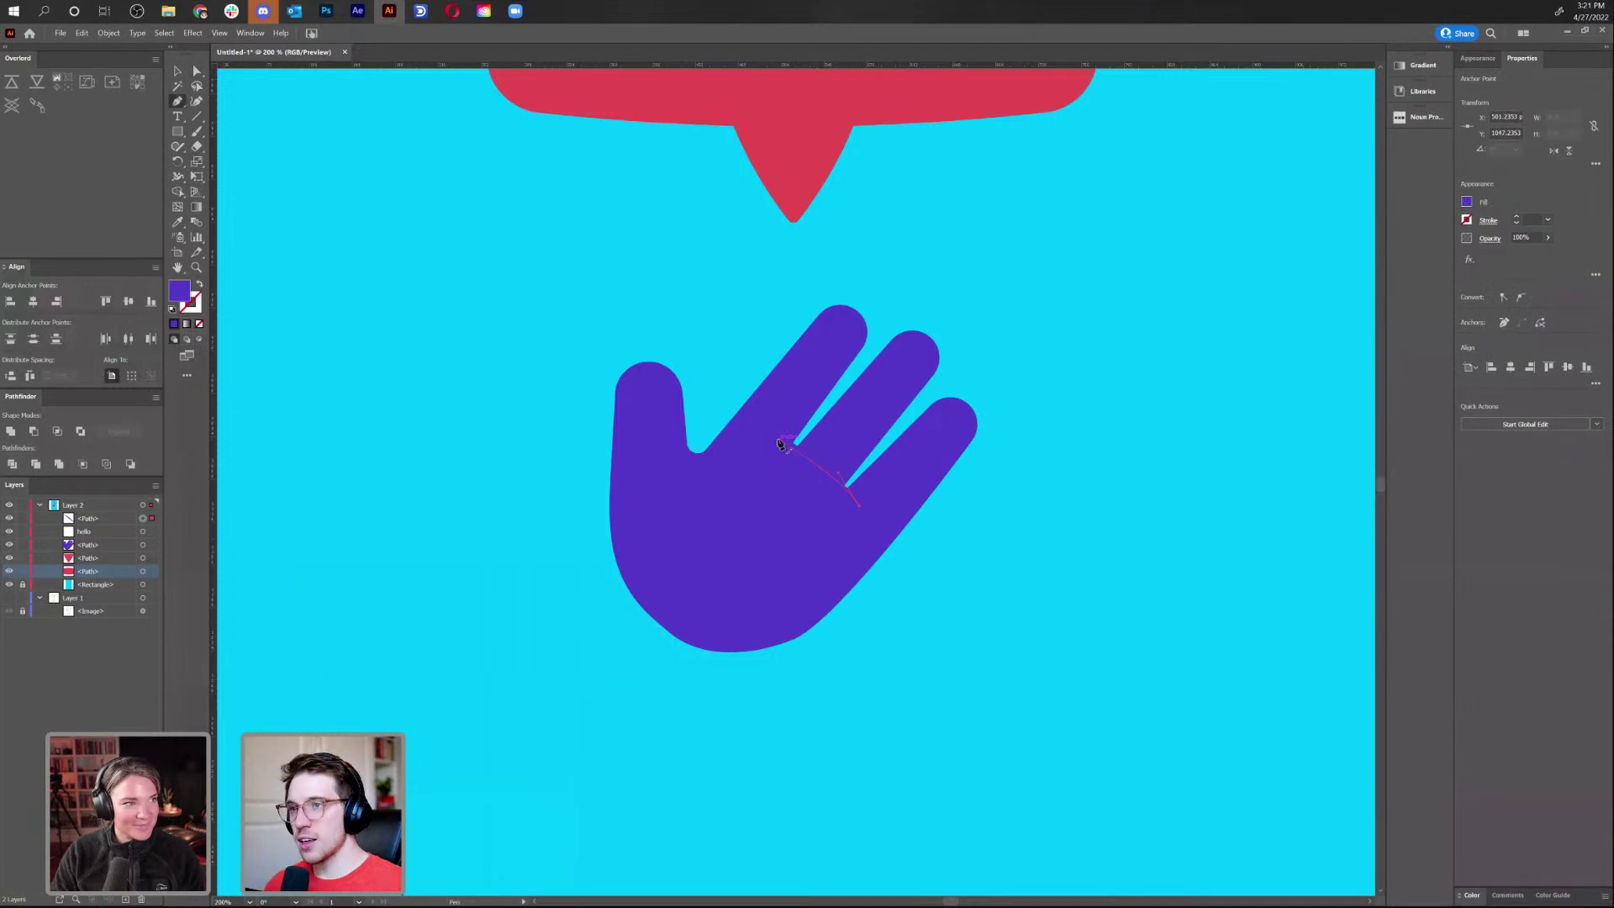
{"action": "key", "text": "a"}
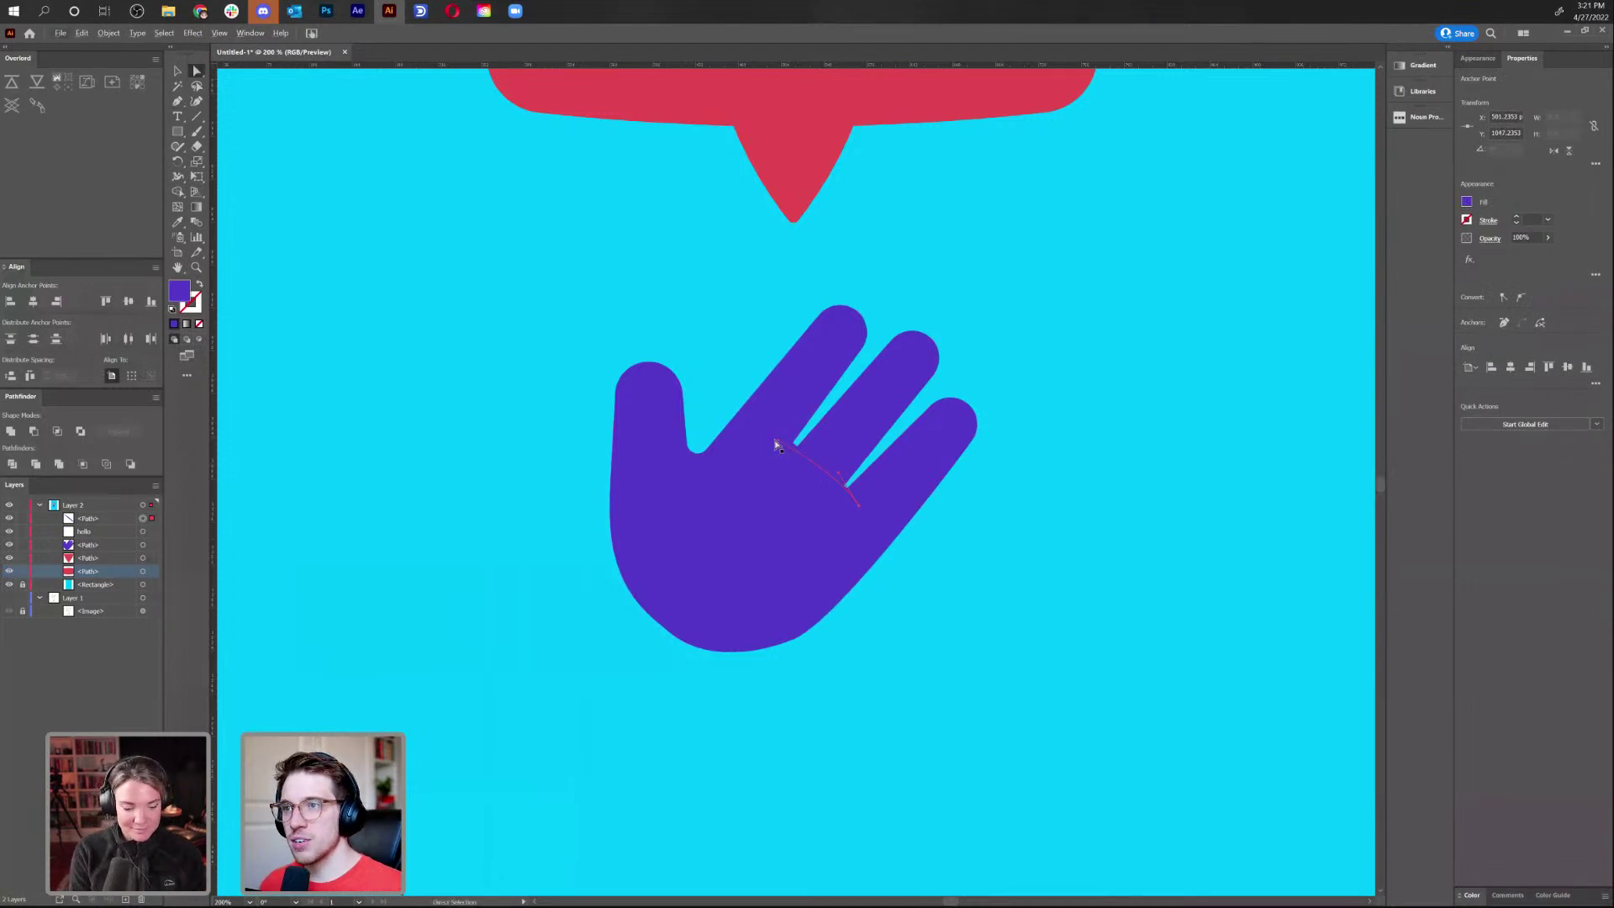
{"action": "left_click_drag", "start_coordinate": [178, 101], "coordinate": [253, 148]}
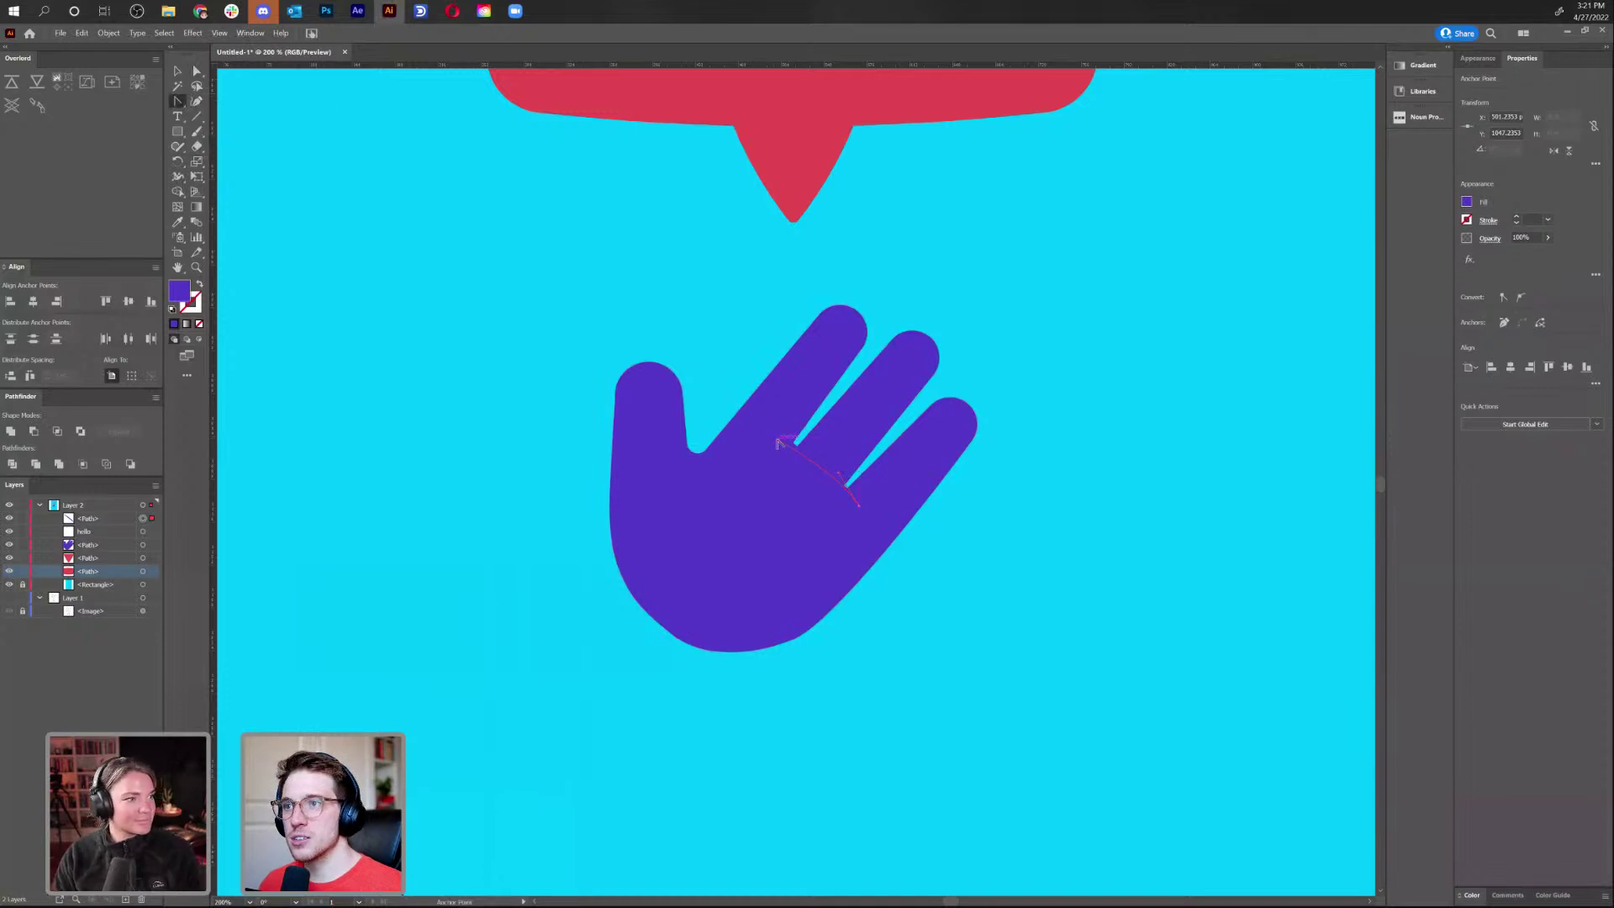
{"action": "left_click_drag", "start_coordinate": [778, 444], "coordinate": [805, 450]}
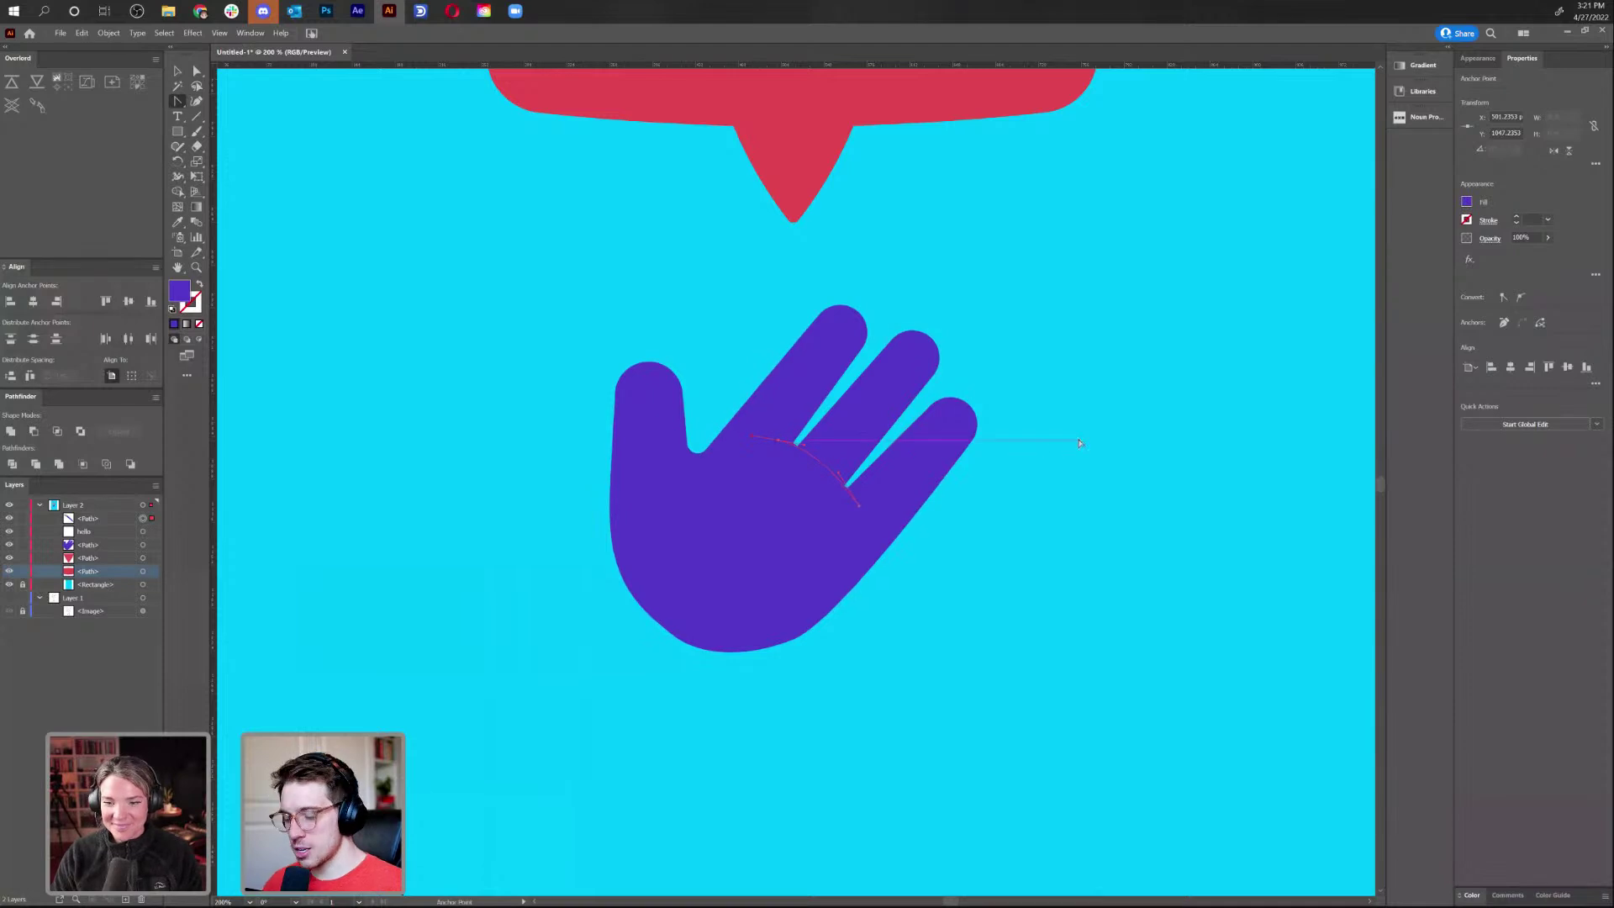
{"action": "key", "text": "ctrl+minus"}
{"action": "key", "text": "ctrl+minus"}
{"action": "key", "text": "ctrl+minus"}
{"action": "key", "text": "ctrl+equal"}
{"action": "key", "text": "ctrl+equal"}
Make the crease a thick white (ffffff) stroke with round caps
{"action": "key", "text": "i"}
{"action": "left_click", "coordinate": [200, 286]}
{"action": "double_click", "coordinate": [191, 302]}
{"action": "type", "text": "ffffff"}
{"action": "left_click", "coordinate": [939, 391]}
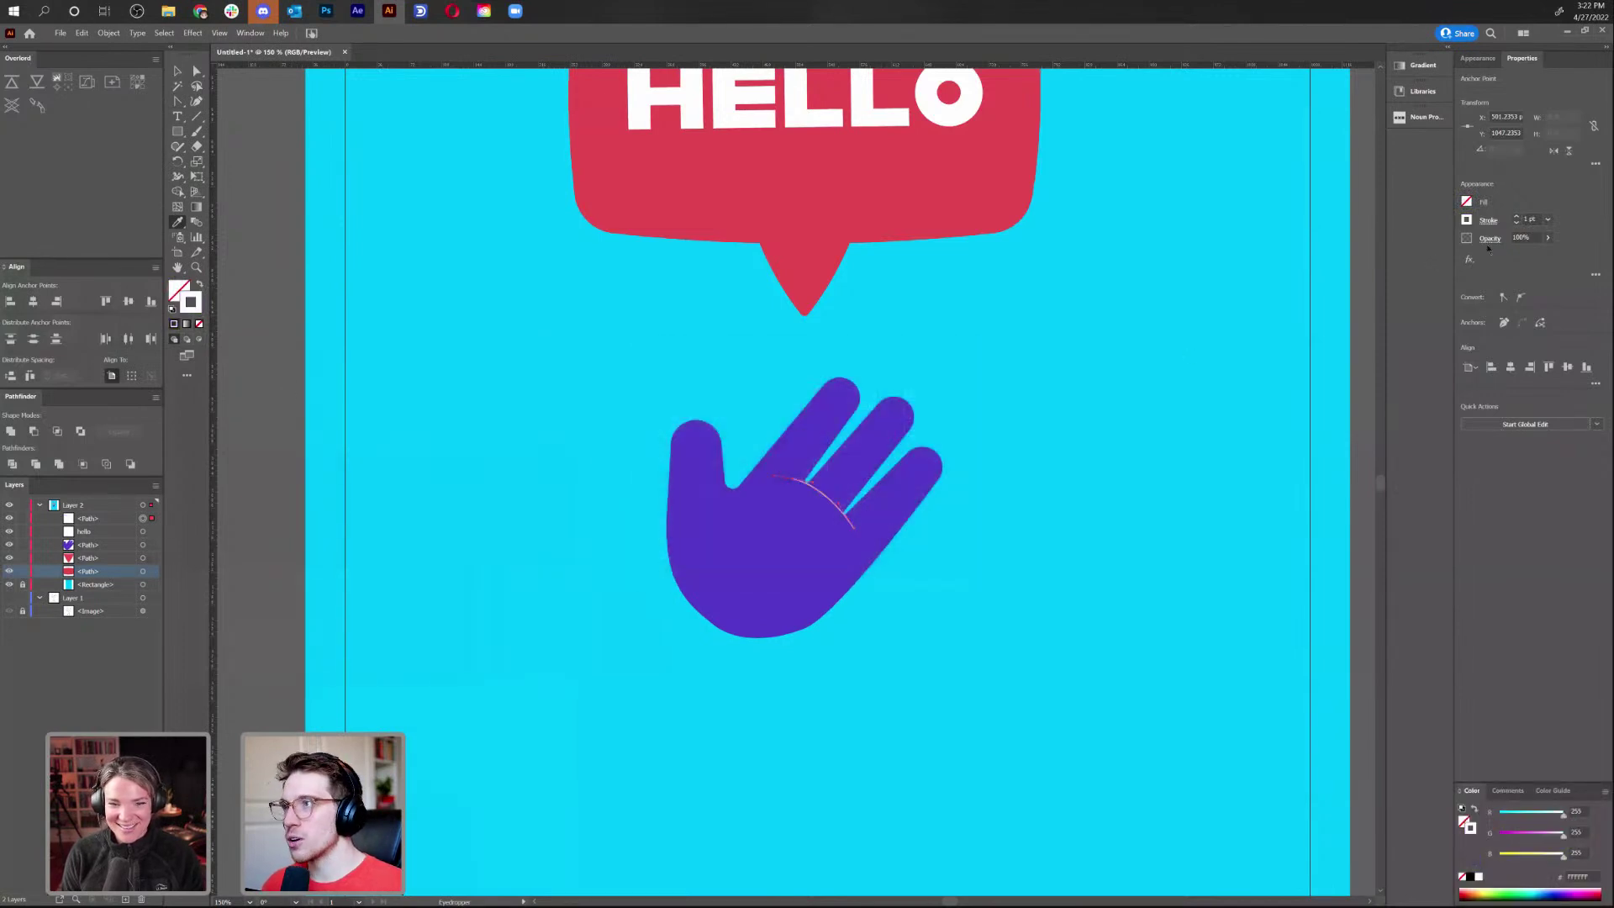
{"action": "left_click", "coordinate": [1517, 216]}
{"action": "left_click", "coordinate": [1518, 216]}
{"action": "left_click", "coordinate": [1517, 216]}
{"action": "left_click", "coordinate": [1495, 225]}
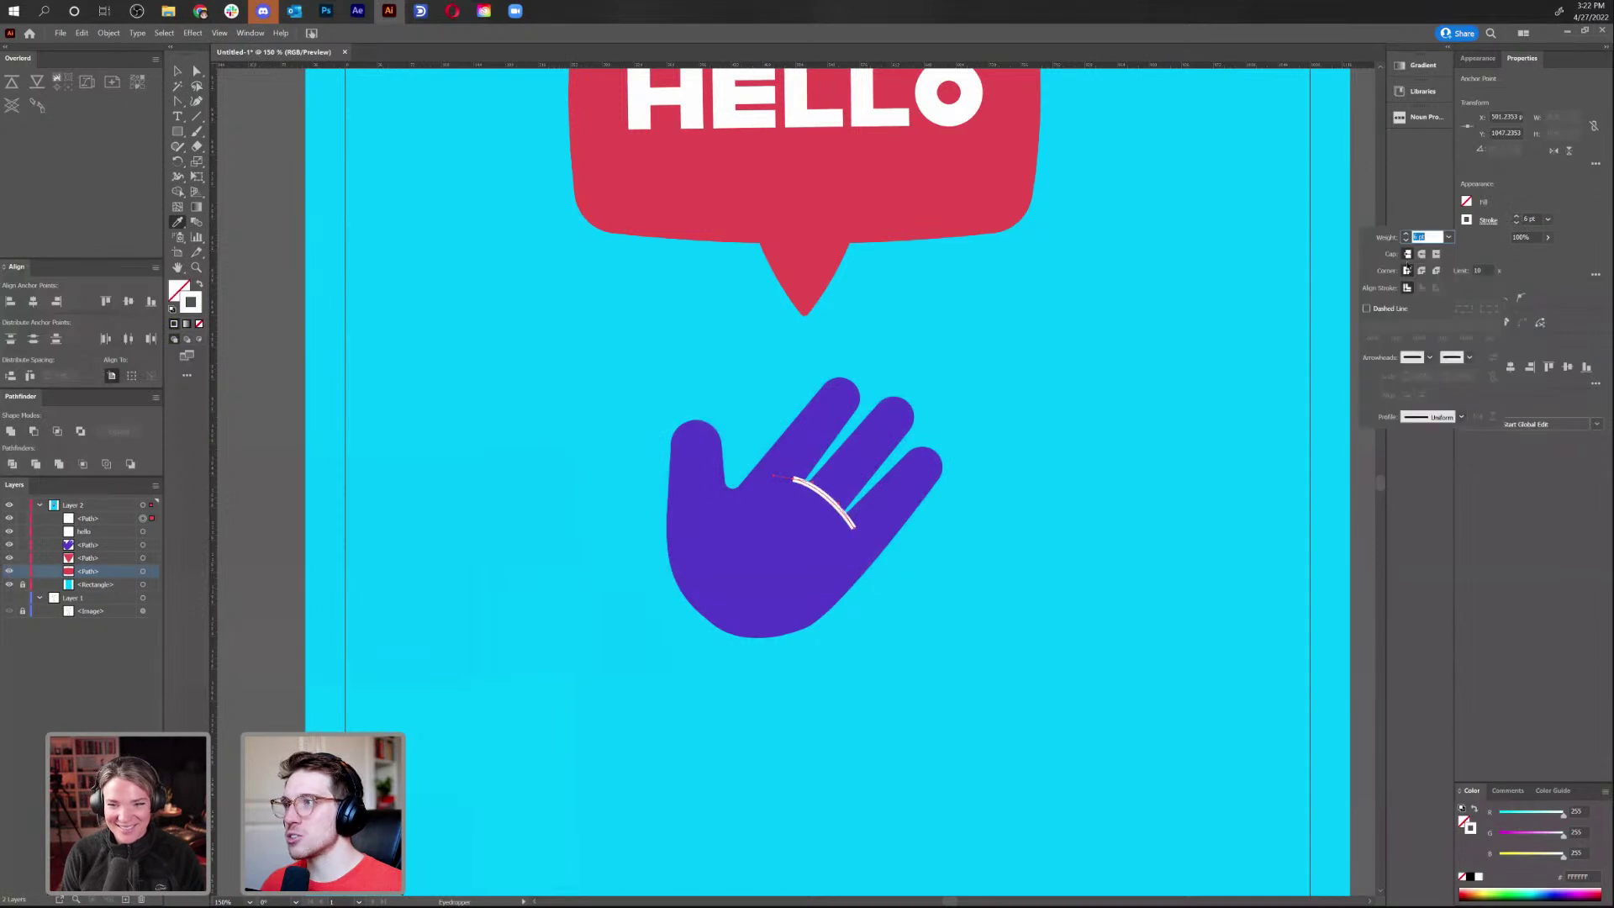
{"action": "left_click", "coordinate": [1422, 255]}
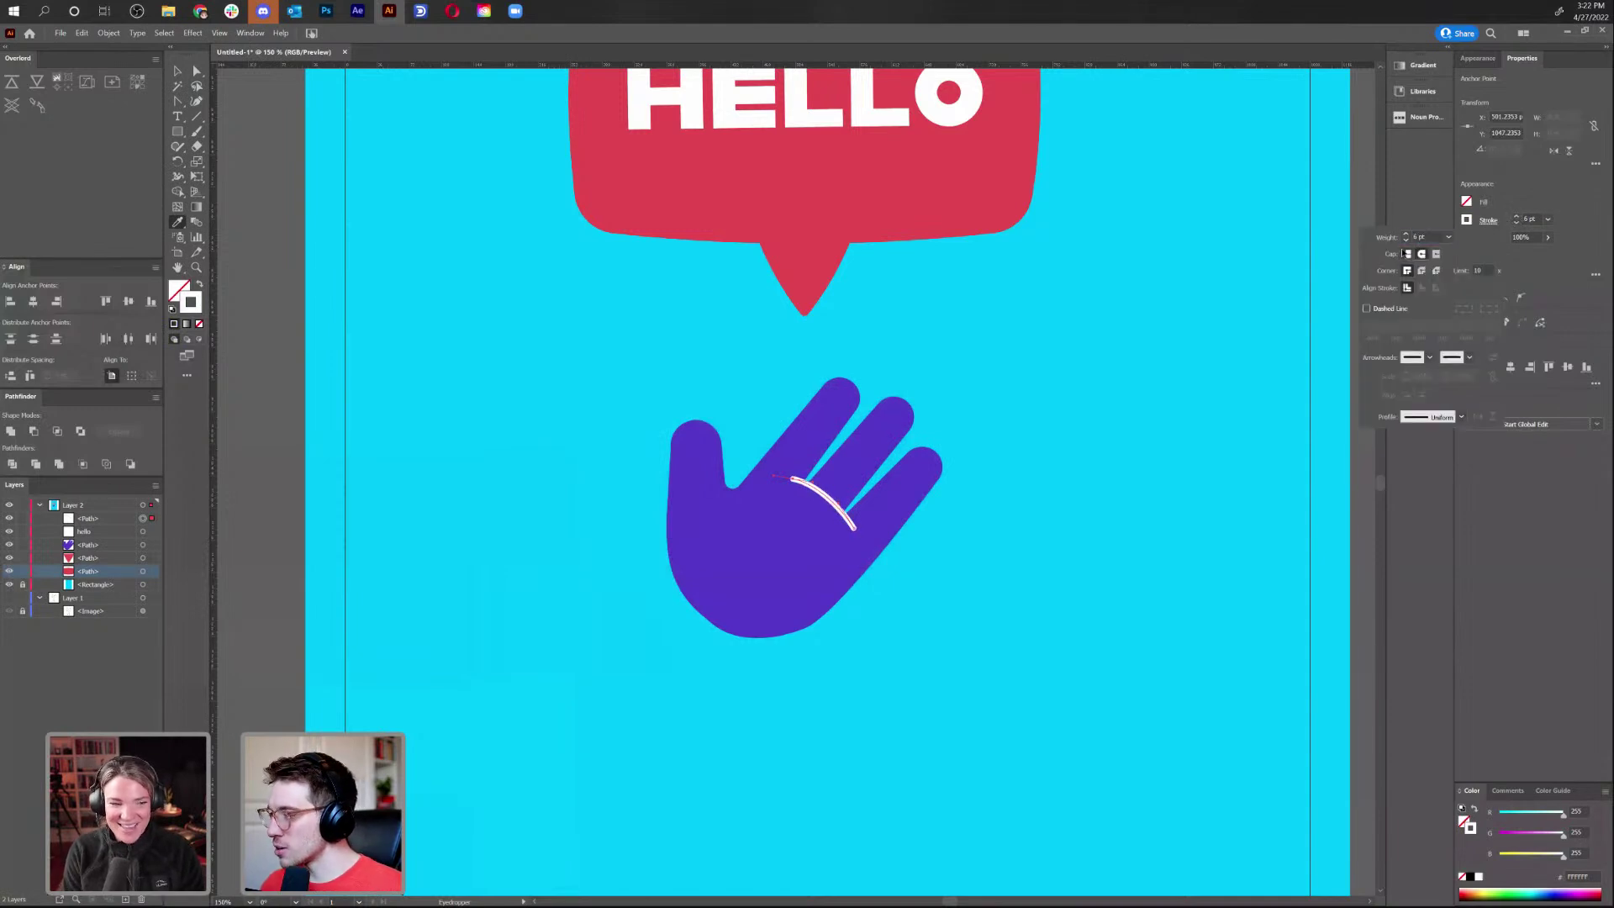
{"action": "left_click", "coordinate": [177, 72]}
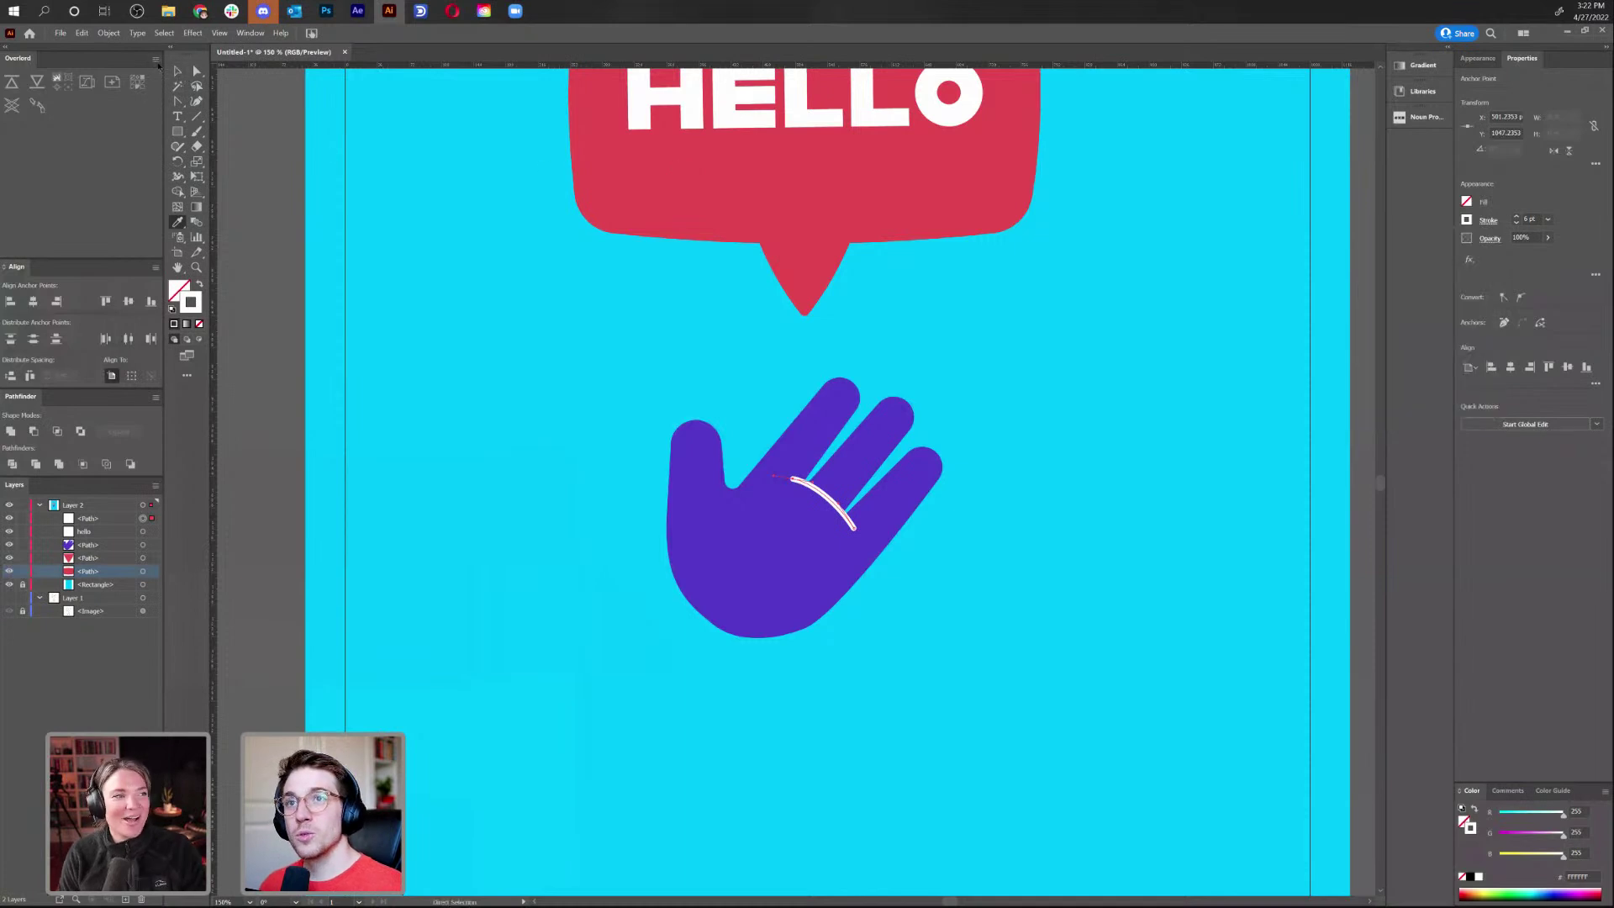
{"action": "key", "text": "v"}
{"action": "left_click", "coordinate": [1050, 460]}
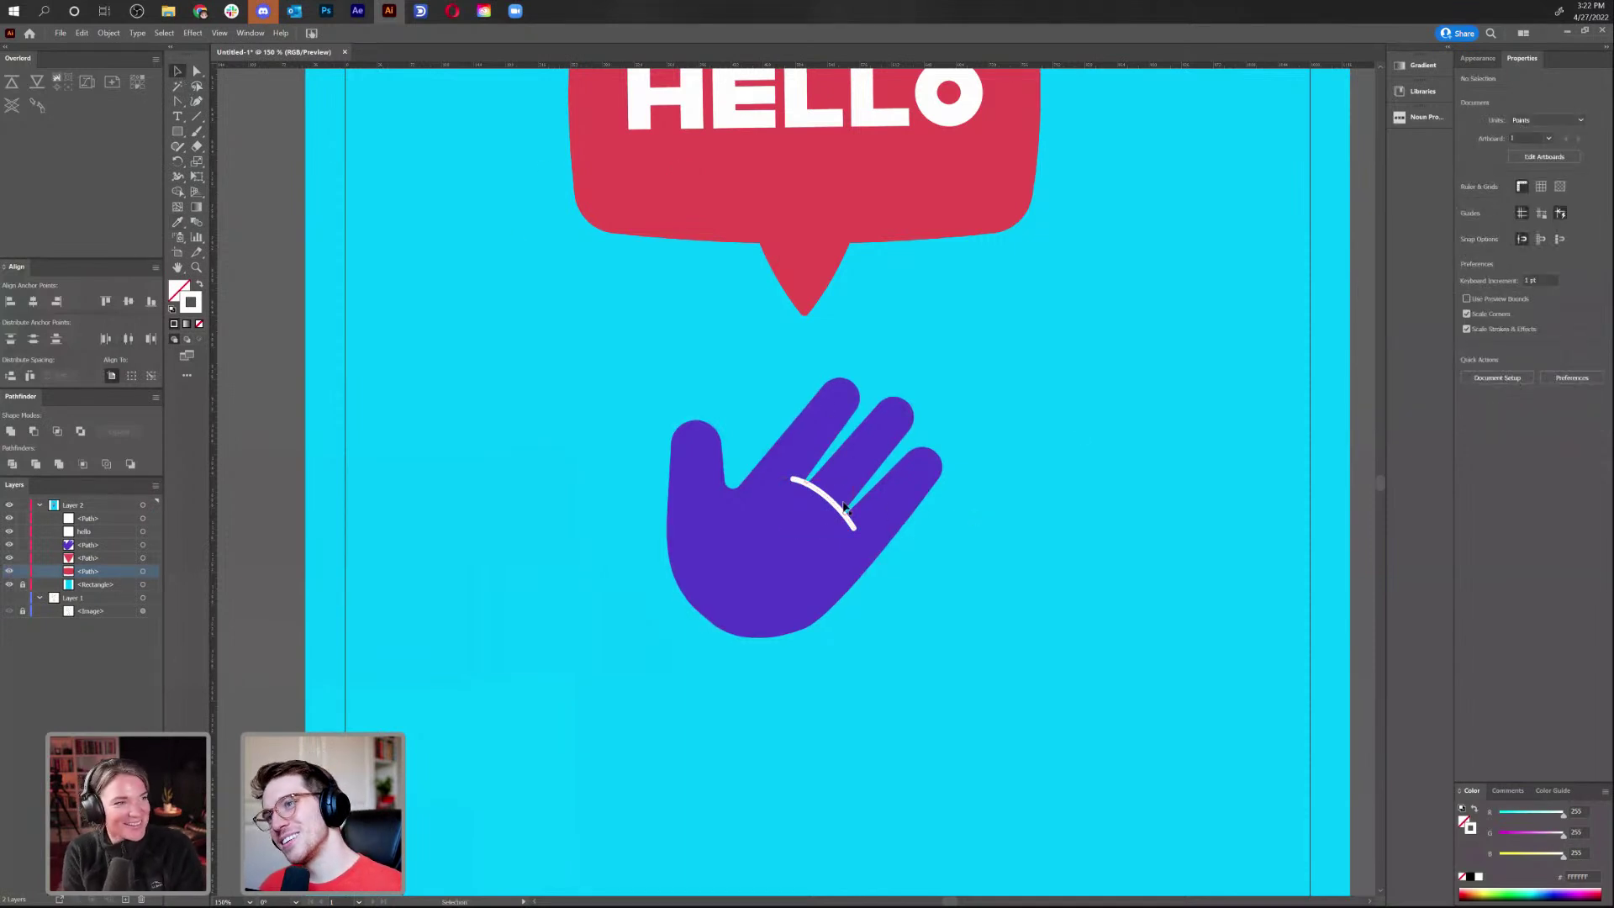
Rotate the first white crease slightly
{"action": "left_click", "coordinate": [828, 503]}
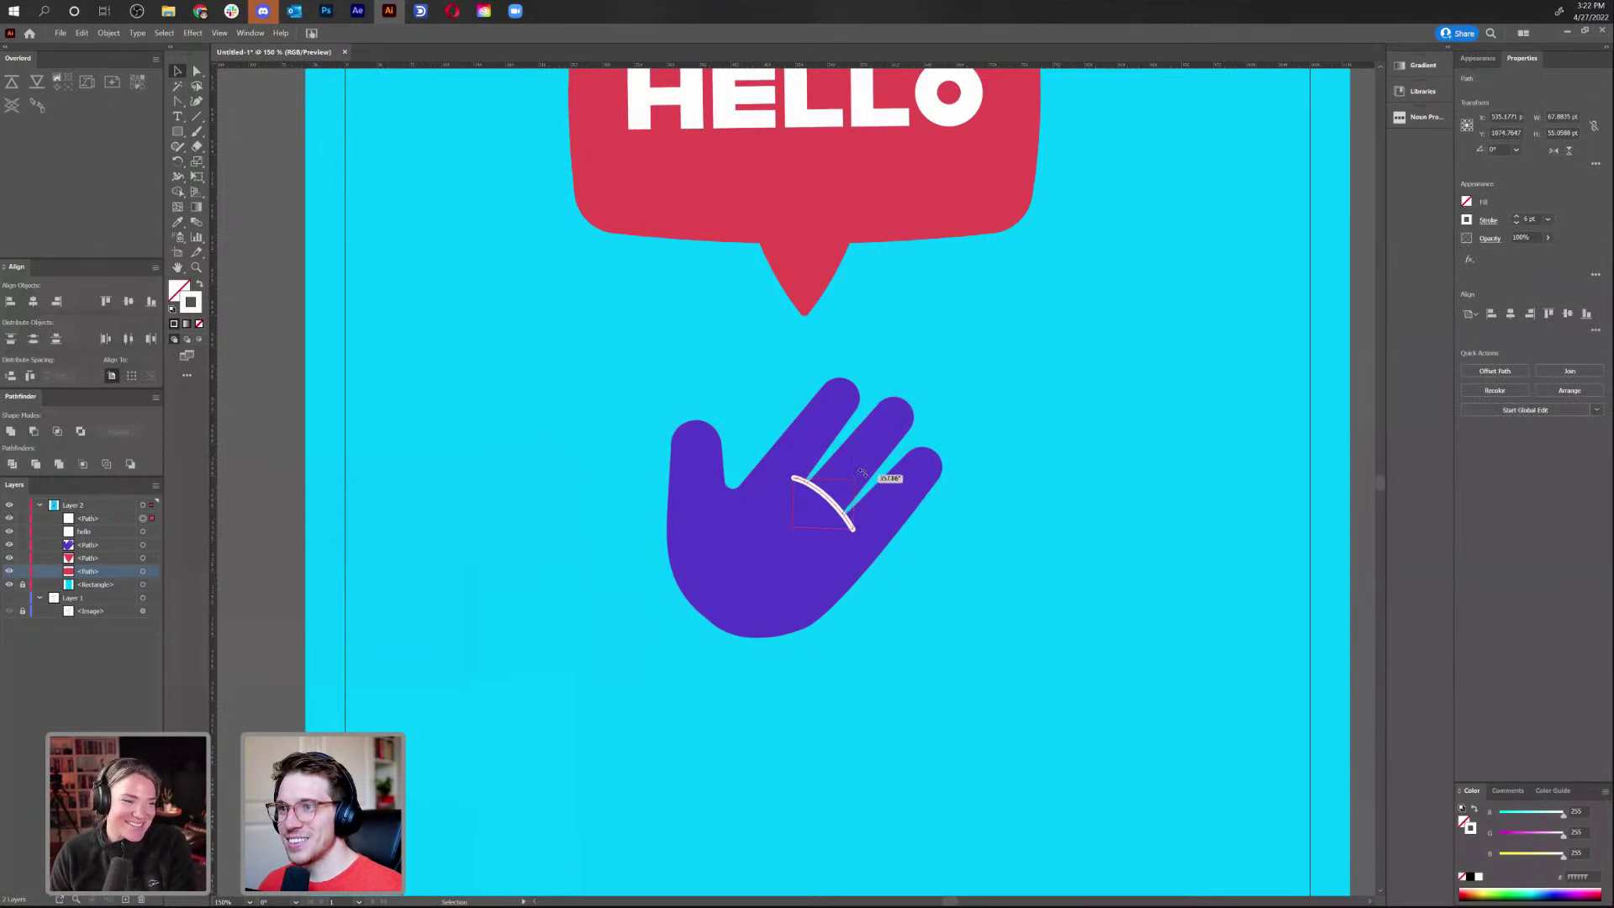
{"action": "left_click_drag", "start_coordinate": [876, 477], "coordinate": [880, 478]}
{"action": "left_click", "coordinate": [1085, 533]}
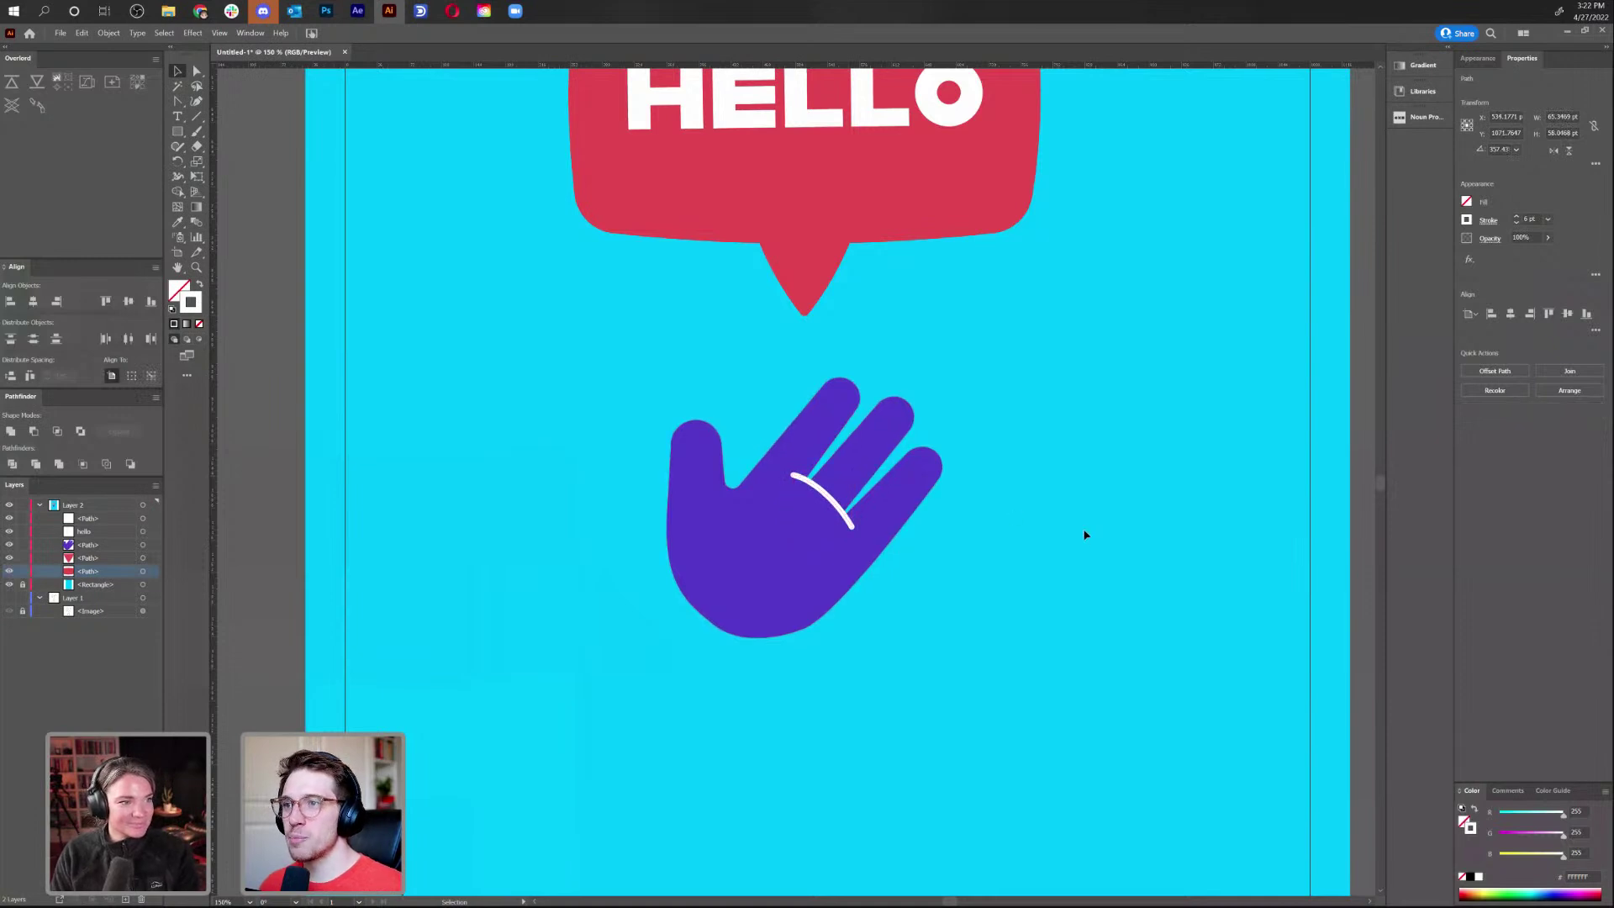
Draw a second curved crease near the thumb and nudge it slightly right
{"action": "key", "text": "p"}
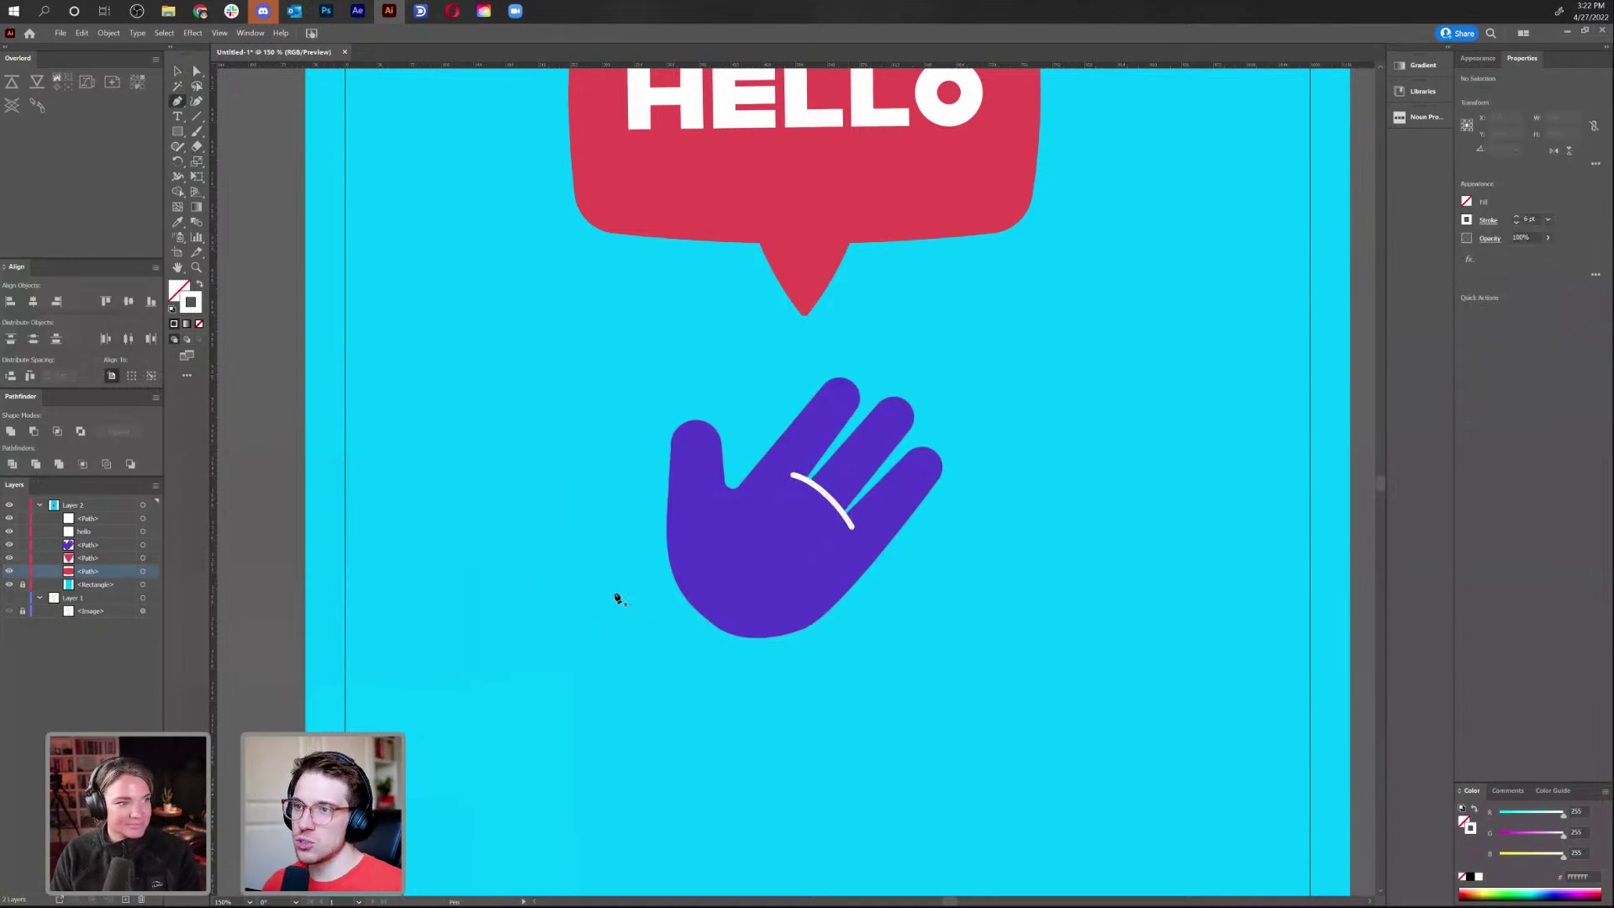
{"action": "left_click", "coordinate": [731, 490]}
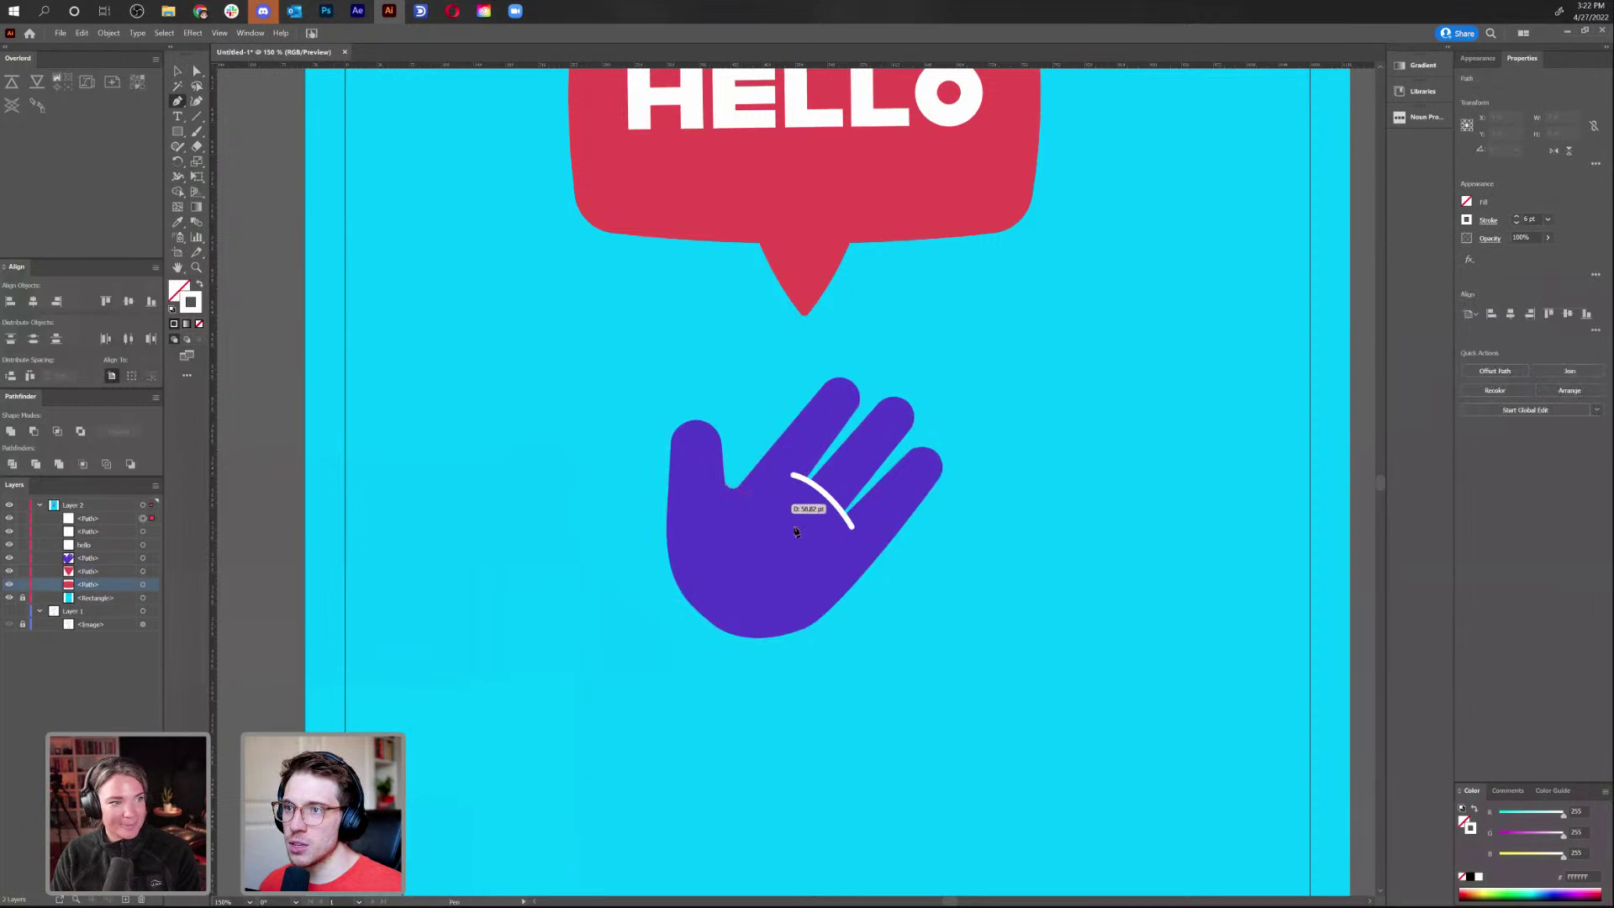
{"action": "left_click_drag", "start_coordinate": [771, 572], "coordinate": [771, 569]}
{"action": "left_click", "coordinate": [973, 648], "text": "ctrl"}
{"action": "key", "text": "v"}
{"action": "left_click", "coordinate": [786, 627]}
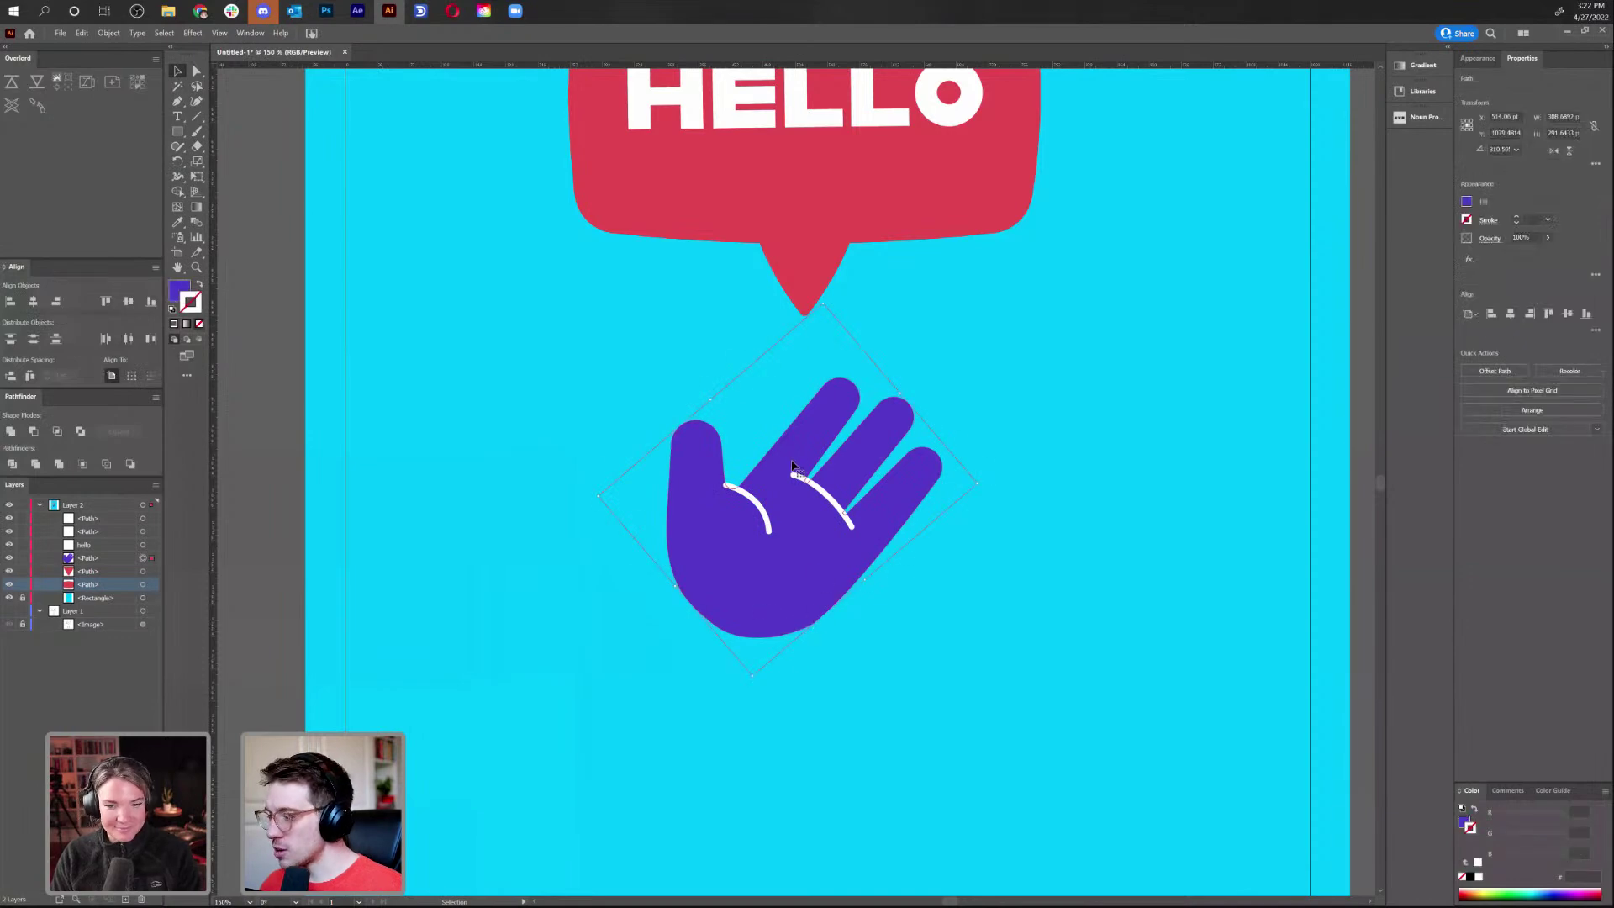
{"action": "left_click", "coordinate": [751, 503]}
{"action": "left_click_drag", "start_coordinate": [754, 501], "coordinate": [761, 505]}
{"action": "left_click", "coordinate": [765, 580]}
{"action": "left_click", "coordinate": [108, 33]}
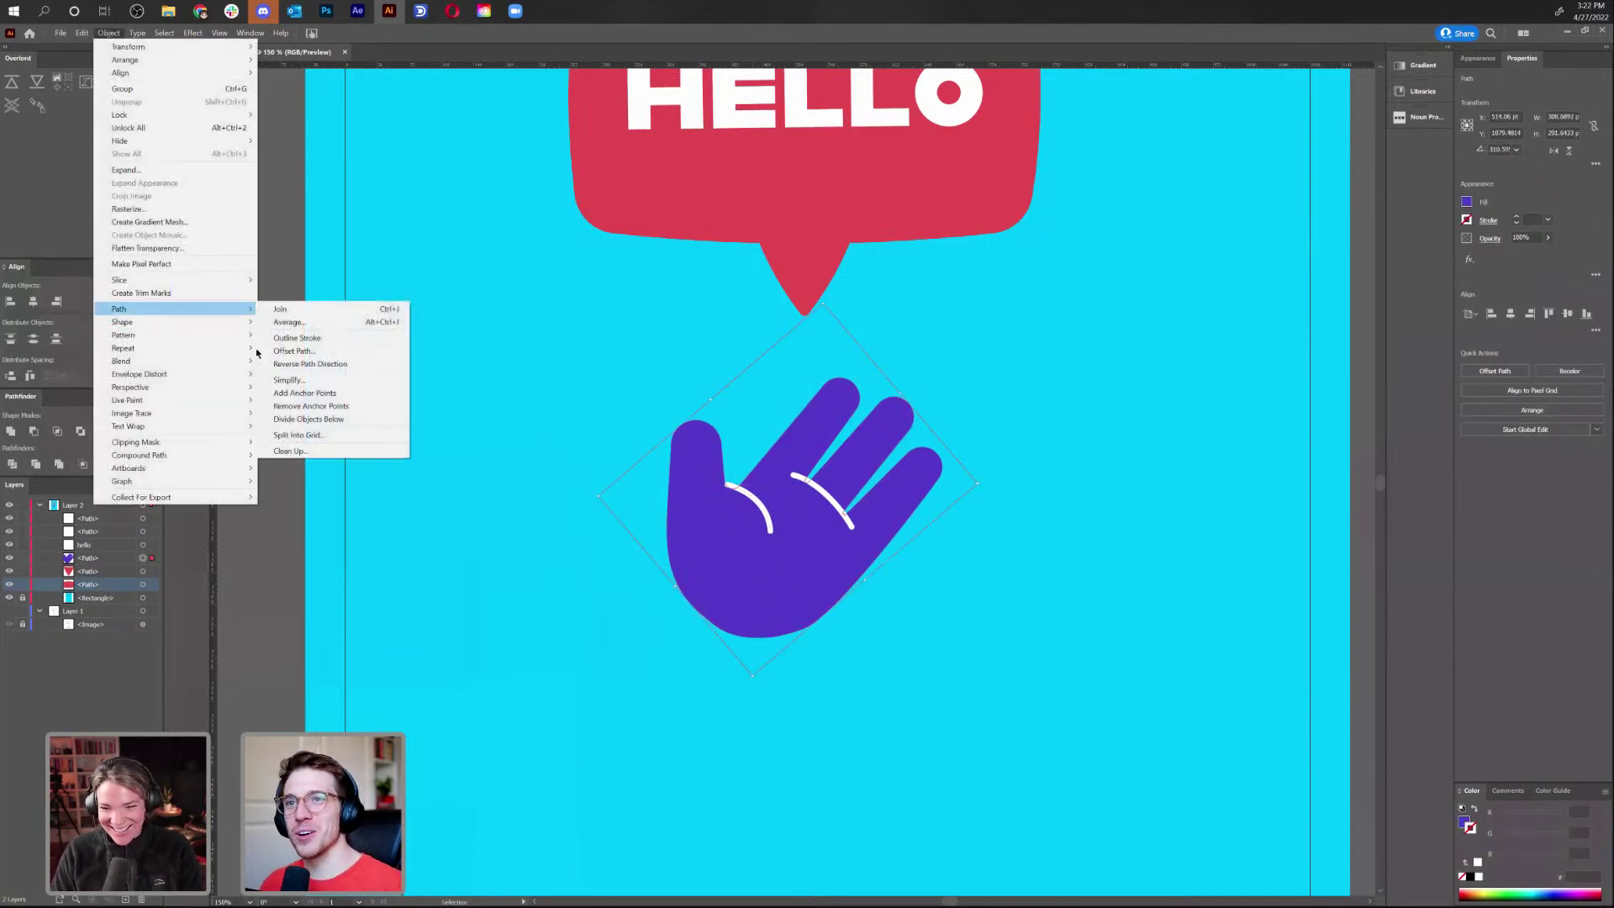
Make a first white offset outline around the hand, then undo it
{"action": "left_click", "coordinate": [357, 353]}
{"action": "left_click", "coordinate": [798, 503]}
{"action": "double_click", "coordinate": [178, 291]}
{"action": "left_click", "coordinate": [641, 388]}
{"action": "left_click", "coordinate": [939, 391]}
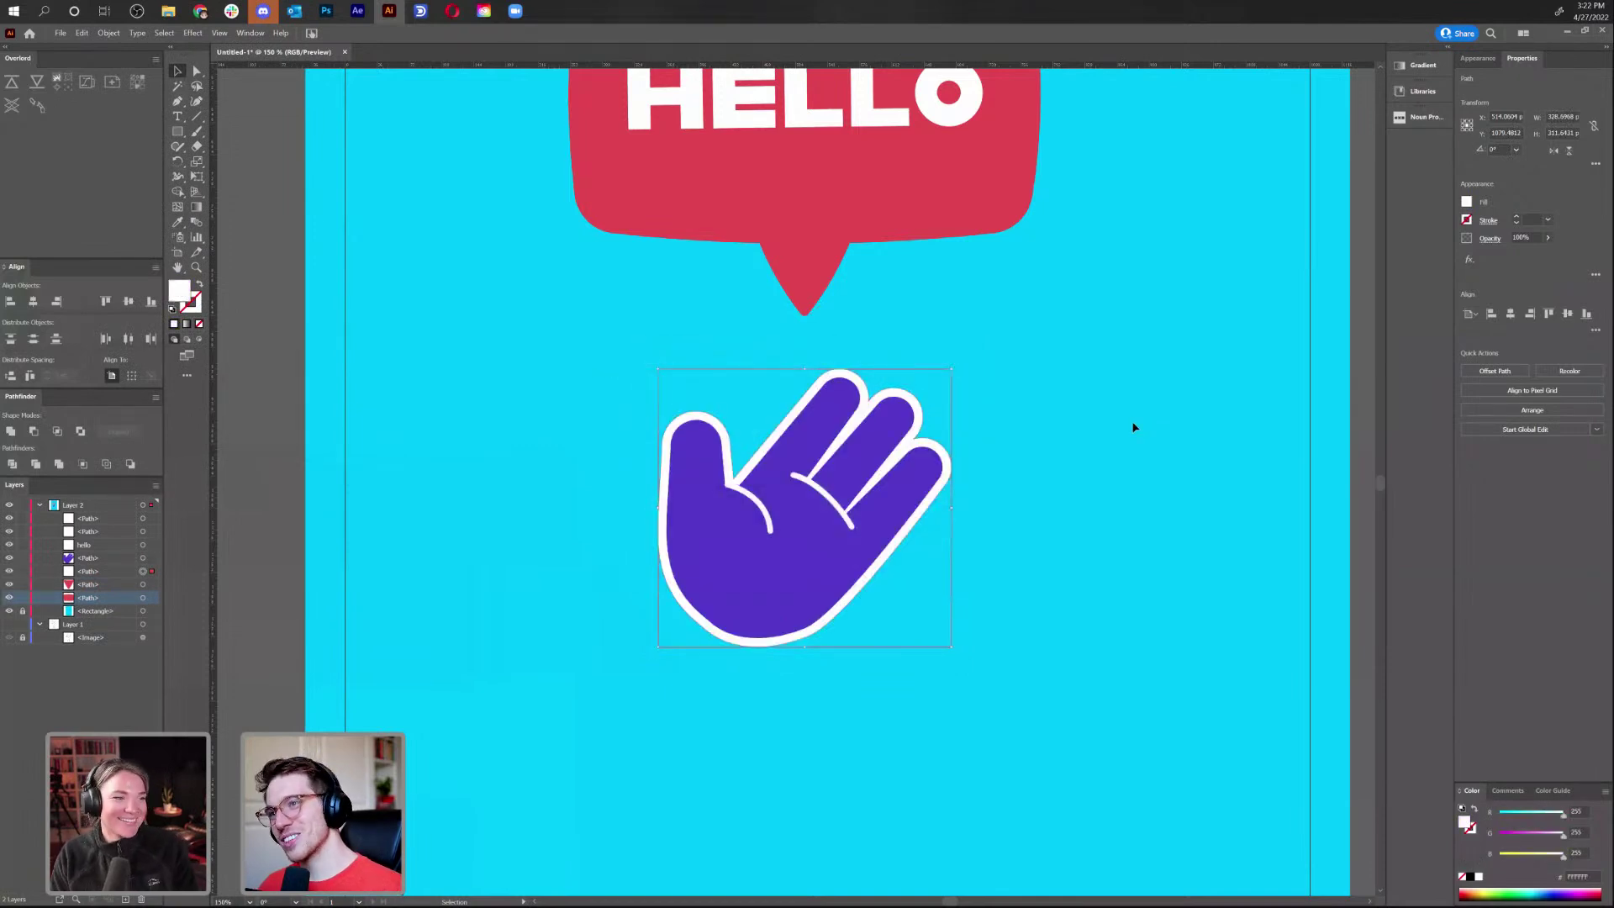
{"action": "key", "text": "ctrl+z"}
{"action": "key", "text": "ctrl+z"}
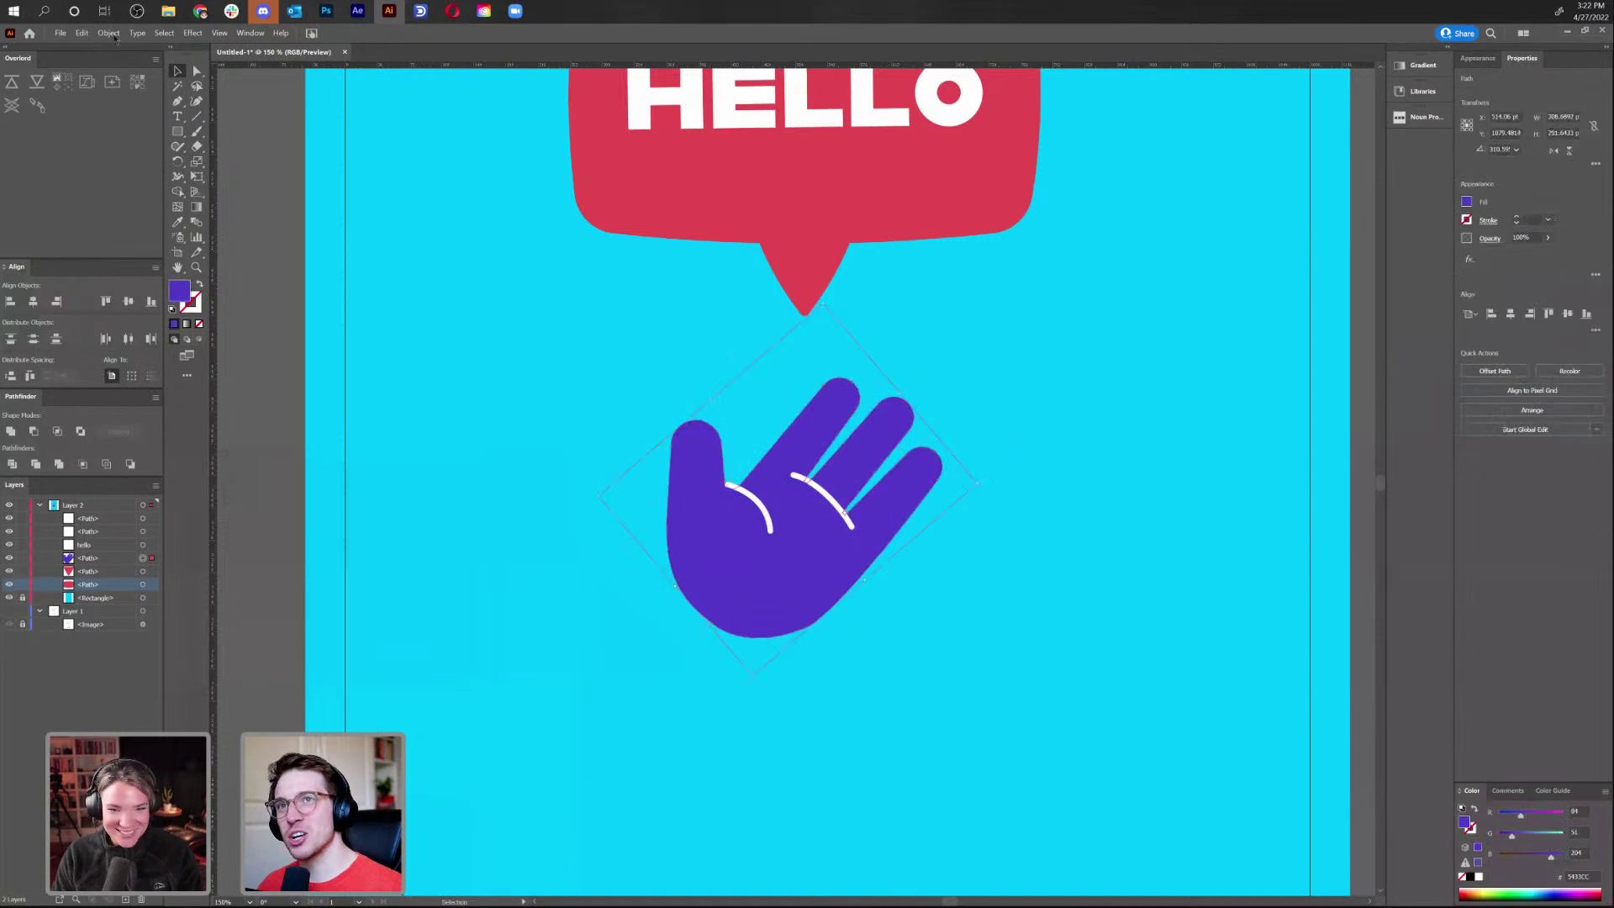
Add an offset path of 8 around the hand with the palm line's white 6 pt stroke
{"action": "left_click", "coordinate": [108, 33]}
{"action": "mouse_move", "coordinate": [233, 307]}
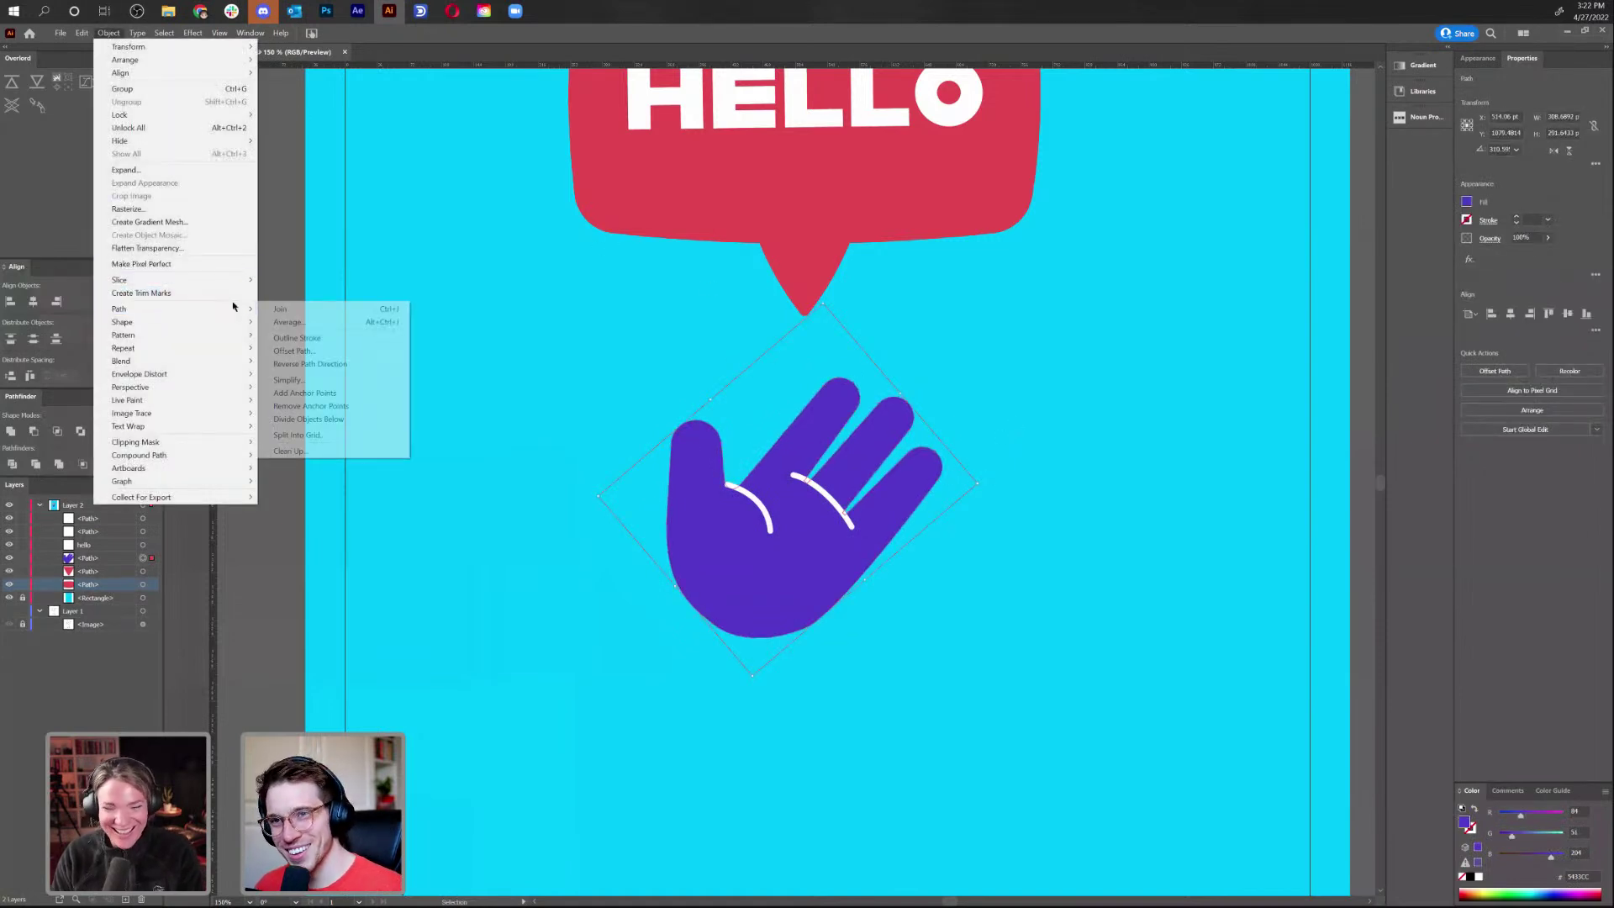
{"action": "left_click", "coordinate": [334, 352]}
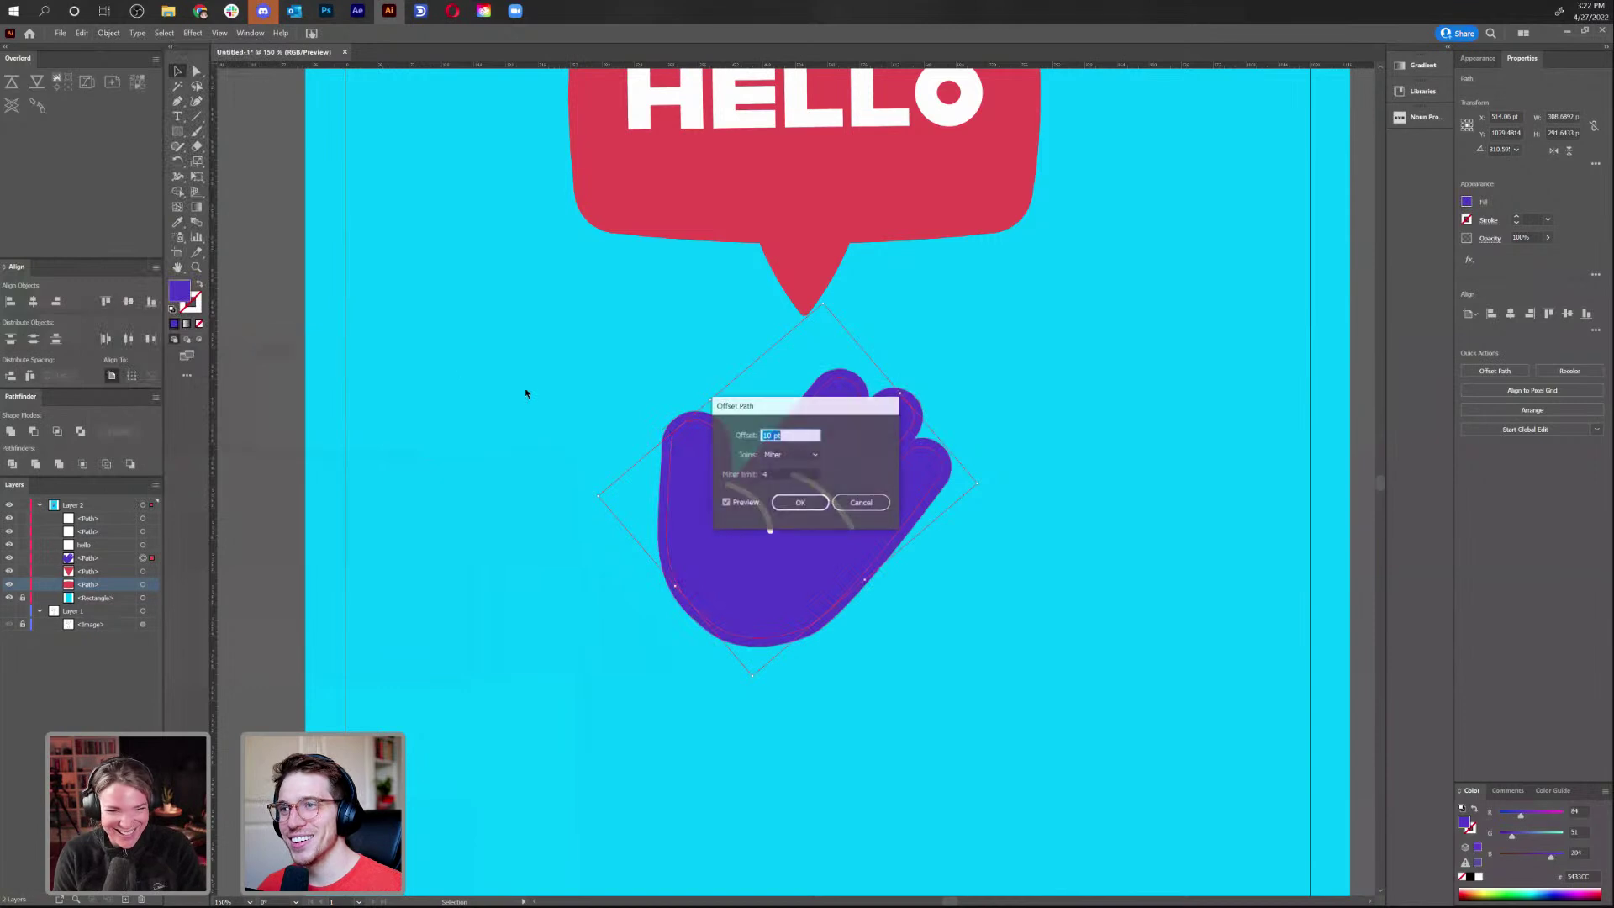
{"action": "type", "text": "8"}
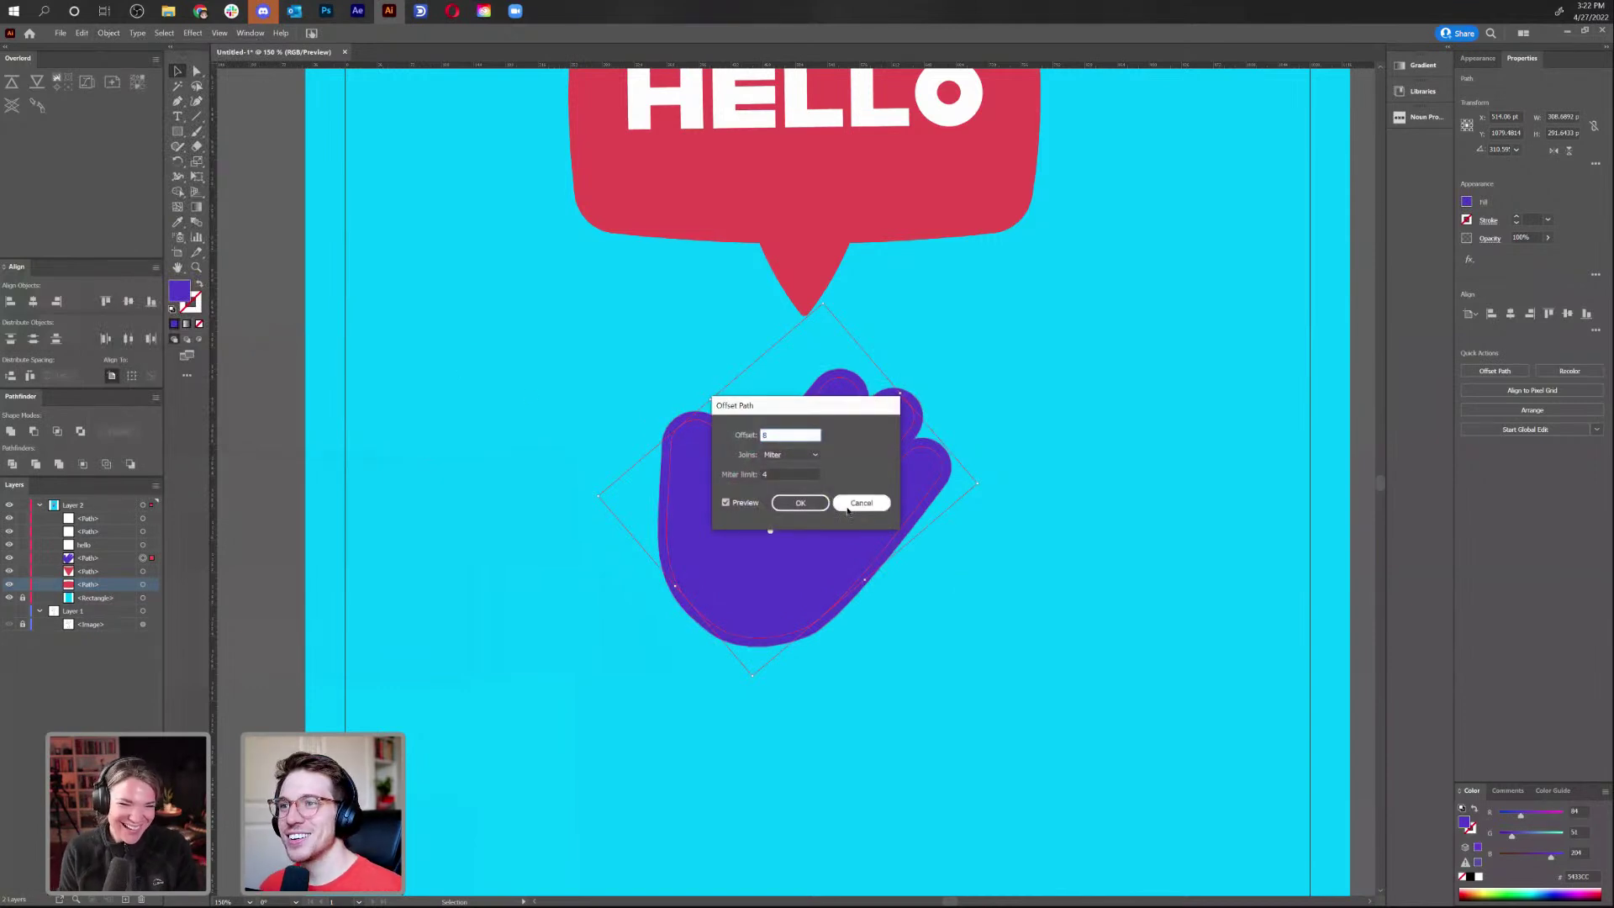
{"action": "left_click", "coordinate": [803, 507]}
{"action": "key", "text": "i"}
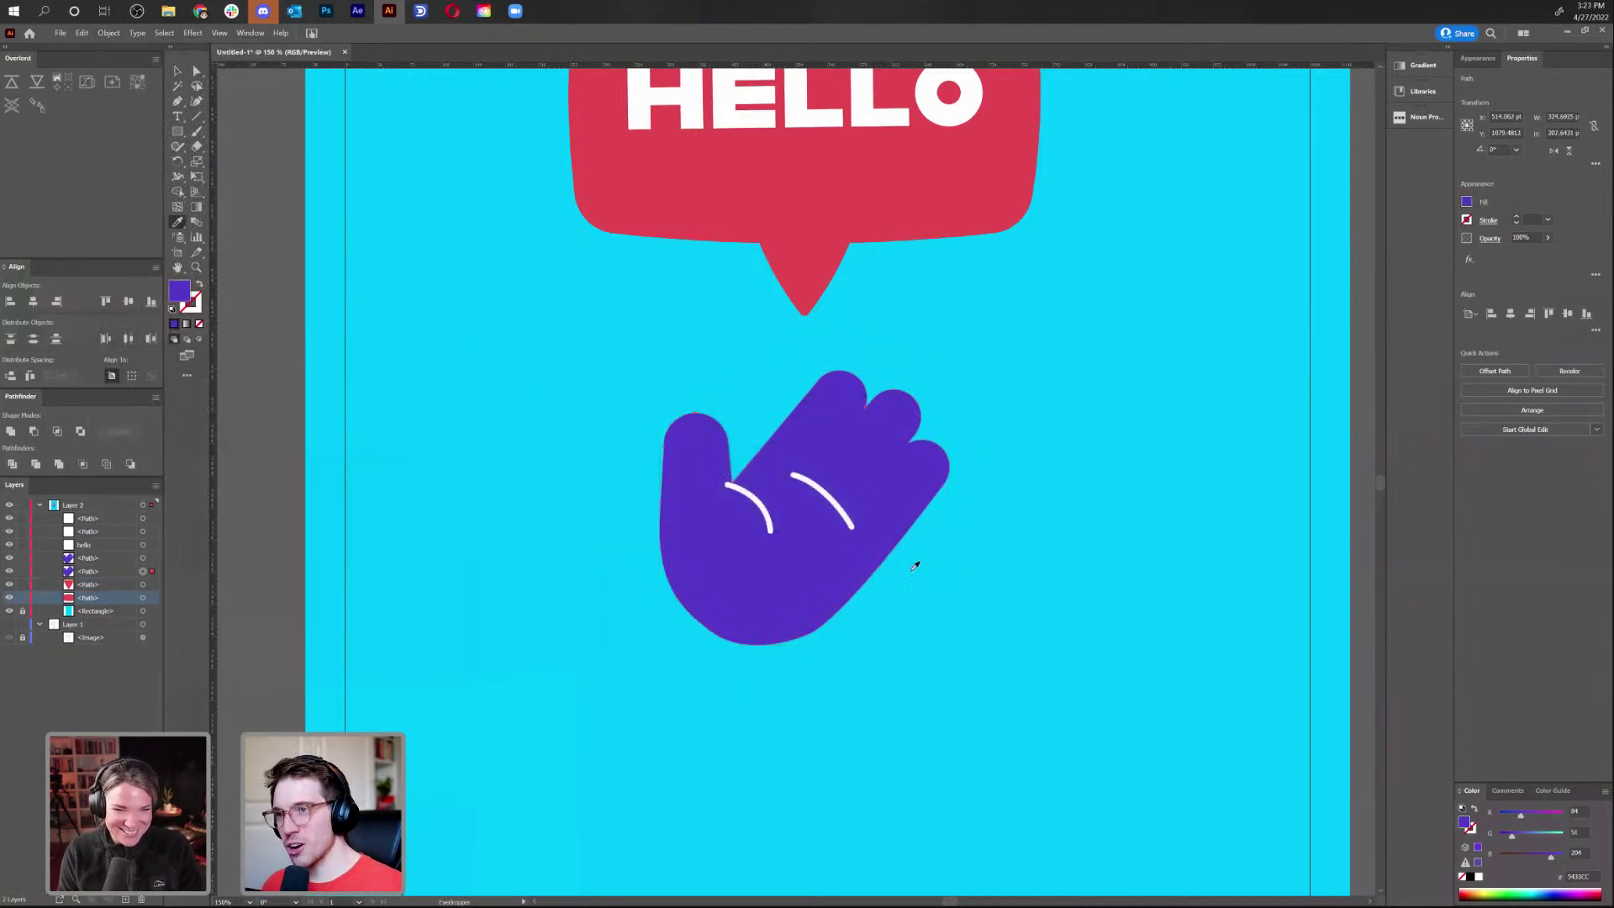
{"action": "left_click", "coordinate": [842, 499]}
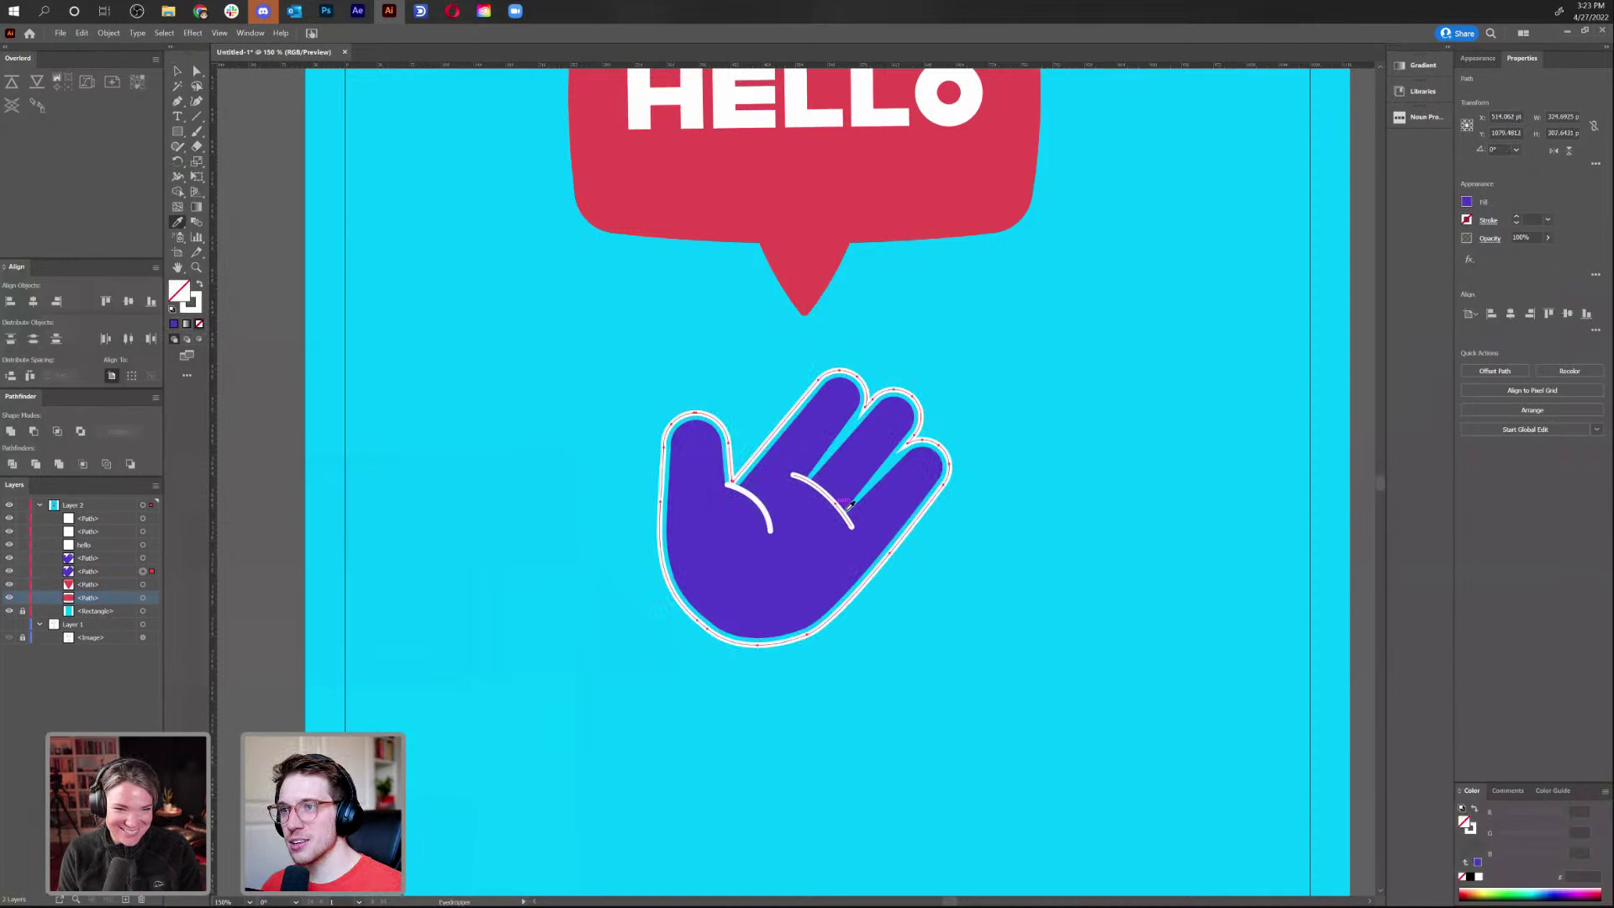
{"action": "left_click", "coordinate": [202, 286]}
{"action": "key", "text": "ctrl+z"}
{"action": "key", "text": "a"}
{"action": "left_click", "coordinate": [1032, 673]}
{"action": "key", "text": "ctrl+minus"}
{"action": "key", "text": "ctrl+minus"}
{"action": "key", "text": "ctrl+minus"}
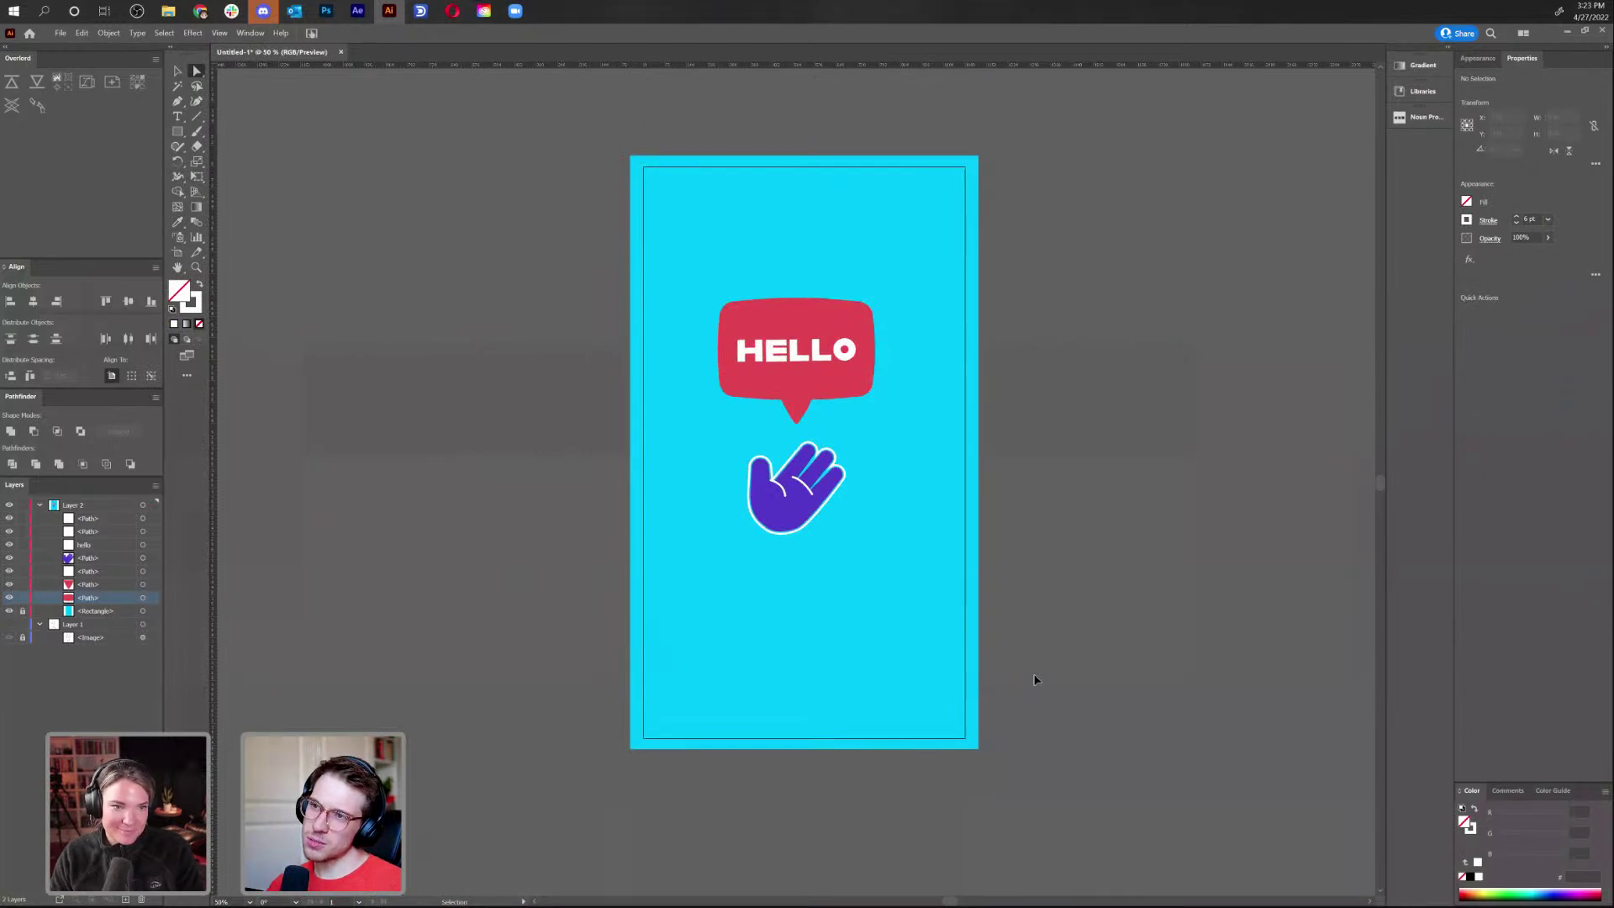
Merge the red HELLO speech bubble's separate paths into one shape with Pathfinder Unite
{"action": "key", "text": "ctrl+plus"}
{"action": "key", "text": "ctrl+plus"}
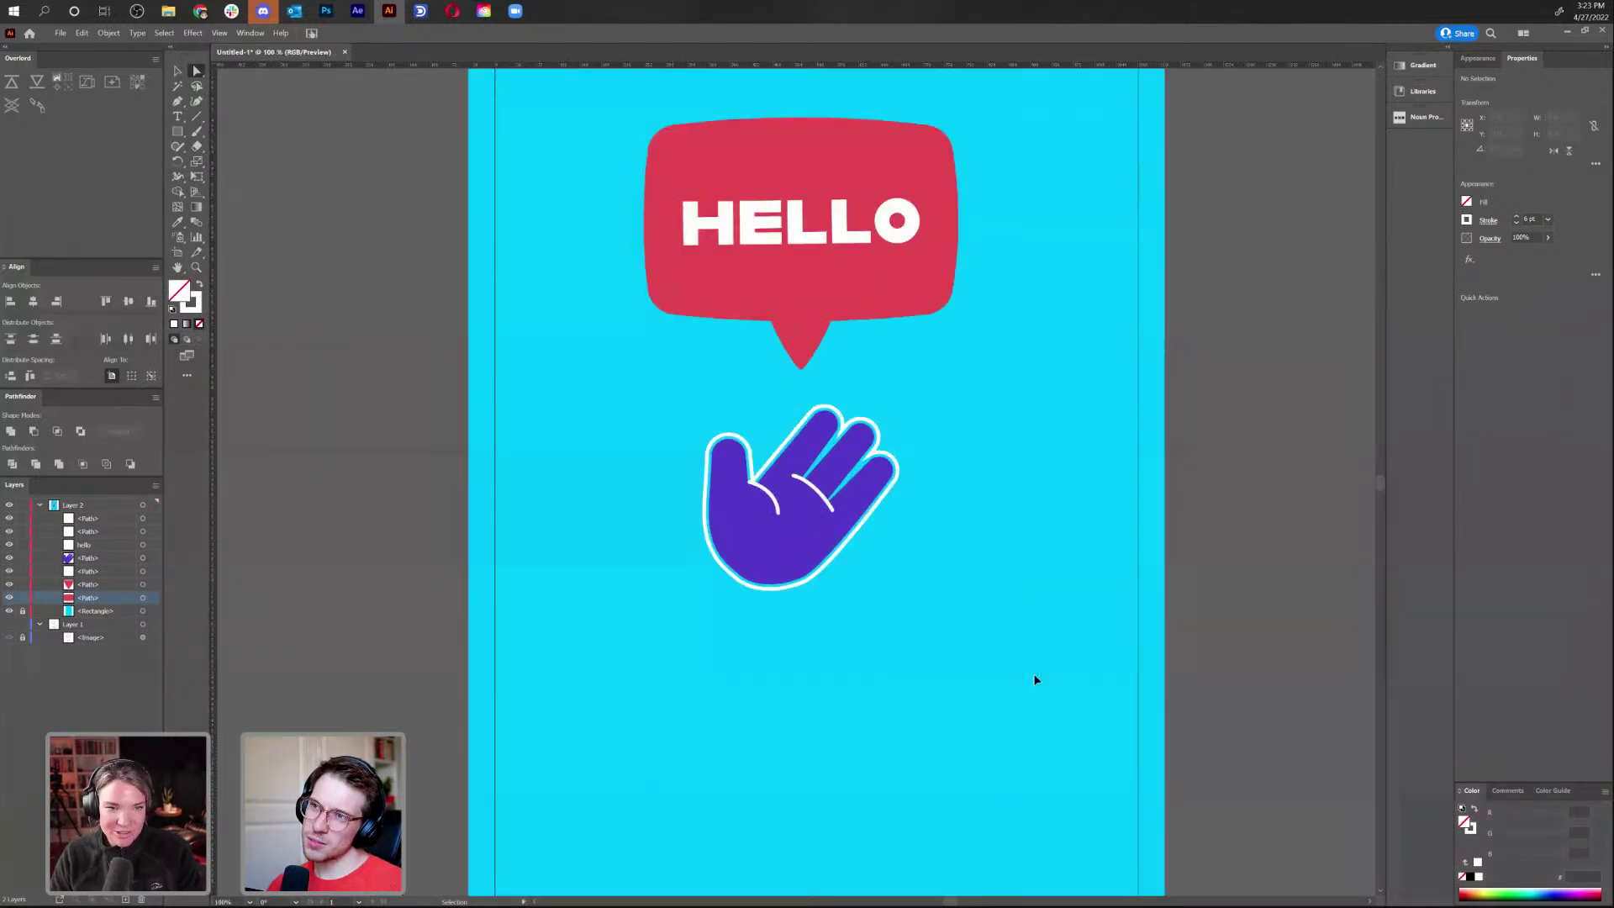
{"action": "key", "text": "ctrl+minus"}
{"action": "key", "text": "ctrl+minus"}
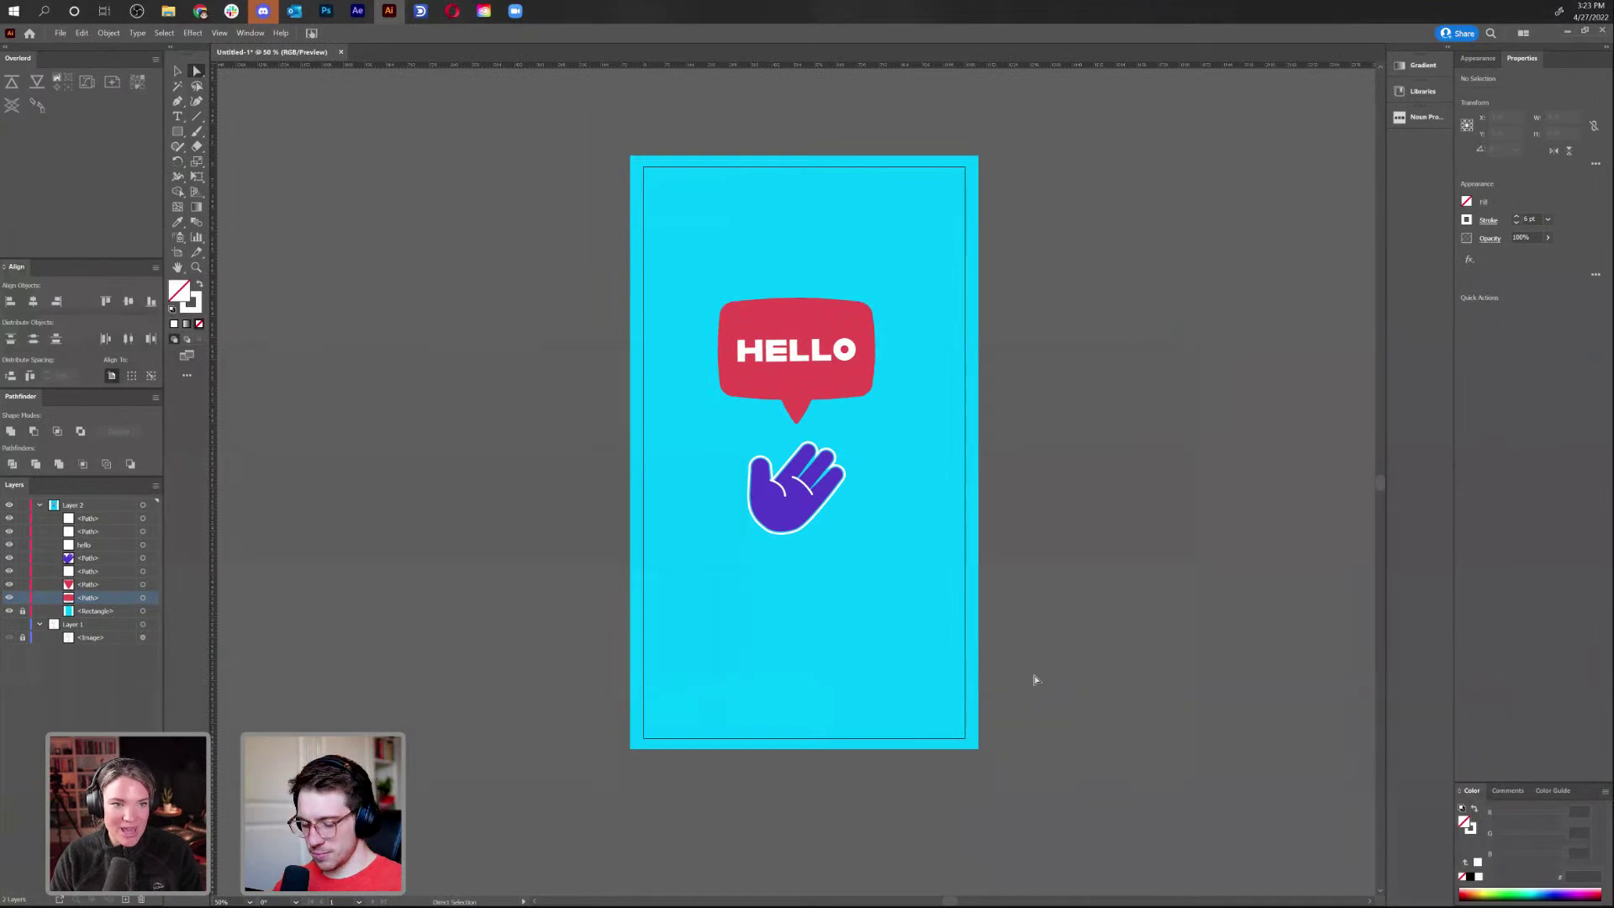
{"action": "key", "text": "v"}
{"action": "left_click", "coordinate": [798, 397]}
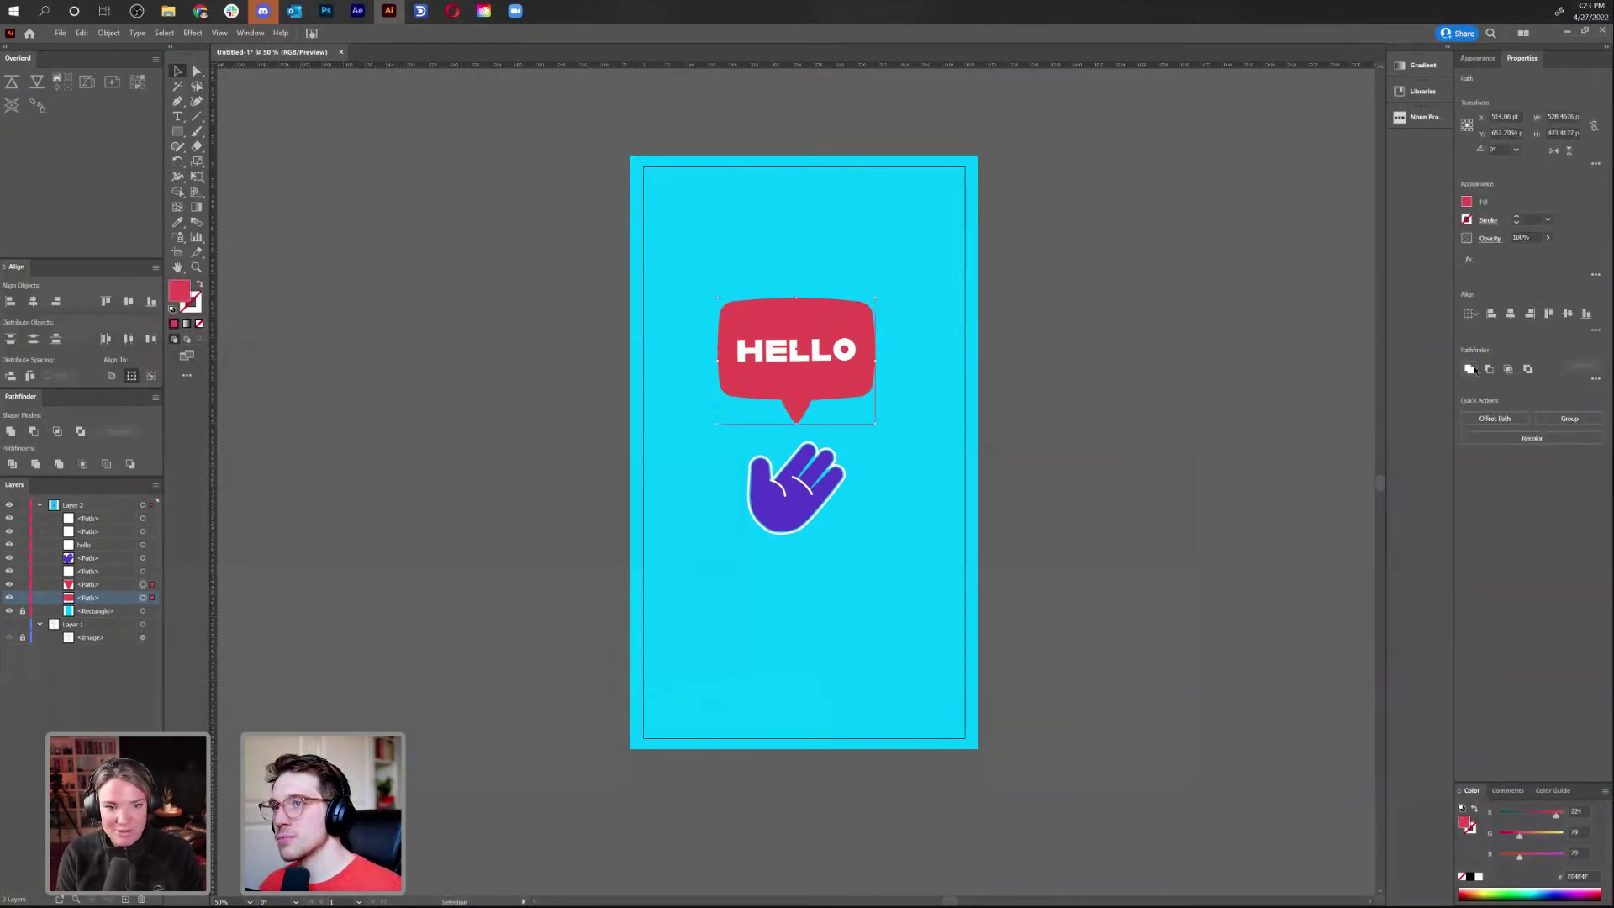
{"action": "left_click", "coordinate": [1471, 369]}
Check that the united bubble moves as one piece, then bring the empty area above it into view
{"action": "left_click", "coordinate": [853, 456]}
{"action": "key", "text": "a"}
{"action": "scroll", "coordinate": [853, 456], "scroll_direction": "up", "scroll_amount": 5}
{"action": "scroll", "coordinate": [850, 454], "scroll_direction": "up", "scroll_amount": 3}
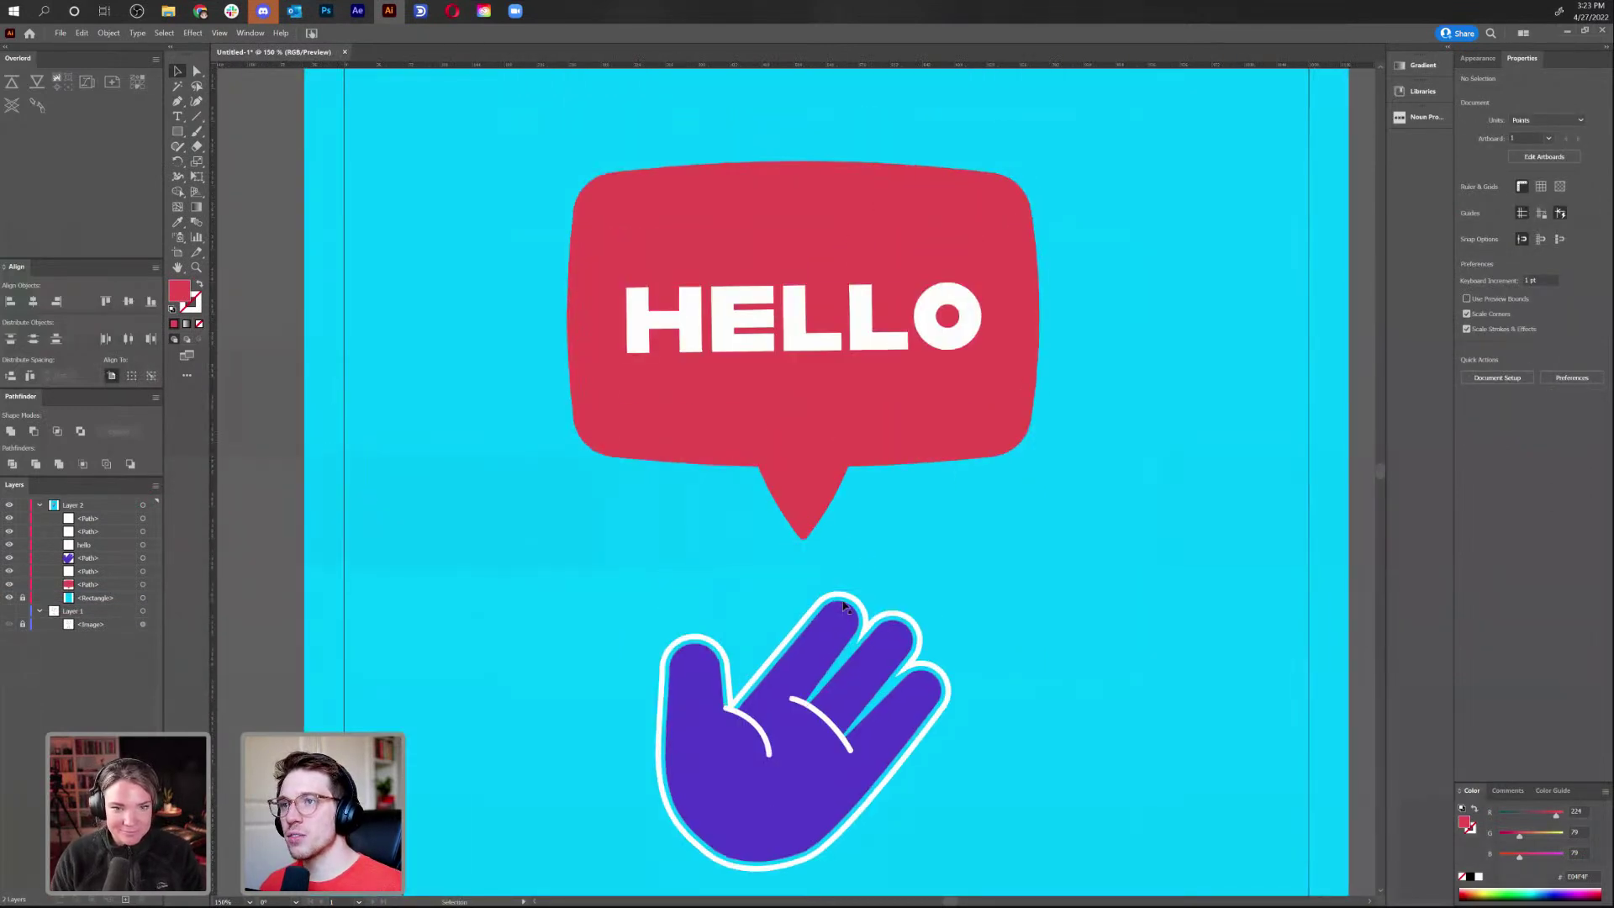
{"action": "mouse_move", "coordinate": [787, 424]}
{"action": "left_mouse_down"}
{"action": "mouse_move", "coordinate": [865, 422]}
{"action": "mouse_move", "coordinate": [771, 436]}
{"action": "mouse_move", "coordinate": [790, 426]}
{"action": "left_mouse_up"}
{"action": "left_click_drag", "start_coordinate": [1026, 293], "coordinate": [1020, 526]}
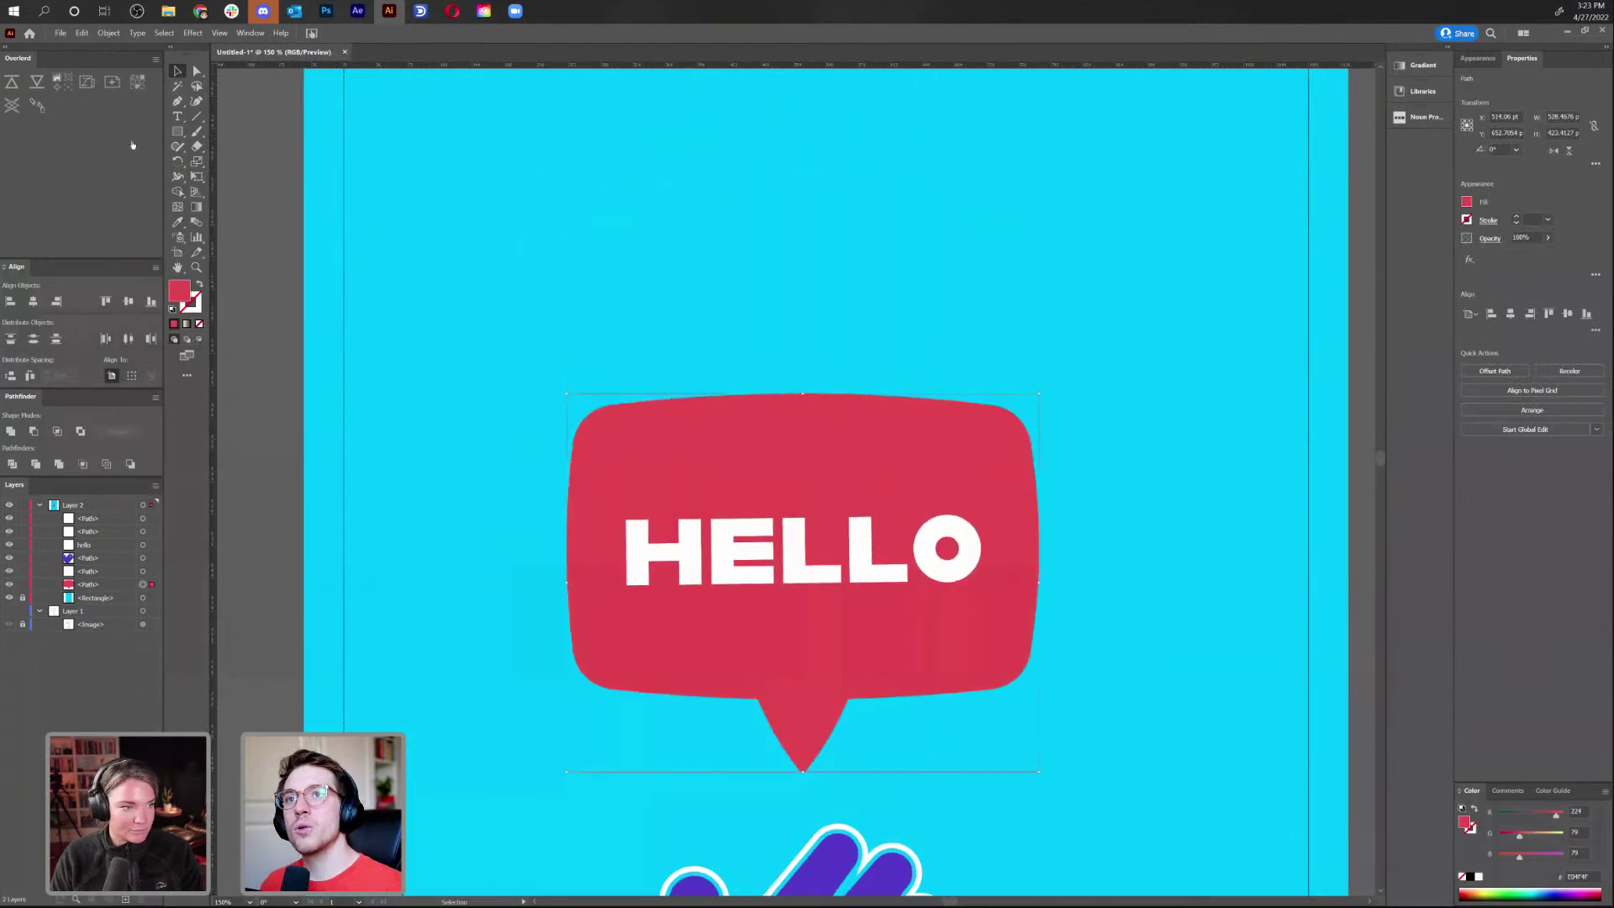
{"action": "left_click", "coordinate": [177, 132]}
Draw a red rectangle in the empty space above the HELLO speech bubble
{"action": "mouse_move", "coordinate": [1002, 316]}
{"action": "left_mouse_down"}
{"action": "mouse_move", "coordinate": [919, 346]}
{"action": "mouse_move", "coordinate": [882, 338]}
{"action": "left_mouse_up"}
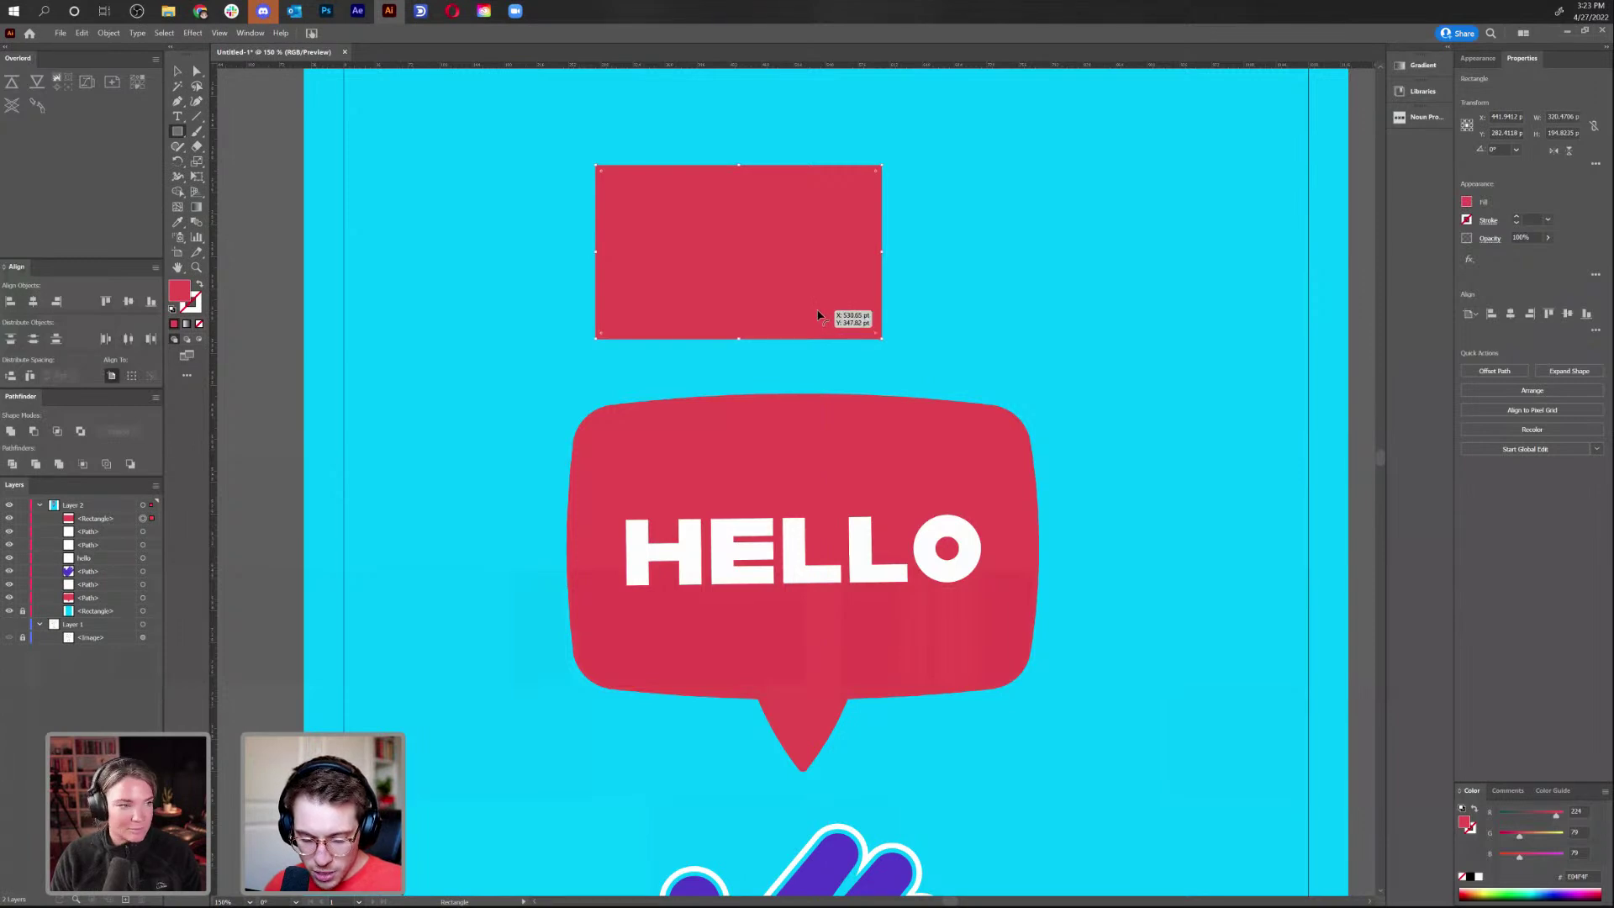
{"action": "key", "text": "shift+grave"}
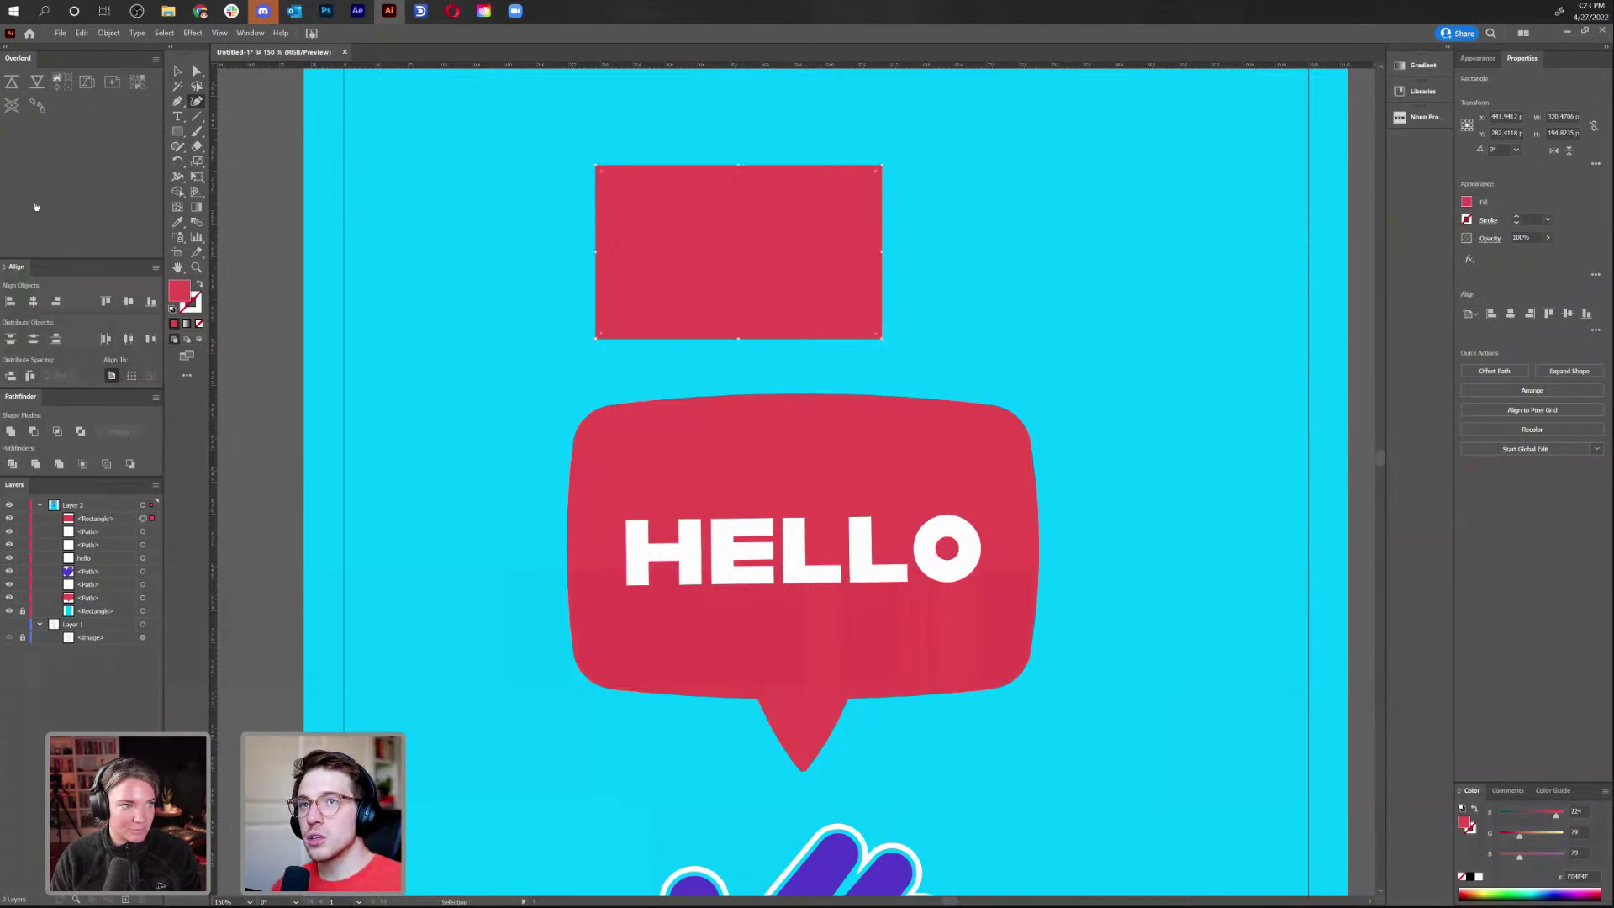
Place a stray text box above the bubble, then delete it
{"action": "key", "text": "t"}
{"action": "left_click", "coordinate": [1011, 227]}
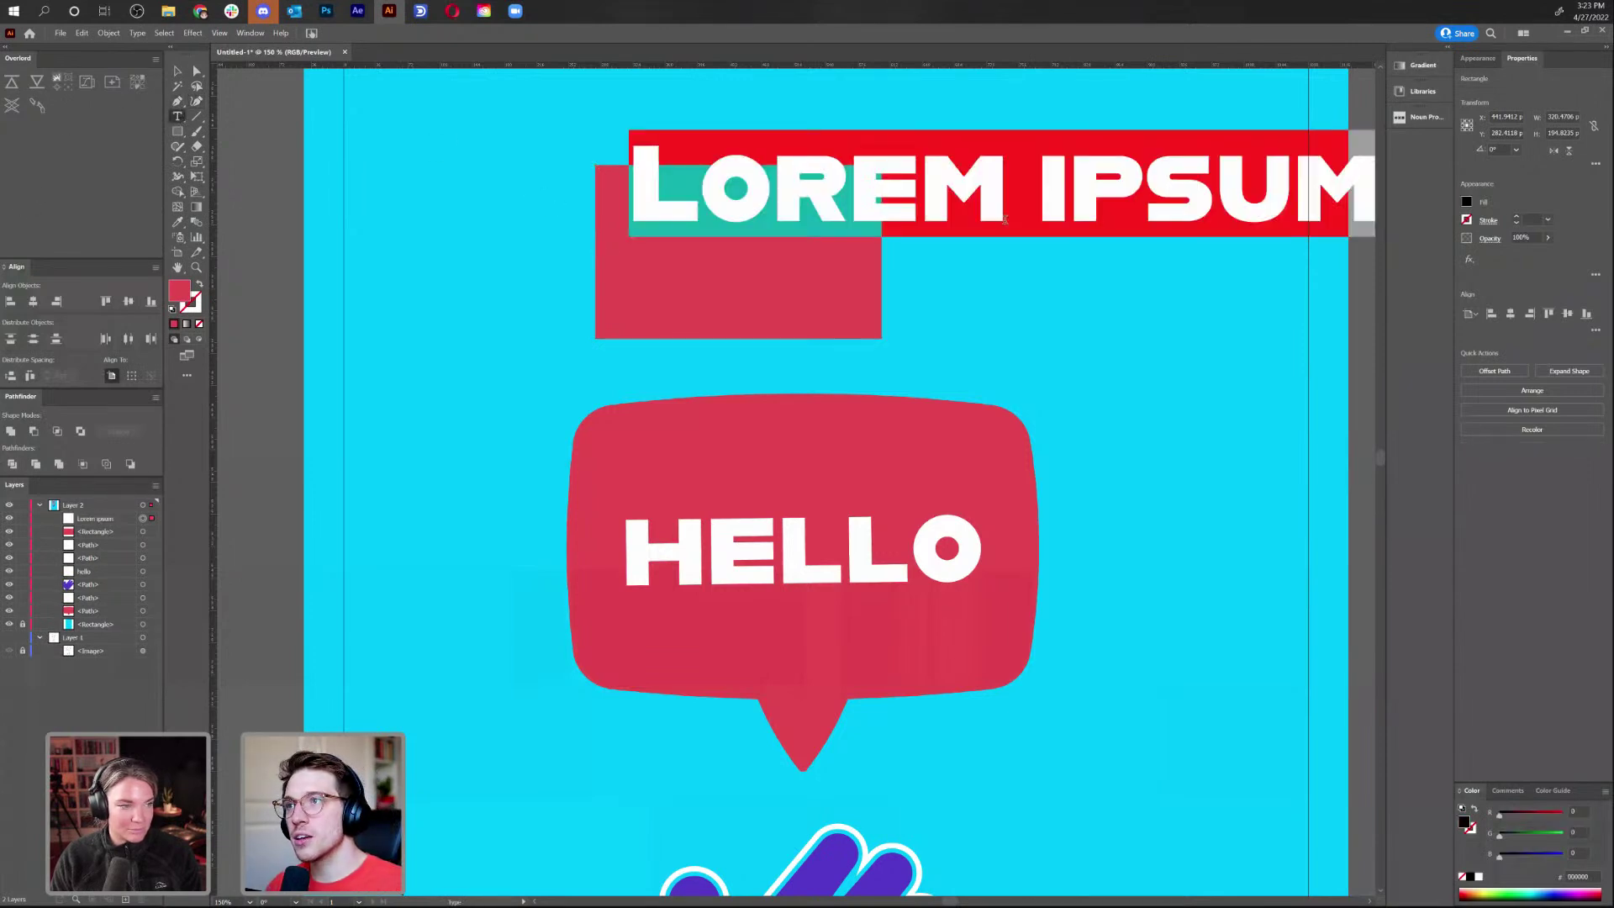
{"action": "type", "text": "'"}
{"action": "type", "text": "~"}
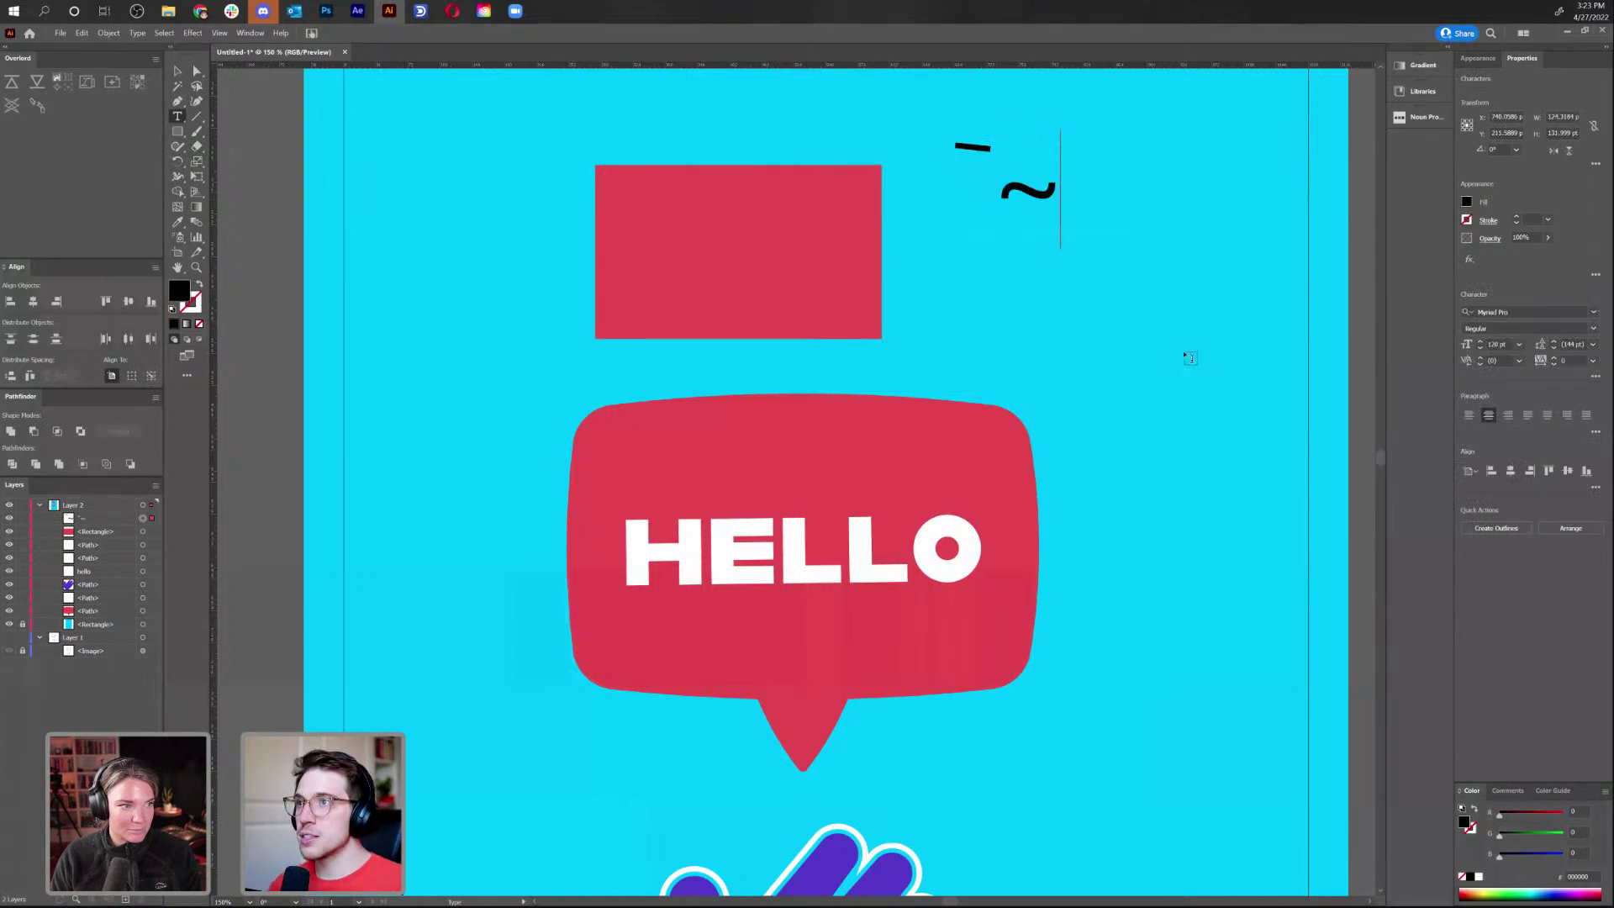
{"action": "left_click", "coordinate": [177, 72]}
{"action": "key", "text": "Delete"}
Curve all four edges of the red rectangle outward and round its corners
{"action": "left_click", "coordinate": [691, 200]}
{"action": "key", "text": "shift+grave"}
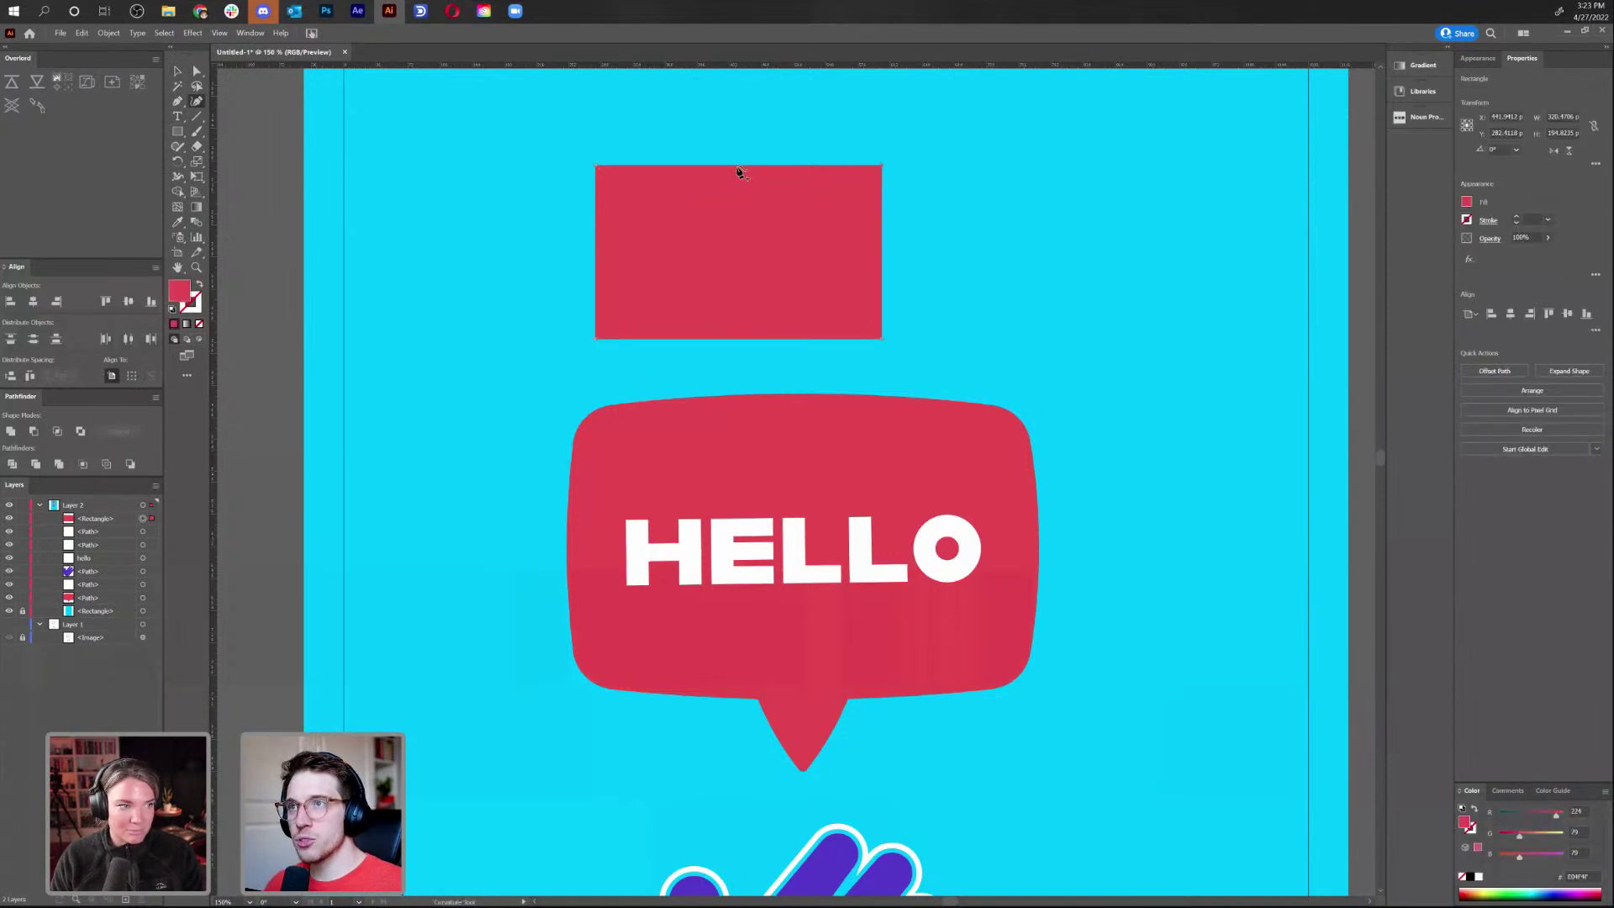
{"action": "mouse_move", "coordinate": [738, 170]}
{"action": "left_mouse_down"}
{"action": "mouse_move", "coordinate": [742, 112]}
{"action": "mouse_move", "coordinate": [733, 318]}
{"action": "mouse_move", "coordinate": [739, 93]}
{"action": "mouse_move", "coordinate": [740, 149]}
{"action": "left_mouse_up"}
{"action": "left_click_drag", "start_coordinate": [644, 138], "coordinate": [744, 150]}
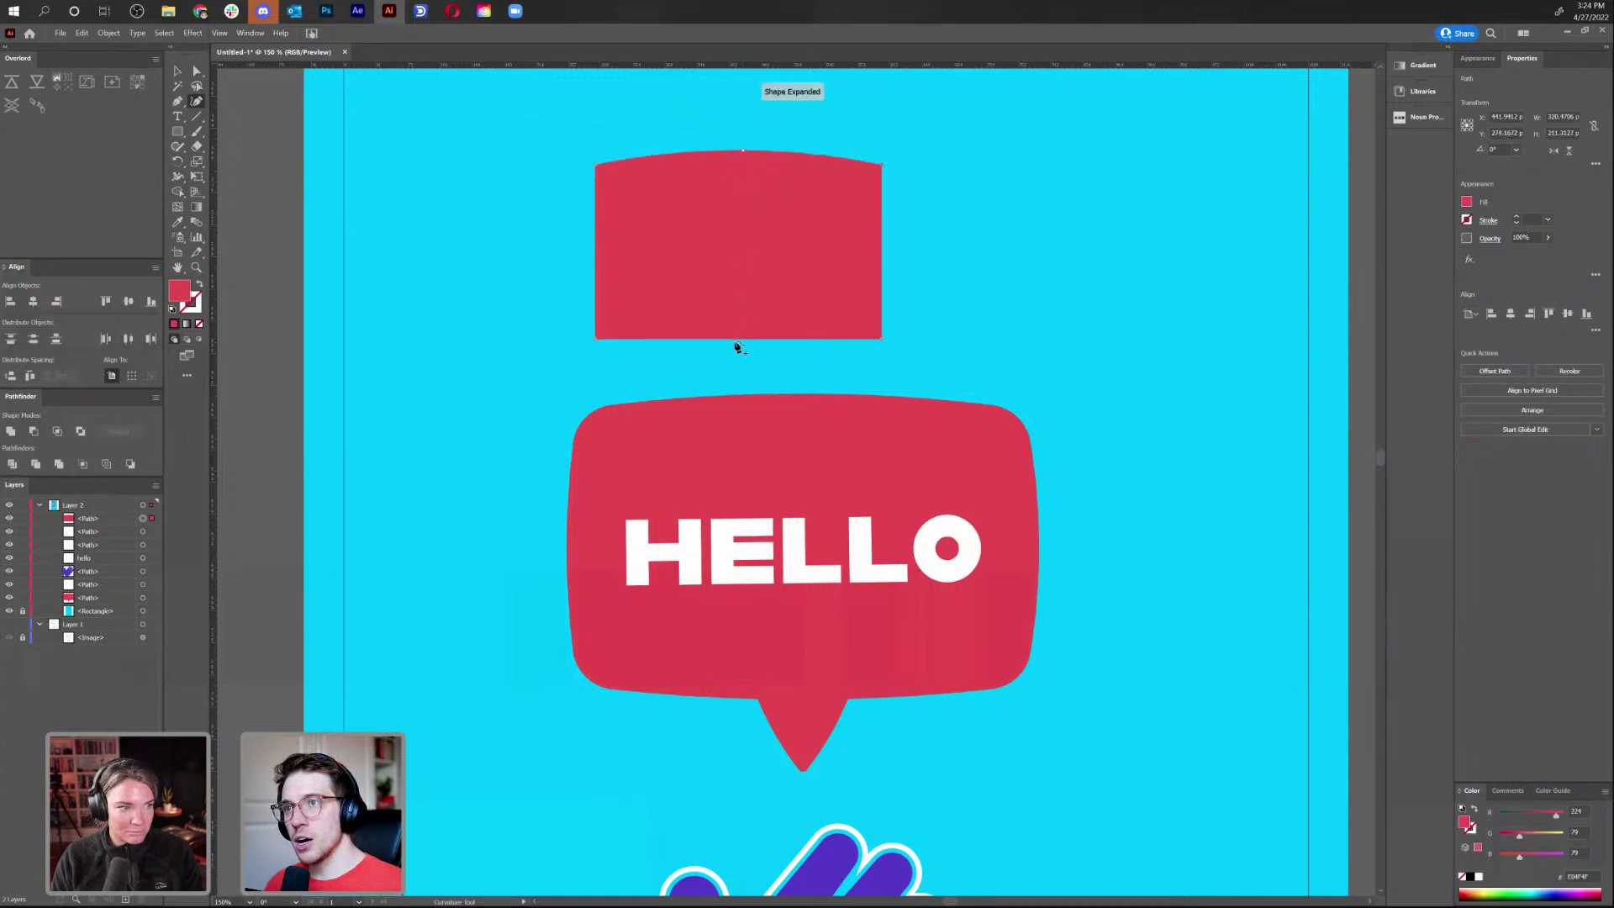
{"action": "left_click_drag", "start_coordinate": [743, 341], "coordinate": [746, 359]}
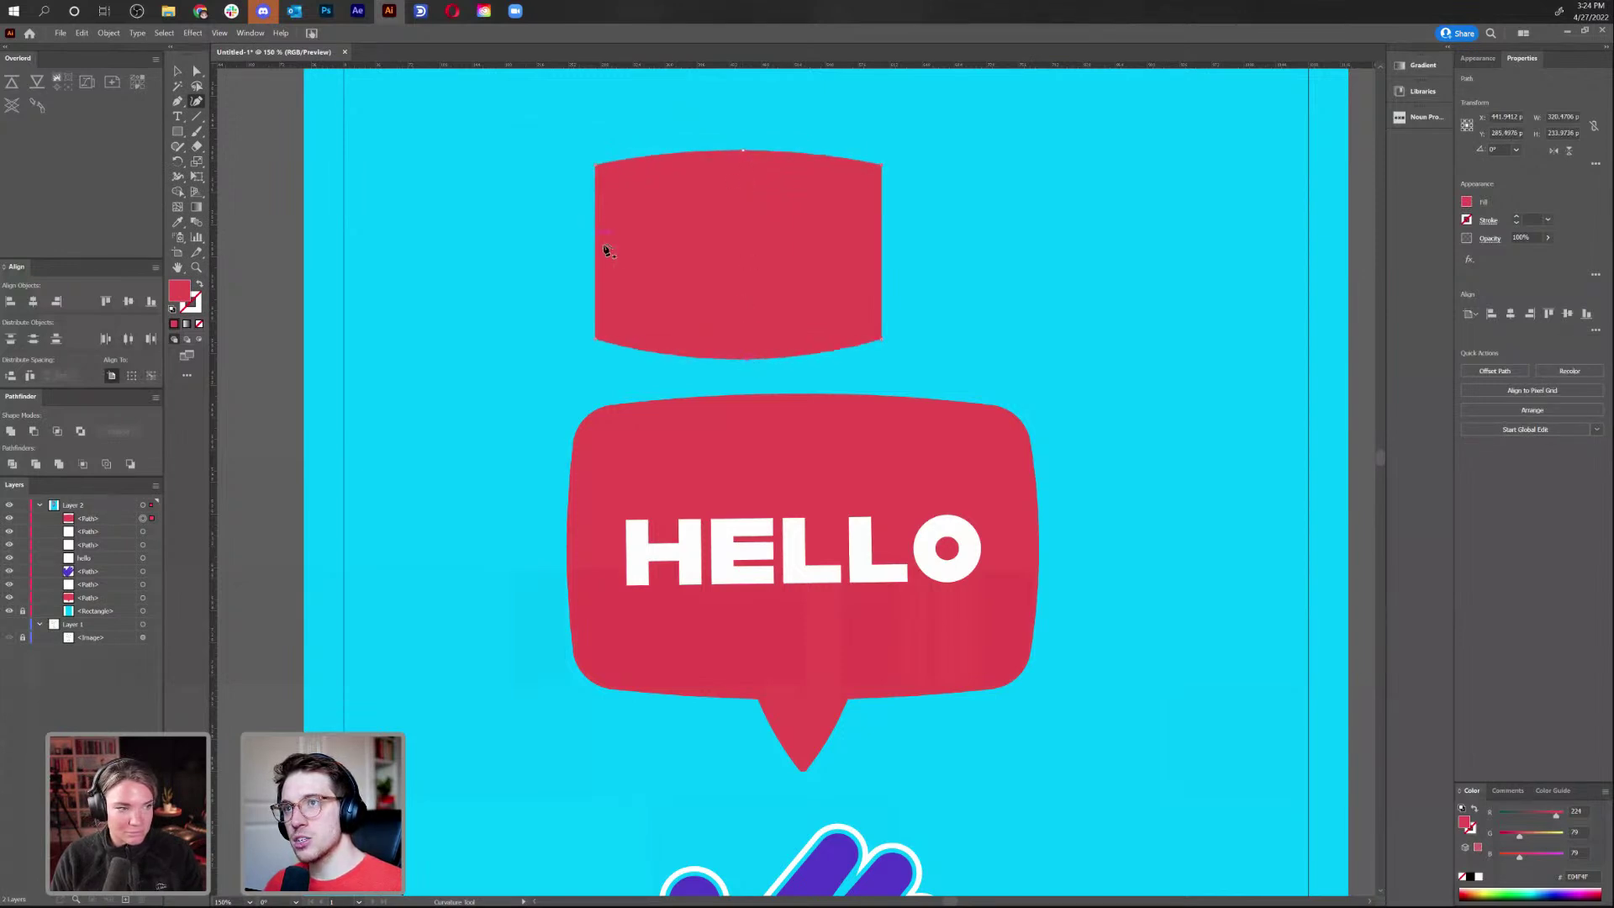
{"action": "left_click_drag", "start_coordinate": [598, 256], "coordinate": [582, 260]}
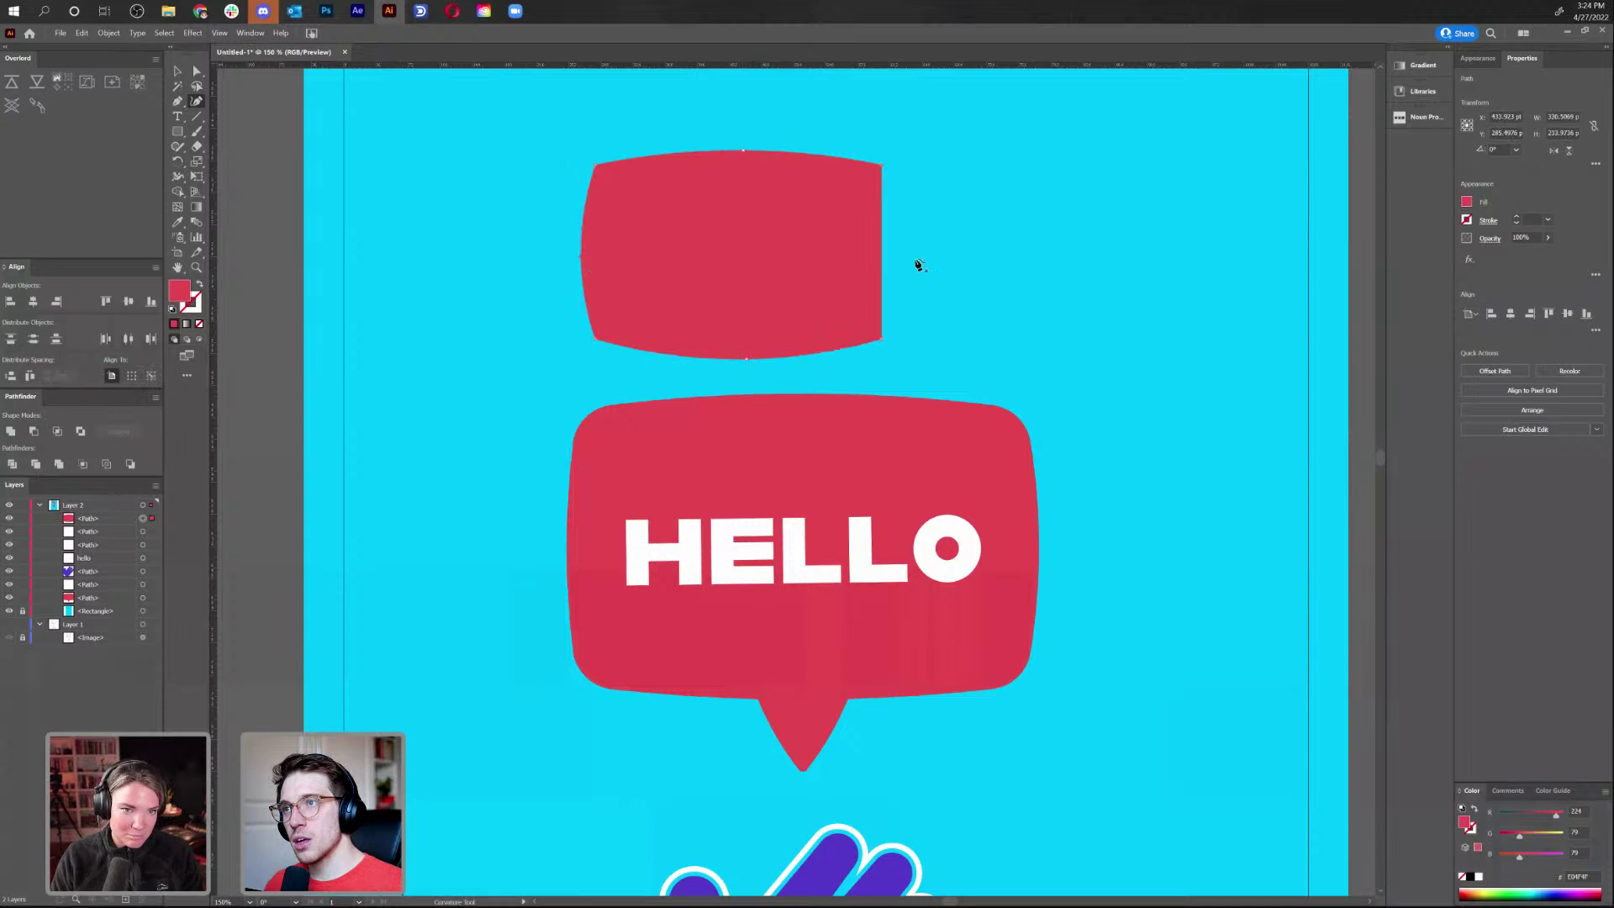
{"action": "left_click_drag", "start_coordinate": [884, 262], "coordinate": [900, 262]}
{"action": "left_click", "coordinate": [197, 71]}
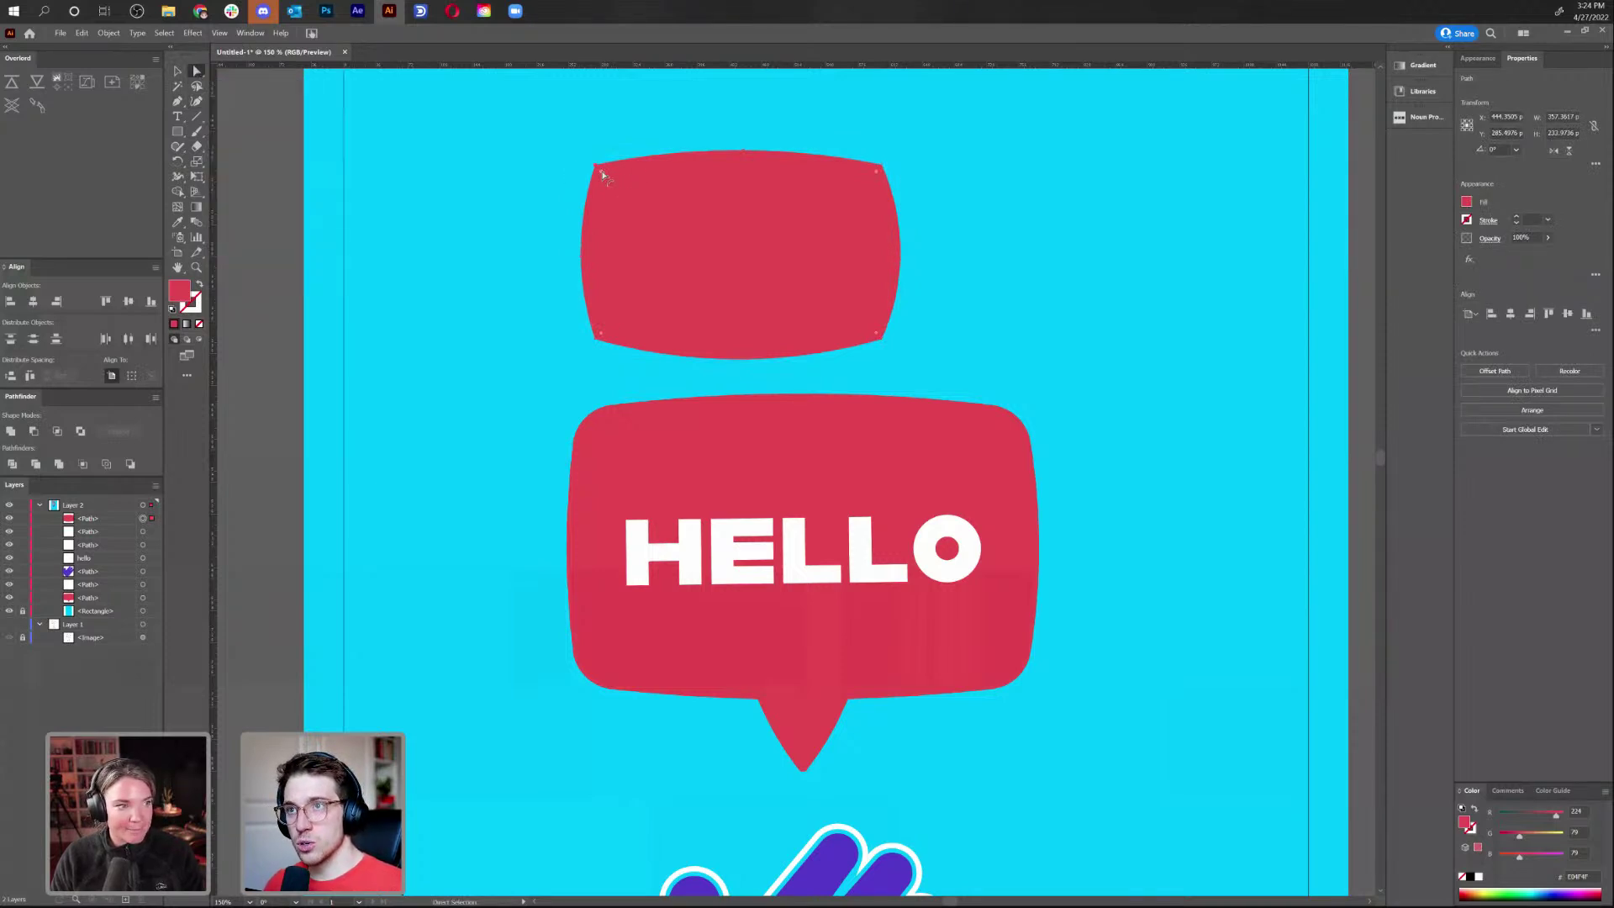
{"action": "mouse_move", "coordinate": [602, 174]}
{"action": "left_mouse_down"}
{"action": "mouse_move", "coordinate": [790, 328]}
{"action": "mouse_move", "coordinate": [496, 150]}
{"action": "mouse_move", "coordinate": [810, 353]}
{"action": "mouse_move", "coordinate": [593, 171]}
{"action": "left_mouse_up"}
Delete the reshaped red shape above the bubble and zoom to fit the poster
{"action": "key", "text": "v"}
{"action": "left_click", "coordinate": [1026, 294]}
{"action": "left_click", "coordinate": [751, 265]}
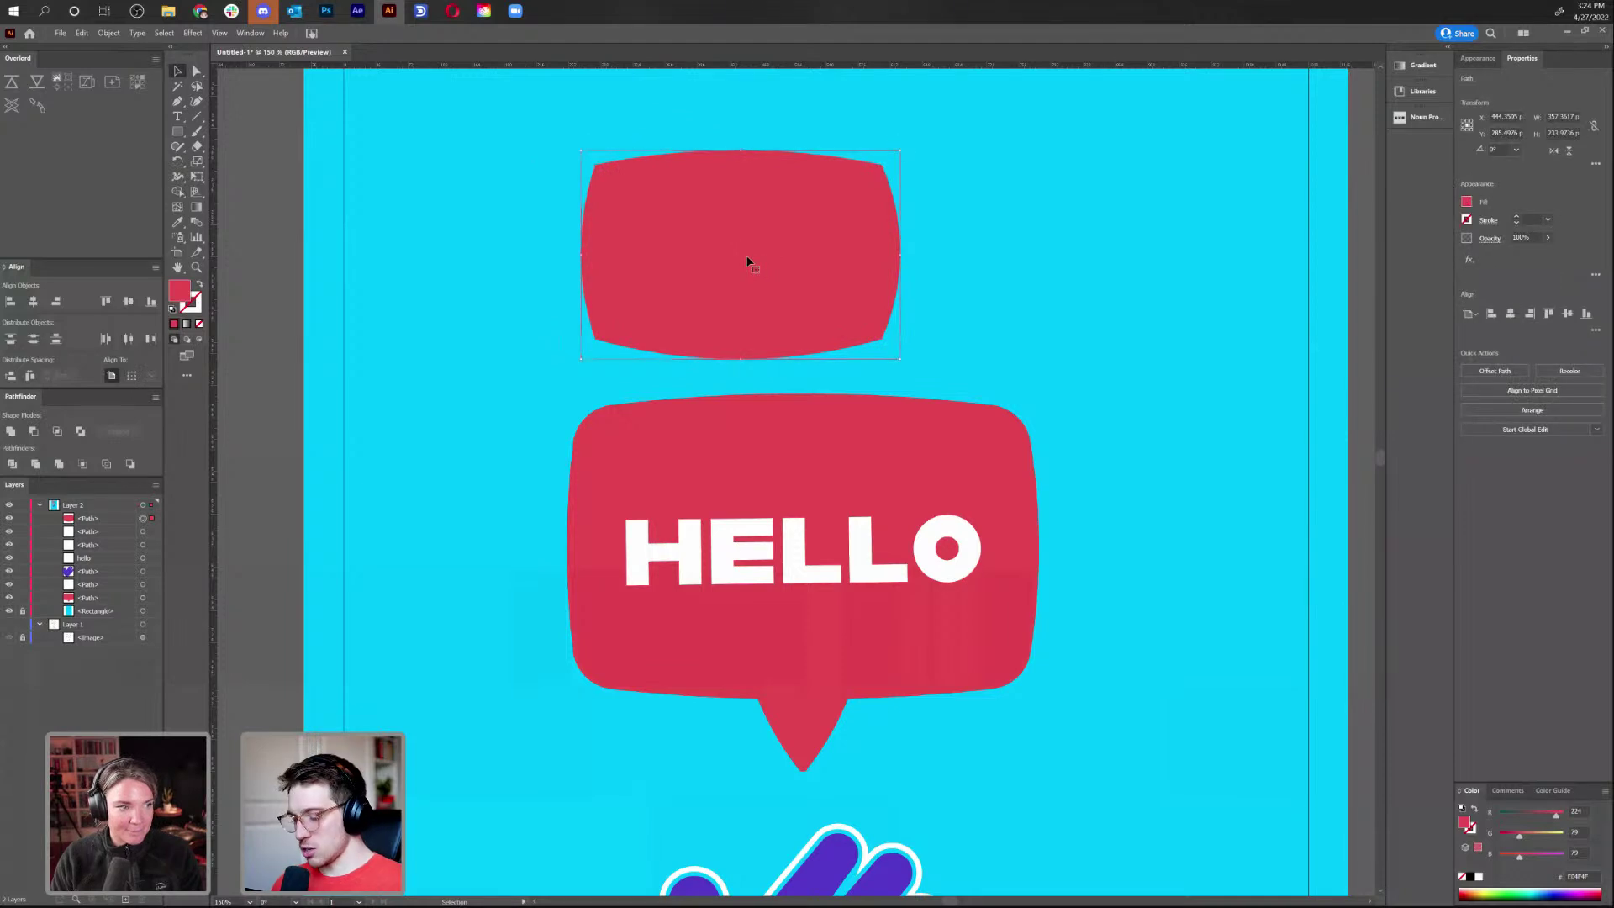
{"action": "key", "text": "Delete"}
{"action": "key", "text": "ctrl+minus"}
{"action": "key", "text": "ctrl+minus"}
{"action": "key", "text": "ctrl+minus"}
{"action": "key", "text": "ctrl+plus"}
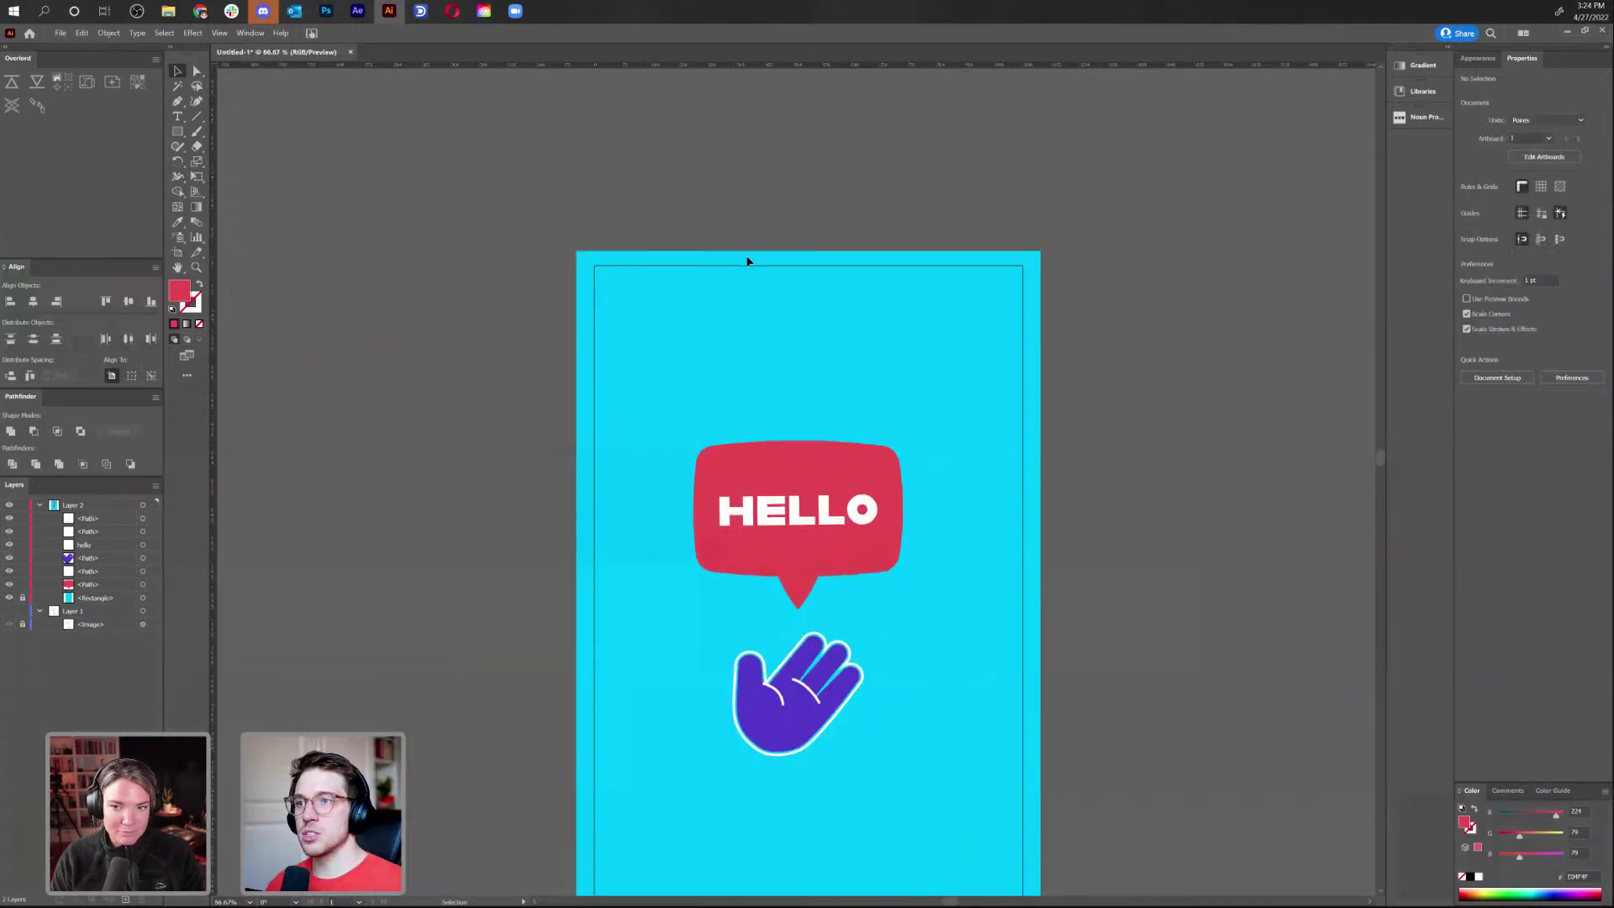
Recolour the HELLO speech bubble's fill from red to green 0CAA79 in the Color Picker
{"action": "left_click", "coordinate": [785, 468]}
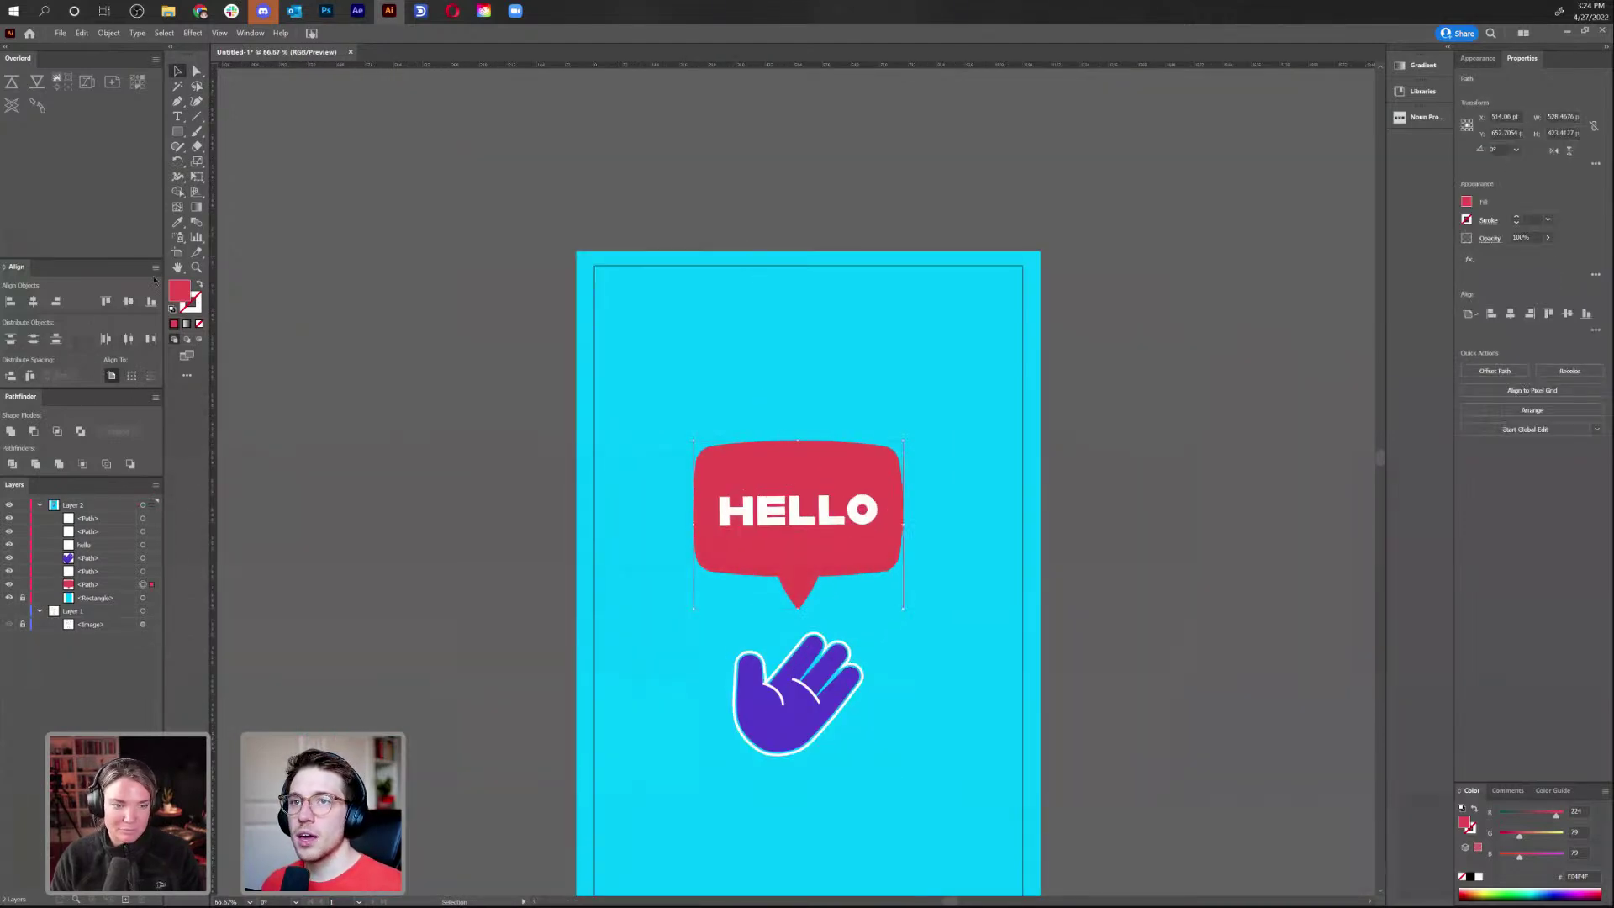
{"action": "double_click", "coordinate": [182, 291]}
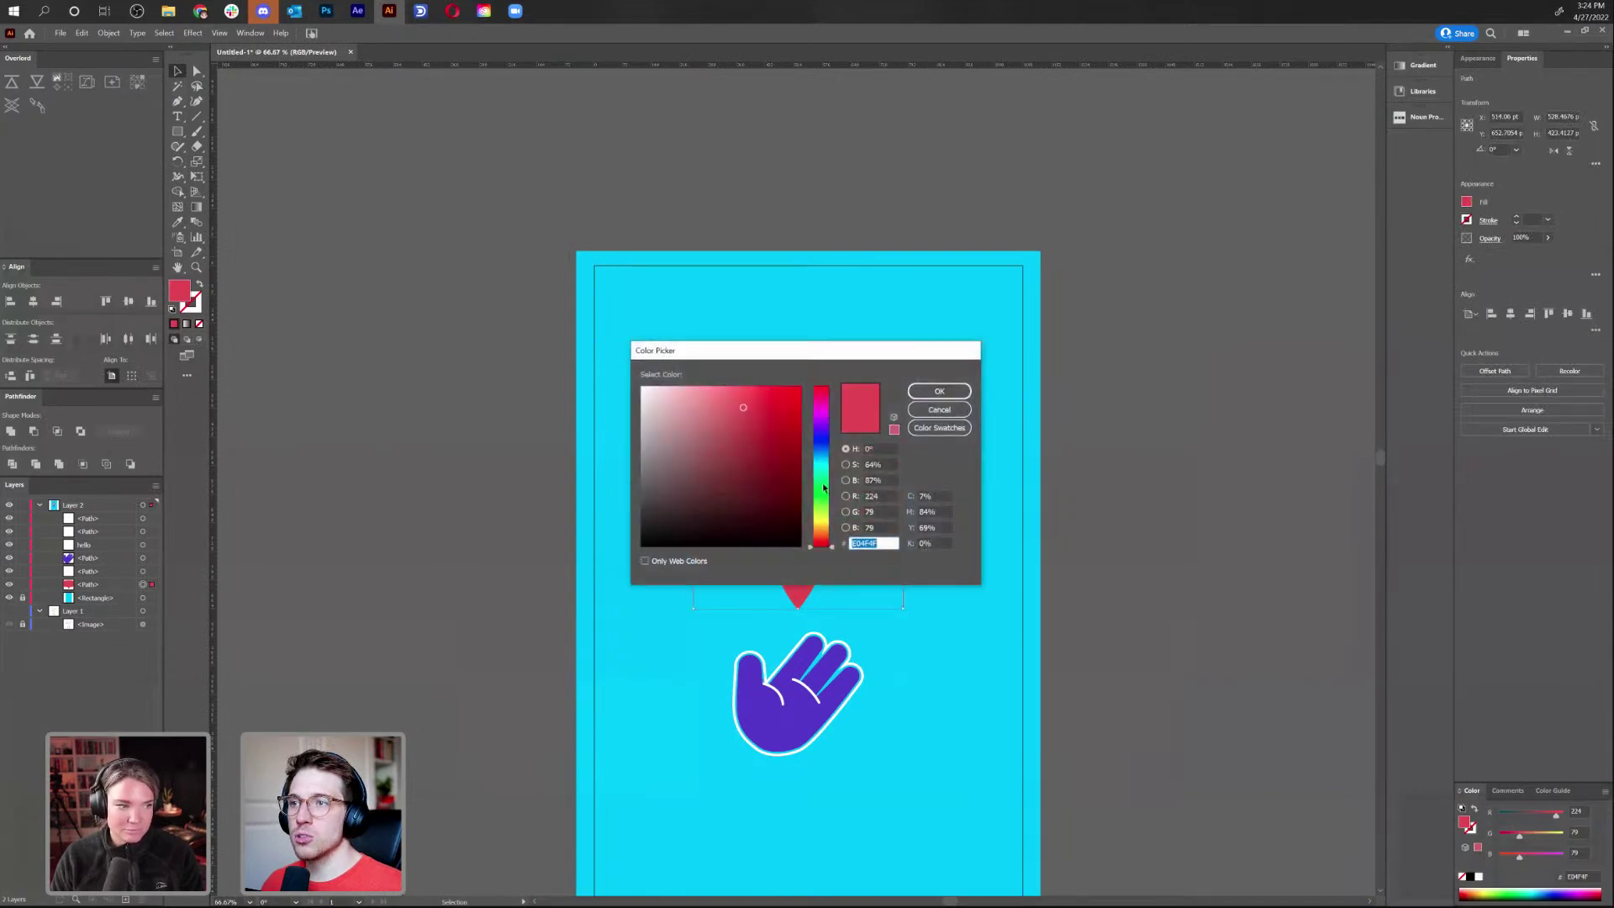
{"action": "left_click", "coordinate": [823, 476]}
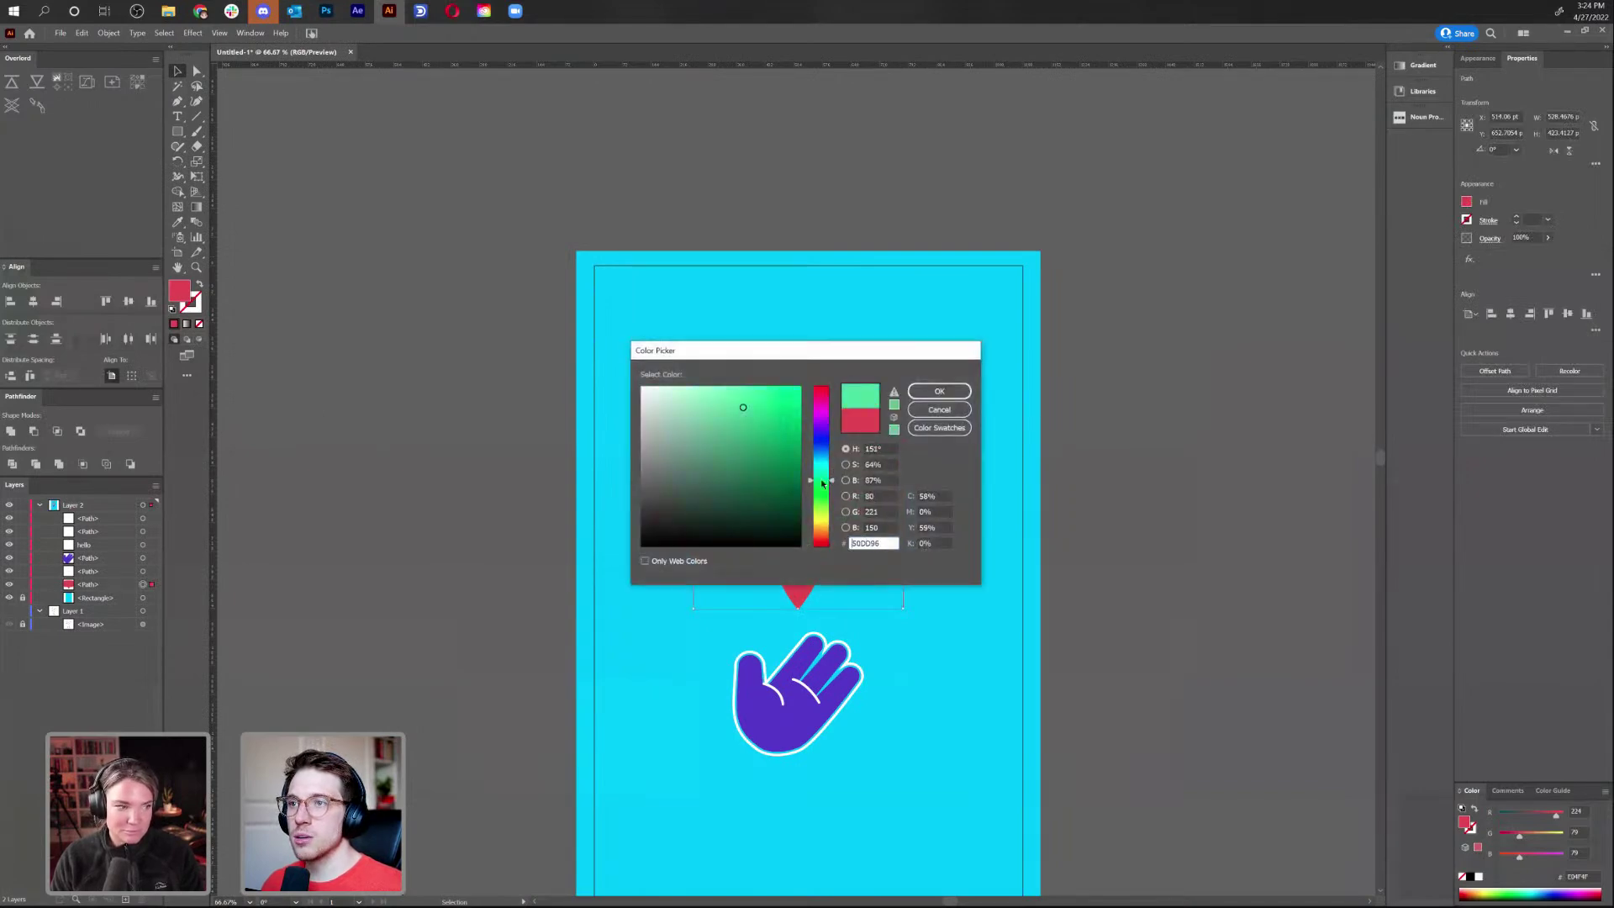
{"action": "left_click", "coordinate": [769, 431]}
{"action": "left_click_drag", "start_coordinate": [827, 482], "coordinate": [827, 475]}
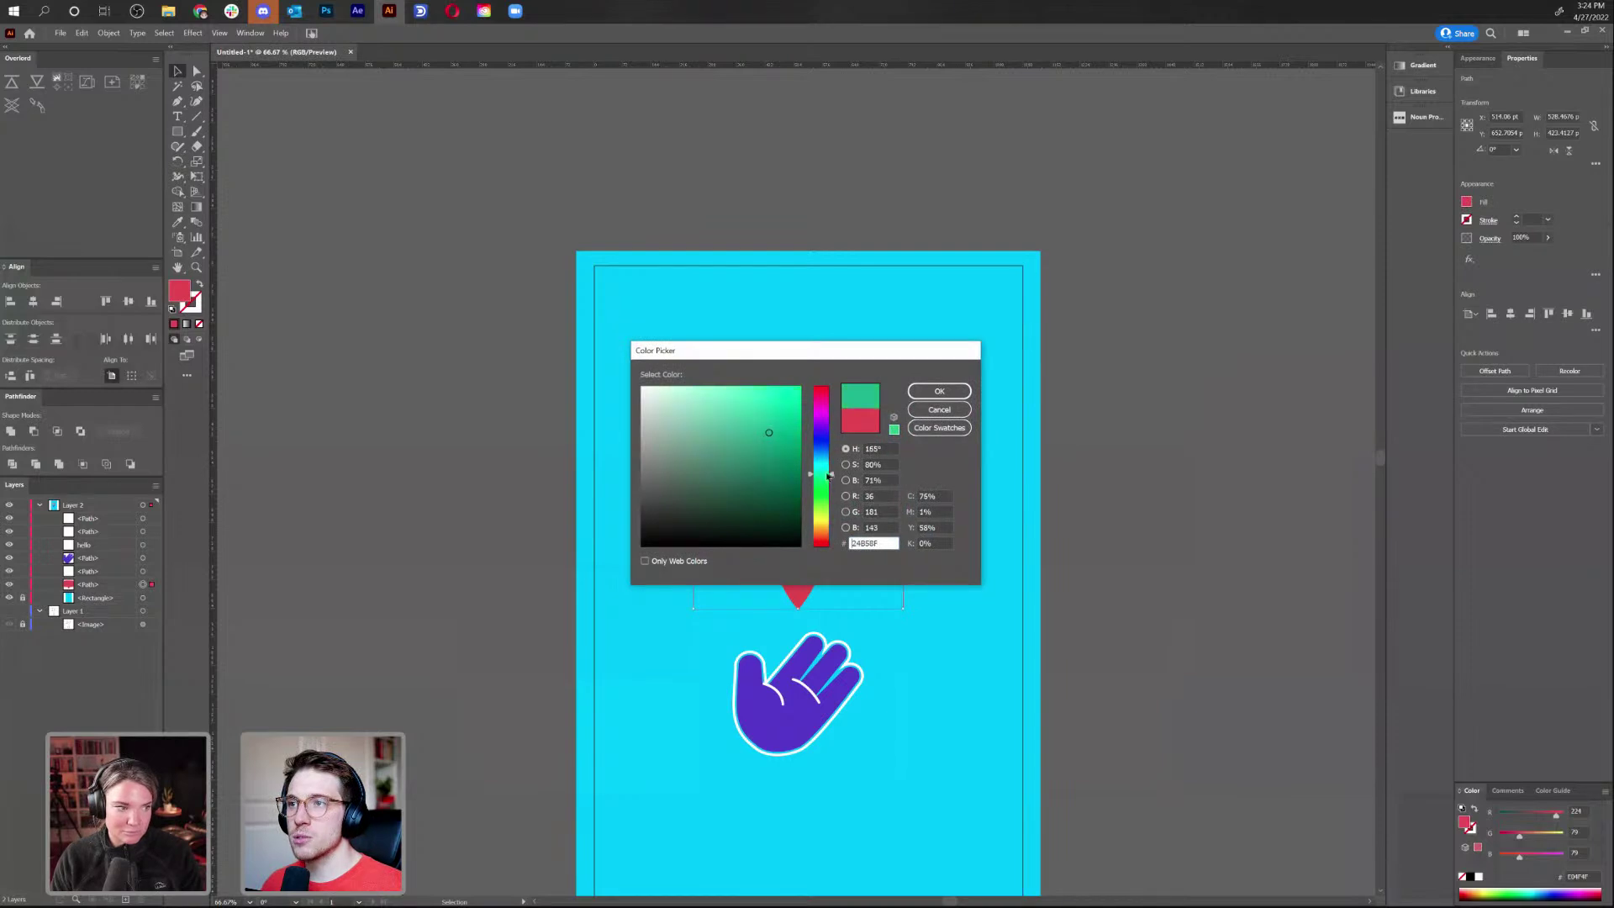
{"action": "left_click", "coordinate": [790, 438]}
{"action": "left_click", "coordinate": [939, 391]}
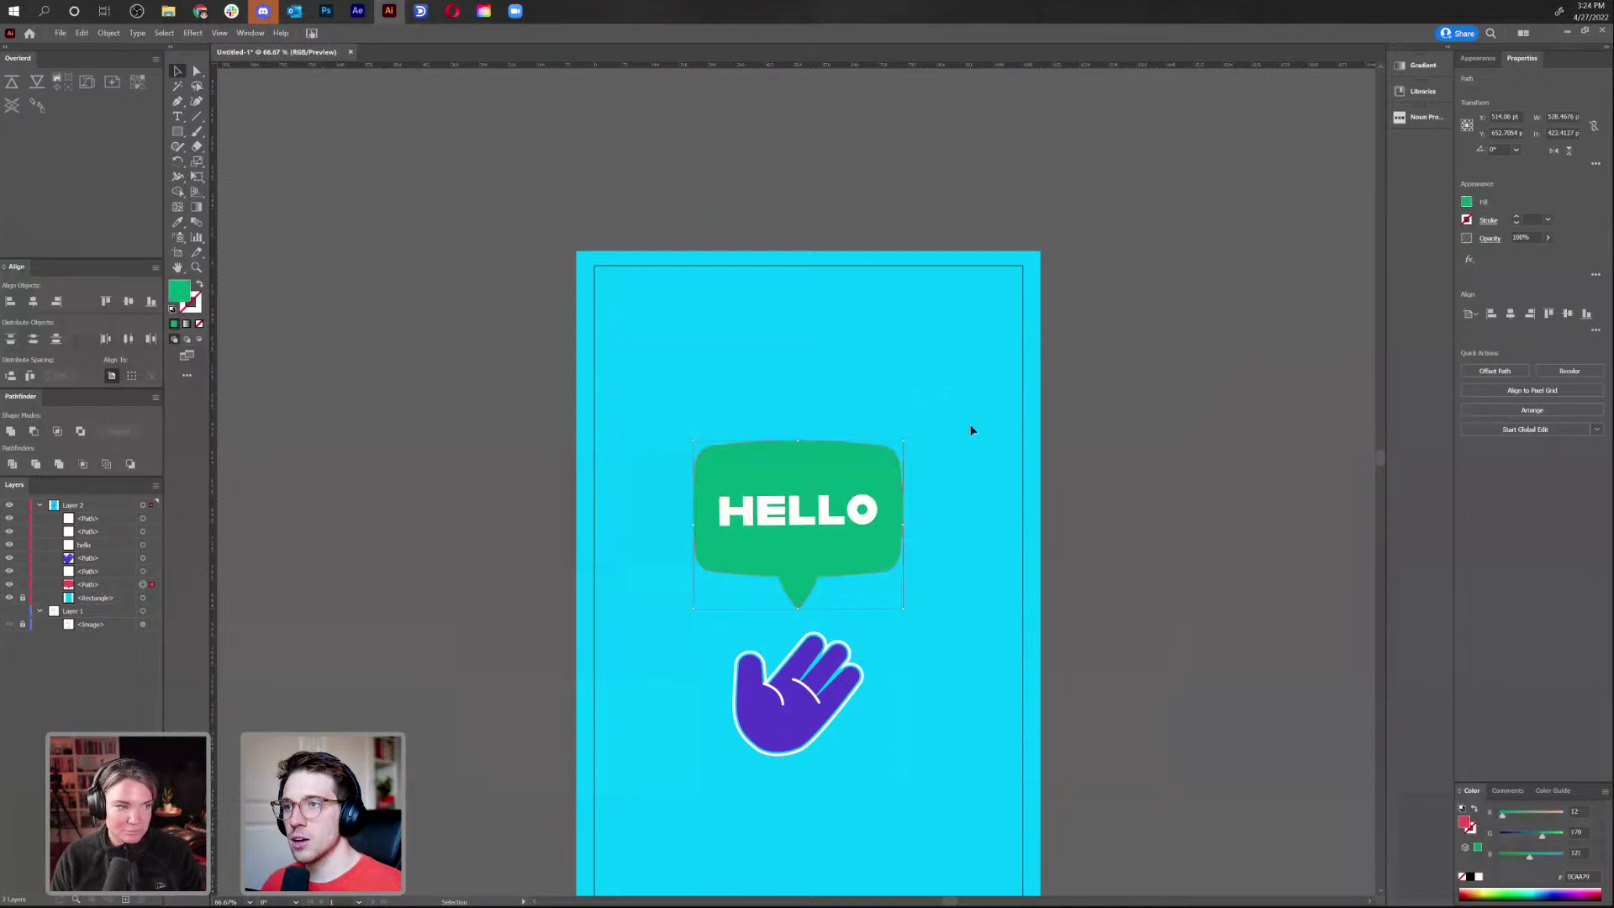
{"action": "left_click", "coordinate": [970, 429]}
{"action": "left_click_drag", "start_coordinate": [972, 521], "coordinate": [935, 339]}
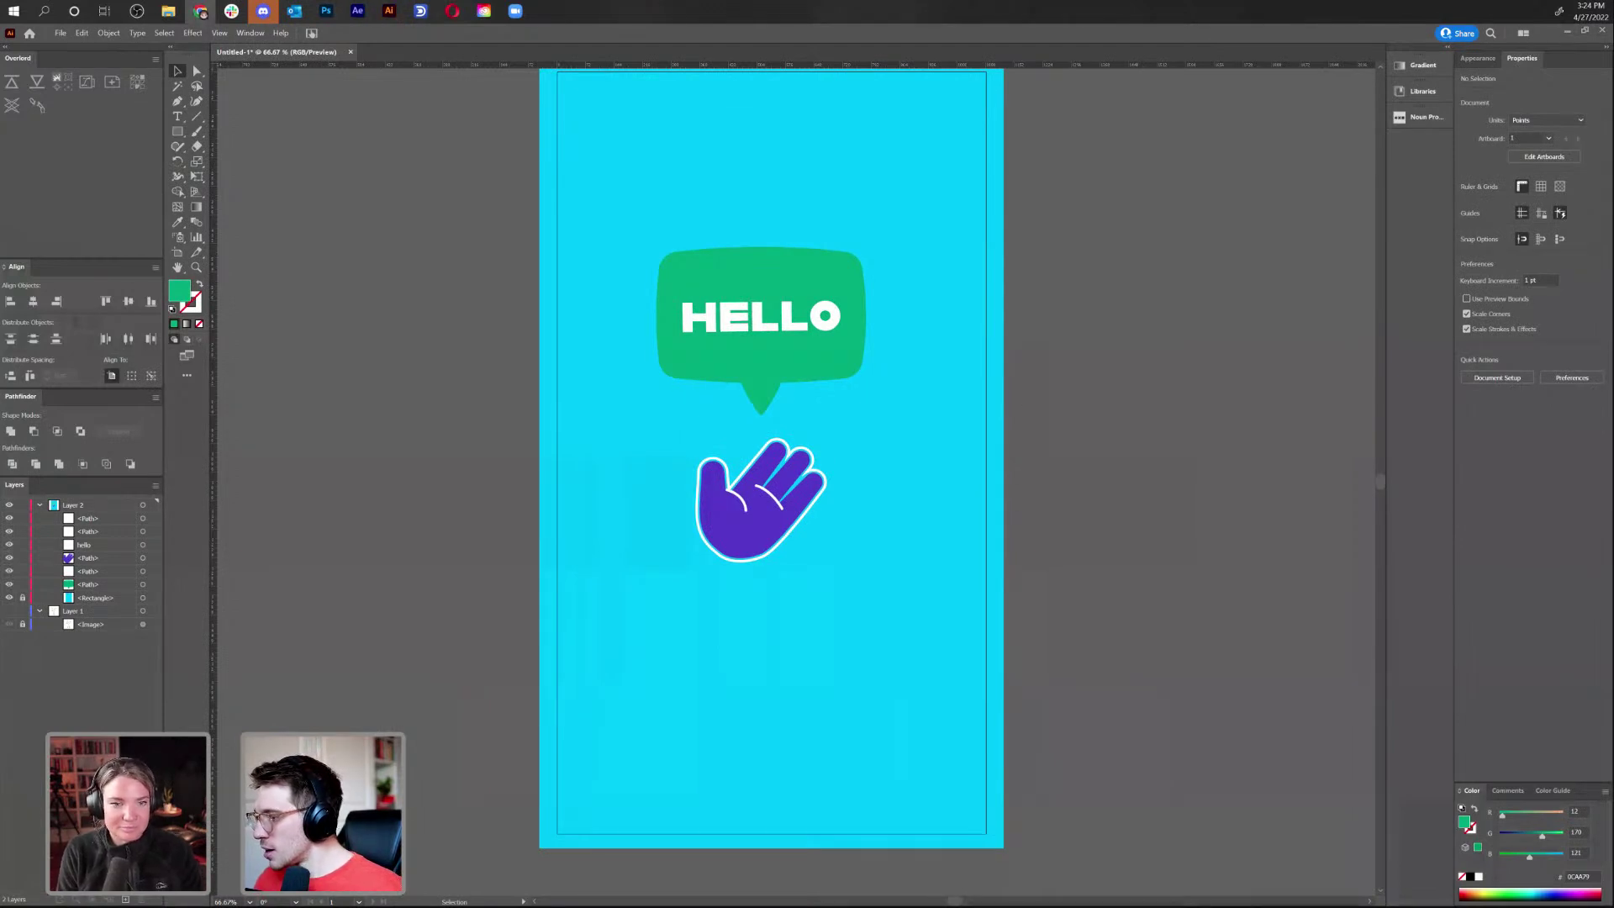
Collapse Layer 2 and add a new empty Layer 3
{"action": "left_click", "coordinate": [791, 374]}
{"action": "left_click", "coordinate": [870, 490]}
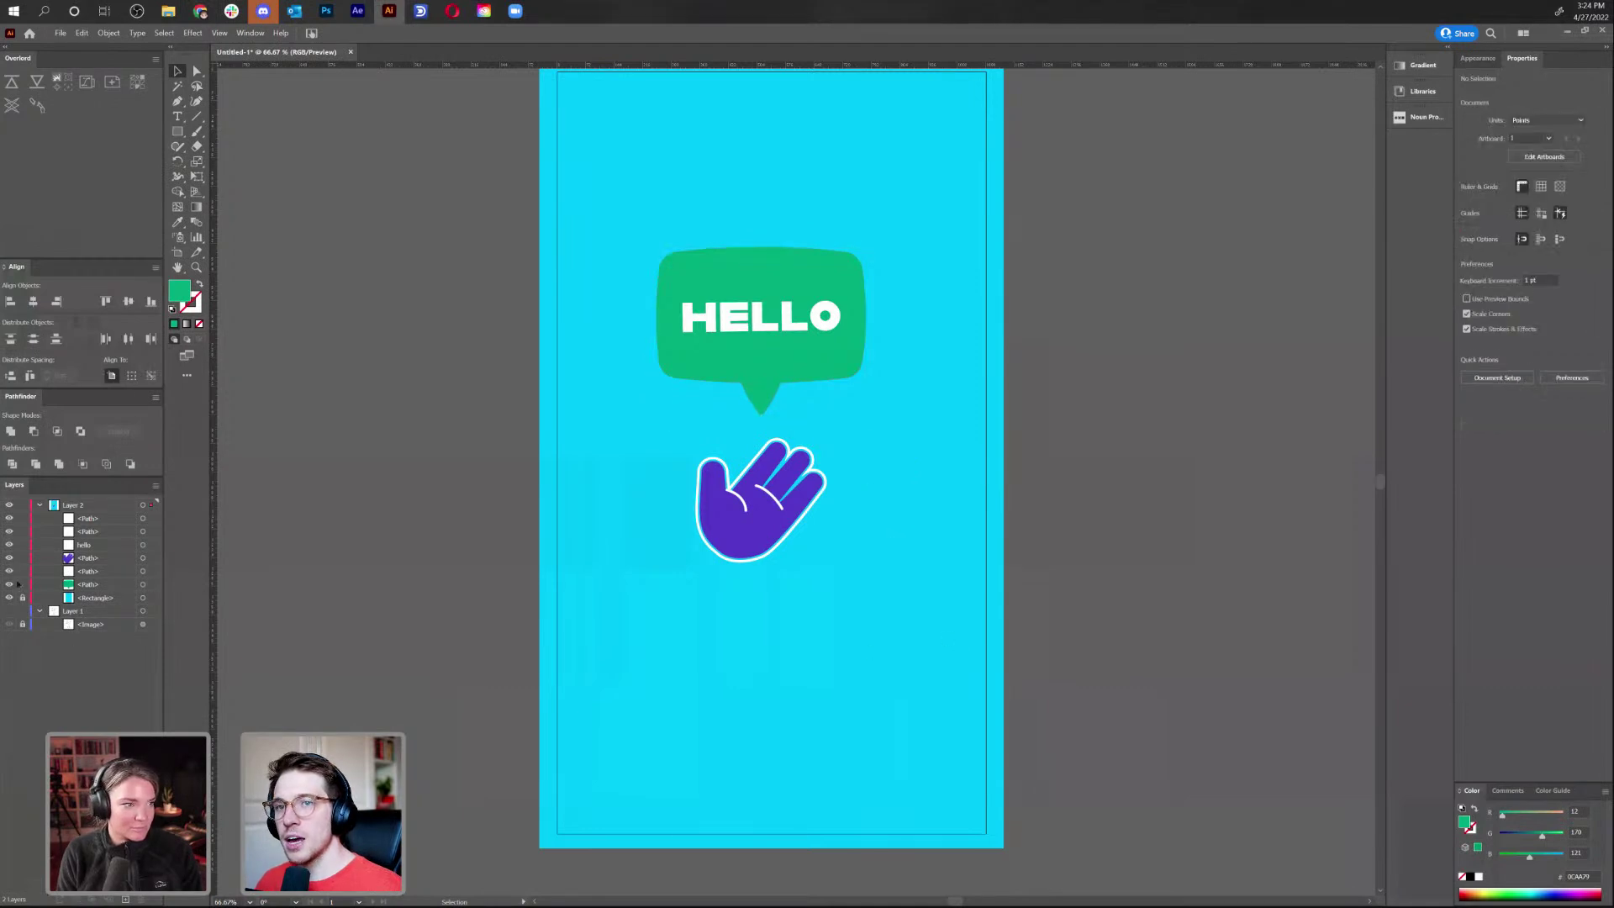
{"action": "left_click", "coordinate": [41, 505]}
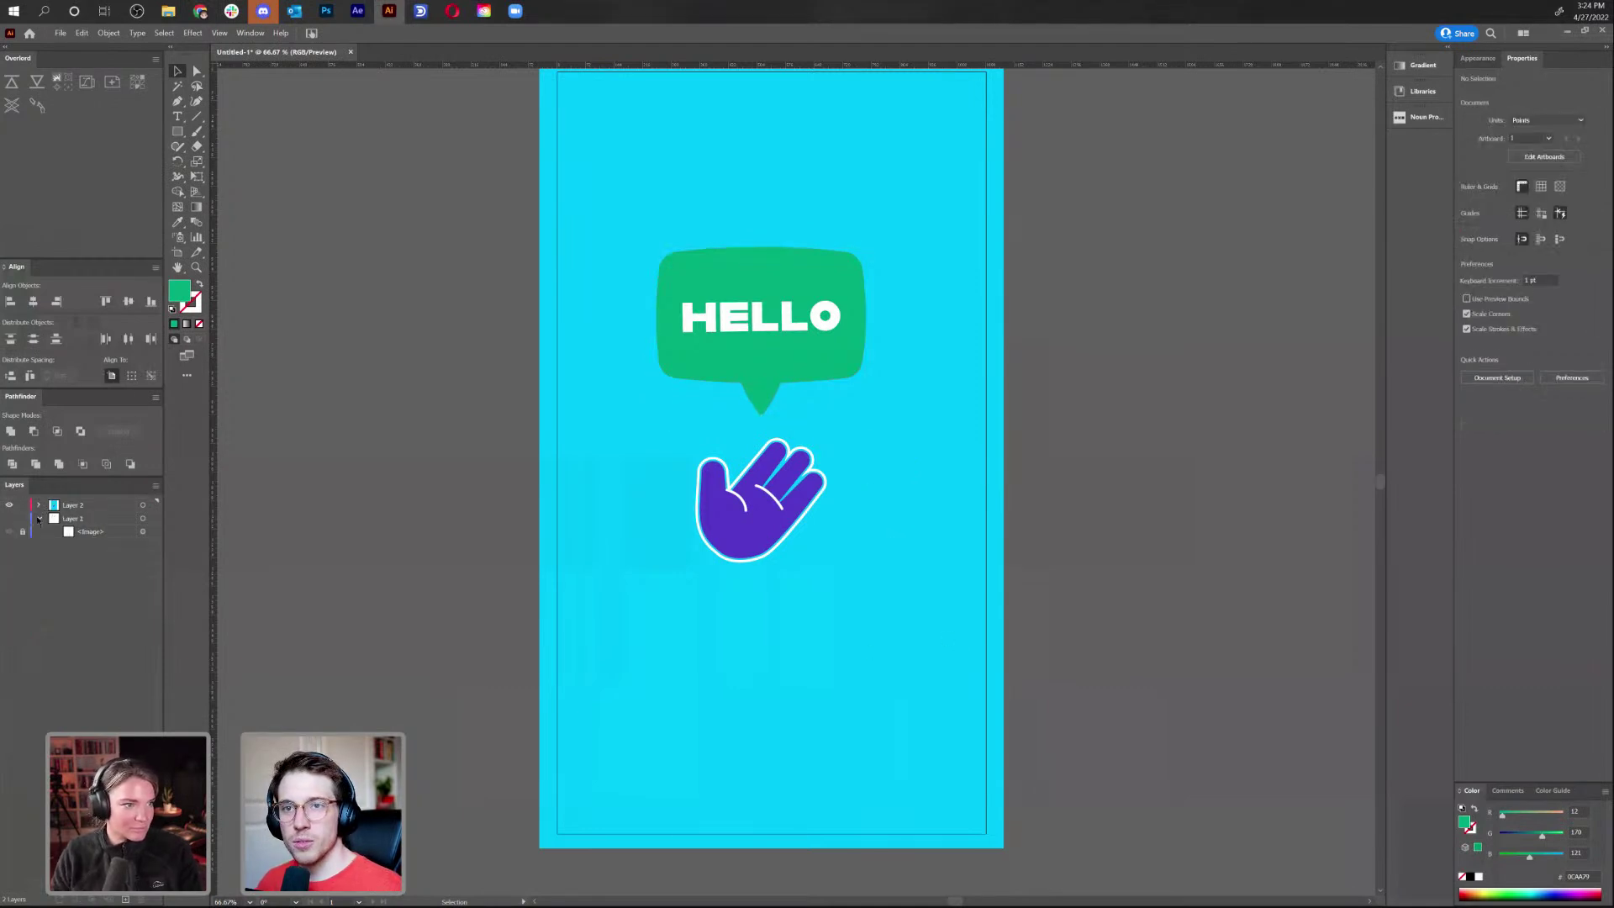
{"action": "left_click", "coordinate": [11, 505]}
{"action": "left_click", "coordinate": [10, 505]}
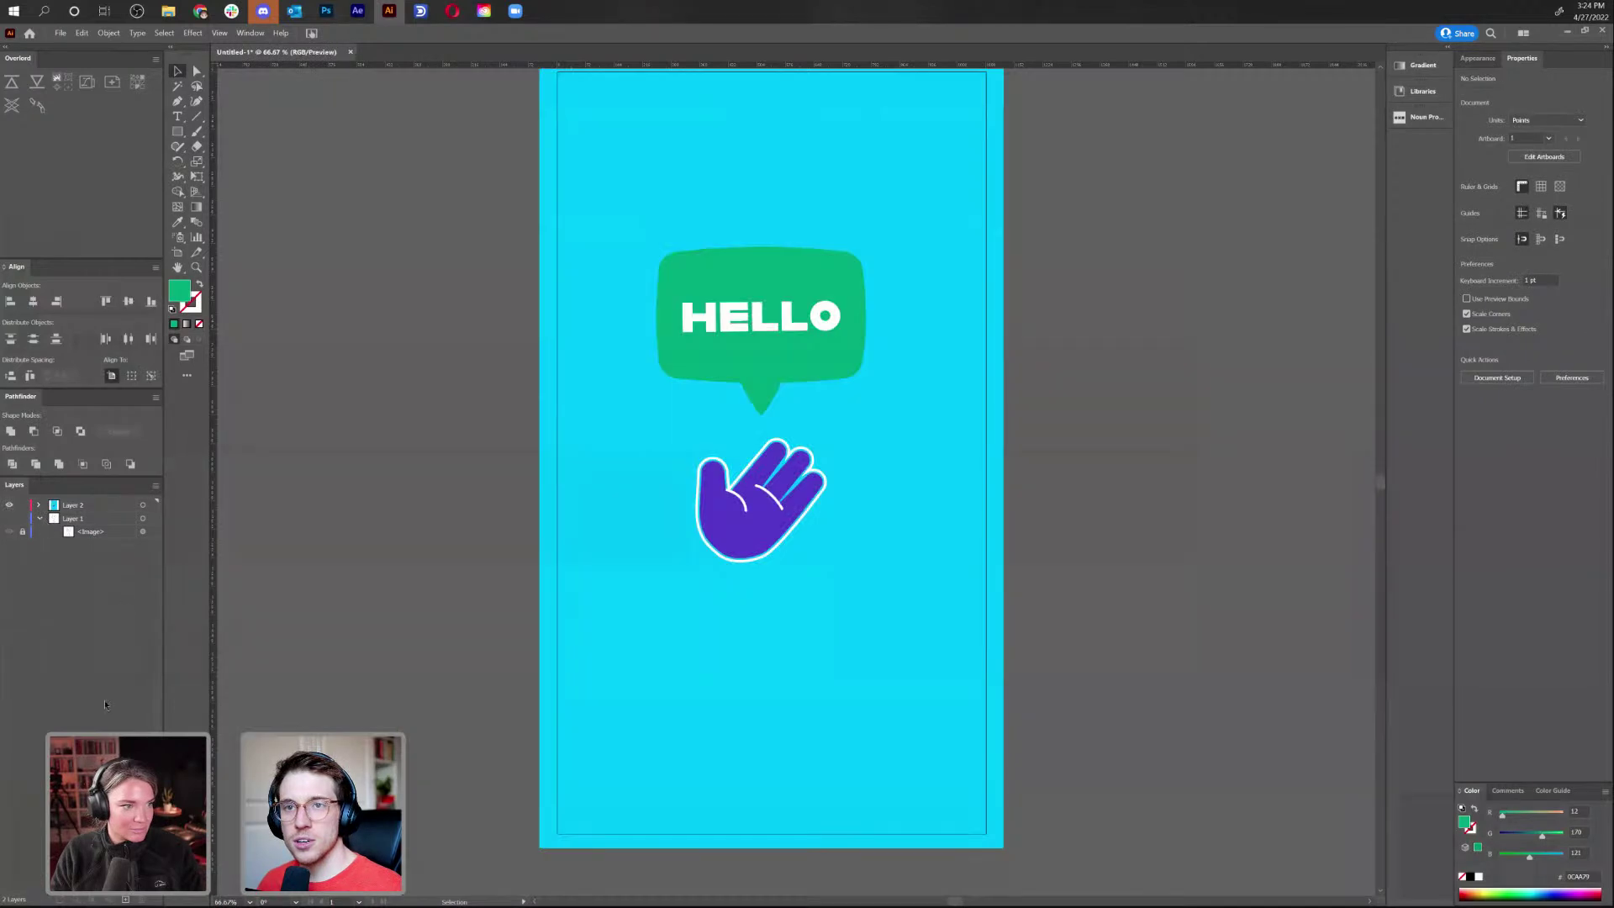
{"action": "left_click", "coordinate": [125, 899]}
Take the cyan background rectangle out of Layer 2
{"action": "left_click", "coordinate": [39, 520]}
{"action": "left_click", "coordinate": [113, 611]}
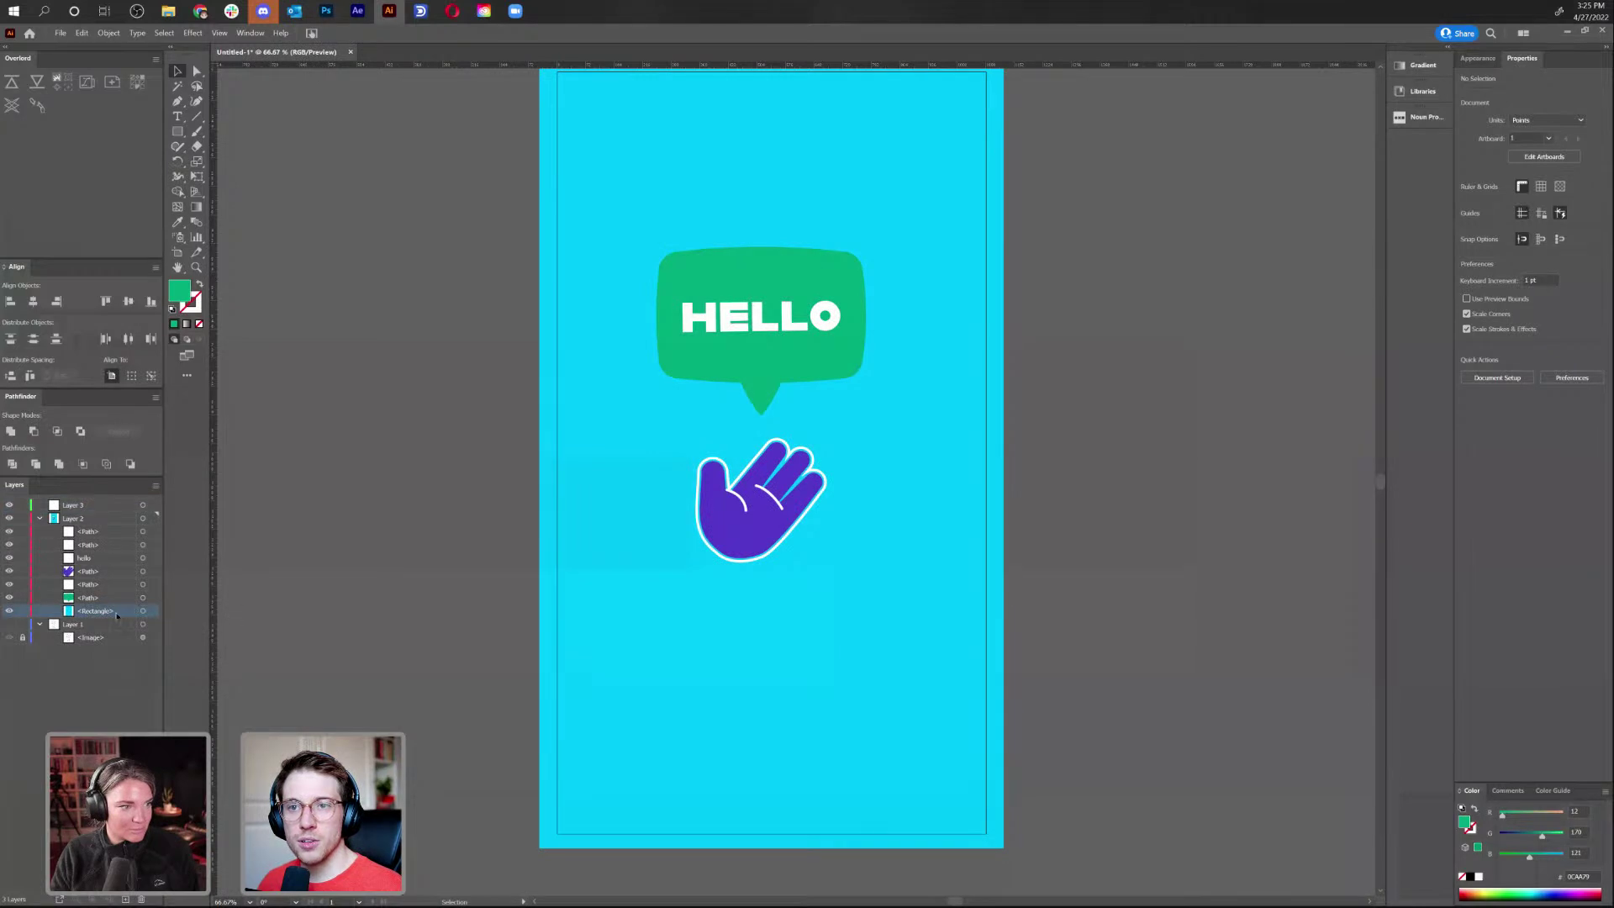
{"action": "left_click", "coordinate": [143, 612]}
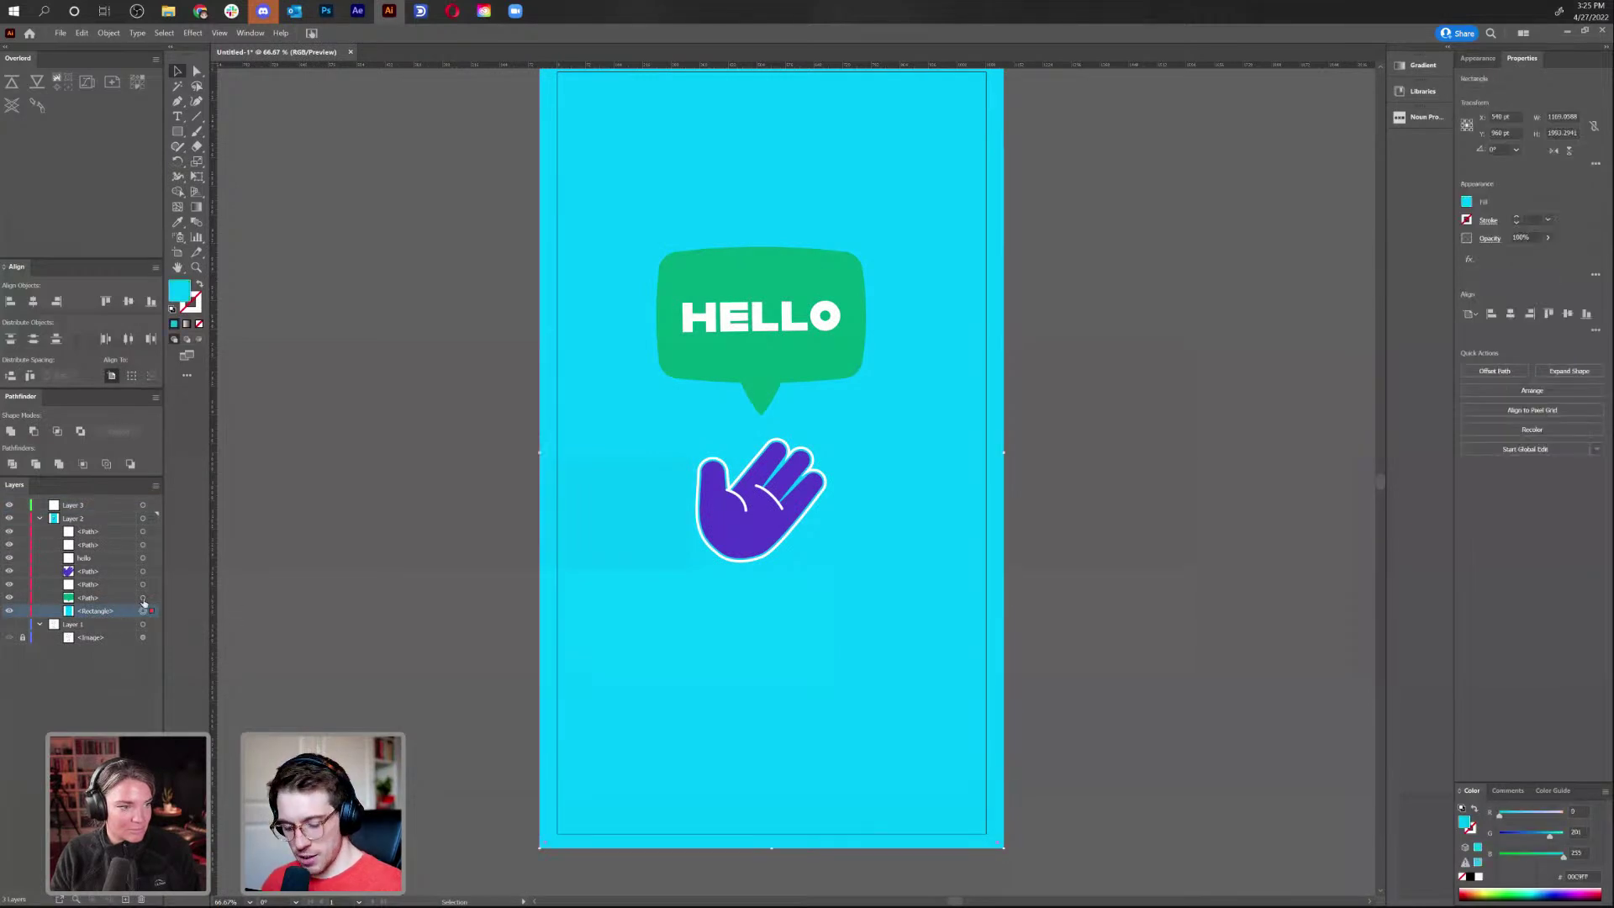
{"action": "left_click", "coordinate": [40, 519]}
{"action": "left_click", "coordinate": [136, 504]}
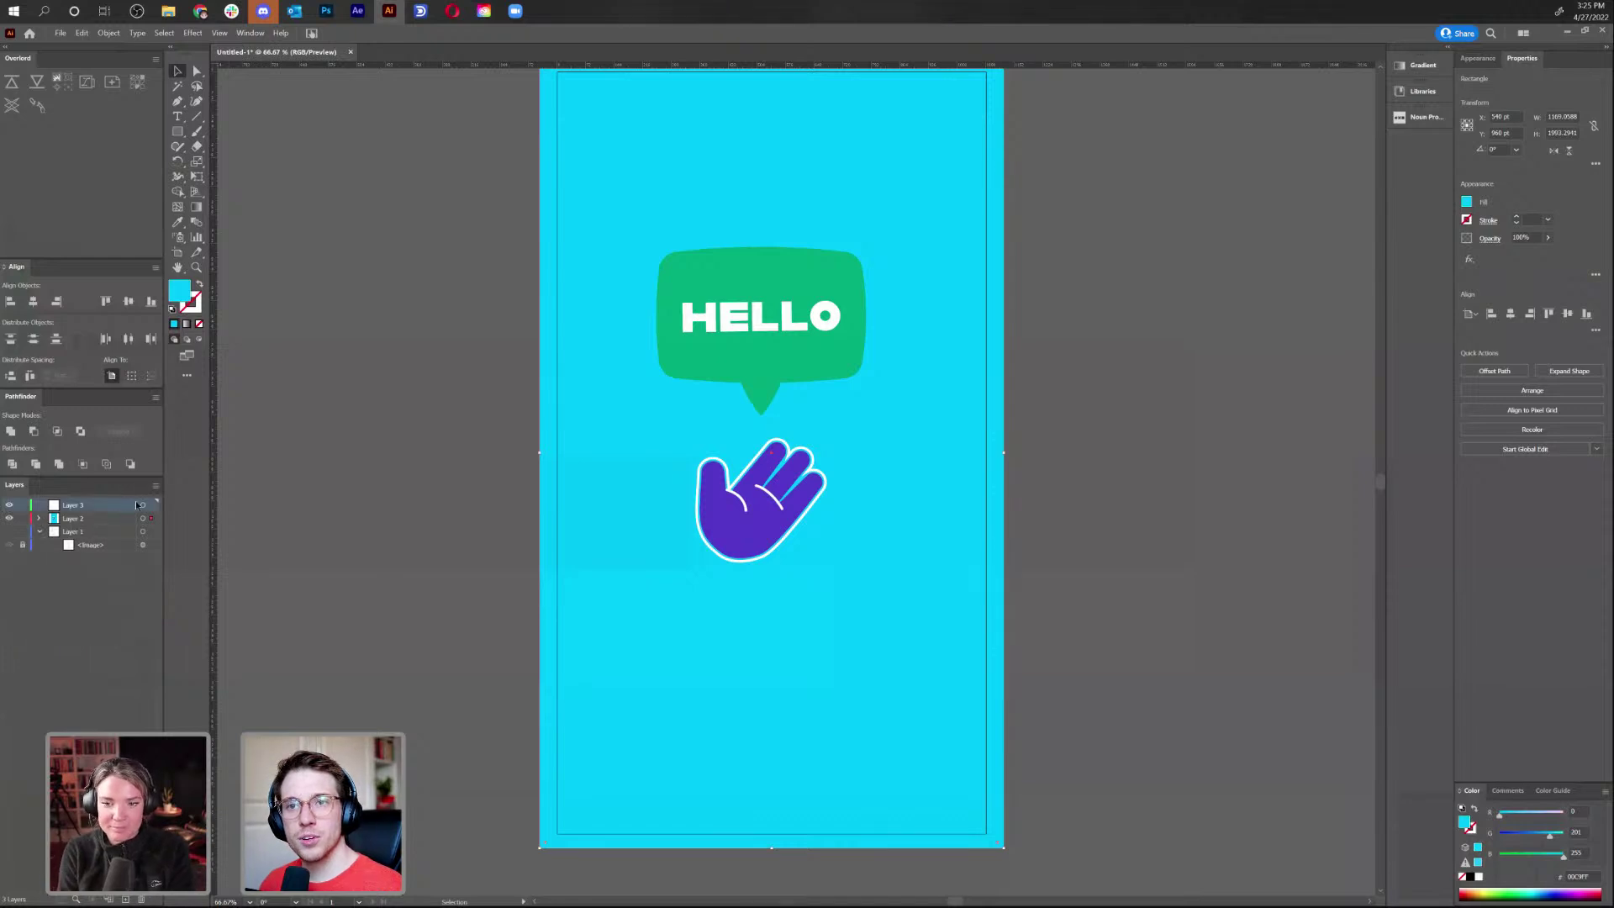
{"action": "left_click", "coordinate": [555, 599]}
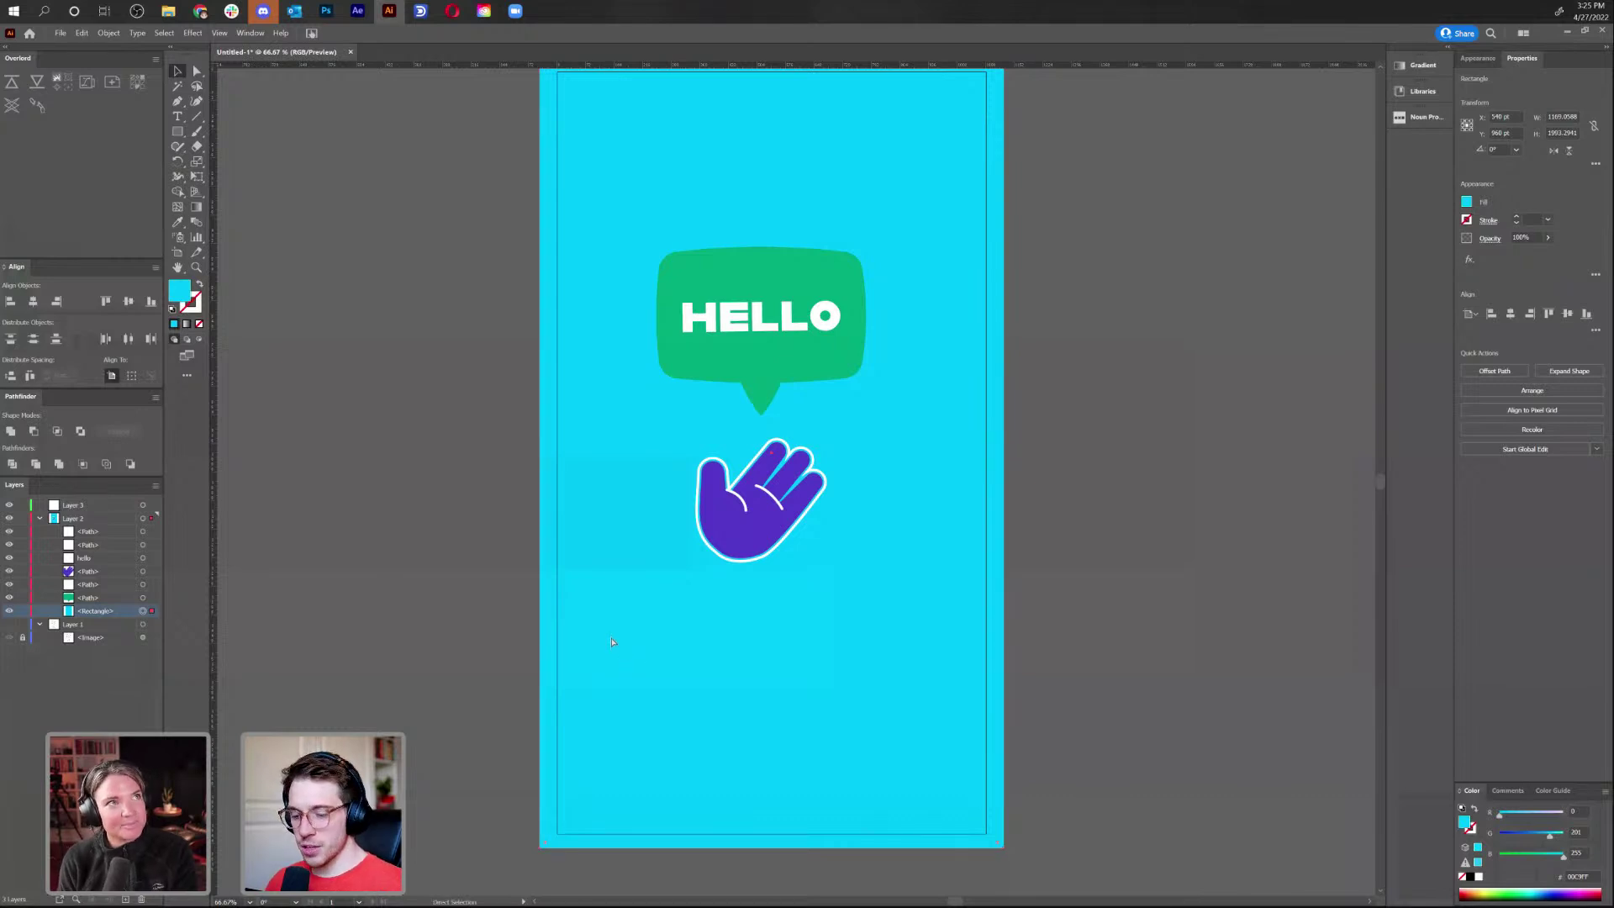
{"action": "key", "text": "Delete"}
Paste the cyan background in place on a new Layer 4 and lock it
{"action": "left_click", "coordinate": [93, 612]}
{"action": "left_click", "coordinate": [124, 899]}
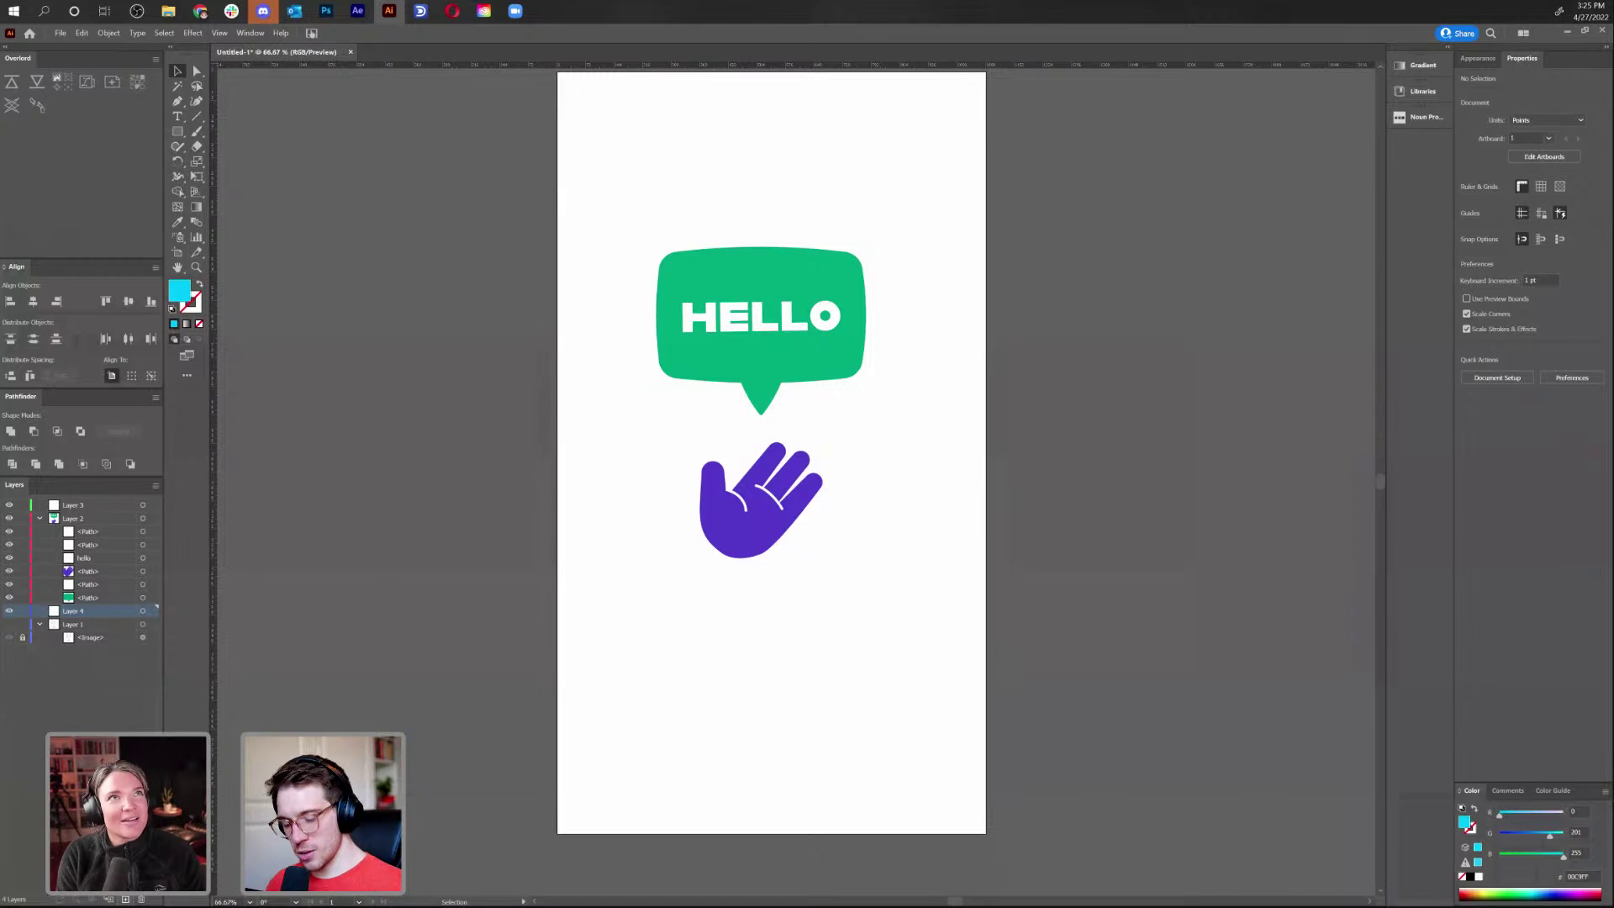
{"action": "key", "text": "ctrl+shift+v"}
{"action": "left_click", "coordinate": [22, 611]}
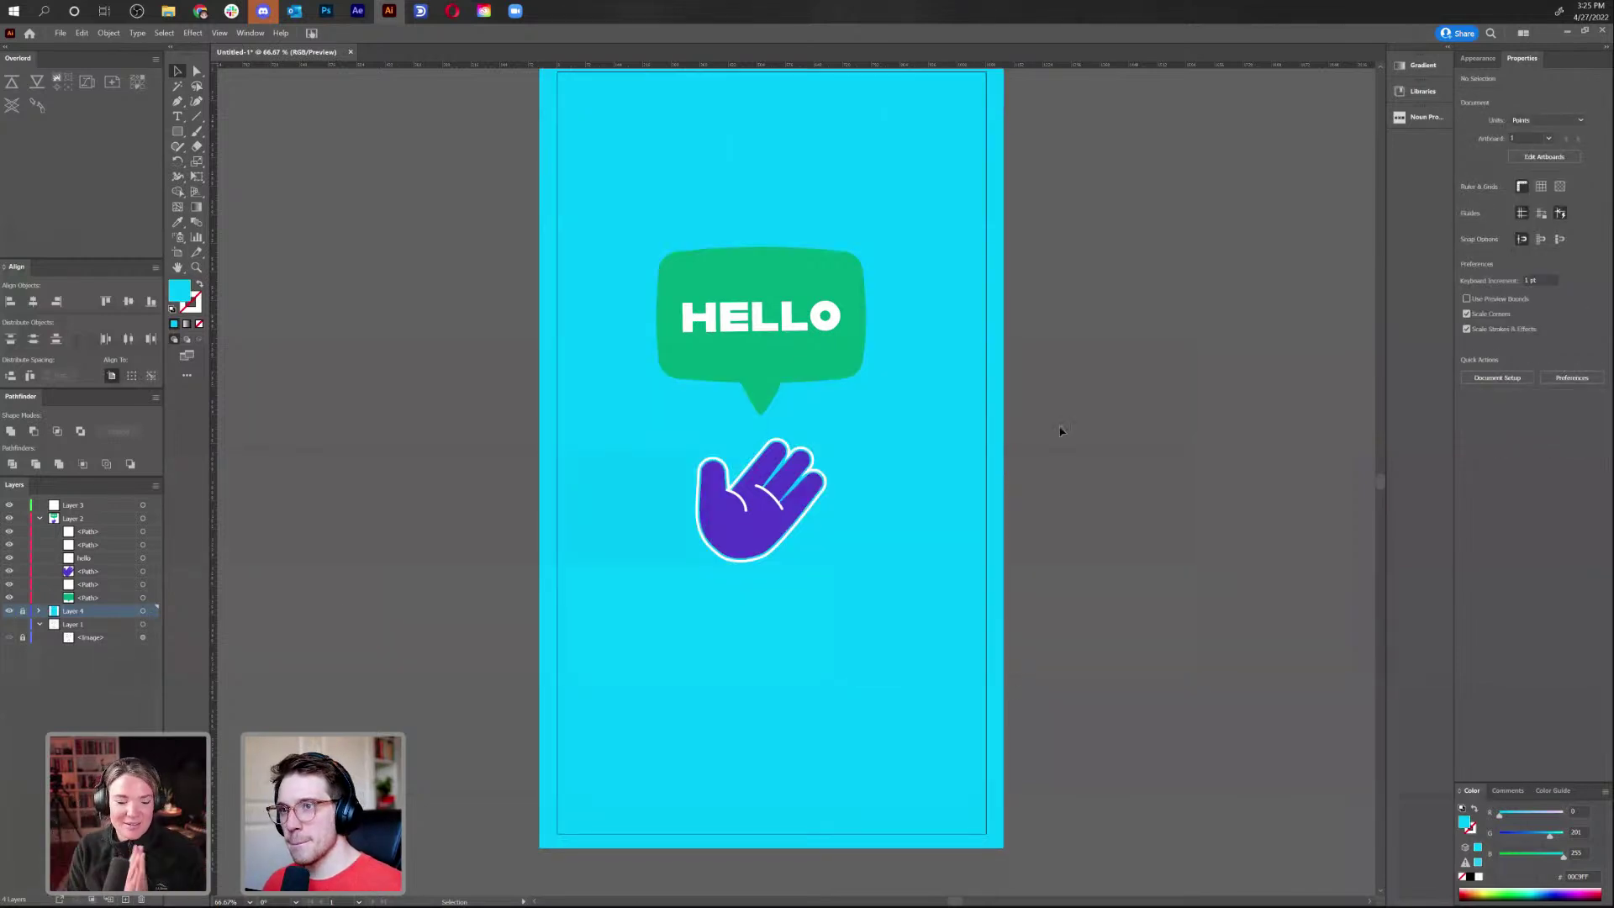
Hide Layer 2 containing the speech bubble and hand
{"action": "left_click_drag", "start_coordinate": [1061, 431], "coordinate": [1042, 497]}
{"action": "left_click_drag", "start_coordinate": [557, 704], "coordinate": [760, 441]}
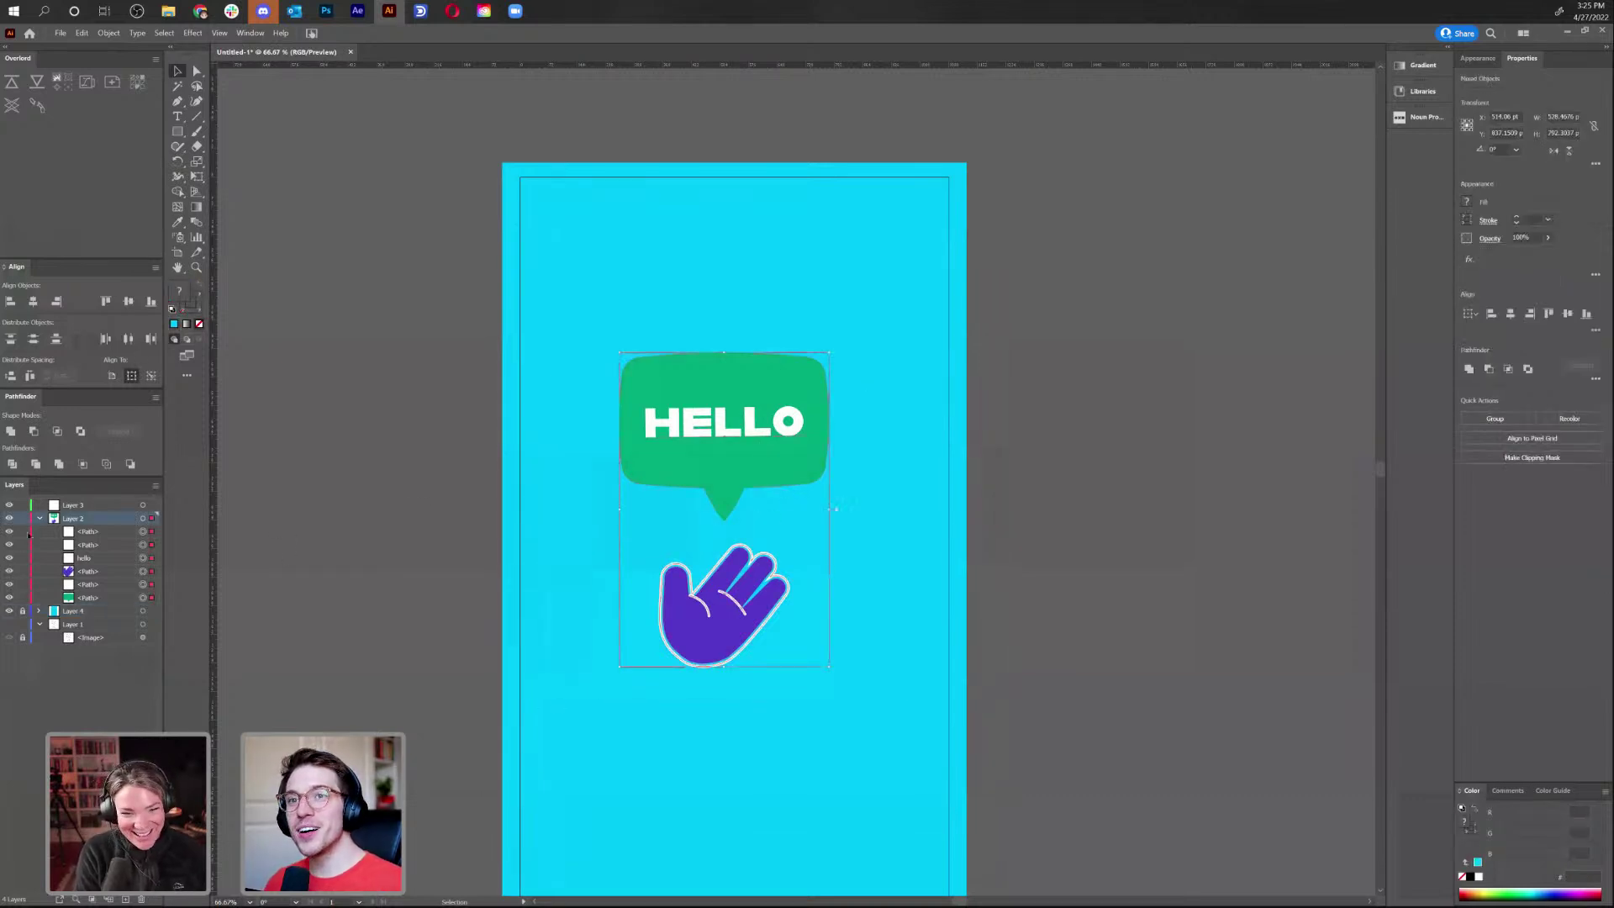
{"action": "left_click", "coordinate": [39, 517]}
{"action": "left_click", "coordinate": [9, 517]}
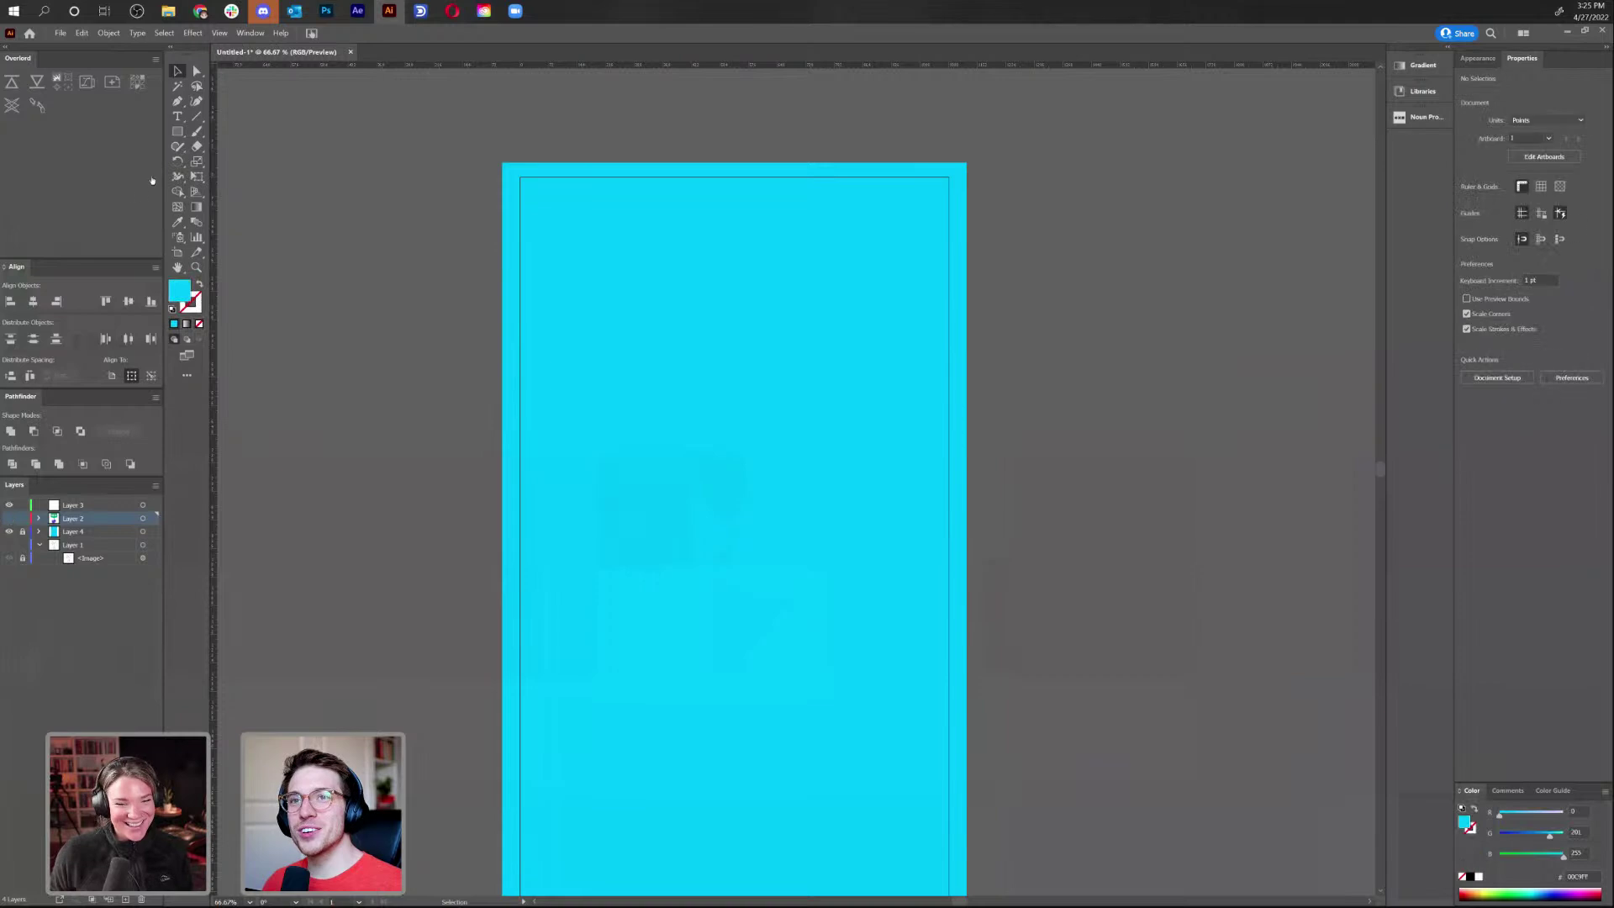
Draw a circle filled teal 0A84A0 and nudge it slightly down
{"action": "left_click_drag", "start_coordinate": [178, 131], "coordinate": [267, 163]}
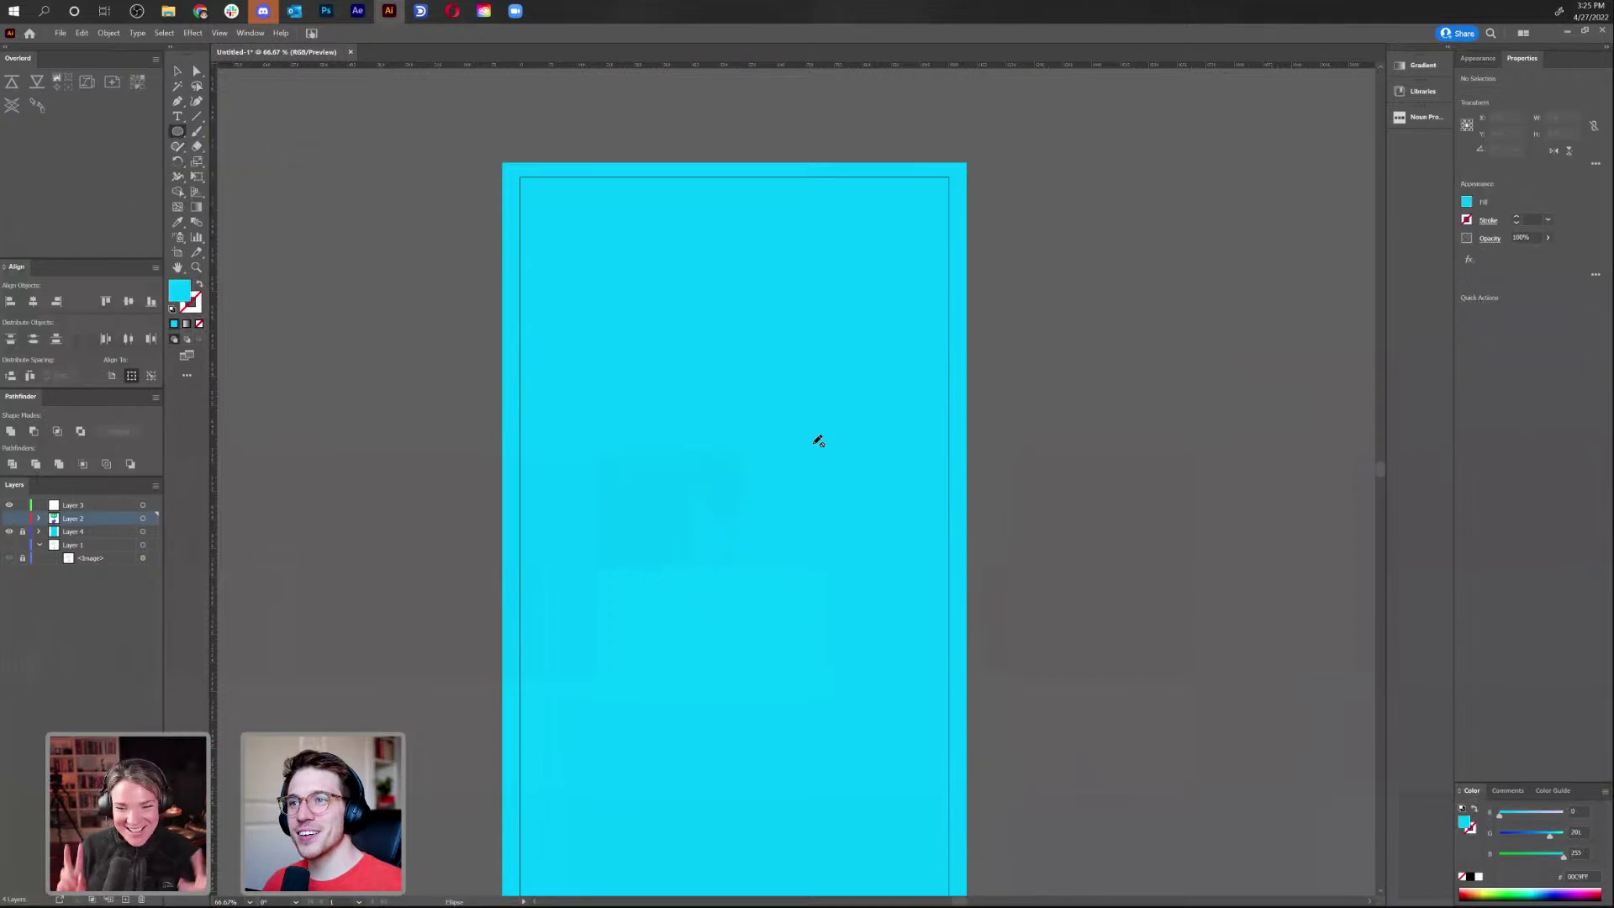
{"action": "left_click", "coordinate": [117, 509]}
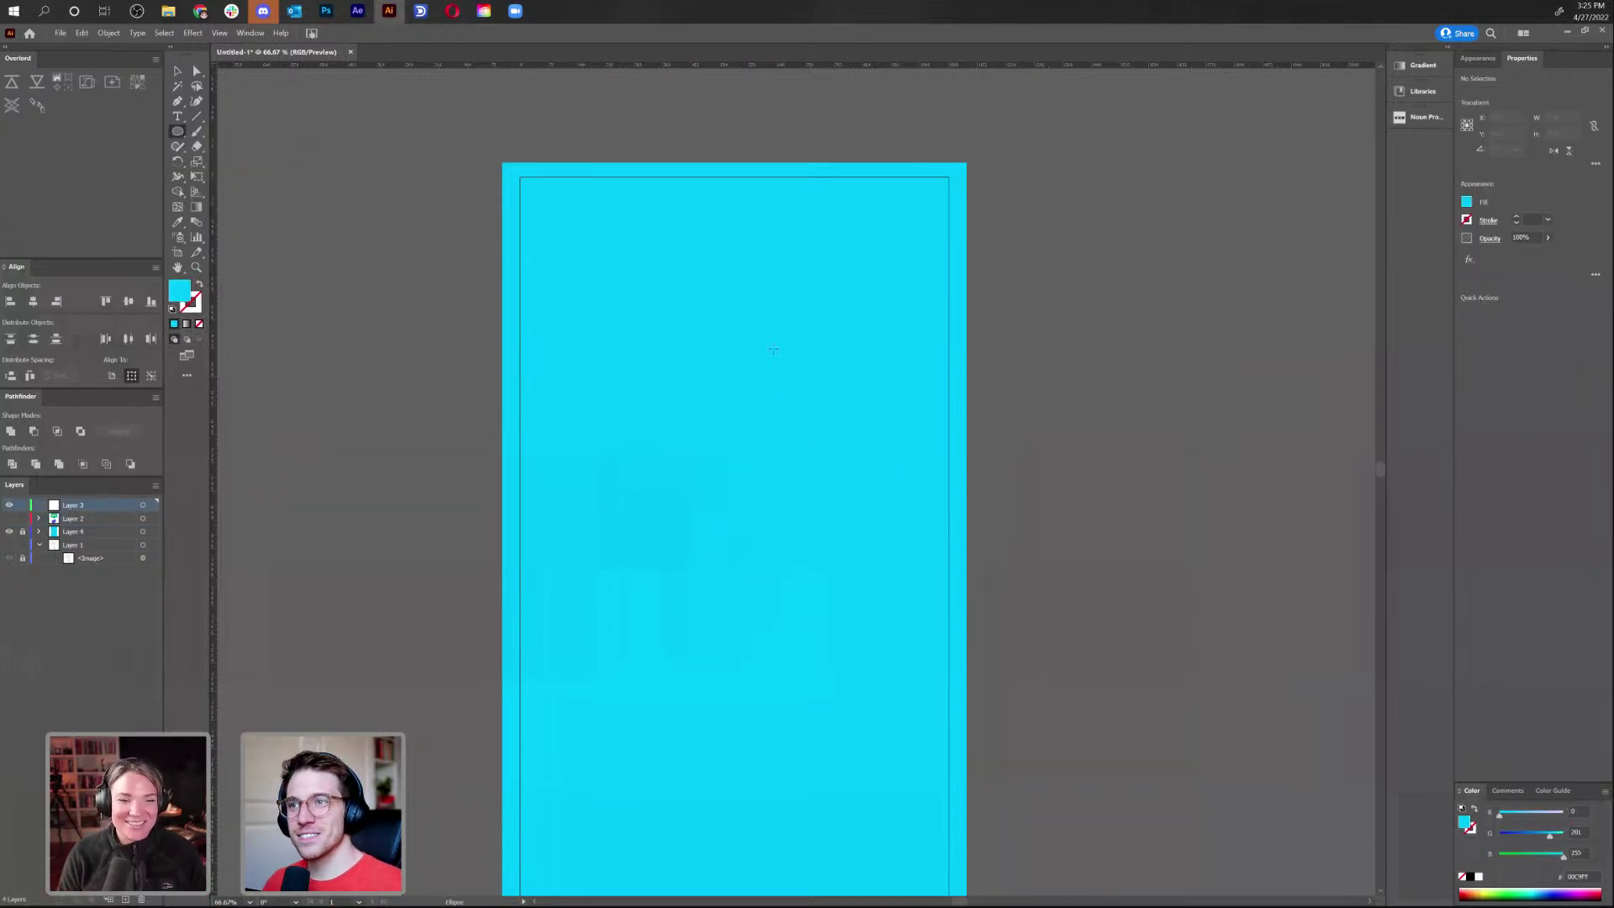
{"action": "left_click_drag", "start_coordinate": [724, 368], "coordinate": [807, 460]}
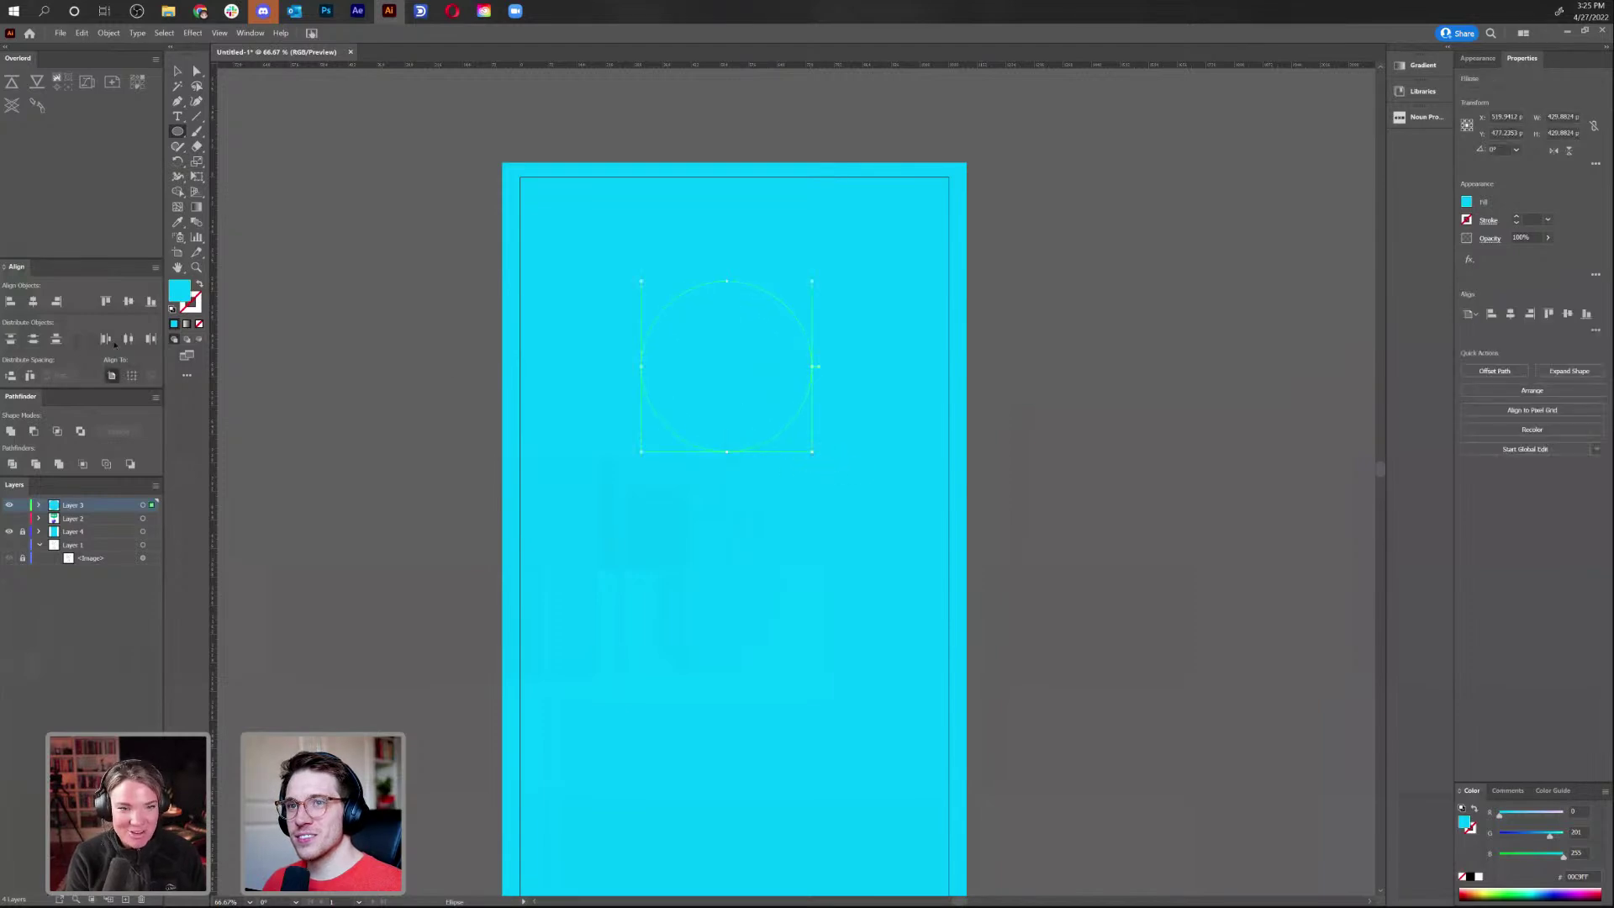
{"action": "double_click", "coordinate": [180, 292]}
{"action": "left_click", "coordinate": [791, 446]}
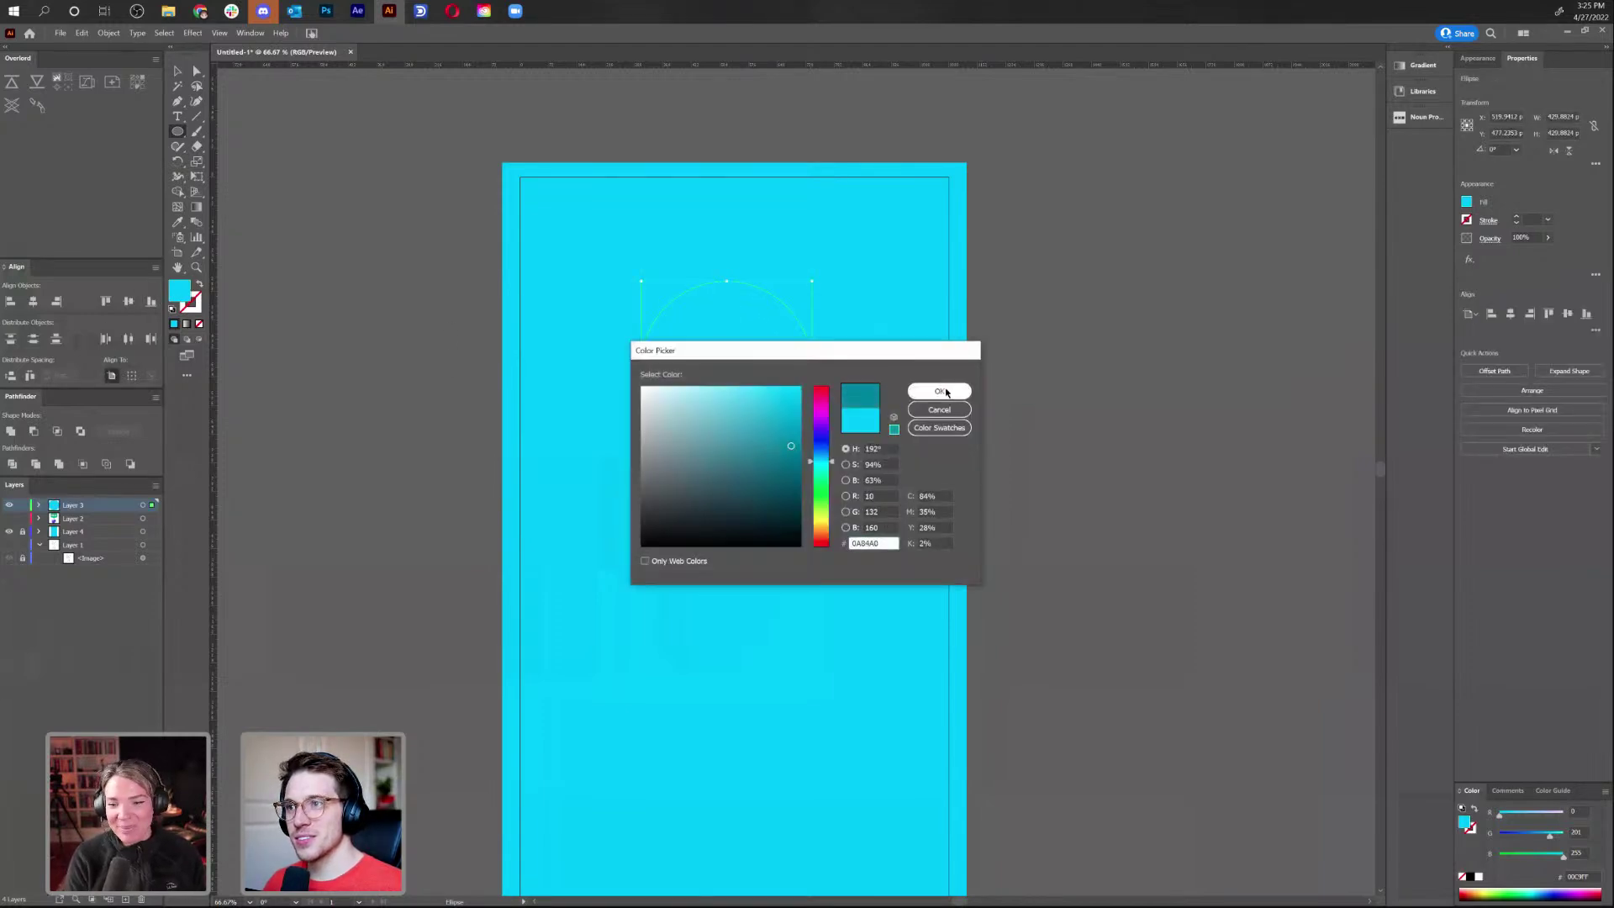
{"action": "left_click", "coordinate": [941, 391]}
{"action": "key", "text": "v"}
{"action": "left_click_drag", "start_coordinate": [803, 395], "coordinate": [783, 447]}
{"action": "left_click", "coordinate": [865, 575]}
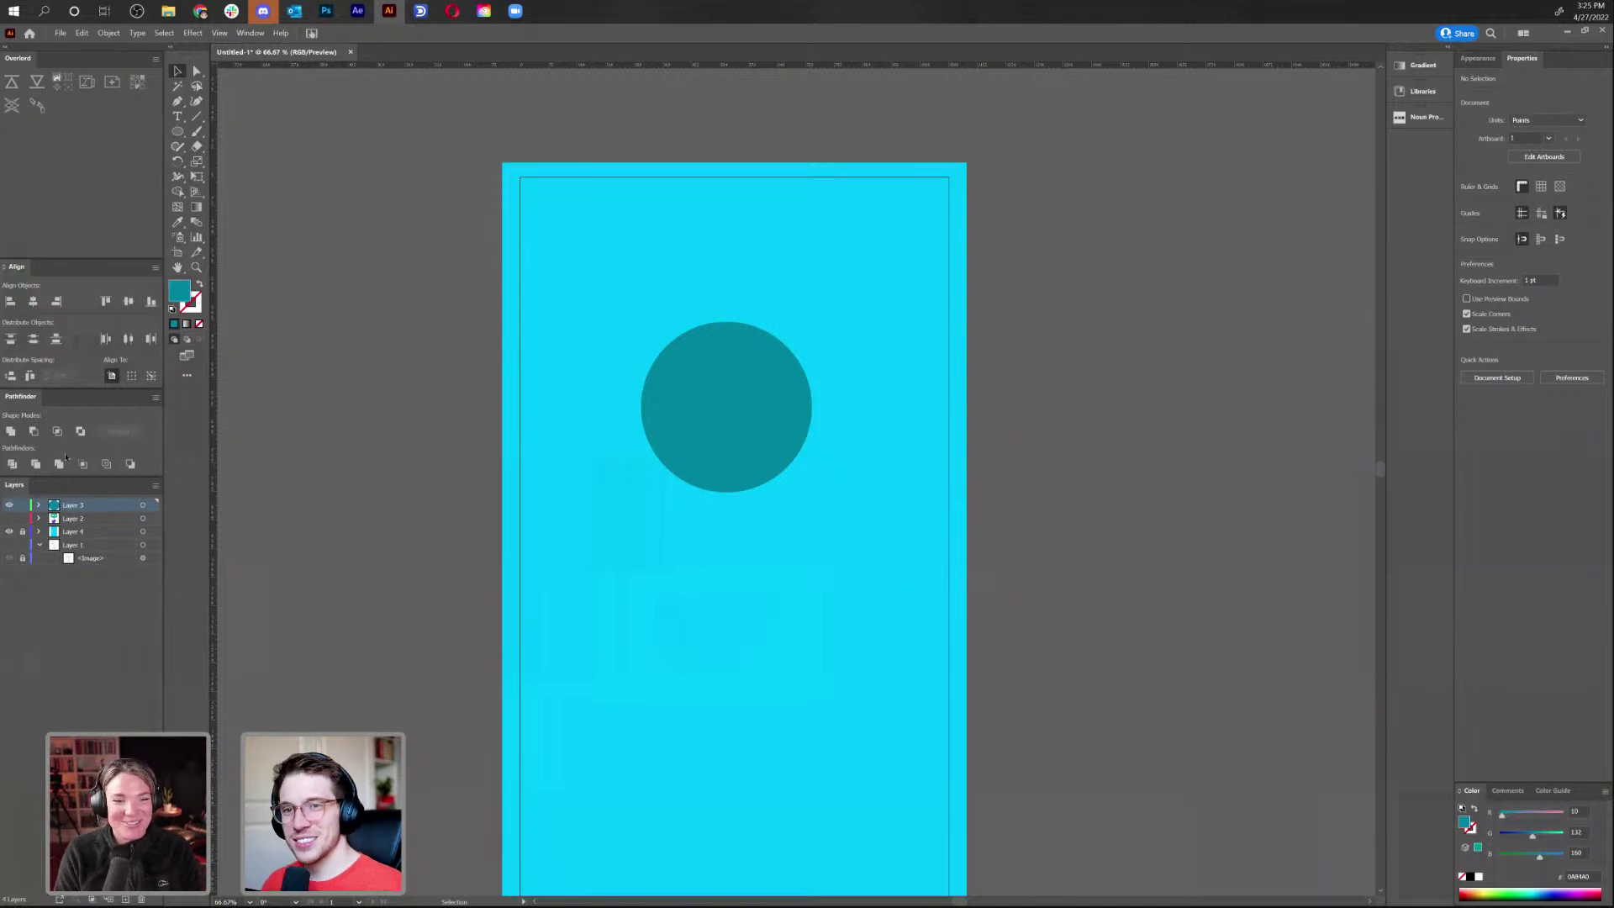
Temporarily reveal the bubble layer to inspect the original HELLO text's font settings
{"action": "left_click", "coordinate": [9, 518]}
{"action": "left_click", "coordinate": [10, 504]}
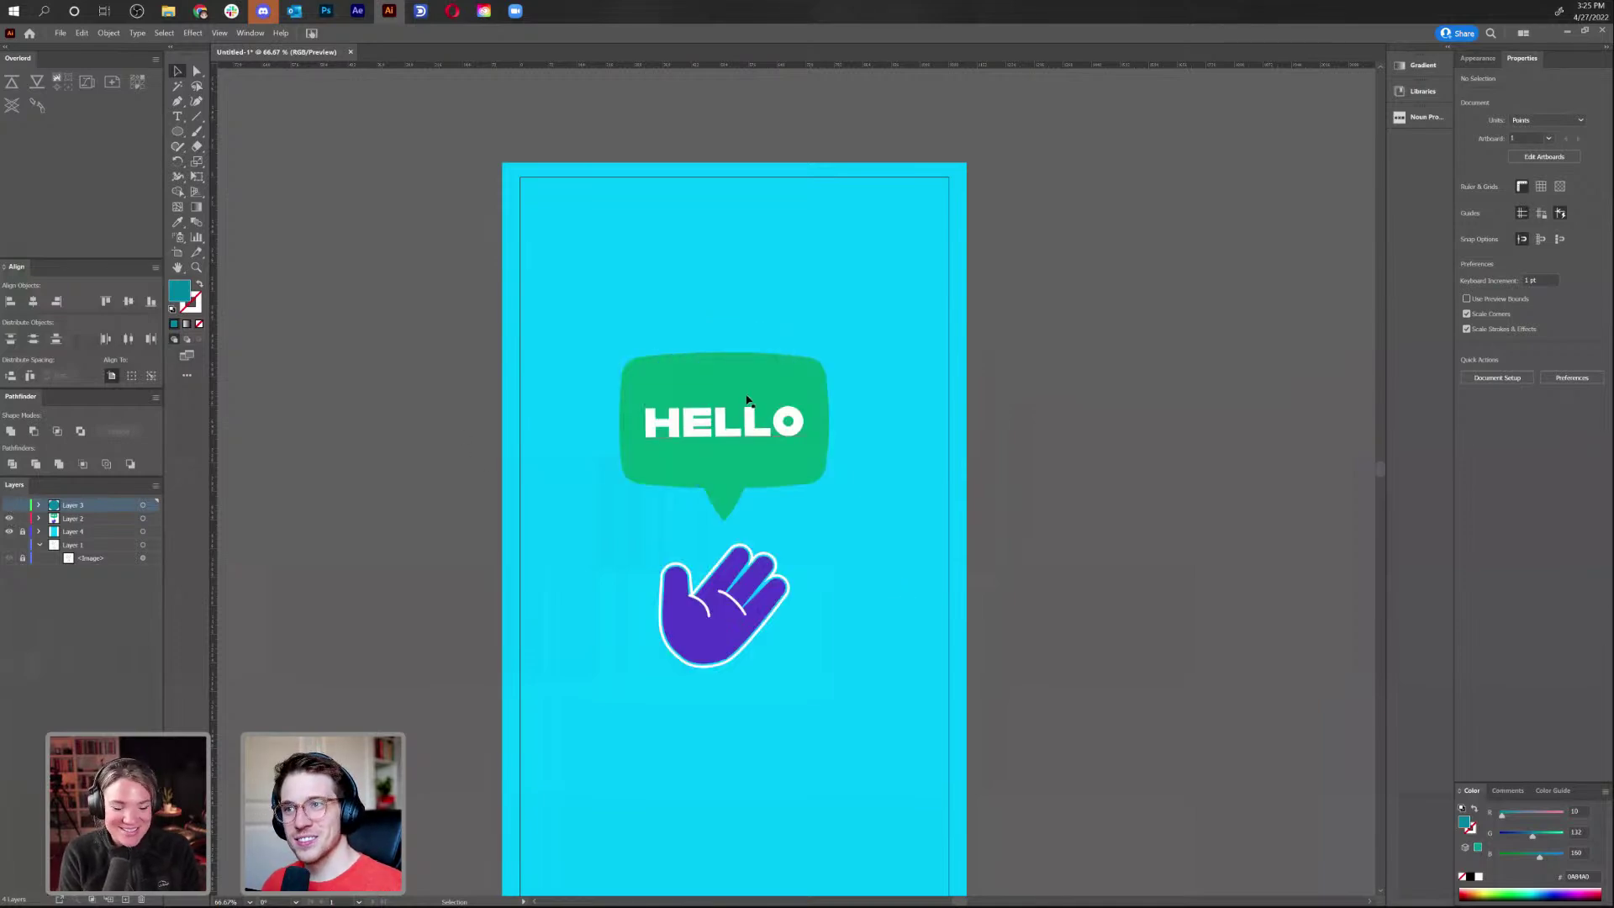
{"action": "double_click", "coordinate": [728, 426]}
{"action": "double_click", "coordinate": [728, 427]}
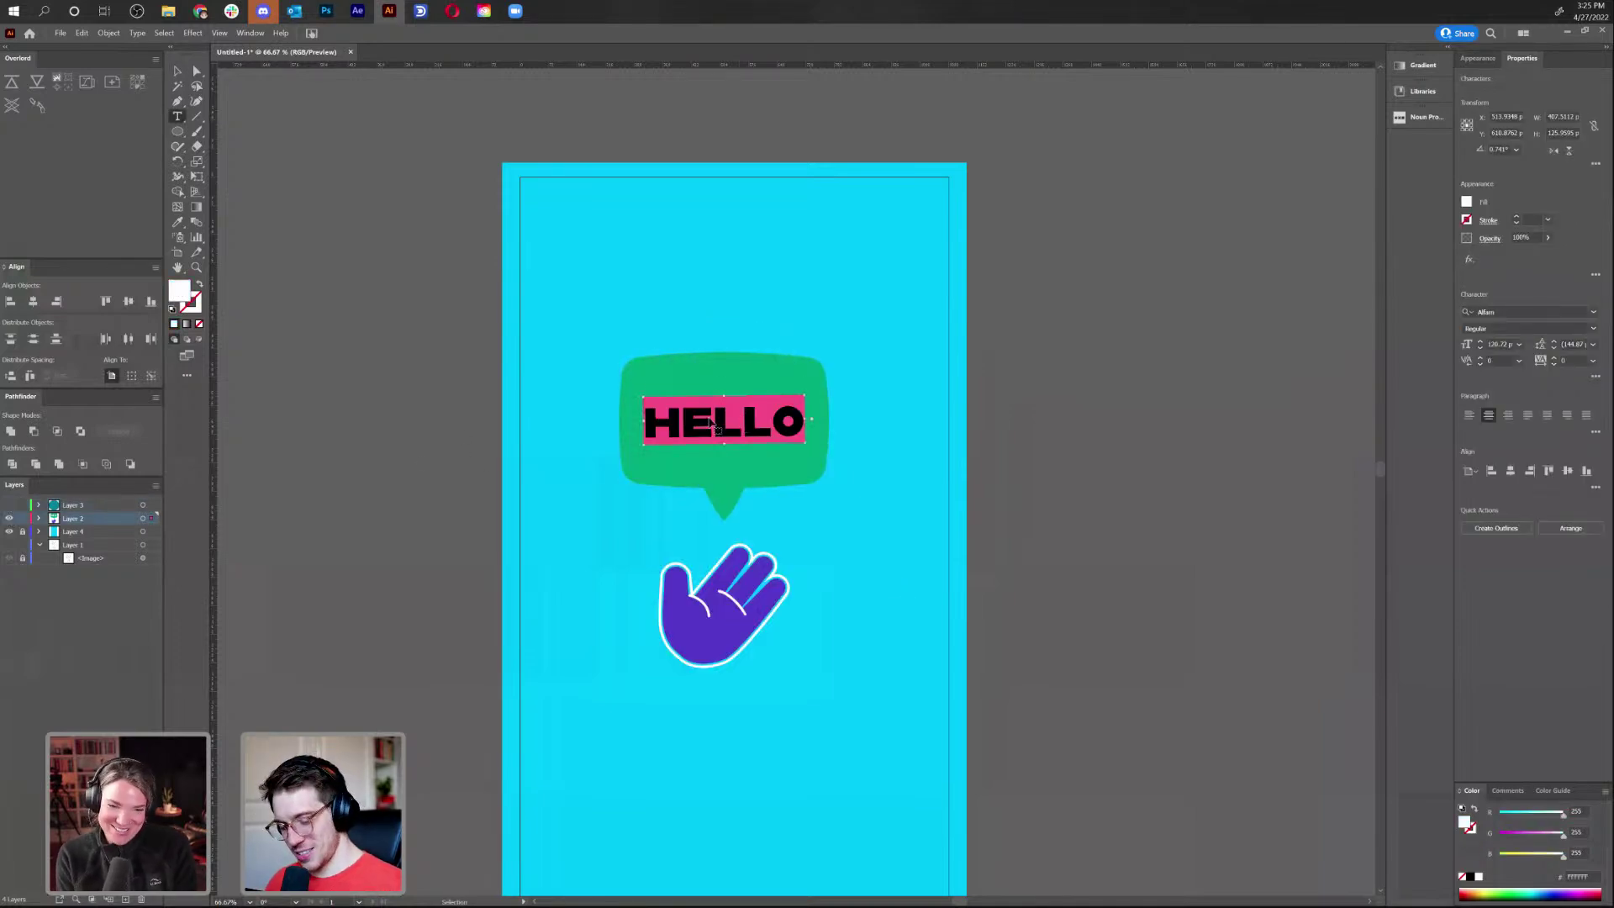
{"action": "left_click", "coordinate": [9, 518]}
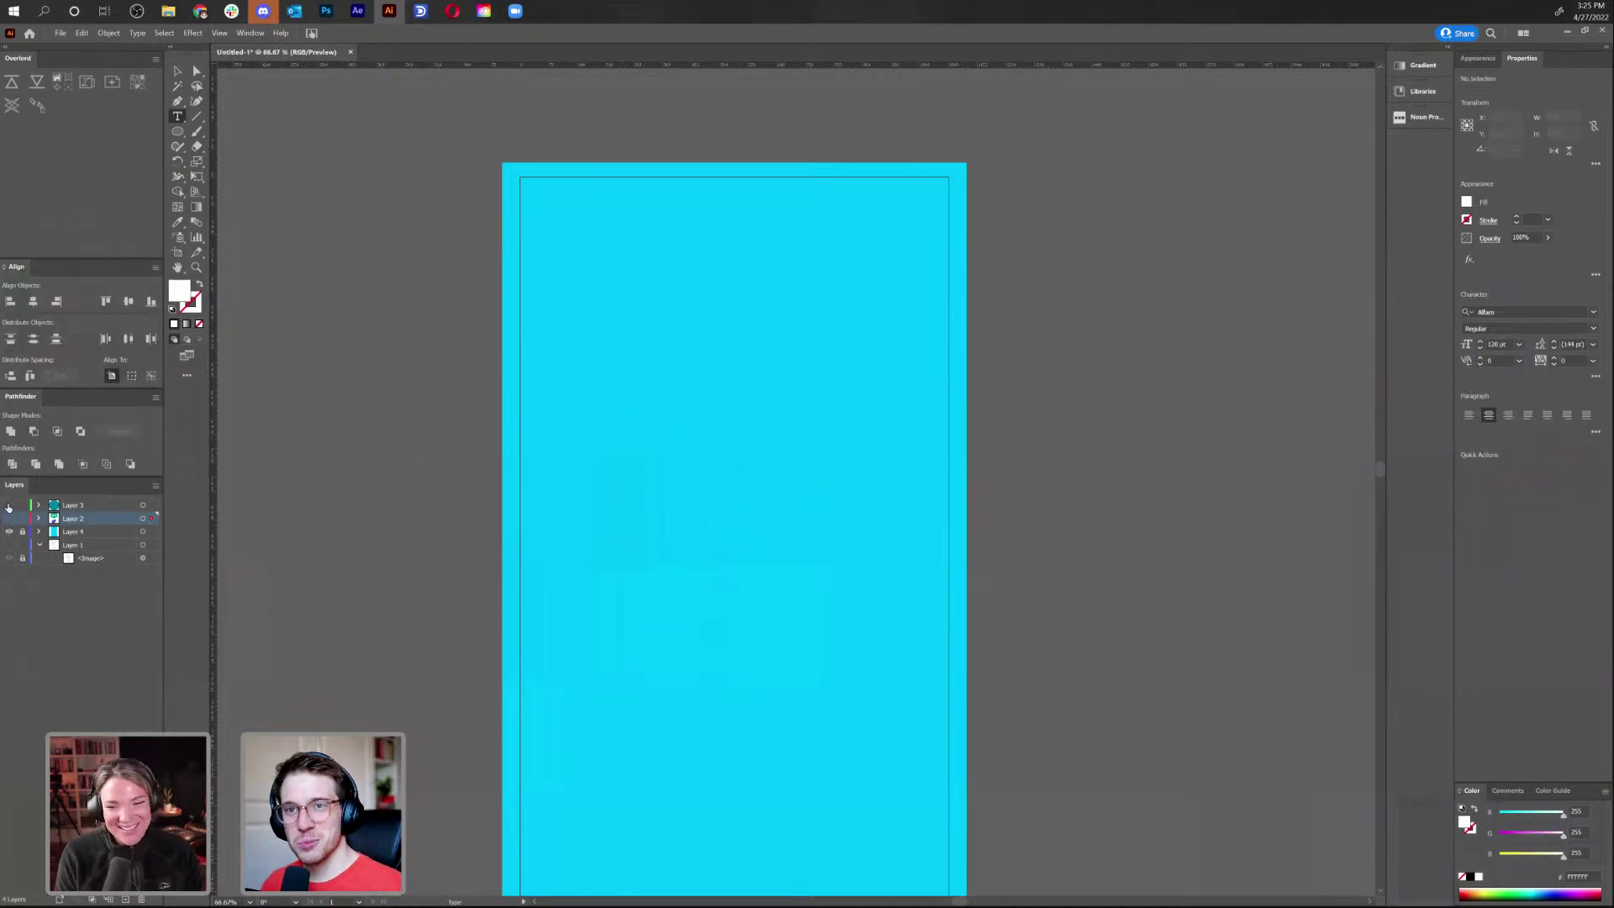
{"action": "left_click", "coordinate": [10, 505]}
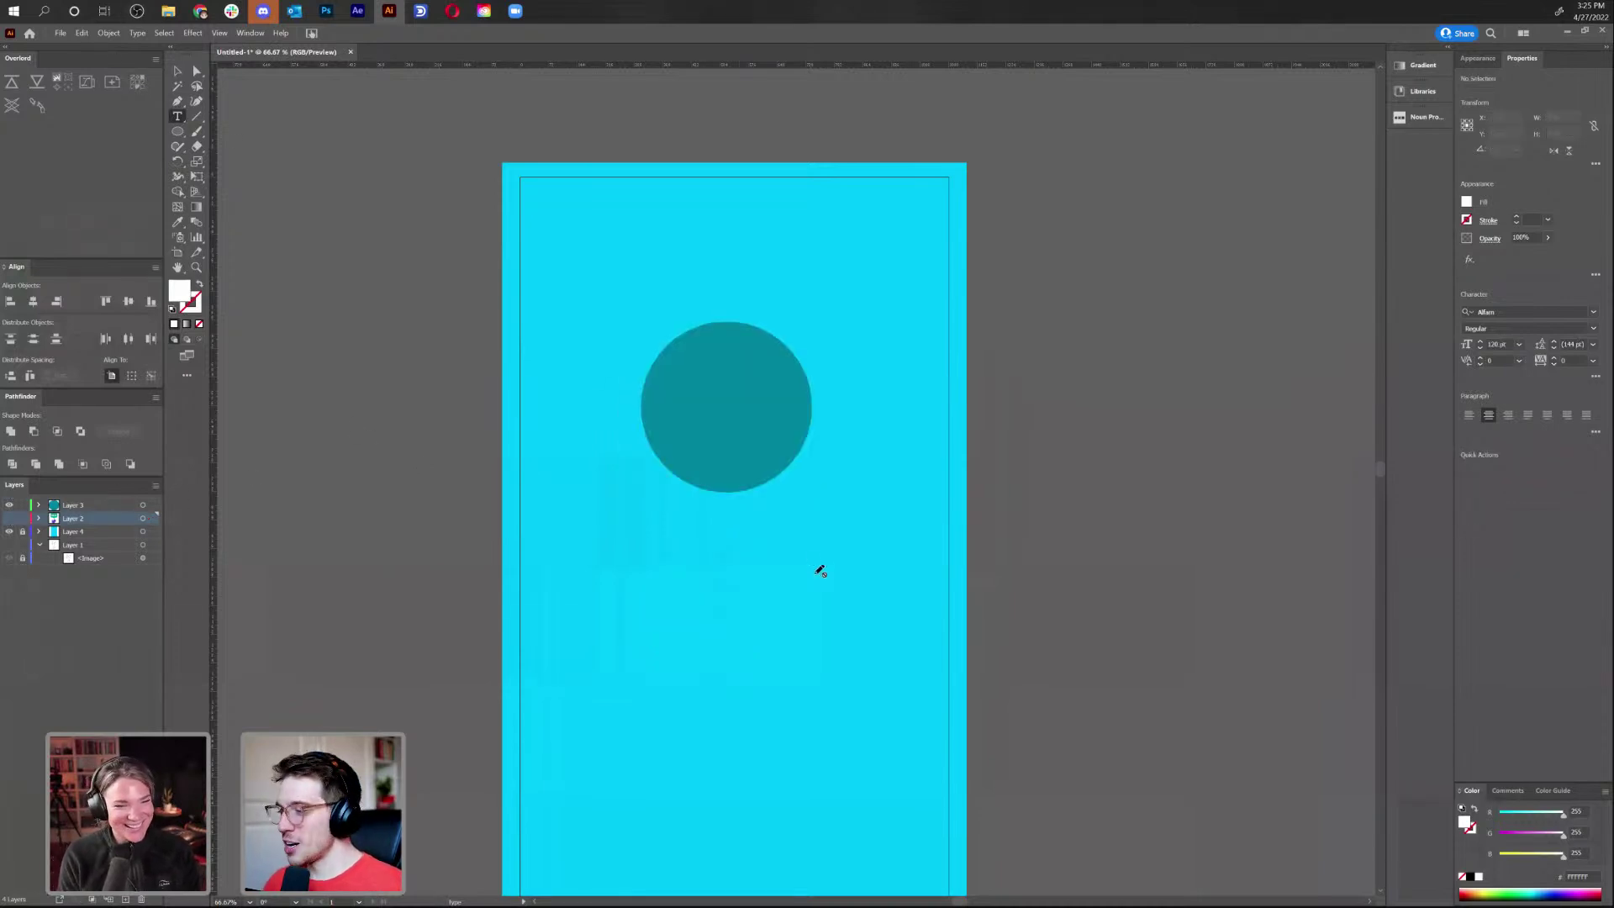
On Layer 3, type HELLO below the circle and centre it horizontally
{"action": "left_click", "coordinate": [93, 504]}
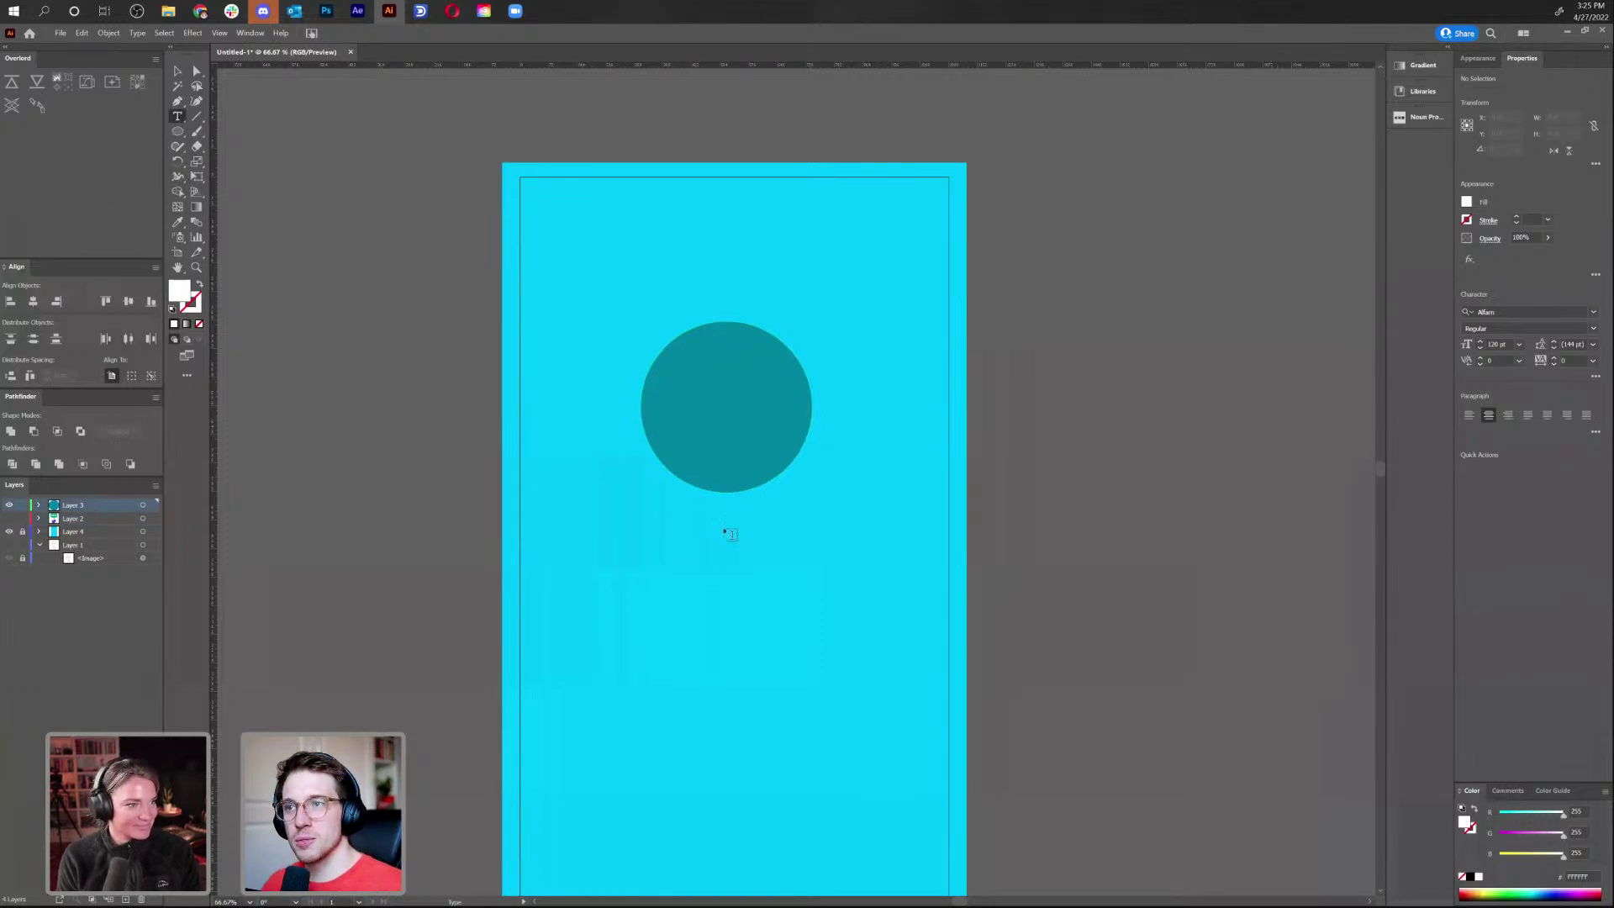
{"action": "left_click", "coordinate": [699, 555]}
{"action": "type", "text": "HELLO"}
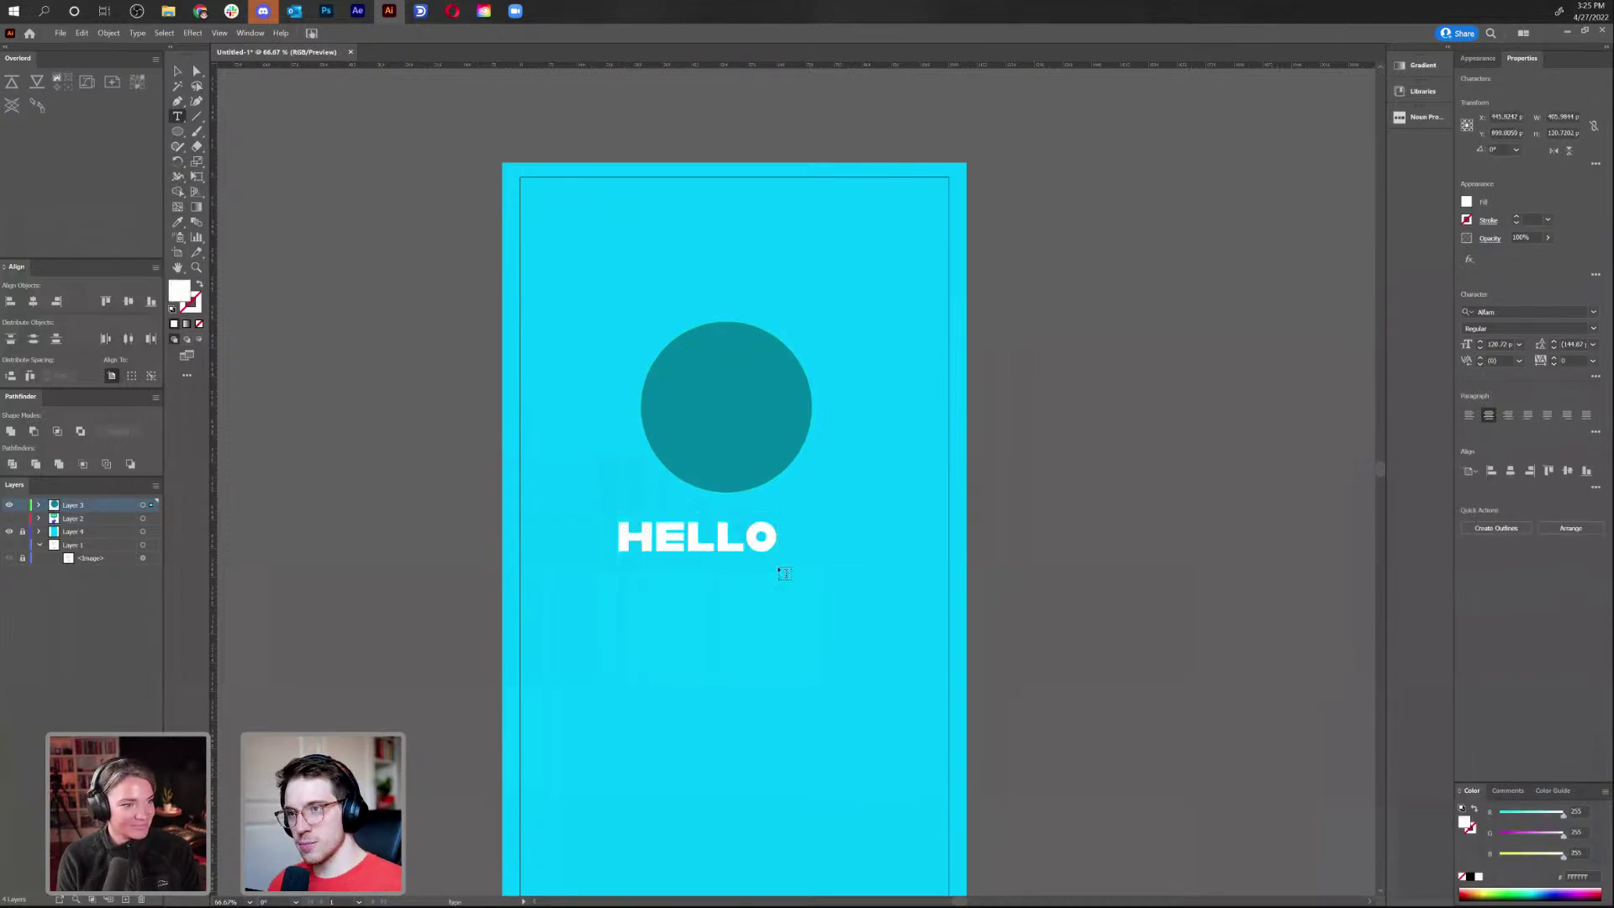
{"action": "left_click", "coordinate": [177, 71]}
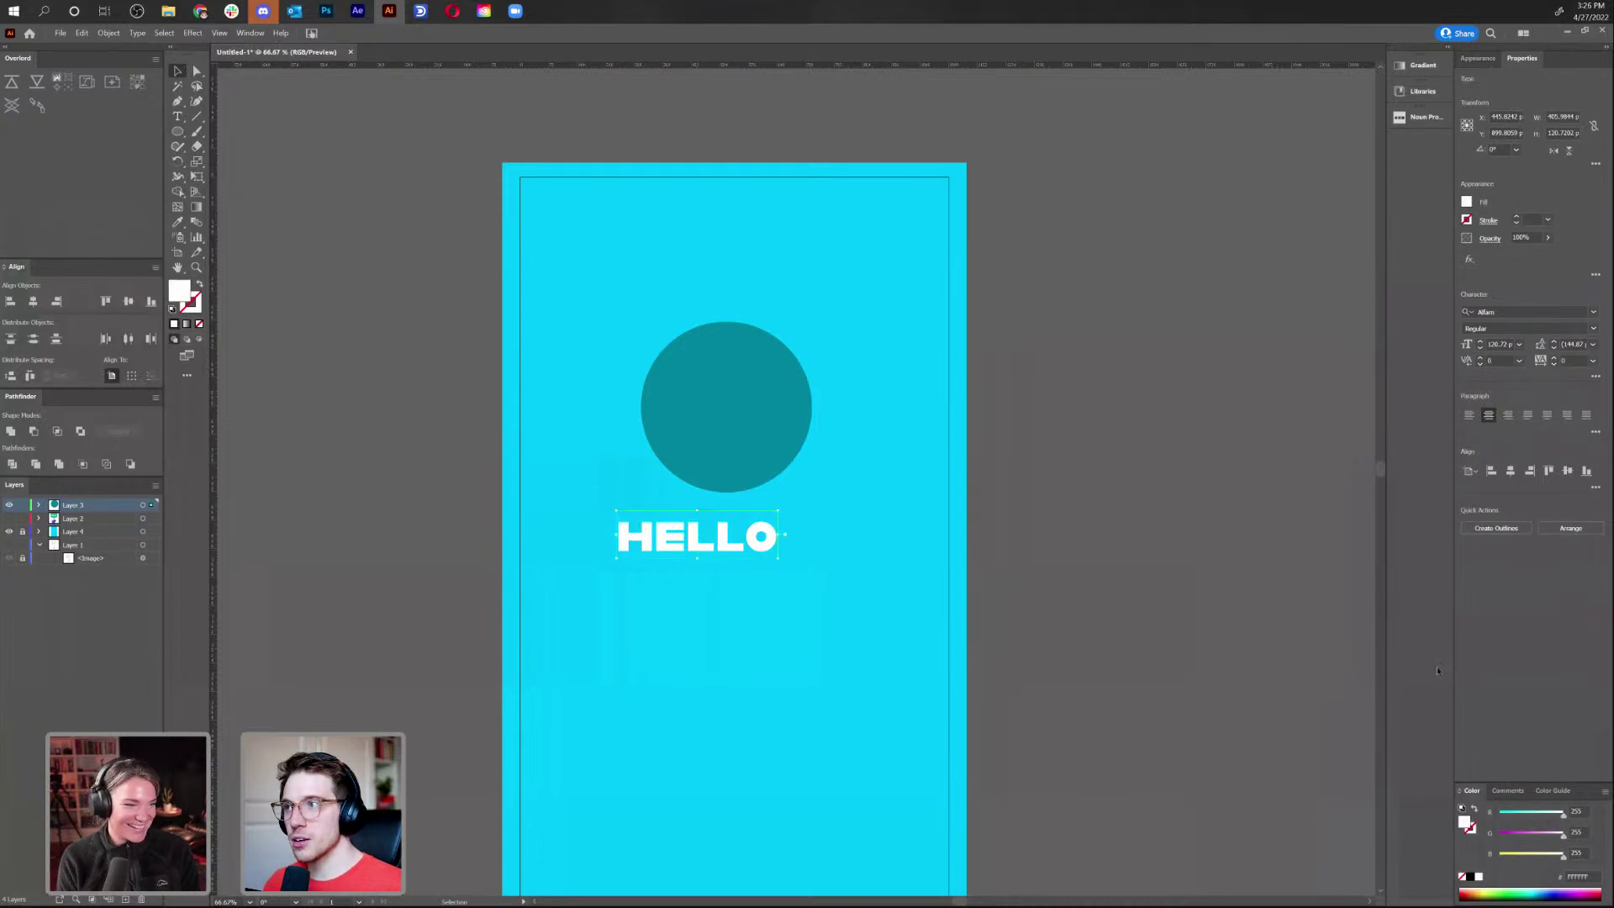
{"action": "left_click", "coordinate": [1511, 470]}
Move HELLO up closer to the circle, then switch visibility to the bubble layer
{"action": "left_click_drag", "start_coordinate": [765, 547], "coordinate": [766, 534]}
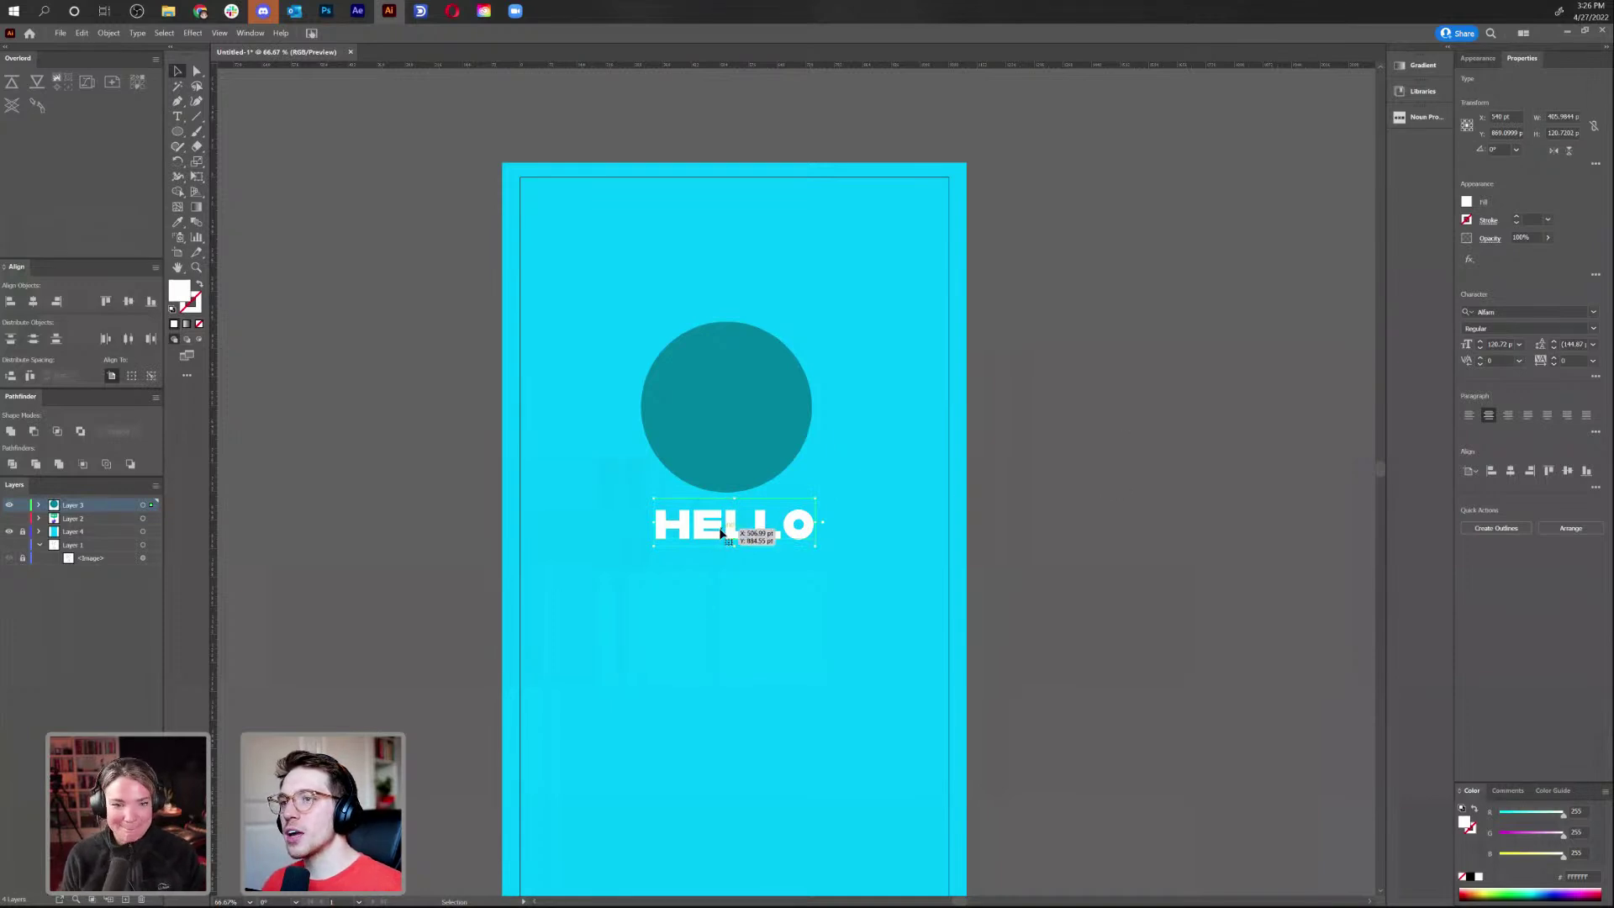
{"action": "left_click", "coordinate": [8, 505]}
{"action": "left_click", "coordinate": [10, 518]}
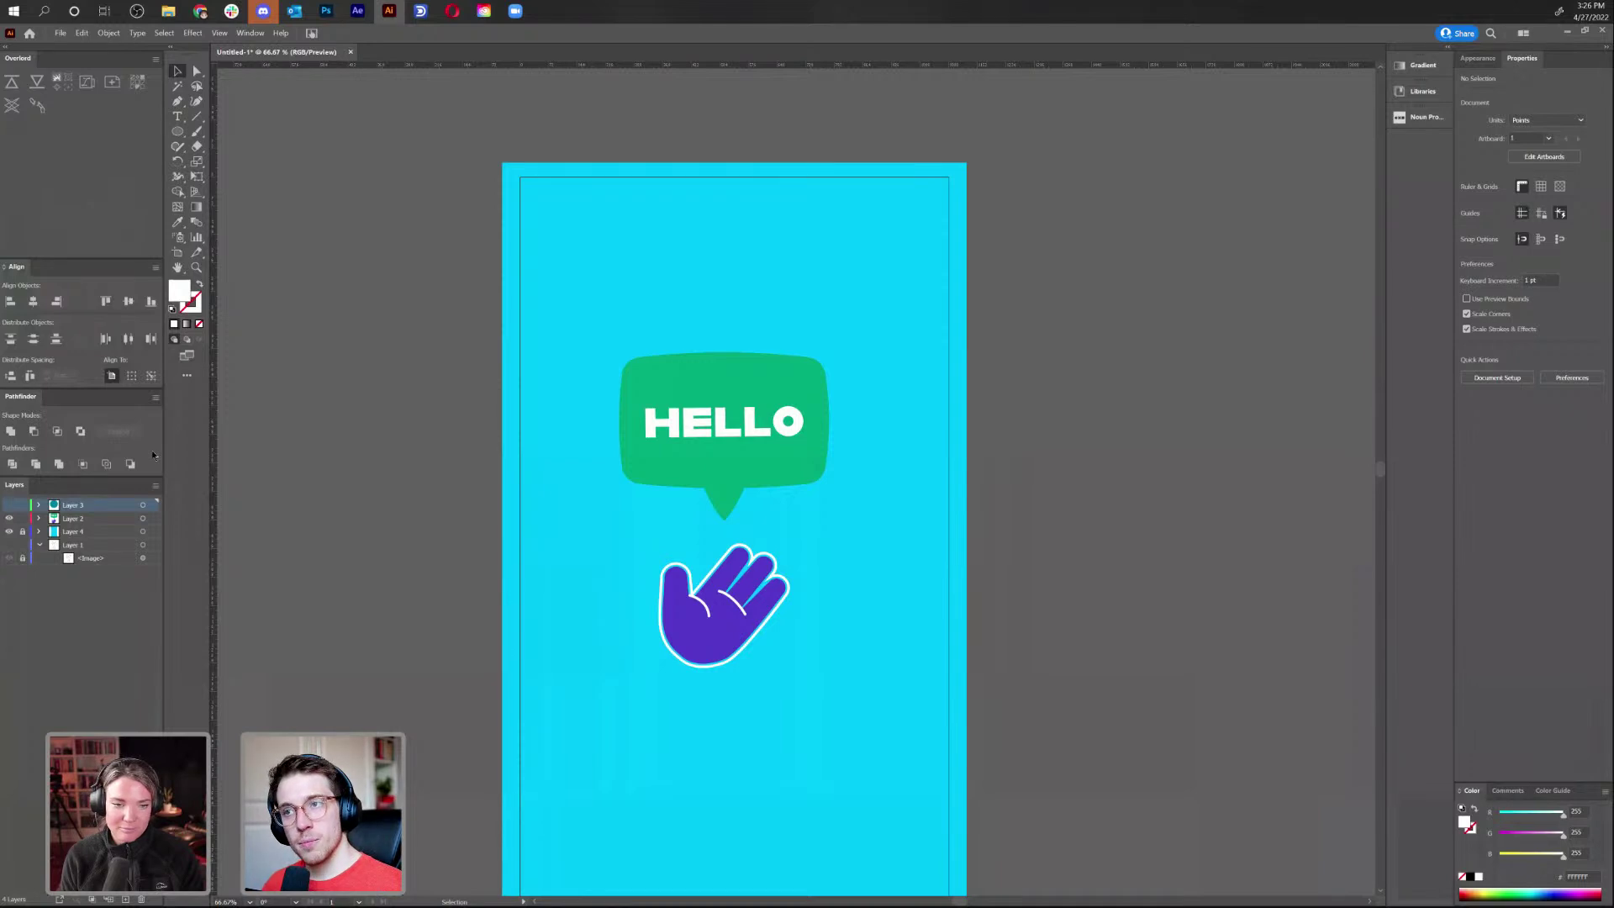
Try moving the purple hand on Layer 2, then put it back beneath the bubble
{"action": "left_click", "coordinate": [130, 519]}
{"action": "left_click", "coordinate": [143, 517]}
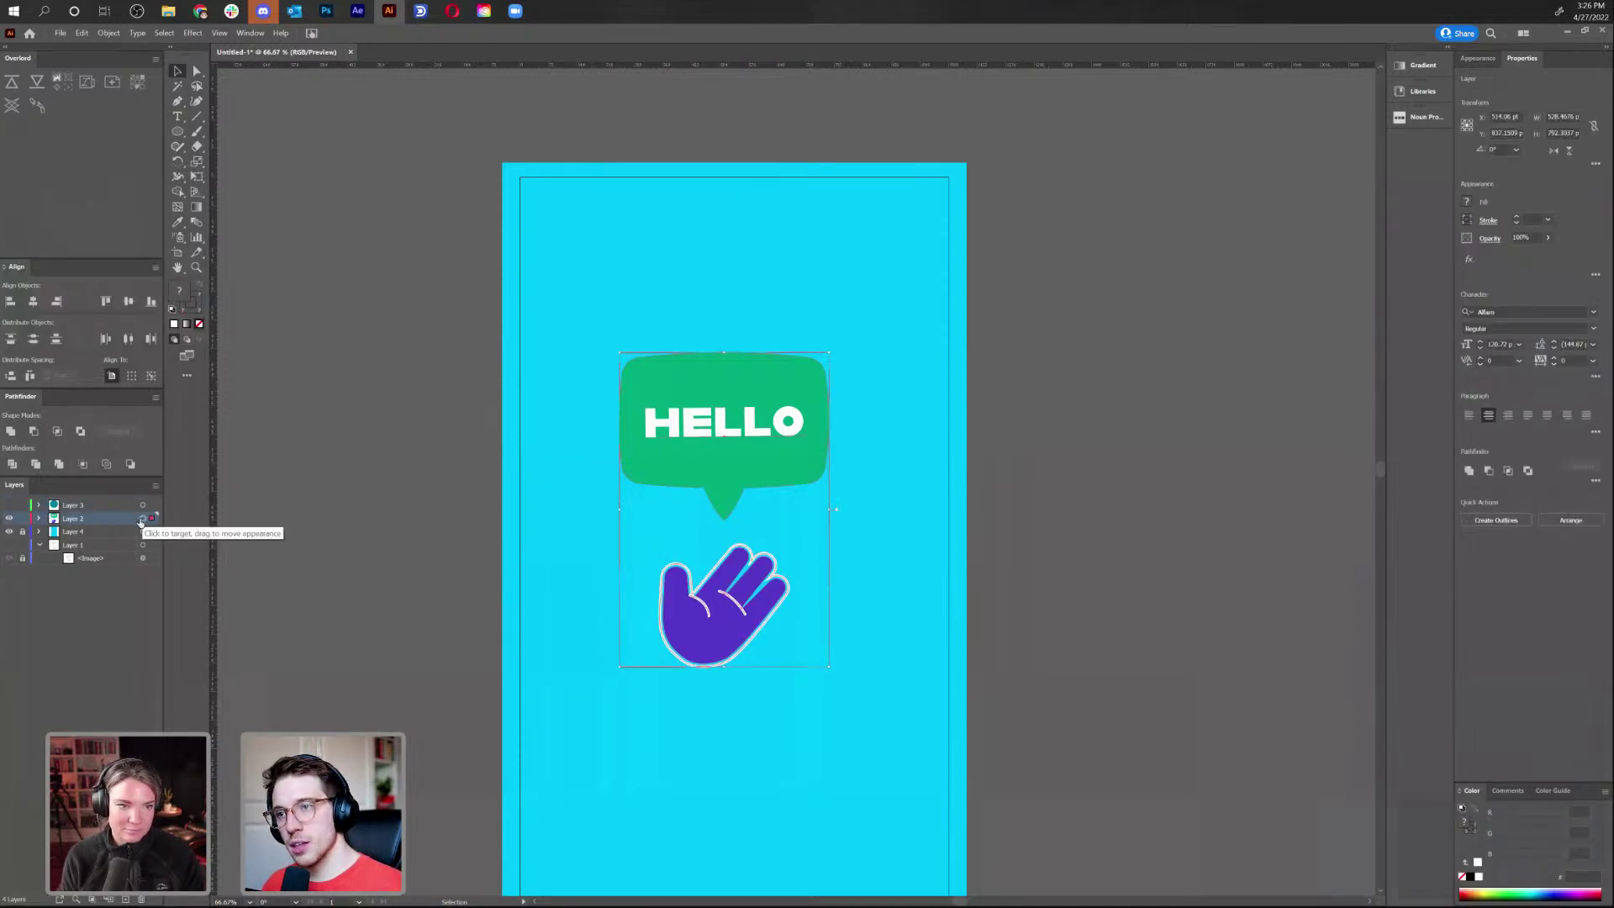
{"action": "left_click", "coordinate": [835, 557]}
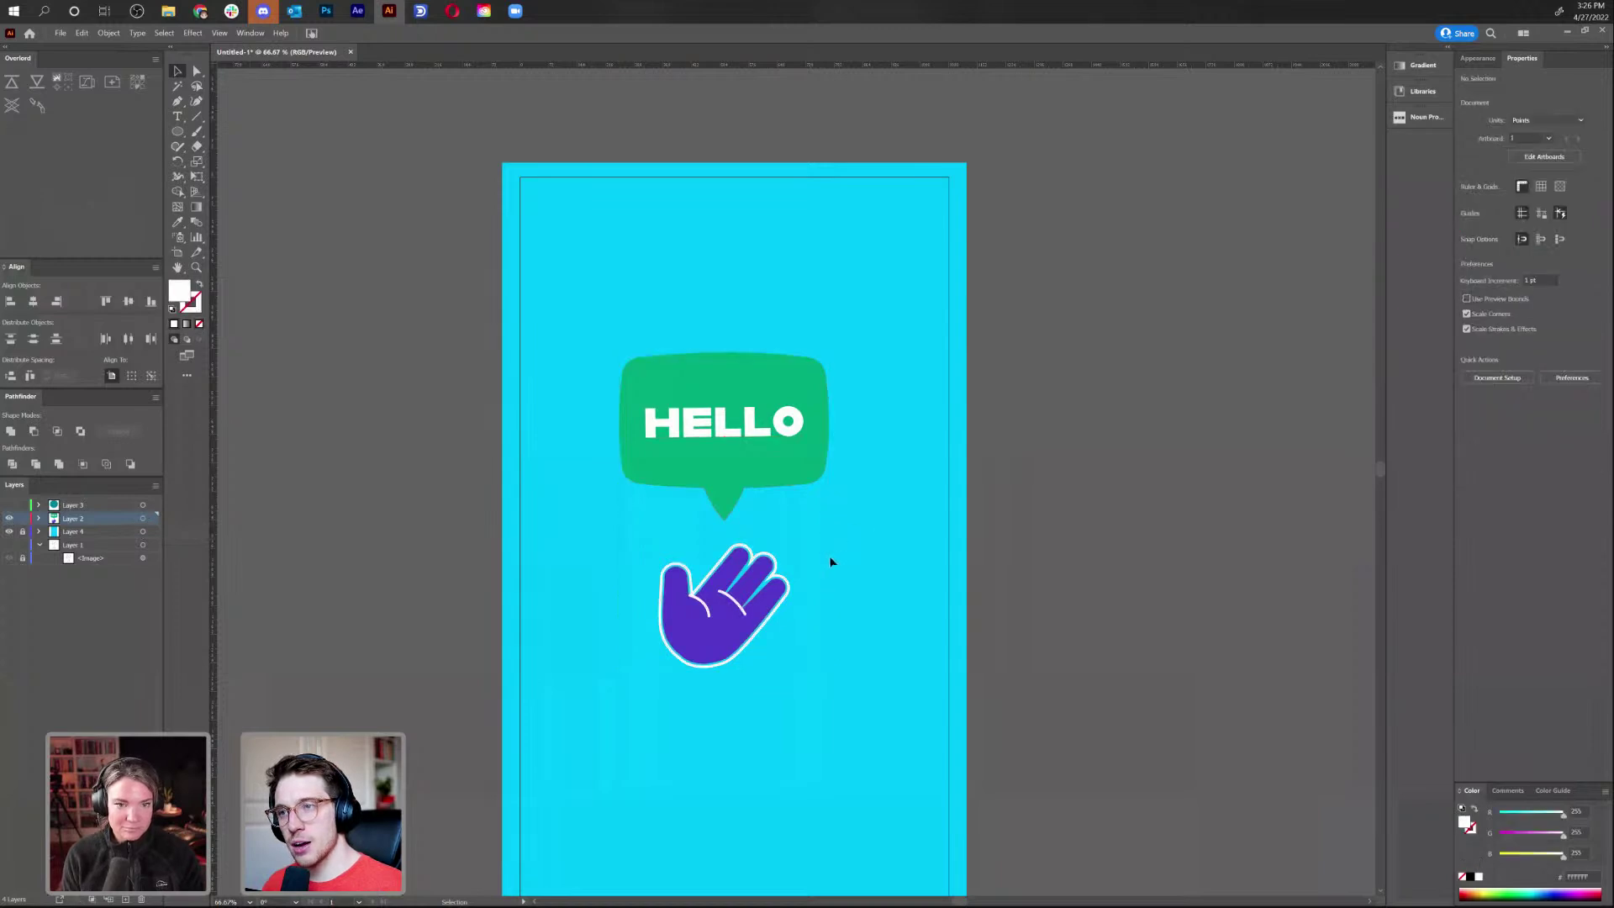
{"action": "left_click_drag", "start_coordinate": [733, 637], "coordinate": [816, 612]}
{"action": "left_click_drag", "start_coordinate": [685, 628], "coordinate": [685, 628]}
{"action": "left_click", "coordinate": [871, 592]}
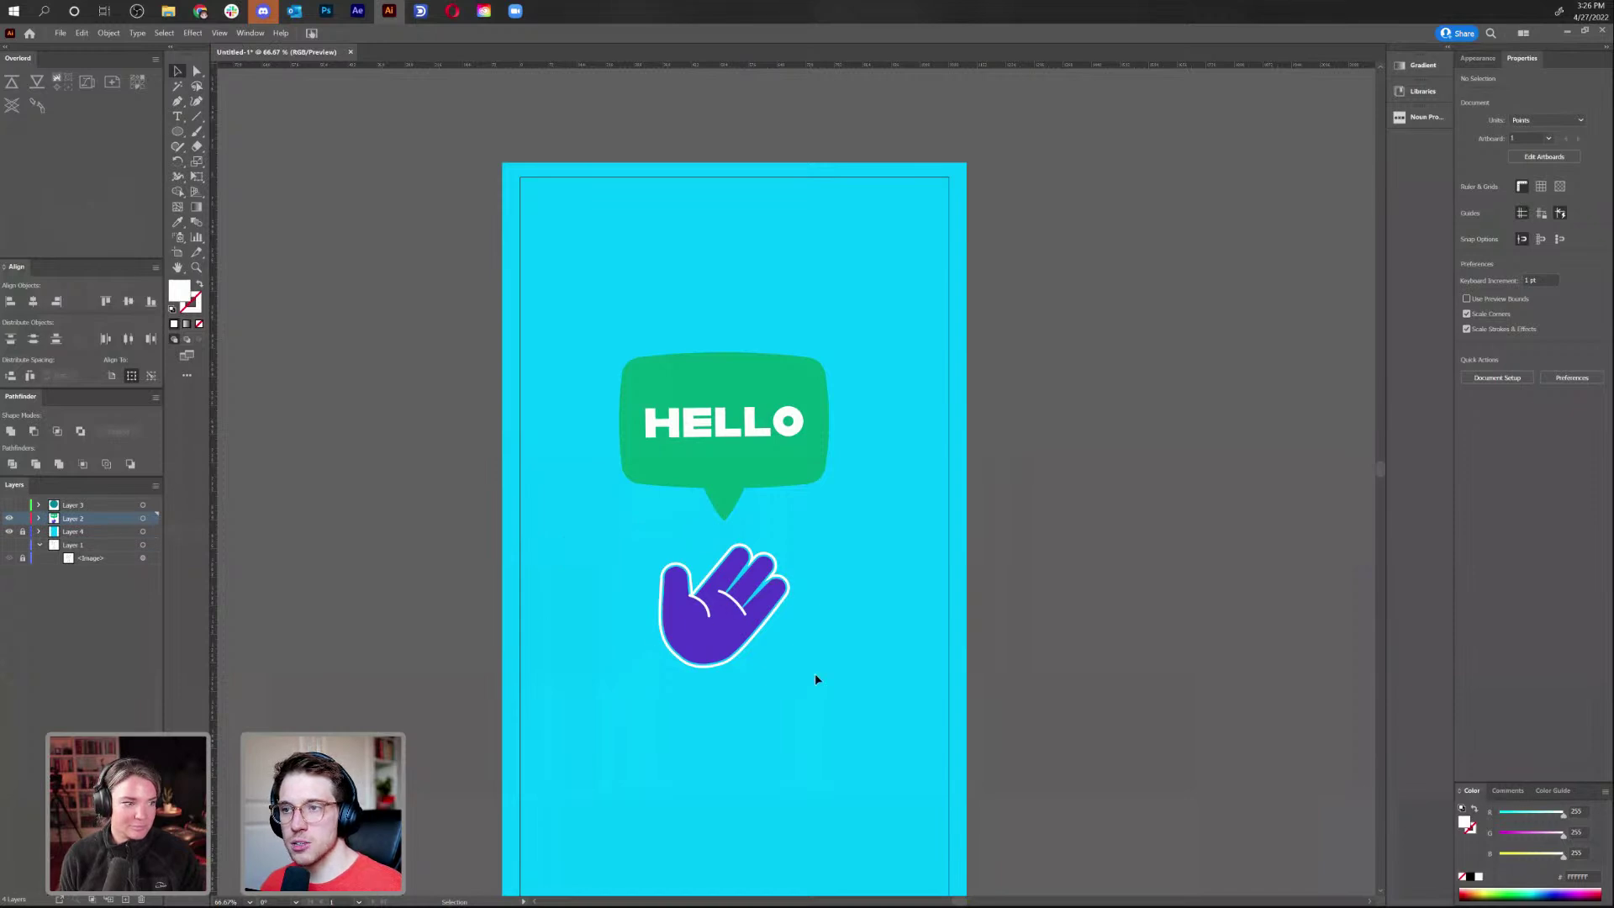
{"action": "left_click", "coordinate": [723, 614]}
{"action": "left_click", "coordinate": [848, 698]}
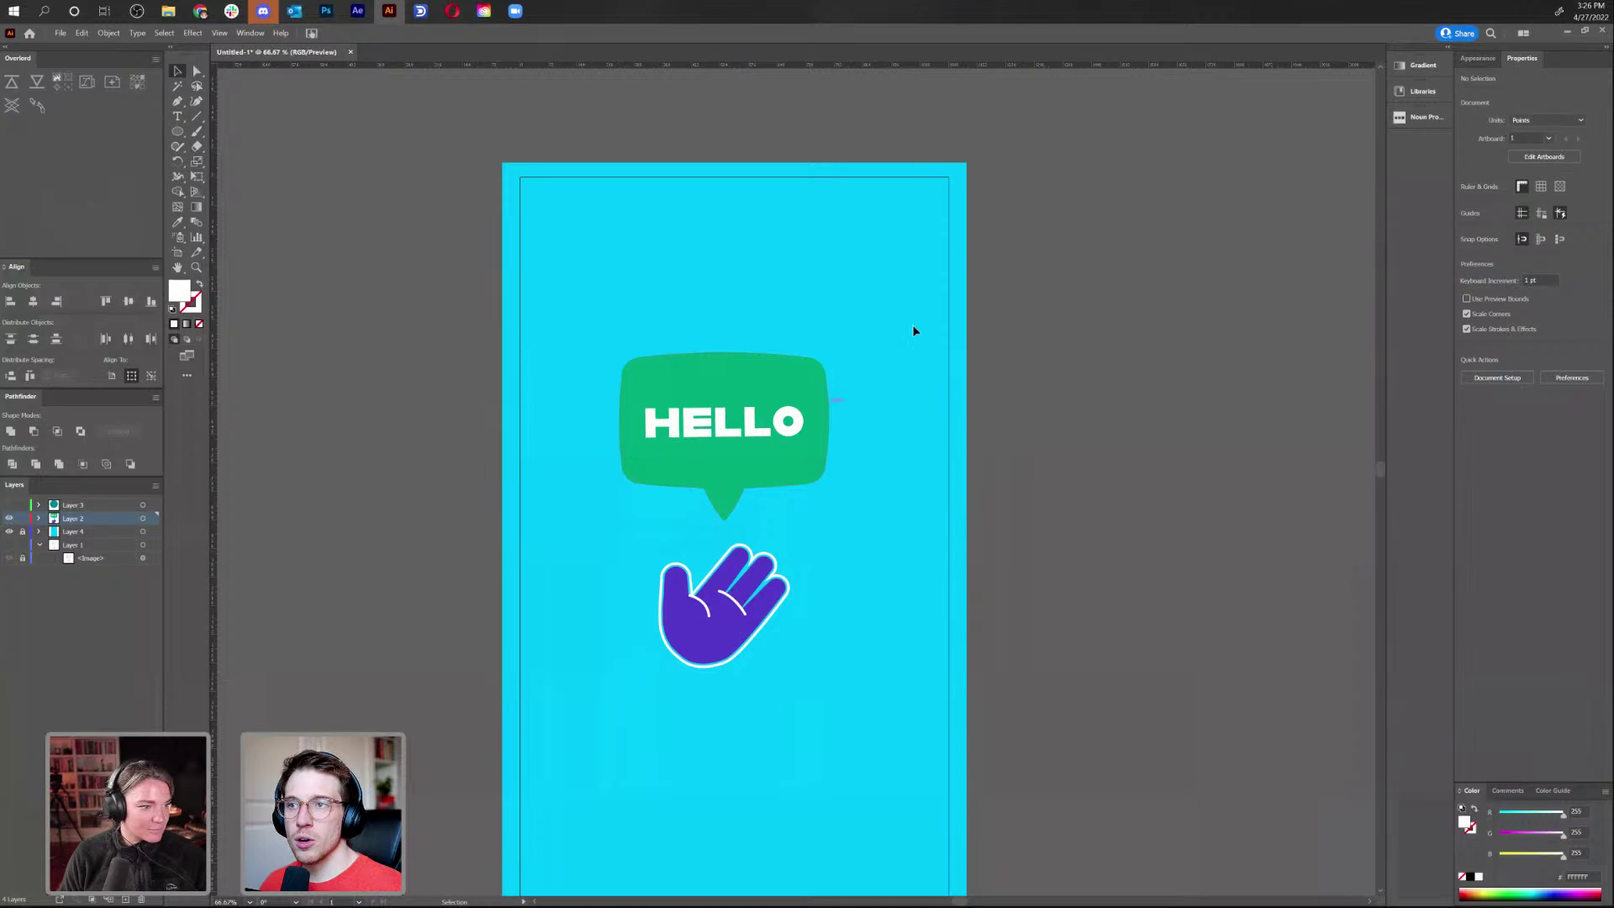
Hide the bubble layer again so only the teal circle and HELLO show
{"action": "left_click", "coordinate": [143, 518]}
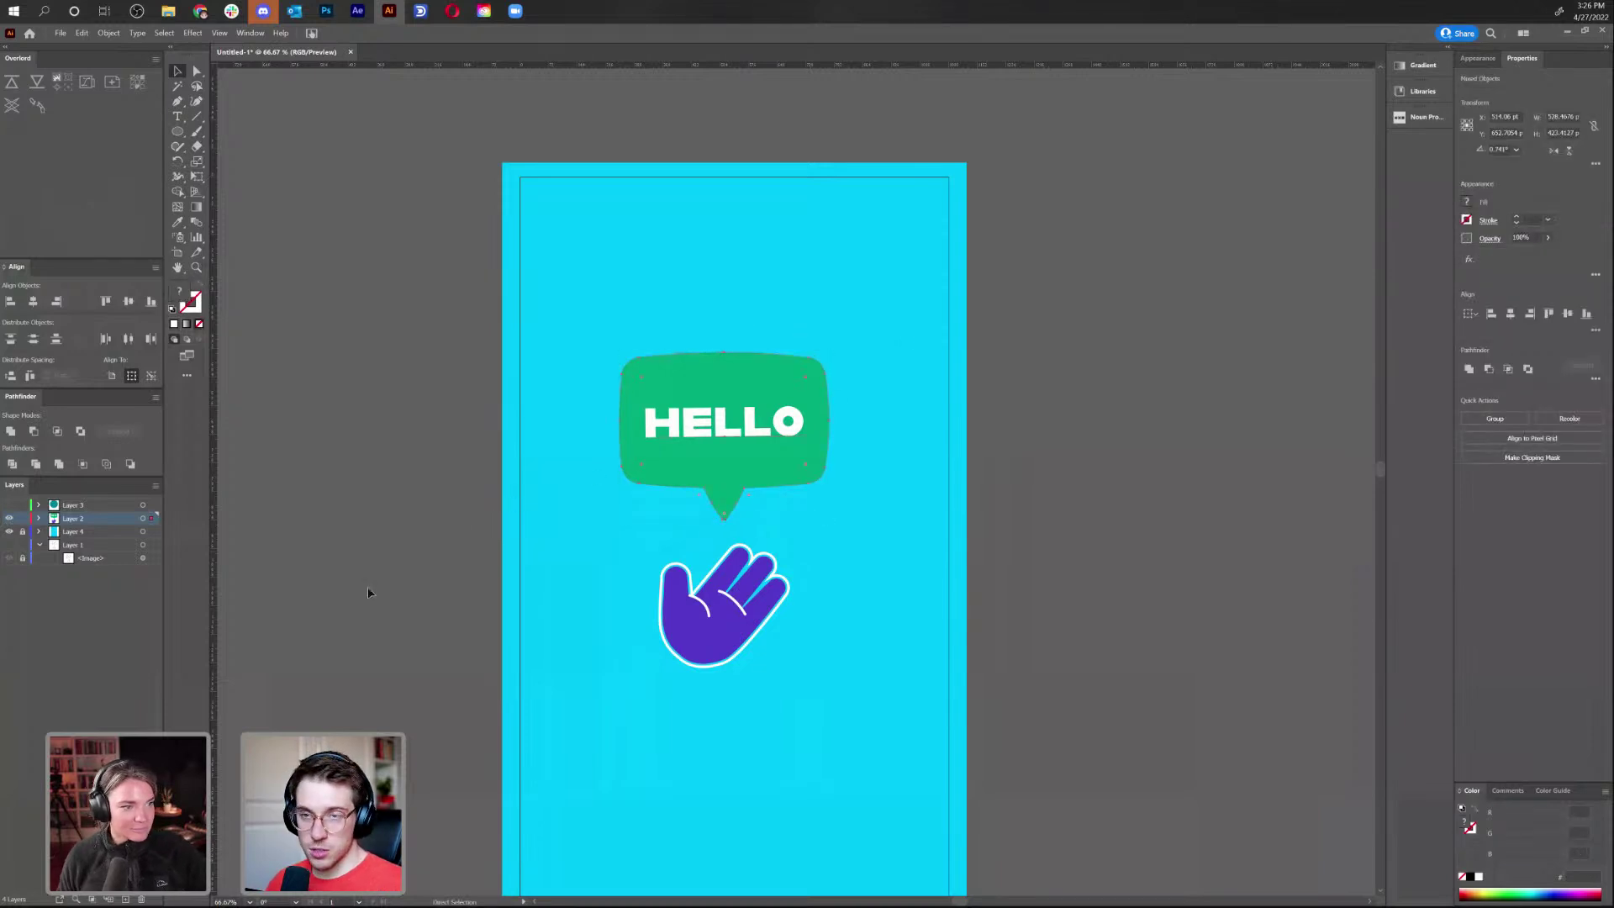
{"action": "left_click", "coordinate": [10, 518]}
{"action": "left_click", "coordinate": [10, 504]}
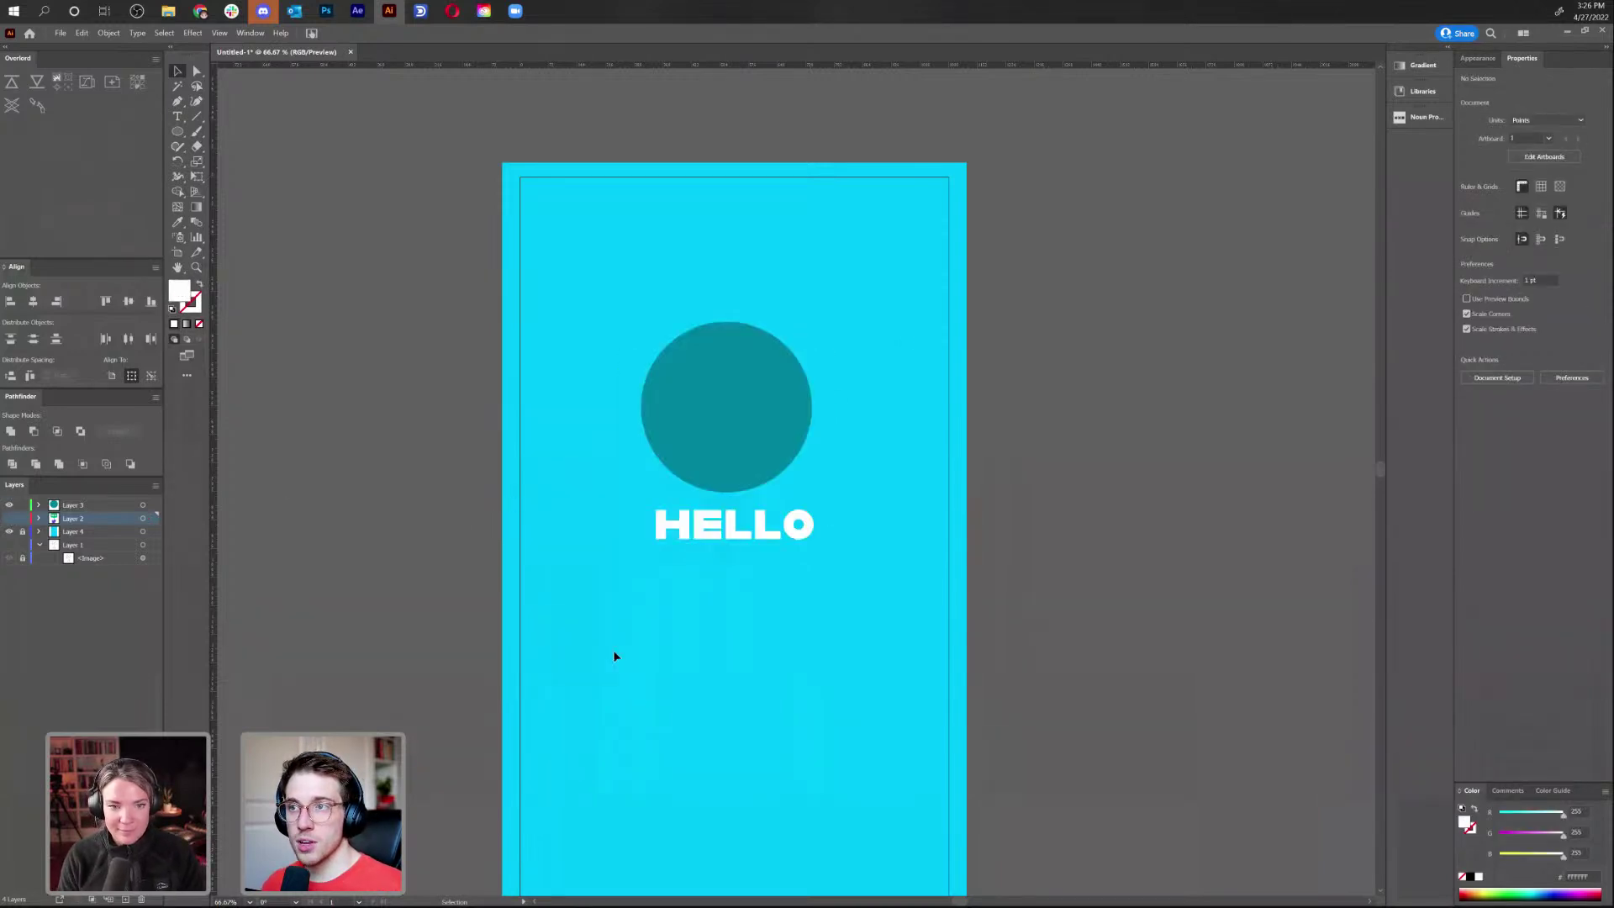
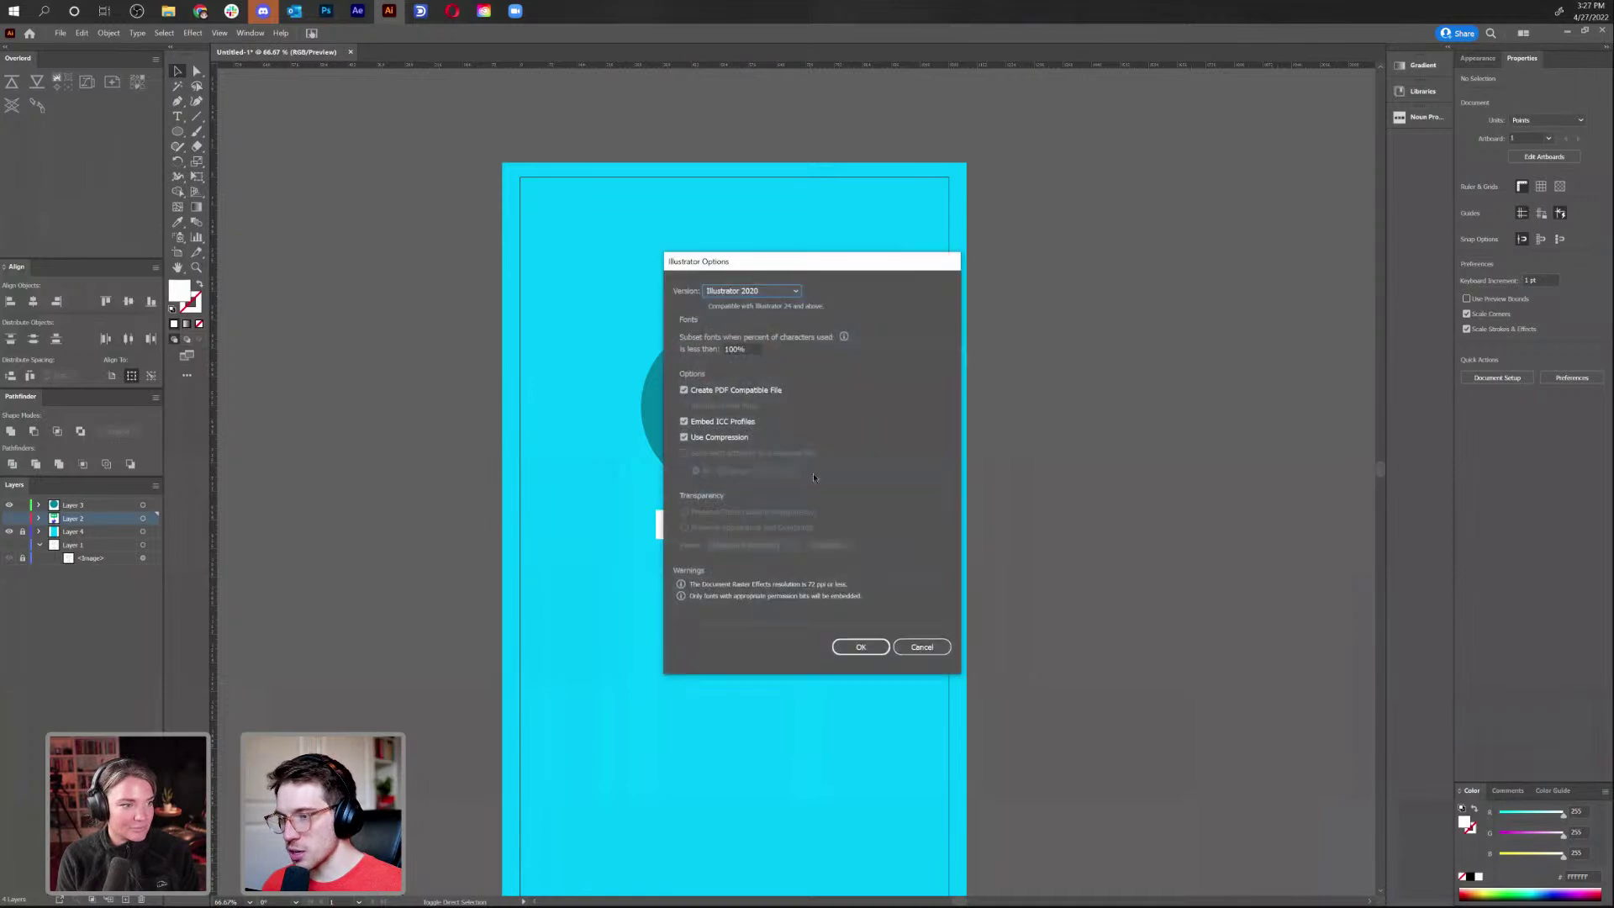
Save the file, then centre the teal circle horizontally on the artboard above HELLO
{"action": "left_click", "coordinate": [861, 647]}
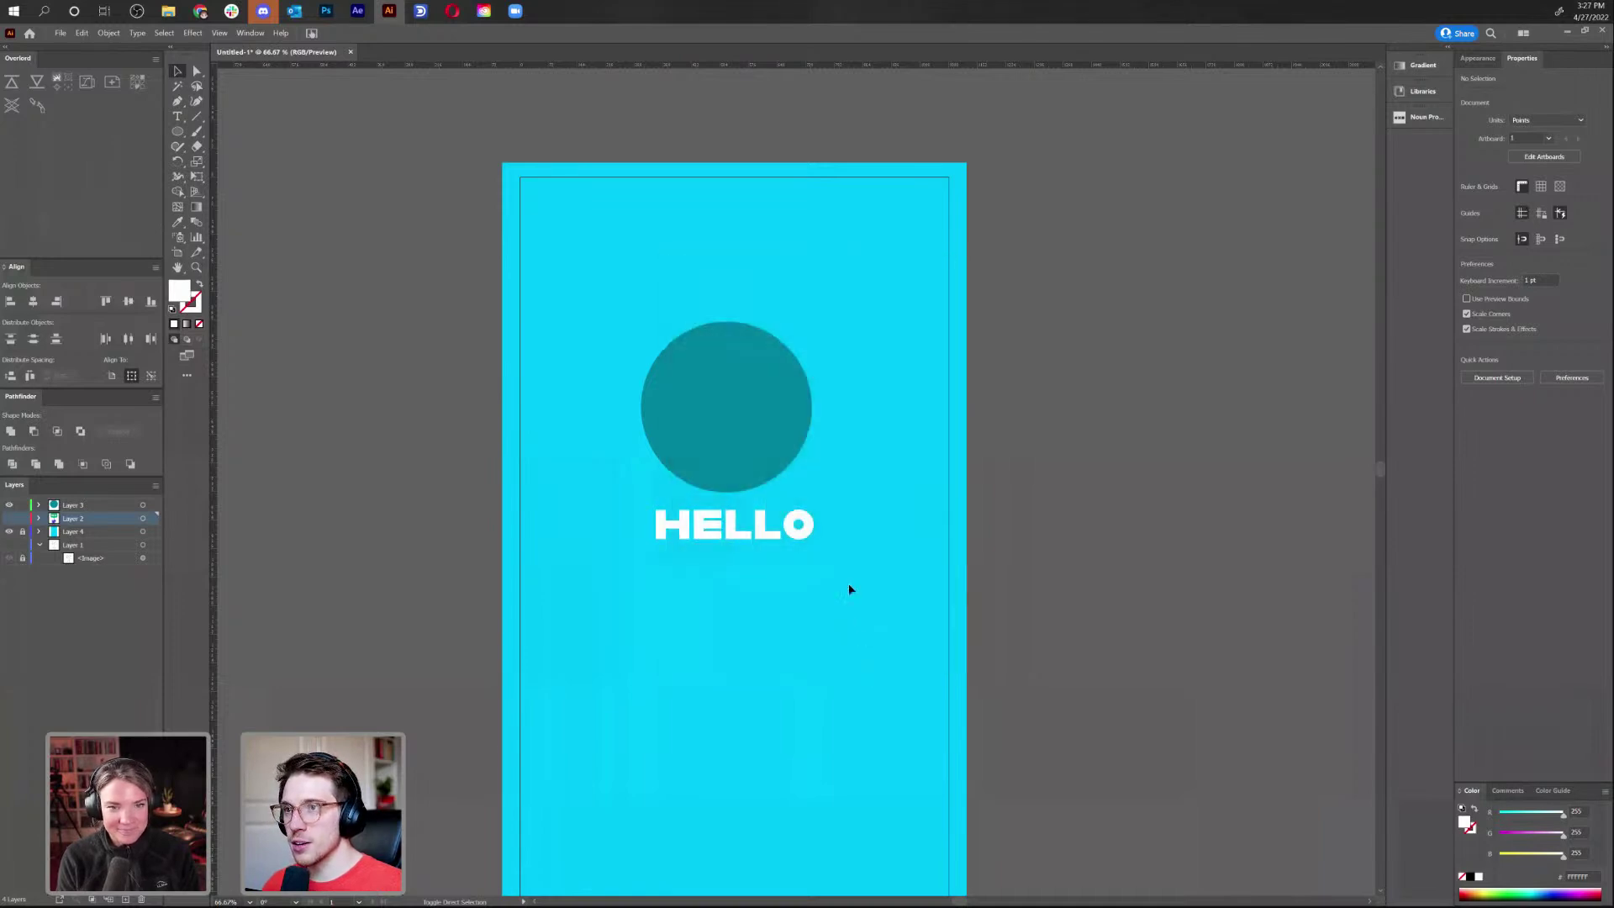
{"action": "left_click", "coordinate": [769, 440]}
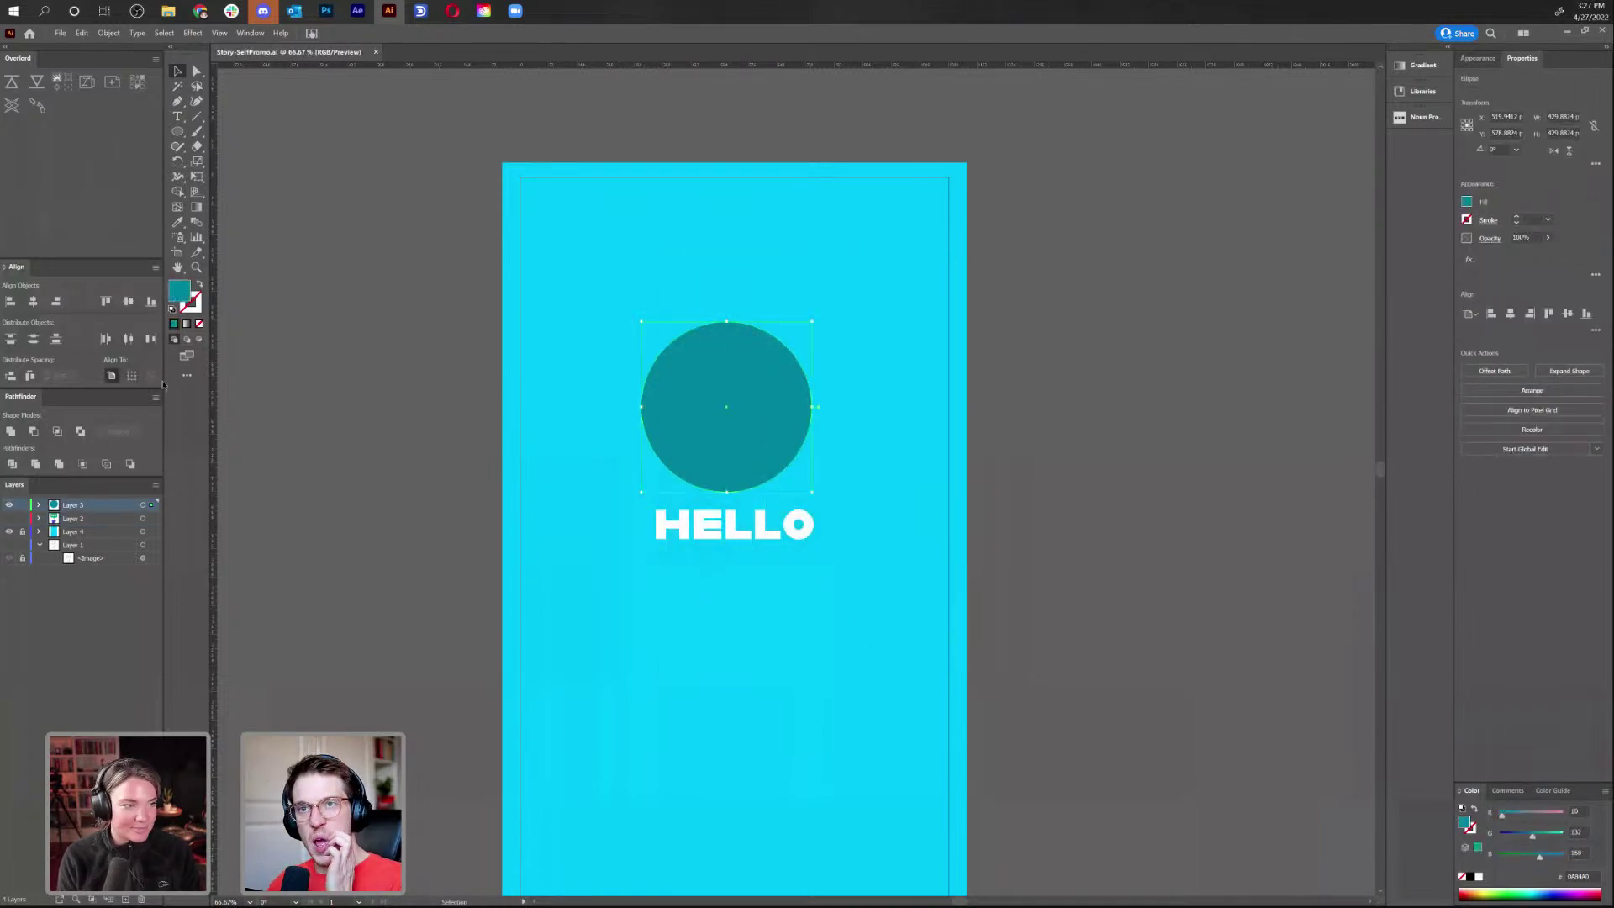
{"action": "key", "text": "a"}
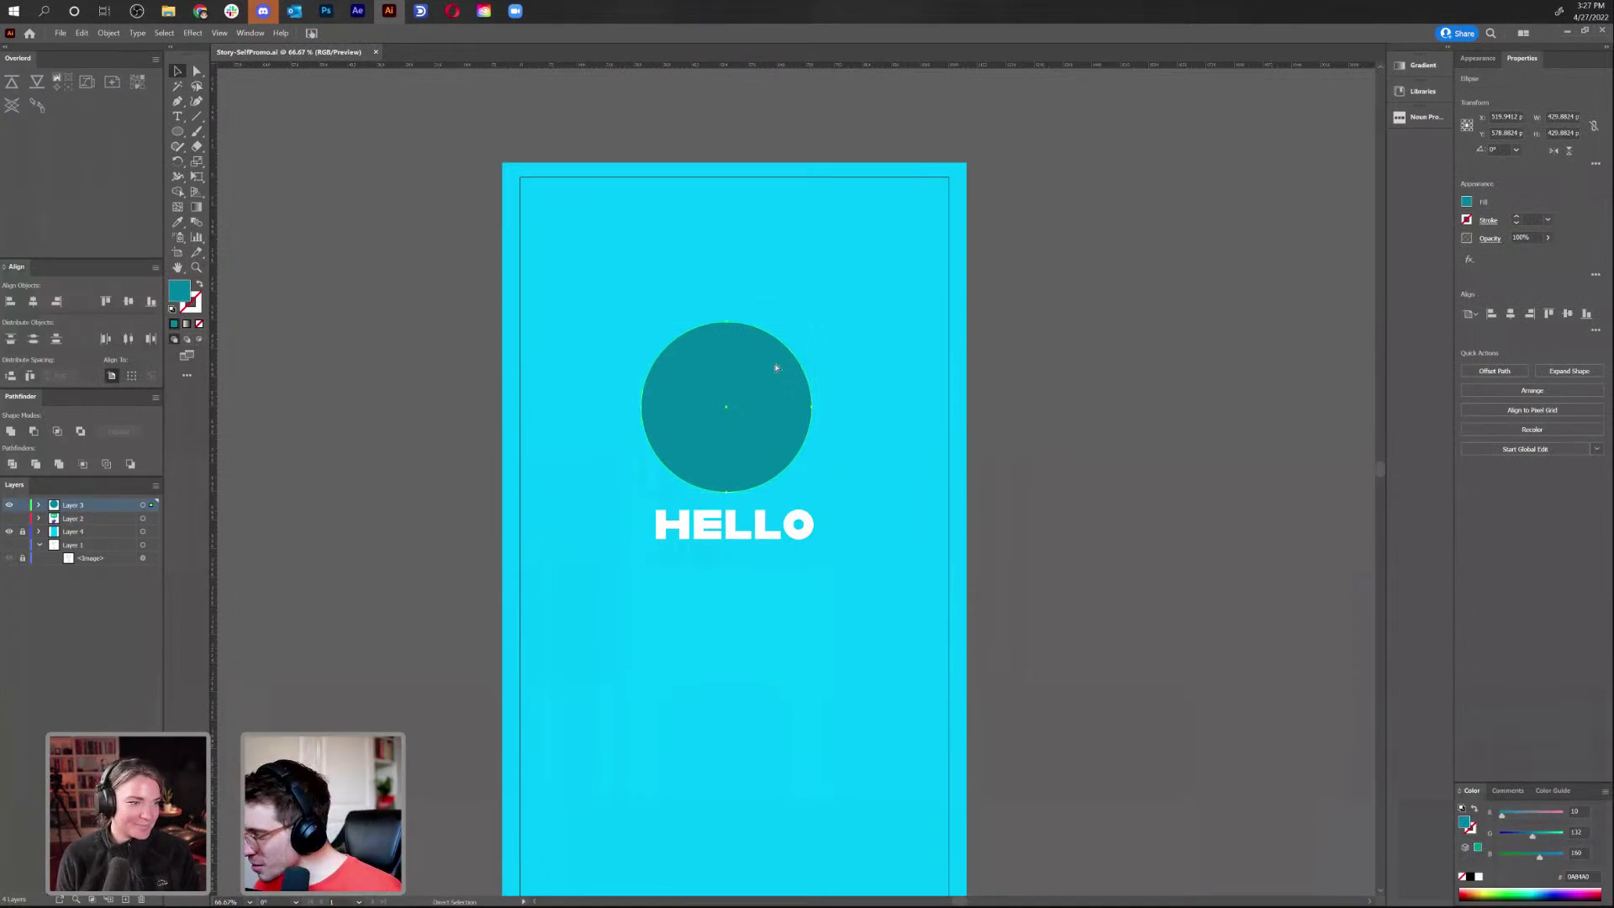
{"action": "key", "text": "v"}
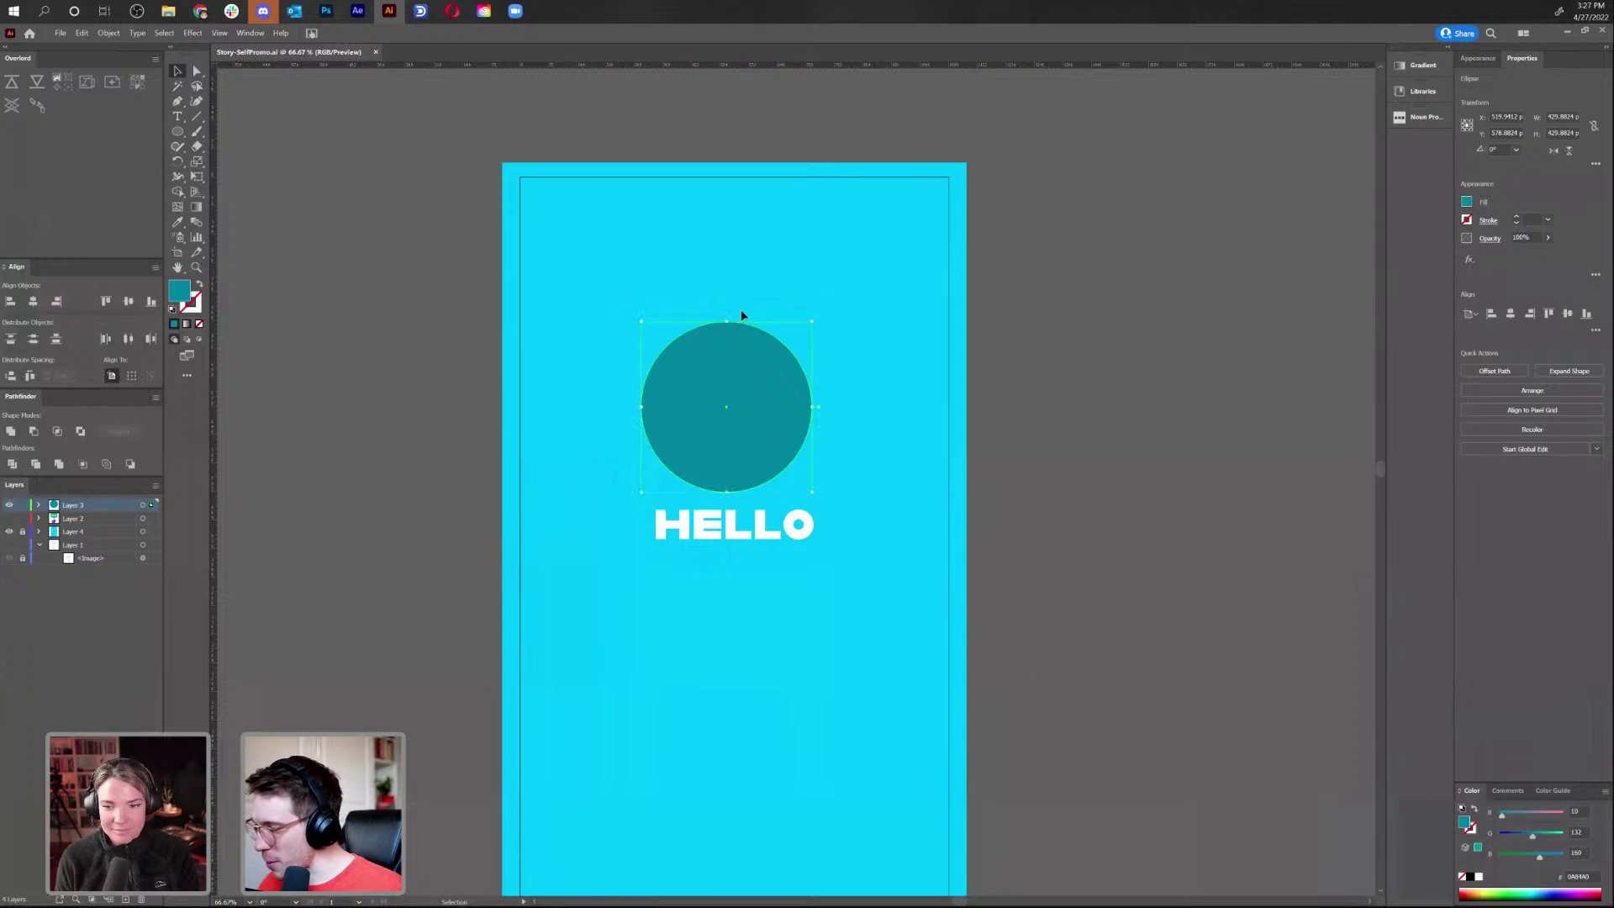
{"action": "left_click", "coordinate": [1510, 313]}
{"action": "left_click", "coordinate": [728, 521]}
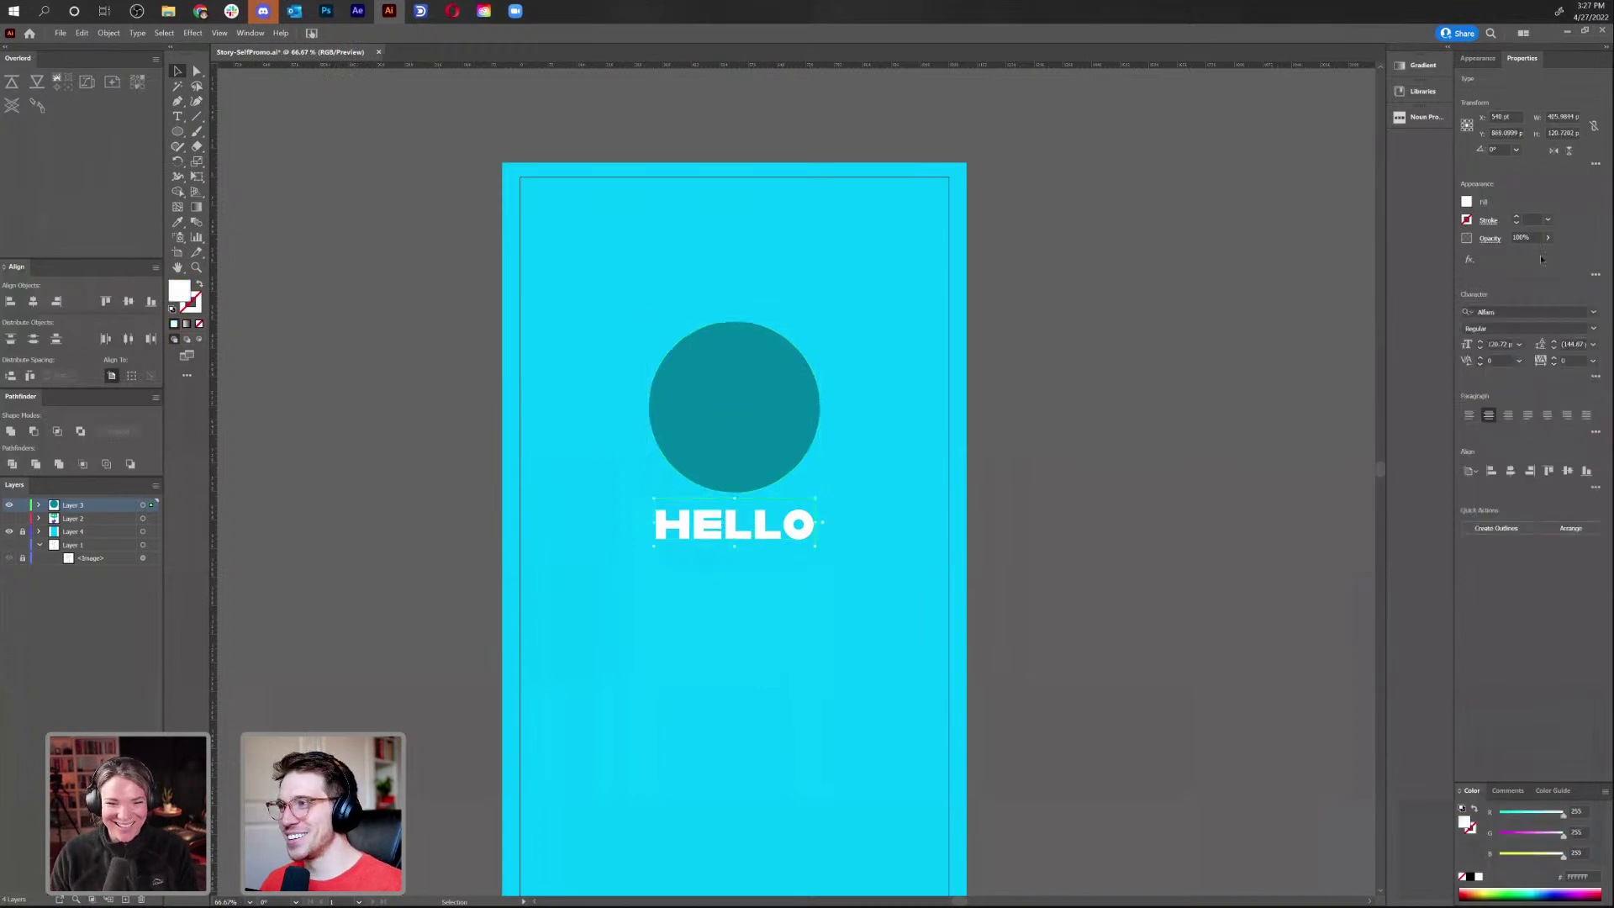
{"action": "left_click", "coordinate": [713, 446]}
{"action": "left_click", "coordinate": [1062, 396]}
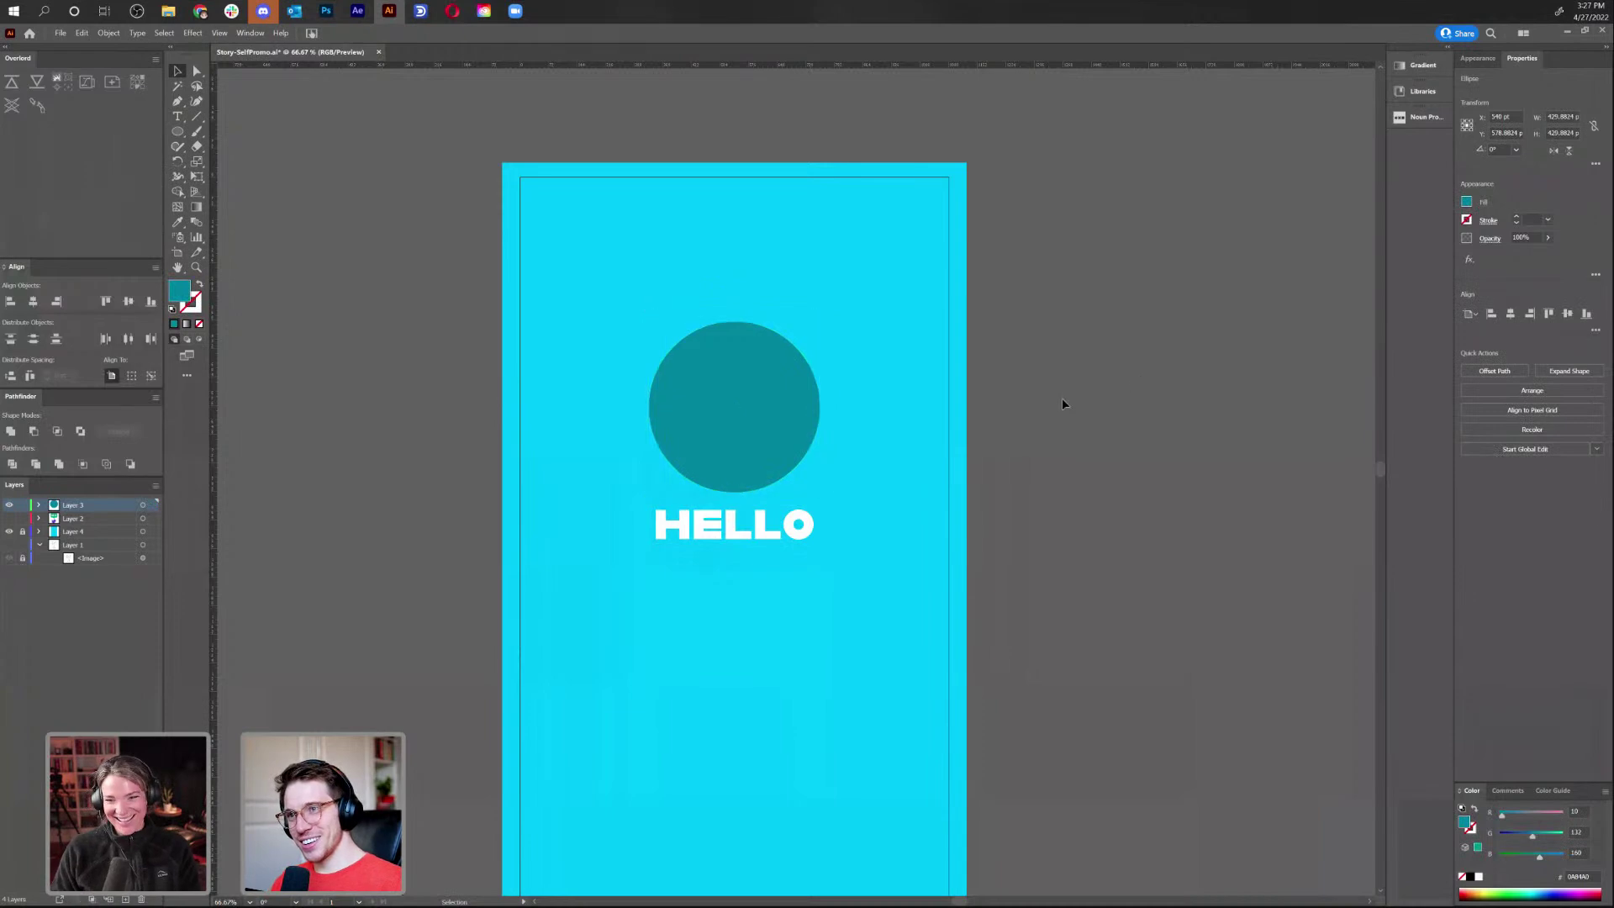
Scale out a larger copy of the circle and make it an unfilled white-stroked ring
{"action": "left_click", "coordinate": [788, 468]}
{"action": "key", "text": "s"}
{"action": "left_click_drag", "start_coordinate": [835, 528], "coordinate": [846, 545]}
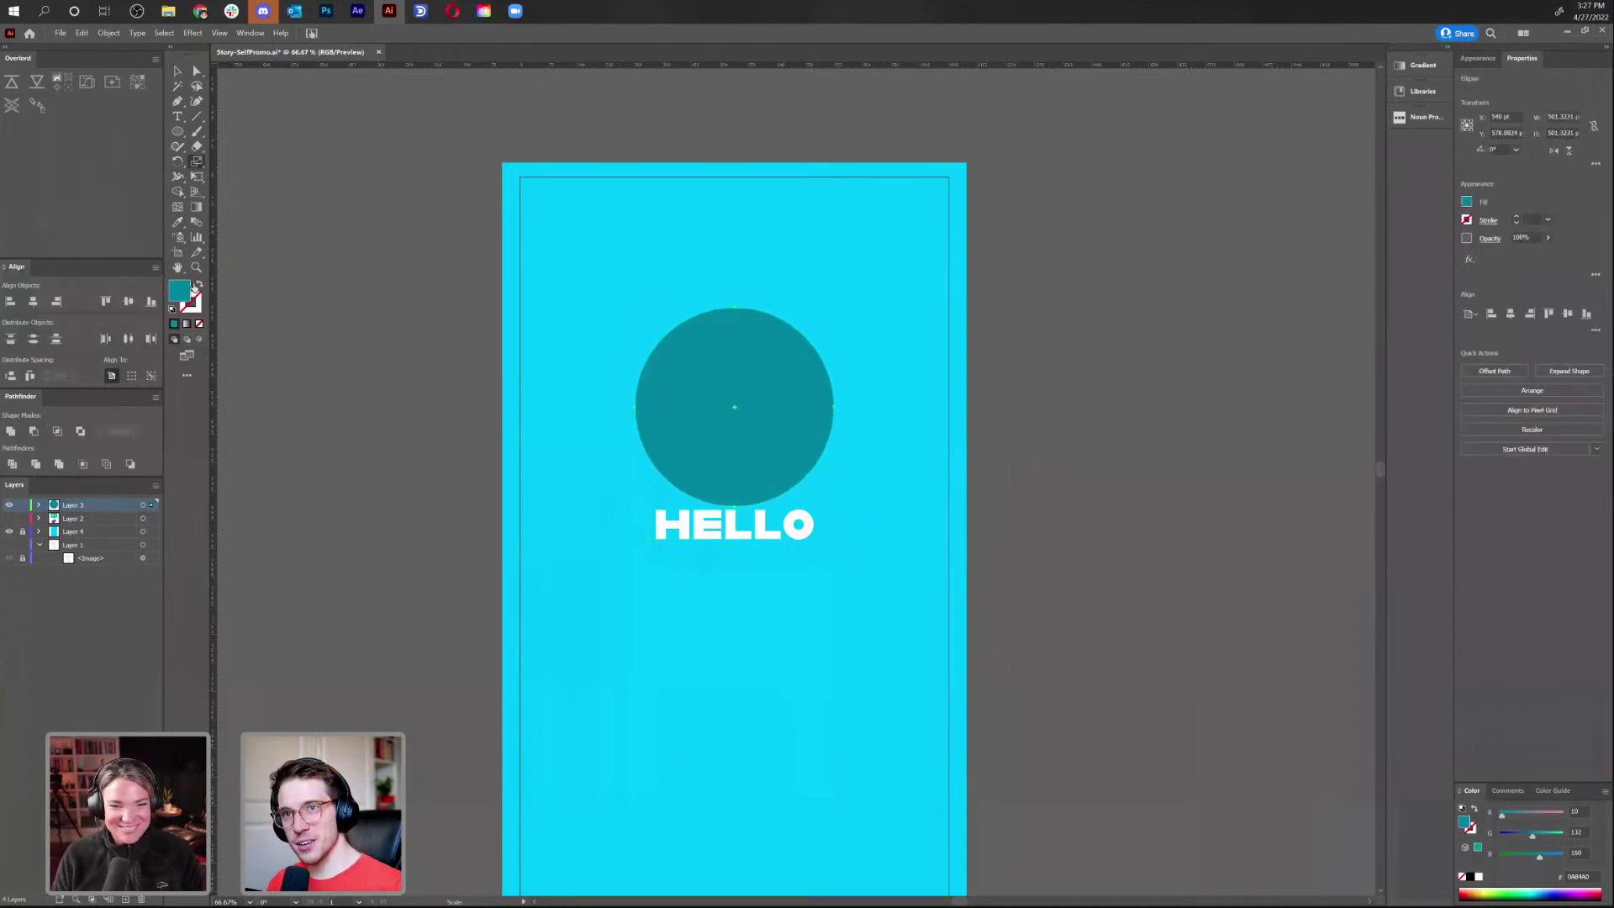
{"action": "left_click", "coordinate": [199, 285]}
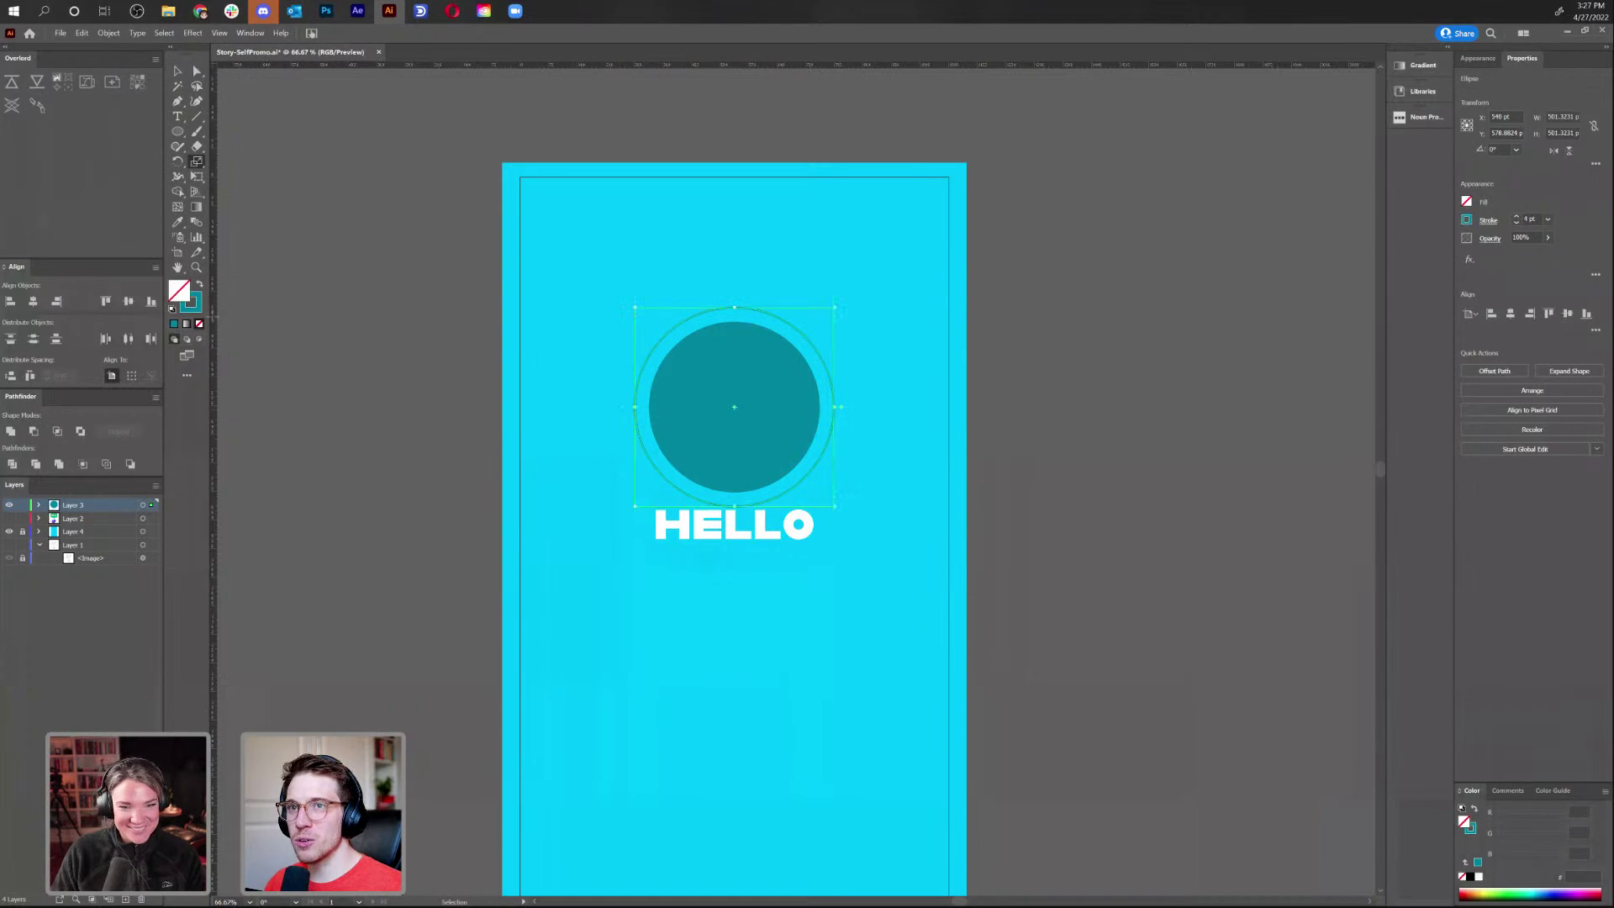
{"action": "double_click", "coordinate": [191, 301]}
{"action": "left_click_drag", "start_coordinate": [664, 412], "coordinate": [632, 384]}
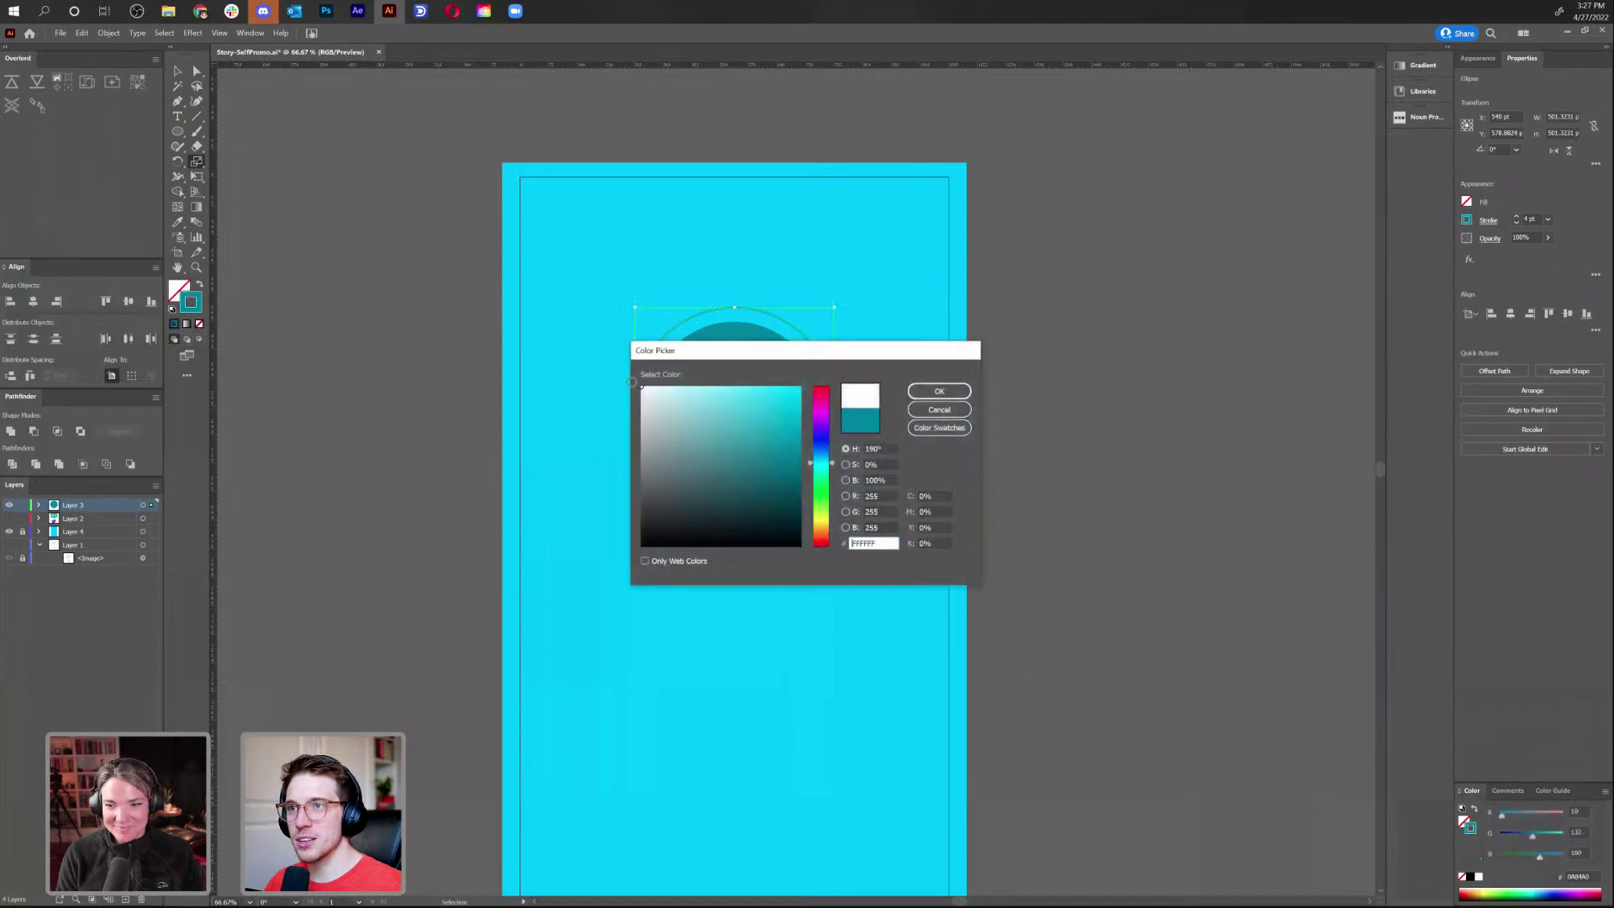
{"action": "left_click", "coordinate": [939, 391]}
Shrink the white ring closer to the circle and nudge HELLO slightly lower
{"action": "key", "text": "v"}
{"action": "key", "text": "s"}
{"action": "left_click_drag", "start_coordinate": [904, 649], "coordinate": [891, 642]}
{"action": "key", "text": "v"}
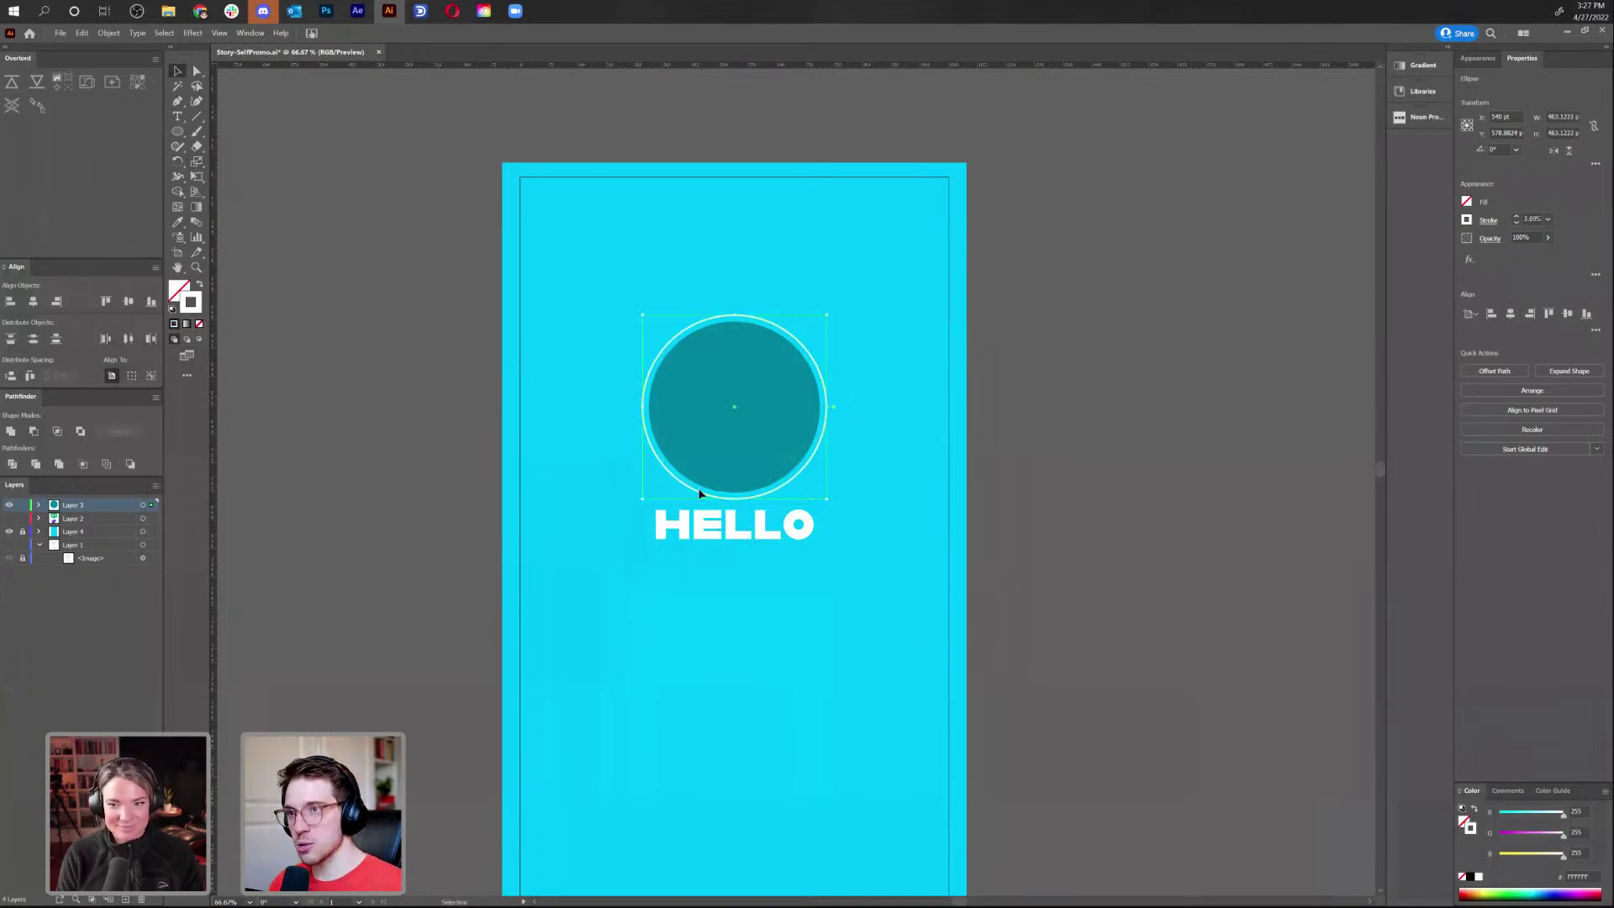
{"action": "left_click", "coordinate": [803, 550]}
{"action": "left_click_drag", "start_coordinate": [784, 532], "coordinate": [788, 538]}
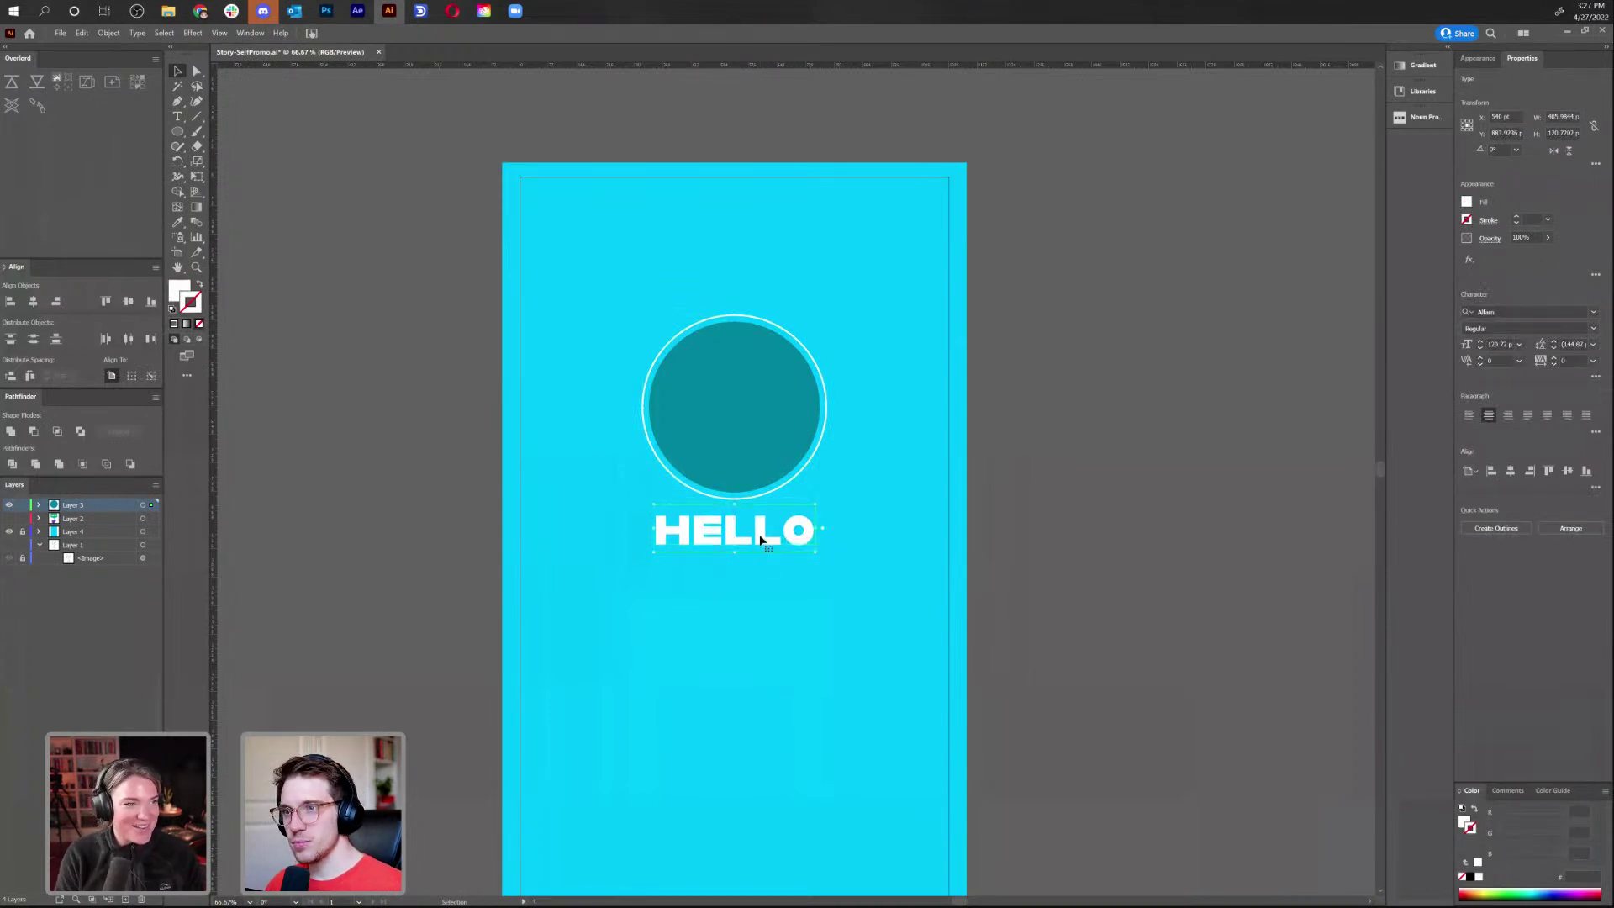
Filter and browse the font list, set hello in Druk Medium Italic, and enlarge it
{"action": "left_click", "coordinate": [1593, 312]}
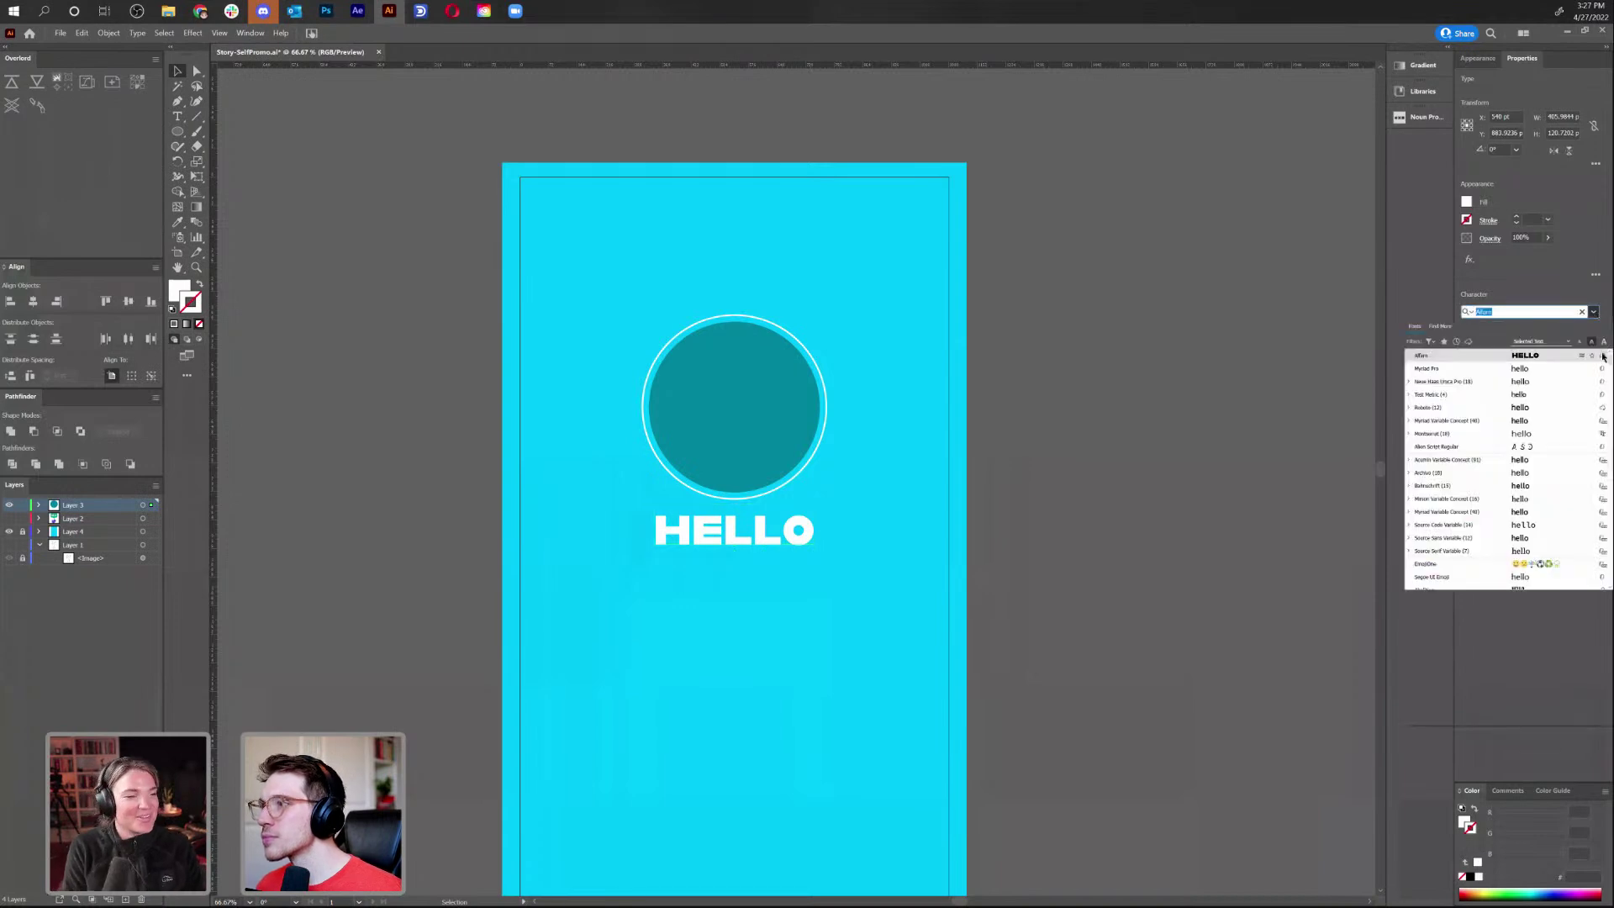
{"action": "left_click", "coordinate": [1431, 341]}
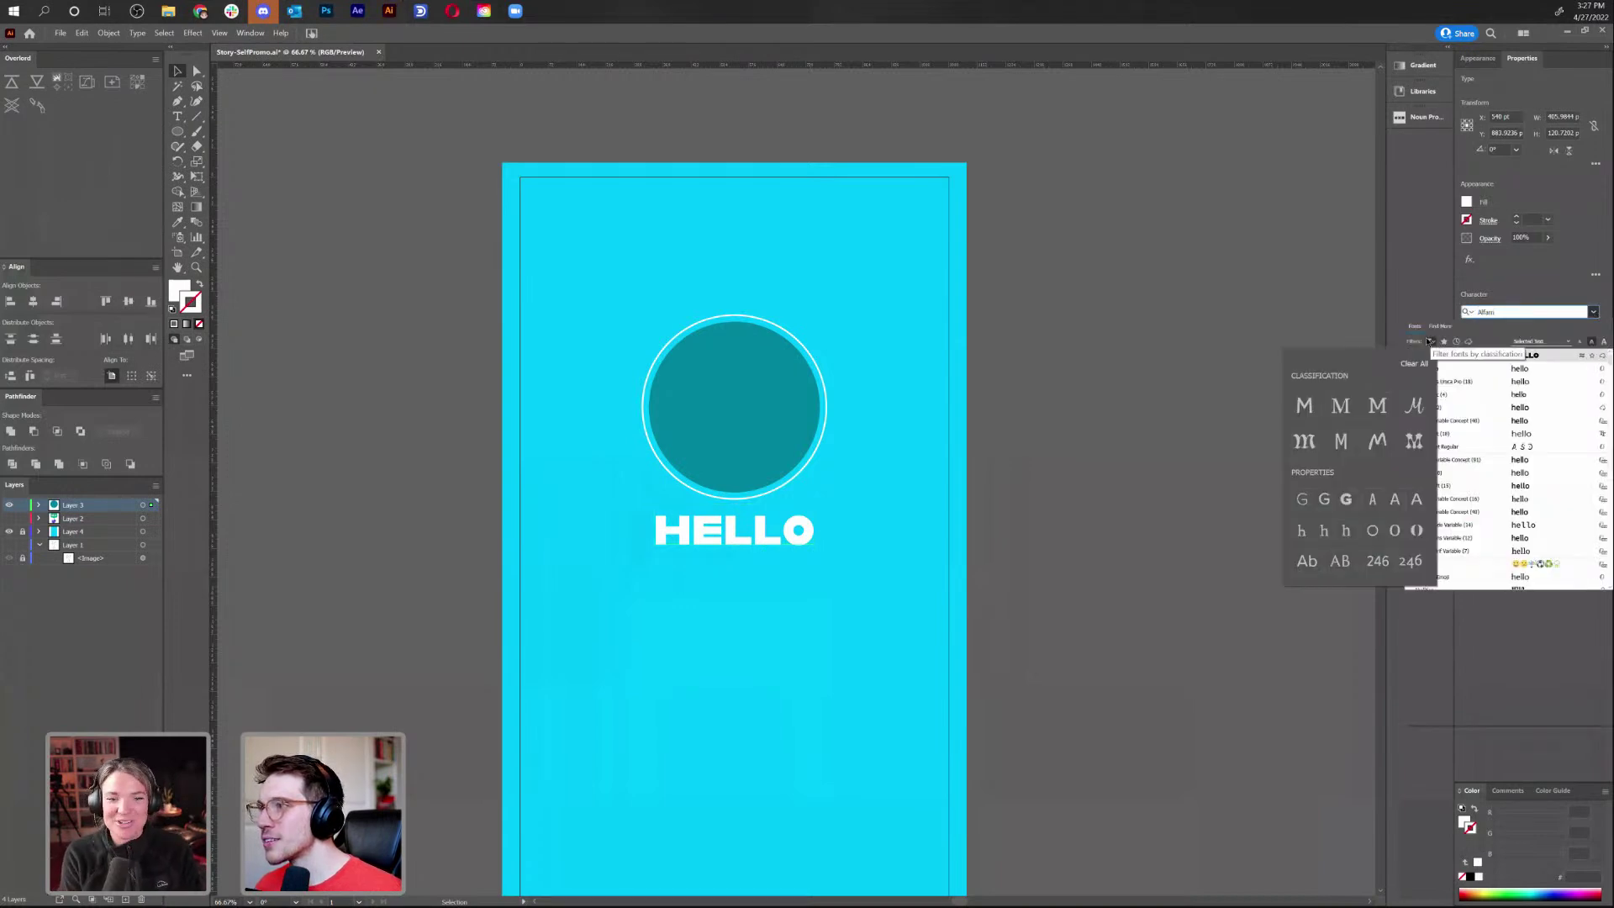
{"action": "left_click", "coordinate": [1304, 406]}
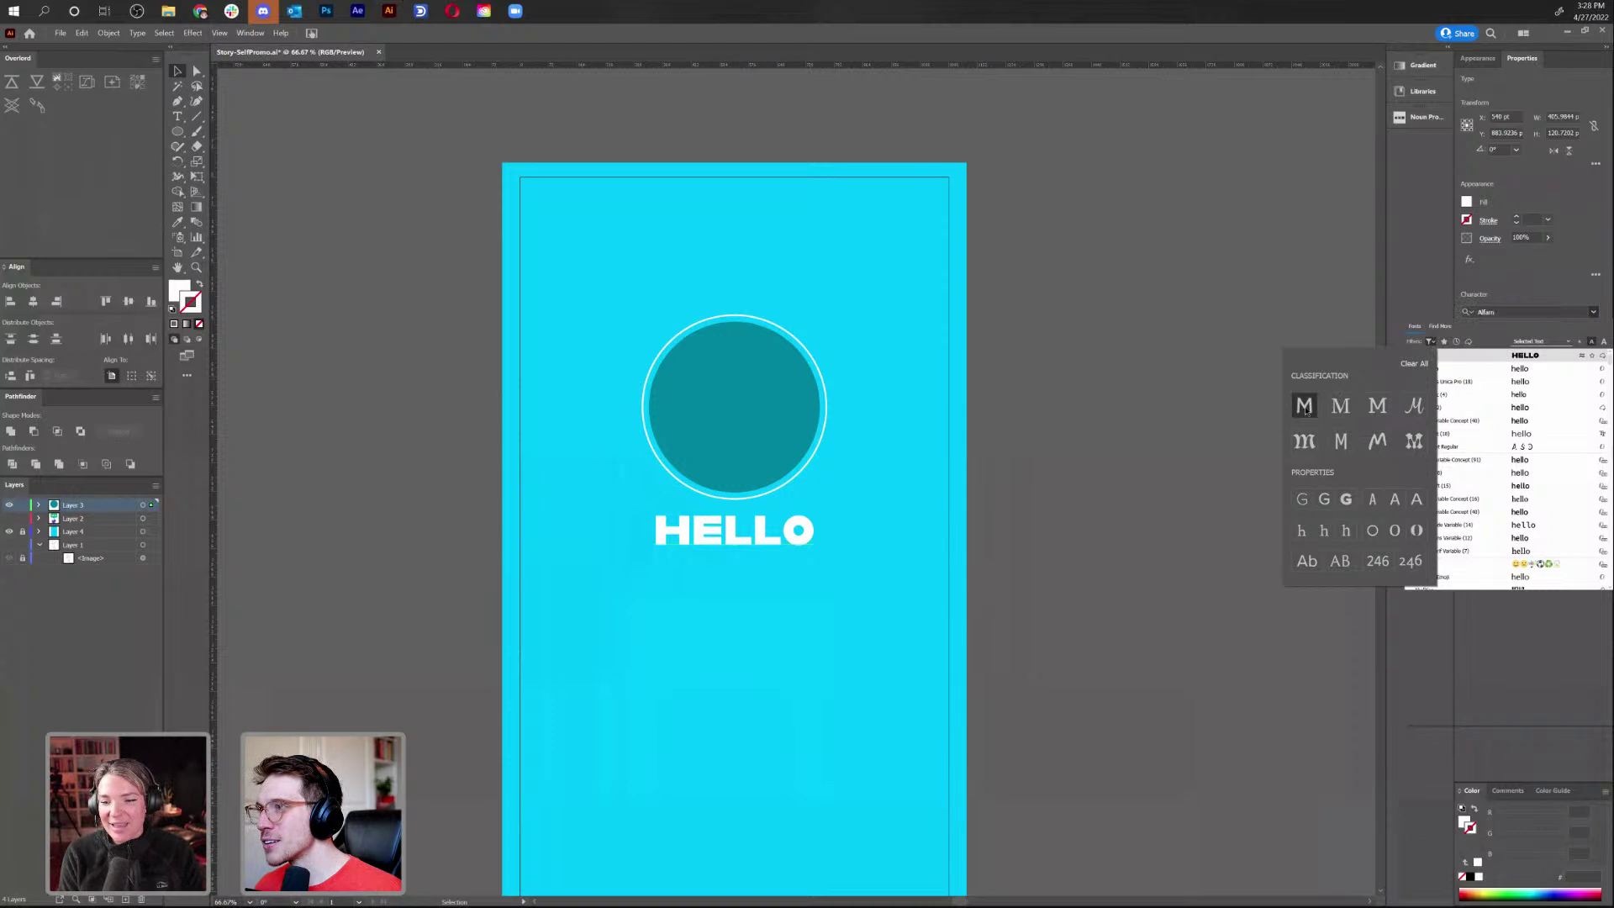
{"action": "left_click", "coordinate": [1494, 342]}
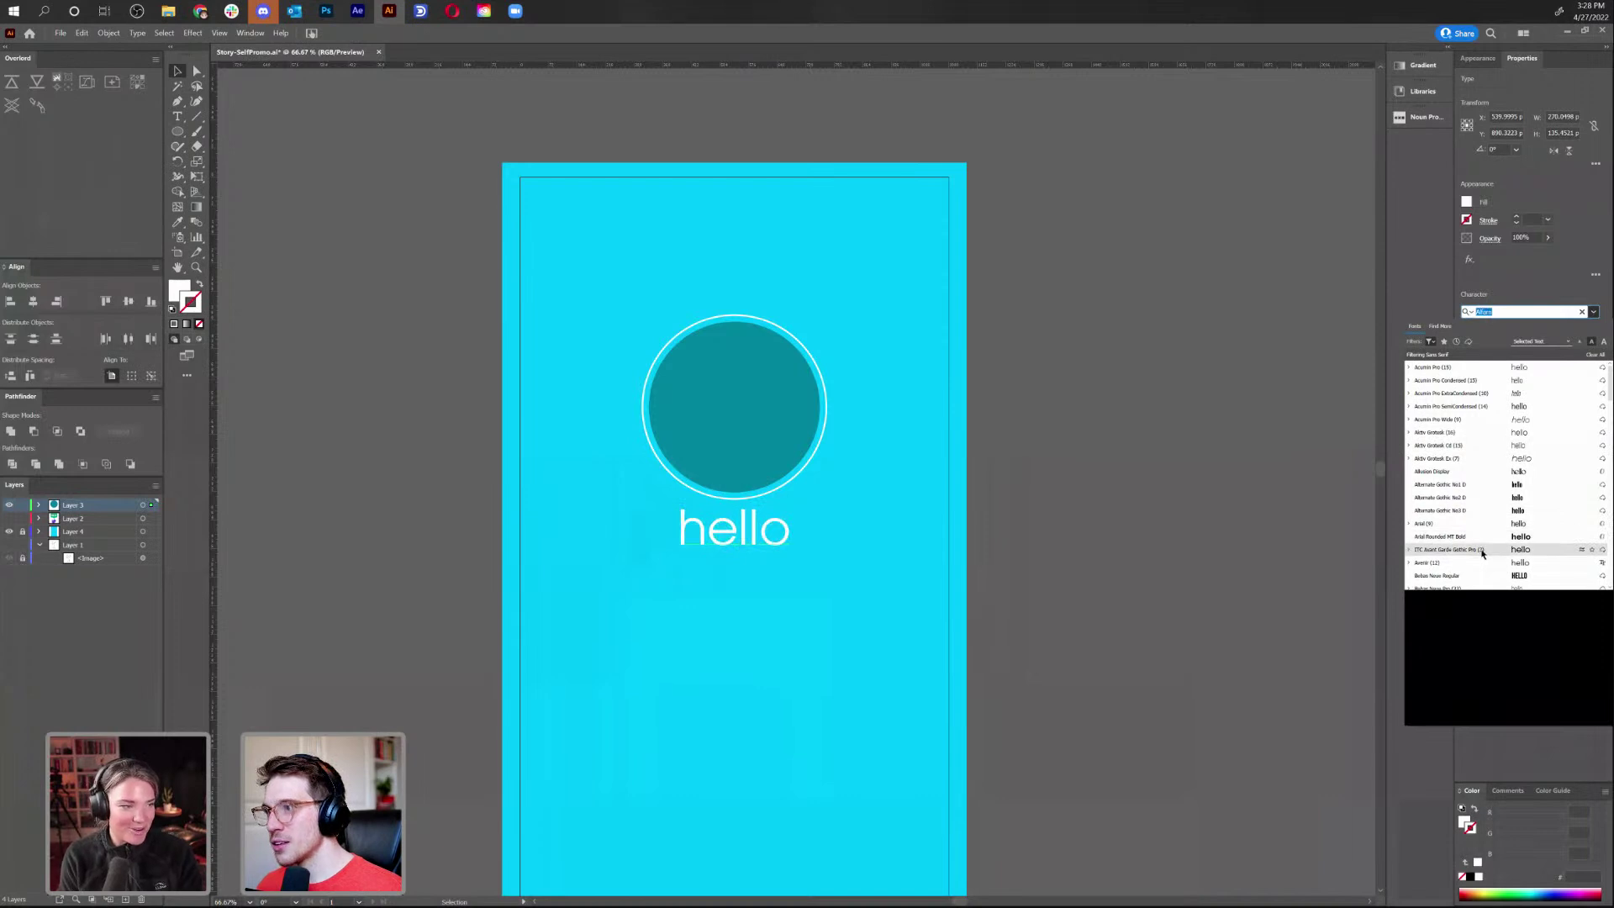
{"action": "scroll", "coordinate": [1479, 546], "scroll_direction": "down", "scroll_amount": 1}
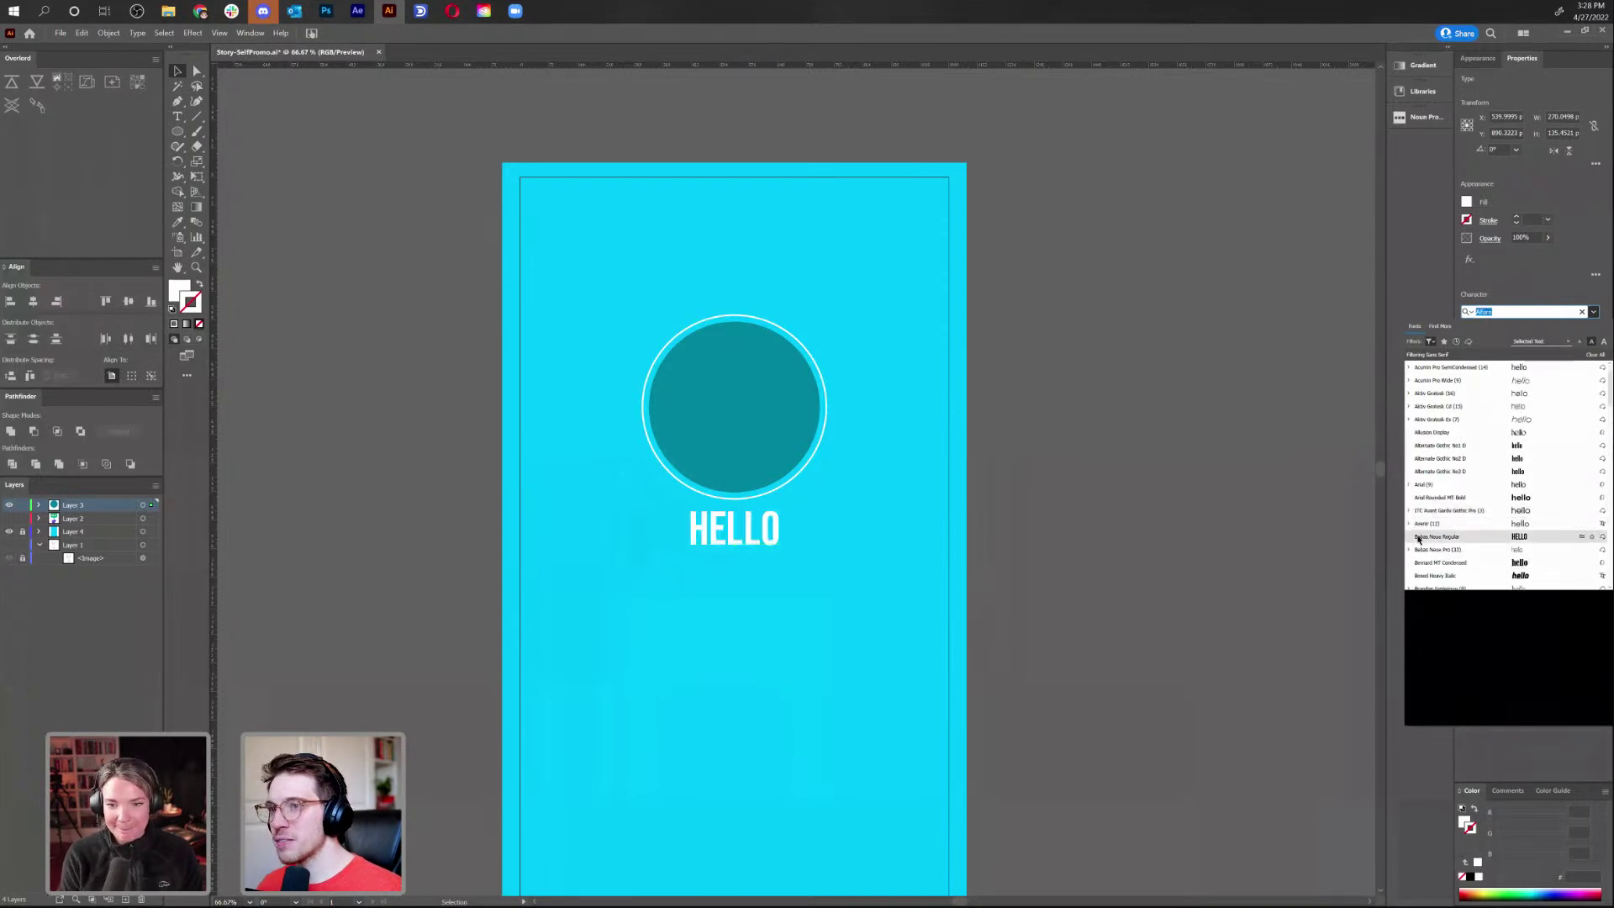
{"action": "scroll", "coordinate": [1429, 536], "scroll_direction": "down", "scroll_amount": 1}
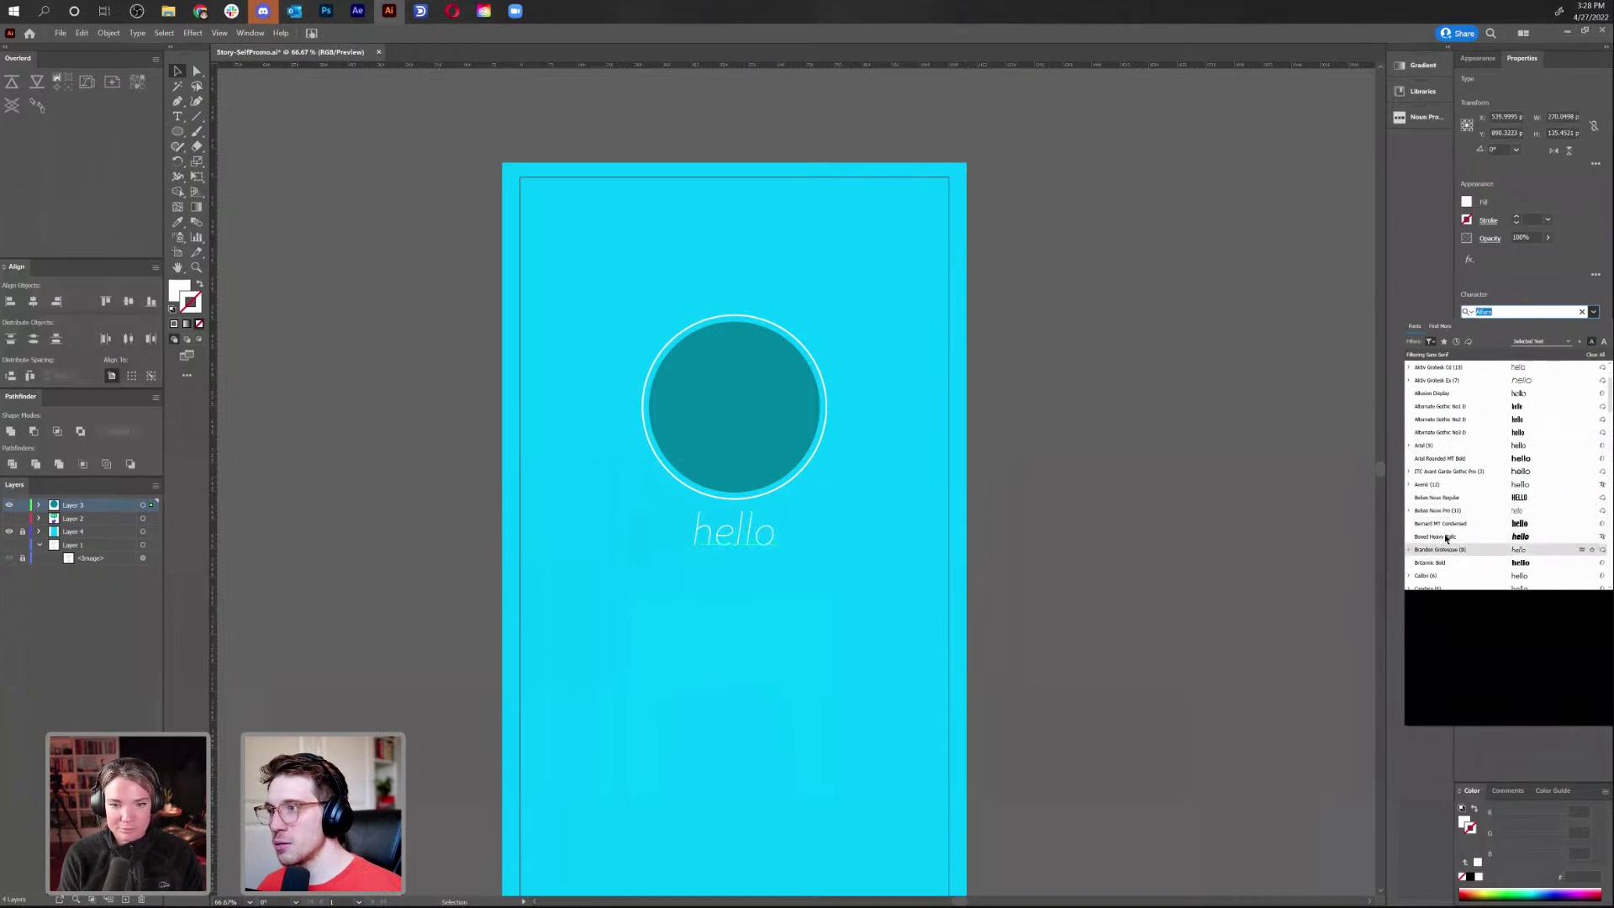
{"action": "scroll", "coordinate": [1446, 539], "scroll_direction": "down", "scroll_amount": 1}
{"action": "scroll", "coordinate": [1444, 535], "scroll_direction": "down", "scroll_amount": 1}
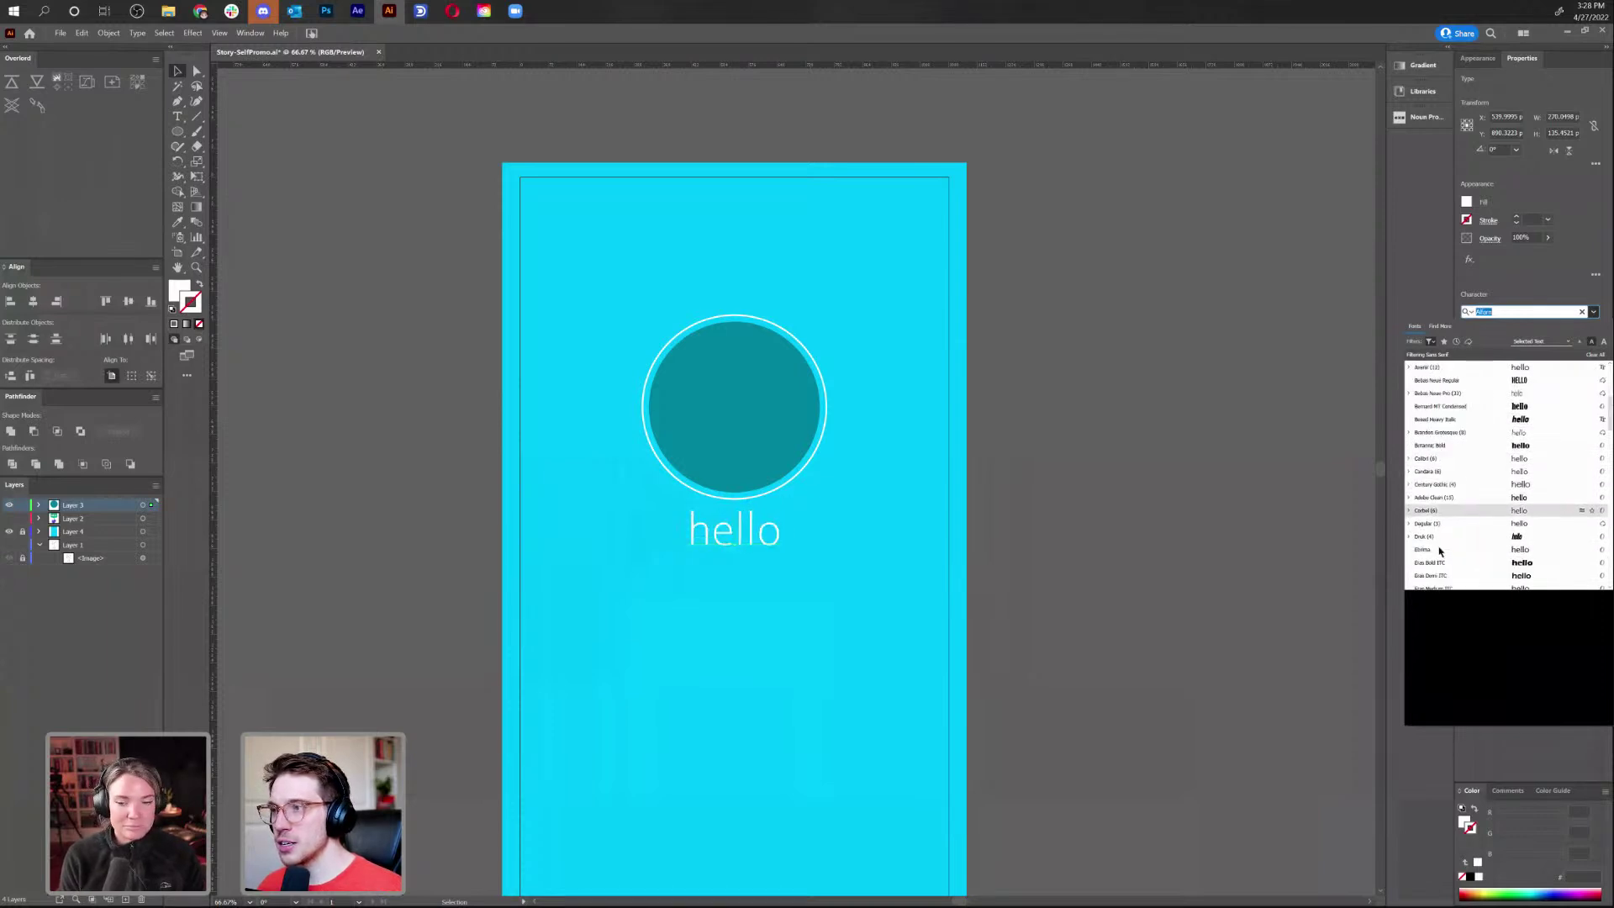
{"action": "scroll", "coordinate": [1437, 533], "scroll_direction": "down", "scroll_amount": 1}
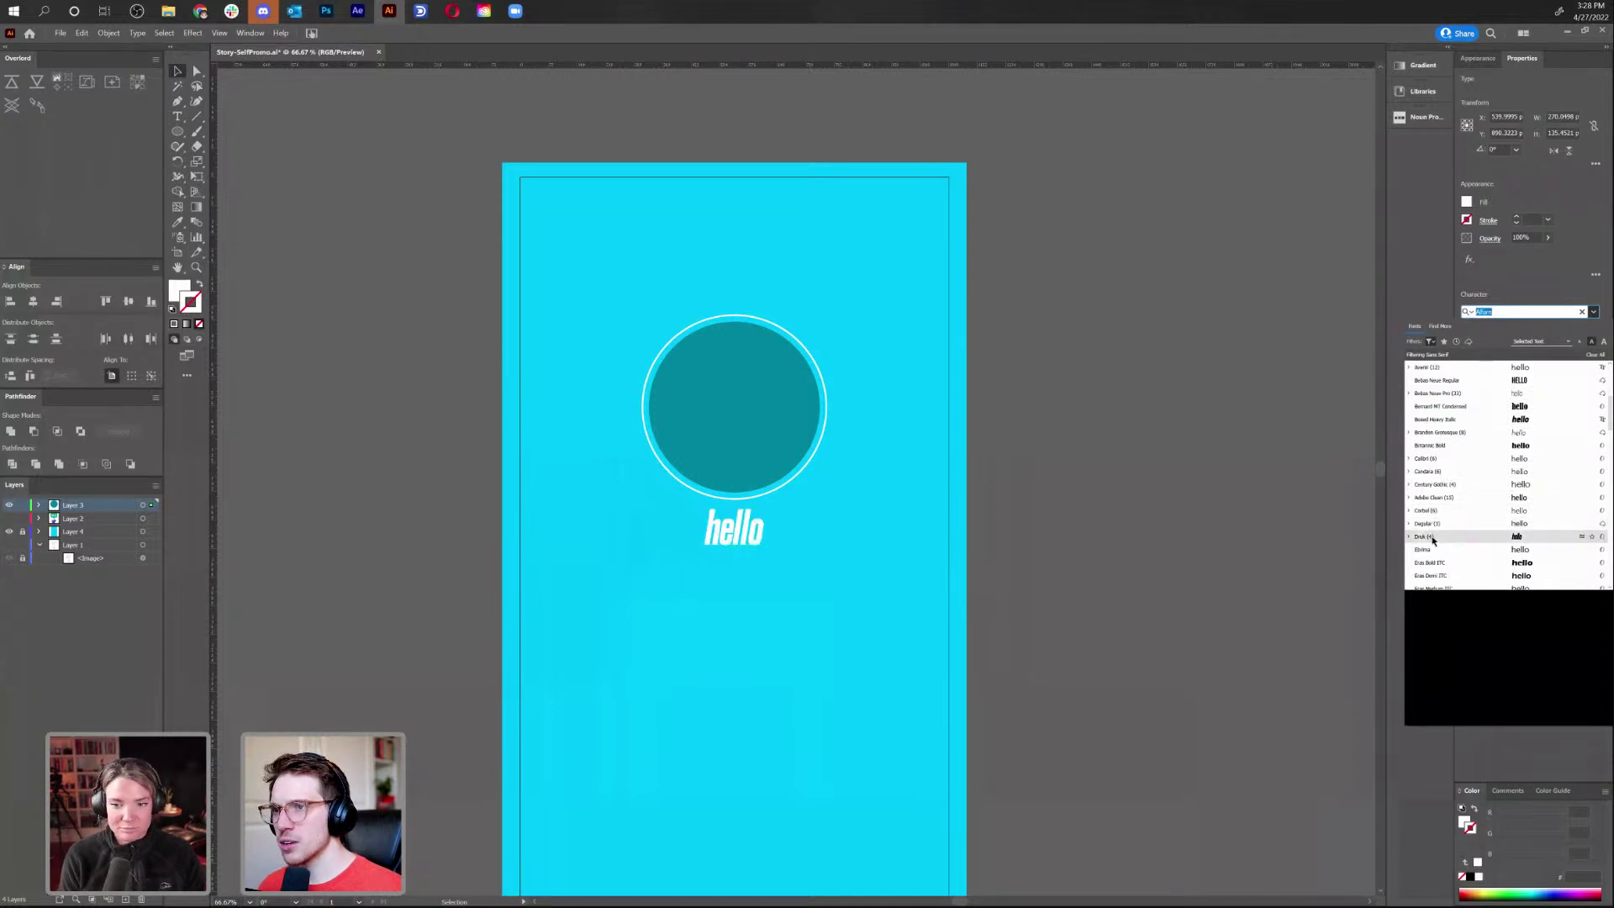
{"action": "left_click", "coordinate": [1433, 538]}
{"action": "mouse_move", "coordinate": [766, 557]}
{"action": "left_mouse_down"}
{"action": "mouse_move", "coordinate": [814, 576]}
{"action": "mouse_move", "coordinate": [772, 561]}
{"action": "left_mouse_up"}
Widen the tracking of hello to 40 and move it further below the circle
{"action": "double_click", "coordinate": [750, 535]}
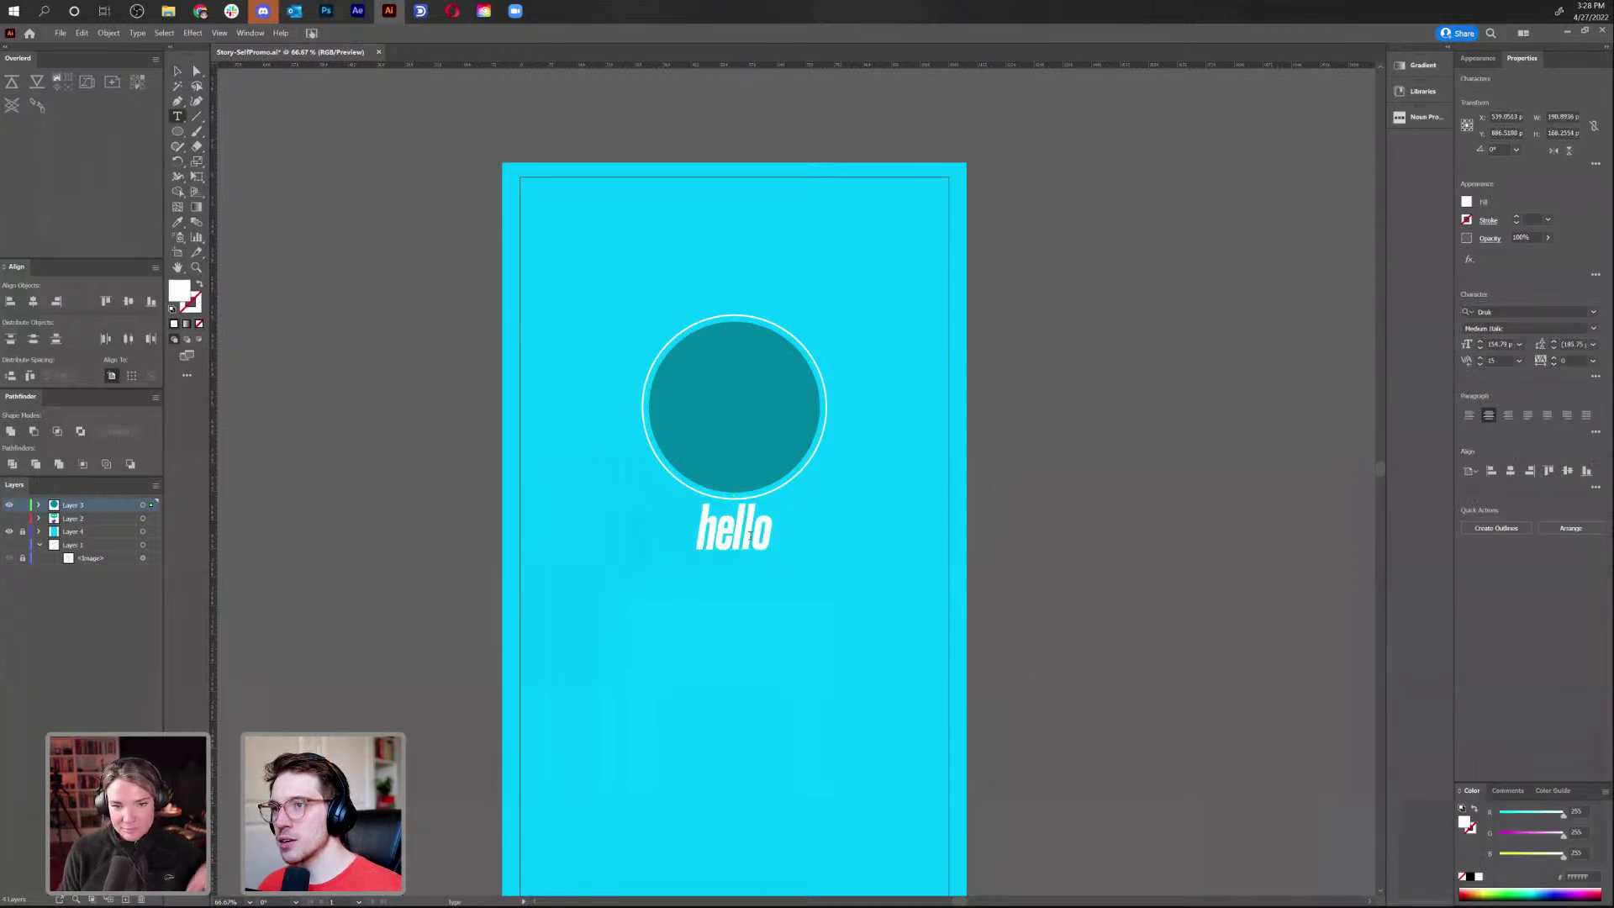
{"action": "key", "text": "ctrl+a"}
{"action": "key", "text": "alt+Right"}
{"action": "key", "text": "alt+Right"}
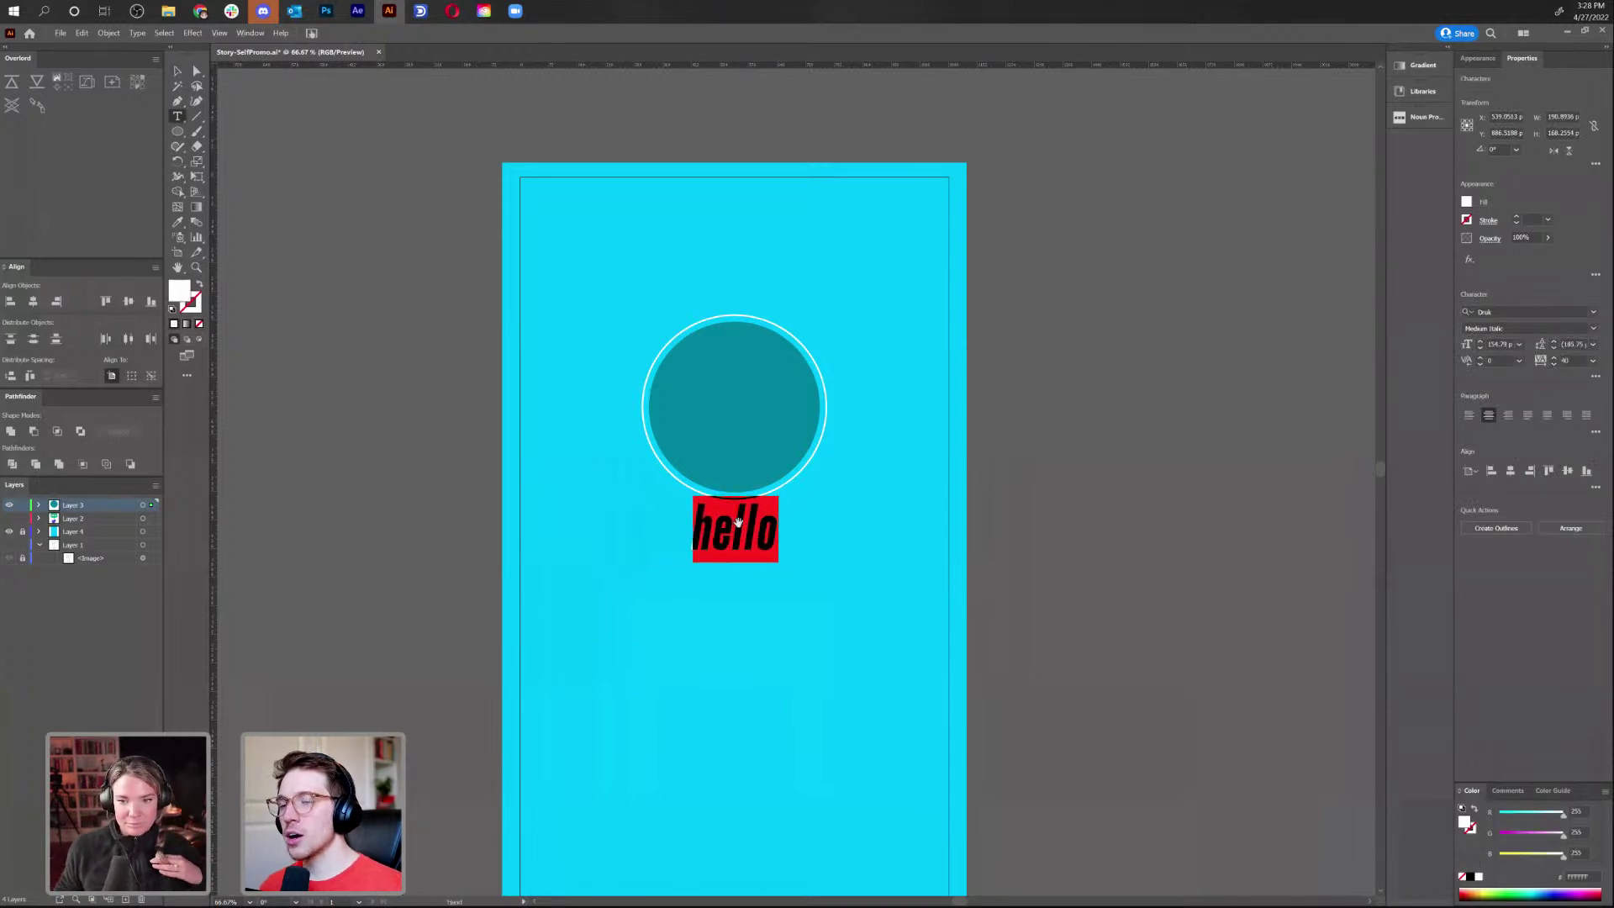
{"action": "left_click", "coordinate": [175, 72]}
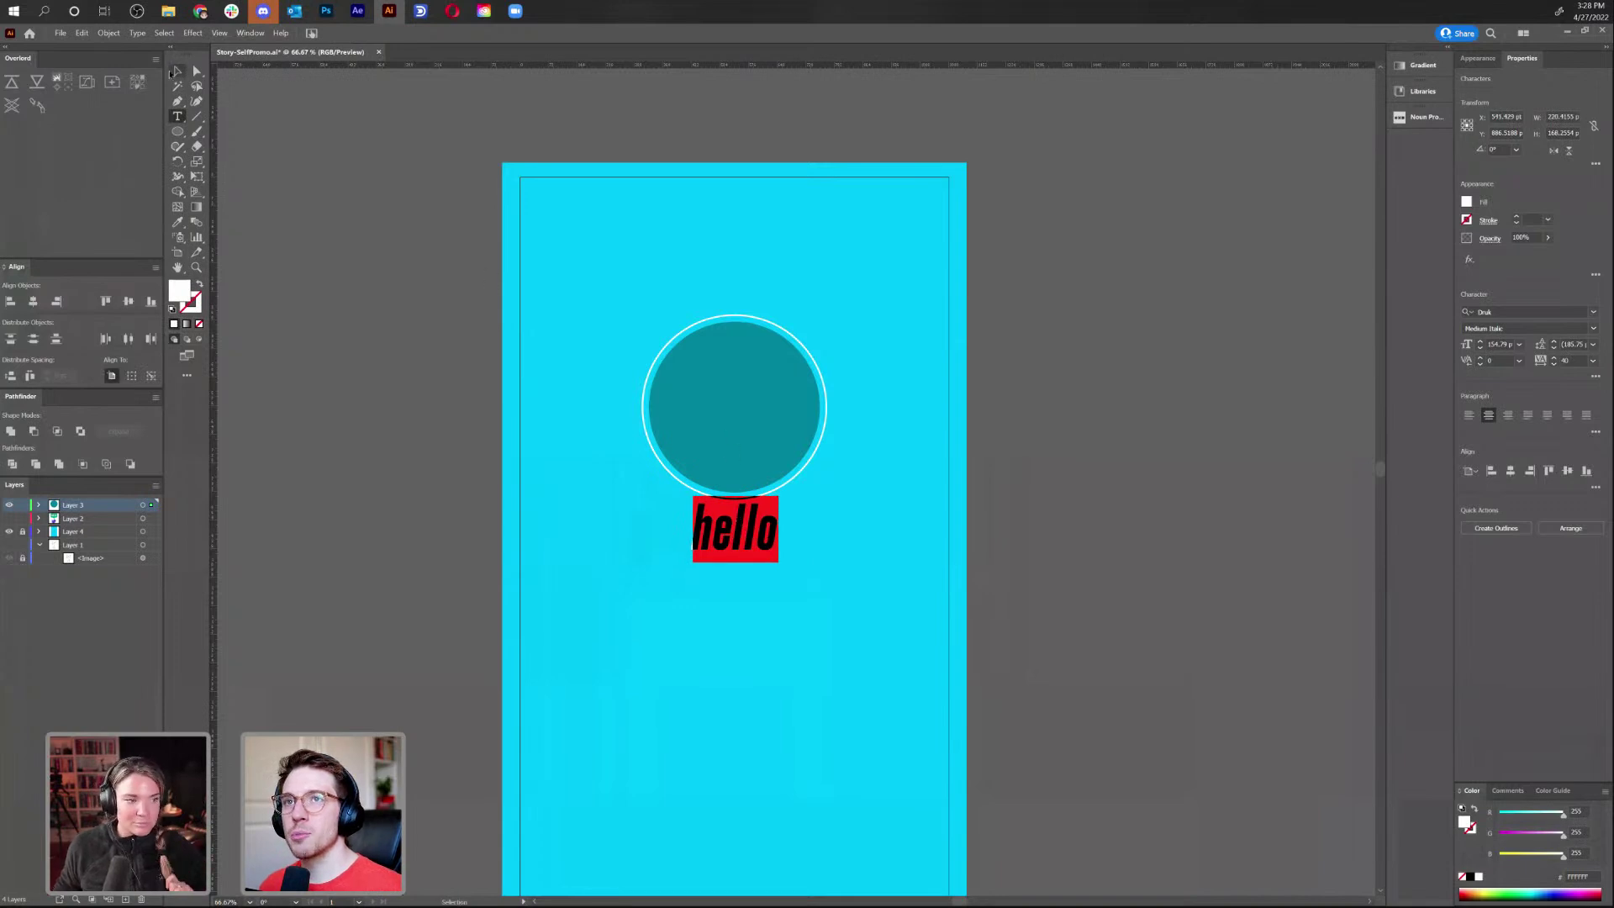
{"action": "left_click_drag", "start_coordinate": [763, 541], "coordinate": [761, 562]}
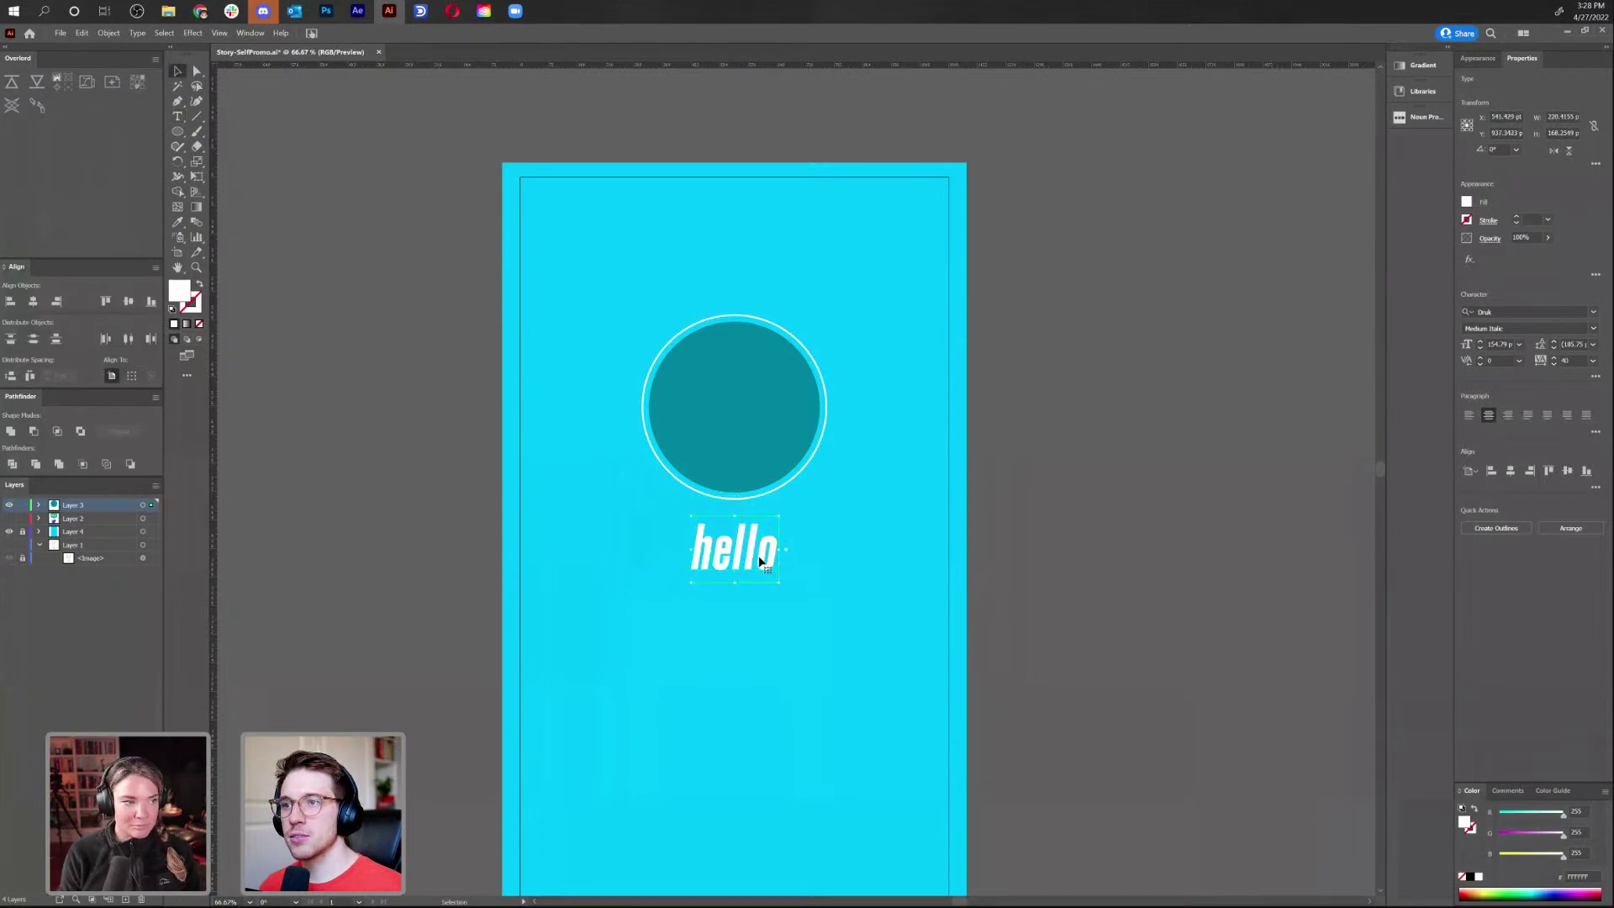
Retype the caption as 'my name is' and scale it down
{"action": "key", "text": "t"}
{"action": "double_click", "coordinate": [761, 562]}
{"action": "type", "text": "my "}
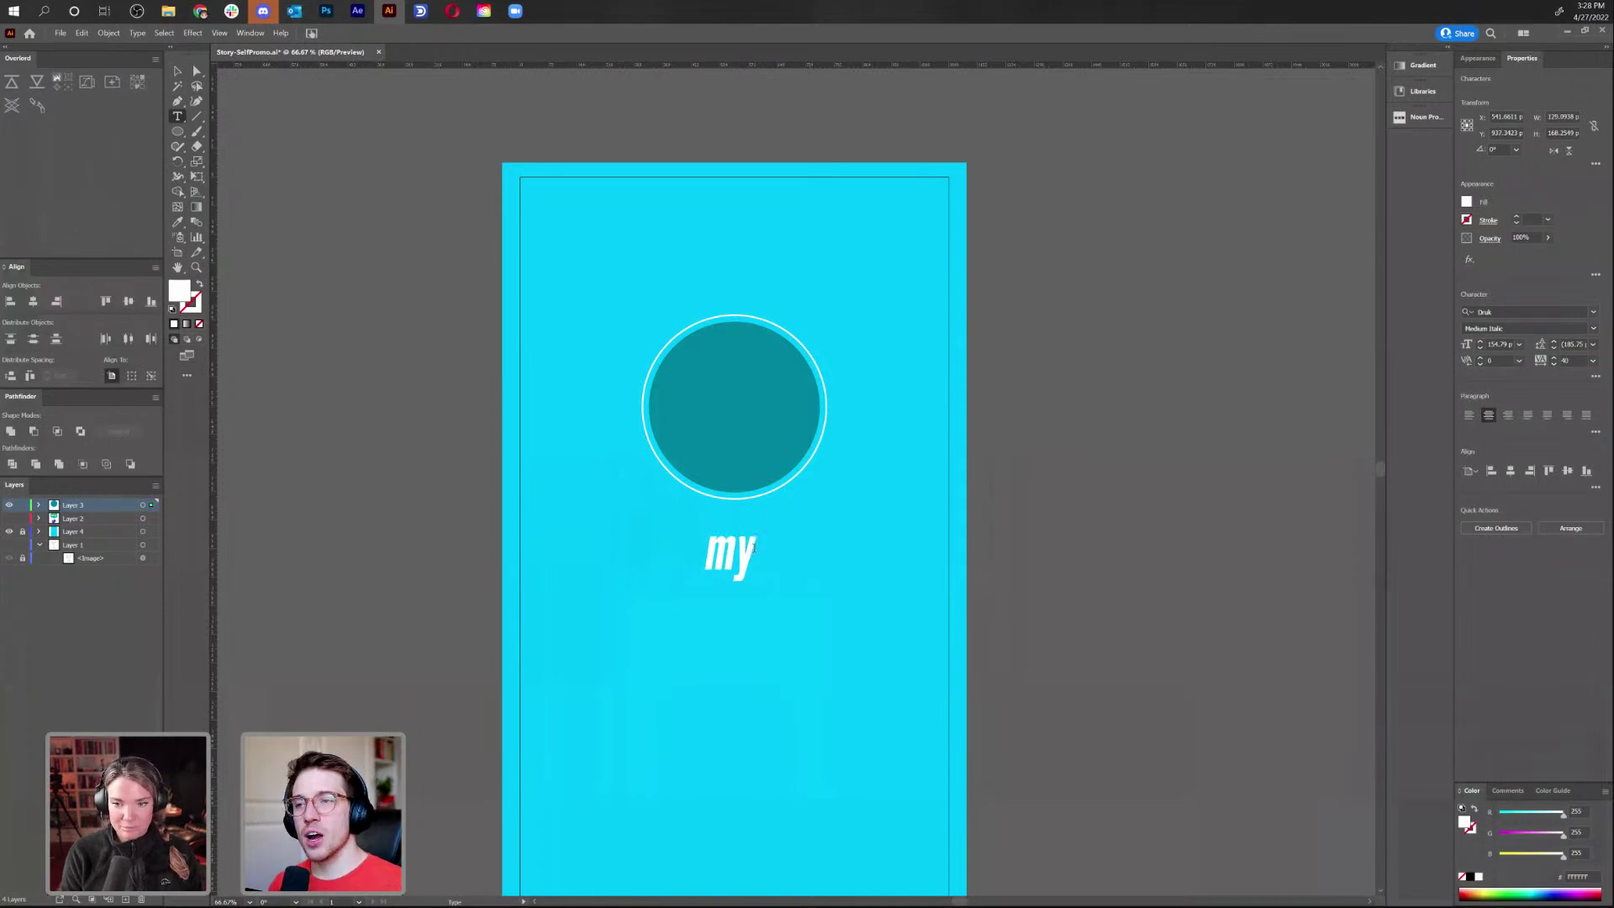
{"action": "type", "text": "name is"}
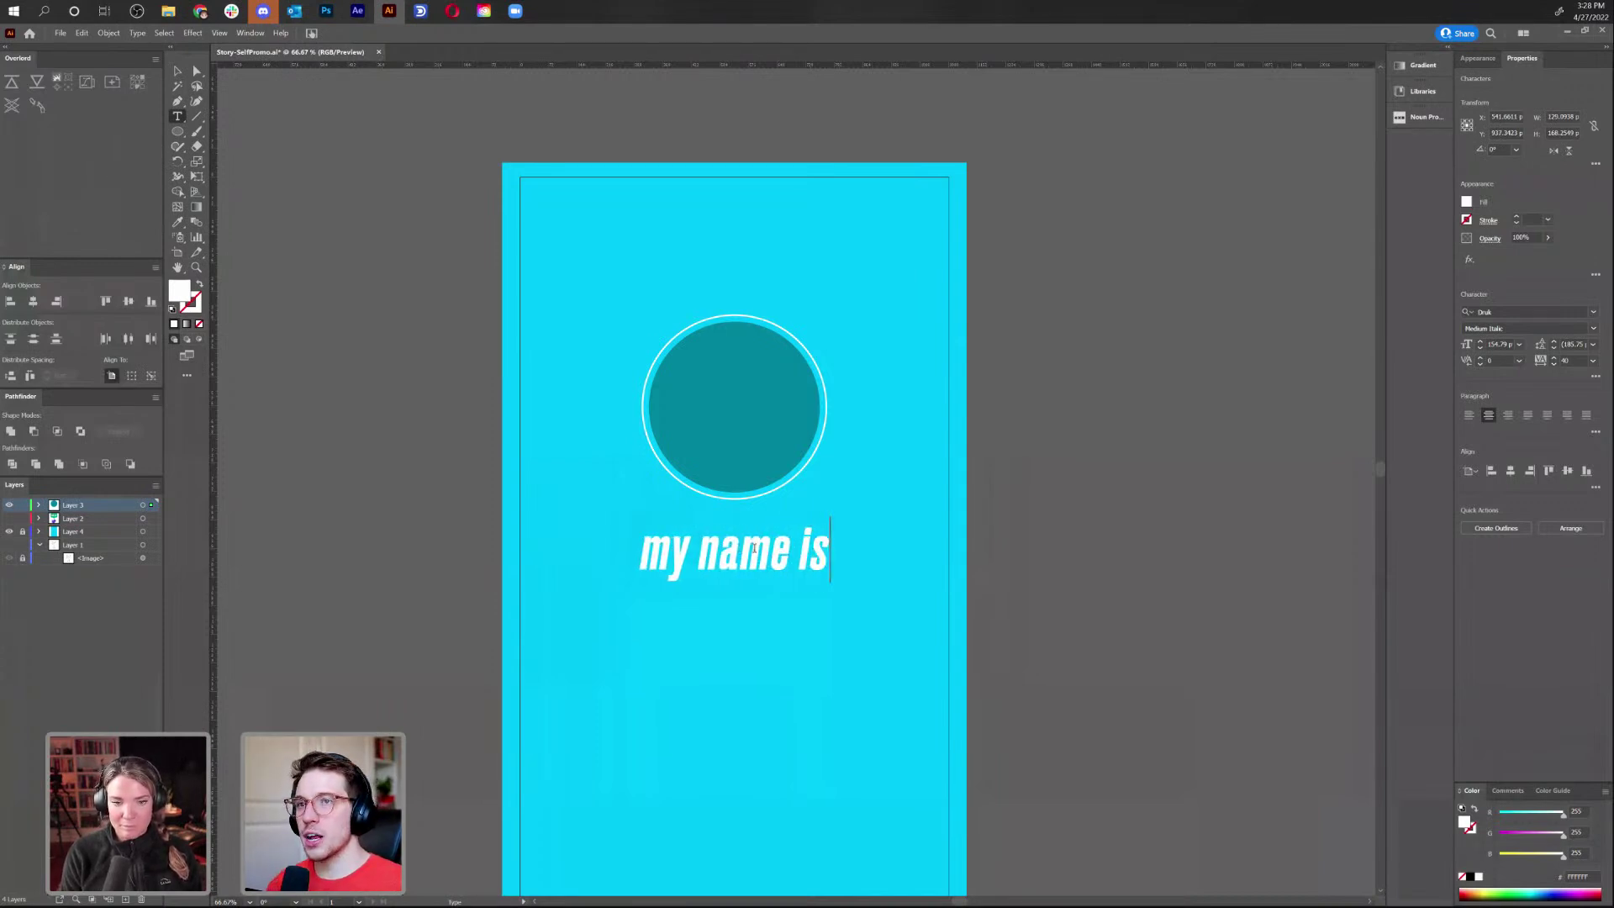
{"action": "key", "text": "Escape"}
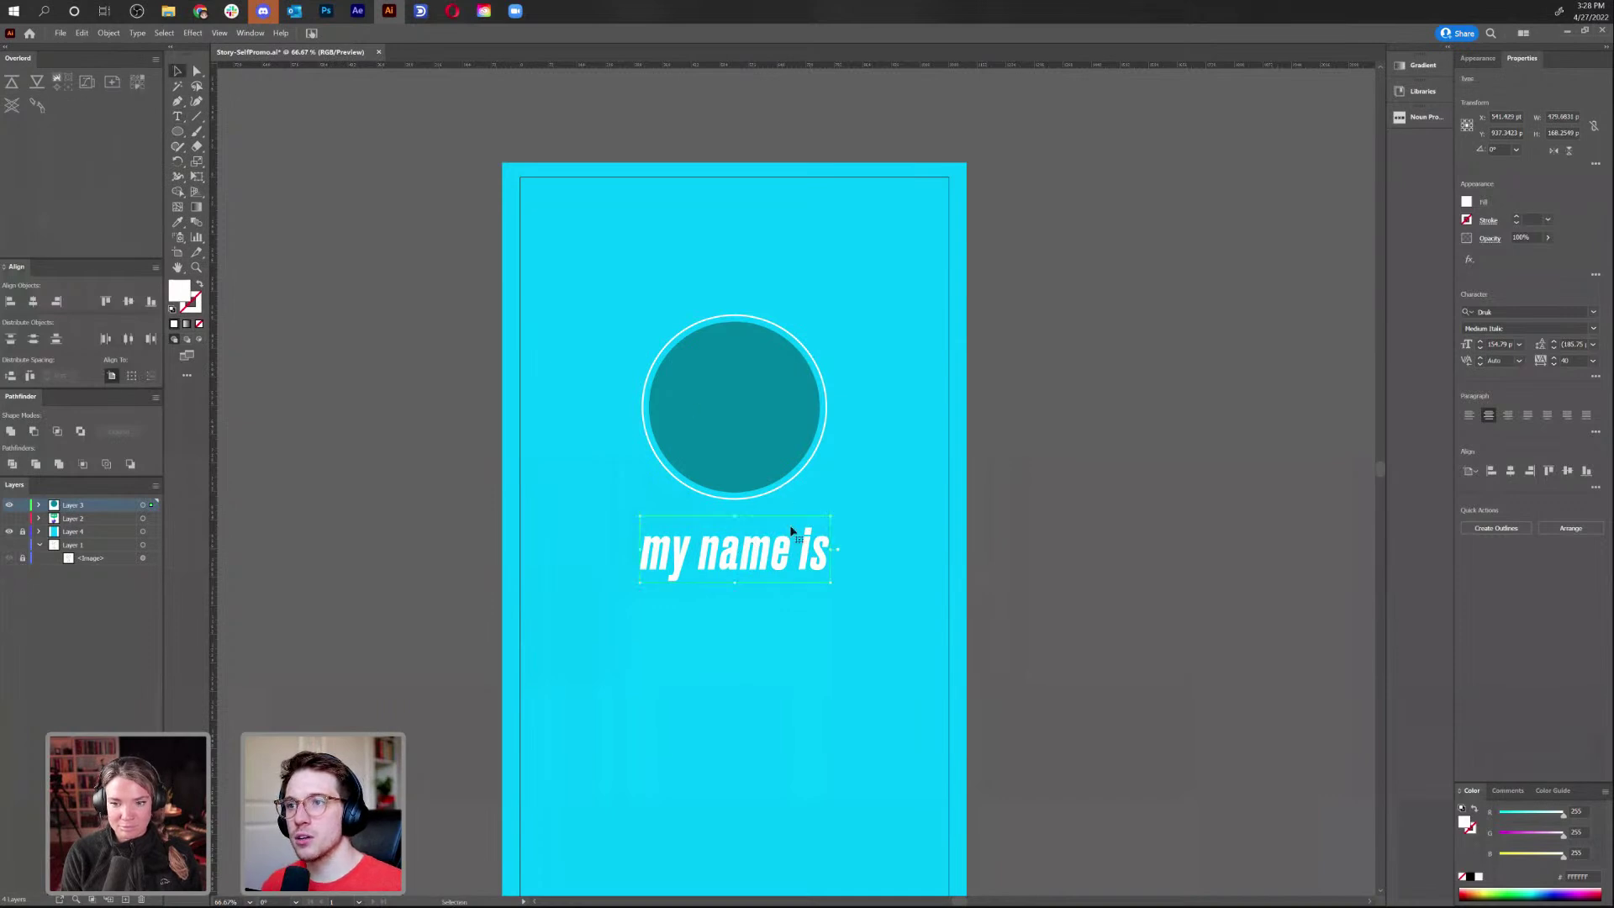
{"action": "left_click_drag", "start_coordinate": [834, 586], "coordinate": [820, 570]}
{"action": "left_click", "coordinate": [807, 582]}
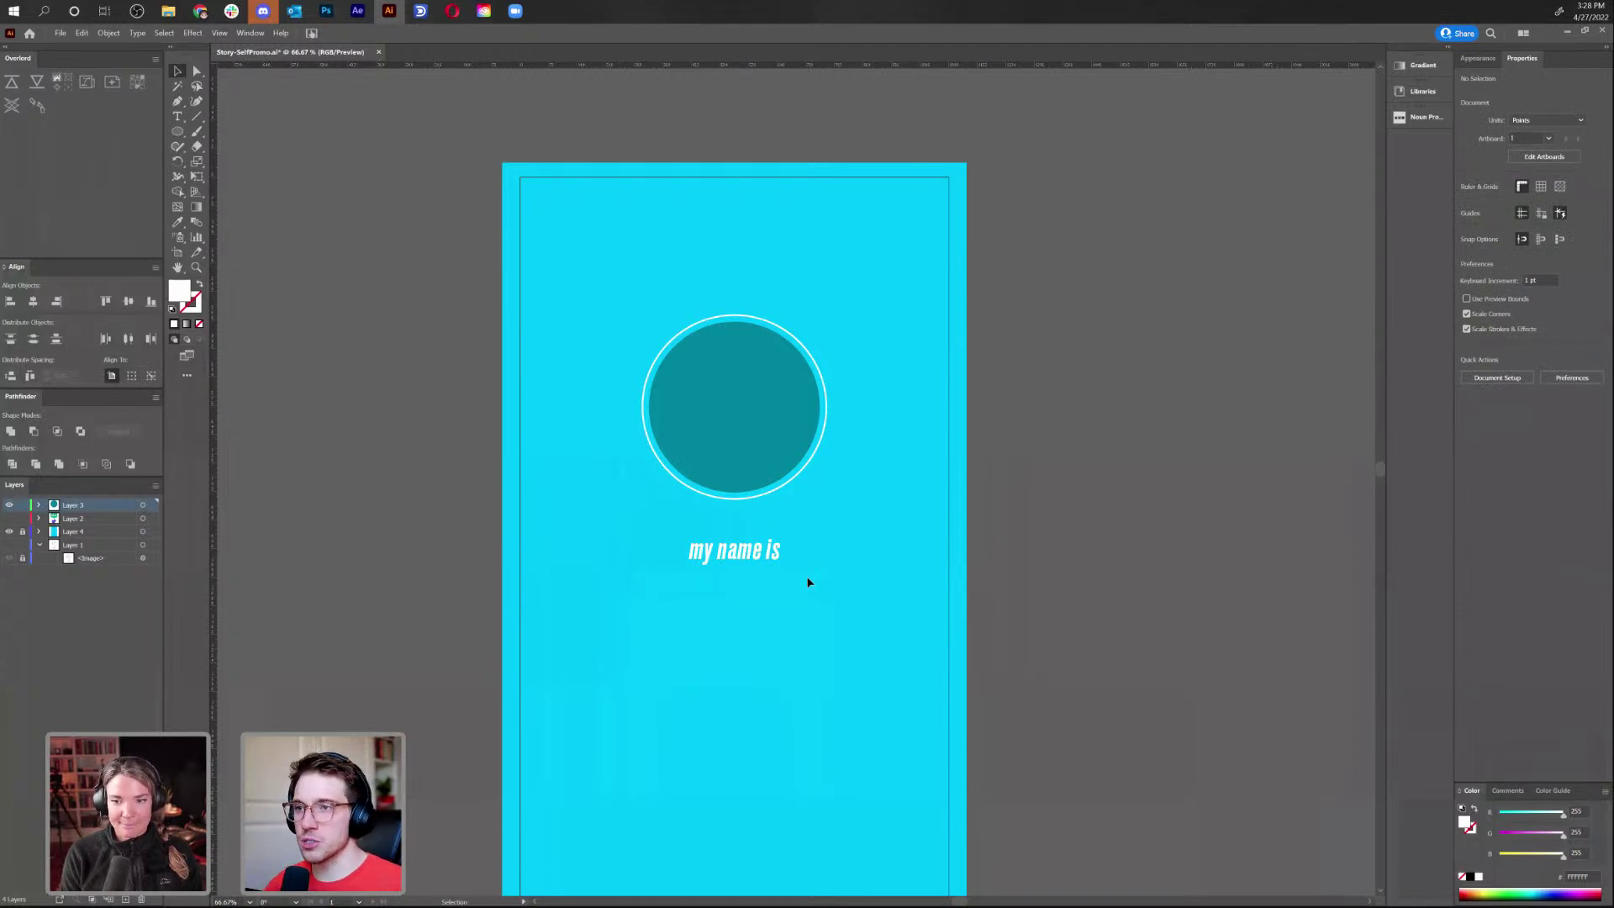
Duplicate the 'my name is' line below it and type the person's name into the copy
{"action": "left_click", "coordinate": [761, 555]}
{"action": "left_click_drag", "start_coordinate": [759, 550], "coordinate": [759, 601]}
{"action": "triple_click", "coordinate": [746, 585]}
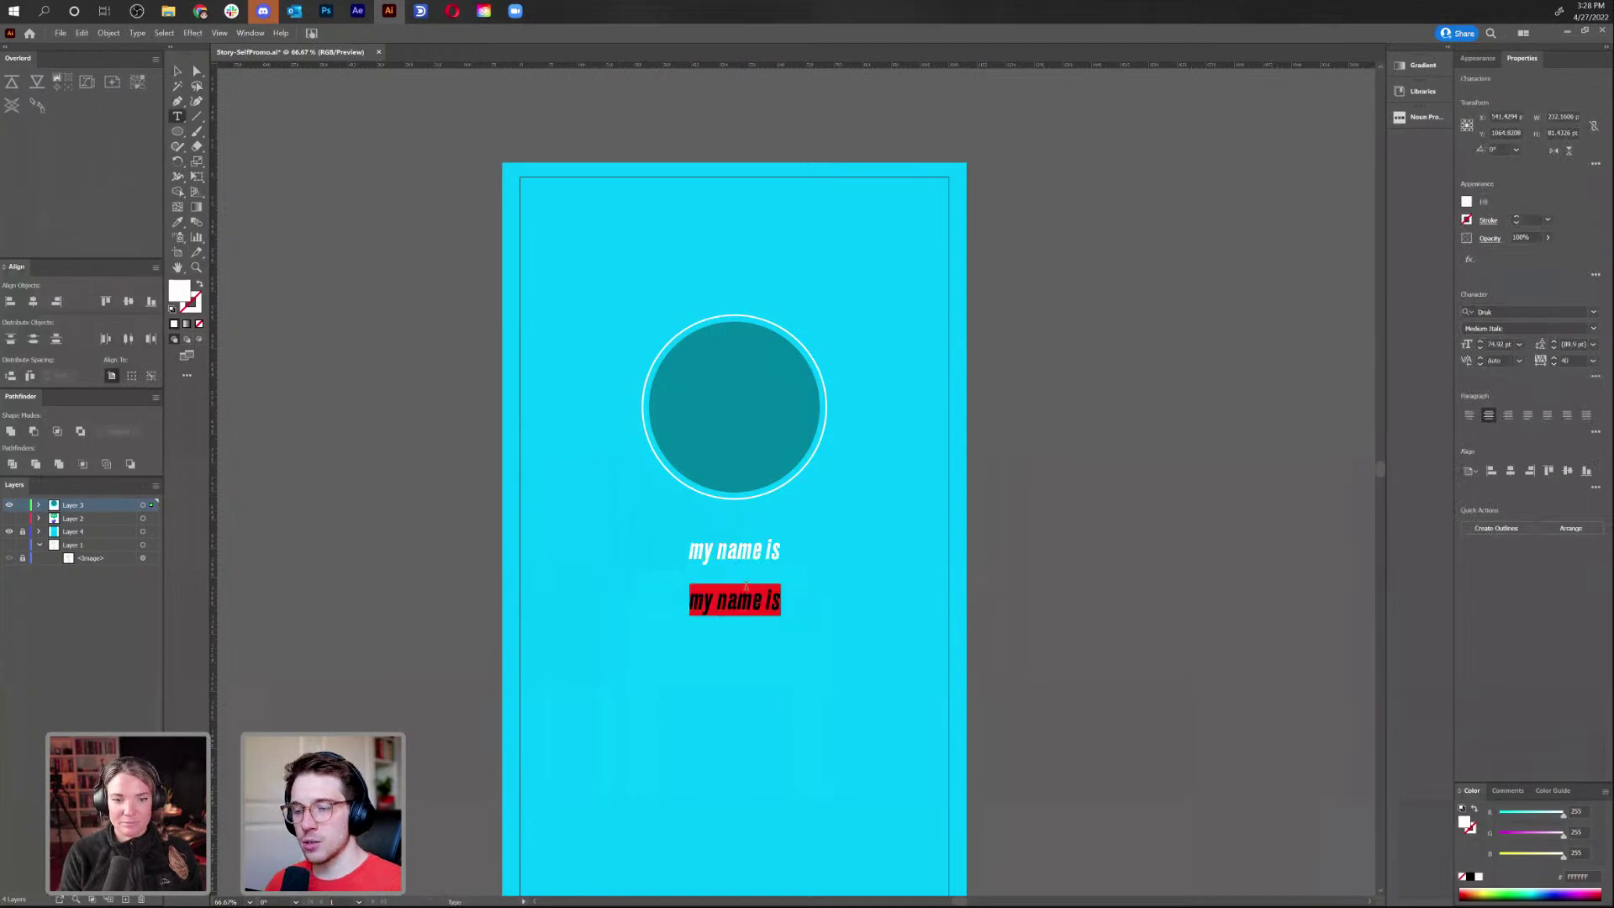
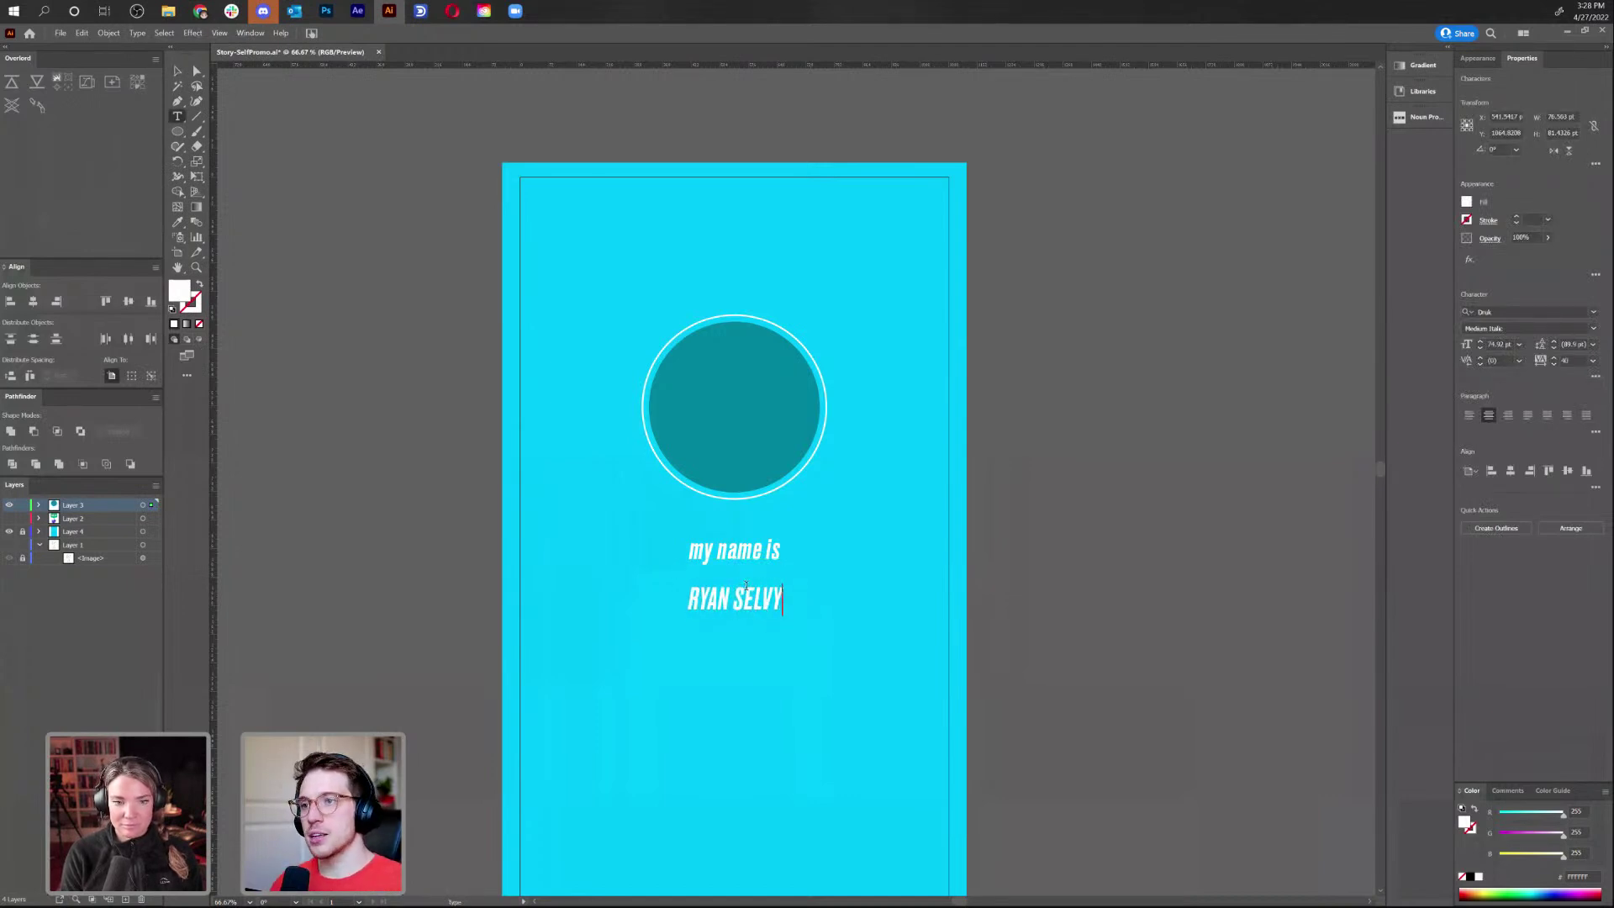
Set the name line's font style to Bold and enlarge it
{"action": "key", "text": "ctrl+a"}
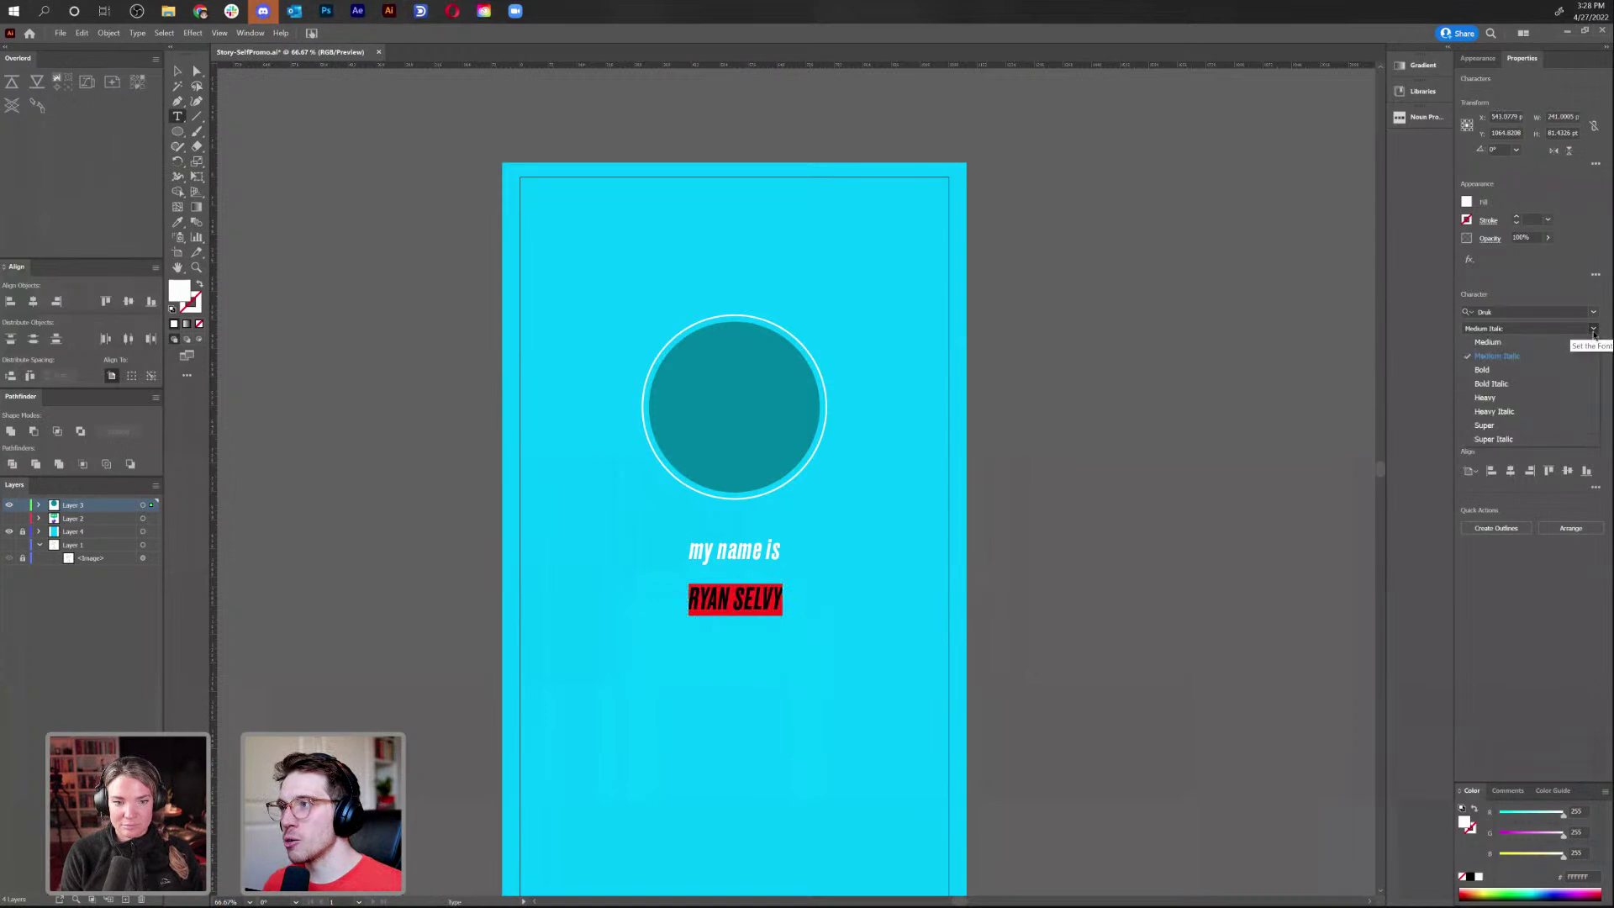
{"action": "left_click", "coordinate": [1584, 333]}
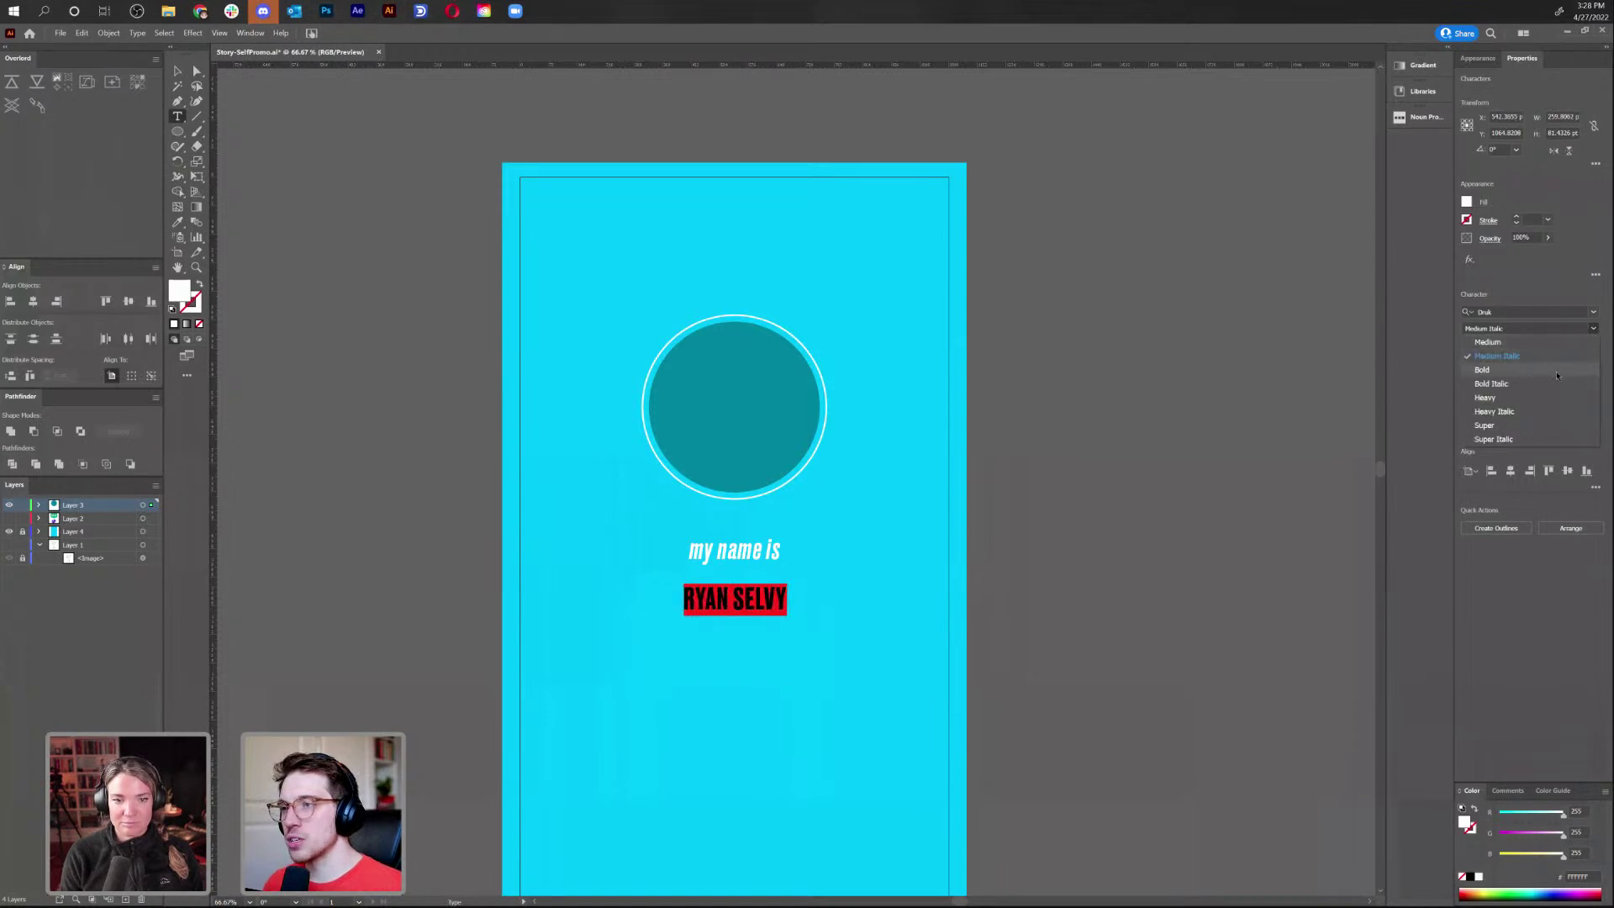
{"action": "left_click", "coordinate": [1557, 374]}
{"action": "left_click", "coordinate": [178, 71]}
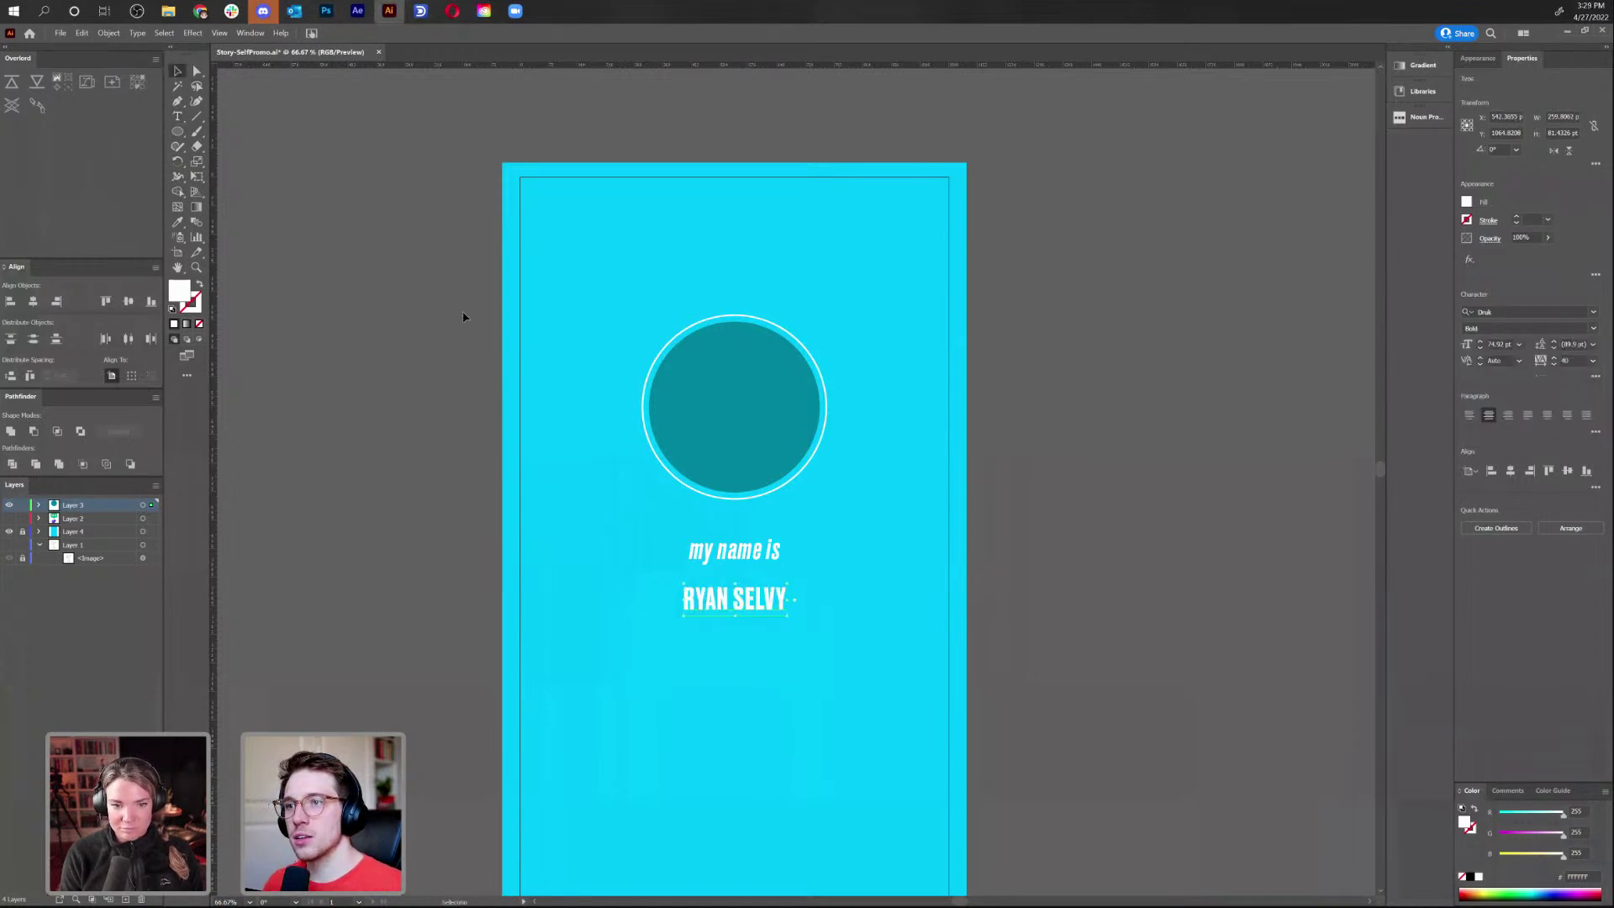
{"action": "left_click_drag", "start_coordinate": [791, 619], "coordinate": [763, 578]}
Move the title pair higher and duplicate both lines straight down
{"action": "left_click", "coordinate": [759, 551], "text": "shift"}
{"action": "left_click", "coordinate": [836, 663]}
{"action": "left_click_drag", "start_coordinate": [835, 663], "coordinate": [773, 568]}
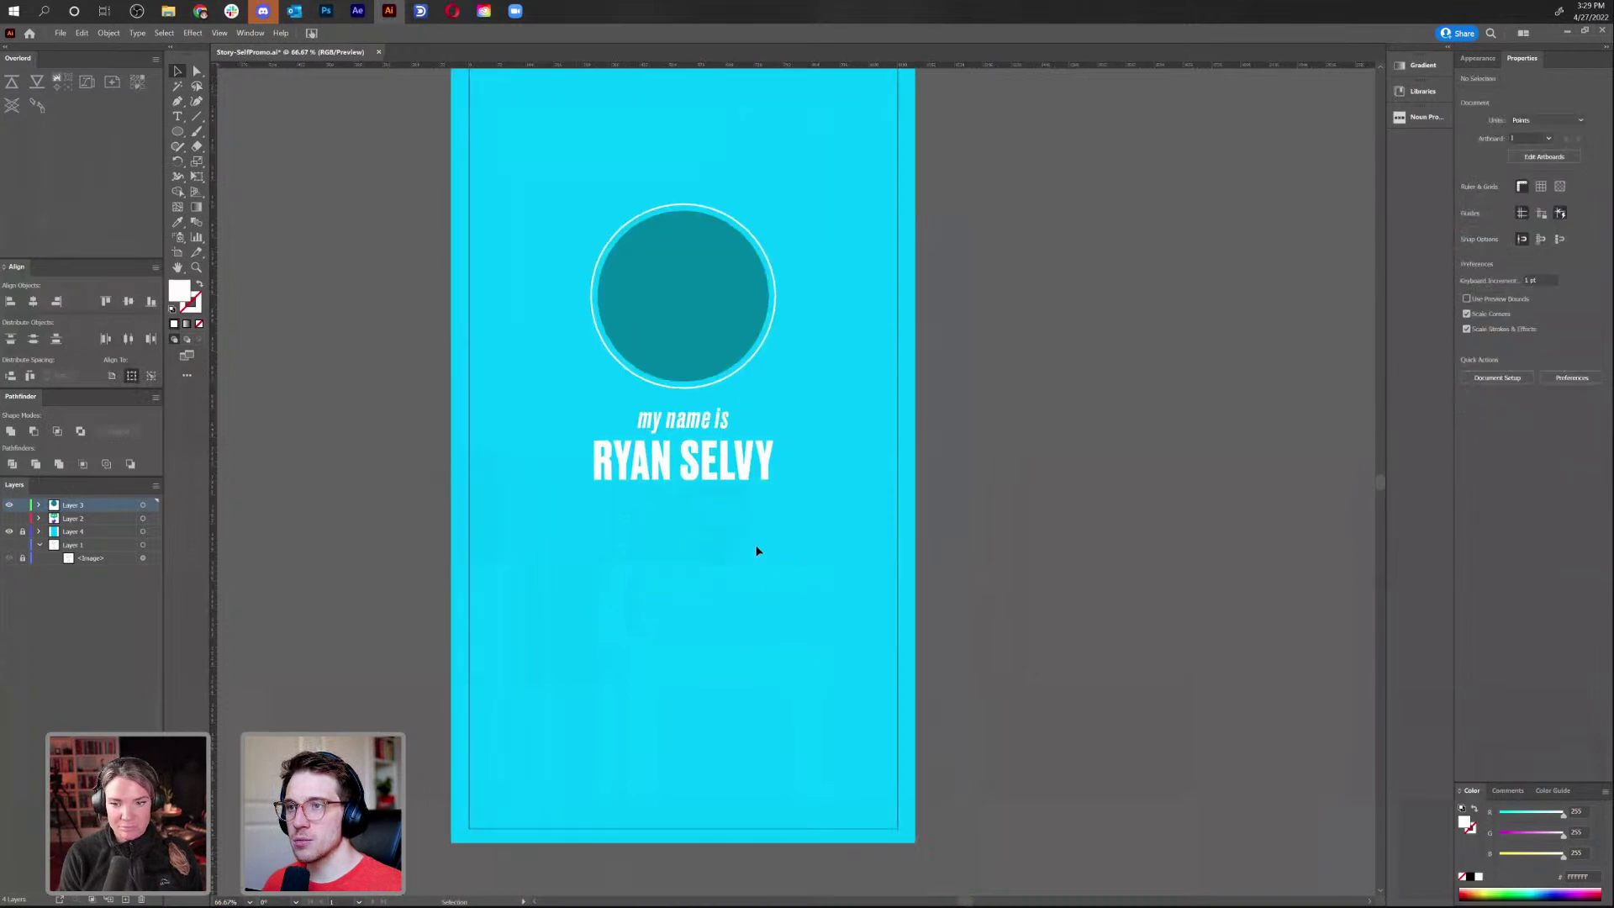
{"action": "left_click", "coordinate": [749, 438]}
{"action": "left_click", "coordinate": [705, 425], "text": "shift"}
{"action": "left_click_drag", "start_coordinate": [704, 425], "coordinate": [702, 521]}
{"action": "left_click", "coordinate": [755, 654]}
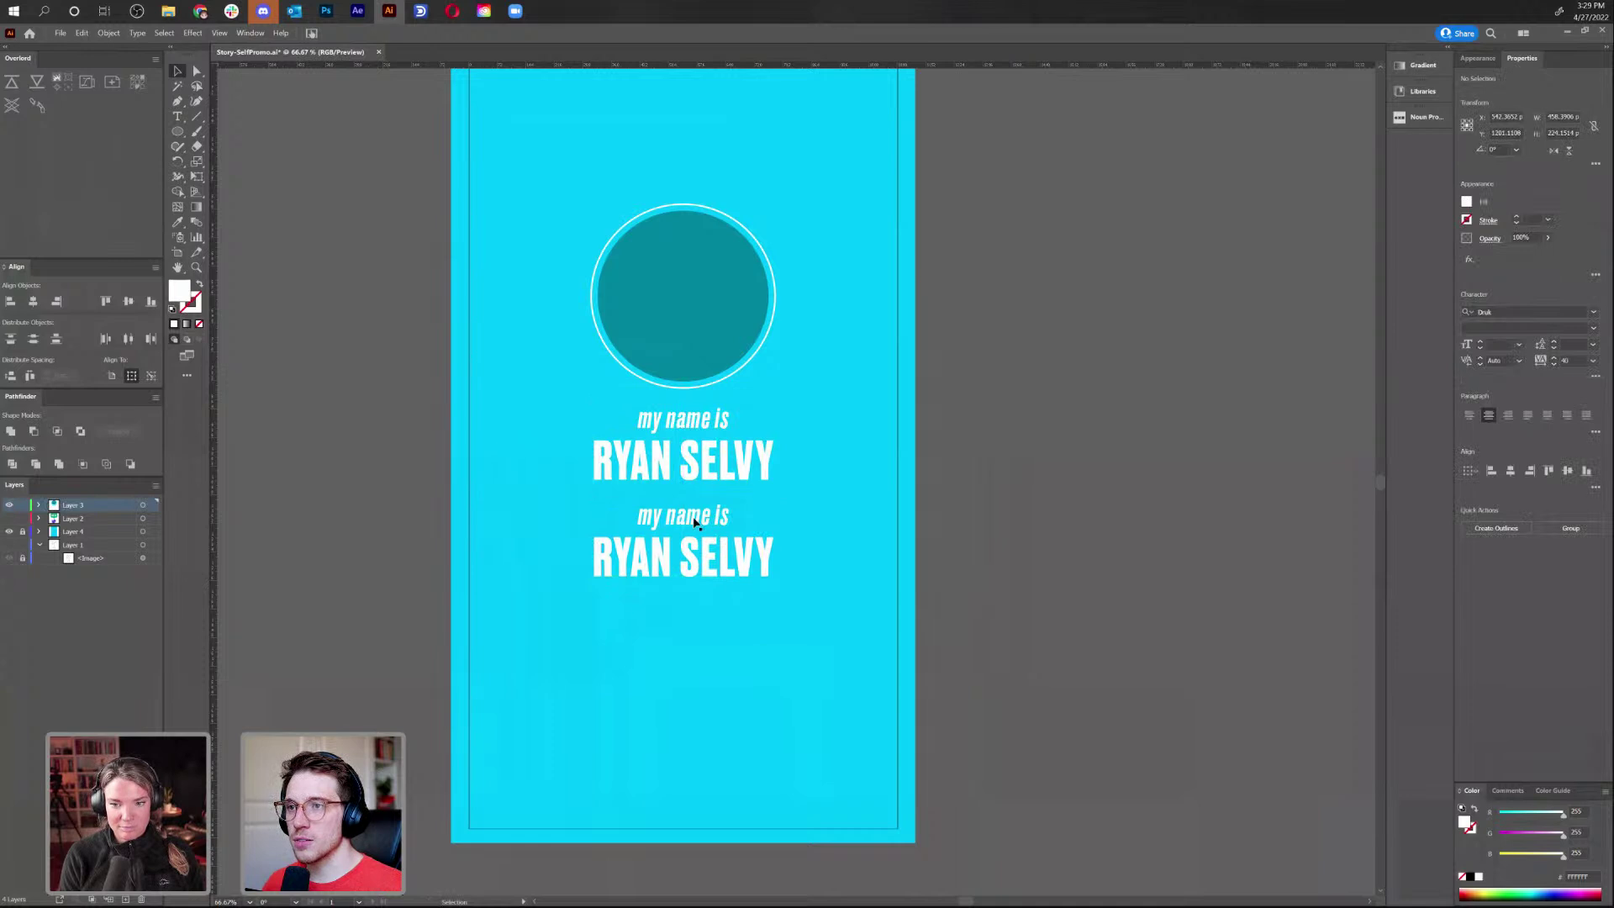
Retype the copied lines as 'and i'm a' and 'MOTION DESIGNER'
{"action": "triple_click", "coordinate": [694, 522]}
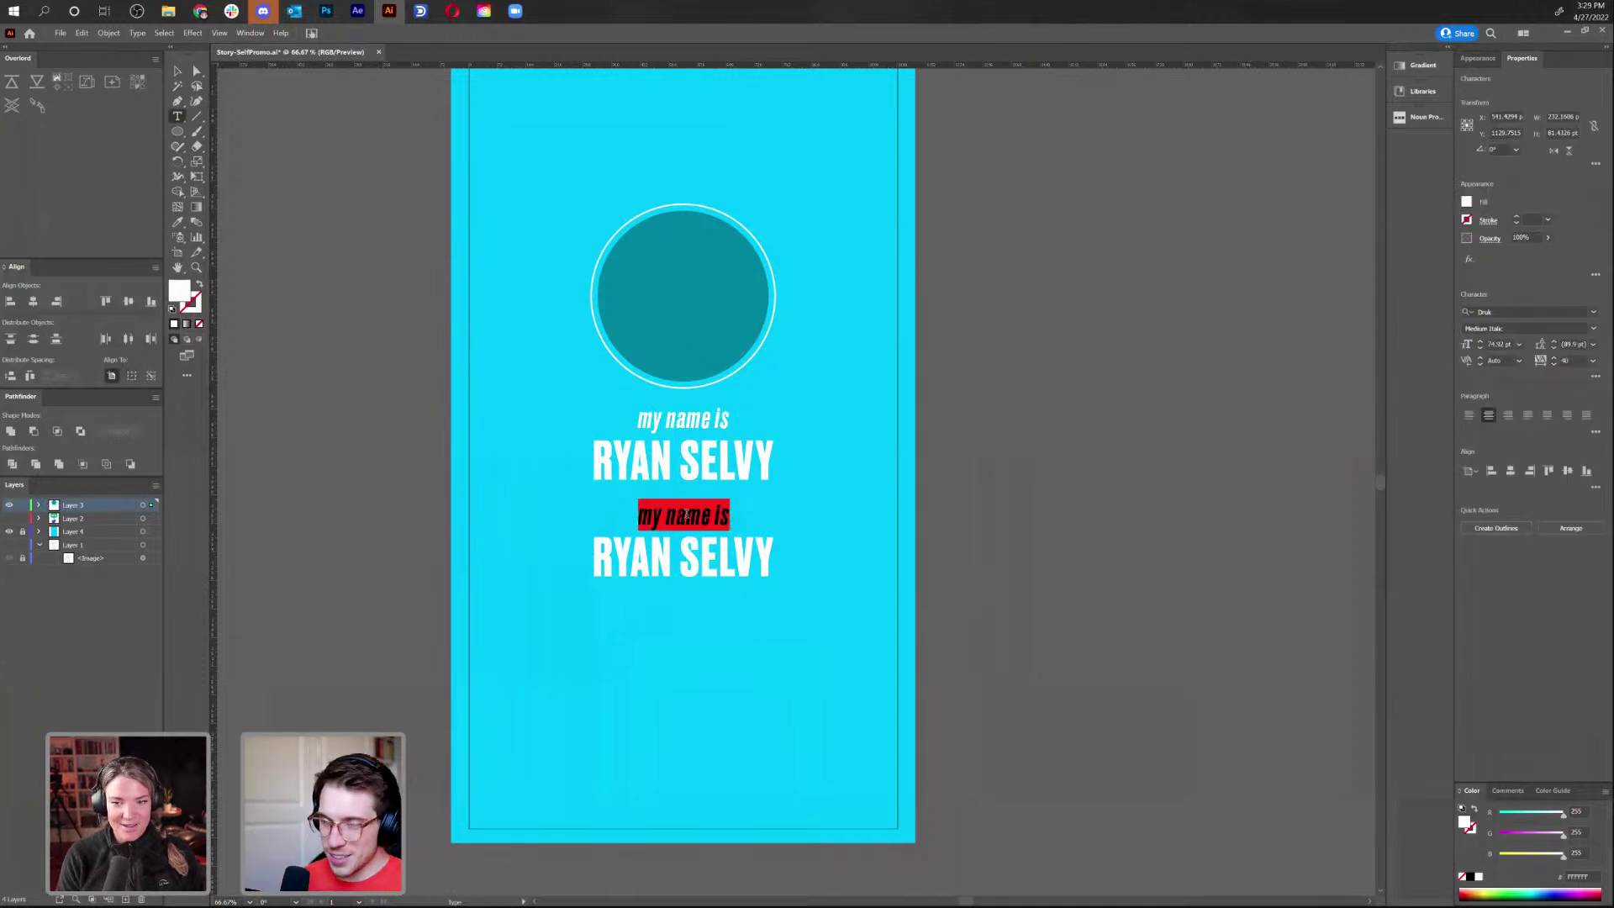
{"action": "type", "text": "and i'm a"}
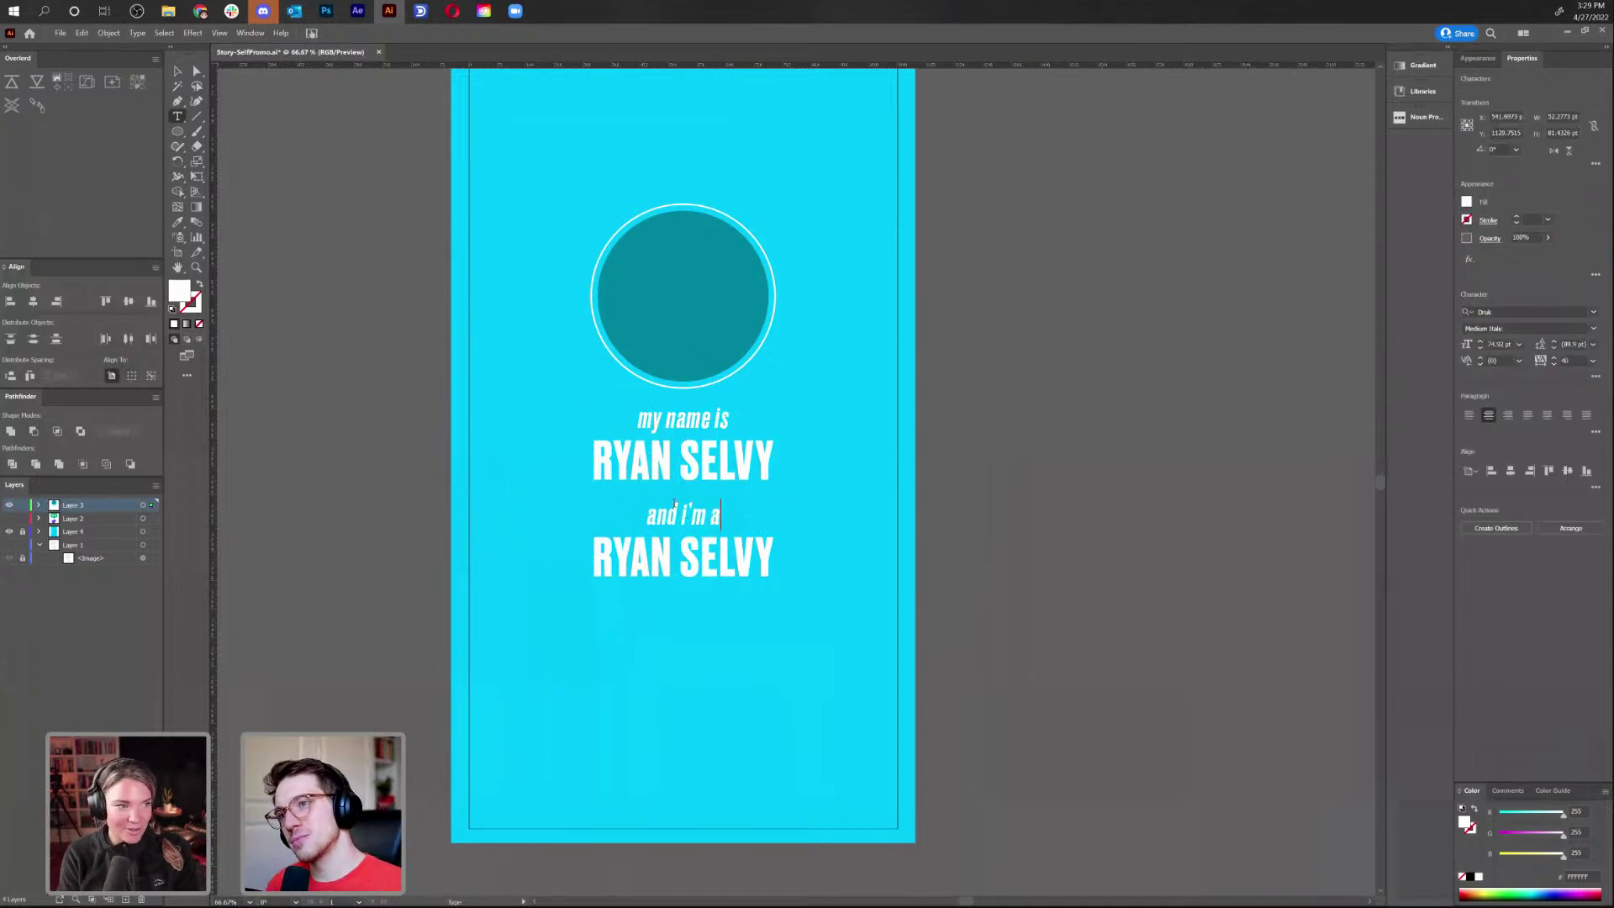
{"action": "triple_click", "coordinate": [735, 559]}
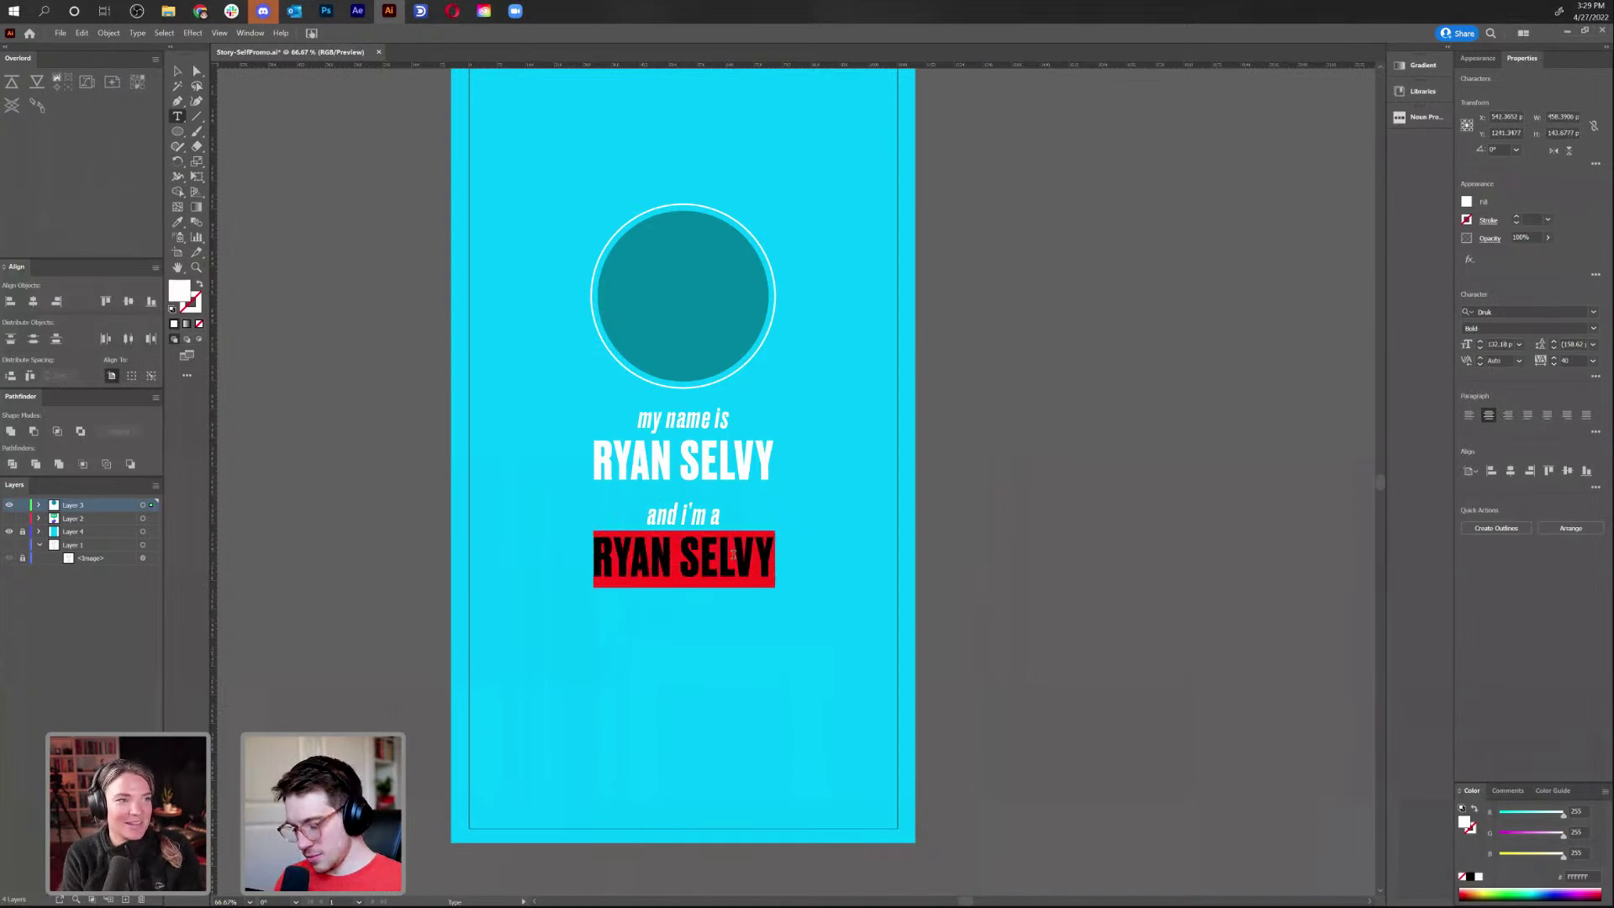
{"action": "type", "text": "MOTRIO"}
{"action": "key", "text": "BackSpace"}
{"action": "key", "text": "BackSpace"}
{"action": "key", "text": "BackSpace"}
{"action": "type", "text": "ION "}
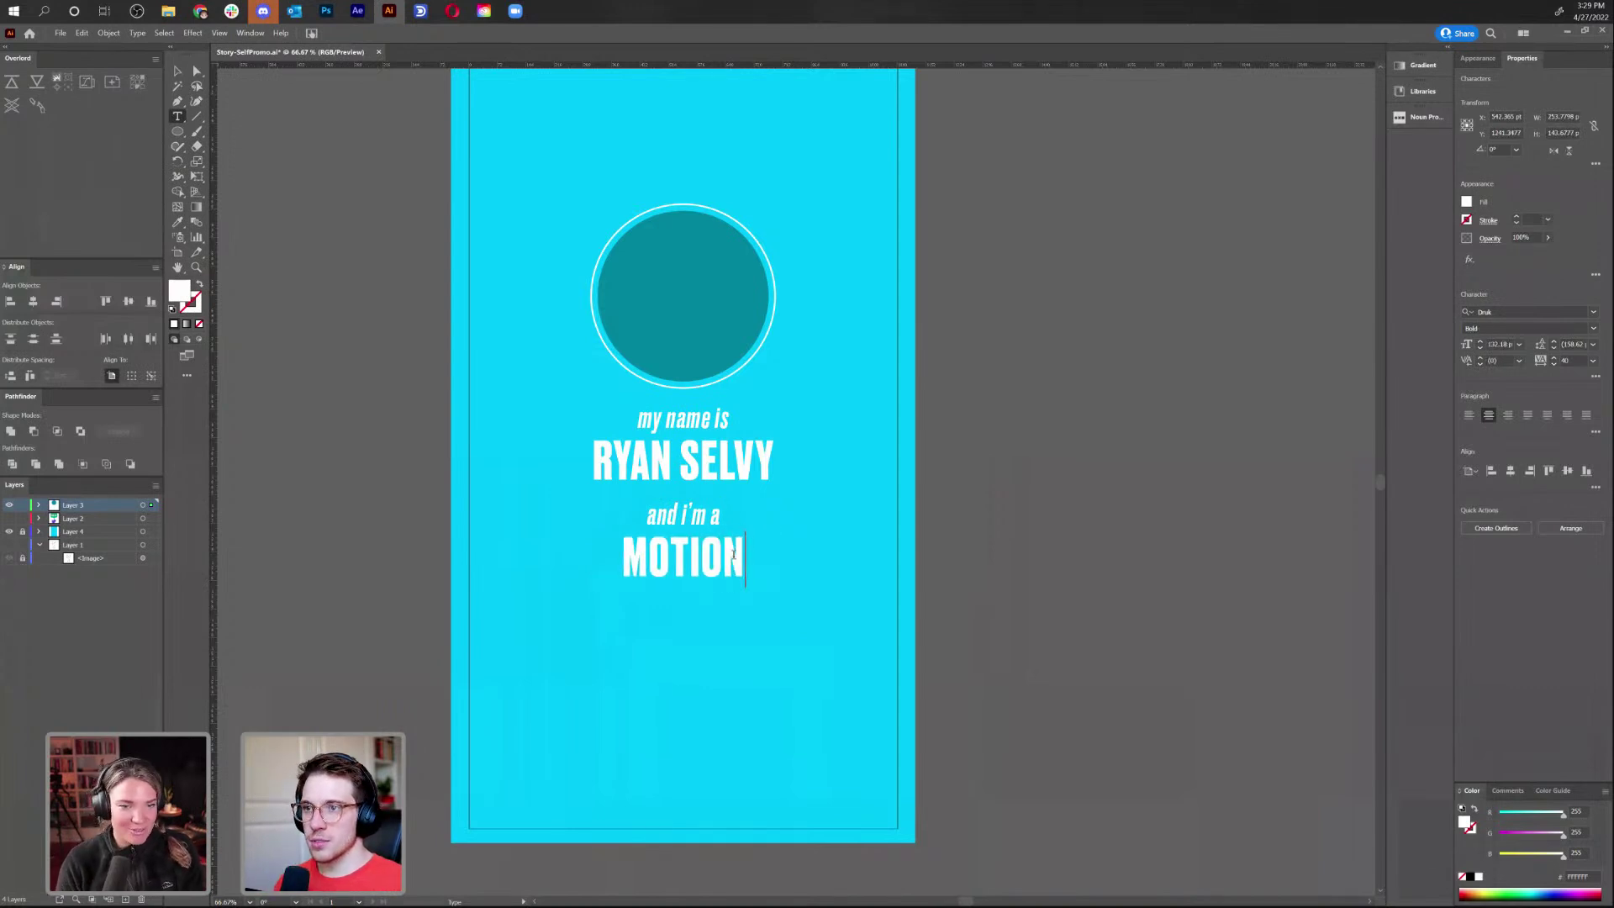
{"action": "type", "text": "DESIGNER"}
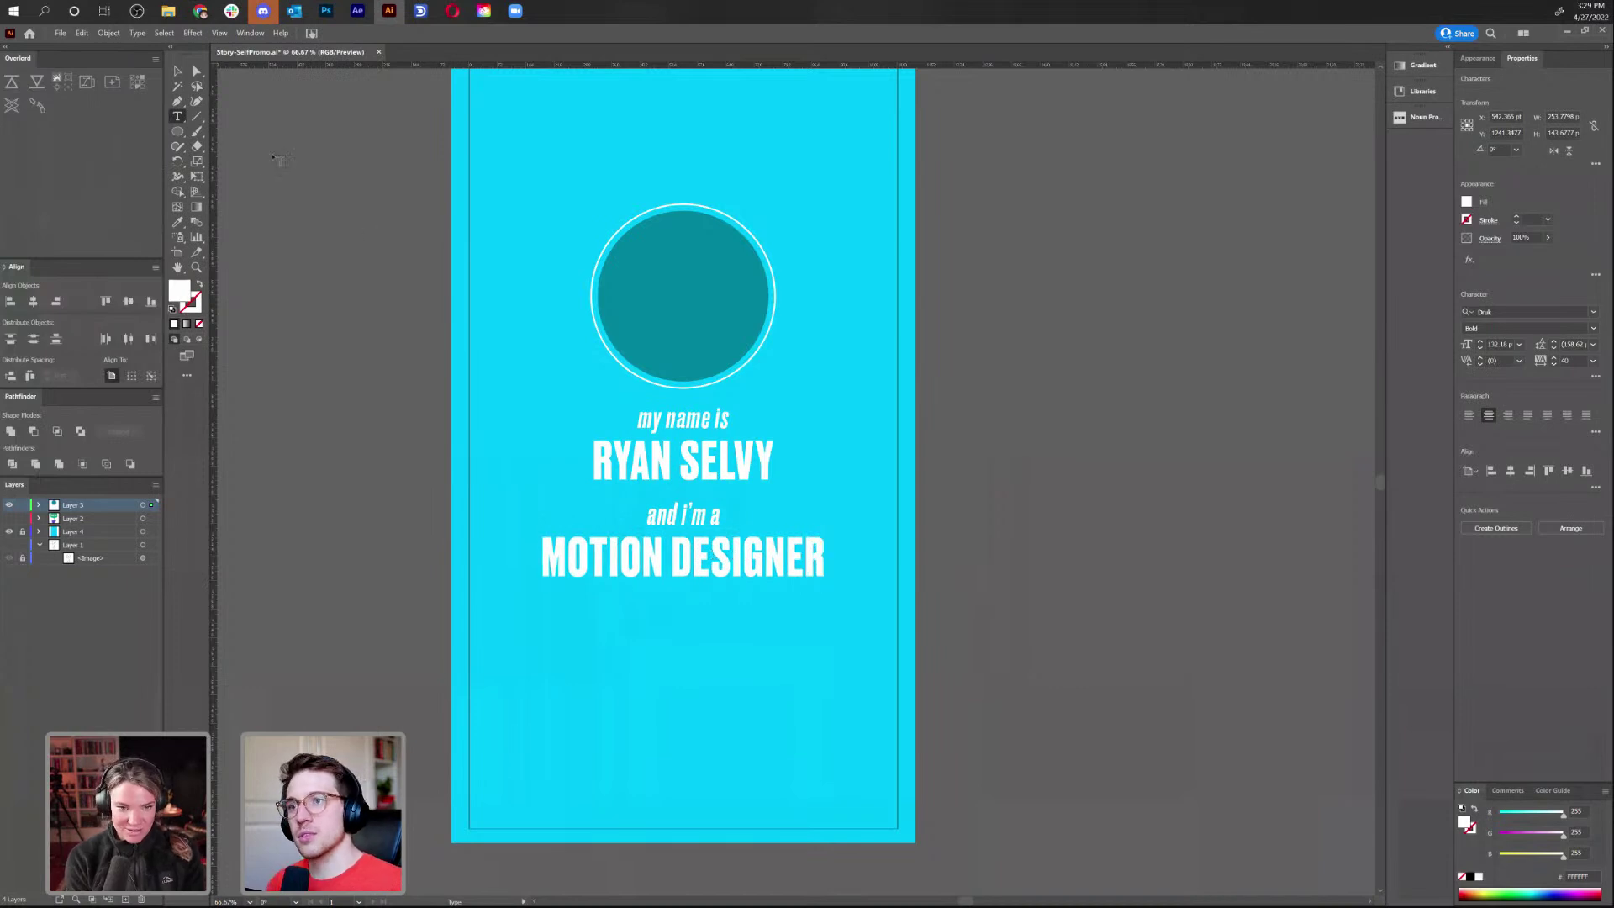
{"action": "key", "text": "Escape"}
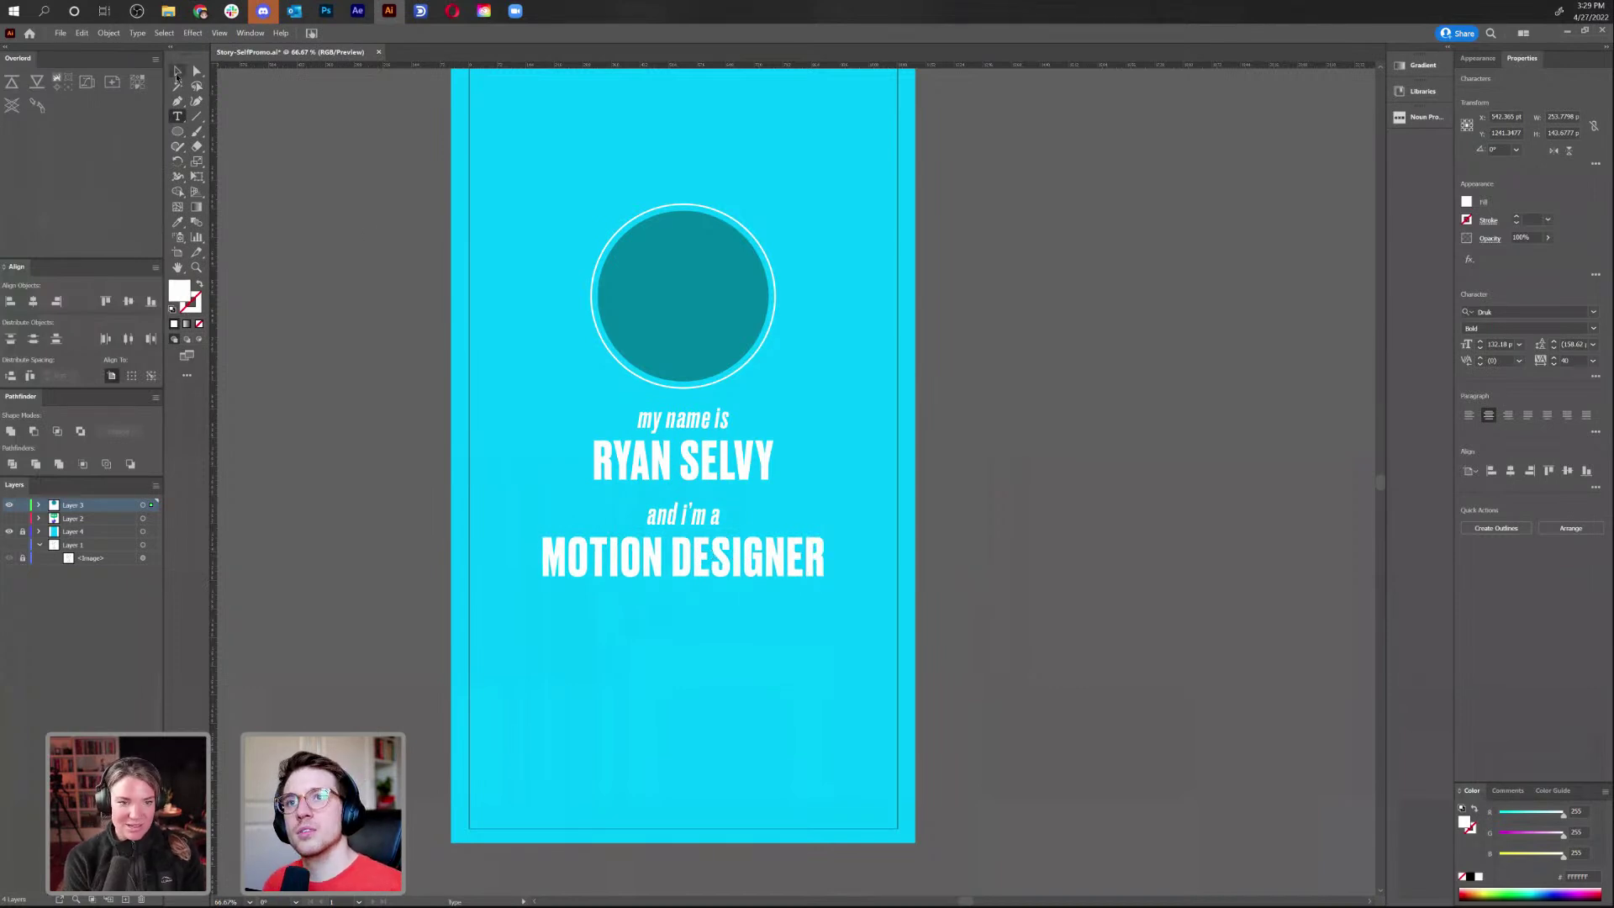
{"action": "left_click", "coordinate": [906, 545]}
Check the Photoshop storyboard, showing the full sketch layer and hiding the hello sketch
{"action": "scroll", "coordinate": [905, 545], "scroll_direction": "up", "scroll_amount": 1}
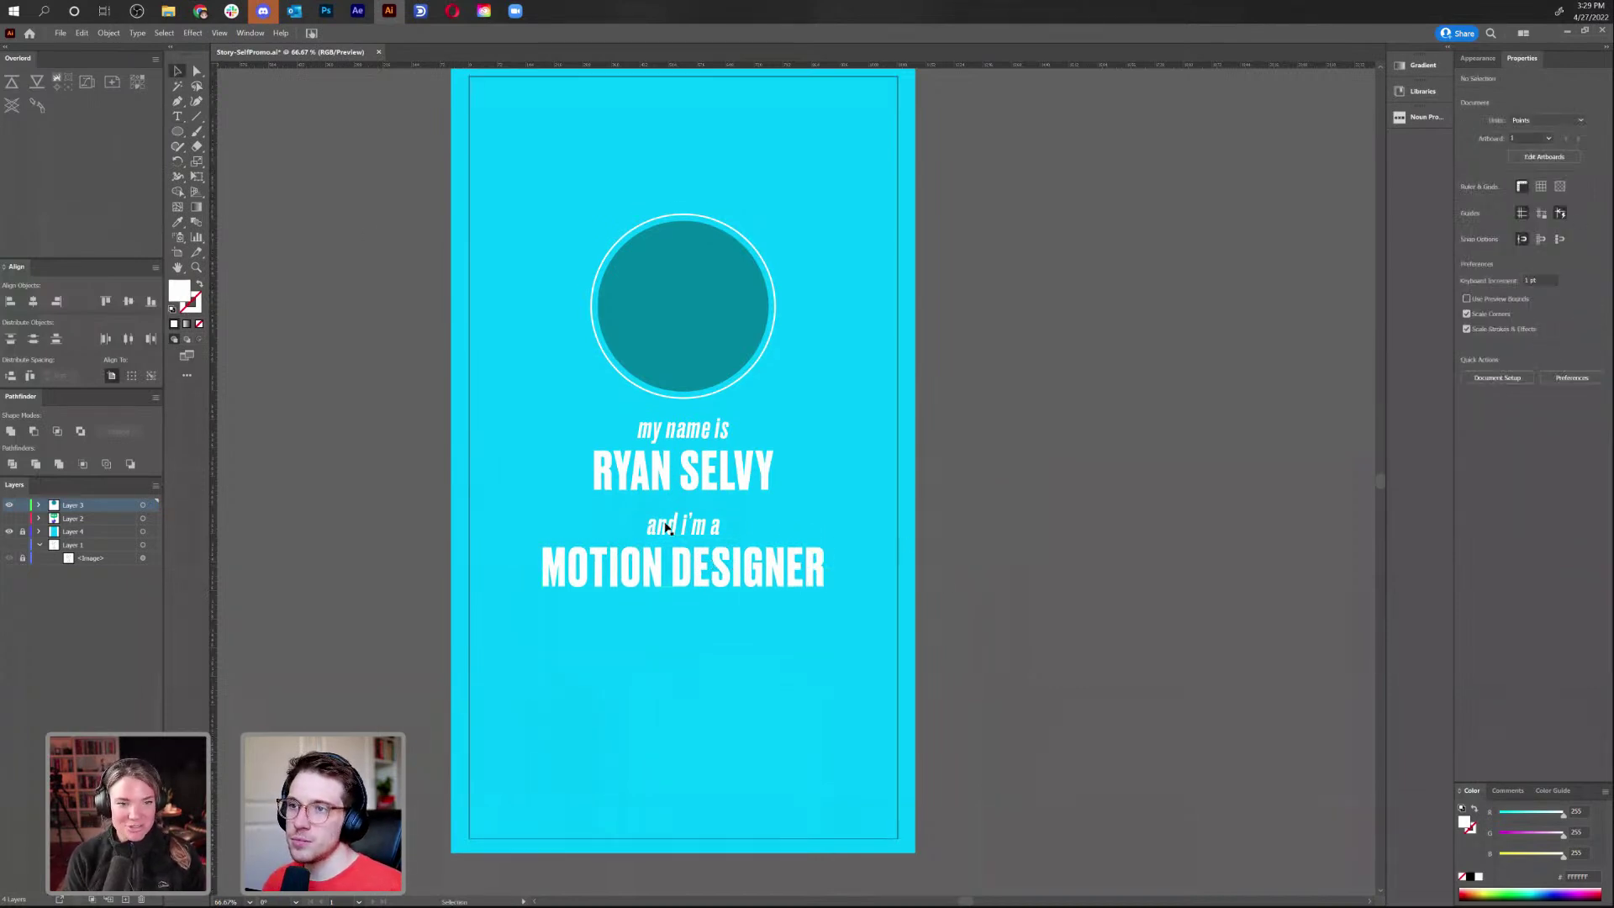
{"action": "left_click", "coordinate": [699, 528]}
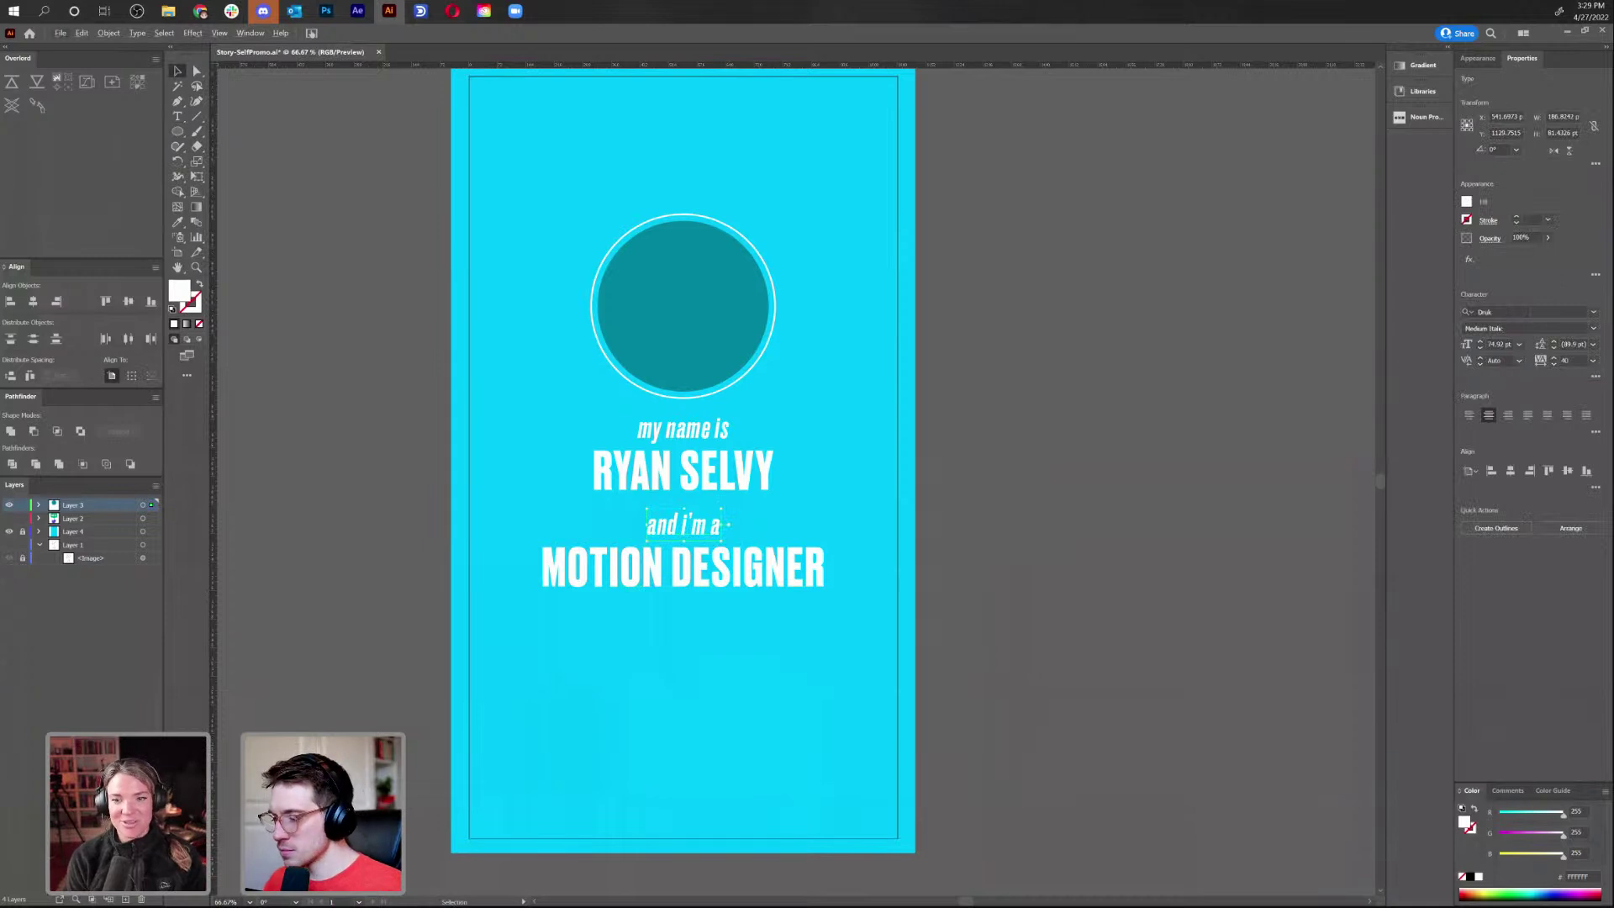
{"action": "key", "text": "alt+Tab"}
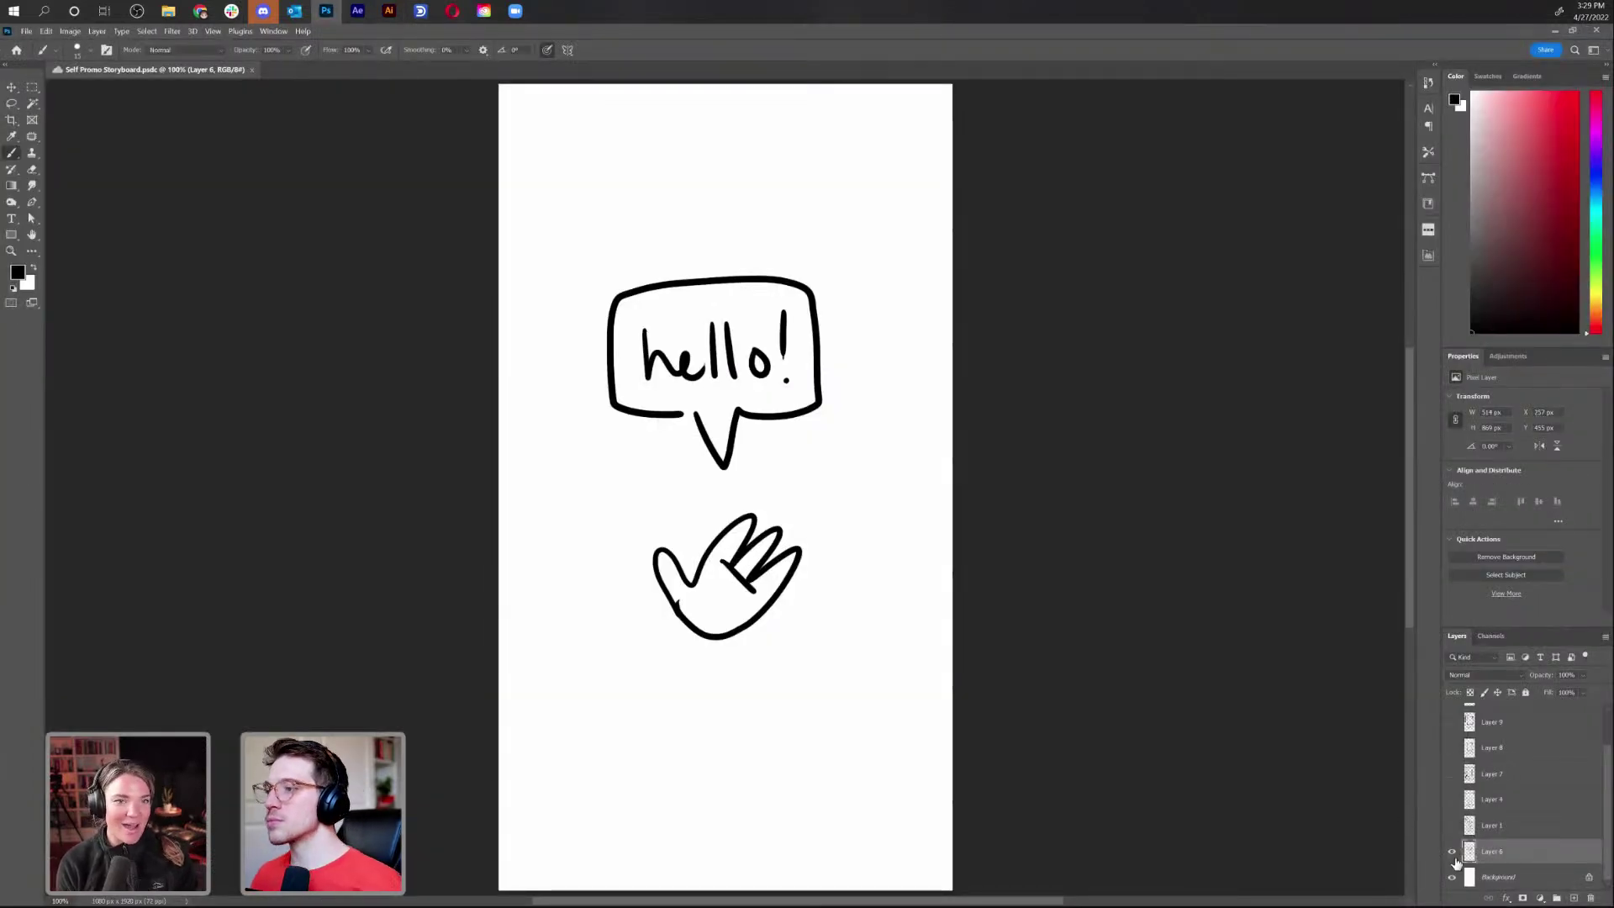
{"action": "left_click", "coordinate": [1452, 826]}
{"action": "left_click", "coordinate": [1451, 851]}
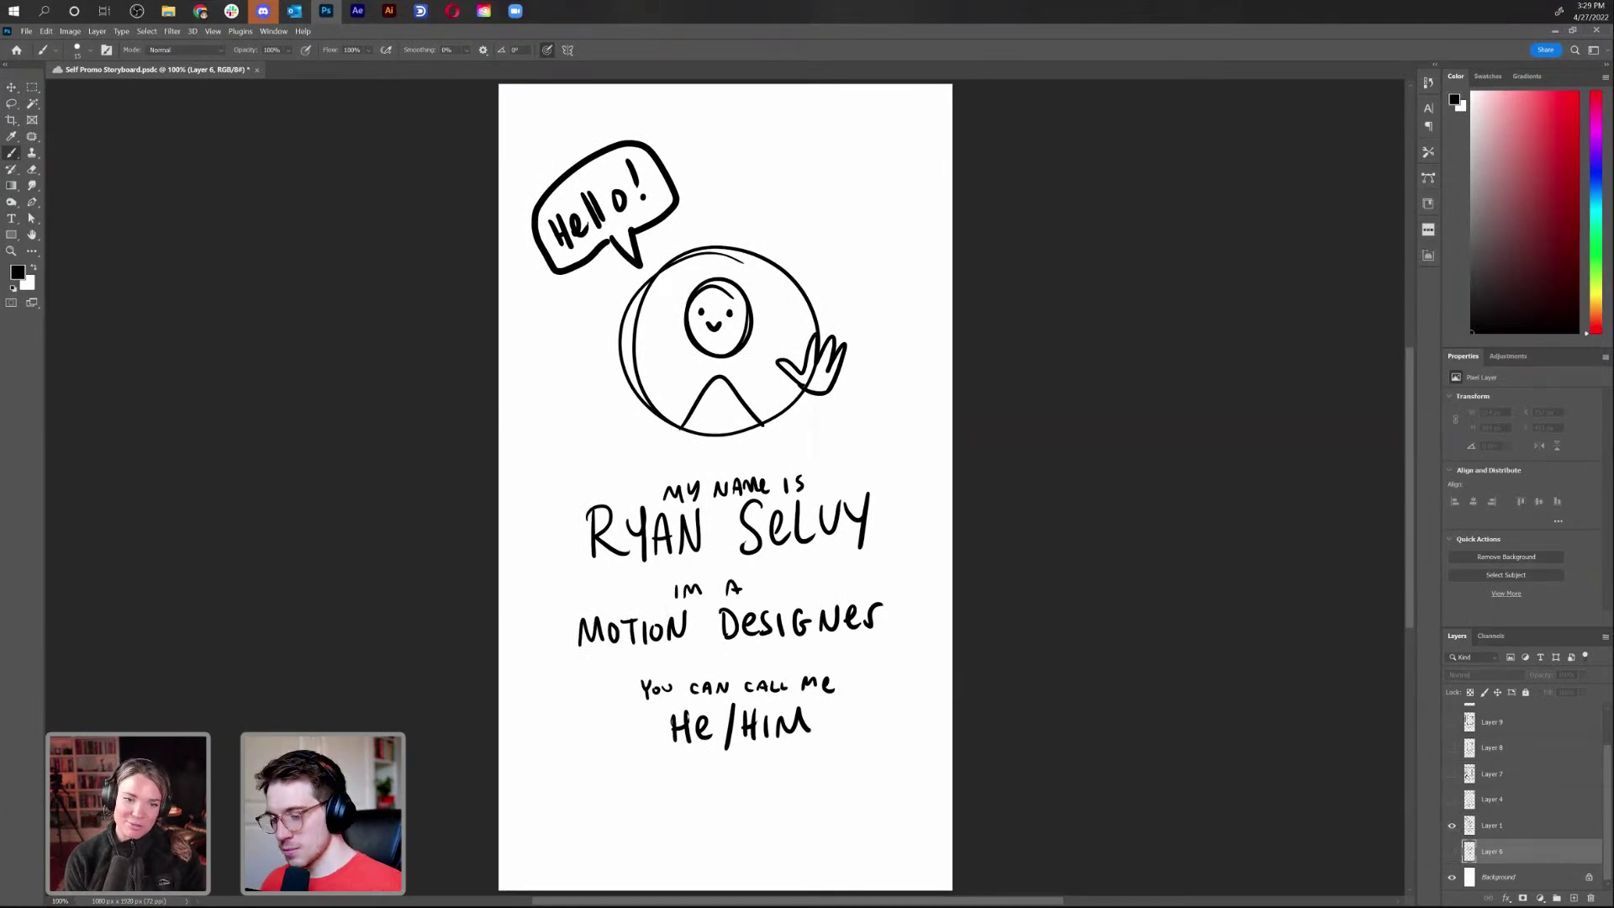
{"action": "key", "text": "alt+Tab"}
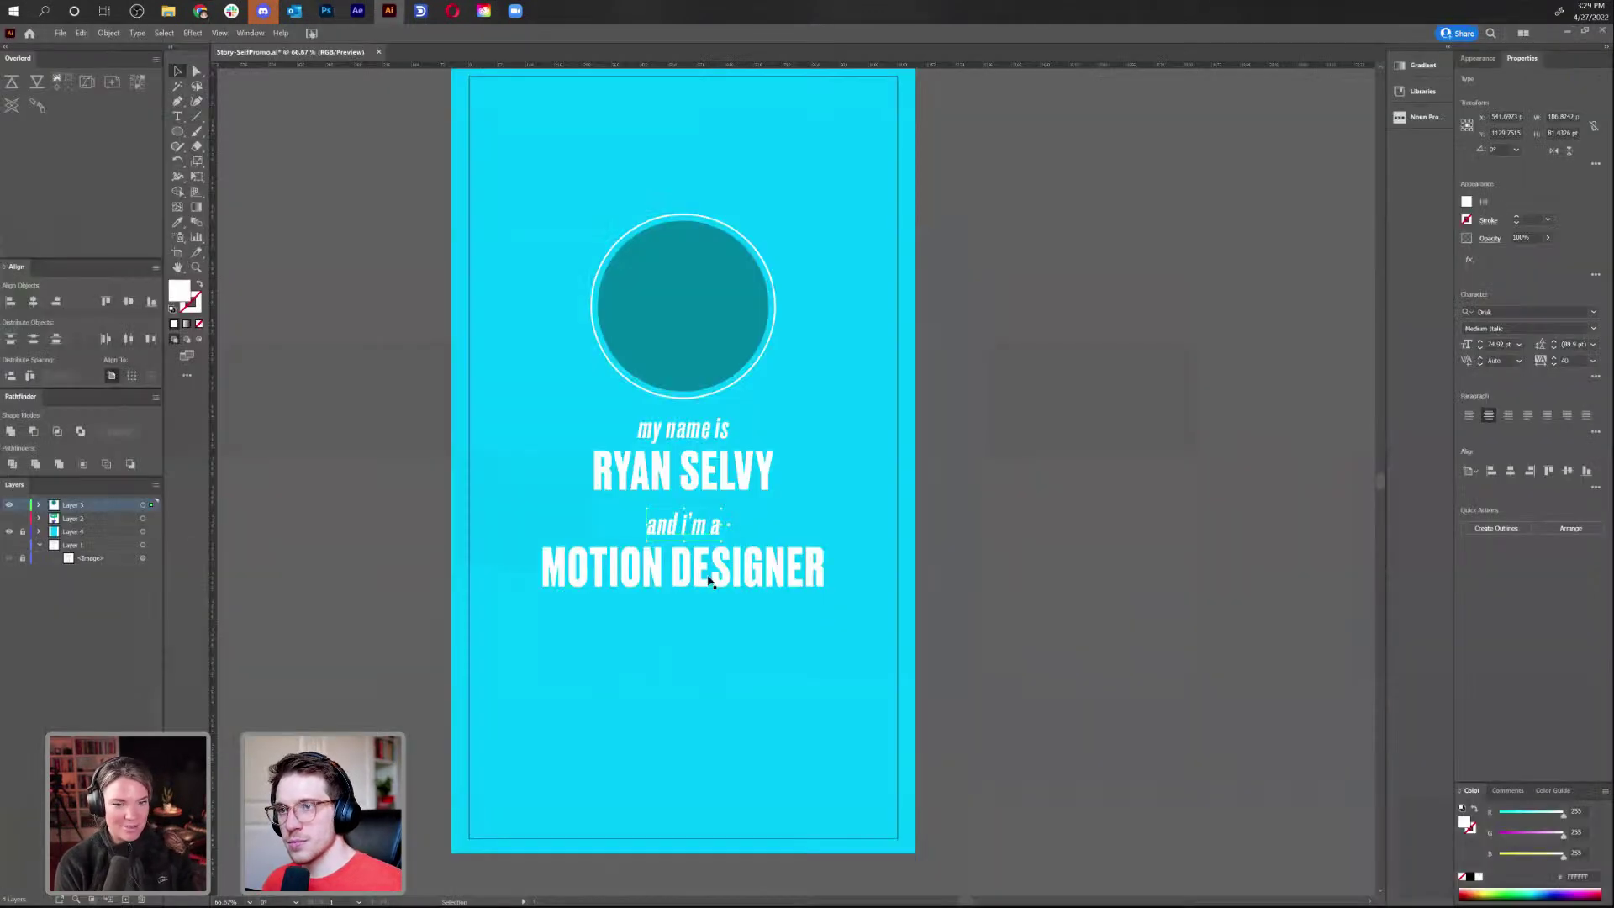
Duplicate the pair downward and retype it as 'and you can call me' / 'HE/HIM'
{"action": "left_click_drag", "start_coordinate": [734, 580], "coordinate": [736, 674]}
{"action": "left_click", "coordinate": [735, 715]}
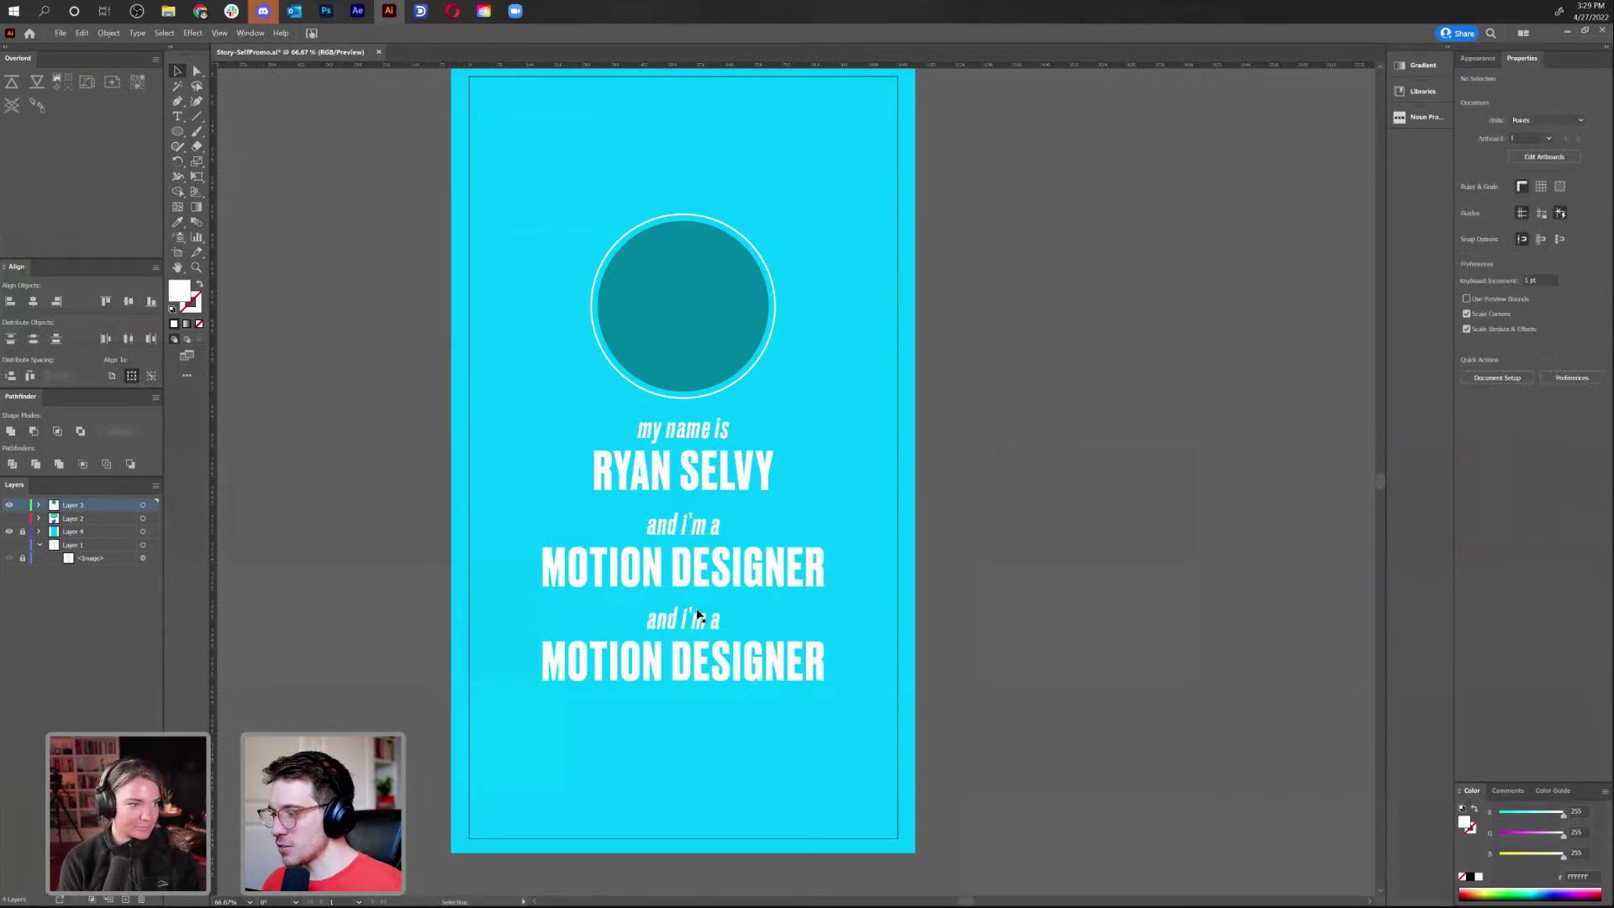
{"action": "double_click", "coordinate": [698, 621]}
{"action": "triple_click", "coordinate": [698, 620]}
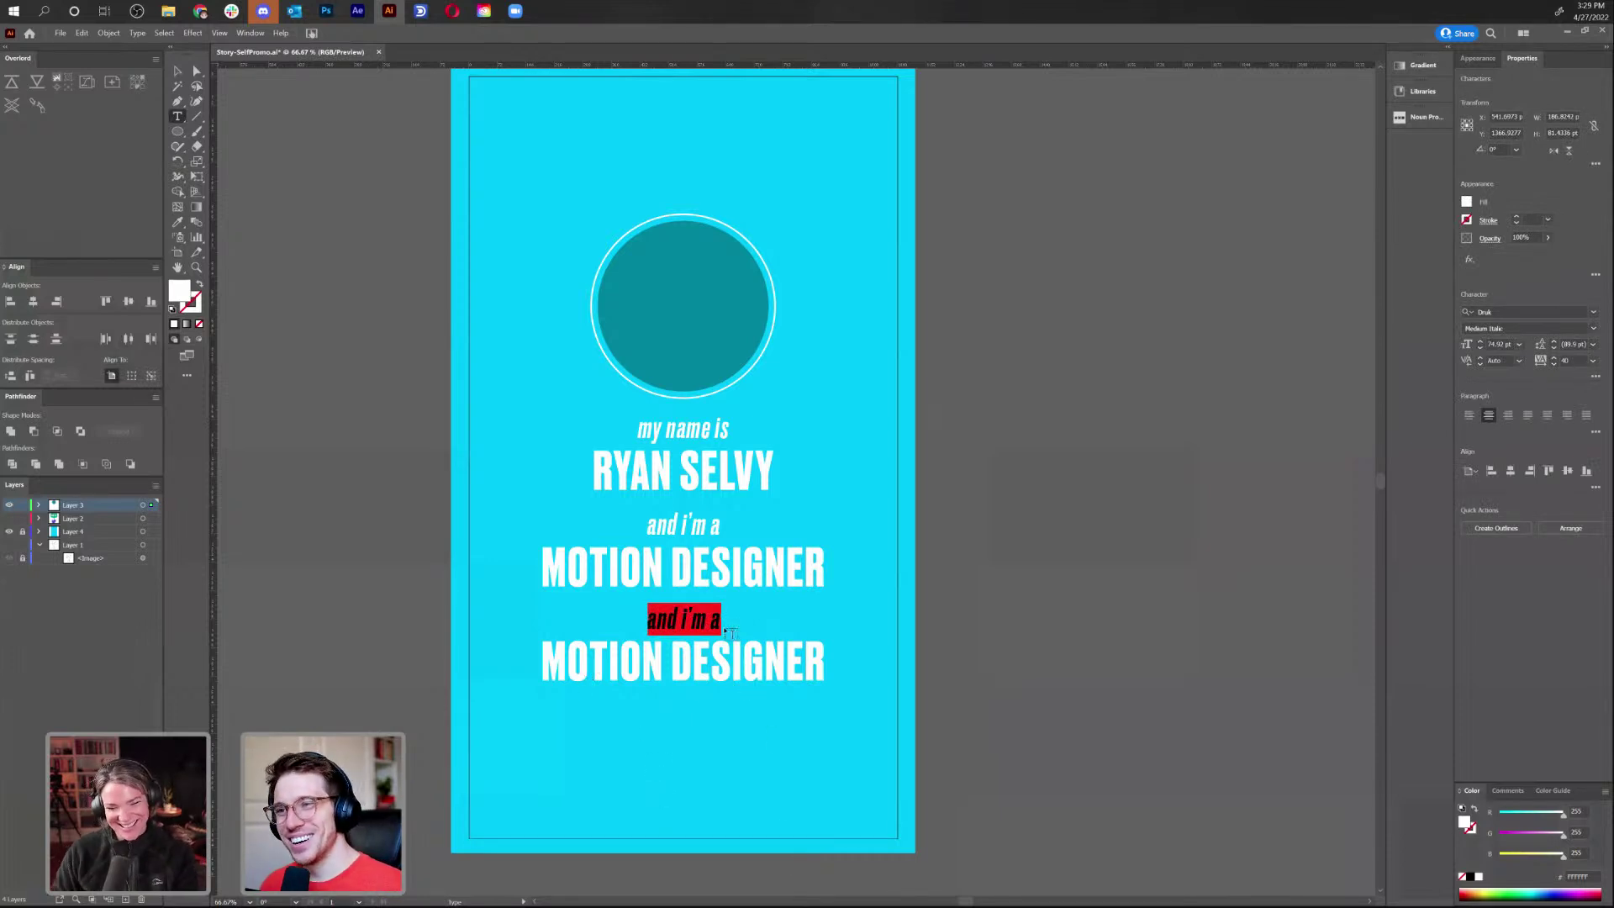
{"action": "type", "text": "and you can c"}
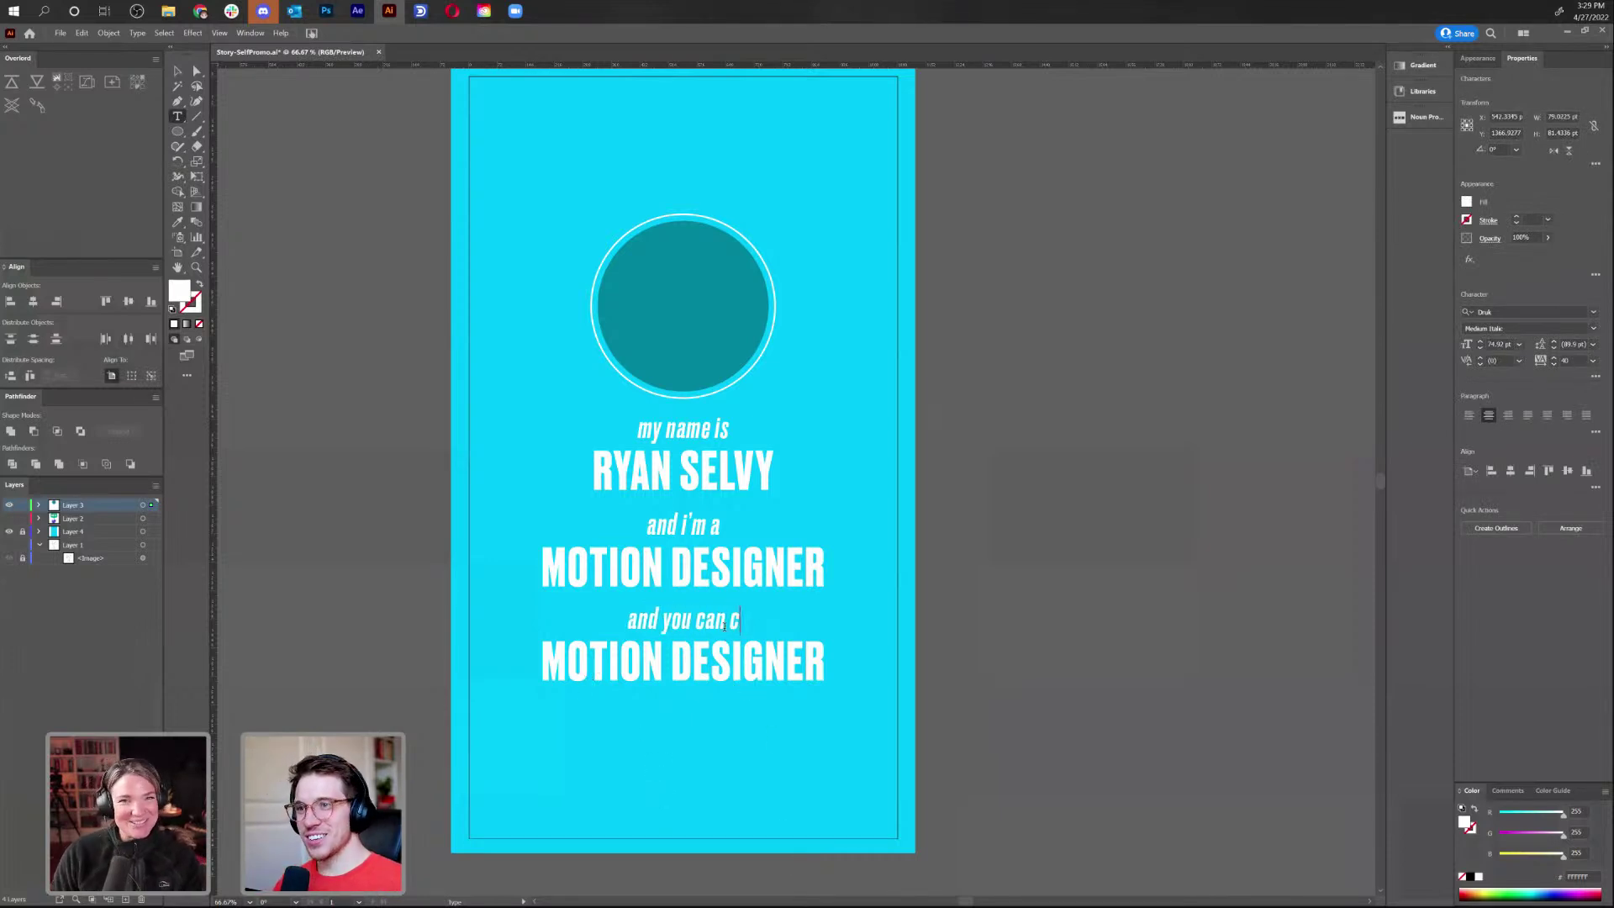
{"action": "type", "text": "all me"}
{"action": "triple_click", "coordinate": [725, 660]}
{"action": "type", "text": "HE/HIM"}
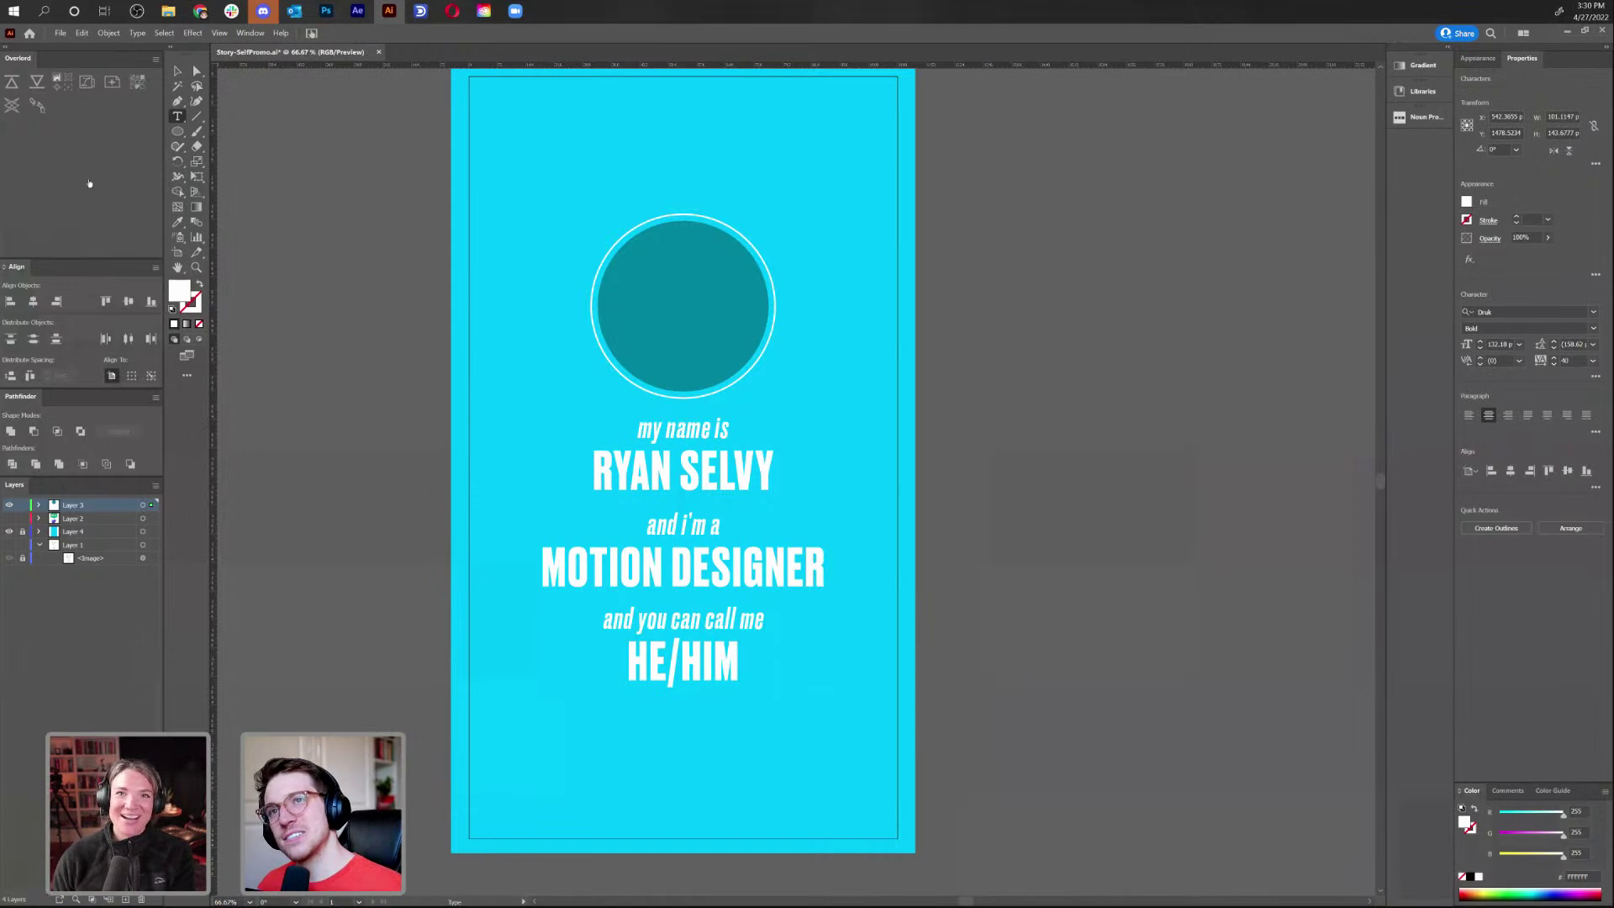
{"action": "left_click", "coordinate": [177, 72]}
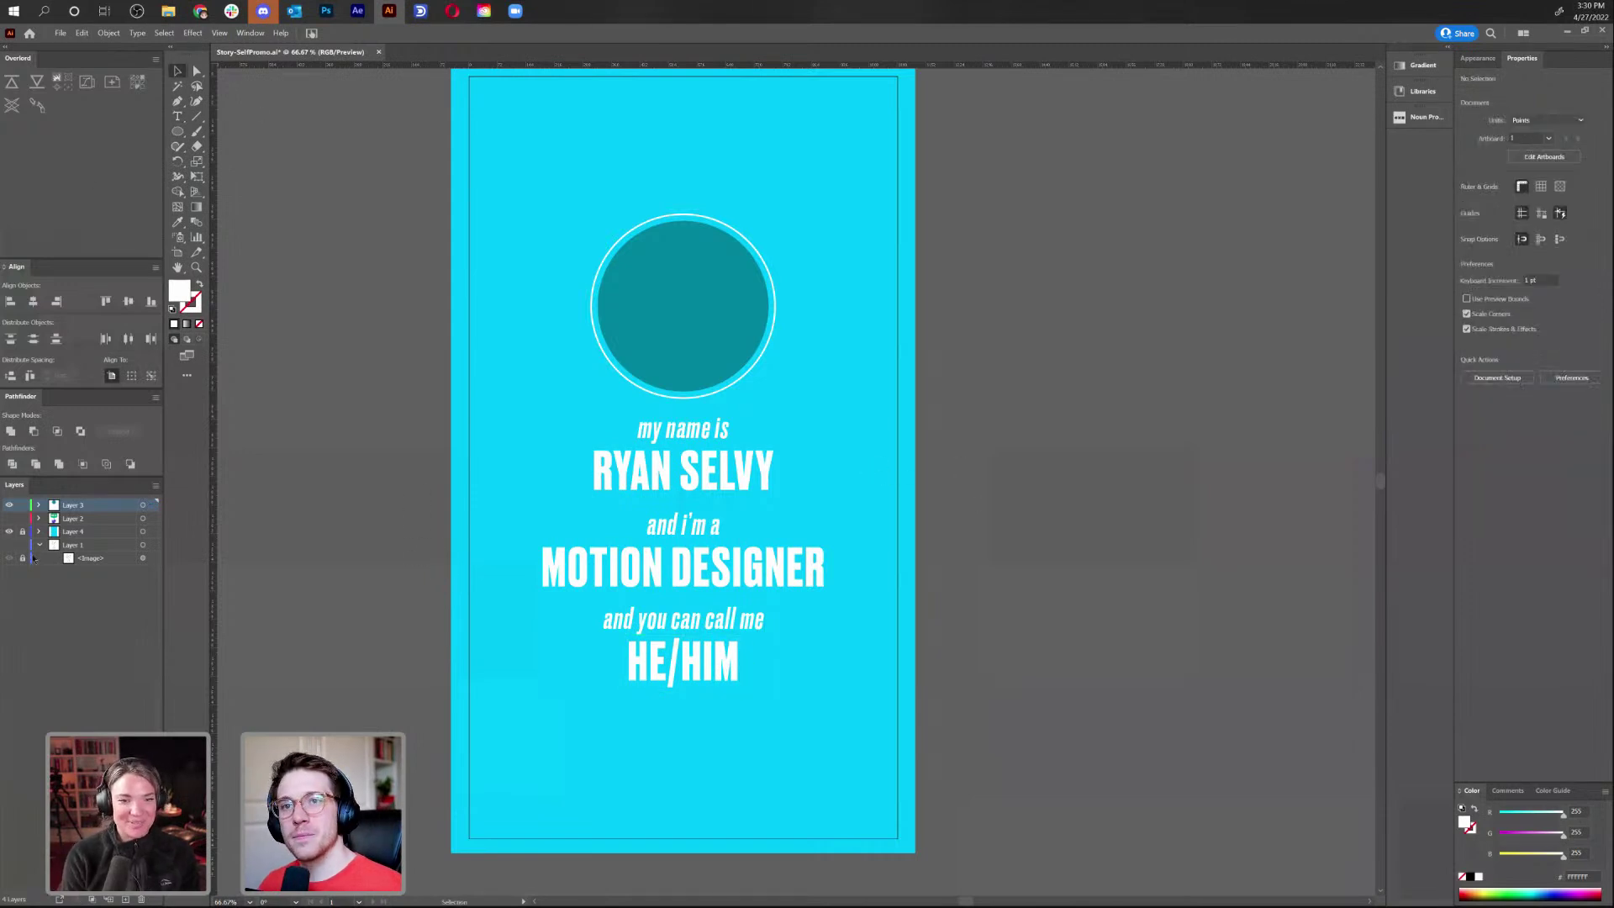
Copy the purple waving hand from the hidden HELLO-and-hand layer
{"action": "left_click", "coordinate": [9, 504]}
{"action": "left_click", "coordinate": [10, 519]}
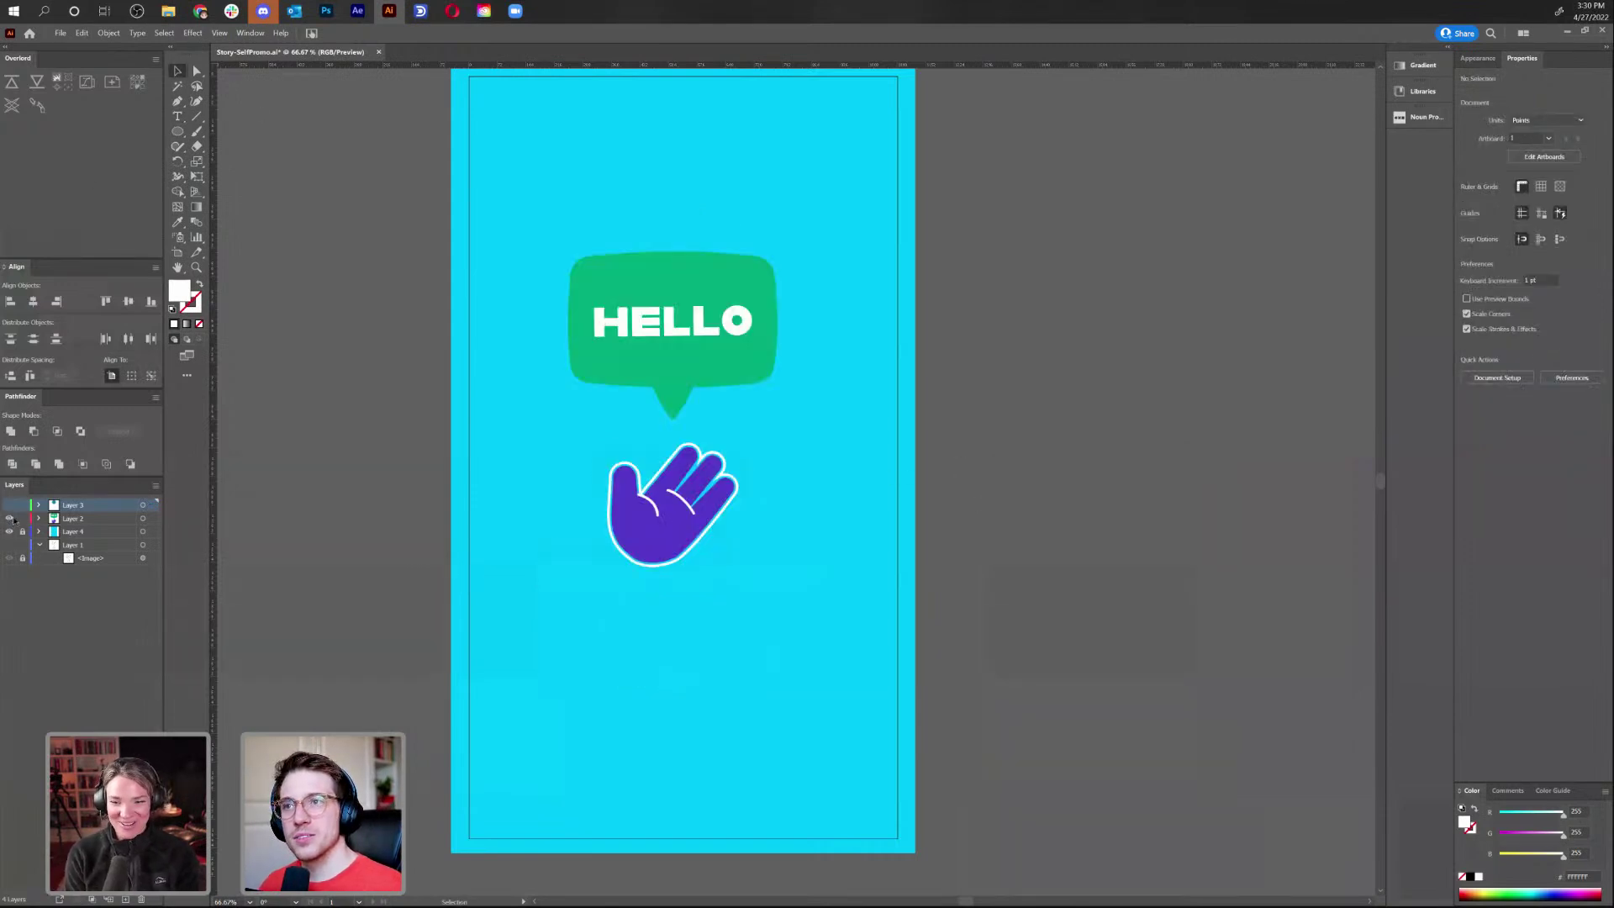
{"action": "key", "text": "ctrl+a"}
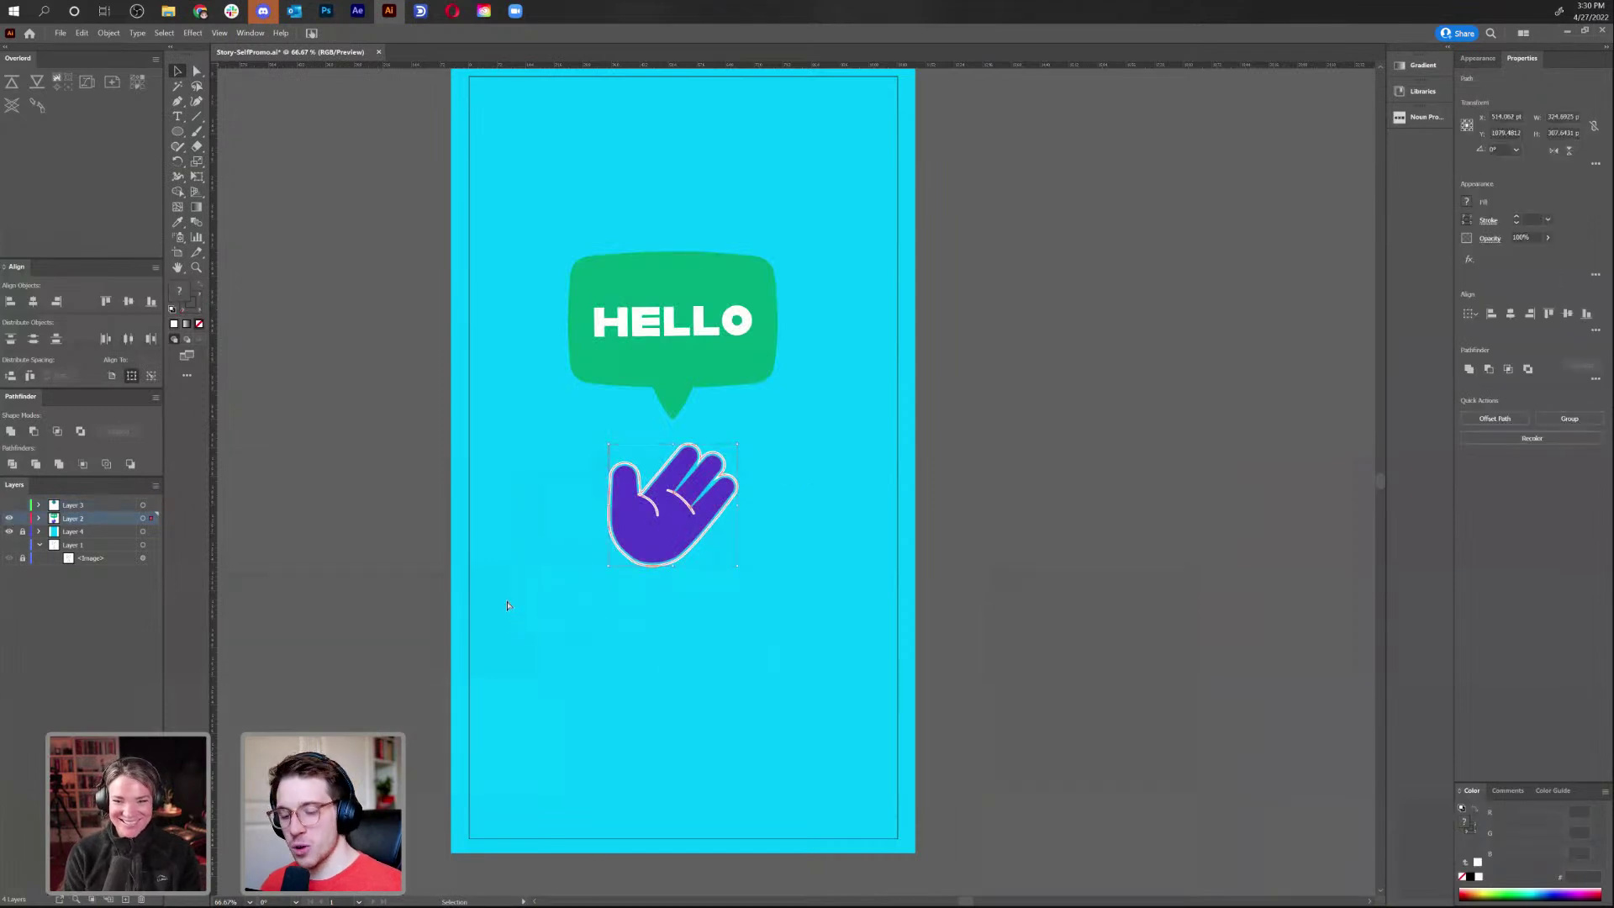
{"action": "left_click", "coordinate": [10, 518]}
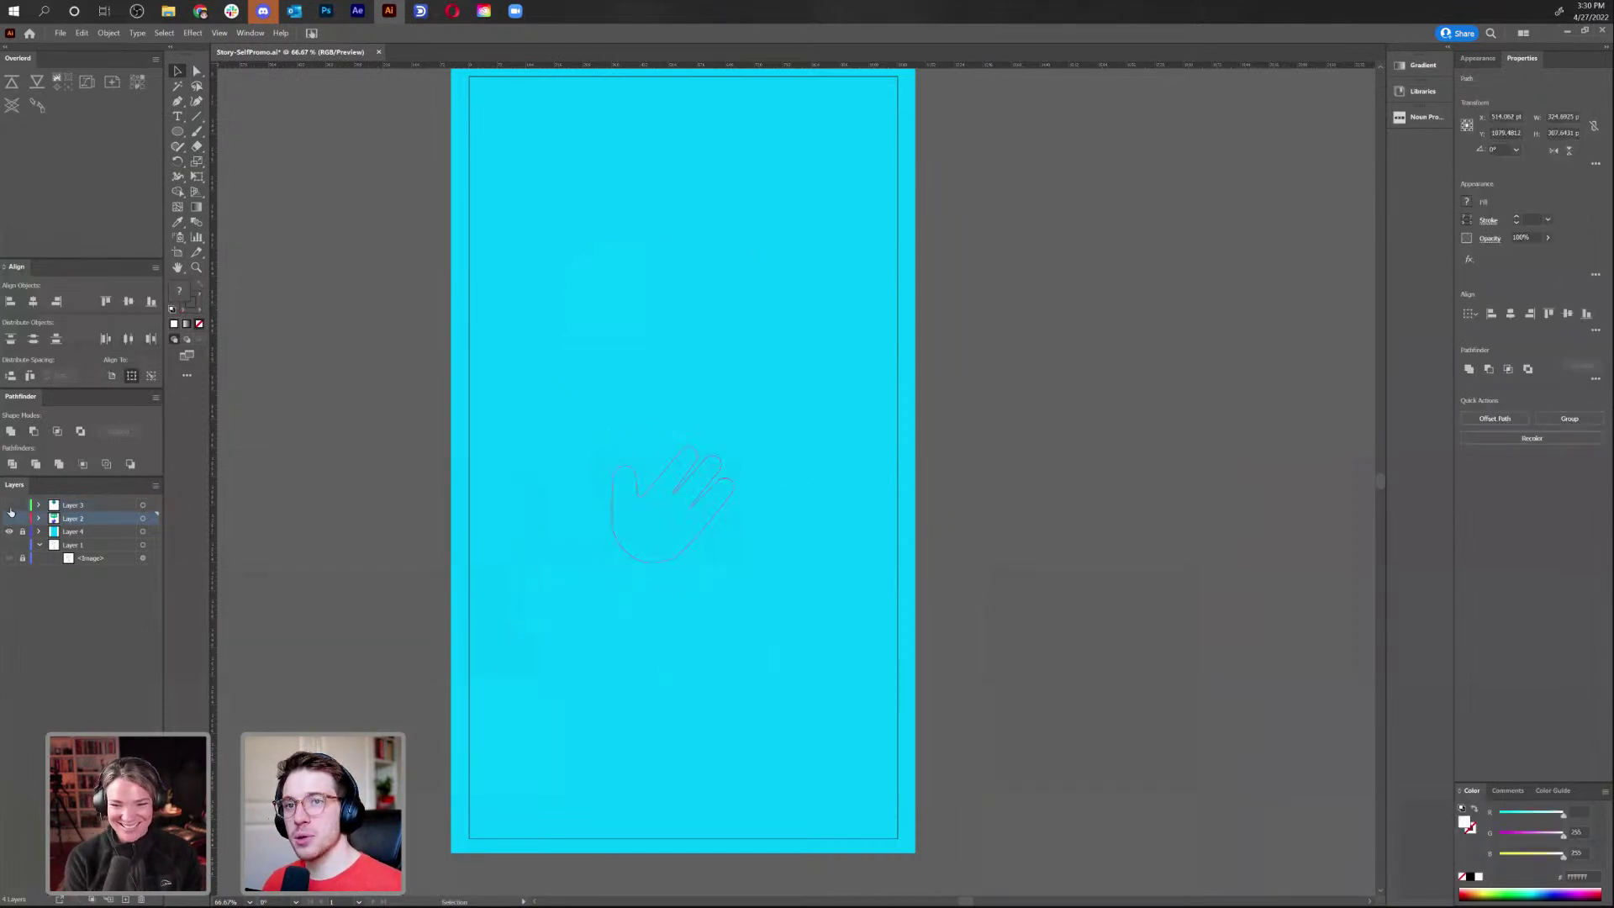
{"action": "left_click", "coordinate": [10, 505]}
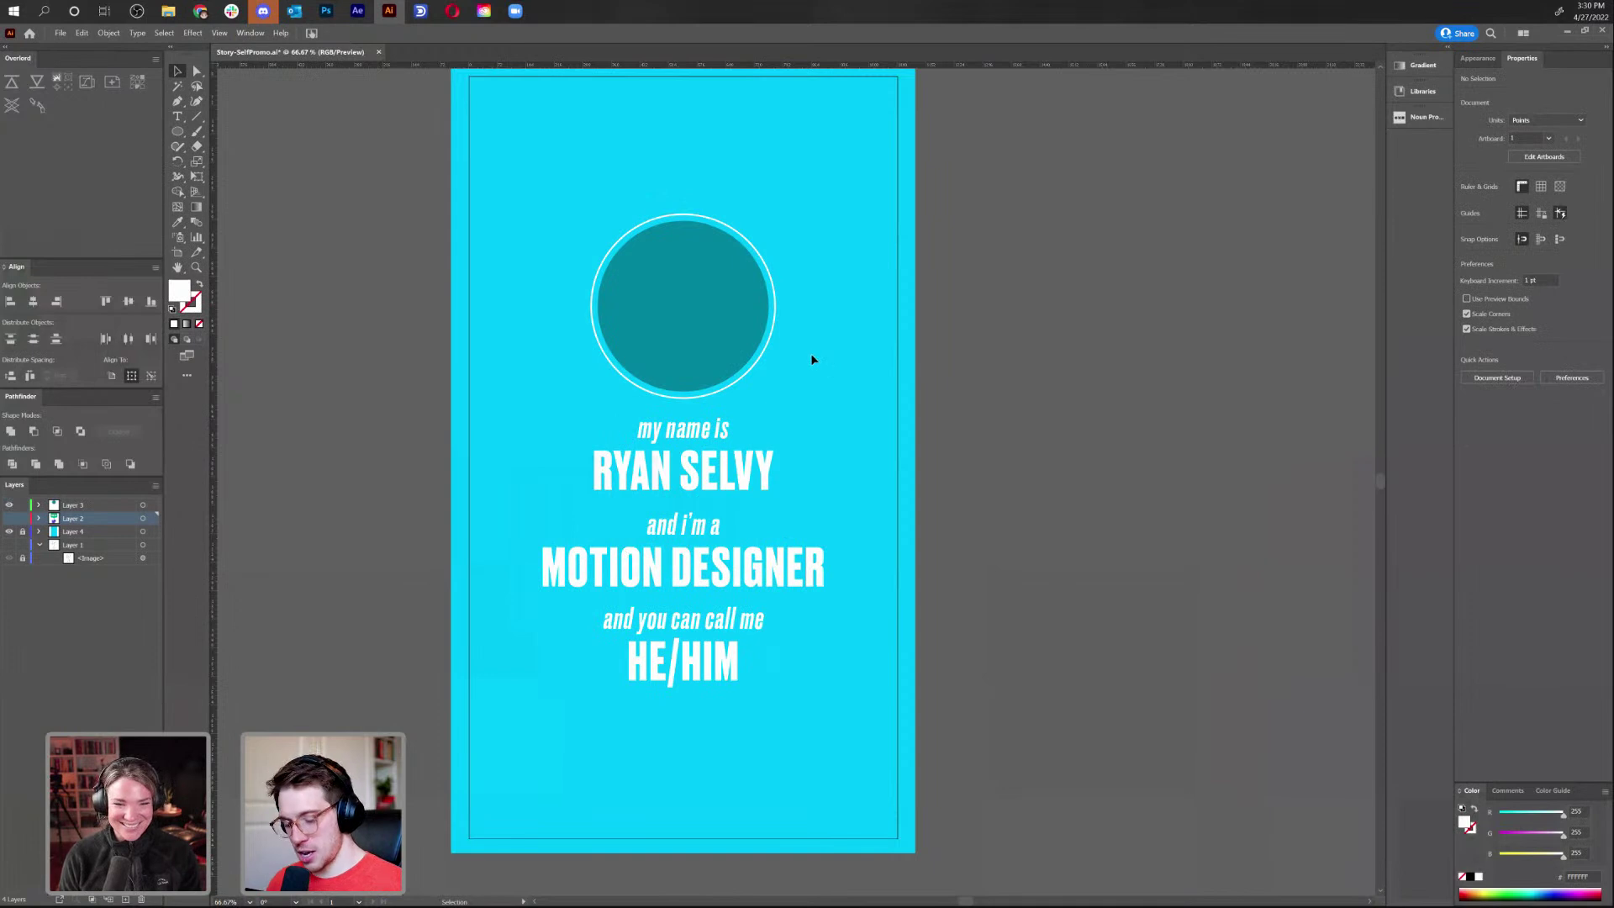
Paste the hand into the circle-and-text layer and tuck it against the circle's lower-right edge
{"action": "key", "text": "ctrl+v"}
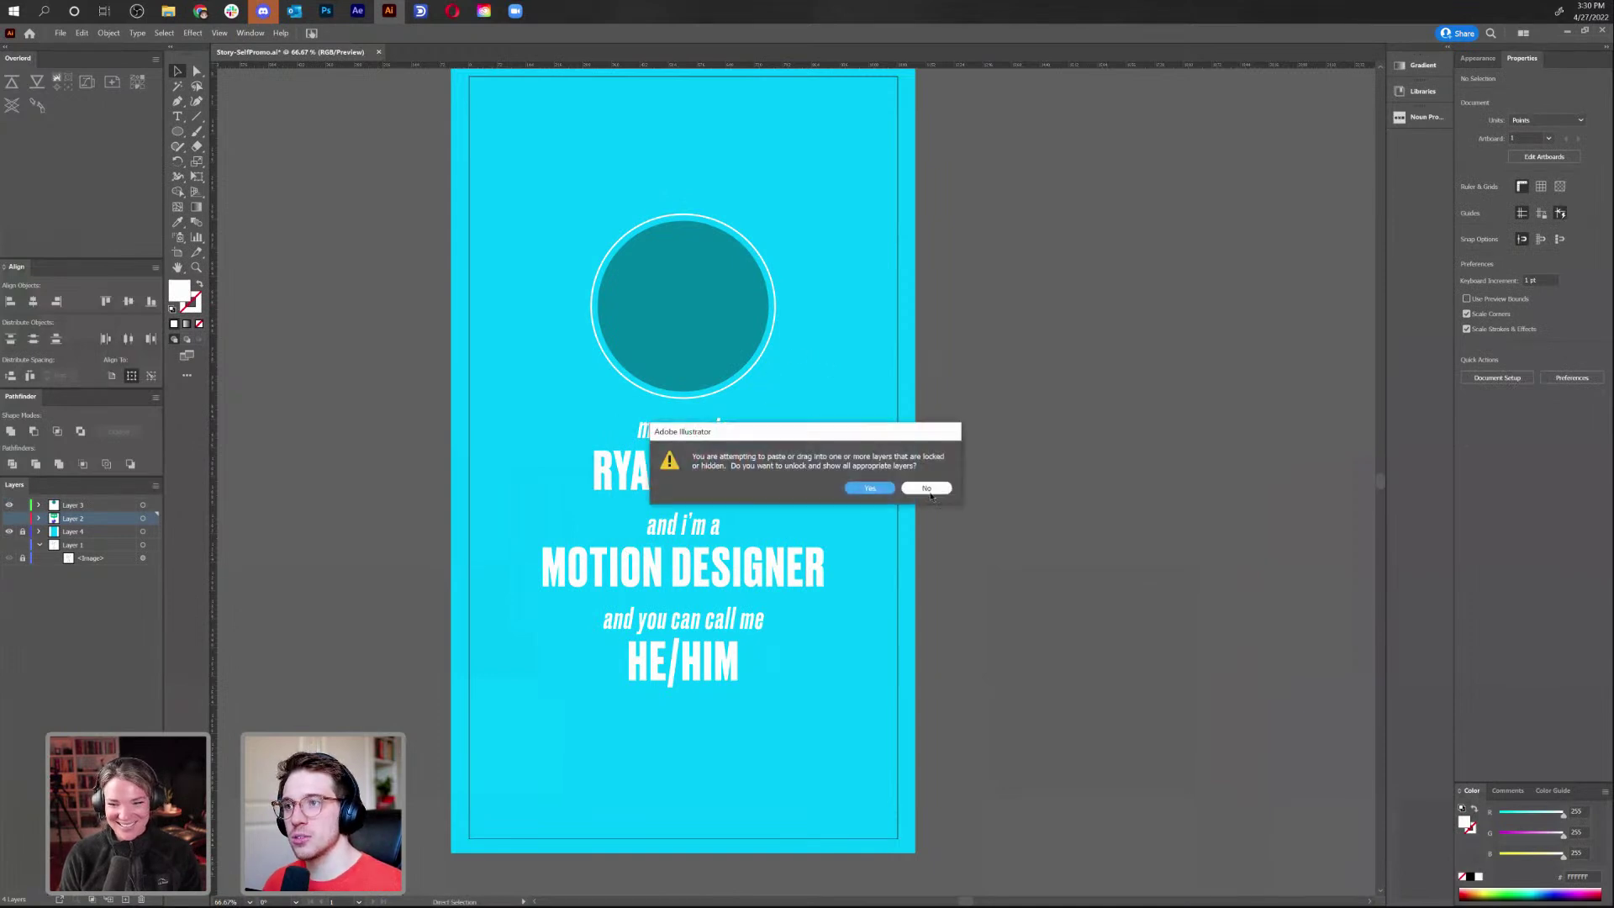
{"action": "key", "text": "Return"}
{"action": "left_click", "coordinate": [75, 505]}
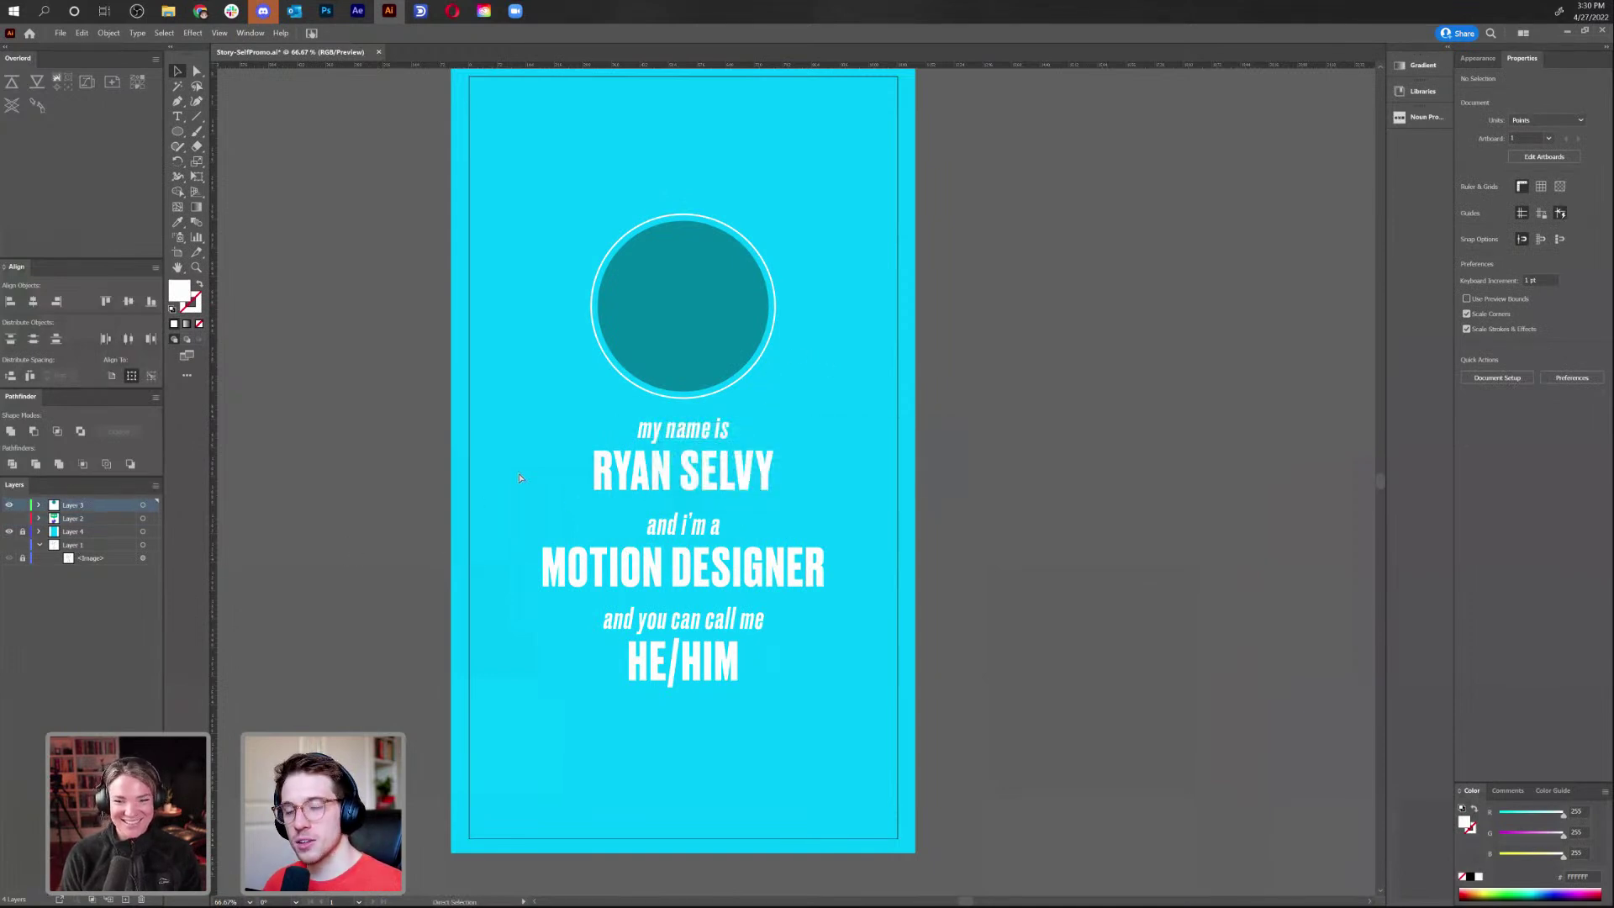
{"action": "key", "text": "ctrl+v"}
{"action": "left_click_drag", "start_coordinate": [804, 448], "coordinate": [826, 411]}
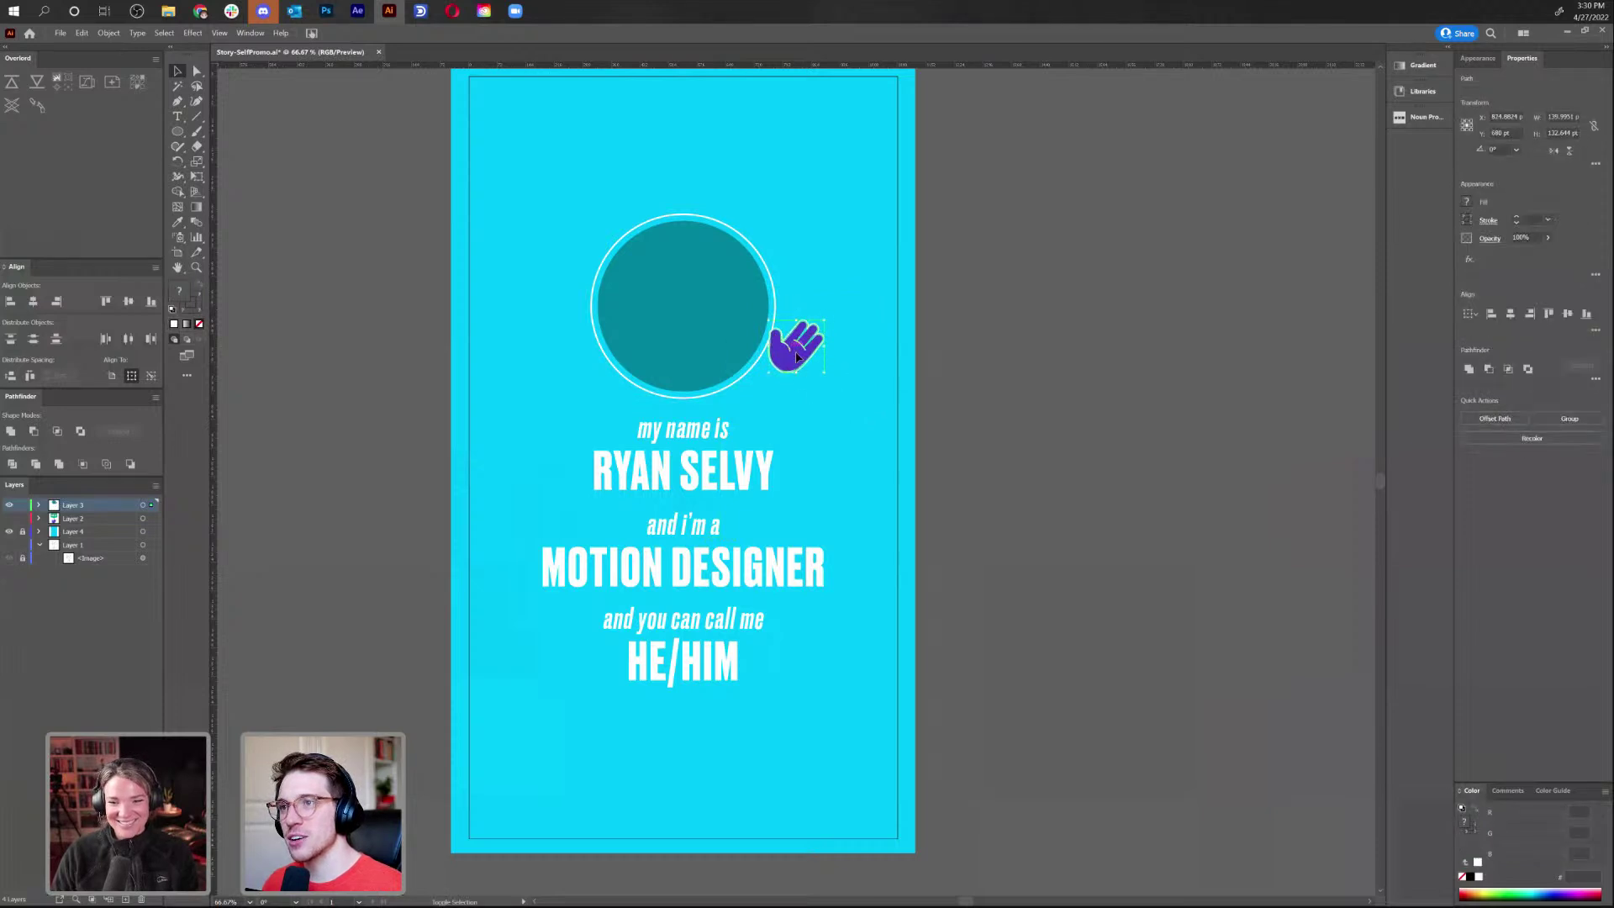
{"action": "mouse_move", "coordinate": [797, 356]}
{"action": "left_mouse_down"}
{"action": "mouse_move", "coordinate": [760, 376]}
{"action": "mouse_move", "coordinate": [805, 406]}
{"action": "mouse_move", "coordinate": [777, 380]}
{"action": "left_mouse_up"}
Copy the green HELLO bubble with its text from the hidden layer
{"action": "left_click", "coordinate": [336, 407]}
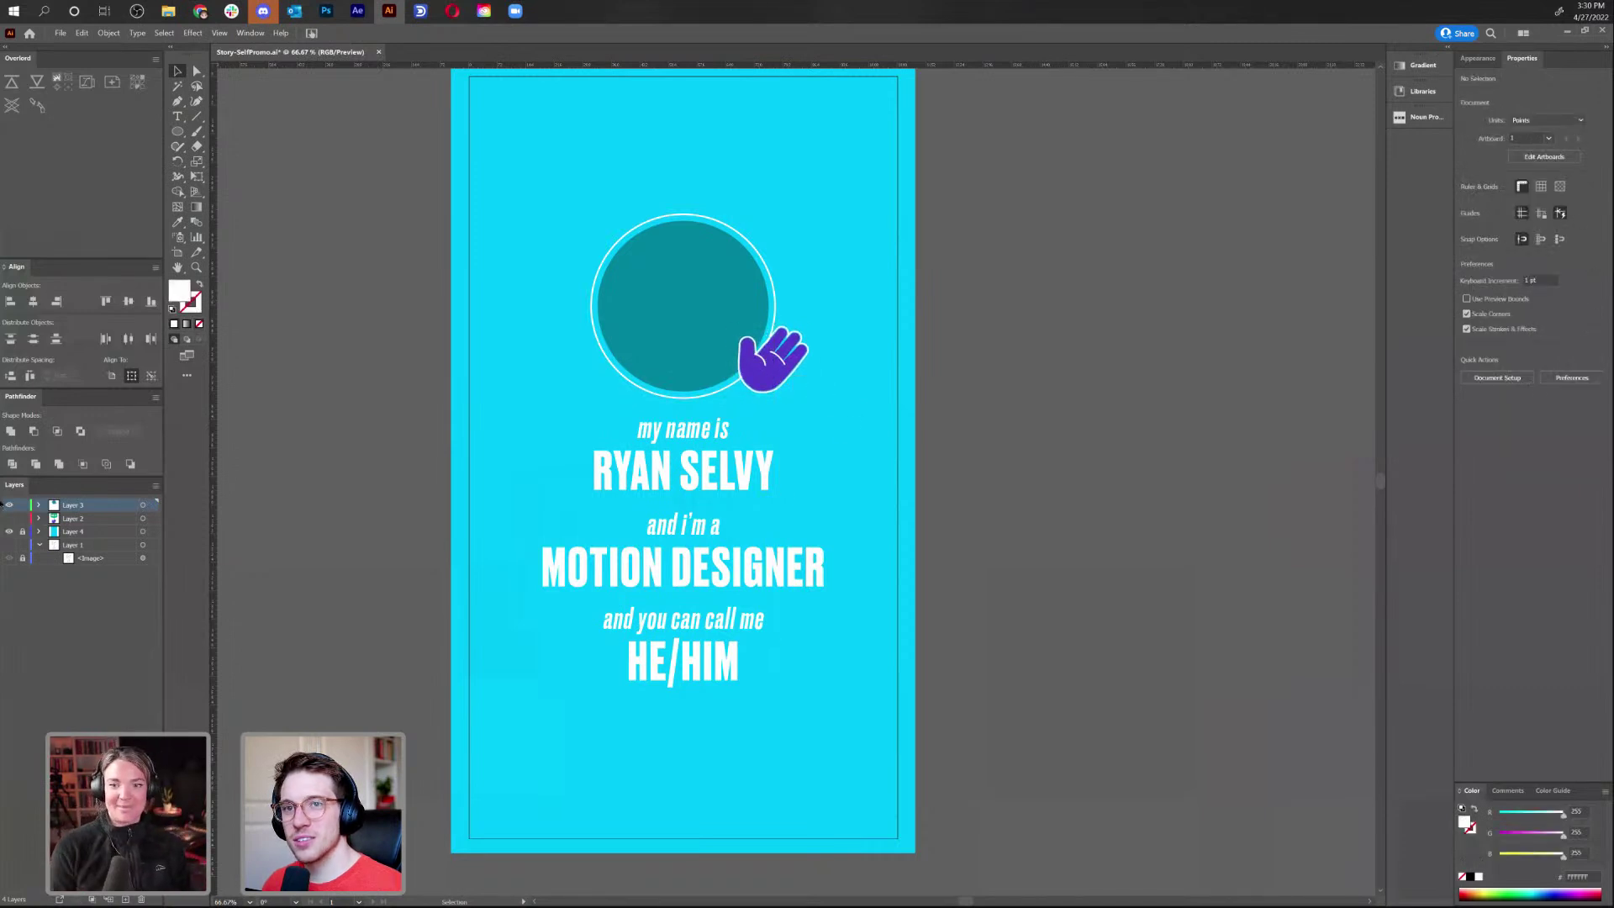
{"action": "left_click", "coordinate": [9, 504]}
{"action": "left_click", "coordinate": [9, 518]}
{"action": "left_click_drag", "start_coordinate": [673, 319], "coordinate": [691, 264]}
{"action": "key", "text": "a"}
{"action": "left_click", "coordinate": [693, 267]}
{"action": "key", "text": "v"}
Paste the bubble into the poster layer, shrink it, and tilt it above-left of the circle
{"action": "left_click", "coordinate": [8, 518]}
{"action": "left_click", "coordinate": [8, 505]}
{"action": "key", "text": "ctrl+v"}
{"action": "left_click", "coordinate": [926, 487]}
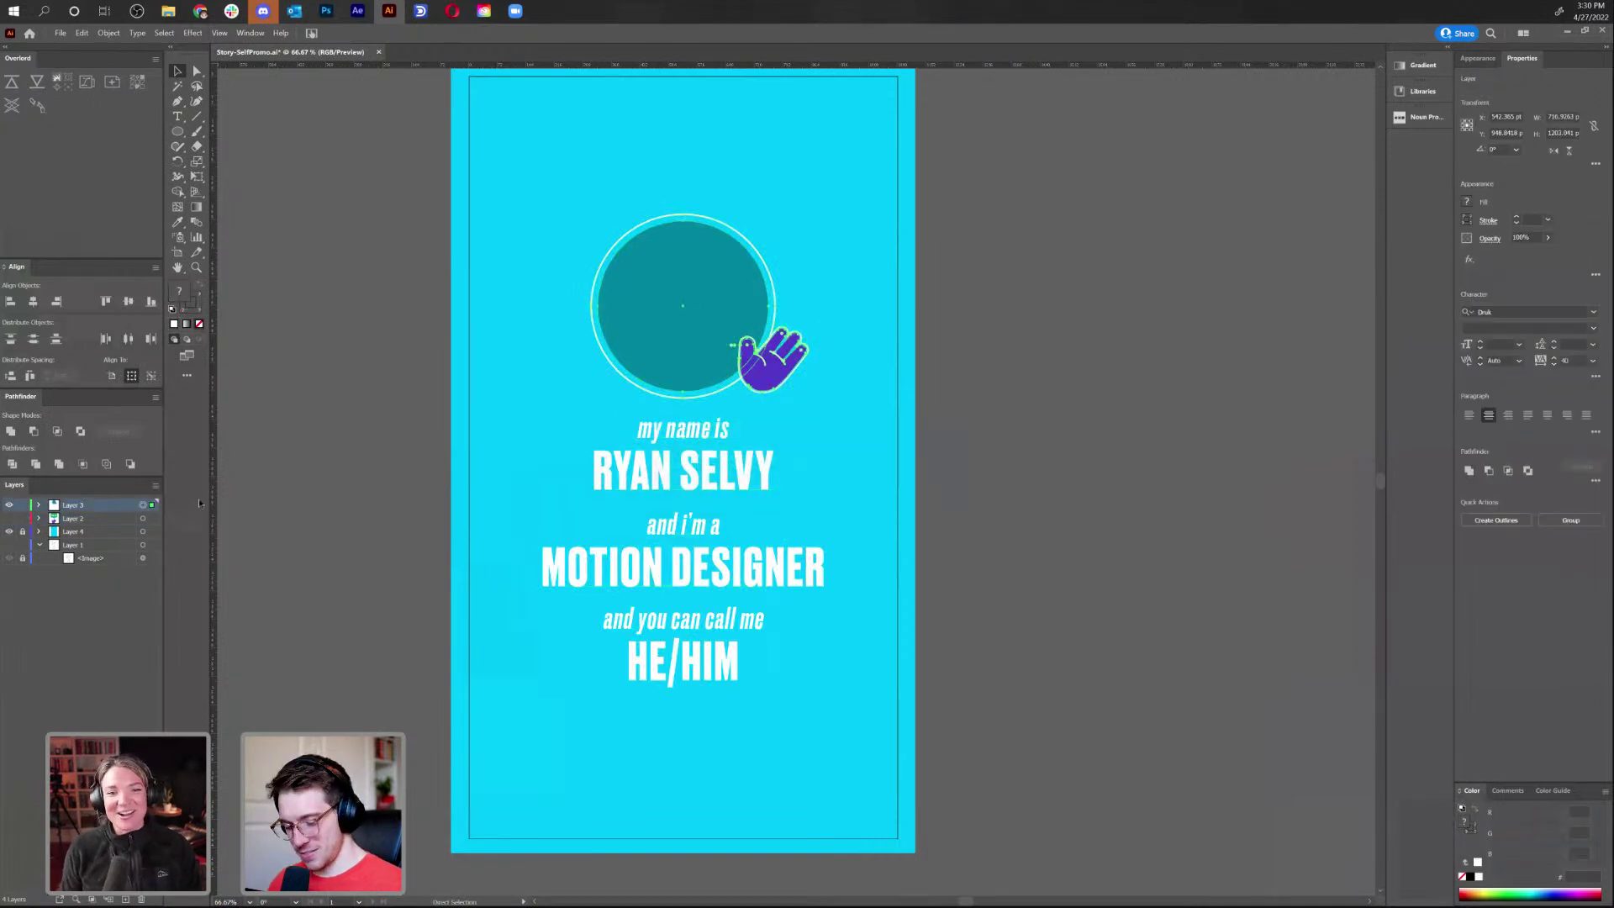
{"action": "key", "text": "ctrl+v"}
{"action": "left_click_drag", "start_coordinate": [853, 493], "coordinate": [658, 210]}
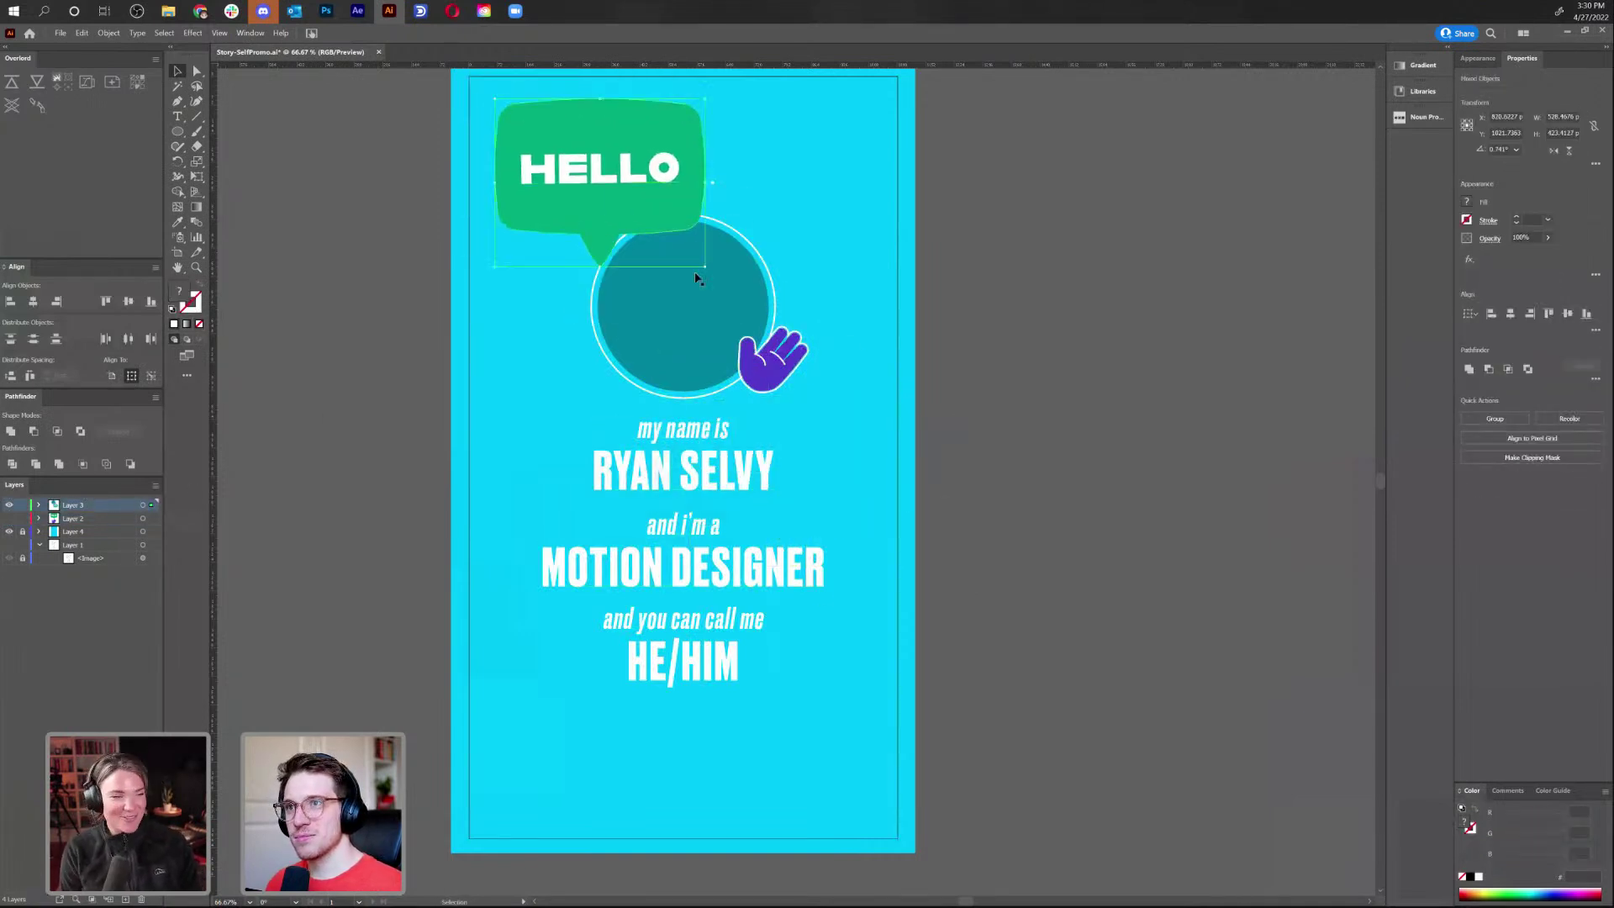
{"action": "left_click_drag", "start_coordinate": [698, 267], "coordinate": [704, 234]}
{"action": "left_click_drag", "start_coordinate": [608, 193], "coordinate": [598, 192]}
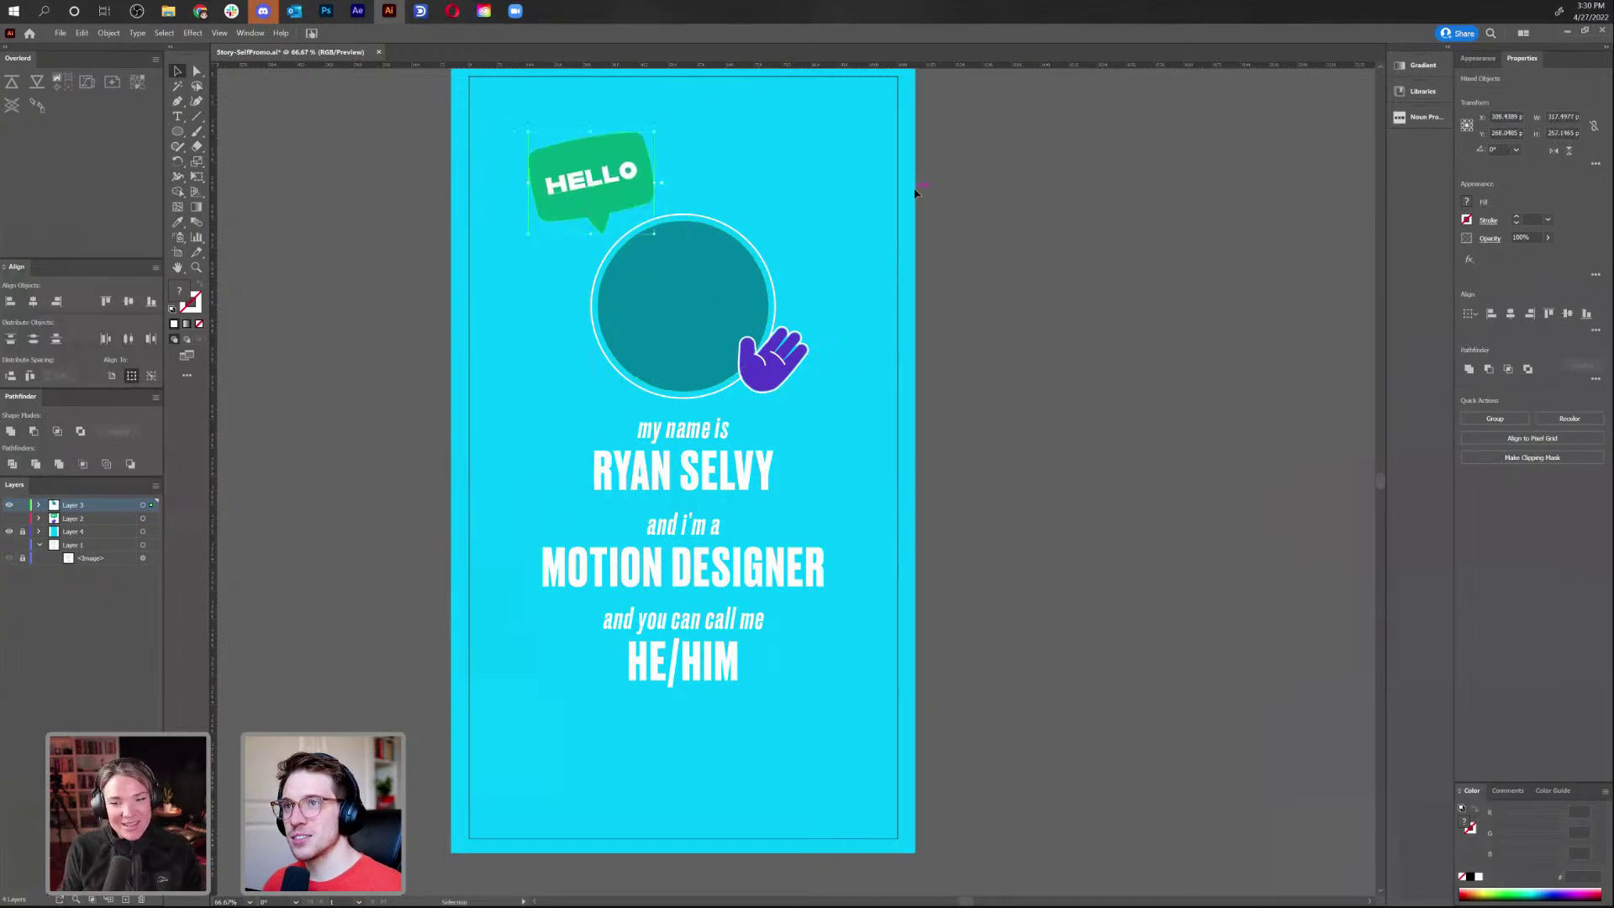
Zoom out to review the whole artboard, then zoom back in
{"action": "left_click", "coordinate": [946, 265]}
{"action": "scroll", "coordinate": [904, 420], "scroll_direction": "down", "scroll_amount": 1}
{"action": "key", "text": "ctrl+minus"}
{"action": "scroll", "coordinate": [875, 483], "scroll_direction": "up", "scroll_amount": 1}
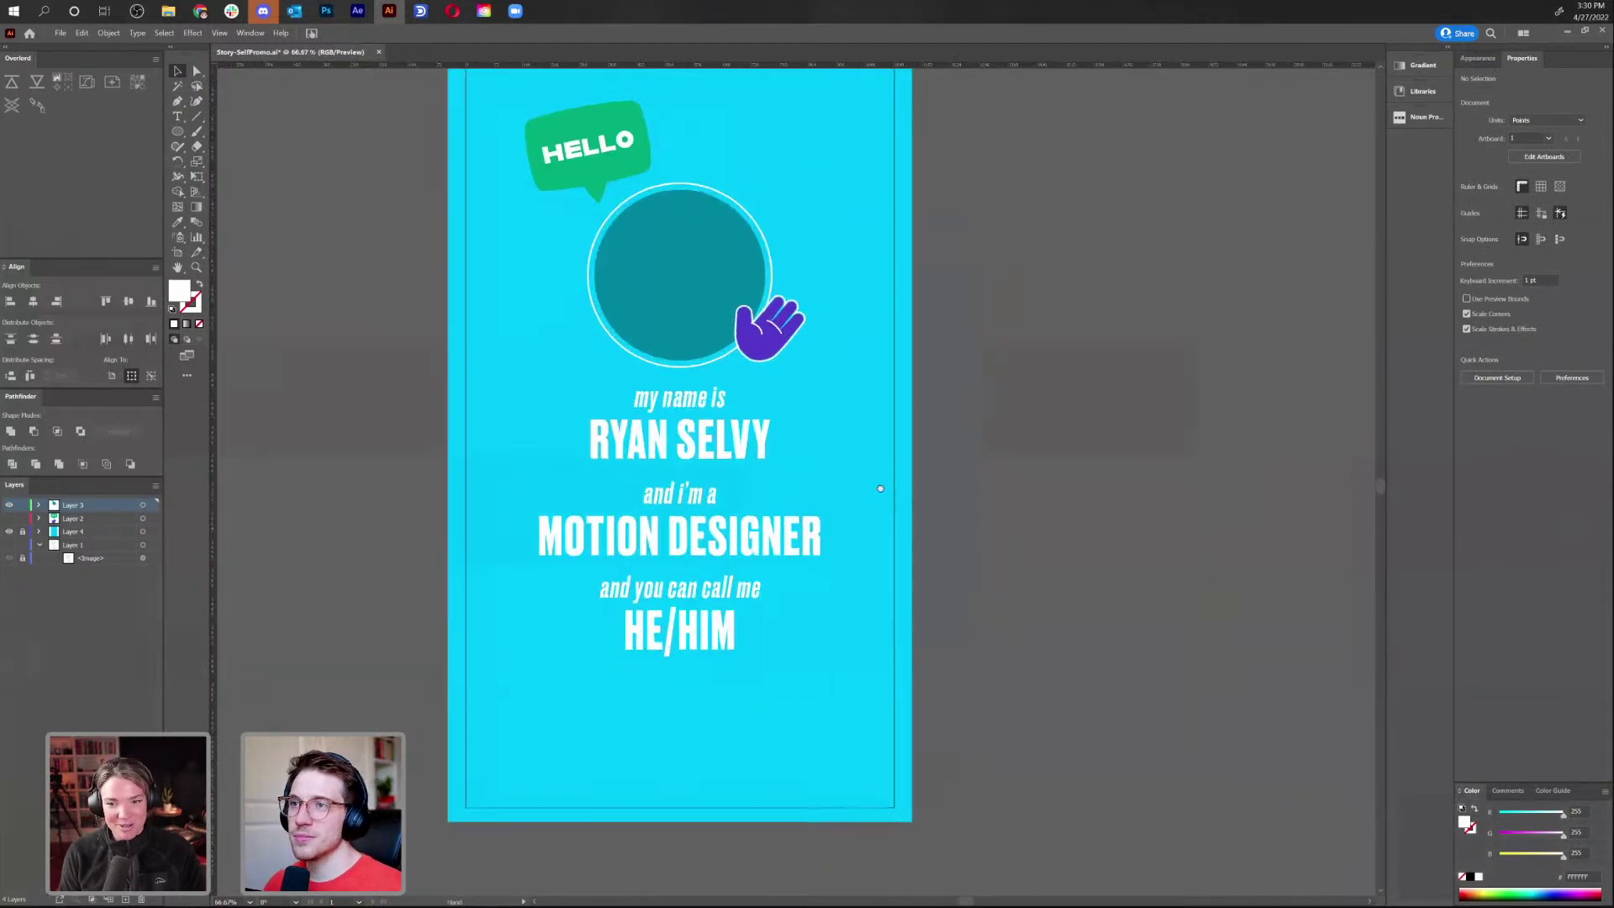
{"action": "key", "text": "ctrl+plus"}
{"action": "left_click", "coordinate": [177, 132]}
Draw a white circle and a white rectangle beside the artboard
{"action": "left_click_drag", "start_coordinate": [1072, 320], "coordinate": [1120, 365]}
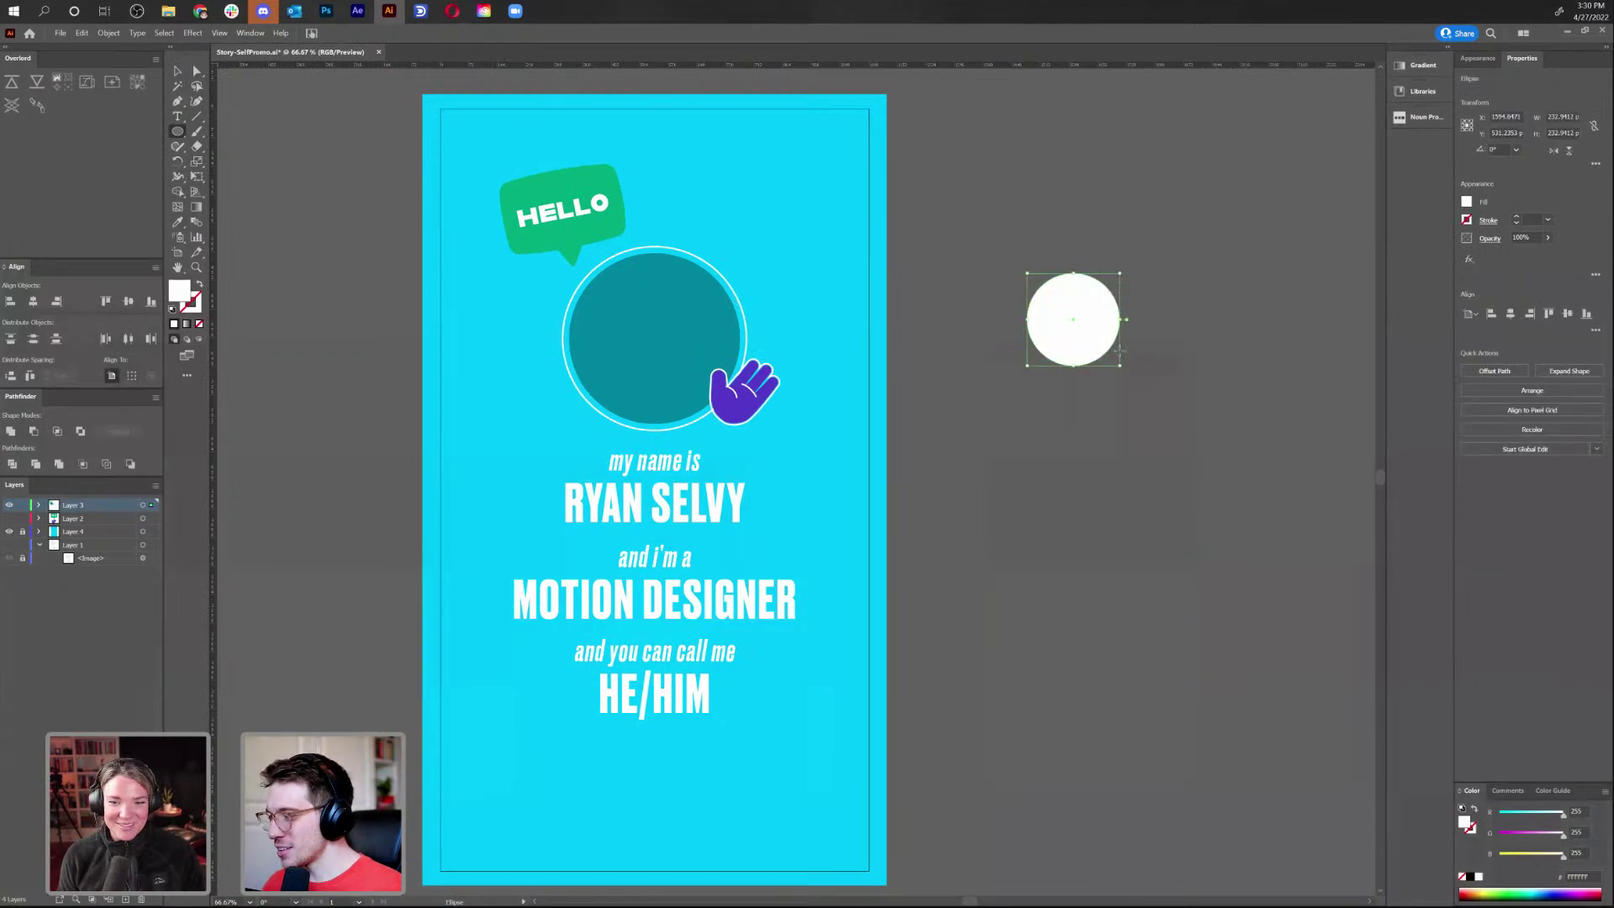
{"action": "key", "text": "v"}
{"action": "left_click", "coordinate": [1097, 441]}
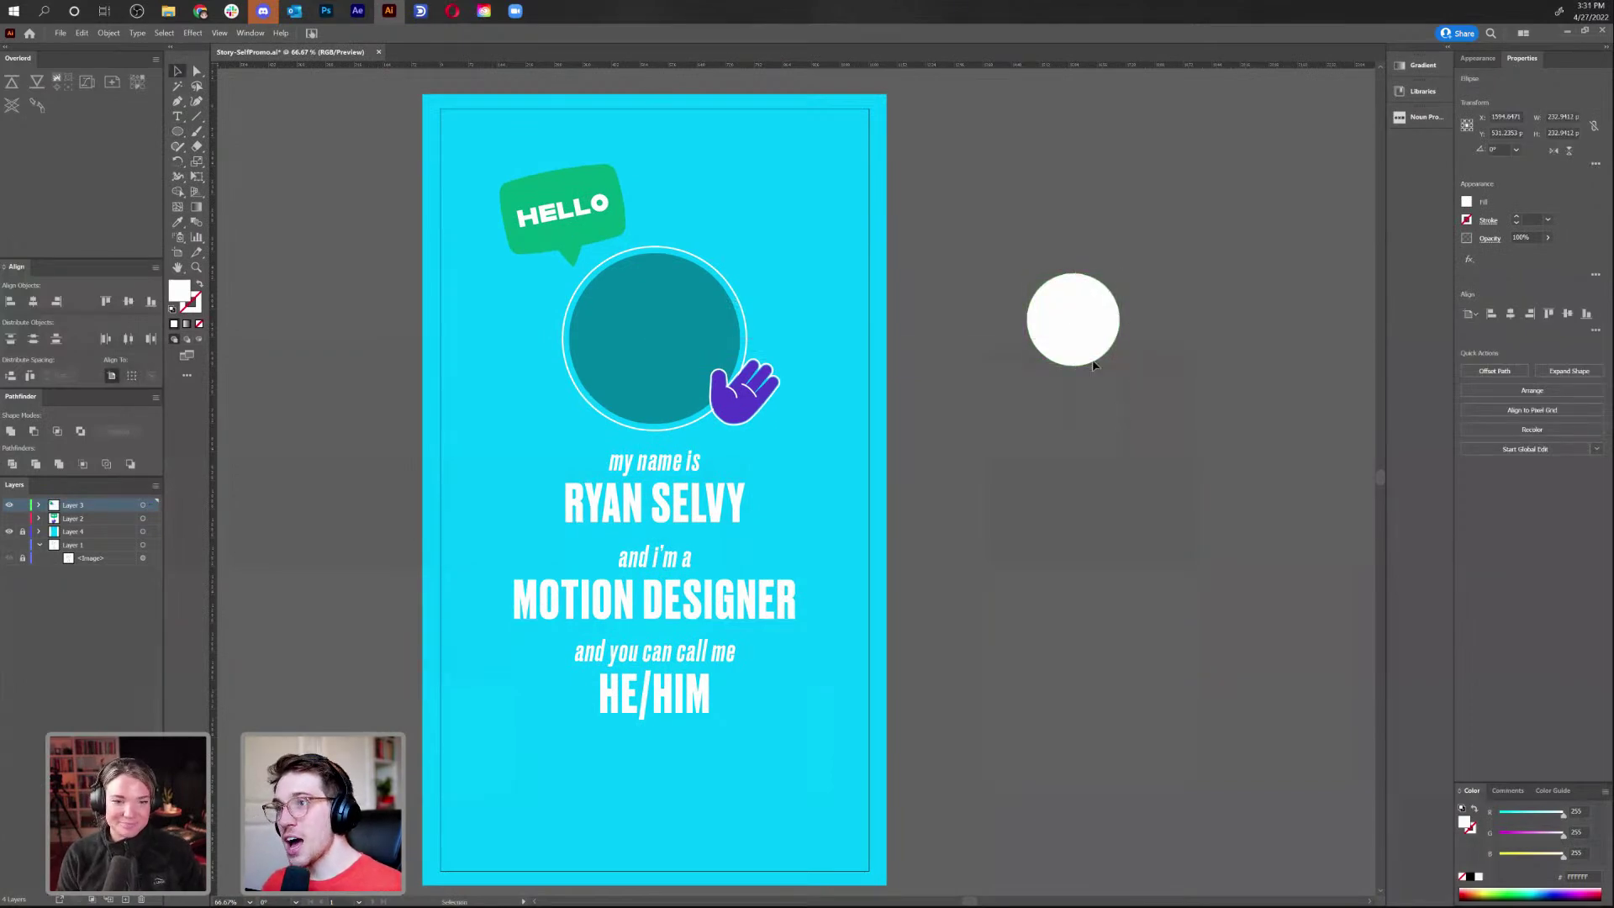
{"action": "left_click_drag", "start_coordinate": [178, 132], "coordinate": [215, 133]}
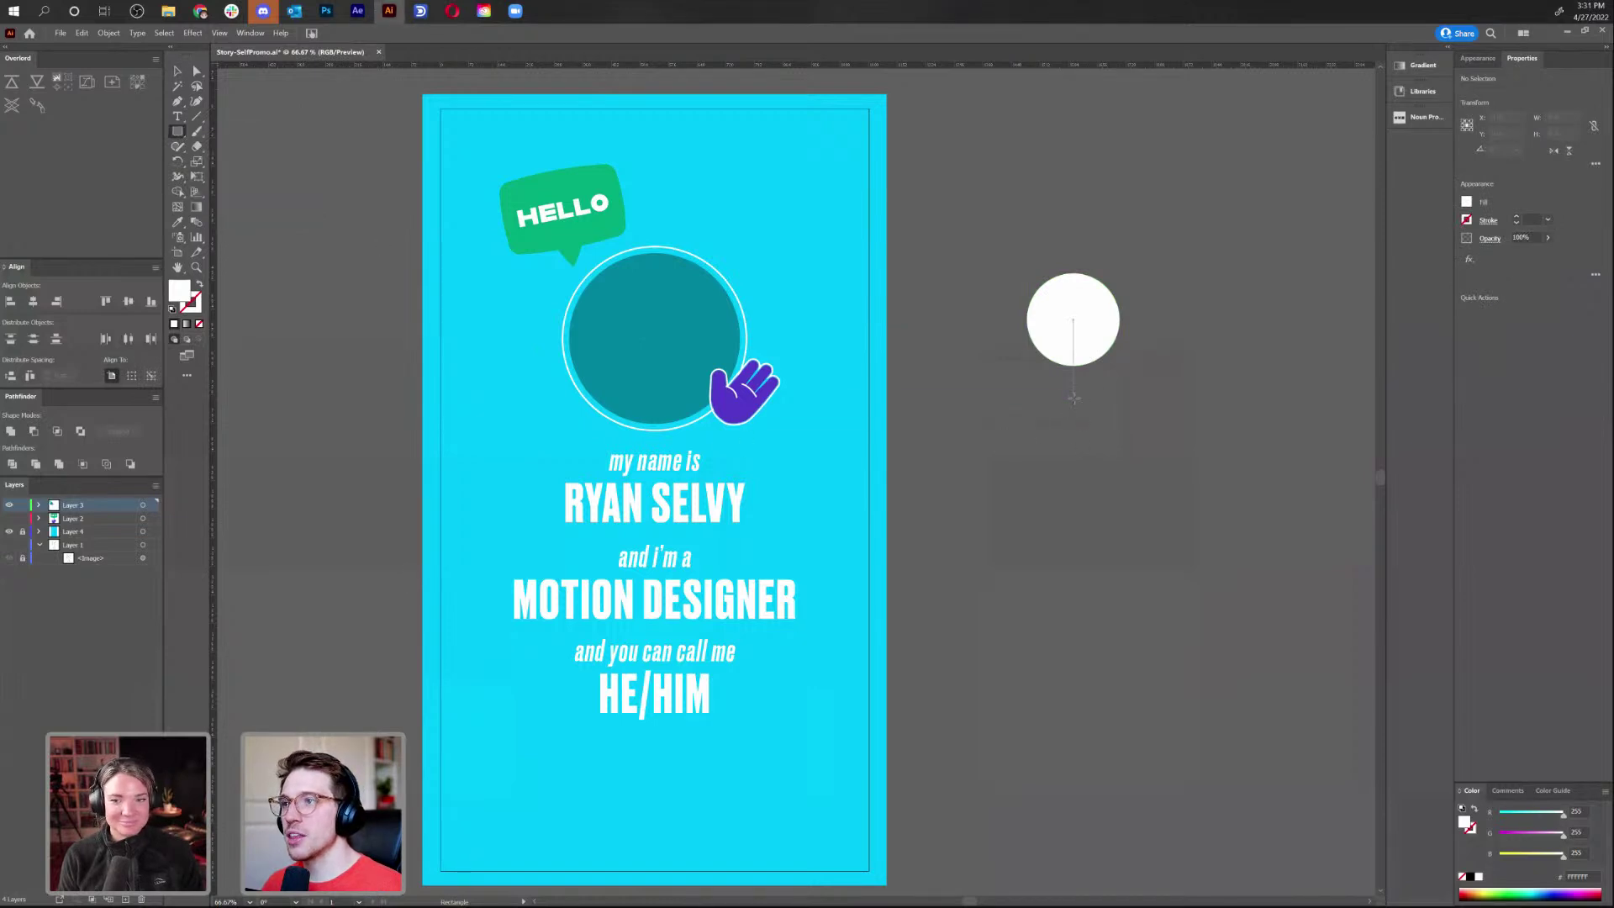
{"action": "left_click_drag", "start_coordinate": [1072, 417], "coordinate": [1128, 454]}
Reshape the rectangle into a dome-topped body by removing top corners and rounding the peak
{"action": "key", "text": "a"}
{"action": "key", "text": "plus"}
{"action": "left_click", "coordinate": [1074, 384]}
{"action": "left_click", "coordinate": [1019, 384]}
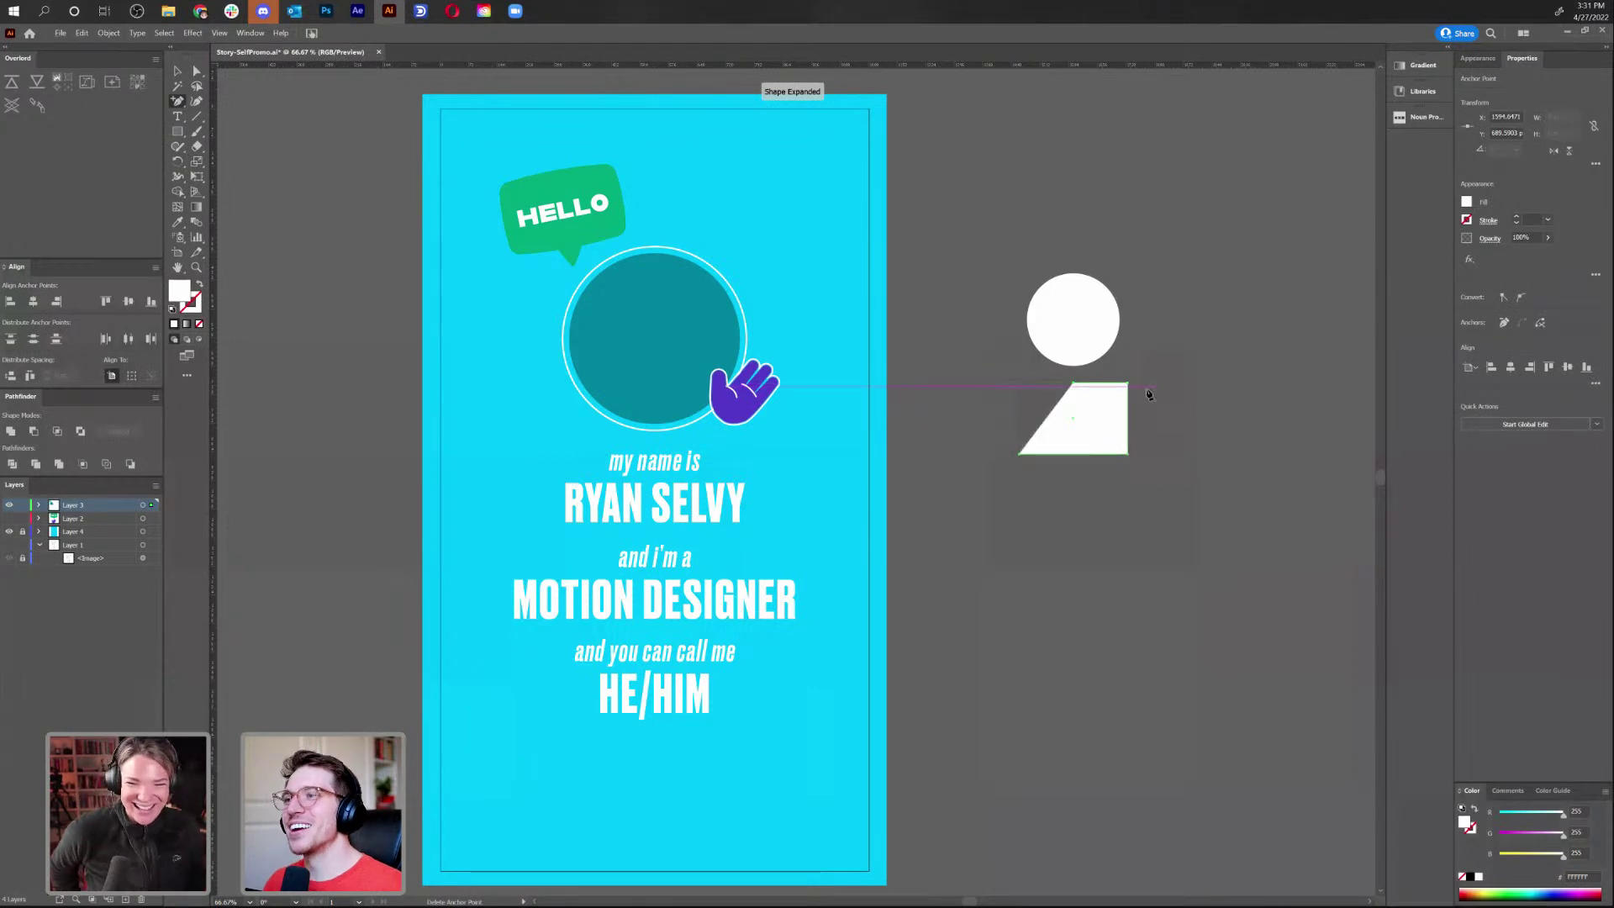
{"action": "left_click", "coordinate": [1130, 387]}
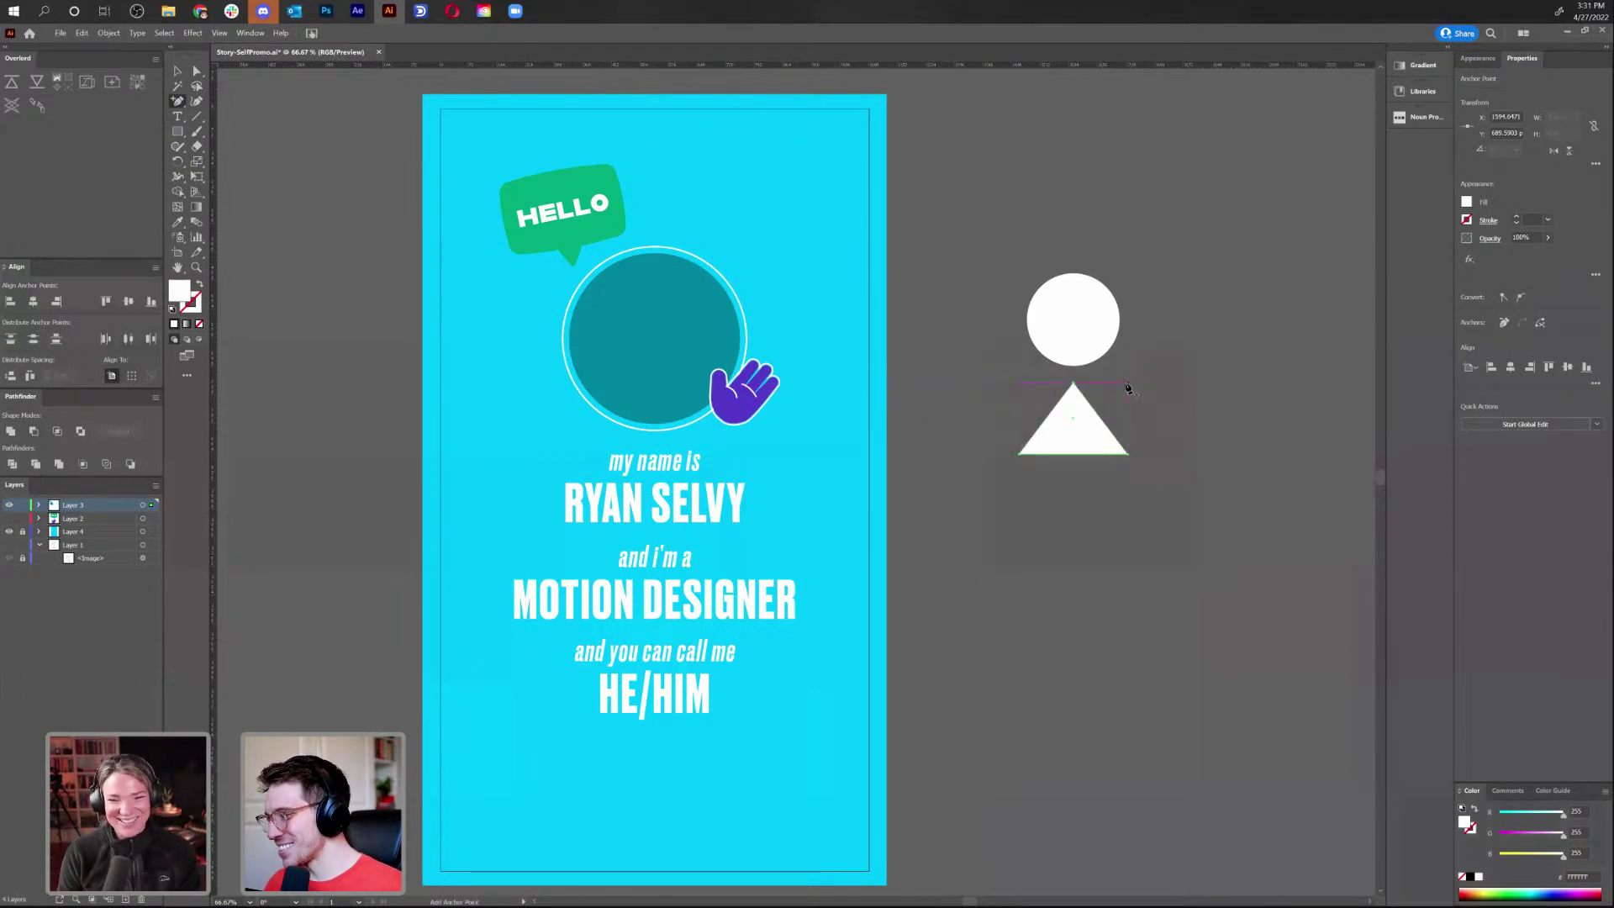
{"action": "key", "text": "a"}
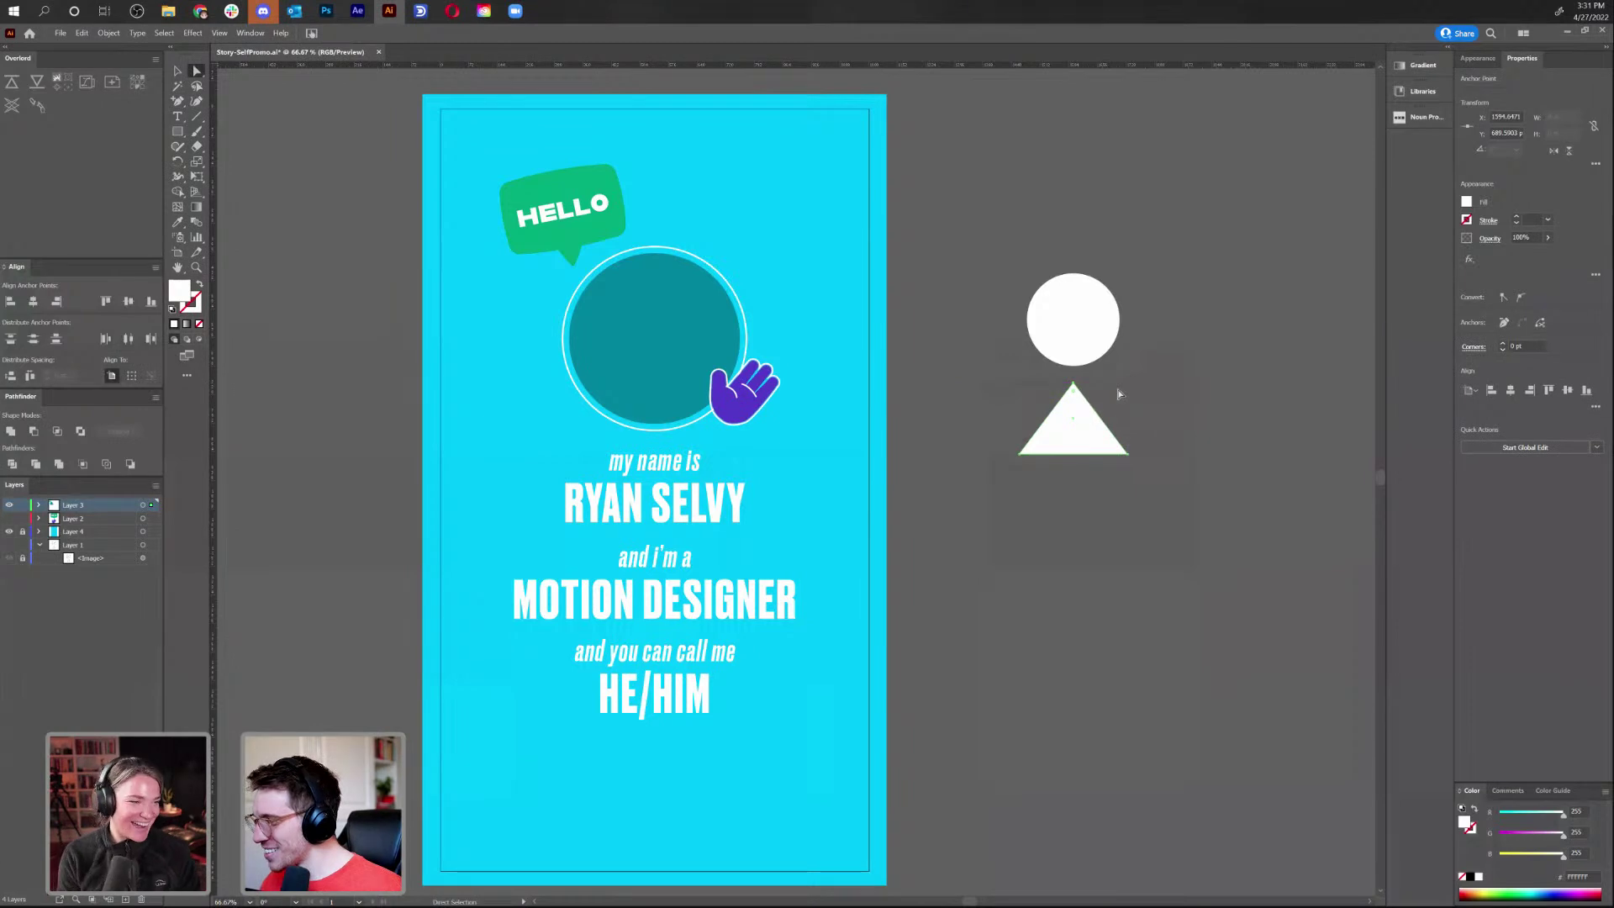
{"action": "key", "text": "p"}
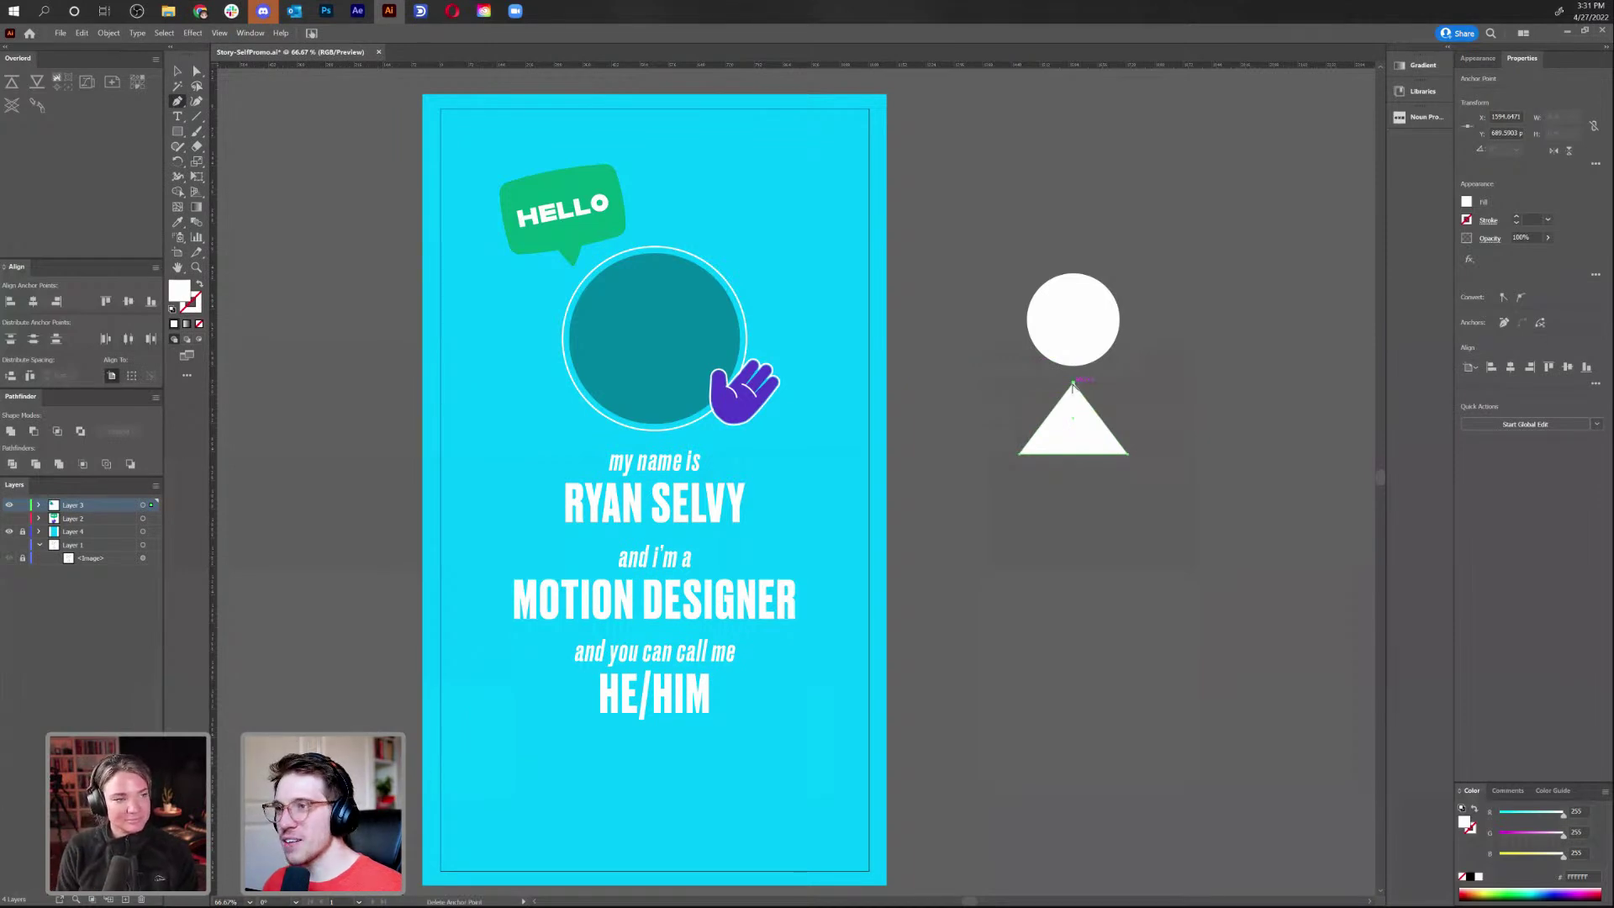
{"action": "left_click_drag", "start_coordinate": [1074, 383], "coordinate": [1109, 389]}
{"action": "key", "text": "v"}
{"action": "left_click", "coordinate": [1214, 516]}
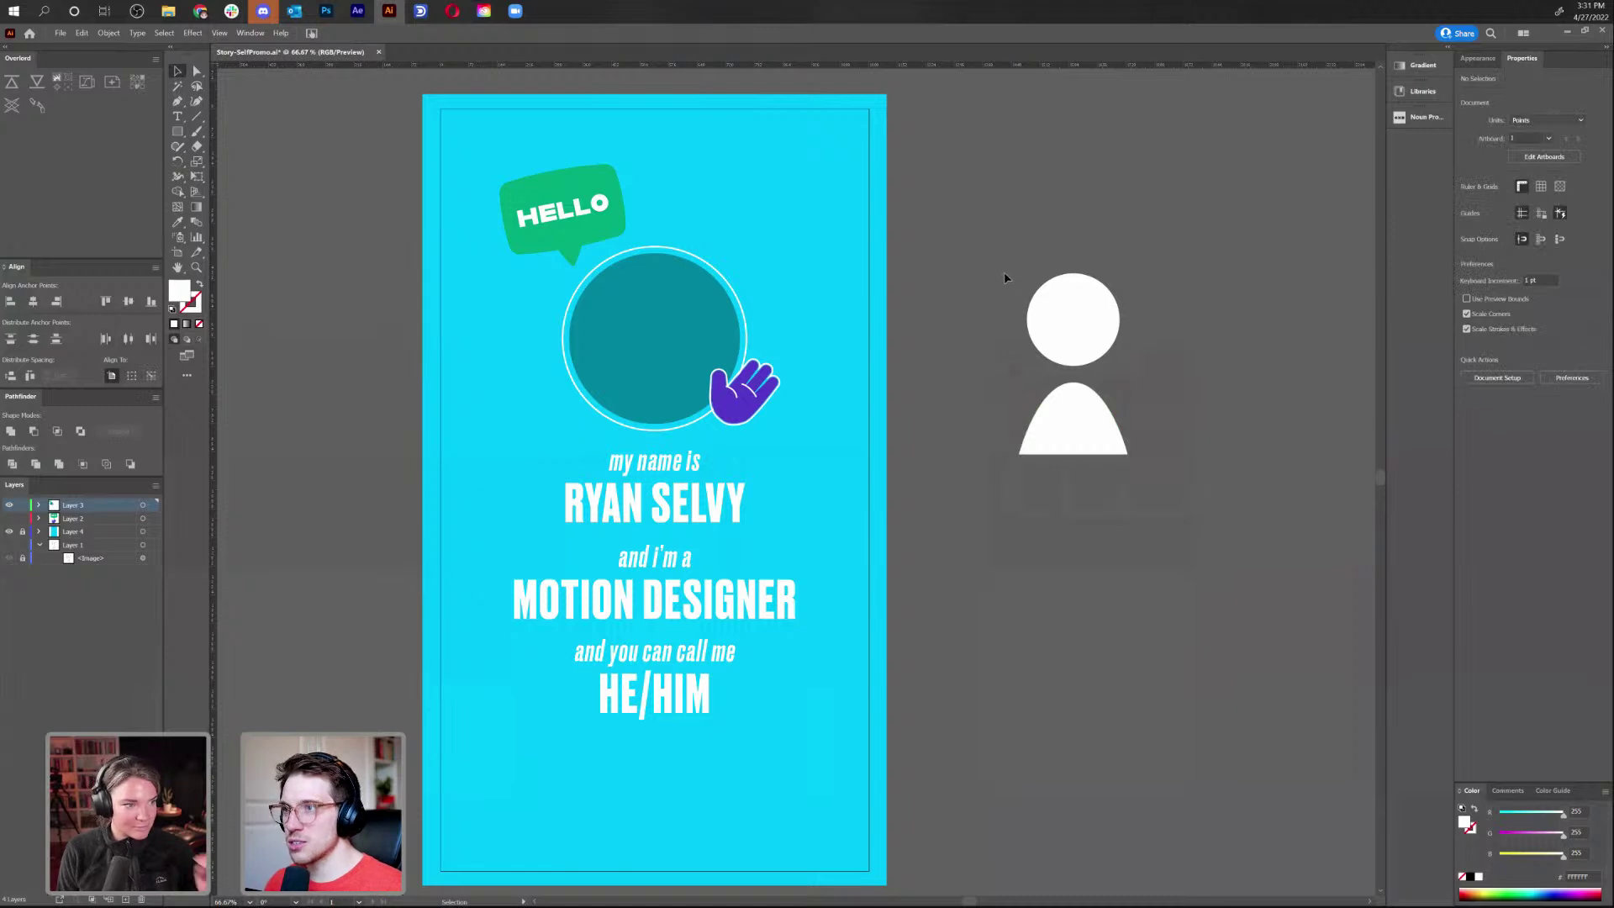
Move the head and body into the teal circle and scale them to fit
{"action": "left_click_drag", "start_coordinate": [1004, 271], "coordinate": [1085, 395]}
{"action": "left_click_drag", "start_coordinate": [1063, 328], "coordinate": [650, 318]}
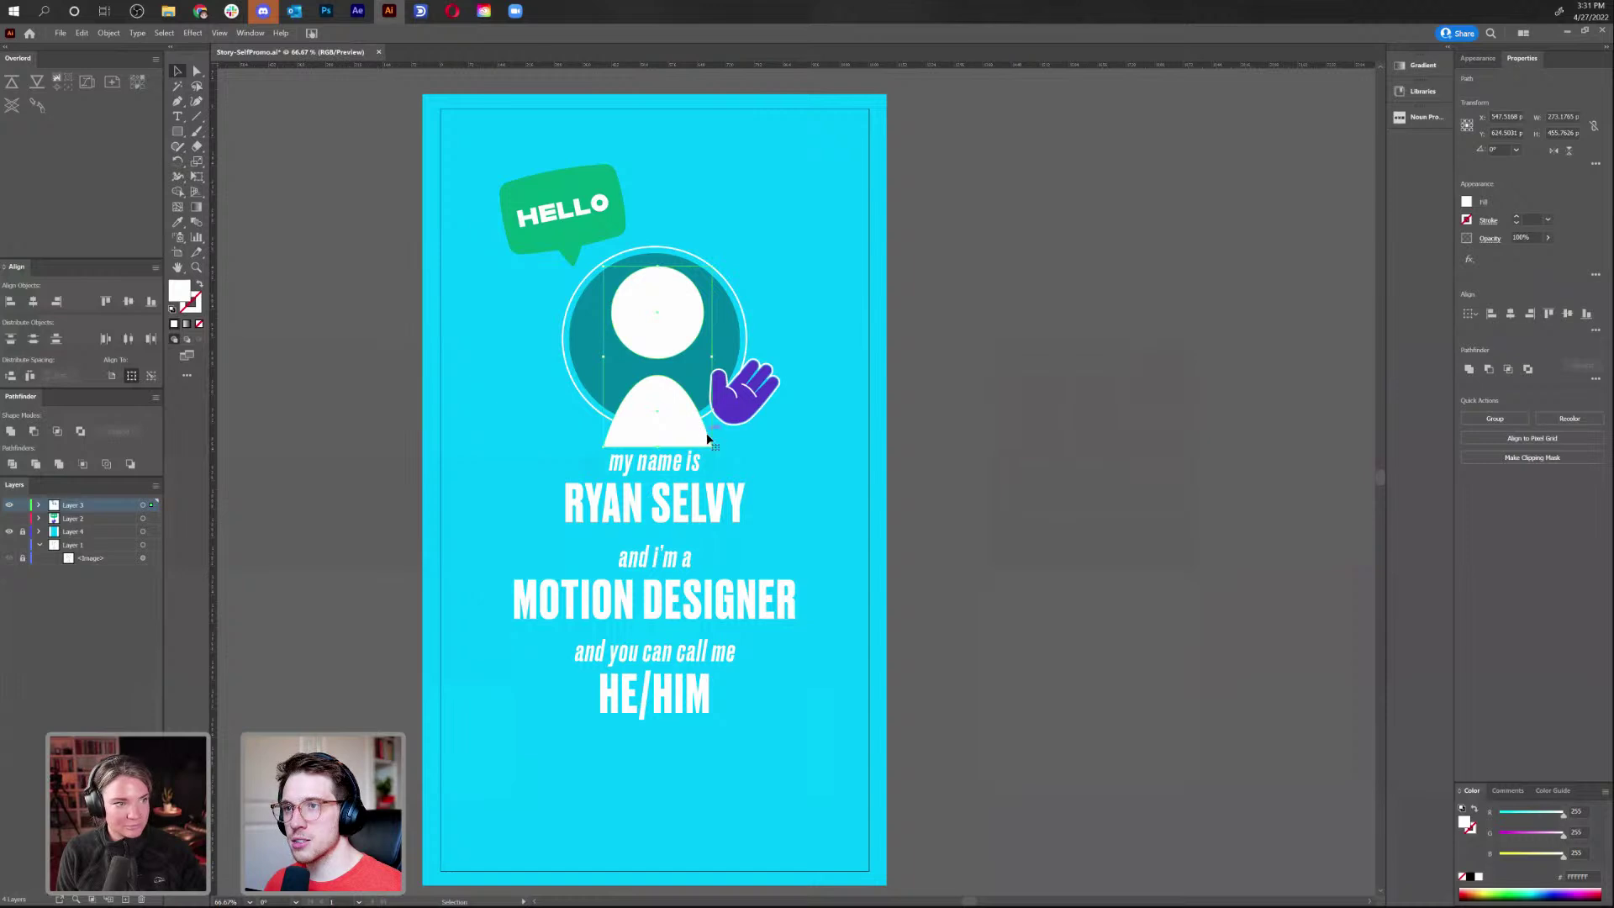
{"action": "left_click_drag", "start_coordinate": [713, 448], "coordinate": [703, 433]}
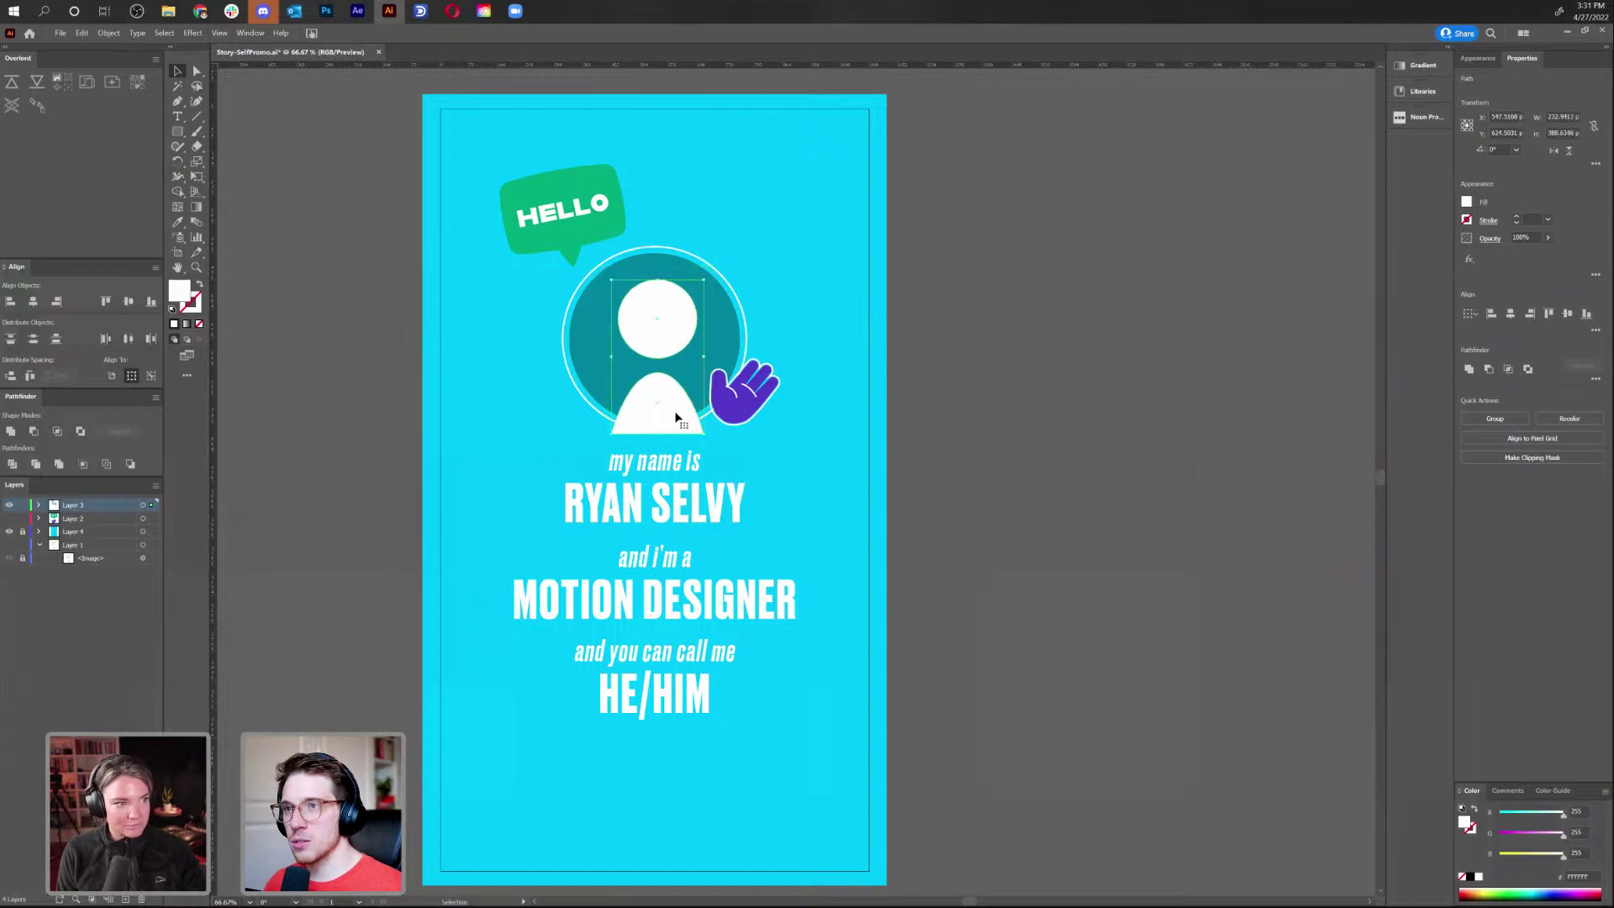
{"action": "left_click", "coordinate": [669, 335]}
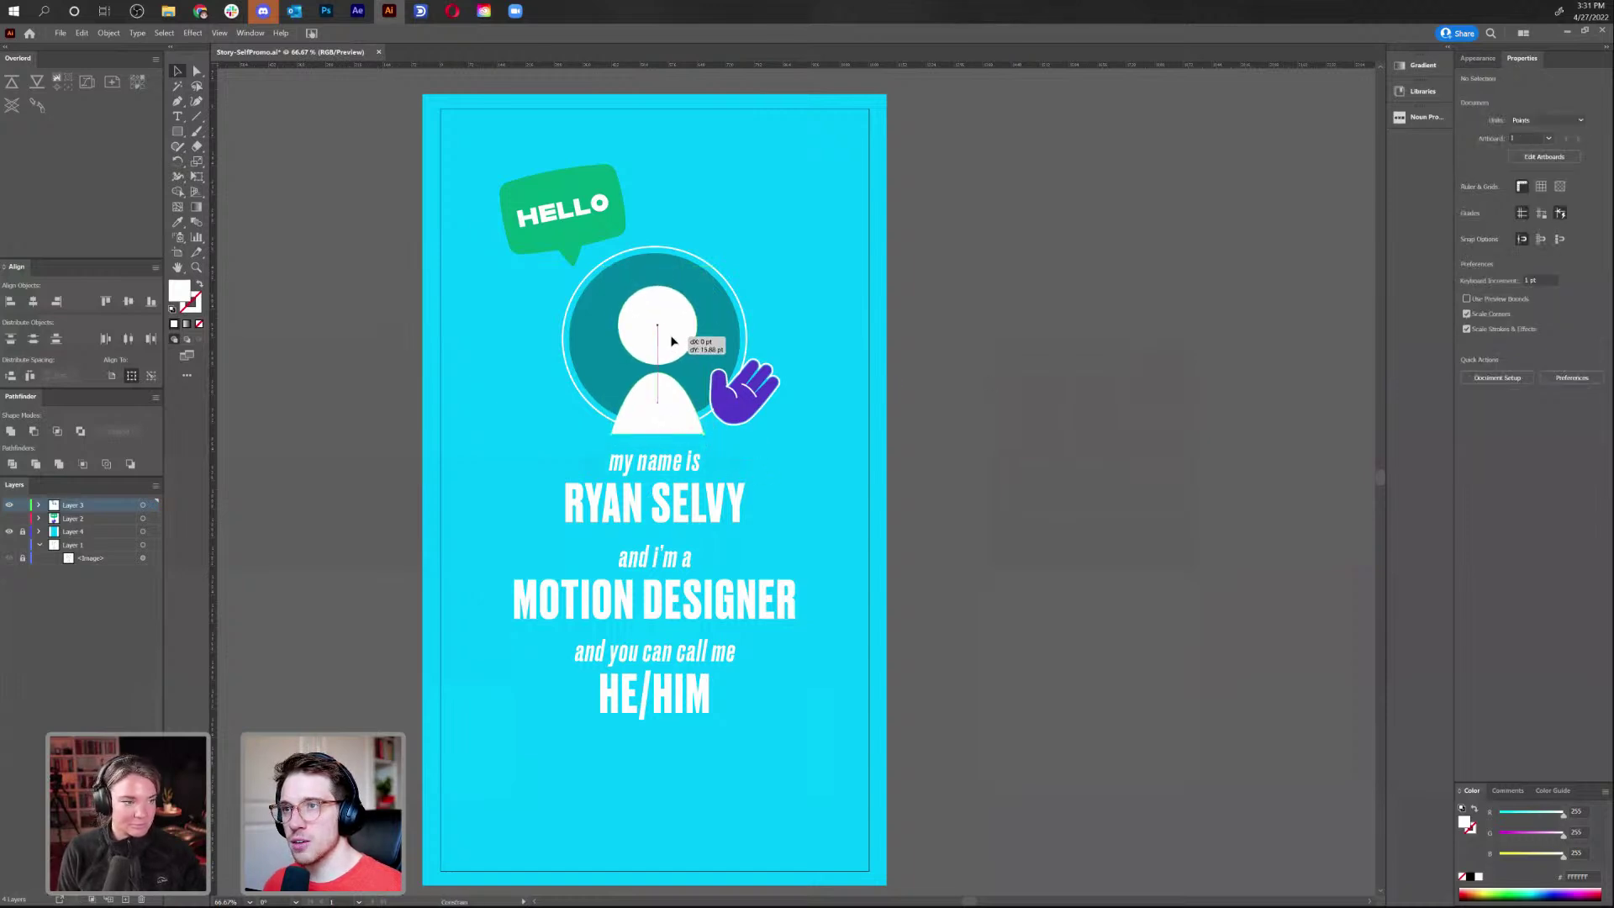
{"action": "left_click", "coordinate": [666, 406], "text": "shift"}
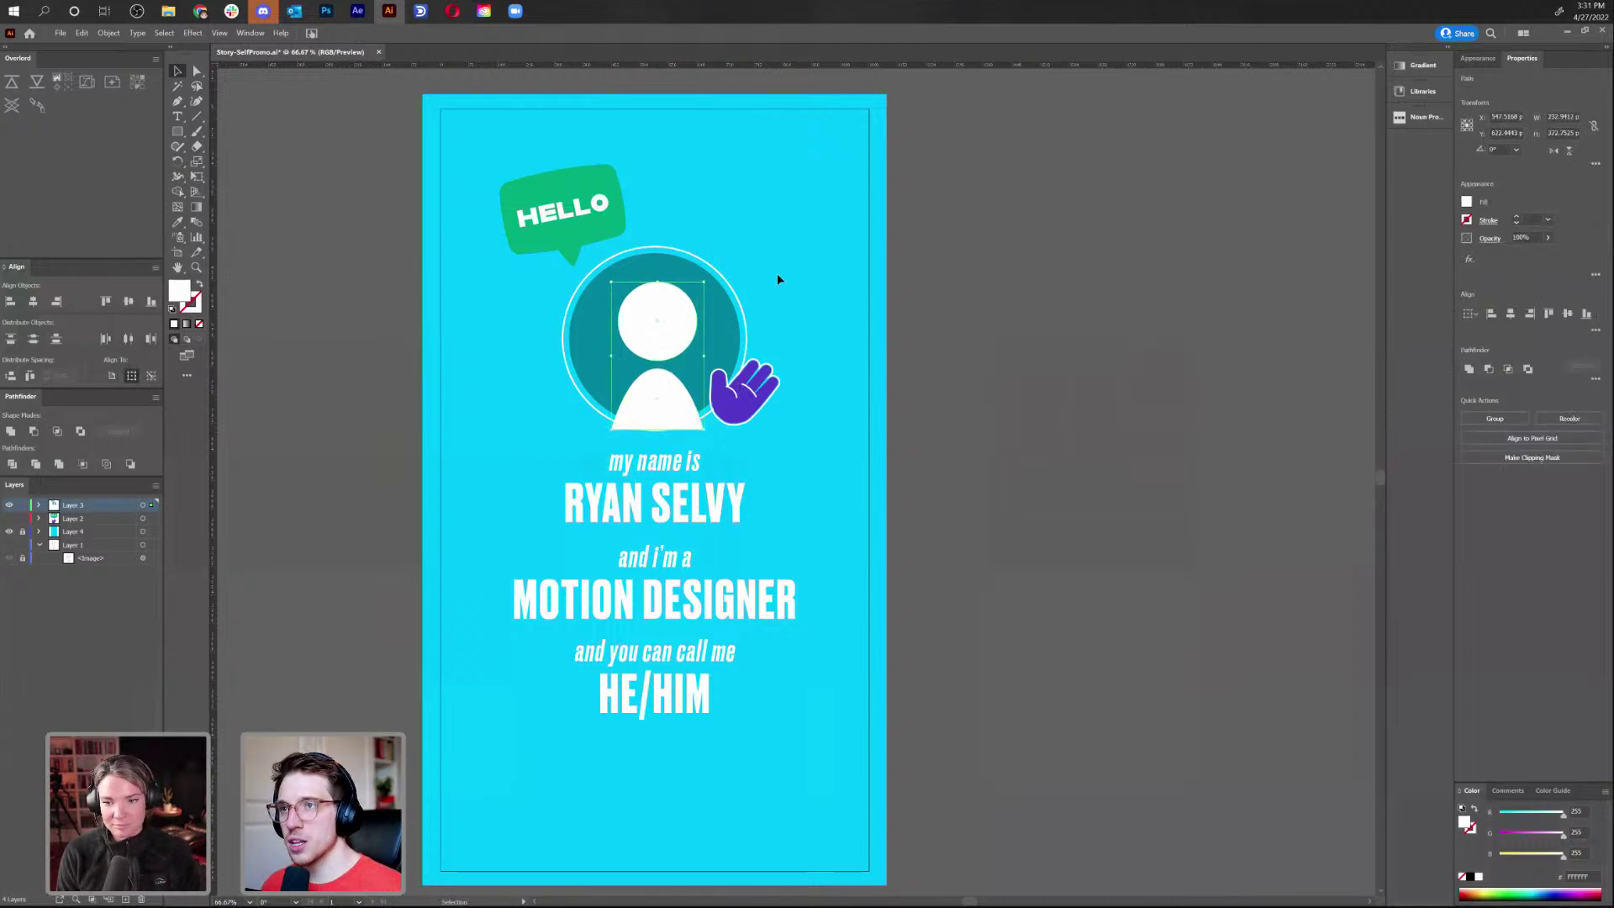
{"action": "left_click", "coordinate": [799, 269]}
Nudge the purple hand slightly right and zoom the view to 200%
{"action": "left_click", "coordinate": [734, 395]}
{"action": "left_click_drag", "start_coordinate": [734, 395], "coordinate": [770, 393]}
{"action": "key", "text": "ctrl+shift+a"}
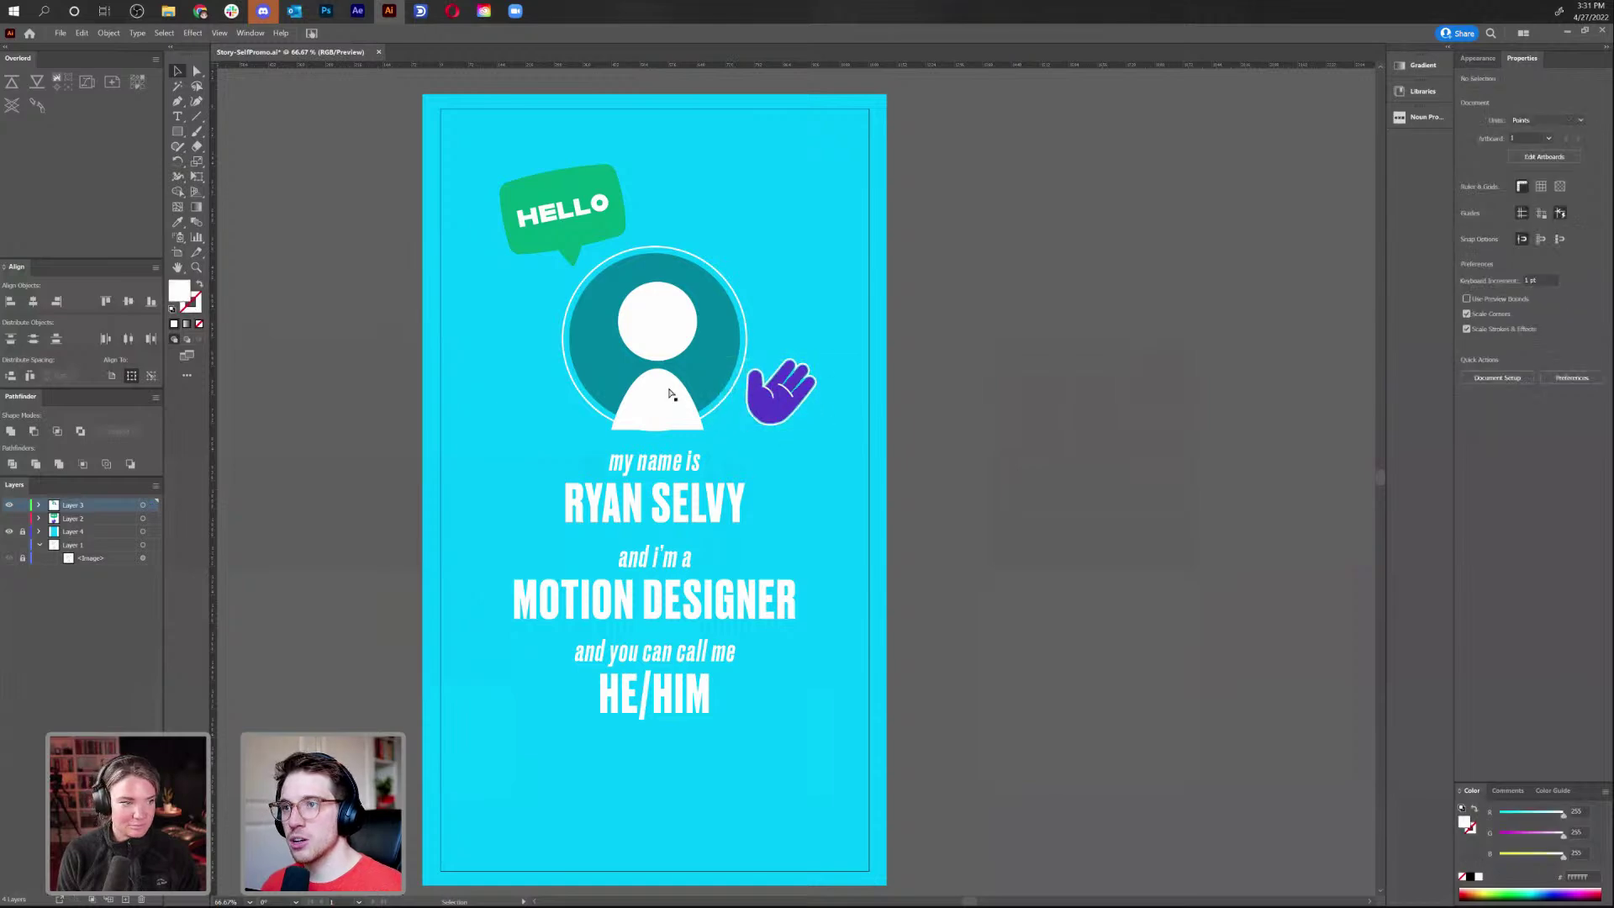
{"action": "key", "text": "ctrl+equal"}
{"action": "key", "text": "ctrl+equal"}
{"action": "key", "text": "ctrl+equal"}
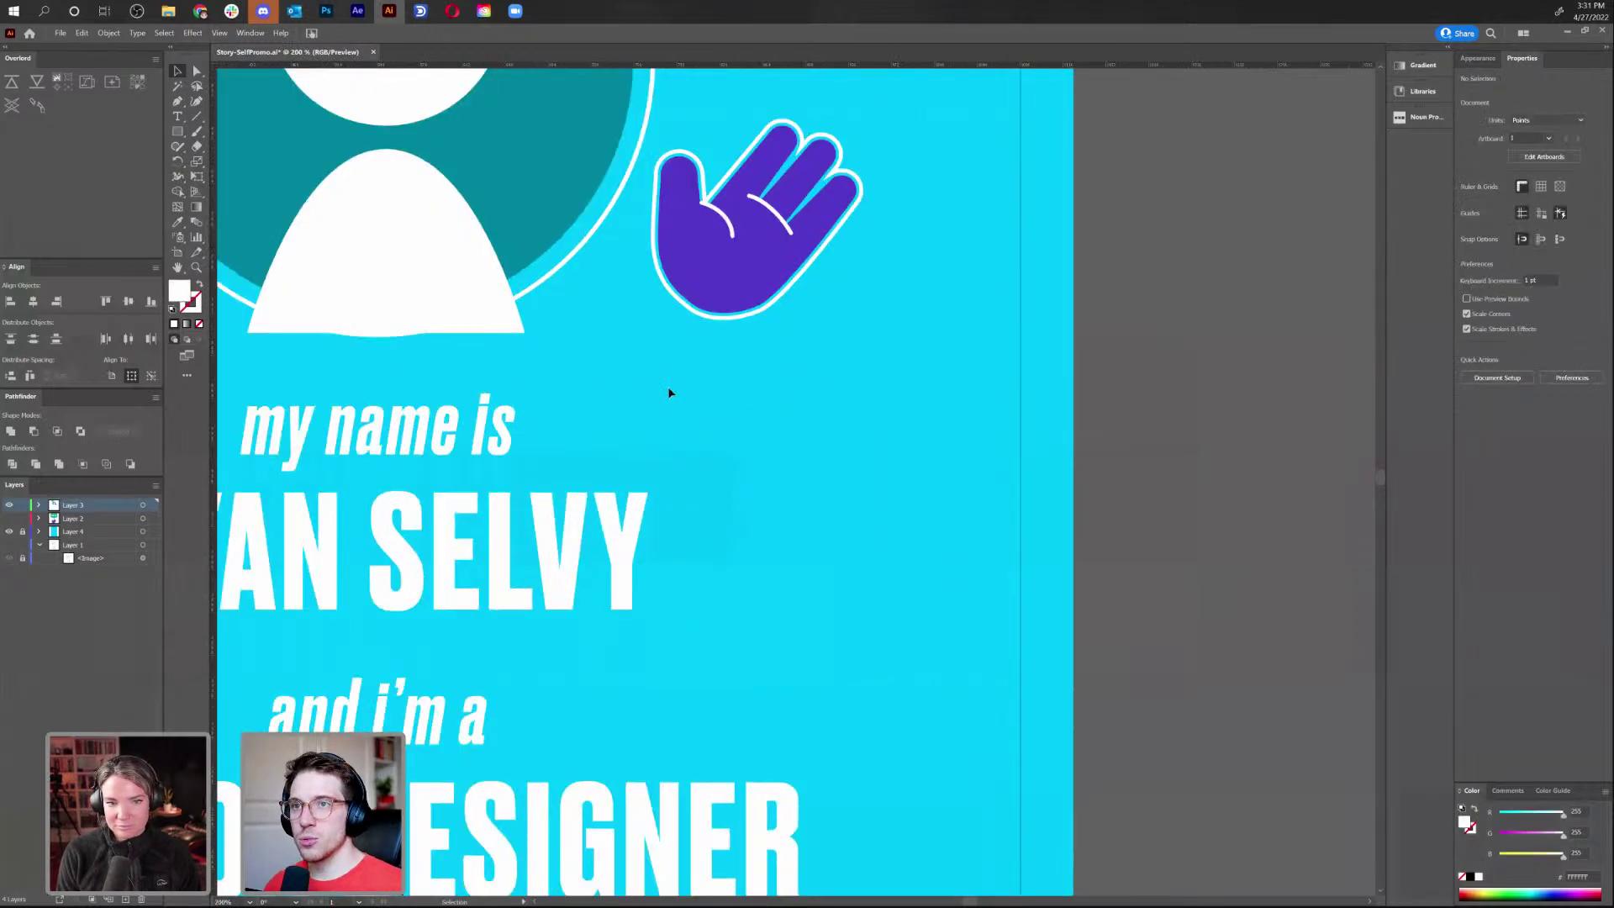
Draw a small dark teal dot eye on the head and duplicate it onto the right side
{"action": "scroll", "coordinate": [810, 565], "scroll_direction": "up", "scroll_amount": 5}
{"action": "scroll", "coordinate": [810, 565], "scroll_direction": "left", "scroll_amount": 4}
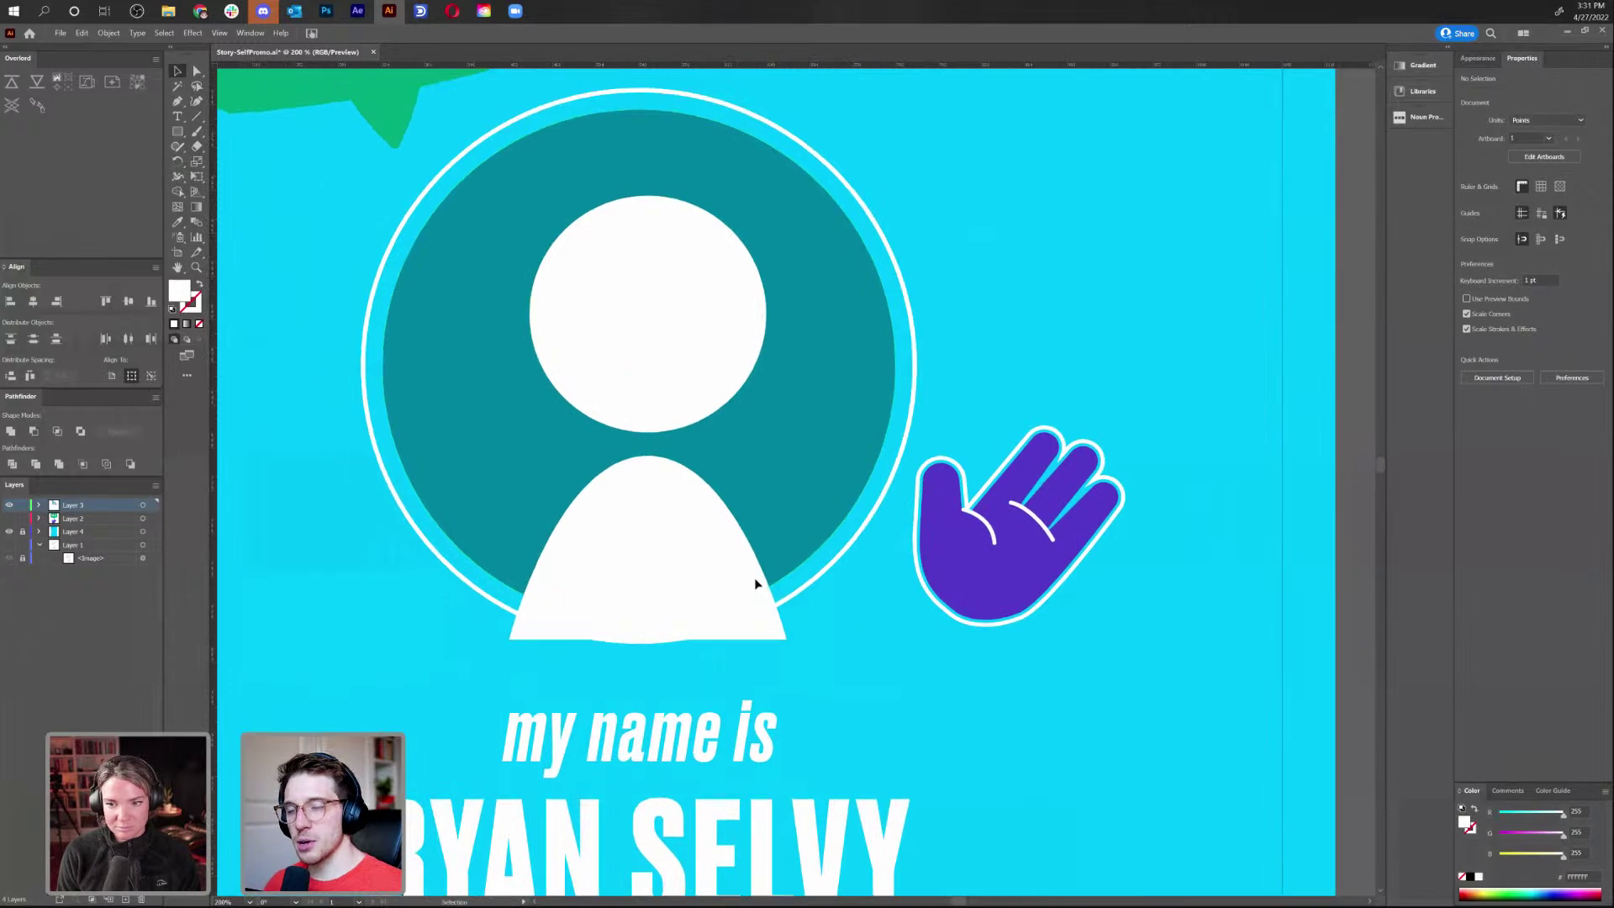
{"action": "left_click", "coordinate": [609, 294]}
{"action": "left_click", "coordinate": [936, 732]}
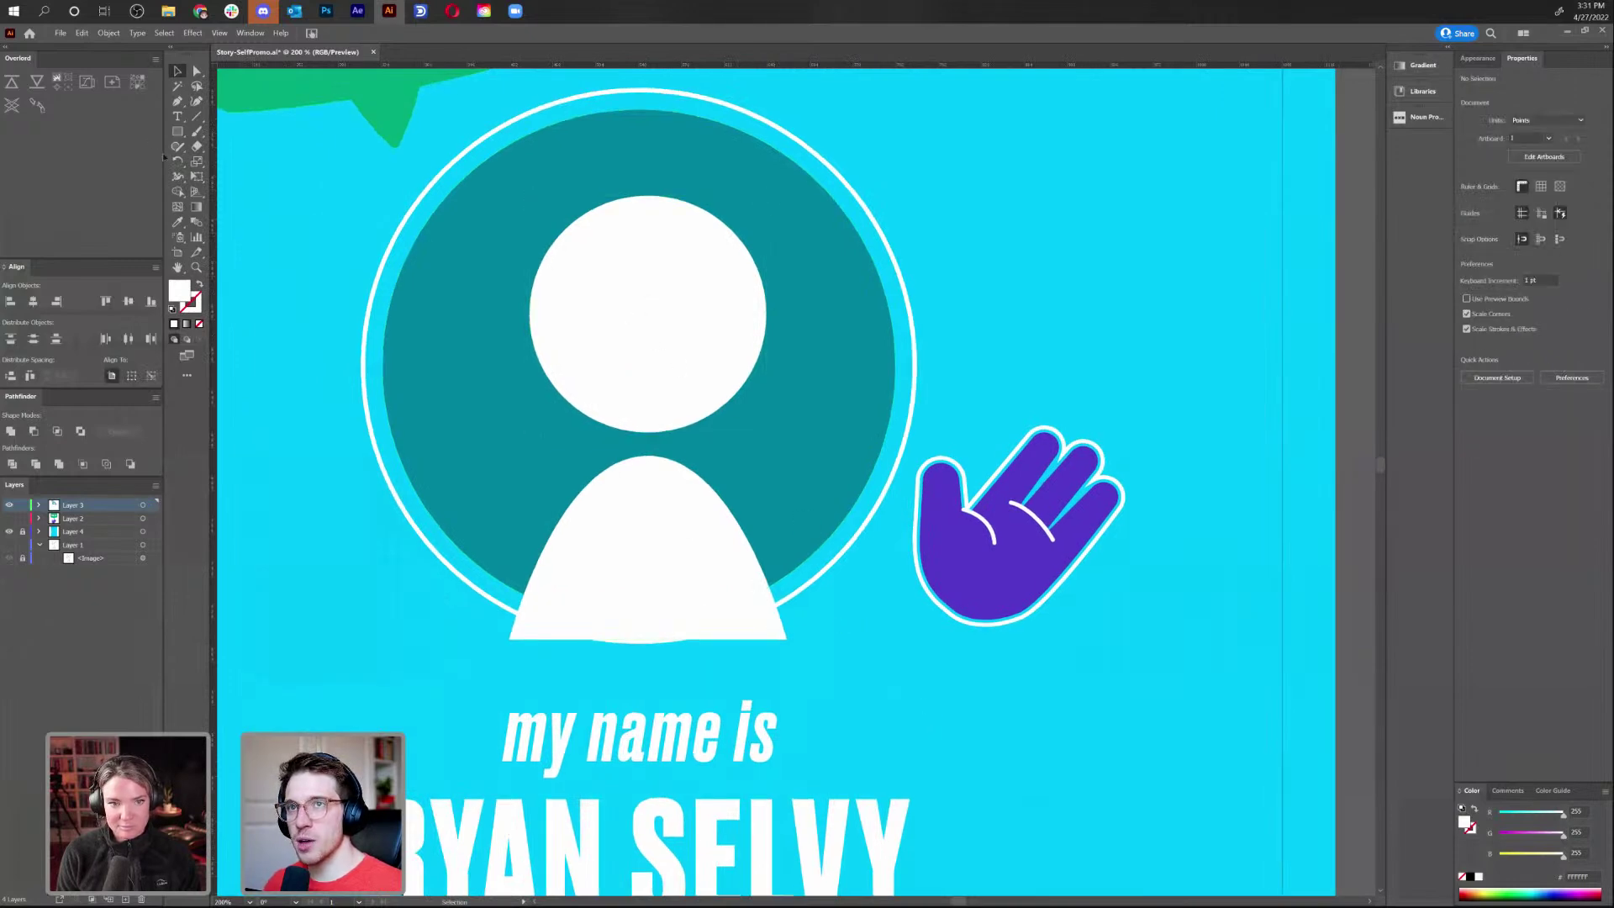
{"action": "left_click_drag", "start_coordinate": [182, 131], "coordinate": [252, 162]}
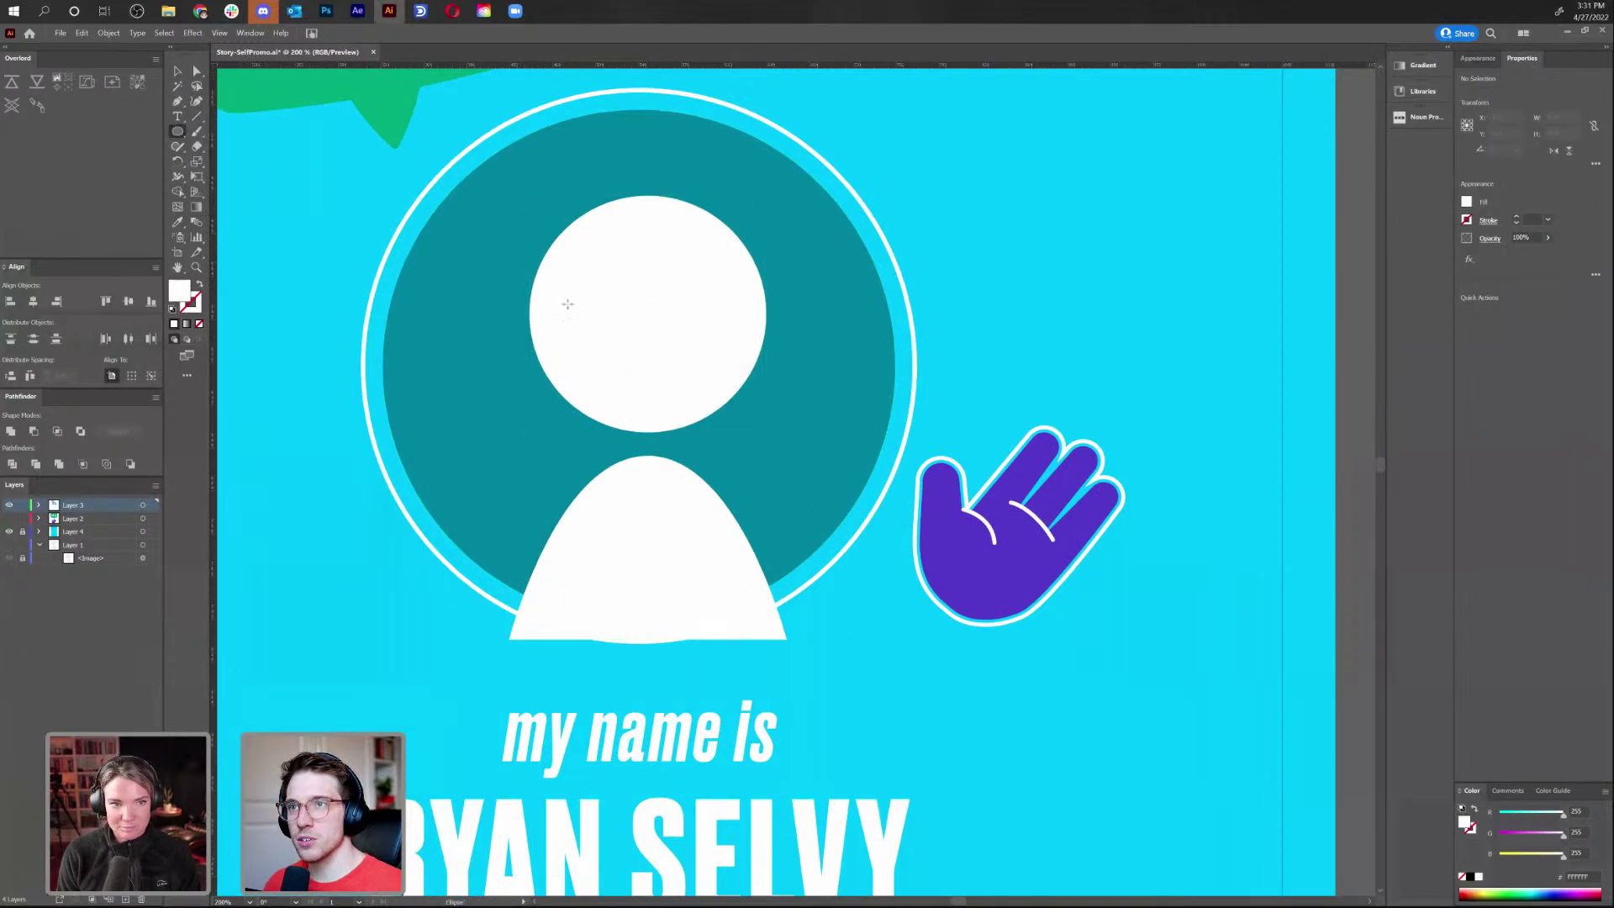
{"action": "left_click_drag", "start_coordinate": [577, 307], "coordinate": [592, 322]}
{"action": "key", "text": "i"}
{"action": "left_click", "coordinate": [830, 378]}
{"action": "key", "text": "v"}
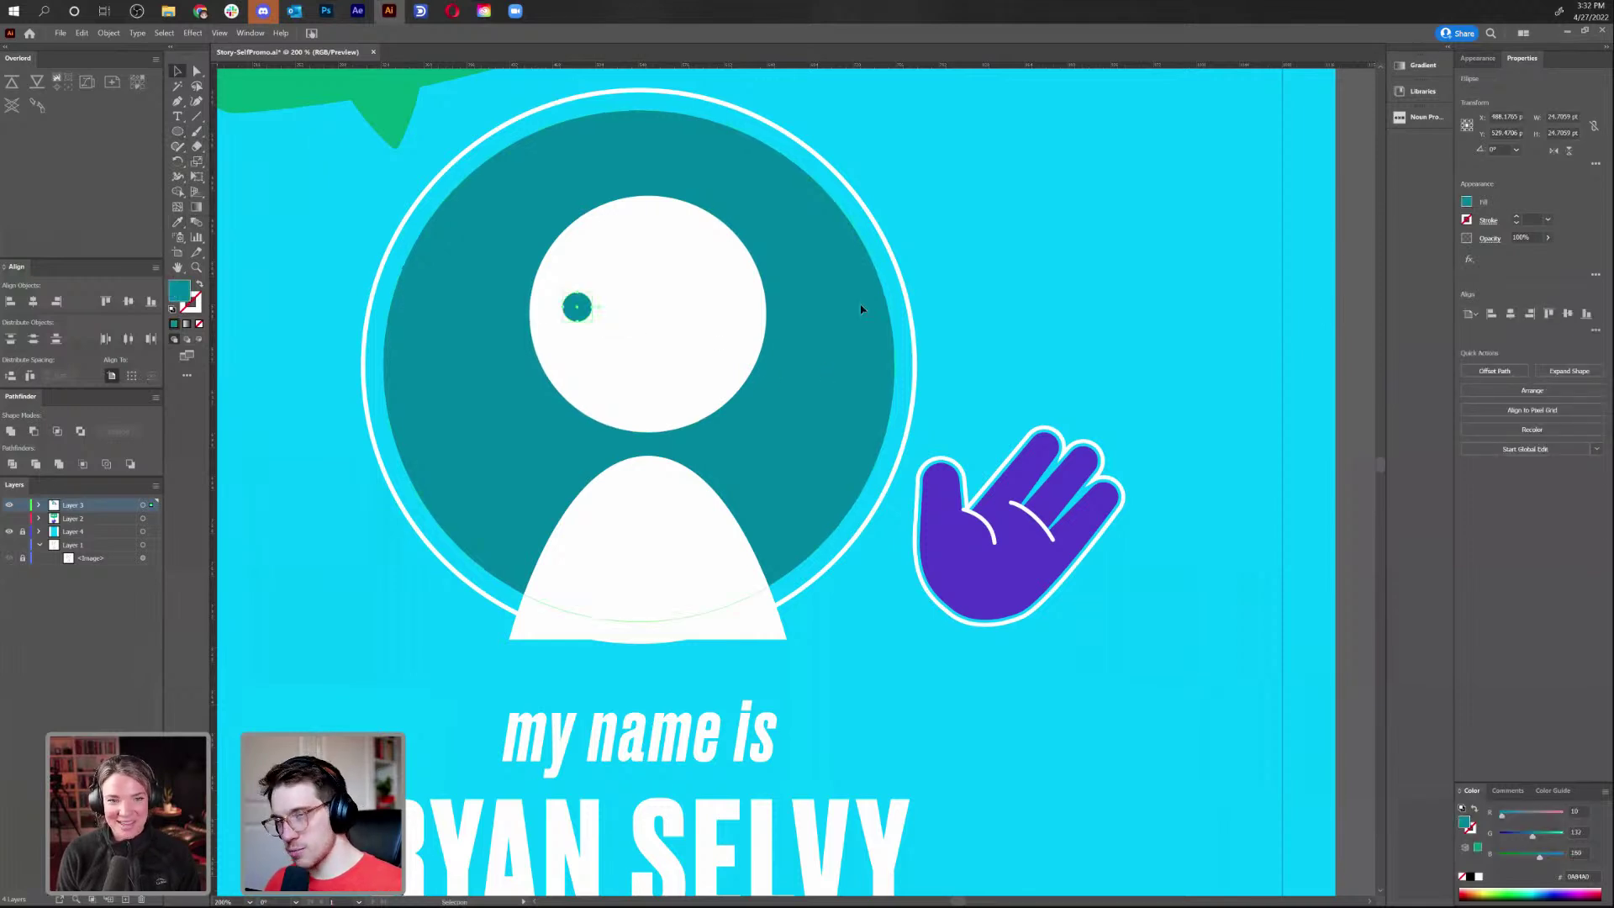
{"action": "left_click", "coordinate": [893, 274]}
{"action": "left_click_drag", "start_coordinate": [580, 312], "coordinate": [715, 282]}
{"action": "left_click", "coordinate": [907, 246]}
Draw a curved teal smile as a 5 pt stroke below the eyes
{"action": "key", "text": "p"}
{"action": "left_click", "coordinate": [625, 317]}
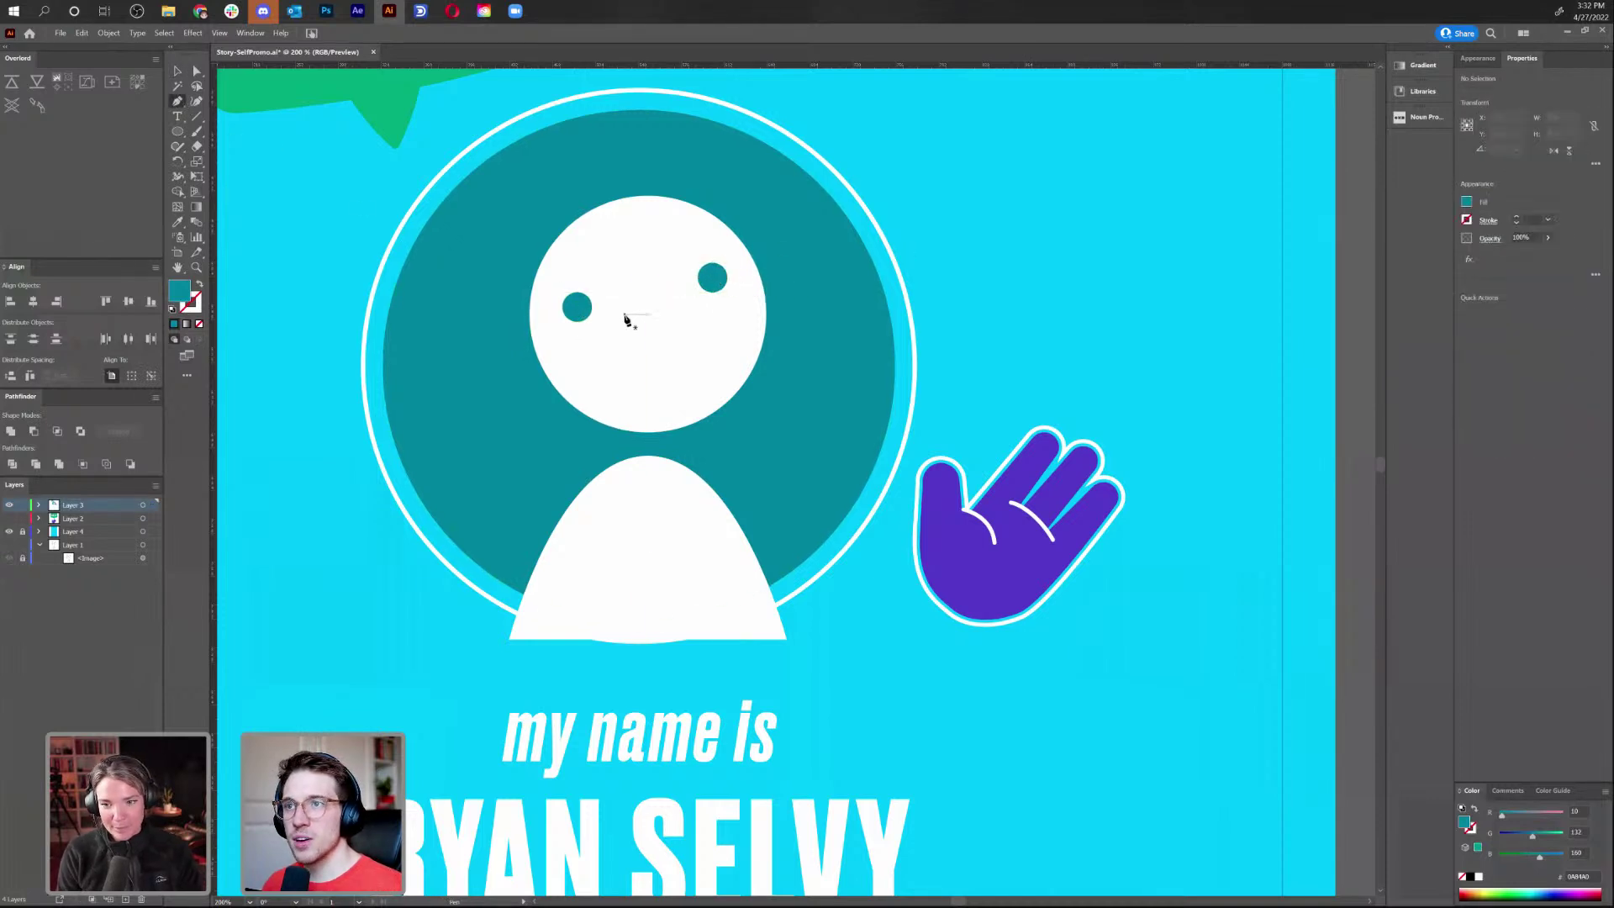
{"action": "left_click_drag", "start_coordinate": [683, 307], "coordinate": [687, 282]}
{"action": "key", "text": "i"}
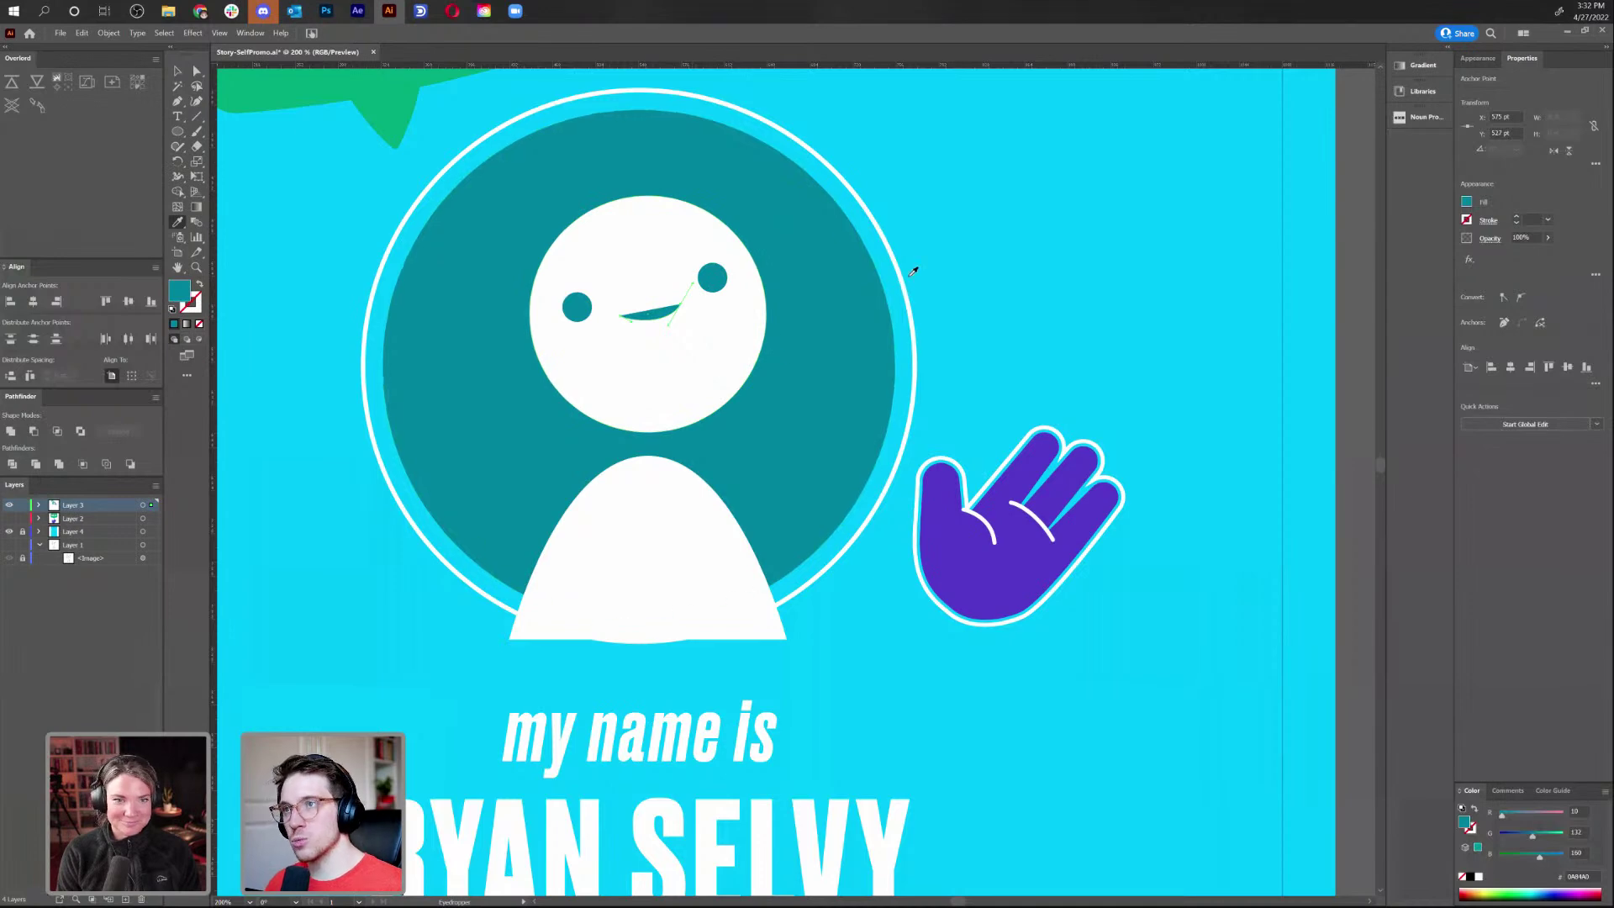
{"action": "left_click", "coordinate": [903, 275]}
{"action": "key", "text": "ctrl+z"}
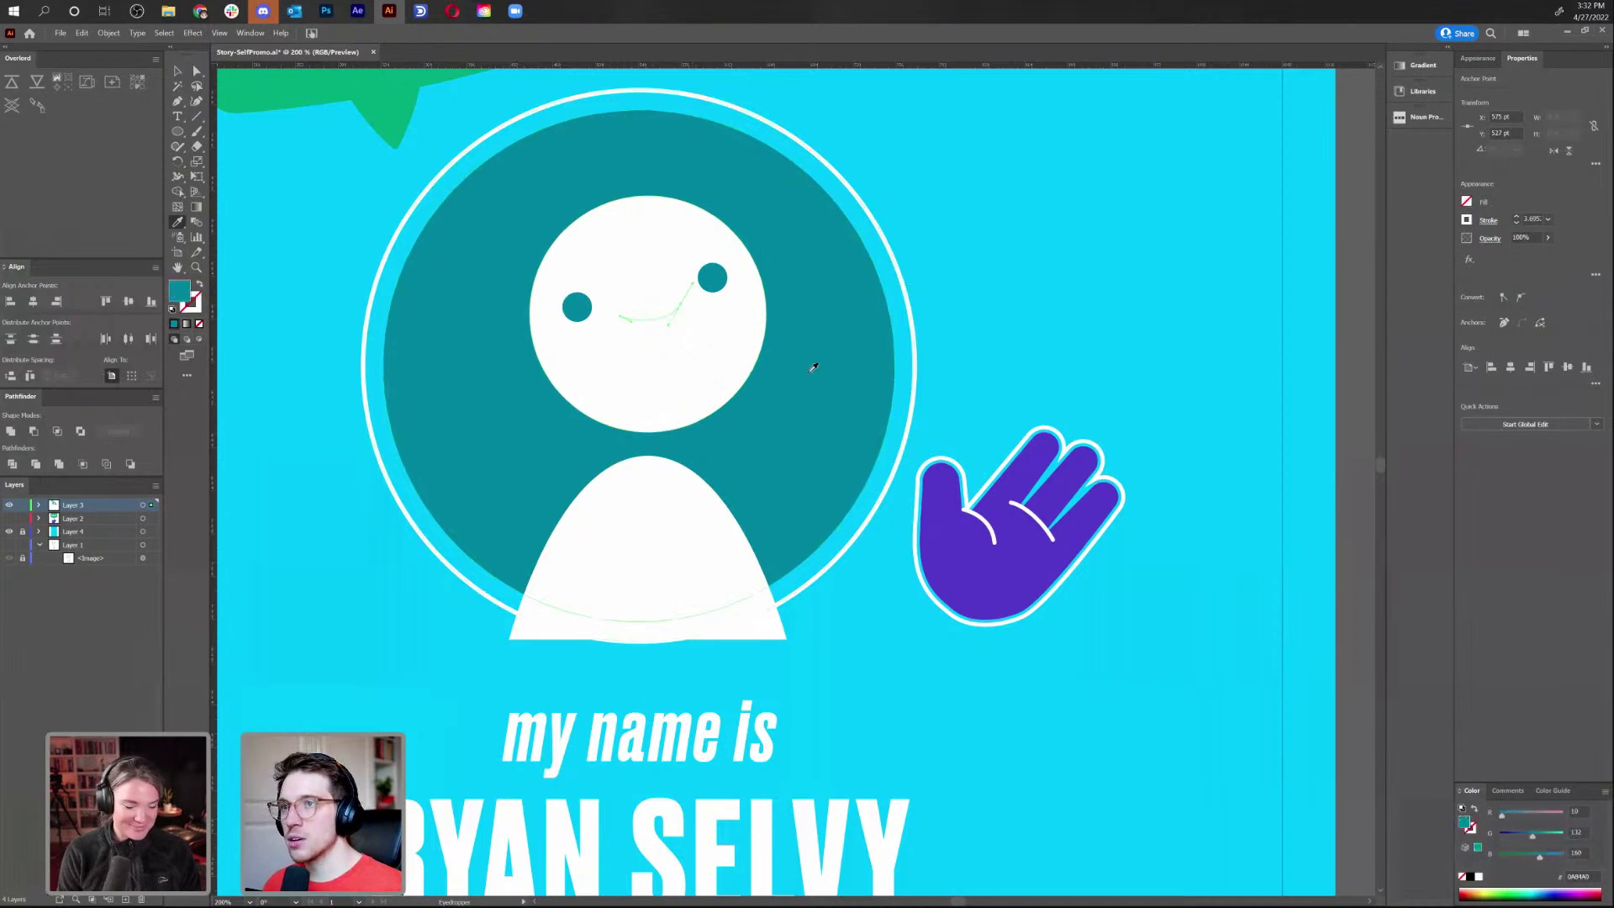
{"action": "left_click", "coordinate": [202, 285]}
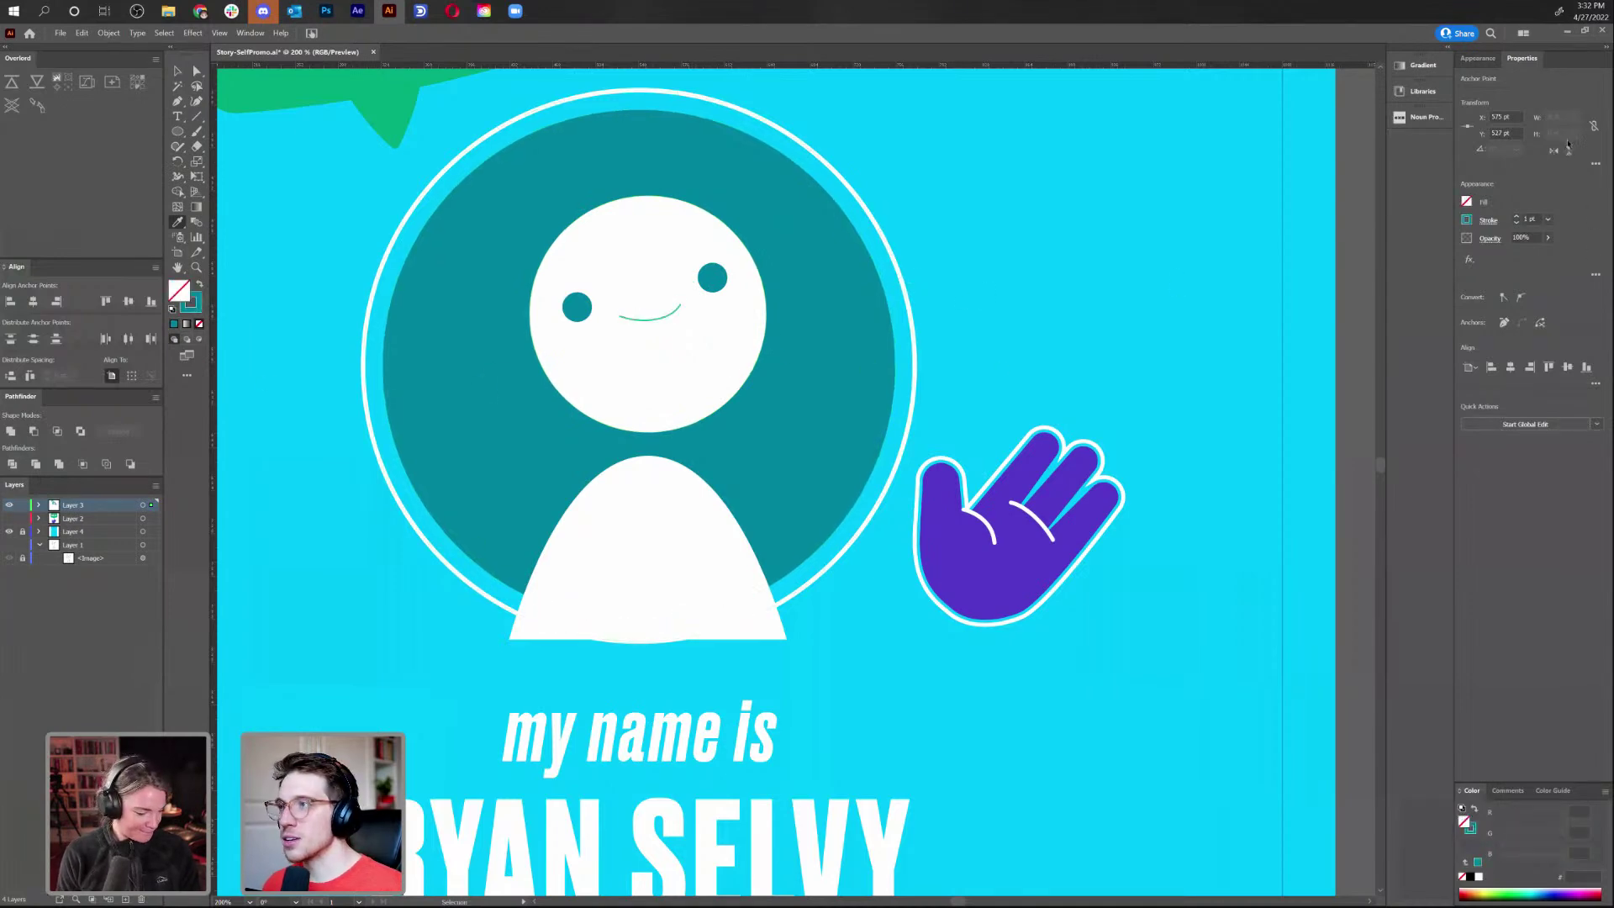
{"action": "left_click", "coordinate": [1516, 217]}
{"action": "left_click", "coordinate": [1517, 217]}
{"action": "left_click", "coordinate": [1517, 217]}
{"action": "left_click", "coordinate": [1516, 216]}
{"action": "left_click", "coordinate": [196, 71]}
Draw a straight teal line to the right of the circle
{"action": "left_click", "coordinate": [178, 101]}
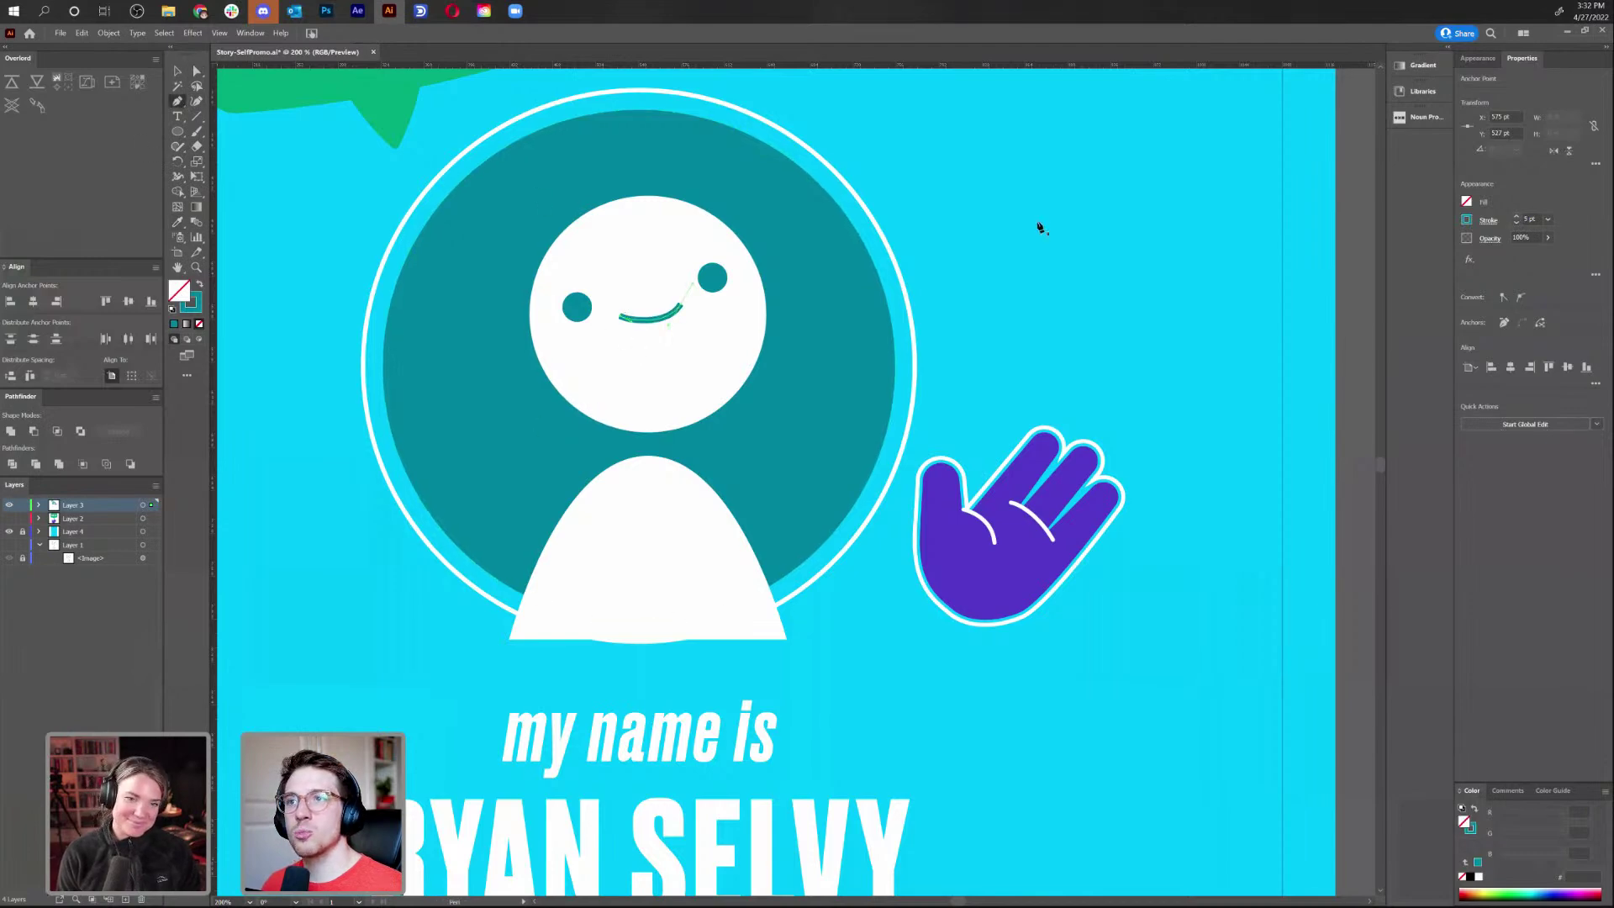
{"action": "left_click", "coordinate": [942, 226]}
{"action": "left_click", "coordinate": [1181, 227]}
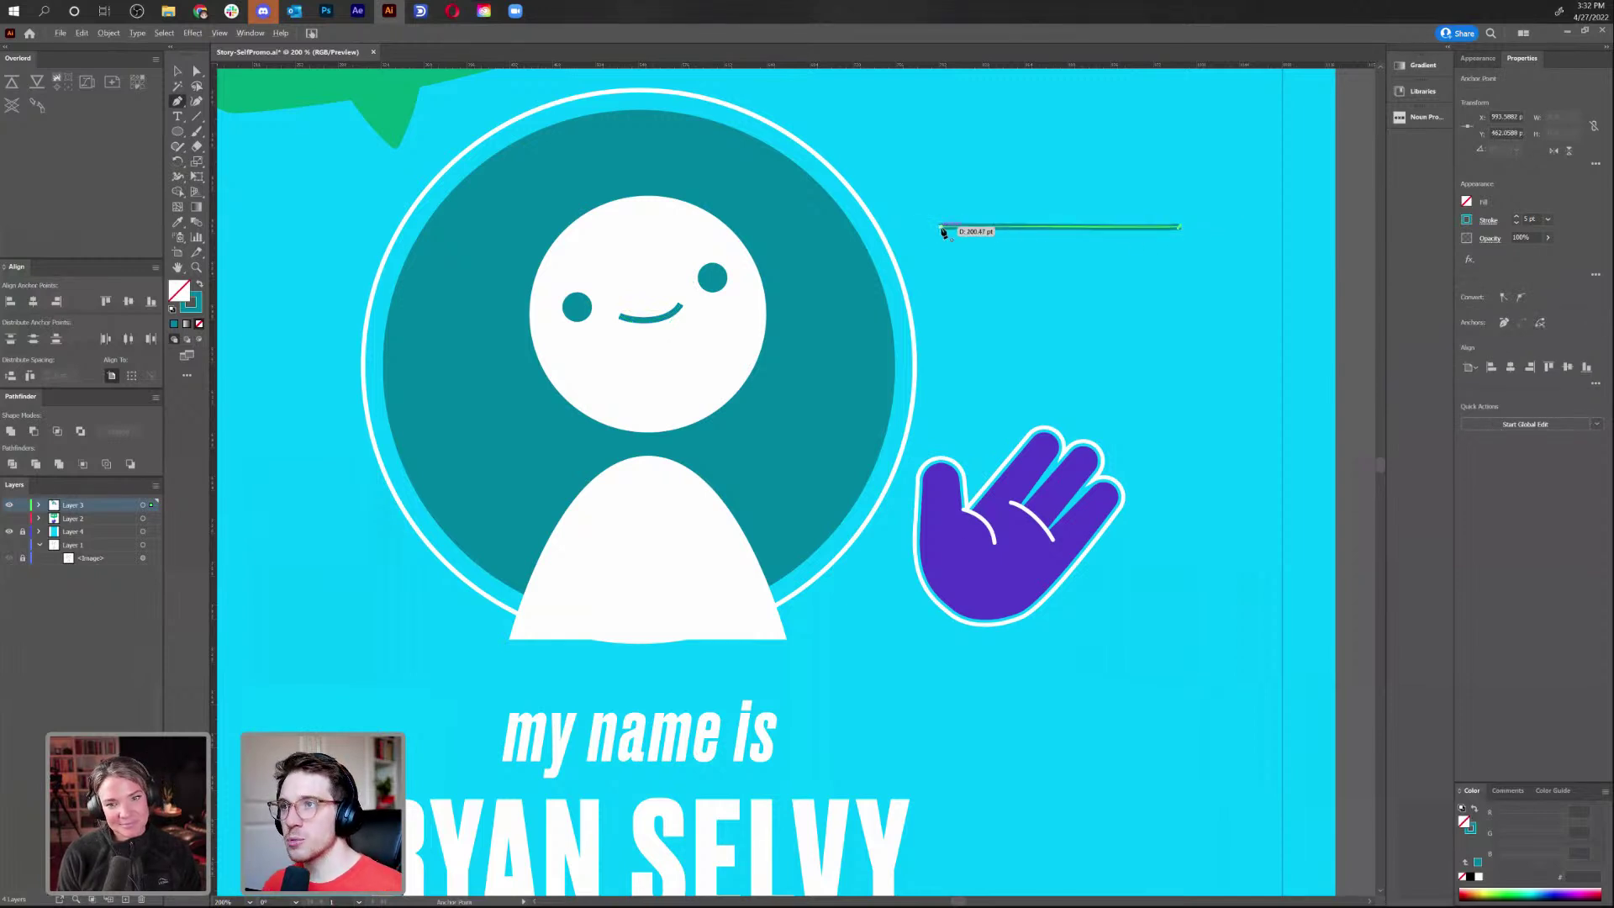
{"action": "key", "text": "Escape"}
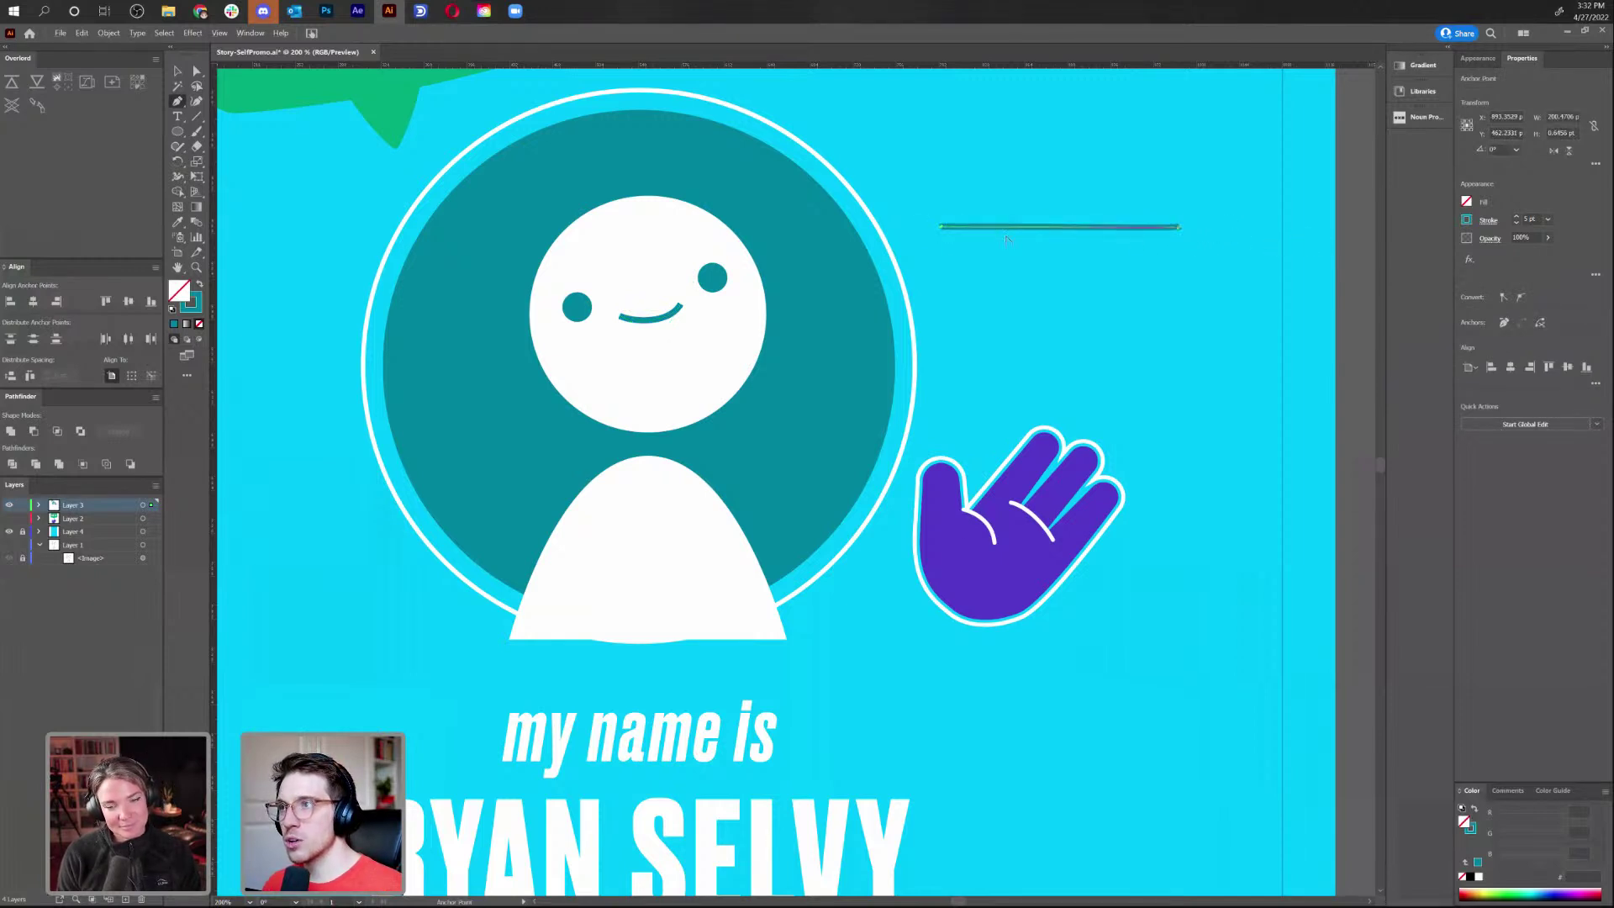
{"action": "left_click_drag", "start_coordinate": [942, 229], "coordinate": [990, 289]}
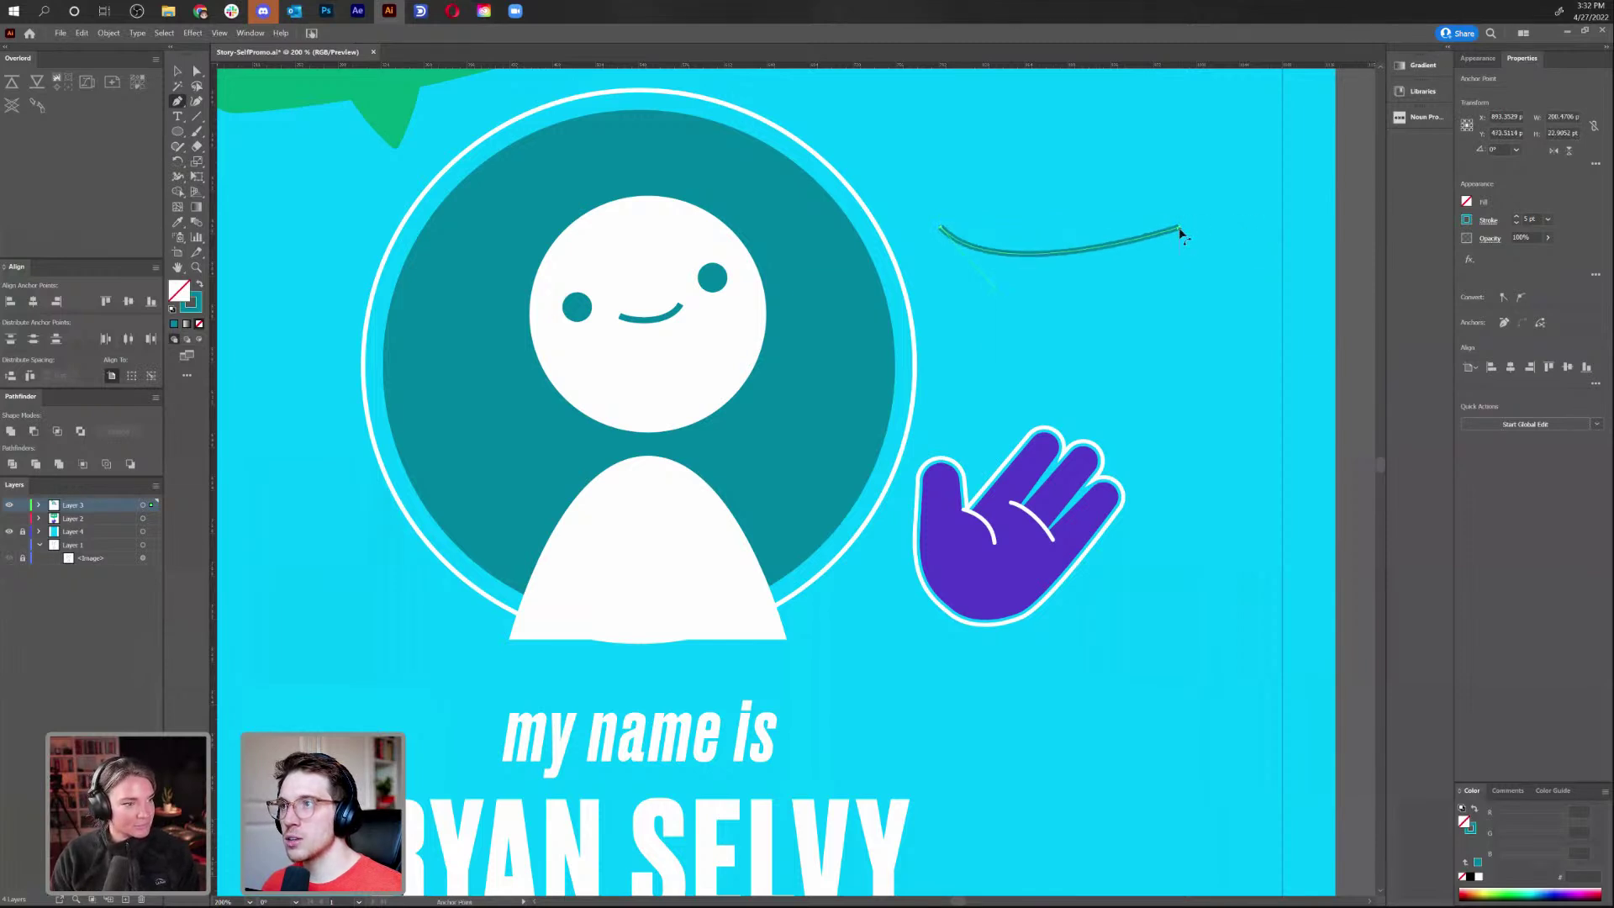
{"action": "left_click_drag", "start_coordinate": [1177, 229], "coordinate": [1106, 311]}
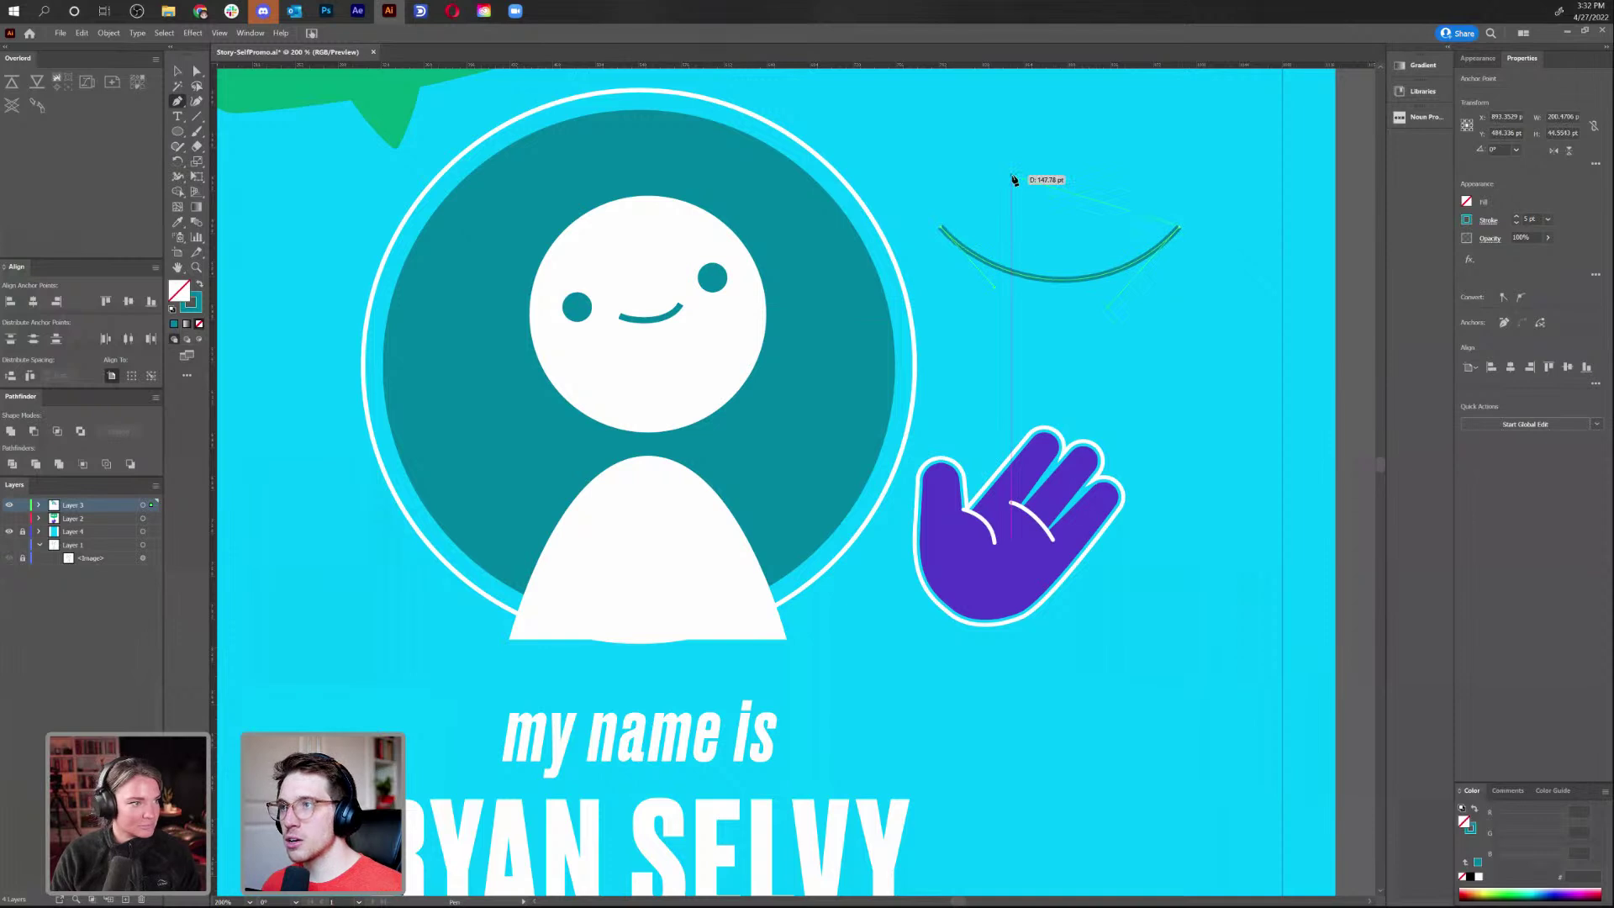
{"action": "key", "text": "Delete"}
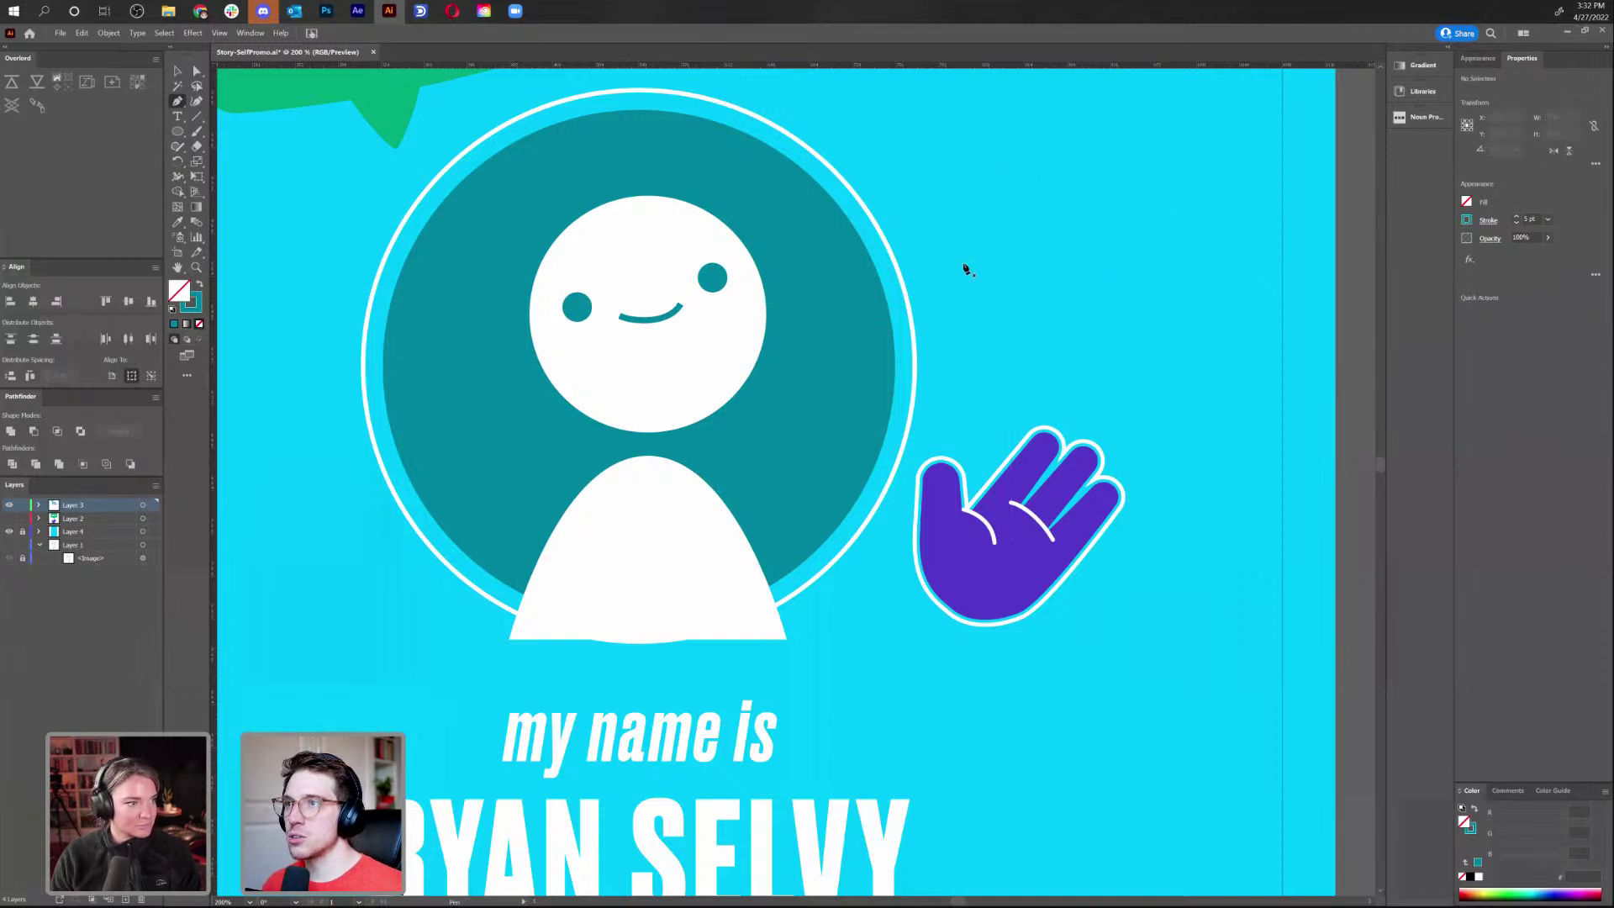
{"action": "left_click", "coordinate": [1208, 317]}
{"action": "left_click", "coordinate": [1245, 177]}
{"action": "left_click", "coordinate": [1009, 223]}
{"action": "left_click", "coordinate": [841, 212]}
{"action": "left_click", "coordinate": [947, 123]}
{"action": "left_click", "coordinate": [1139, 130]}
{"action": "key", "text": "ctrl+z"}
{"action": "key", "text": "ctrl+z"}
{"action": "key", "text": "ctrl+z"}
{"action": "key", "text": "ctrl+z"}
{"action": "key", "text": "ctrl+z"}
{"action": "key", "text": "ctrl+z"}
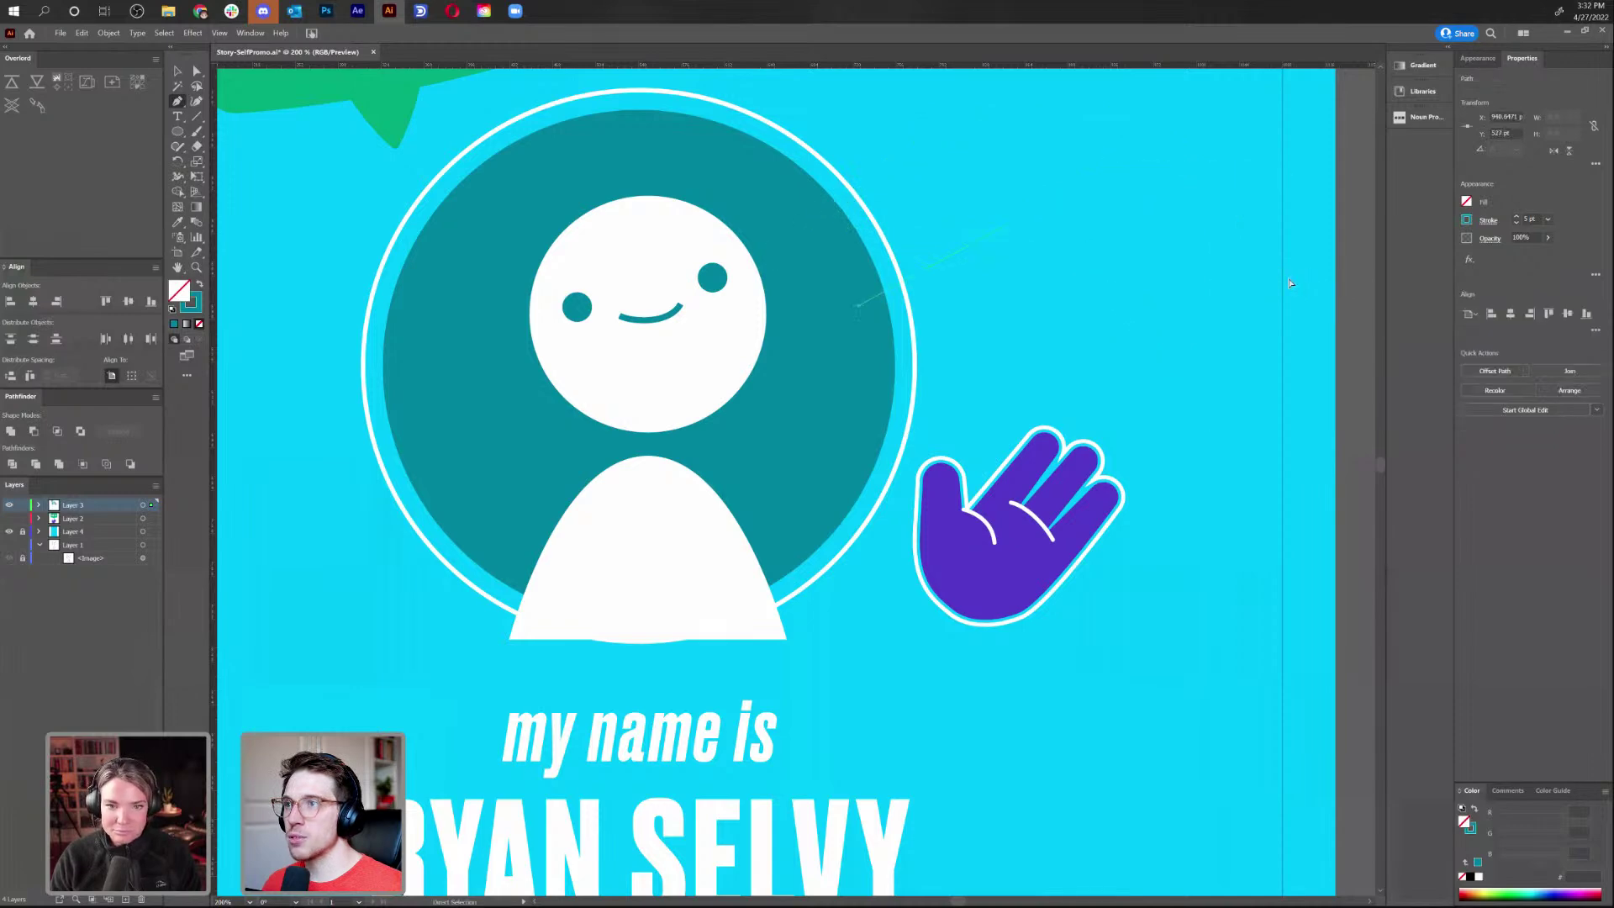
{"action": "left_click", "coordinate": [969, 191]}
{"action": "left_click", "coordinate": [1232, 276]}
{"action": "left_click", "coordinate": [1194, 364]}
{"action": "left_click", "coordinate": [1107, 351]}
{"action": "left_click", "coordinate": [1110, 314]}
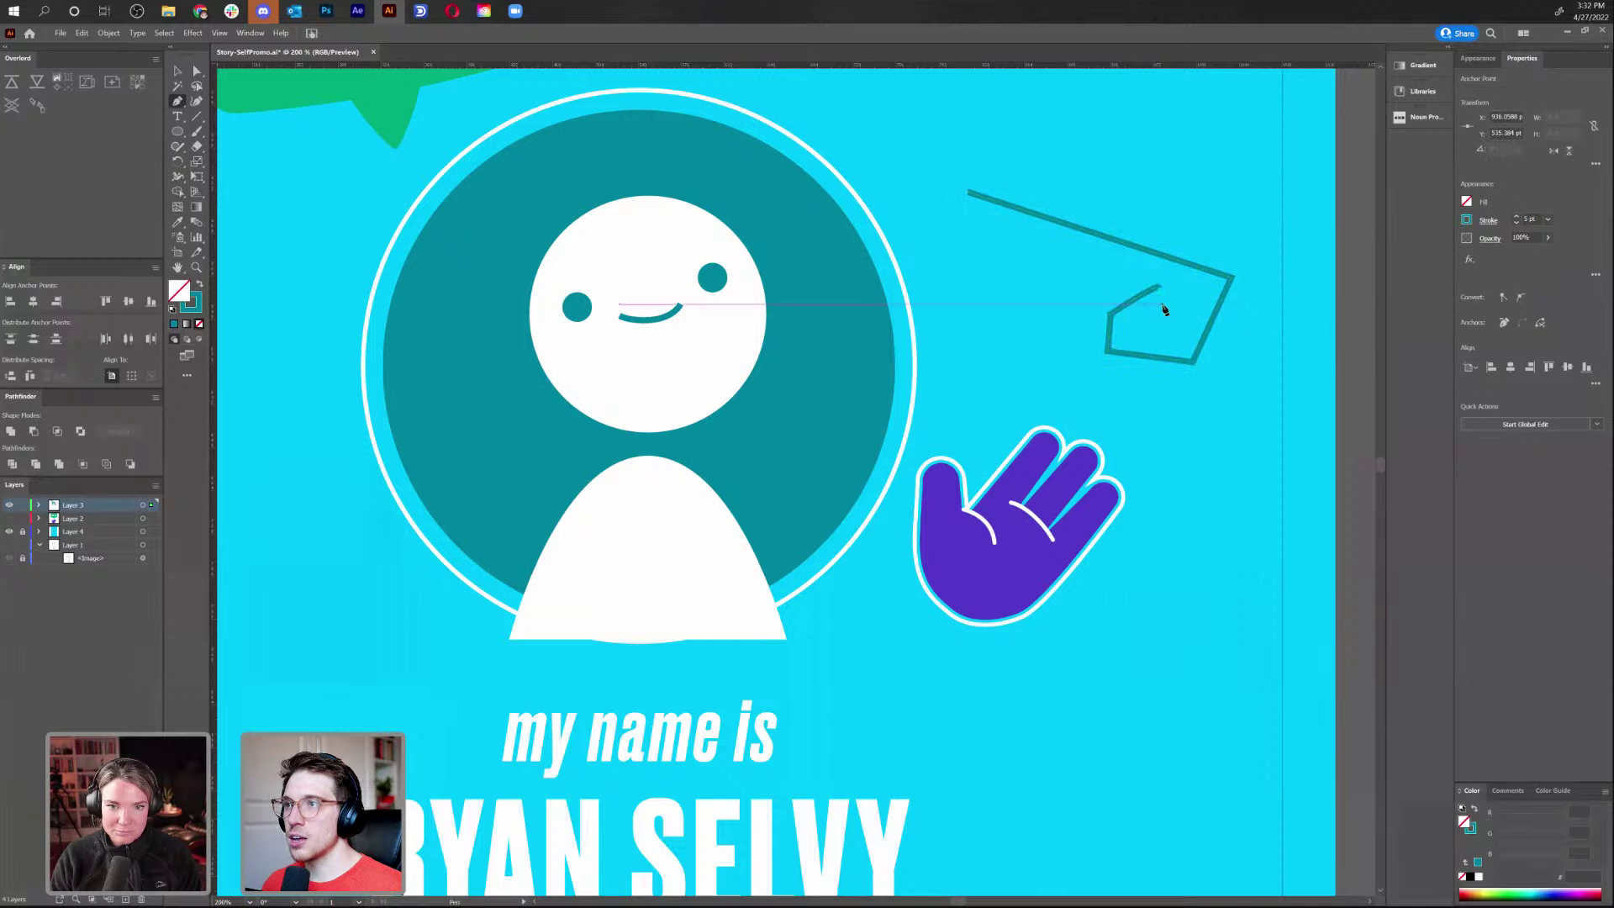
{"action": "left_click_drag", "start_coordinate": [1158, 288], "coordinate": [1127, 323]}
{"action": "key", "text": "ctrl+z"}
{"action": "key", "text": "ctrl+z"}
{"action": "key", "text": "ctrl+z"}
{"action": "key", "text": "ctrl+z"}
{"action": "key", "text": "ctrl+z"}
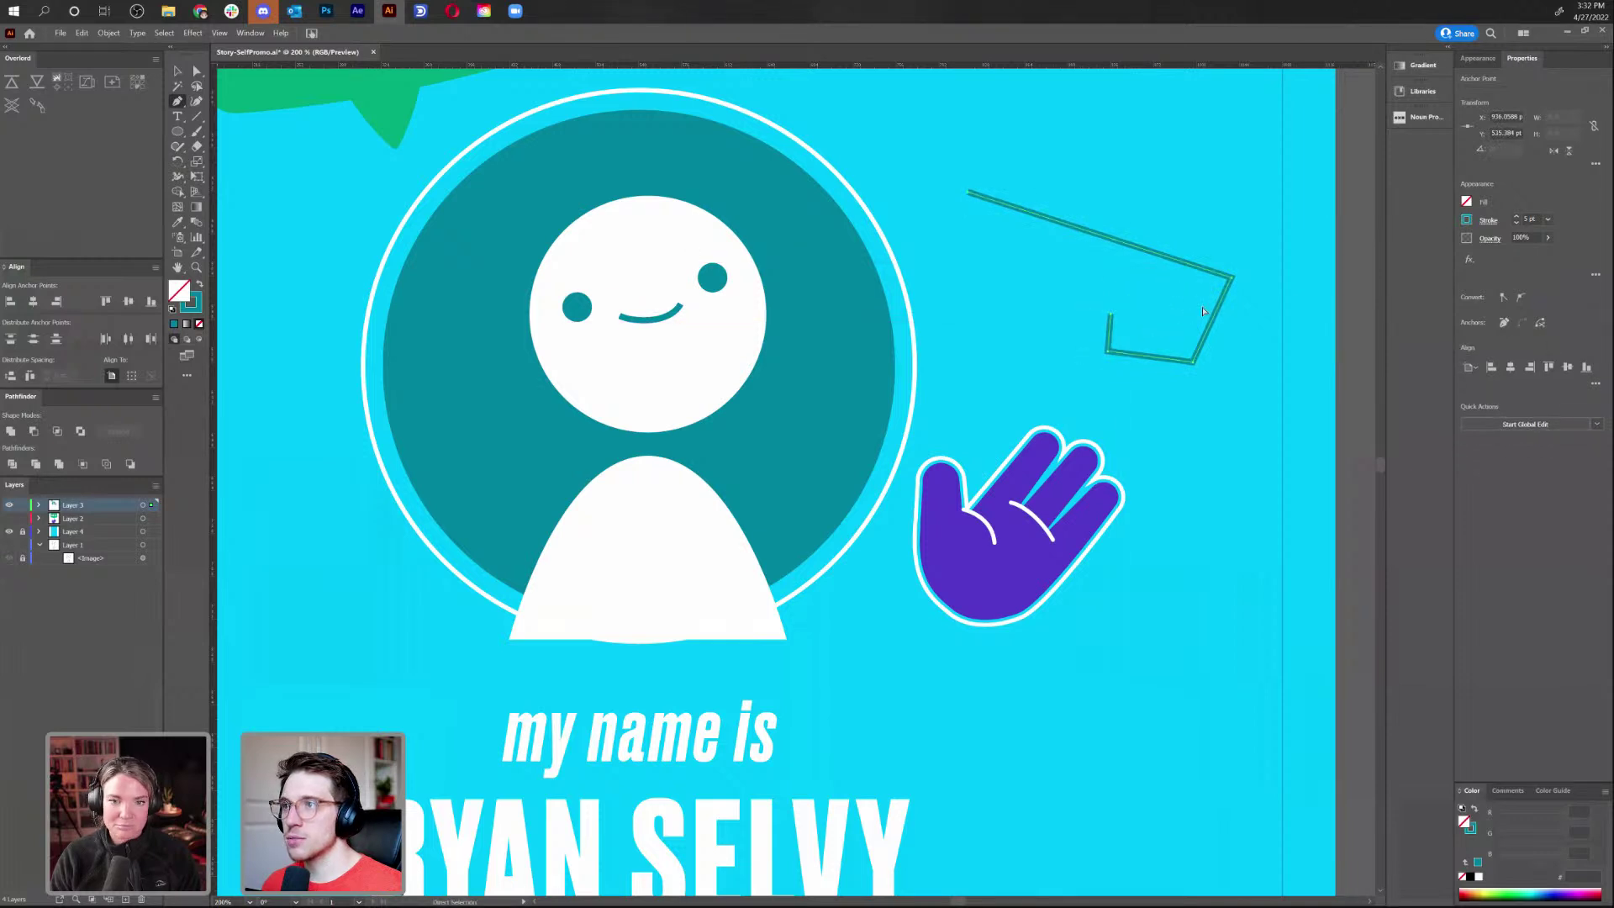
{"action": "key", "text": "ctrl+z"}
{"action": "key", "text": "ctrl+z"}
{"action": "scroll", "coordinate": [919, 179], "scroll_direction": "up", "scroll_amount": 3}
{"action": "scroll", "coordinate": [841, 252], "scroll_direction": "right", "scroll_amount": 2}
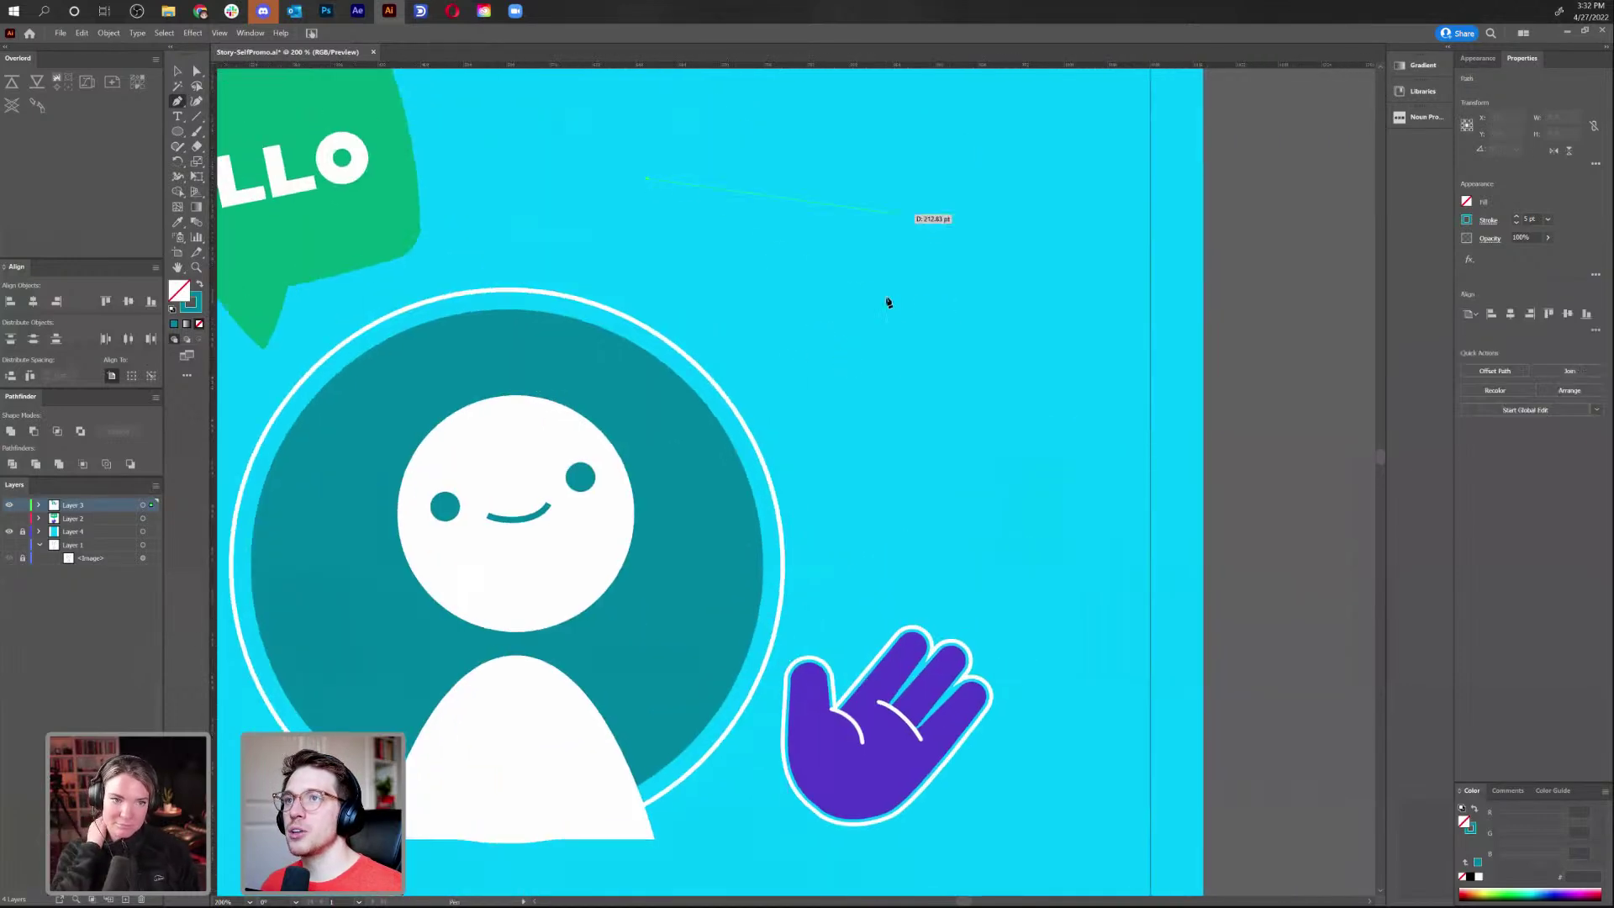
Draw a swooping teal V-shaped curve above the waving hand
{"action": "left_click_drag", "start_coordinate": [624, 155], "coordinate": [834, 155]}
{"action": "left_click_drag", "start_coordinate": [874, 343], "coordinate": [933, 395]}
{"action": "left_click_drag", "start_coordinate": [1077, 574], "coordinate": [1157, 345]}
{"action": "left_click_drag", "start_coordinate": [1051, 168], "coordinate": [182, 182]}
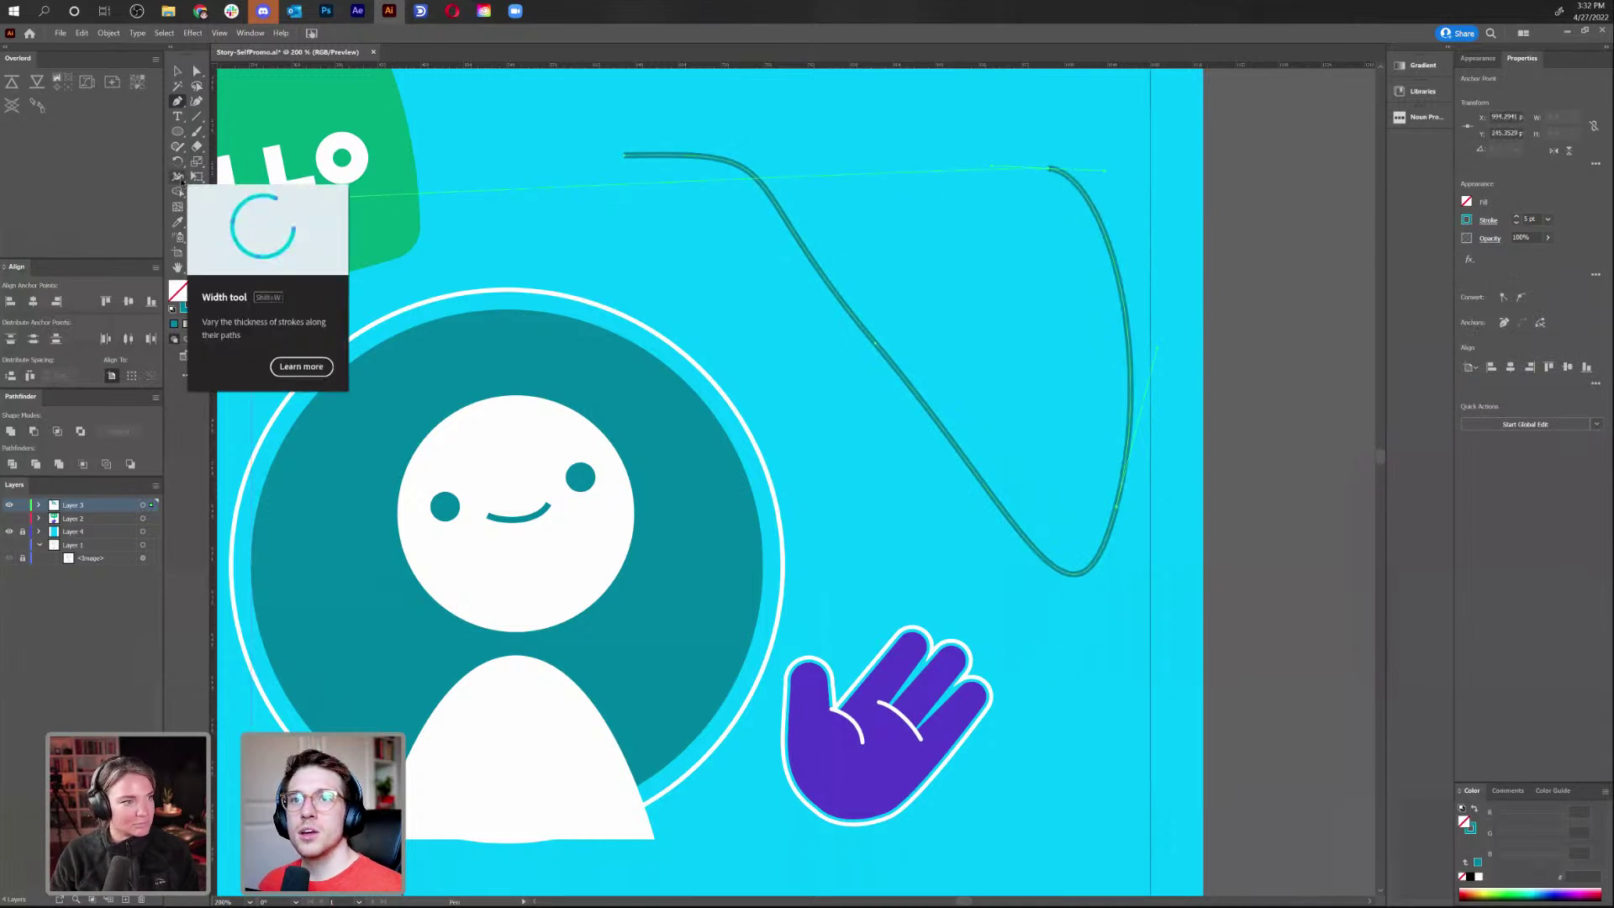
Add width points so the curve swells at the top, bottom and right and tapers between
{"action": "left_click", "coordinate": [178, 178]}
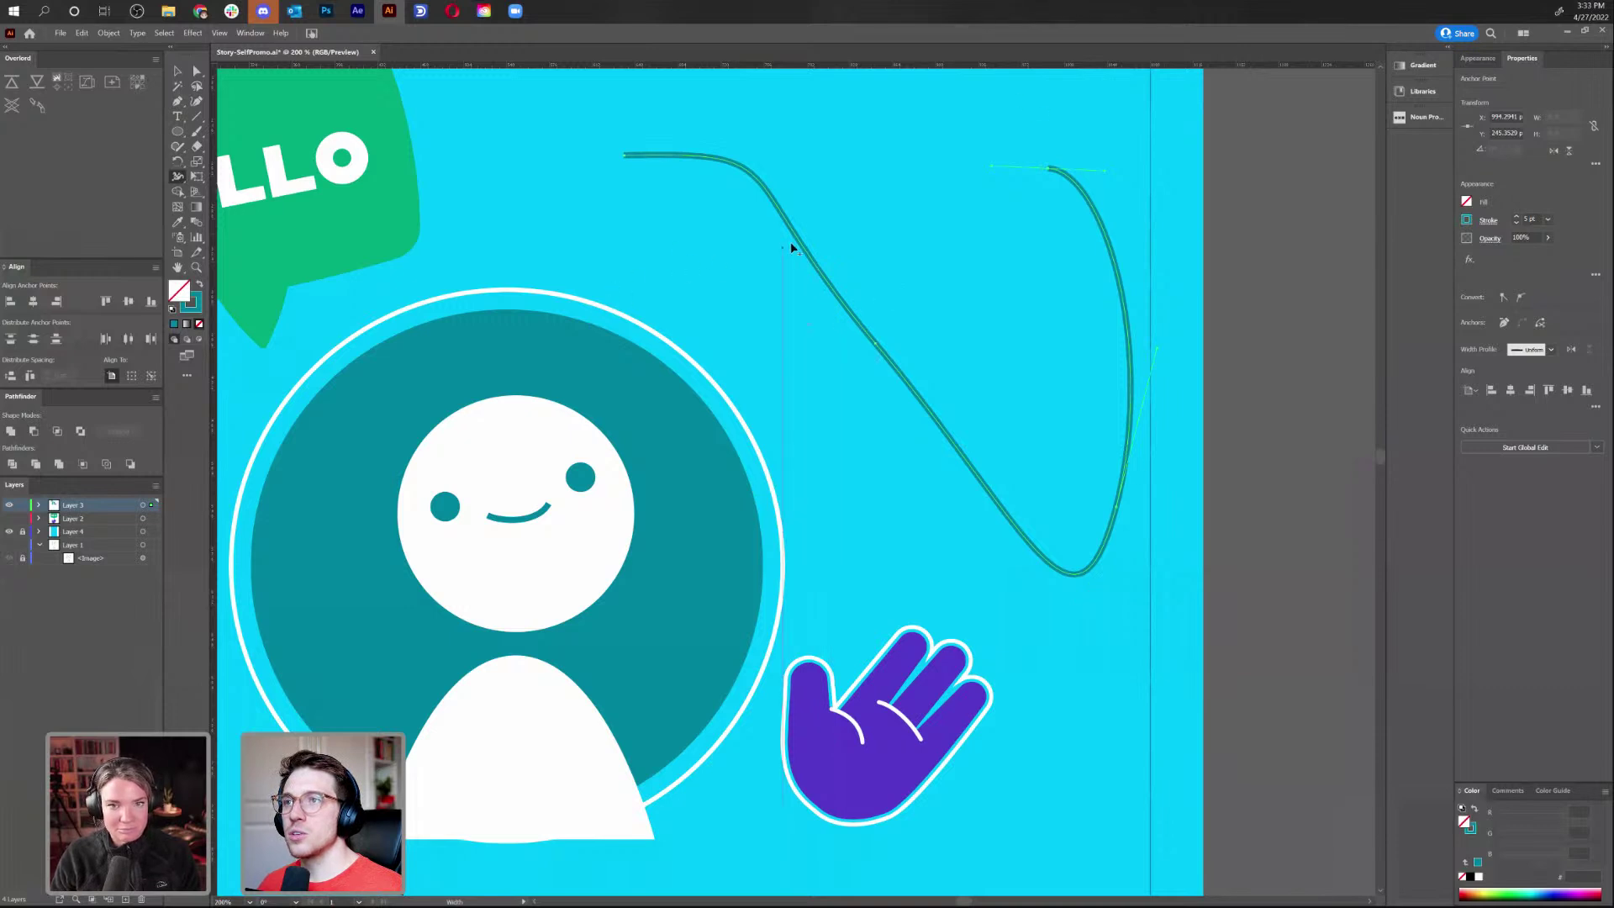
{"action": "left_click_drag", "start_coordinate": [805, 244], "coordinate": [815, 229]}
{"action": "mouse_move", "coordinate": [887, 357]}
{"action": "left_mouse_down"}
{"action": "mouse_move", "coordinate": [904, 363]}
{"action": "mouse_move", "coordinate": [887, 355]}
{"action": "left_mouse_up"}
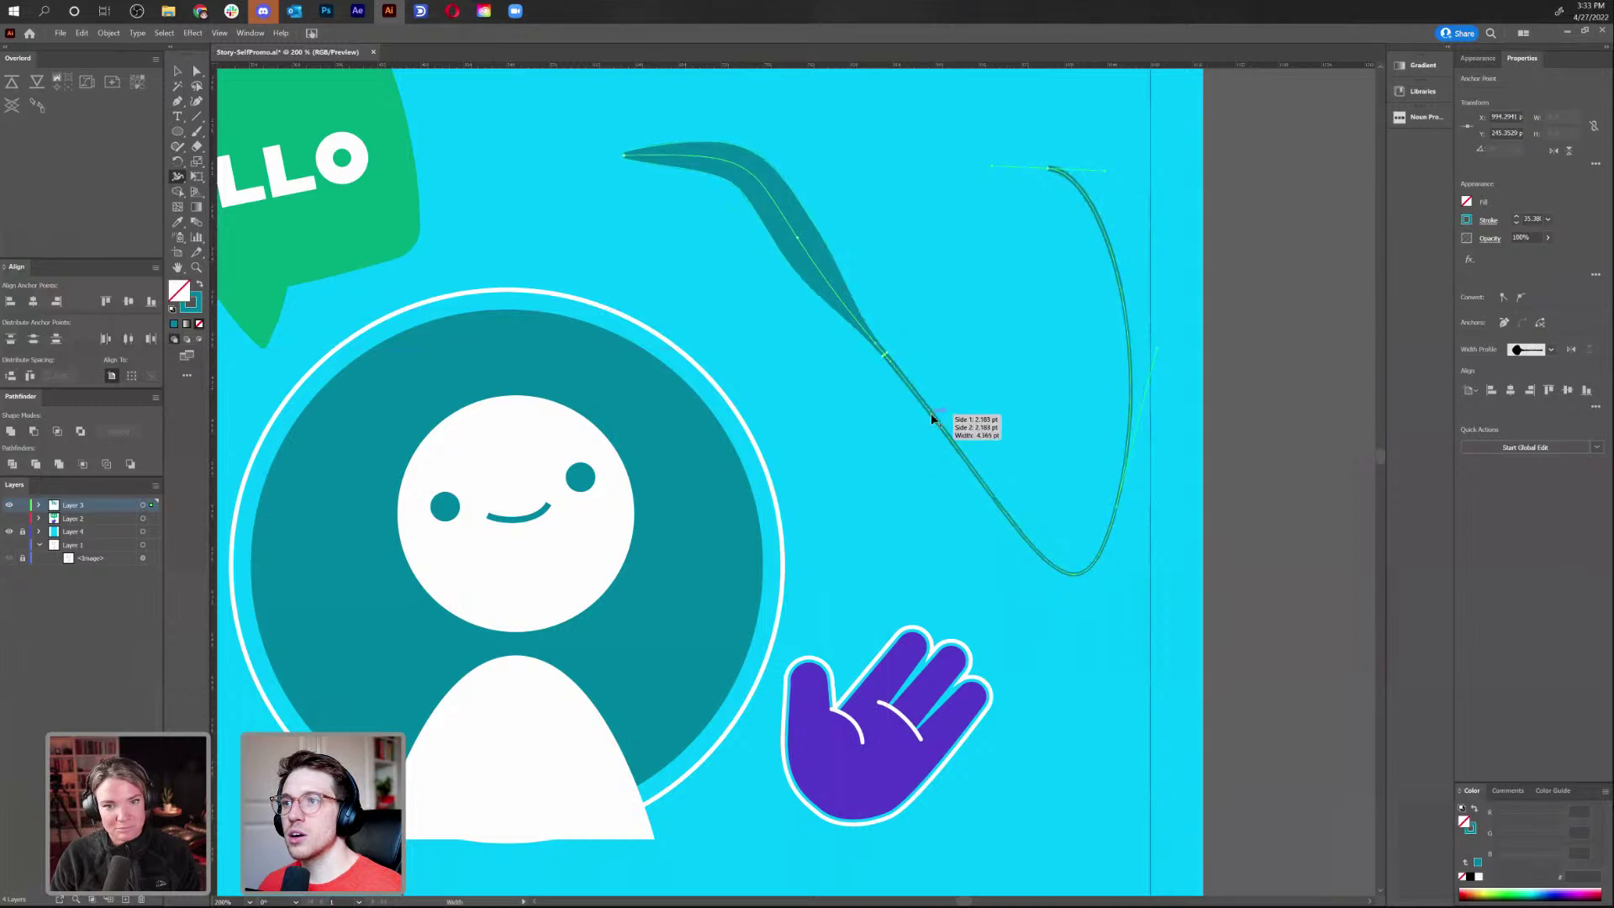
{"action": "left_click_drag", "start_coordinate": [942, 410], "coordinate": [977, 472]}
{"action": "left_click_drag", "start_coordinate": [1125, 453], "coordinate": [1138, 442]}
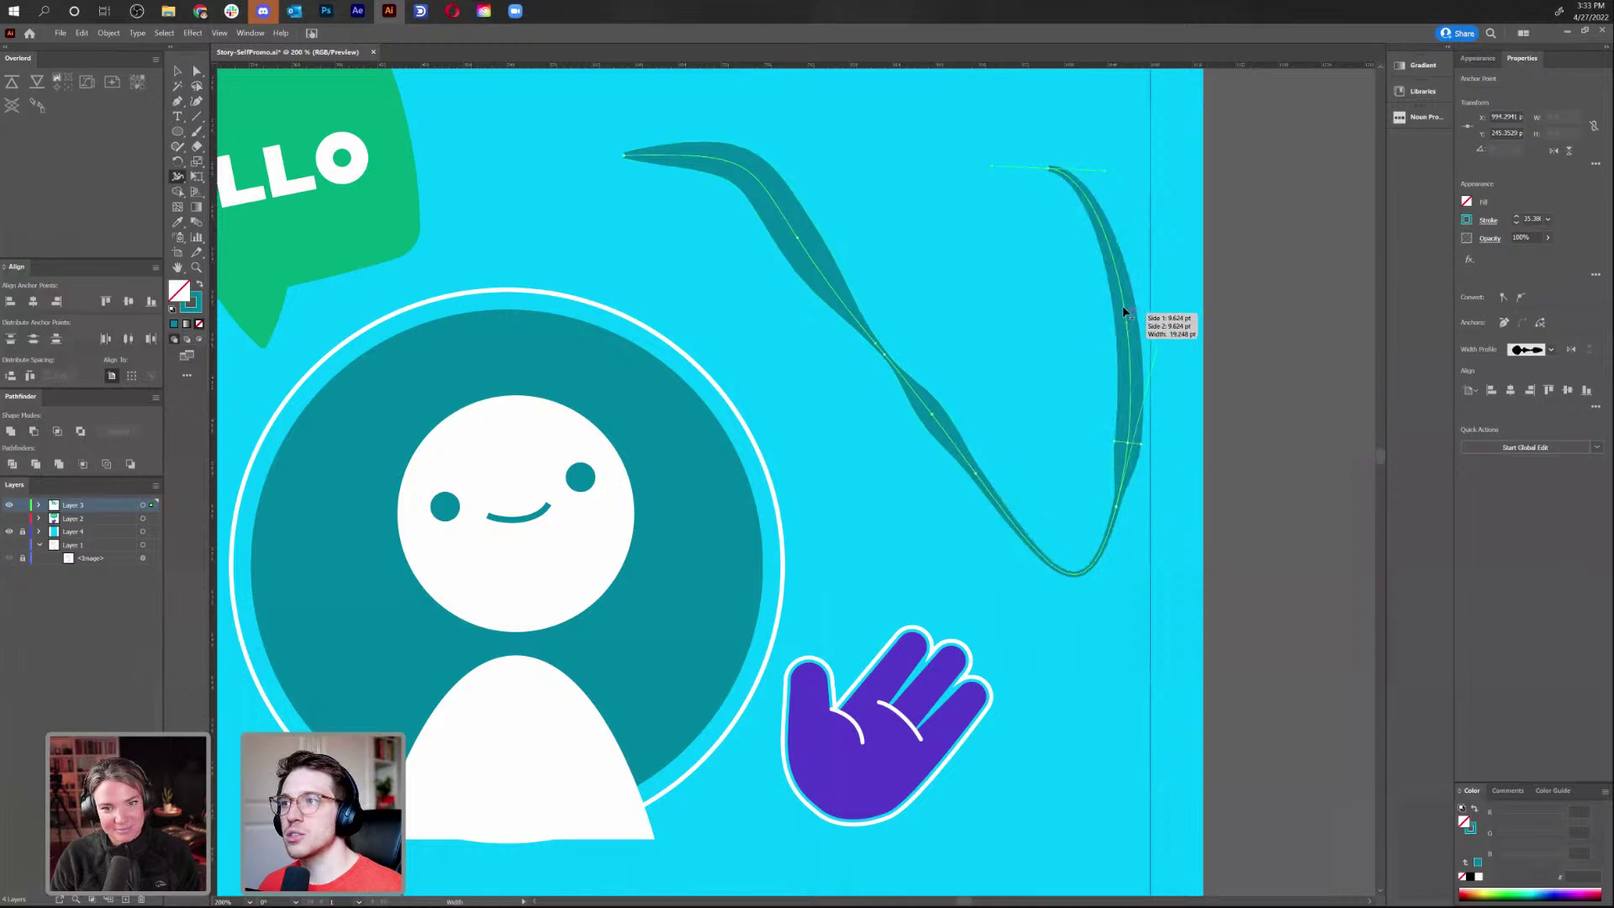
{"action": "left_click_drag", "start_coordinate": [1125, 307], "coordinate": [1145, 311]}
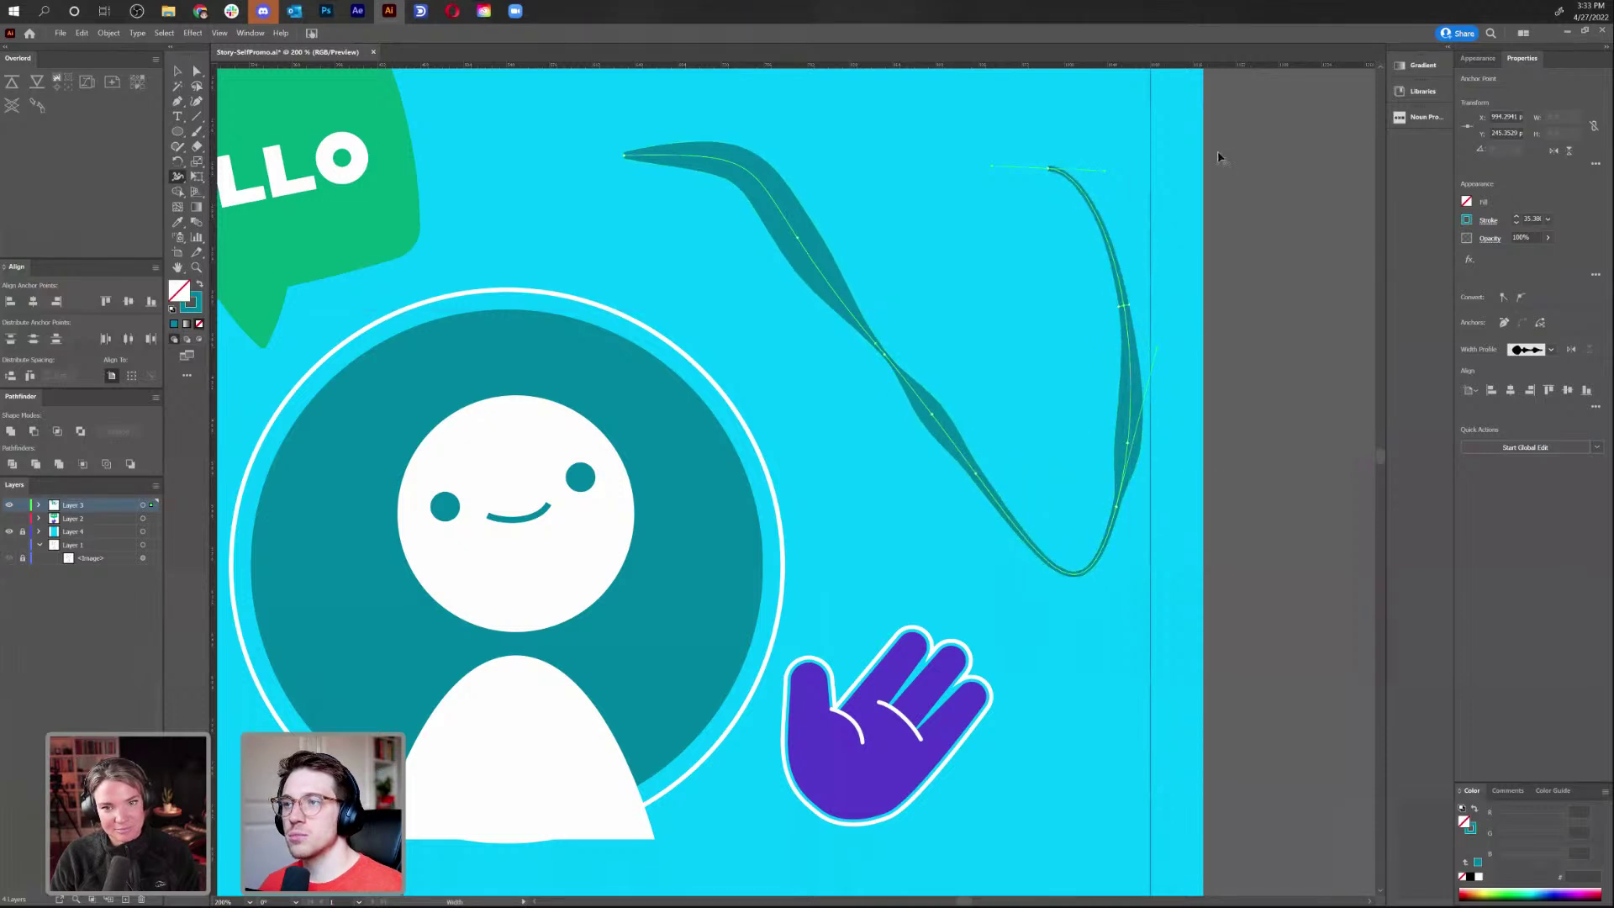
Undo the curve edits until the teal swoosh disappears
{"action": "key", "text": "v"}
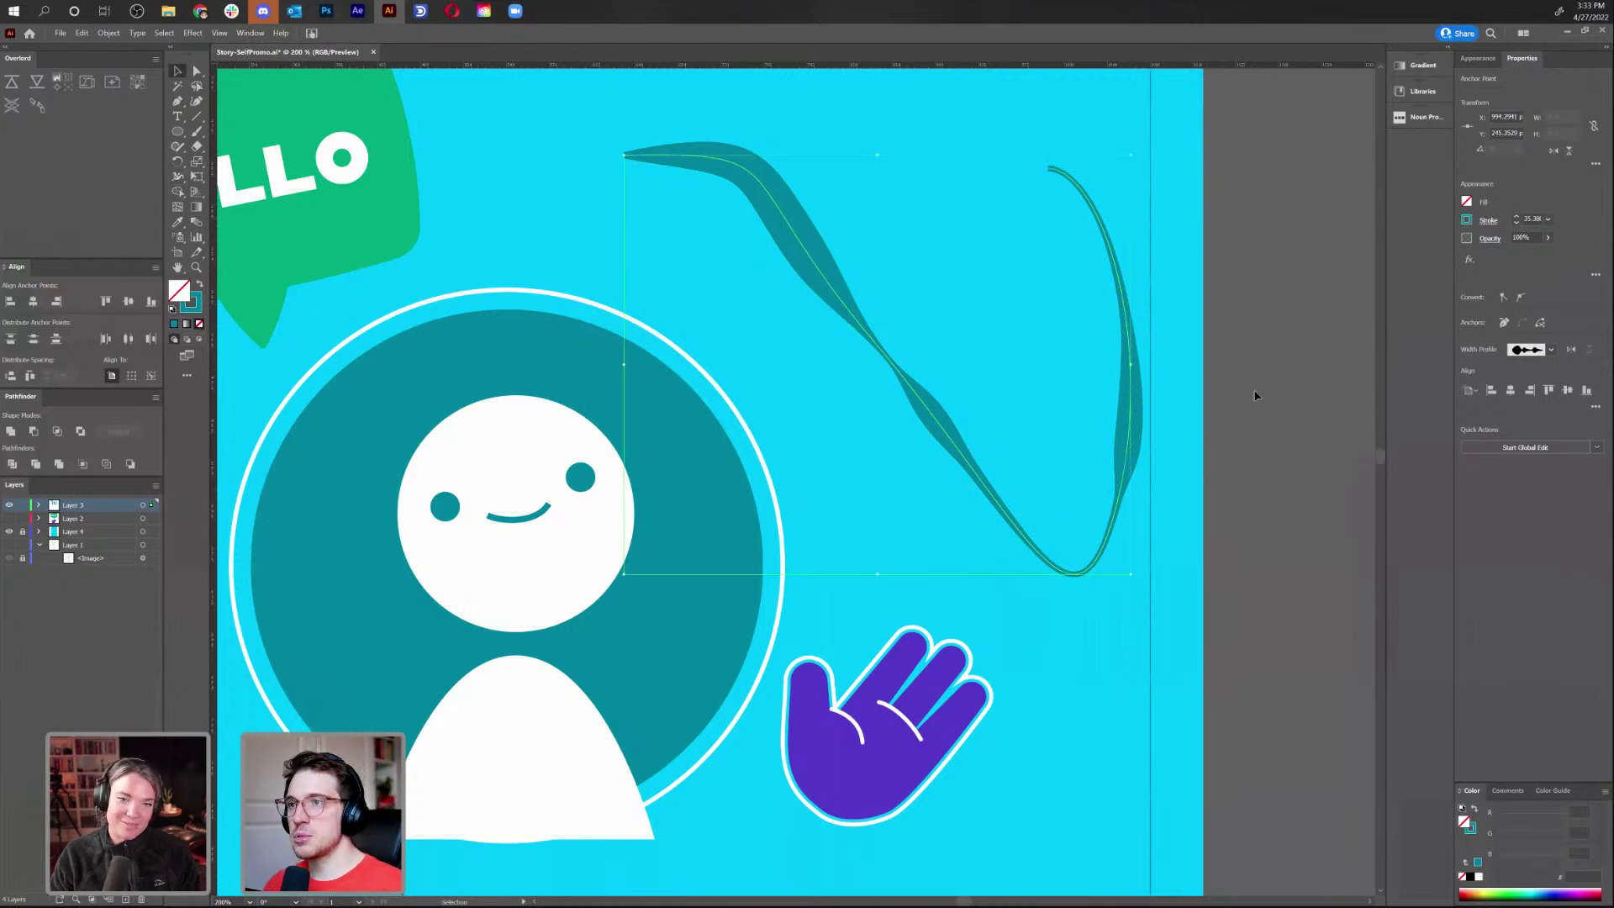
{"action": "left_click", "coordinate": [1241, 387]}
{"action": "key", "text": "ctrl+minus"}
{"action": "key", "text": "ctrl+minus"}
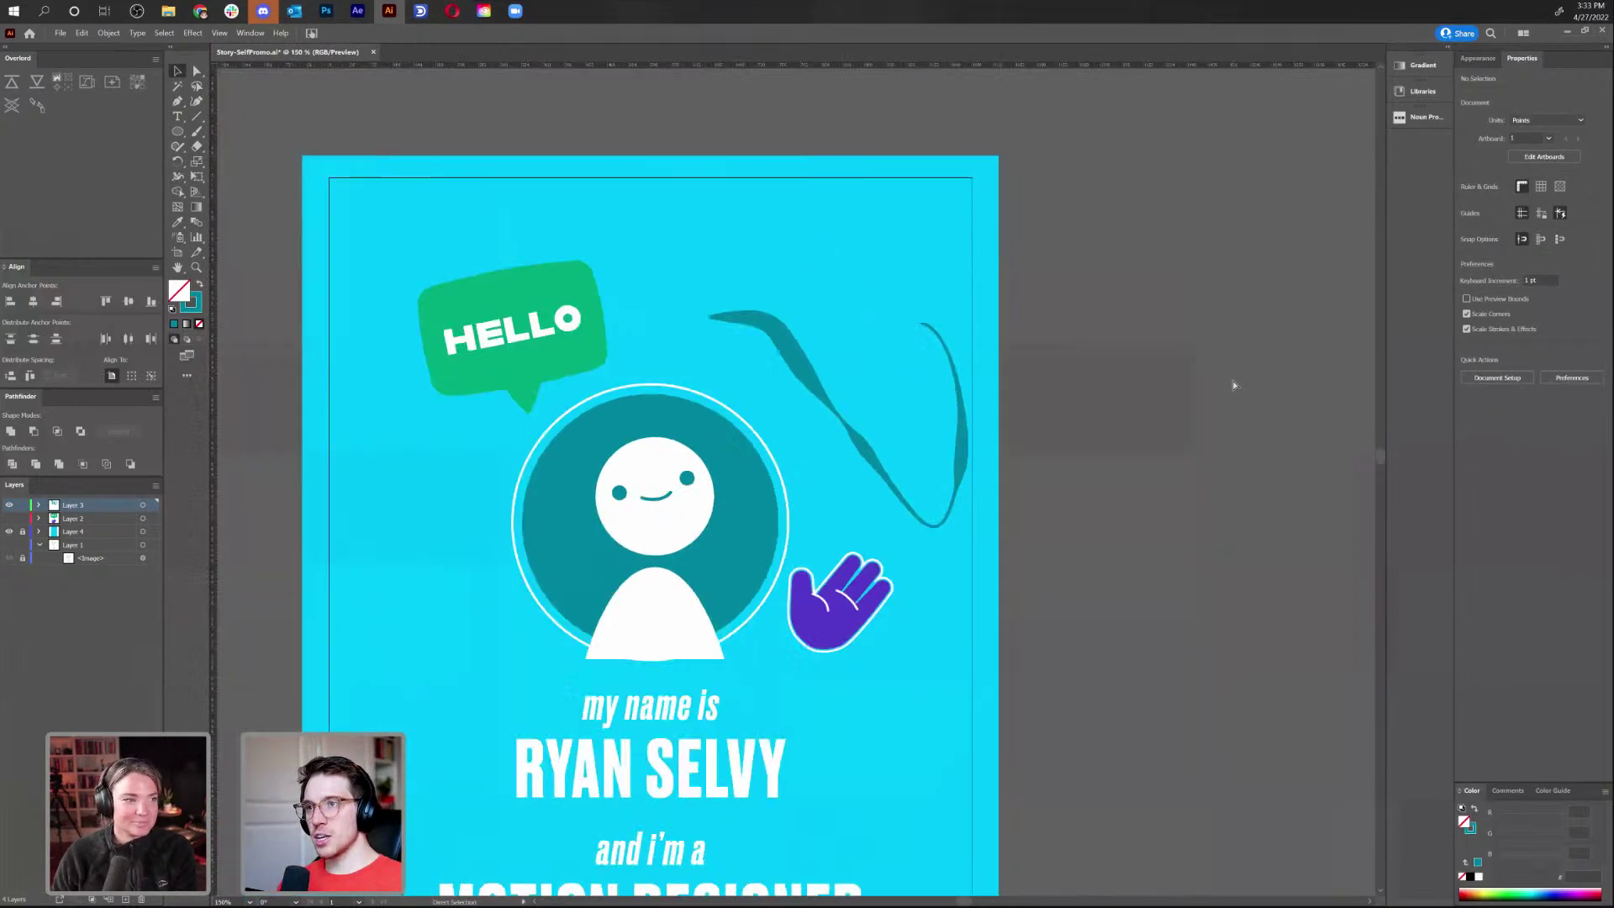
{"action": "key", "text": "ctrl+plus"}
{"action": "key", "text": "ctrl+z"}
{"action": "key", "text": "ctrl+z"}
{"action": "key", "text": "ctrl+z"}
{"action": "key", "text": "ctrl+z"}
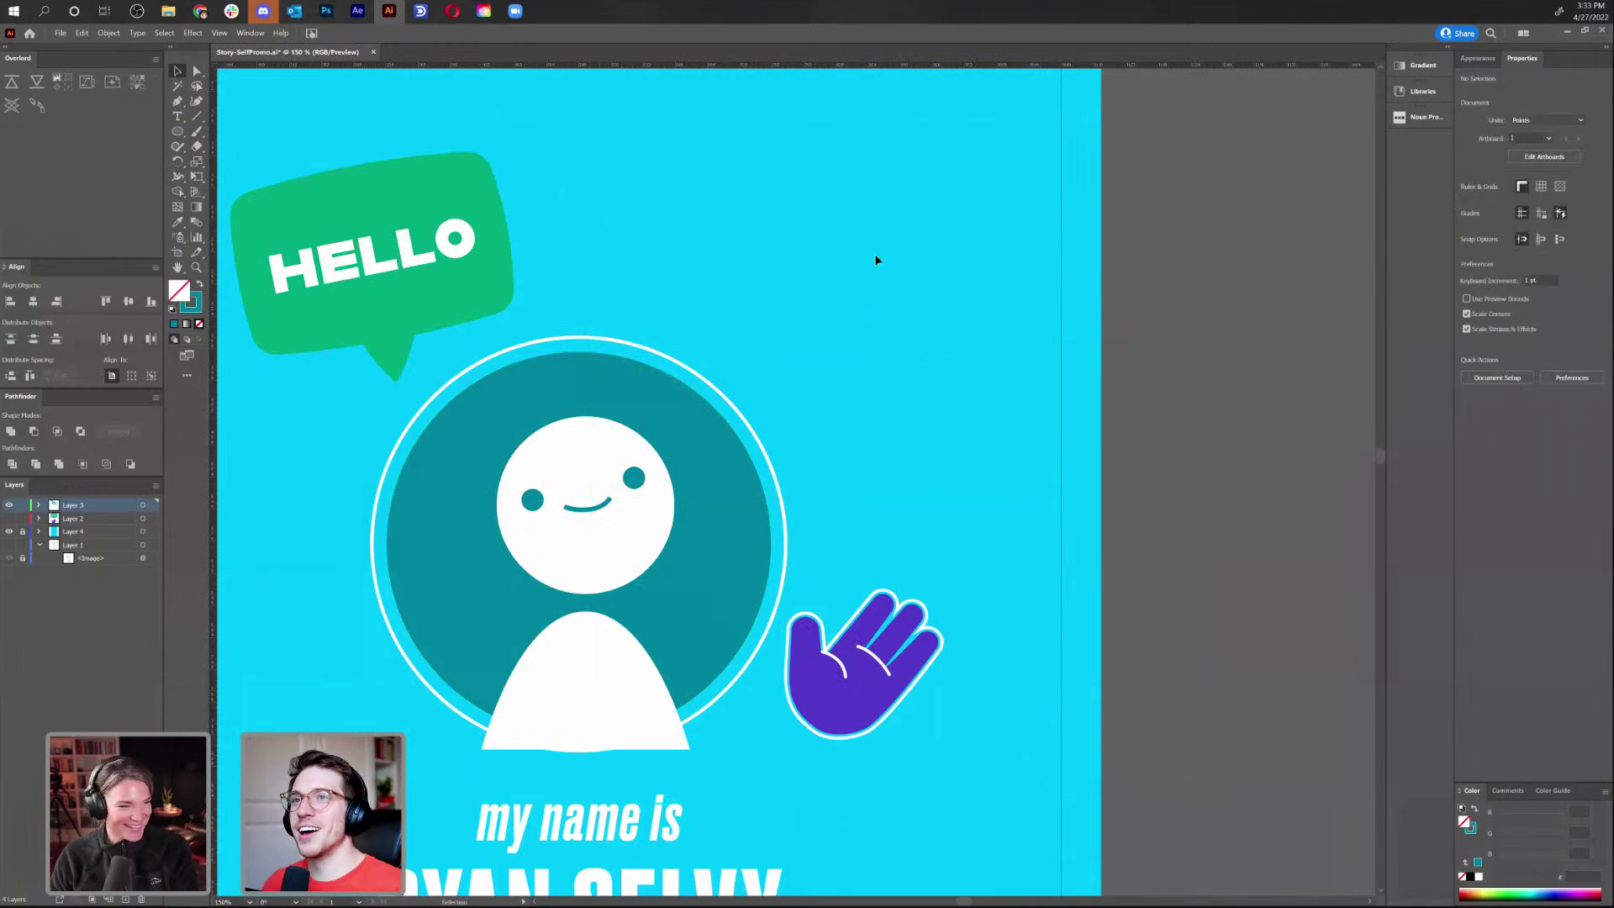
Centre the whole artboard in view and hide Layer 3's HELLO, avatar and text artwork
{"action": "key", "text": "ctrl+minus"}
{"action": "key", "text": "ctrl+minus"}
{"action": "key", "text": "ctrl+minus"}
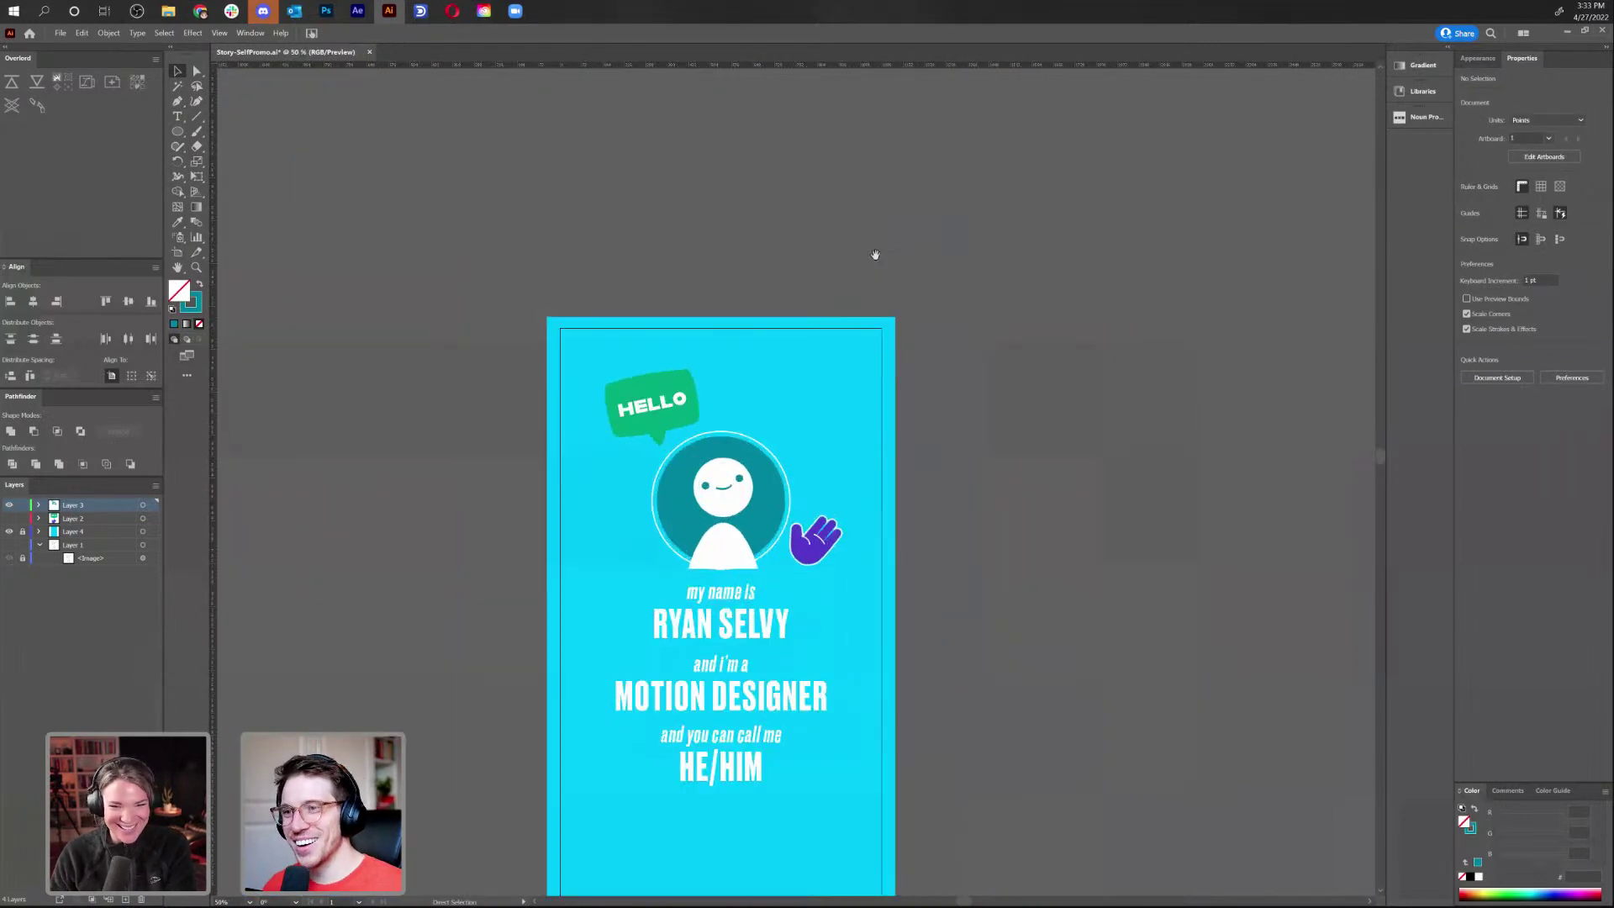
{"action": "left_click_drag", "start_coordinate": [853, 514], "coordinate": [917, 316]}
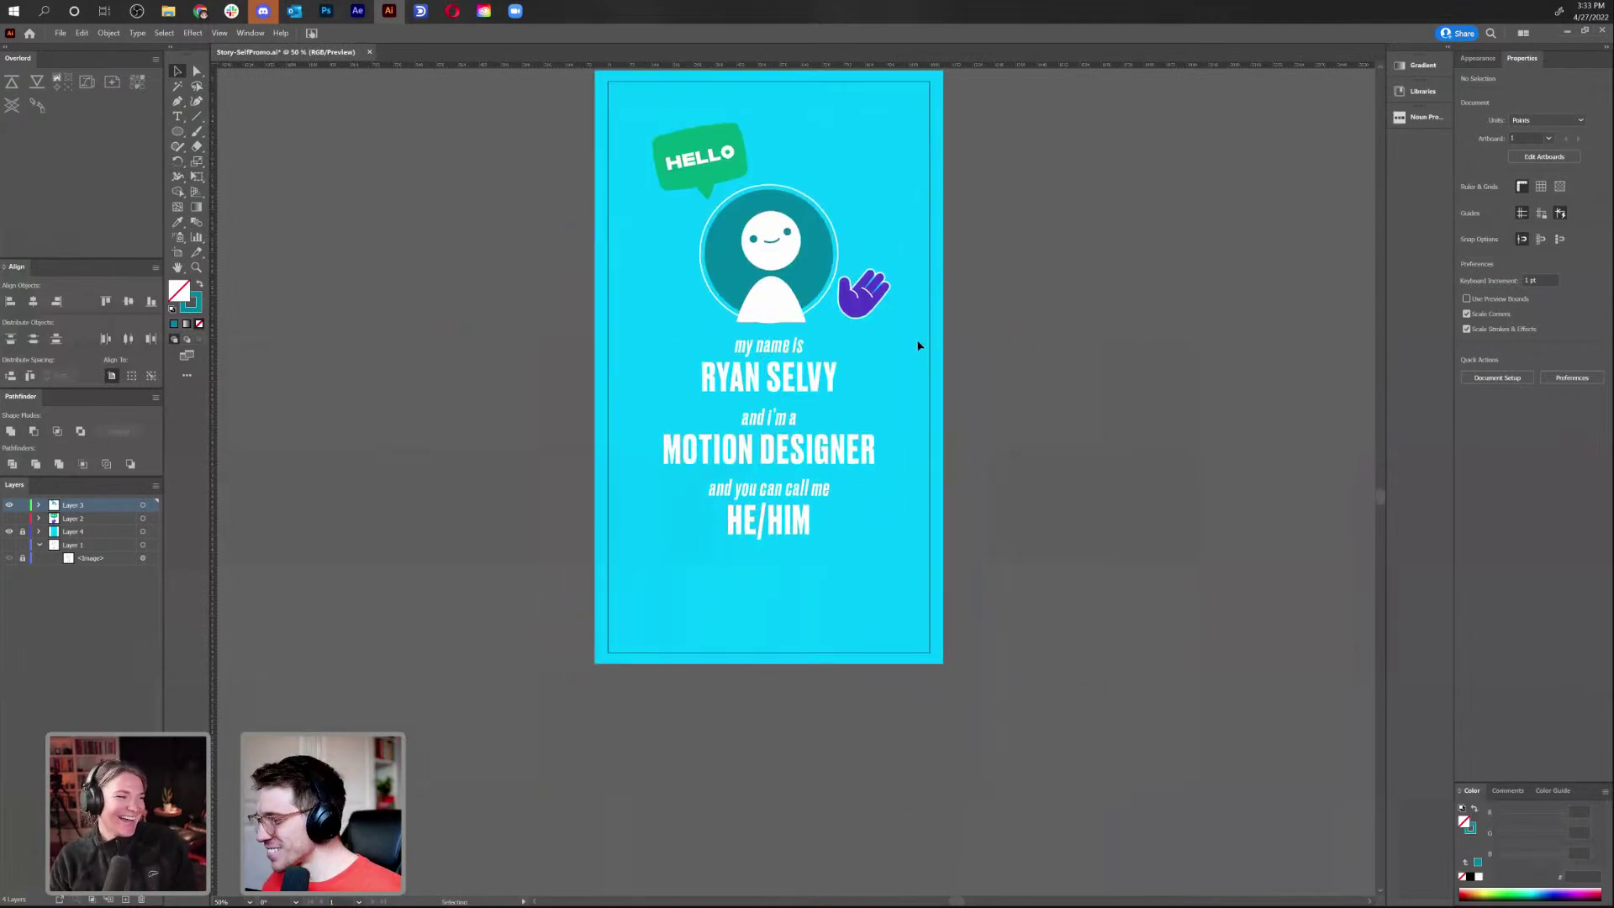
{"action": "left_click", "coordinate": [8, 506]}
{"action": "left_click", "coordinate": [8, 505]}
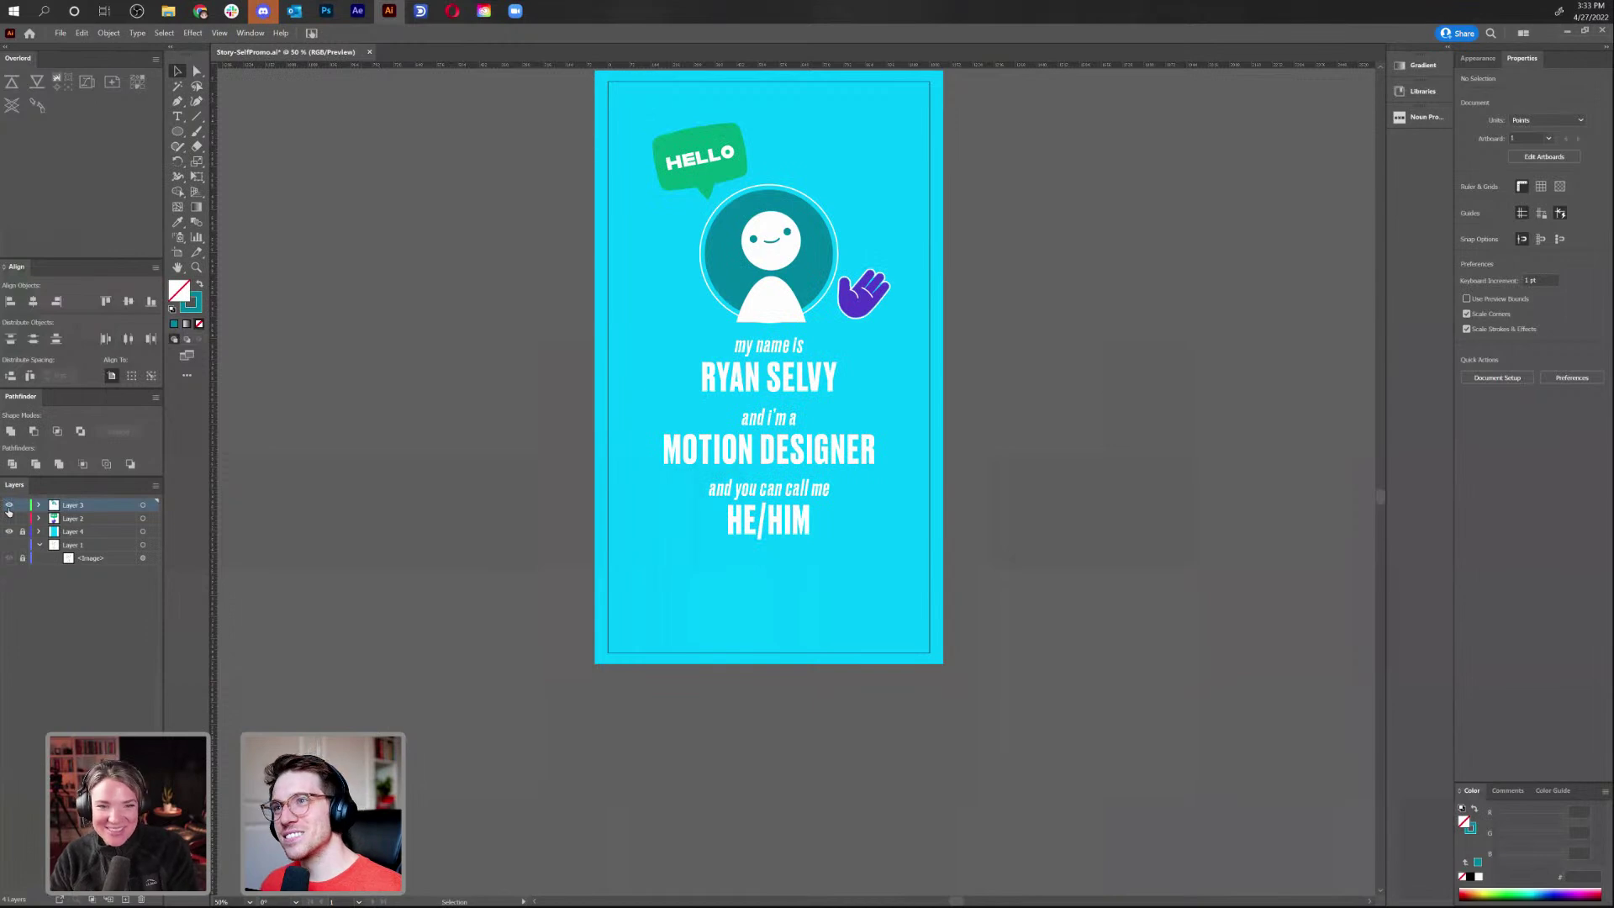
{"action": "left_click", "coordinate": [8, 506]}
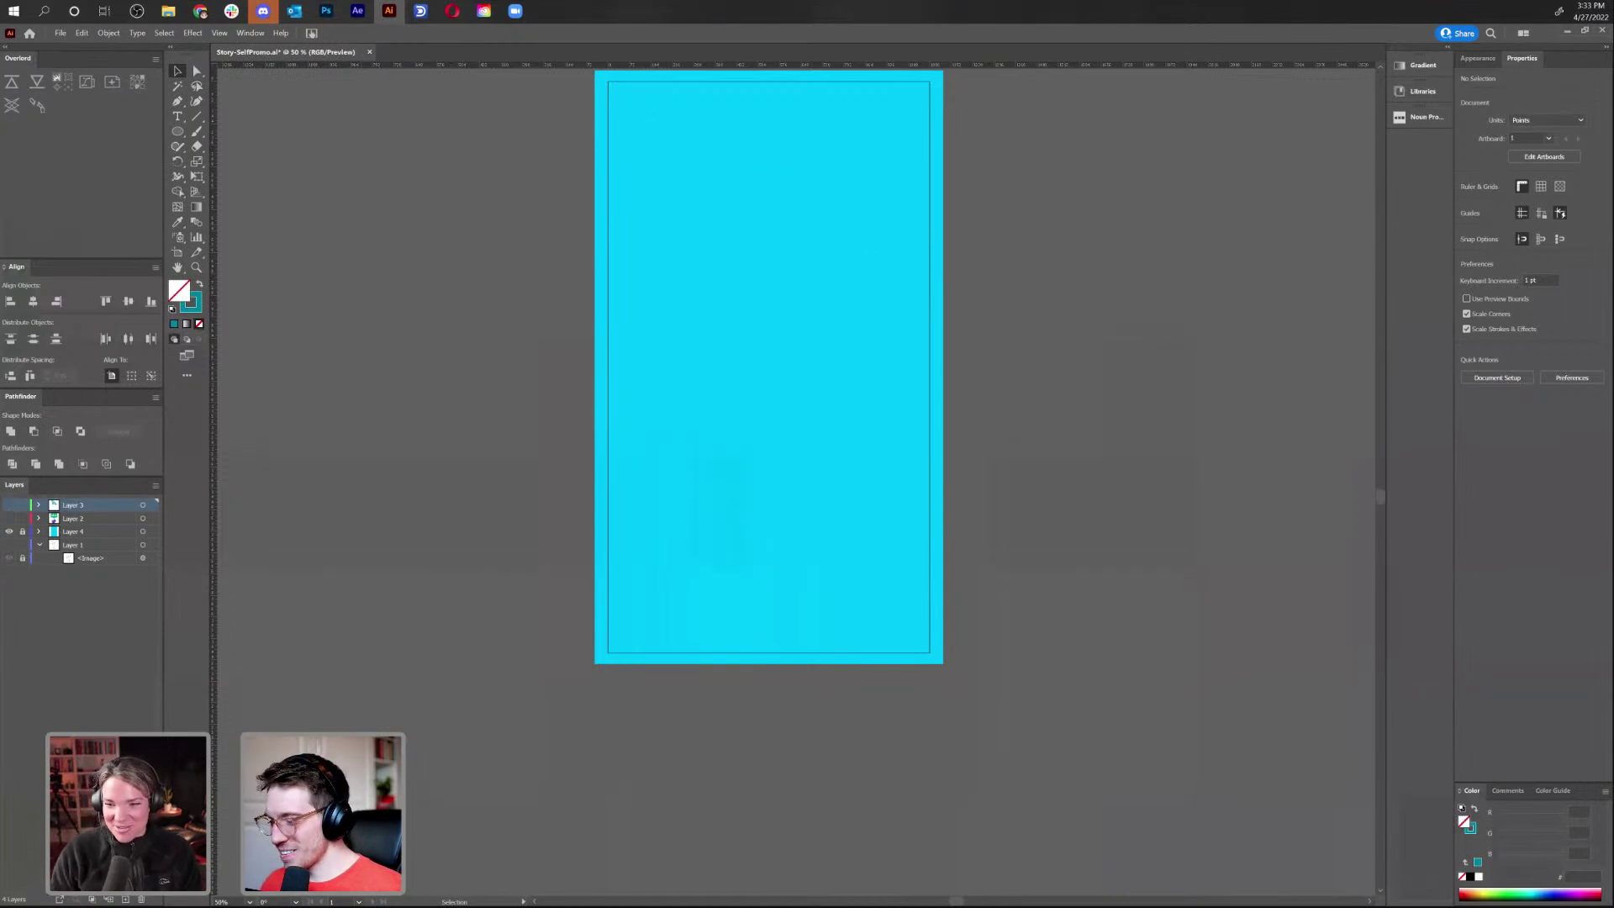
{"action": "key", "text": "alt+Tab"}
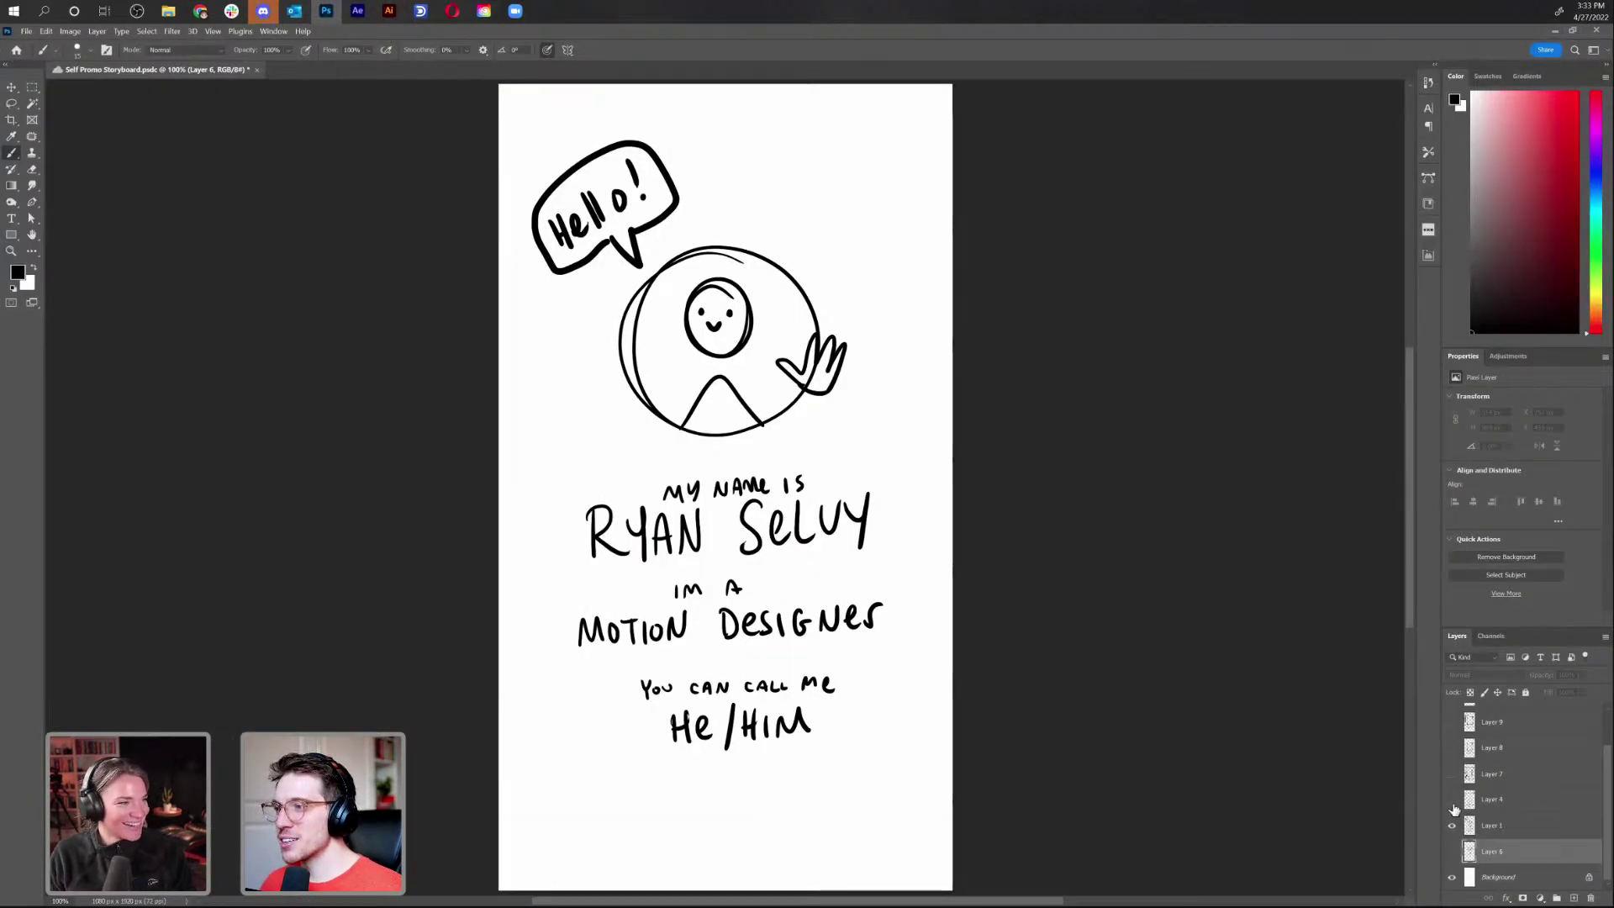
In Photoshop, show Layer 4's curtain sketch, hide Layer 1's hello page, and snip the sketch area
{"action": "left_click", "coordinate": [1452, 799]}
{"action": "left_click", "coordinate": [1452, 826]}
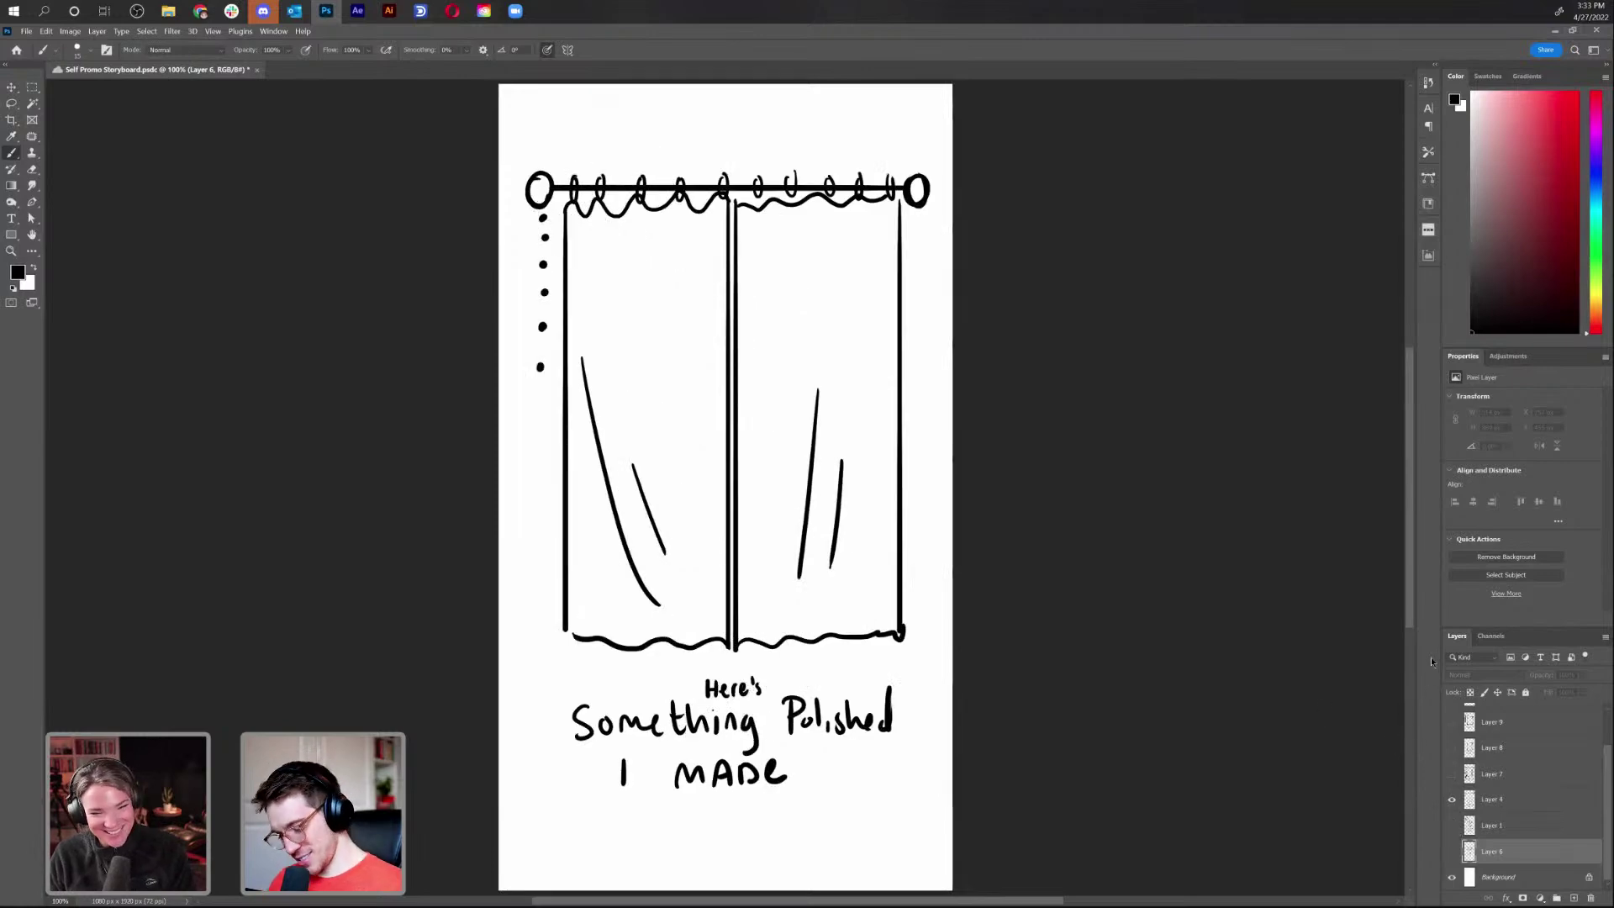
{"action": "key", "text": "super+shift+s"}
{"action": "mouse_move", "coordinate": [509, 156]}
{"action": "left_mouse_down"}
{"action": "mouse_move", "coordinate": [961, 709]}
{"action": "mouse_move", "coordinate": [940, 666]}
{"action": "left_mouse_up"}
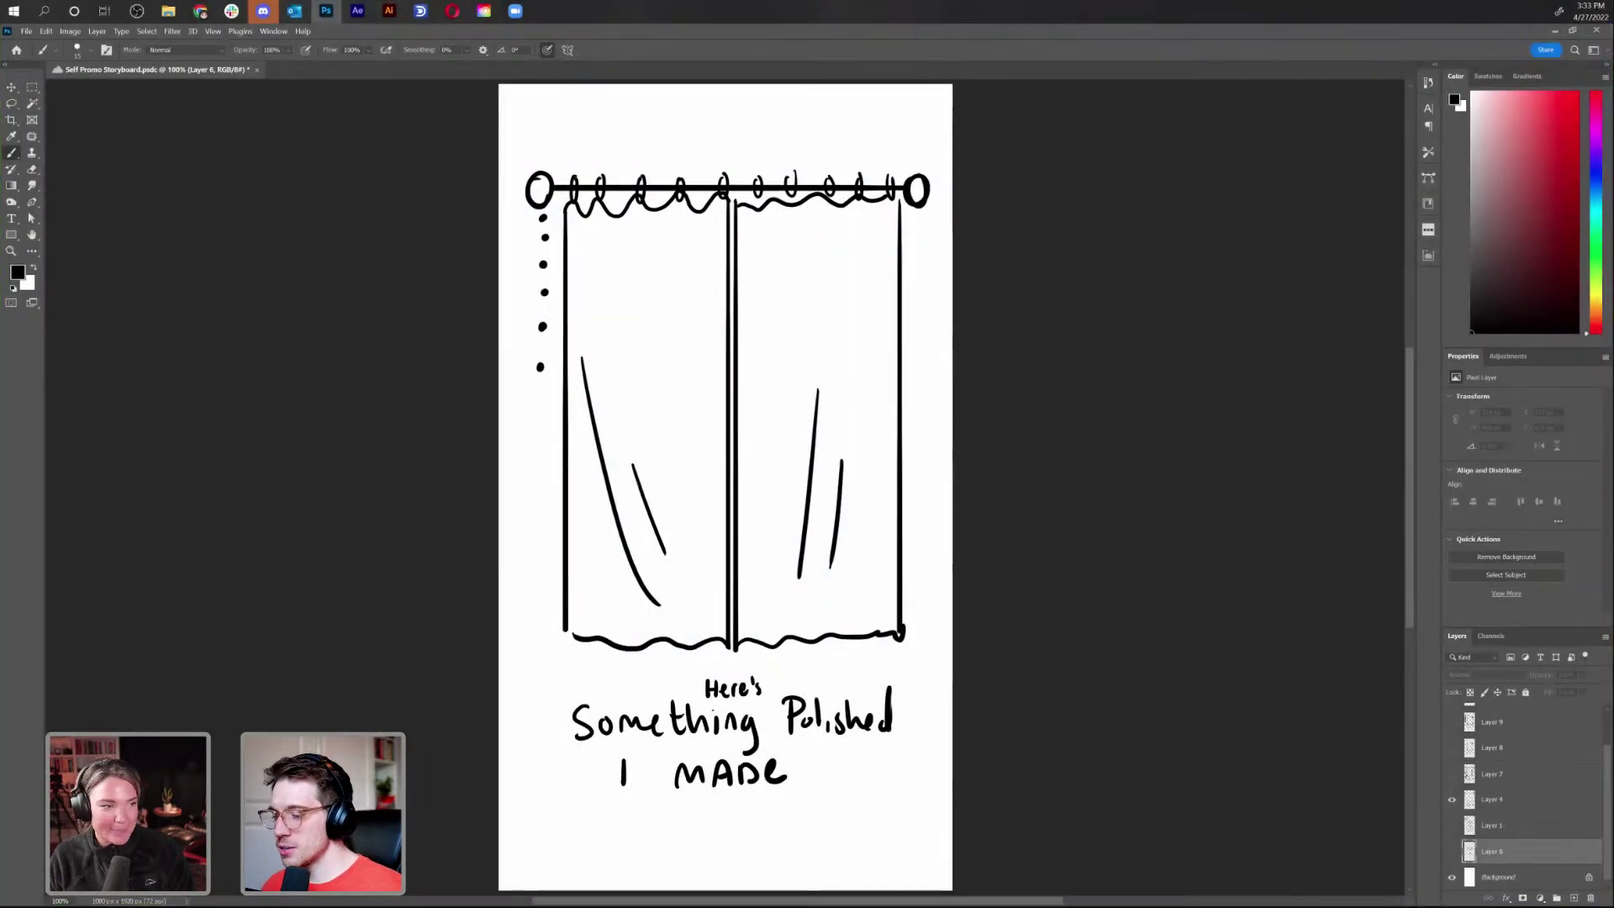
{"action": "key", "text": "alt+Tab"}
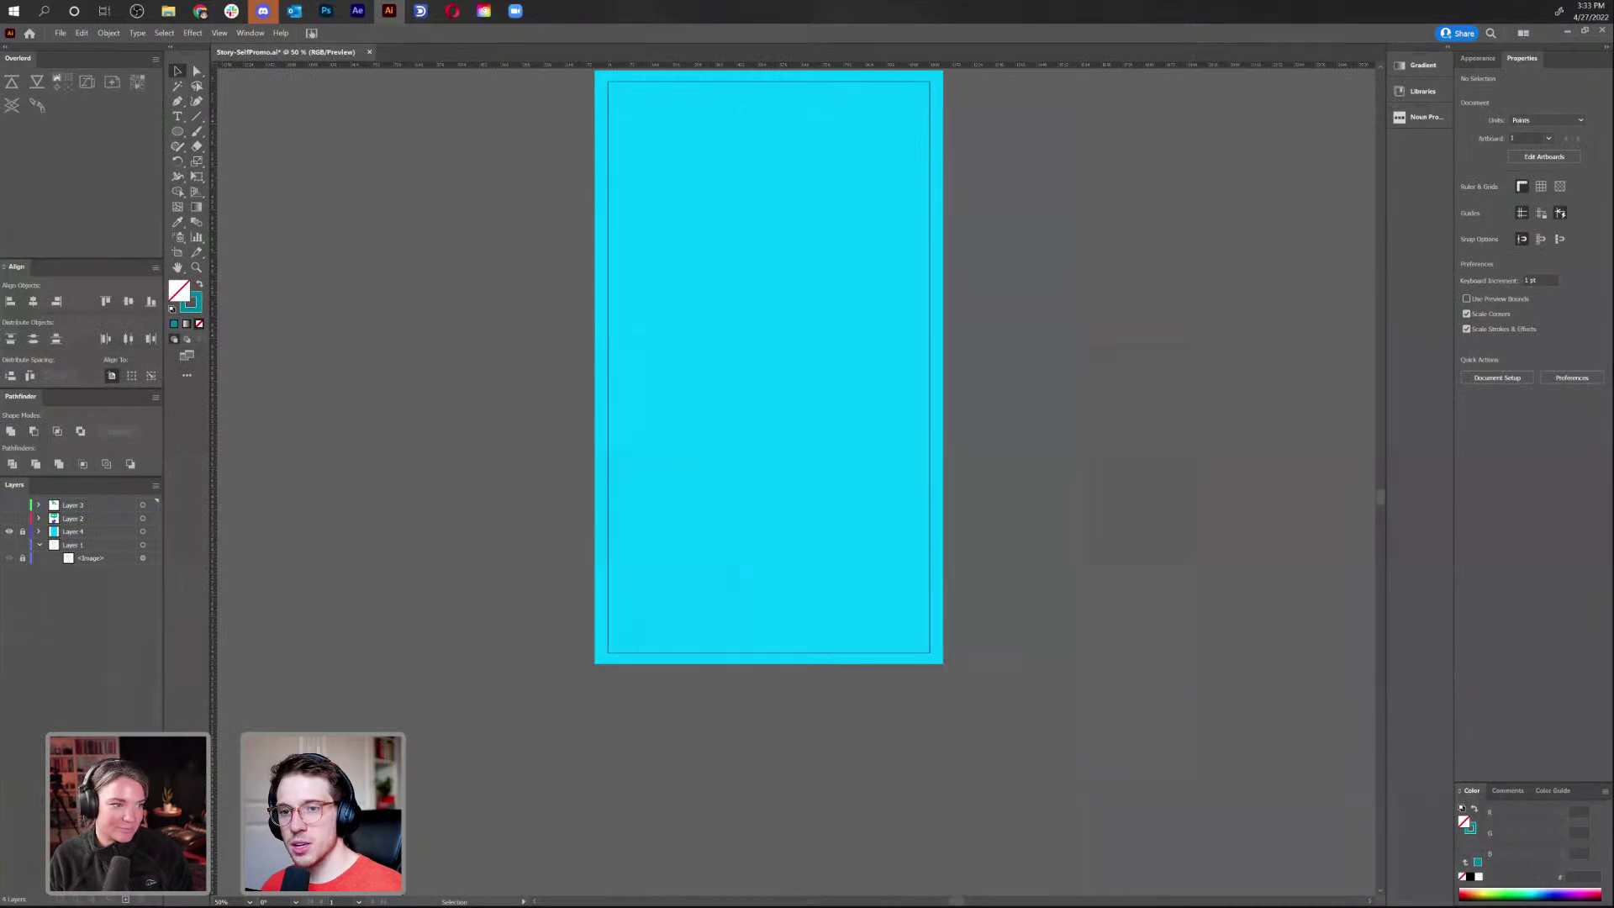
Paste the curtain sketch onto a new layer and move it up onto the artboard
{"action": "left_click", "coordinate": [125, 899]}
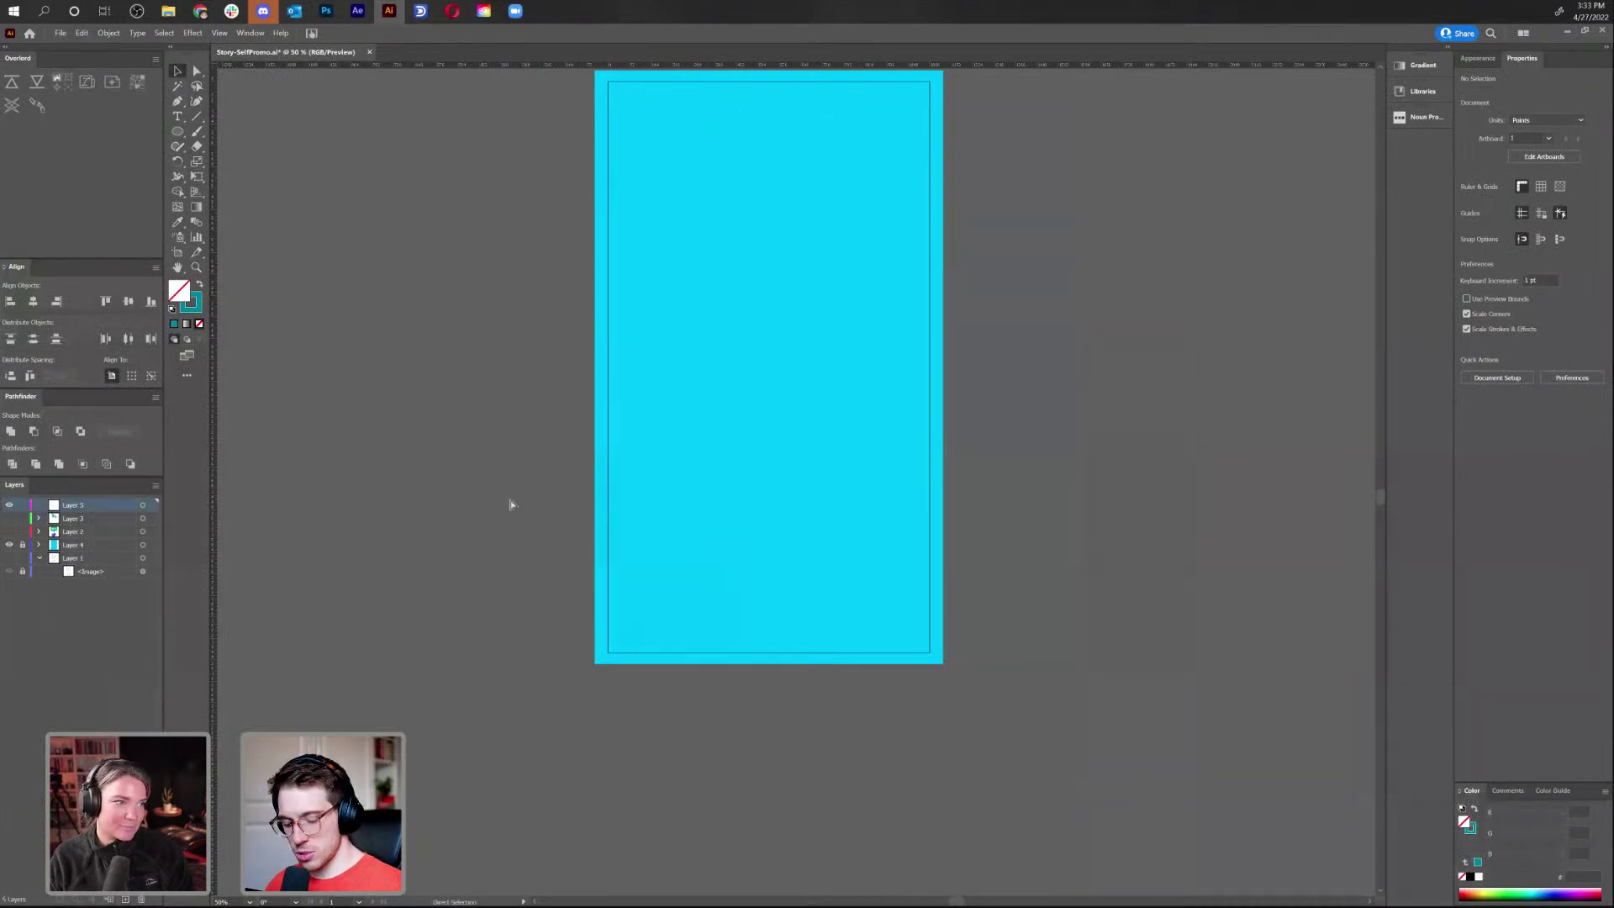
{"action": "key", "text": "ctrl+v"}
{"action": "left_click_drag", "start_coordinate": [854, 447], "coordinate": [828, 321]}
{"action": "left_click", "coordinate": [407, 675]}
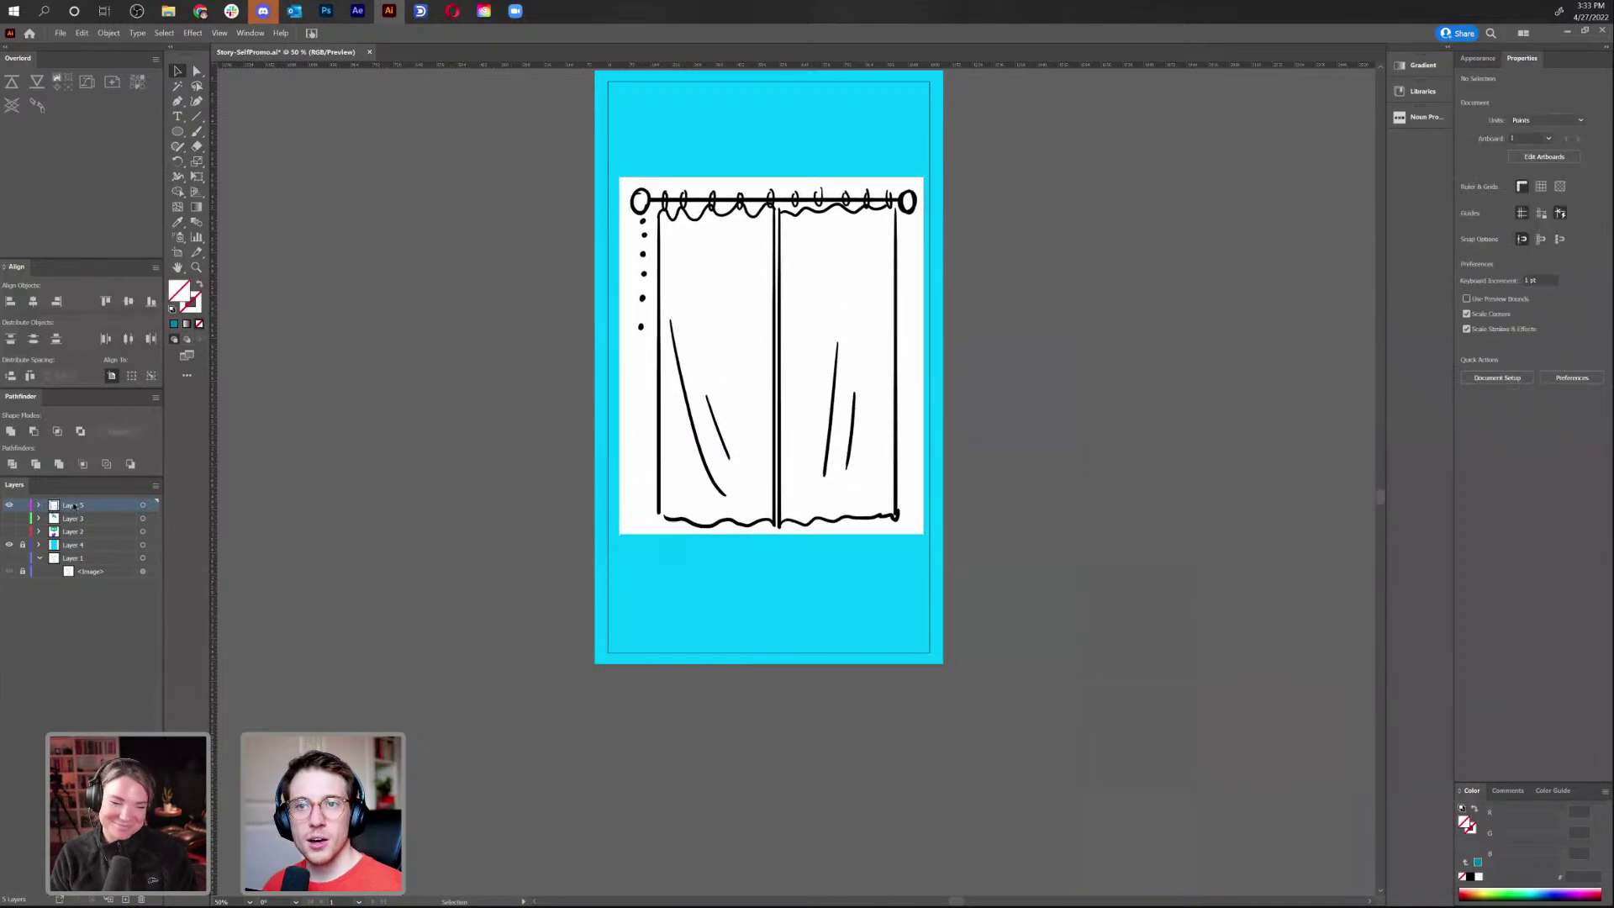
Fade the sketch to 32% opacity and lock its layer, Layer 5
{"action": "left_click", "coordinate": [39, 505]}
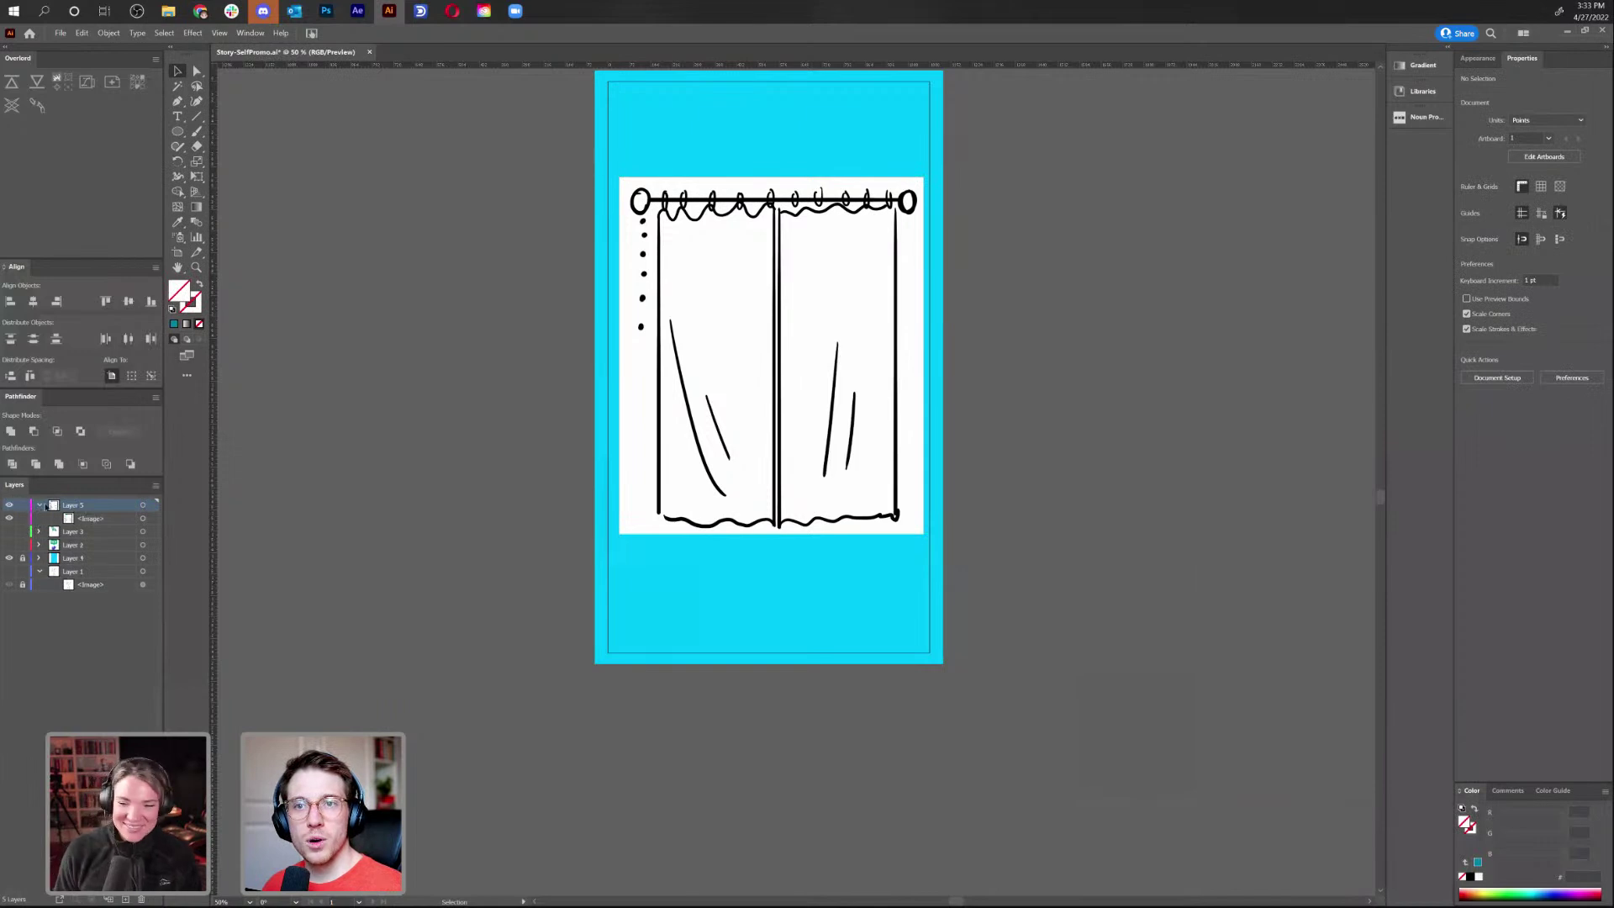
{"action": "left_click", "coordinate": [152, 519]}
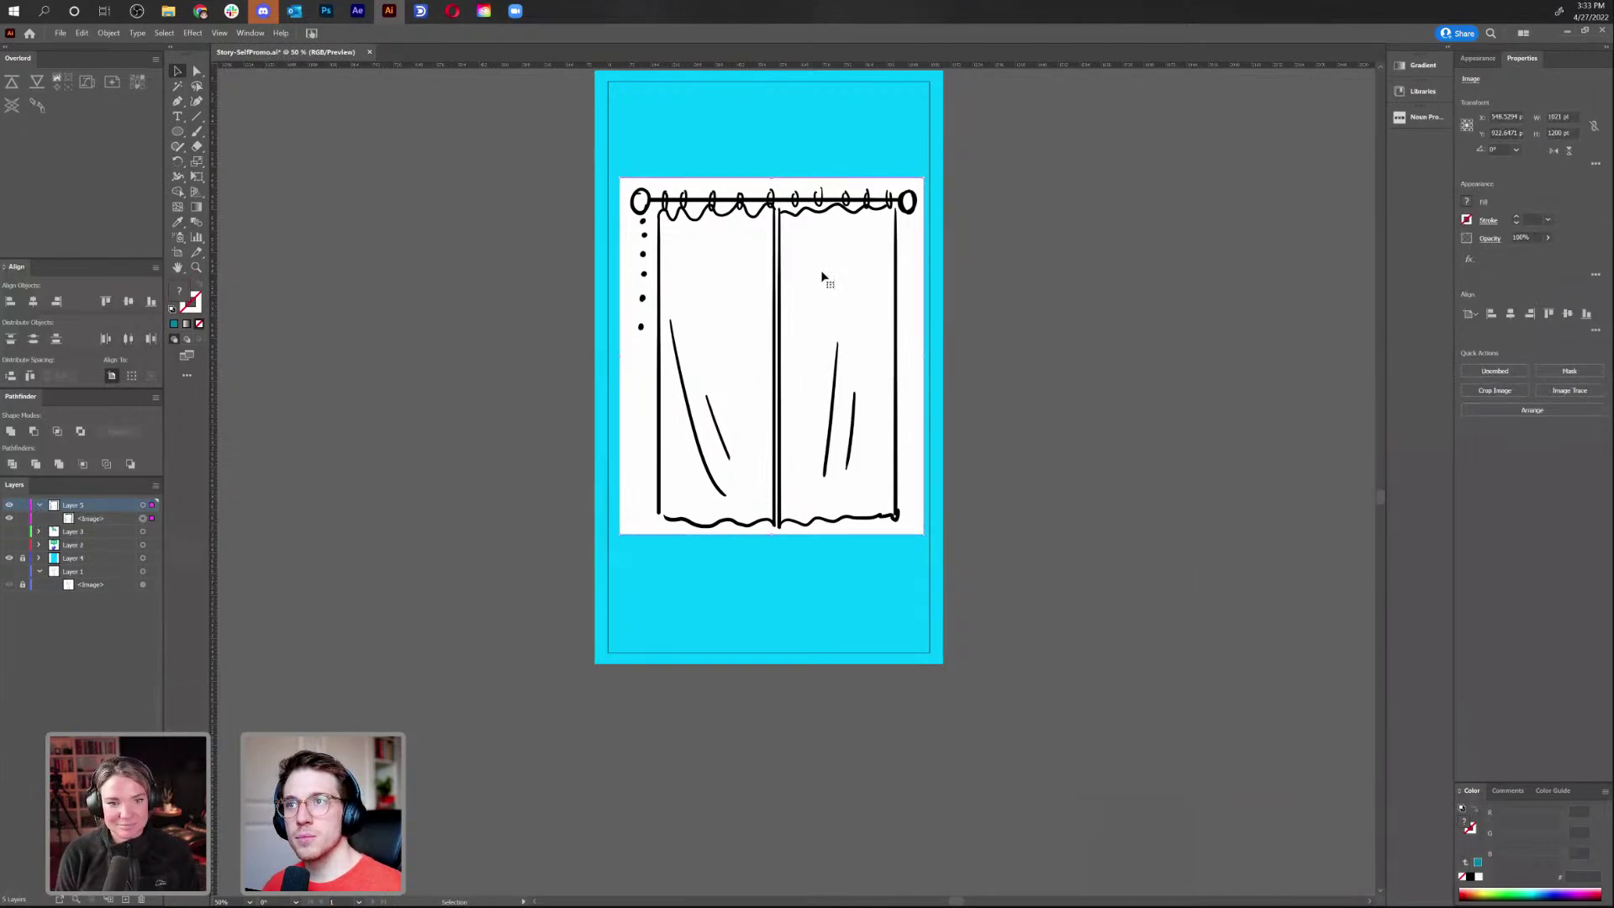
{"action": "left_click", "coordinate": [1549, 239]}
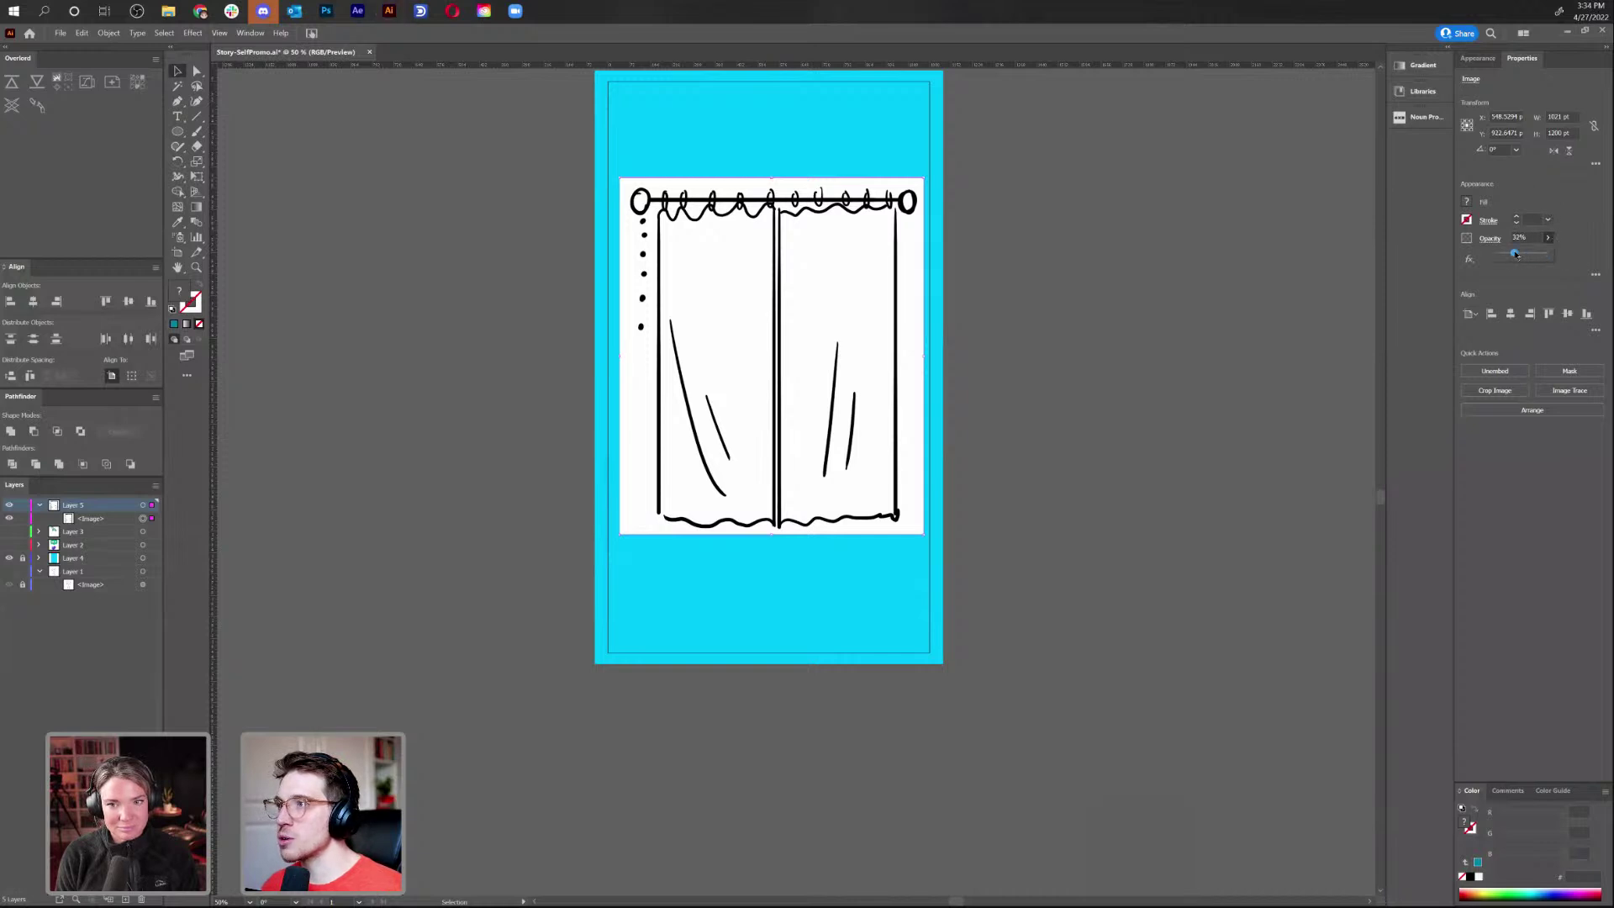
{"action": "left_click_drag", "start_coordinate": [1516, 255], "coordinate": [1514, 253]}
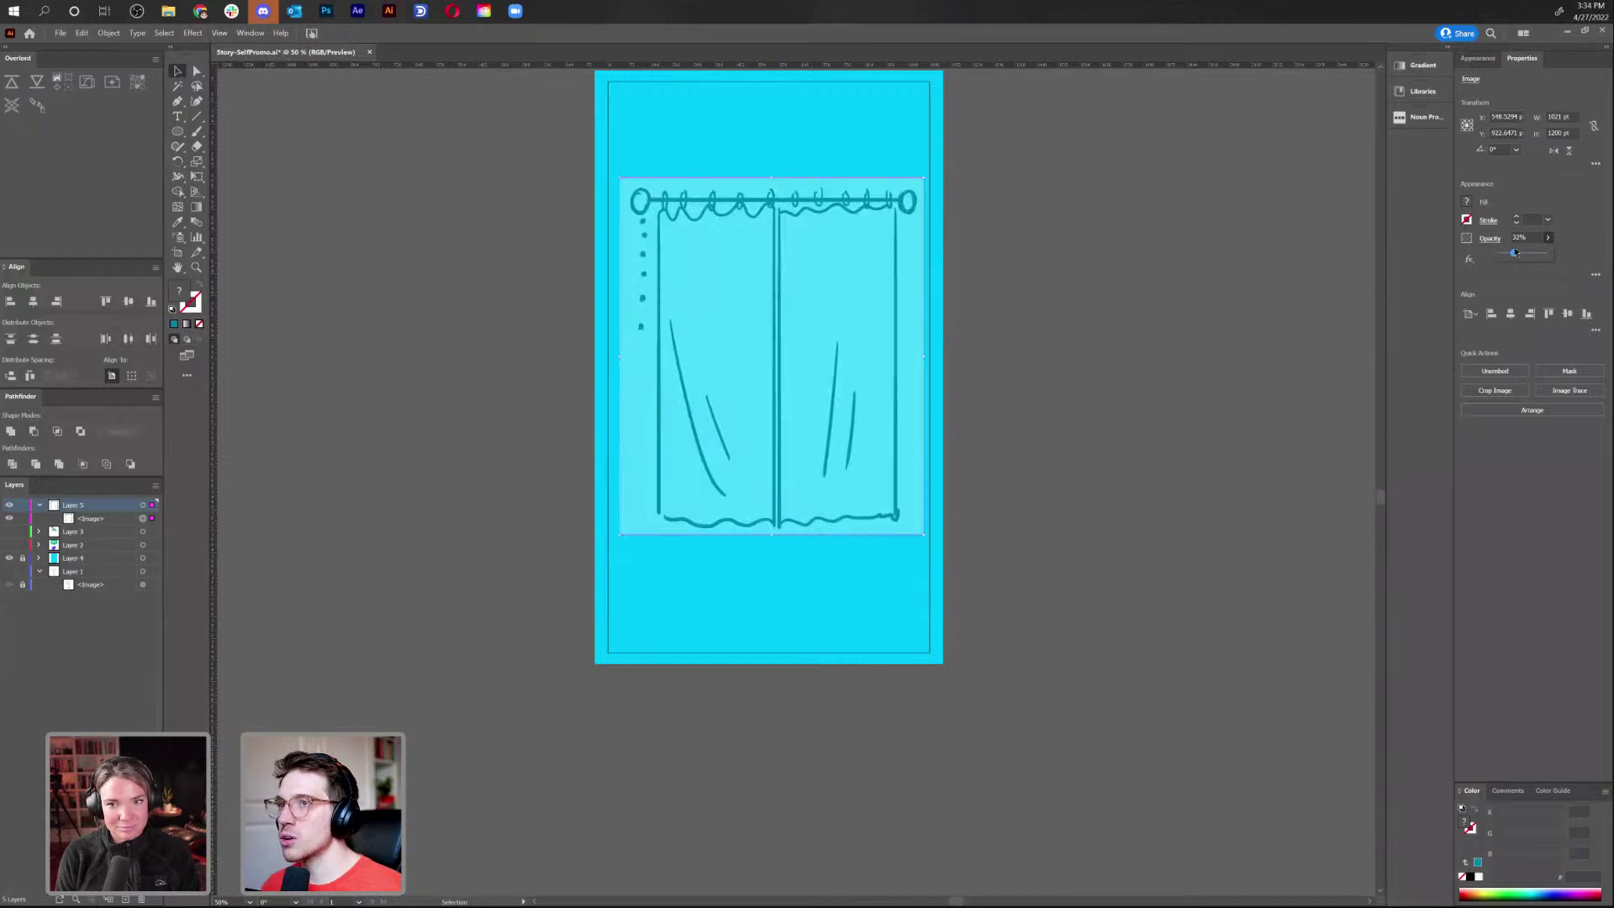
{"action": "left_click", "coordinate": [24, 505]}
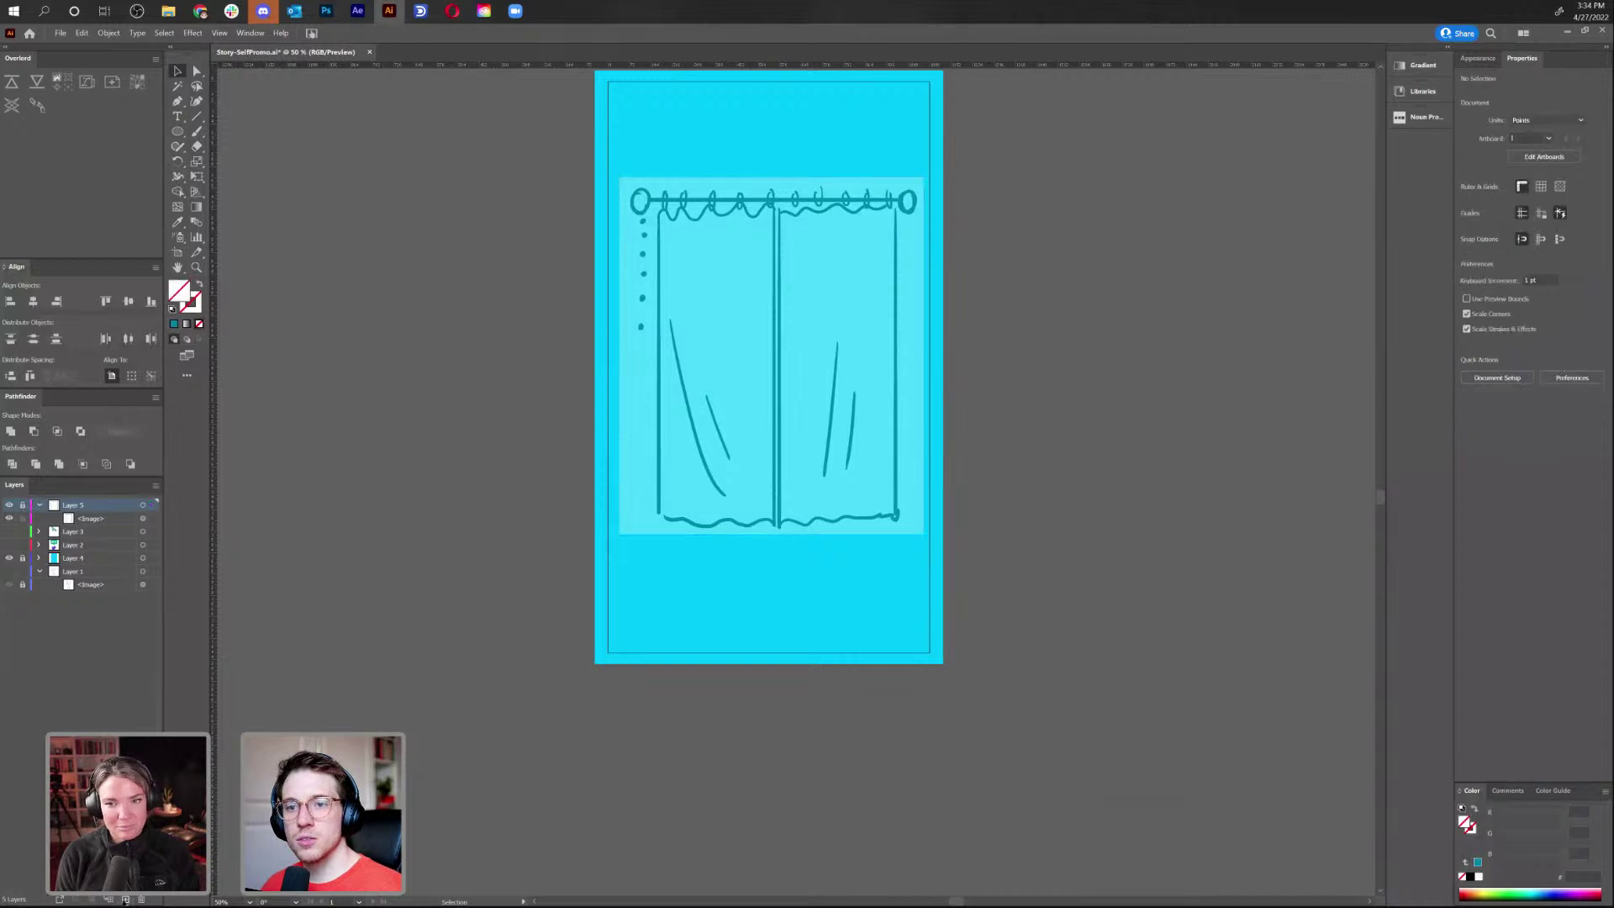
Add a new layer above the sketch and set the fill colour to orange FFCA6C
{"action": "left_click", "coordinate": [125, 899]}
{"action": "key", "text": "ctrl+1"}
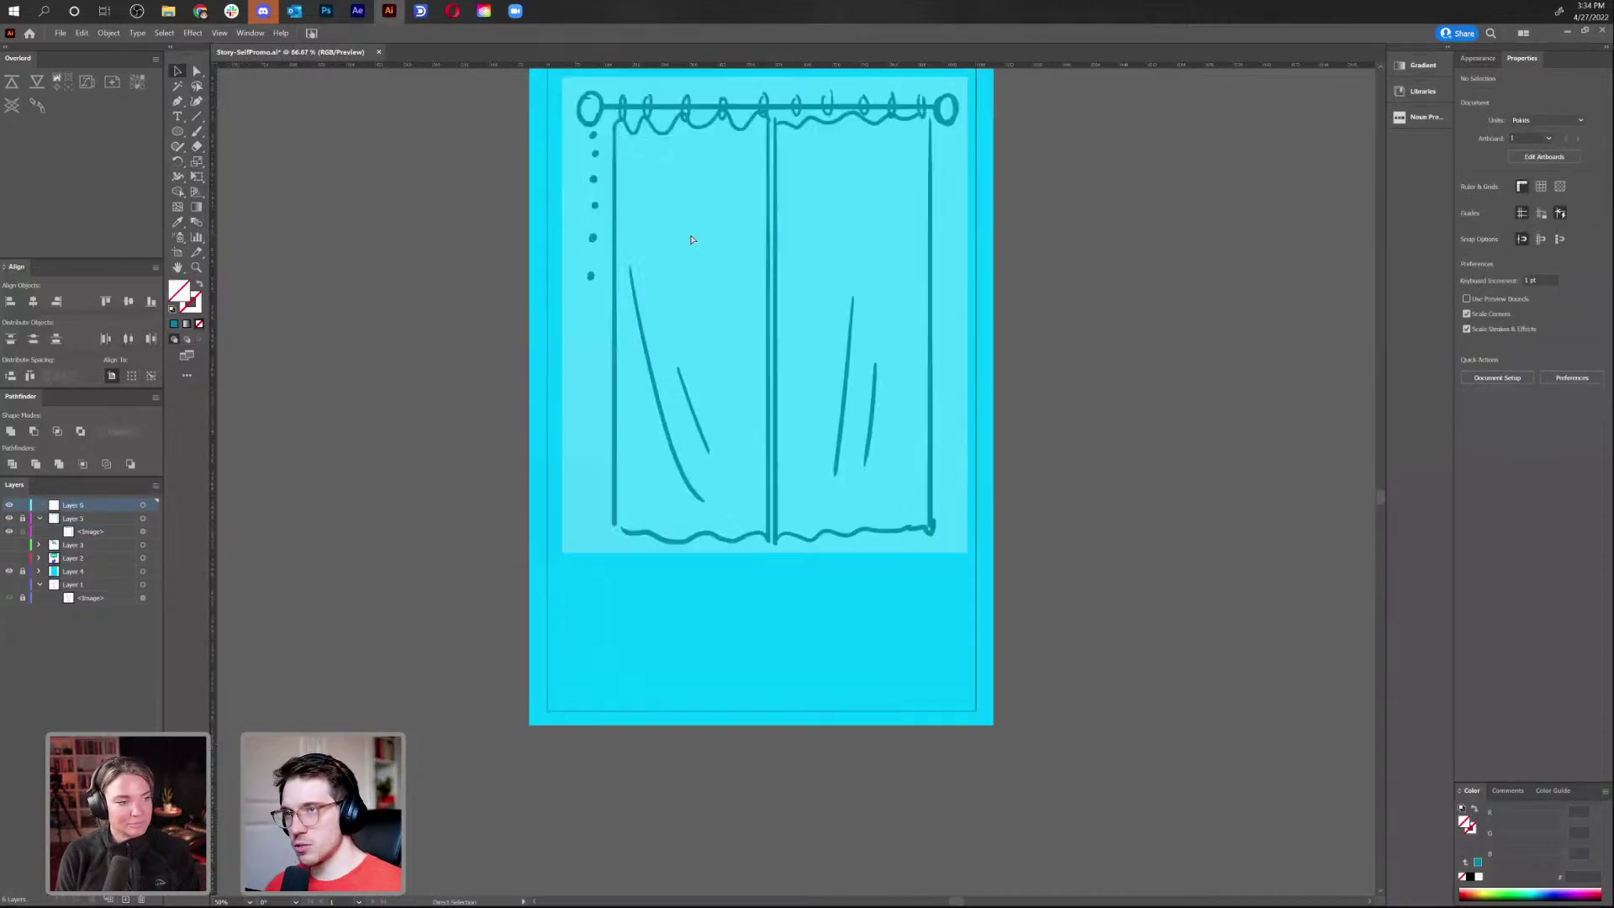
{"action": "left_click_drag", "start_coordinate": [689, 233], "coordinate": [660, 452]}
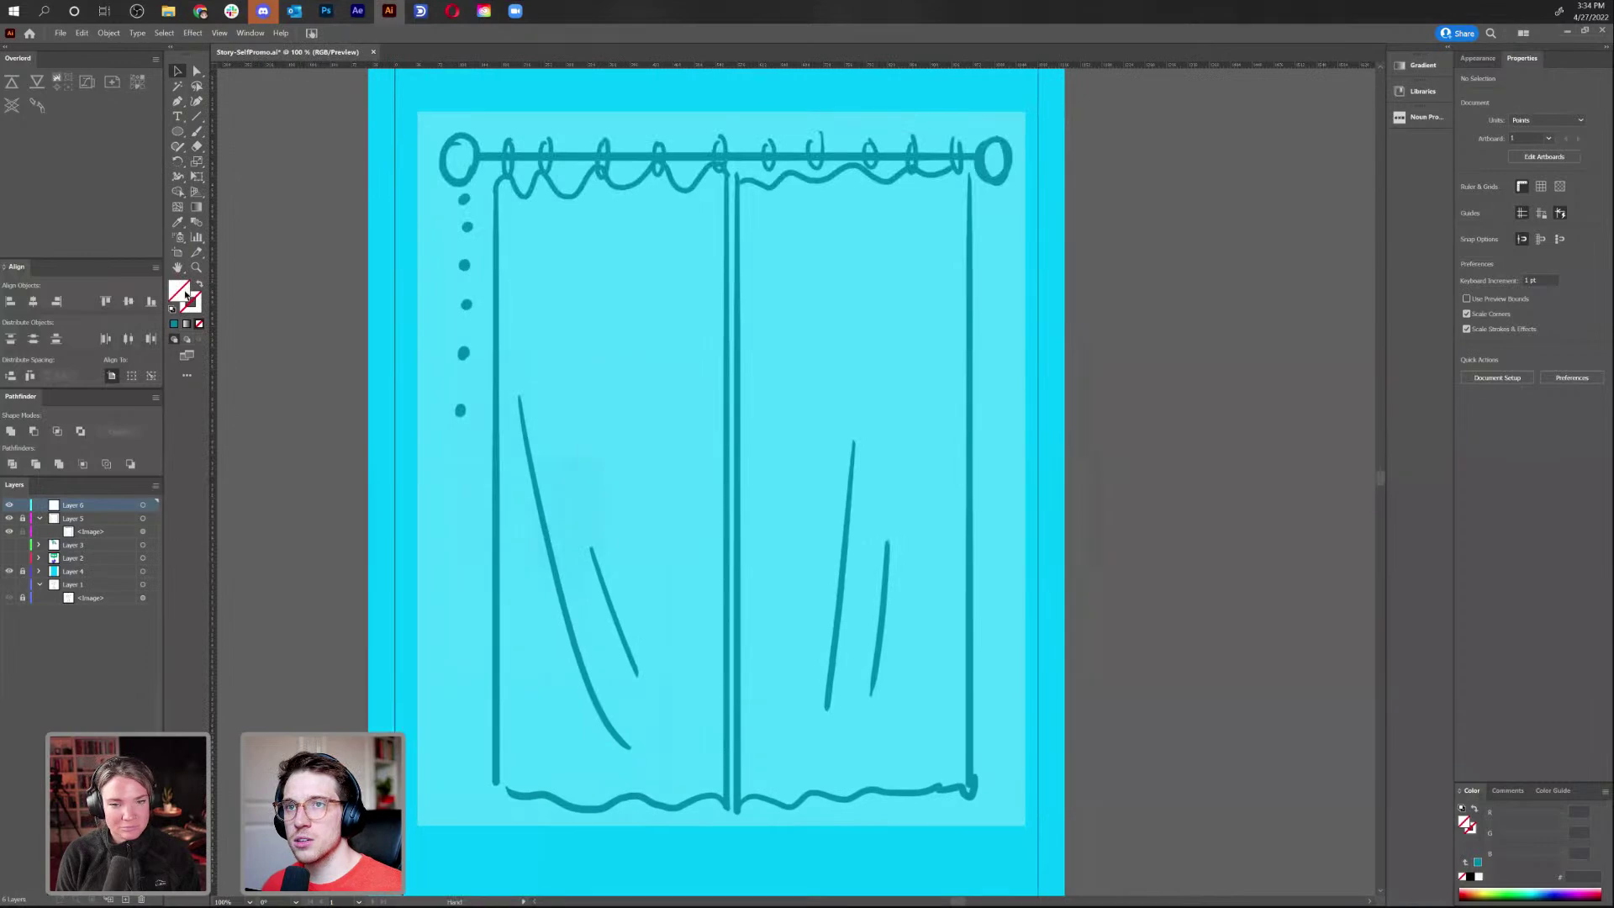
{"action": "double_click", "coordinate": [181, 294]}
{"action": "left_click", "coordinate": [823, 527]}
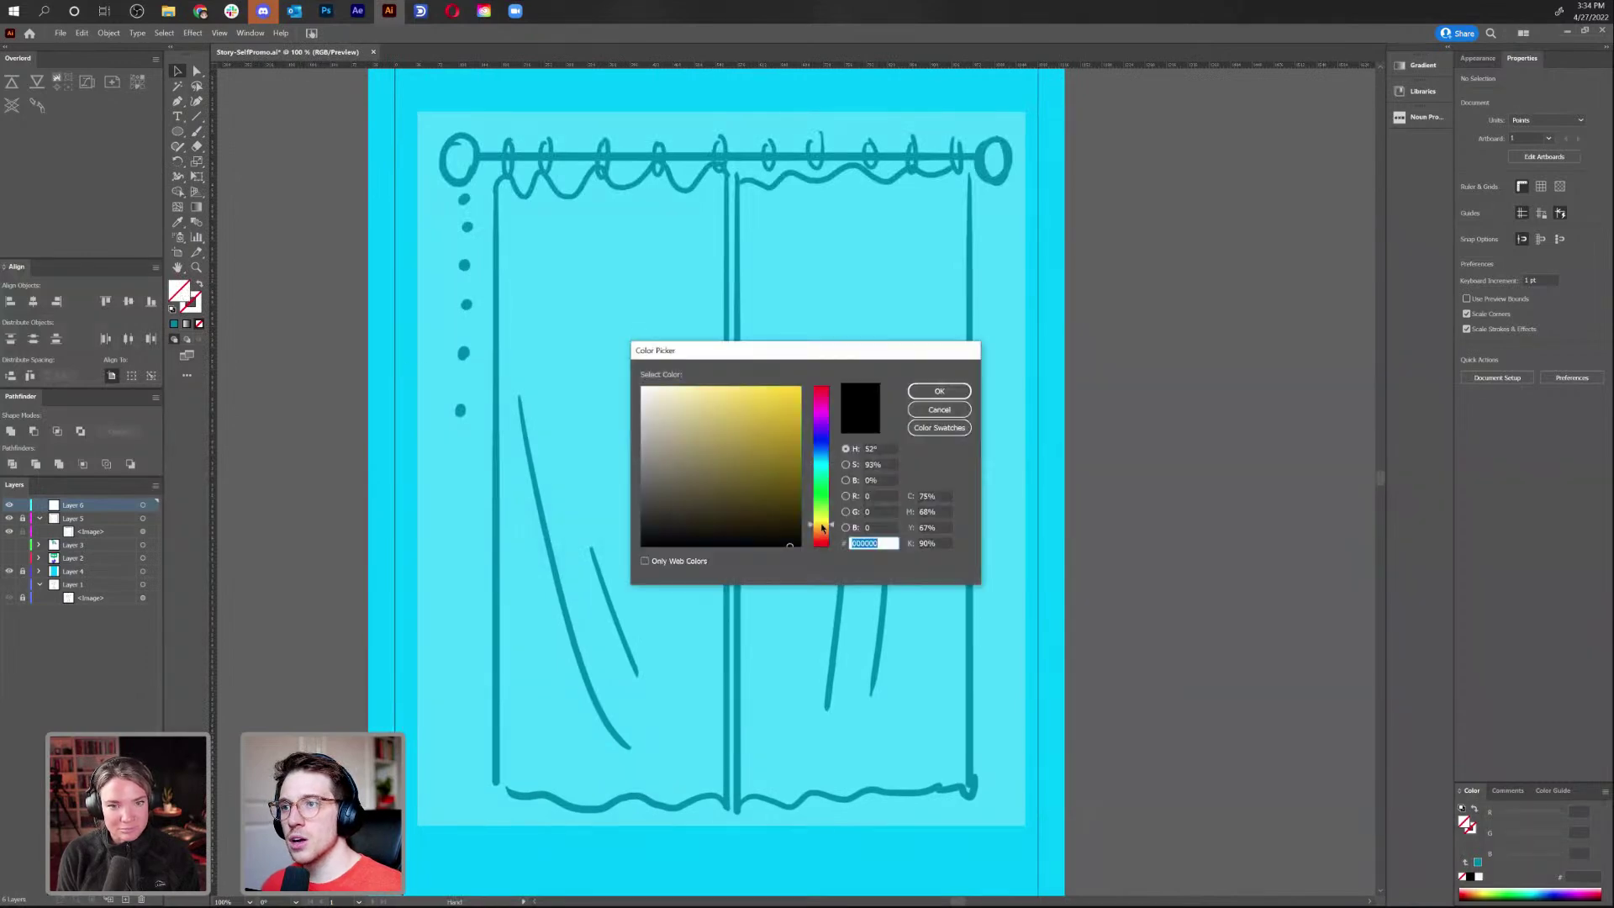
{"action": "left_click_drag", "start_coordinate": [745, 386], "coordinate": [752, 396]}
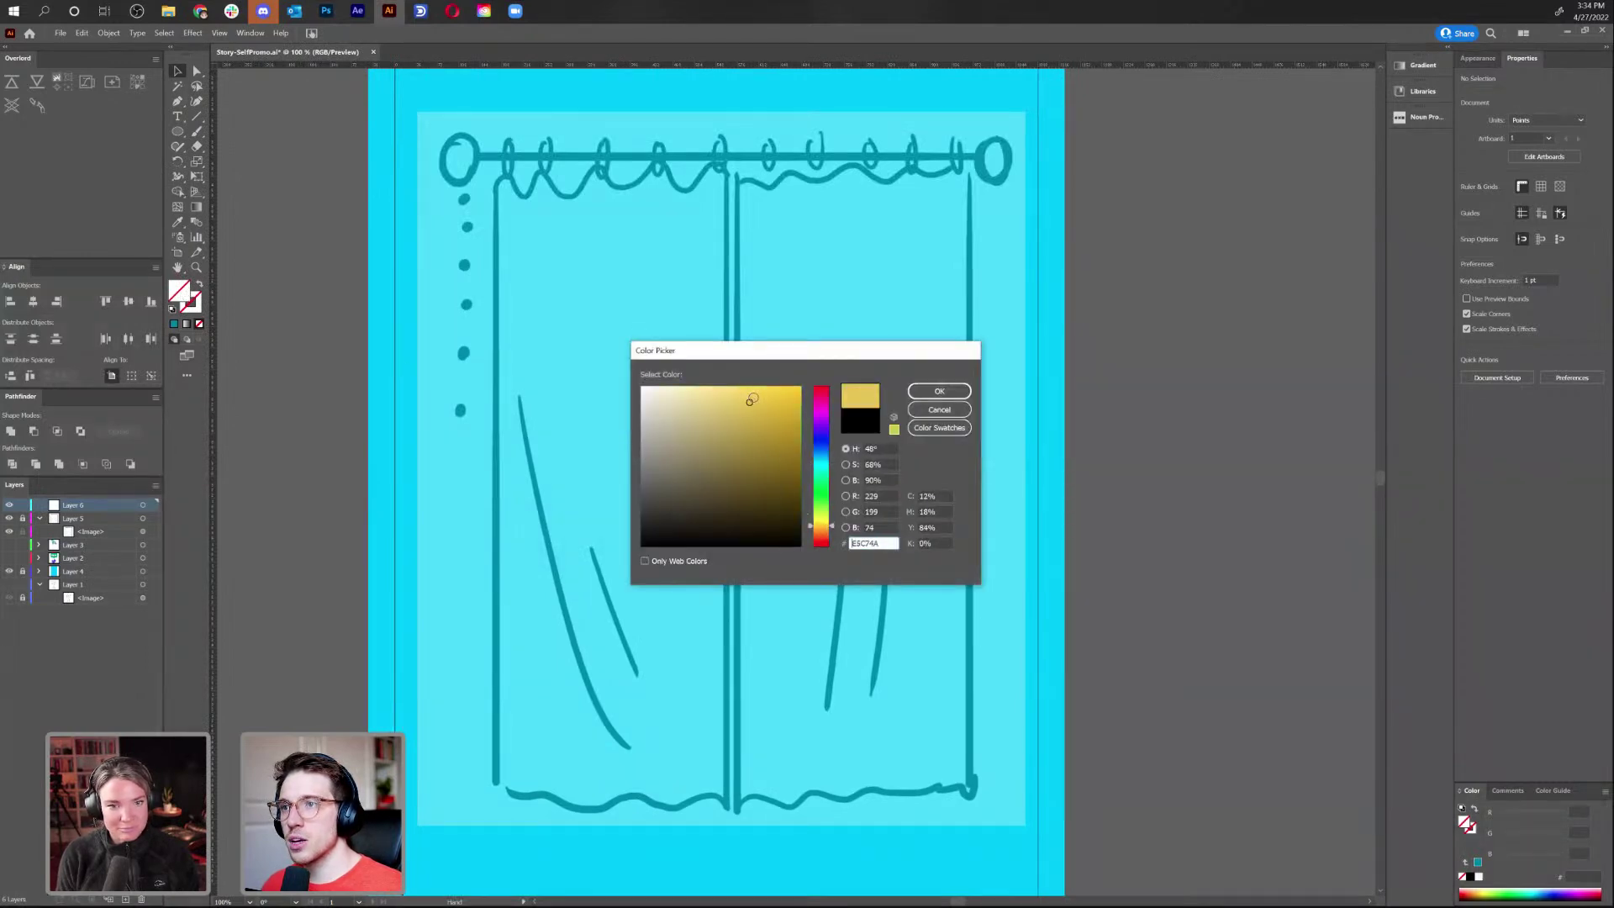
{"action": "left_click_drag", "start_coordinate": [823, 530], "coordinate": [824, 533]}
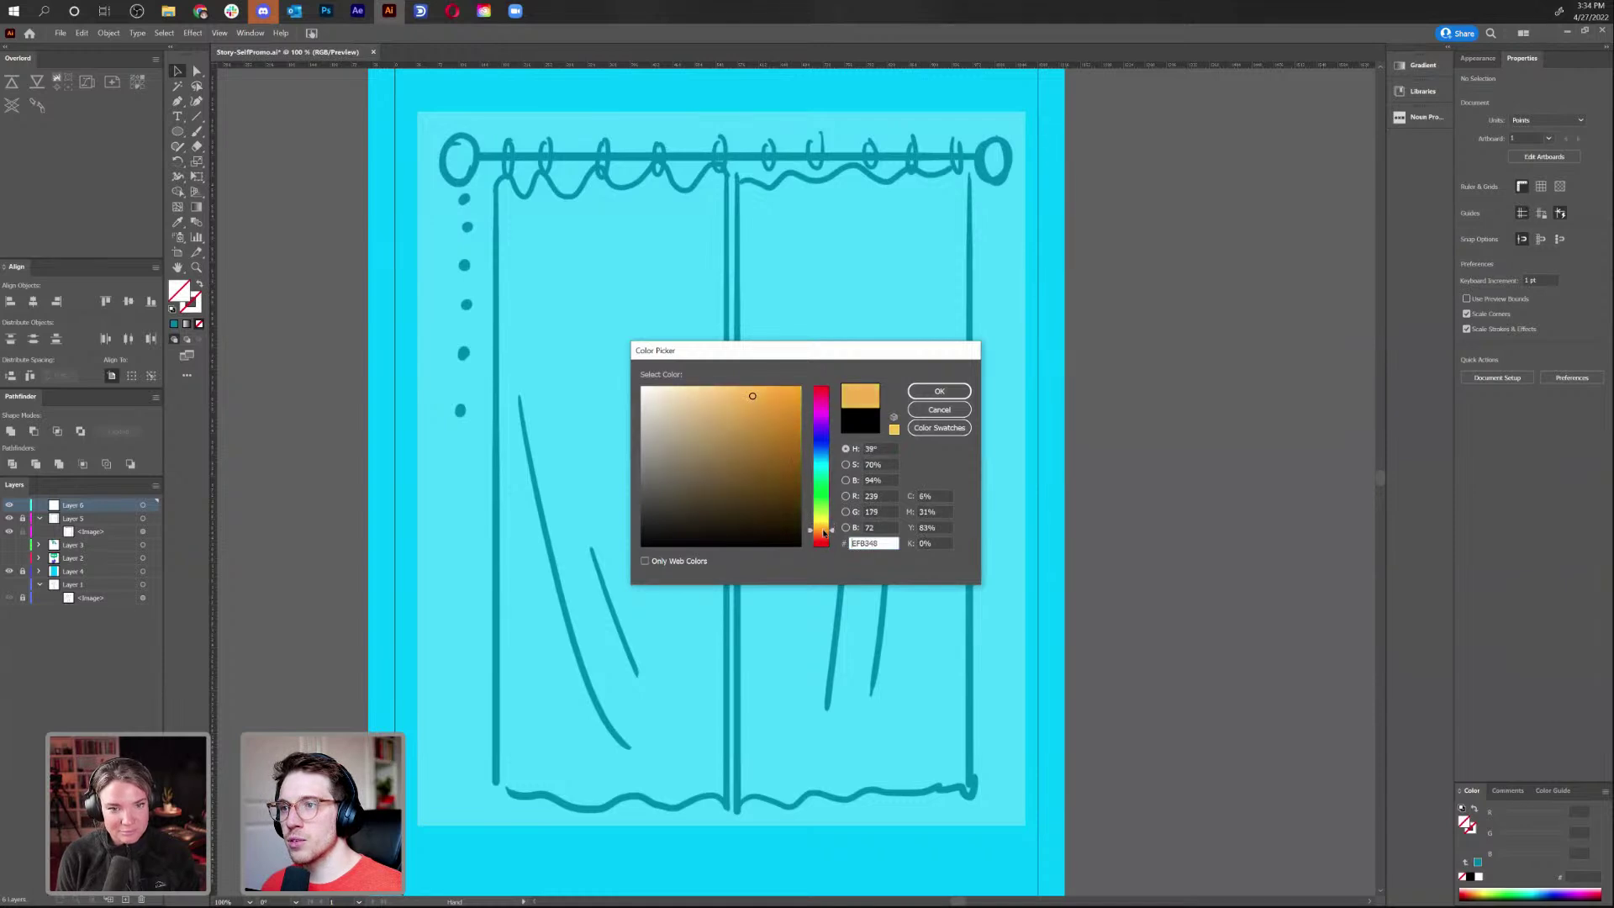
{"action": "left_click_drag", "start_coordinate": [753, 396], "coordinate": [733, 386]}
{"action": "left_click", "coordinate": [963, 392]}
Draw orange circles at the left and right ends of the rod
{"action": "key", "text": "l"}
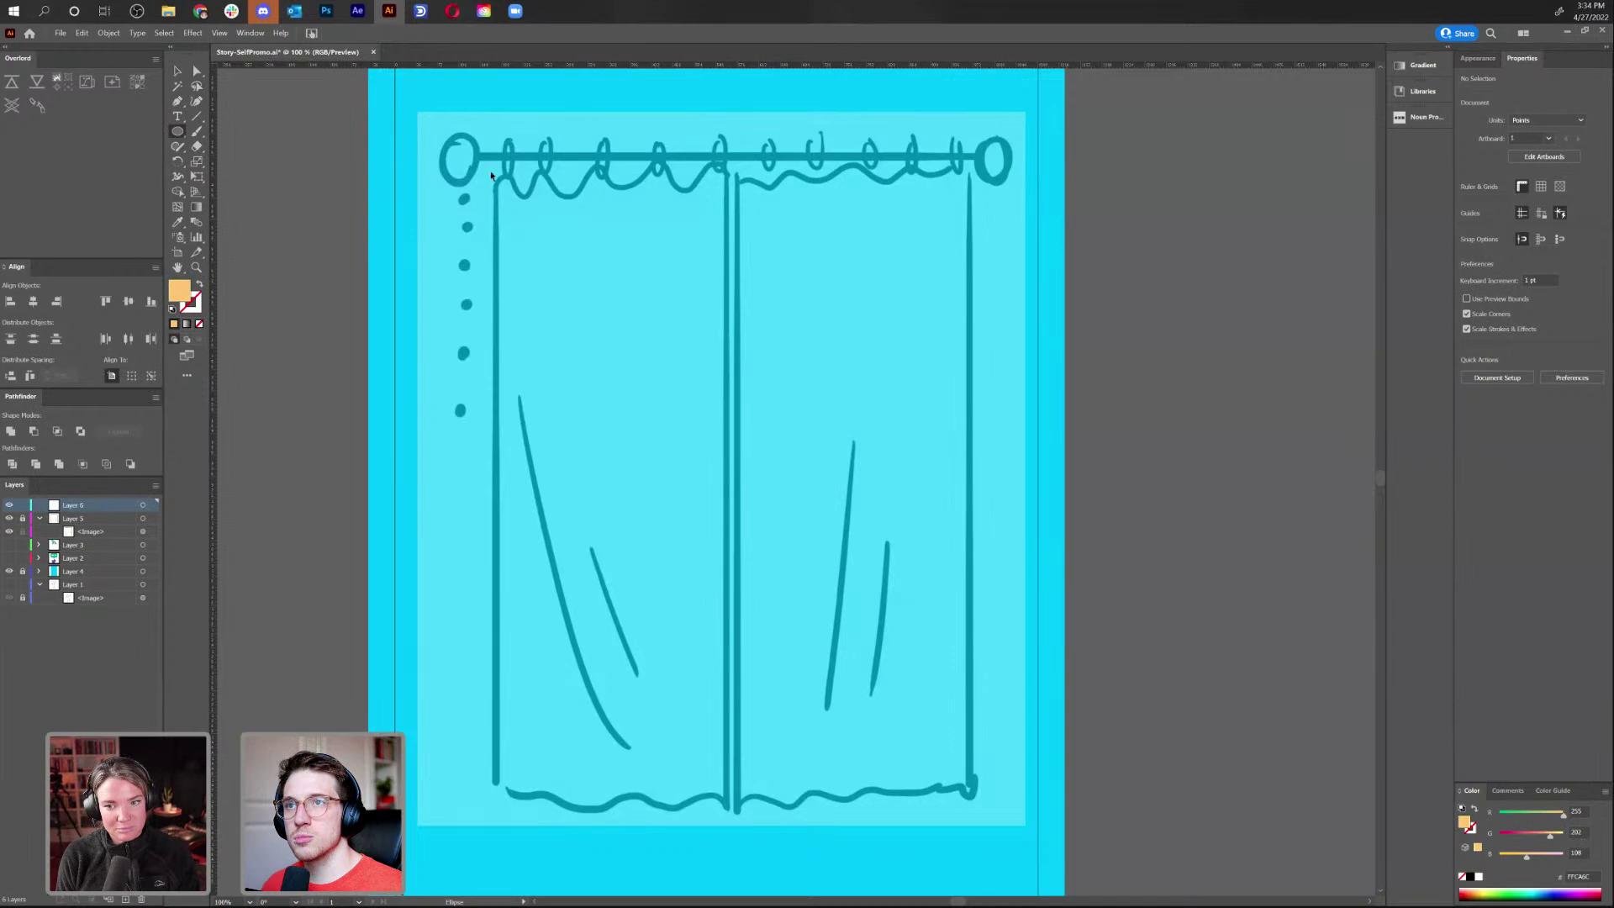
{"action": "mouse_move", "coordinate": [458, 156]}
{"action": "left_mouse_down"}
{"action": "mouse_move", "coordinate": [475, 182]}
{"action": "mouse_move", "coordinate": [458, 177]}
{"action": "mouse_move", "coordinate": [986, 187]}
{"action": "left_mouse_up"}
{"action": "key", "text": "v"}
{"action": "left_click", "coordinate": [339, 189]}
{"action": "left_click", "coordinate": [1211, 169]}
Draw the rod line between the end circles as a thick orange stroke
{"action": "key", "text": "backslash"}
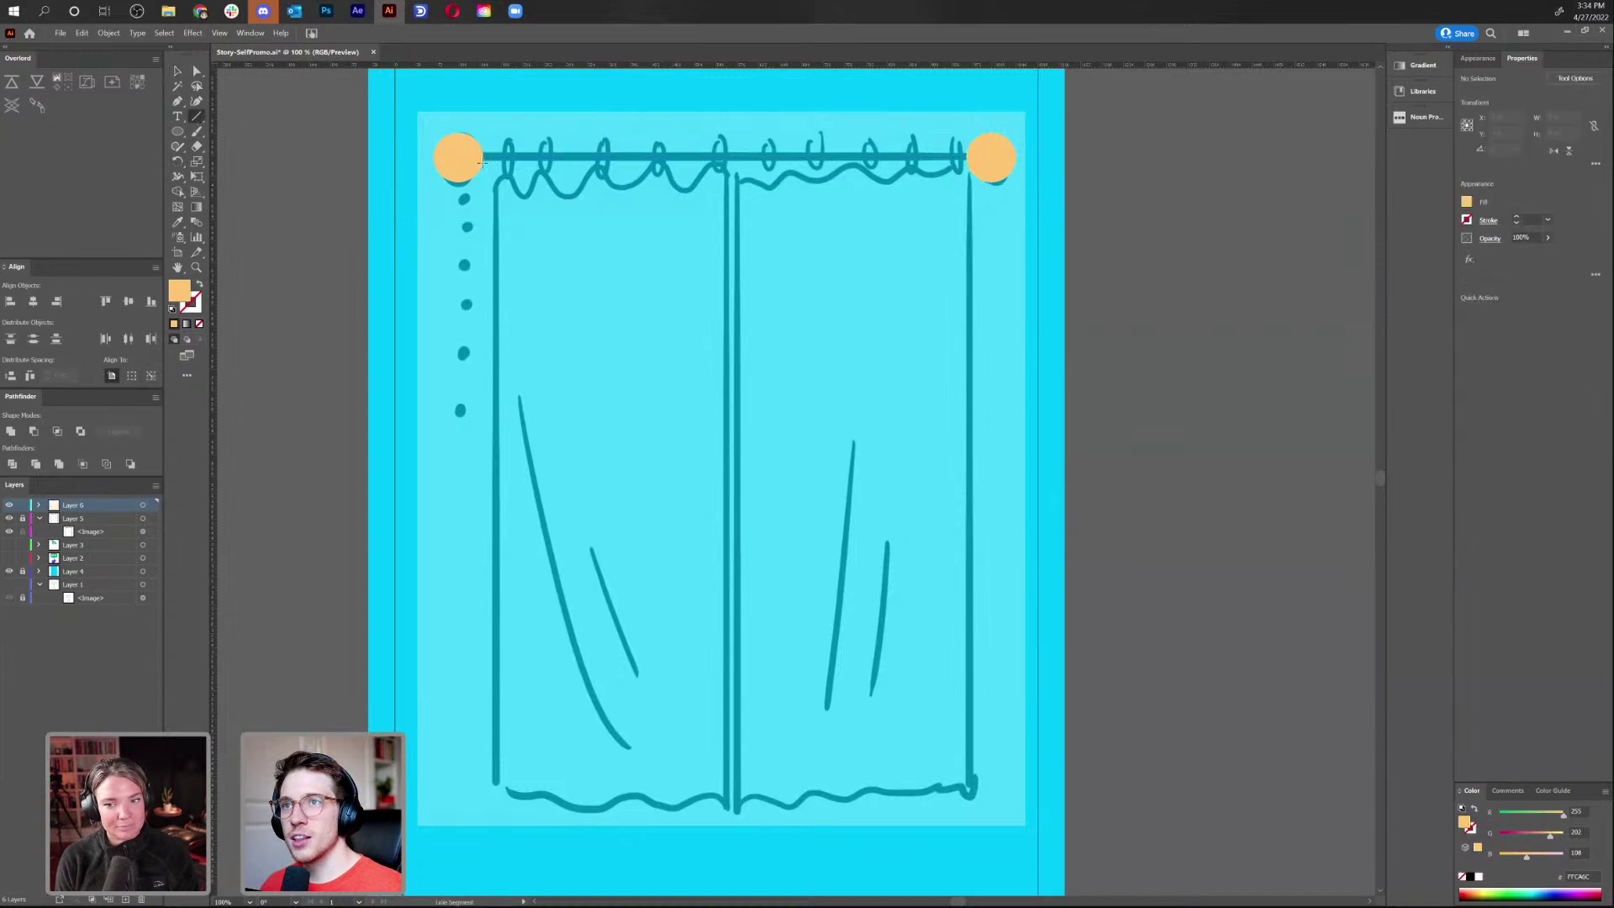
{"action": "left_click_drag", "start_coordinate": [463, 155], "coordinate": [993, 162]}
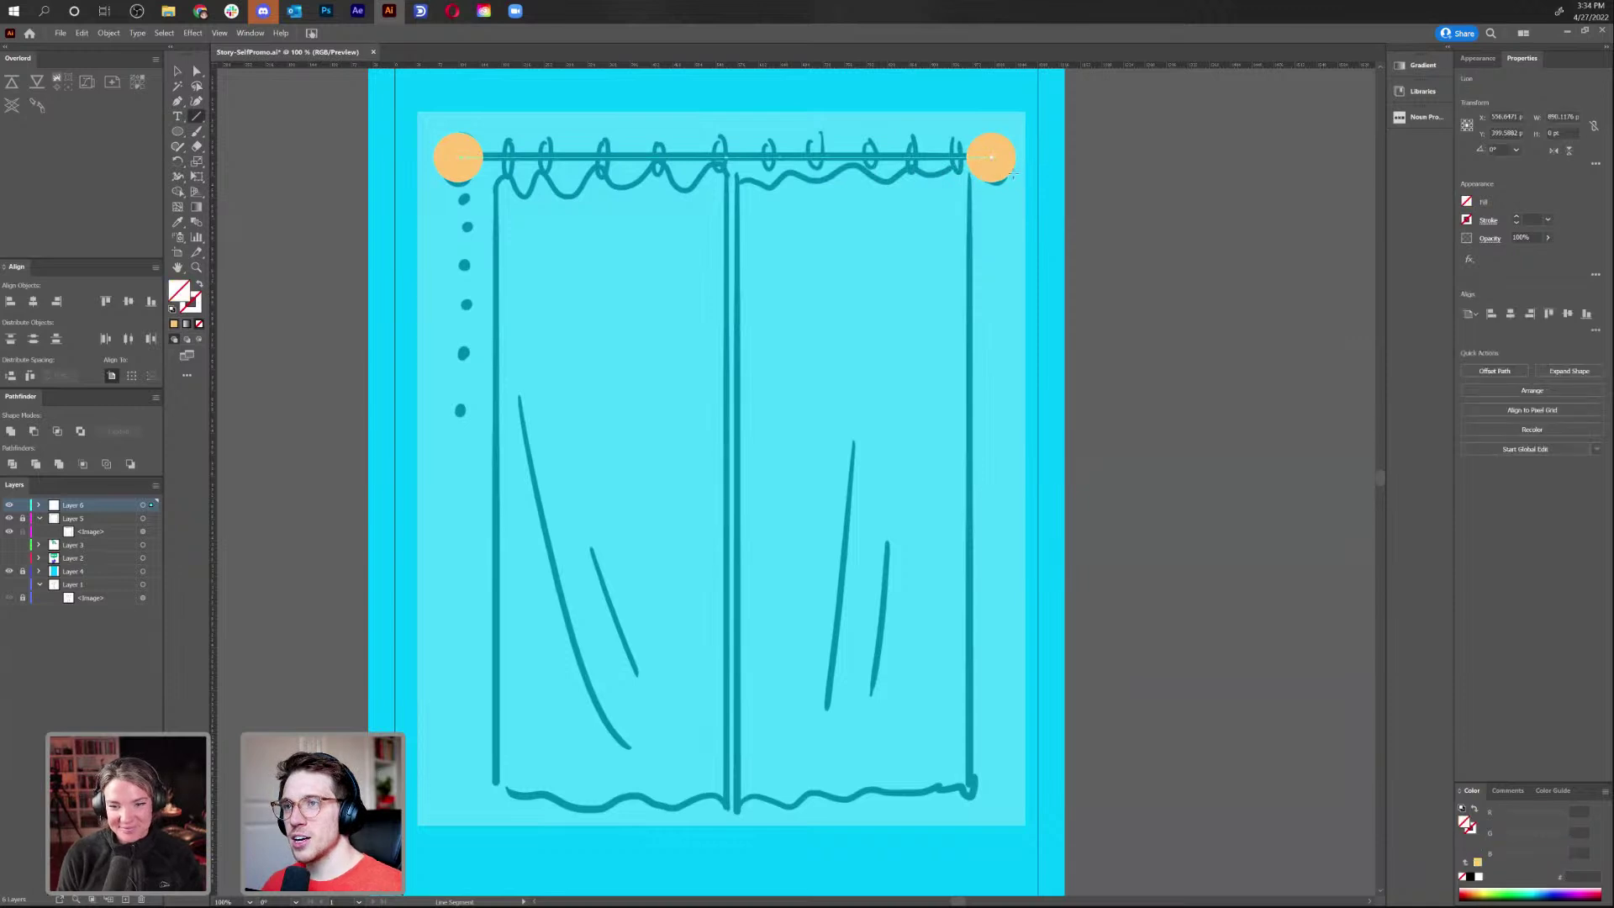
{"action": "key", "text": "i"}
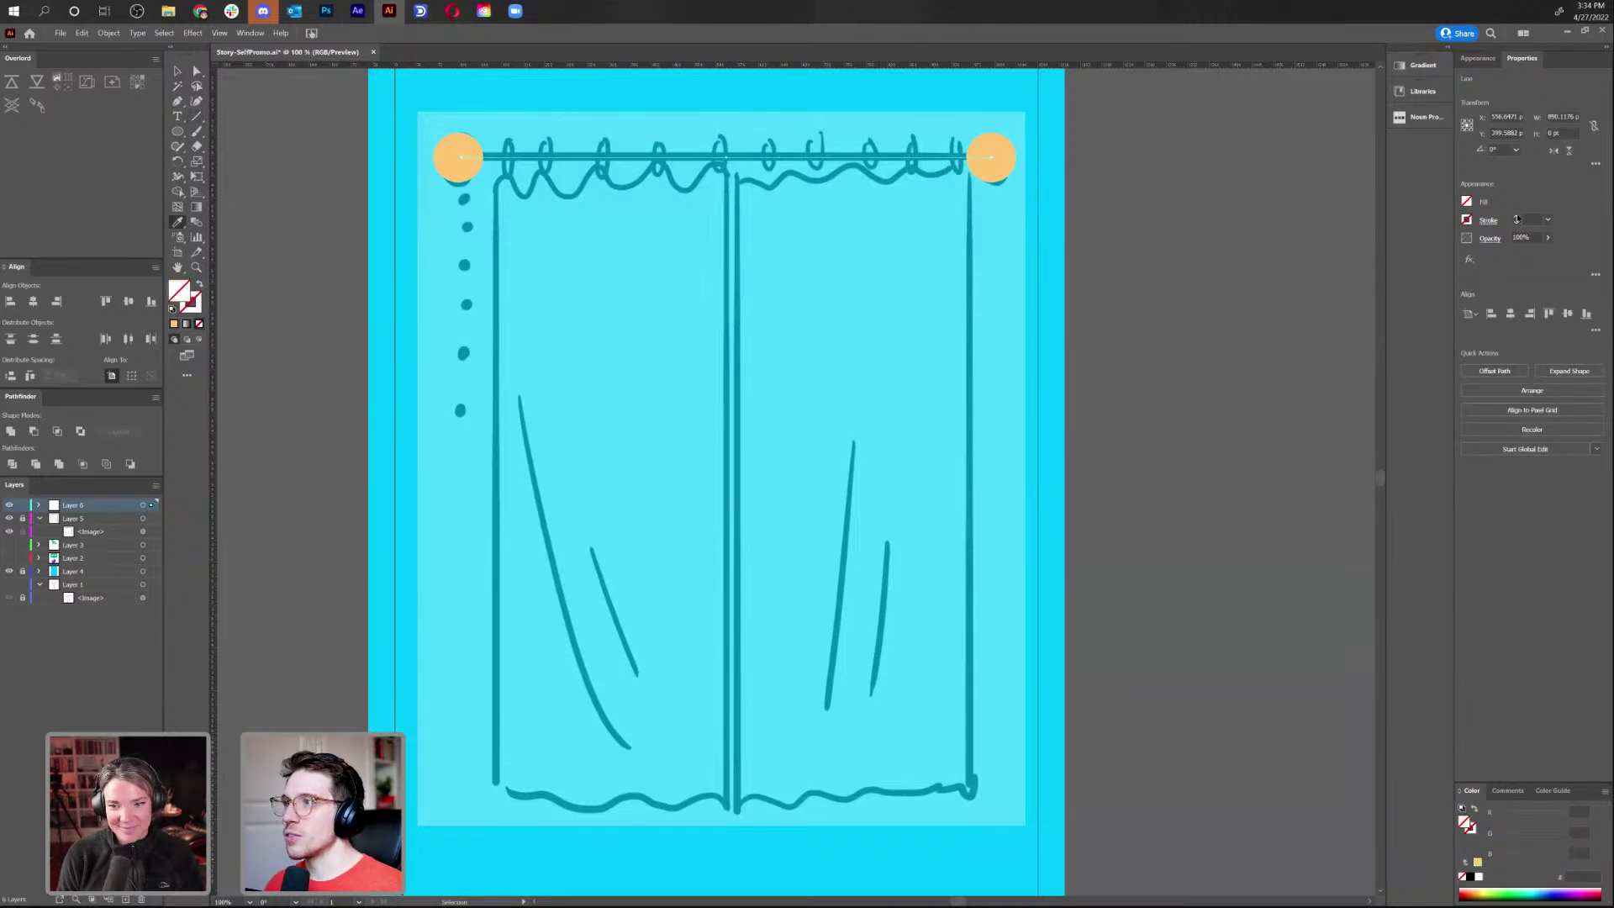
{"action": "left_click", "coordinate": [1516, 222]}
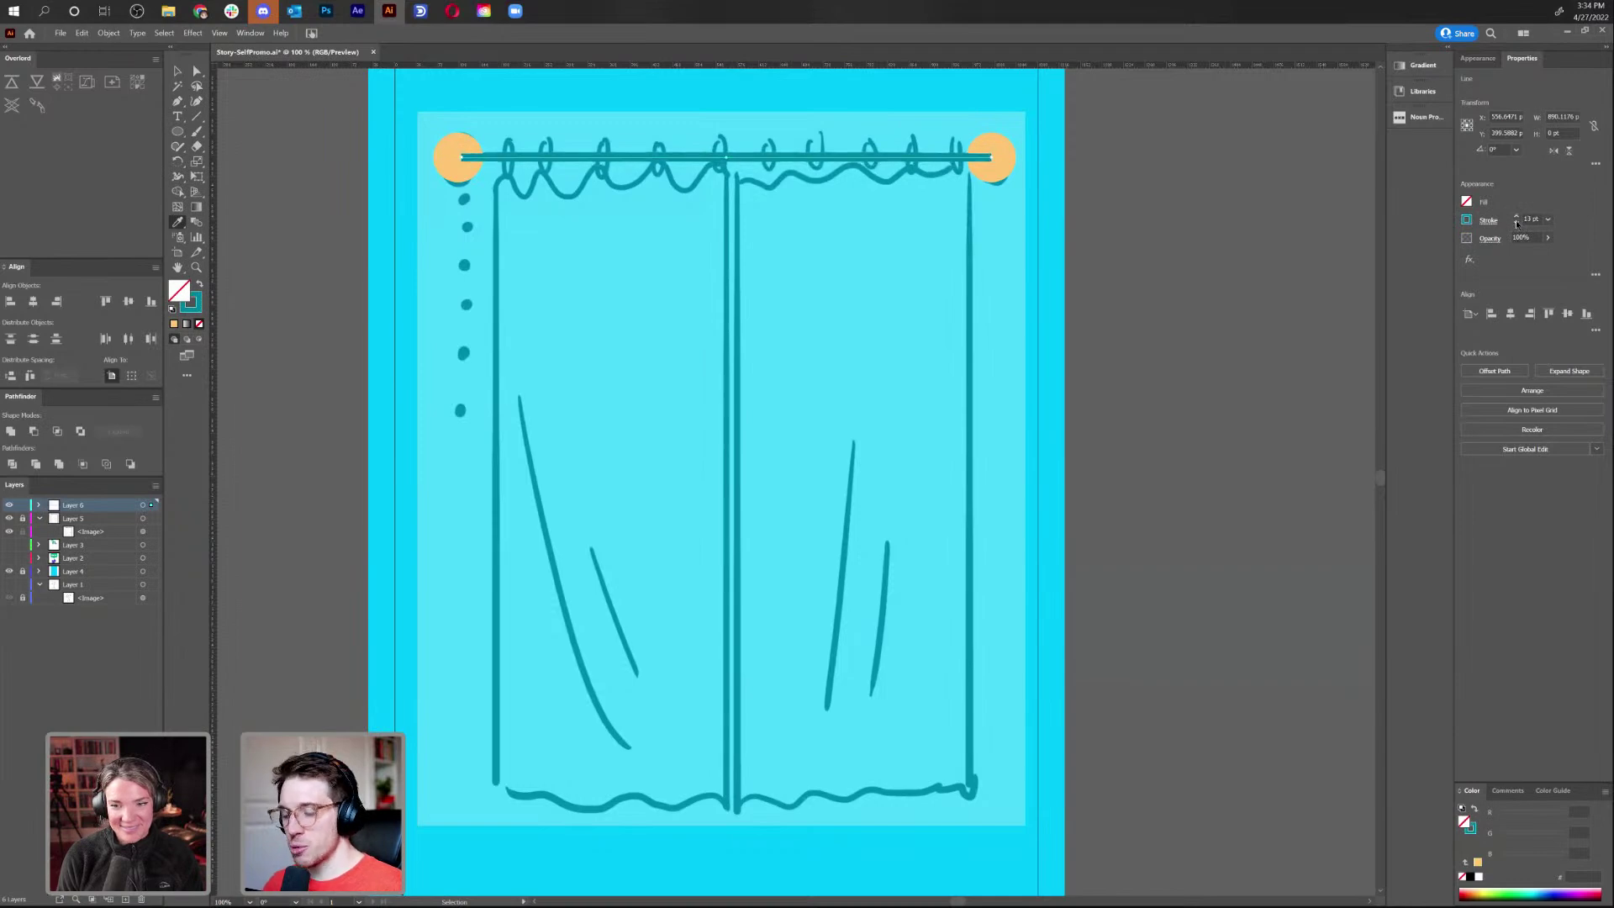
{"action": "left_click", "coordinate": [1012, 153]}
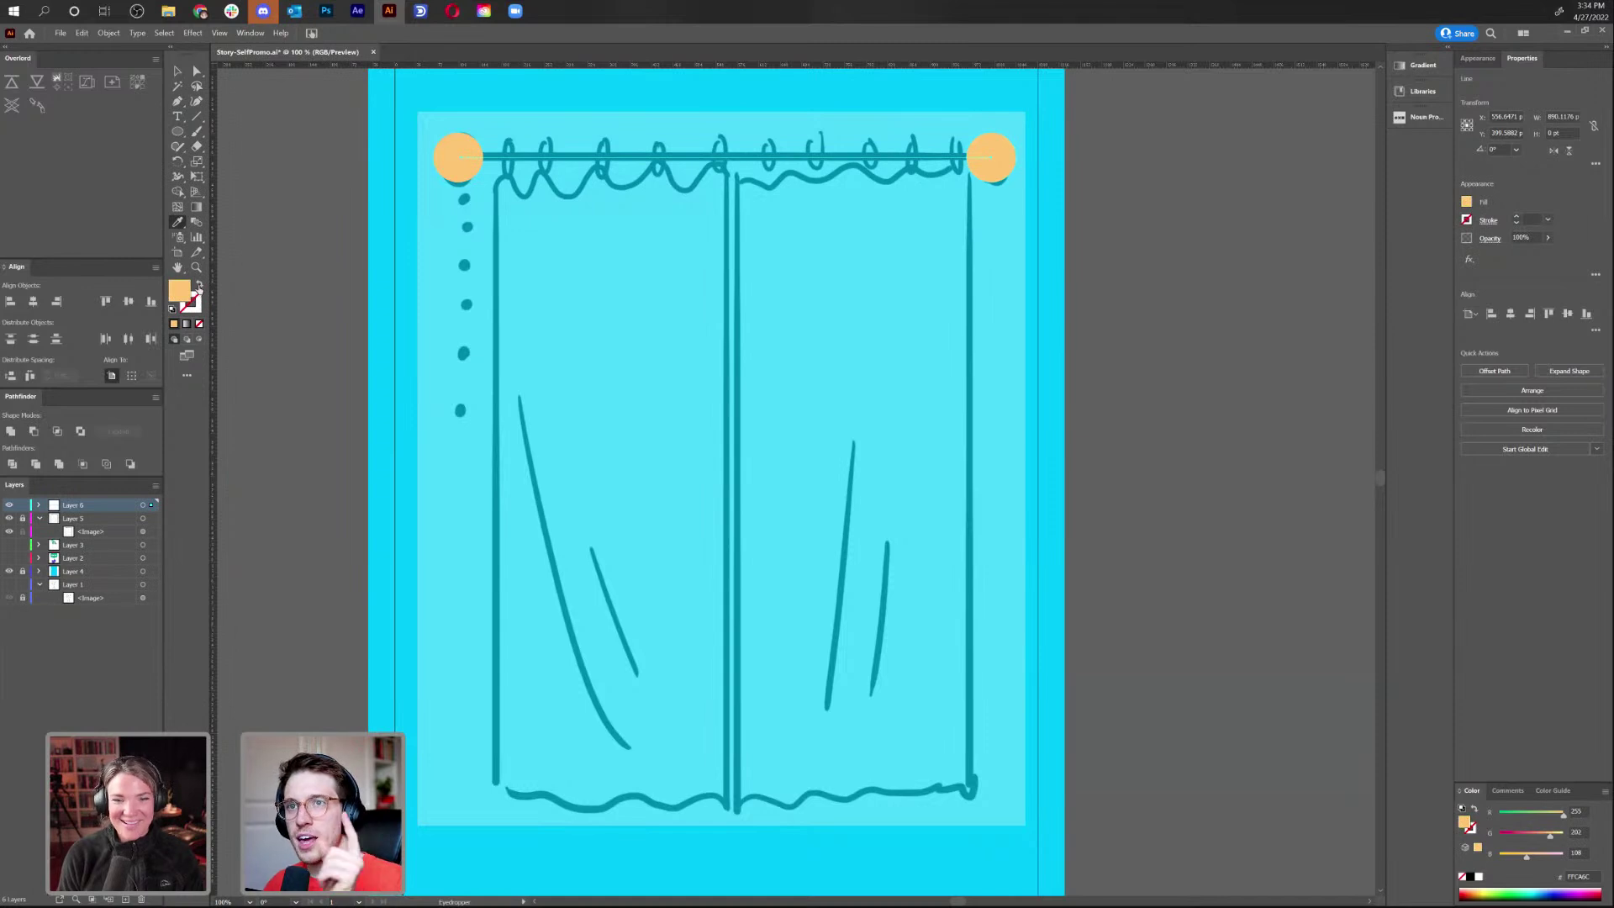
{"action": "key", "text": "shift+x"}
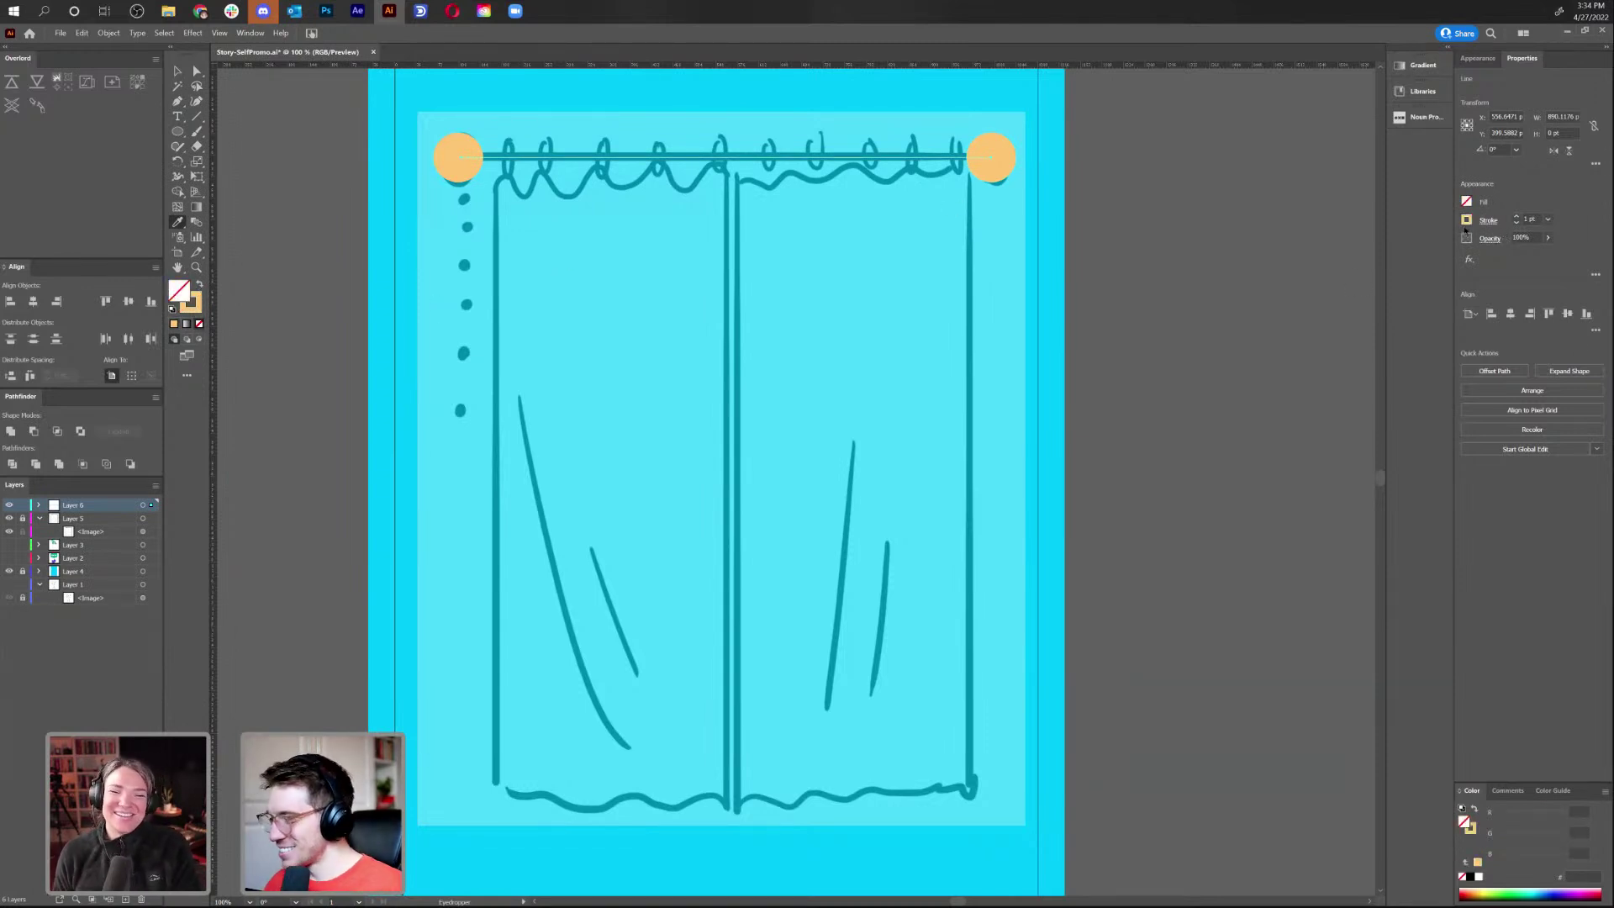
{"action": "left_click", "coordinate": [1517, 217]}
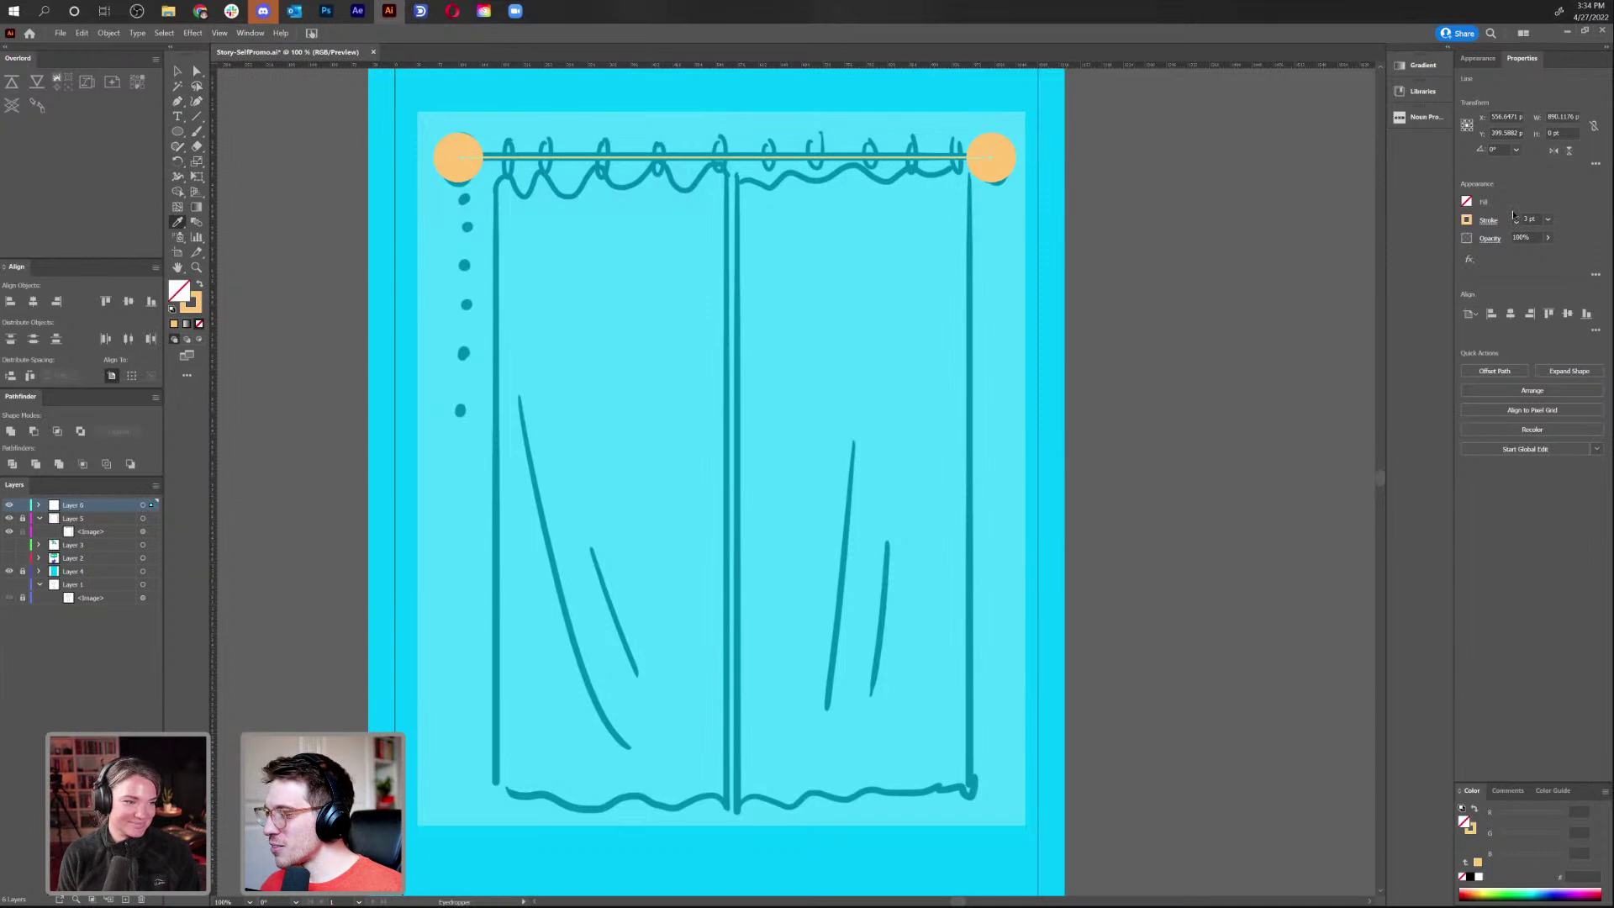
Draw a small orange ring on the left curtain
{"action": "key", "text": "v"}
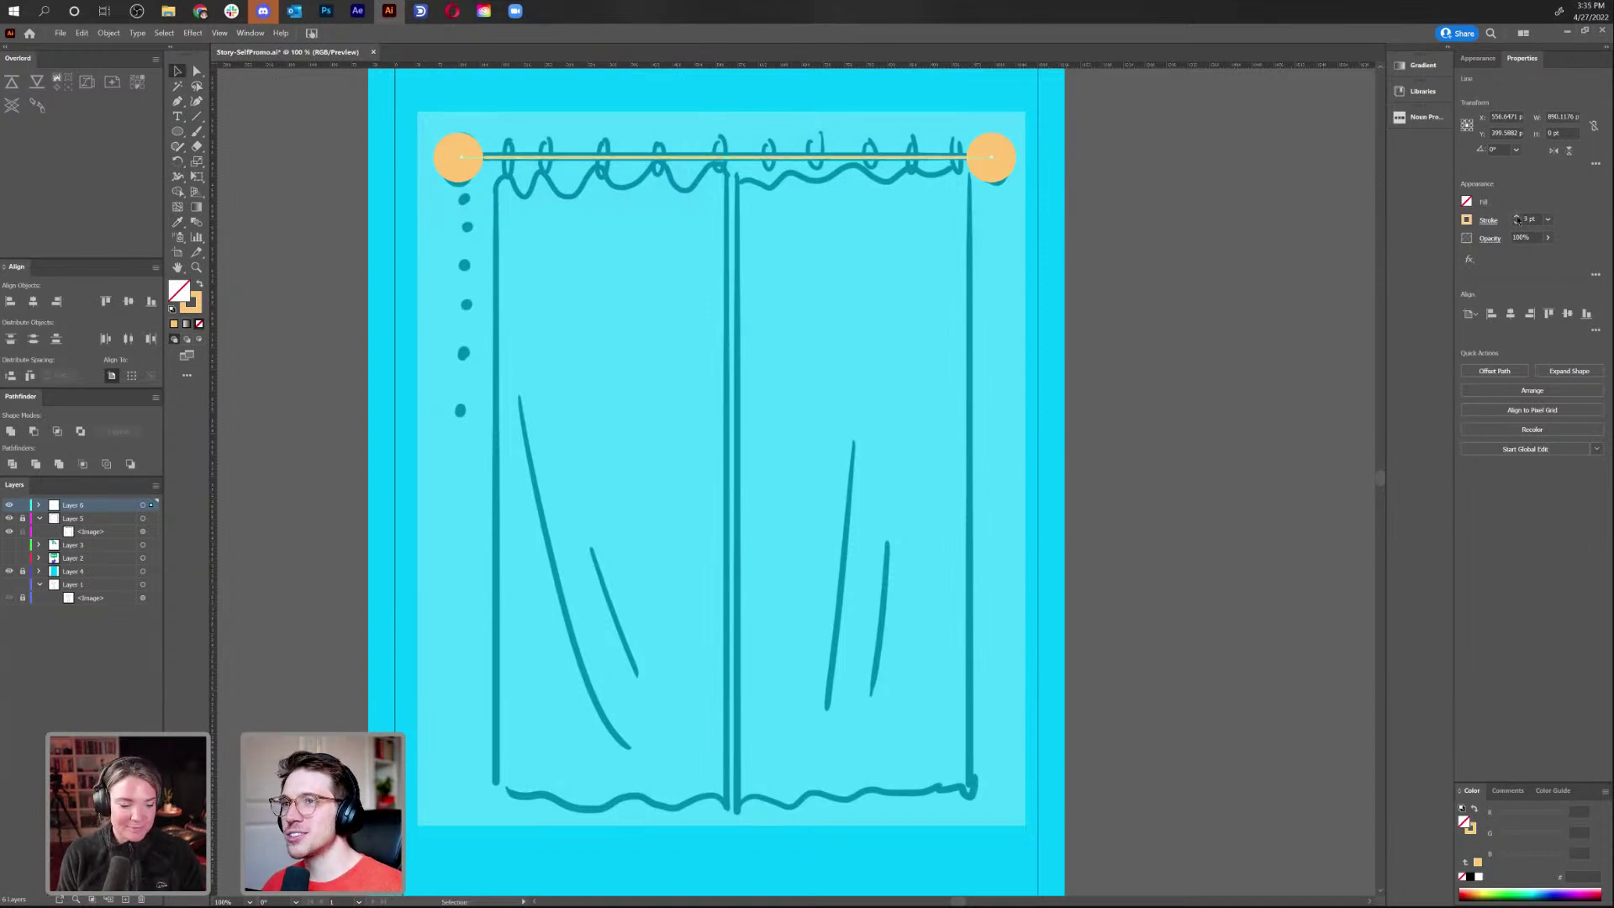
{"action": "left_click", "coordinate": [953, 283]}
{"action": "left_click_drag", "start_coordinate": [733, 162], "coordinate": [736, 160]}
{"action": "left_click", "coordinate": [1041, 280]}
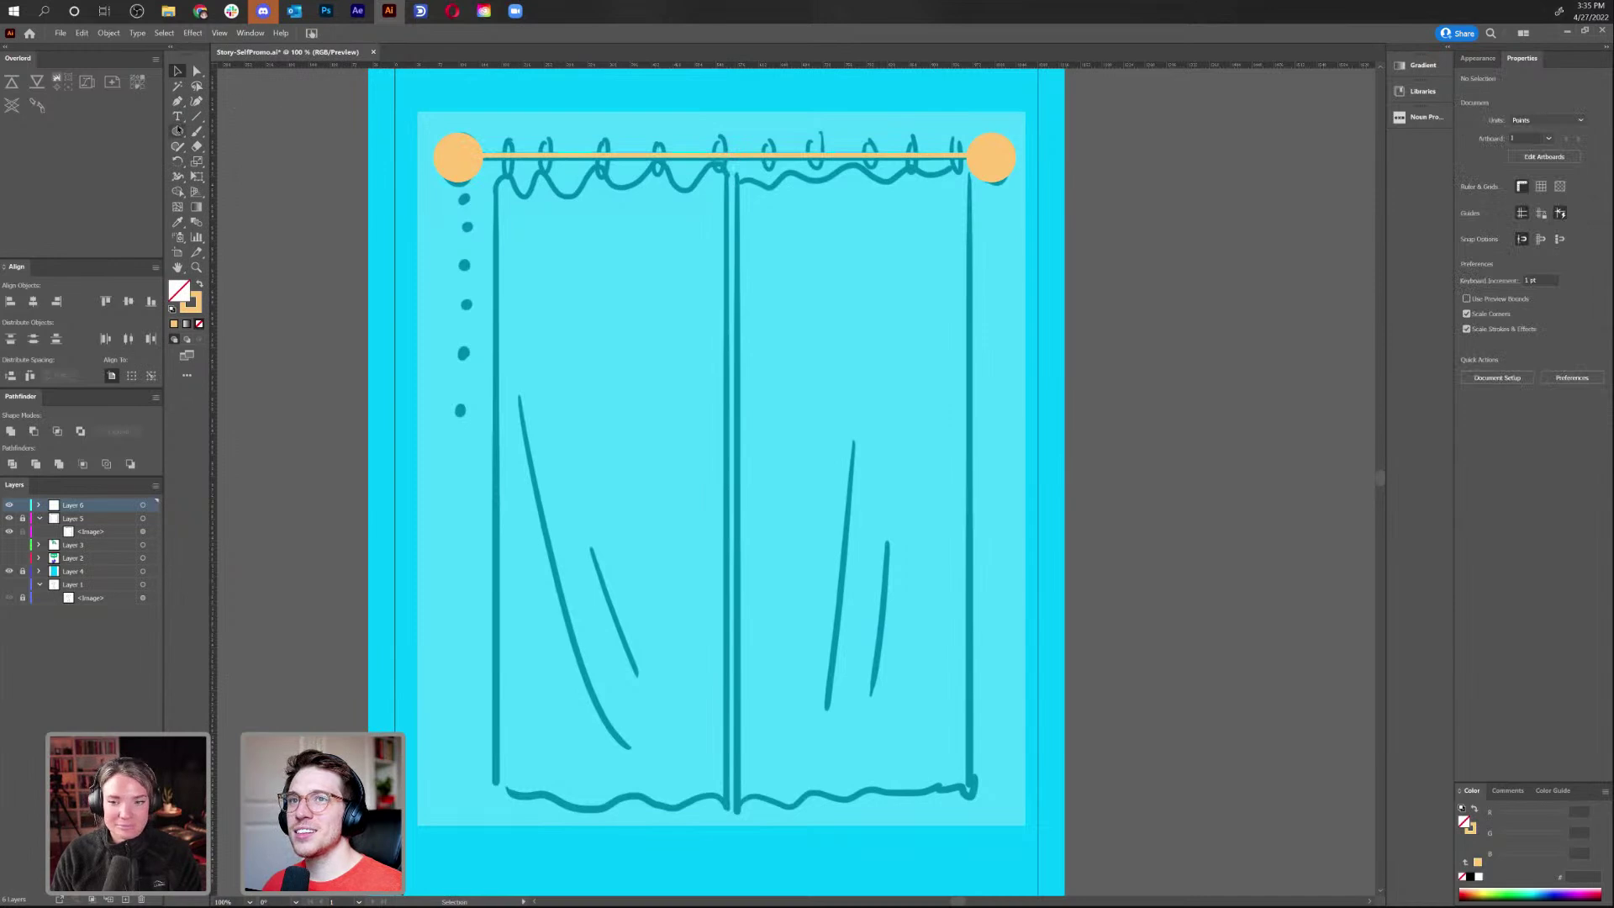
{"action": "left_click", "coordinate": [178, 131]}
{"action": "left_click_drag", "start_coordinate": [593, 328], "coordinate": [622, 359]}
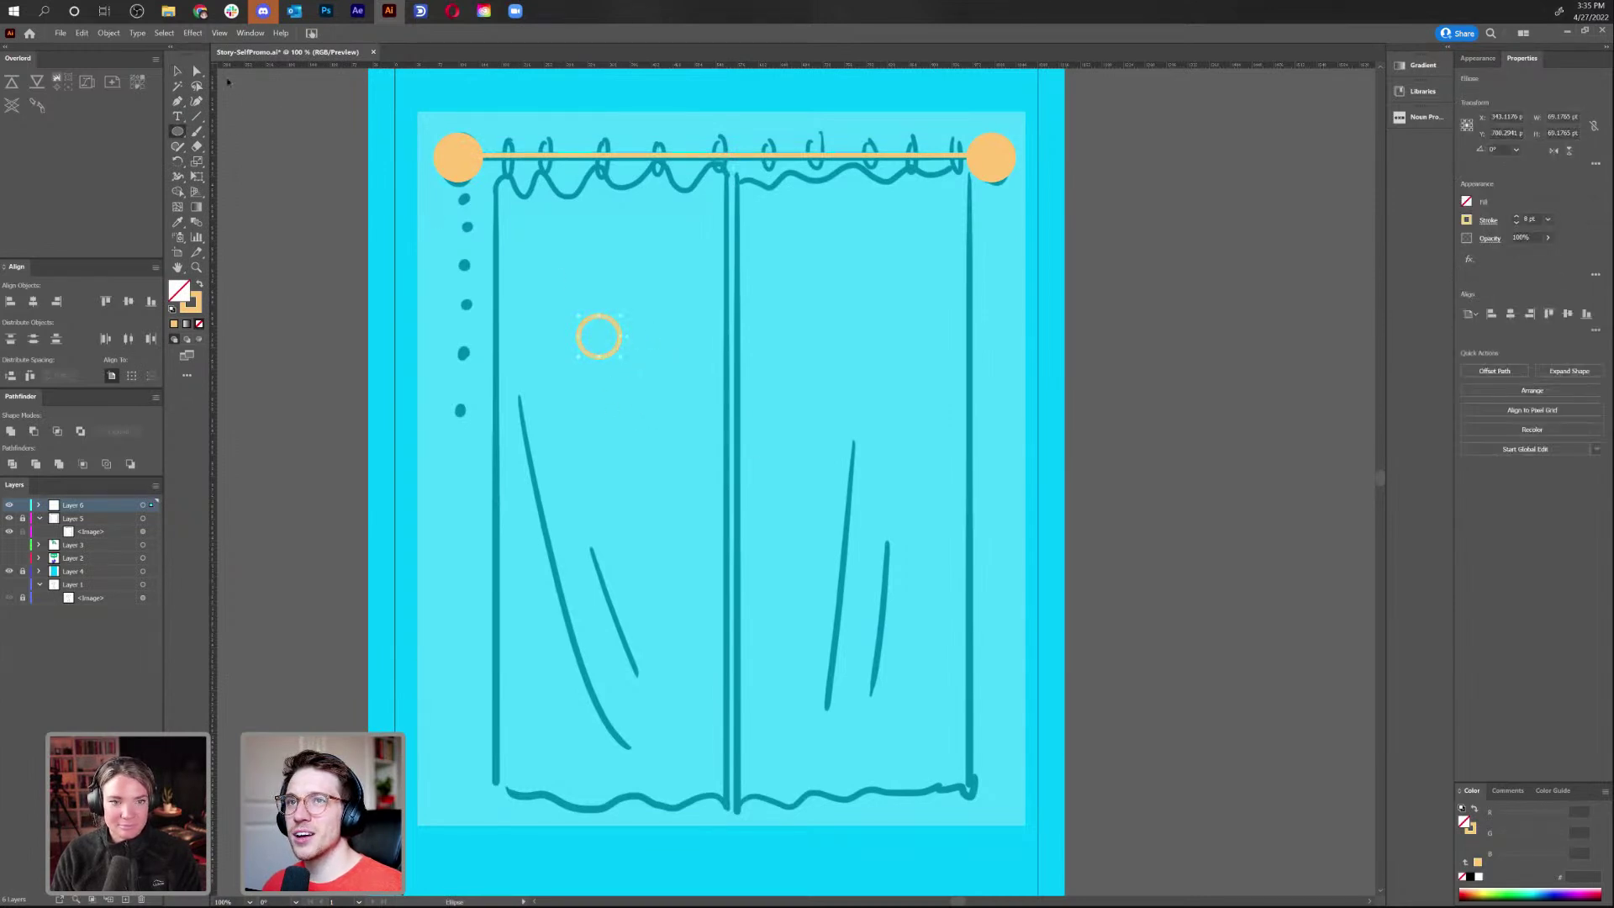
Try Object > Repeat > Radial on the small ring, then undo it and remove the ring
{"action": "left_click", "coordinate": [109, 32]}
{"action": "mouse_move", "coordinate": [236, 348]}
{"action": "left_click", "coordinate": [308, 352]}
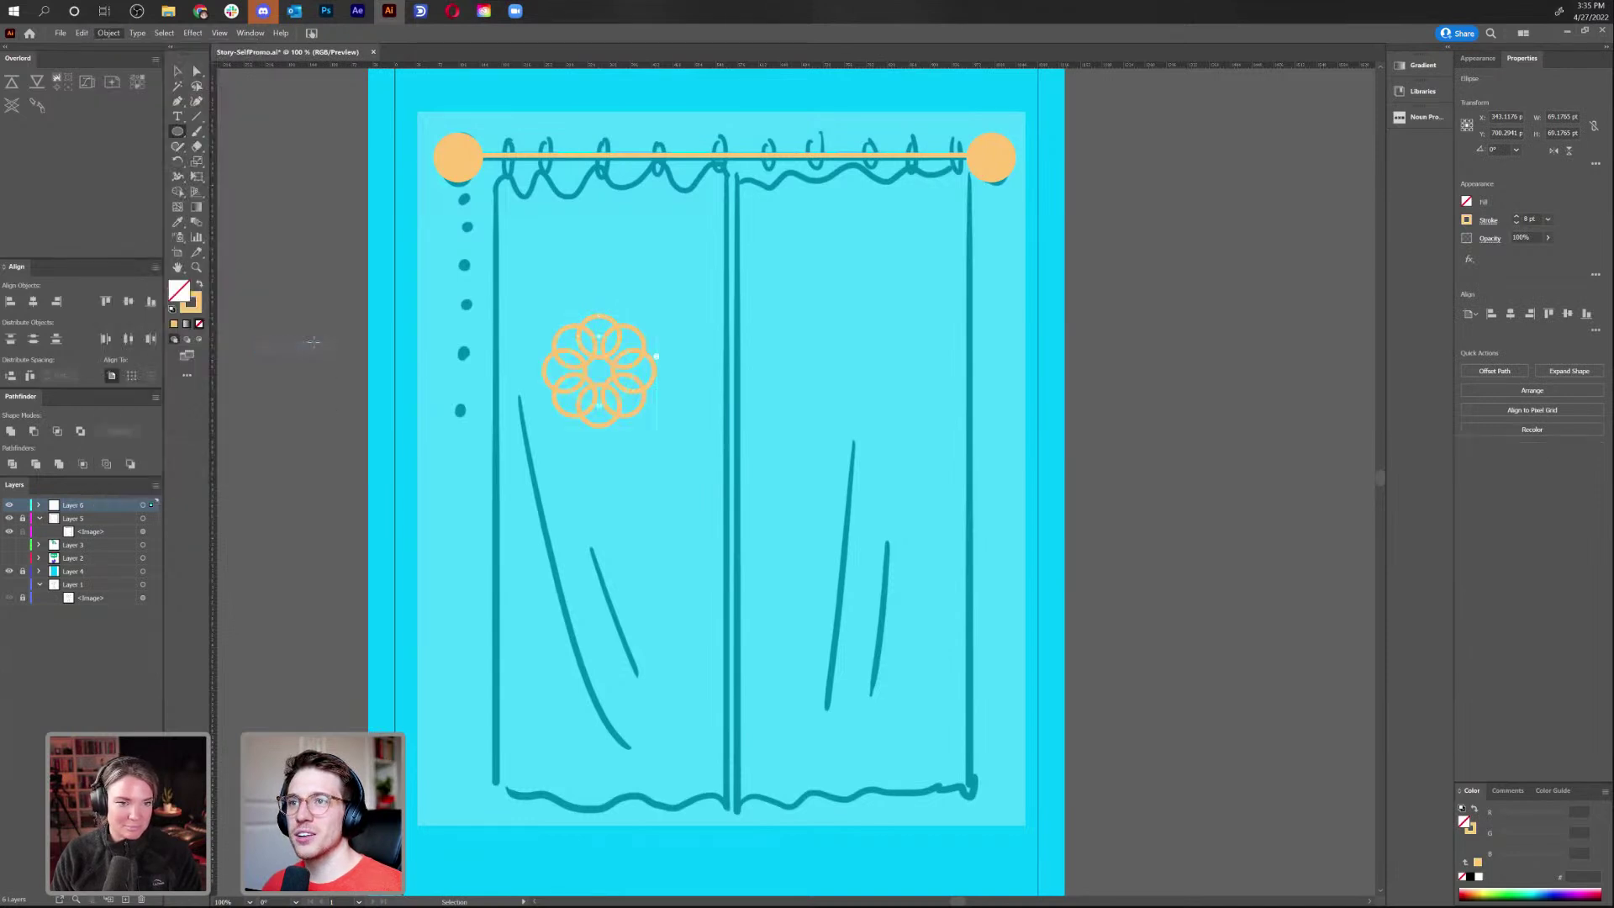
{"action": "left_click_drag", "start_coordinate": [659, 357], "coordinate": [604, 406]}
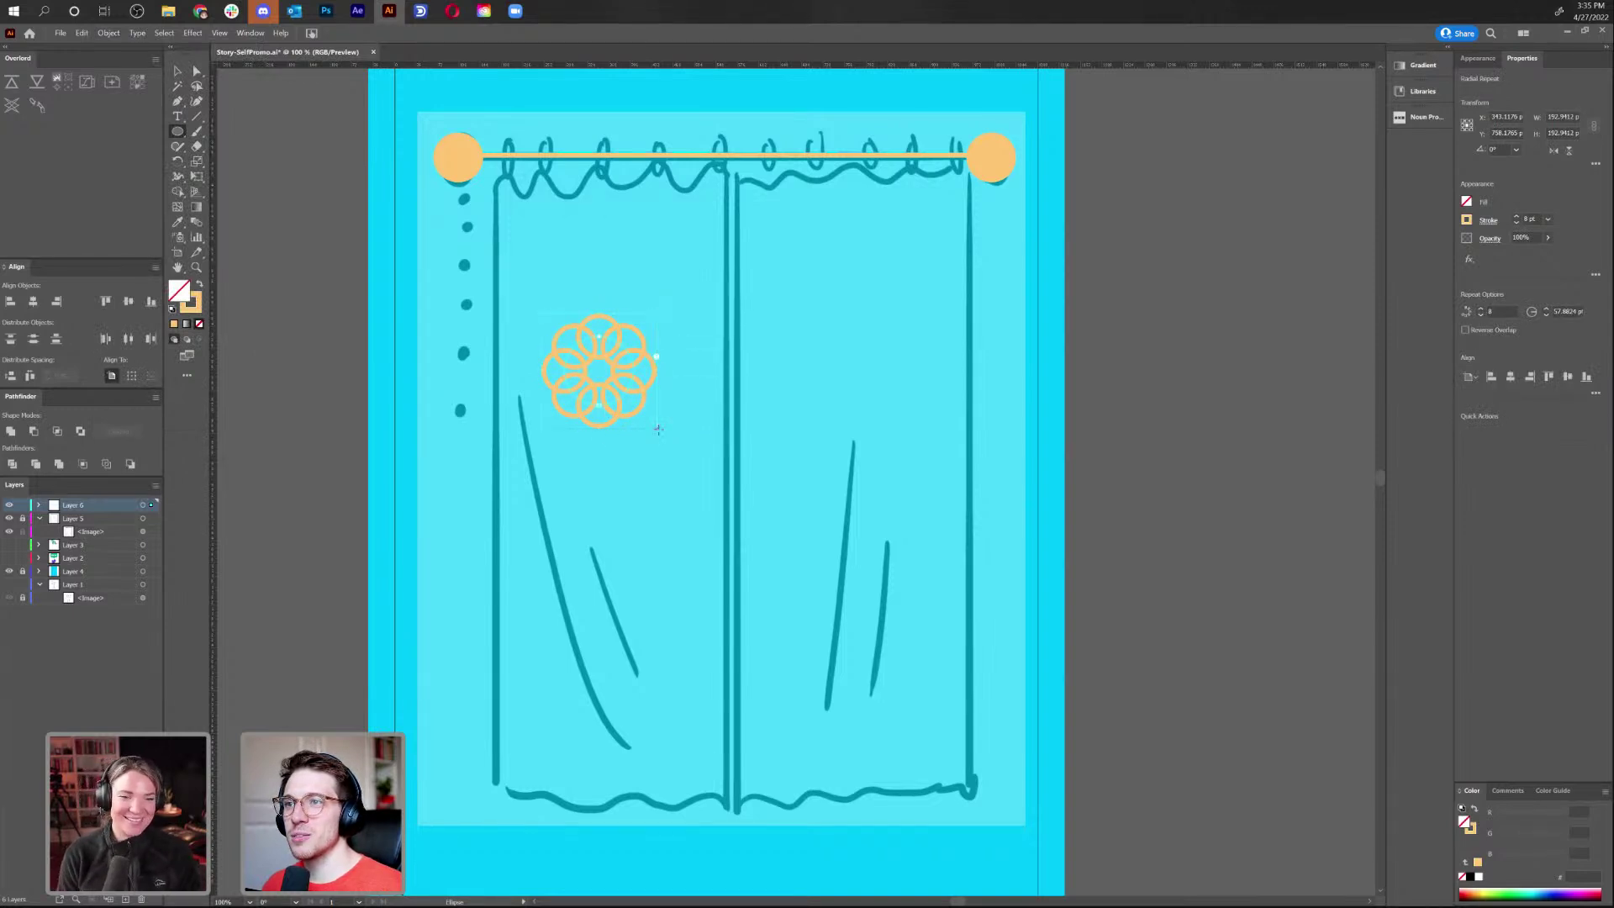
{"action": "key", "text": "ctrl+z"}
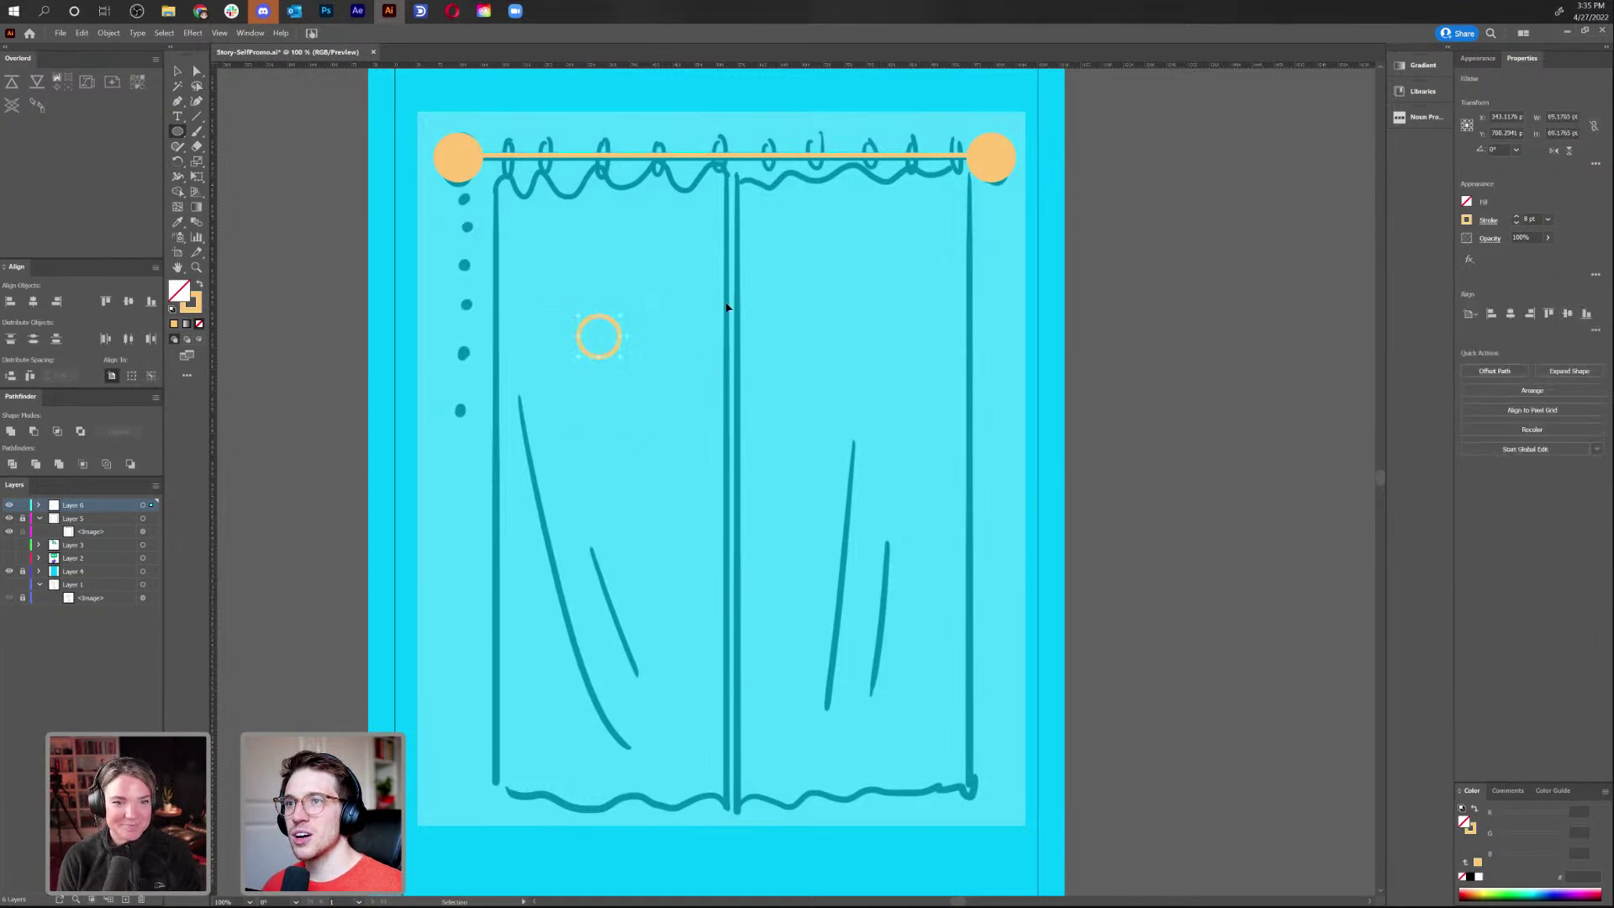
{"action": "key", "text": "ctrl+z"}
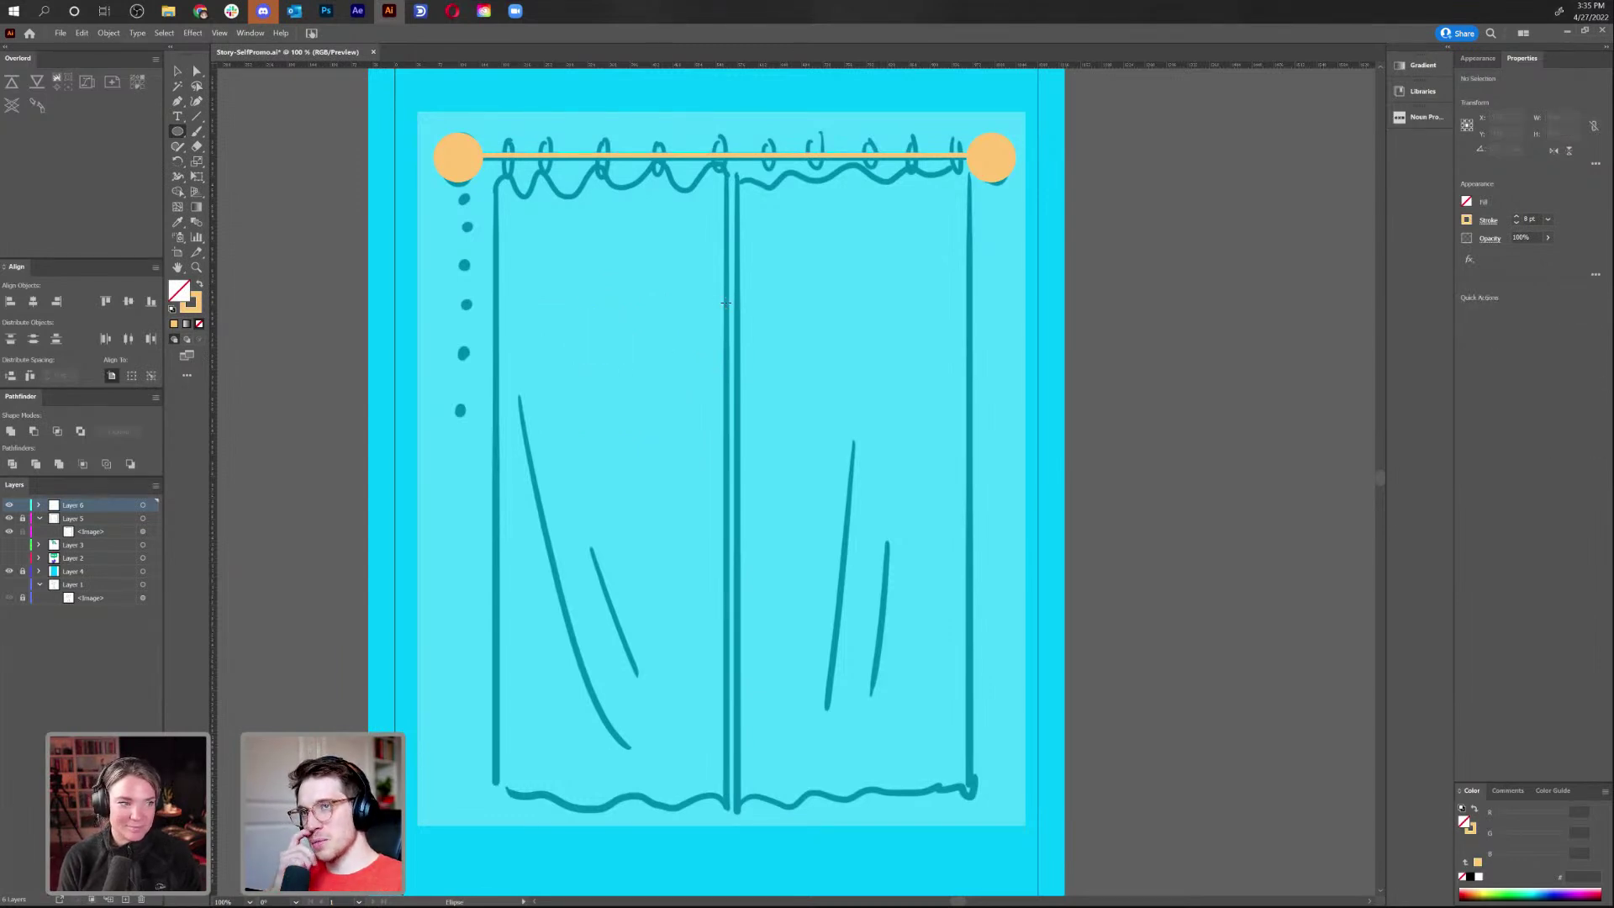
Set the rod's stroke weight to 15 pt
{"action": "key", "text": "v"}
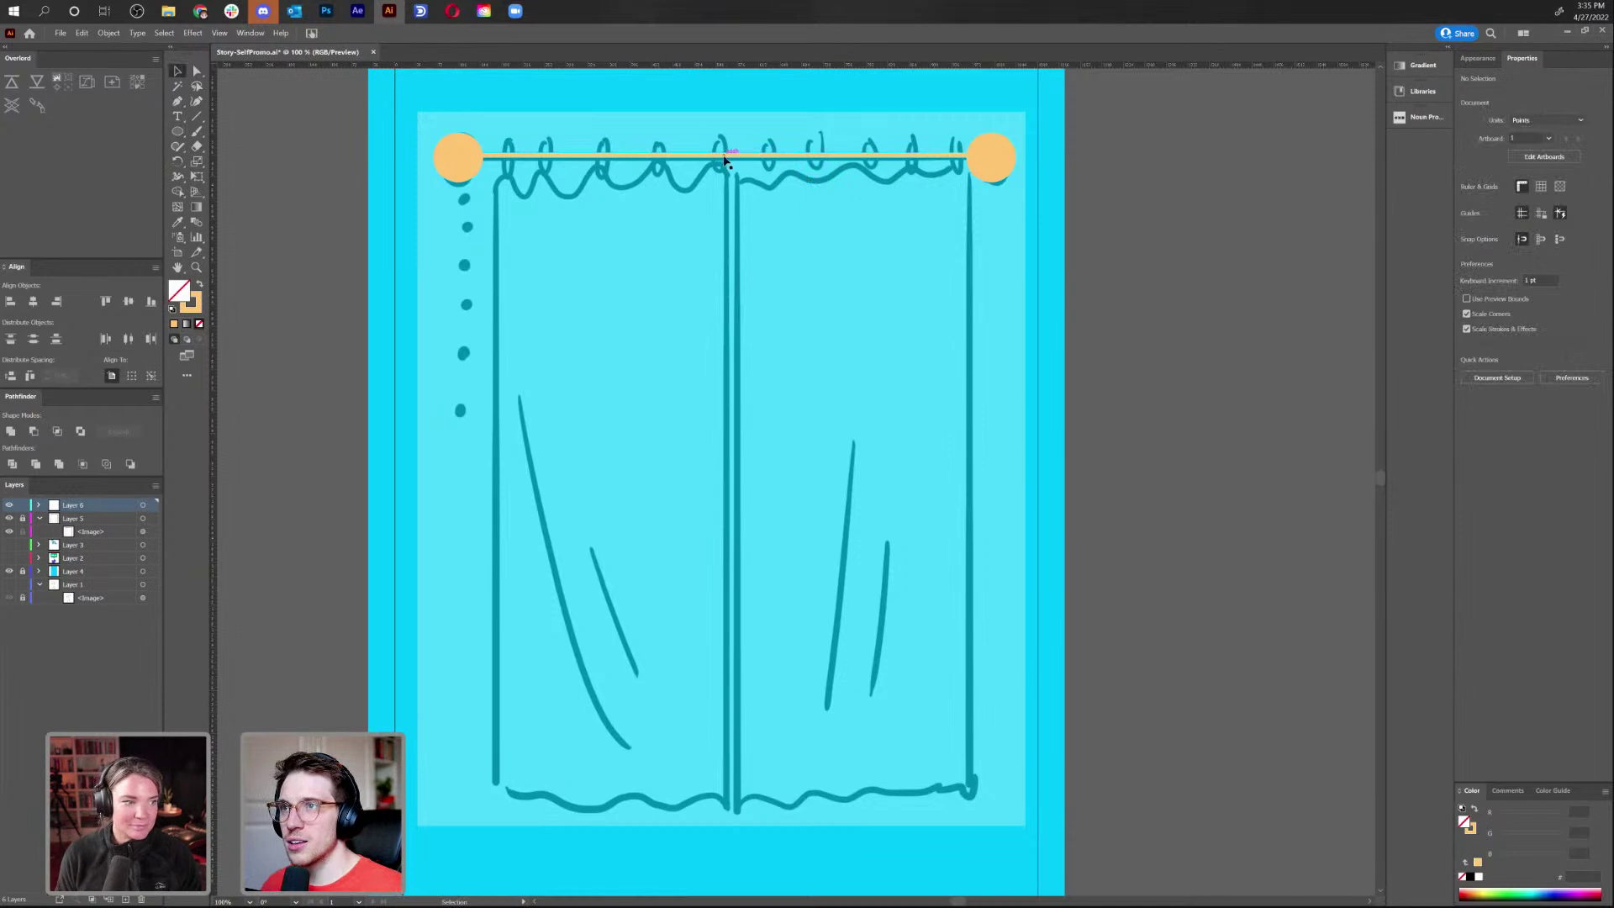
{"action": "left_click", "coordinate": [729, 160]}
{"action": "left_click", "coordinate": [1517, 216]}
{"action": "left_click", "coordinate": [1517, 216]}
{"action": "left_click", "coordinate": [1516, 217]}
{"action": "left_click", "coordinate": [1517, 216]}
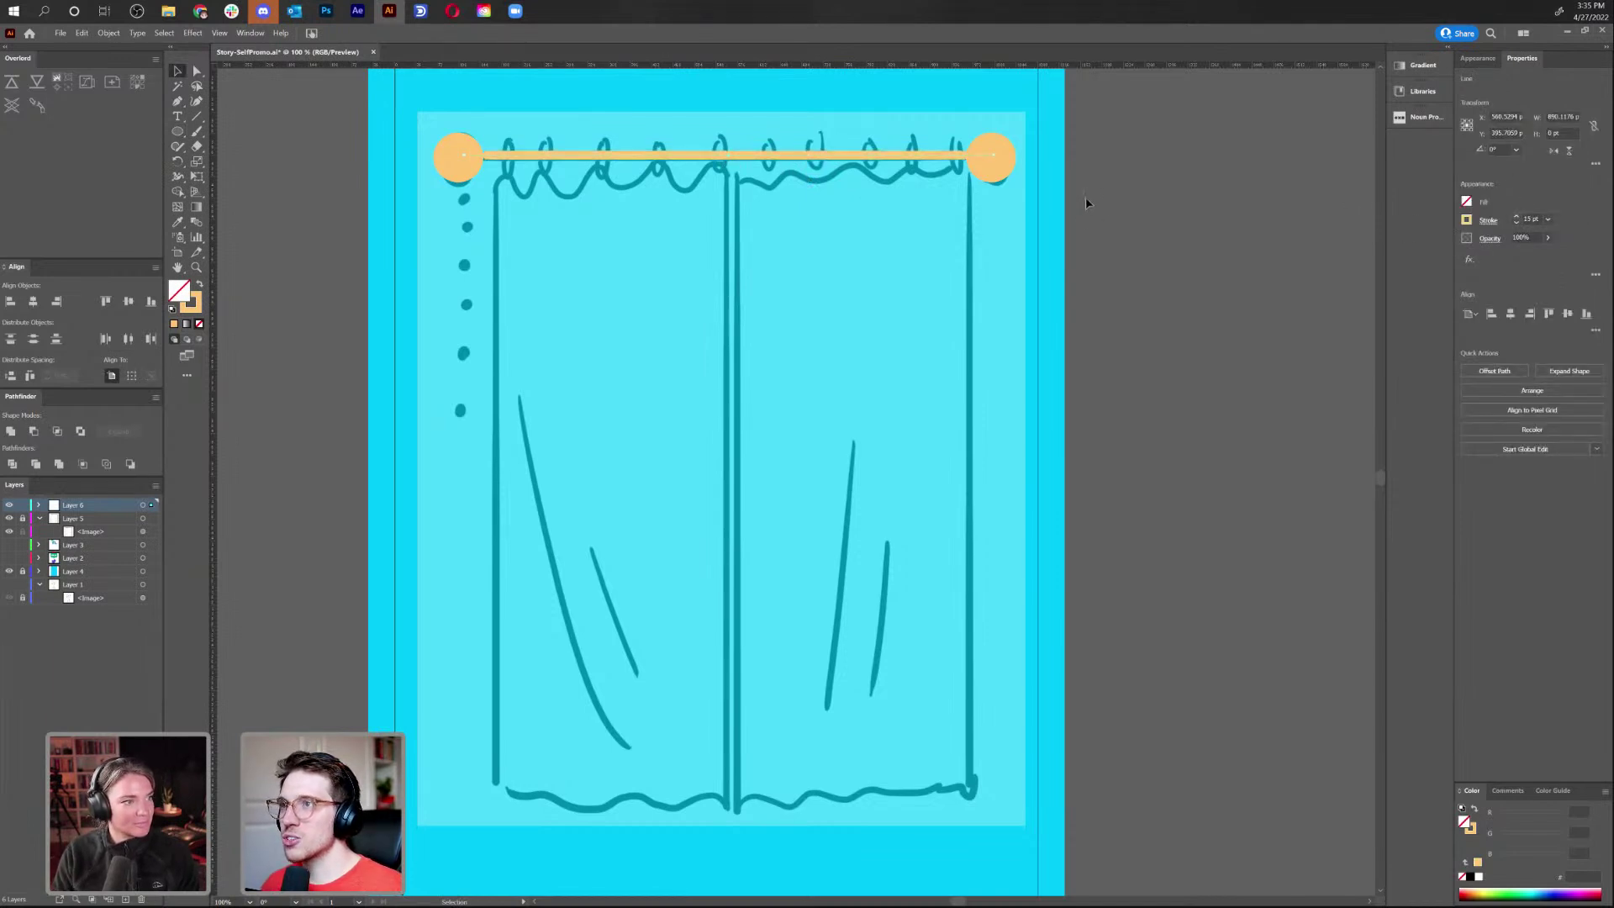
Centre the rod vertically on the end circles, shift them slightly left, and group them
{"action": "left_click_drag", "start_coordinate": [1084, 202], "coordinate": [388, 129]}
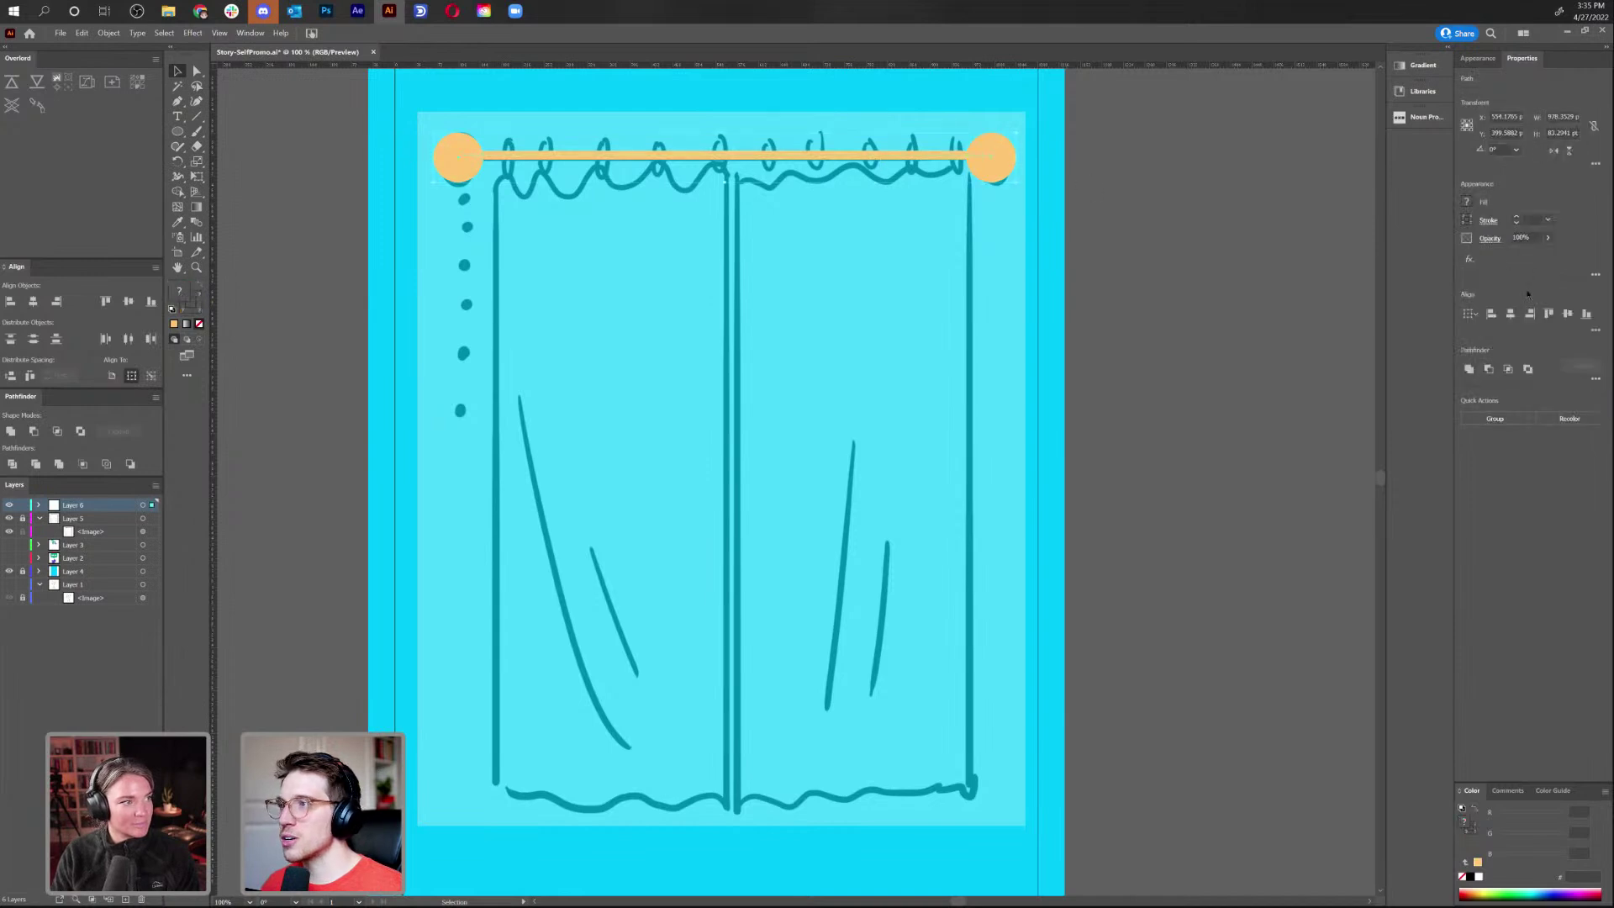
{"action": "left_click", "coordinate": [1567, 312]}
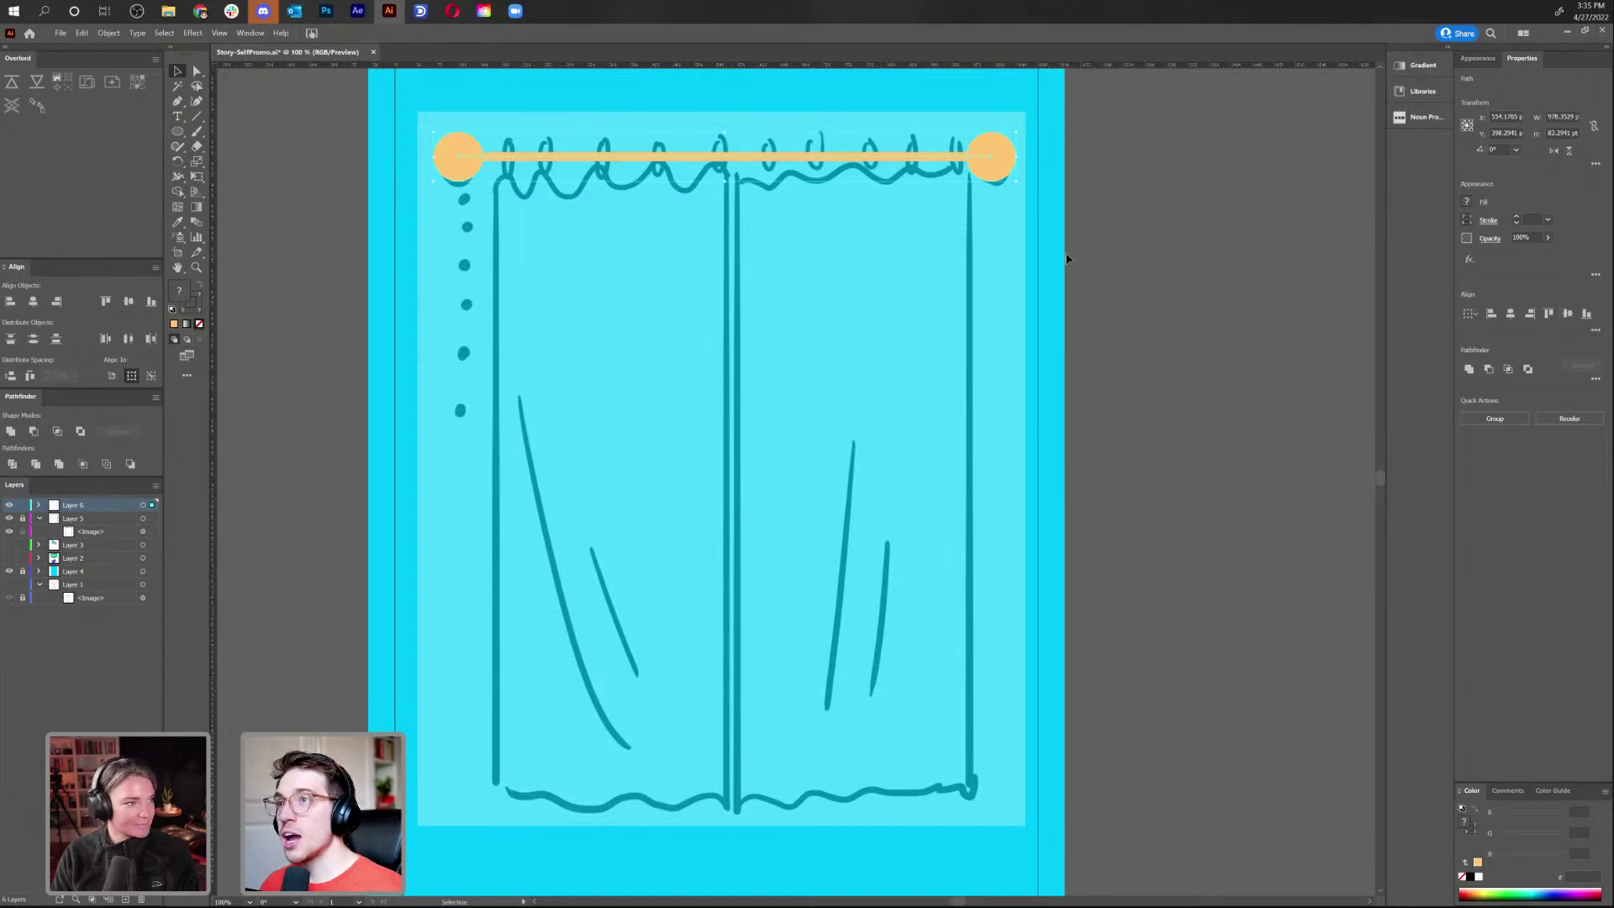
{"action": "left_click", "coordinate": [1080, 231]}
{"action": "left_click_drag", "start_coordinate": [476, 168], "coordinate": [472, 169]}
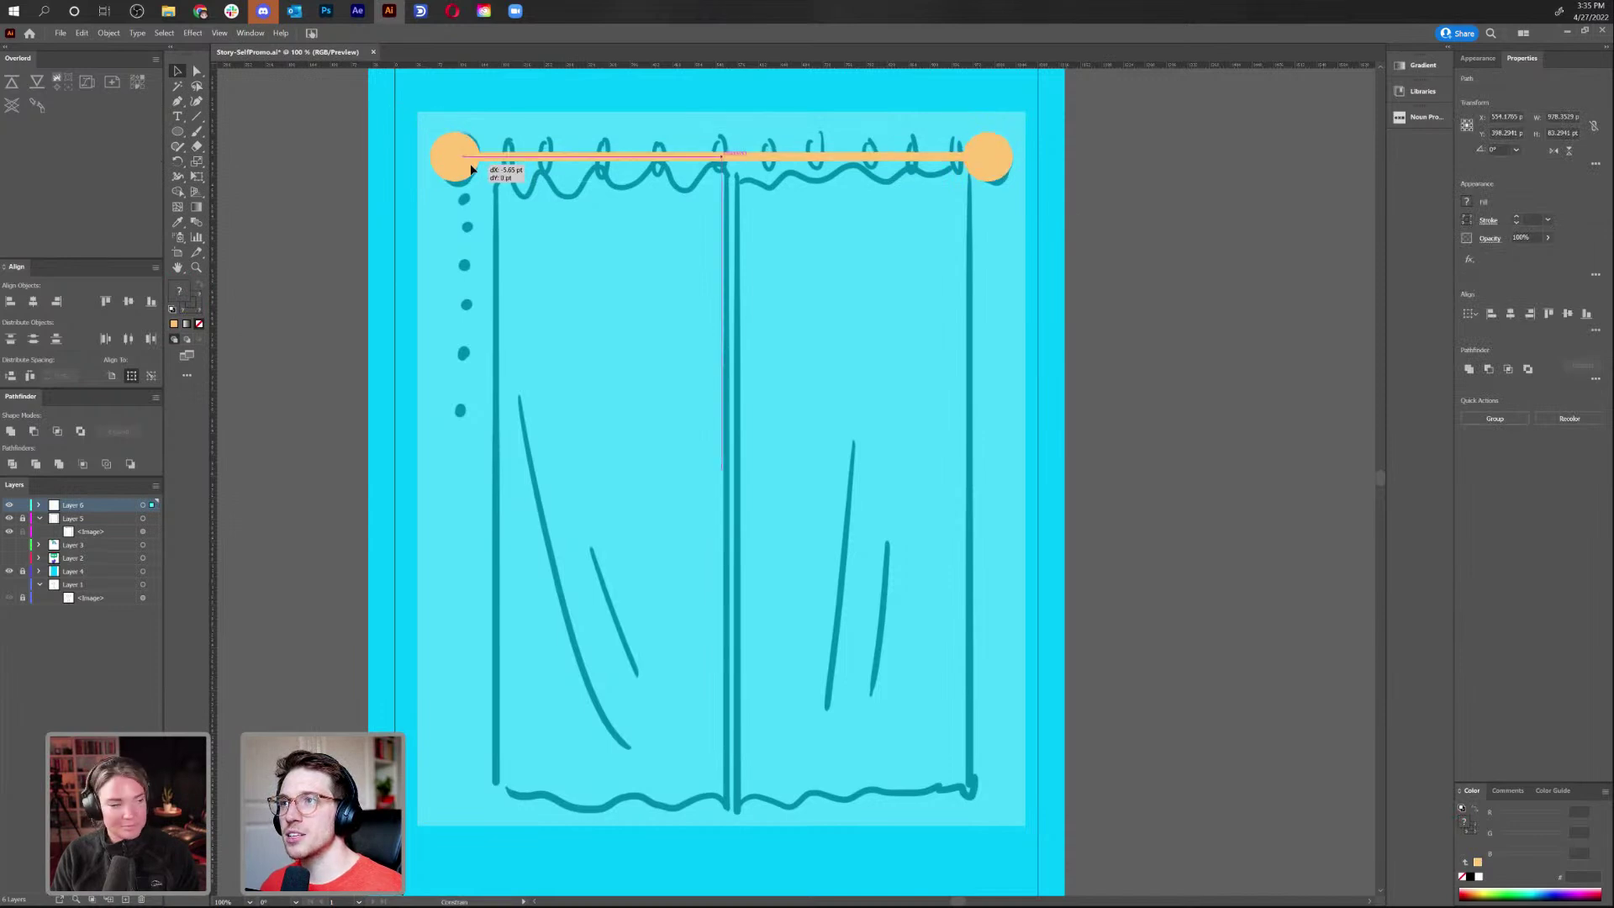
{"action": "left_click", "coordinate": [1030, 310]}
{"action": "key", "text": "ctrl+a"}
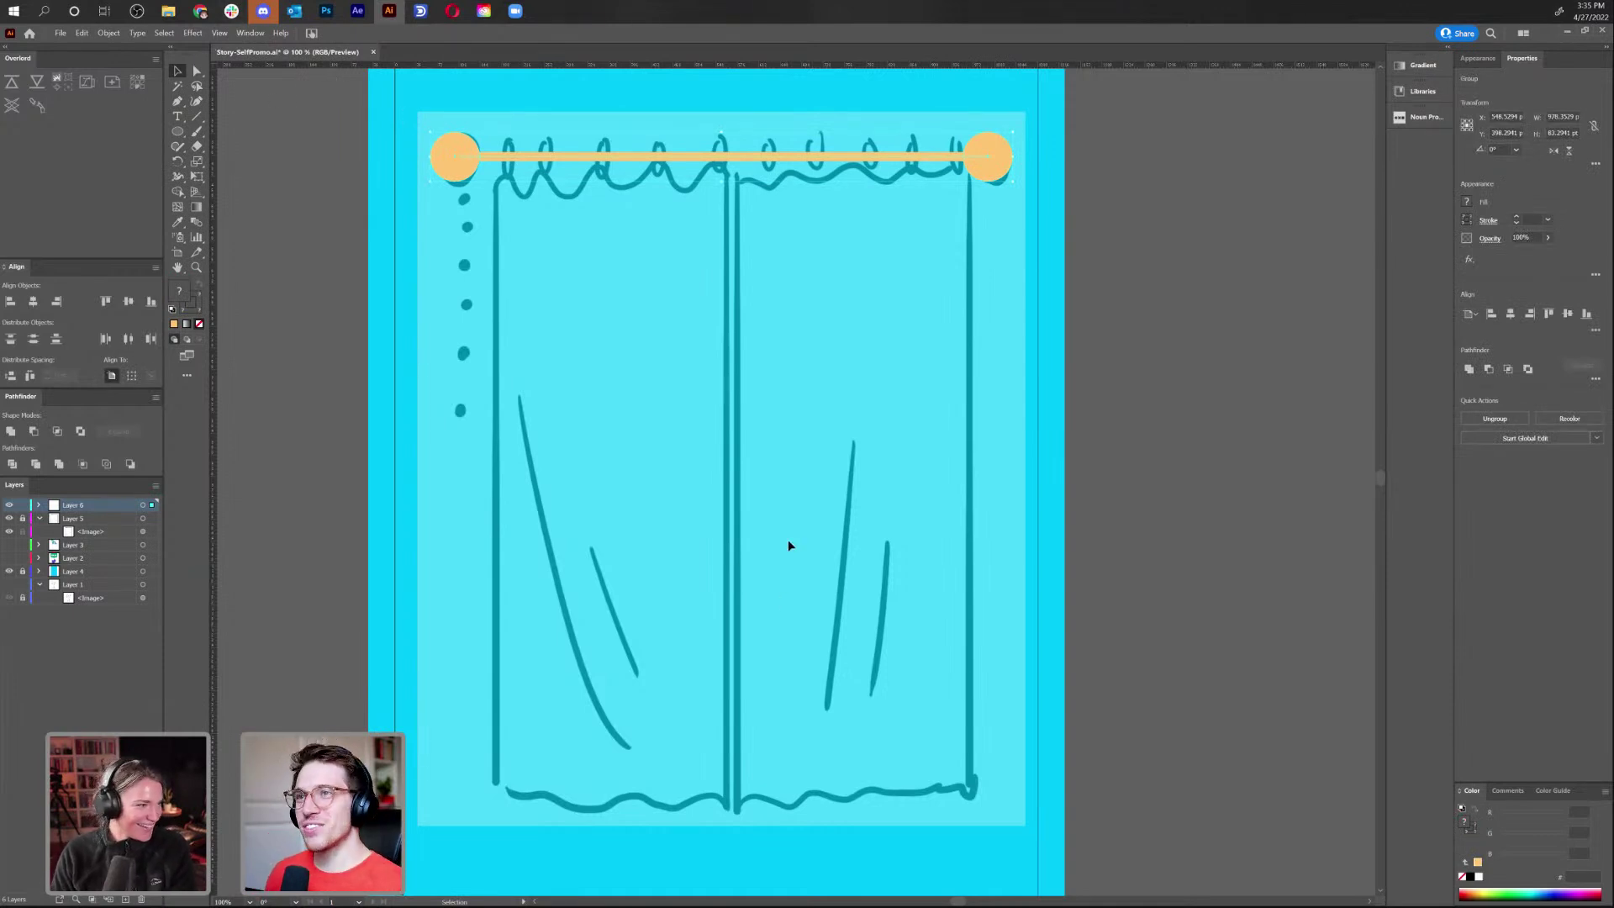
{"action": "left_click", "coordinate": [769, 477]}
{"action": "left_click", "coordinate": [178, 130]}
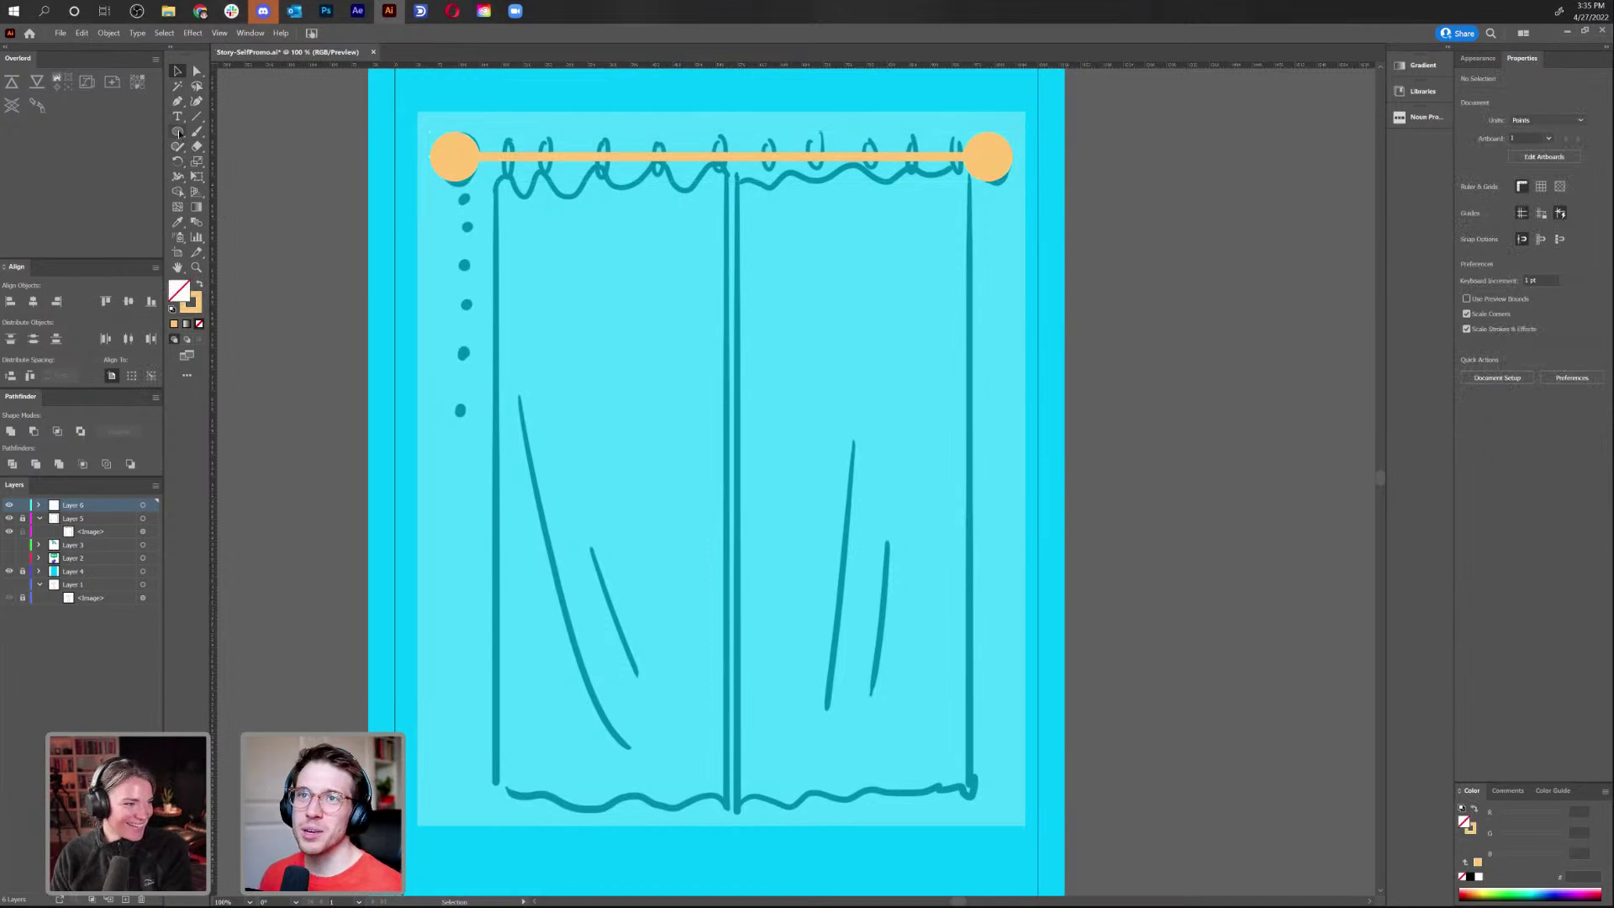
{"action": "left_click", "coordinate": [231, 131]}
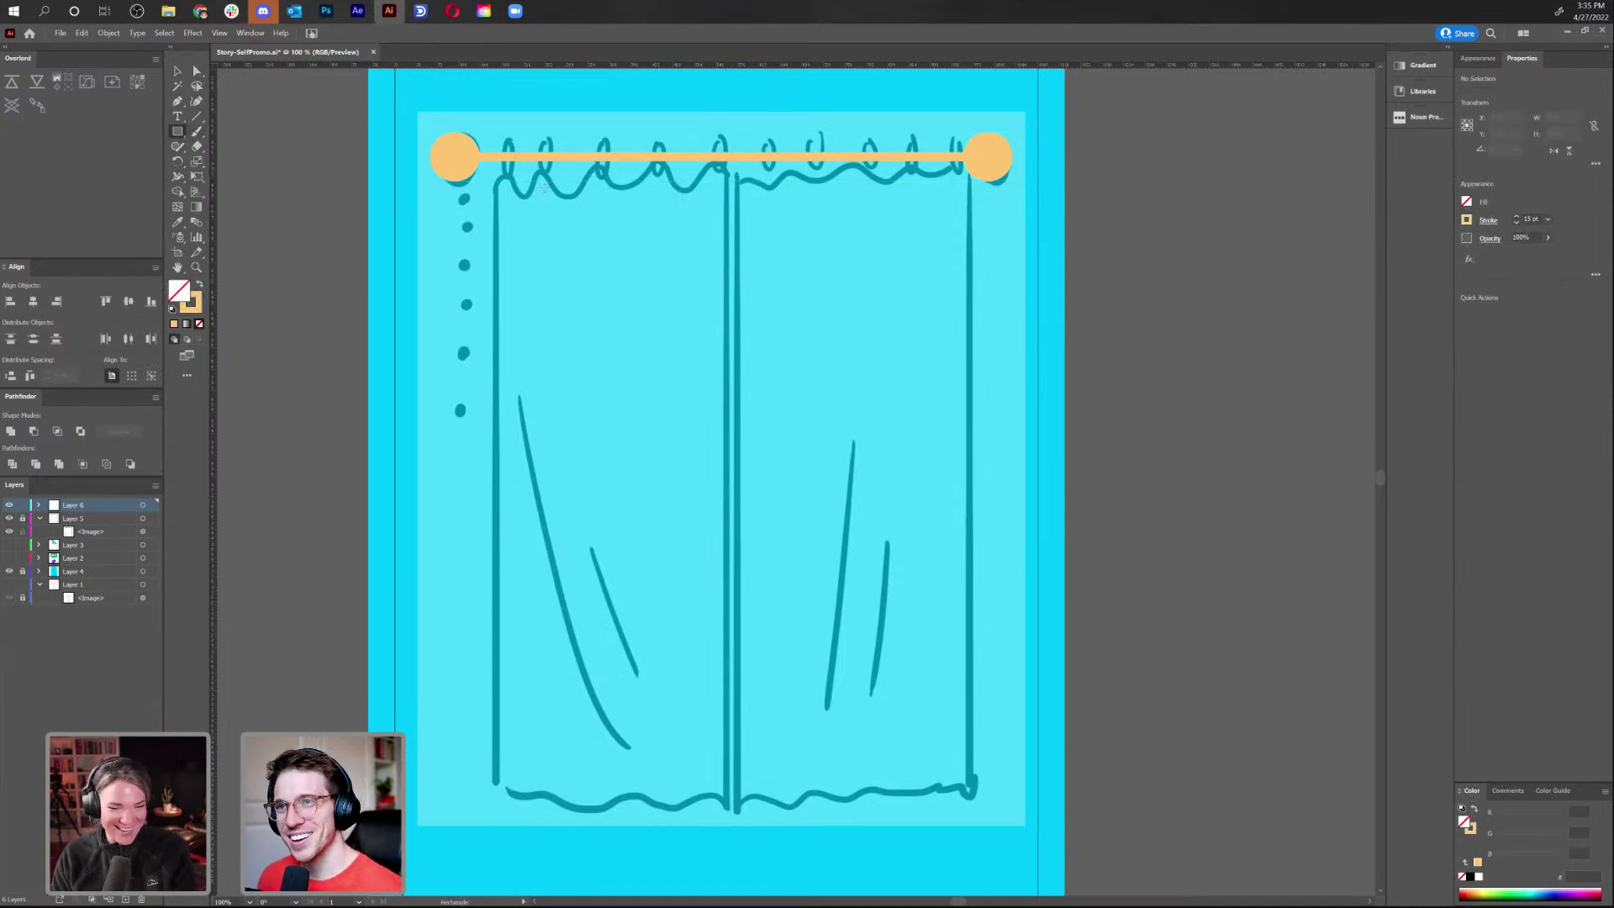
Draw an orange-filled, unstroked rectangle over the left curtain panel
{"action": "left_click_drag", "start_coordinate": [494, 177], "coordinate": [724, 806]}
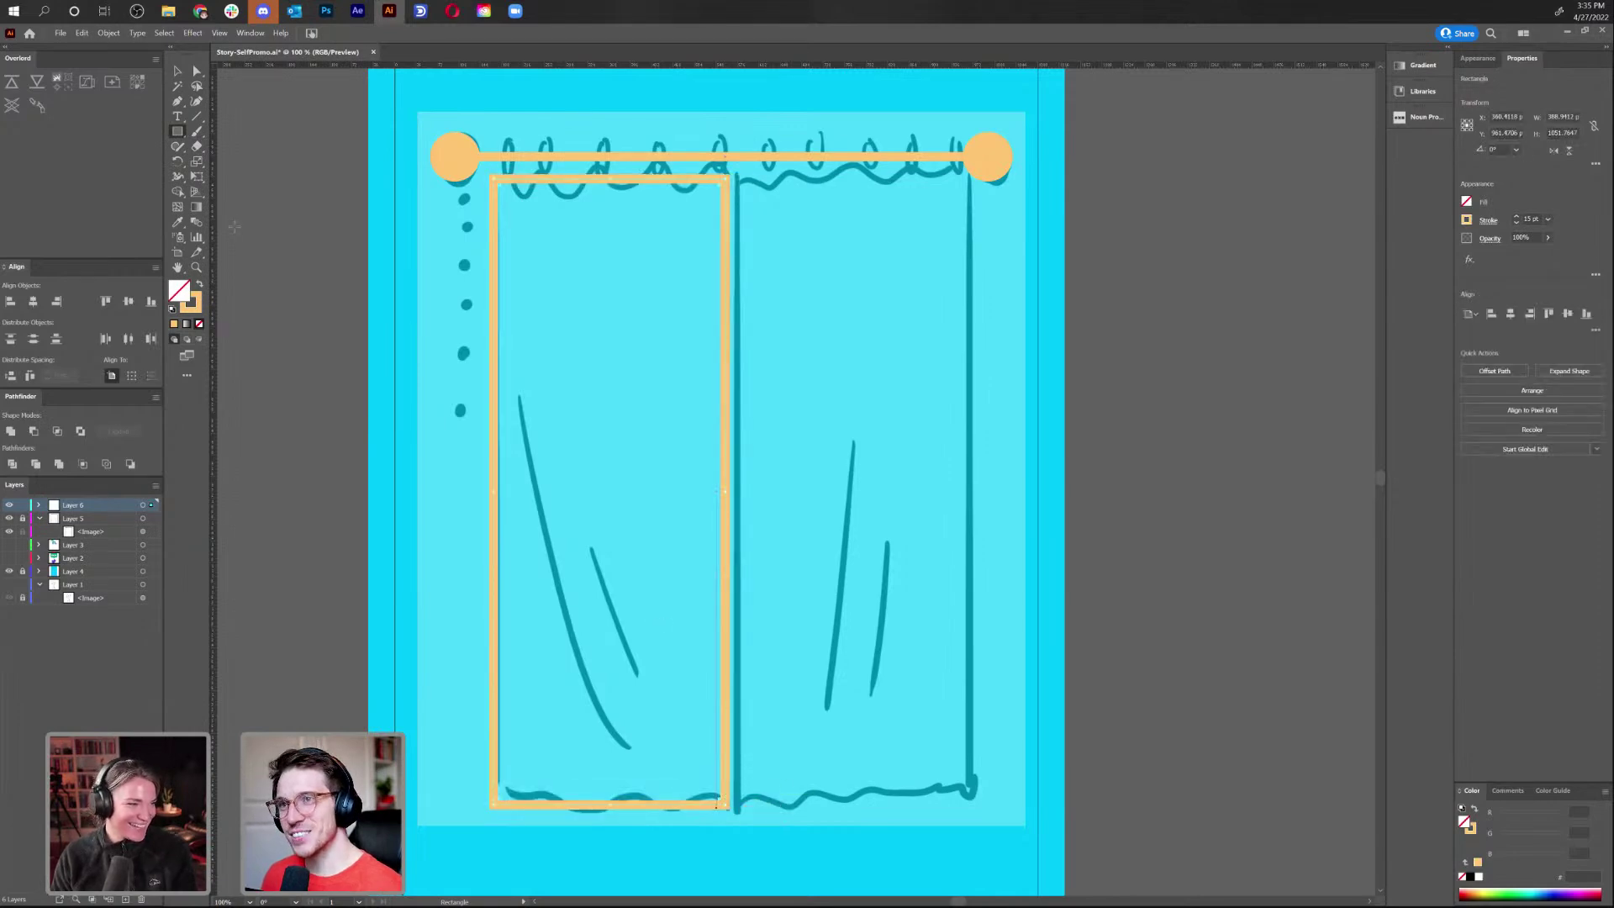
{"action": "left_click", "coordinate": [200, 284]}
{"action": "double_click", "coordinate": [182, 289]}
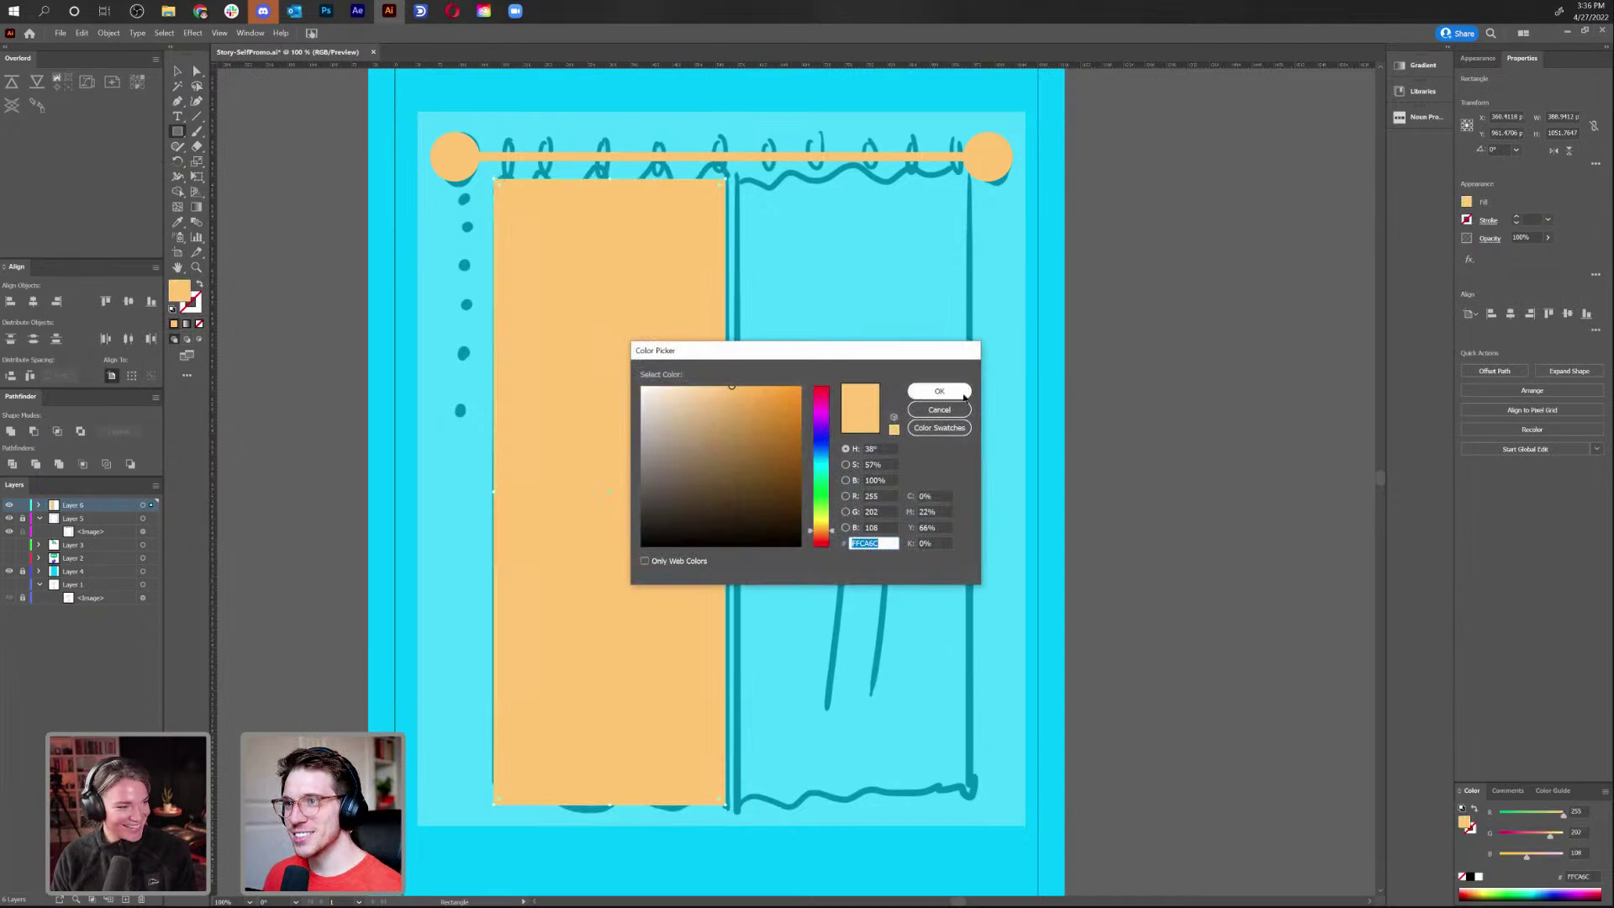
{"action": "left_click", "coordinate": [939, 409]}
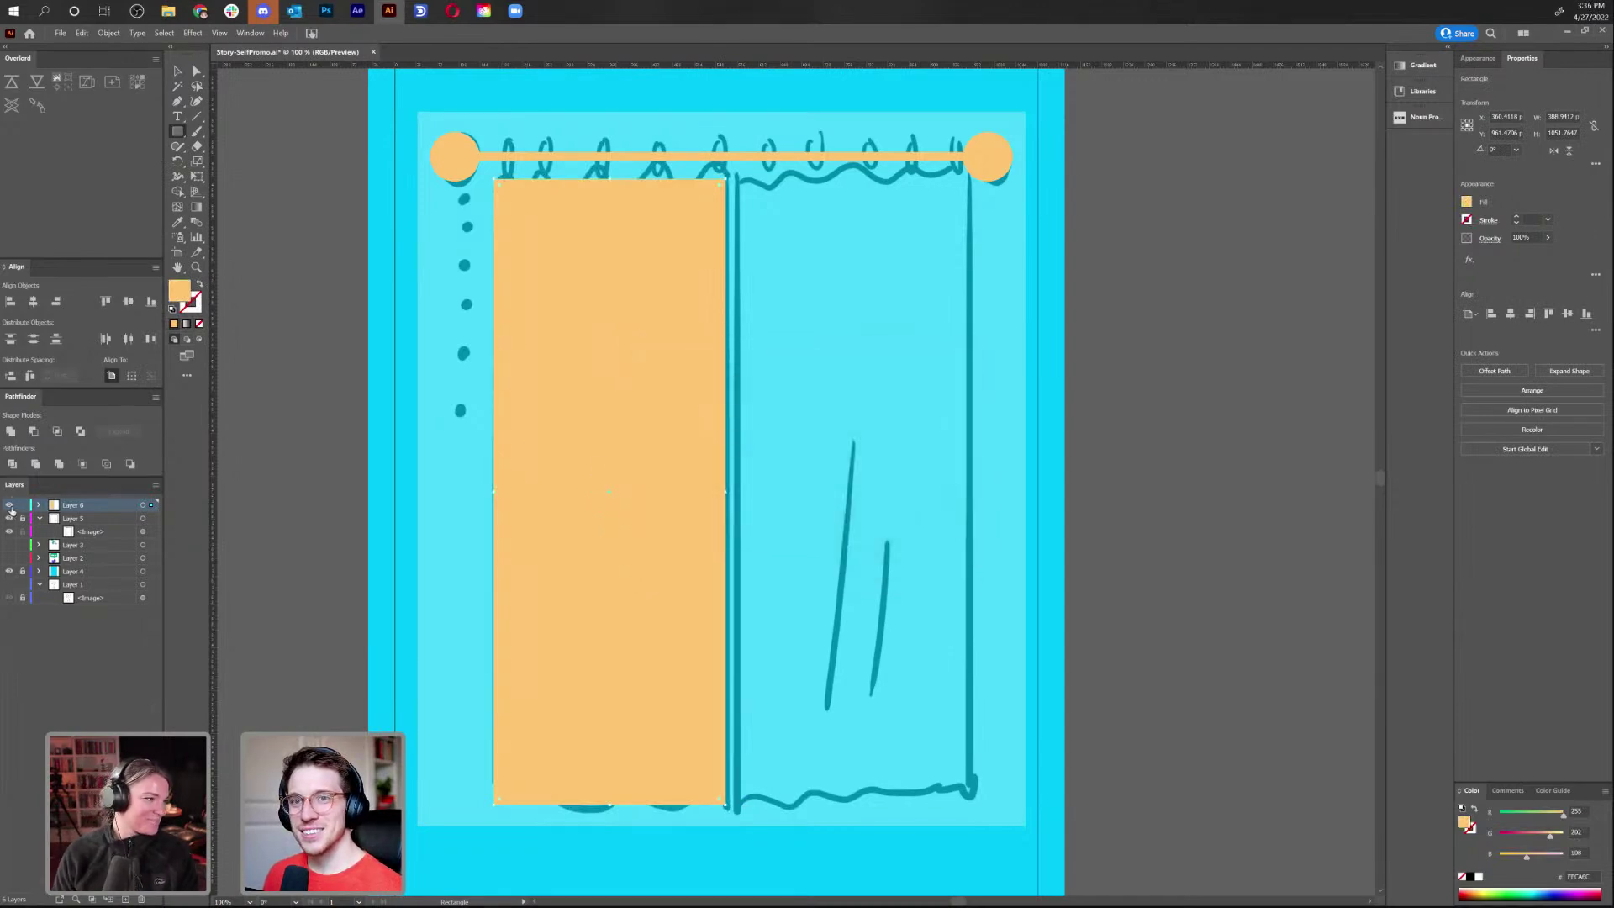
Hide Layer 6 and the curtain sketch layer, then zoom out to the whole artboard
{"action": "left_click", "coordinate": [9, 506]}
{"action": "left_click", "coordinate": [9, 532]}
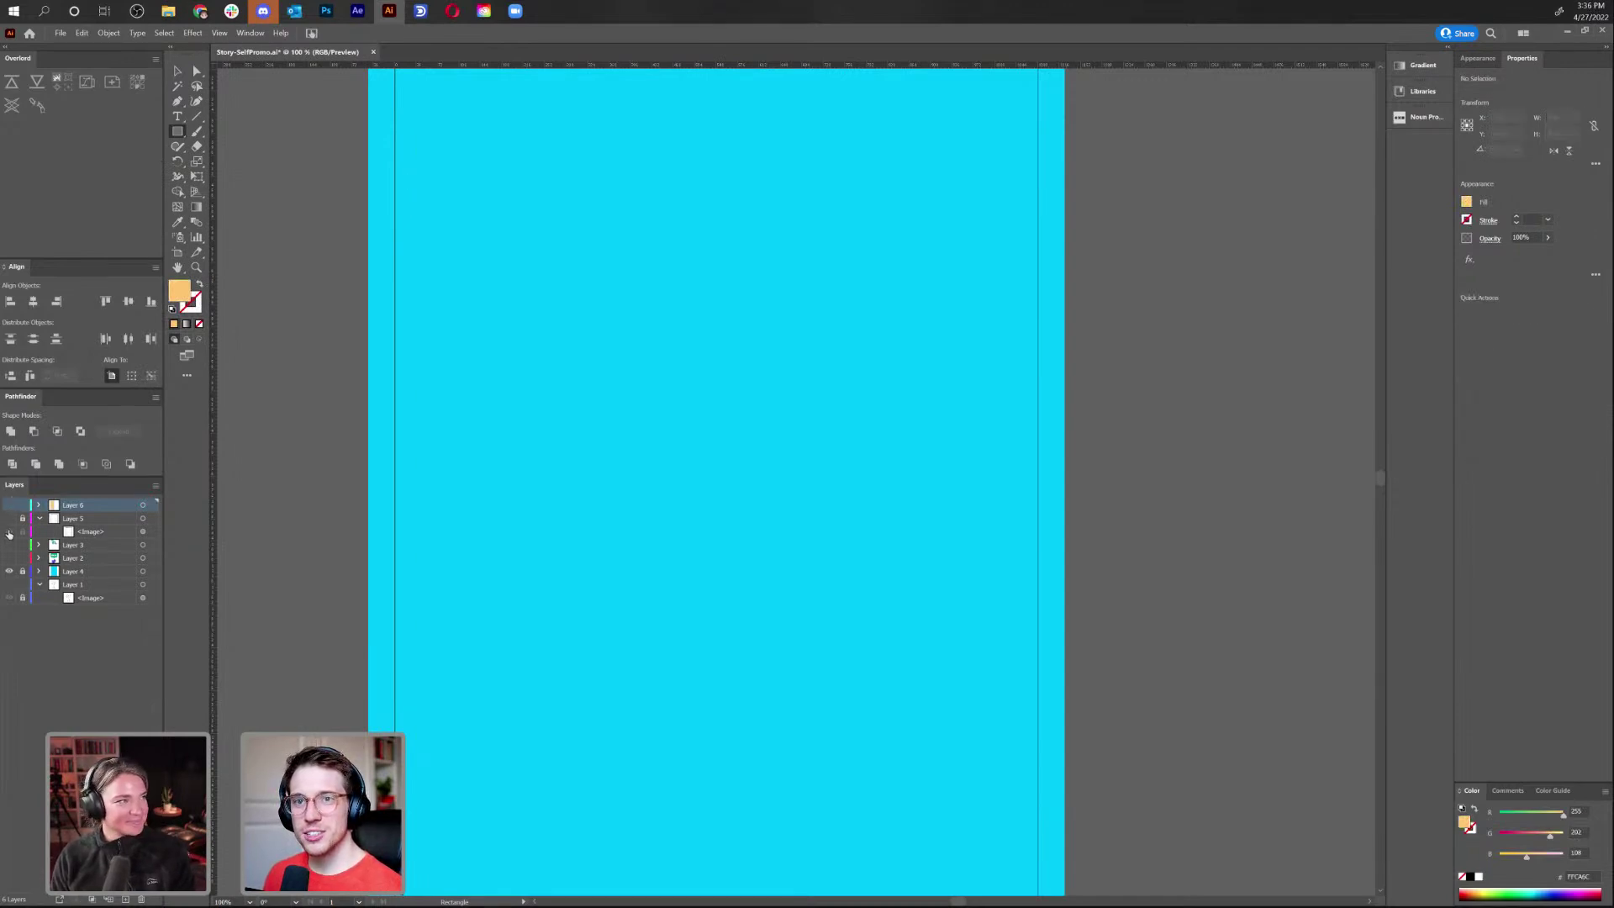
{"action": "left_click_drag", "start_coordinate": [9, 545], "coordinate": [9, 559]}
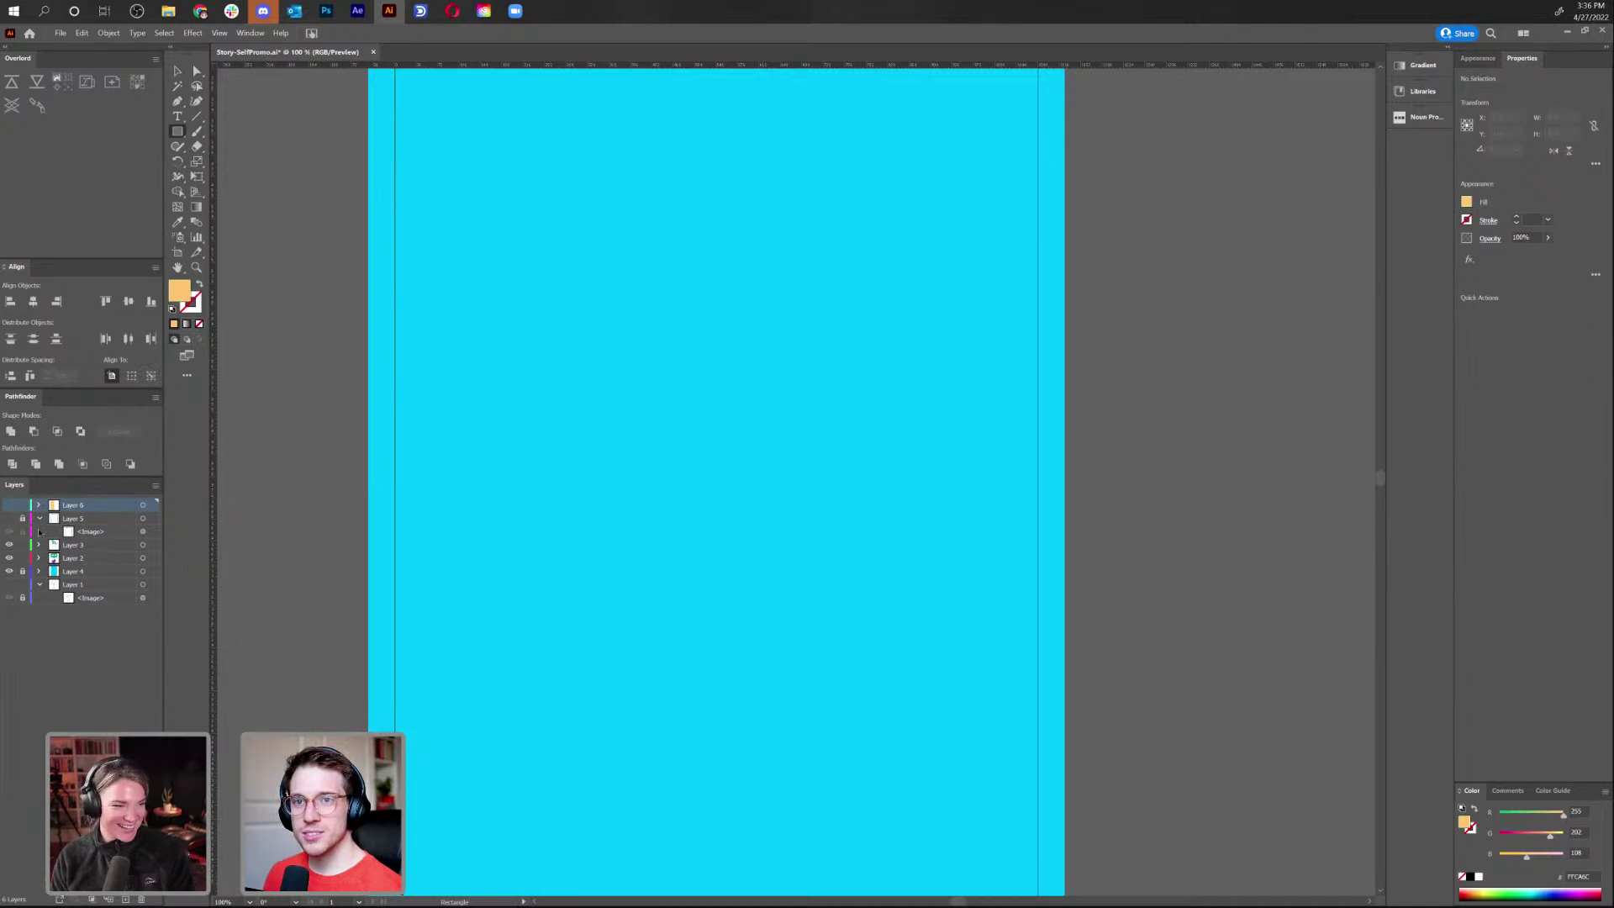
{"action": "left_click", "coordinate": [70, 550]}
{"action": "key", "text": "ctrl+minus"}
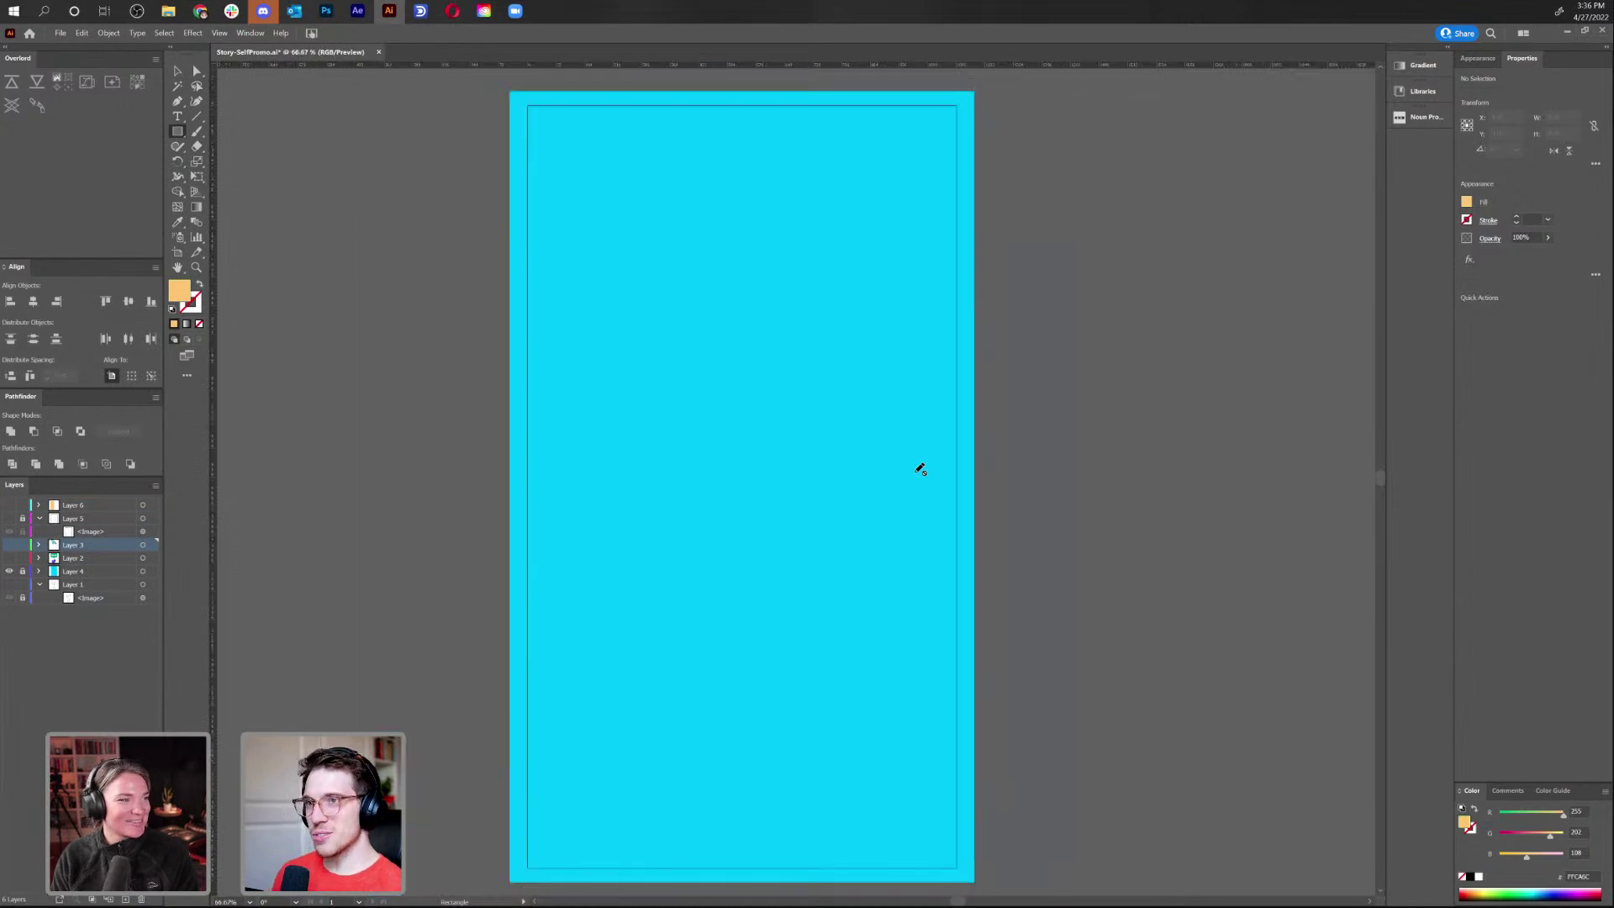
Show Layer 3 and sample the waving hand's purple as the fill colour
{"action": "left_click", "coordinate": [8, 545]}
{"action": "key", "text": "v"}
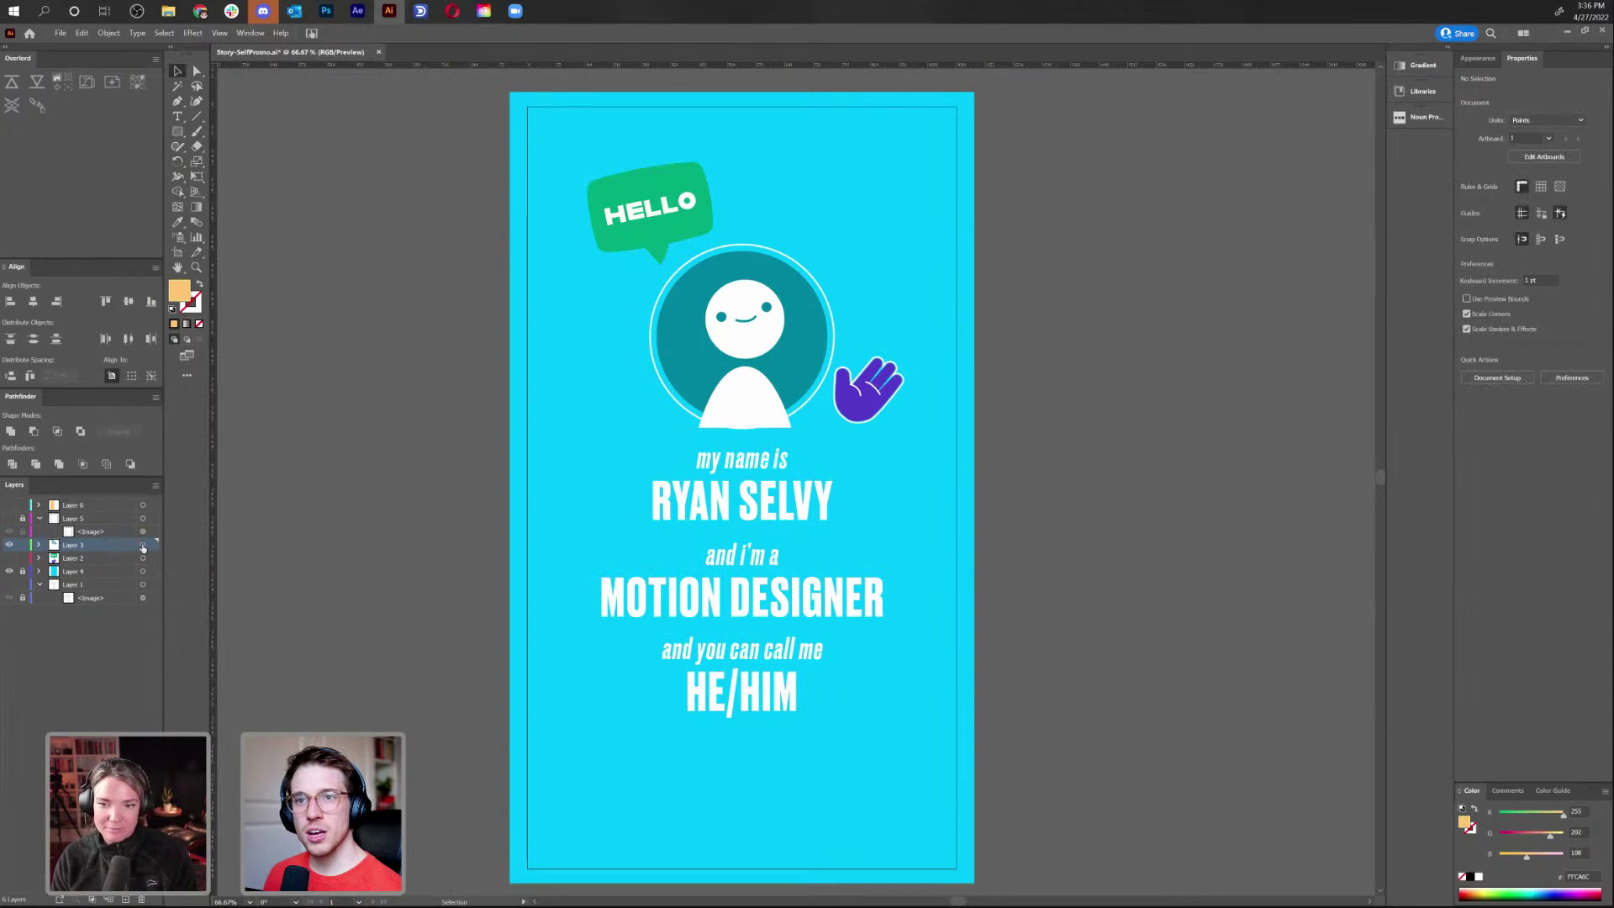
{"action": "key", "text": "i"}
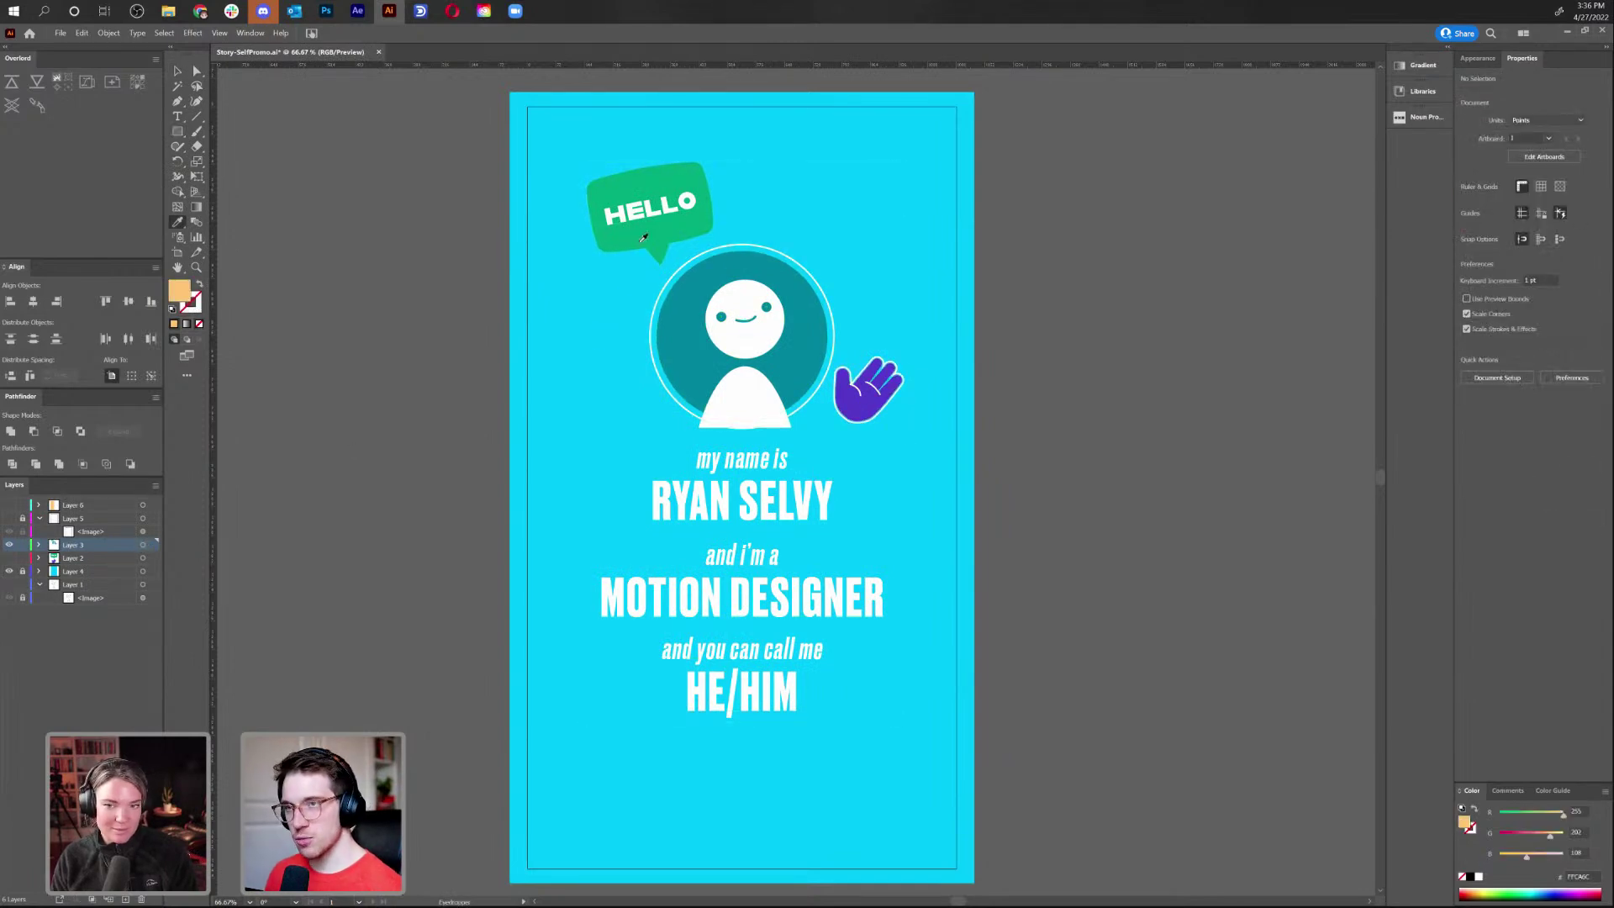
{"action": "left_click", "coordinate": [854, 401]}
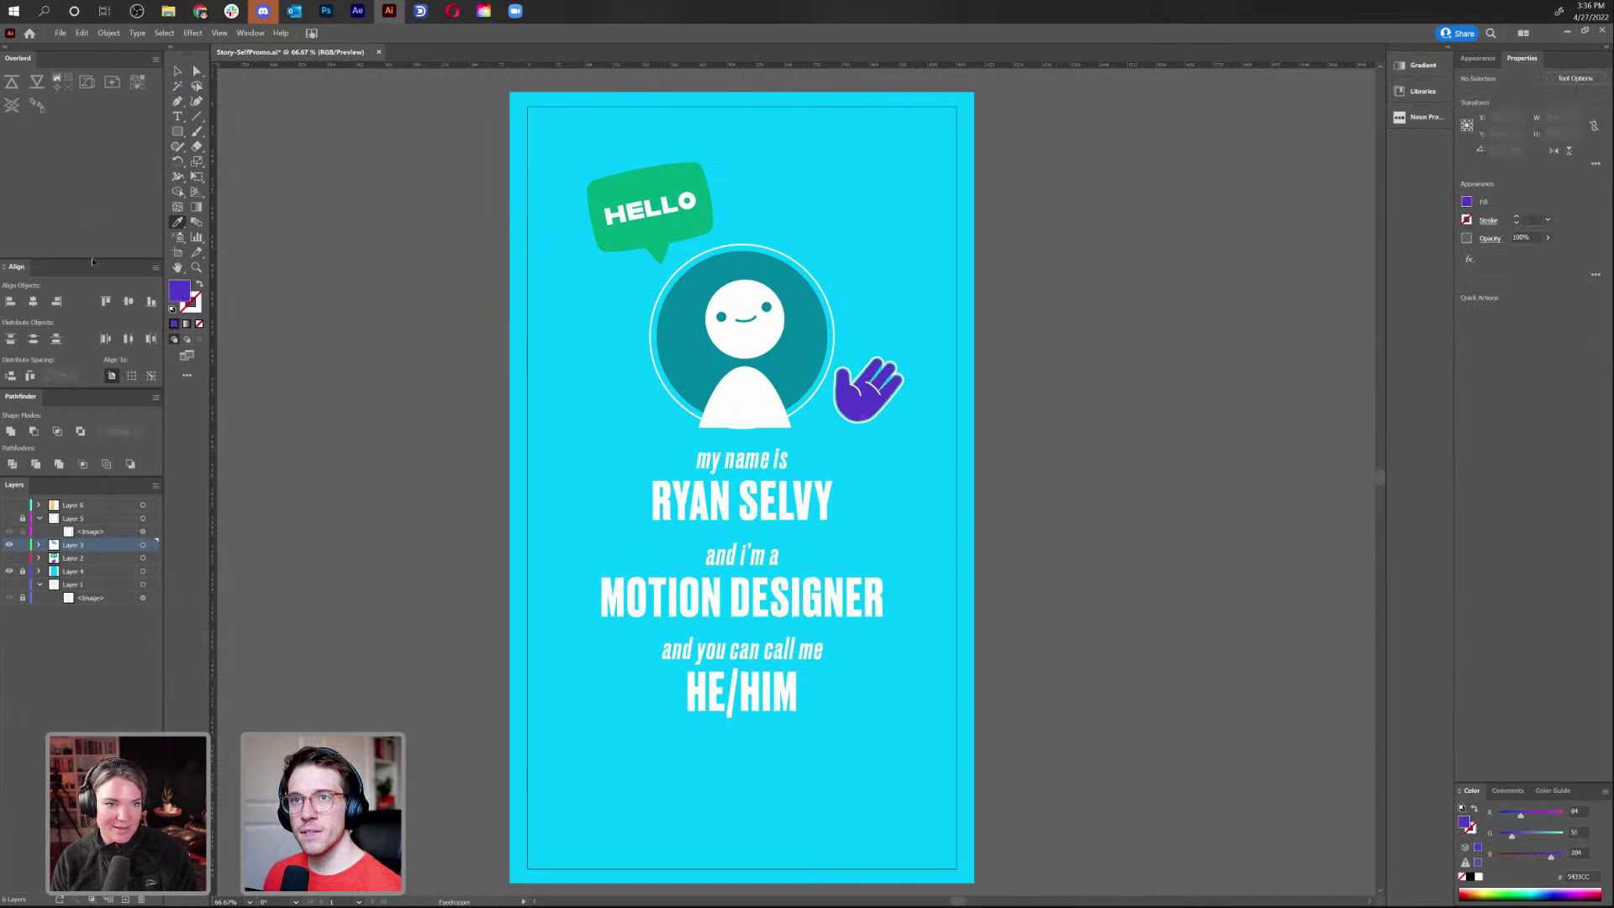
{"action": "double_click", "coordinate": [180, 294]}
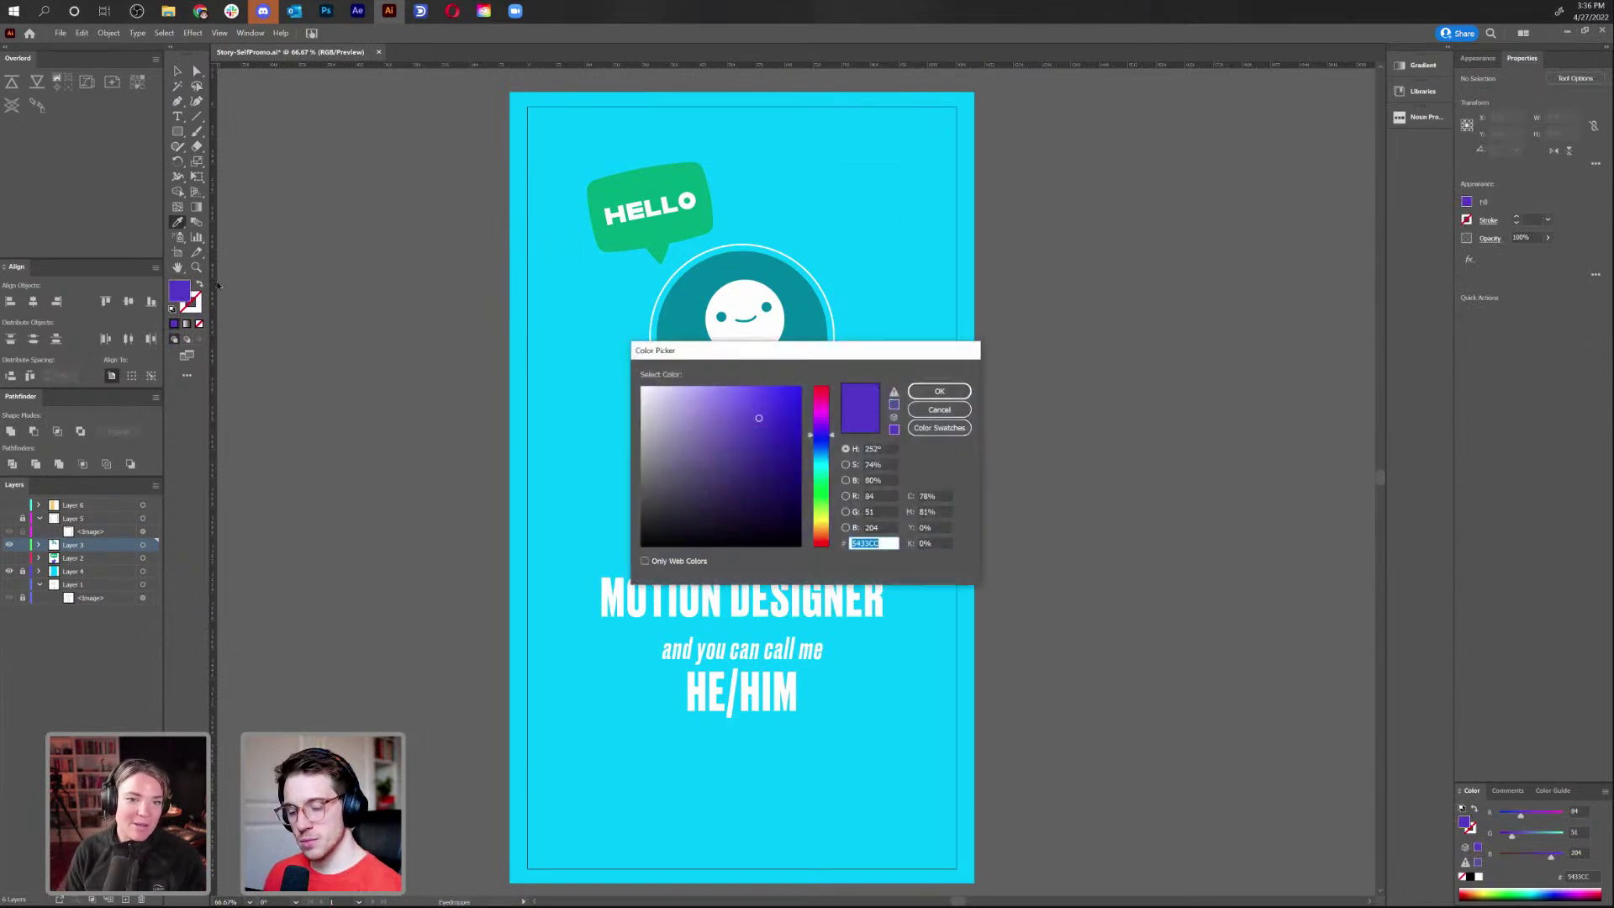
{"action": "left_click", "coordinate": [940, 409]}
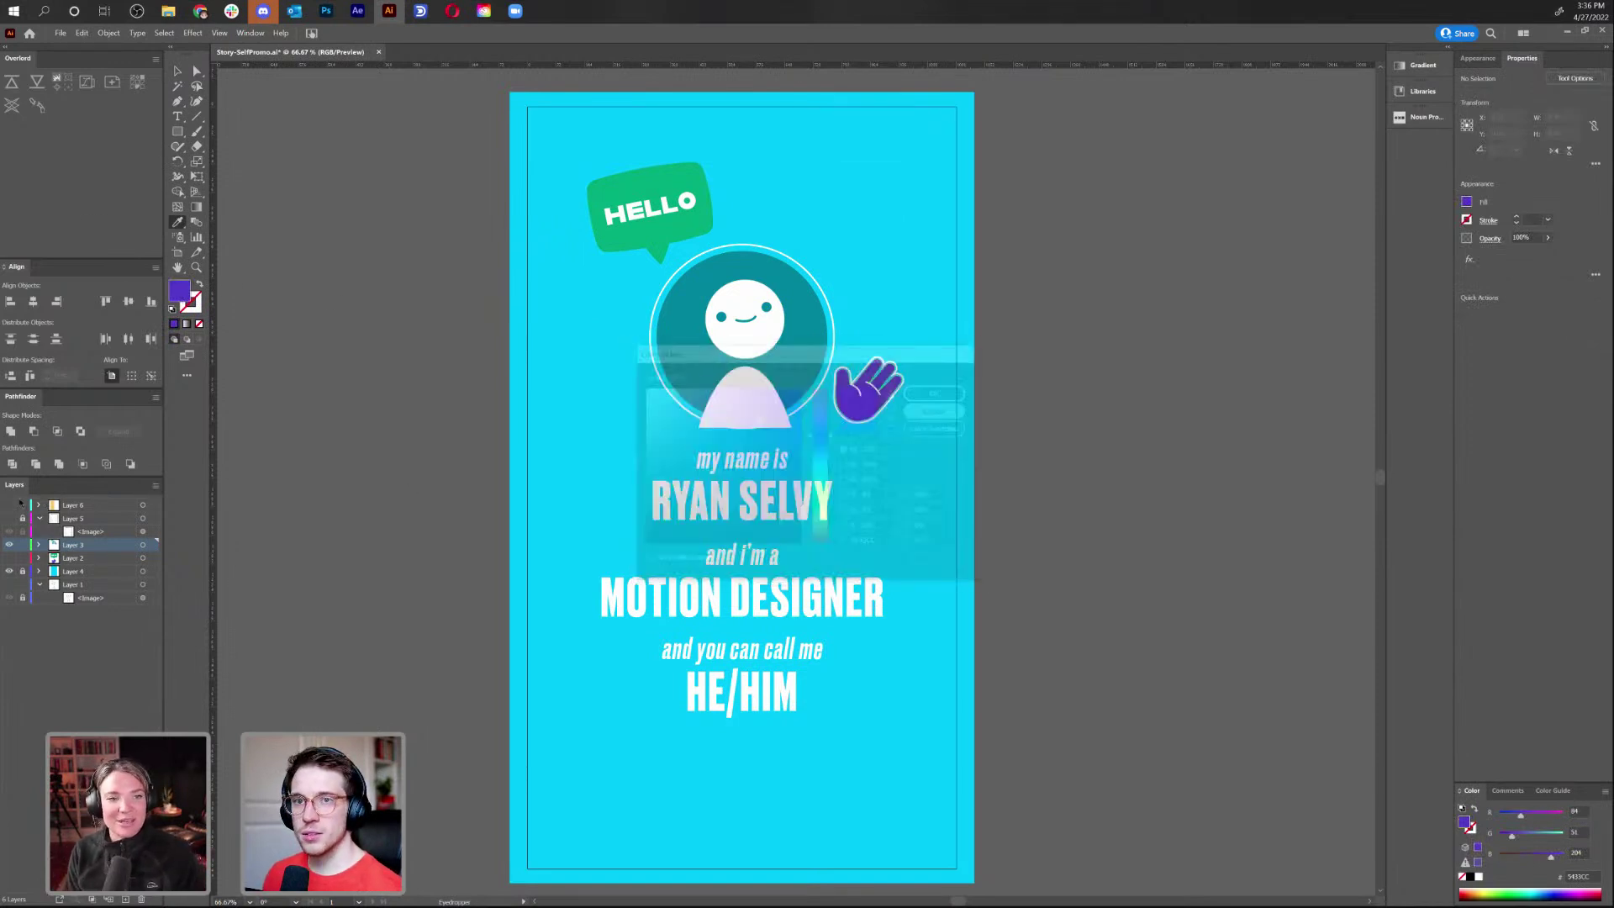
Hide Layer 3 again and show Layer 6's orange rod and rectangle
{"action": "left_click", "coordinate": [9, 545]}
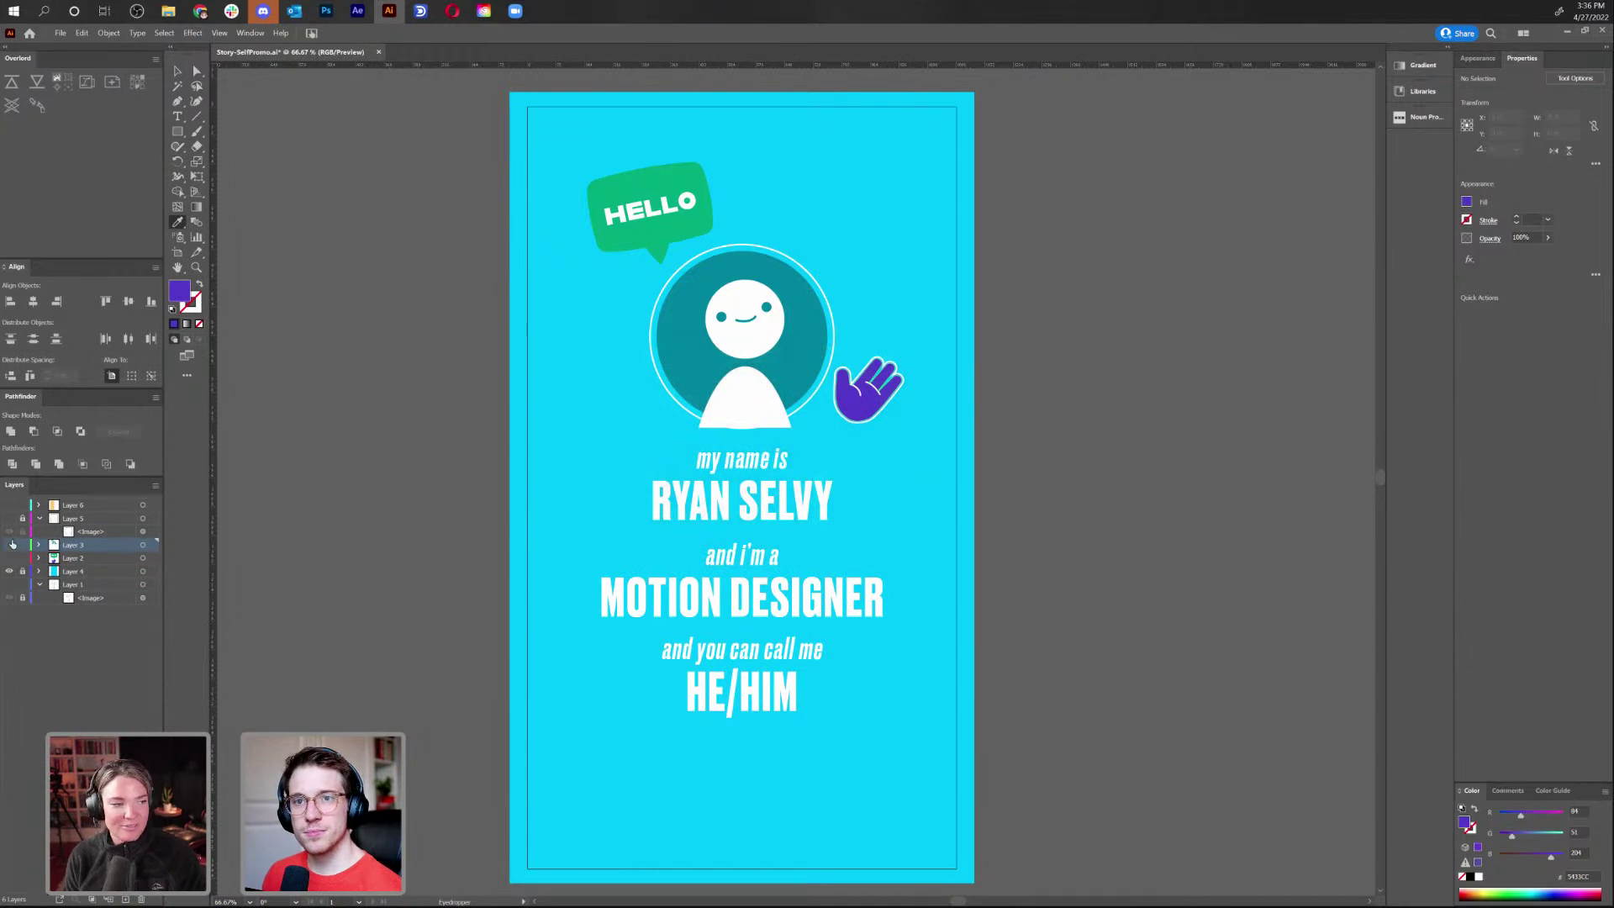
{"action": "left_click", "coordinate": [9, 505]}
{"action": "left_click", "coordinate": [178, 70]}
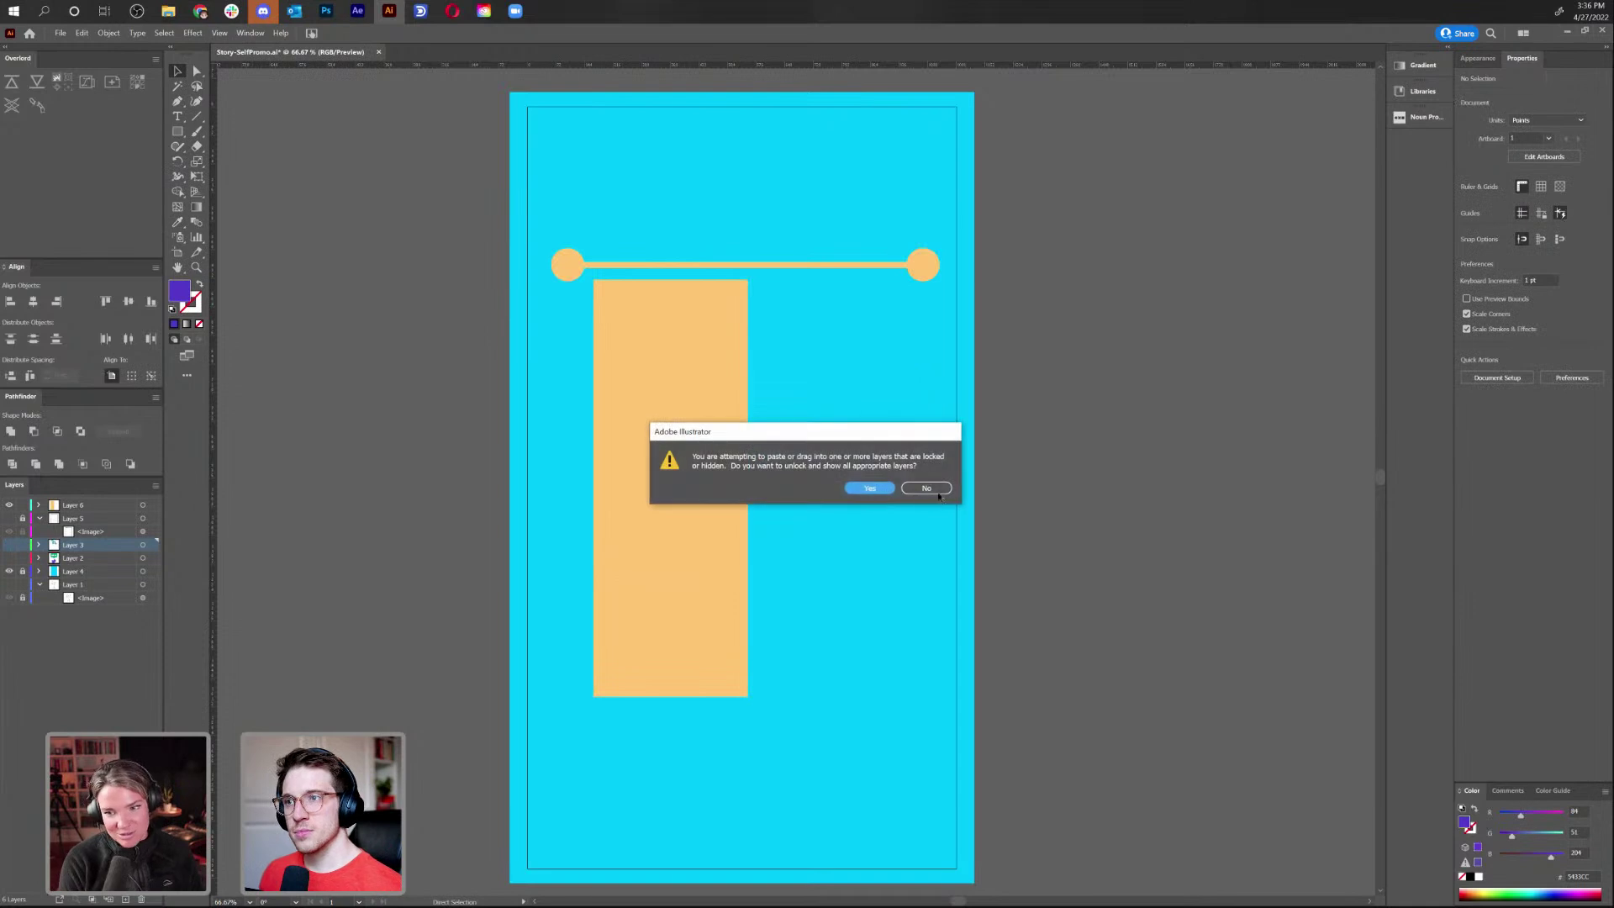
Change the Layer 6 rectangle's fill to purple
{"action": "left_click", "coordinate": [927, 489]}
{"action": "left_click", "coordinate": [106, 507]}
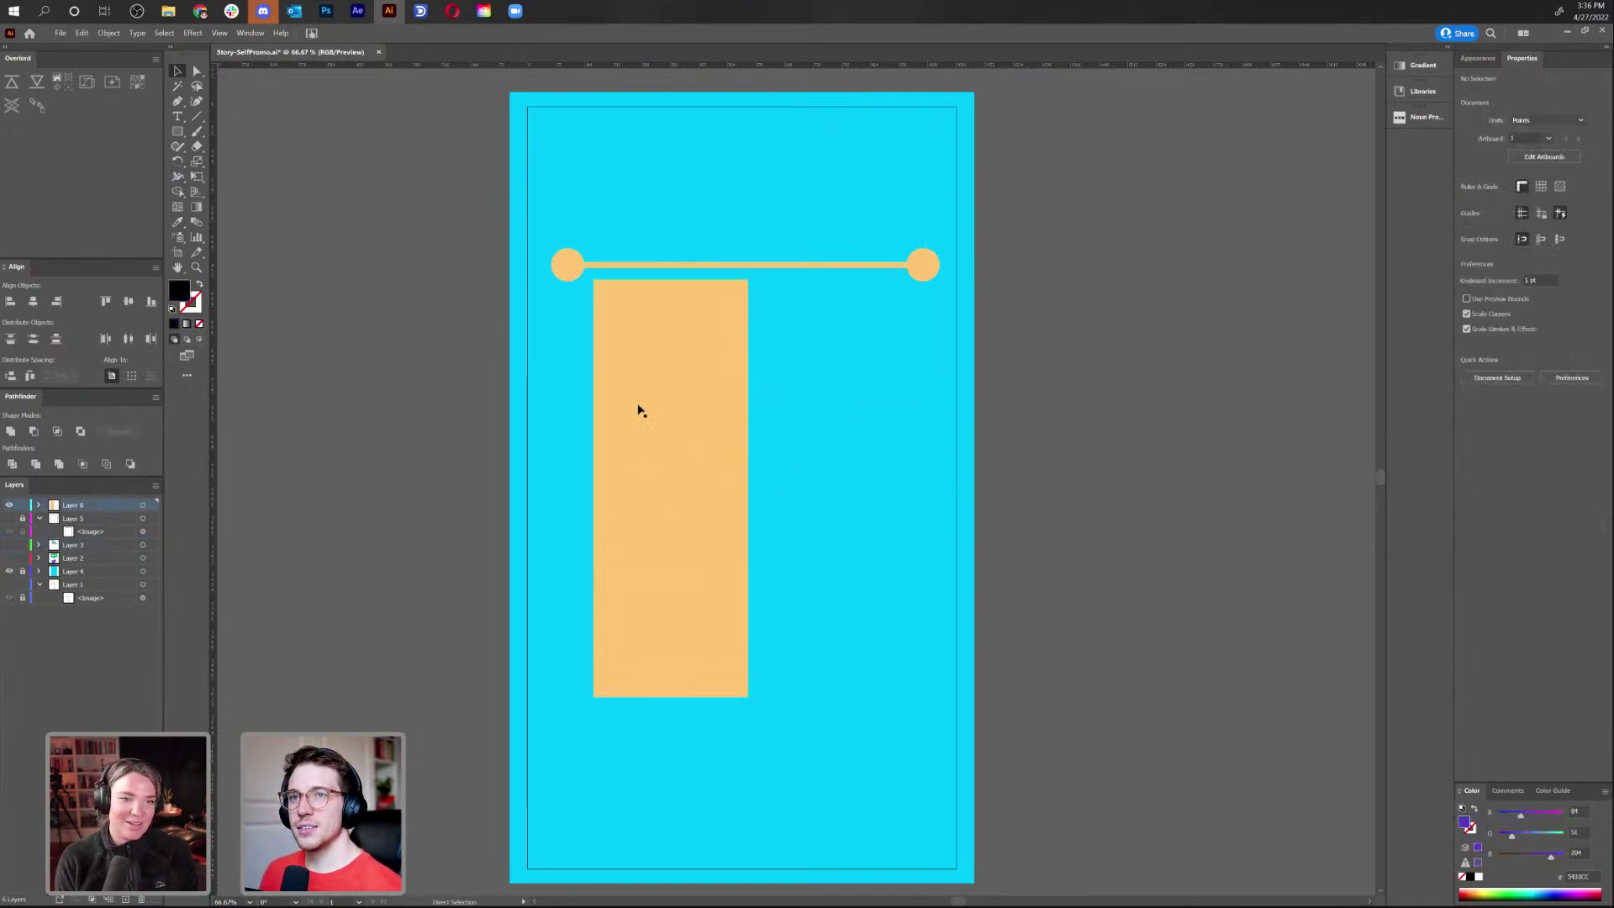
{"action": "key", "text": "ctrl+a"}
{"action": "double_click", "coordinate": [183, 293]}
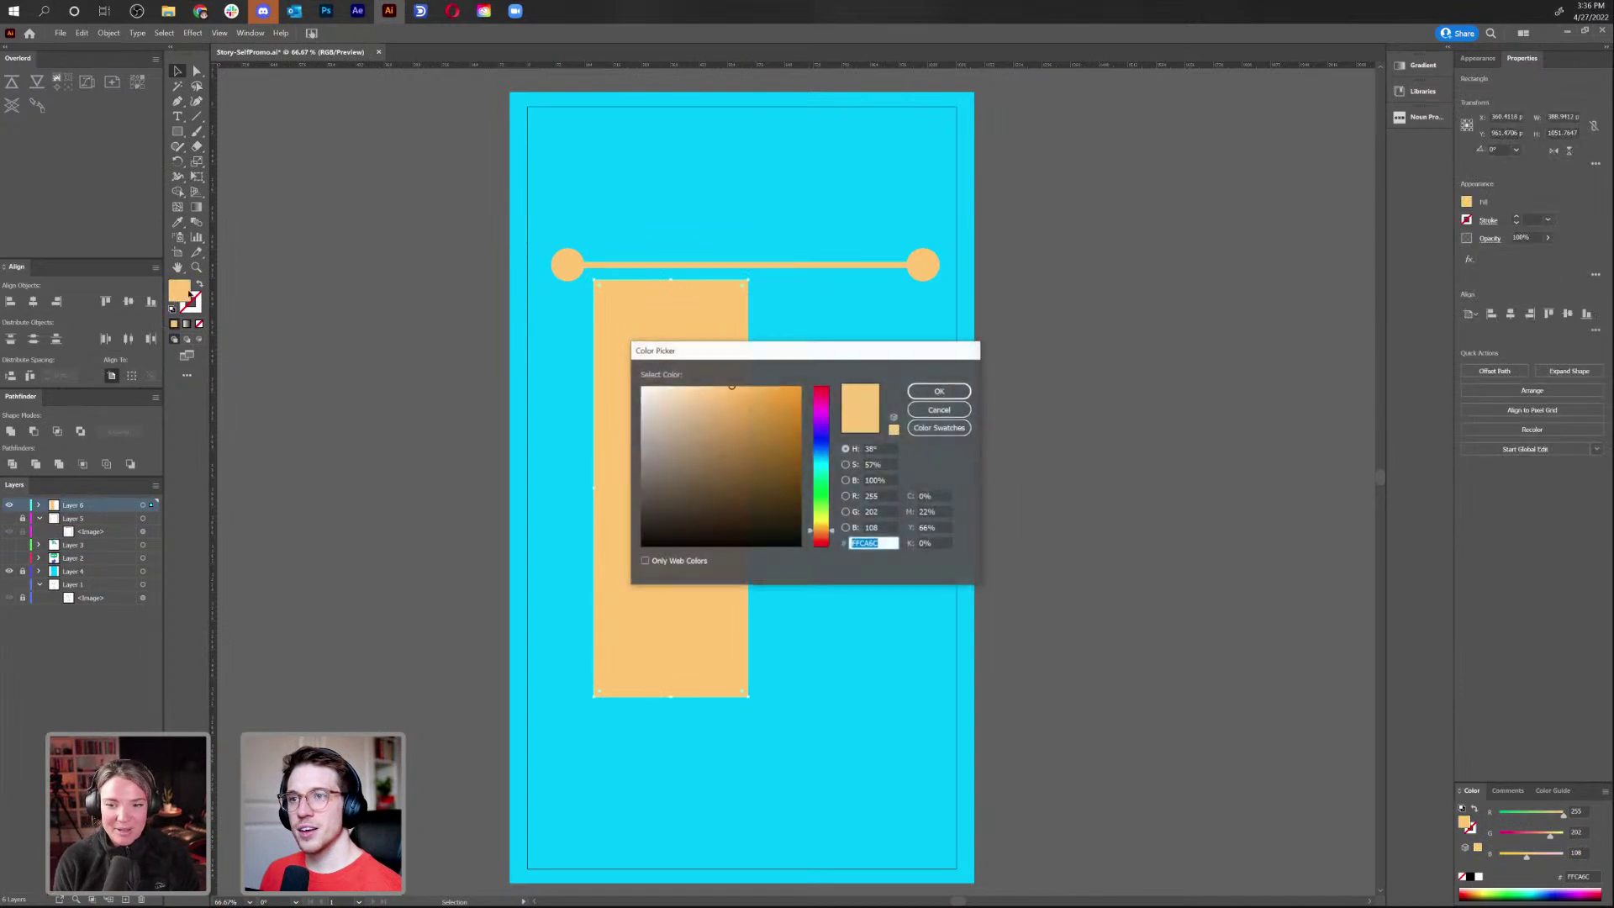
{"action": "key", "text": "Return"}
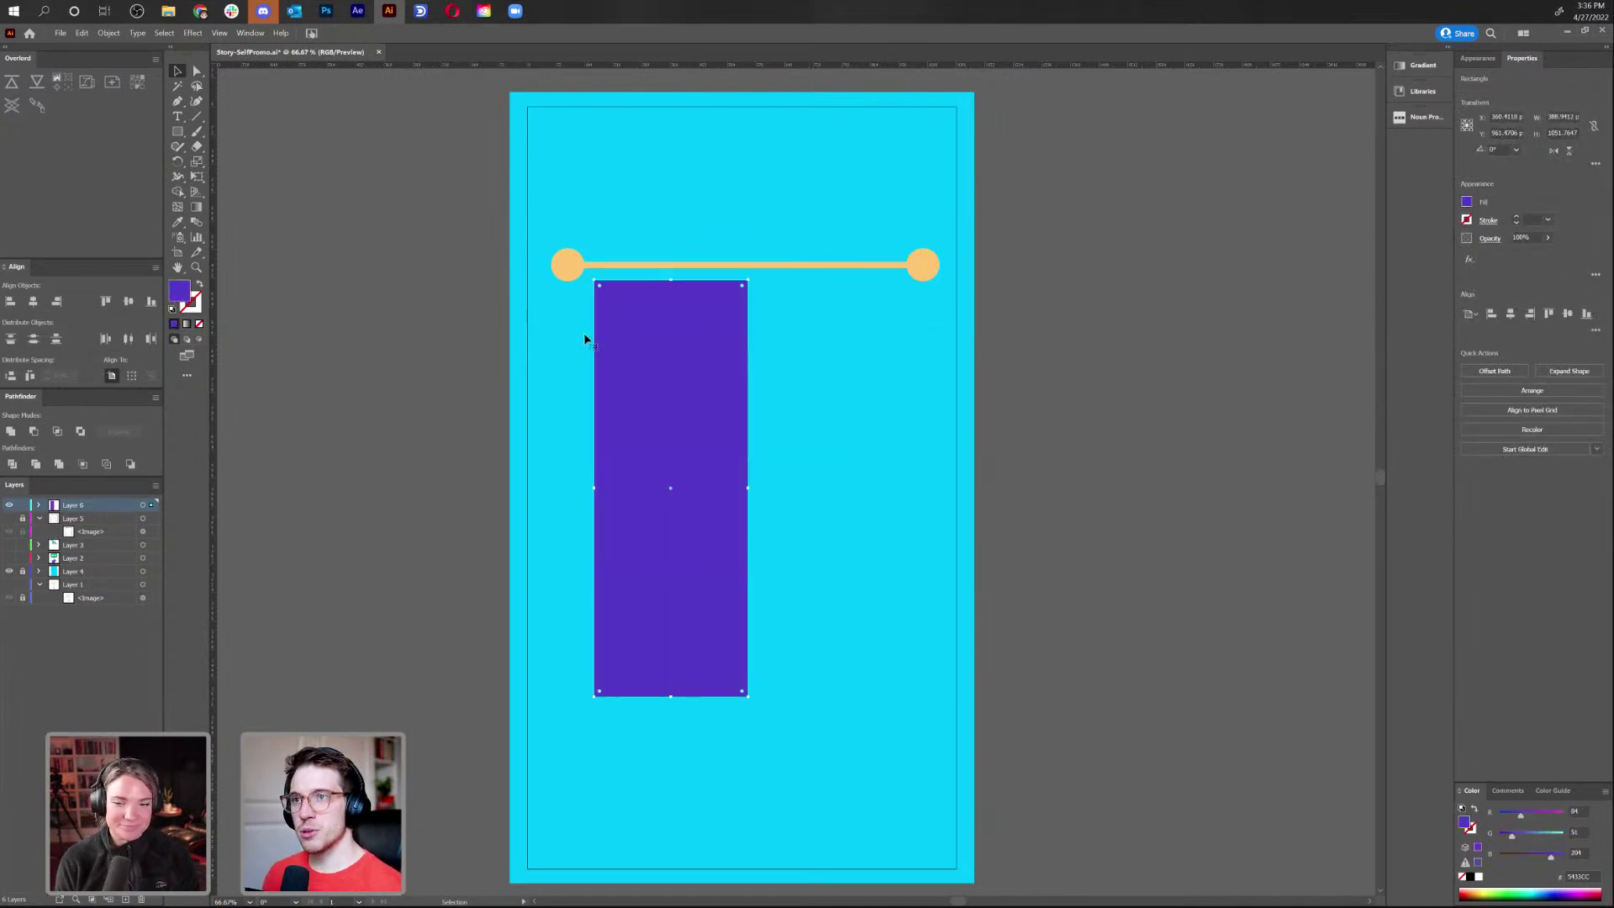
{"action": "left_click", "coordinate": [704, 412], "text": "shift"}
Duplicate the purple rectangle to the right, align both, and narrow them slightly
{"action": "left_click", "coordinate": [675, 425]}
{"action": "left_click_drag", "start_coordinate": [681, 422], "coordinate": [834, 419]}
{"action": "left_click_drag", "start_coordinate": [833, 420], "coordinate": [835, 421]}
{"action": "left_click", "coordinate": [685, 420], "text": "shift"}
{"action": "left_click_drag", "start_coordinate": [699, 423], "coordinate": [694, 420]}
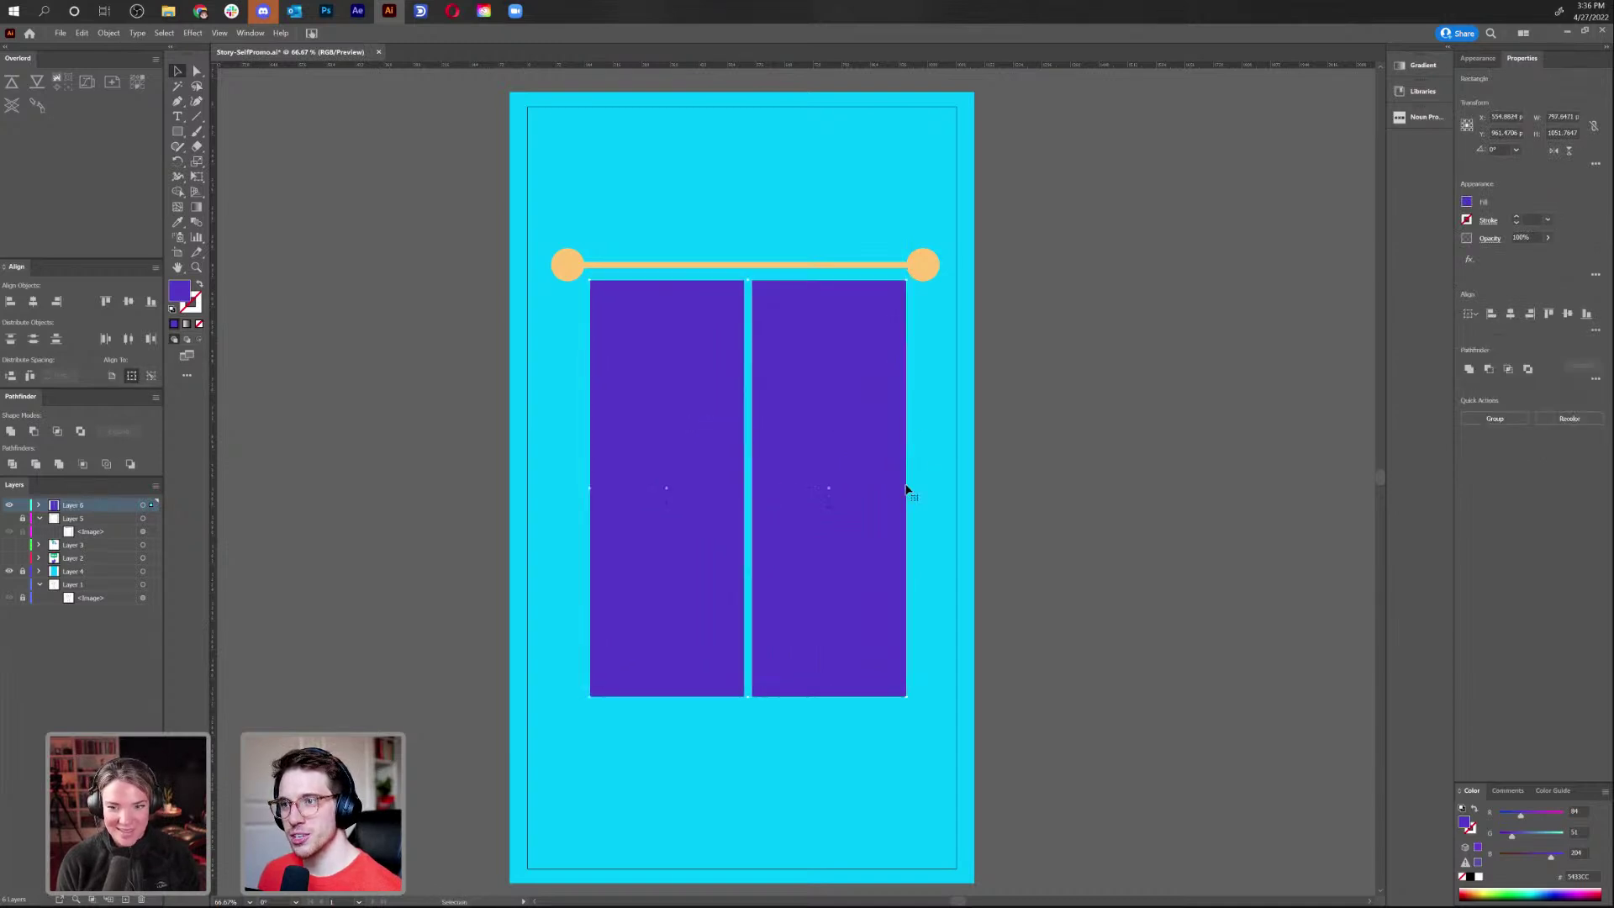
{"action": "left_click_drag", "start_coordinate": [909, 487], "coordinate": [904, 488]}
{"action": "left_click", "coordinate": [988, 529]}
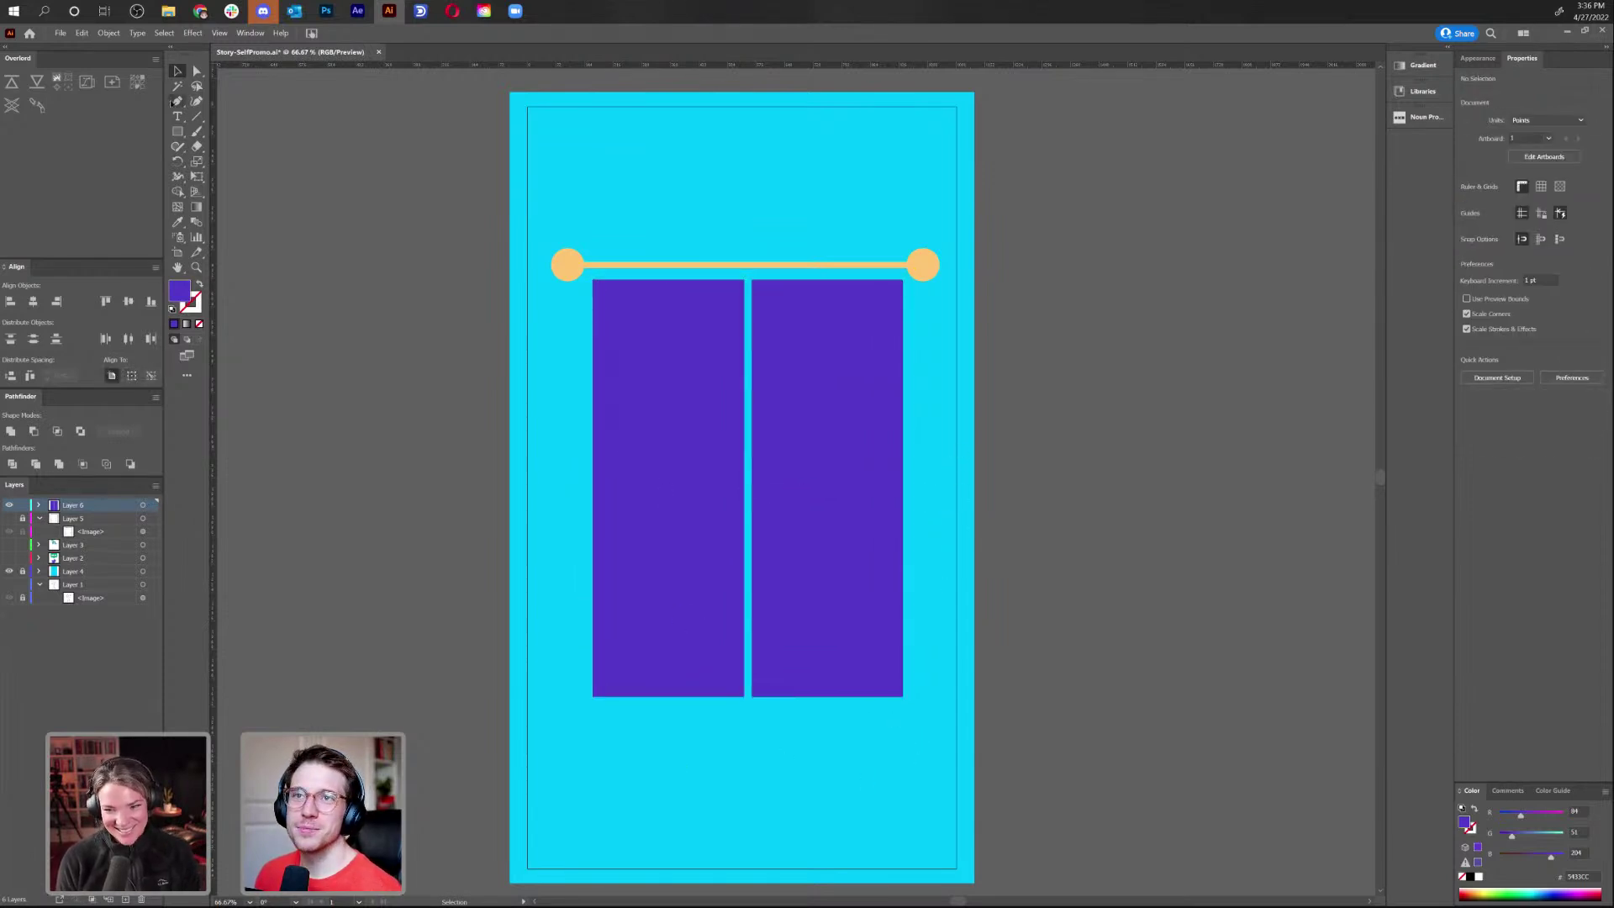
Draw a thick purple stroked line along the left panel's bottom edge
{"action": "key", "text": "p"}
{"action": "left_click", "coordinate": [593, 699]}
{"action": "left_click", "coordinate": [750, 699]}
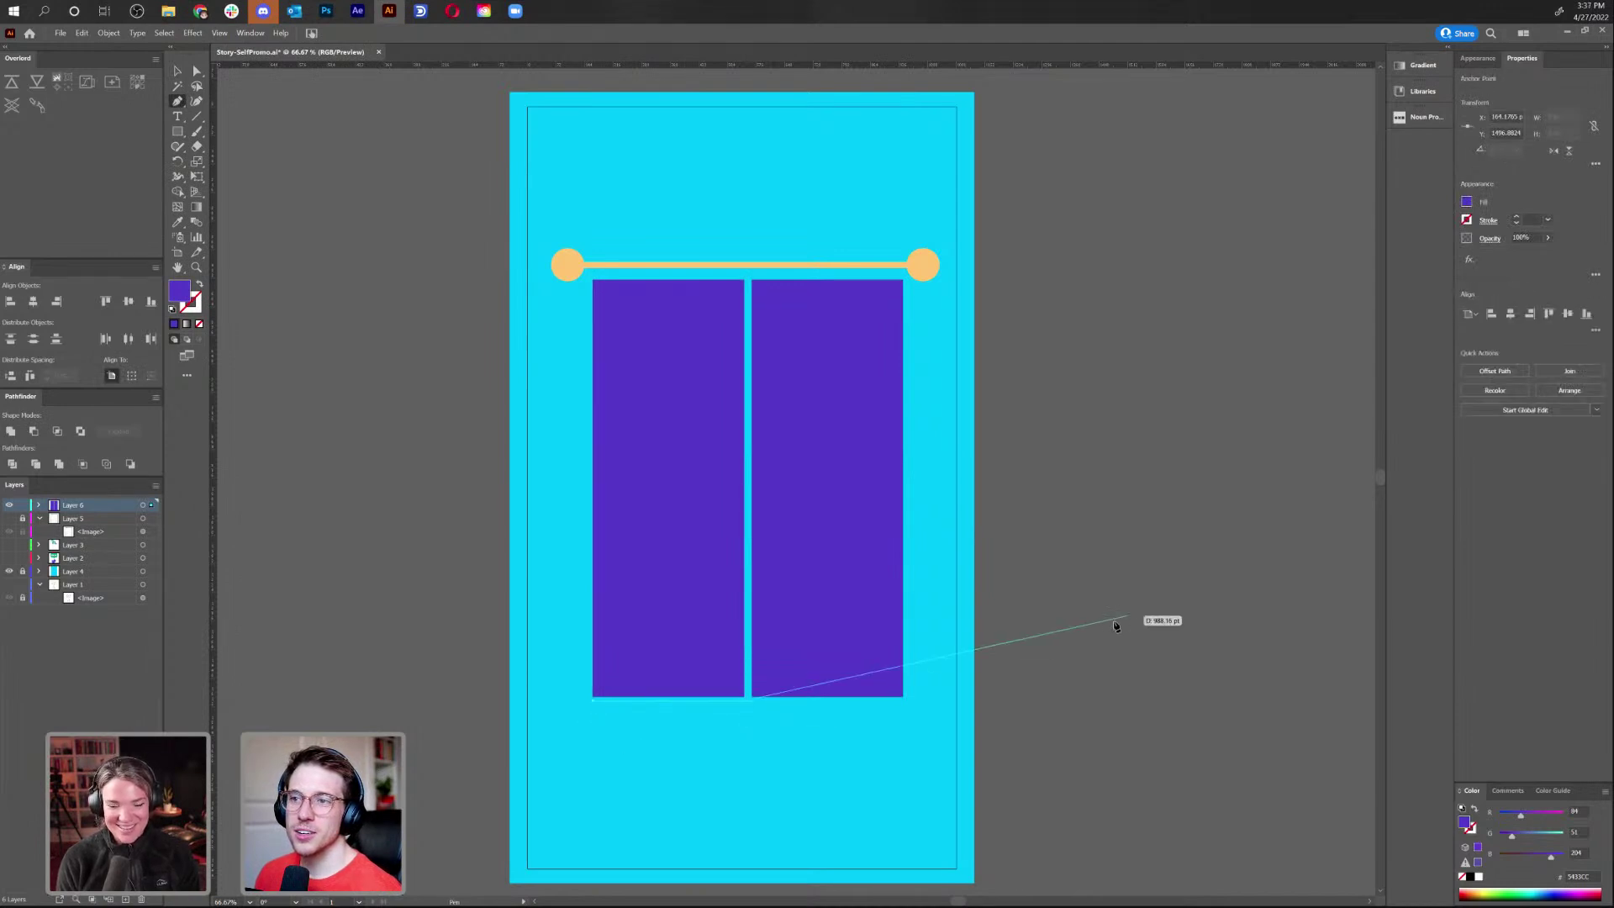
{"action": "key", "text": "i"}
{"action": "left_click", "coordinate": [695, 262]}
{"action": "left_click", "coordinate": [696, 540]}
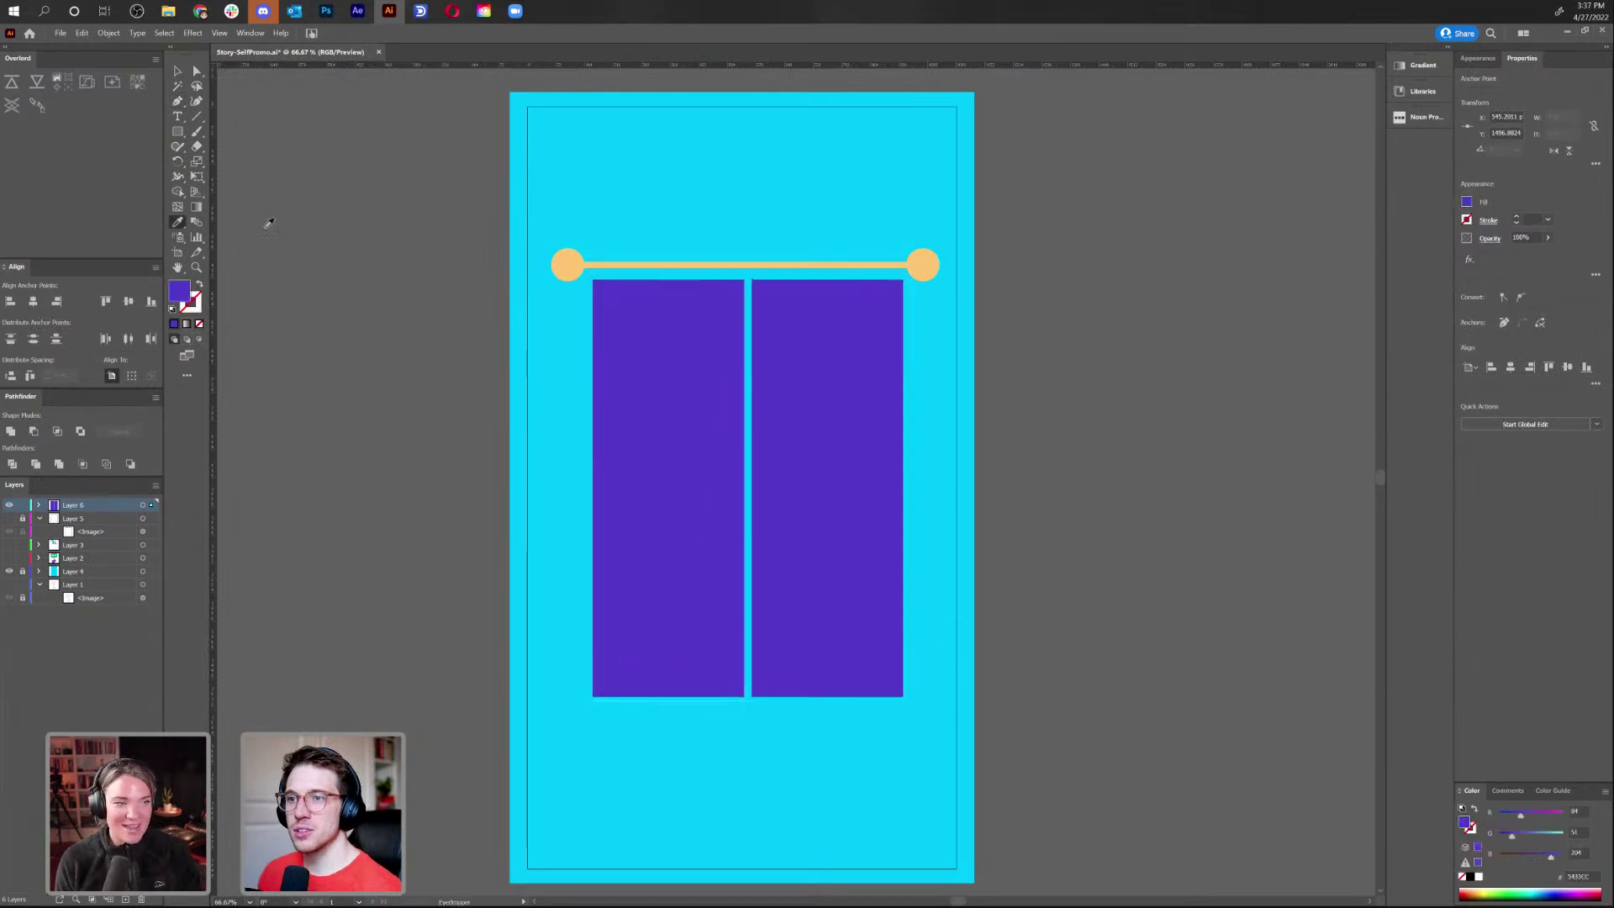
{"action": "left_click", "coordinate": [199, 287]}
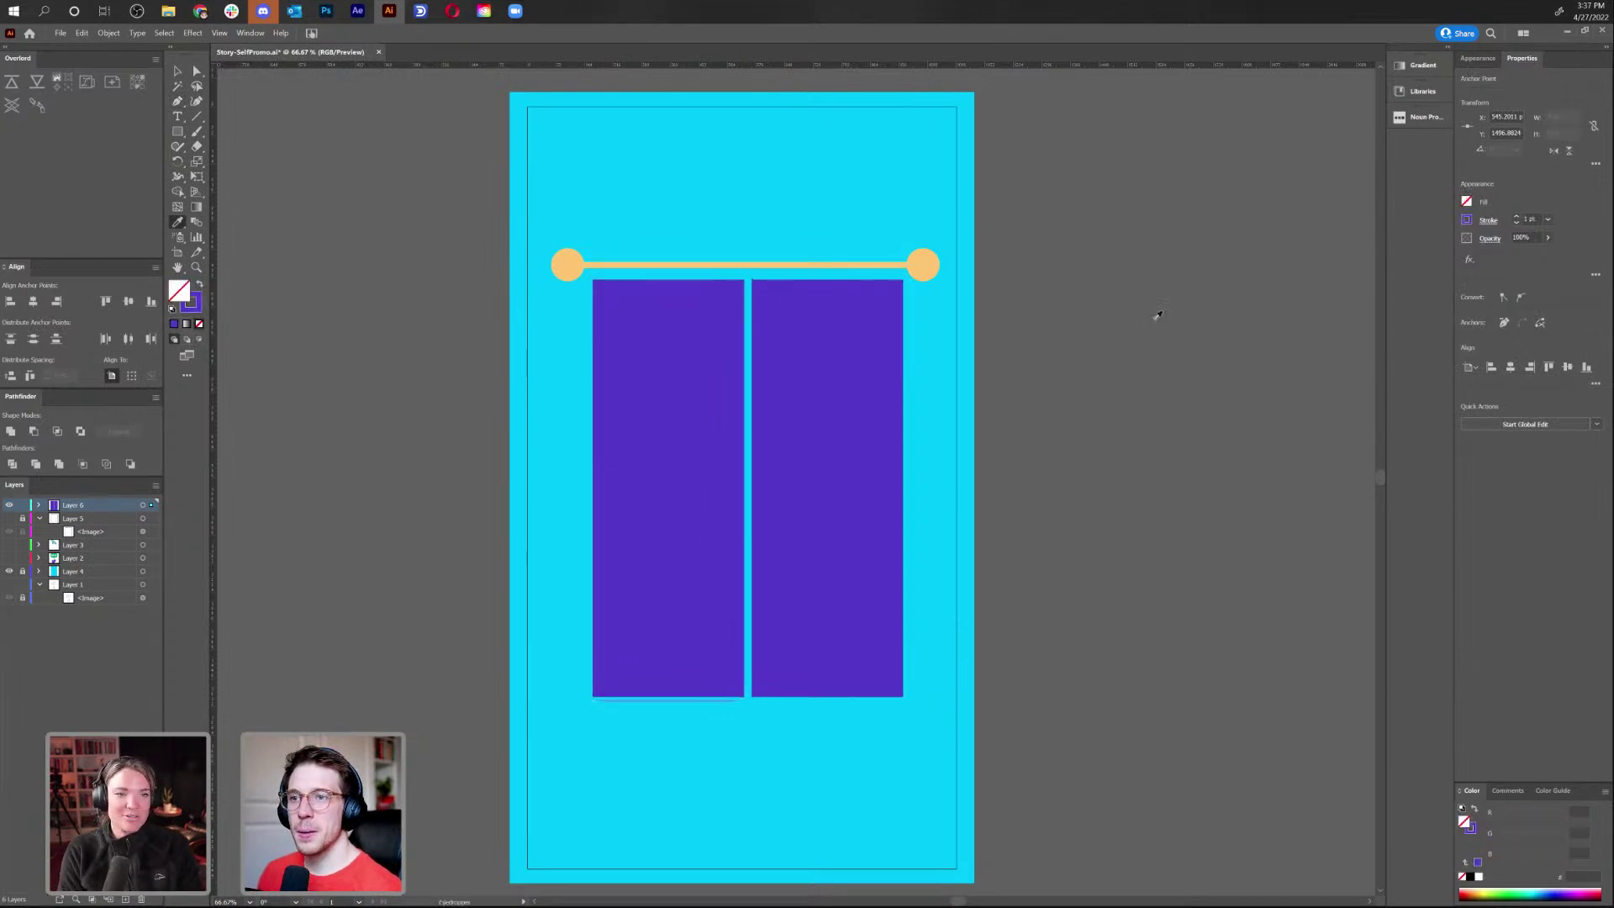
{"action": "left_click", "coordinate": [1518, 217]}
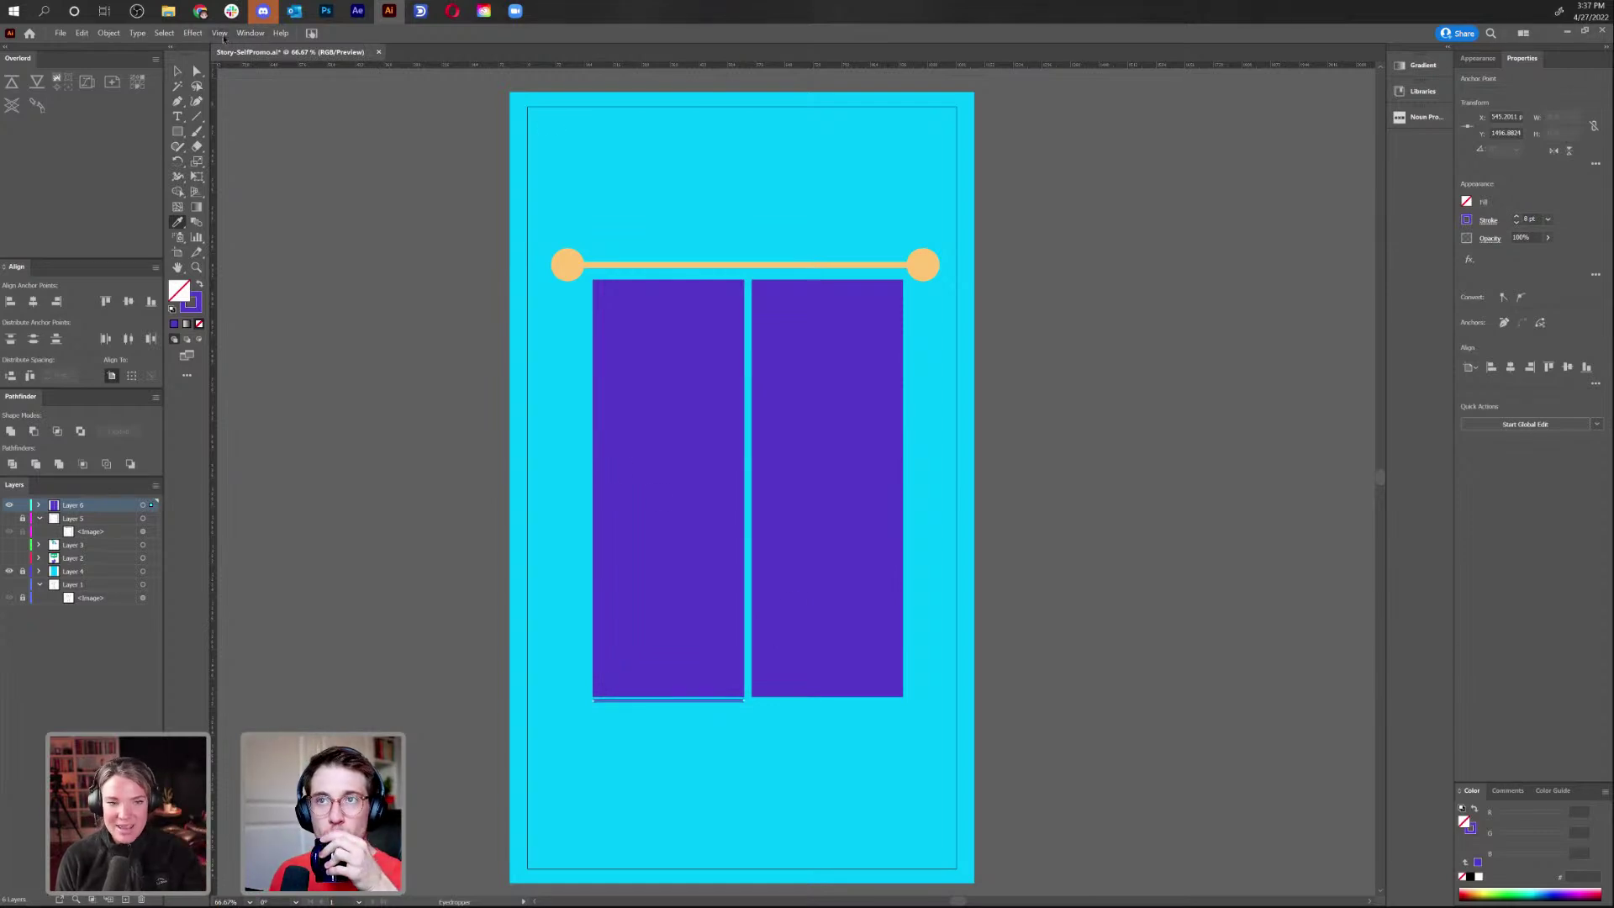
Apply a smooth 12 pt Zig Zag effect with more ridges to the hem line
{"action": "left_click", "coordinate": [220, 34]}
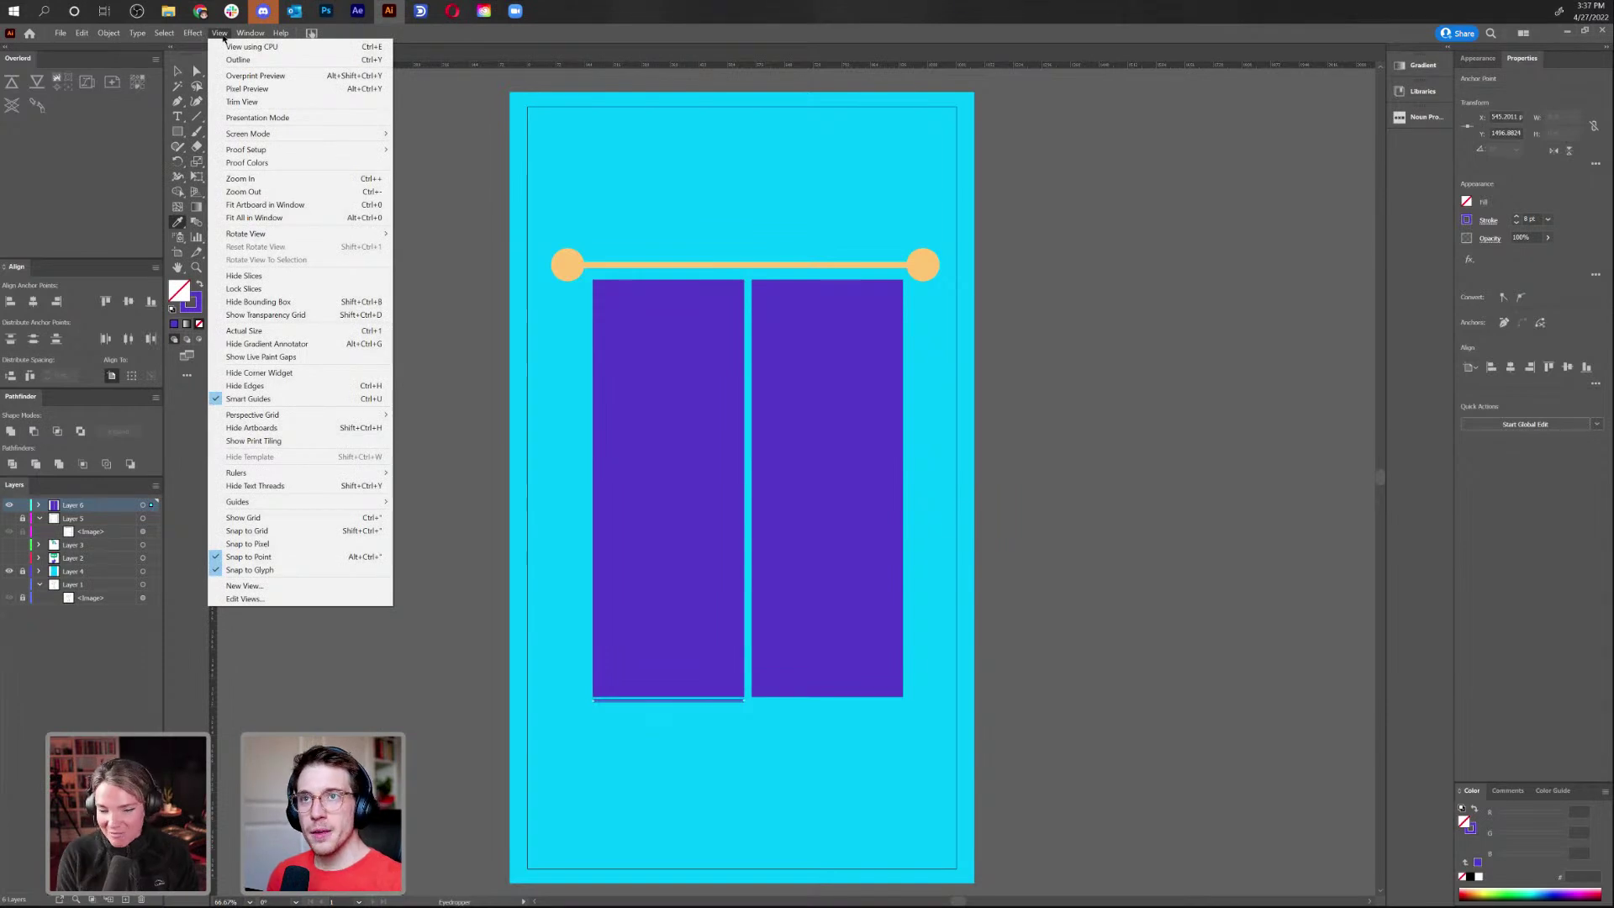
{"action": "mouse_move", "coordinate": [196, 39]}
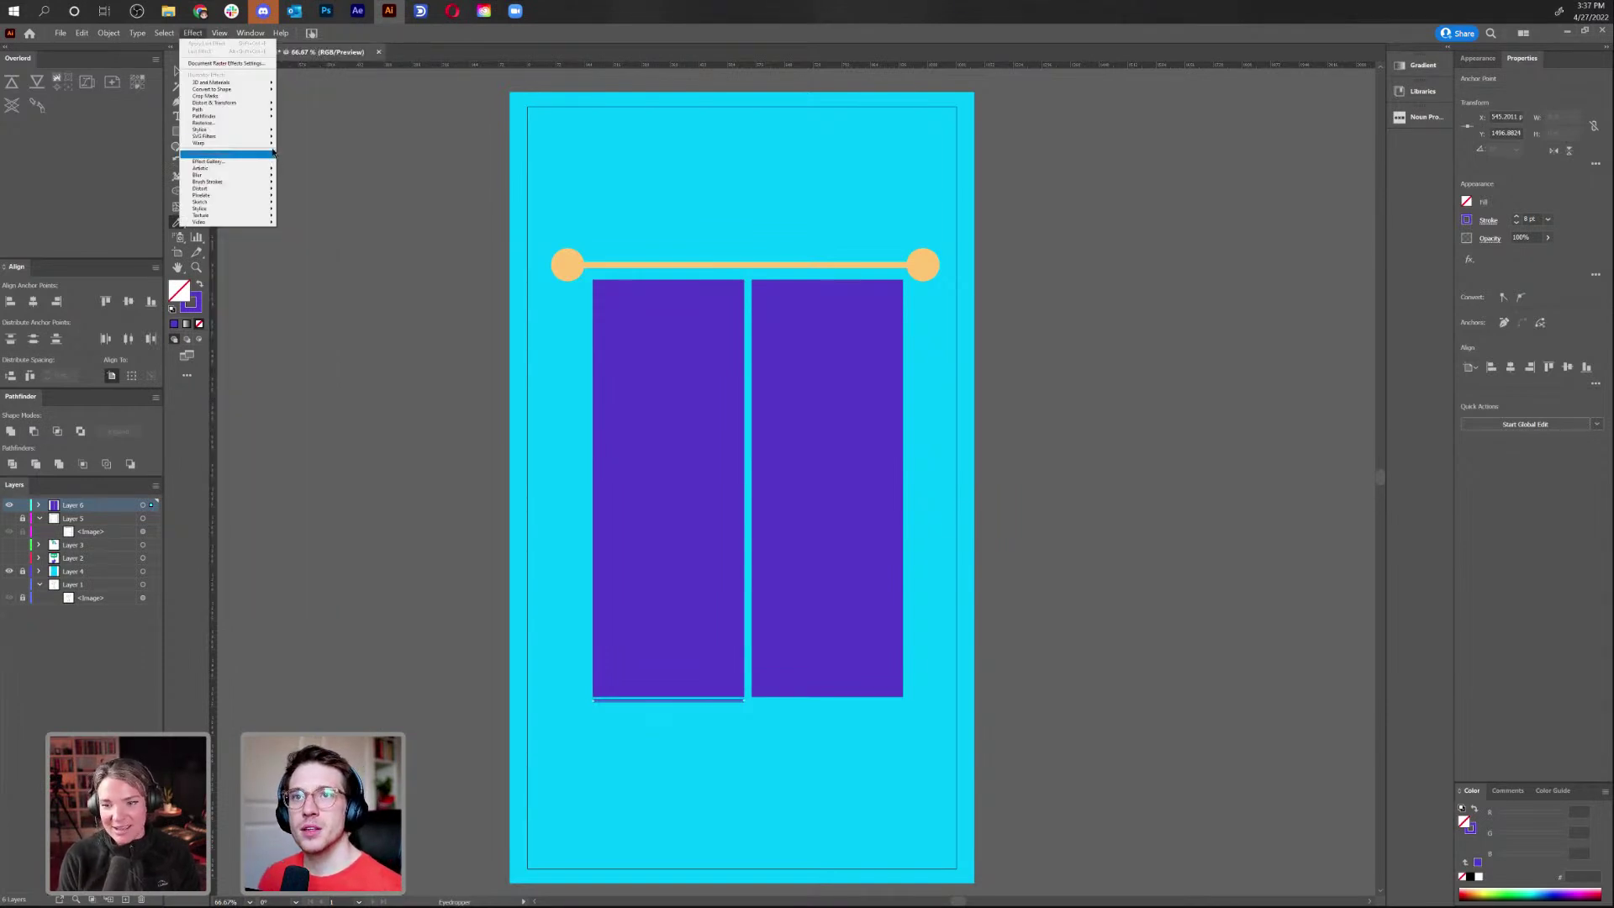
{"action": "mouse_move", "coordinate": [270, 104]}
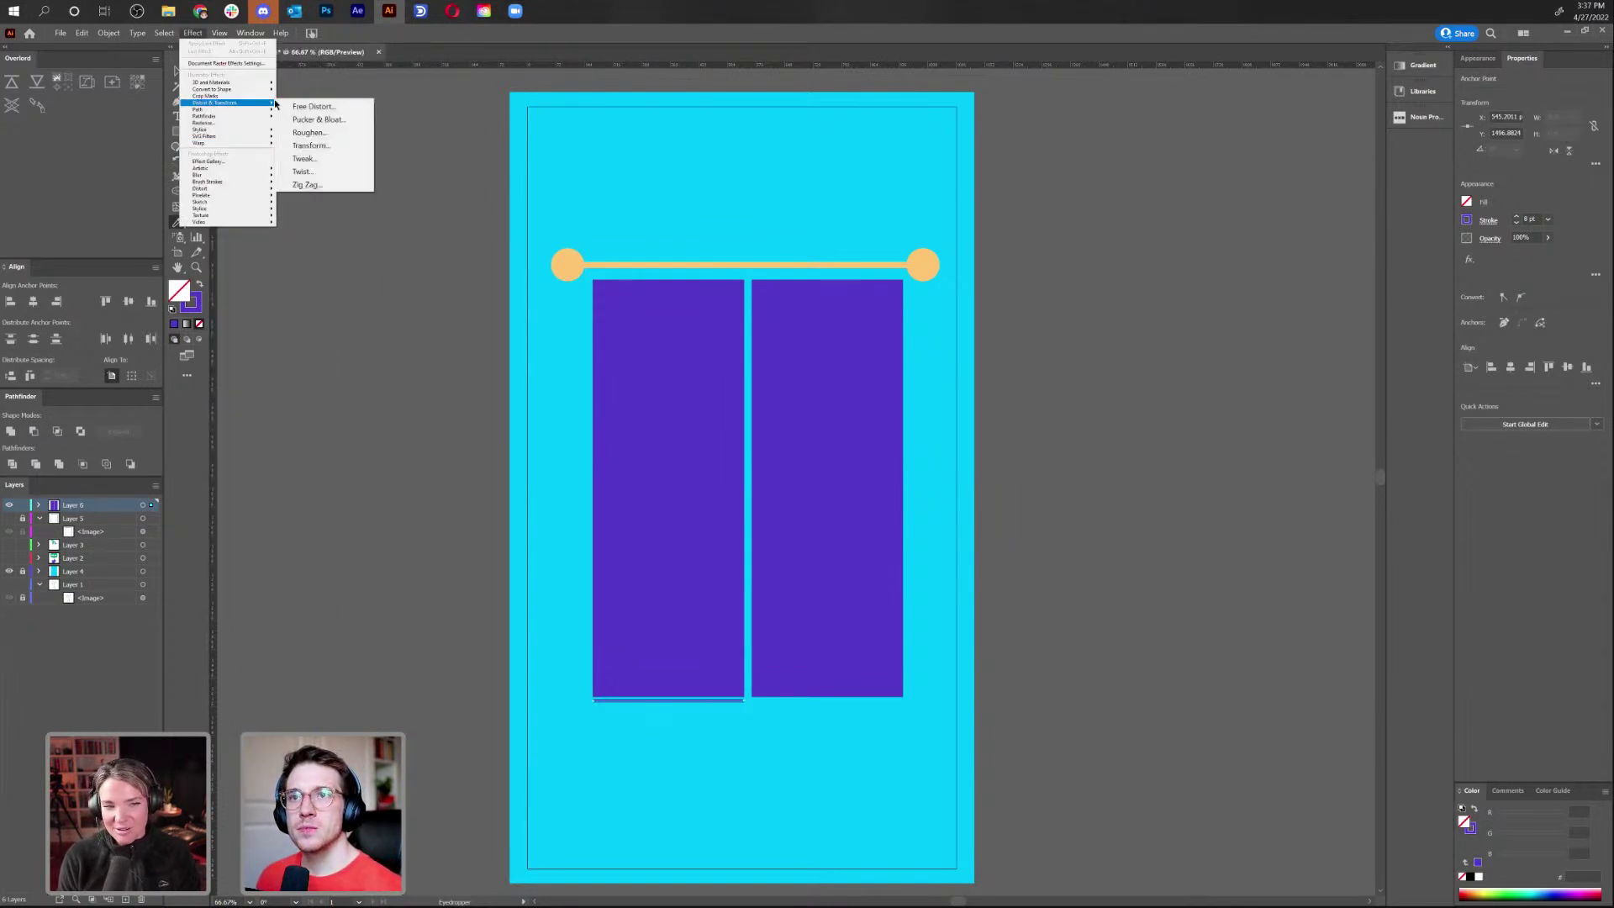
{"action": "left_click", "coordinate": [325, 183]}
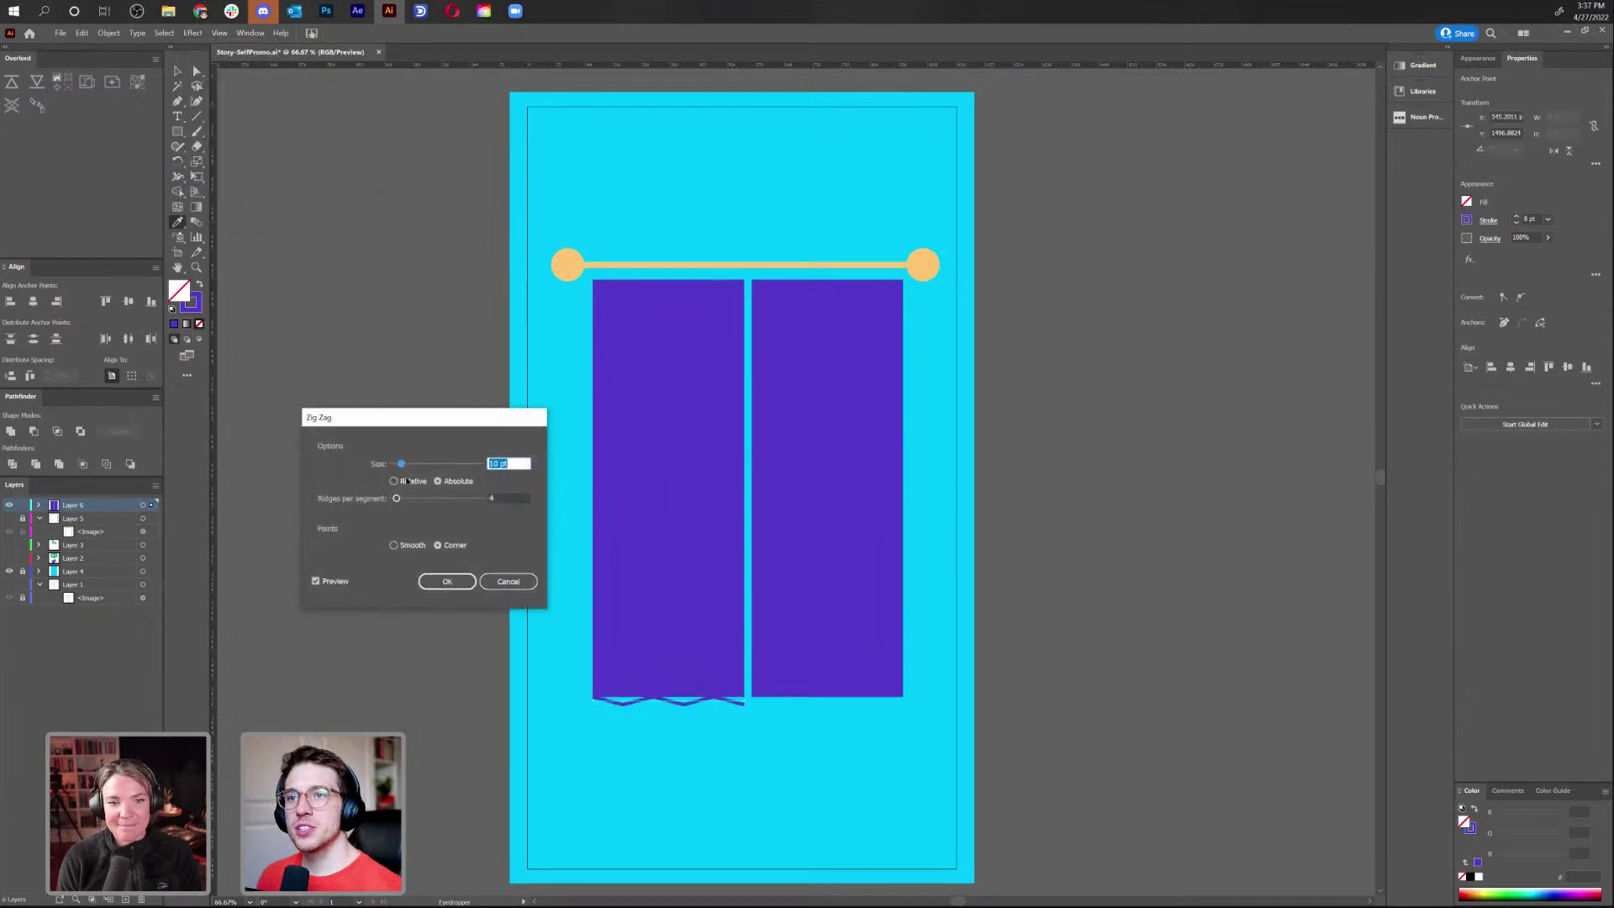
{"action": "left_click", "coordinate": [409, 546]}
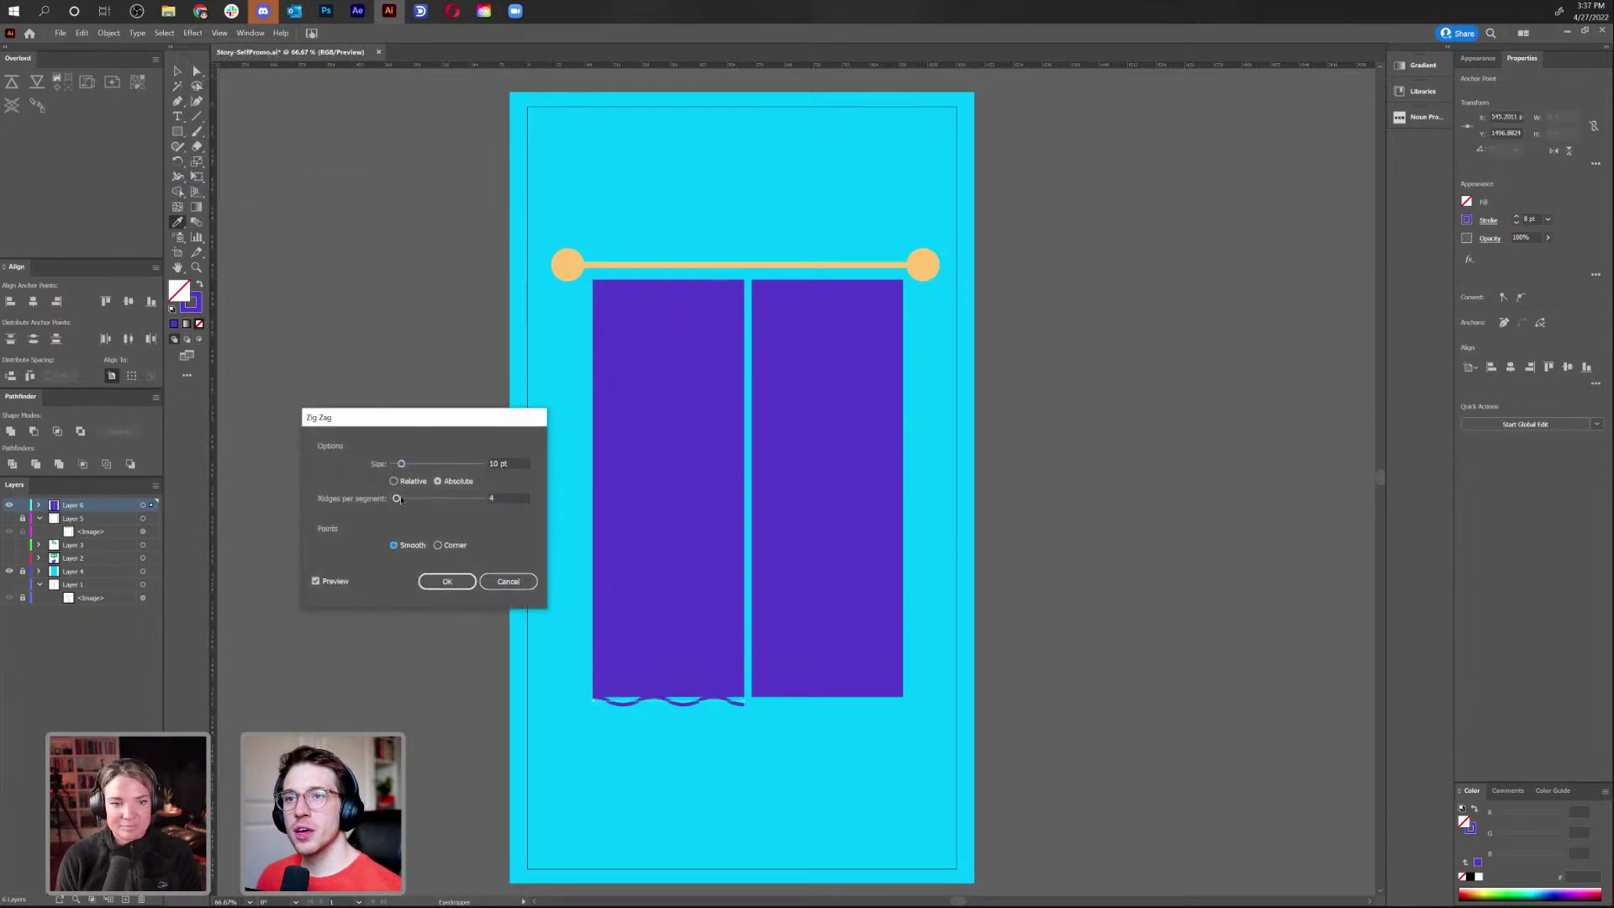
{"action": "left_click_drag", "start_coordinate": [401, 465], "coordinate": [405, 466]}
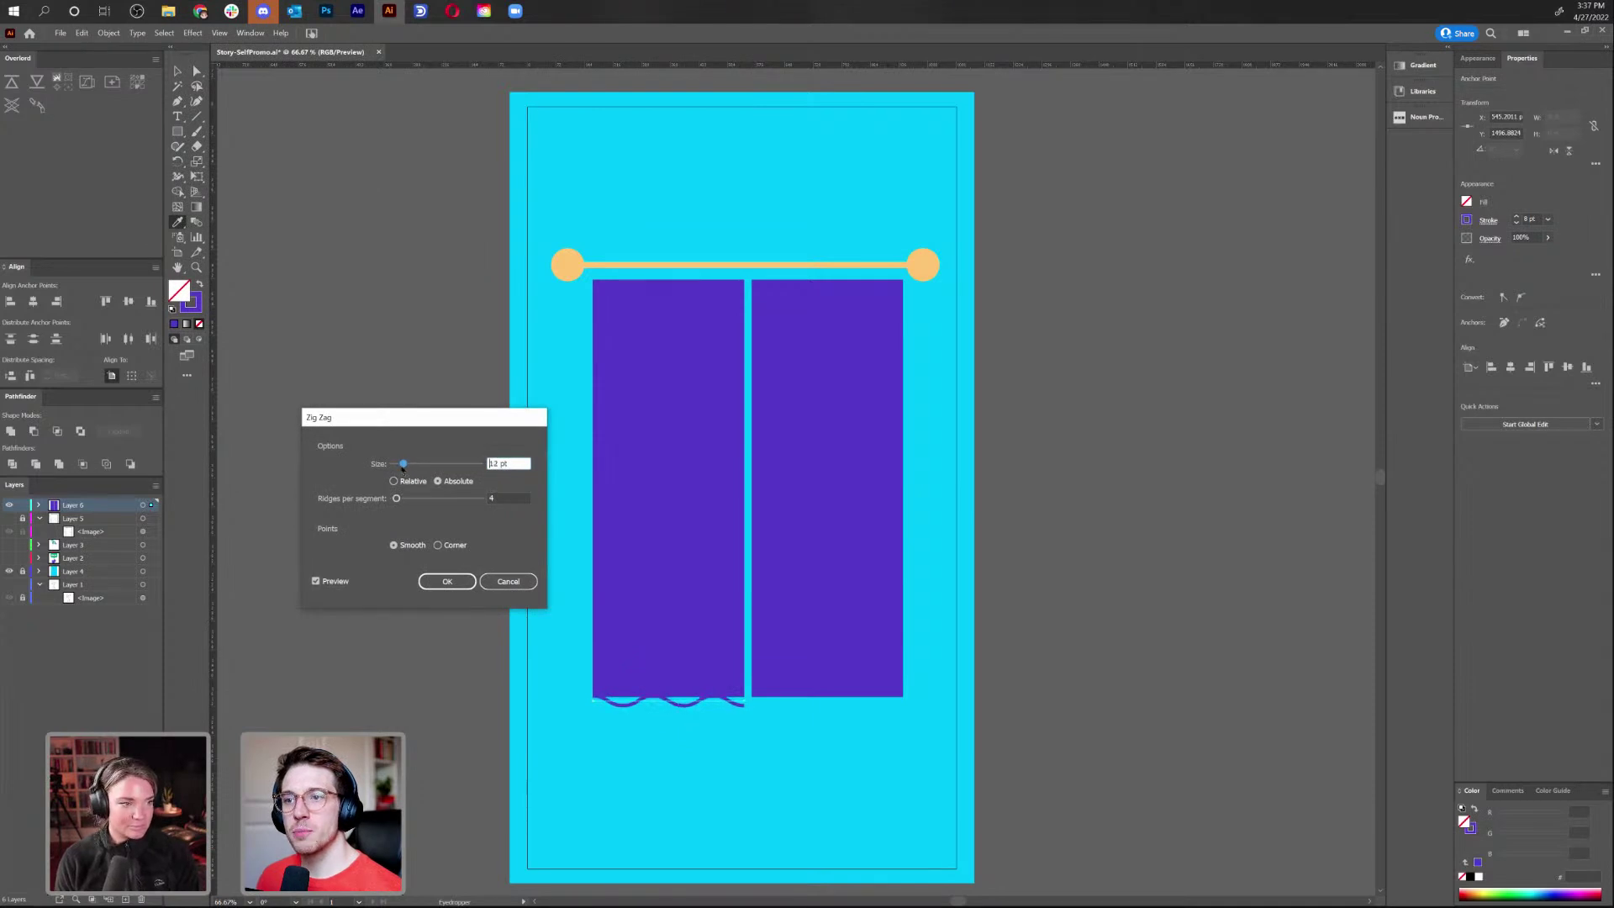
{"action": "left_click", "coordinate": [397, 499]}
{"action": "left_click_drag", "start_coordinate": [403, 499], "coordinate": [402, 499]}
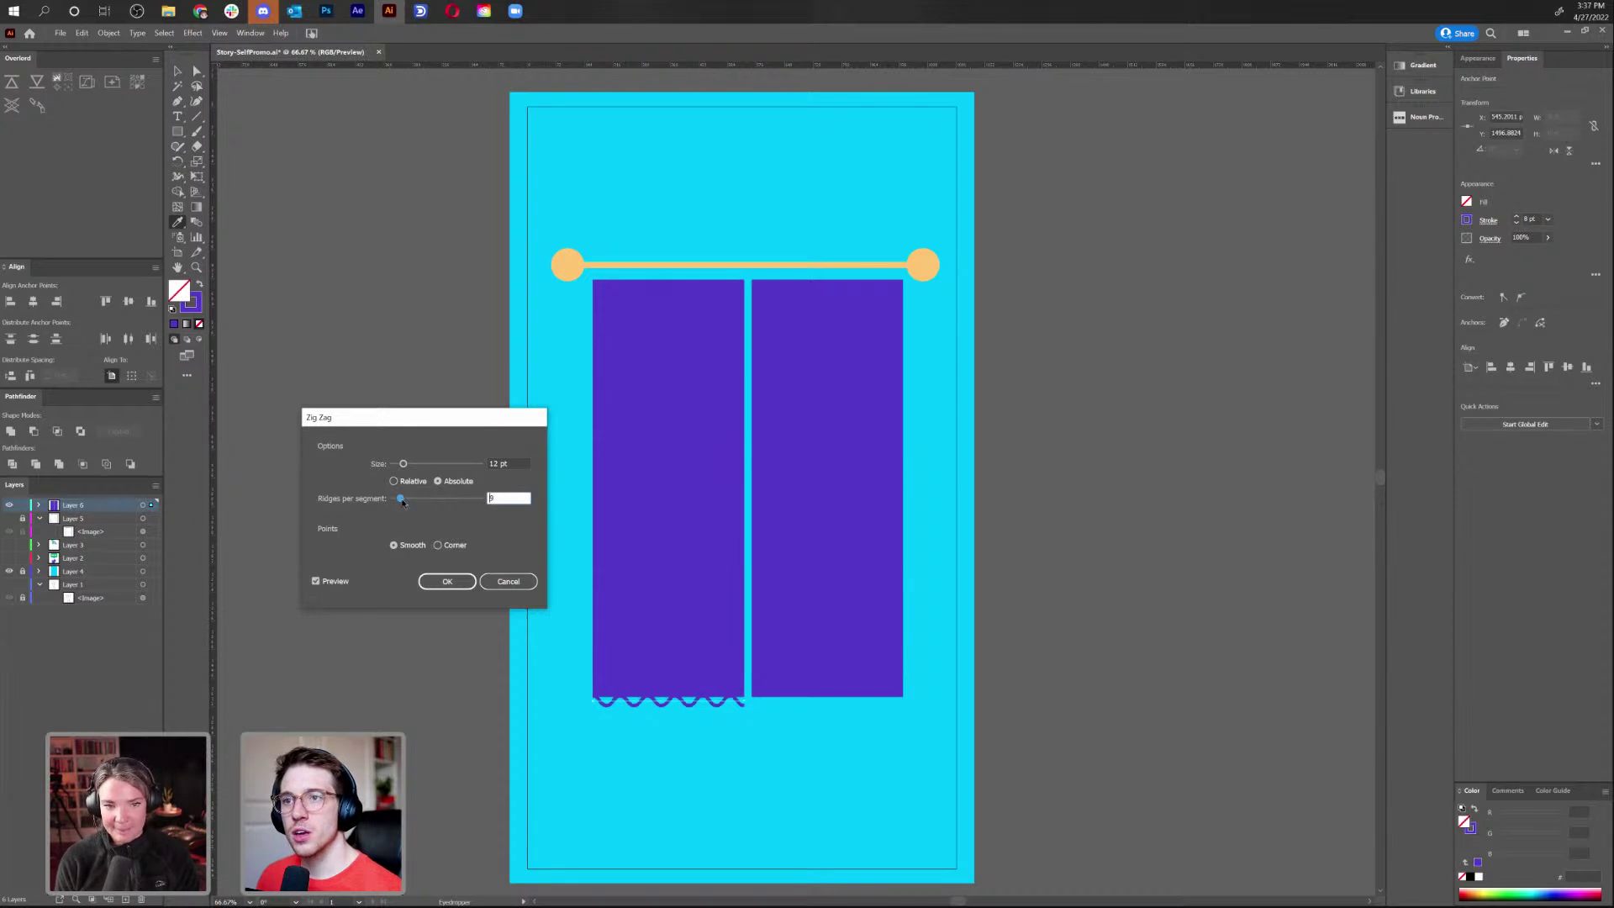
{"action": "left_click", "coordinate": [447, 582]}
{"action": "key", "text": "ctrl+plus"}
{"action": "key", "text": "ctrl+plus"}
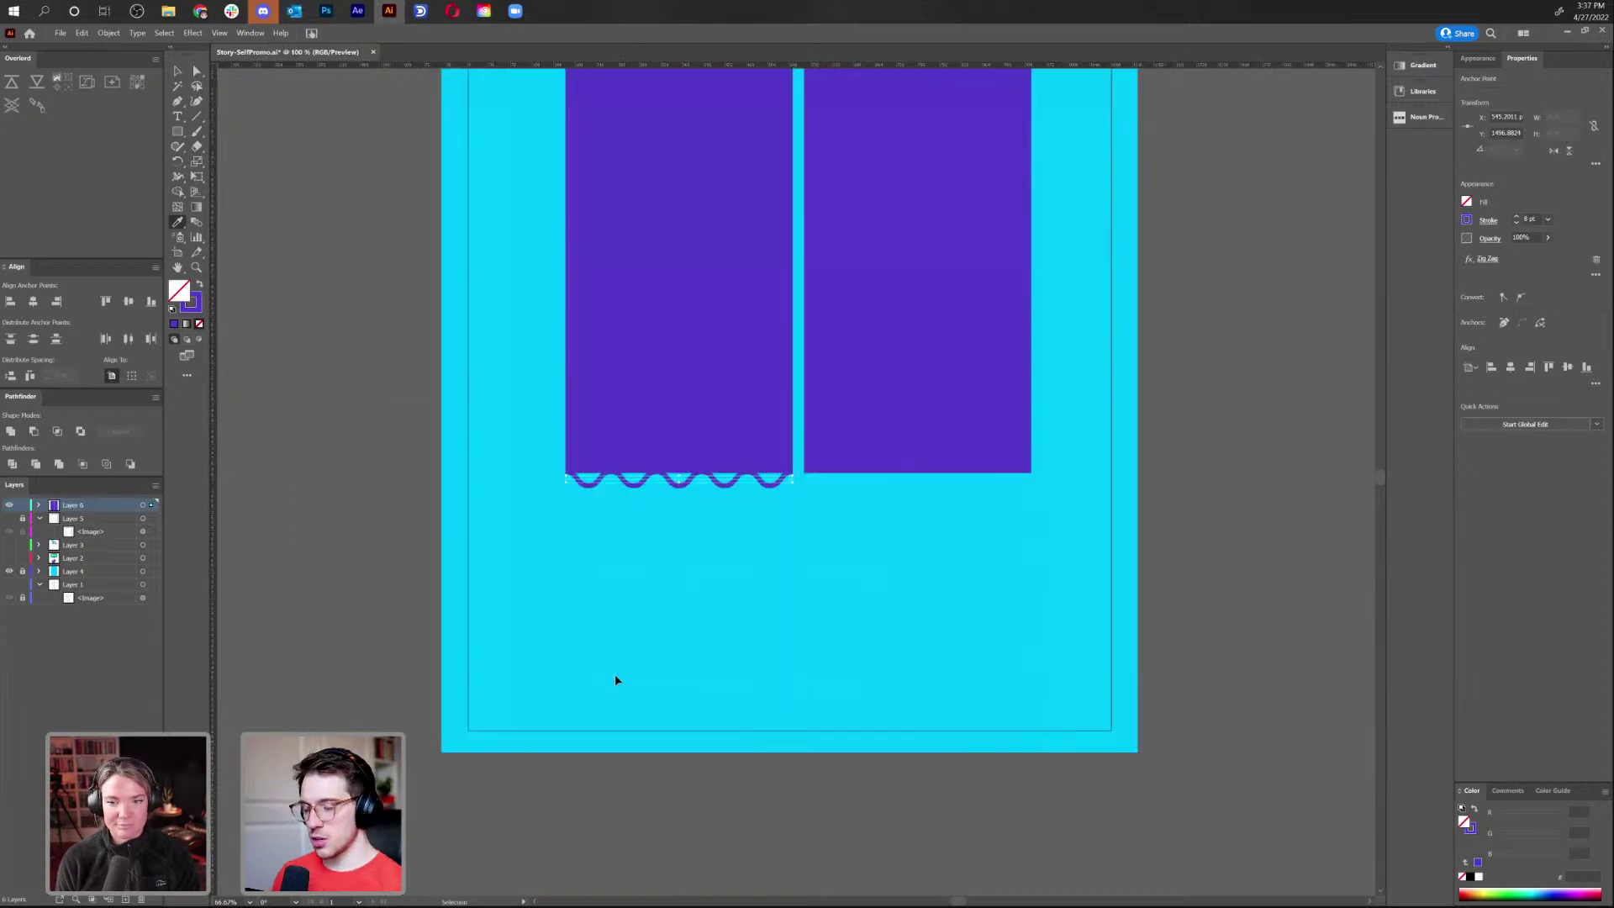
Zoom in to 300% on the wavy hem, browsing Object > Path without applying anything
{"action": "key", "text": "v"}
{"action": "key", "text": "ctrl+plus"}
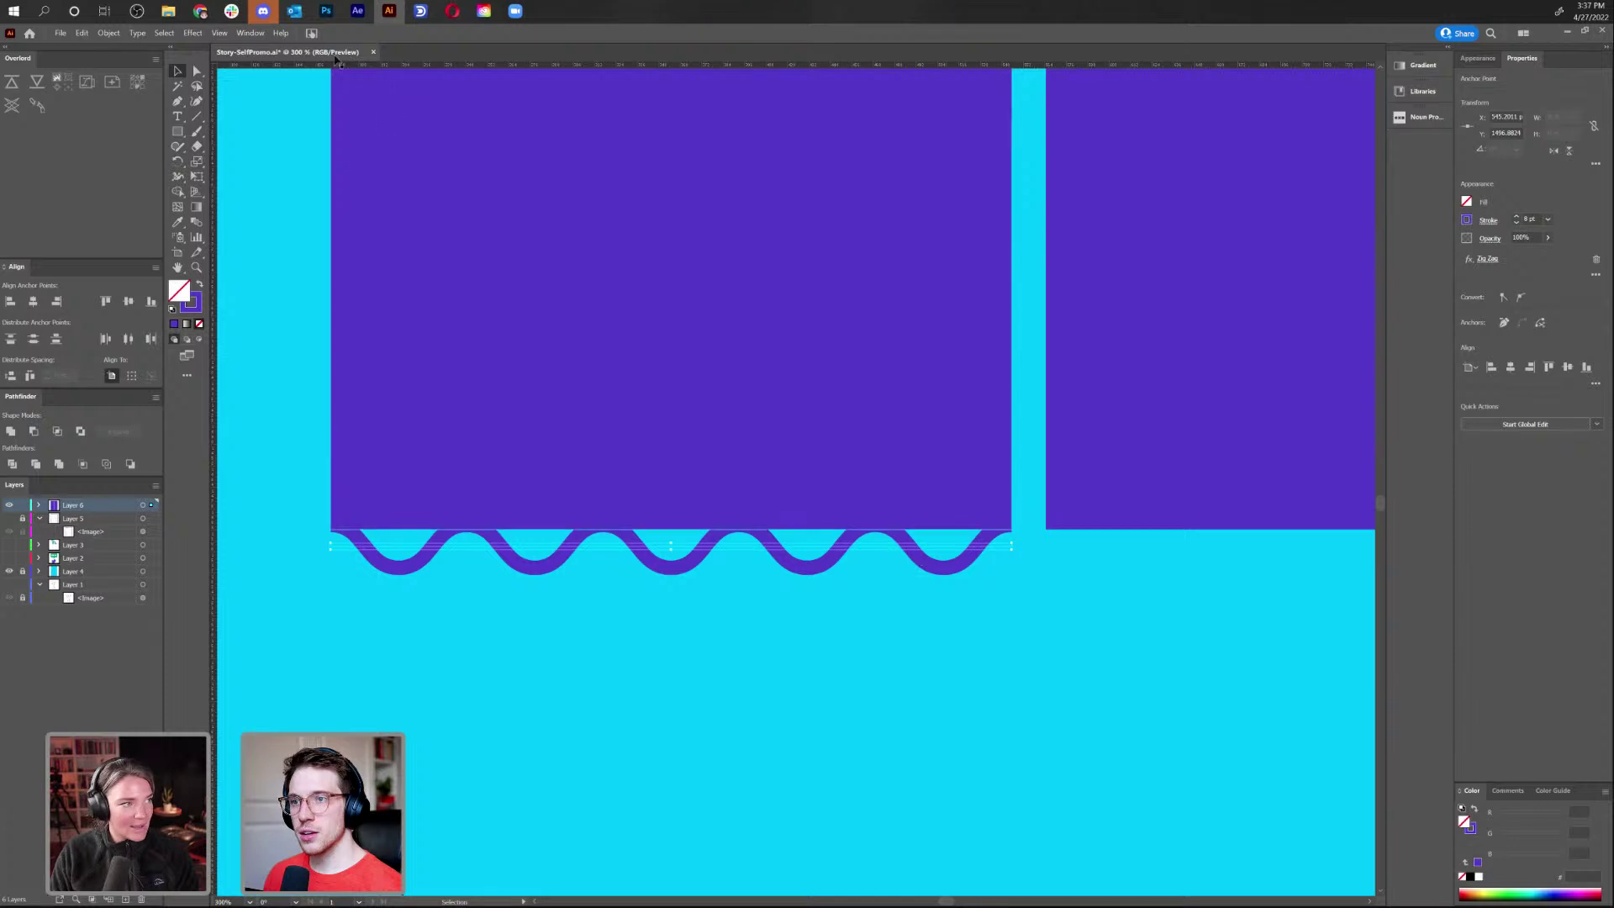
{"action": "left_click", "coordinate": [108, 33]}
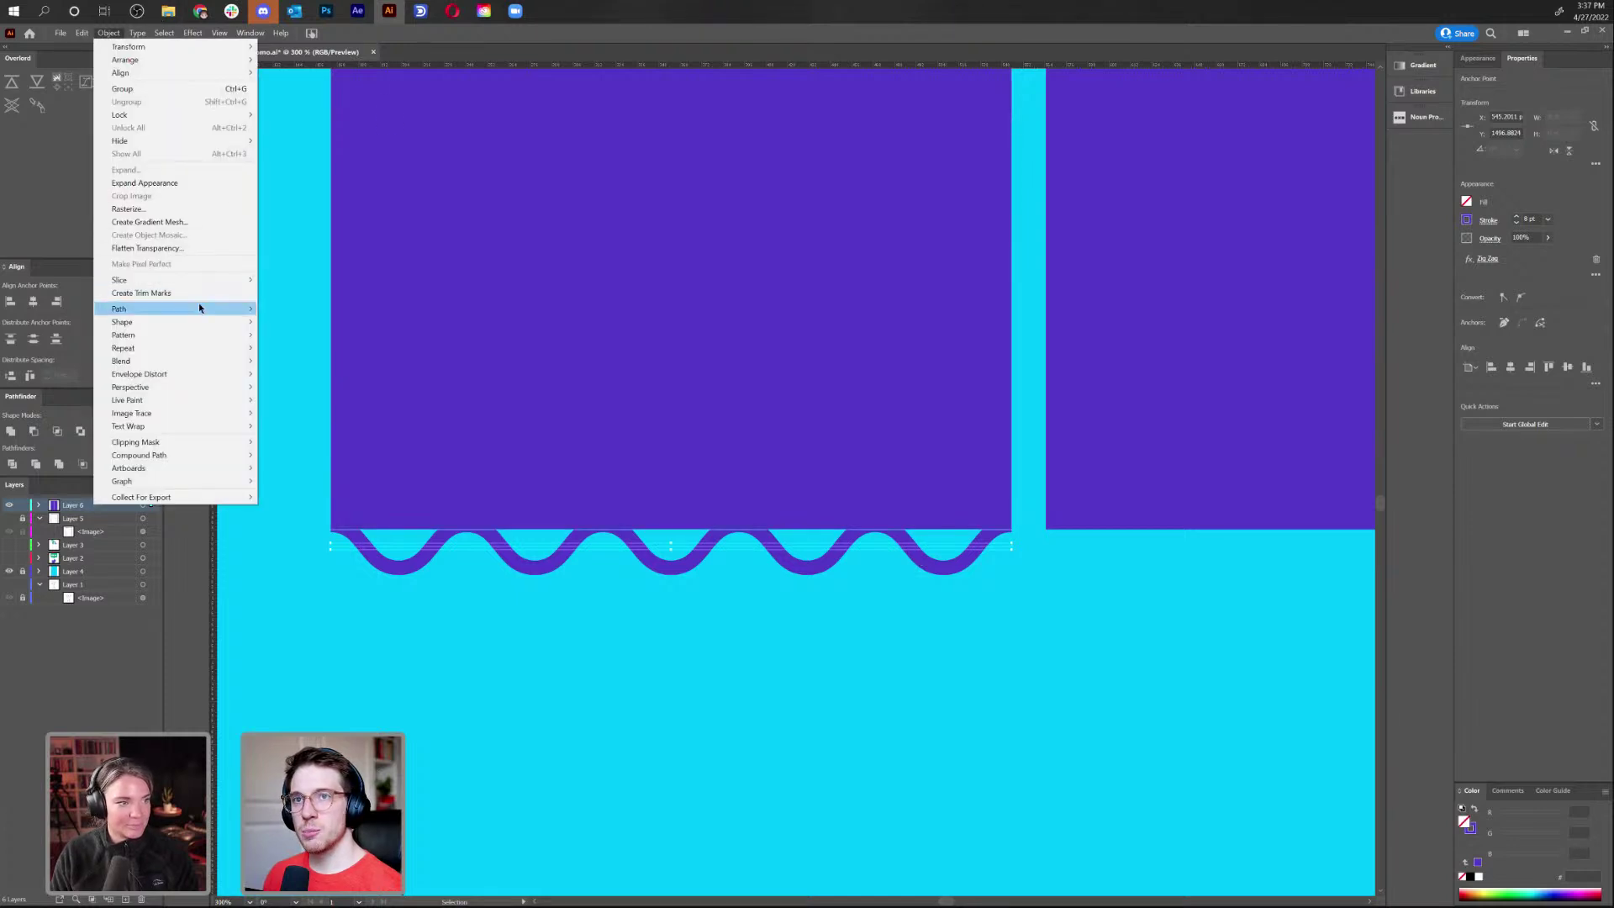
{"action": "mouse_move", "coordinate": [199, 308]}
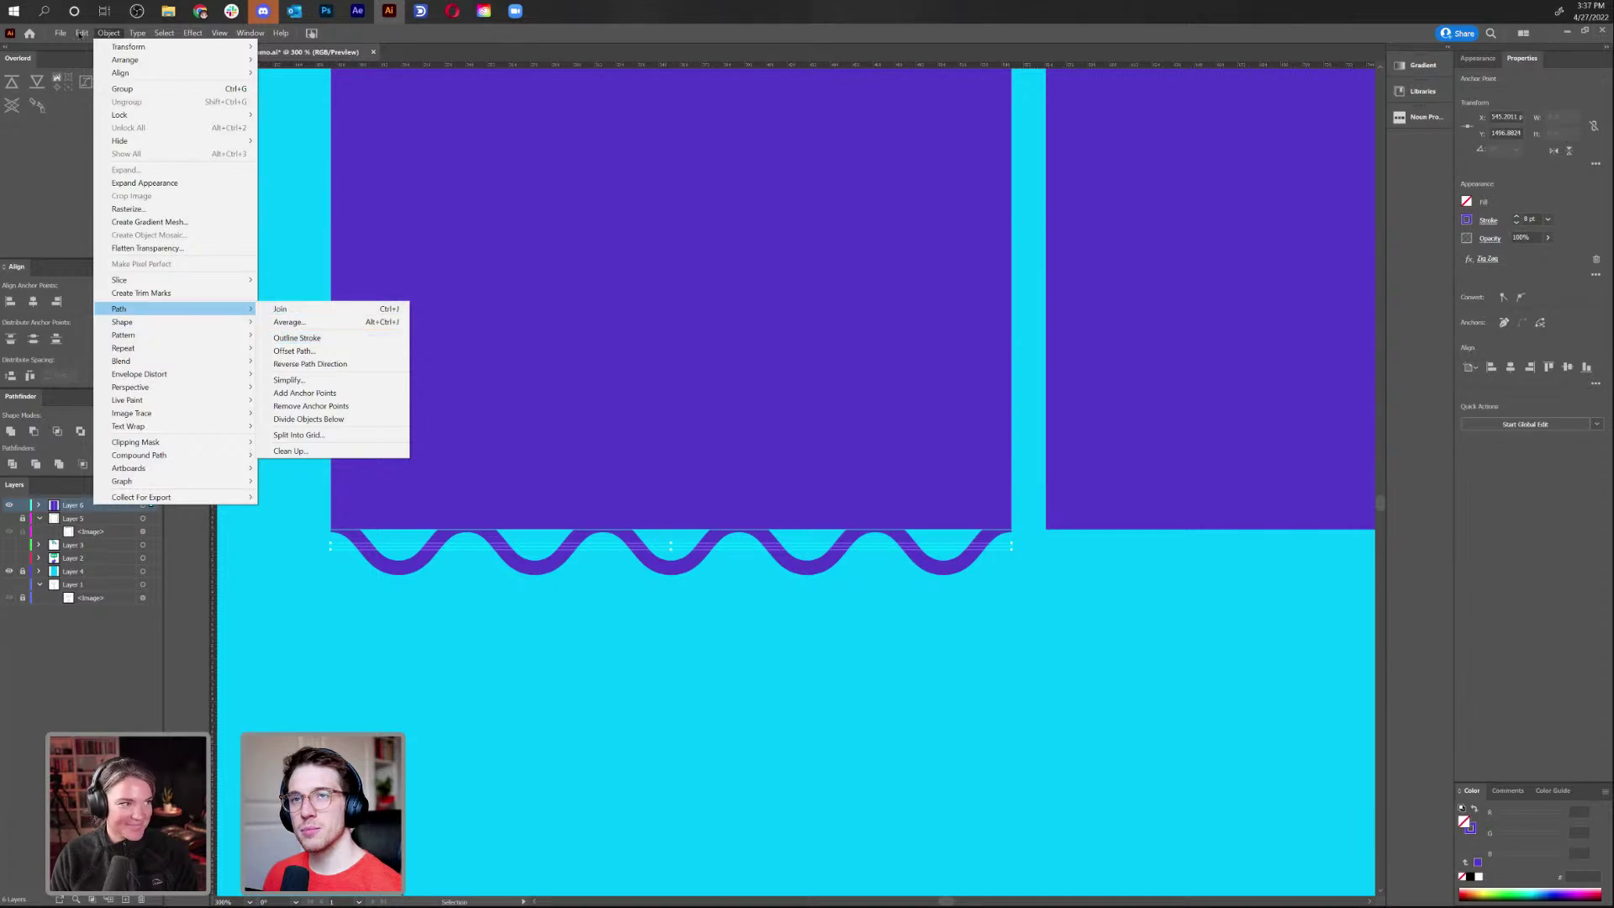
{"action": "mouse_move", "coordinate": [89, 36]}
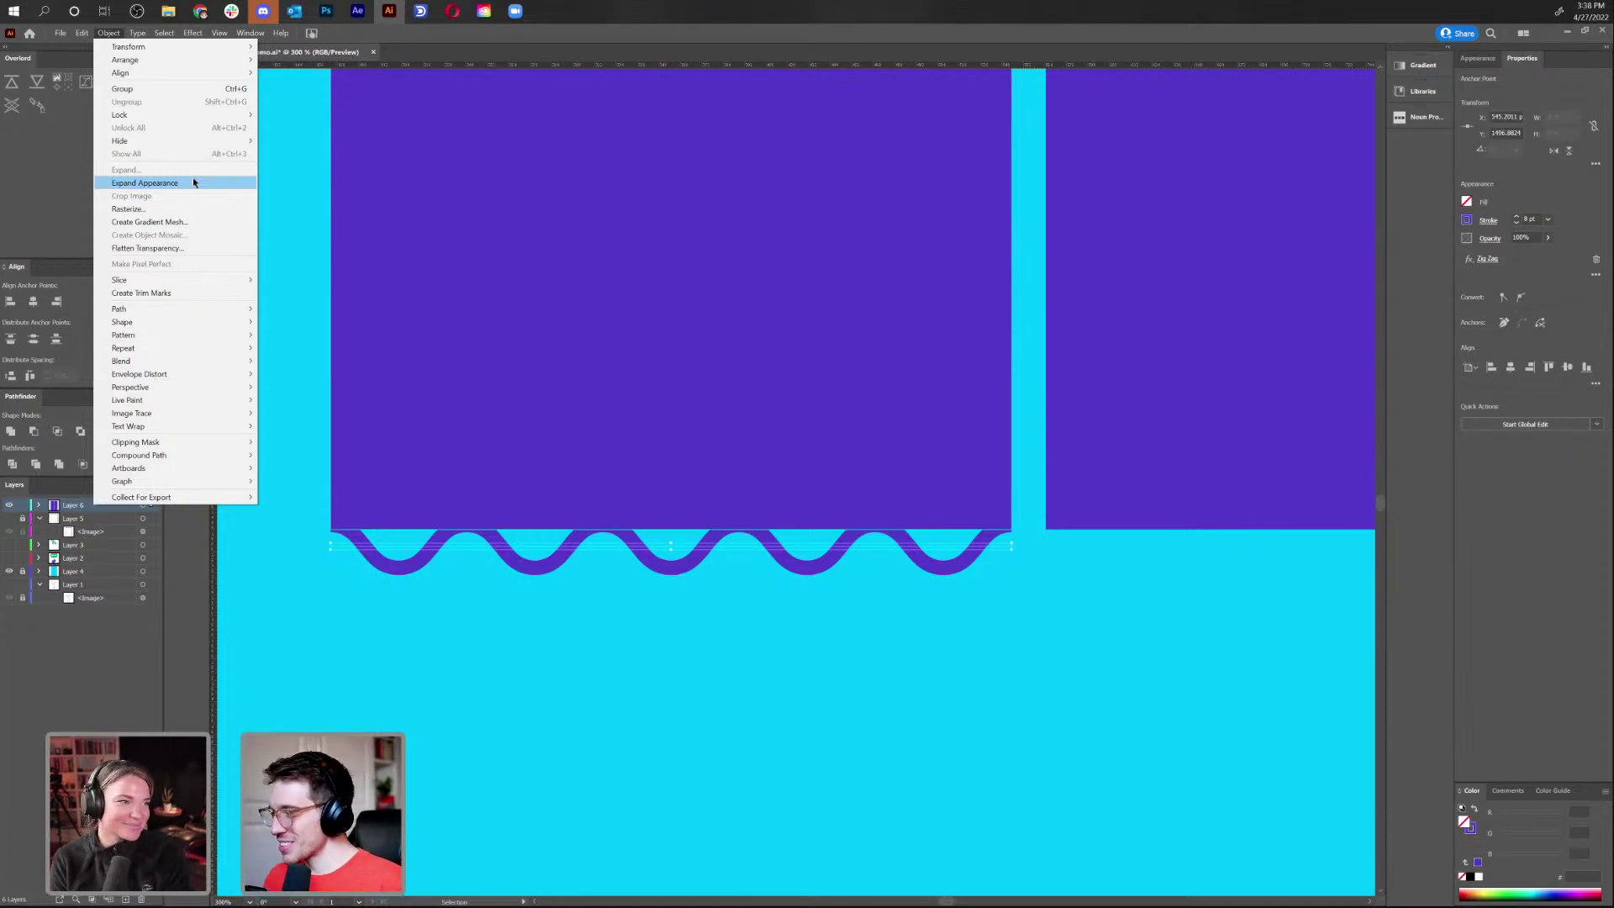
{"action": "left_click", "coordinate": [494, 613]}
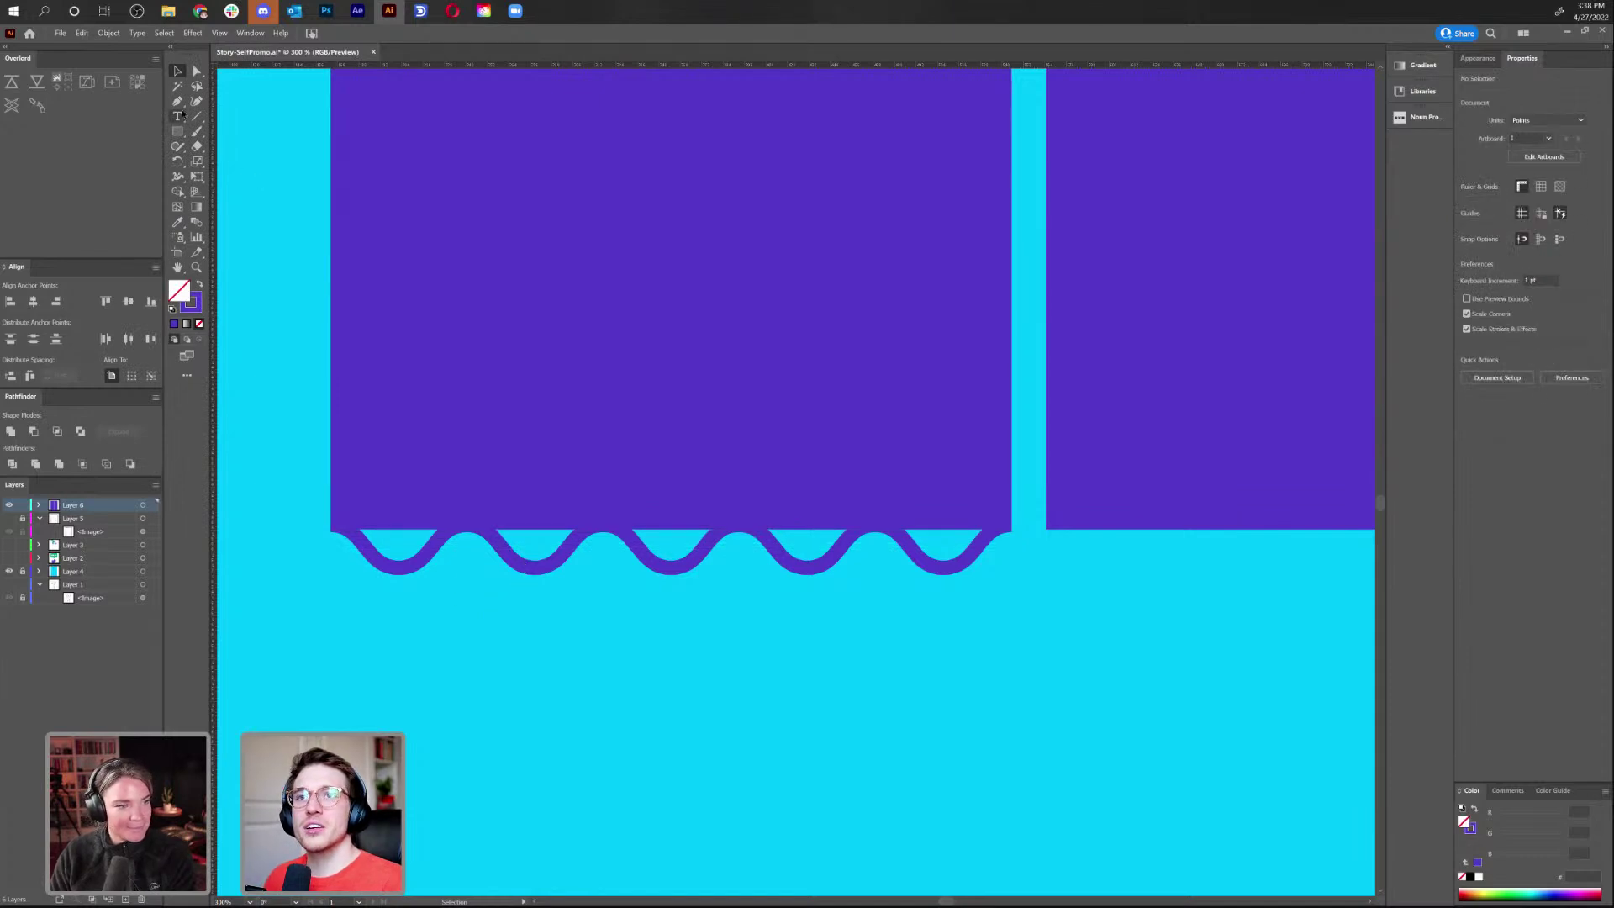
Draw a test line below the hem and give it a small, dense smooth Zig Zag
{"action": "mouse_move", "coordinate": [305, 640]}
{"action": "left_mouse_down"}
{"action": "mouse_move", "coordinate": [900, 640]}
{"action": "mouse_move", "coordinate": [984, 664]}
{"action": "left_mouse_up"}
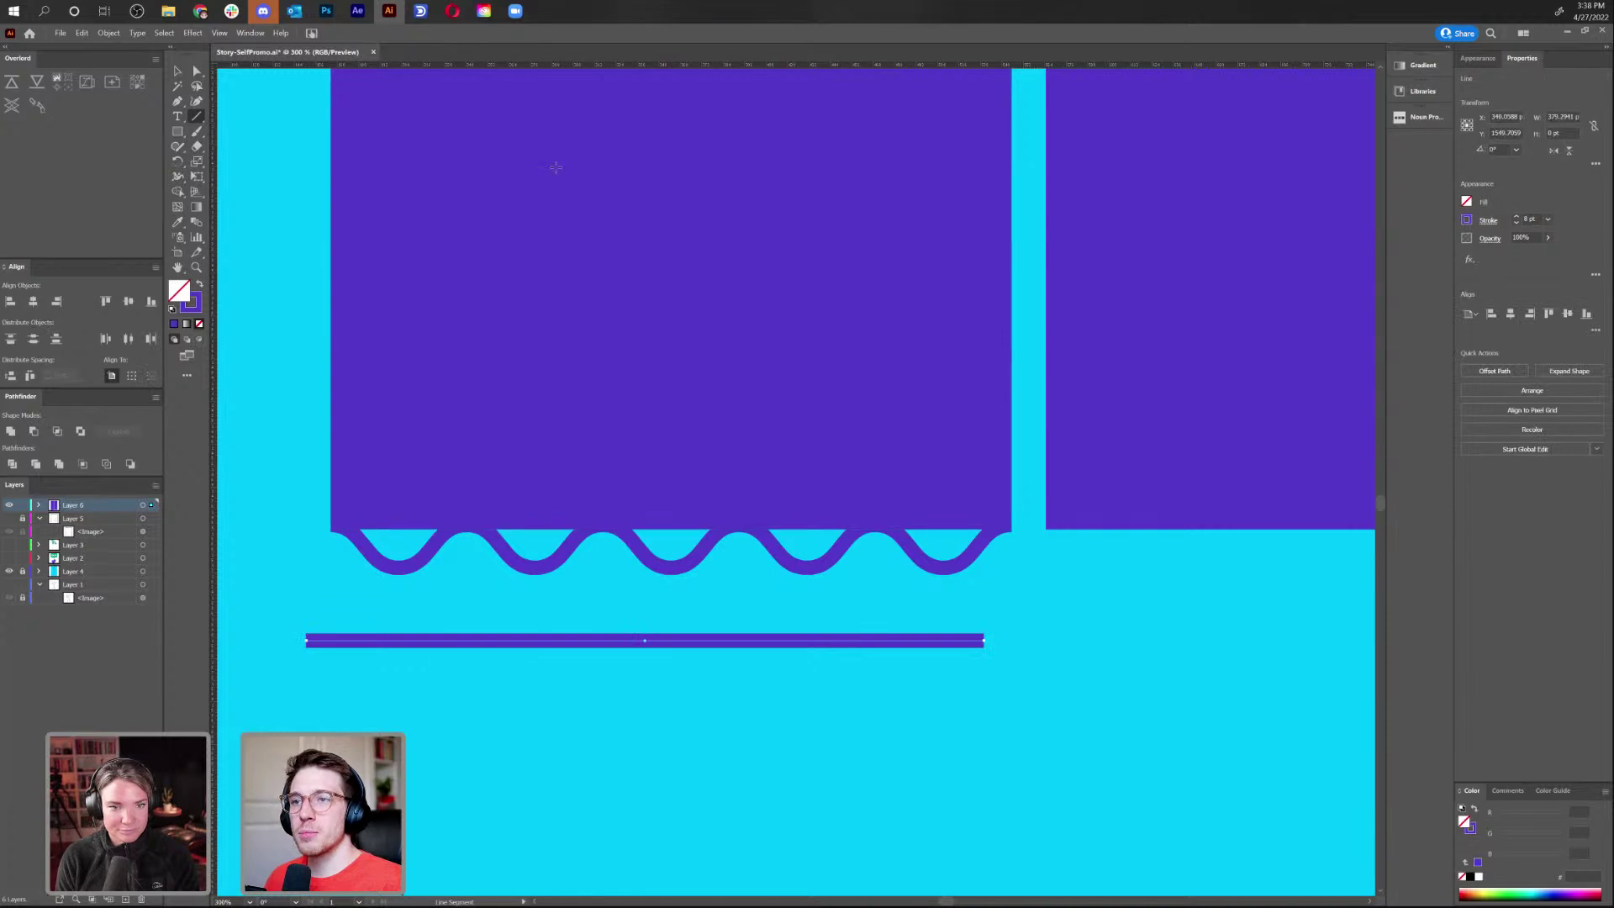
{"action": "left_click", "coordinate": [189, 33]}
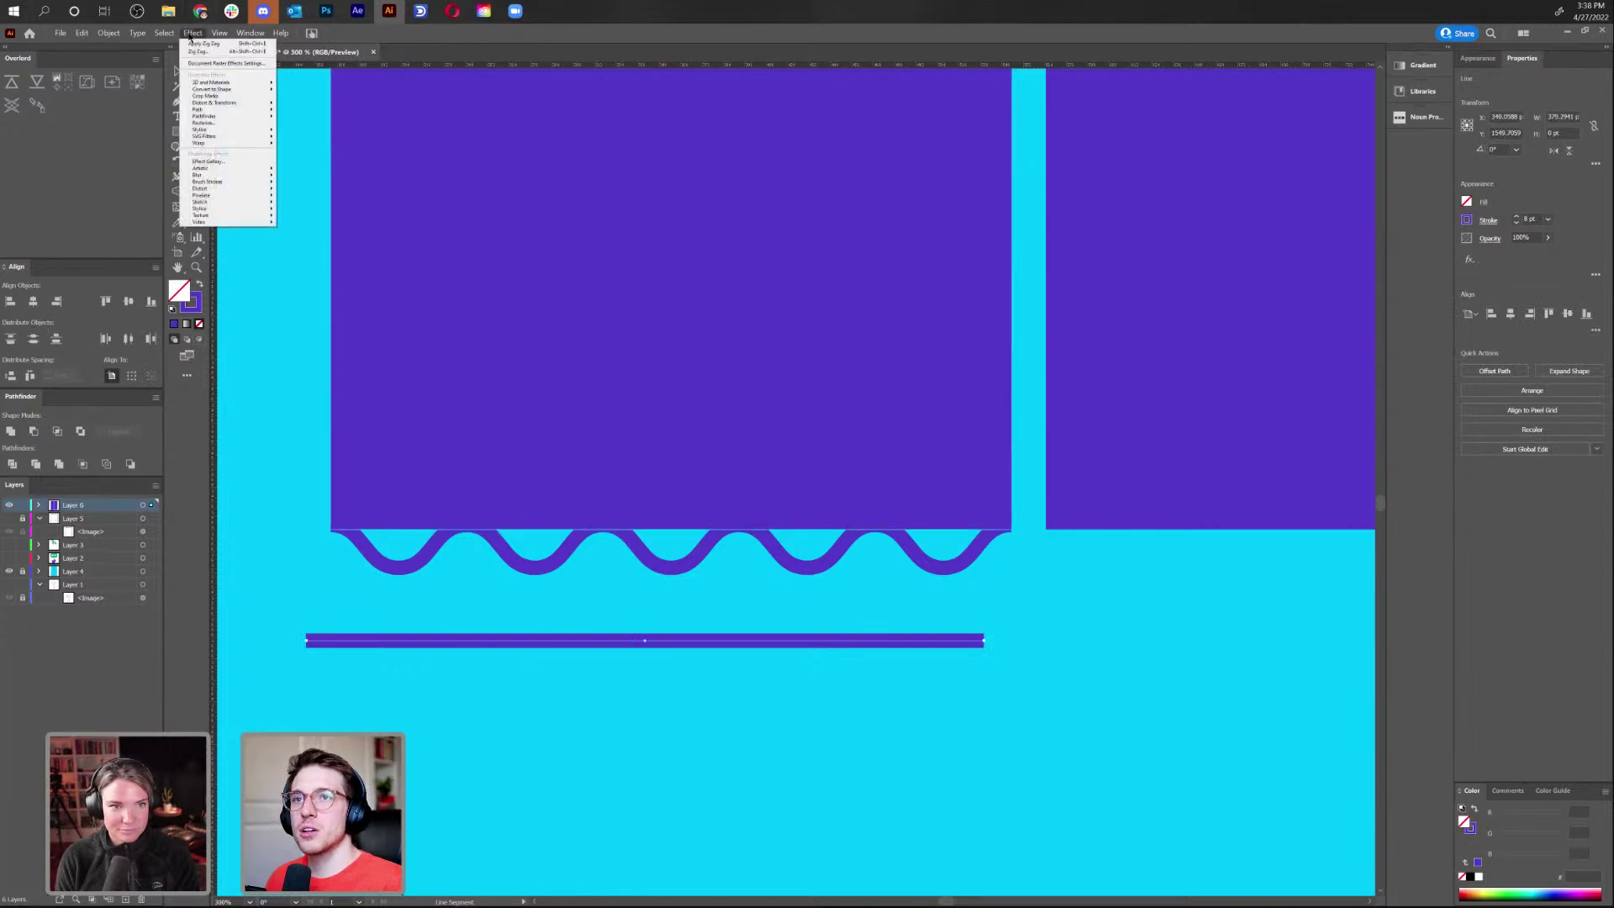
{"action": "mouse_move", "coordinate": [244, 103]}
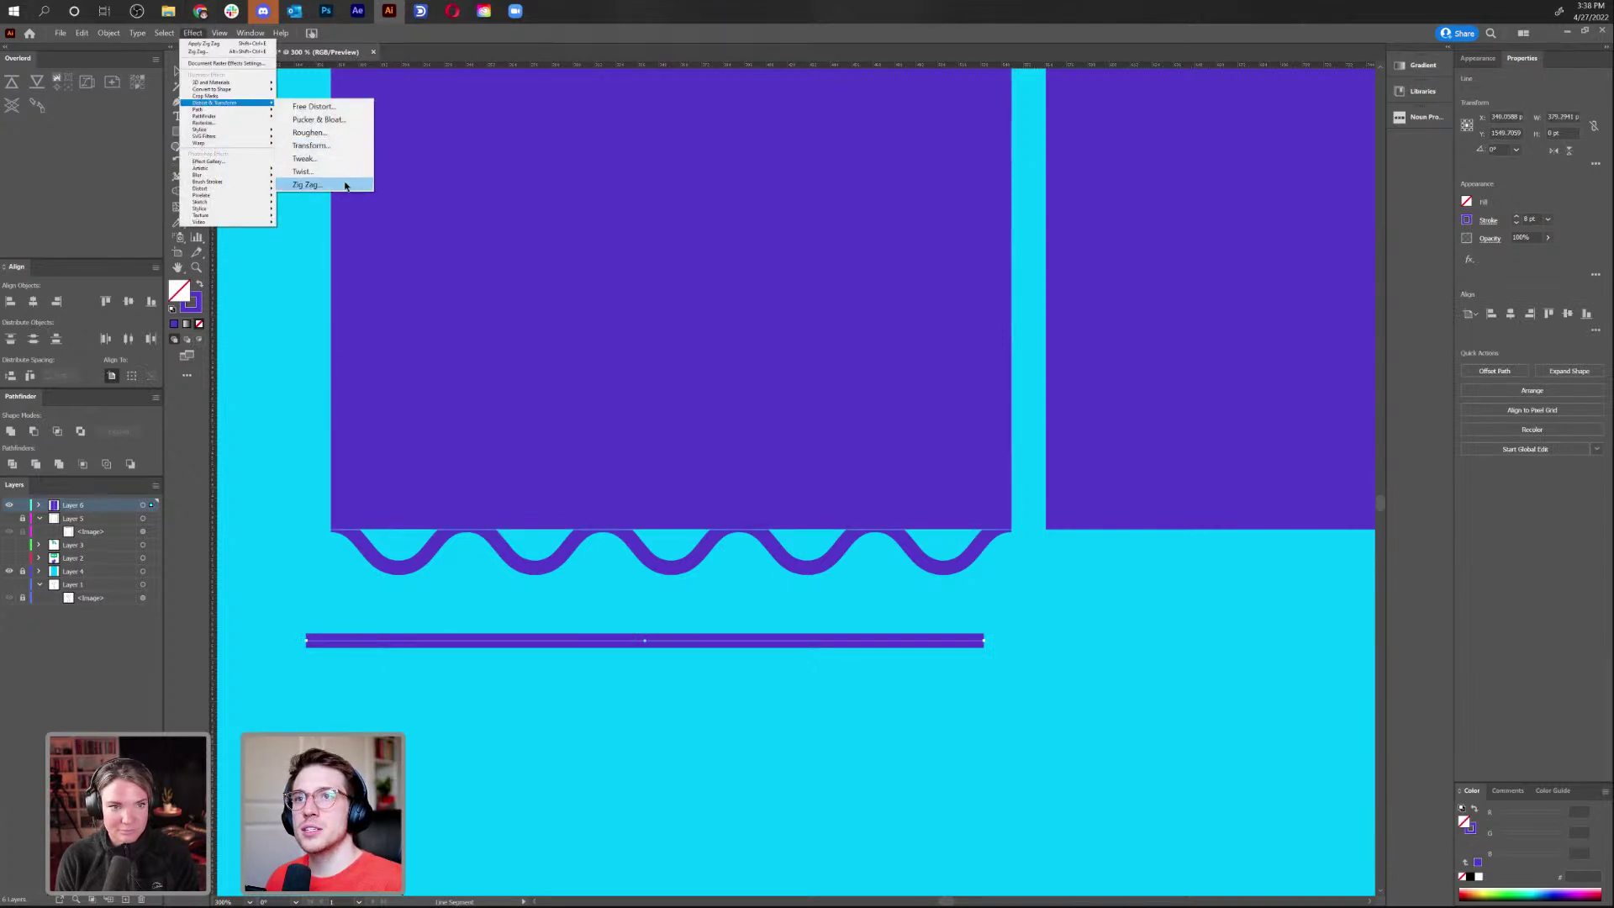
{"action": "left_click", "coordinate": [160, 38]}
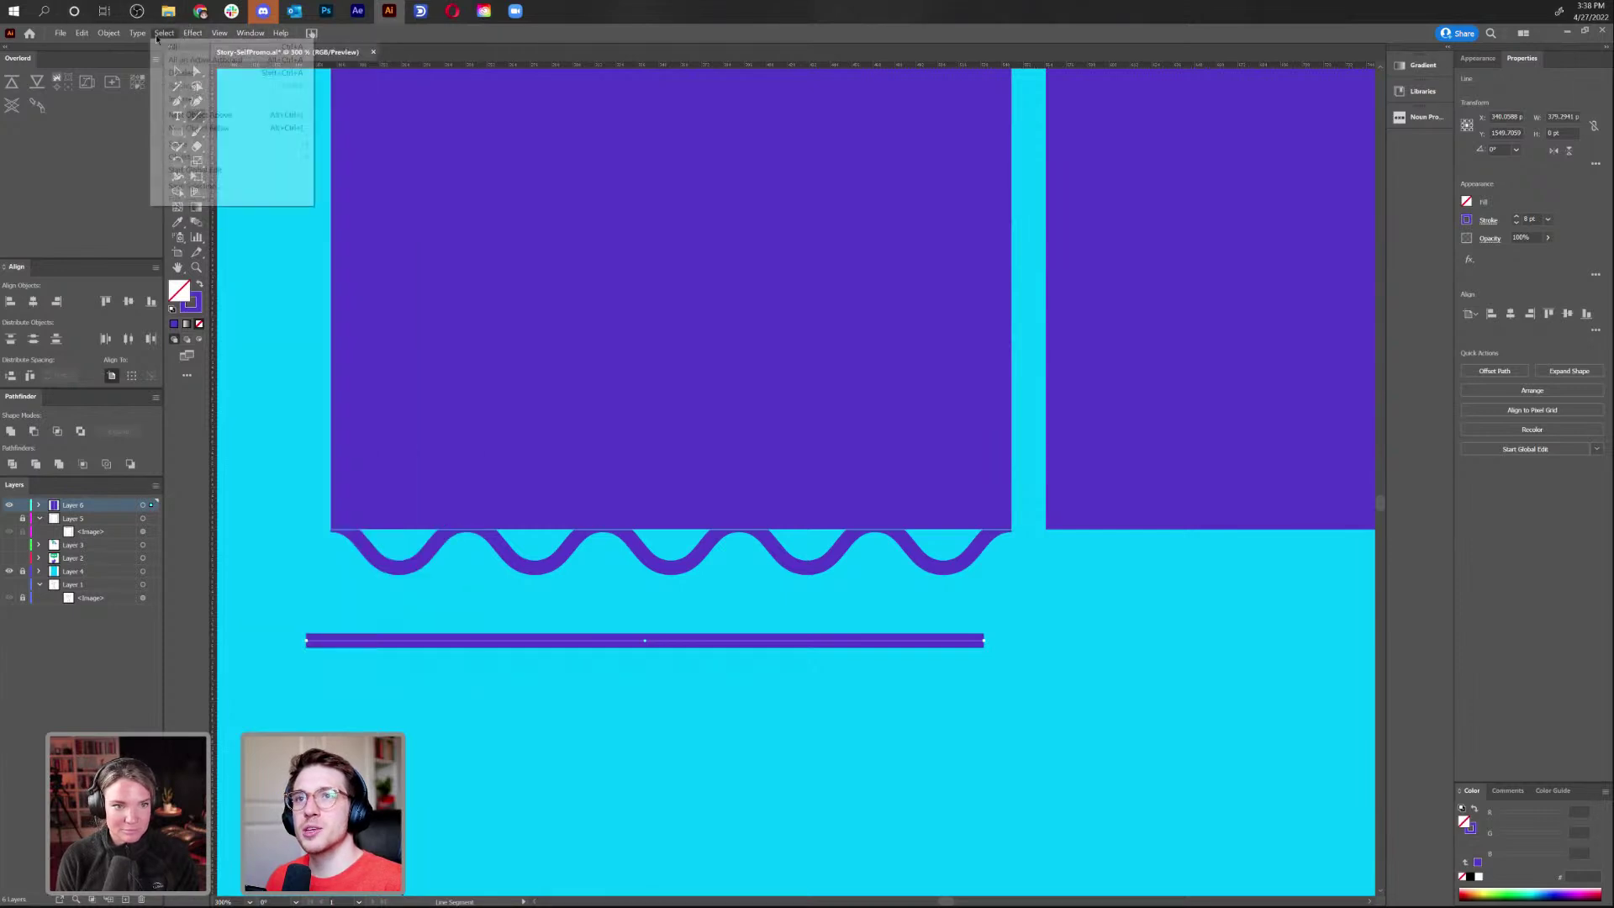
{"action": "mouse_move", "coordinate": [255, 34]}
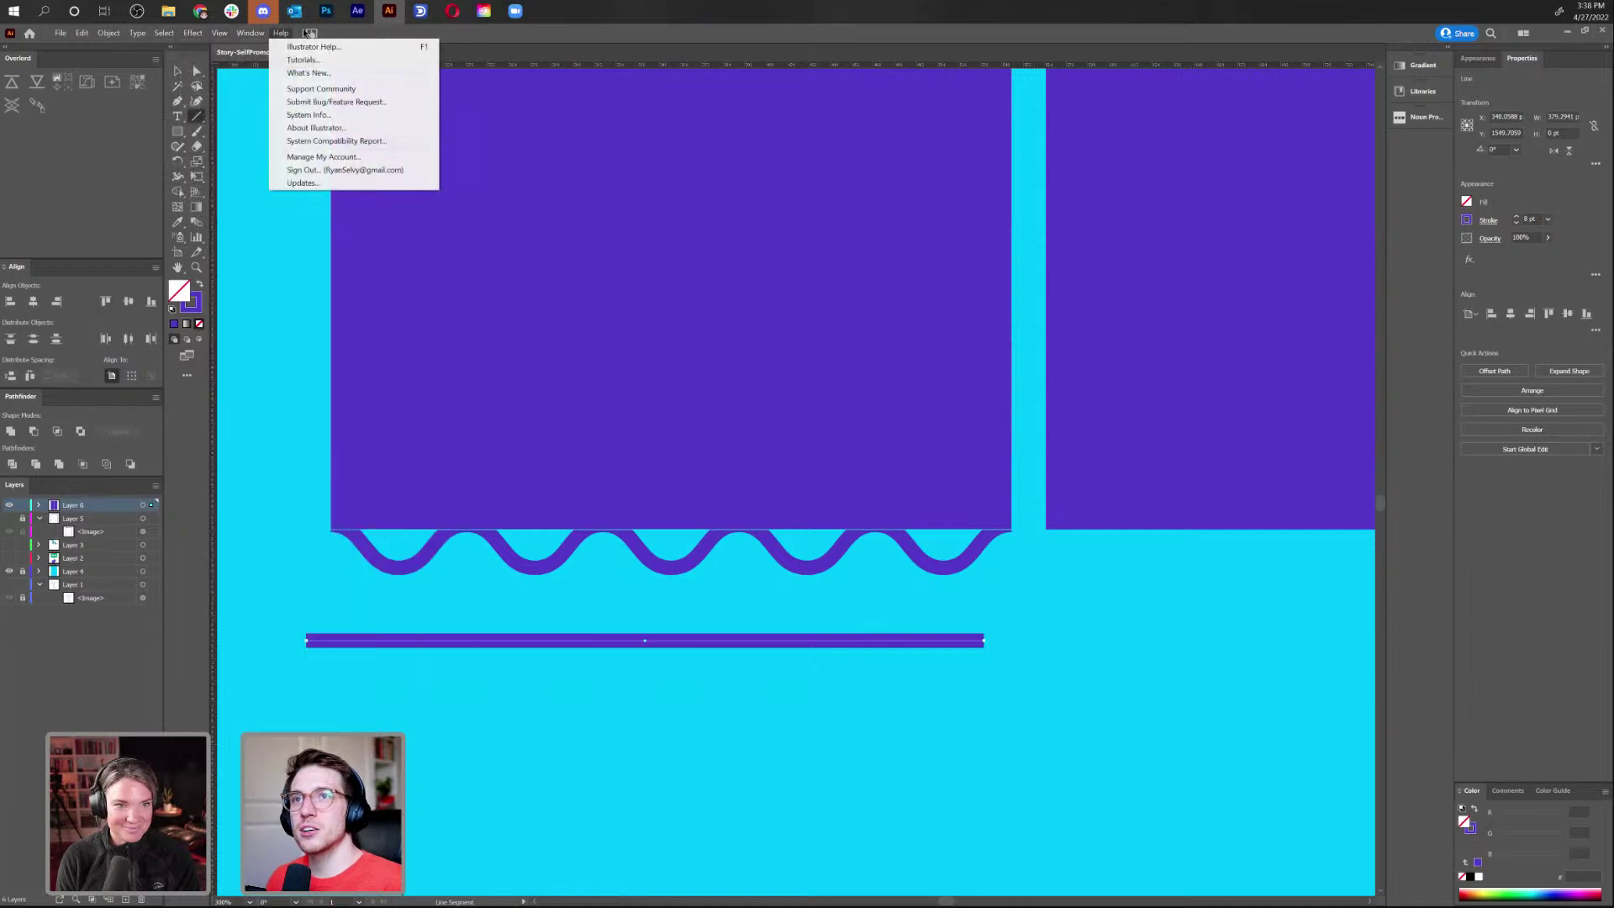
{"action": "mouse_move", "coordinate": [188, 37]}
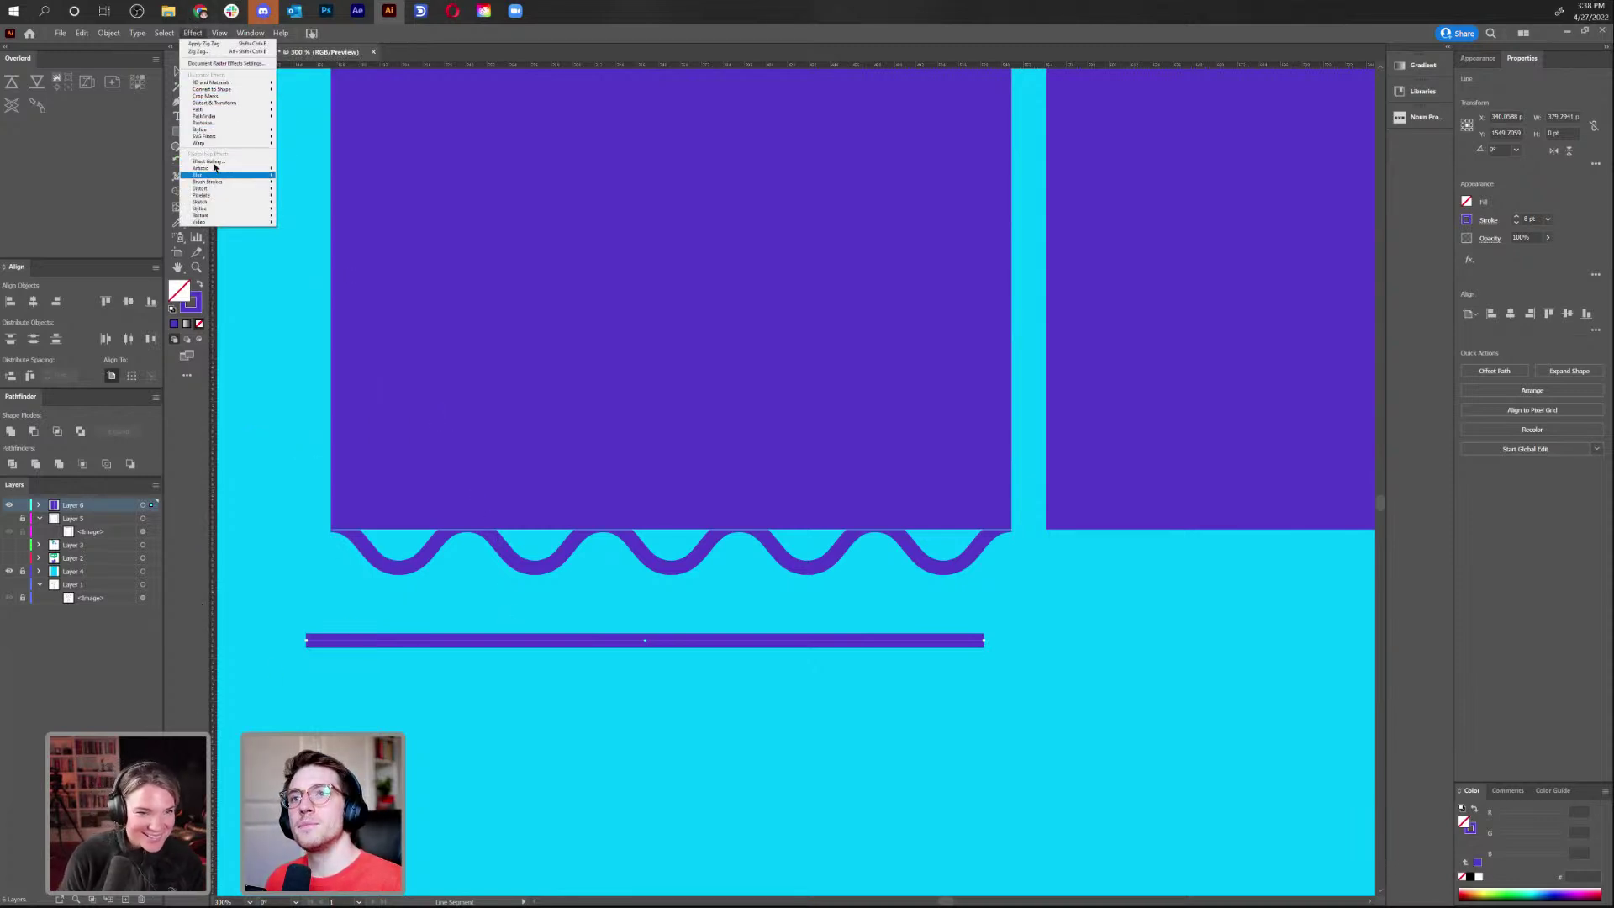
{"action": "mouse_move", "coordinate": [231, 105]}
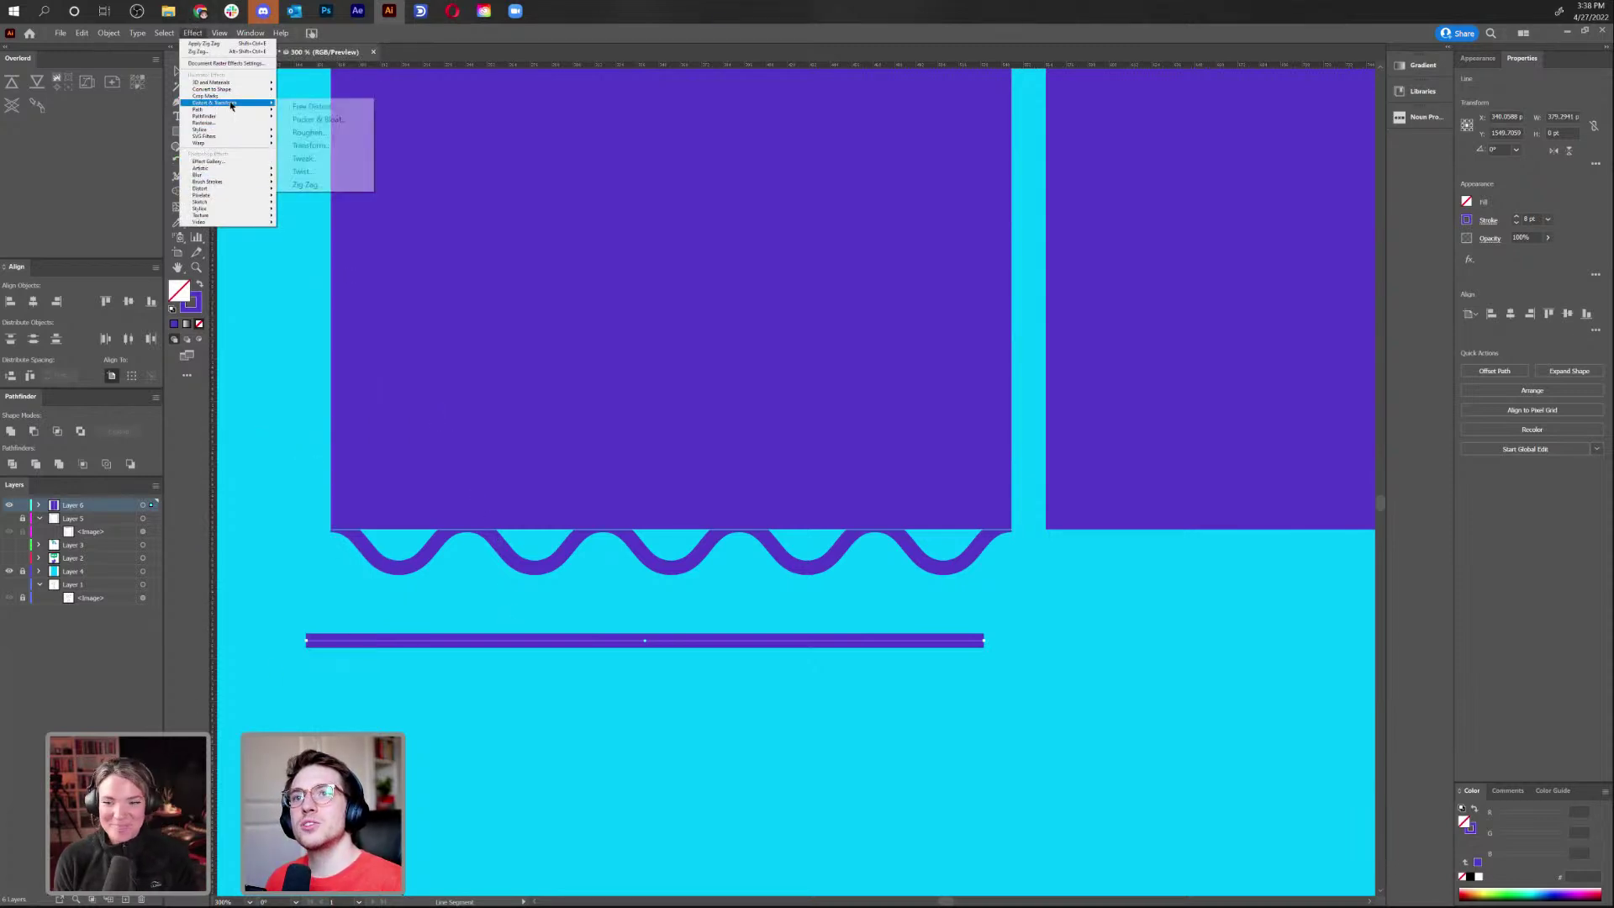
{"action": "left_click", "coordinate": [311, 184]}
{"action": "left_click", "coordinate": [412, 545]}
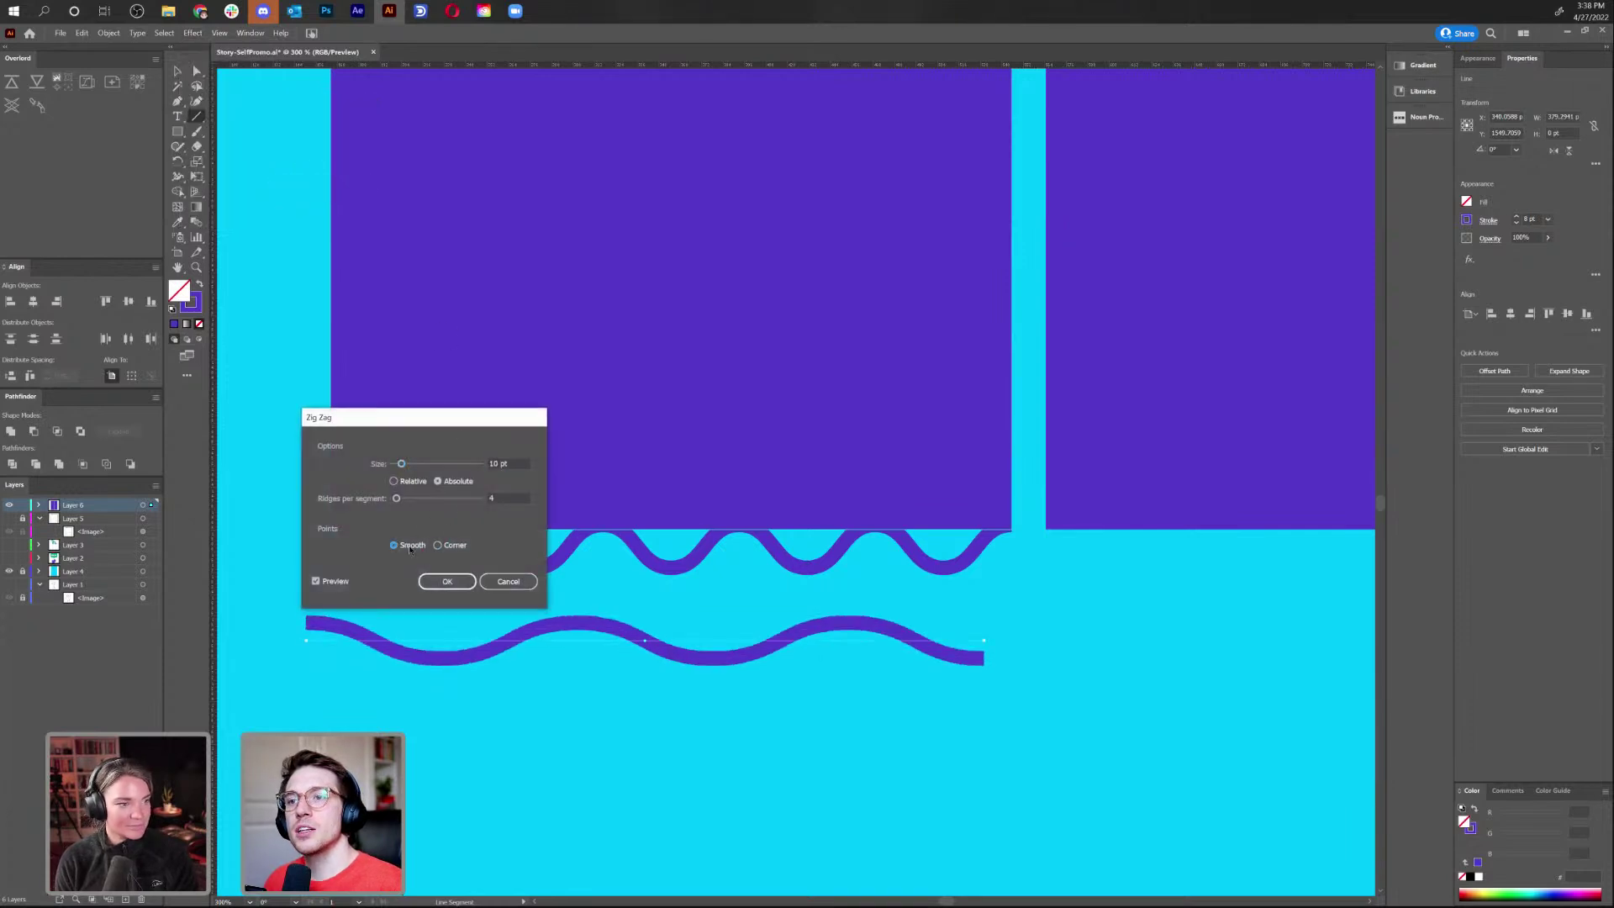
{"action": "mouse_move", "coordinate": [401, 464]}
{"action": "left_mouse_down"}
{"action": "mouse_move", "coordinate": [421, 500]}
{"action": "mouse_move", "coordinate": [410, 465]}
{"action": "left_mouse_up"}
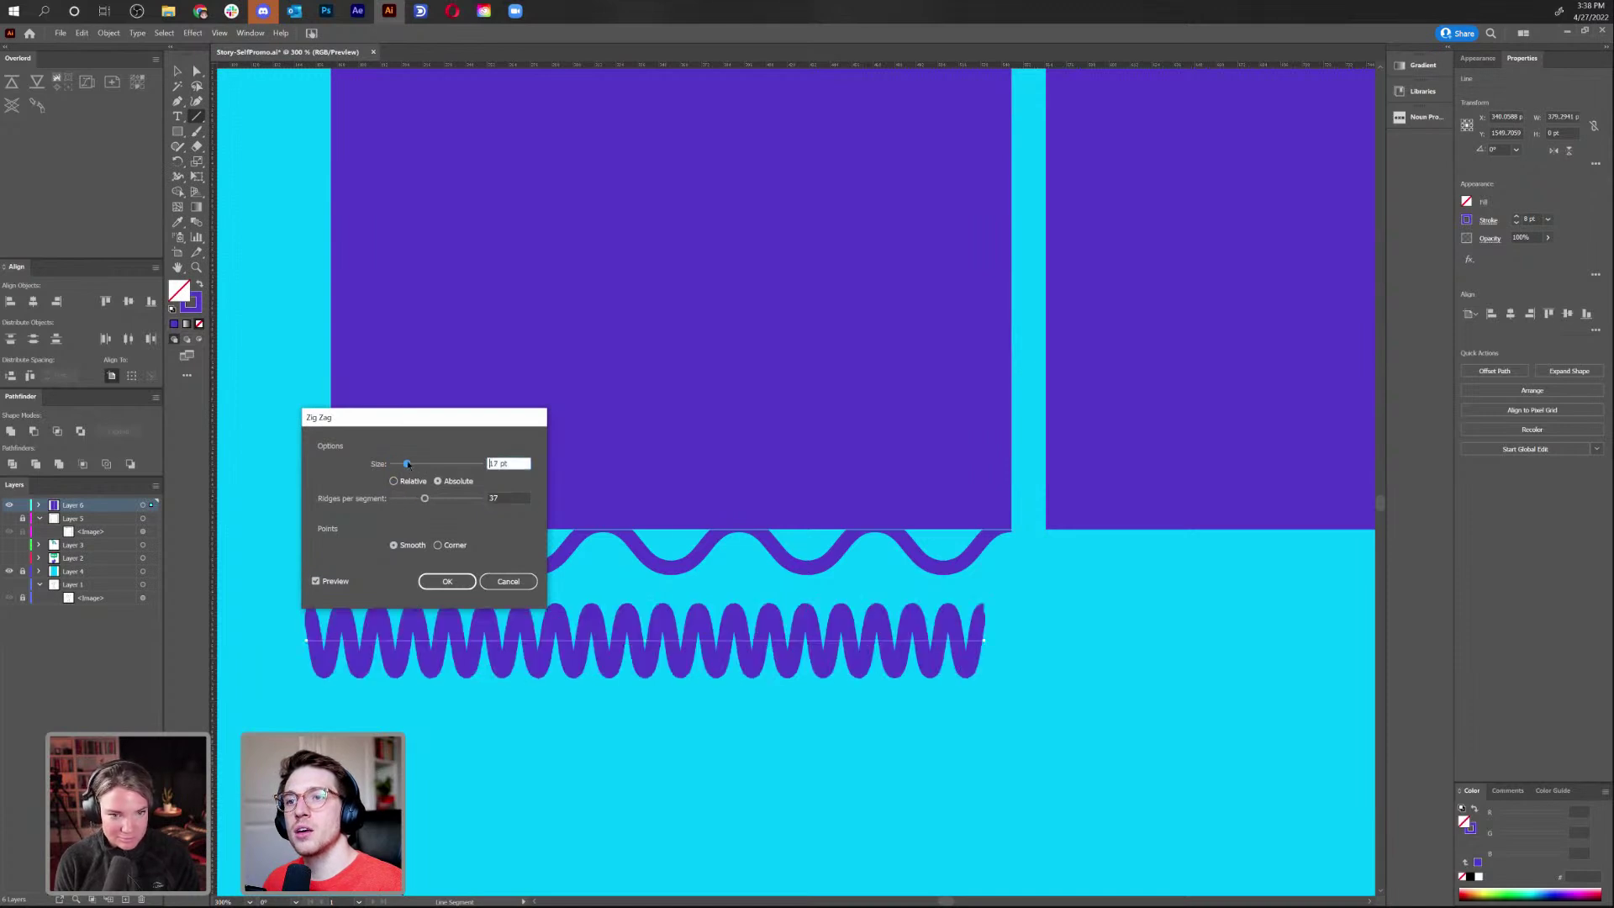
{"action": "left_click", "coordinate": [448, 581]}
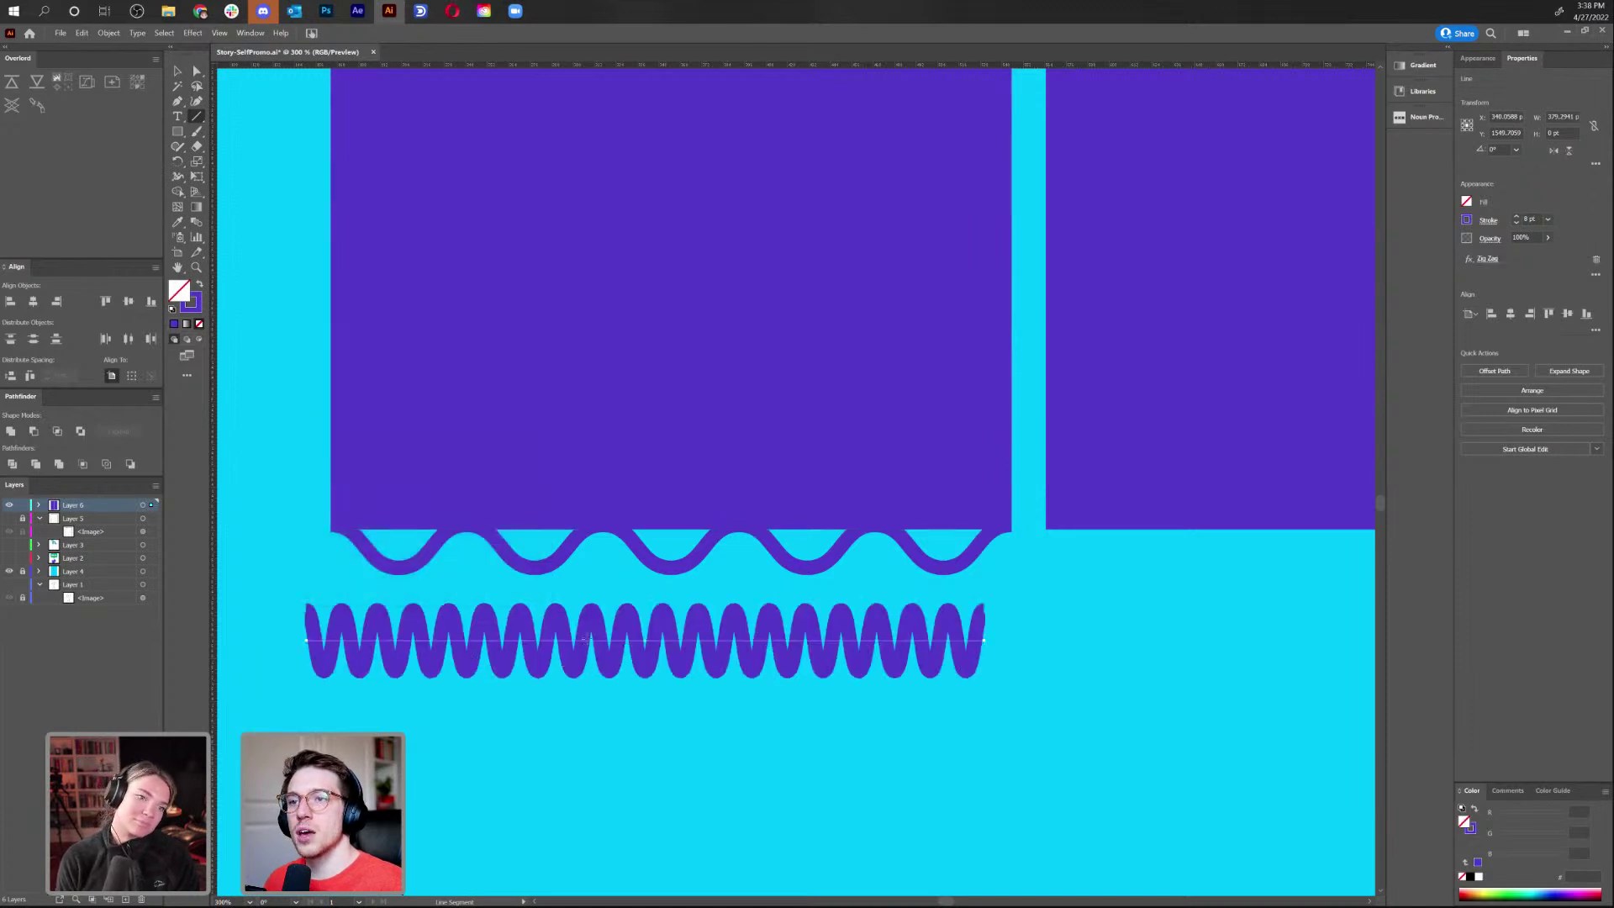
Remove the added anchor point and delete the extra zig-zag test line
{"action": "left_click", "coordinate": [178, 101]}
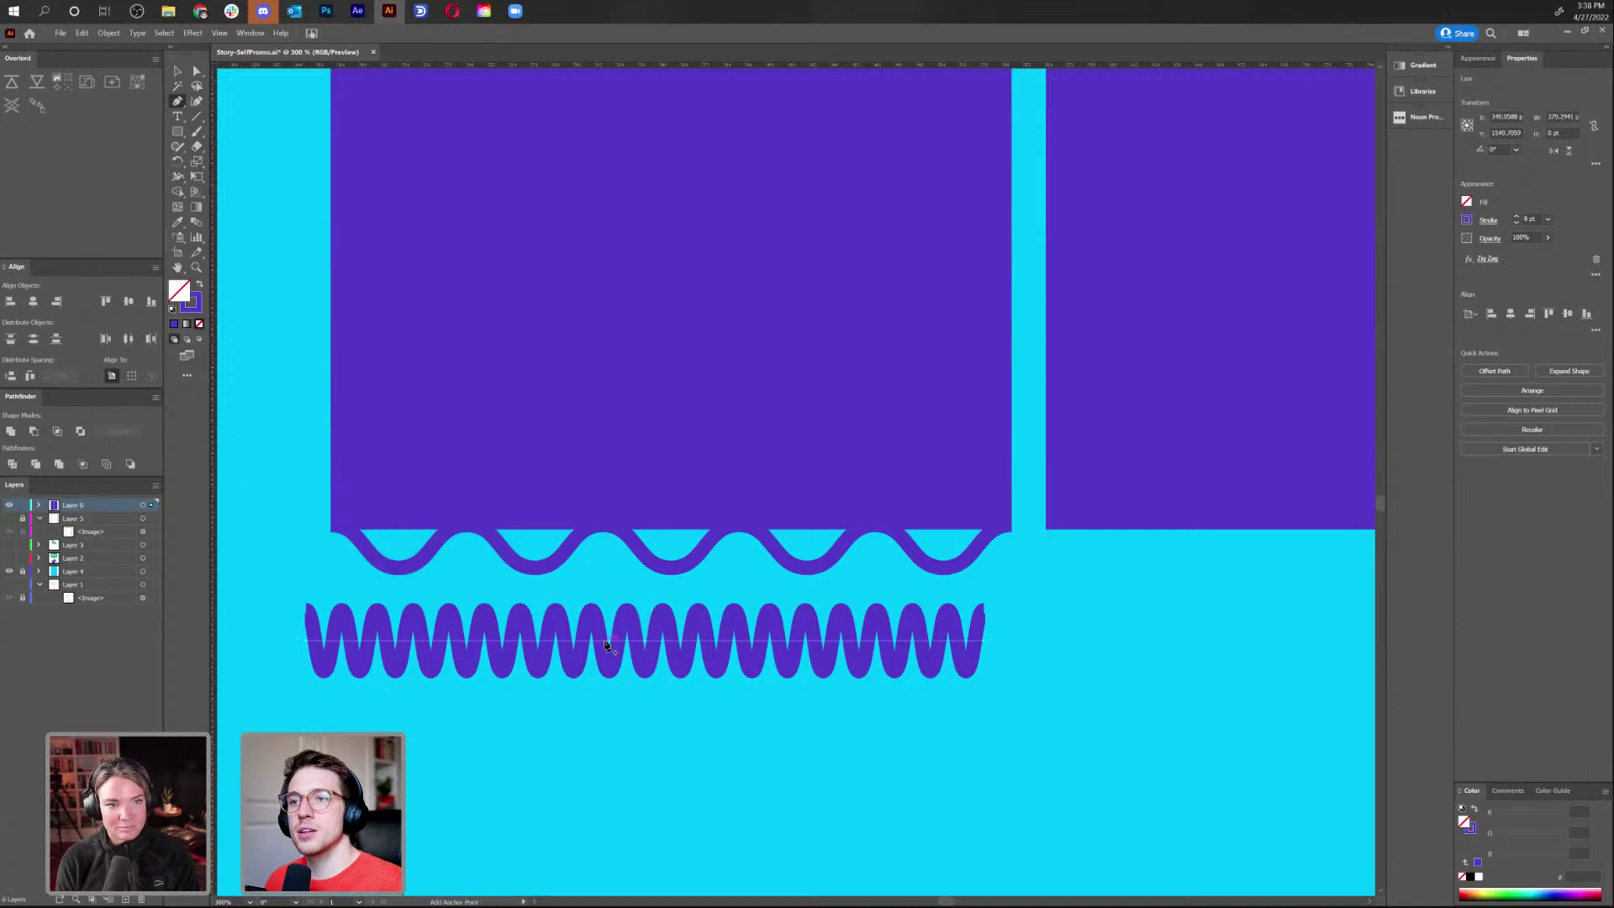
{"action": "left_click", "coordinate": [641, 643]}
{"action": "left_click", "coordinate": [641, 643]}
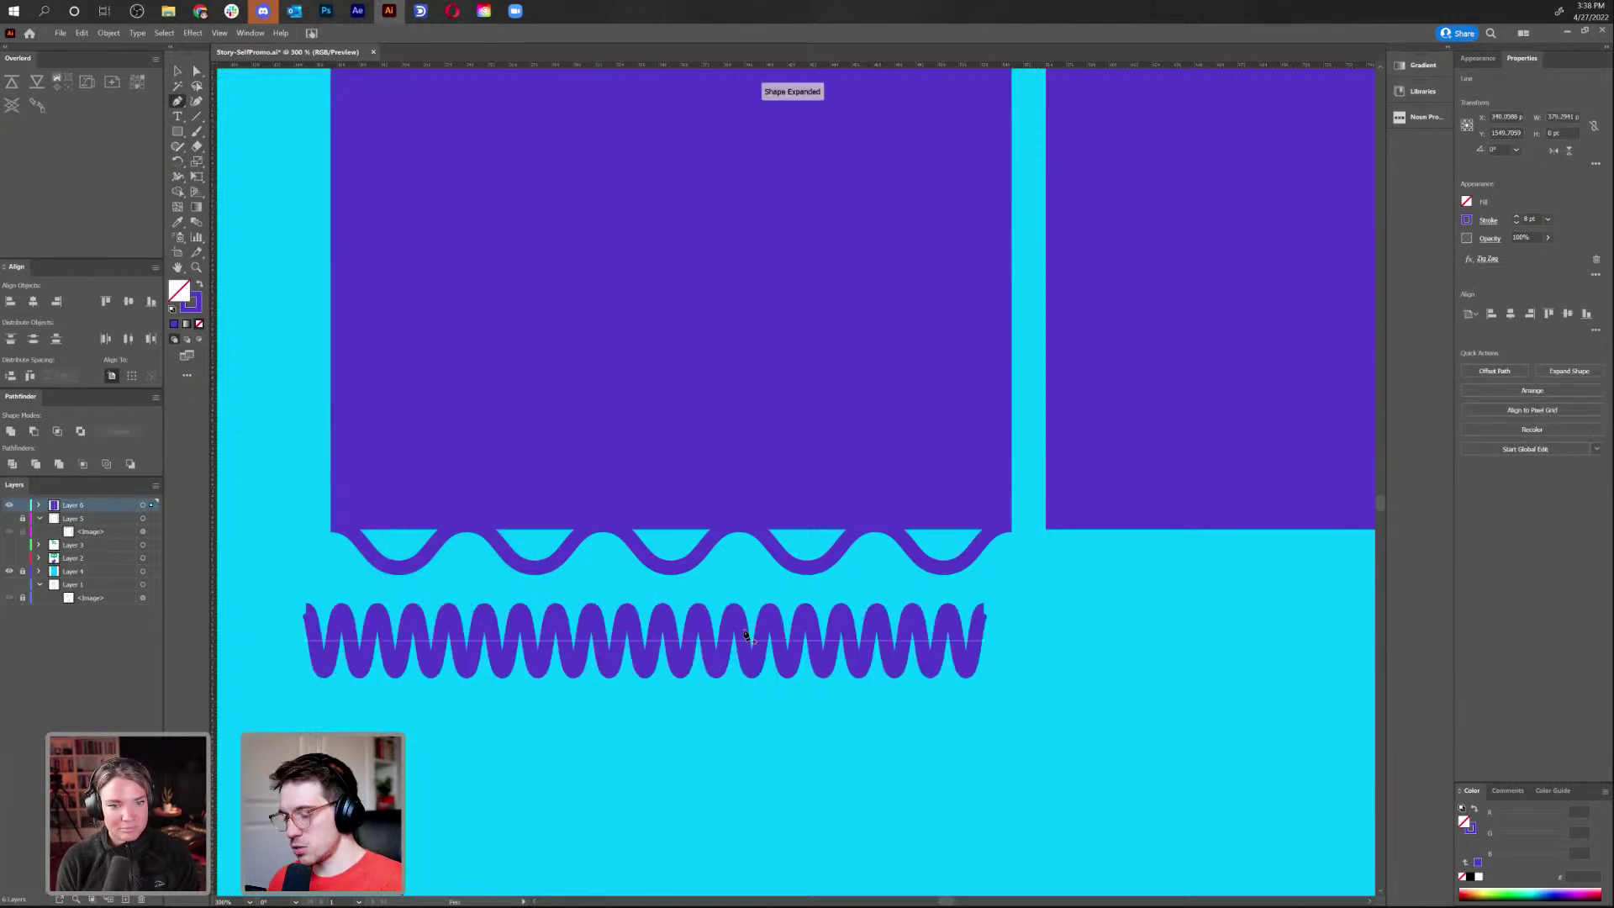
{"action": "key", "text": "Delete"}
Expand the wavy line's Zig Zag appearance into a real path
{"action": "key", "text": "v"}
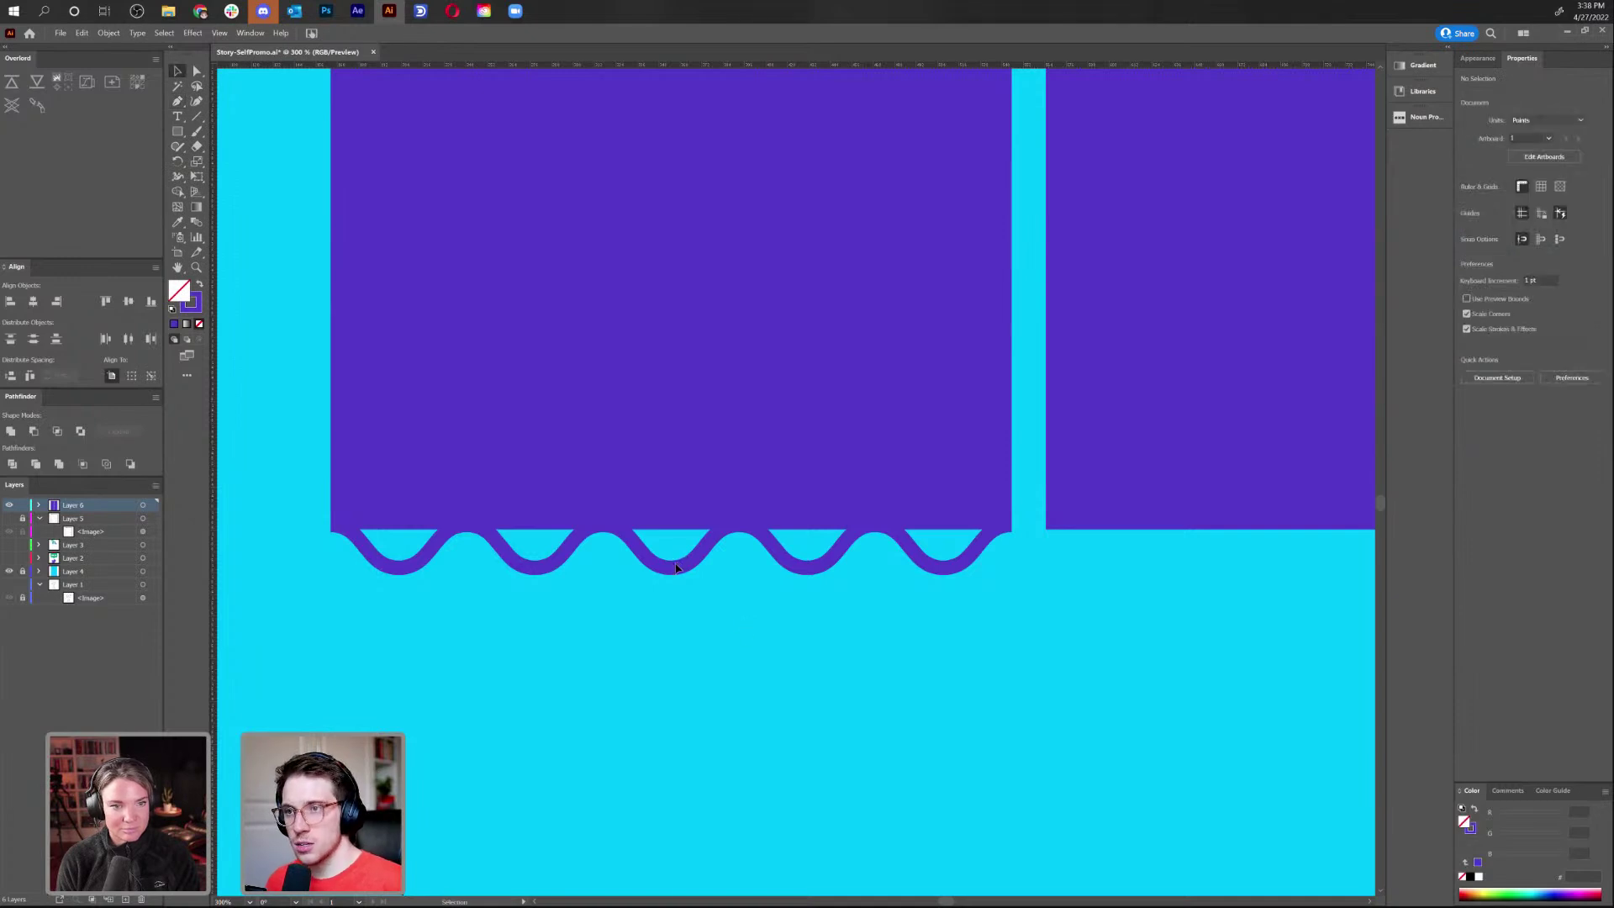
{"action": "left_click", "coordinate": [673, 572]}
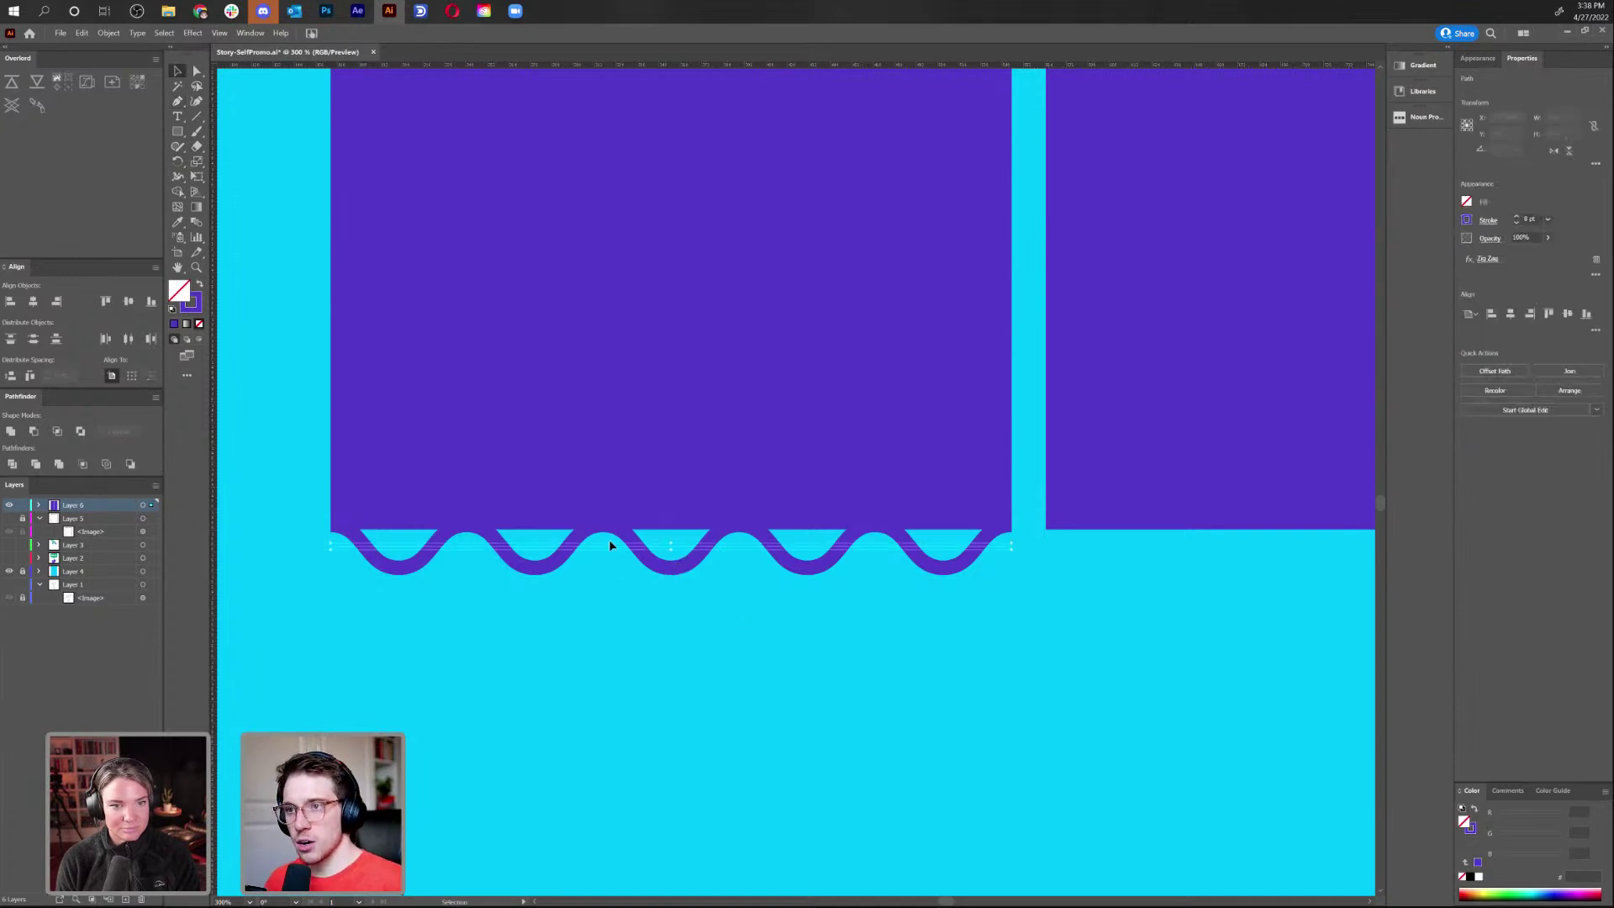
{"action": "left_click", "coordinate": [109, 34]}
{"action": "left_click", "coordinate": [177, 184]}
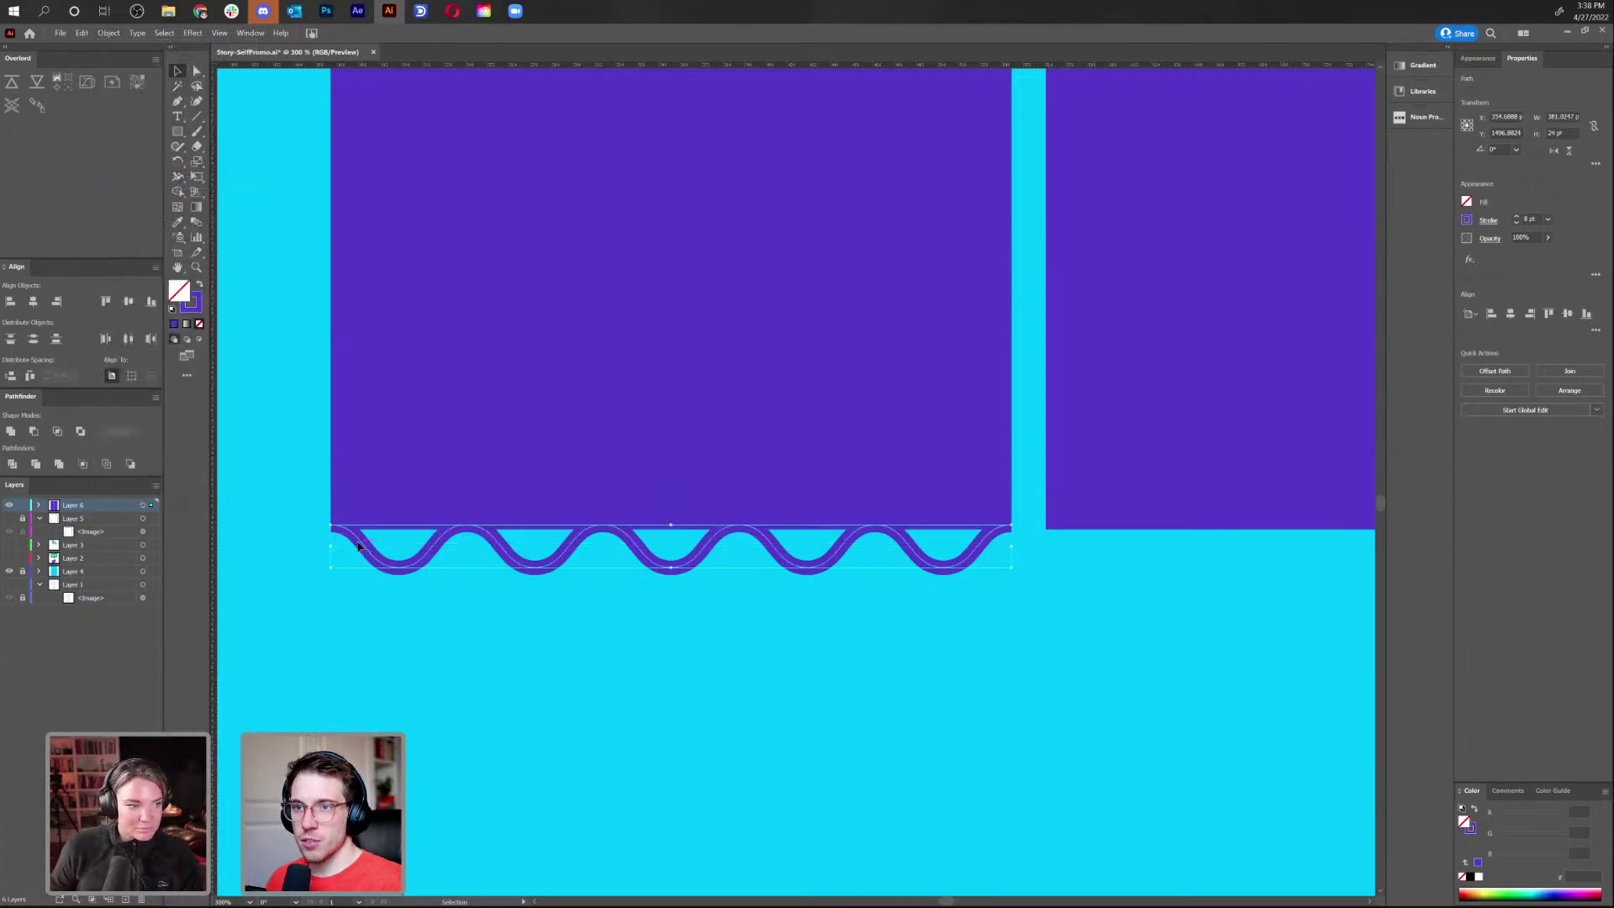
{"action": "left_click", "coordinate": [492, 627]}
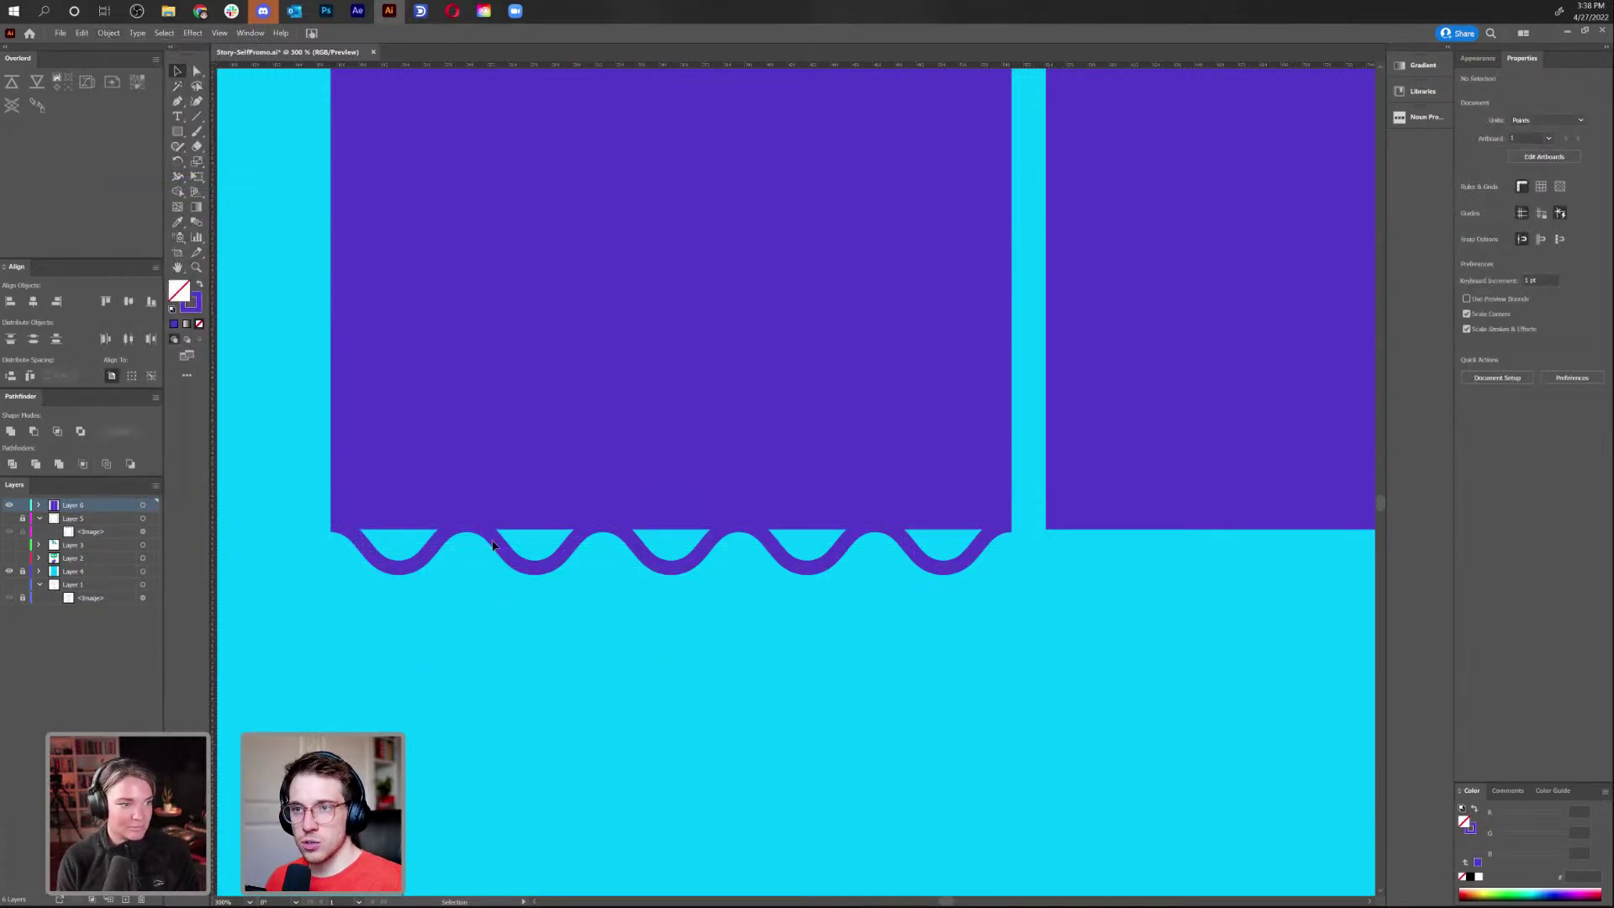
{"action": "left_click", "coordinate": [716, 559]}
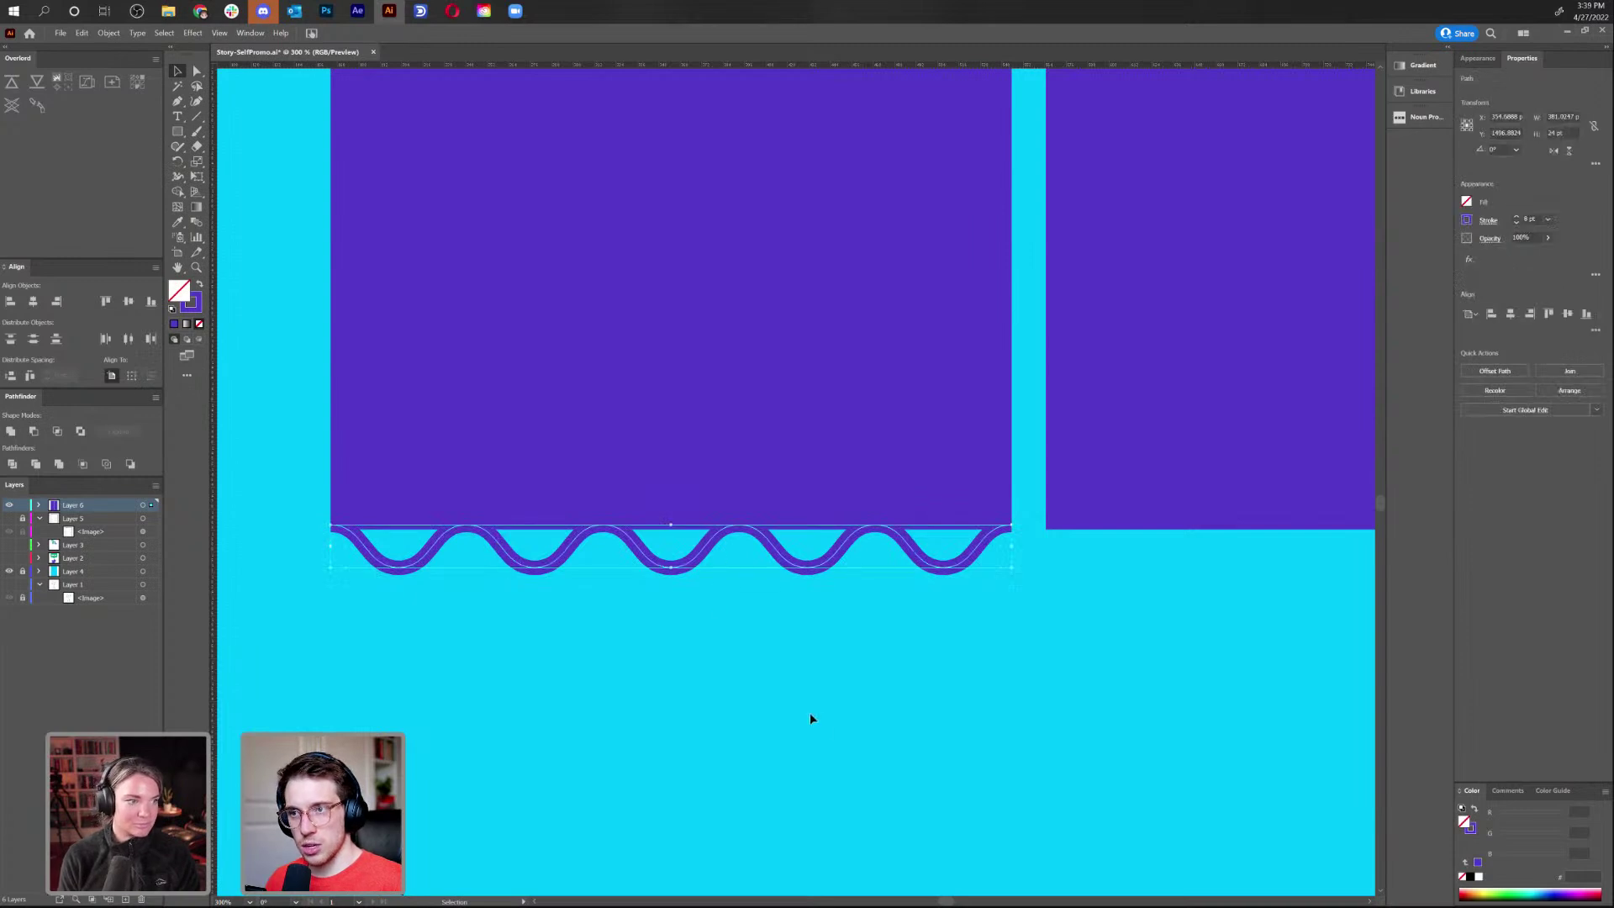
{"action": "left_click", "coordinate": [609, 588]}
Close the wavy path into a shape using Pen points above its left and right ends
{"action": "key", "text": "a"}
{"action": "left_click", "coordinate": [335, 528]}
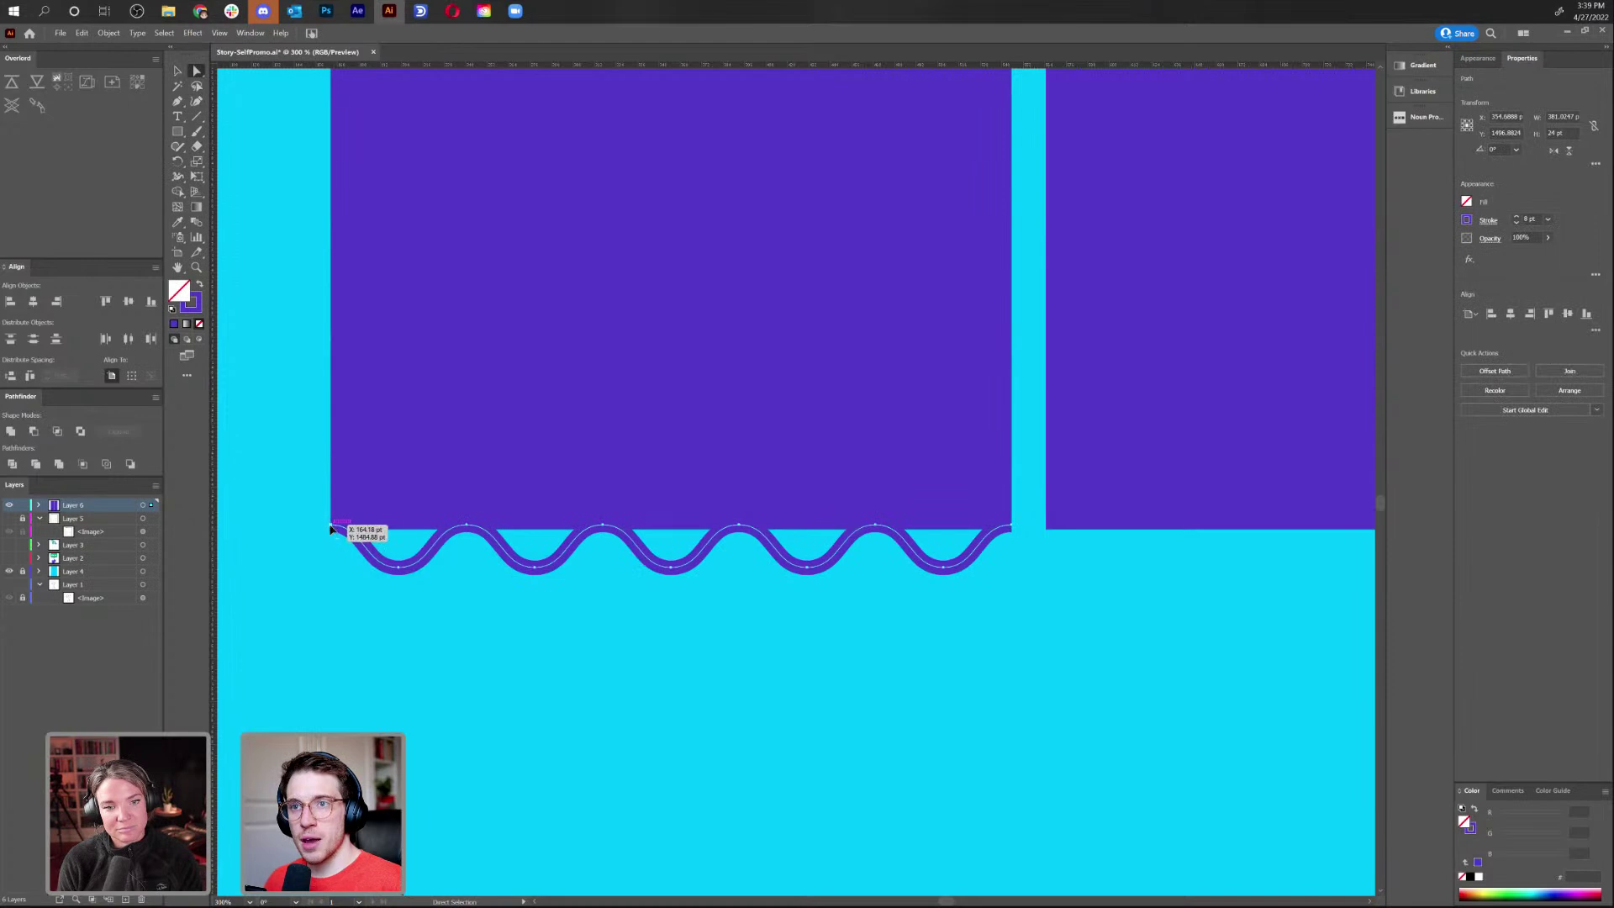
{"action": "left_click", "coordinate": [330, 528]}
{"action": "key", "text": "p"}
{"action": "left_click", "coordinate": [331, 528]}
{"action": "left_click", "coordinate": [324, 339]}
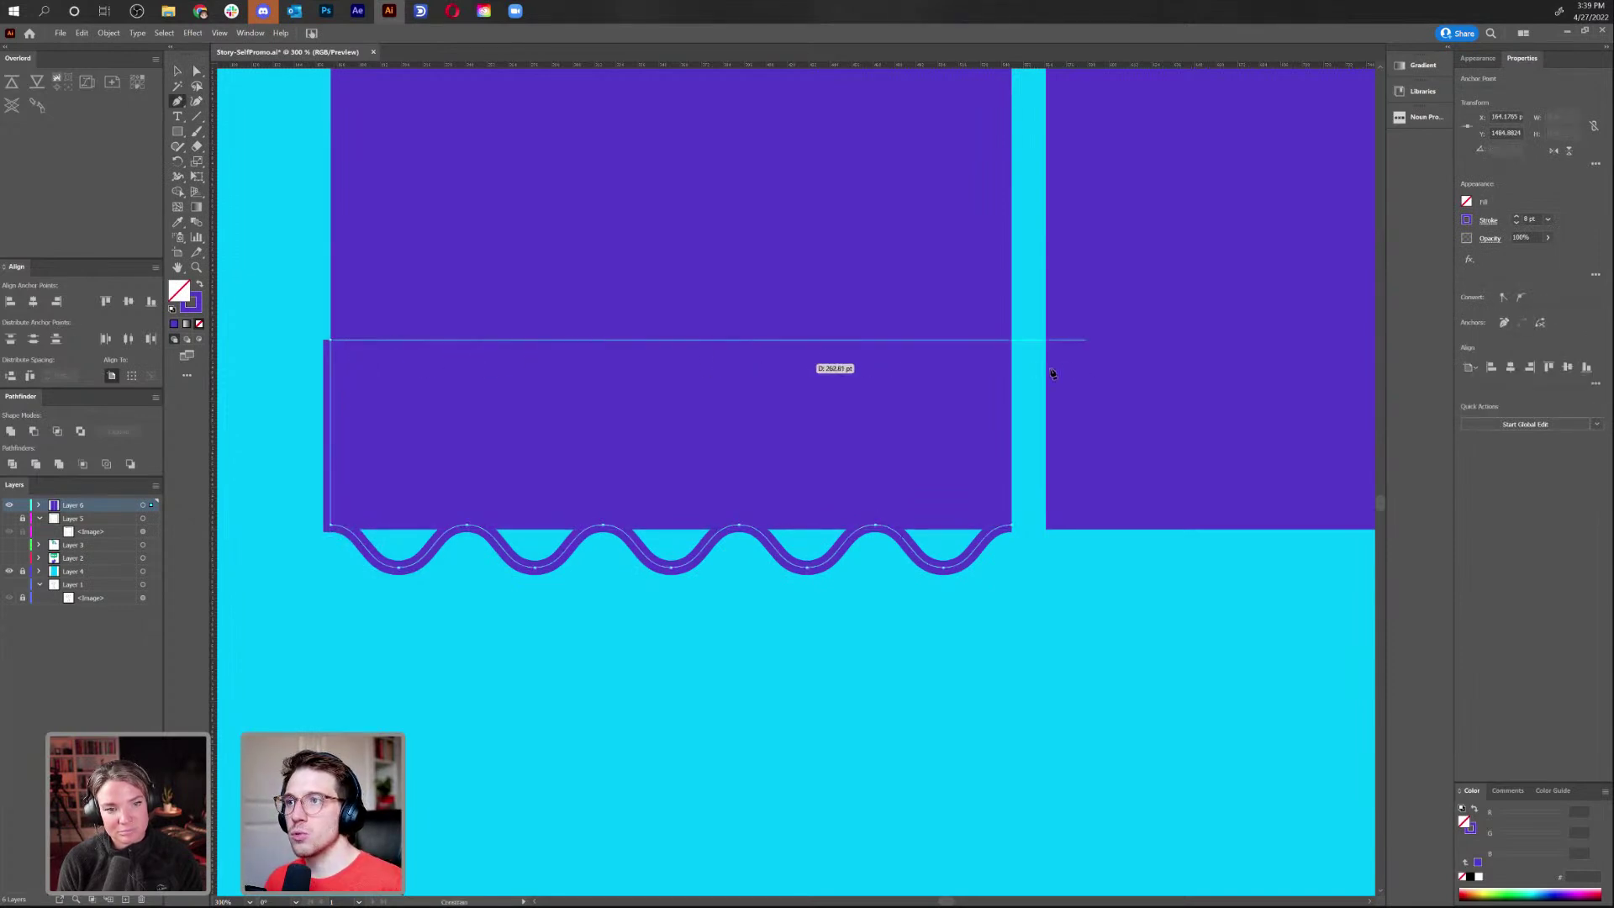
{"action": "left_click", "coordinate": [1012, 340]}
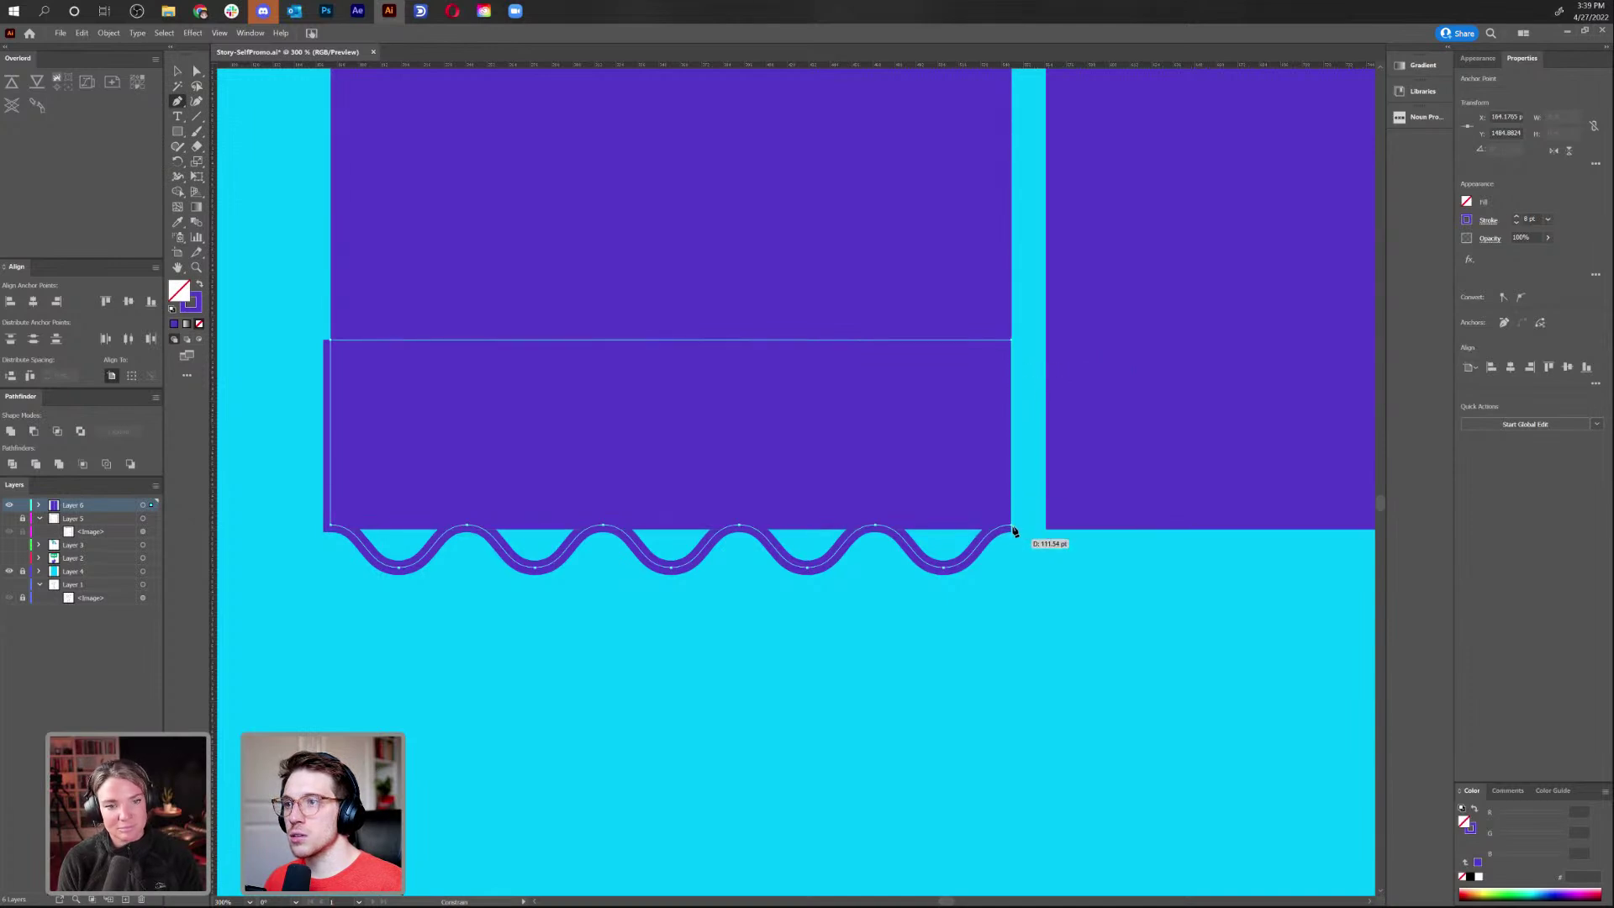
{"action": "left_click", "coordinate": [1014, 533]}
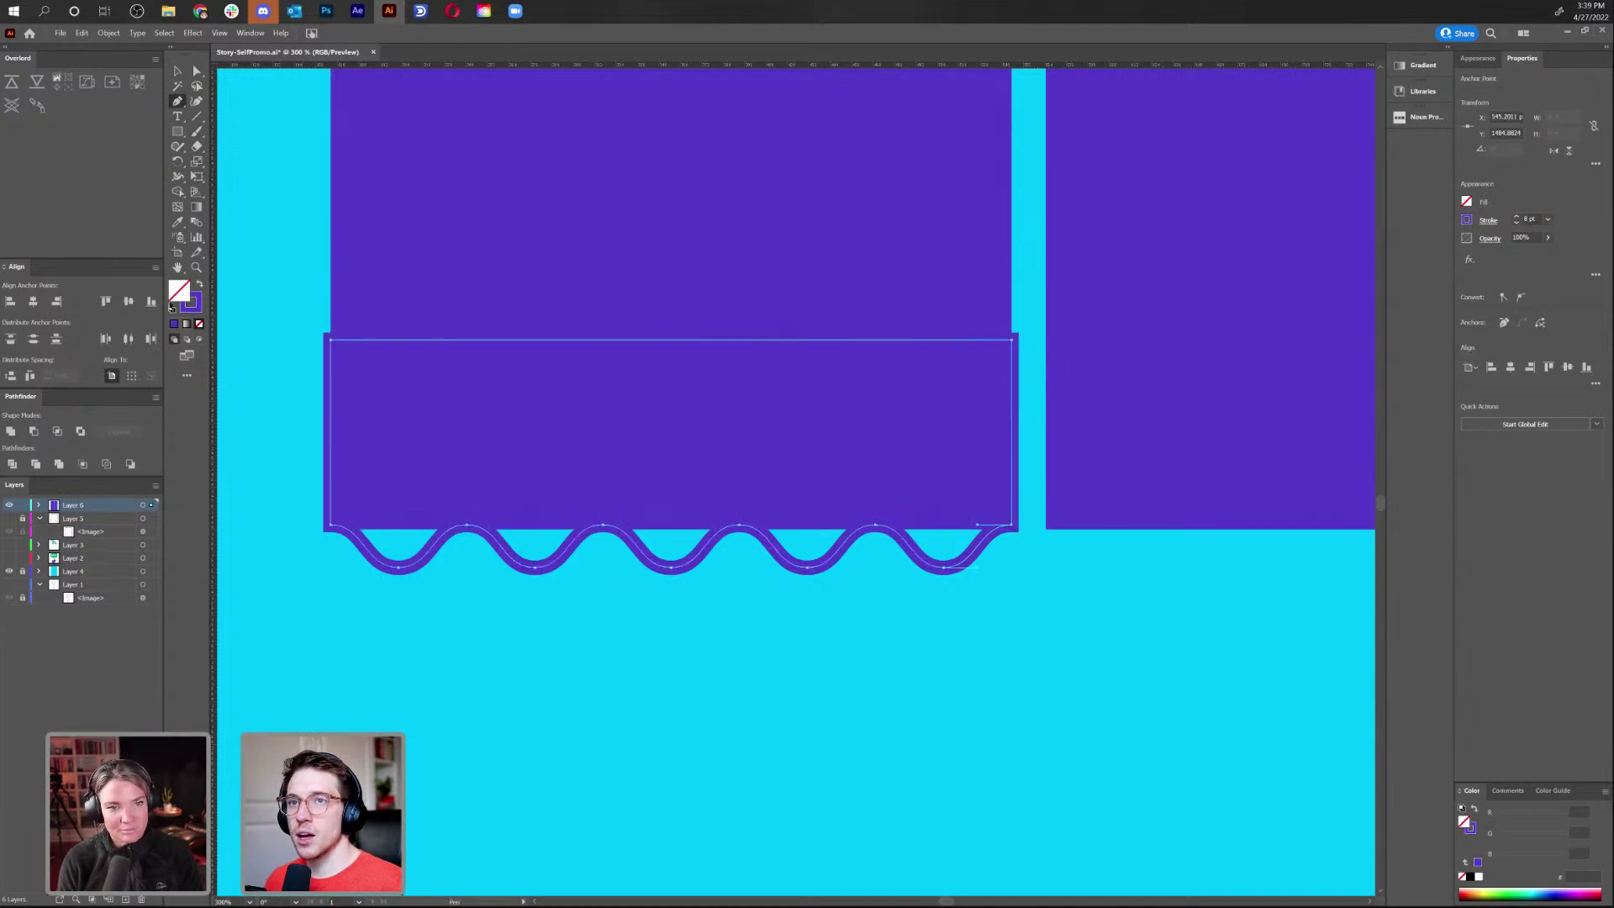
Make the wave shape solid purple fill with no stroke and nudge it slightly down
{"action": "left_click", "coordinate": [199, 286]}
{"action": "key", "text": "a"}
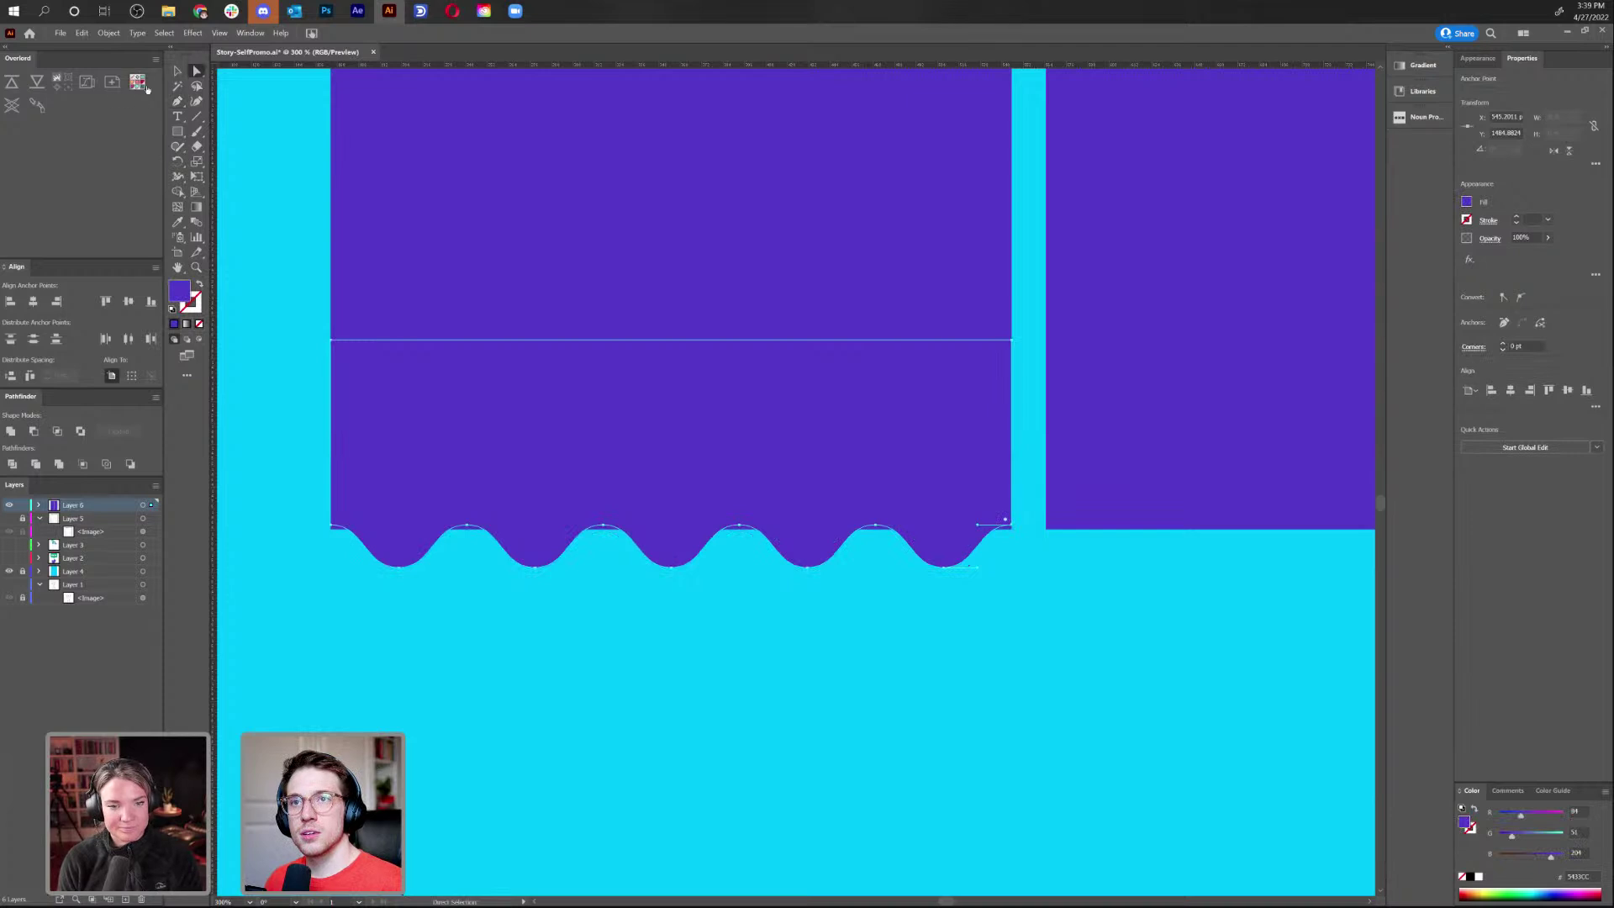
{"action": "left_click", "coordinate": [175, 72]}
{"action": "left_click_drag", "start_coordinate": [709, 425], "coordinate": [714, 425]}
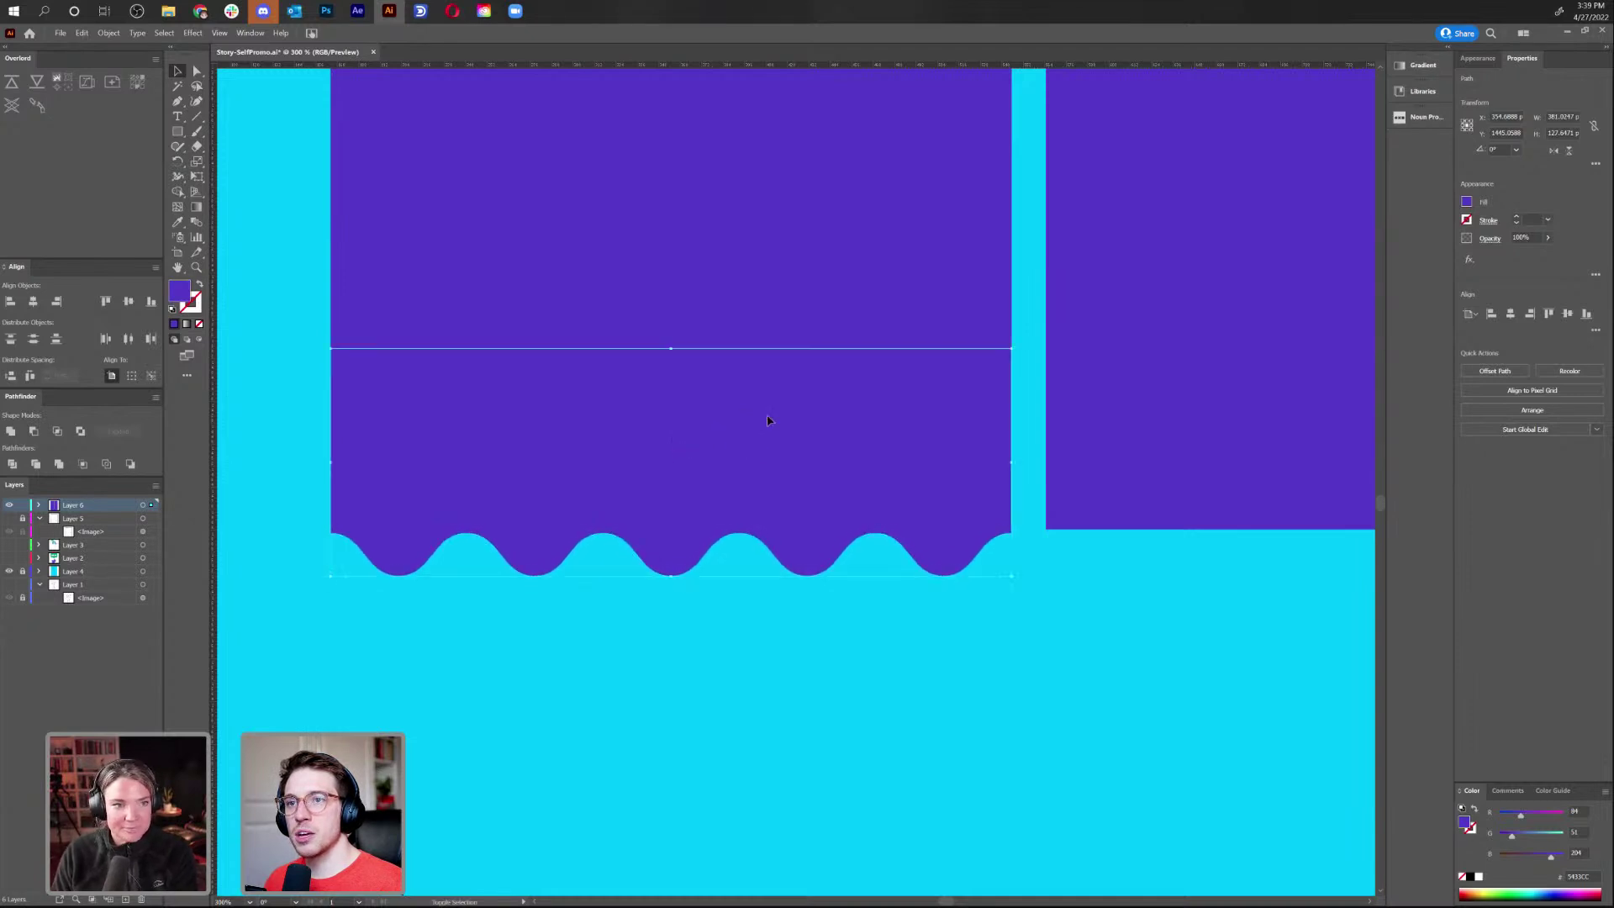
{"action": "key", "text": "Down"}
{"action": "key", "text": "Down"}
{"action": "key", "text": "Down"}
{"action": "key", "text": "Down"}
{"action": "key", "text": "Down"}
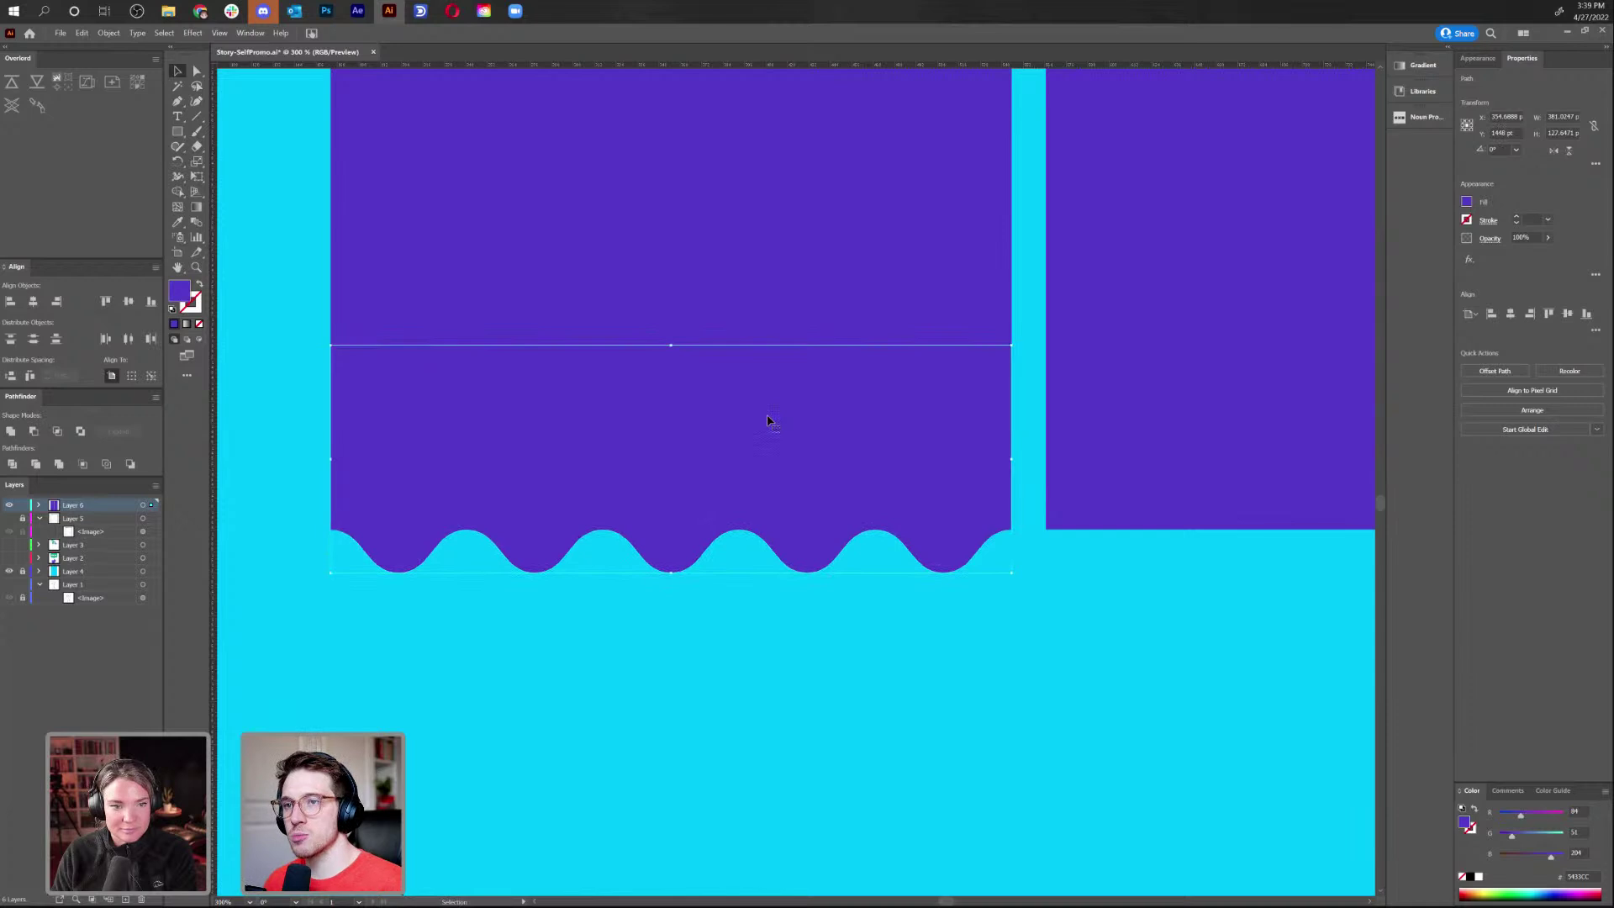
{"action": "key", "text": "ctrl+minus"}
{"action": "key", "text": "ctrl+minus"}
{"action": "key", "text": "ctrl+minus"}
{"action": "key", "text": "ctrl+minus"}
Align the wave with the right panel's bottom and Unite it with the left panel
{"action": "left_click", "coordinate": [830, 593]}
{"action": "scroll", "coordinate": [807, 599], "scroll_direction": "up", "scroll_amount": 2}
{"action": "scroll", "coordinate": [807, 598], "scroll_direction": "right", "scroll_amount": 1}
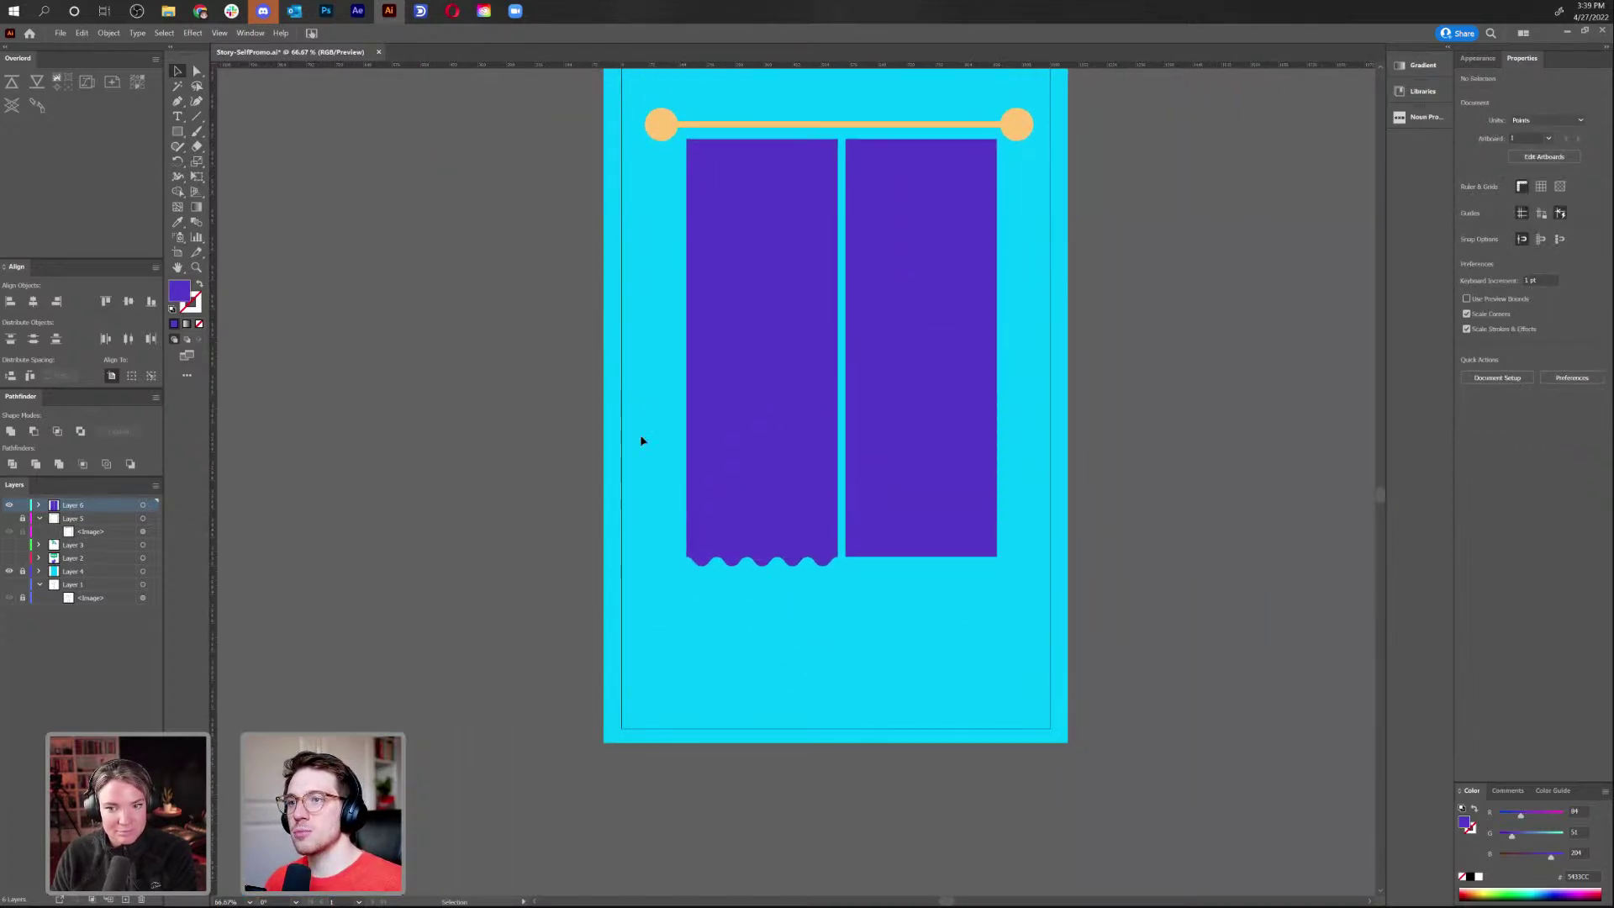
{"action": "left_click_drag", "start_coordinate": [759, 567], "coordinate": [769, 552]}
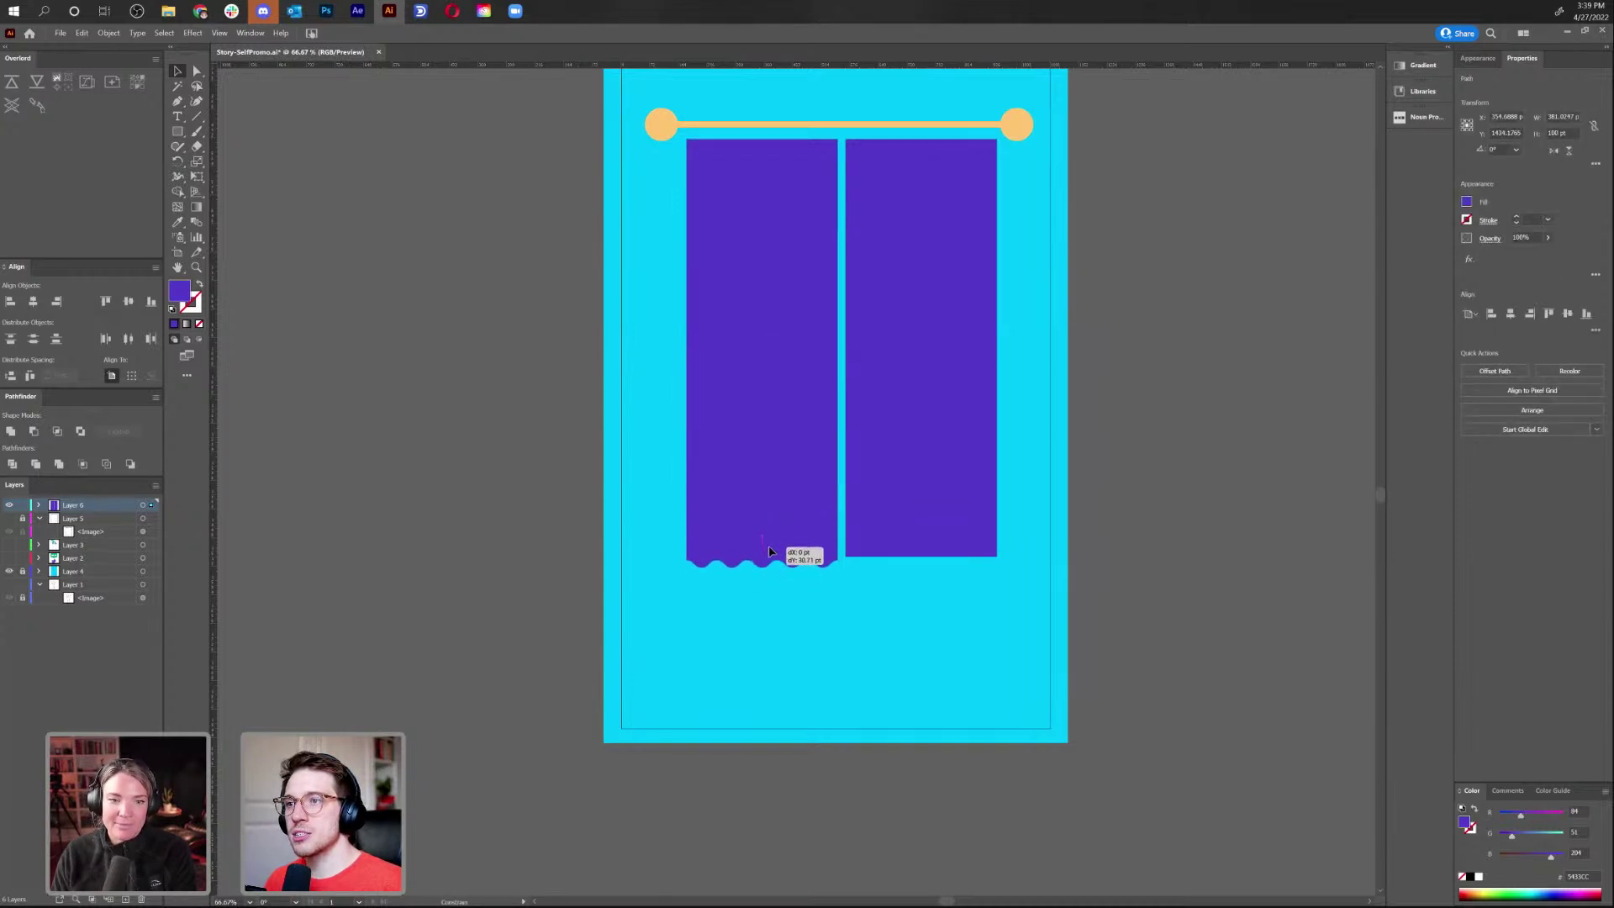
{"action": "left_click", "coordinate": [831, 631]}
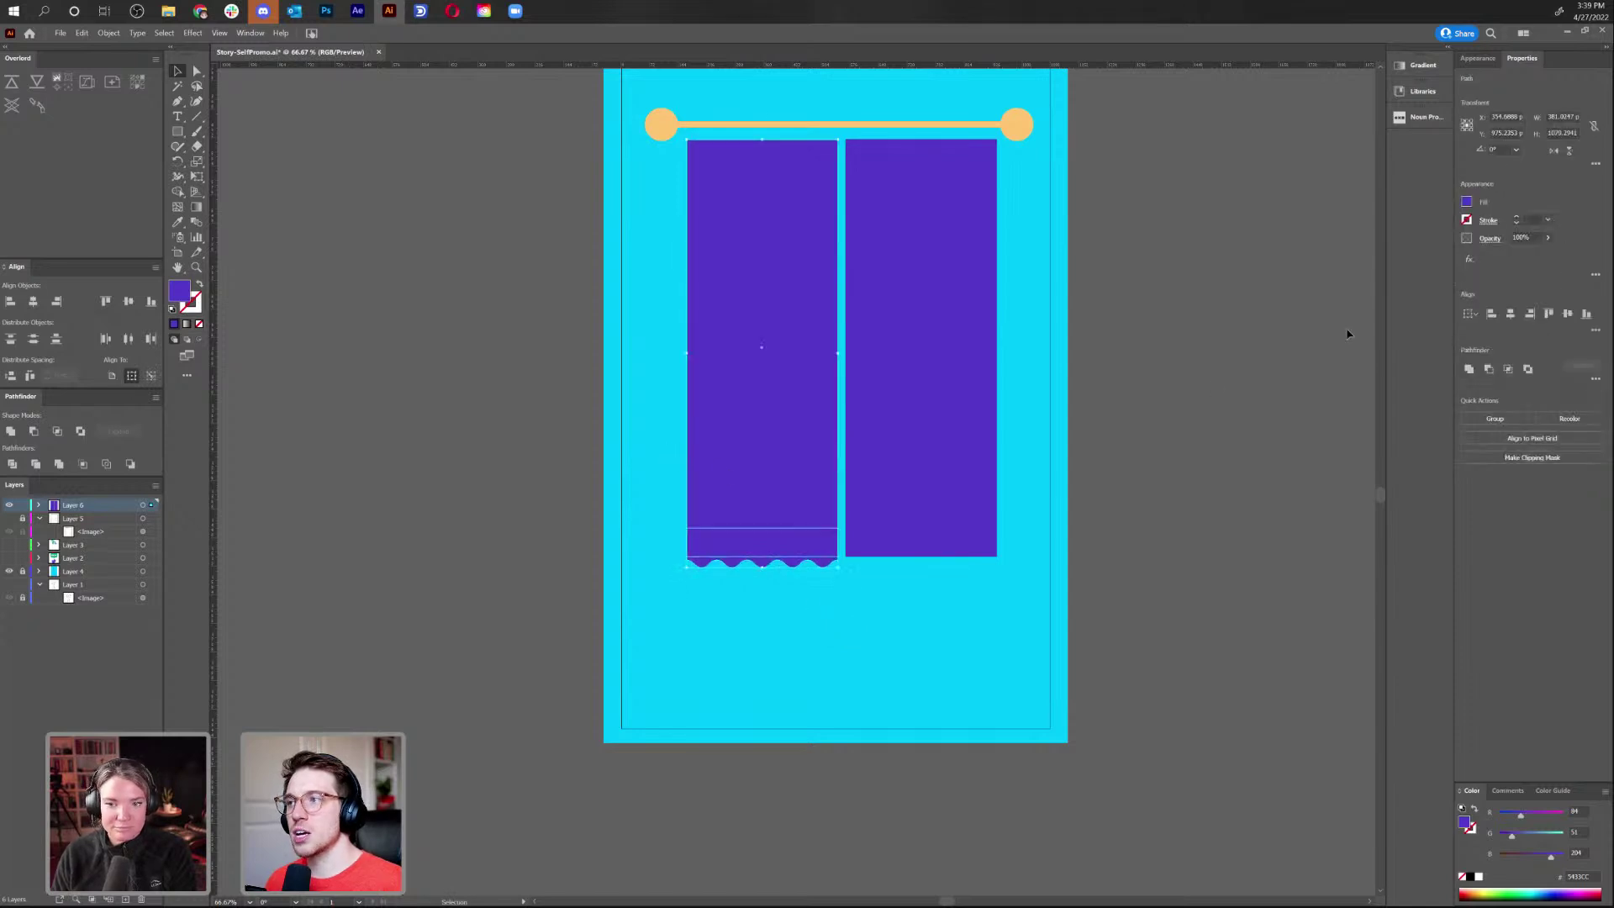
{"action": "left_click", "coordinate": [1469, 370]}
Replace the right panel with a copy of the wavy-hemmed left curtain
{"action": "left_click", "coordinate": [922, 471]}
{"action": "key", "text": "Delete"}
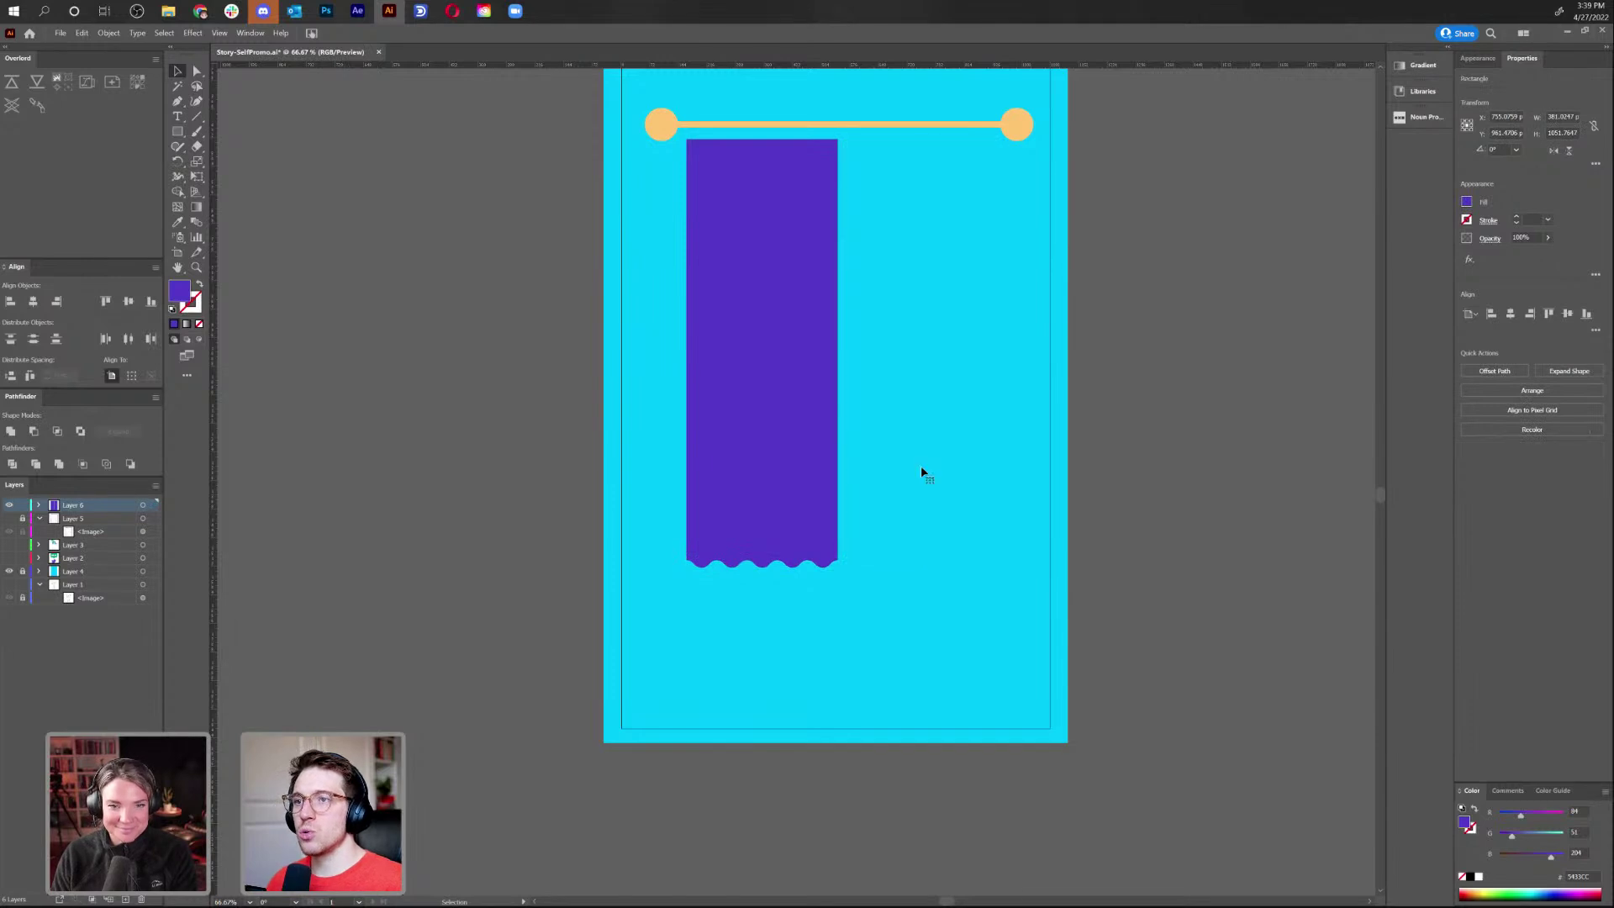
{"action": "left_click_drag", "start_coordinate": [751, 485], "coordinate": [905, 486]}
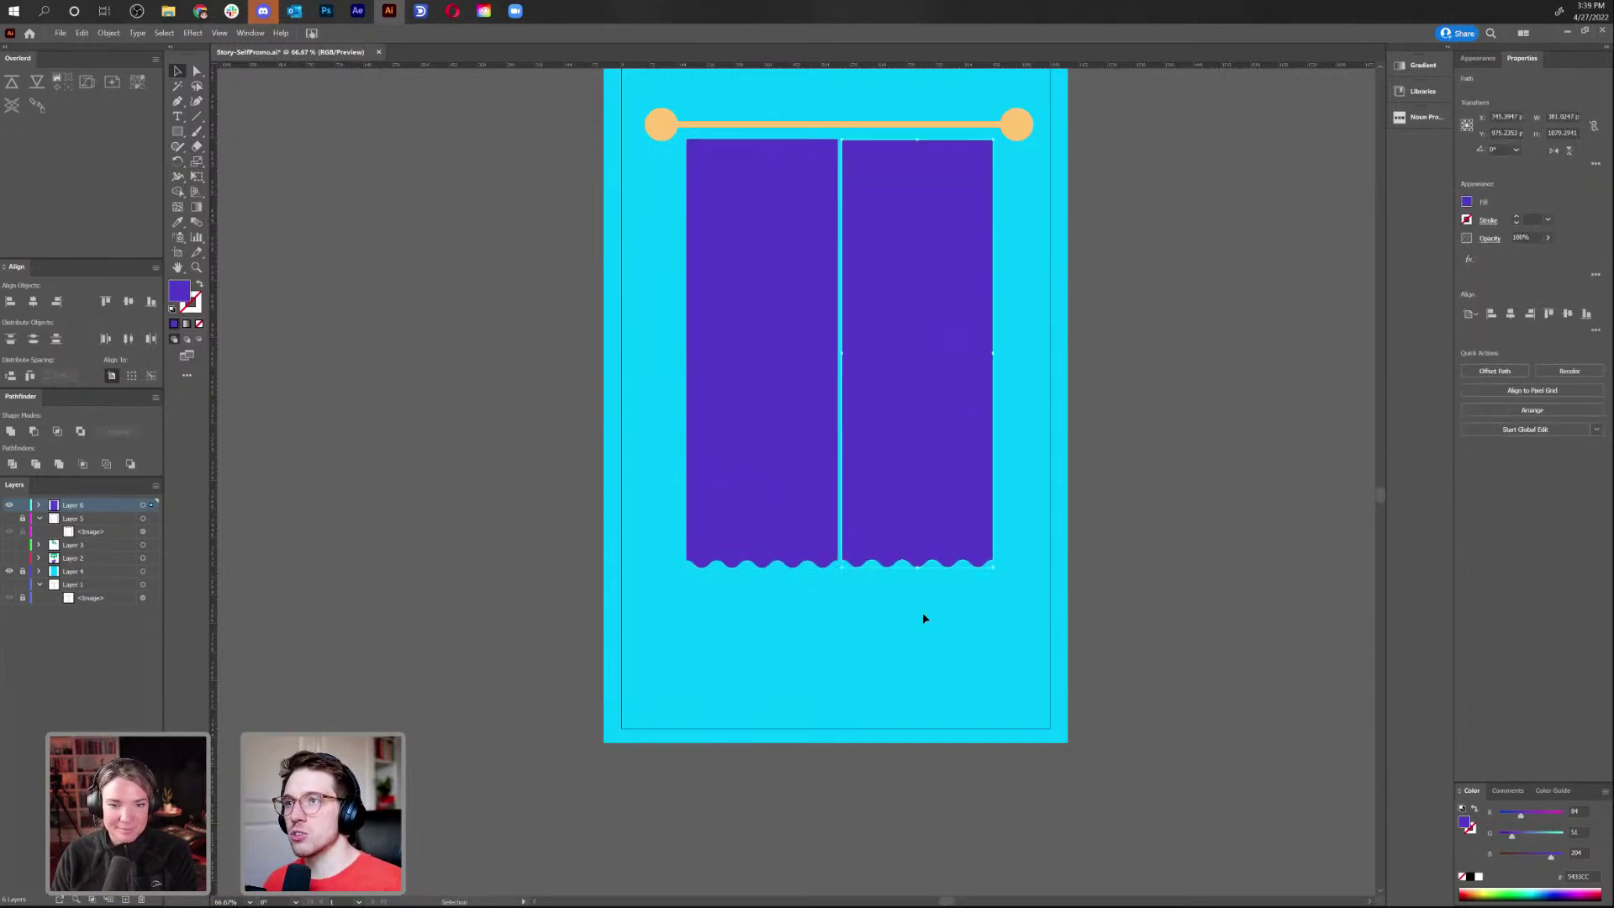
{"action": "left_click", "coordinate": [920, 605]}
Make a horizontally reflected copy of the left curtain and trim it into a wavy top
{"action": "right_click", "coordinate": [770, 371]}
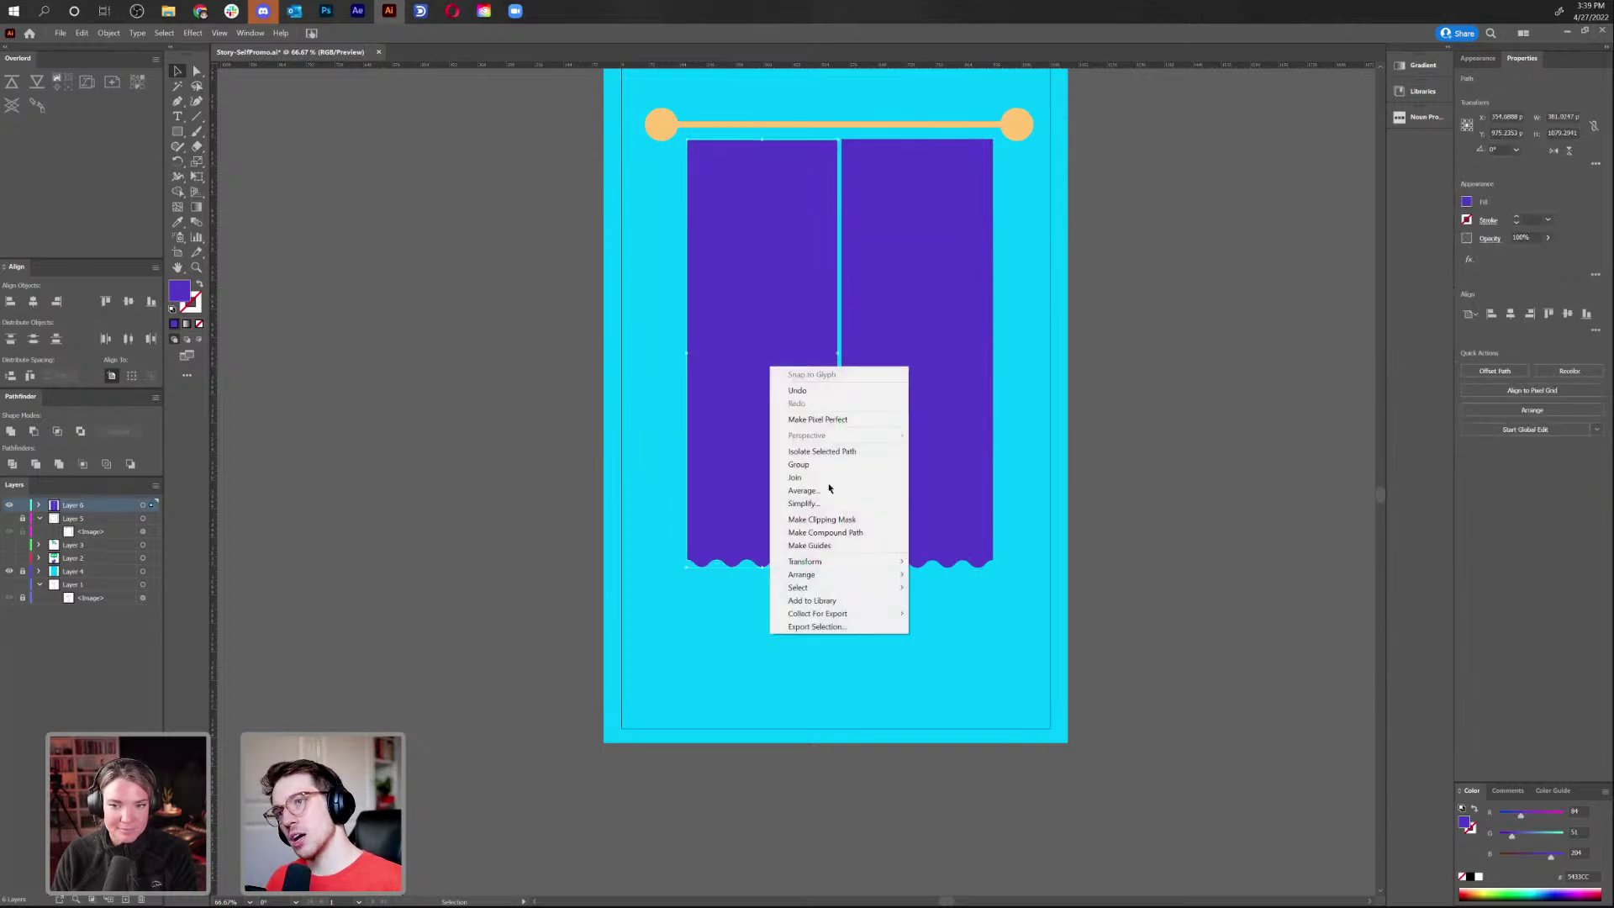
{"action": "mouse_move", "coordinate": [847, 563]}
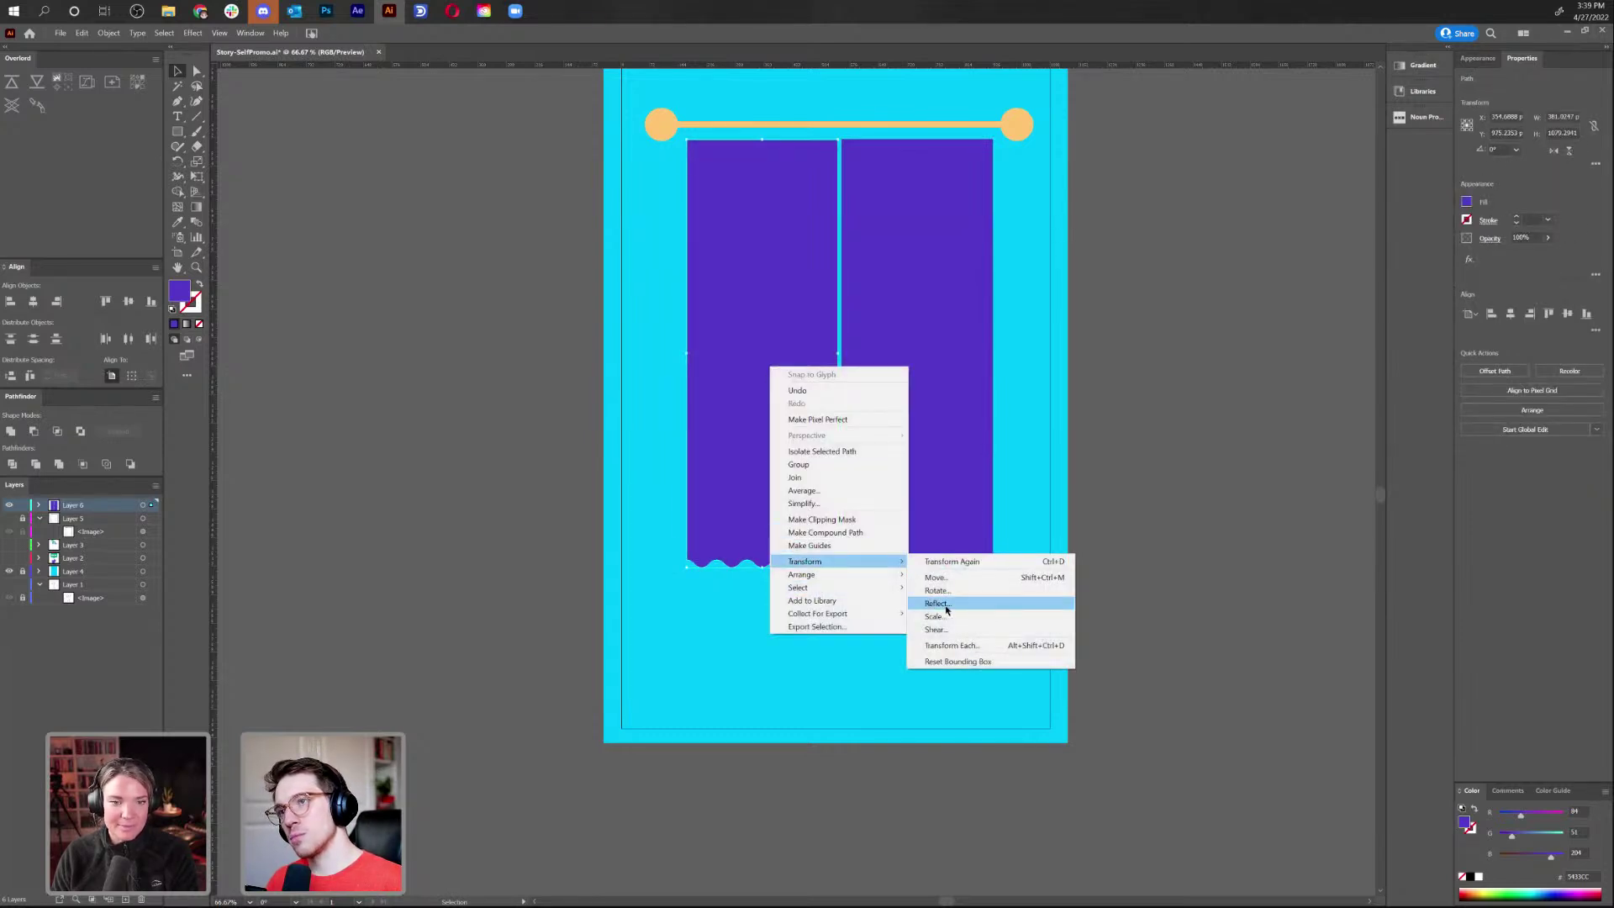
{"action": "left_click", "coordinate": [948, 605]}
{"action": "left_click", "coordinate": [746, 403]}
{"action": "left_click", "coordinate": [741, 551]}
{"action": "left_click_drag", "start_coordinate": [744, 375], "coordinate": [745, 367]}
{"action": "double_click", "coordinate": [745, 366]}
{"action": "key", "text": "a"}
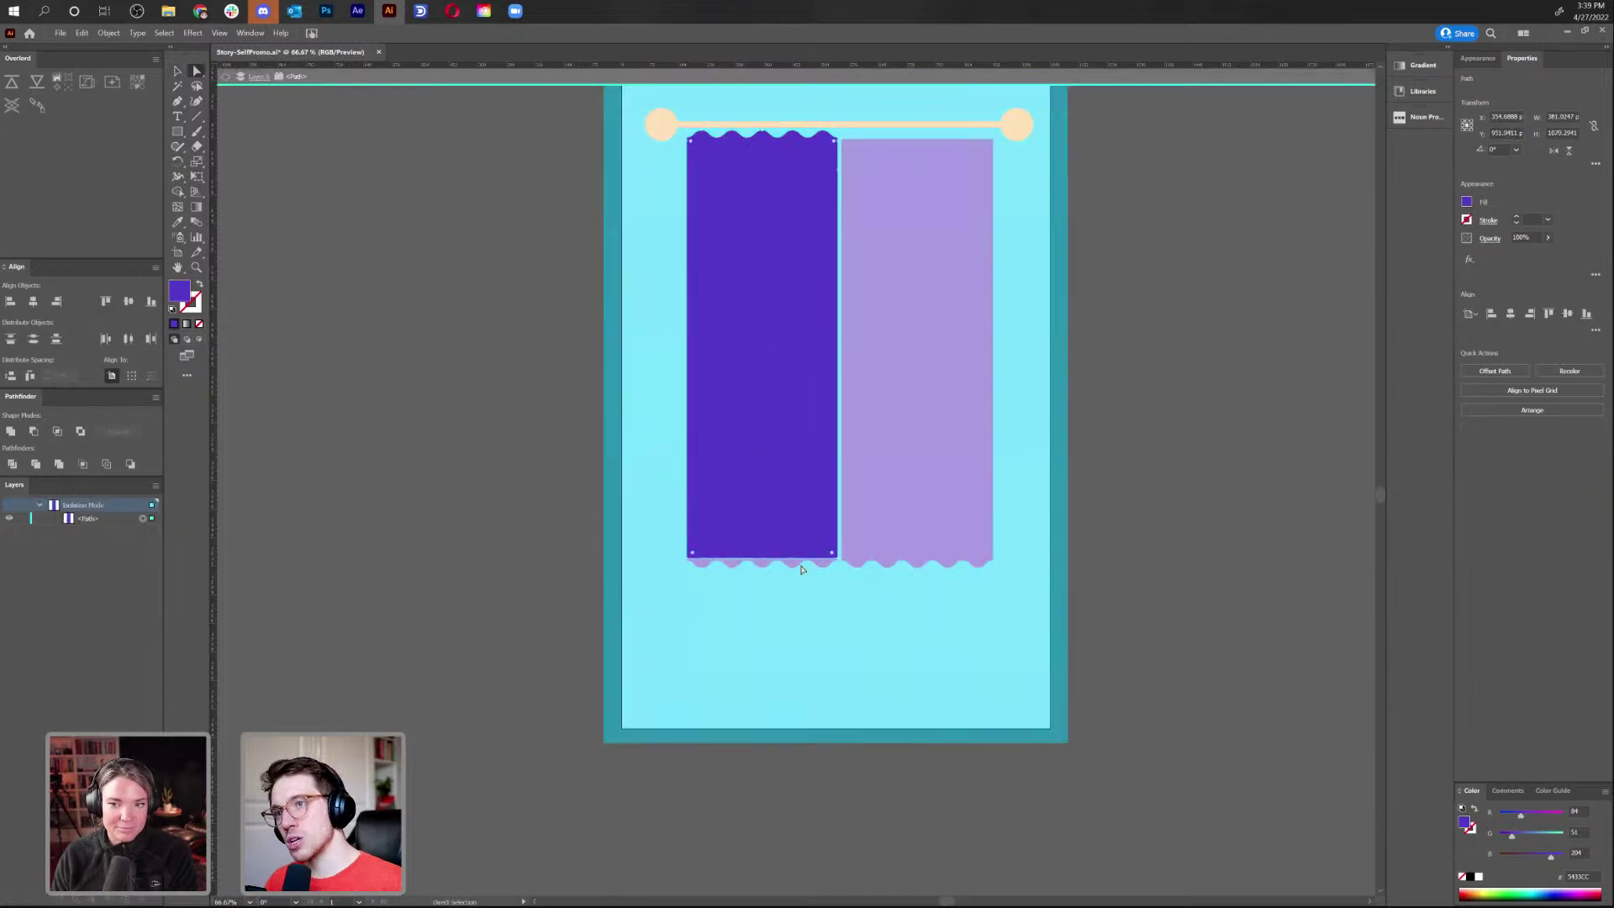
{"action": "left_click_drag", "start_coordinate": [839, 416], "coordinate": [839, 336]}
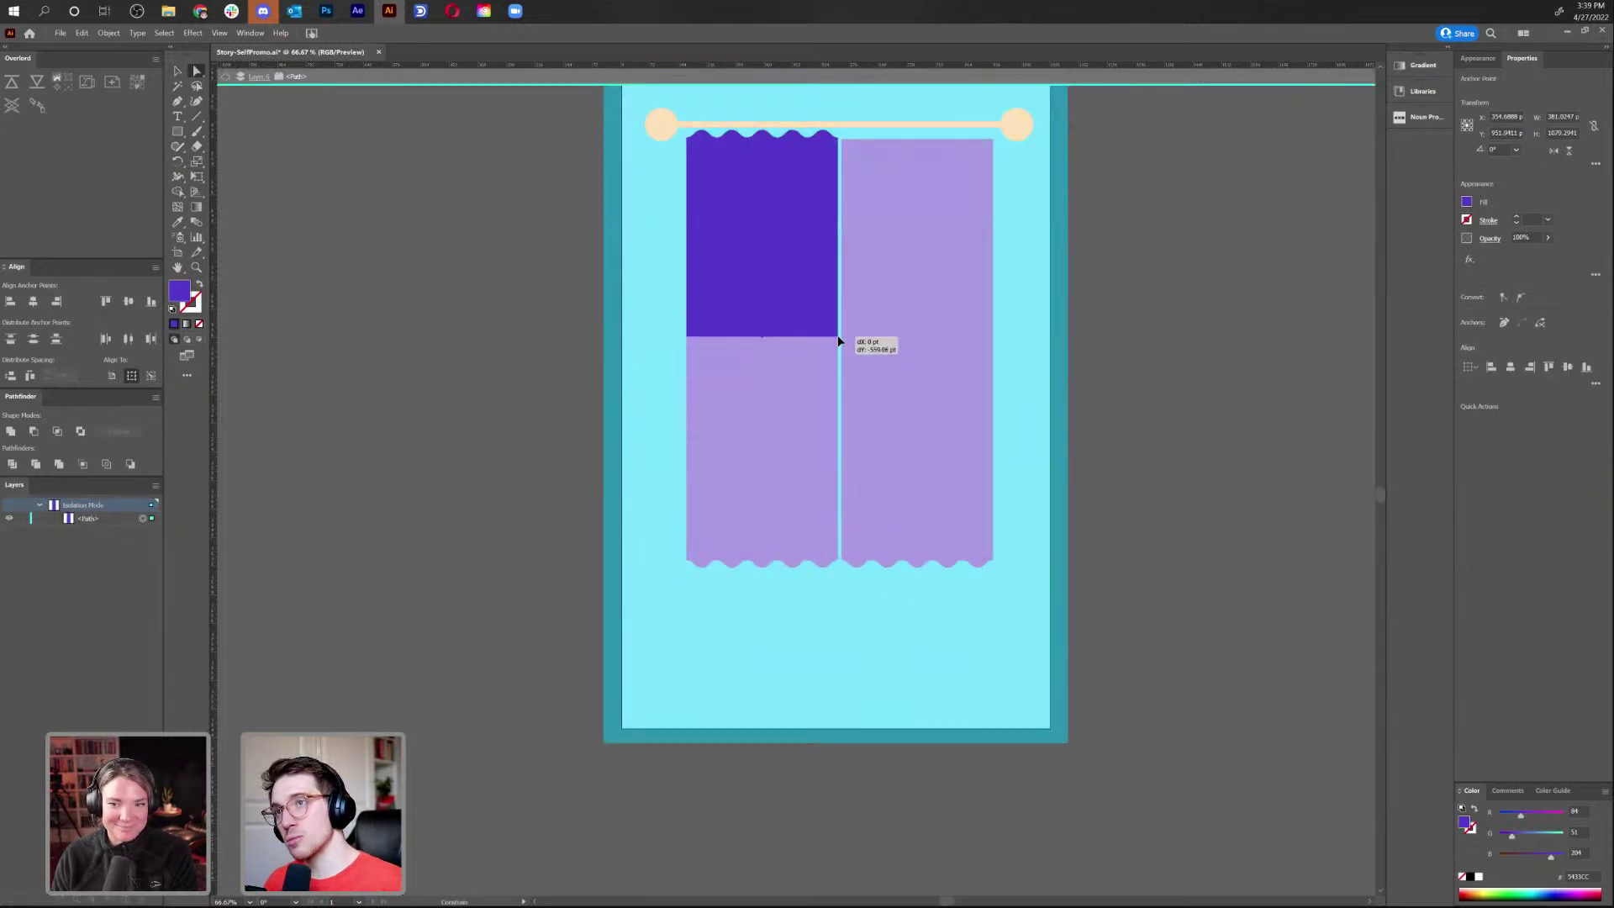
{"action": "left_click", "coordinate": [226, 77]}
{"action": "left_click", "coordinate": [226, 79]}
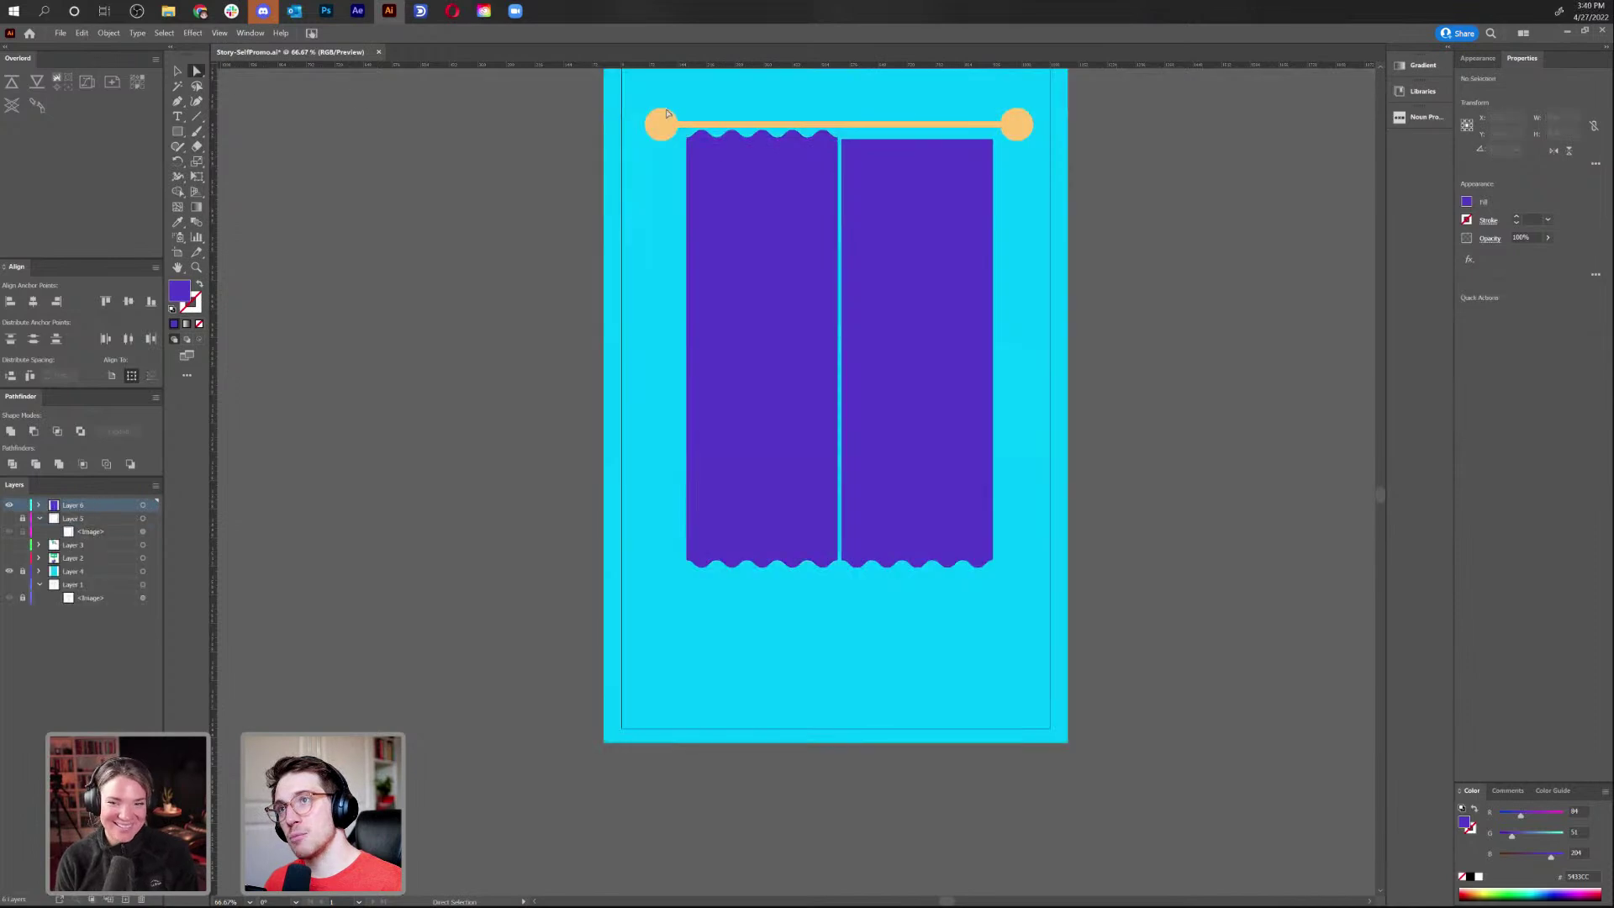
Lower the wavy top slightly, then replace the right curtain with a united copy of the left
{"action": "key", "text": "v"}
{"action": "left_click", "coordinate": [754, 220]}
{"action": "left_click", "coordinate": [756, 425]}
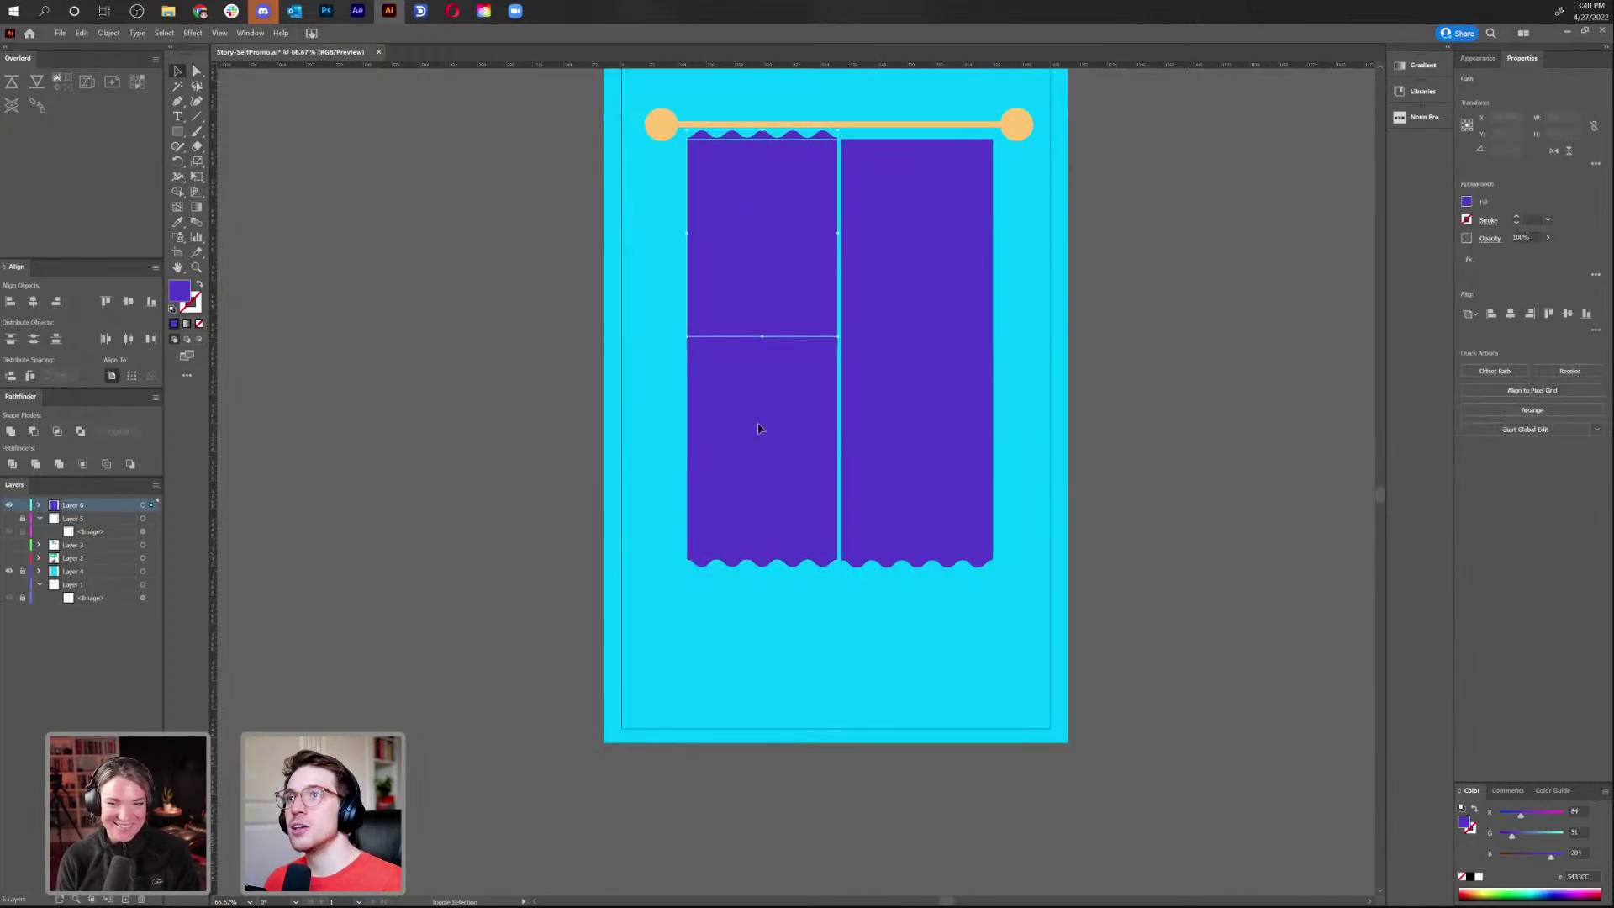
{"action": "key", "text": "shift+Down"}
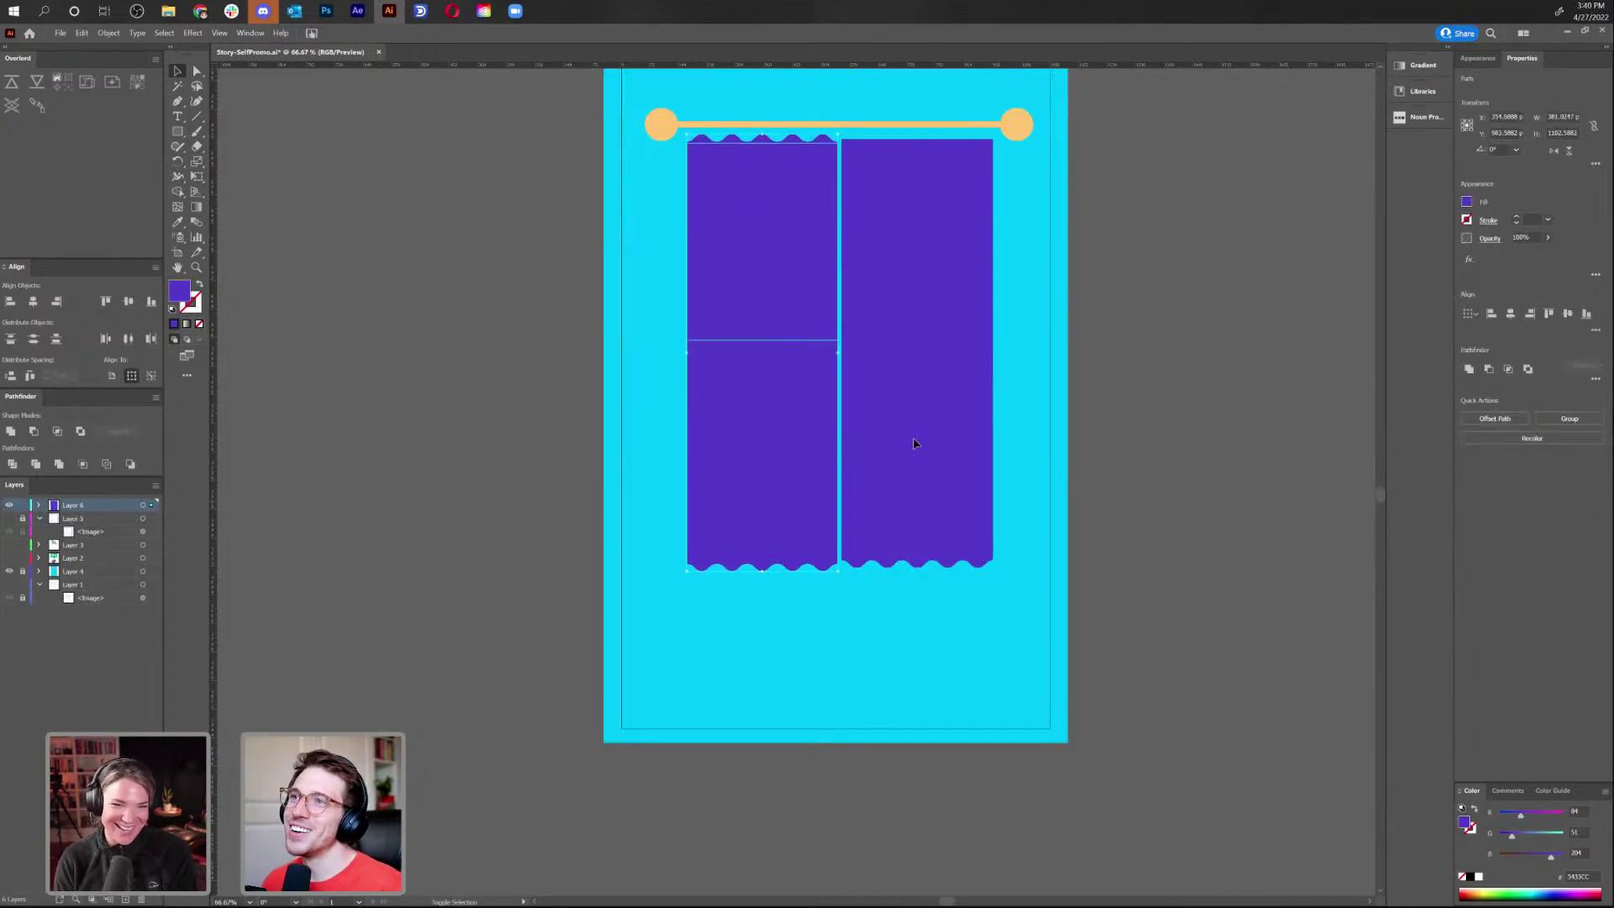
{"action": "left_click", "coordinate": [982, 280]}
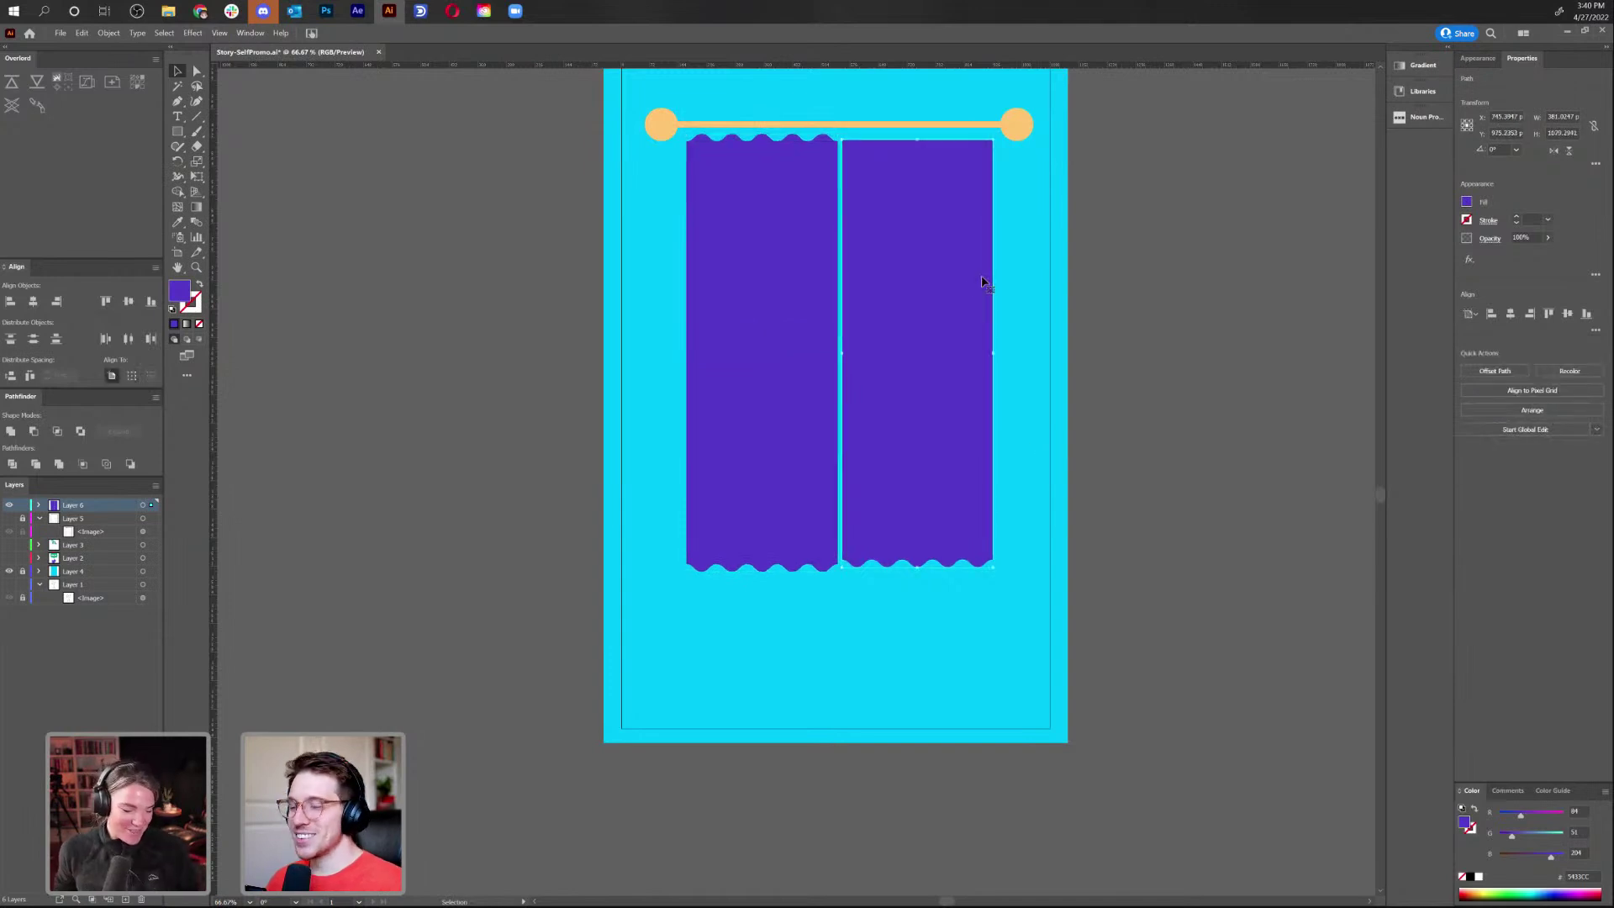
{"action": "key", "text": "Delete"}
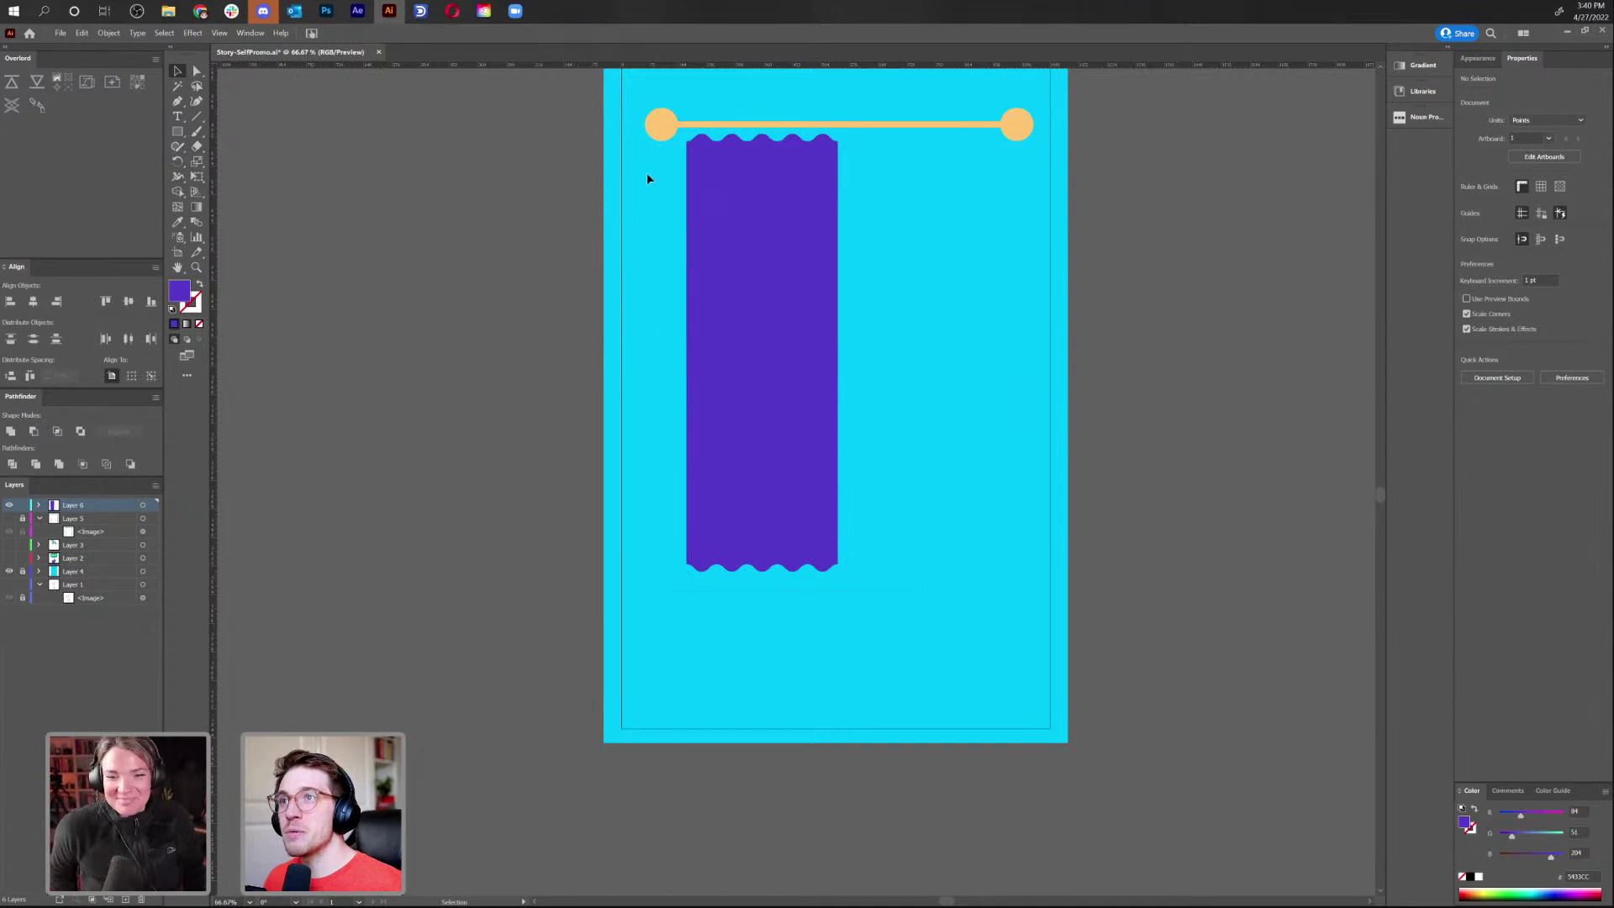
{"action": "left_click_drag", "start_coordinate": [796, 252], "coordinate": [952, 259], "text": "alt+shift"}
{"action": "left_click", "coordinate": [1047, 234]}
{"action": "left_click", "coordinate": [922, 225]}
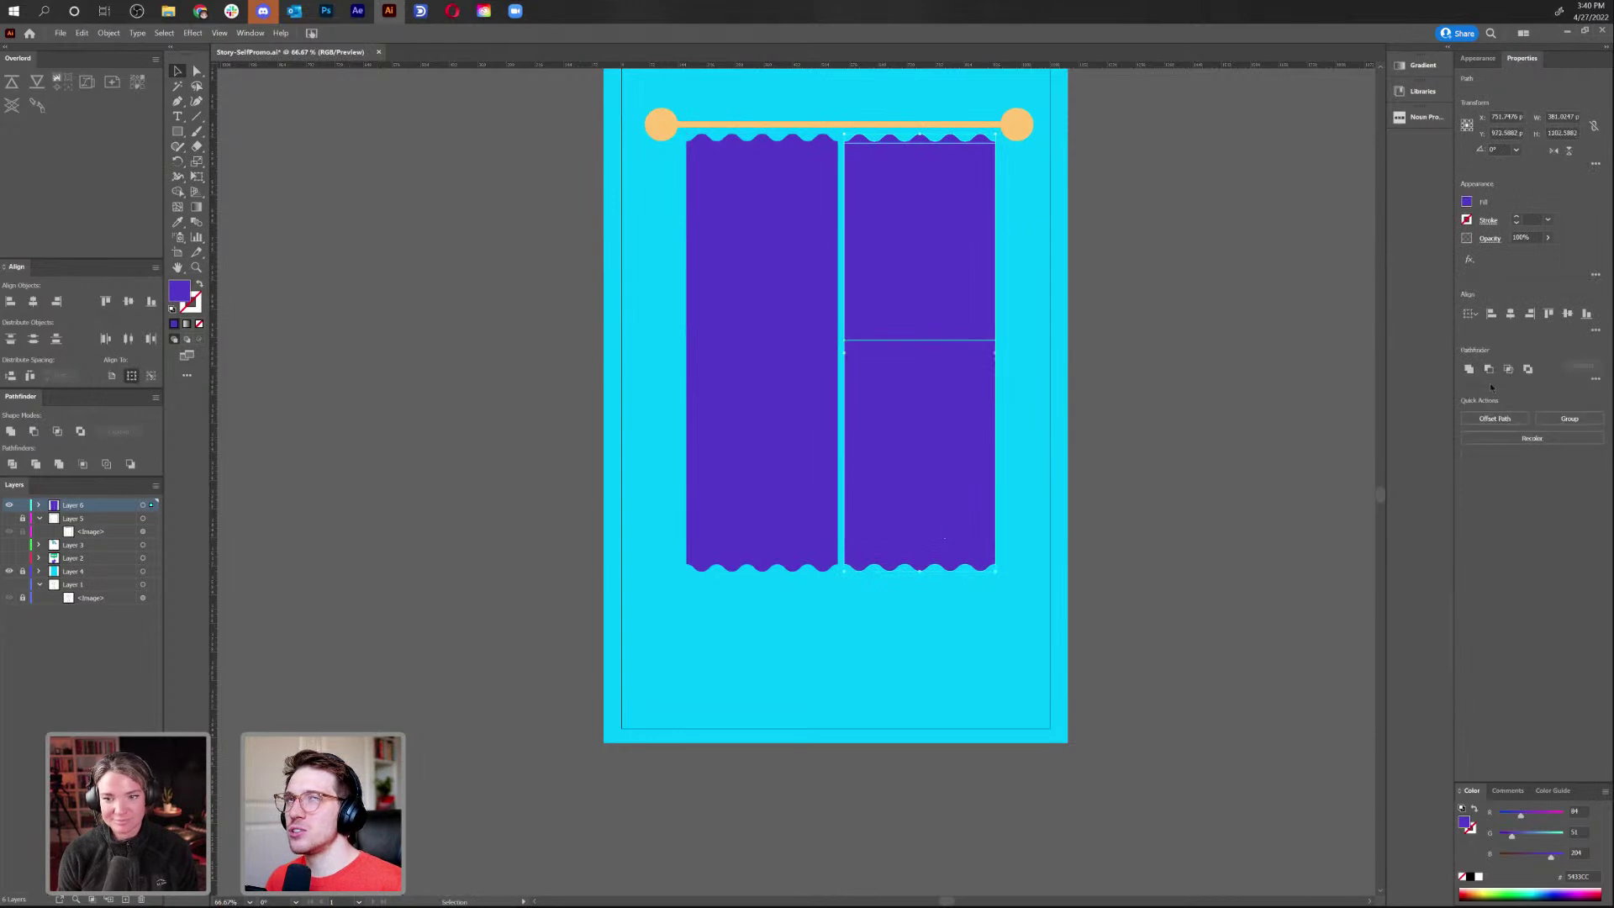
{"action": "left_click", "coordinate": [1468, 370]}
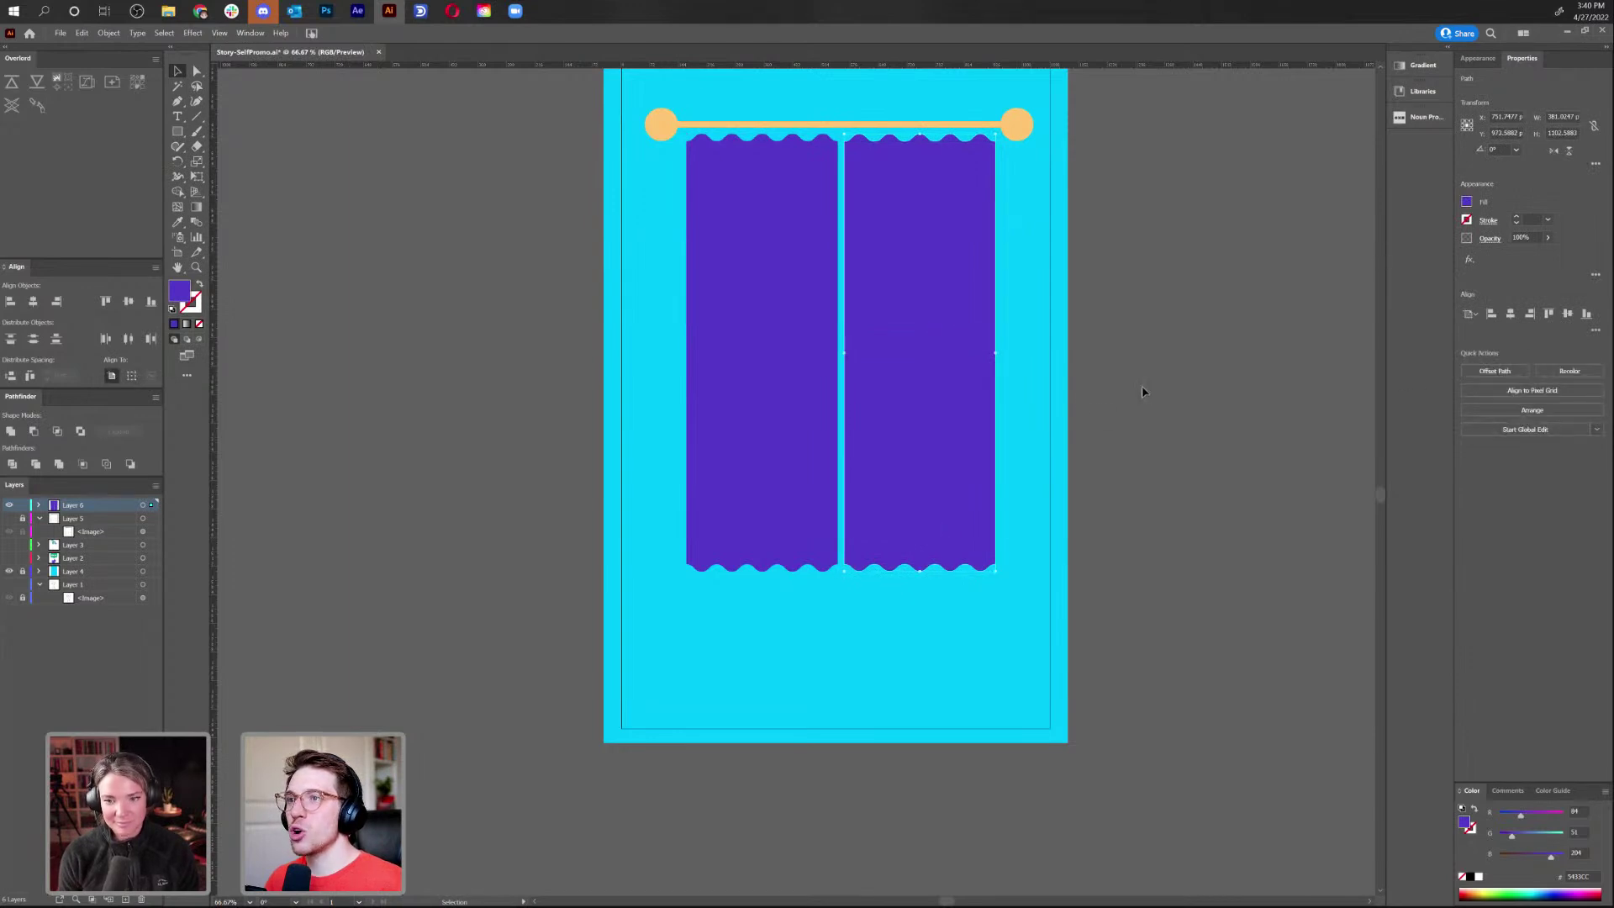
Unite the left curtain's upper and lower pieces into one shape
{"action": "left_click", "coordinate": [747, 403]}
{"action": "left_click", "coordinate": [753, 252], "text": "shift"}
{"action": "left_click", "coordinate": [1469, 370]}
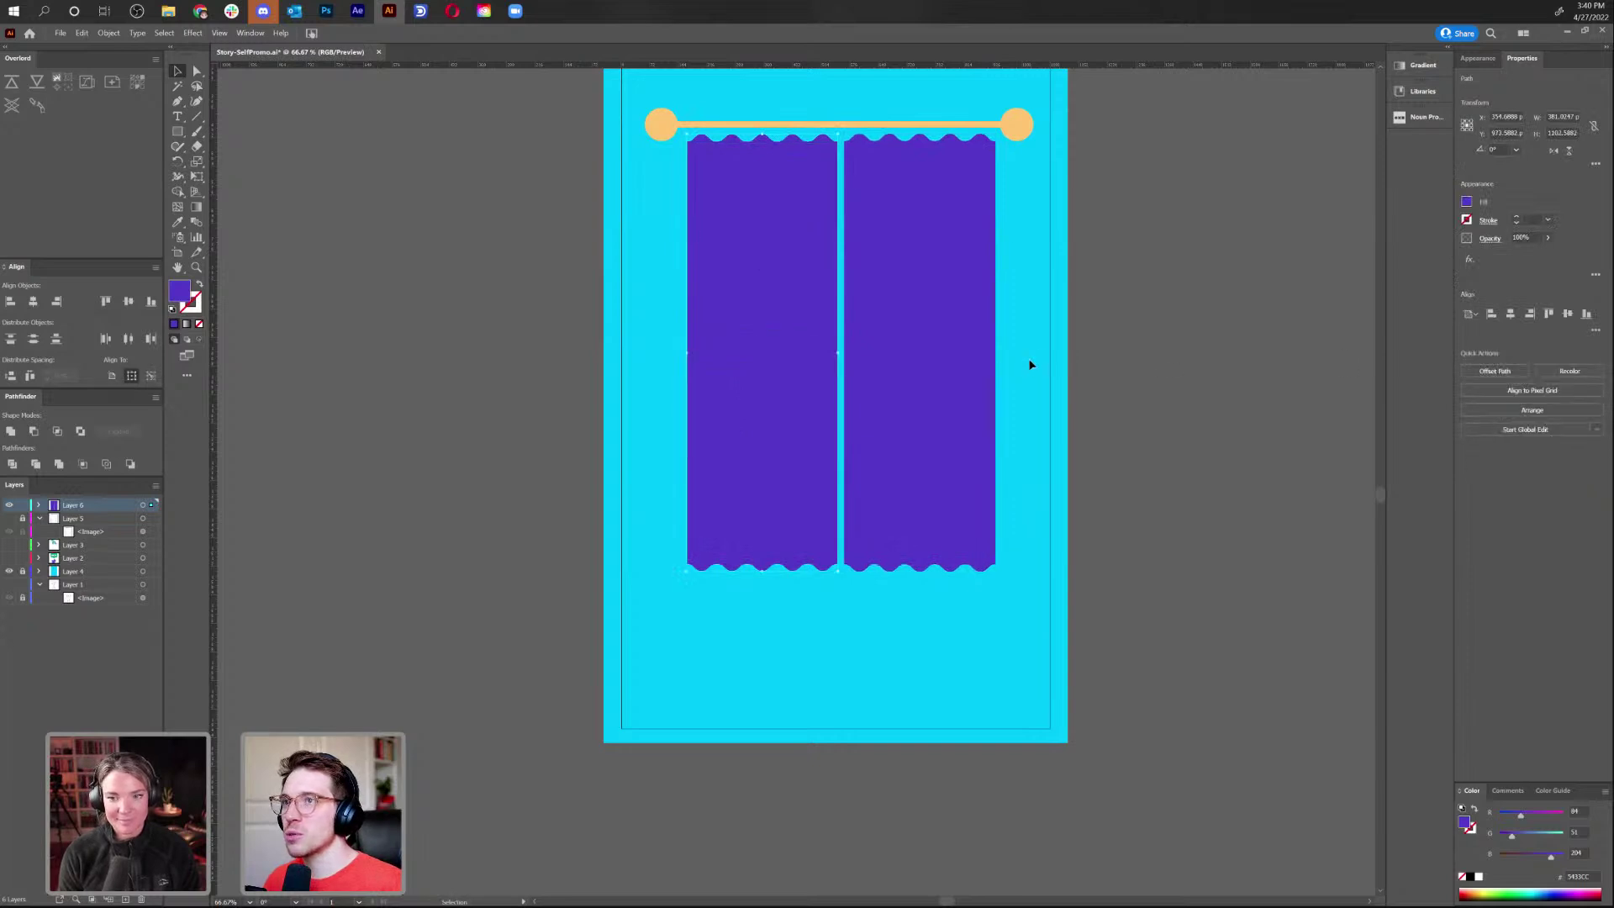
{"action": "left_click", "coordinate": [1073, 339]}
{"action": "key", "text": "ctrl+plus"}
{"action": "key", "text": "ctrl+plus"}
{"action": "key", "text": "ctrl+plus"}
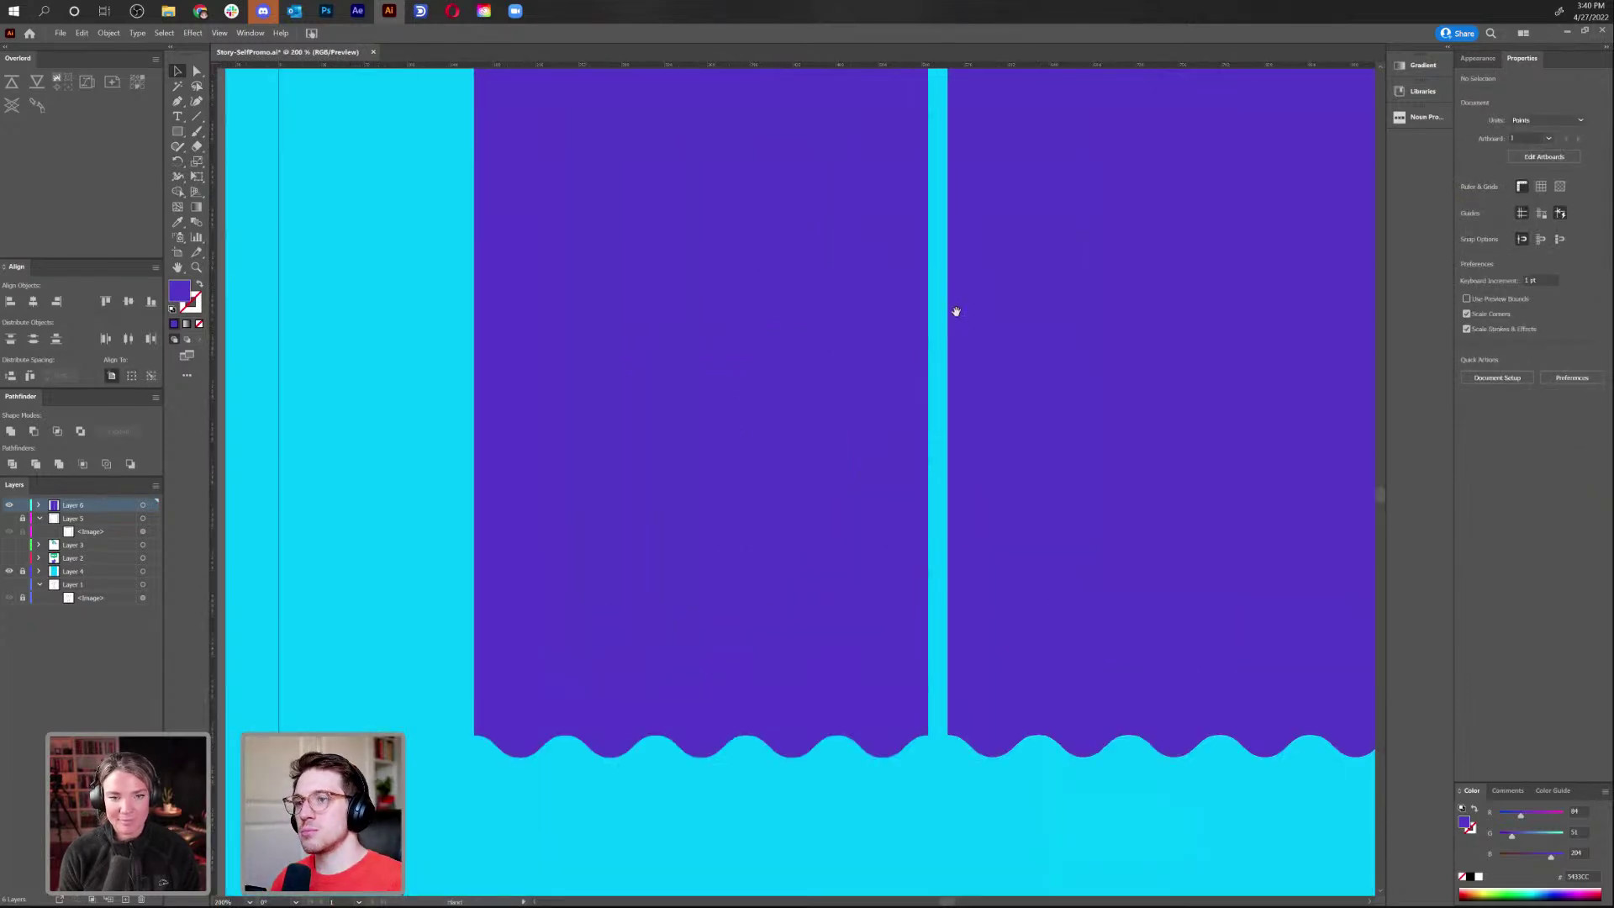
Draw a circle on the rod's left end with the rod's orange stroke at 9 pt
{"action": "scroll", "coordinate": [947, 317], "scroll_direction": "up", "scroll_amount": 3}
{"action": "left_click_drag", "start_coordinate": [924, 295], "coordinate": [919, 486]}
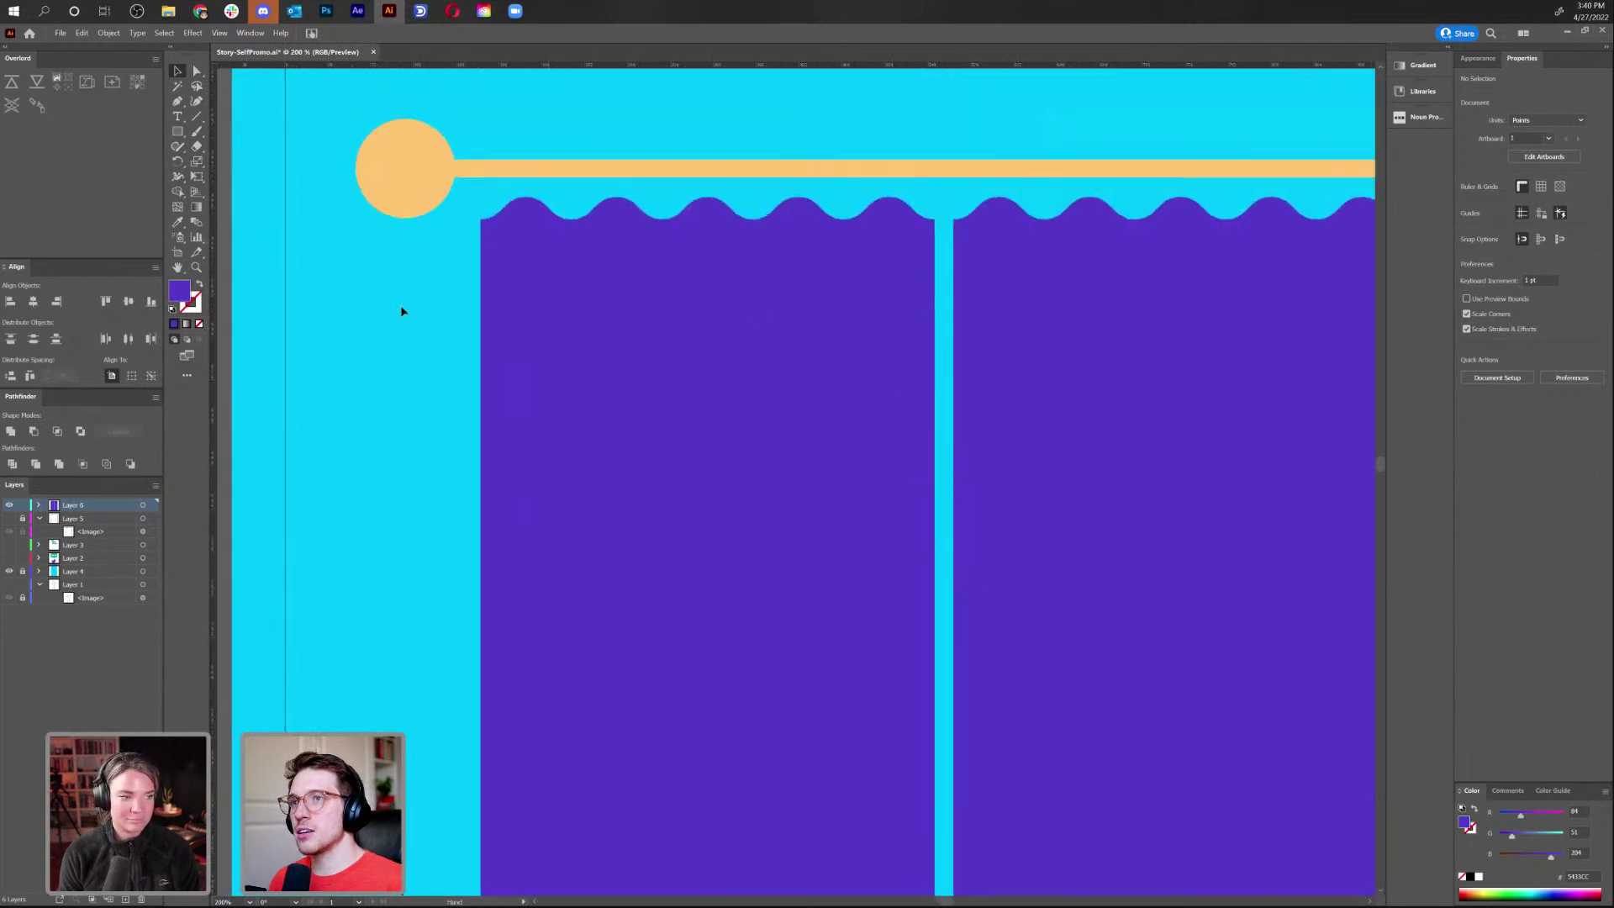
{"action": "left_click_drag", "start_coordinate": [178, 135], "coordinate": [222, 162]}
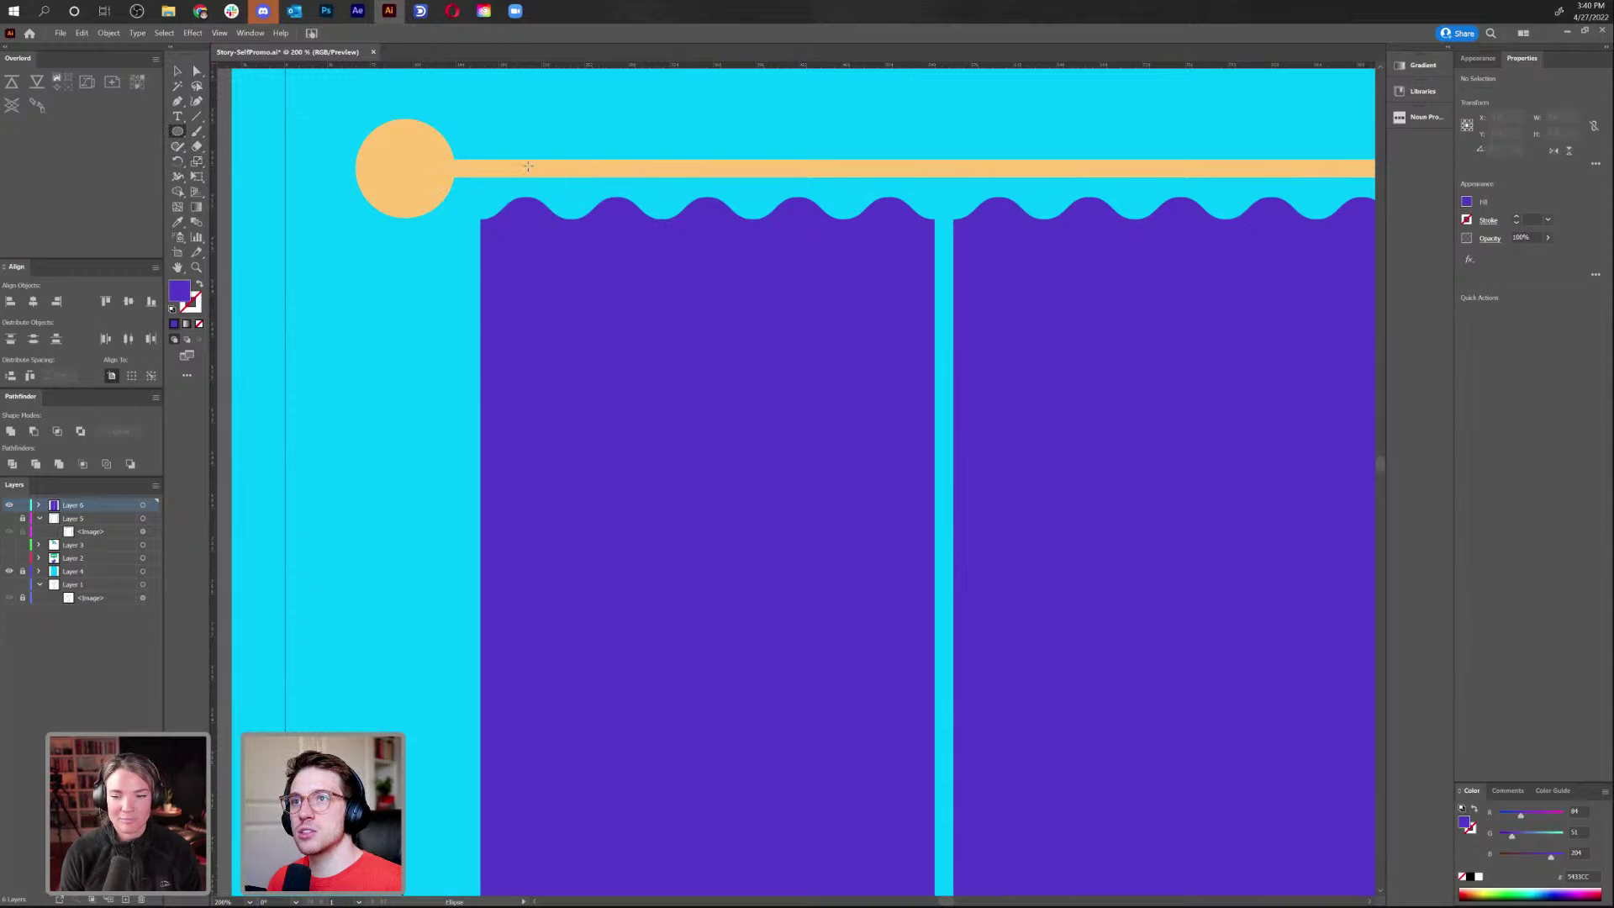
{"action": "left_click_drag", "start_coordinate": [528, 167], "coordinate": [559, 206]}
{"action": "key", "text": "i"}
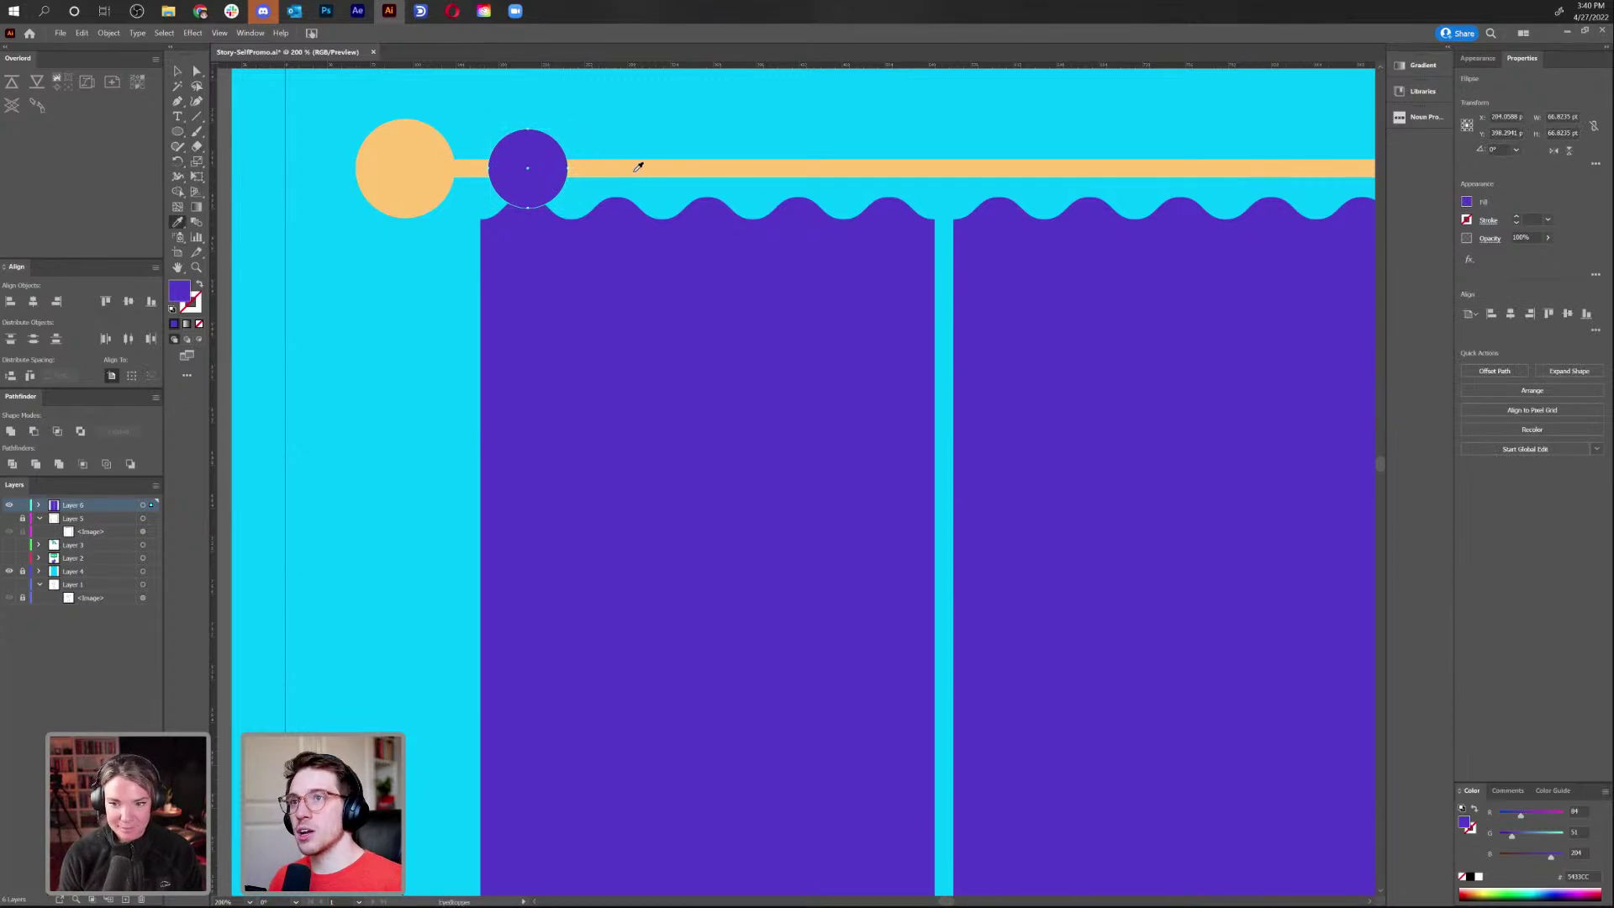
{"action": "left_click", "coordinate": [635, 167]}
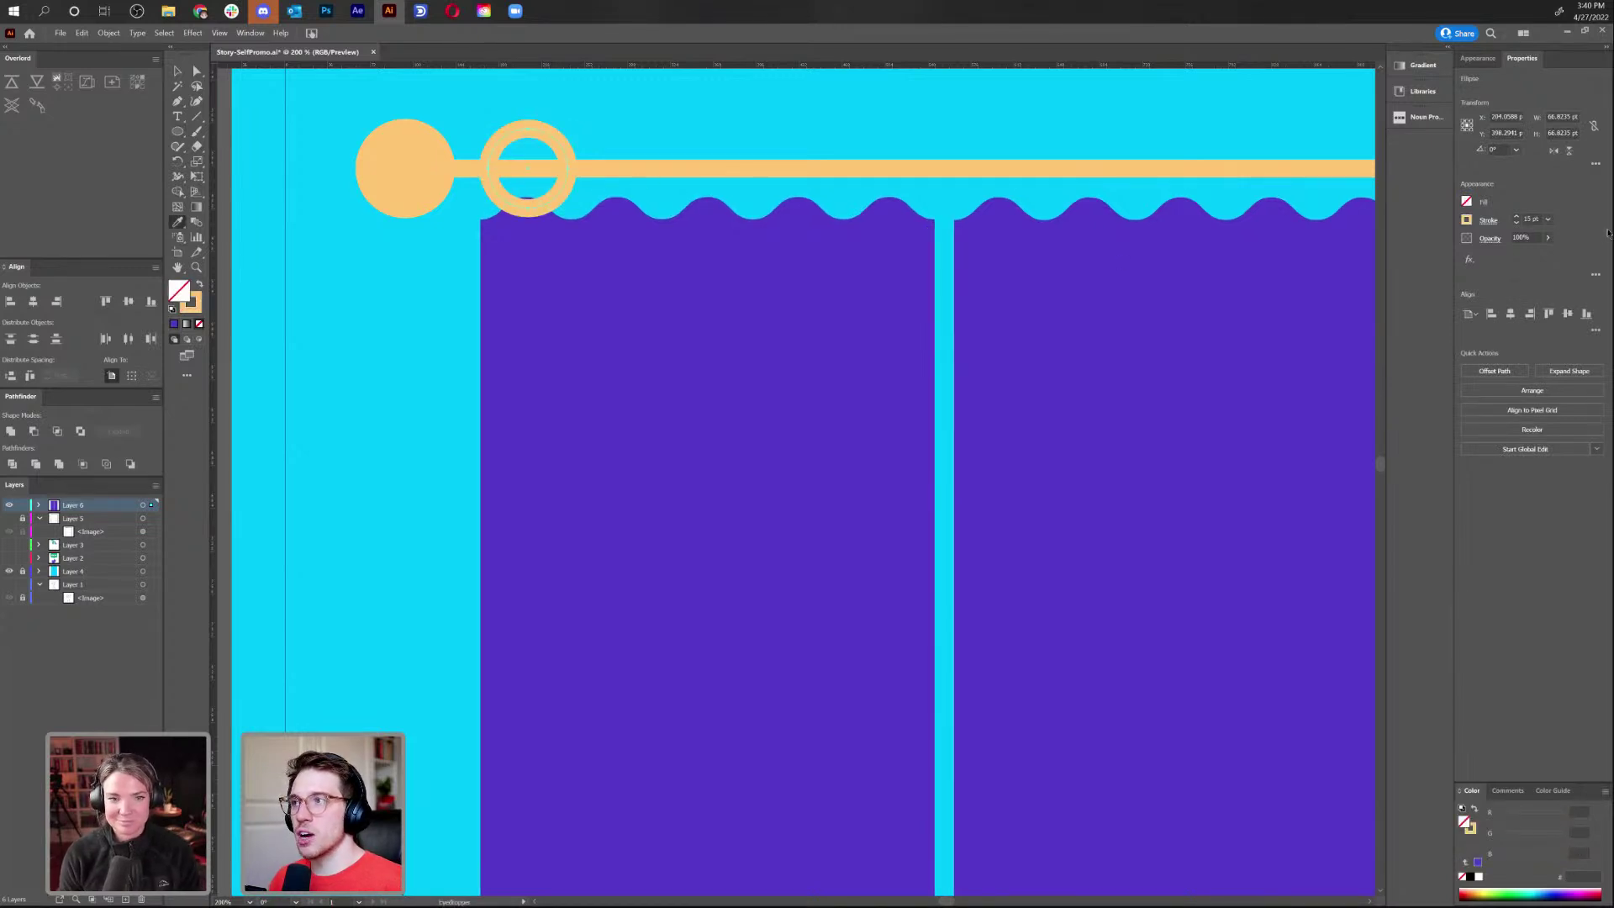
{"action": "left_click", "coordinate": [1517, 222]}
{"action": "left_click", "coordinate": [1517, 222]}
{"action": "left_click", "coordinate": [1517, 222]}
{"action": "left_click", "coordinate": [1516, 222]}
{"action": "left_click", "coordinate": [1517, 222]}
{"action": "left_click", "coordinate": [1517, 222]}
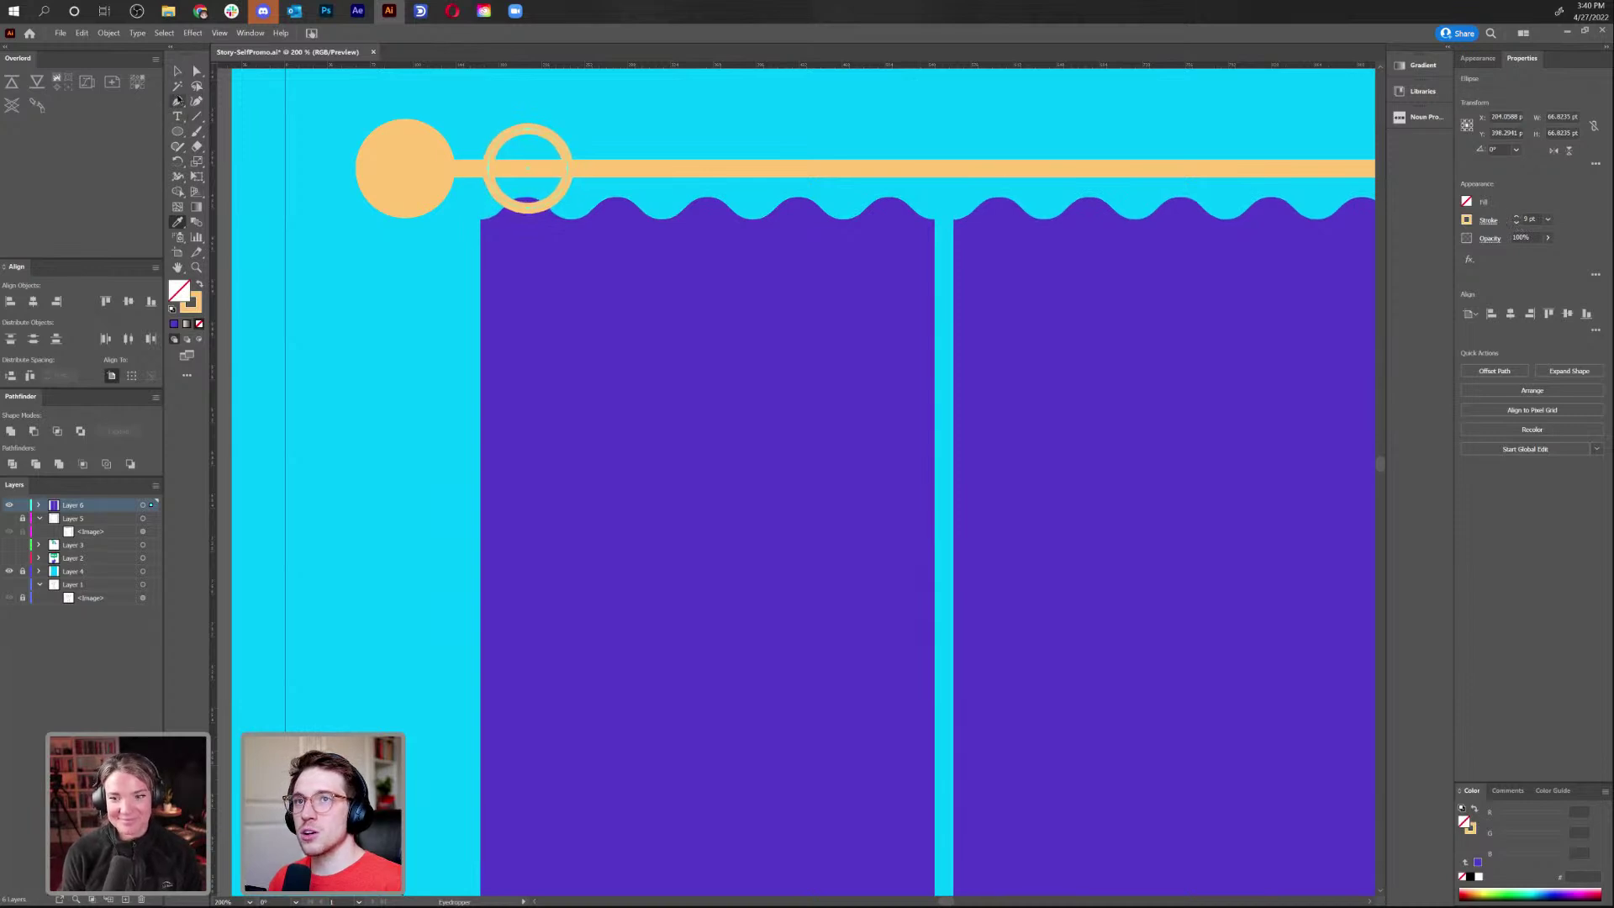
Squash the ring into a narrow upright oval on the rod
{"action": "left_click", "coordinate": [177, 71]}
{"action": "left_click_drag", "start_coordinate": [496, 196], "coordinate": [672, 200]}
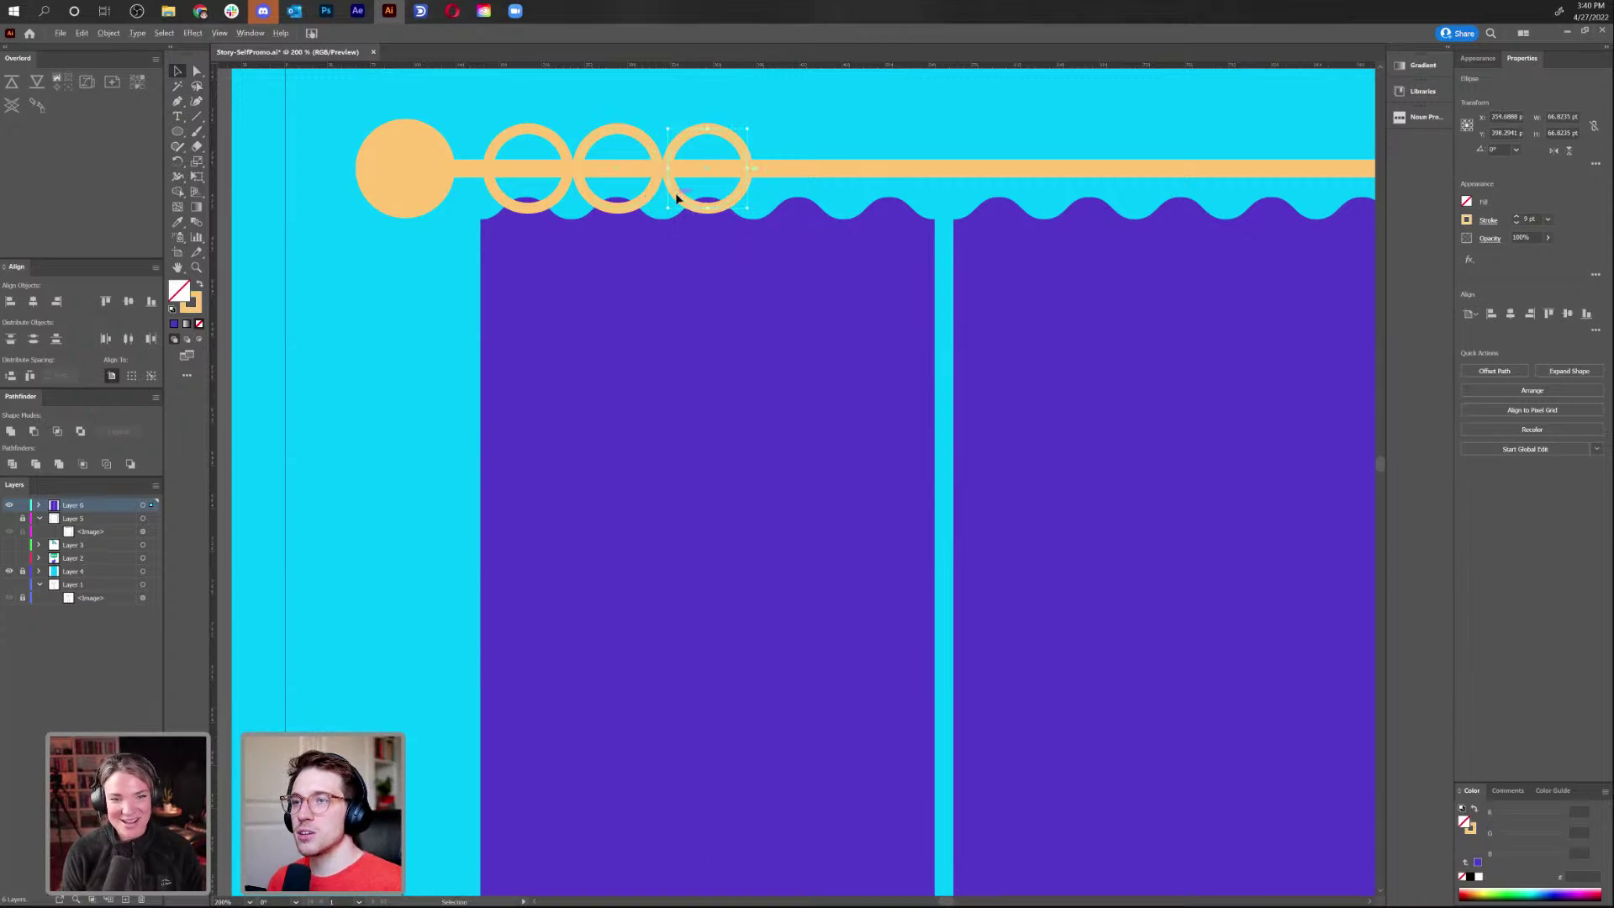
{"action": "key", "text": "ctrl+z"}
{"action": "key", "text": "ctrl+z"}
{"action": "left_click_drag", "start_coordinate": [571, 170], "coordinate": [549, 173]}
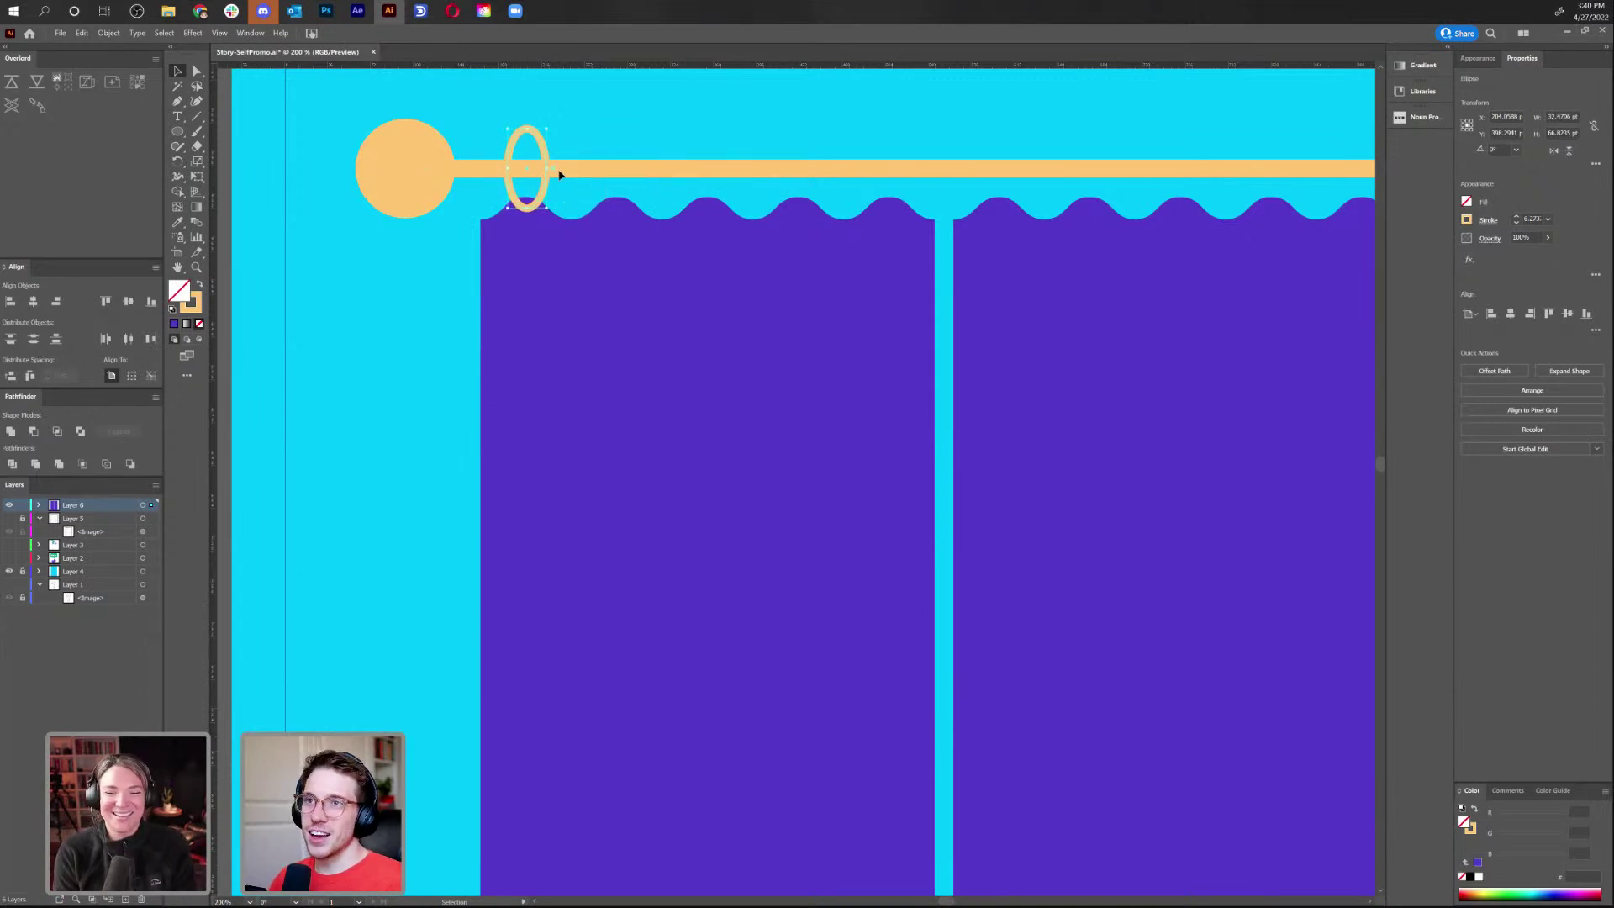
{"action": "key", "text": "Right"}
{"action": "key", "text": "Right"}
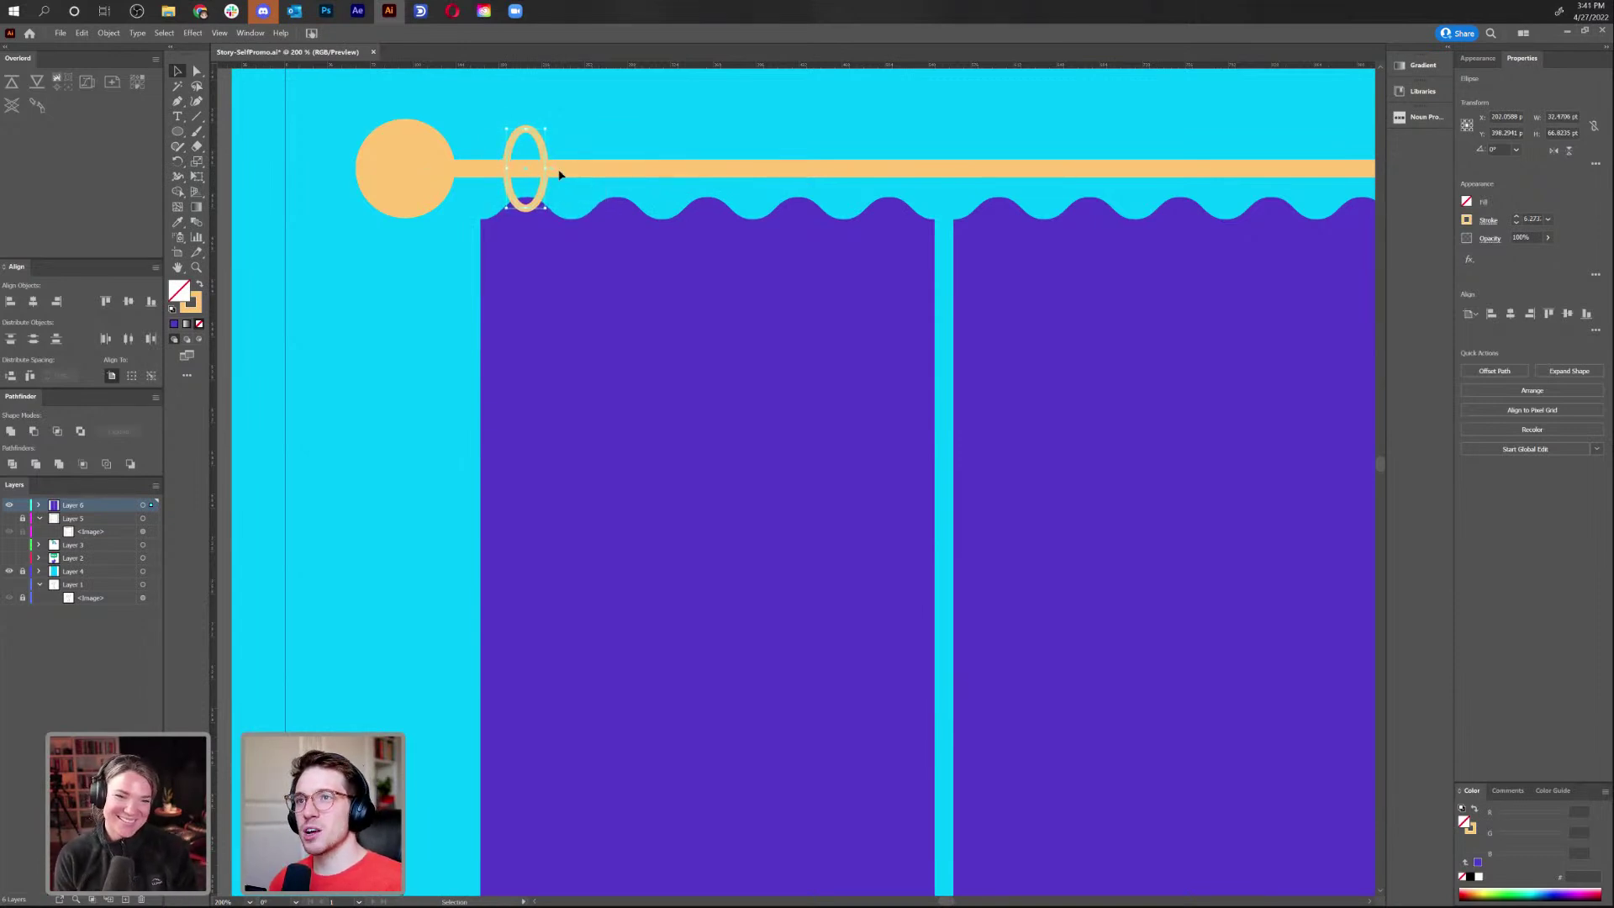
{"action": "left_click", "coordinate": [565, 125]}
Copy the oval ring rightward at even spacing along the rod above the left panel
{"action": "left_click_drag", "start_coordinate": [542, 143], "coordinate": [726, 145]}
{"action": "left_click", "coordinate": [656, 135]}
{"action": "left_click", "coordinate": [750, 149]}
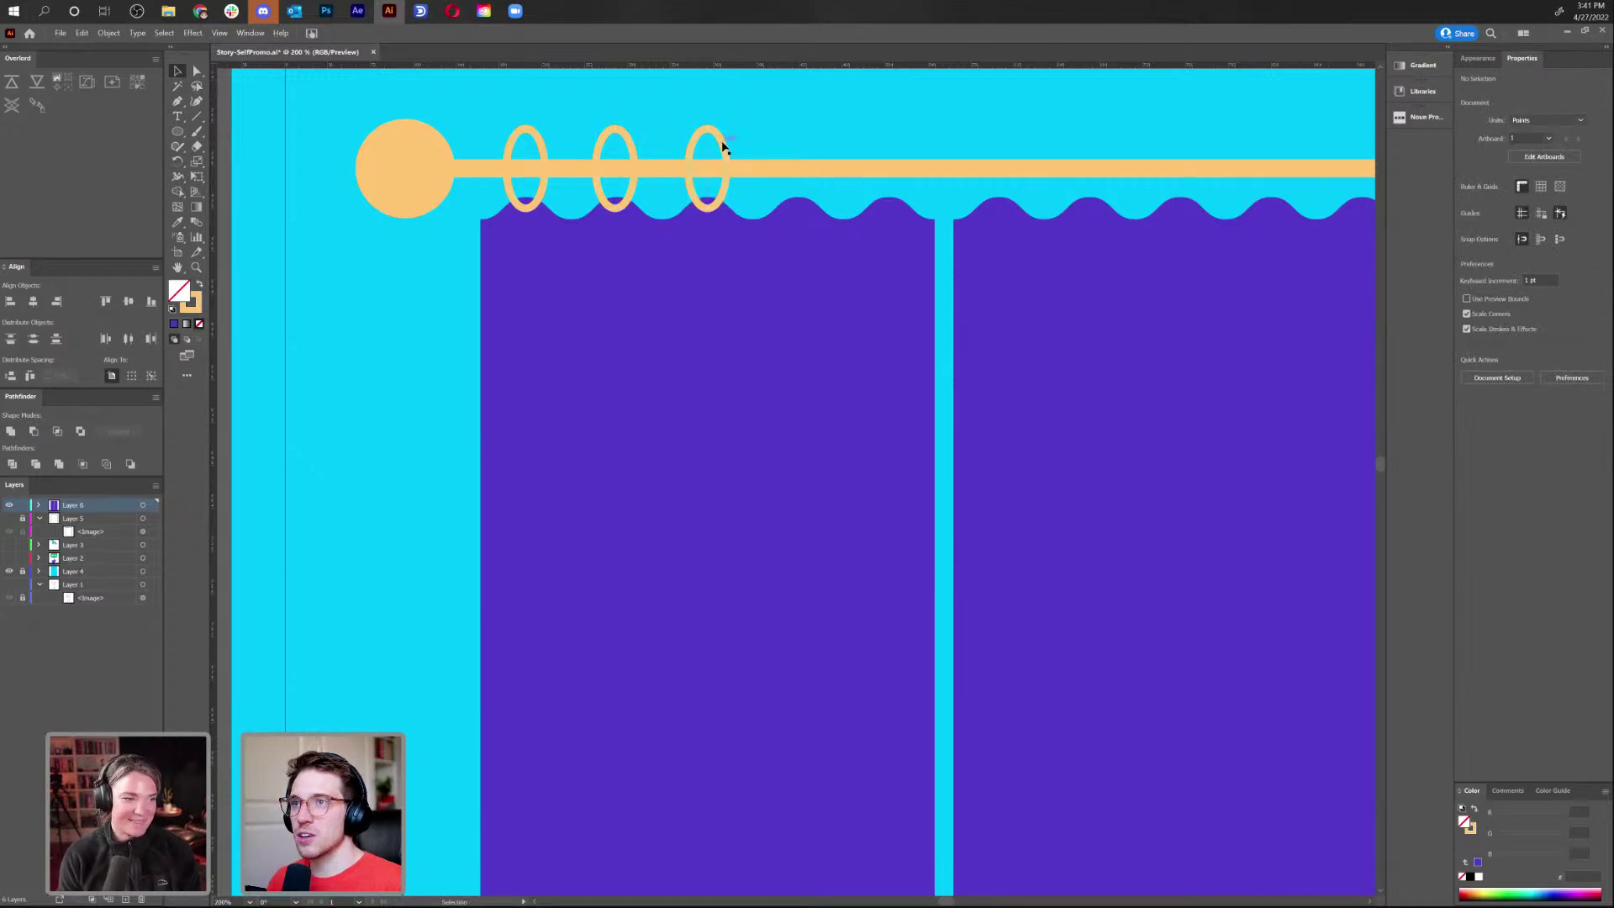
{"action": "left_click_drag", "start_coordinate": [722, 147], "coordinate": [903, 153]}
{"action": "left_click", "coordinate": [809, 141]}
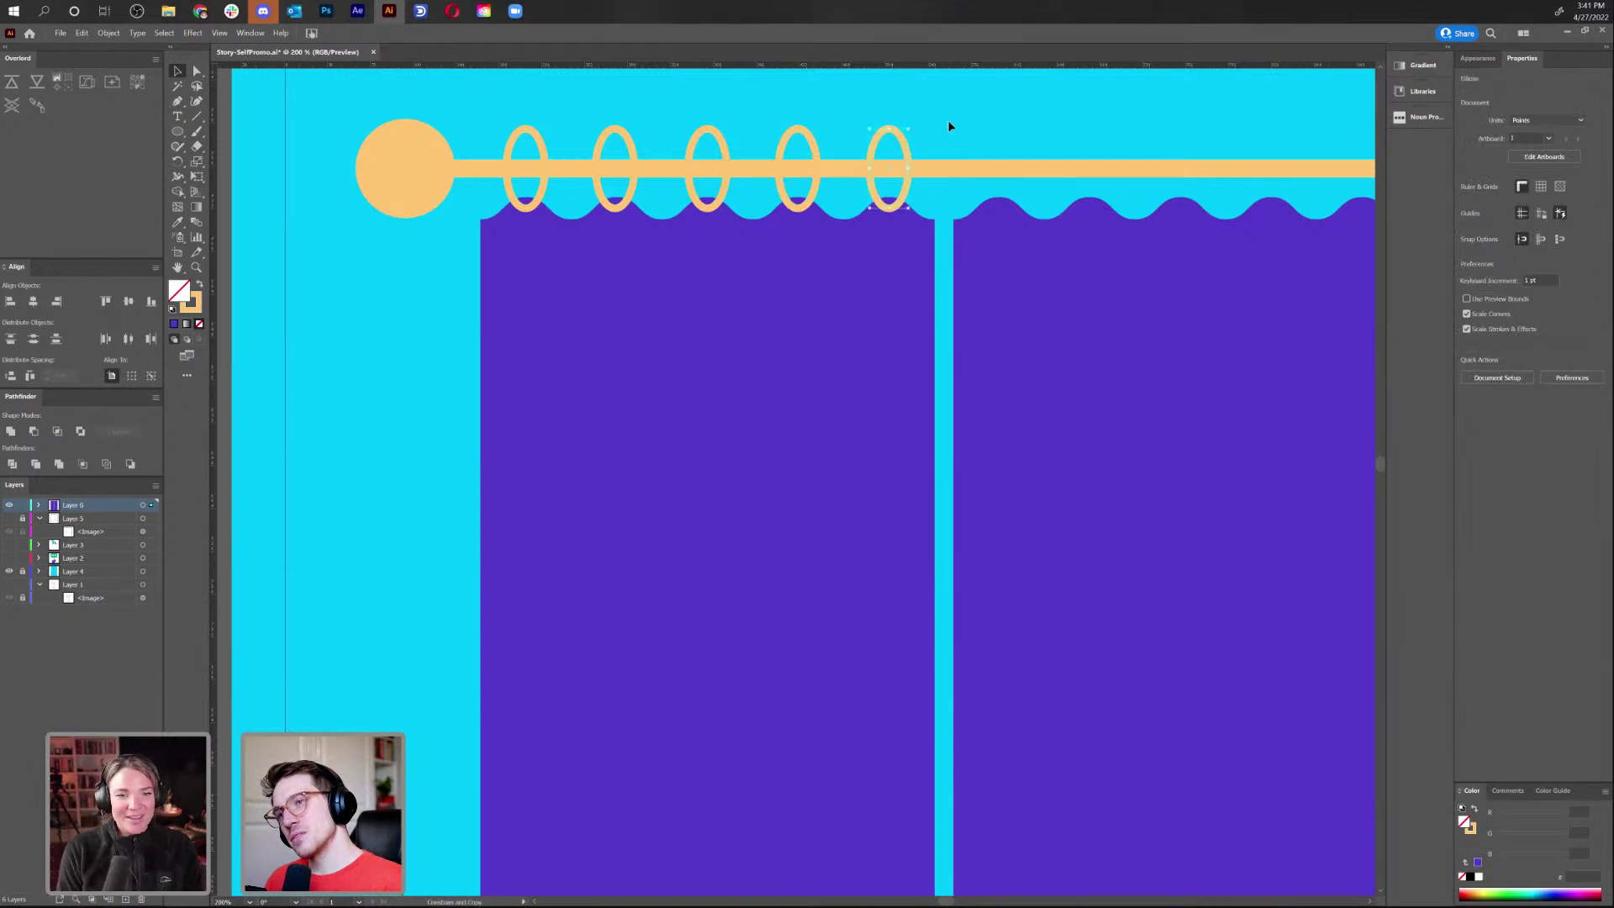
{"action": "left_click", "coordinate": [948, 126]}
{"action": "key", "text": "ctrl+minus"}
{"action": "key", "text": "ctrl+minus"}
{"action": "key", "text": "ctrl+minus"}
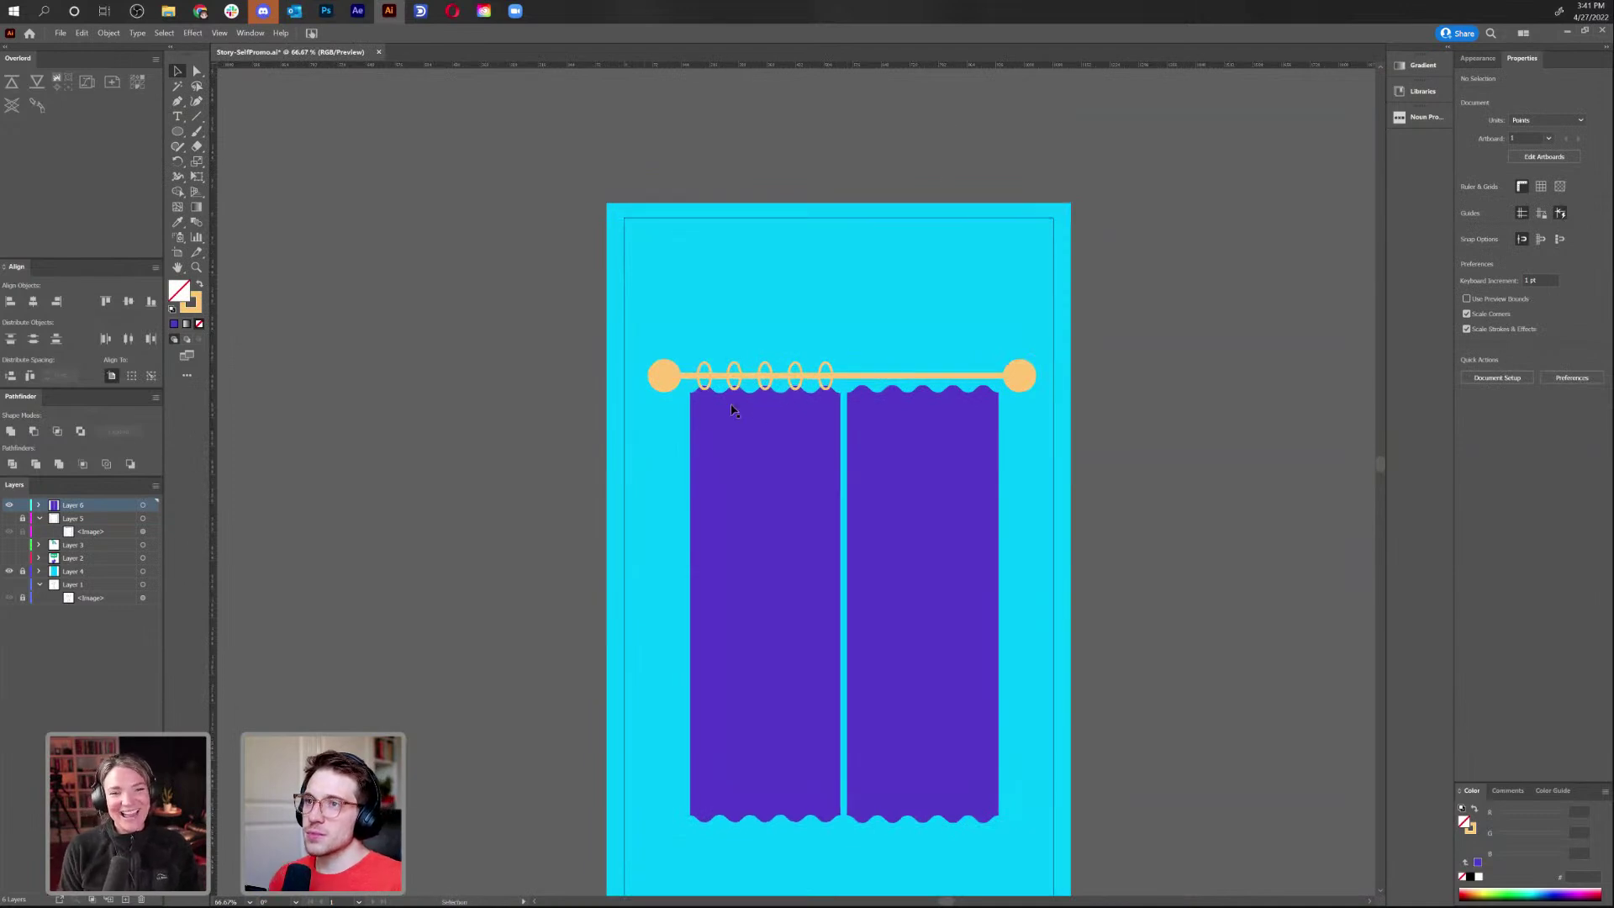
Duplicate the five rod rings to the right, placing five over the right curtain panel
{"action": "left_click_drag", "start_coordinate": [851, 363], "coordinate": [696, 383]}
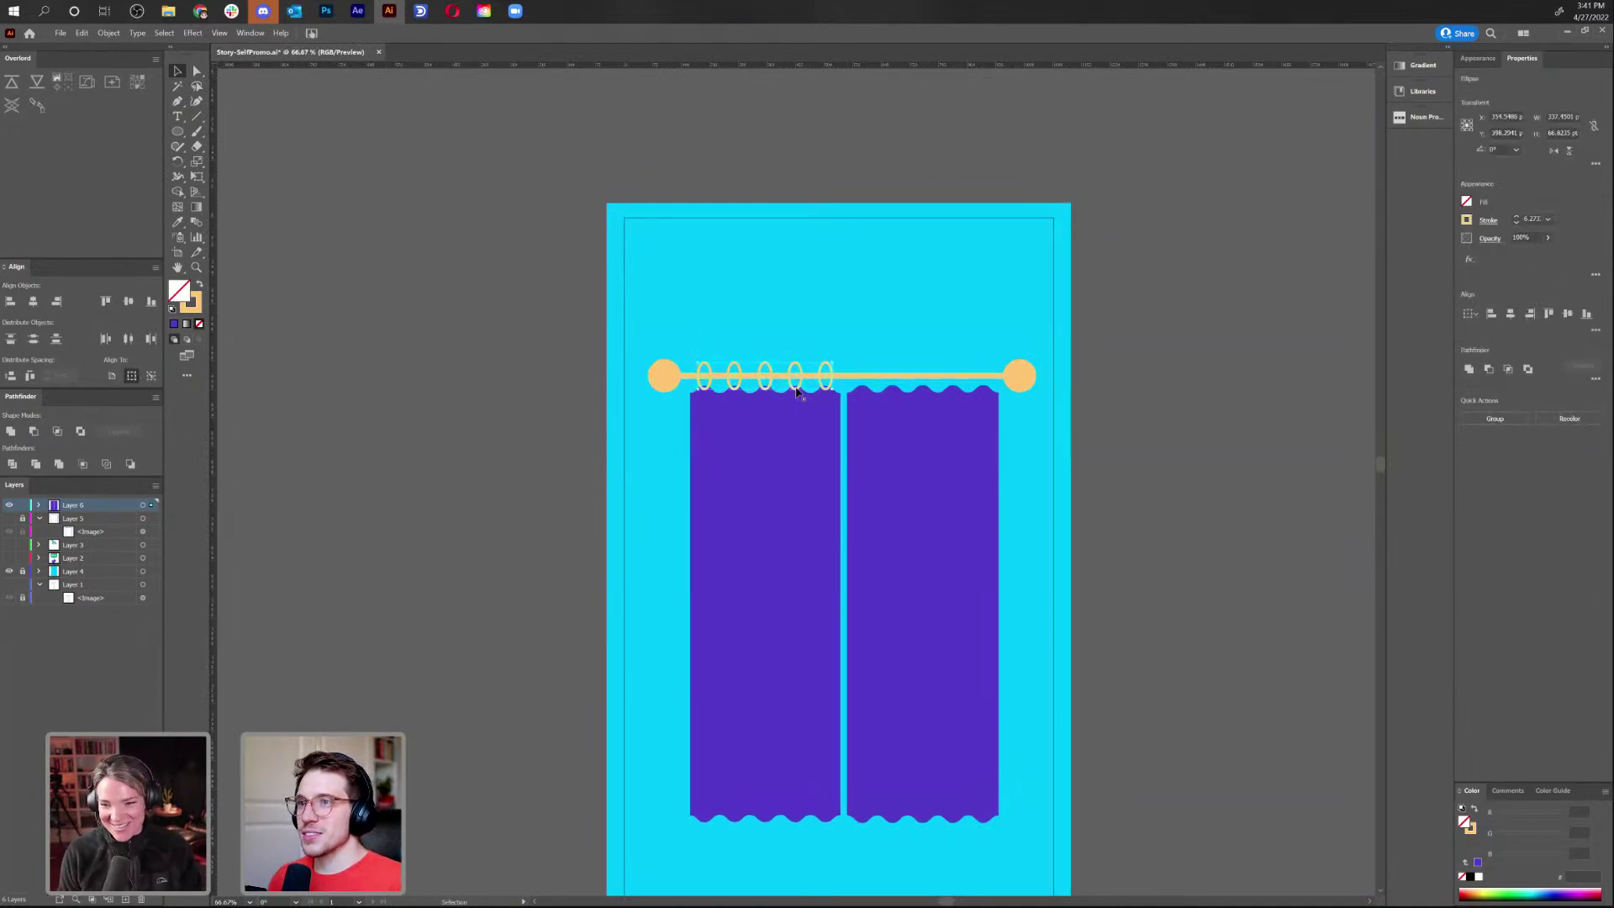
{"action": "left_click_drag", "start_coordinate": [800, 385], "coordinate": [961, 387]}
{"action": "left_click", "coordinate": [985, 257]}
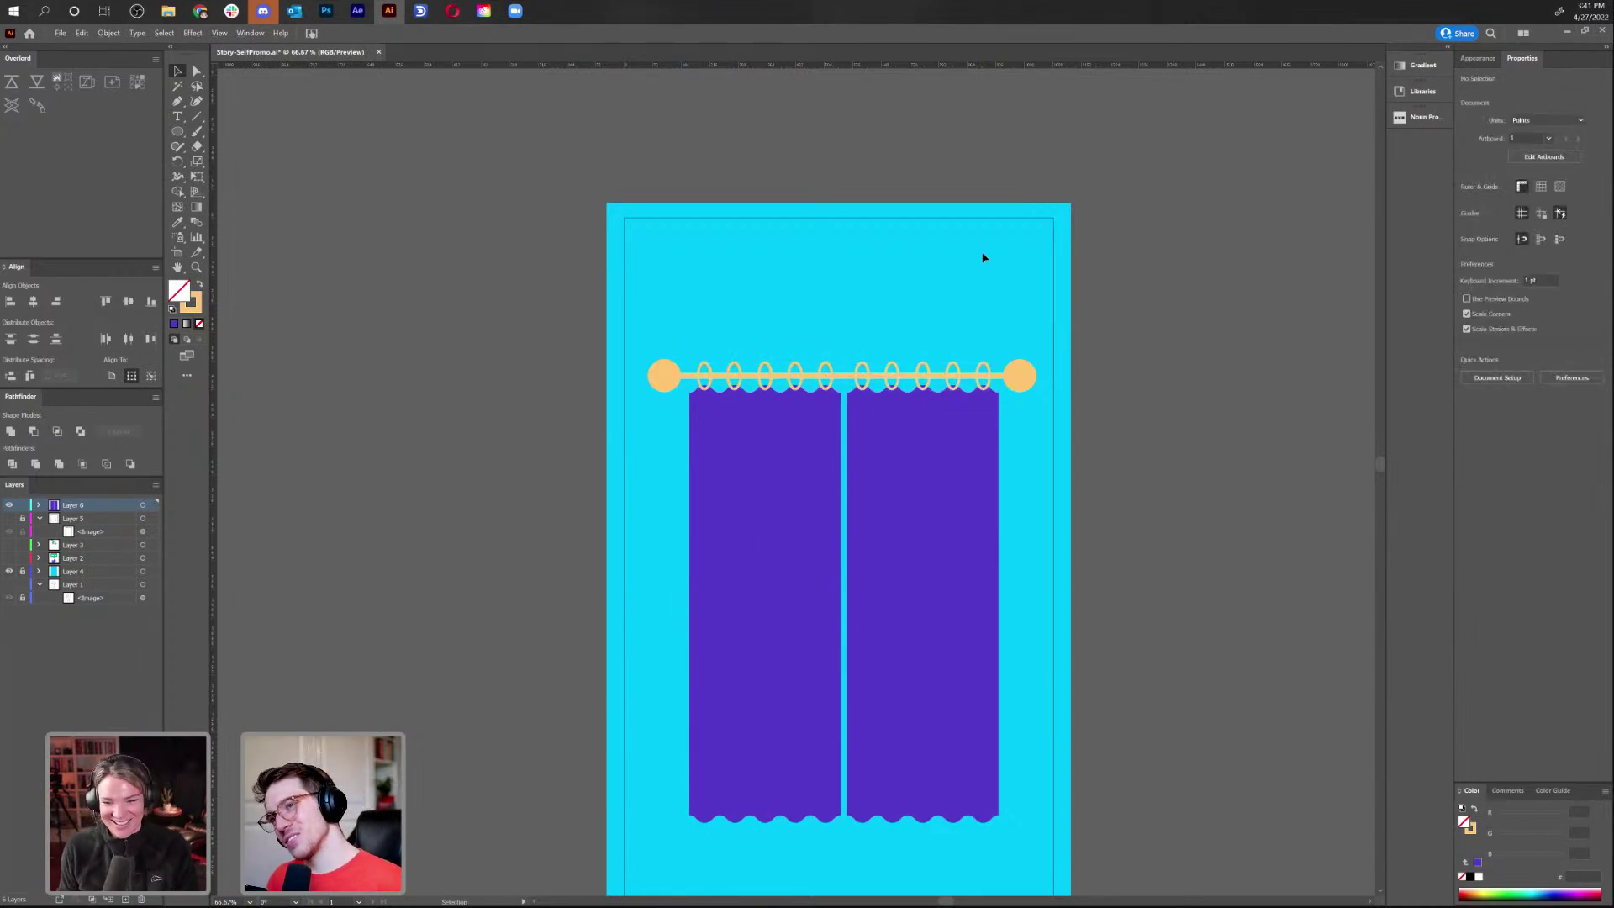
Draw a small circle below the rod's left end and make it a solid orange dot
{"action": "left_click_drag", "start_coordinate": [1026, 536], "coordinate": [1006, 415]}
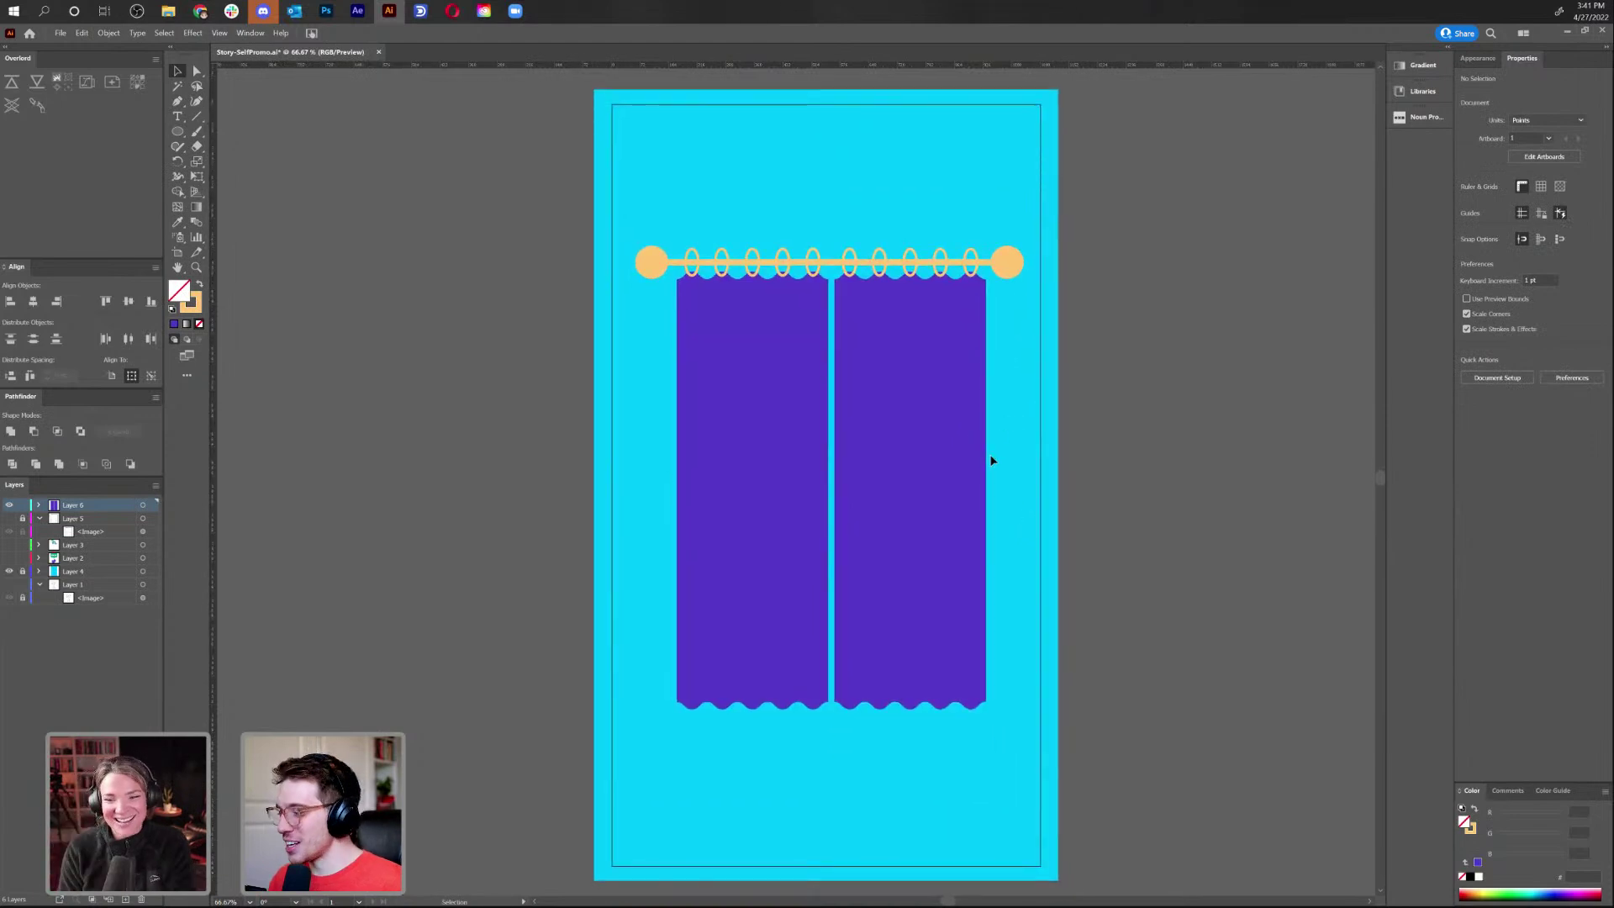
{"action": "key", "text": "ctrl+1"}
{"action": "key", "text": "ctrl+minus"}
{"action": "left_click_drag", "start_coordinate": [1045, 639], "coordinate": [1035, 562]}
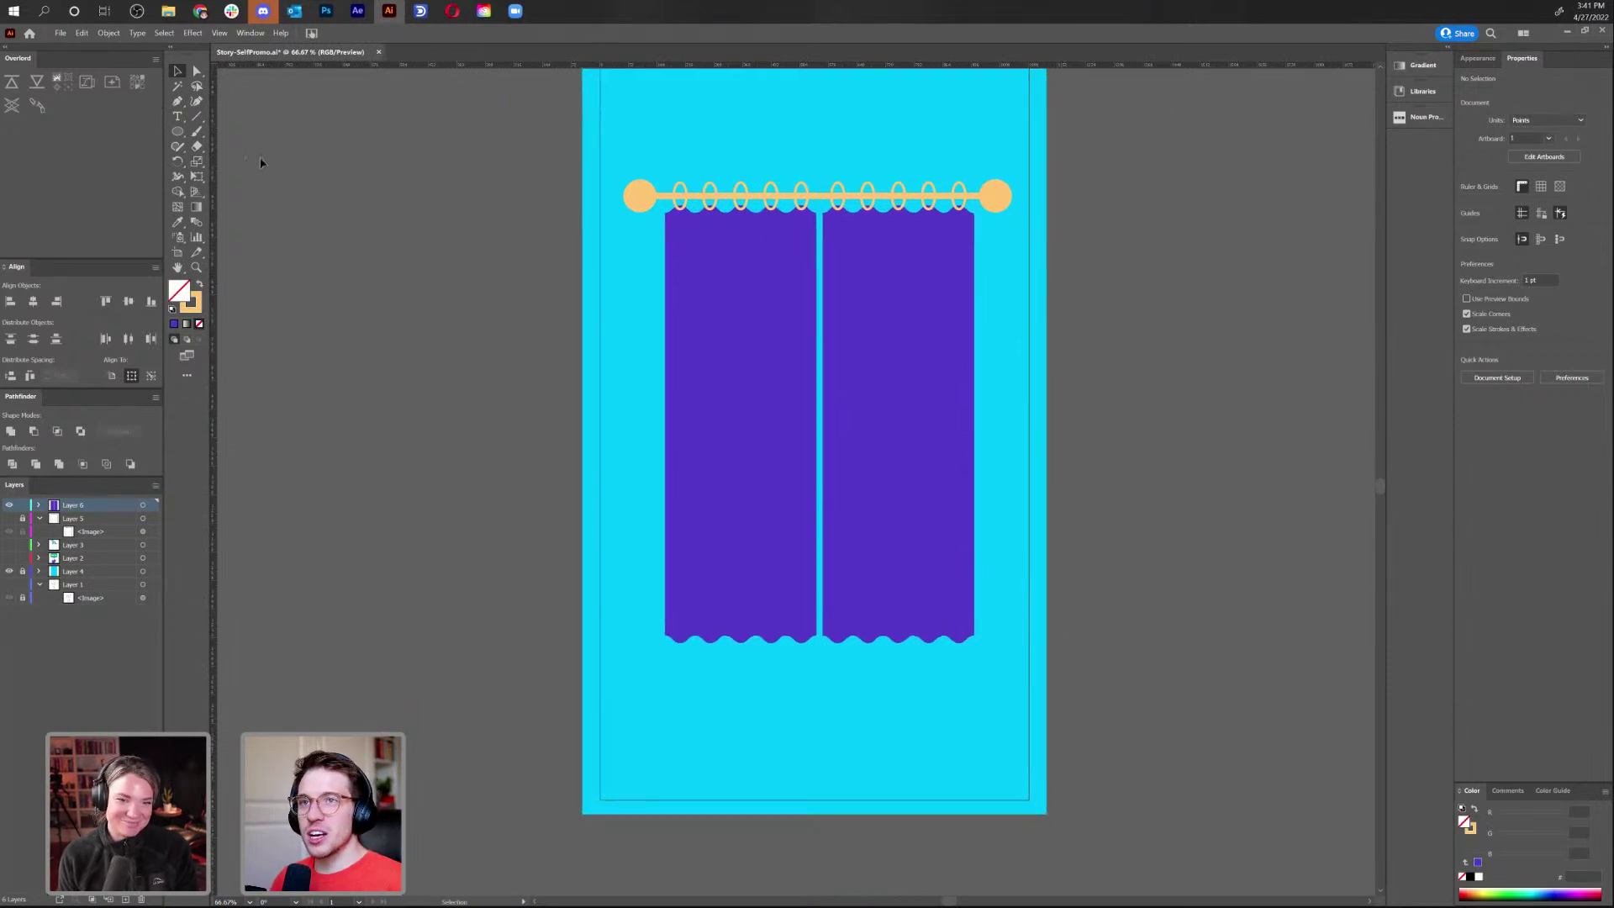
{"action": "left_click", "coordinate": [177, 131]}
{"action": "left_click_drag", "start_coordinate": [640, 228], "coordinate": [642, 233]}
{"action": "left_click", "coordinate": [200, 288]}
{"action": "left_click", "coordinate": [176, 71]}
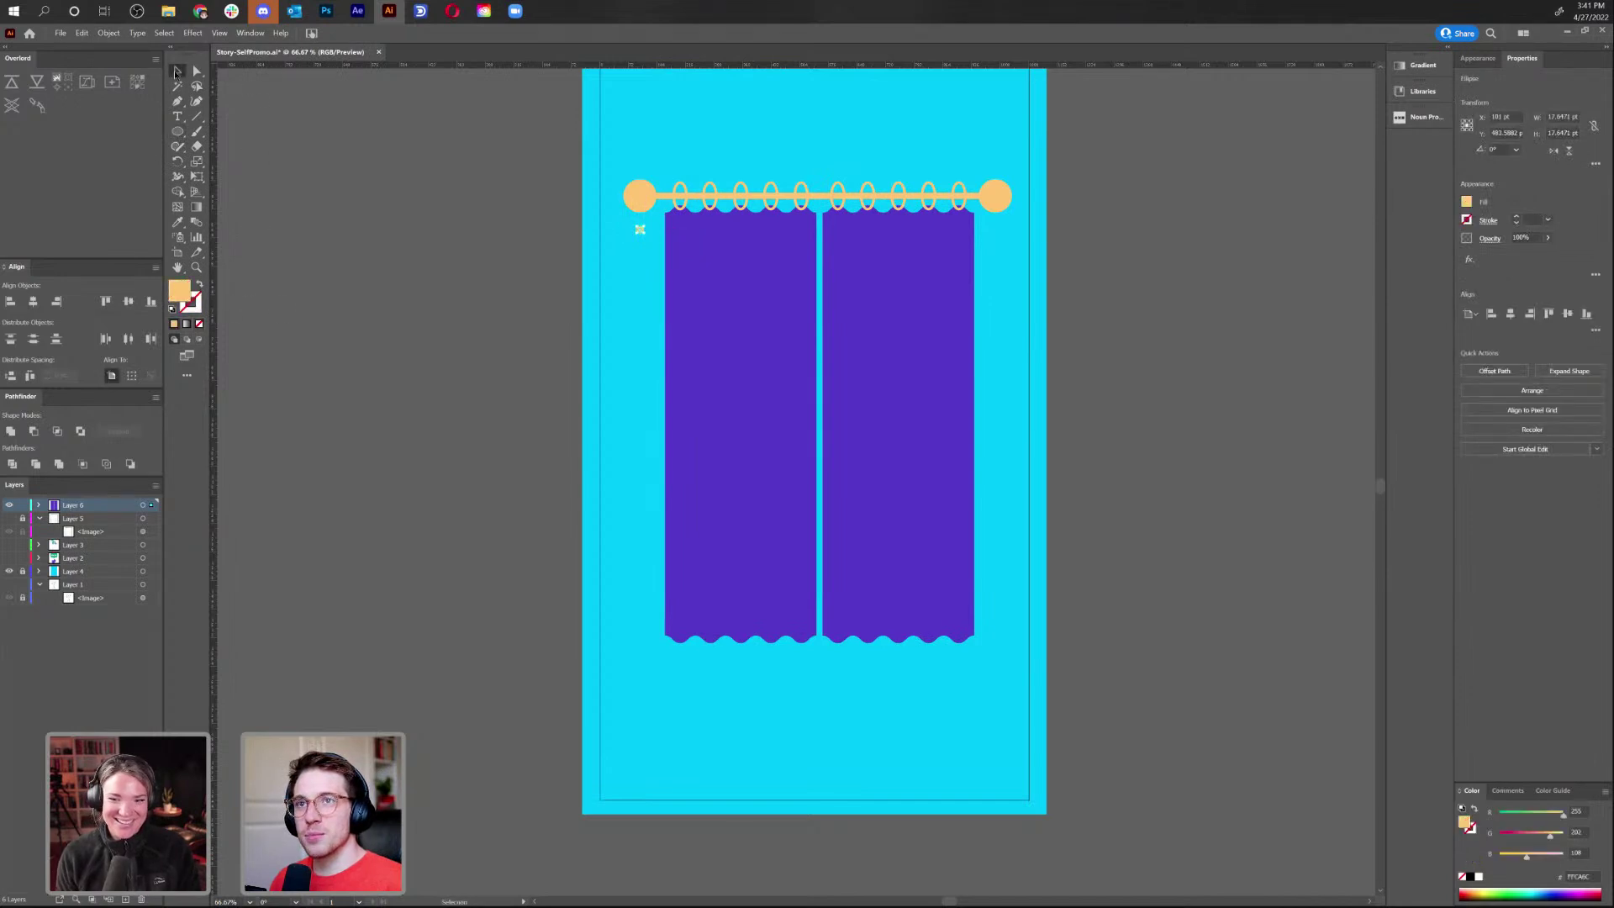
Zoom in on the rod's left end and duplicate the orange dot directly below it
{"action": "left_click", "coordinate": [559, 343]}
{"action": "key", "text": "a"}
{"action": "key", "text": "ctrl+plus"}
{"action": "key", "text": "ctrl+plus"}
{"action": "key", "text": "ctrl+plus"}
{"action": "left_click_drag", "start_coordinate": [619, 227], "coordinate": [709, 281]}
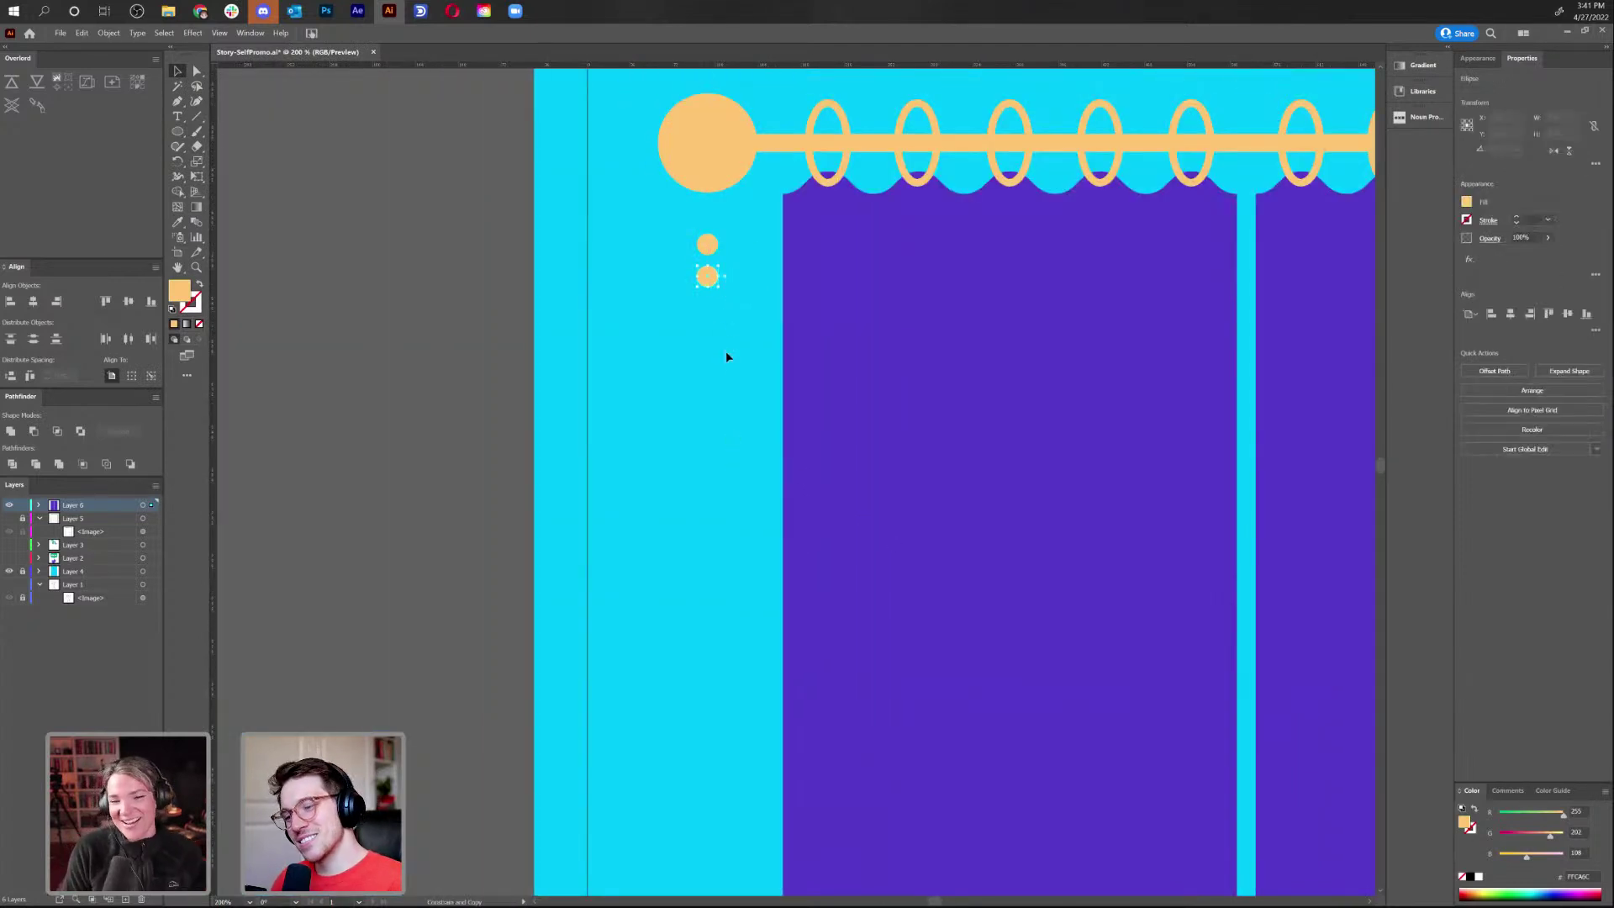
{"action": "left_click_drag", "start_coordinate": [668, 217], "coordinate": [708, 313]}
{"action": "left_click", "coordinate": [659, 242]}
Copy the dots further down, lengthening the column toward thirteen dots
{"action": "left_click_drag", "start_coordinate": [659, 242], "coordinate": [718, 378]}
{"action": "left_click", "coordinate": [751, 396]}
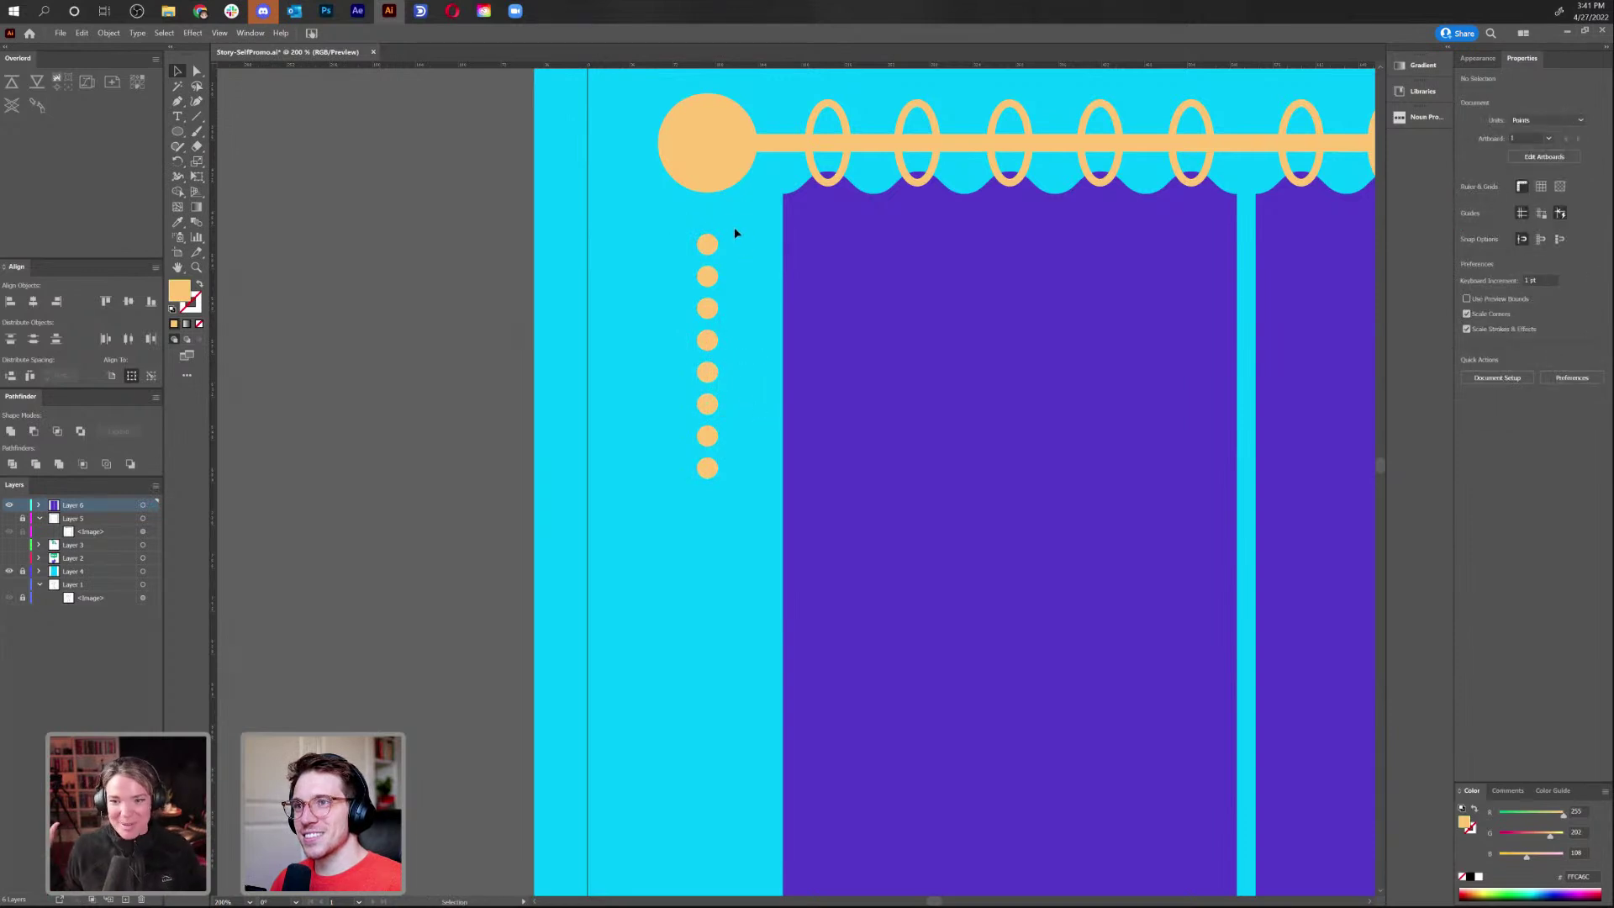
{"action": "left_click", "coordinate": [706, 313]}
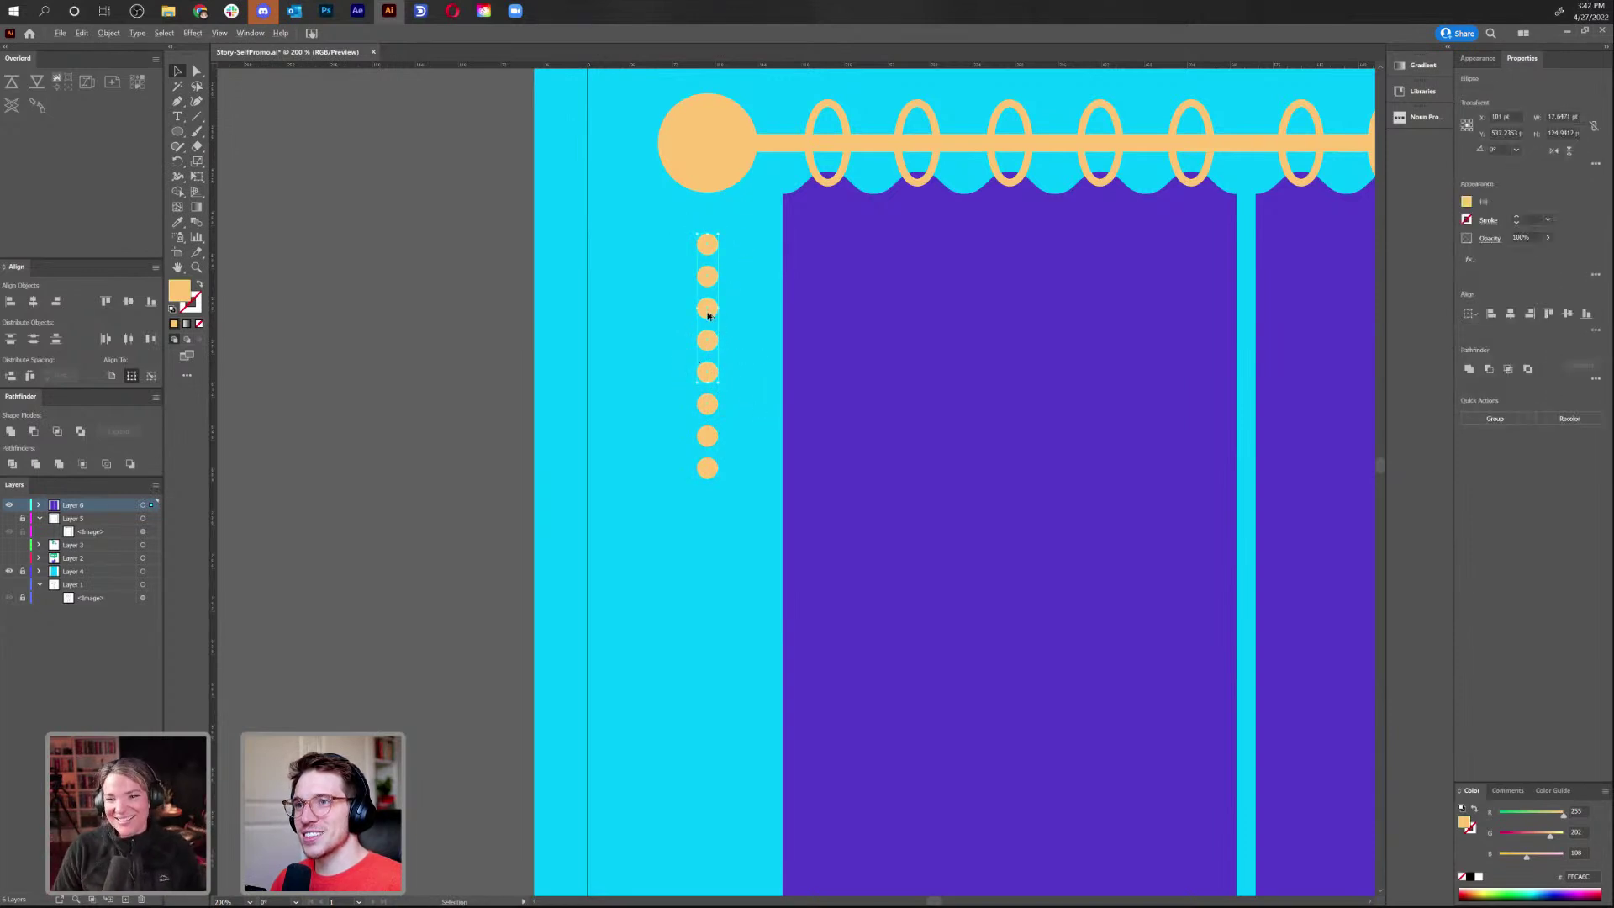
{"action": "left_click_drag", "start_coordinate": [706, 311], "coordinate": [709, 565]}
{"action": "left_click", "coordinate": [760, 526]}
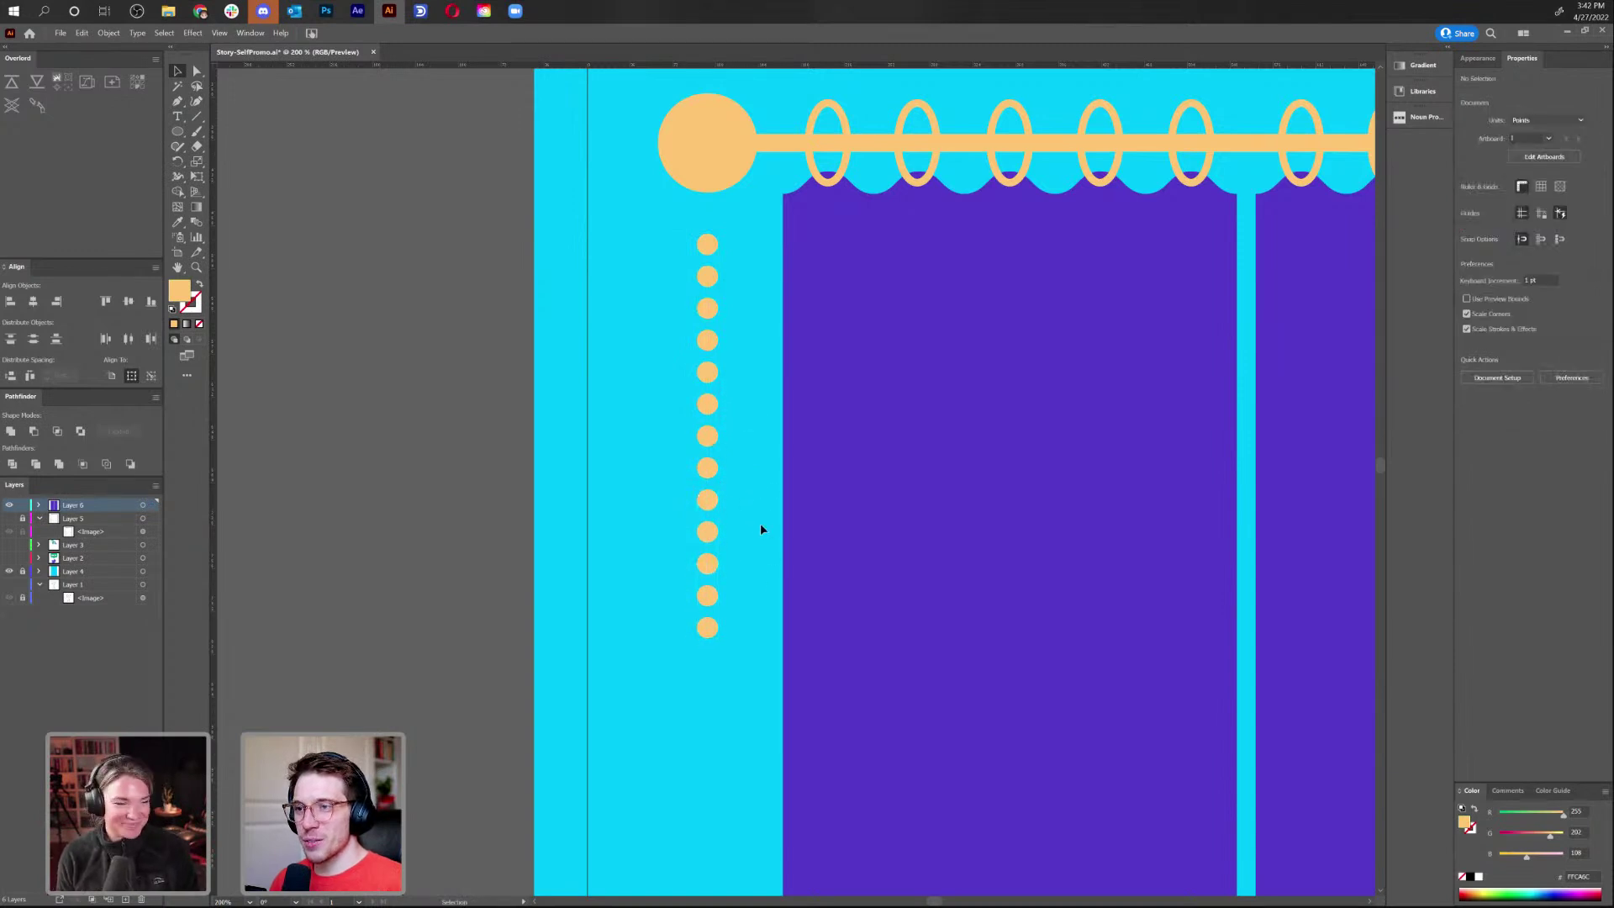
{"action": "key", "text": "ctrl+minus"}
{"action": "key", "text": "ctrl+minus"}
{"action": "key", "text": "ctrl+plus"}
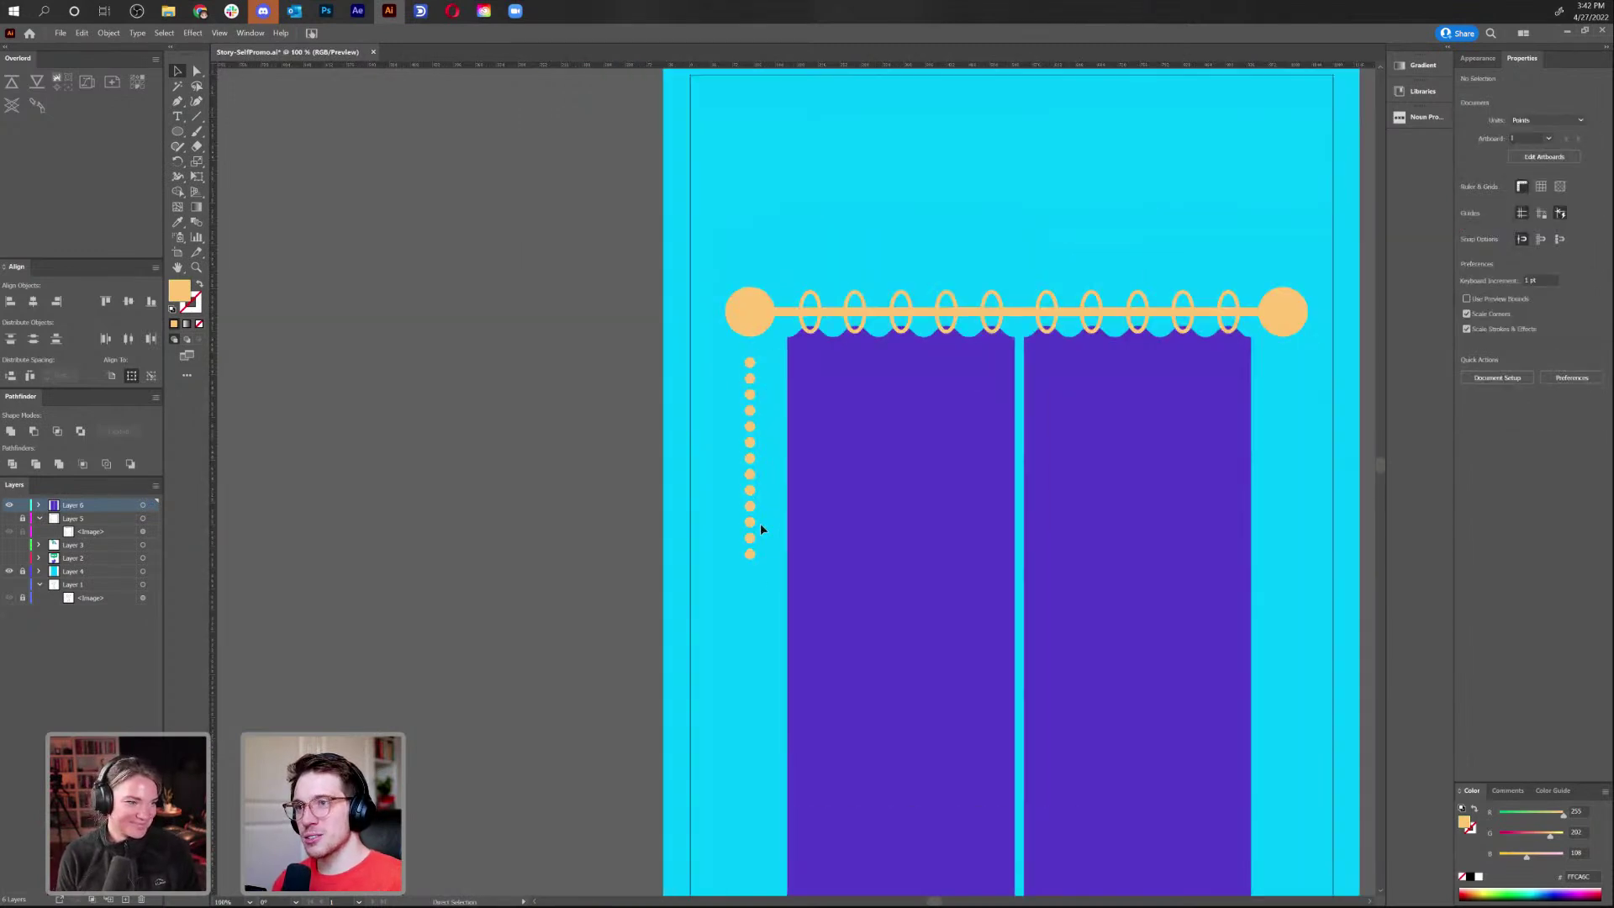
Select all 13 dots and space them evenly with Vertical Distribute Center
{"action": "left_click", "coordinate": [751, 559]}
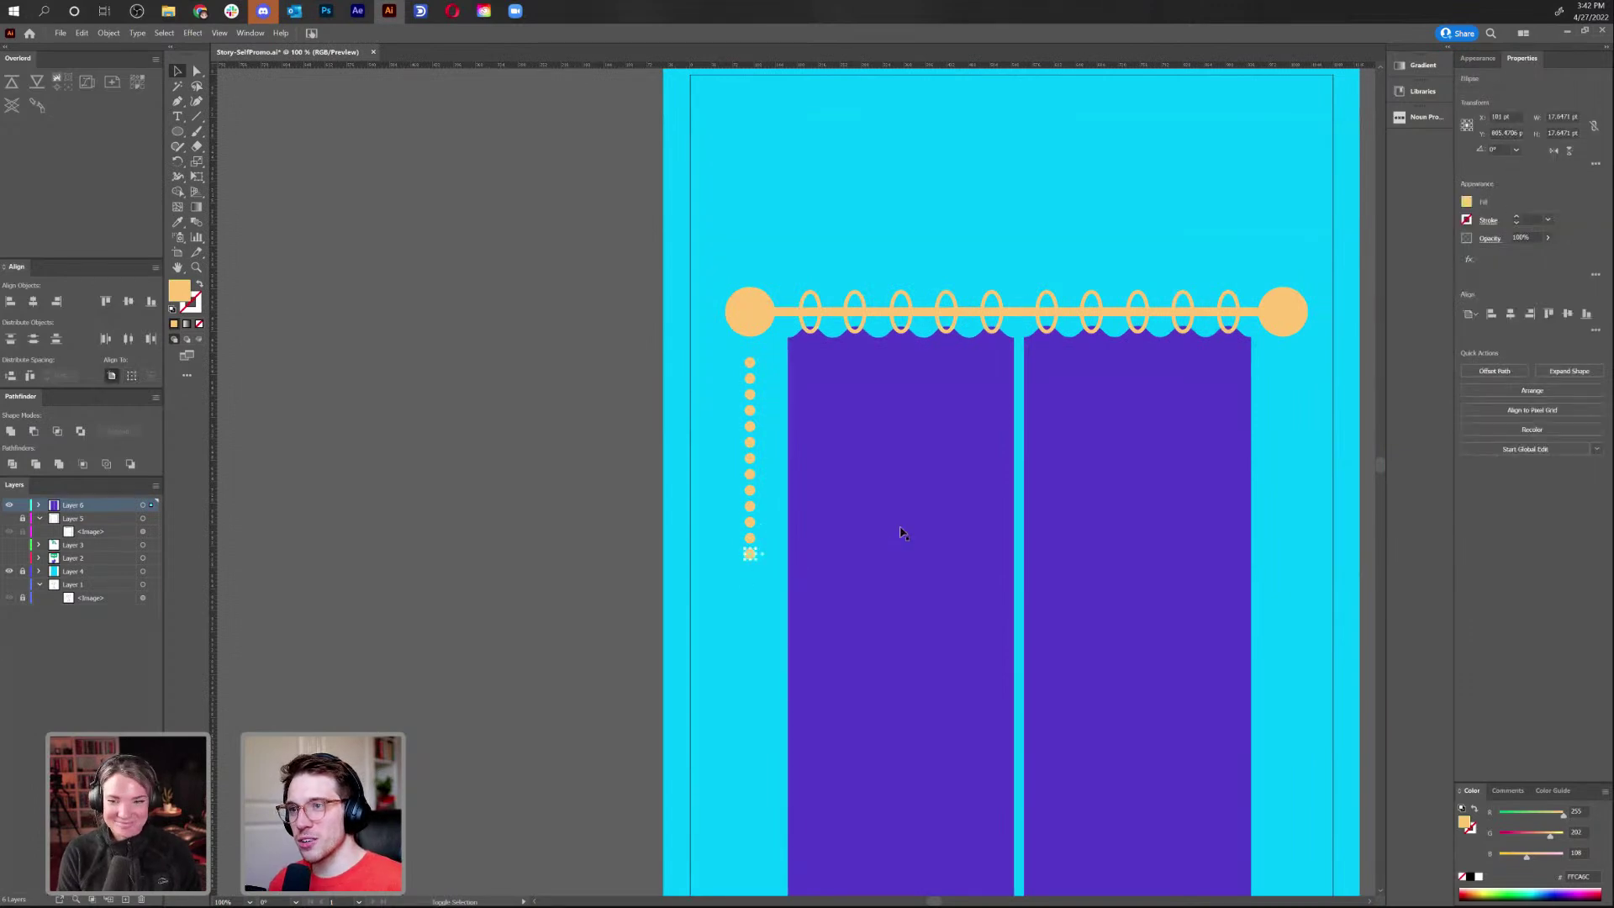
{"action": "left_click", "coordinate": [760, 597]}
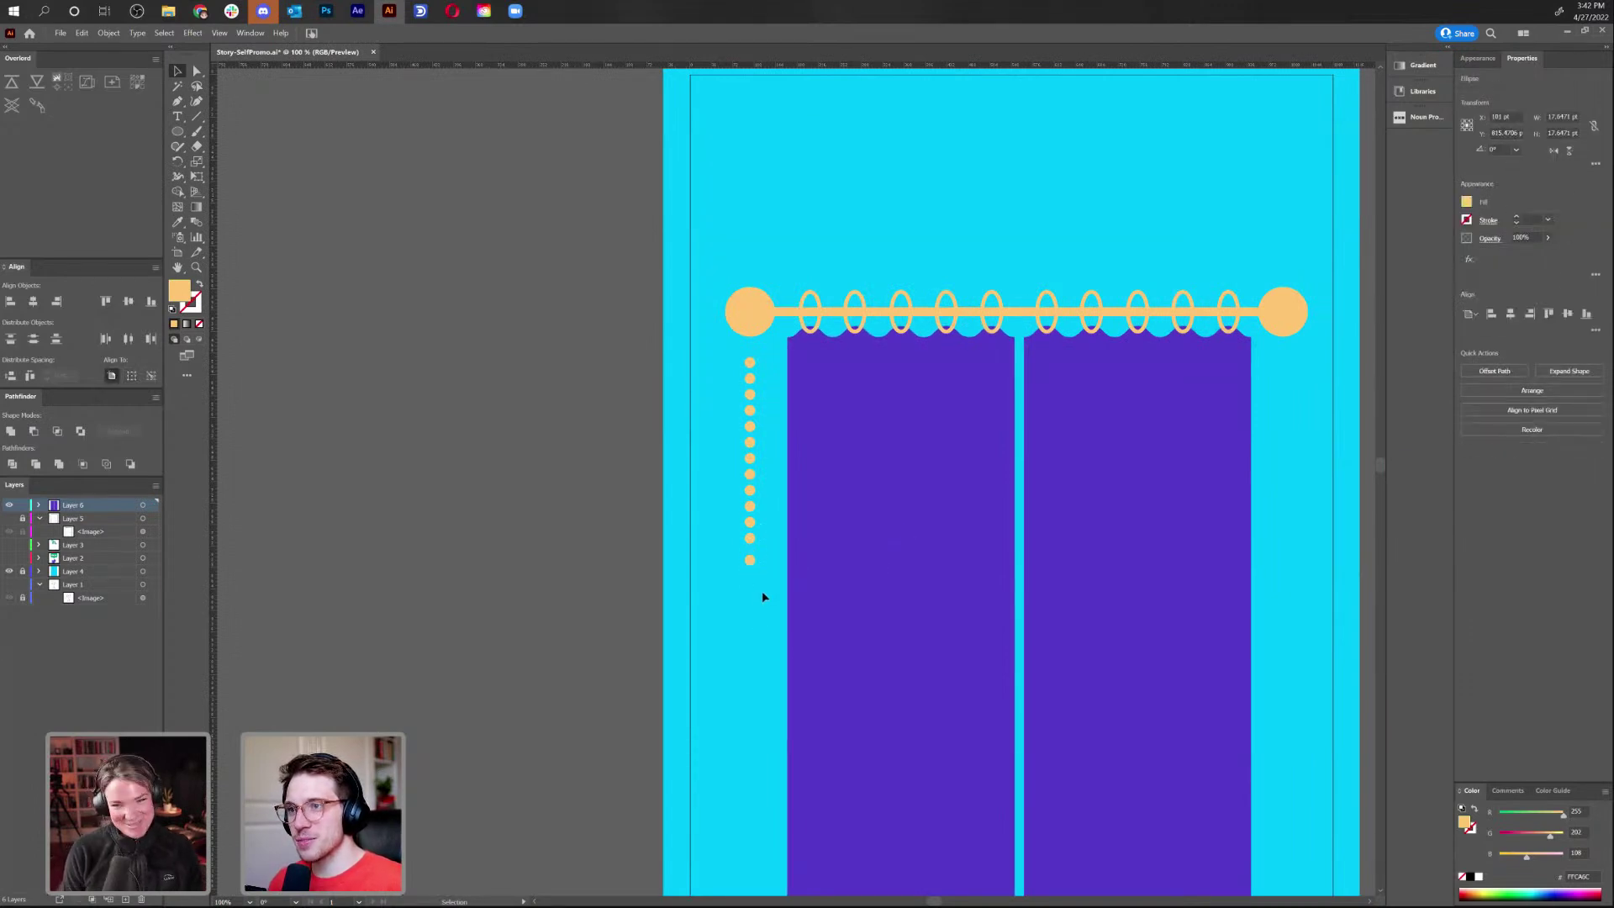
{"action": "left_click_drag", "start_coordinate": [659, 357], "coordinate": [765, 576]}
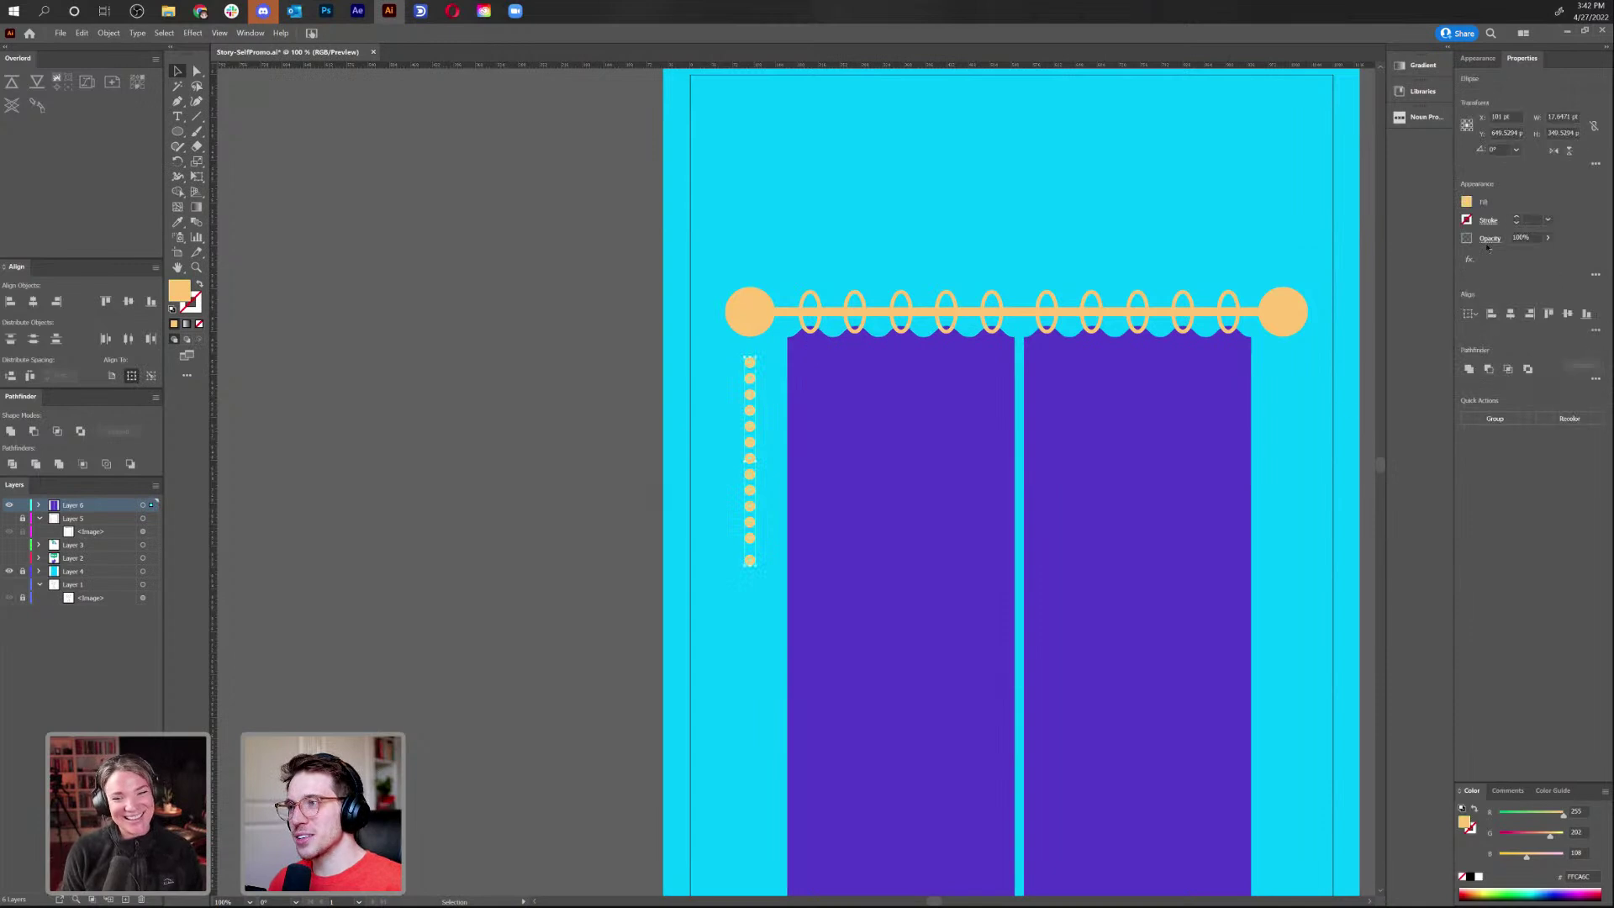
{"action": "left_click", "coordinate": [1596, 330]}
{"action": "left_click", "coordinate": [1484, 405]}
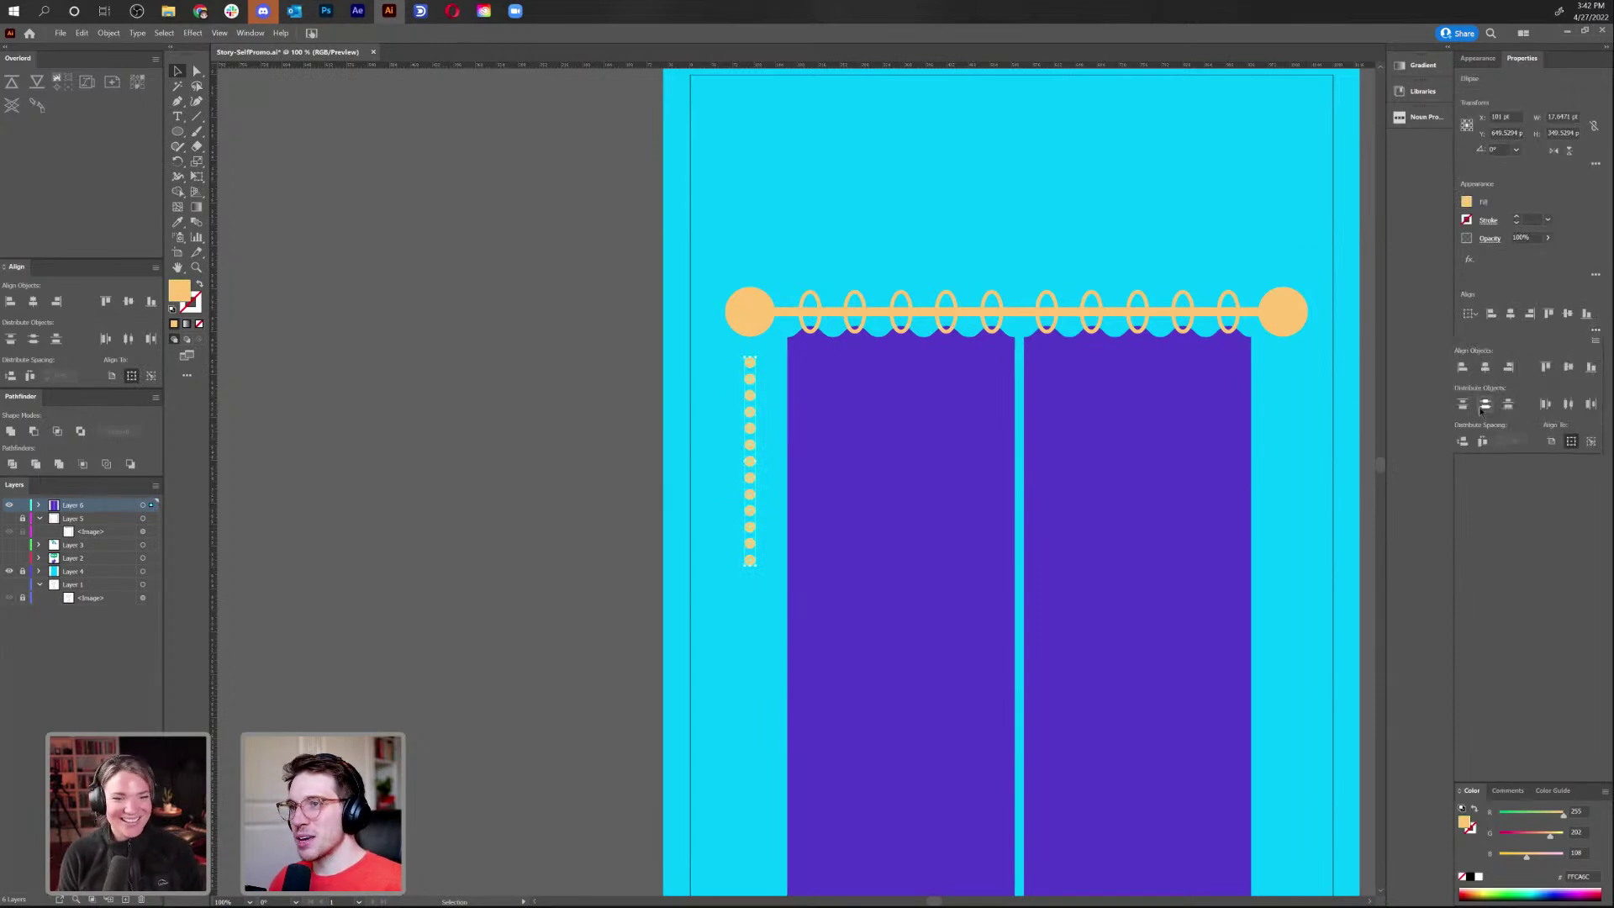
Bring the whole curtain and rod back into view and check the dot column
{"action": "left_click_drag", "start_coordinate": [1268, 205], "coordinate": [1177, 181]}
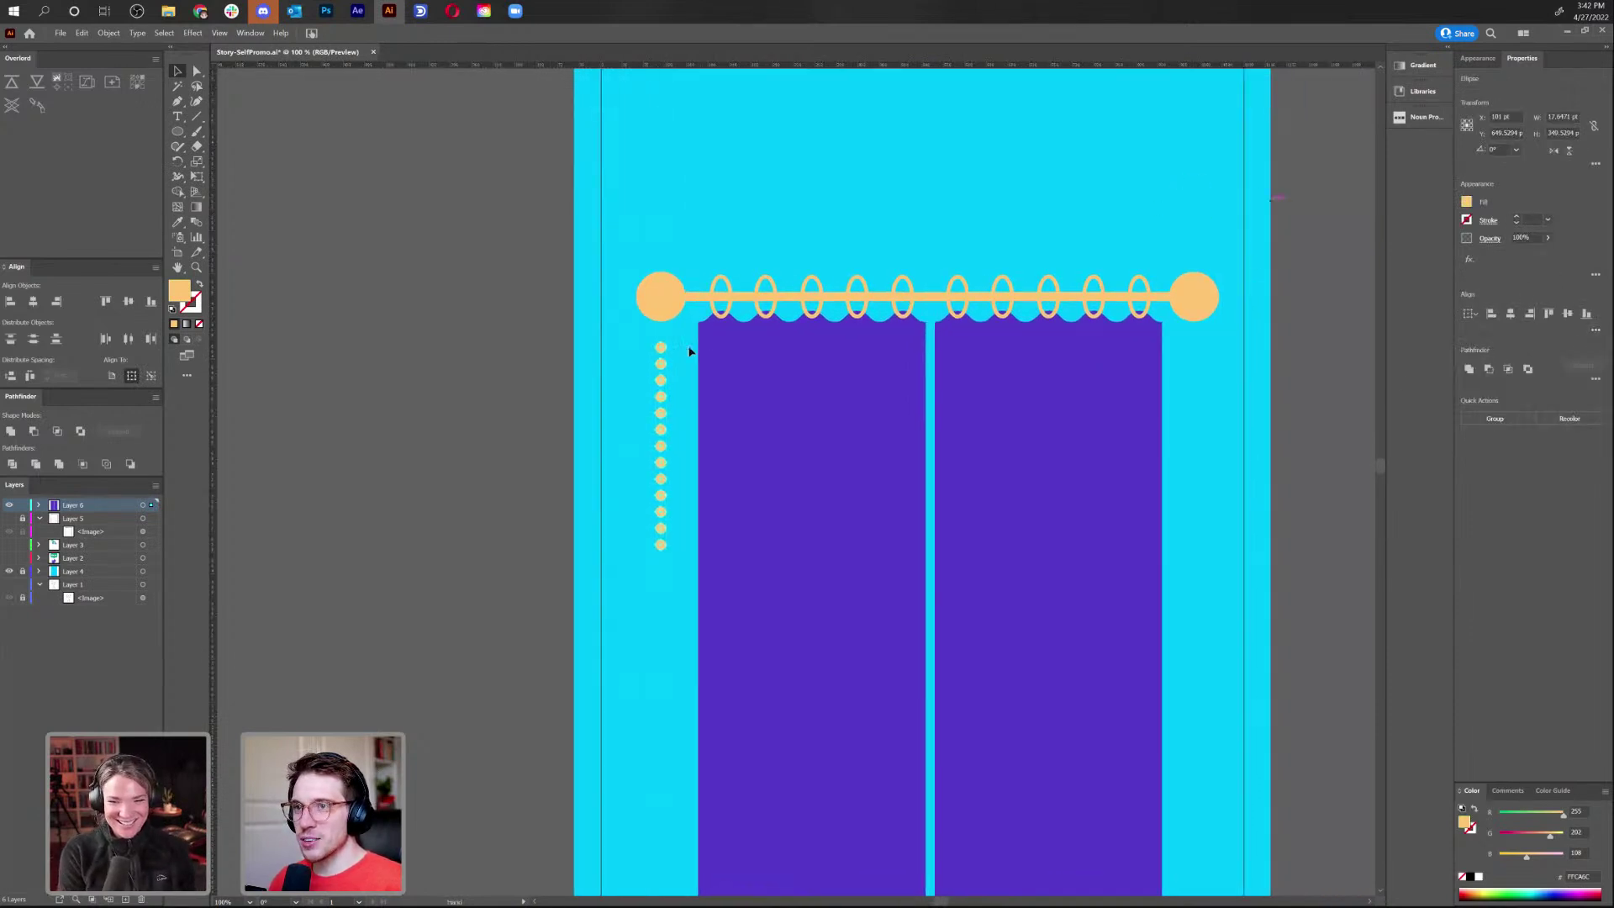
{"action": "left_click", "coordinate": [692, 620]}
{"action": "left_click_drag", "start_coordinate": [693, 620], "coordinate": [580, 410]}
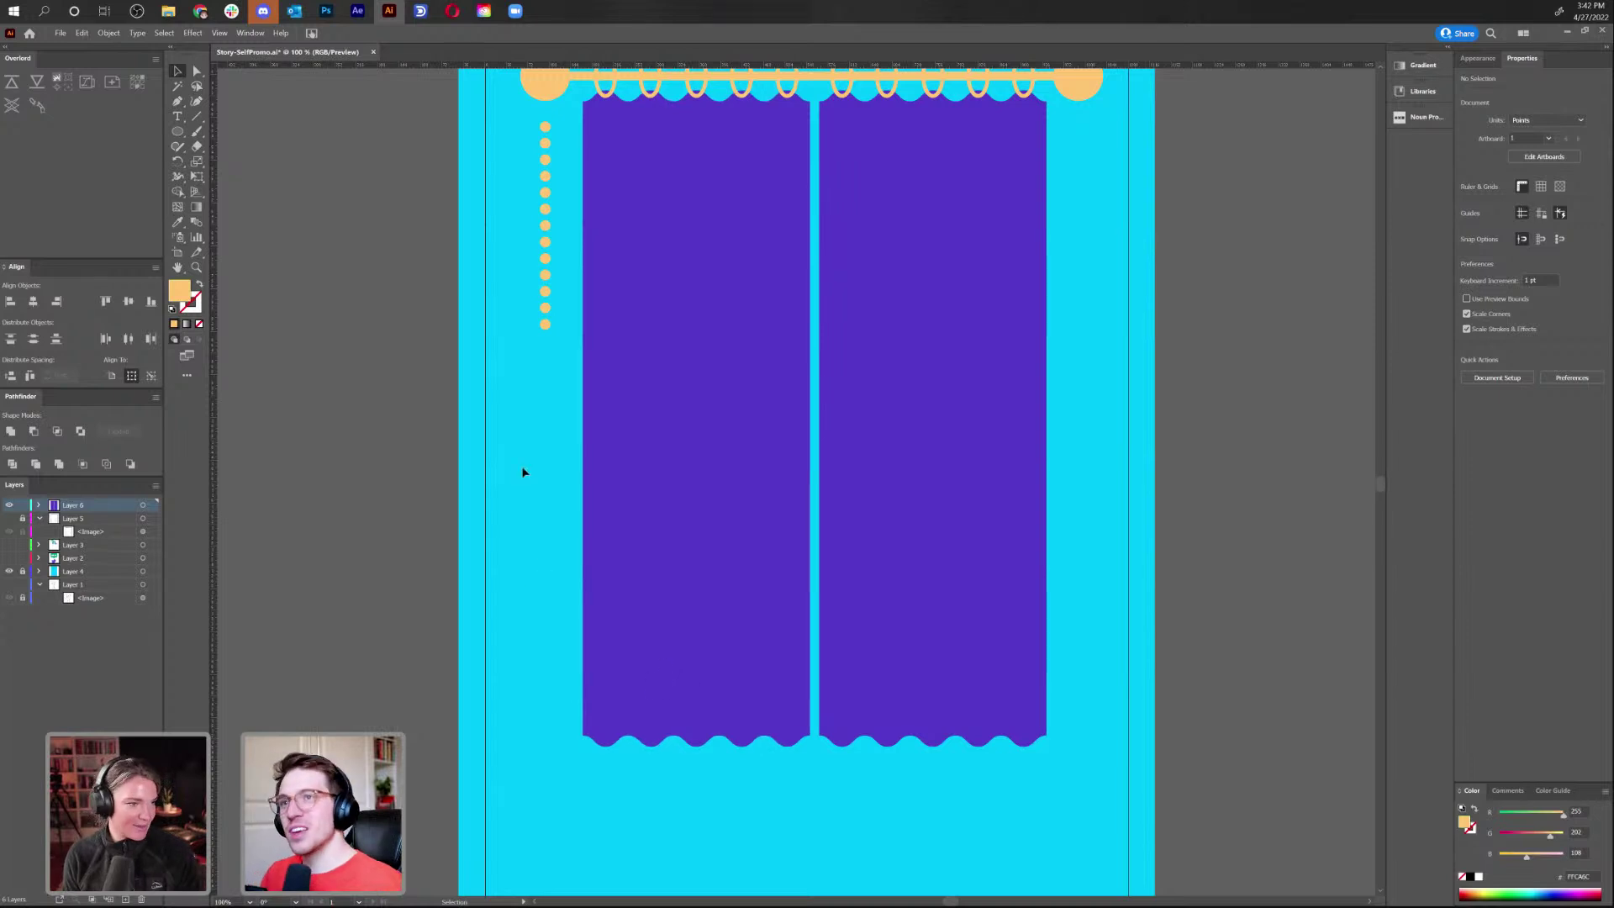
{"action": "left_click_drag", "start_coordinate": [552, 385], "coordinate": [562, 519]}
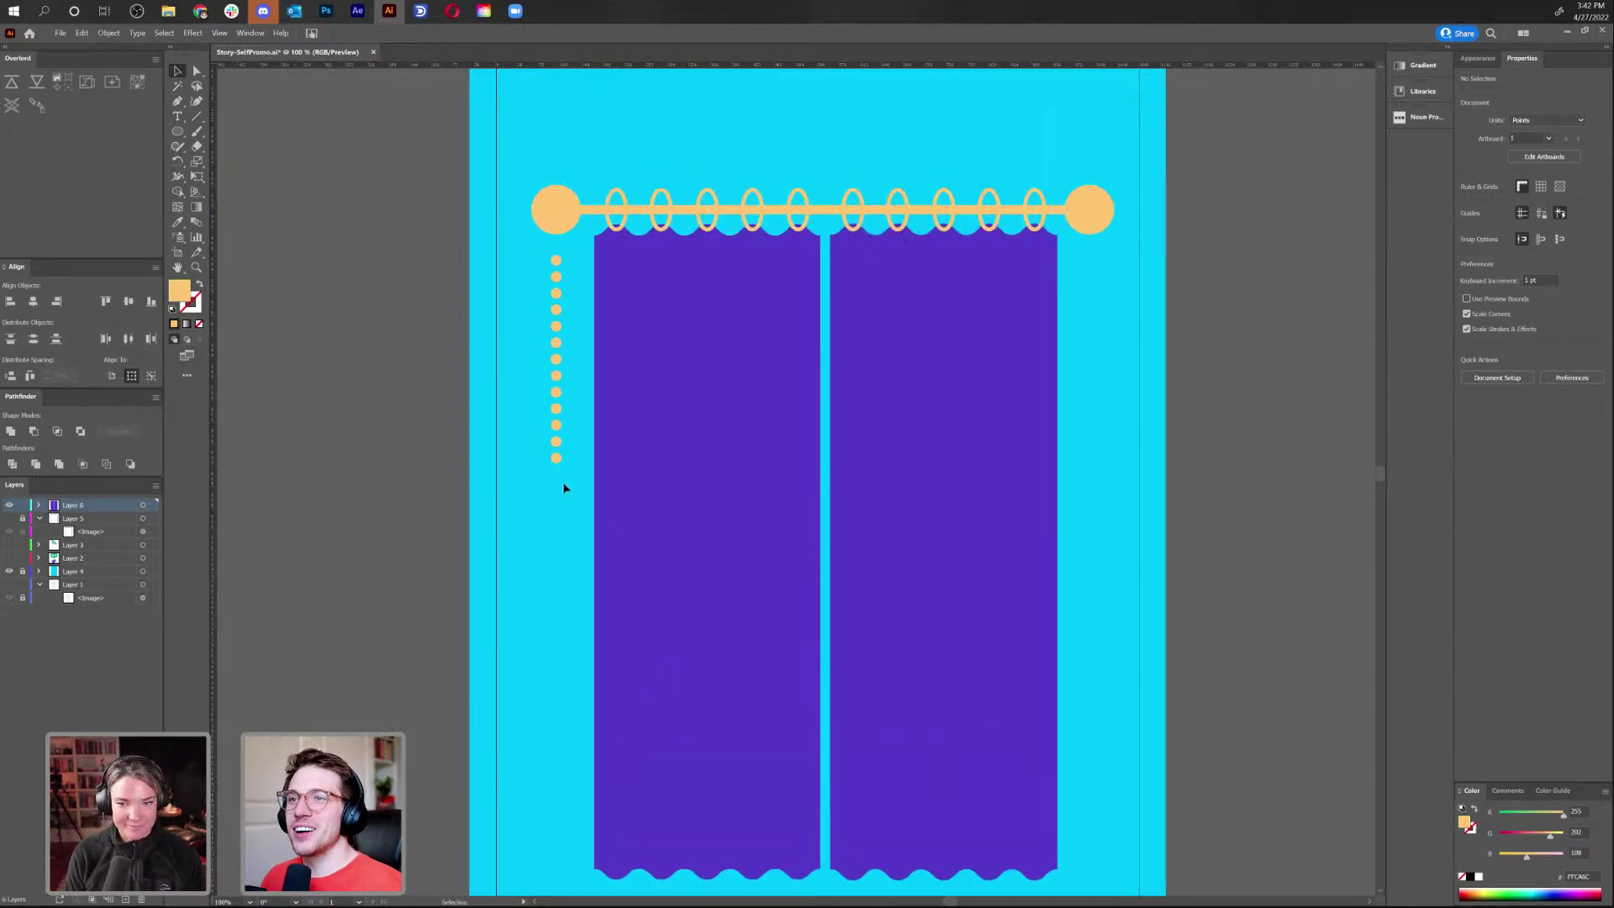
{"action": "left_click_drag", "start_coordinate": [513, 254], "coordinate": [568, 471]}
{"action": "left_click", "coordinate": [523, 572]}
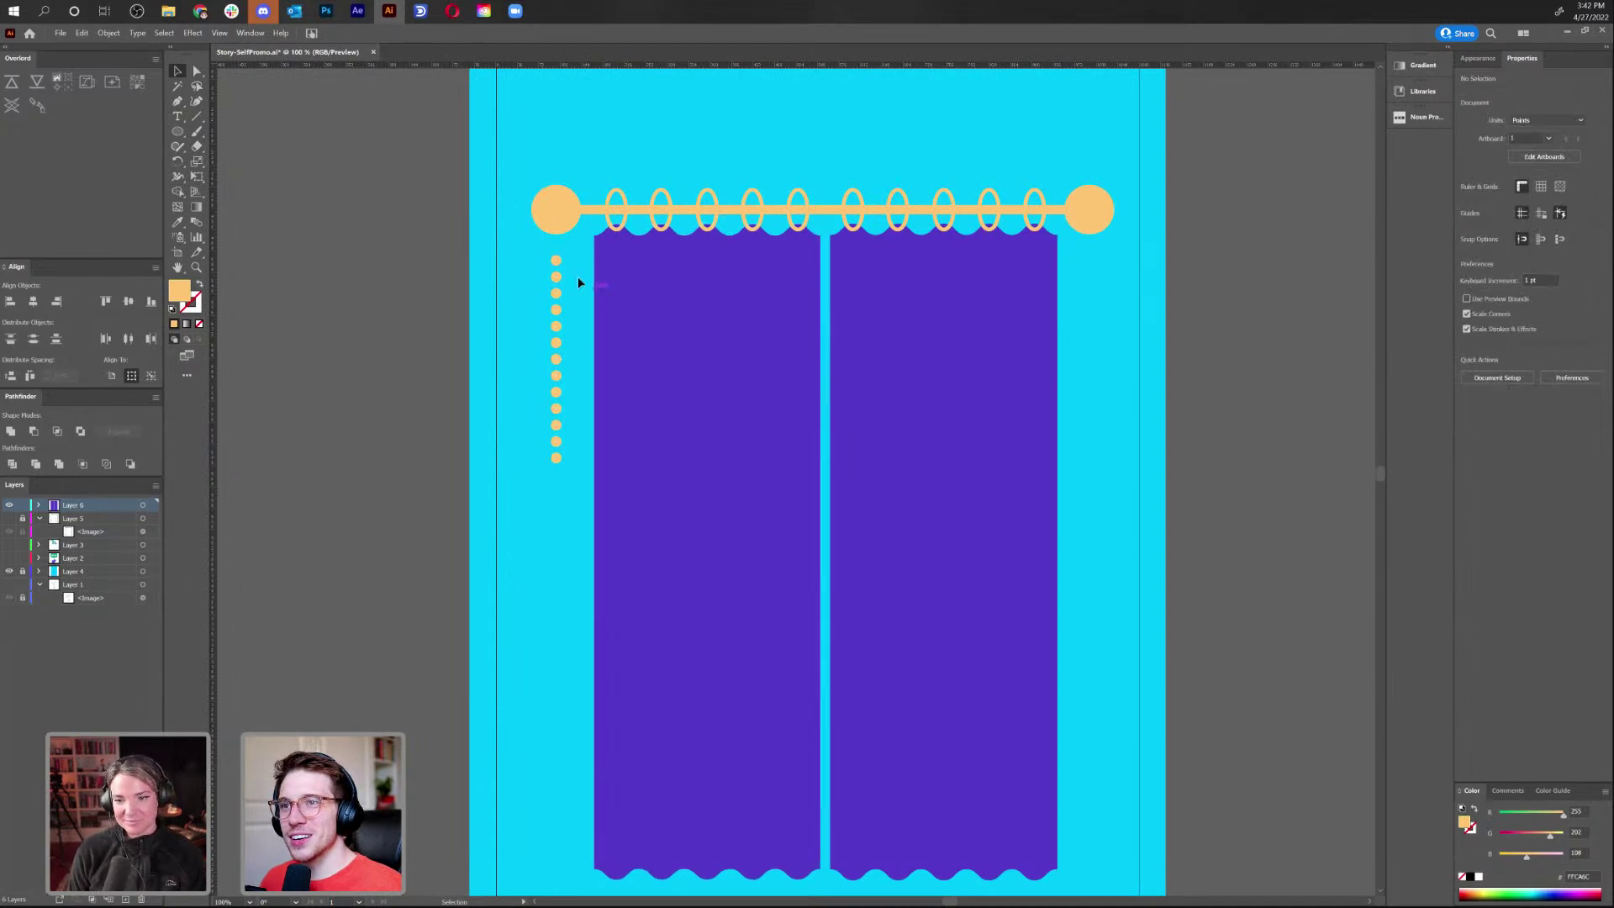
{"action": "left_click", "coordinate": [557, 262]}
{"action": "left_click", "coordinate": [558, 317]}
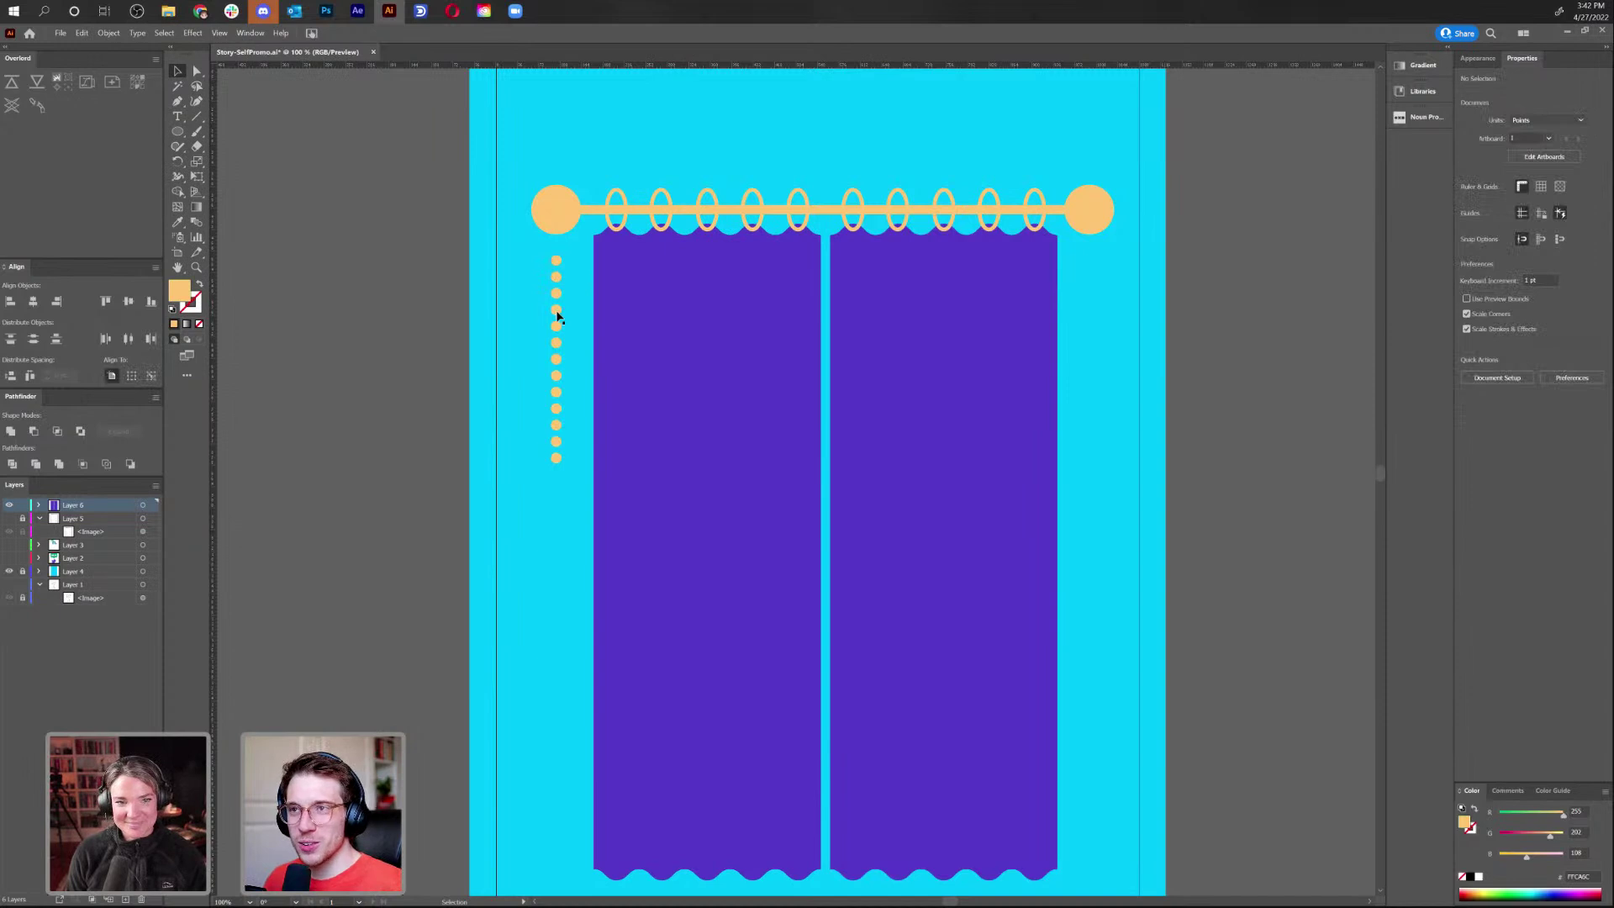
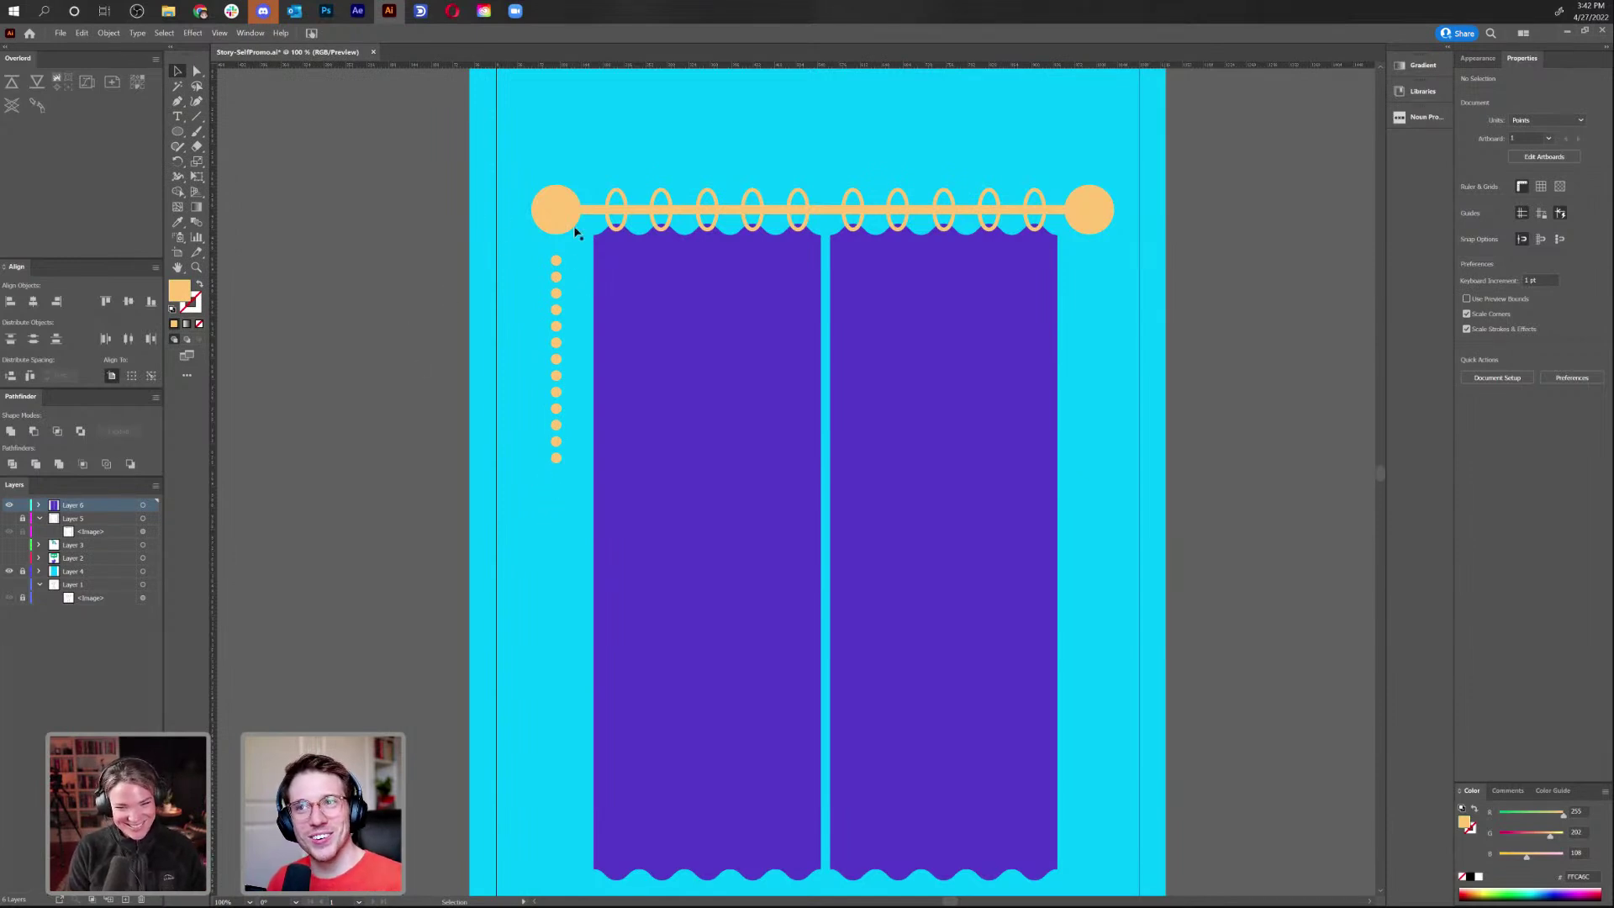
Pan to empty pasteboard left of the artboard and draw a large orange circle there
{"action": "left_click", "coordinate": [196, 116]}
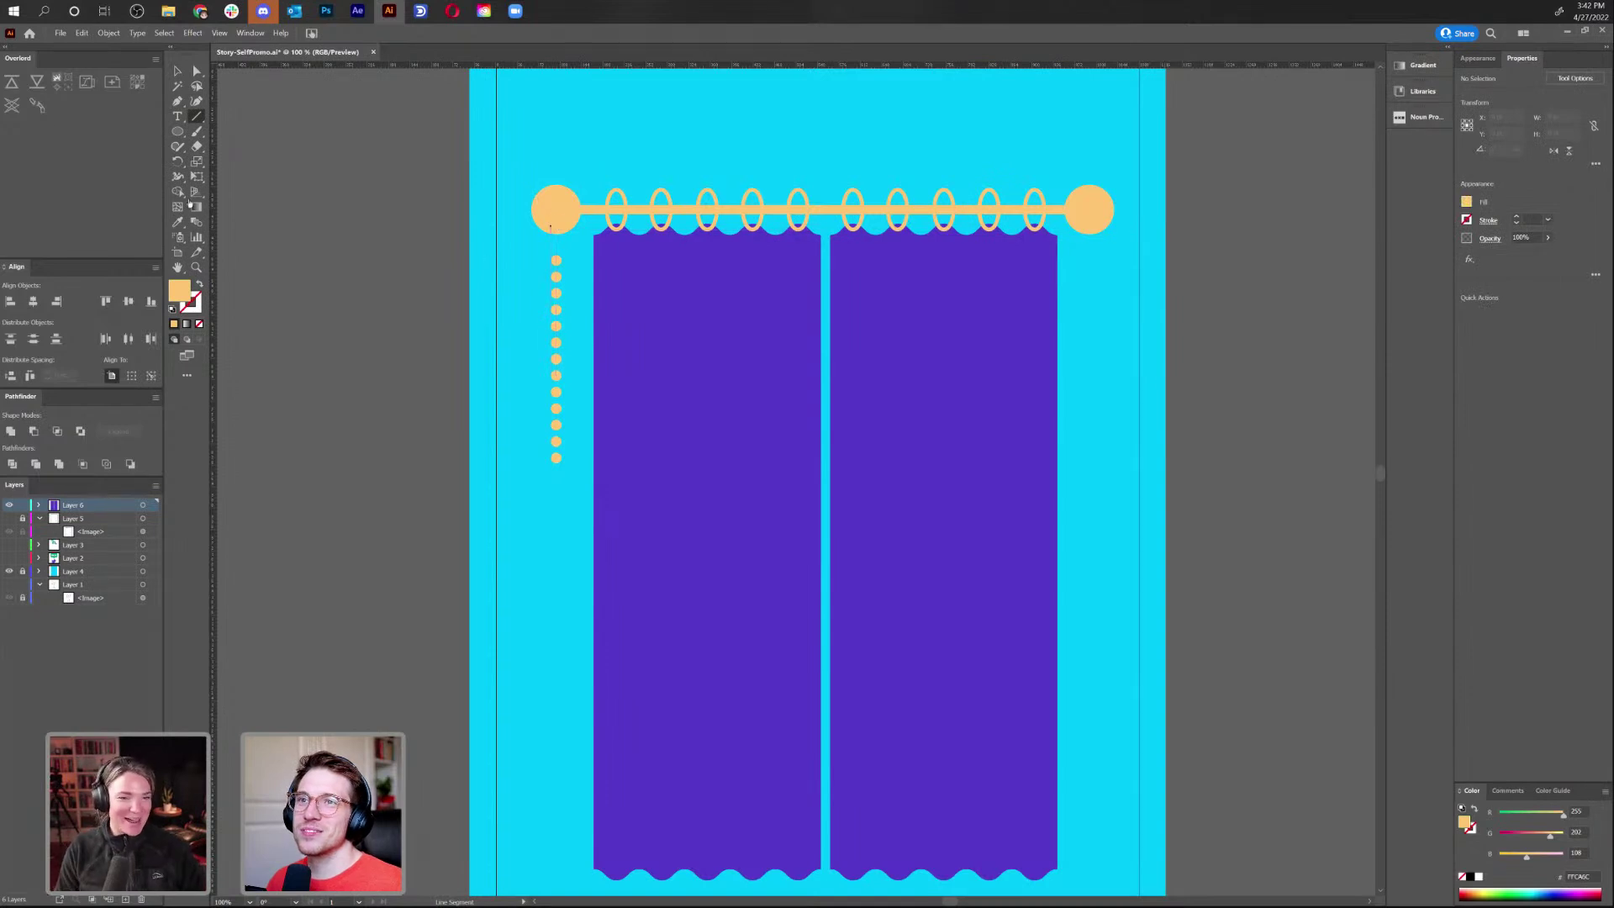
{"action": "left_click", "coordinate": [177, 70]}
{"action": "left_click_drag", "start_coordinate": [433, 263], "coordinate": [699, 263]}
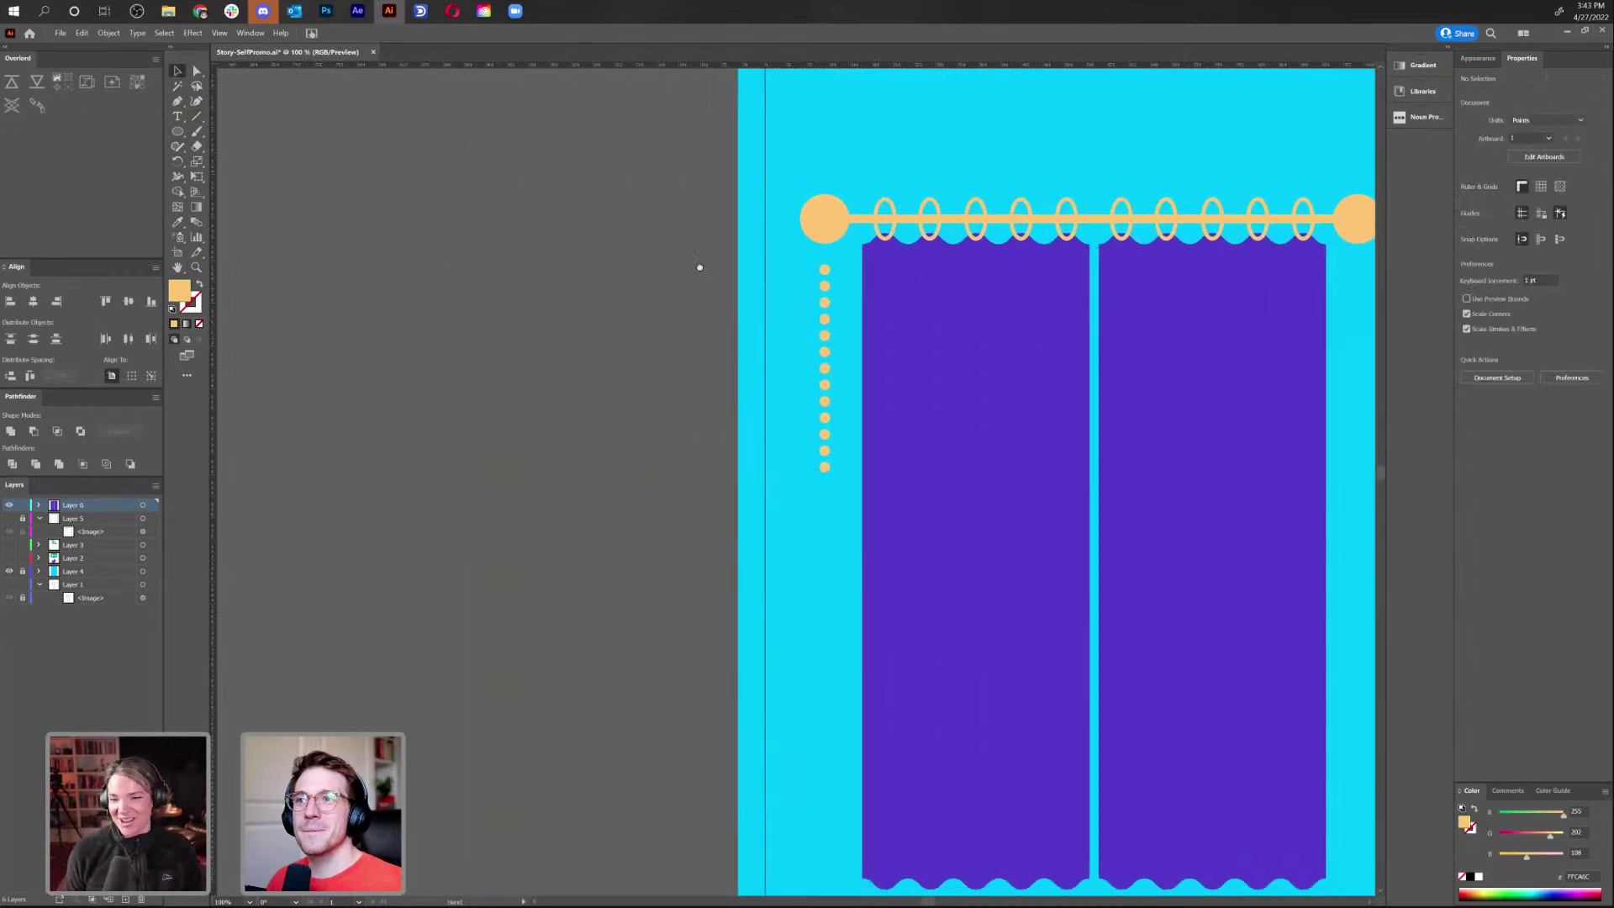
{"action": "left_click", "coordinate": [177, 132]}
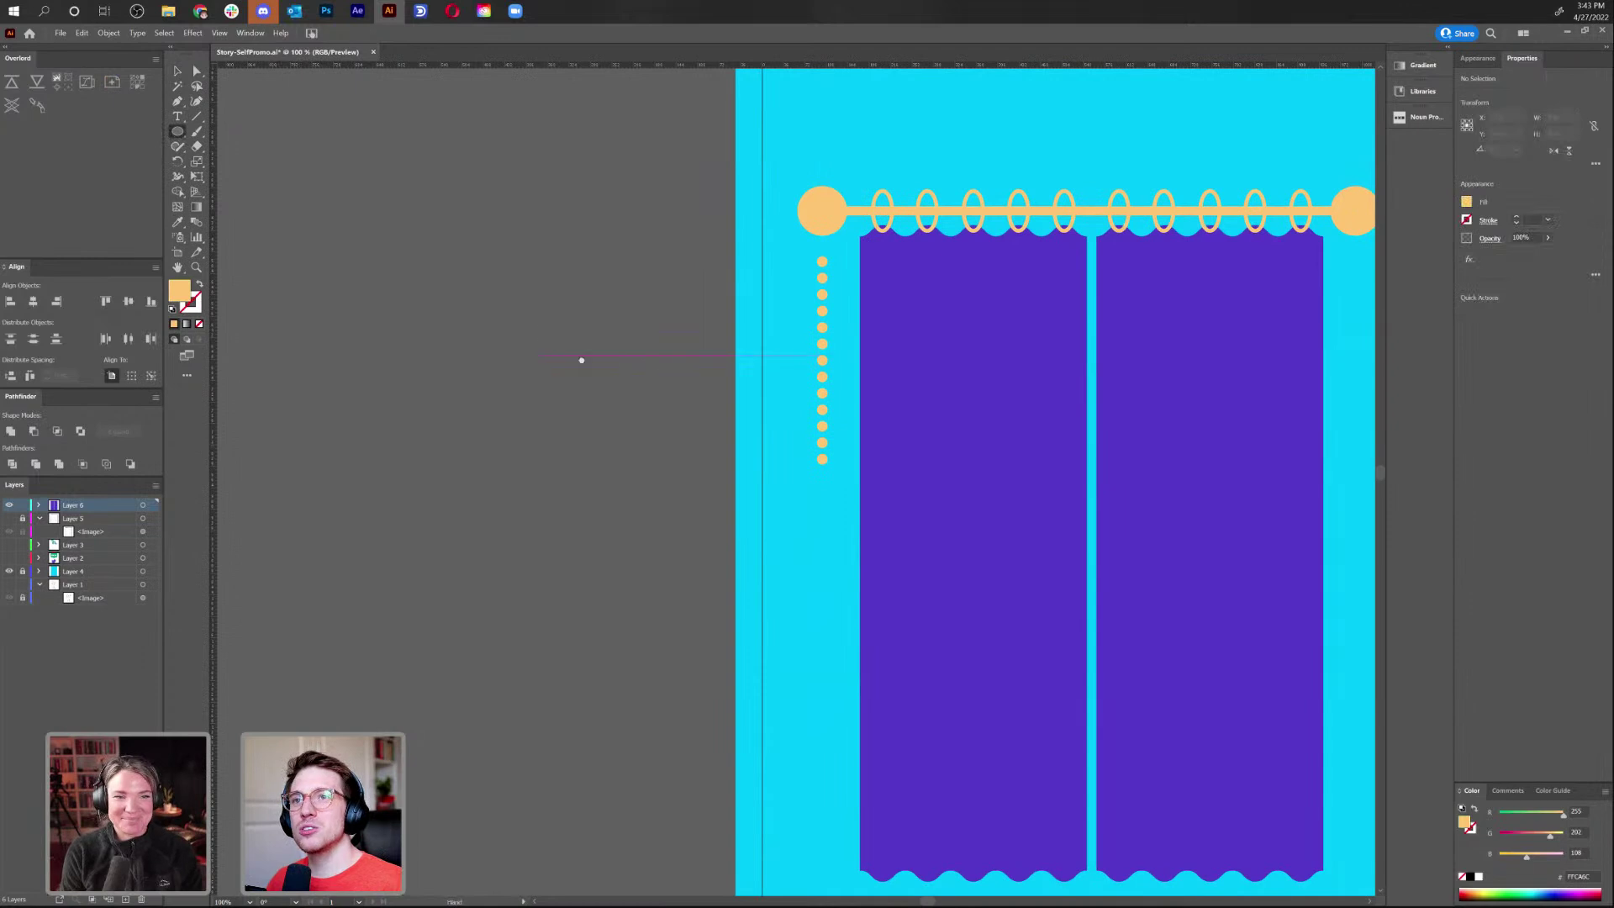
{"action": "left_click_drag", "start_coordinate": [575, 349], "coordinate": [723, 368]}
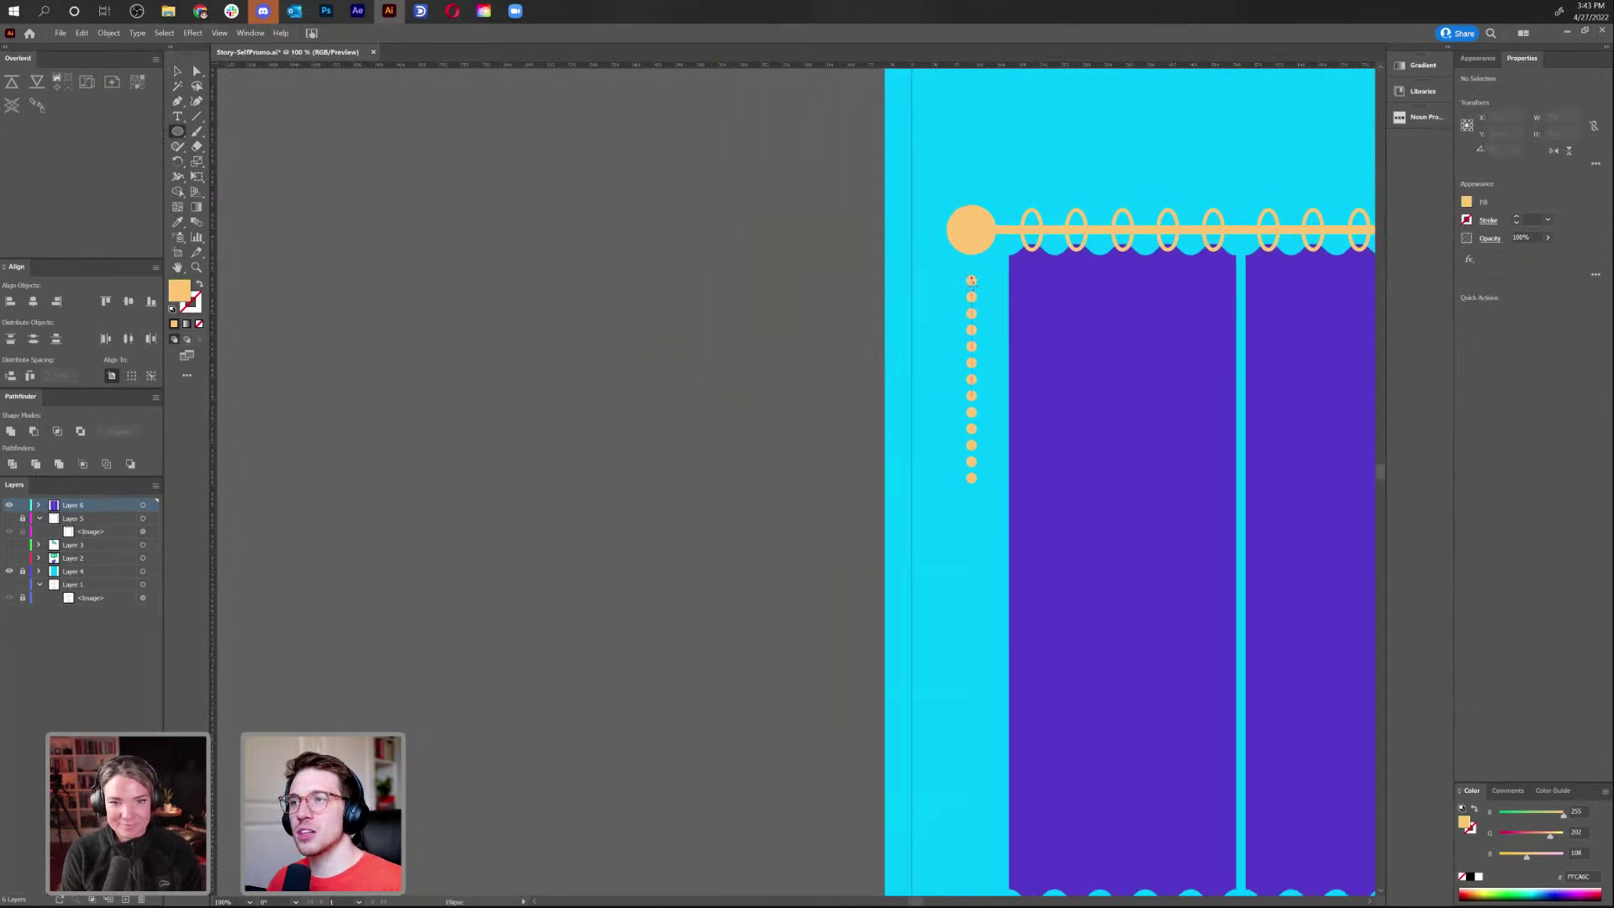
{"action": "left_click_drag", "start_coordinate": [563, 339], "coordinate": [655, 430]}
Make the big circle an outline only with an 8 pt stroke
{"action": "left_click", "coordinate": [200, 286]}
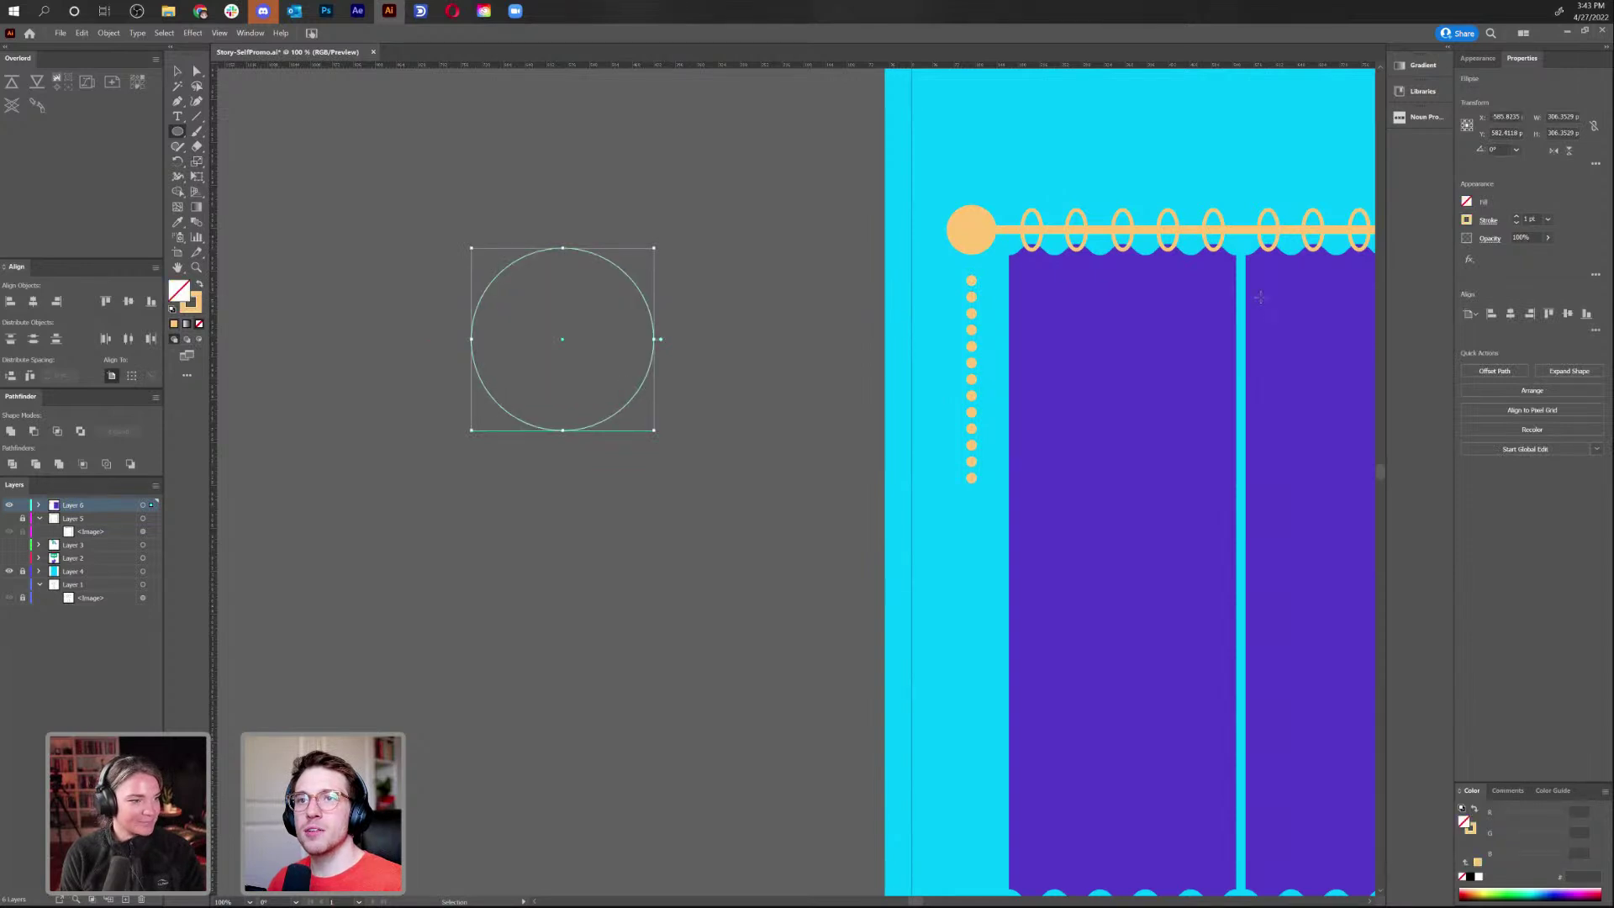
{"action": "left_click", "coordinate": [1518, 217]}
{"action": "left_click", "coordinate": [1518, 218]}
{"action": "left_click", "coordinate": [1519, 218]}
{"action": "left_click", "coordinate": [1518, 218]}
{"action": "left_click", "coordinate": [1518, 218]}
{"action": "left_click", "coordinate": [1518, 218]}
{"action": "left_click", "coordinate": [1519, 218]}
{"action": "left_click", "coordinate": [178, 71]}
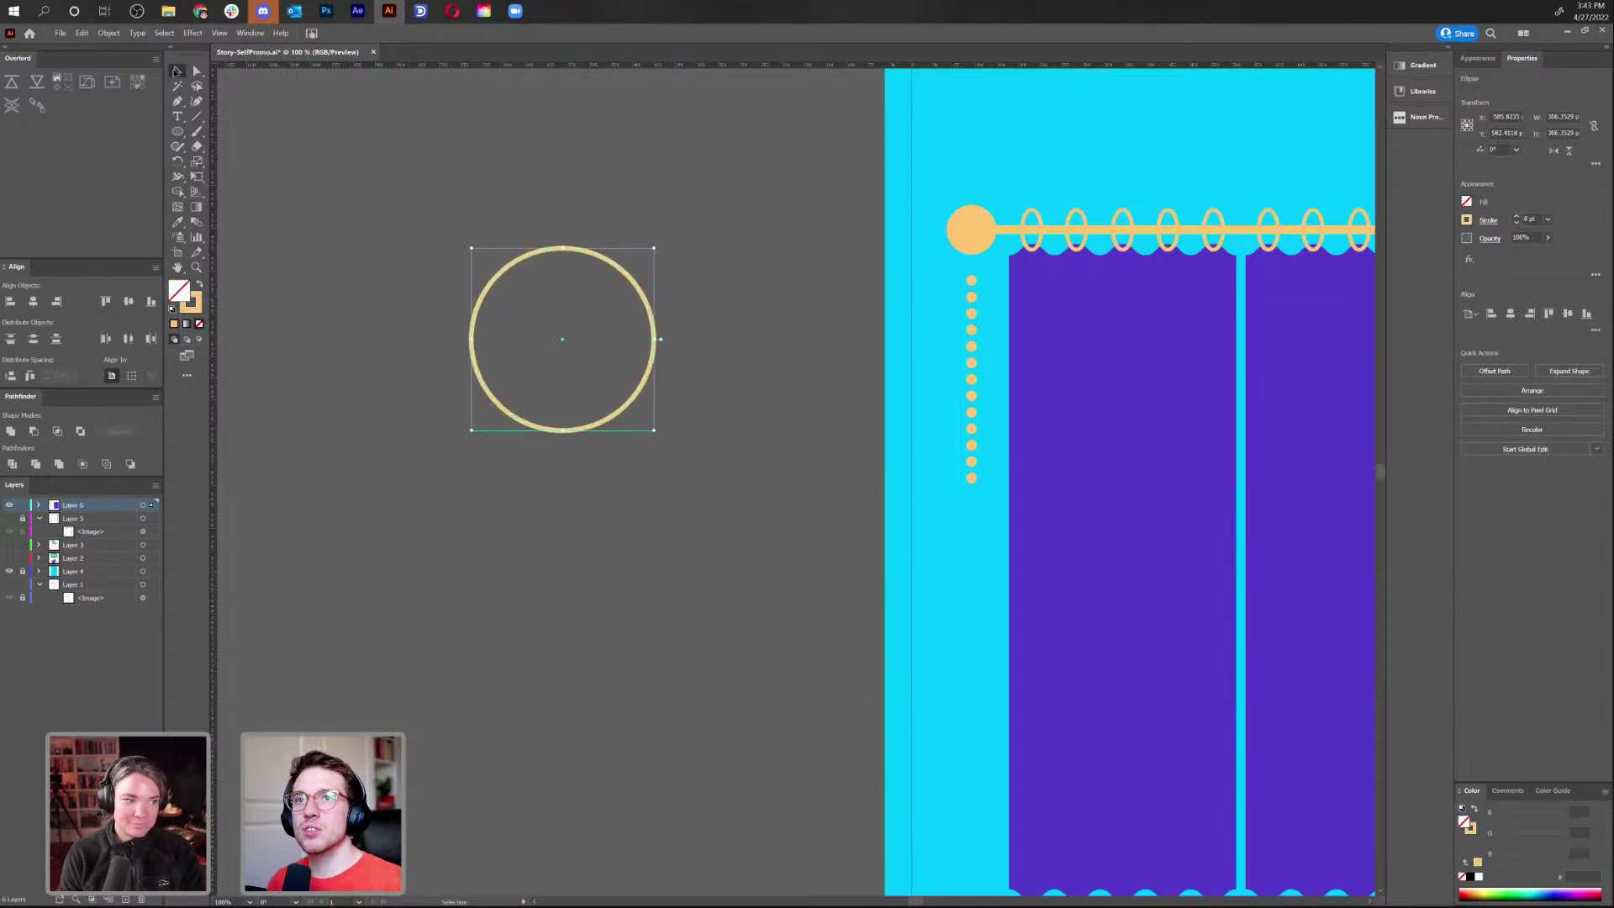
{"action": "left_click", "coordinate": [522, 136]}
Draw a small solid-filled circle inside the top of the ring
{"action": "left_click", "coordinate": [177, 132]}
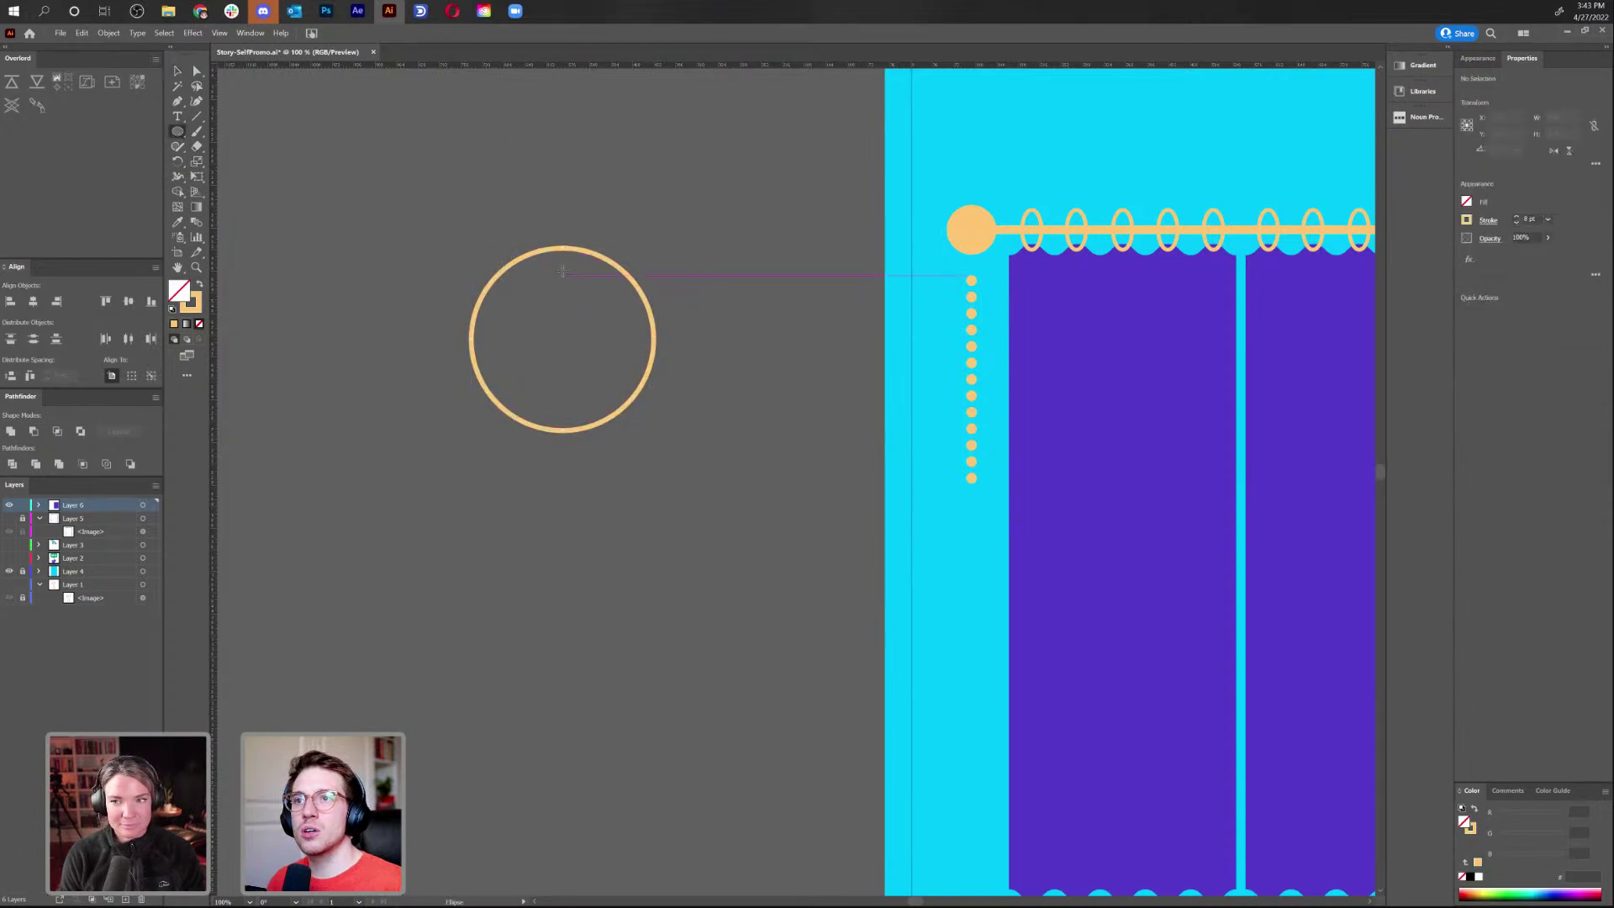
{"action": "left_click_drag", "start_coordinate": [562, 263], "coordinate": [570, 271]}
{"action": "left_click", "coordinate": [202, 287]}
{"action": "left_click", "coordinate": [197, 70]}
{"action": "left_click", "coordinate": [573, 190]}
{"action": "key", "text": "ctrl+plus"}
{"action": "key", "text": "ctrl+plus"}
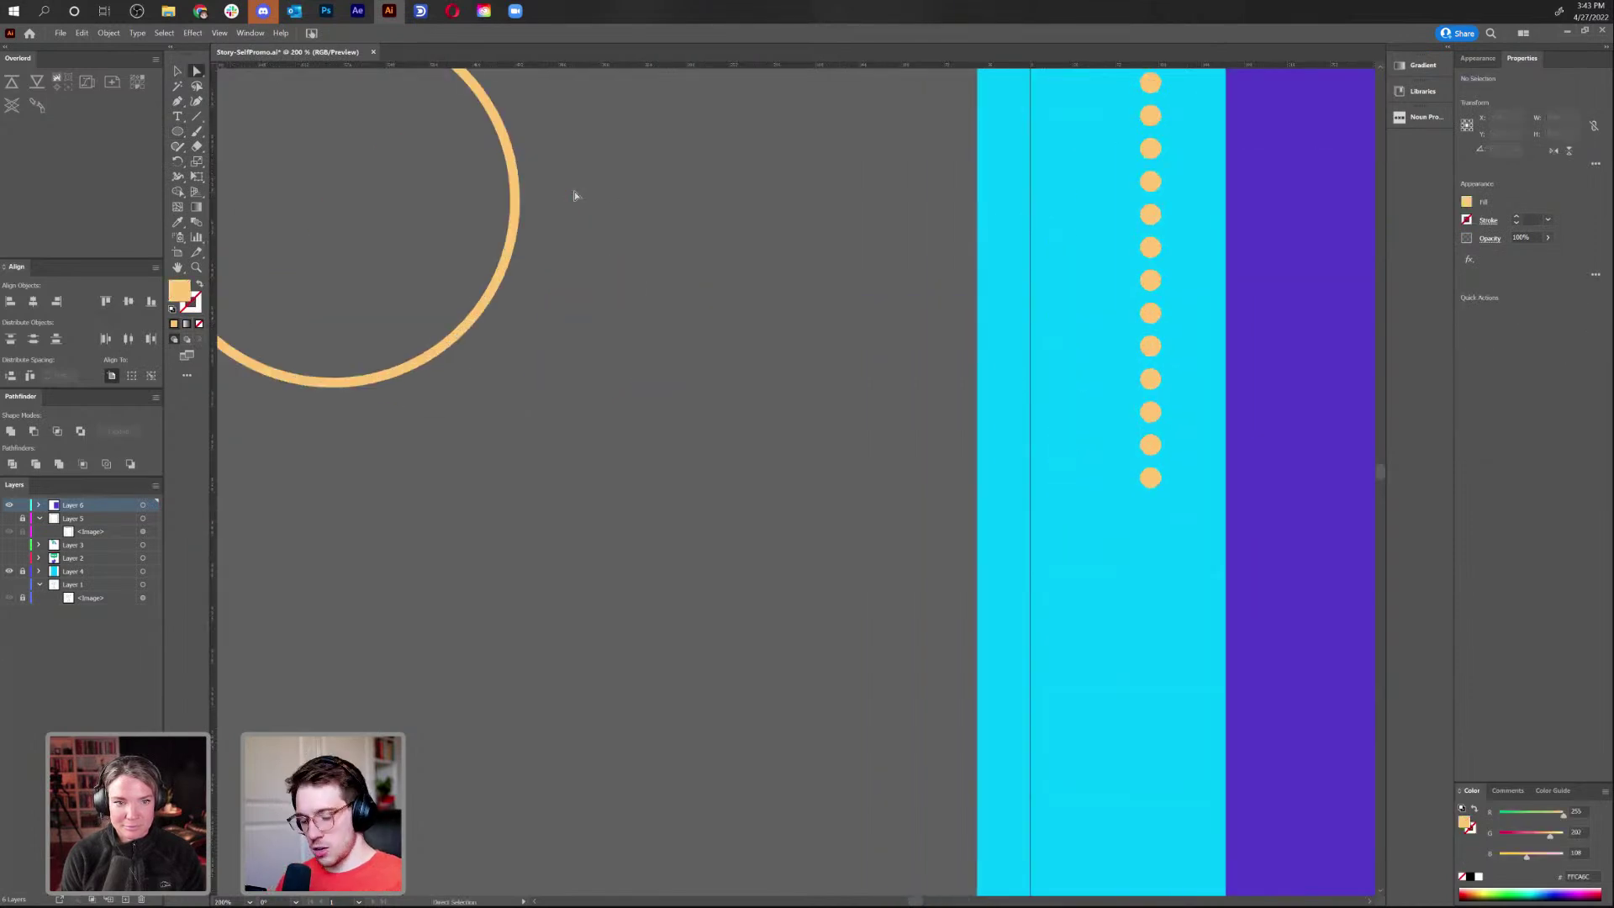
{"action": "left_click_drag", "start_coordinate": [566, 187], "coordinate": [836, 541]}
Rotate copies of the small dot by -45° around the big circle's centre to make eight dots
{"action": "key", "text": "v"}
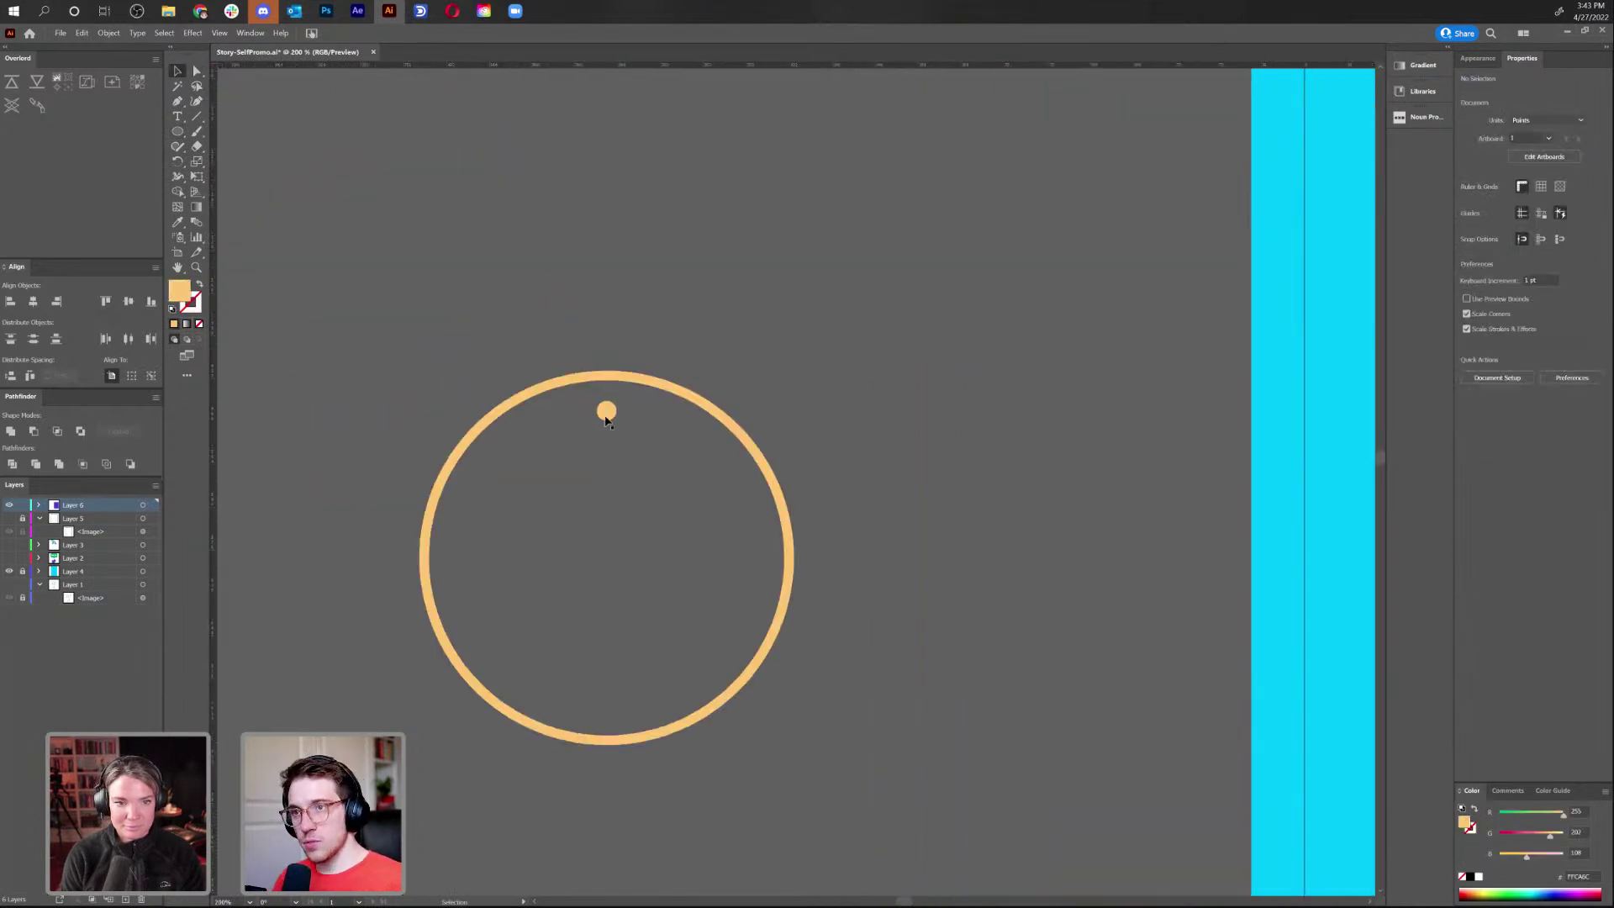
{"action": "left_click", "coordinate": [606, 418]}
{"action": "key", "text": "ctrl+y"}
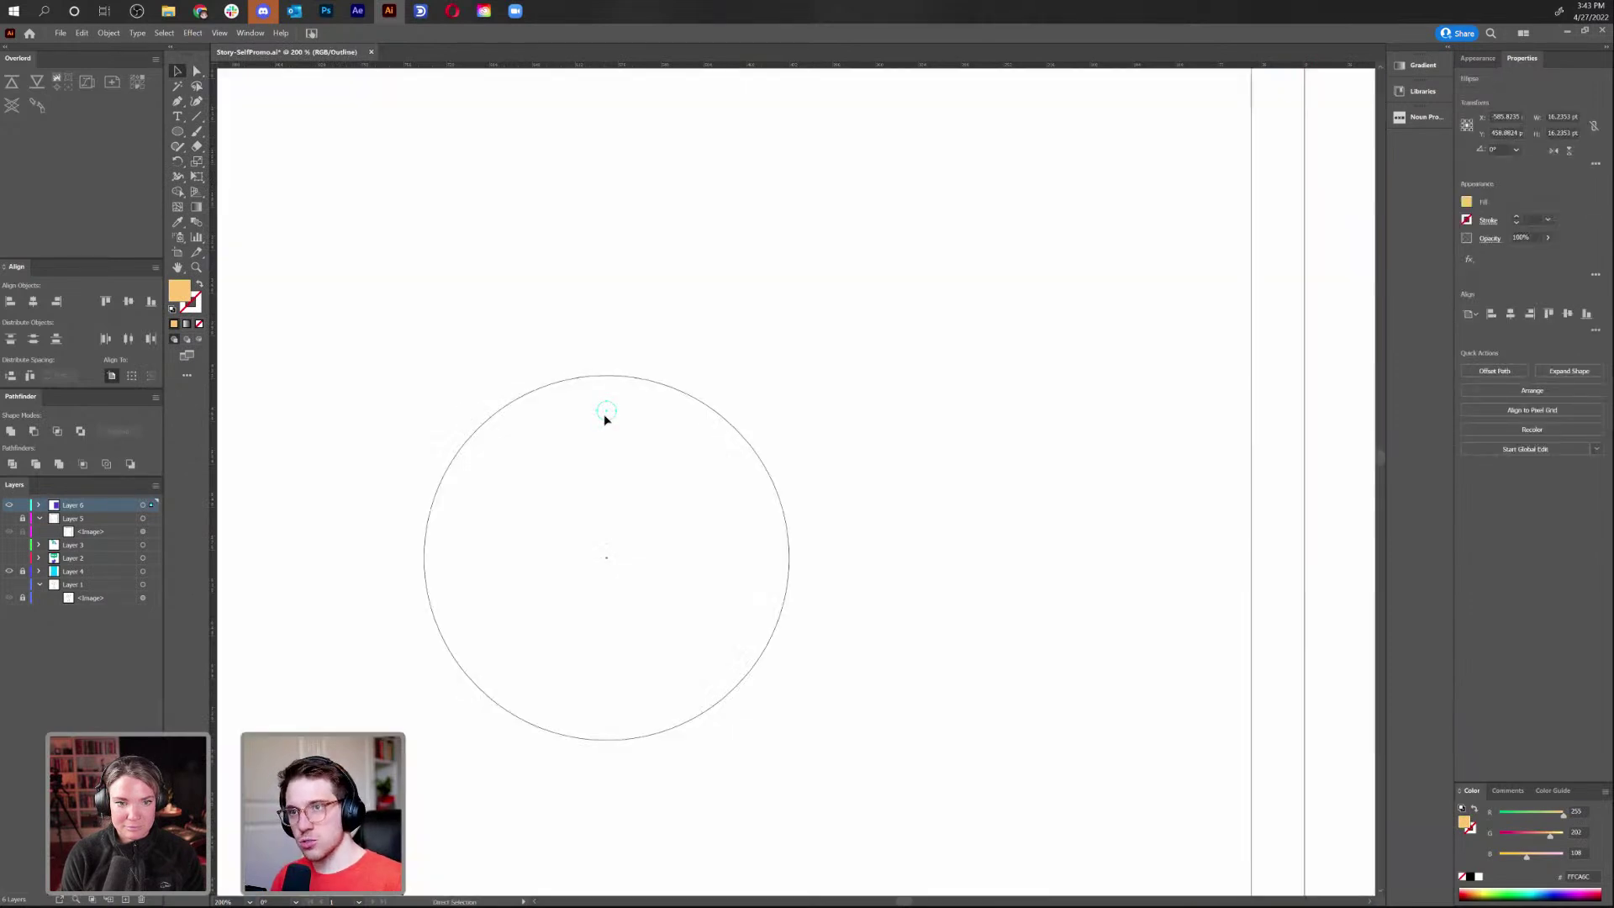
{"action": "left_click", "coordinate": [835, 299]}
{"action": "left_click", "coordinate": [611, 423]}
{"action": "key", "text": "r"}
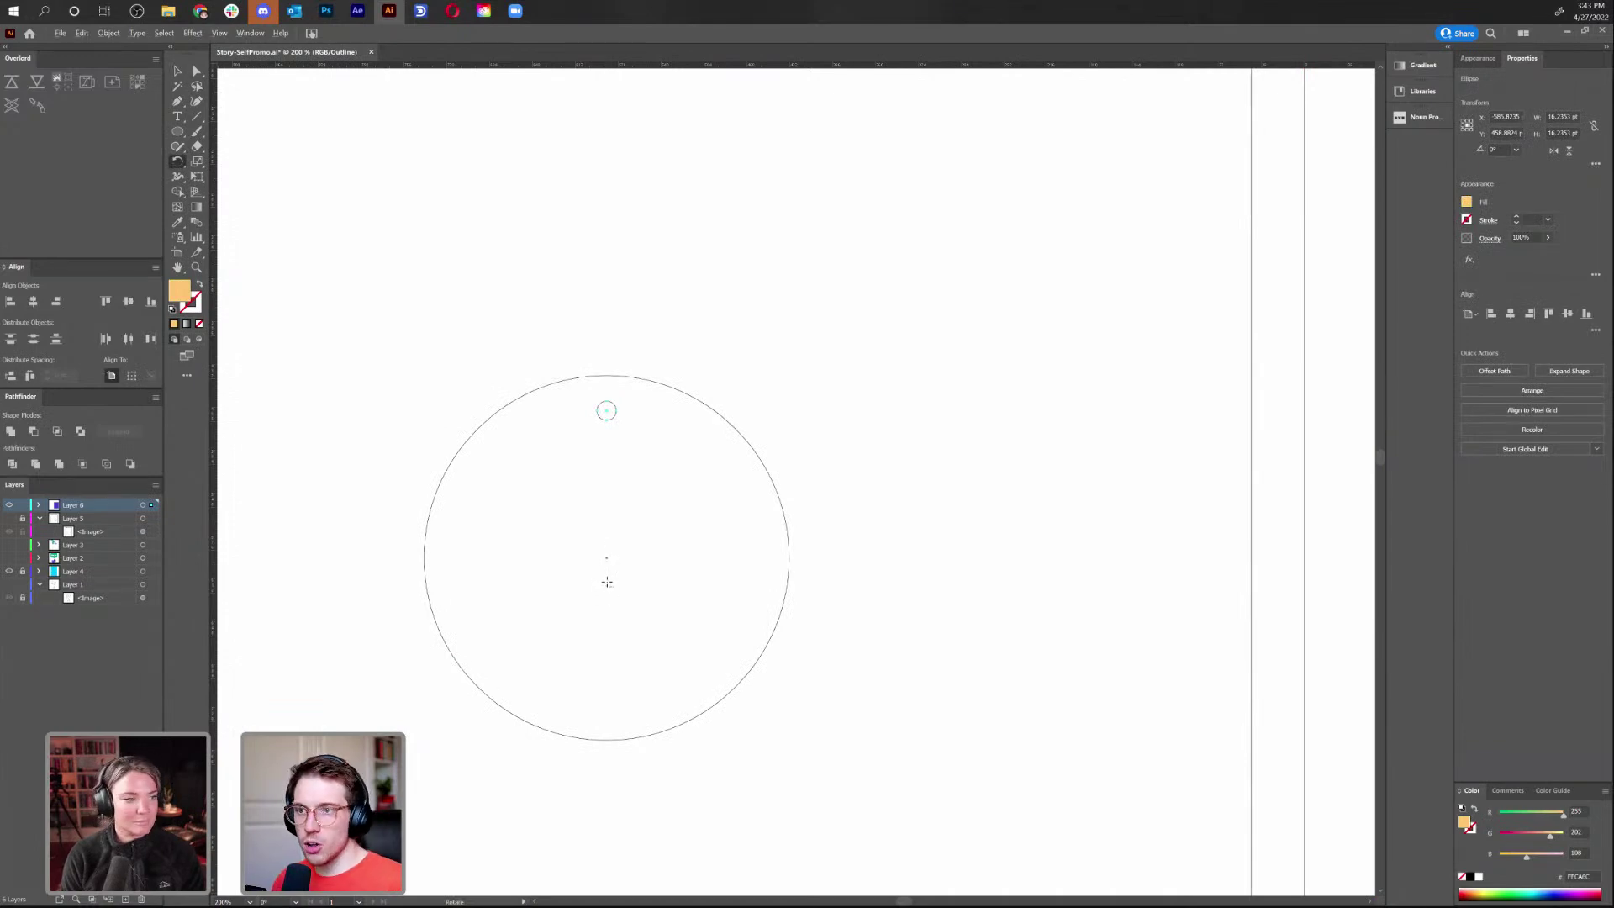
{"action": "left_click", "coordinate": [608, 556], "text": "alt"}
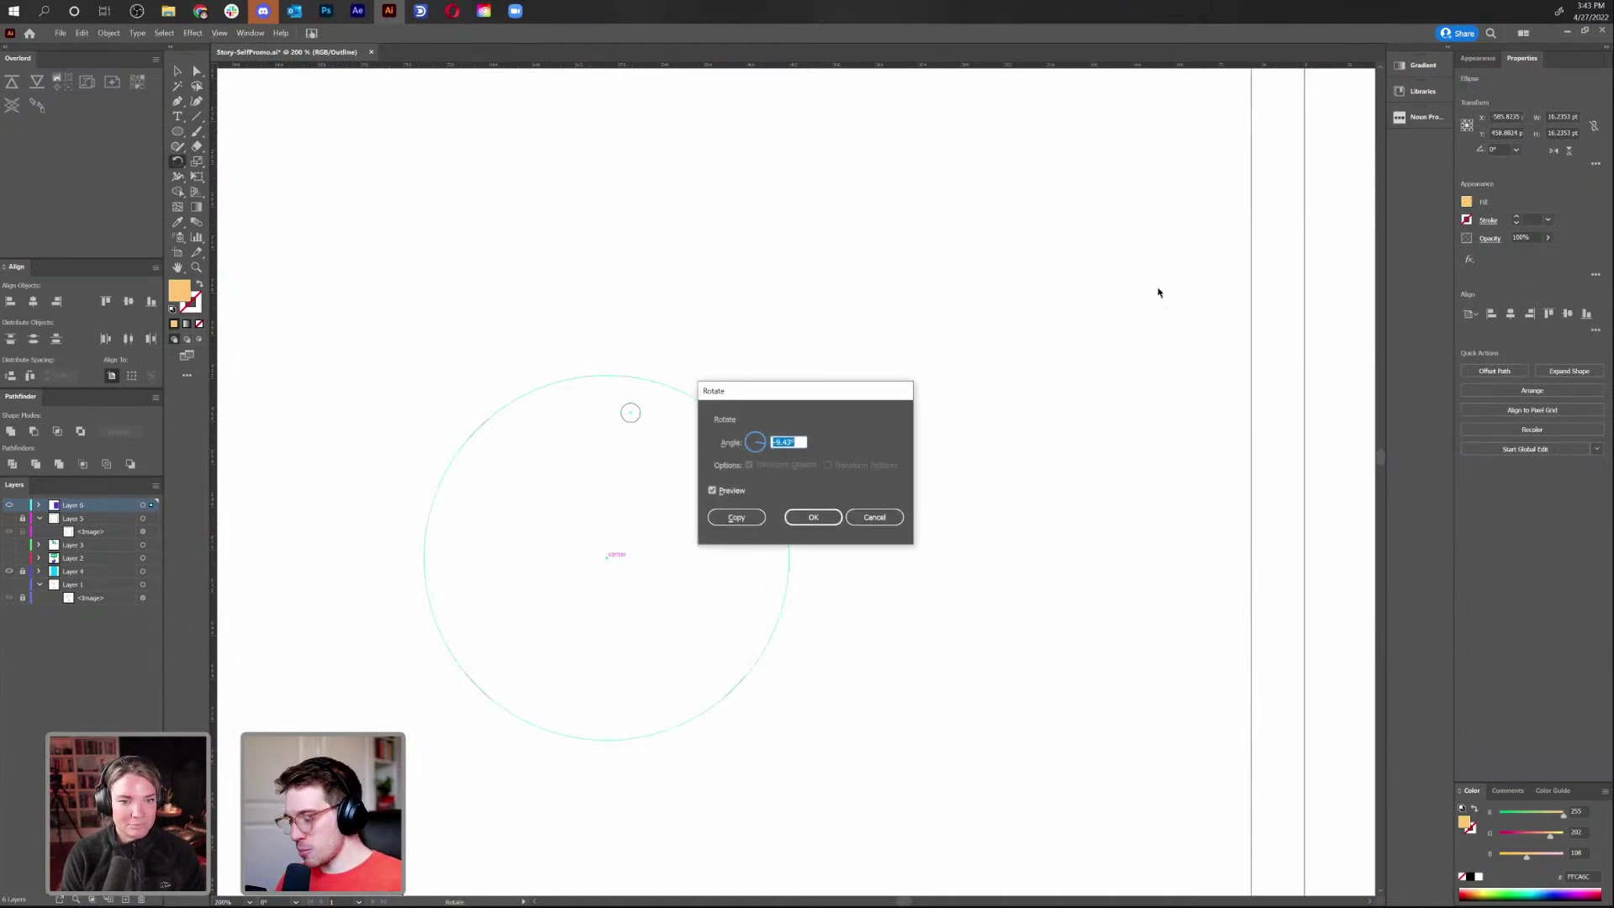
{"action": "type", "text": "-45"}
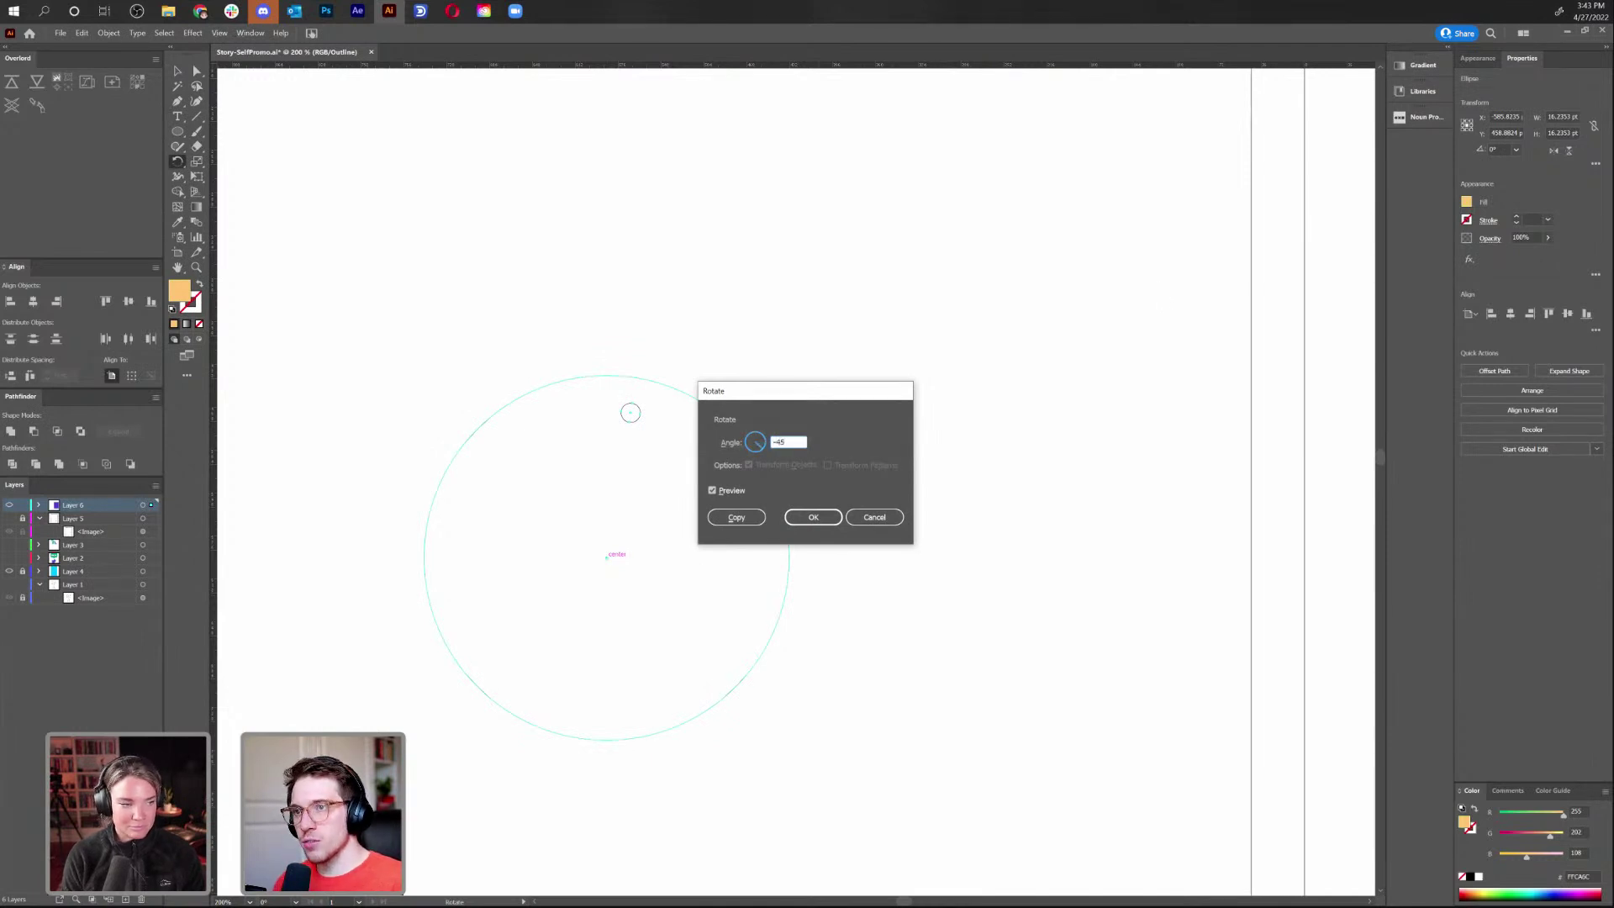
{"action": "left_click", "coordinate": [737, 517]}
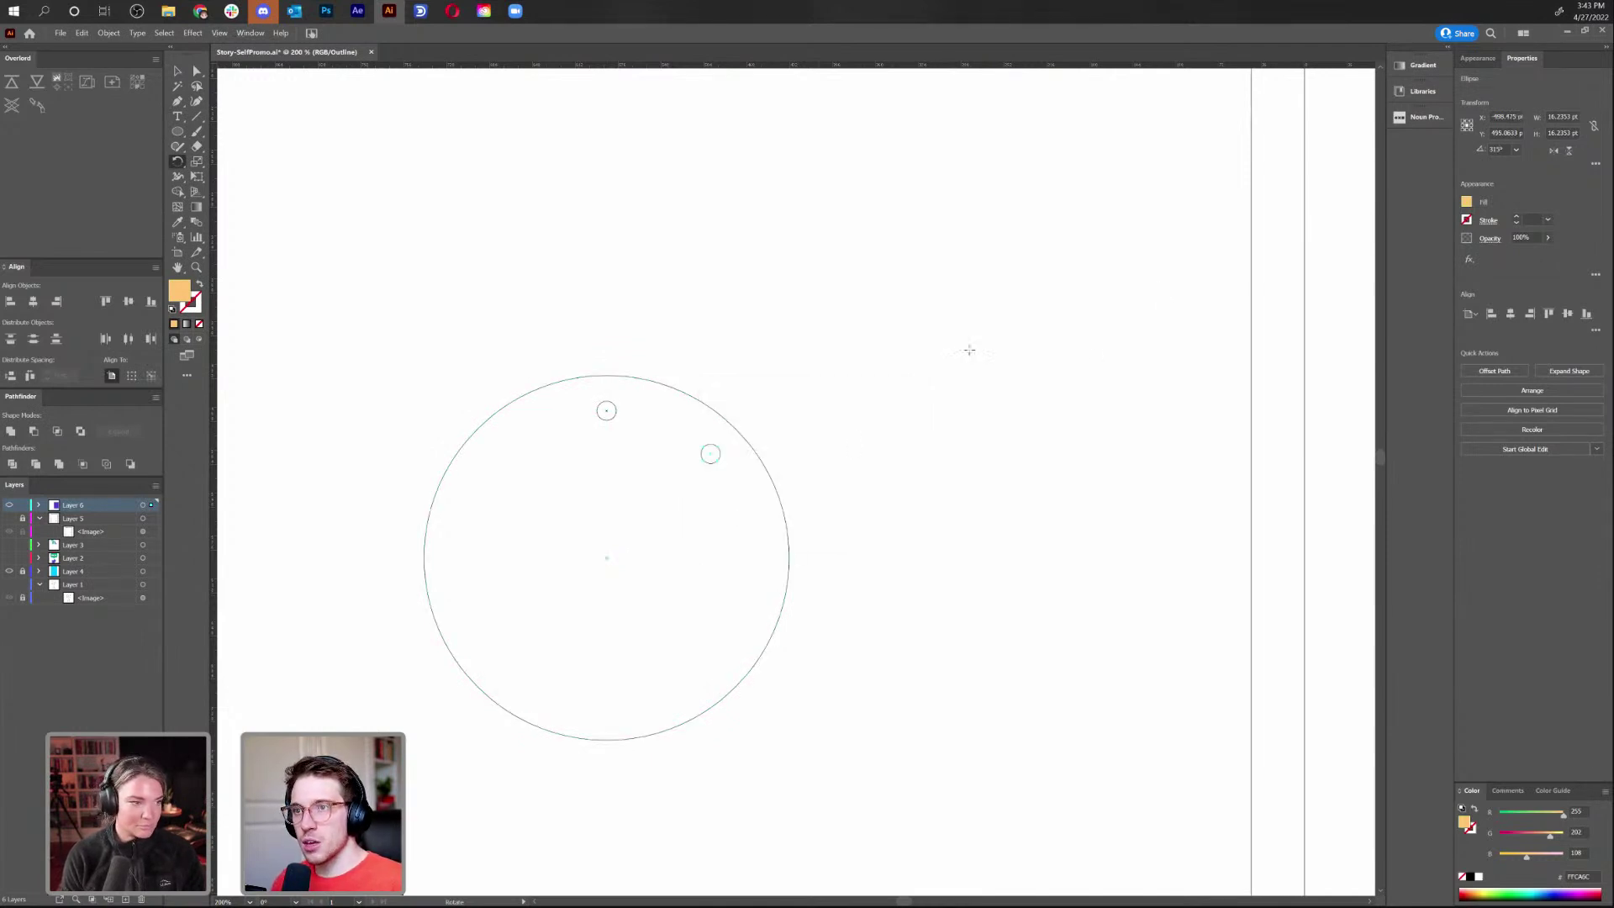
{"action": "key", "text": "ctrl+d"}
{"action": "key", "text": "ctrl+d"}
{"action": "key", "text": "ctrl+d"}
{"action": "key", "text": "ctrl+d"}
{"action": "key", "text": "ctrl+d"}
{"action": "key", "text": "ctrl+d"}
Marquee-select the whole practice ring of circles and delete it
{"action": "key", "text": "v"}
{"action": "left_click", "coordinate": [874, 394]}
{"action": "left_click_drag", "start_coordinate": [849, 242], "coordinate": [424, 761]}
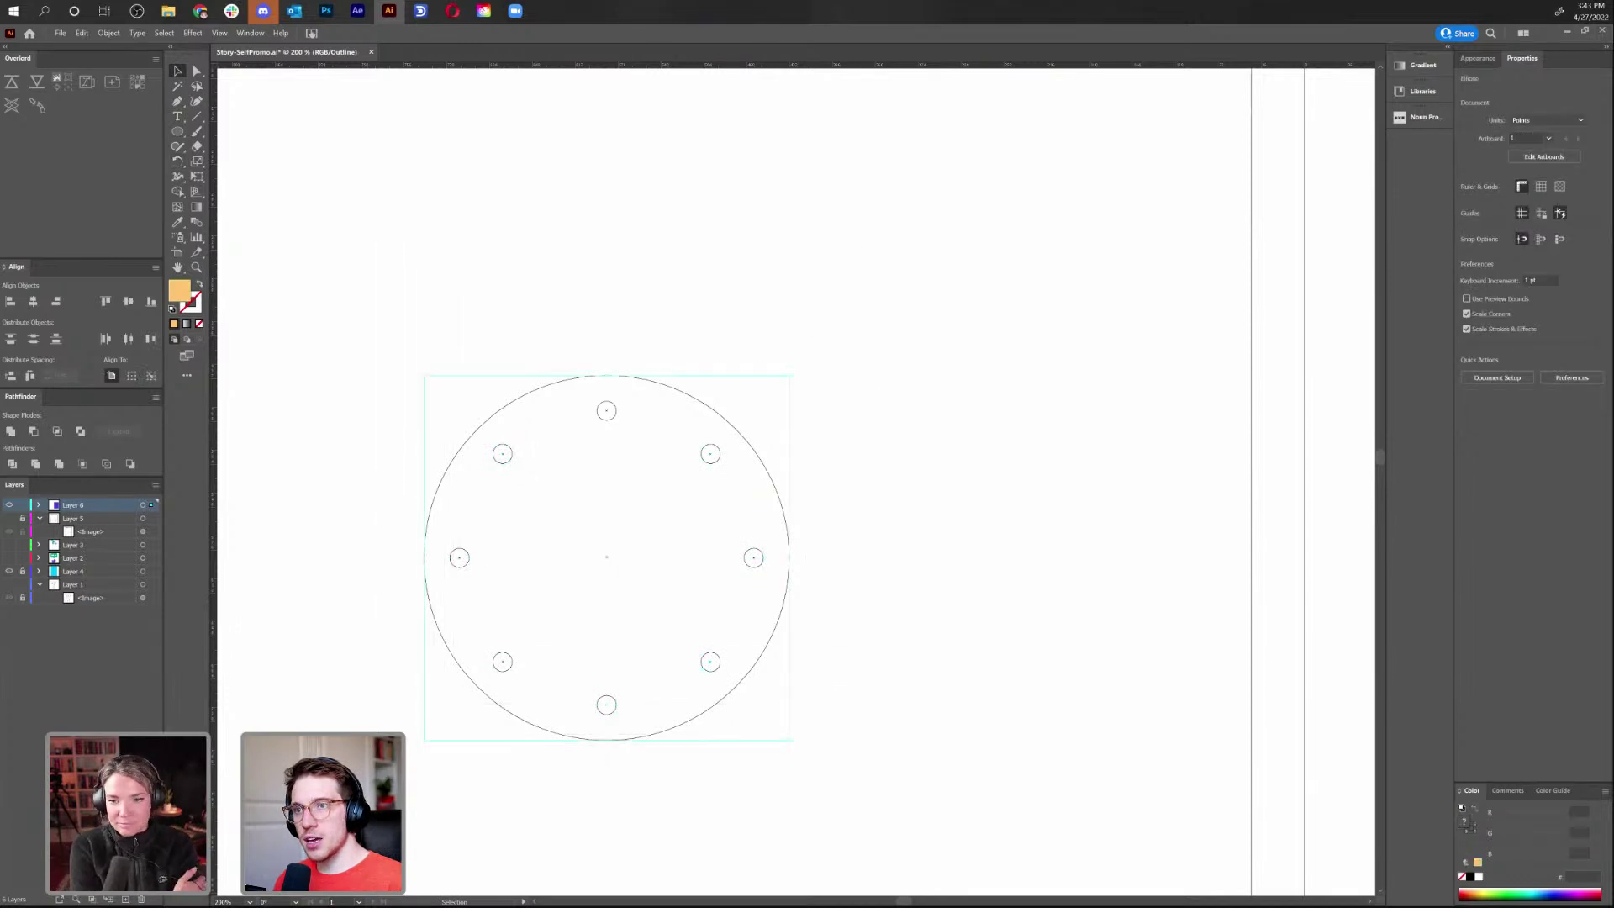
{"action": "key", "text": "Delete"}
Delete all the dots in the cord column except the top one
{"action": "key", "text": "ctrl+minus"}
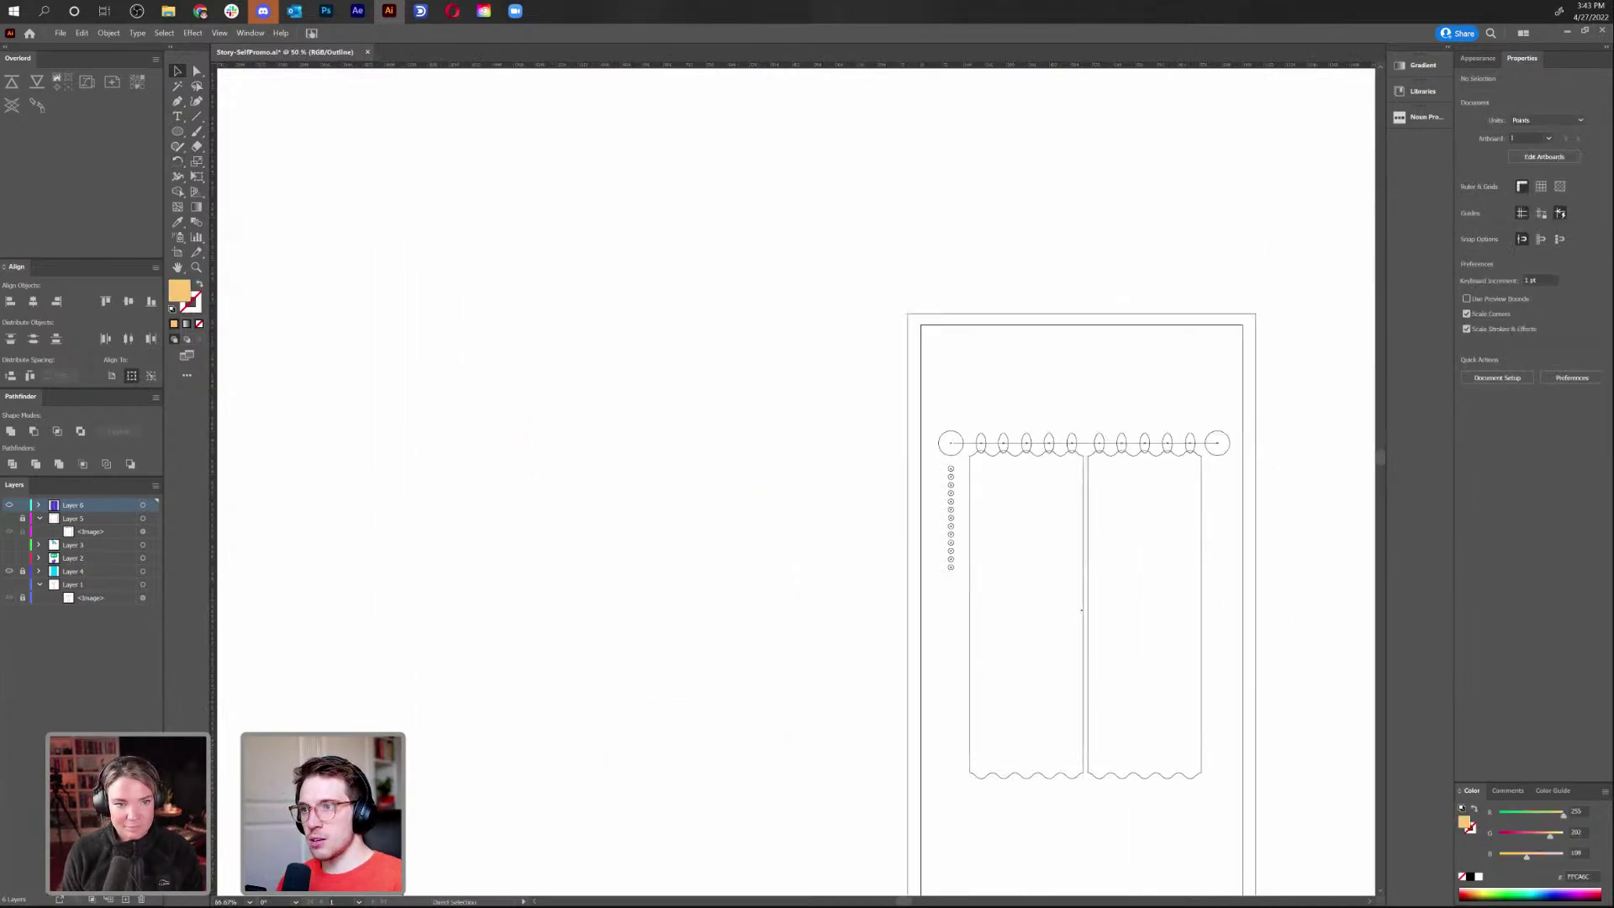
{"action": "scroll", "coordinate": [889, 400], "scroll_direction": "right", "scroll_amount": 5}
{"action": "scroll", "coordinate": [889, 400], "scroll_direction": "down", "scroll_amount": 1}
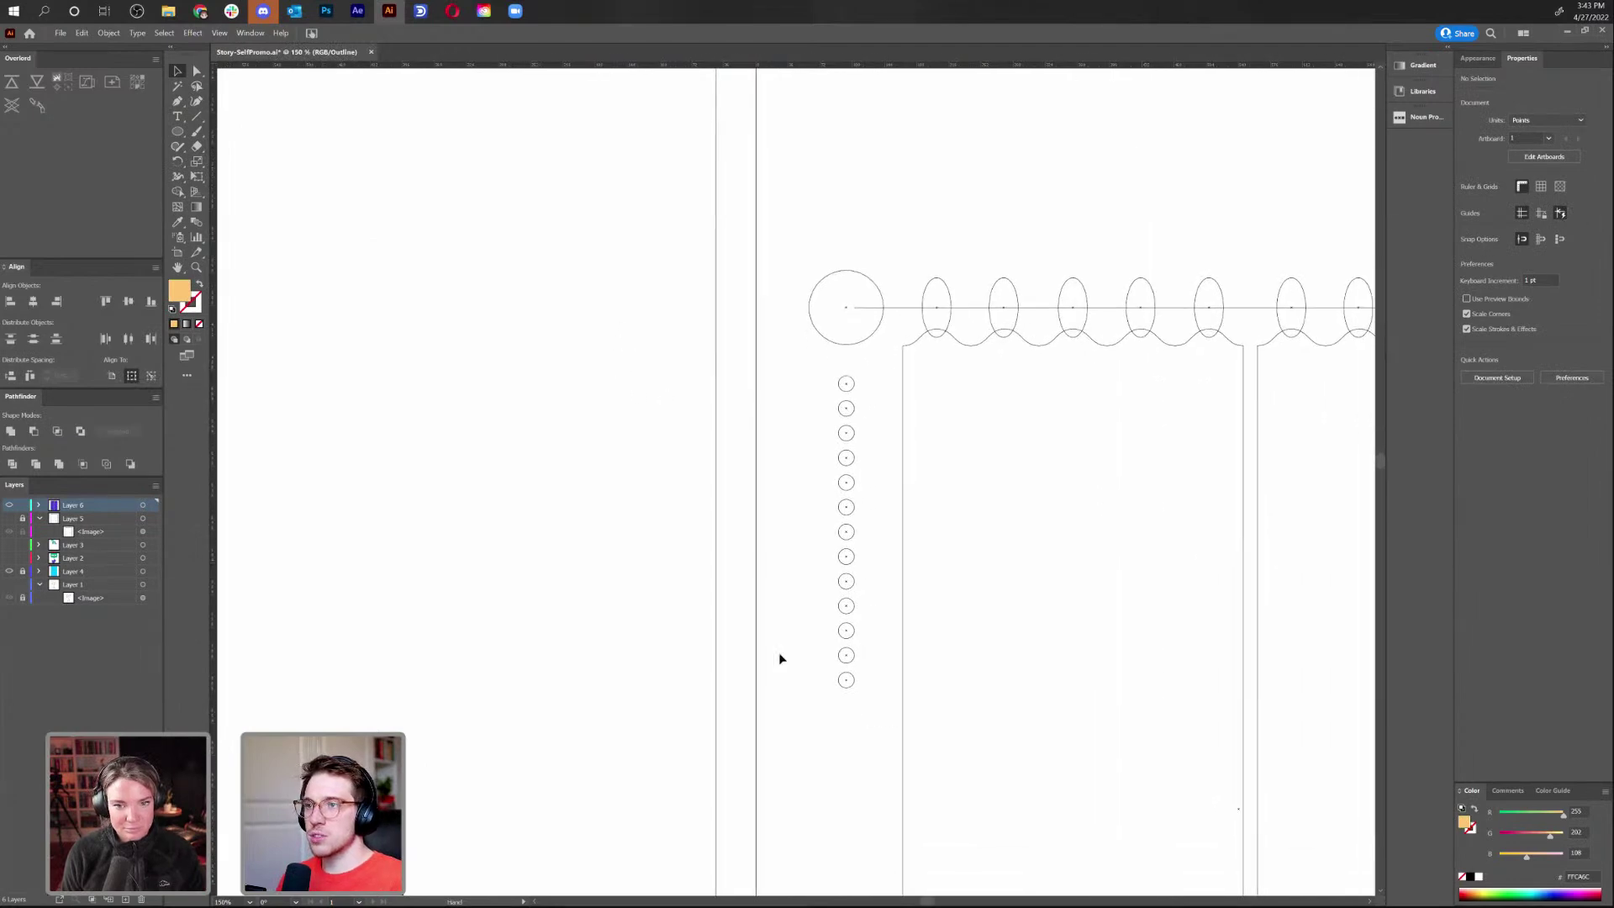
{"action": "left_click_drag", "start_coordinate": [857, 706], "coordinate": [789, 396]}
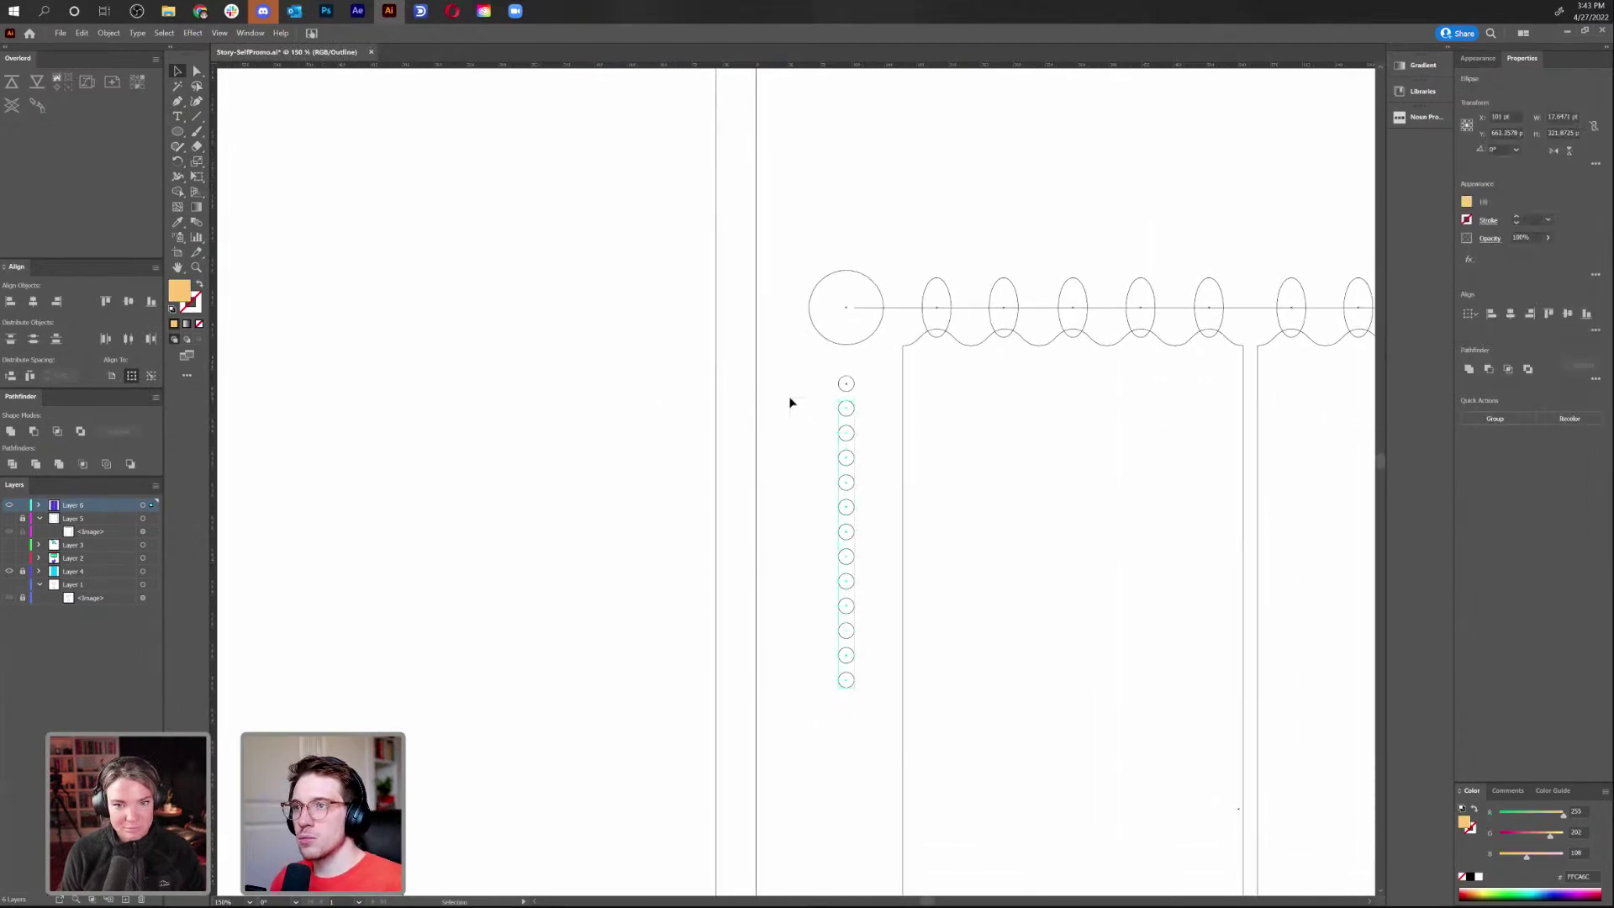
{"action": "key", "text": "Delete"}
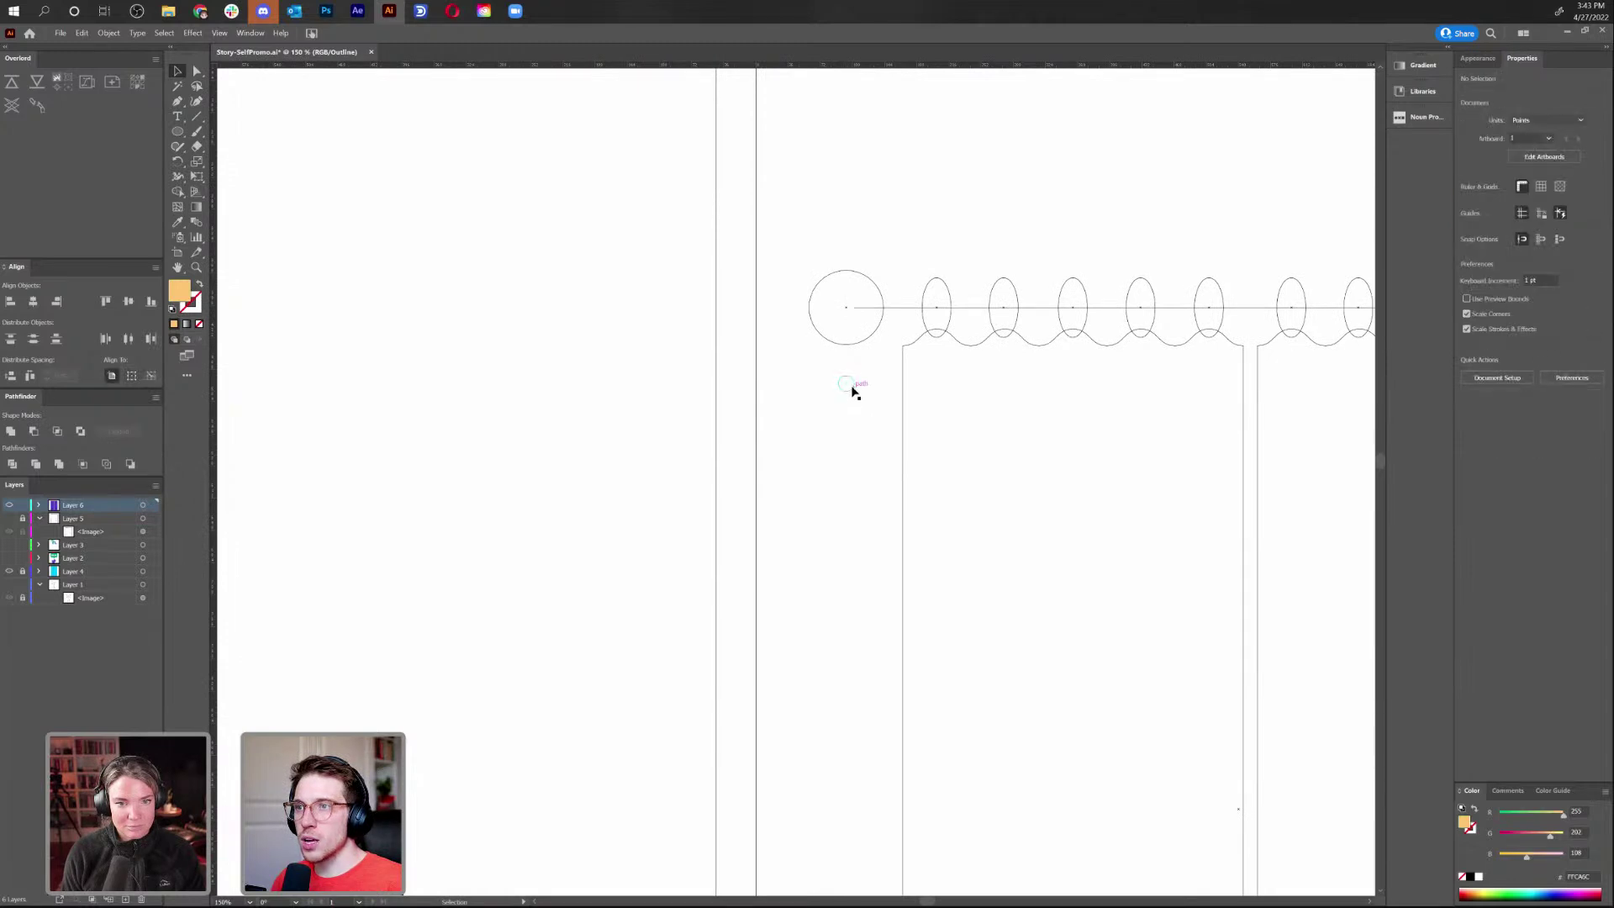
Copy the top dot straight down repeatedly to make twelve dots 27.55 pt apart
{"action": "left_click_drag", "start_coordinate": [849, 392], "coordinate": [852, 423]}
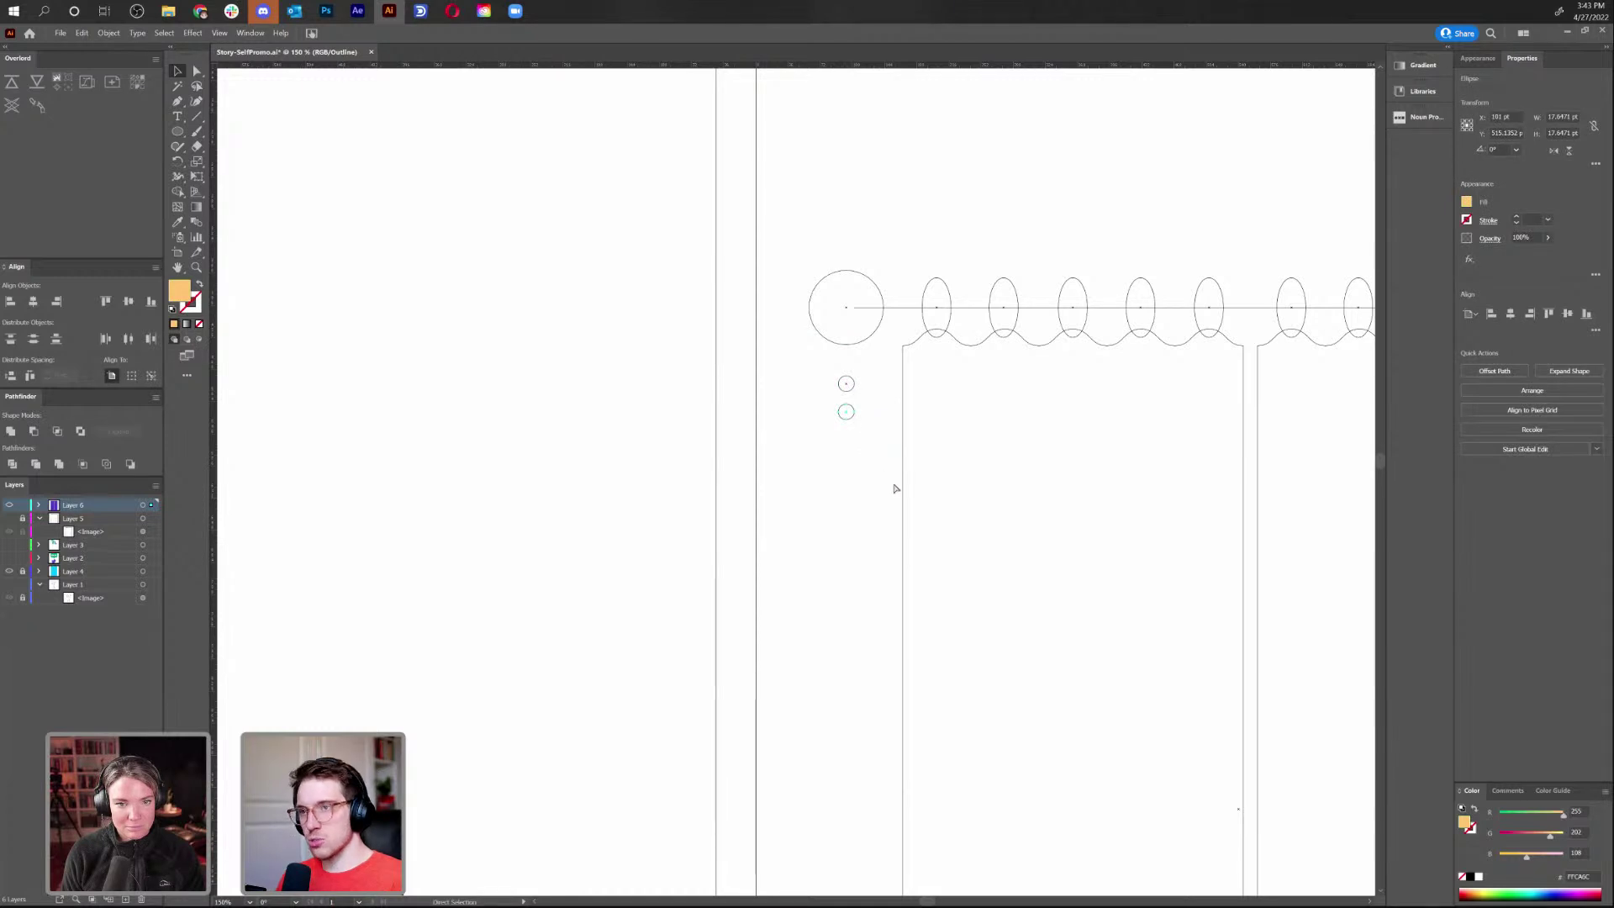
{"action": "key", "text": "ctrl+d"}
{"action": "key", "text": "ctrl+d"}
{"action": "key", "text": "ctrl+d"}
{"action": "key", "text": "ctrl+d"}
{"action": "key", "text": "ctrl+d"}
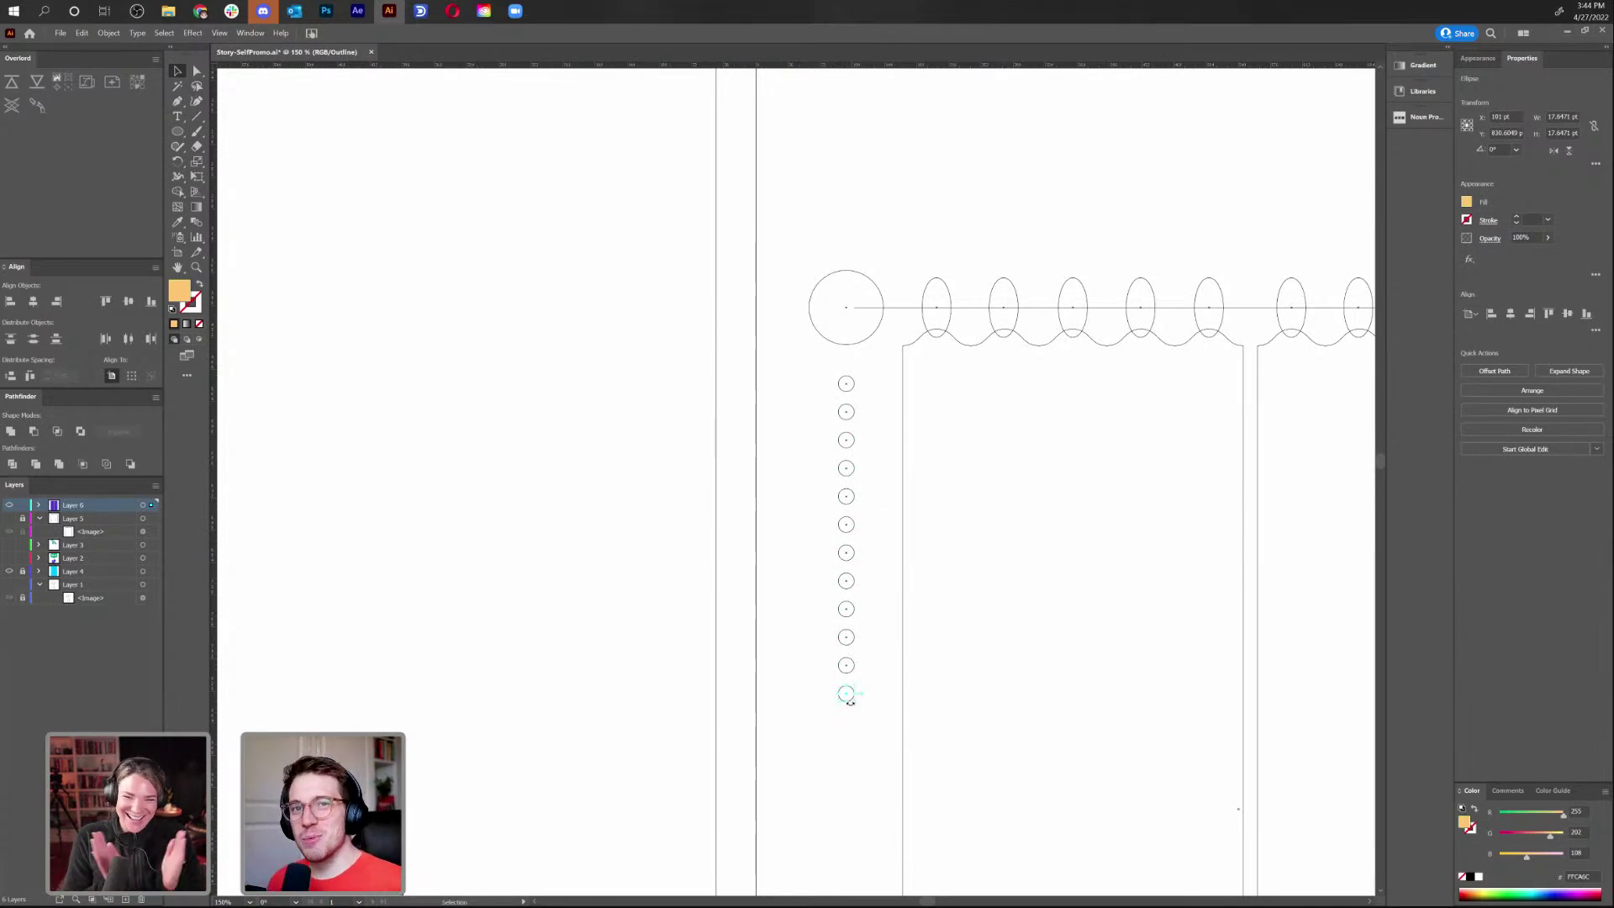
{"action": "left_click", "coordinate": [826, 766]}
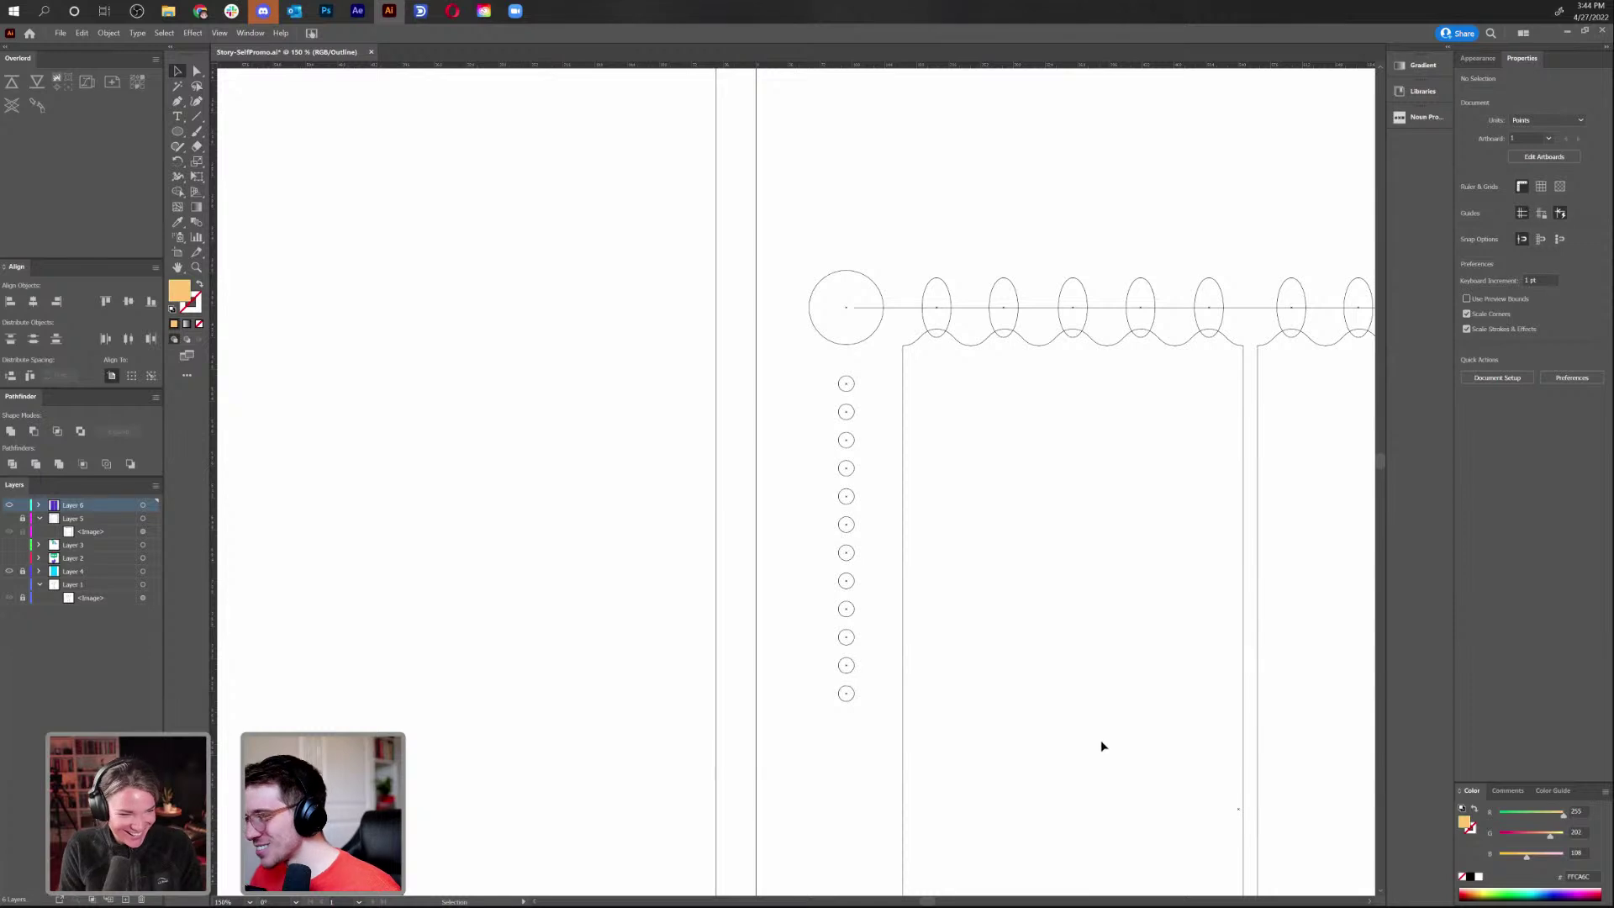
{"action": "key", "text": "ctrl+minus"}
{"action": "key", "text": "ctrl+minus"}
{"action": "key", "text": "ctrl+minus"}
{"action": "key", "text": "ctrl+minus"}
{"action": "key", "text": "ctrl+equal"}
{"action": "key", "text": "ctrl+equal"}
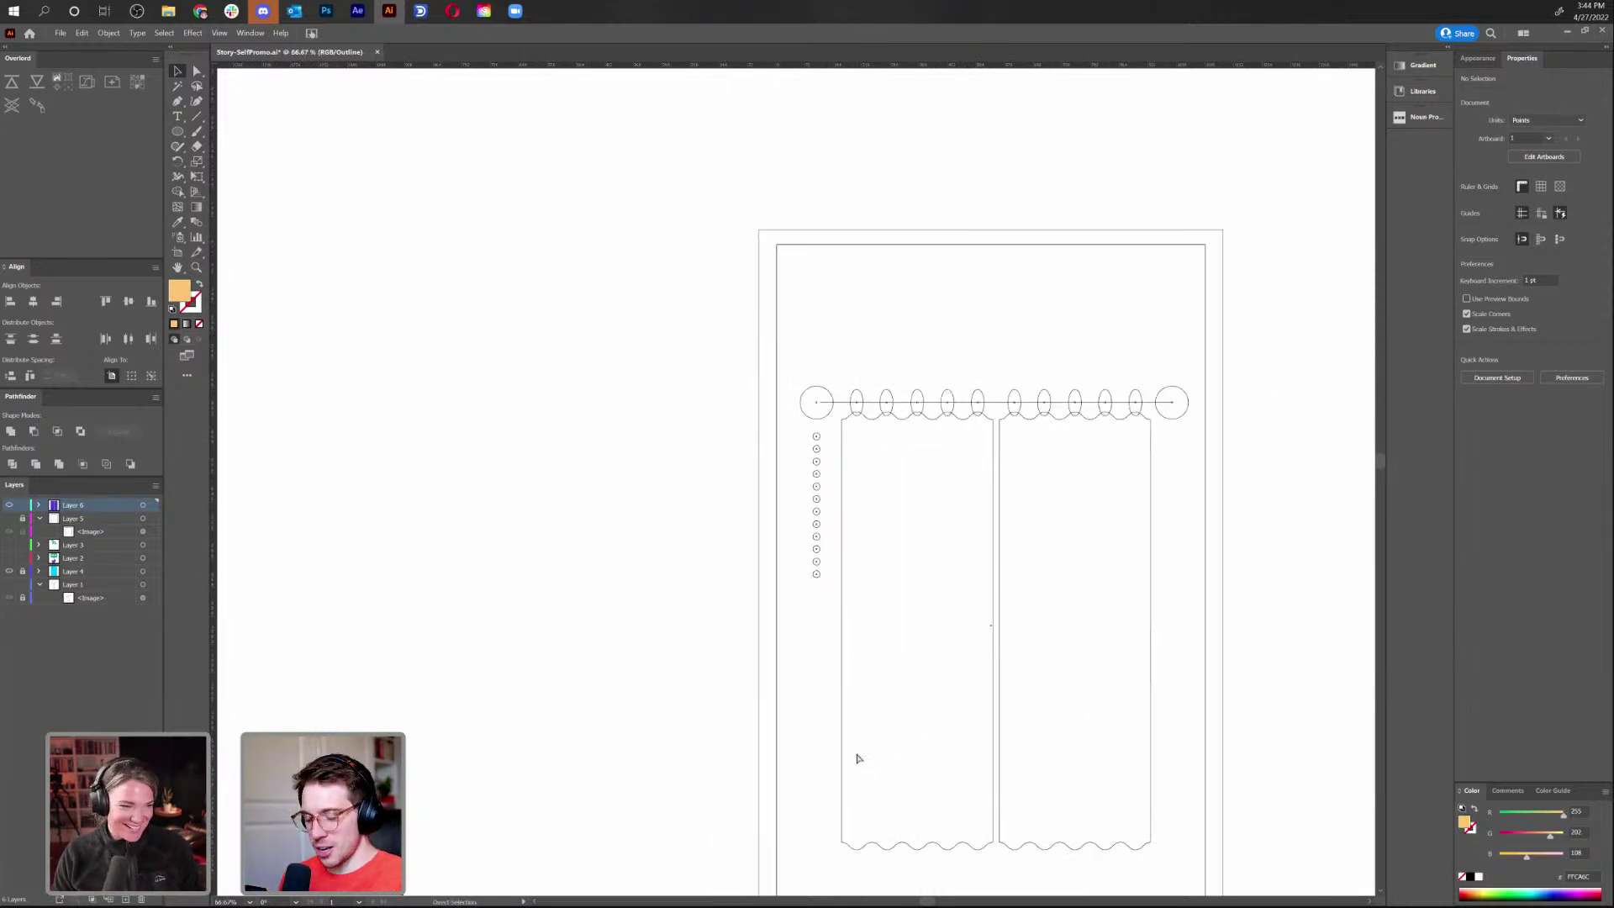
{"action": "key", "text": "ctrl+y"}
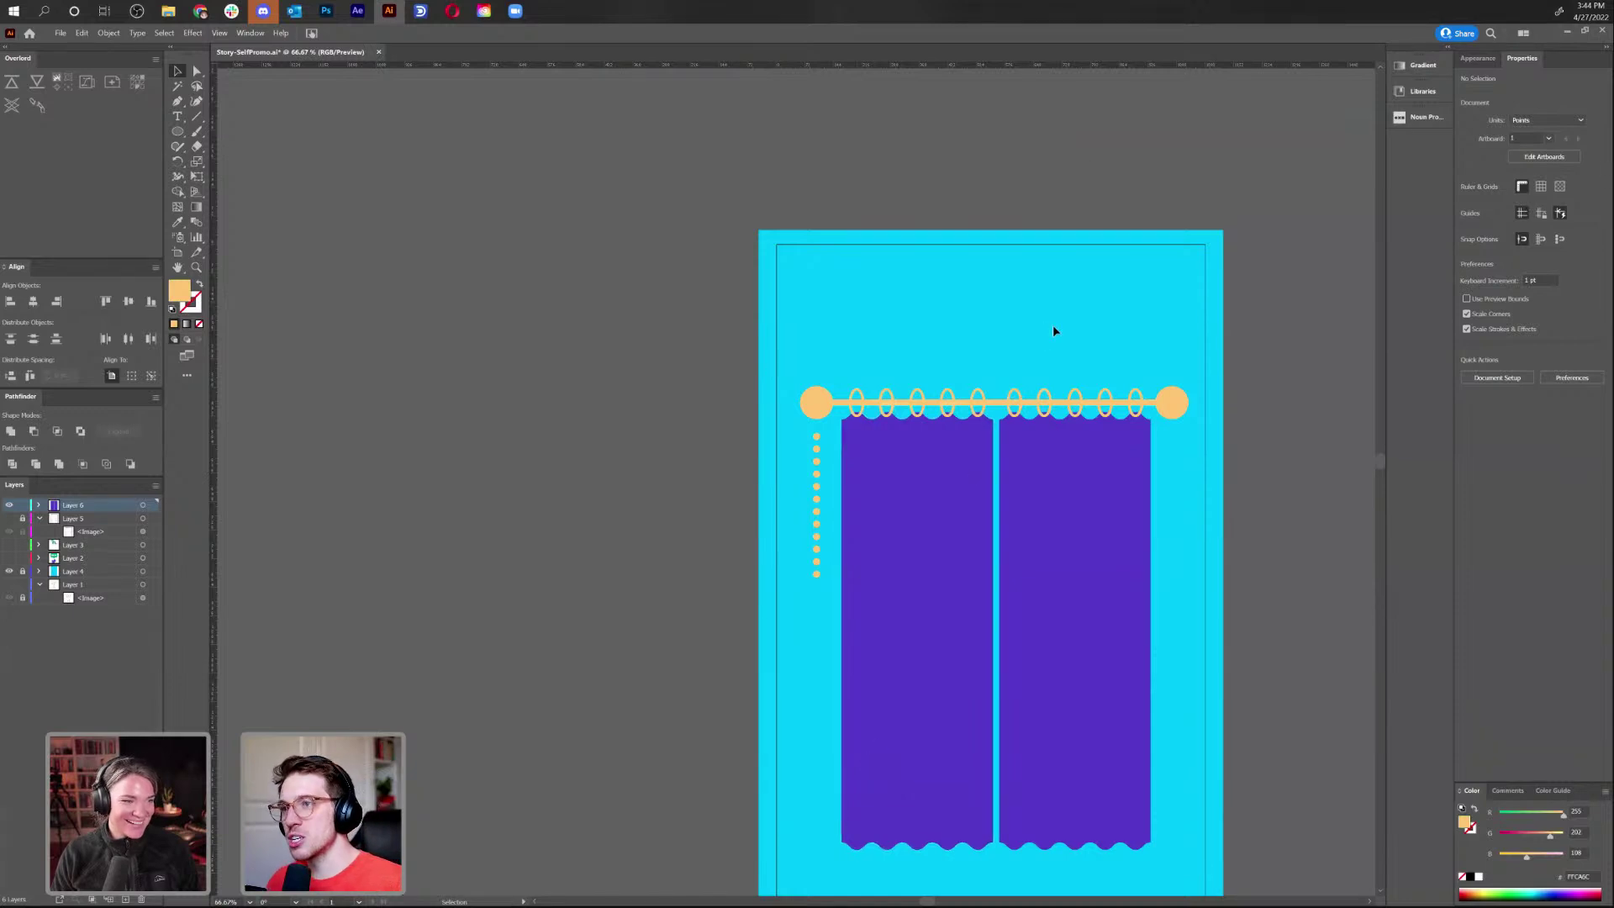
Select the left purple curtain panel path
{"action": "left_click_drag", "start_coordinate": [1055, 330], "coordinate": [916, 310]}
{"action": "left_click", "coordinate": [945, 595]}
{"action": "left_click", "coordinate": [762, 594], "text": "shift"}
{"action": "left_click", "coordinate": [763, 594], "text": "shift"}
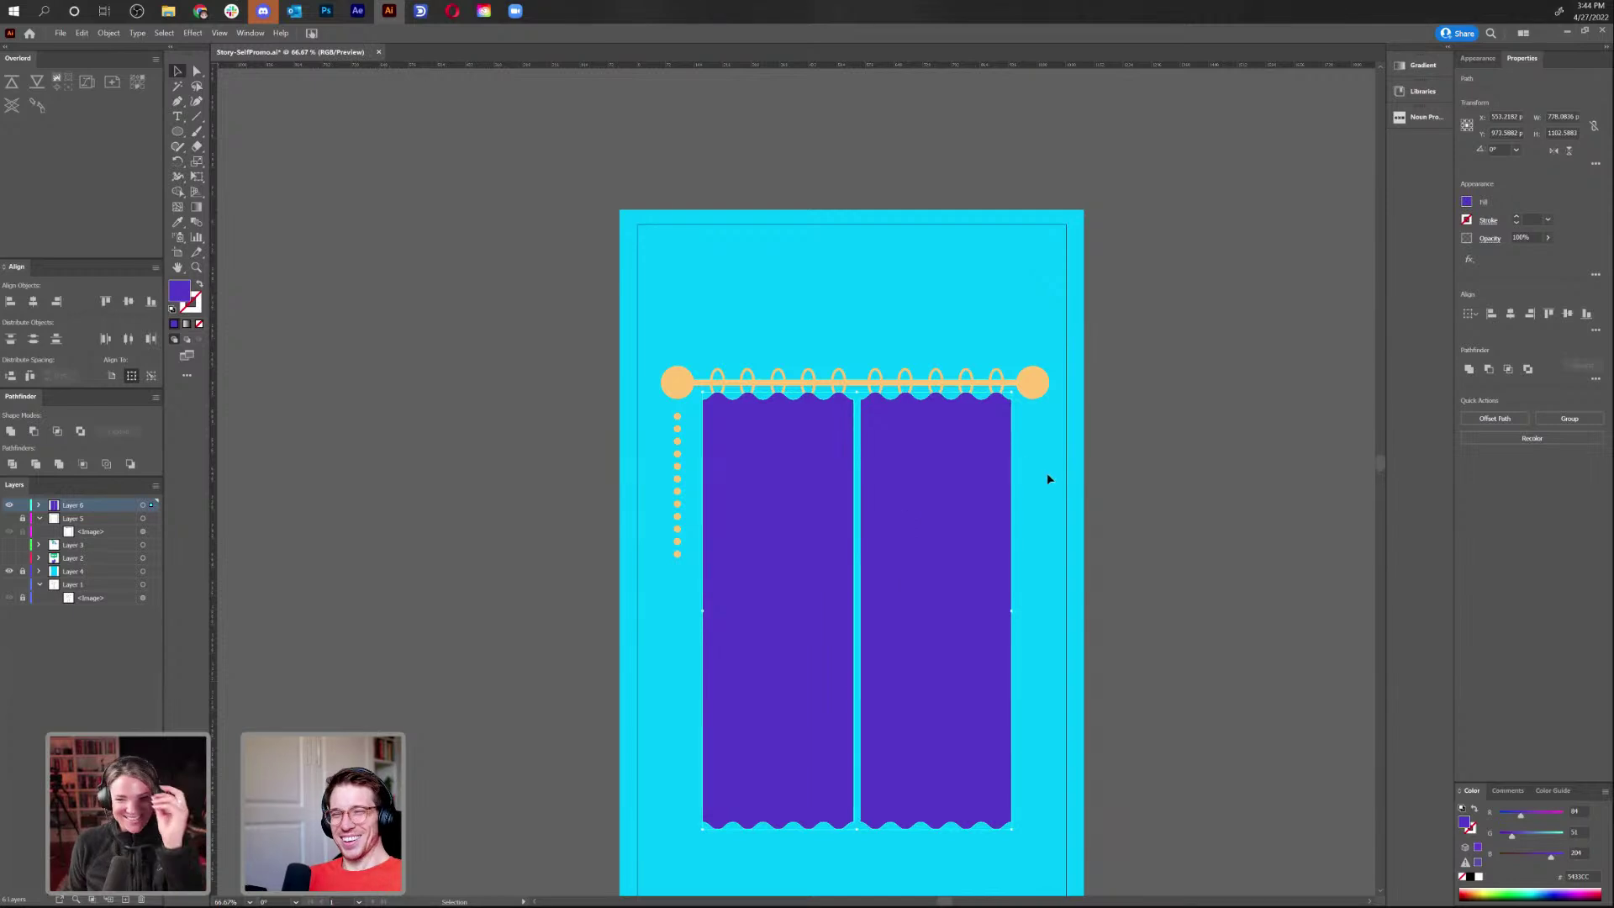
{"action": "left_click", "coordinate": [1051, 478]}
{"action": "scroll", "coordinate": [1055, 492], "scroll_direction": "down", "scroll_amount": 2}
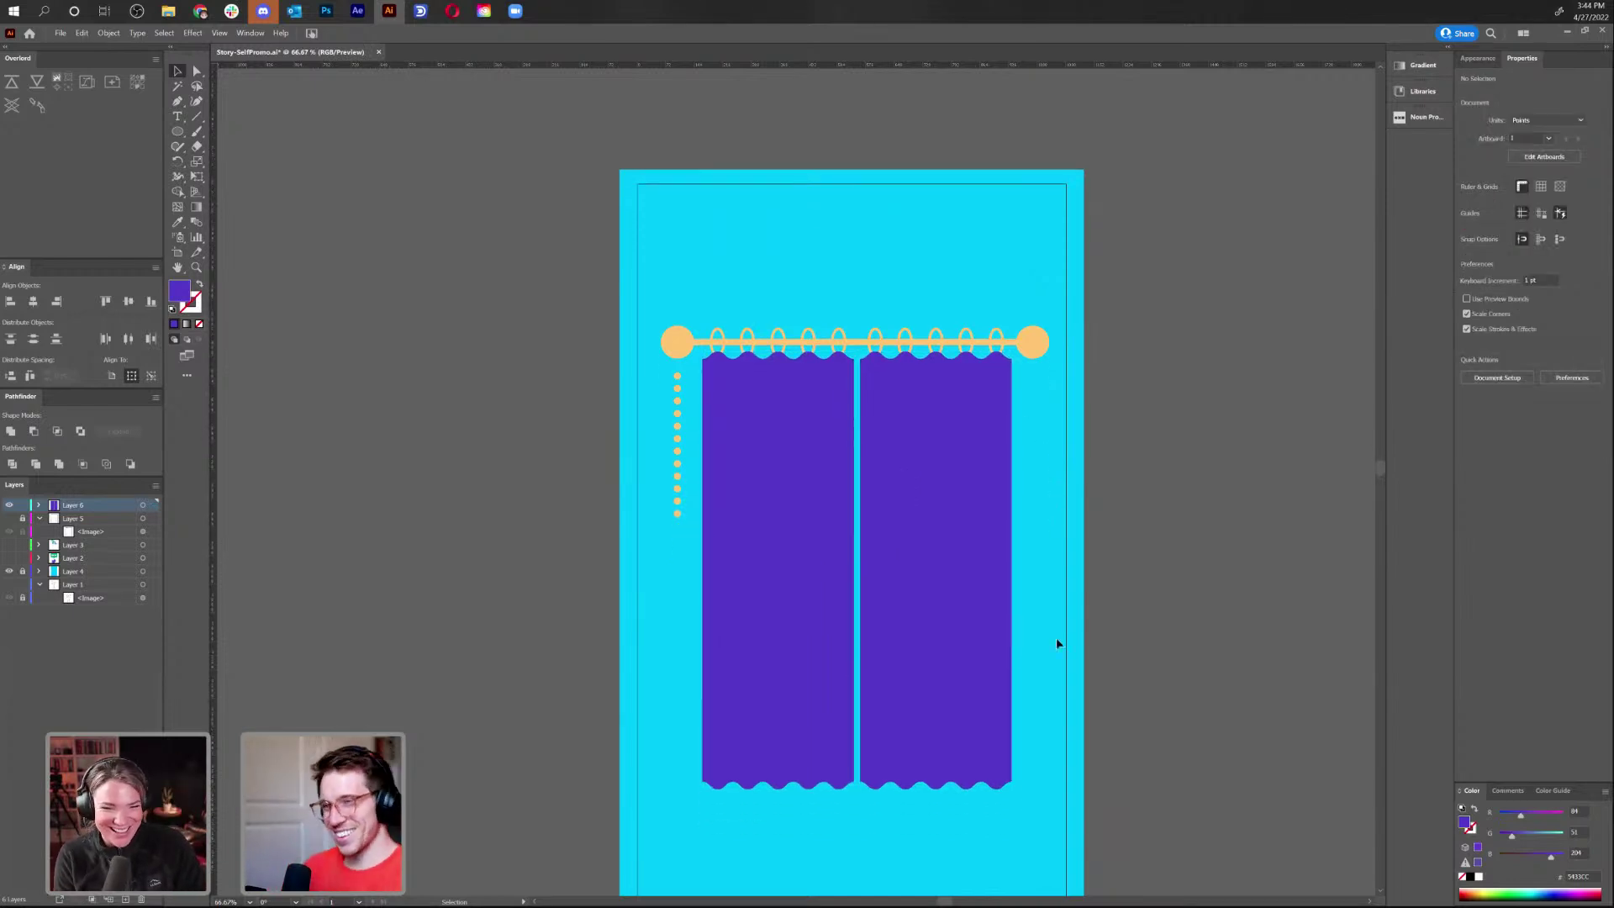
{"action": "scroll", "coordinate": [971, 572], "scroll_direction": "up", "scroll_amount": 1}
{"action": "left_click_drag", "start_coordinate": [1026, 412], "coordinate": [936, 342]}
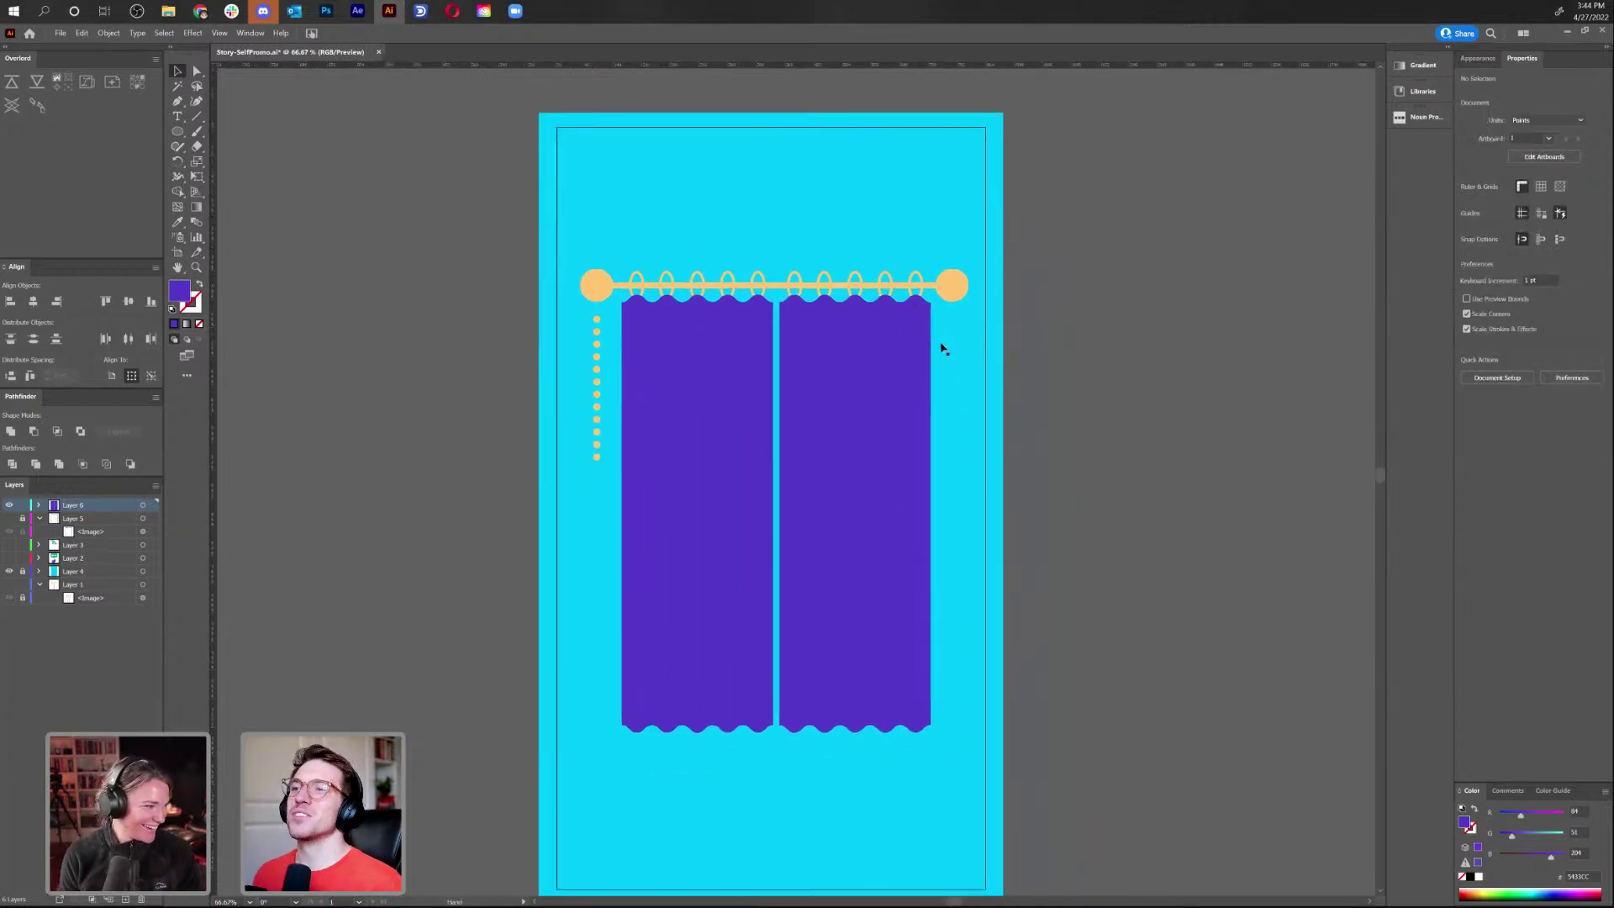
{"action": "left_click", "coordinate": [702, 465]}
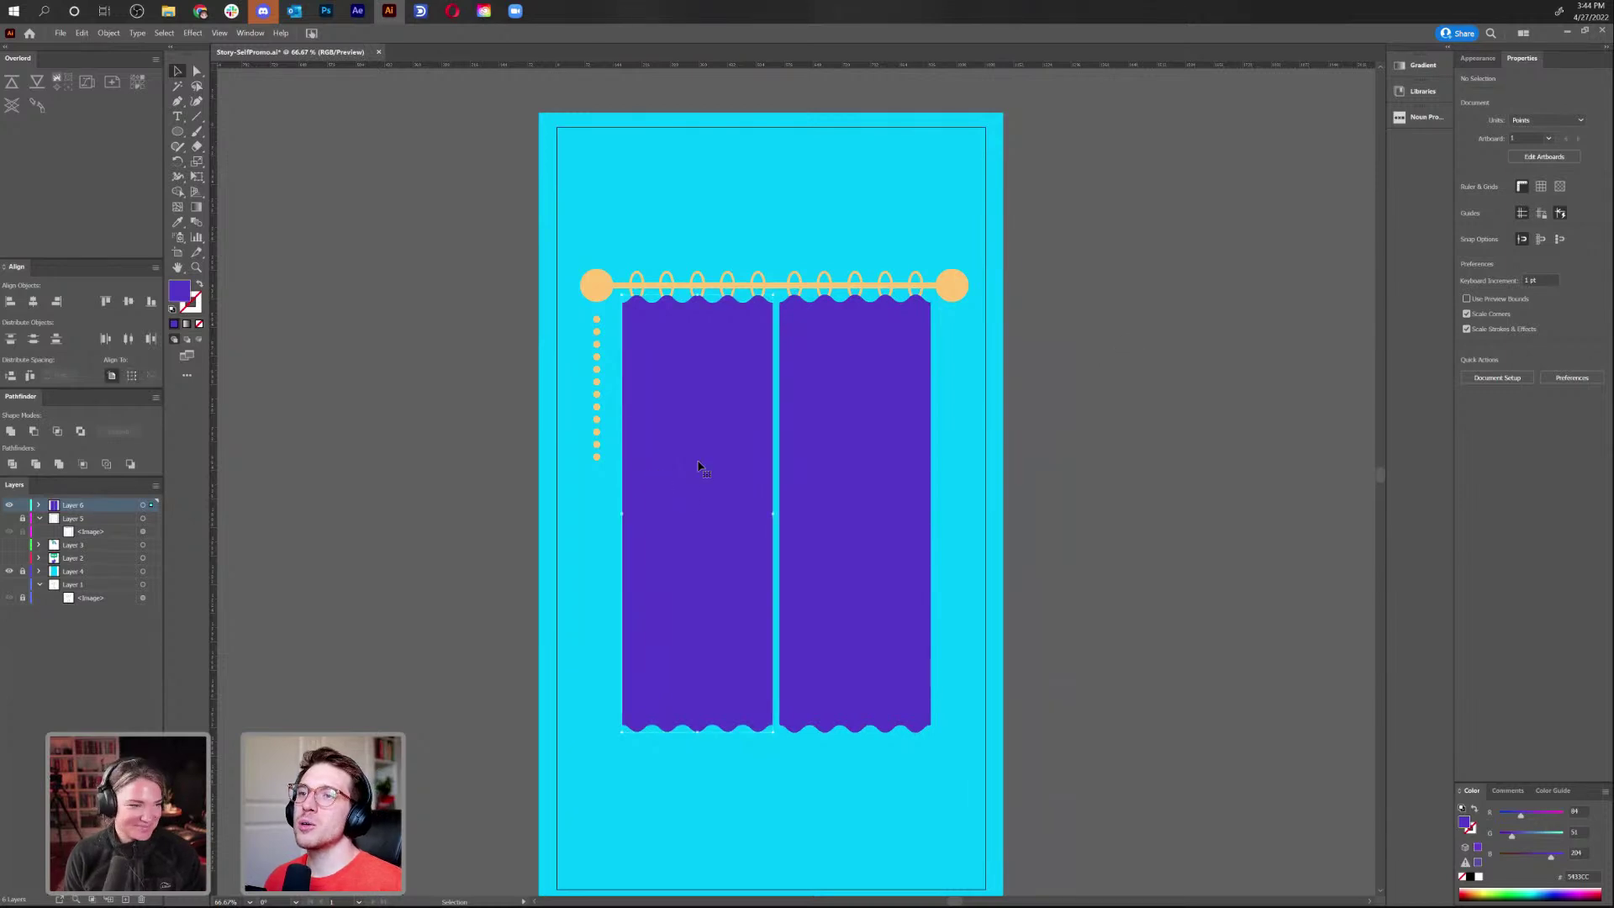
Apply Object > Path > Offset Path with an 8 pt offset
{"action": "left_click", "coordinate": [109, 32]}
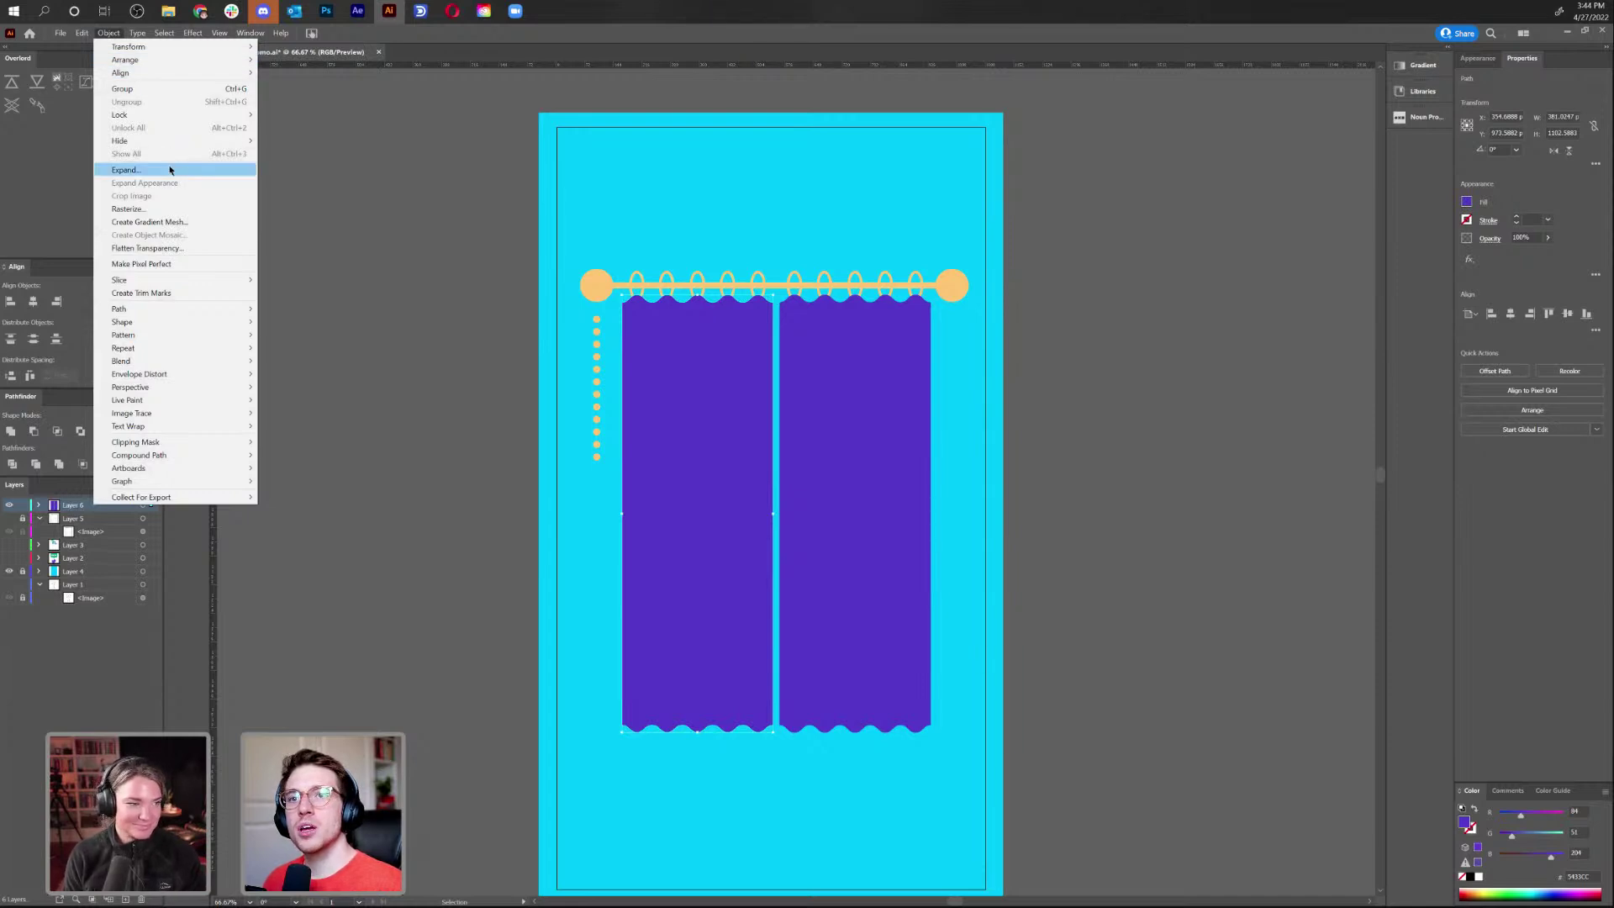
{"action": "mouse_move", "coordinate": [187, 309]}
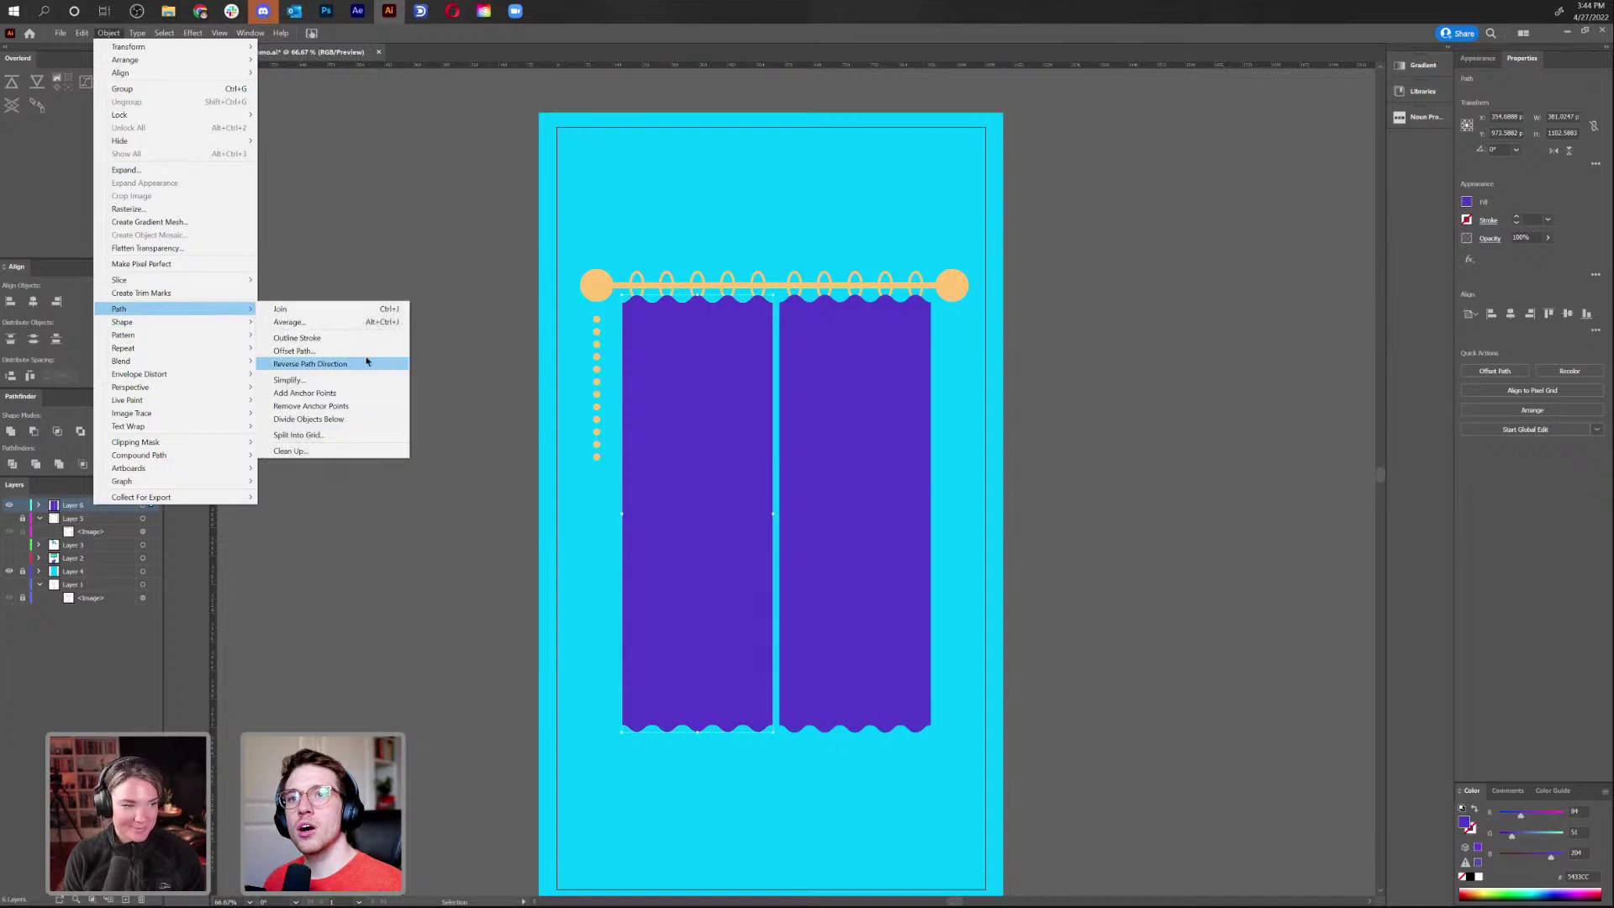
{"action": "left_click", "coordinate": [367, 350]}
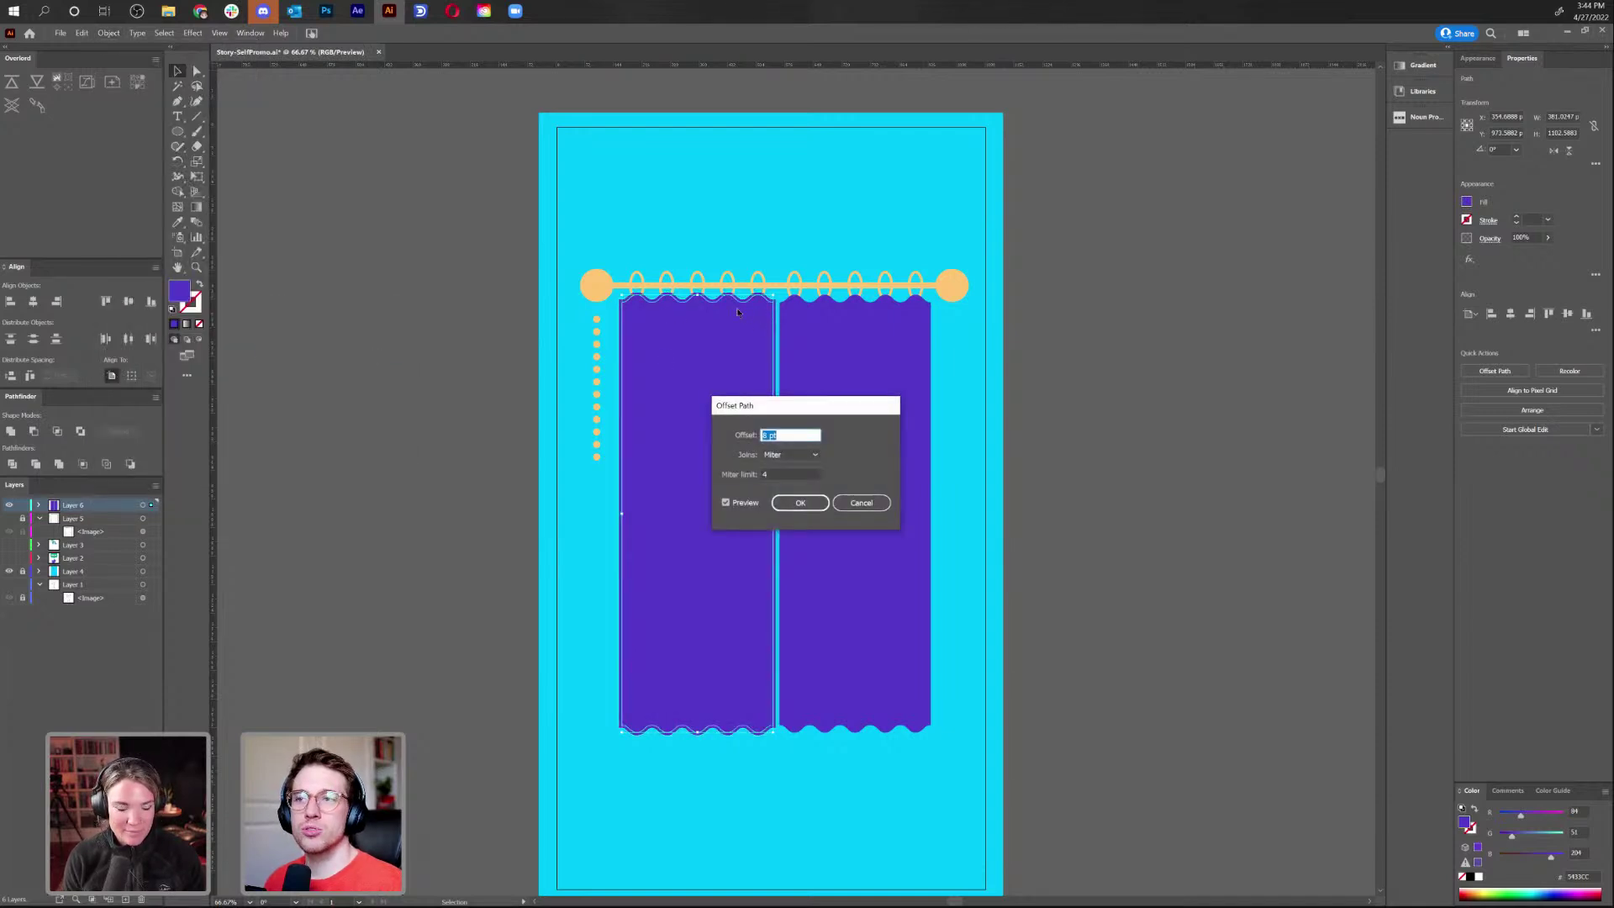
{"action": "left_click", "coordinate": [801, 503]}
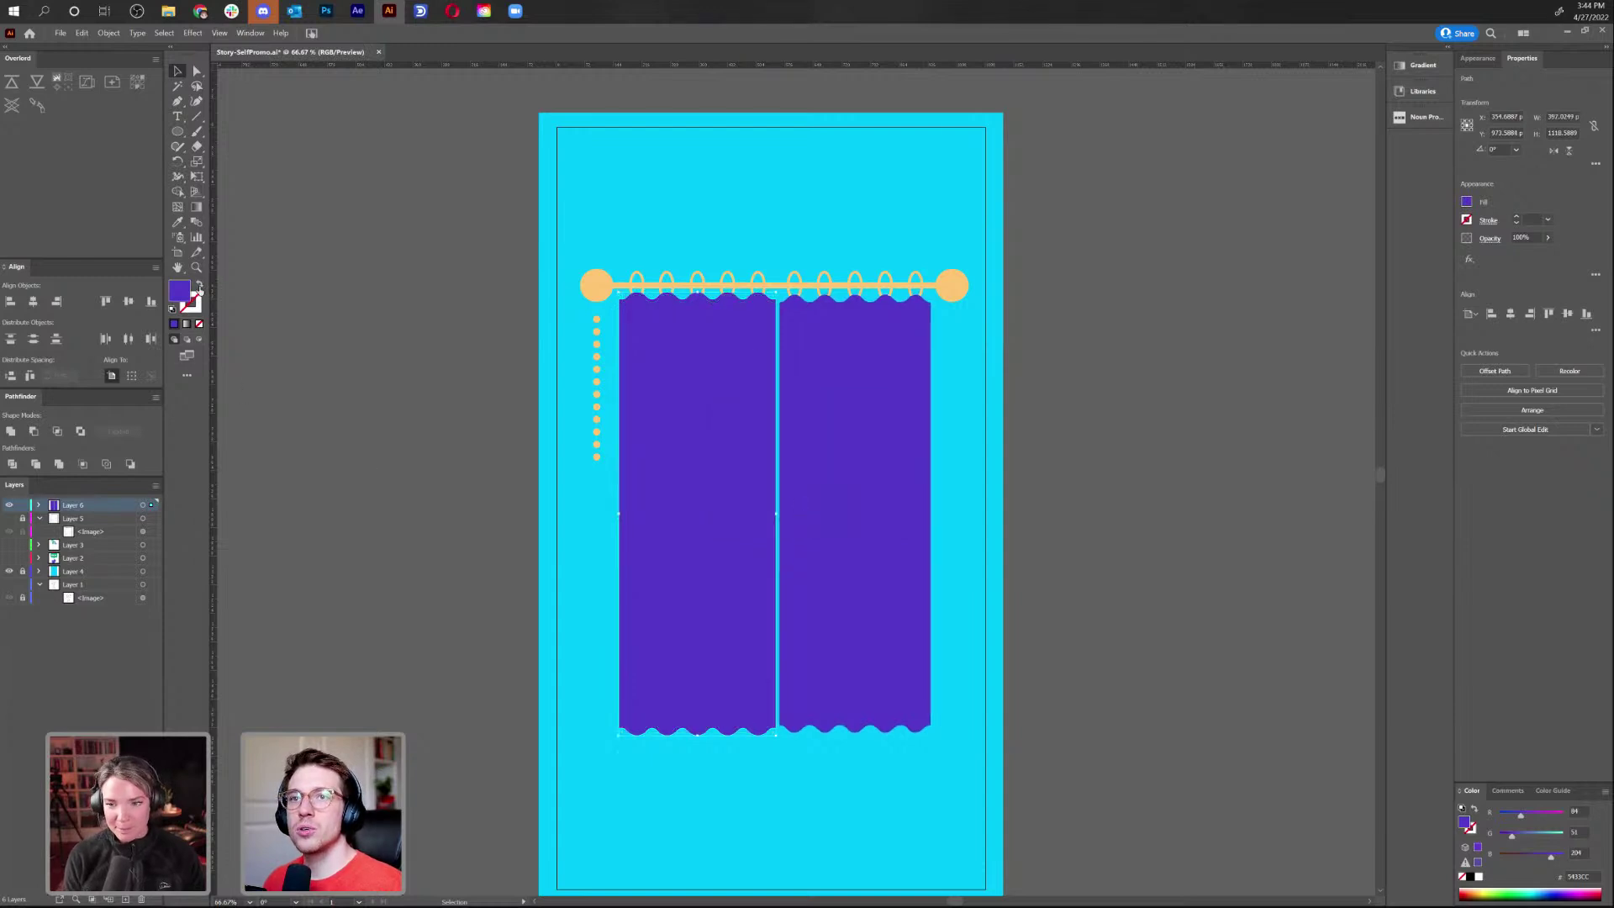
Turn the offset path into an unfilled white stroke with a heavier weight
{"action": "left_click", "coordinate": [200, 287]}
{"action": "key", "text": "ctrl+1"}
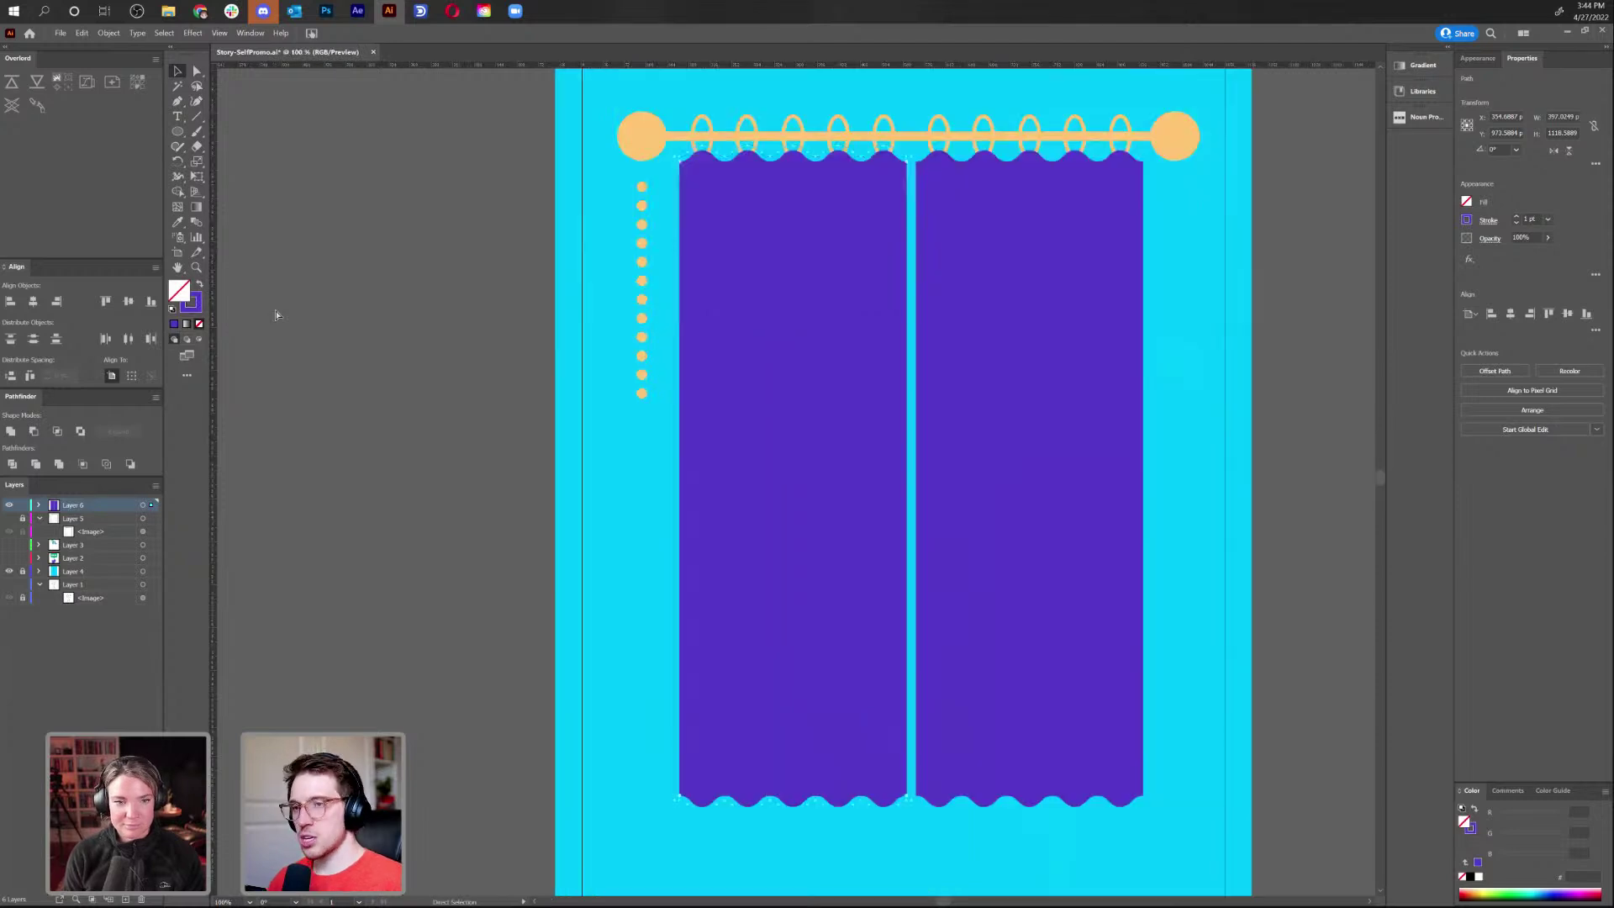
{"action": "key", "text": "ctrl+plus"}
{"action": "key", "text": "ctrl+plus"}
{"action": "double_click", "coordinate": [192, 305]}
{"action": "left_click", "coordinate": [642, 388]}
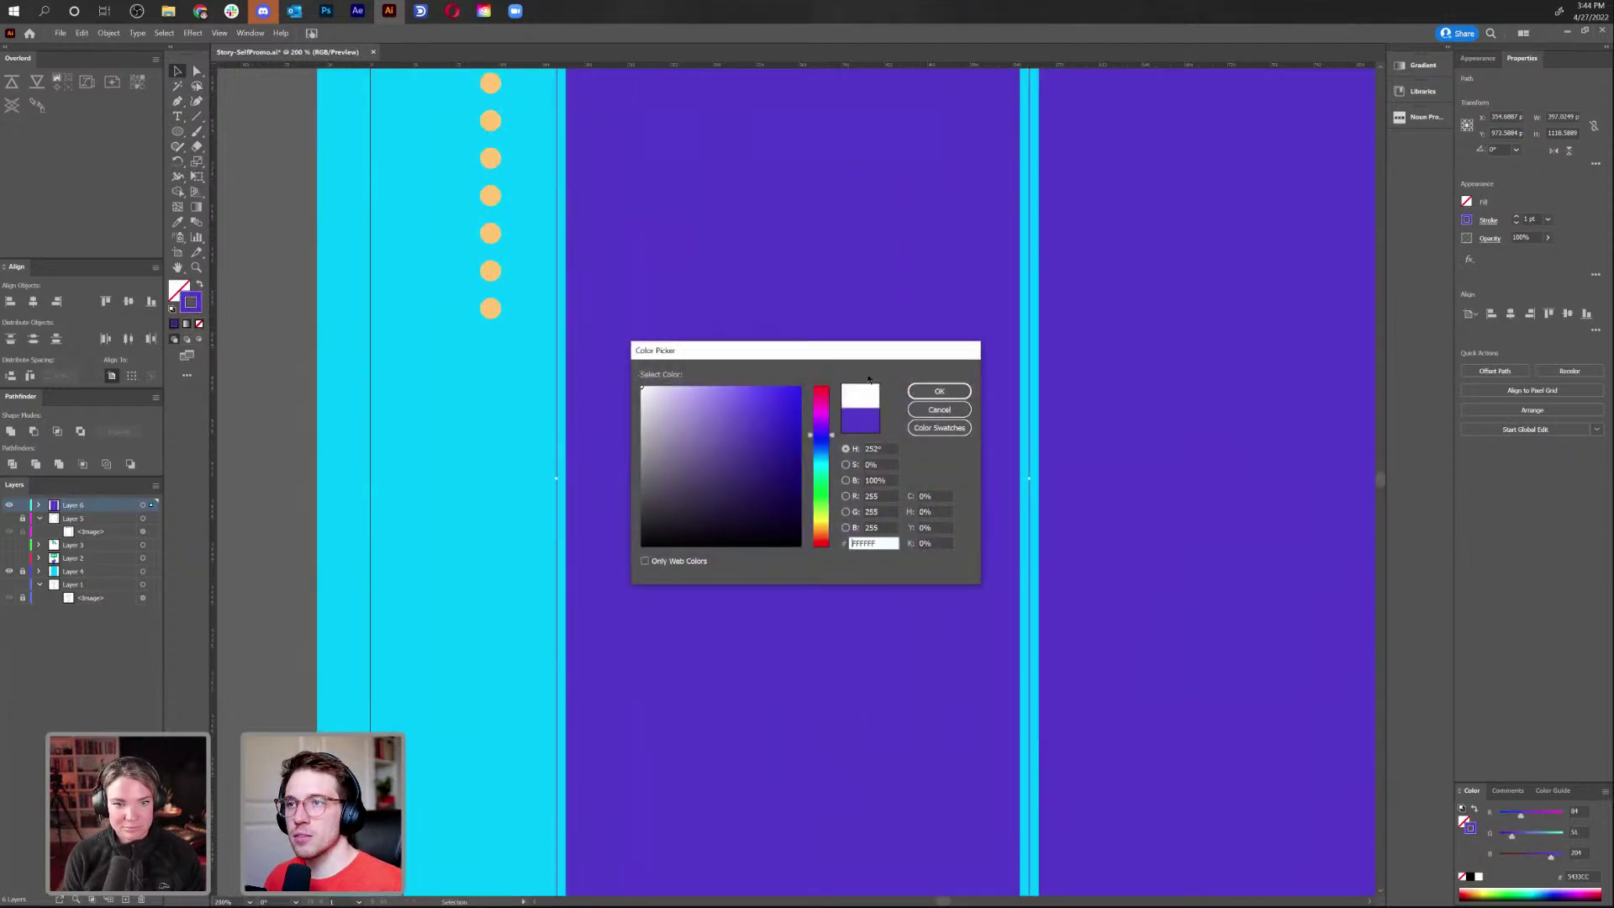
{"action": "left_click", "coordinate": [931, 391]}
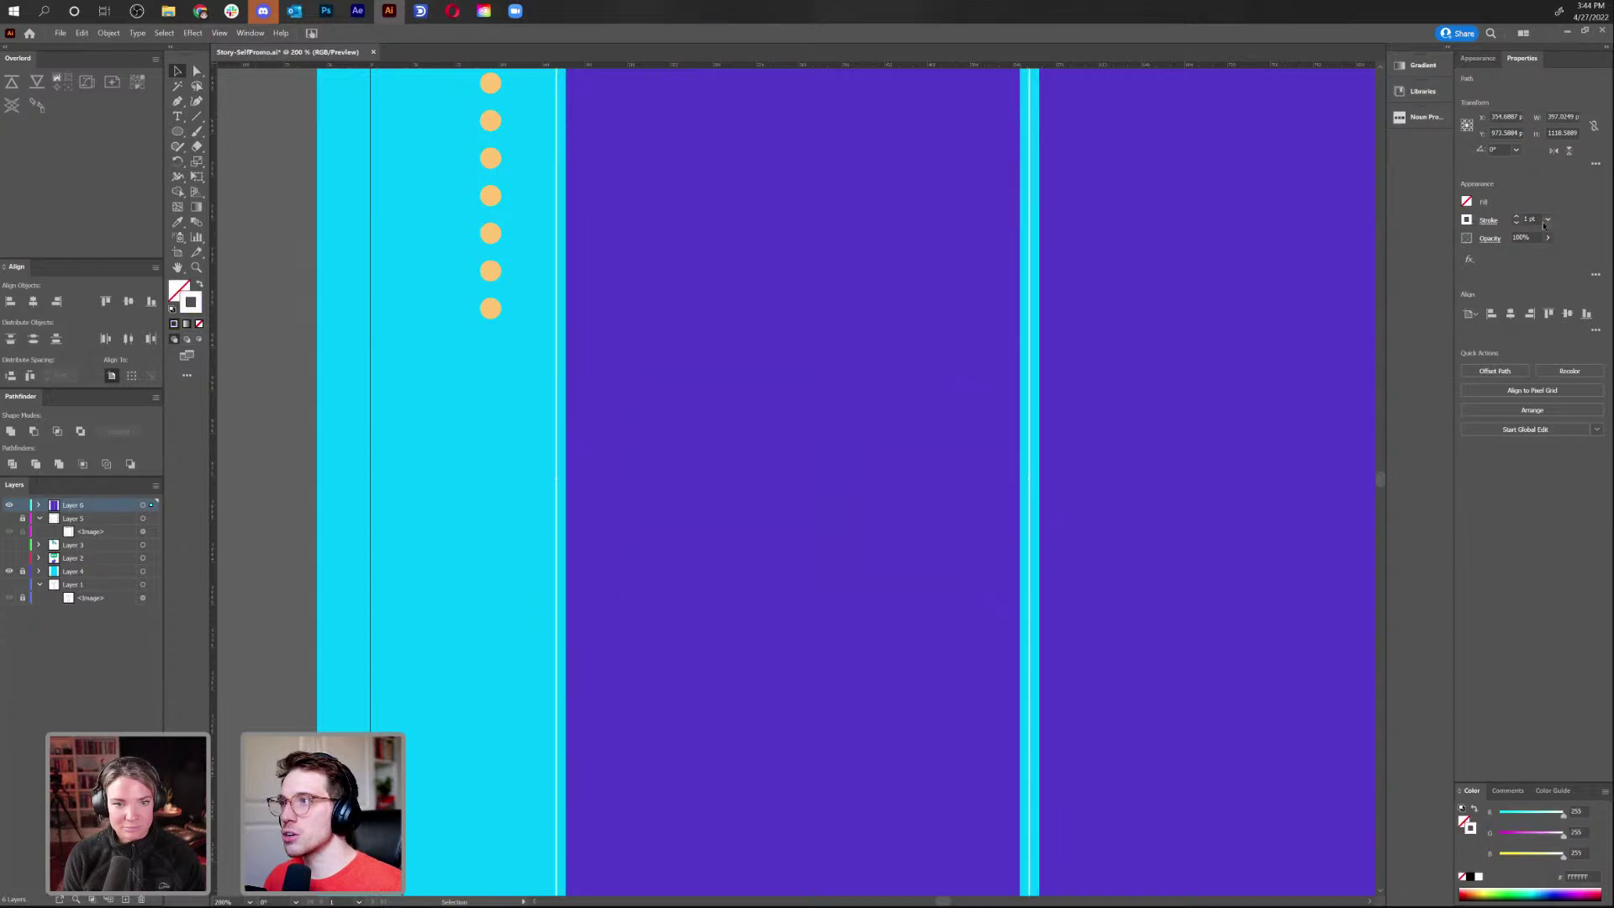
{"action": "left_click", "coordinate": [1518, 217]}
{"action": "left_click", "coordinate": [1518, 217]}
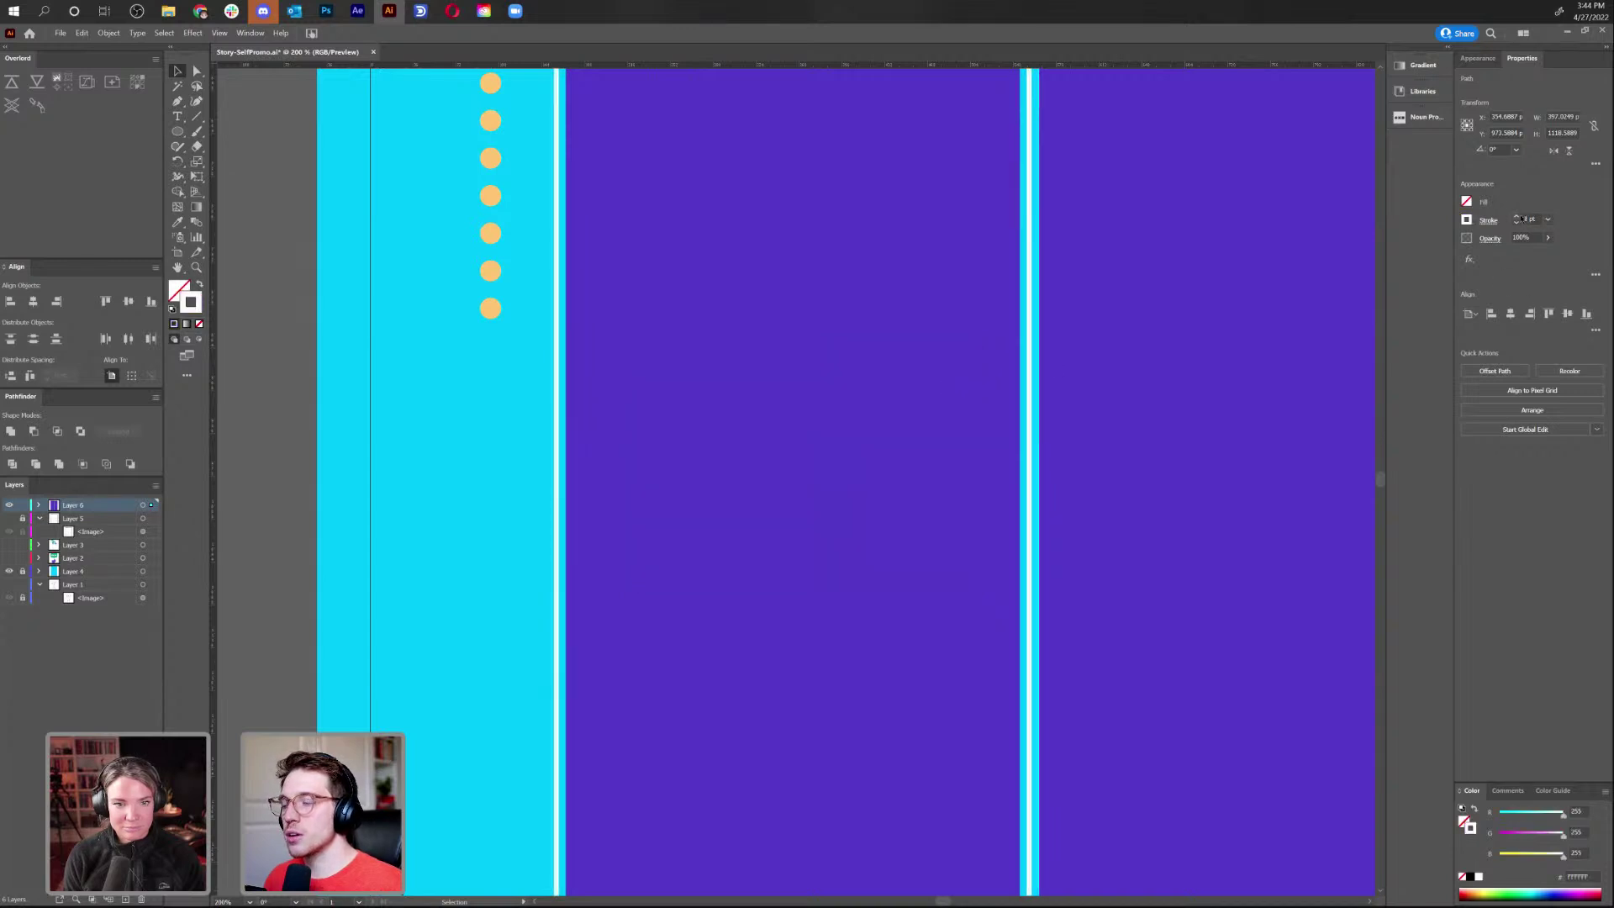
{"action": "left_click", "coordinate": [503, 375]}
Alt-drag a copy of the white outline onto the right panel; draw a line down the left curtain
{"action": "key", "text": "ctrl+minus"}
{"action": "key", "text": "ctrl+minus"}
{"action": "key", "text": "ctrl+minus"}
{"action": "key", "text": "ctrl+minus"}
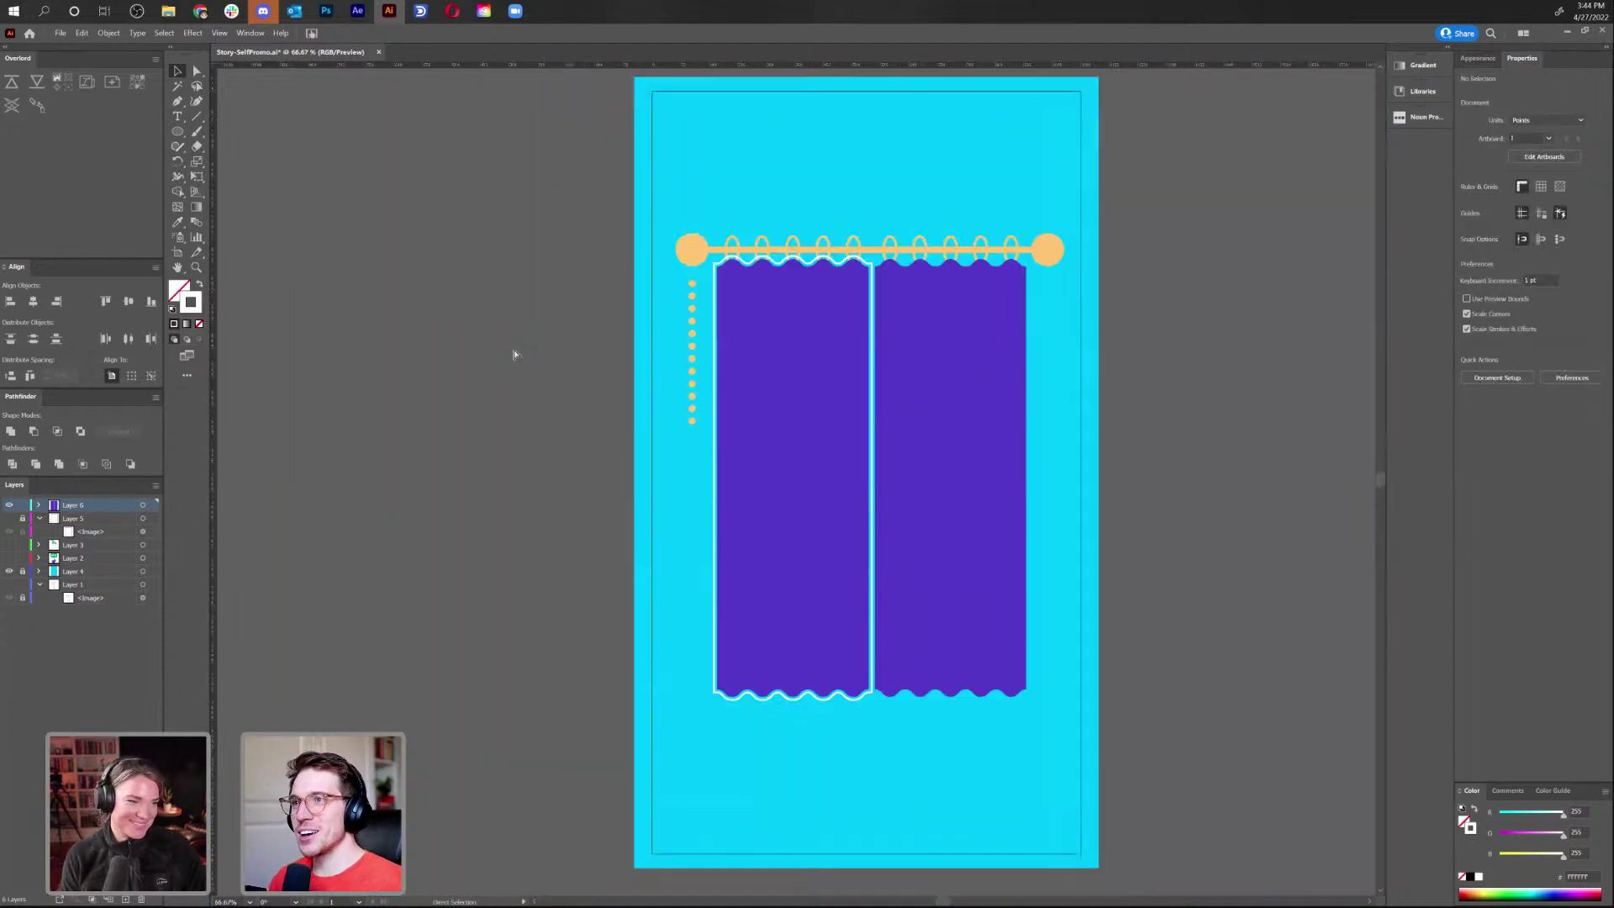
{"action": "key", "text": "ctrl+plus"}
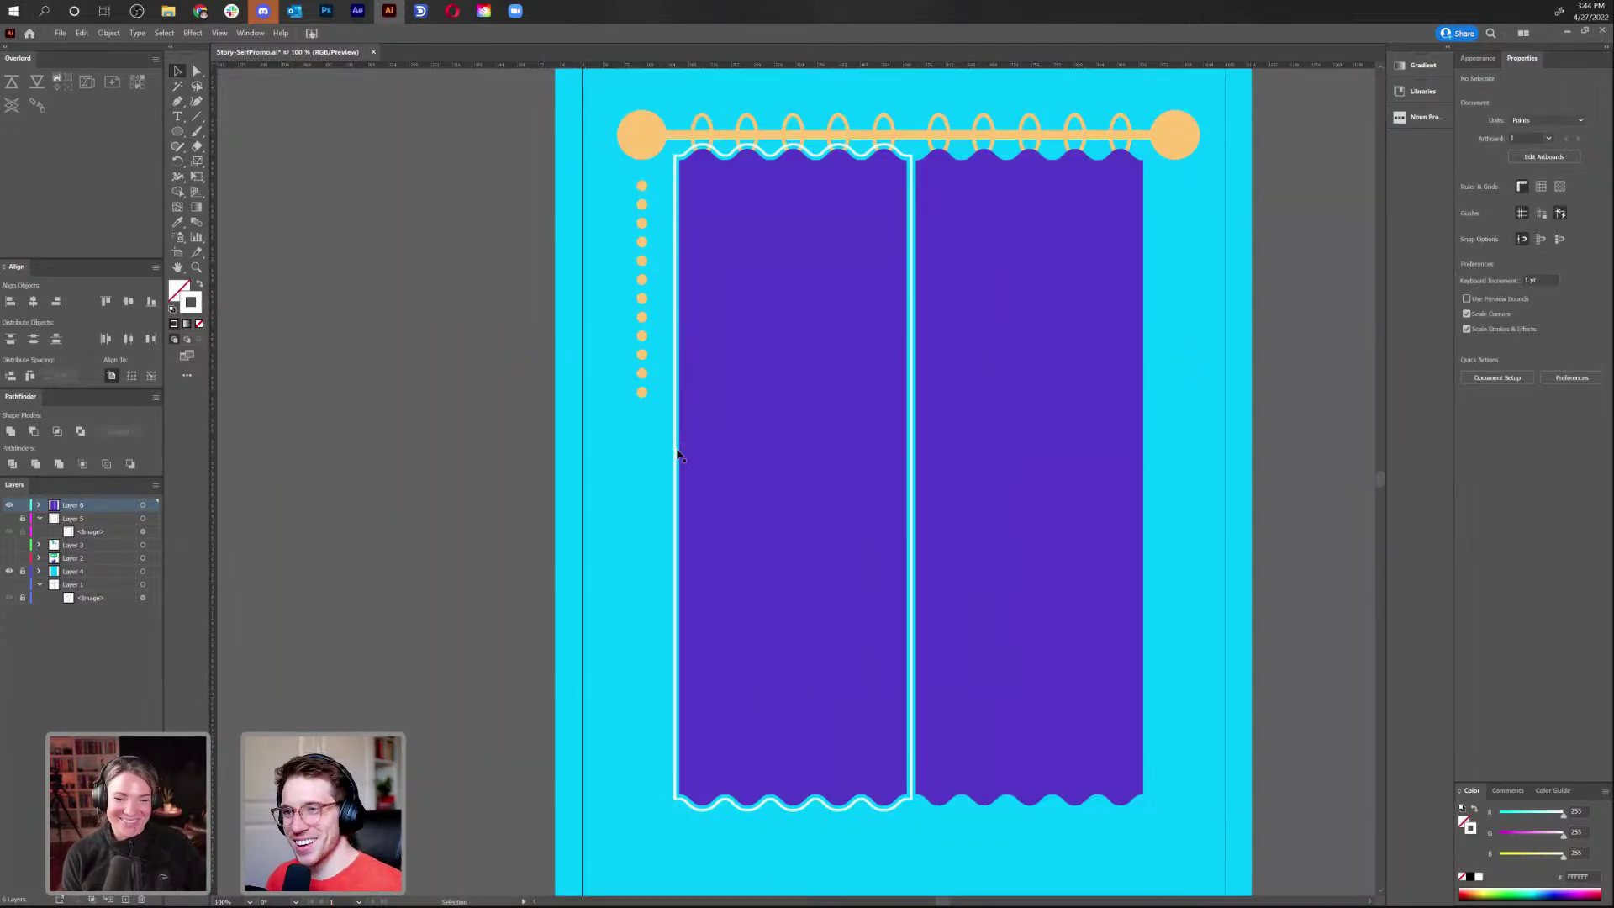
{"action": "left_click_drag", "start_coordinate": [673, 450], "coordinate": [913, 477]}
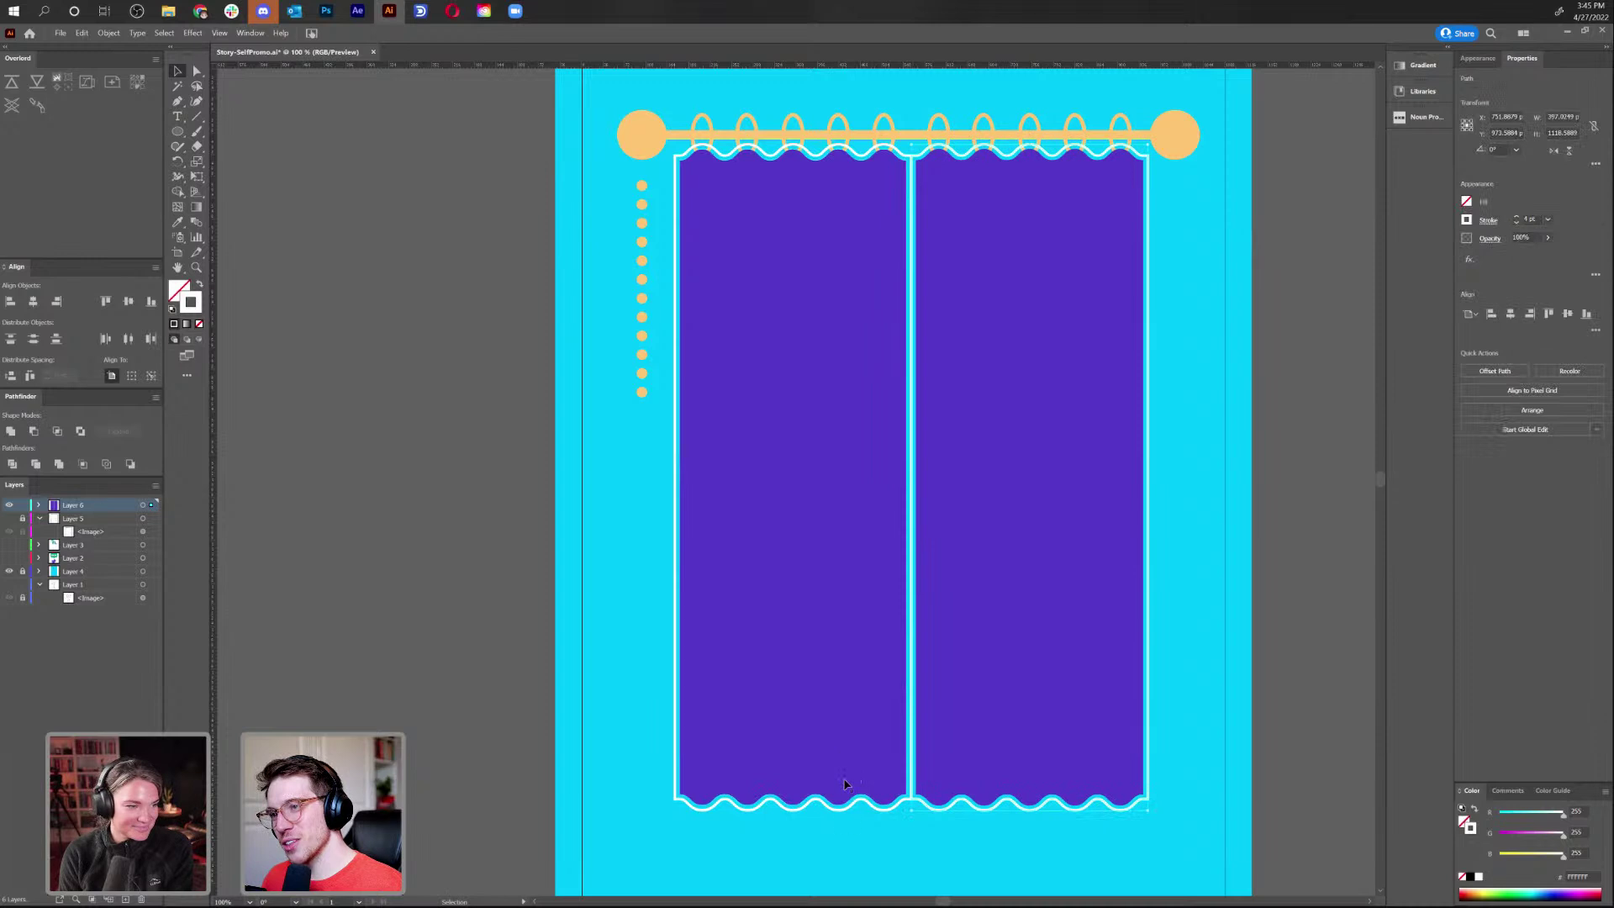
{"action": "left_click", "coordinate": [834, 846]}
{"action": "left_click_drag", "start_coordinate": [1224, 369], "coordinate": [1133, 386]}
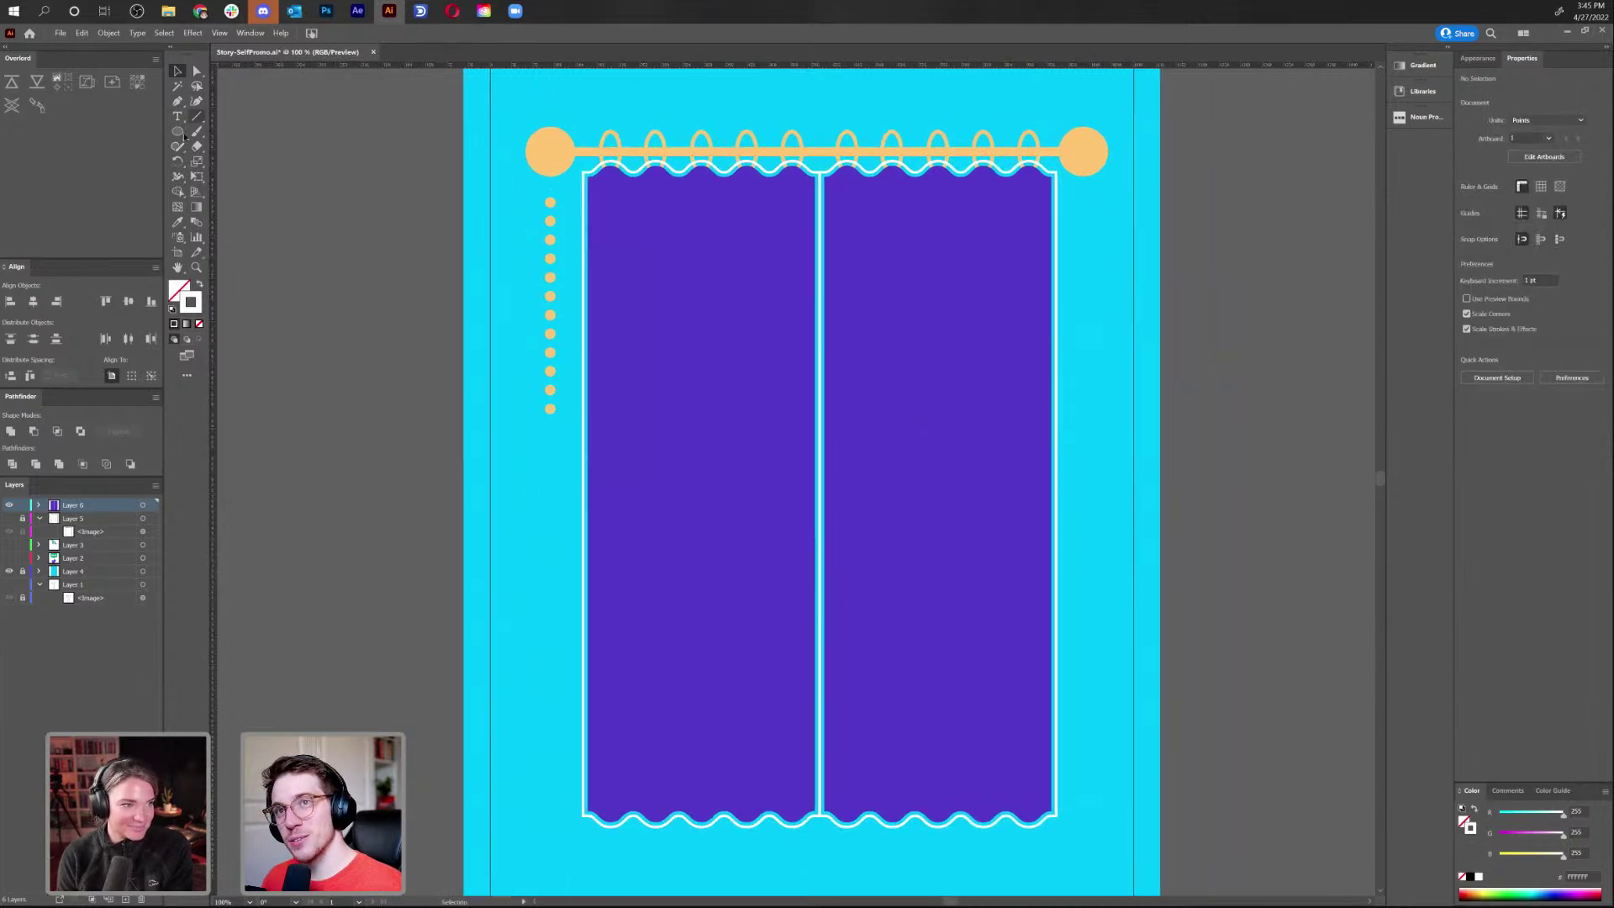
{"action": "mouse_move", "coordinate": [550, 203]}
{"action": "left_mouse_down"}
{"action": "mouse_move", "coordinate": [622, 226]}
{"action": "mouse_move", "coordinate": [633, 205]}
{"action": "mouse_move", "coordinate": [636, 799]}
{"action": "left_mouse_up"}
Alt-drag copies of the white line rightward to make four evenly spaced stripes on the left curtain
{"action": "key", "text": "v"}
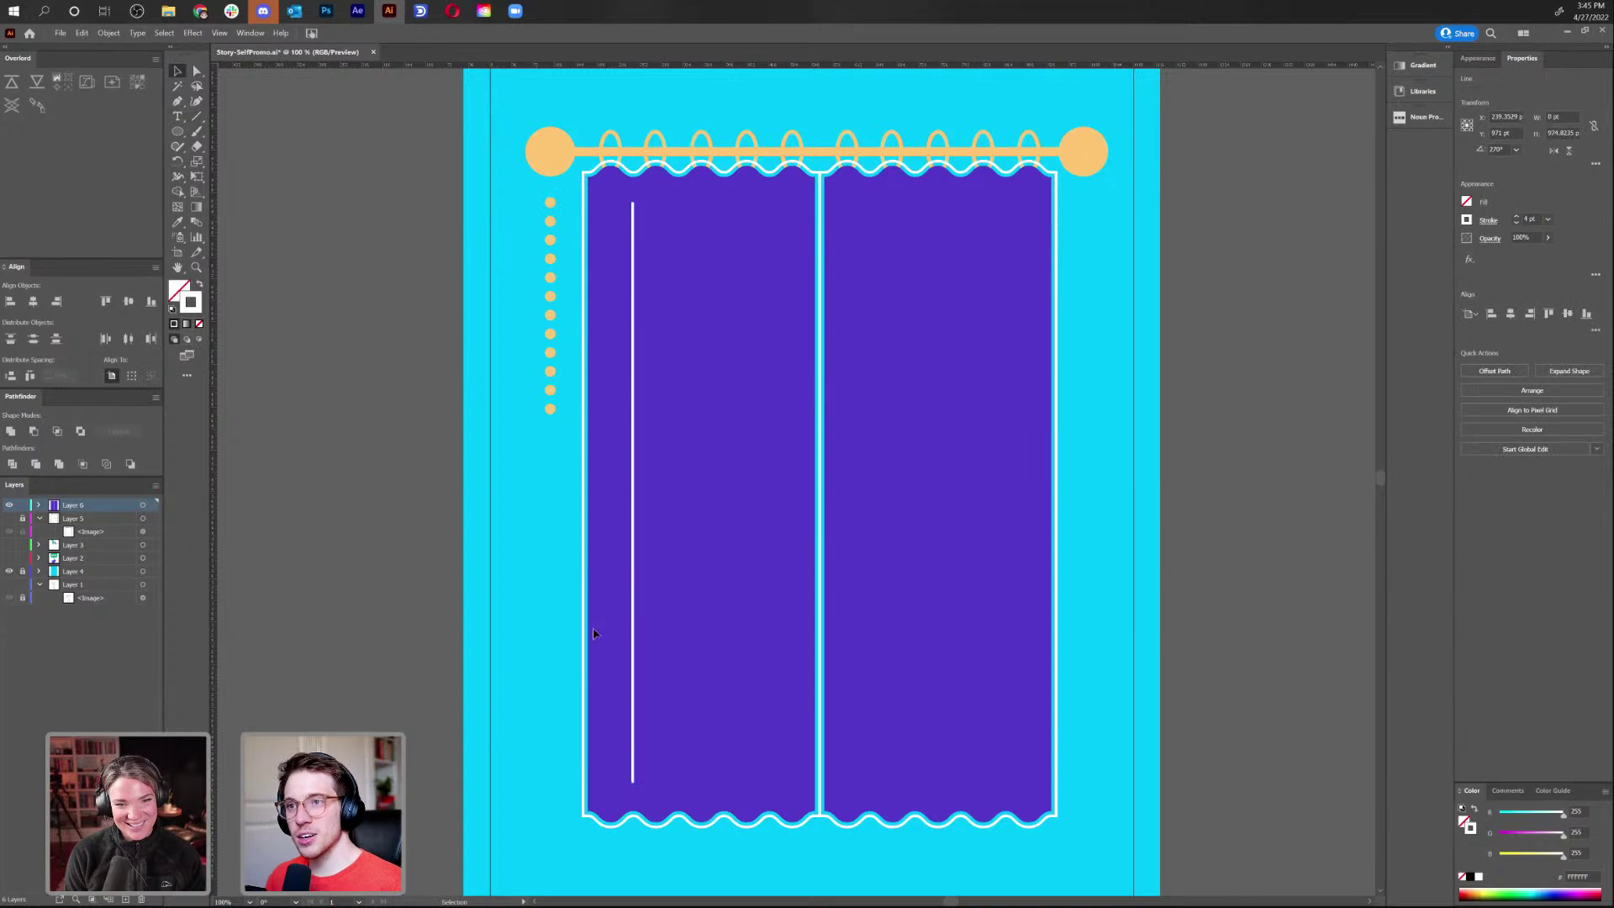
{"action": "left_click_drag", "start_coordinate": [632, 569], "coordinate": [681, 577]}
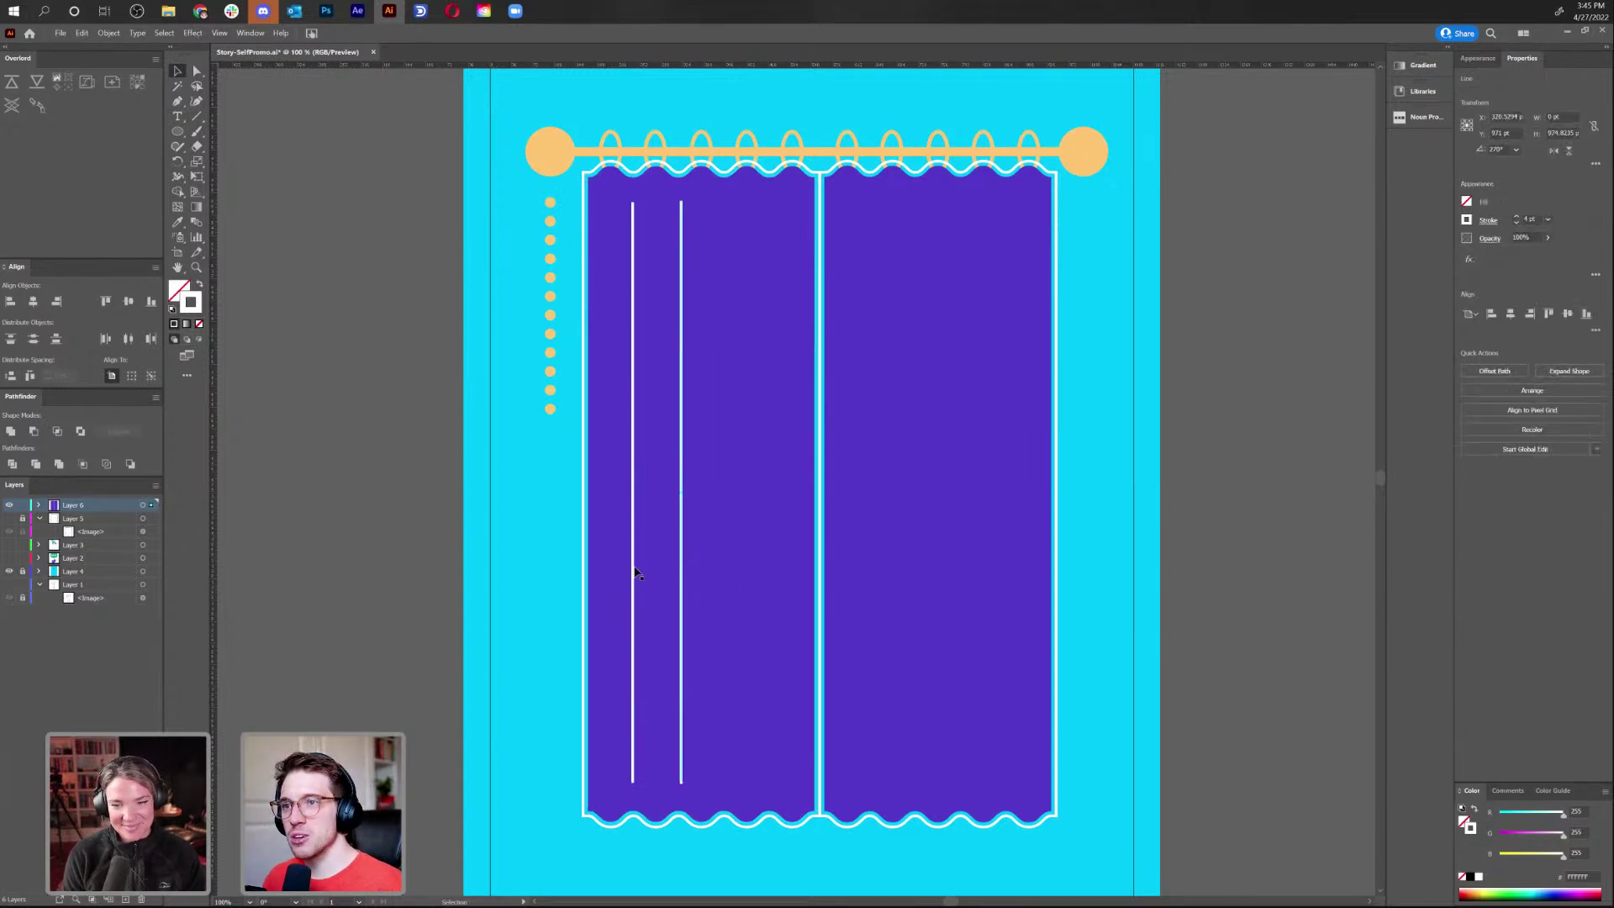
{"action": "left_click_drag", "start_coordinate": [631, 560], "coordinate": [773, 574]}
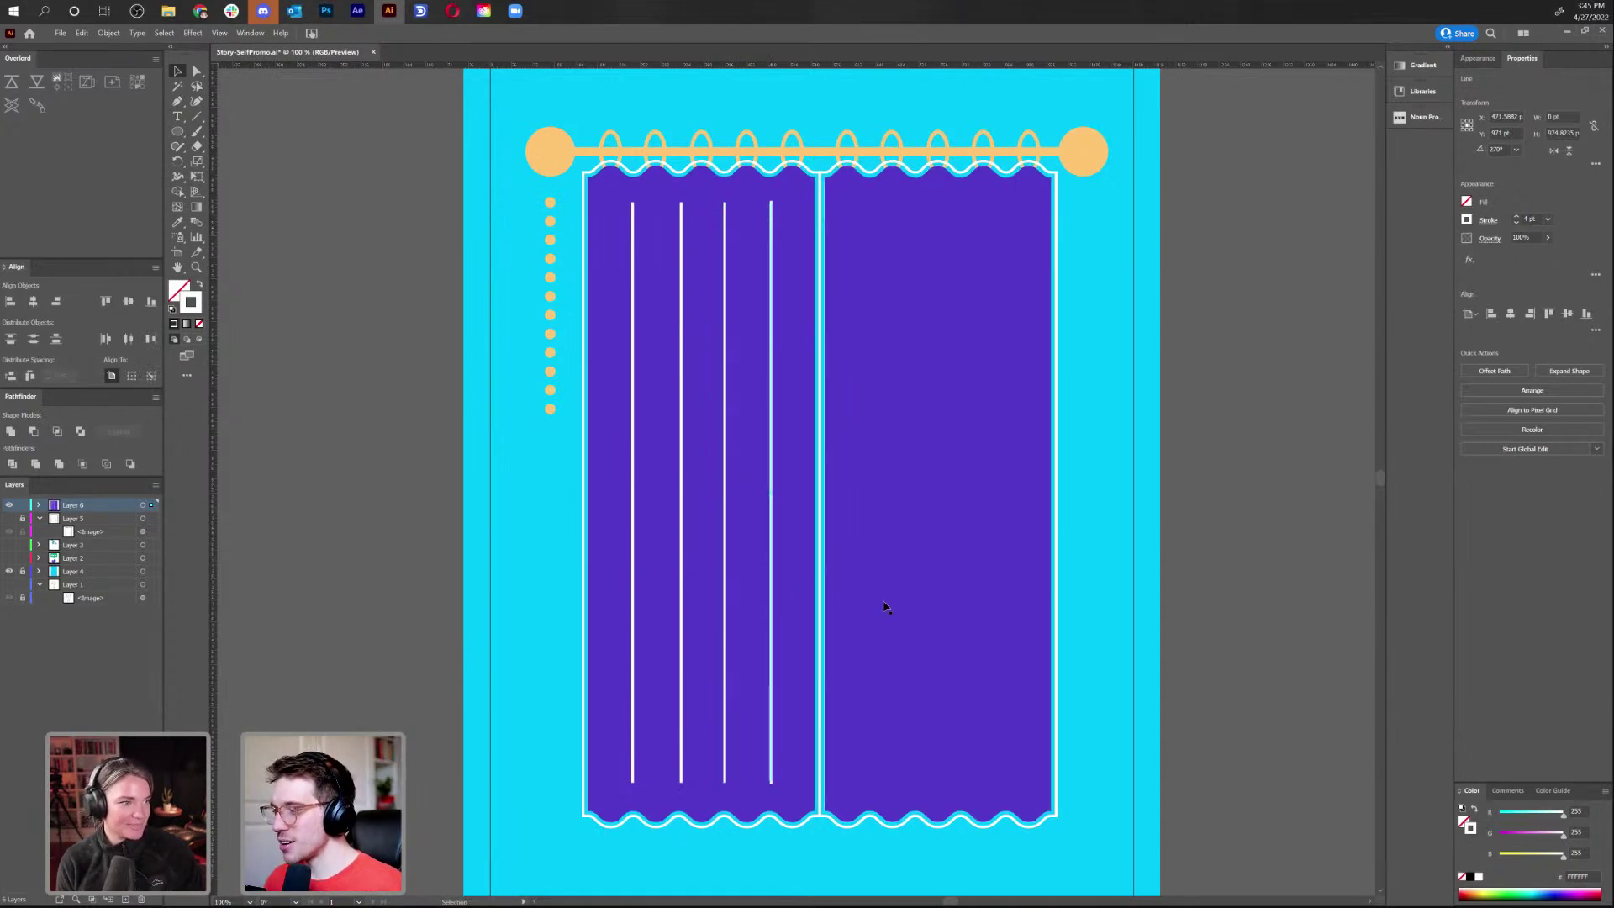
{"action": "left_click", "coordinate": [1118, 425]}
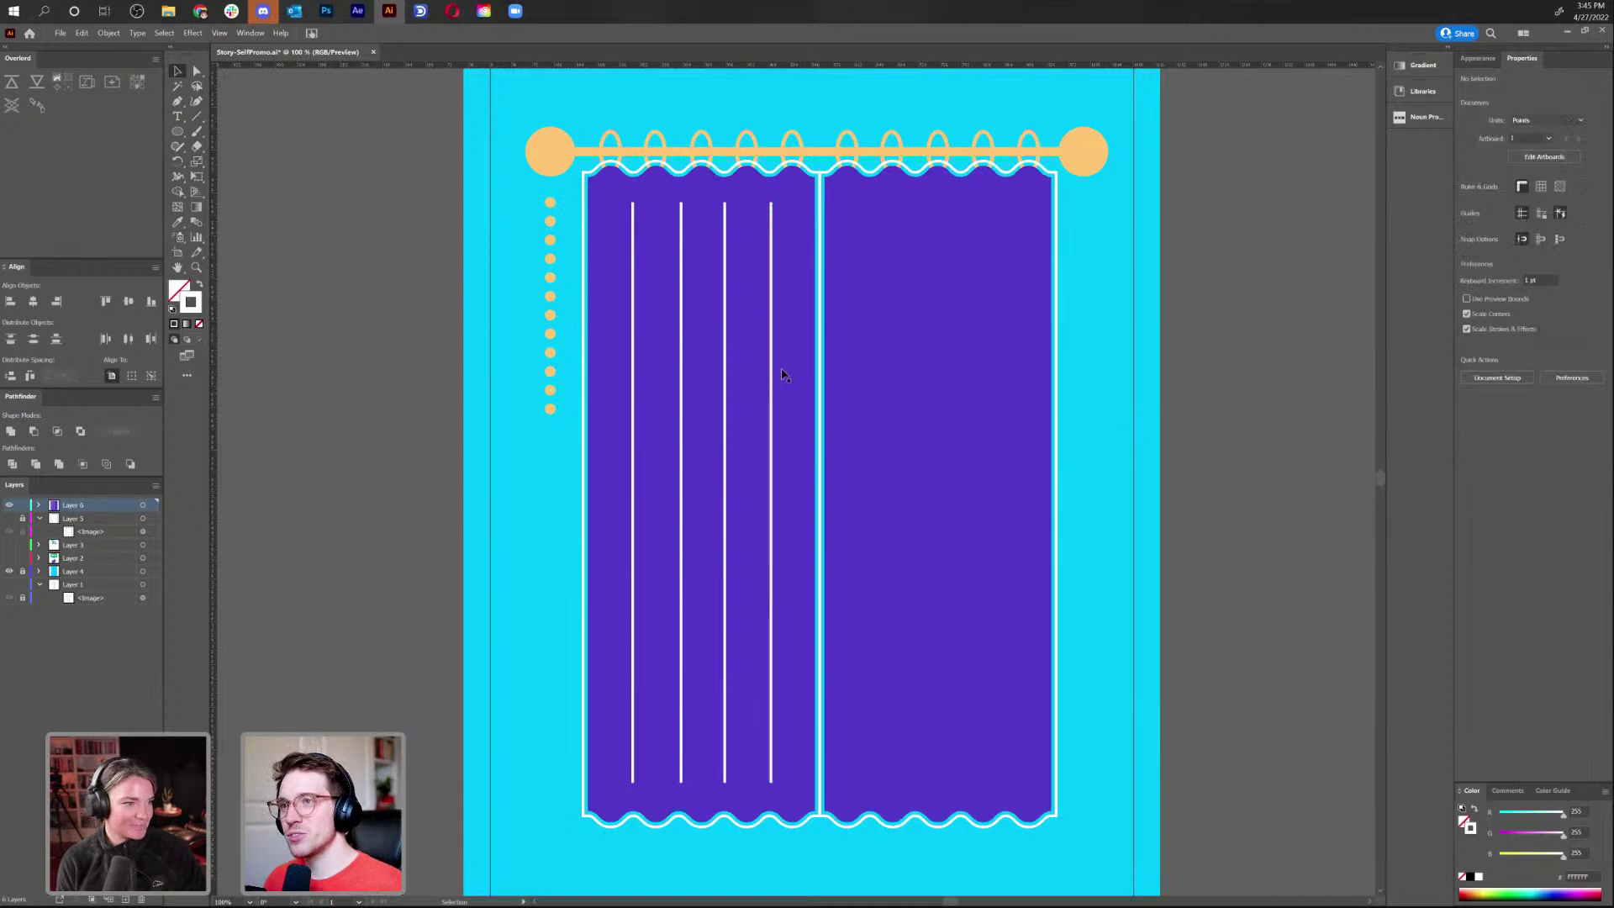
{"action": "left_click", "coordinate": [770, 376], "text": "shift"}
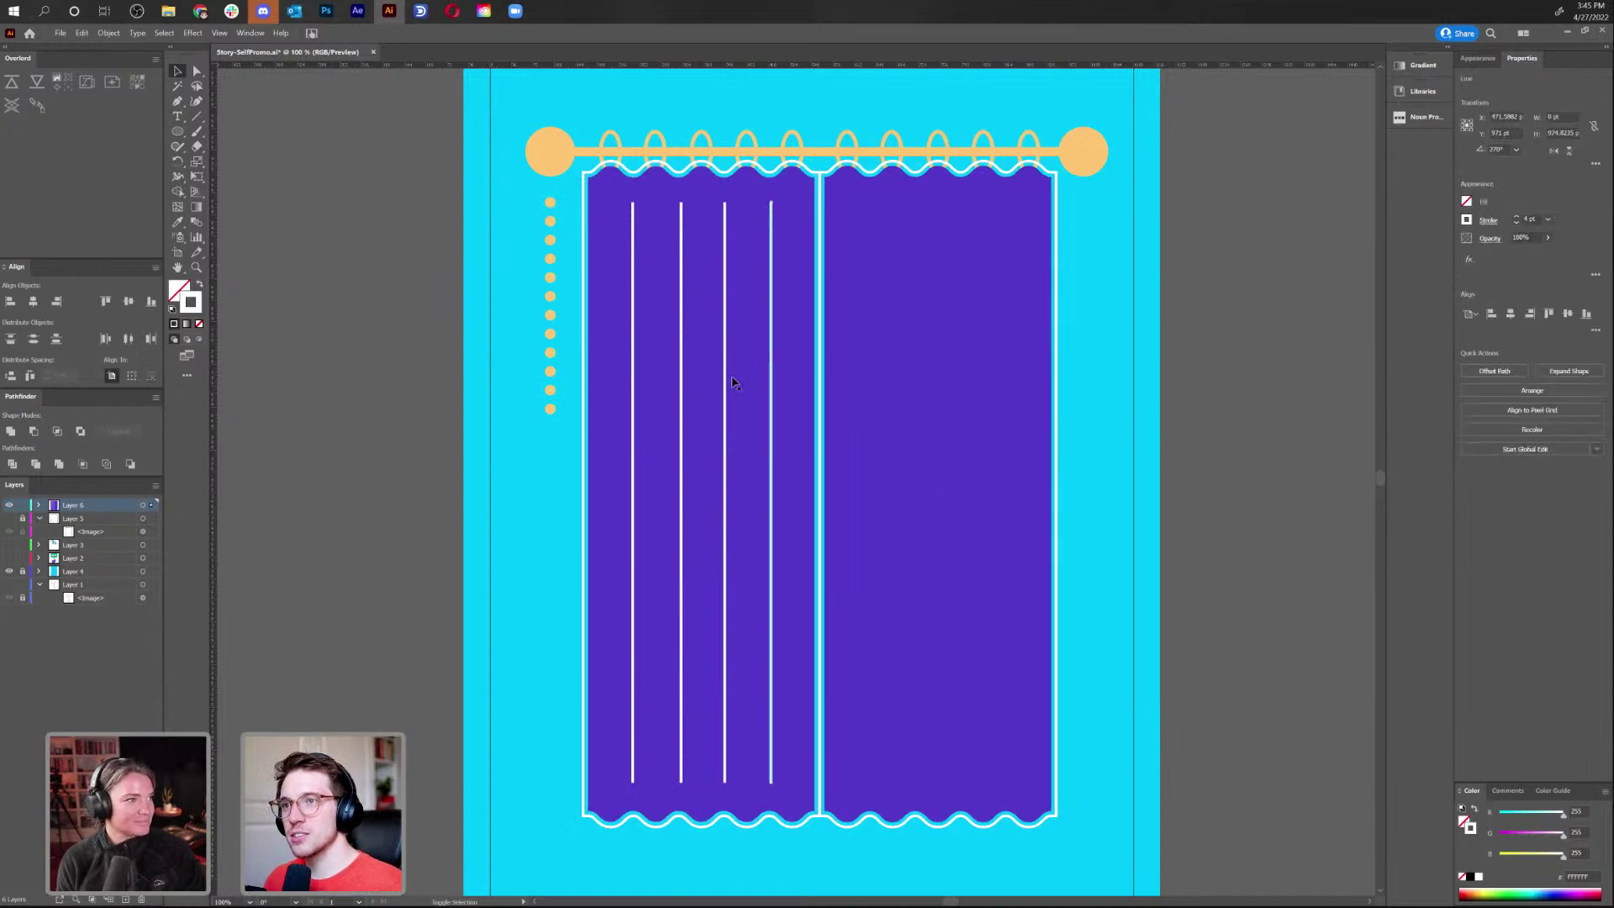
{"action": "left_click", "coordinate": [501, 501]}
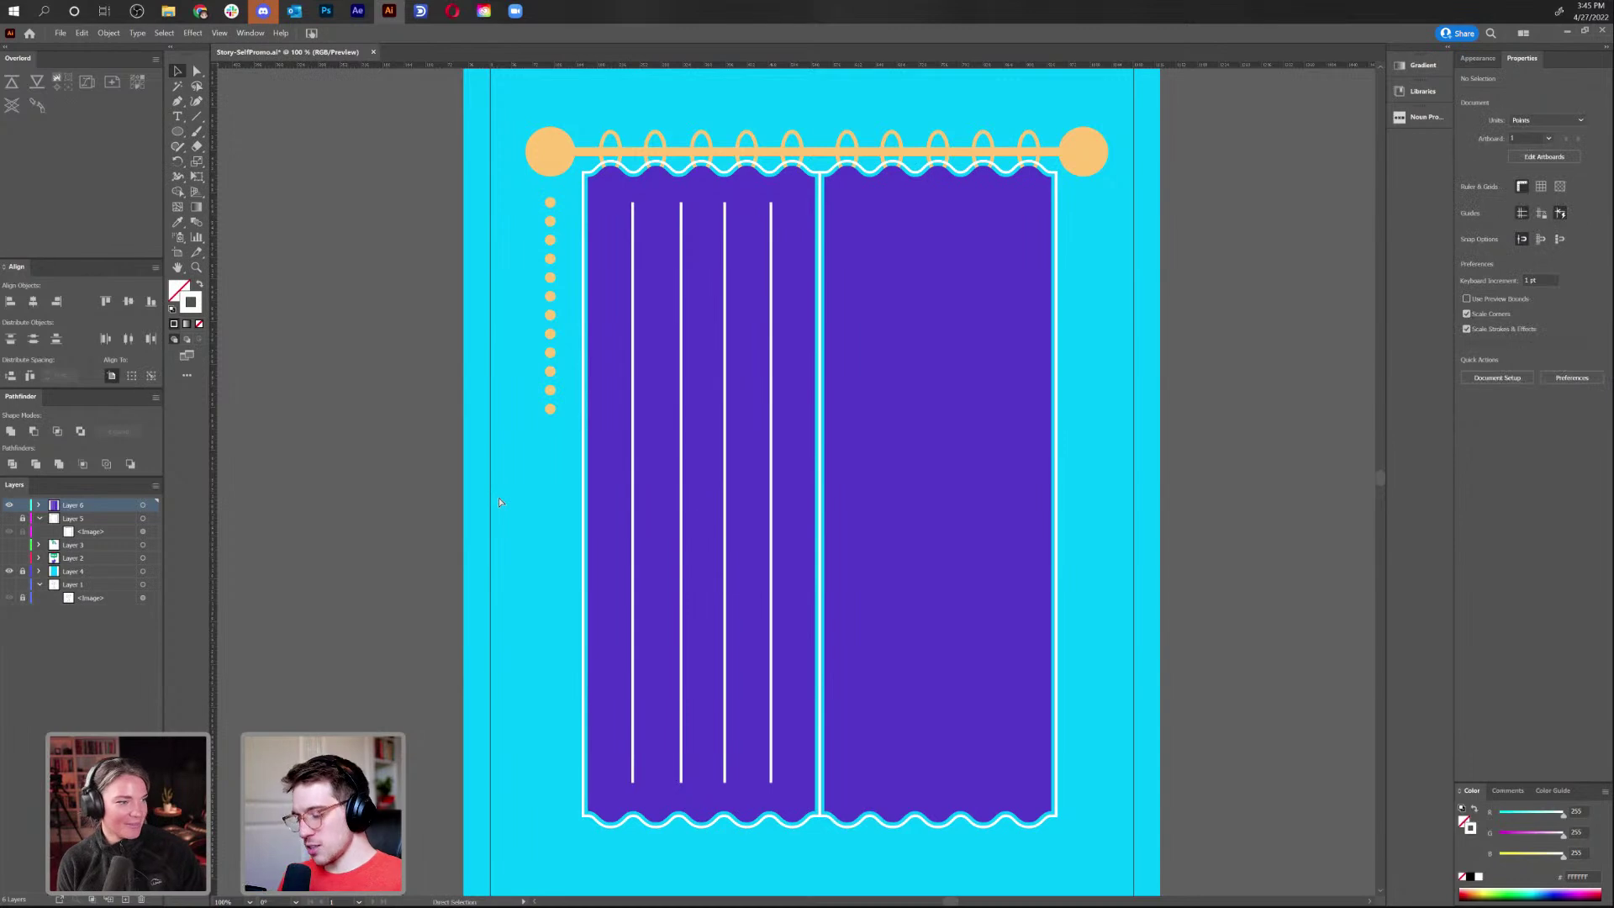
{"action": "key", "text": "ctrl+minus"}
{"action": "key", "text": "ctrl+minus"}
{"action": "key", "text": "ctrl+minus"}
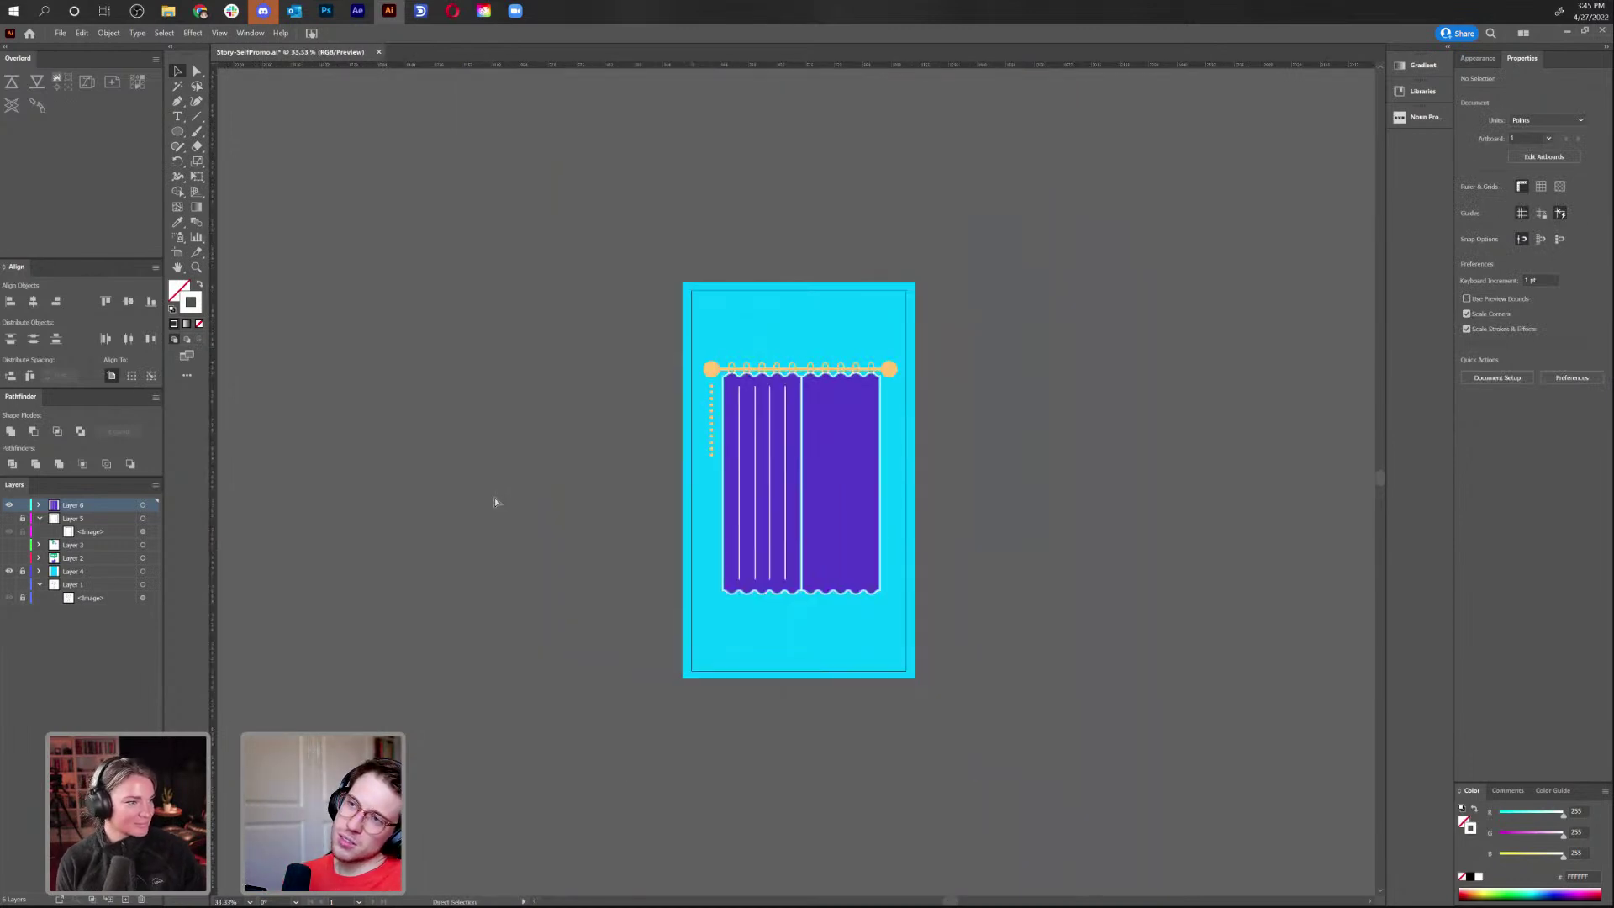
{"action": "key", "text": "ctrl+plus"}
{"action": "key", "text": "ctrl+plus"}
{"action": "key", "text": "ctrl+minus"}
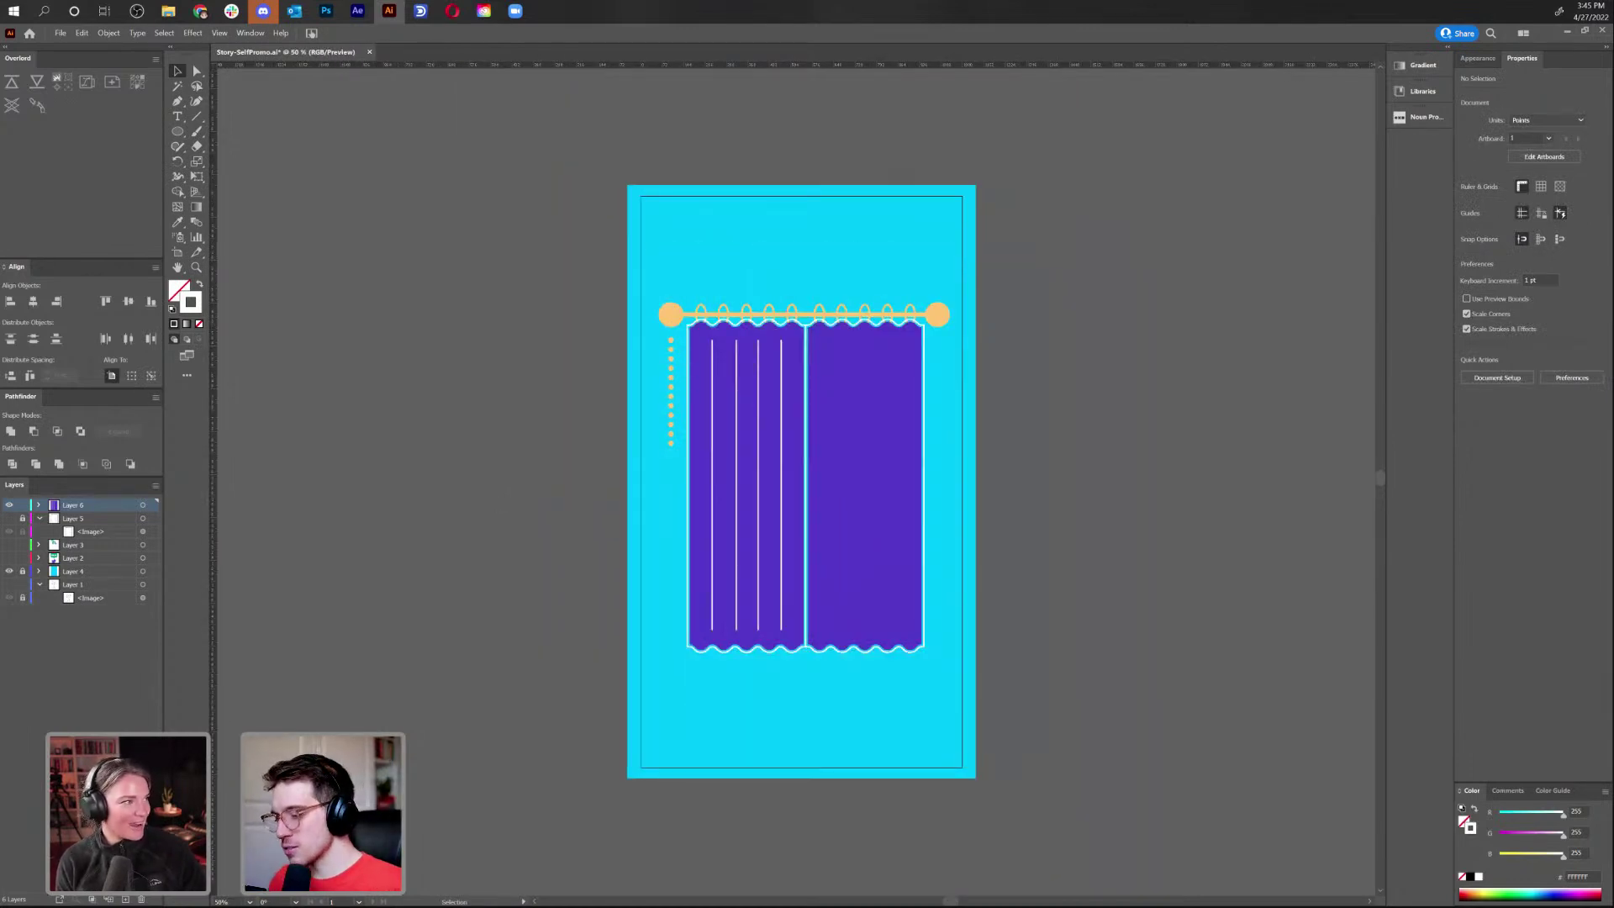
Check the storyboard sketch in Photoshop, then delete three of the four white stripes
{"action": "key", "text": "alt+Tab"}
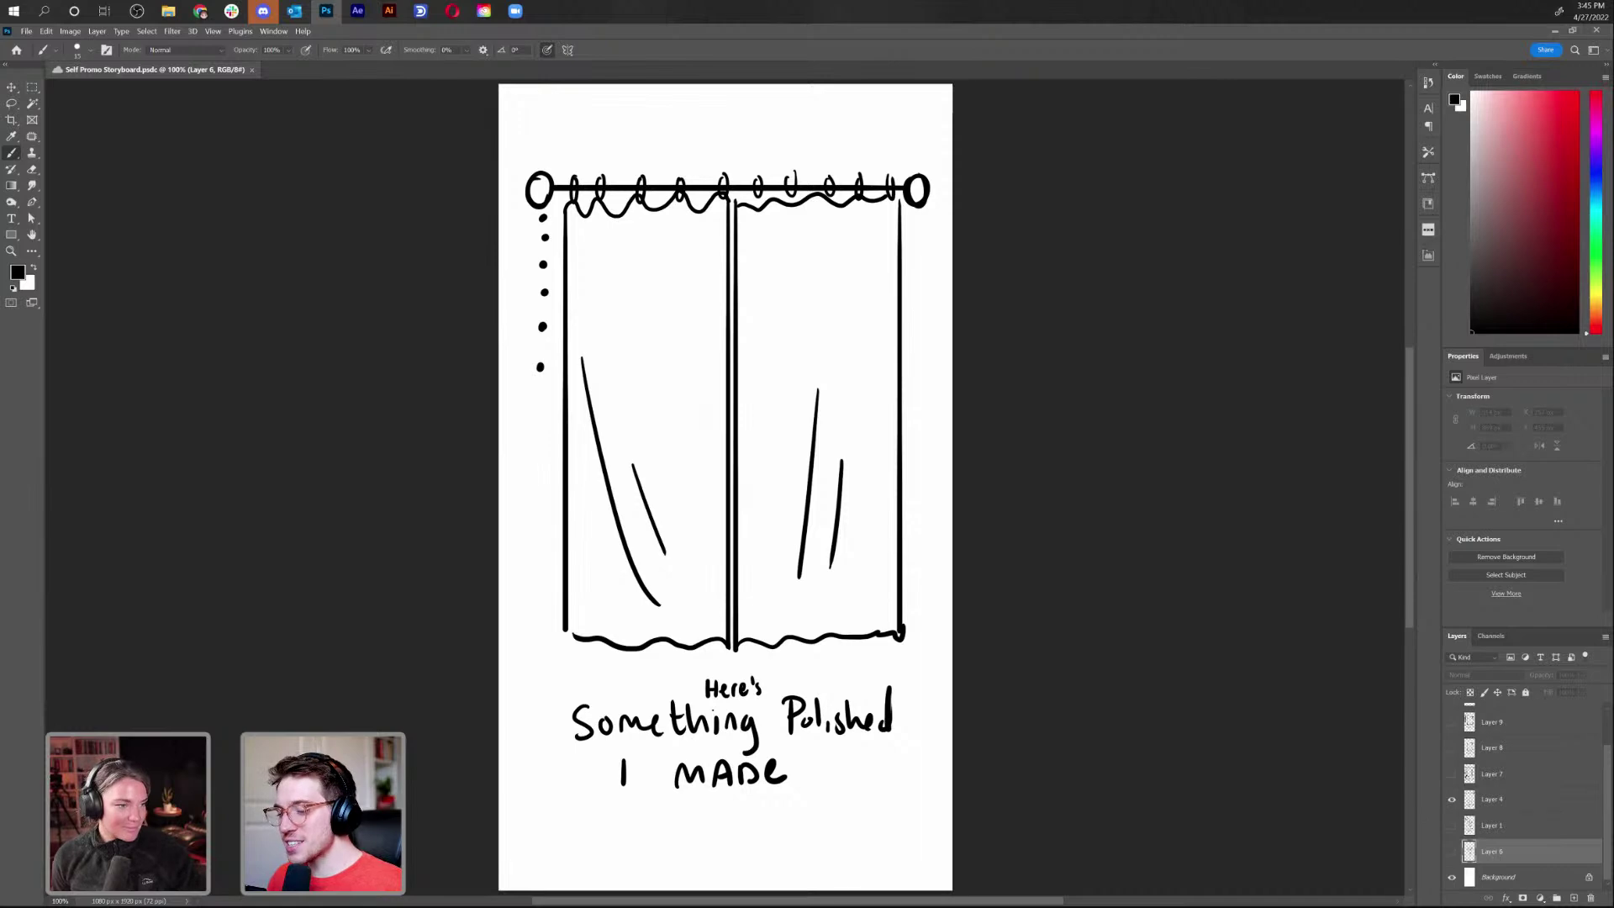
{"action": "key", "text": "alt+Tab"}
{"action": "left_click", "coordinate": [782, 565]}
{"action": "key", "text": "Delete"}
{"action": "left_click", "coordinate": [756, 567]}
{"action": "key", "text": "Delete"}
{"action": "left_click", "coordinate": [738, 561]}
{"action": "key", "text": "Delete"}
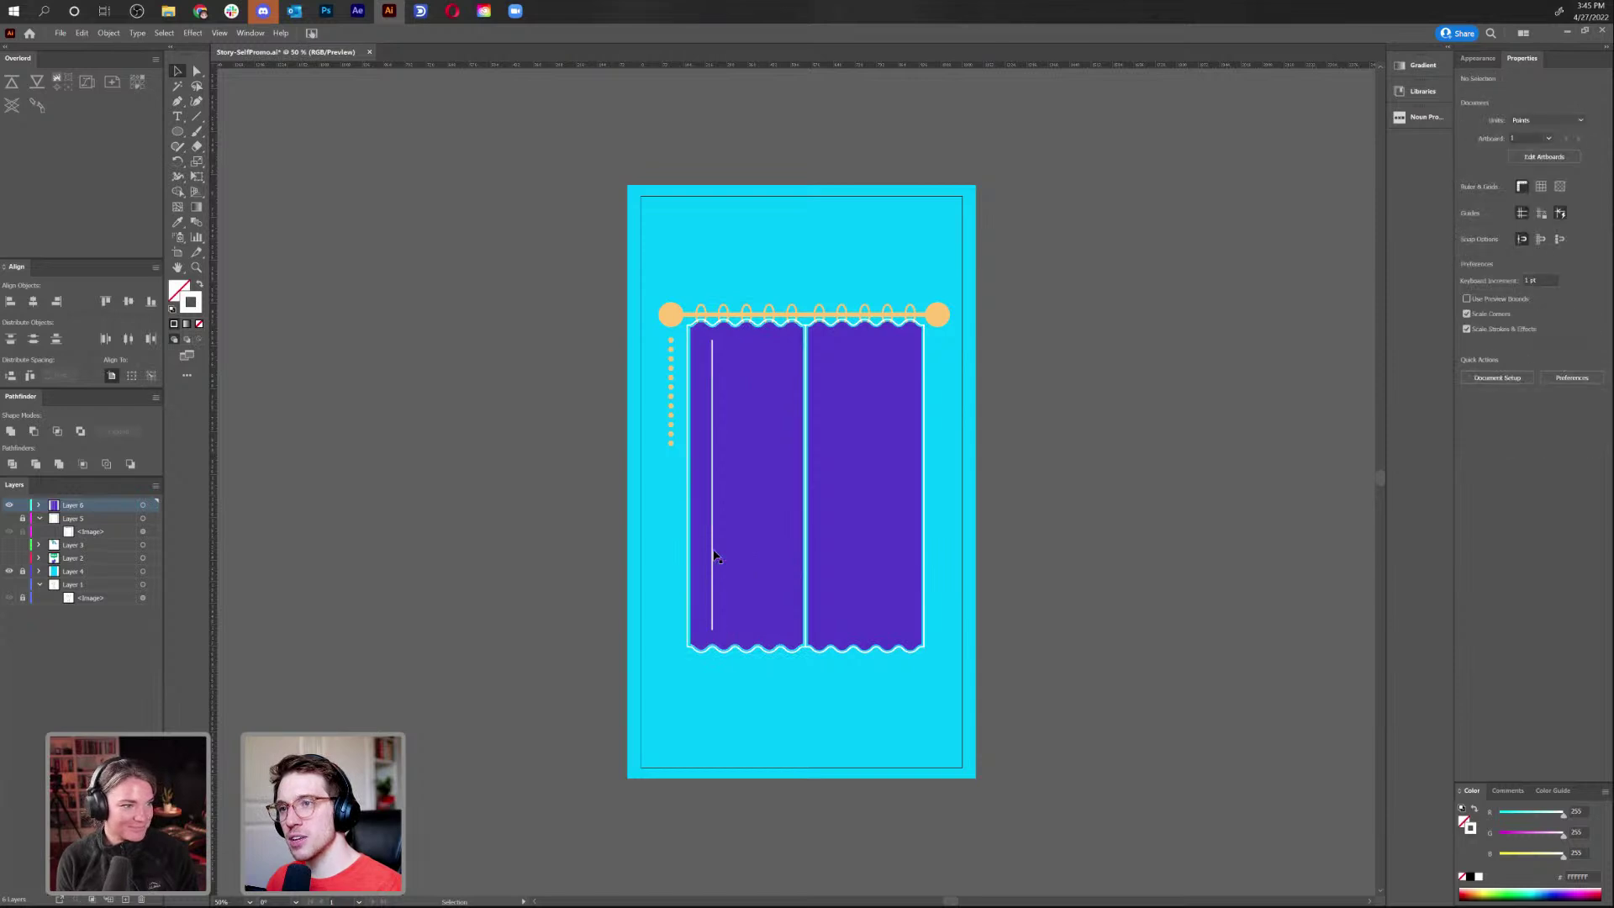
Delete the last straight white stripe on the left curtain
{"action": "left_click", "coordinate": [714, 554]}
{"action": "left_click", "coordinate": [712, 554]}
{"action": "key", "text": "Delete"}
{"action": "key", "text": "ctrl+1"}
Draw two curved white highlights low on the left curtain with the Pen tool
{"action": "key", "text": "p"}
{"action": "left_click", "coordinate": [623, 583]}
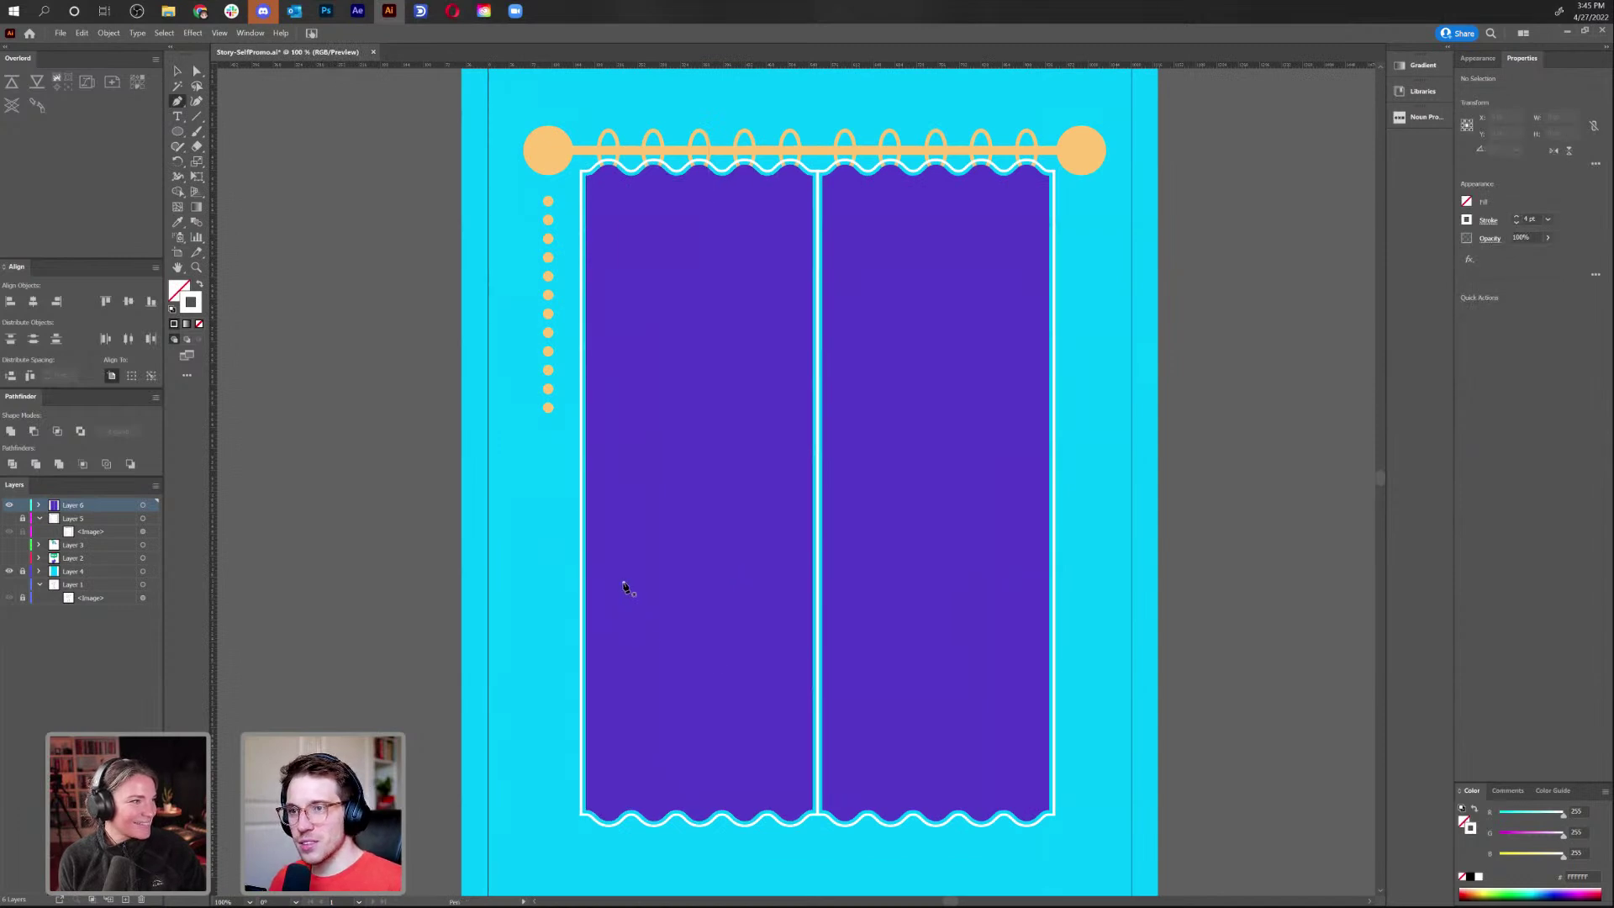
{"action": "left_click_drag", "start_coordinate": [707, 751], "coordinate": [772, 797]}
{"action": "left_click", "coordinate": [512, 629], "text": "ctrl"}
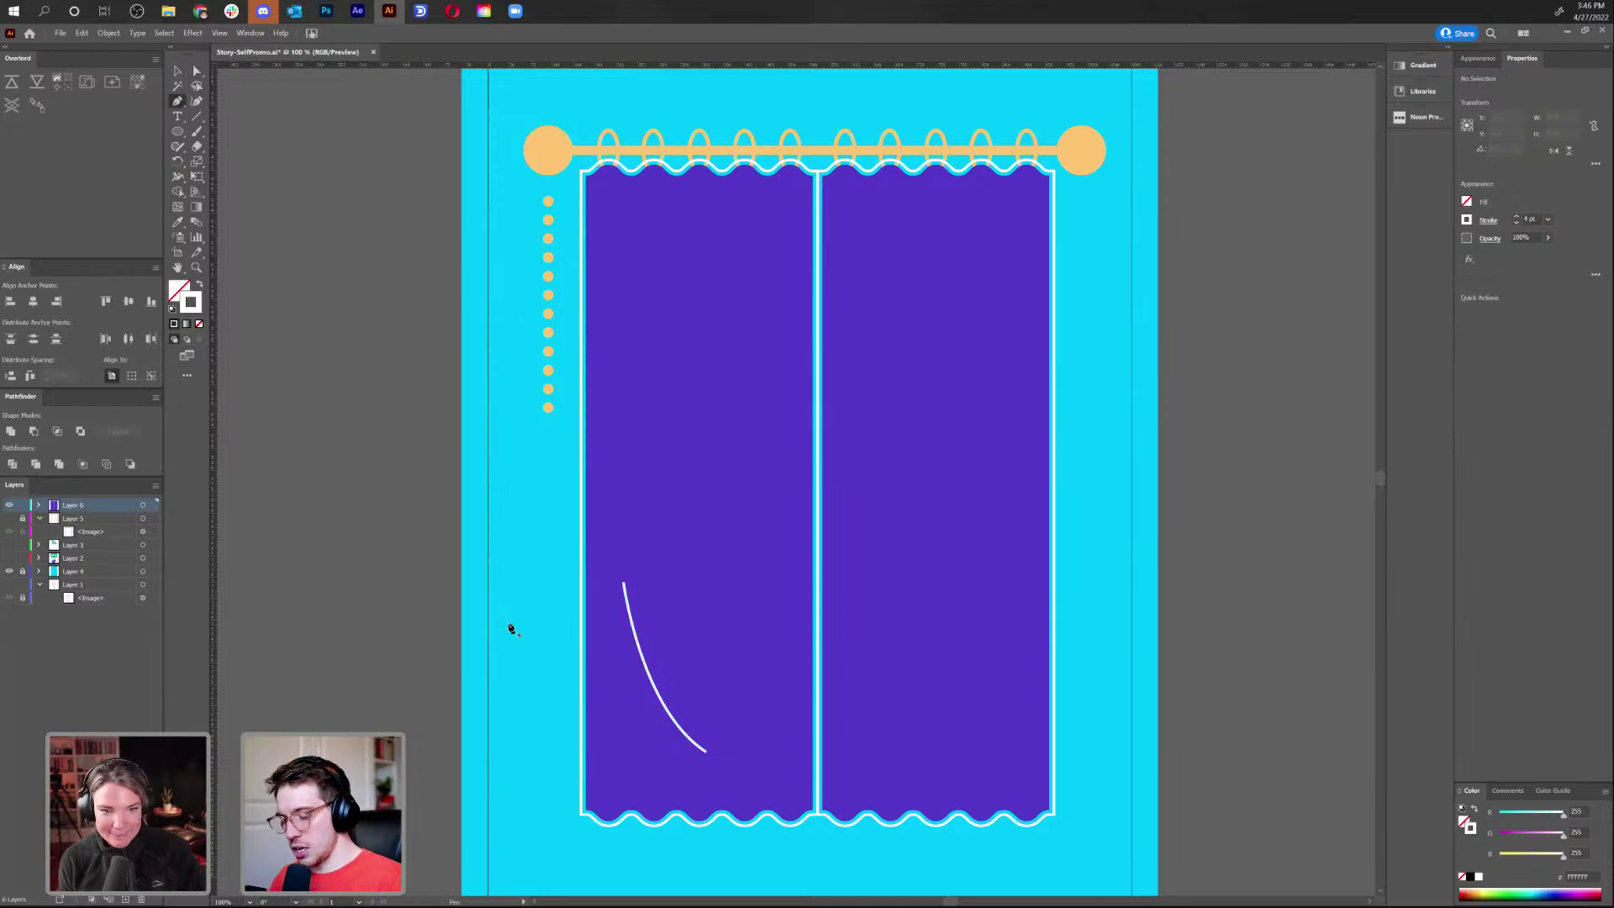
{"action": "left_click", "coordinate": [633, 703]}
{"action": "left_click_drag", "start_coordinate": [671, 767], "coordinate": [704, 801]}
{"action": "left_click", "coordinate": [505, 709], "text": "ctrl"}
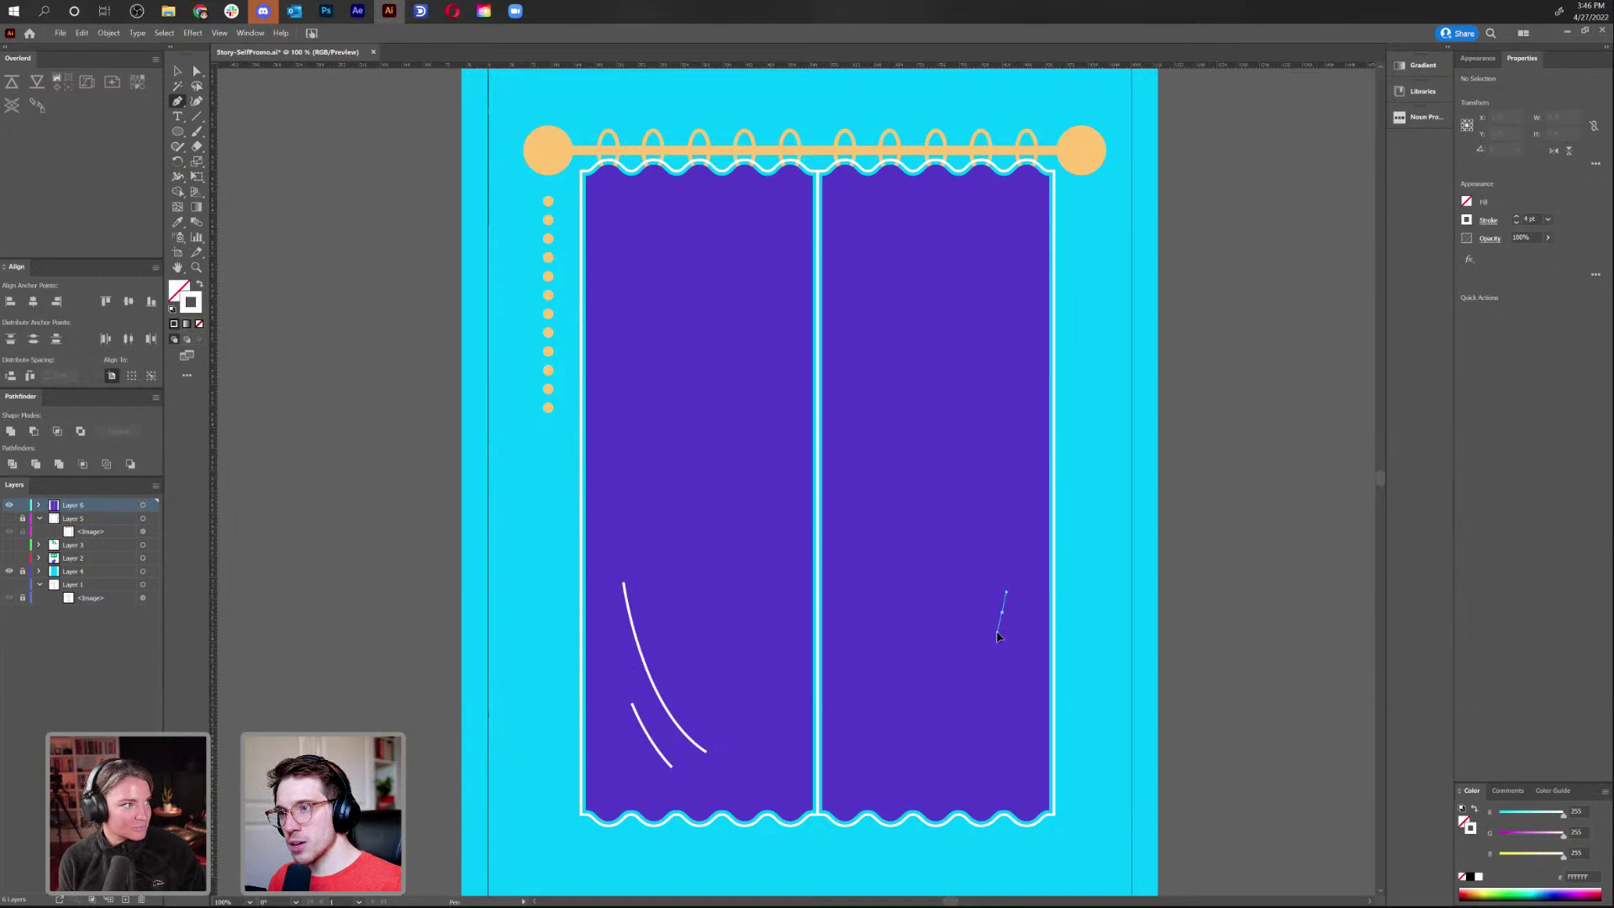
{"action": "key", "text": "ctrl"}
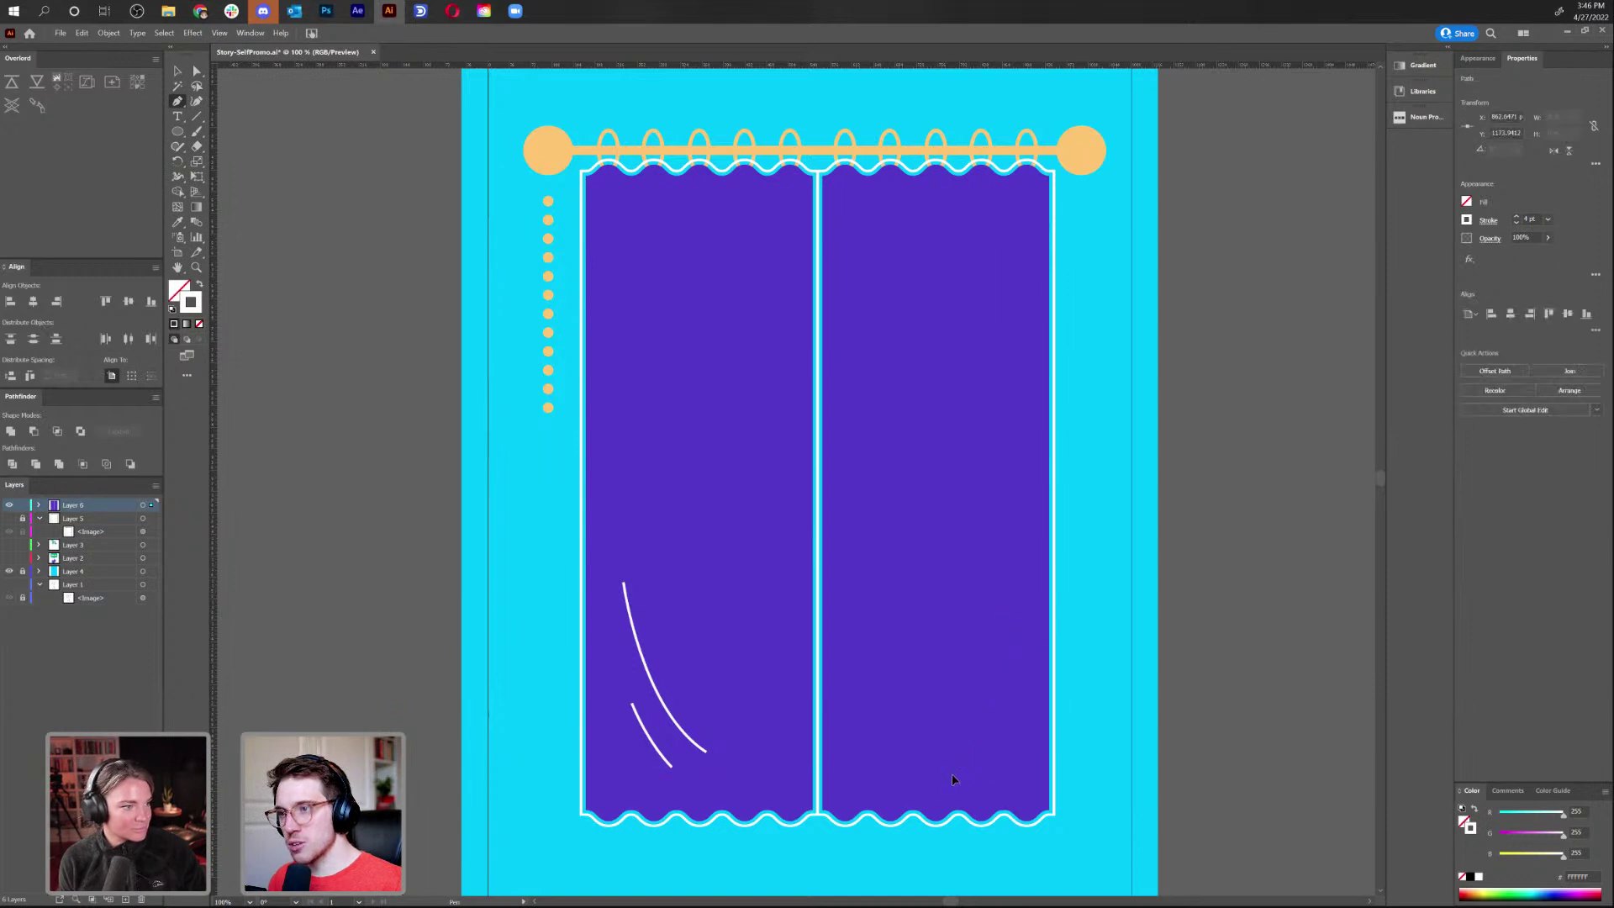
Draw a curved white highlight on the right curtain and reshape its ends with Direct Selection
{"action": "left_click", "coordinate": [994, 754], "text": "ctrl"}
{"action": "left_click_drag", "start_coordinate": [968, 772], "coordinate": [984, 746]}
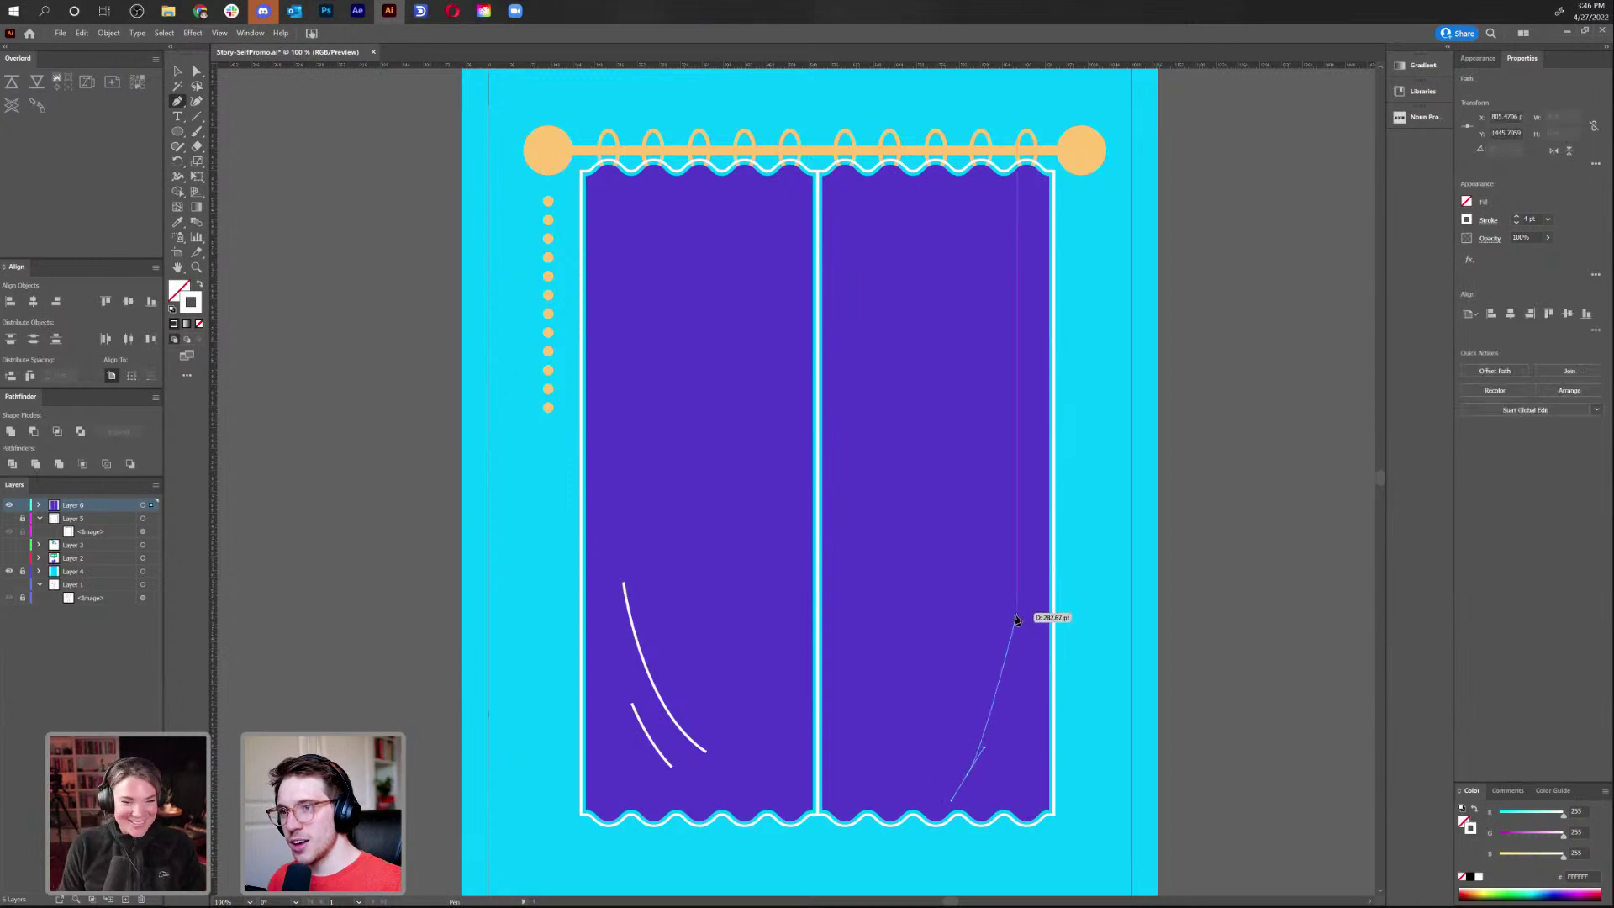
{"action": "left_click_drag", "start_coordinate": [1013, 617], "coordinate": [1018, 571]}
{"action": "left_click", "coordinate": [988, 754], "text": "ctrl"}
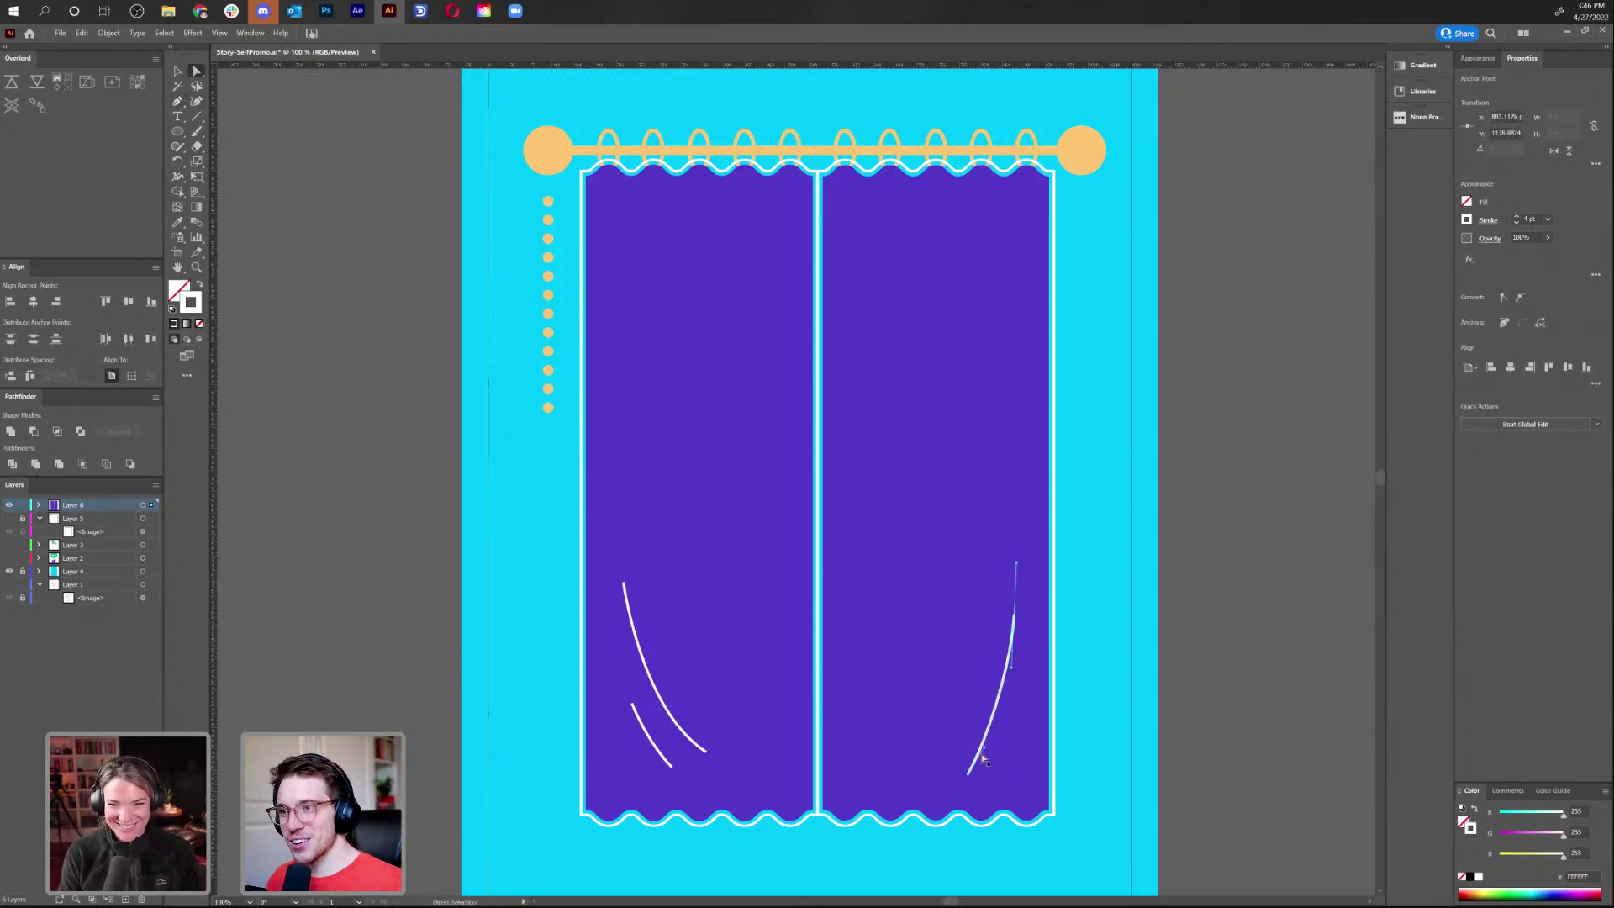
{"action": "left_click_drag", "start_coordinate": [988, 754], "coordinate": [1007, 740]}
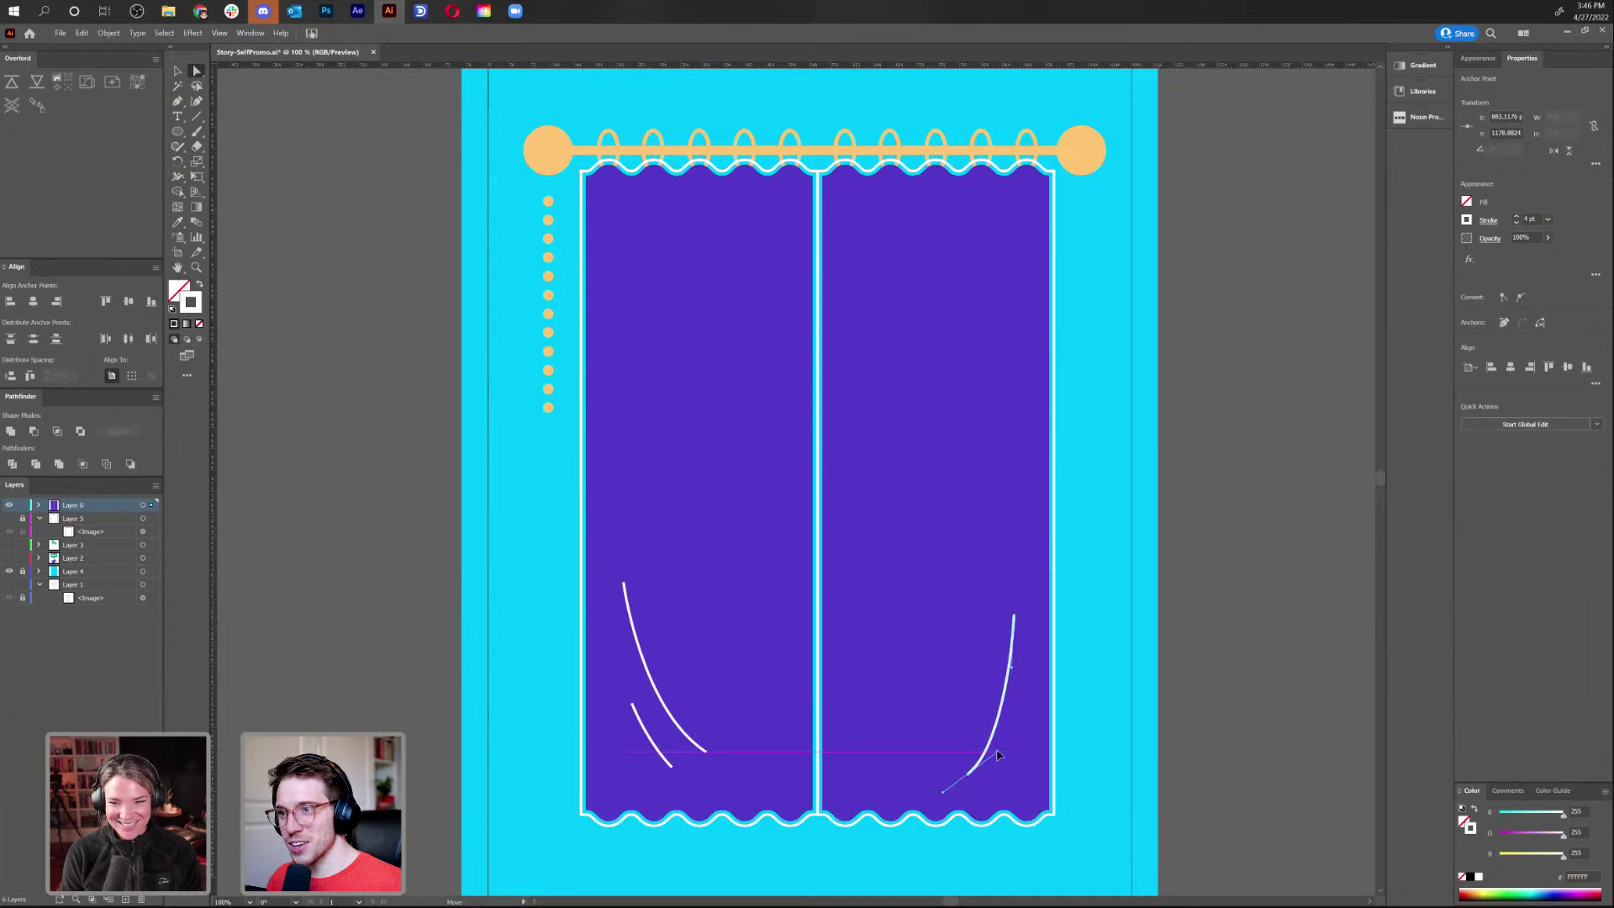
{"action": "left_click", "coordinate": [1016, 666]}
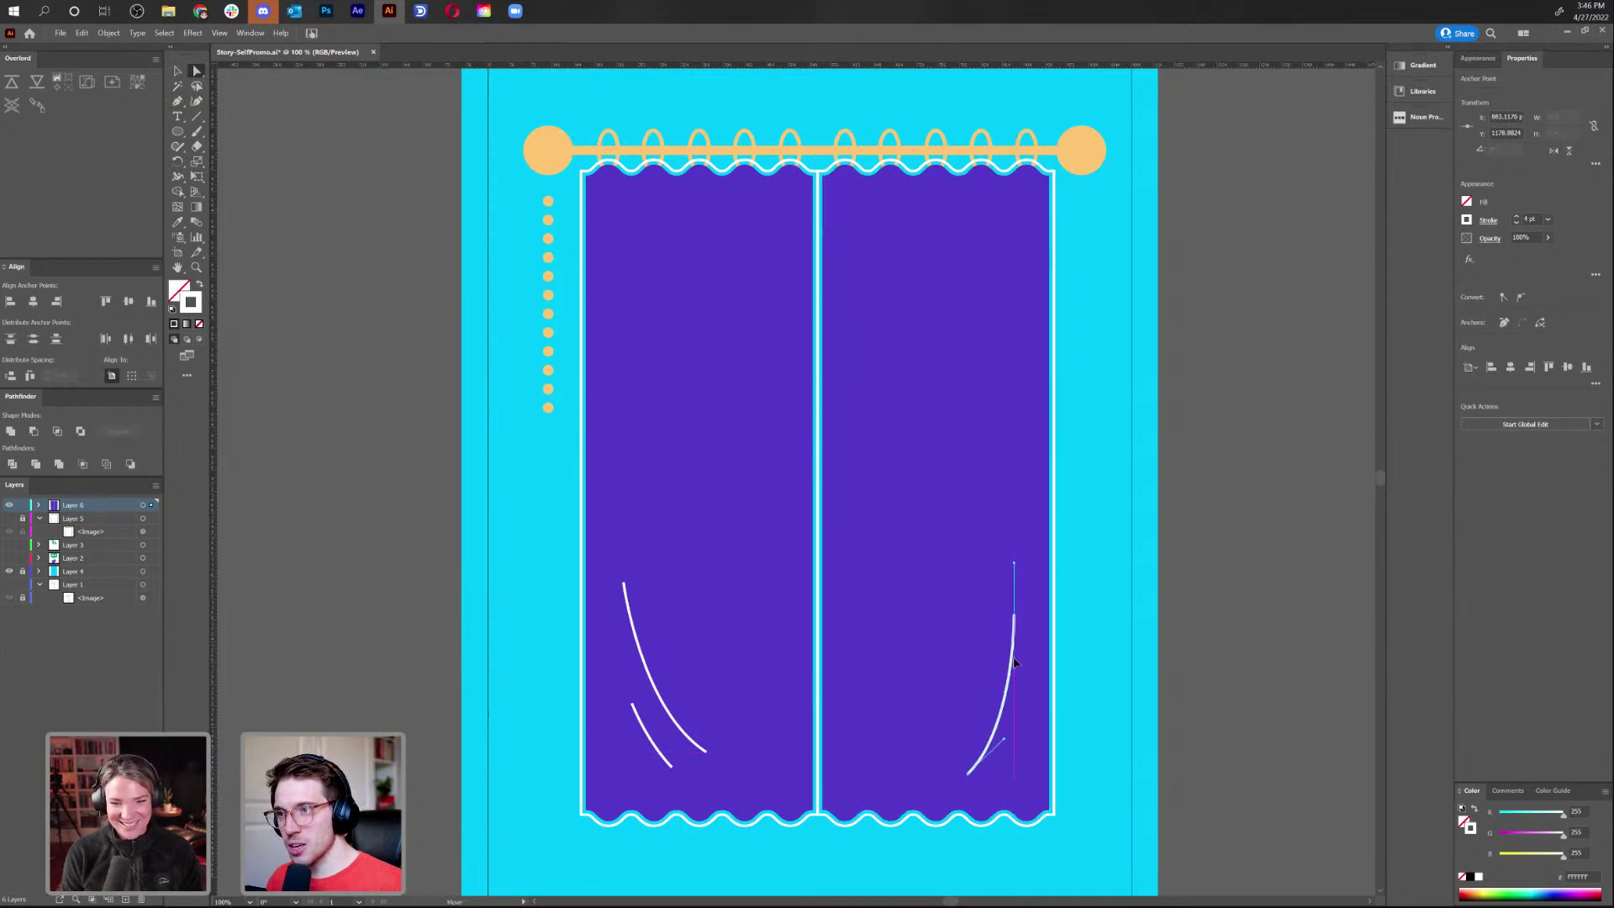
{"action": "left_click_drag", "start_coordinate": [1019, 693], "coordinate": [1017, 679]}
{"action": "left_click", "coordinate": [1192, 572]}
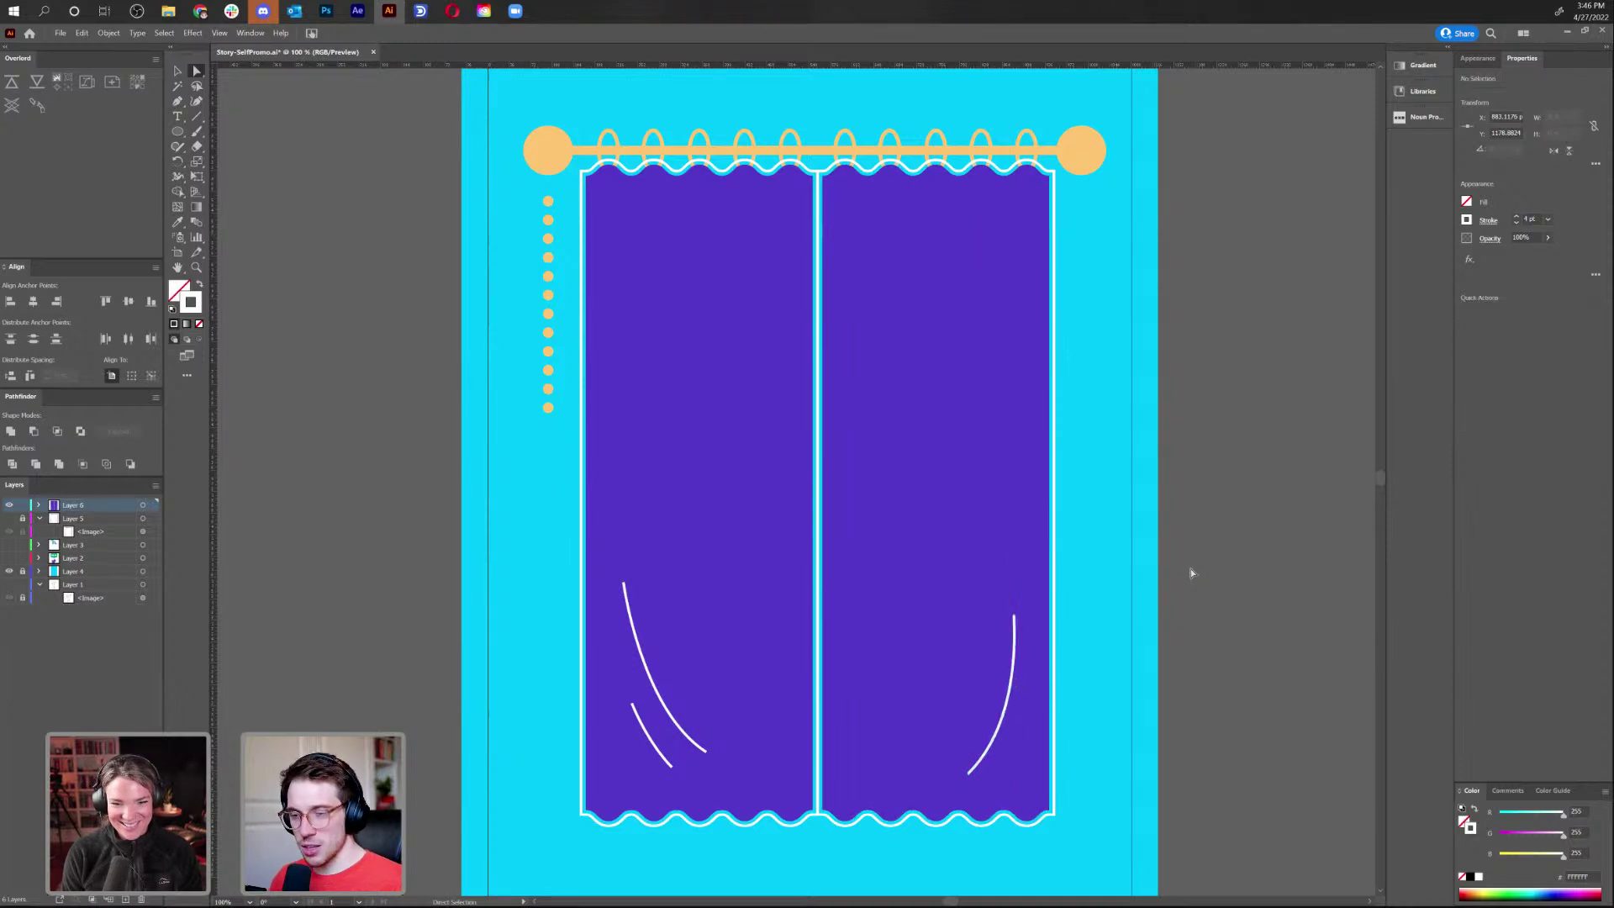
{"action": "key", "text": "ctrl+minus"}
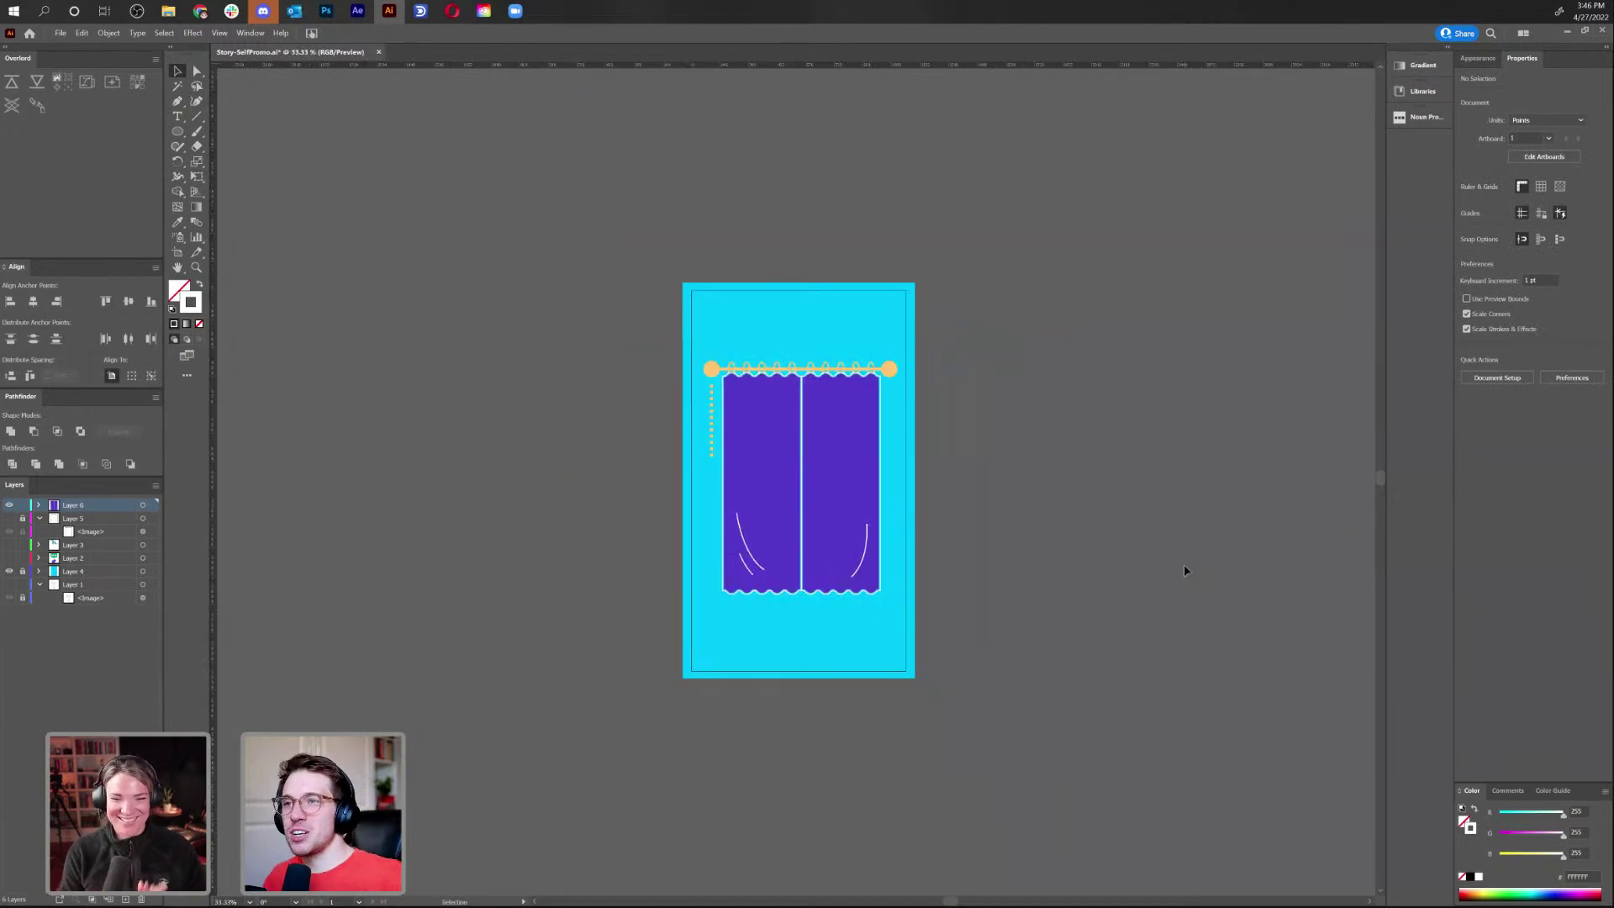
Expand the curtain rod group via Object > Expand
{"action": "key", "text": "ctrl+1"}
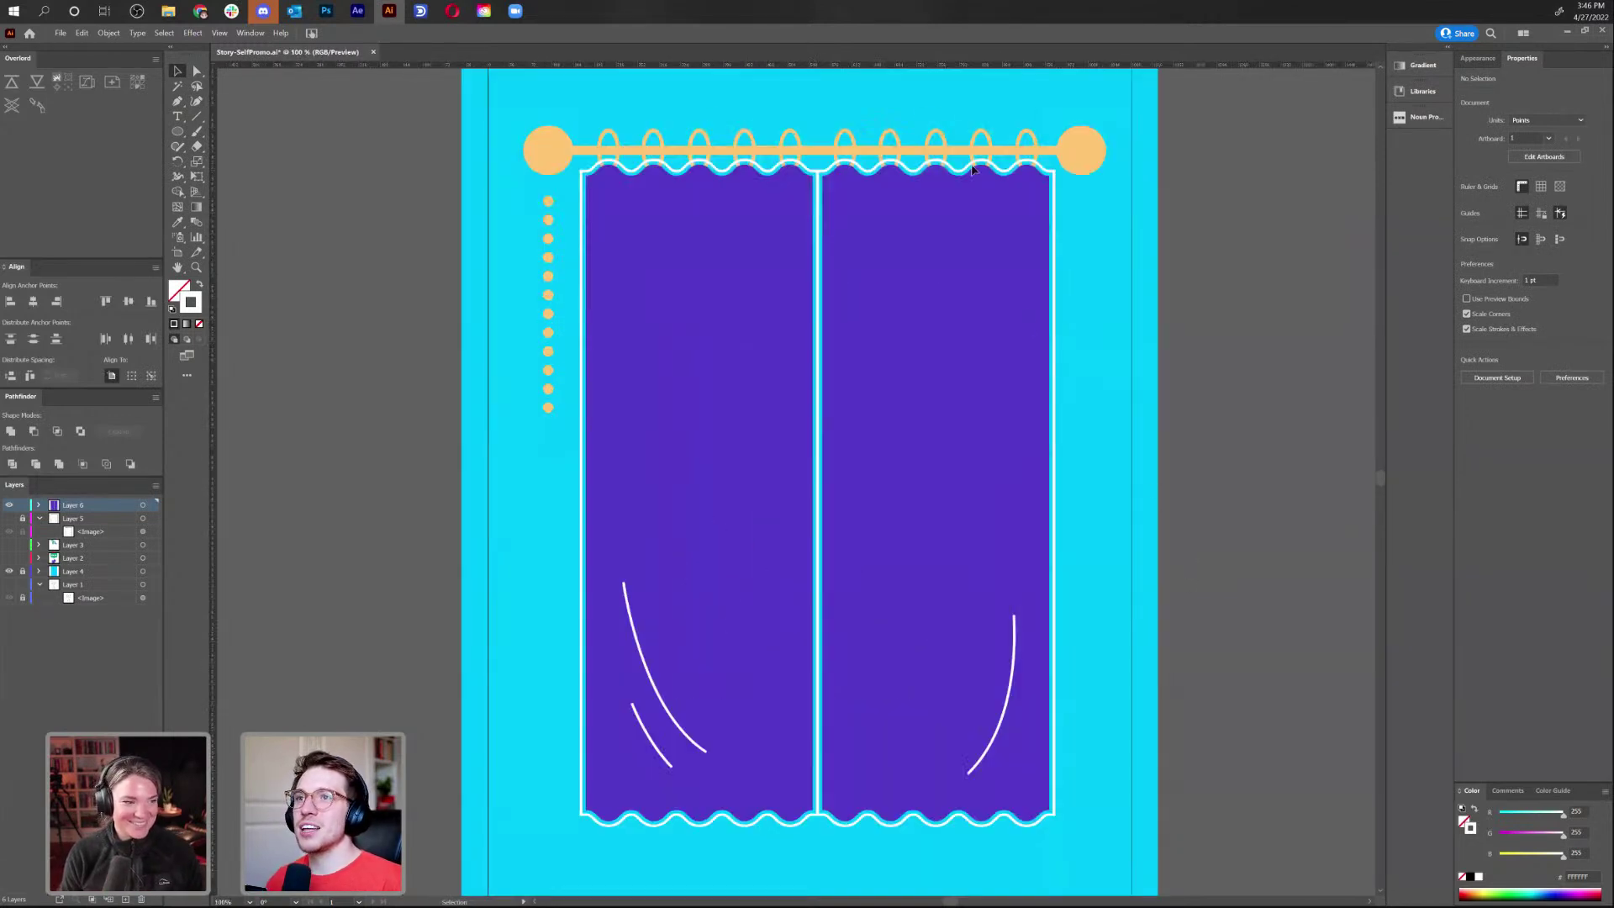
{"action": "left_click_drag", "start_coordinate": [587, 128], "coordinate": [508, 346]}
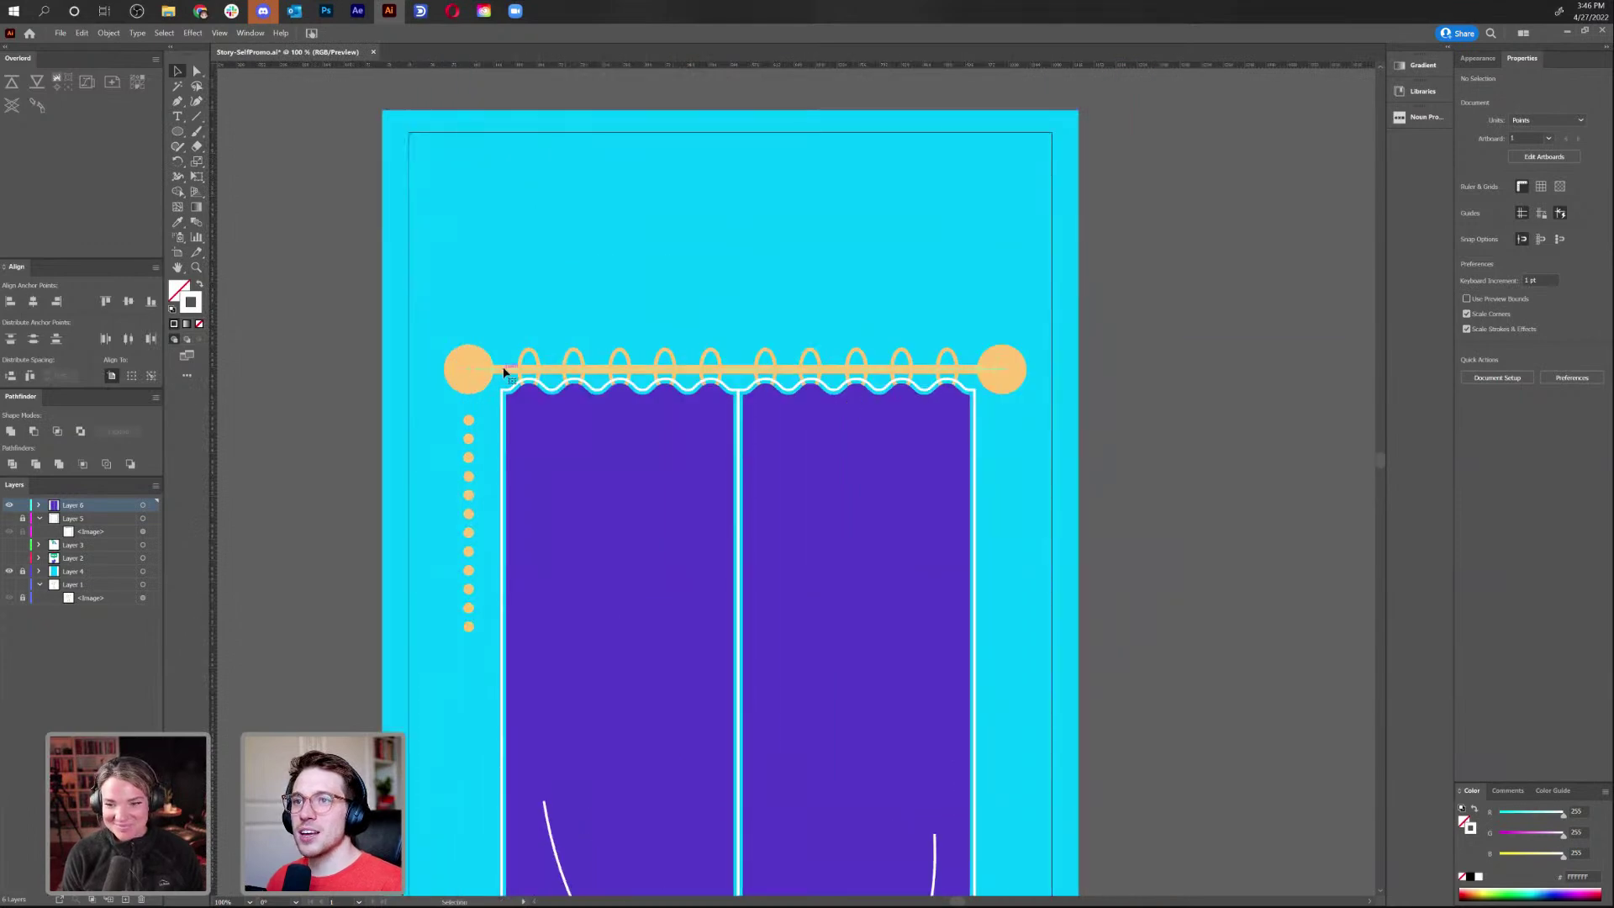
{"action": "left_click", "coordinate": [504, 370]}
{"action": "left_click", "coordinate": [109, 34]}
{"action": "left_click", "coordinate": [170, 171]}
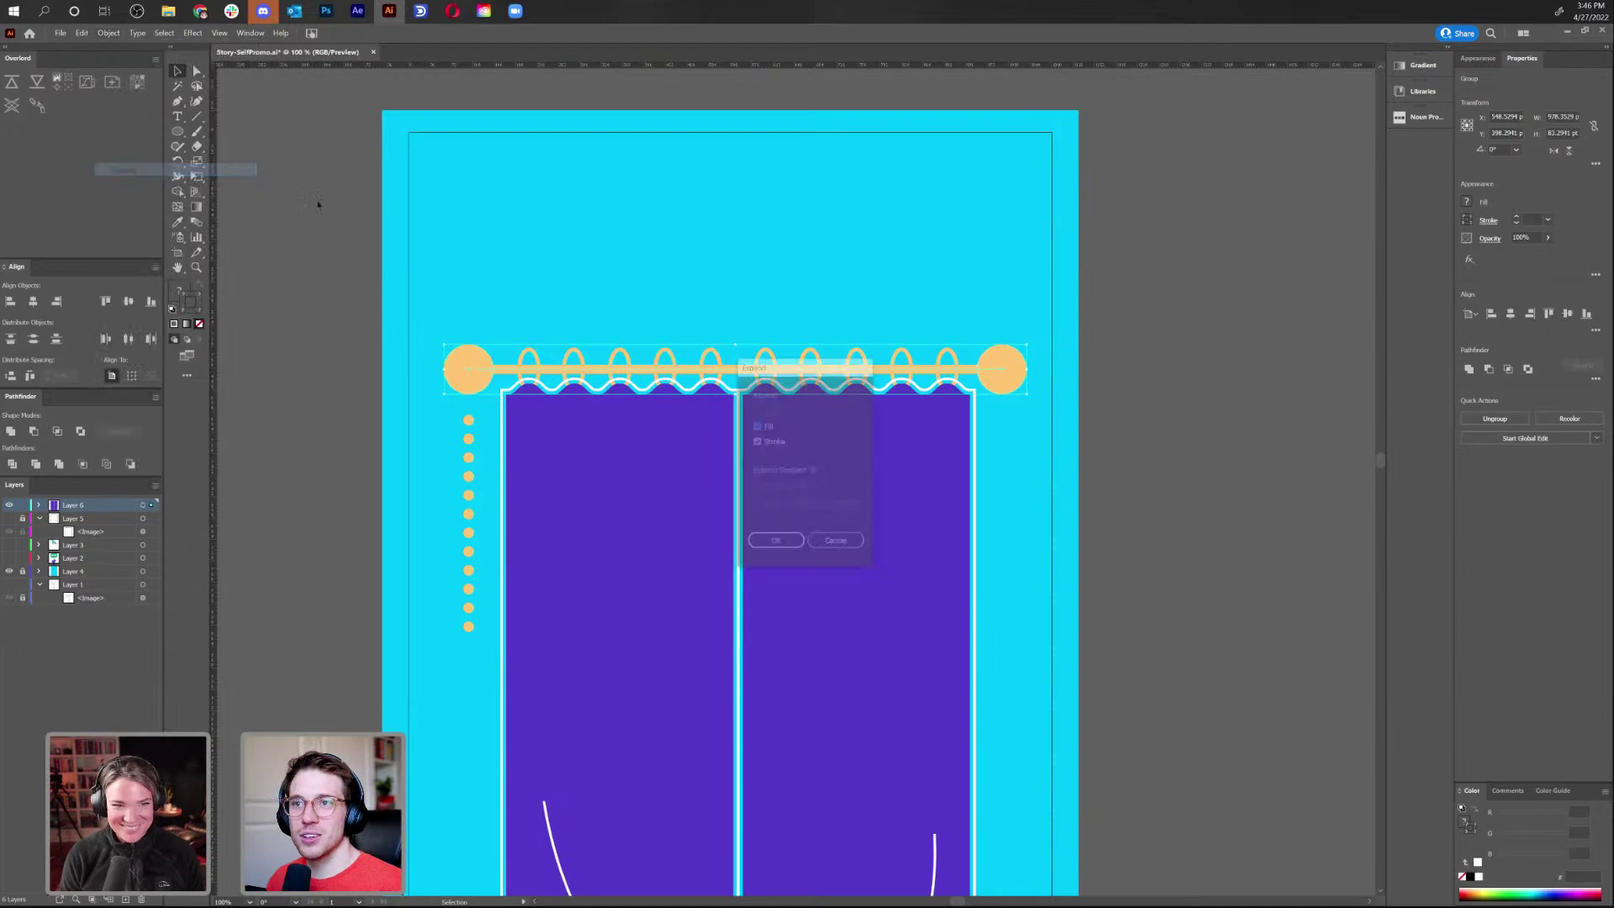
{"action": "left_click", "coordinate": [772, 544]}
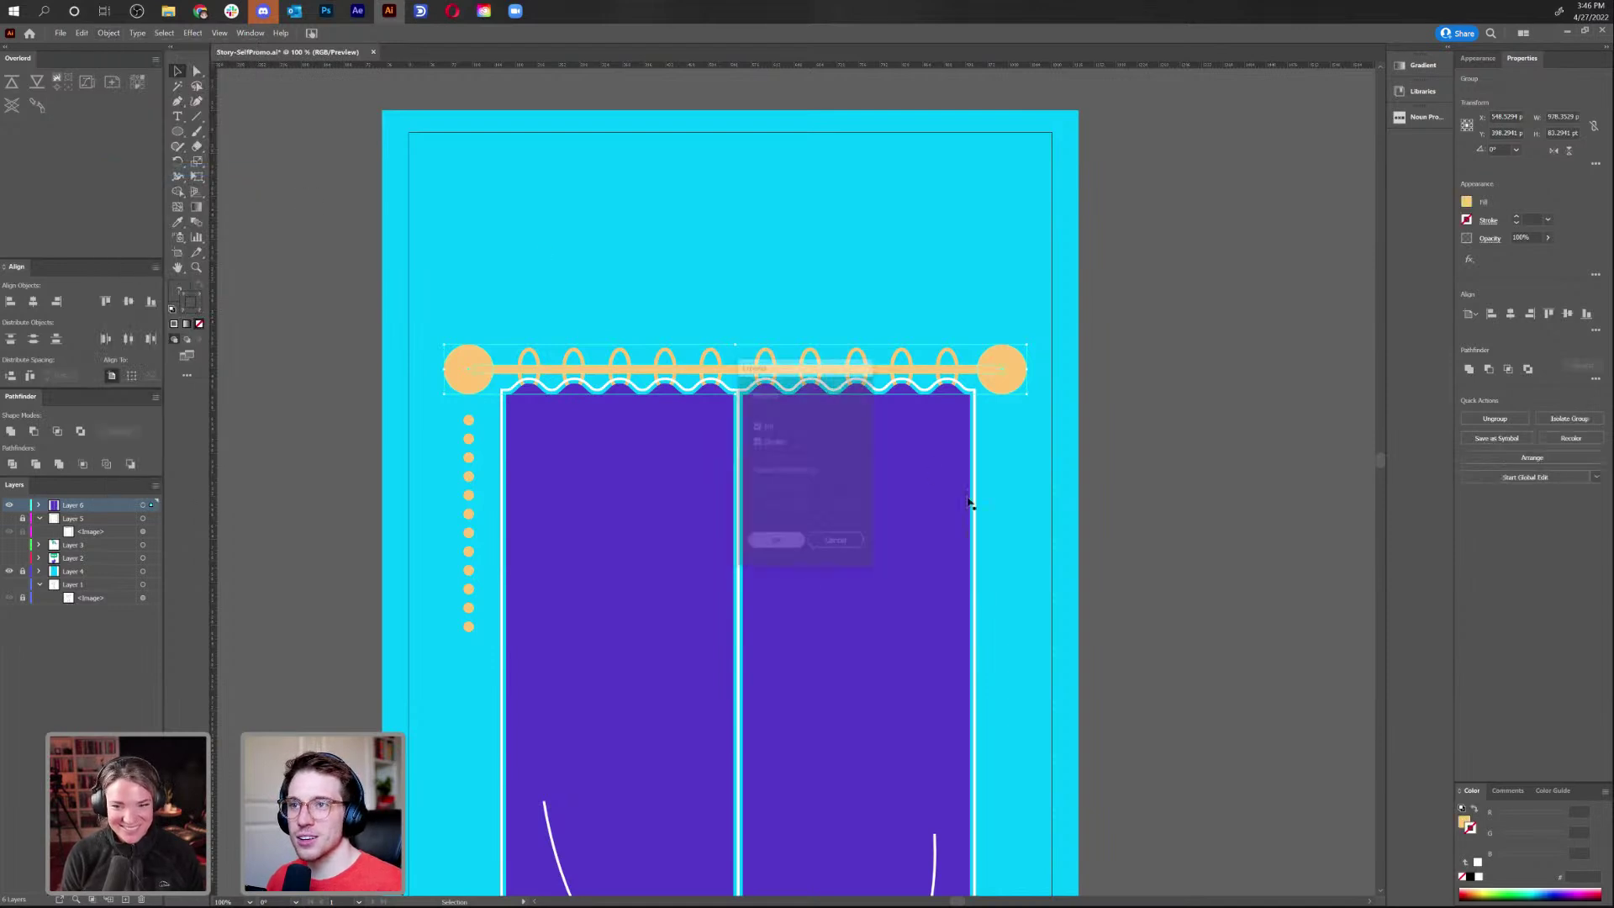
{"action": "left_click", "coordinate": [1110, 482]}
Enter the rod group and delete the ball at the rod's right end
{"action": "left_click", "coordinate": [469, 371]}
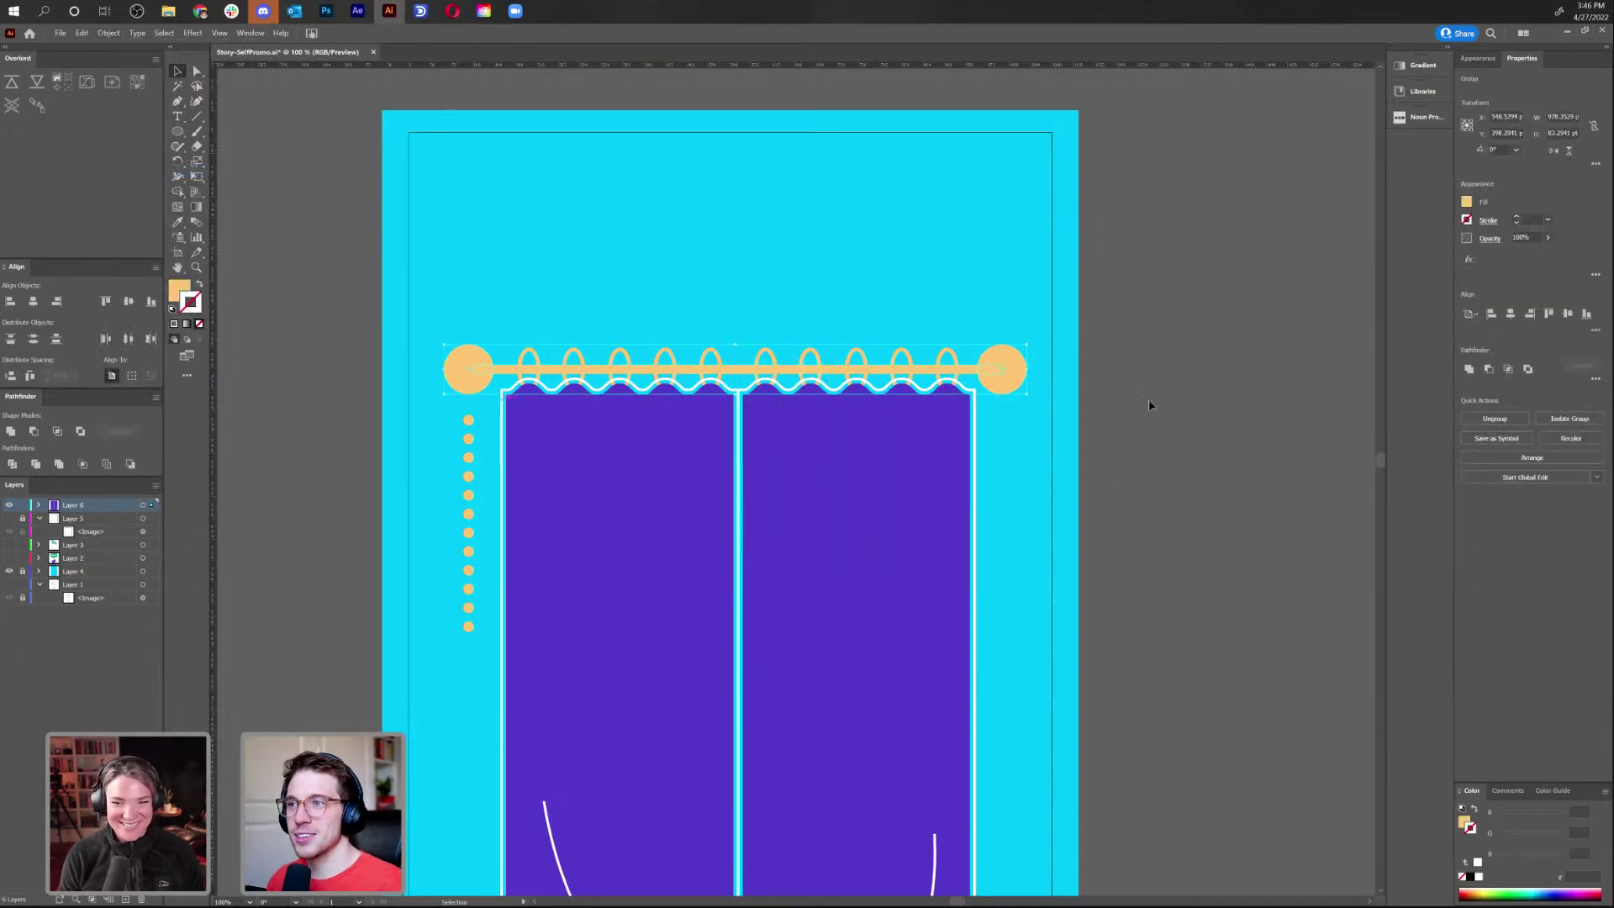
{"action": "right_click", "coordinate": [1006, 374]}
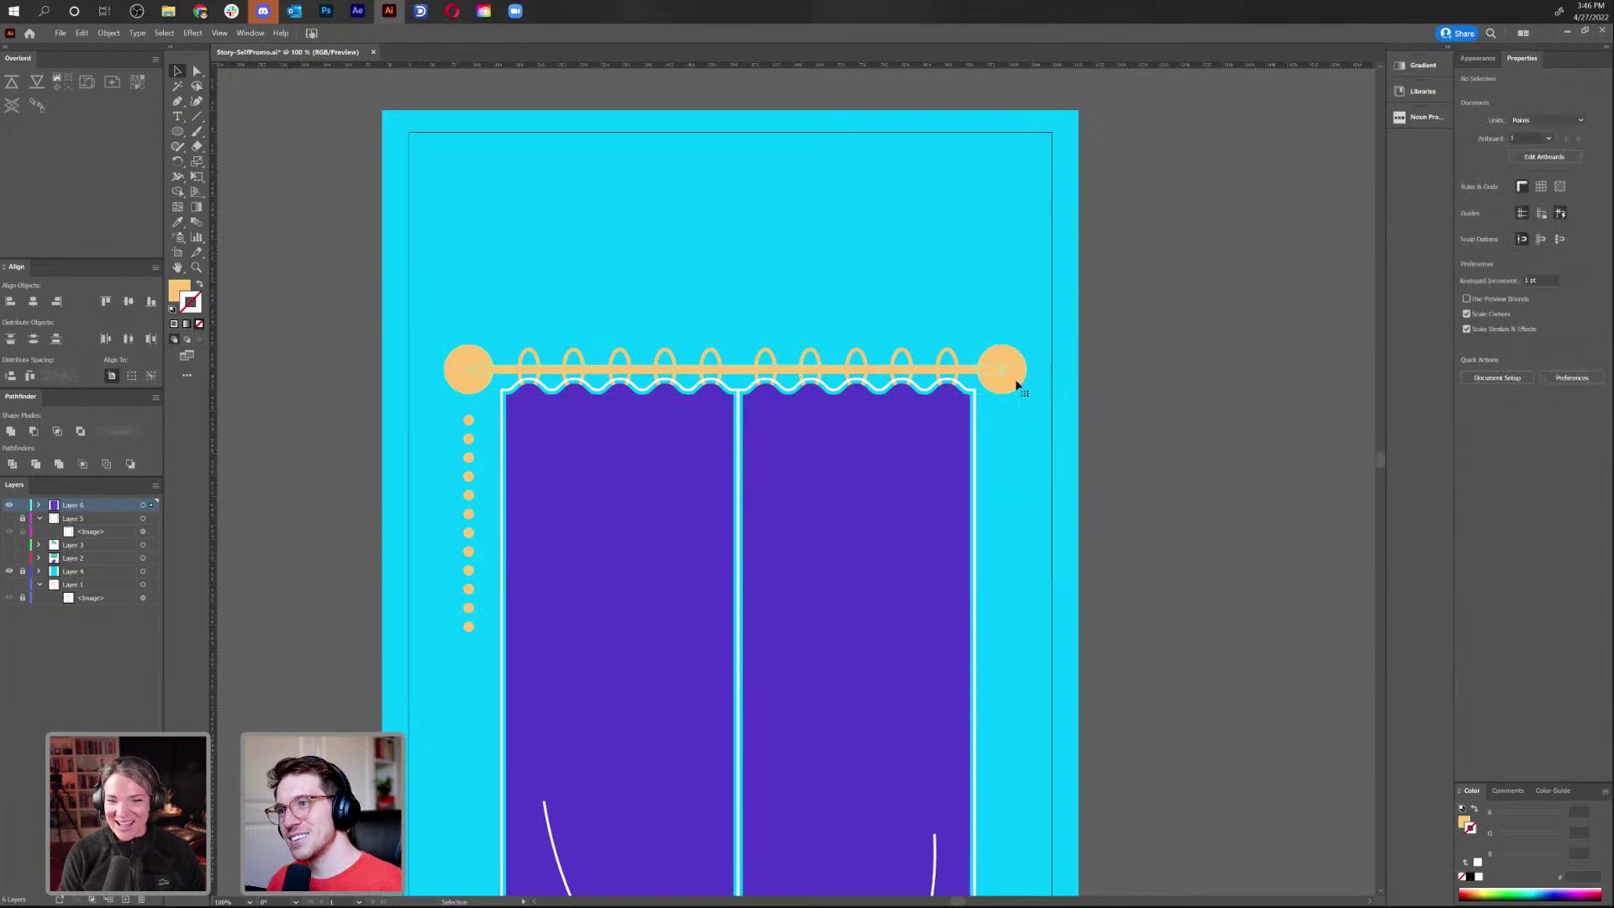
{"action": "double_click", "coordinate": [1016, 385]}
{"action": "key", "text": "Delete"}
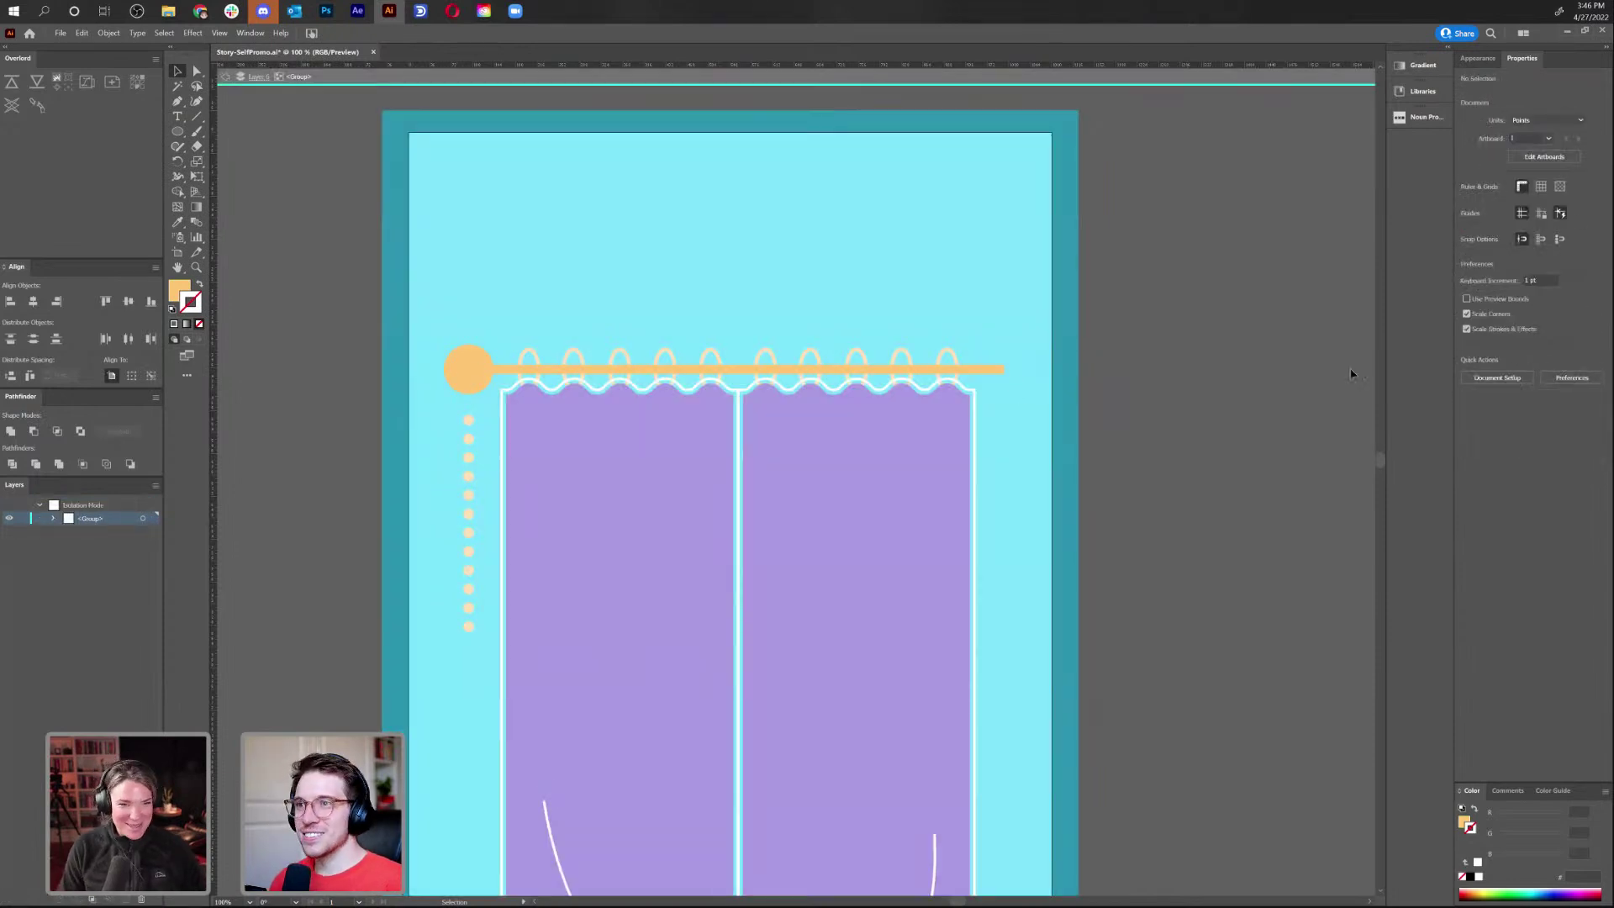
{"action": "left_click", "coordinate": [226, 83]}
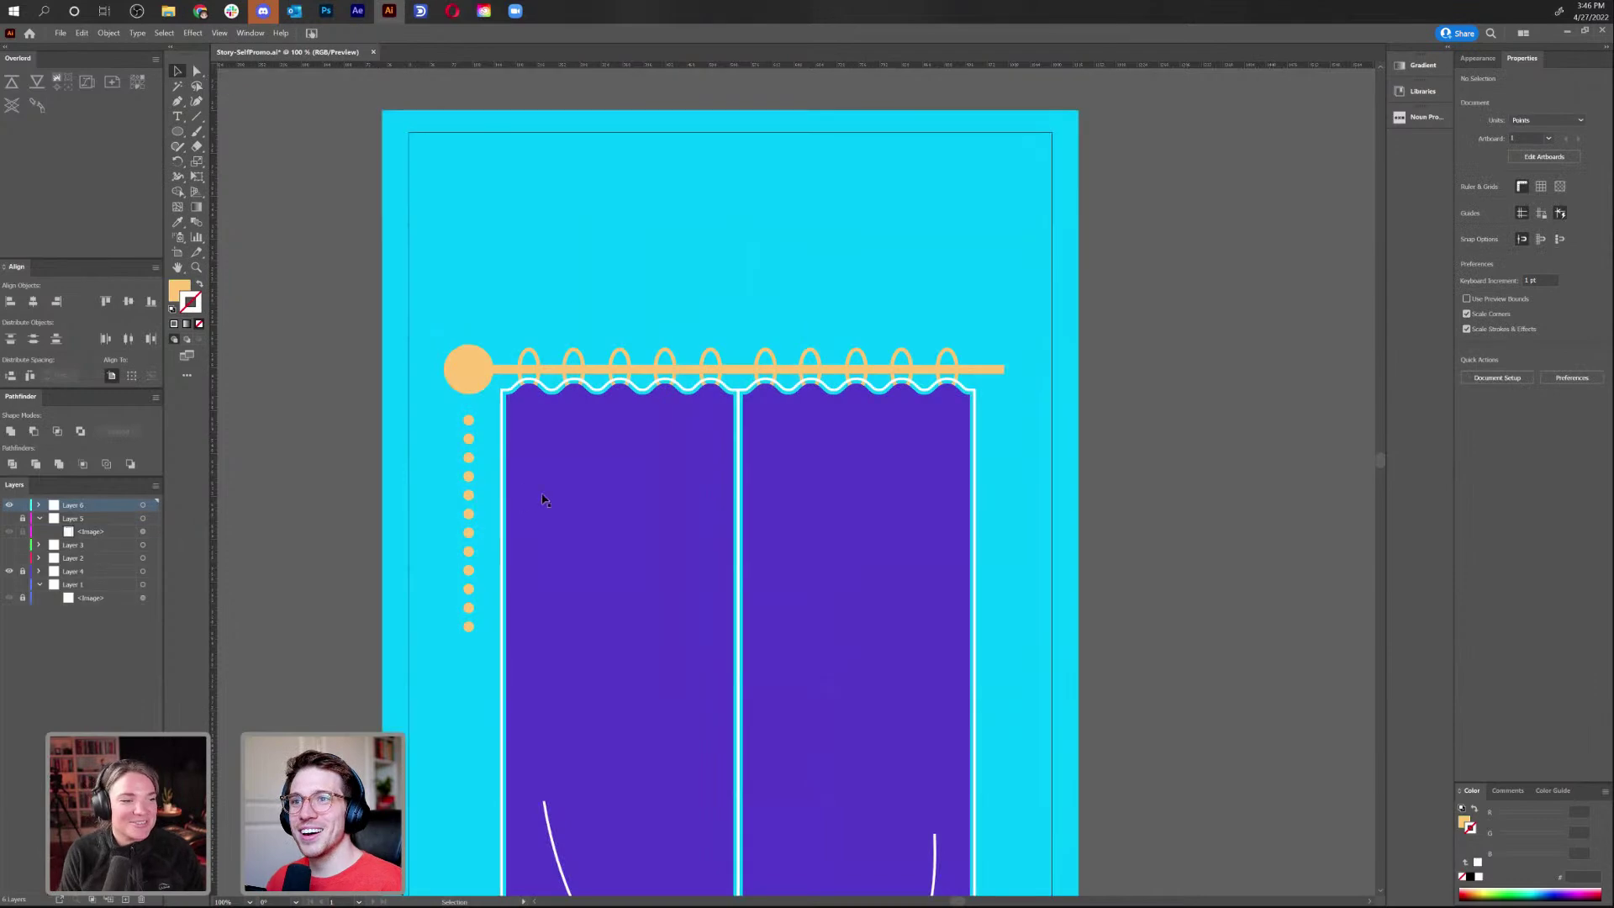
Shrink the ball at the rod's left end
{"action": "key", "text": "ctrl+="}
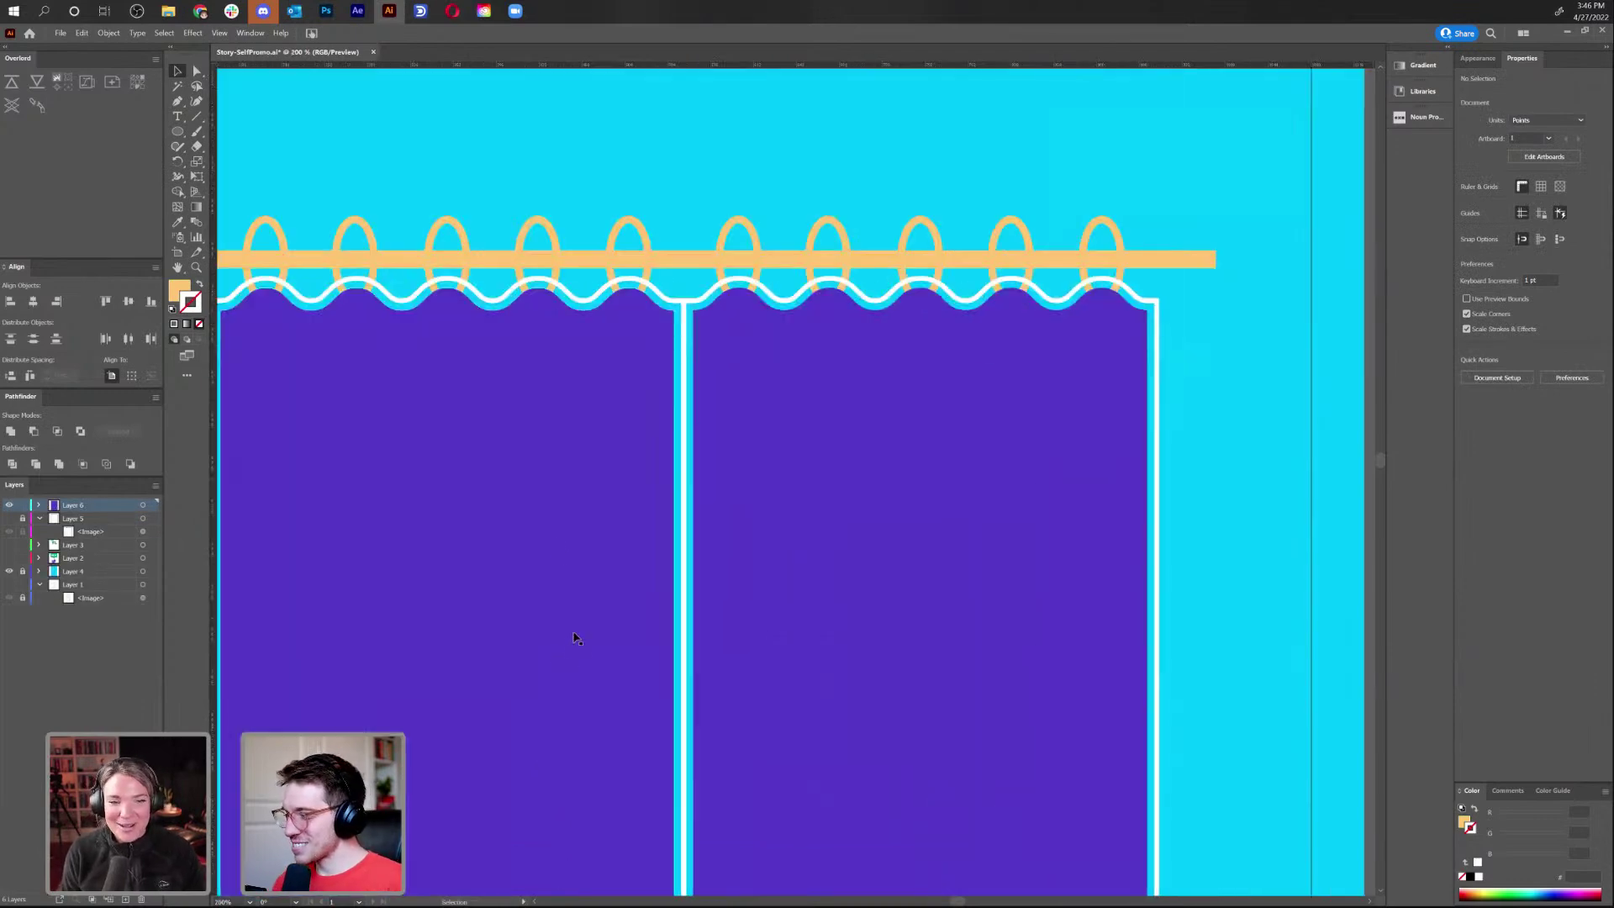
{"action": "key", "text": "ctrl+="}
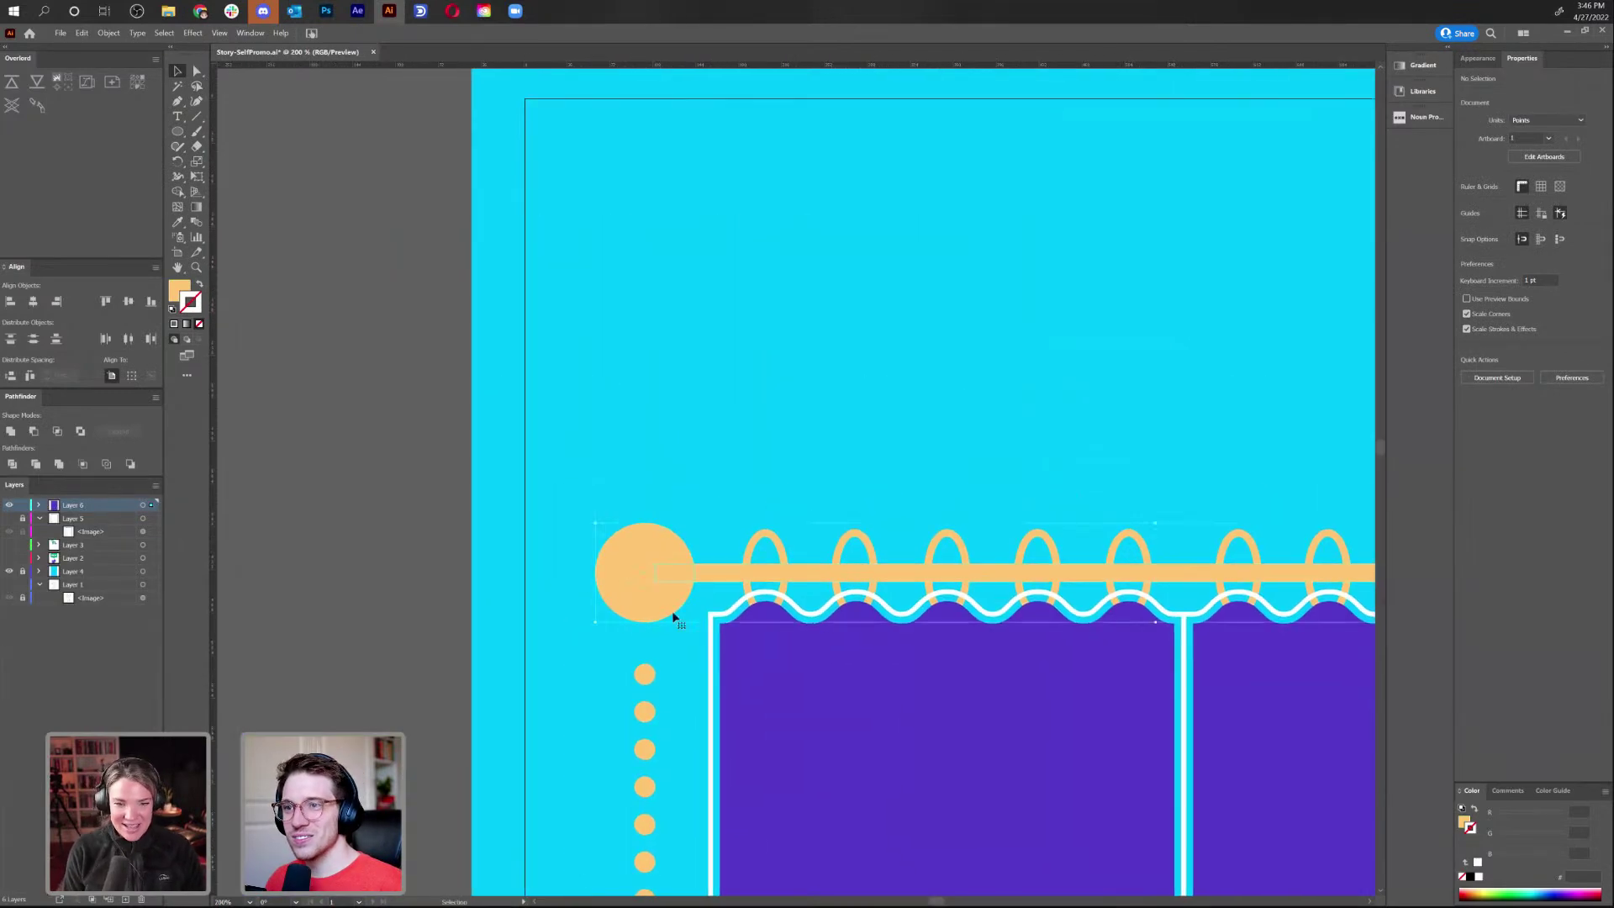
{"action": "double_click", "coordinate": [669, 609]}
{"action": "left_click", "coordinate": [691, 620]}
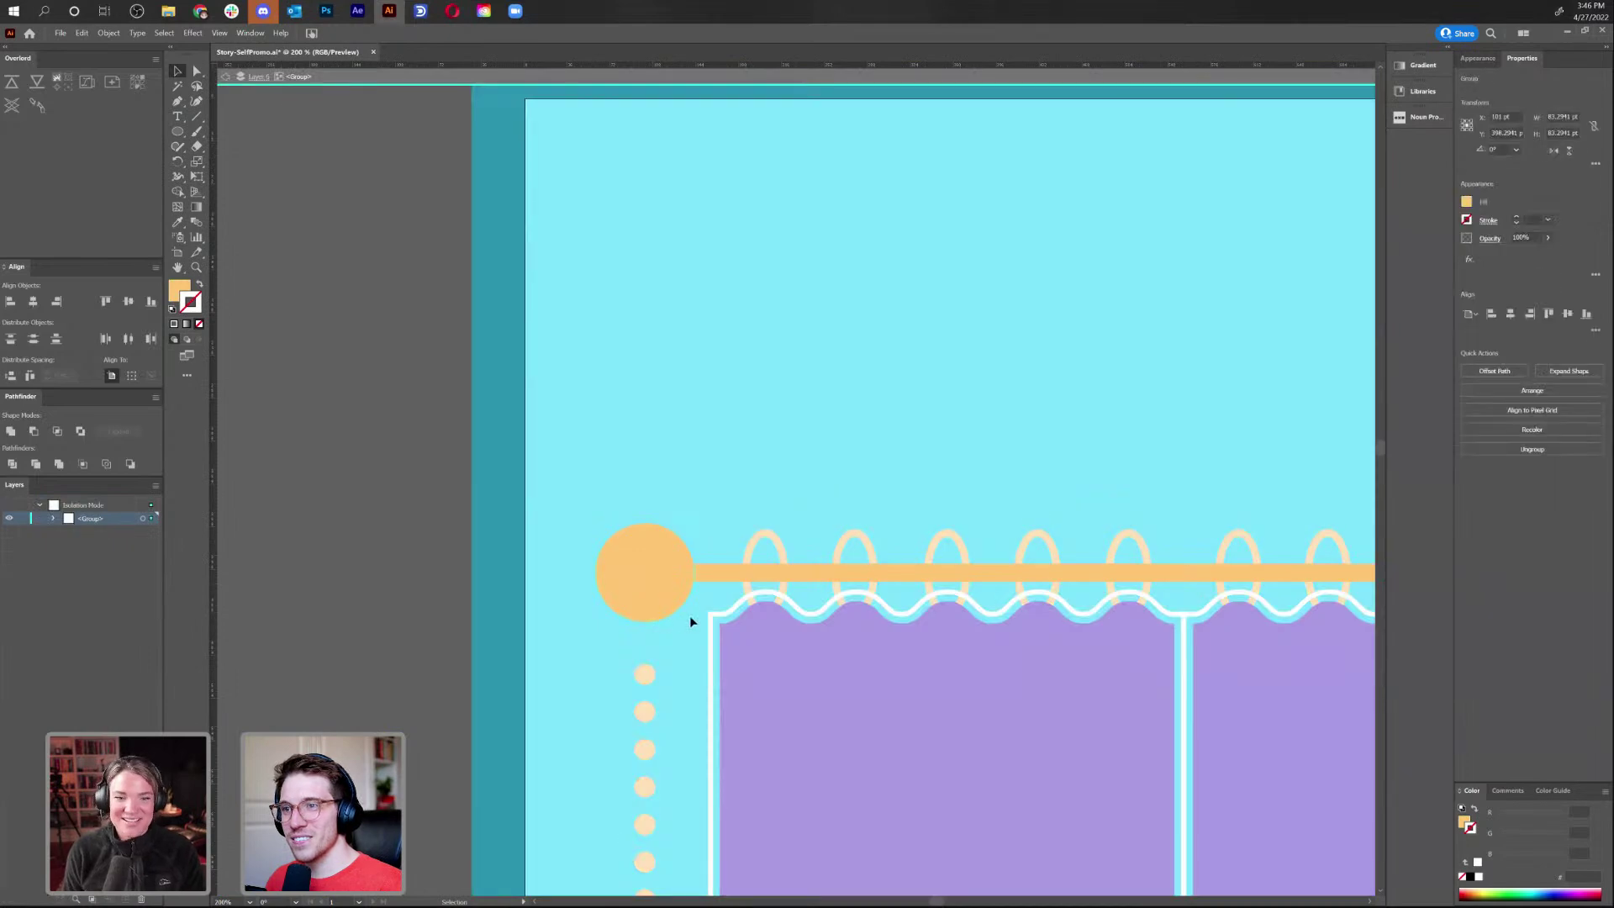
{"action": "left_click_drag", "start_coordinate": [695, 622], "coordinate": [605, 597]}
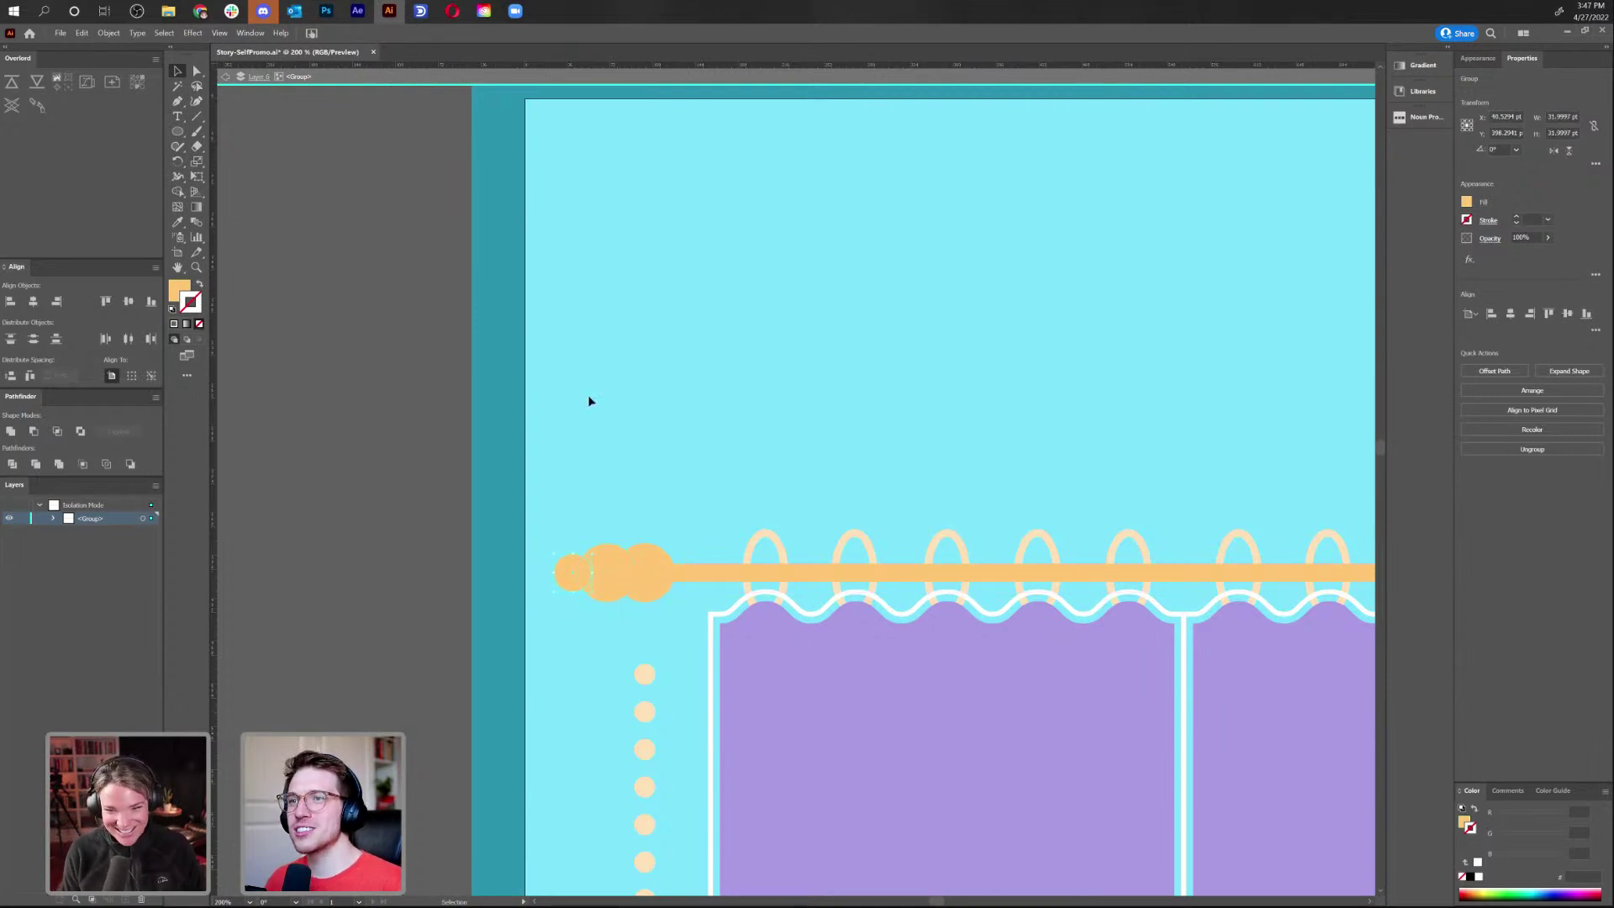
{"action": "left_click", "coordinate": [624, 433]}
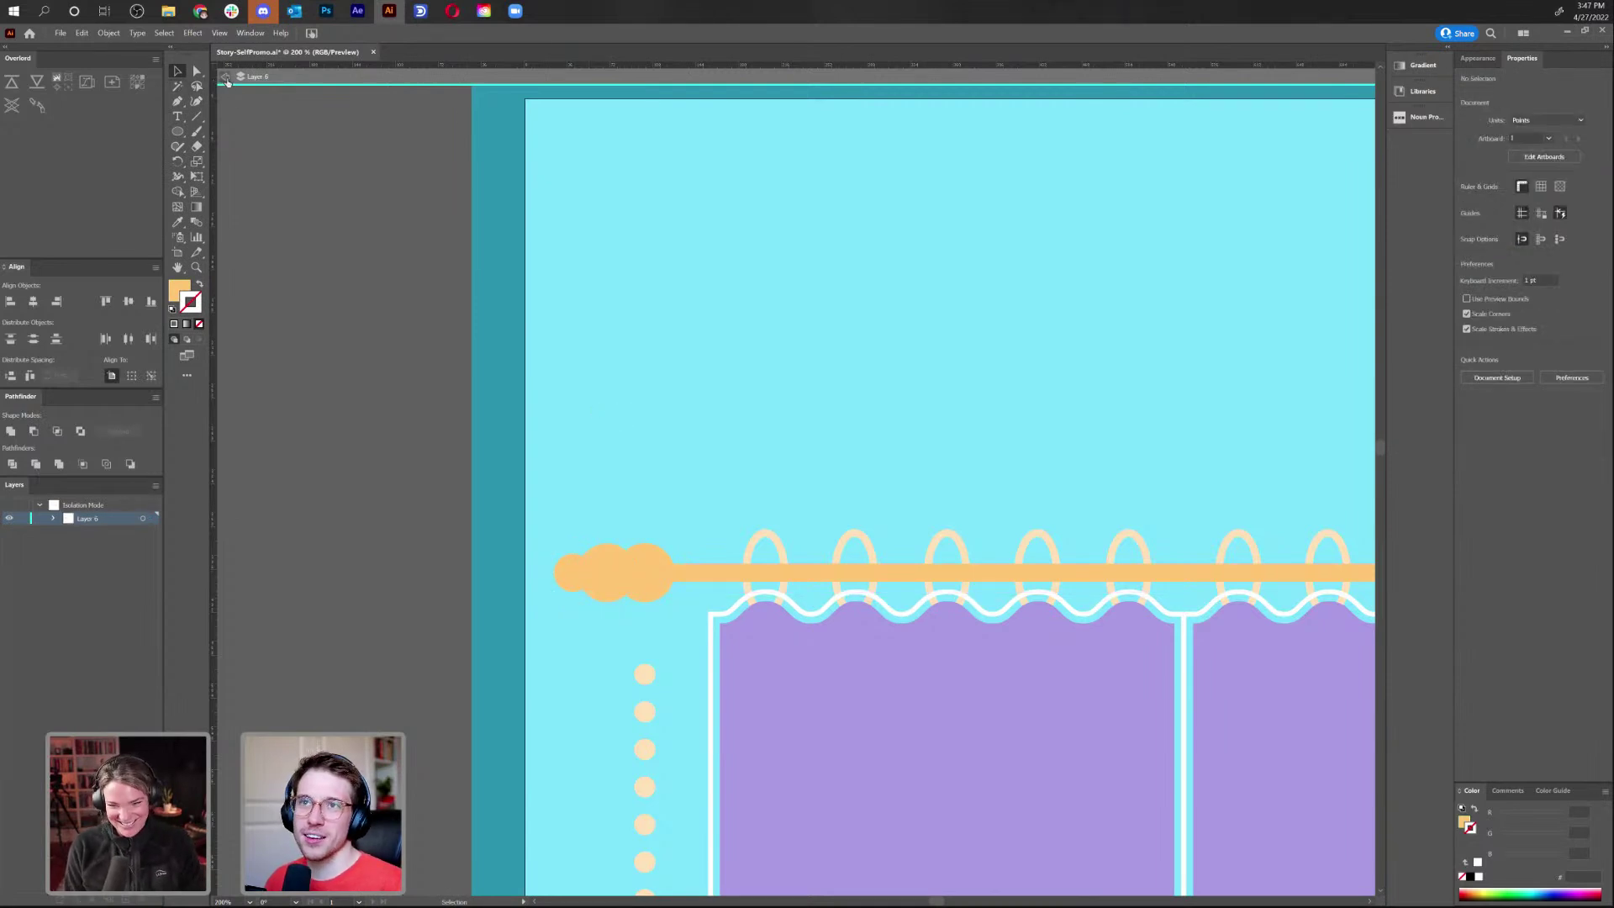
{"action": "left_click", "coordinate": [226, 79]}
{"action": "key", "text": "ctrl+minus"}
{"action": "key", "text": "ctrl+minus"}
{"action": "key", "text": "ctrl+minus"}
{"action": "key", "text": "ctrl+minus"}
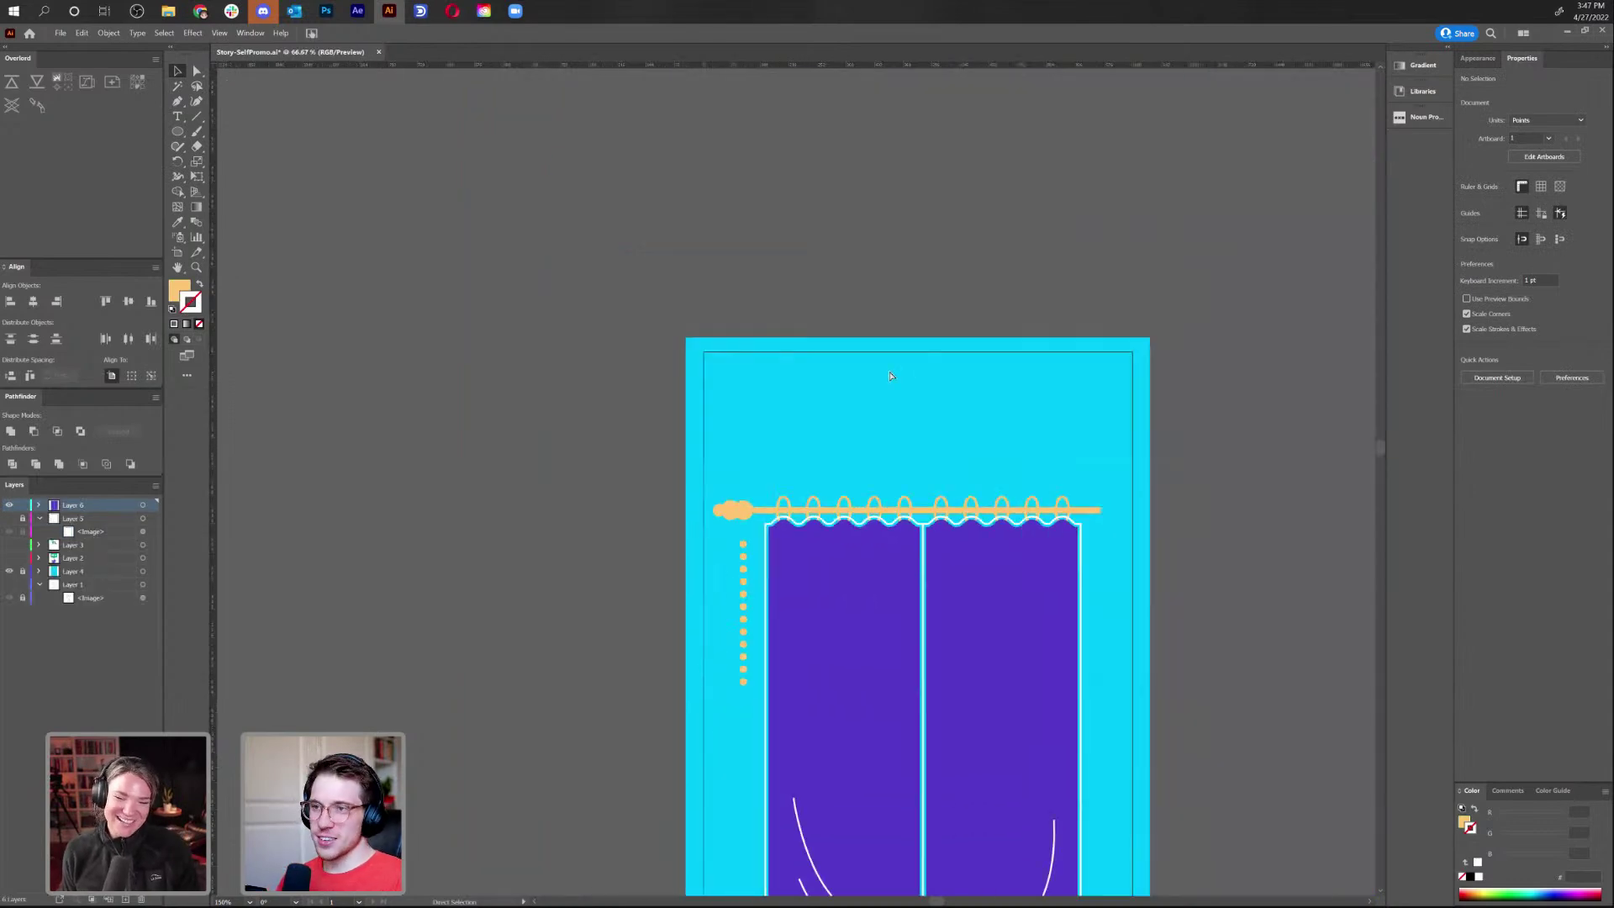
{"action": "key", "text": "ctrl+plus"}
{"action": "key", "text": "ctrl+plus"}
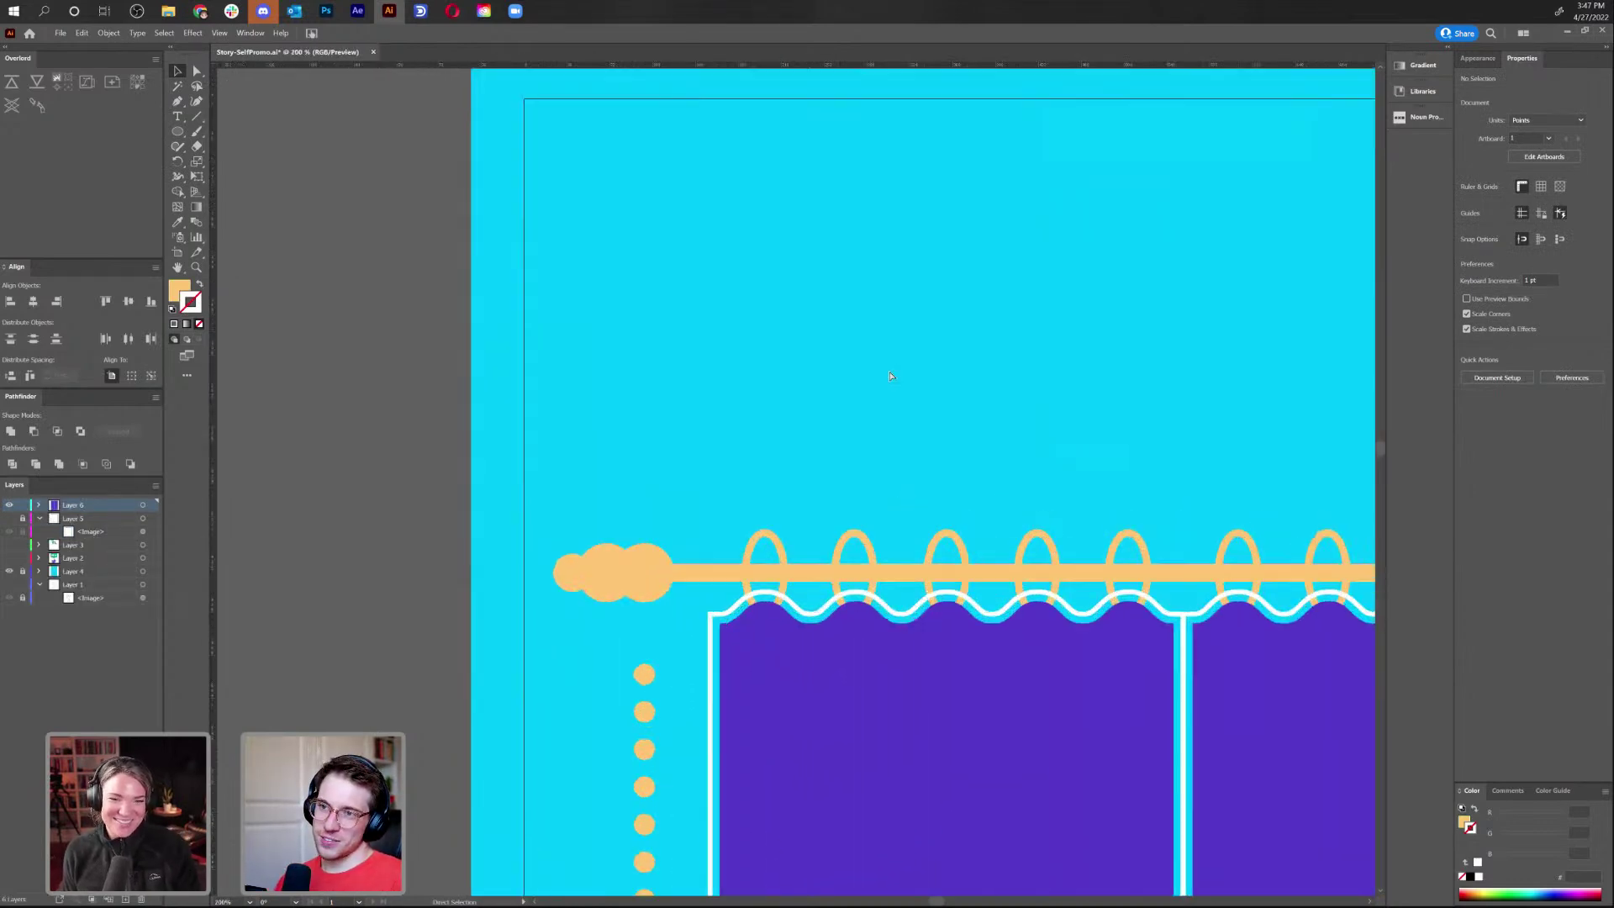
Delete the small left-end ball and scale the remaining left ball to about 75%
{"action": "double_click", "coordinate": [564, 577]}
{"action": "key", "text": "Delete"}
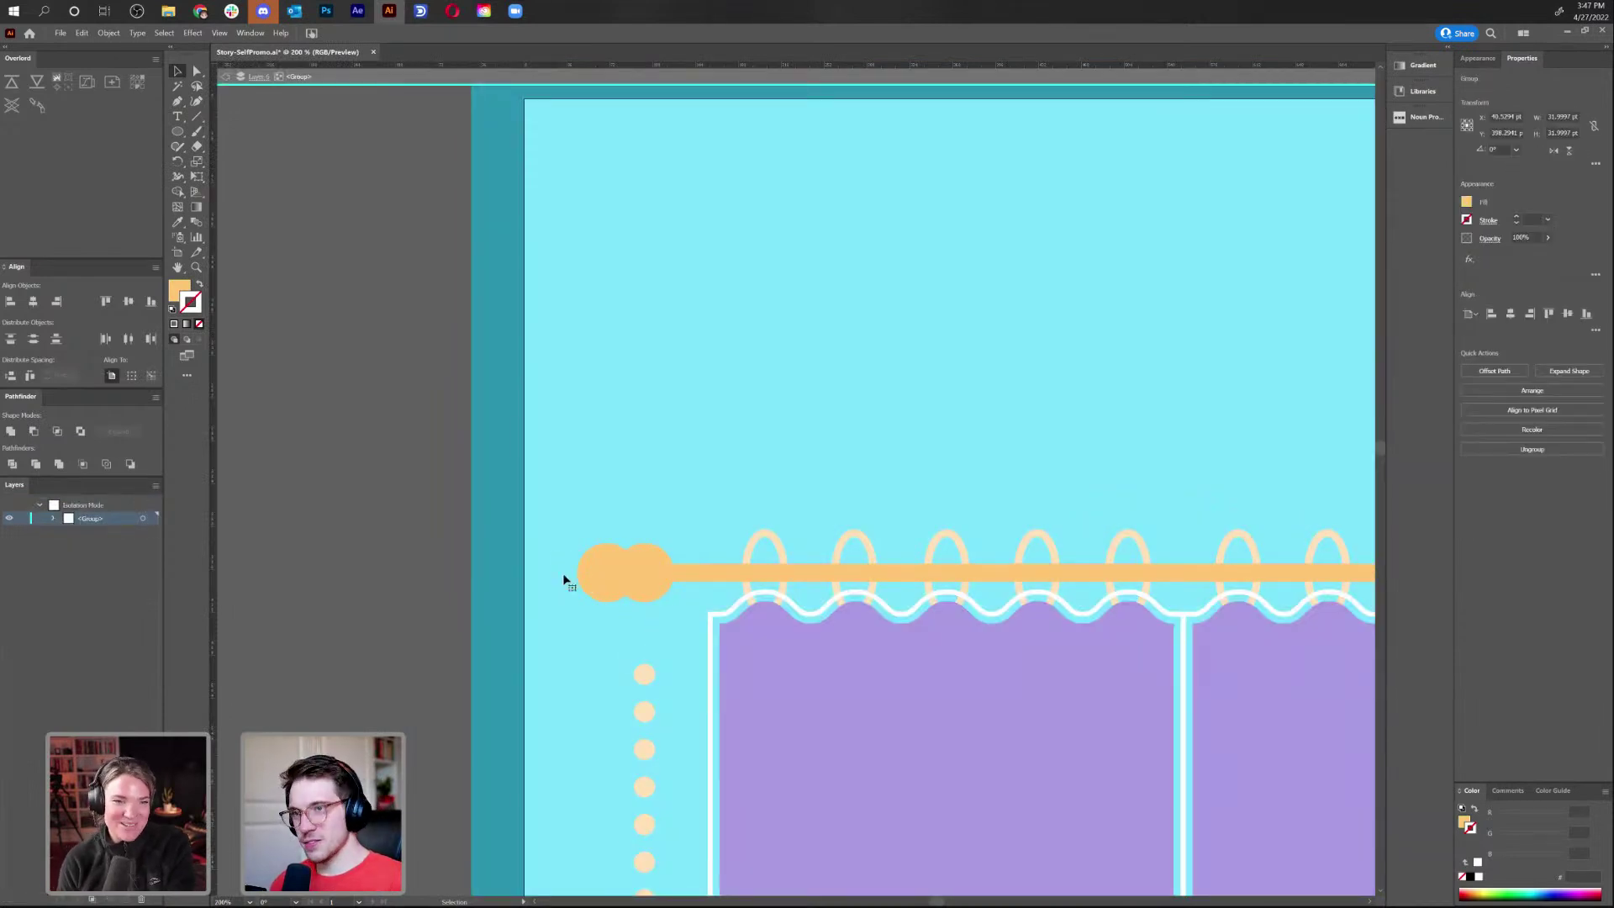
{"action": "left_click", "coordinate": [589, 594]}
{"action": "key", "text": "alt+s"}
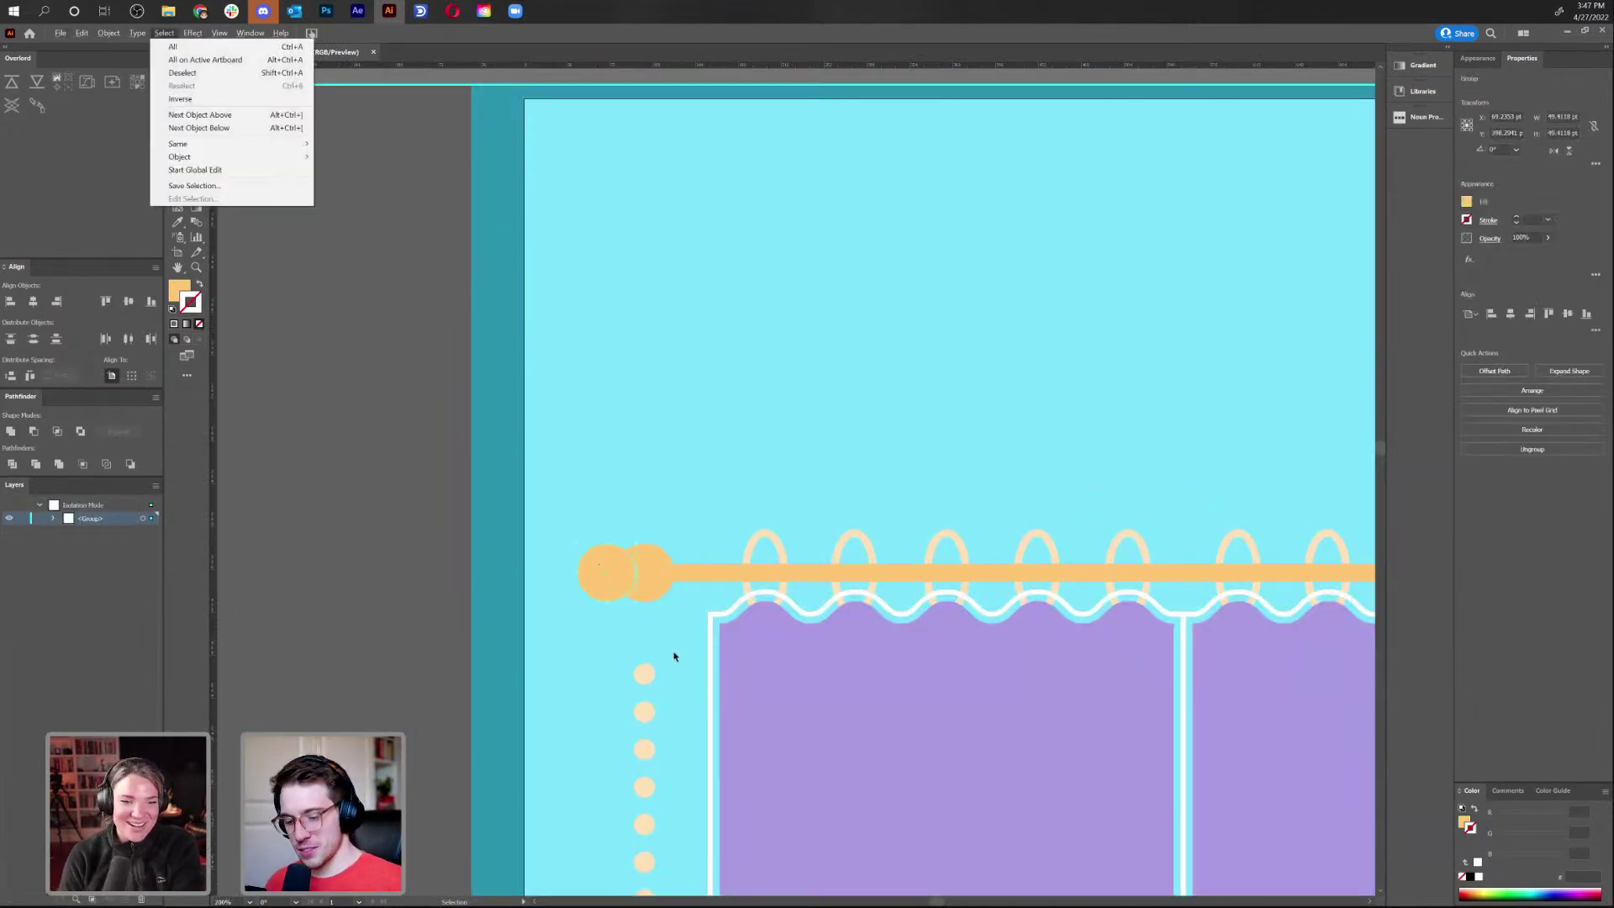
{"action": "key", "text": "Escape"}
{"action": "key", "text": "s"}
{"action": "left_click_drag", "start_coordinate": [667, 630], "coordinate": [646, 600]}
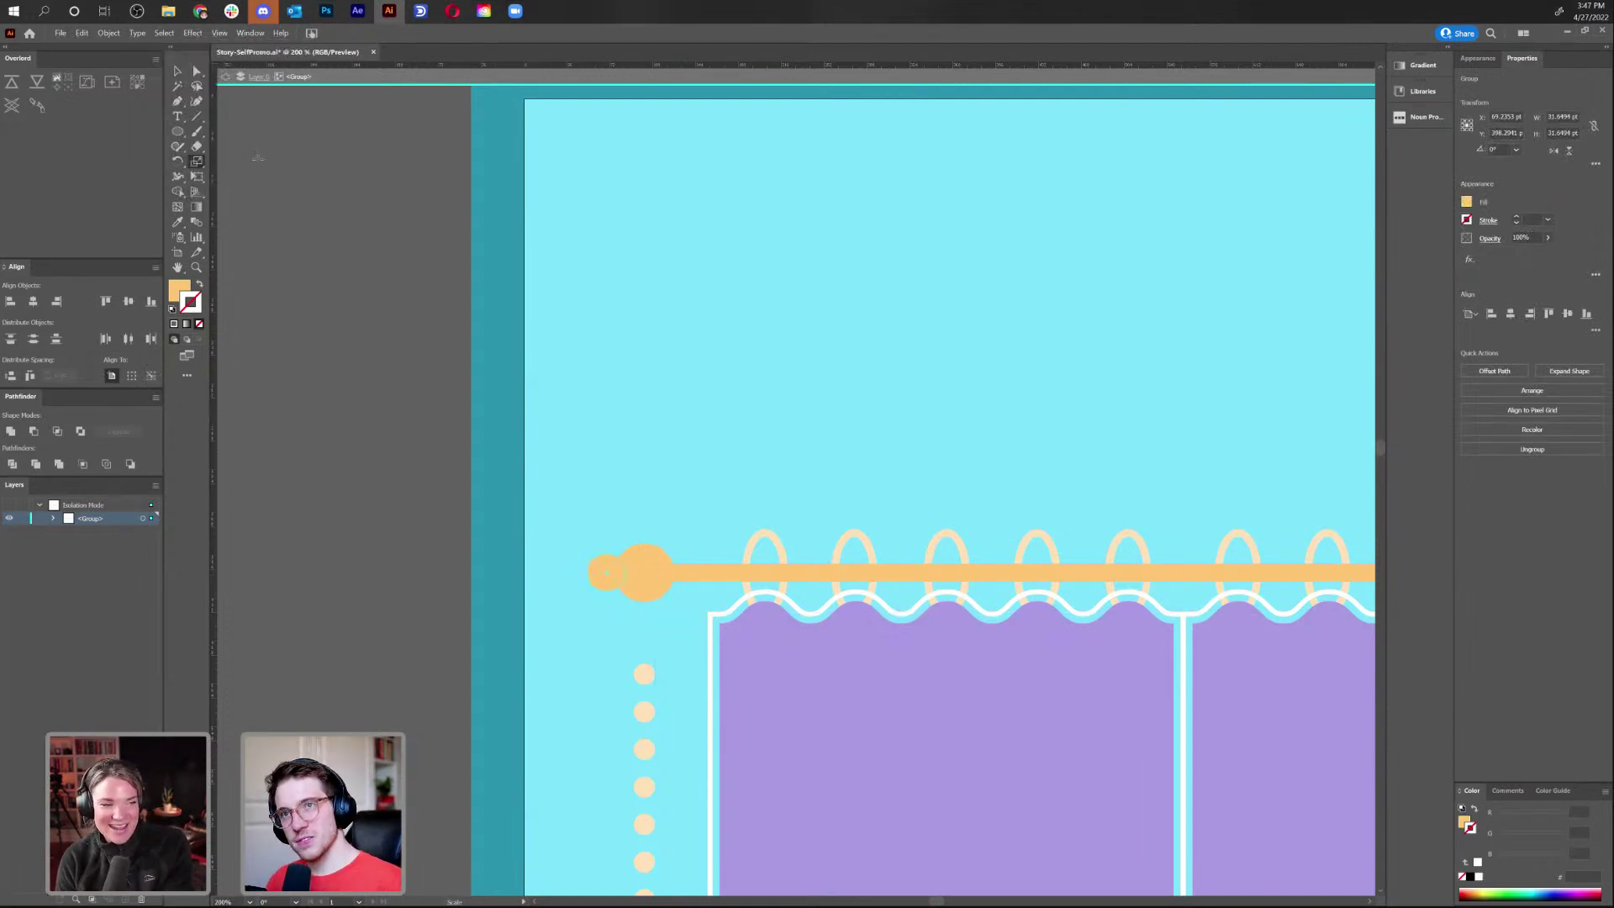
{"action": "left_click", "coordinate": [238, 76]}
Zoom to 100% on the curtain rod and select its small and large left end balls
{"action": "key", "text": "v"}
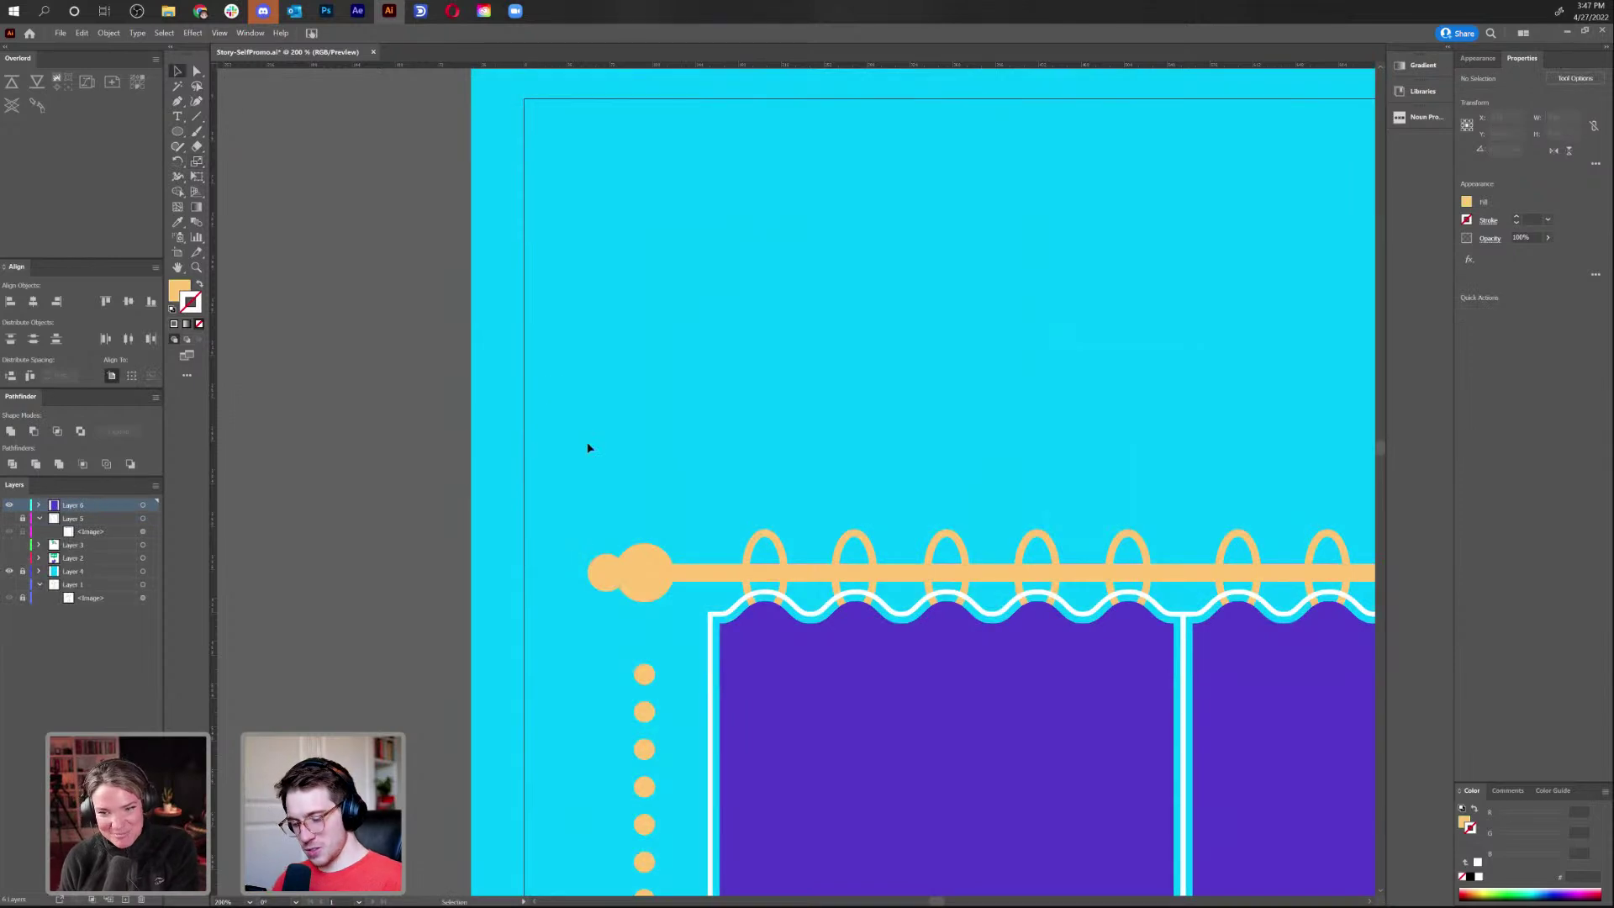
{"action": "key", "text": "ctrl+minus"}
{"action": "key", "text": "ctrl+minus"}
{"action": "key", "text": "ctrl+minus"}
{"action": "key", "text": "ctrl+minus"}
{"action": "left_click_drag", "start_coordinate": [1081, 361], "coordinate": [999, 252]}
{"action": "key", "text": "ctrl+plus"}
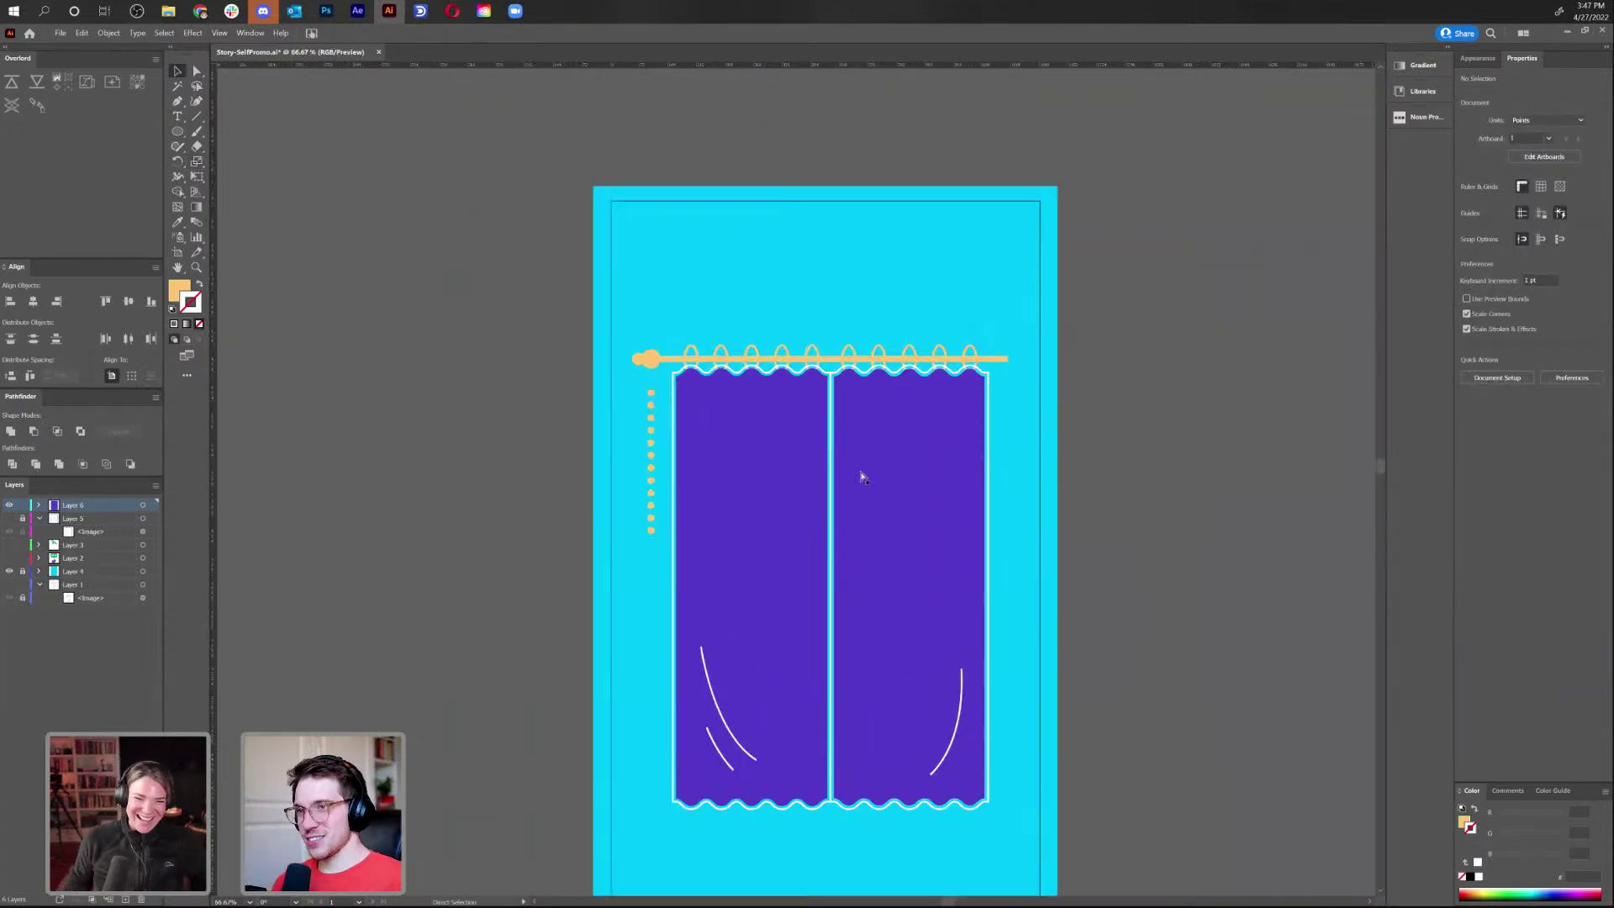
{"action": "key", "text": "ctrl+plus"}
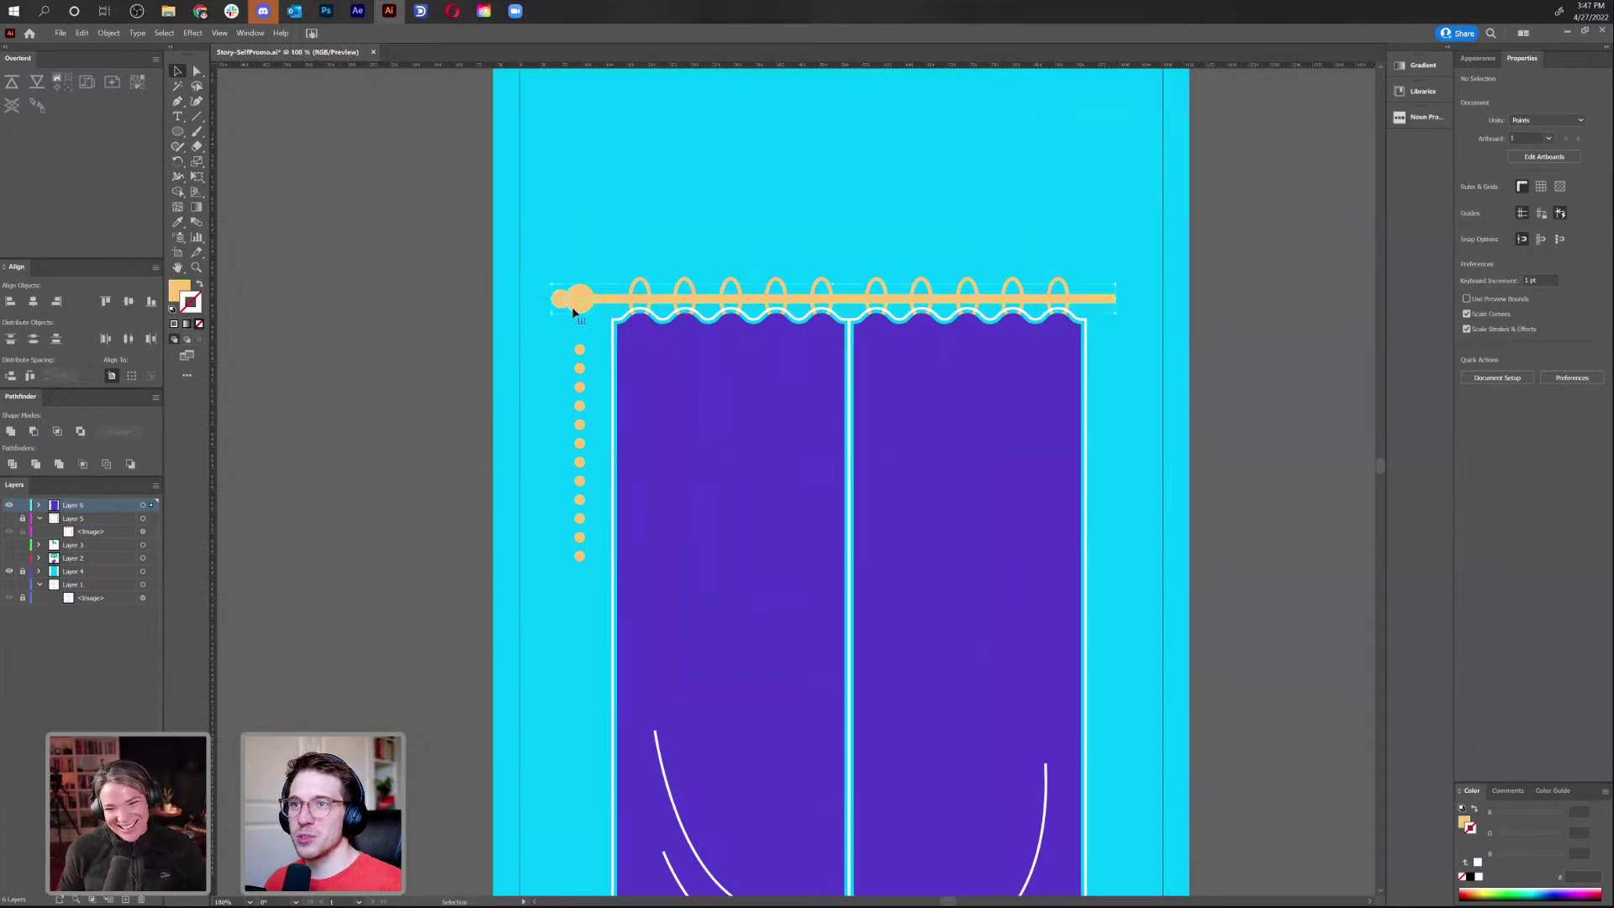
{"action": "left_click", "coordinate": [578, 299]}
{"action": "right_click", "coordinate": [578, 299]}
{"action": "key", "text": "Escape"}
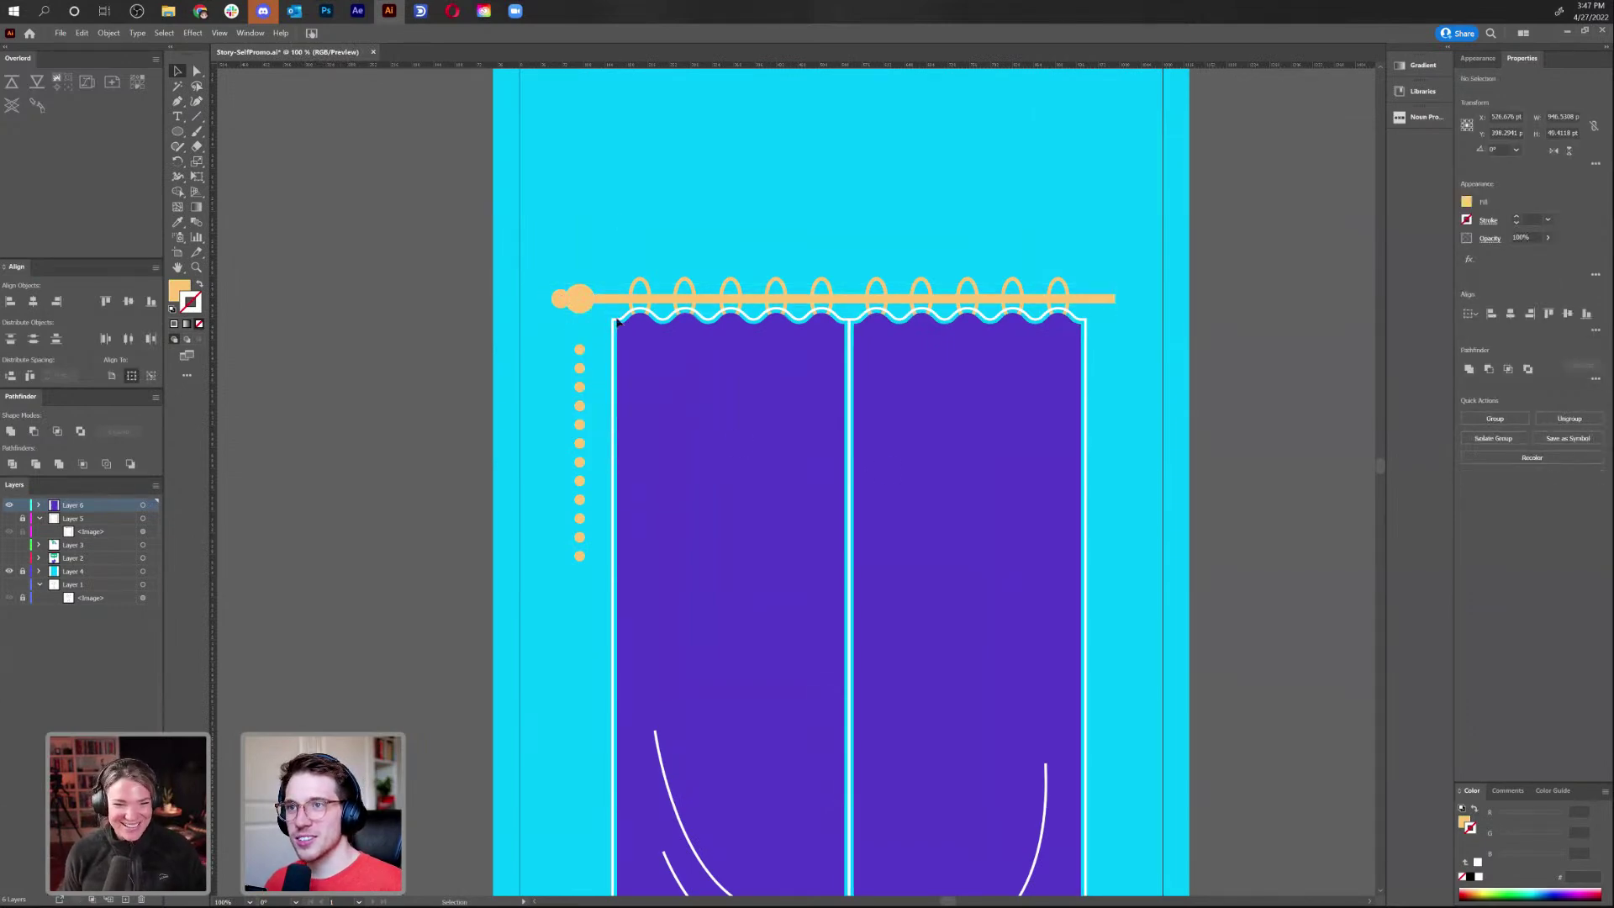
{"action": "left_click", "coordinate": [581, 302], "text": "ctrl"}
{"action": "left_click", "coordinate": [556, 303], "text": "ctrl+shift"}
Reflect a vertical copy of the end balls and move it to the rod's right end
{"action": "right_click", "coordinate": [557, 303]}
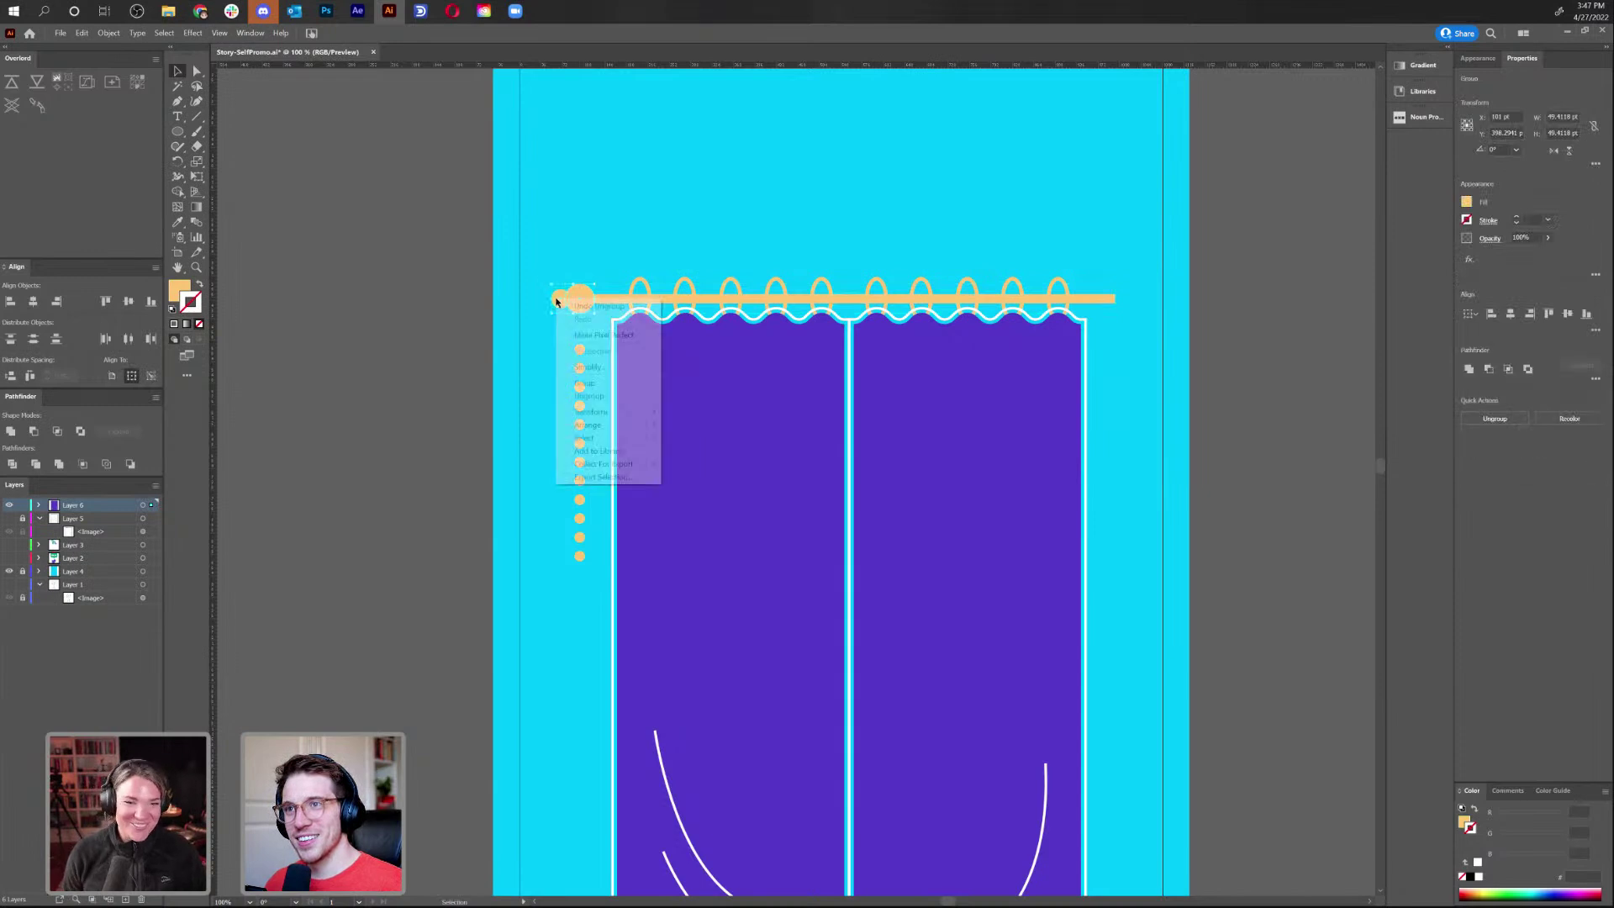
{"action": "mouse_move", "coordinate": [658, 412]}
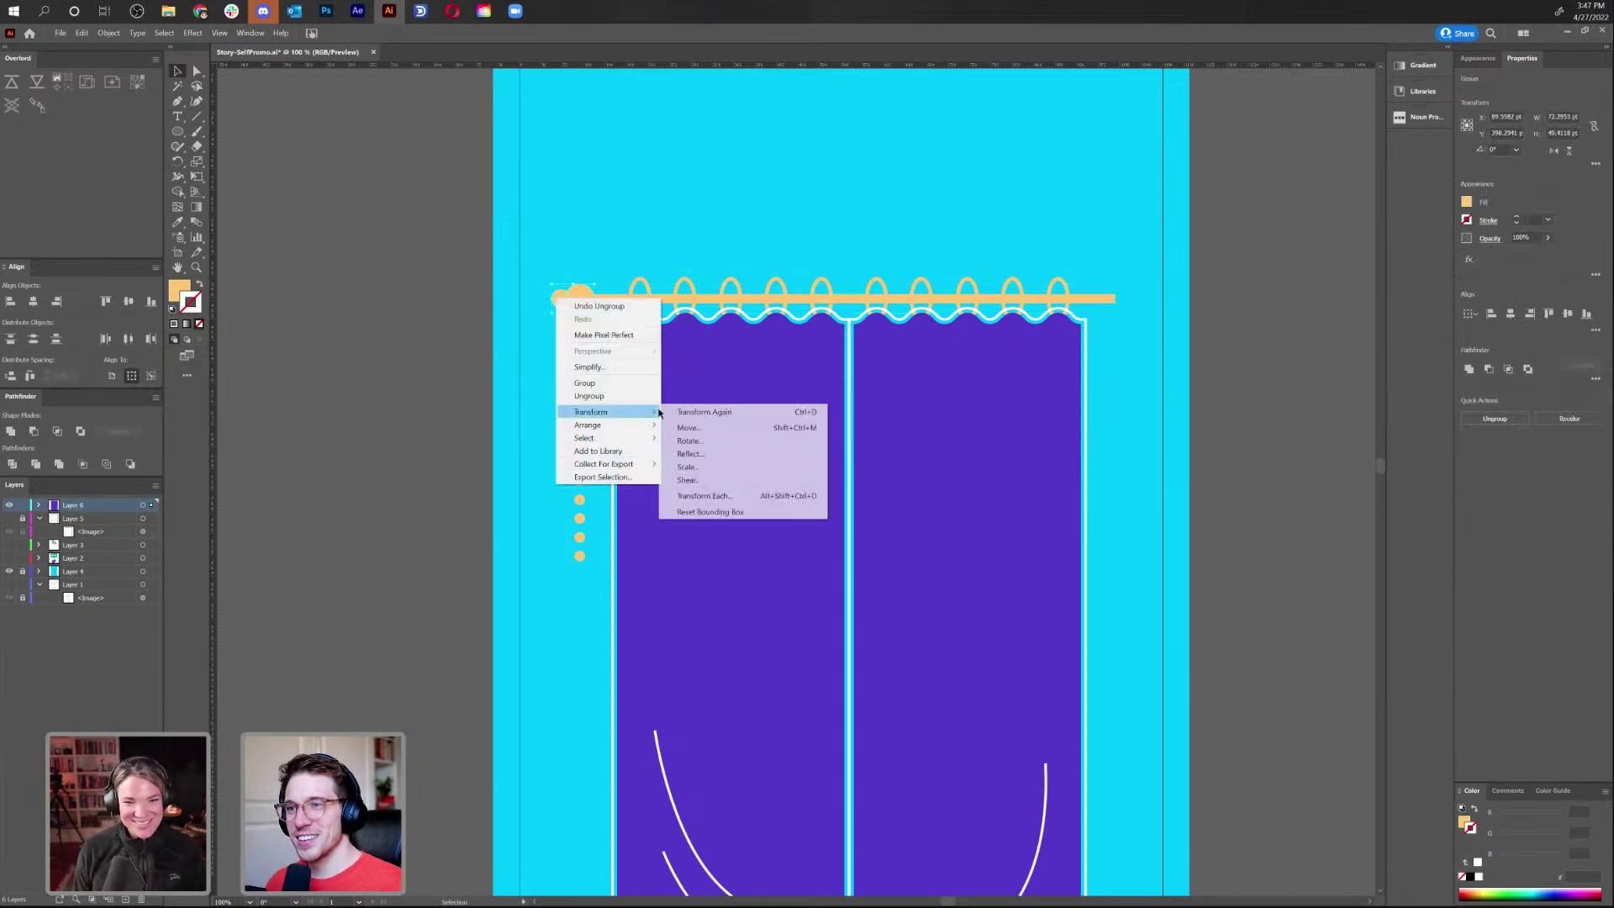
{"action": "left_click", "coordinate": [715, 454]}
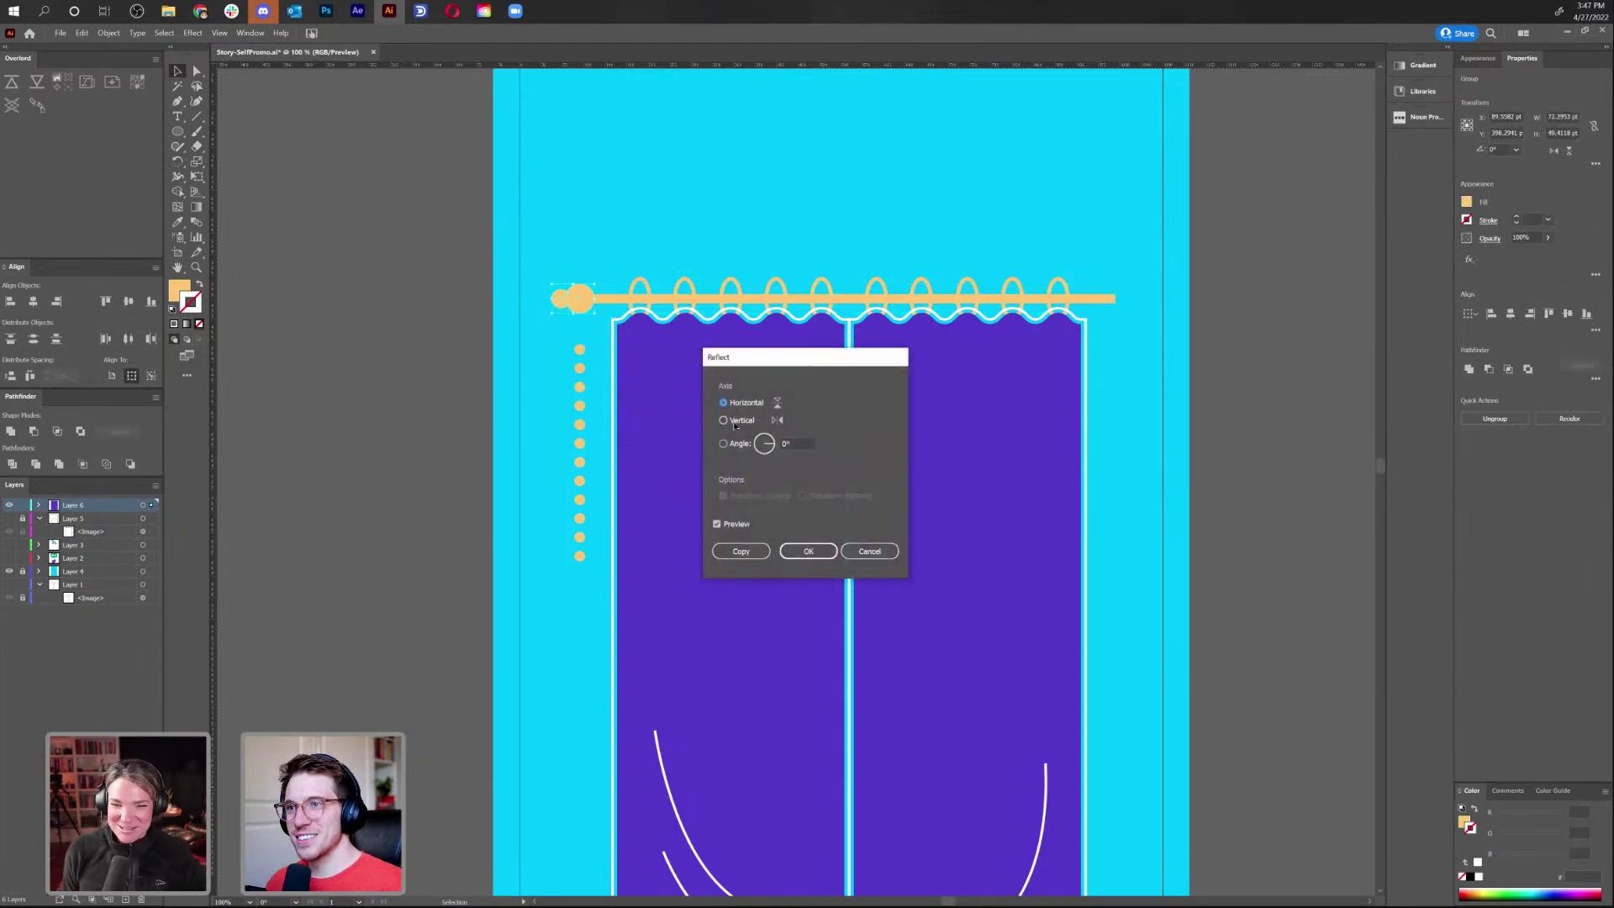
{"action": "left_click", "coordinate": [740, 550]}
{"action": "left_click_drag", "start_coordinate": [568, 307], "coordinate": [1108, 334]}
Check the right end caps' alignment in Outline view, then zoom out
{"action": "key", "text": "ctrl+y"}
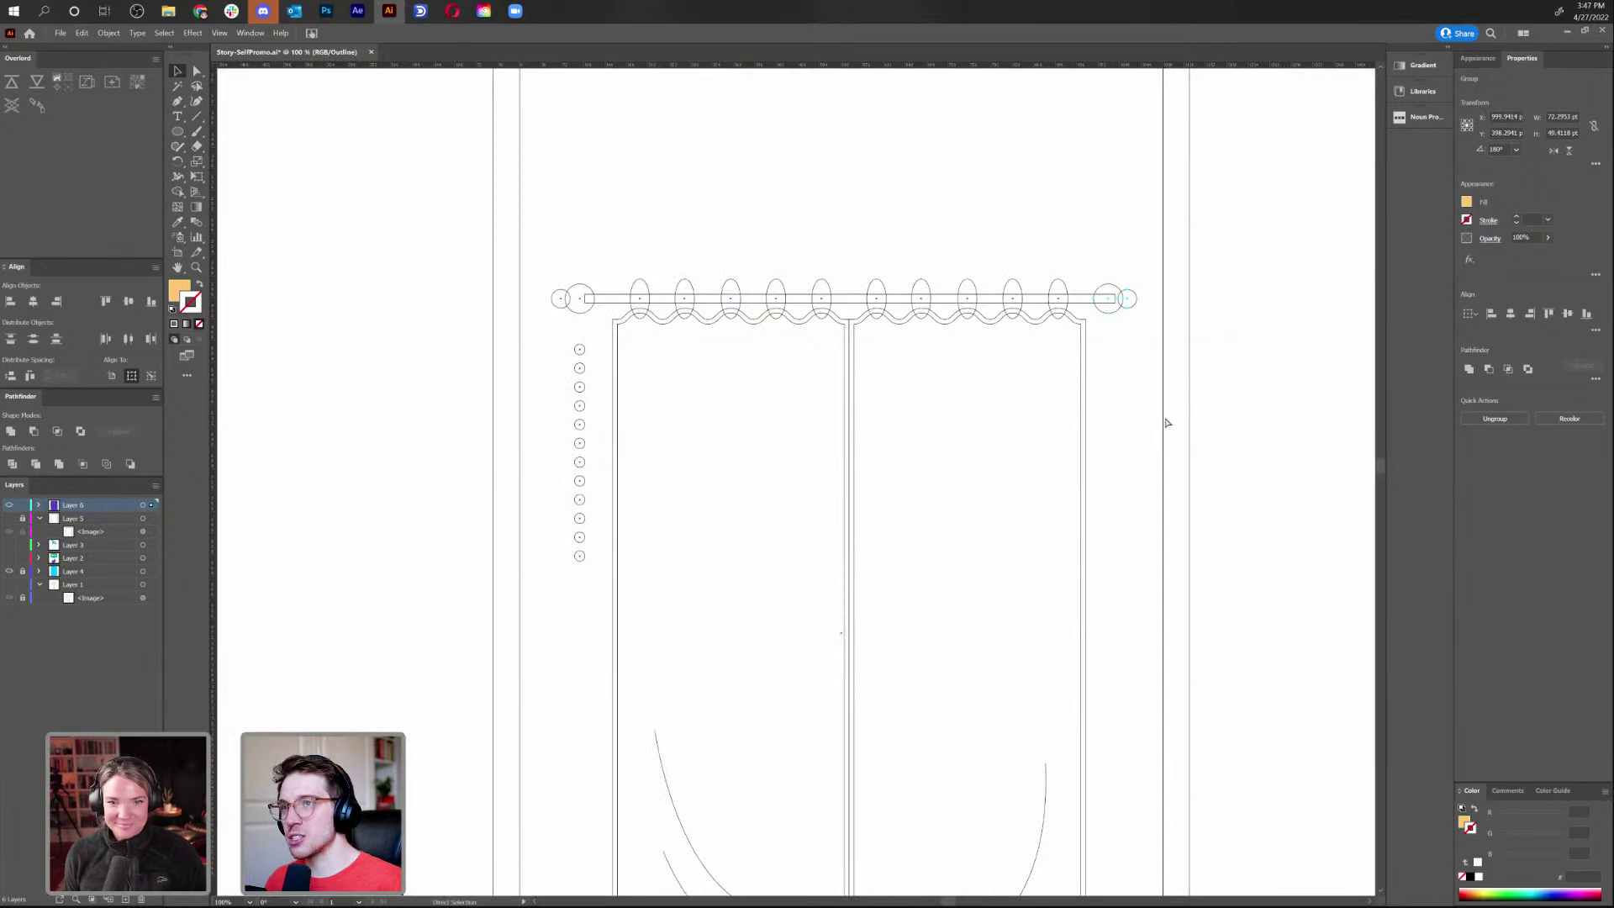
{"action": "key", "text": "ctrl+y"}
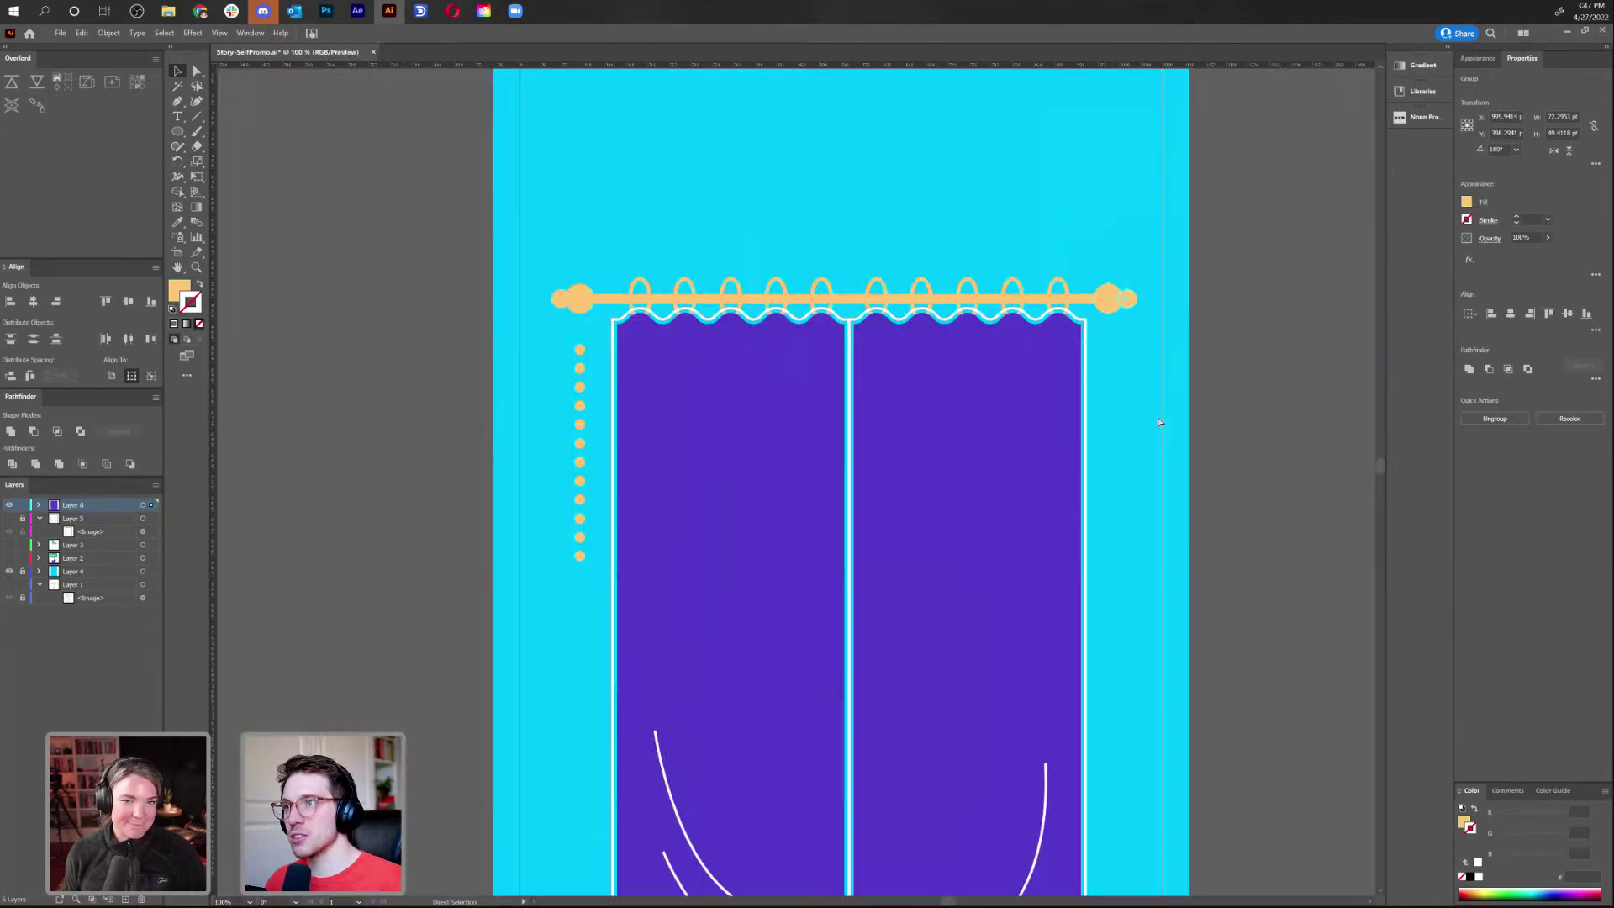
{"action": "key", "text": "ctrl+y"}
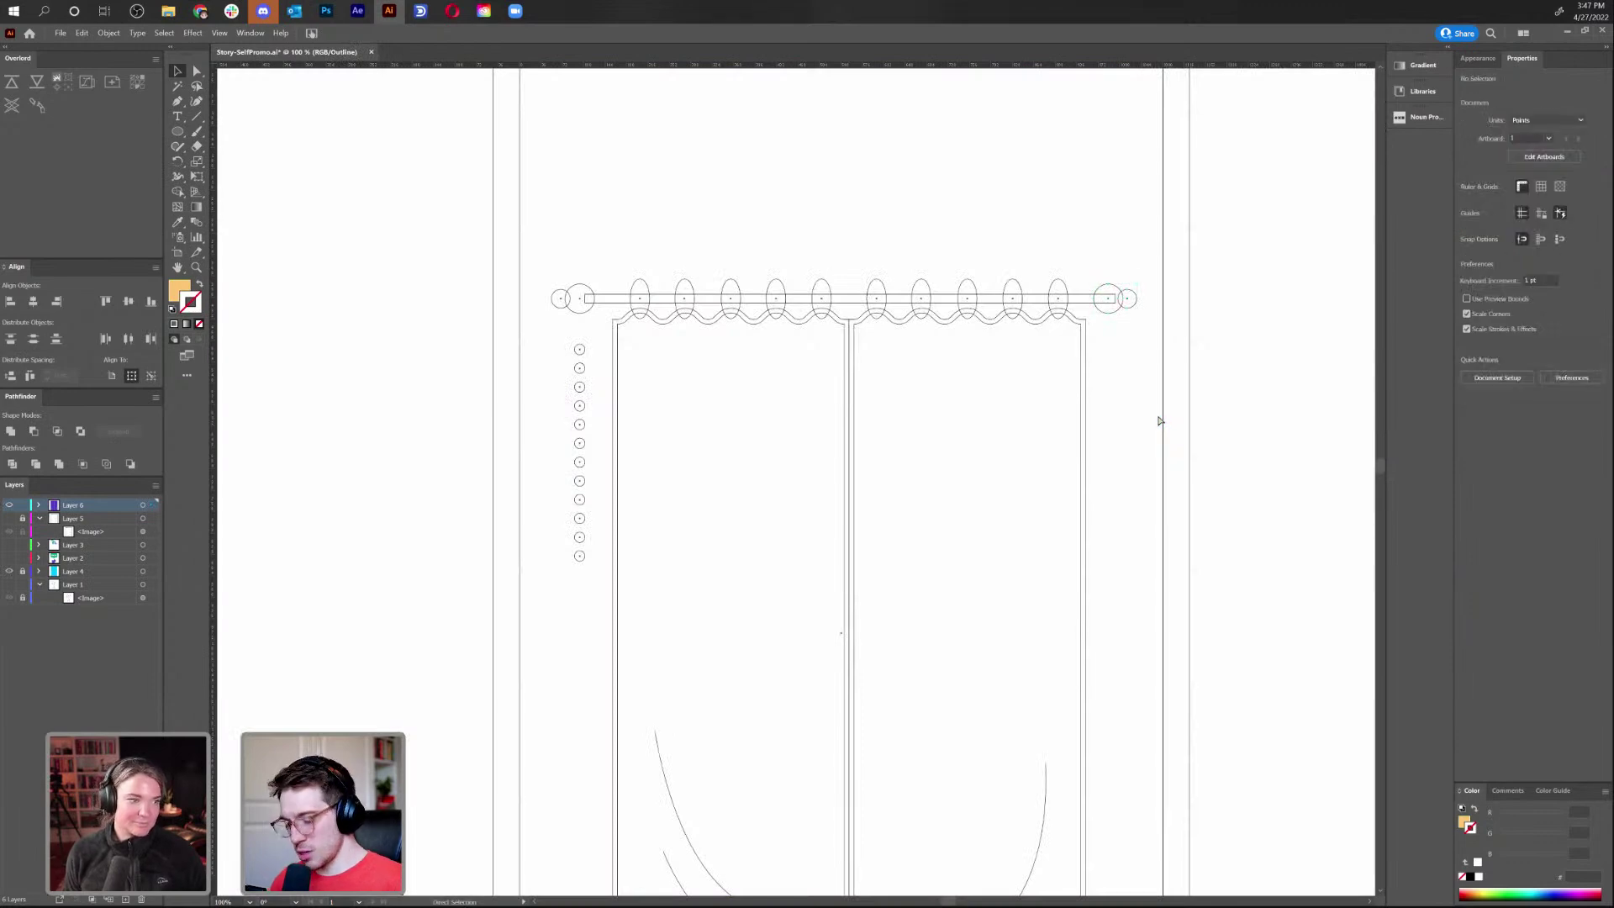
{"action": "key", "text": "ctrl+y"}
{"action": "key", "text": "ctrl+minus"}
{"action": "key", "text": "ctrl+minus"}
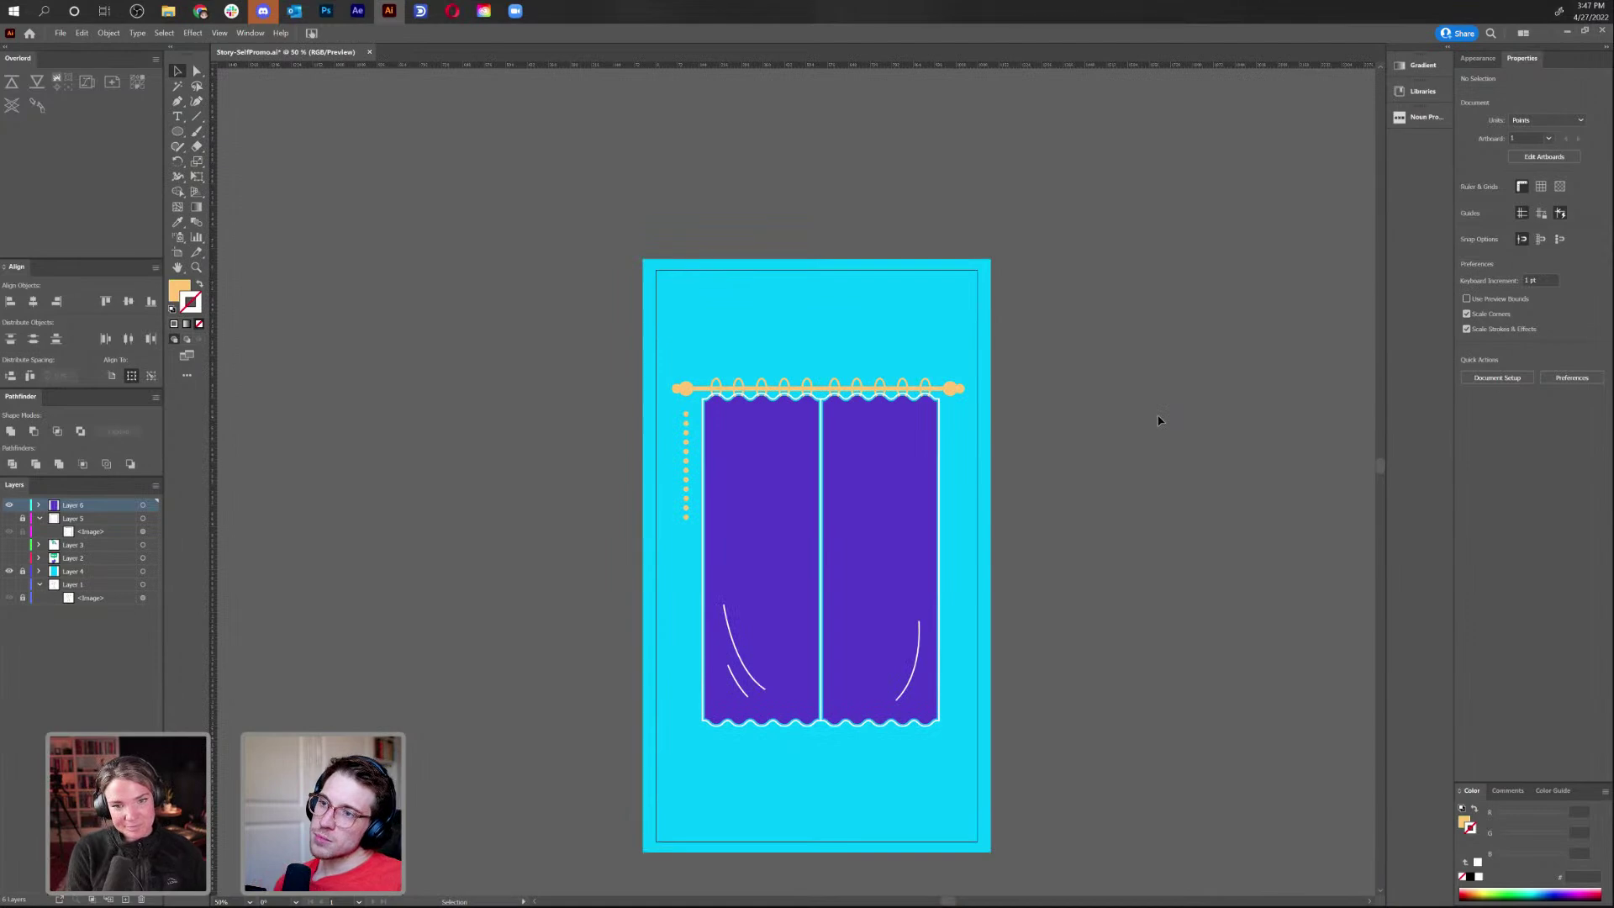
Compare Layer 6 artwork with Layer 5's placed image by toggling visibility, then lock Layer 5
{"action": "left_click_drag", "start_coordinate": [1093, 550], "coordinate": [1071, 436]}
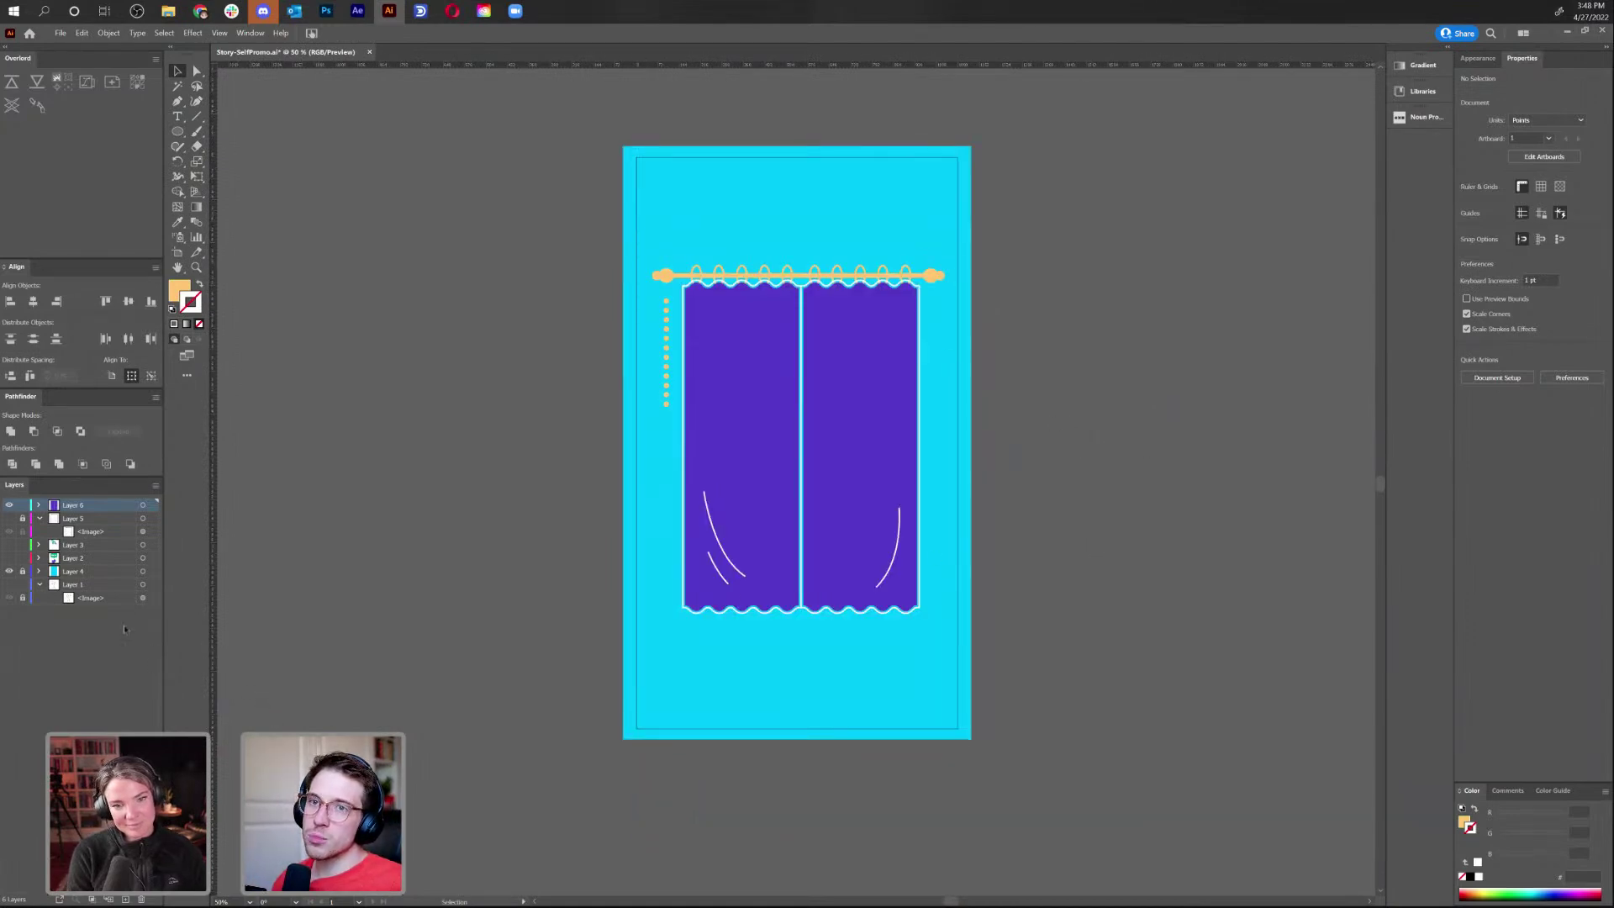
{"action": "left_click", "coordinate": [11, 505]}
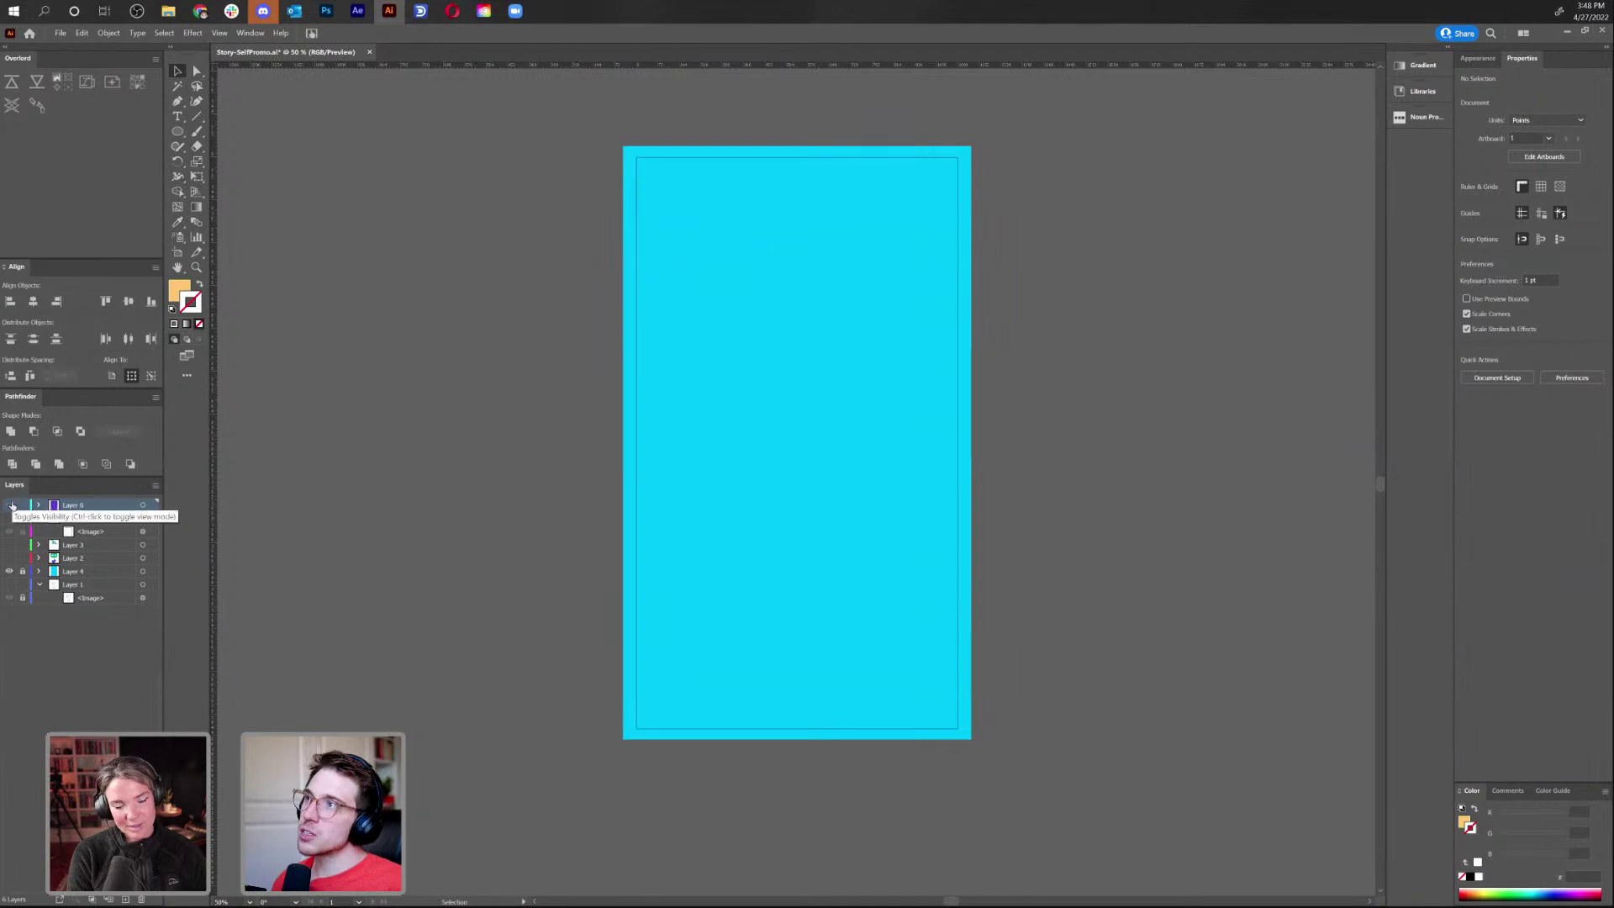
{"action": "left_click", "coordinate": [11, 505]}
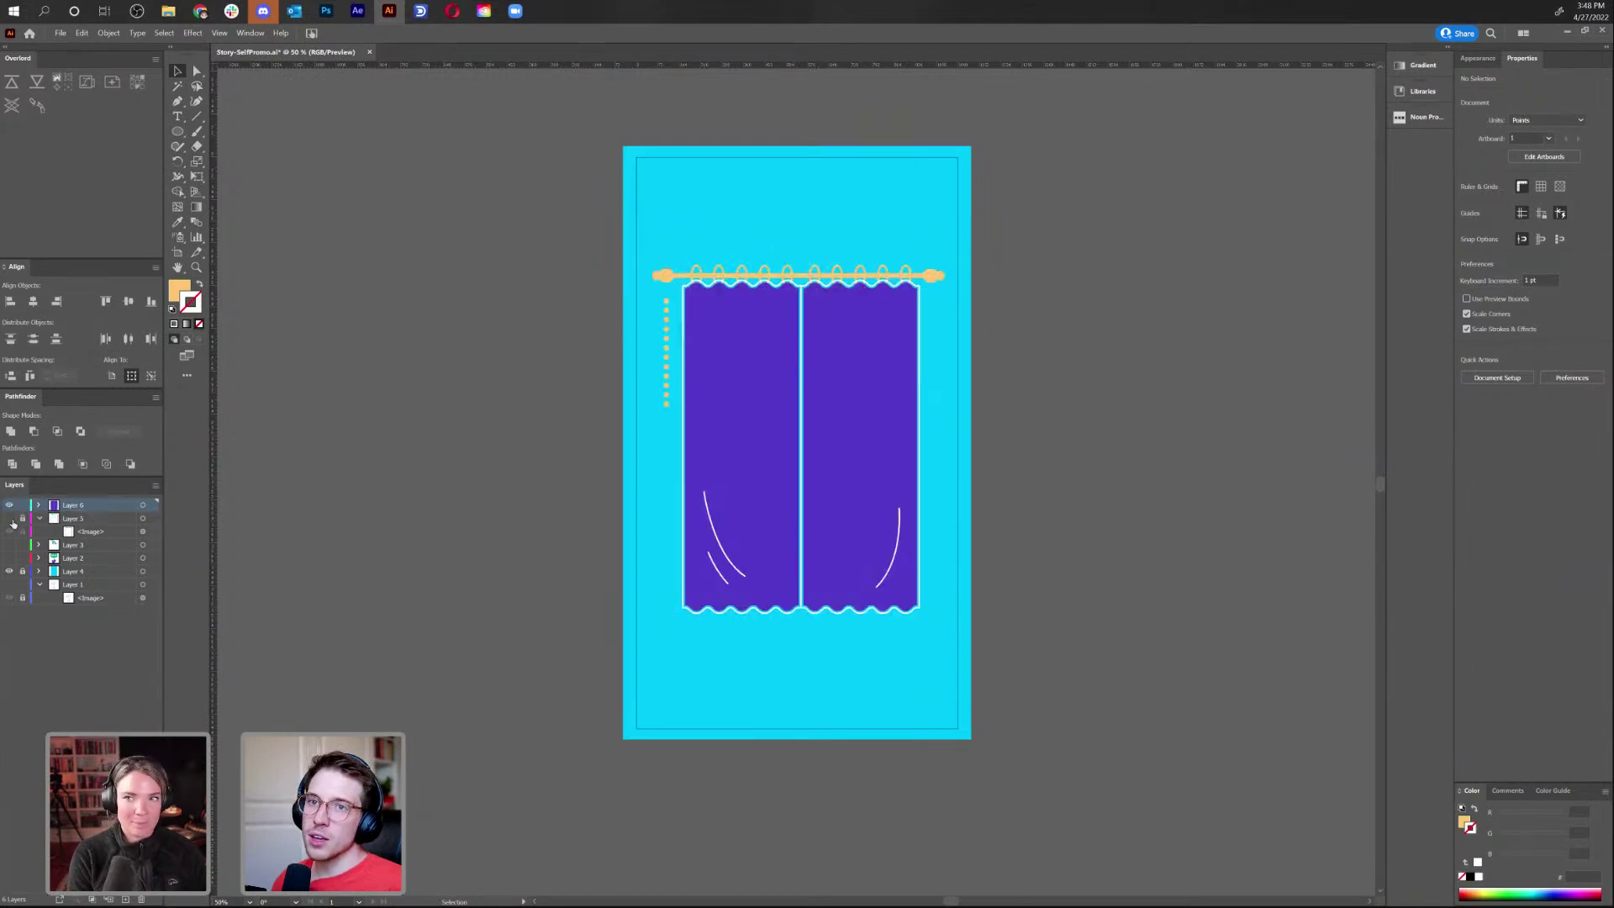
{"action": "left_click", "coordinate": [10, 520]}
{"action": "left_click", "coordinate": [10, 520]}
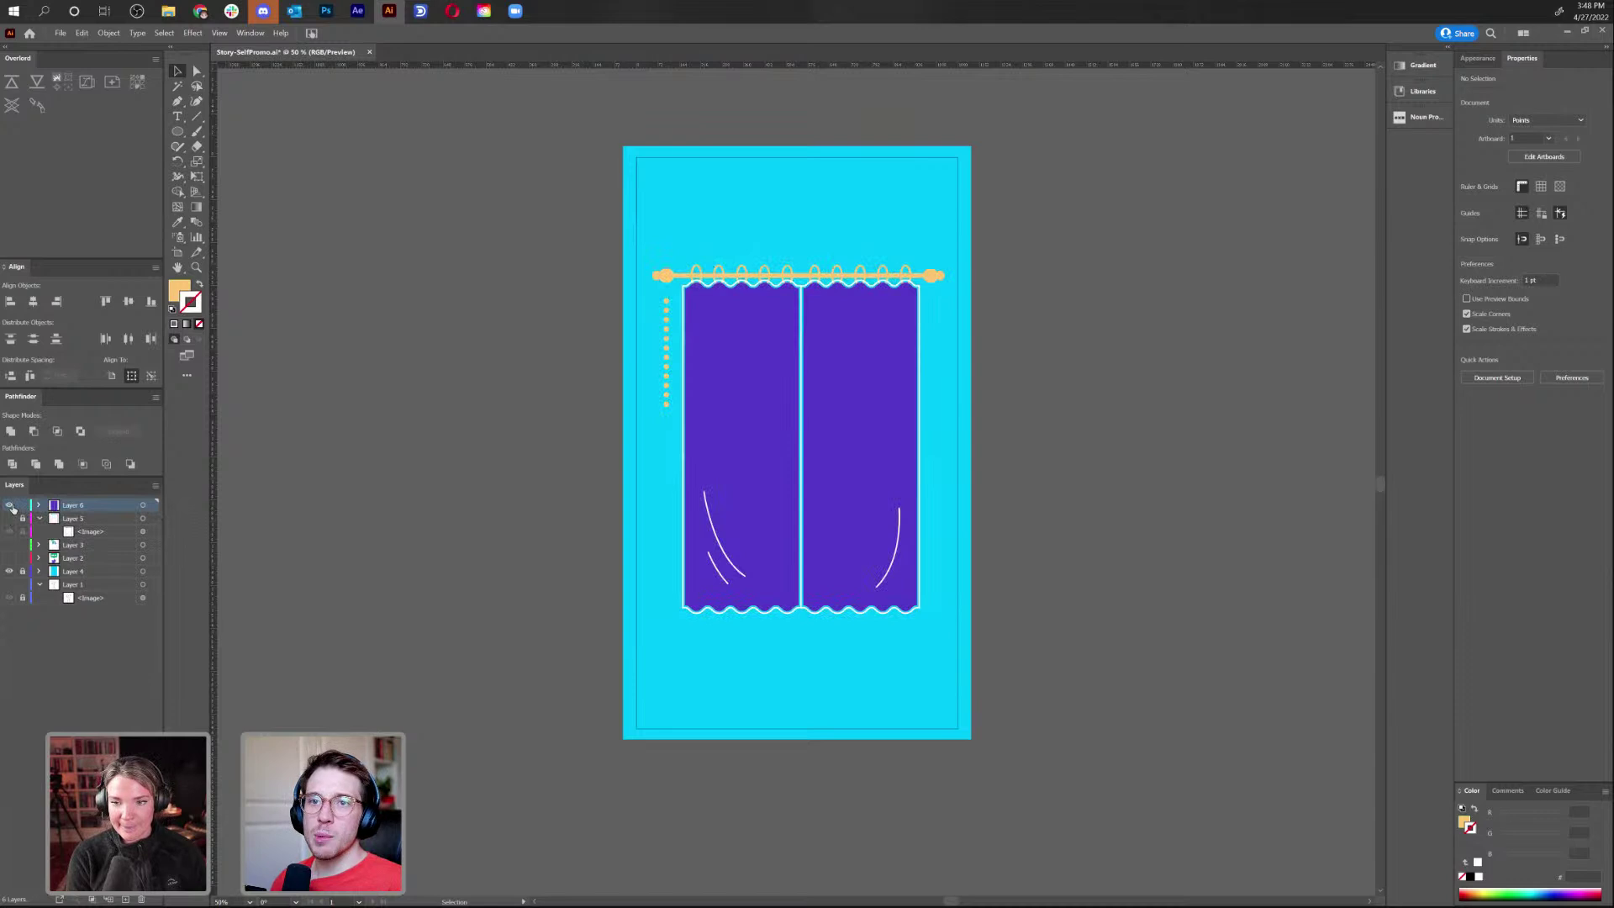
{"action": "left_click", "coordinate": [10, 505]}
{"action": "left_click", "coordinate": [10, 505]}
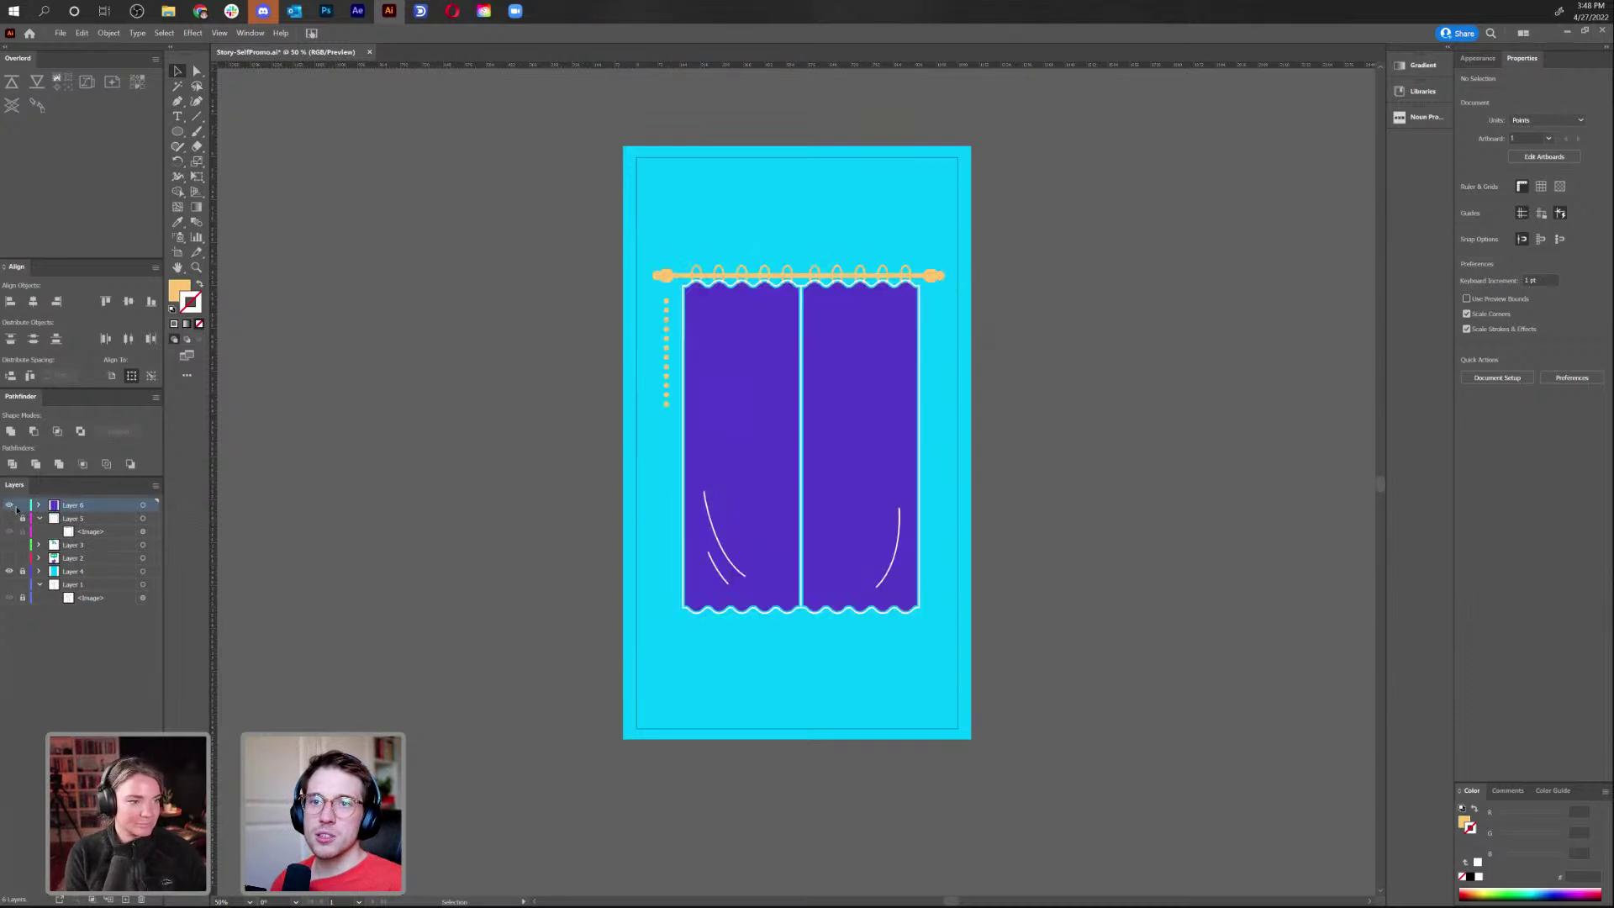
{"action": "left_click", "coordinate": [23, 521]}
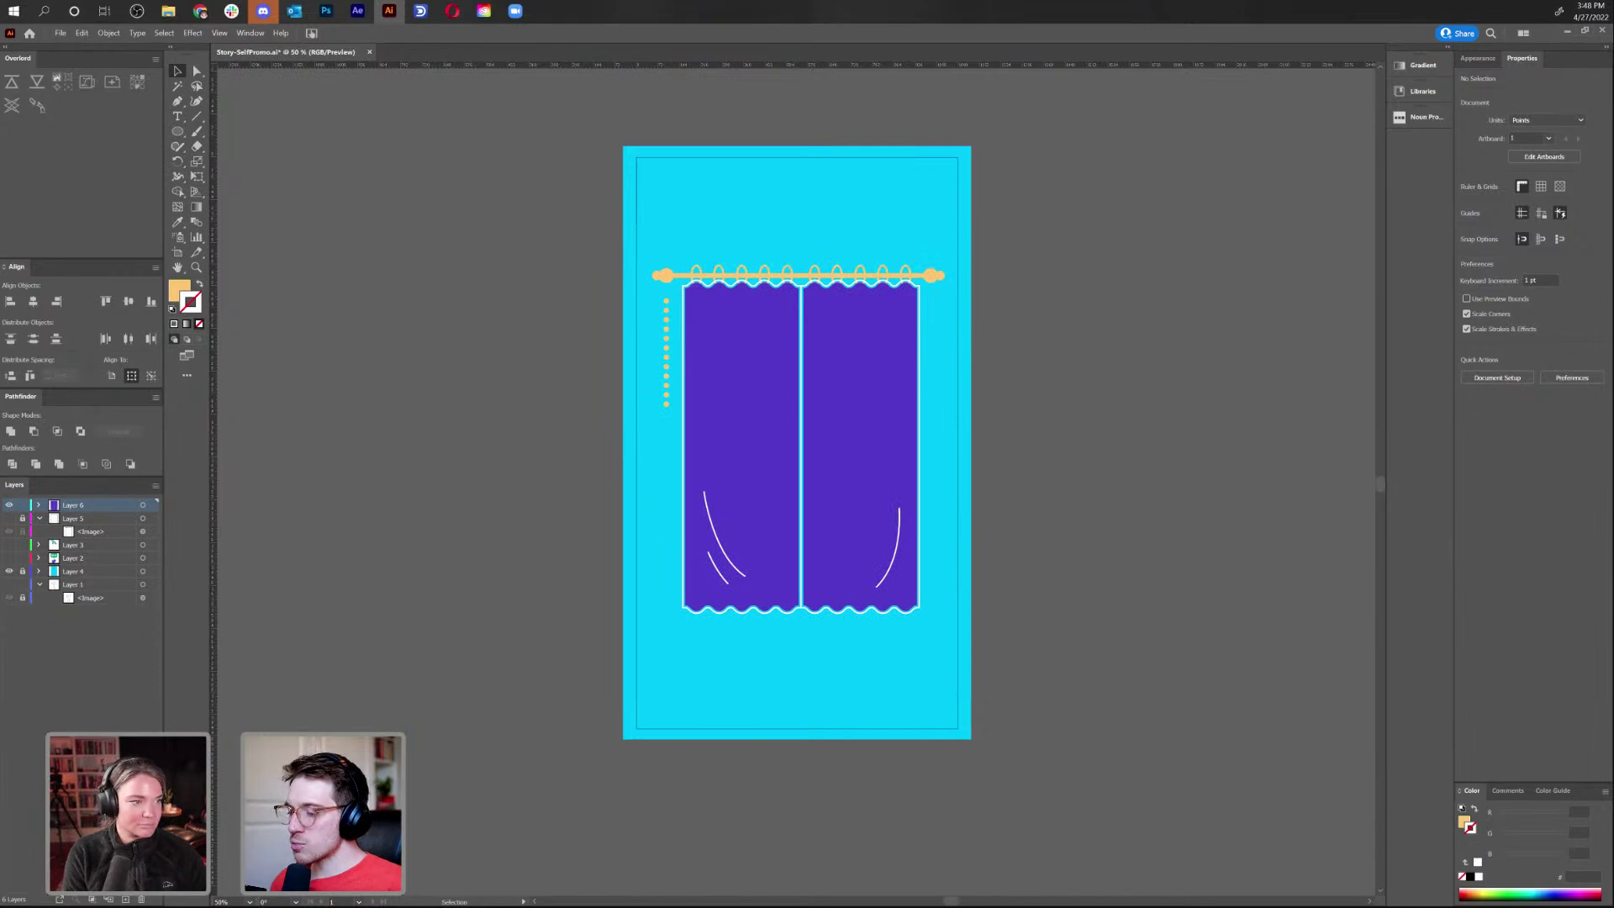
In Photoshop, flip through the curtain, framed-picture, book and flipping-pages sketches
{"action": "key", "text": "alt+Tab"}
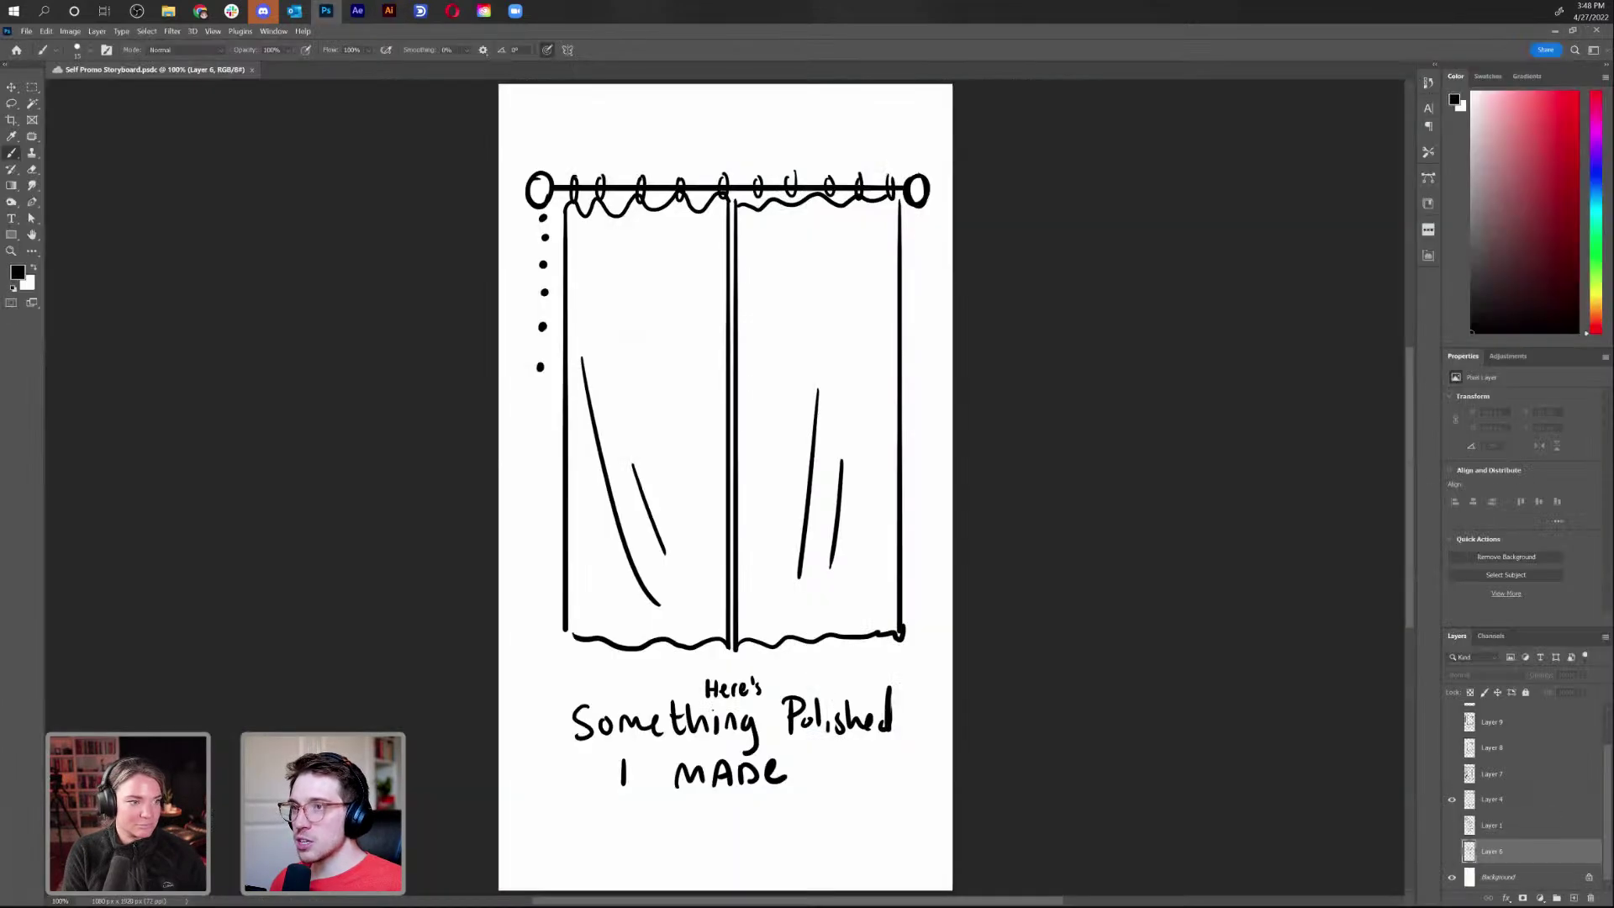
{"action": "left_click", "coordinate": [1452, 799]}
{"action": "left_click", "coordinate": [1452, 775]}
{"action": "left_click", "coordinate": [1452, 774]}
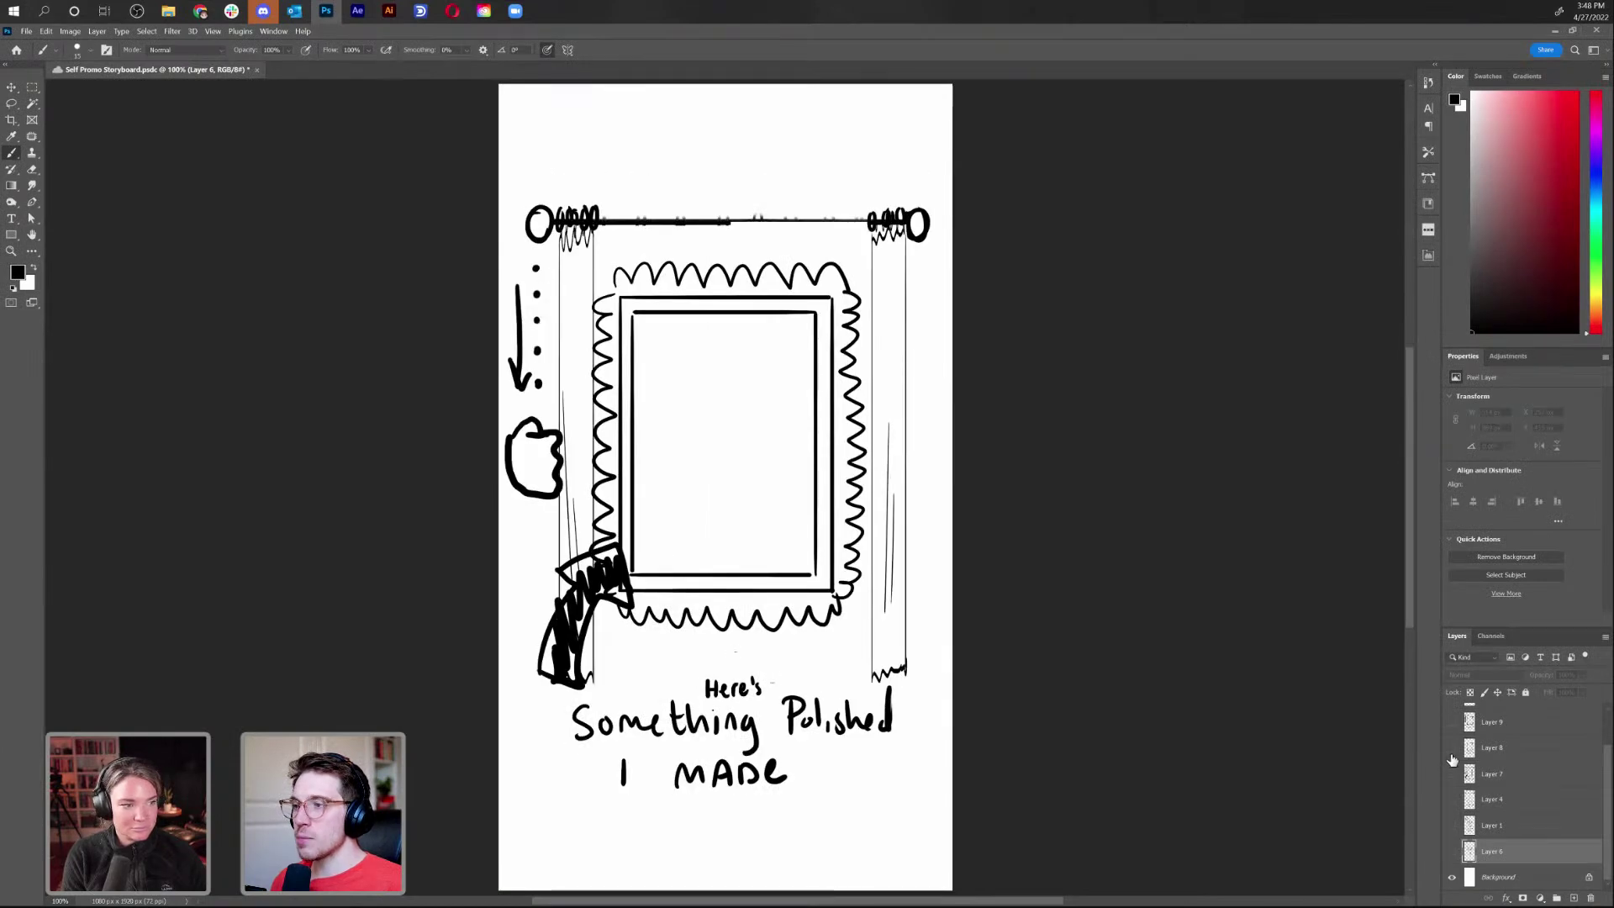
{"action": "left_click", "coordinate": [1452, 748]}
{"action": "left_click", "coordinate": [1451, 748]}
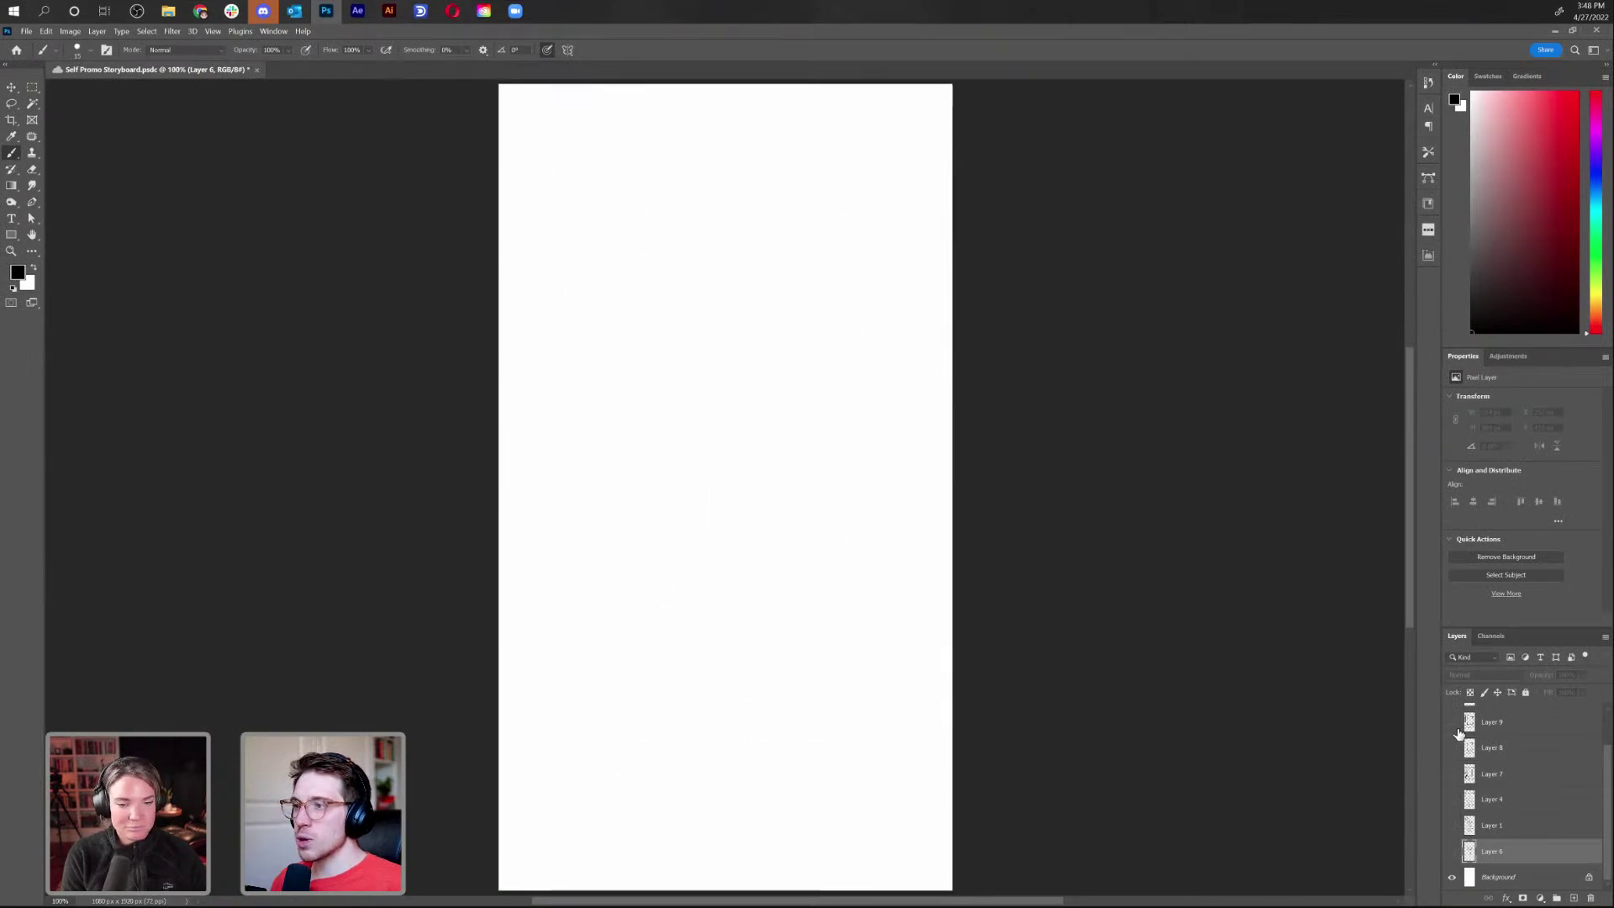
{"action": "left_click", "coordinate": [1452, 722]}
{"action": "left_click", "coordinate": [1452, 748]}
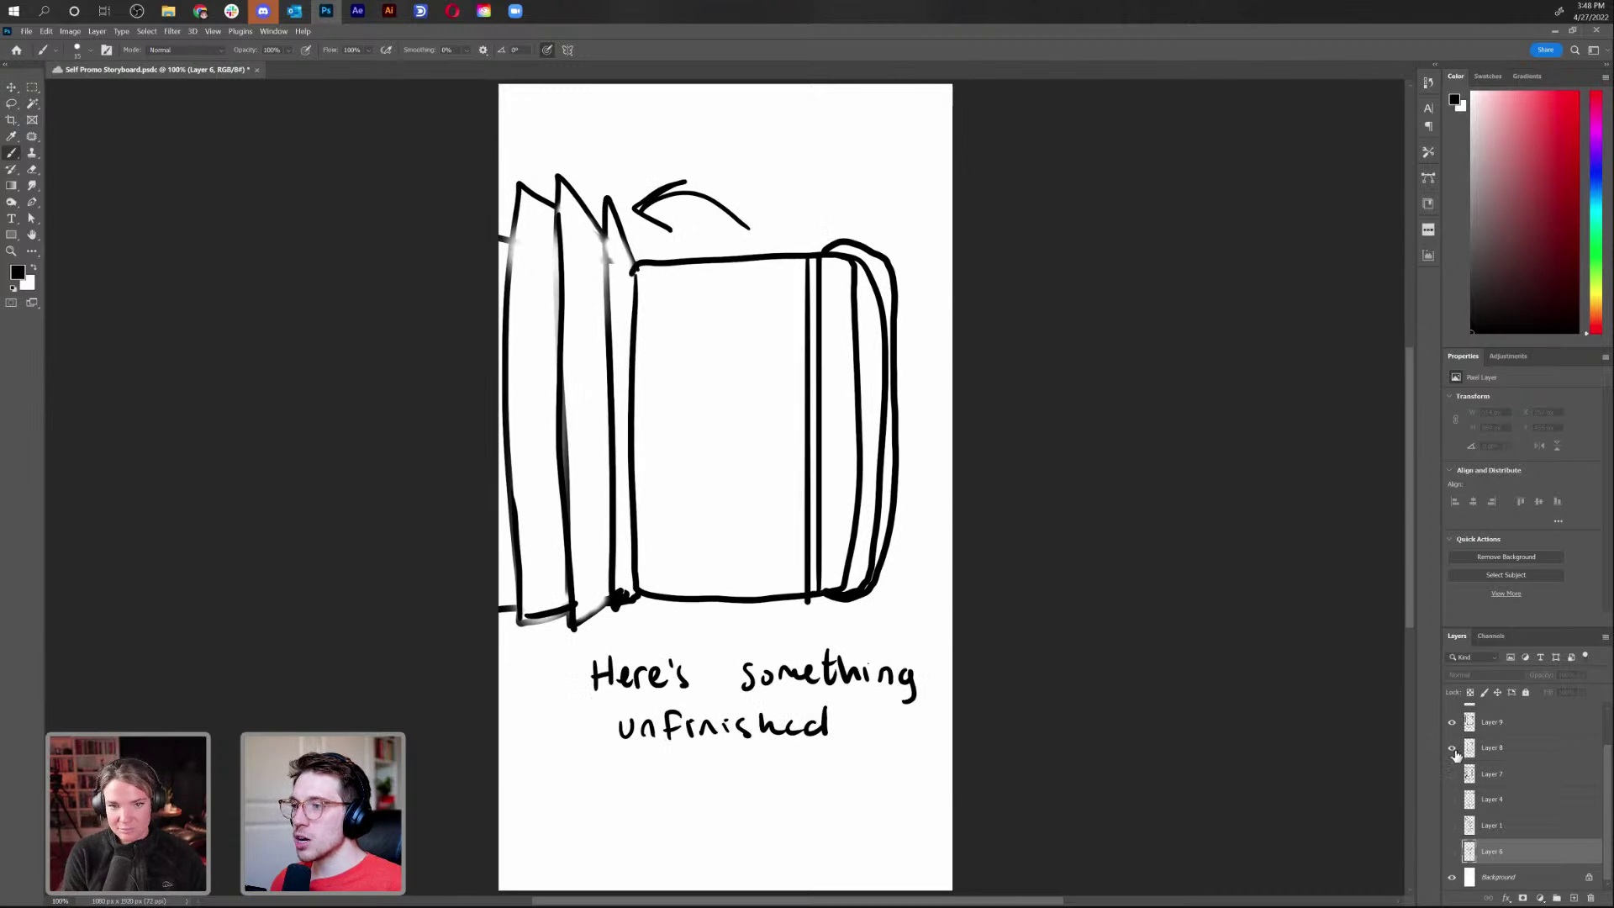
{"action": "left_click", "coordinate": [1452, 748]}
{"action": "left_click", "coordinate": [1452, 723]}
Preview the Follow me and I'M AVAILABLE sketches, then overlay the scalloped frame on the closed book
{"action": "scroll", "coordinate": [1455, 742], "scroll_direction": "up", "scroll_amount": 2}
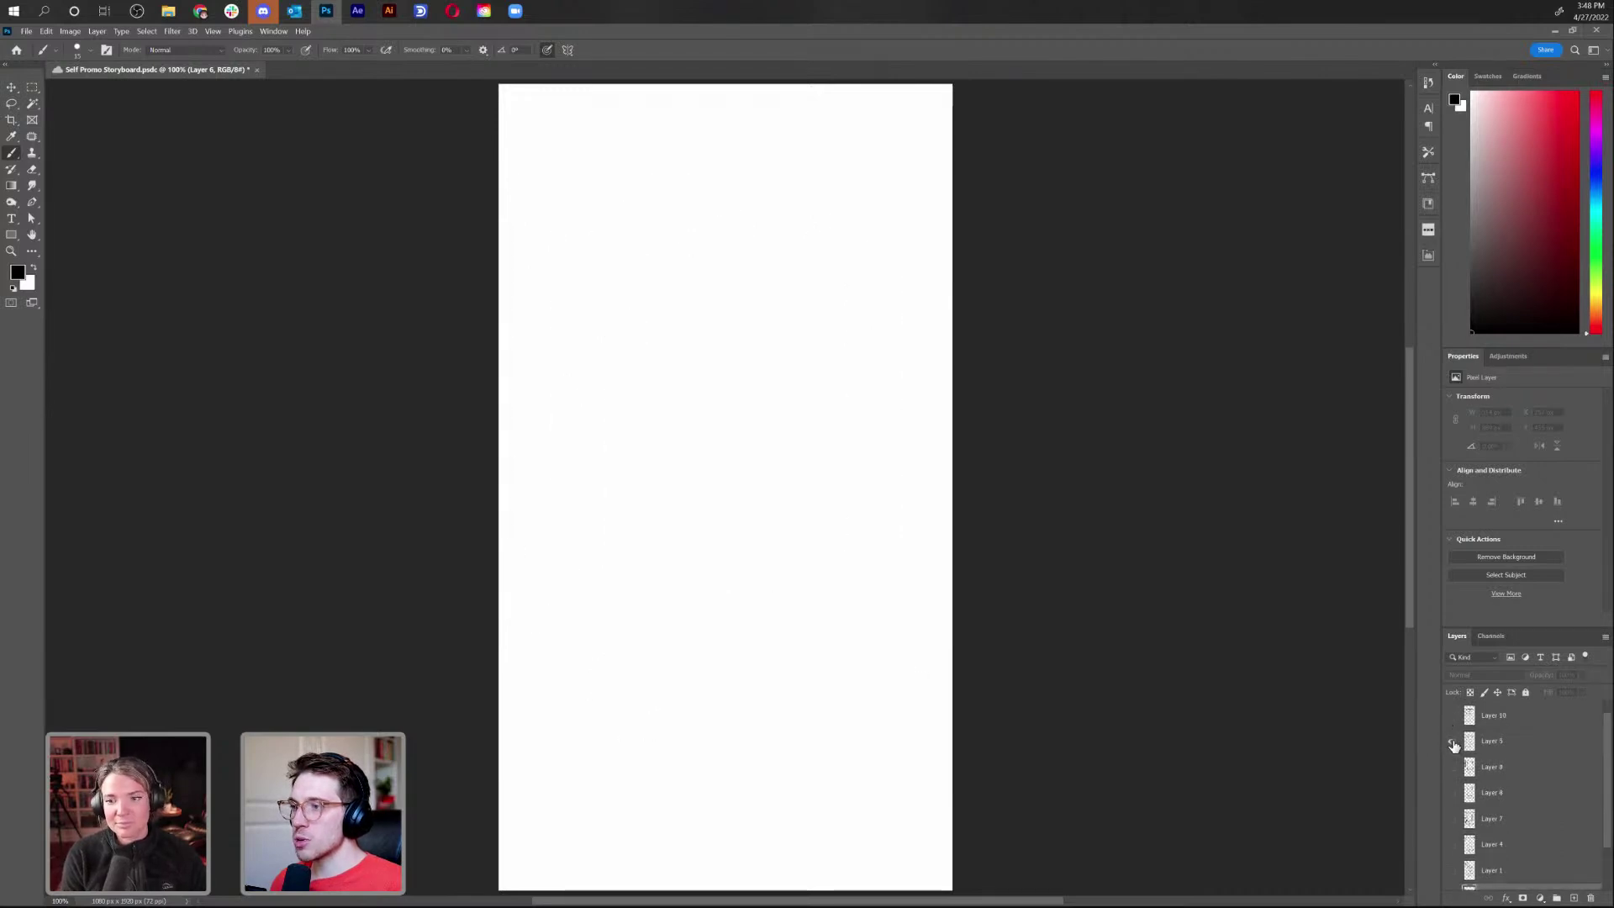
{"action": "left_click", "coordinate": [1453, 741]}
{"action": "left_click", "coordinate": [1453, 721]}
{"action": "left_click", "coordinate": [1452, 722]}
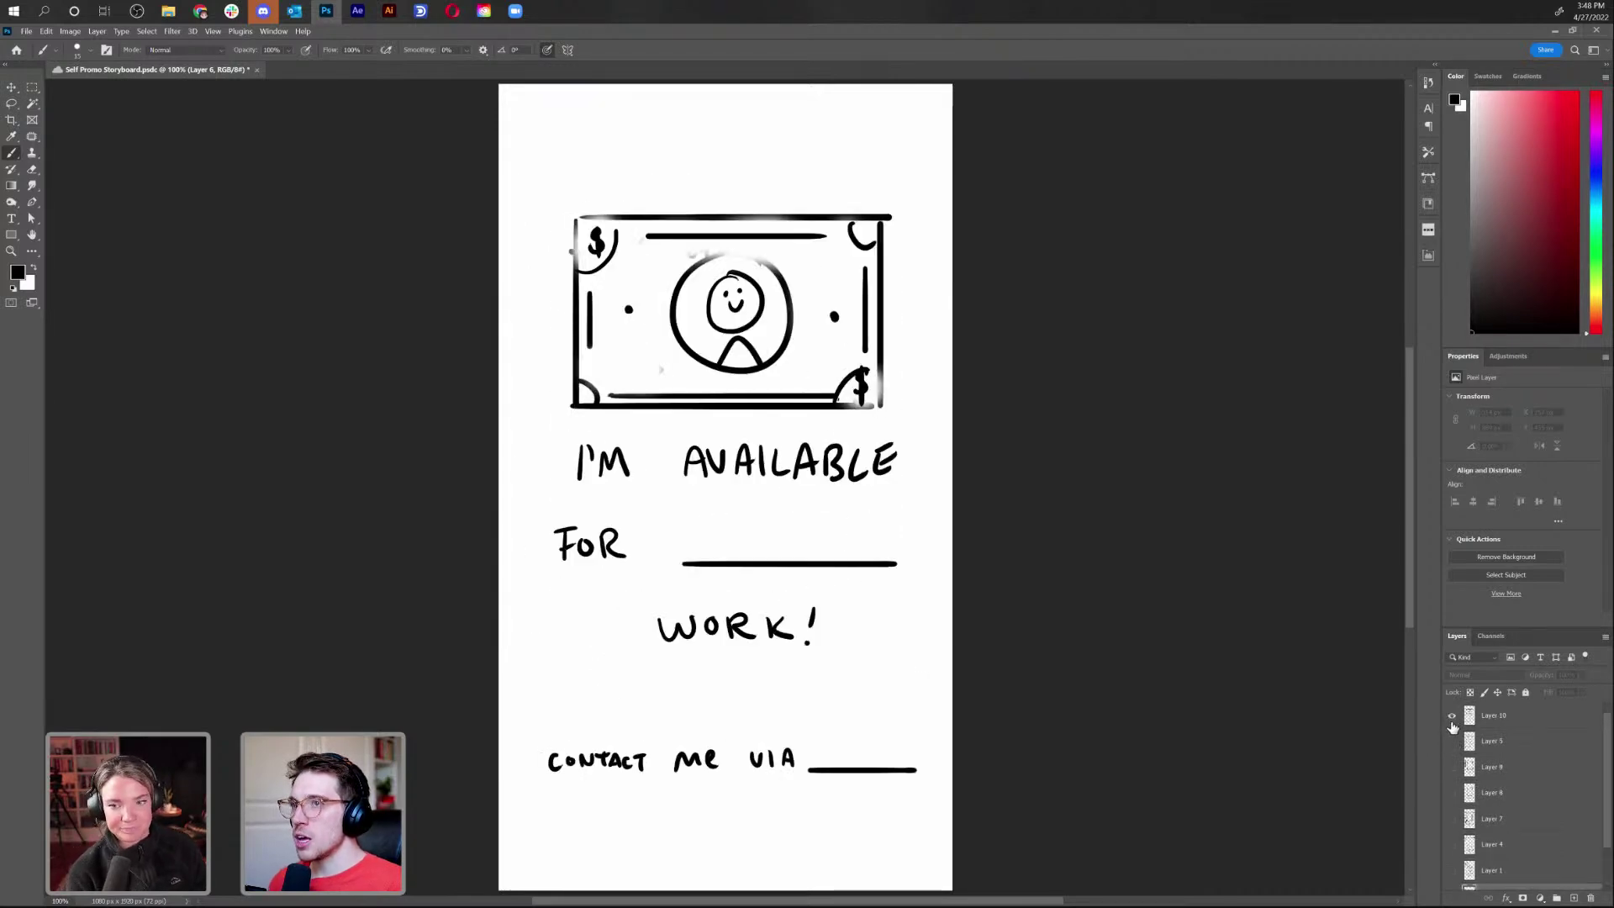
{"action": "left_click", "coordinate": [1452, 722]}
{"action": "left_click", "coordinate": [1453, 741]}
{"action": "left_click", "coordinate": [1453, 742]}
{"action": "left_click", "coordinate": [1453, 767]}
{"action": "left_click", "coordinate": [1452, 767]}
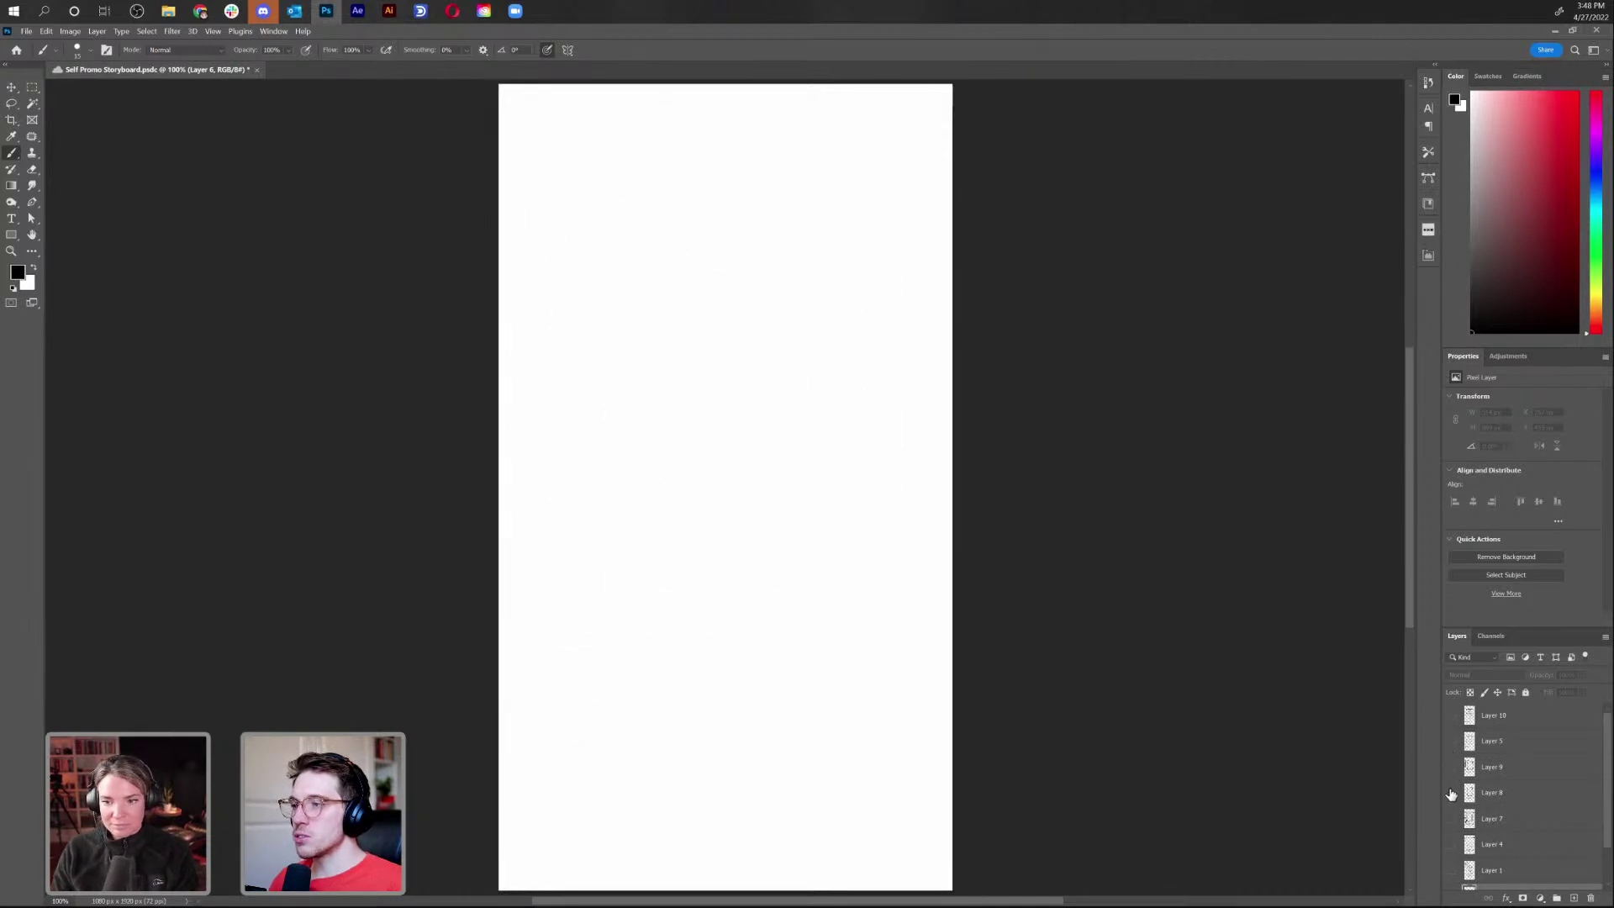
{"action": "left_click", "coordinate": [1452, 794]}
{"action": "scroll", "coordinate": [1452, 801], "scroll_direction": "down", "scroll_amount": 1}
{"action": "left_click", "coordinate": [1452, 793]}
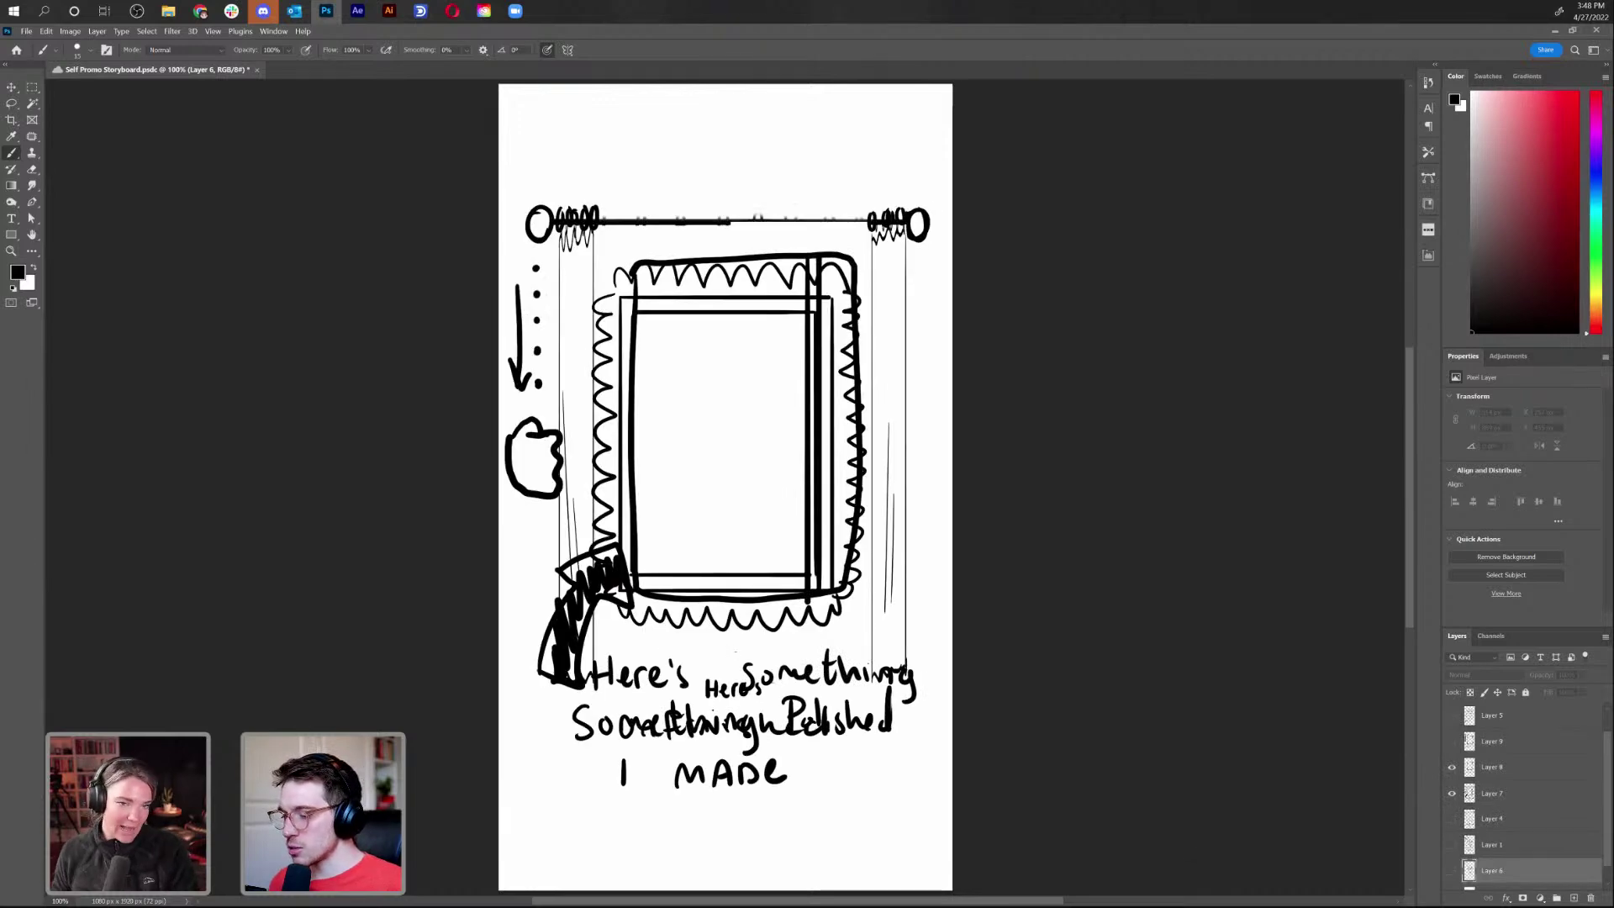
{"action": "key", "text": "alt+Tab"}
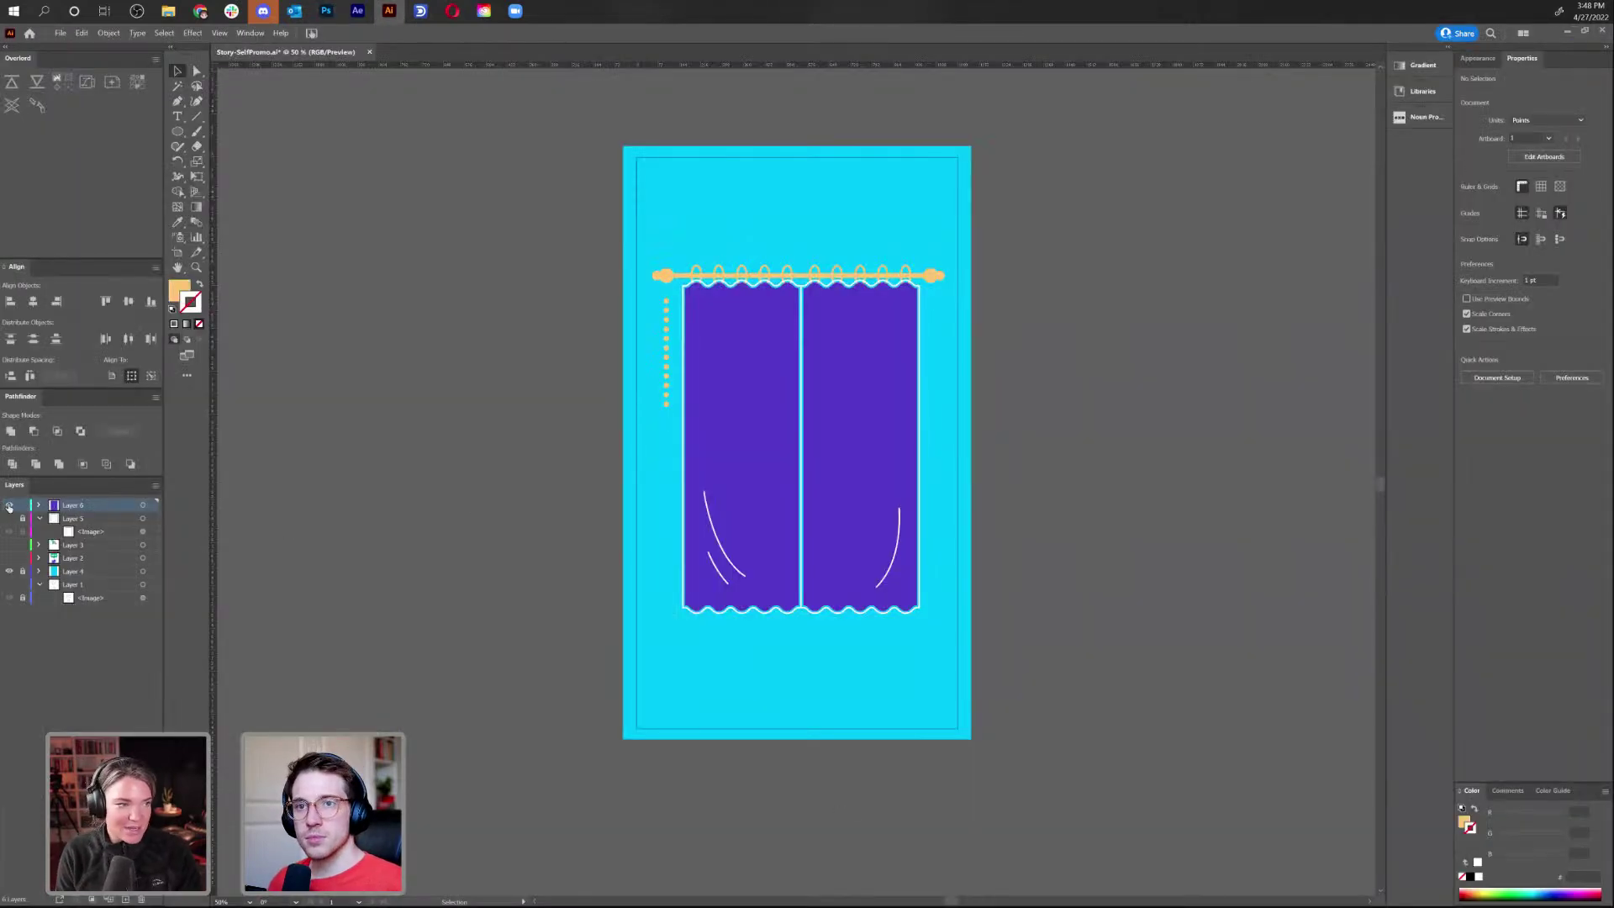
Hide the curtain layer, add a new layer, and draw an orange rectangle from the artboard centre
{"action": "left_click", "coordinate": [9, 505]}
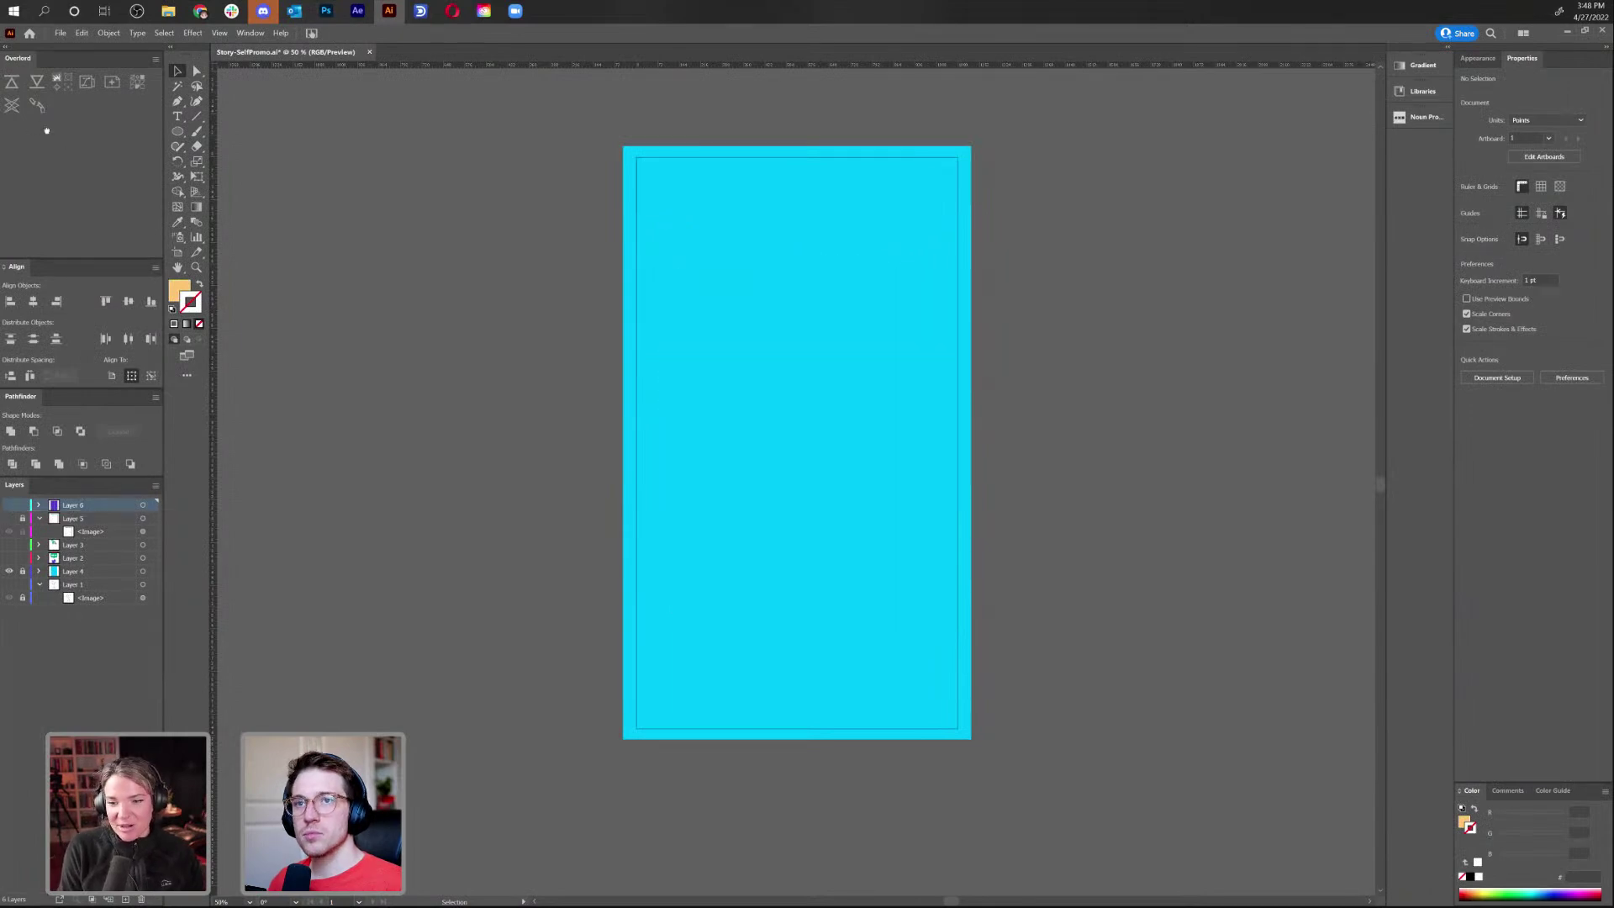
{"action": "left_click_drag", "start_coordinate": [177, 131], "coordinate": [231, 130]}
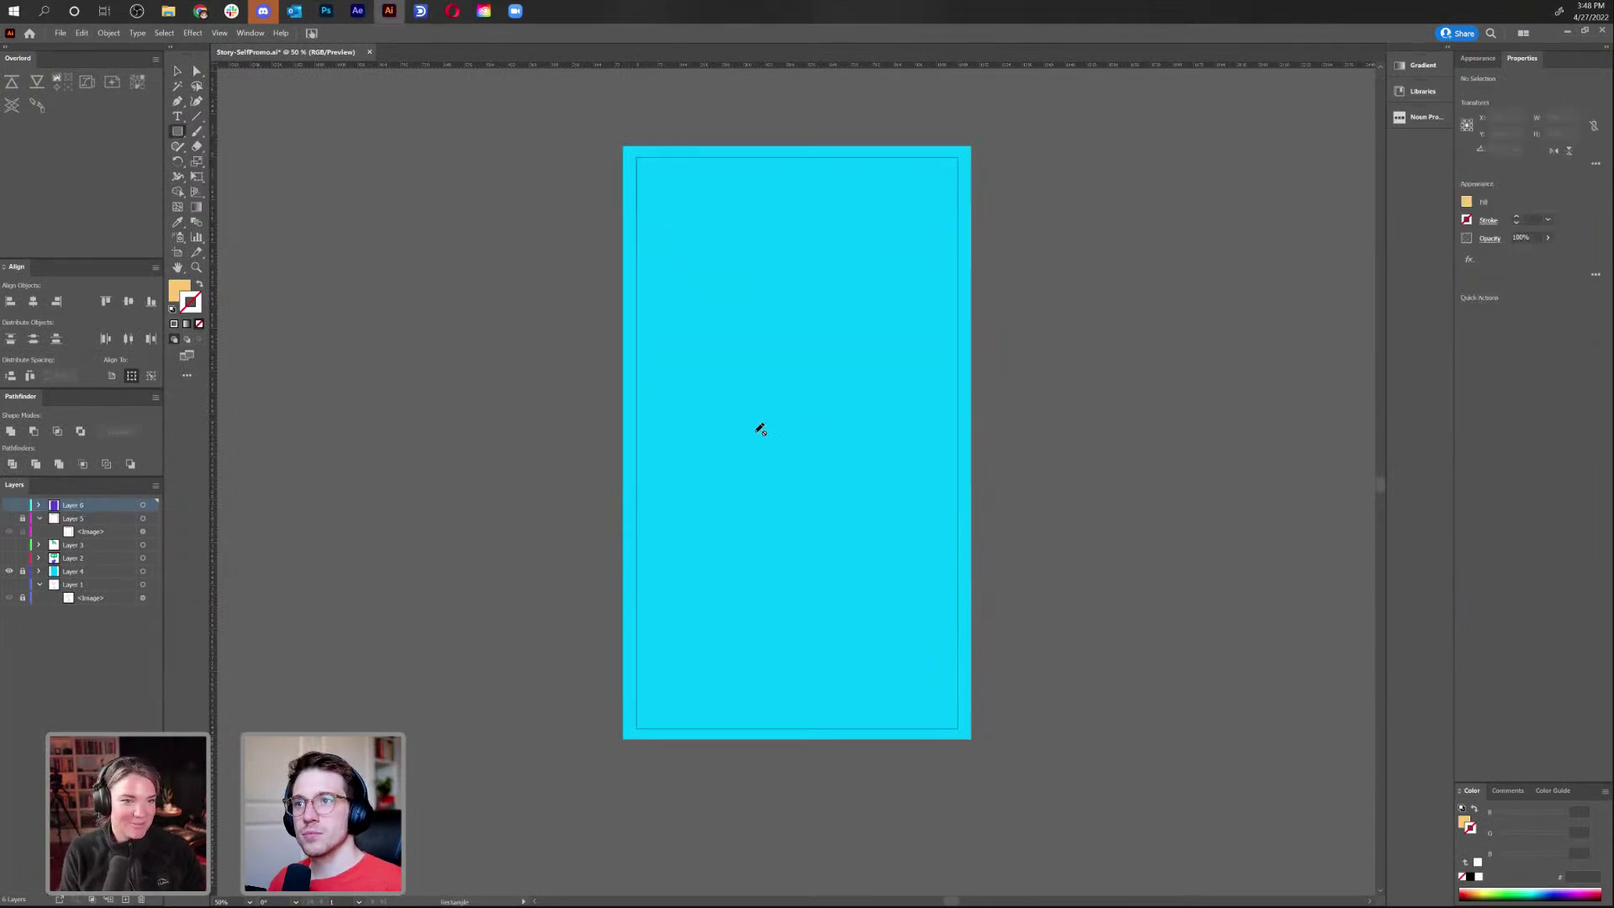
{"action": "left_click", "coordinate": [126, 899]}
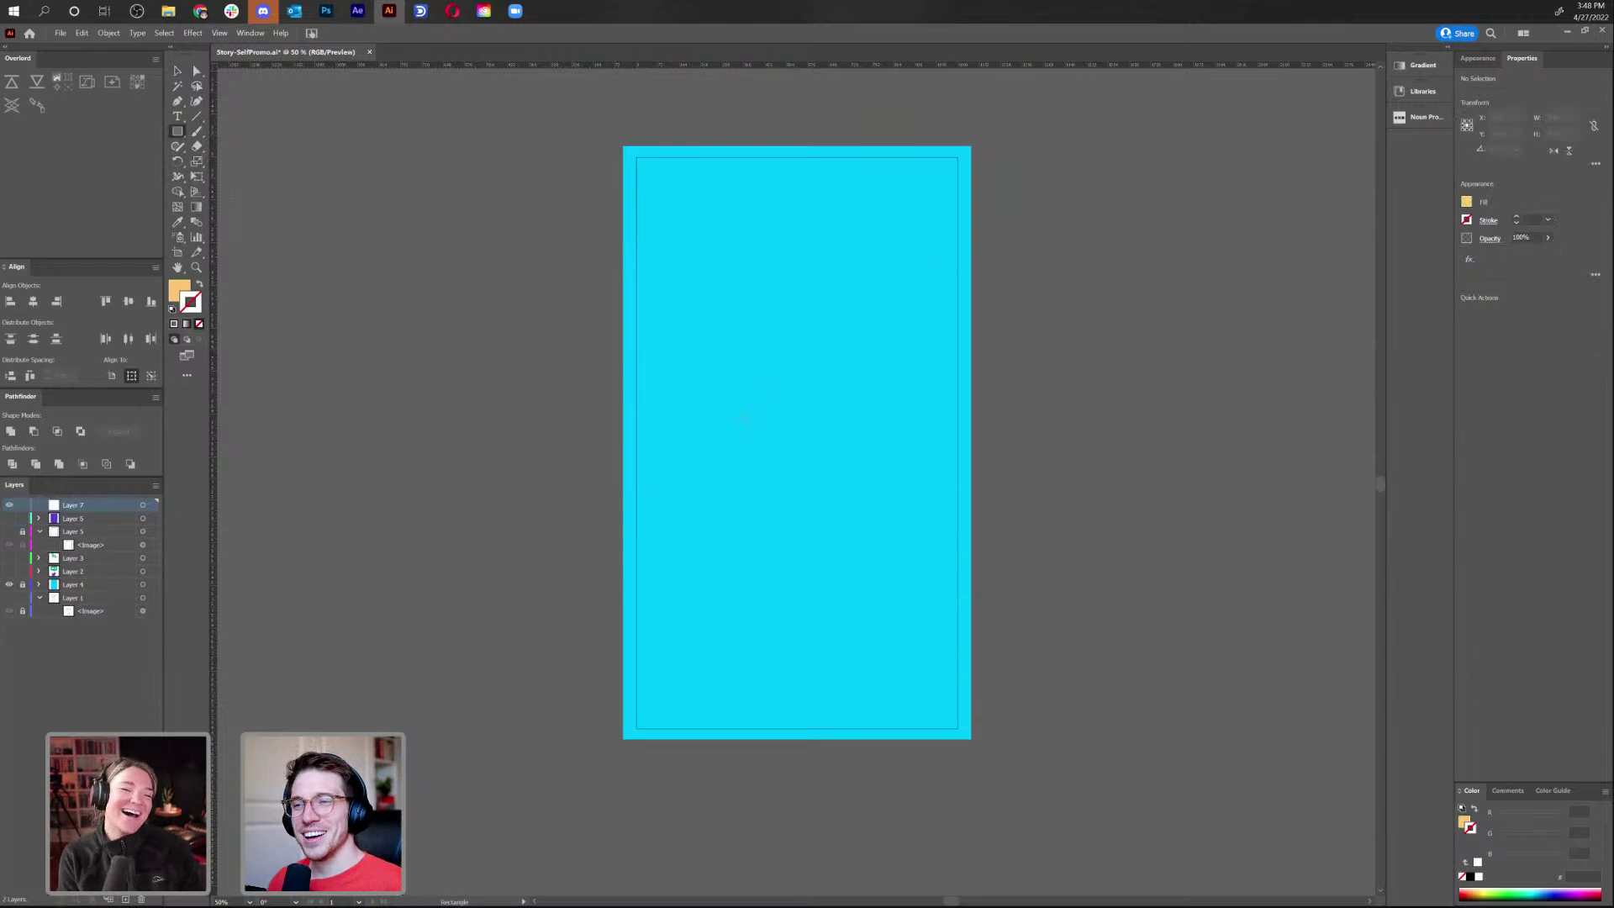
{"action": "mouse_move", "coordinate": [796, 412]}
{"action": "left_mouse_down"}
{"action": "mouse_move", "coordinate": [850, 512]}
{"action": "mouse_move", "coordinate": [892, 542]}
{"action": "left_mouse_up"}
{"action": "key", "text": "v"}
Reselect the orange rectangle, browse the Edit menu without changes, and zoom to 100%
{"action": "key", "text": "a"}
{"action": "right_click", "coordinate": [933, 421]}
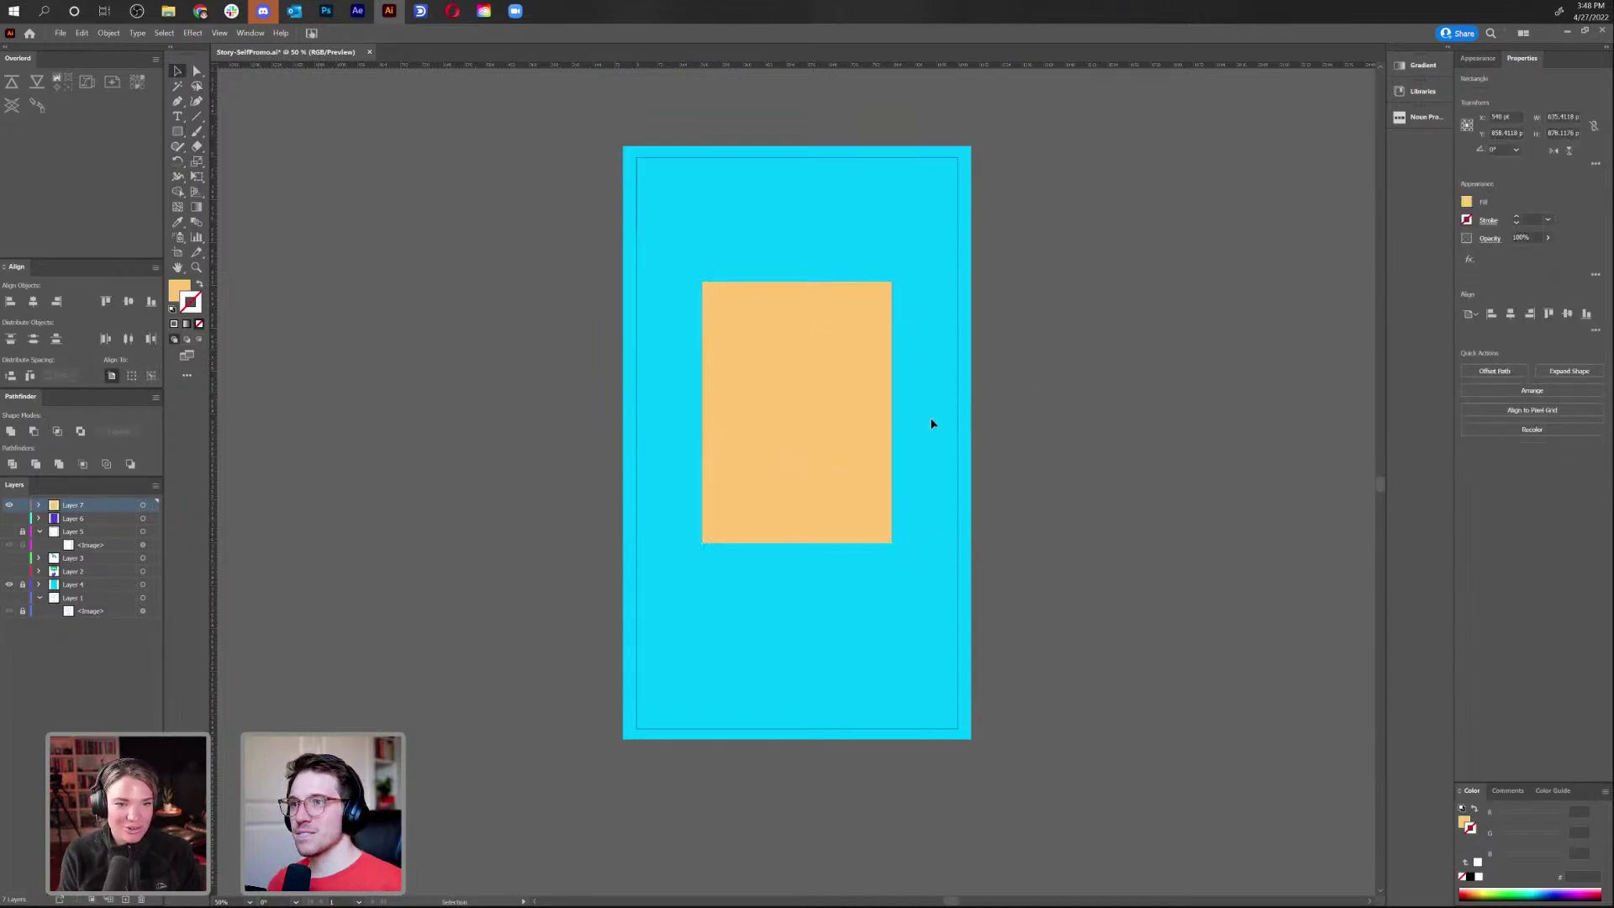
{"action": "left_click", "coordinate": [763, 332]}
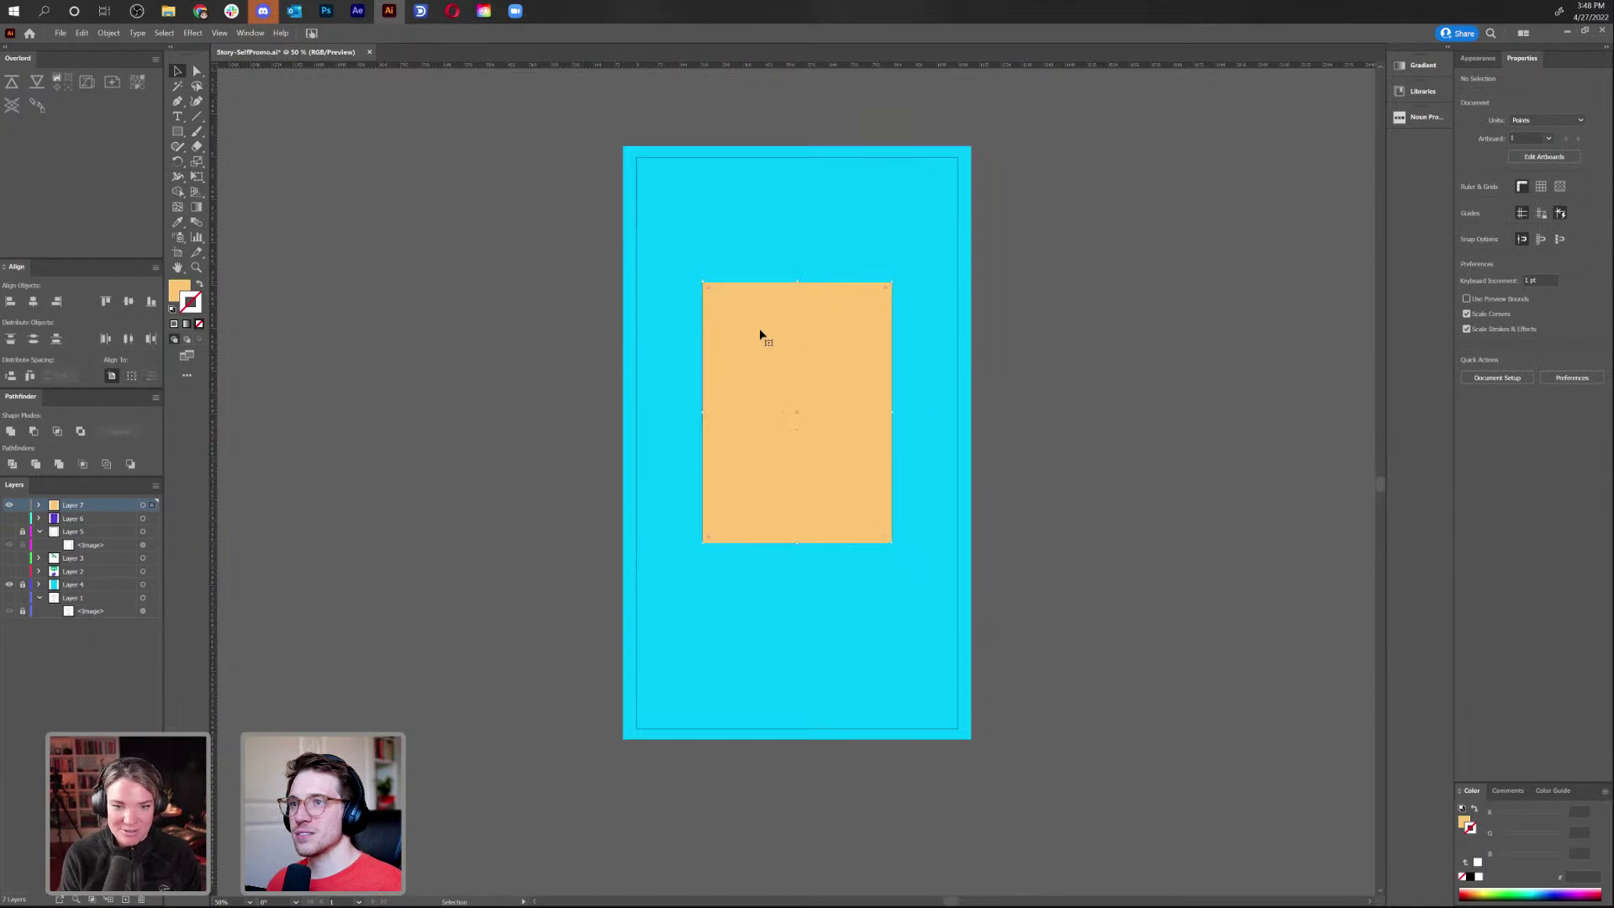
{"action": "left_click", "coordinate": [82, 32]}
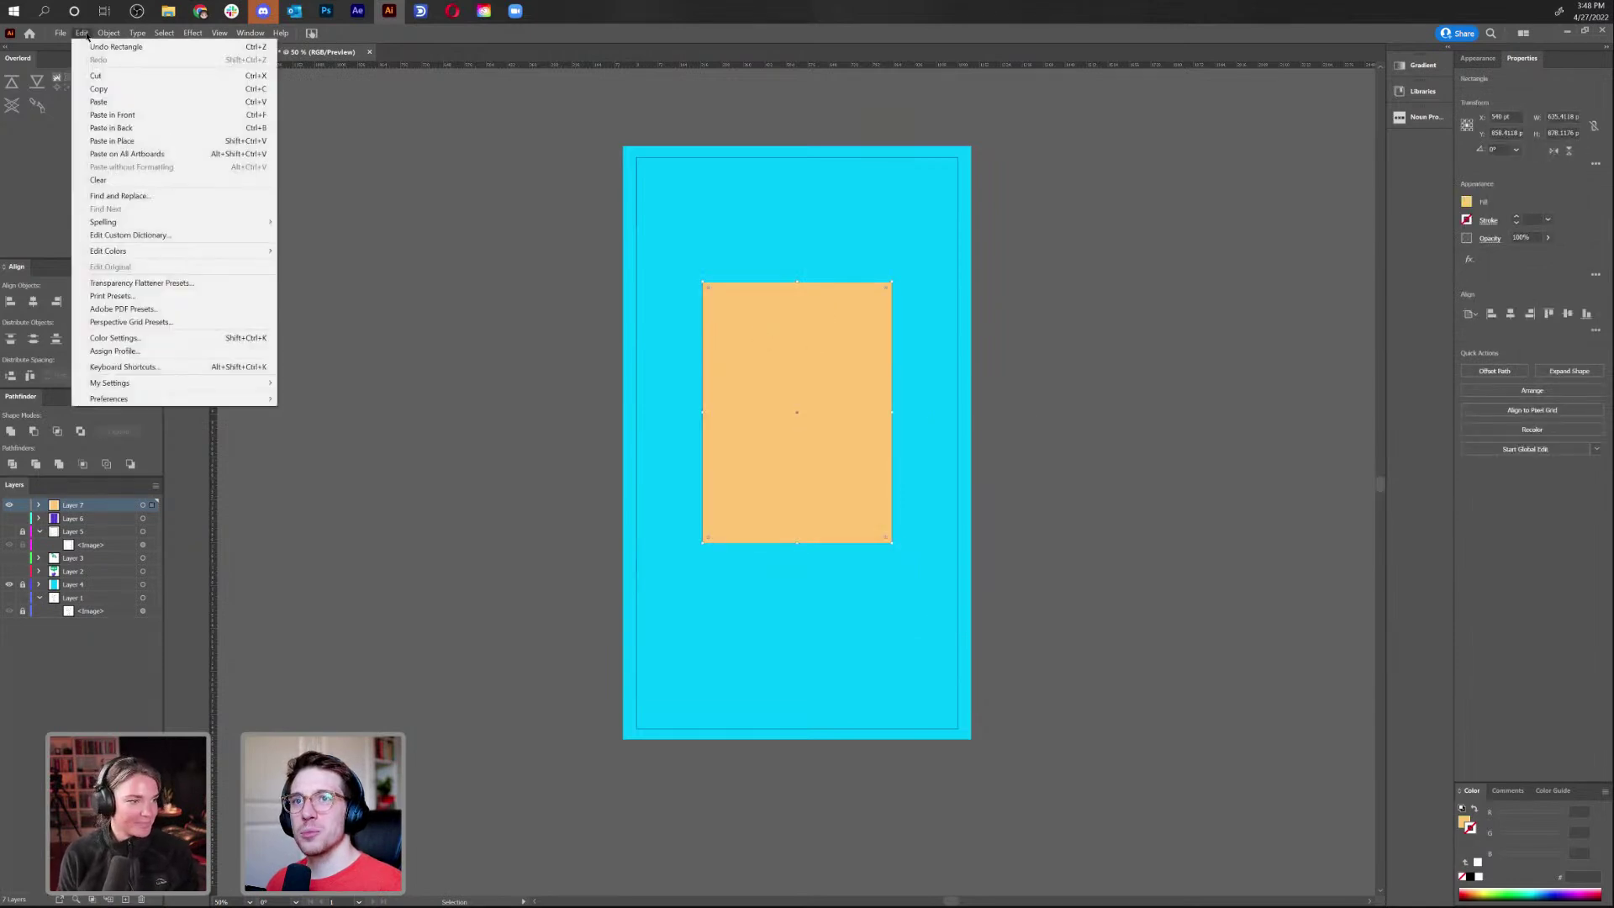
{"action": "left_click", "coordinate": [508, 207]}
{"action": "key", "text": "ctrl+1"}
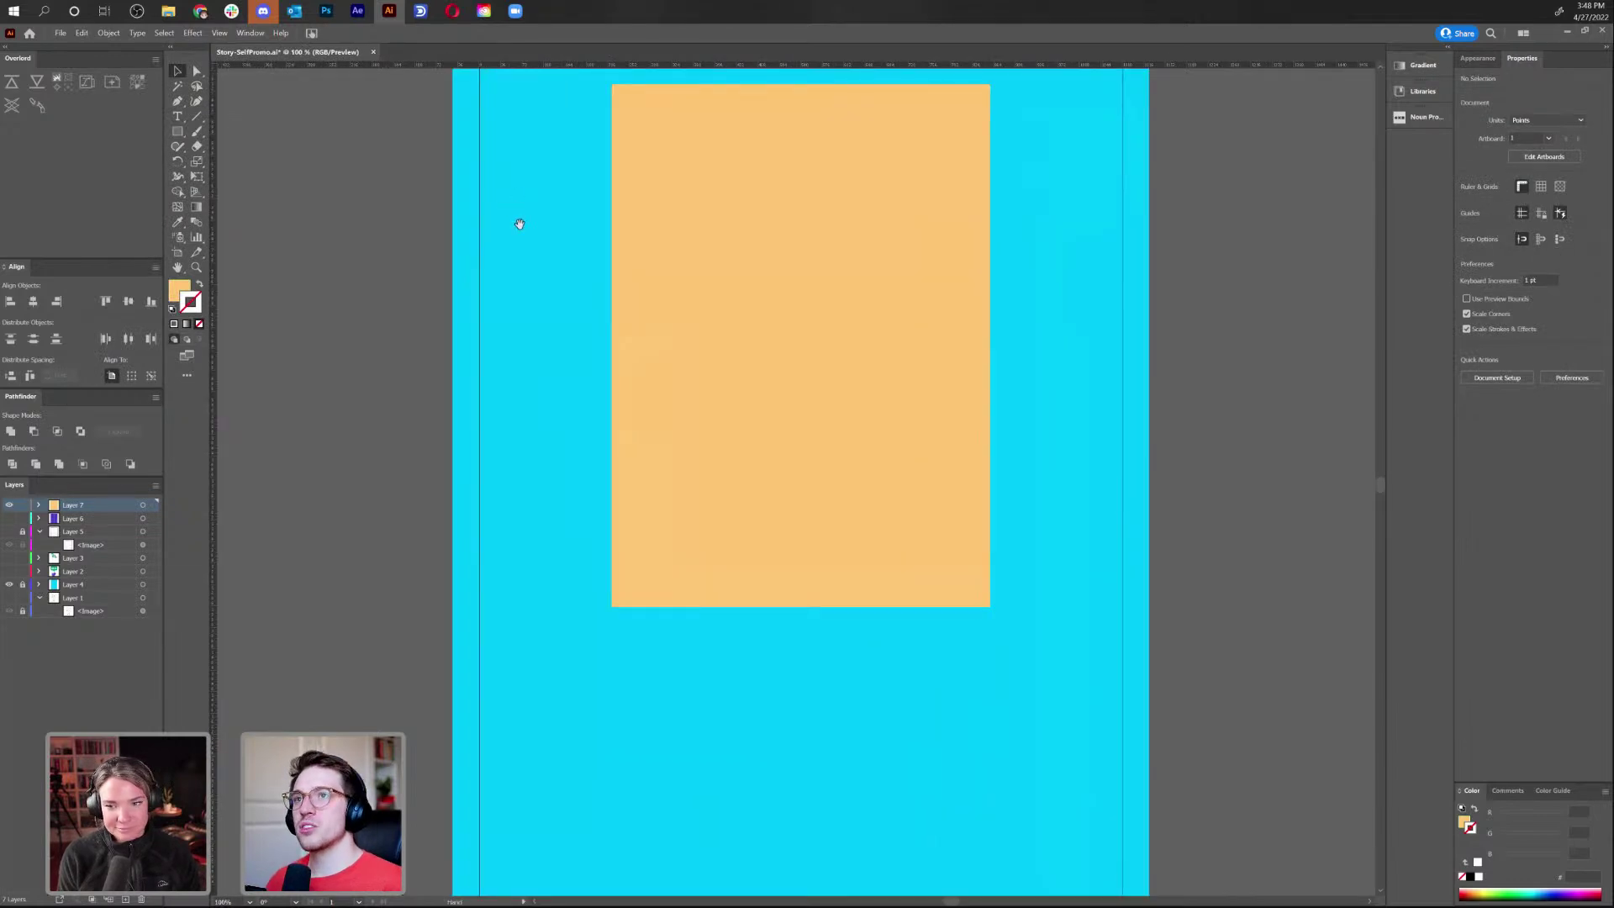
Draw a roughly 50 pt square at the big rectangle's top-left and round its left corners
{"action": "left_click", "coordinate": [176, 132]}
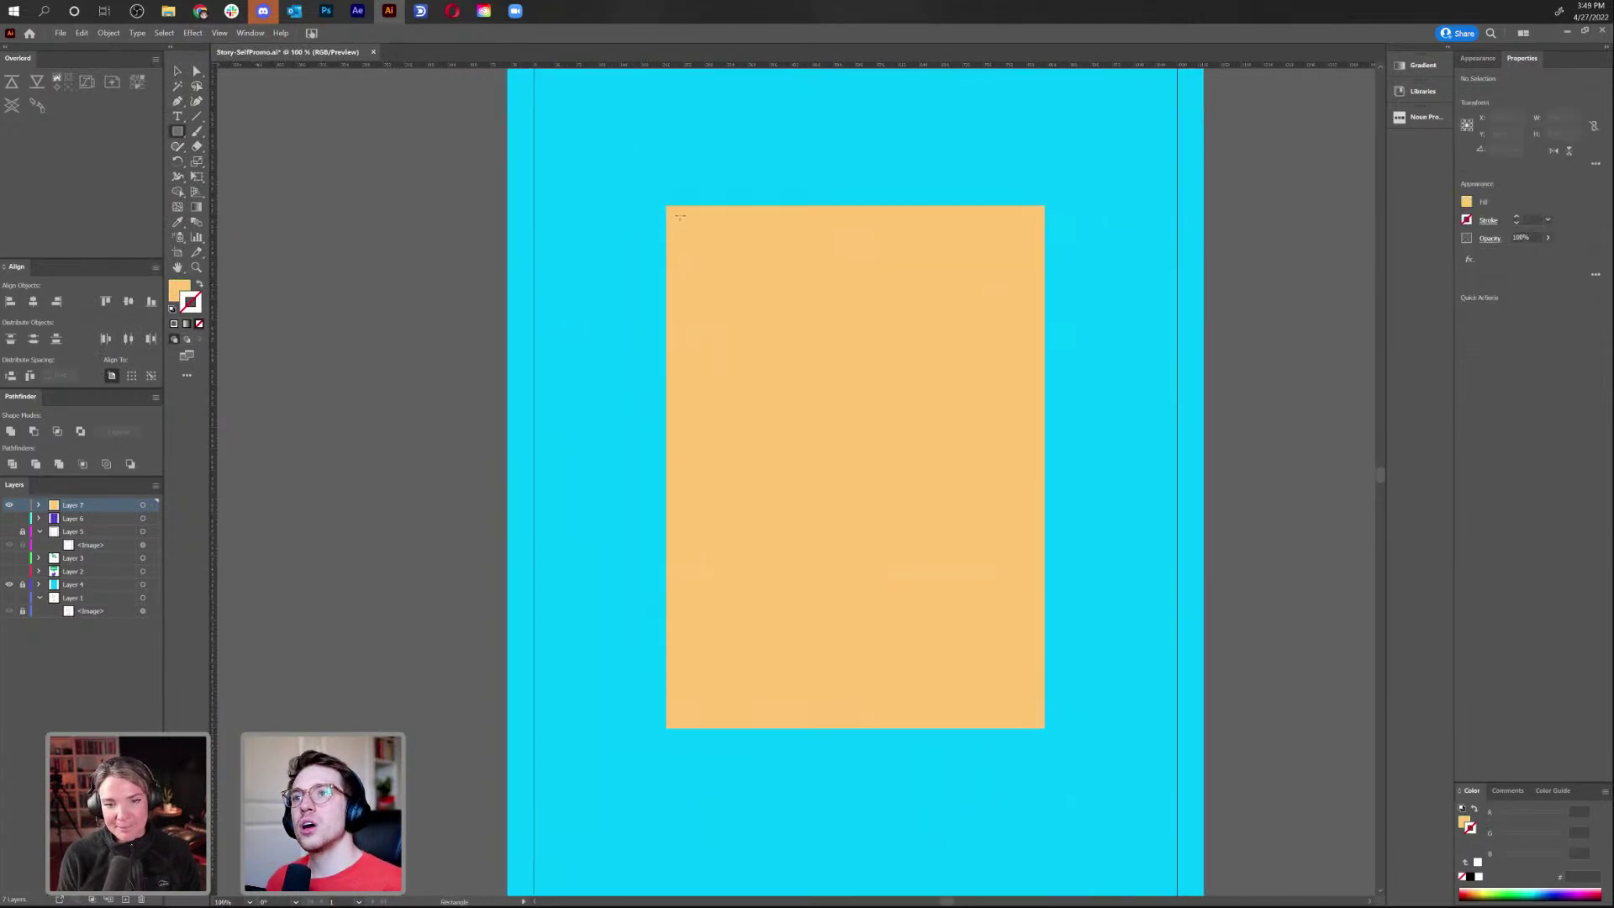
{"action": "left_click_drag", "start_coordinate": [666, 205], "coordinate": [636, 235]}
{"action": "key", "text": "a"}
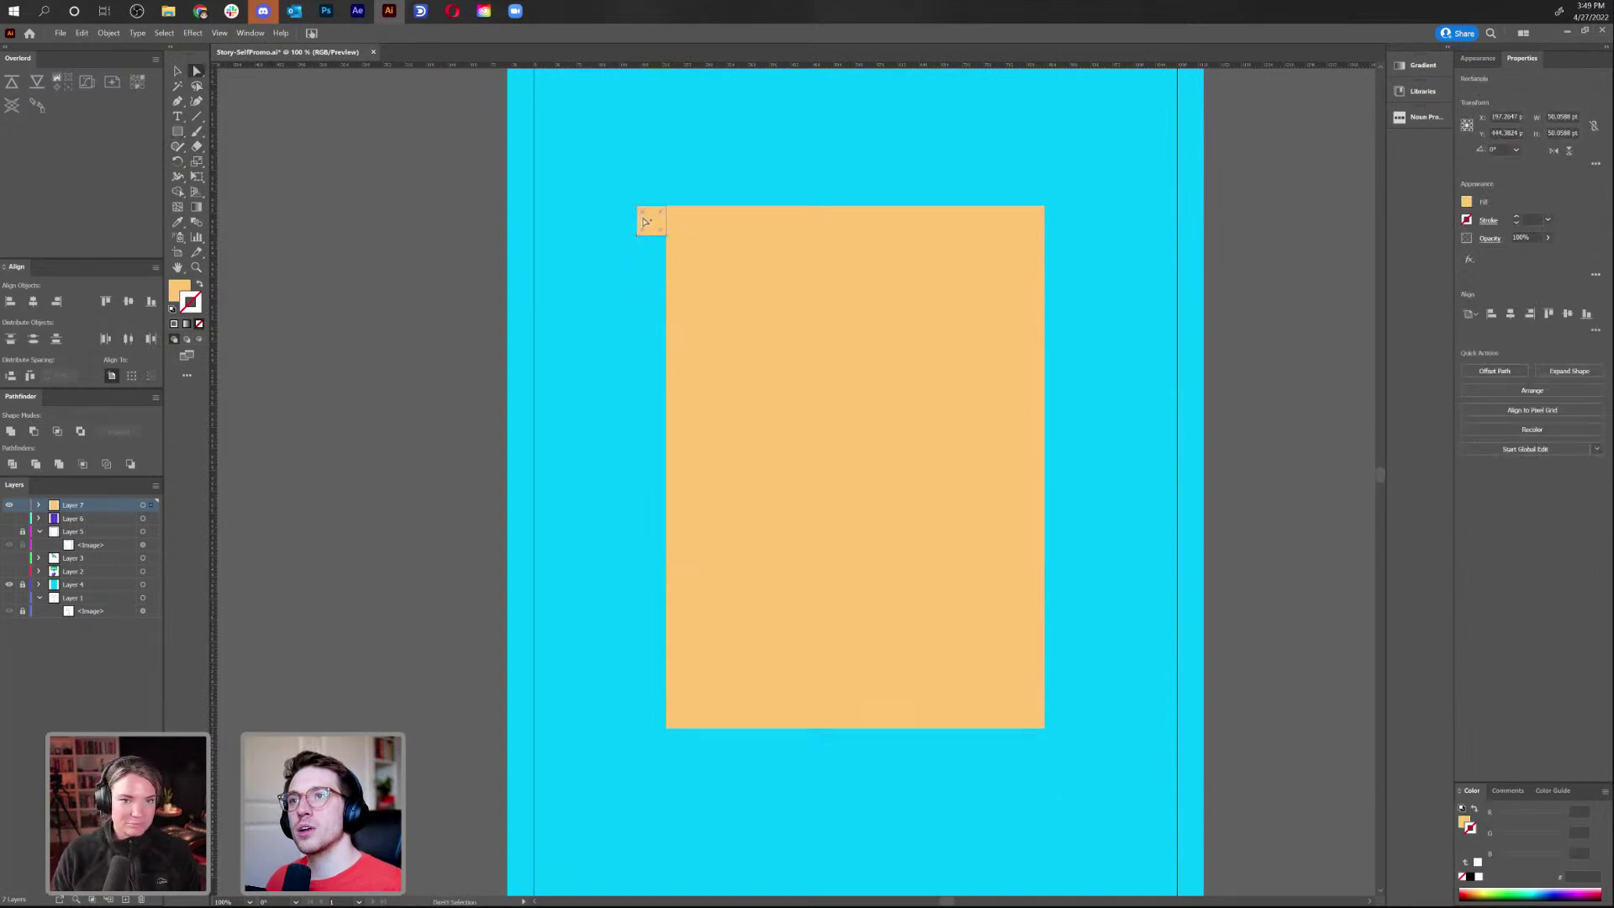
{"action": "left_click", "coordinate": [644, 221]}
{"action": "left_click_drag", "start_coordinate": [646, 215], "coordinate": [649, 219]}
{"action": "left_click", "coordinate": [663, 165]}
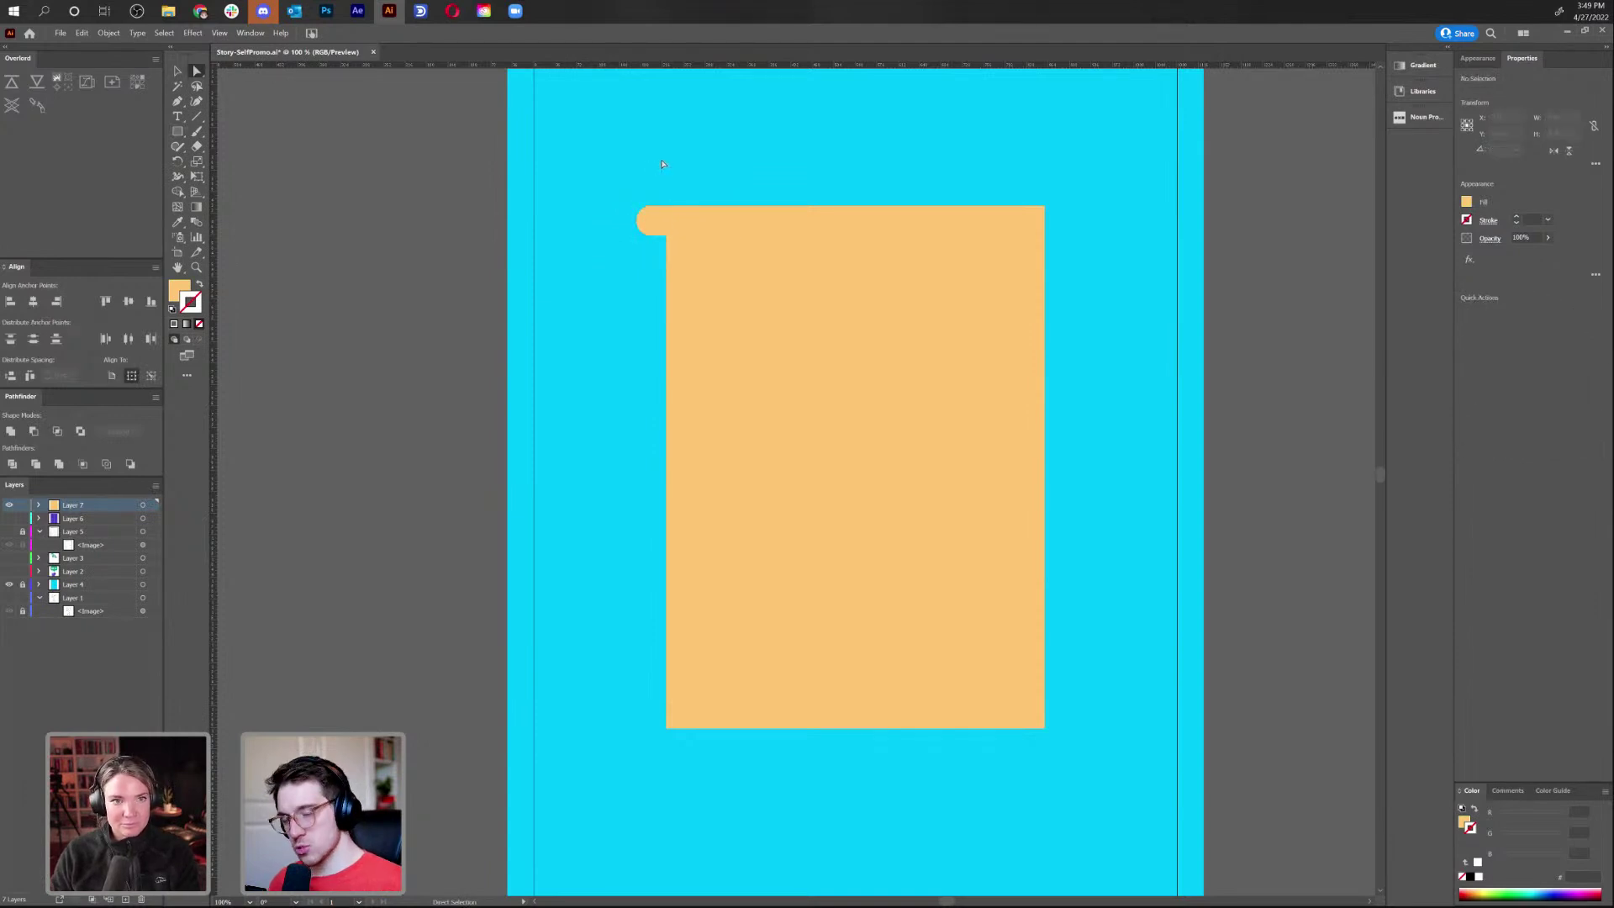
Move the rounded square against the large rectangle's left edge
{"action": "key", "text": "v"}
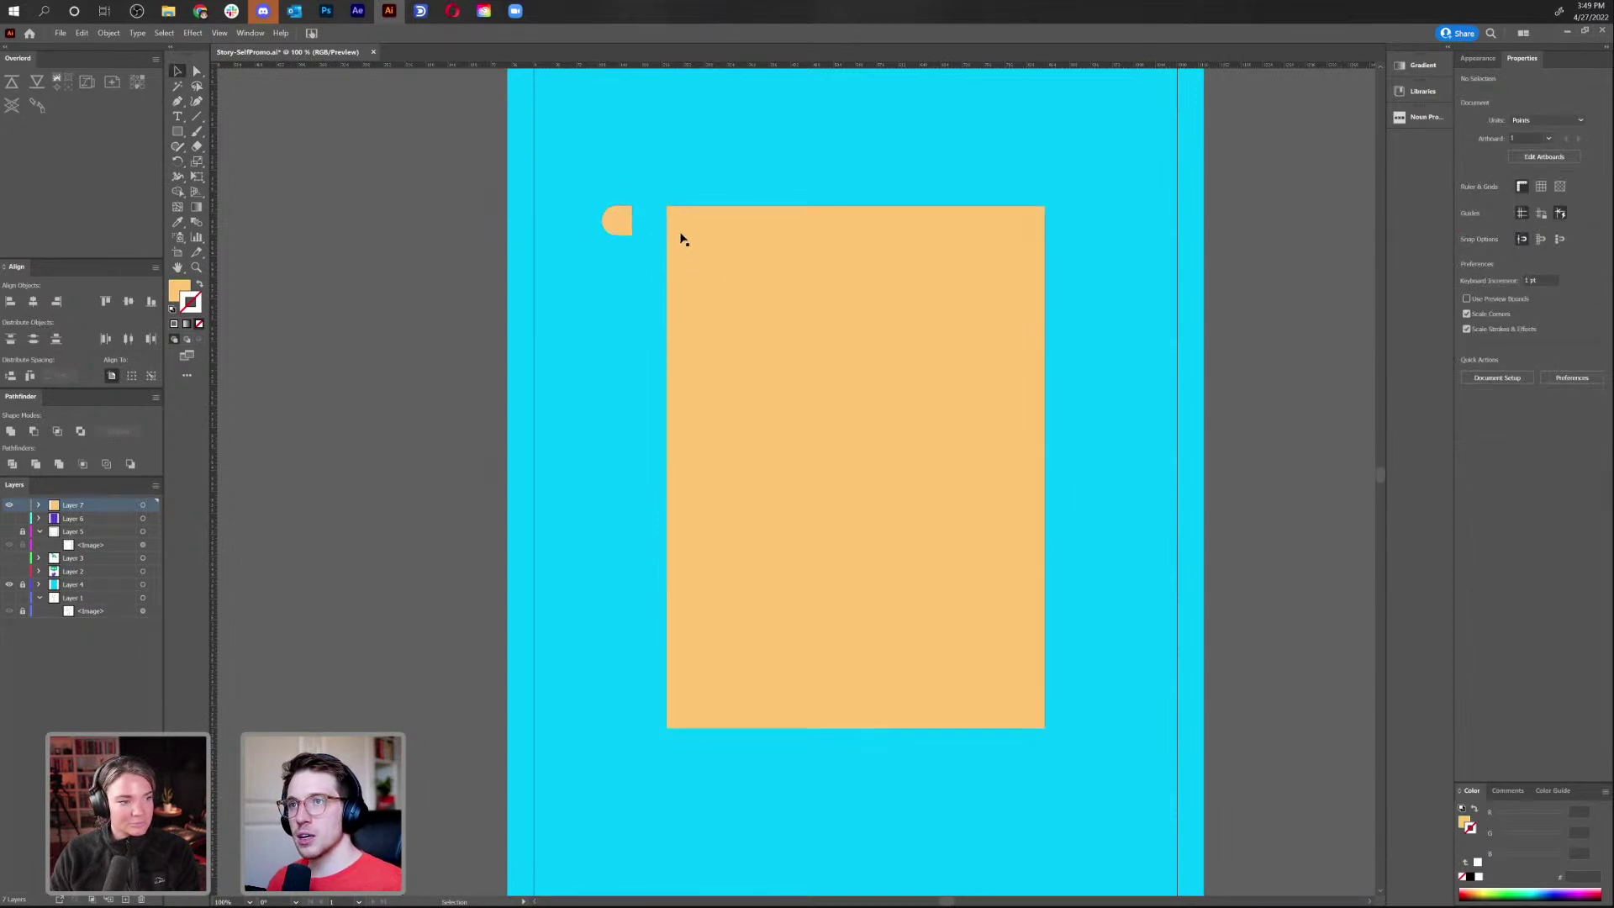
{"action": "left_click_drag", "start_coordinate": [625, 220], "coordinate": [660, 220]}
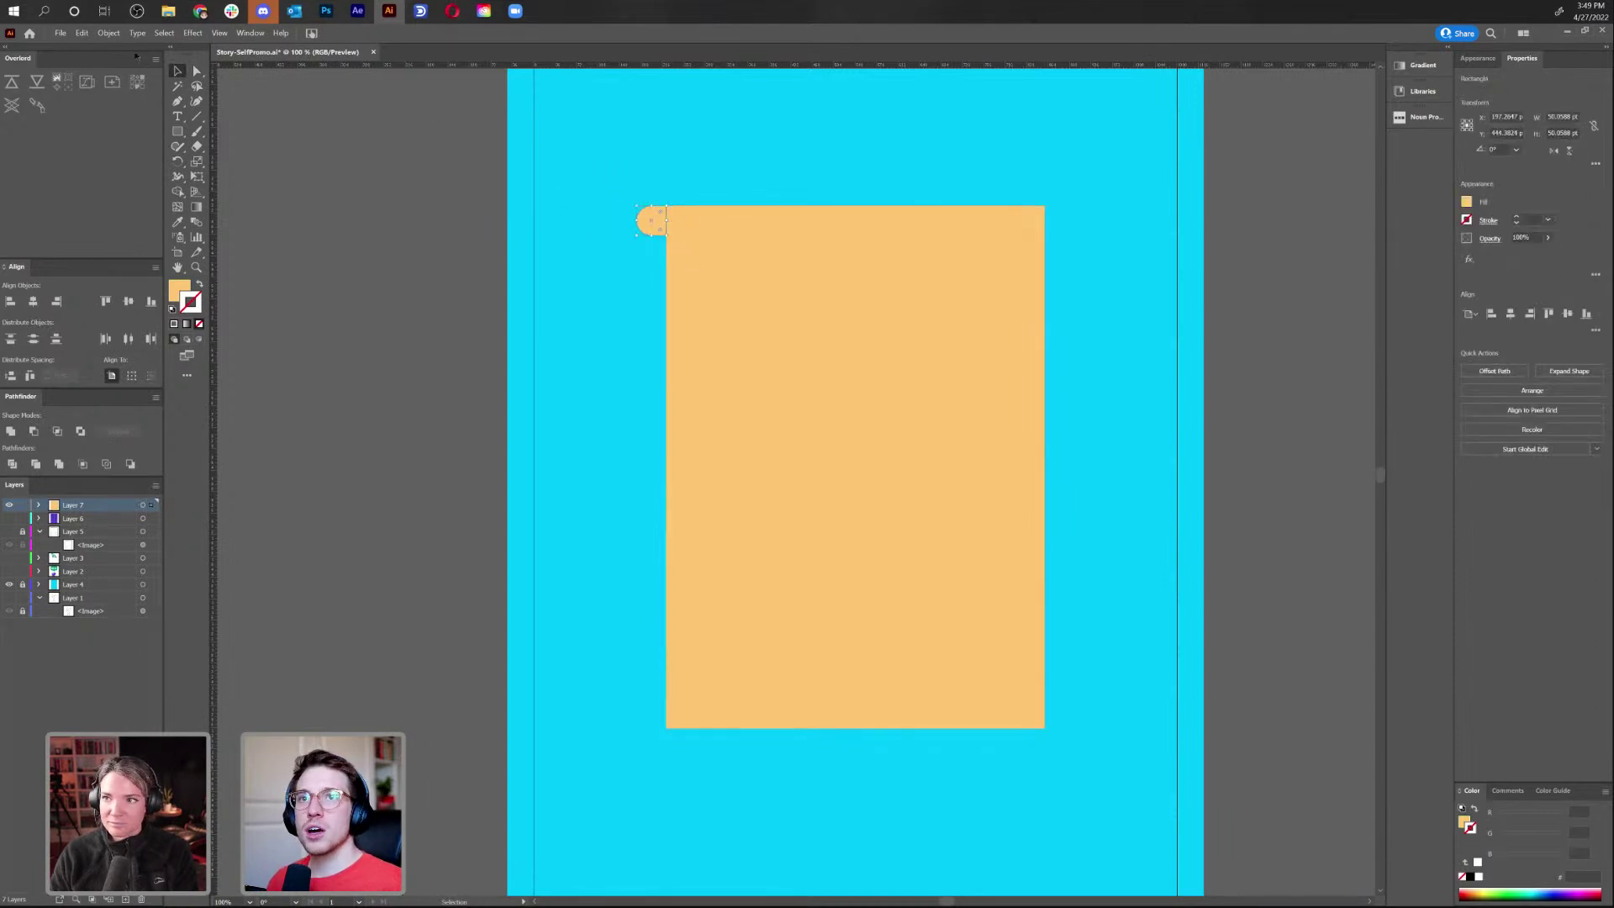
{"action": "left_click", "coordinate": [110, 33]}
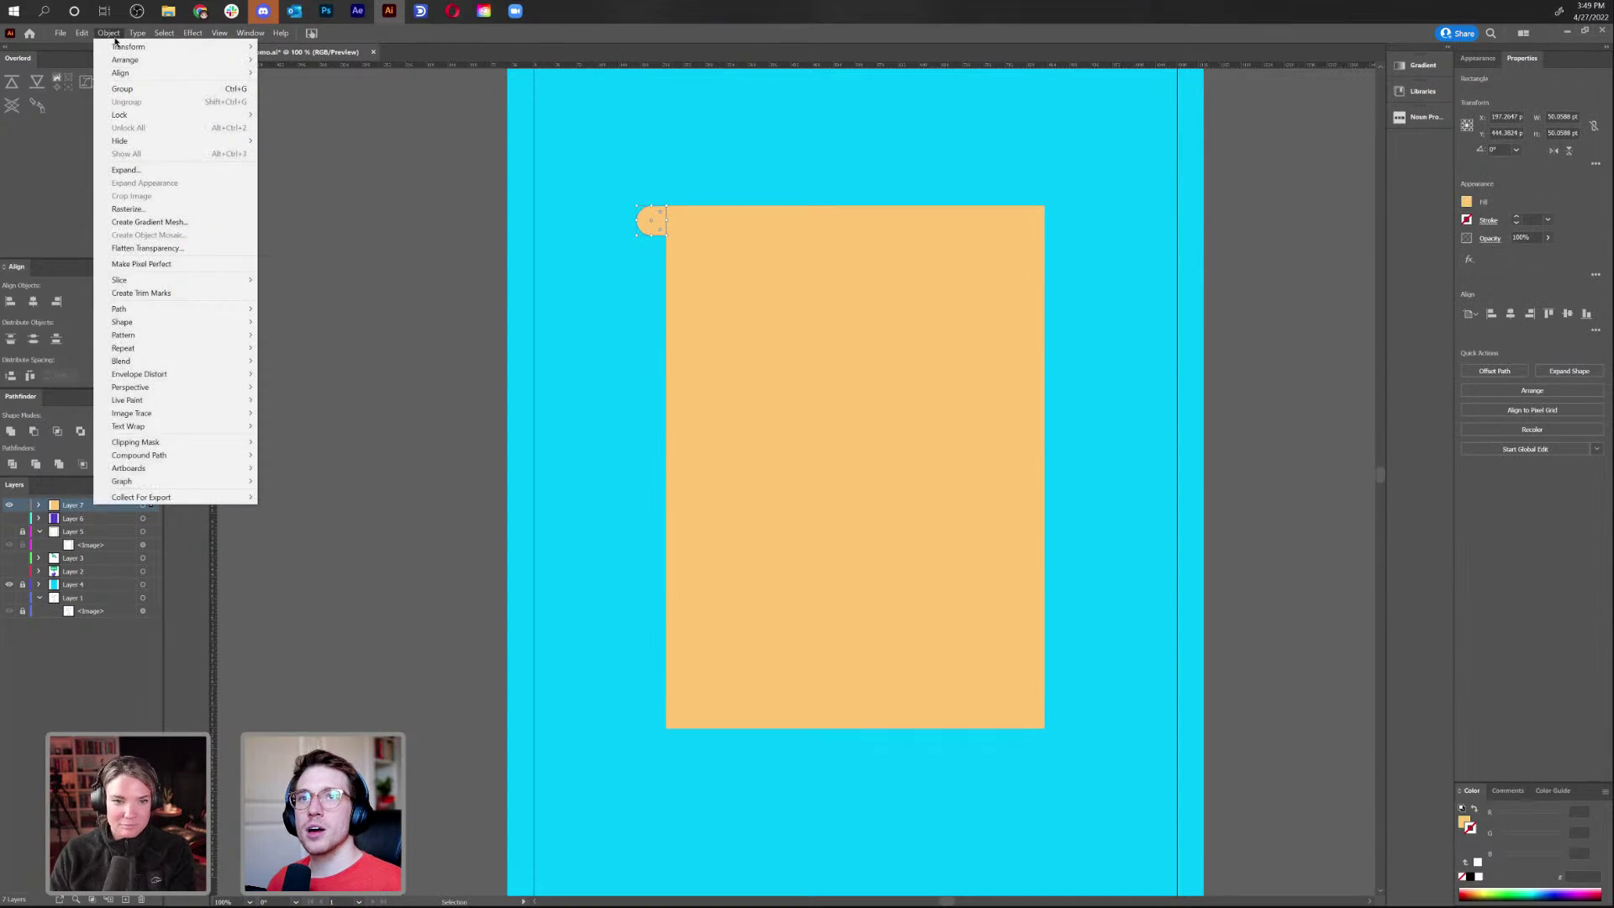
Apply a Grid Repeat to the rounded piece and hide the large orange Rectangle sublayer
{"action": "mouse_move", "coordinate": [234, 348]}
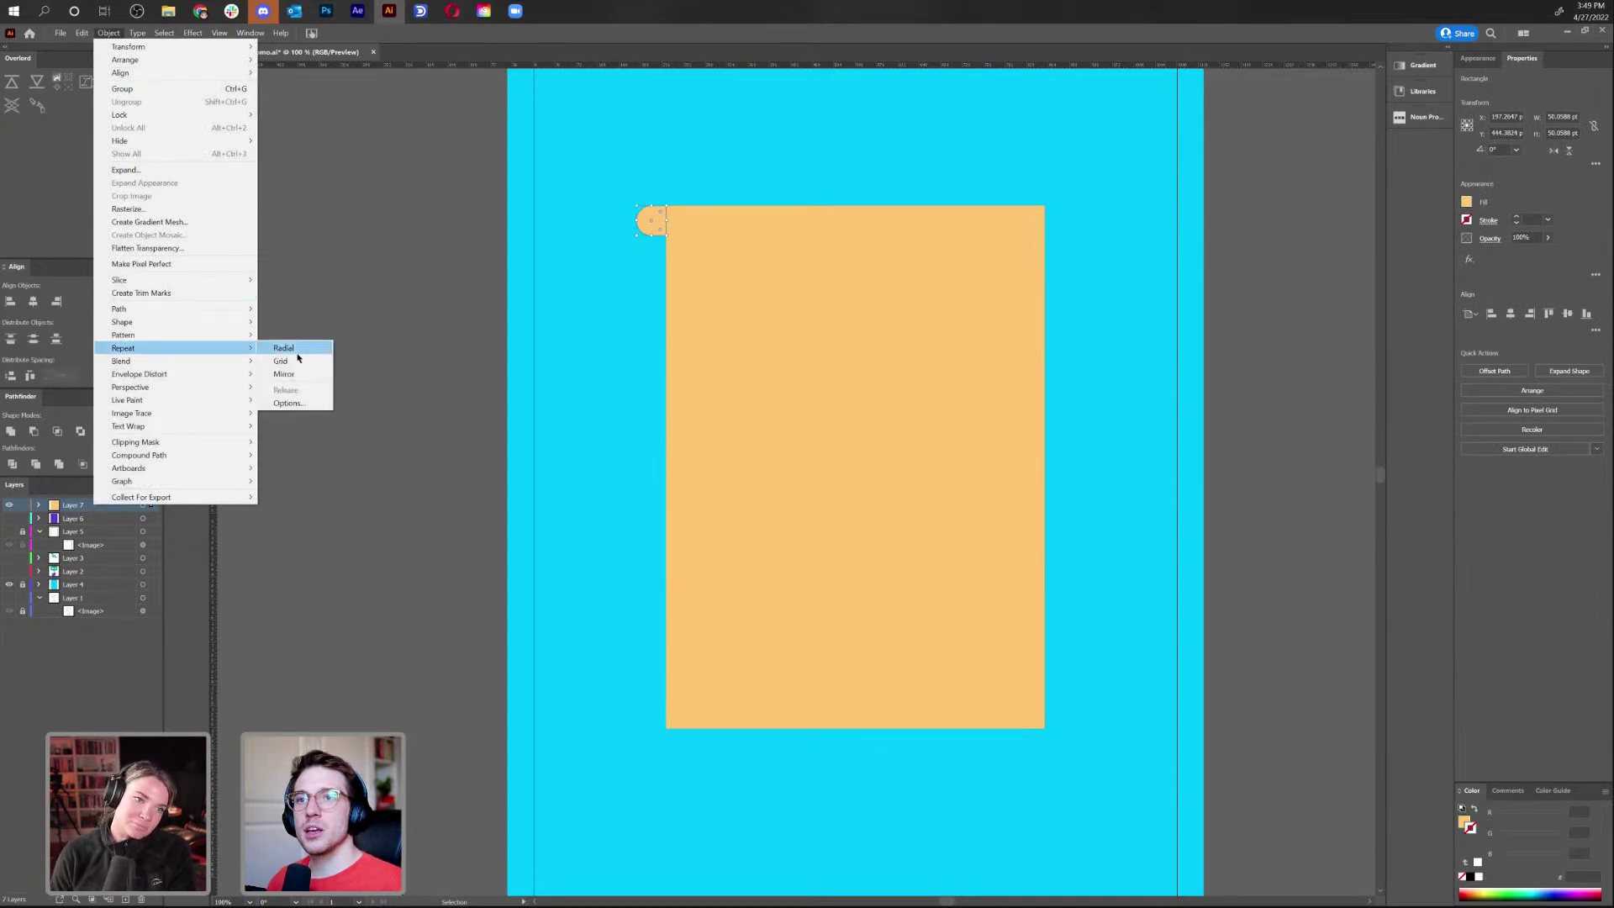
{"action": "left_click", "coordinate": [290, 360]}
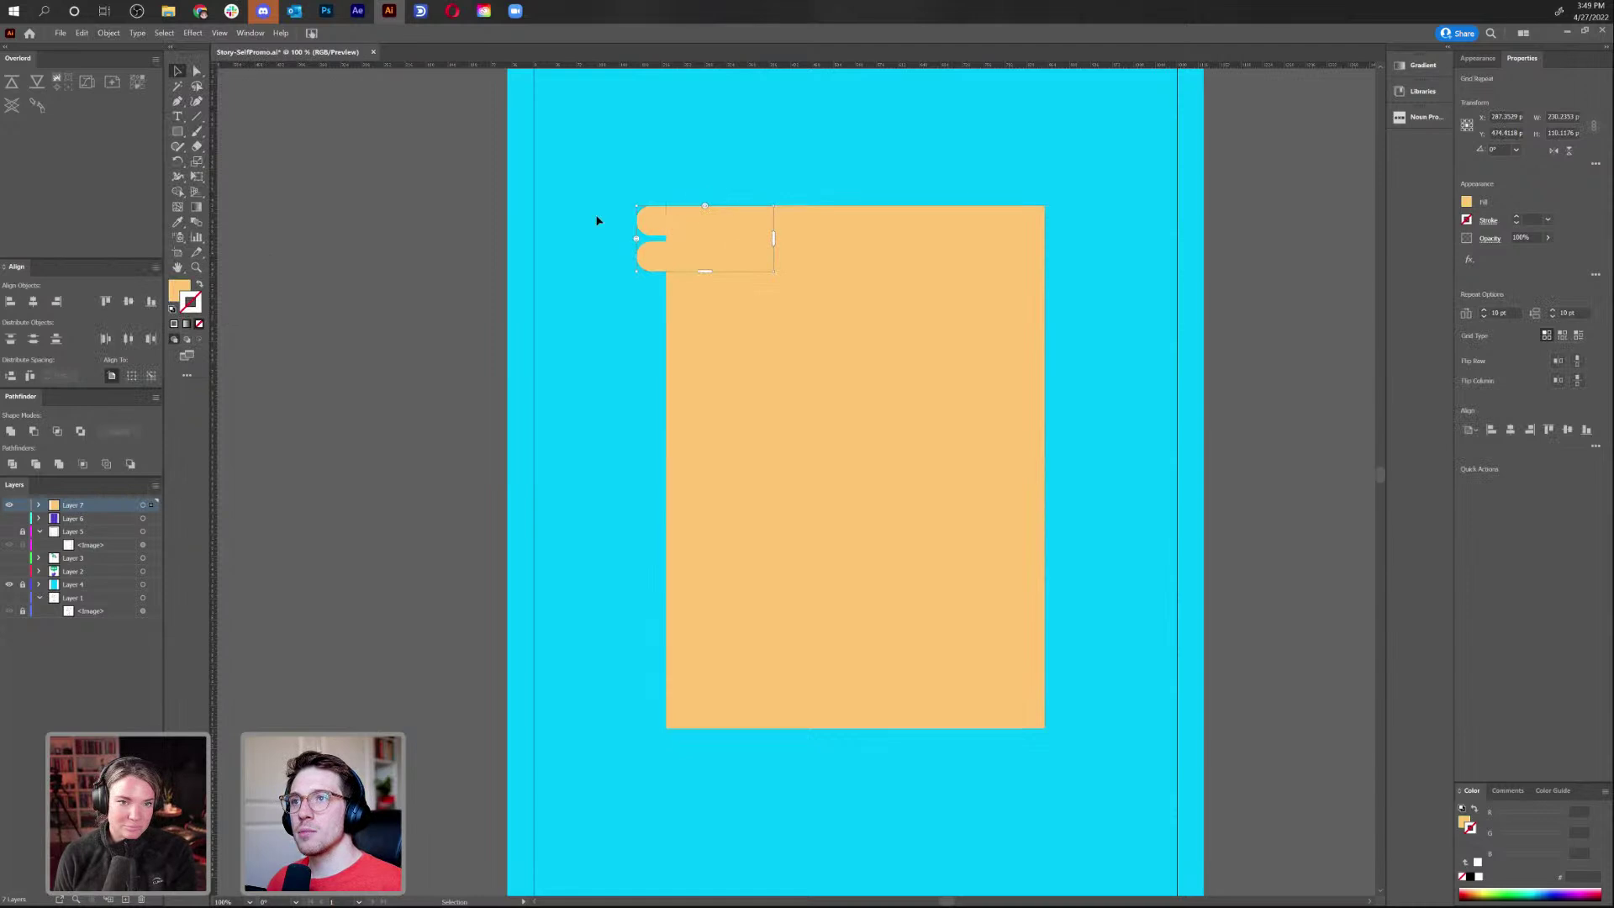
{"action": "key", "text": "ctrl+plus"}
{"action": "key", "text": "ctrl+plus"}
{"action": "key", "text": "ctrl+plus"}
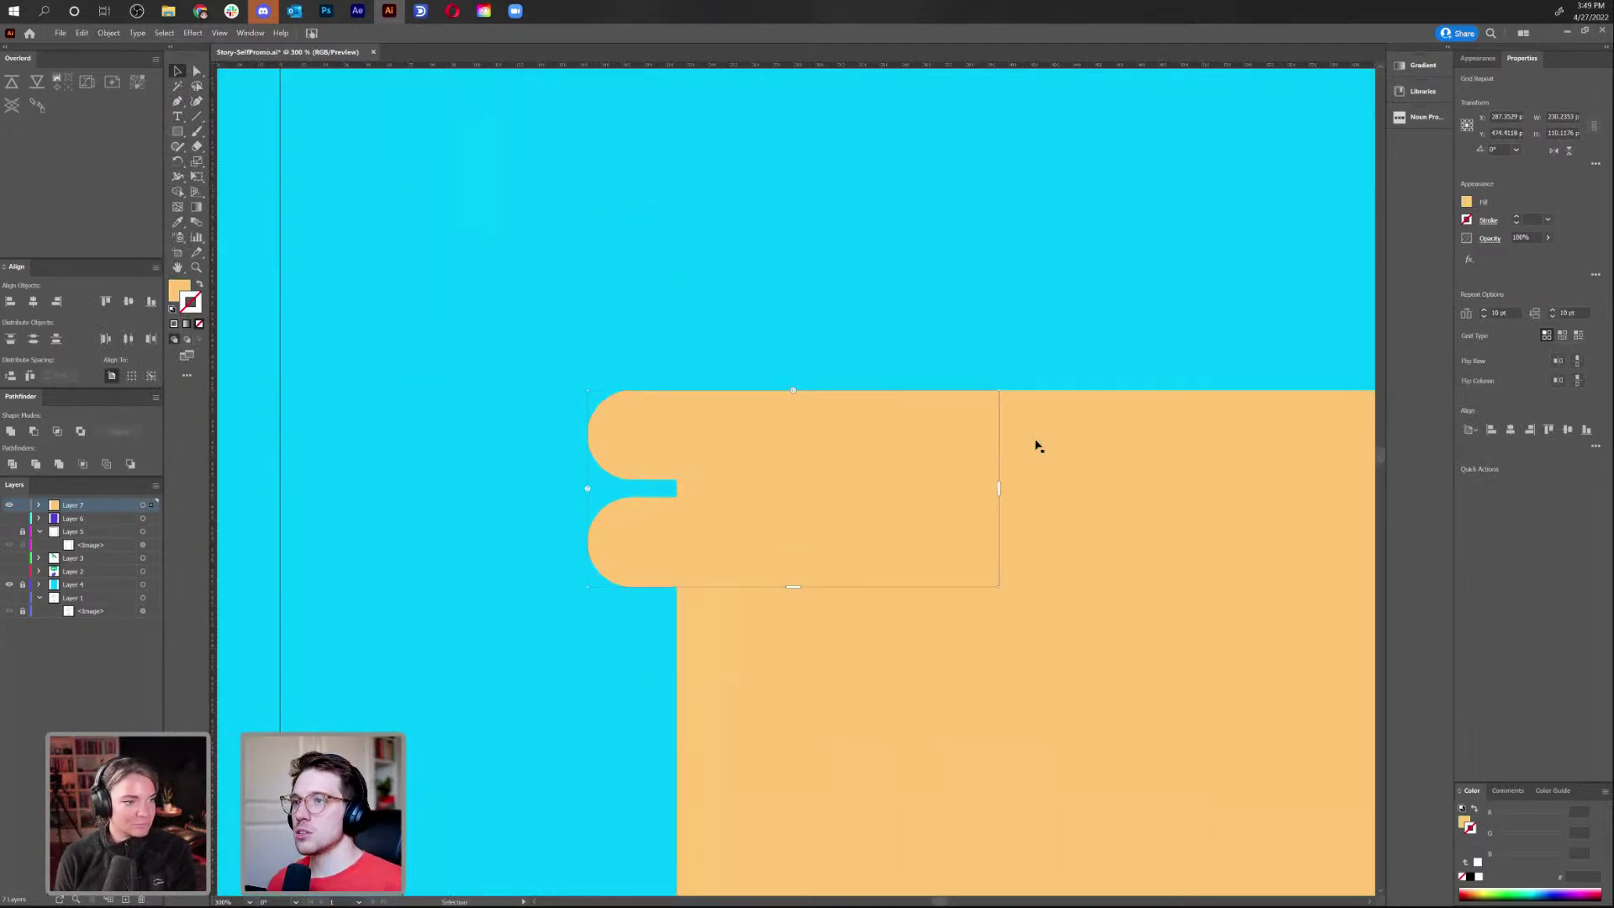
{"action": "scroll", "coordinate": [897, 406], "scroll_direction": "down", "scroll_amount": 2}
{"action": "scroll", "coordinate": [896, 407], "scroll_direction": "right", "scroll_amount": 1}
{"action": "left_click", "coordinate": [975, 696]}
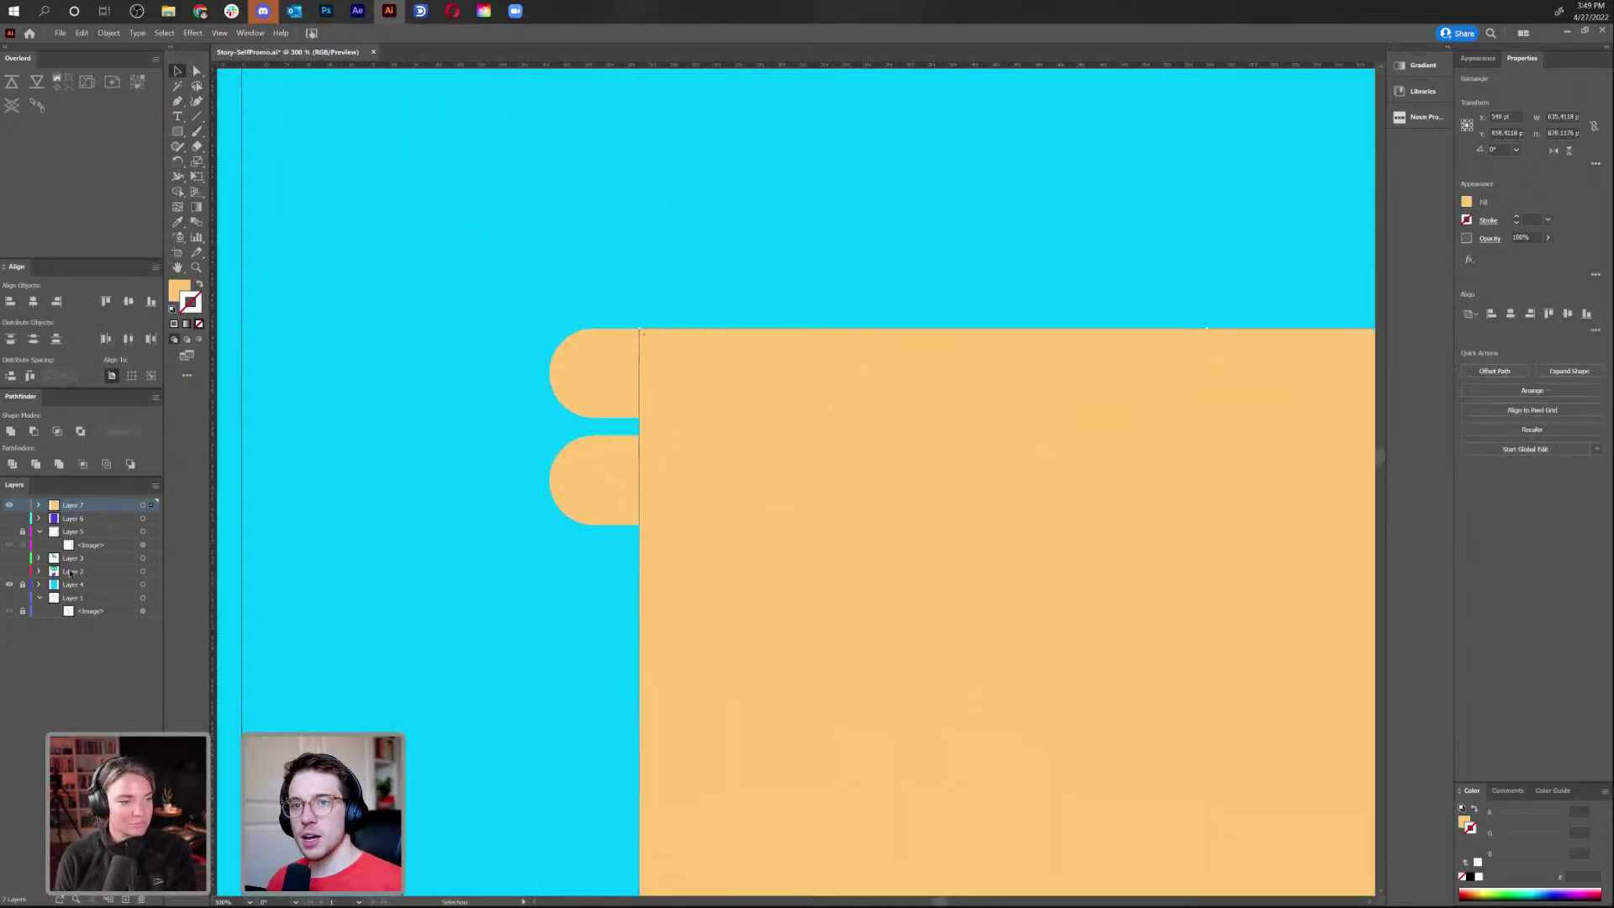
{"action": "left_click", "coordinate": [39, 505]}
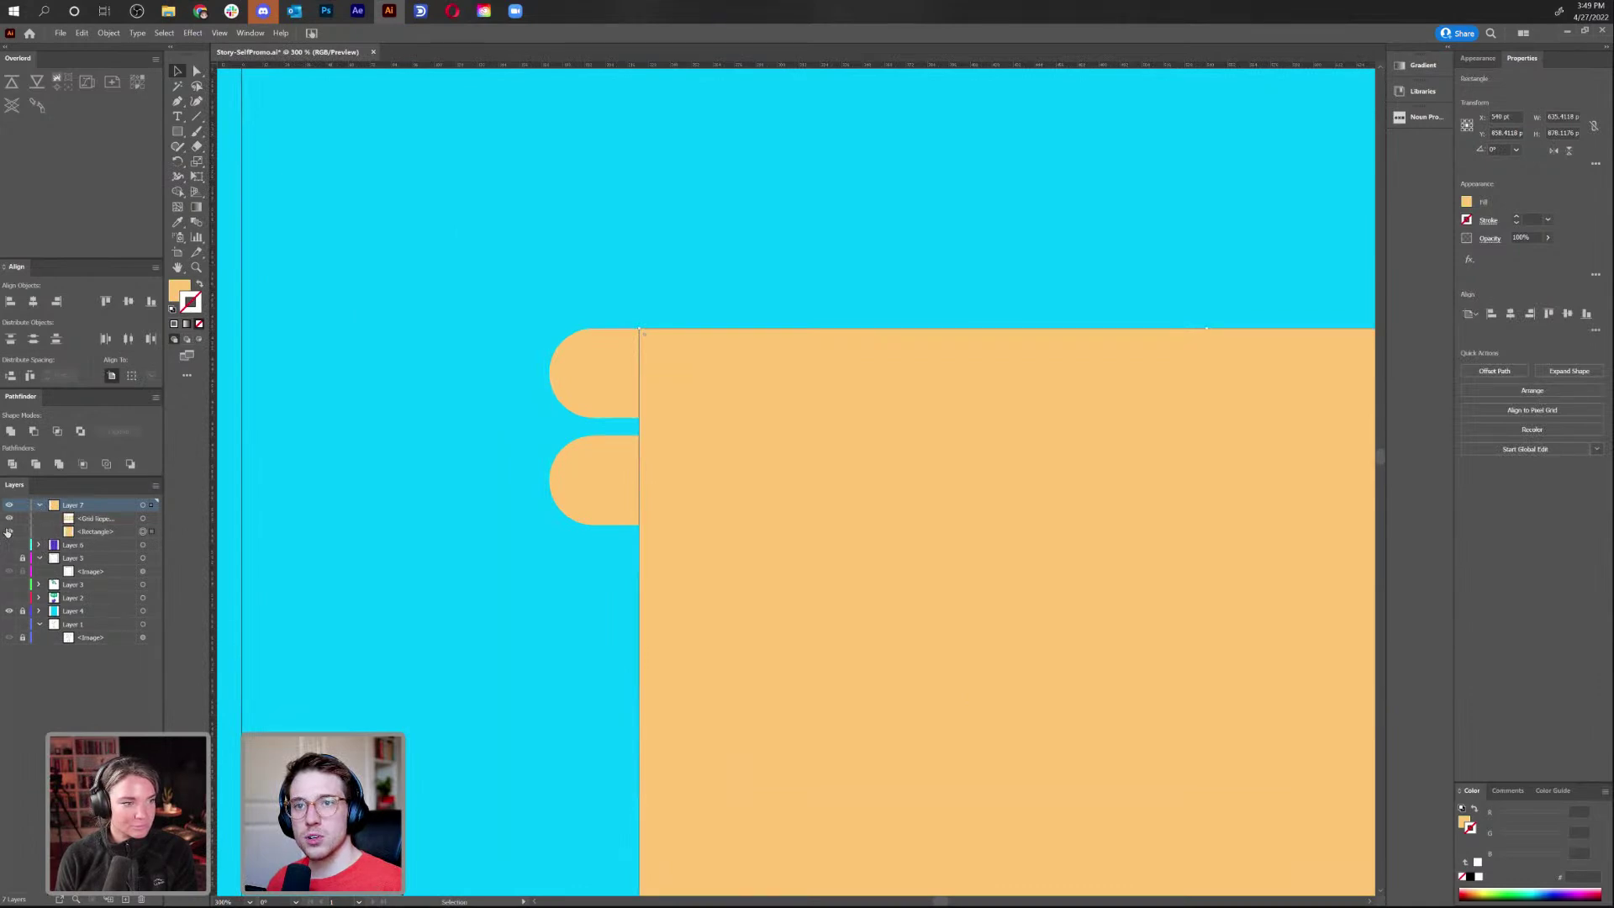
{"action": "left_click", "coordinate": [9, 531]}
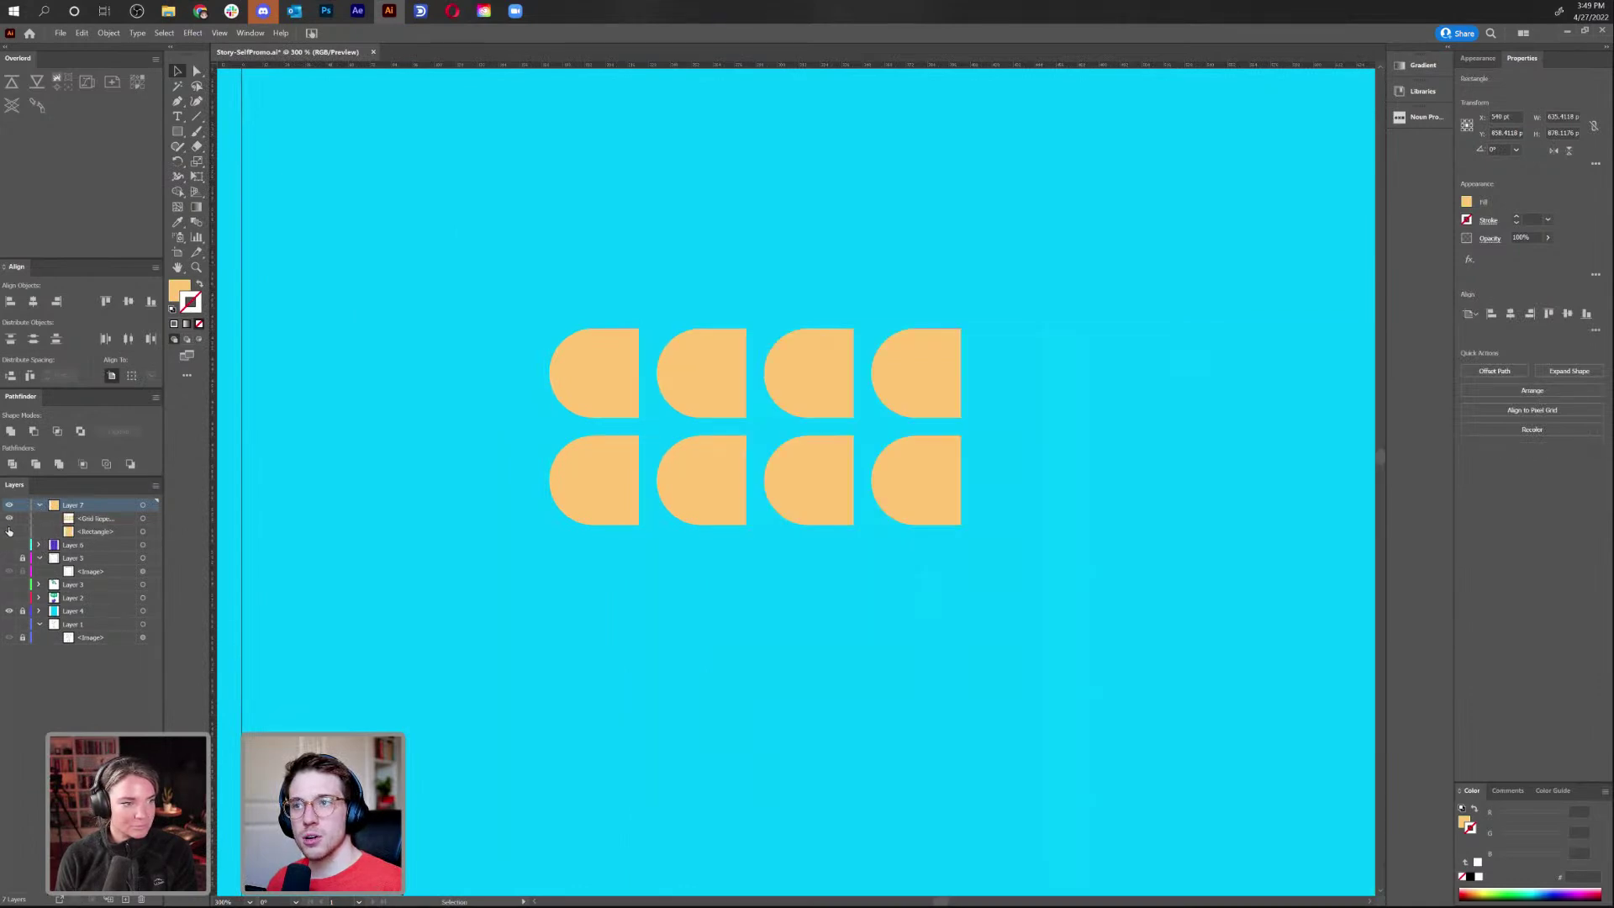
Drag the Grid Repeat handles into a tightly spaced four-by-two grid of half-rounds
{"action": "left_click", "coordinate": [893, 478]}
{"action": "mouse_move", "coordinate": [965, 426]}
{"action": "left_mouse_down"}
{"action": "mouse_move", "coordinate": [1323, 426]}
{"action": "mouse_move", "coordinate": [620, 432]}
{"action": "mouse_move", "coordinate": [1189, 432]}
{"action": "mouse_move", "coordinate": [961, 426]}
{"action": "left_mouse_up"}
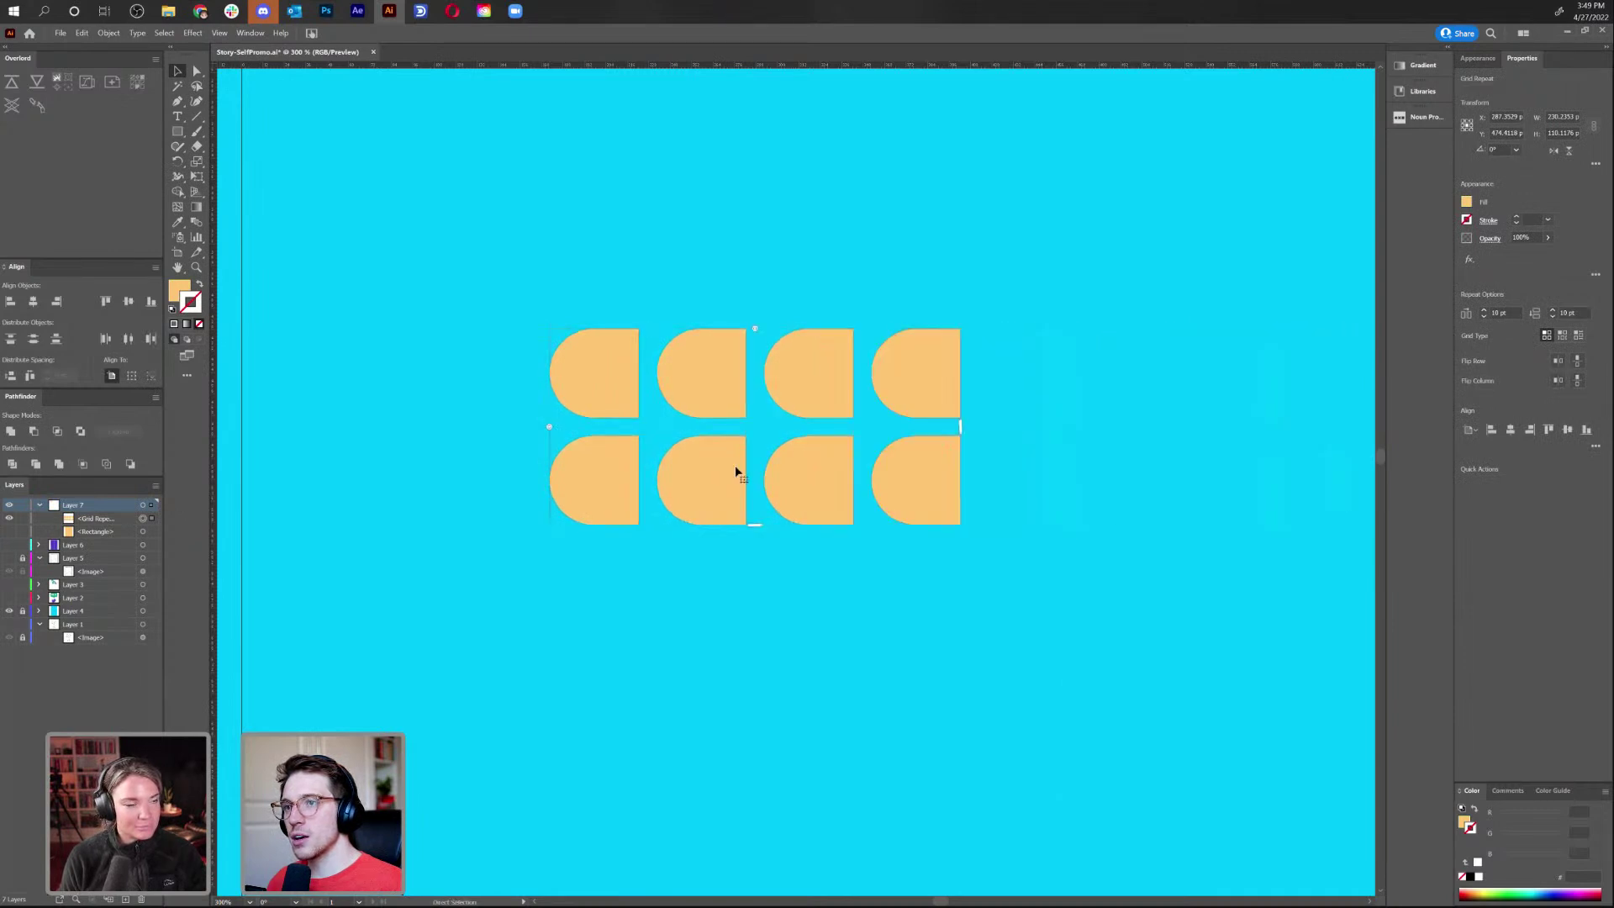
{"action": "mouse_move", "coordinate": [755, 525]}
{"action": "left_mouse_down"}
{"action": "mouse_move", "coordinate": [764, 710]}
{"action": "mouse_move", "coordinate": [755, 479]}
{"action": "mouse_move", "coordinate": [755, 524]}
{"action": "left_mouse_up"}
{"action": "mouse_move", "coordinate": [754, 327]}
{"action": "left_mouse_down"}
{"action": "mouse_move", "coordinate": [703, 334]}
{"action": "mouse_move", "coordinate": [832, 336]}
{"action": "mouse_move", "coordinate": [659, 350]}
{"action": "mouse_move", "coordinate": [753, 341]}
{"action": "left_mouse_up"}
{"action": "mouse_move", "coordinate": [551, 427]}
{"action": "left_mouse_down"}
{"action": "mouse_move", "coordinate": [552, 371]}
{"action": "mouse_move", "coordinate": [548, 427]}
{"action": "left_mouse_up"}
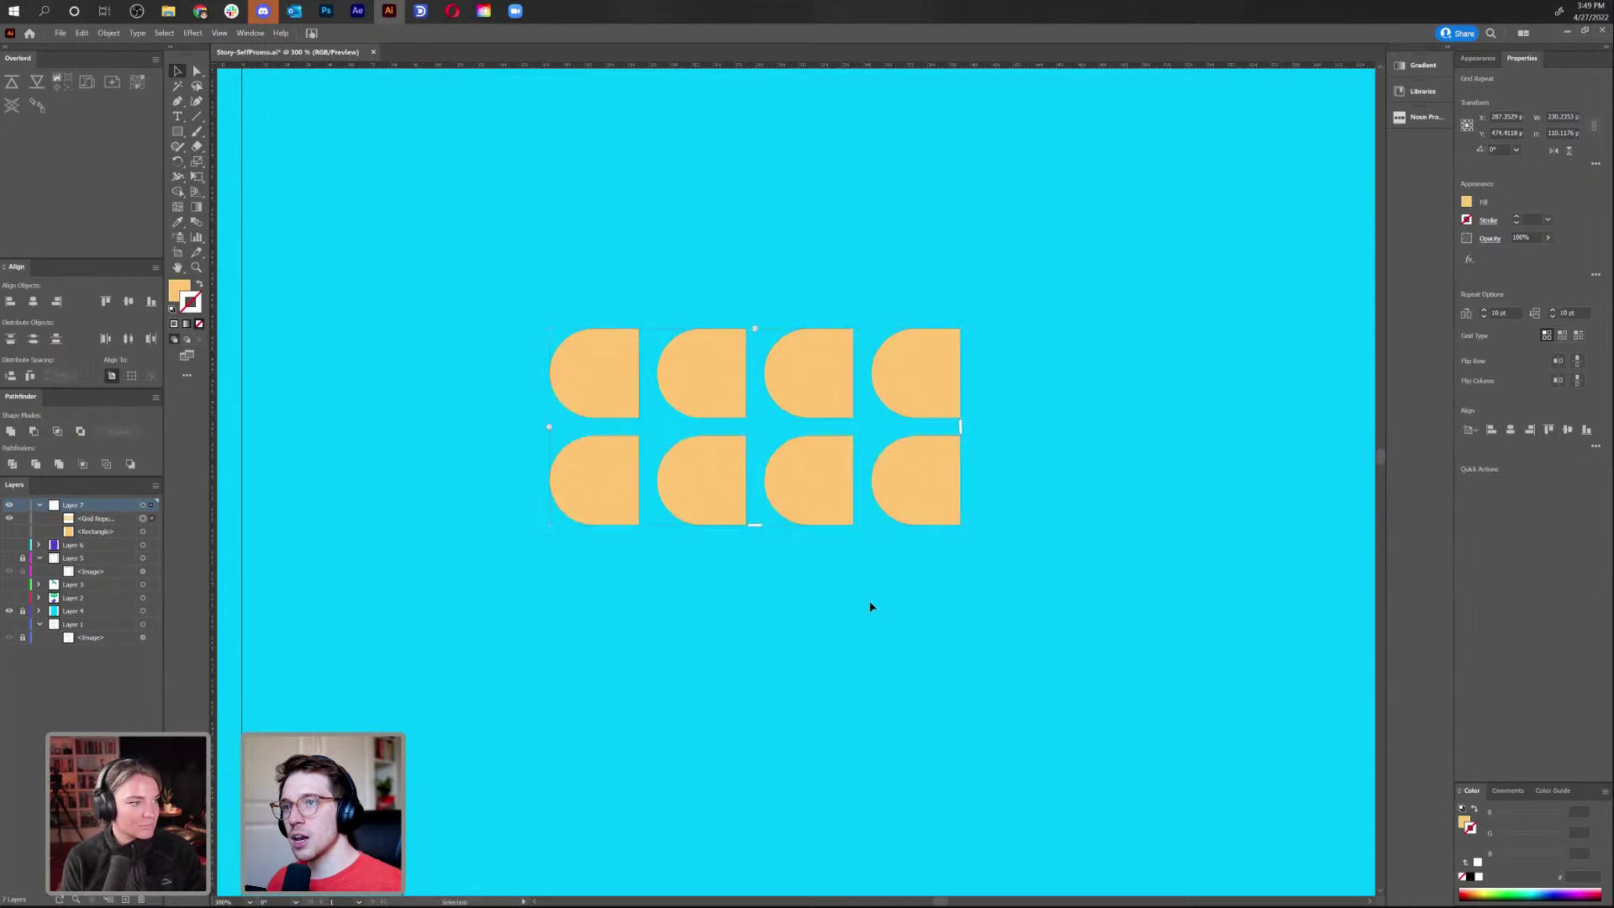
{"action": "left_click", "coordinate": [849, 609]}
{"action": "key", "text": "ctrl+minus"}
{"action": "key", "text": "ctrl+minus"}
{"action": "key", "text": "ctrl+minus"}
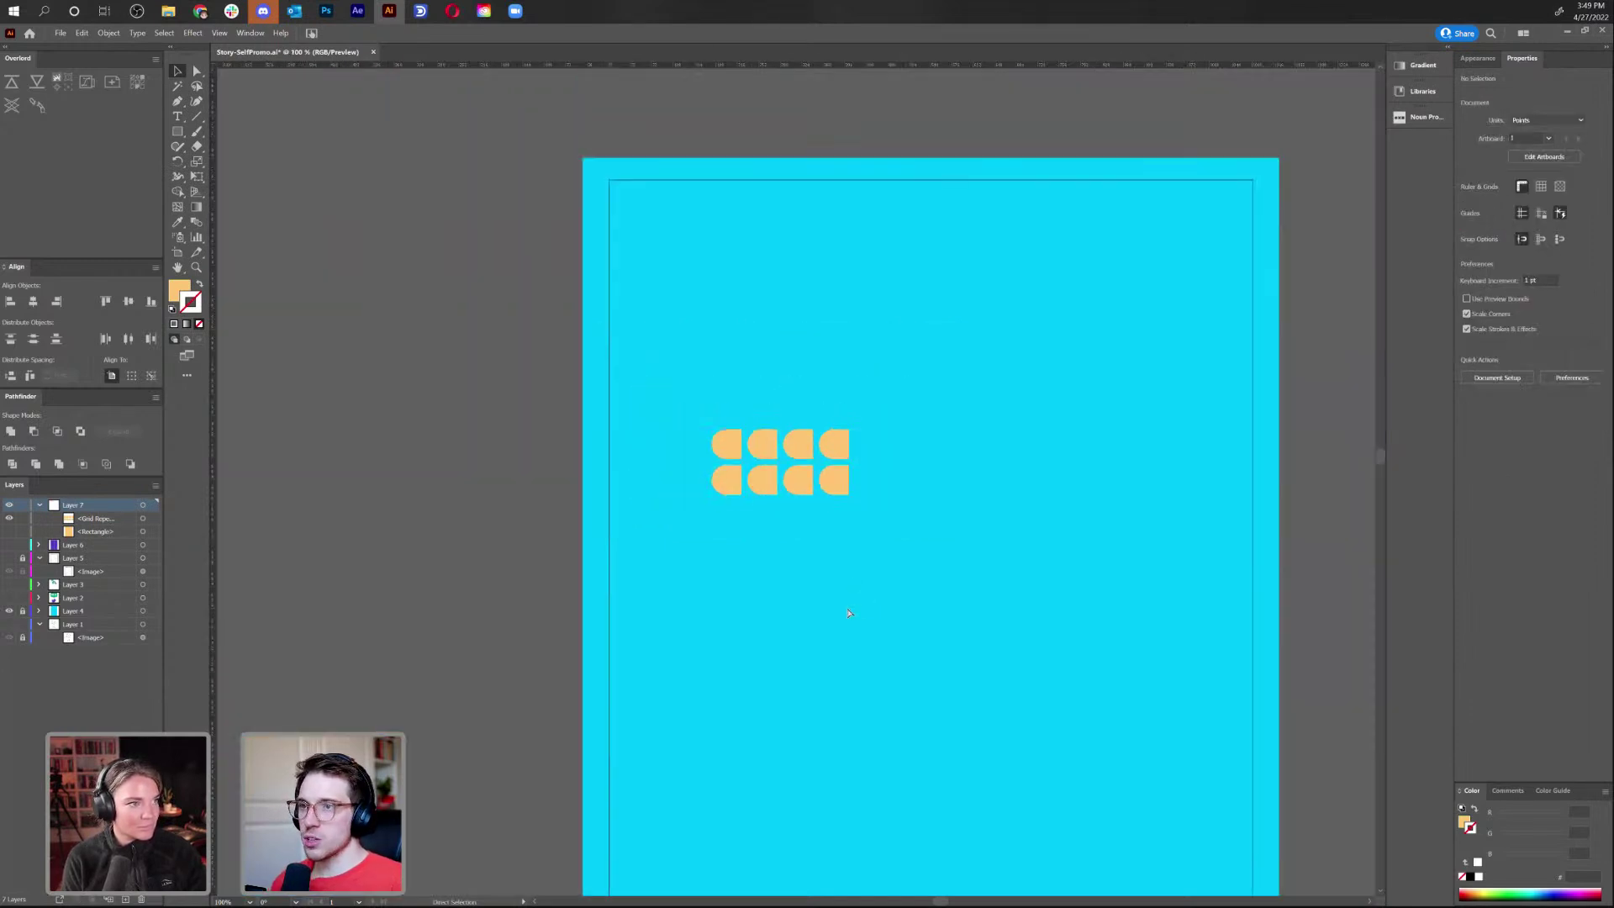
Reduce the Grid Repeat to one column, show the rectangle again, and align it to the left edge
{"action": "left_click", "coordinate": [785, 487]}
{"action": "left_click_drag", "start_coordinate": [850, 464], "coordinate": [741, 485]}
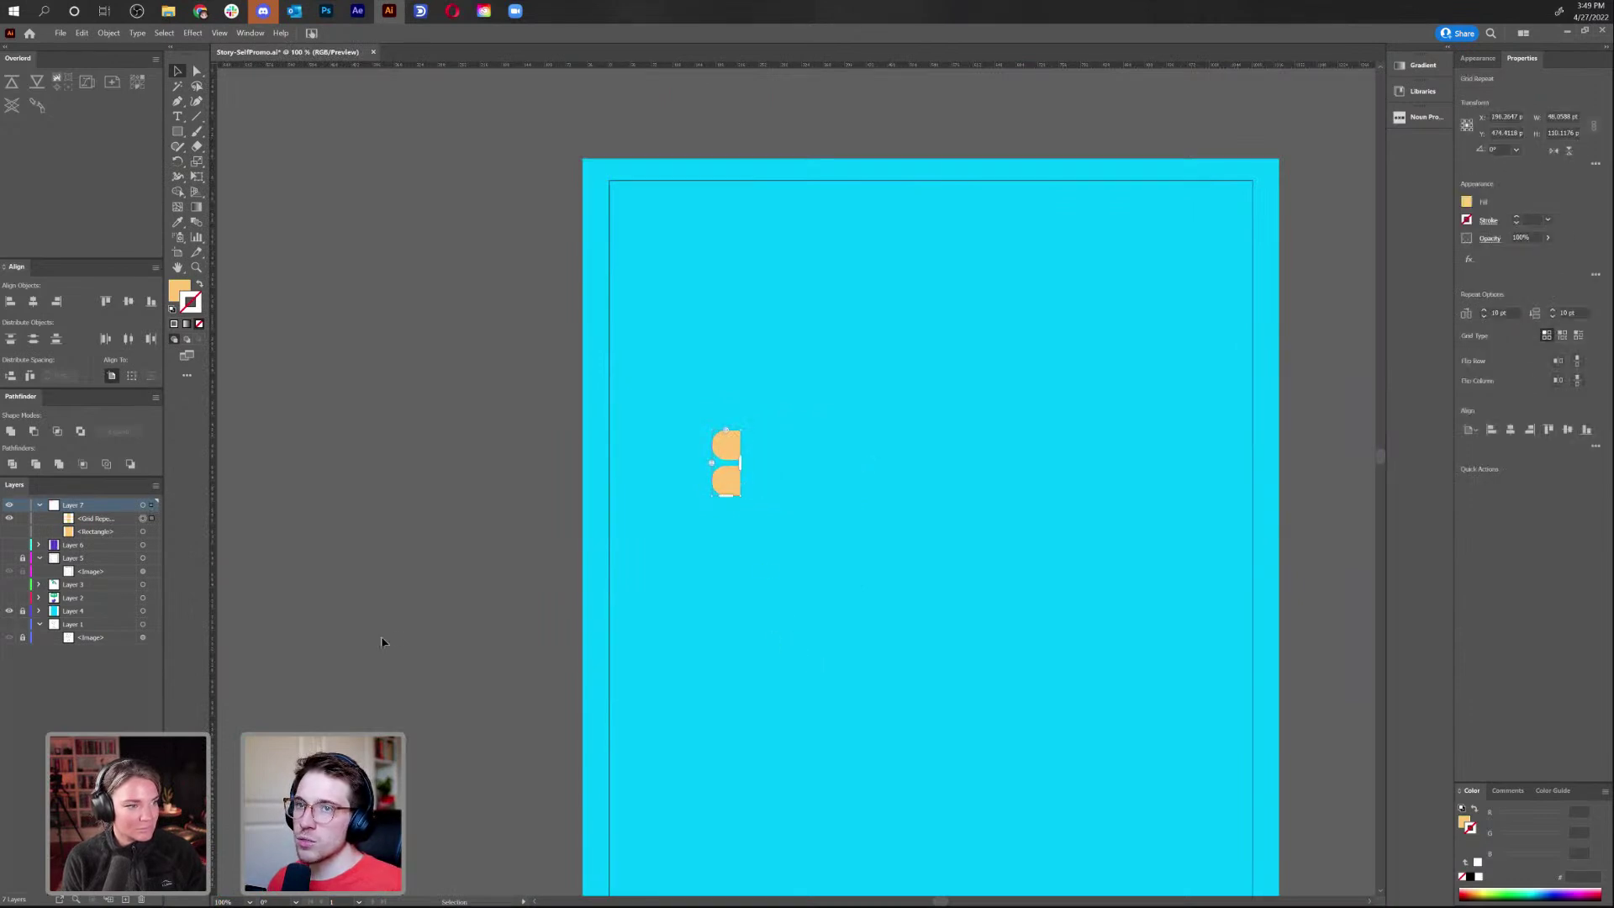
{"action": "left_click", "coordinate": [8, 531]}
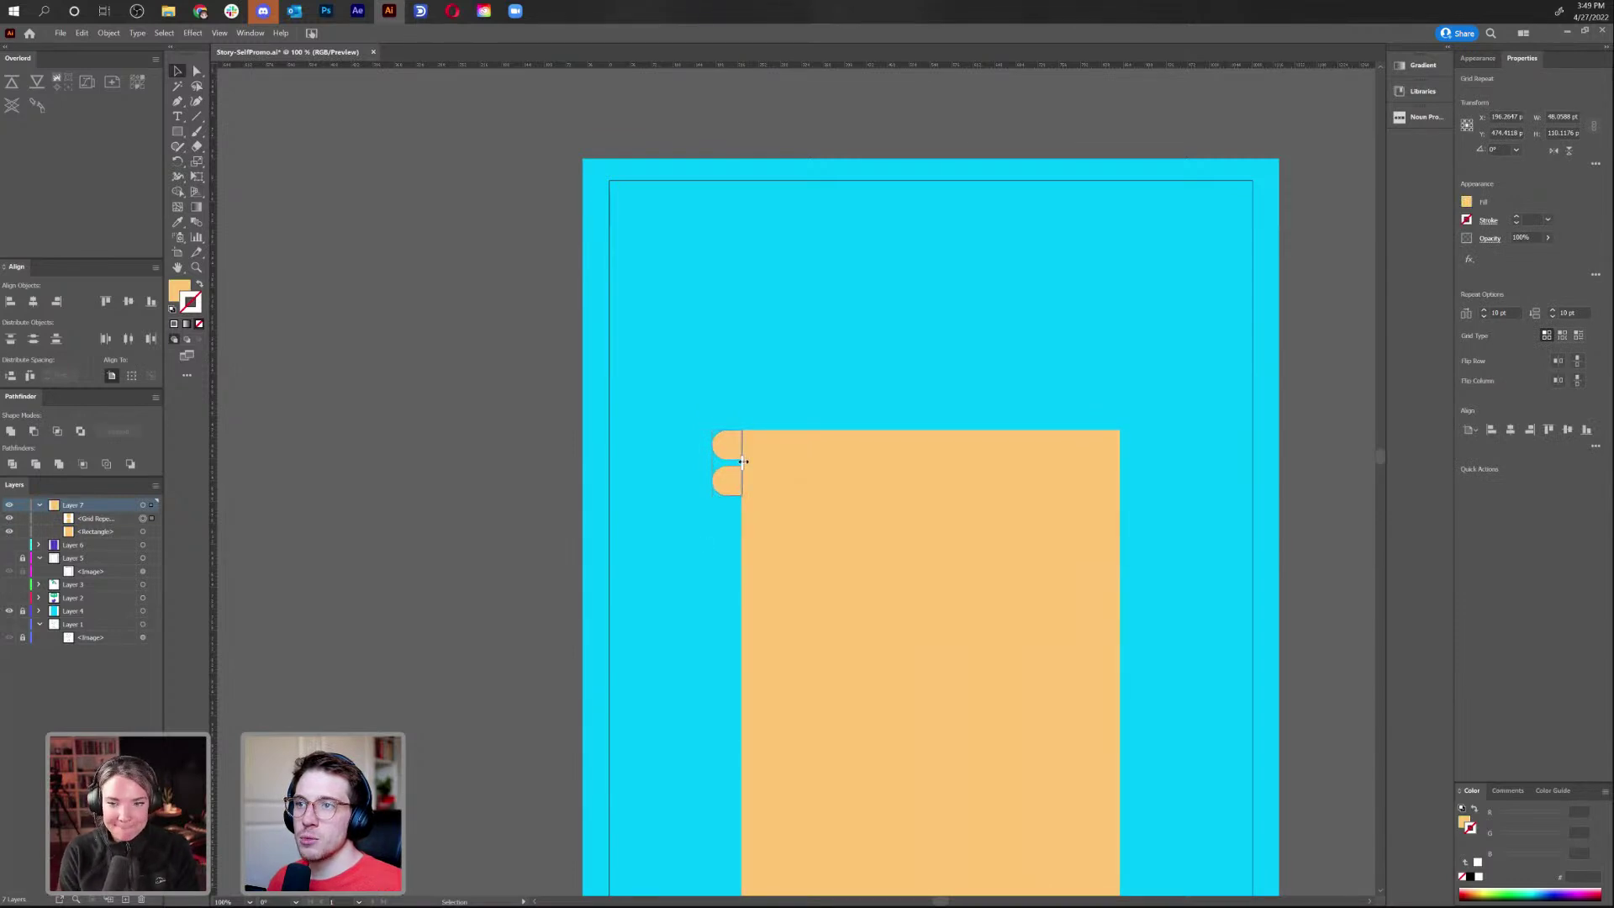
{"action": "left_click_drag", "start_coordinate": [743, 500], "coordinate": [747, 500]}
{"action": "scroll", "coordinate": [708, 497], "scroll_direction": "up", "scroll_amount": 5}
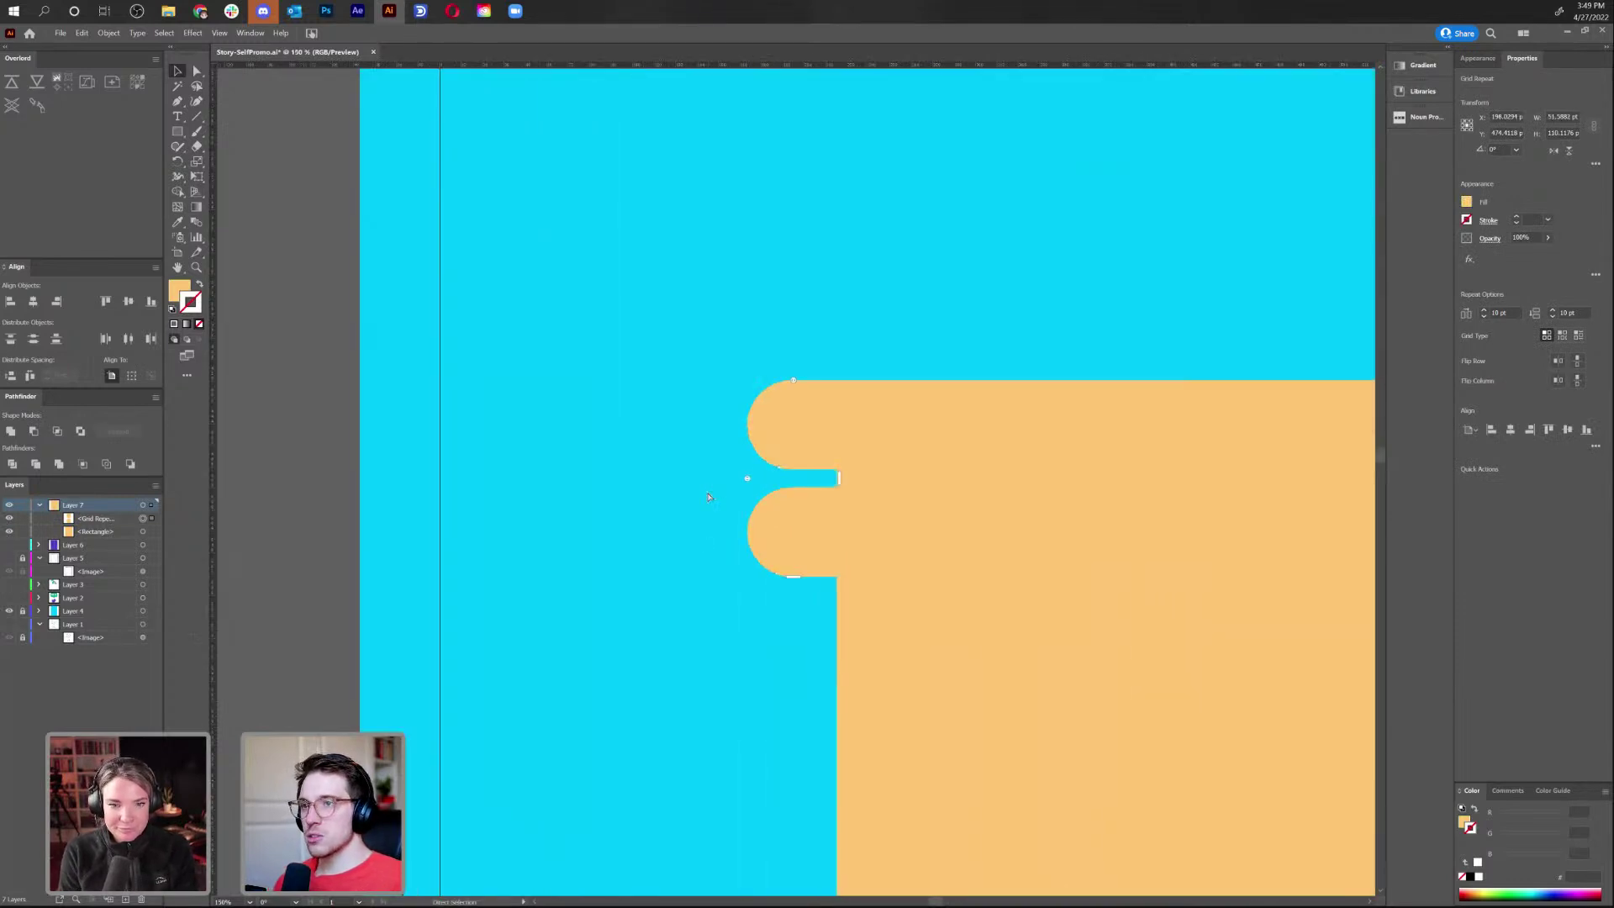
{"action": "left_click_drag", "start_coordinate": [730, 479], "coordinate": [743, 461]}
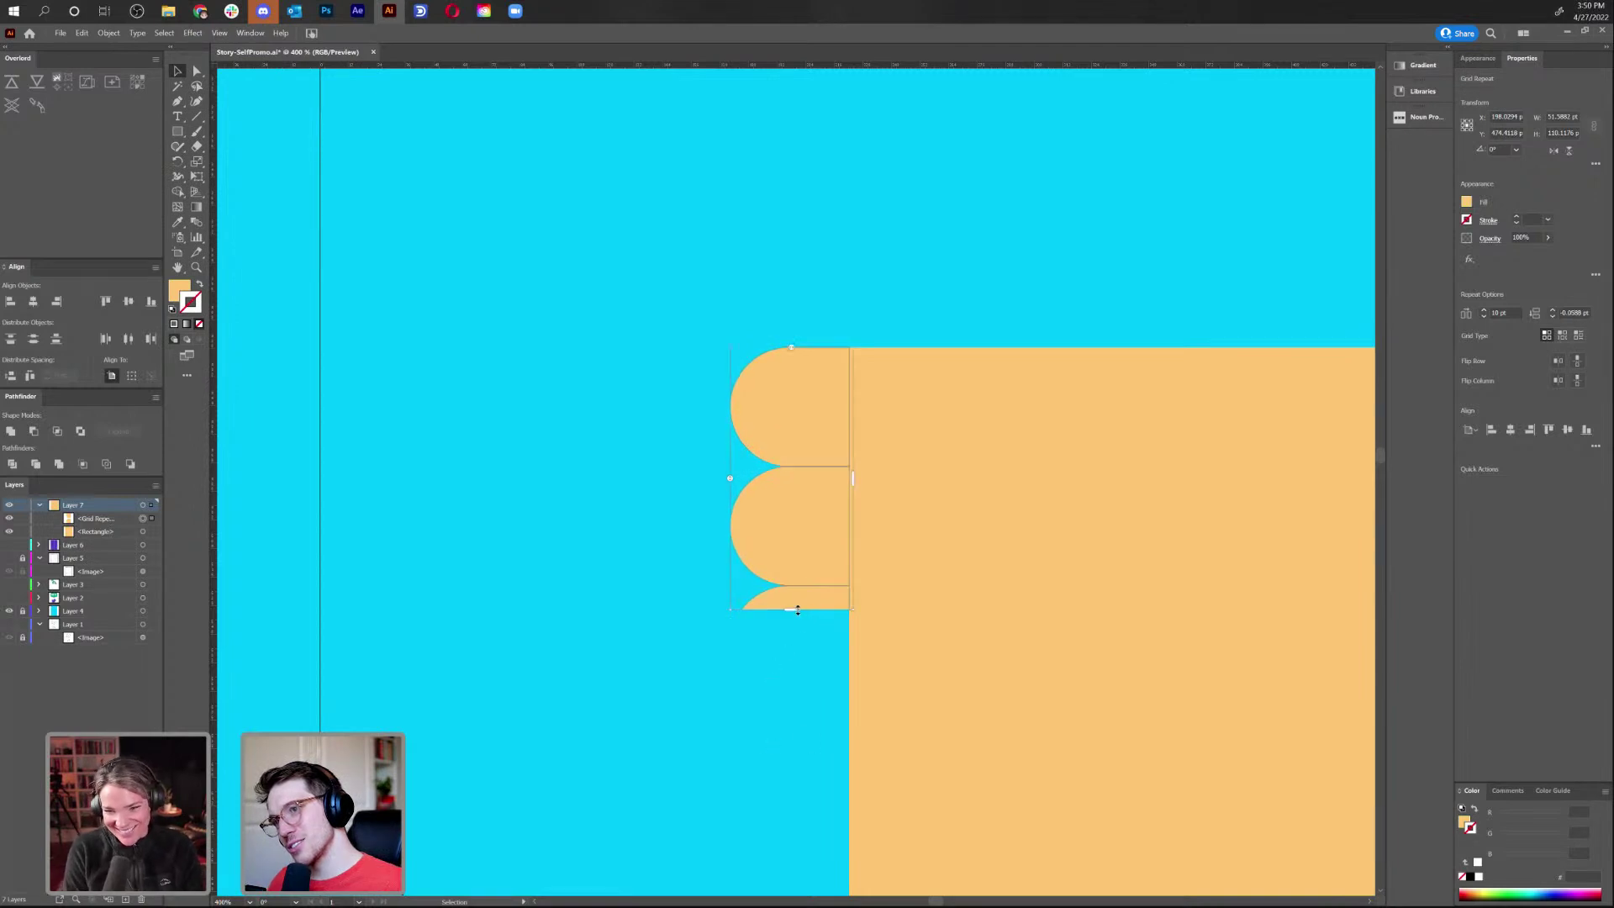
Extend the half-round column along the rectangle's full left edge with tight overlapping spacing
{"action": "left_click_drag", "start_coordinate": [796, 615], "coordinate": [795, 798]}
{"action": "key", "text": "ctrl+minus"}
{"action": "key", "text": "ctrl+minus"}
{"action": "key", "text": "ctrl+minus"}
{"action": "key", "text": "ctrl+minus"}
{"action": "key", "text": "ctrl+minus"}
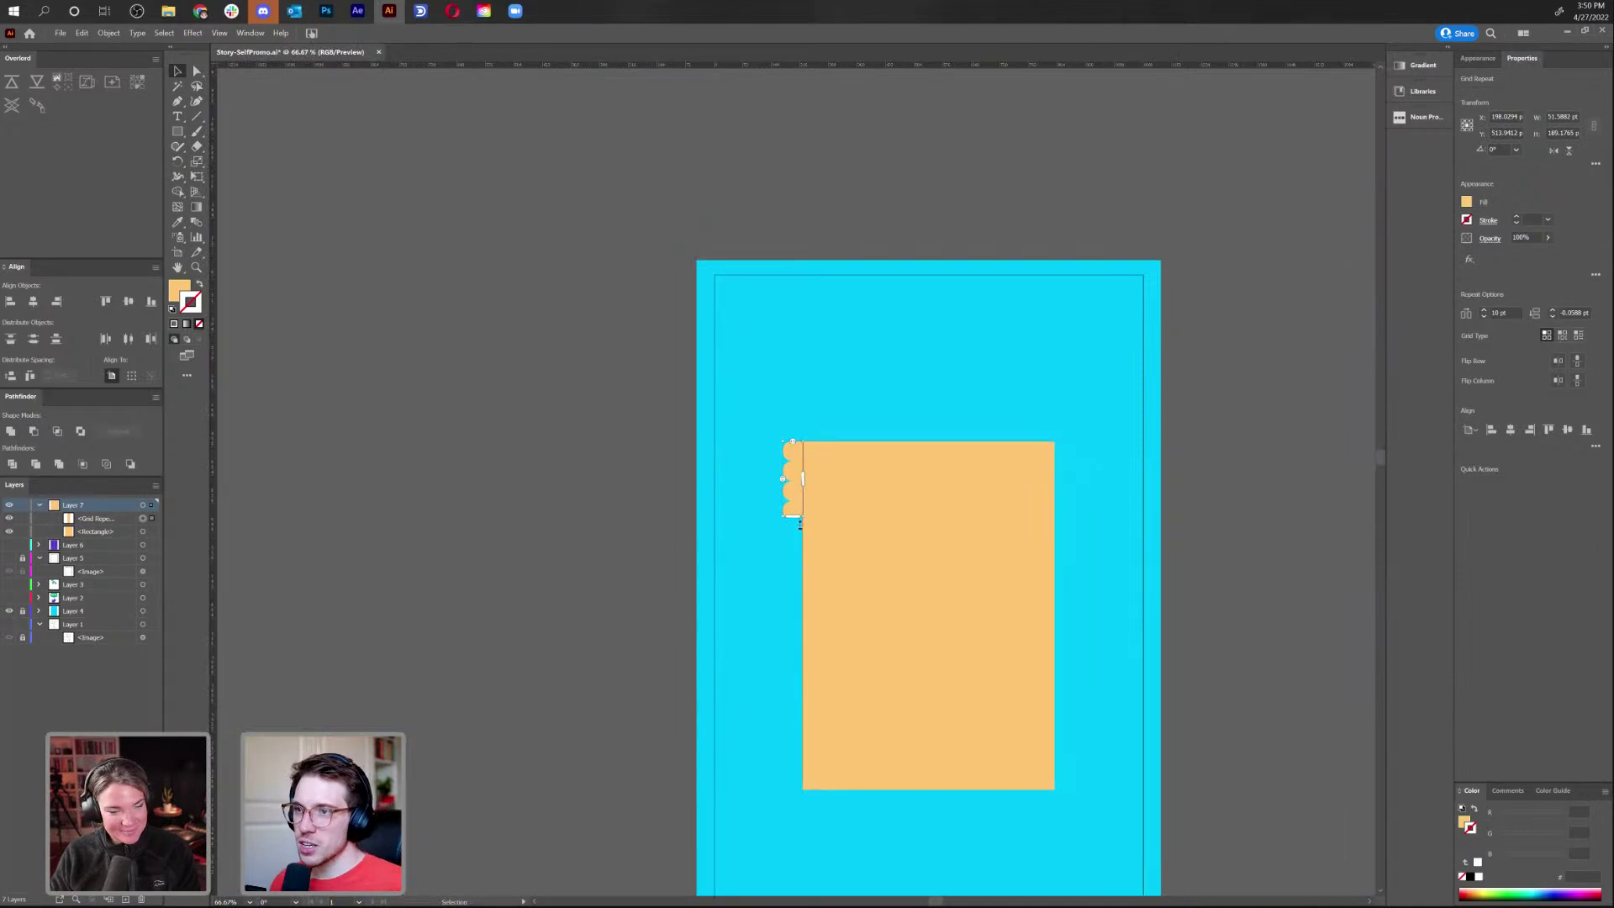
{"action": "left_click_drag", "start_coordinate": [796, 515], "coordinate": [824, 788]}
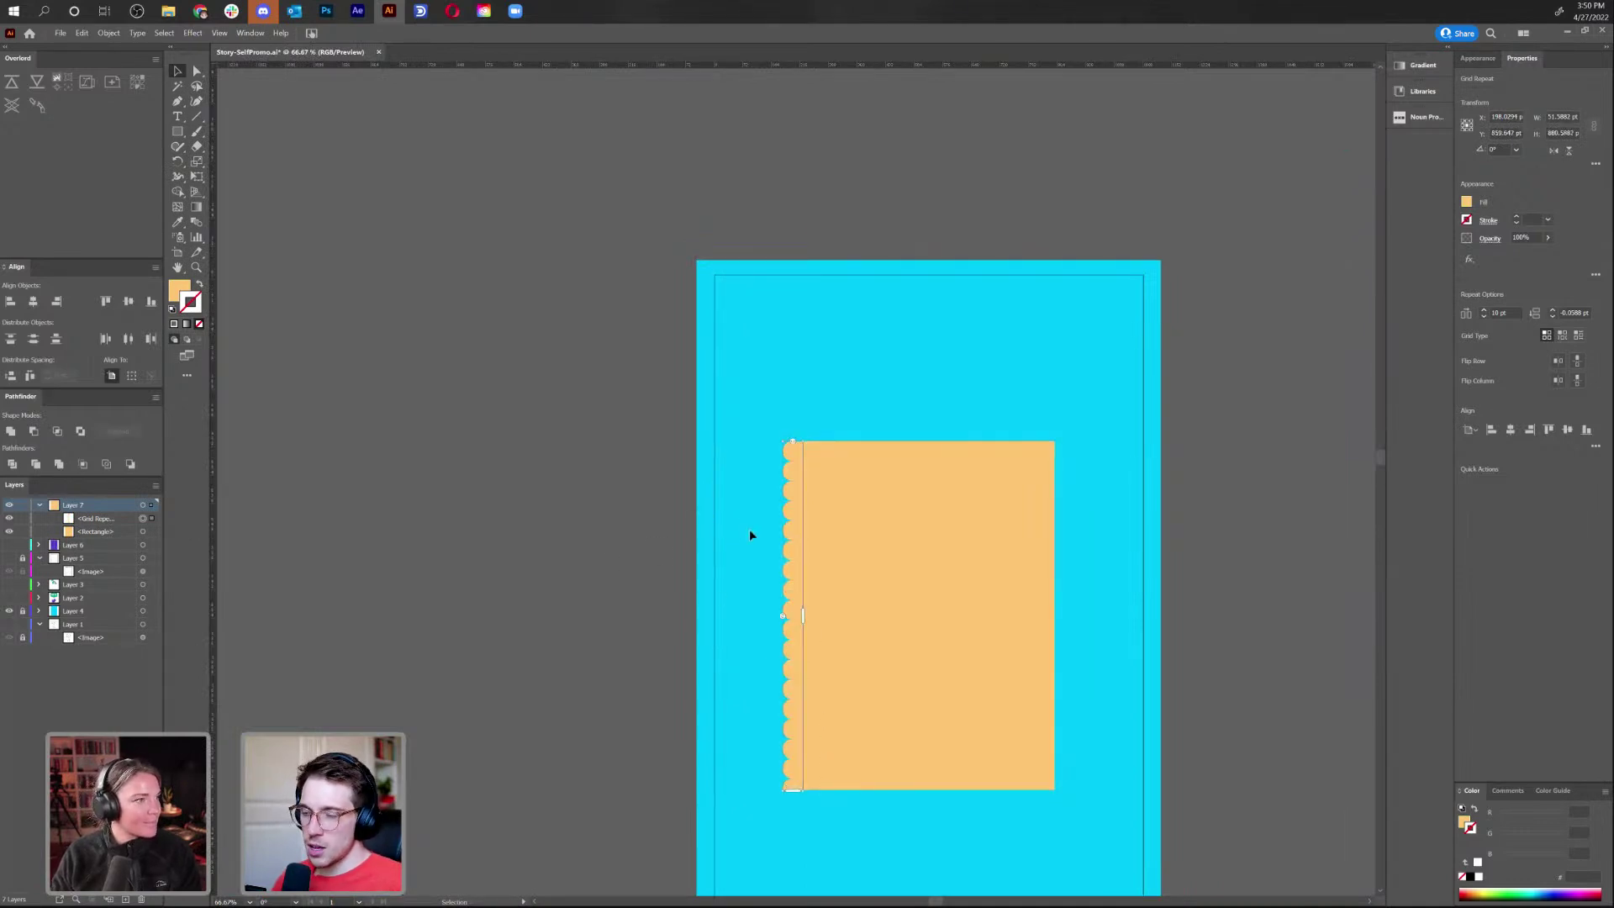
{"action": "key", "text": "ctrl+plus"}
{"action": "key", "text": "ctrl+plus"}
{"action": "key", "text": "ctrl+plus"}
{"action": "key", "text": "ctrl+plus"}
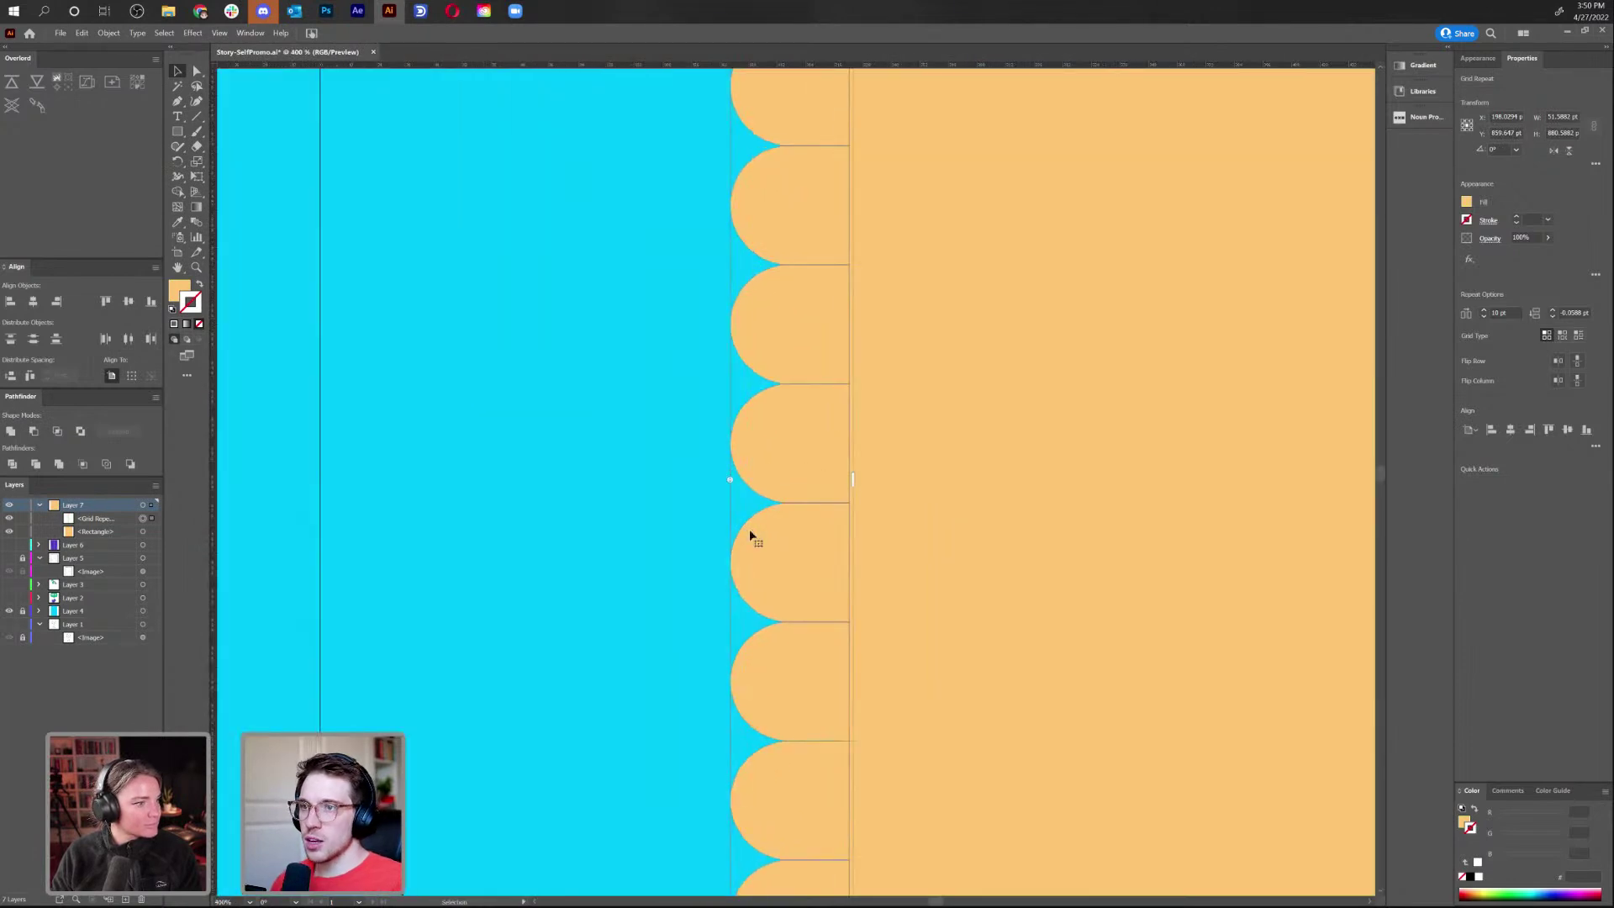
{"action": "left_click_drag", "start_coordinate": [732, 478], "coordinate": [727, 461]}
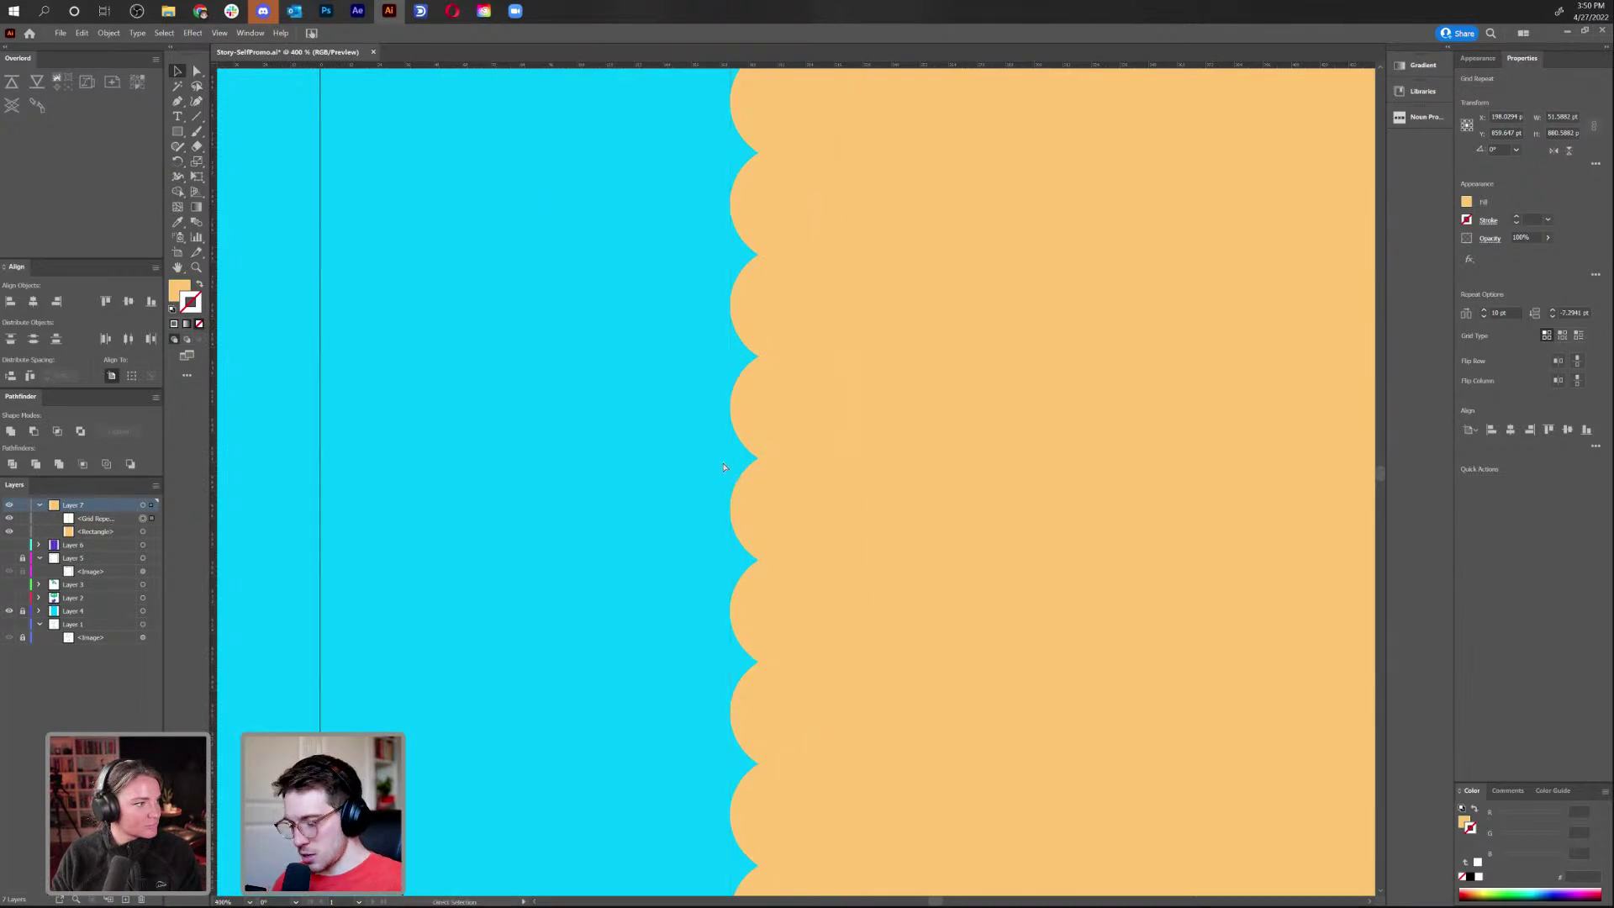
{"action": "key", "text": "ctrl+minus"}
{"action": "key", "text": "ctrl+minus"}
{"action": "key", "text": "ctrl+minus"}
{"action": "key", "text": "ctrl+minus"}
{"action": "key", "text": "ctrl+plus"}
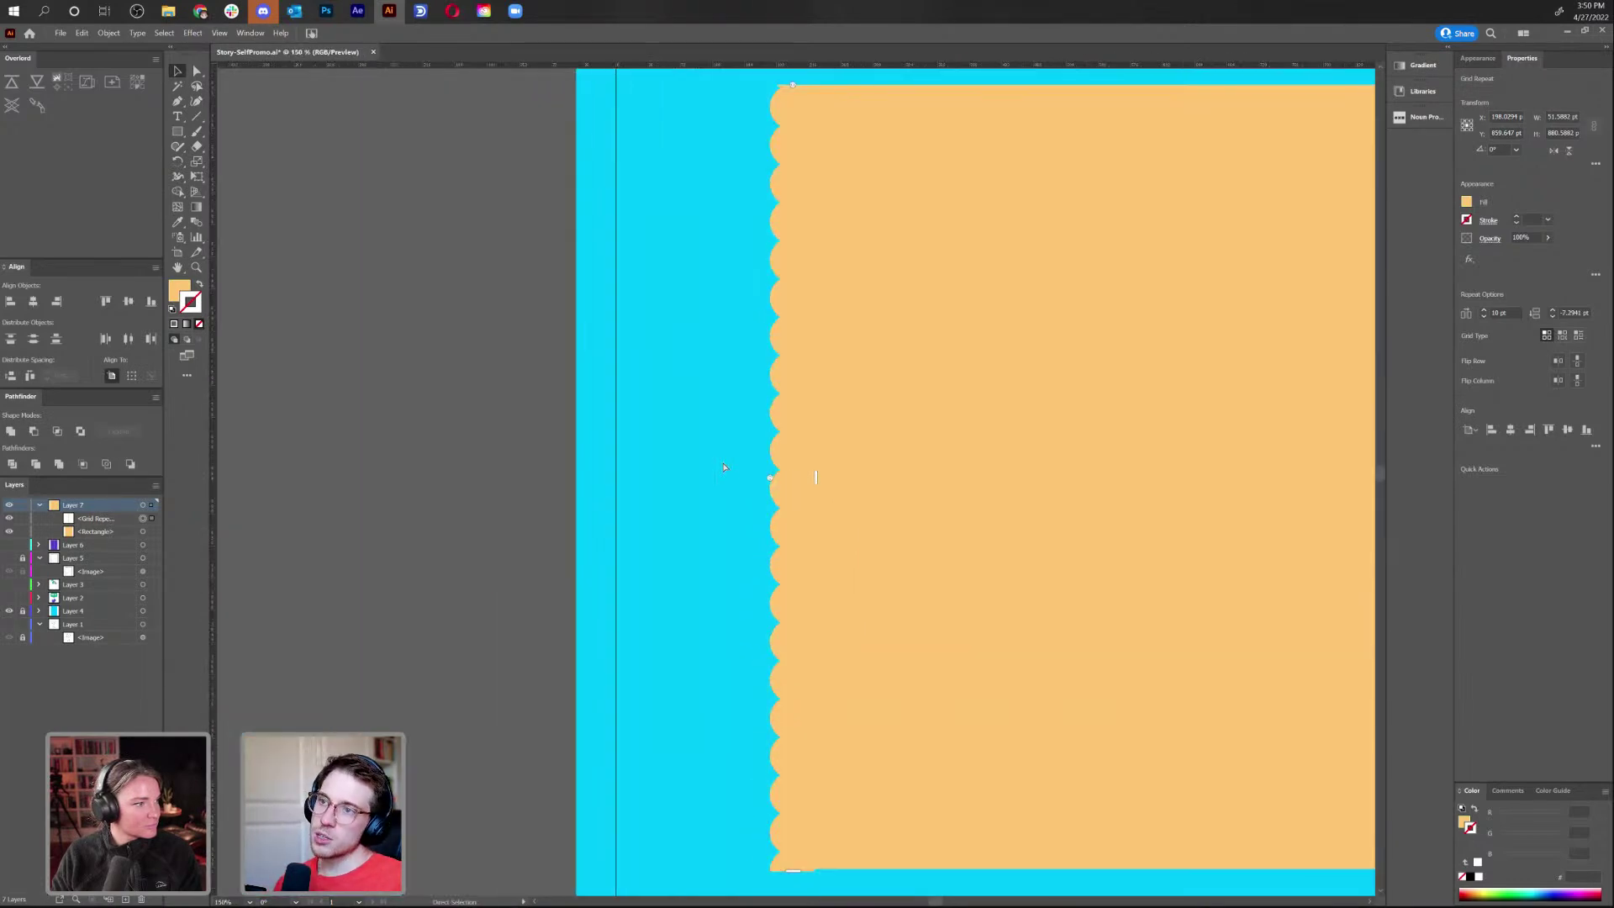
{"action": "left_click_drag", "start_coordinate": [770, 477], "coordinate": [767, 482]}
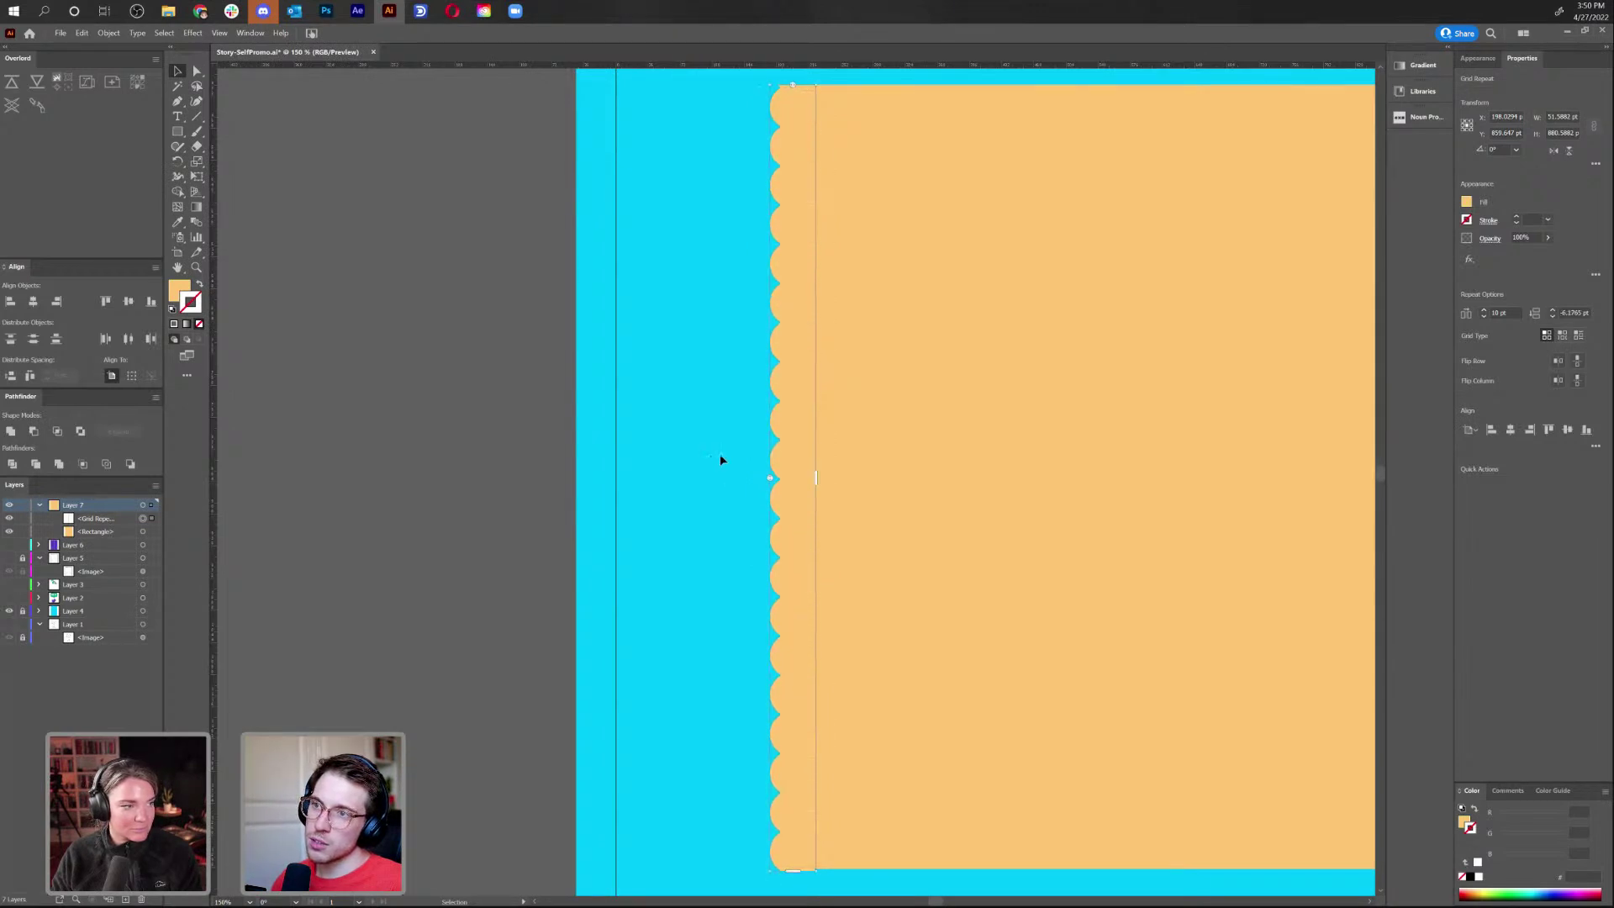
{"action": "left_click", "coordinate": [719, 451]}
{"action": "key", "text": "ctrl+minus"}
{"action": "key", "text": "ctrl+minus"}
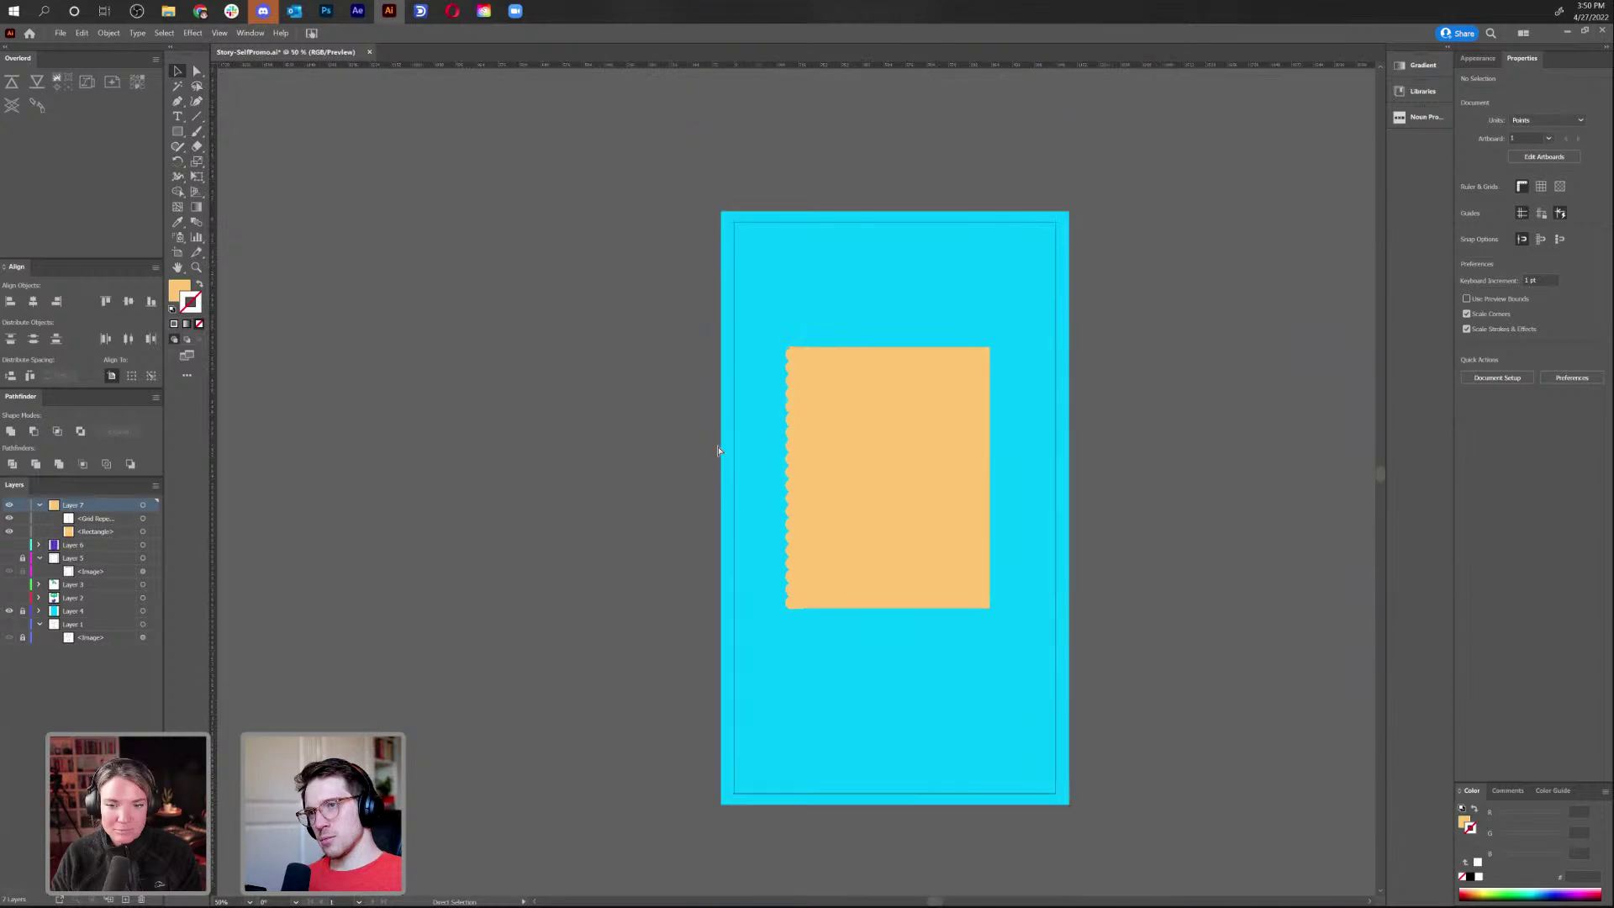
{"action": "key", "text": "ctrl+plus"}
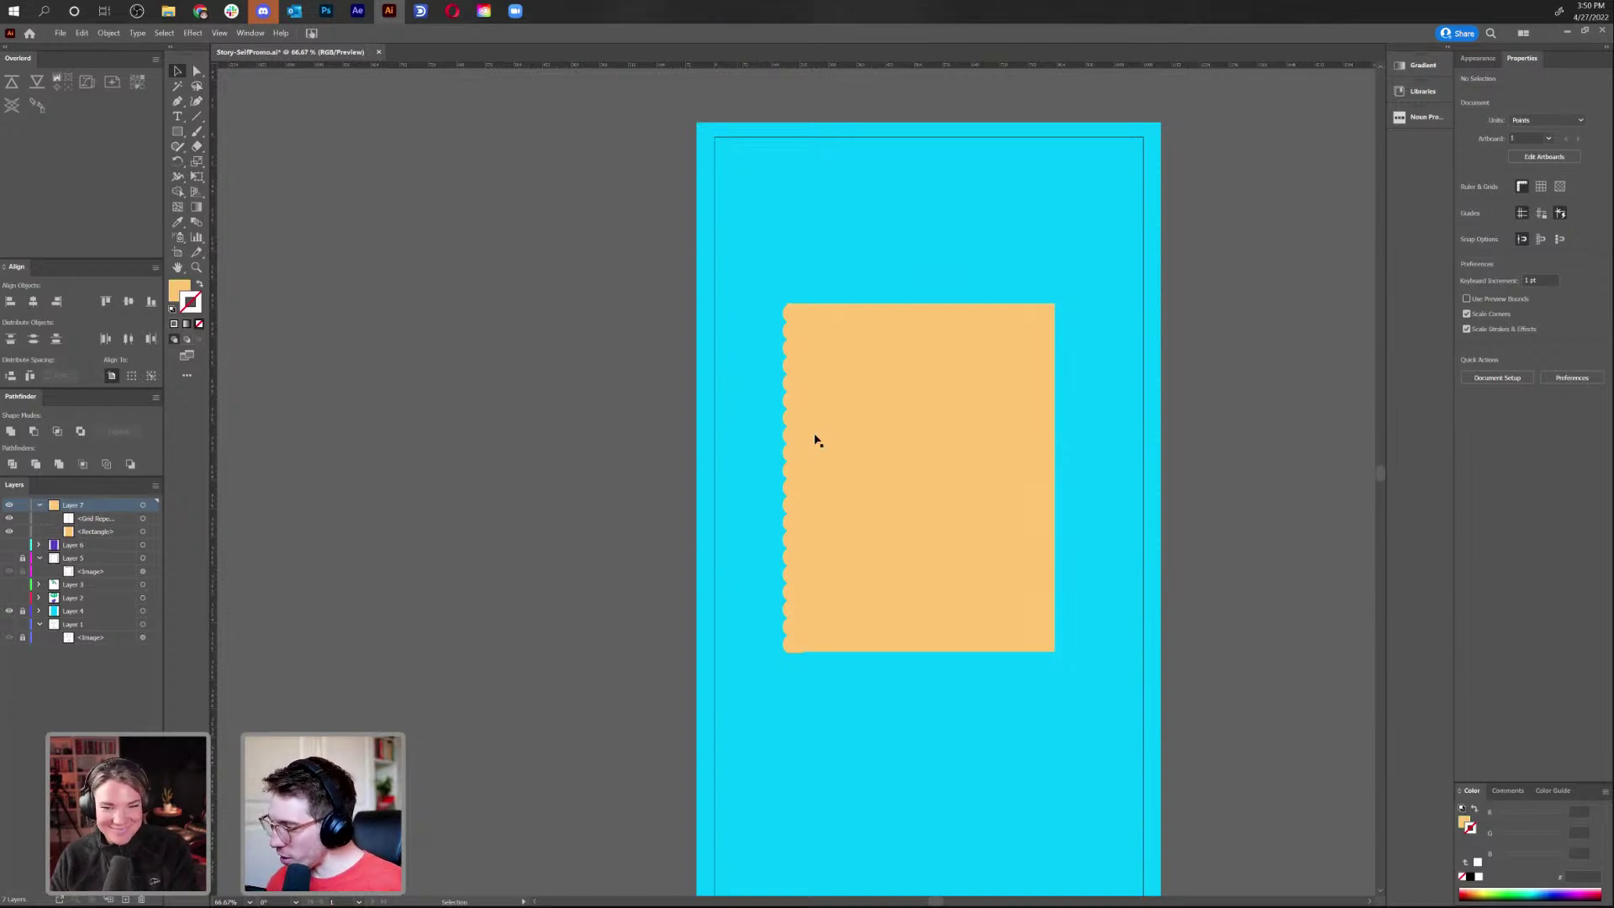
Reflect a vertical copy of the scallop column and move it to the rectangle's right edge
{"action": "left_click", "coordinate": [788, 457]}
{"action": "right_click", "coordinate": [790, 458]}
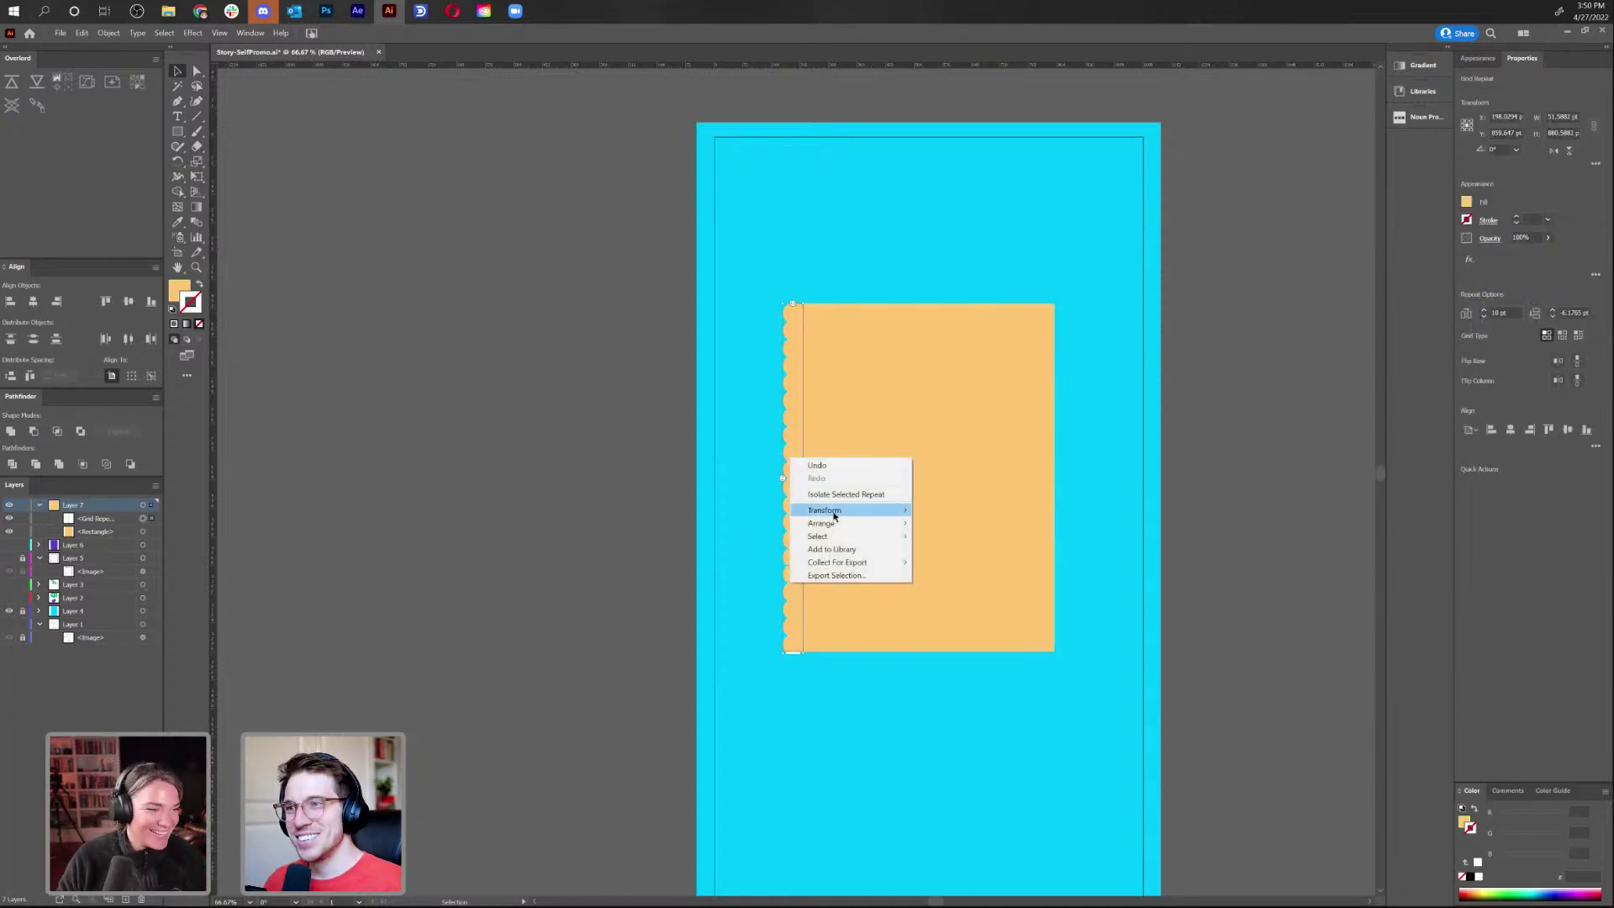
{"action": "mouse_move", "coordinate": [835, 512]}
{"action": "left_click", "coordinate": [1022, 553]}
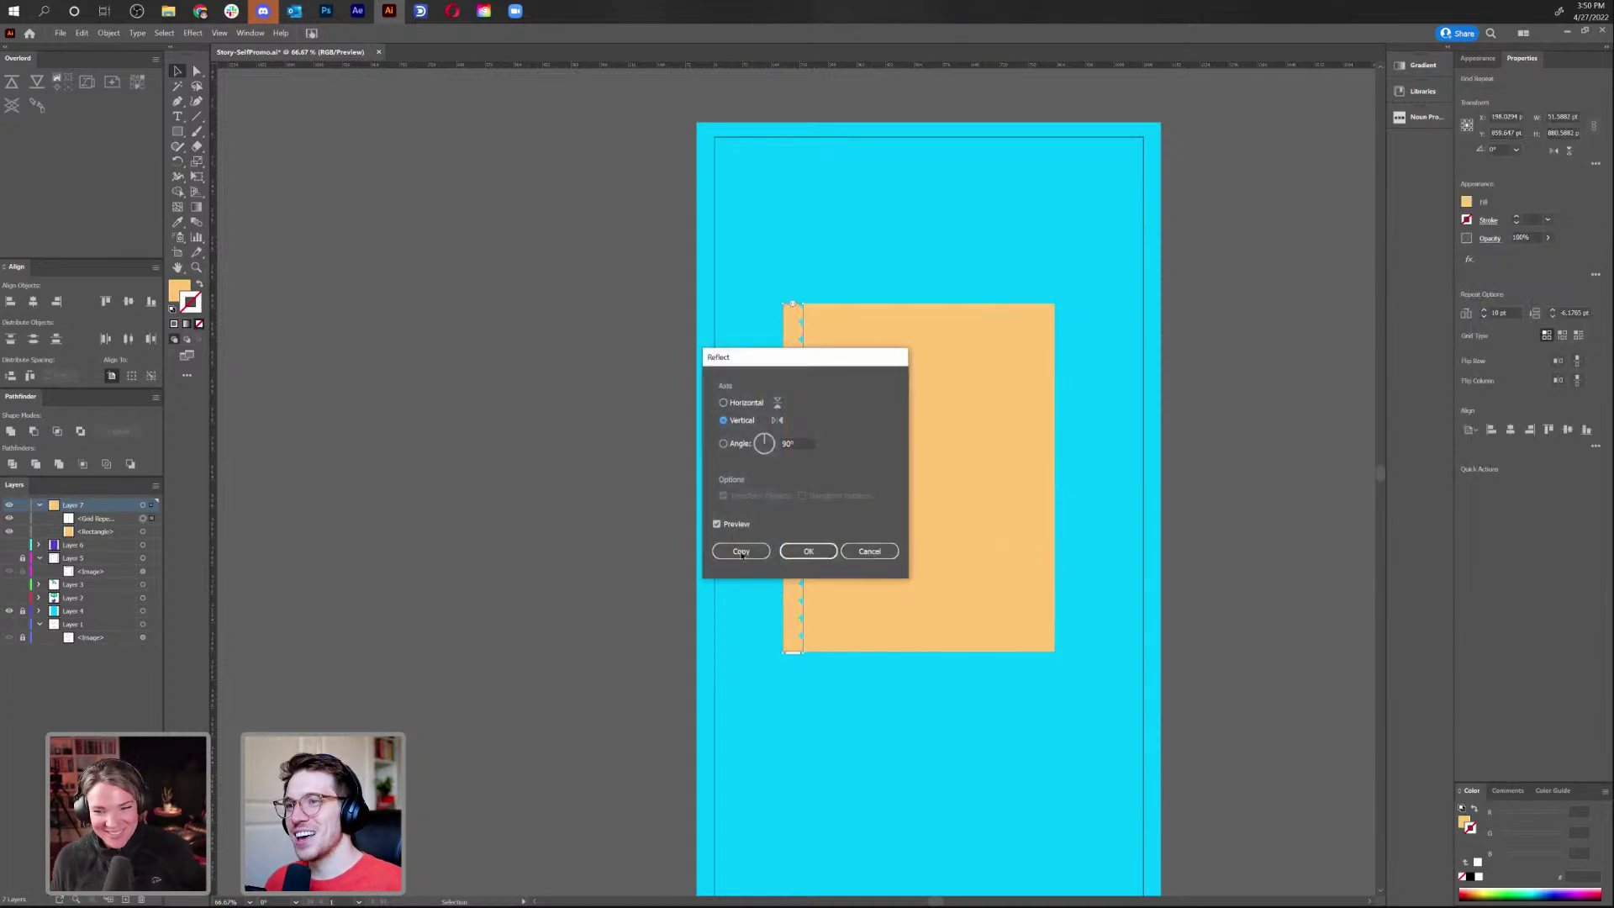
{"action": "left_click", "coordinate": [741, 551]}
{"action": "left_click_drag", "start_coordinate": [790, 525], "coordinate": [1061, 547]}
Check the scallops in Outline view, then draw a small orange square near the artboard's top-left
{"action": "left_click", "coordinate": [1110, 544]}
{"action": "key", "text": "ctrl+y"}
{"action": "key", "text": "ctrl+y"}
{"action": "key", "text": "v"}
{"action": "left_click", "coordinate": [930, 532]}
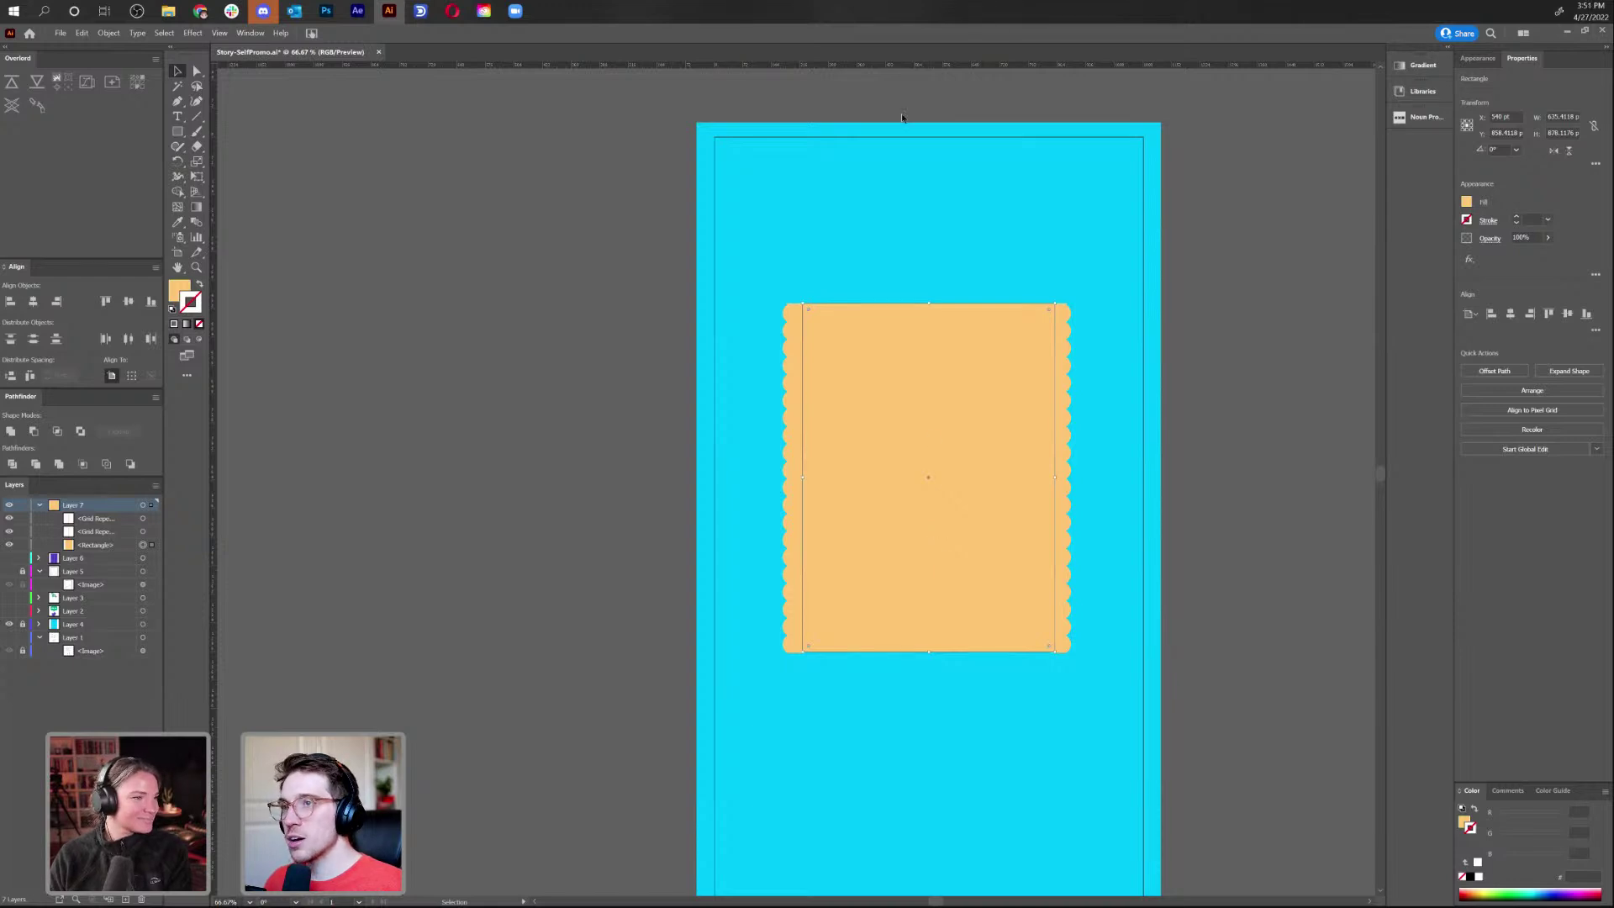
{"action": "left_click", "coordinate": [841, 281]}
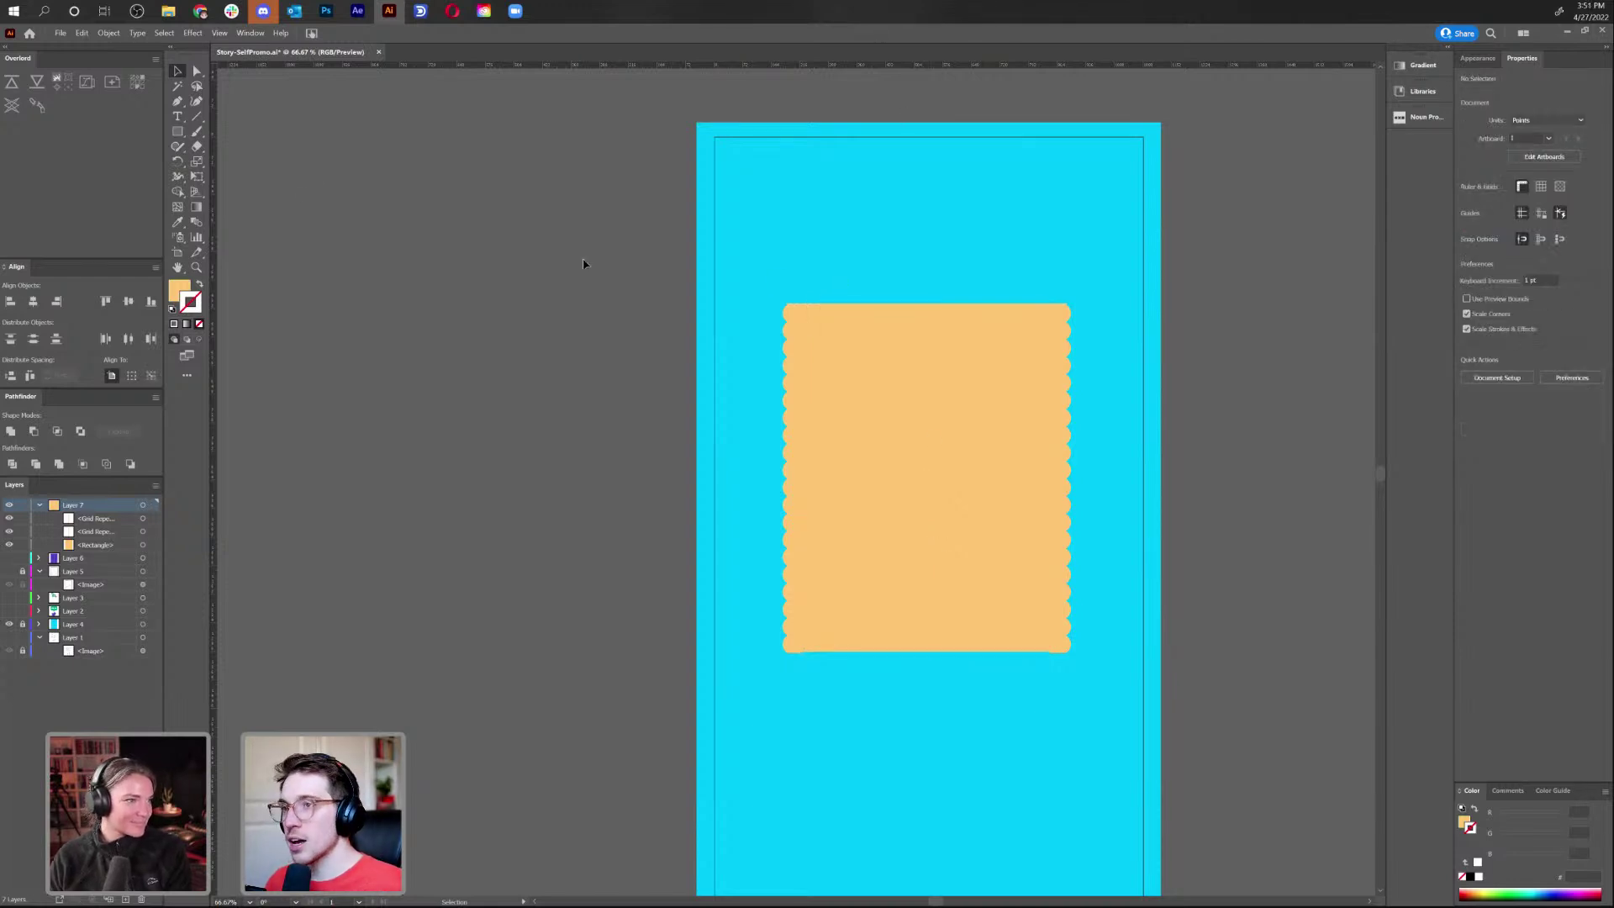
{"action": "left_click", "coordinate": [178, 132]}
{"action": "left_click_drag", "start_coordinate": [777, 202], "coordinate": [809, 235]}
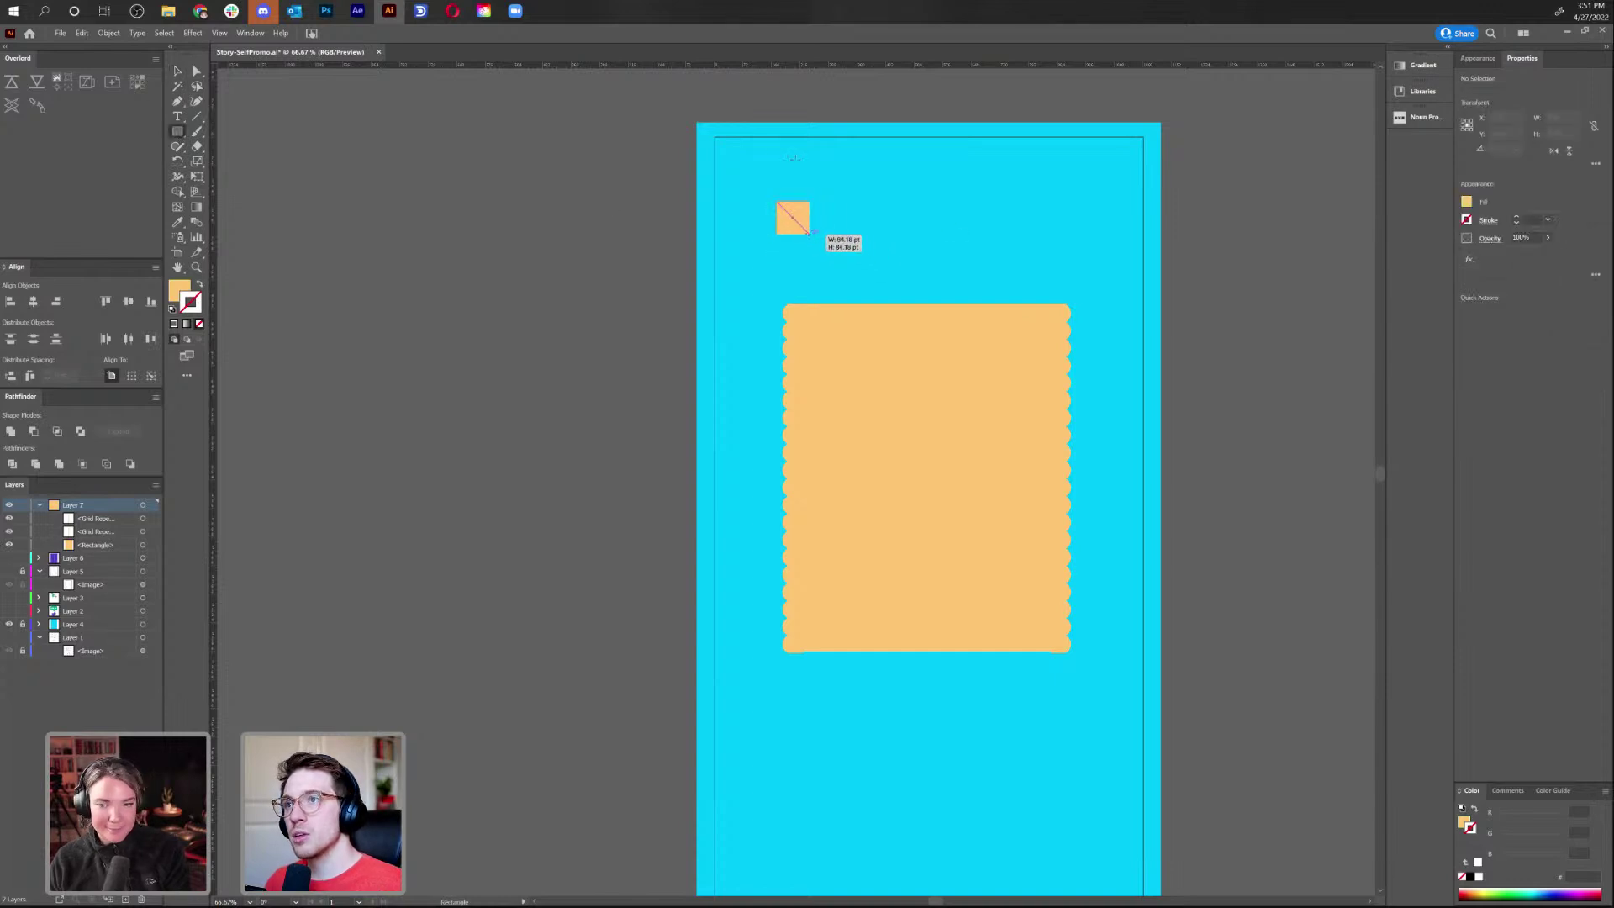
Try a Grid Repeat on the small square, adjusting rows and width, then undo it
{"action": "key", "text": "alt+o"}
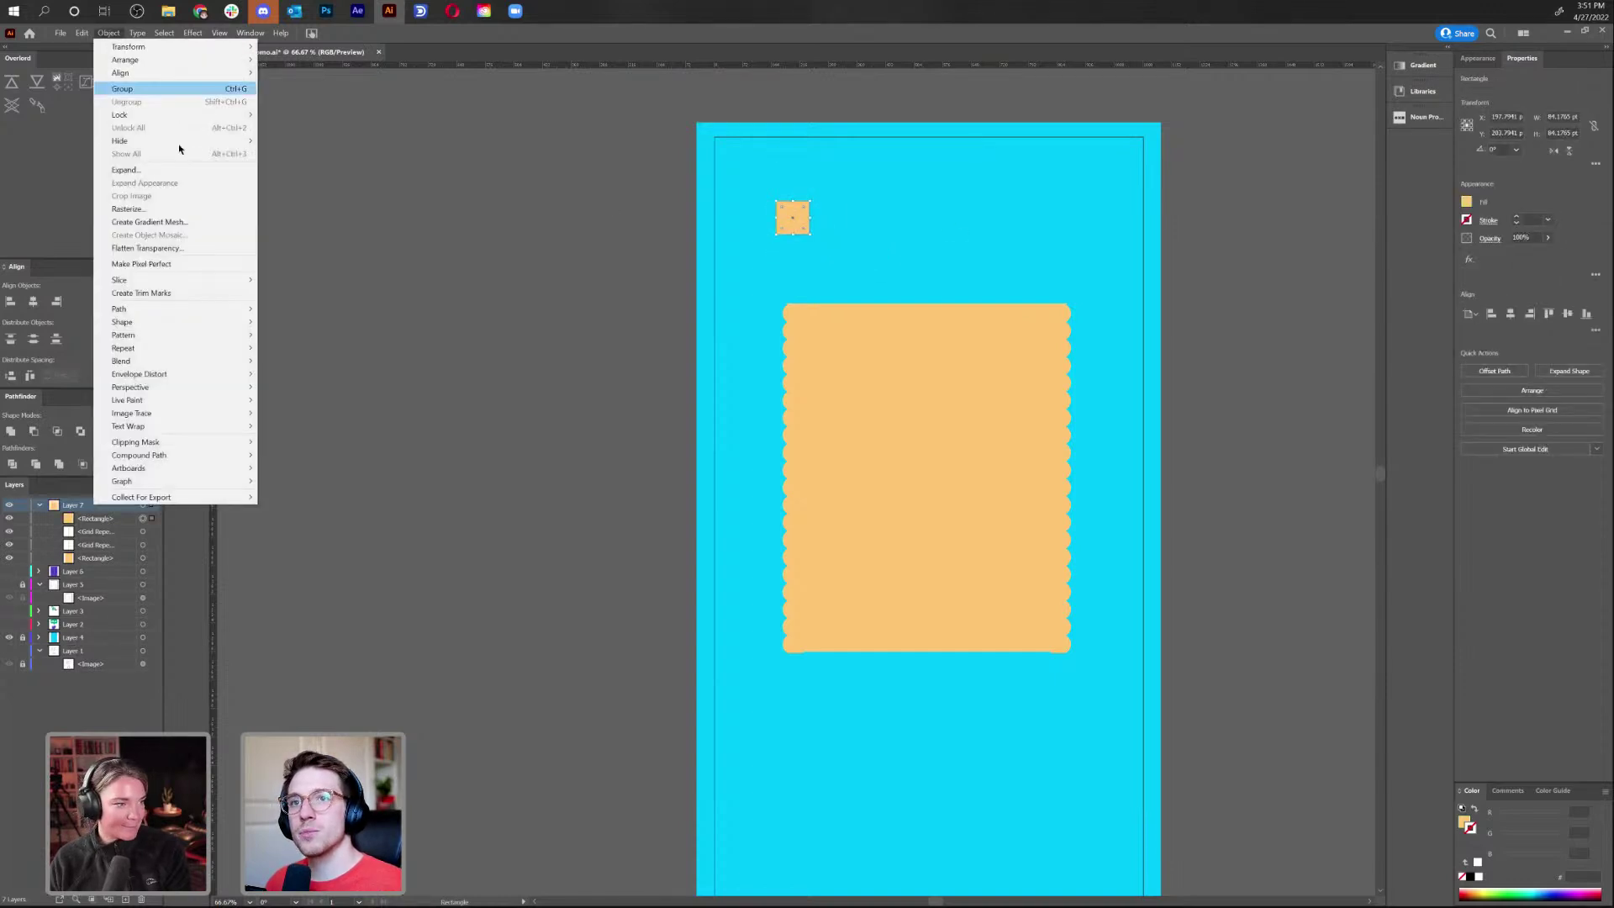
{"action": "mouse_move", "coordinate": [193, 347]}
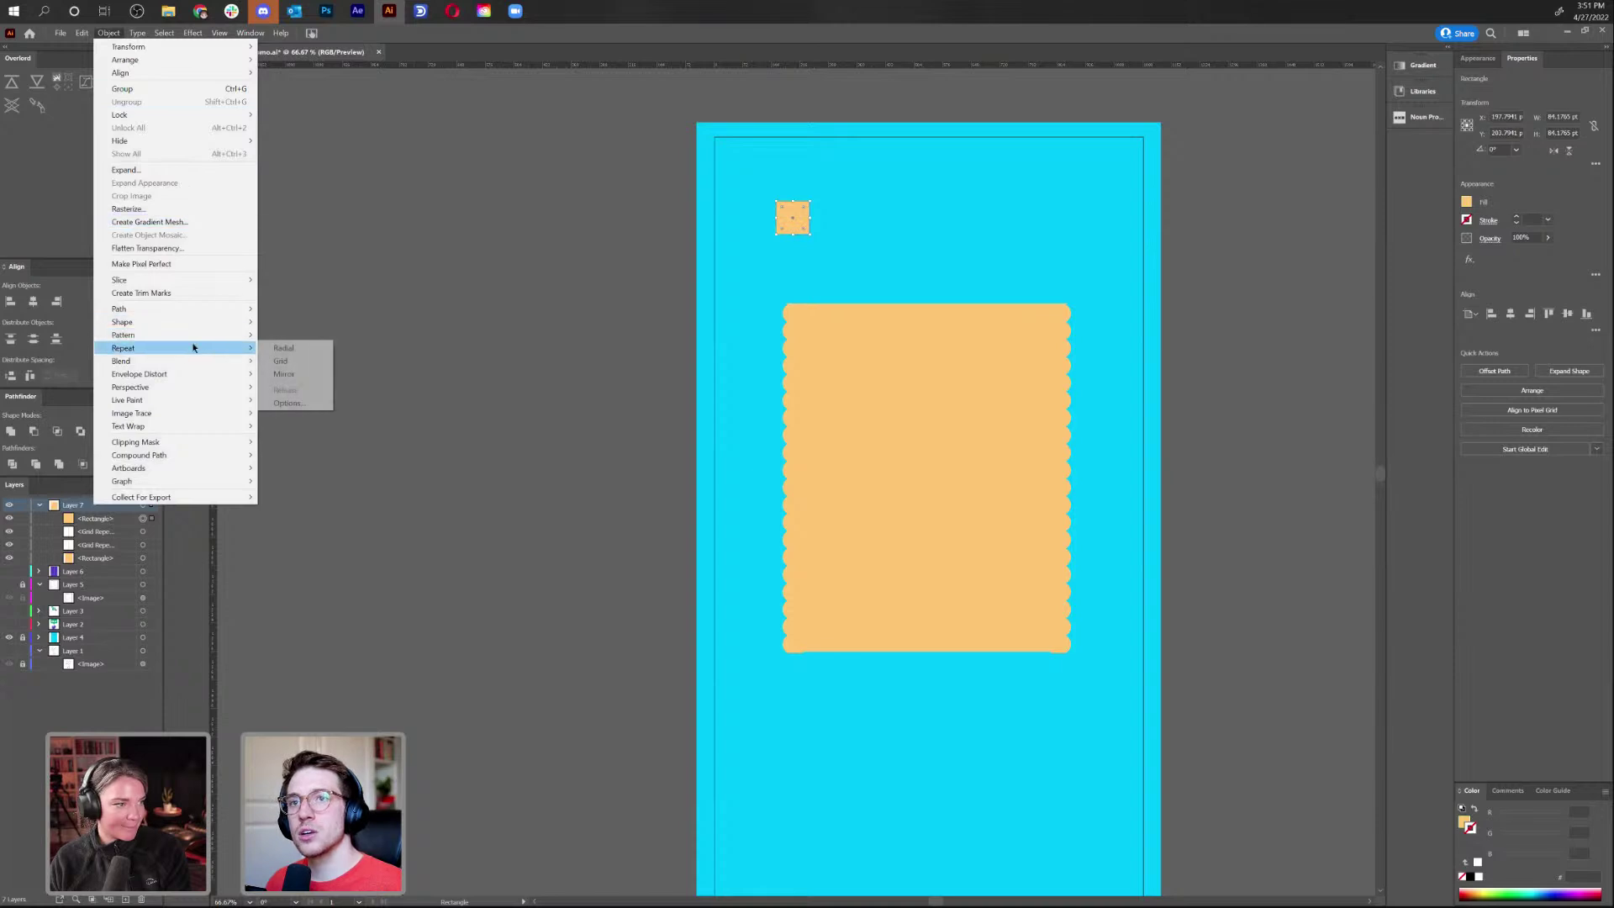
{"action": "left_click", "coordinate": [323, 360]}
{"action": "left_click_drag", "start_coordinate": [851, 275], "coordinate": [874, 306]}
{"action": "left_click_drag", "start_coordinate": [941, 256], "coordinate": [1002, 260]}
{"action": "key", "text": "ctrl+z"}
{"action": "key", "text": "ctrl+z"}
{"action": "key", "text": "ctrl+z"}
{"action": "key", "text": "ctrl+z"}
{"action": "left_click", "coordinate": [940, 252]}
Redraw a small square near the artboard's top-left
{"action": "left_click", "coordinate": [110, 34]}
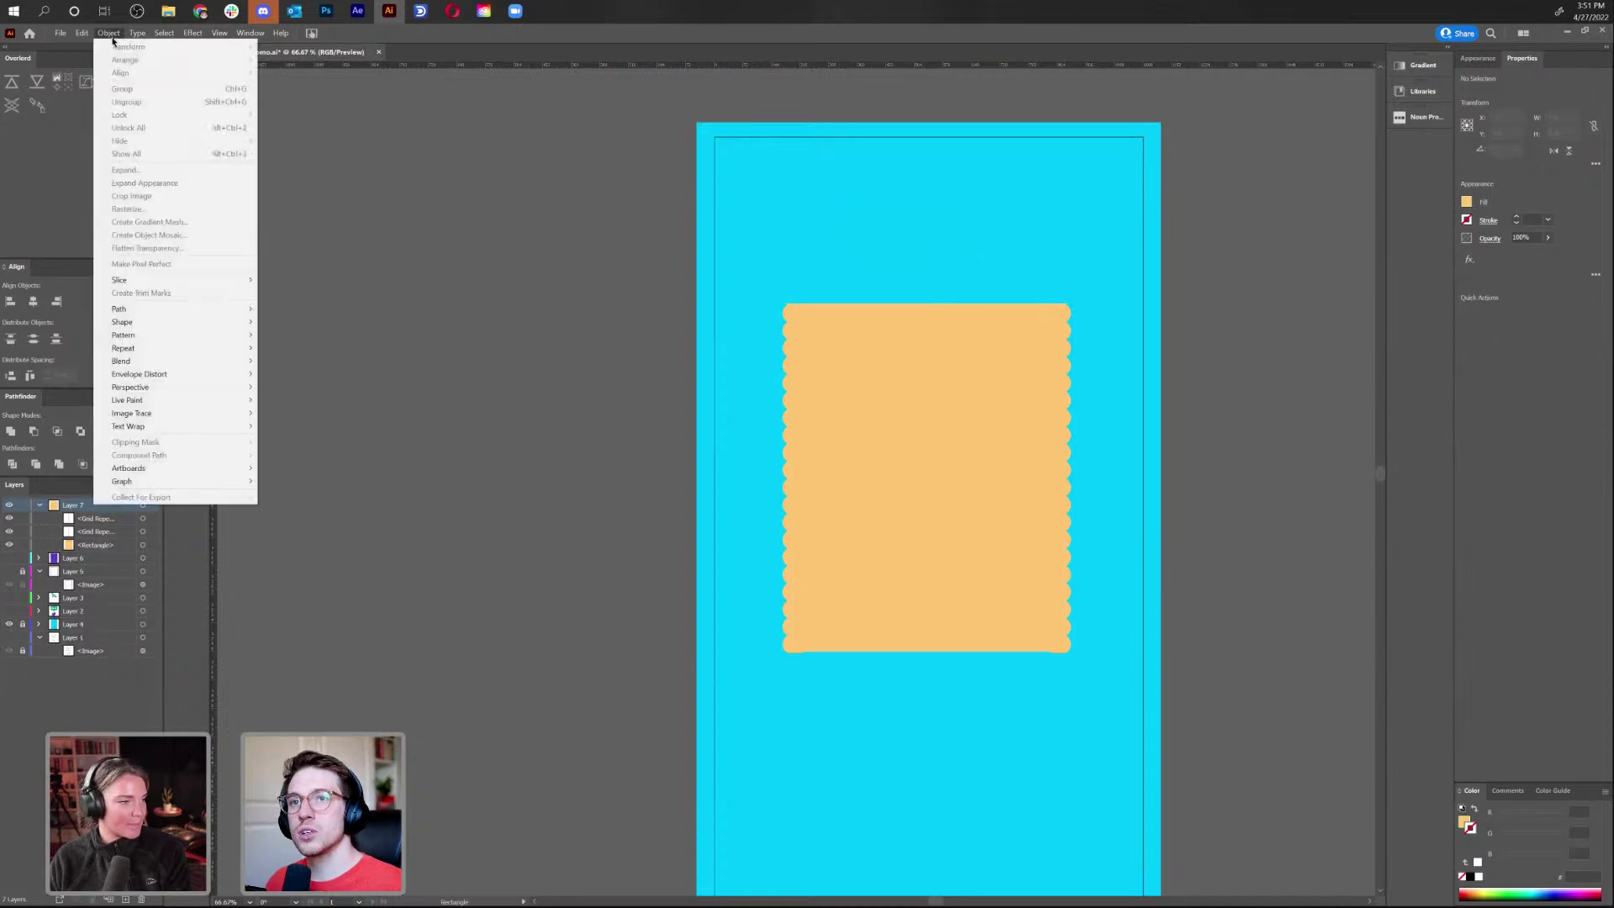
{"action": "left_click", "coordinate": [571, 181]}
{"action": "left_click", "coordinate": [843, 216]}
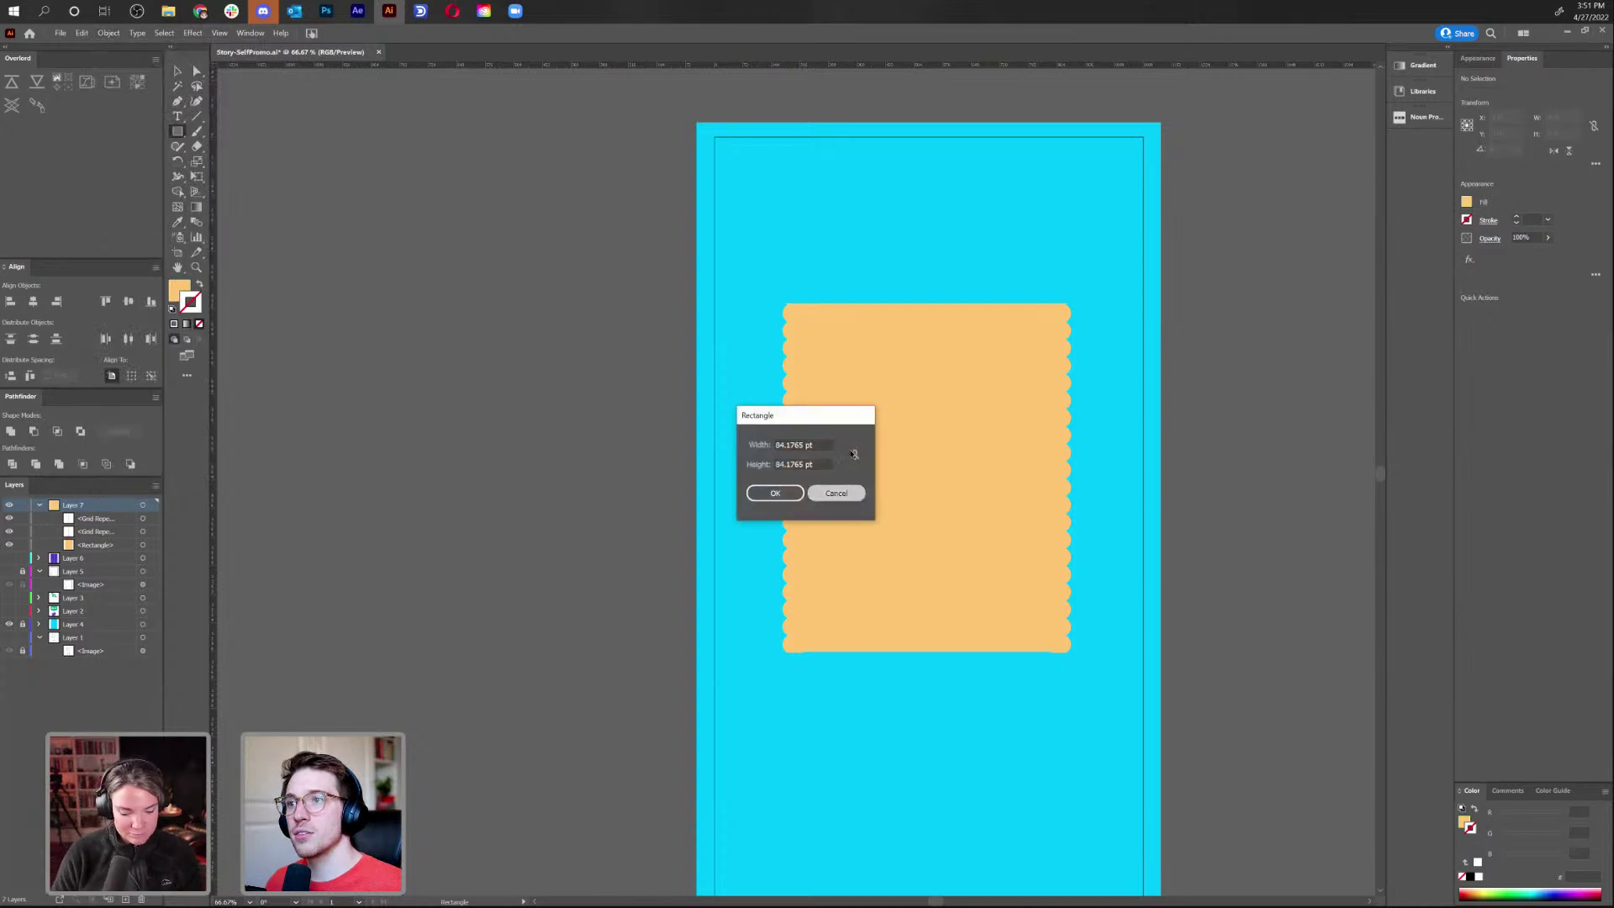
{"action": "left_click", "coordinate": [845, 492]}
{"action": "left_click_drag", "start_coordinate": [785, 202], "coordinate": [818, 236]}
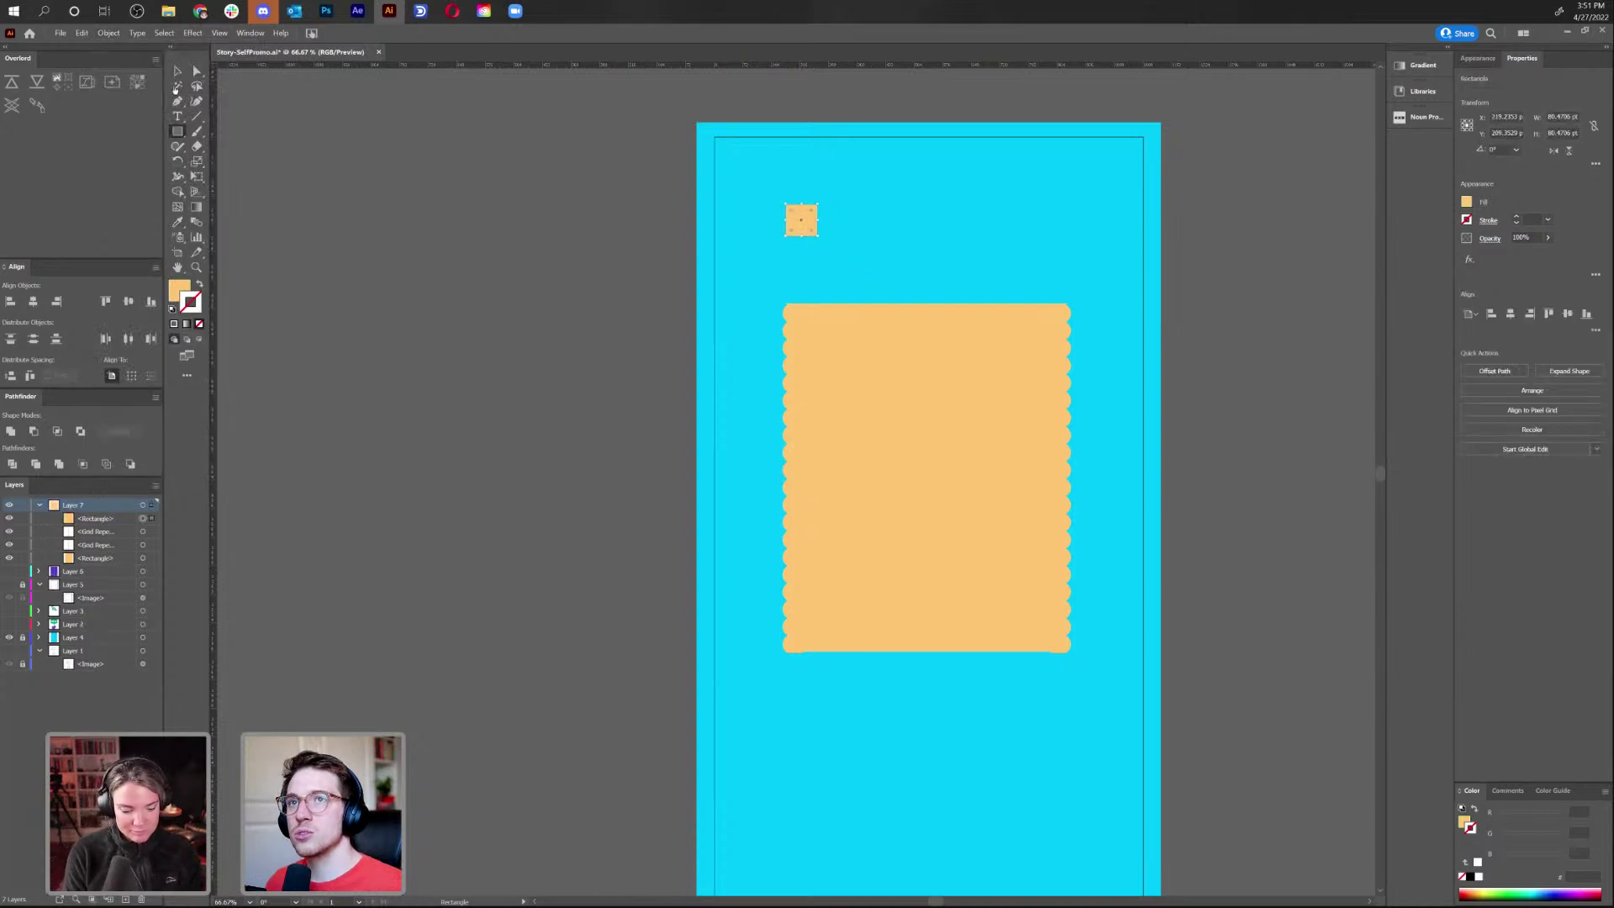
Turn the square into a Radial Repeat, vary its count and radius, then delete it
{"action": "left_click", "coordinate": [108, 33]}
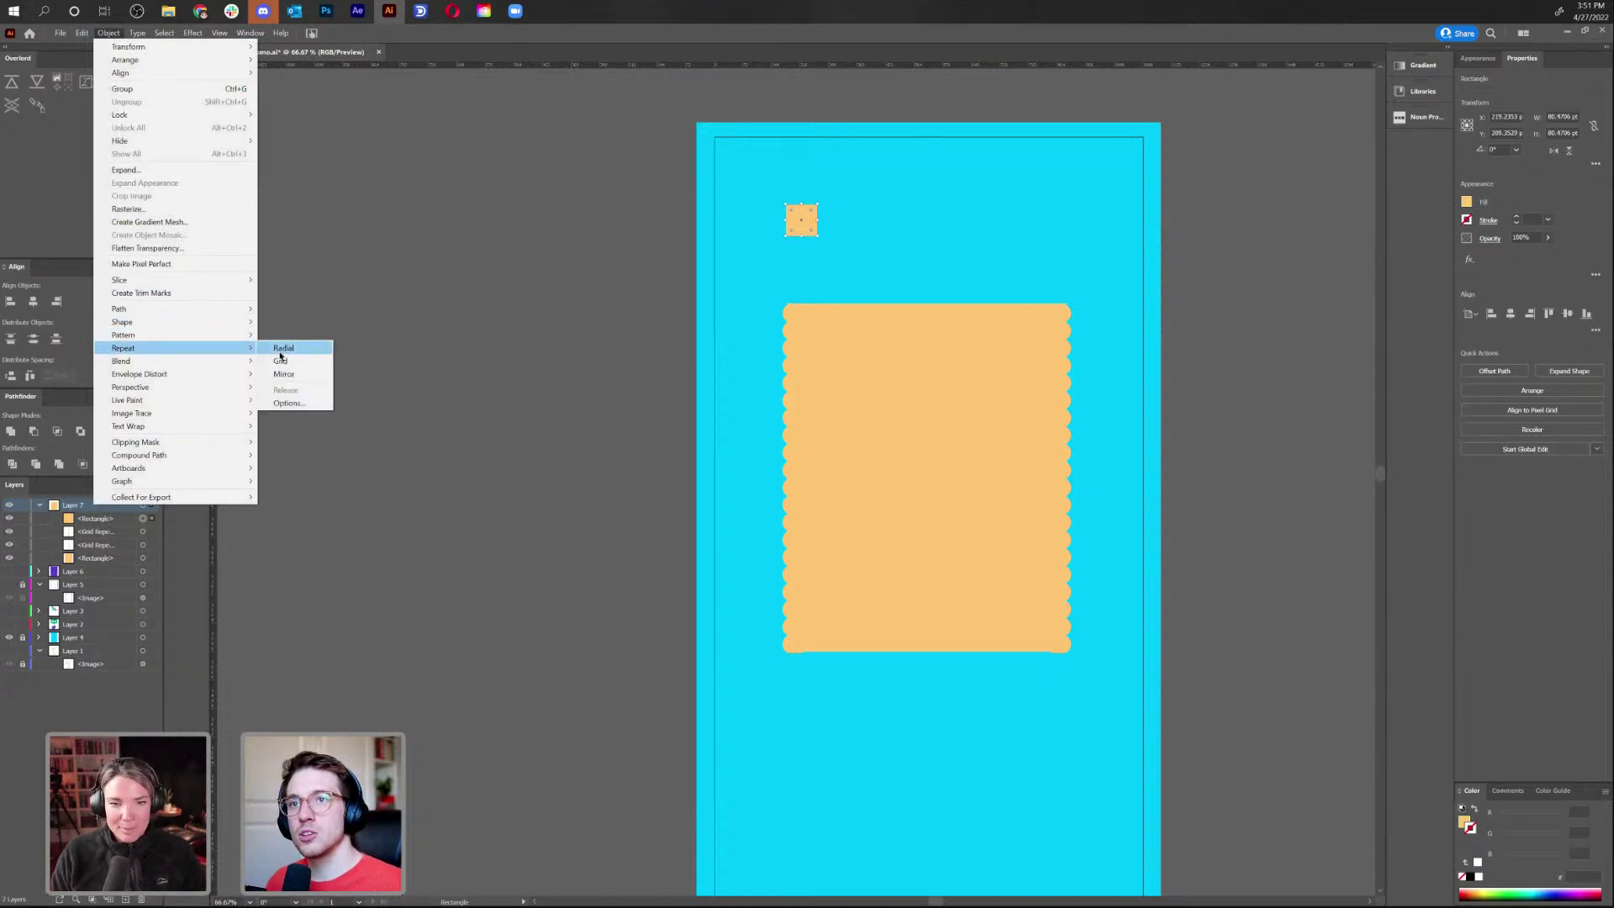
{"action": "left_click", "coordinate": [281, 352]}
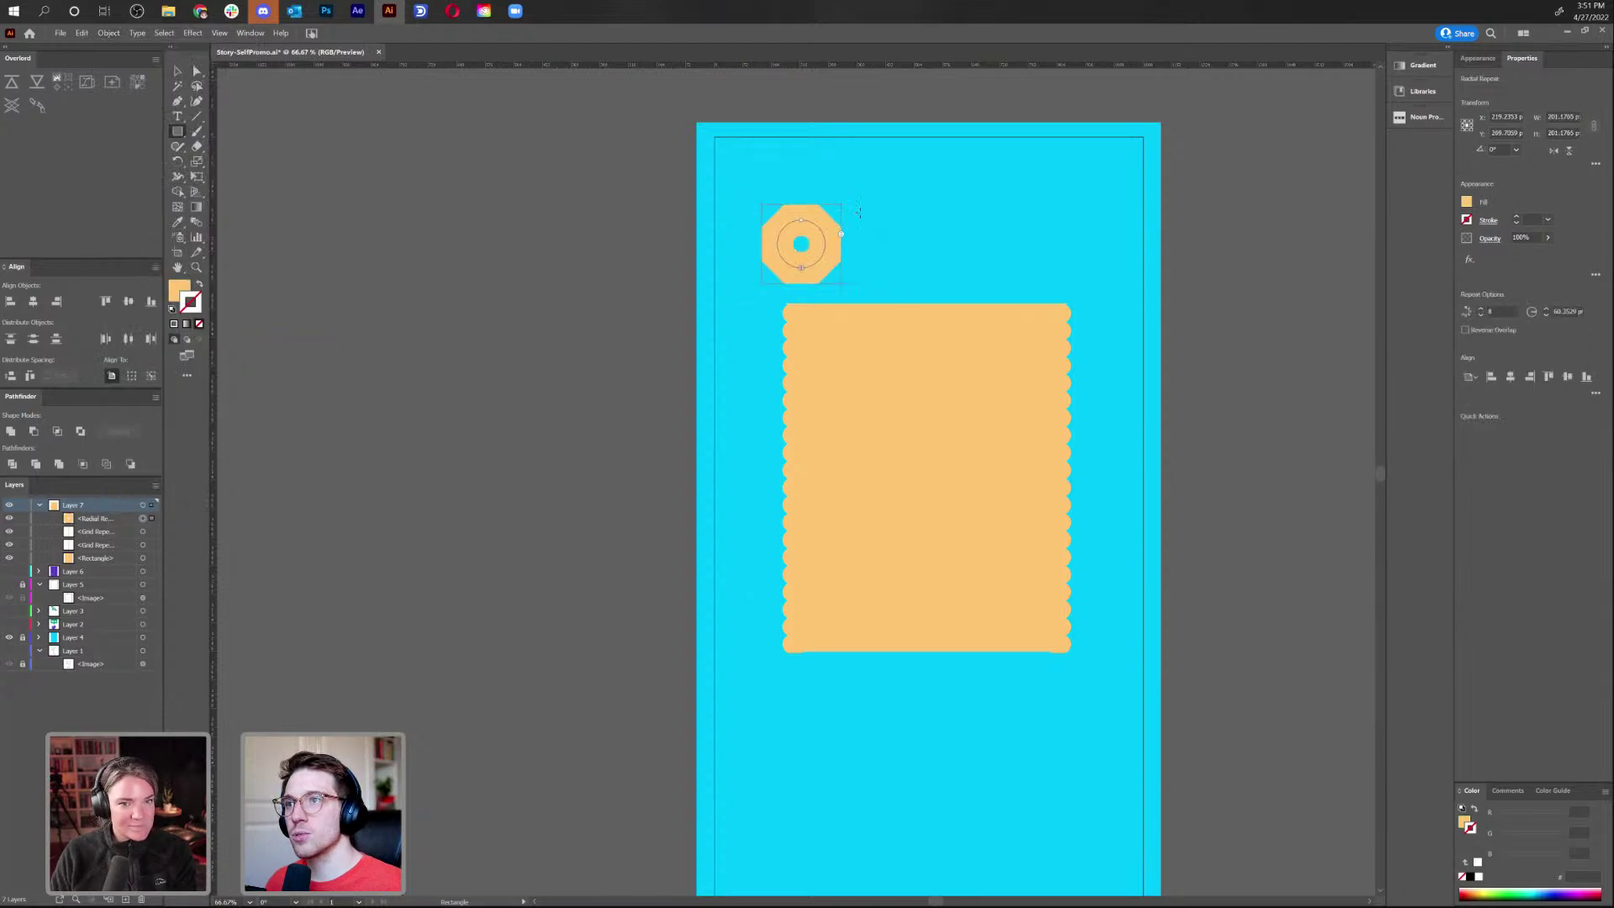
{"action": "left_click_drag", "start_coordinate": [842, 234], "coordinate": [845, 253]}
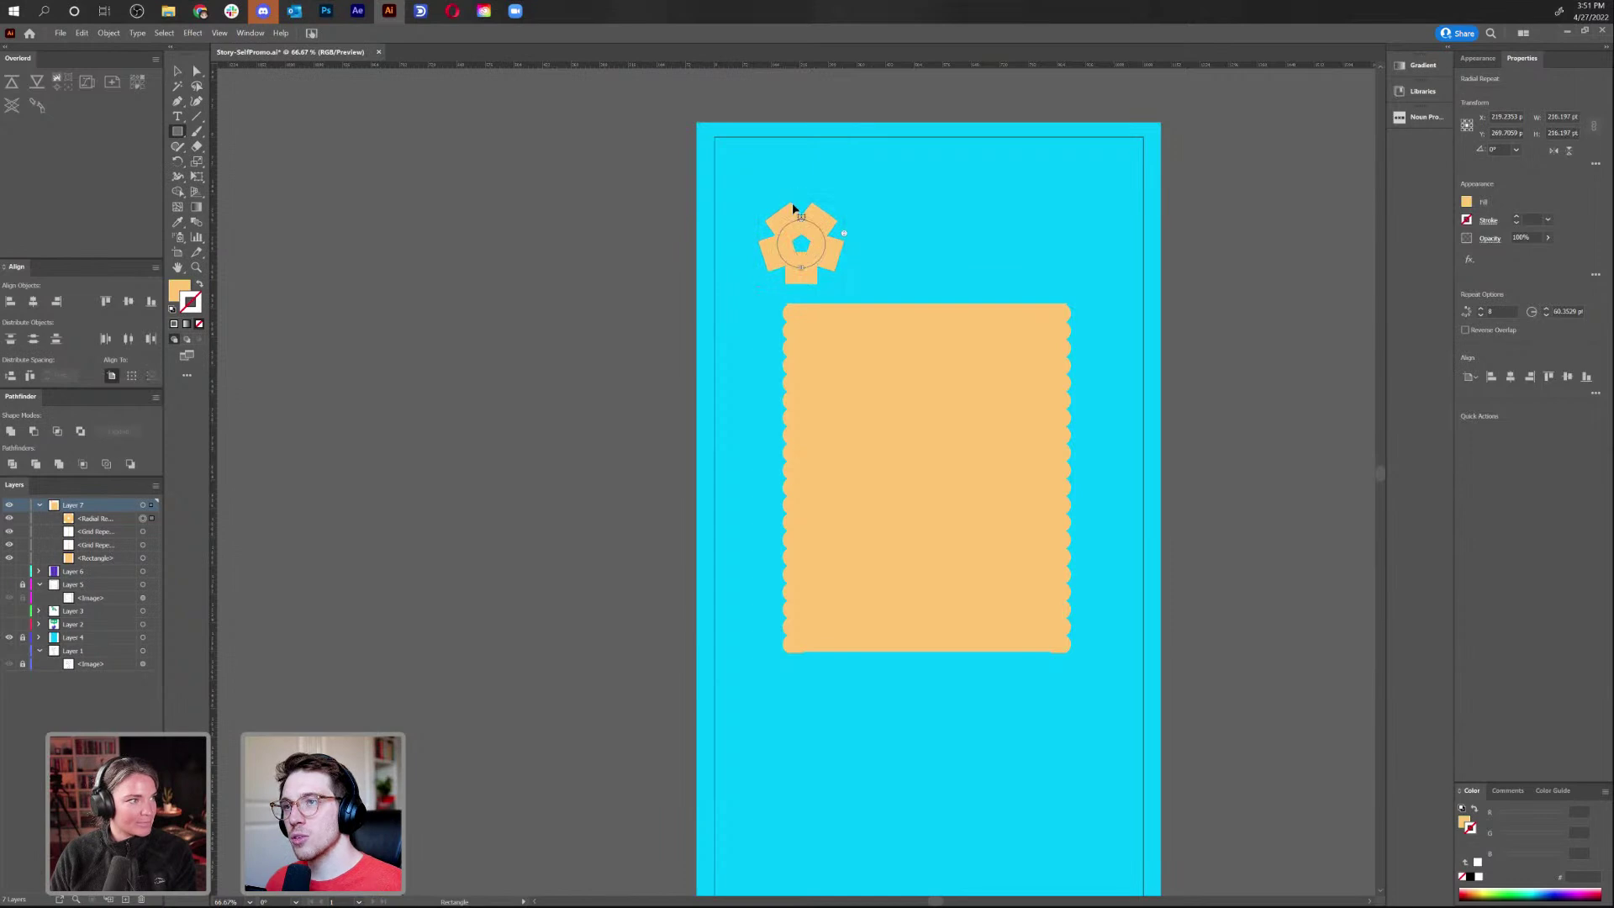
{"action": "key", "text": "ctrl+equal"}
{"action": "key", "text": "ctrl+equal"}
{"action": "key", "text": "ctrl+equal"}
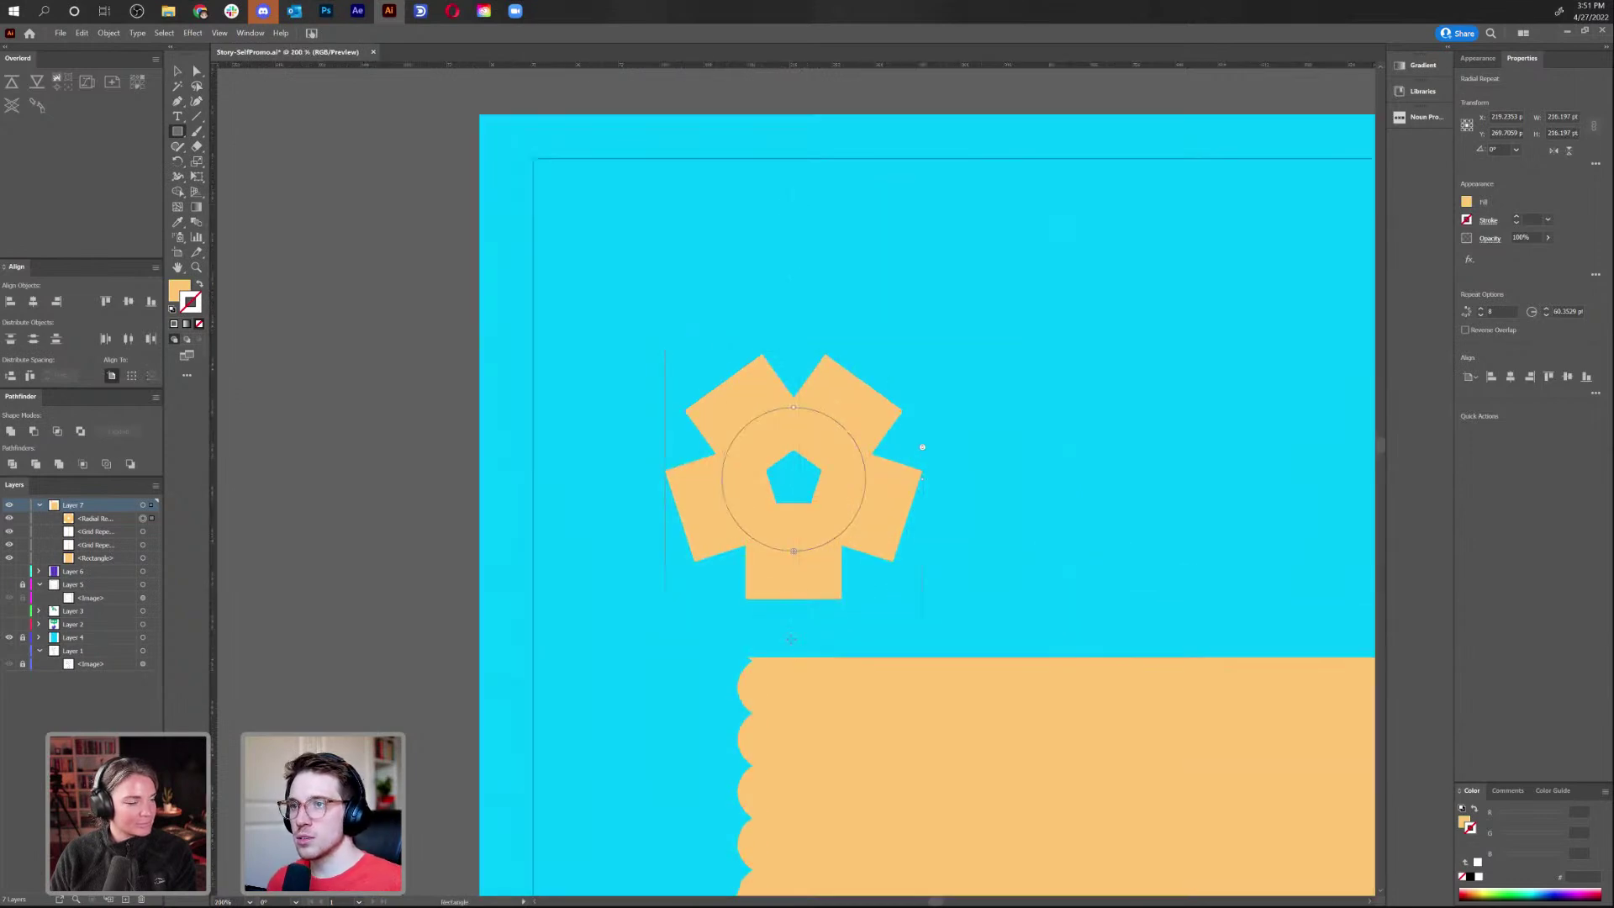
{"action": "left_click_drag", "start_coordinate": [824, 547], "coordinate": [839, 599]}
{"action": "left_click_drag", "start_coordinate": [753, 425], "coordinate": [1019, 277]}
{"action": "scroll", "coordinate": [1019, 277], "scroll_direction": "down", "scroll_amount": 1}
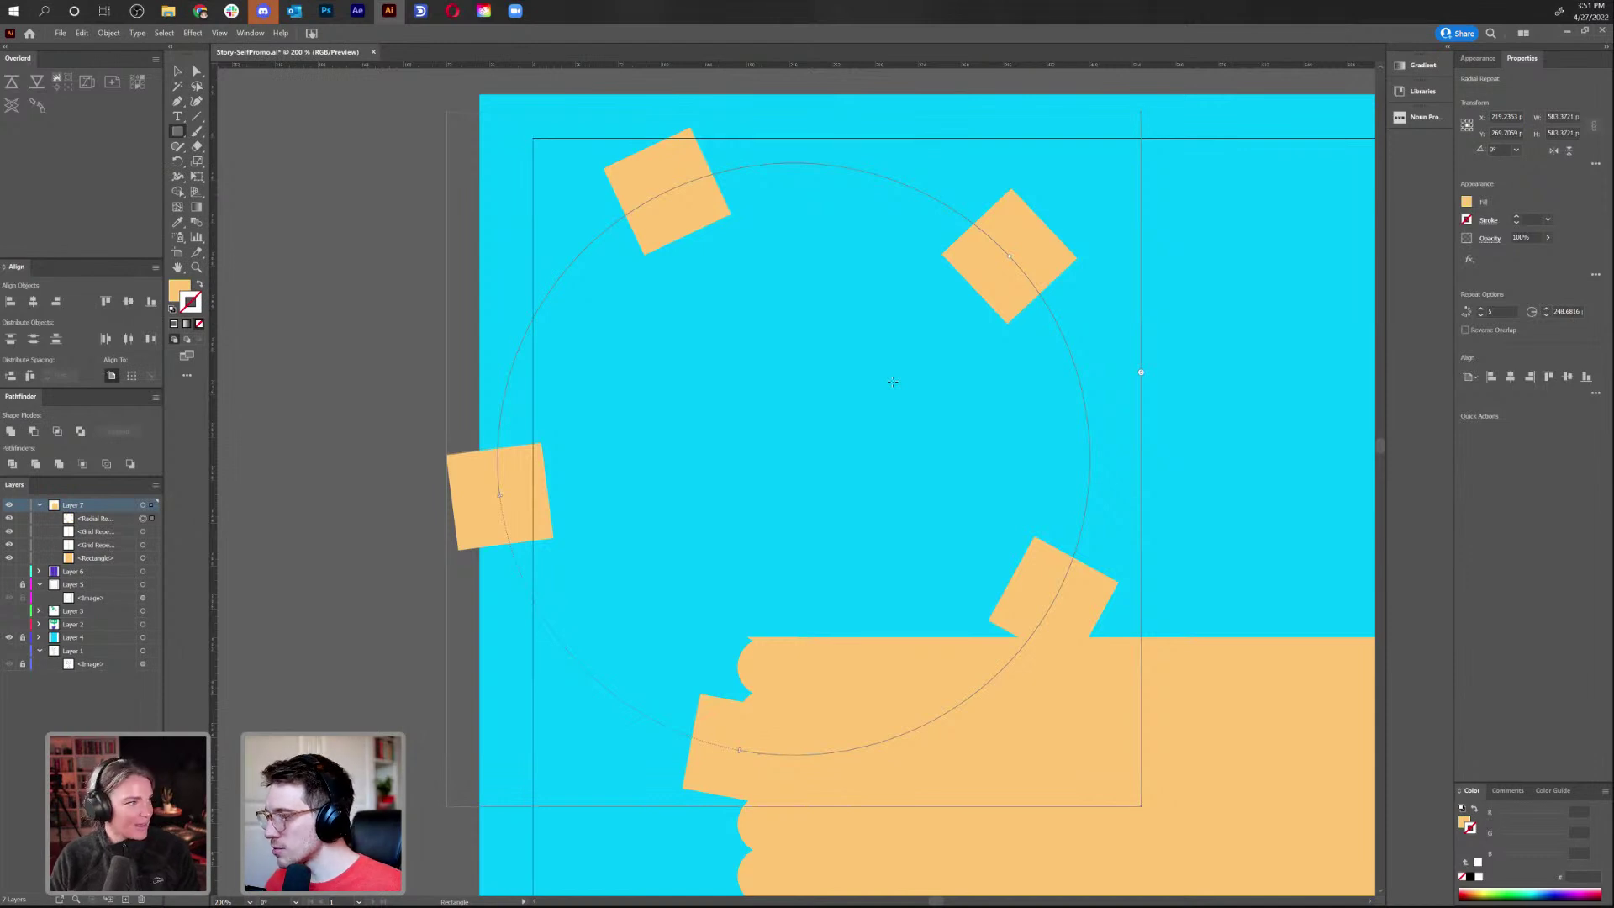
{"action": "key", "text": "Delete"}
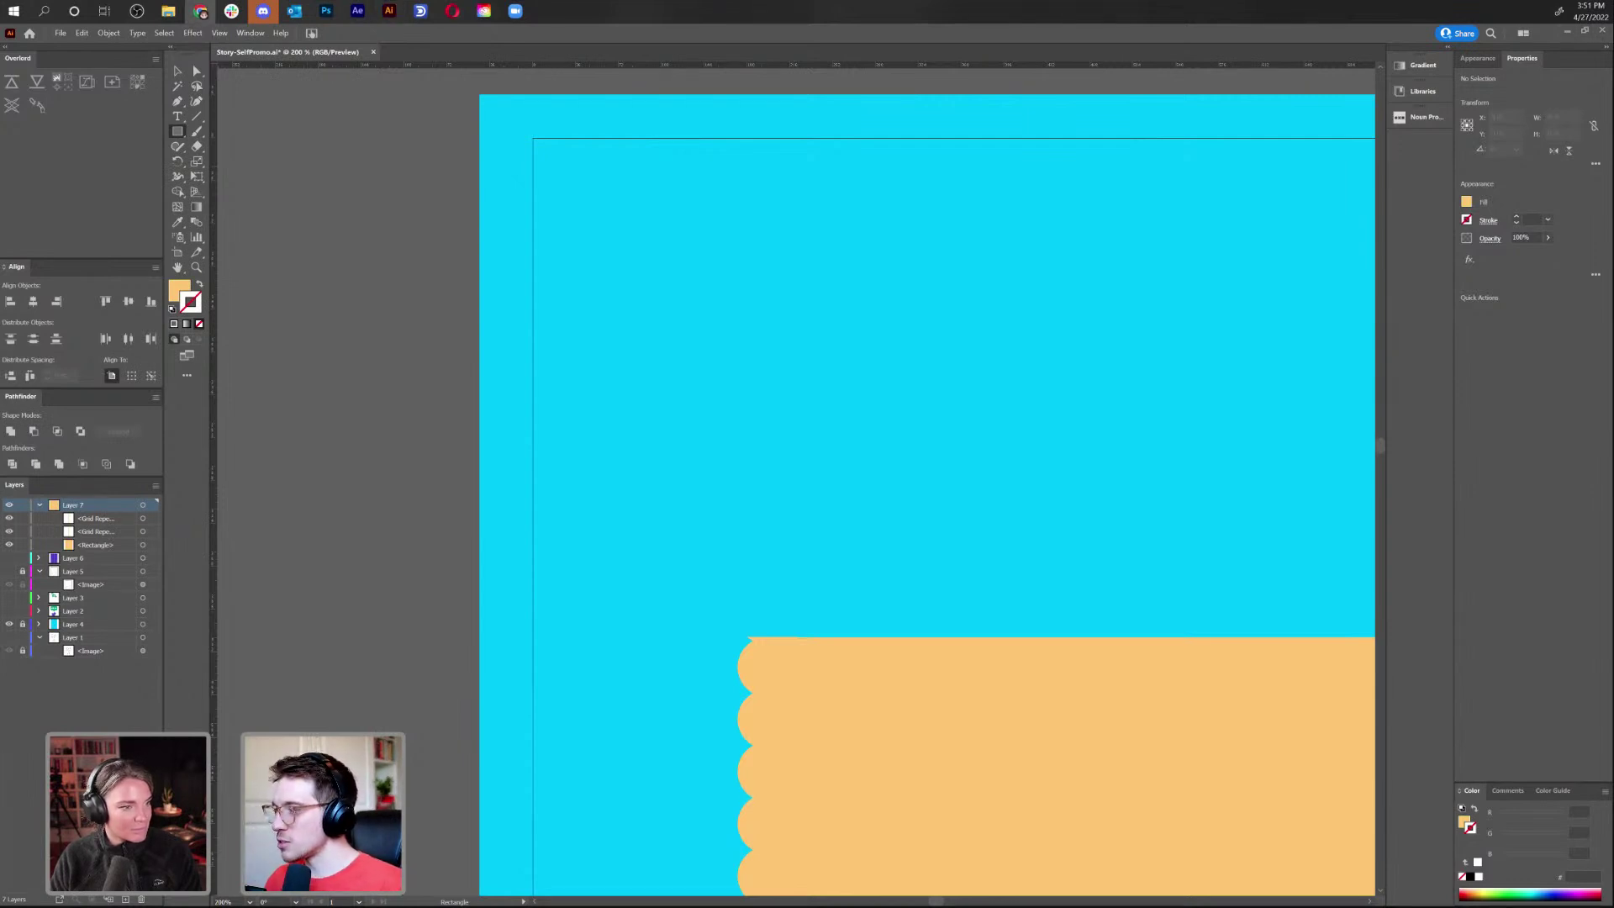
{"action": "left_click", "coordinate": [177, 70]}
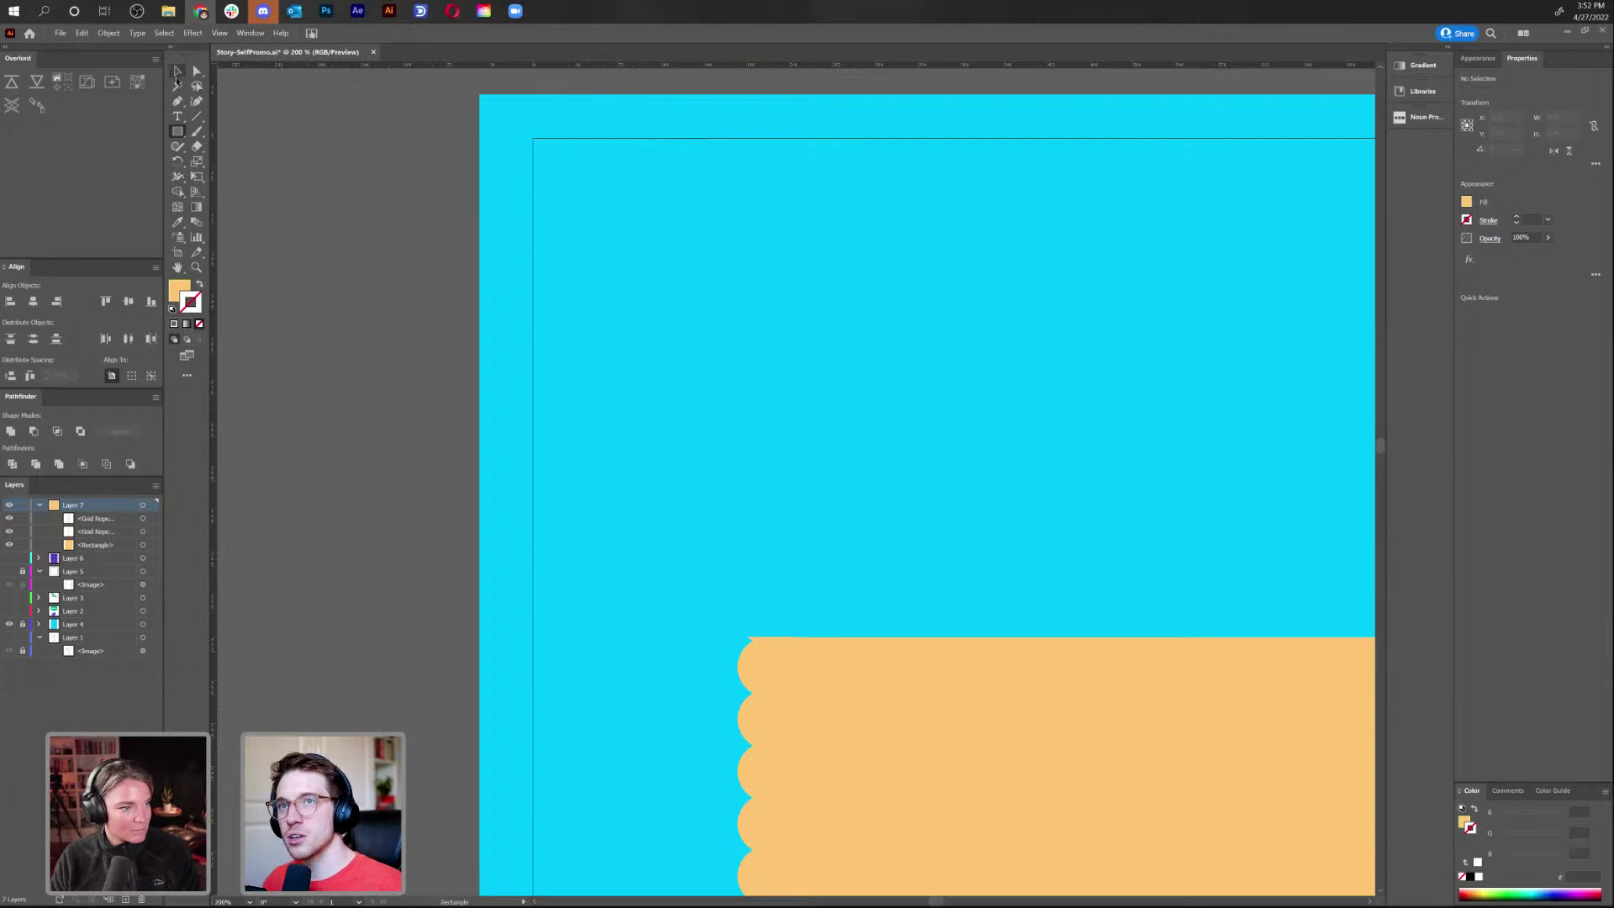
Alt-drag a copy of the left scalloped strip up, turn it horizontal, and line it up on the top edge
{"action": "key", "text": "ctrl+minus"}
{"action": "key", "text": "ctrl+minus"}
{"action": "key", "text": "ctrl+minus"}
{"action": "key", "text": "ctrl+minus"}
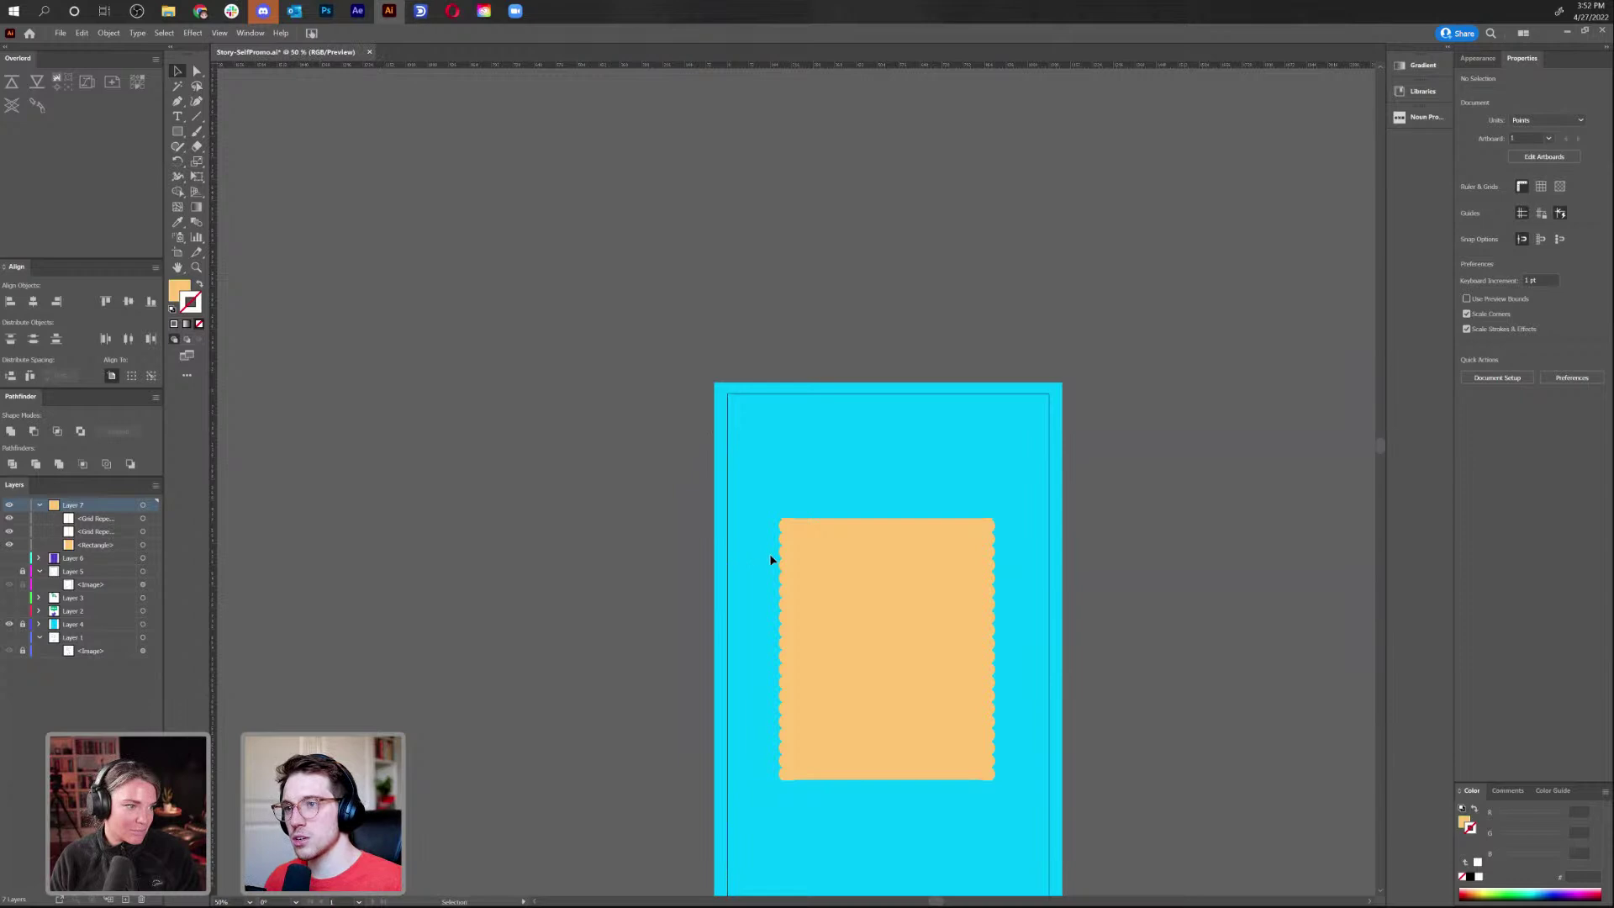
{"action": "left_click", "coordinate": [782, 564]}
{"action": "left_click_drag", "start_coordinate": [785, 579], "coordinate": [785, 287]}
{"action": "left_click_drag", "start_coordinate": [796, 225], "coordinate": [938, 521]}
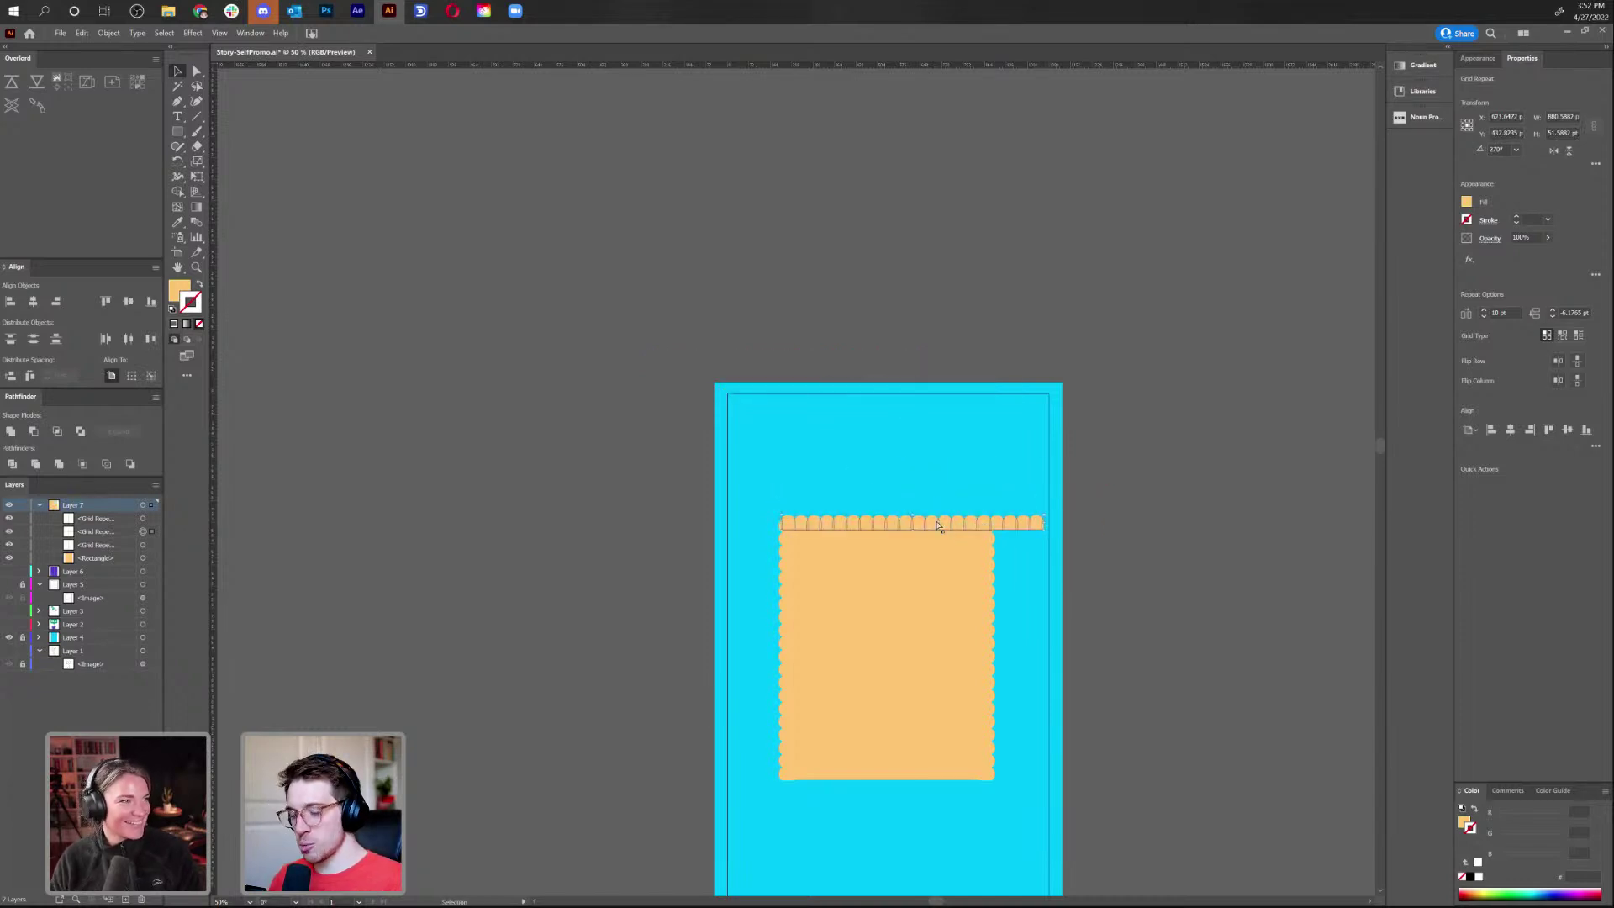
{"action": "scroll", "coordinate": [938, 522], "scroll_direction": "up", "scroll_amount": 4}
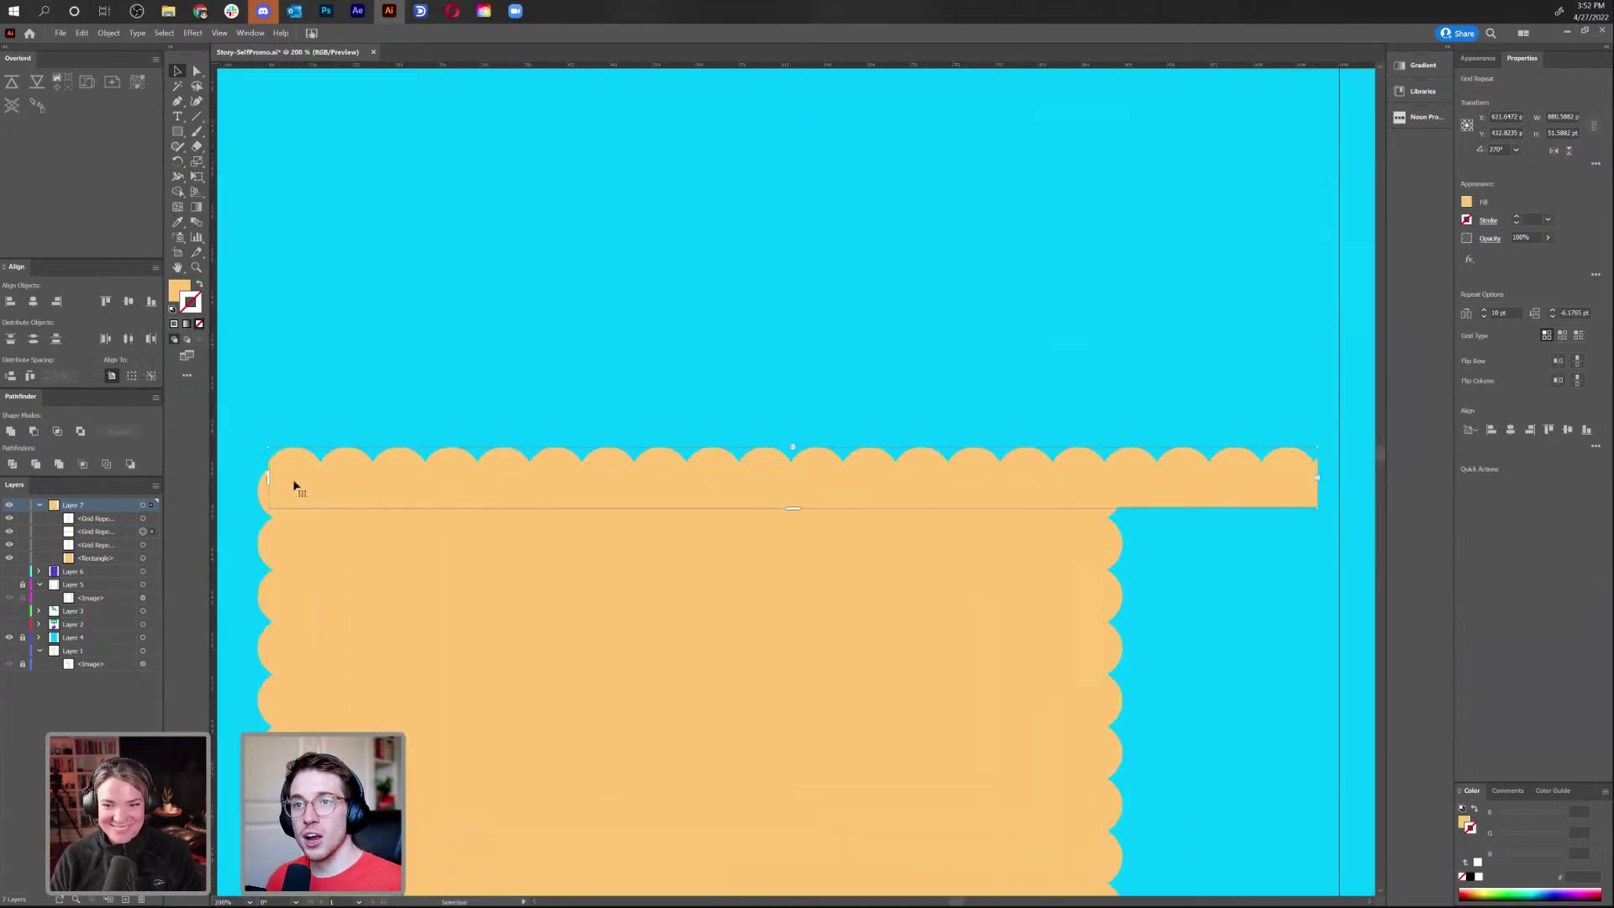
{"action": "left_click_drag", "start_coordinate": [310, 463], "coordinate": [311, 465]}
Tighten the top strip's horizontal and vertical scallop spacing, comparing against the left strip
{"action": "left_click", "coordinate": [272, 477]}
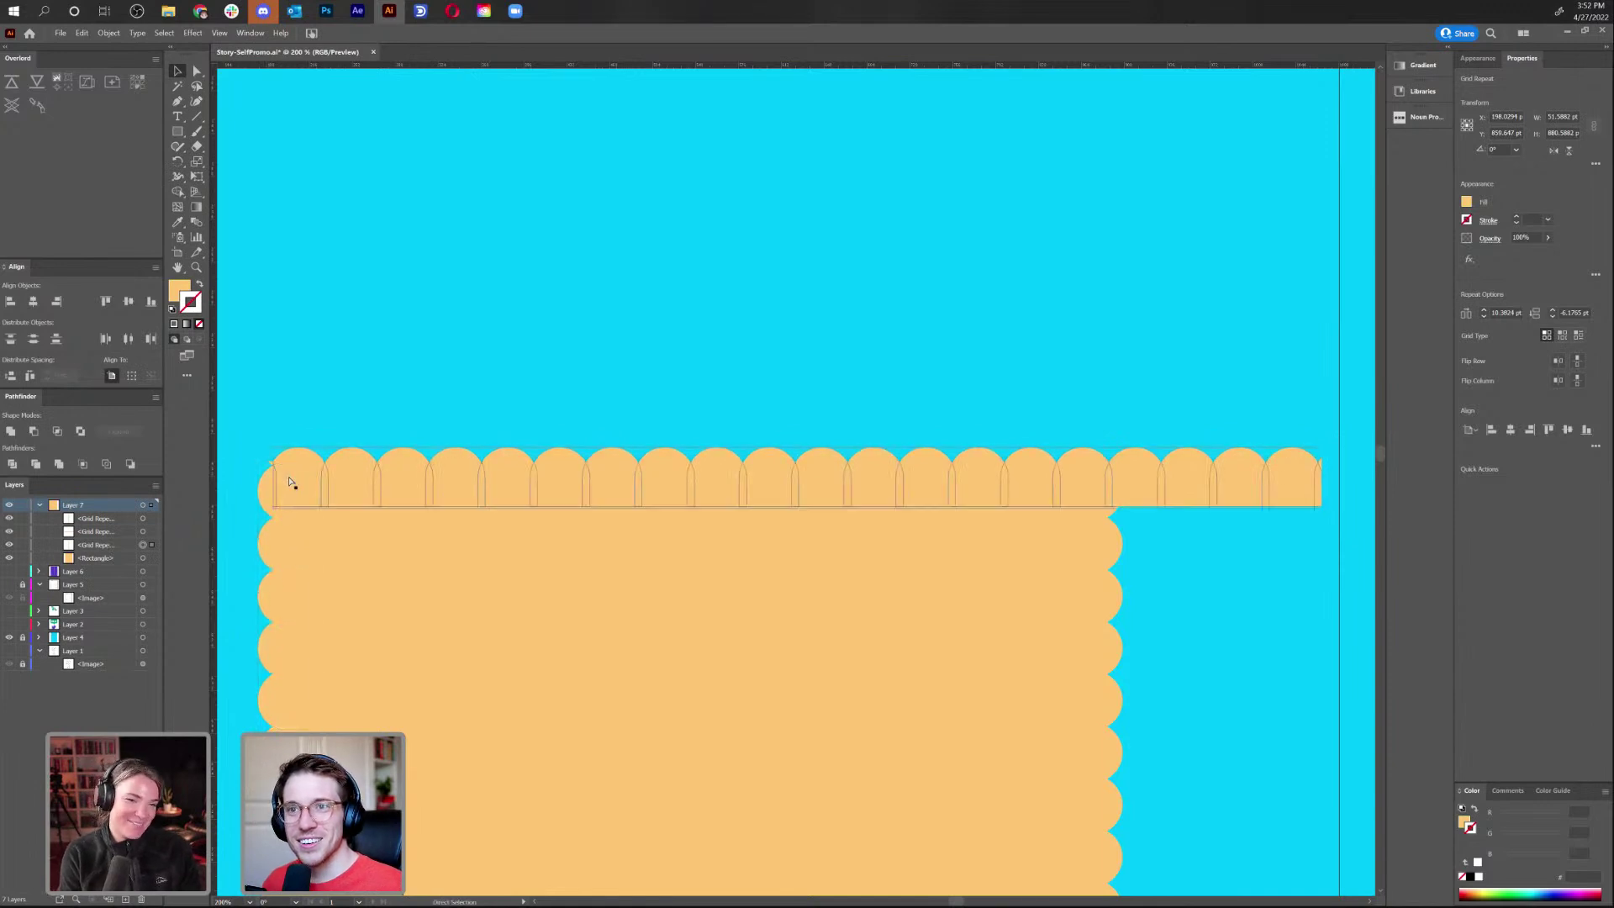
{"action": "left_click", "coordinate": [639, 480]}
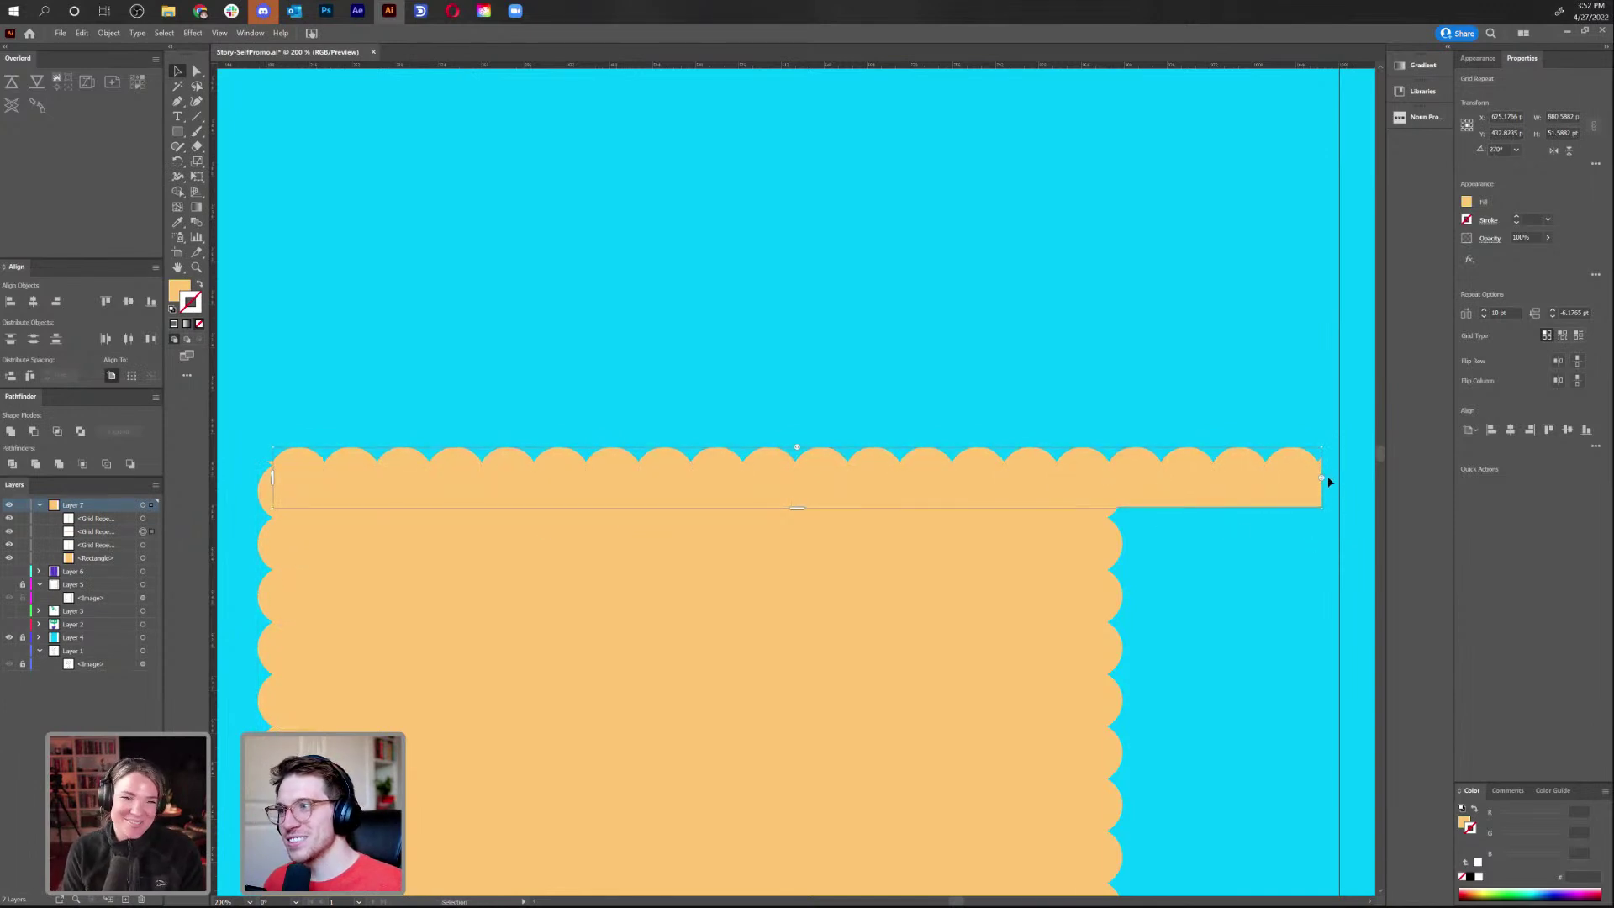
{"action": "left_click_drag", "start_coordinate": [1322, 450], "coordinate": [1120, 456]}
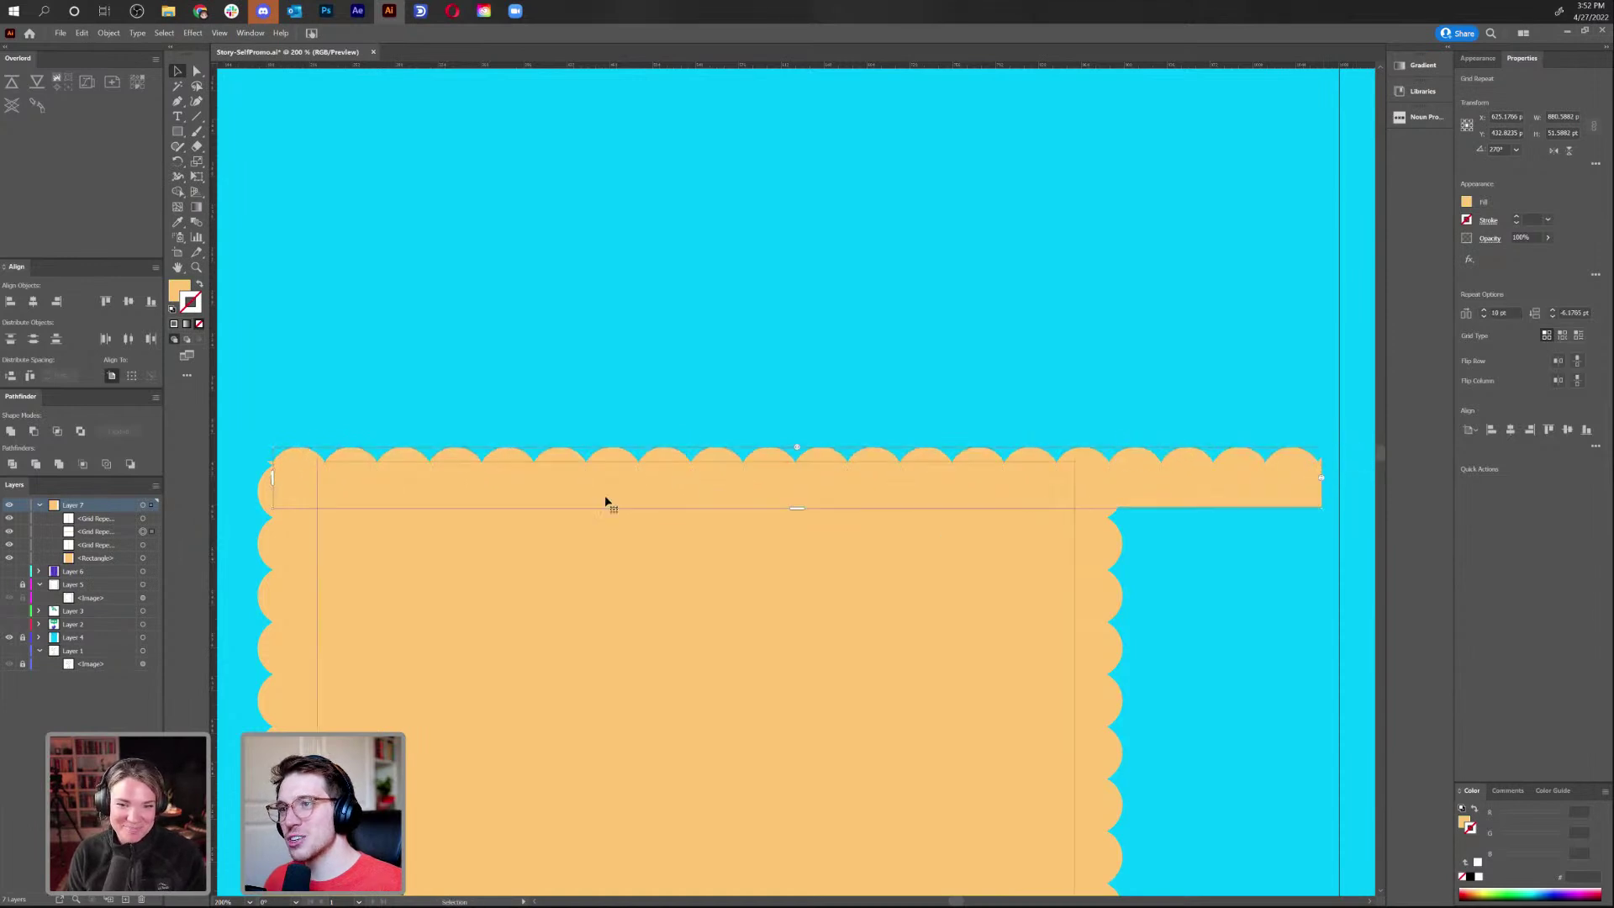
{"action": "left_click_drag", "start_coordinate": [795, 446], "coordinate": [791, 450]}
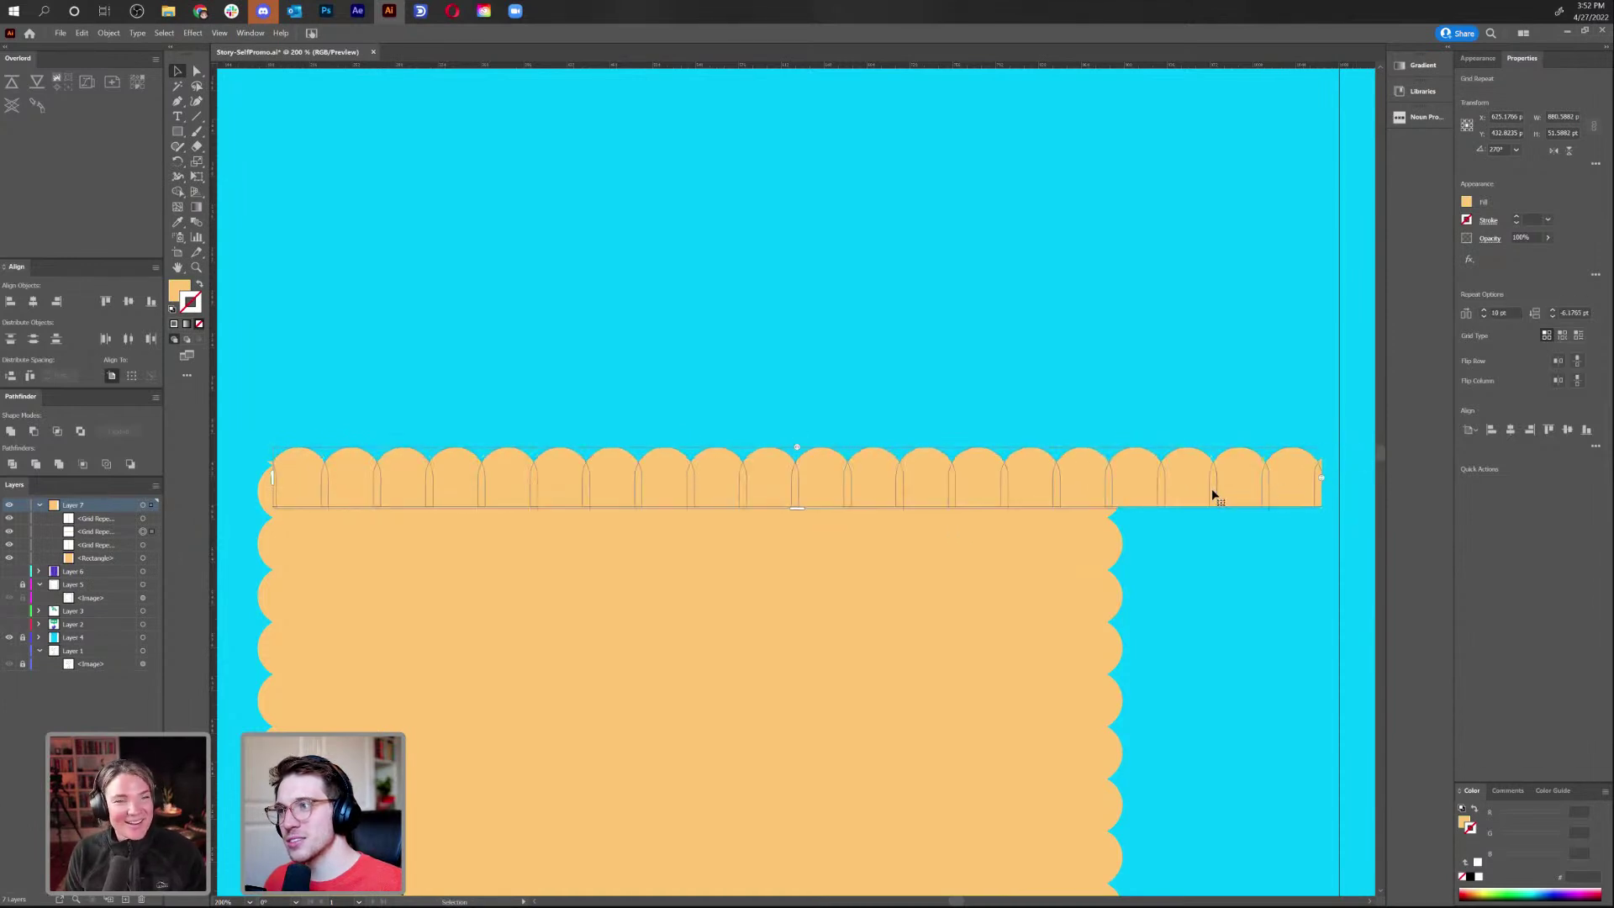
{"action": "left_click_drag", "start_coordinate": [1304, 477], "coordinate": [1119, 512]}
{"action": "left_click", "coordinate": [1118, 451]}
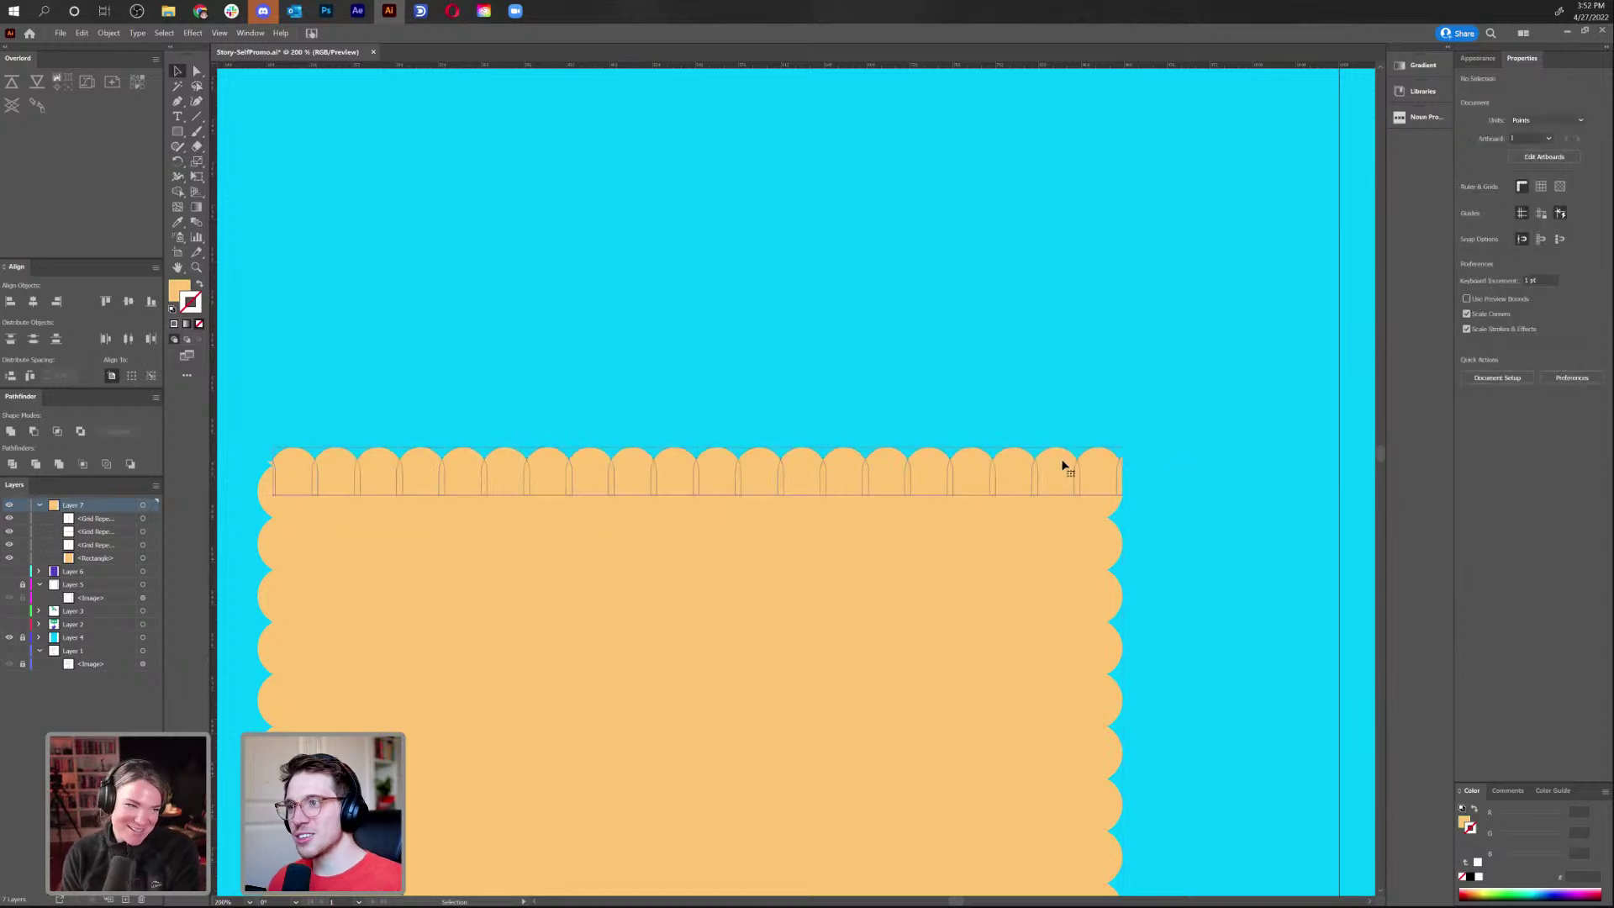
Undo the last strip adjustment, then shorten the top strip and move it left over the rectangle
{"action": "scroll", "coordinate": [630, 269], "scroll_direction": "down", "scroll_amount": 1}
{"action": "left_click", "coordinate": [631, 280]}
{"action": "key", "text": "a"}
{"action": "key", "text": "ctrl+0"}
{"action": "key", "text": "ctrl+plus"}
{"action": "key", "text": "ctrl+plus"}
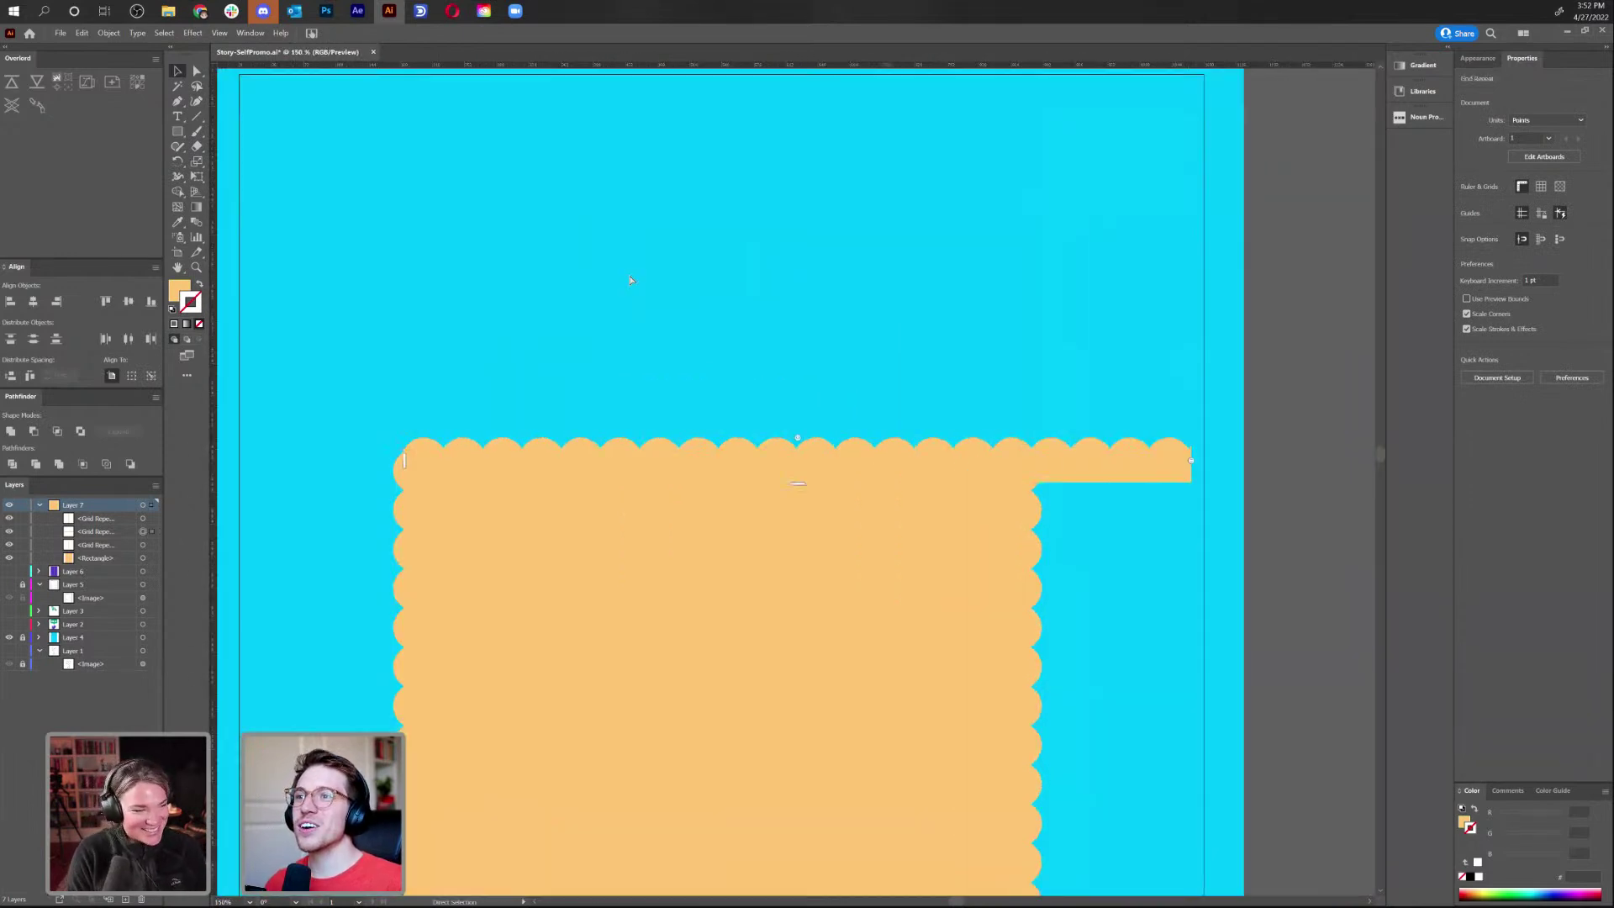
{"action": "key", "text": "ctrl+z"}
{"action": "left_click_drag", "start_coordinate": [404, 461], "coordinate": [720, 482]}
{"action": "left_click_drag", "start_coordinate": [1049, 469], "coordinate": [737, 497]}
Fine-tune the top row's vertical and horizontal scallop spacing, undoing the flattened and widened attempts
{"action": "left_click", "coordinate": [795, 469]}
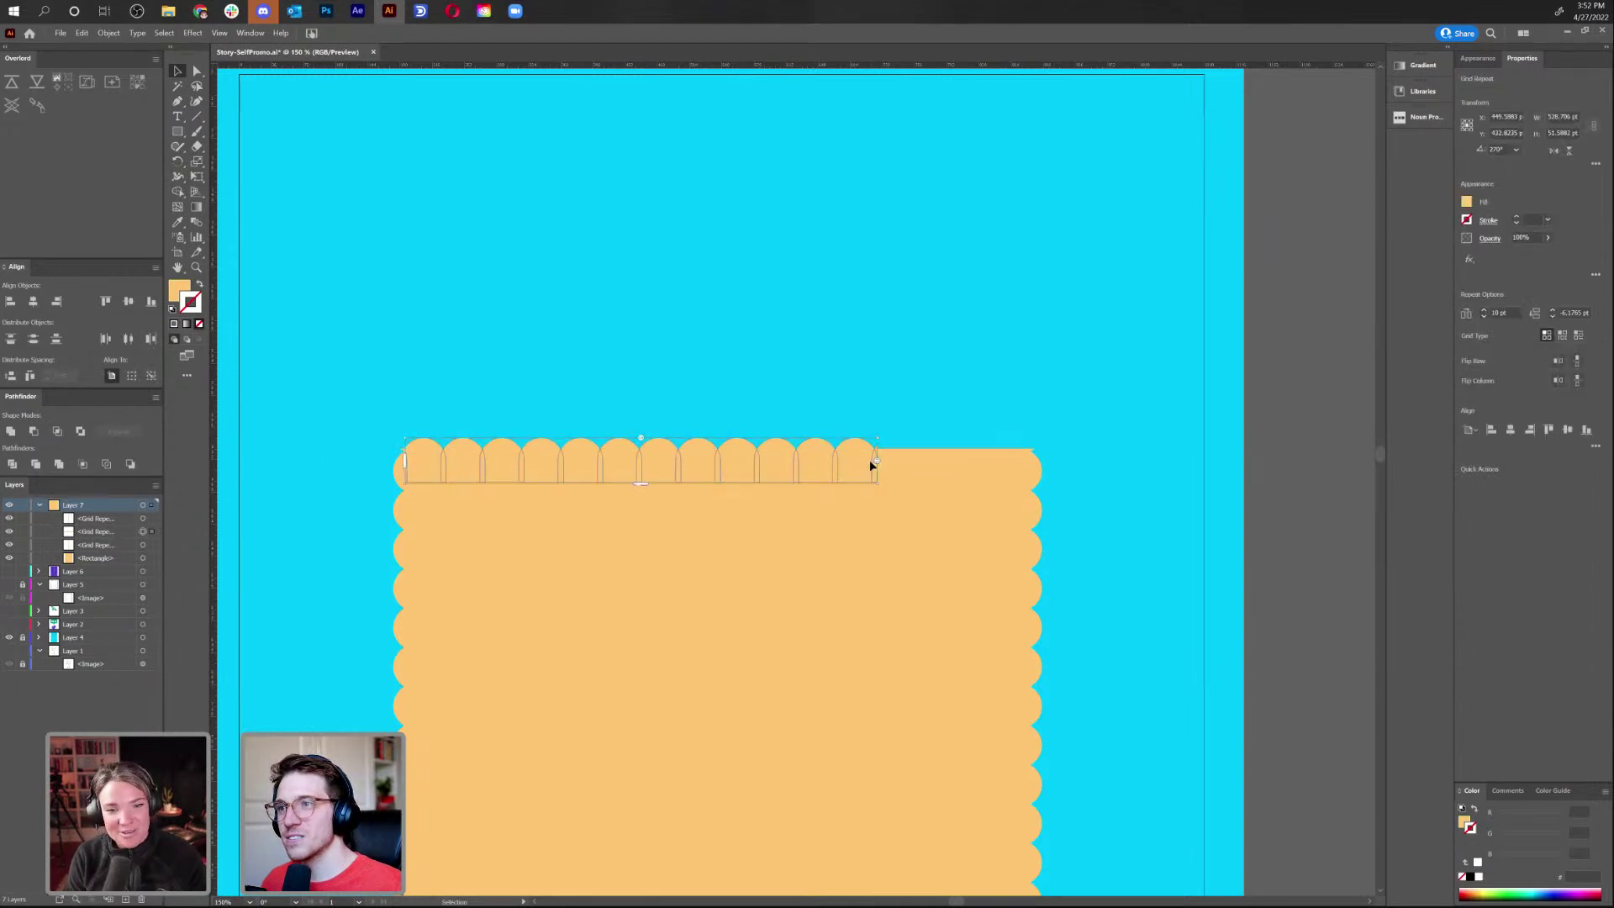
{"action": "left_click_drag", "start_coordinate": [920, 466], "coordinate": [920, 390]}
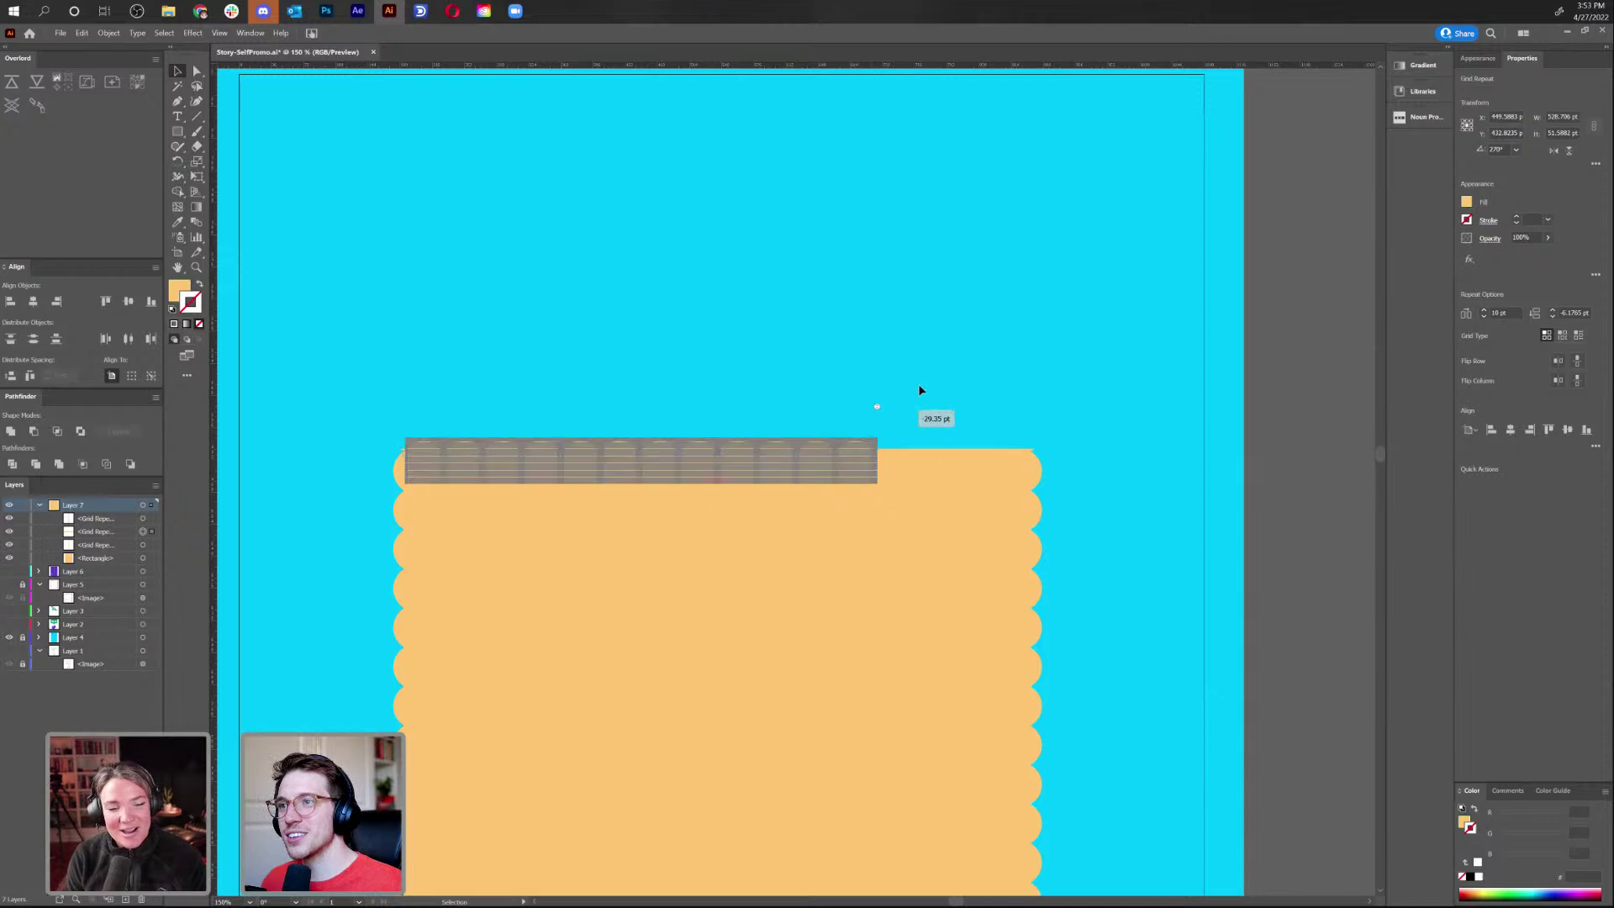
{"action": "left_click_drag", "start_coordinate": [830, 441], "coordinate": [830, 441]}
{"action": "left_click_drag", "start_coordinate": [640, 439], "coordinate": [674, 436]}
{"action": "left_click_drag", "start_coordinate": [877, 486], "coordinate": [919, 482]}
{"action": "left_click_drag", "start_coordinate": [649, 461], "coordinate": [659, 439]}
{"action": "key", "text": "ctrl+z"}
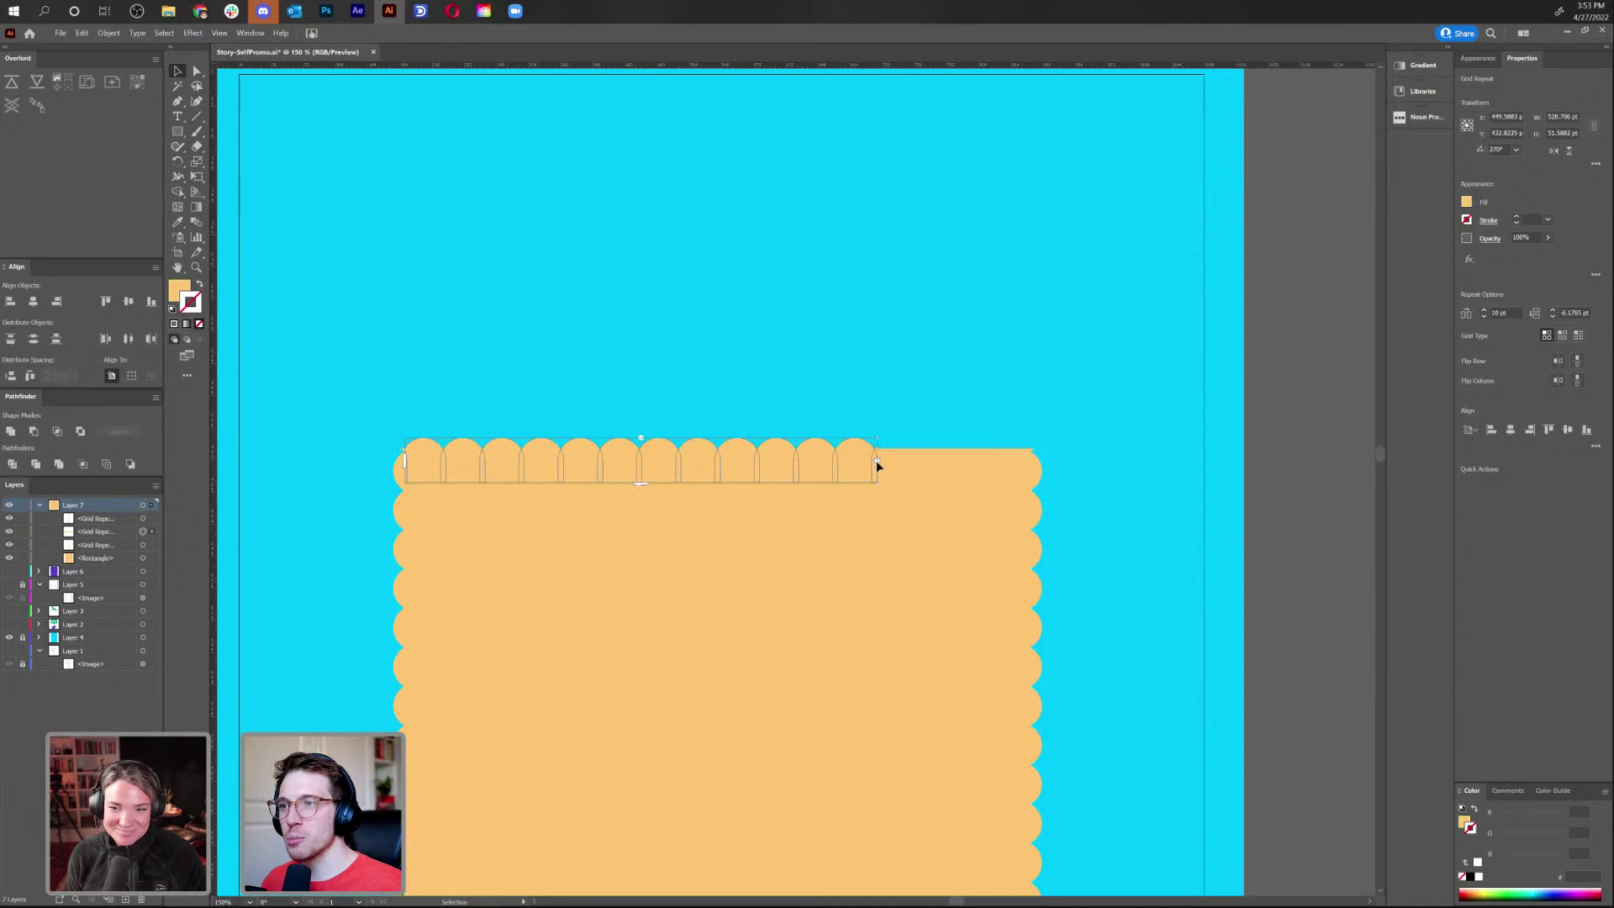
{"action": "left_click_drag", "start_coordinate": [878, 439], "coordinate": [1071, 424]}
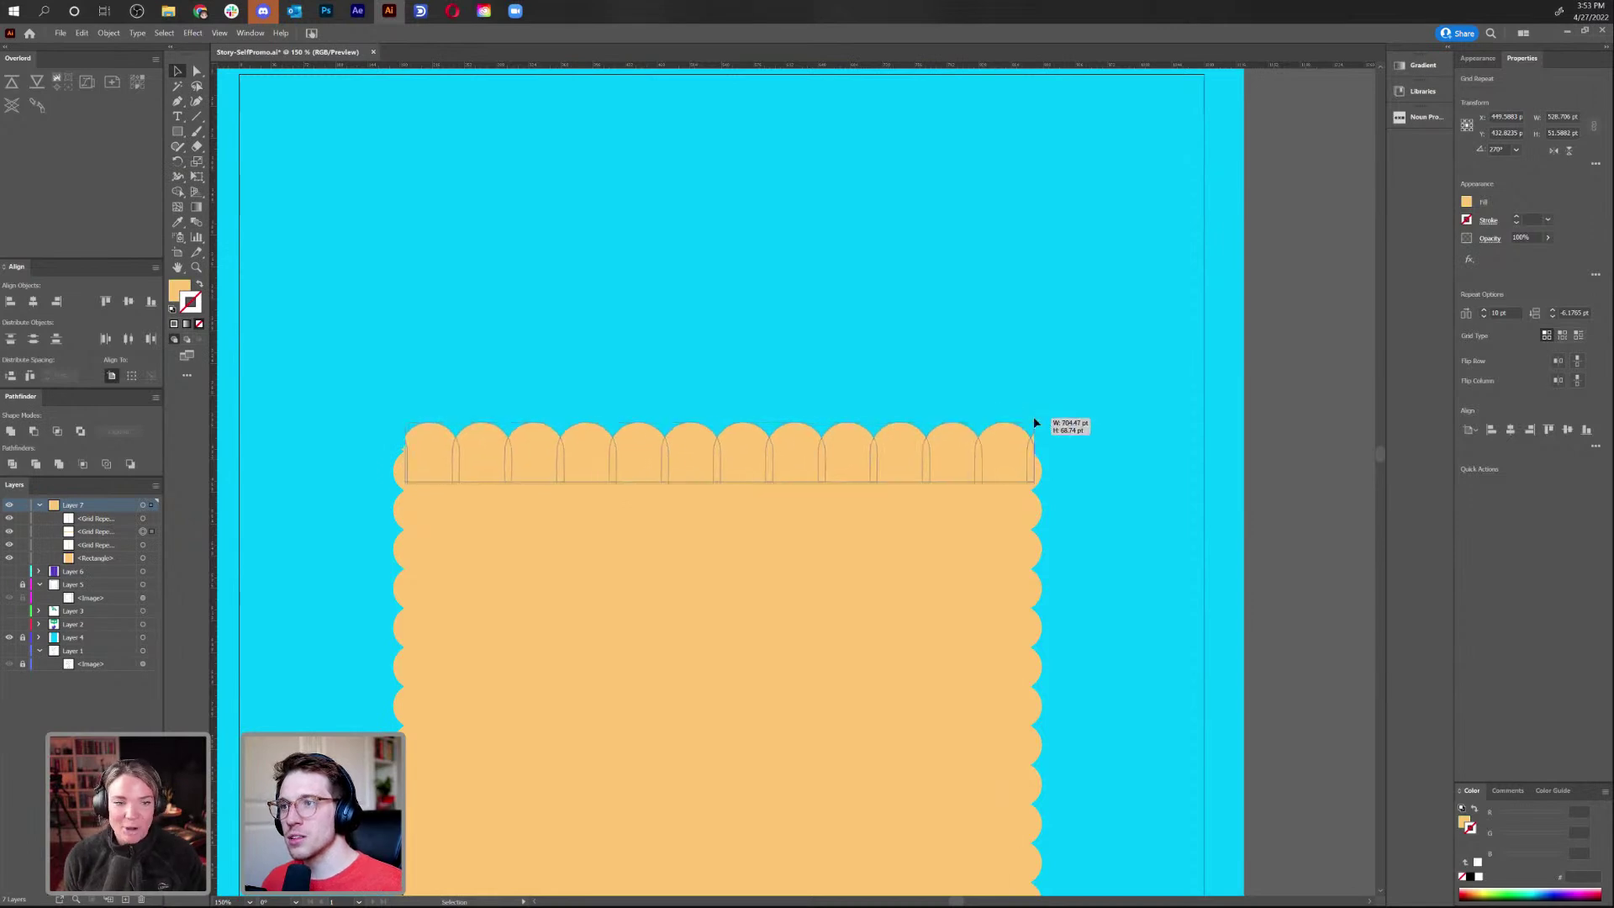
{"action": "key", "text": "ctrl+z"}
Slide the scallop row right and extend it left across the rectangle's full top width
{"action": "left_click_drag", "start_coordinate": [598, 461], "coordinate": [752, 465]}
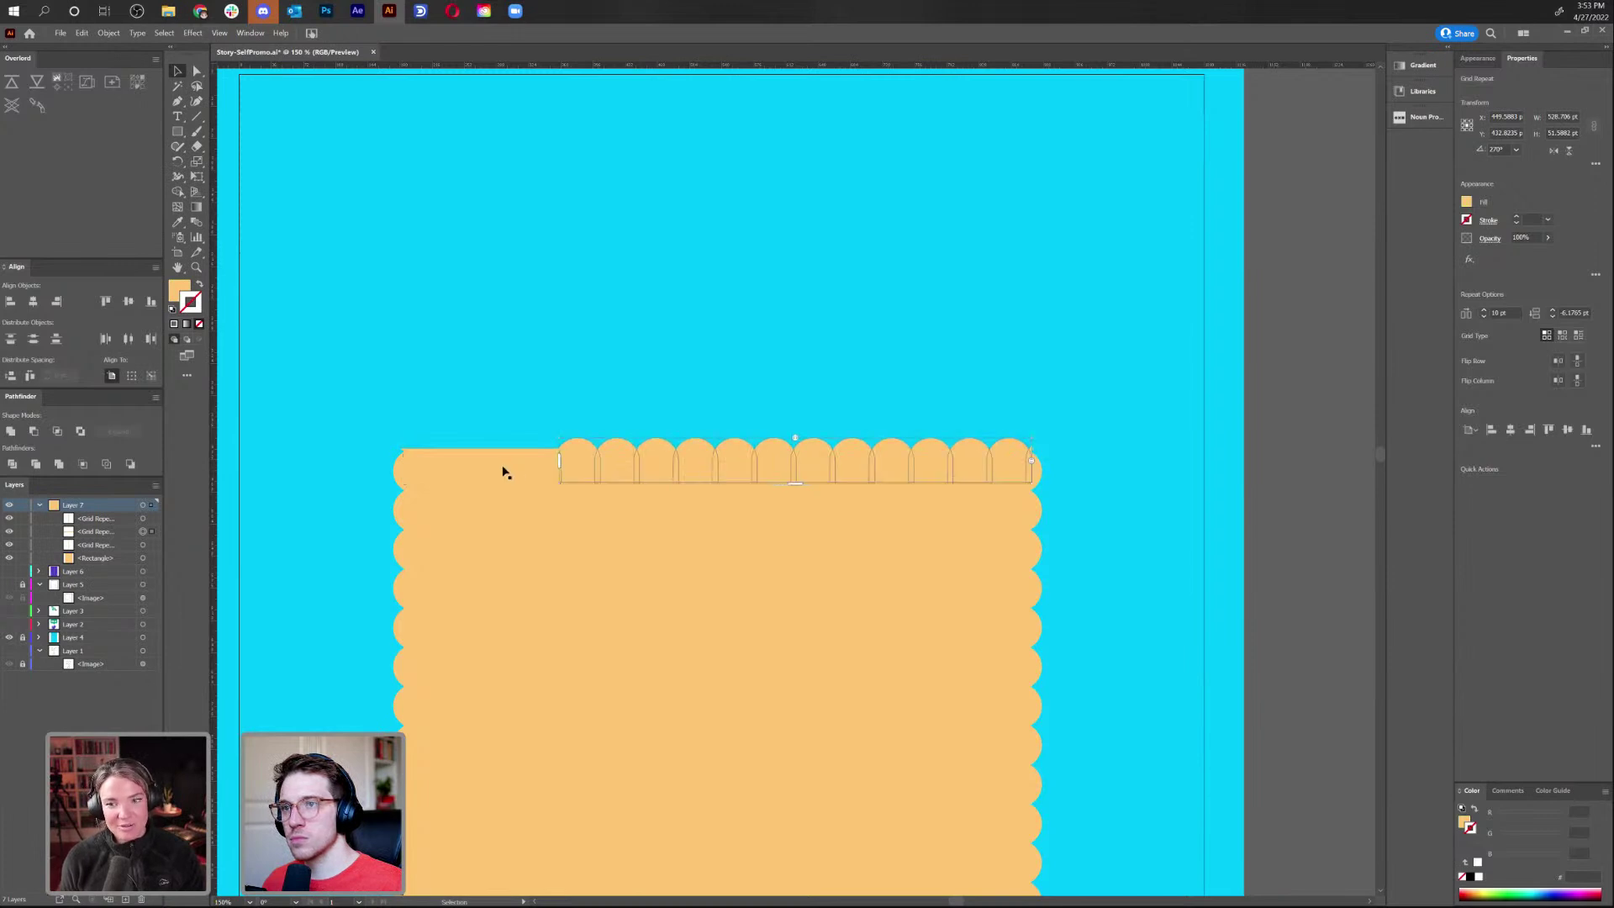
{"action": "left_click_drag", "start_coordinate": [558, 462], "coordinate": [407, 472]}
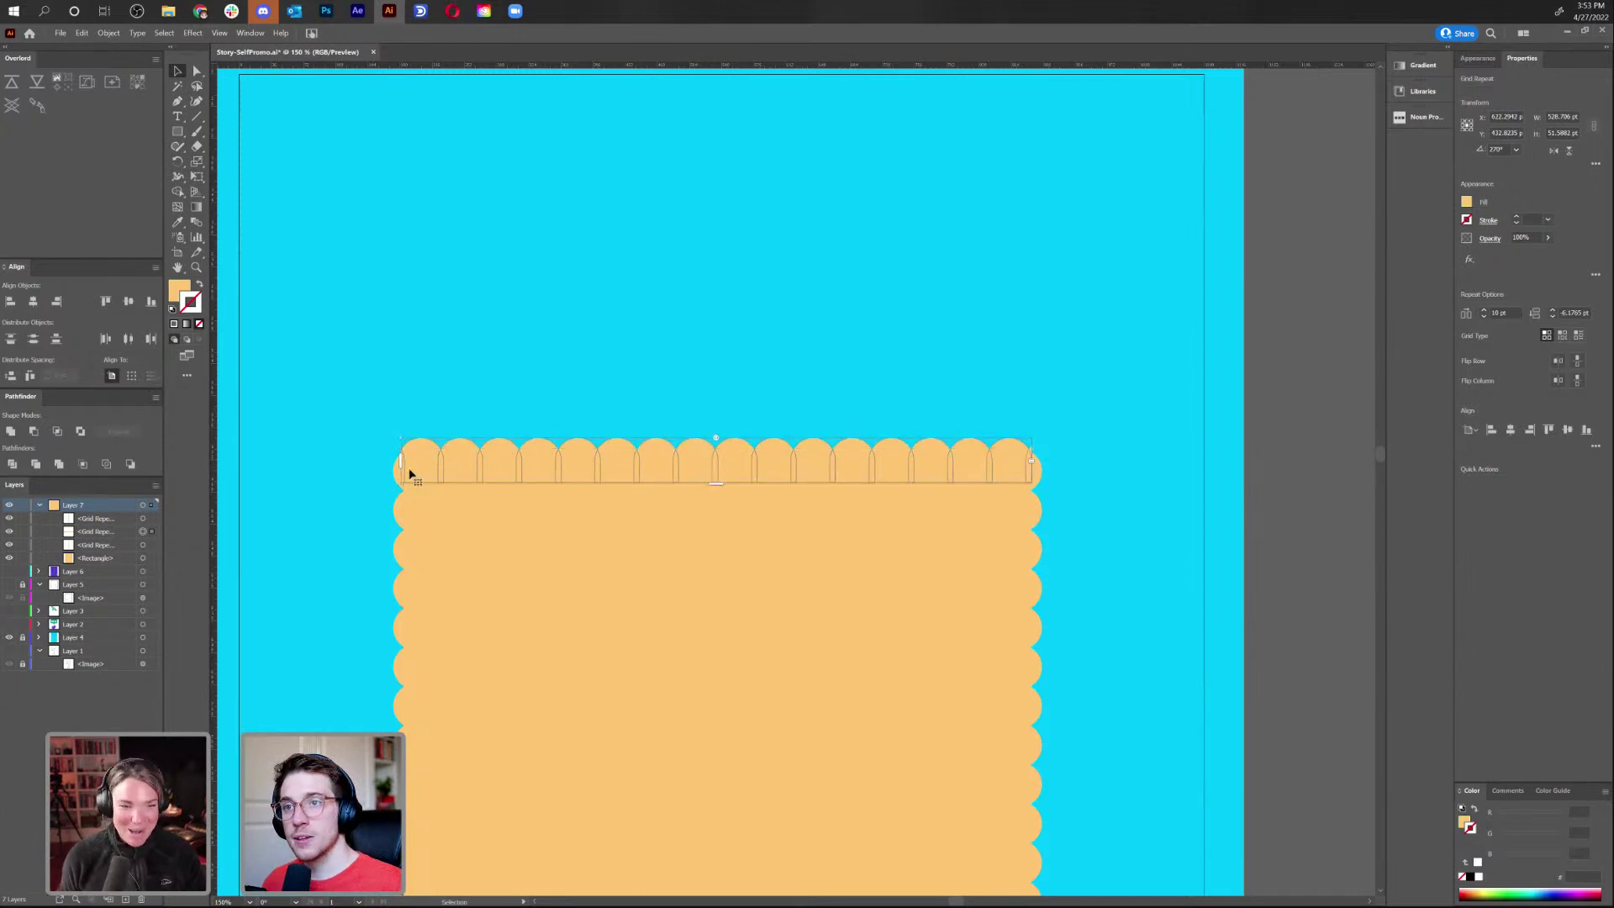
{"action": "scroll", "coordinate": [721, 457], "scroll_direction": "up", "scroll_amount": 1}
{"action": "left_click", "coordinate": [717, 444]}
{"action": "scroll", "coordinate": [718, 444], "scroll_direction": "up", "scroll_amount": 5}
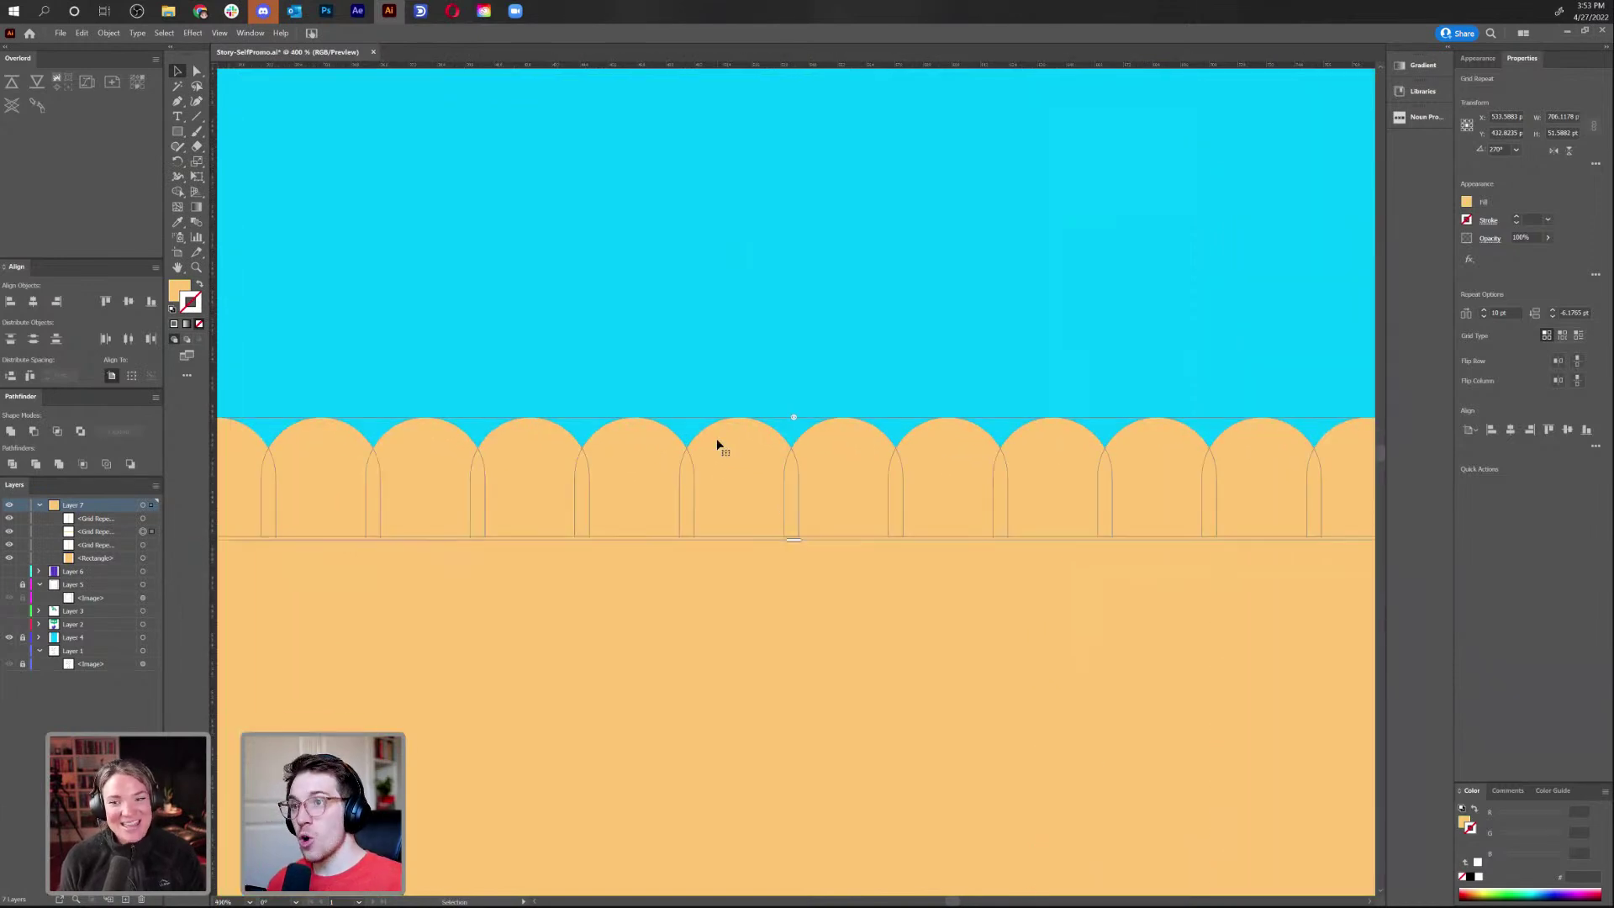
Raise the top scallop row slightly and adjust its scallop spacing
{"action": "left_click_drag", "start_coordinate": [1083, 402], "coordinate": [1023, 407]}
{"action": "left_click", "coordinate": [1012, 501]}
{"action": "left_click_drag", "start_coordinate": [1010, 488], "coordinate": [1013, 498]}
{"action": "mouse_move", "coordinate": [326, 464]}
{"action": "left_mouse_down"}
{"action": "mouse_move", "coordinate": [310, 468]}
{"action": "mouse_move", "coordinate": [335, 471]}
{"action": "left_mouse_up"}
{"action": "left_click_drag", "start_coordinate": [708, 521], "coordinate": [709, 501]}
{"action": "left_click", "coordinate": [1016, 296]}
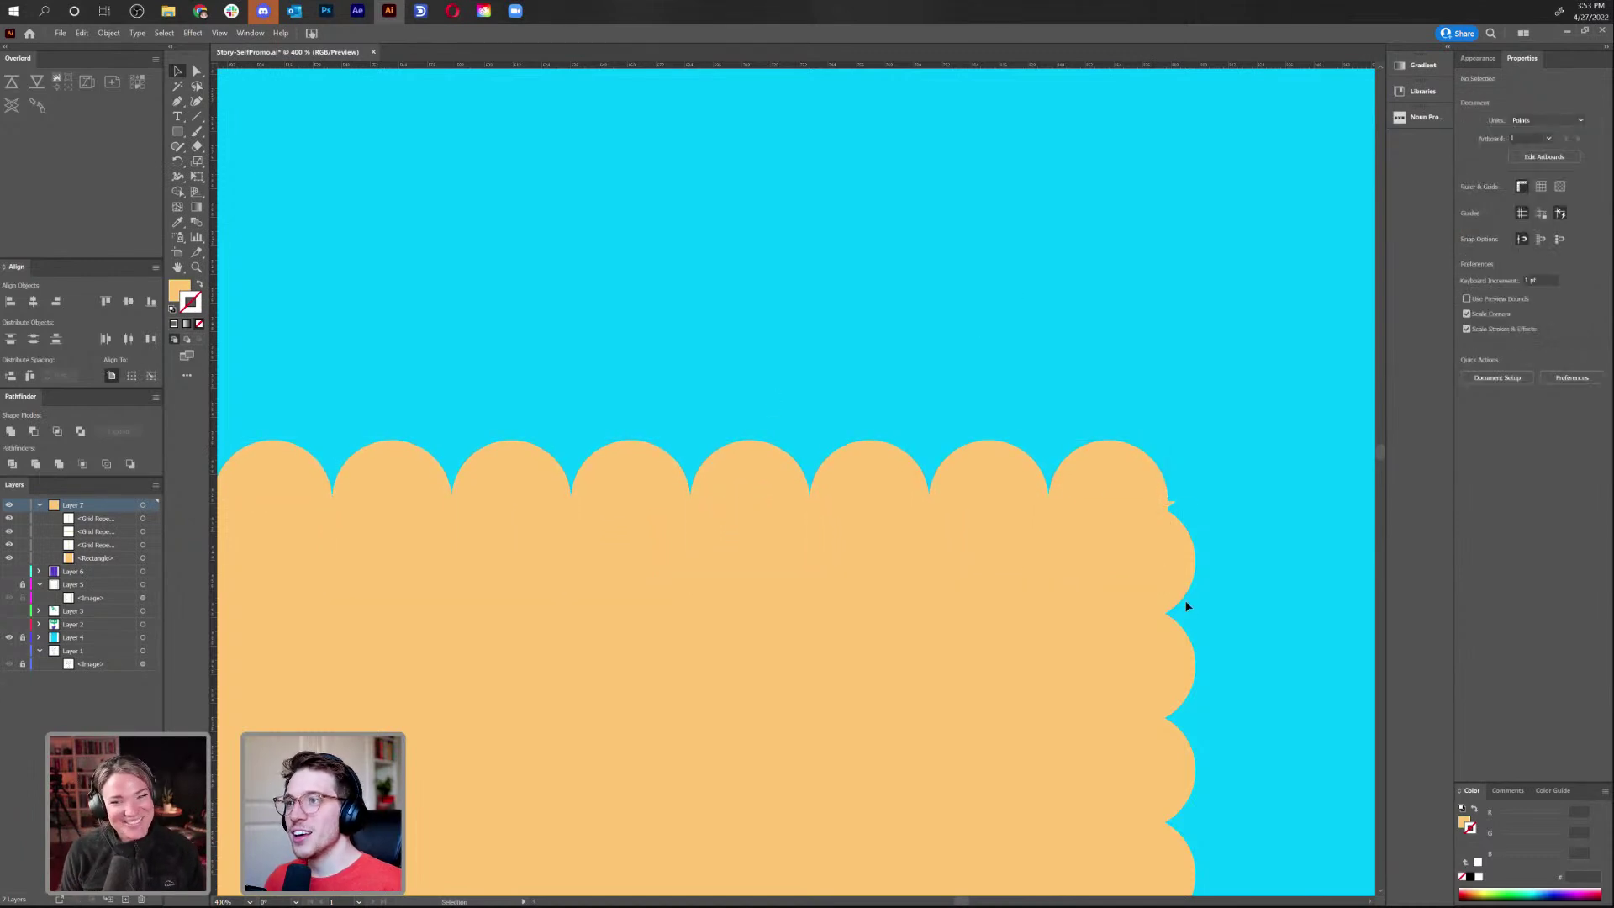
Widen the right column's scallop spacing, reduce their overlap, and shift the column outward
{"action": "scroll", "coordinate": [1151, 586], "scroll_direction": "down", "scroll_amount": 1}
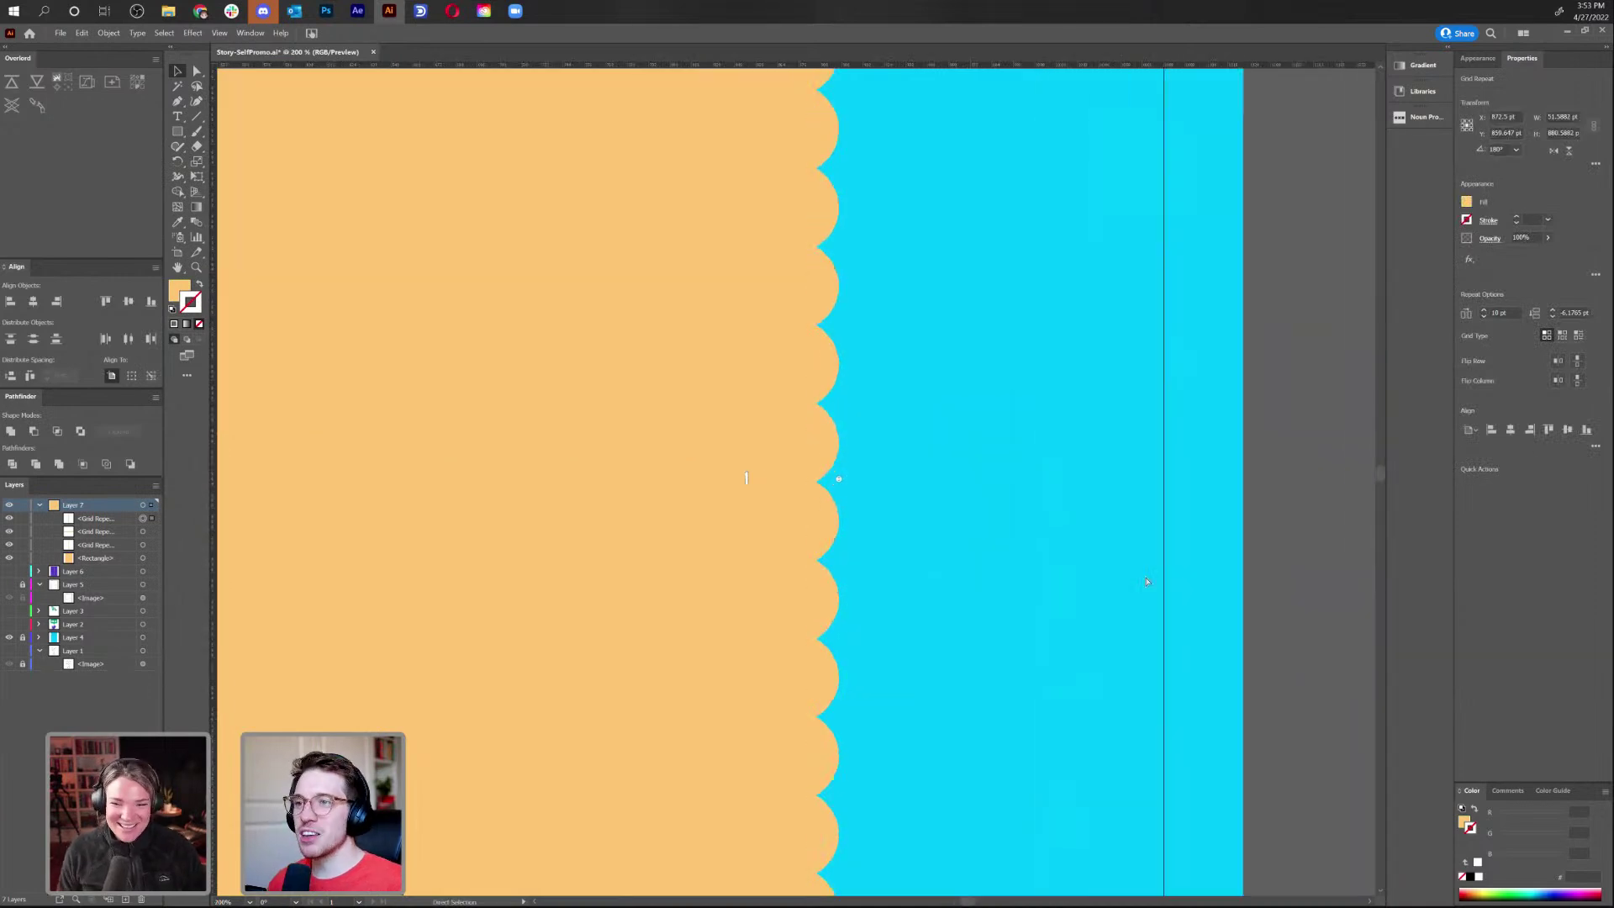
{"action": "key", "text": "ctrl+="}
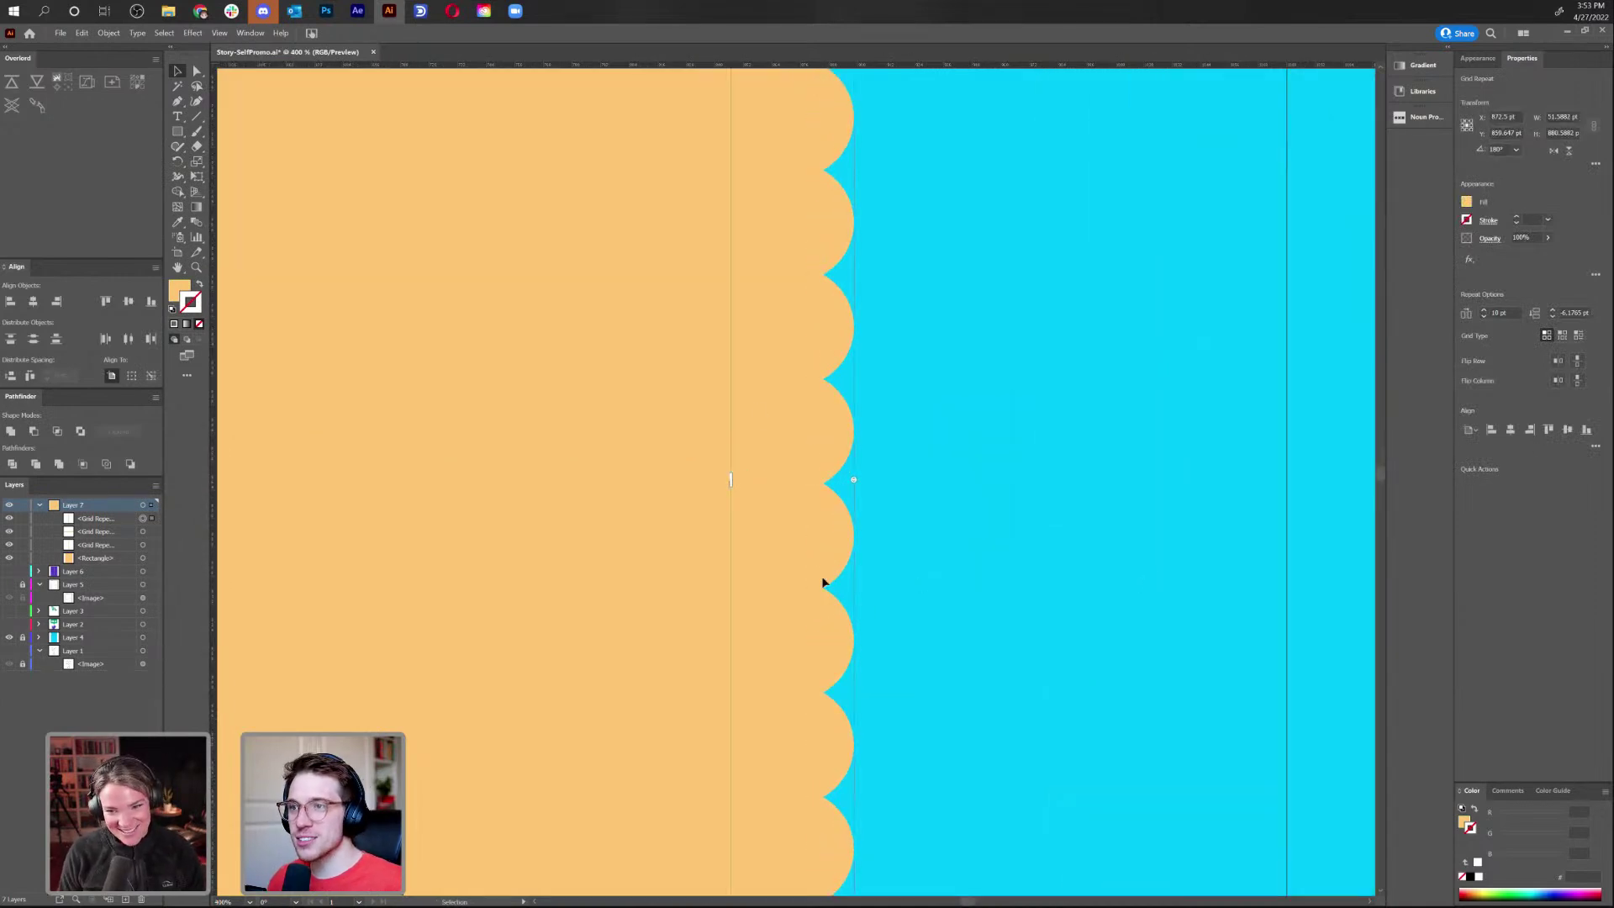
{"action": "left_click_drag", "start_coordinate": [852, 476], "coordinate": [854, 478]}
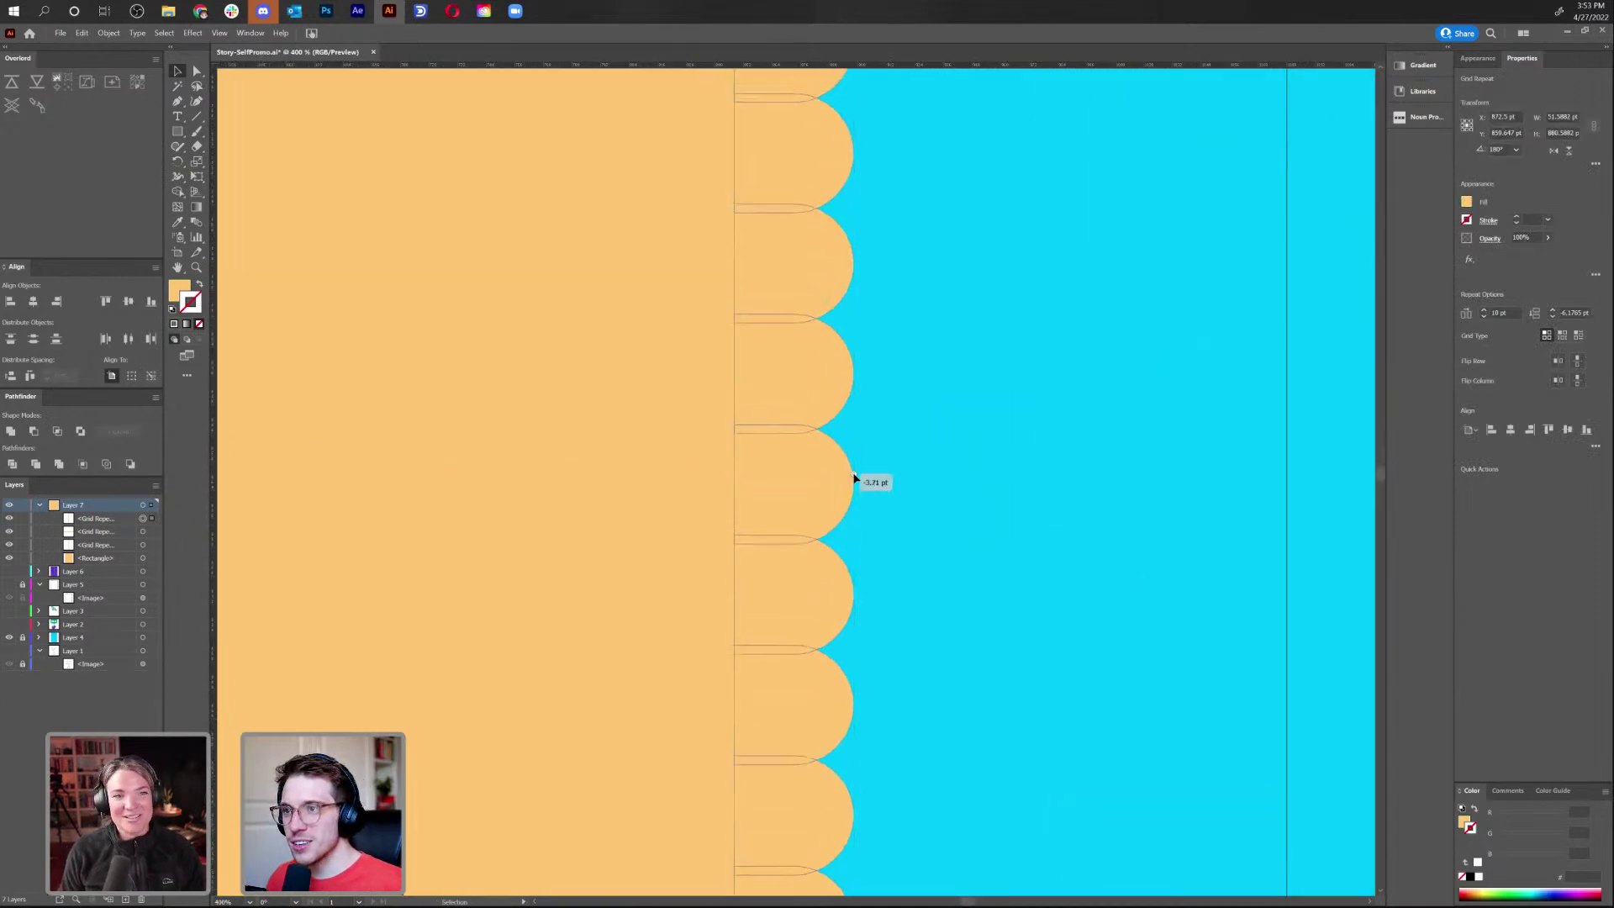
{"action": "scroll", "coordinate": [991, 638], "scroll_direction": "left", "scroll_amount": 2}
{"action": "scroll", "coordinate": [955, 461], "scroll_direction": "up", "scroll_amount": 3}
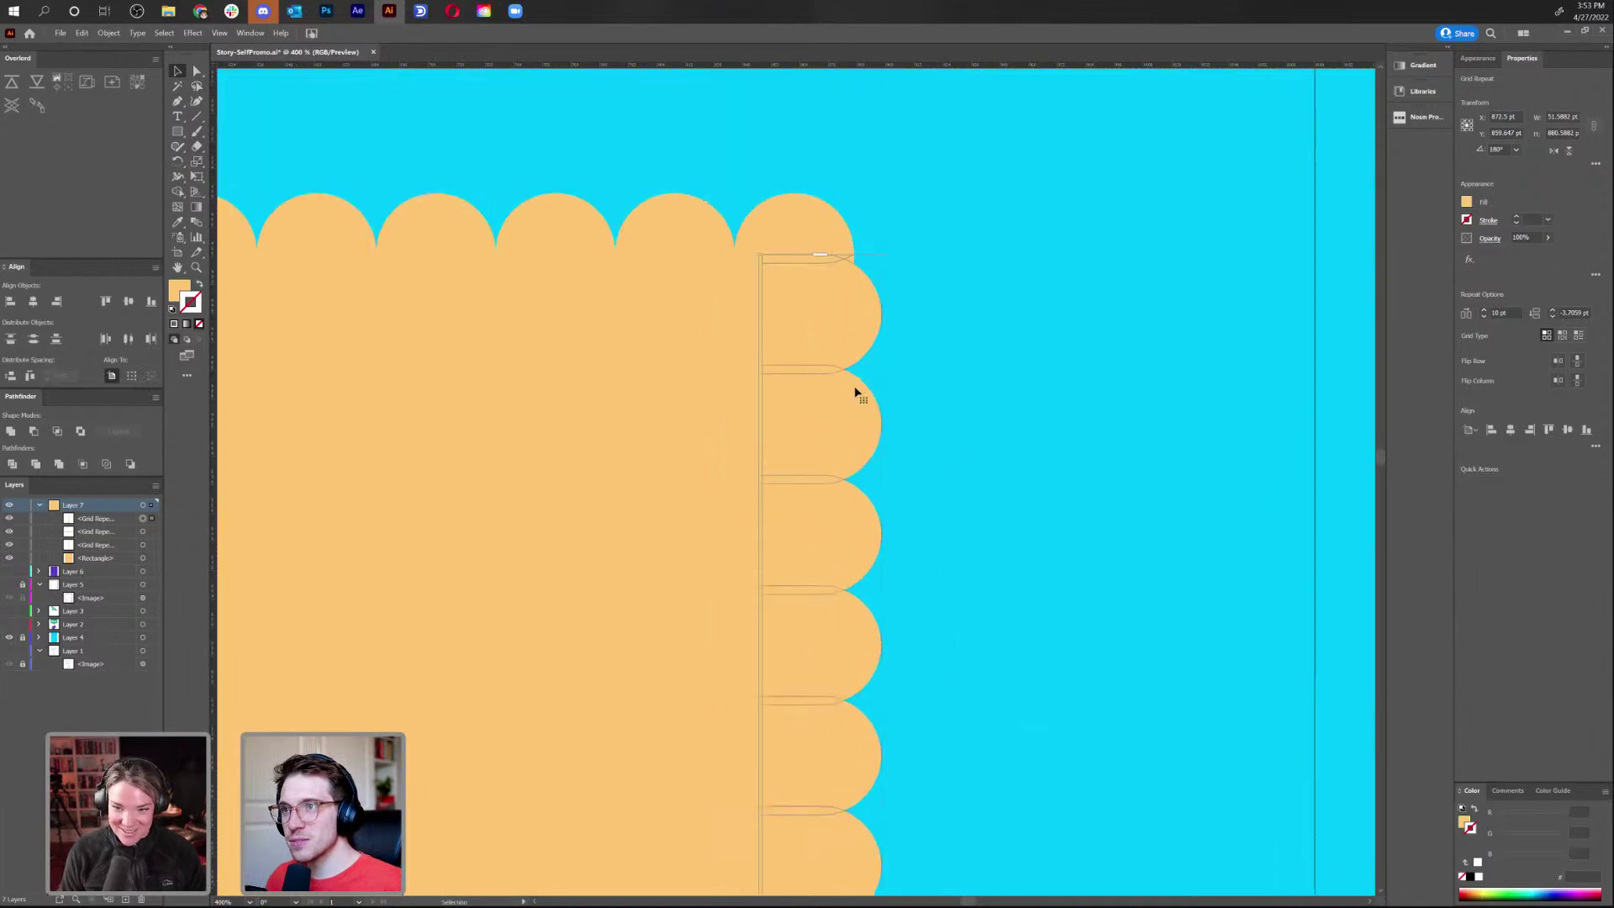
{"action": "left_click_drag", "start_coordinate": [973, 522], "coordinate": [897, 488]}
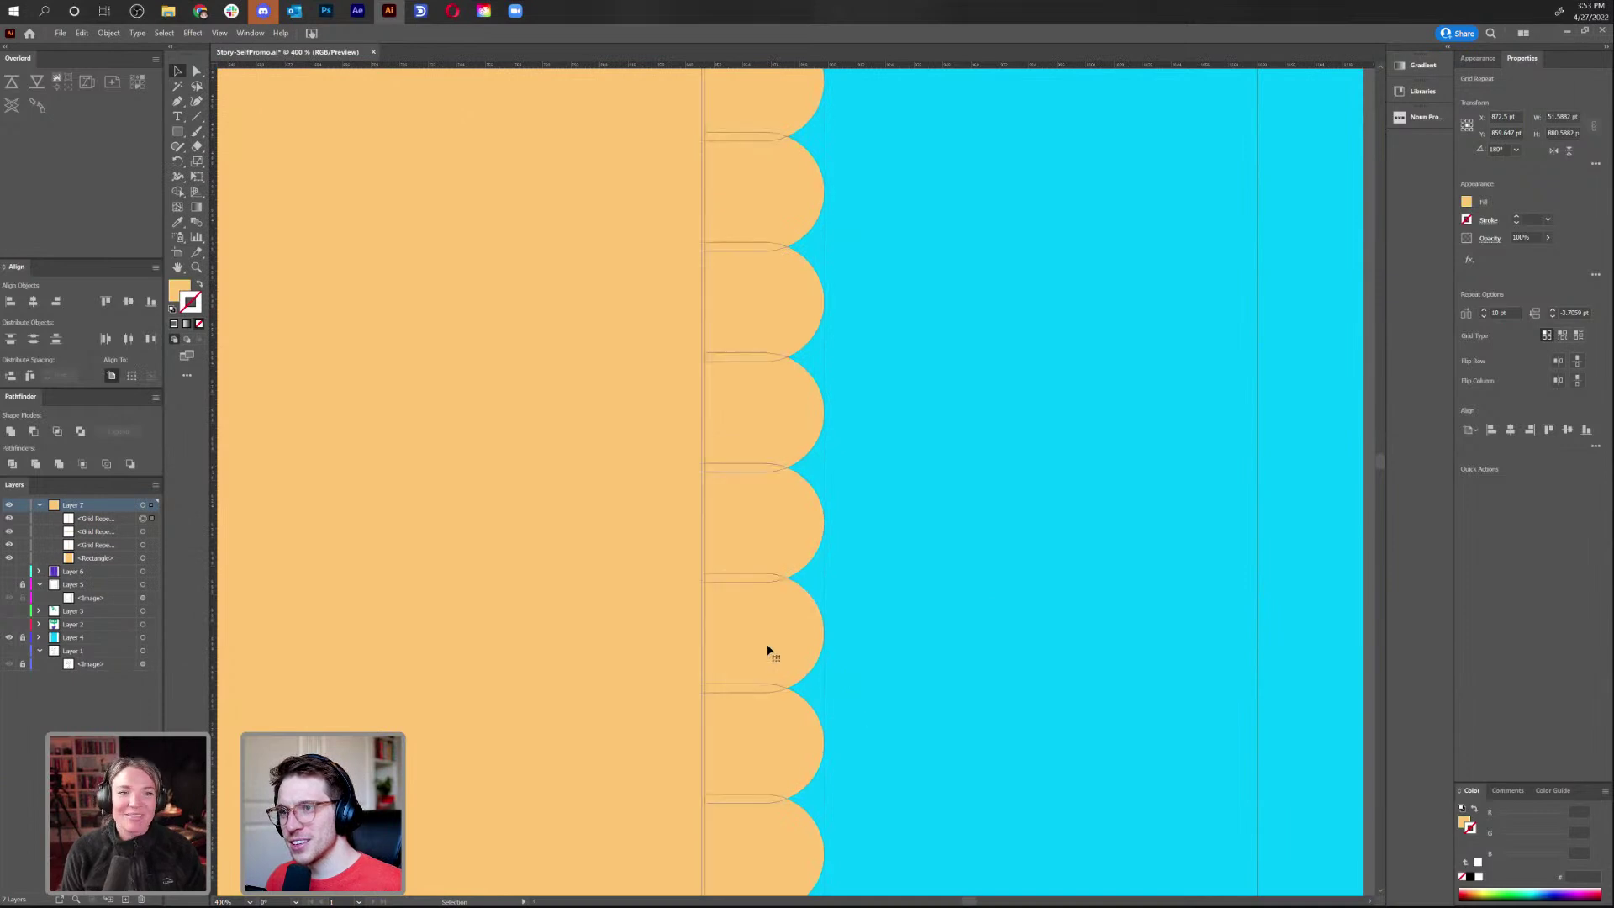
{"action": "scroll", "coordinate": [766, 650], "scroll_direction": "right", "scroll_amount": 2}
{"action": "scroll", "coordinate": [807, 605], "scroll_direction": "down", "scroll_amount": 1}
{"action": "left_click_drag", "start_coordinate": [811, 796], "coordinate": [811, 789]}
{"action": "left_click_drag", "start_coordinate": [815, 437], "coordinate": [861, 615]}
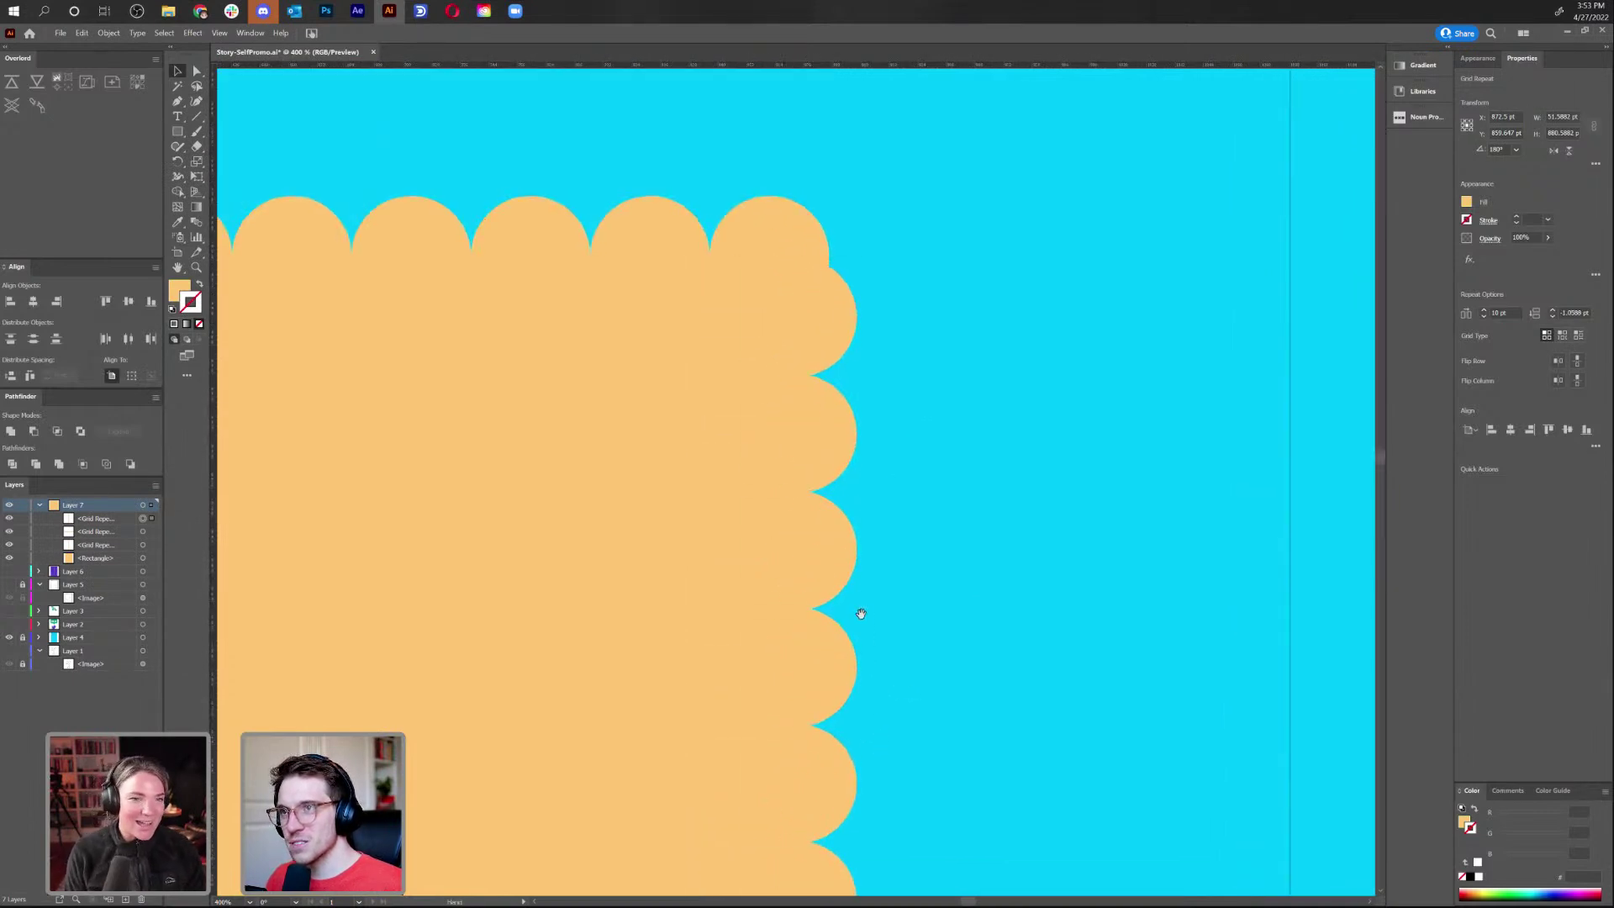
{"action": "left_click_drag", "start_coordinate": [806, 424], "coordinate": [821, 425]}
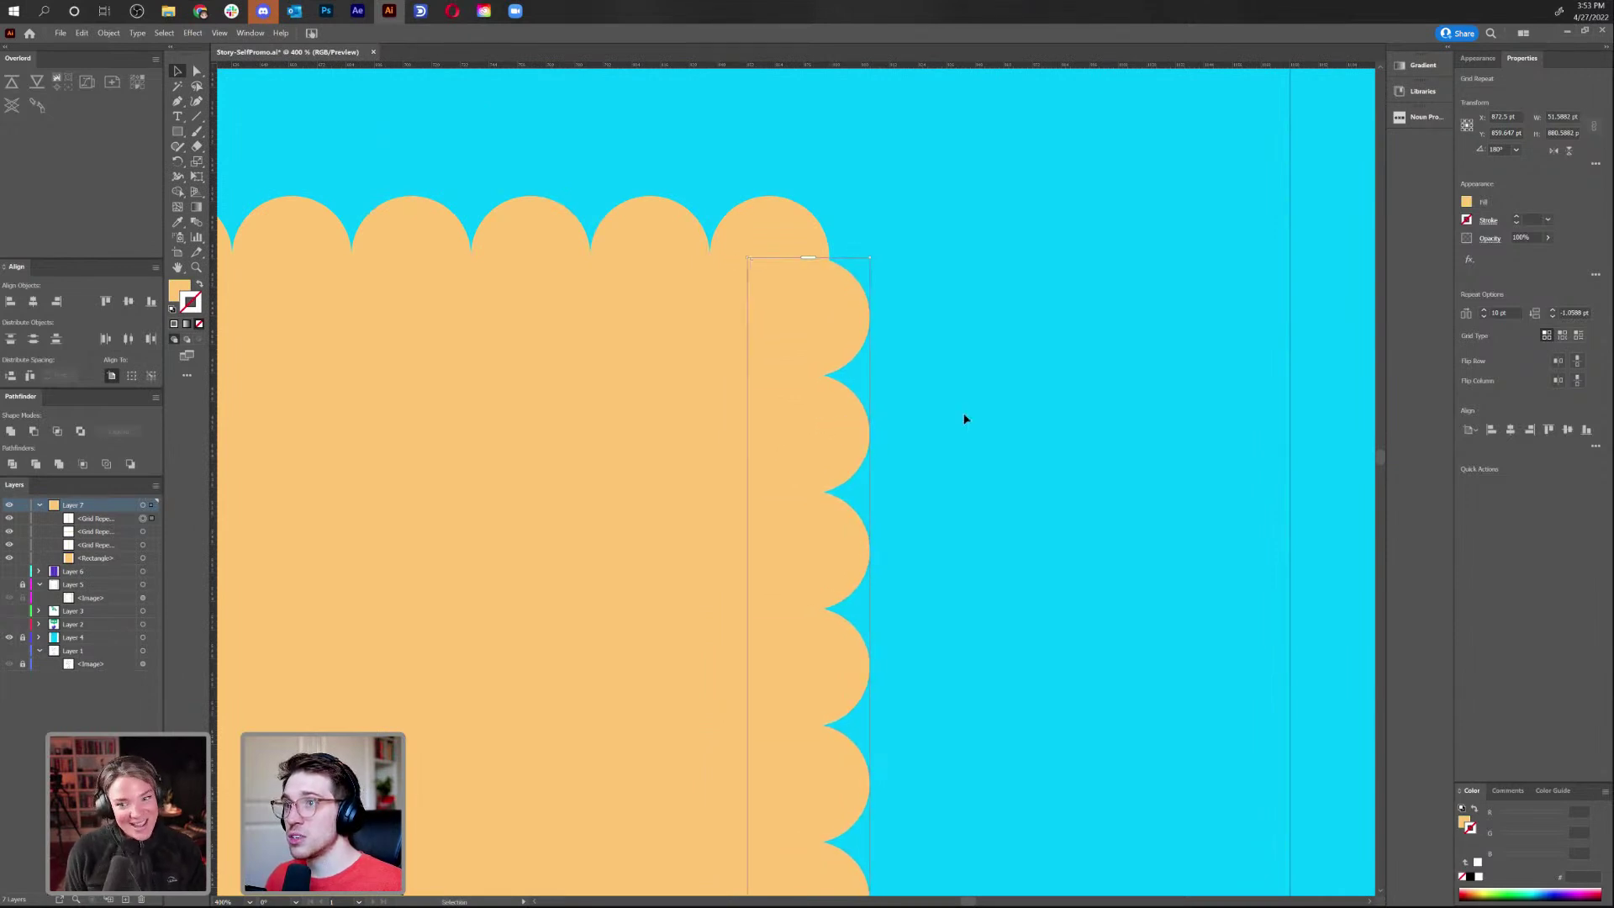
{"action": "left_click", "coordinate": [955, 412]}
Select the left scallop column and delete it
{"action": "key", "text": "ctrl+minus"}
{"action": "key", "text": "ctrl+minus"}
{"action": "key", "text": "ctrl+minus"}
{"action": "key", "text": "ctrl+minus"}
{"action": "key", "text": "ctrl+minus"}
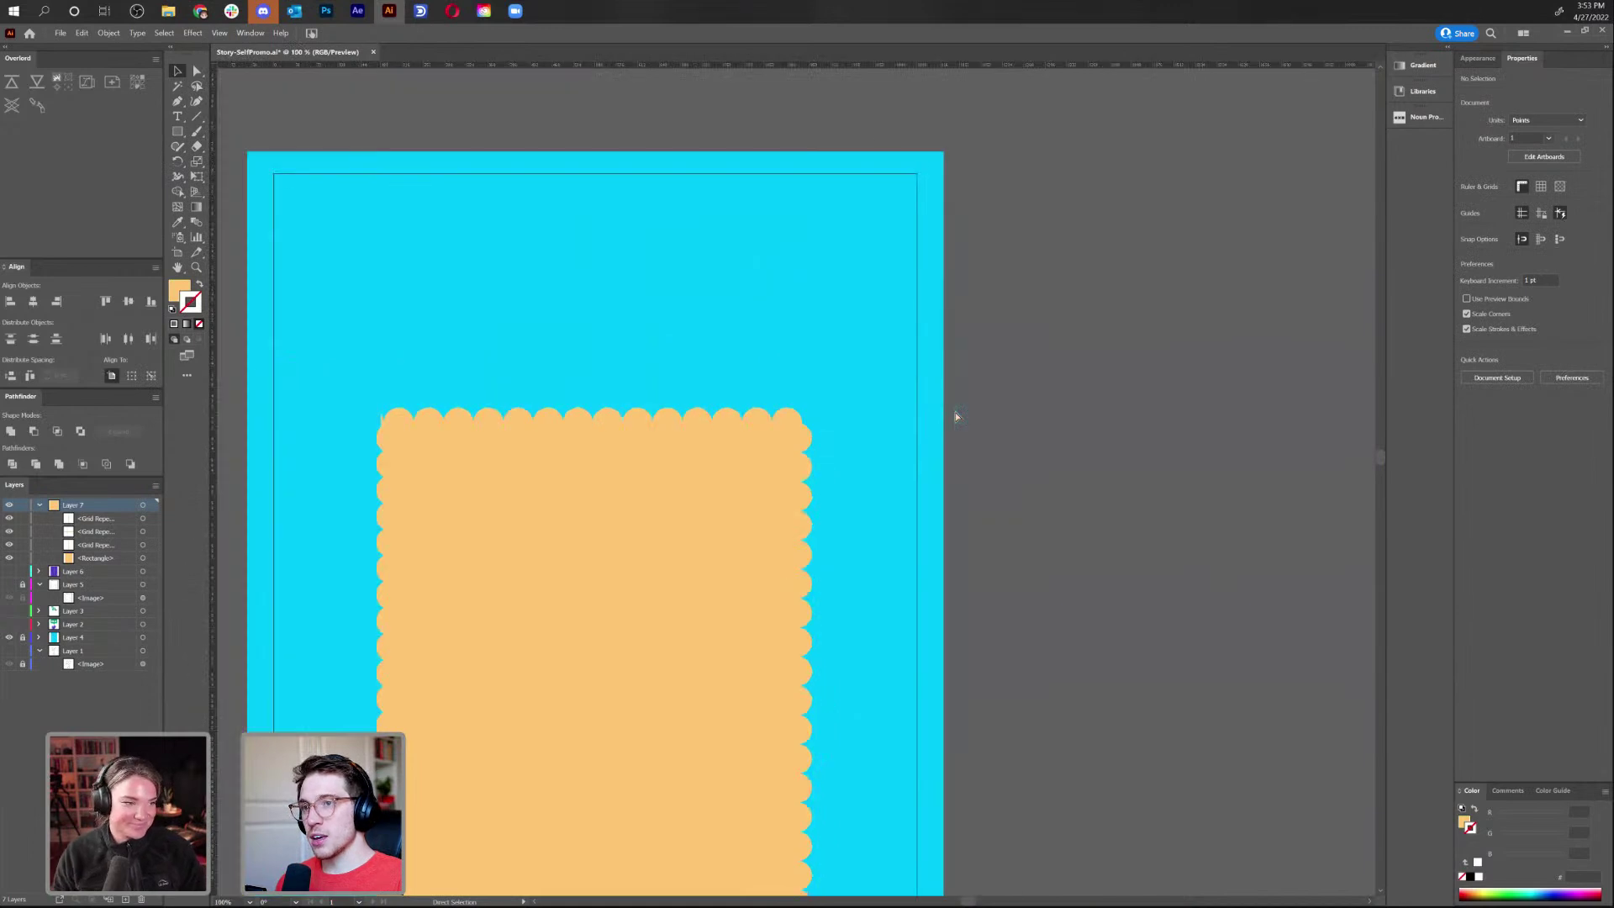
{"action": "left_click_drag", "start_coordinate": [916, 477], "coordinate": [1116, 401]}
{"action": "left_click", "coordinate": [582, 477]}
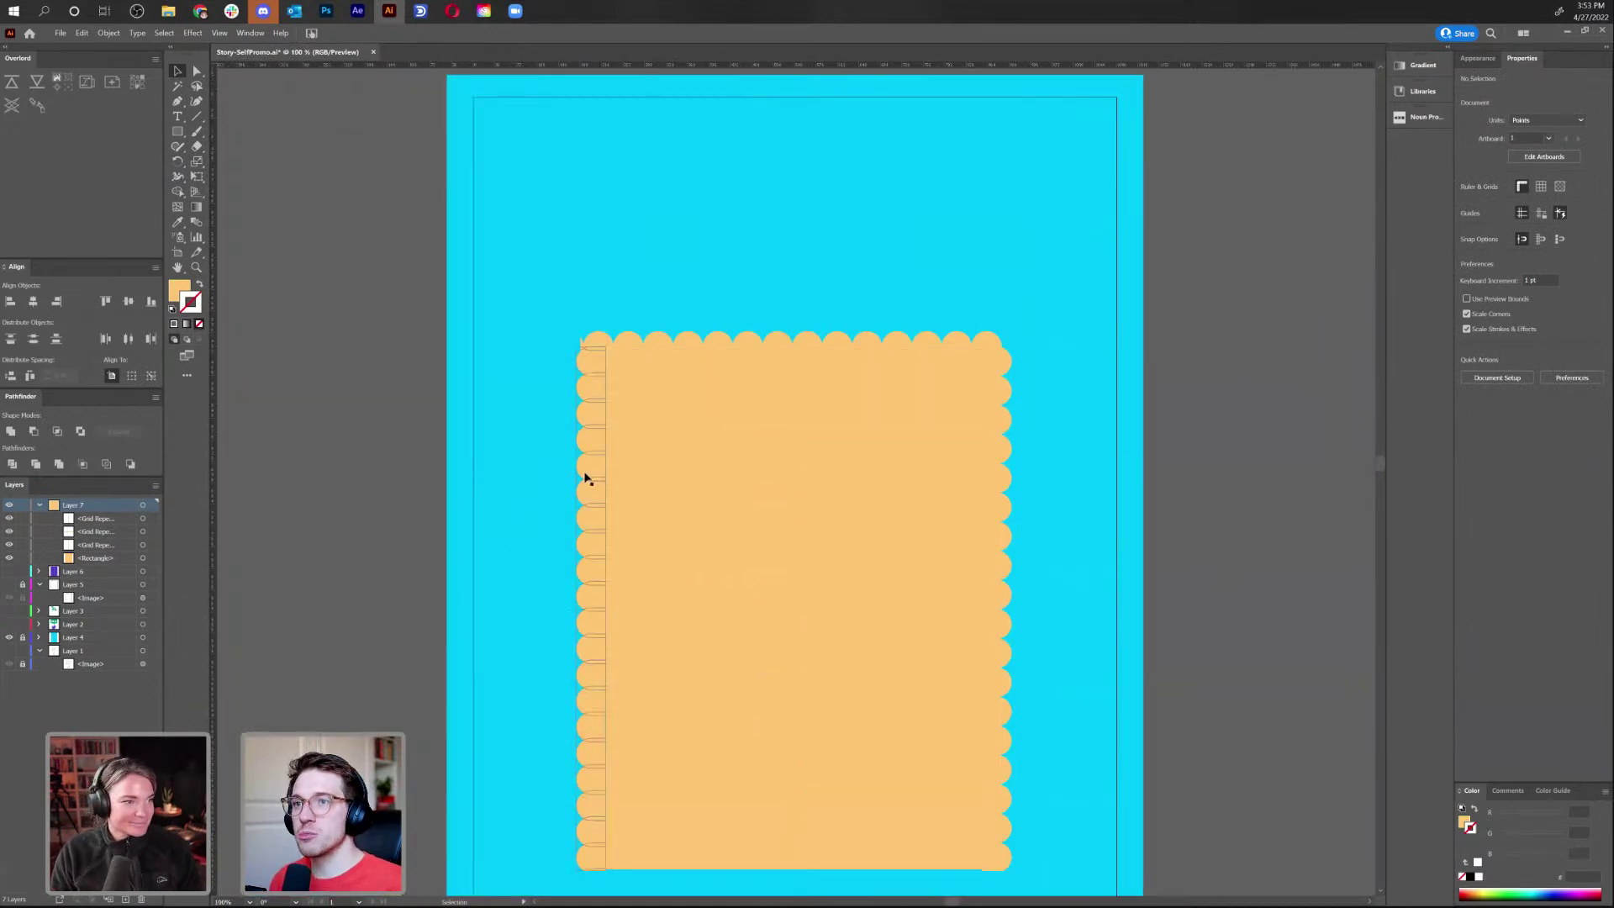
{"action": "key", "text": "Delete"}
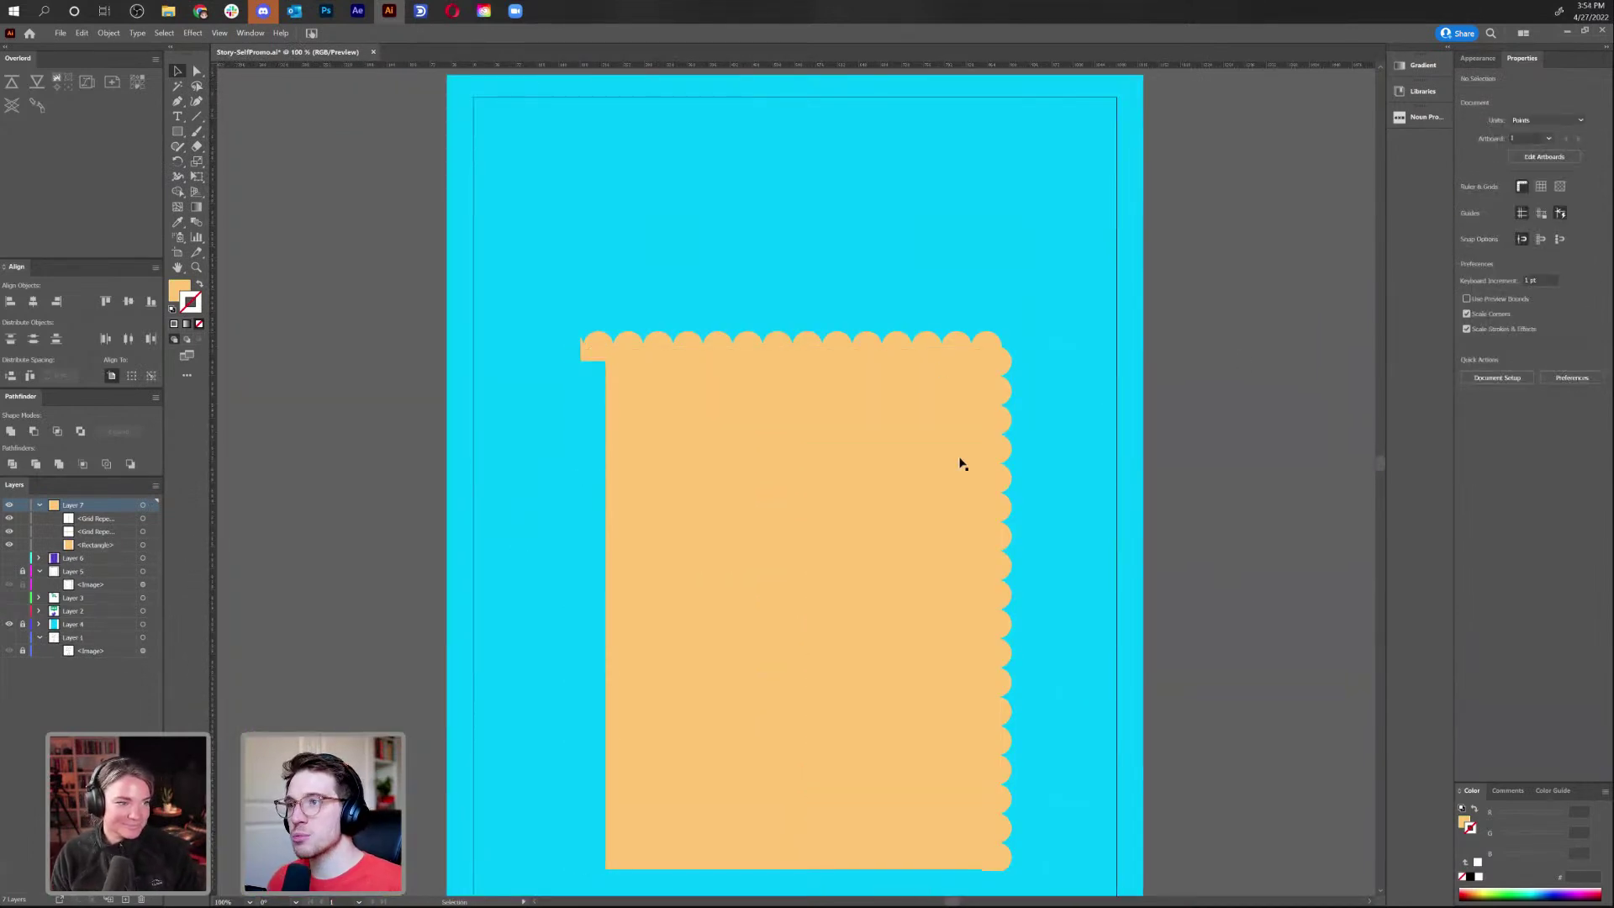
Reflect a vertical copy of the right scallop column and move it to the left edge
{"action": "right_click", "coordinate": [1002, 409]}
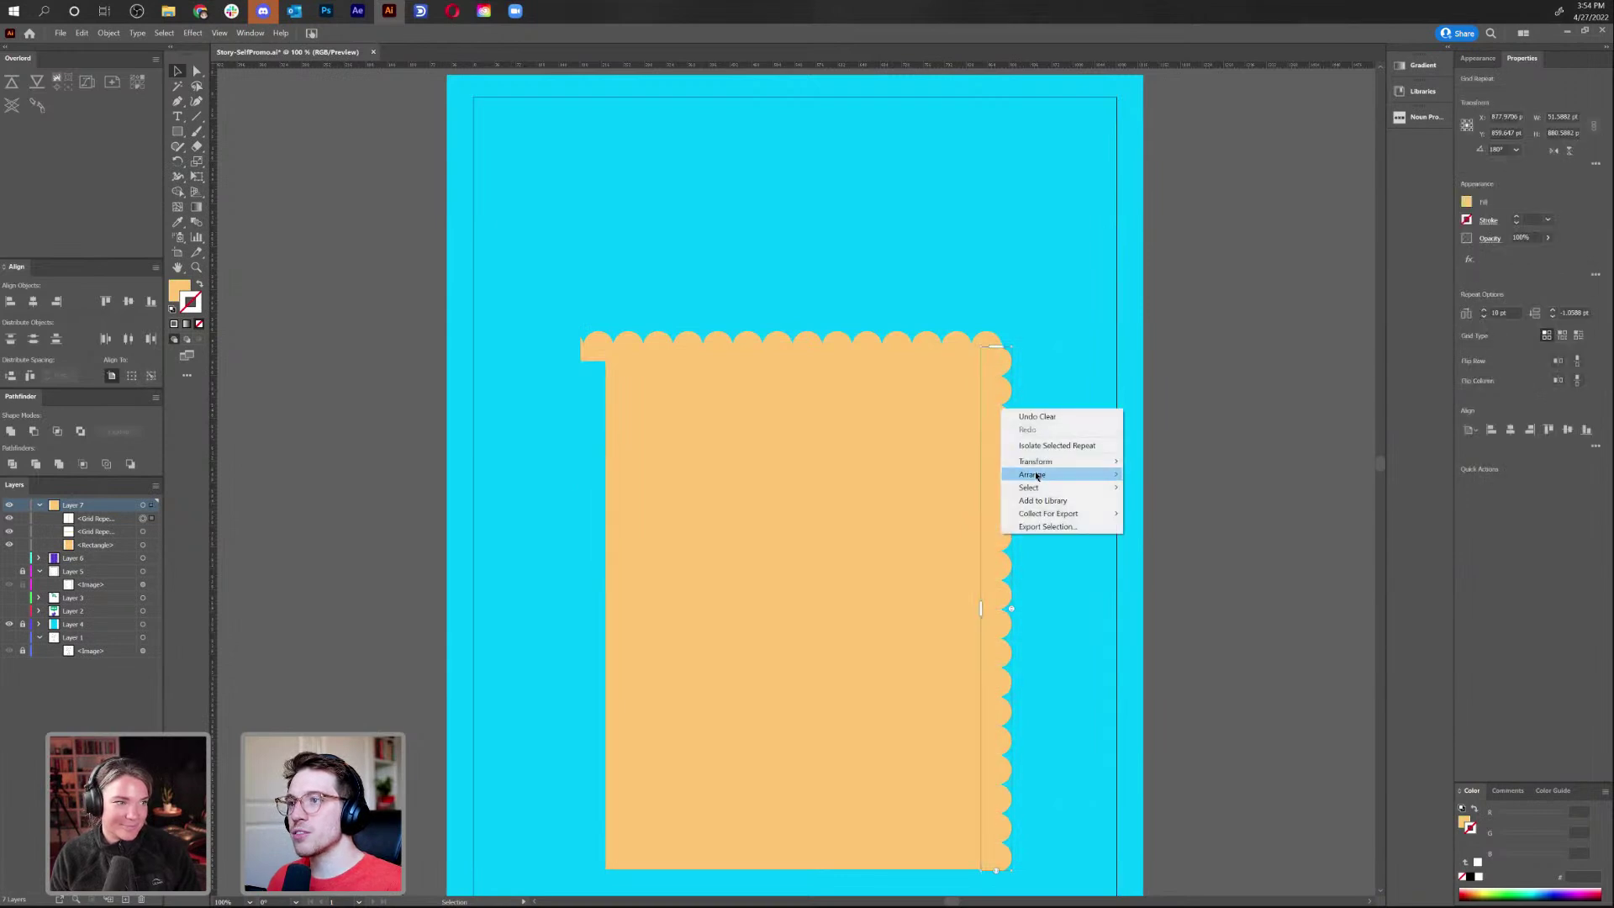
{"action": "mouse_move", "coordinate": [1084, 462]}
{"action": "left_click", "coordinate": [1144, 504]}
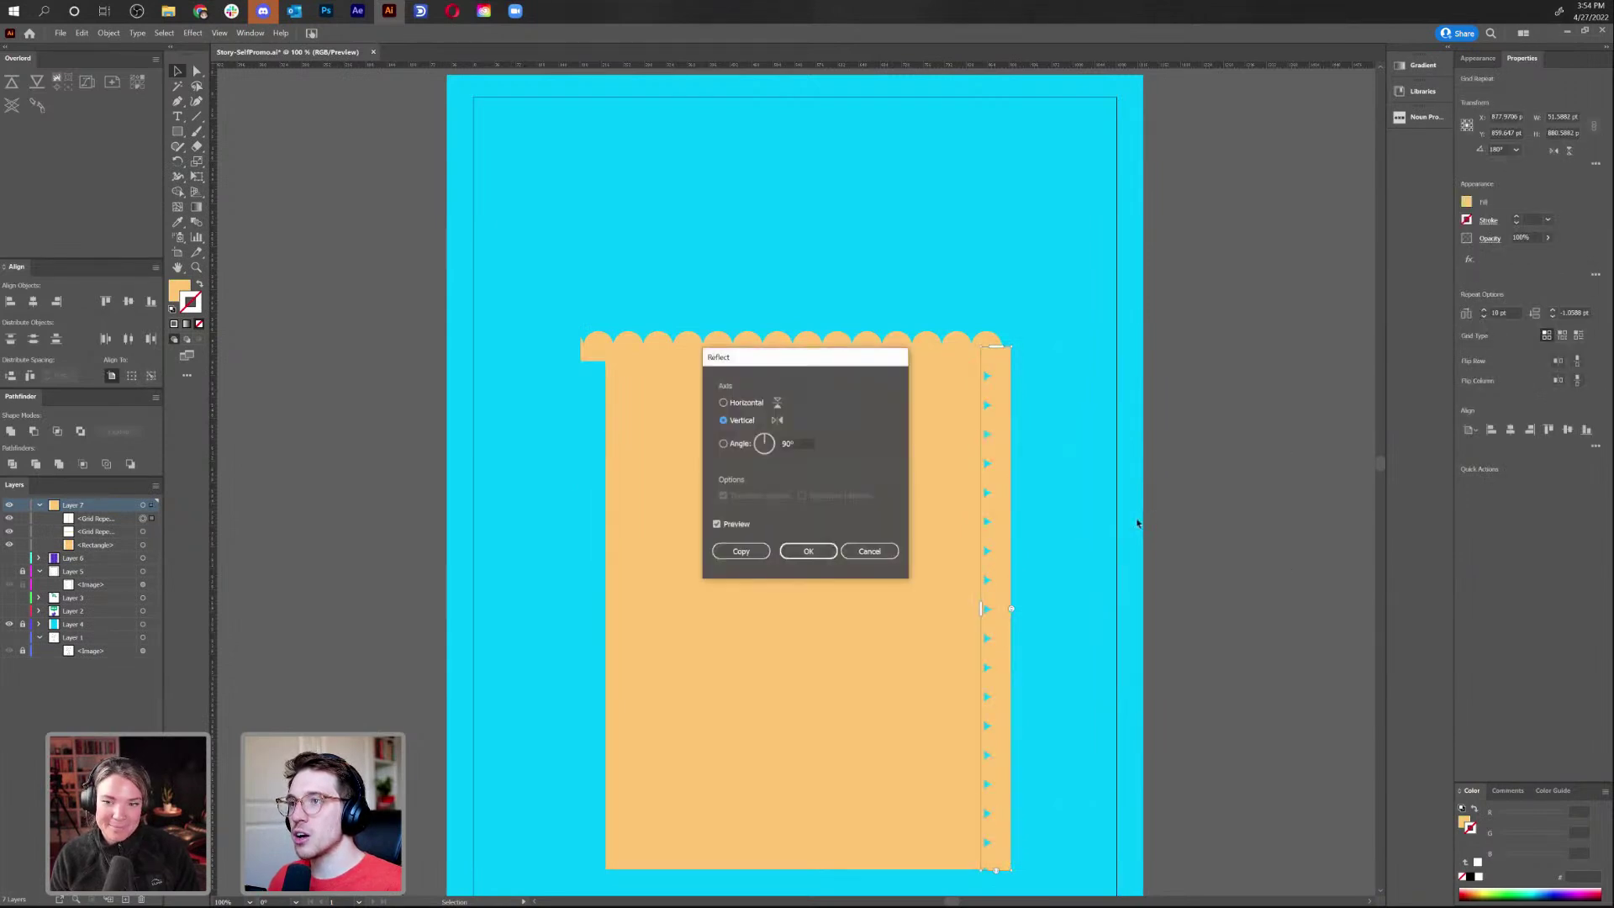
{"action": "left_click", "coordinate": [739, 551]}
{"action": "left_click_drag", "start_coordinate": [998, 539], "coordinate": [595, 574]}
Shorten the top scallop row slightly from its left end
{"action": "left_click", "coordinate": [641, 344]}
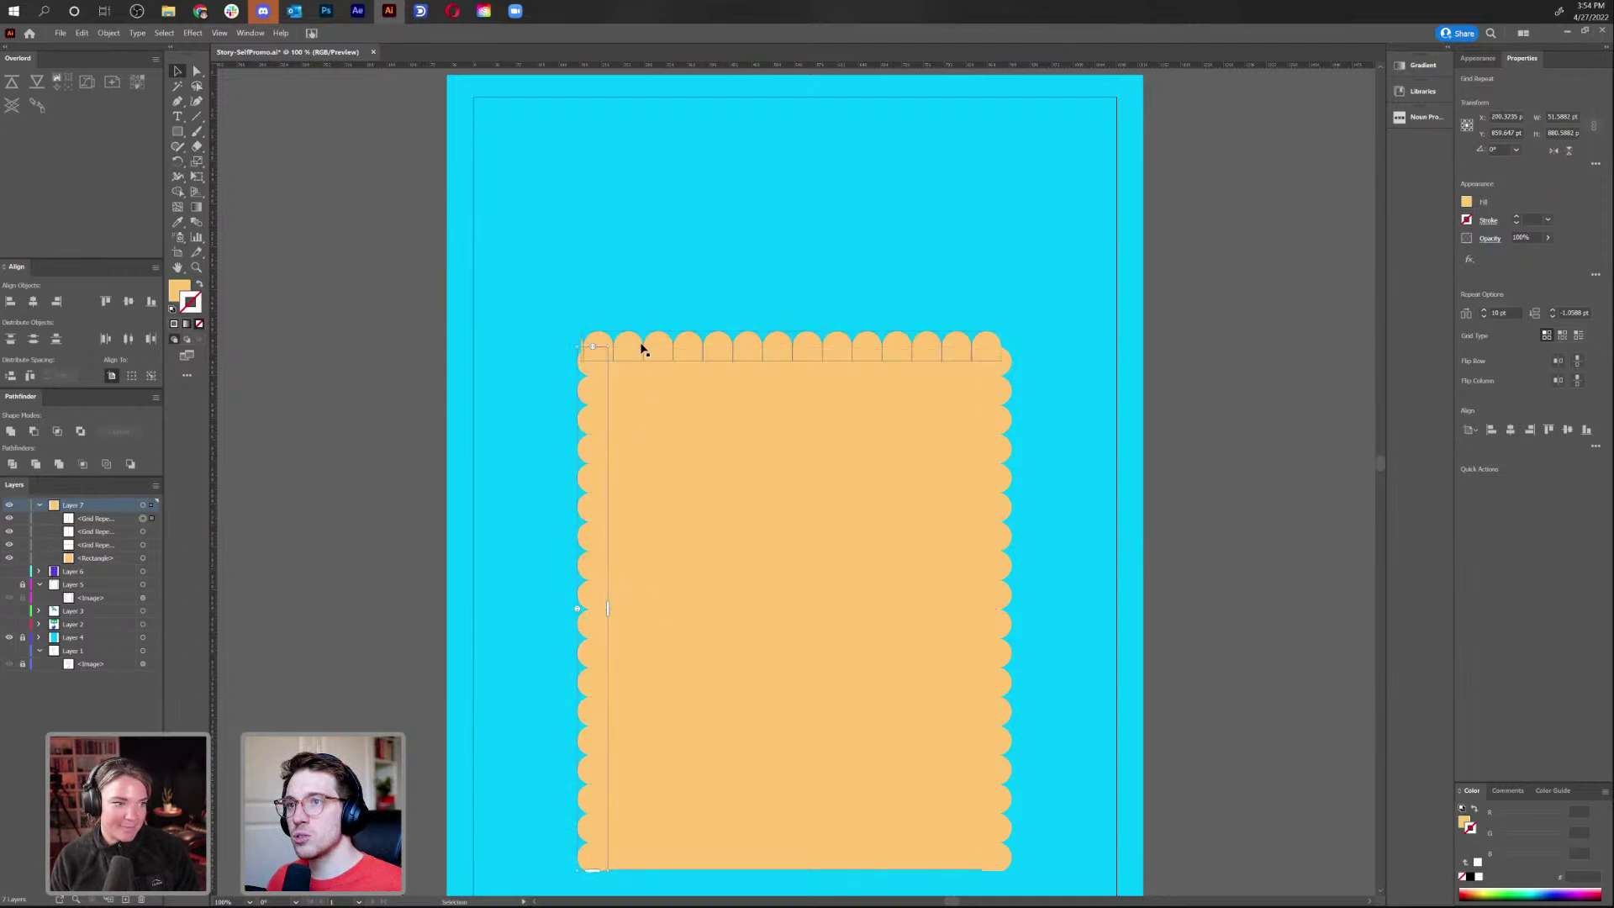
{"action": "key", "text": "ctrl+equal"}
{"action": "key", "text": "ctrl+equal"}
{"action": "key", "text": "ctrl+equal"}
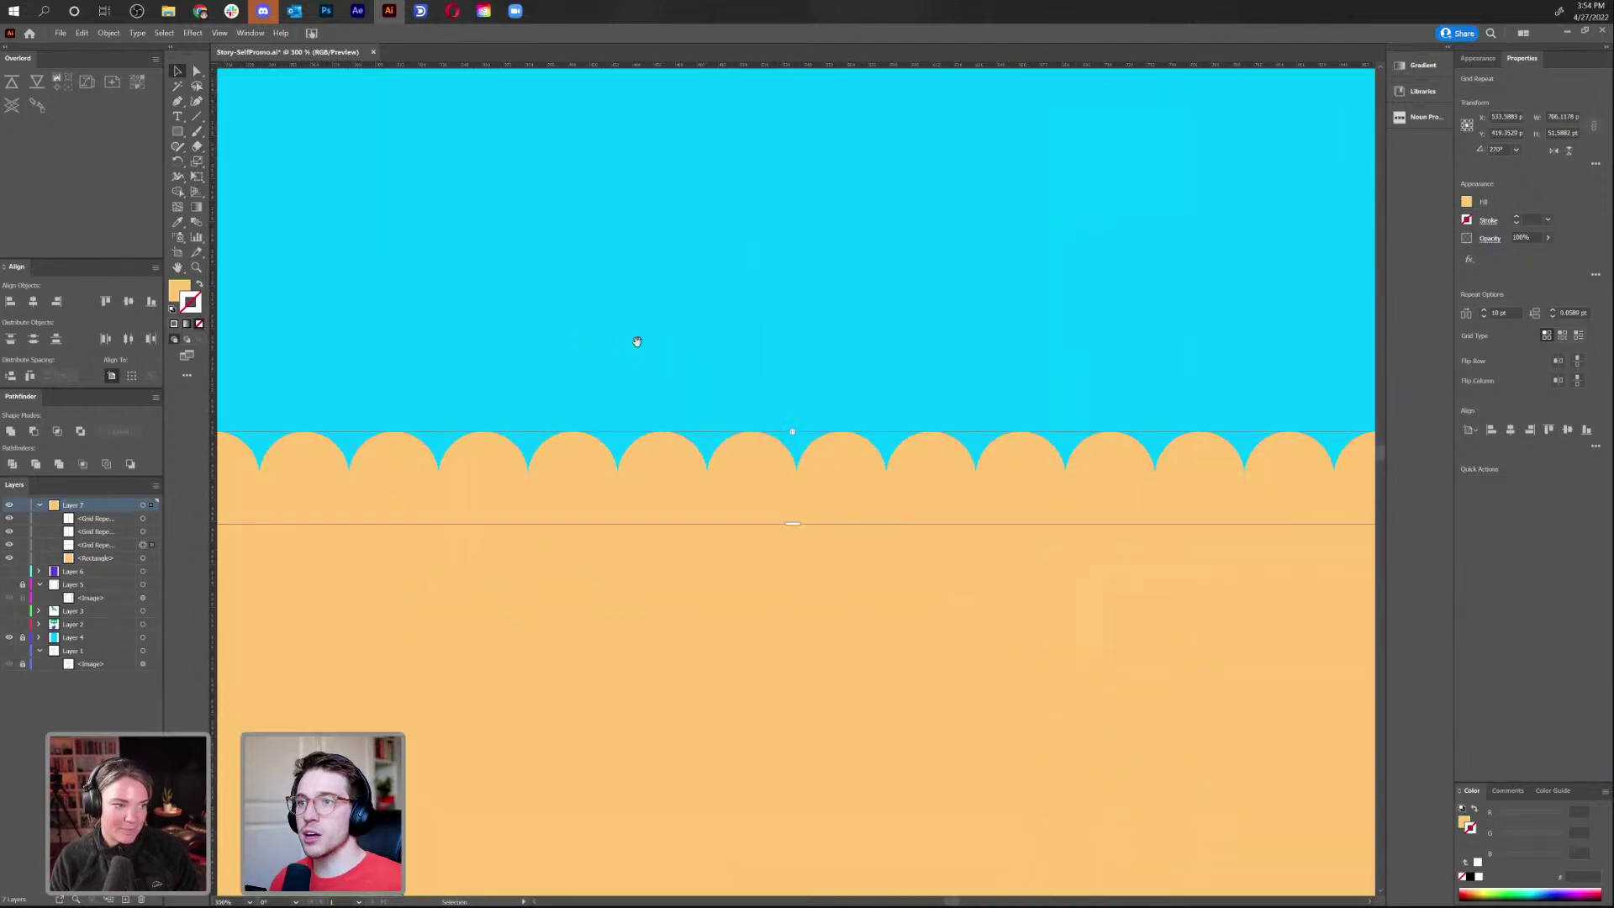
{"action": "scroll", "coordinate": [634, 342], "scroll_direction": "left", "scroll_amount": 3}
{"action": "left_click_drag", "start_coordinate": [475, 500], "coordinate": [481, 497]}
{"action": "left_click", "coordinate": [578, 264]}
{"action": "scroll", "coordinate": [578, 266], "scroll_direction": "down", "scroll_amount": 4}
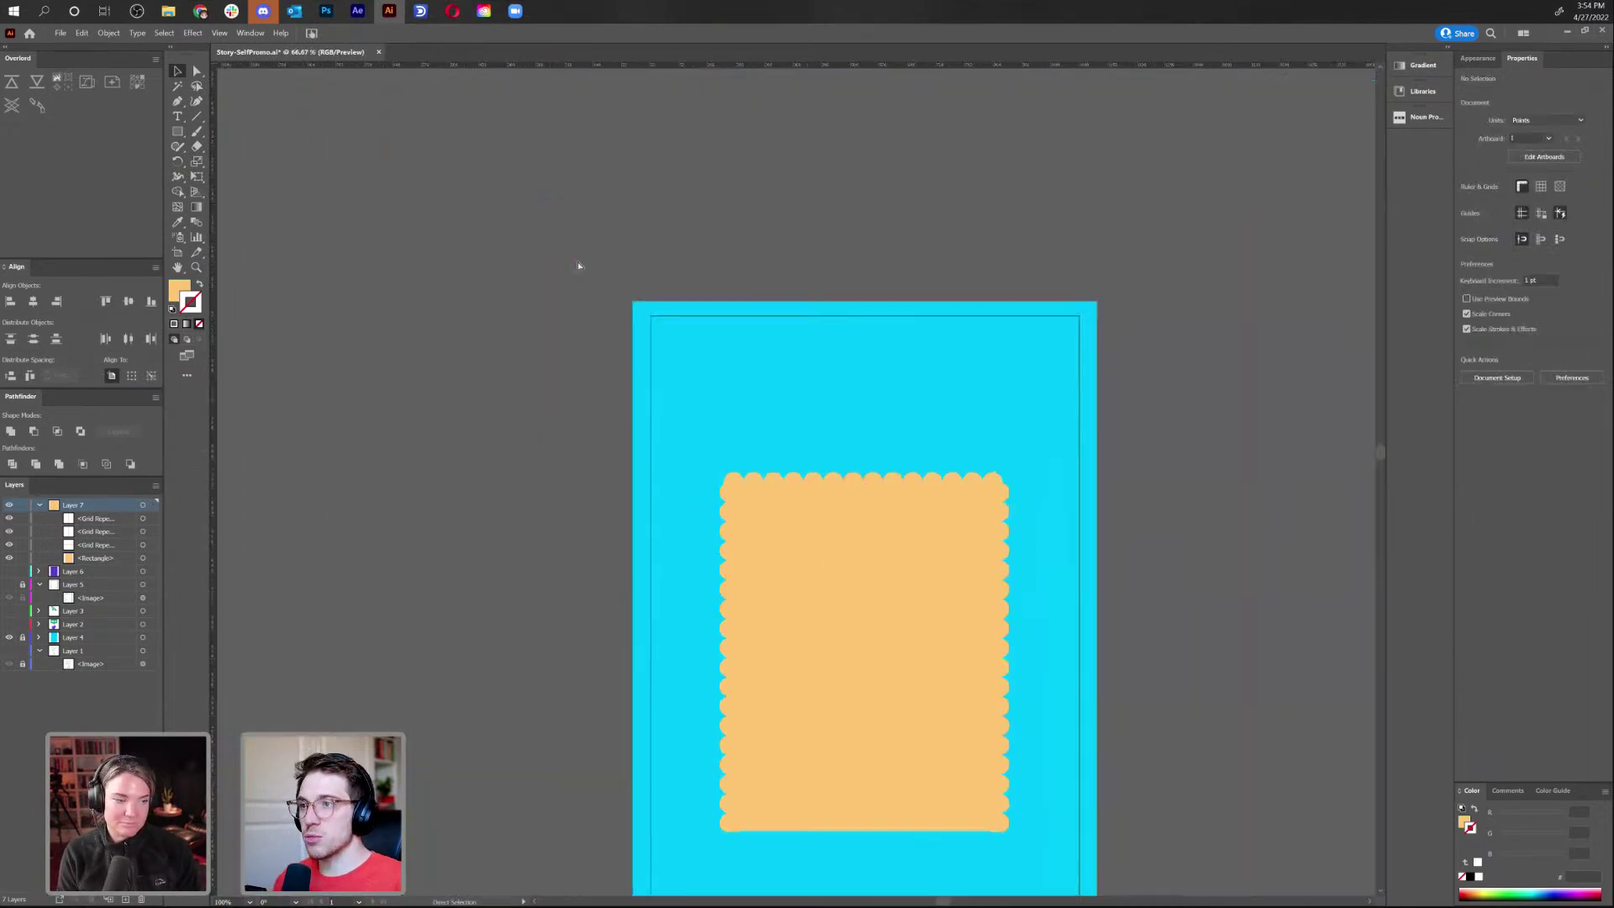
{"action": "left_click_drag", "start_coordinate": [604, 266], "coordinate": [570, 141]}
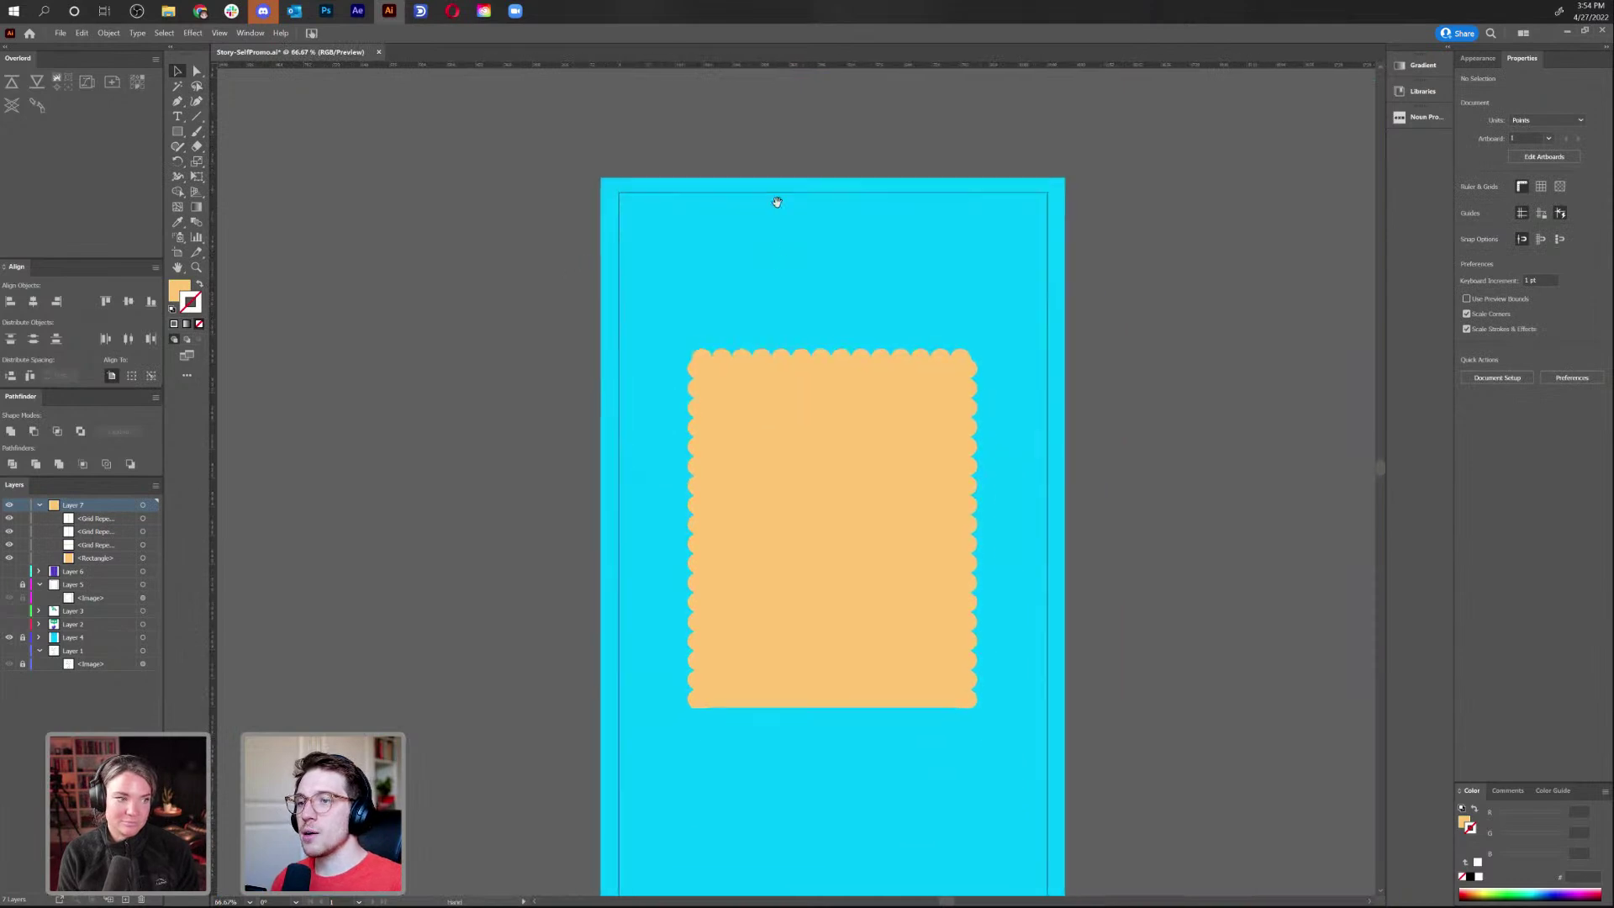
Reflect a copy of the top scallop row, move it to the bottom edge, and nudge it up
{"action": "left_click", "coordinate": [847, 359]}
{"action": "right_click", "coordinate": [847, 358]}
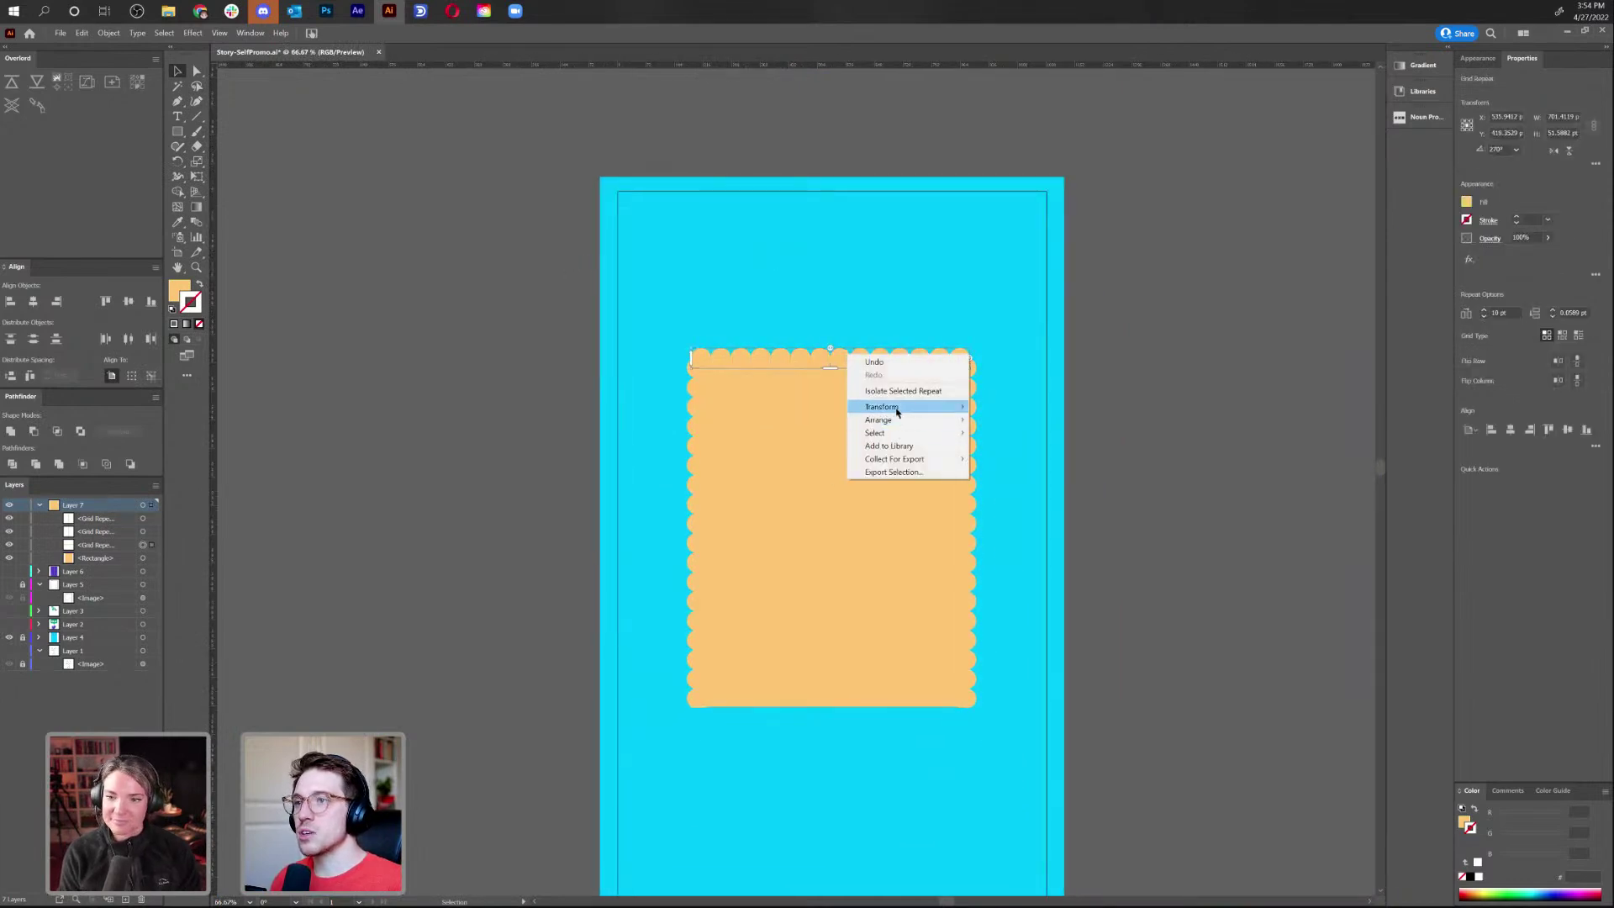
{"action": "mouse_move", "coordinate": [883, 407]}
{"action": "left_click", "coordinate": [1039, 449]}
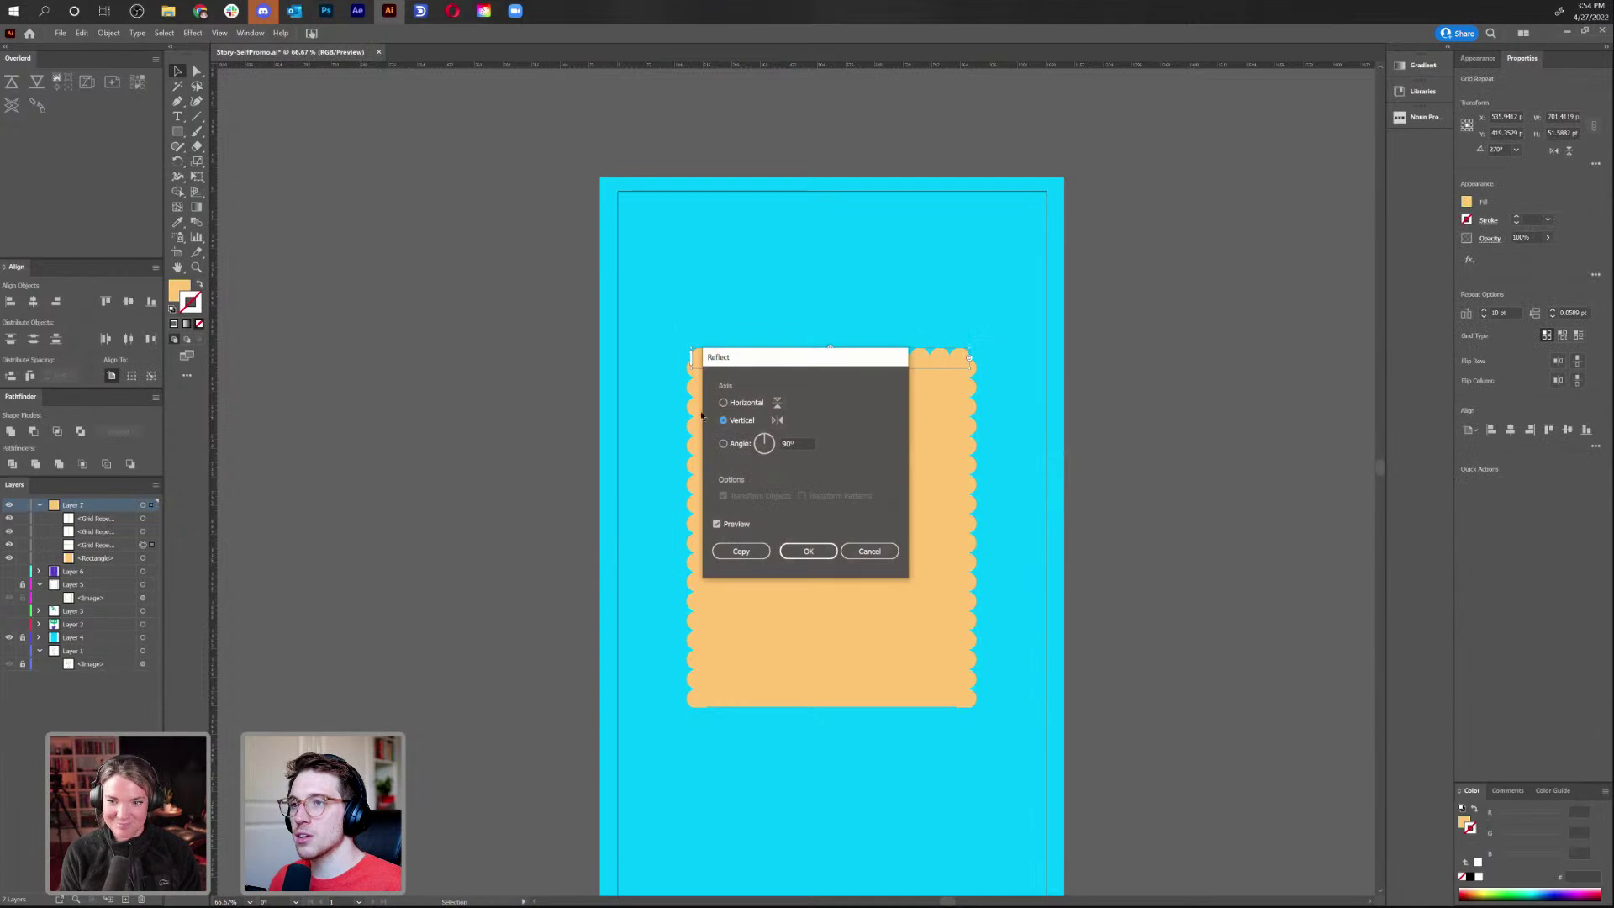
{"action": "left_click", "coordinate": [739, 549]}
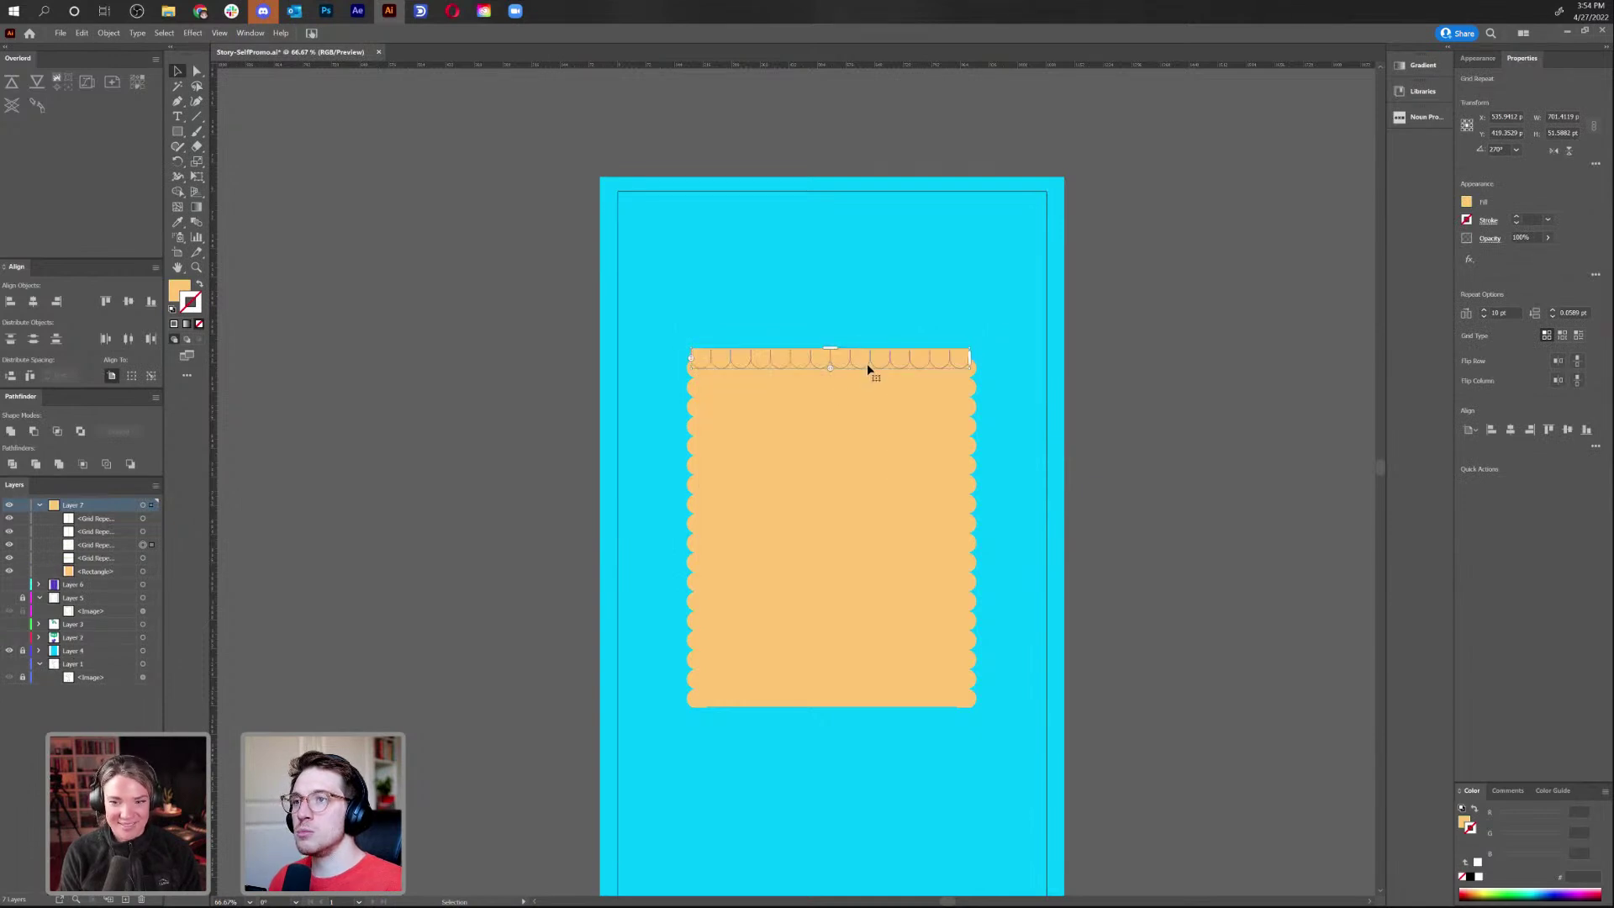
{"action": "left_click_drag", "start_coordinate": [869, 356], "coordinate": [860, 721]}
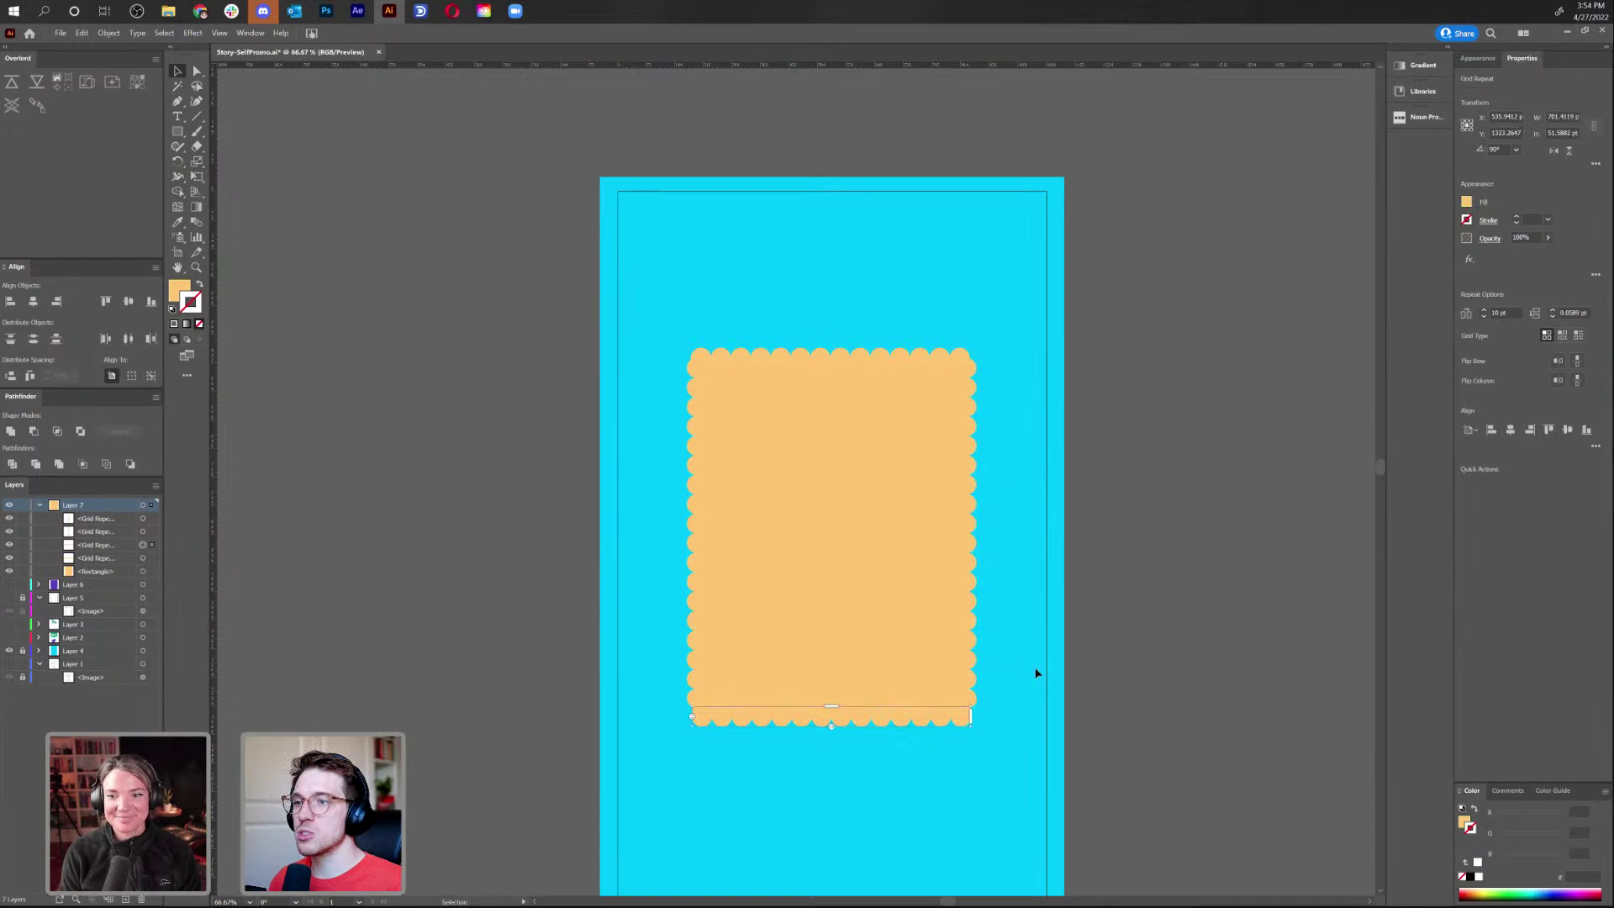
{"action": "key", "text": "Up"}
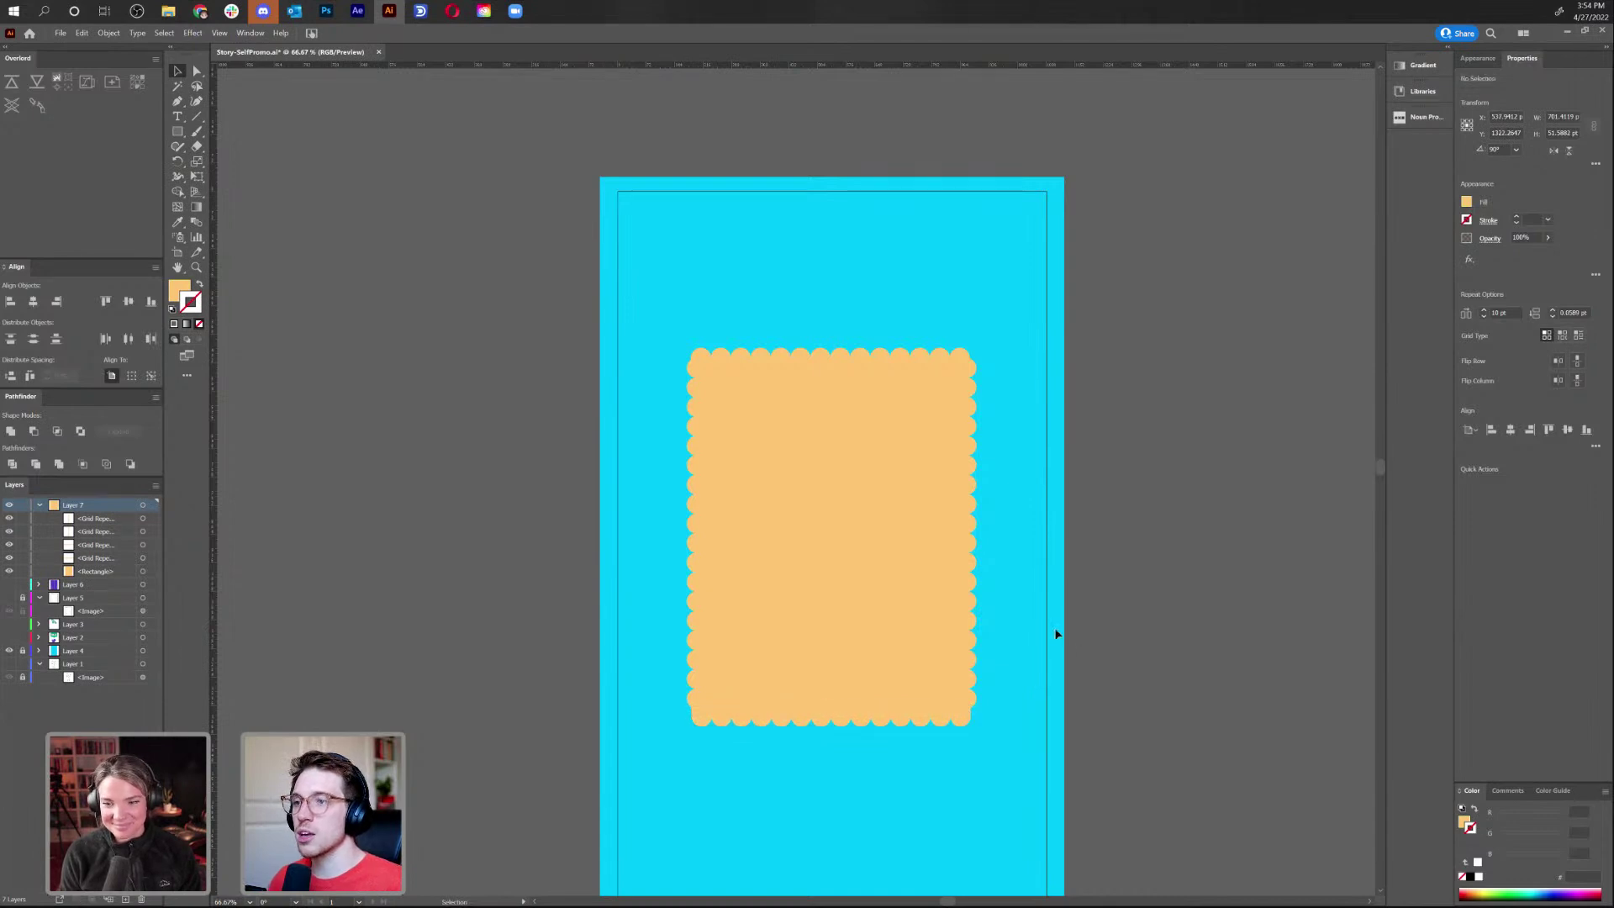
{"action": "left_click", "coordinate": [1056, 634]}
Draw a rectangle inside the scalloped shape
{"action": "scroll", "coordinate": [566, 388], "scroll_direction": "up", "scroll_amount": 1}
{"action": "left_click", "coordinate": [176, 132]}
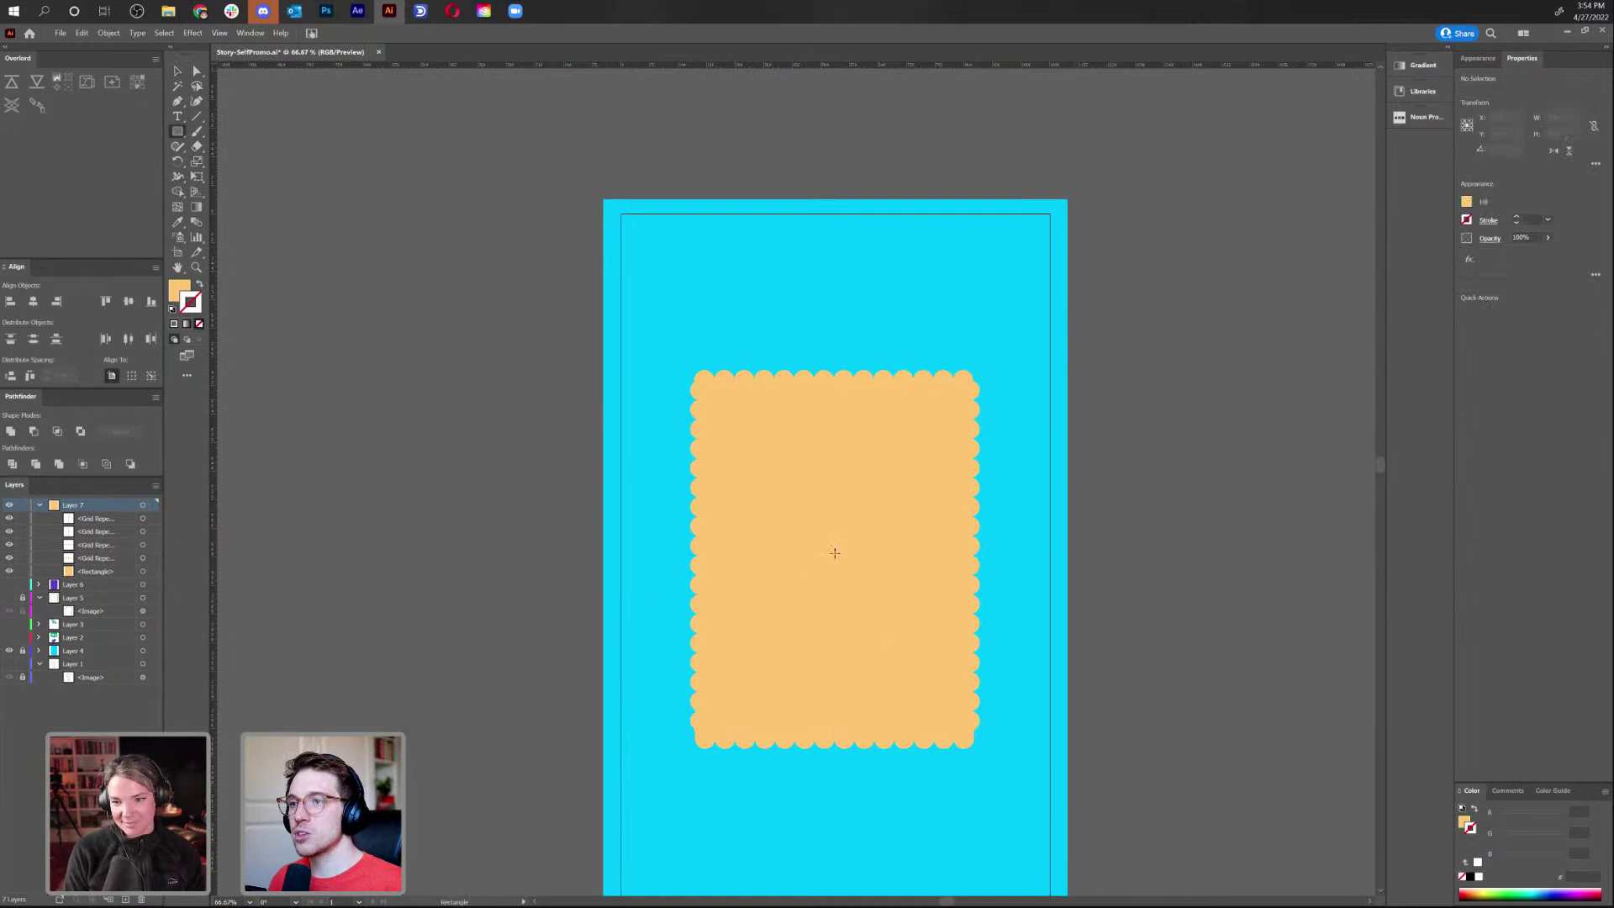
{"action": "left_click_drag", "start_coordinate": [836, 552], "coordinate": [956, 716]}
Fill the inner rectangle with the cyan background colour and stretch its top and bottom edges outward
{"action": "key", "text": "i"}
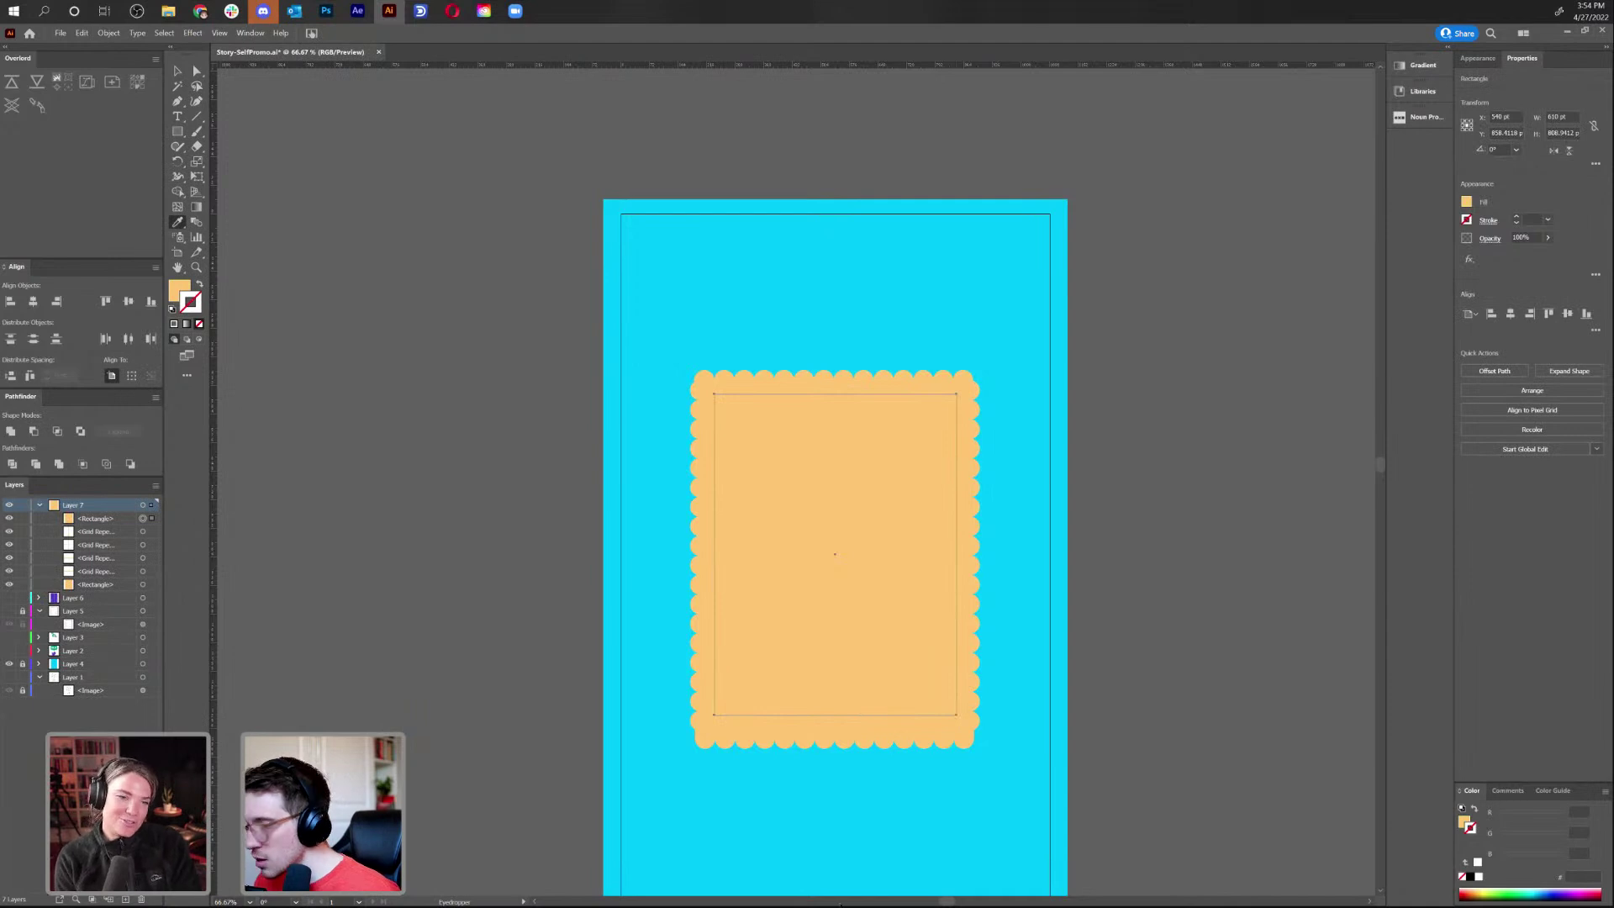
{"action": "left_click", "coordinate": [757, 816]}
{"action": "key", "text": "v"}
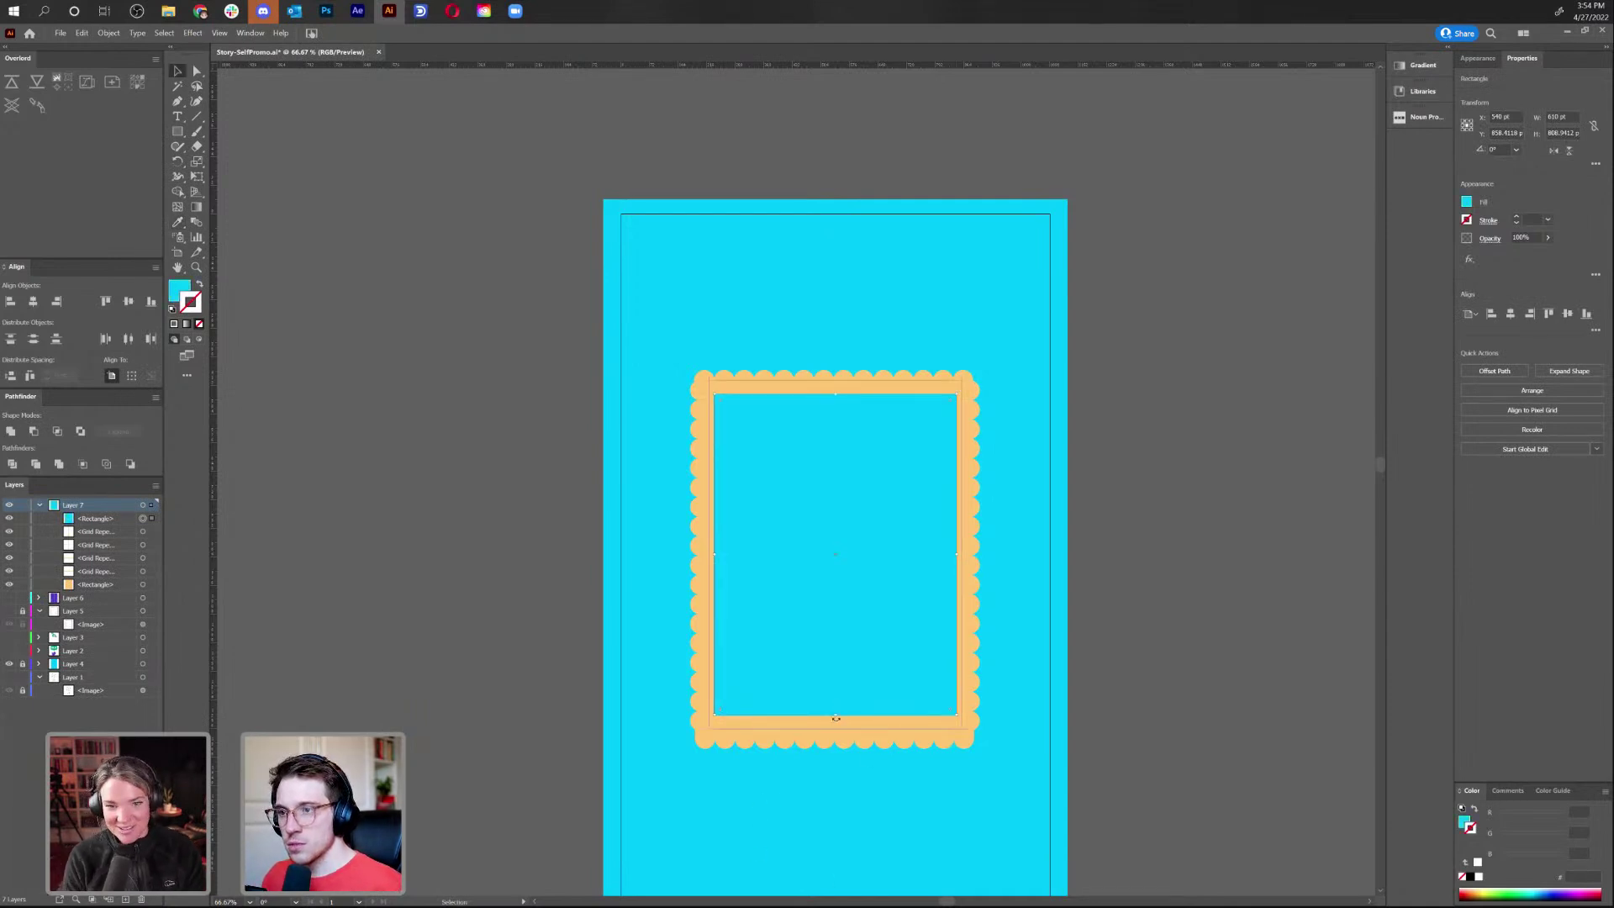
{"action": "left_click_drag", "start_coordinate": [838, 717], "coordinate": [840, 723]}
{"action": "left_click_drag", "start_coordinate": [838, 394], "coordinate": [839, 391]}
{"action": "left_click", "coordinate": [1030, 293]}
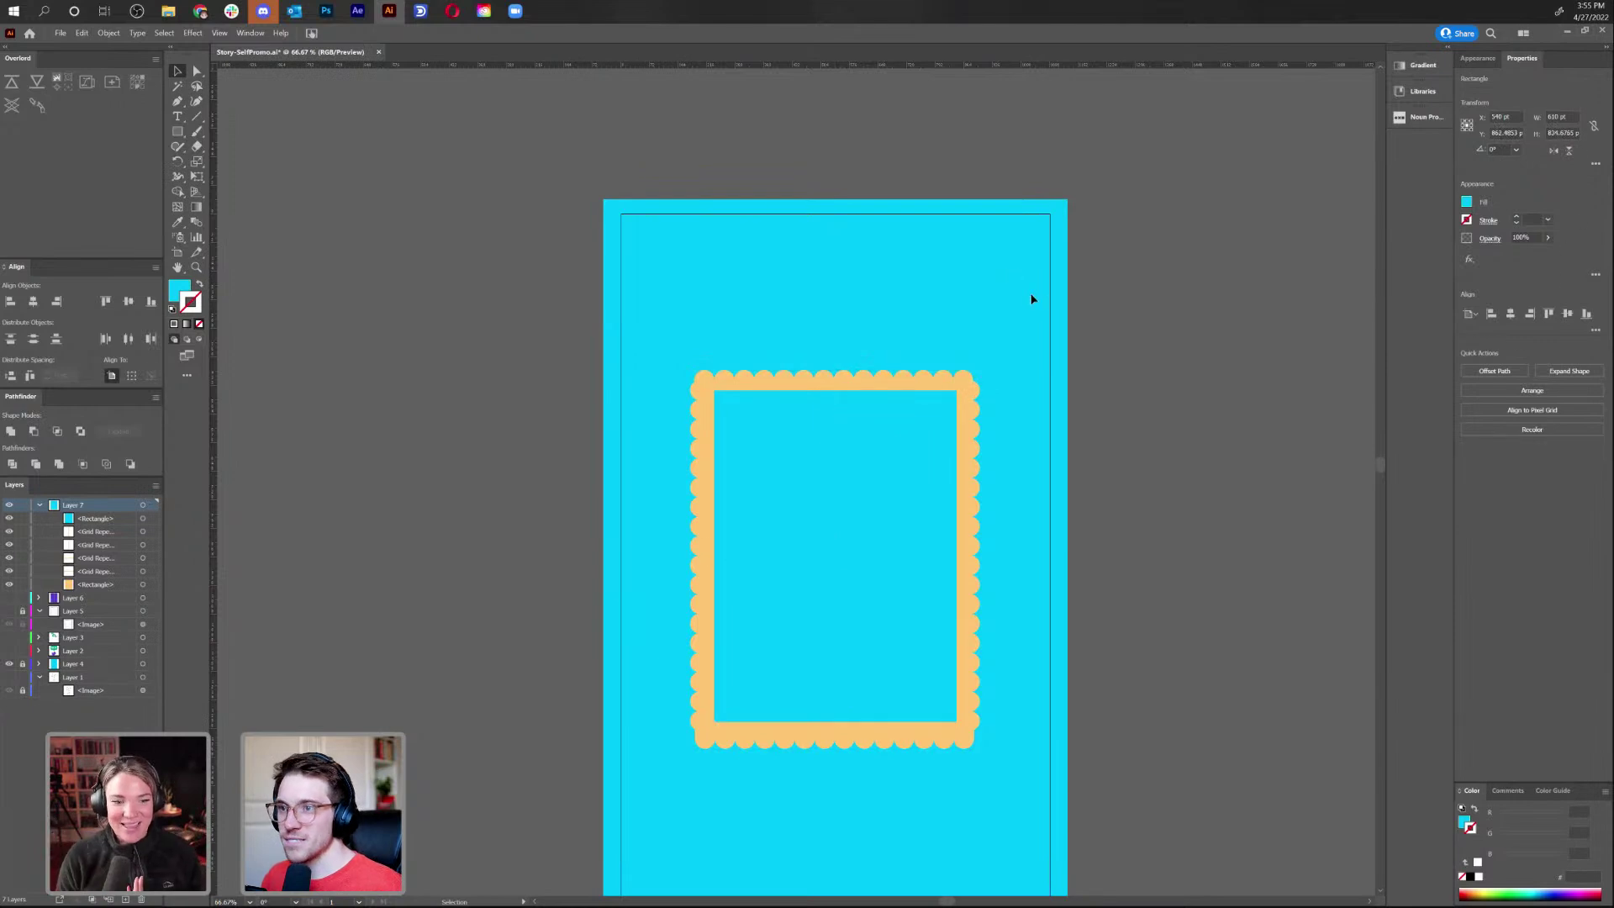
{"action": "left_click_drag", "start_coordinate": [1042, 655], "coordinate": [1026, 495]}
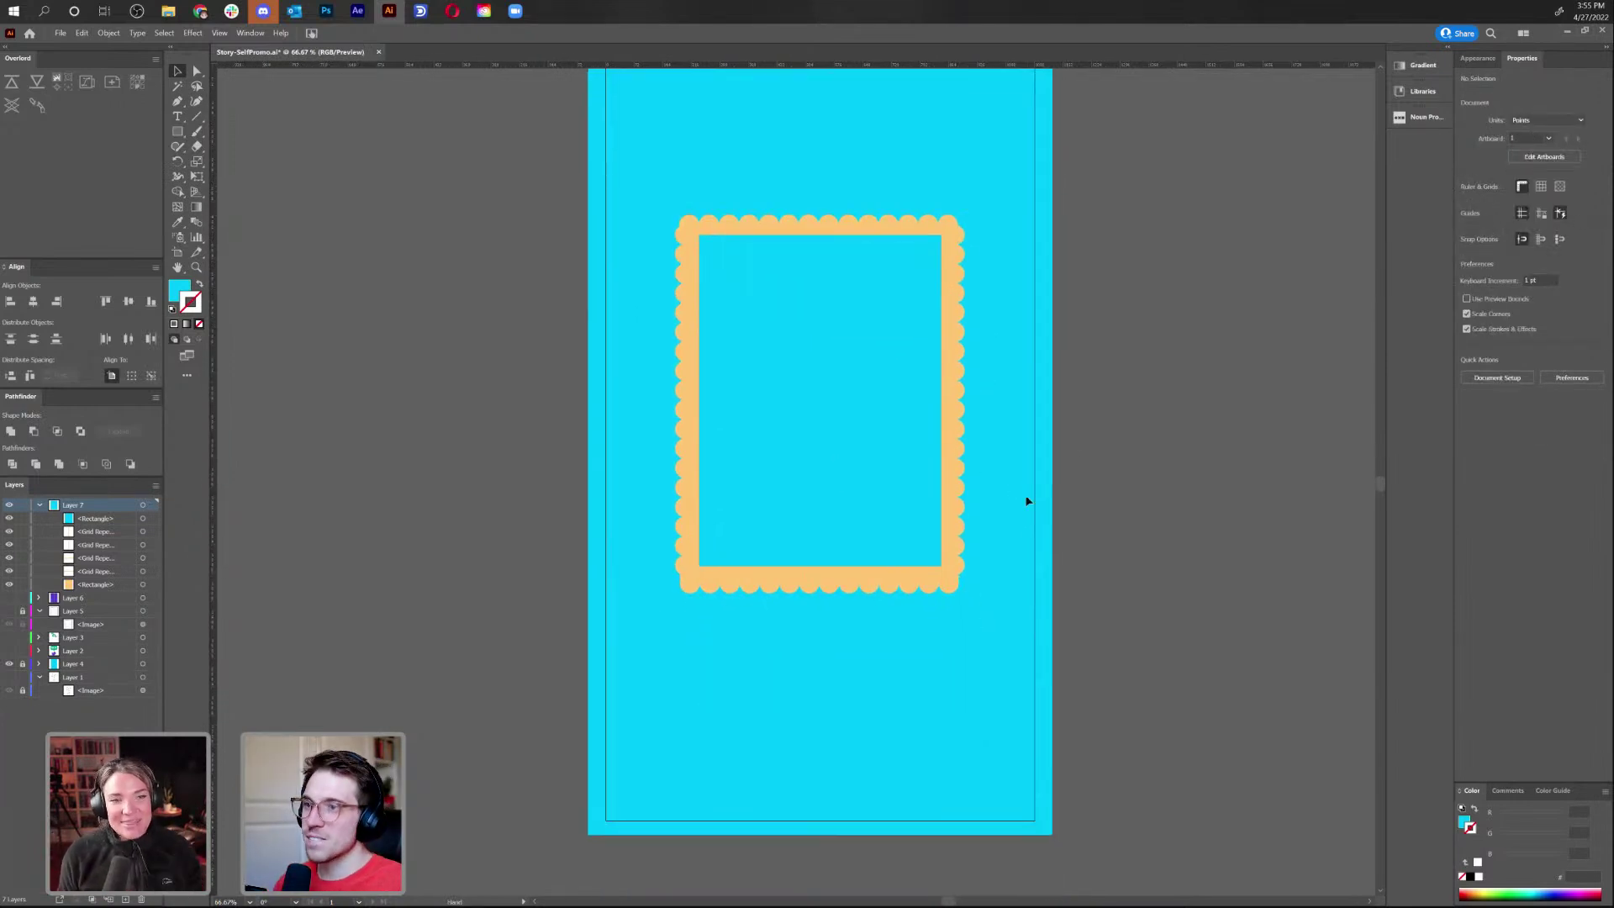
Shorten the bottom scallop row from the right and nudge it up to close the gap
{"action": "key", "text": "a"}
{"action": "left_click", "coordinate": [928, 590]}
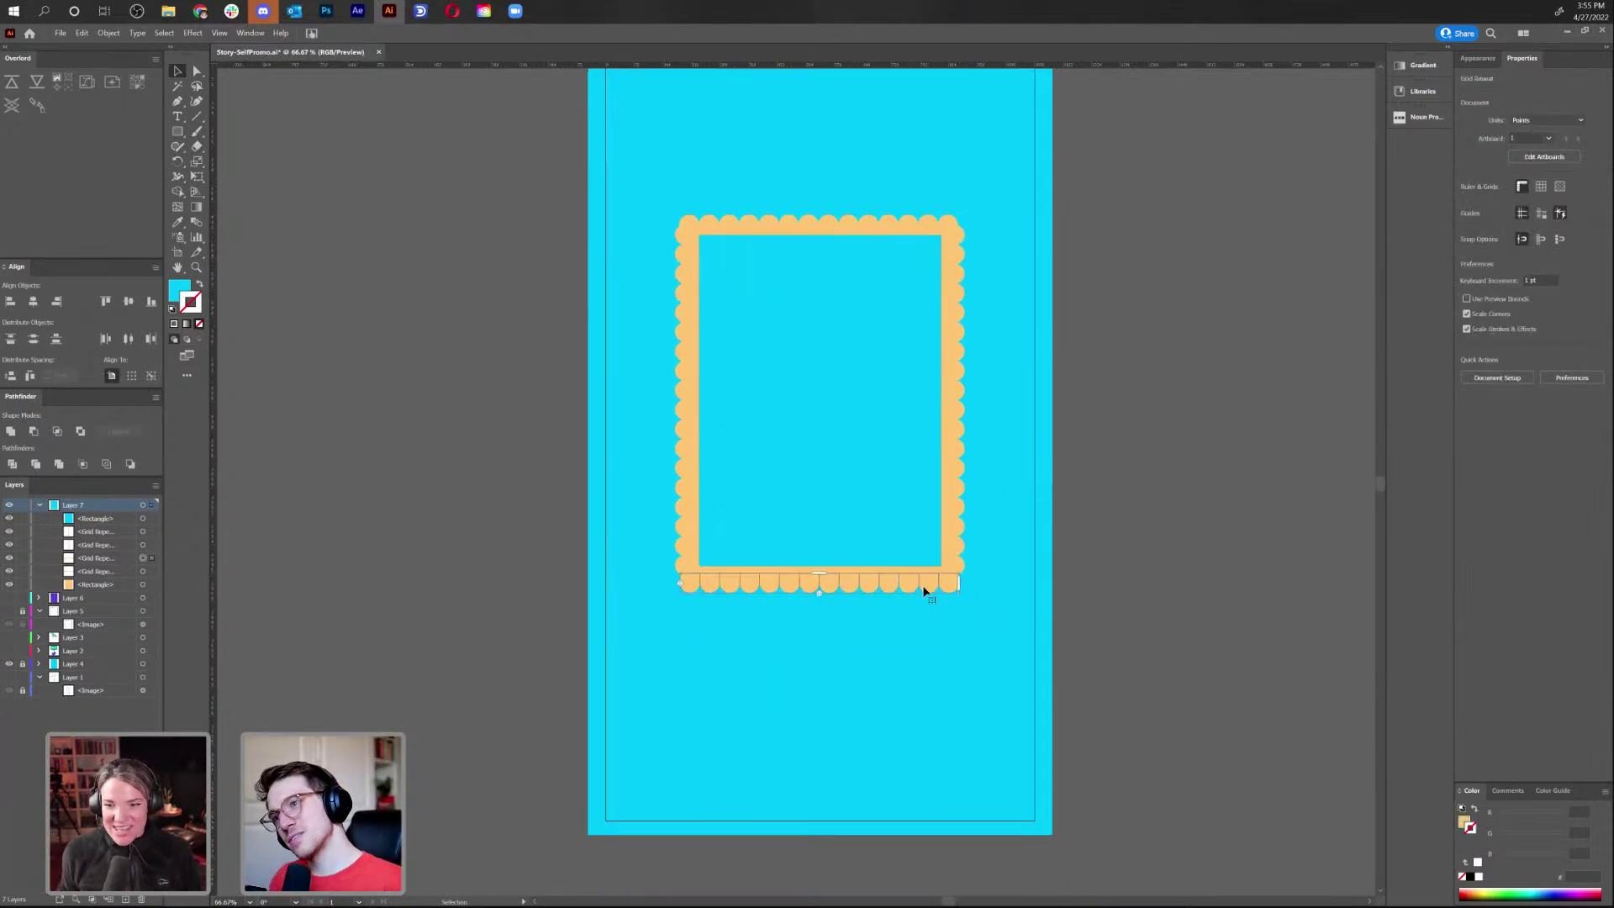
{"action": "key", "text": "ctrl+plus"}
{"action": "key", "text": "ctrl+plus"}
{"action": "key", "text": "ctrl+plus"}
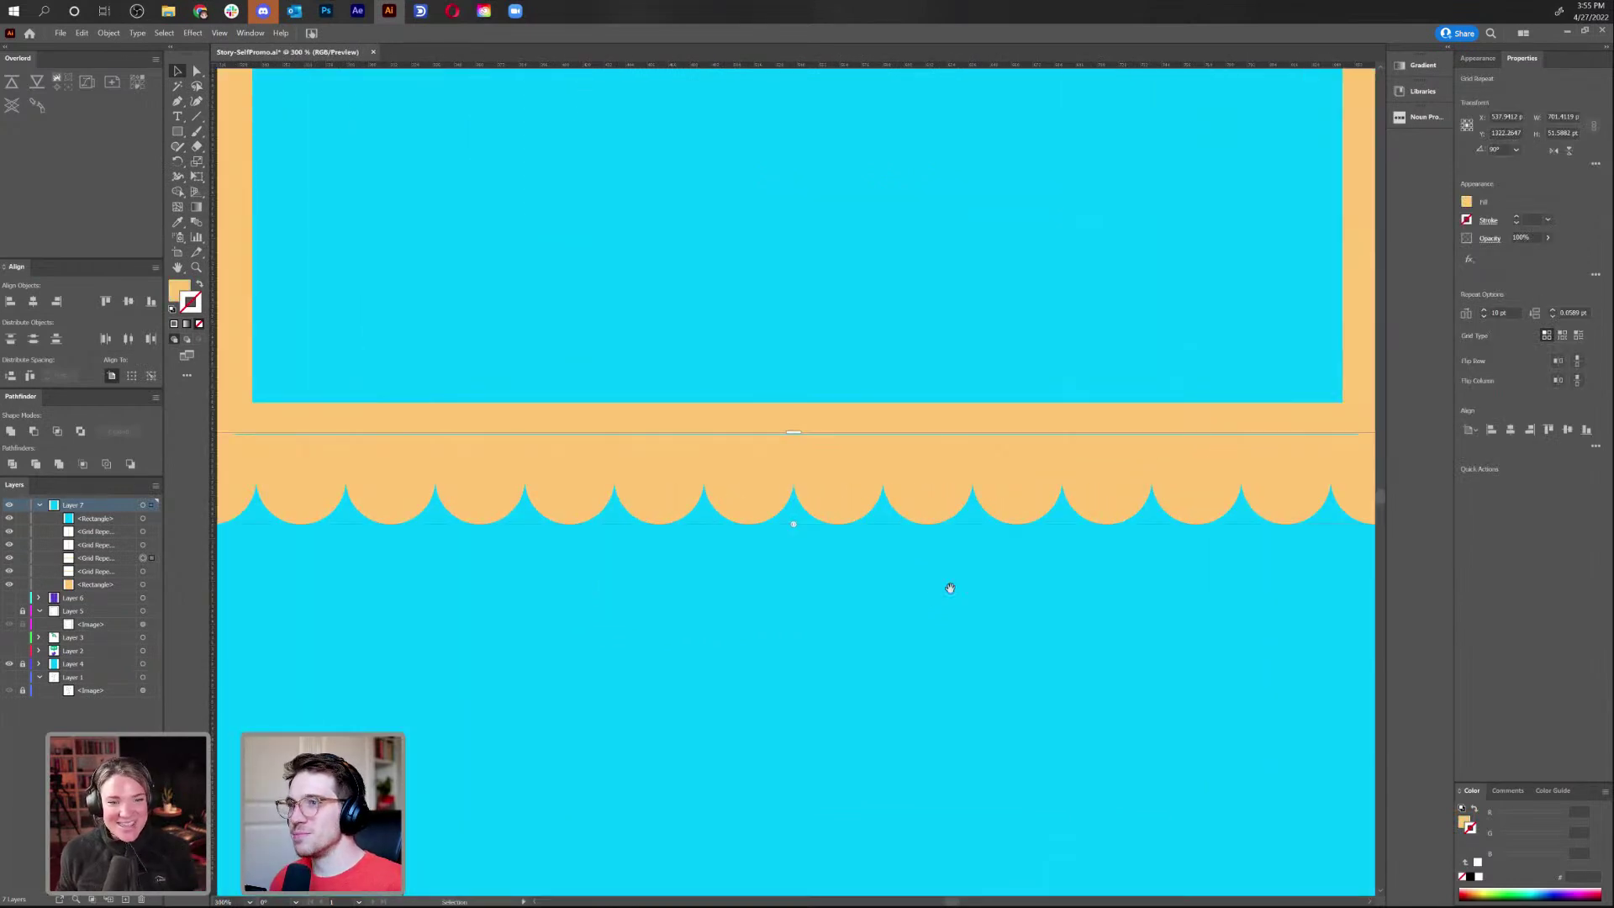
{"action": "key", "text": "ctrl+plus"}
{"action": "scroll", "coordinate": [930, 596], "scroll_direction": "right", "scroll_amount": 5}
{"action": "scroll", "coordinate": [1068, 608], "scroll_direction": "up", "scroll_amount": 2}
{"action": "key", "text": "v"}
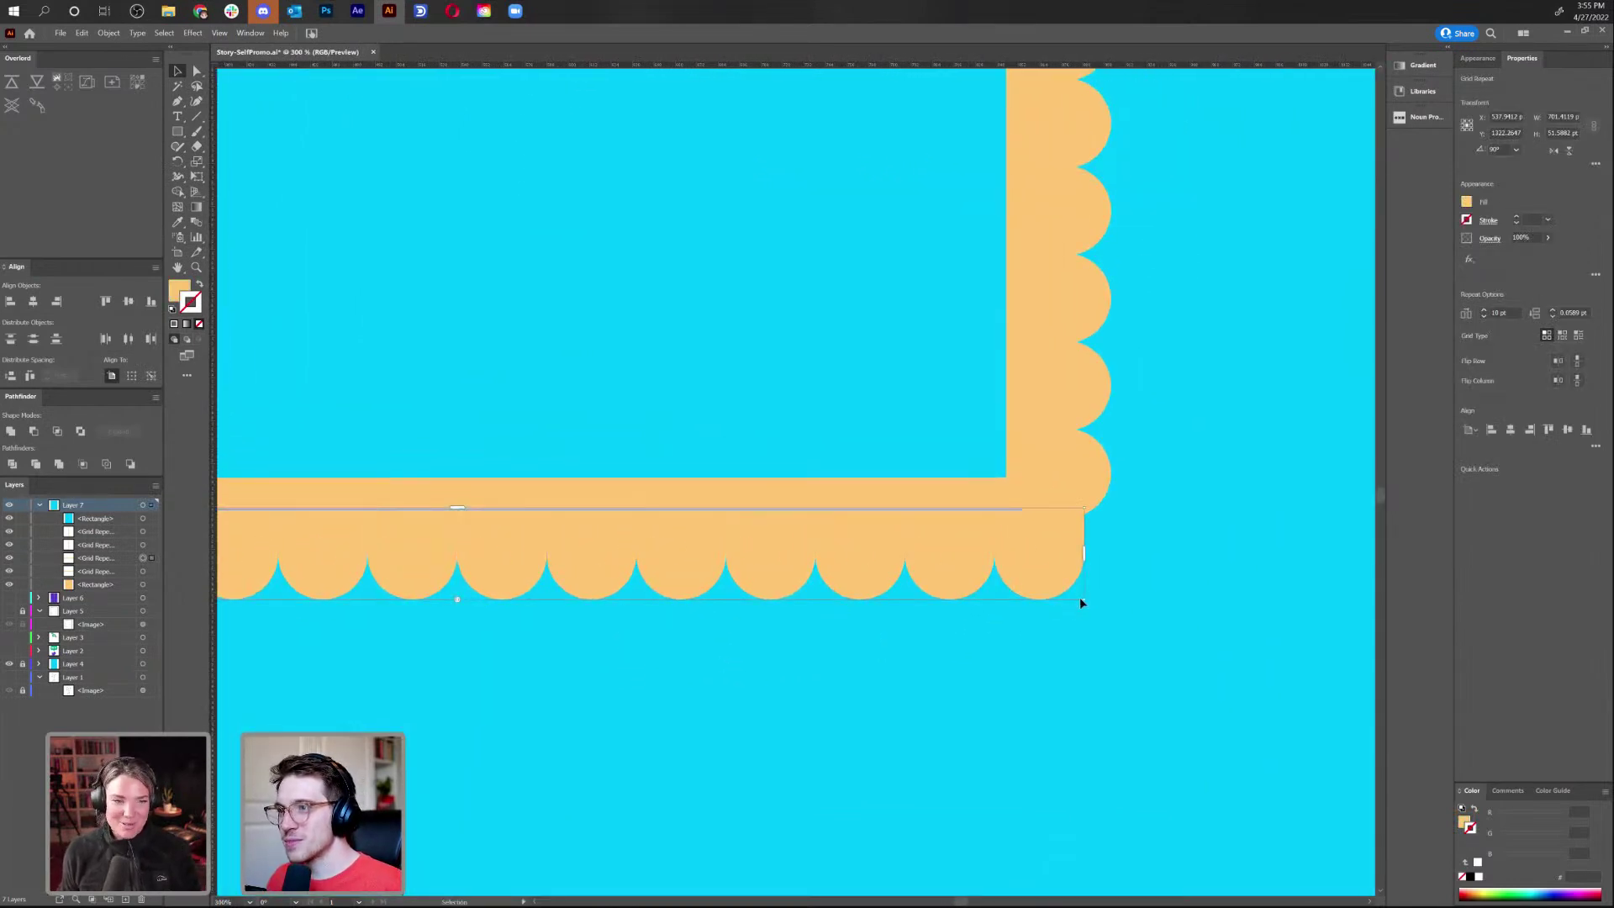
{"action": "left_click", "coordinate": [1084, 605]}
{"action": "left_click", "coordinate": [1069, 587]}
{"action": "left_click_drag", "start_coordinate": [1085, 603], "coordinate": [1068, 610]}
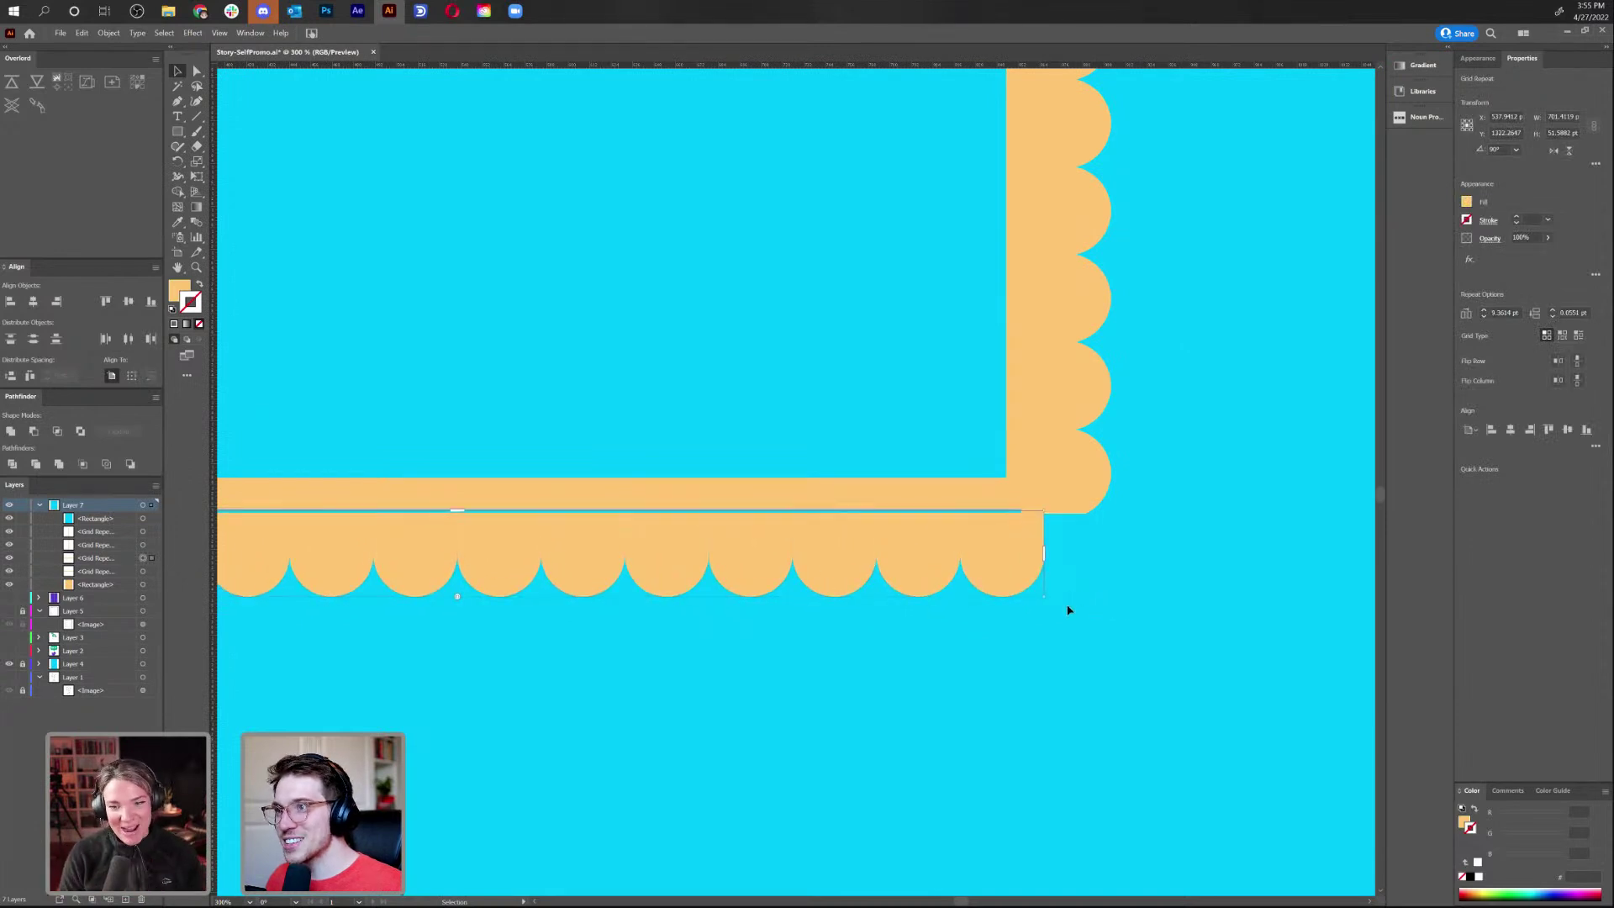
{"action": "key", "text": "Up"}
{"action": "key", "text": "Up"}
{"action": "key", "text": "Up"}
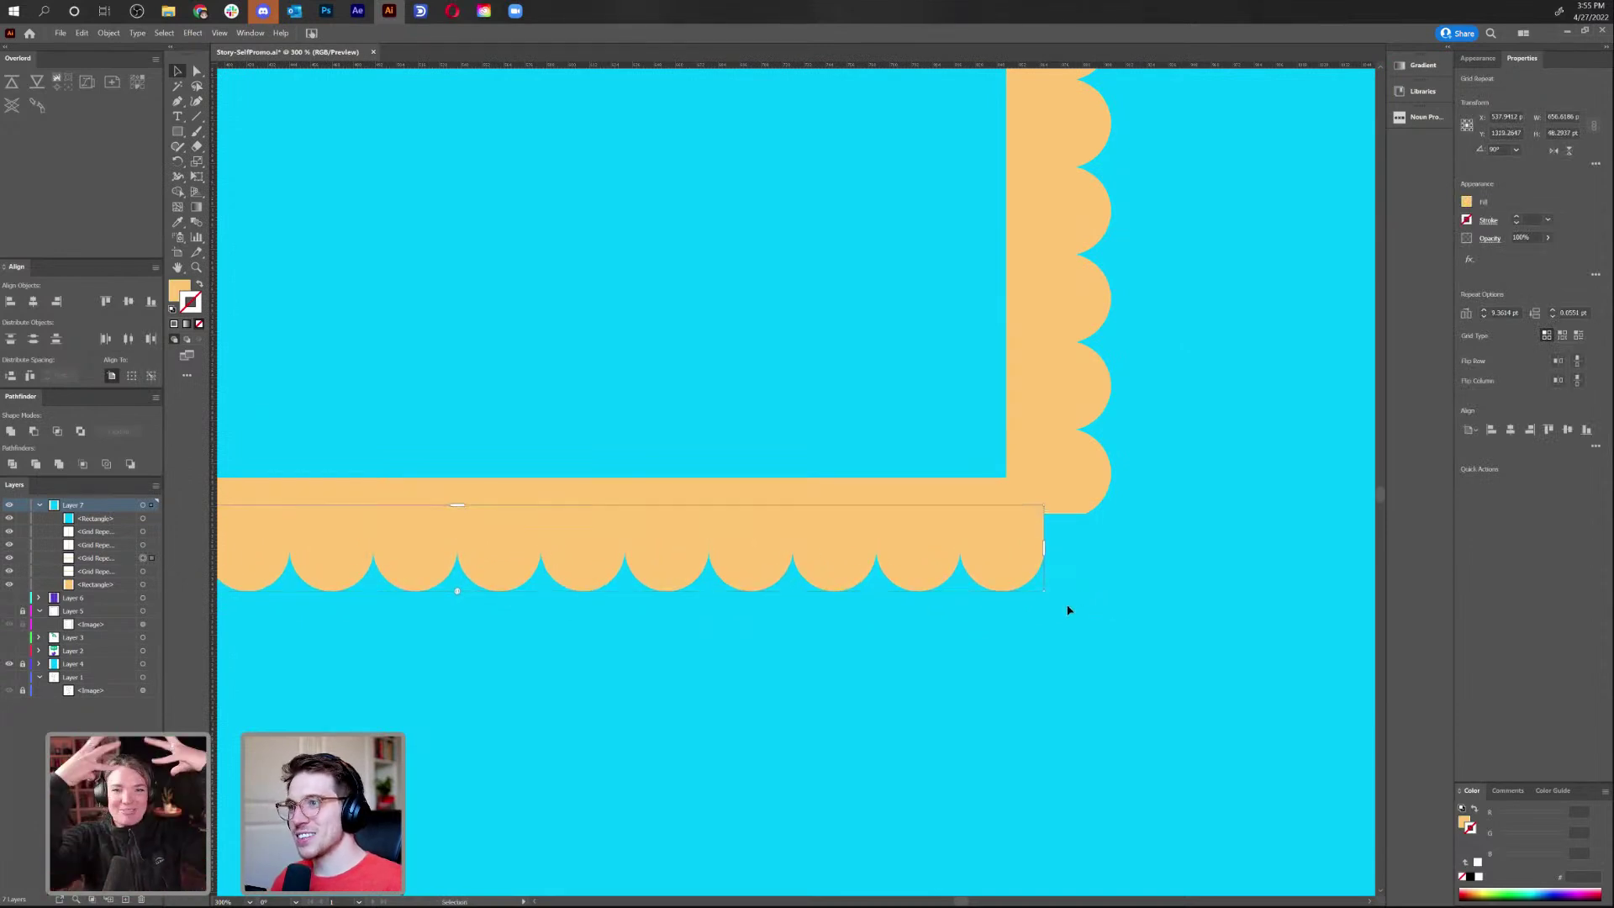
{"action": "left_click", "coordinate": [1068, 610]}
Delete the top scallop row, then restore it with undo
{"action": "key", "text": "ctrl+minus"}
{"action": "key", "text": "ctrl+minus"}
{"action": "key", "text": "ctrl+minus"}
{"action": "key", "text": "ctrl+minus"}
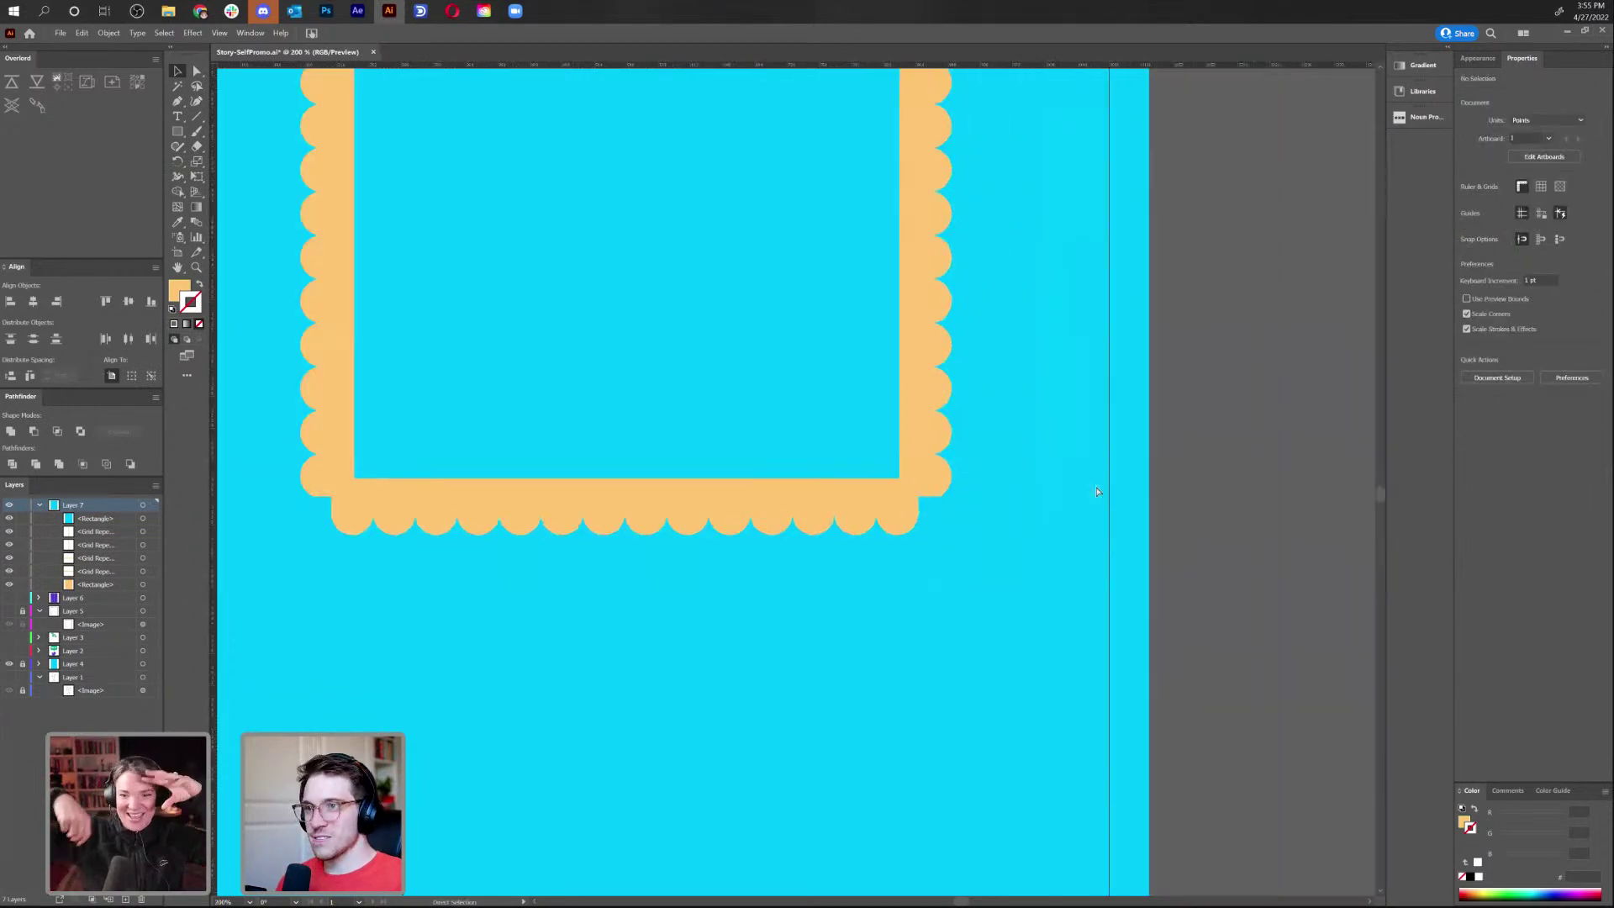
{"action": "key", "text": "ctrl+1"}
{"action": "left_click_drag", "start_coordinate": [1067, 254], "coordinate": [1043, 433]}
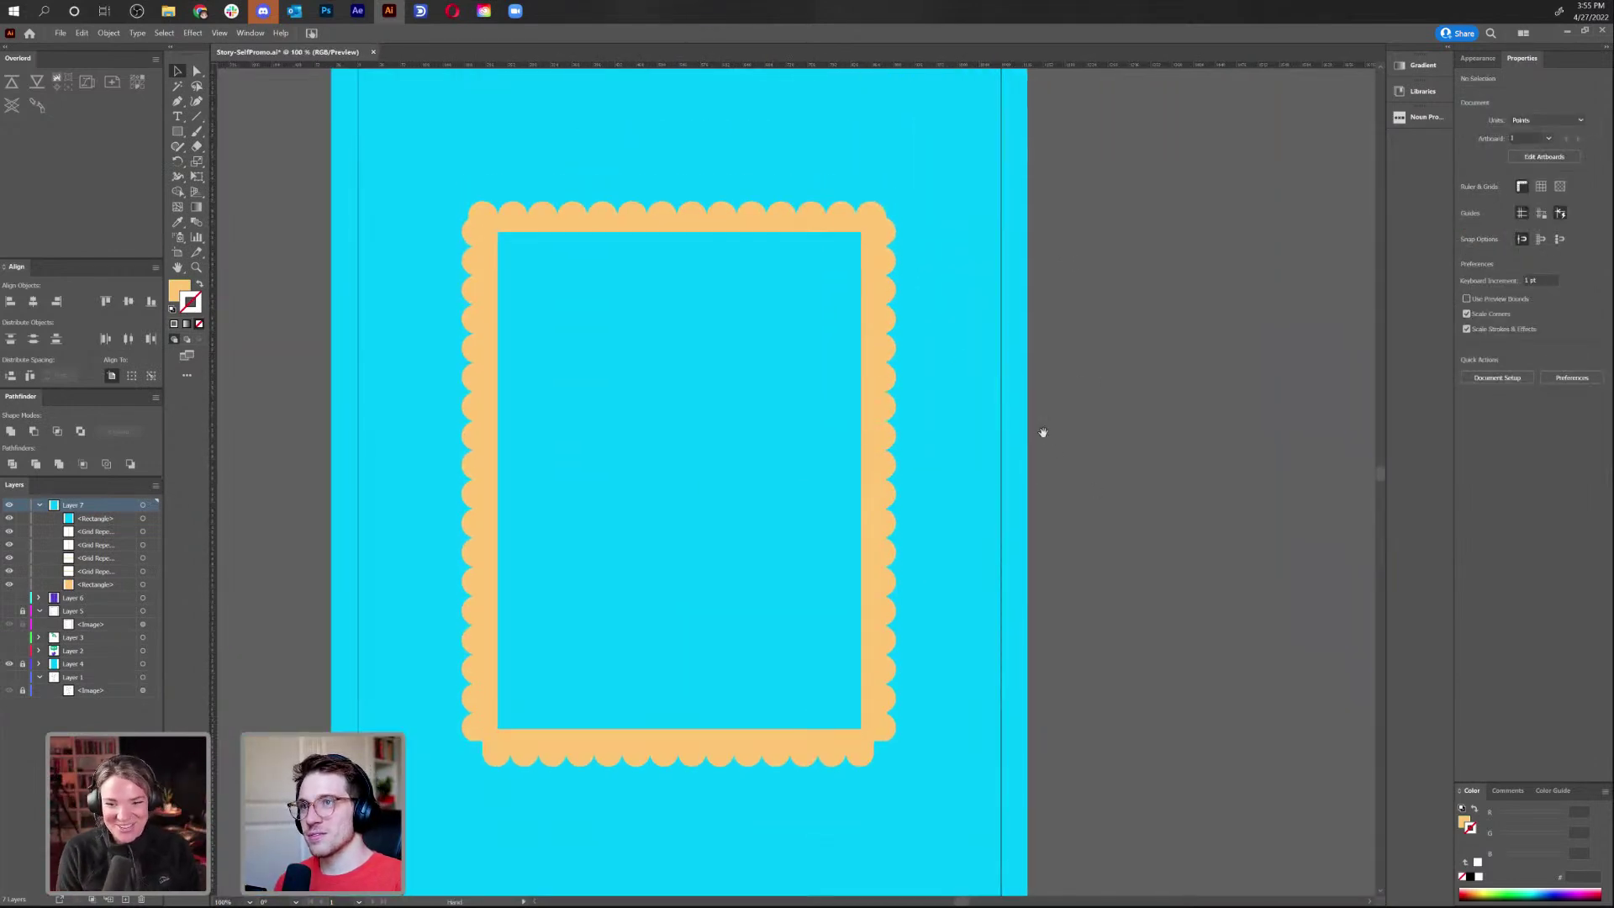
{"action": "key", "text": "Delete"}
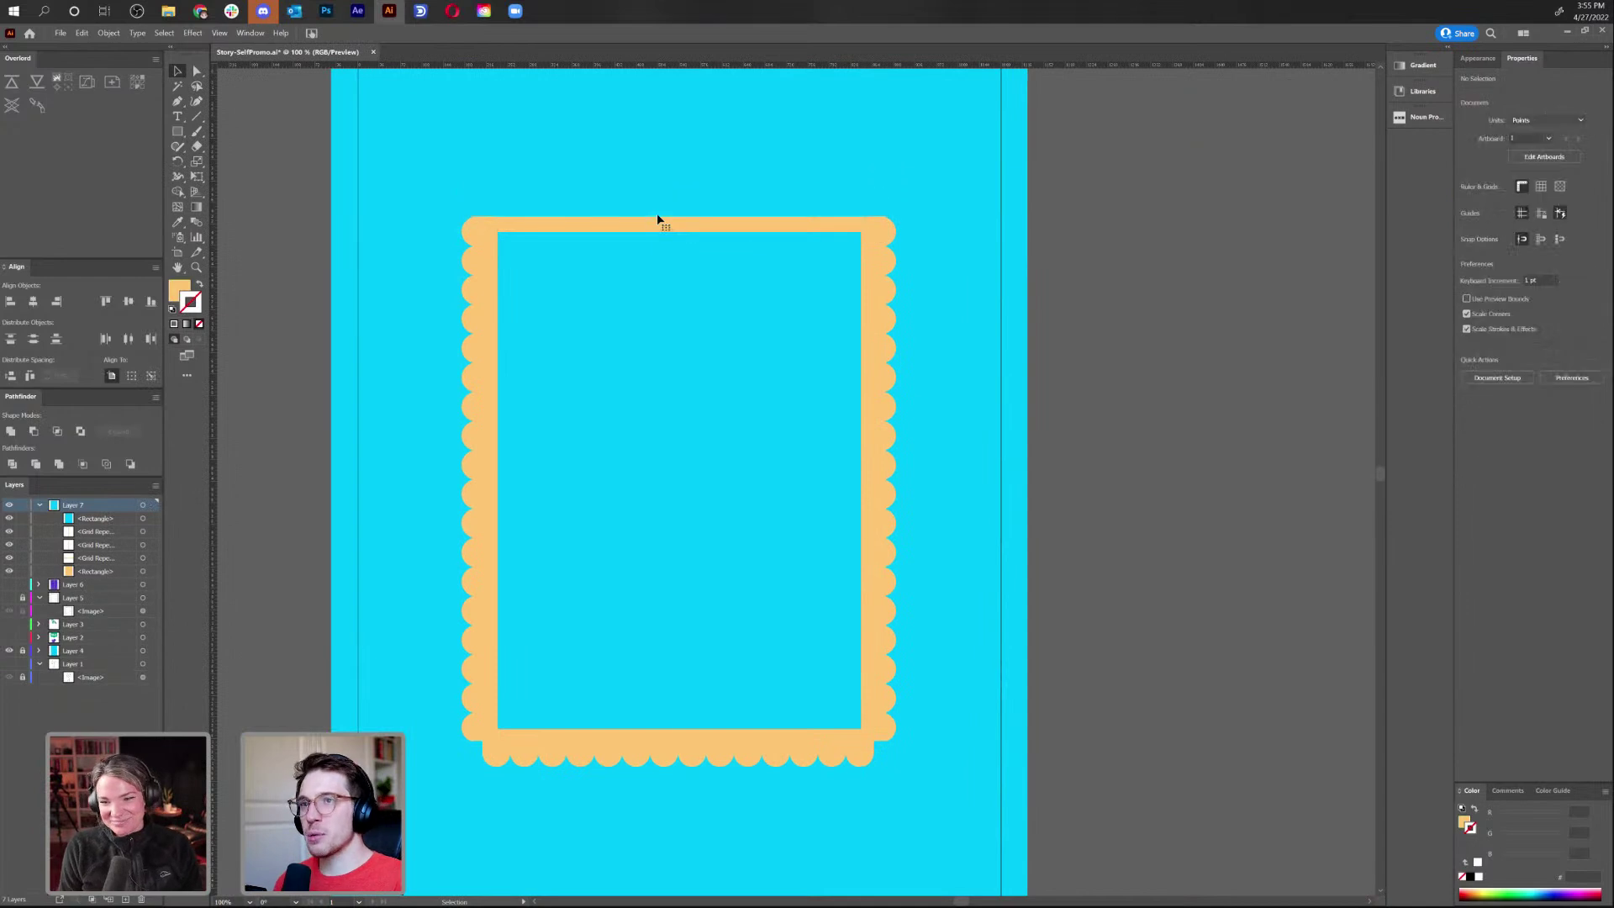
{"action": "left_click", "coordinate": [633, 754]}
{"action": "key", "text": "ctrl+z"}
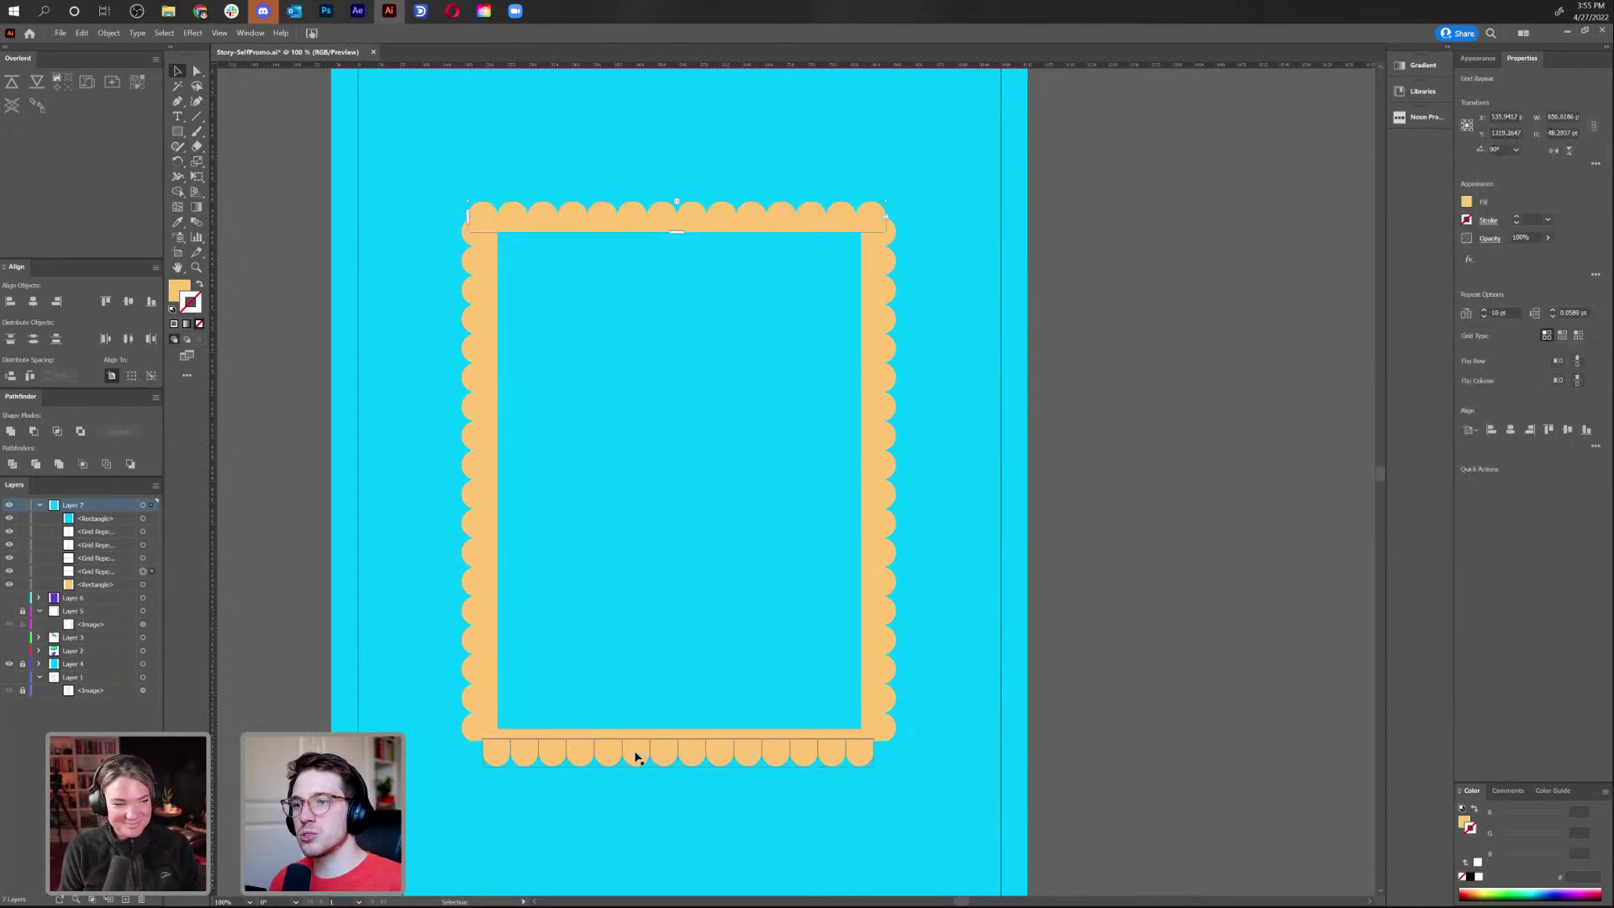
Reflect a copy of the top row, nudge the band upward, and delete the extra reflected band
{"action": "right_click", "coordinate": [634, 753]}
{"action": "mouse_move", "coordinate": [698, 805]}
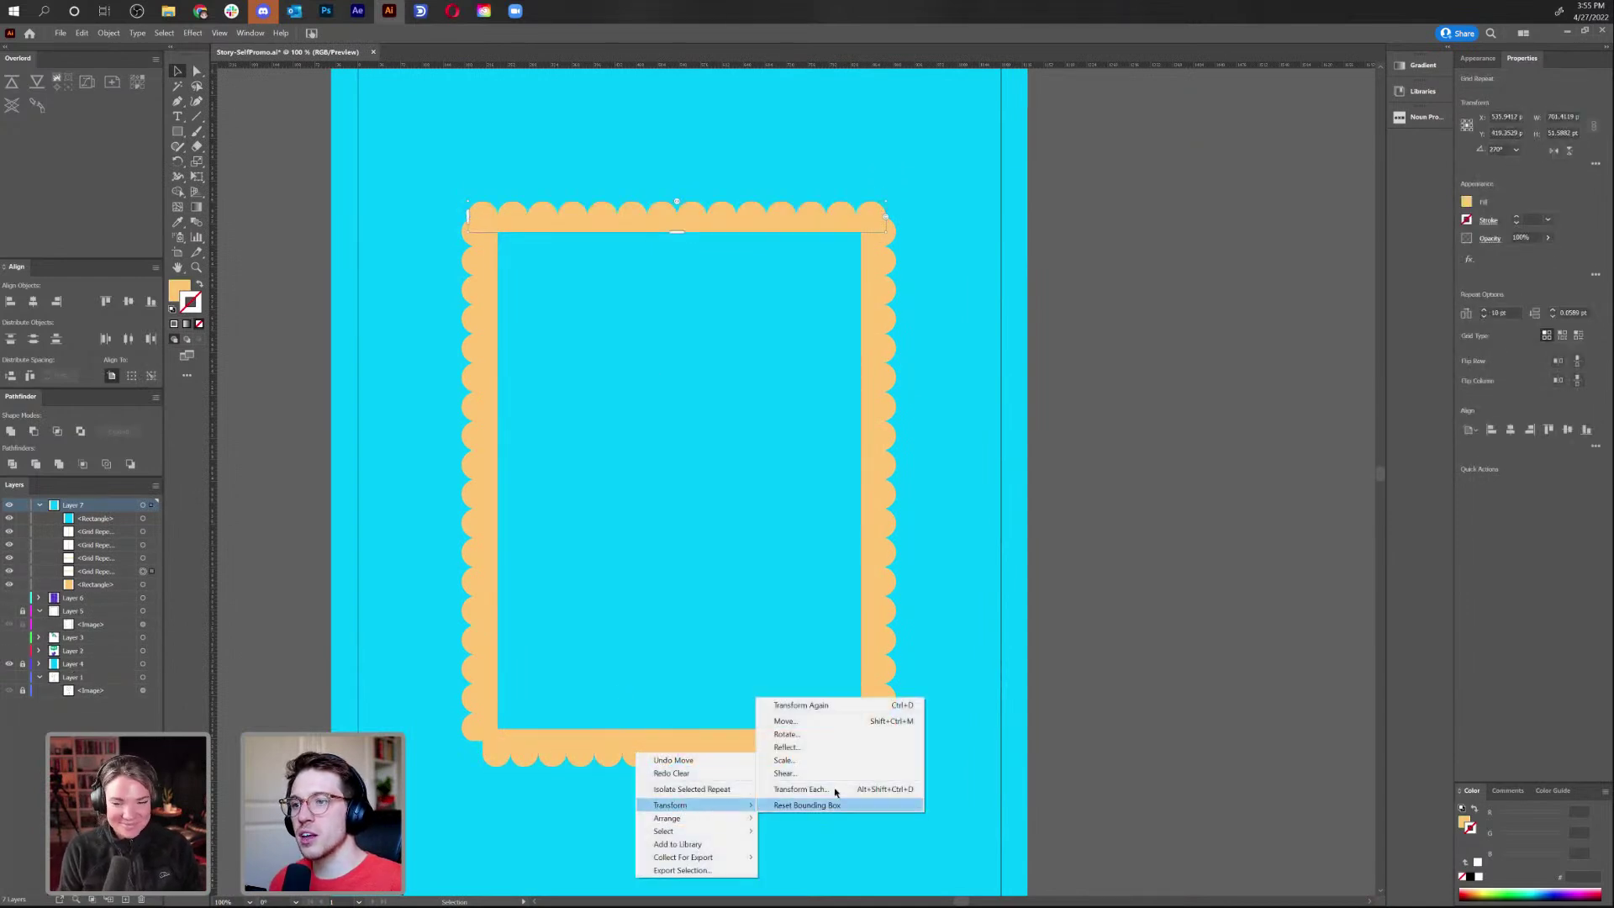
{"action": "left_click", "coordinate": [830, 756]}
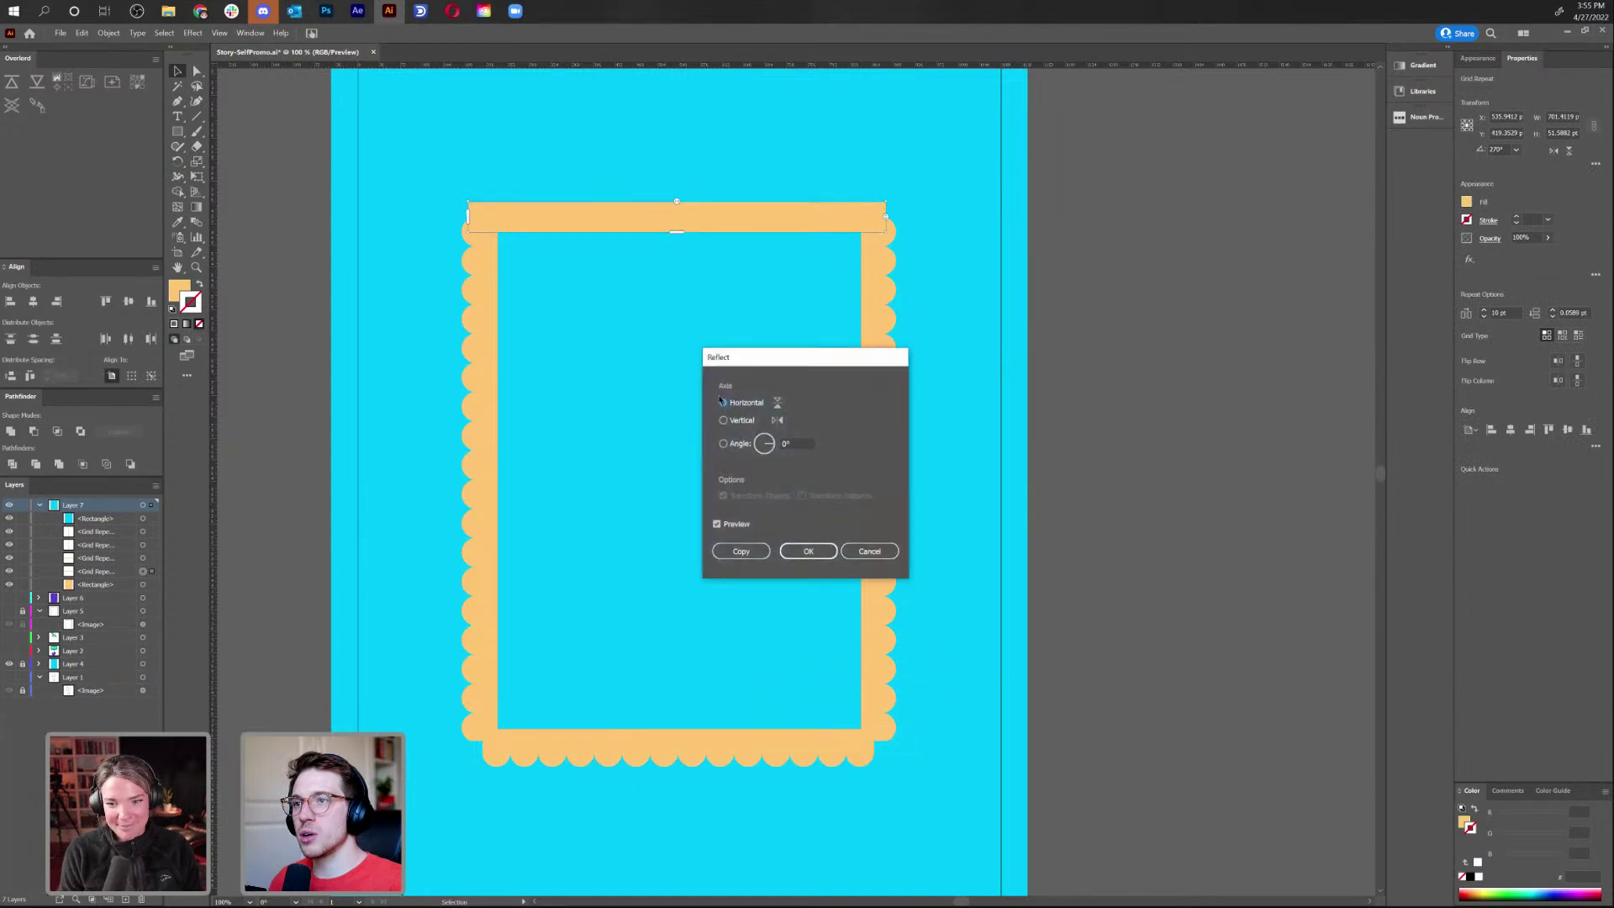
{"action": "left_click", "coordinate": [760, 551]}
{"action": "key", "text": "shift+Up"}
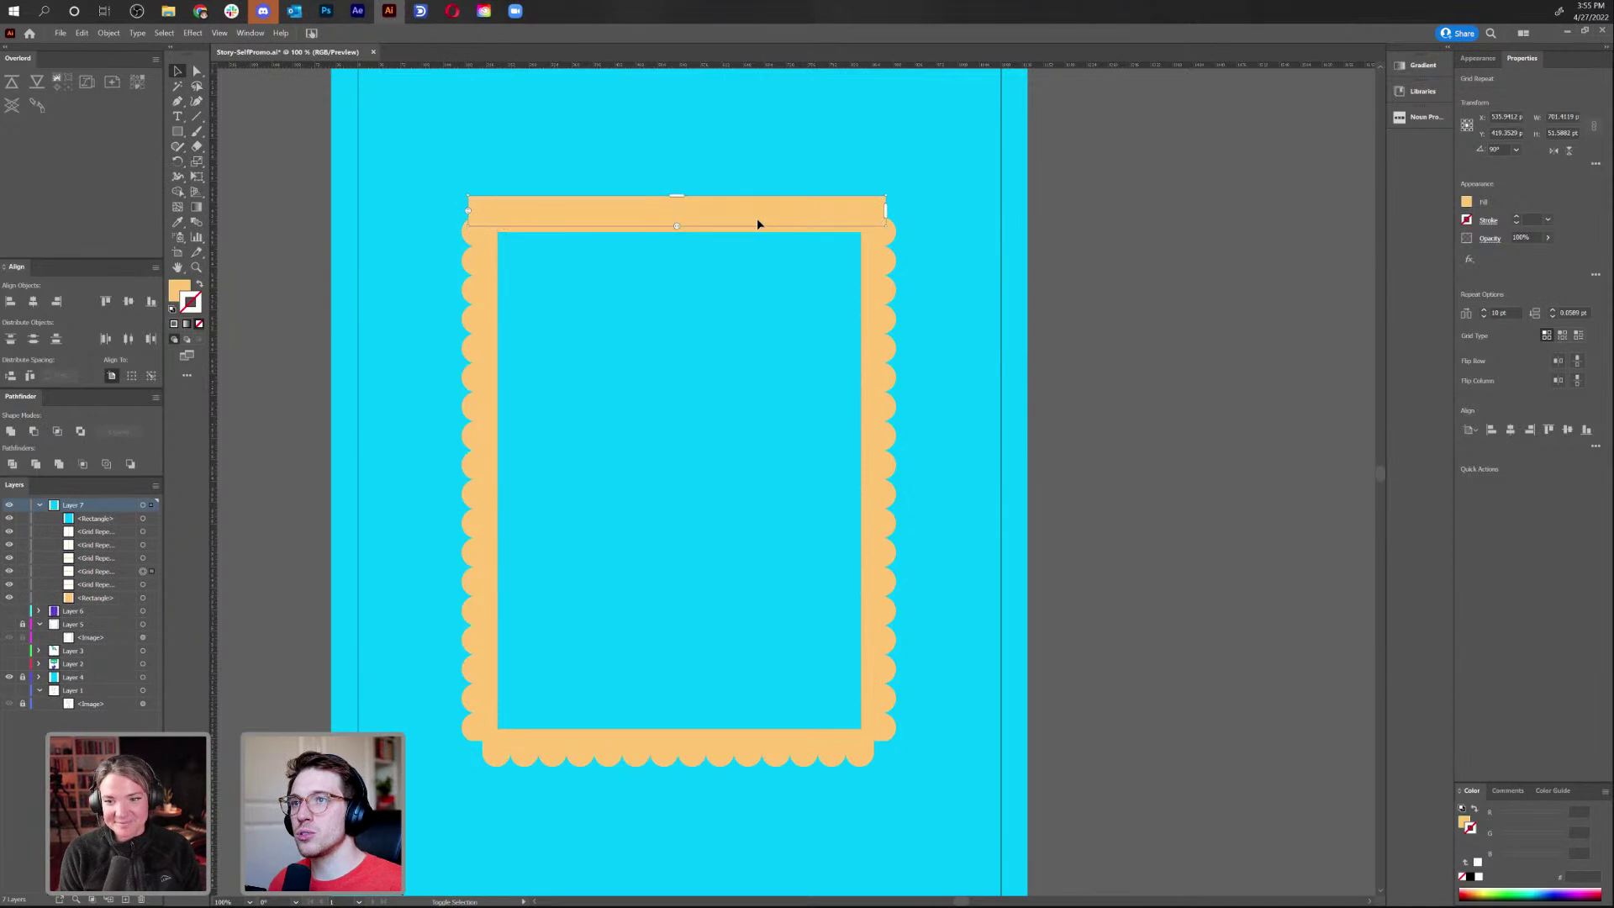
{"action": "key", "text": "shift+Up"}
{"action": "key", "text": "shift+Up"}
{"action": "key", "text": "shift+Up"}
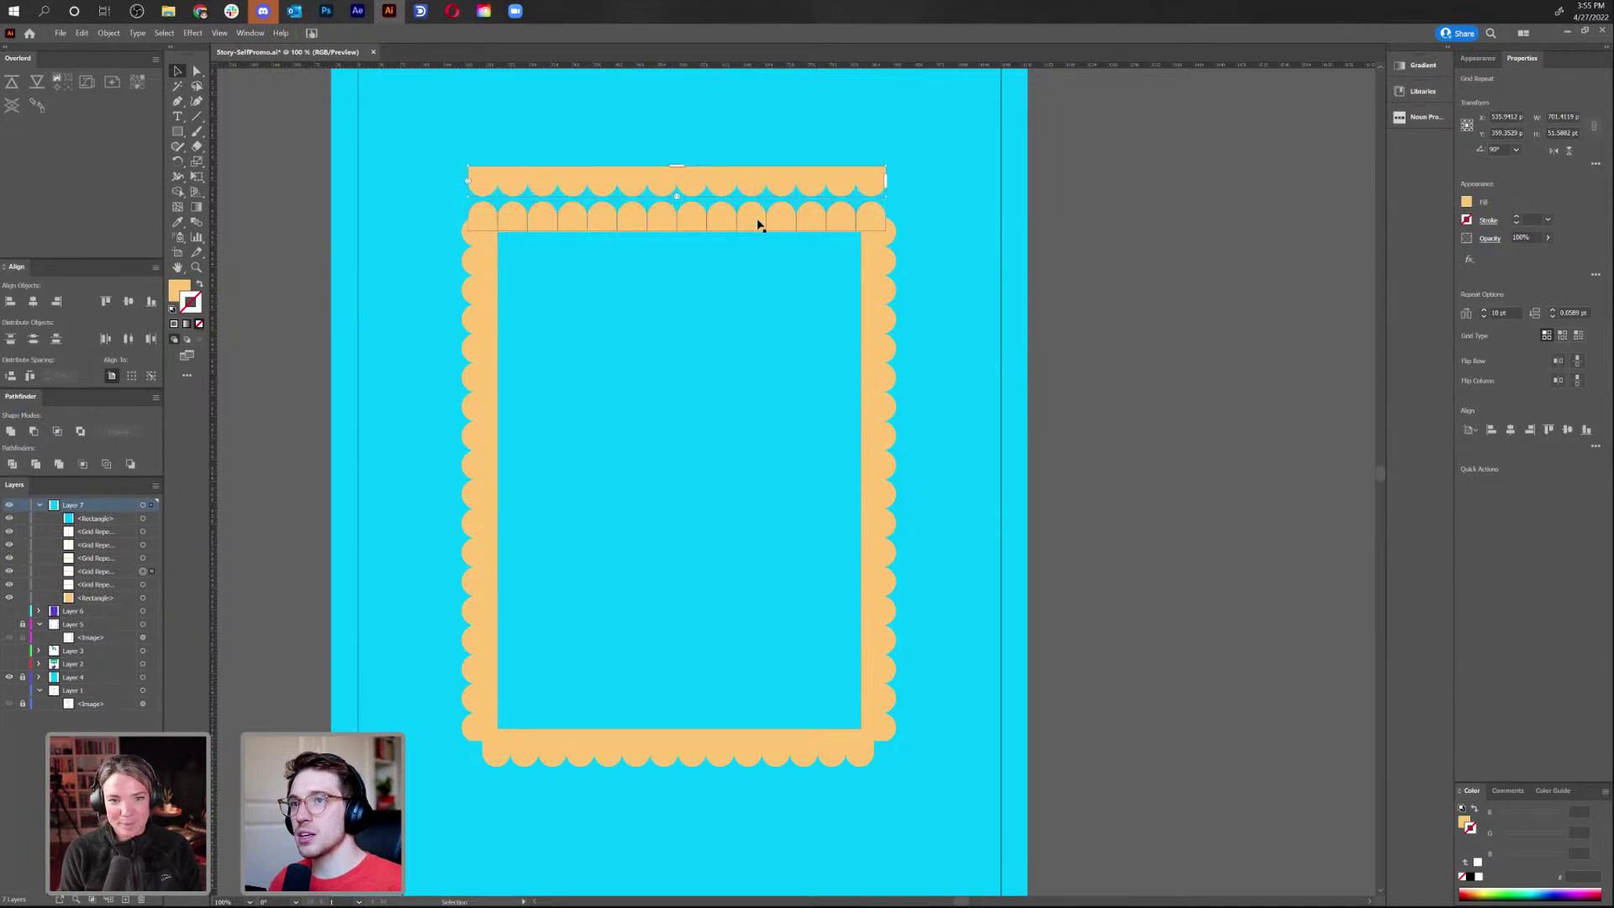
{"action": "key", "text": "Delete"}
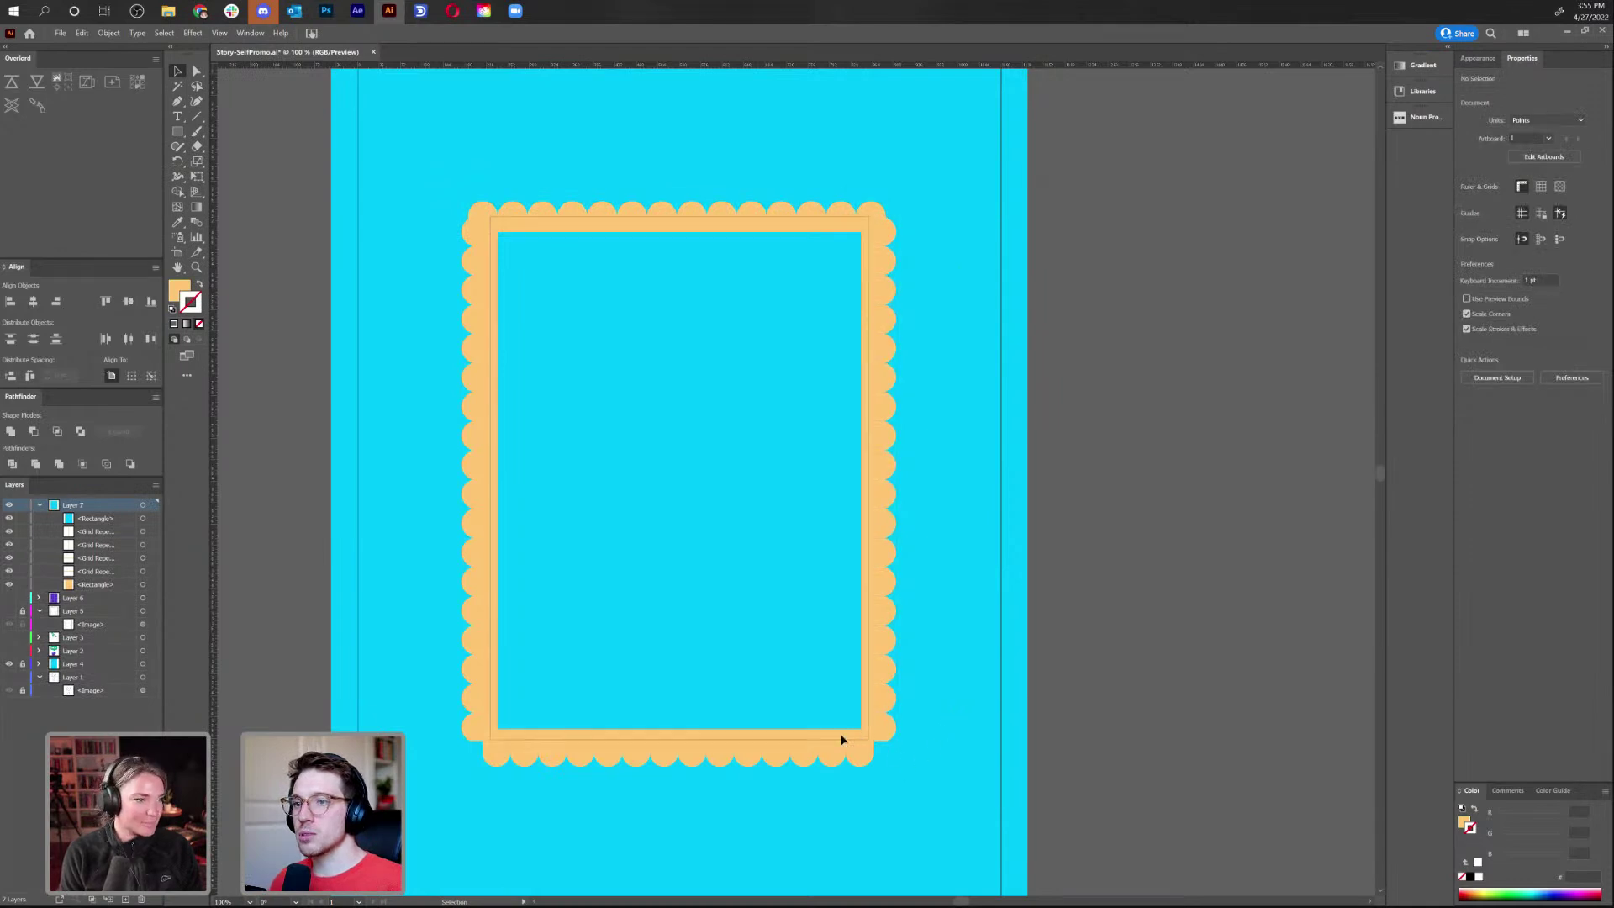
Clear the selection and move the right scalloped column away from the frame
{"action": "left_click", "coordinate": [992, 759]}
{"action": "key", "text": "ctrl+shift+a"}
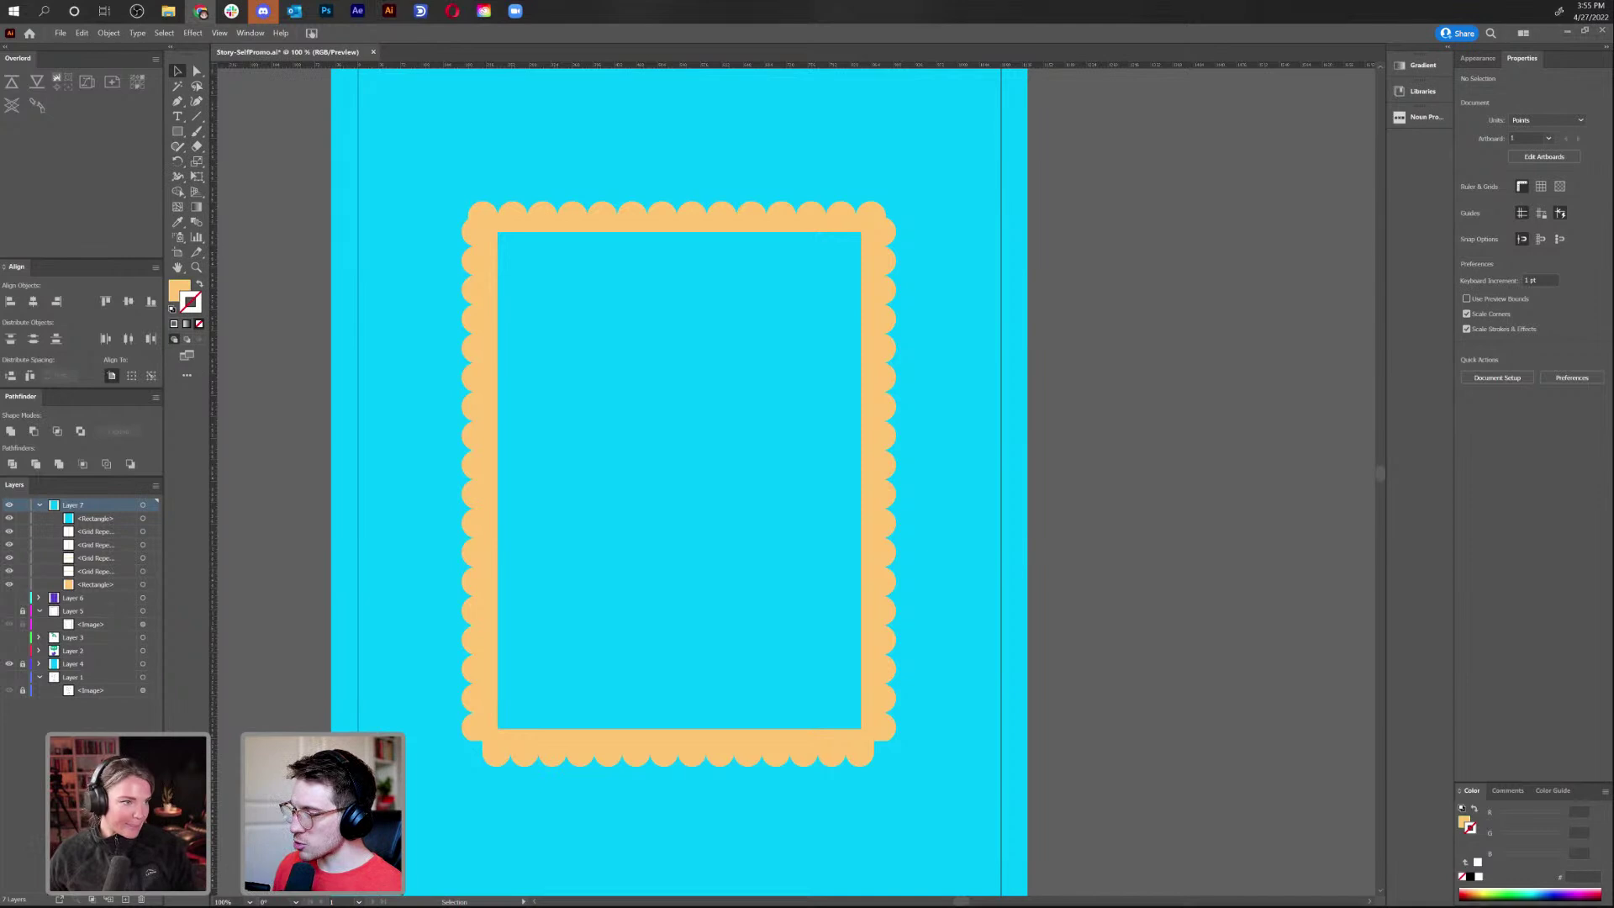
{"action": "left_click_drag", "start_coordinate": [882, 346], "coordinate": [961, 347]}
Undo a trial spacing change and move the right column back to meet the top corner
{"action": "left_click", "coordinate": [965, 259]}
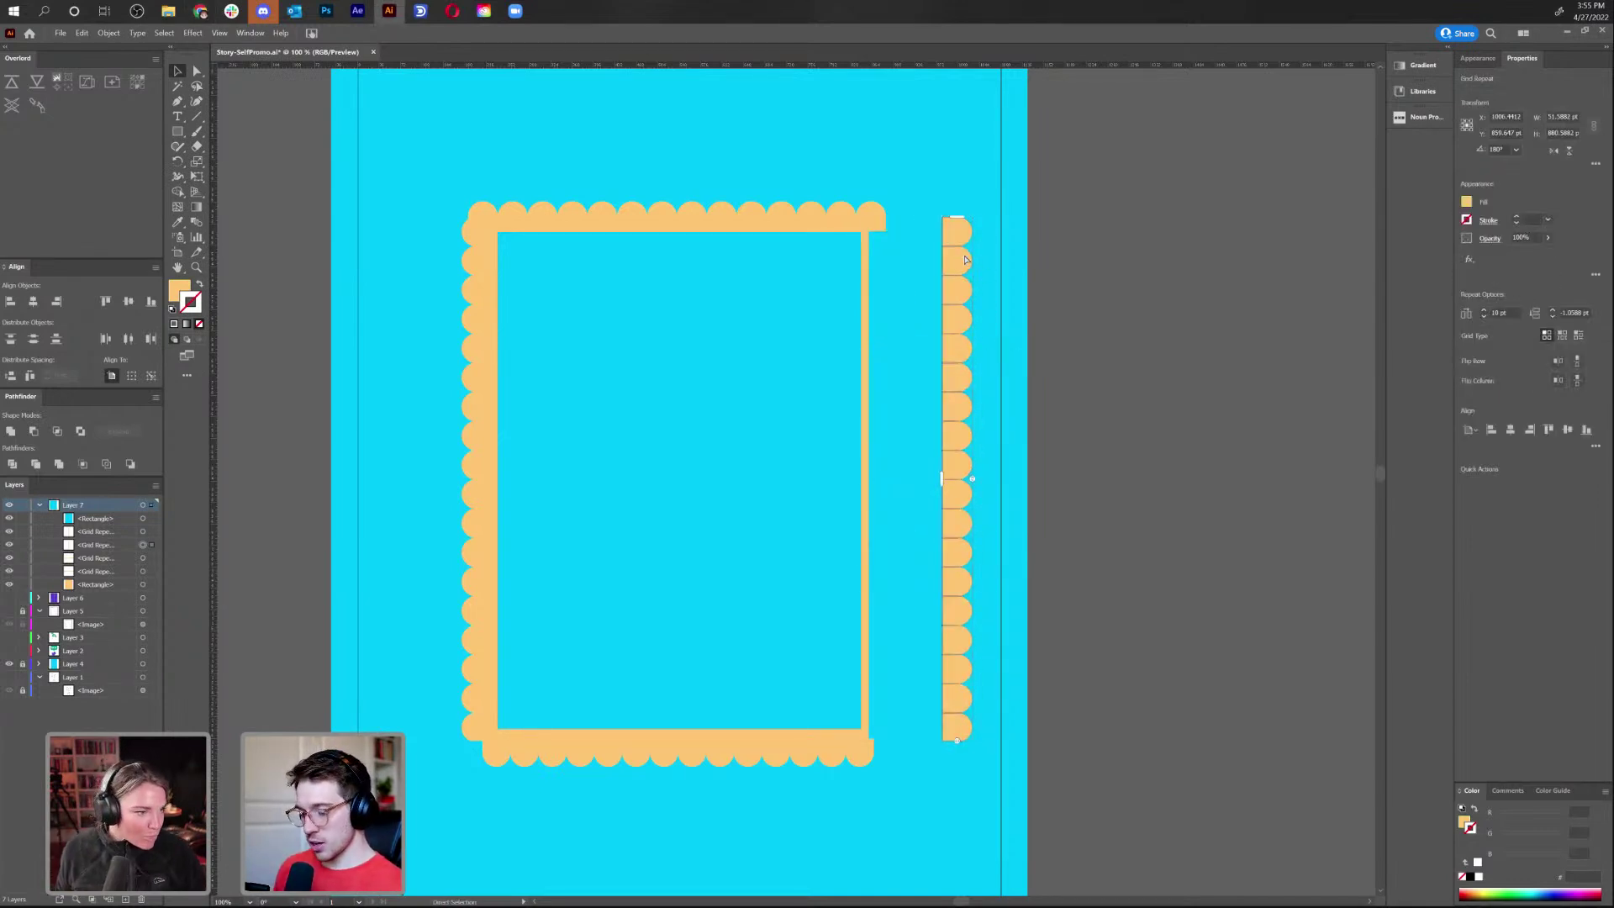
{"action": "key", "text": "ctrl+="}
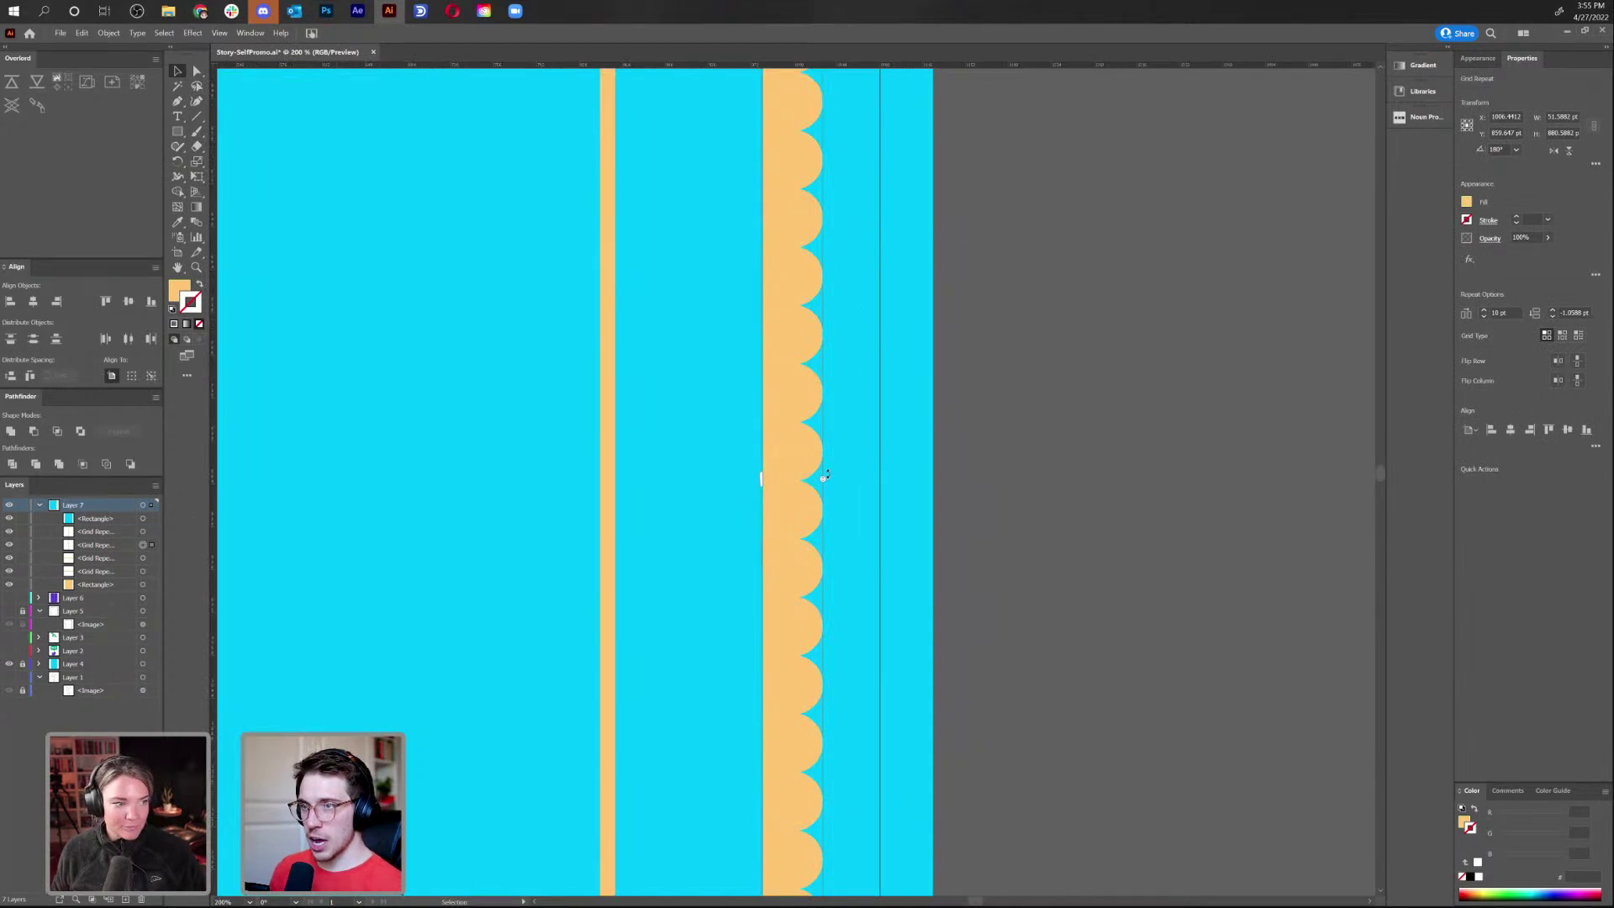
{"action": "left_click_drag", "start_coordinate": [825, 478], "coordinate": [826, 475]}
{"action": "key", "text": "ctrl+z"}
{"action": "scroll", "coordinate": [820, 456], "scroll_direction": "up", "scroll_amount": 5}
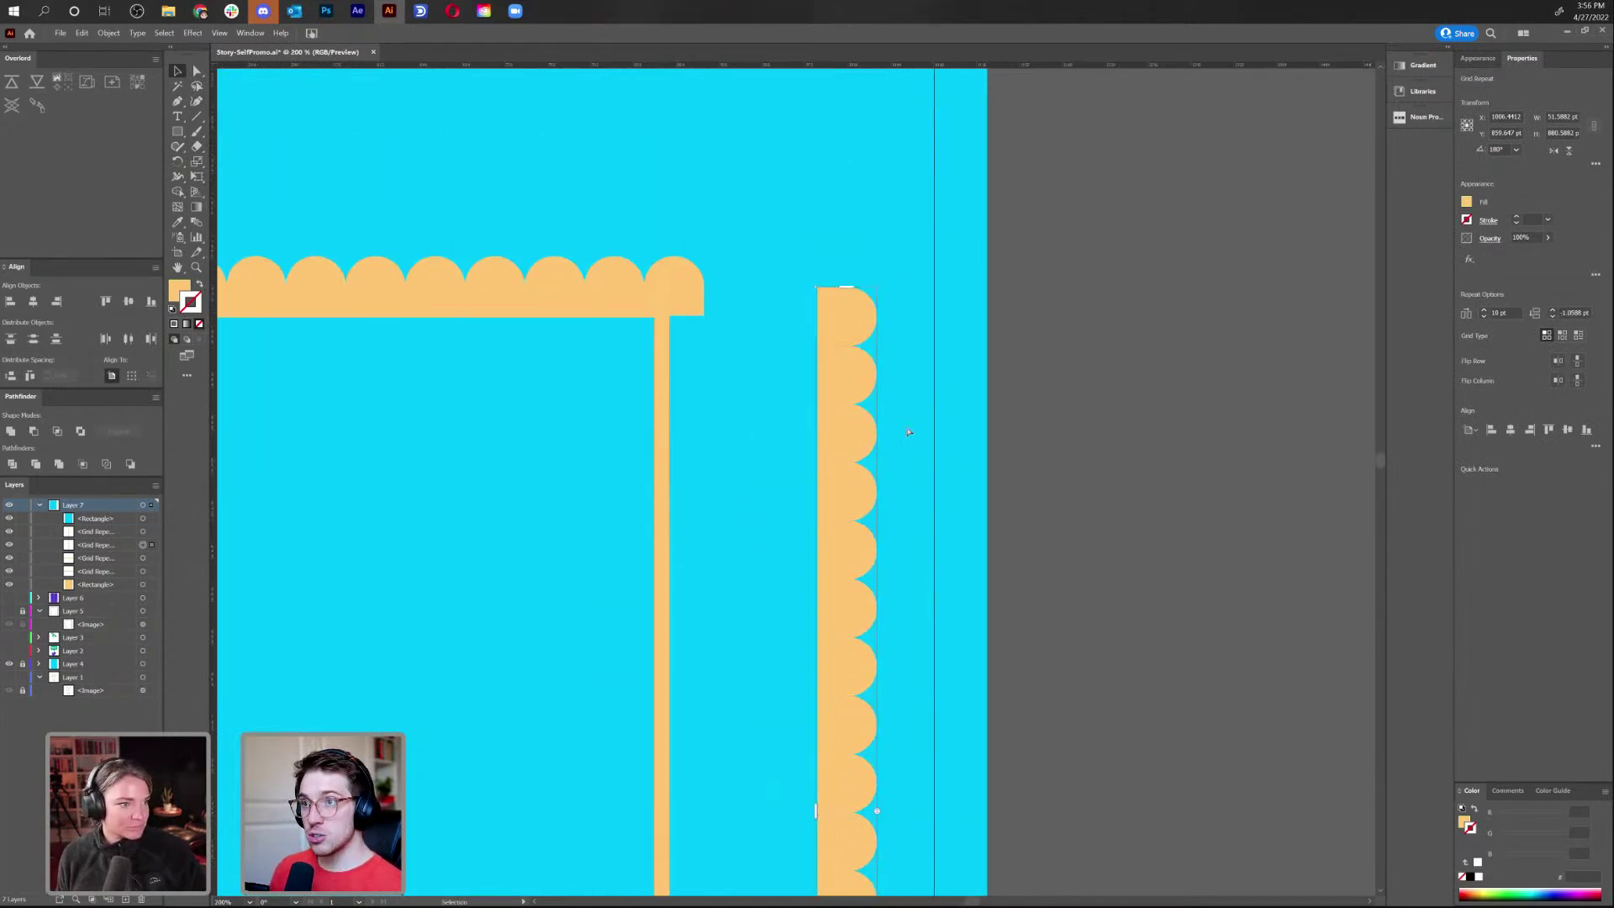
{"action": "key", "text": "ctrl+z"}
{"action": "key", "text": "v"}
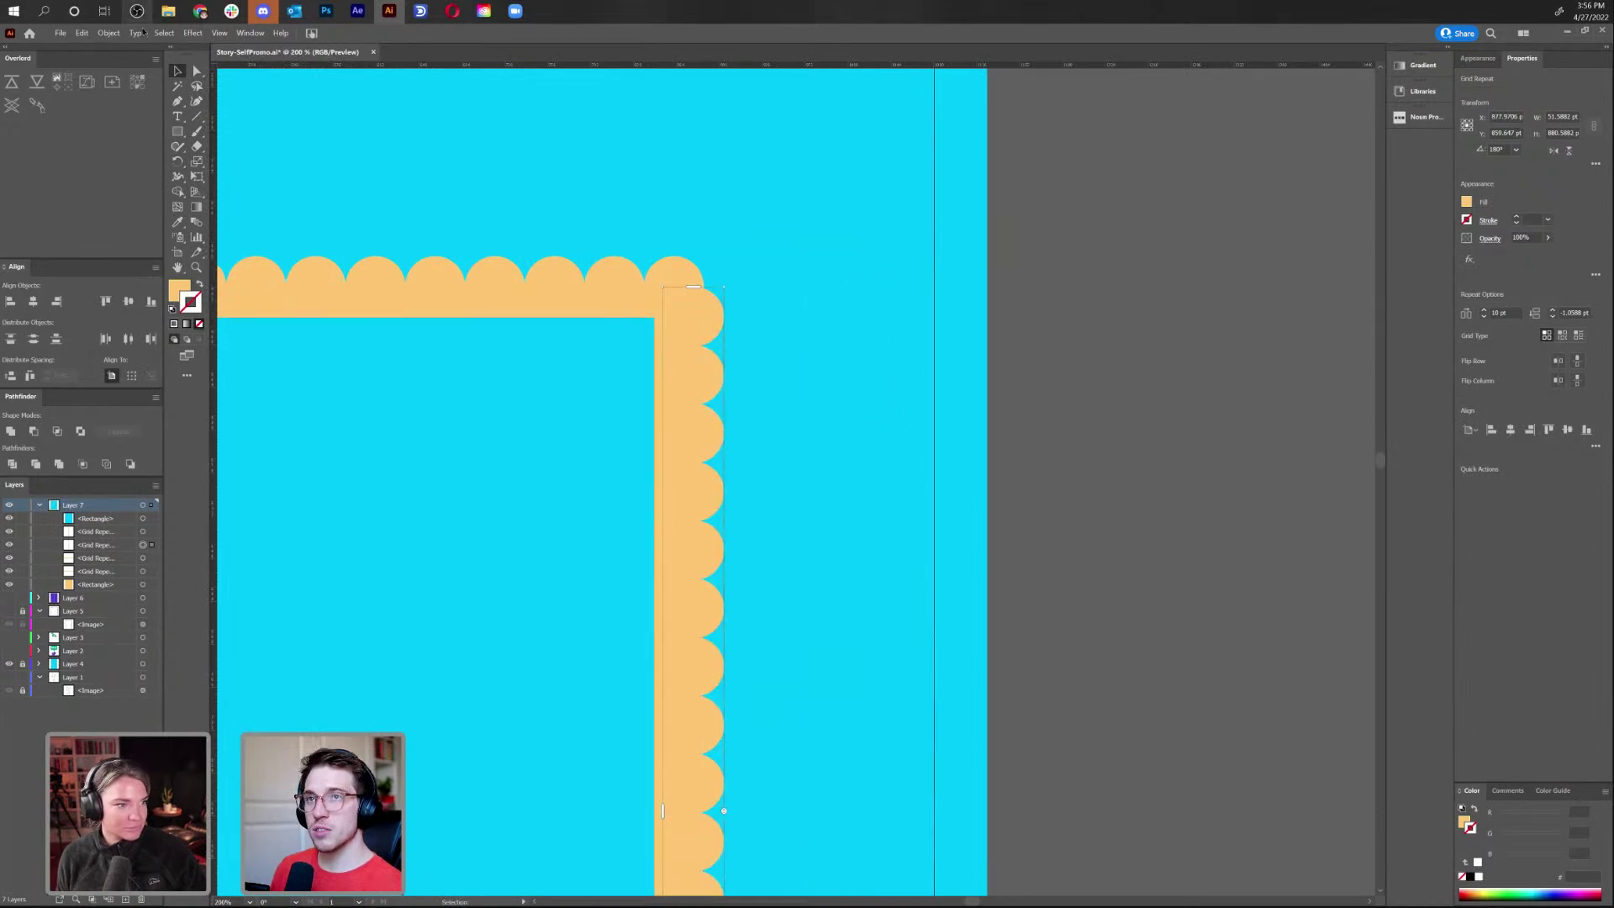
Expand the right scallop Grid Repeat into plain shapes with Object > Expand
{"action": "left_click", "coordinate": [108, 33]}
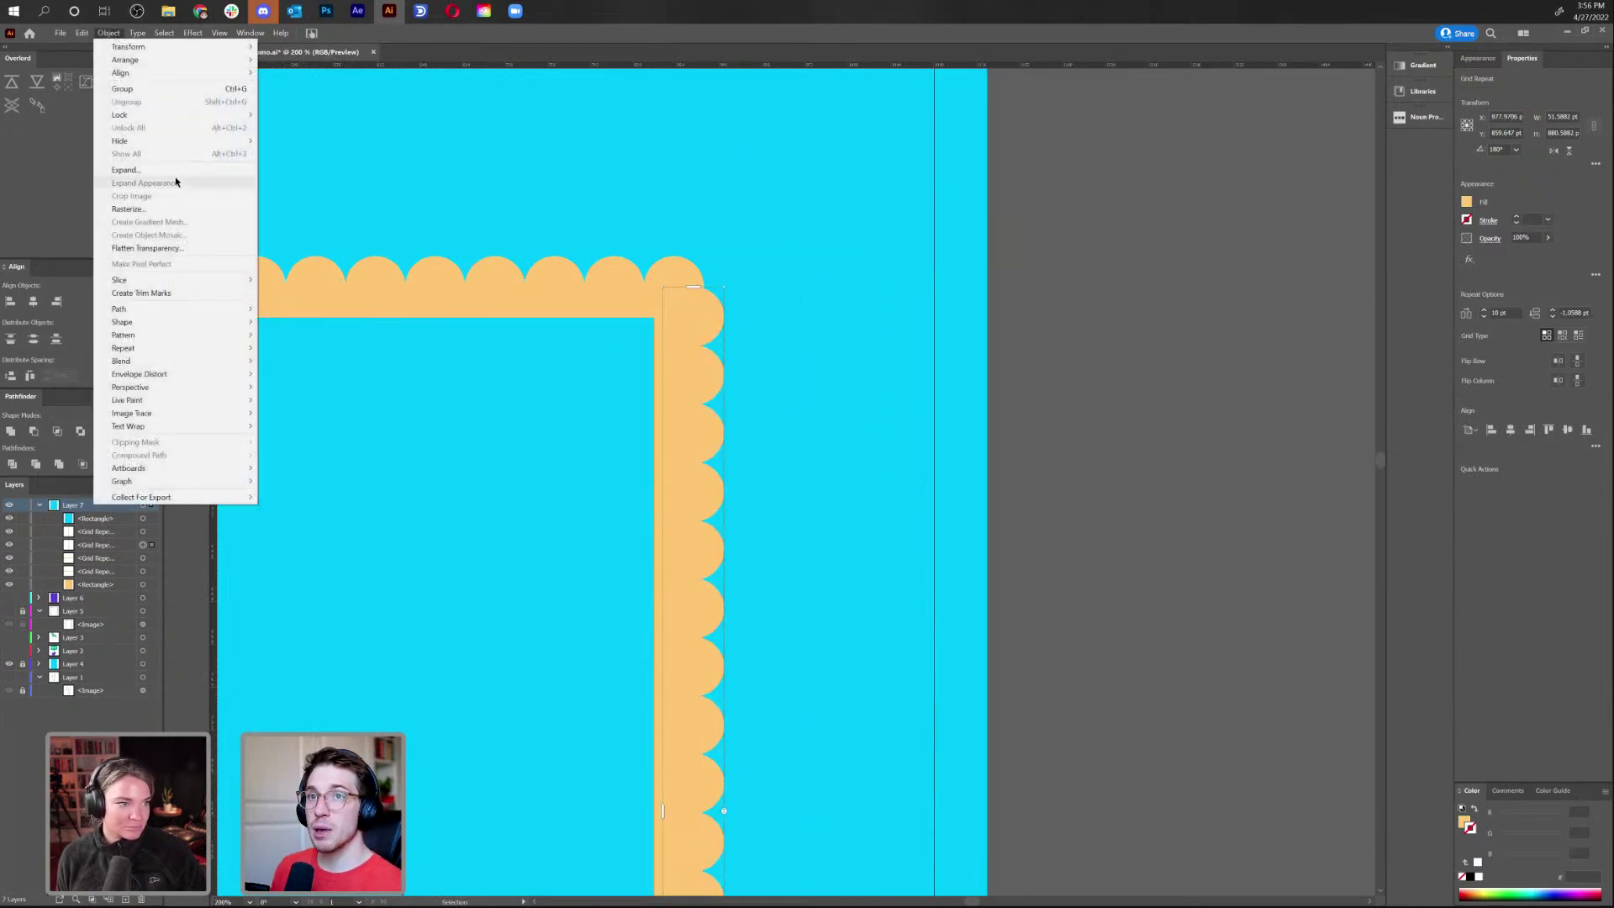
{"action": "left_click", "coordinate": [126, 169]}
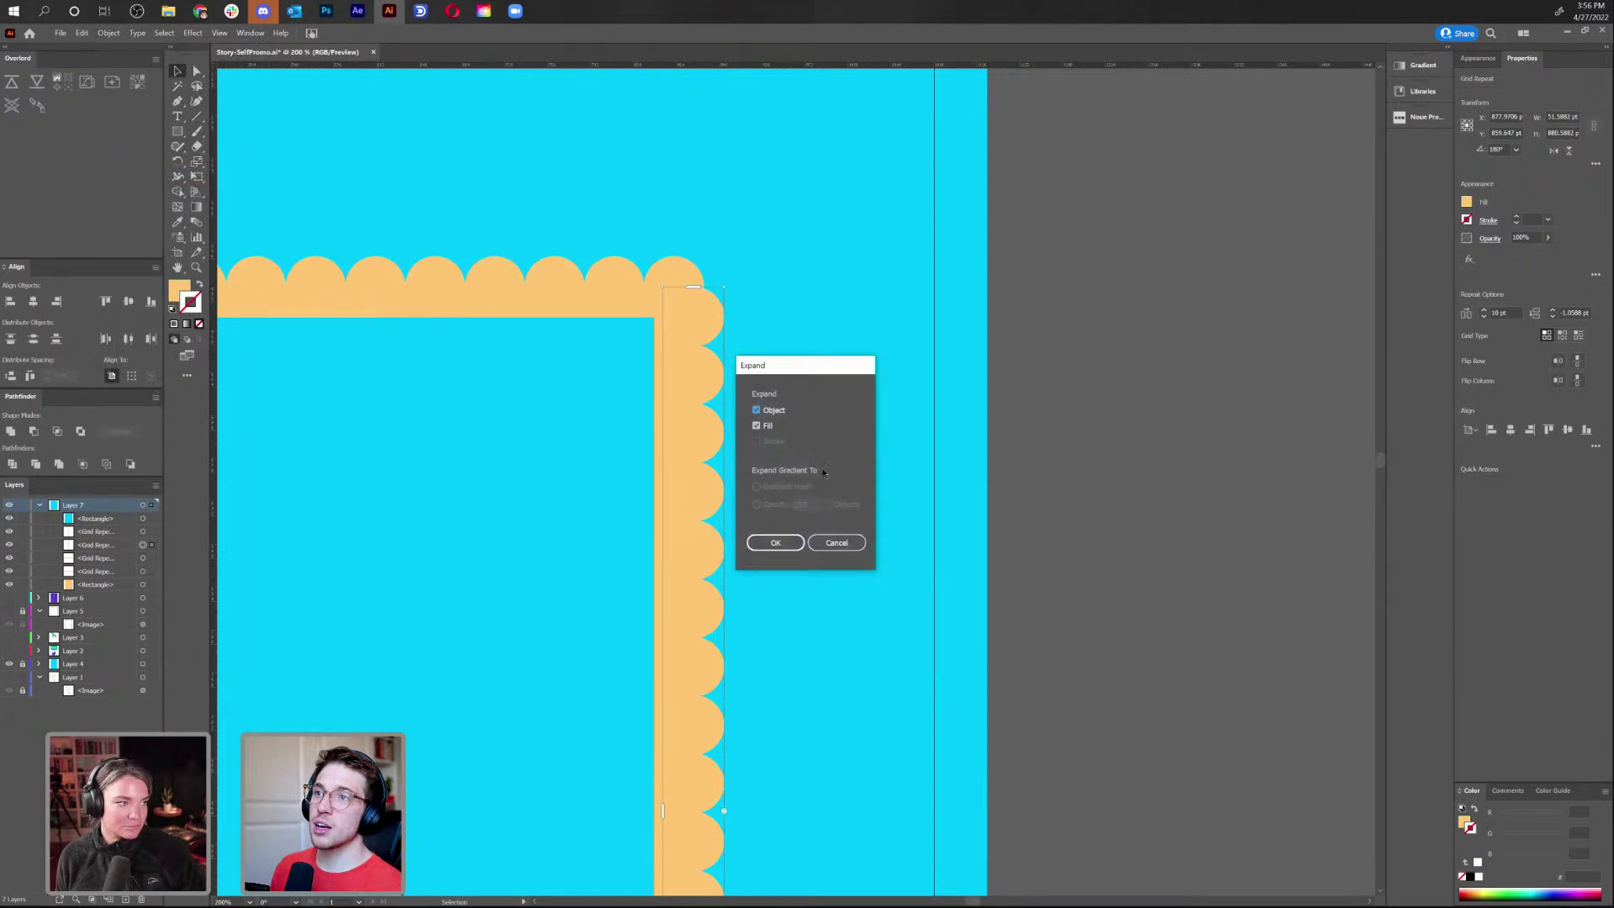
{"action": "left_click", "coordinate": [776, 542]}
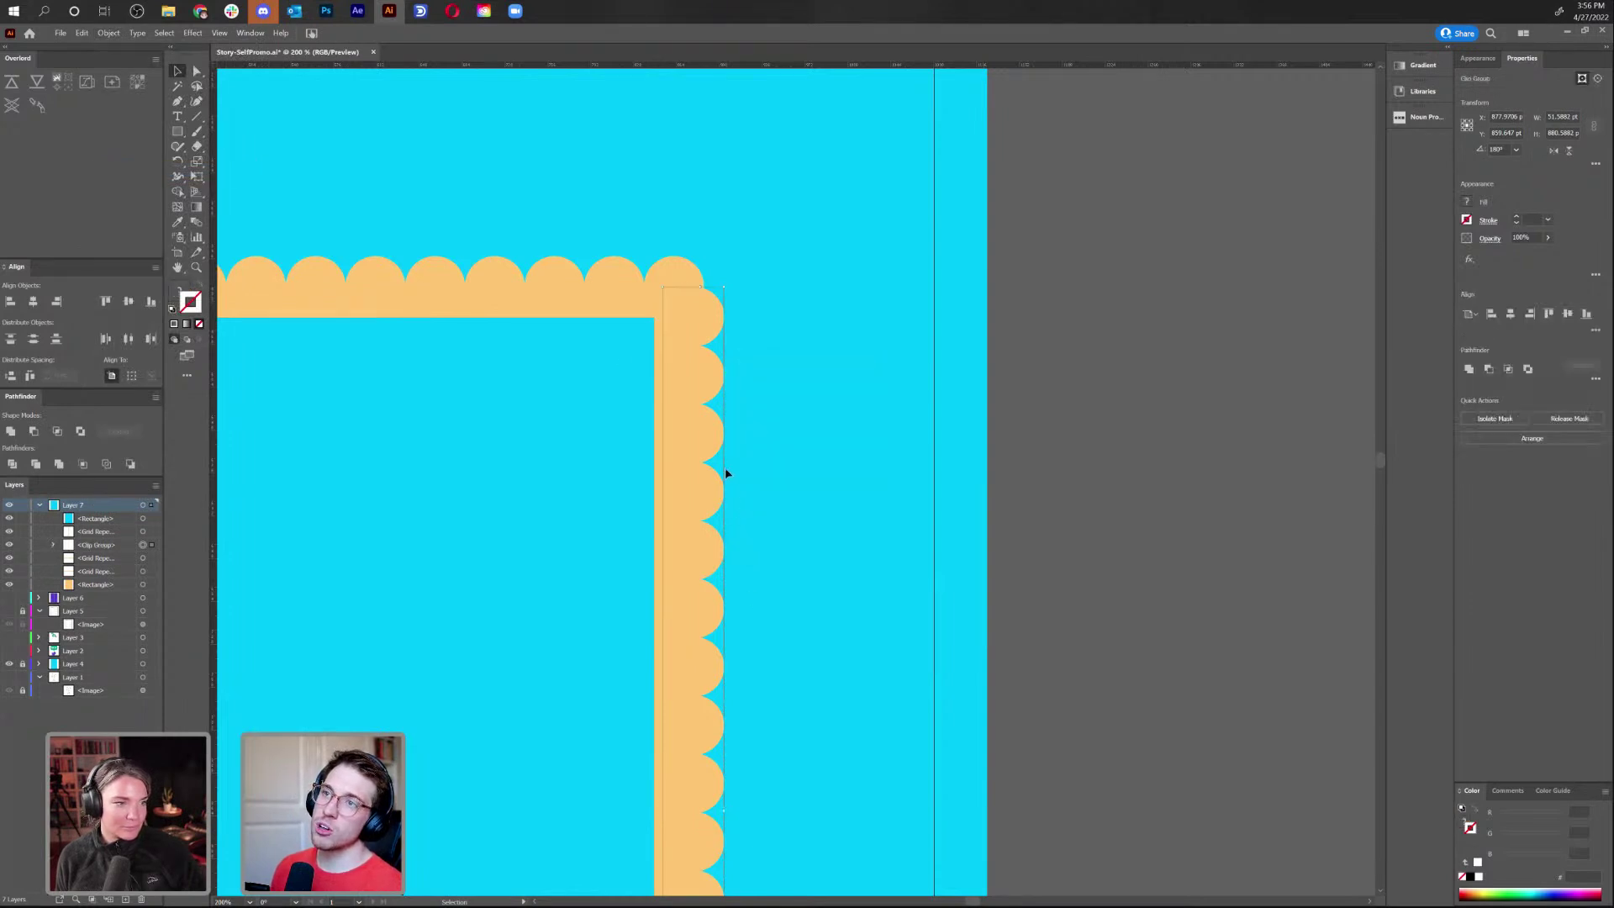
{"action": "left_click_drag", "start_coordinate": [704, 460], "coordinate": [799, 458]}
Inspect the top scallop's anchor points with Direct Selection, leaving it in place
{"action": "key", "text": "a"}
{"action": "left_click", "coordinate": [799, 332]}
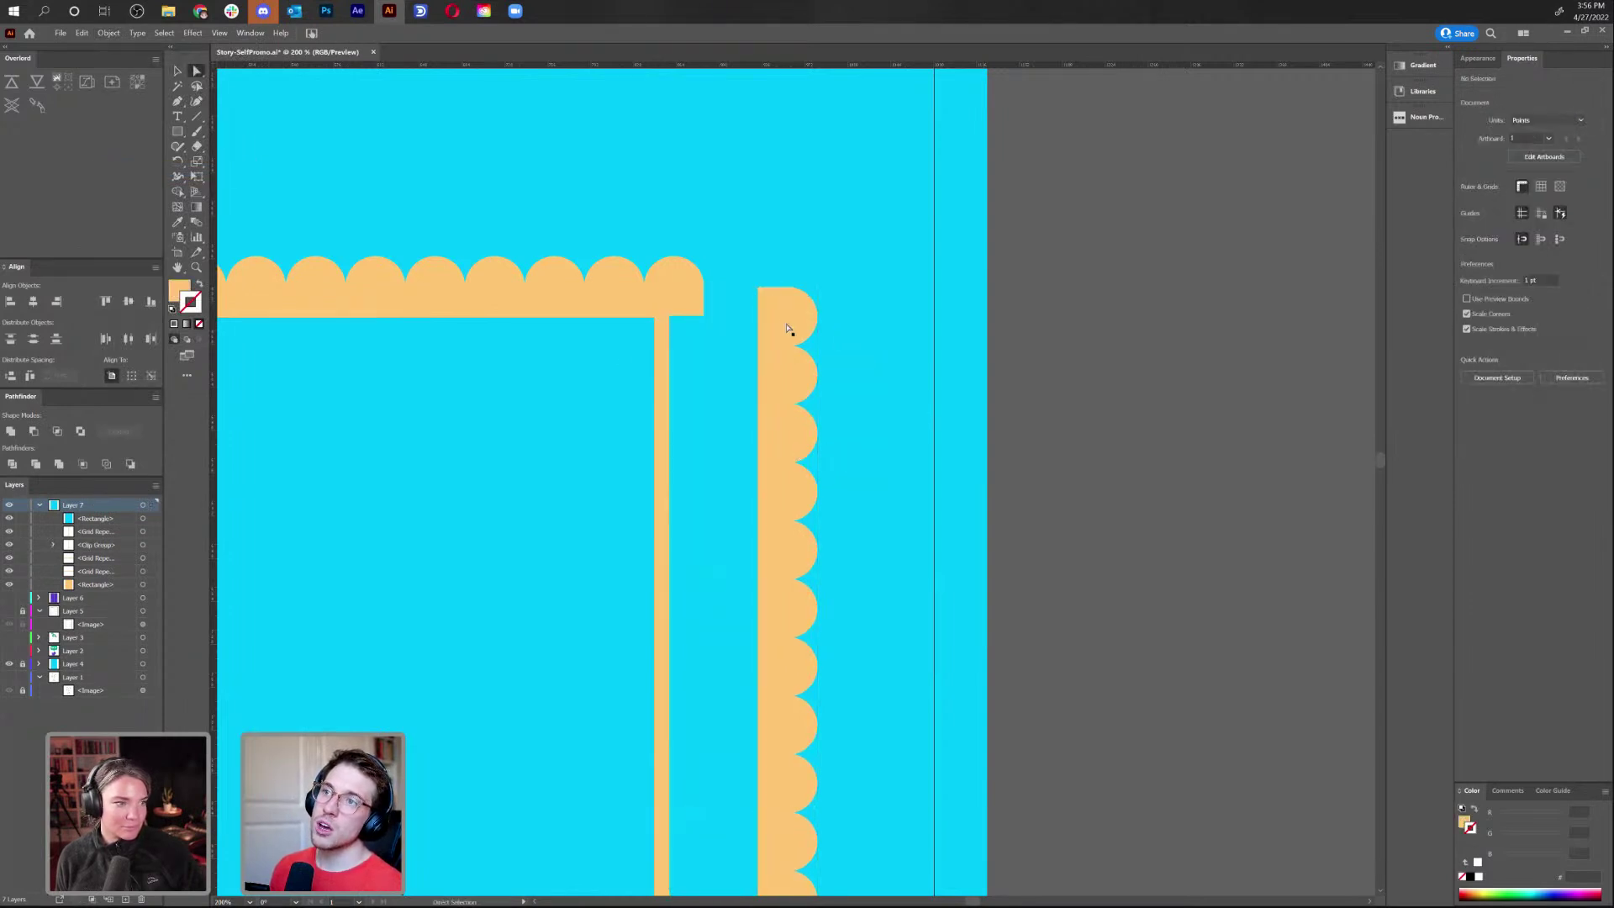
{"action": "left_click", "coordinate": [784, 313]}
{"action": "key", "text": "v"}
{"action": "mouse_move", "coordinate": [781, 313]}
{"action": "left_mouse_down"}
{"action": "mouse_move", "coordinate": [868, 230]}
{"action": "mouse_move", "coordinate": [771, 293]}
{"action": "left_mouse_up"}
{"action": "key", "text": "a"}
{"action": "left_click", "coordinate": [803, 282]}
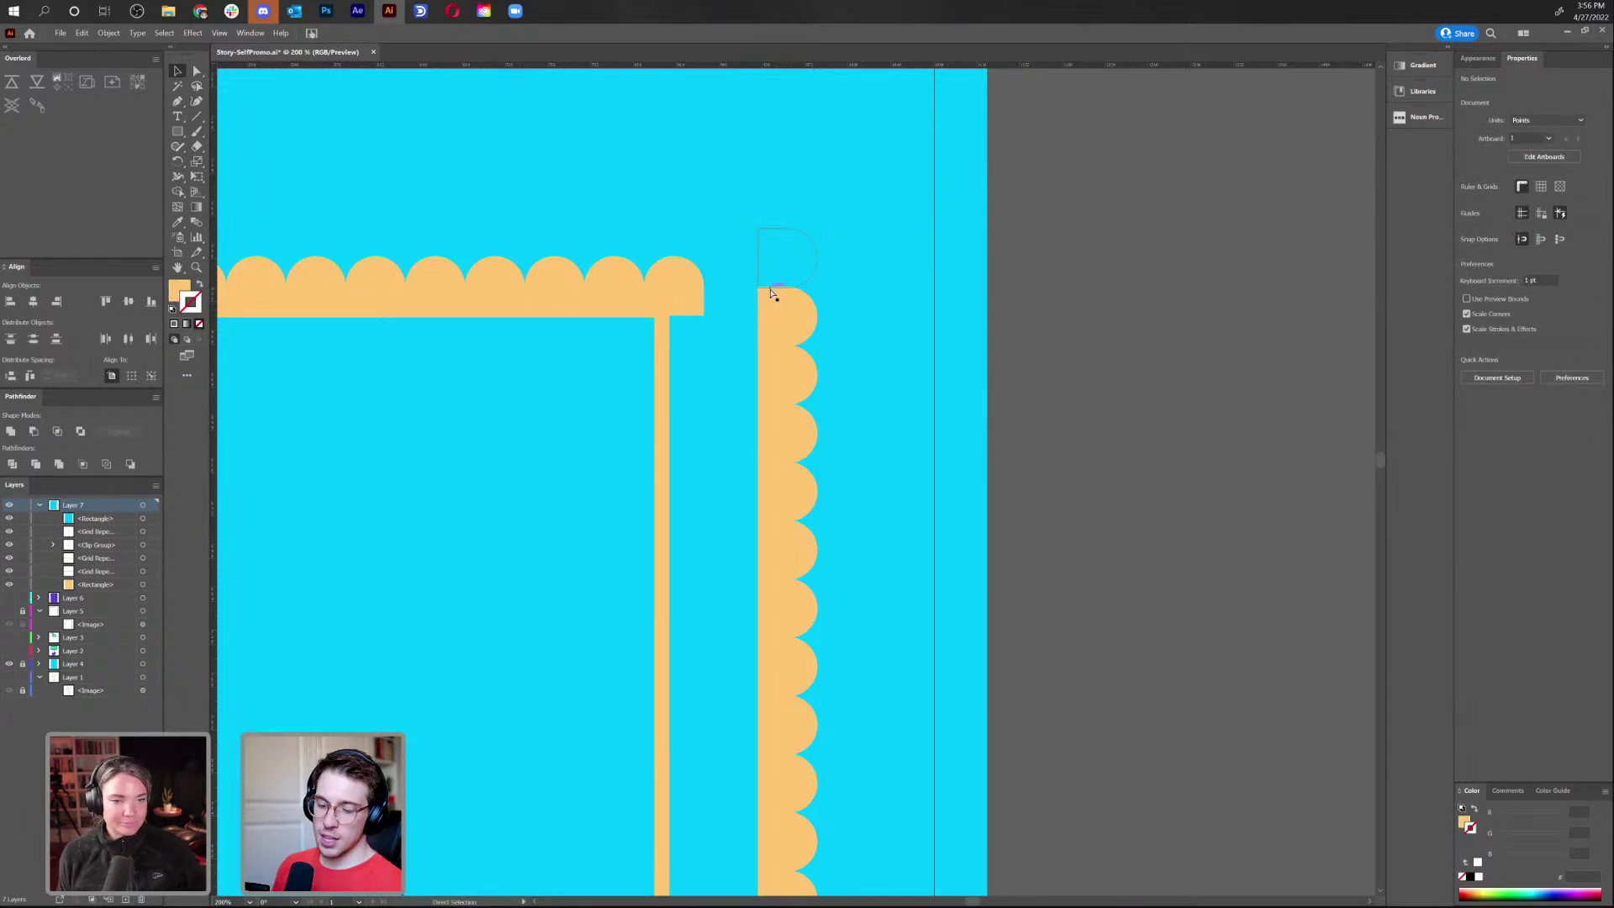
Check the shapes in Outline view, put the strip back against the orange bar, and view the whole frame
{"action": "key", "text": "ctrl+y"}
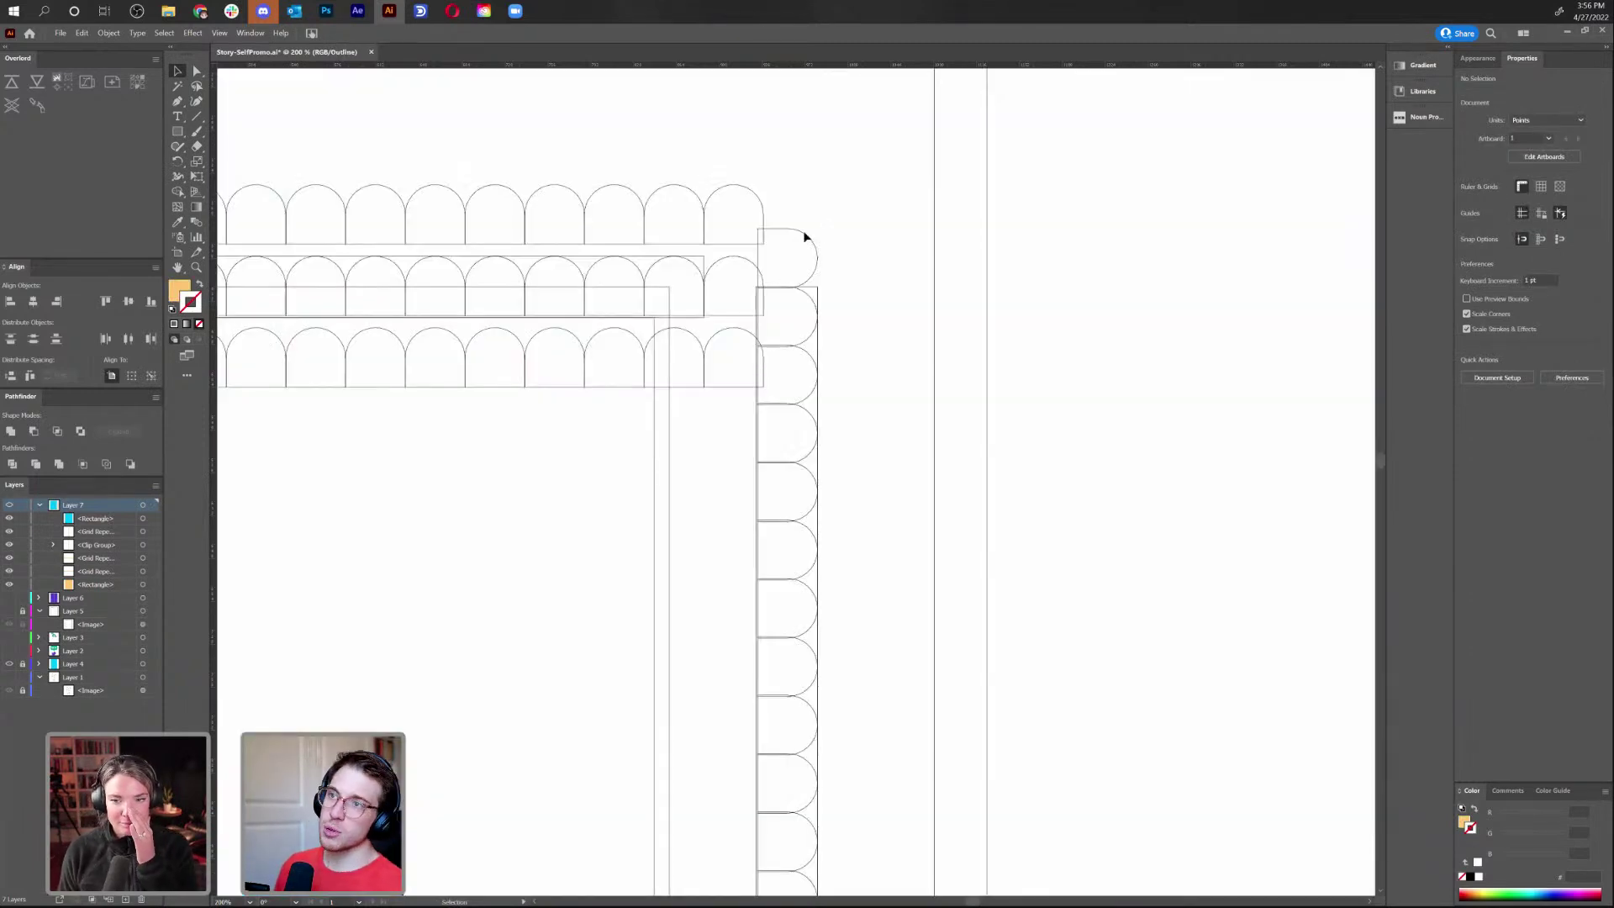
{"action": "key", "text": "a"}
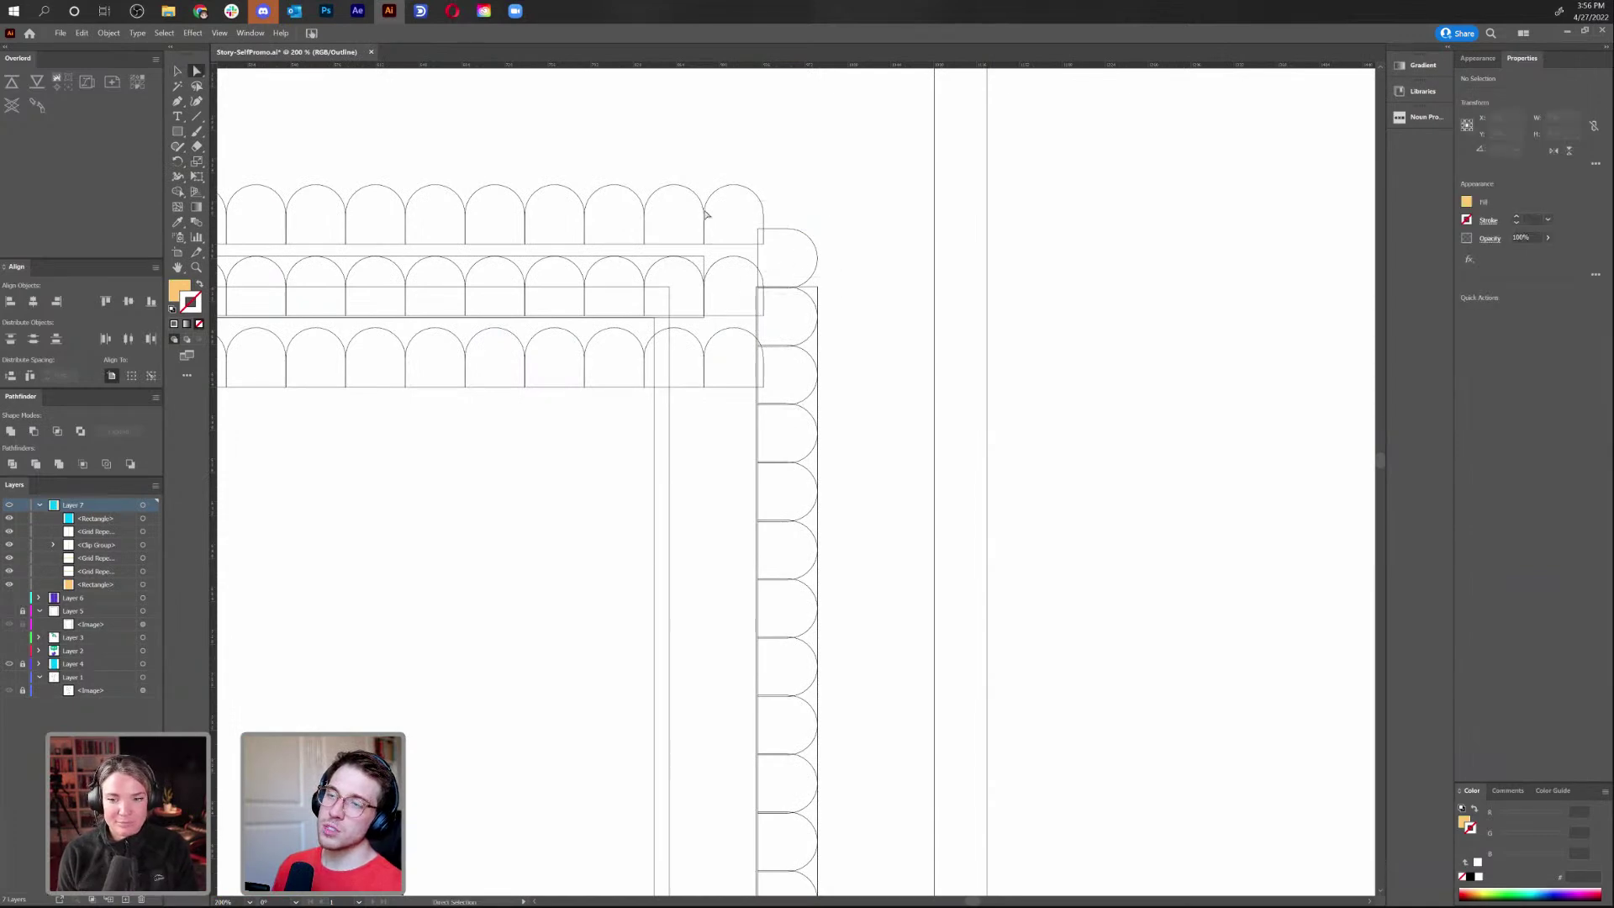
{"action": "key", "text": "ctrl+y"}
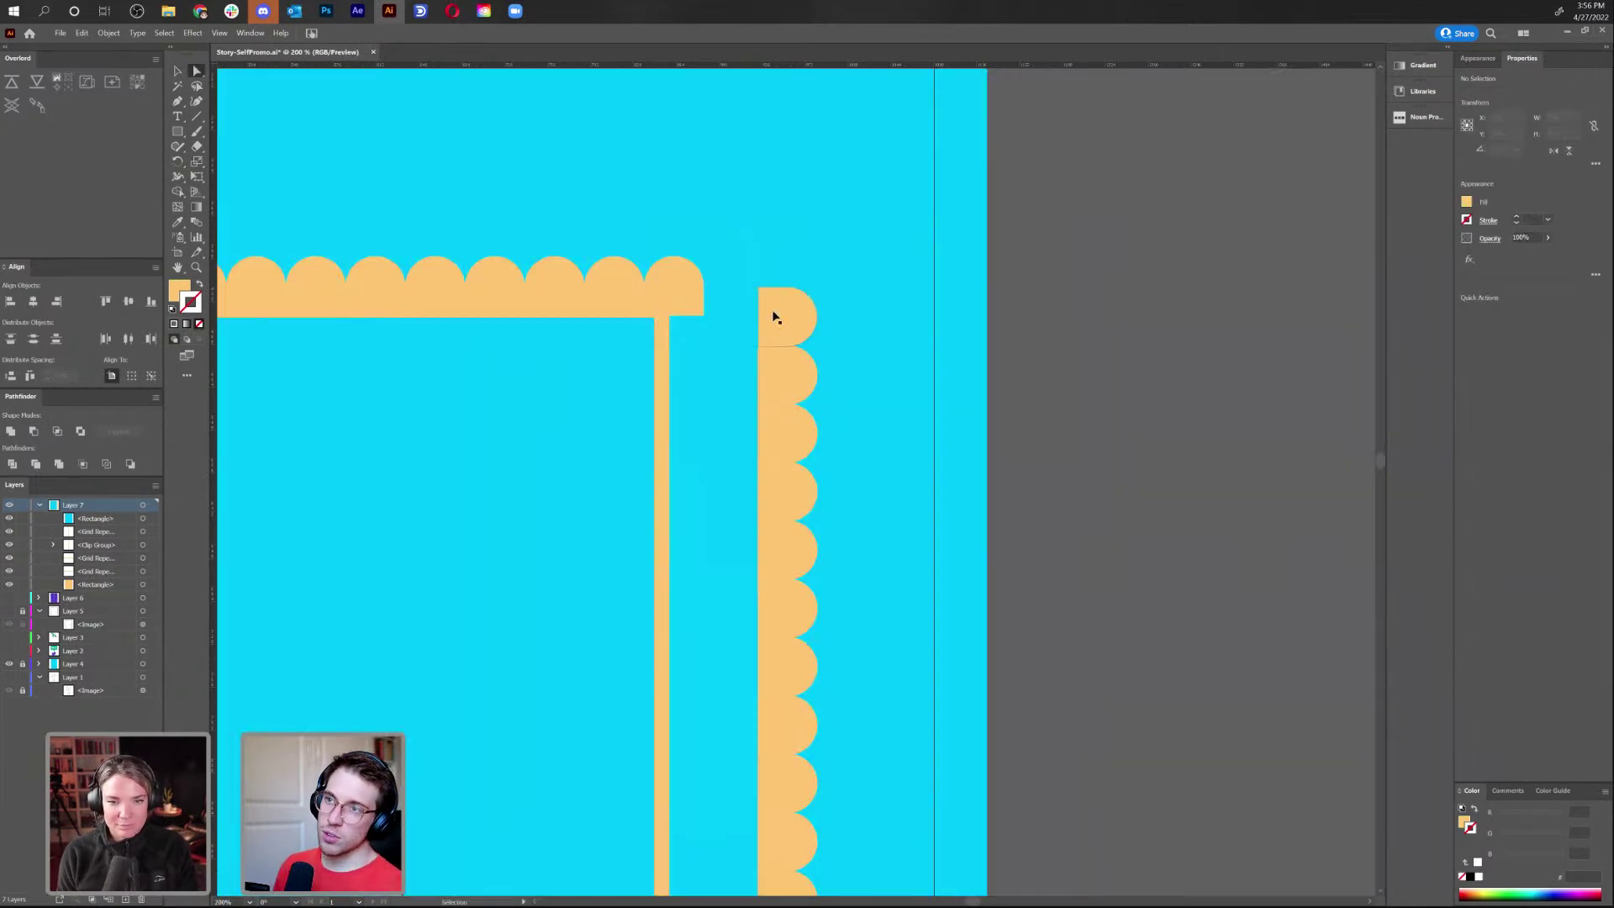
{"action": "key", "text": "ctrl+z"}
{"action": "key", "text": "ctrl+shift+a"}
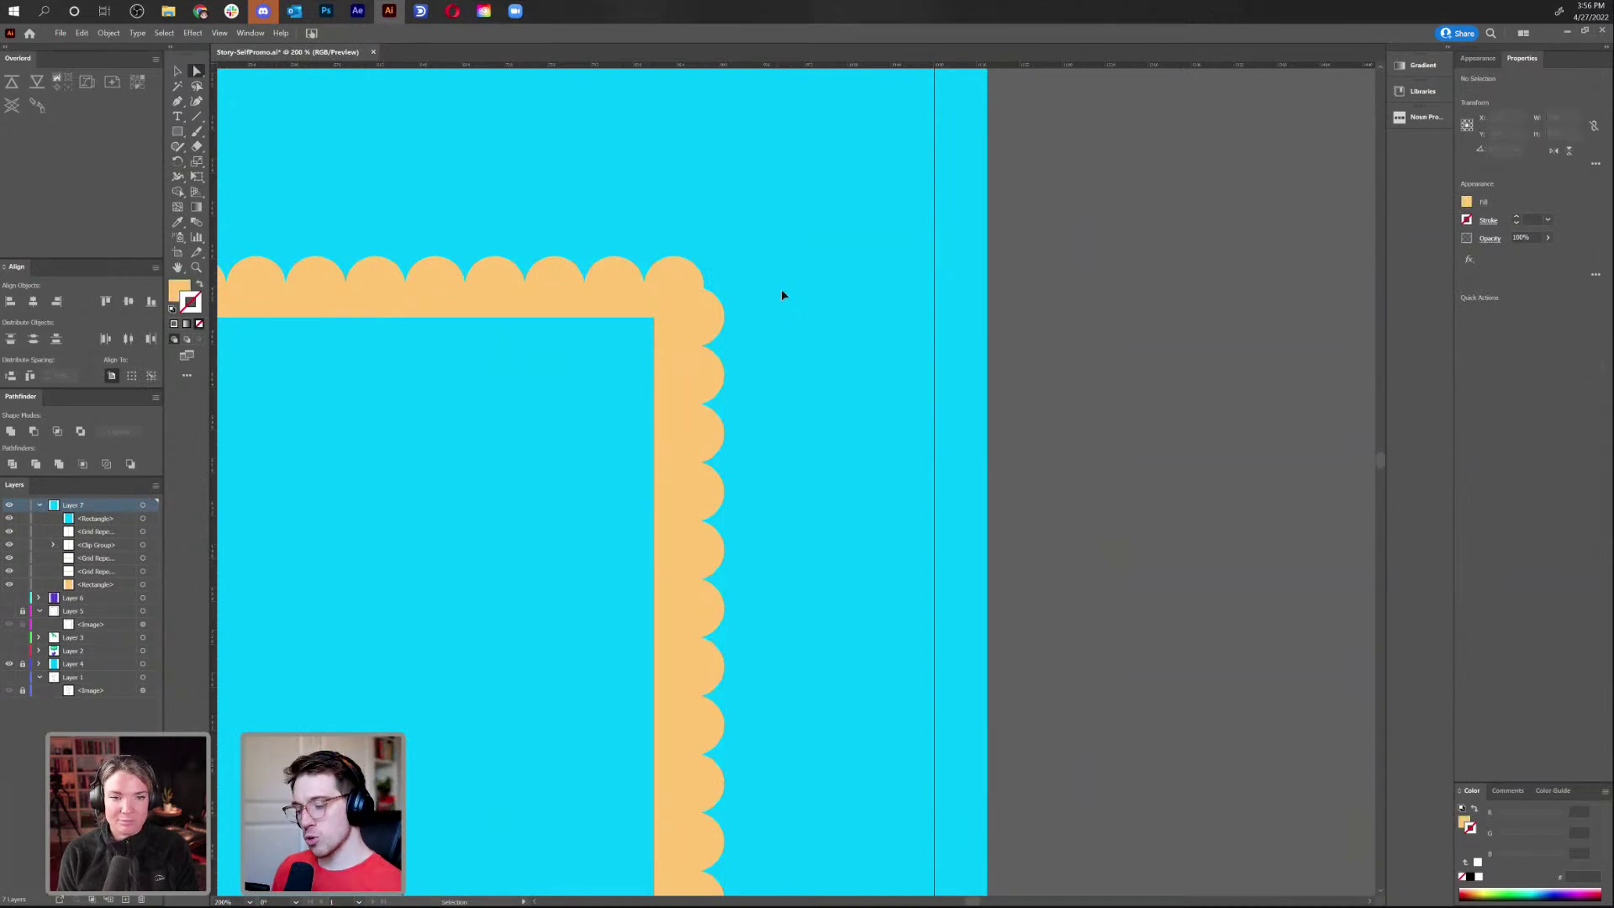
{"action": "key", "text": "ctrl+minus"}
{"action": "key", "text": "ctrl+minus"}
{"action": "key", "text": "ctrl+minus"}
{"action": "key", "text": "ctrl+minus"}
{"action": "key", "text": "ctrl+plus"}
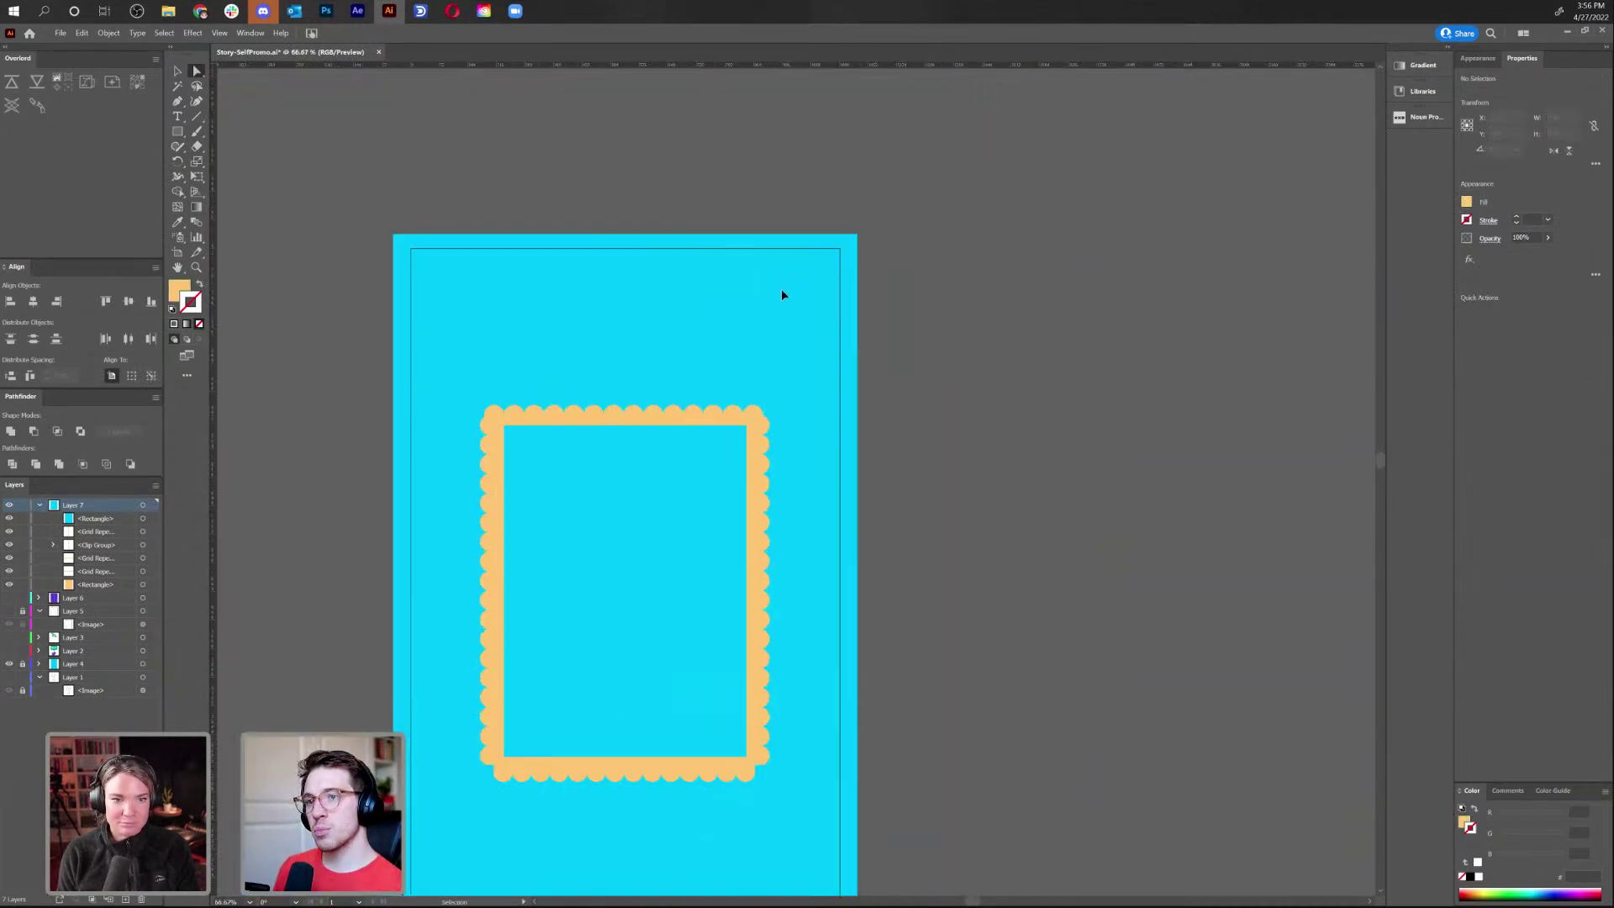
{"action": "left_click_drag", "start_coordinate": [836, 583], "coordinate": [879, 482]}
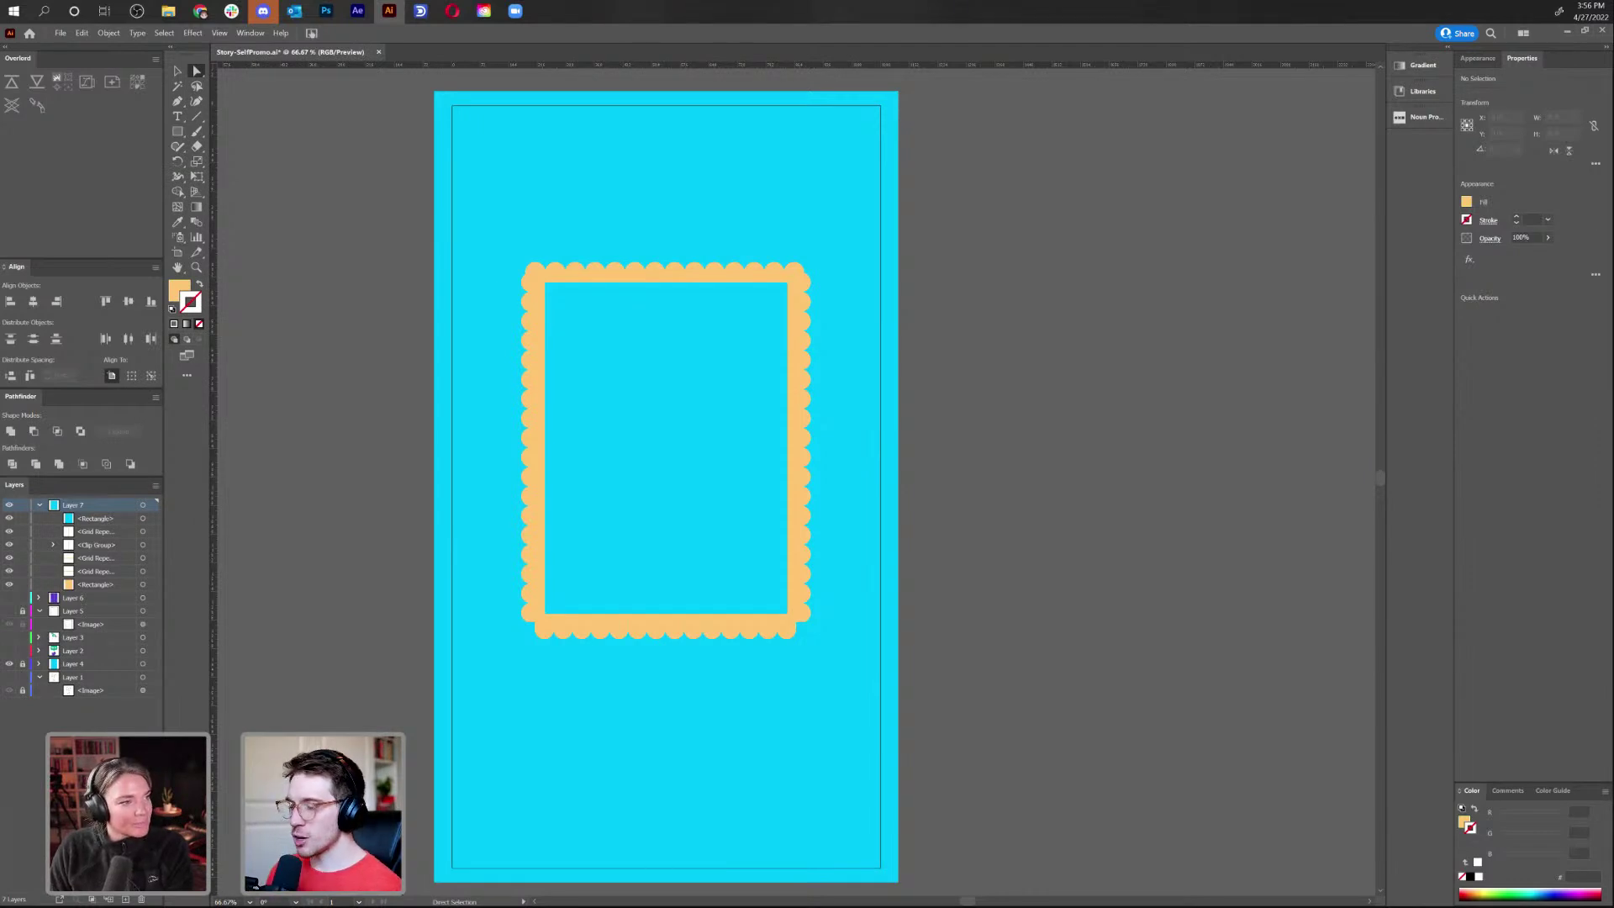
Select and reposition the inner cyan rectangle, then paste a copy of it in place
{"action": "left_click", "coordinate": [619, 365]}
{"action": "left_click_drag", "start_coordinate": [868, 484], "coordinate": [808, 478]}
{"action": "left_click", "coordinate": [177, 70]}
{"action": "right_click", "coordinate": [853, 409]}
{"action": "left_click", "coordinate": [84, 32]}
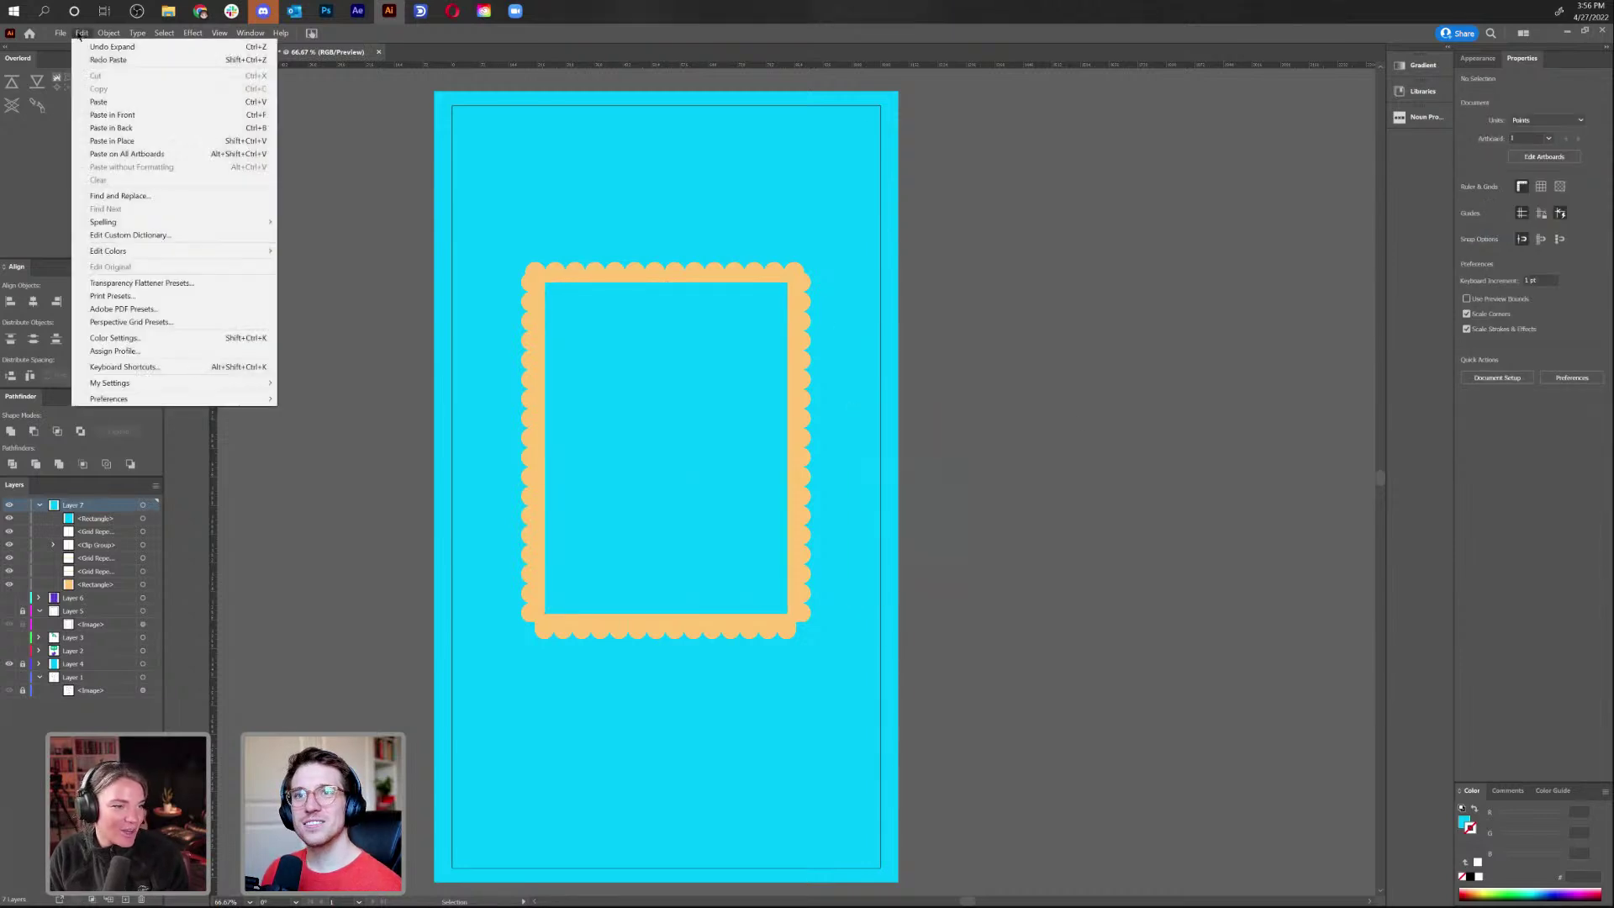
{"action": "left_click", "coordinate": [112, 140]}
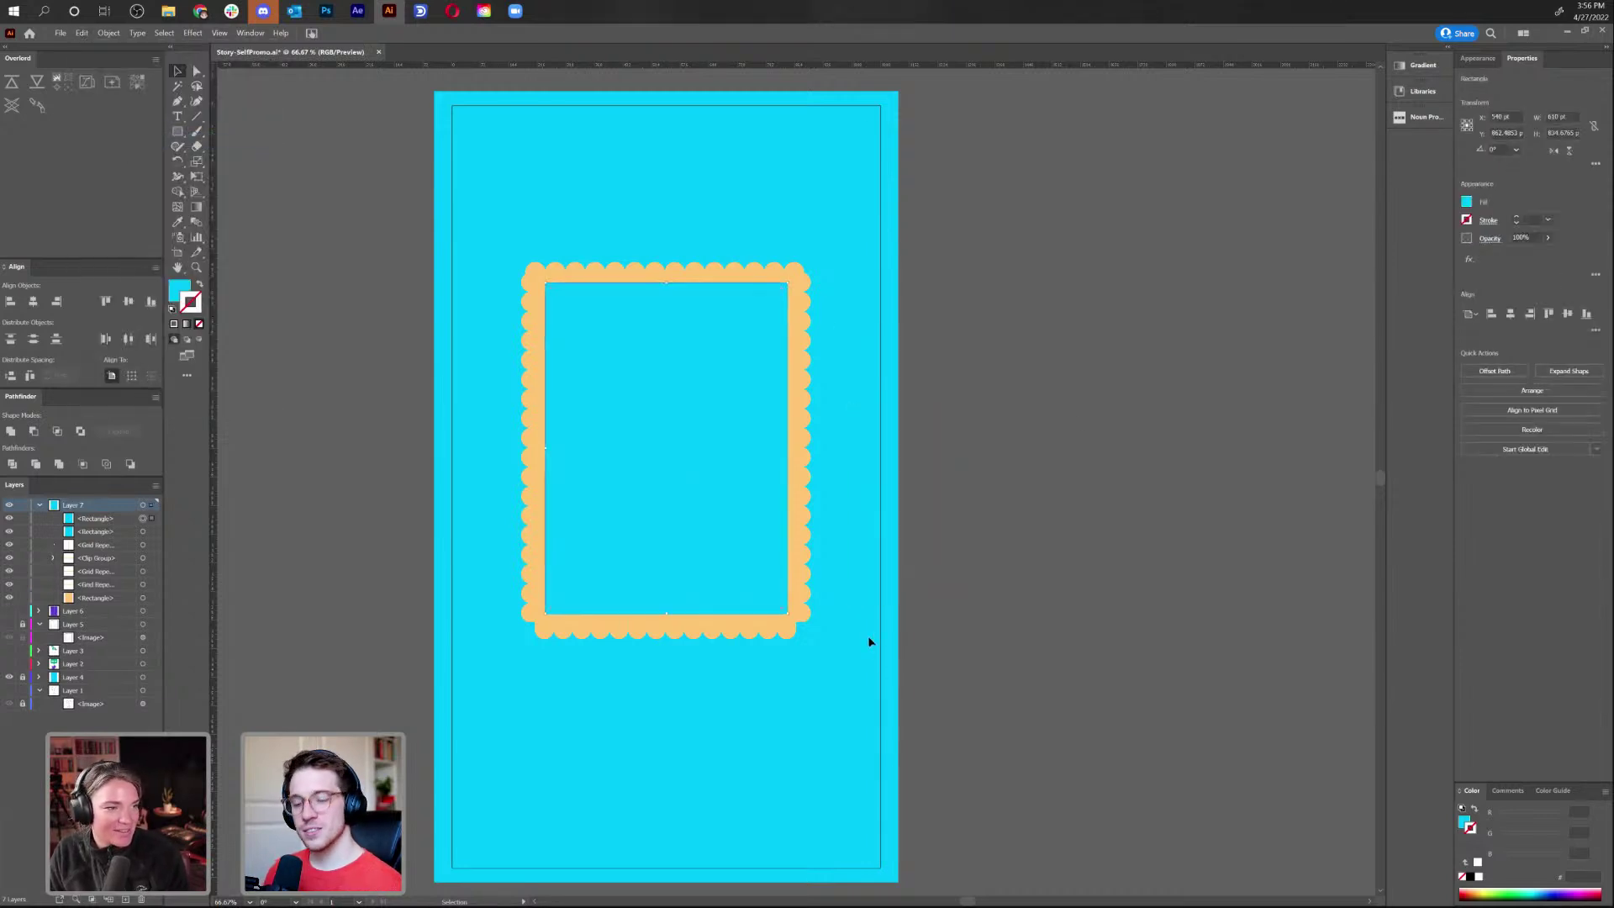
Fill the copy with the frame's orange and scale it down to leave a thin cyan band
{"action": "key", "text": "i"}
{"action": "left_click", "coordinate": [812, 477]}
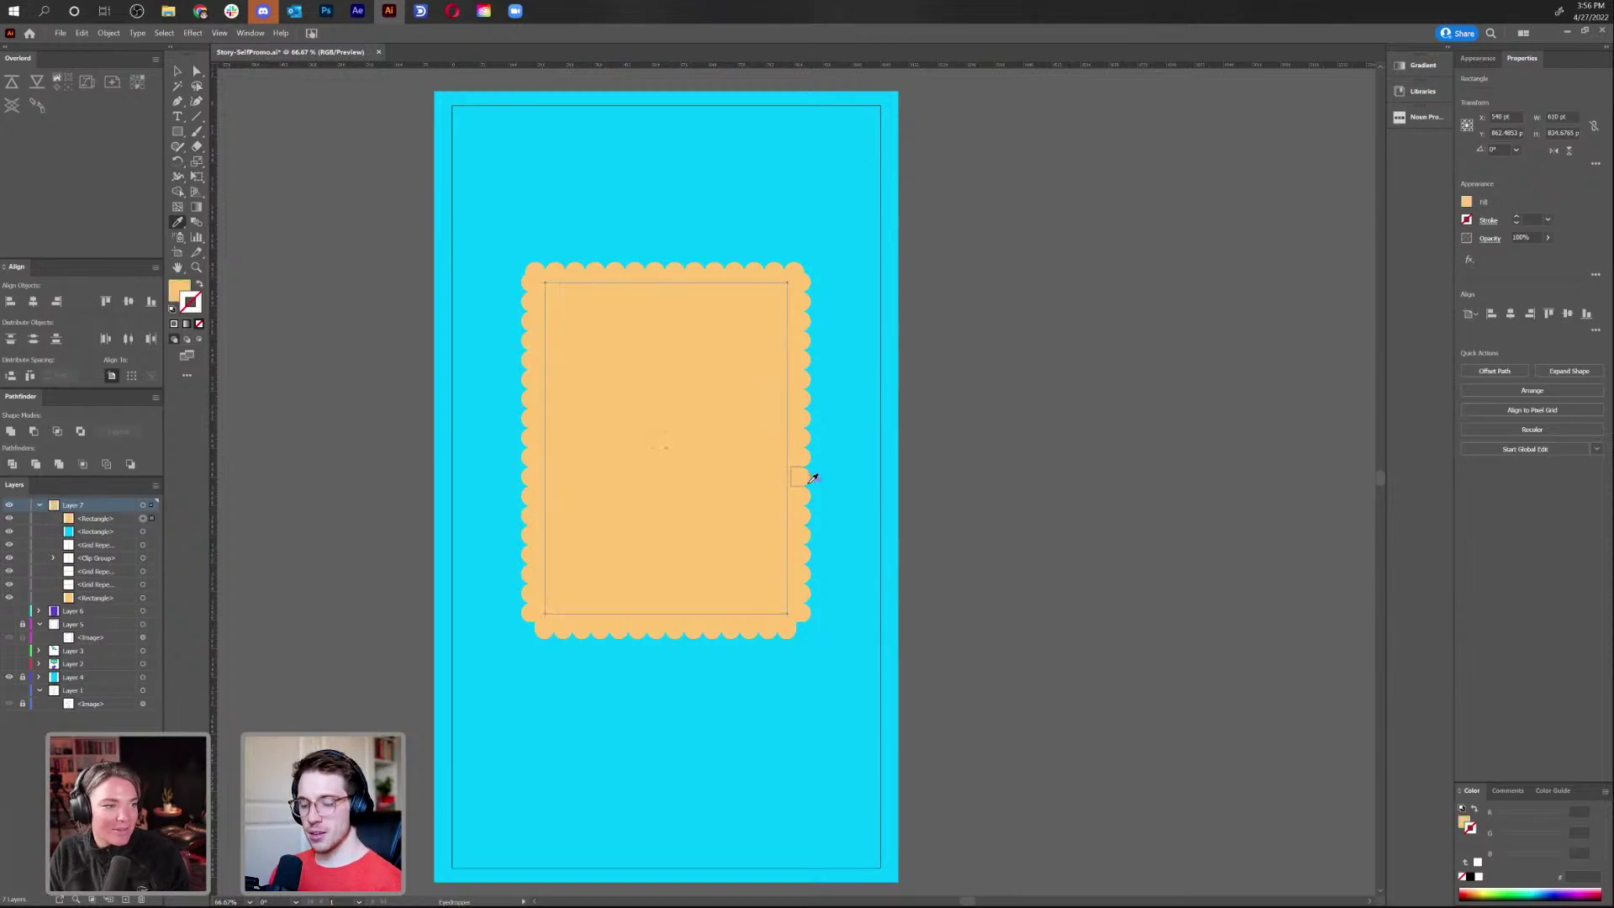
{"action": "key", "text": "v"}
{"action": "key", "text": "s"}
{"action": "left_click_drag", "start_coordinate": [925, 738], "coordinate": [914, 733]}
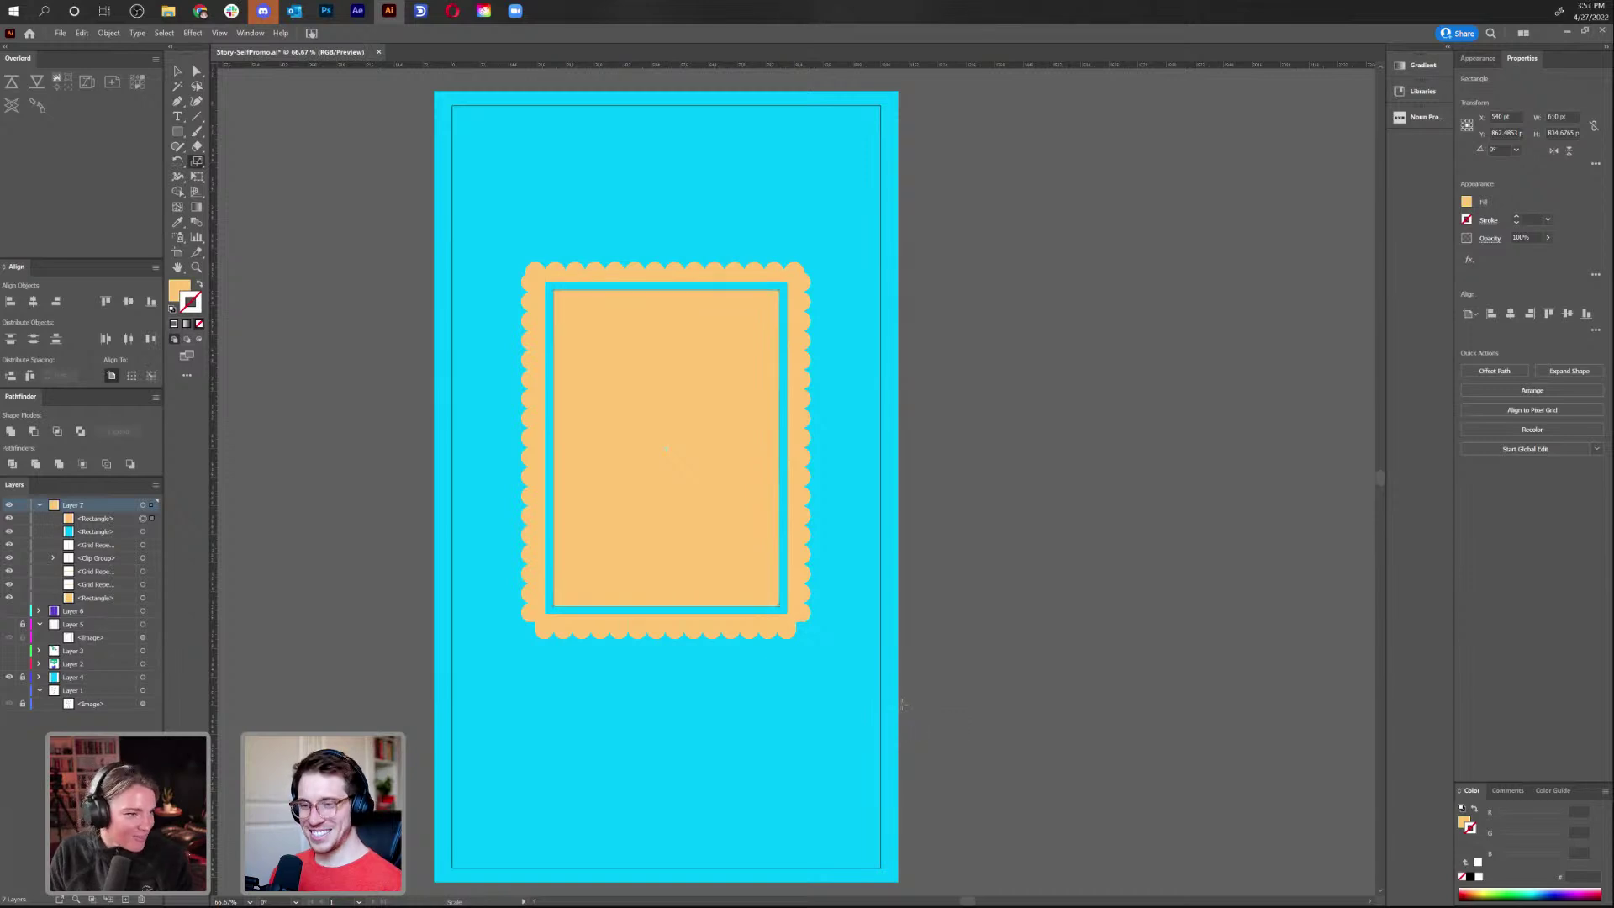
Pan the view across the artboard and close the File menu without opening anything
{"action": "key", "text": "v"}
{"action": "scroll", "coordinate": [1054, 592], "scroll_direction": "up", "scroll_amount": 2}
{"action": "scroll", "coordinate": [1054, 591], "scroll_direction": "left", "scroll_amount": 3}
{"action": "left_click_drag", "start_coordinate": [1054, 592], "coordinate": [986, 486]}
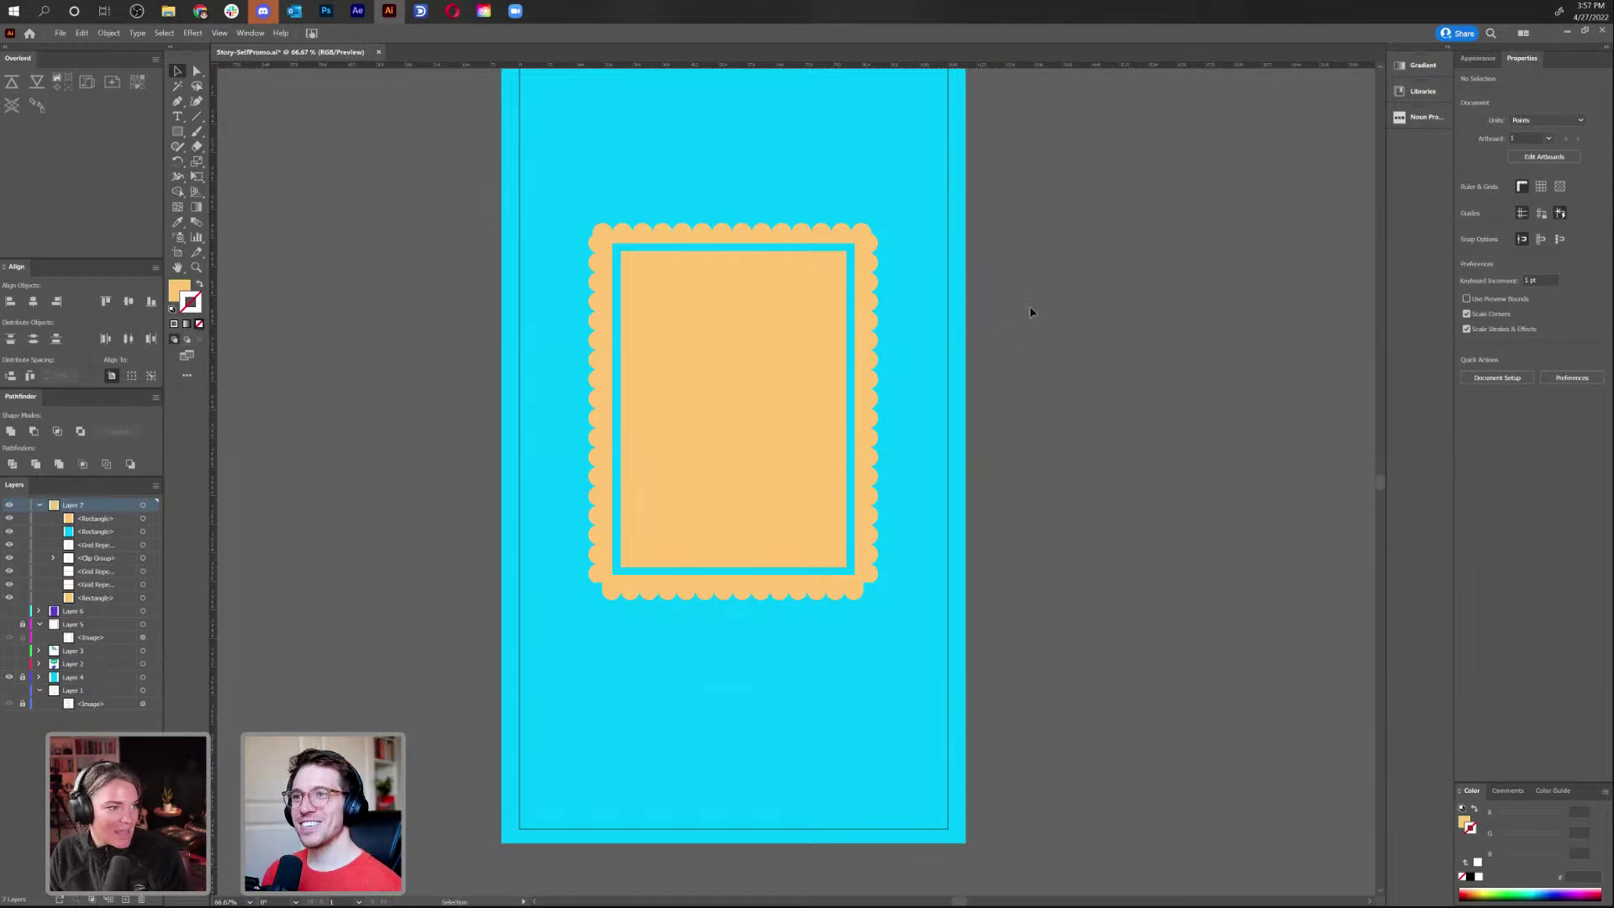
{"action": "left_click", "coordinate": [64, 35]}
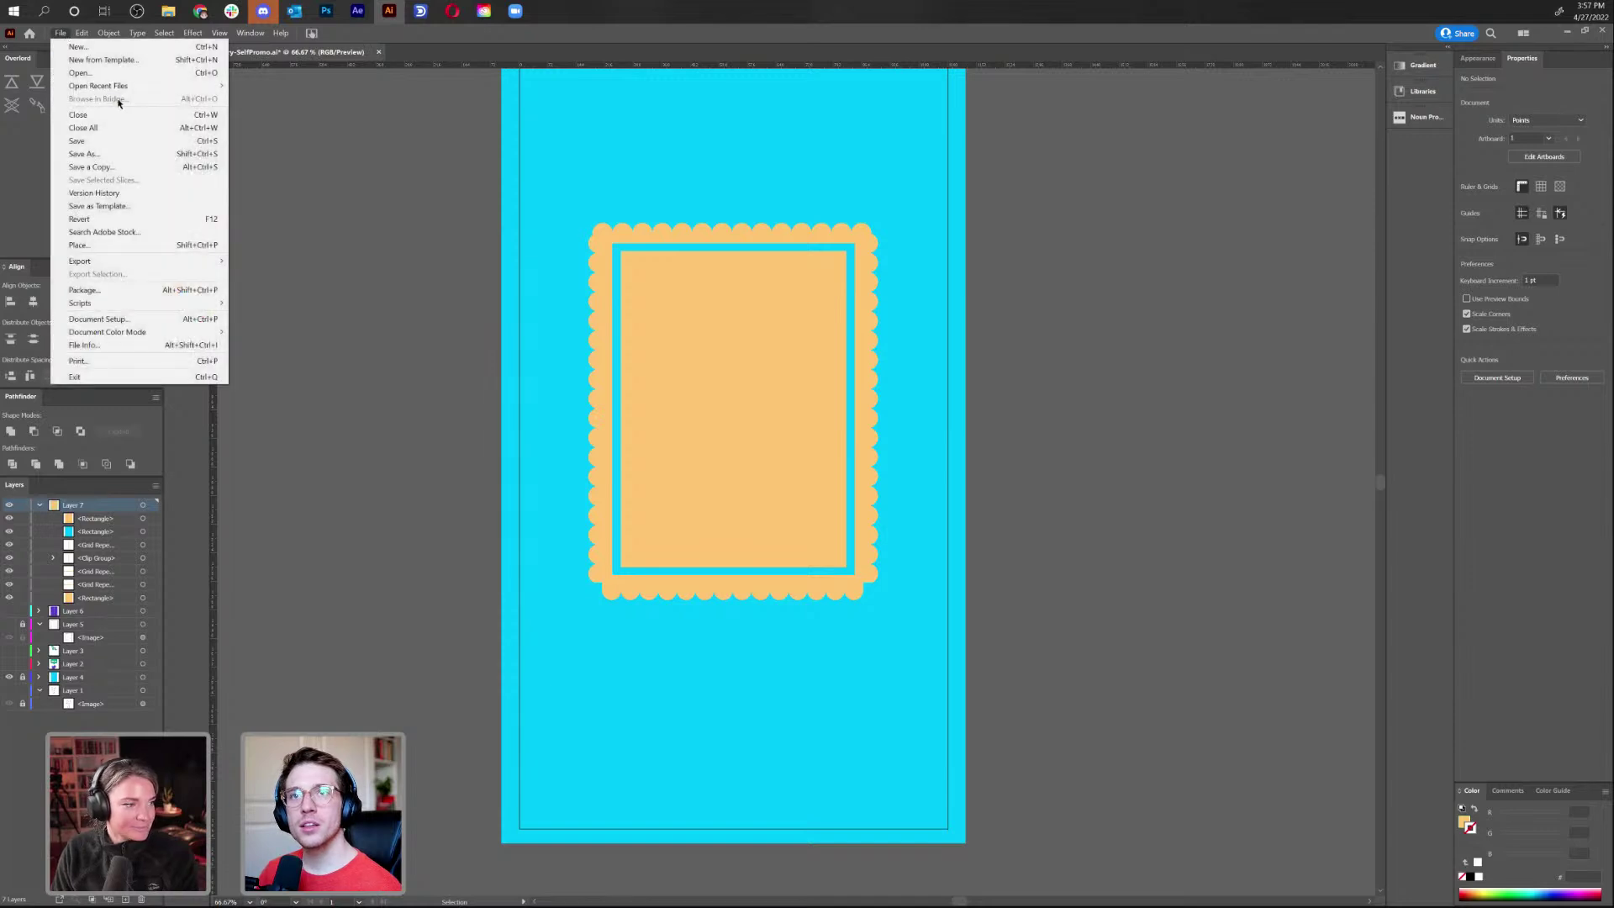
{"action": "mouse_move", "coordinate": [115, 88]}
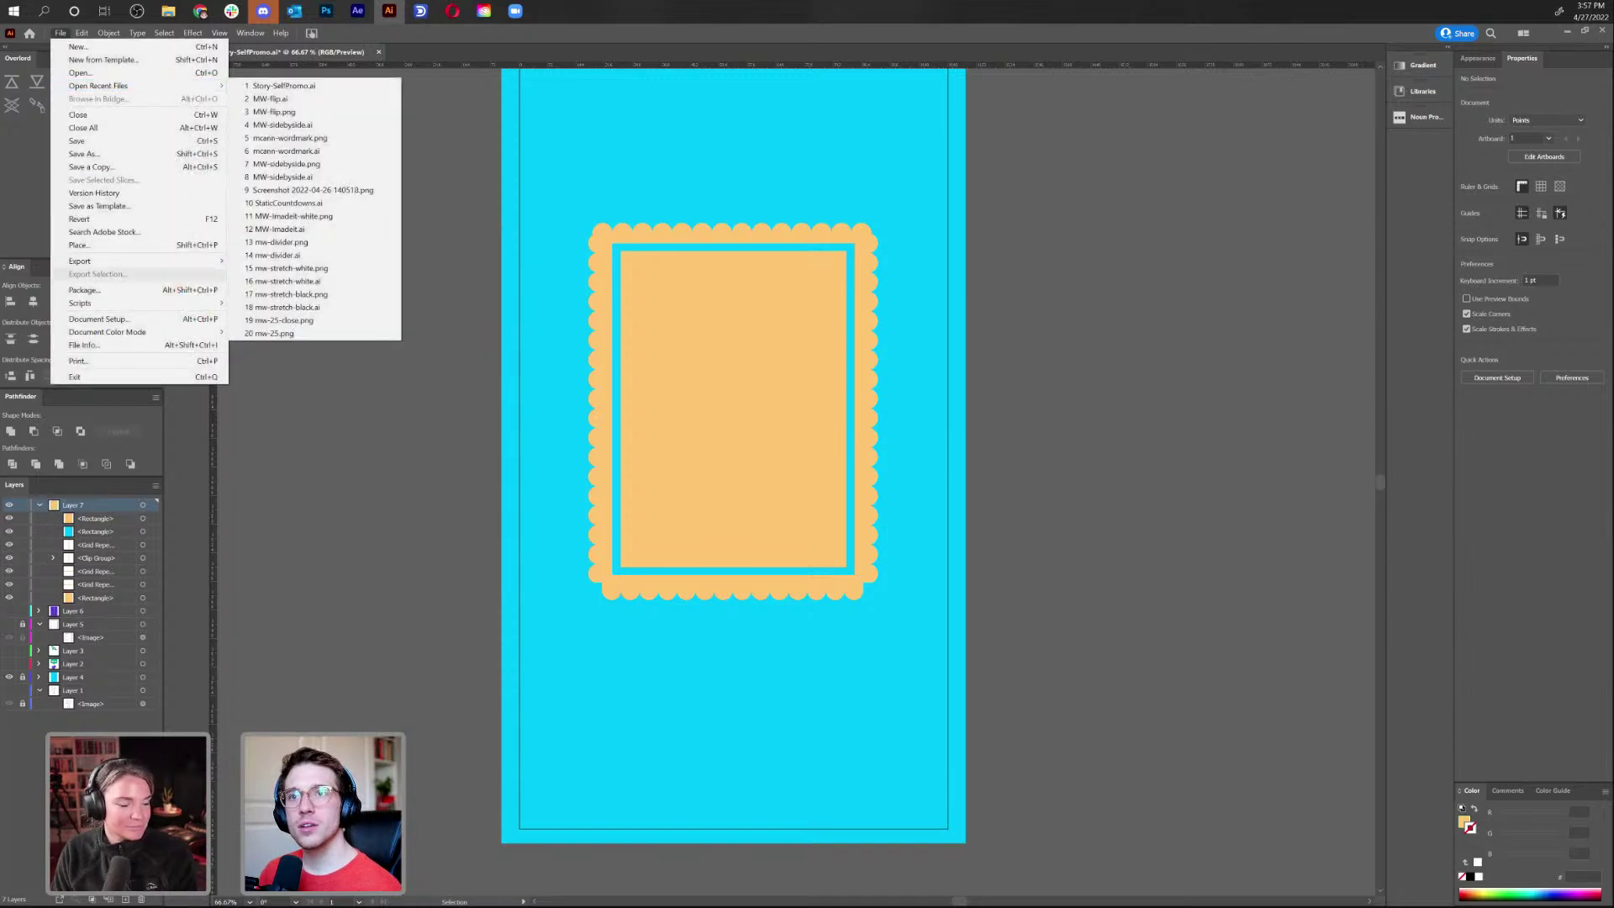
{"action": "left_click", "coordinate": [377, 723]}
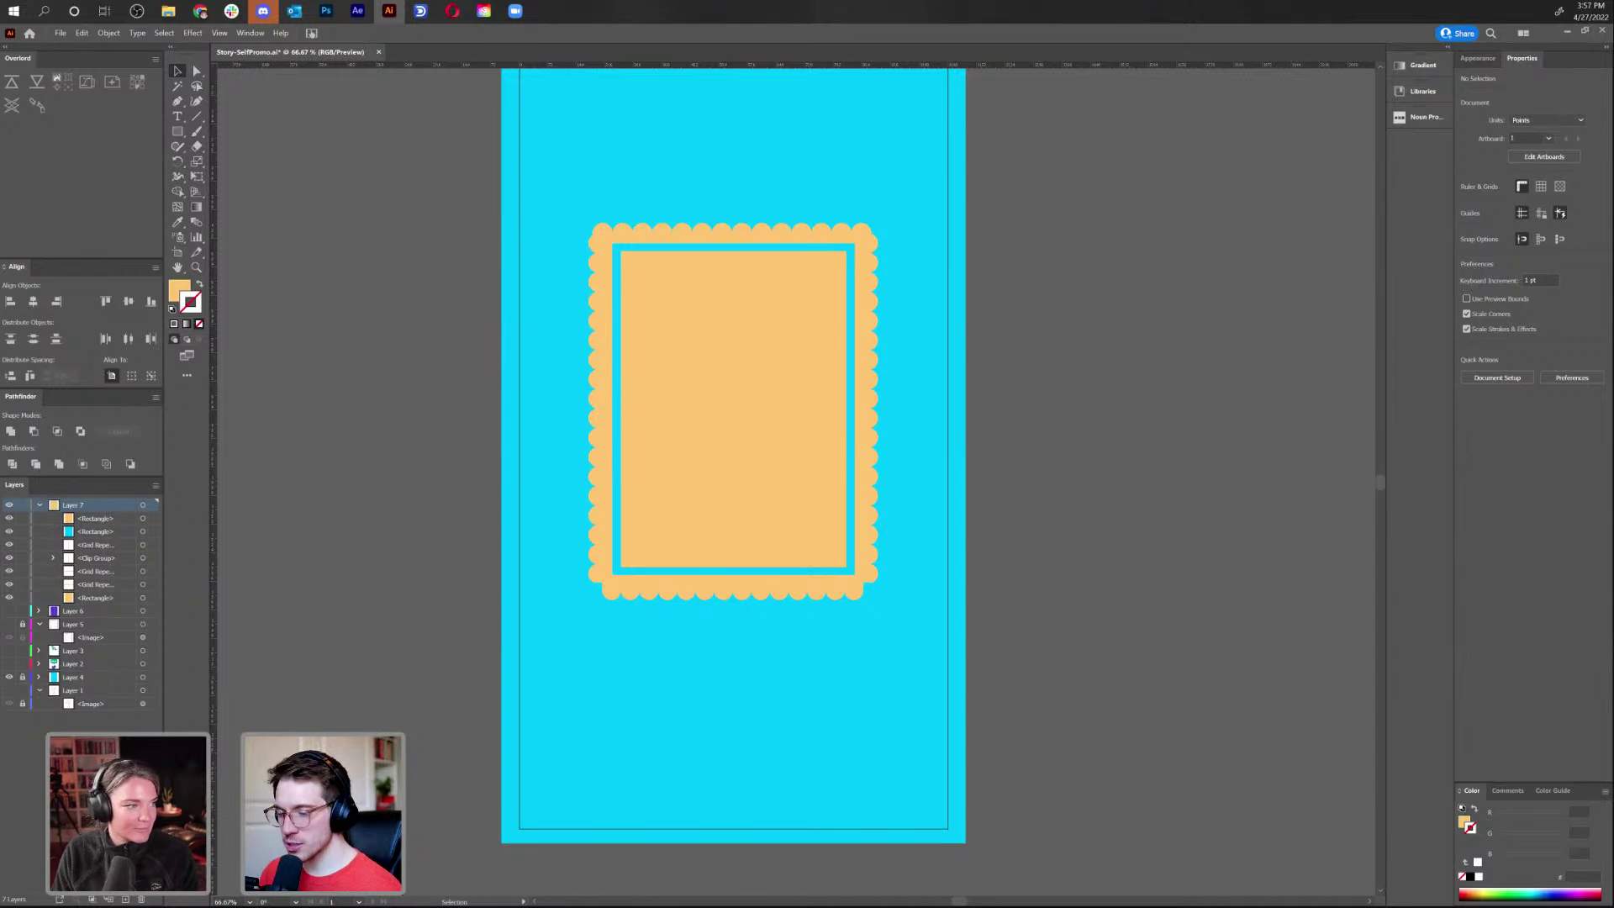
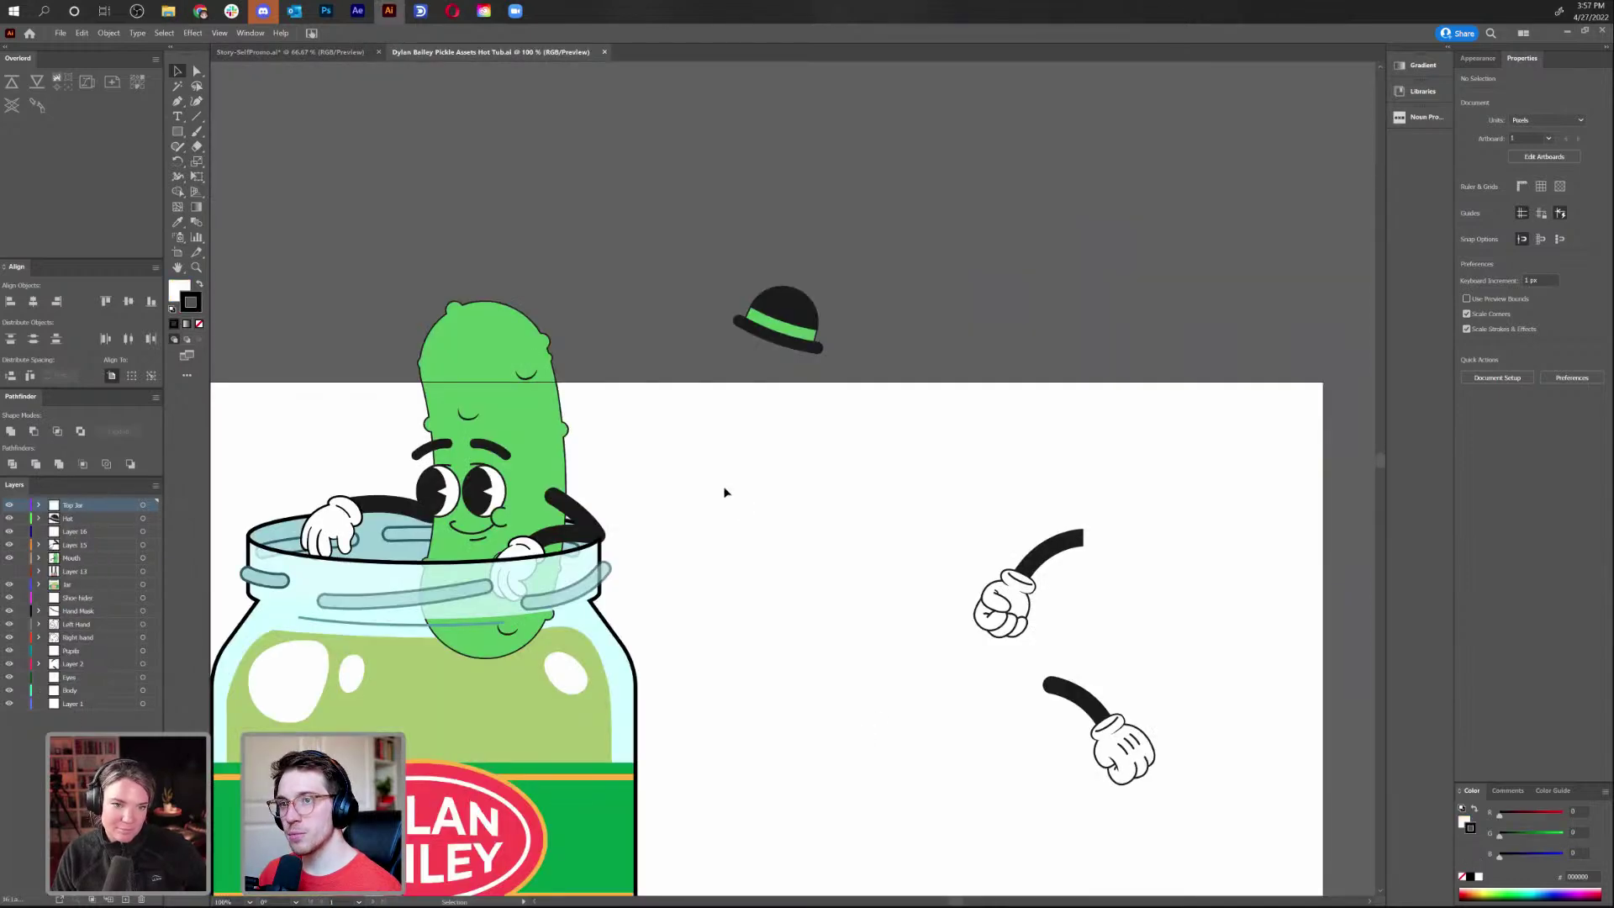
Switch to the Pickle Assets Hot Tub.ai file and zoom in on the pickle artwork
{"action": "left_click_drag", "start_coordinate": [946, 537], "coordinate": [1023, 468]}
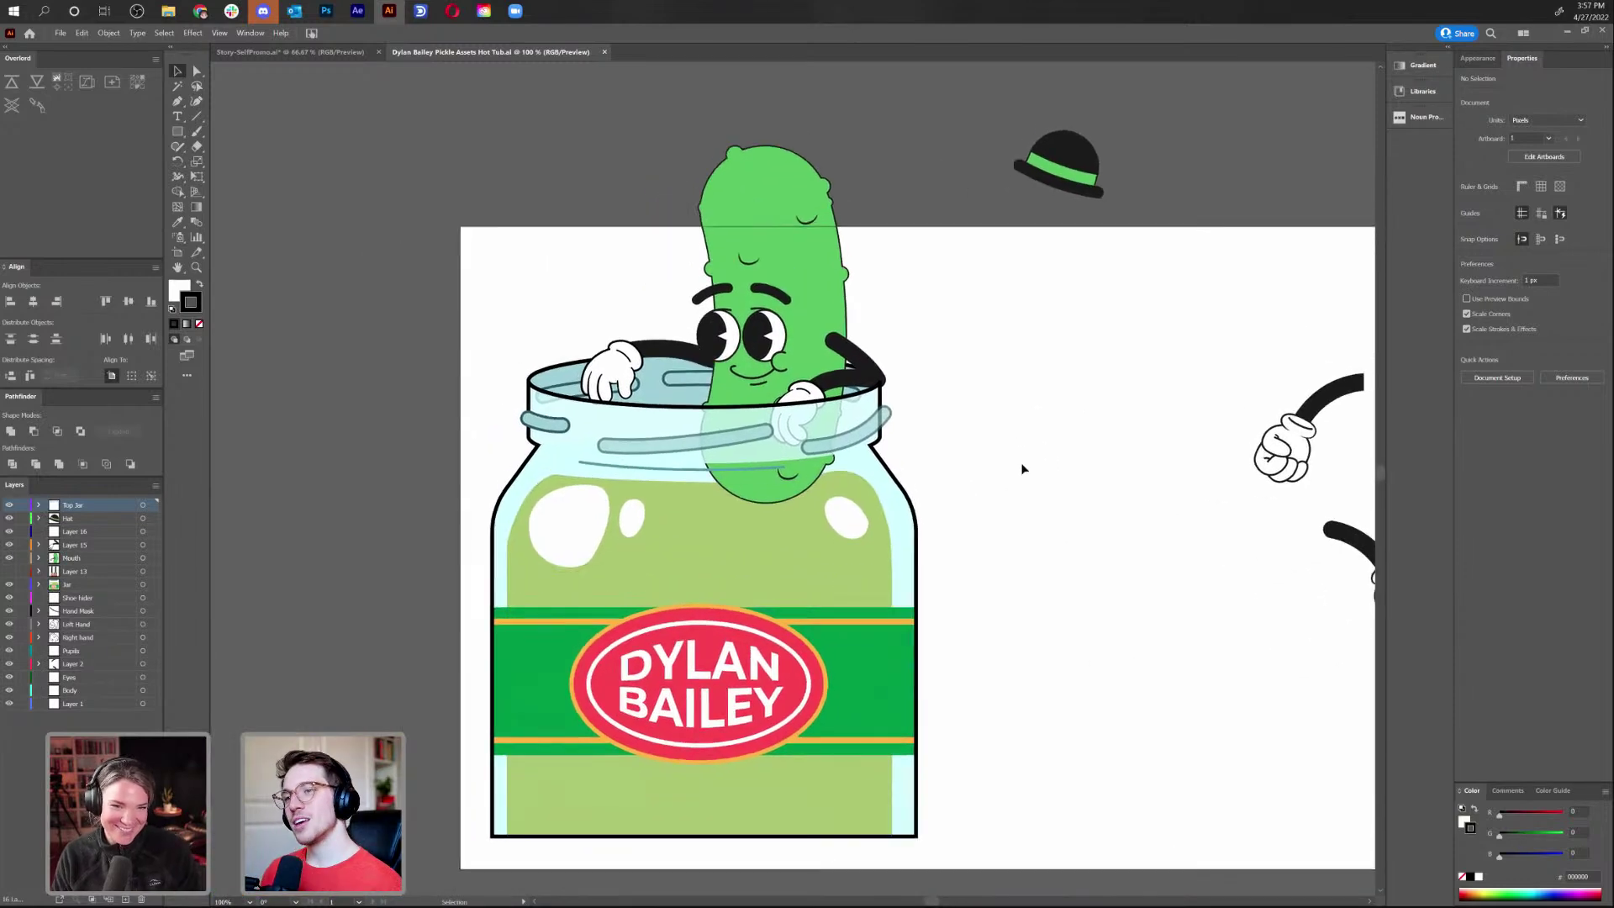
{"action": "key", "text": "ctrl+plus"}
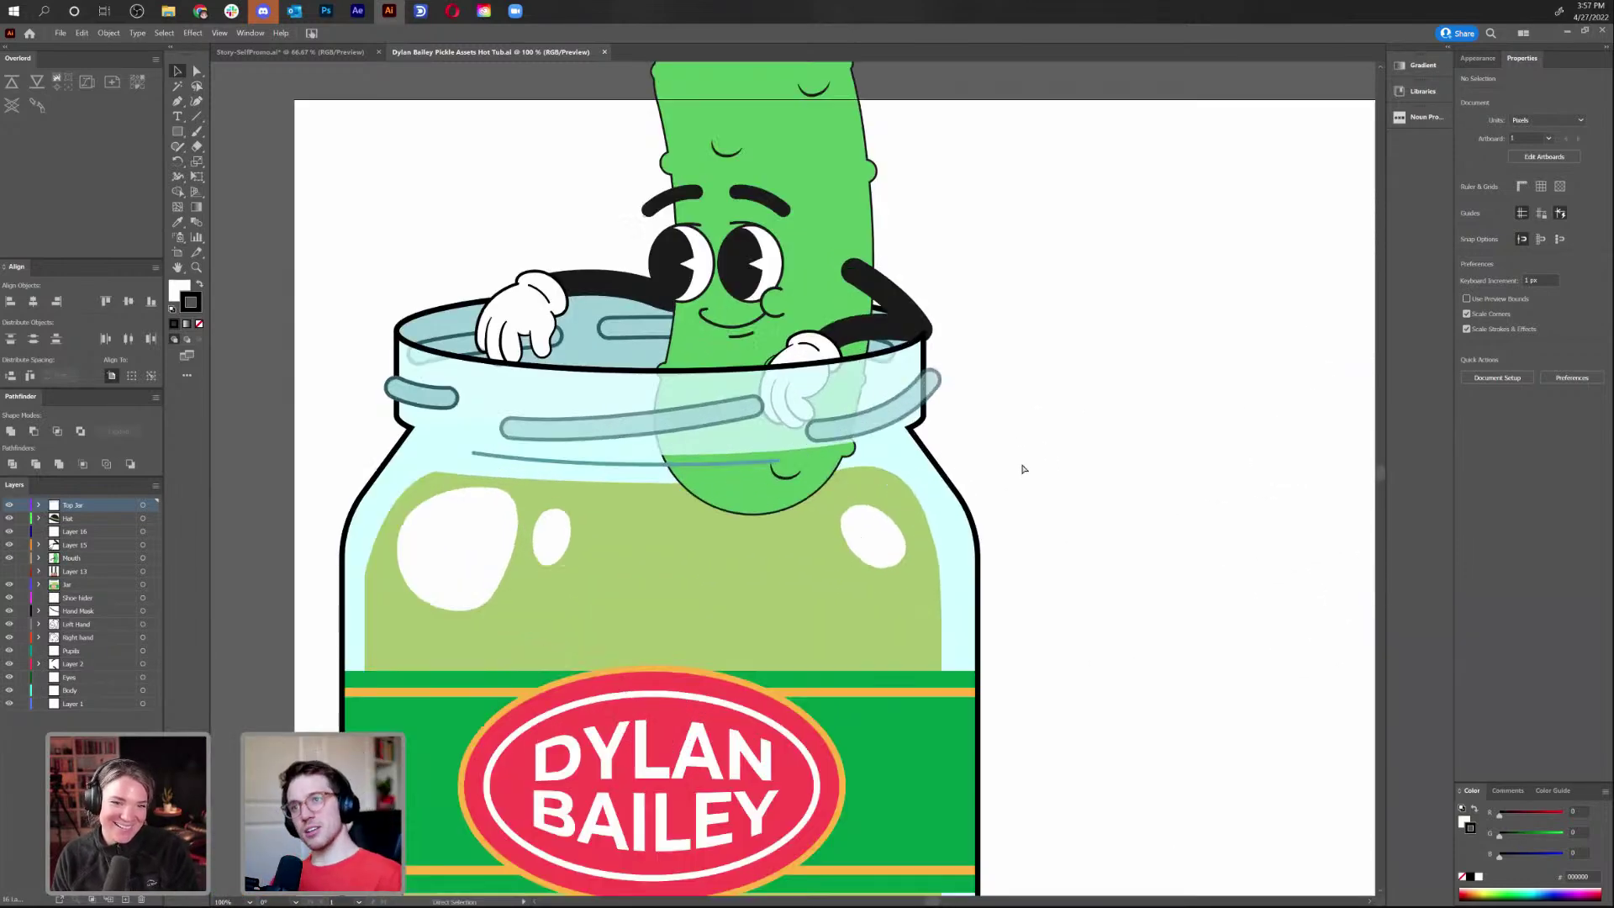
{"action": "left_click_drag", "start_coordinate": [1094, 261], "coordinate": [1128, 396]}
Move the left white glove up onto the end of the dark arm
{"action": "left_click", "coordinate": [720, 443]}
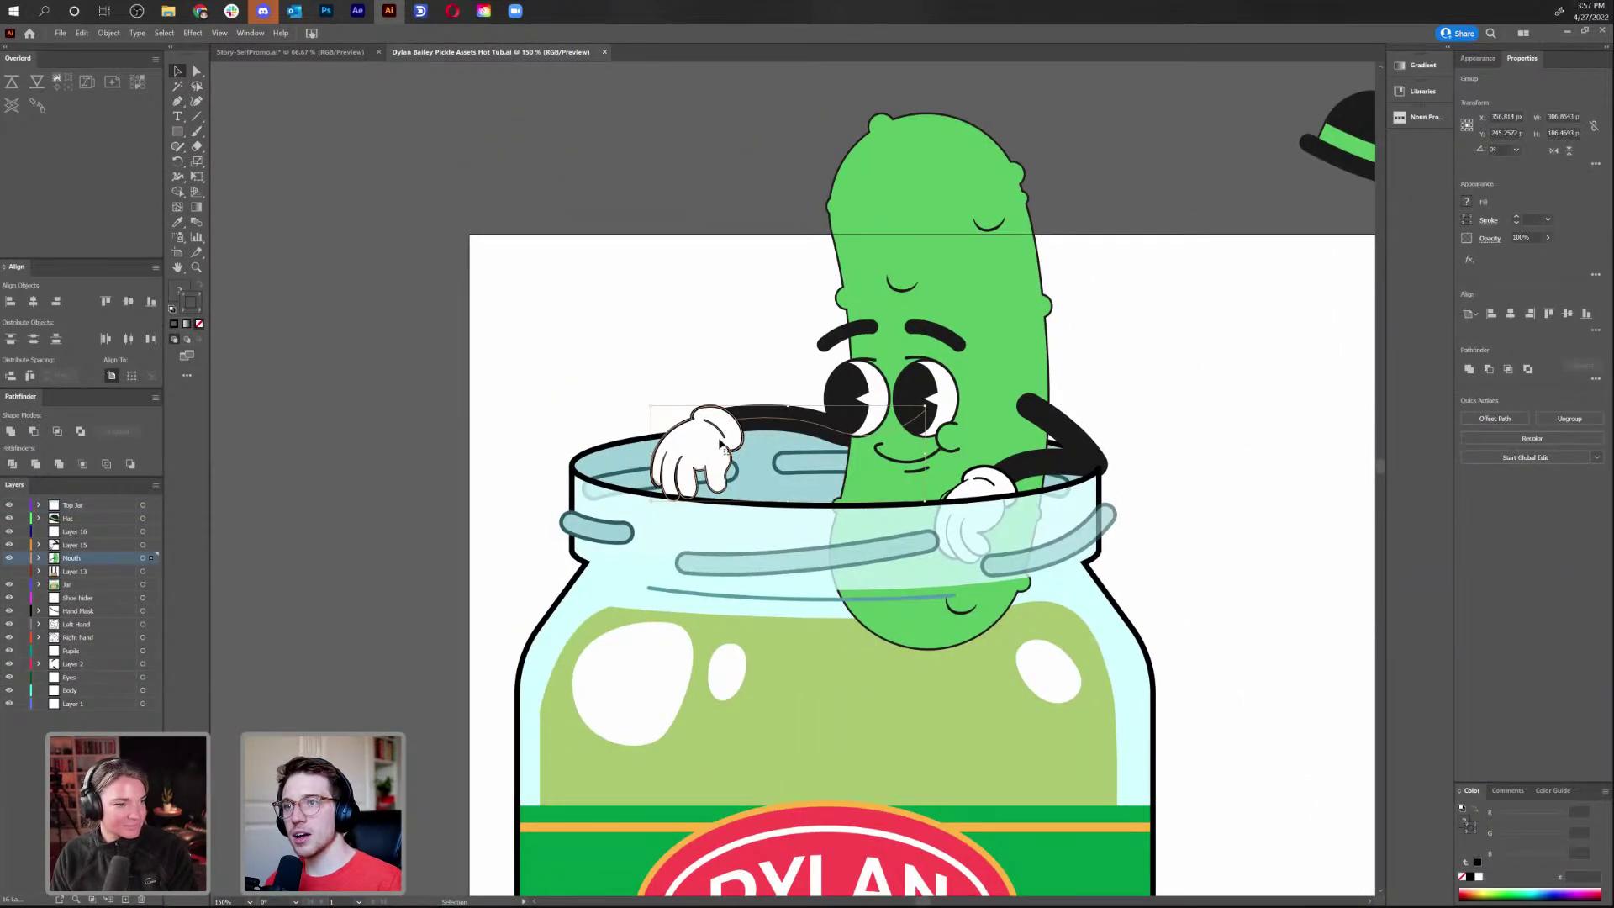
{"action": "key", "text": "ctrl+equal"}
{"action": "key", "text": "ctrl+equal"}
{"action": "key", "text": "ctrl+equal"}
{"action": "key", "text": "ctrl+equal"}
{"action": "key", "text": "ctrl+y"}
{"action": "key", "text": "ctrl+y"}
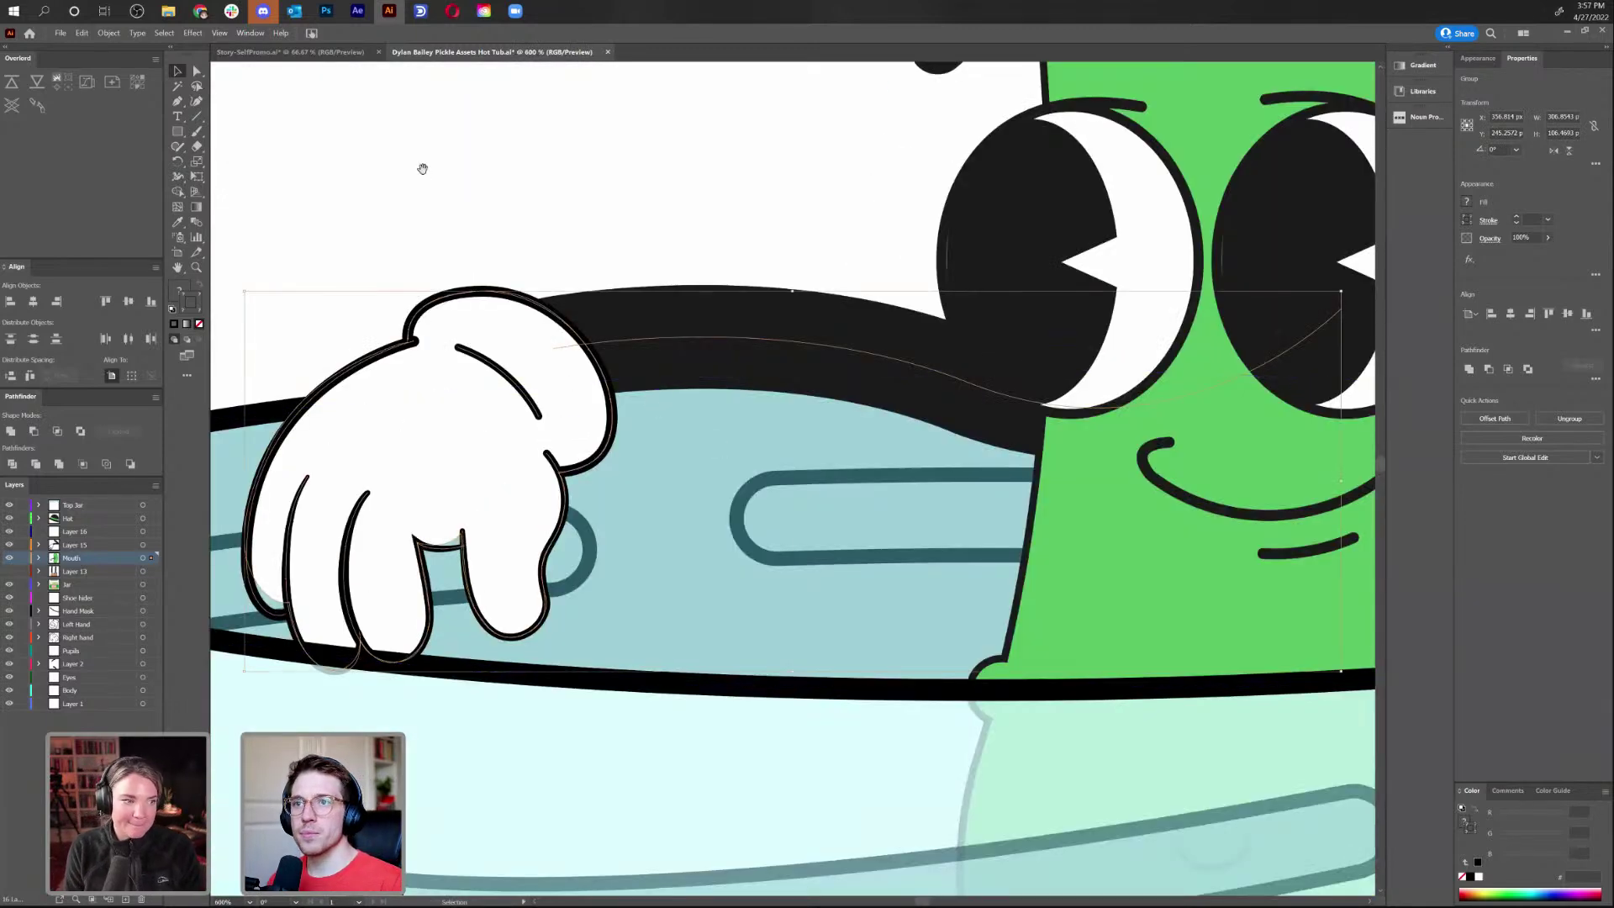
{"action": "left_click_drag", "start_coordinate": [427, 318], "coordinate": [761, 328]}
{"action": "left_click_drag", "start_coordinate": [785, 468], "coordinate": [703, 476]}
{"action": "left_click_drag", "start_coordinate": [391, 240], "coordinate": [706, 890]}
Pick the dark curved arm path with Direct Selection and delete it, leaving the glove alone
{"action": "left_click", "coordinate": [839, 314]}
{"action": "key", "text": "a"}
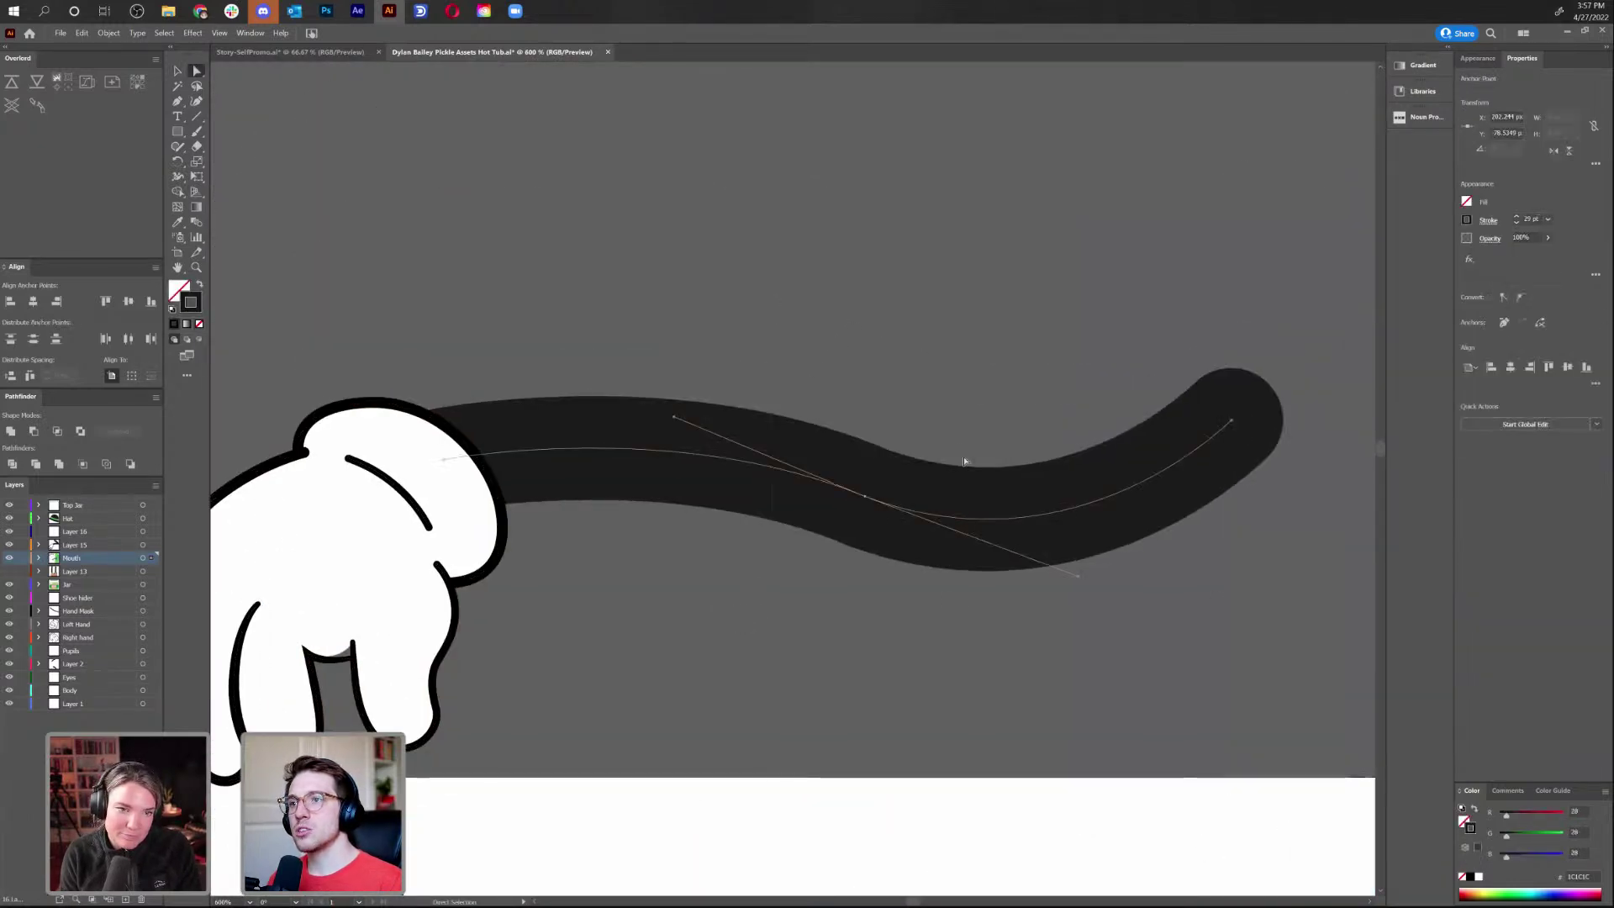
{"action": "left_click_drag", "start_coordinate": [964, 404], "coordinate": [755, 752]}
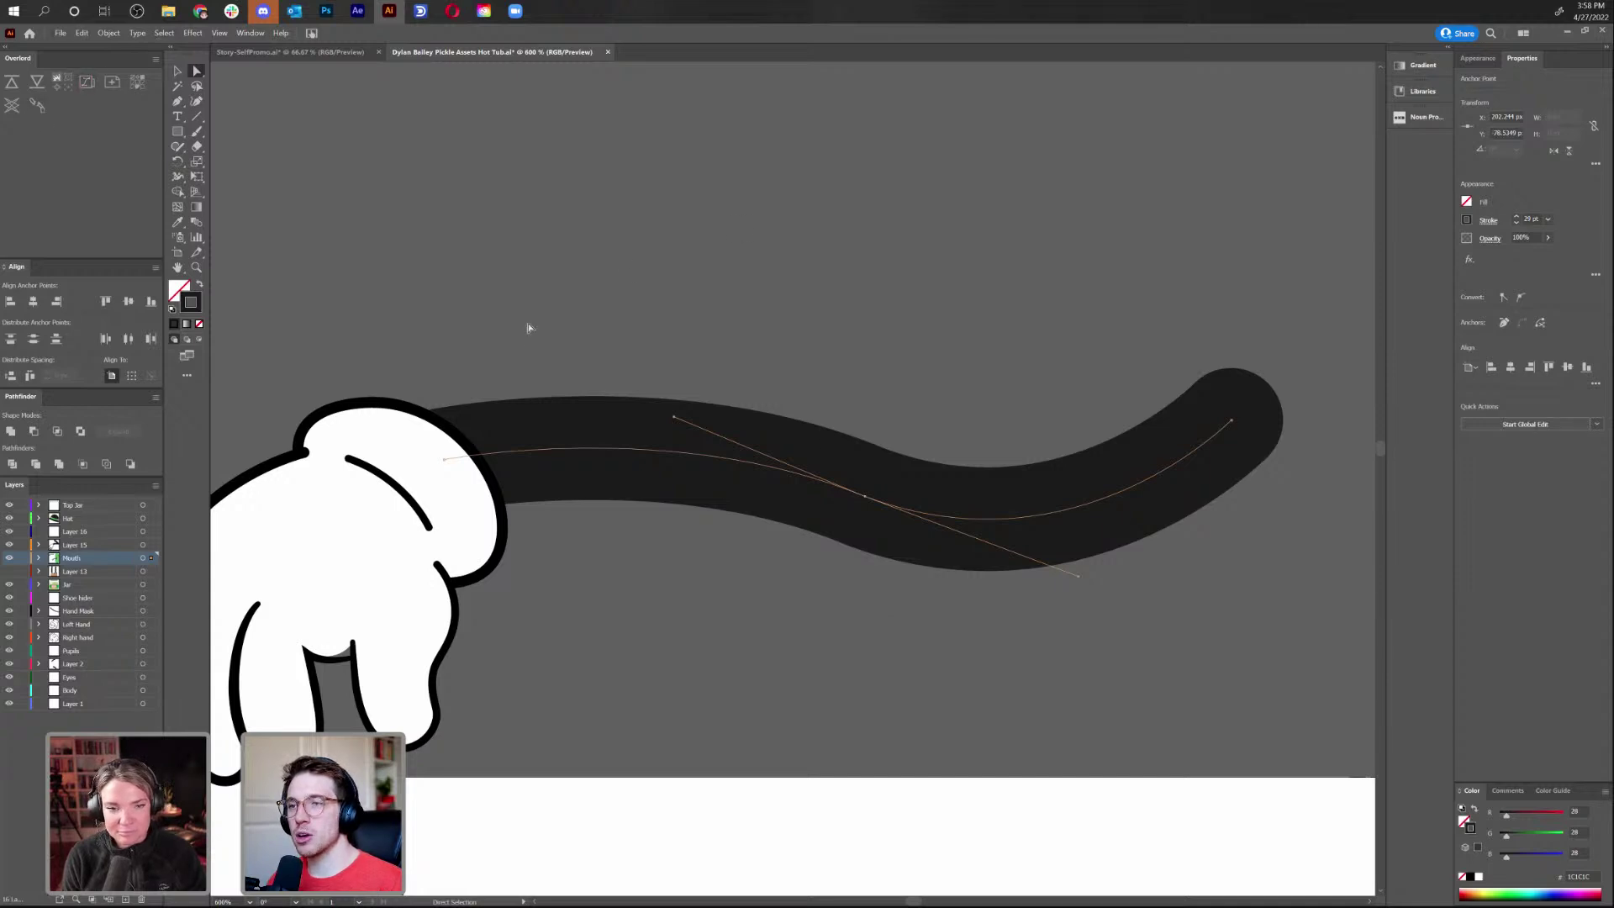
{"action": "left_click", "coordinate": [991, 613]}
{"action": "key", "text": "ctrl+z"}
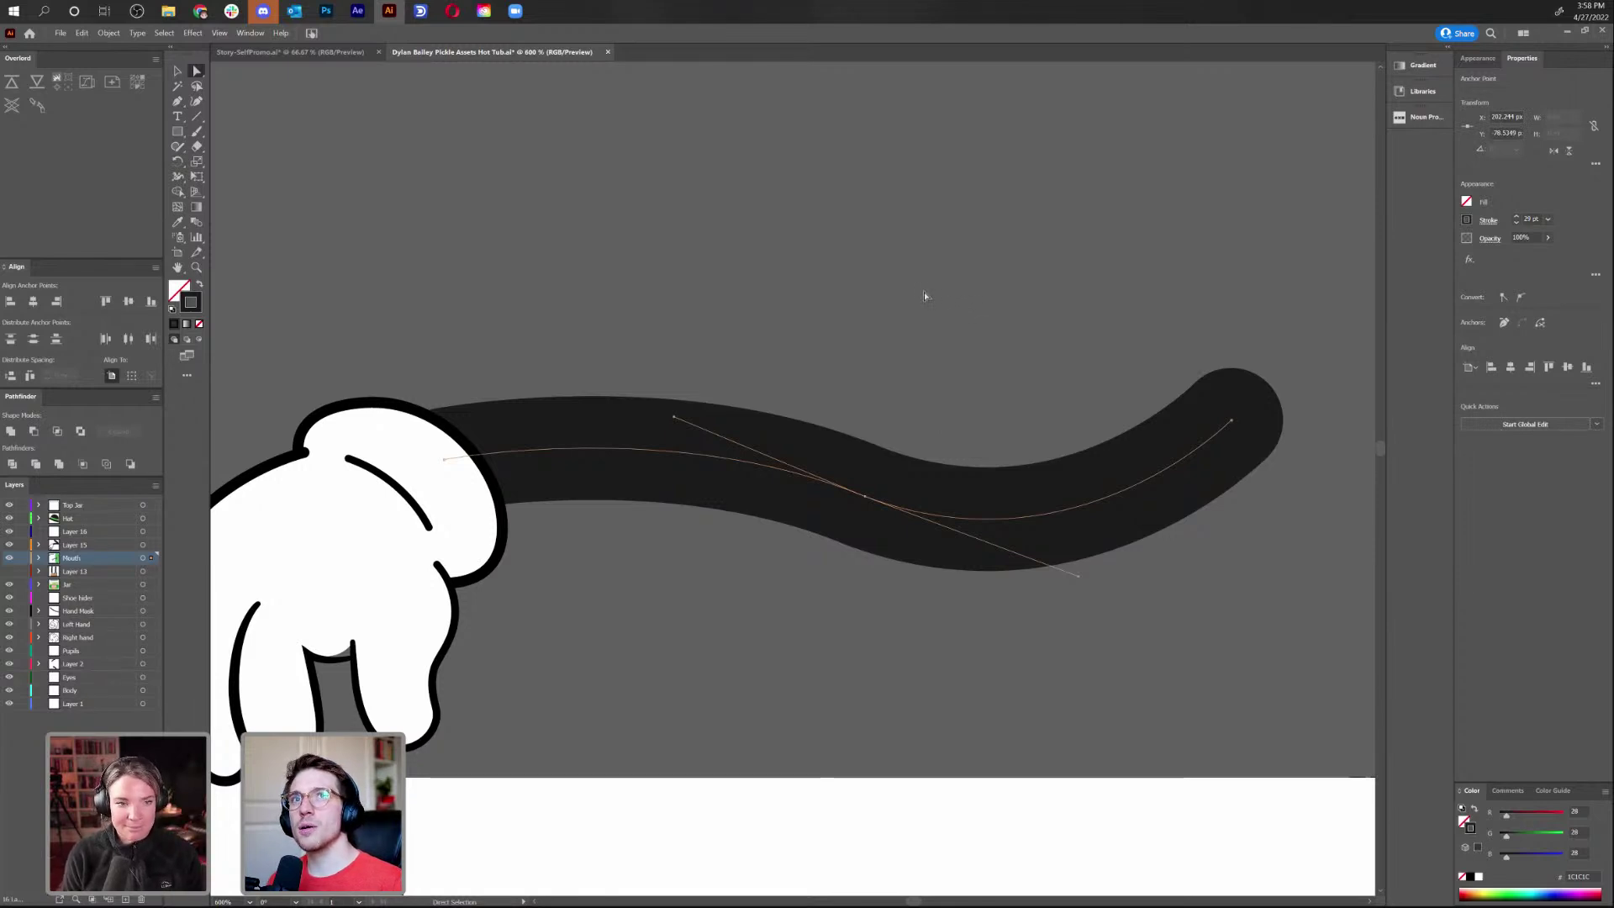
{"action": "scroll", "coordinate": [991, 306], "scroll_direction": "left", "scroll_amount": 3}
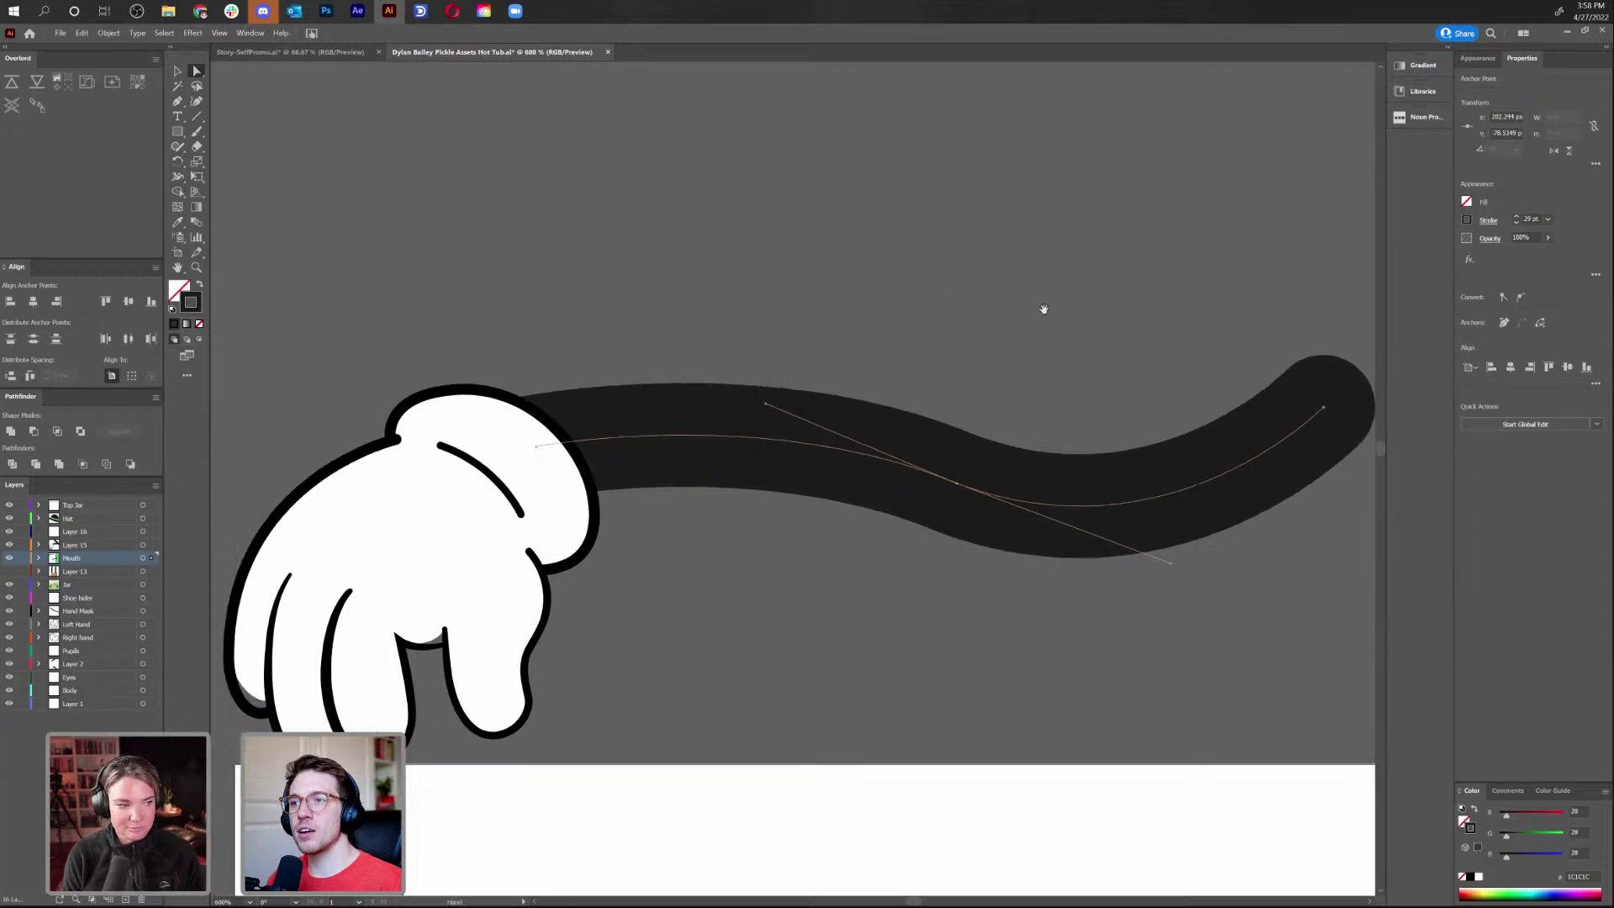
{"action": "key", "text": "Delete"}
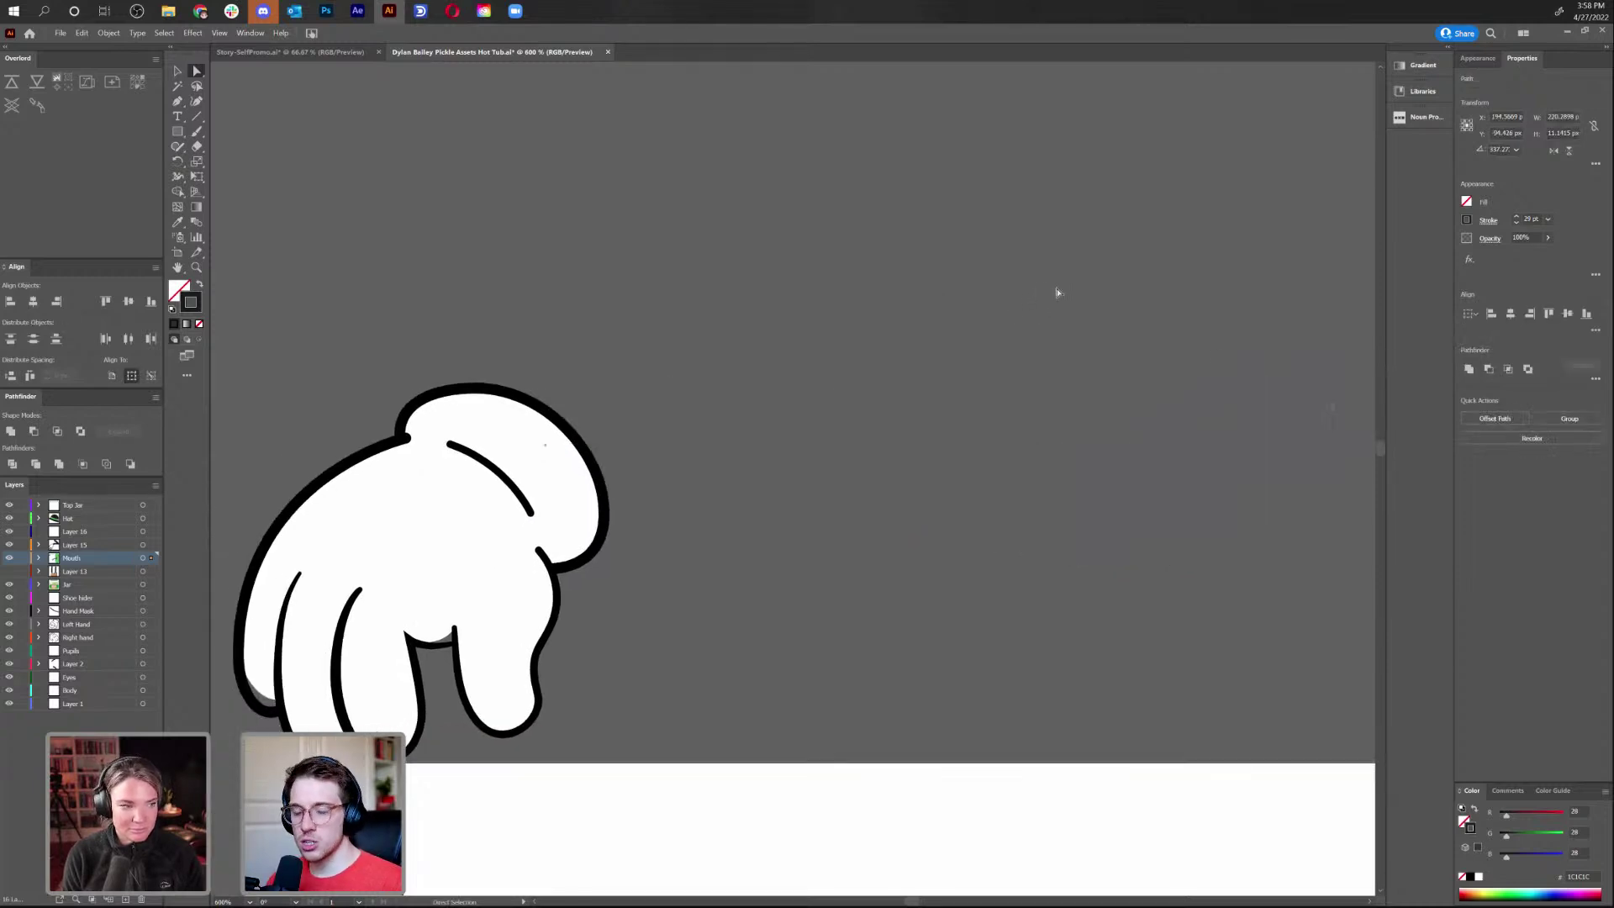
{"action": "key", "text": "v"}
{"action": "scroll", "coordinate": [978, 355], "scroll_direction": "left", "scroll_amount": 5}
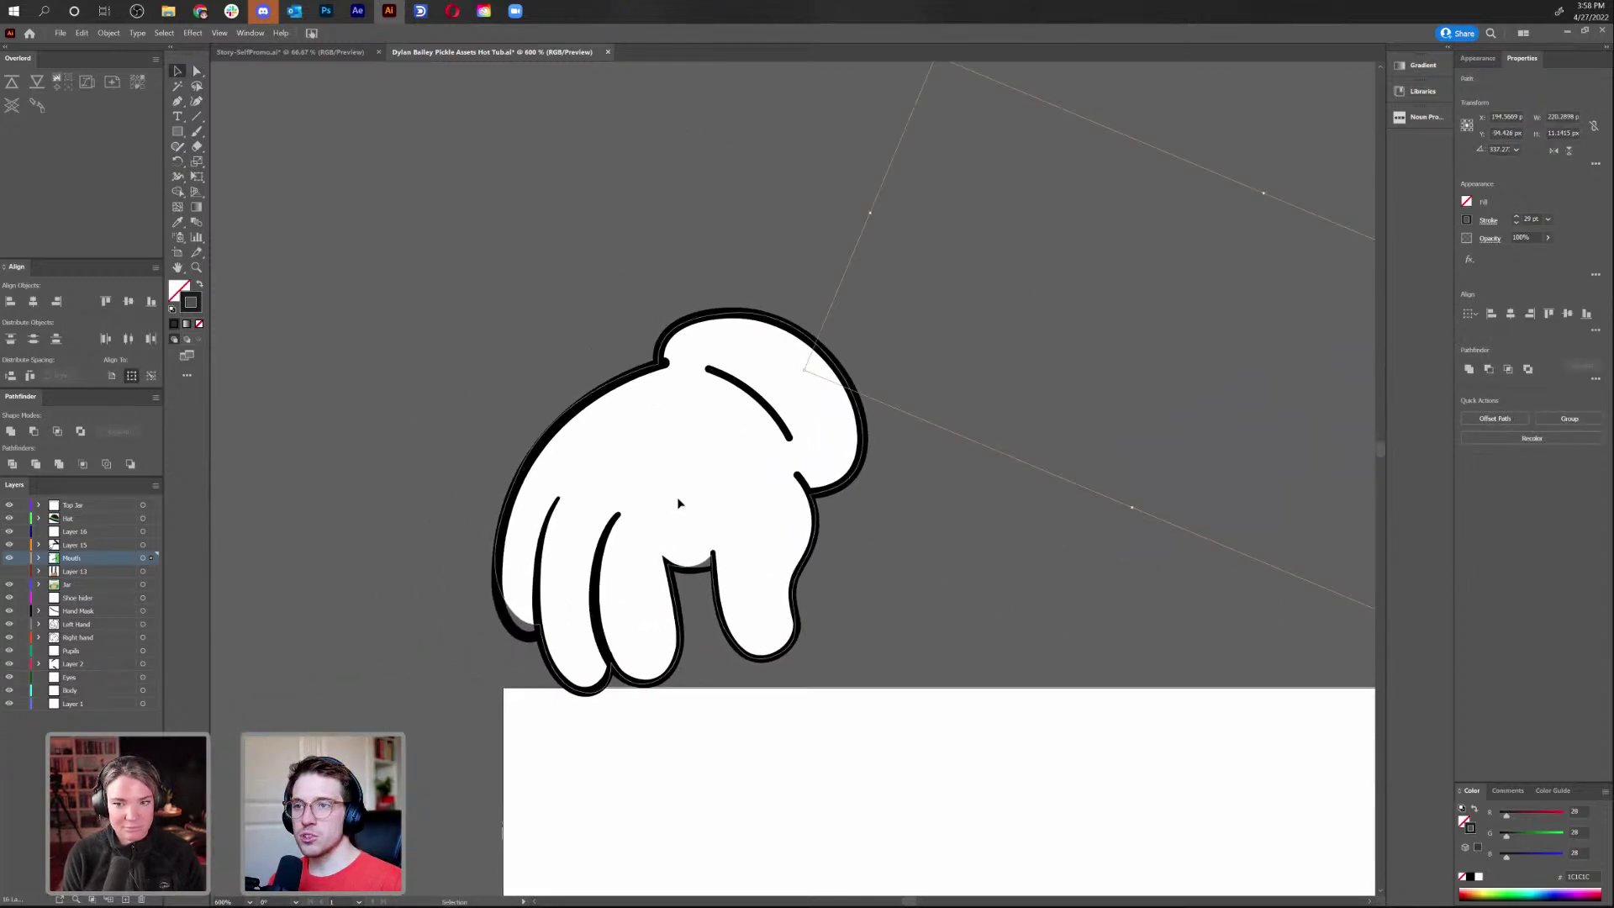
Move the glove up-right, then pull its white fill away from the black outline
{"action": "left_click", "coordinate": [620, 473]}
{"action": "left_click_drag", "start_coordinate": [631, 468], "coordinate": [786, 285]}
{"action": "right_click", "coordinate": [811, 278]}
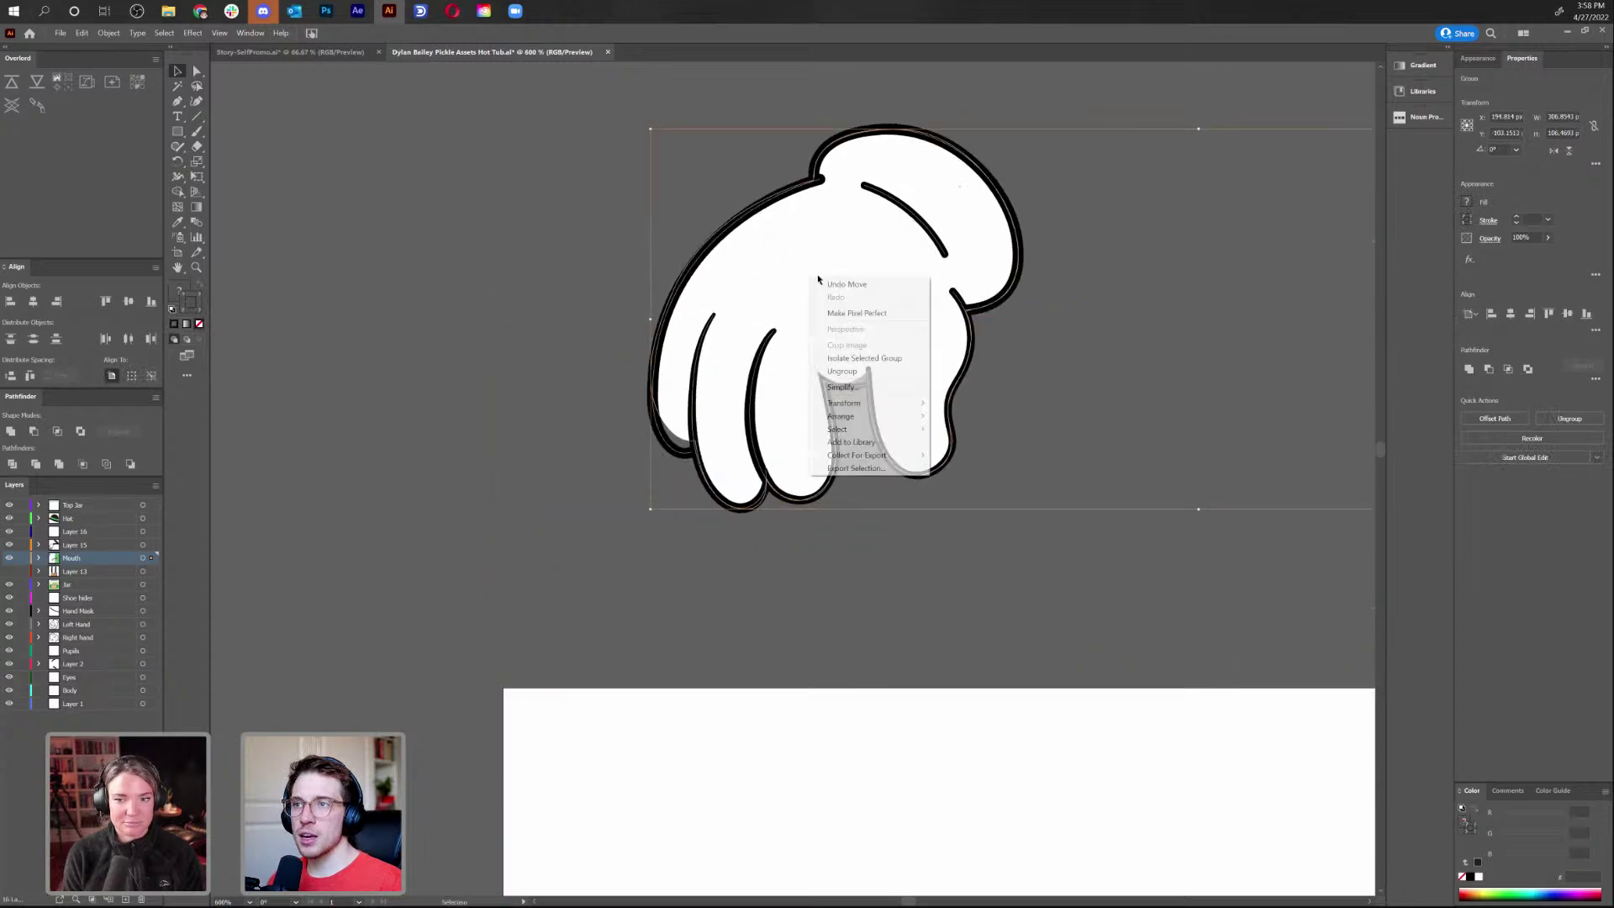
{"action": "left_click", "coordinate": [908, 695]}
{"action": "left_click", "coordinate": [908, 696]}
{"action": "left_click_drag", "start_coordinate": [890, 289], "coordinate": [395, 254]}
{"action": "scroll", "coordinate": [587, 364], "scroll_direction": "left", "scroll_amount": 6}
{"action": "scroll", "coordinate": [587, 363], "scroll_direction": "up", "scroll_amount": 3}
{"action": "left_click_drag", "start_coordinate": [753, 380], "coordinate": [611, 383]}
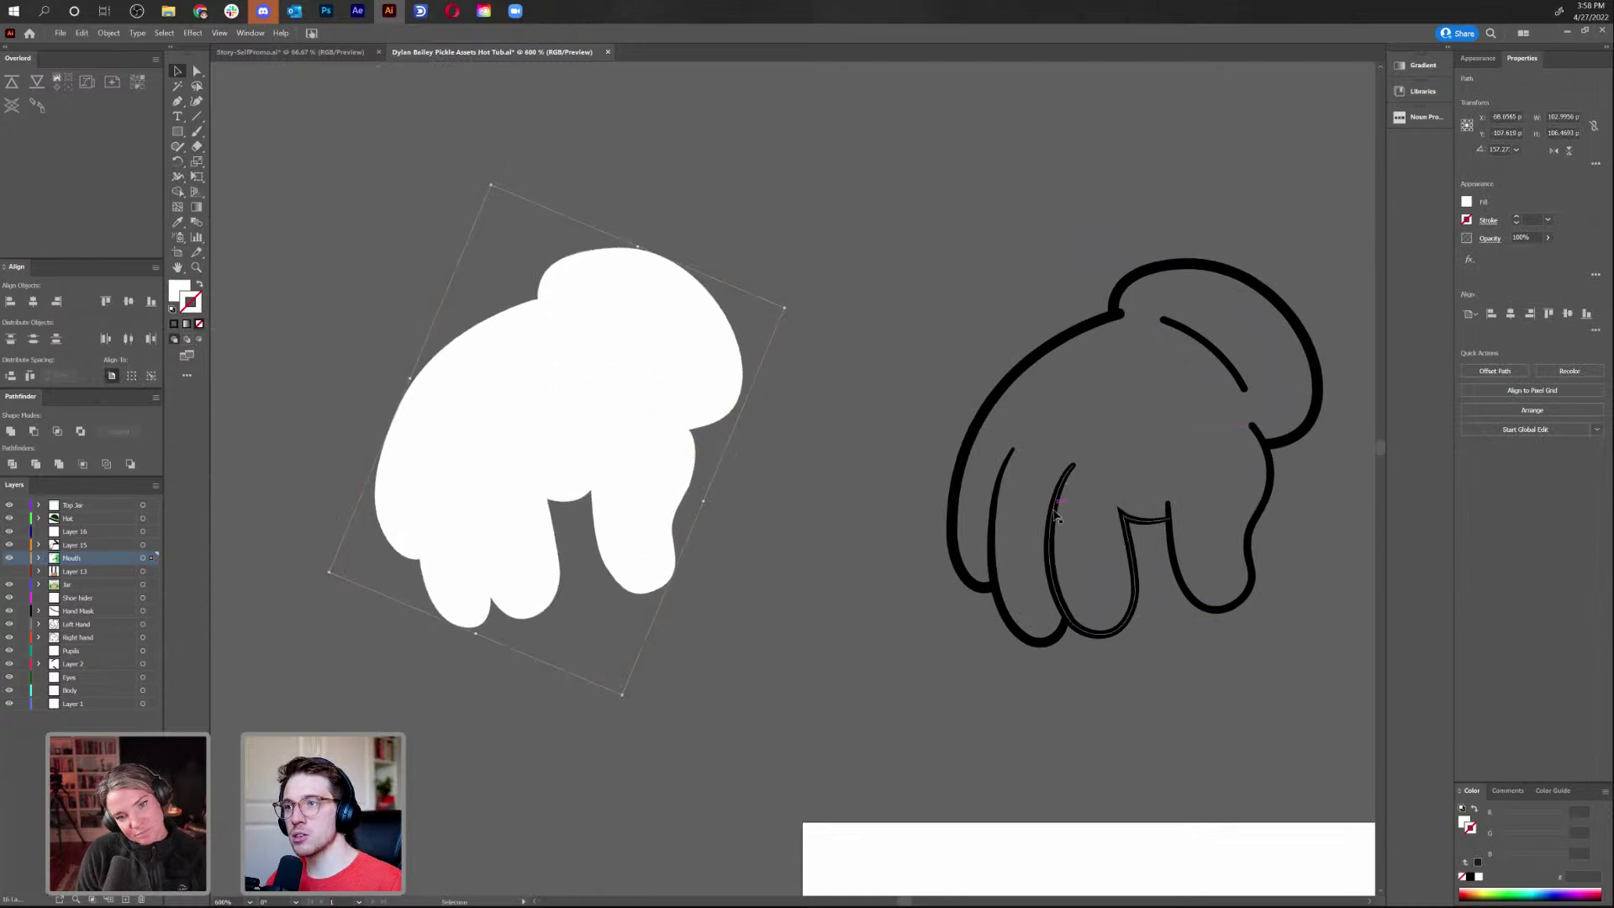
Drag the glove's finger strokes, outer contour and top-right arc apart from each other
{"action": "mouse_move", "coordinate": [1050, 523]}
{"action": "left_mouse_down"}
{"action": "mouse_move", "coordinate": [1074, 661]}
{"action": "mouse_move", "coordinate": [1066, 650]}
{"action": "left_mouse_up"}
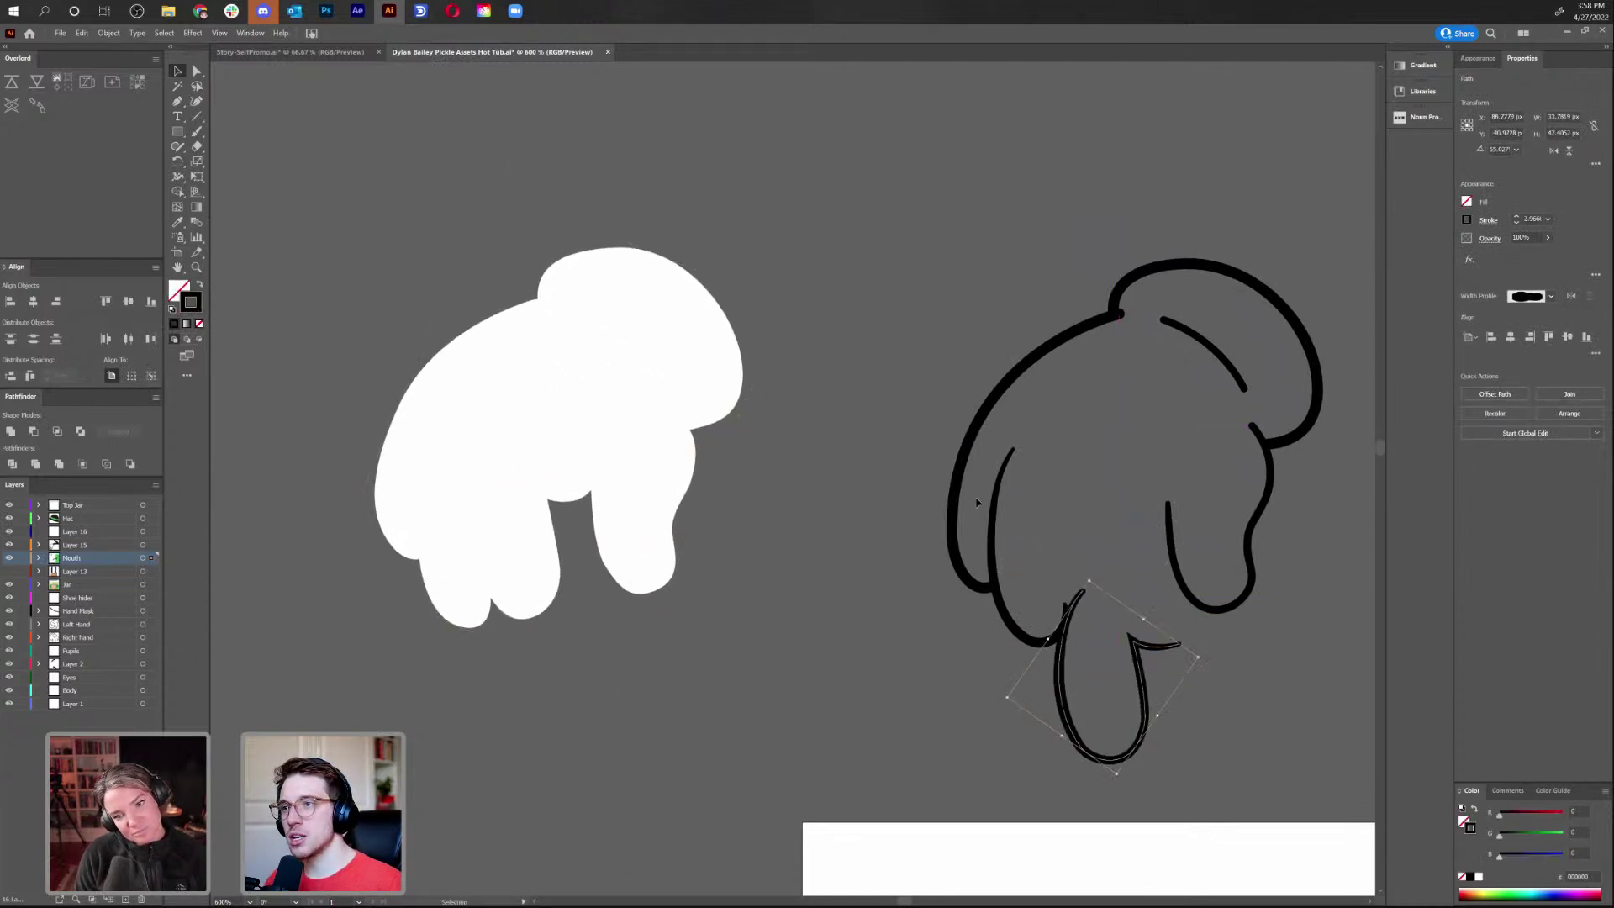
{"action": "left_click_drag", "start_coordinate": [958, 454], "coordinate": [883, 406]}
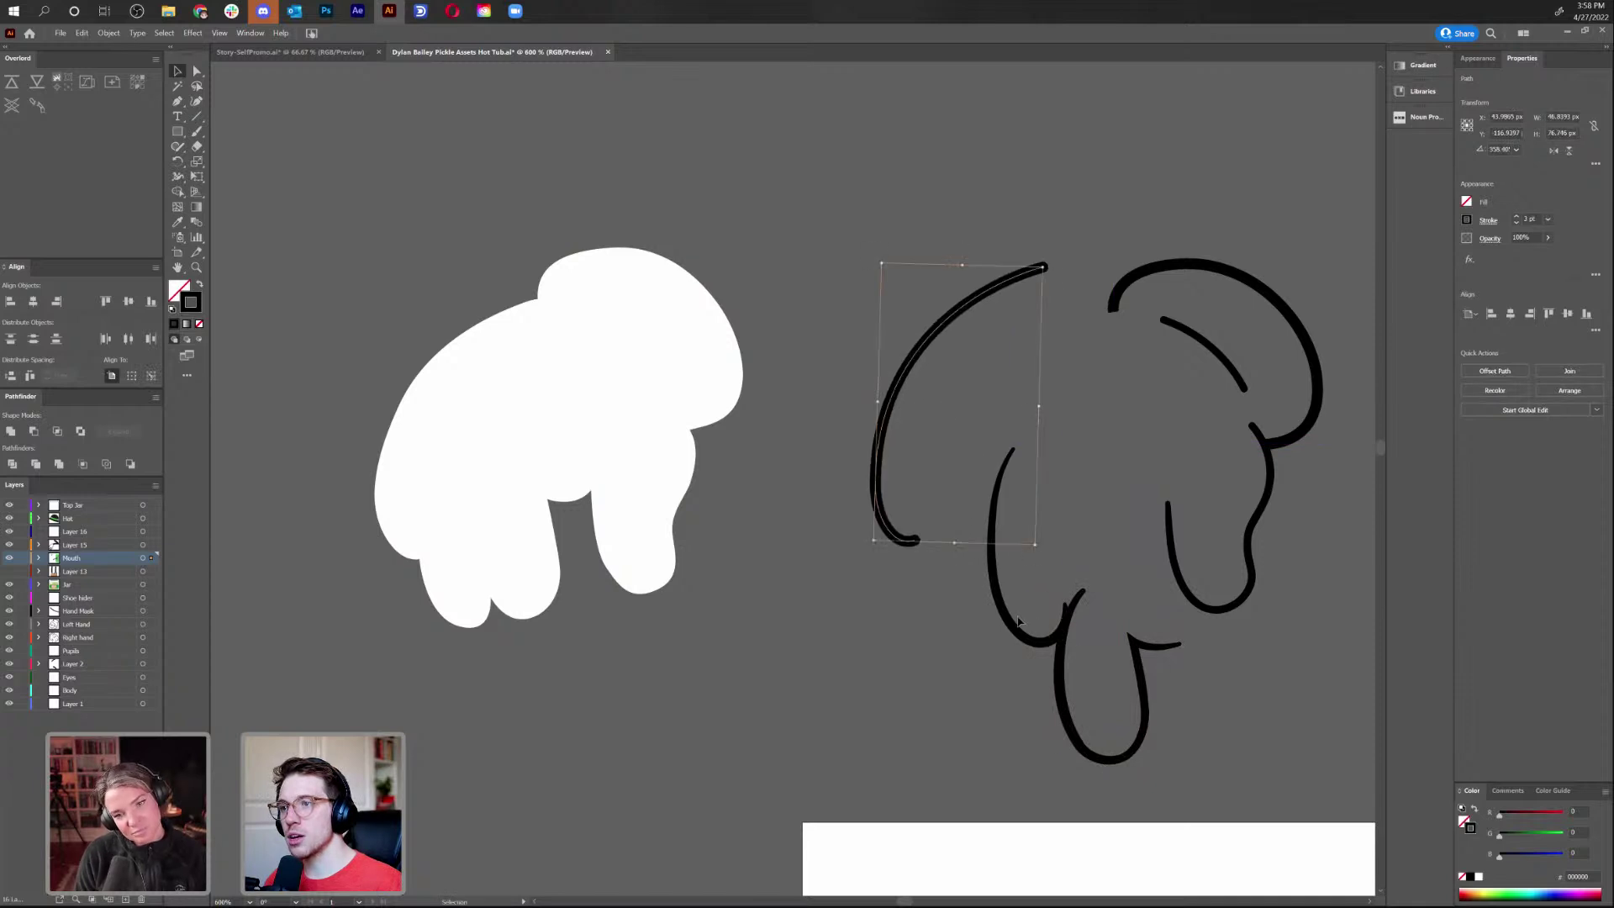
{"action": "left_click_drag", "start_coordinate": [1010, 610], "coordinate": [978, 627]}
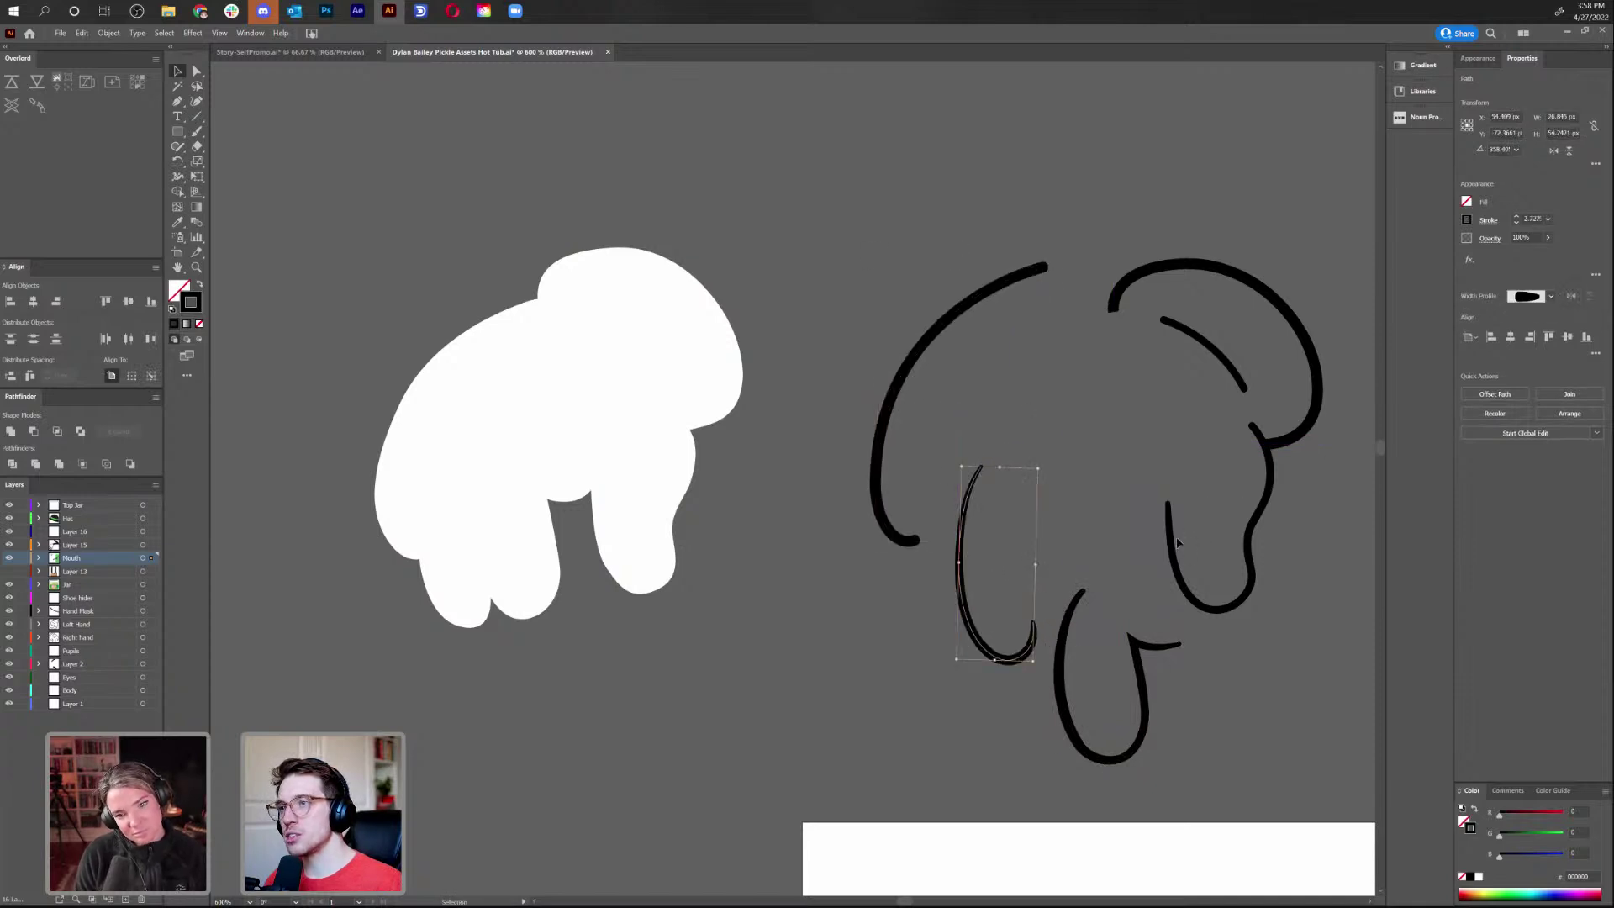
{"action": "mouse_move", "coordinate": [1170, 542]}
{"action": "left_mouse_down"}
{"action": "mouse_move", "coordinate": [1221, 618]}
{"action": "mouse_move", "coordinate": [1202, 588]}
{"action": "left_mouse_up"}
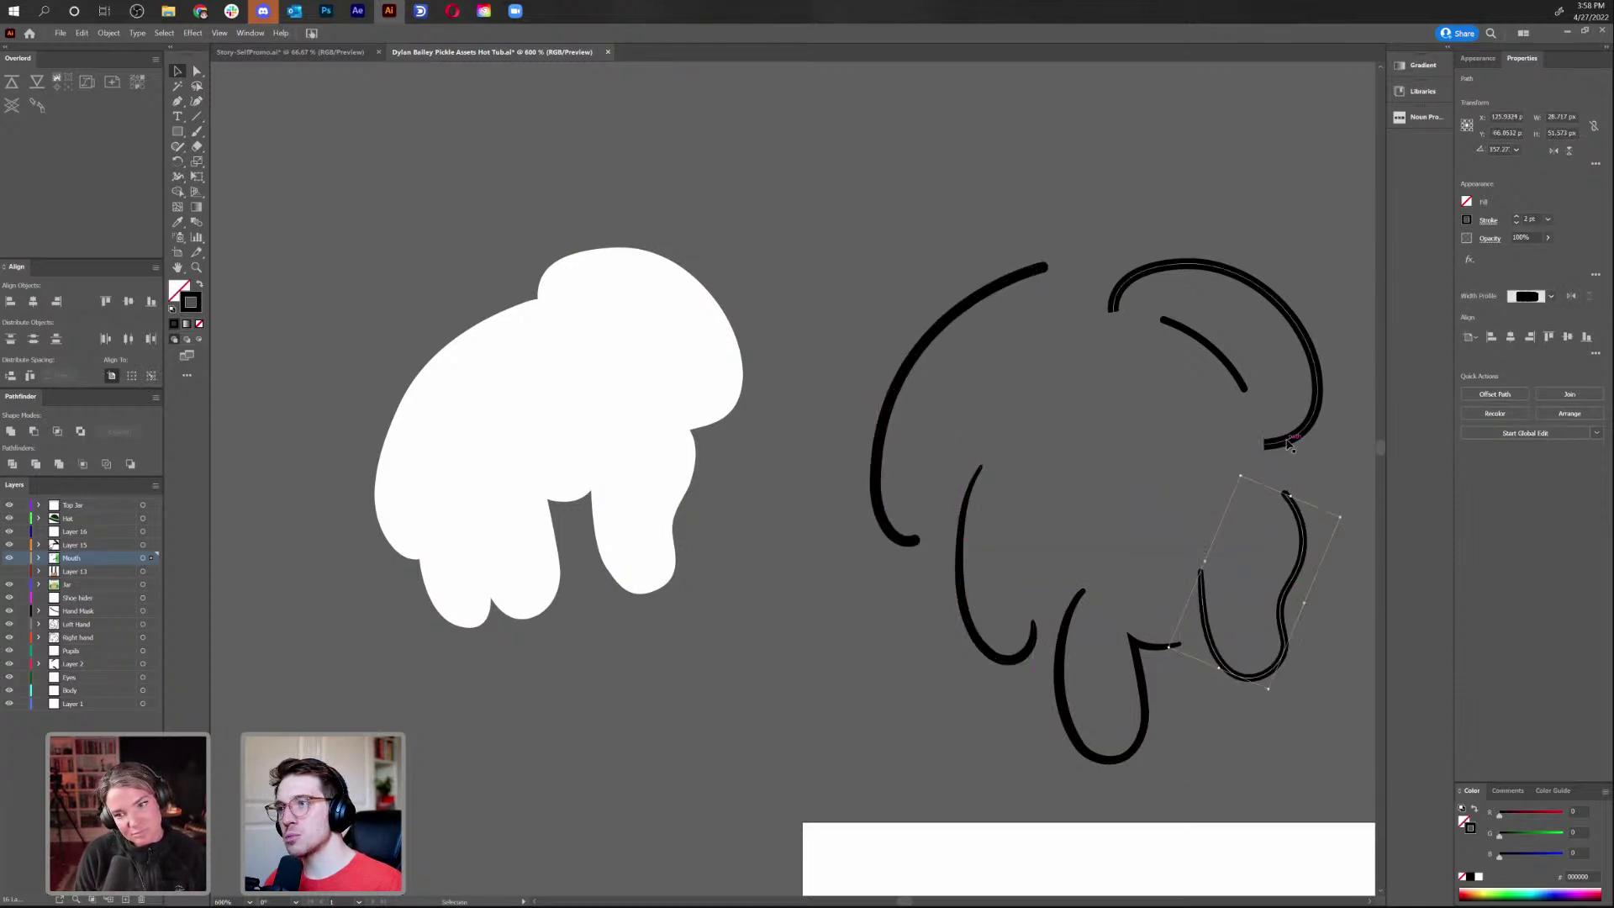
{"action": "left_click_drag", "start_coordinate": [1289, 443], "coordinate": [1314, 374]}
{"action": "left_click_drag", "start_coordinate": [1205, 342], "coordinate": [1205, 311]}
{"action": "left_click", "coordinate": [1213, 442]}
{"action": "left_click_drag", "start_coordinate": [1202, 443], "coordinate": [999, 343]}
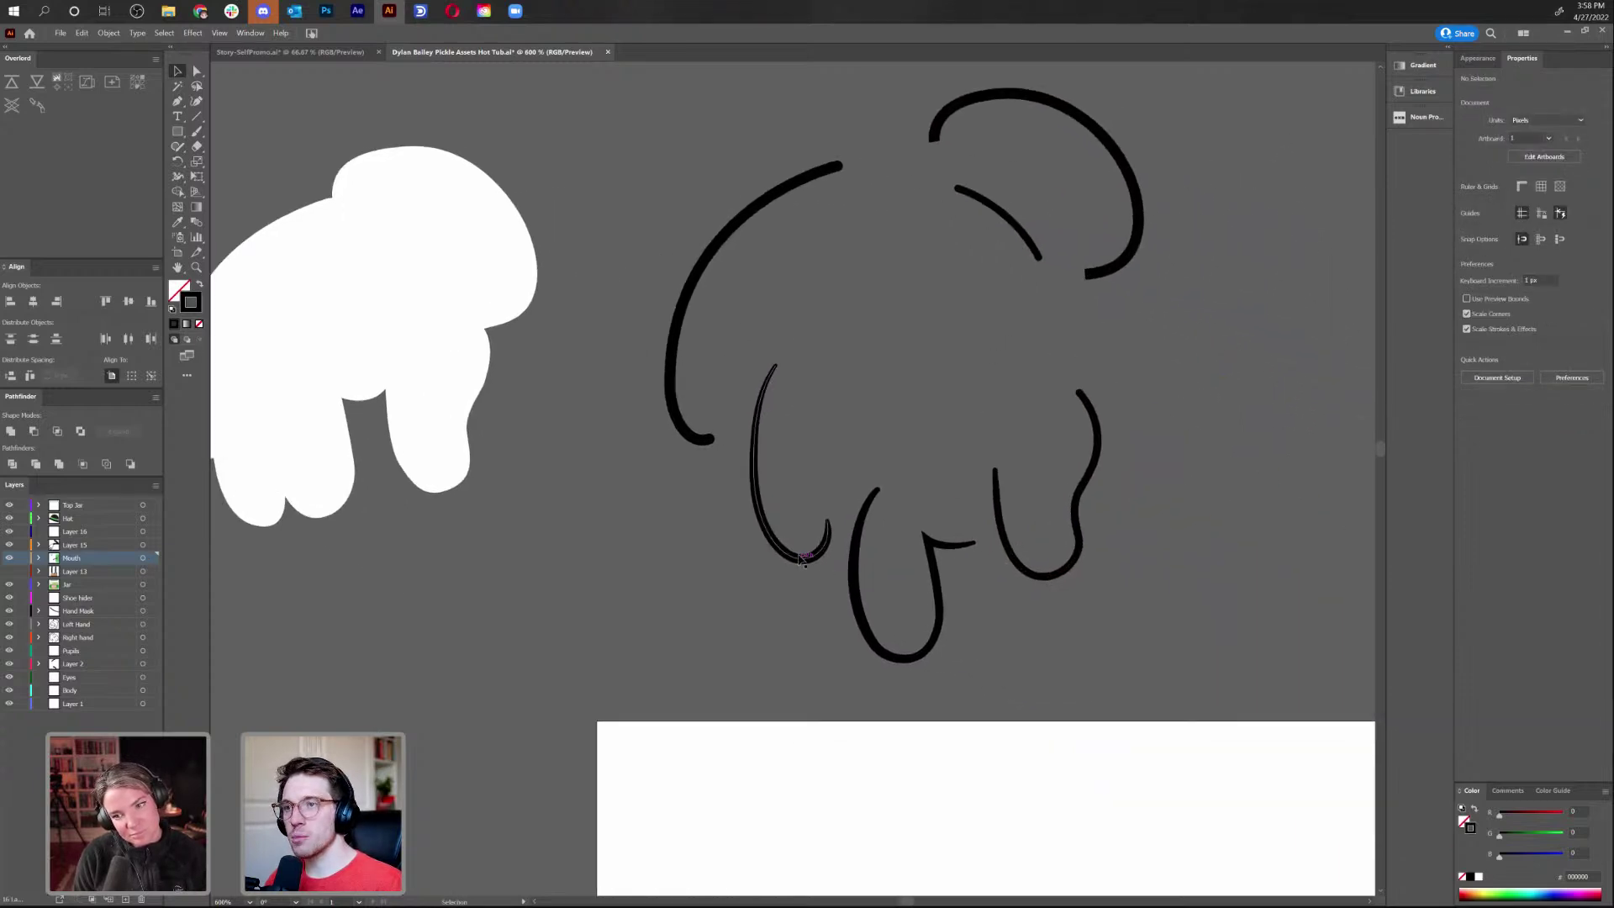
{"action": "mouse_move", "coordinate": [803, 561]}
{"action": "left_mouse_down"}
{"action": "mouse_move", "coordinate": [761, 510]}
{"action": "mouse_move", "coordinate": [757, 533]}
{"action": "left_mouse_up"}
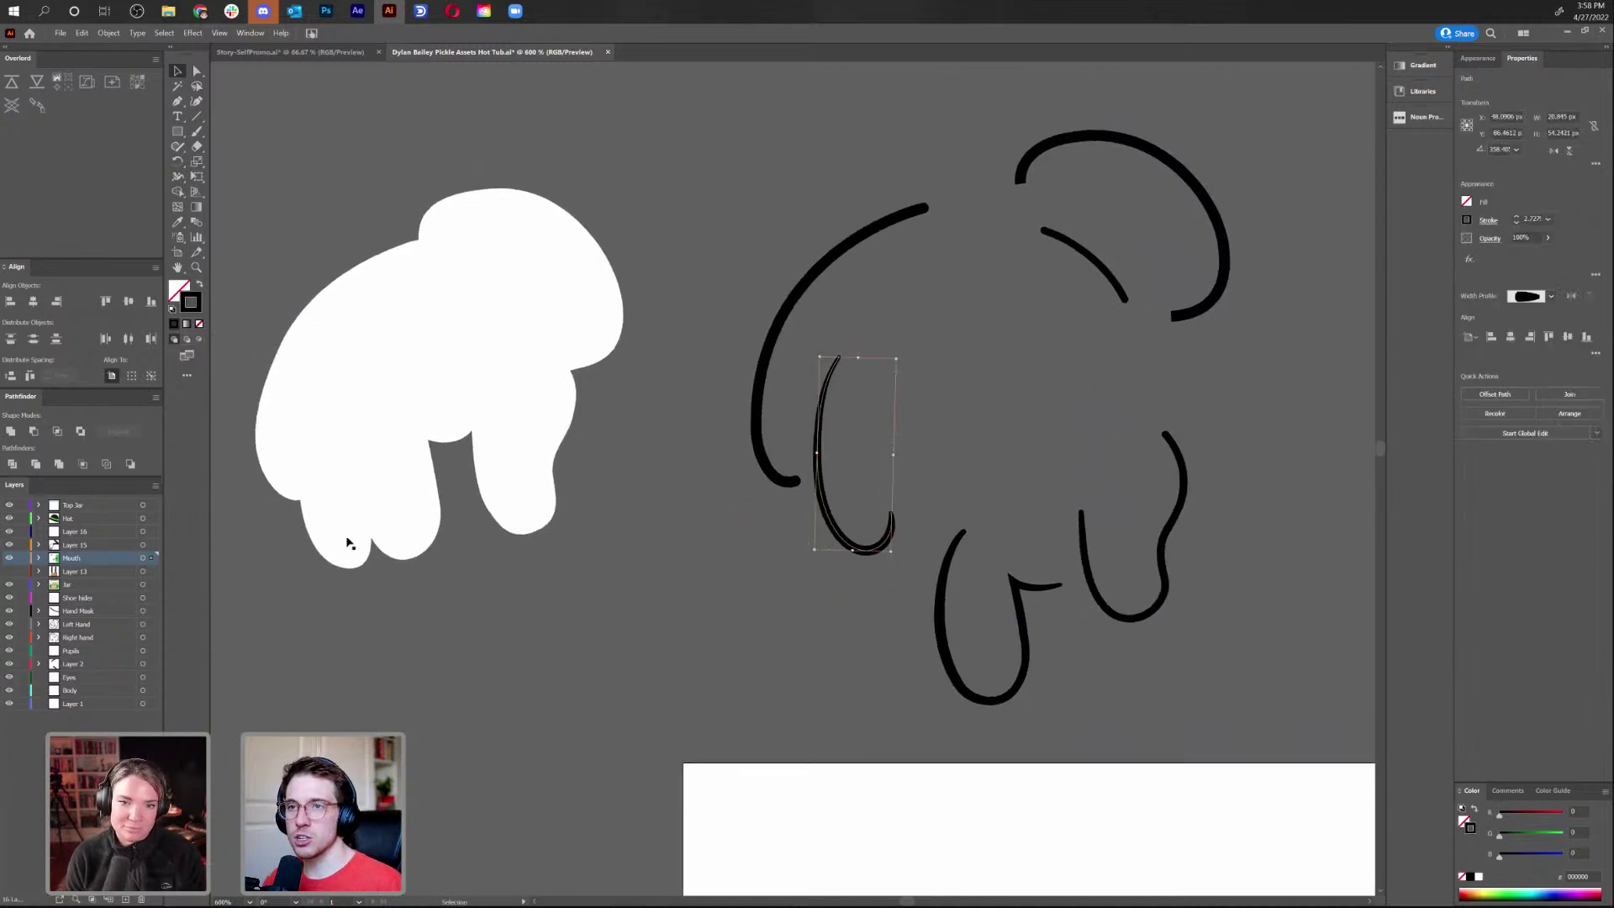
{"action": "left_click", "coordinate": [906, 633]}
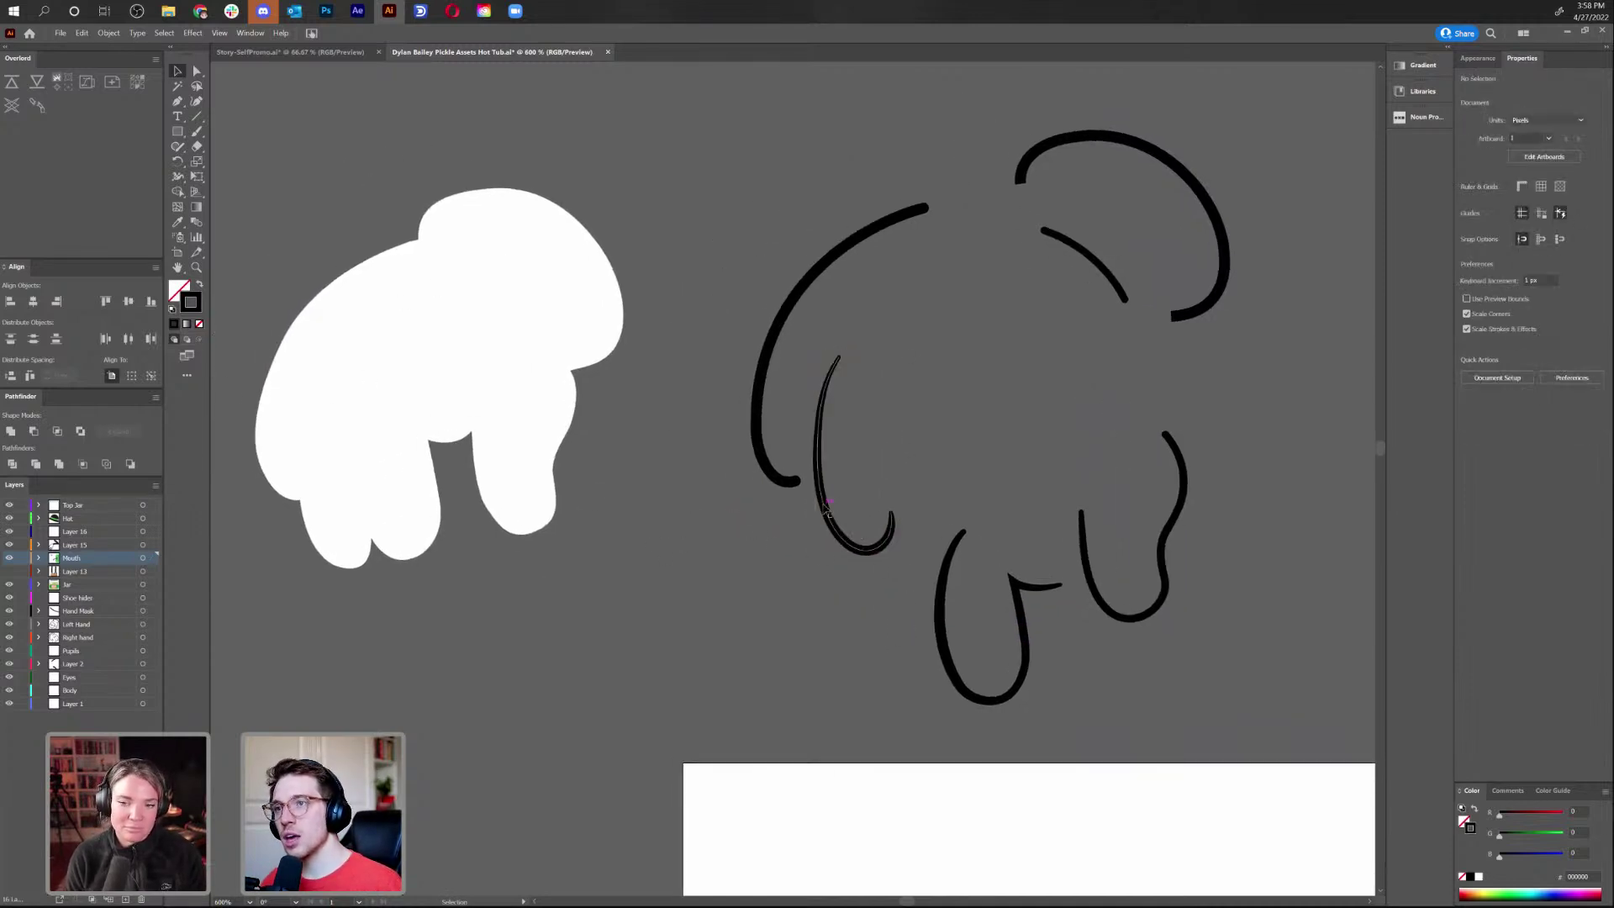
{"action": "left_click", "coordinate": [817, 496]}
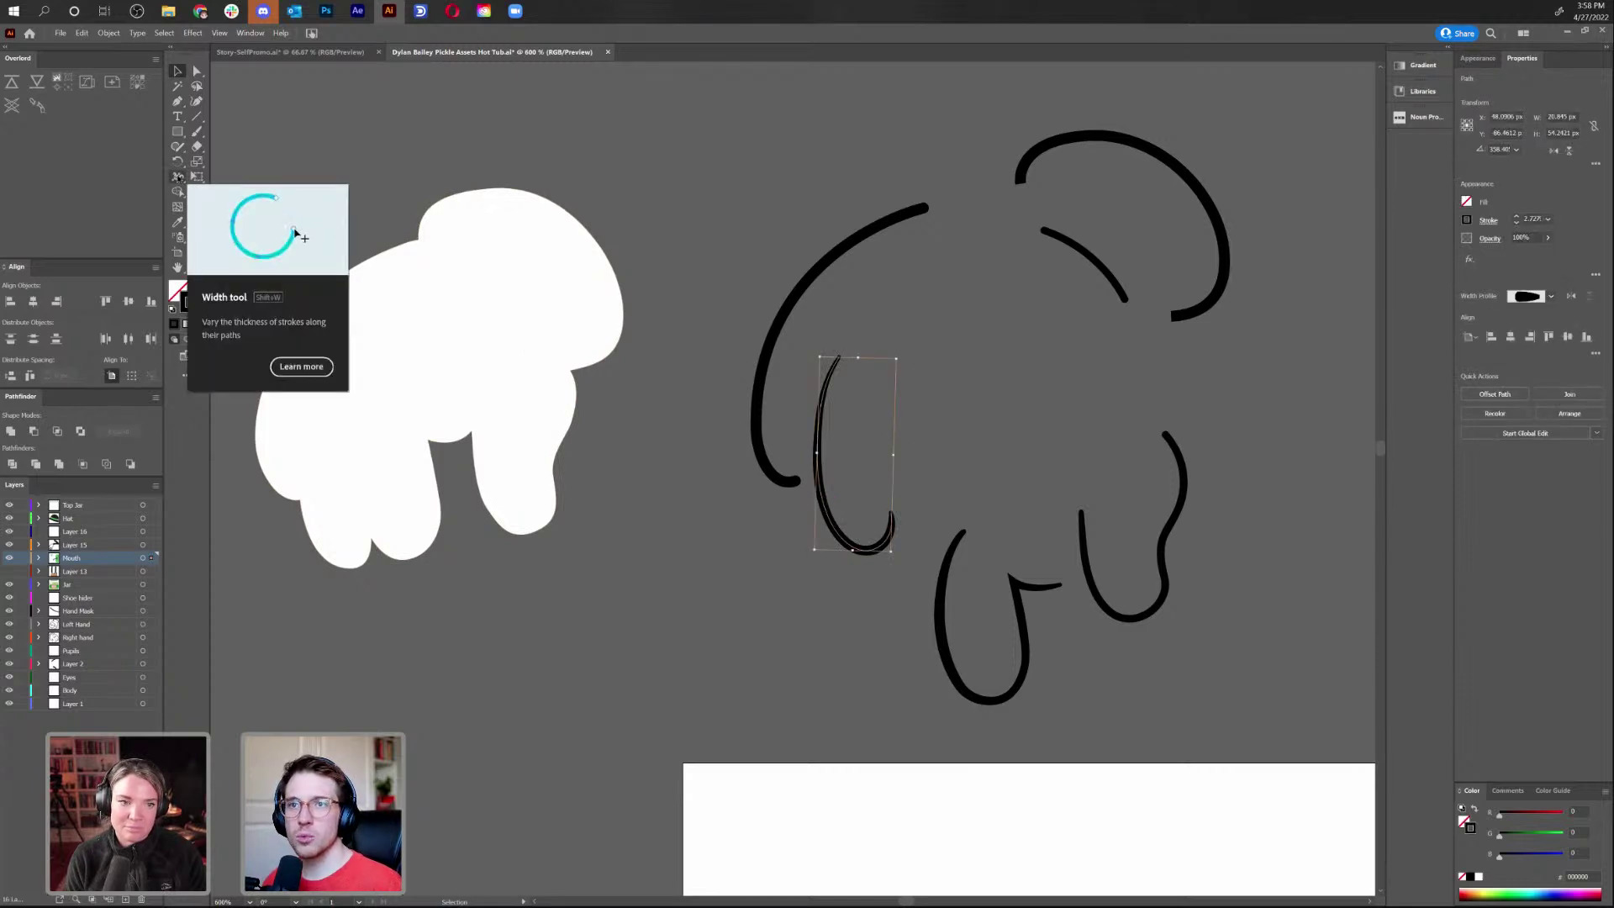
Lower the stroke weight of the thin middle finger stroke in Properties
{"action": "key", "text": "a"}
{"action": "left_click", "coordinate": [851, 395]}
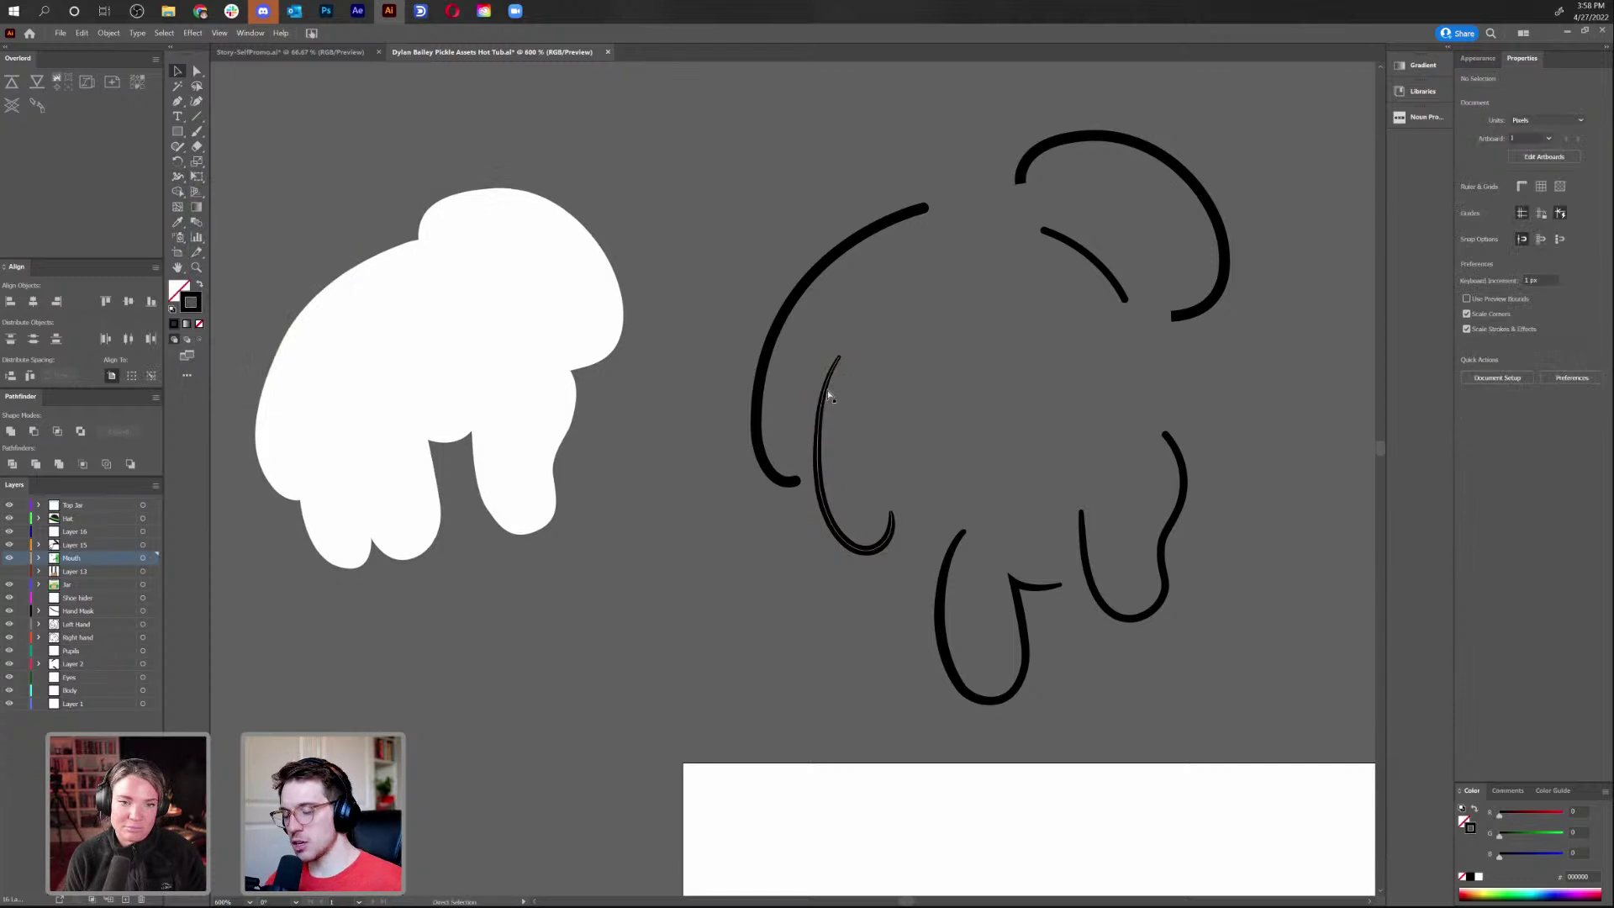
{"action": "scroll", "coordinate": [828, 395], "scroll_direction": "up", "scroll_amount": 3}
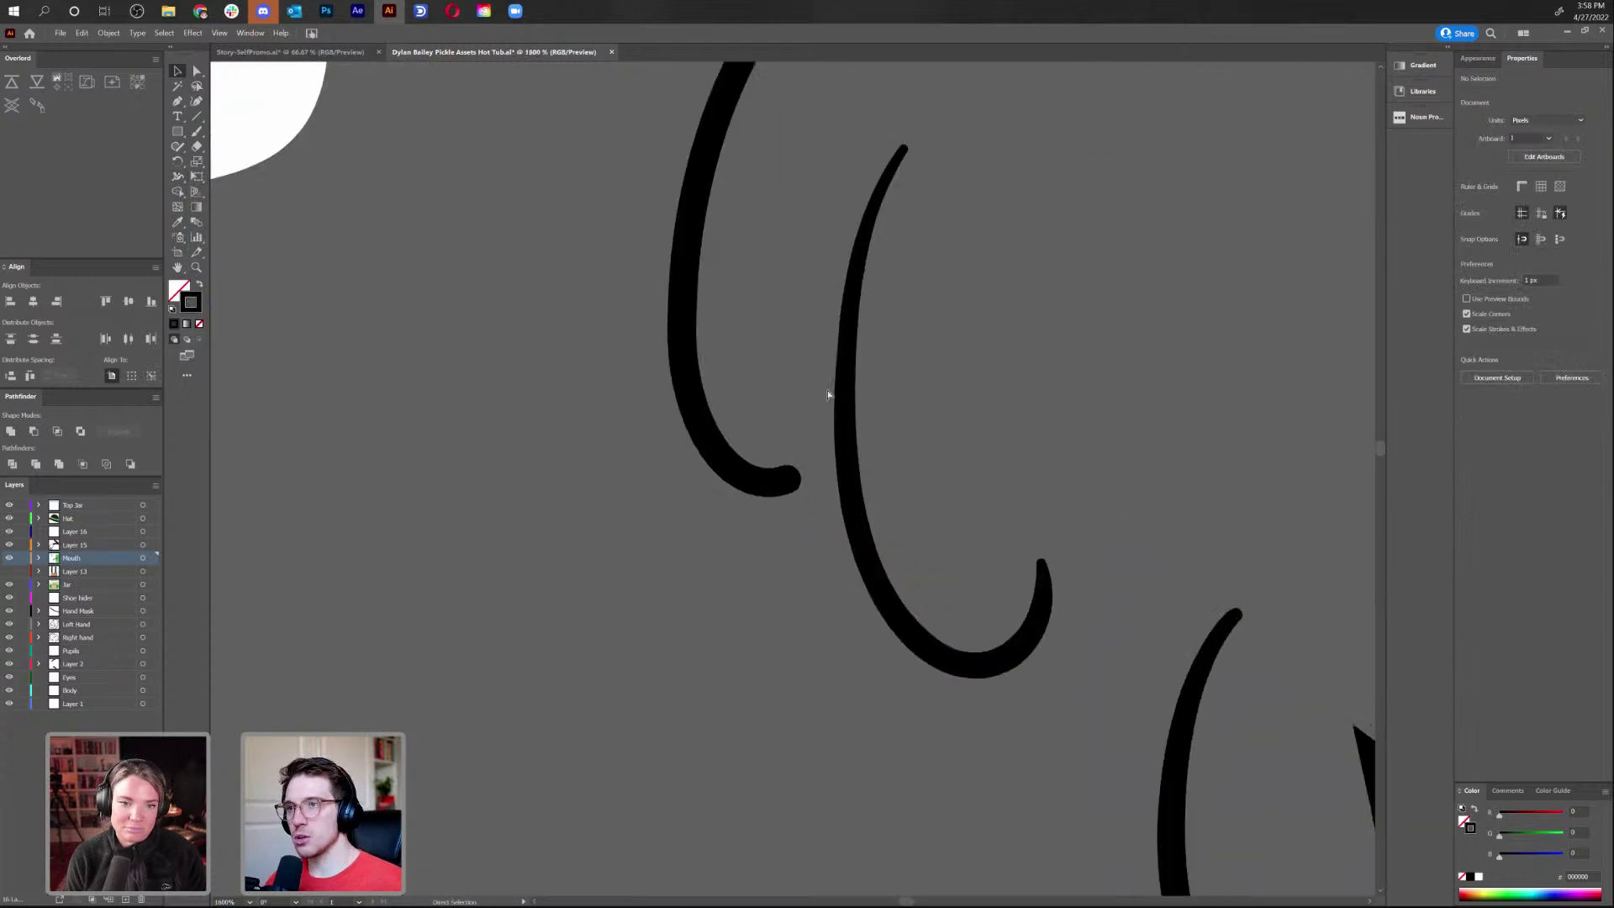
{"action": "left_click", "coordinate": [849, 320]}
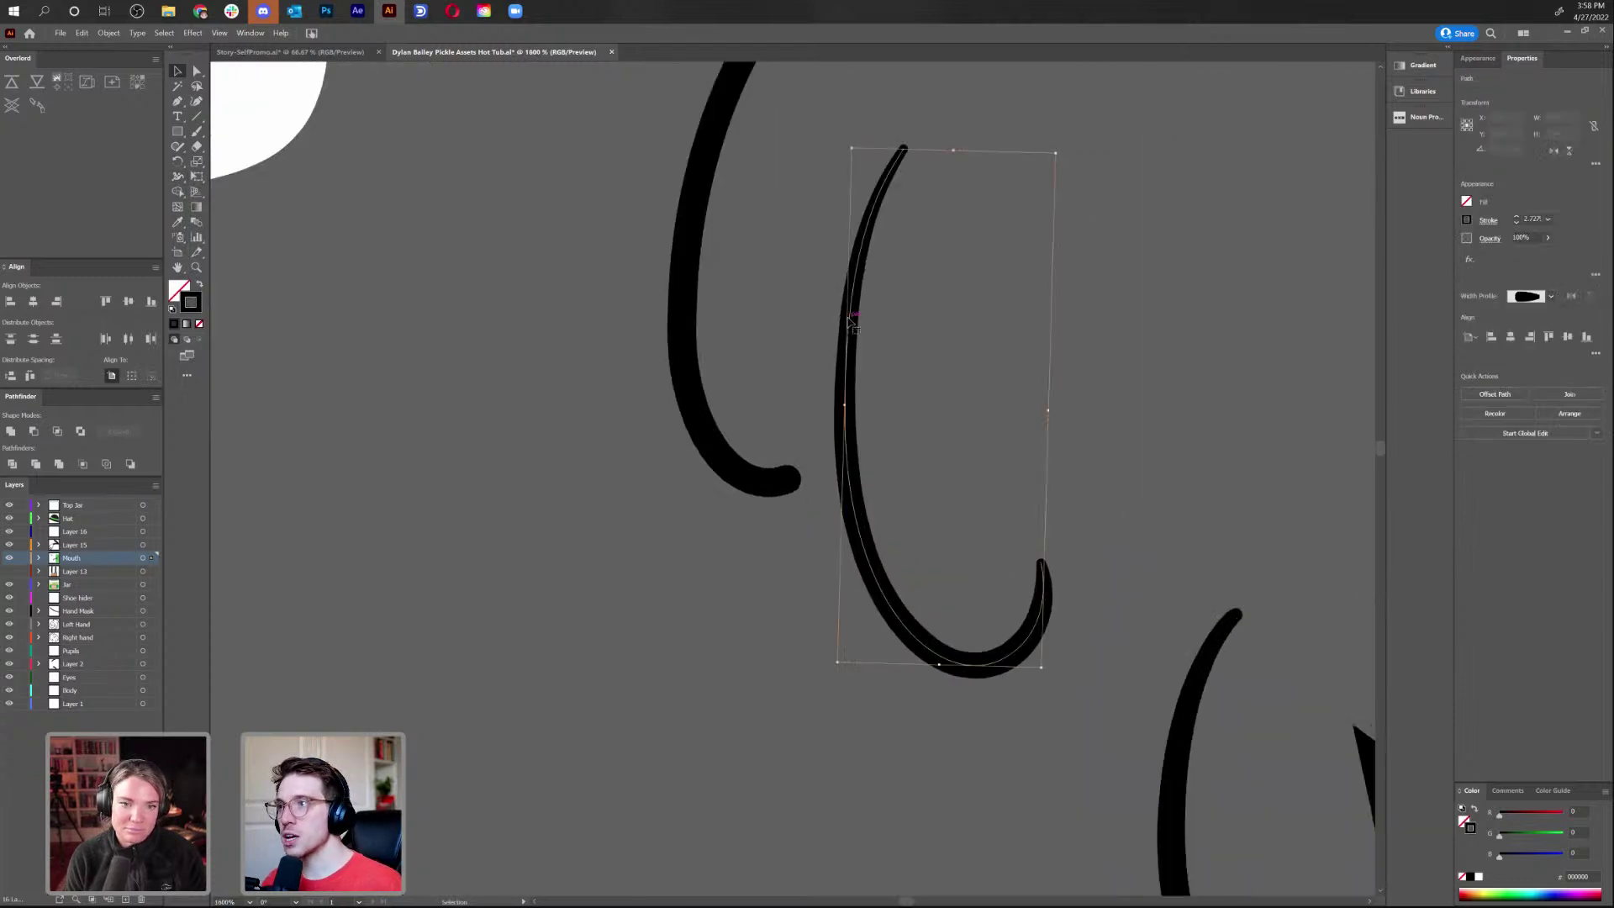
{"action": "left_click", "coordinate": [1530, 219]}
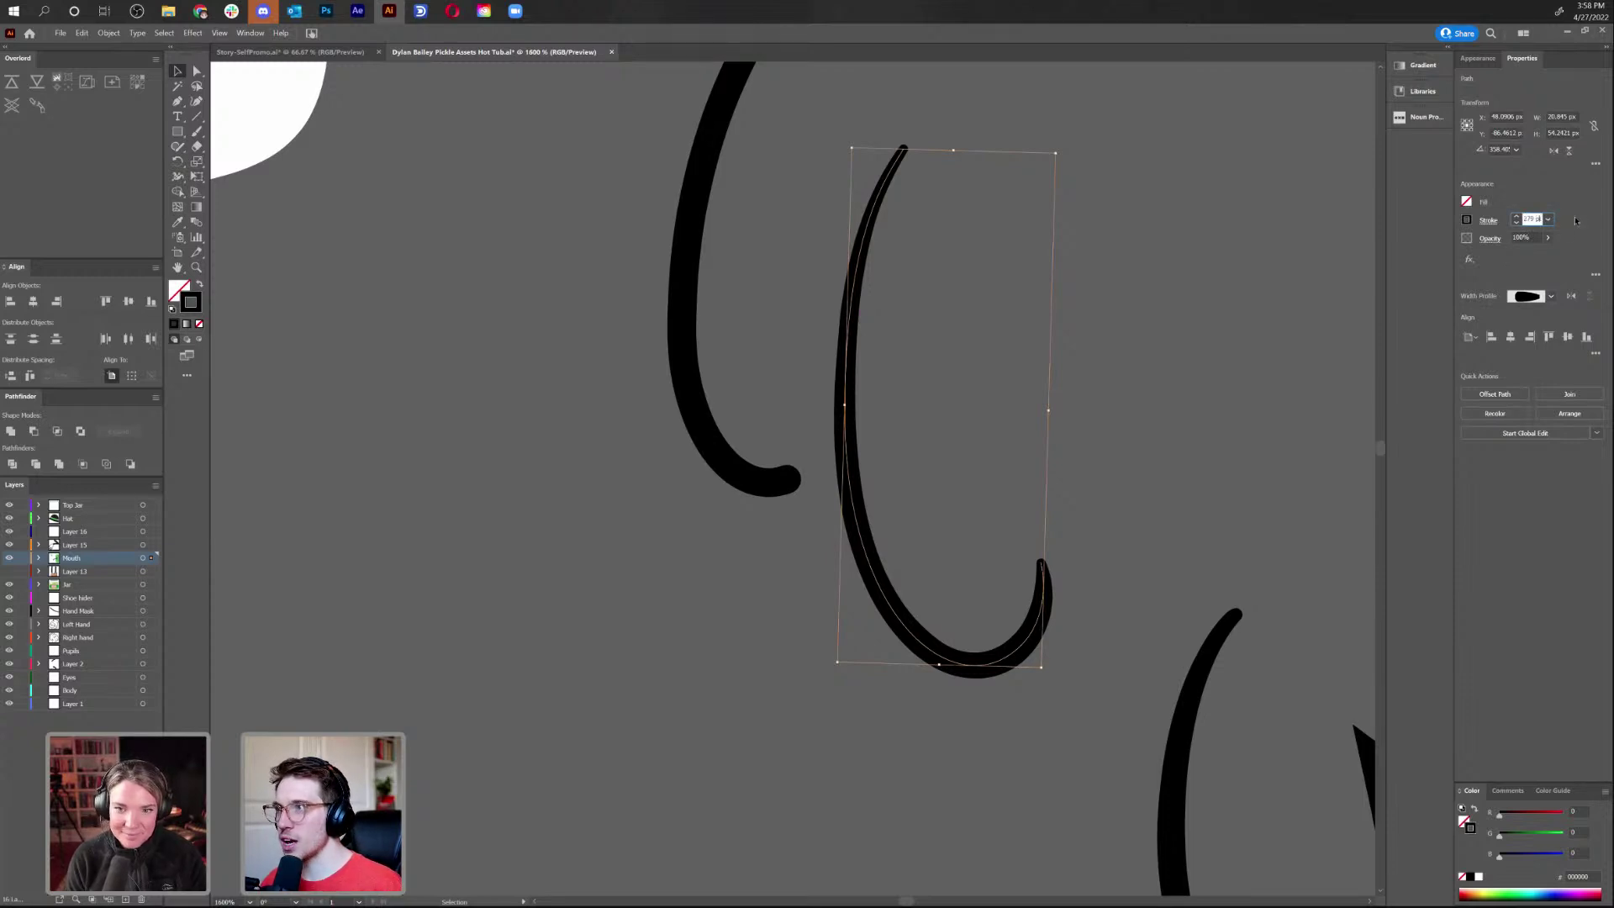
{"action": "key", "text": "Return"}
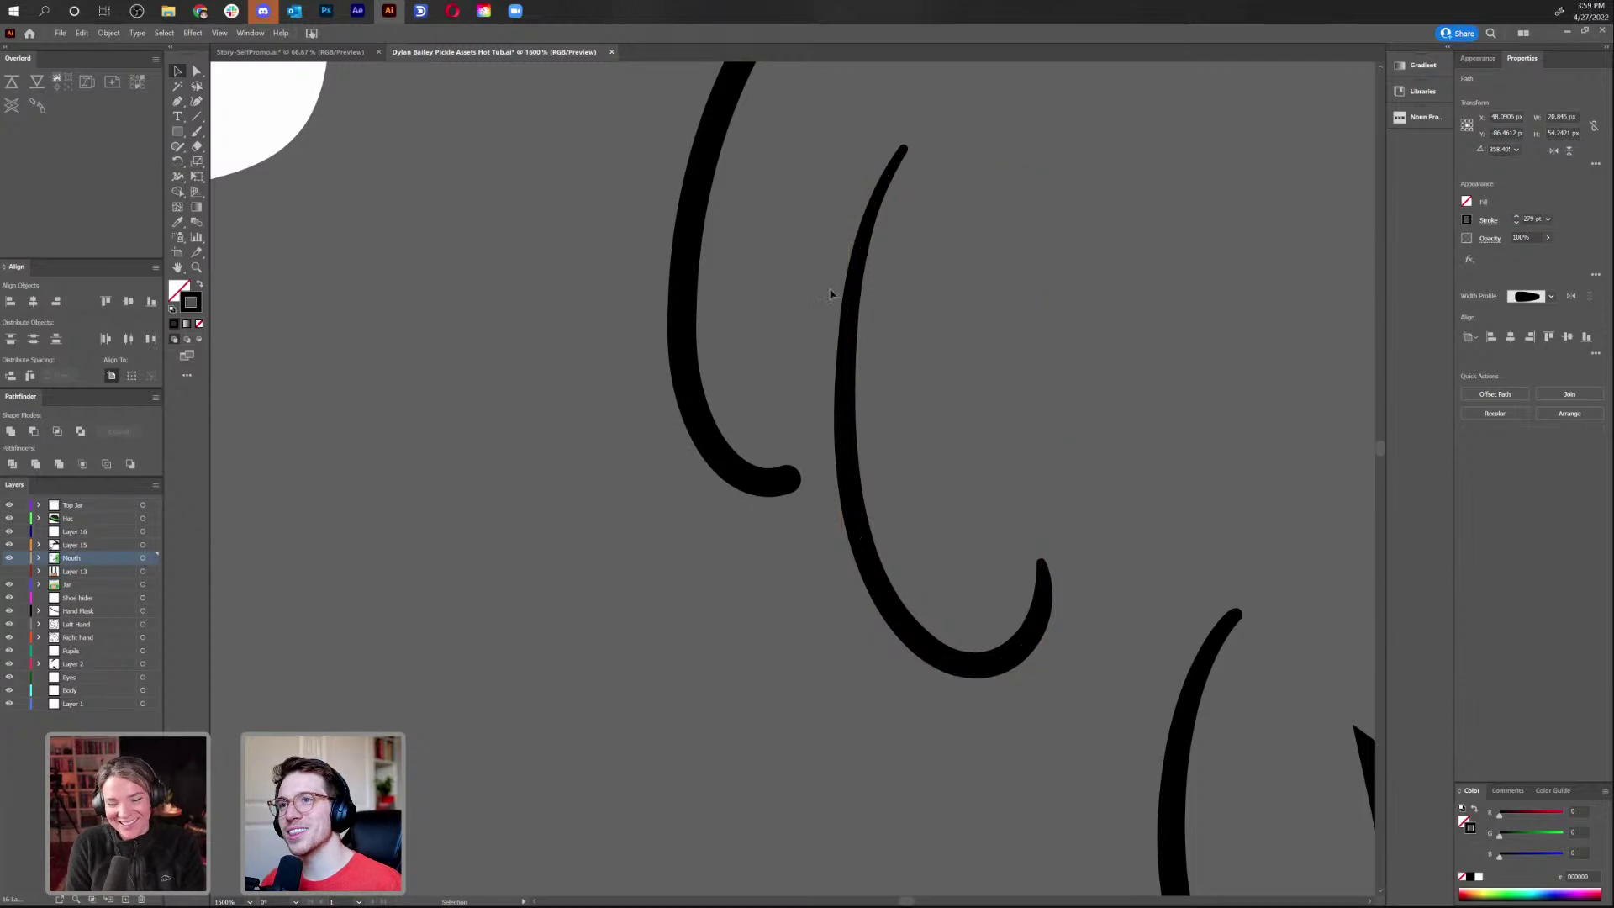
Try moving the pickle above the jar and lower, then undo the move
{"action": "left_click", "coordinate": [517, 382]}
{"action": "scroll", "coordinate": [515, 380], "scroll_direction": "down", "scroll_amount": 10}
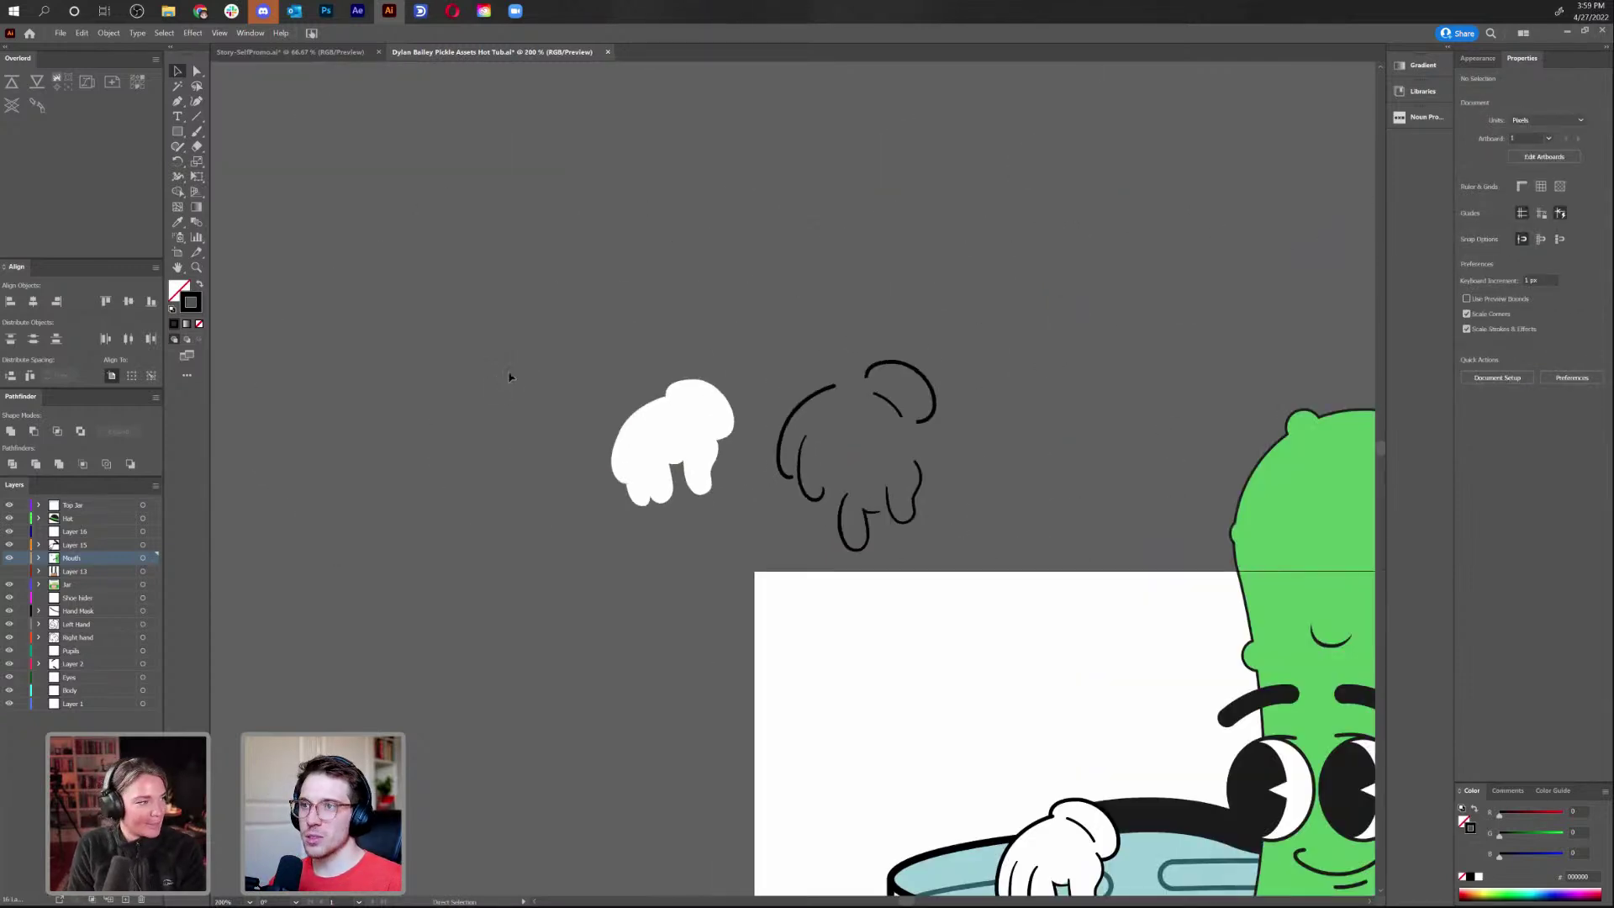
{"action": "scroll", "coordinate": [589, 337], "scroll_direction": "down", "scroll_amount": 5}
{"action": "scroll", "coordinate": [840, 302], "scroll_direction": "right", "scroll_amount": 5}
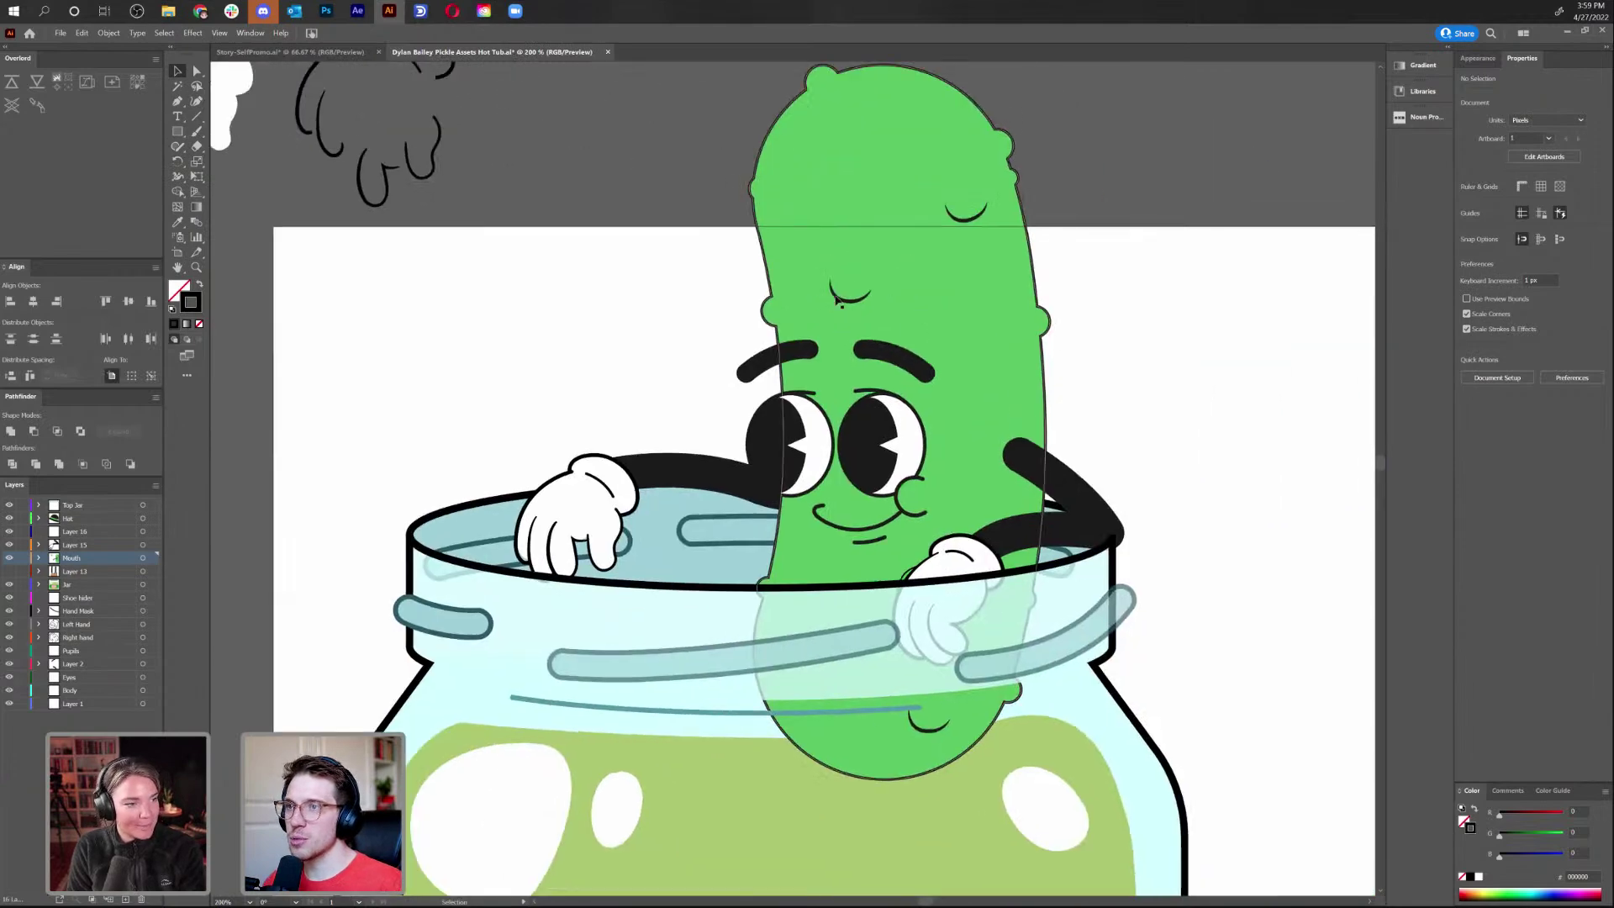
{"action": "left_click_drag", "start_coordinate": [859, 448], "coordinate": [645, 95]}
{"action": "left_click_drag", "start_coordinate": [713, 199], "coordinate": [707, 286]}
{"action": "key", "text": "ctrl+z"}
{"action": "key", "text": "a"}
{"action": "left_click", "coordinate": [144, 585]}
{"action": "scroll", "coordinate": [573, 599], "scroll_direction": "down", "scroll_amount": 2}
{"action": "key", "text": "ctrl+minus"}
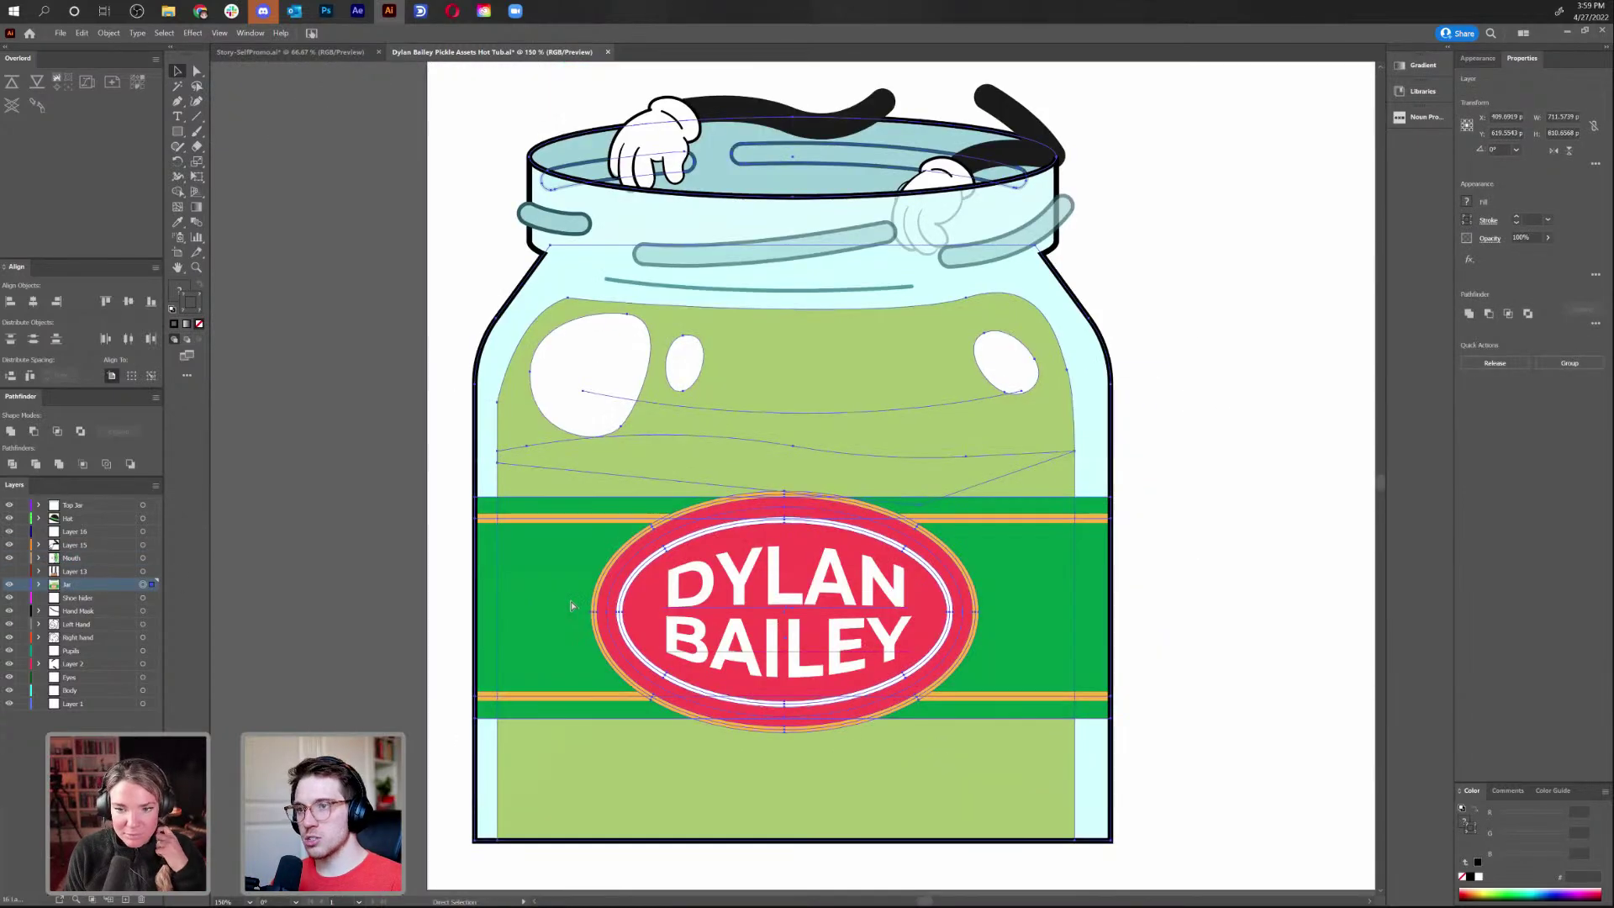
{"action": "key", "text": "ctrl+minus"}
{"action": "key", "text": "v"}
{"action": "left_click", "coordinate": [1071, 385]}
{"action": "left_click_drag", "start_coordinate": [901, 349], "coordinate": [719, 814]}
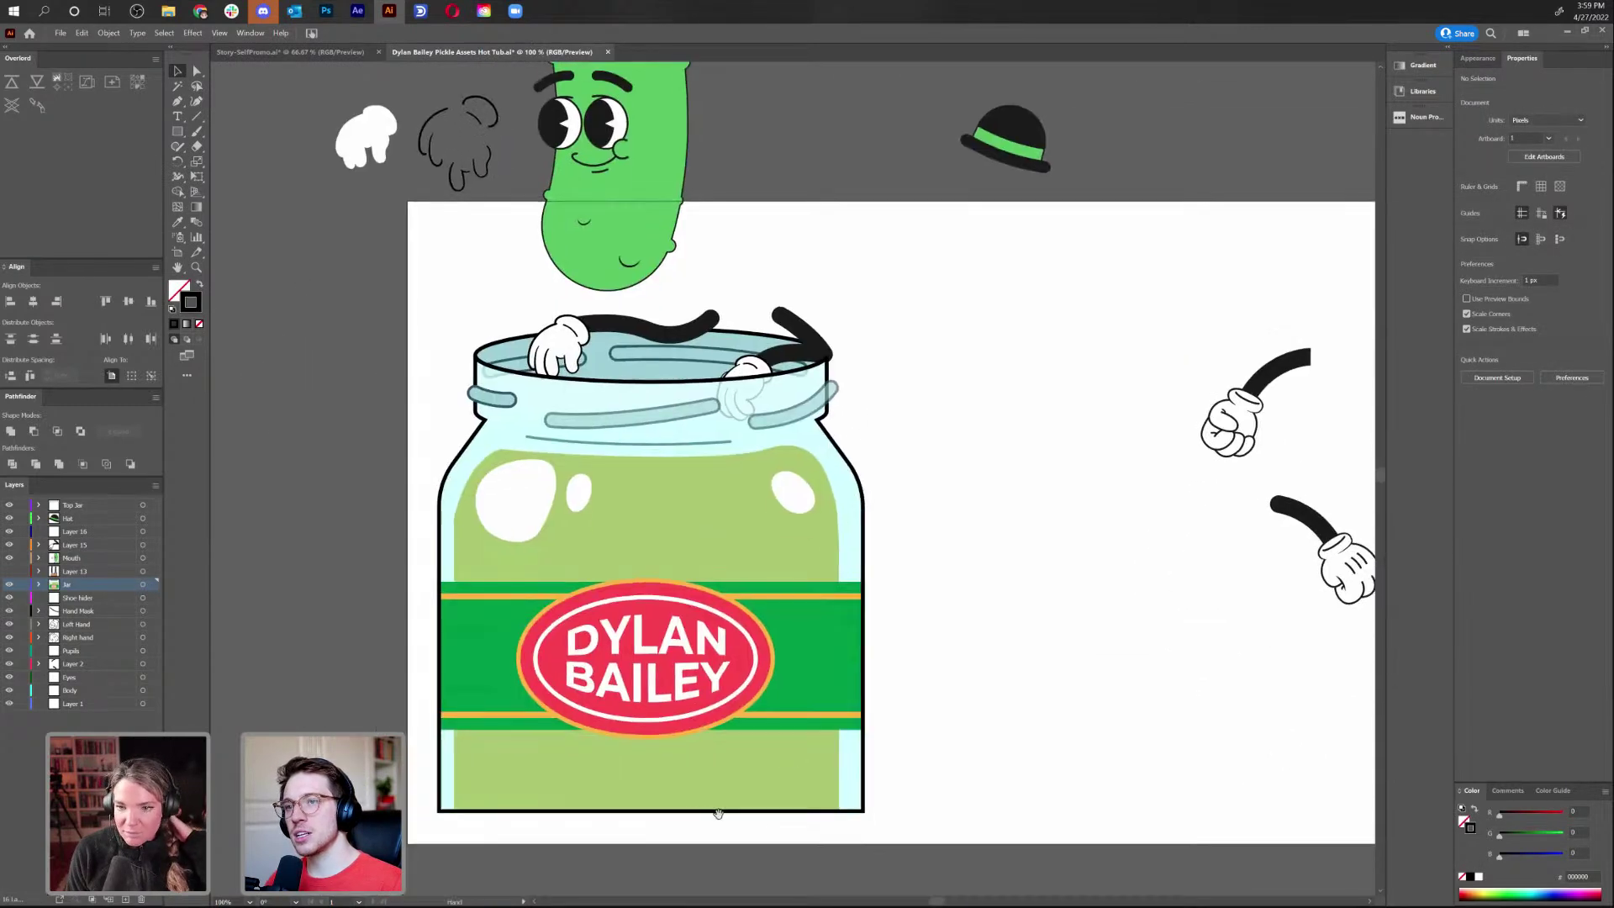
{"action": "left_click", "coordinate": [637, 635]}
{"action": "left_click", "coordinate": [955, 446]}
{"action": "mouse_move", "coordinate": [955, 447]}
{"action": "left_mouse_down"}
{"action": "mouse_move", "coordinate": [919, 512]}
{"action": "mouse_move", "coordinate": [851, 506]}
{"action": "left_mouse_up"}
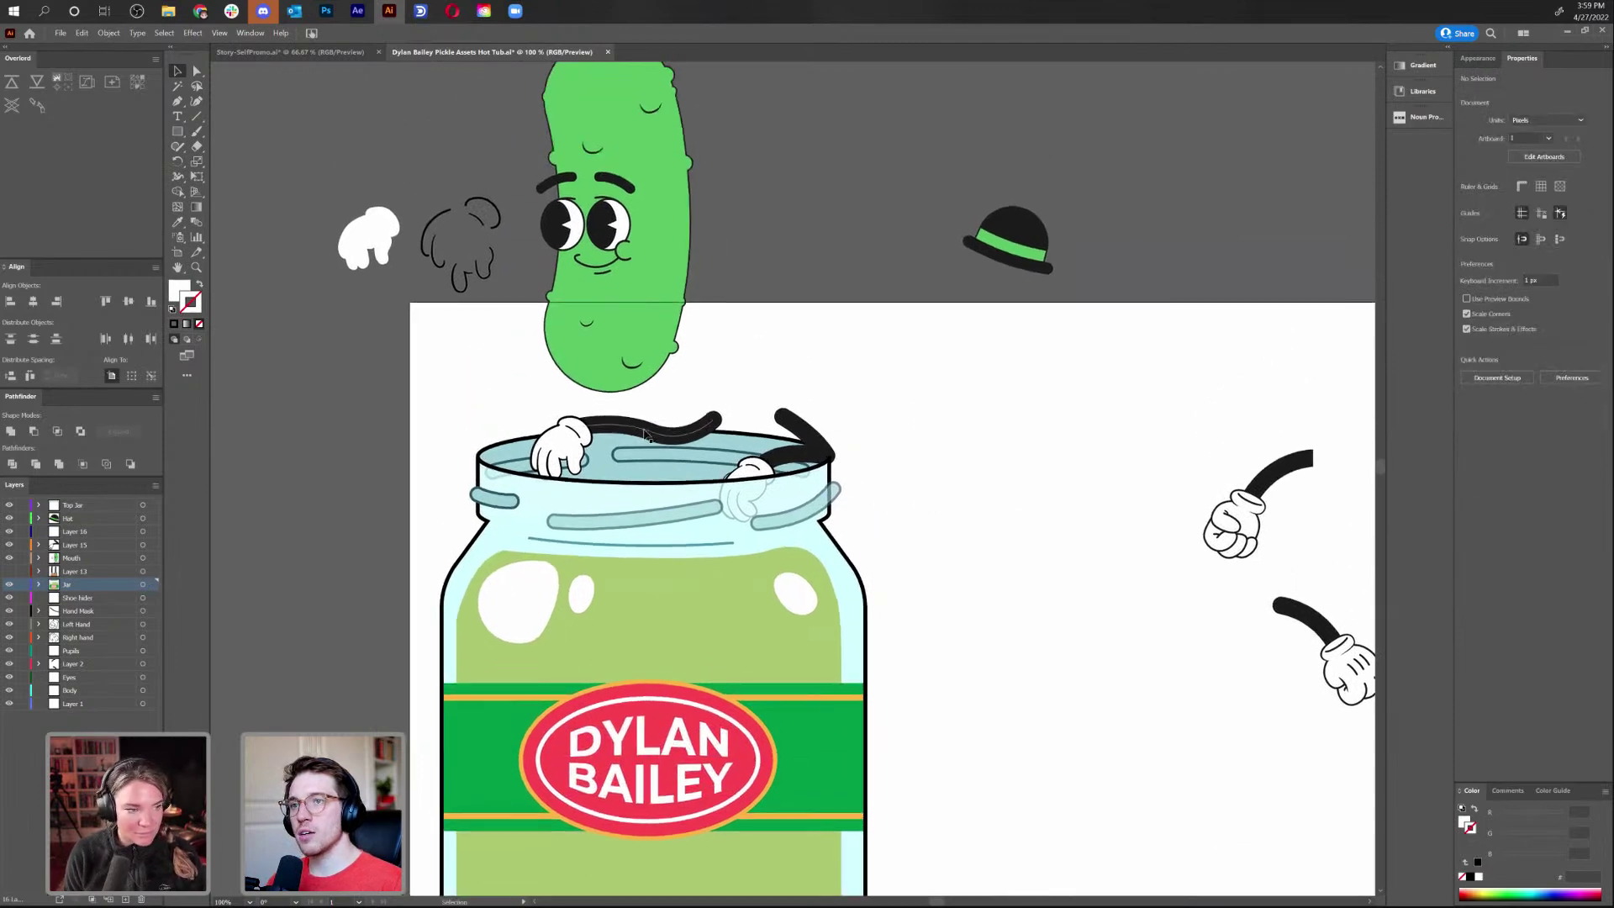
{"action": "left_click_drag", "start_coordinate": [782, 281], "coordinate": [851, 359]}
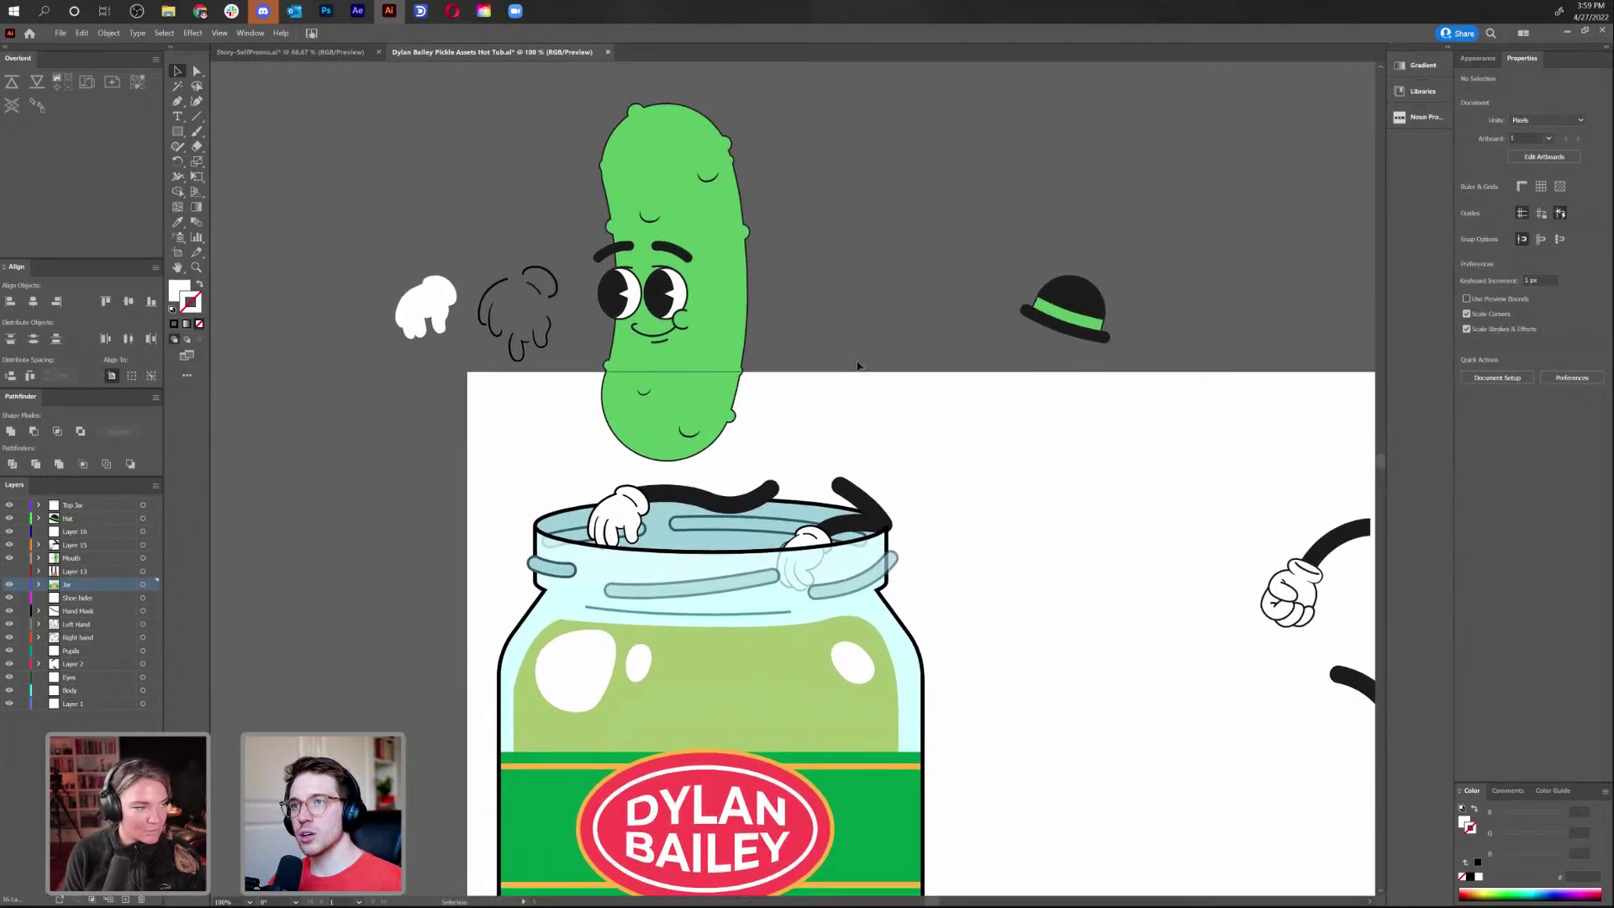
Undo back until the pickle sits in the jar and glove pieces, arm and label text are gone
{"action": "key", "text": "ctrl+z"}
{"action": "key", "text": "ctrl+z"}
{"action": "key", "text": "ctrl+z"}
{"action": "key", "text": "ctrl+z"}
{"action": "key", "text": "ctrl+z"}
{"action": "key", "text": "ctrl+z"}
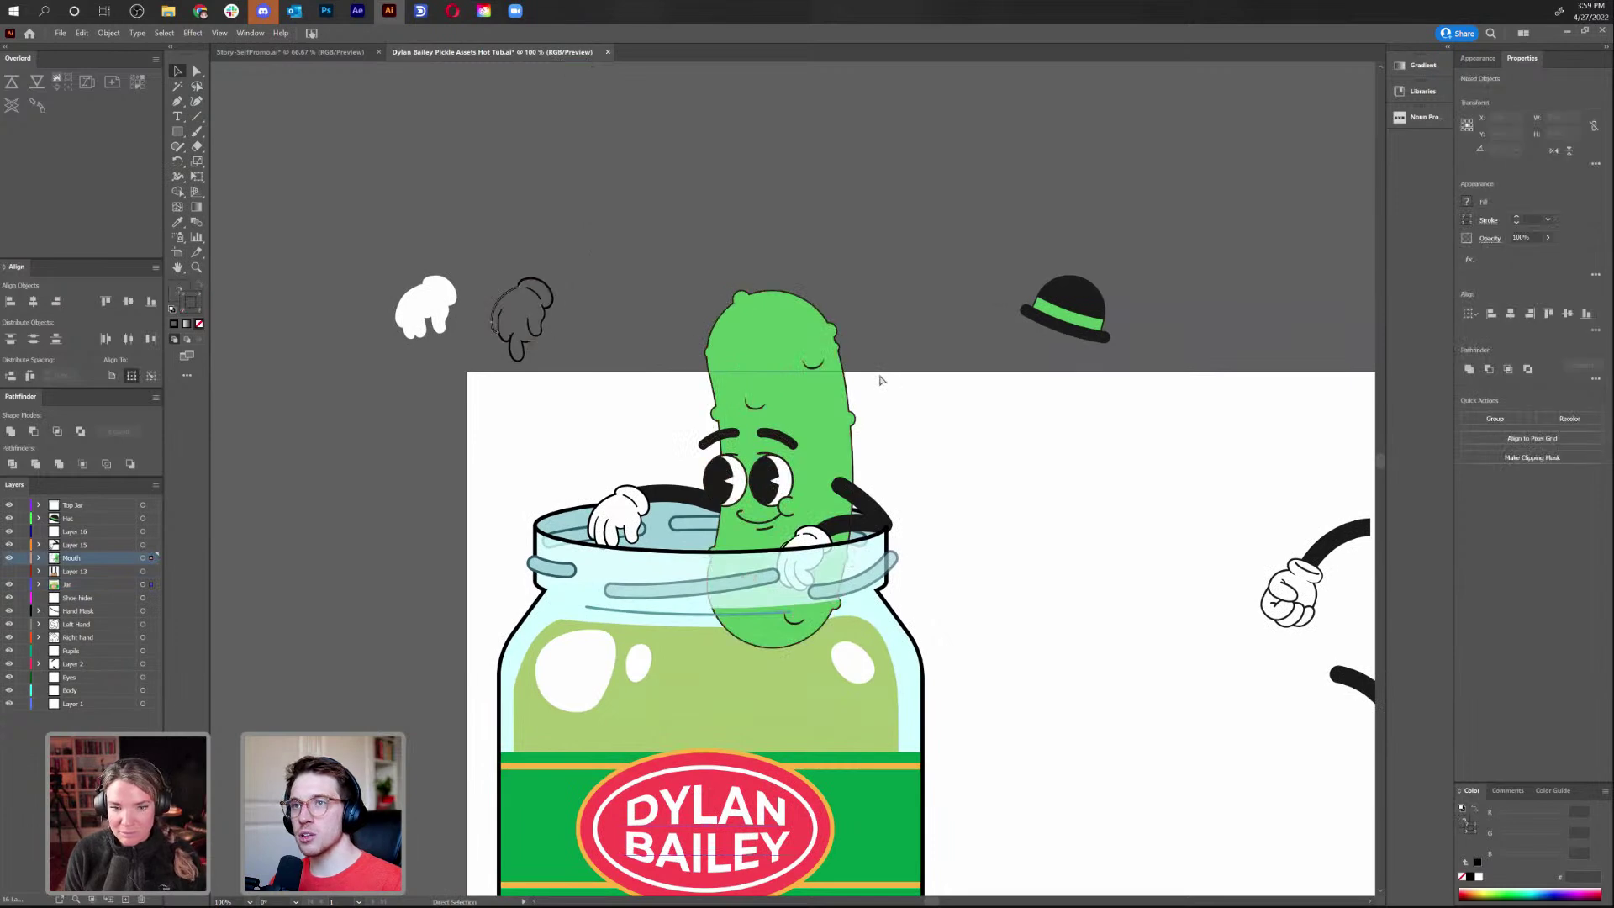
{"action": "key", "text": "ctrl+z"}
{"action": "key", "text": "ctrl+z"}
{"action": "key", "text": "ctrl+z"}
{"action": "key", "text": "ctrl+z"}
{"action": "key", "text": "ctrl+z"}
{"action": "key", "text": "ctrl+z"}
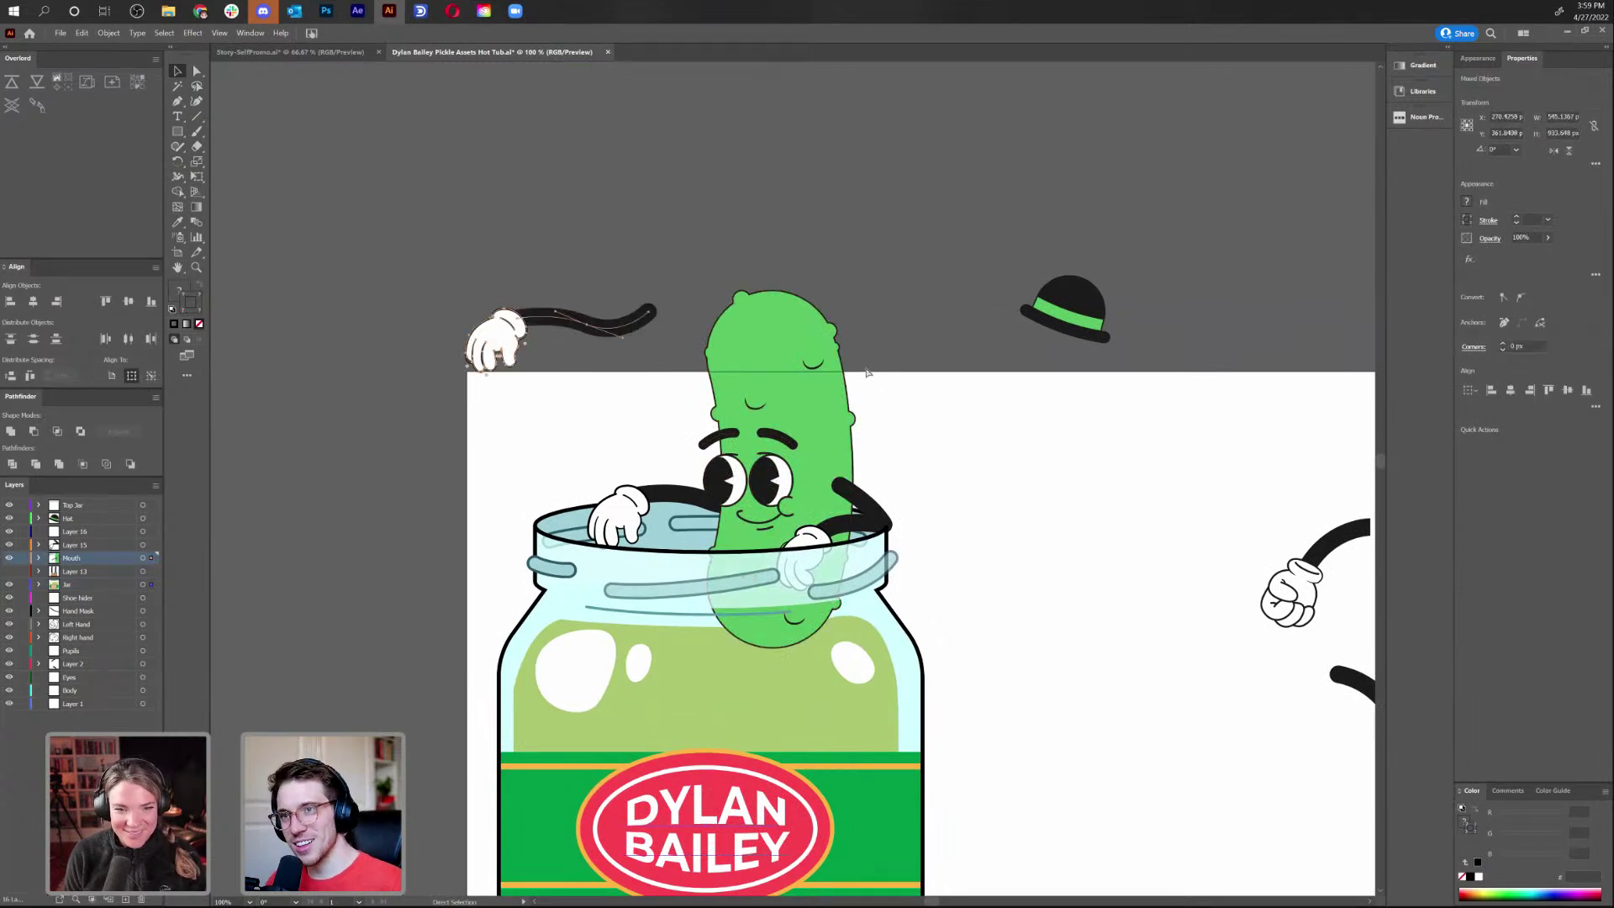
{"action": "key", "text": "ctrl+z"}
{"action": "key", "text": "ctrl+z"}
{"action": "key", "text": "ctrl+z"}
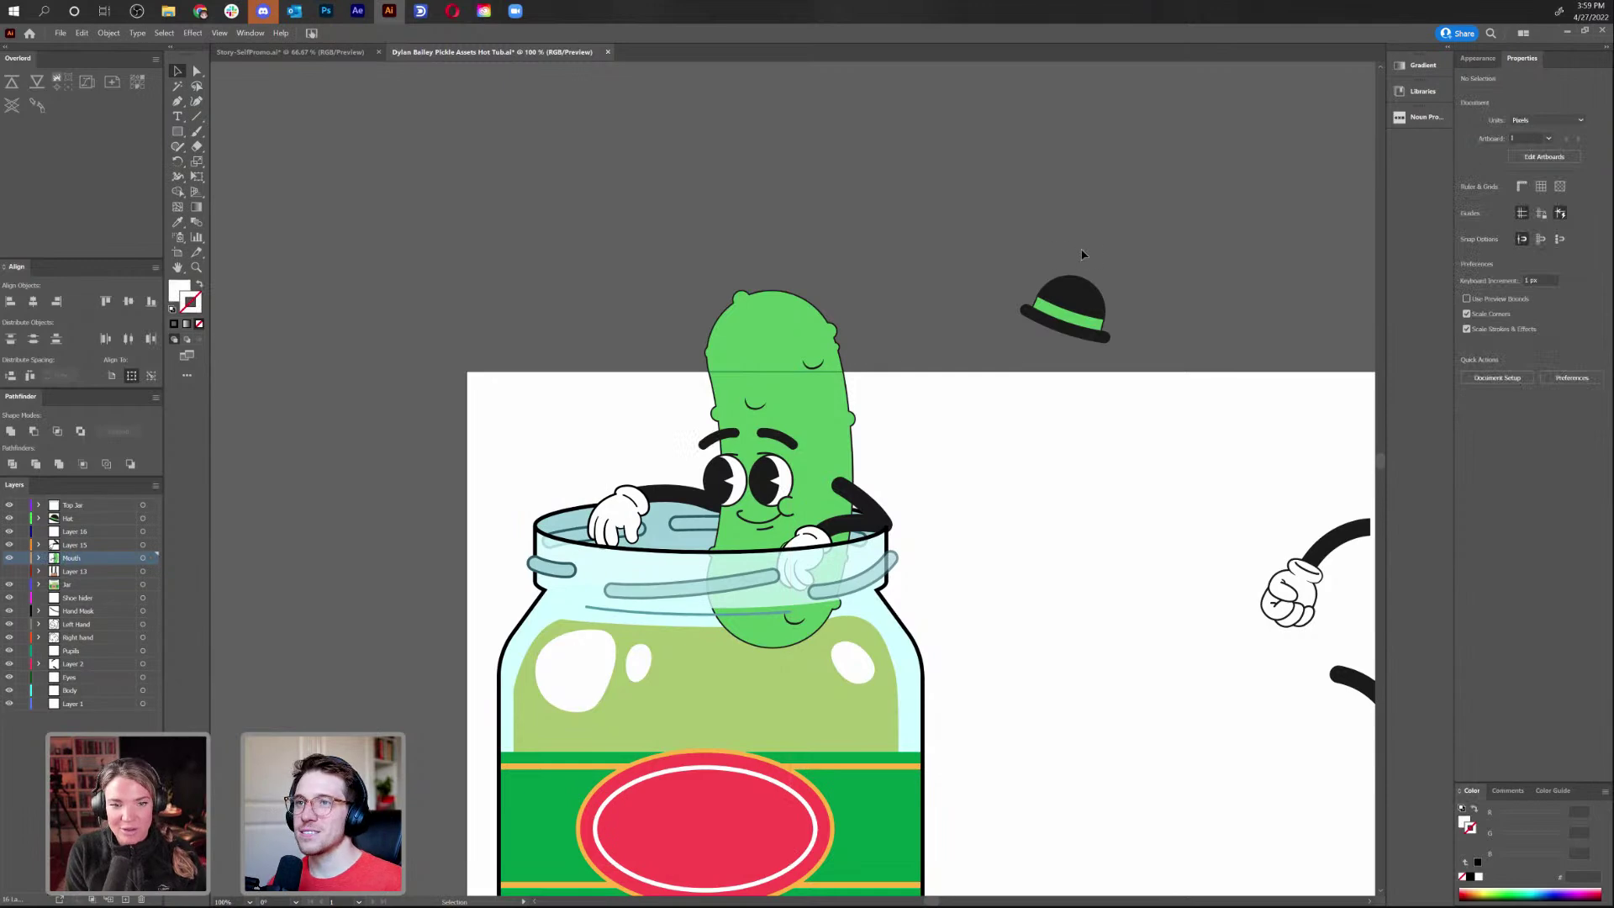
In Story-SelfPromo.ai, expand the four selected scalloped Grid Repeat strips with Object > Expand
{"action": "left_click", "coordinate": [282, 52]}
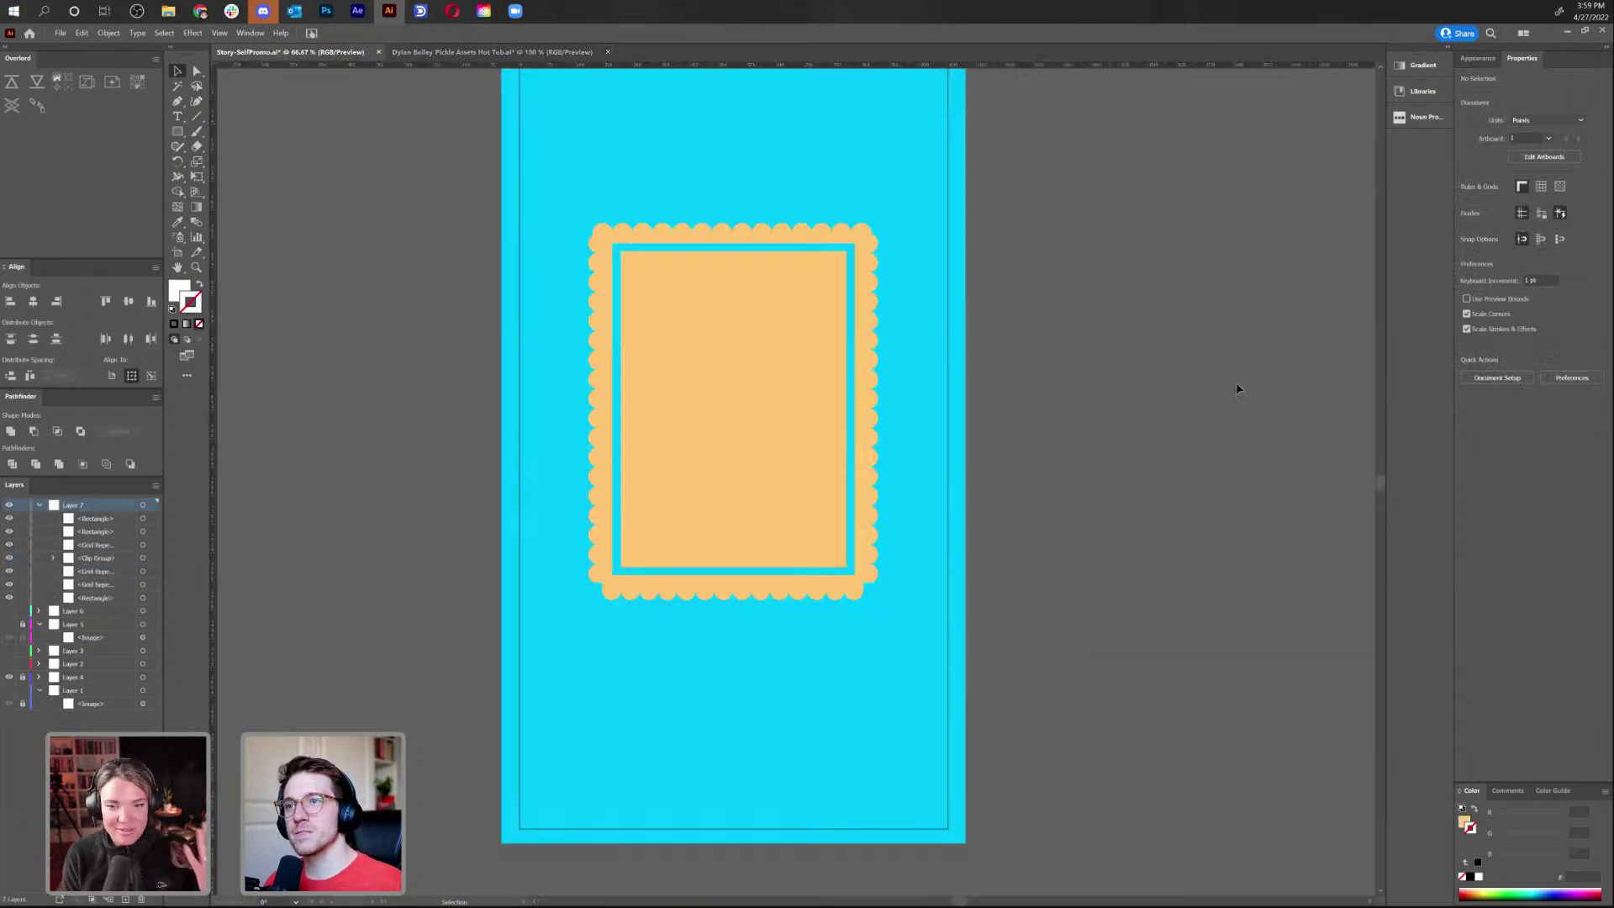
{"action": "left_click", "coordinate": [598, 287]}
{"action": "left_click", "coordinate": [656, 232], "text": "shift"}
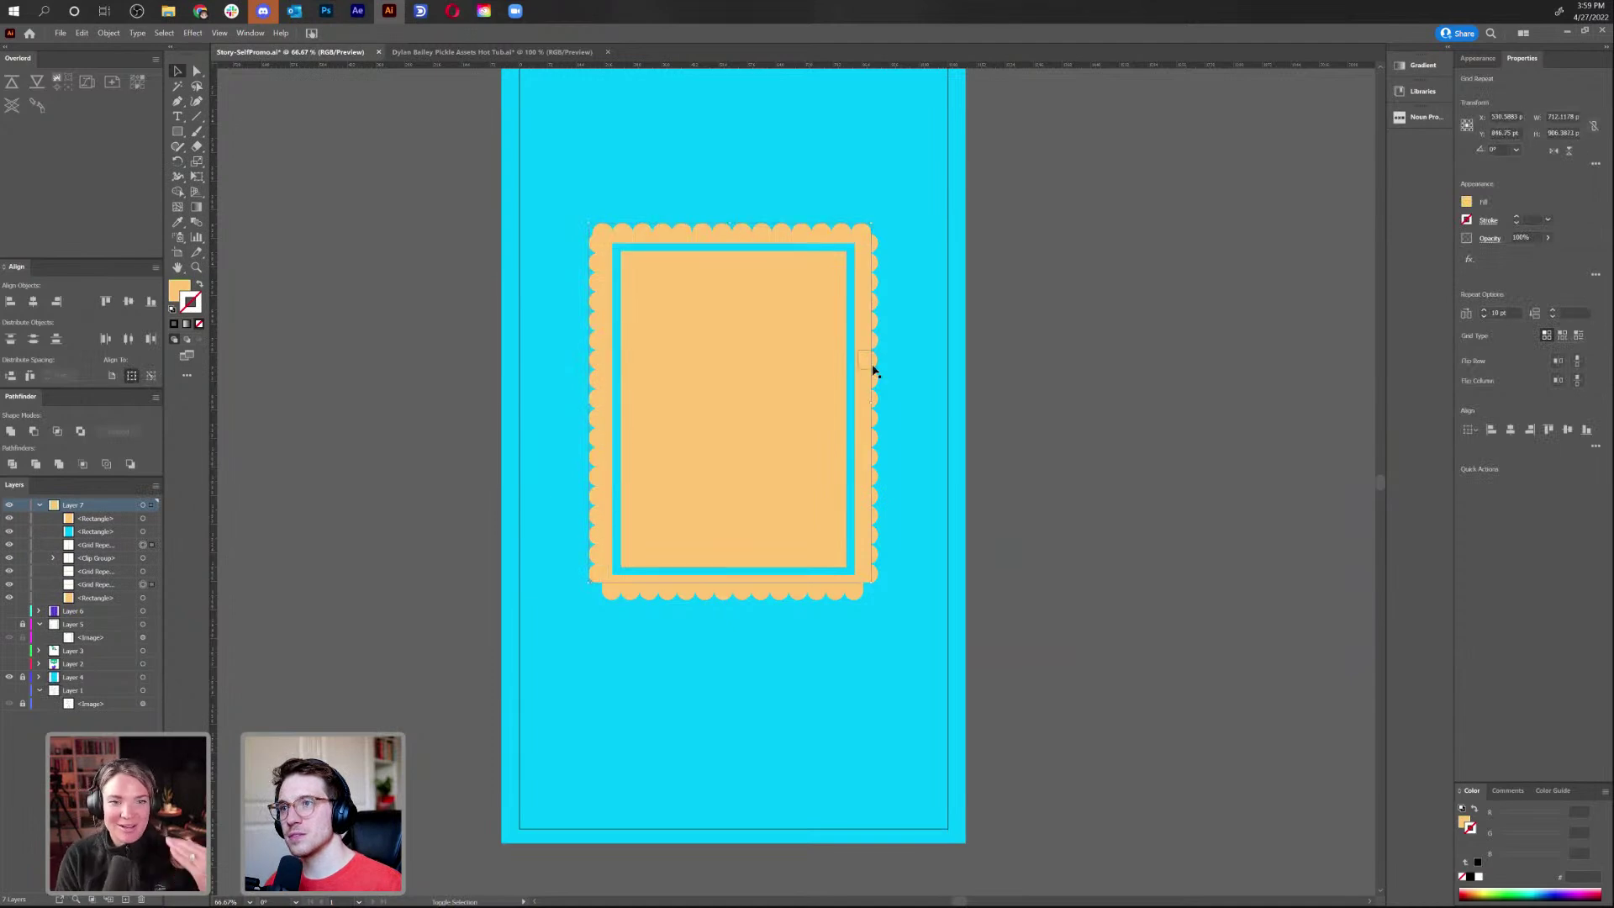
{"action": "left_click", "coordinate": [872, 367], "text": "shift"}
{"action": "left_click", "coordinate": [697, 584], "text": "shift"}
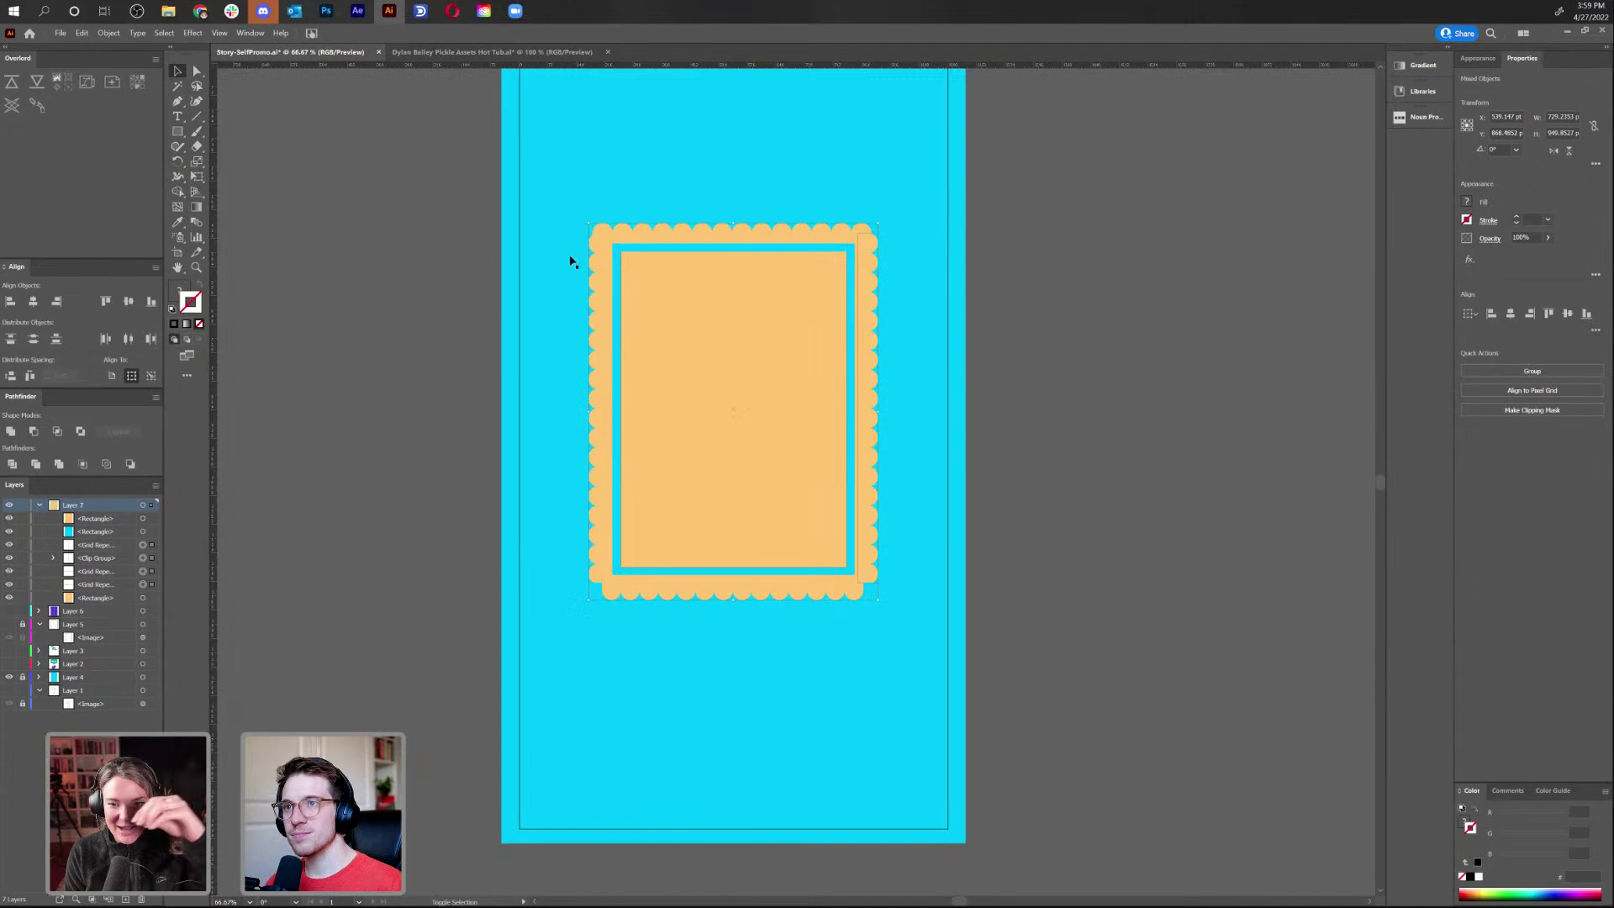
{"action": "left_click", "coordinate": [98, 34]}
{"action": "mouse_move", "coordinate": [199, 311]}
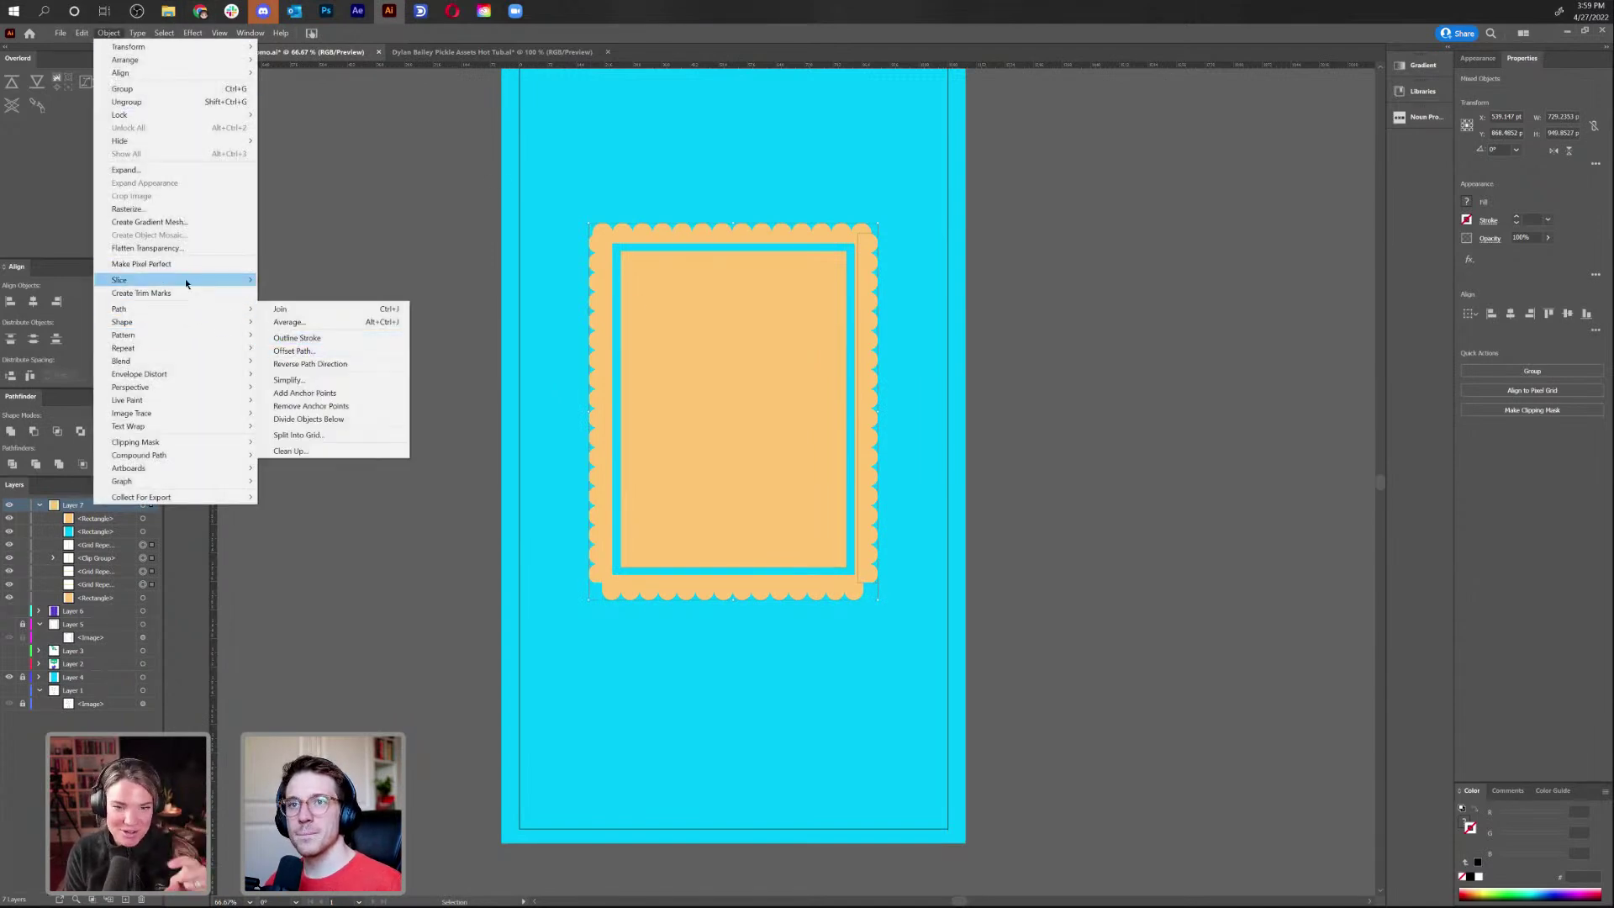
{"action": "left_click", "coordinate": [126, 170]}
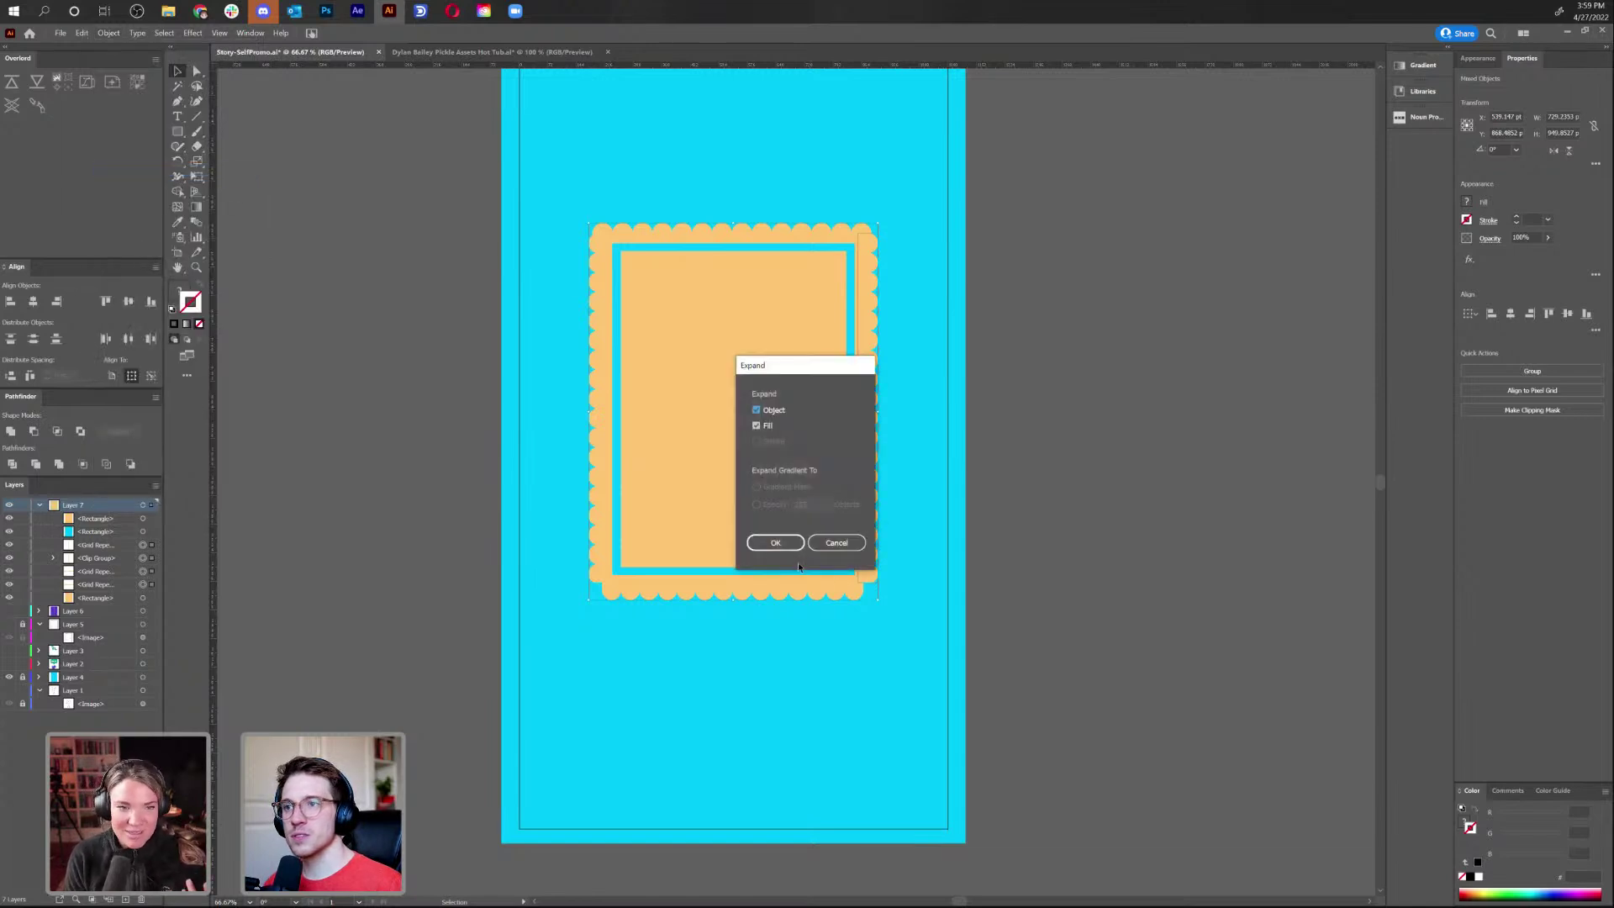
{"action": "left_click", "coordinate": [775, 542]}
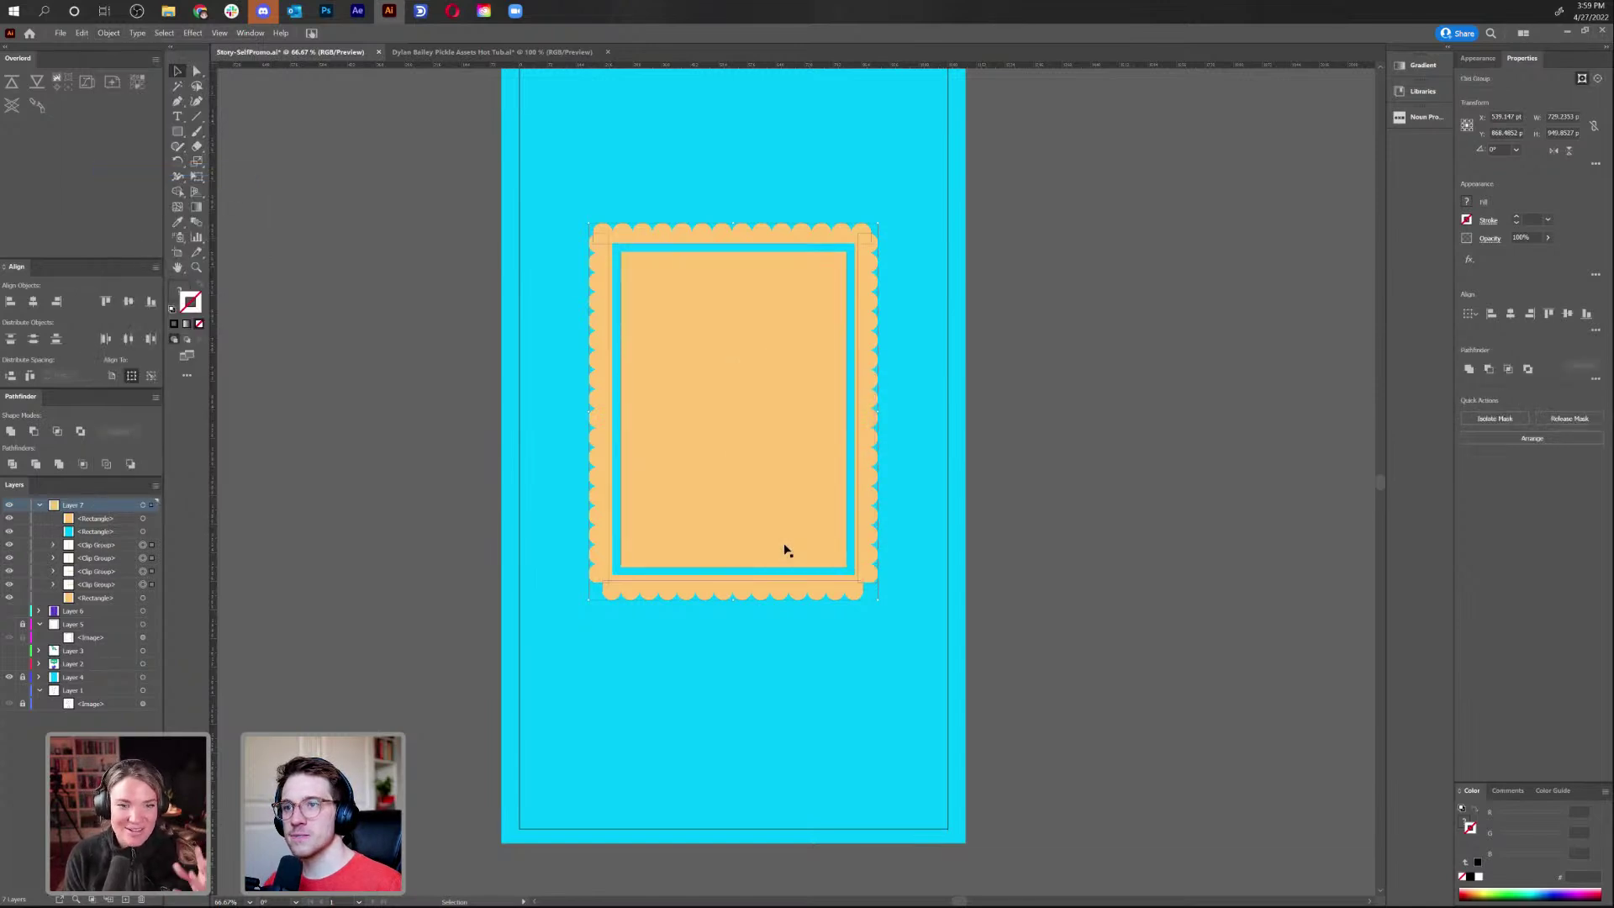
Try uniting the strips with the scalloped rectangle, then undo it
{"action": "left_click", "coordinate": [660, 583], "text": "shift"}
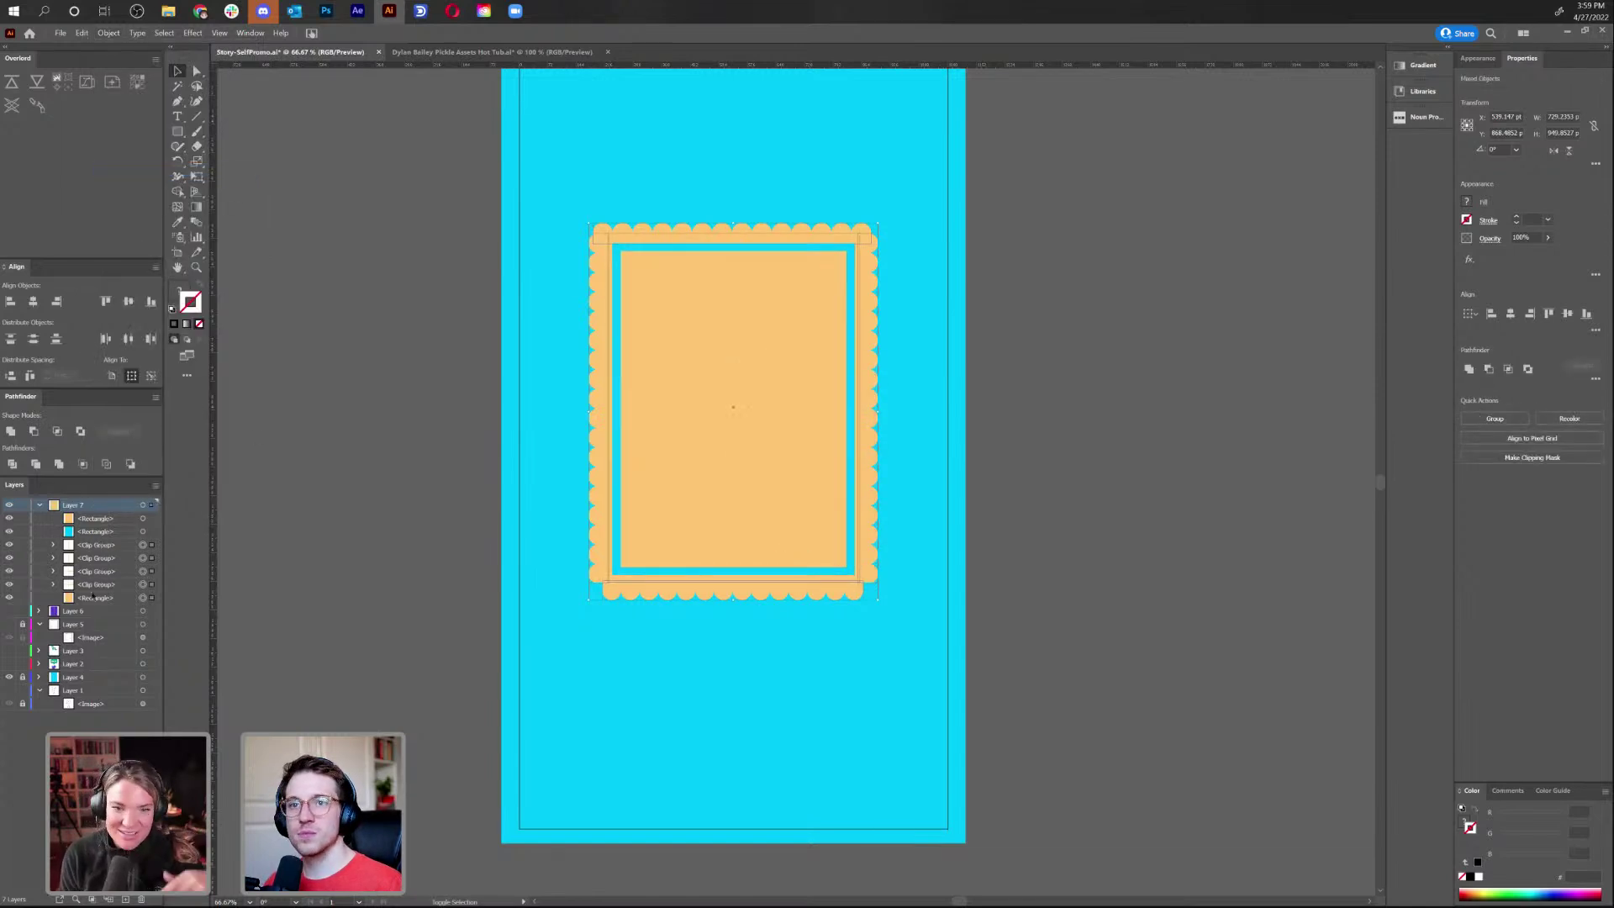
{"action": "left_click", "coordinate": [10, 431]}
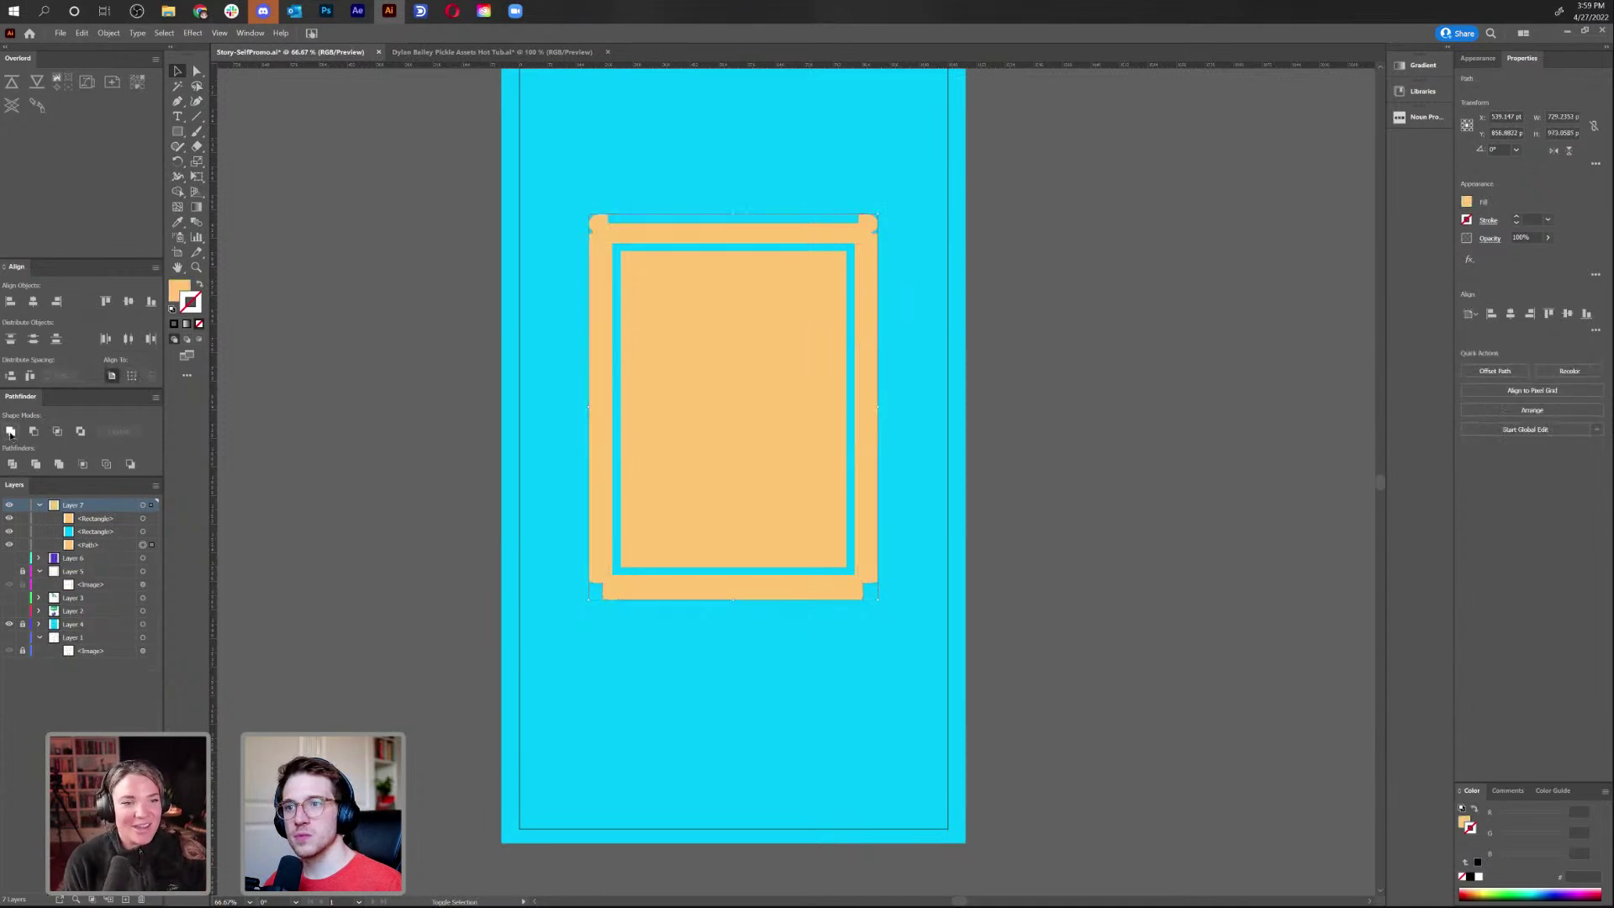
{"action": "key", "text": "ctrl+z"}
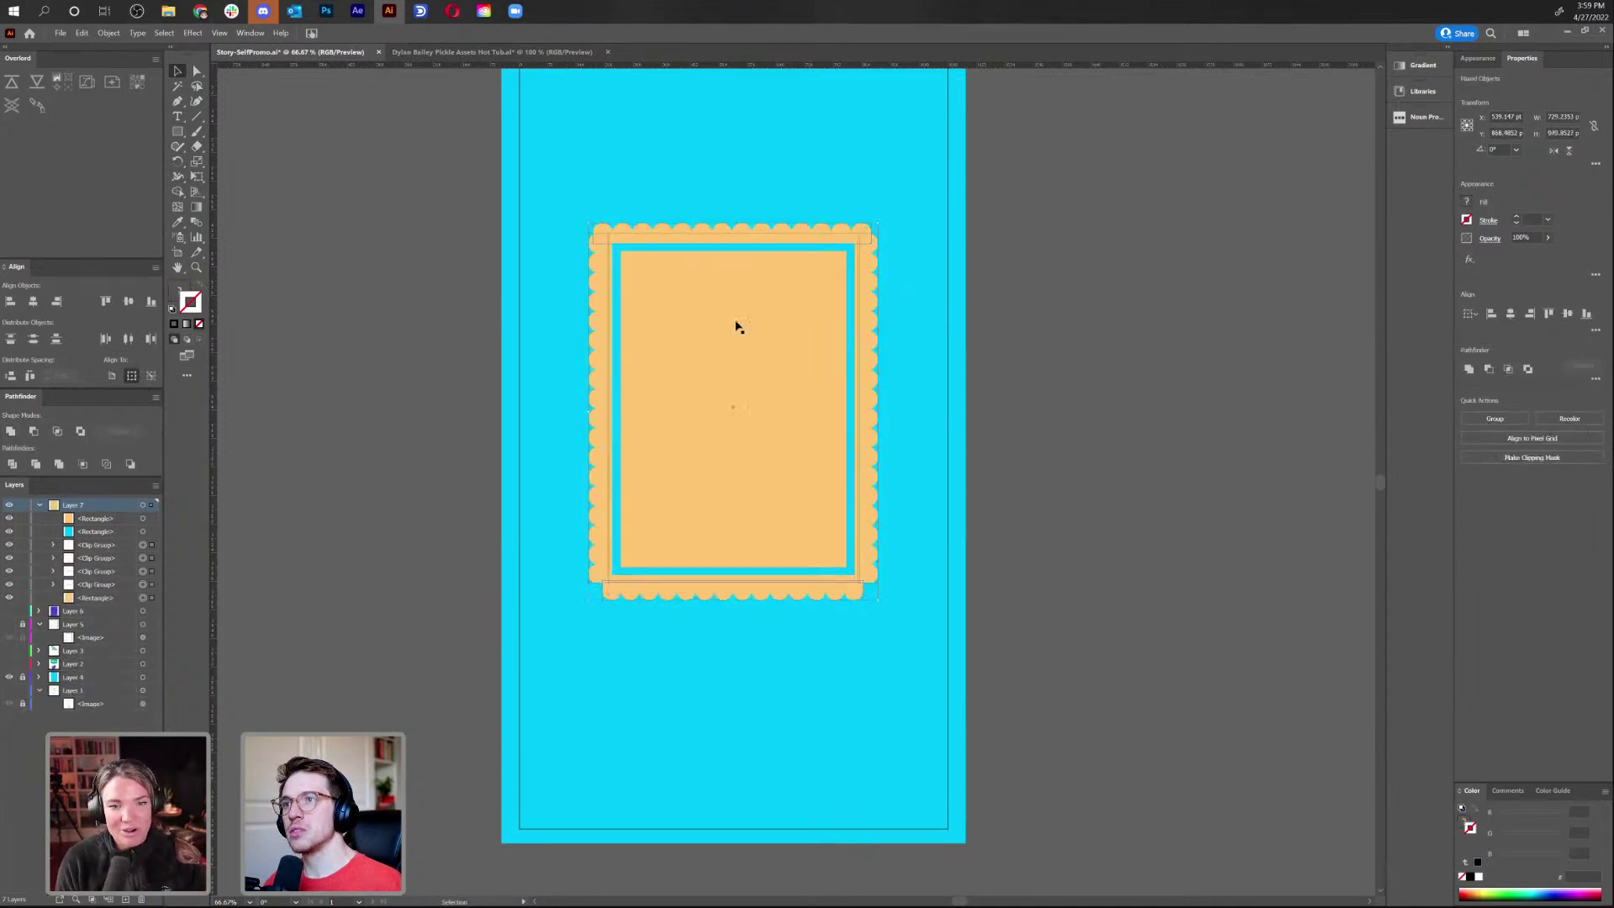
Inspect a scalloped clip group, test-move the top strip and undo, then compare with the Photoshop sketch
{"action": "left_click", "coordinate": [916, 302]}
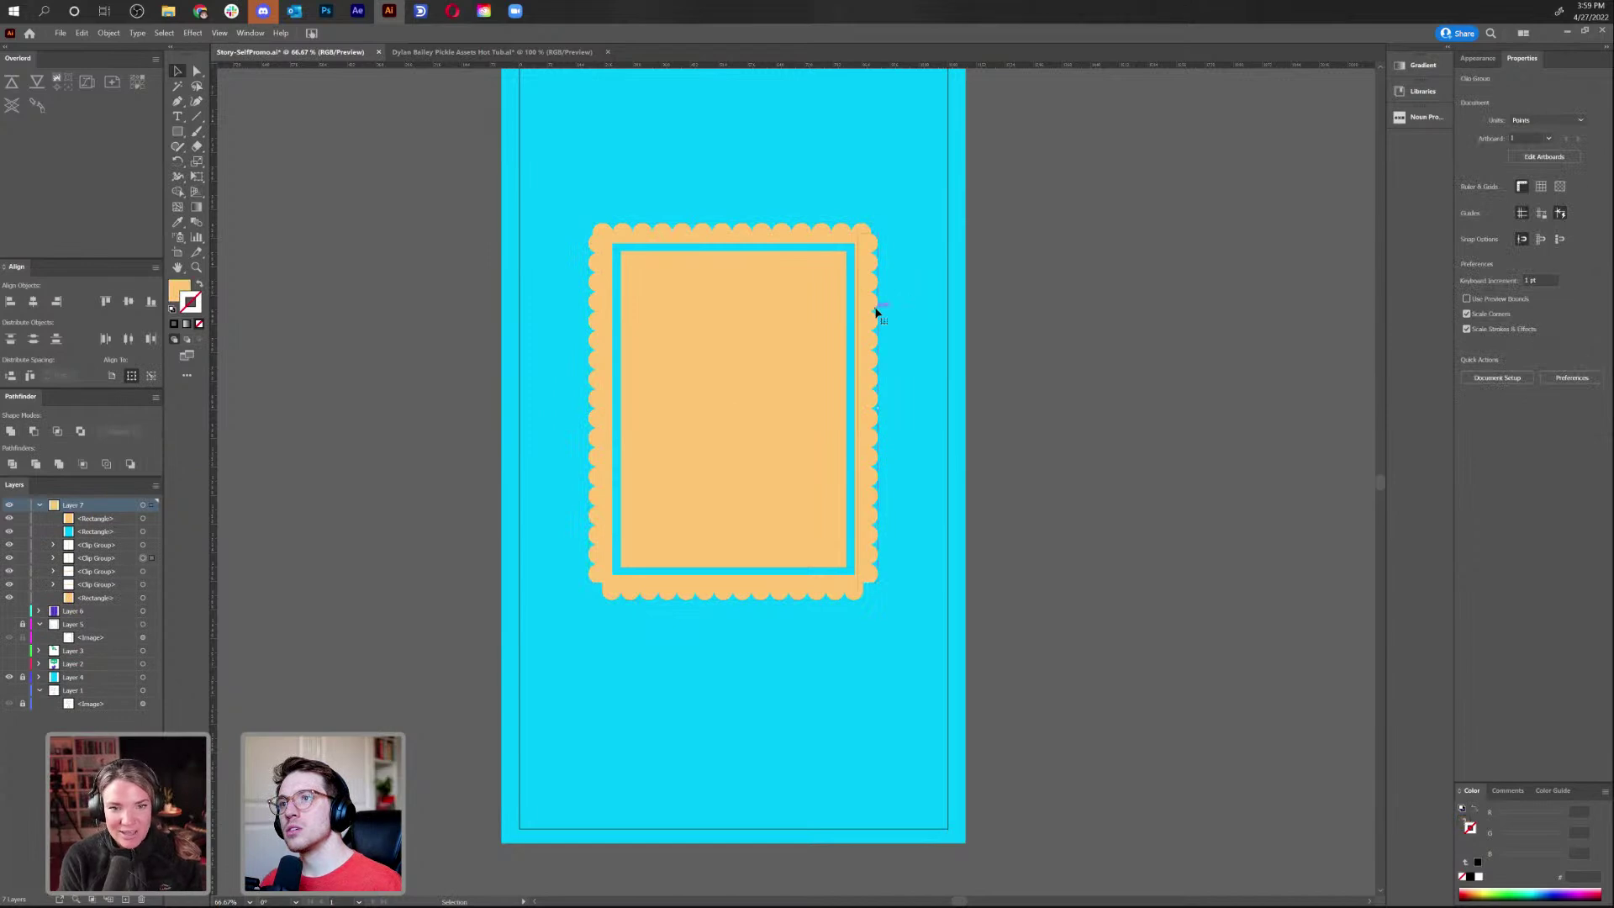
{"action": "left_click", "coordinate": [875, 312]}
{"action": "left_click", "coordinate": [108, 33]}
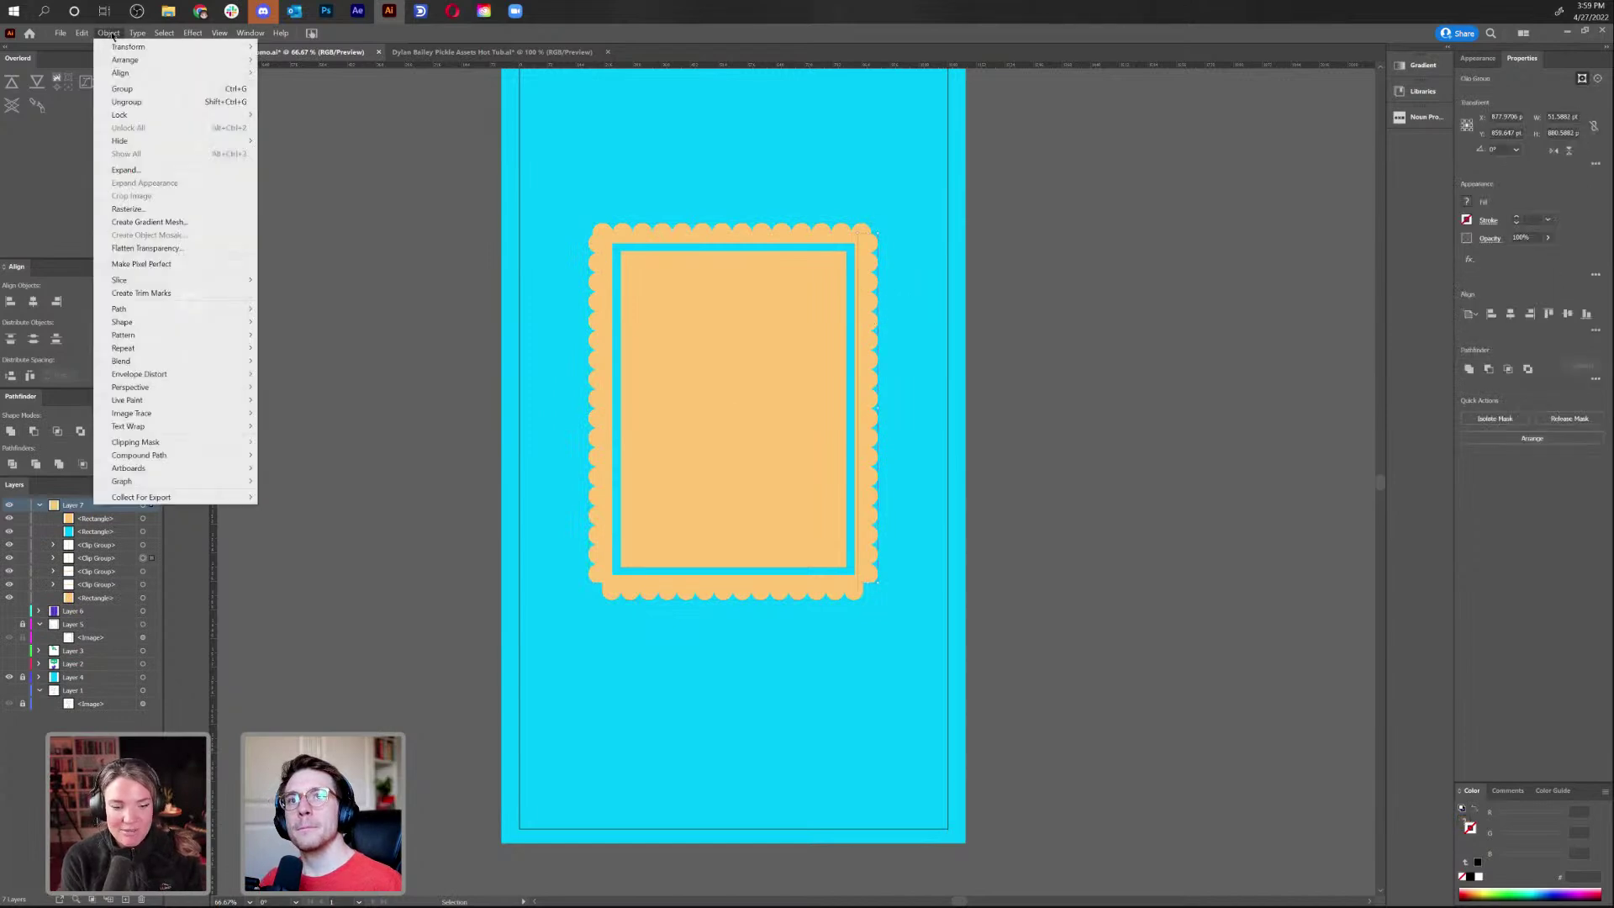
{"action": "left_click", "coordinate": [153, 170]}
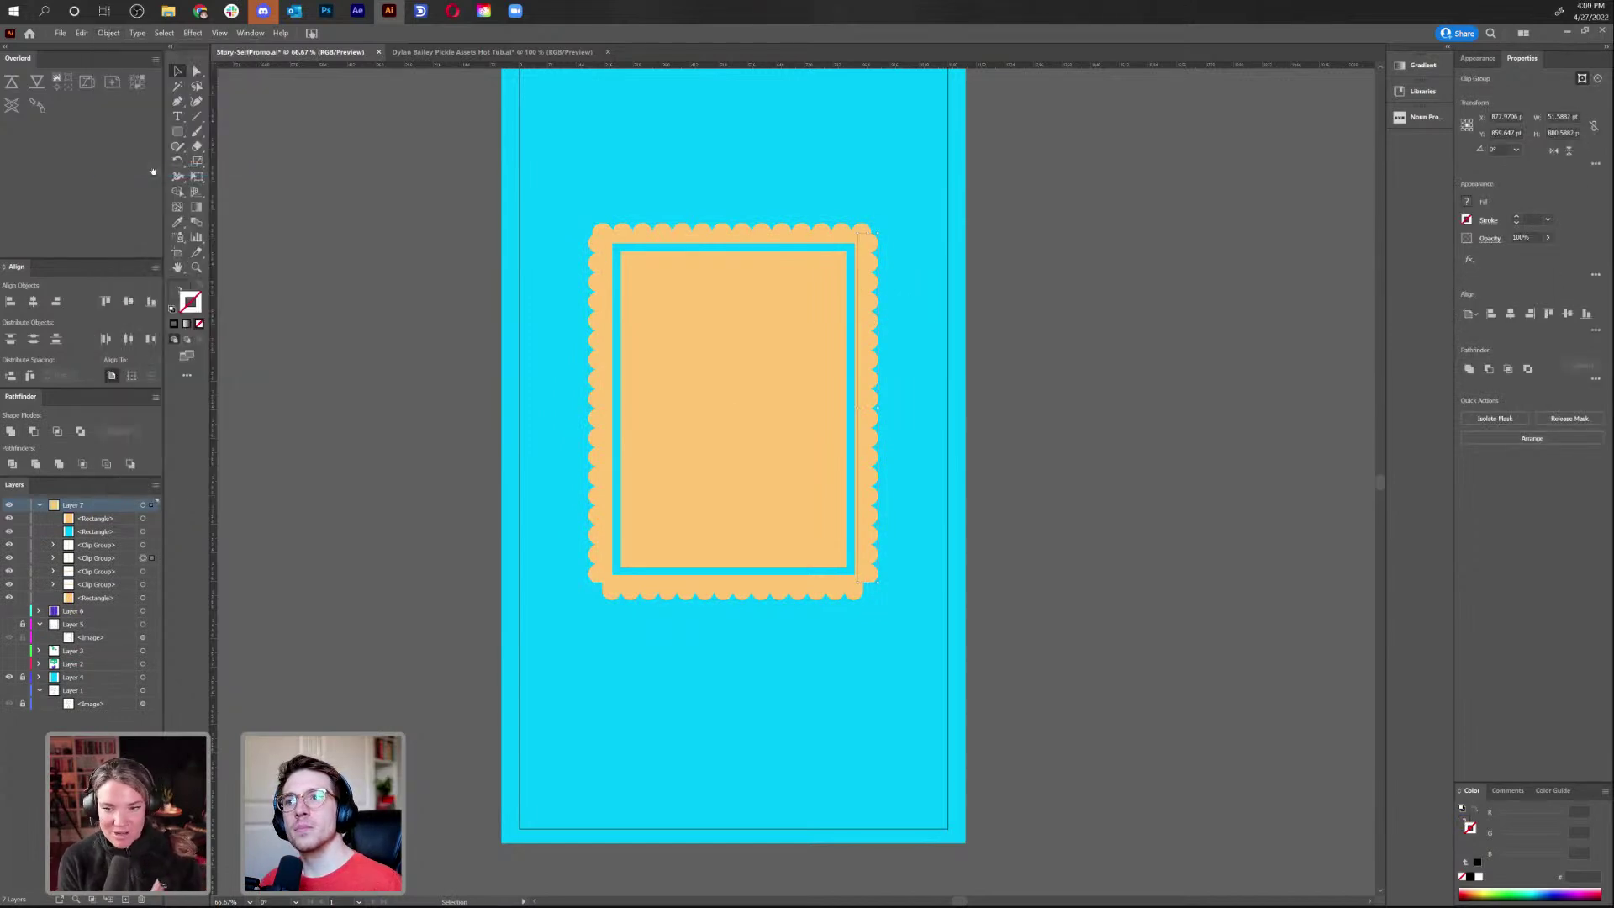
{"action": "right_click", "coordinate": [766, 233]}
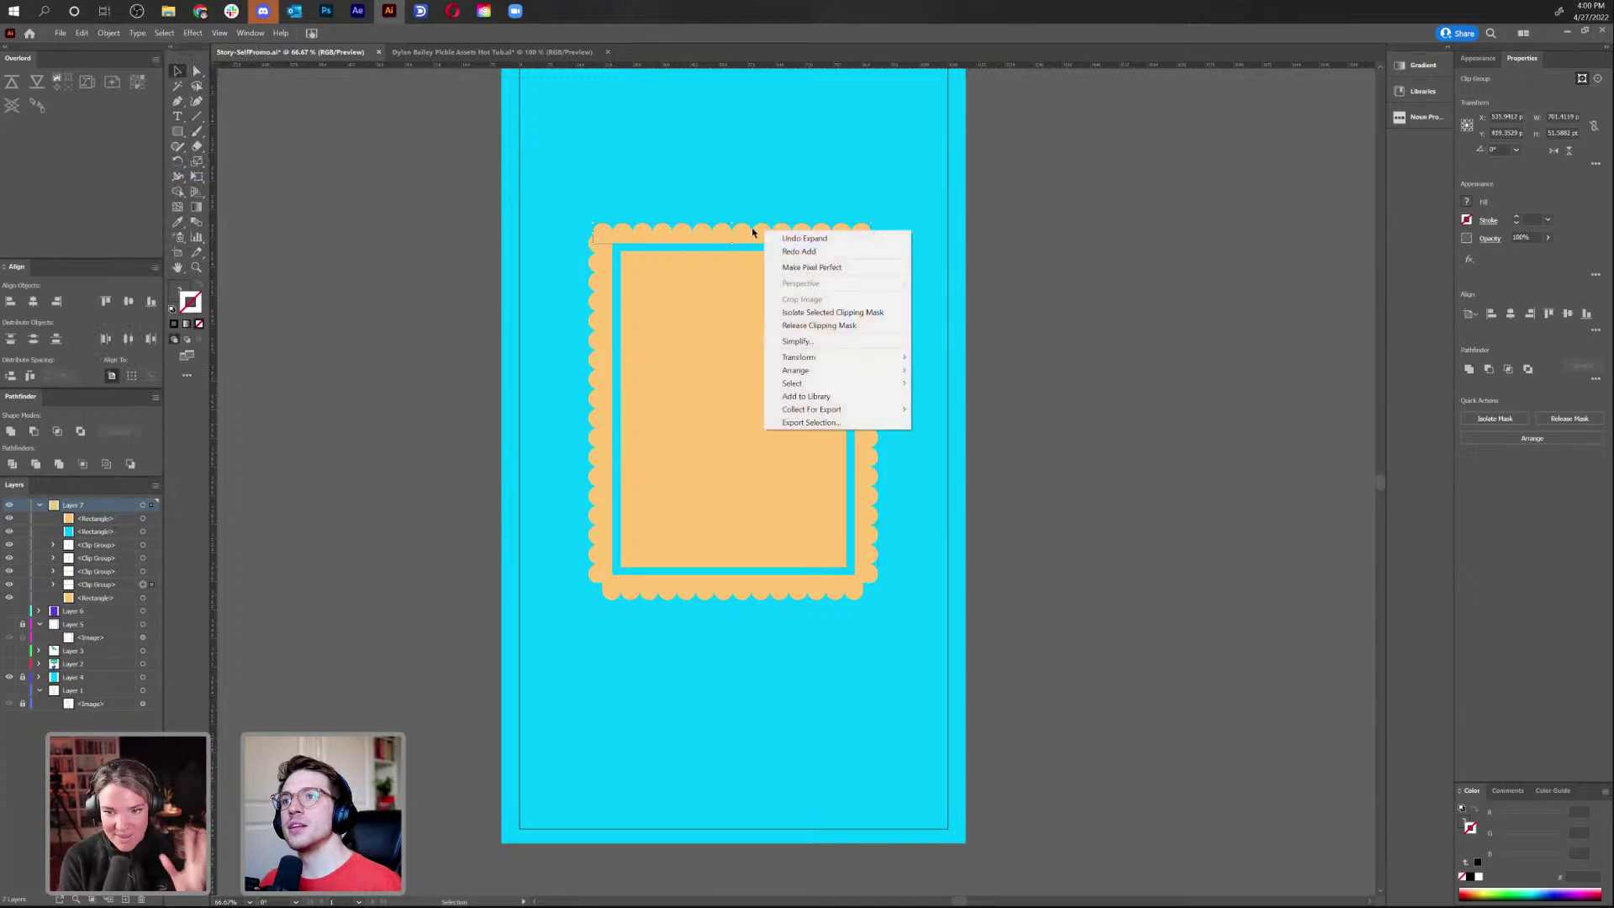
{"action": "left_click", "coordinate": [753, 233]}
{"action": "left_click", "coordinate": [108, 34]}
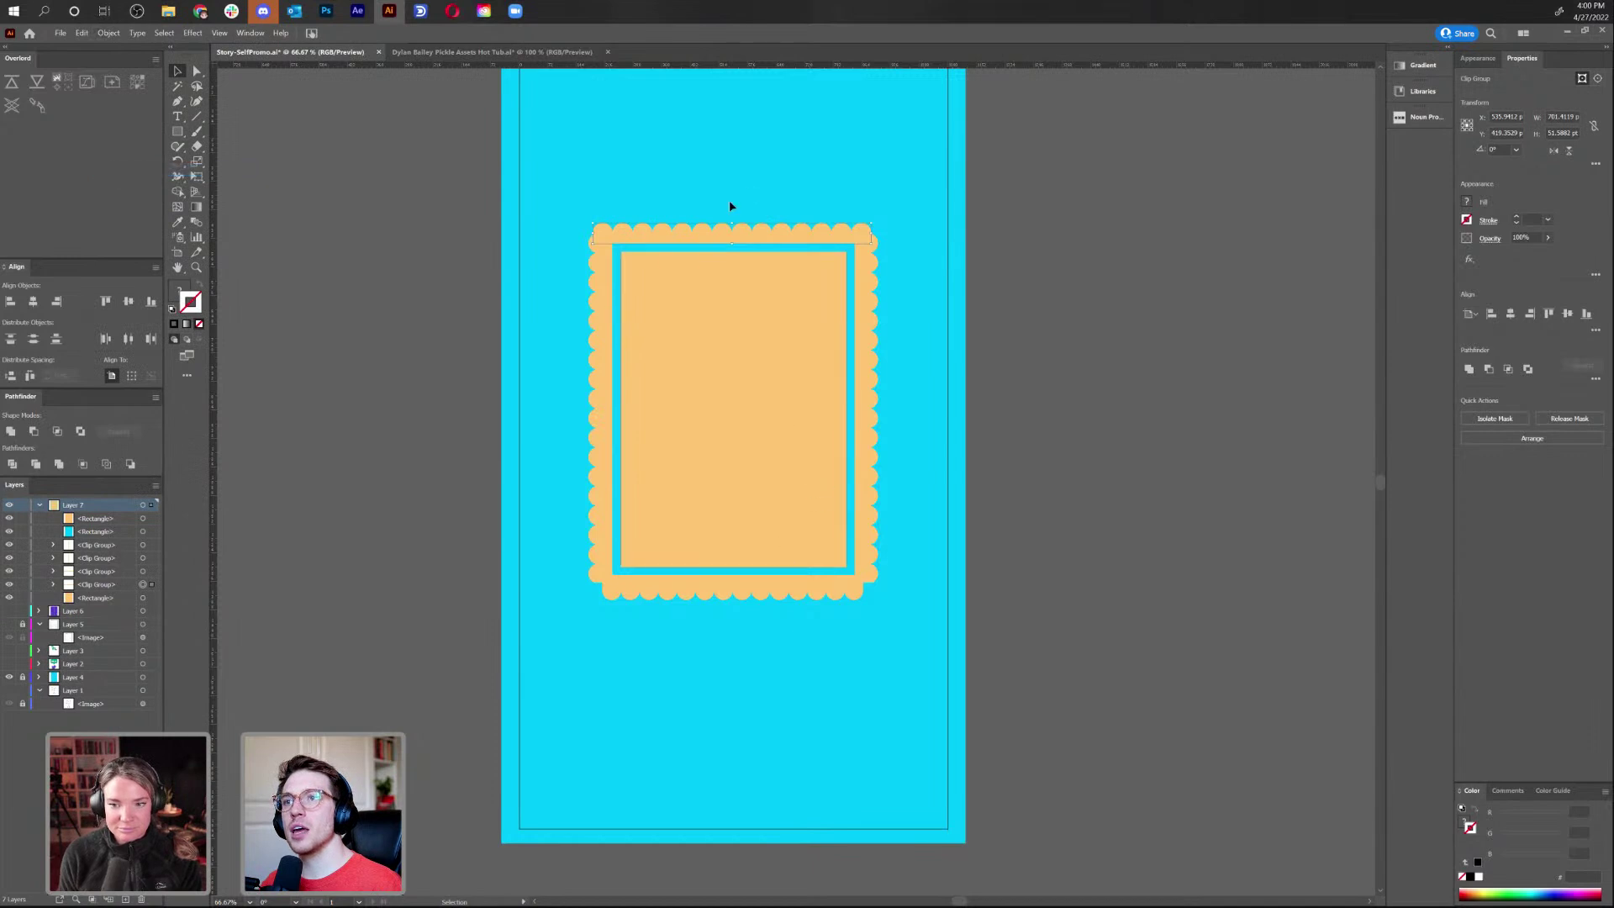
{"action": "left_click_drag", "start_coordinate": [742, 238], "coordinate": [749, 198]}
{"action": "key", "text": "ctrl+z"}
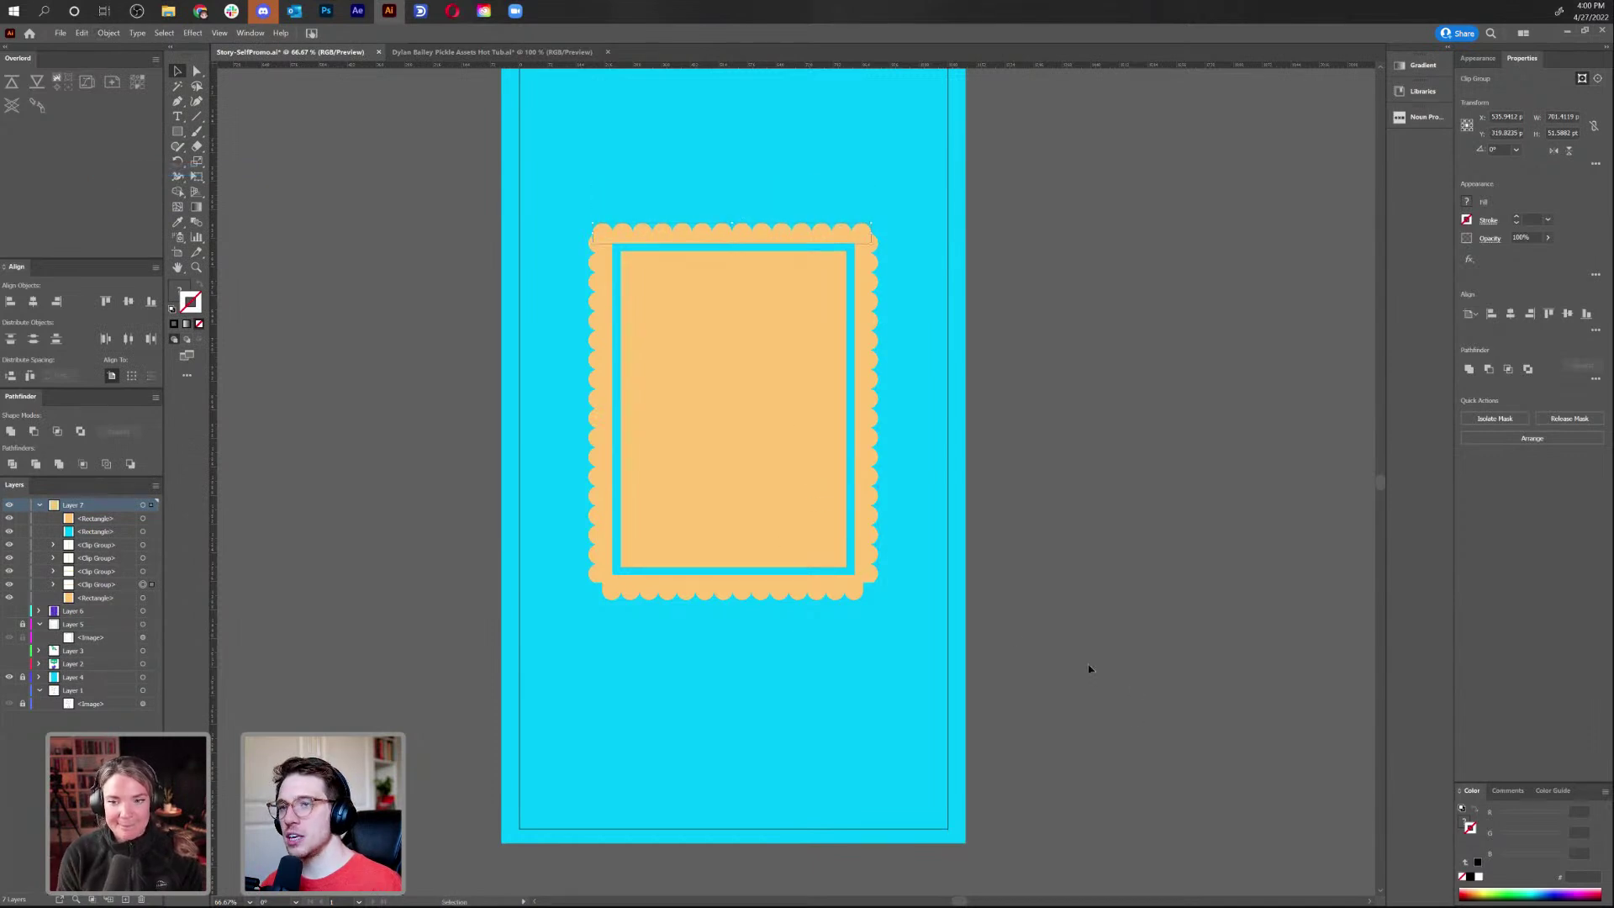
{"action": "key", "text": "alt+Tab"}
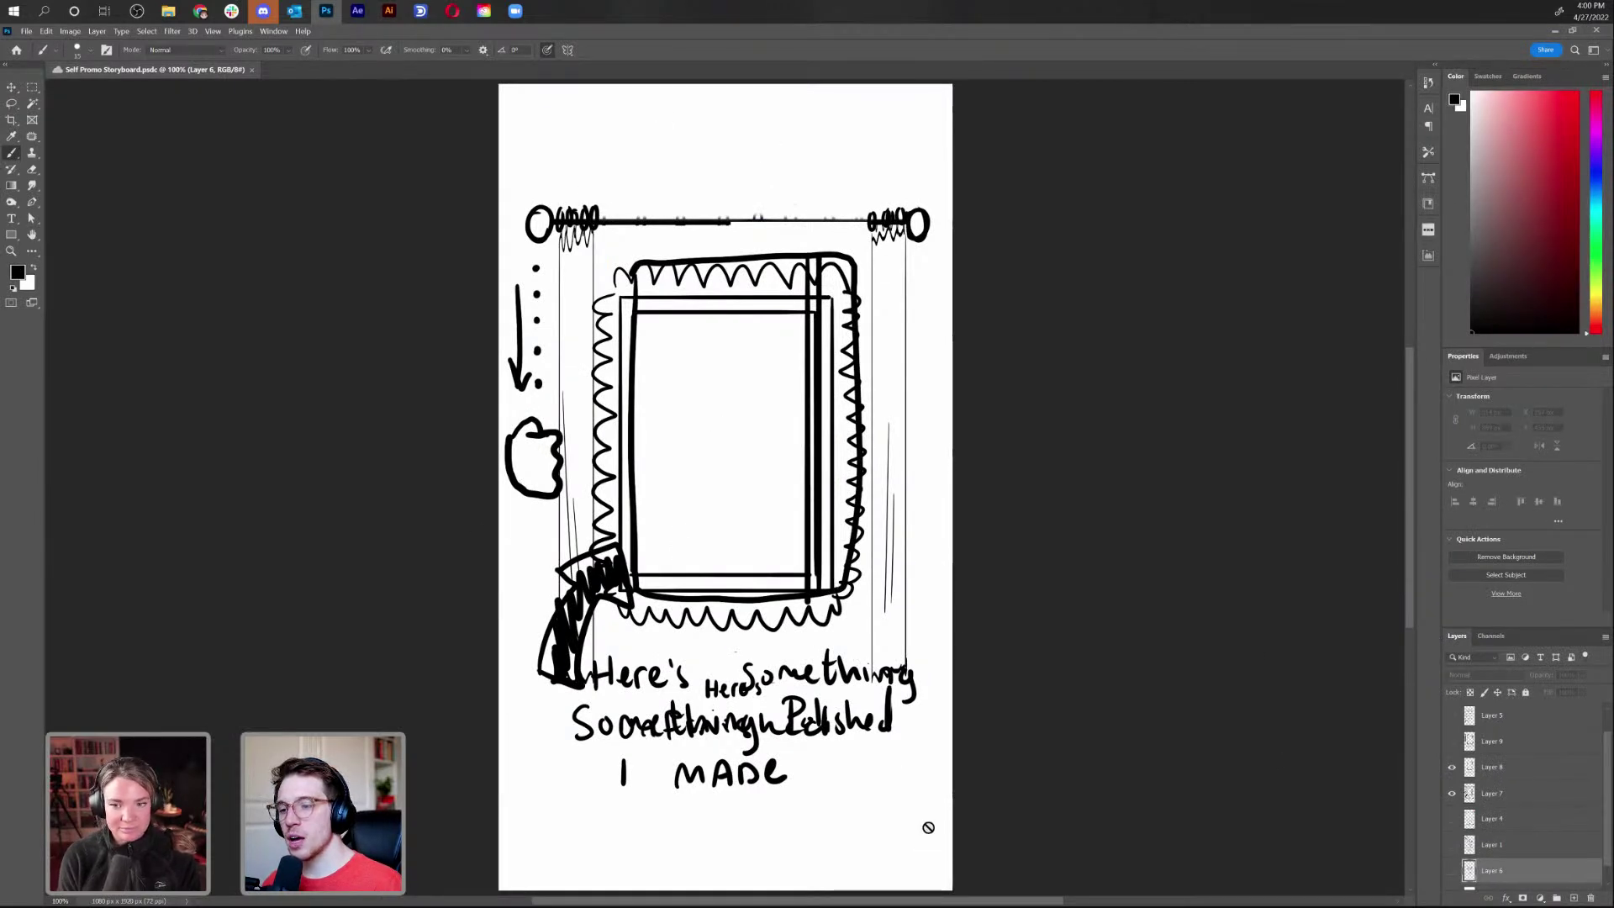
{"action": "key", "text": "alt+Tab"}
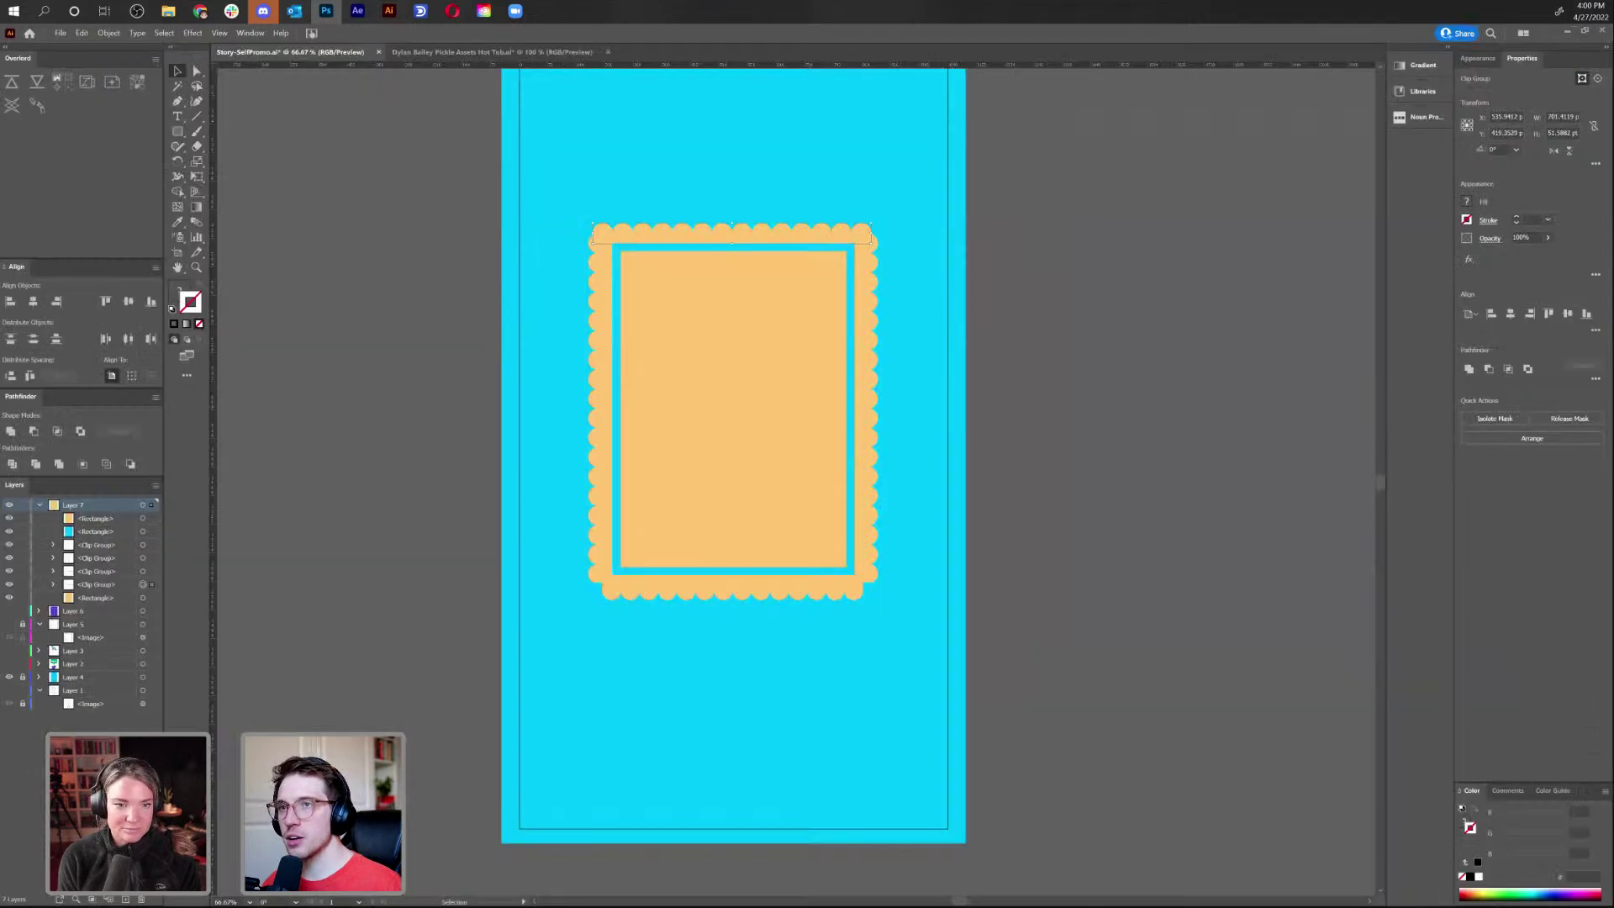
Show Layer 6 and move its purple curtains and rod up behind the scalloped frame
{"action": "left_click", "coordinate": [999, 204]}
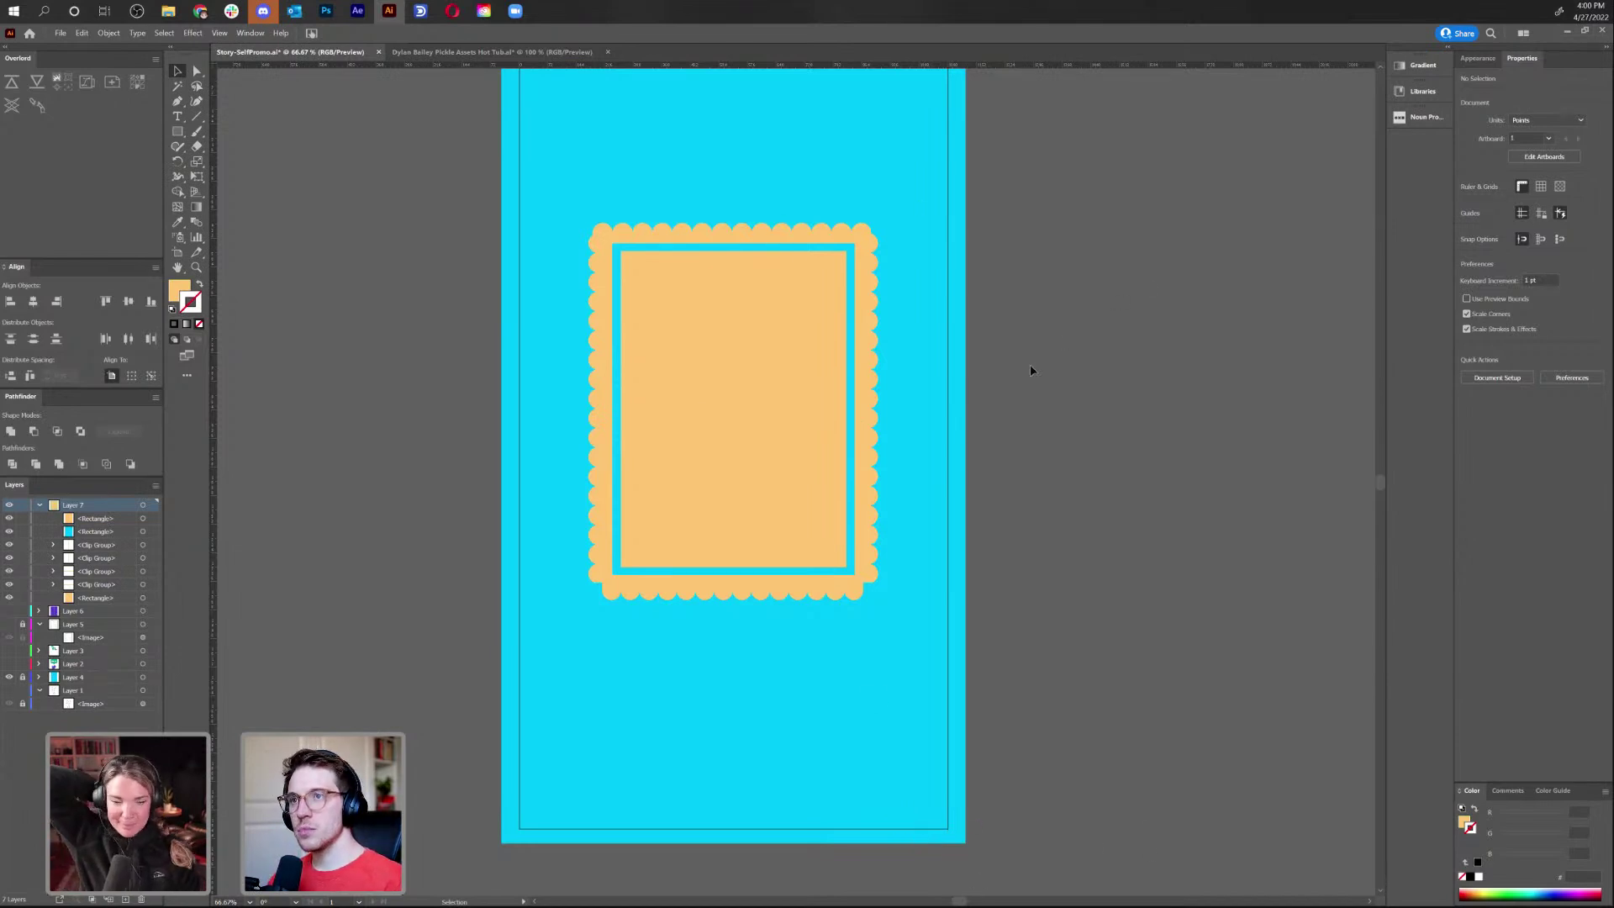
{"action": "scroll", "coordinate": [991, 372], "scroll_direction": "down", "scroll_amount": 1}
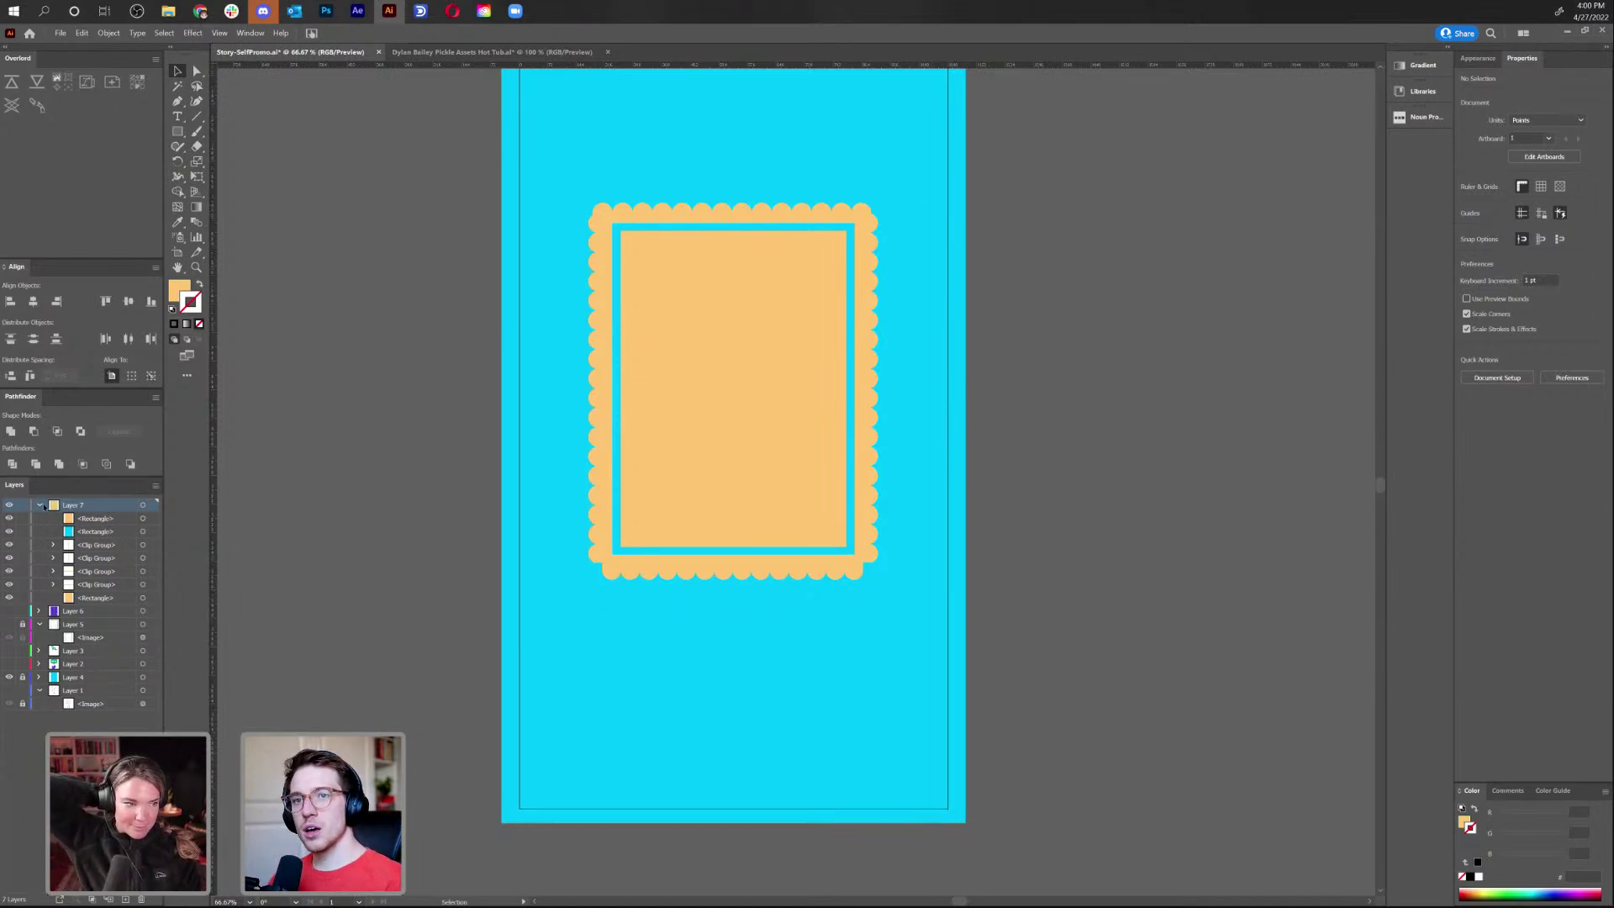
{"action": "left_click", "coordinate": [9, 611]}
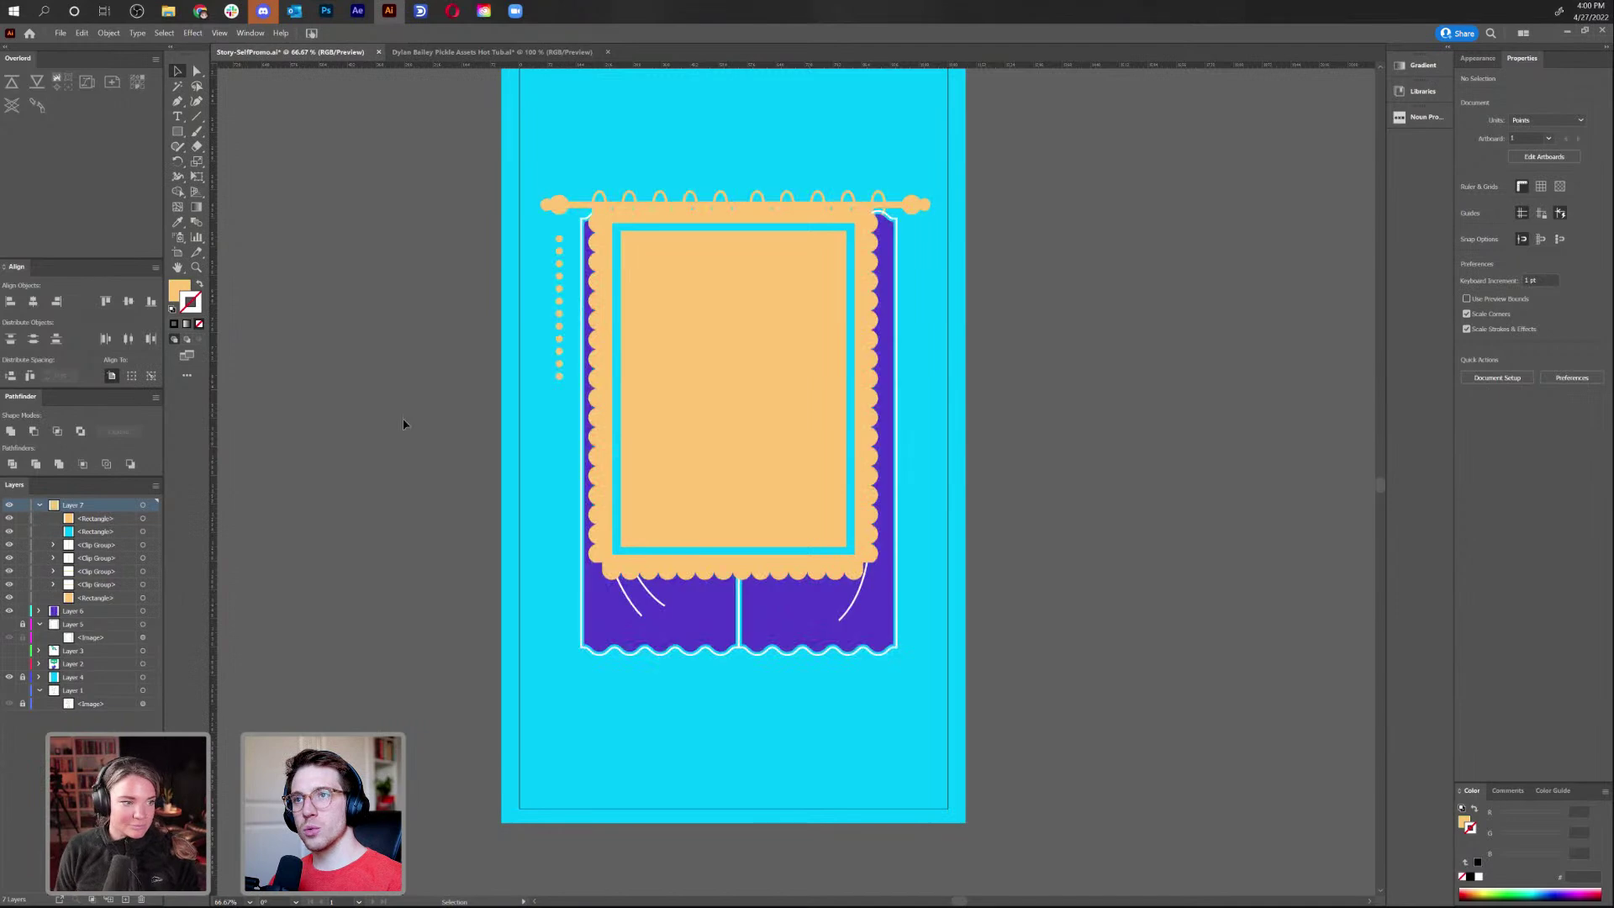
{"action": "left_click", "coordinate": [143, 611]}
{"action": "left_click_drag", "start_coordinate": [821, 633], "coordinate": [820, 590]}
{"action": "left_click", "coordinate": [1142, 329]}
{"action": "key", "text": "a"}
{"action": "left_click", "coordinate": [775, 387]}
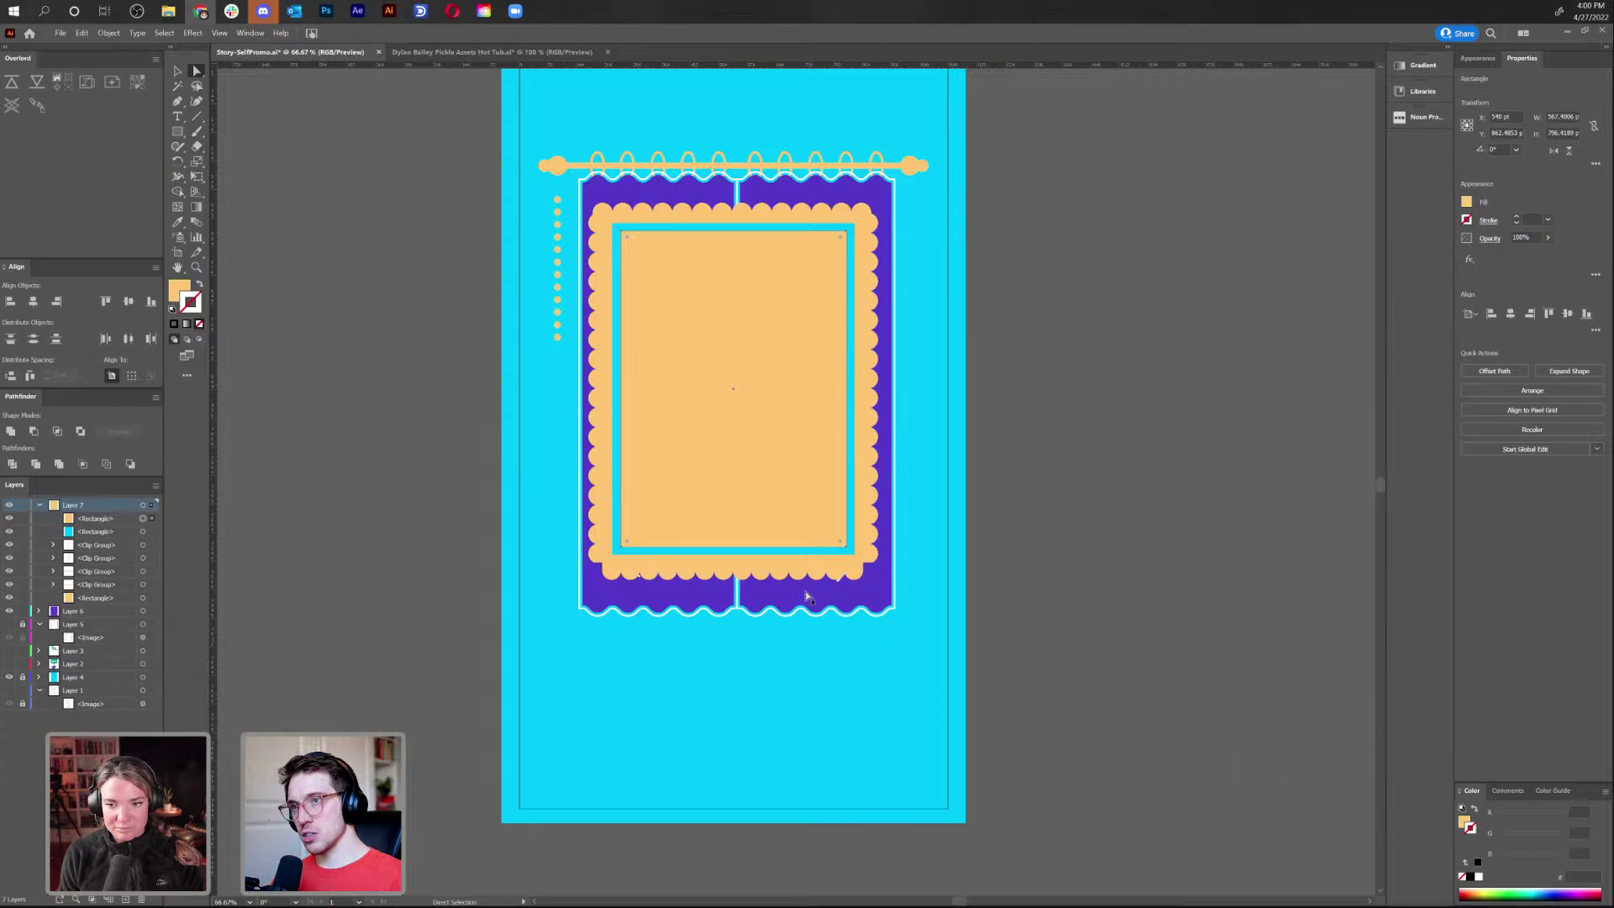
{"action": "left_click", "coordinate": [1093, 433]}
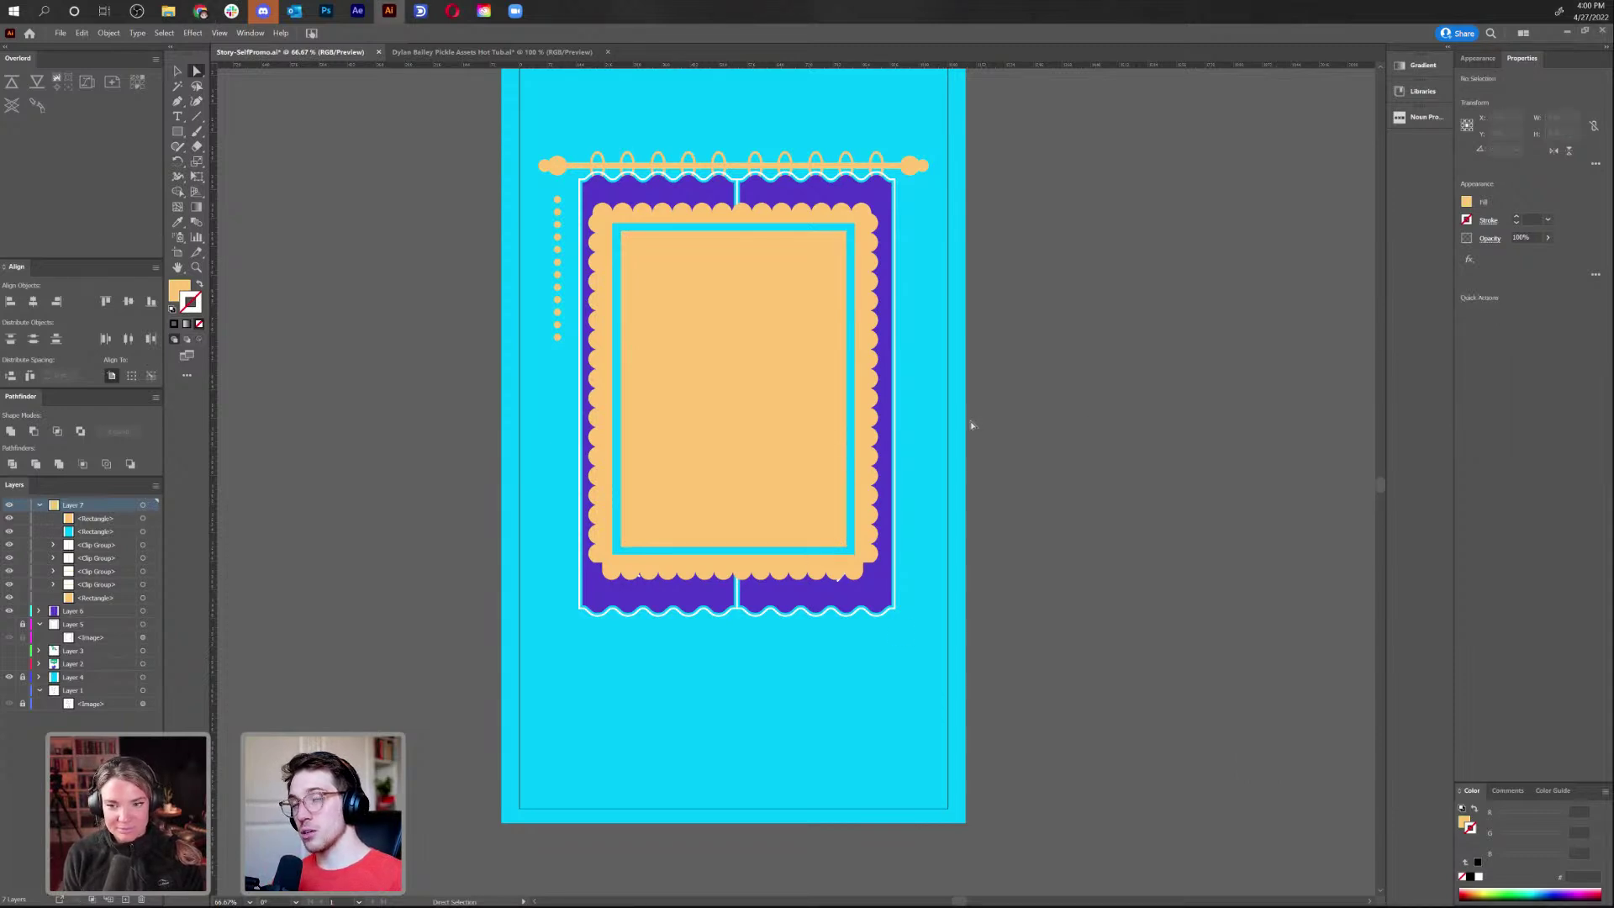
Fill the orange inner rectangle with black (000000)
{"action": "left_click", "coordinate": [854, 435]}
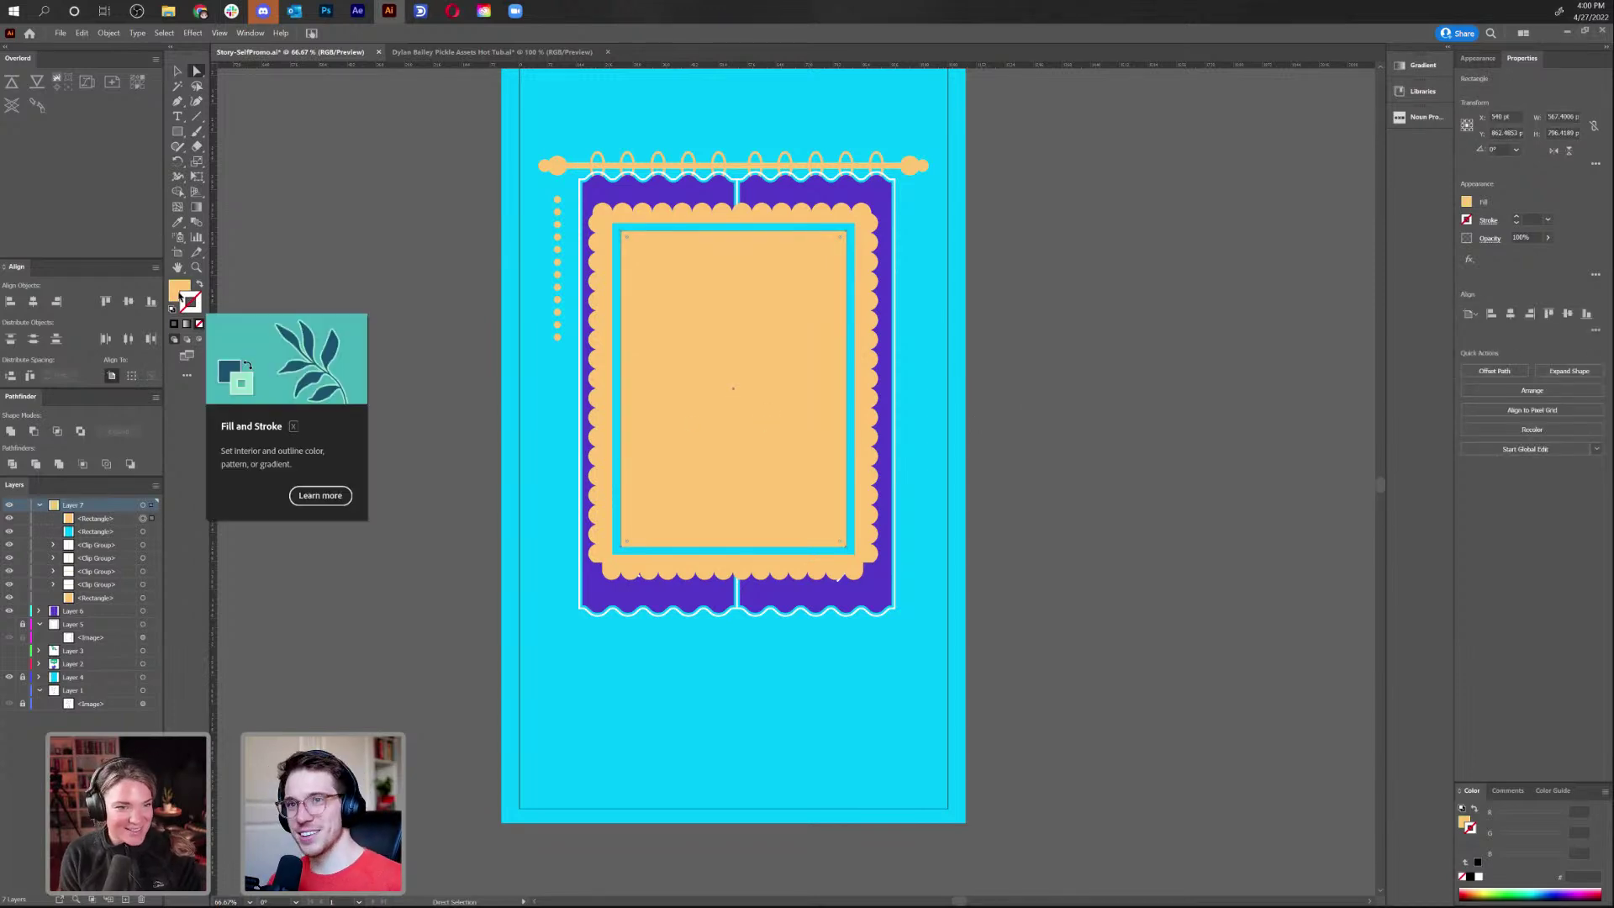
{"action": "double_click", "coordinate": [181, 294]}
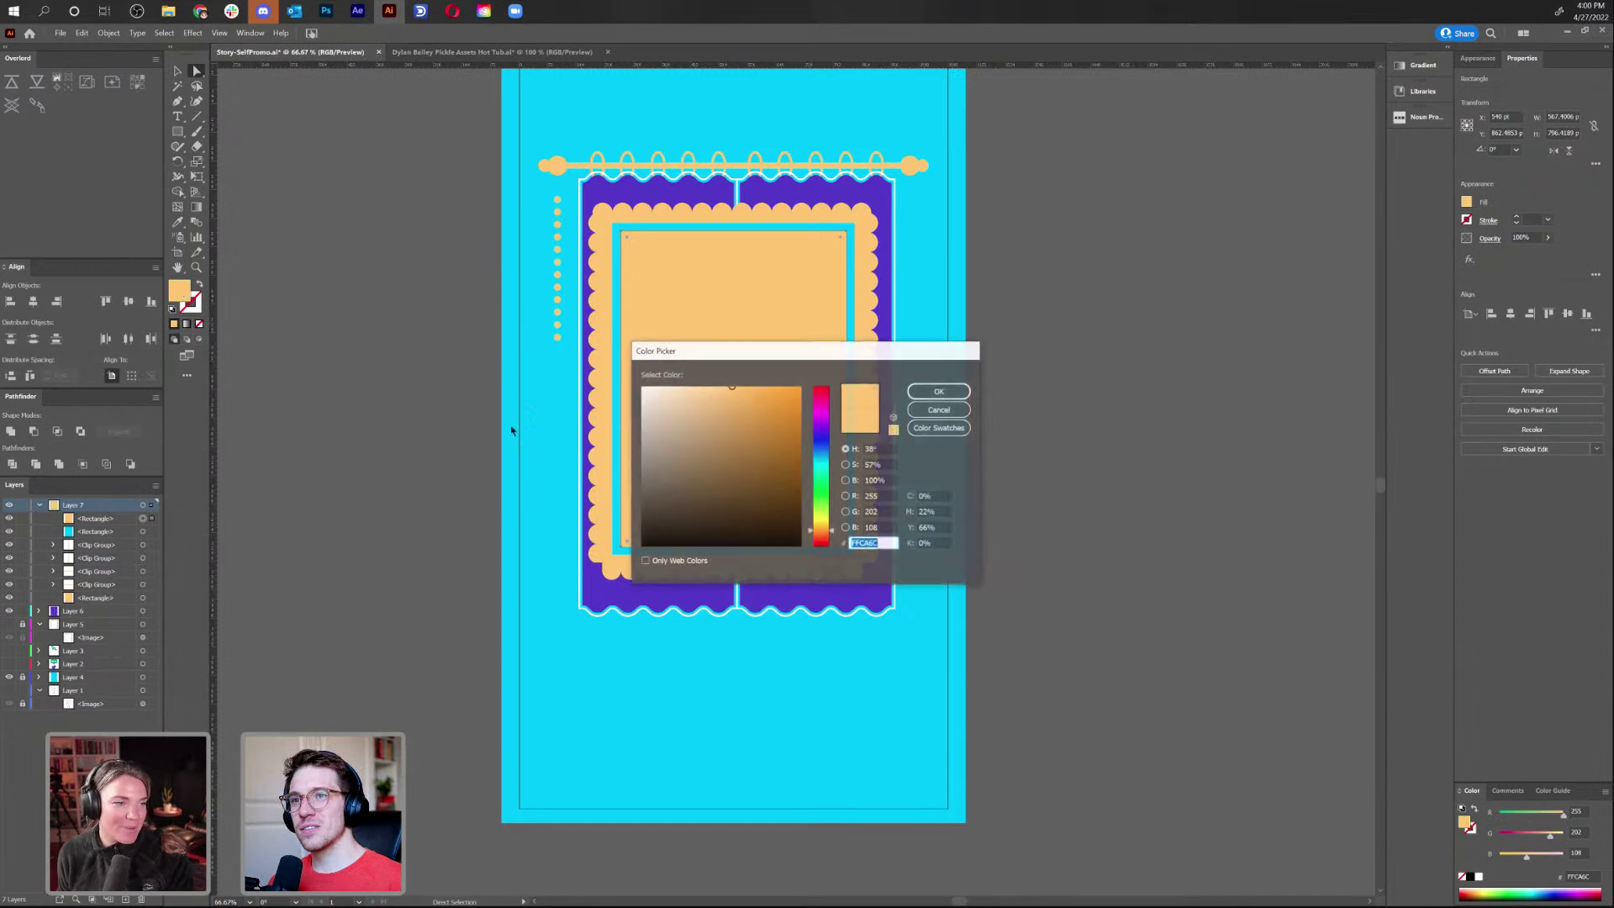
{"action": "left_click_drag", "start_coordinate": [698, 545], "coordinate": [625, 561]}
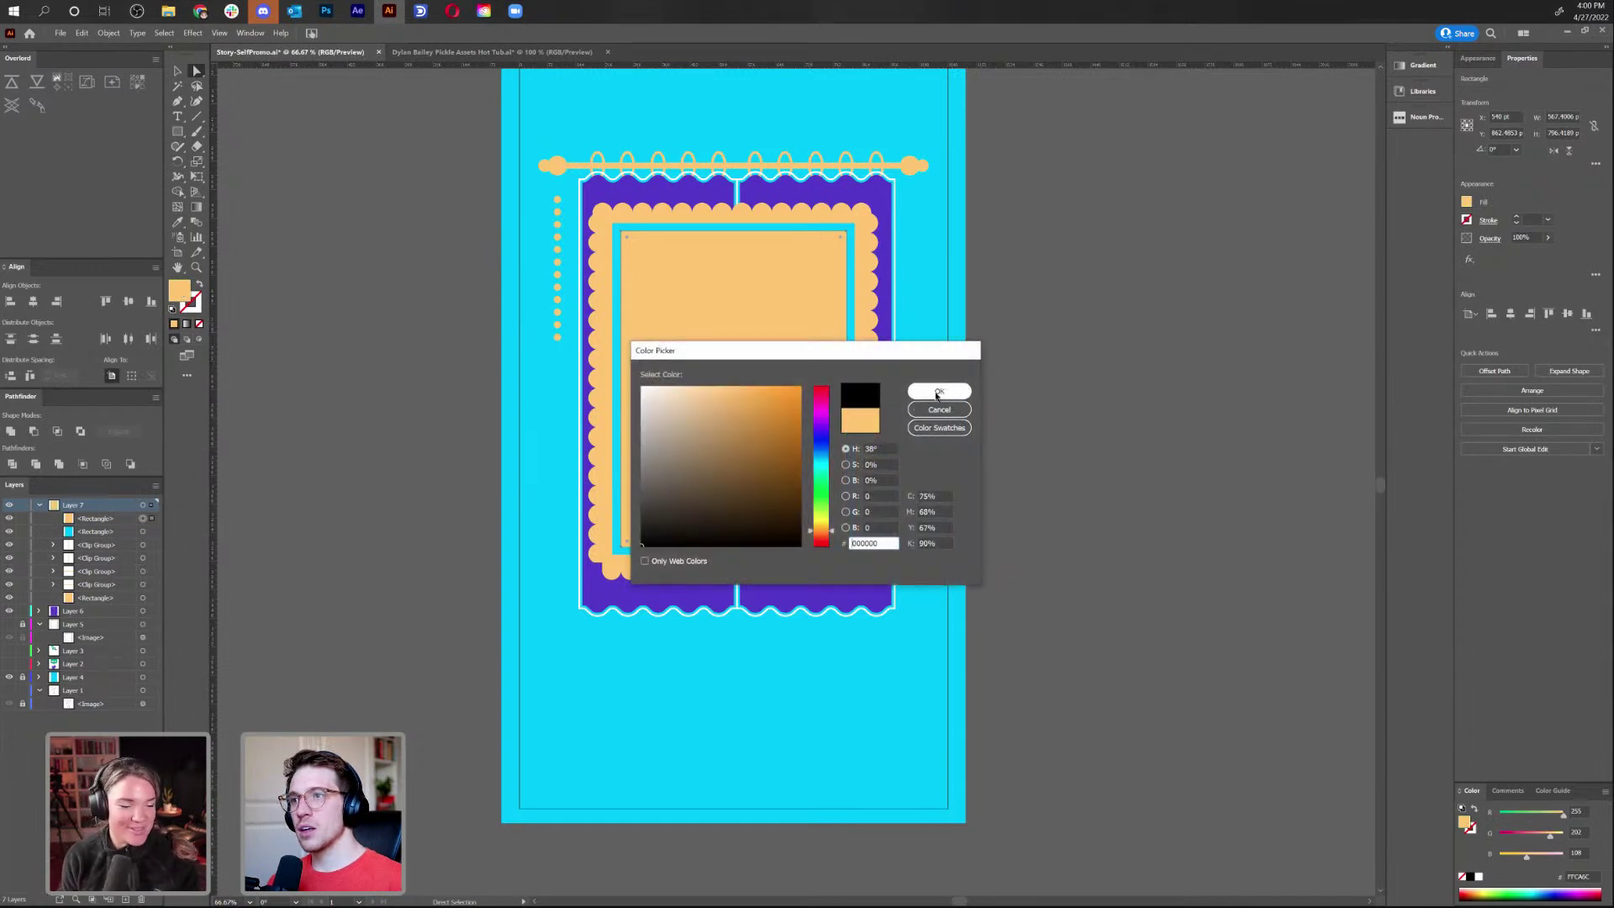
{"action": "left_click", "coordinate": [932, 392]}
{"action": "left_click", "coordinate": [1129, 410]}
Draw a corner-to-corner diagonal line with a white 10 pt stroke
{"action": "left_click", "coordinate": [196, 116]}
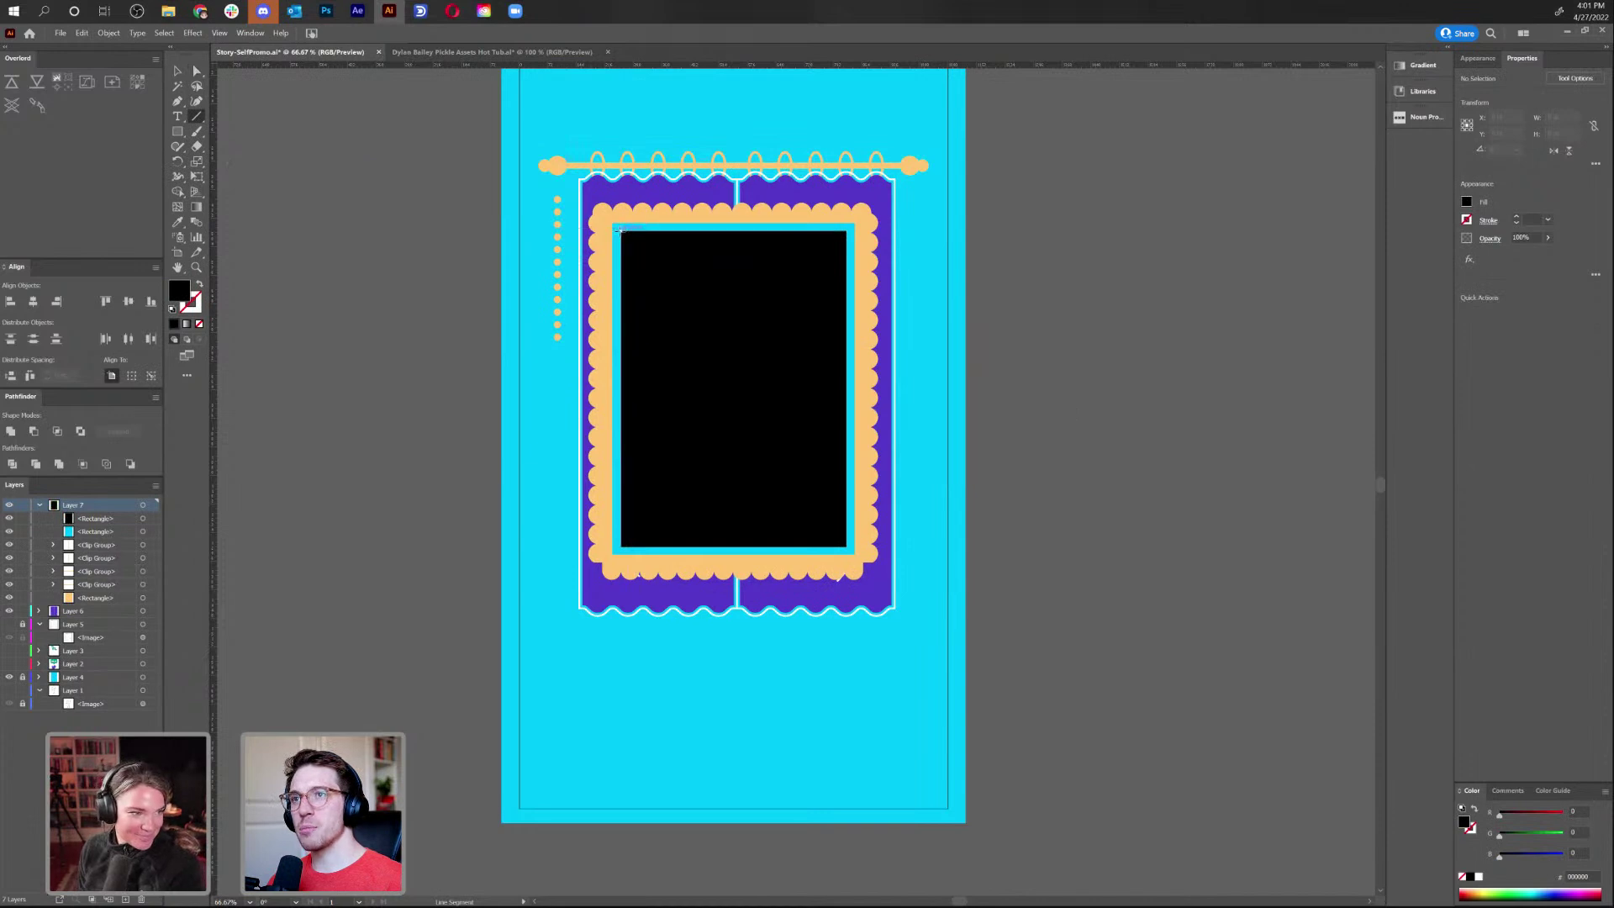
{"action": "left_click_drag", "start_coordinate": [627, 238], "coordinate": [846, 547]}
{"action": "double_click", "coordinate": [193, 300]}
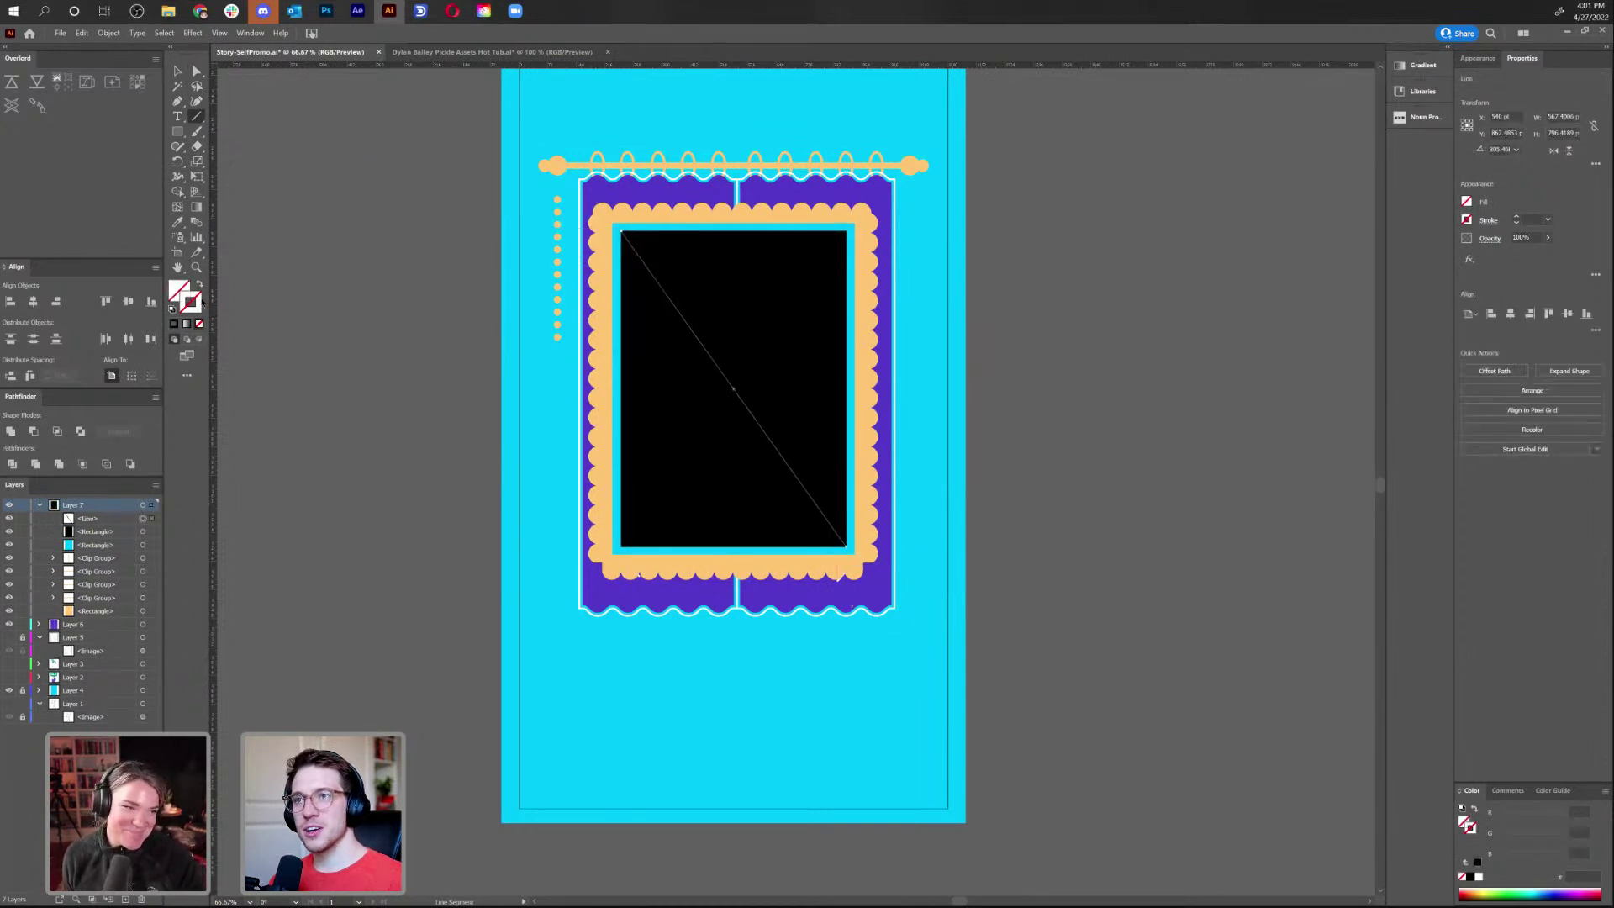
{"action": "left_click_drag", "start_coordinate": [765, 494], "coordinate": [628, 370]}
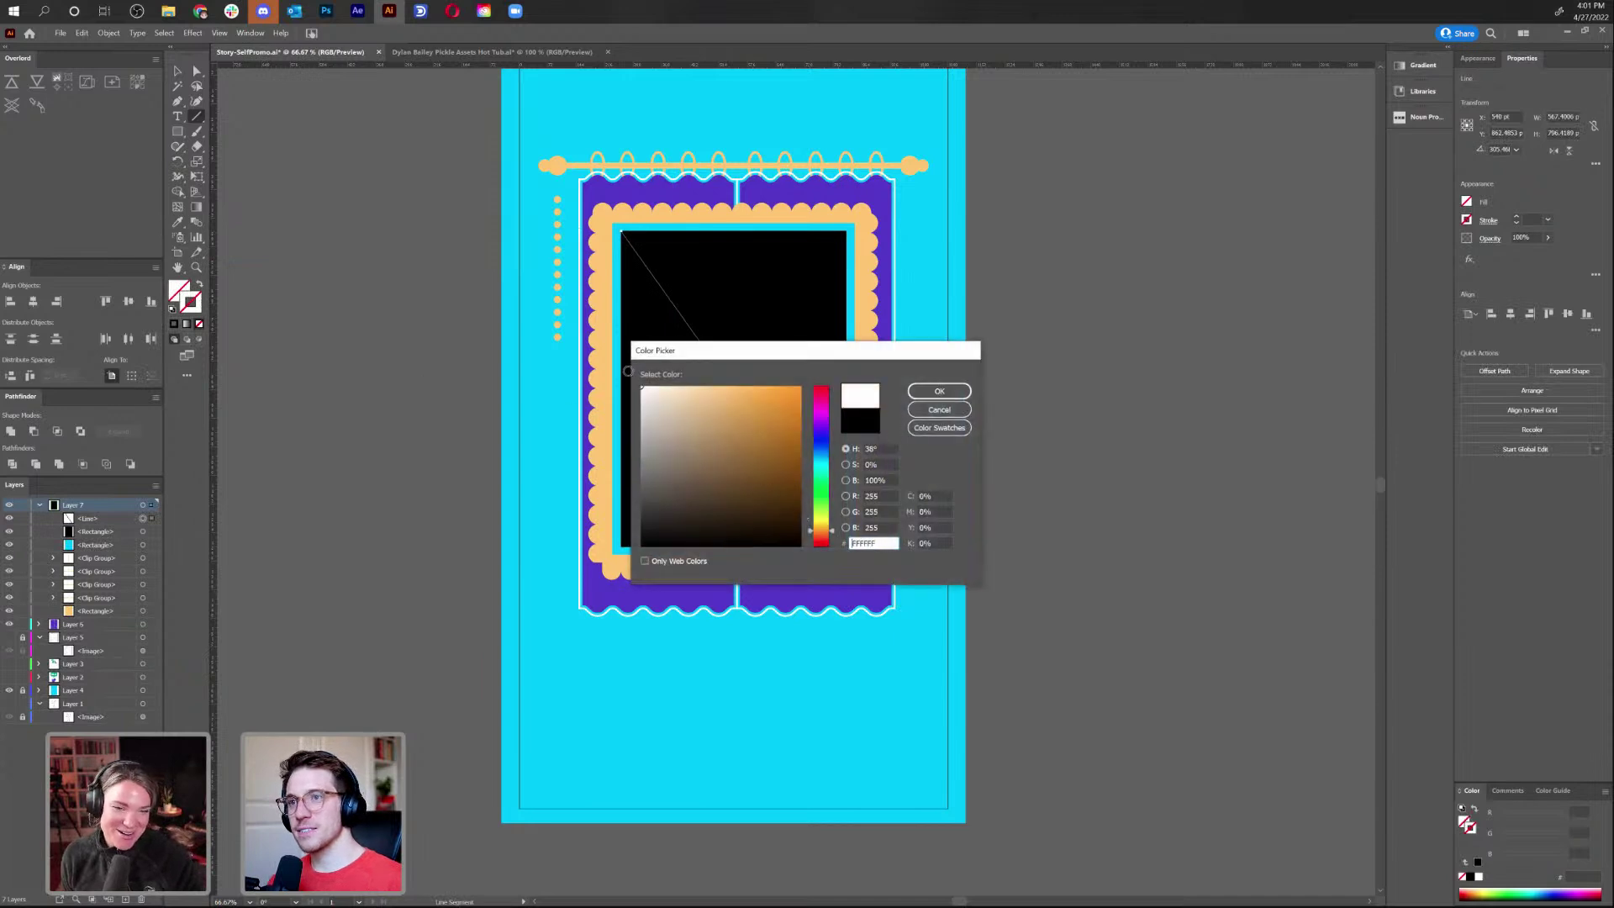
{"action": "left_click", "coordinate": [939, 391]}
{"action": "left_click", "coordinate": [1517, 216]}
{"action": "left_click", "coordinate": [1517, 216]}
{"action": "left_click", "coordinate": [1517, 216]}
{"action": "left_click", "coordinate": [1517, 216]}
Reflect a copy of the line horizontally to form a white X
{"action": "key", "text": "v"}
{"action": "left_click", "coordinate": [1074, 241]}
{"action": "left_click", "coordinate": [725, 378]}
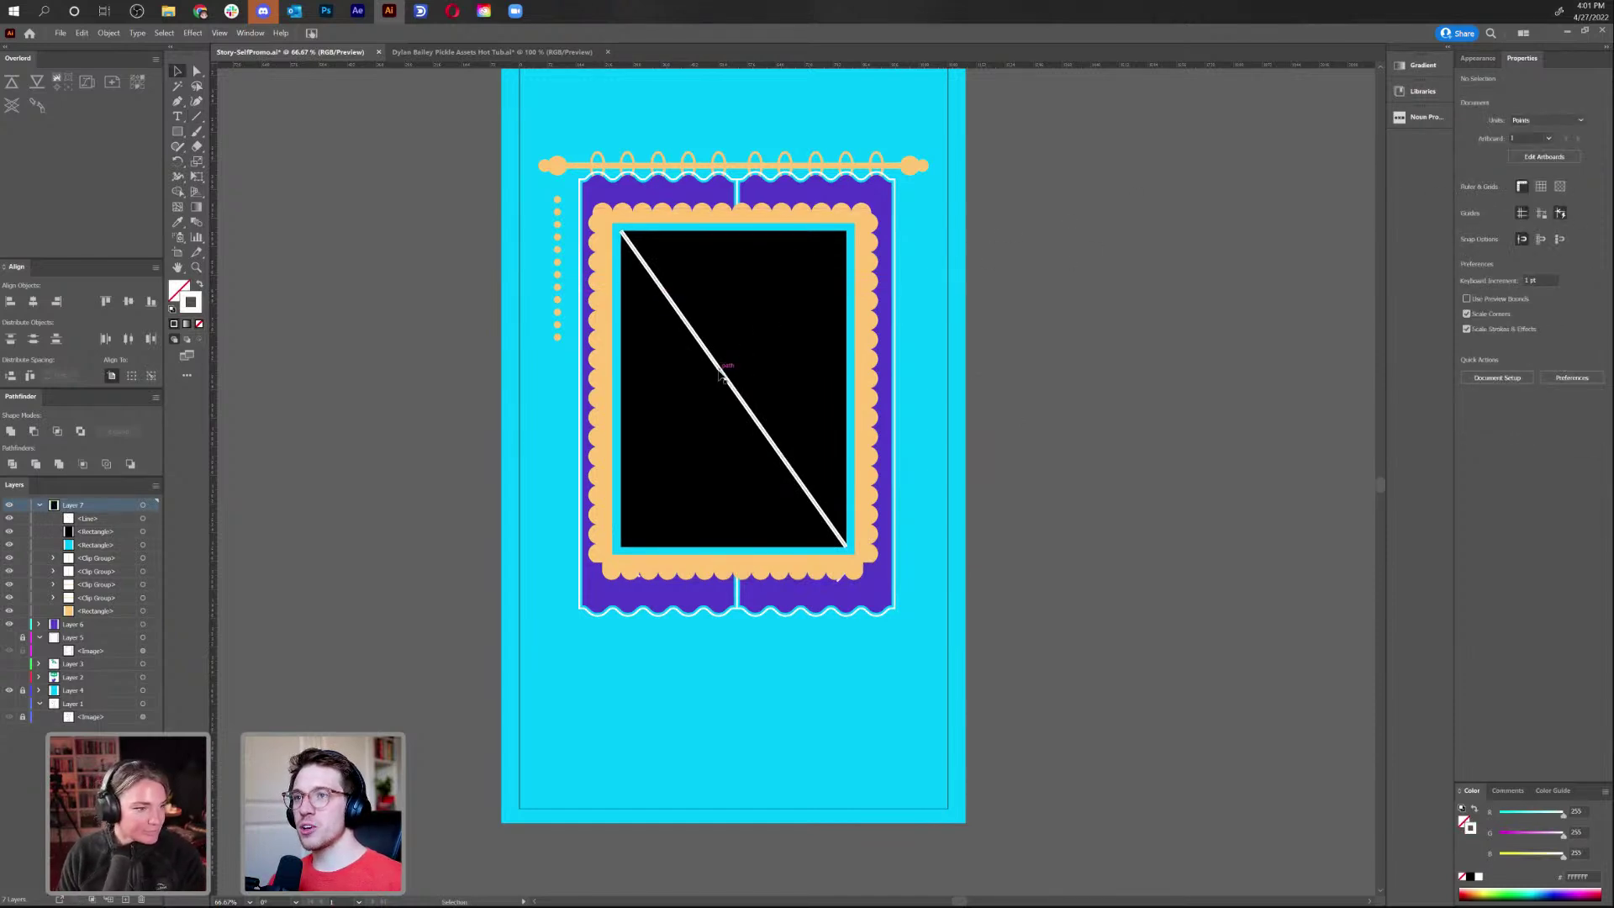
{"action": "right_click", "coordinate": [721, 372]}
{"action": "mouse_move", "coordinate": [832, 566]}
{"action": "left_click", "coordinate": [900, 606]}
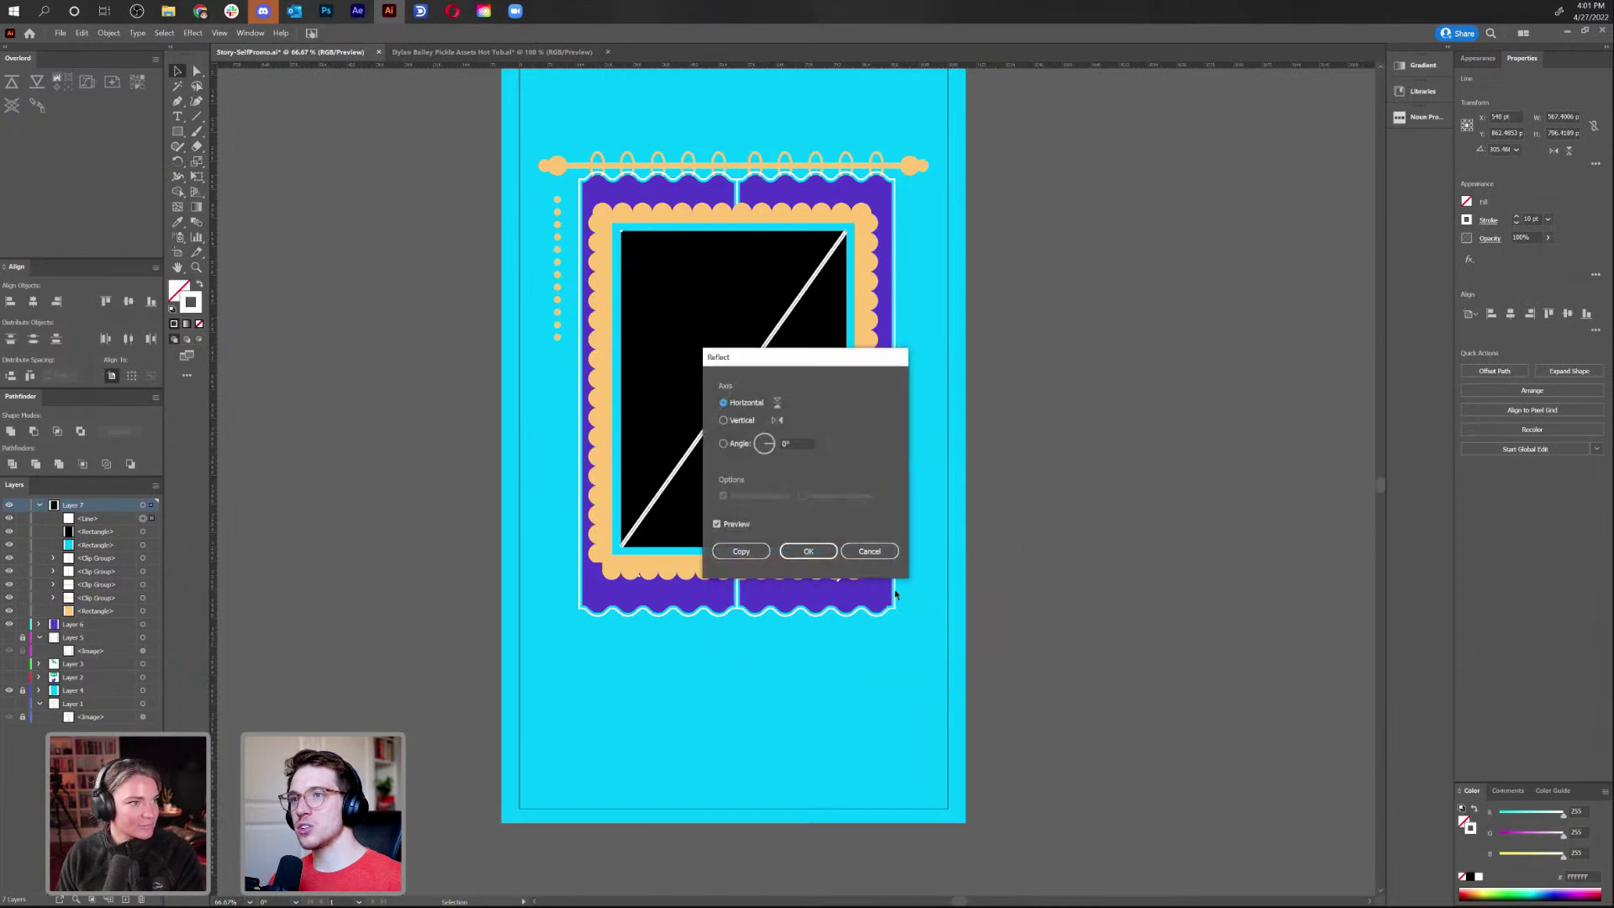
{"action": "left_click", "coordinate": [741, 551]}
{"action": "left_click", "coordinate": [1096, 442]}
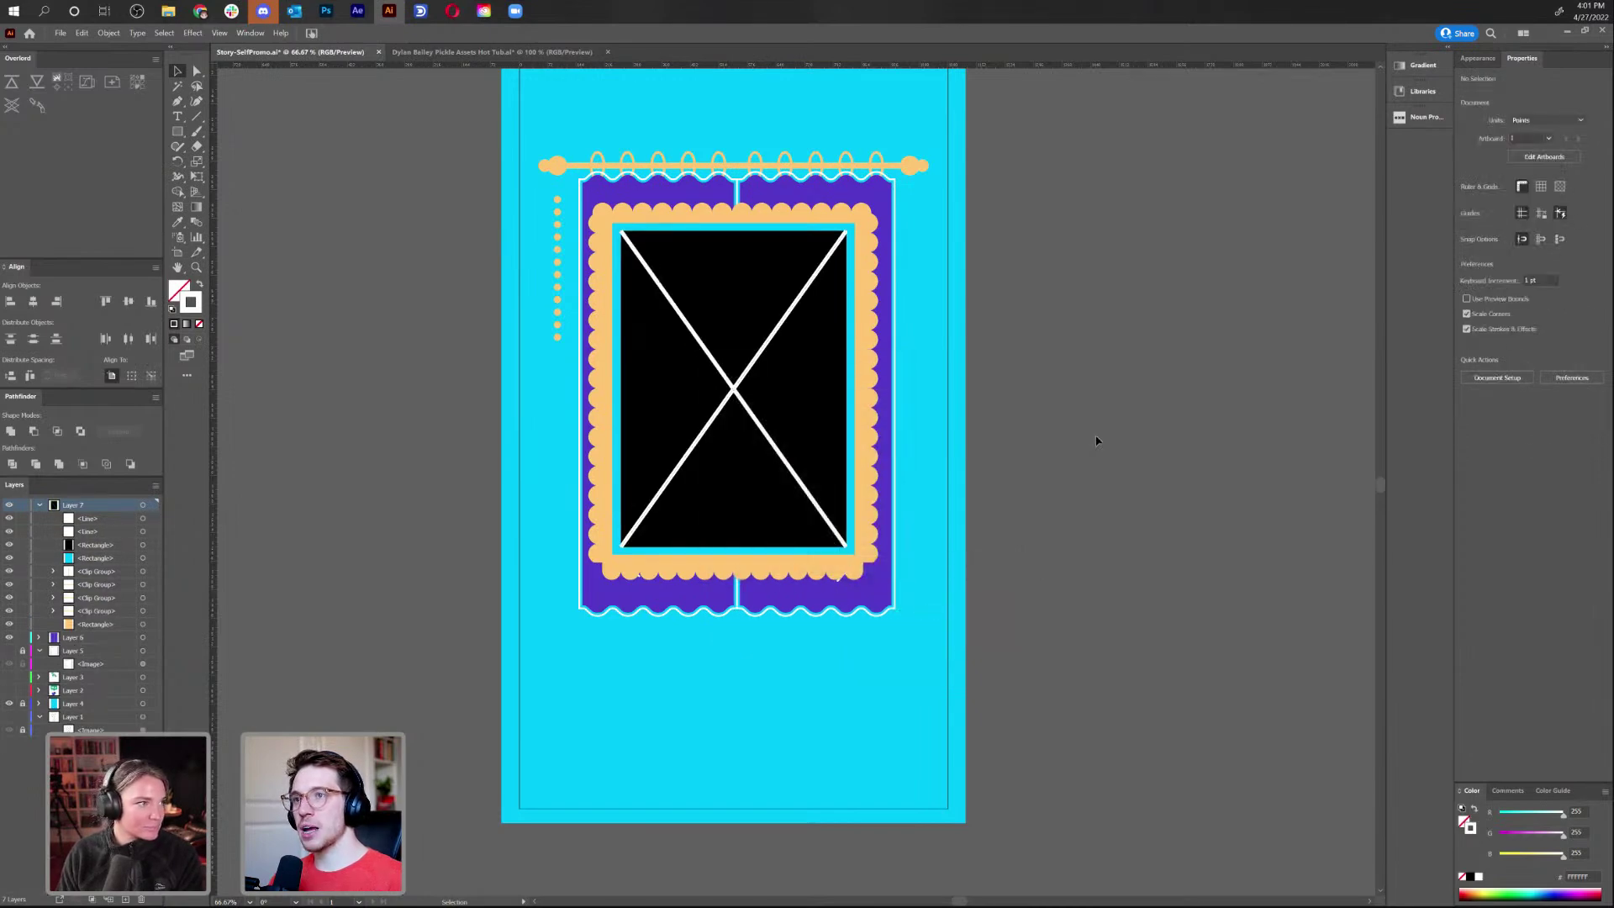
At 100% zoom, eyedrop the cyan shape's appearance onto the black rectangle, giving it a white stroke
{"action": "key", "text": "ctrl+1"}
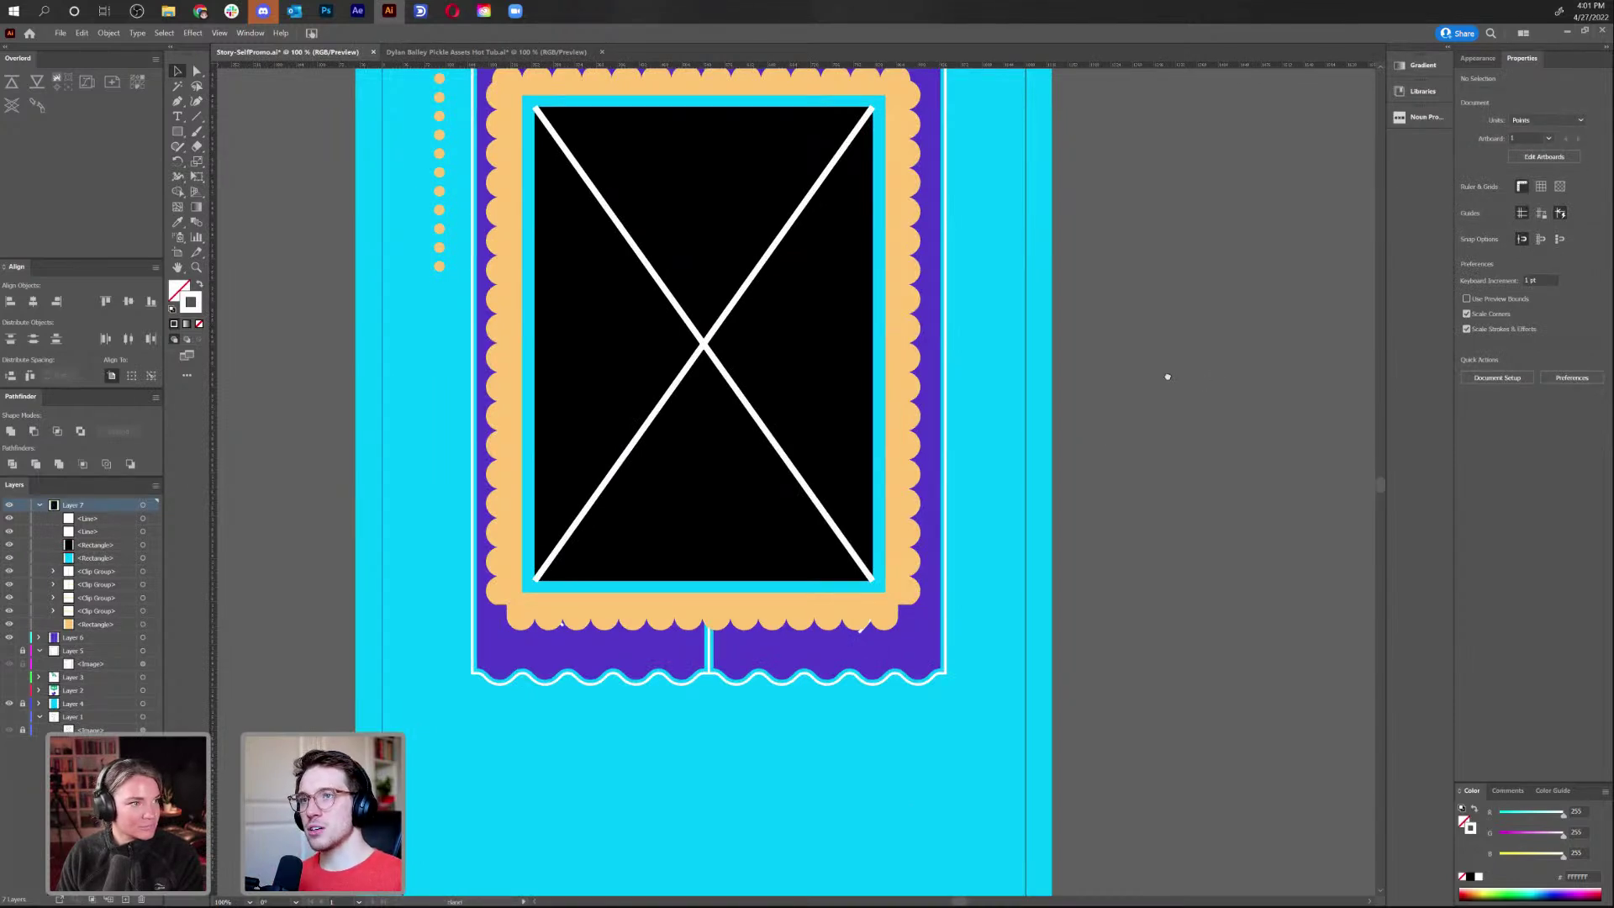
{"action": "scroll", "coordinate": [1164, 375], "scroll_direction": "up", "scroll_amount": 2}
{"action": "left_click", "coordinate": [841, 406]}
{"action": "key", "text": "i"}
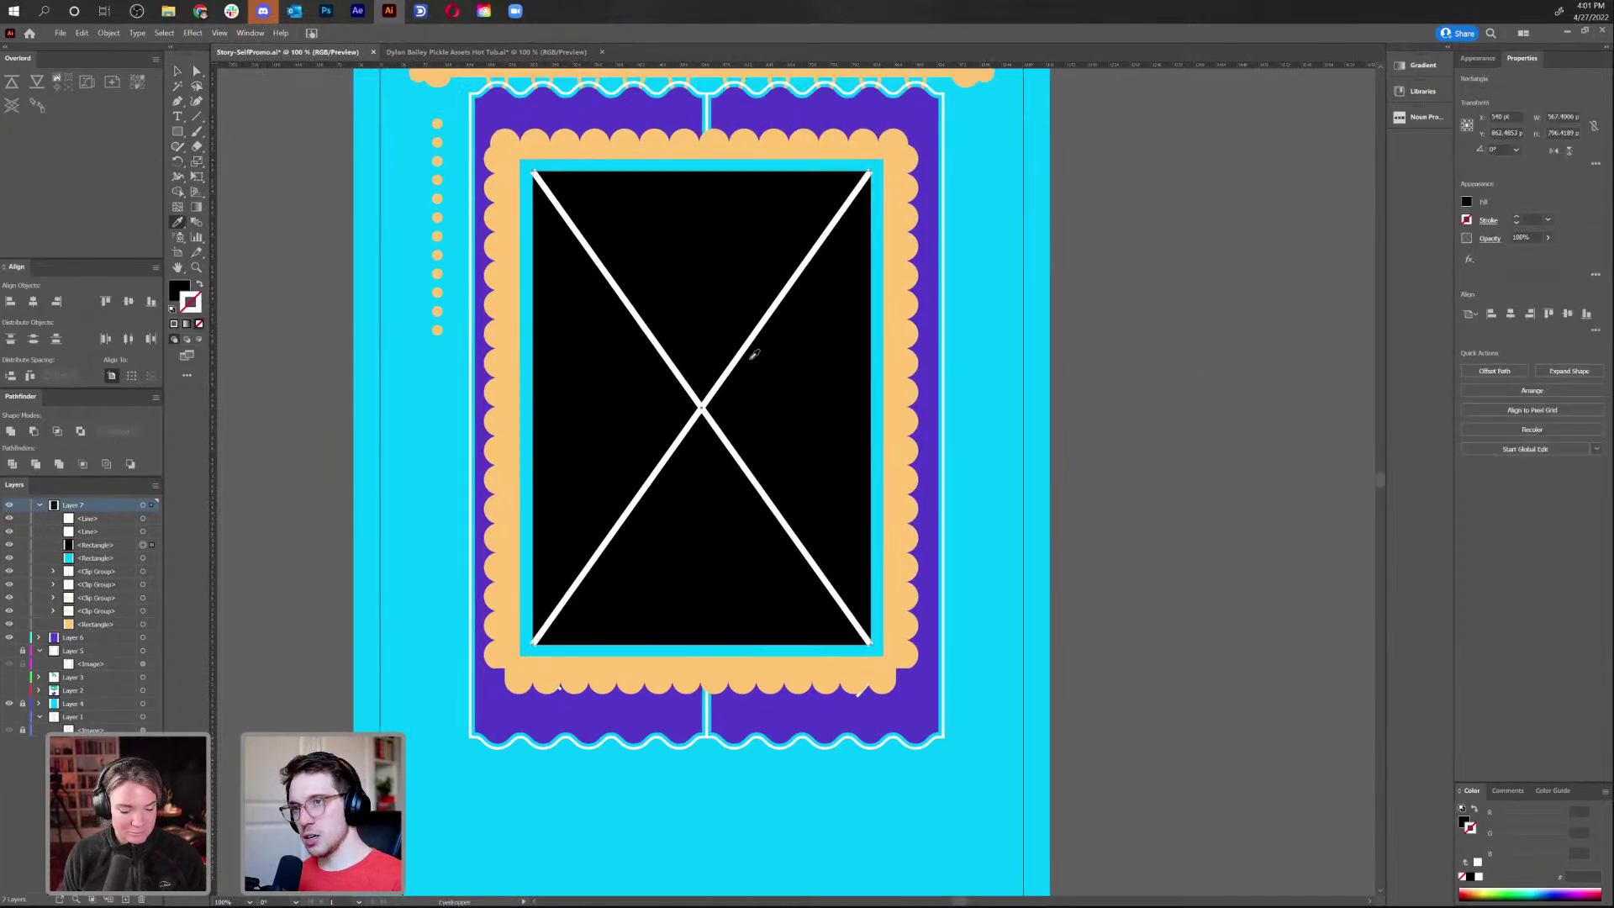
{"action": "left_click", "coordinate": [534, 351]}
Set the rectangle's fill to FFFFFF, then back to black 000000
{"action": "double_click", "coordinate": [178, 290]}
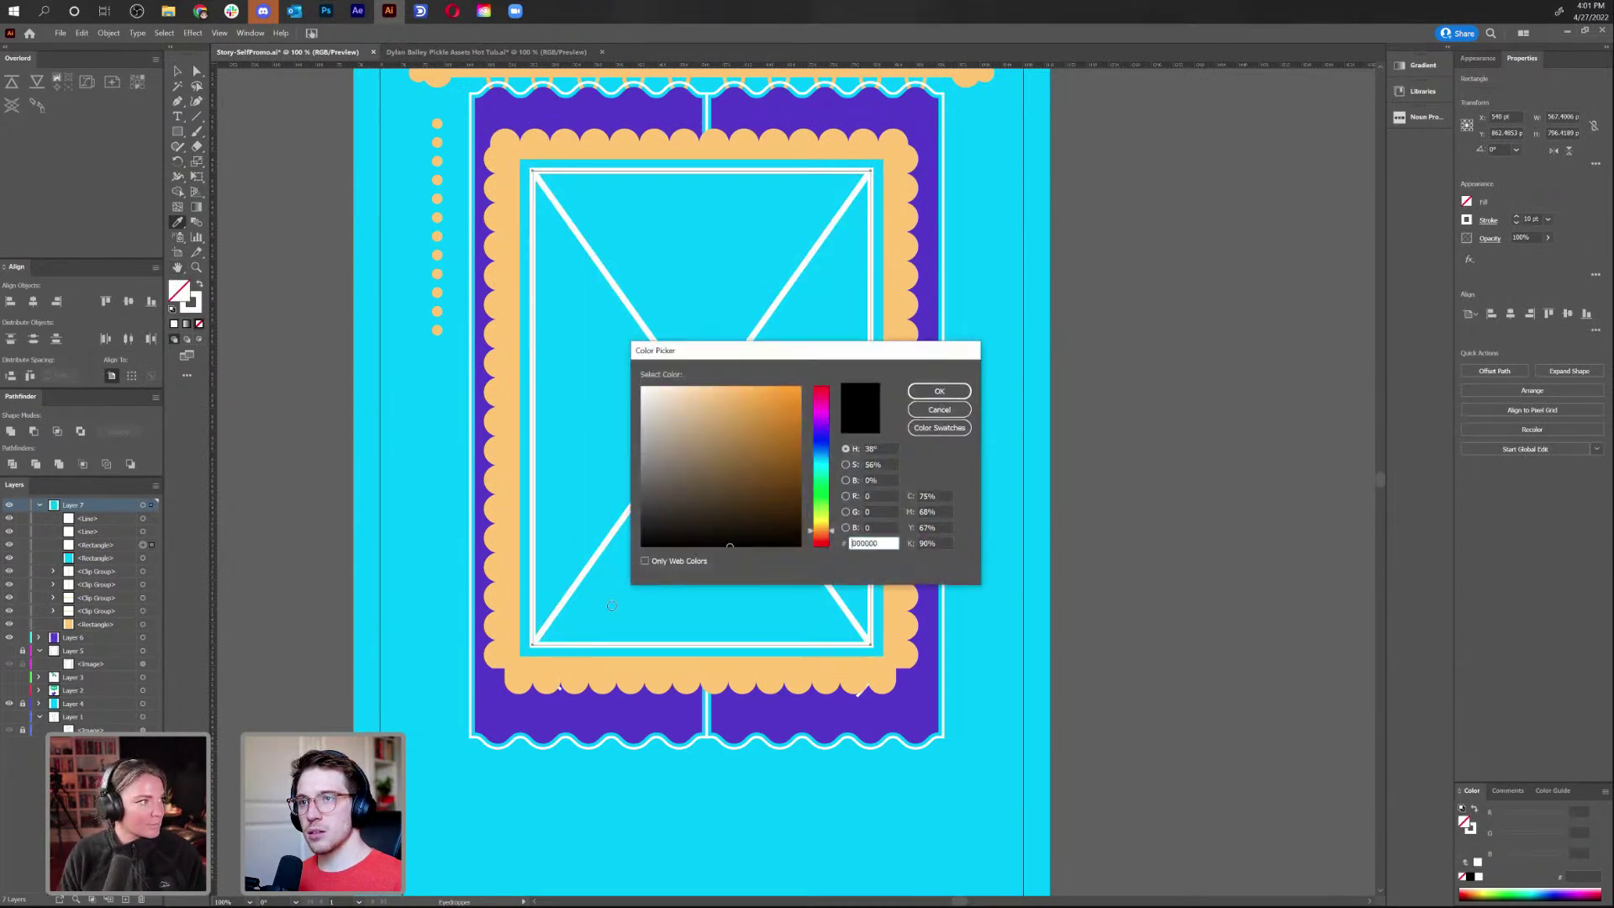
{"action": "type", "text": "ffffff"}
{"action": "left_click", "coordinate": [939, 391]}
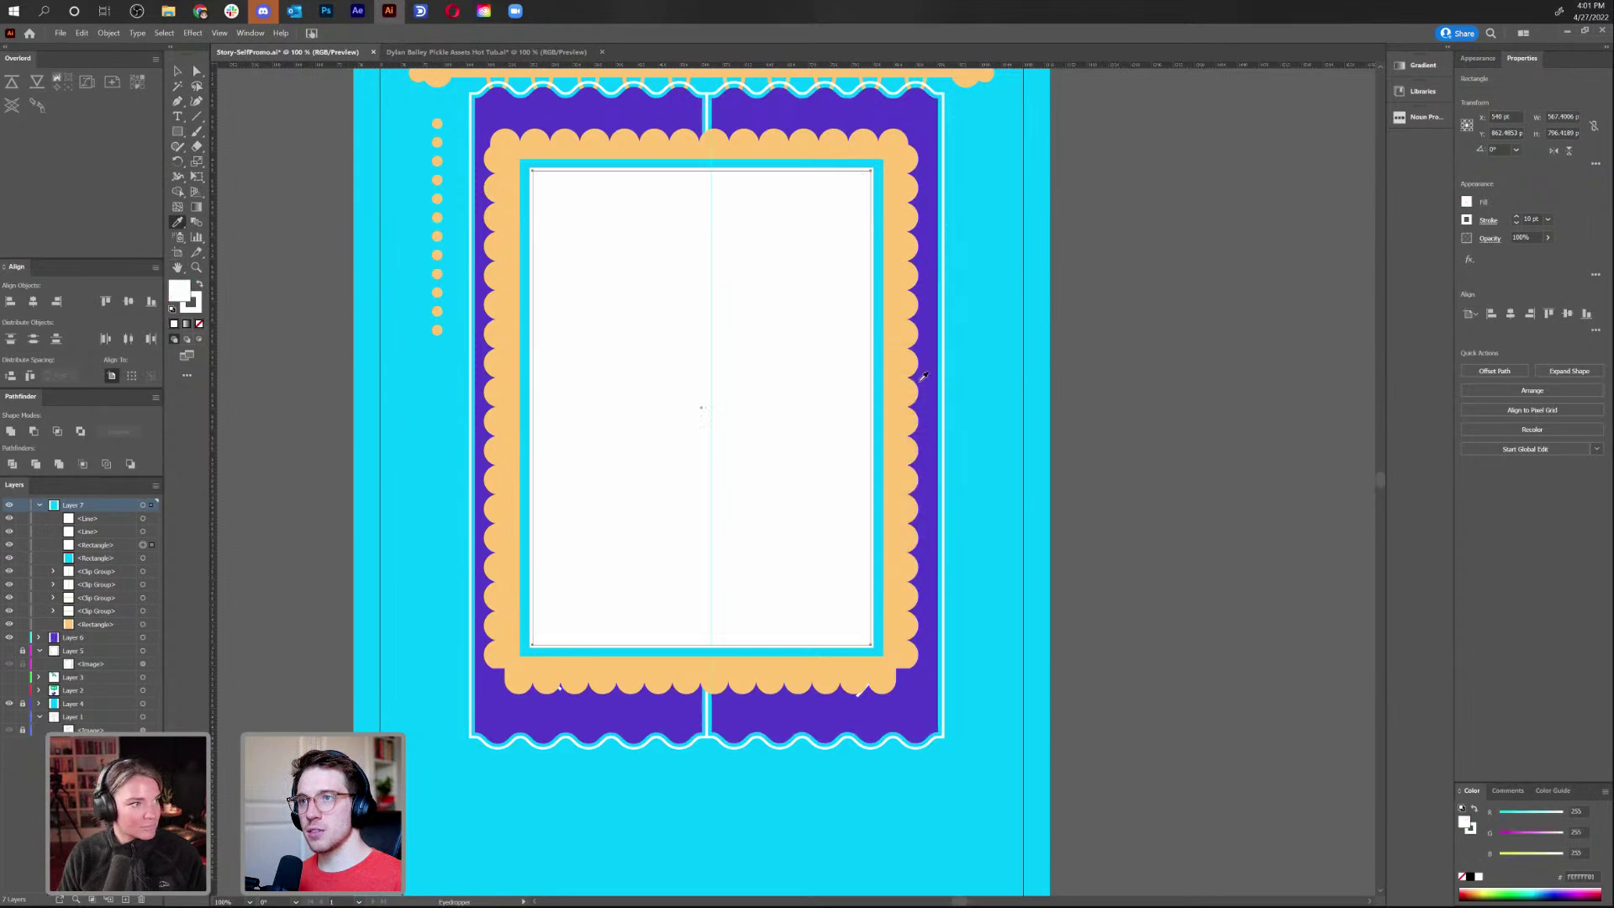
{"action": "double_click", "coordinate": [179, 295]}
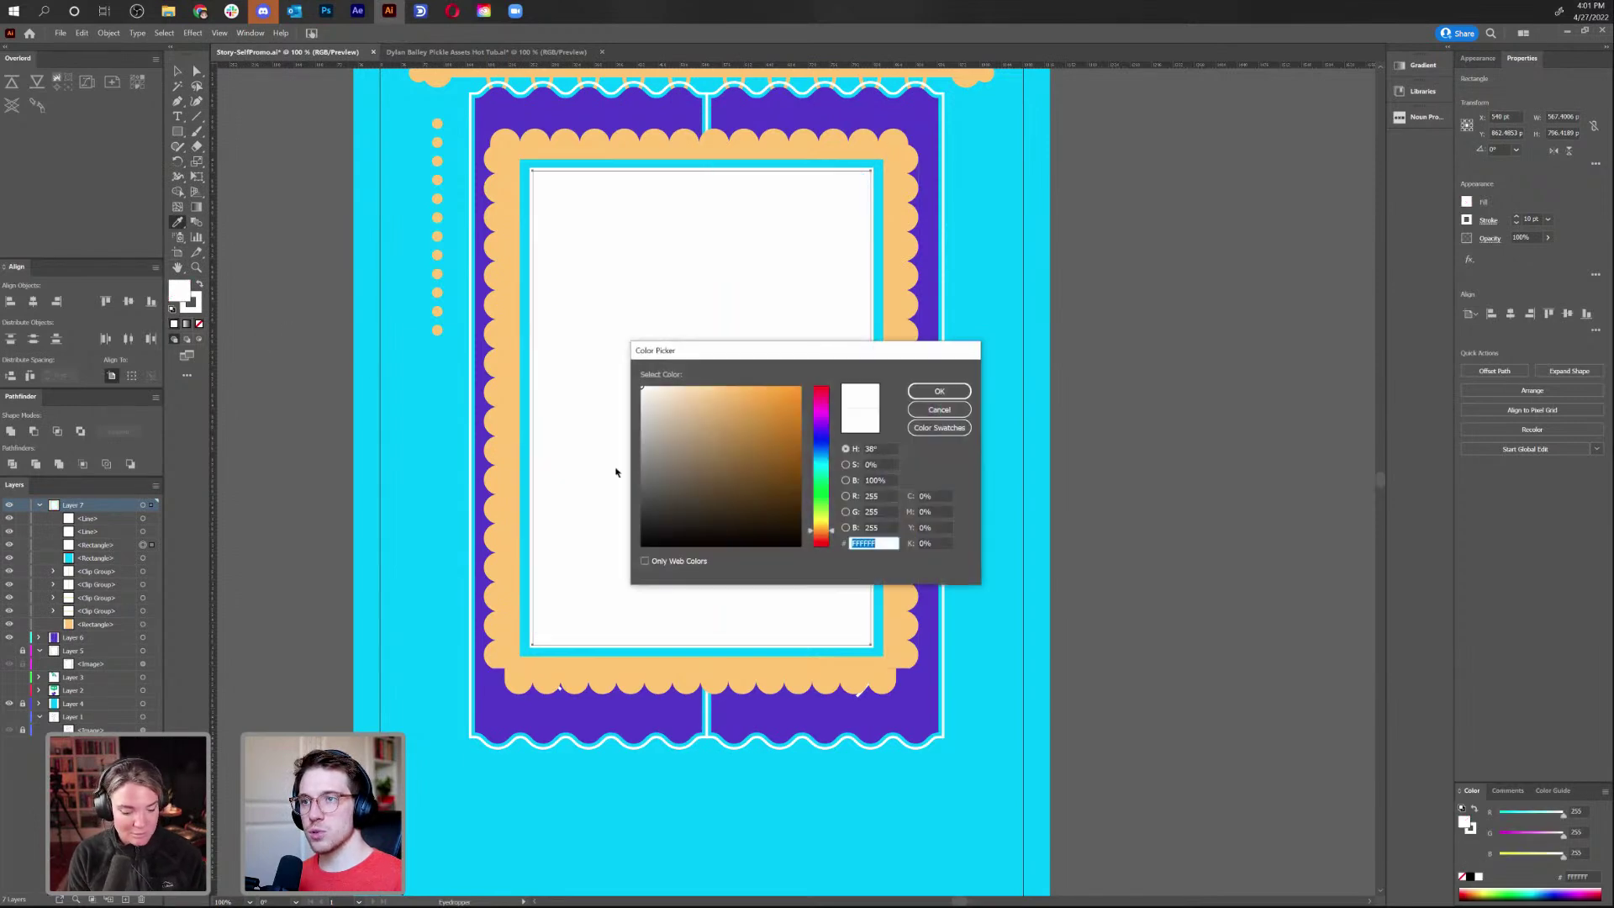
{"action": "left_click", "coordinate": [639, 548]}
{"action": "left_click", "coordinate": [939, 391]}
{"action": "key", "text": "v"}
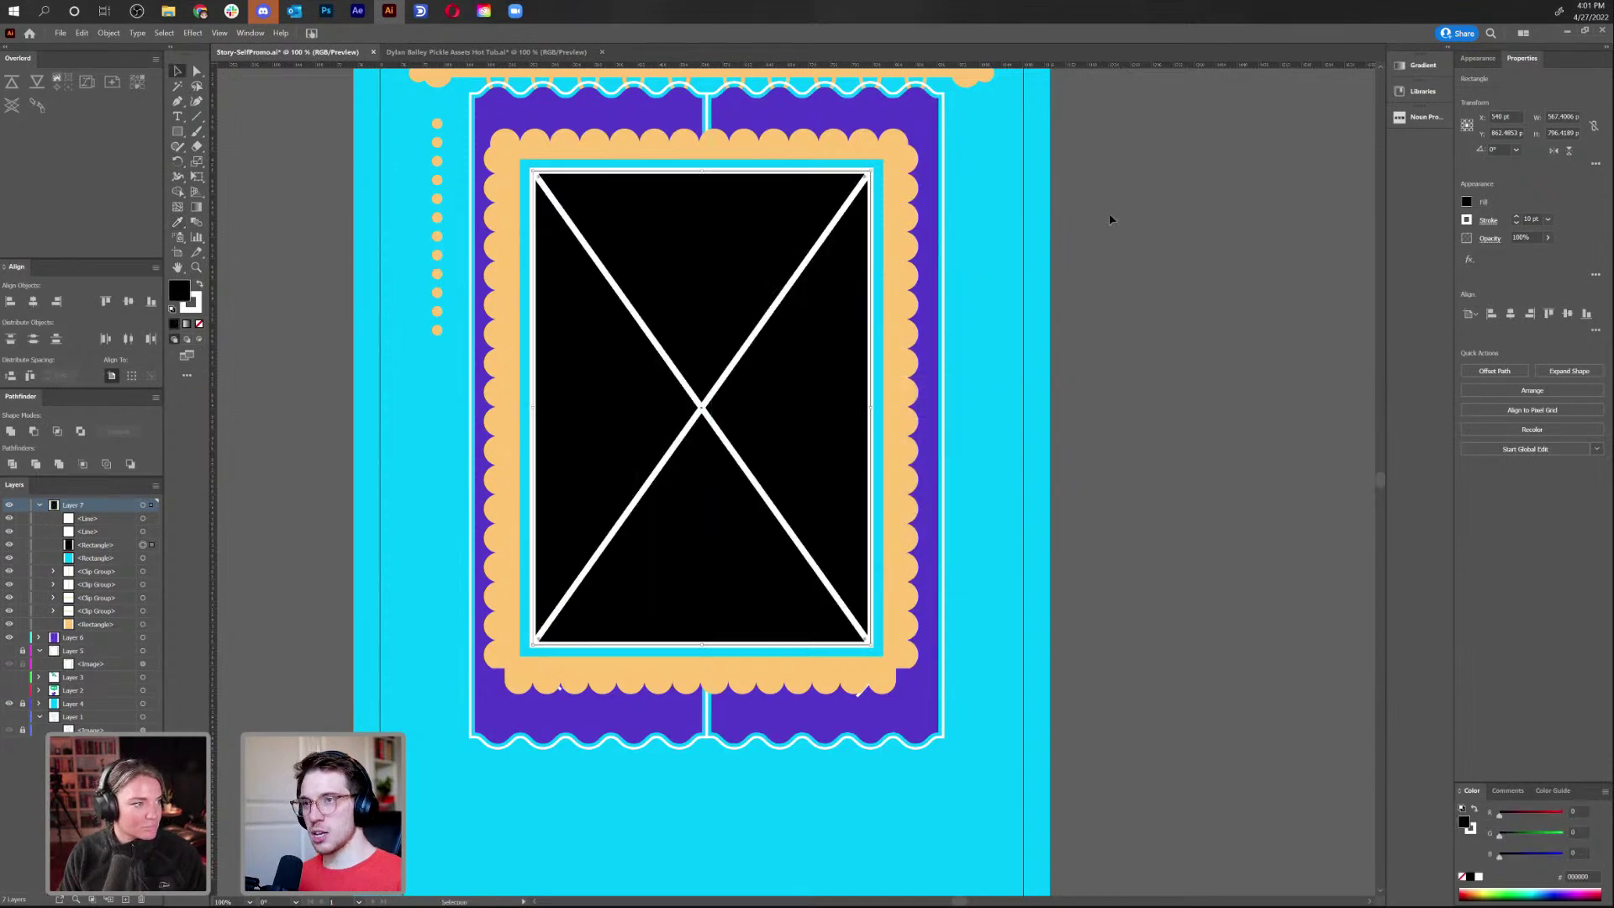
{"action": "left_click", "coordinate": [1098, 232]}
{"action": "key", "text": "ctrl+minus"}
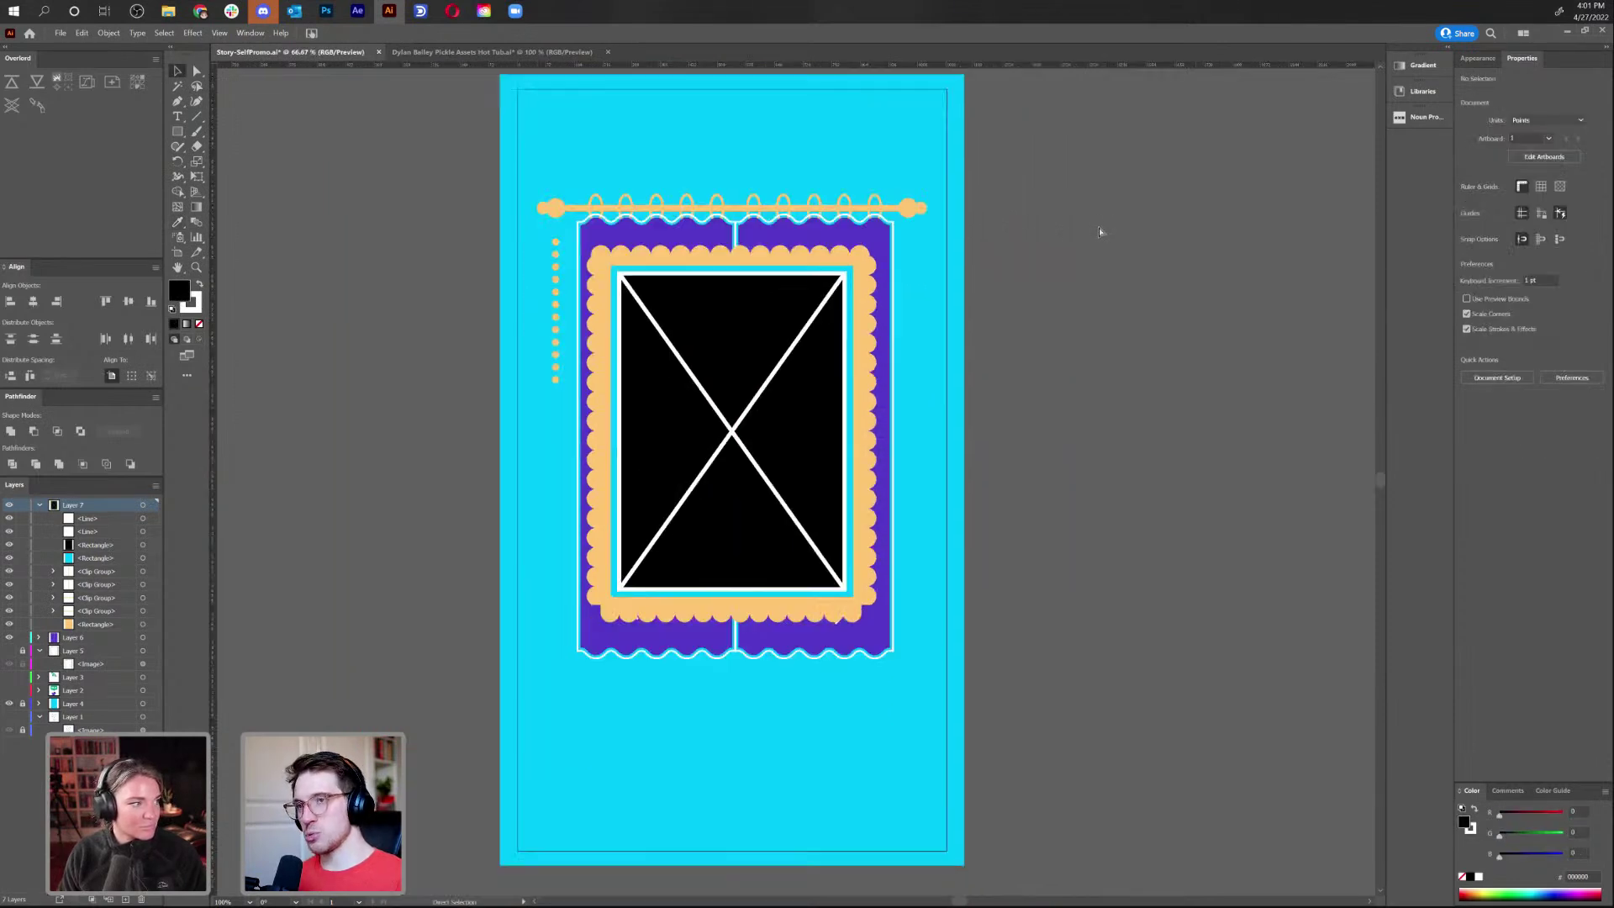
Select the purple curtain, rod, dots and curtain pieces, then clear the selection
{"action": "left_click", "coordinate": [828, 234]}
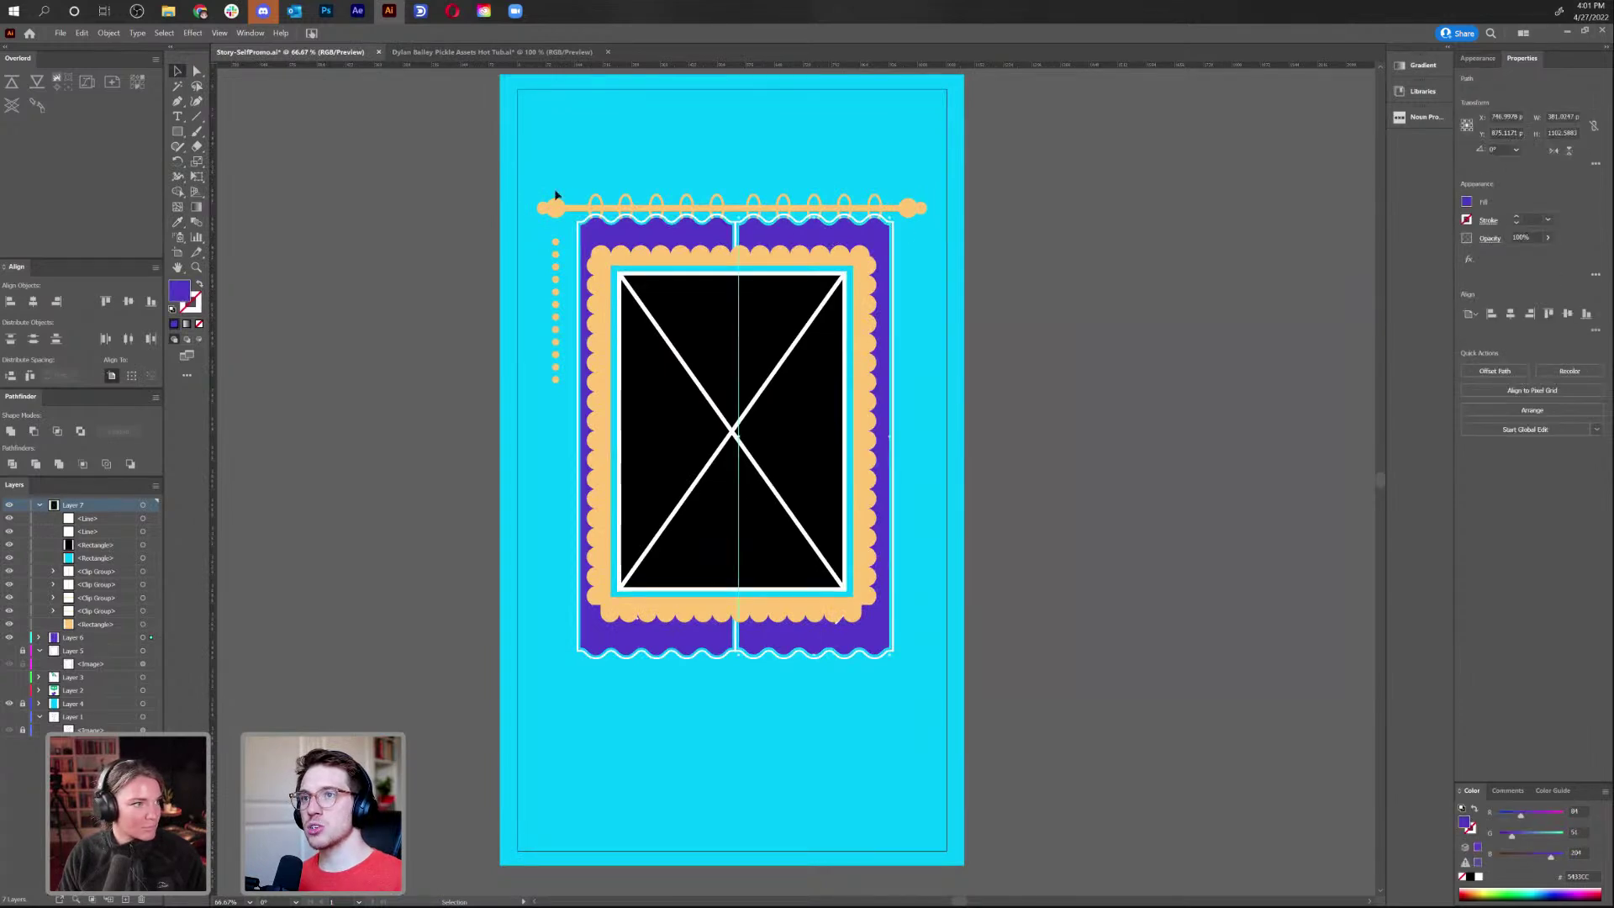
{"action": "left_click", "coordinate": [923, 210], "text": "shift"}
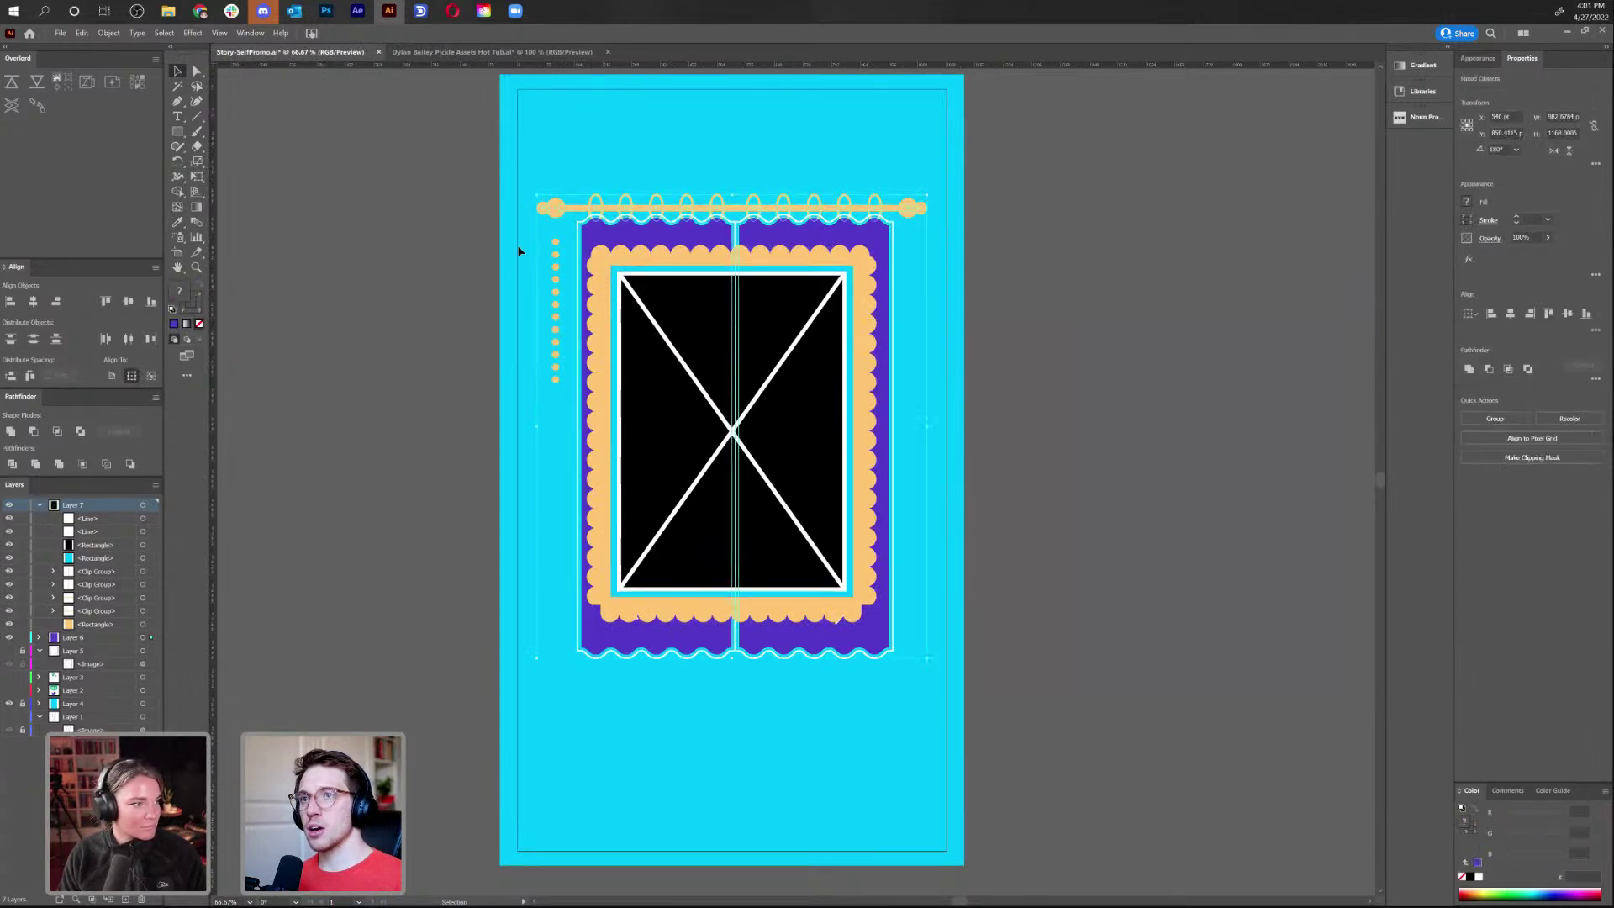
{"action": "left_click", "coordinate": [555, 243], "text": "shift"}
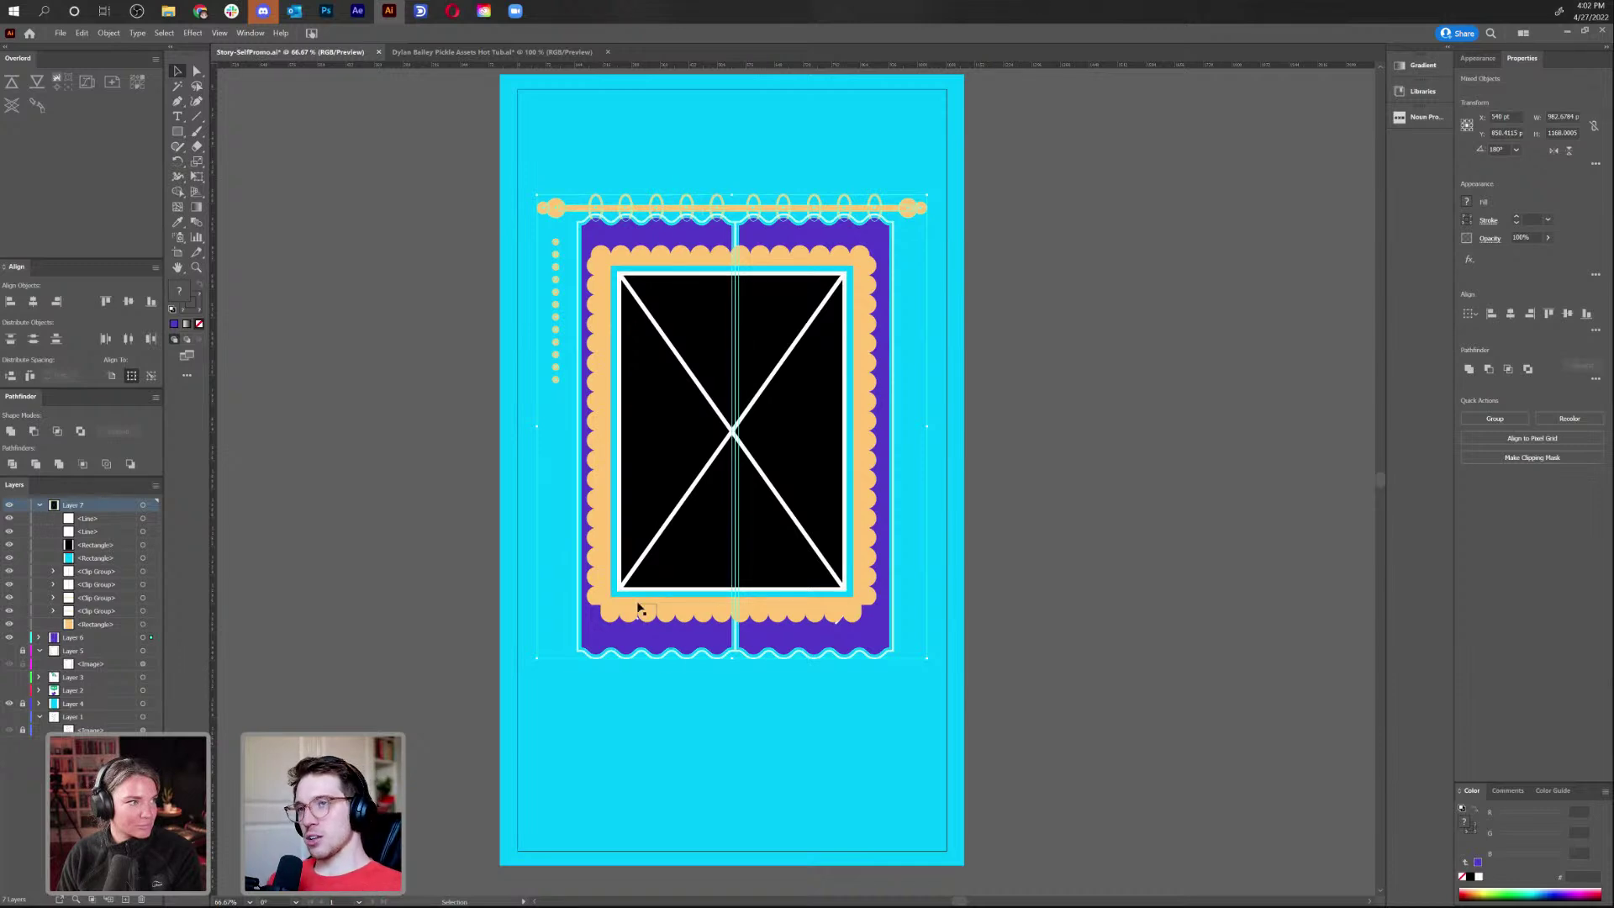
{"action": "left_click", "coordinate": [1098, 469]}
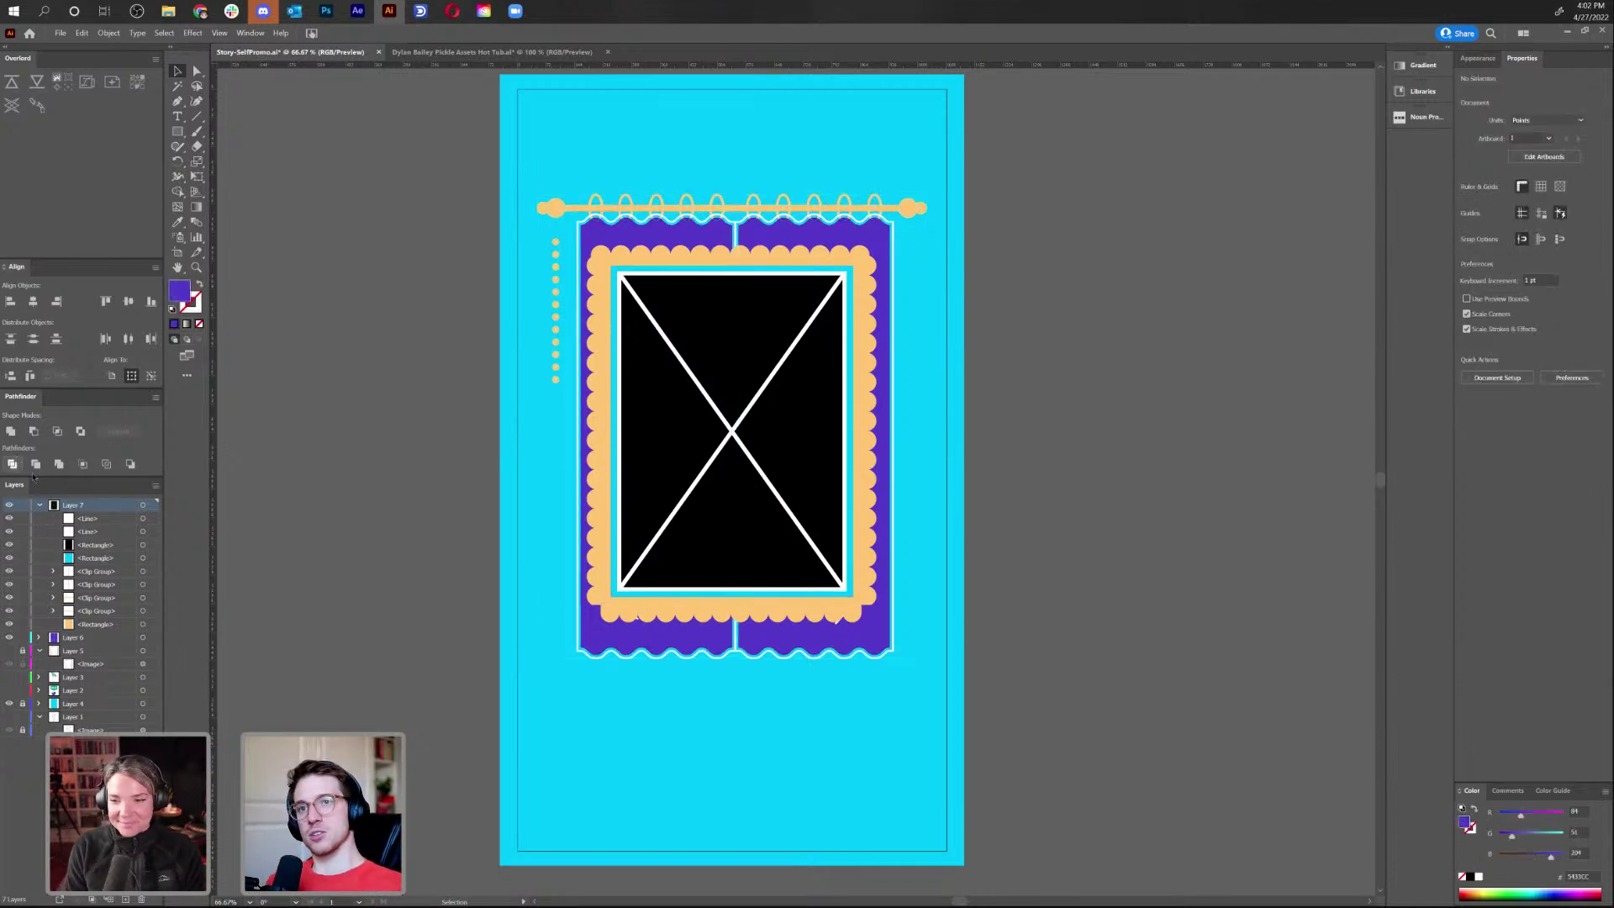
Collapse Layer 7, hide Layers 7 and 6, and switch to the Photoshop storyboard
{"action": "left_click", "coordinate": [39, 505]}
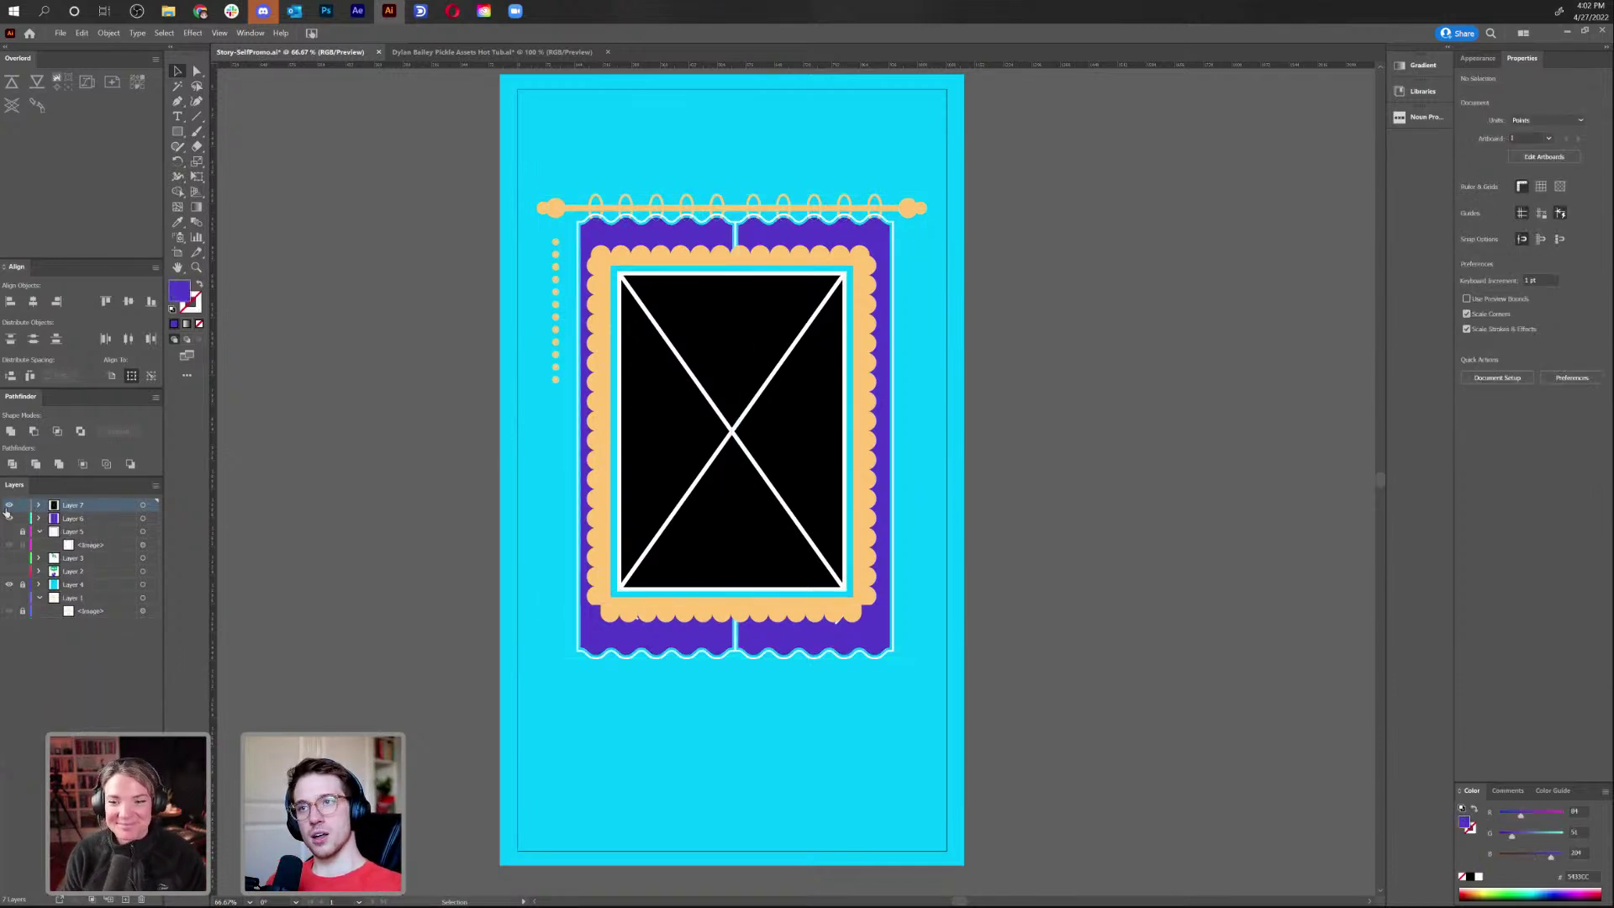
{"action": "left_click", "coordinate": [9, 505]}
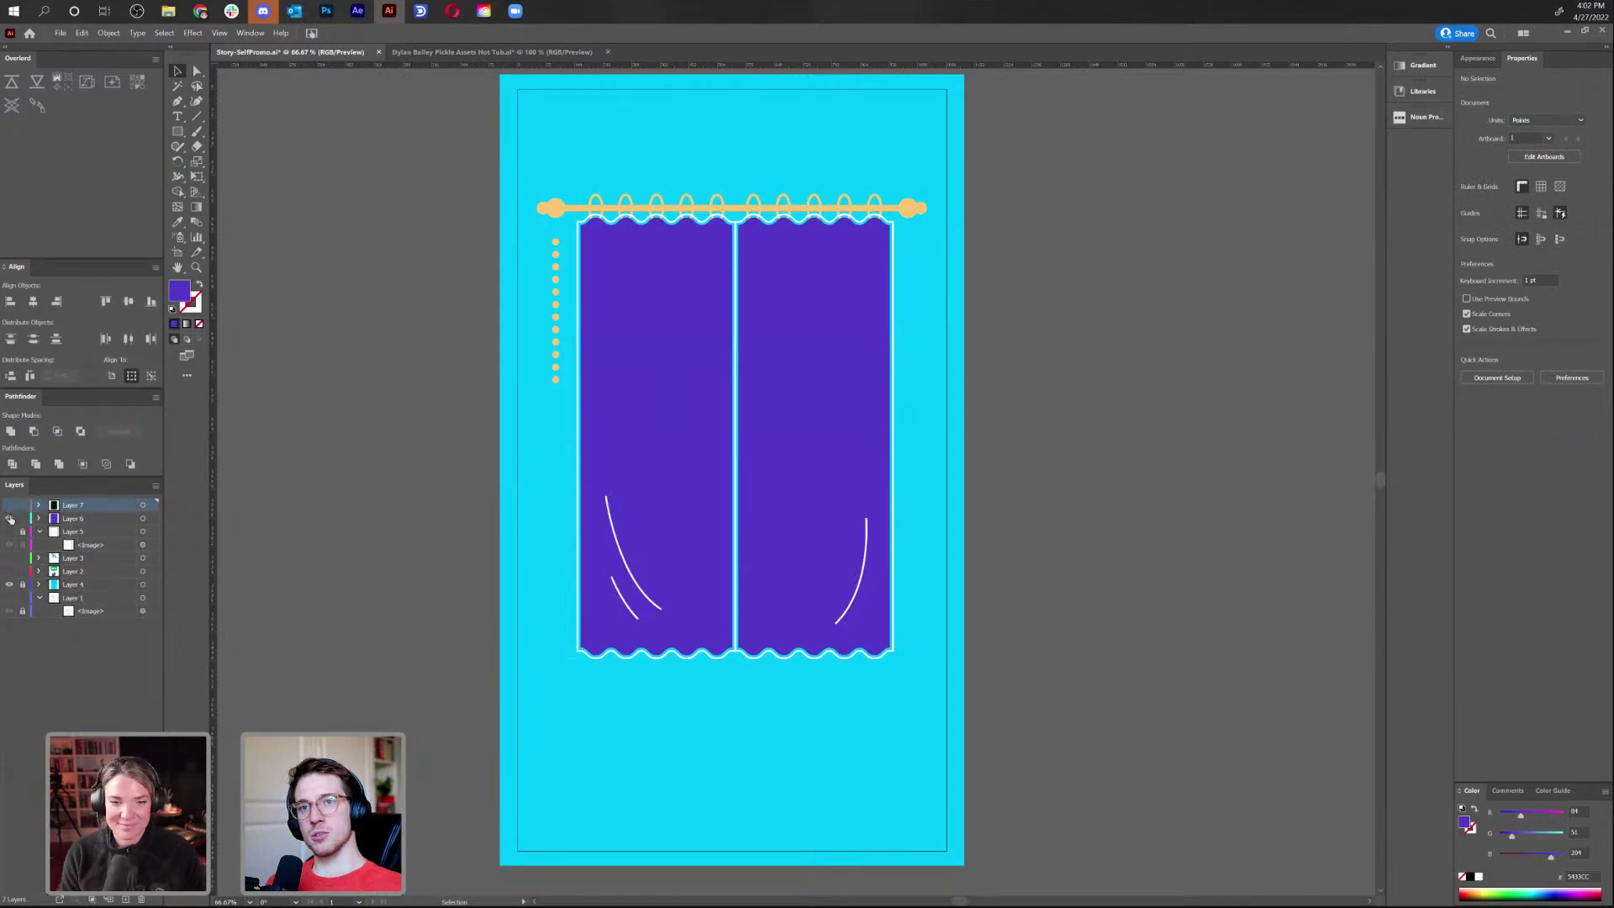
{"action": "left_click", "coordinate": [9, 518]}
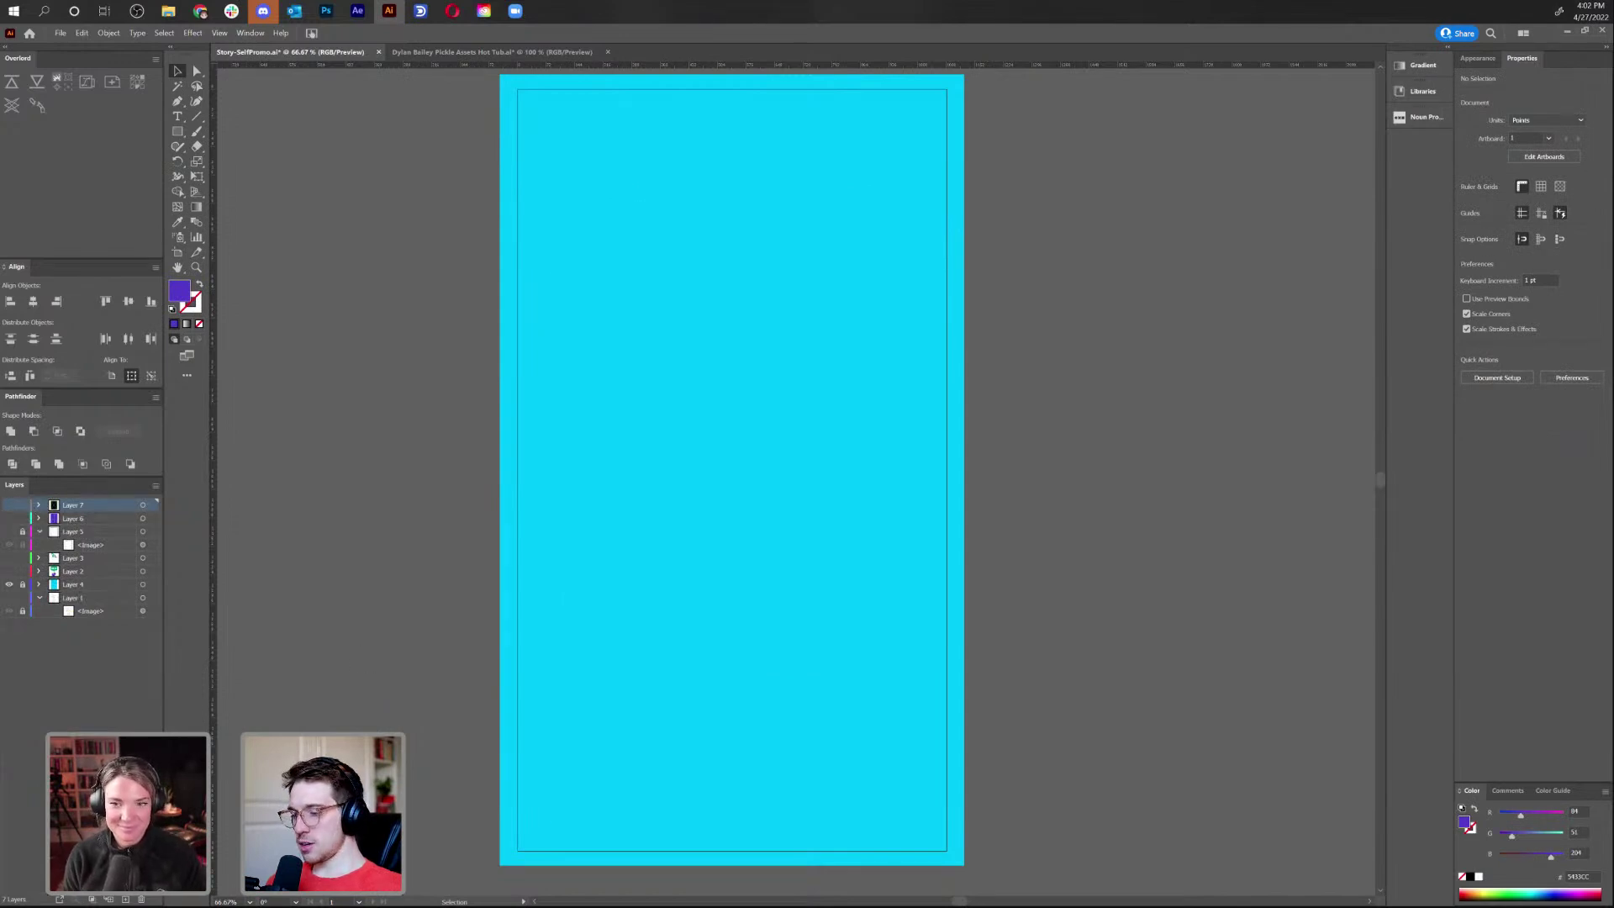
{"action": "key", "text": "alt+Tab"}
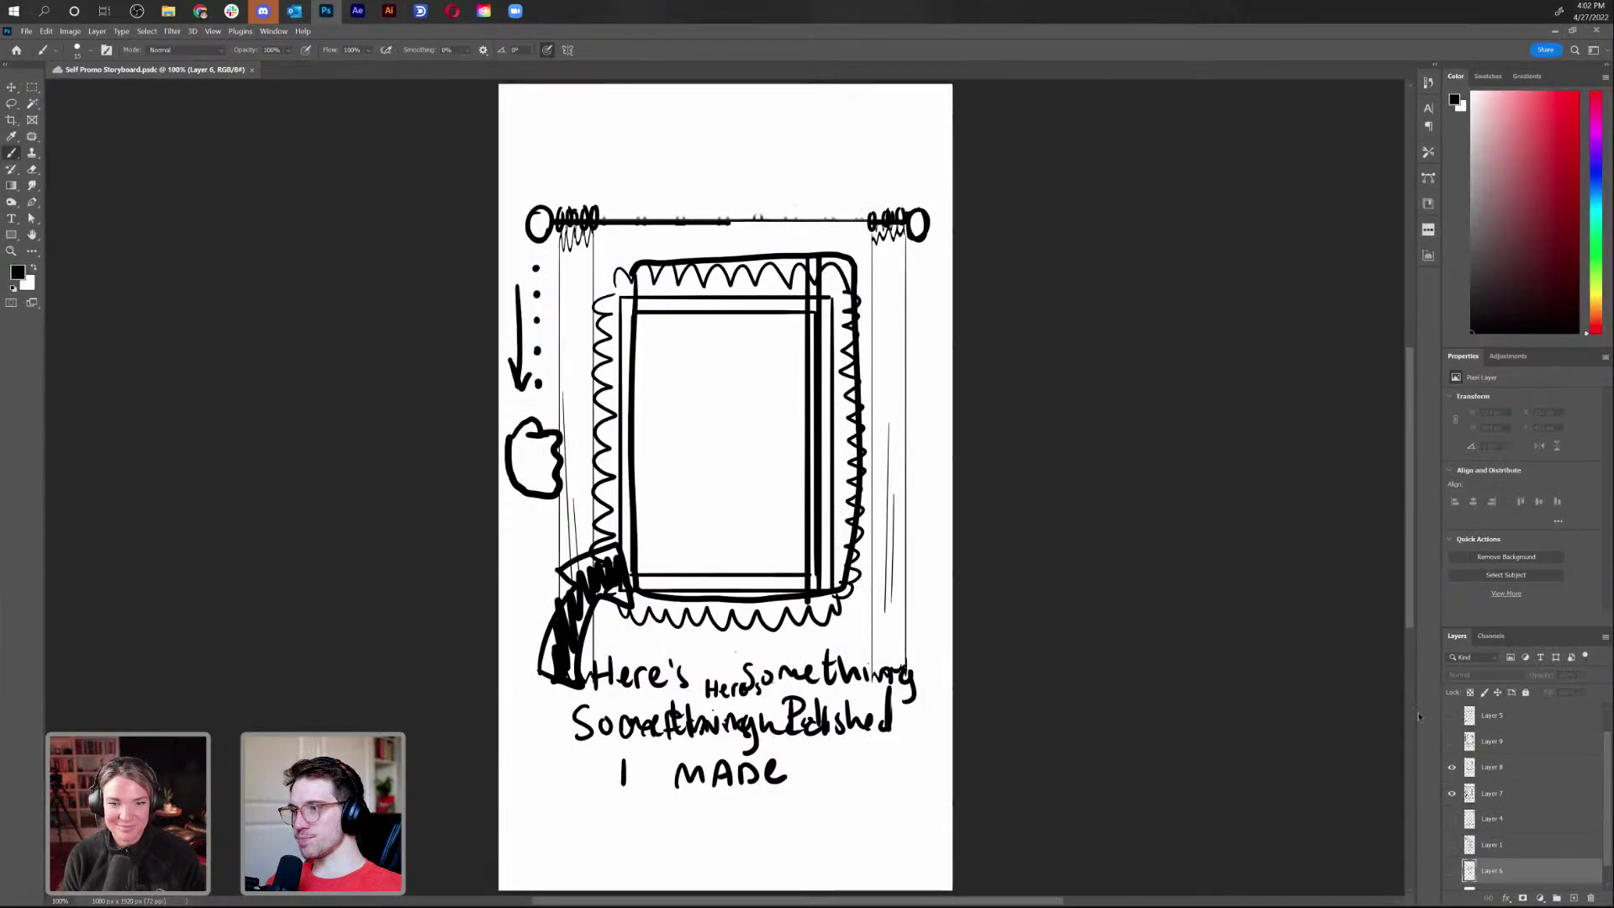
Hide the other storyboard sketch layers so only Layer 10's available-for-work sketch shows
{"action": "left_click", "coordinate": [1454, 792]}
{"action": "left_click", "coordinate": [1454, 766]}
{"action": "left_click", "coordinate": [1453, 742]}
{"action": "left_click", "coordinate": [1457, 740]}
{"action": "scroll", "coordinate": [1459, 737], "scroll_direction": "up", "scroll_amount": 1}
{"action": "left_click", "coordinate": [1451, 716]}
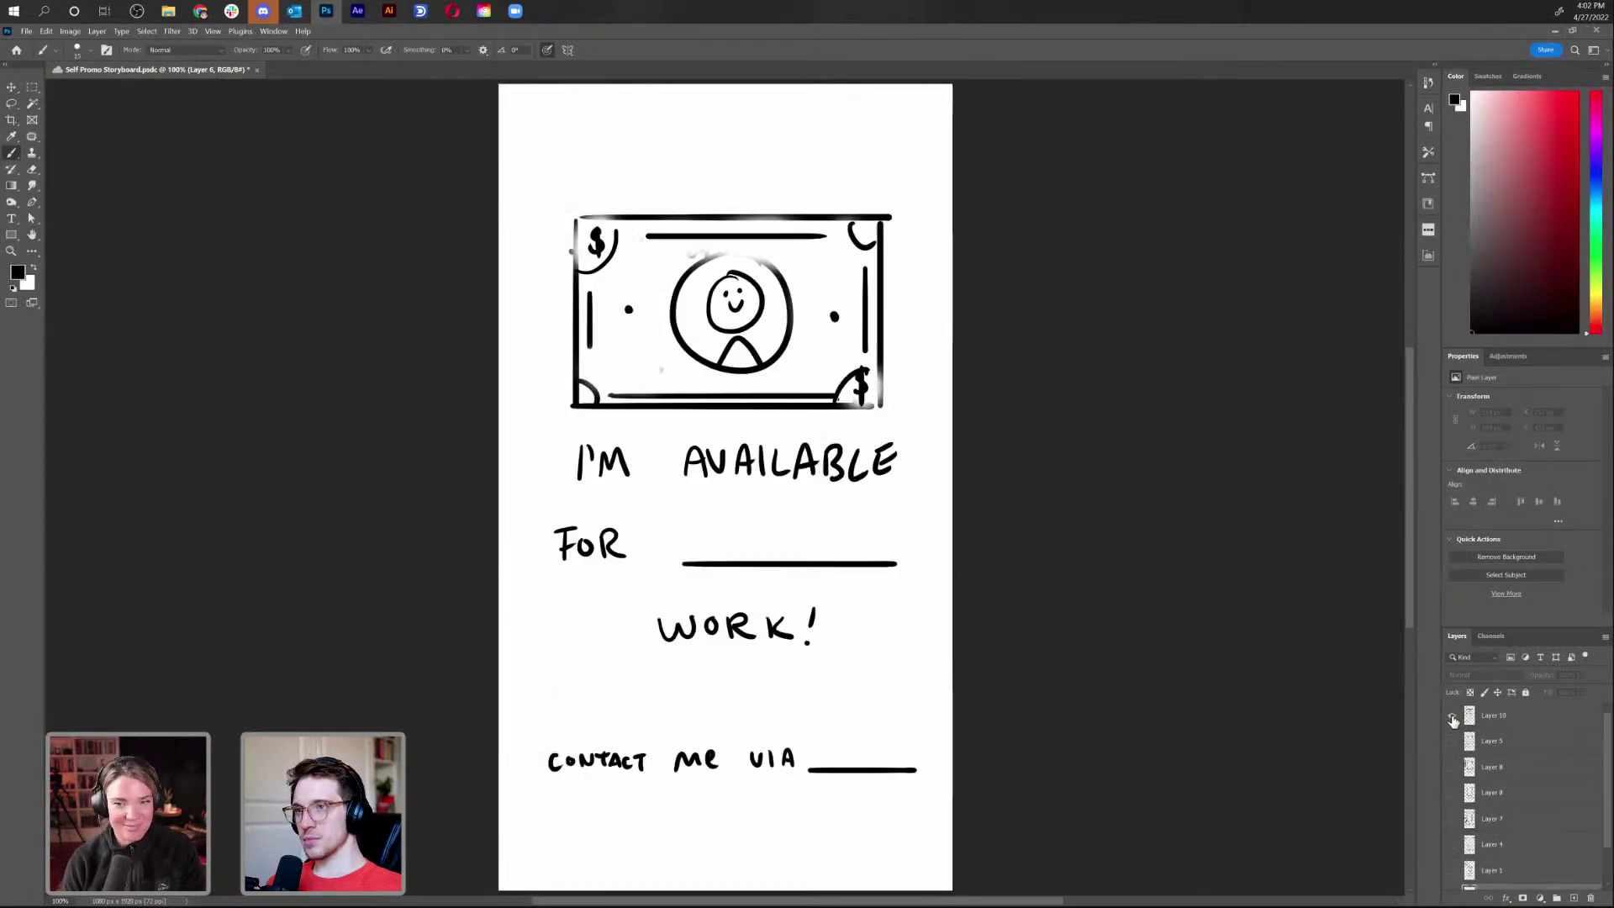
Snip the dollar-bill sketch area and return to Illustrator
{"action": "key", "text": "super+shift+s"}
{"action": "mouse_move", "coordinate": [550, 190]}
{"action": "left_mouse_down"}
{"action": "mouse_move", "coordinate": [835, 336]}
{"action": "mouse_move", "coordinate": [892, 423]}
{"action": "left_mouse_up"}
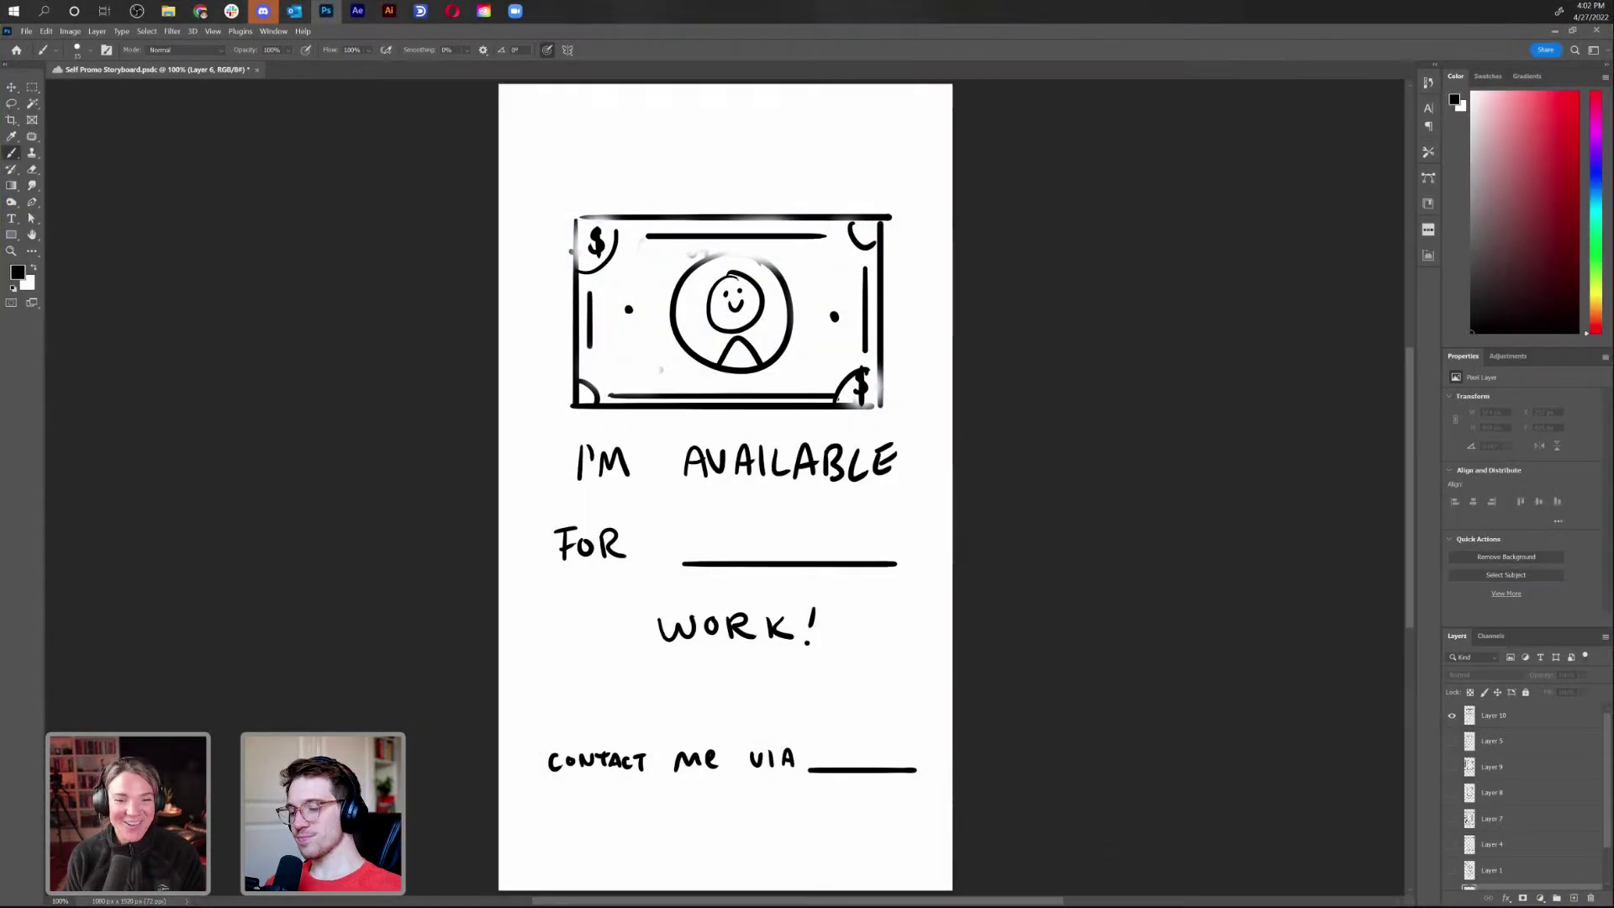
{"action": "key", "text": "alt+Tab"}
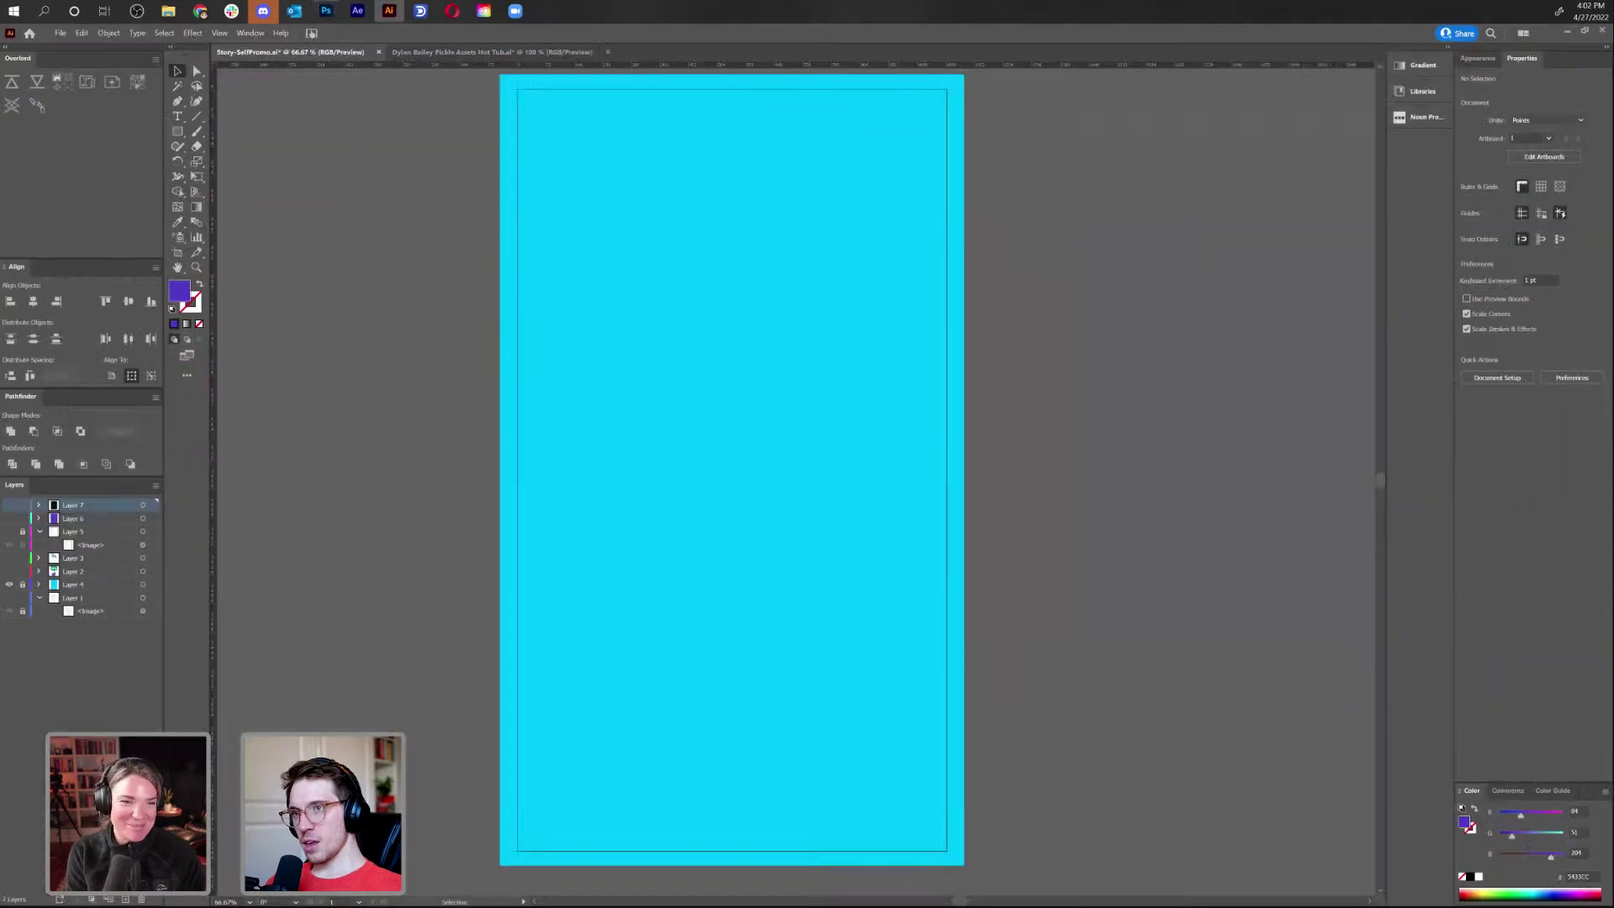
Paste the dollar-bill snip onto a new layer and move it into the upper artboard
{"action": "key", "text": "ctrl+v"}
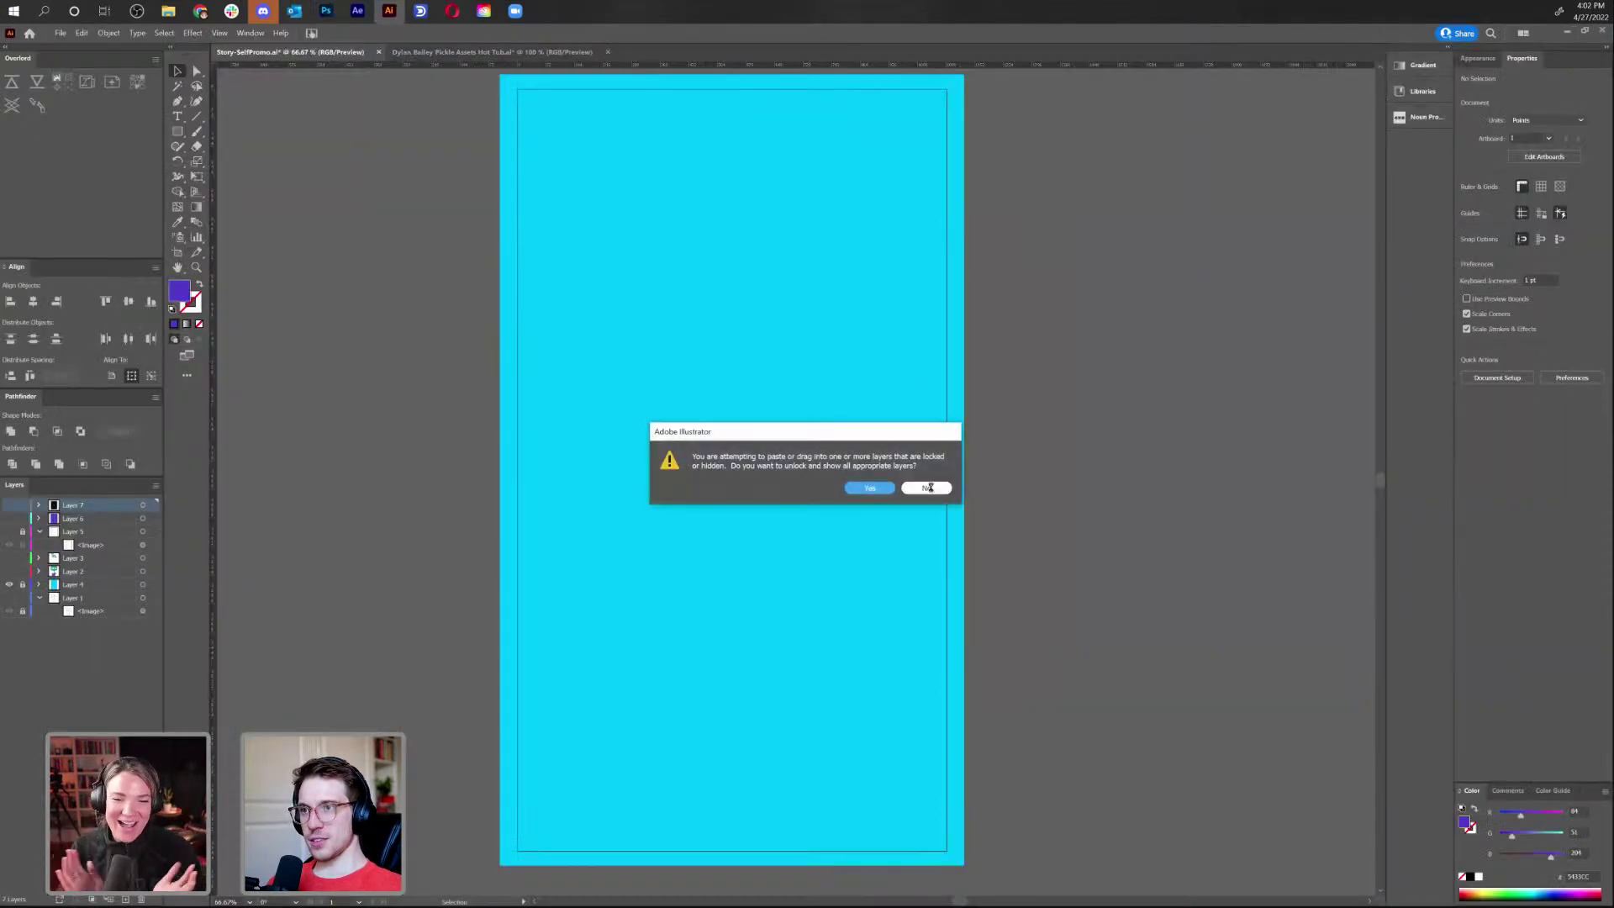
{"action": "left_click", "coordinate": [927, 488]}
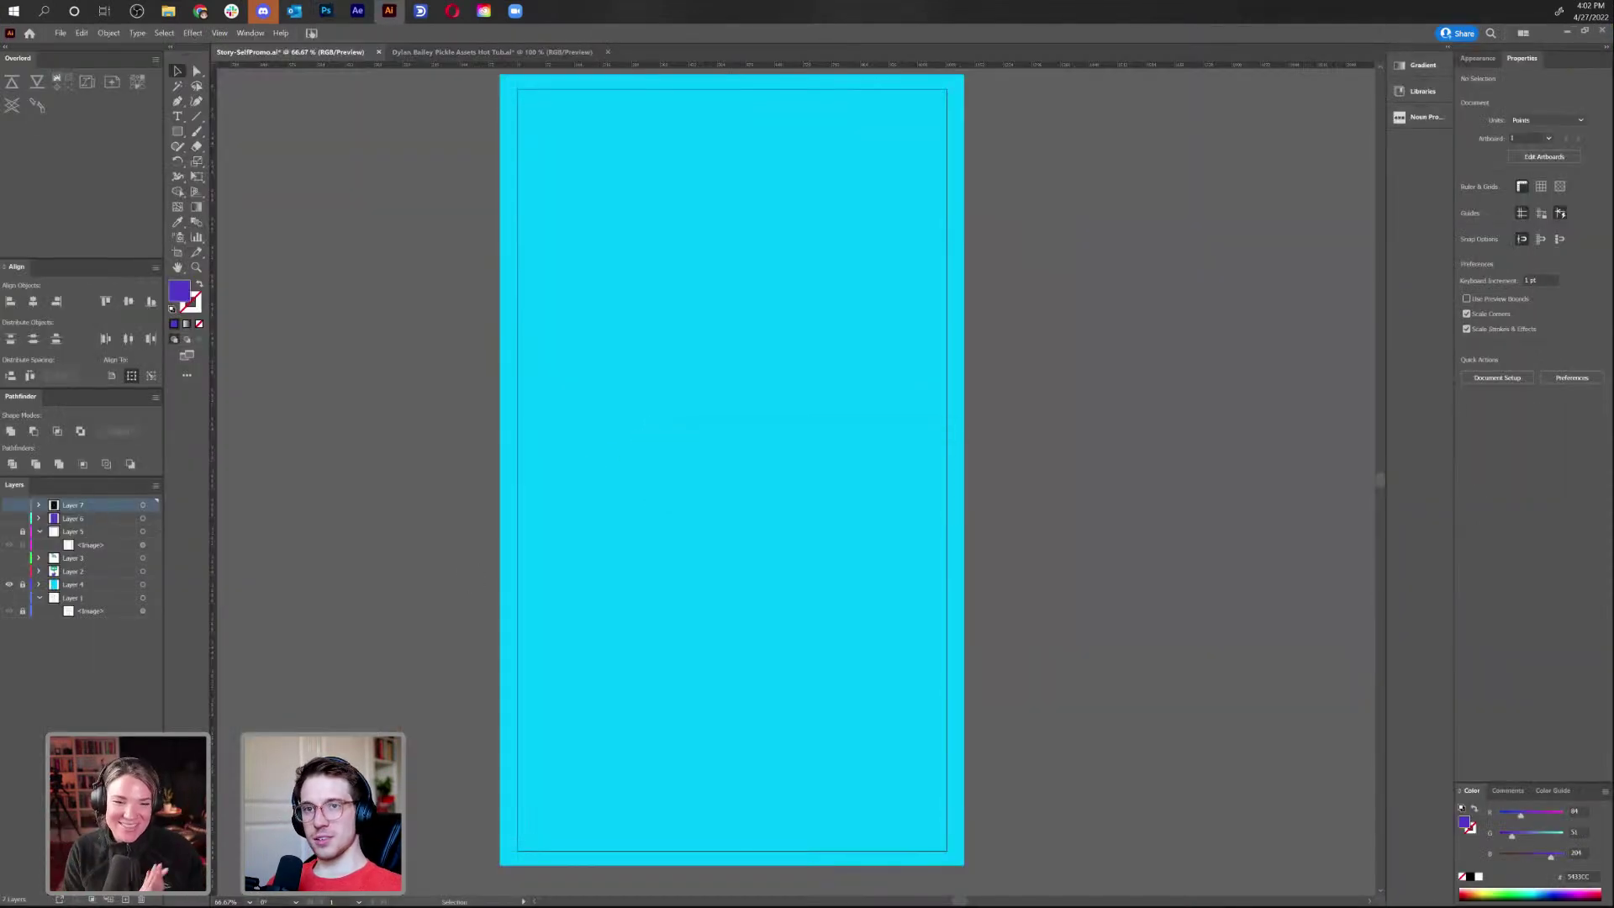
{"action": "left_click", "coordinate": [126, 900]}
{"action": "key", "text": "ctrl+v"}
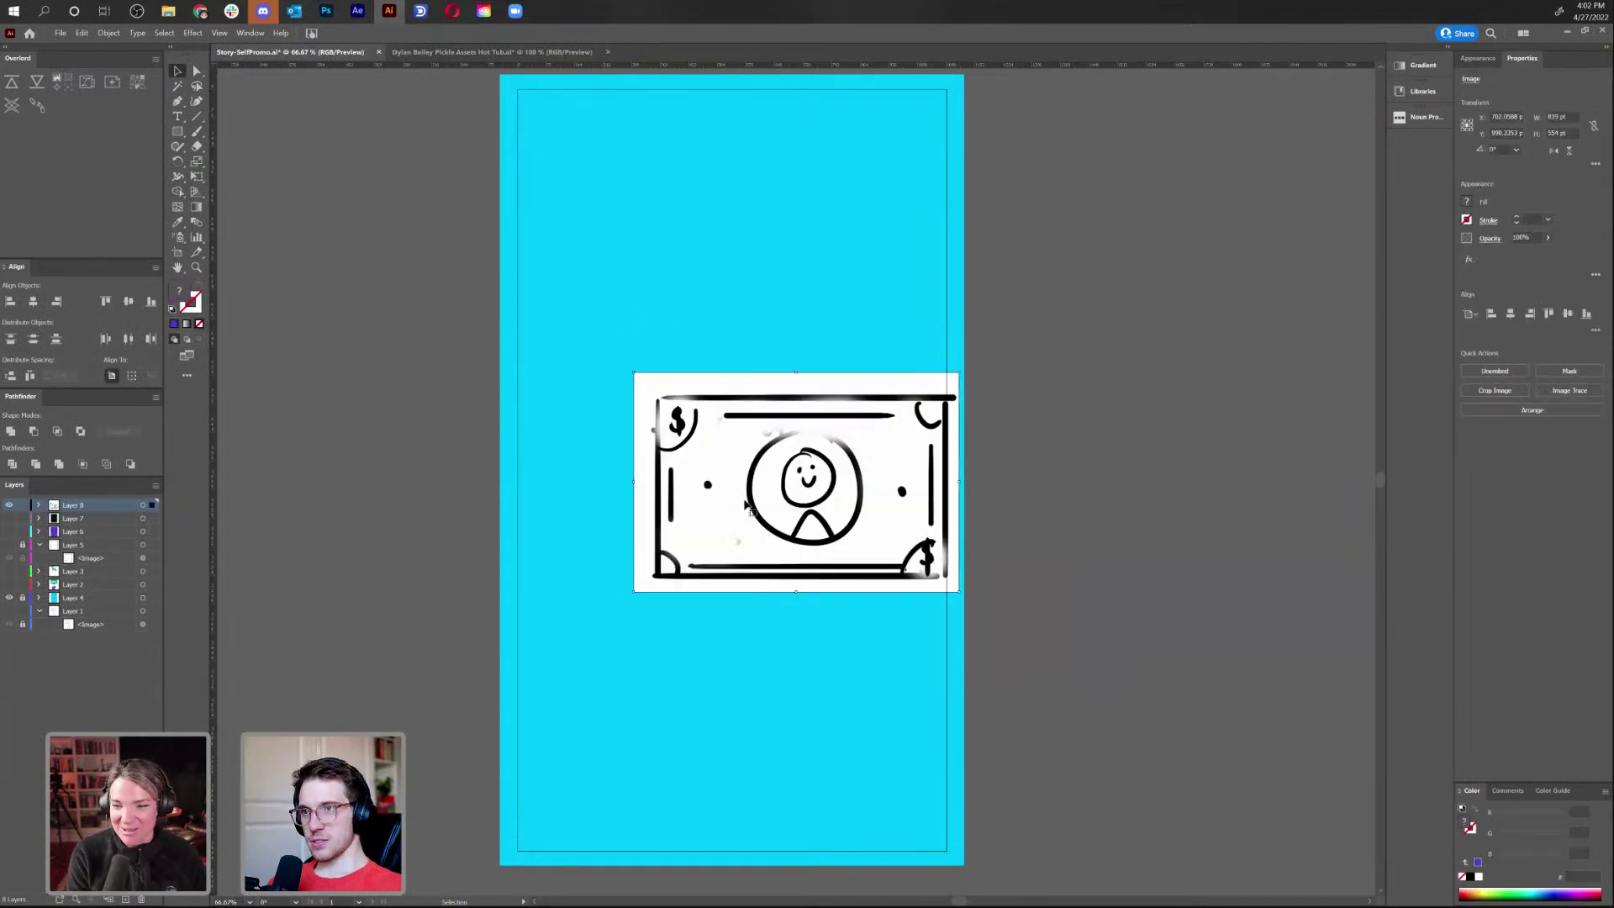
{"action": "mouse_move", "coordinate": [822, 546]}
{"action": "left_mouse_down"}
{"action": "mouse_move", "coordinate": [754, 373]}
{"action": "mouse_move", "coordinate": [760, 389]}
{"action": "left_mouse_up"}
{"action": "left_click", "coordinate": [799, 572]}
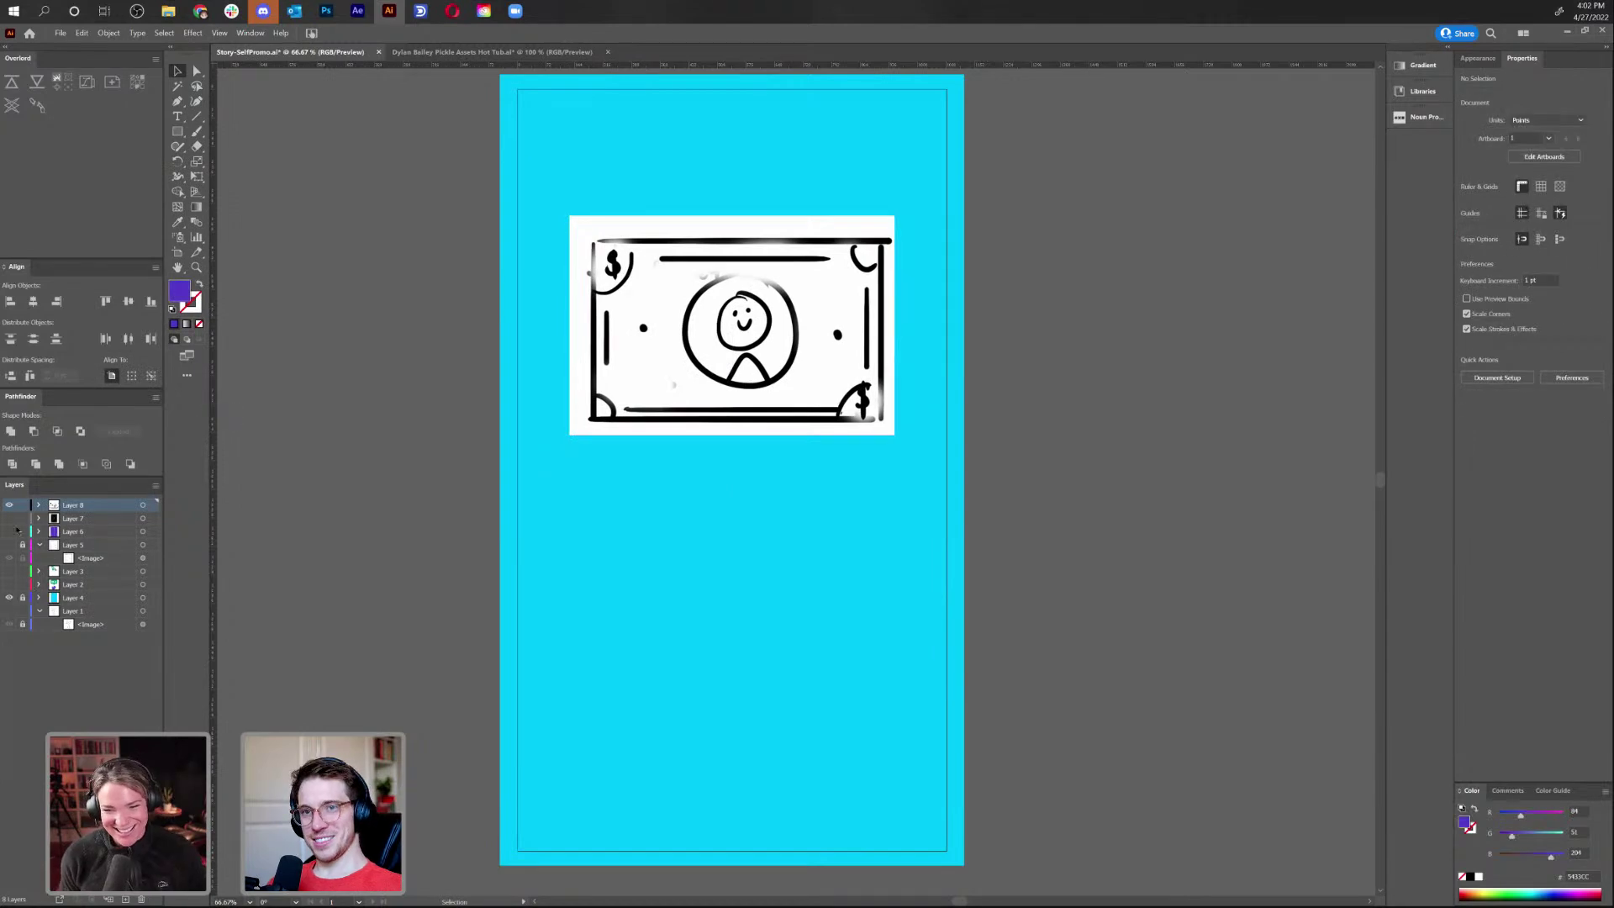
On a new layer, draw a 2DAA5F green rectangle and move it below the bill sketch
{"action": "left_click", "coordinate": [177, 131]}
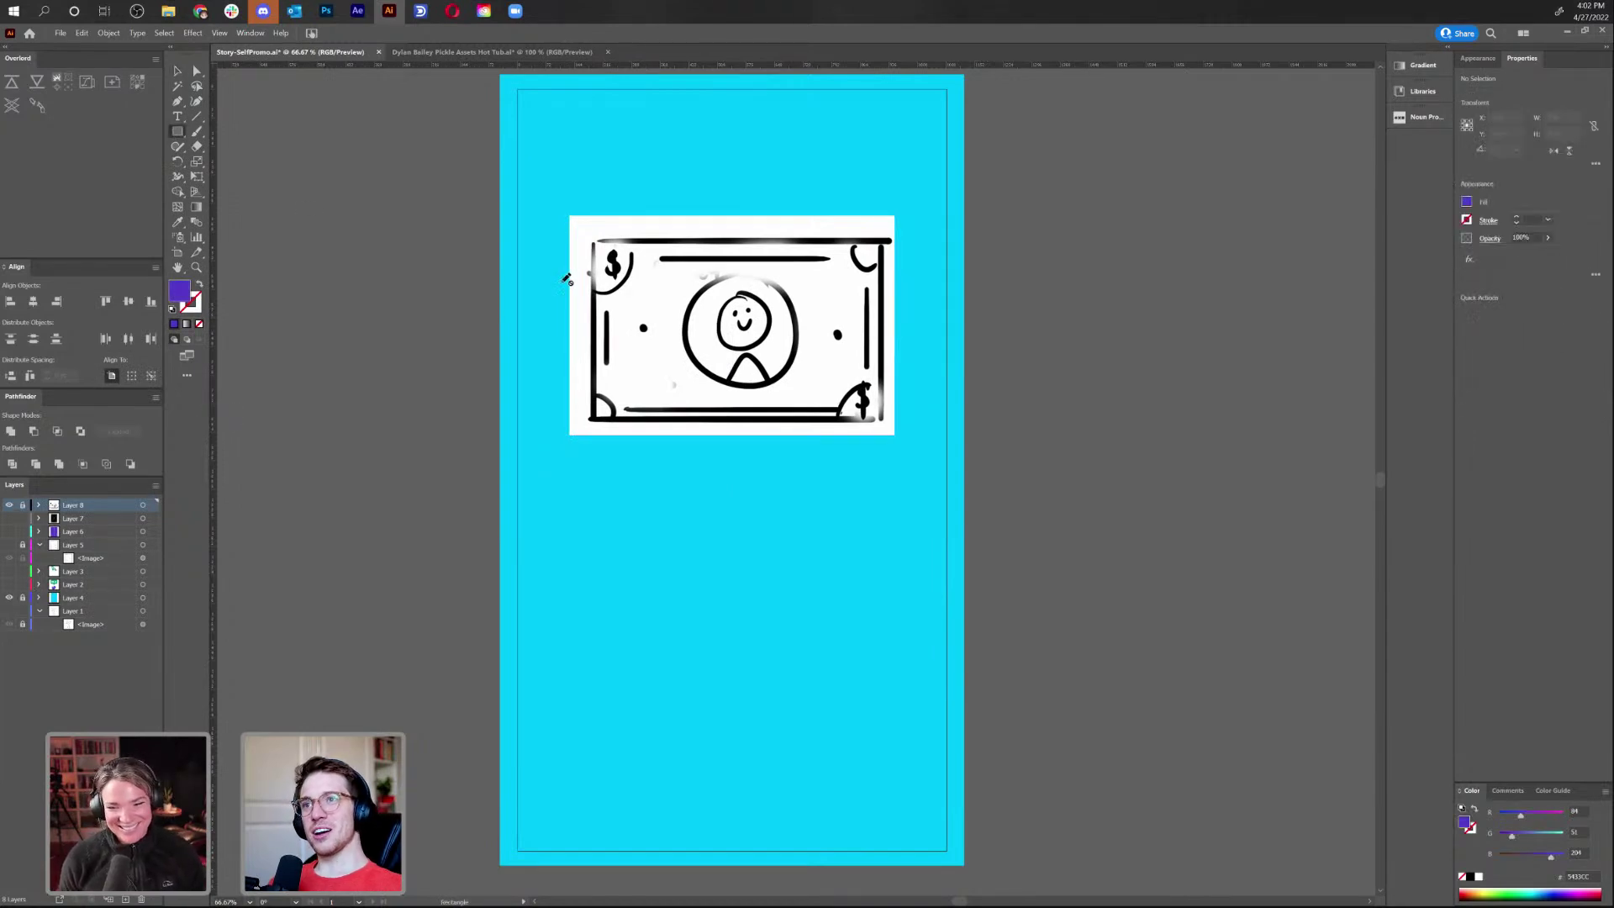
{"action": "left_click", "coordinate": [127, 901]}
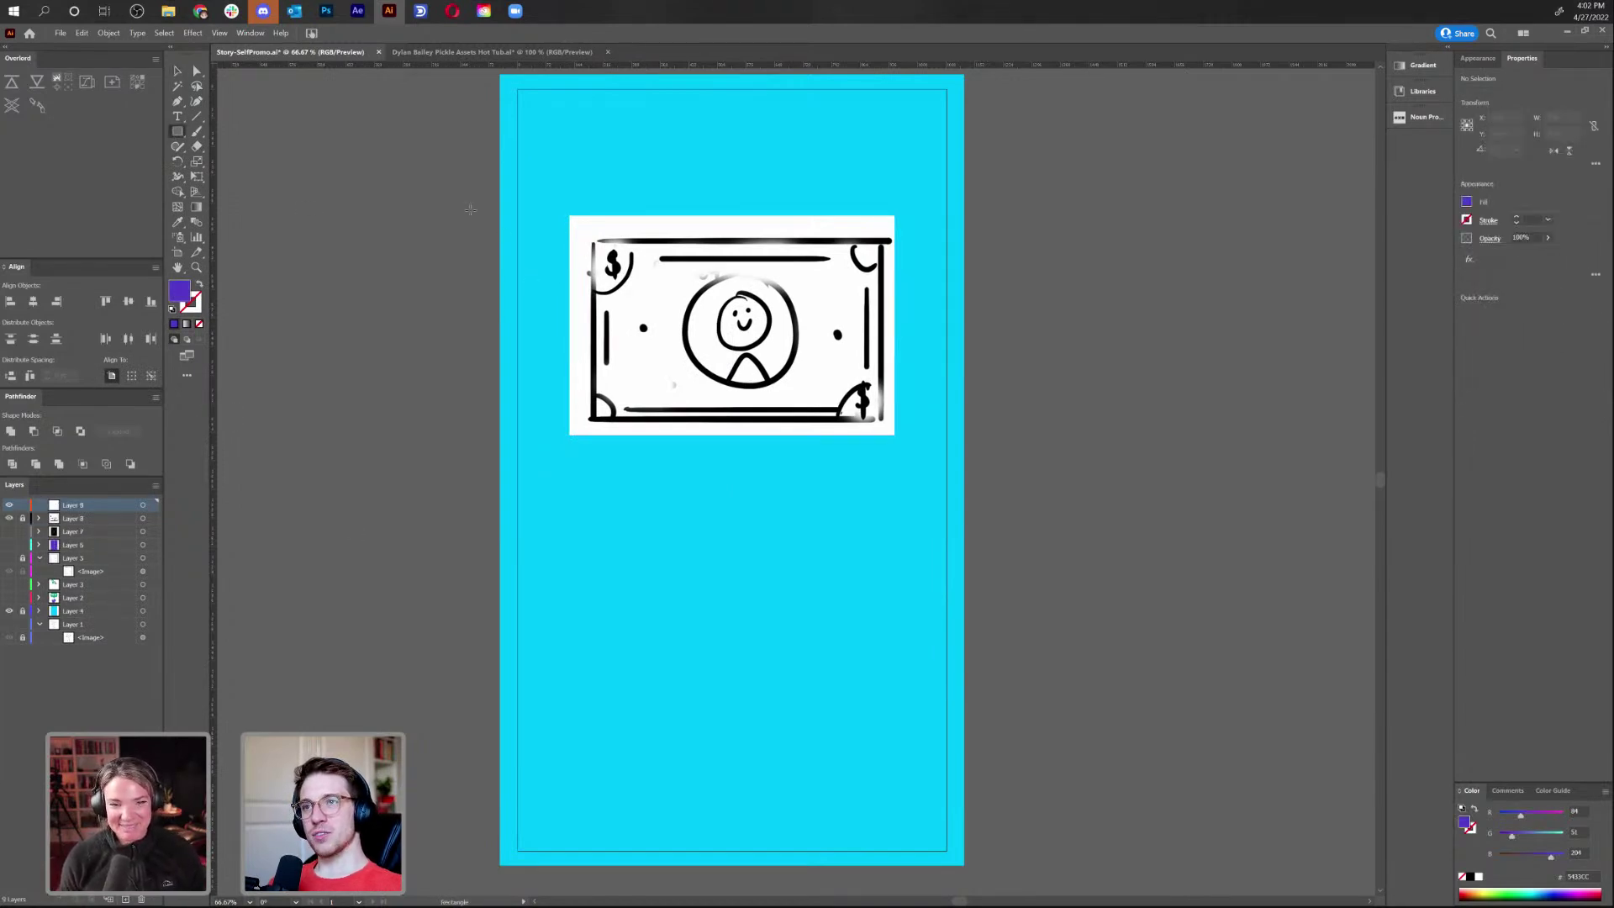
{"action": "left_click_drag", "start_coordinate": [591, 236], "coordinate": [887, 421]}
{"action": "double_click", "coordinate": [186, 290]}
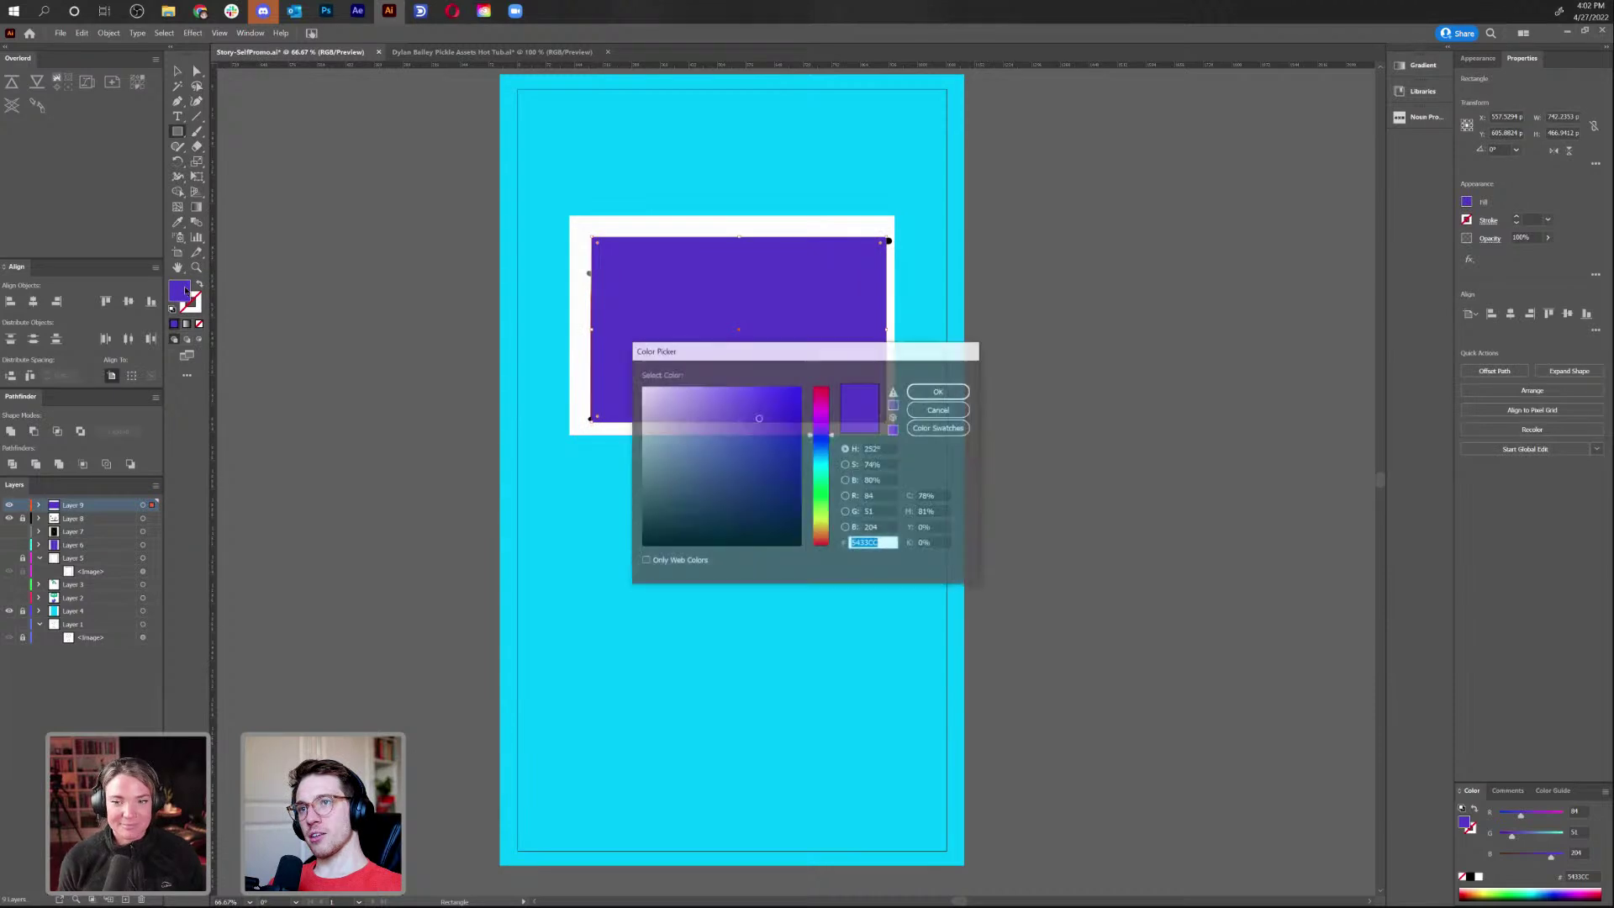
{"action": "left_click", "coordinate": [826, 485]}
{"action": "left_click_drag", "start_coordinate": [827, 487], "coordinate": [831, 482]}
{"action": "left_click_drag", "start_coordinate": [761, 444], "coordinate": [761, 439]}
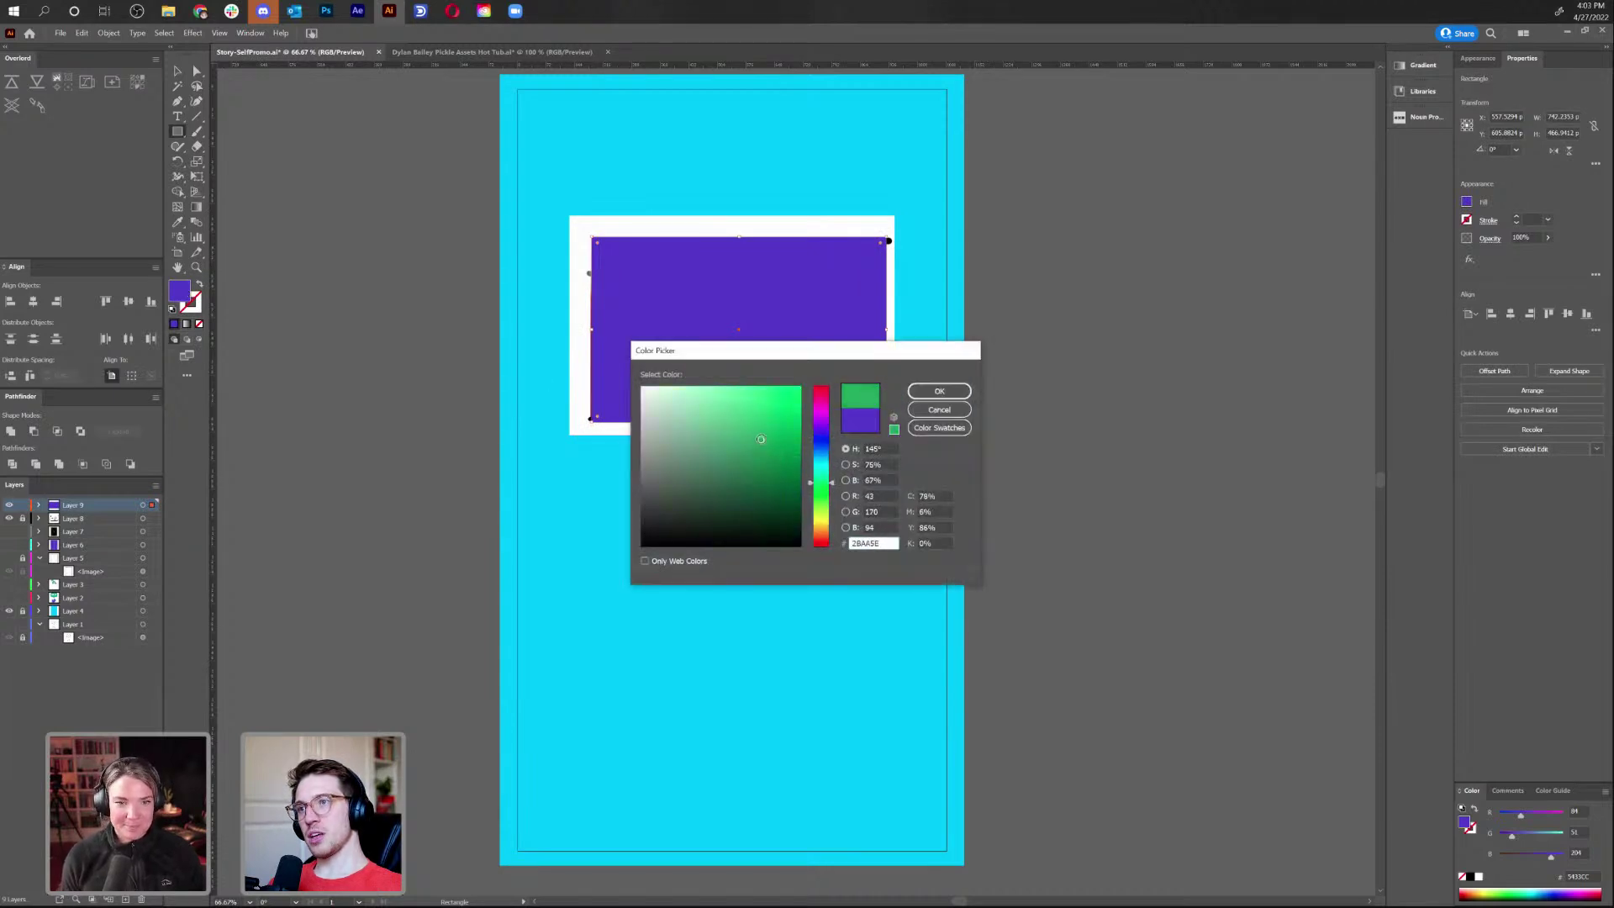
{"action": "left_click", "coordinate": [939, 391]}
{"action": "key", "text": "v"}
{"action": "left_click_drag", "start_coordinate": [772, 330], "coordinate": [809, 573]}
{"action": "key", "text": "ctrl+shift+a"}
Draw a circle from the rectangle's centre filled light green 43DD88, then zoom to 100%
{"action": "left_click_drag", "start_coordinate": [173, 131], "coordinate": [253, 176]}
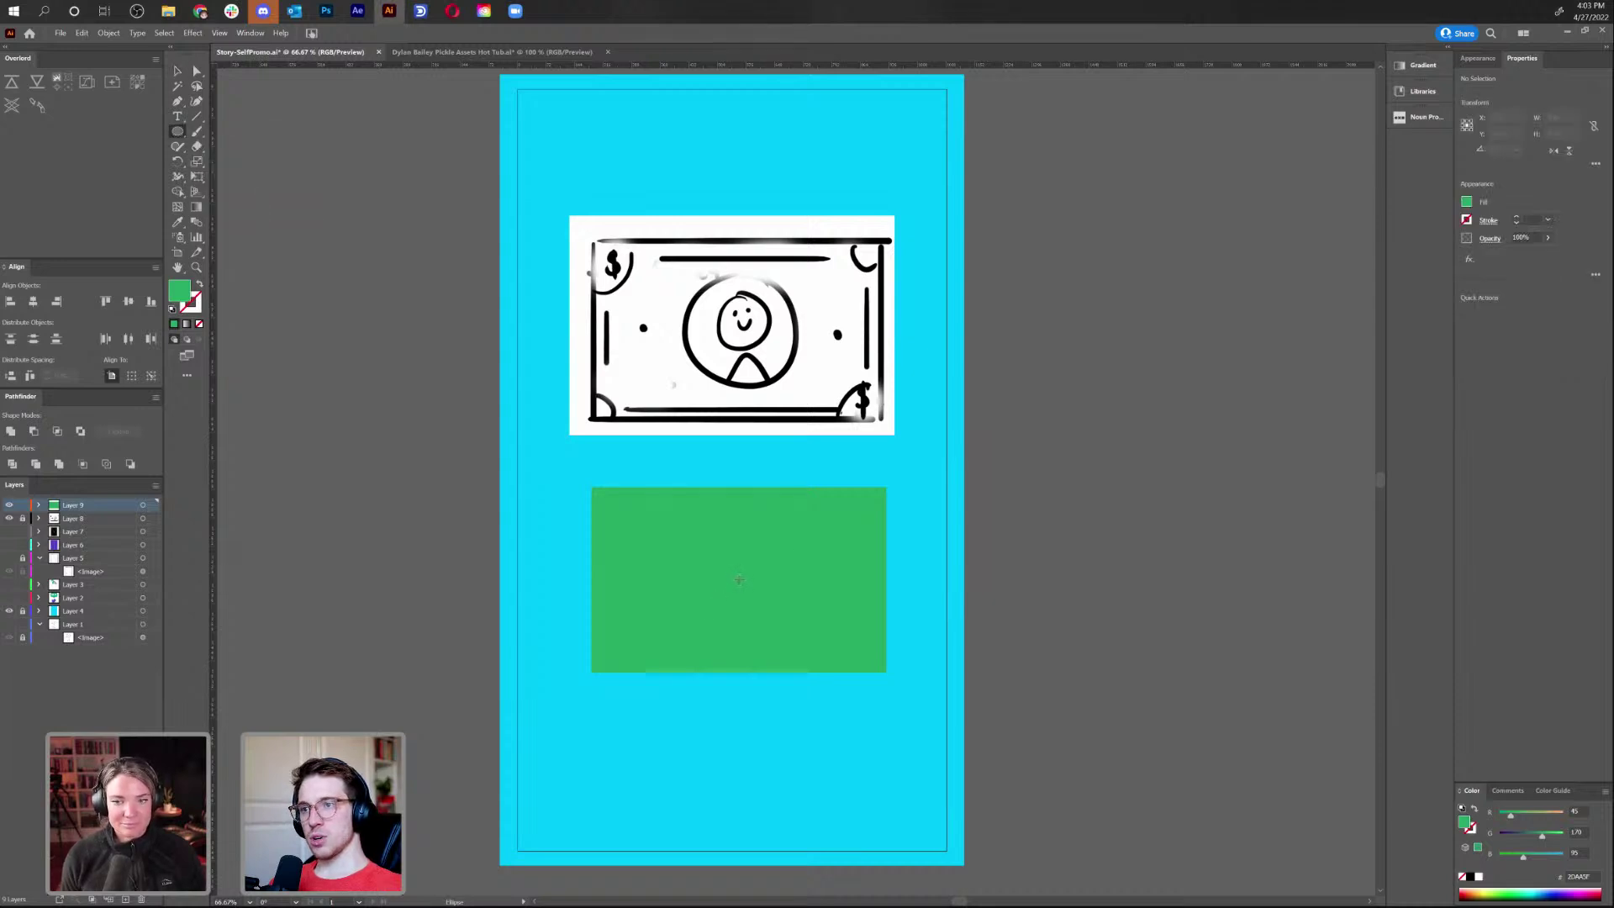
{"action": "mouse_move", "coordinate": [738, 580]}
{"action": "left_mouse_down"}
{"action": "mouse_move", "coordinate": [816, 616]}
{"action": "mouse_move", "coordinate": [800, 608]}
{"action": "left_mouse_up"}
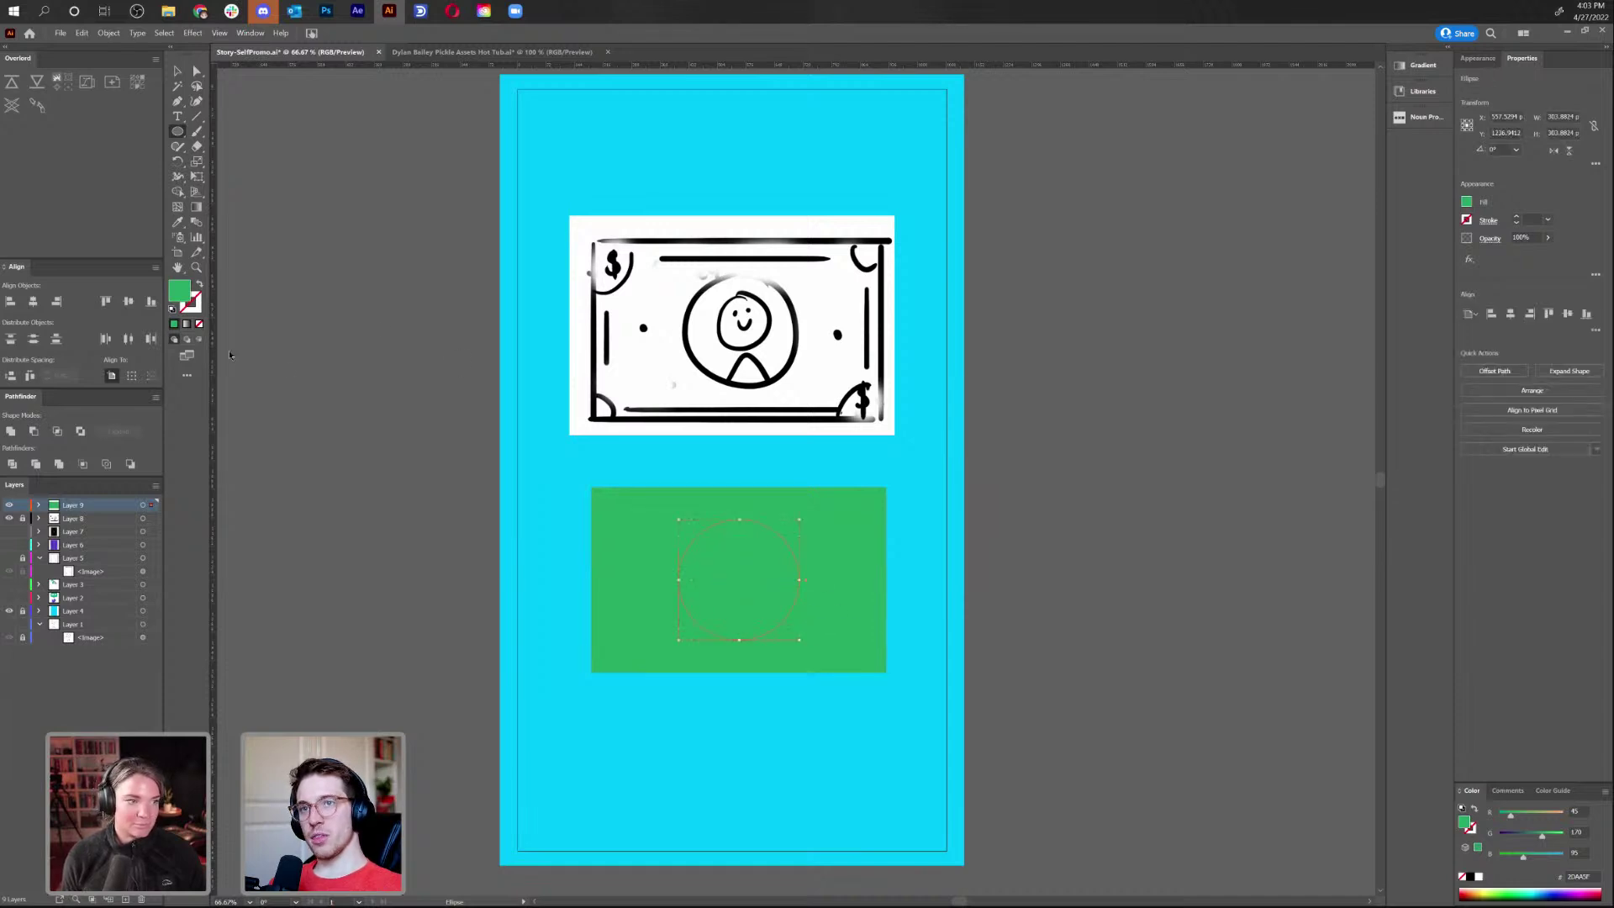
{"action": "double_click", "coordinate": [178, 292]}
{"action": "left_click_drag", "start_coordinate": [823, 492], "coordinate": [822, 482]}
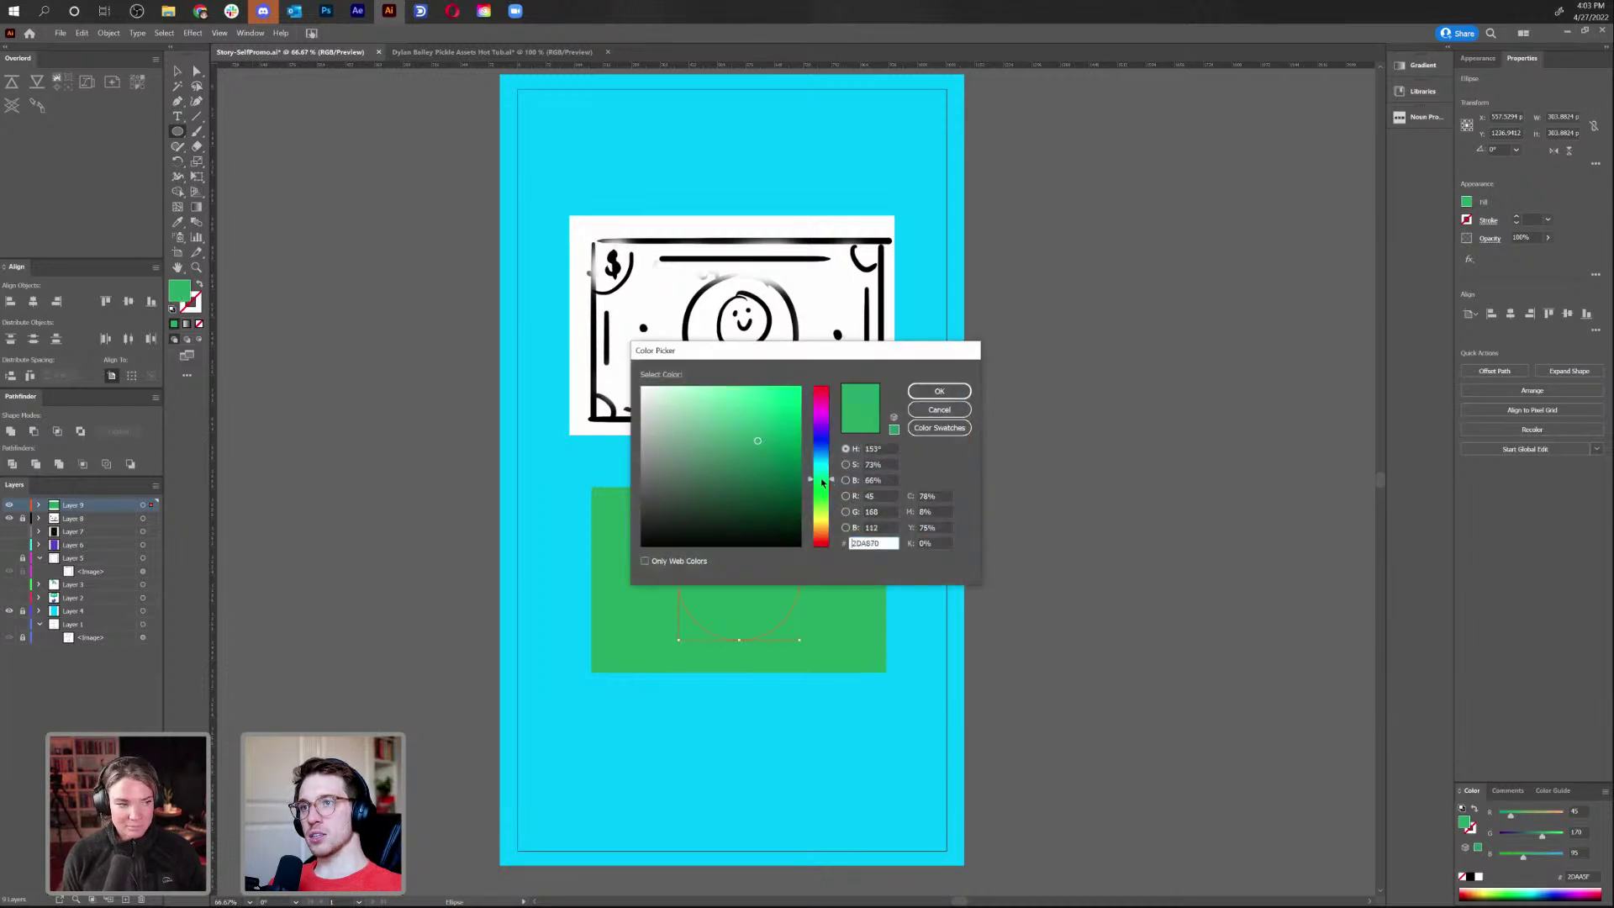
{"action": "left_click", "coordinate": [747, 416]}
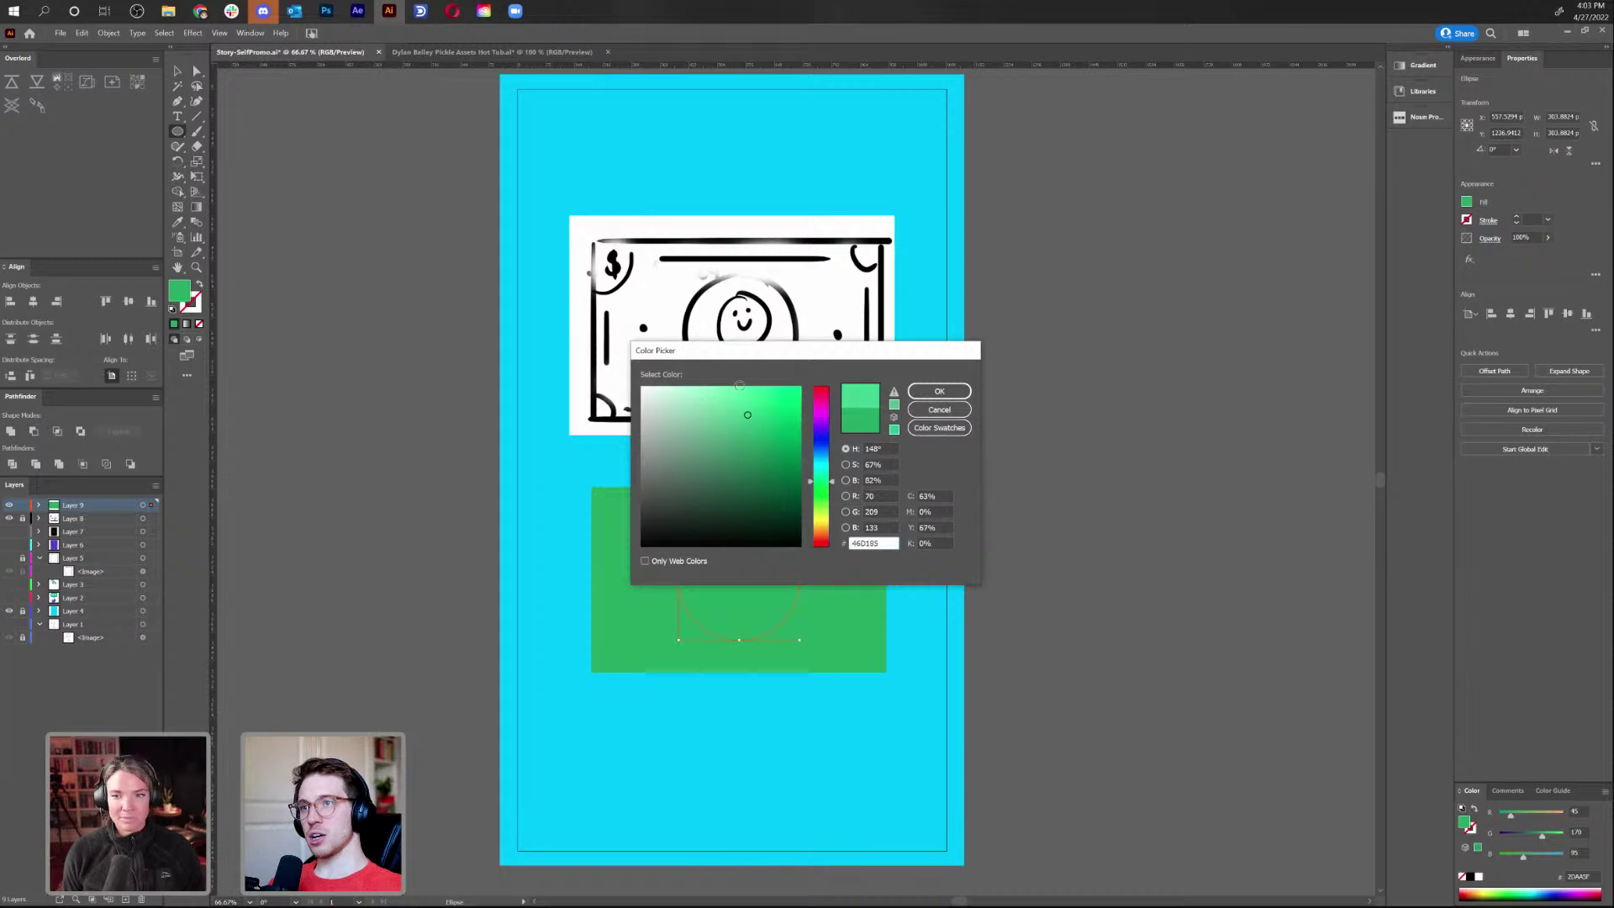
{"action": "left_click", "coordinate": [753, 406]}
{"action": "left_click", "coordinate": [934, 393]}
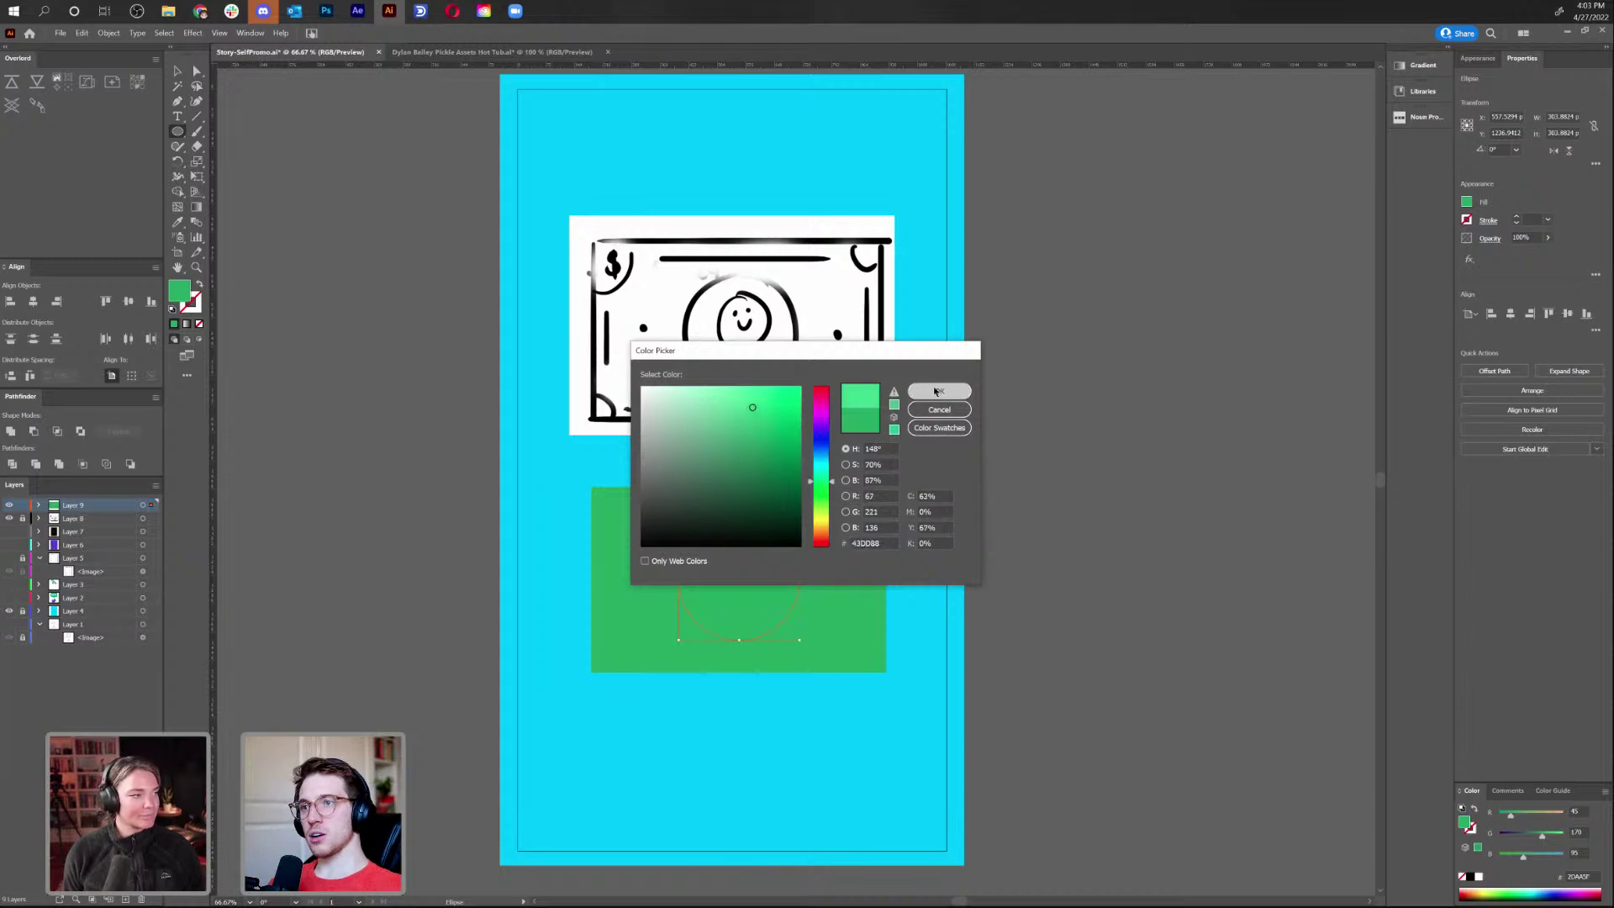
{"action": "key", "text": "v"}
{"action": "left_click", "coordinate": [989, 566]}
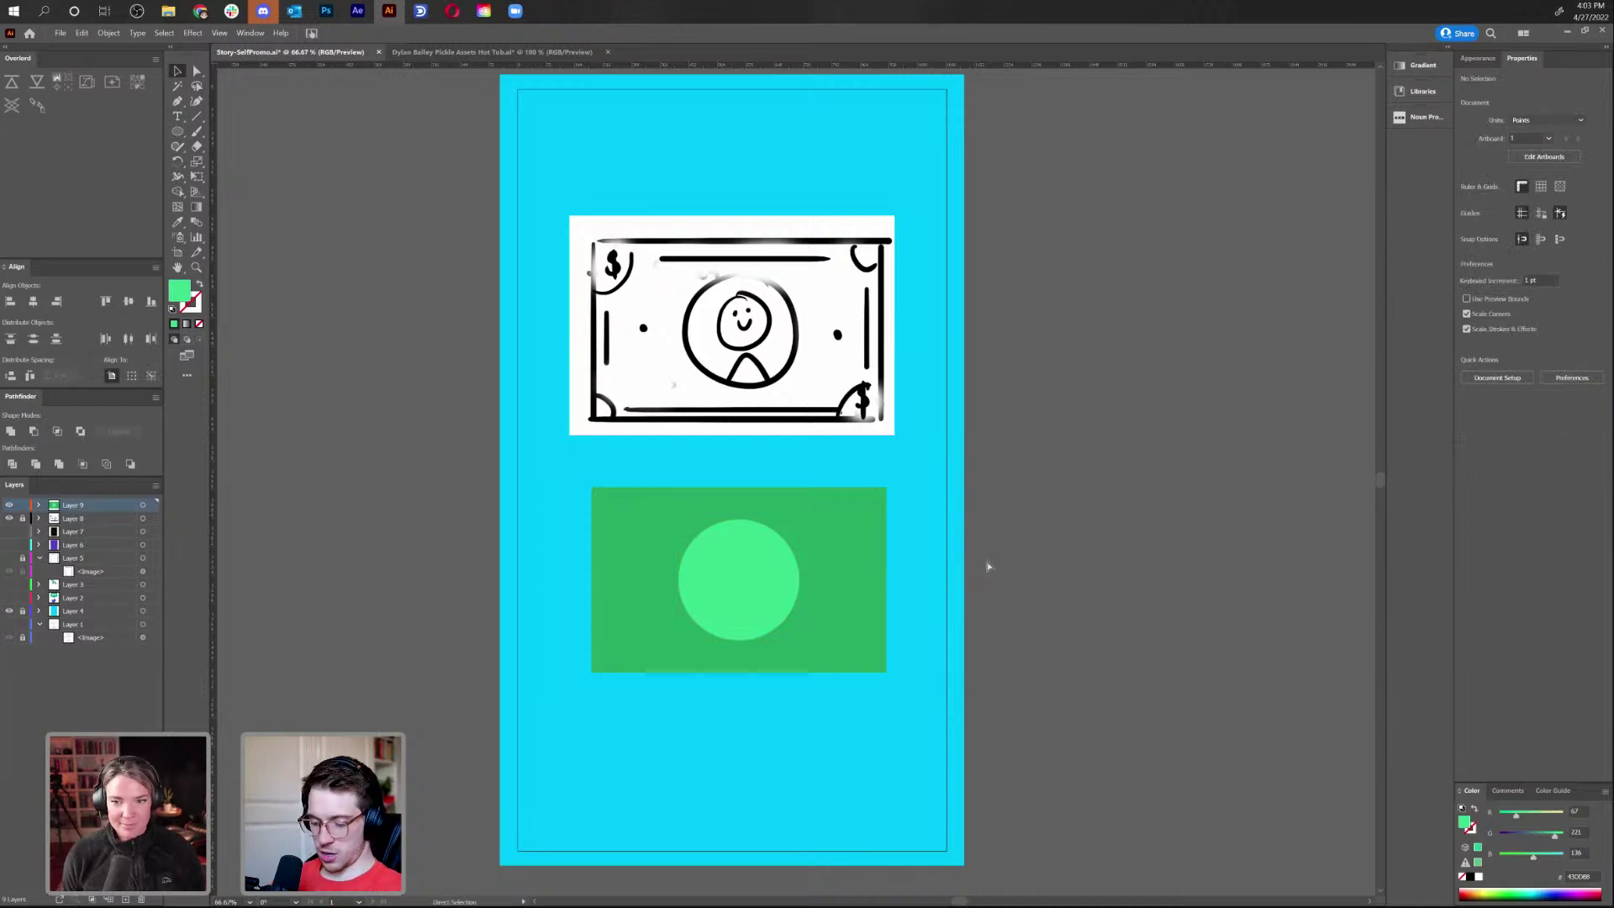
{"action": "key", "text": "ctrl+1"}
Draw a light green circle on the rectangle's top-left corner and copy it to the bottom-right
{"action": "scroll", "coordinate": [986, 560], "scroll_direction": "down", "scroll_amount": 2}
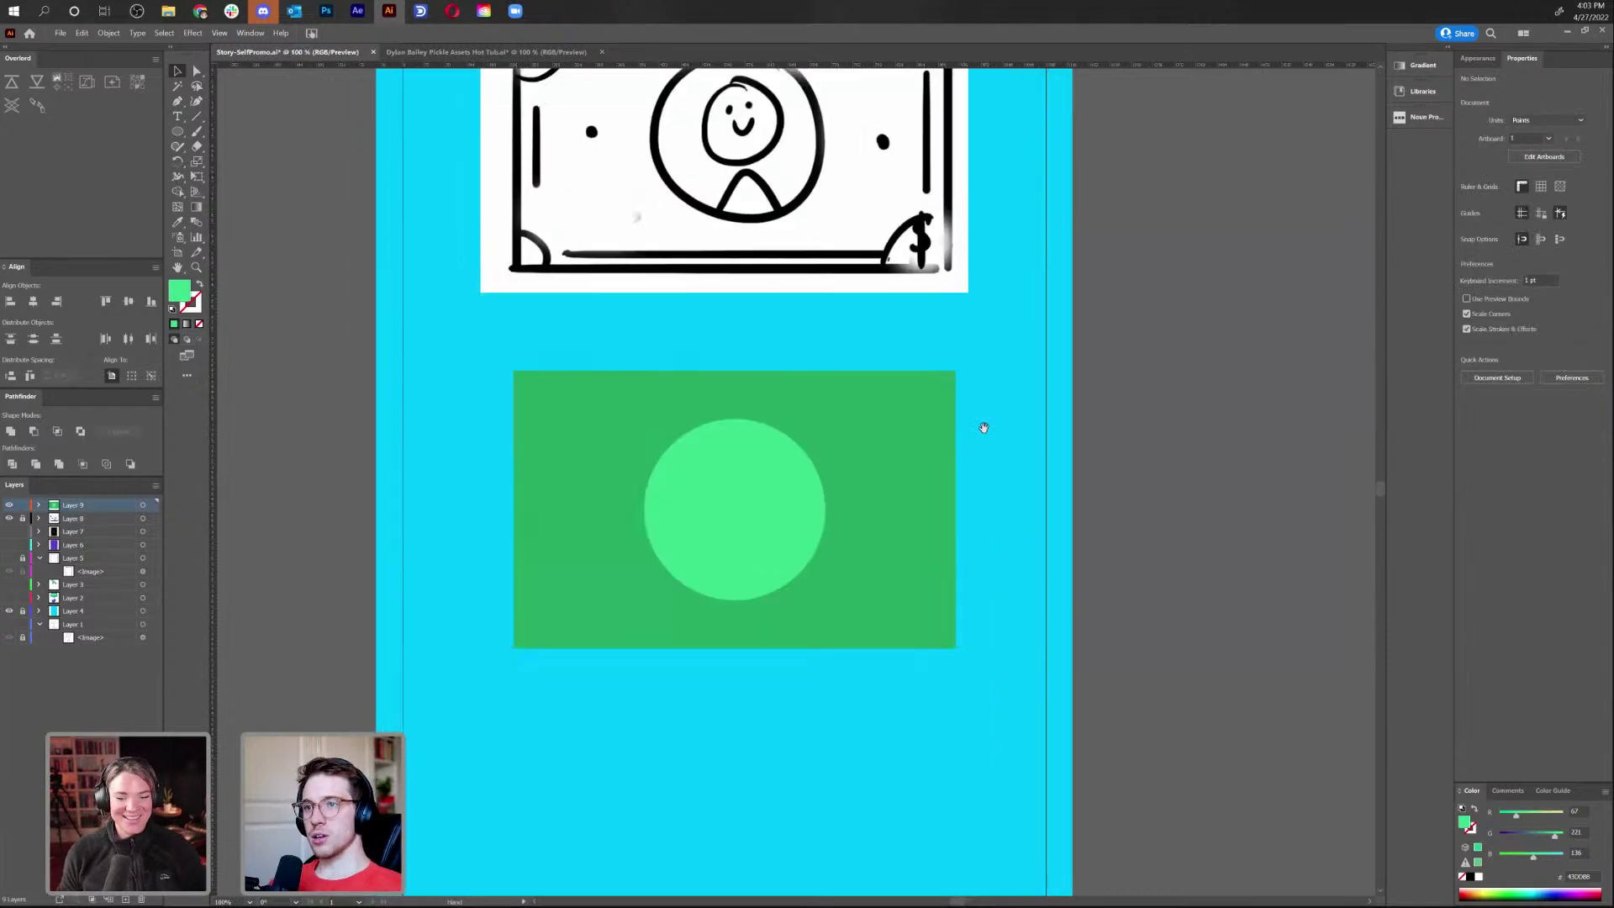
{"action": "left_click", "coordinate": [786, 513]}
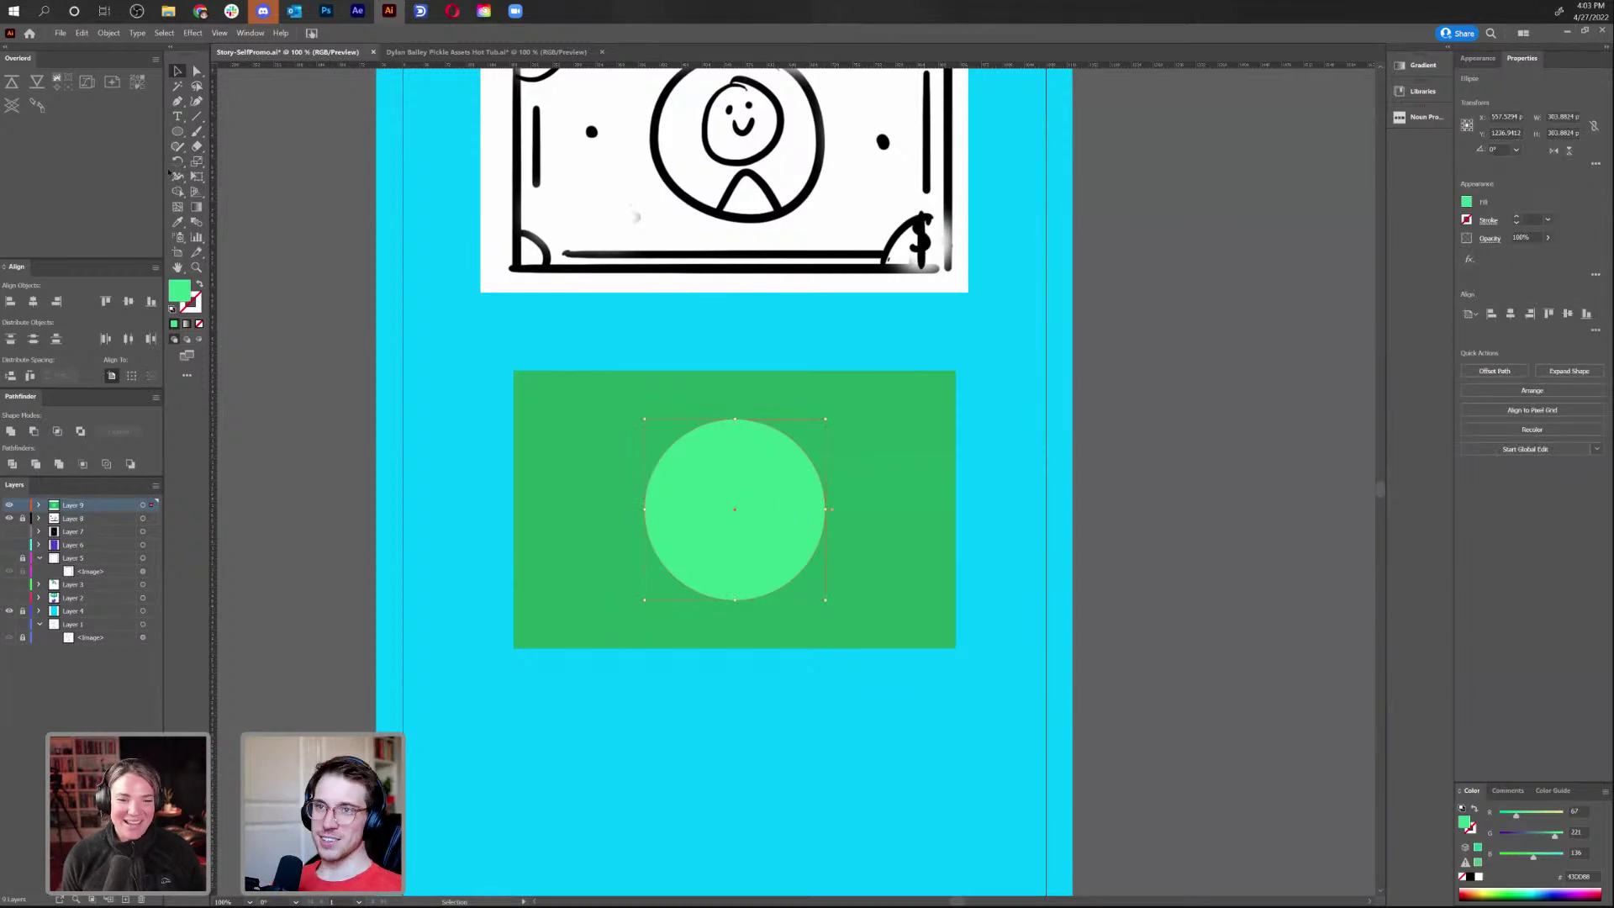
{"action": "left_click", "coordinate": [178, 132]}
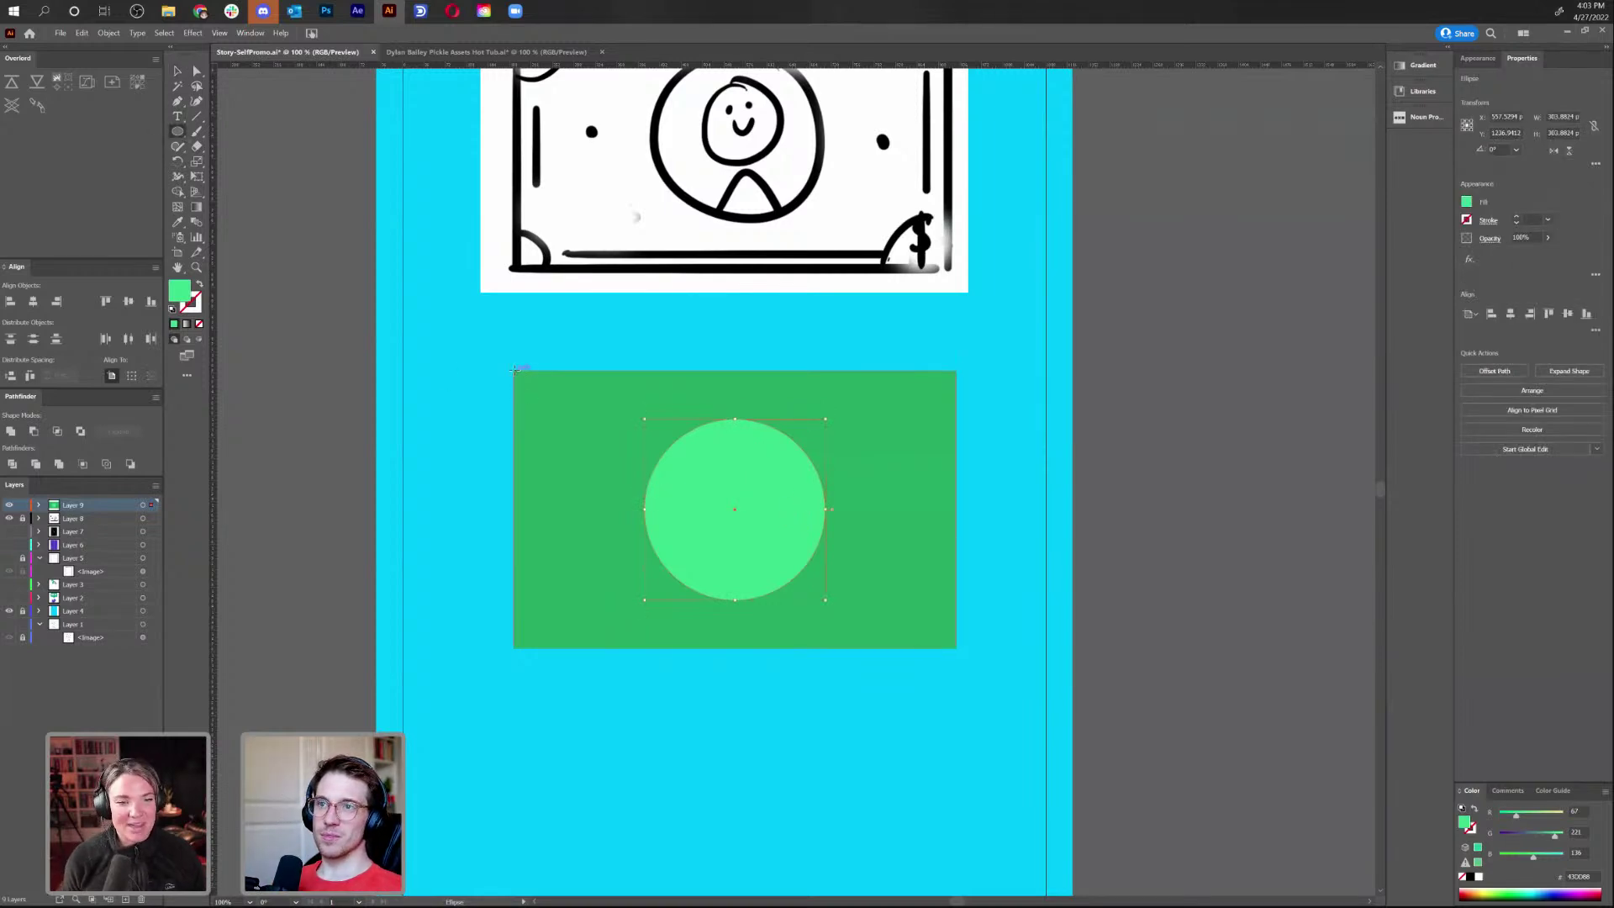
{"action": "mouse_move", "coordinate": [513, 370]}
{"action": "left_mouse_down"}
{"action": "mouse_move", "coordinate": [959, 694]}
{"action": "mouse_move", "coordinate": [957, 678]}
{"action": "mouse_move", "coordinate": [975, 685]}
{"action": "left_mouse_up"}
{"action": "key", "text": "v"}
{"action": "left_click", "coordinate": [486, 418]}
{"action": "key", "text": "ctrl+y"}
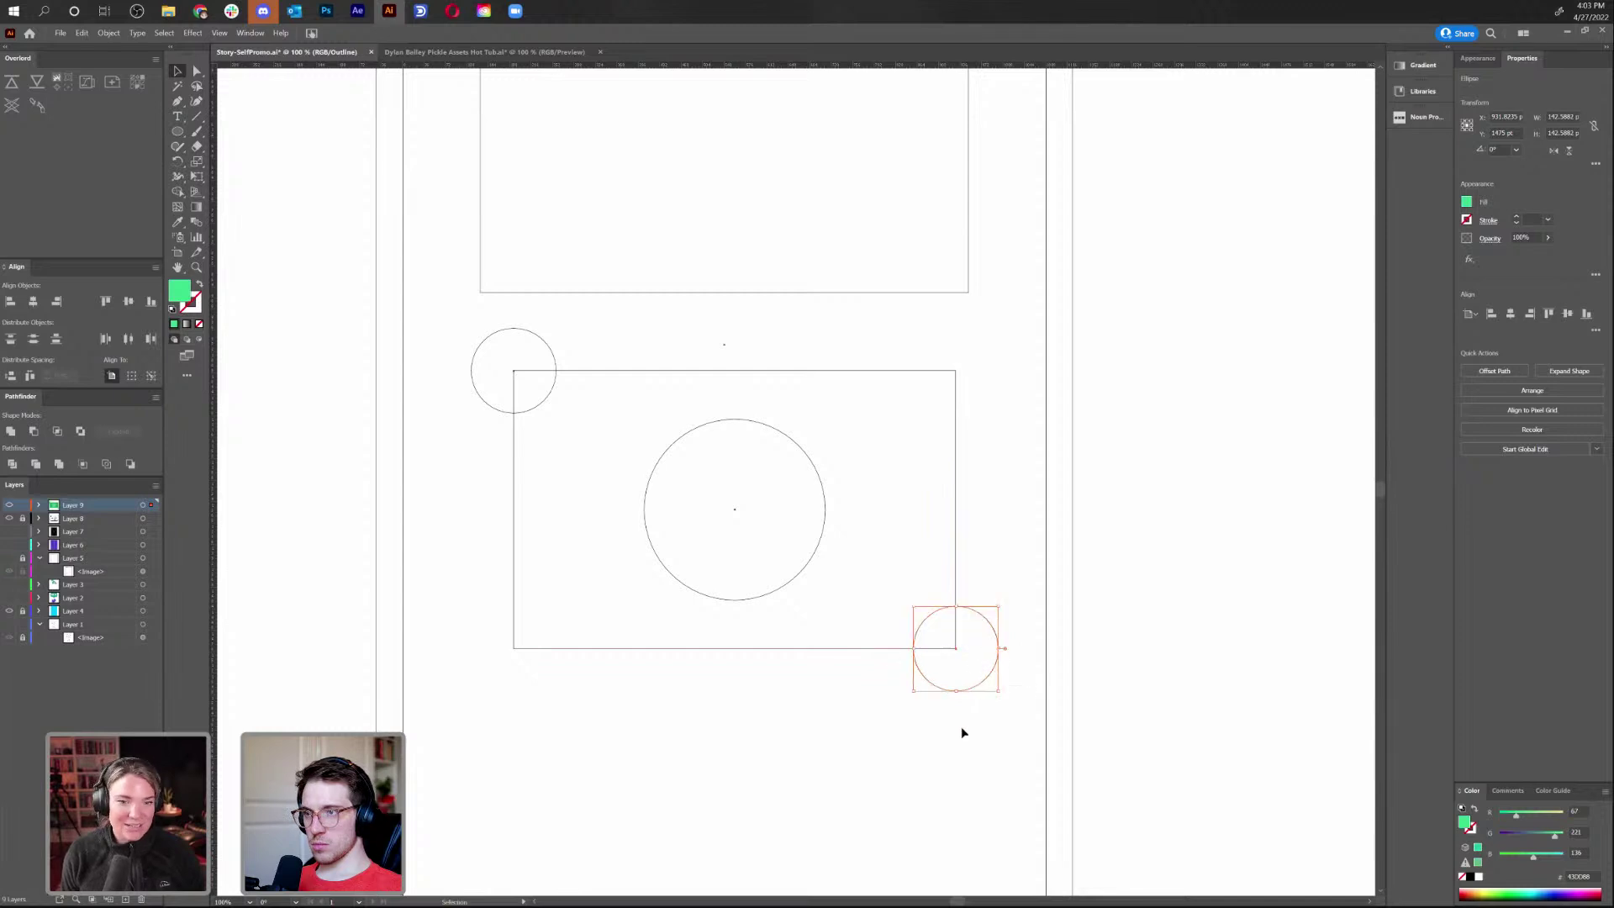
{"action": "left_click", "coordinate": [963, 732]}
{"action": "key", "text": "ctrl+y"}
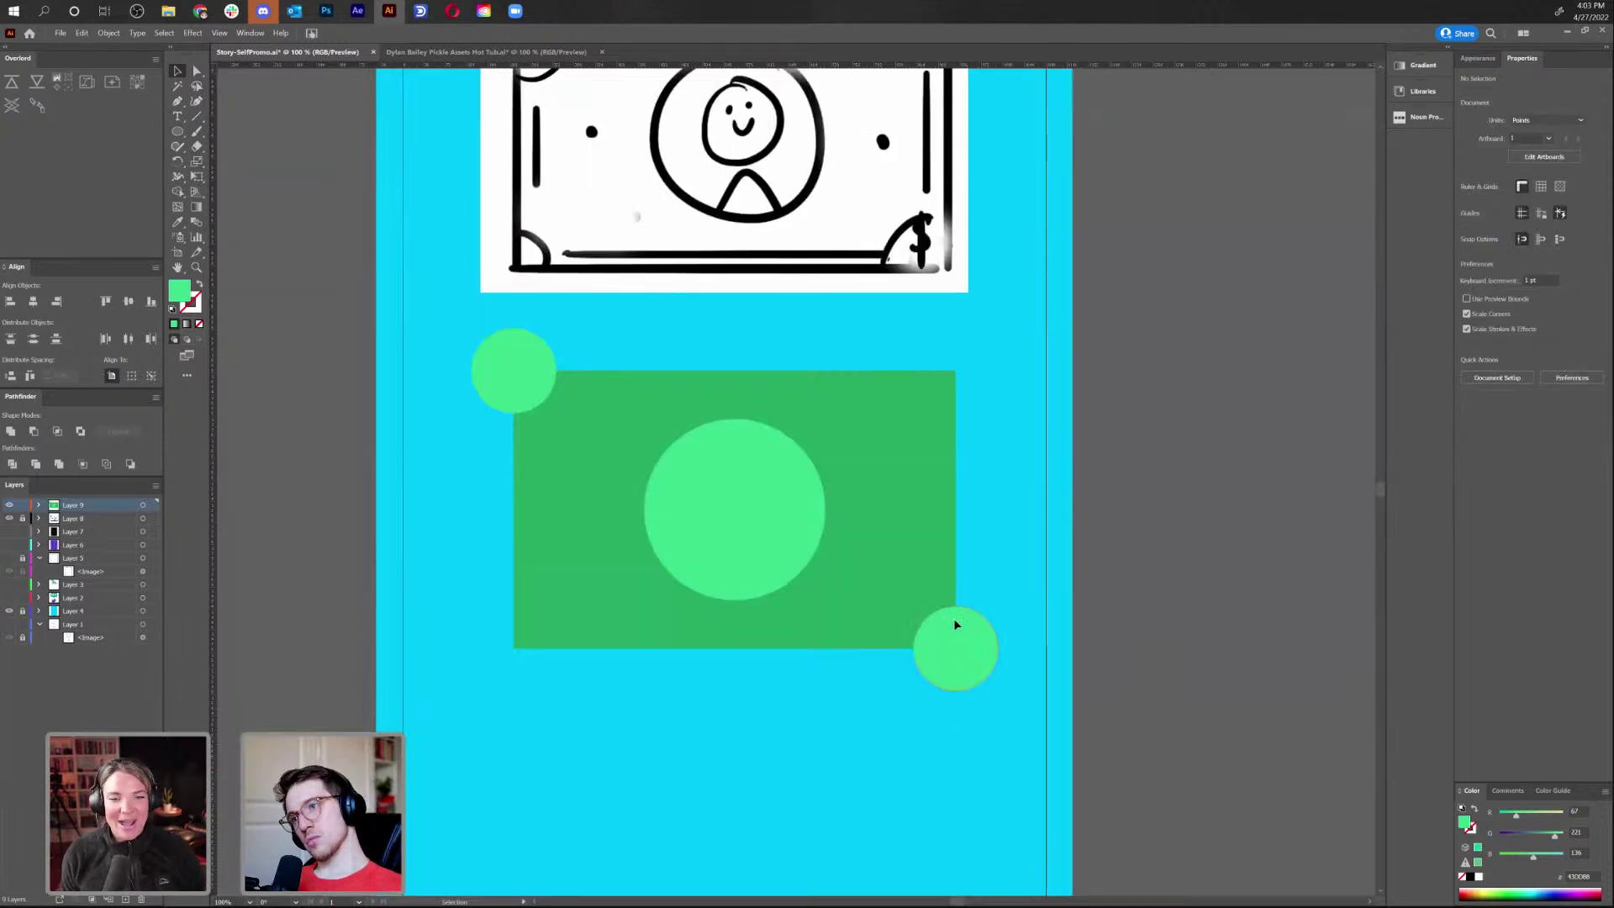
Combine the top-left and bottom-right corner circles into one compound path
{"action": "left_click", "coordinate": [926, 557], "text": "shift"}
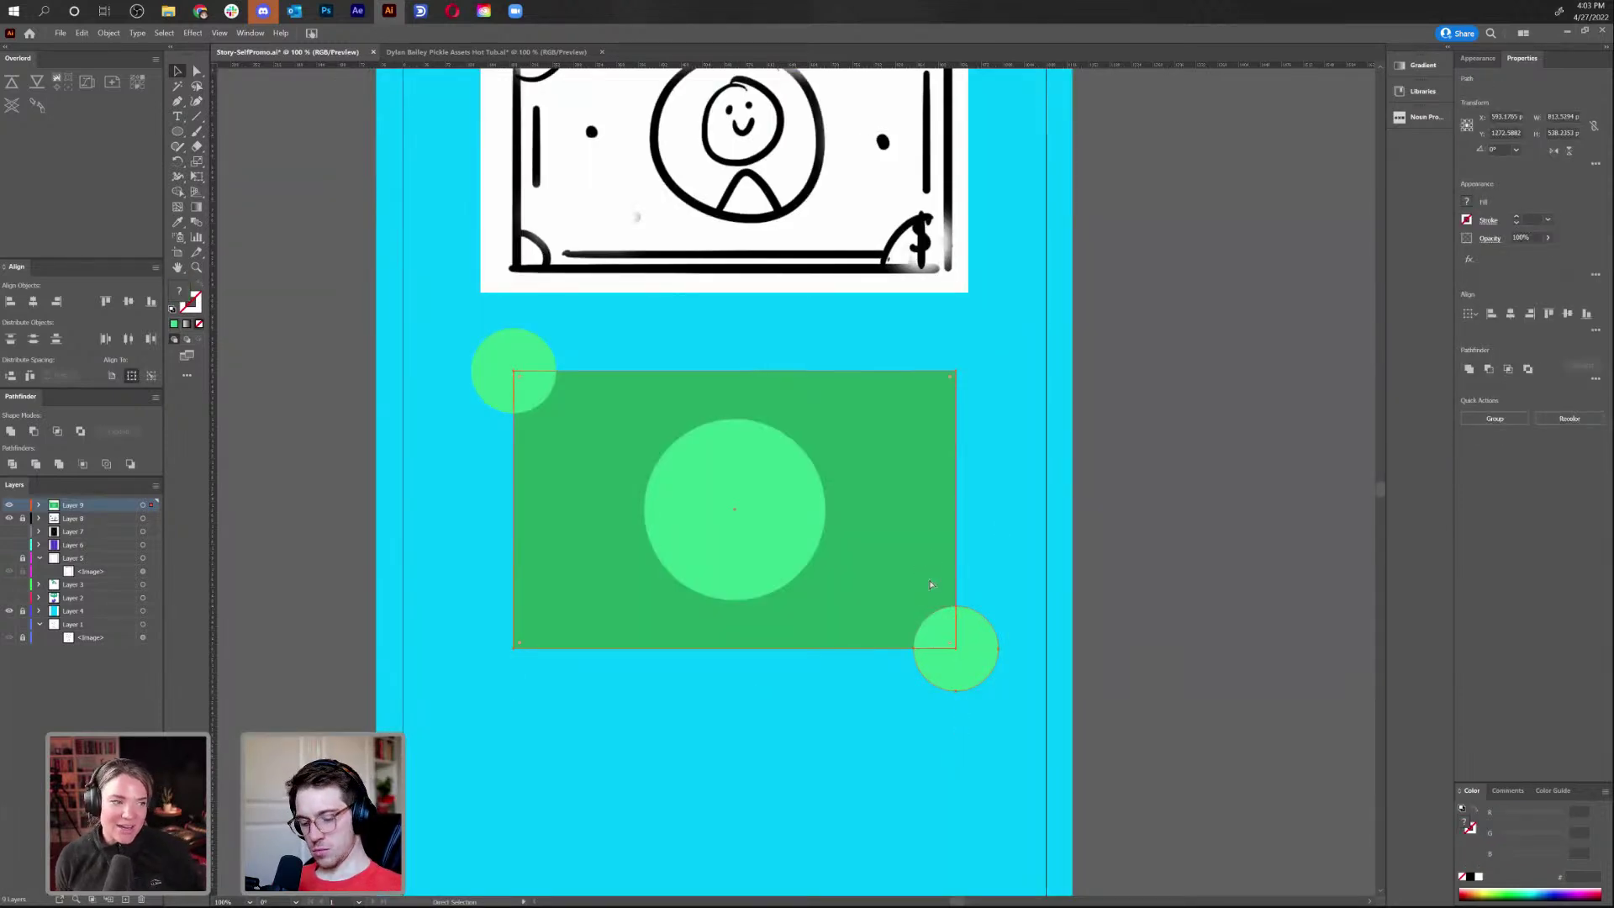
{"action": "left_click", "coordinate": [932, 741]}
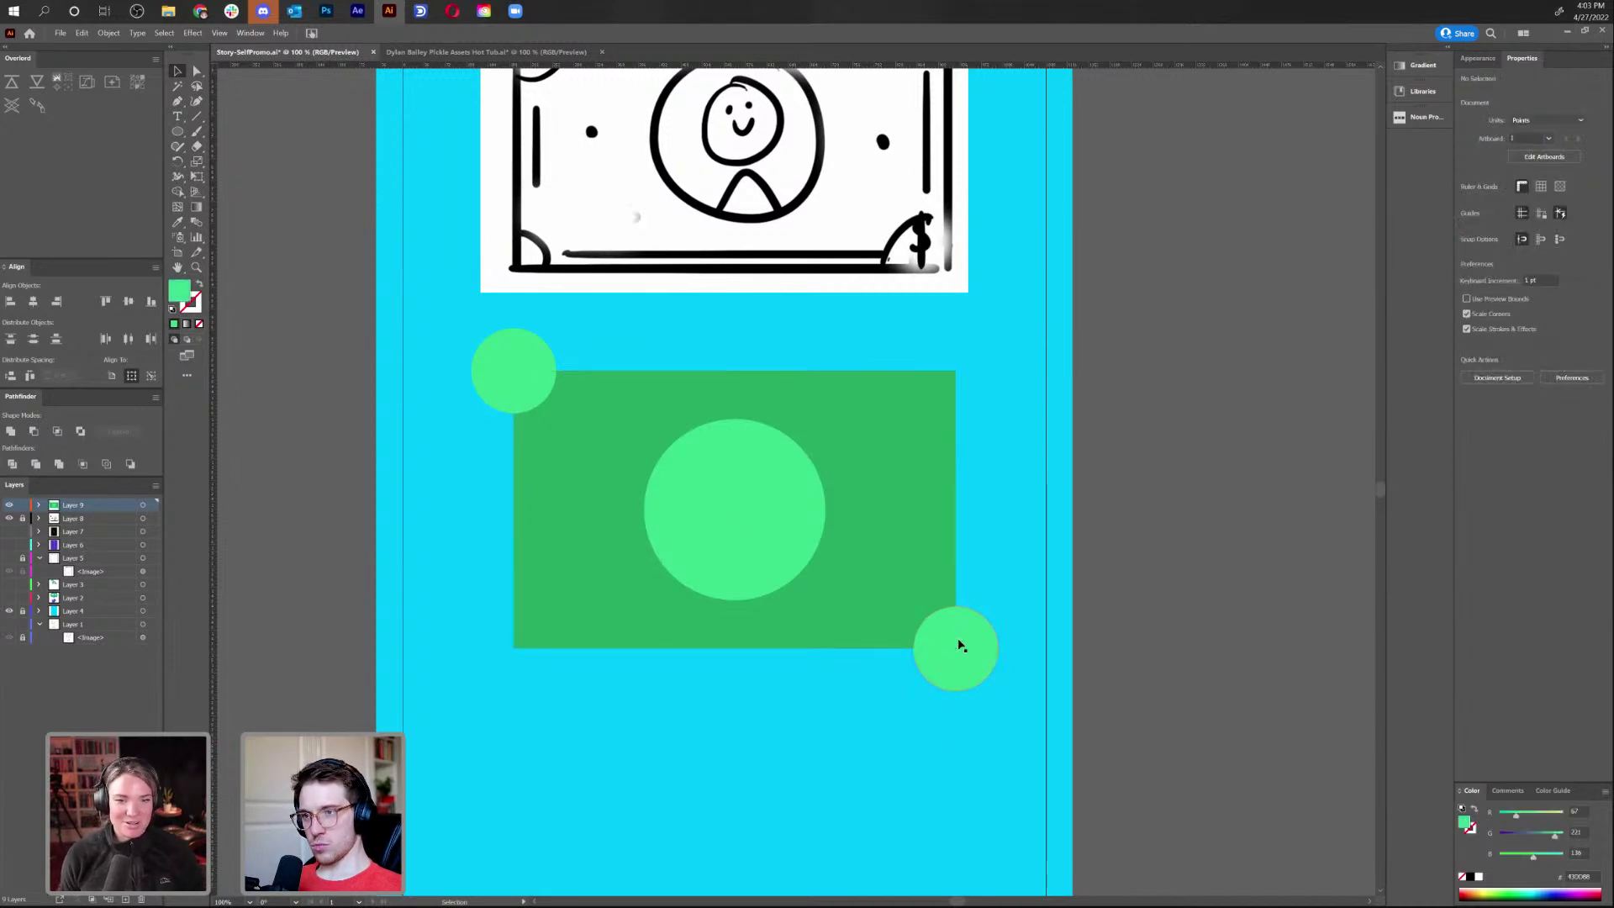
{"action": "left_click", "coordinate": [954, 655]}
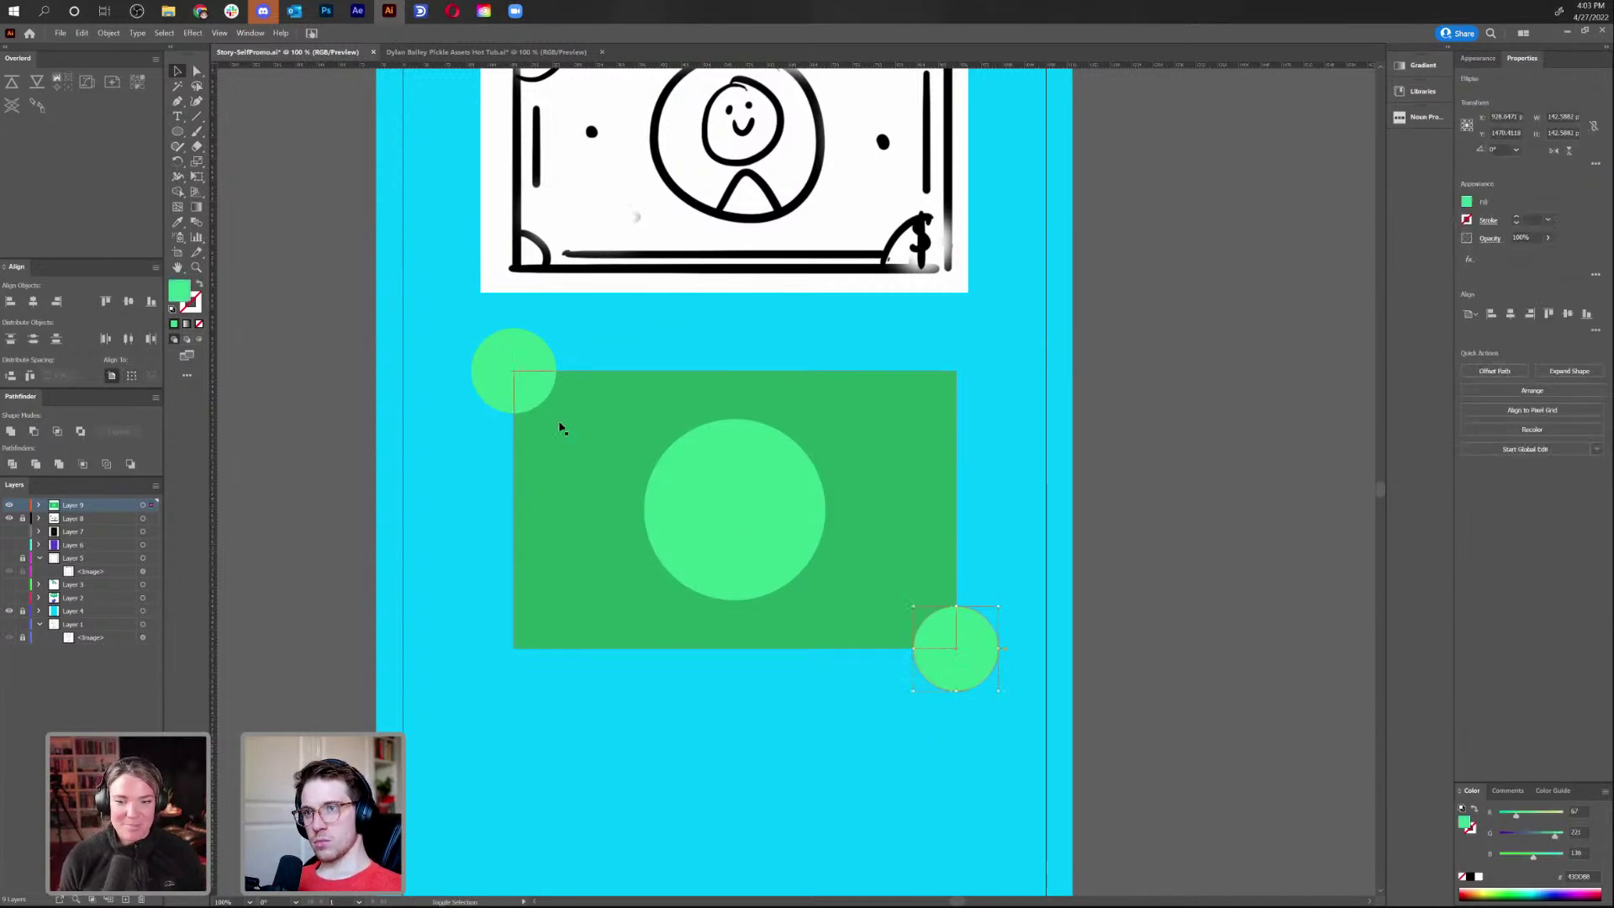
{"action": "left_click", "coordinate": [509, 387], "text": "shift"}
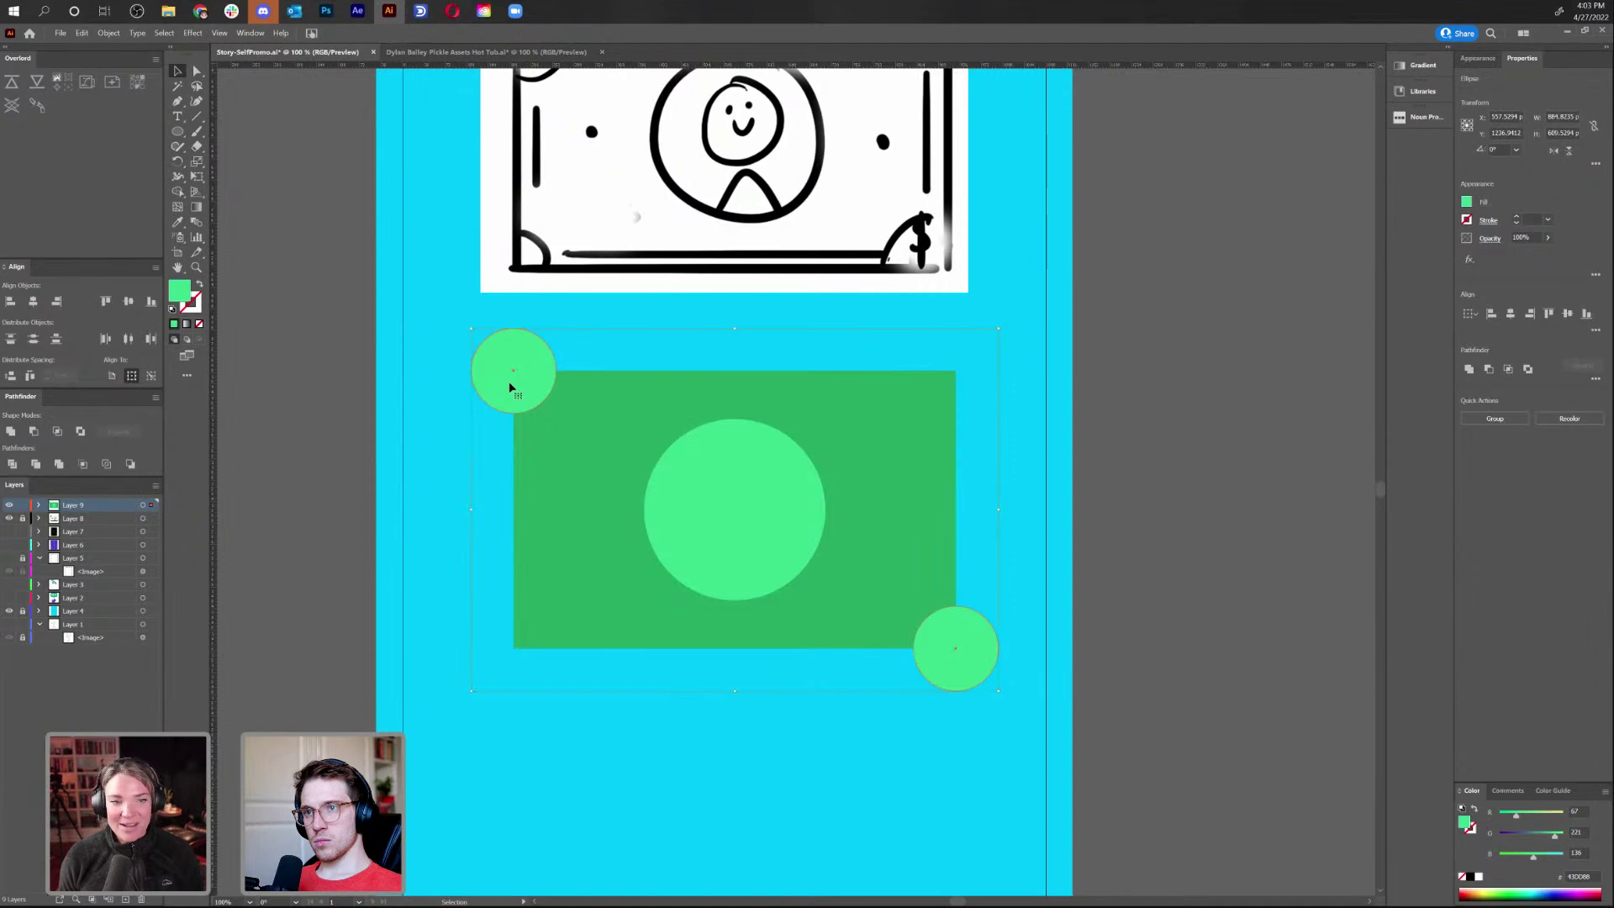
{"action": "right_click", "coordinate": [780, 550]}
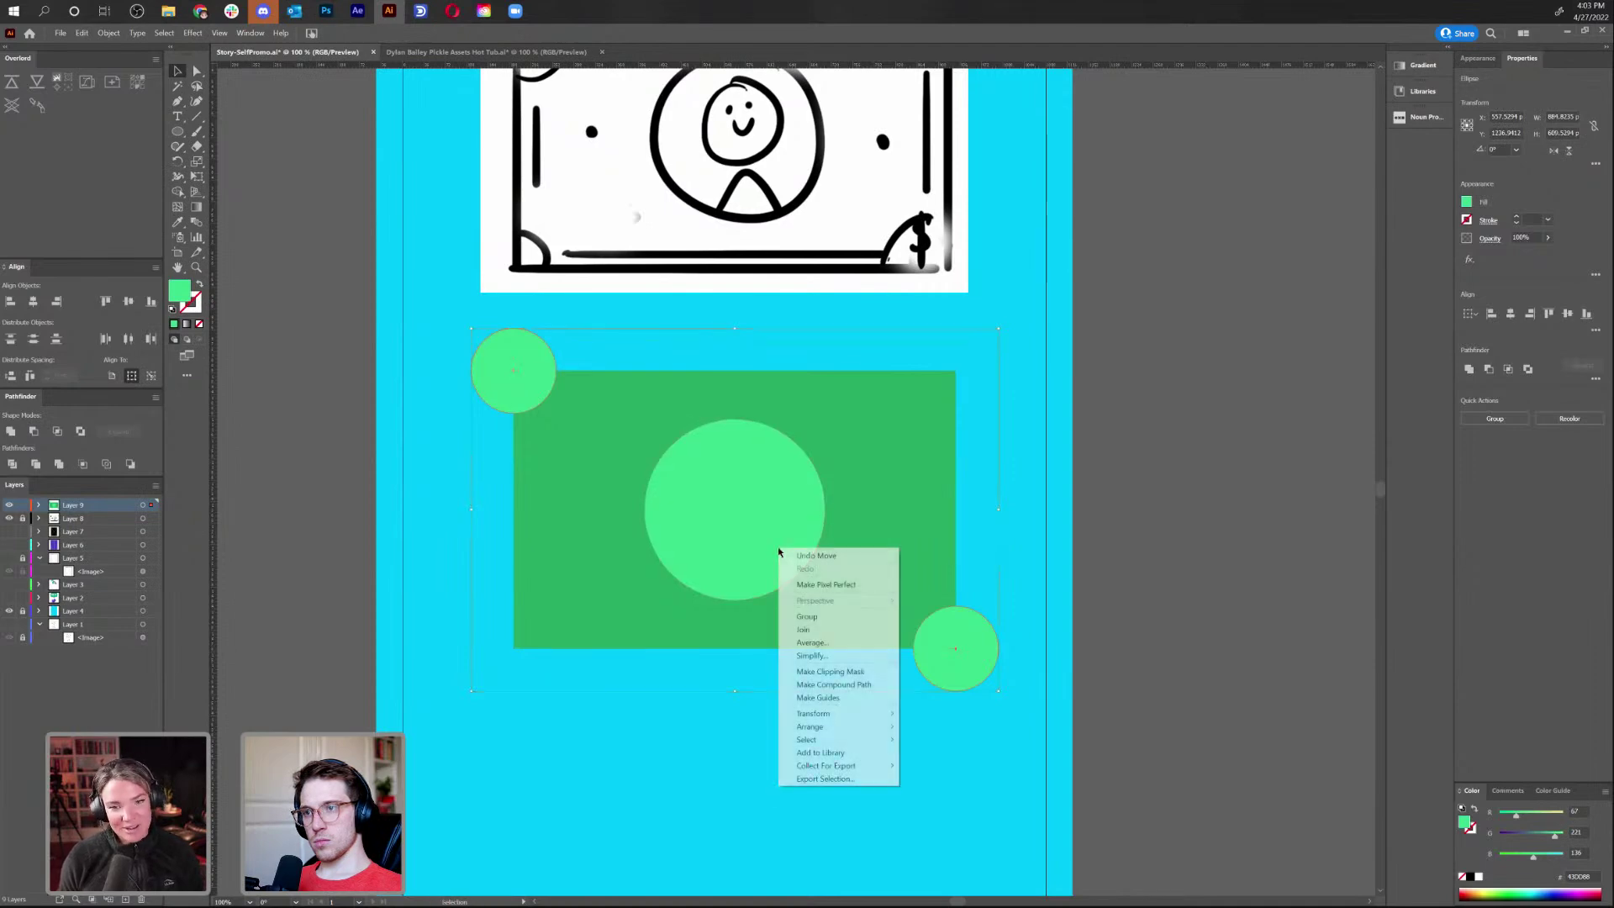
{"action": "left_click", "coordinate": [836, 684]}
Make a clipping mask so the circles are clipped to the green rectangle
{"action": "left_click", "coordinate": [851, 754]}
{"action": "left_click", "coordinate": [776, 555]}
{"action": "key", "text": "a"}
{"action": "left_click", "coordinate": [919, 490]}
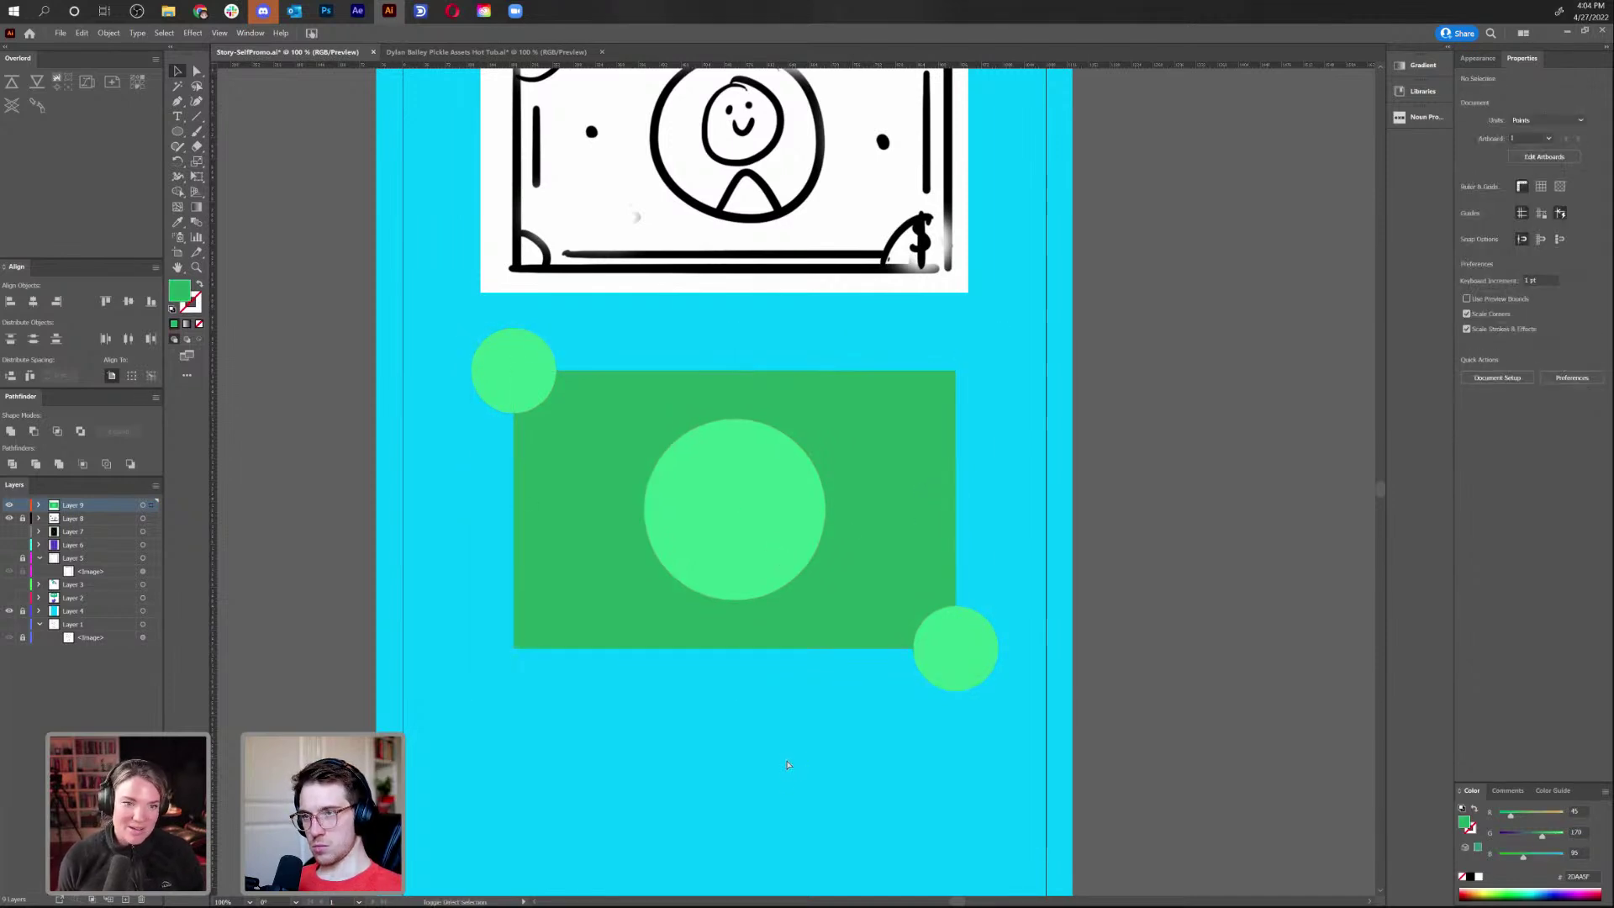
{"action": "left_click", "coordinate": [988, 660], "text": "shift"}
{"action": "right_click", "coordinate": [982, 670]}
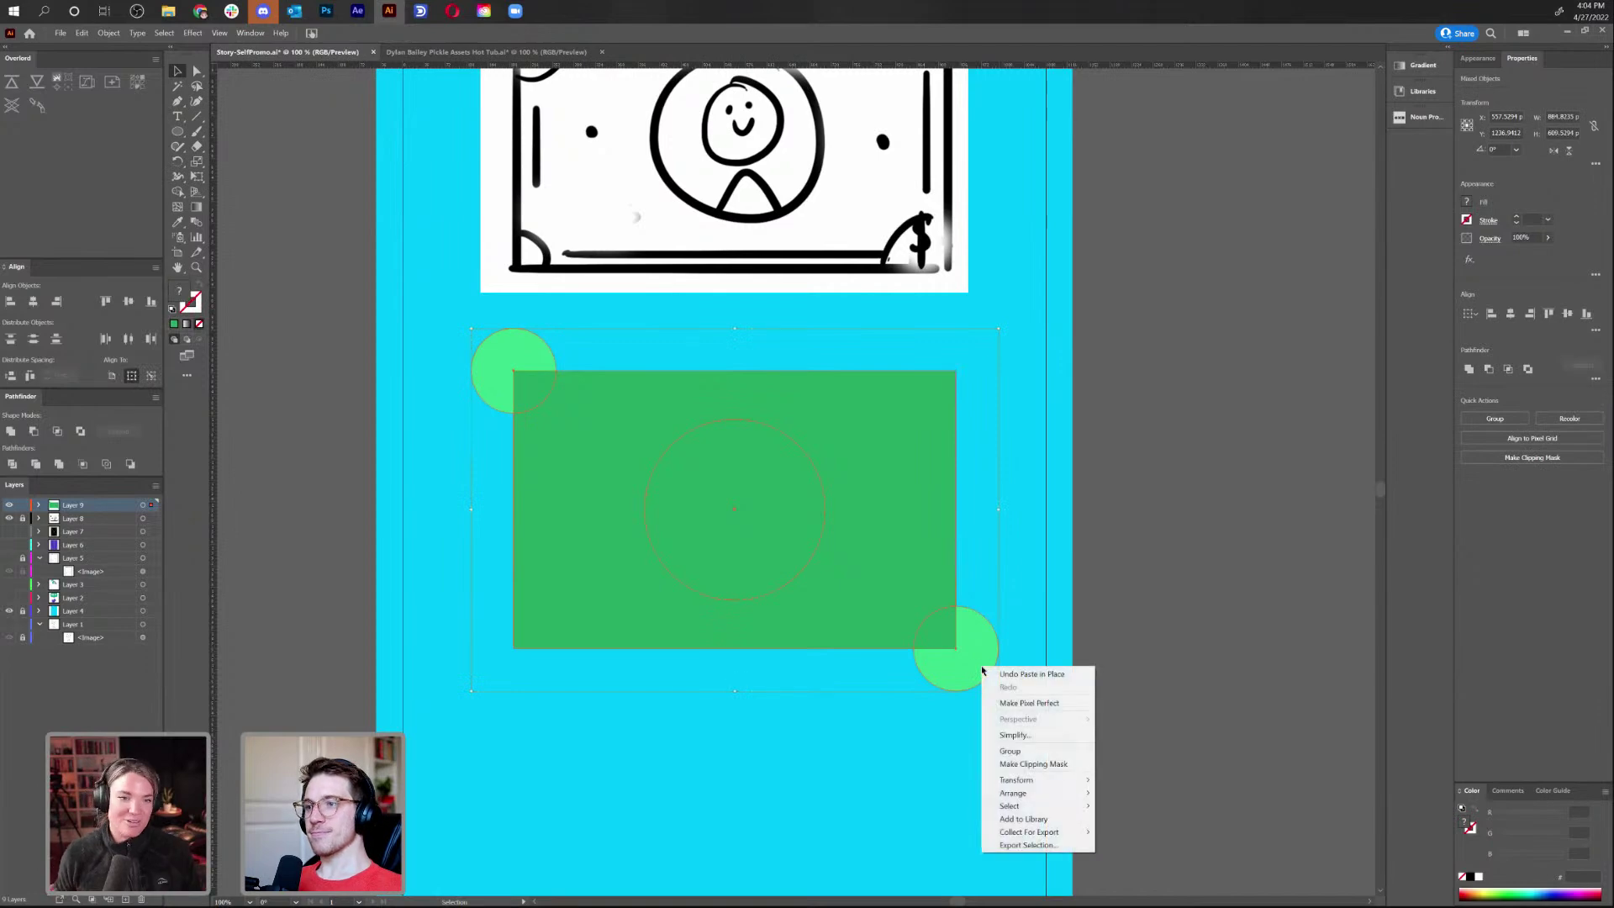
{"action": "left_click", "coordinate": [1013, 763]}
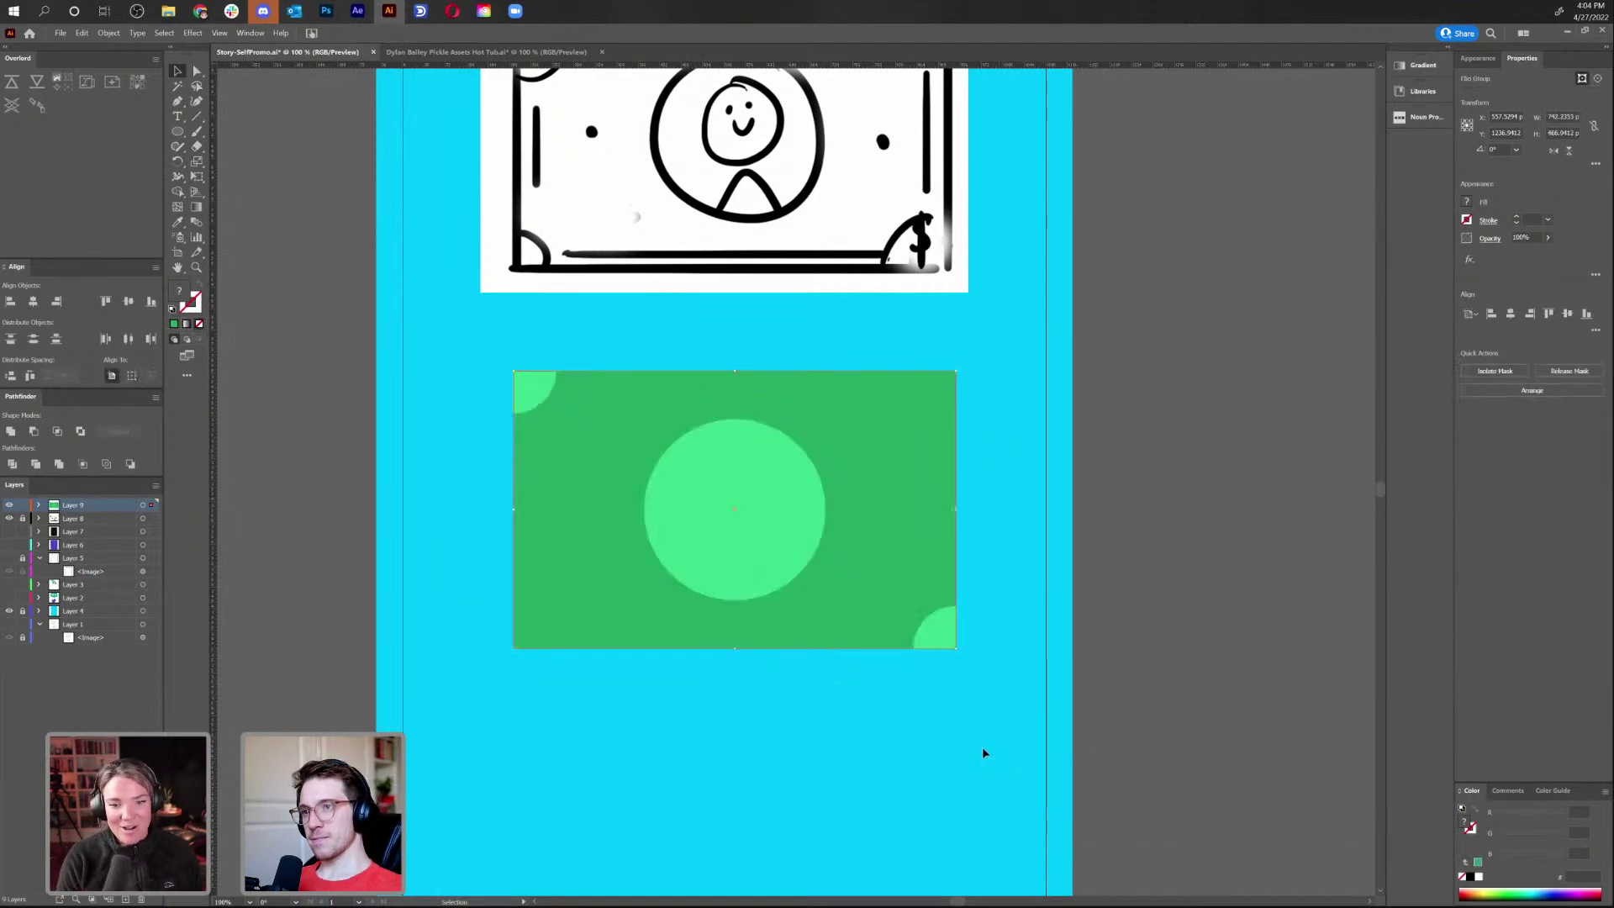
Inside the bill's clip group, release the corner circles' compound path into separate circles
{"action": "double_click", "coordinate": [799, 504]}
{"action": "key", "text": "a"}
{"action": "key", "text": "v"}
{"action": "left_click", "coordinate": [529, 391]}
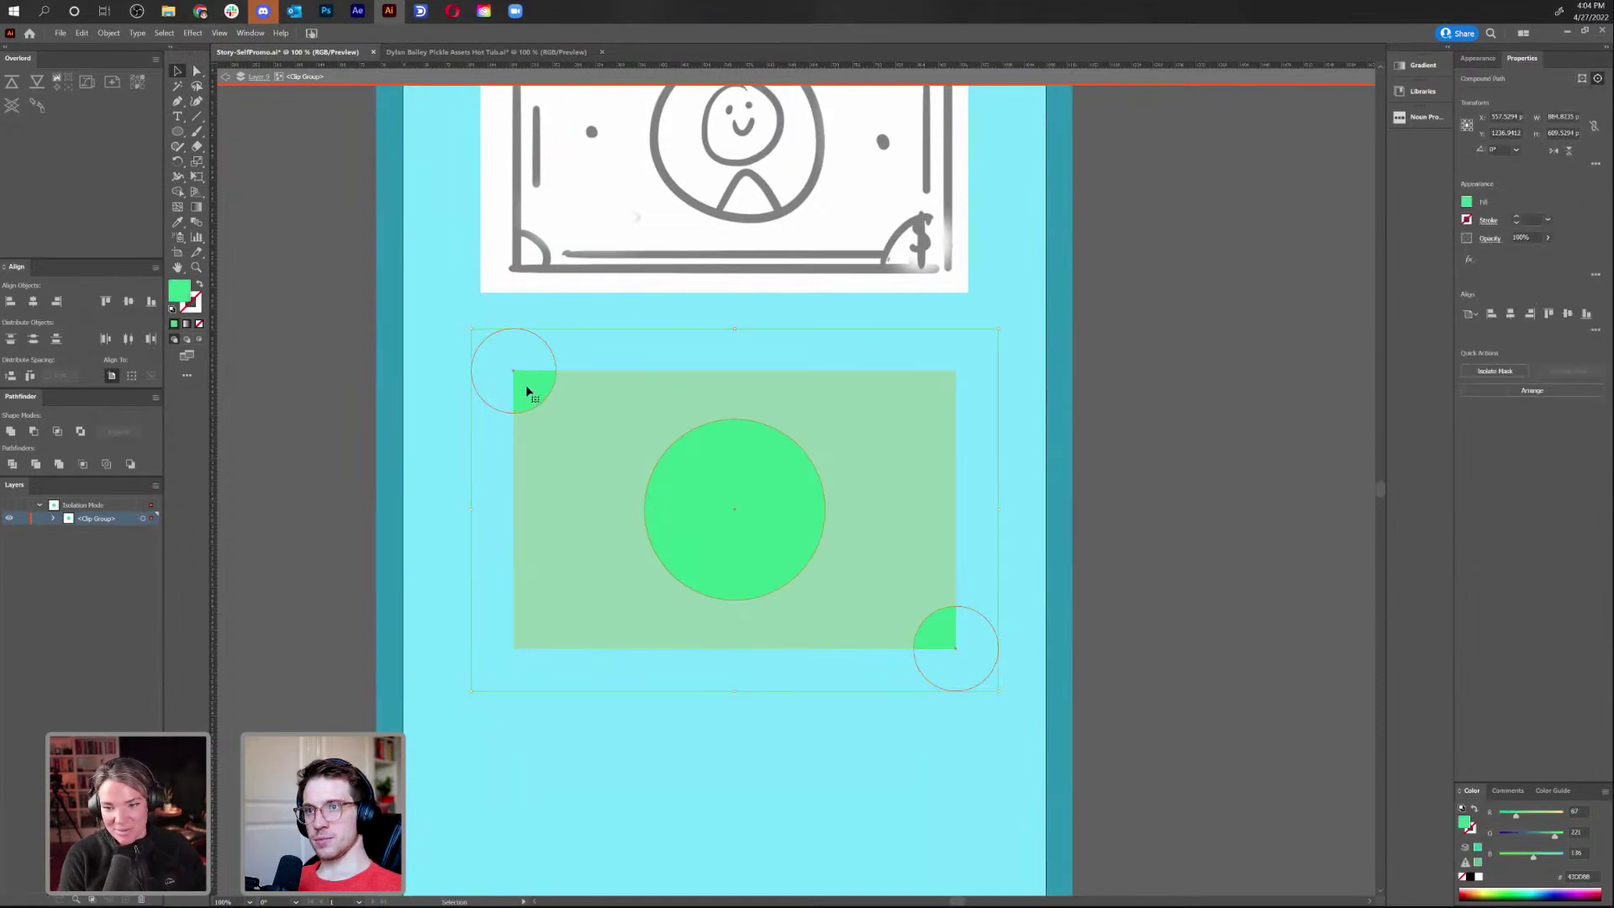
{"action": "right_click", "coordinate": [527, 391]}
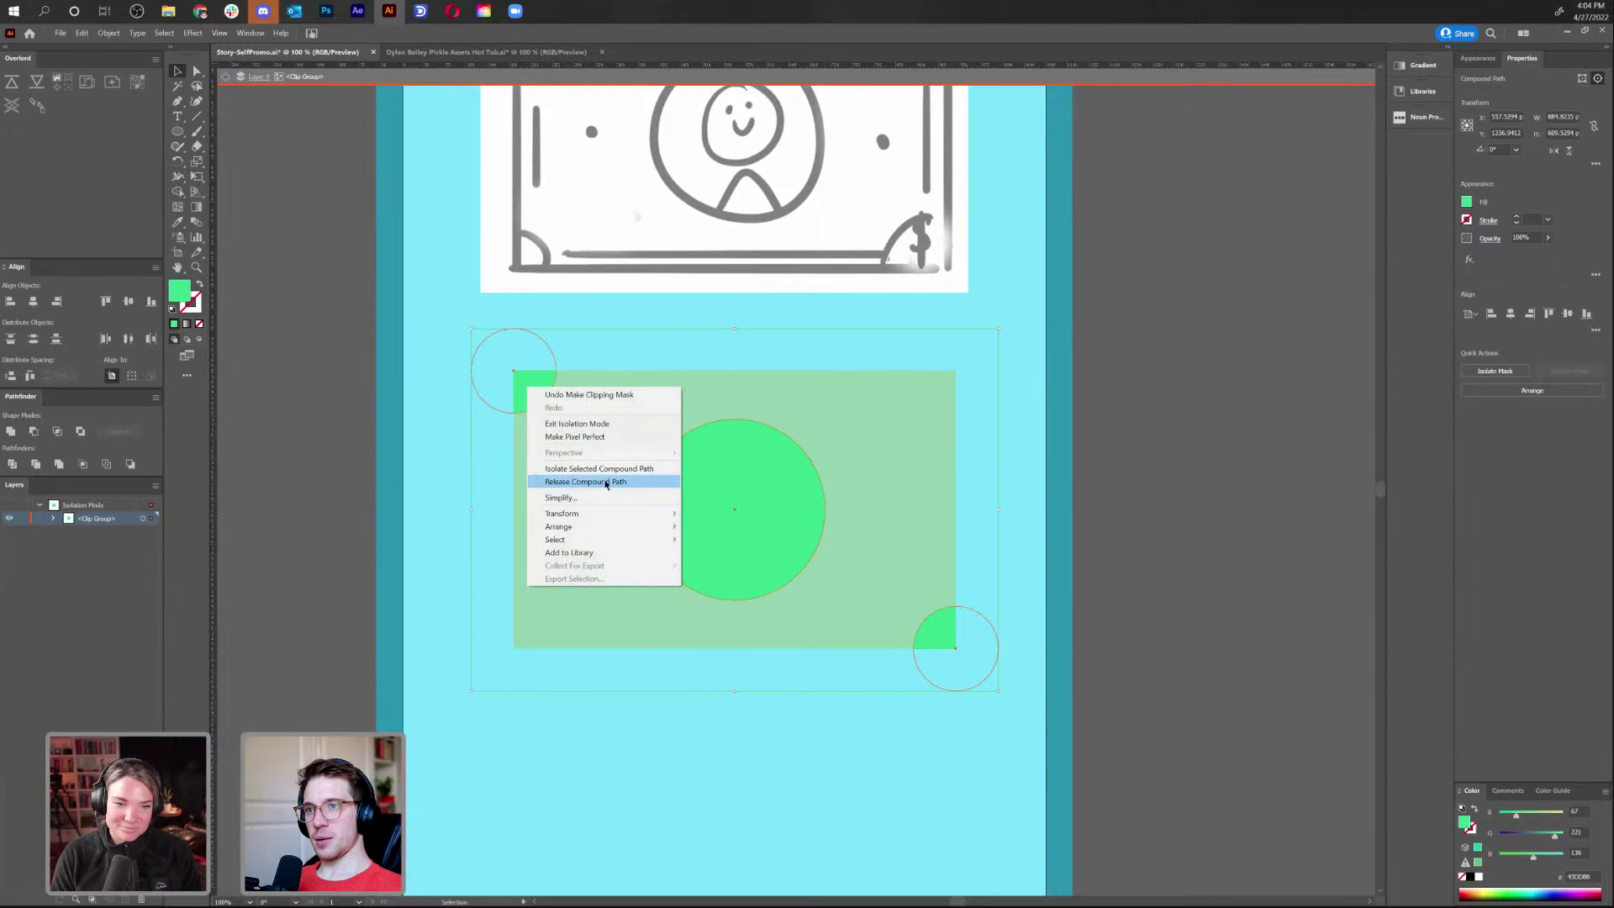
{"action": "left_click", "coordinate": [605, 481]}
Reflect copies of the two corner circles into the top-right and bottom-left corners
{"action": "left_click", "coordinate": [940, 631]}
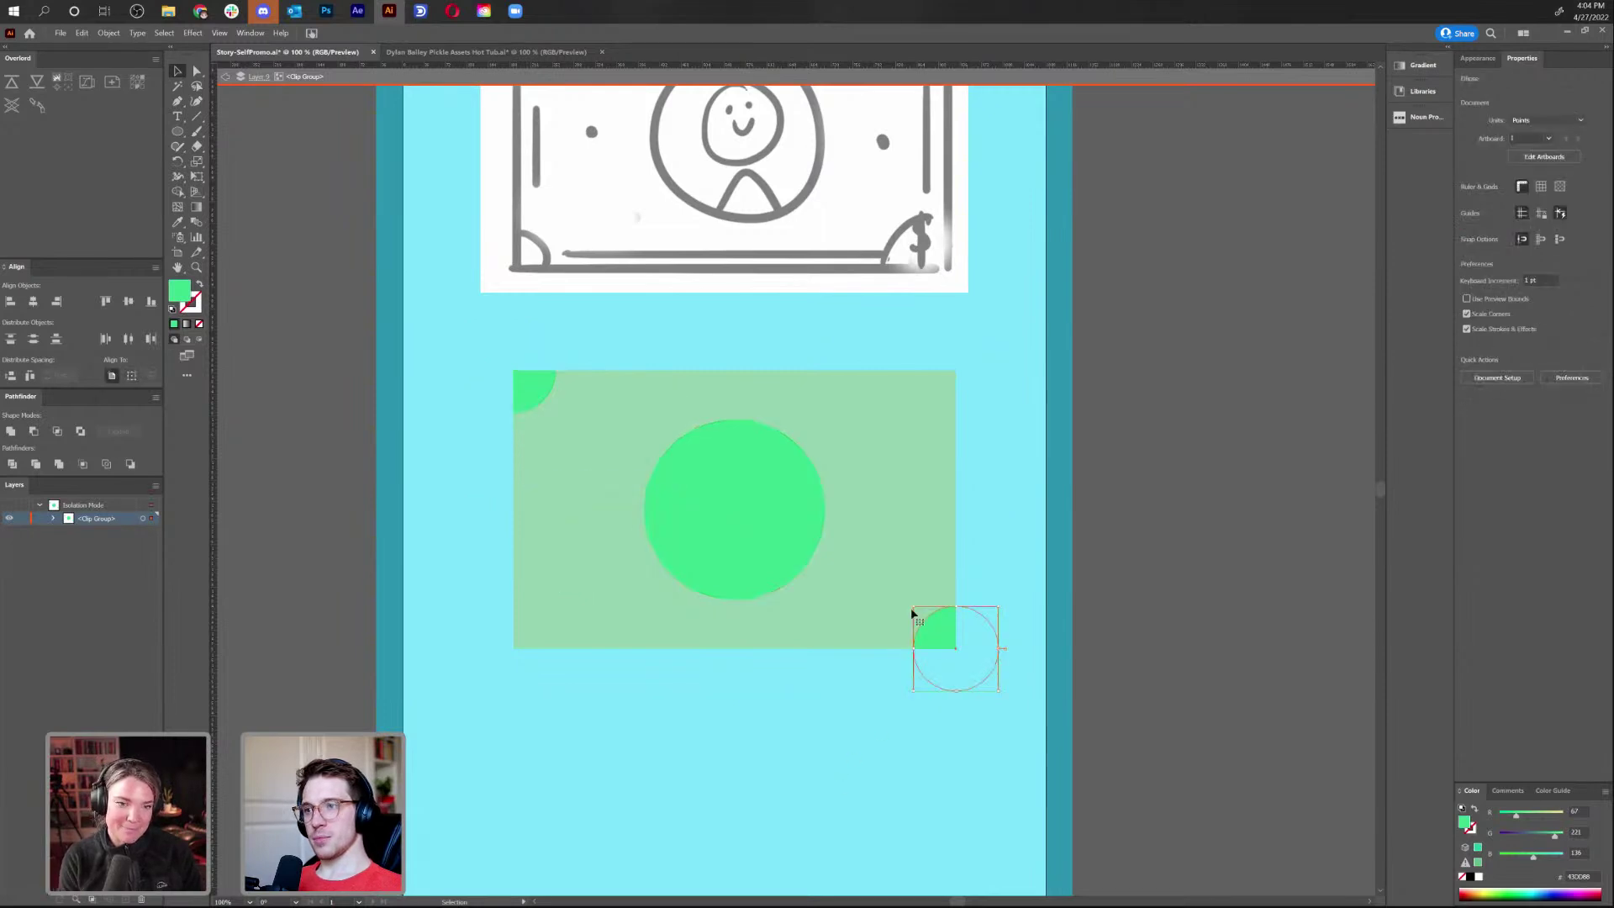
{"action": "left_click", "coordinate": [537, 398], "text": "shift"}
{"action": "right_click", "coordinate": [538, 390]}
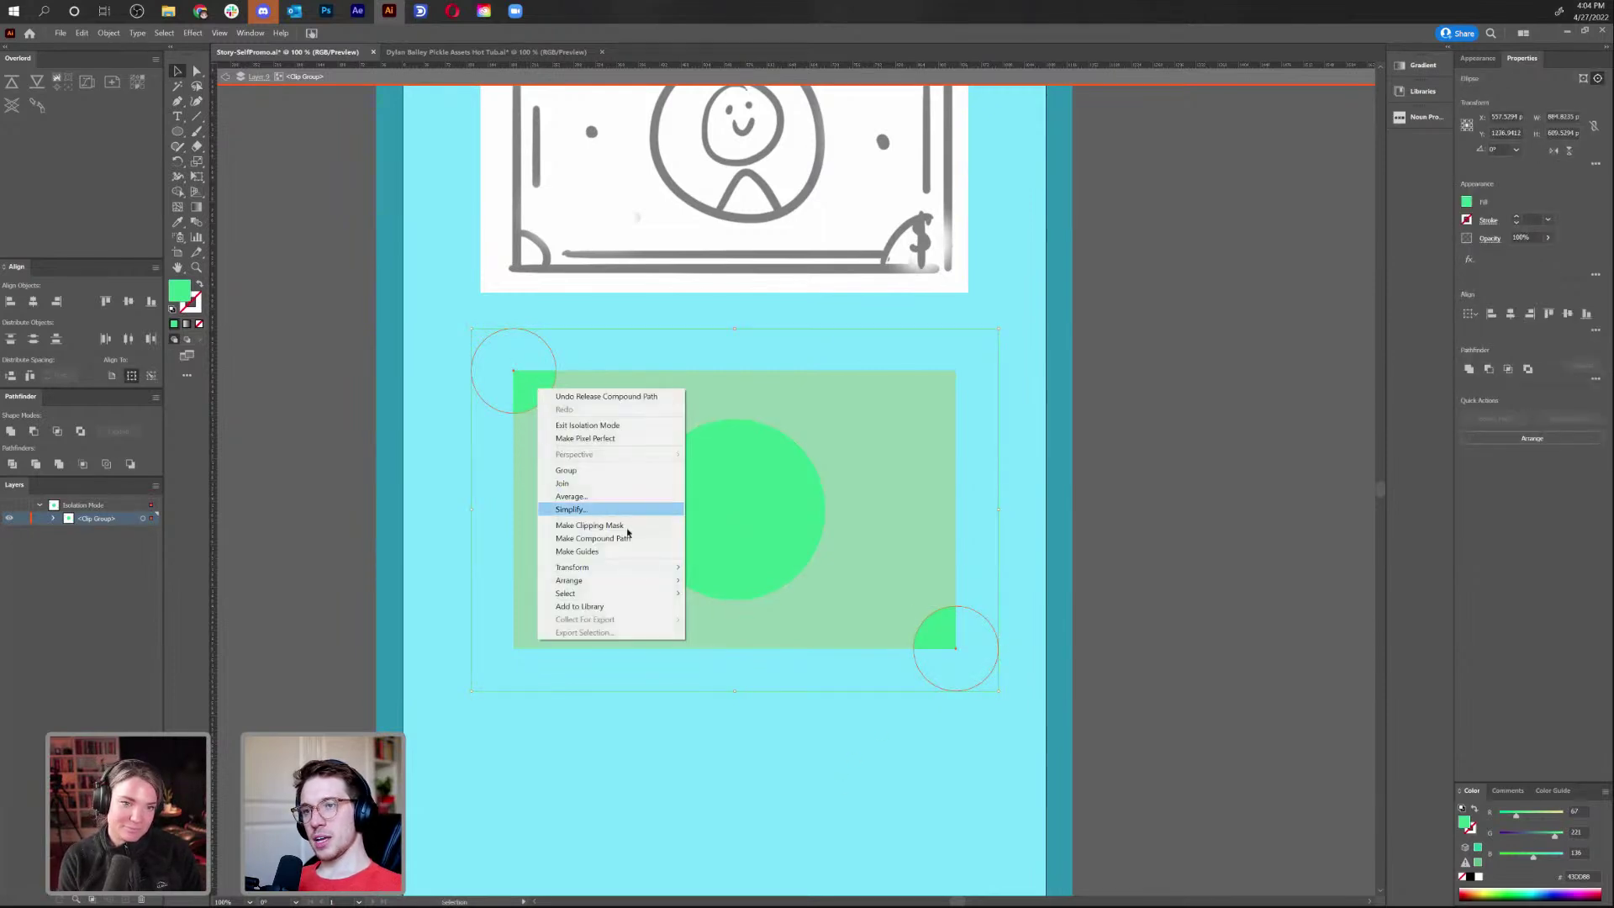
{"action": "mouse_move", "coordinate": [648, 568]}
{"action": "left_click", "coordinate": [715, 610]}
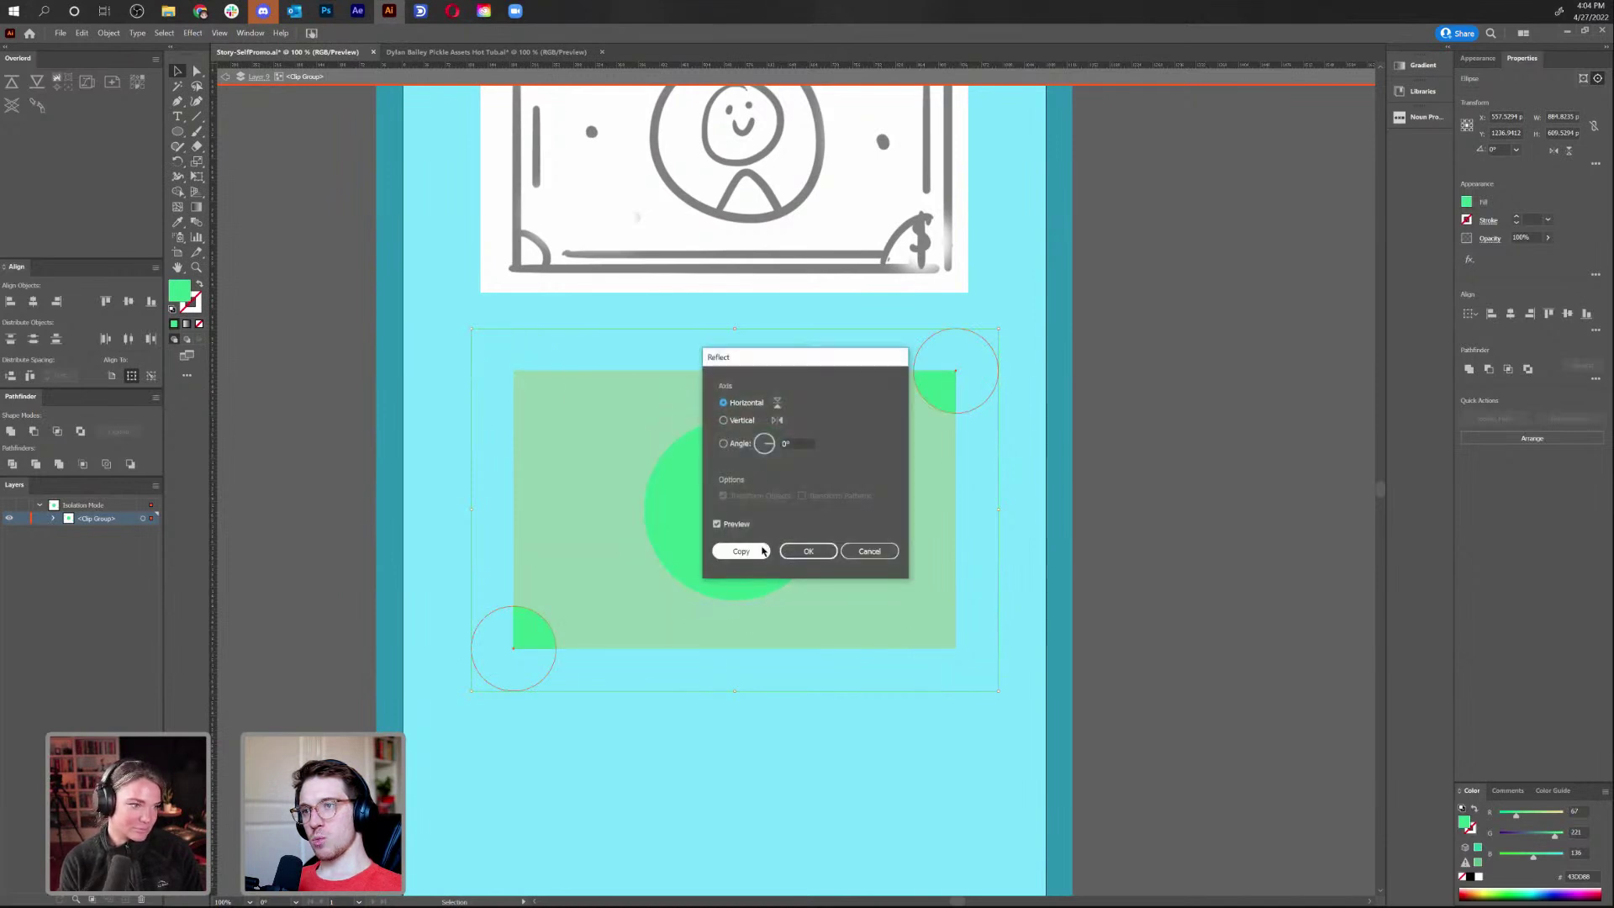
{"action": "left_click", "coordinate": [764, 551]}
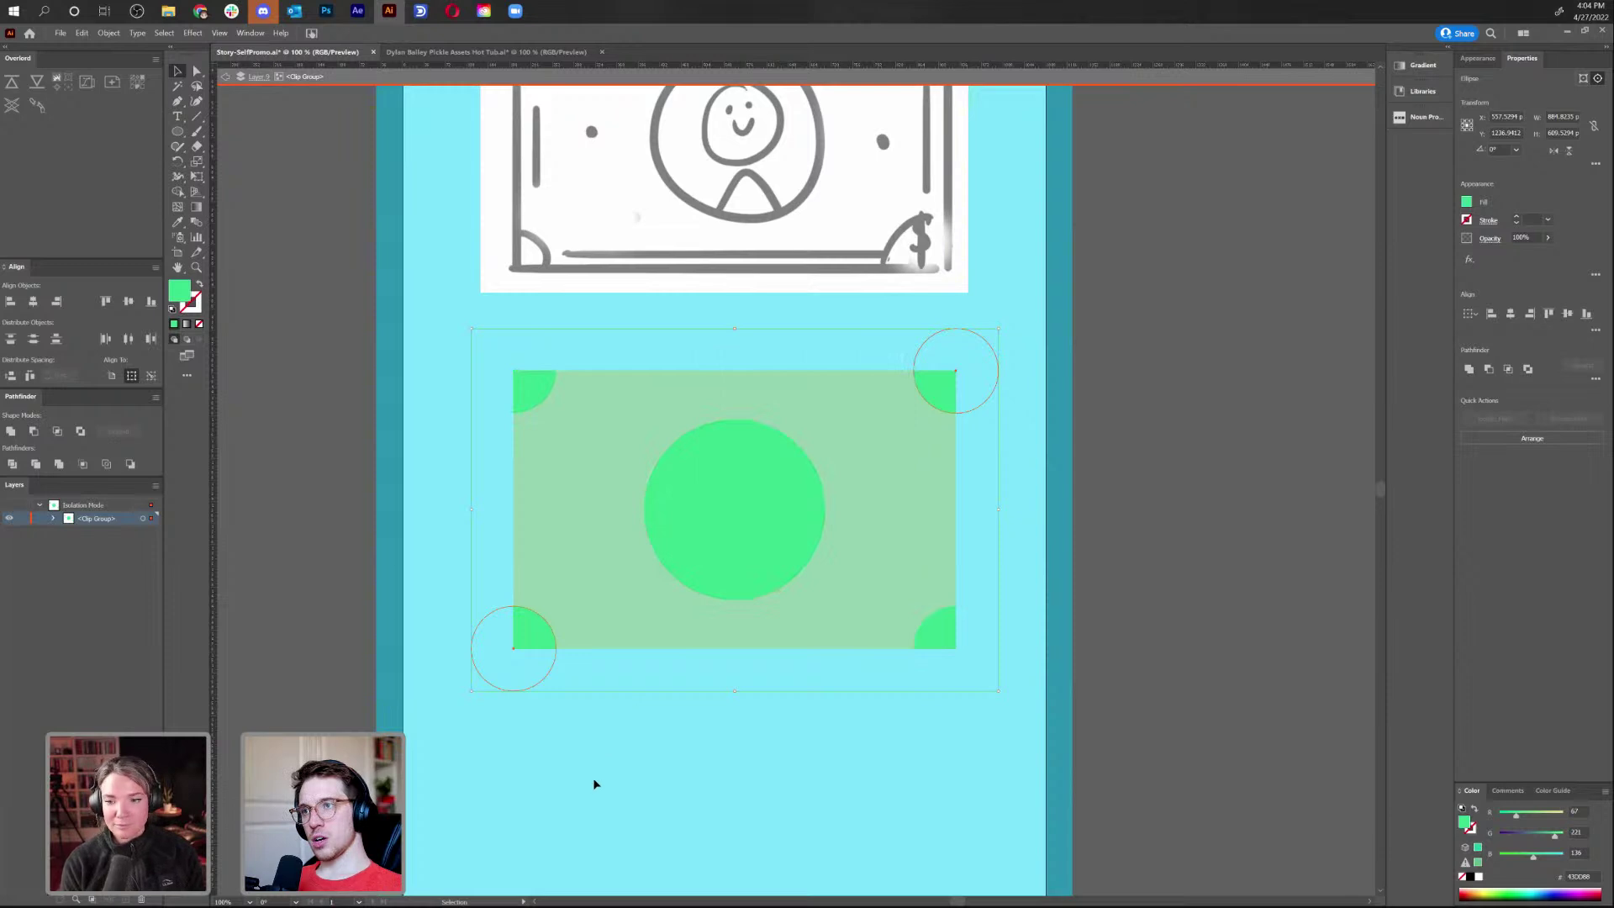
Shrink the bottom-left corner circle and nudge it up and right
{"action": "left_click", "coordinate": [515, 644]}
{"action": "key", "text": "s"}
{"action": "left_click_drag", "start_coordinate": [587, 562], "coordinate": [560, 573]}
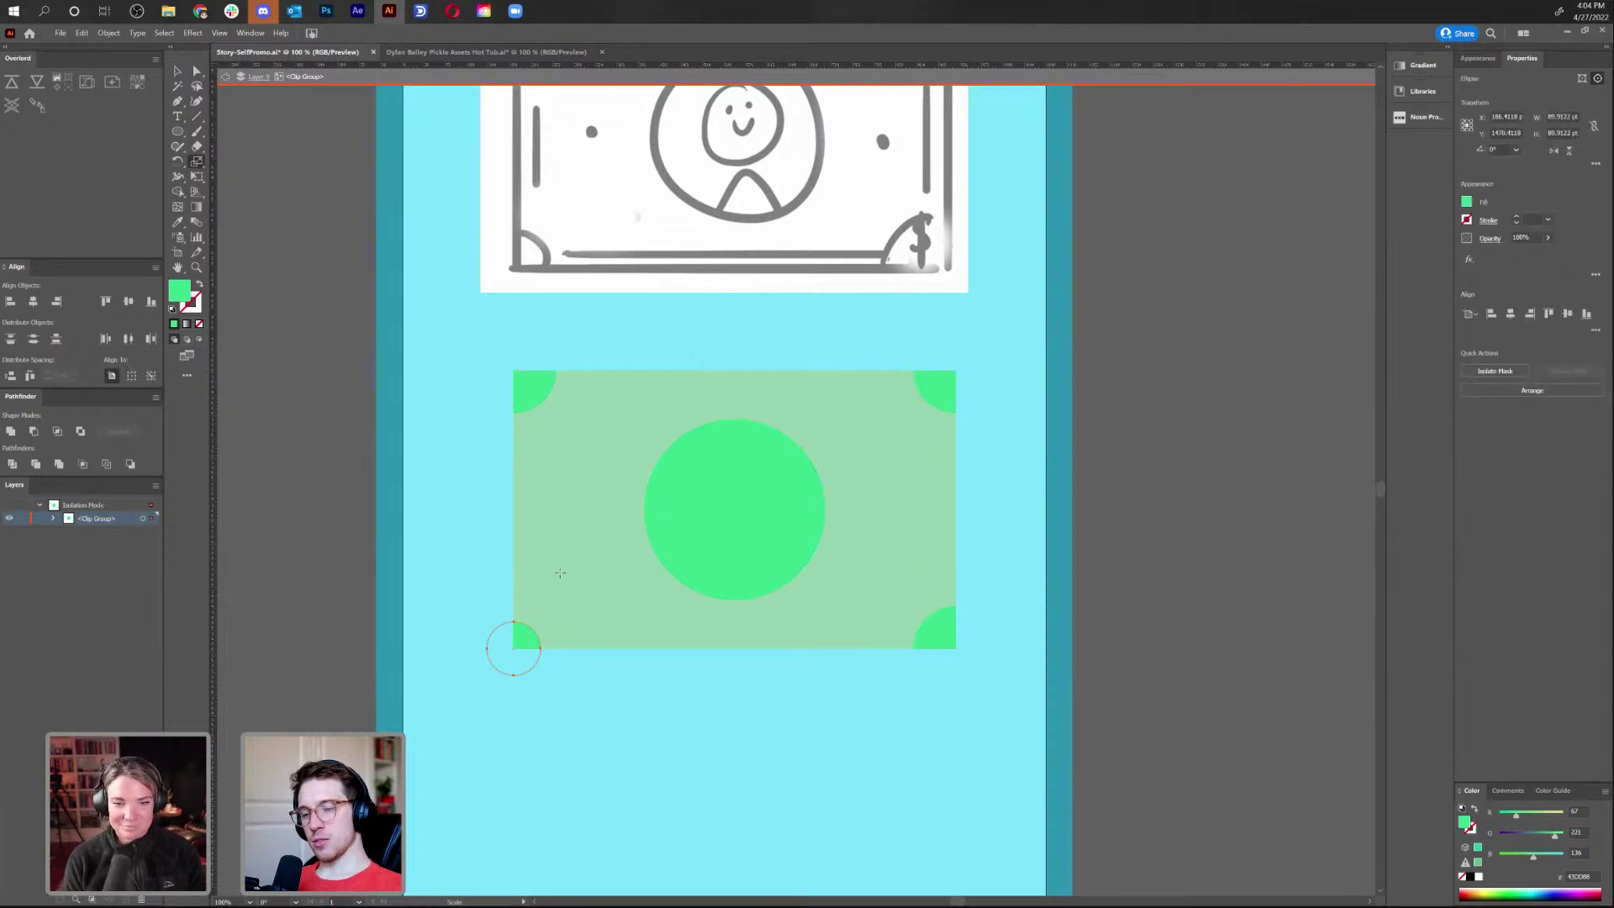
{"action": "key", "text": "v"}
{"action": "key", "text": "shift+Up"}
{"action": "key", "text": "shift+Up"}
{"action": "key", "text": "shift+Right"}
{"action": "key", "text": "shift+Right"}
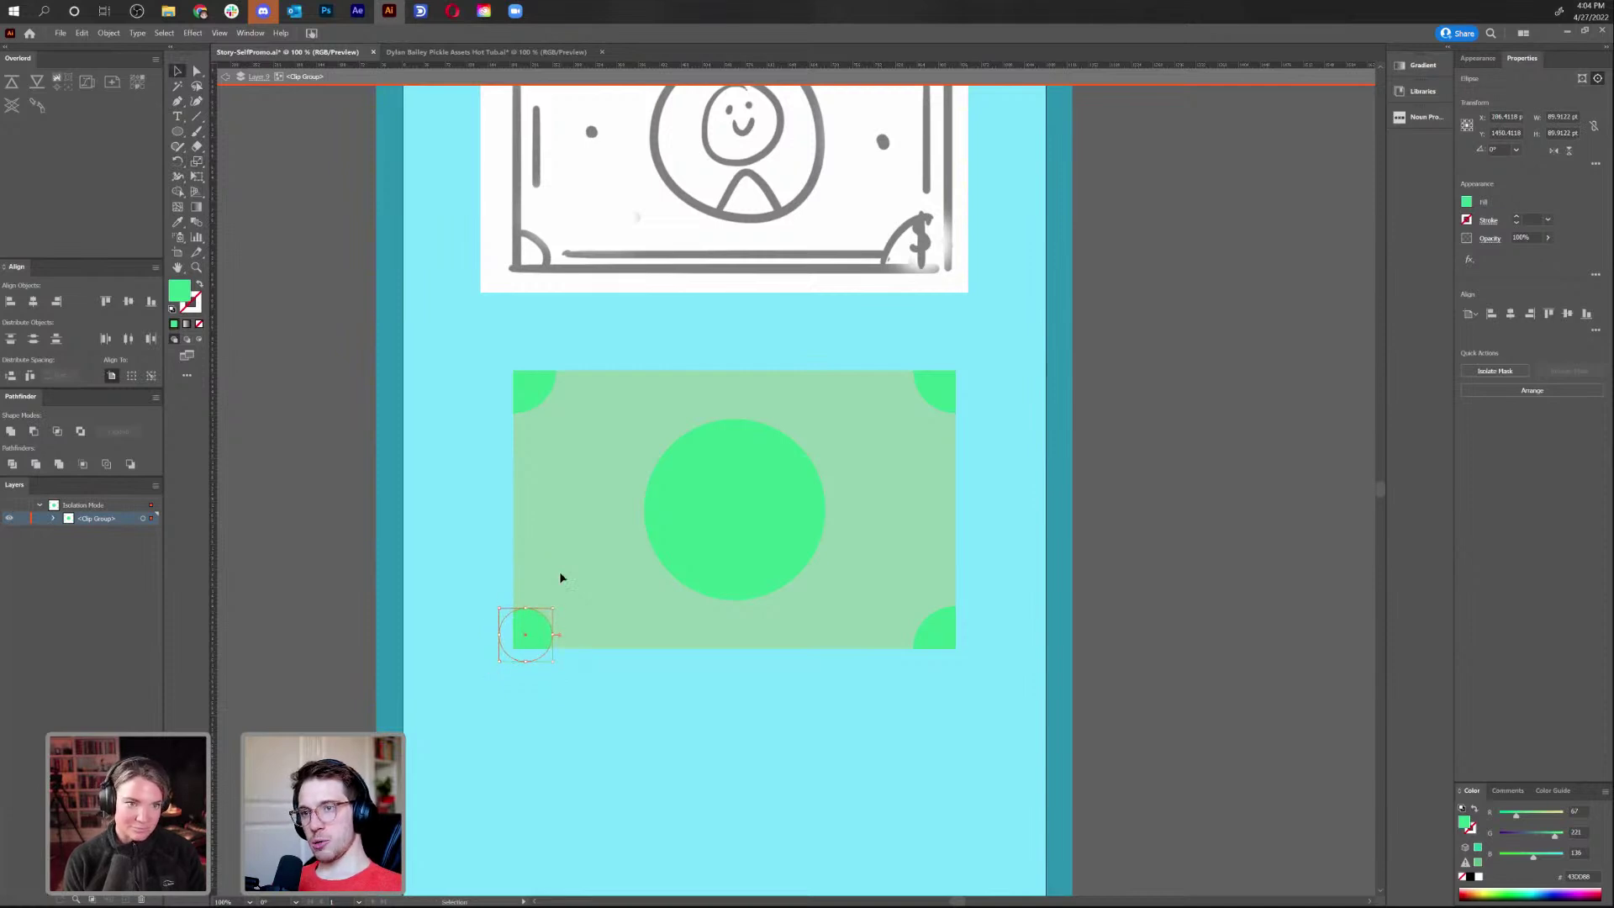
Copy the small circle to the top-right corner and fine-tune its height
{"action": "left_click", "coordinate": [931, 393]}
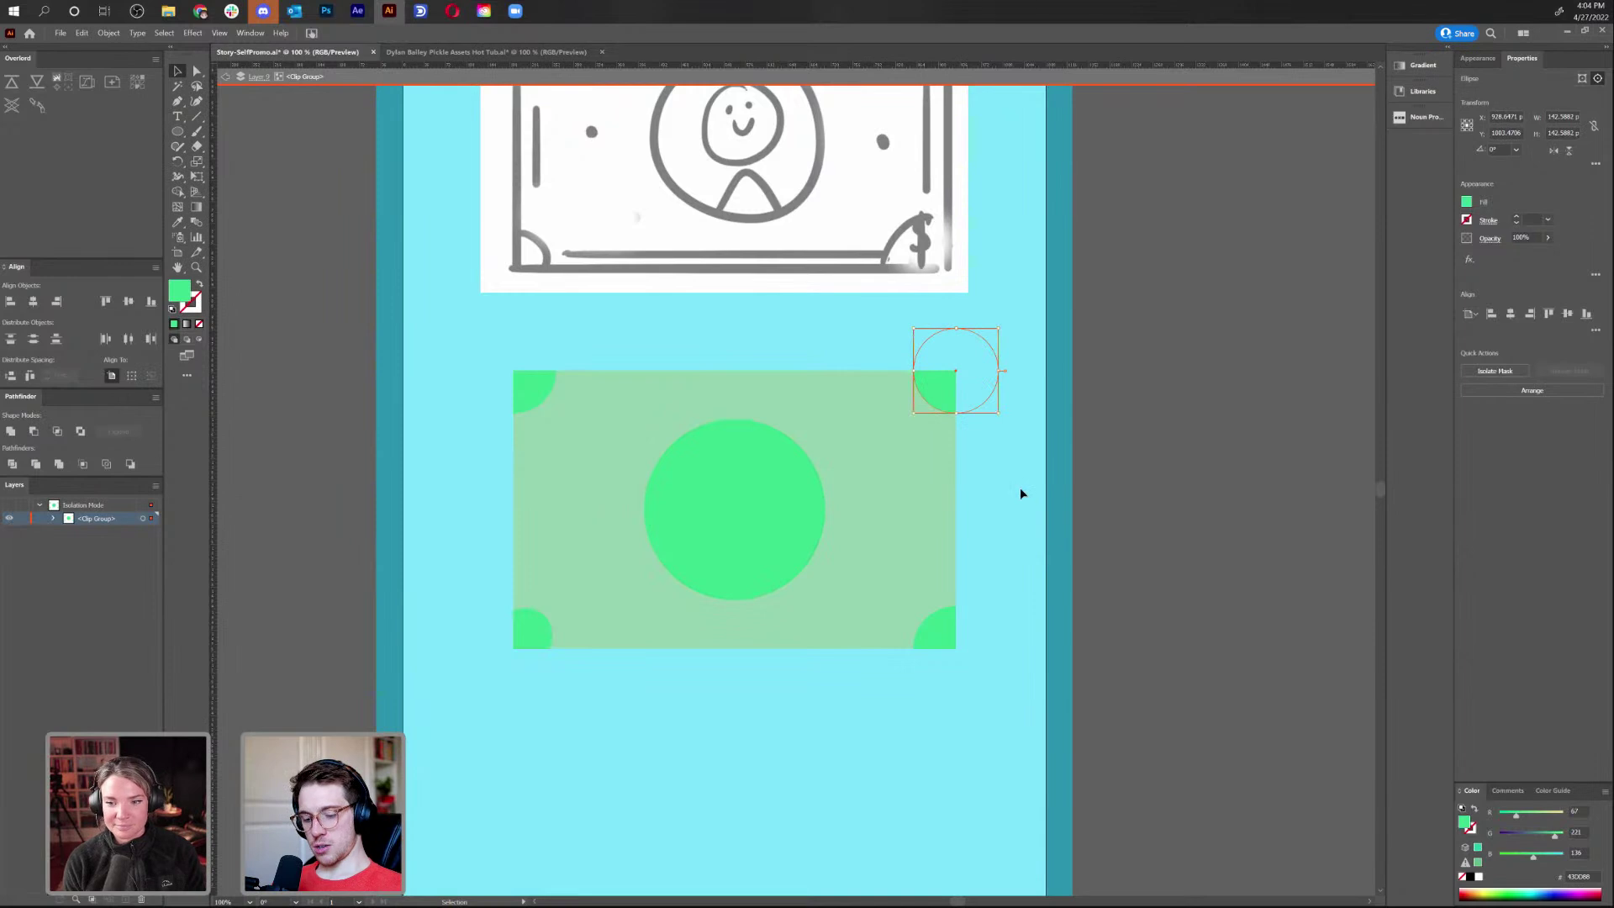
{"action": "left_click", "coordinate": [1023, 493]}
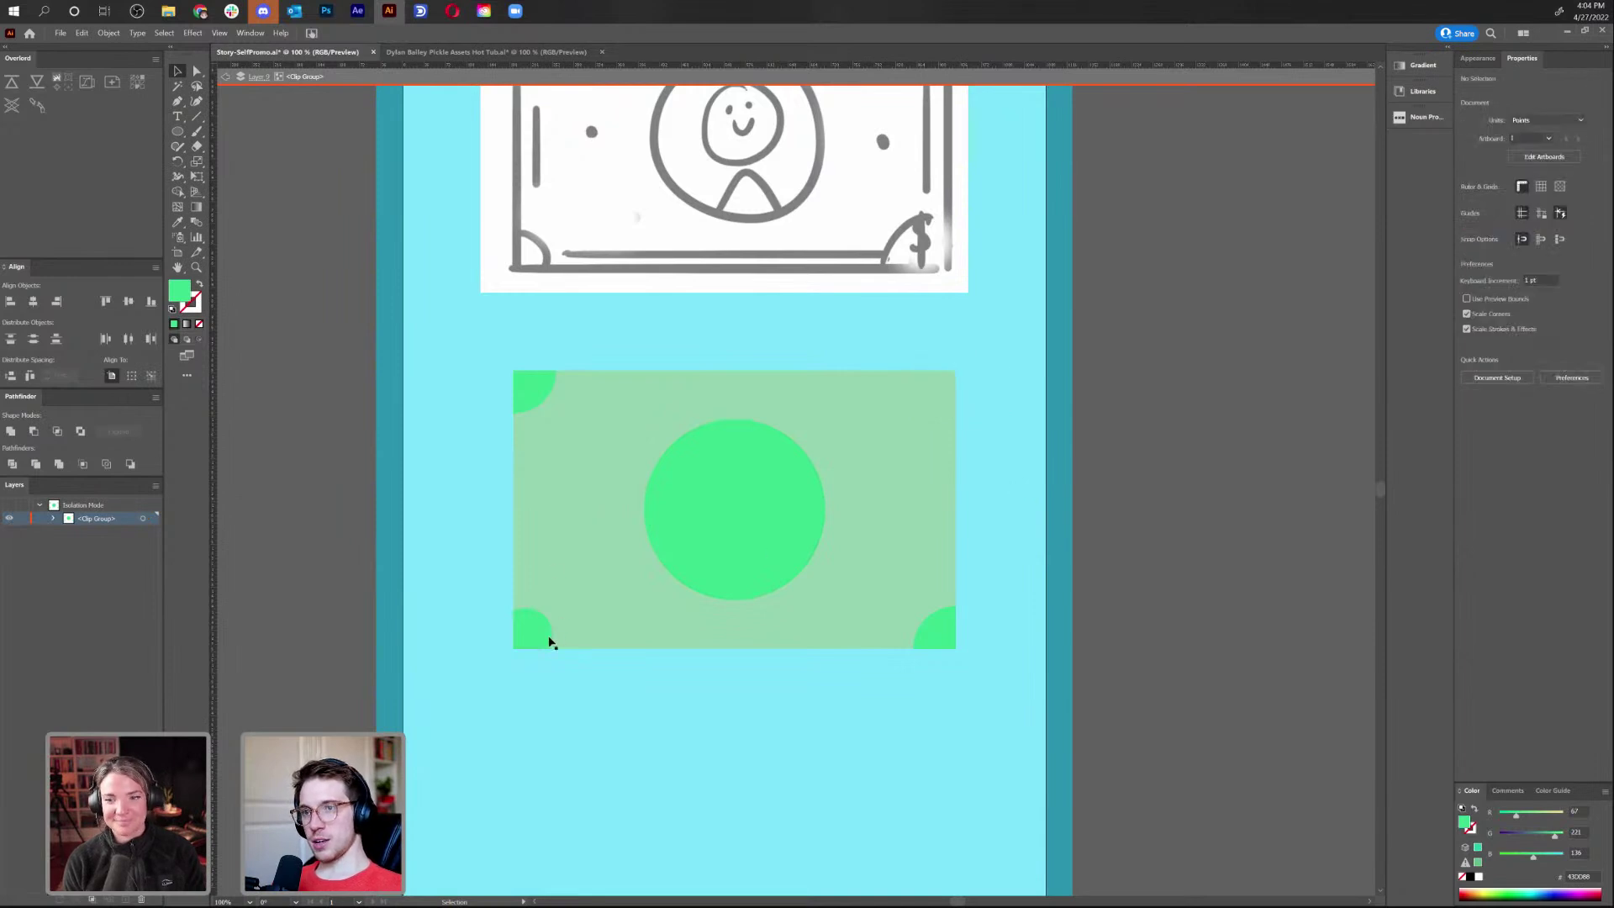
{"action": "left_click_drag", "start_coordinate": [538, 636], "coordinate": [953, 397]}
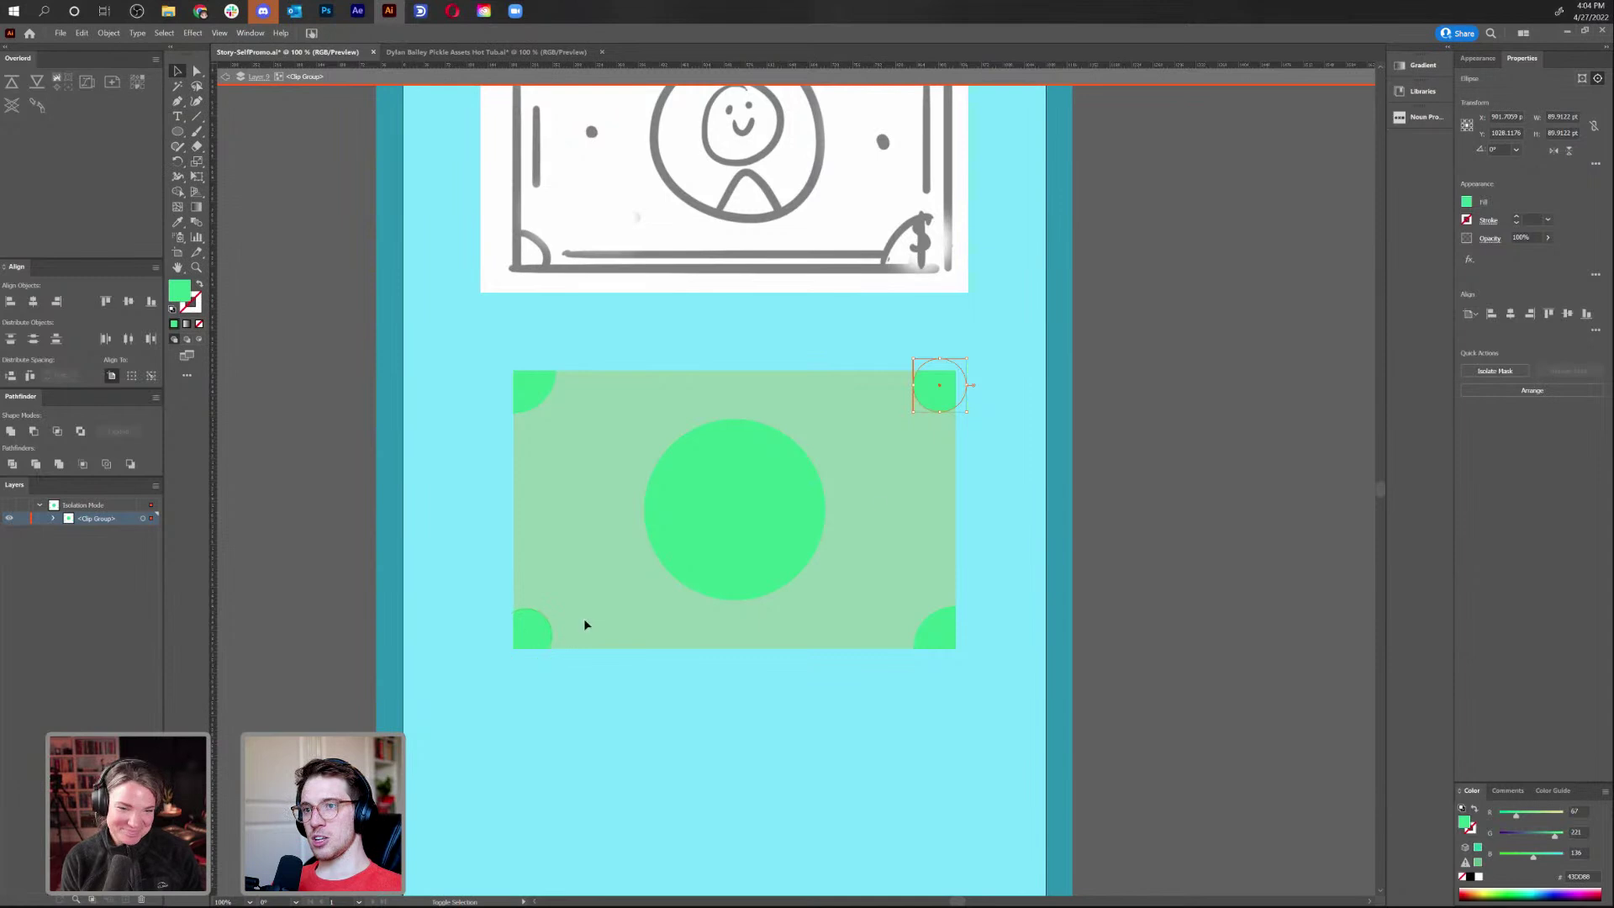
{"action": "key", "text": "Up"}
{"action": "key", "text": "Up"}
{"action": "key", "text": "Up"}
{"action": "key", "text": "Up"}
{"action": "key", "text": "Up"}
{"action": "key", "text": "Up"}
{"action": "key", "text": "Up"}
{"action": "key", "text": "Up"}
{"action": "key", "text": "Up"}
{"action": "key", "text": "Up"}
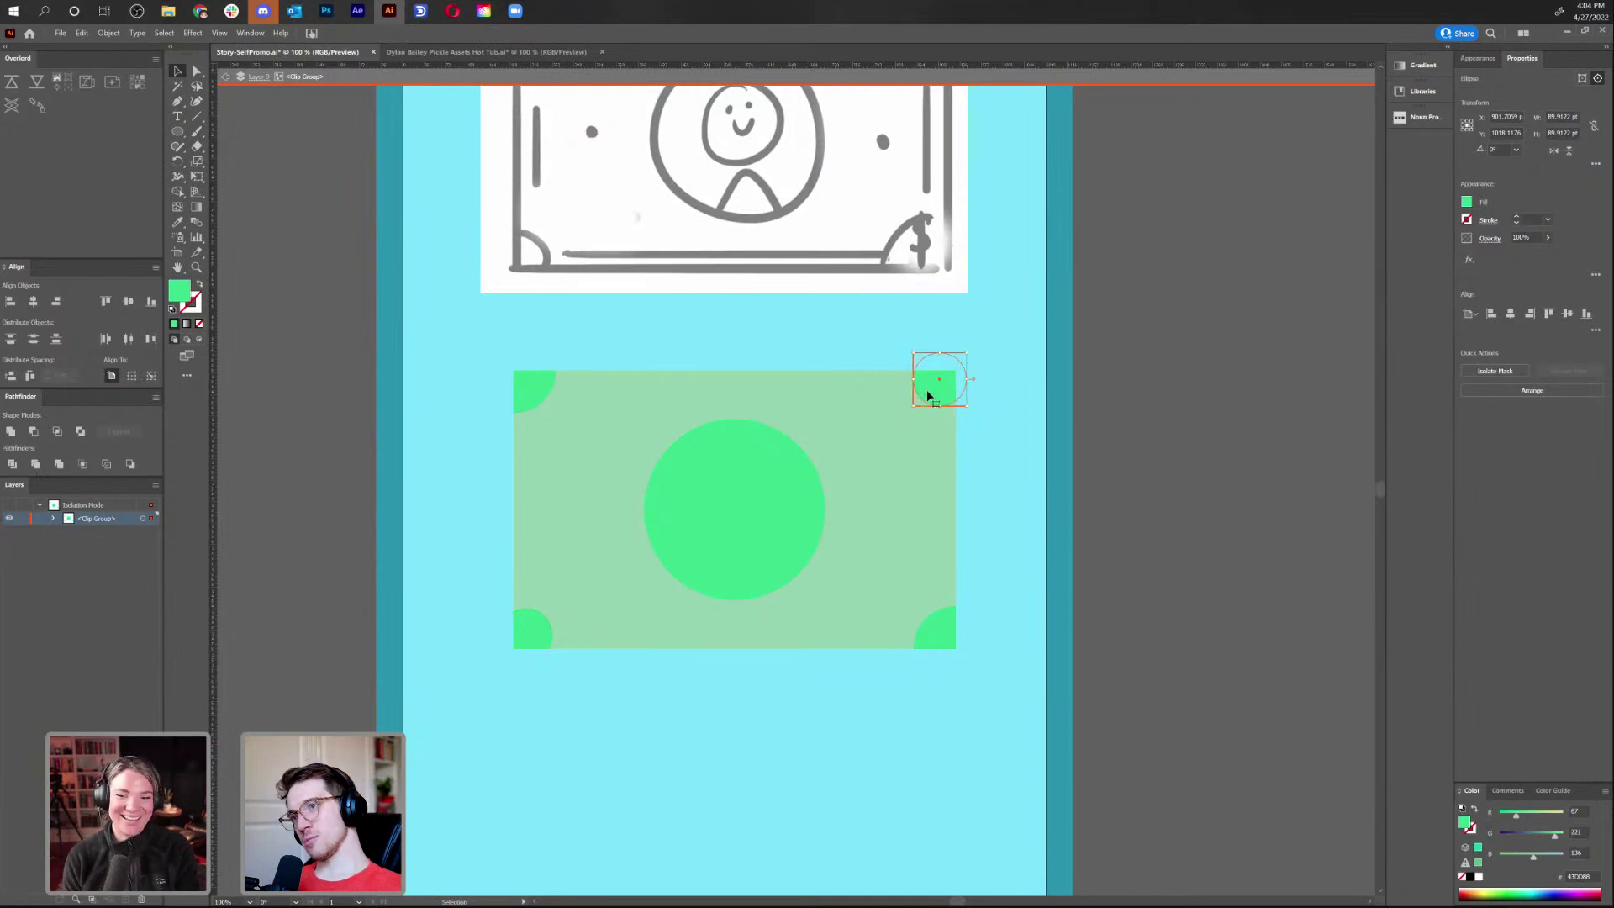
{"action": "key", "text": "Down"}
{"action": "key", "text": "Down"}
{"action": "key", "text": "Down"}
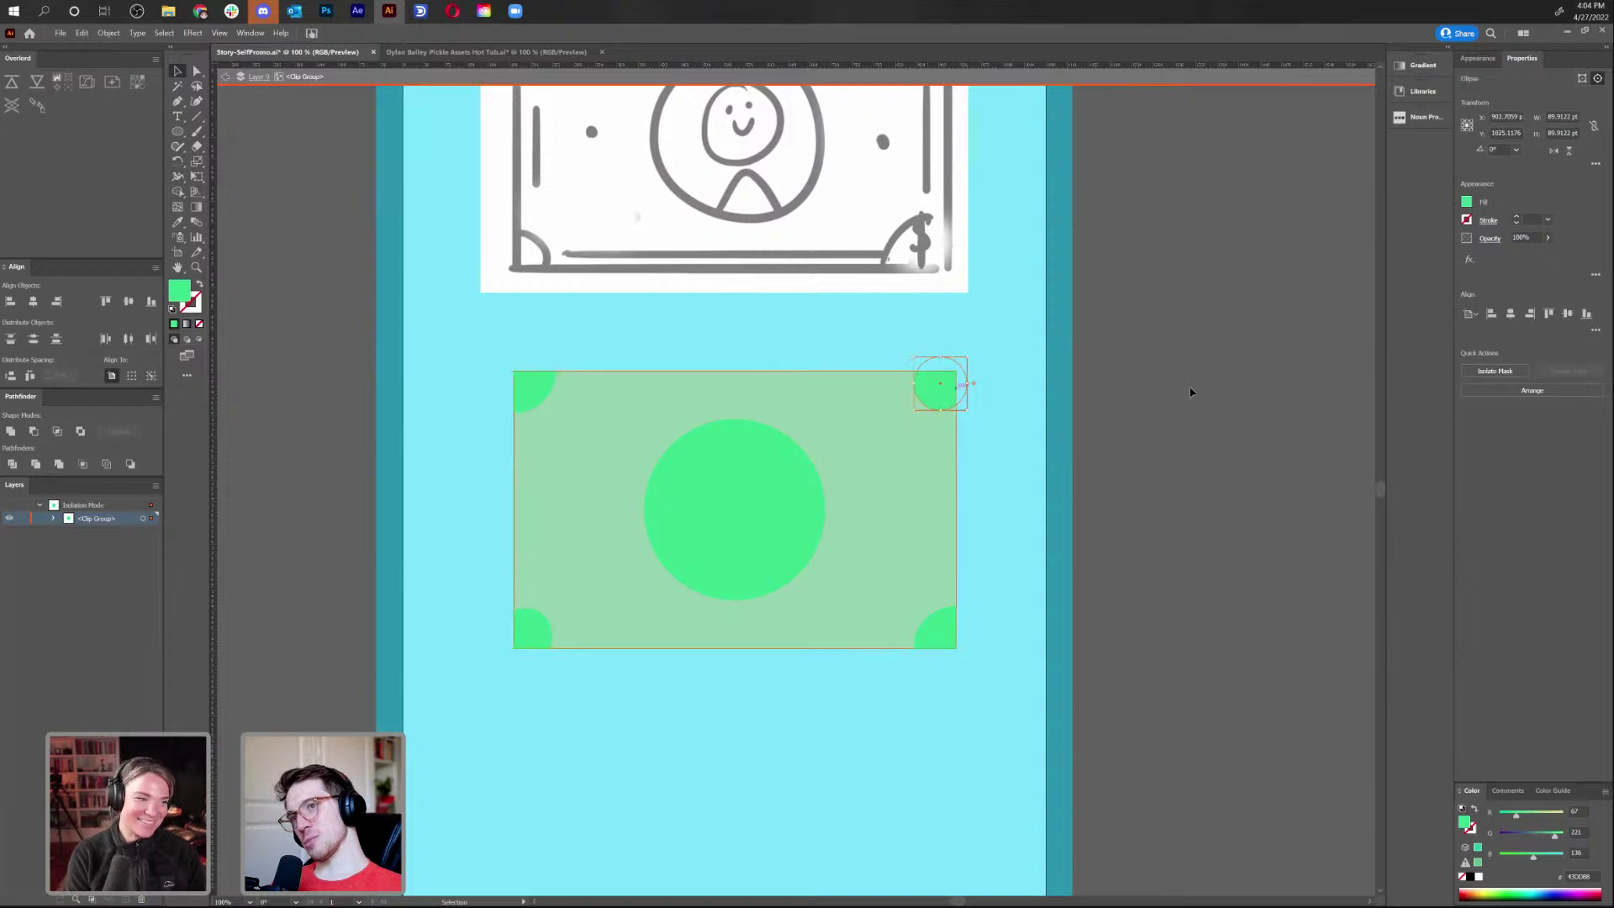
Replace the bottom-left circle with a copy of the top-right one, adjust the large circles, and exit the group
{"action": "left_click", "coordinate": [1190, 390]}
{"action": "key", "text": "ctrl+y"}
{"action": "key", "text": "ctrl+y"}
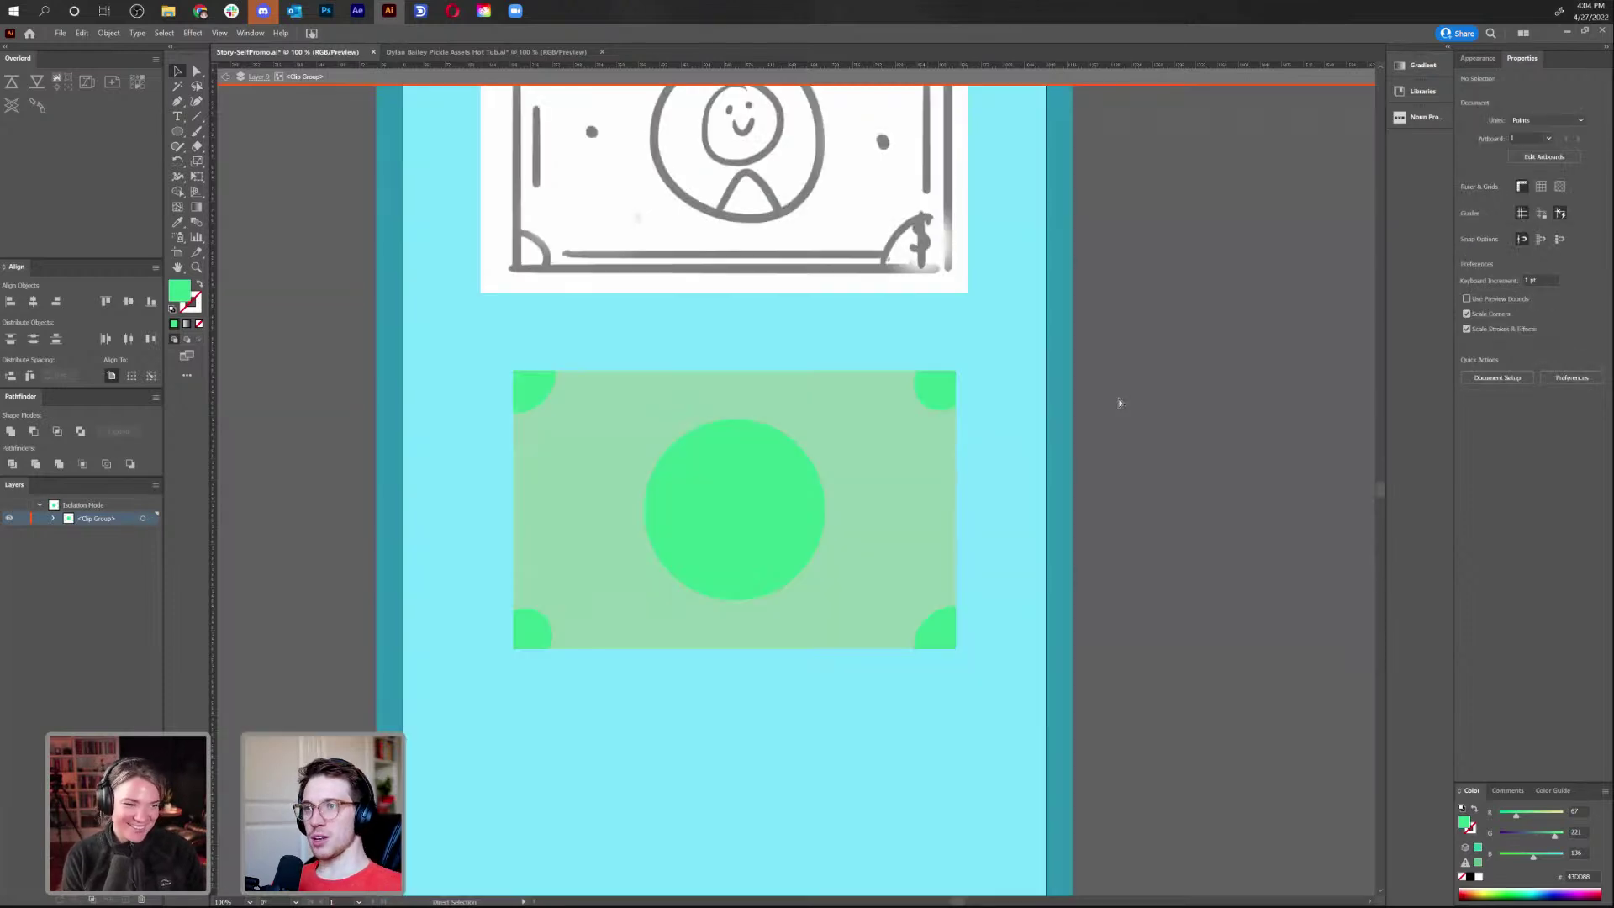
{"action": "left_click", "coordinate": [536, 637]}
{"action": "key", "text": "Delete"}
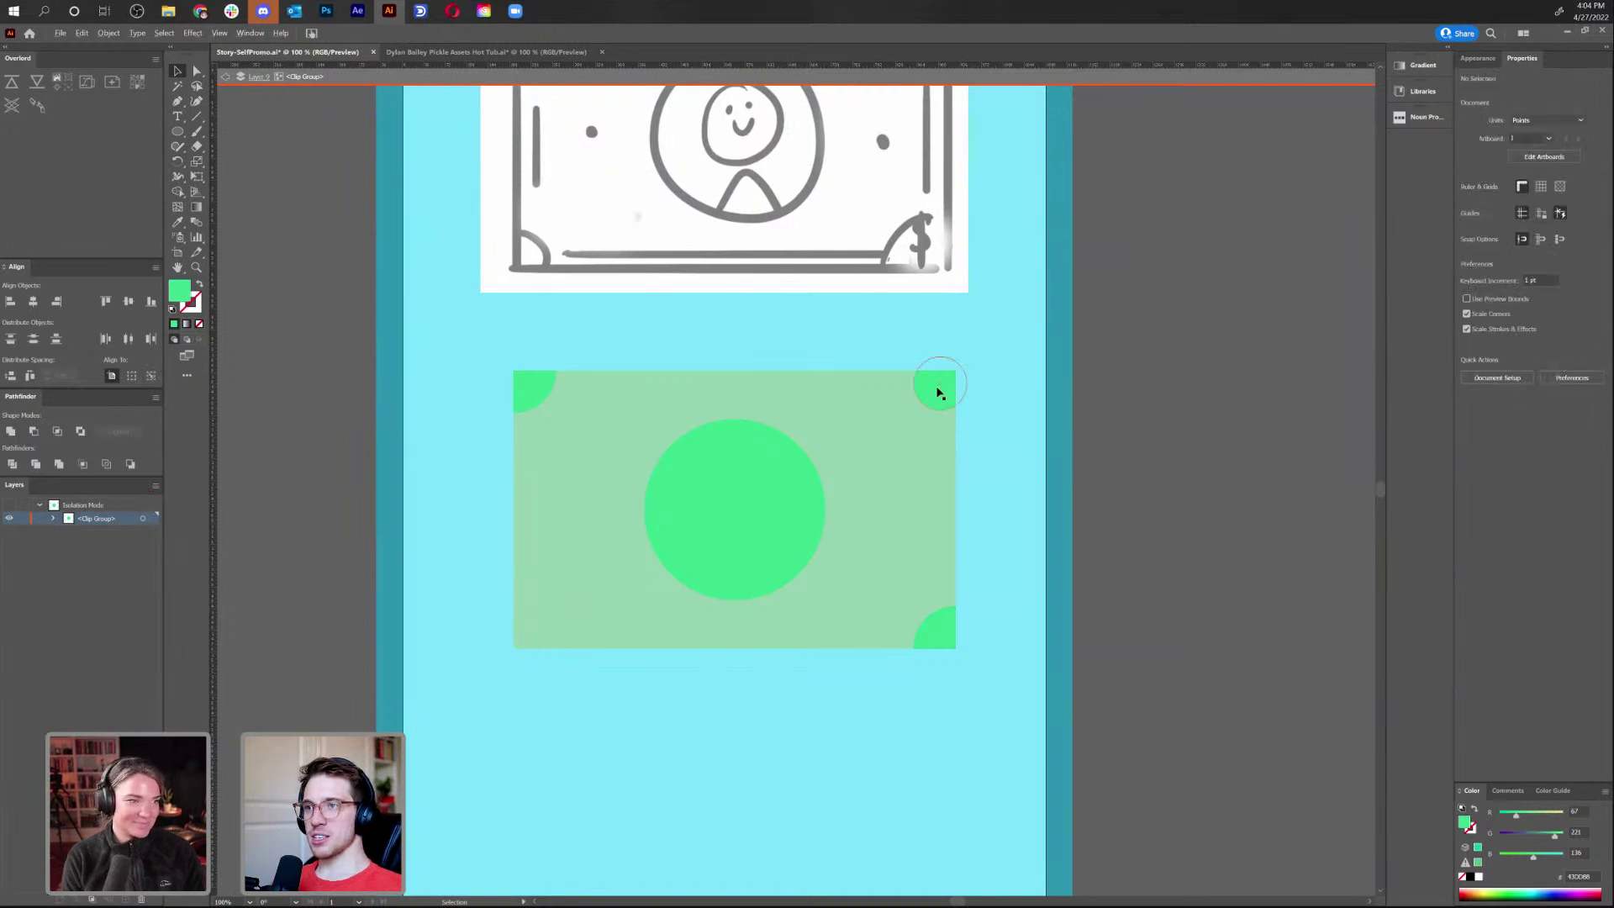
{"action": "left_click_drag", "start_coordinate": [935, 403], "coordinate": [532, 650]}
{"action": "left_click_drag", "start_coordinate": [936, 642], "coordinate": [919, 627]}
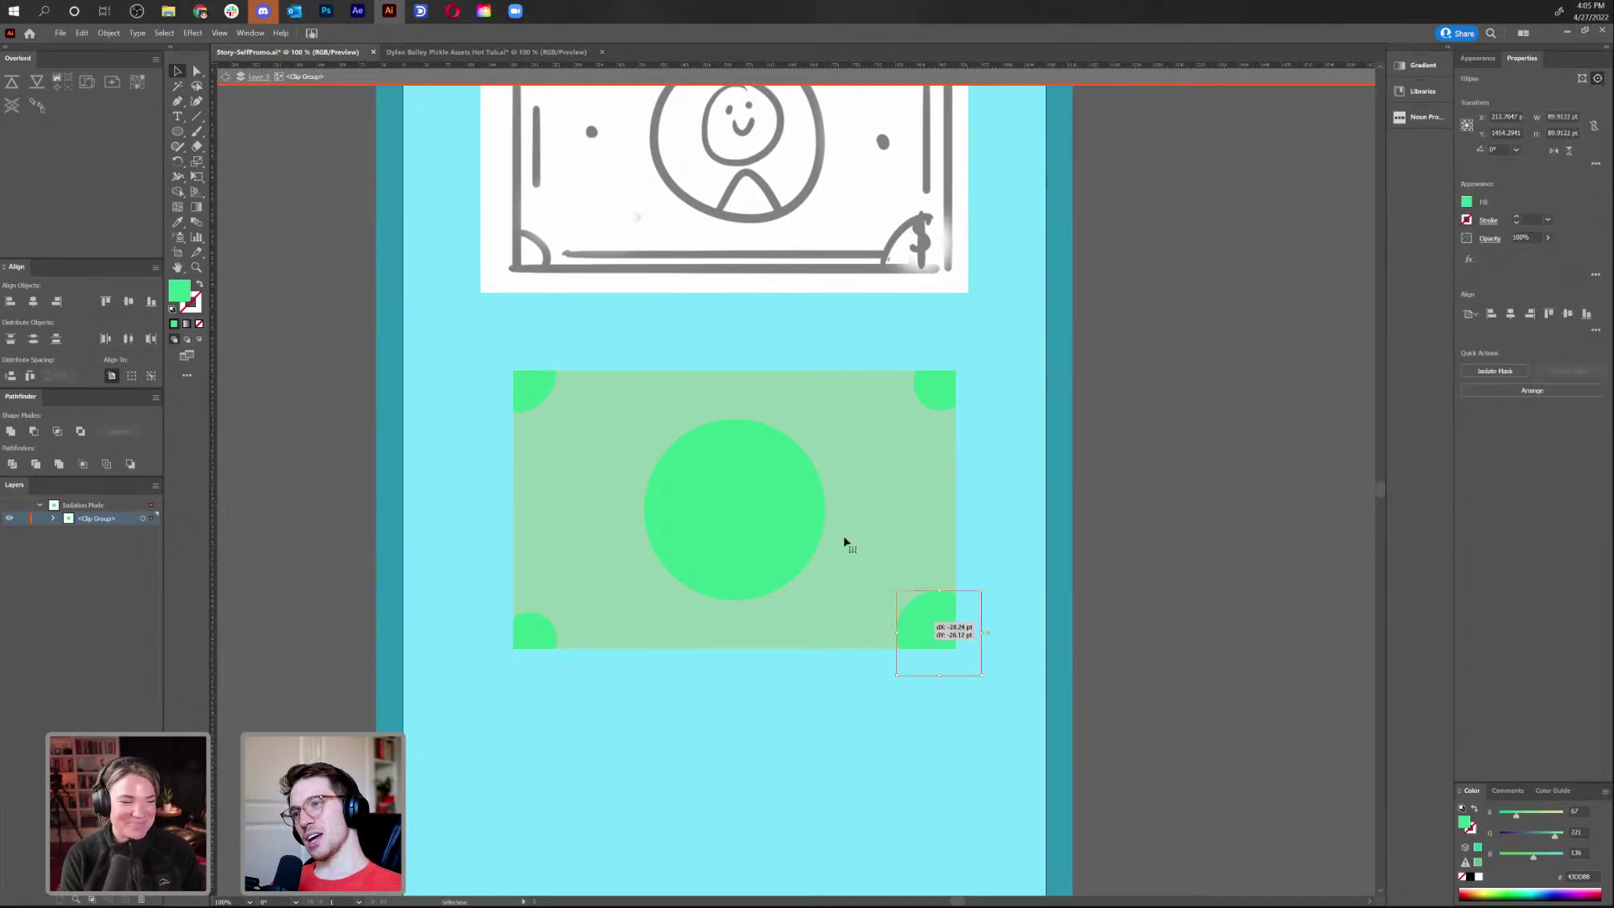
{"action": "left_click_drag", "start_coordinate": [534, 404], "coordinate": [548, 418]}
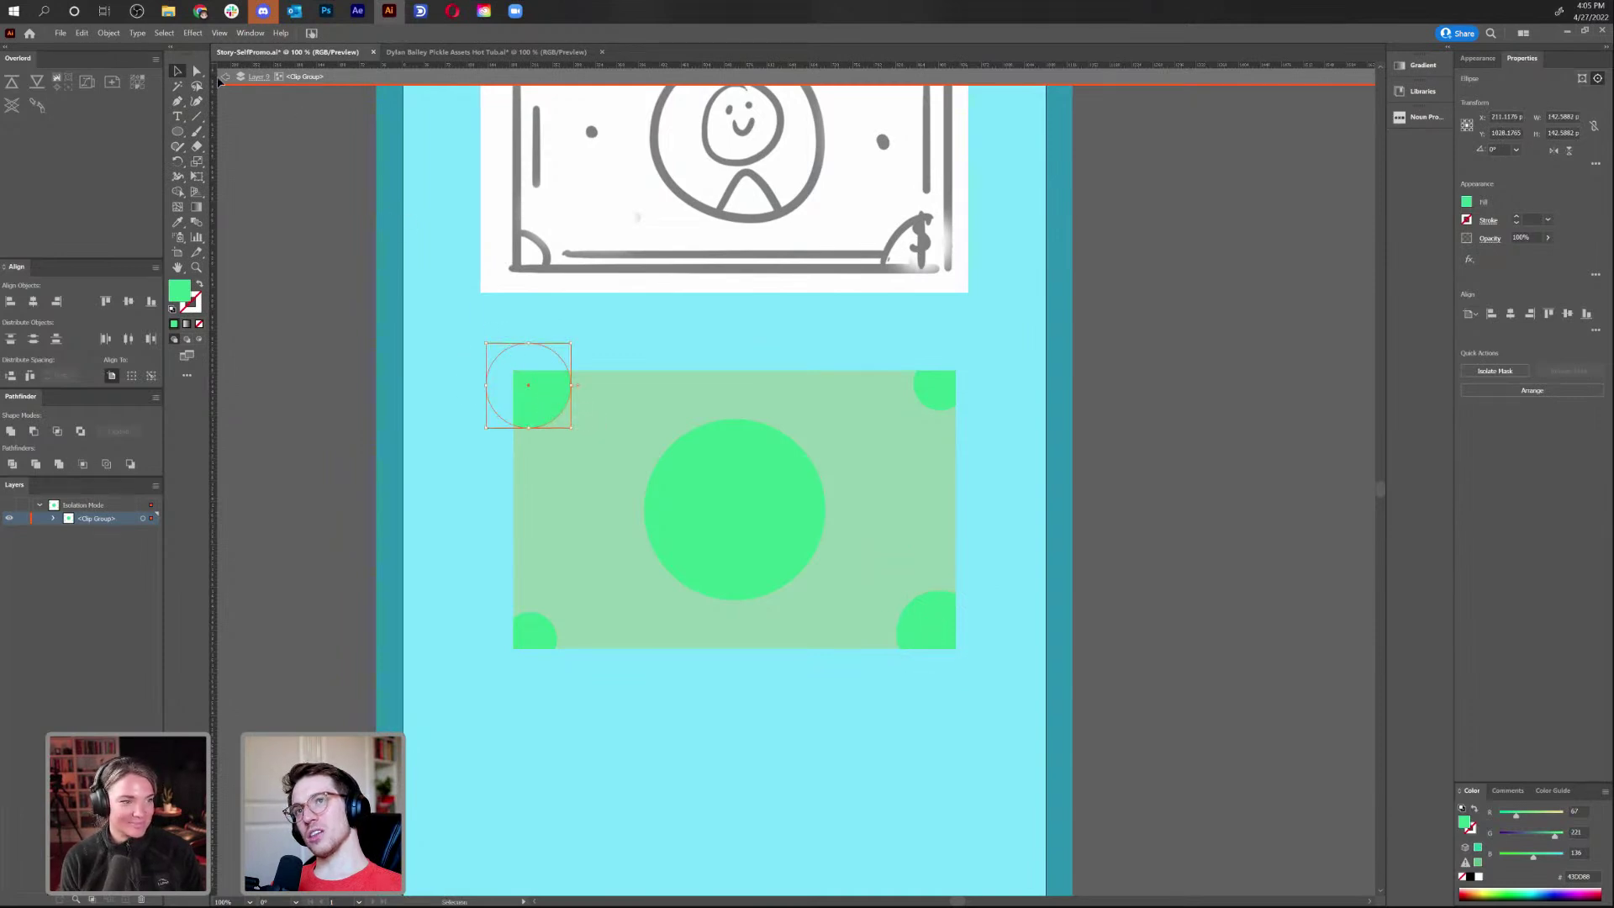
{"action": "left_click", "coordinate": [219, 77]}
{"action": "left_click", "coordinate": [995, 780]}
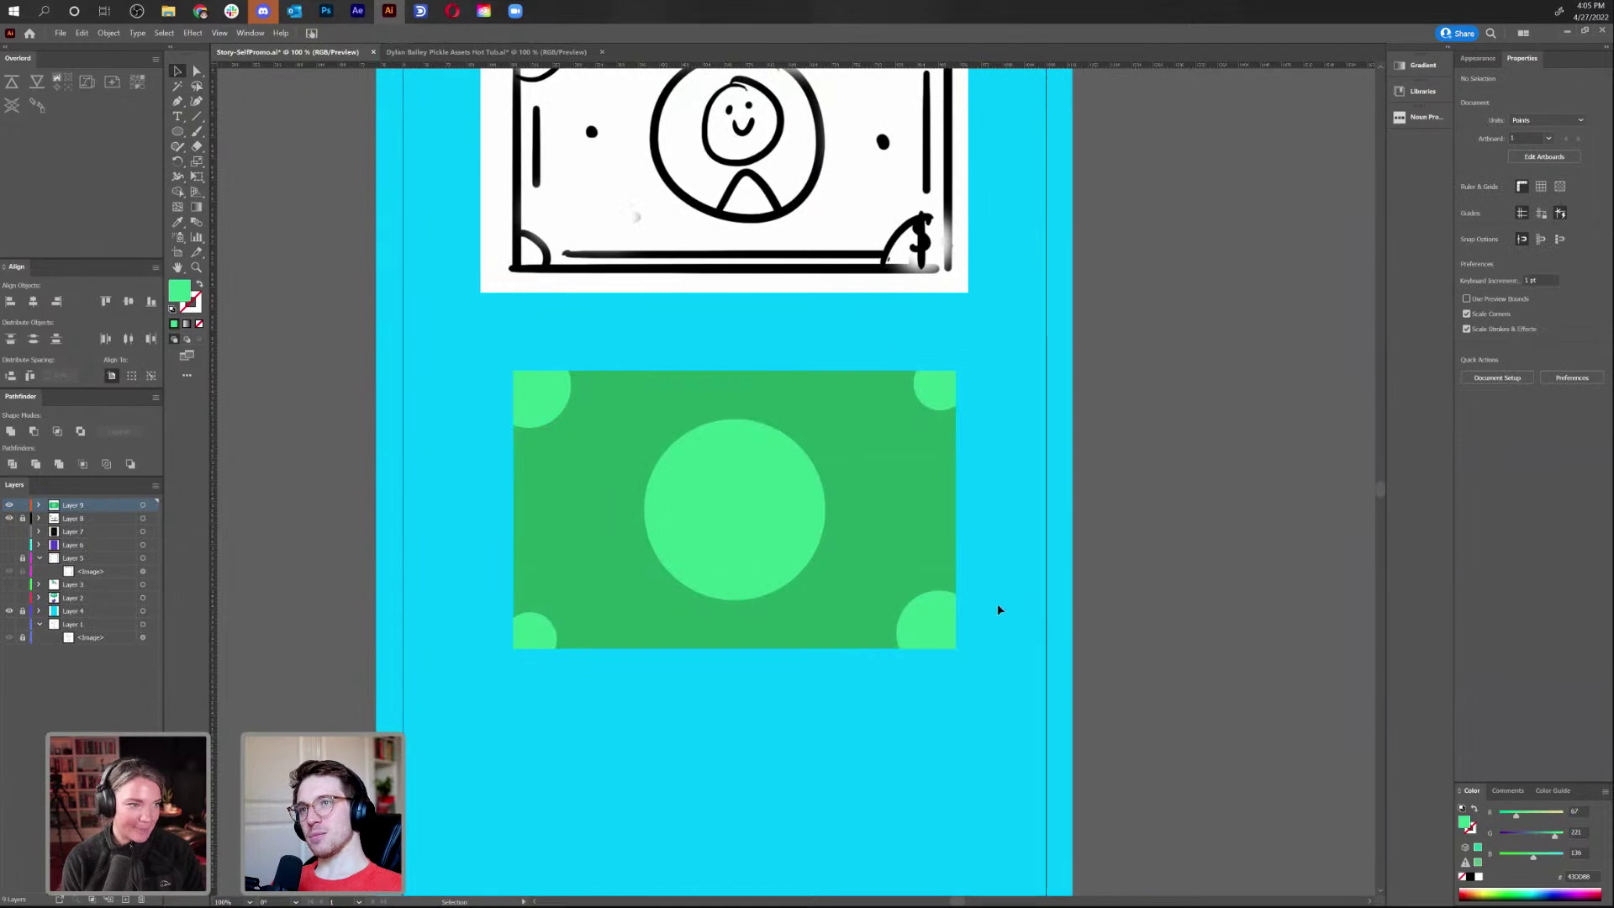
Draw a line along the bill's top with a thicker light green stroke sampled from the centre circle
{"action": "scroll", "coordinate": [999, 609], "scroll_direction": "up", "scroll_amount": 1}
{"action": "scroll", "coordinate": [999, 609], "scroll_direction": "right", "scroll_amount": 1}
{"action": "left_click", "coordinate": [197, 116]}
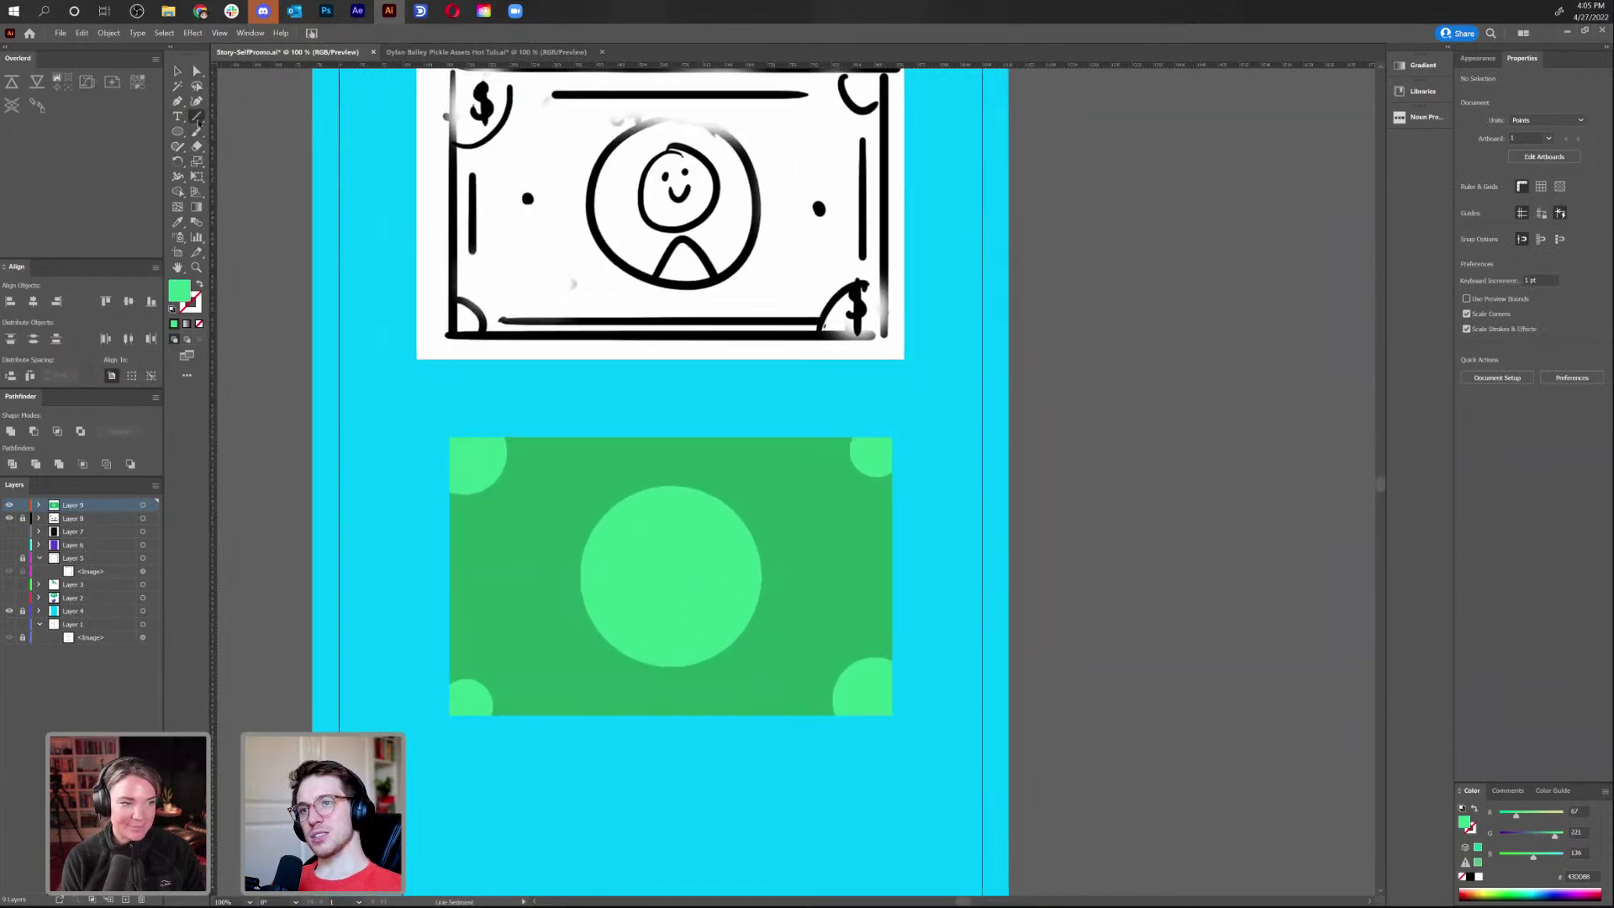
{"action": "mouse_move", "coordinate": [671, 577]}
{"action": "left_mouse_down"}
{"action": "mouse_move", "coordinate": [670, 452]}
{"action": "mouse_move", "coordinate": [832, 463]}
{"action": "mouse_move", "coordinate": [813, 465]}
{"action": "left_mouse_up"}
{"action": "key", "text": "i"}
{"action": "left_click", "coordinate": [673, 553]}
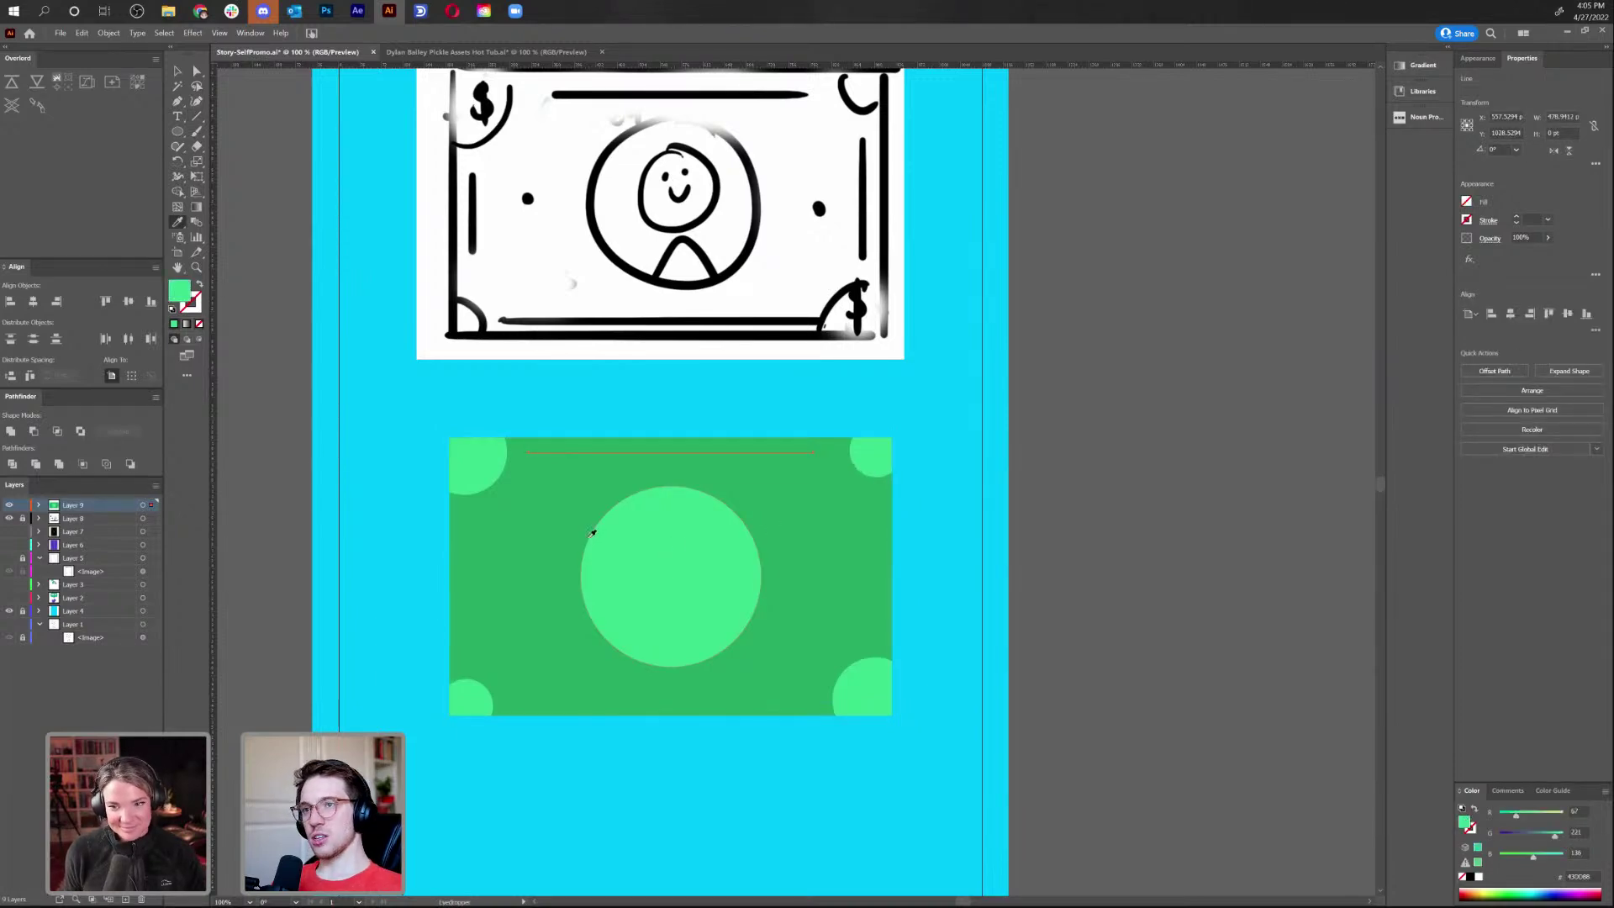
{"action": "left_click", "coordinate": [199, 284]}
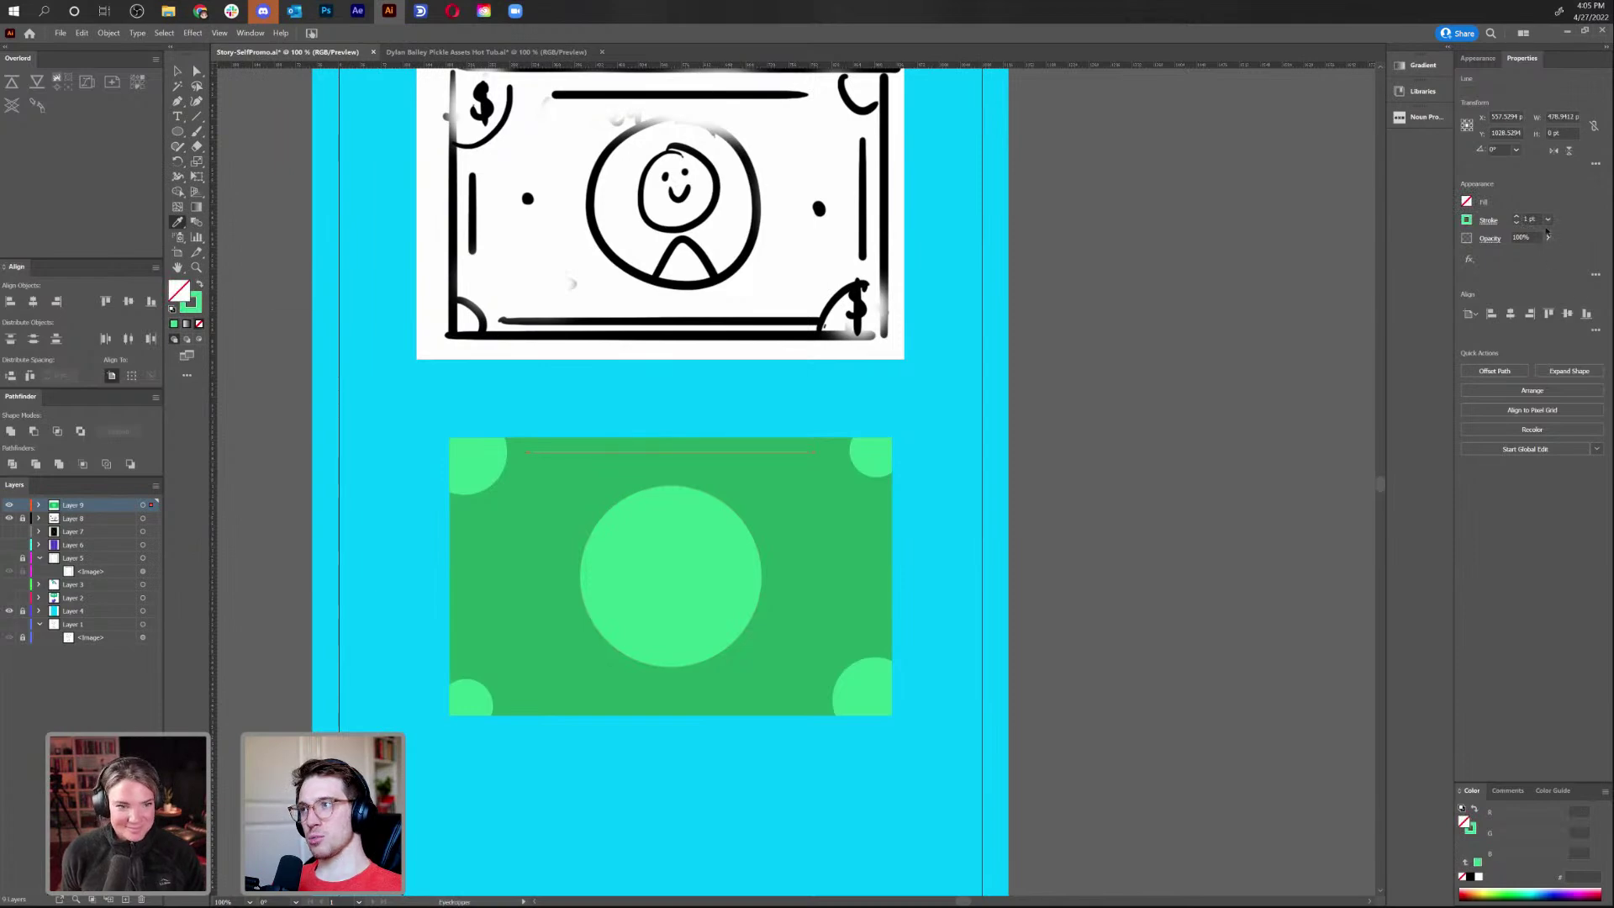
{"action": "left_click", "coordinate": [1518, 217]}
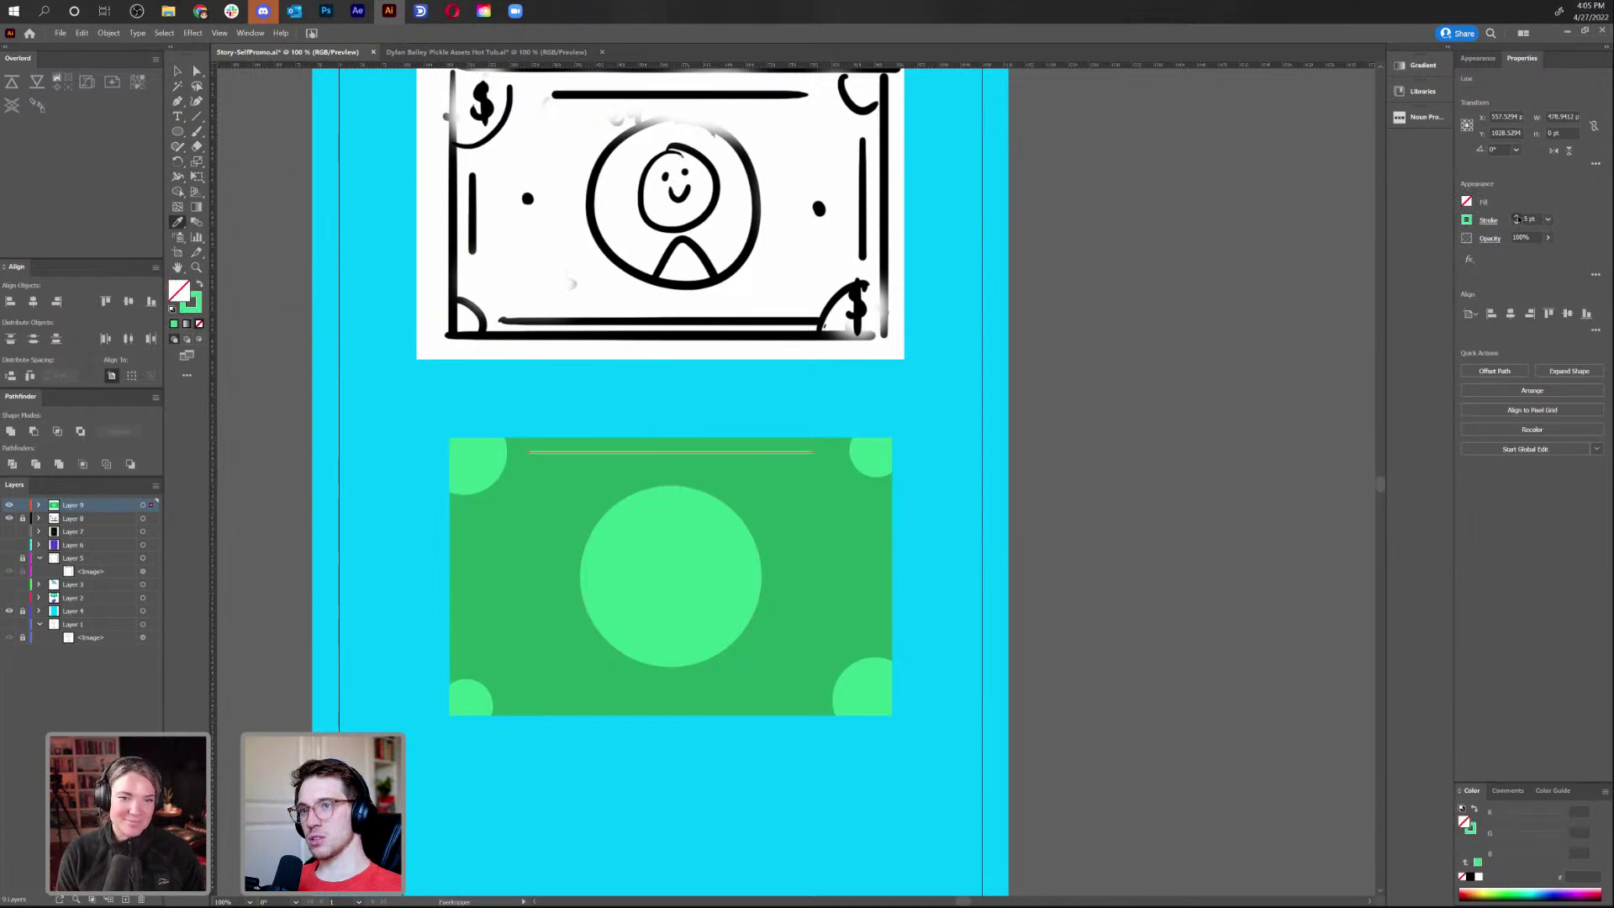
{"action": "key", "text": "b"}
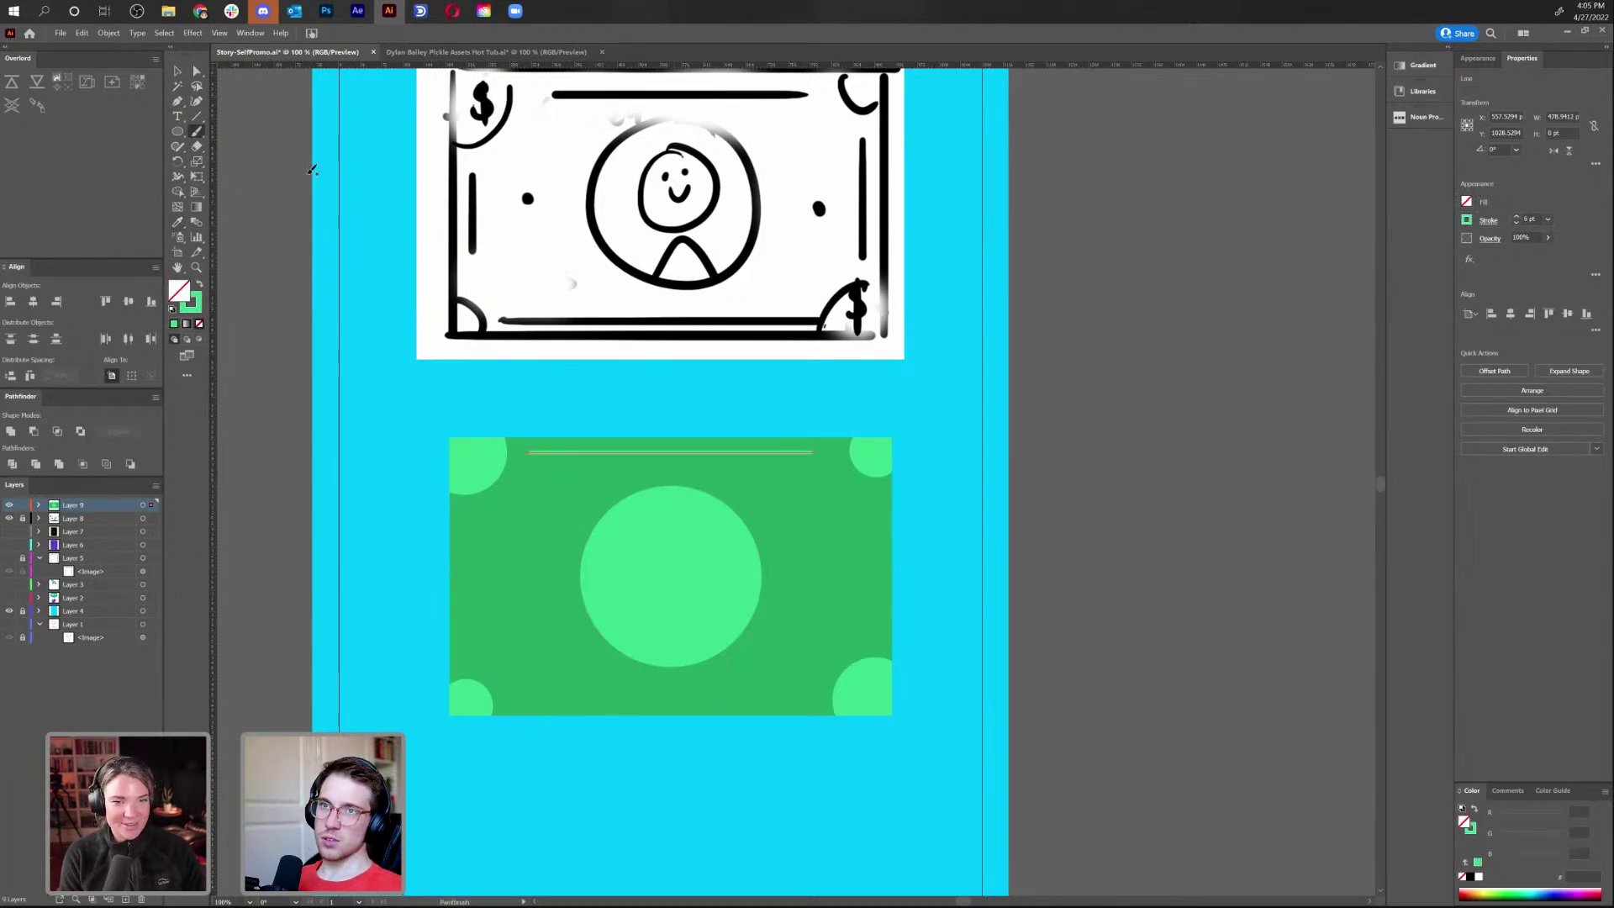
{"action": "left_click", "coordinate": [176, 72]}
{"action": "left_click", "coordinate": [384, 311]}
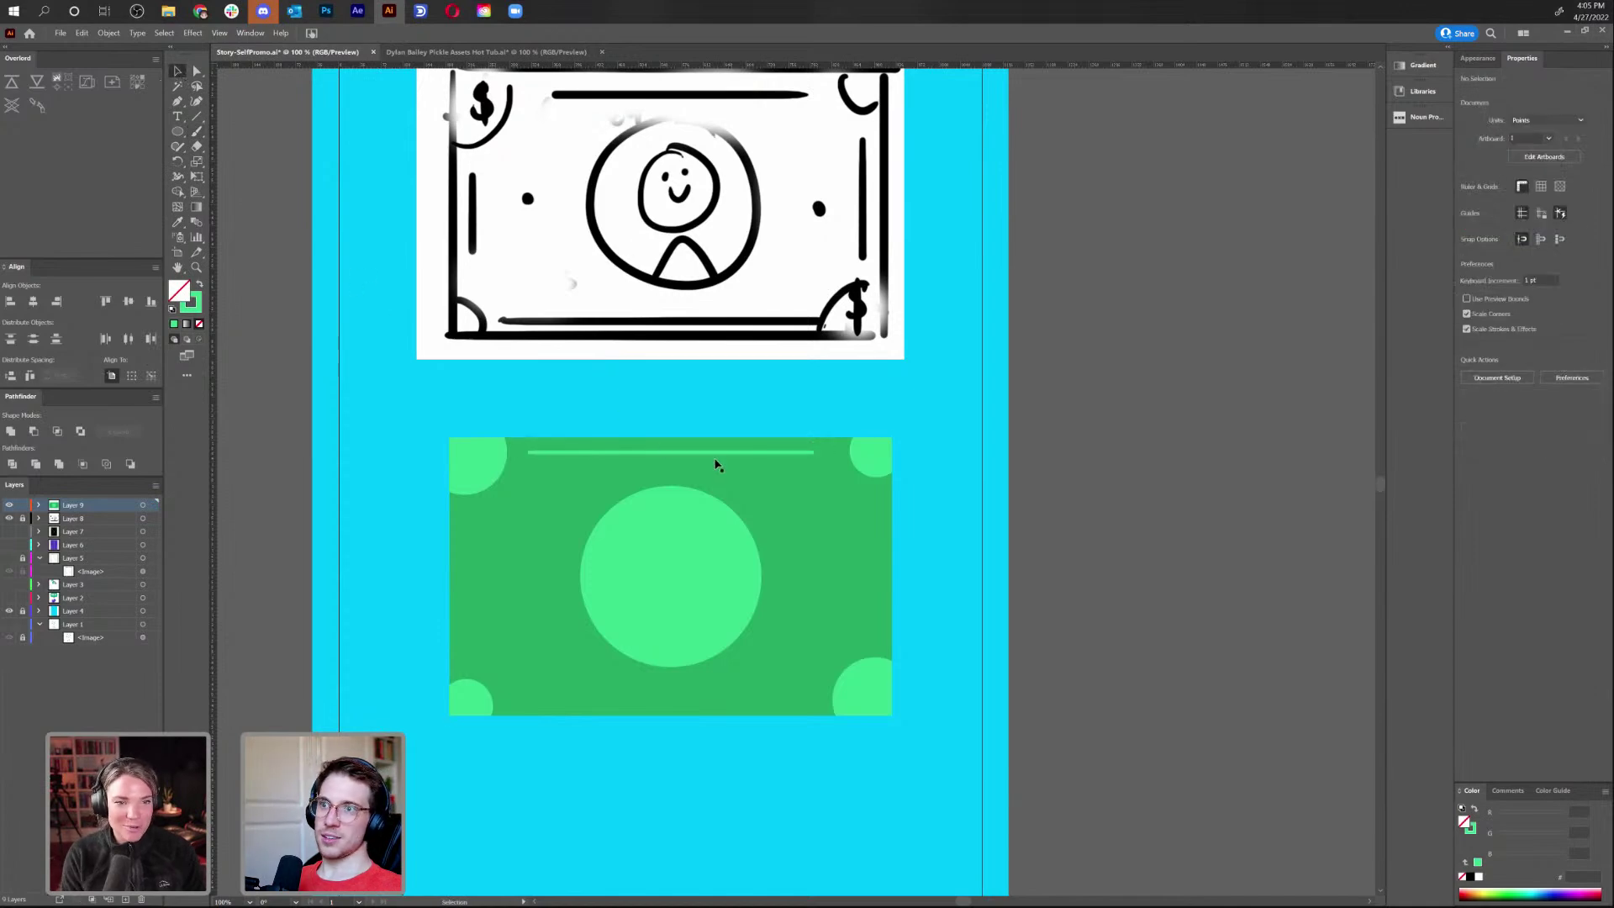
Copy the line to the bottom edge, then rotate, move and shorten a copy along the left edge
{"action": "left_click_drag", "start_coordinate": [713, 459], "coordinate": [721, 577]}
{"action": "key", "text": "r"}
{"action": "left_click_drag", "start_coordinate": [927, 591], "coordinate": [734, 754]}
{"action": "key", "text": "v"}
{"action": "left_click_drag", "start_coordinate": [673, 689], "coordinate": [468, 683]}
{"action": "key", "text": "s"}
{"action": "left_click_drag", "start_coordinate": [461, 398], "coordinate": [465, 478]}
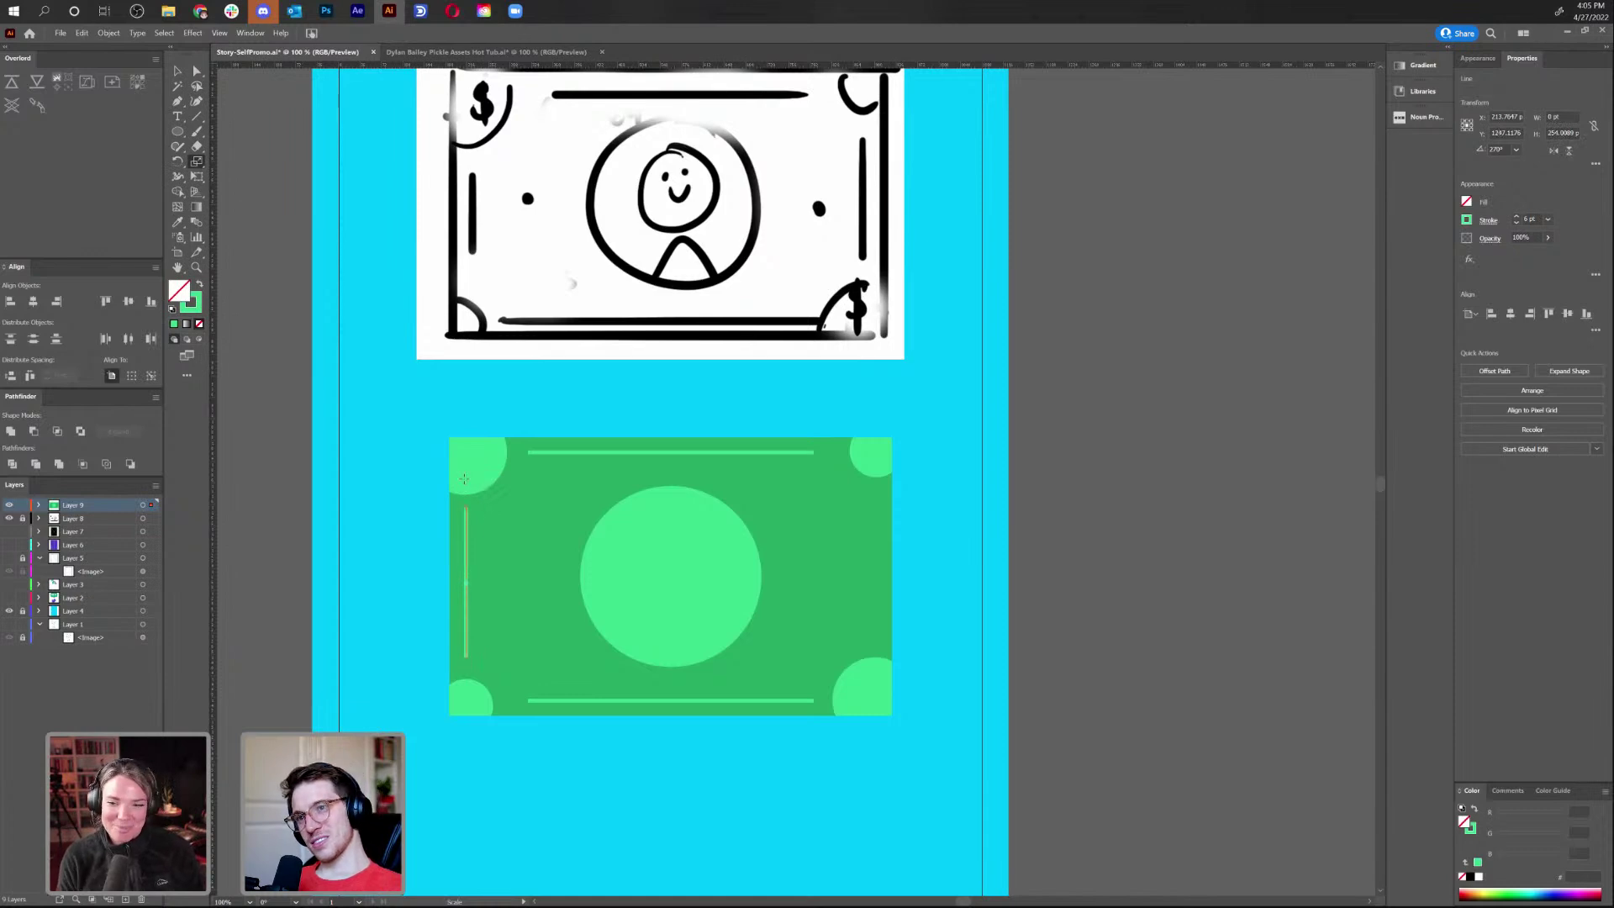
Give the left vertical line the light green stroke and copy it to the right edge
{"action": "key", "text": "i"}
{"action": "left_click", "coordinate": [718, 451]}
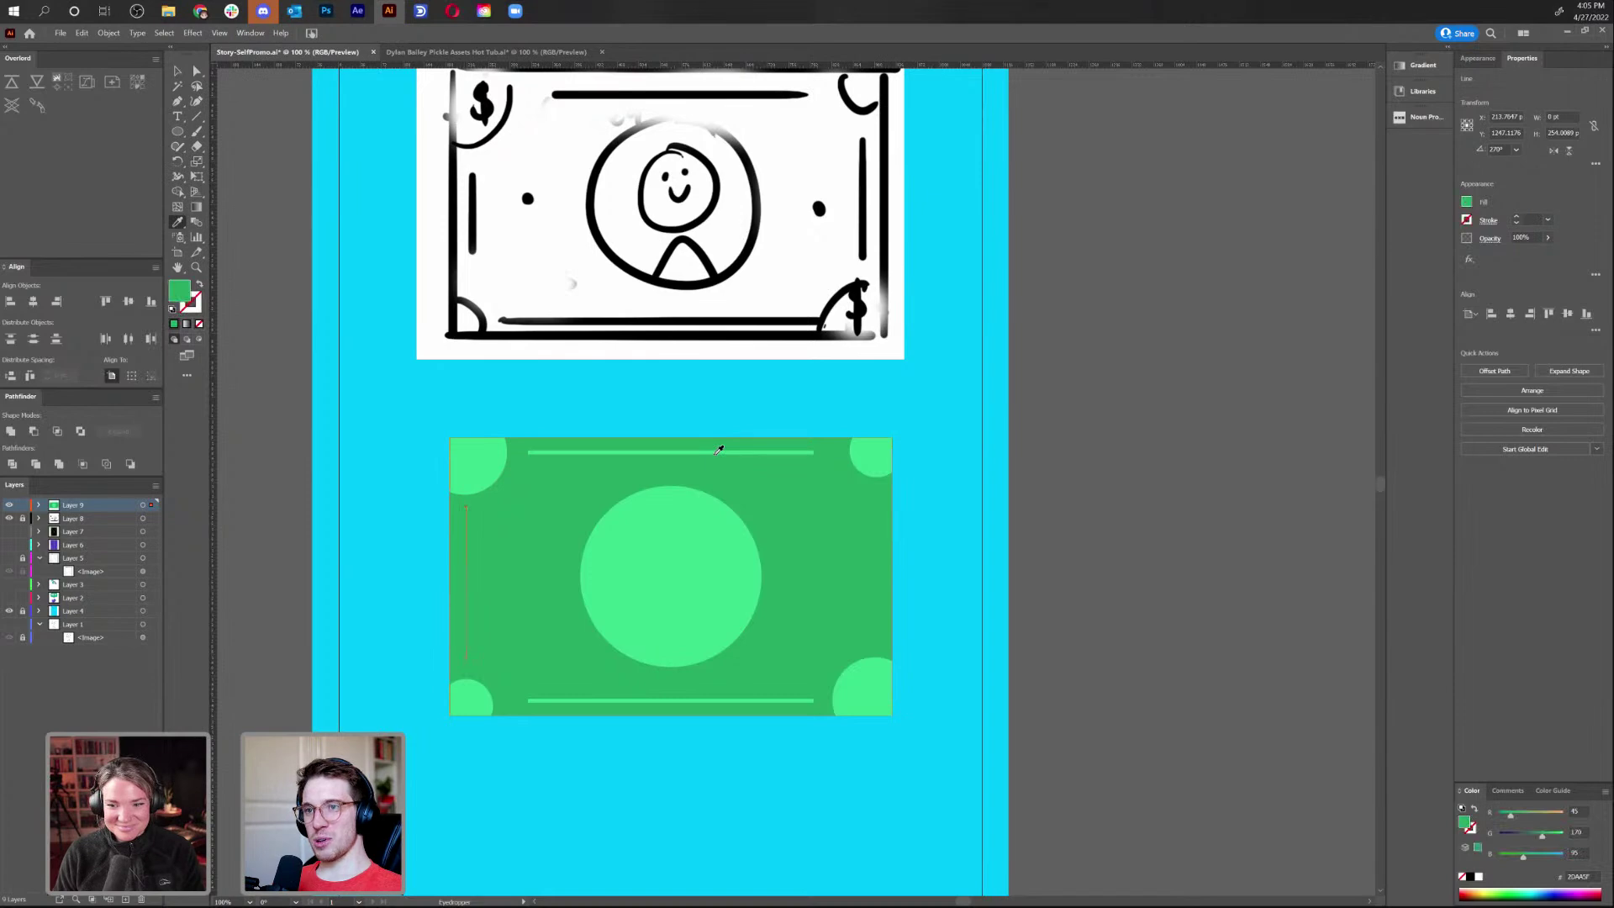
{"action": "key", "text": "shift+x"}
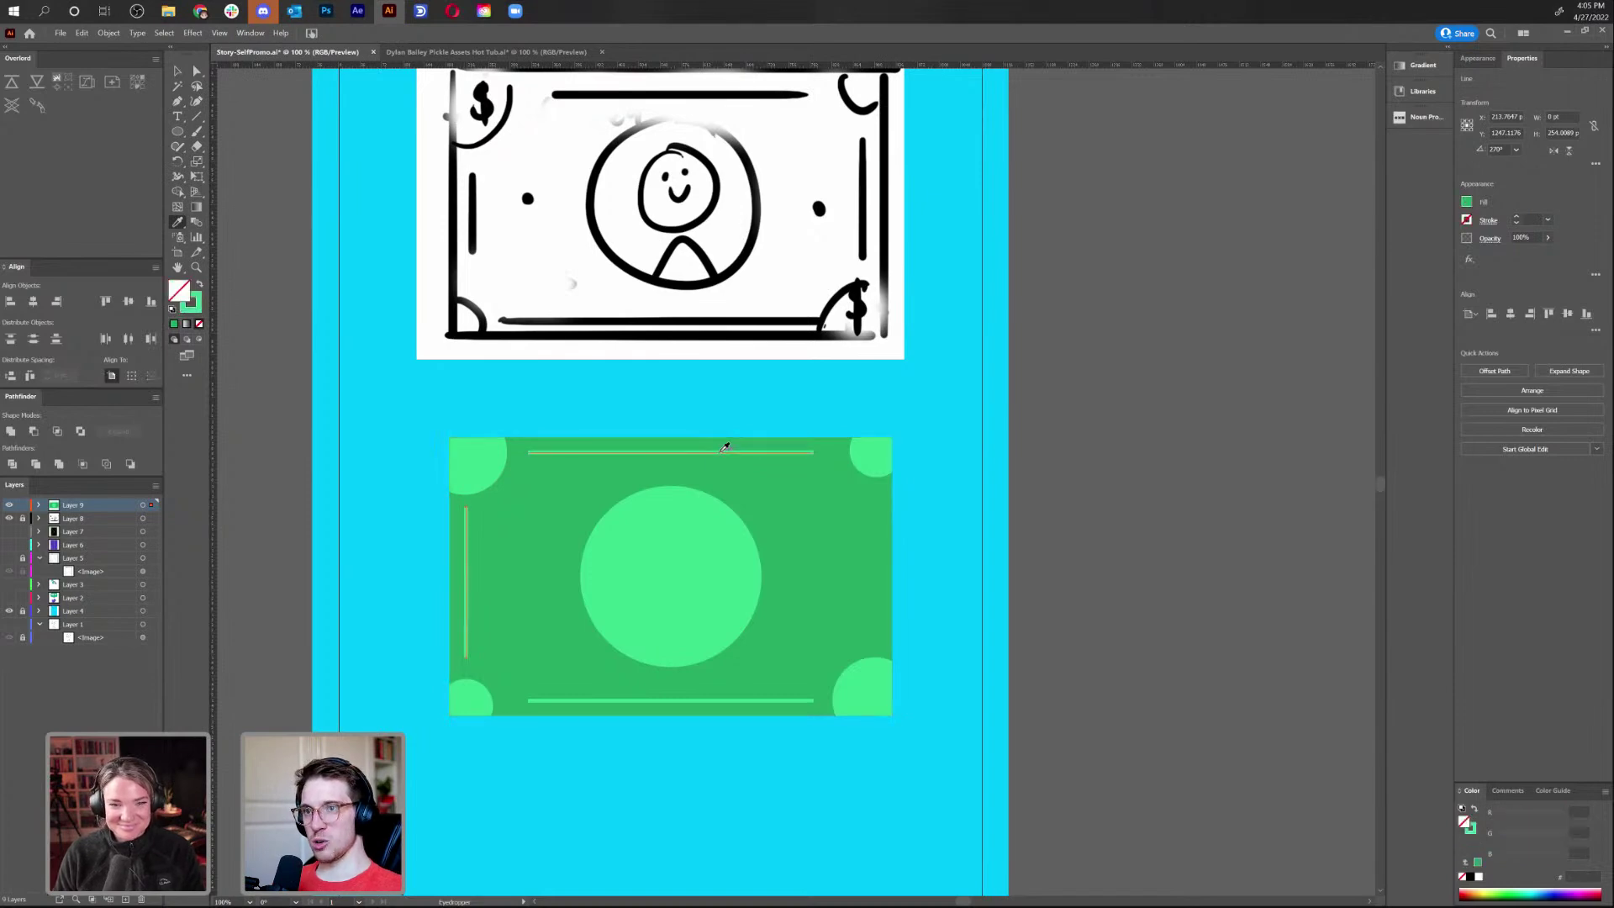
{"action": "key", "text": "v"}
{"action": "left_click", "coordinate": [309, 488]}
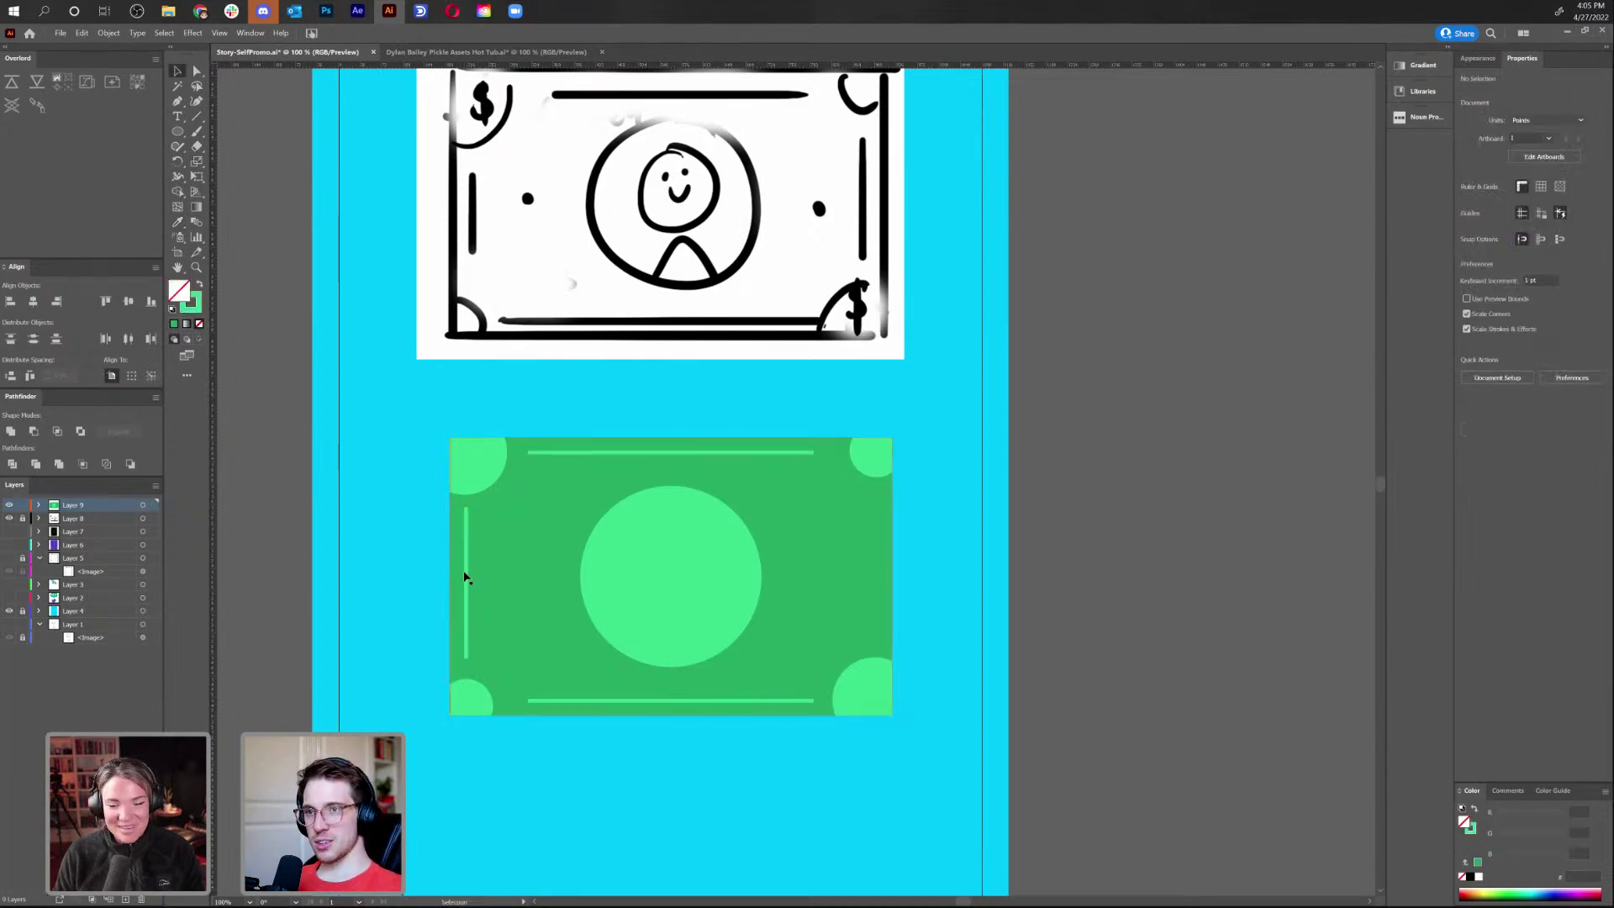
{"action": "left_click_drag", "start_coordinate": [467, 578], "coordinate": [873, 579]}
Inside the bill group, delete the mismatched corner circles and copy the small bottom-left circle to the top-left
{"action": "left_click", "coordinate": [851, 702]}
{"action": "double_click", "coordinate": [847, 698]}
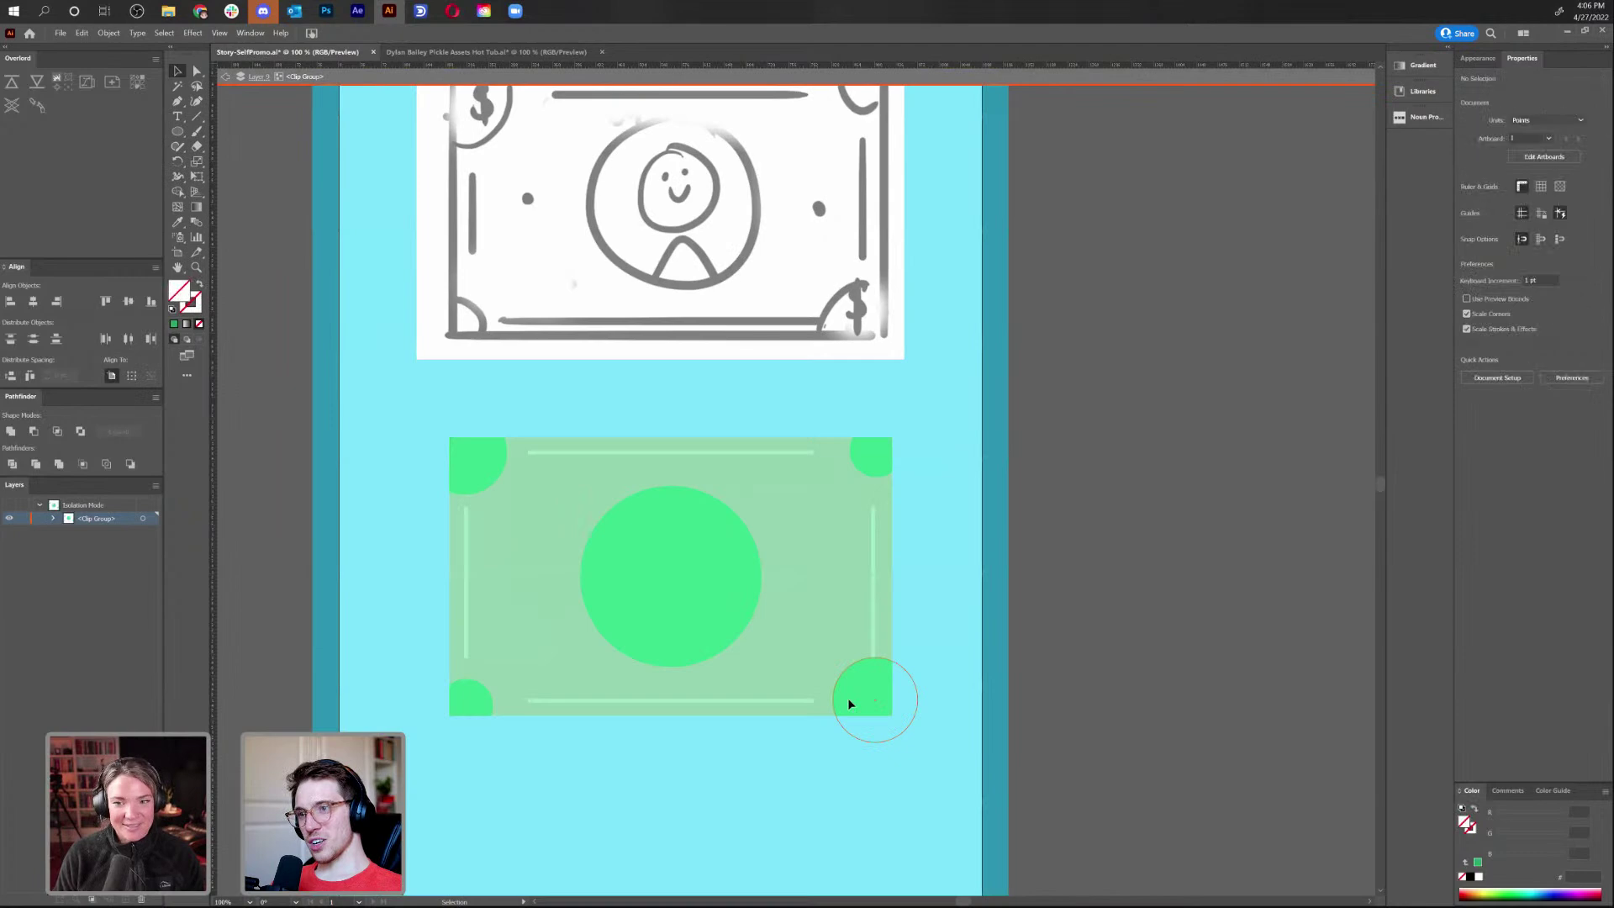
{"action": "key", "text": "Delete"}
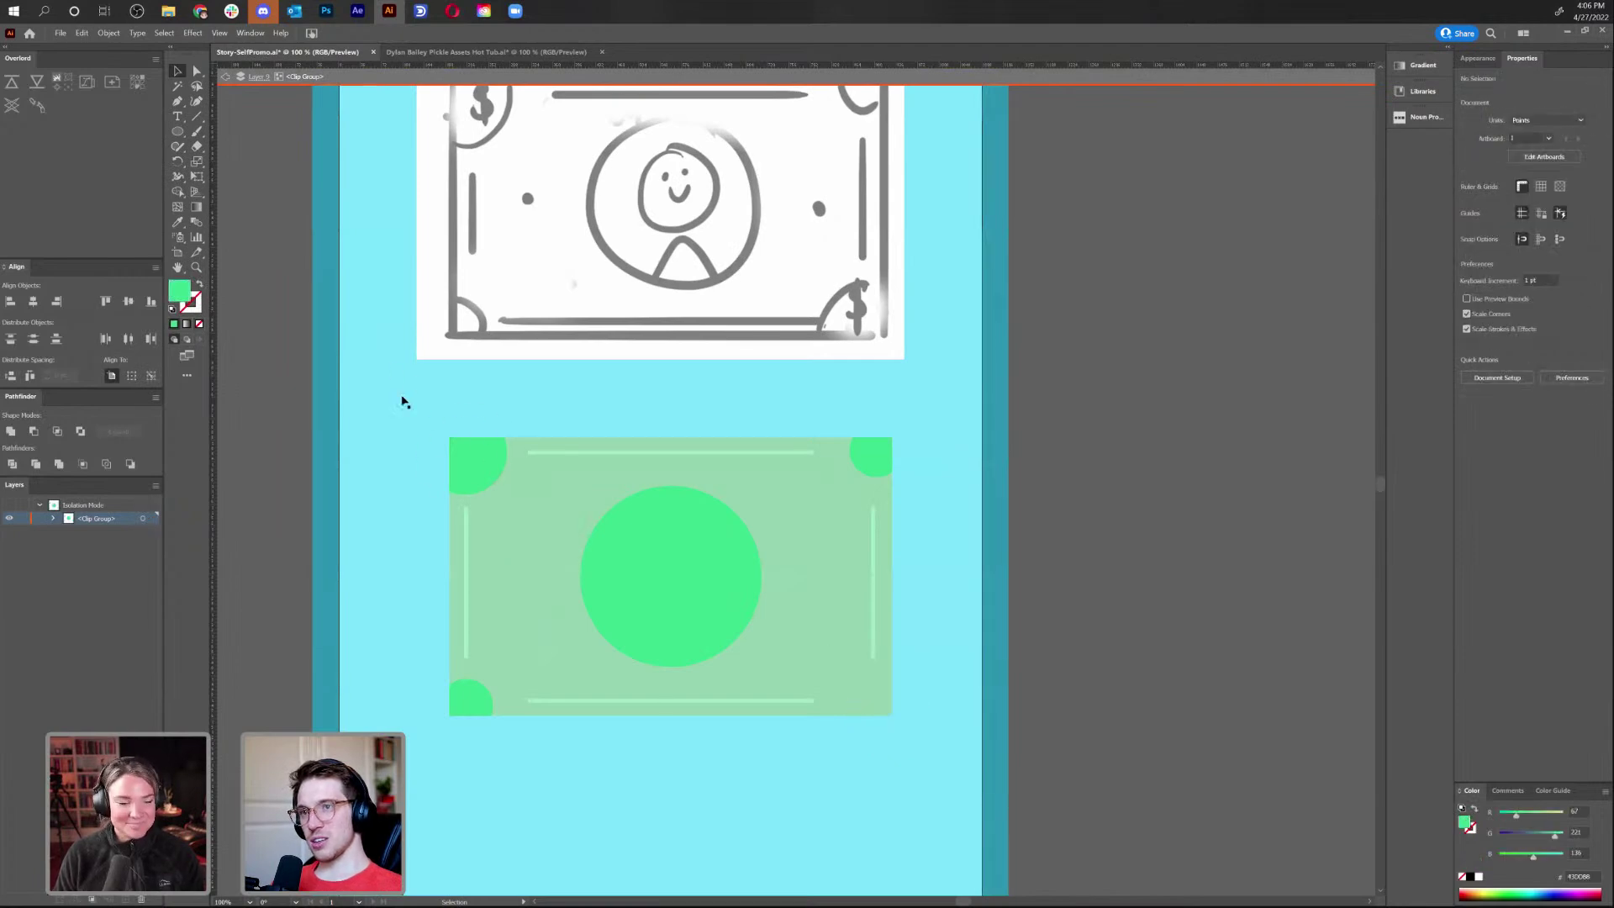
{"action": "left_click", "coordinate": [443, 460]}
{"action": "key", "text": "Delete"}
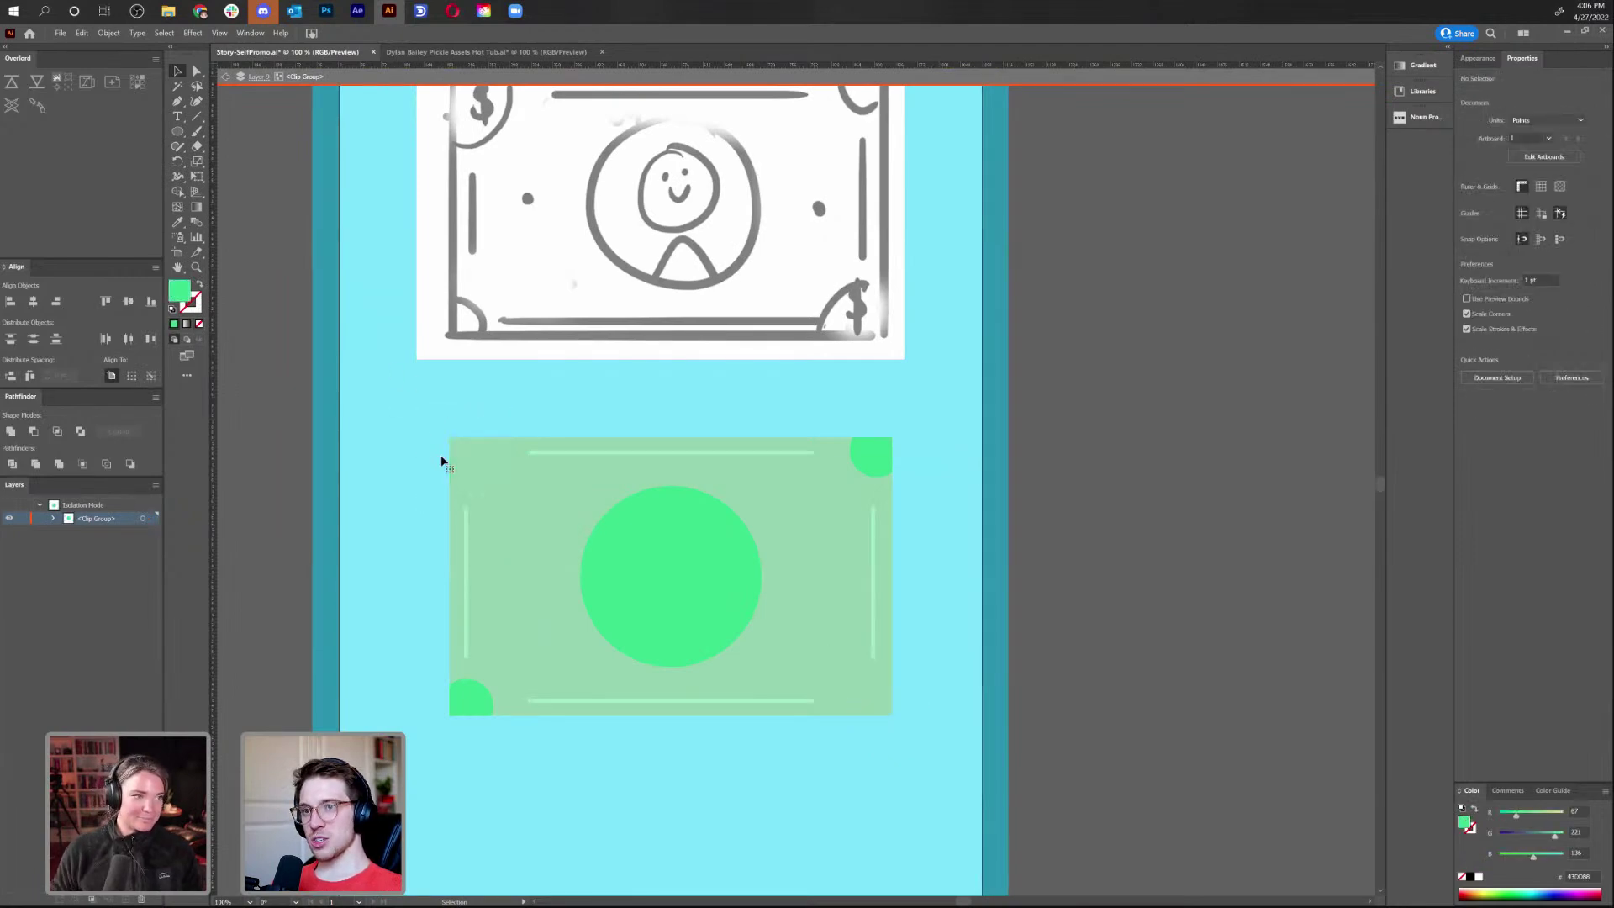
{"action": "left_click_drag", "start_coordinate": [484, 714], "coordinate": [767, 459]}
{"action": "left_click", "coordinate": [875, 456]}
{"action": "key", "text": "Delete"}
Copy both left corner circles to the right corners, check outlines, and exit the group
{"action": "left_click", "coordinate": [490, 454]}
{"action": "left_click", "coordinate": [482, 713], "text": "shift"}
{"action": "left_click", "coordinate": [478, 704]}
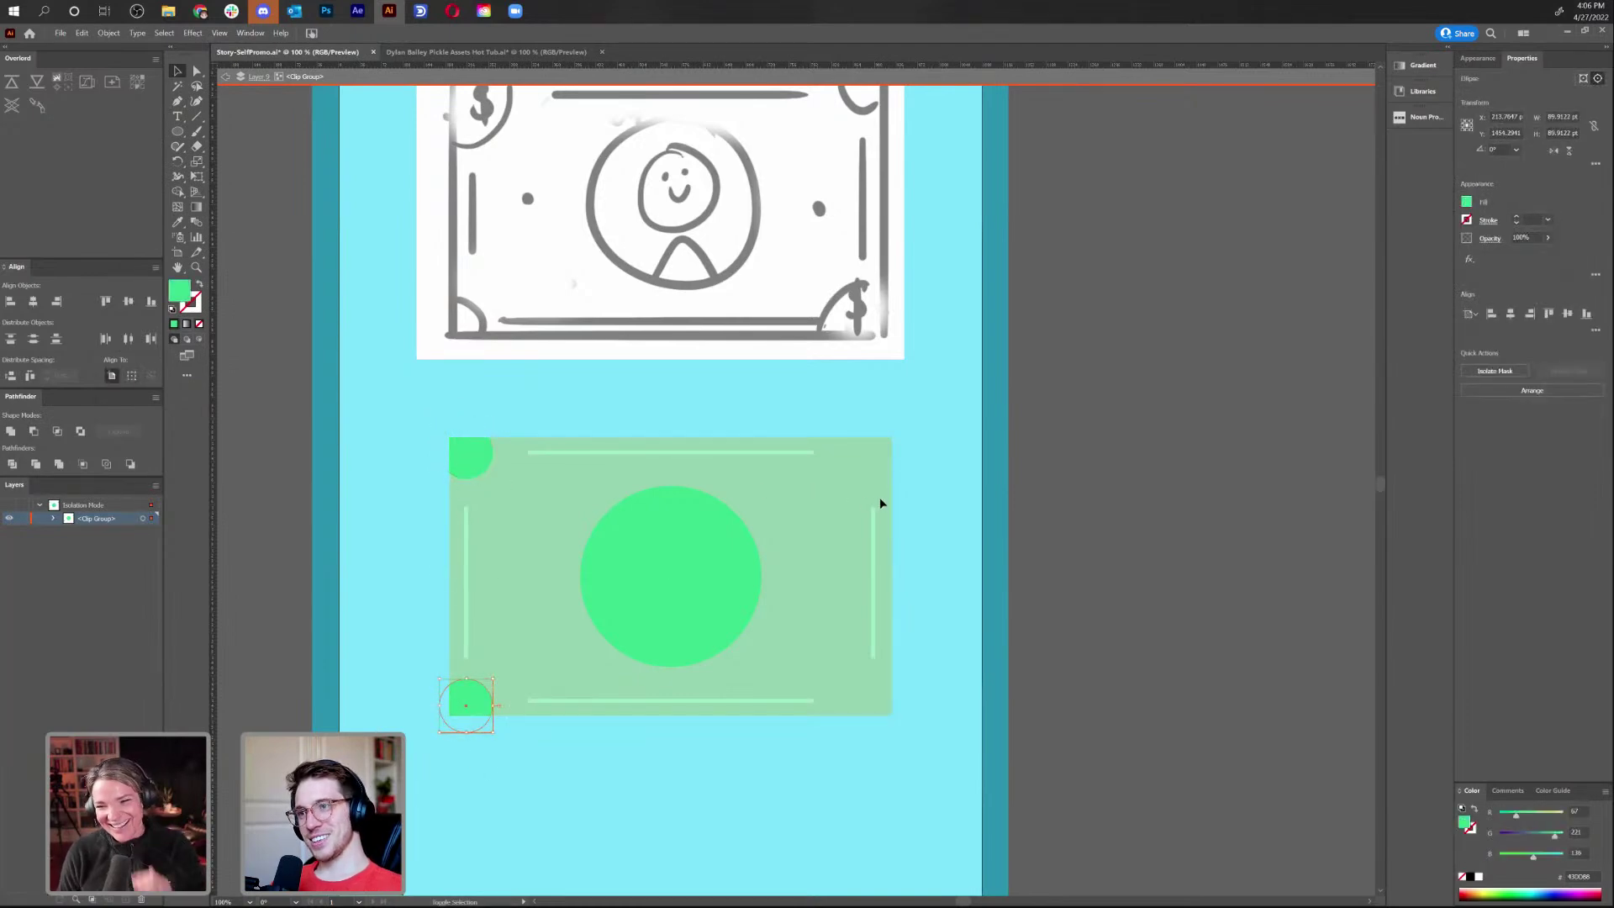
{"action": "left_click", "coordinate": [472, 467], "text": "shift"}
{"action": "left_click_drag", "start_coordinate": [471, 467], "coordinate": [873, 513]}
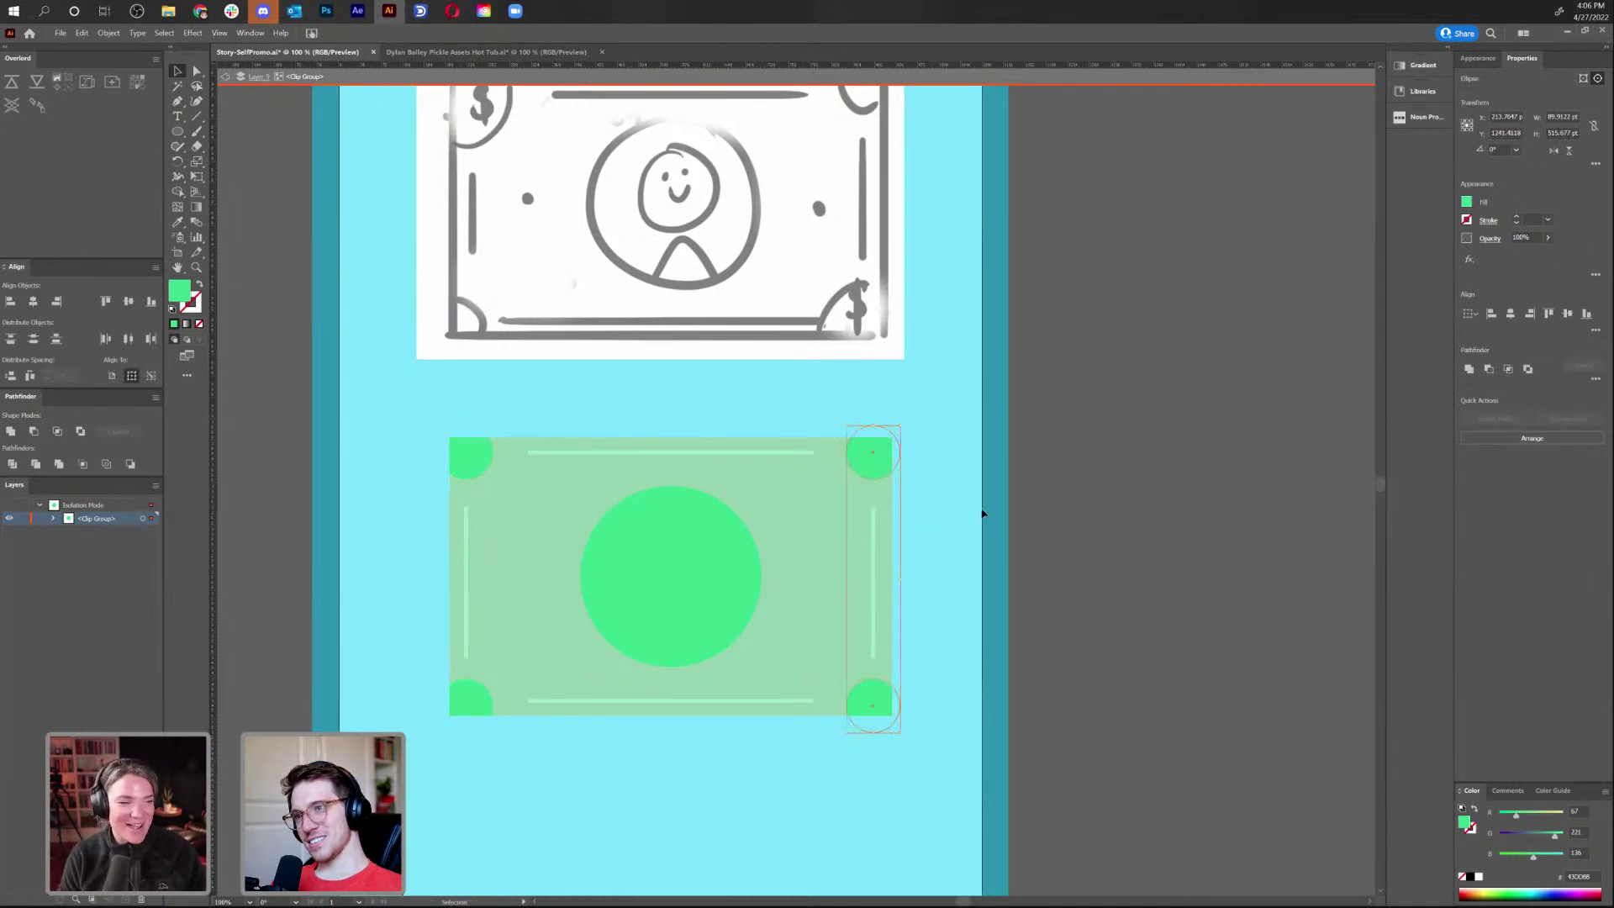
{"action": "left_click", "coordinate": [983, 508]}
{"action": "key", "text": "ctrl+y"}
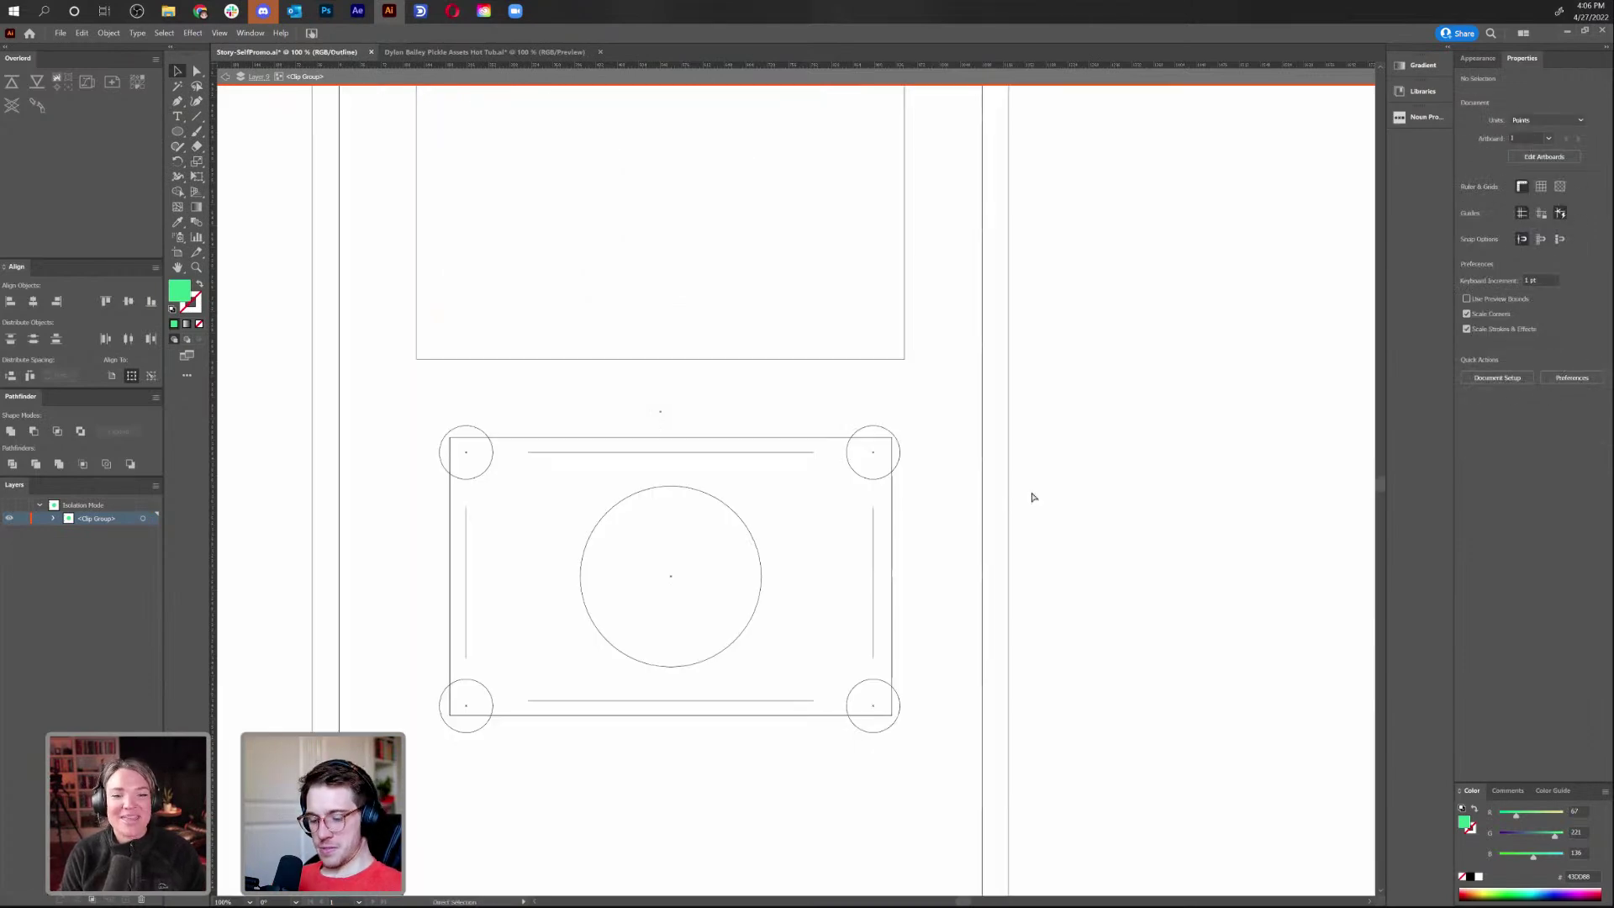
{"action": "key", "text": "ctrl+y"}
{"action": "left_click", "coordinate": [223, 77]}
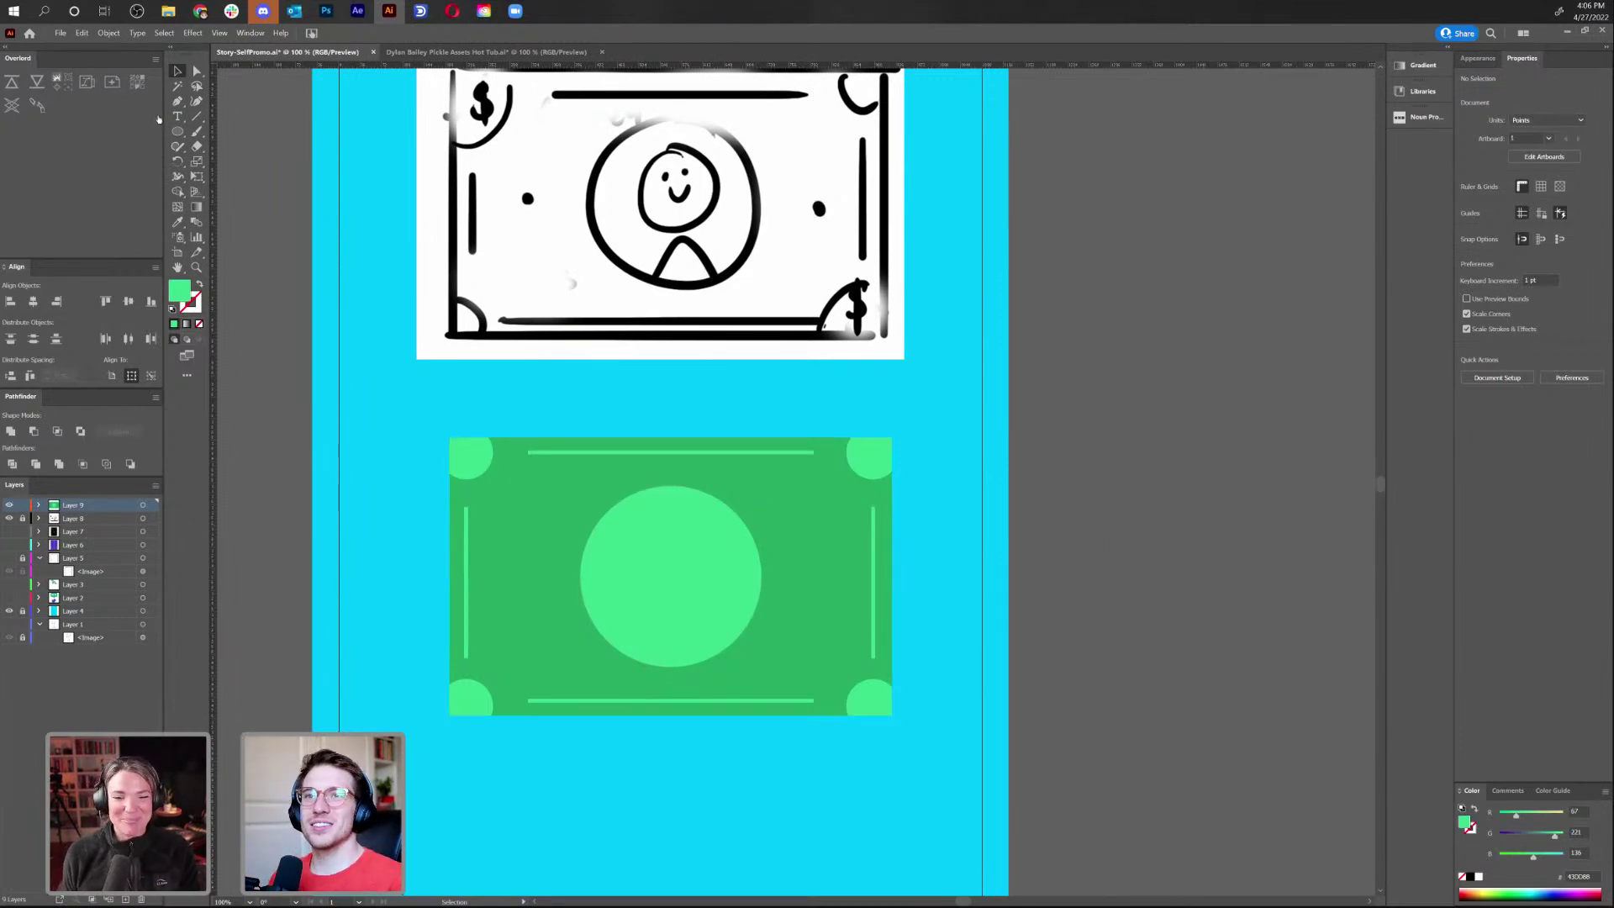
Draw a small light-green dot left of the centre circle and nudge it level
{"action": "left_click", "coordinate": [178, 130]}
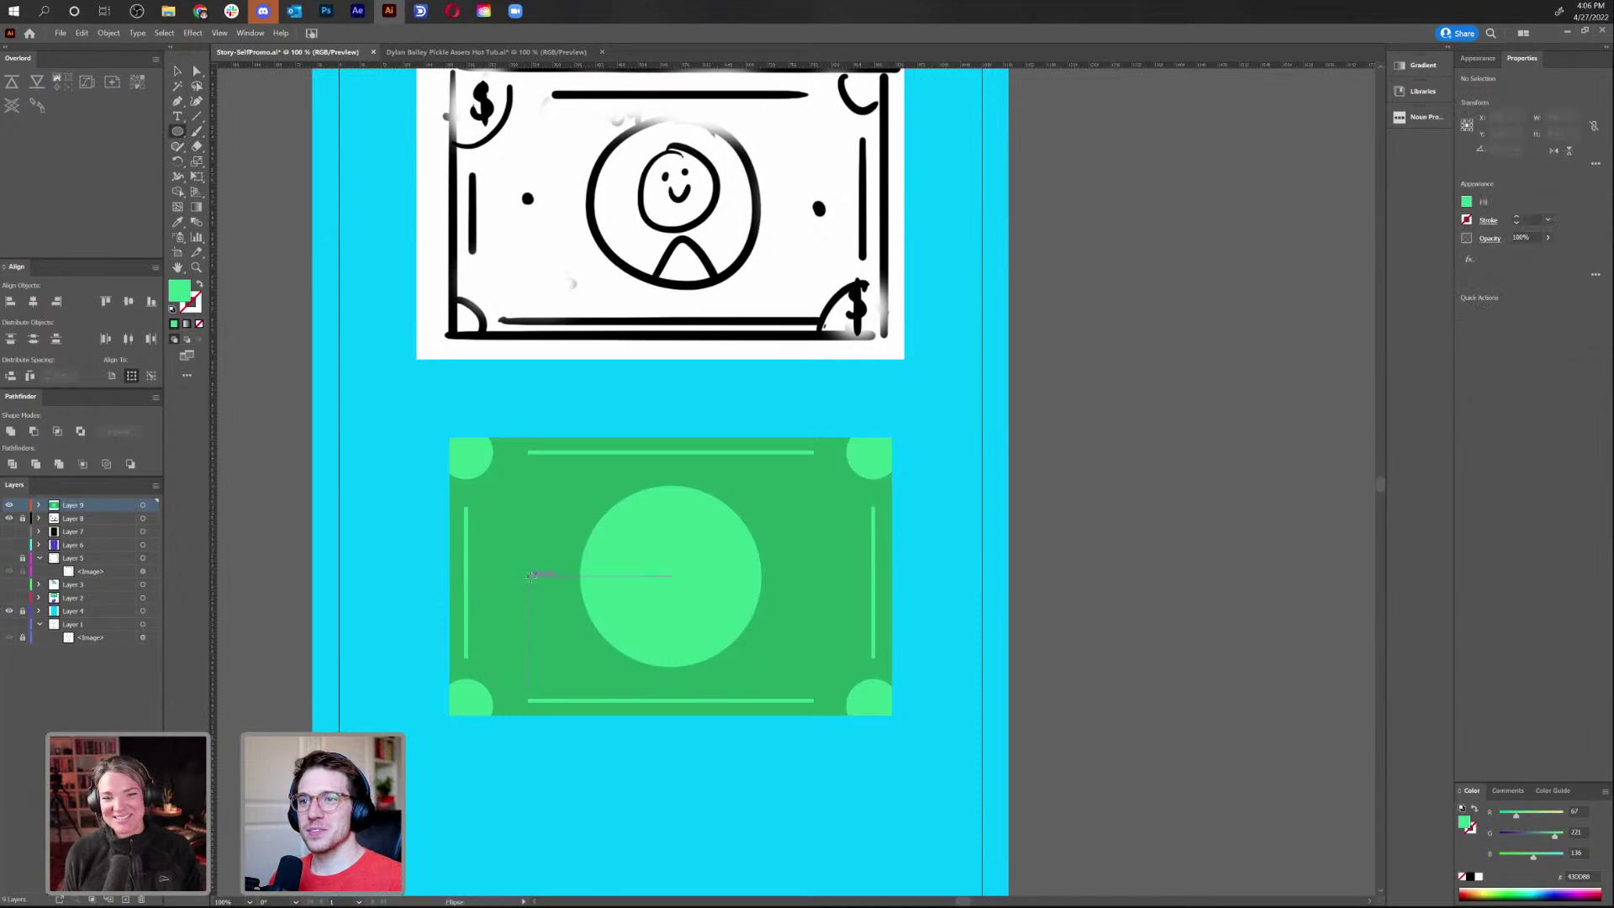
{"action": "left_click_drag", "start_coordinate": [528, 575], "coordinate": [813, 625]}
{"action": "key", "text": "v"}
{"action": "key", "text": "ctrl+shift+a"}
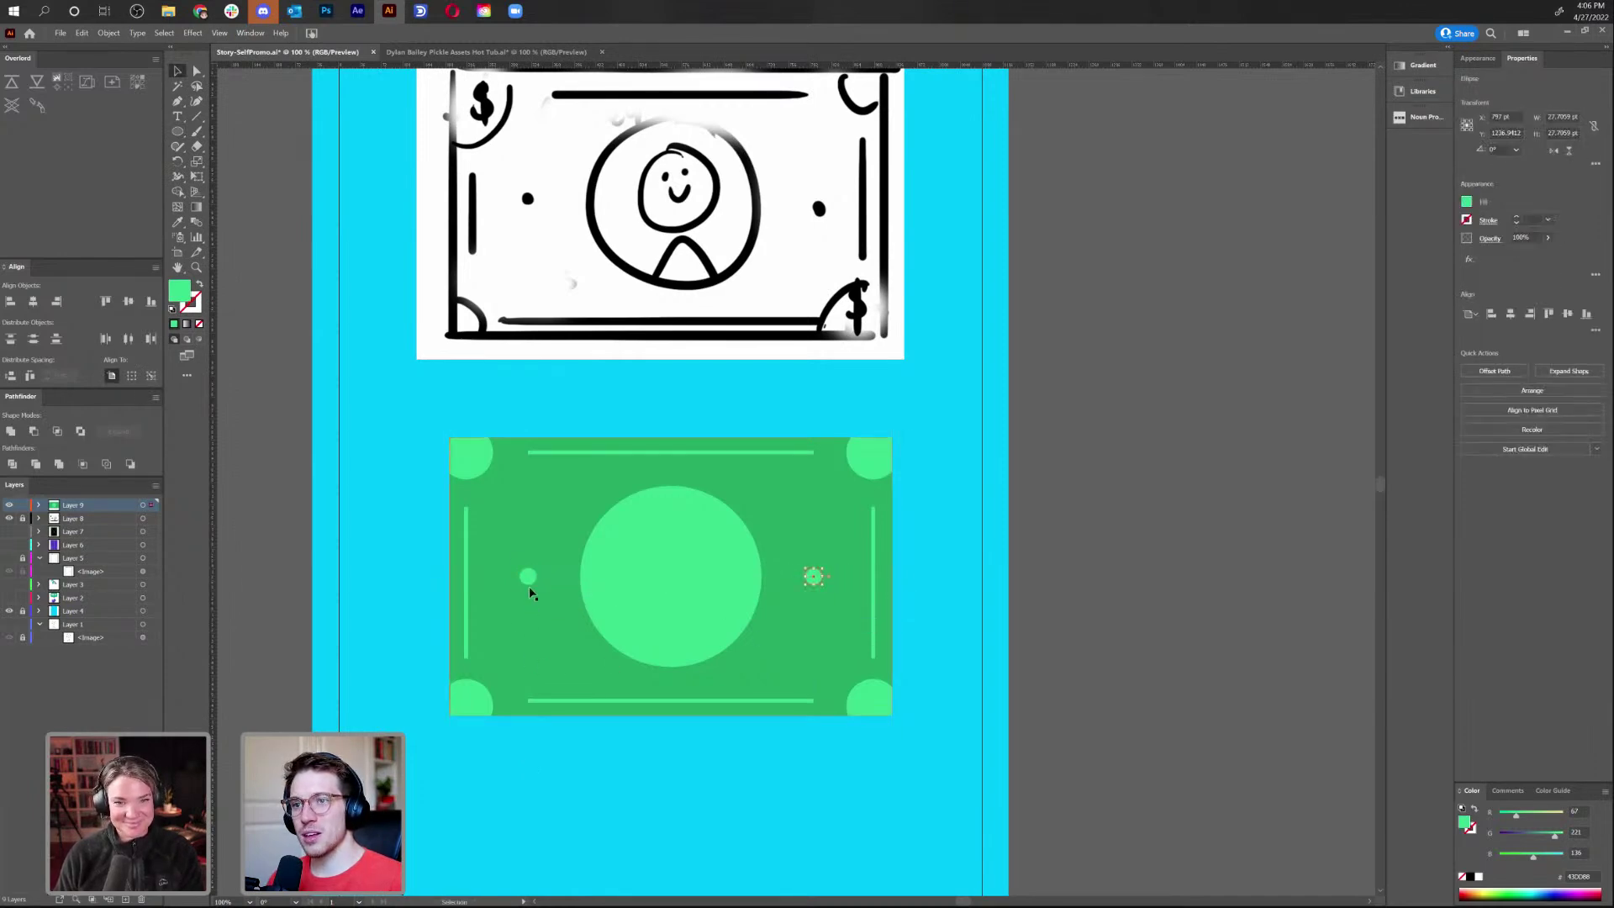
{"action": "left_click_drag", "start_coordinate": [534, 586], "coordinate": [532, 589]}
{"action": "left_click_drag", "start_coordinate": [526, 586], "coordinate": [530, 585]}
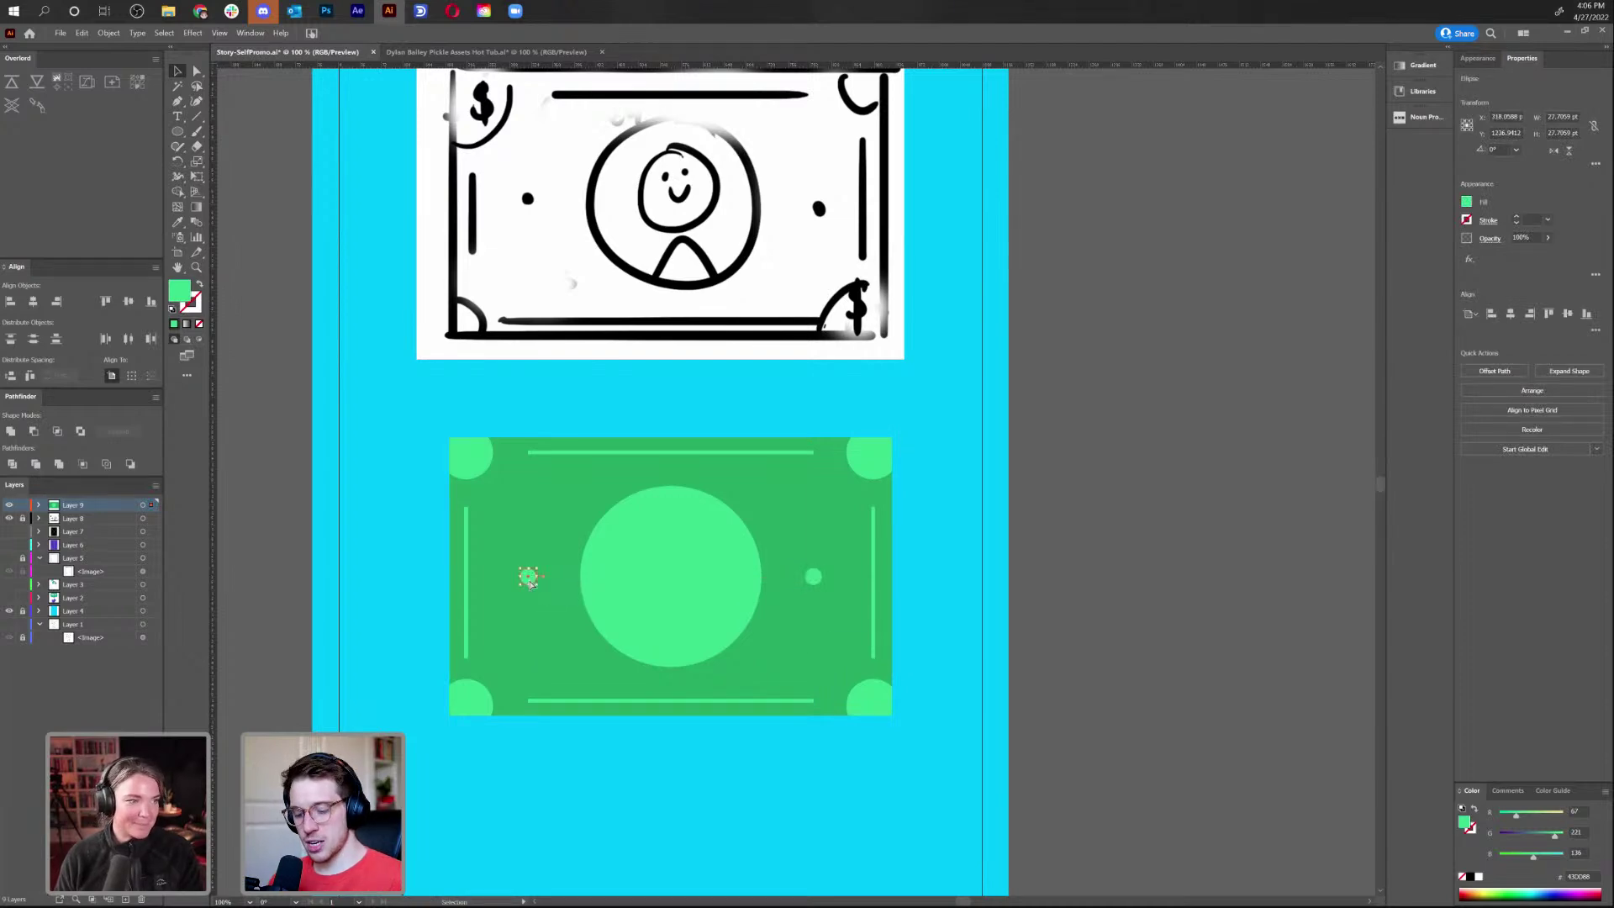
Check the dots' alignment in Outline mode, undo the test move, and return to preview
{"action": "key", "text": "ctrl+y"}
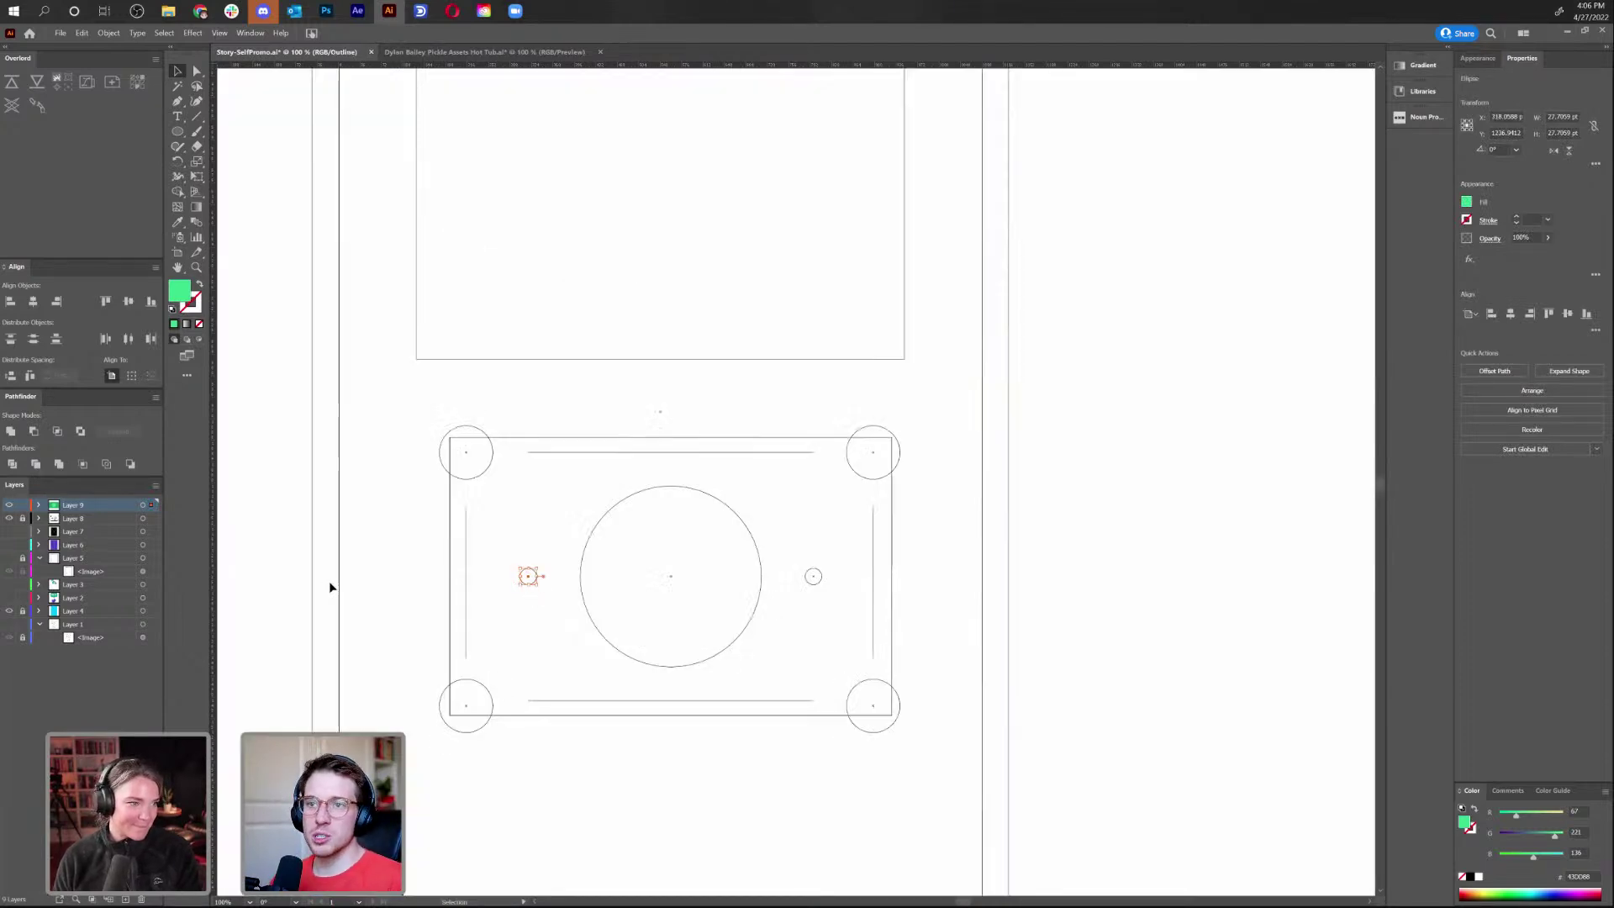
{"action": "left_click", "coordinate": [540, 576]}
{"action": "left_click_drag", "start_coordinate": [533, 577], "coordinate": [551, 454]}
{"action": "key", "text": "ctrl+z"}
{"action": "left_click", "coordinate": [380, 547]}
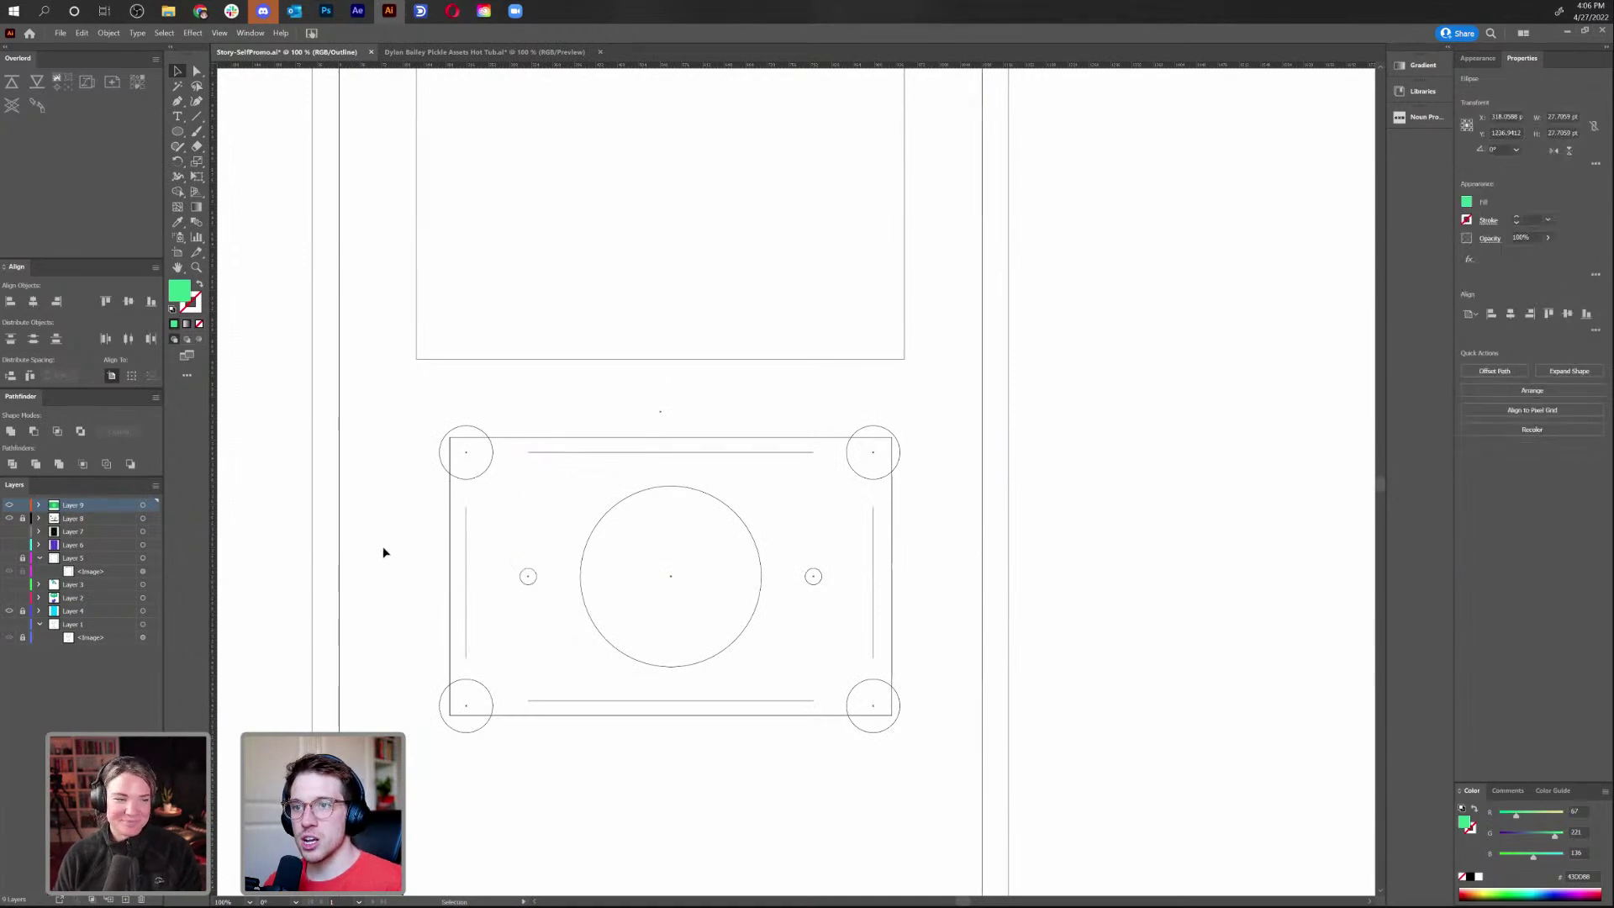
{"action": "key", "text": "ctrl+y"}
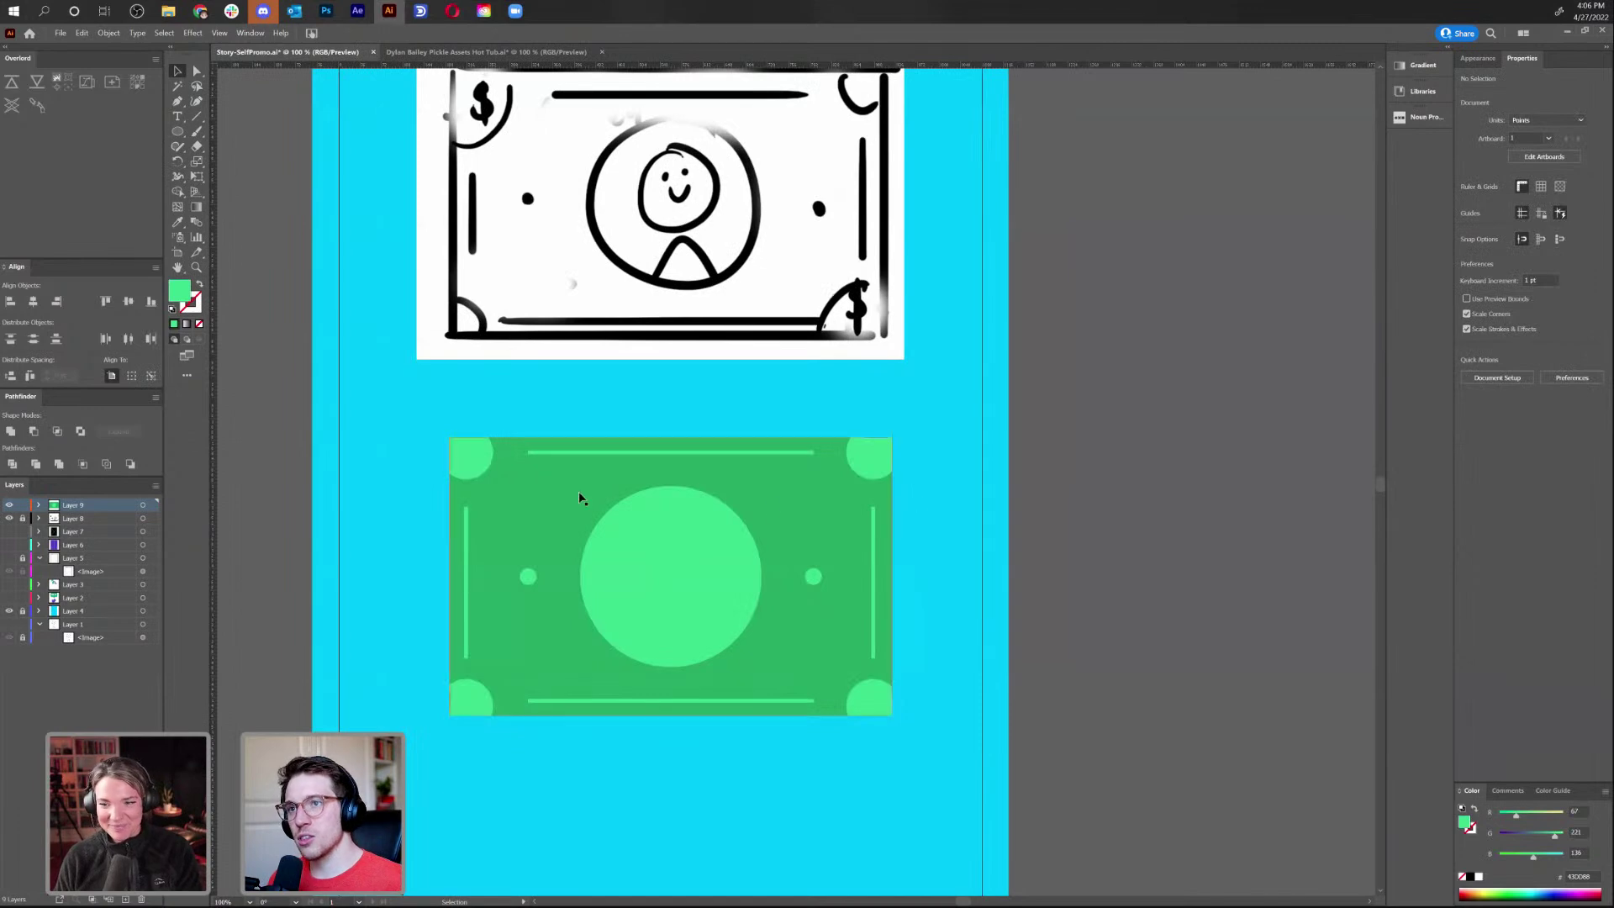
Type a $ and drag it onto the bill's top-left corner circle
{"action": "scroll", "coordinate": [1109, 526], "scroll_direction": "up", "scroll_amount": 1}
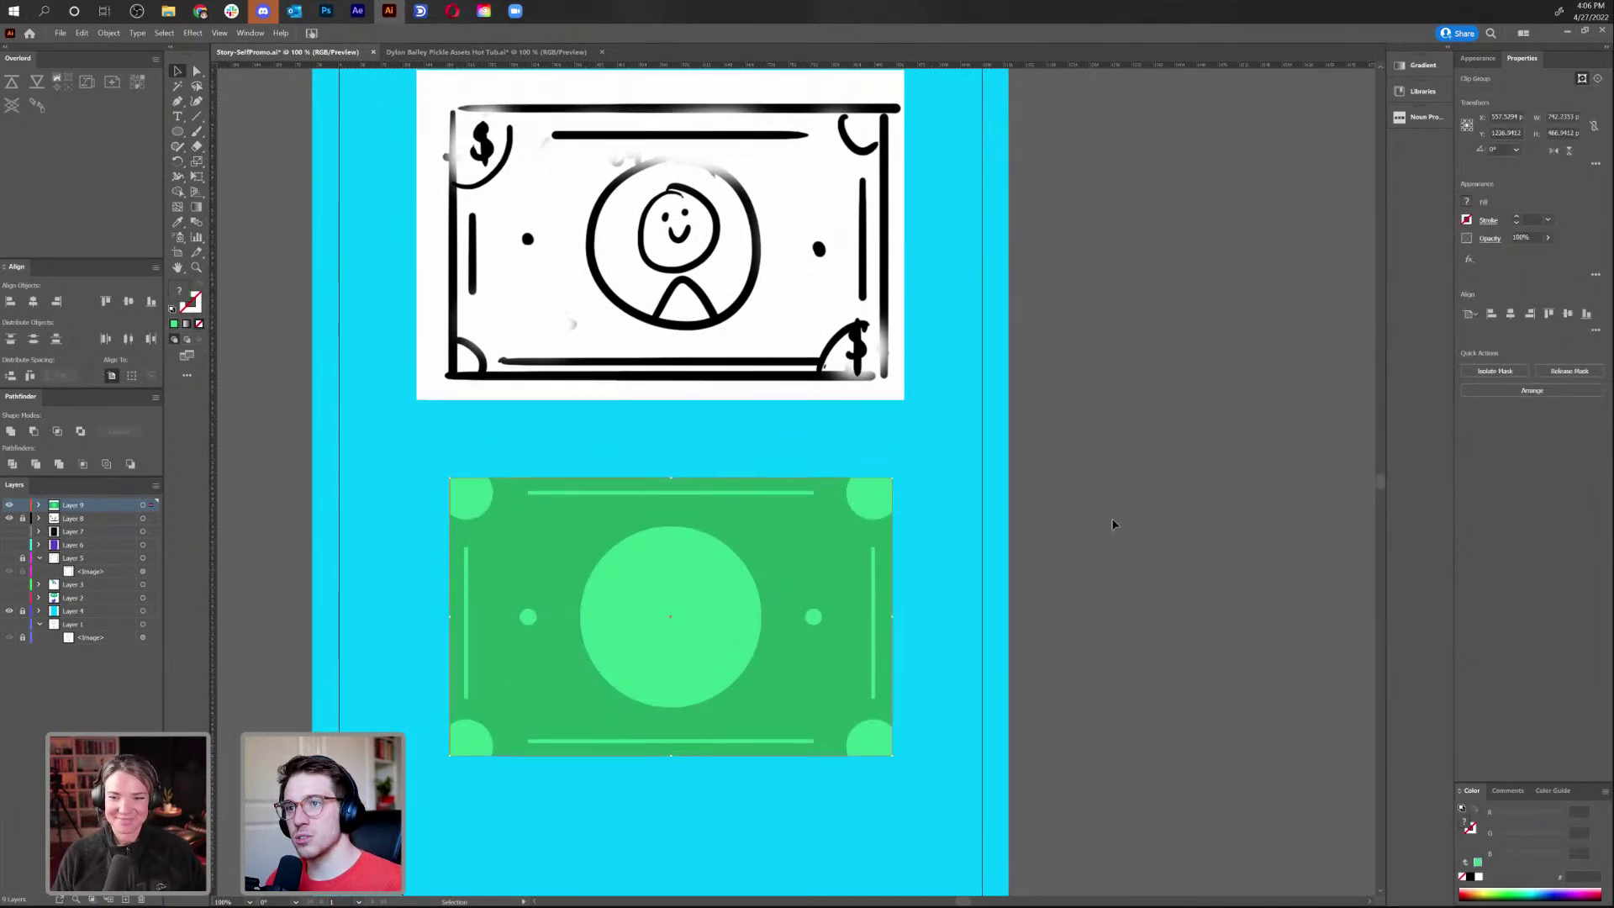
{"action": "left_click", "coordinate": [177, 116]}
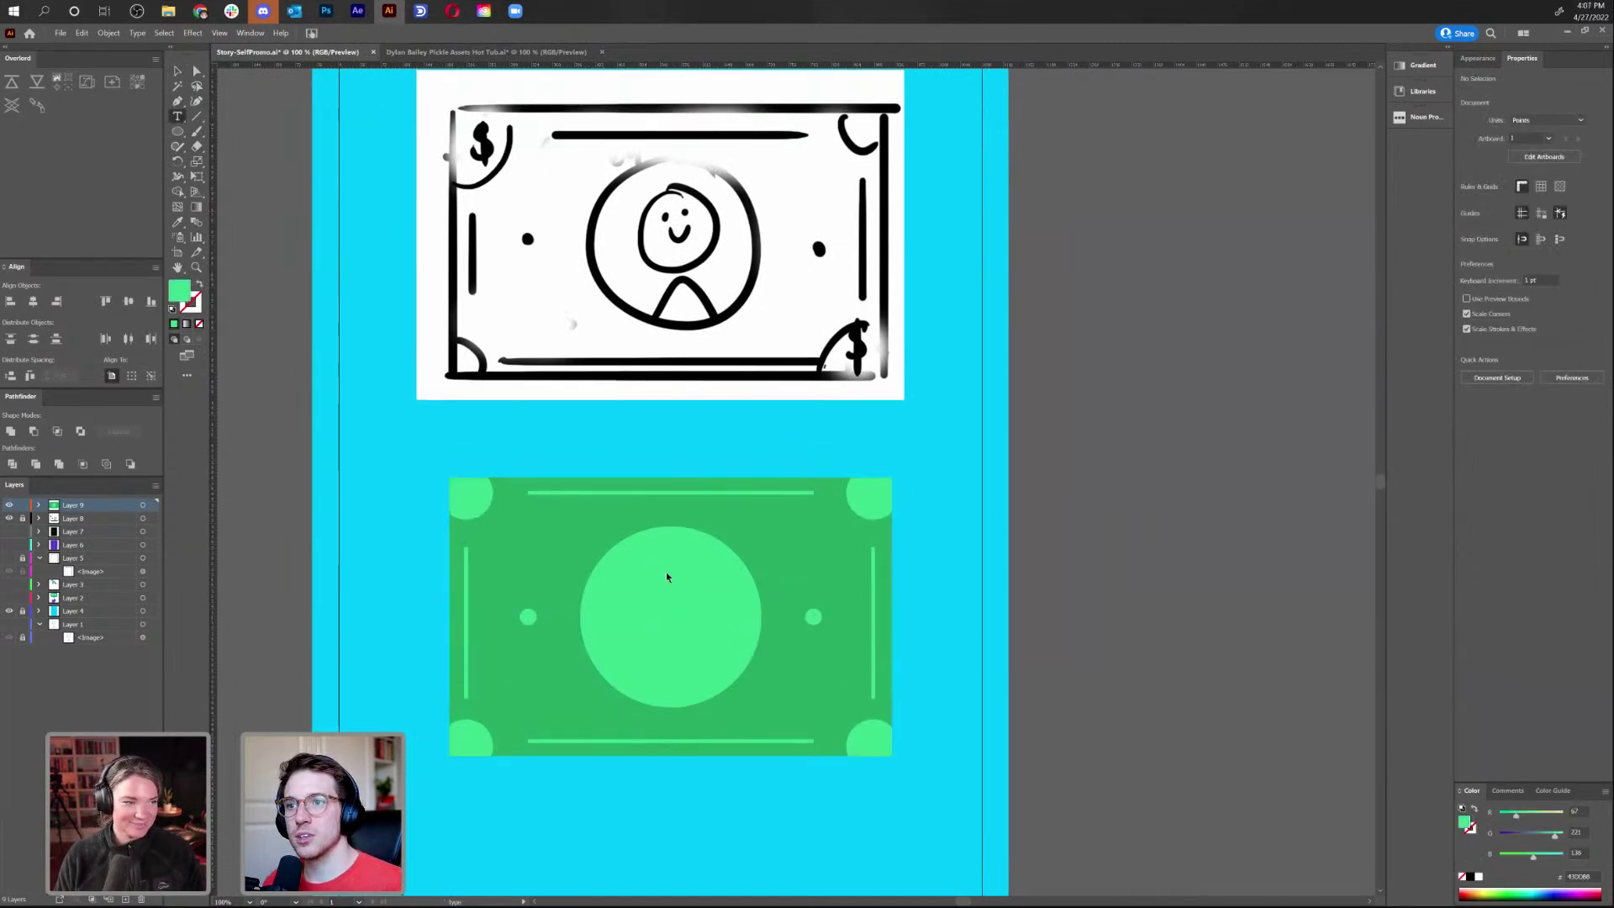
{"action": "left_click", "coordinate": [544, 434]}
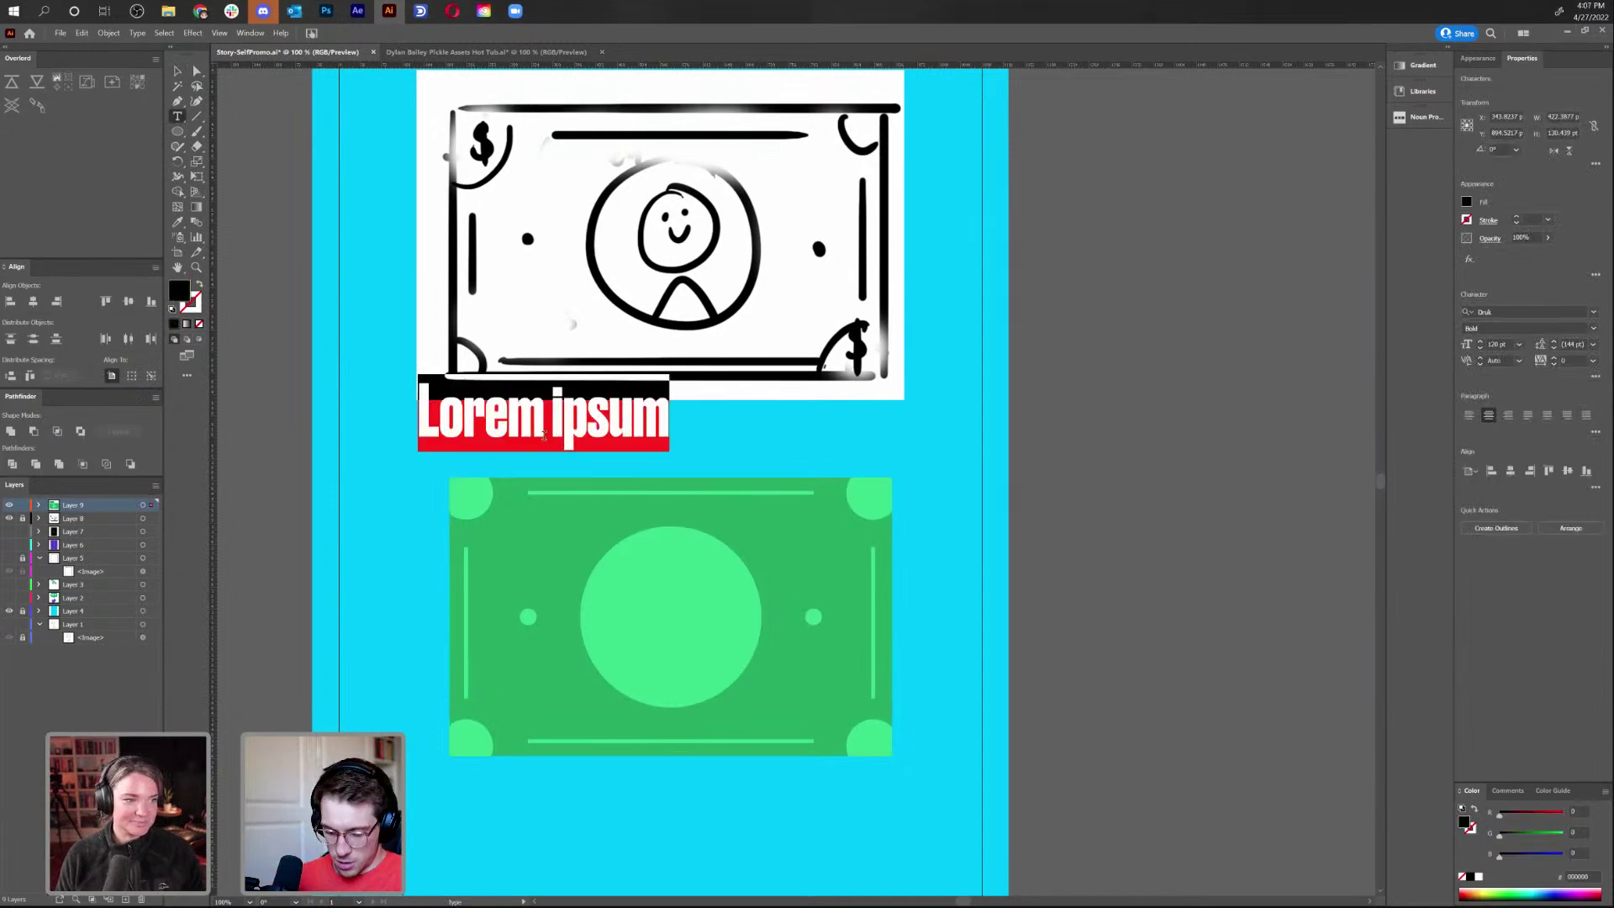
{"action": "type", "text": "$"}
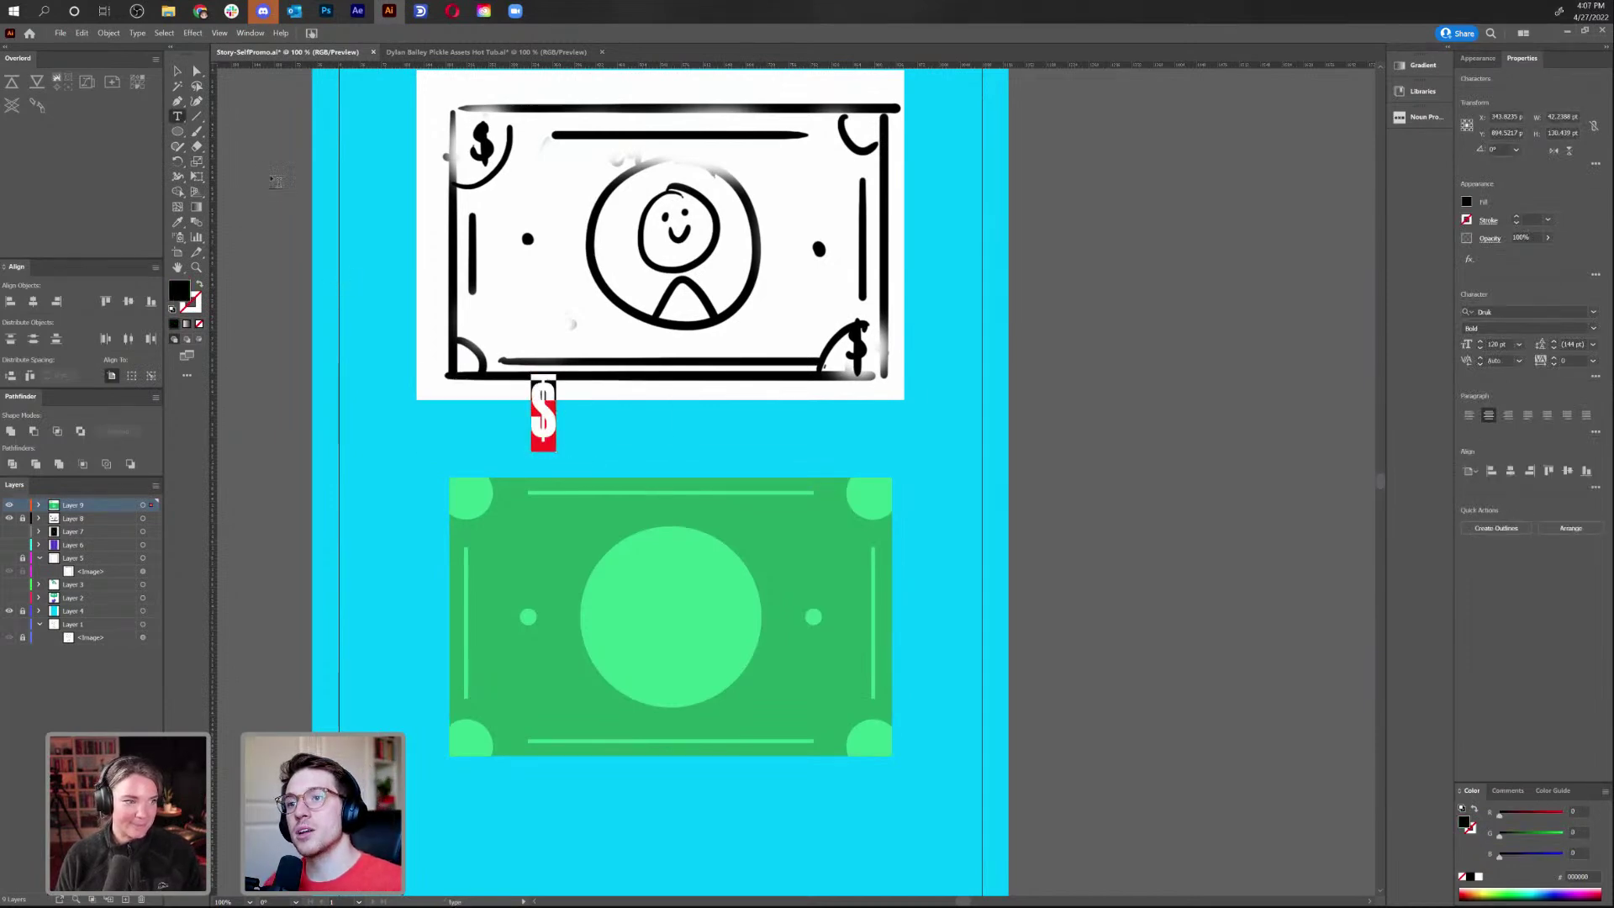
{"action": "left_click", "coordinate": [177, 70]}
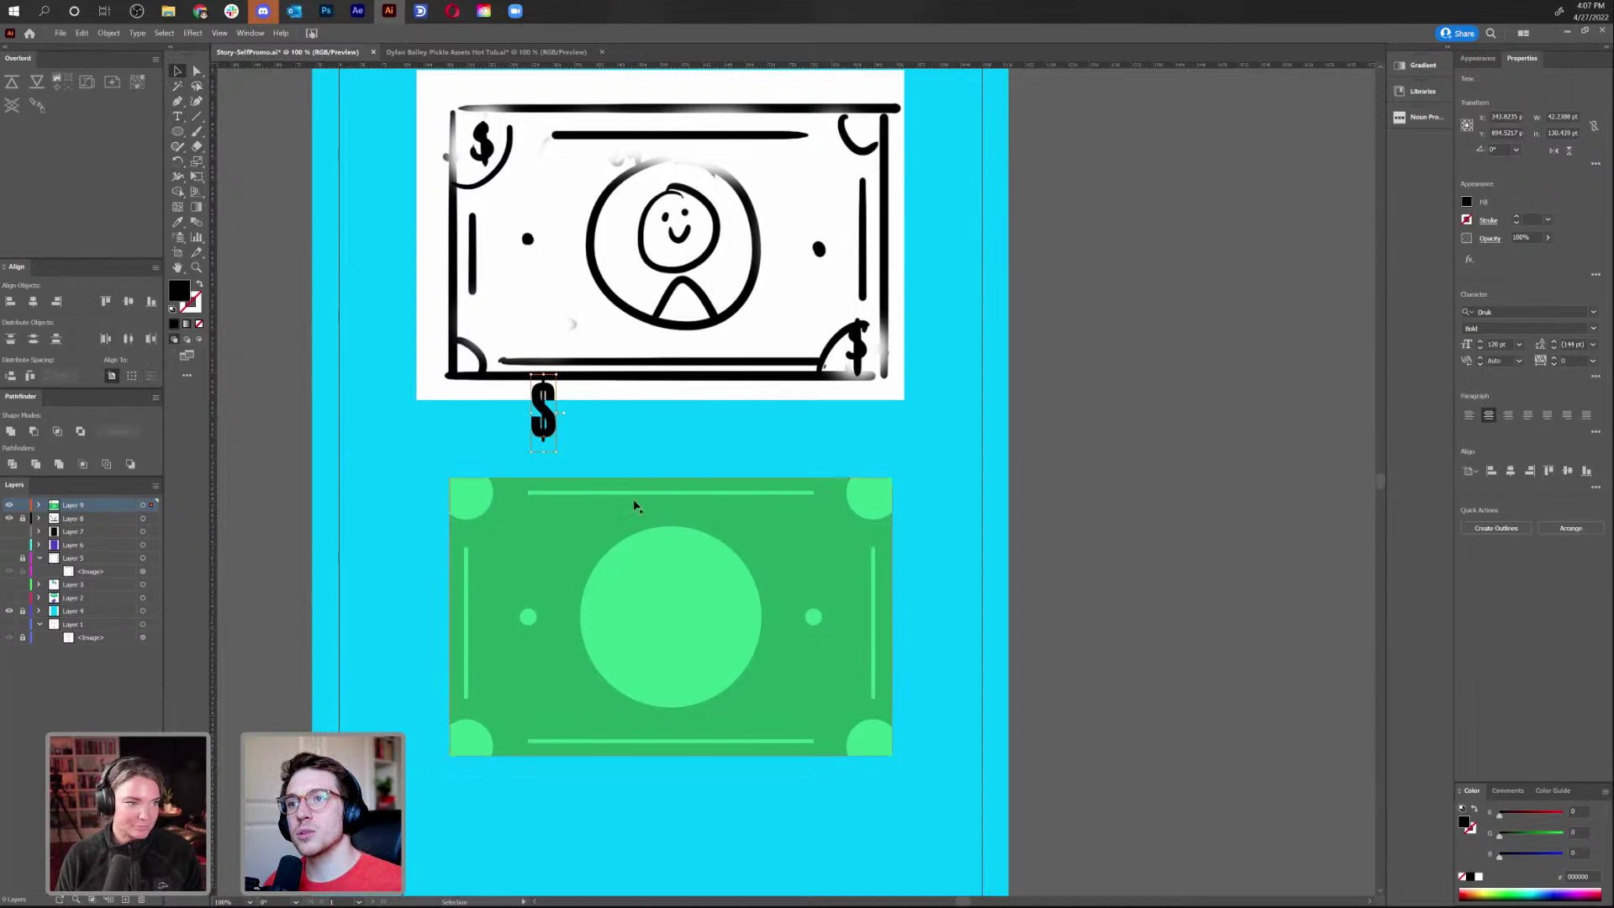
{"action": "mouse_move", "coordinate": [555, 444]}
{"action": "left_mouse_down"}
{"action": "mouse_move", "coordinate": [465, 558]}
{"action": "mouse_move", "coordinate": [486, 534]}
{"action": "mouse_move", "coordinate": [476, 518]}
{"action": "left_mouse_up"}
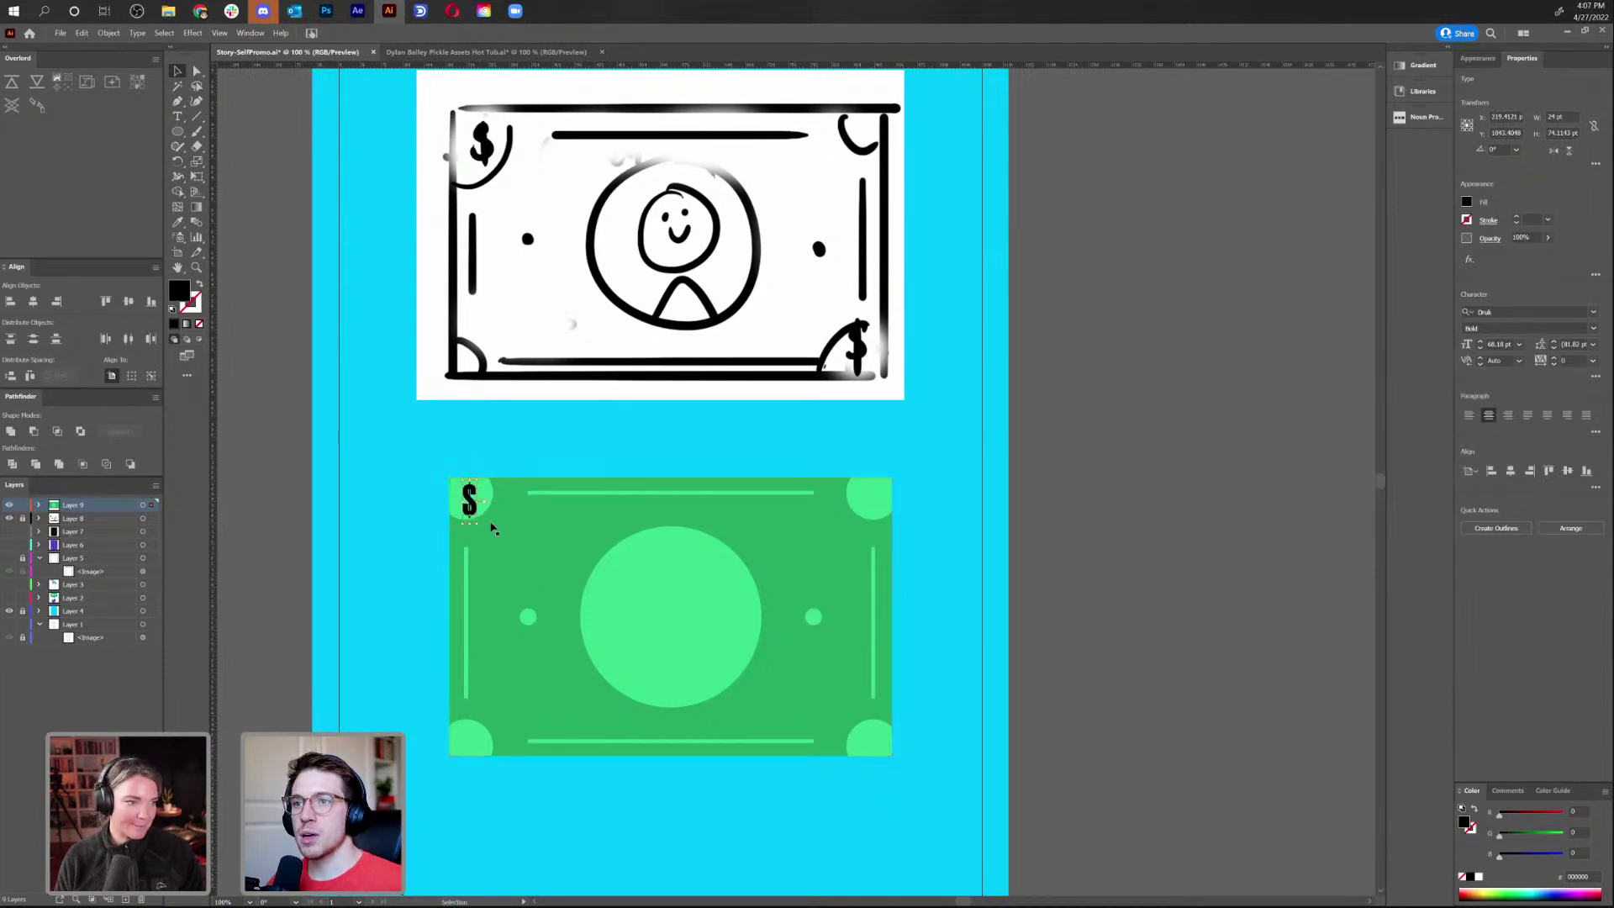
Enter the bill group to select its top-left corner circle, then exit to Direct Selection
{"action": "left_click", "coordinate": [487, 506]}
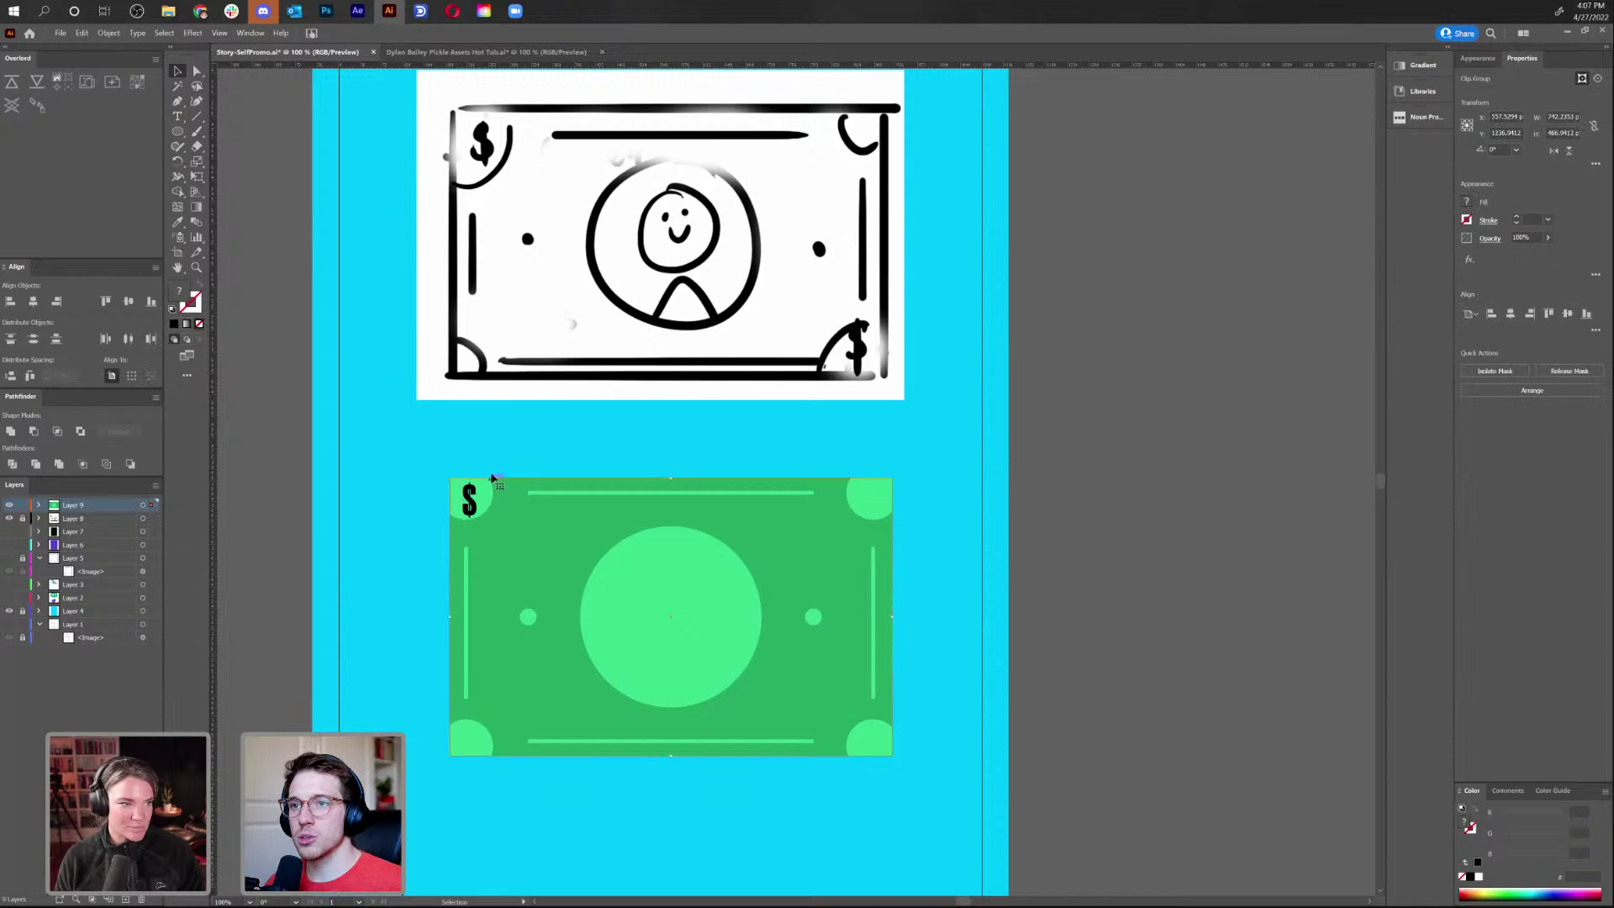
{"action": "double_click", "coordinate": [490, 503]}
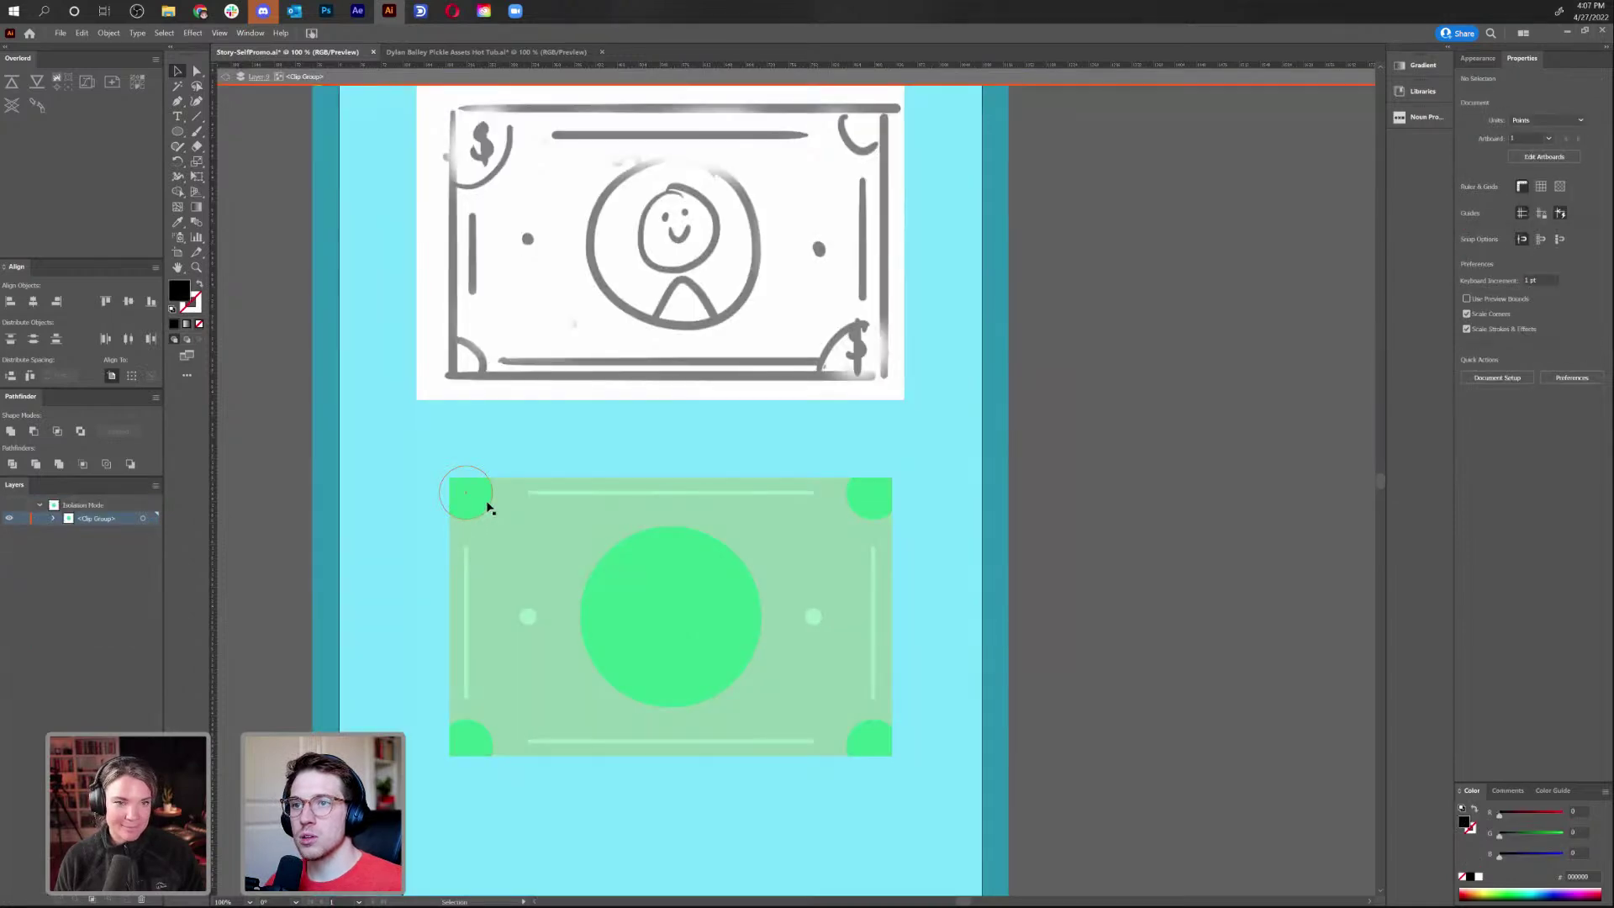
{"action": "left_click", "coordinate": [491, 506]}
{"action": "left_click", "coordinate": [225, 77]}
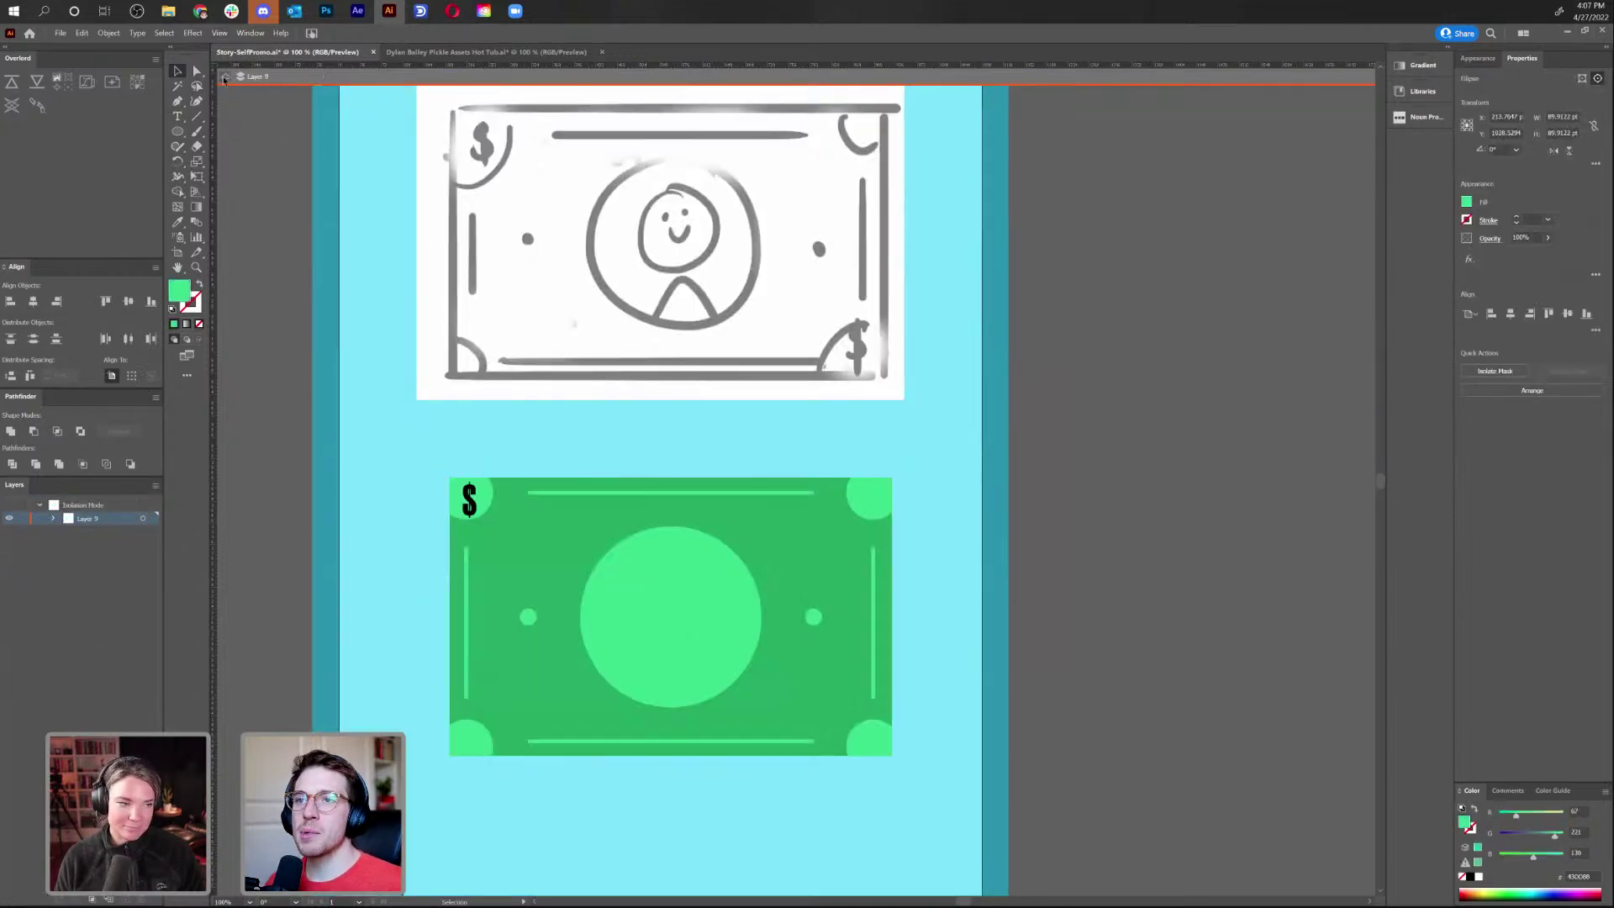
{"action": "key", "text": "a"}
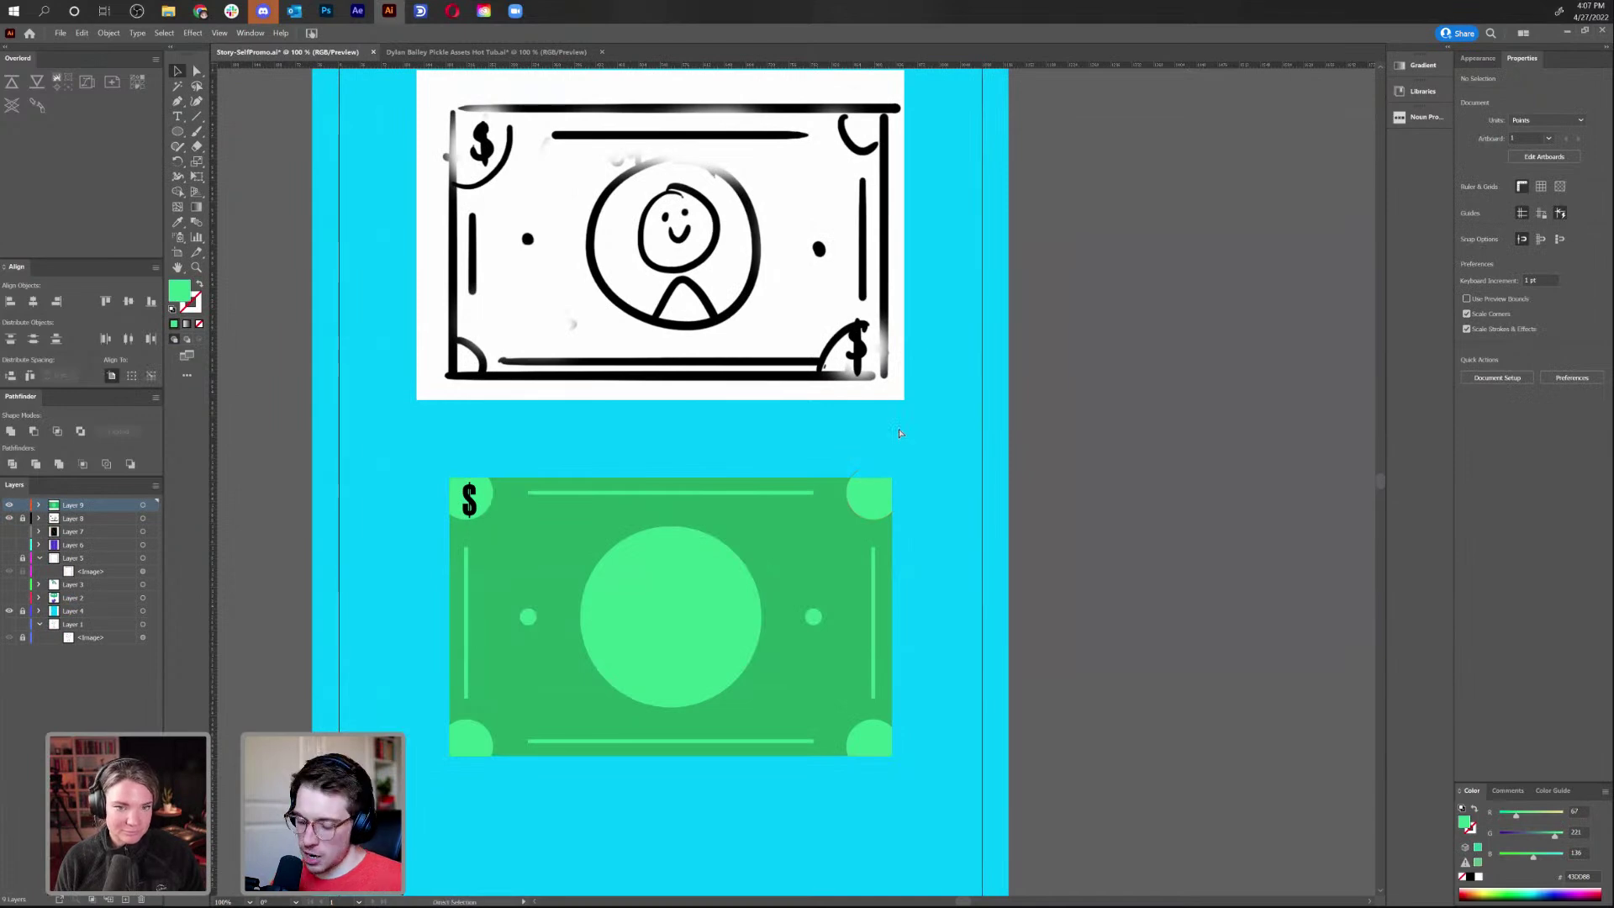
{"action": "key", "text": "ctrl+minus"}
{"action": "key", "text": "ctrl+minus"}
{"action": "key", "text": "ctrl+minus"}
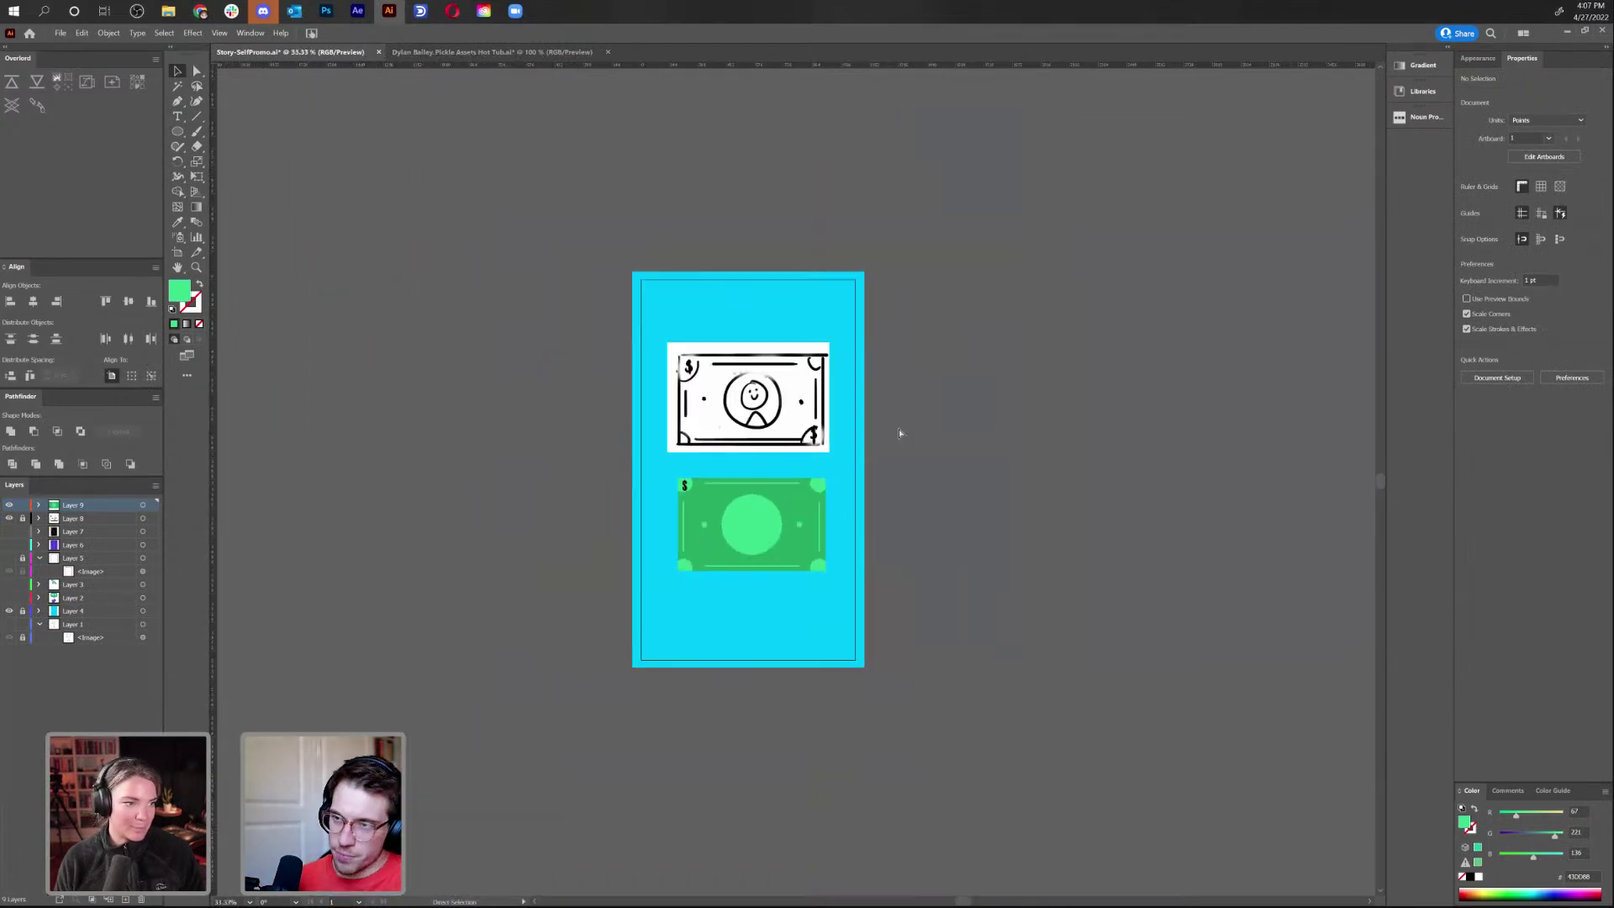
{"action": "key", "text": "ctrl+plus"}
{"action": "key", "text": "ctrl+plus"}
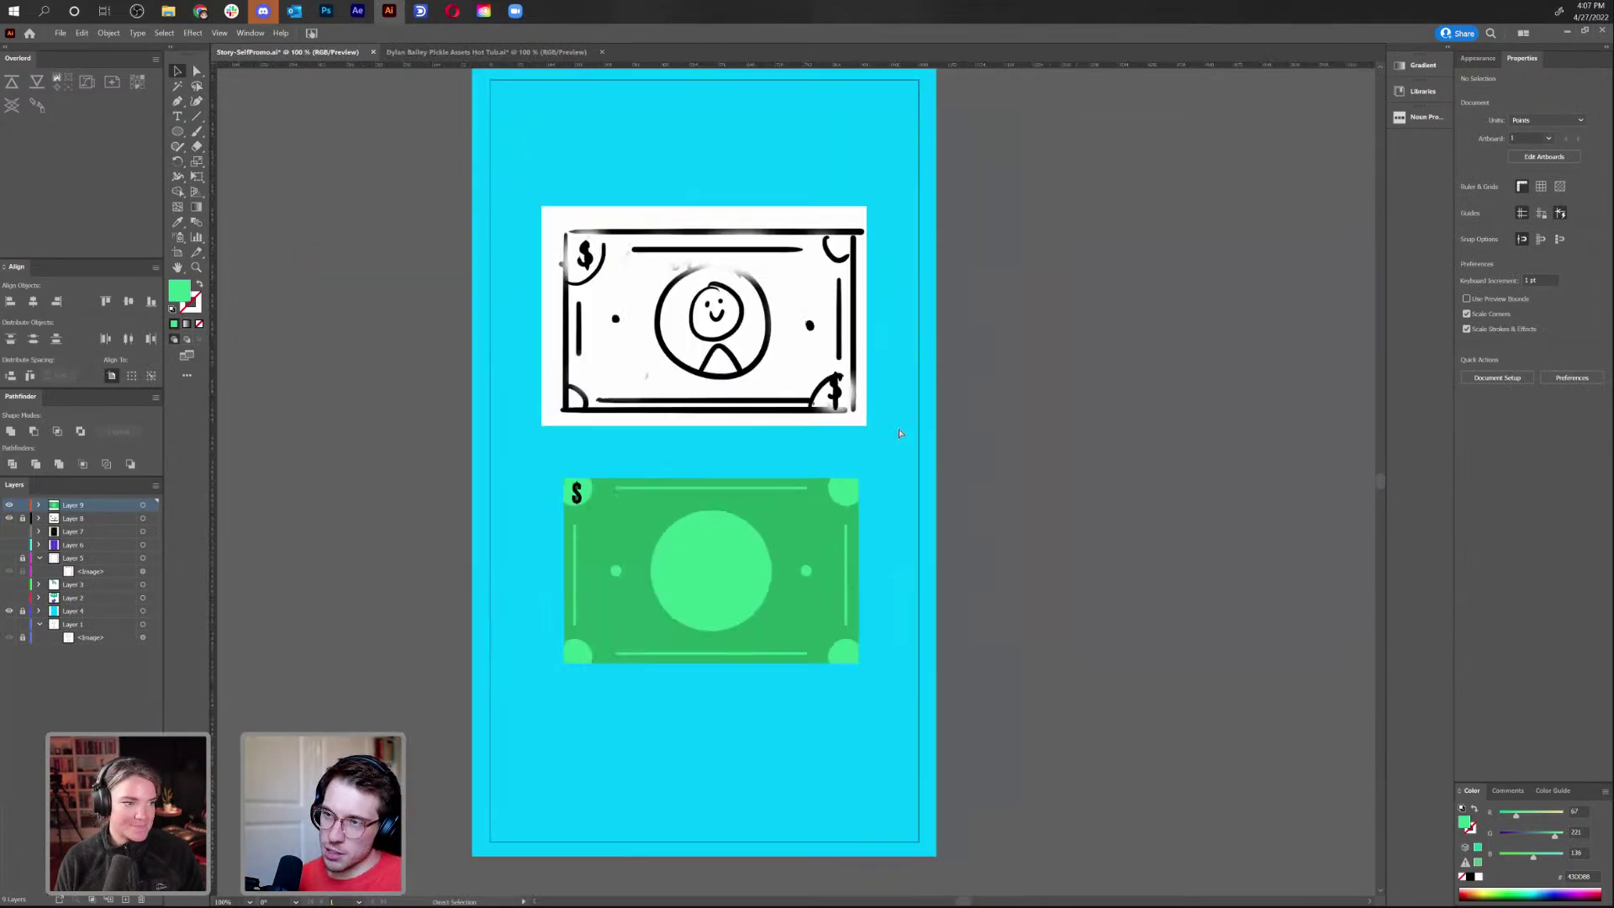
{"action": "key", "text": "ctrl+minus"}
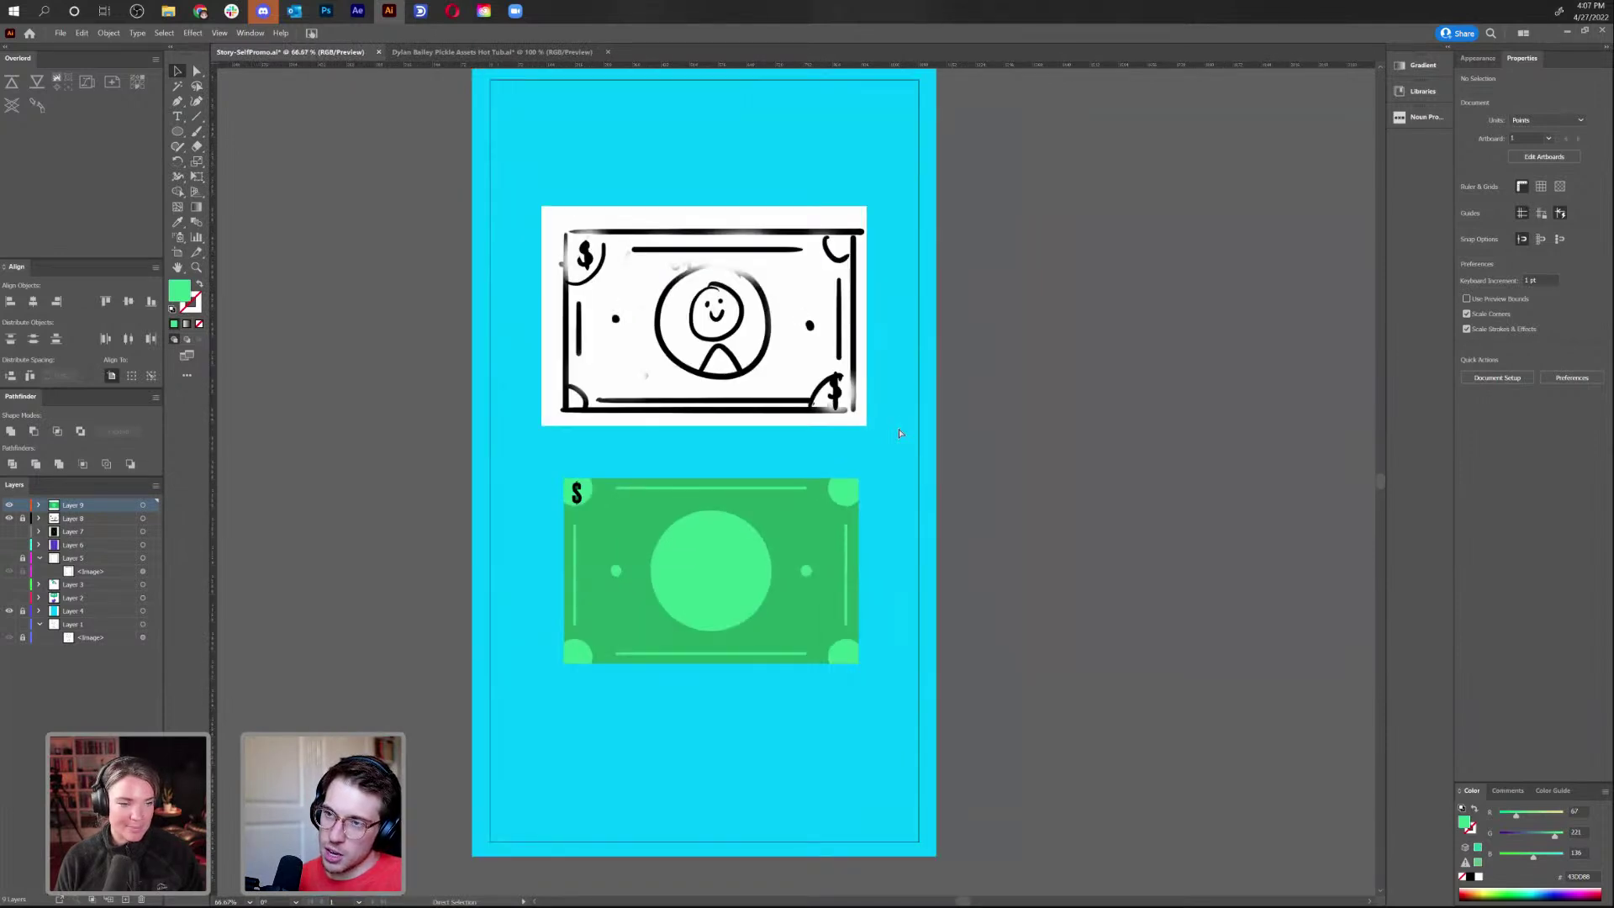
{"action": "key", "text": "v"}
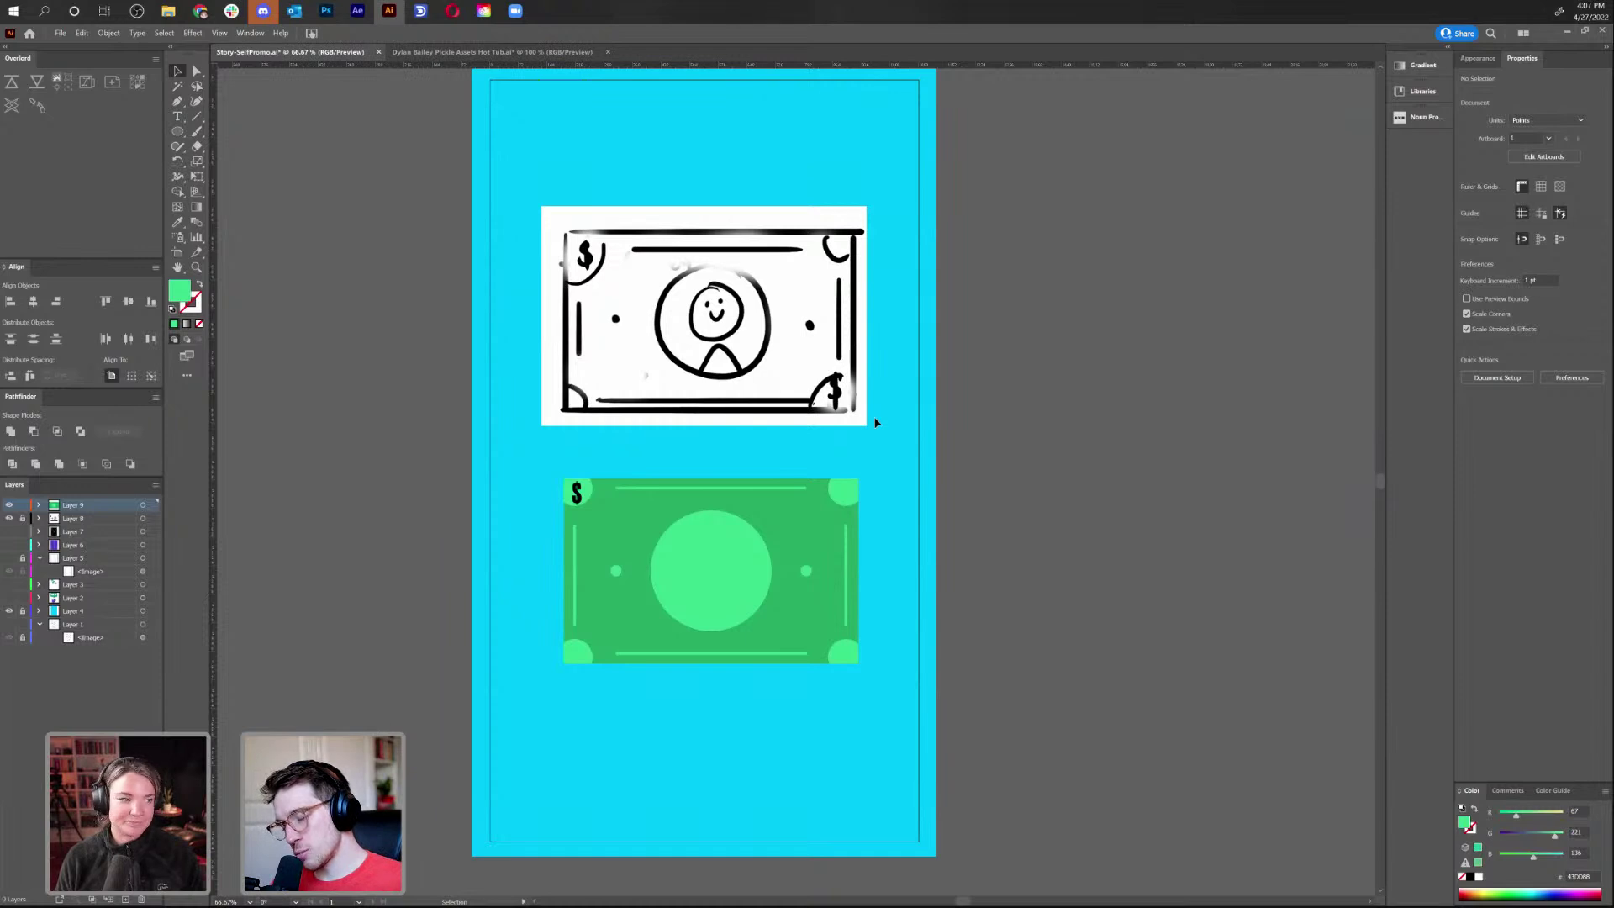
{"action": "scroll", "coordinate": [540, 405], "scroll_direction": "right", "scroll_amount": 5}
{"action": "scroll", "coordinate": [540, 404], "scroll_direction": "up", "scroll_amount": 1}
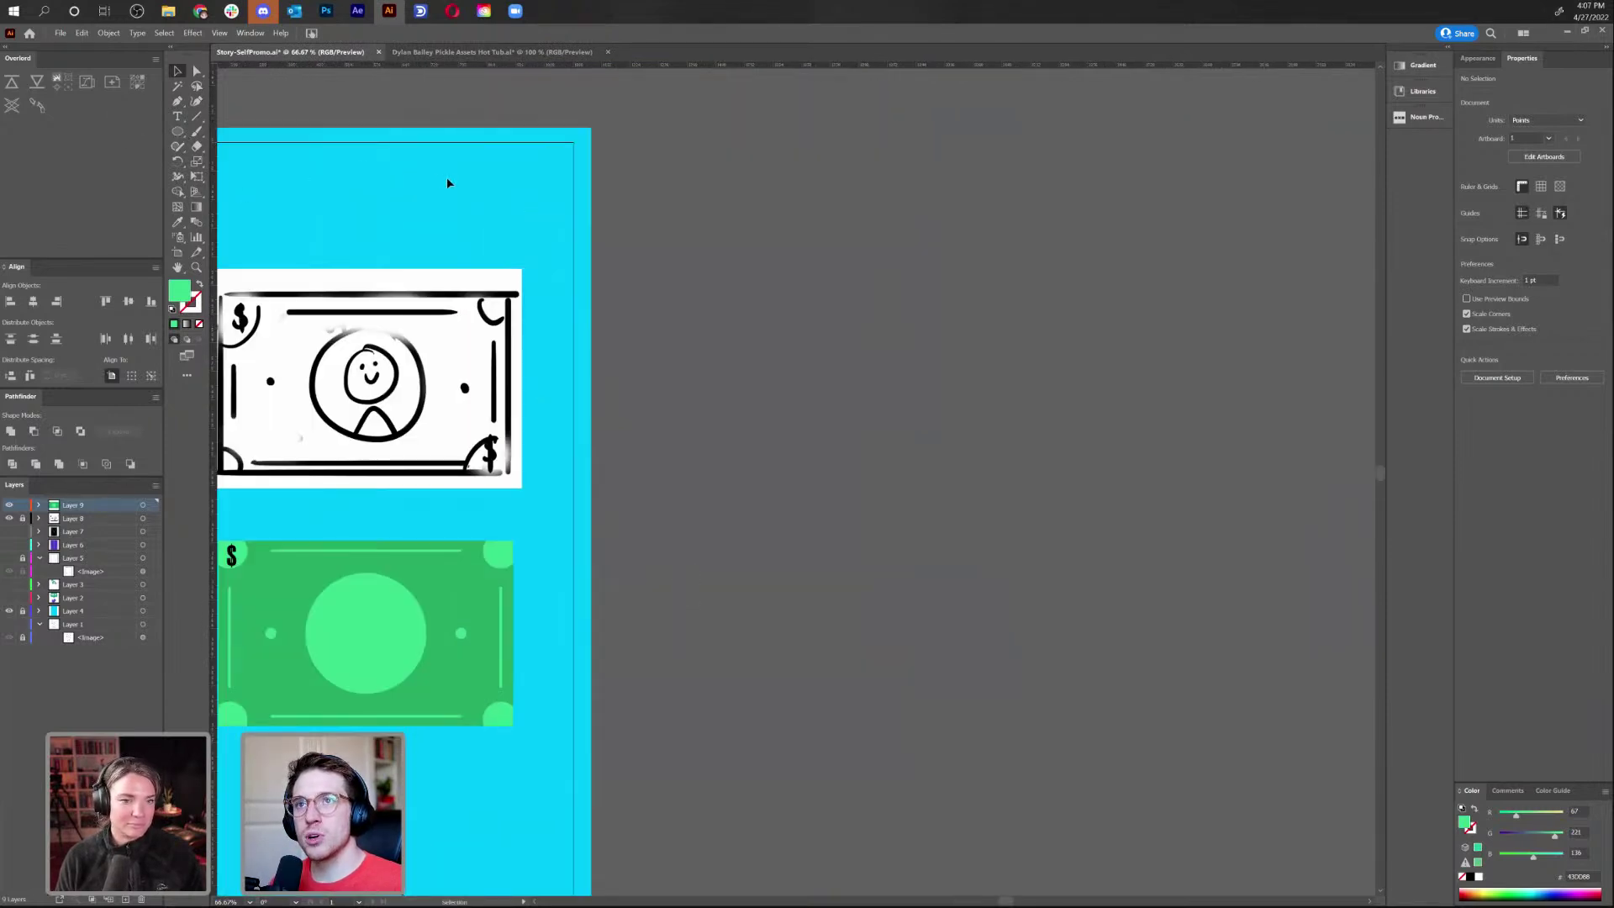
{"action": "scroll", "coordinate": [652, 256], "scroll_direction": "left", "scroll_amount": 4}
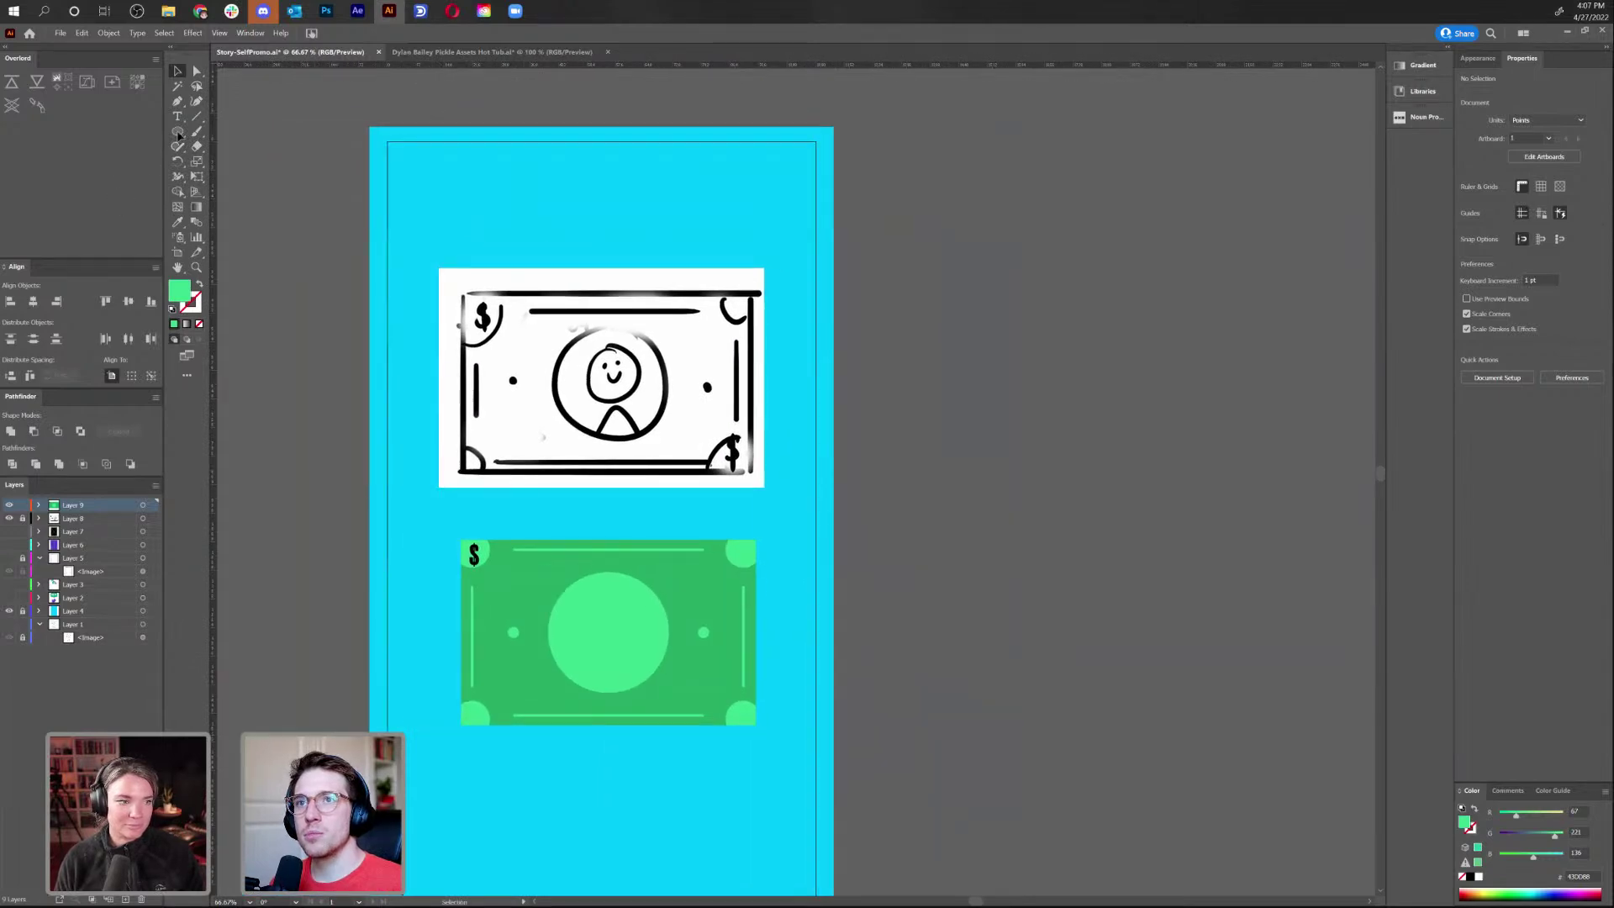
{"action": "left_click", "coordinate": [618, 644]}
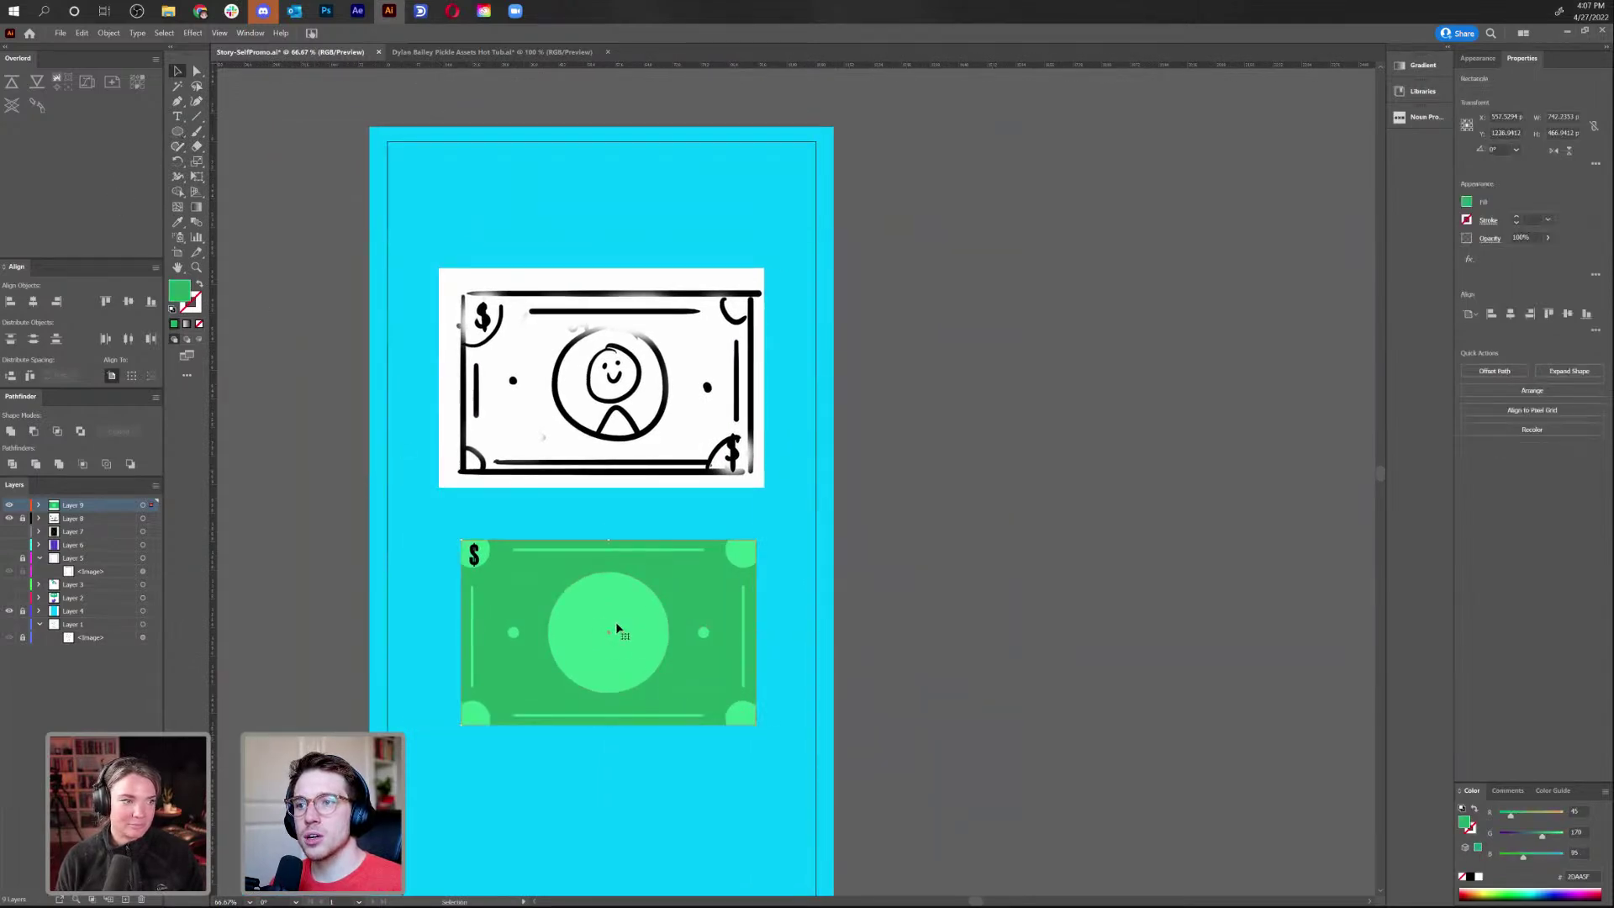
{"action": "double_click", "coordinate": [616, 631]}
{"action": "left_click", "coordinate": [613, 630]}
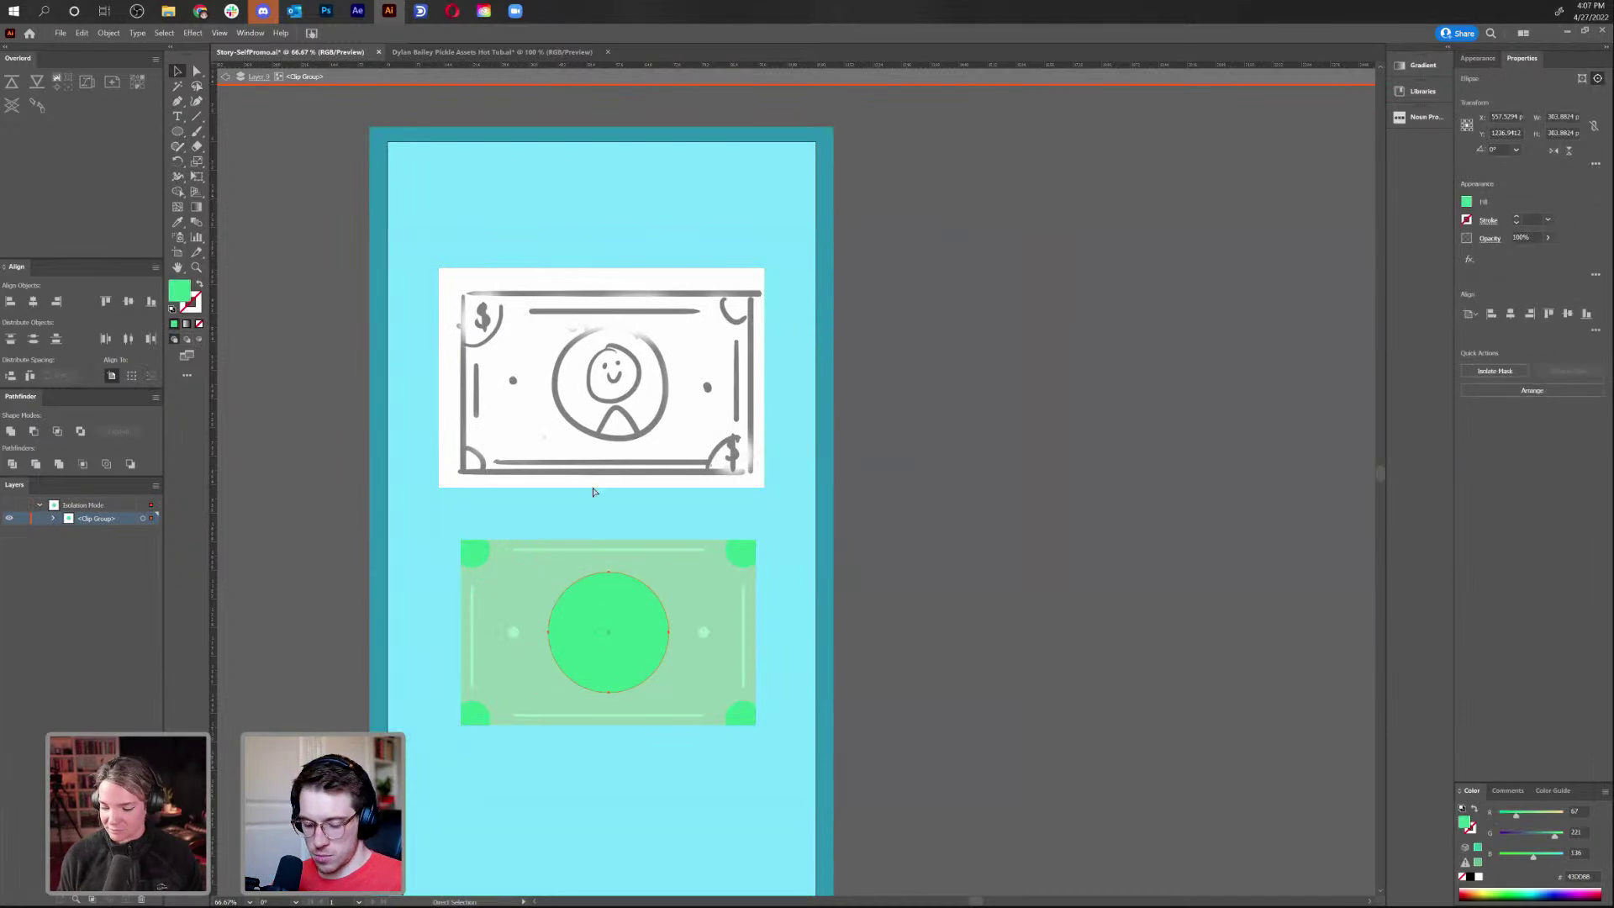
{"action": "double_click", "coordinate": [469, 198]}
{"action": "double_click", "coordinate": [469, 199]}
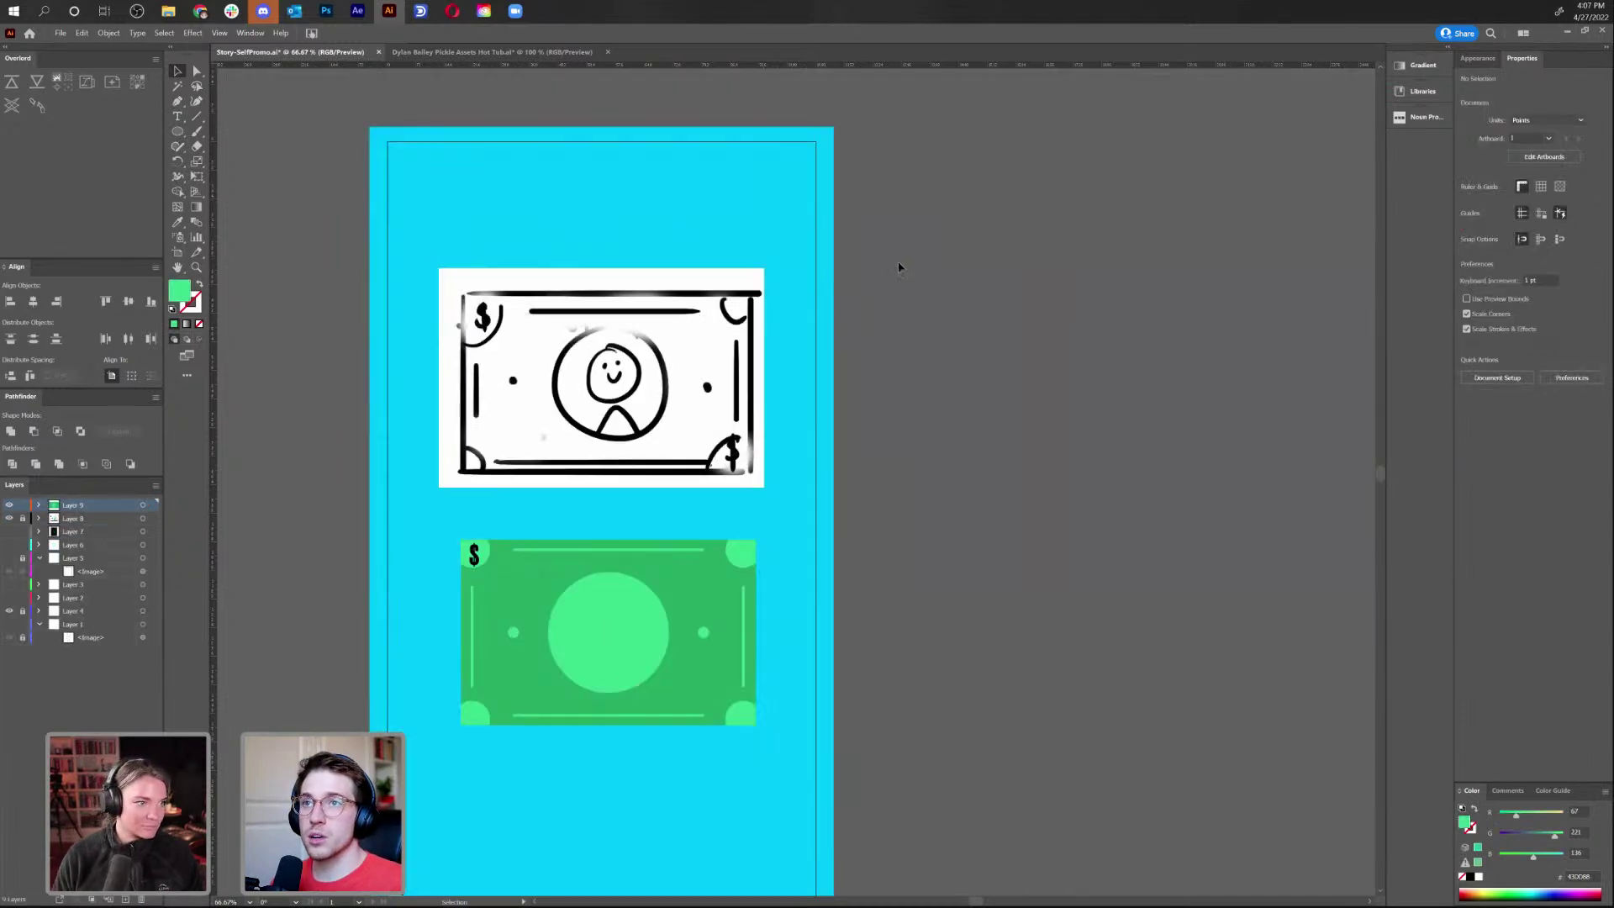
{"action": "key", "text": "ctrl+v"}
Move and enlarge the pasted circle beside the frame and fill it yellow DBB100
{"action": "left_click_drag", "start_coordinate": [810, 489], "coordinate": [966, 544]}
{"action": "left_click_drag", "start_coordinate": [1031, 618], "coordinate": [1128, 706]}
{"action": "left_click_drag", "start_coordinate": [1036, 576], "coordinate": [1145, 397]}
{"action": "key", "text": "ctrl"}
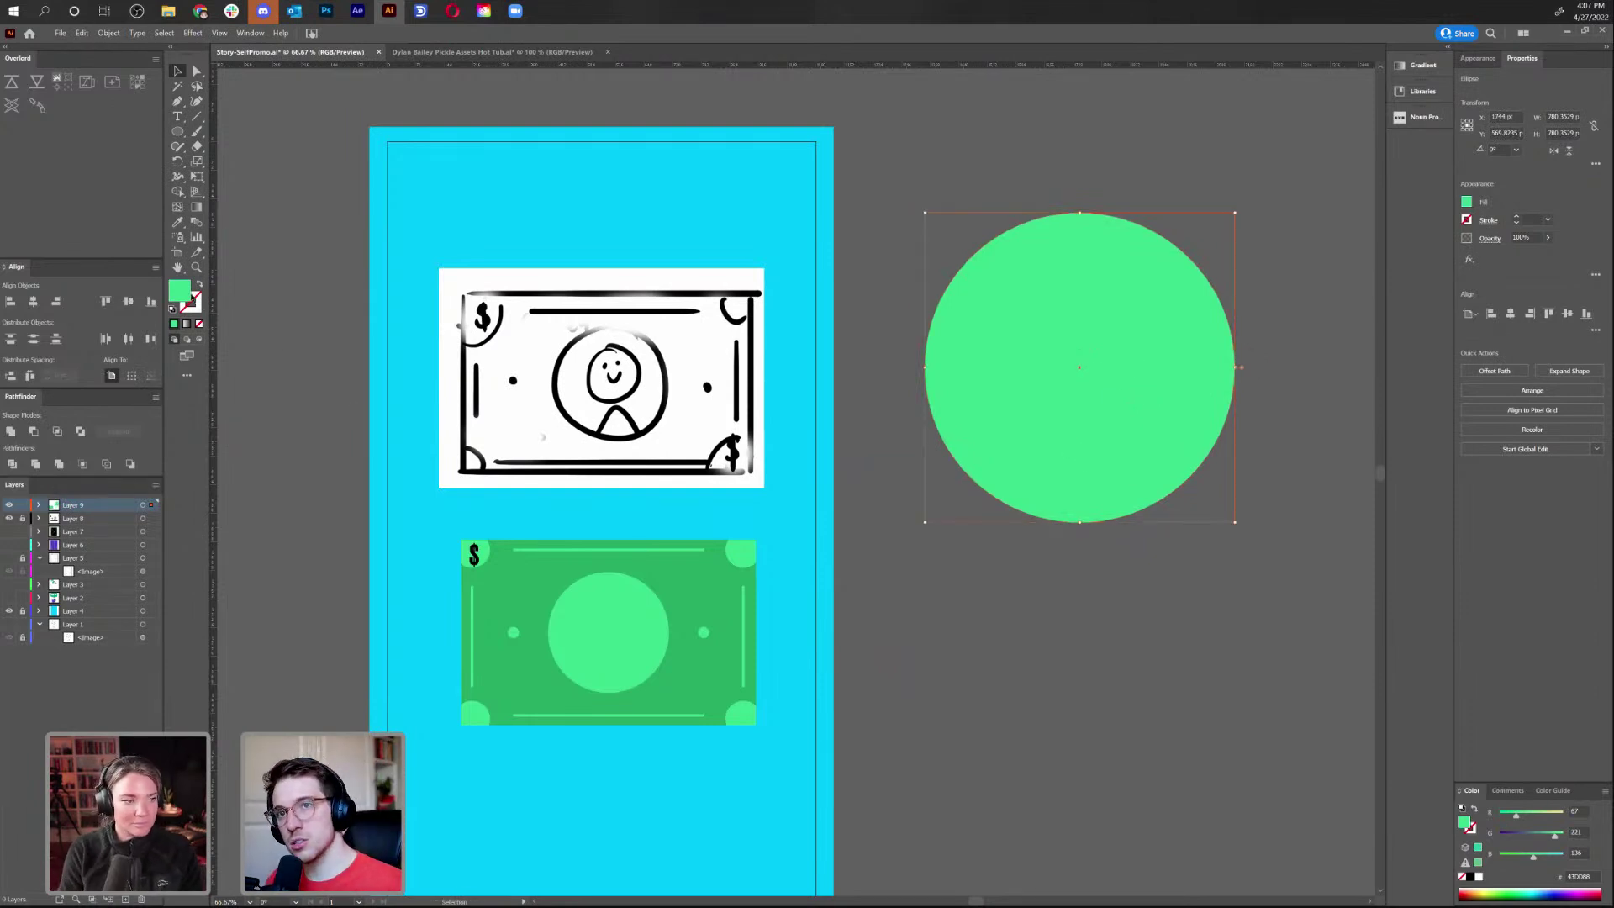
{"action": "double_click", "coordinate": [185, 294]}
{"action": "type", "text": "DBB100"}
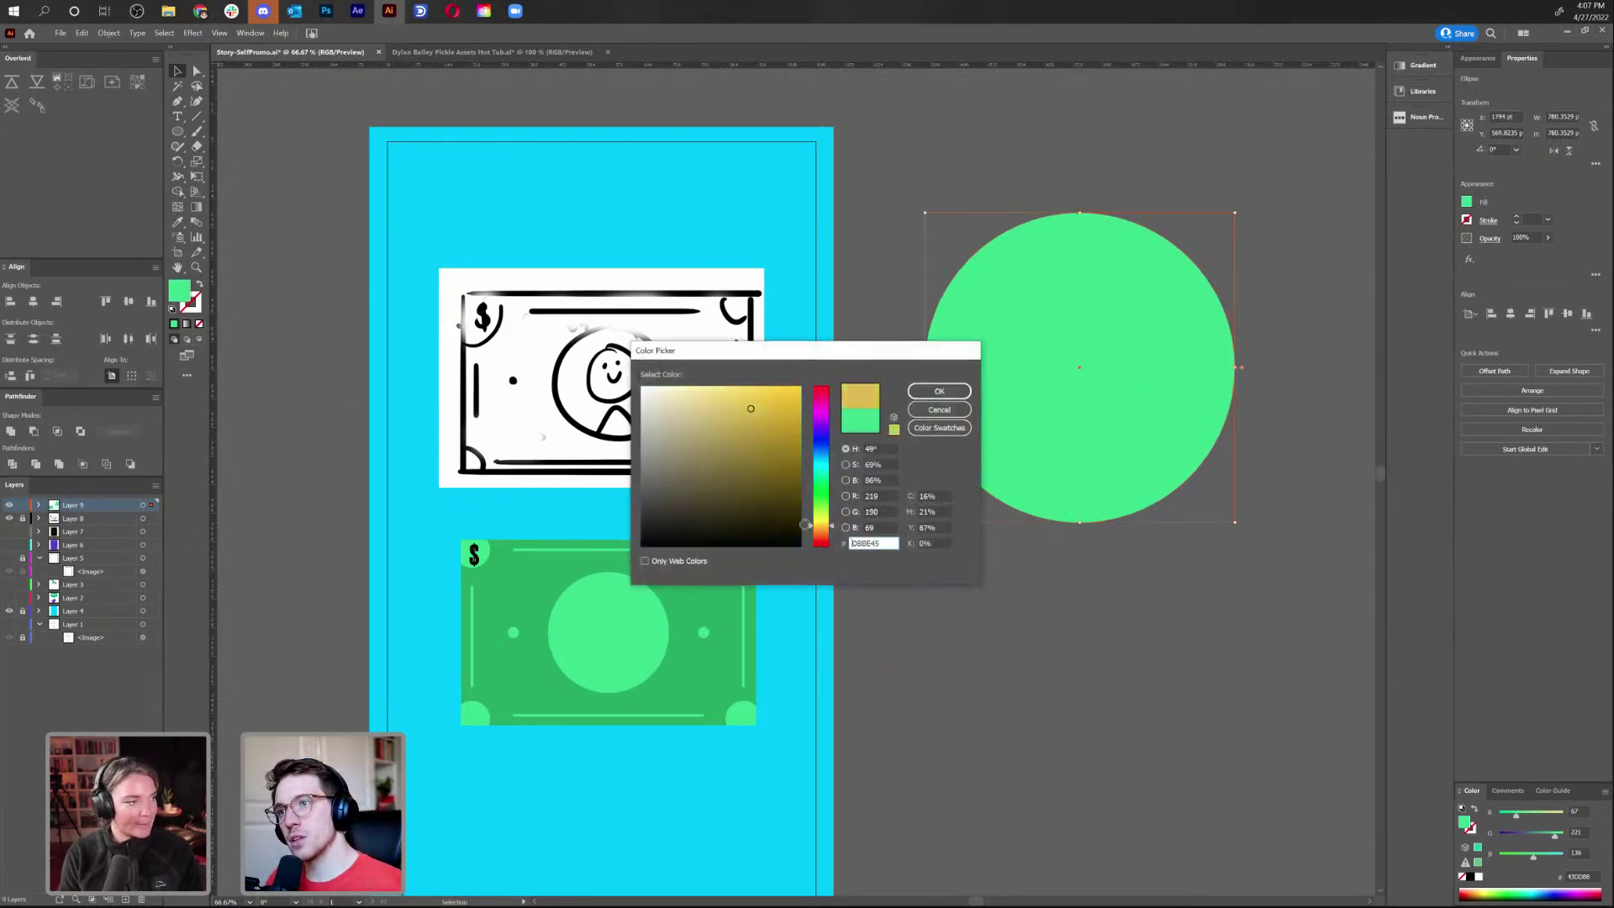
{"action": "left_click", "coordinate": [926, 390]}
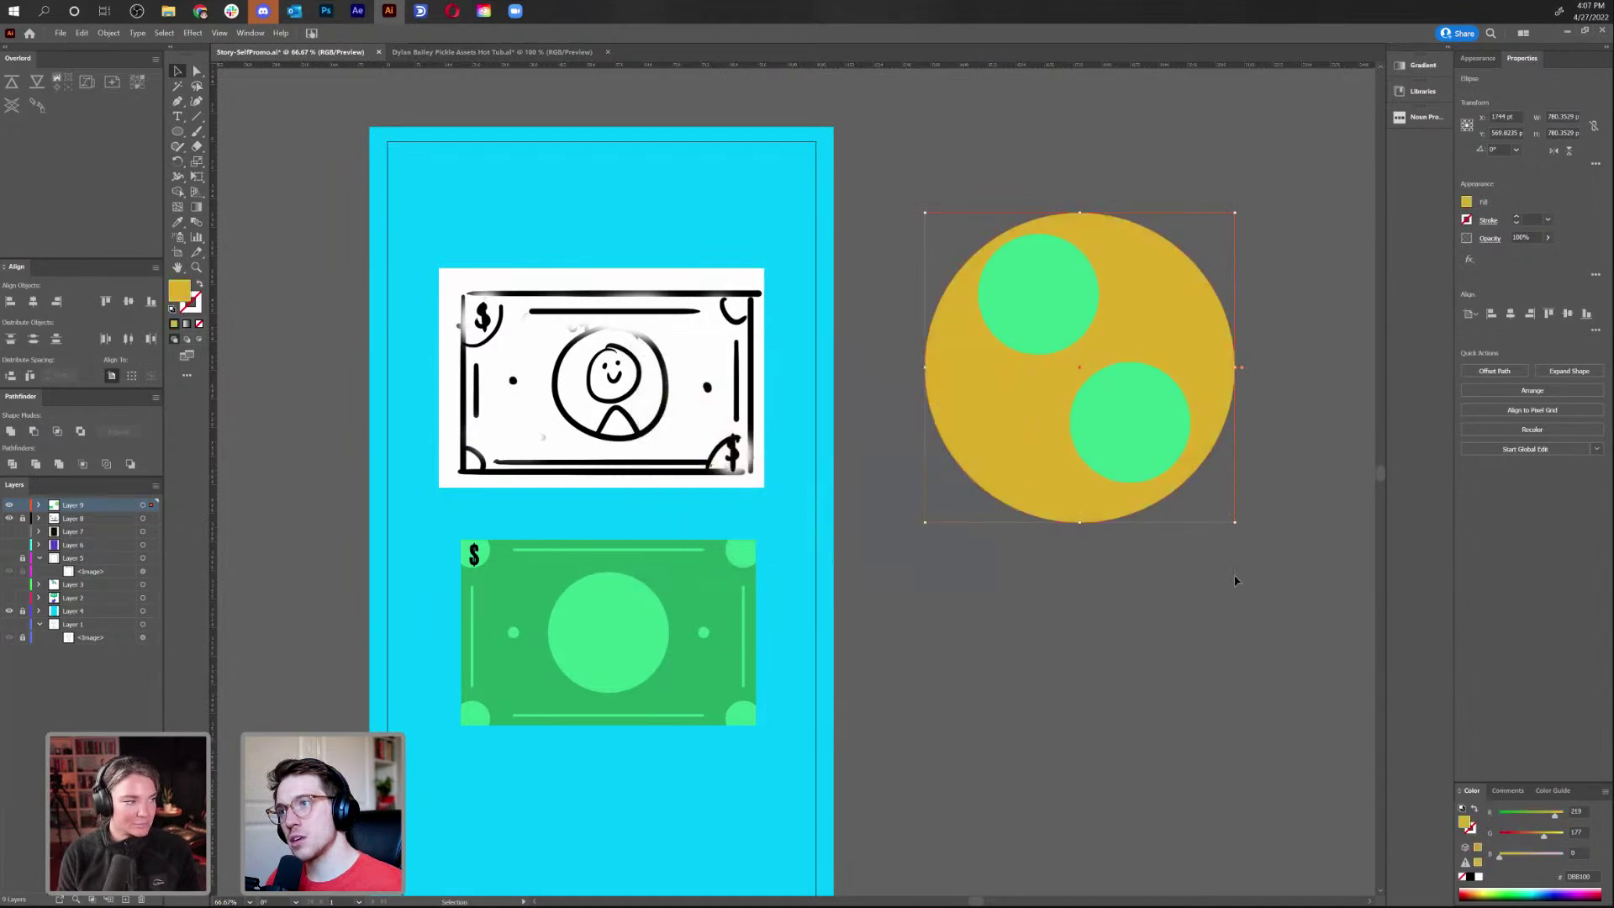
Try punching both green circles out of the yellow circle with Minus Front, then undo
{"action": "left_click", "coordinate": [1128, 414]}
{"action": "left_click", "coordinate": [1042, 276], "text": "shift"}
{"action": "left_click", "coordinate": [1036, 396], "text": "shift"}
{"action": "left_click", "coordinate": [1001, 449], "text": "shift"}
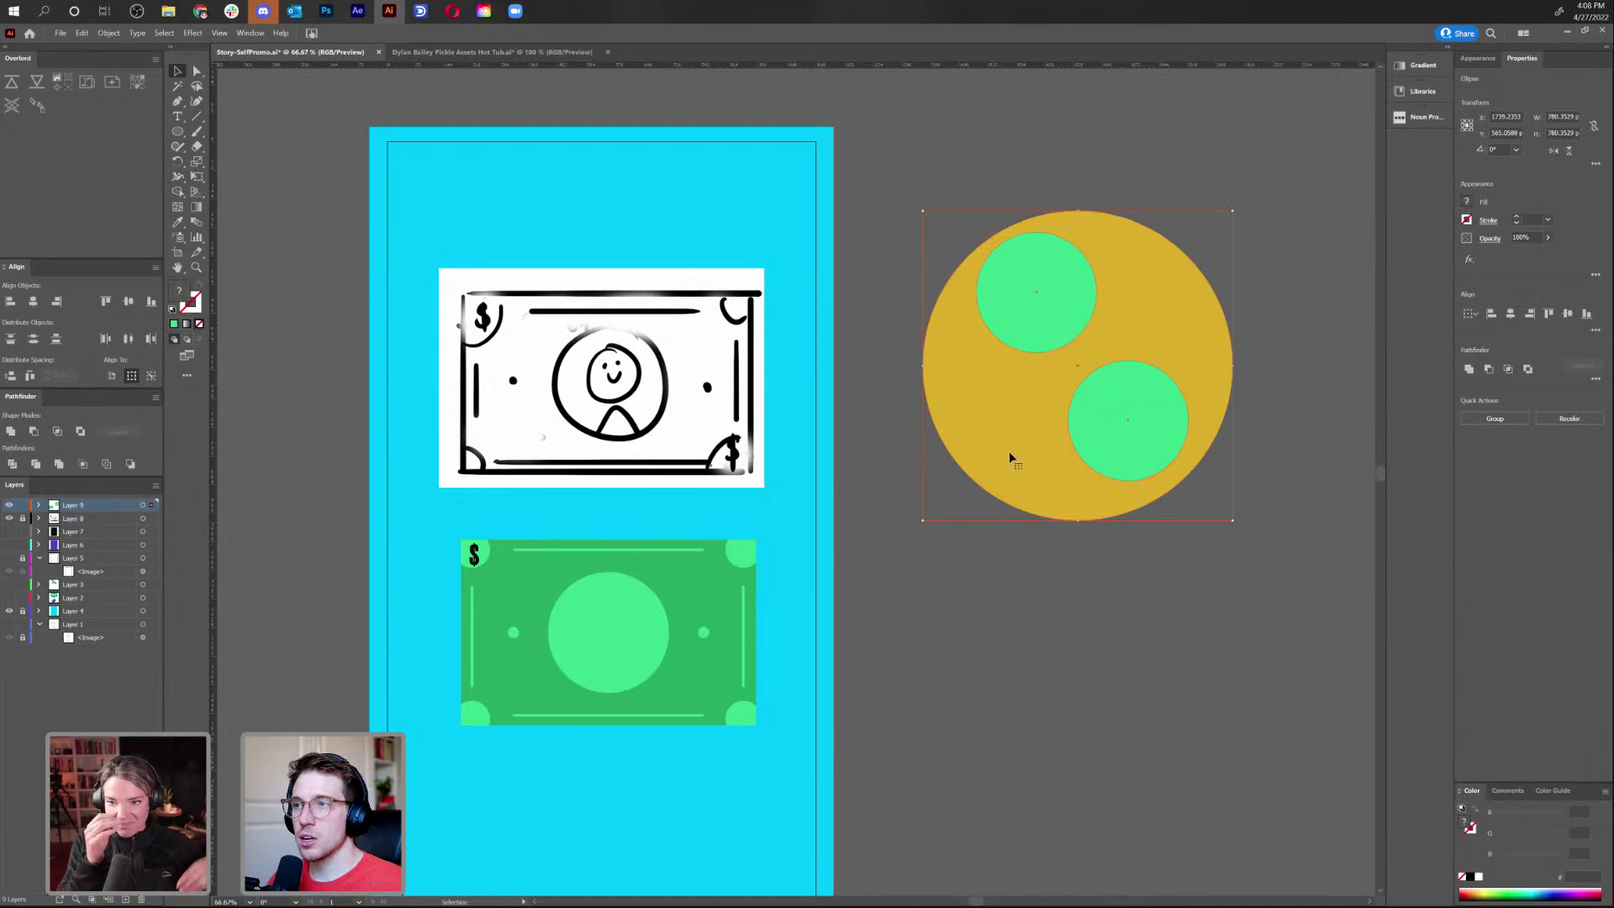
{"action": "left_click", "coordinate": [33, 432]}
{"action": "left_click", "coordinate": [1166, 599]}
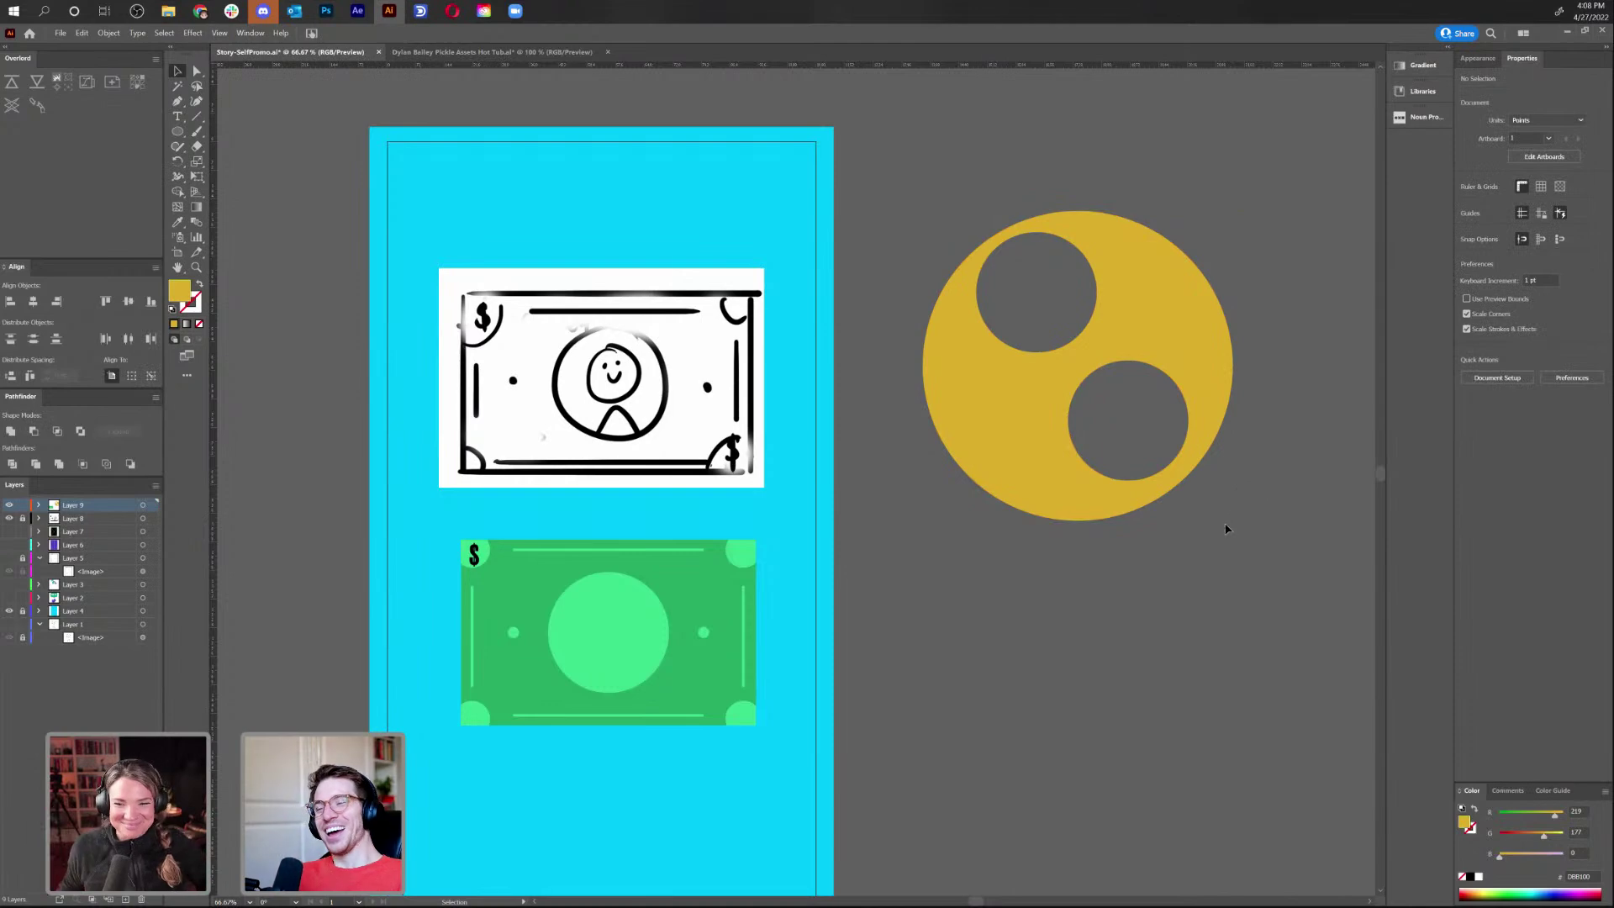
{"action": "key", "text": "ctrl+z"}
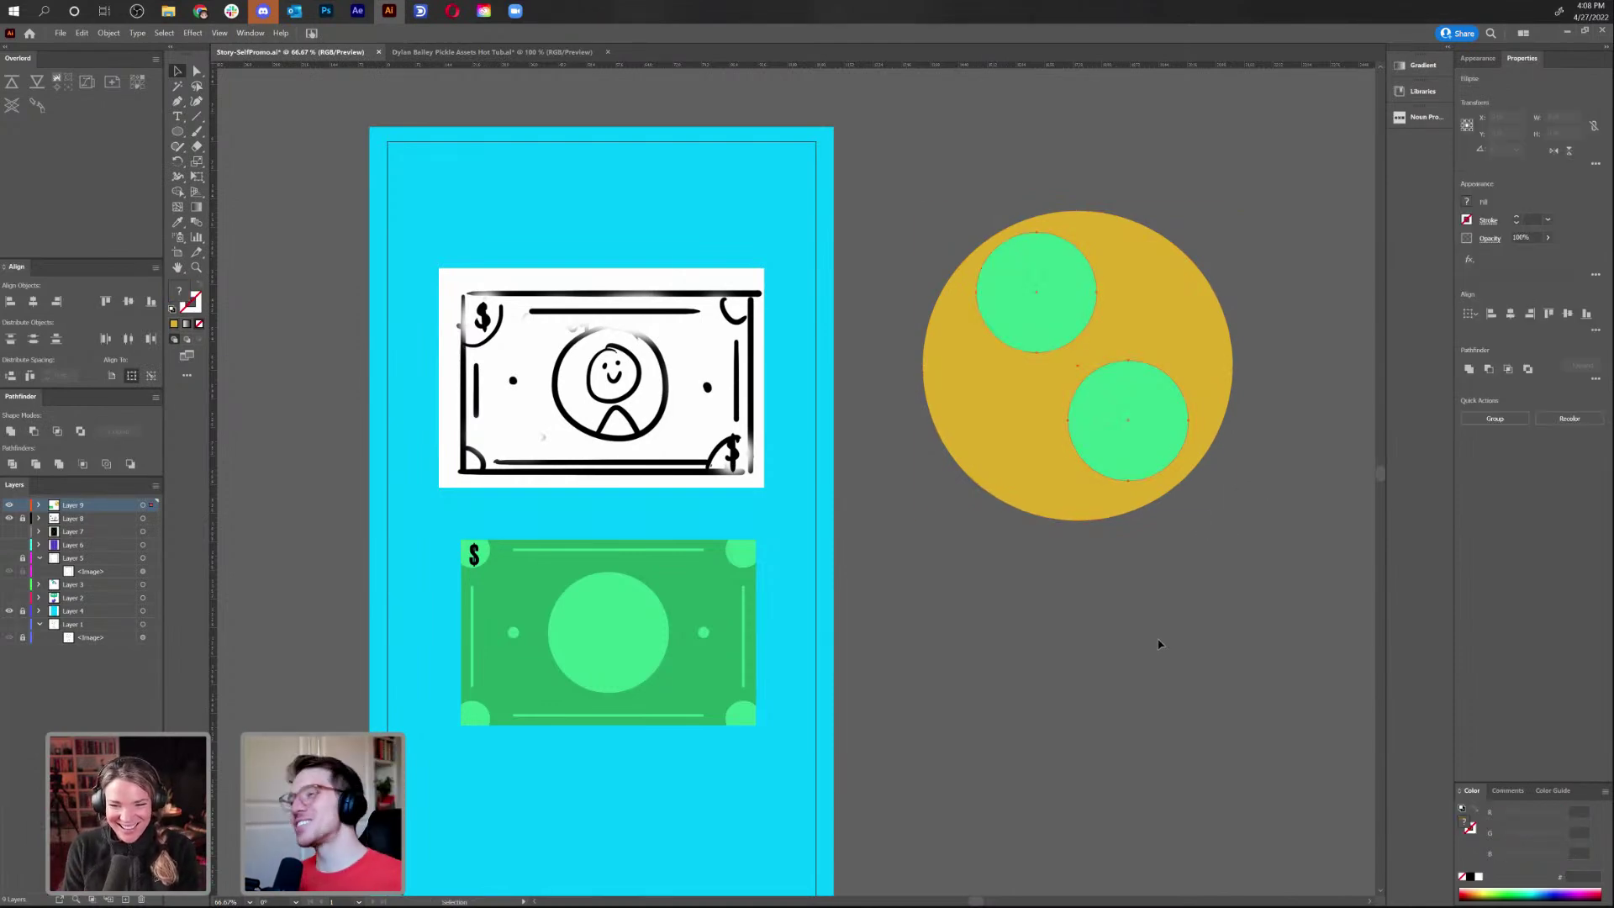
Nudge the lower green circle and combine both green circles into one compound path
{"action": "left_click", "coordinate": [1150, 443]}
{"action": "left_click_drag", "start_coordinate": [1157, 383], "coordinate": [1160, 382]}
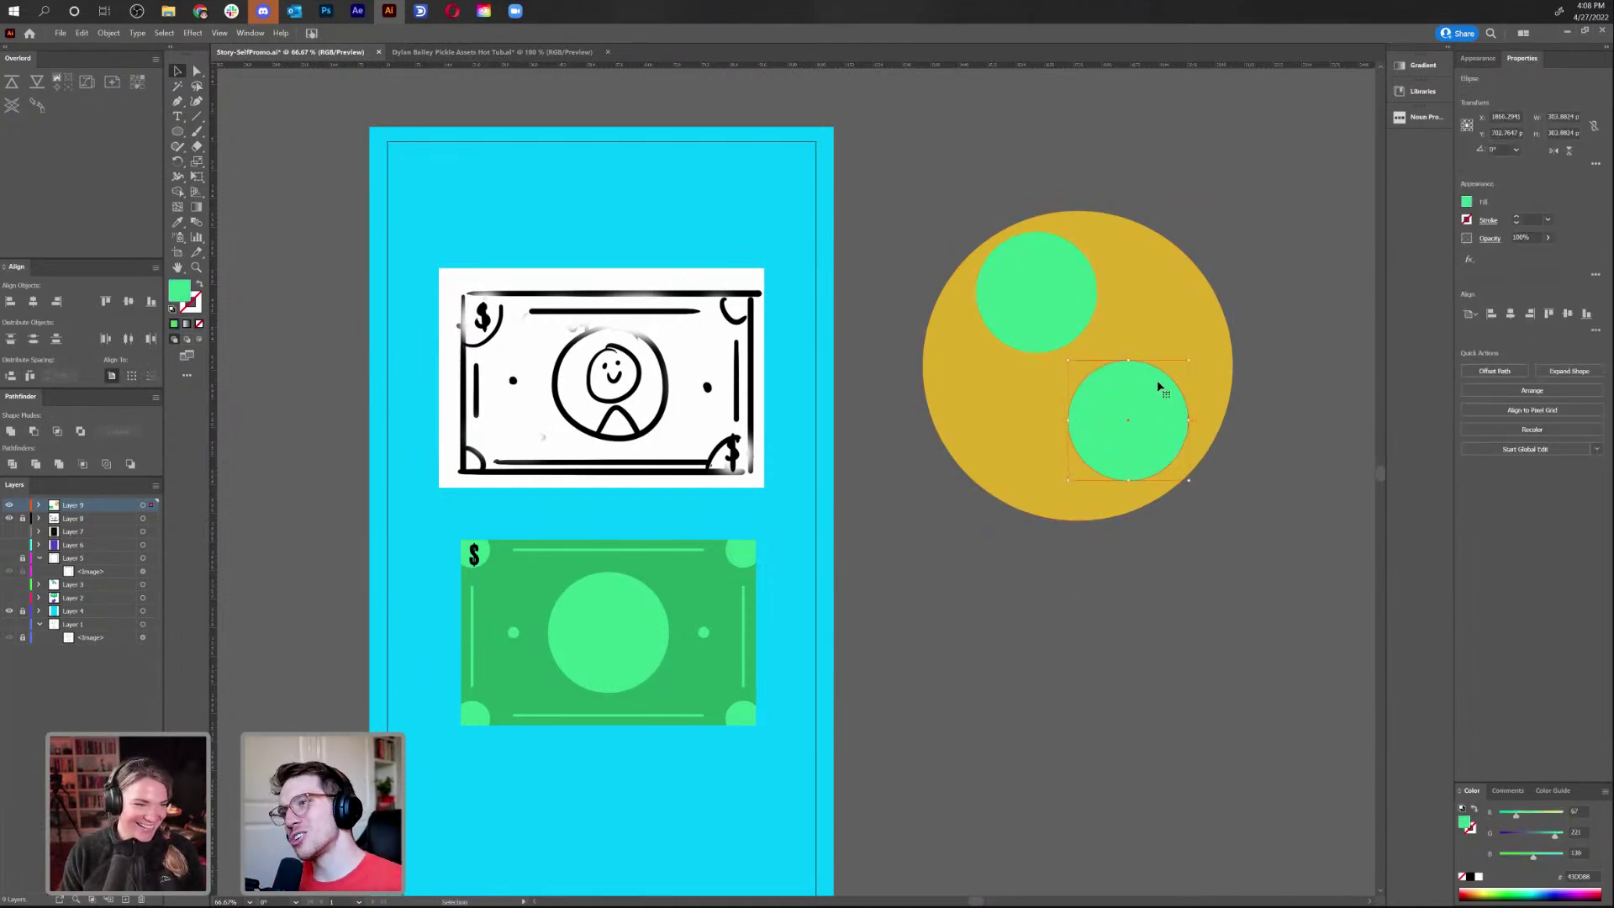
{"action": "left_click", "coordinate": [1042, 307], "text": "shift"}
{"action": "right_click", "coordinate": [1052, 303]}
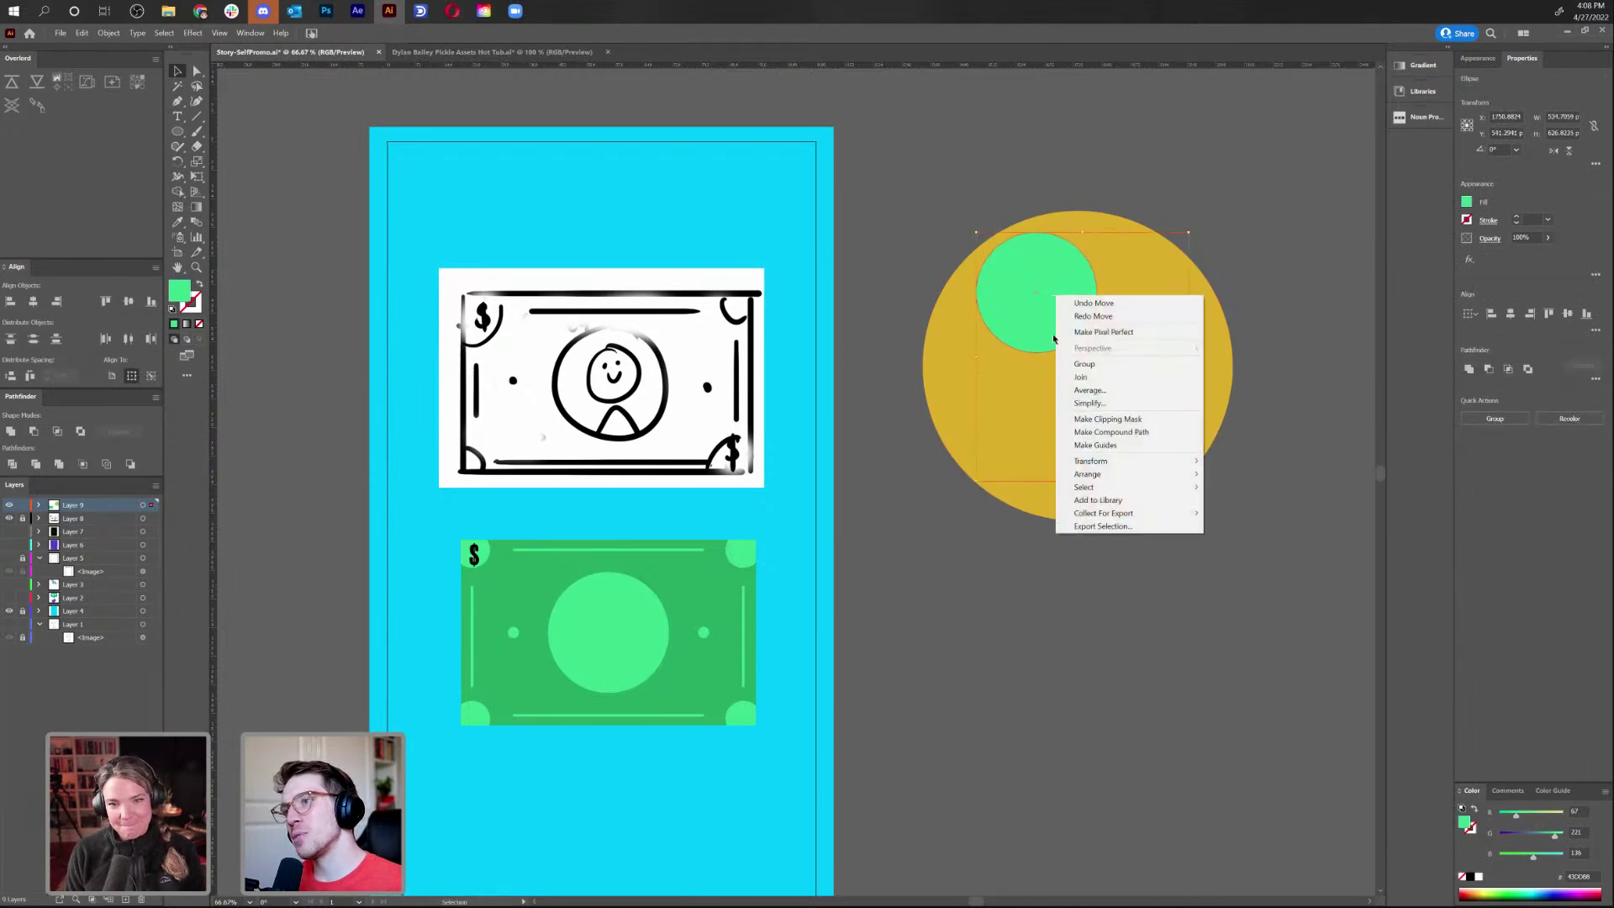
{"action": "left_click", "coordinate": [1114, 431]}
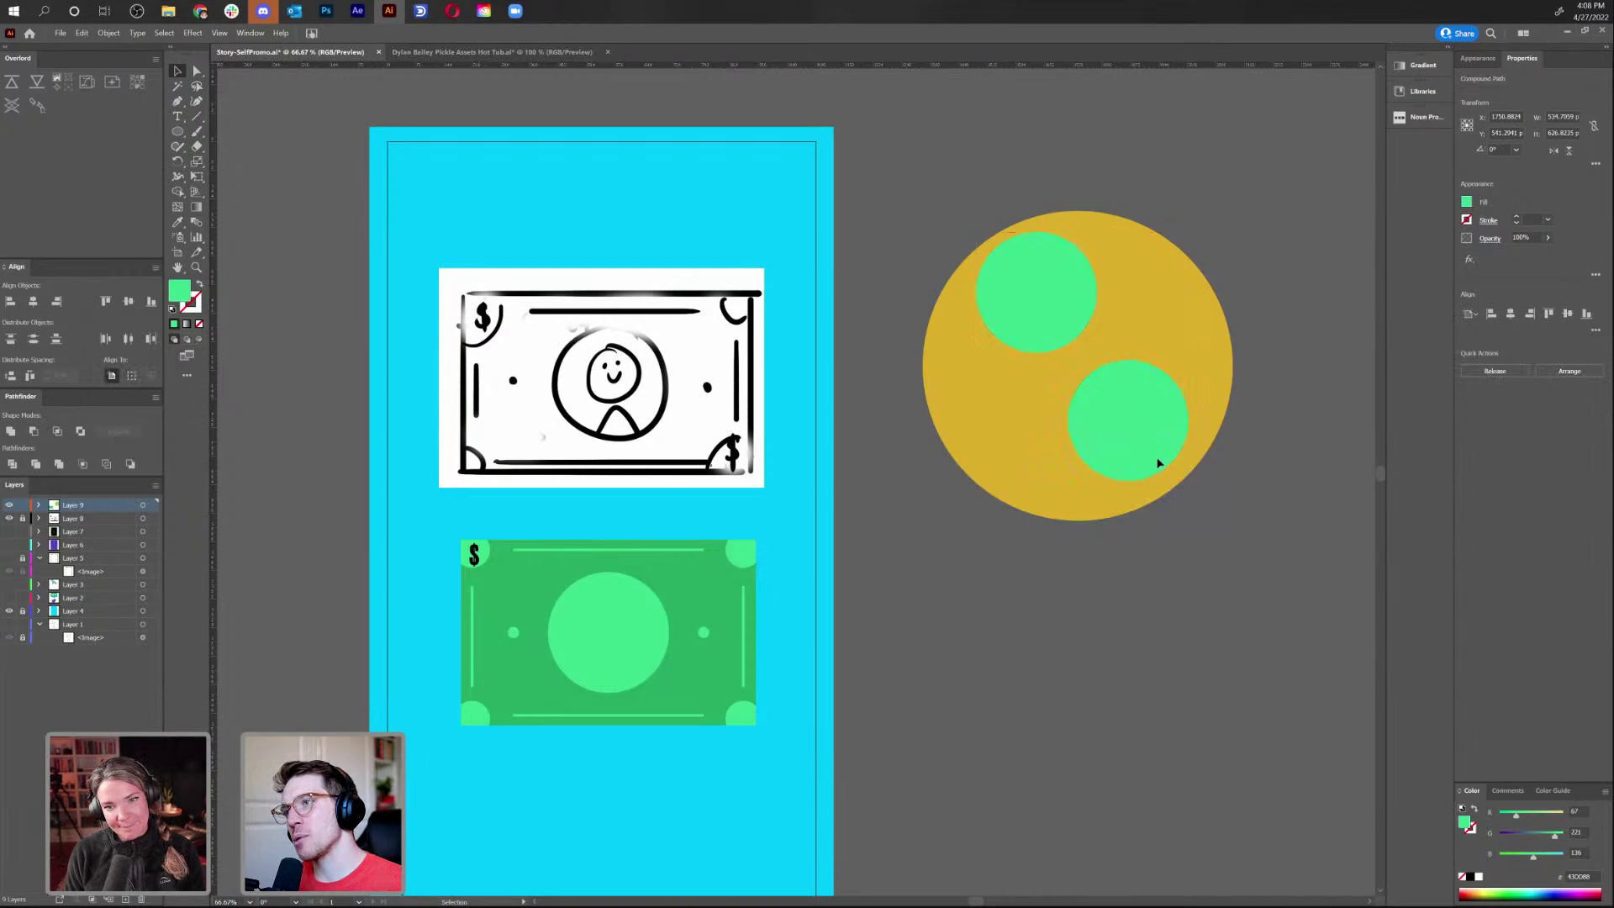
Punch the compound path out of the yellow circle with Minus Front and delete the result
{"action": "left_click", "coordinate": [988, 433], "text": "shift"}
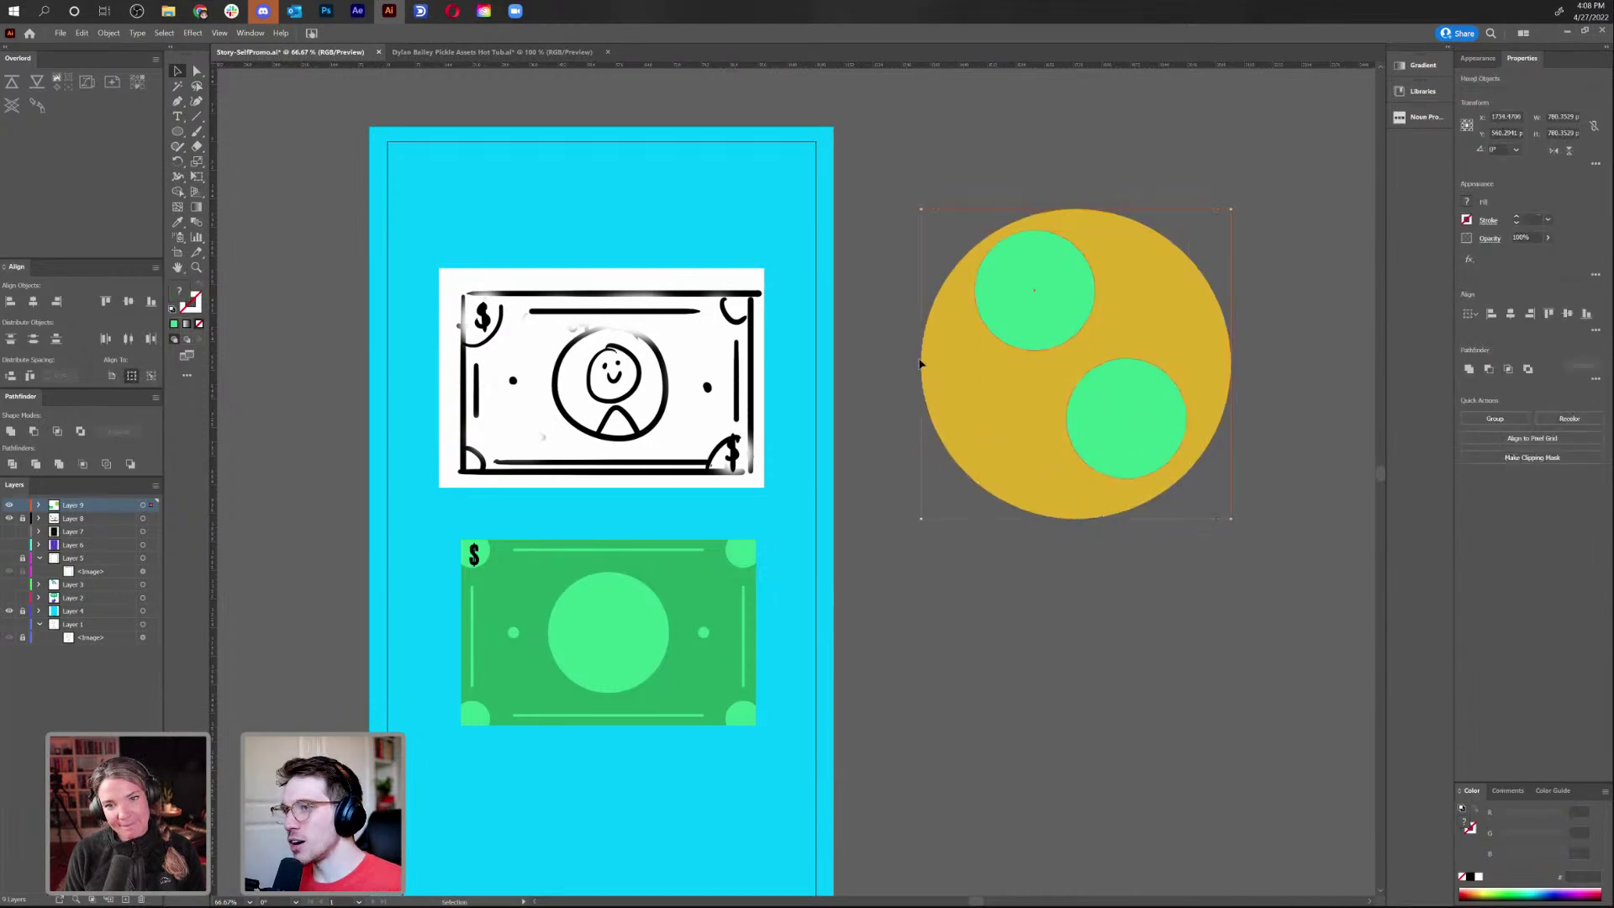
{"action": "left_click", "coordinate": [37, 432]}
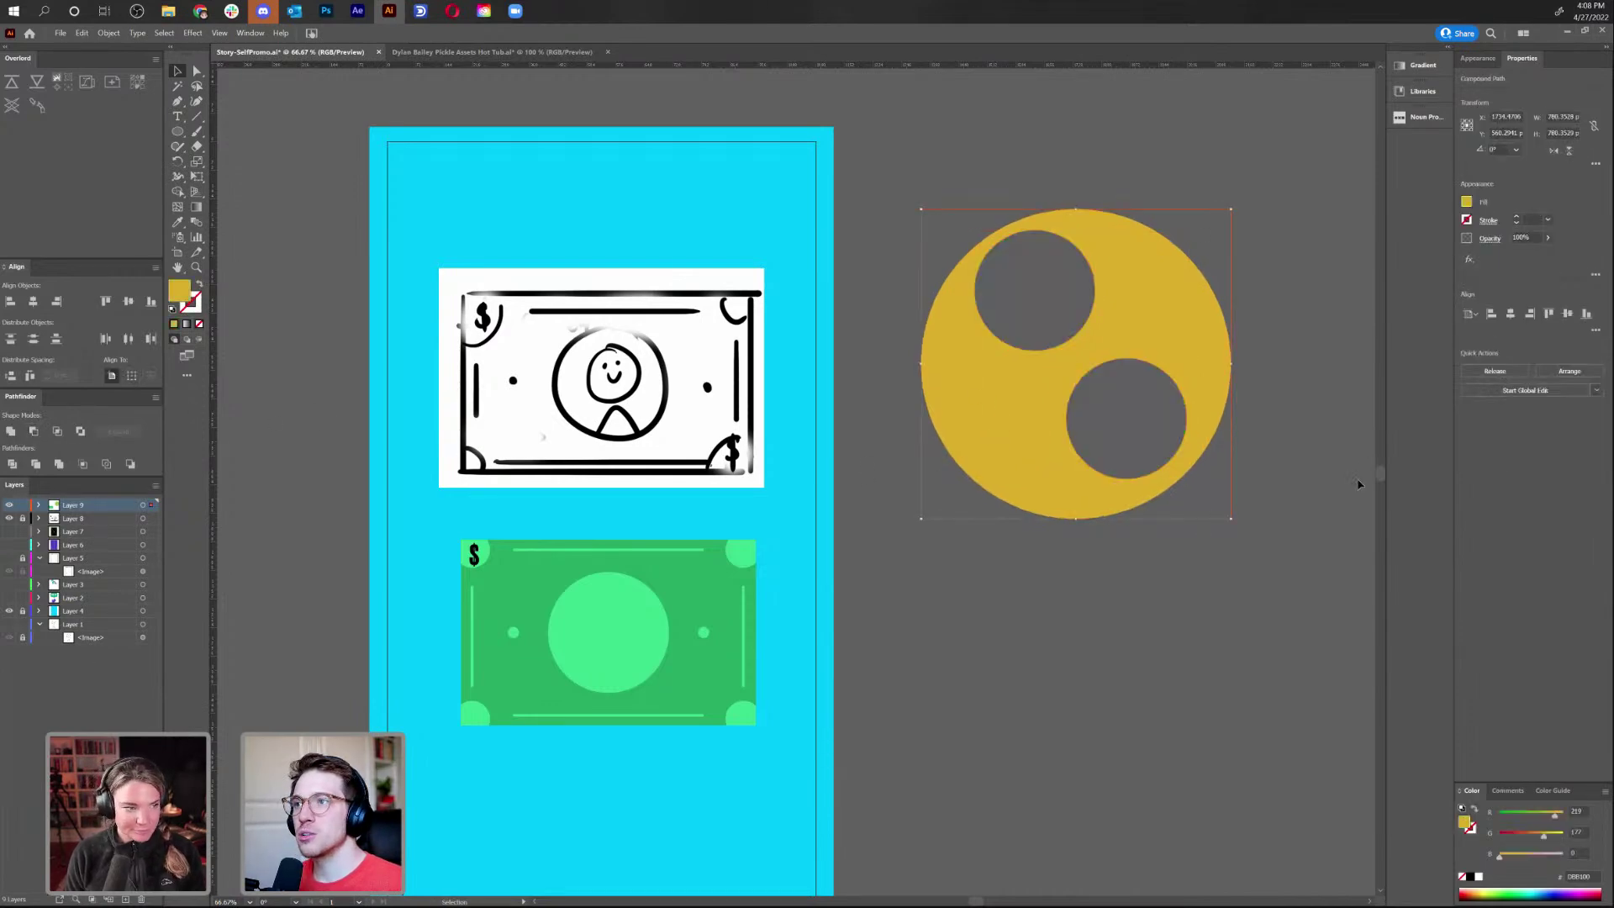
{"action": "left_click", "coordinate": [1190, 693]}
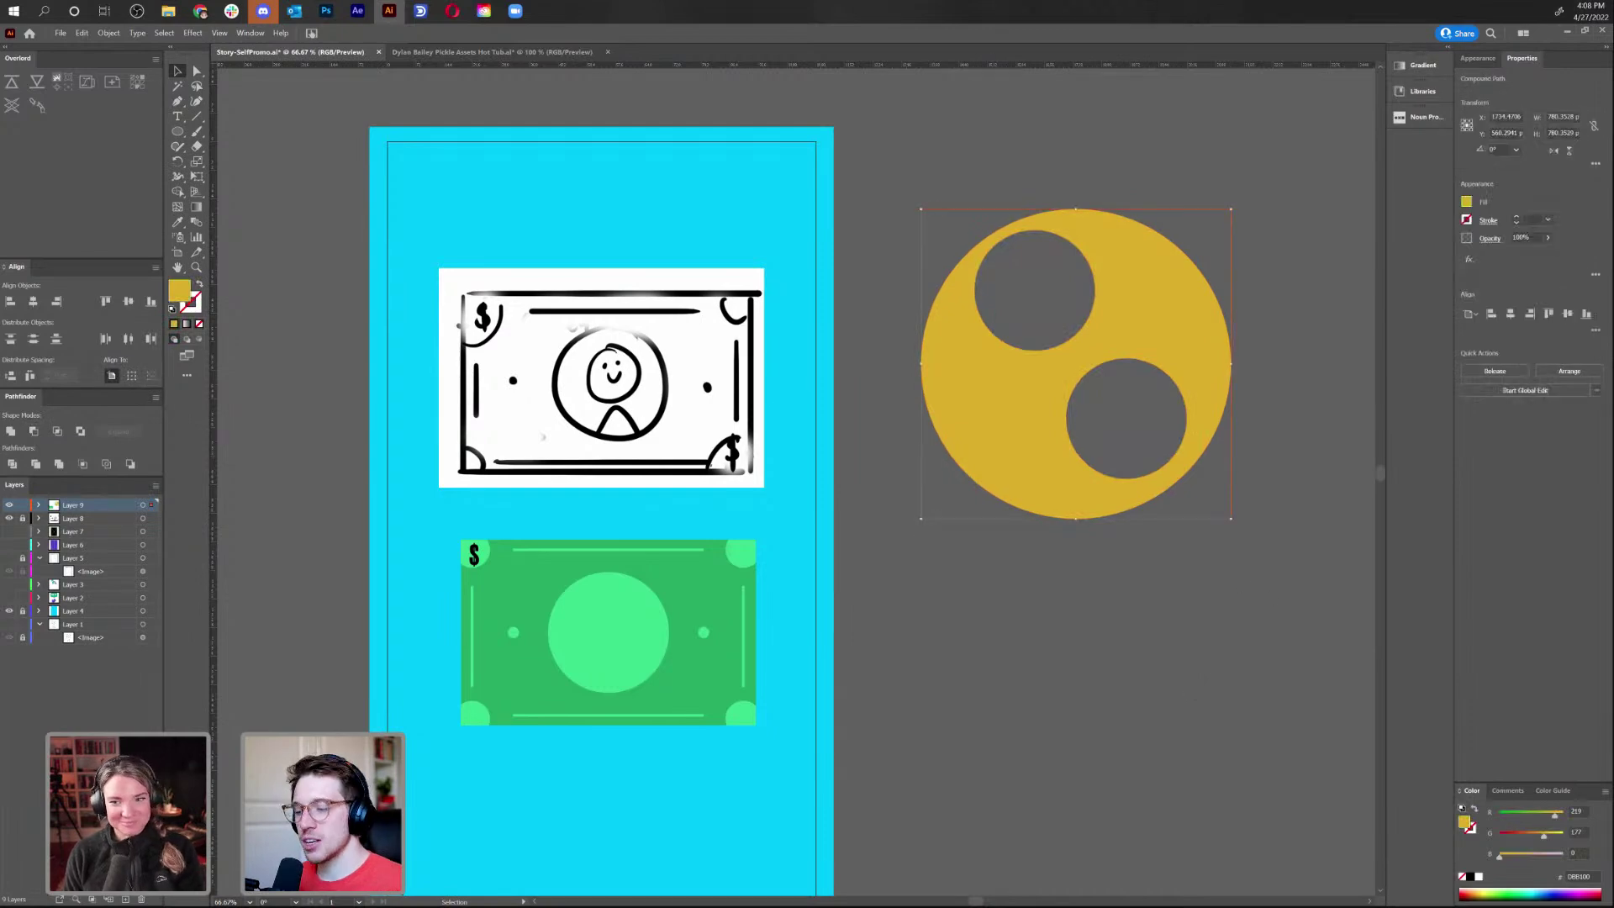
{"action": "key", "text": "Delete"}
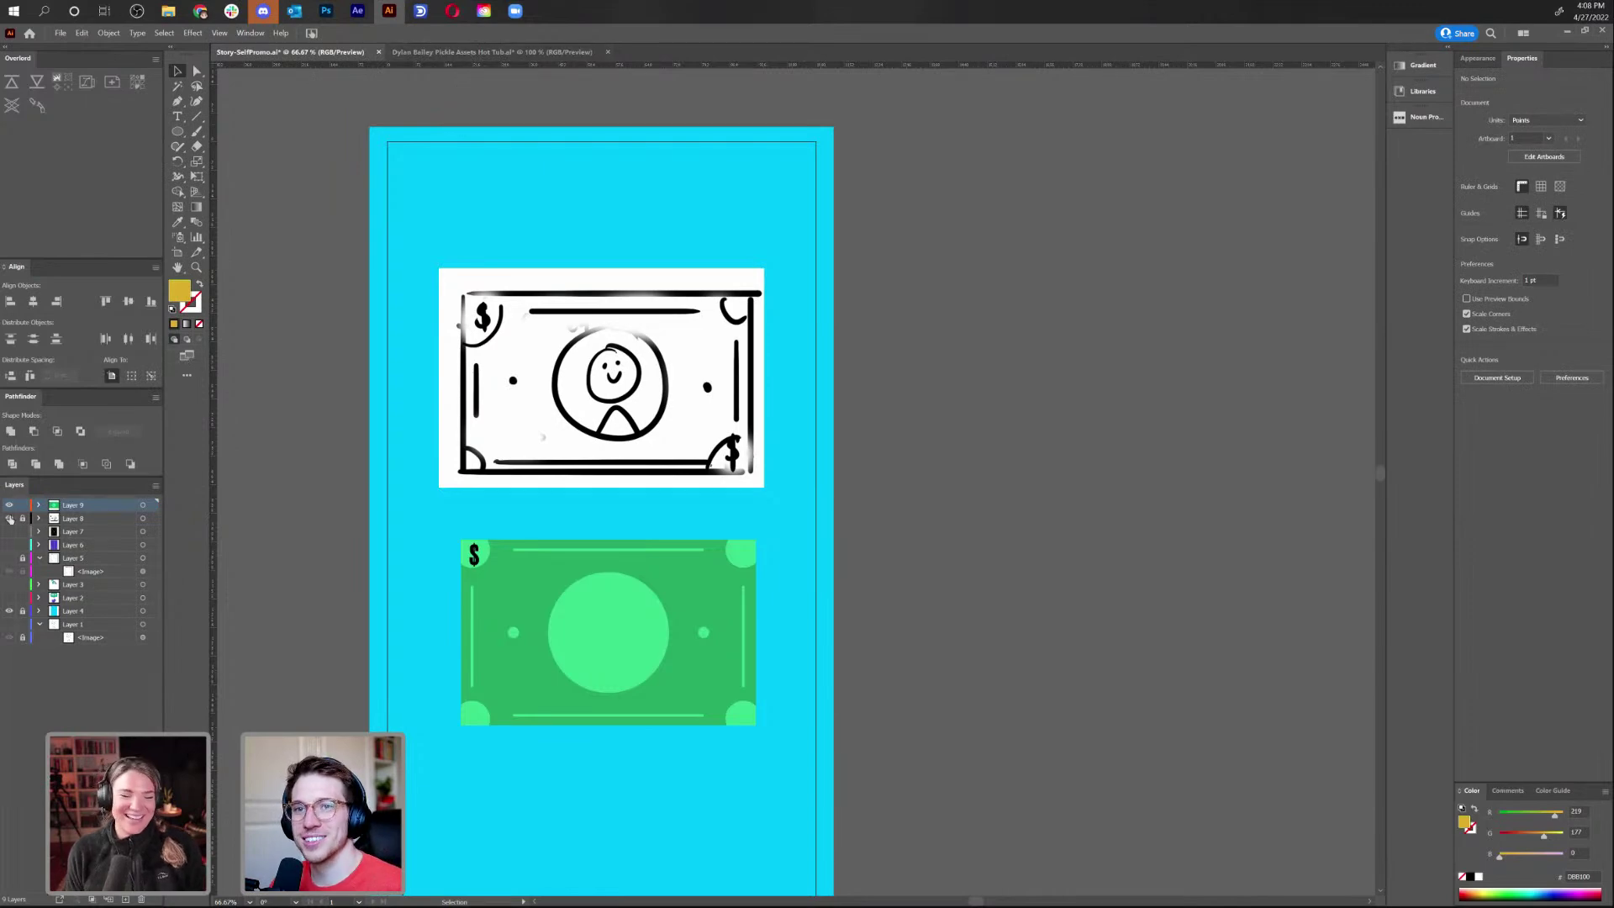
Hide the bill and background layers and inspect the HELLO text's font
{"action": "left_click_drag", "start_coordinate": [10, 505], "coordinate": [9, 518]}
{"action": "left_click", "coordinate": [9, 623]}
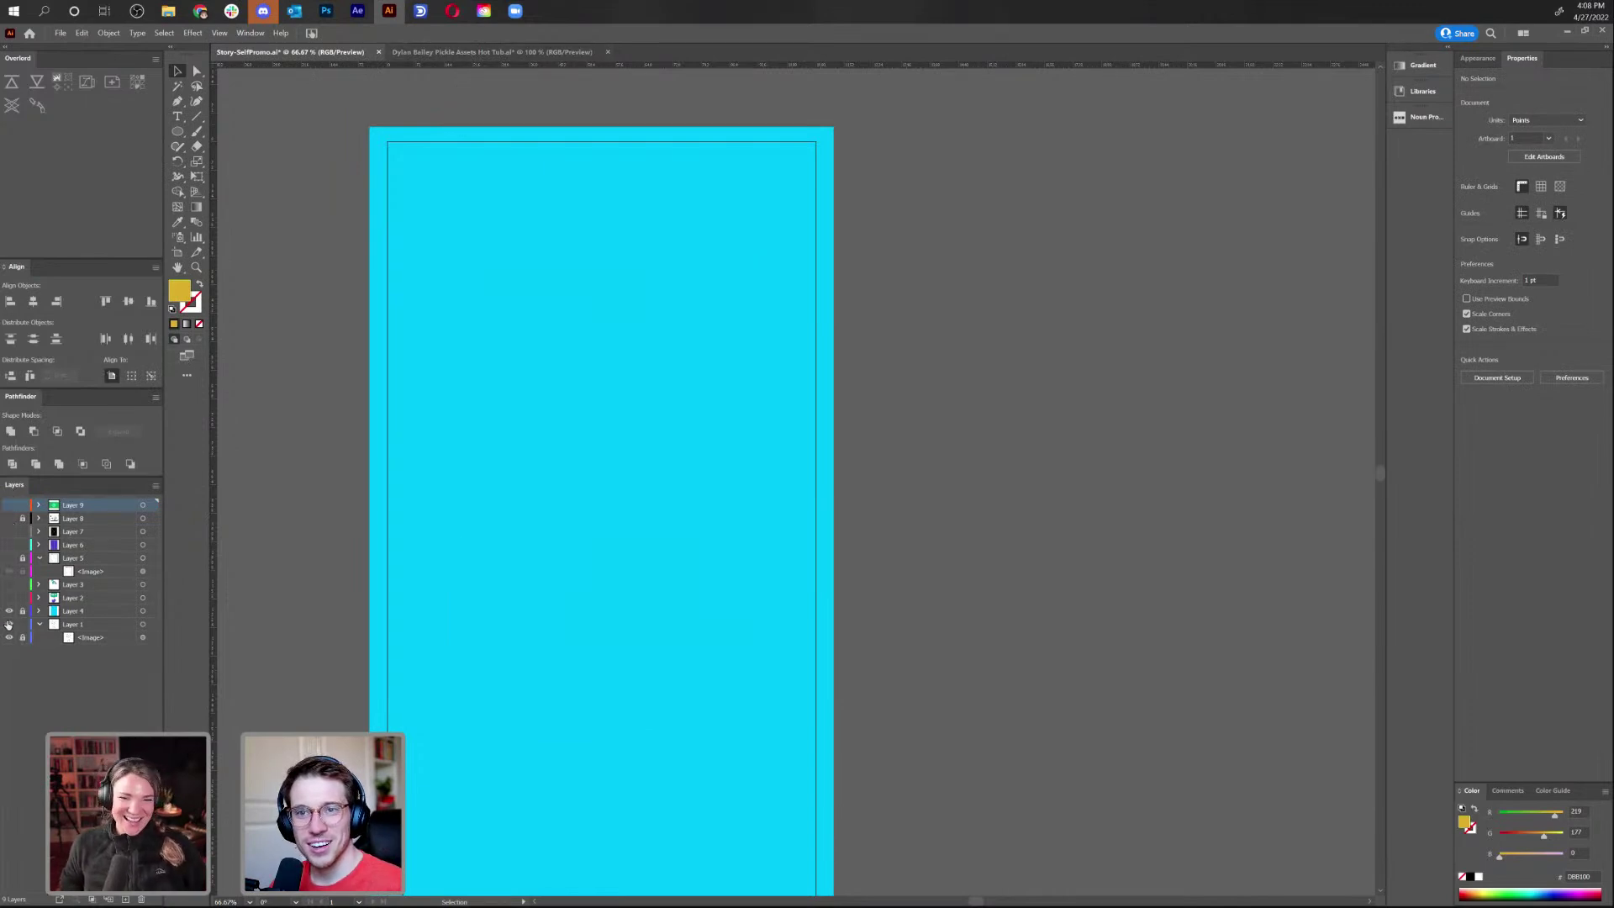
{"action": "left_click", "coordinate": [9, 611]}
{"action": "left_click", "coordinate": [9, 598]}
{"action": "left_click", "coordinate": [600, 391]}
{"action": "double_click", "coordinate": [599, 389]}
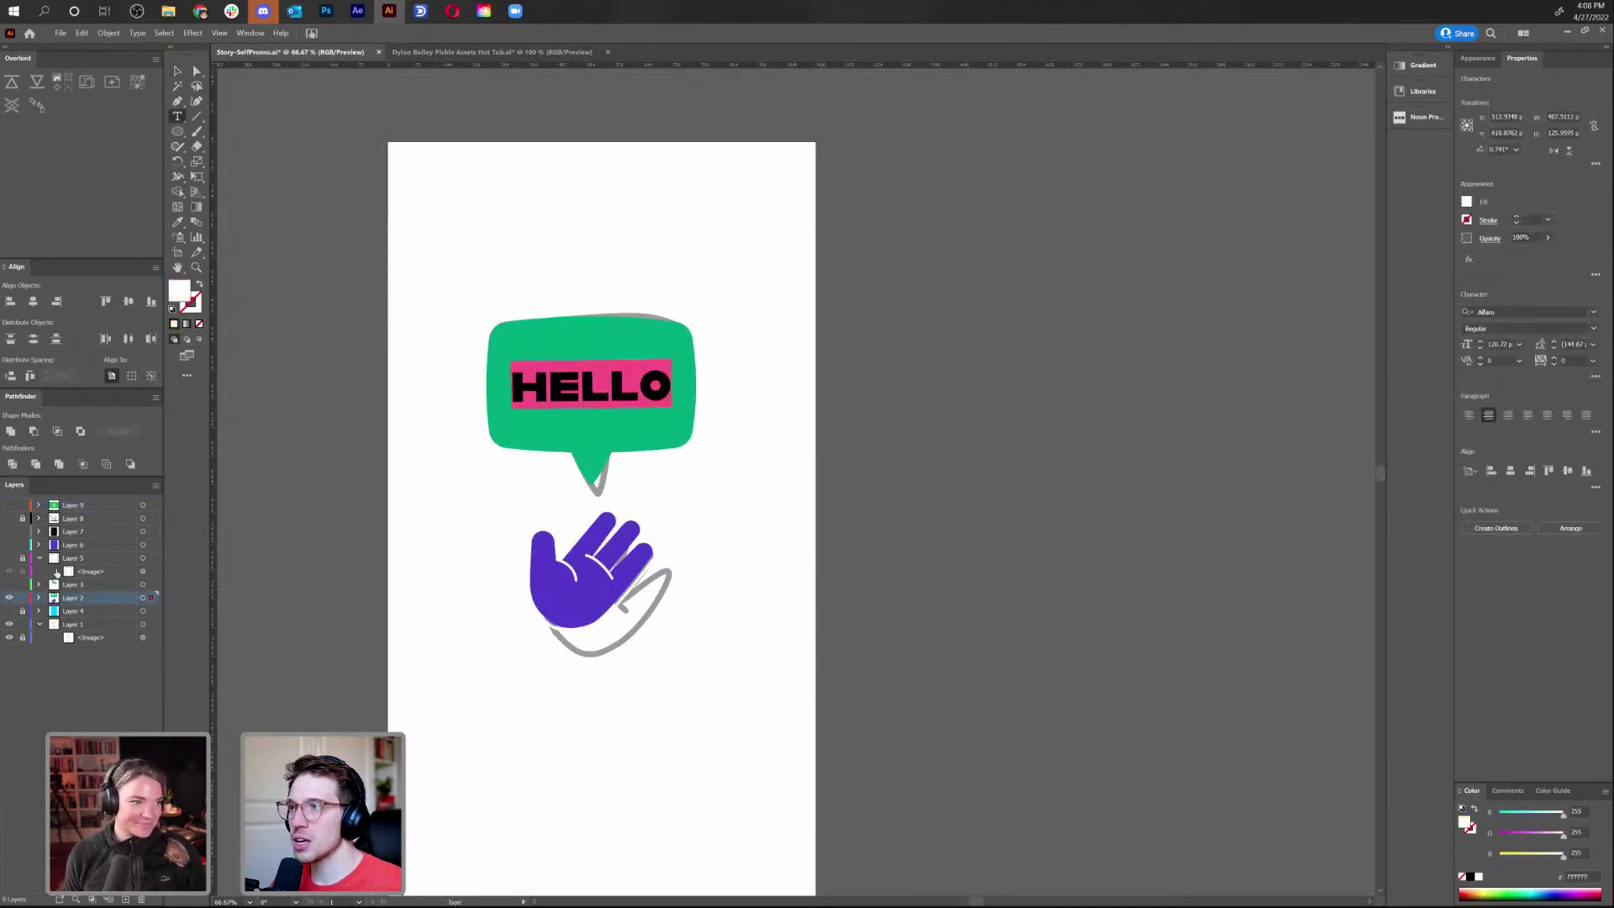
Make Layer 9 active, show the green bill and cyan background, and hide HELLO
{"action": "left_click", "coordinate": [68, 507]}
{"action": "left_click", "coordinate": [10, 505]}
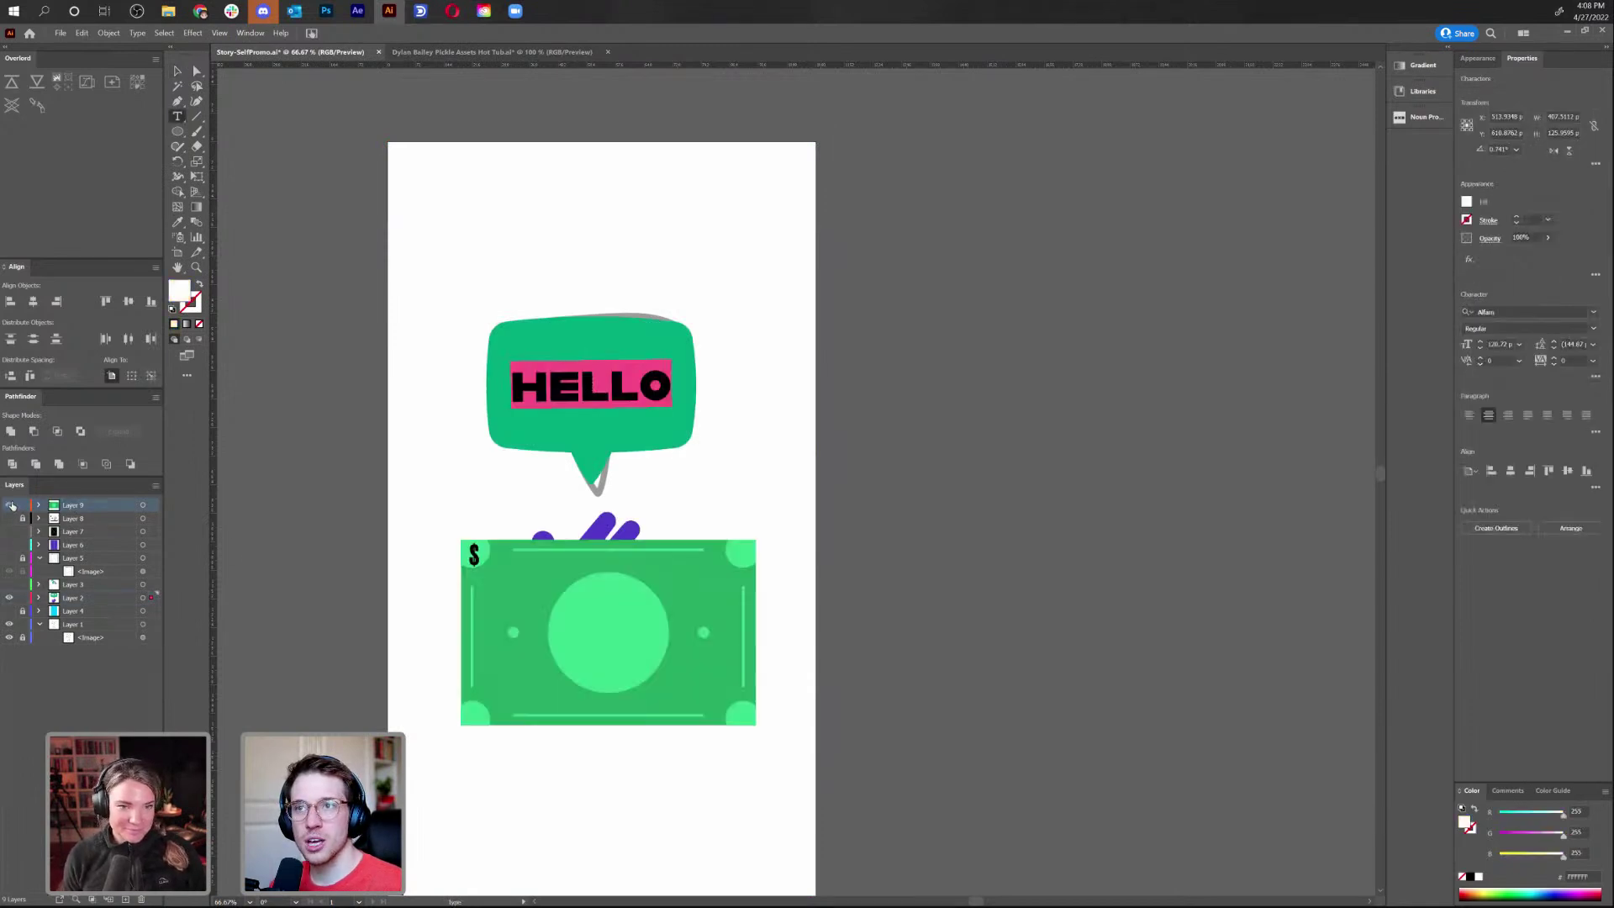
{"action": "left_click", "coordinate": [9, 611]}
{"action": "left_click", "coordinate": [9, 598]}
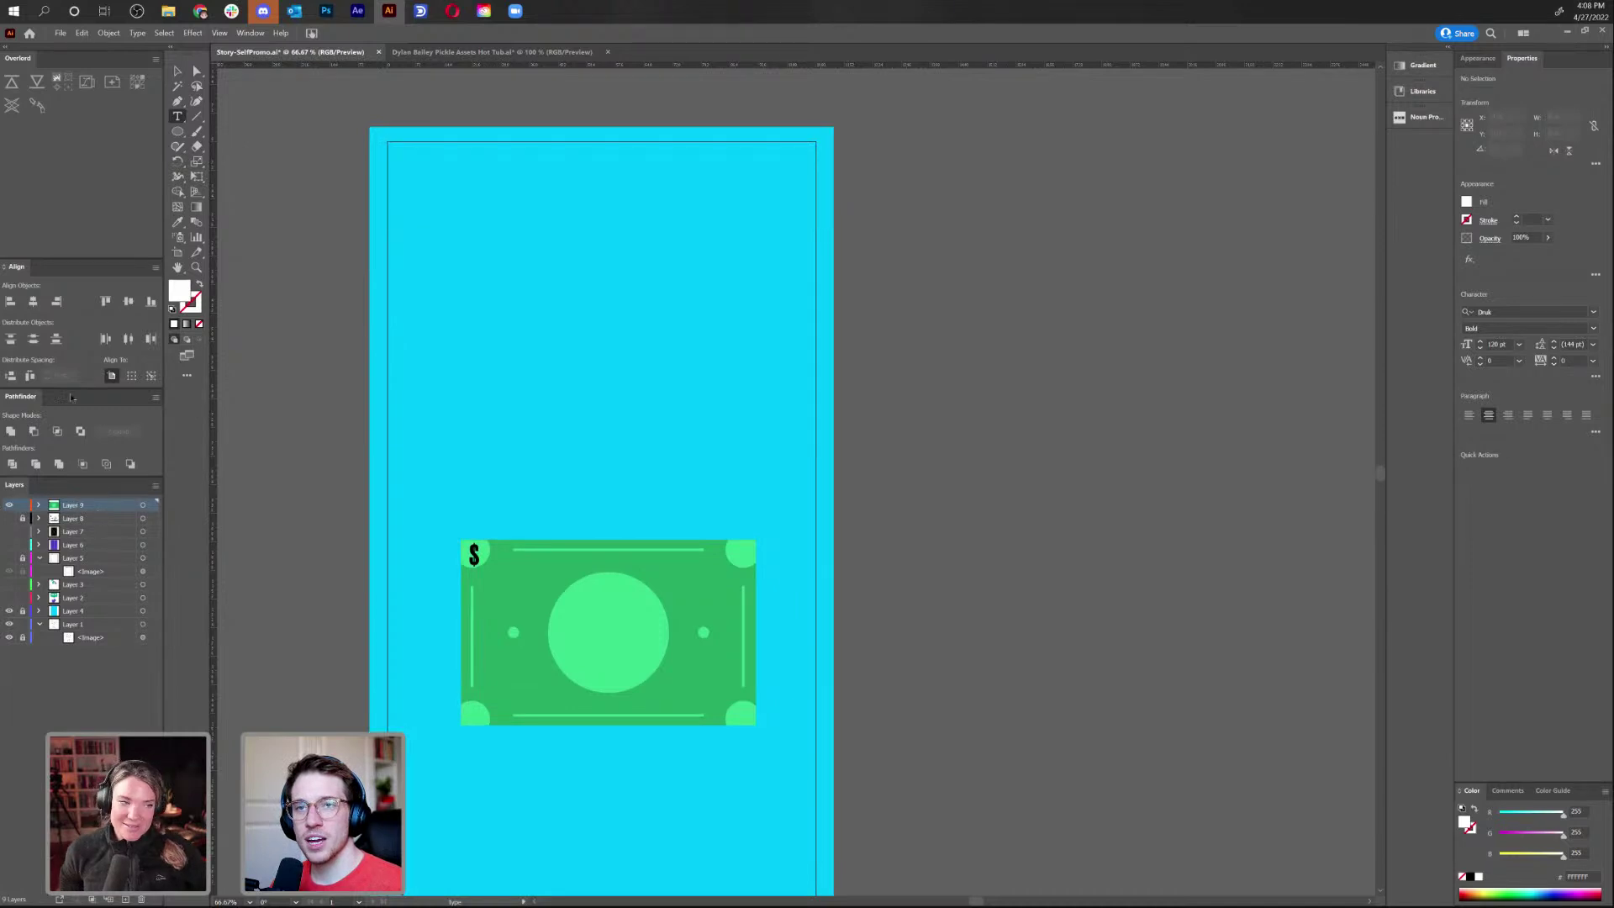
Type a $ on the bill and set it in ITC Avant Garde Gothic Pro Medium
{"action": "left_click", "coordinate": [469, 557]}
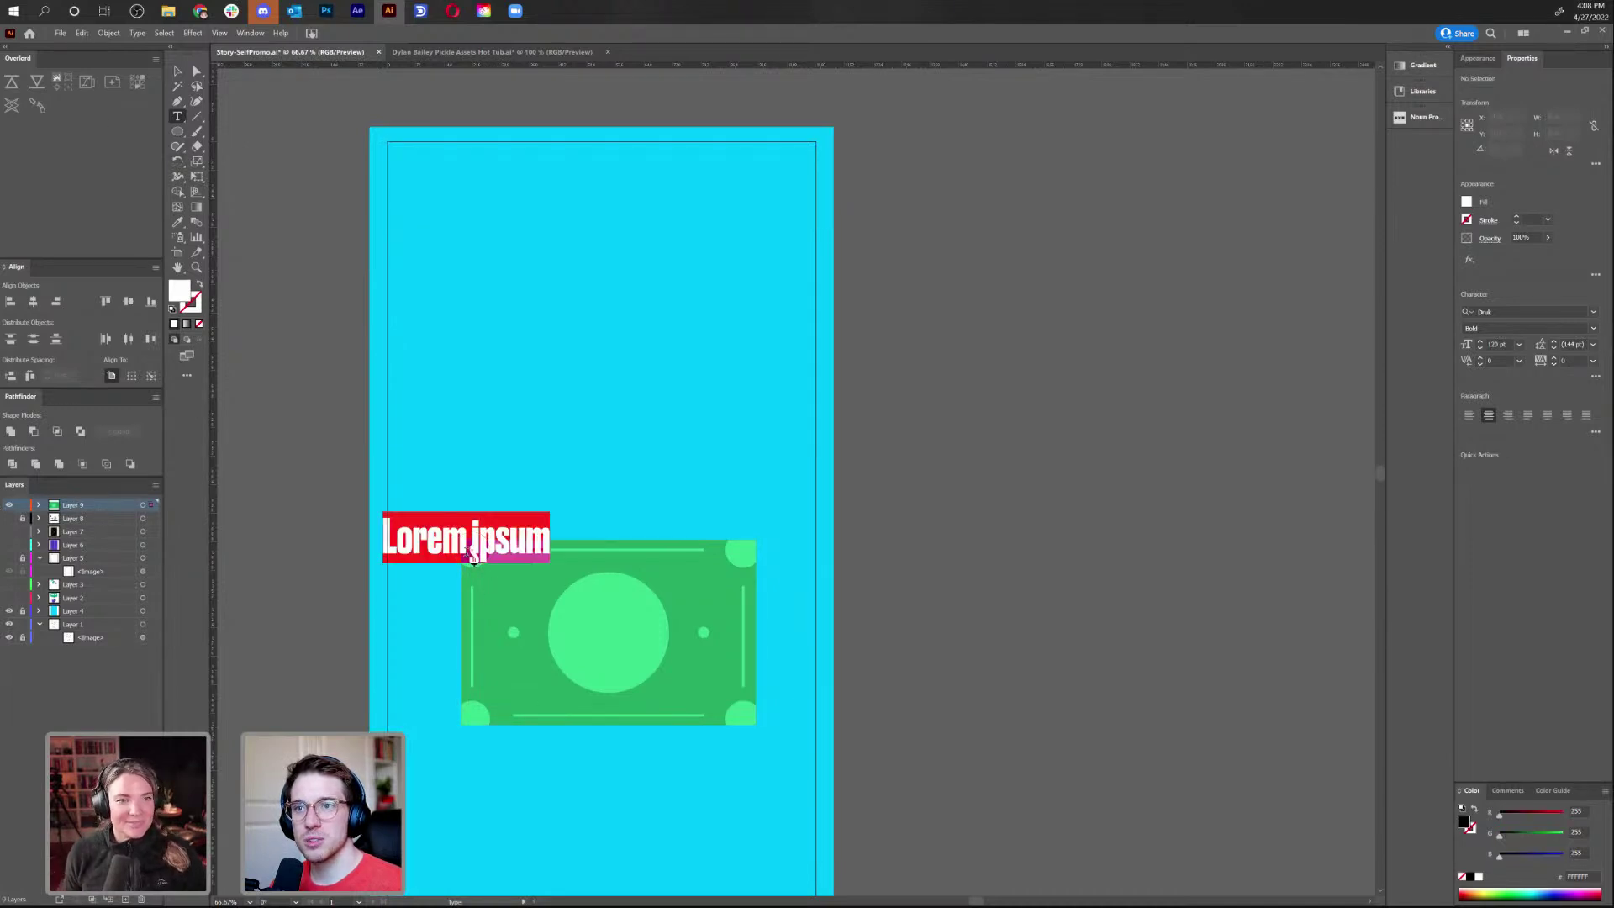
{"action": "type", "text": "$"}
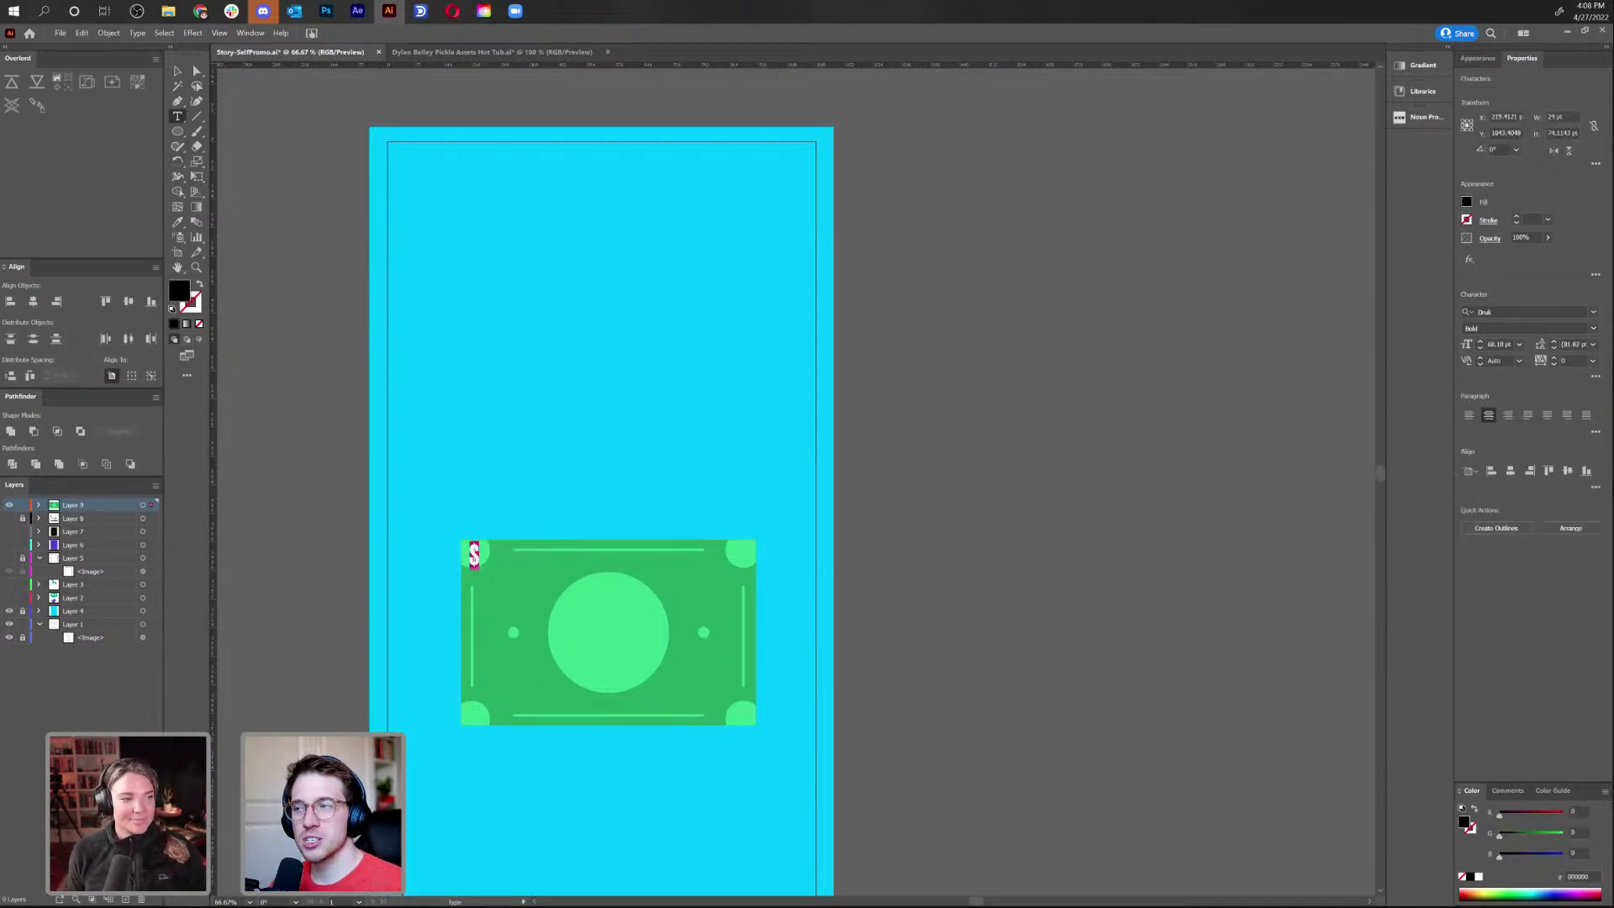
{"action": "left_click", "coordinate": [1512, 309]}
{"action": "type", "text": "d"}
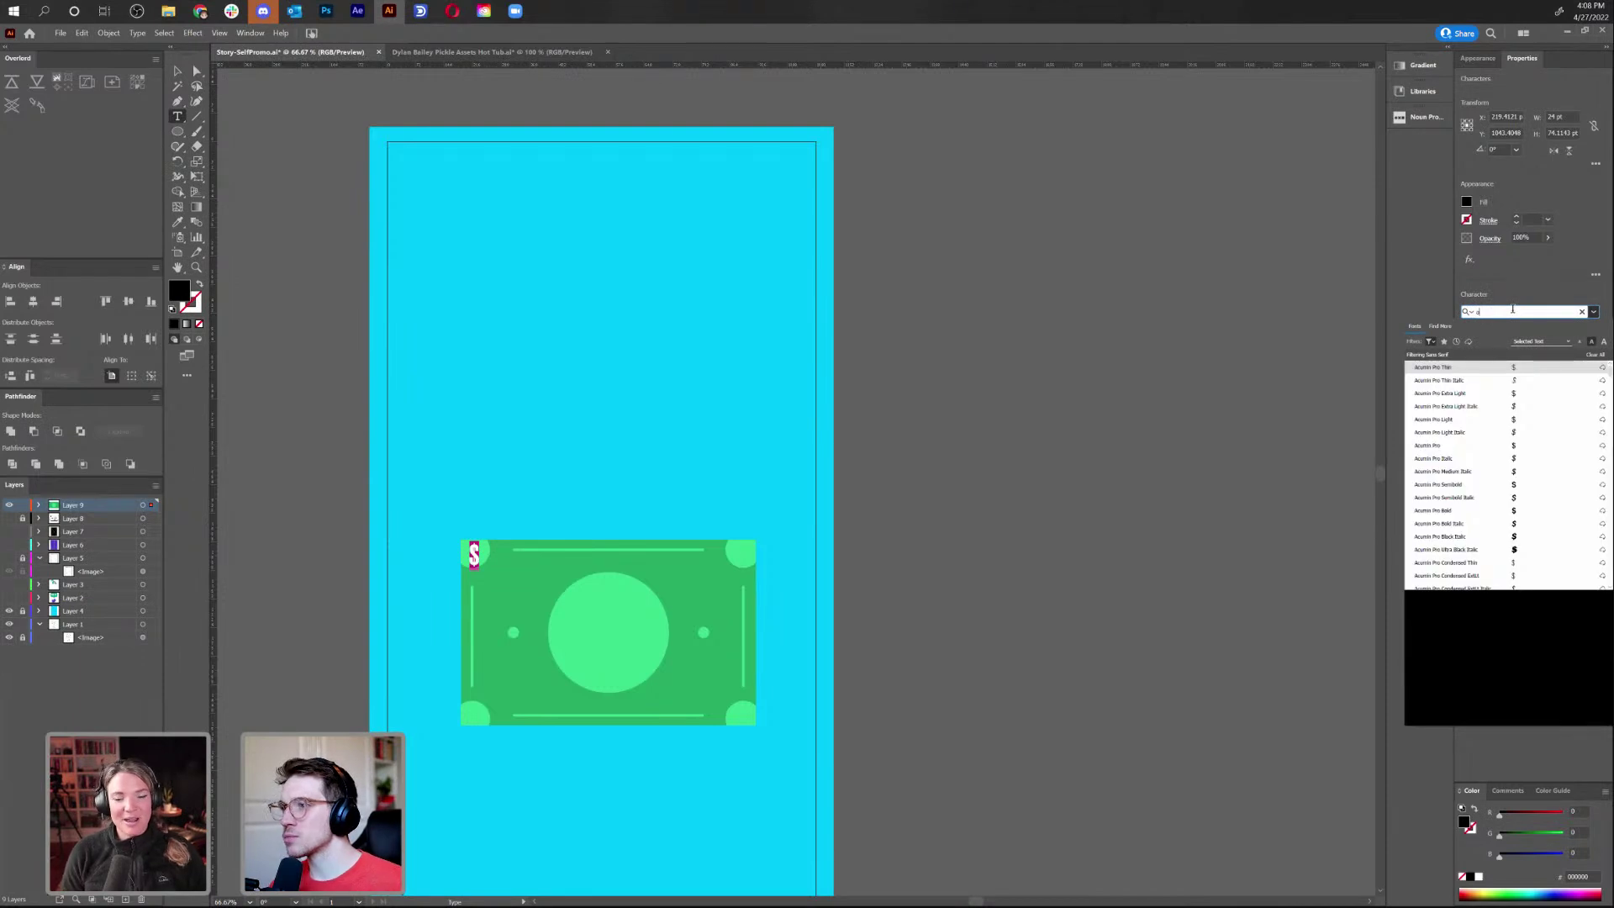
{"action": "scroll", "coordinate": [1511, 454], "scroll_direction": "down", "scroll_amount": 10}
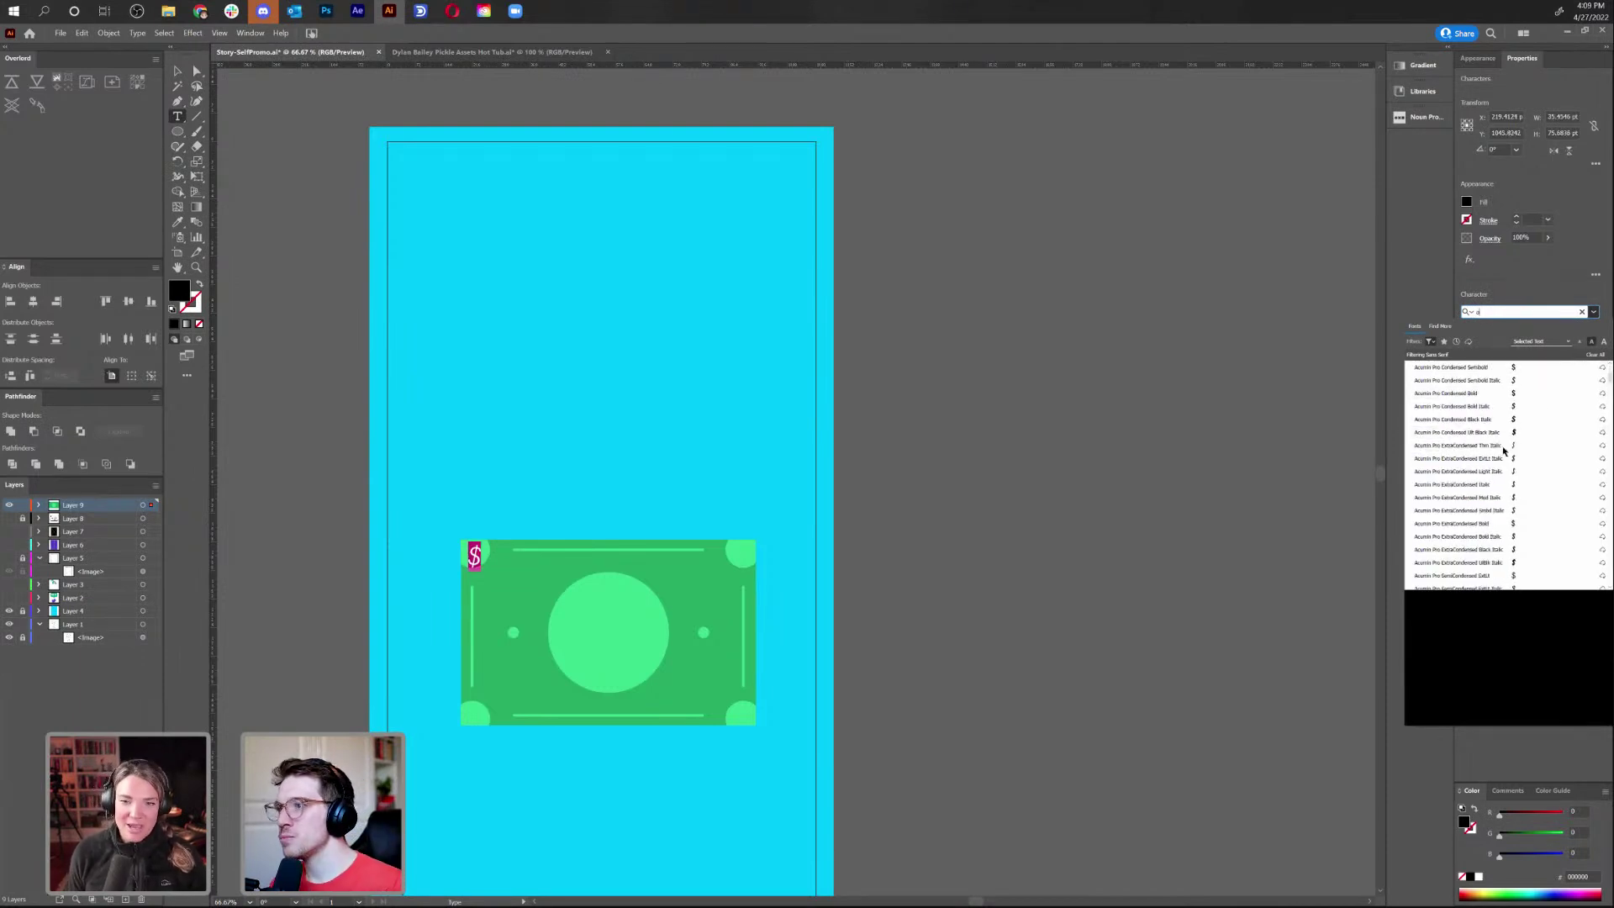
{"action": "scroll", "coordinate": [1511, 454], "scroll_direction": "down", "scroll_amount": 10}
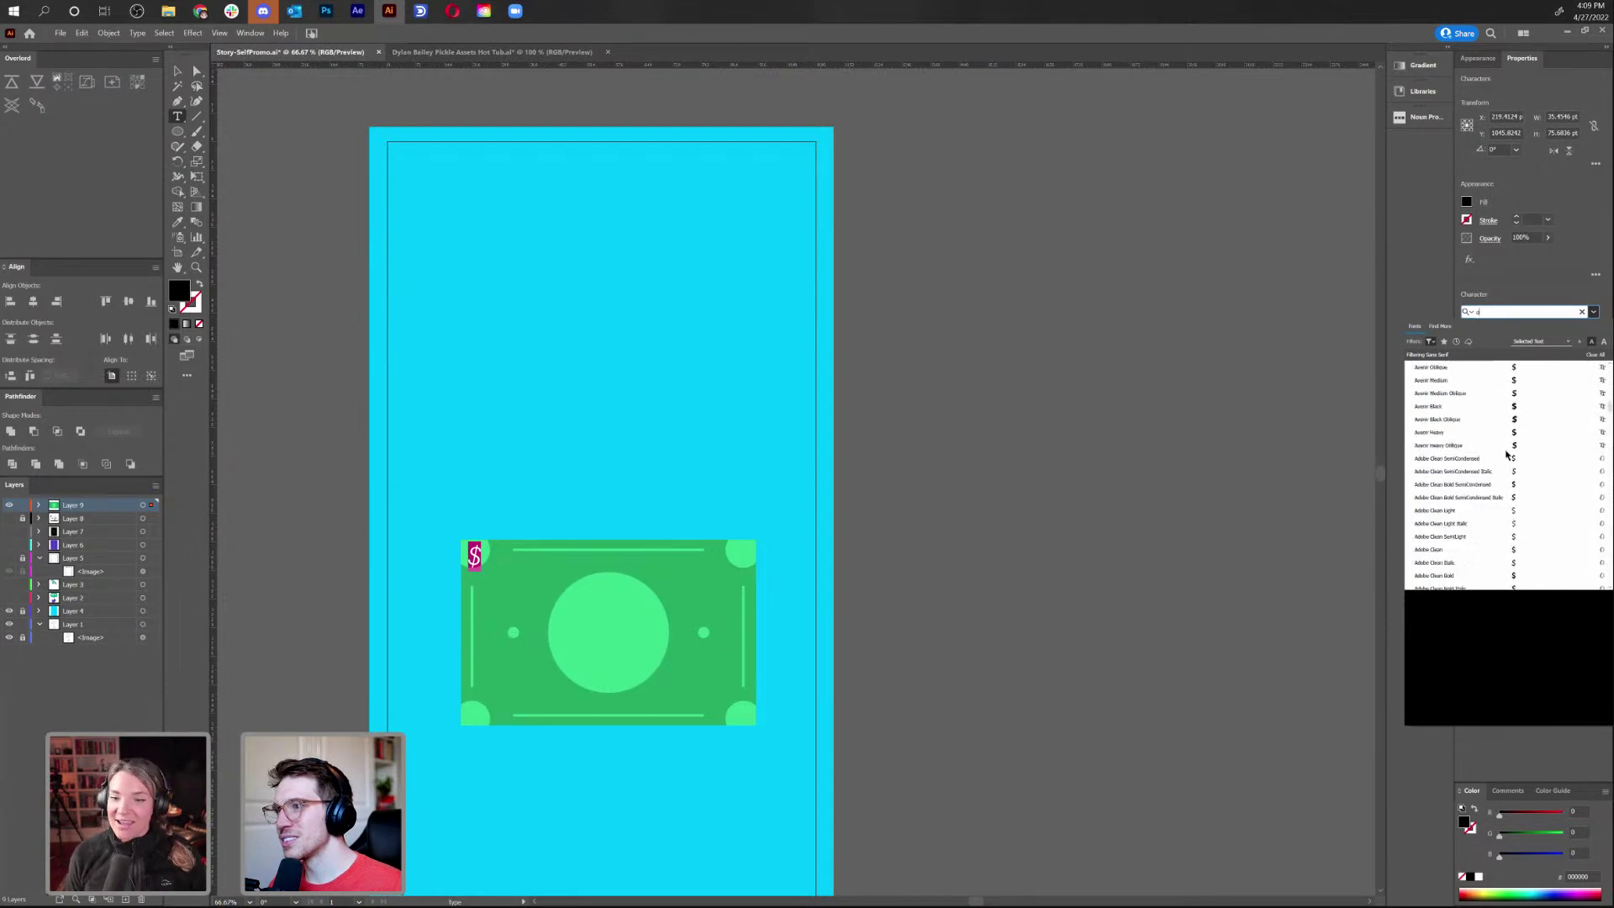
{"action": "scroll", "coordinate": [1445, 458], "scroll_direction": "up", "scroll_amount": 5}
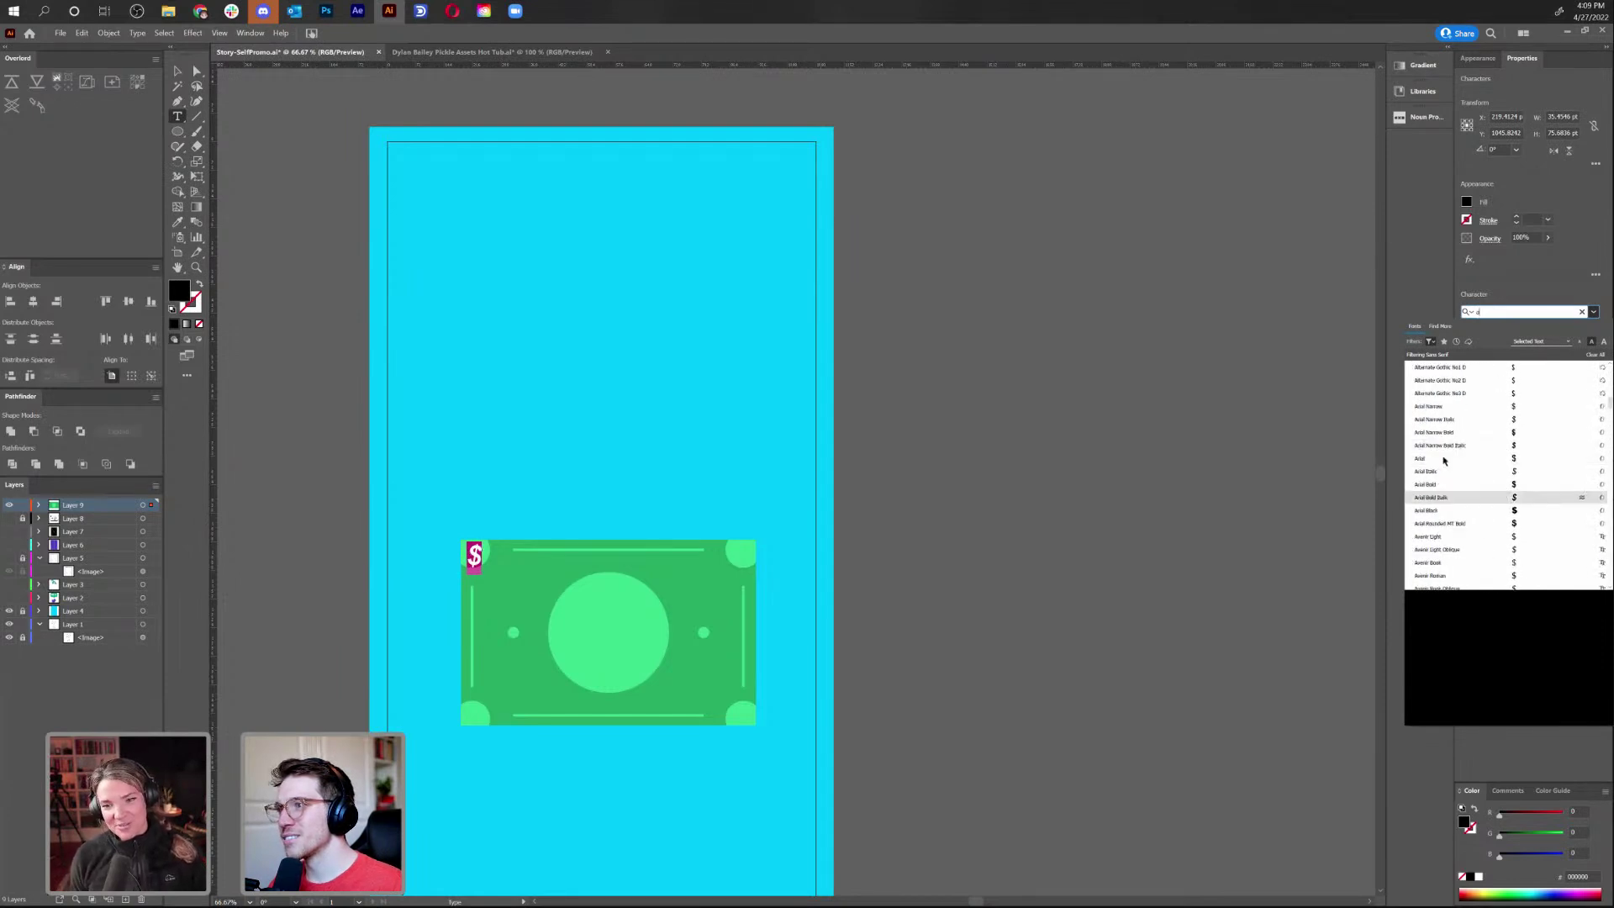
{"action": "scroll", "coordinate": [1444, 458], "scroll_direction": "up", "scroll_amount": 5}
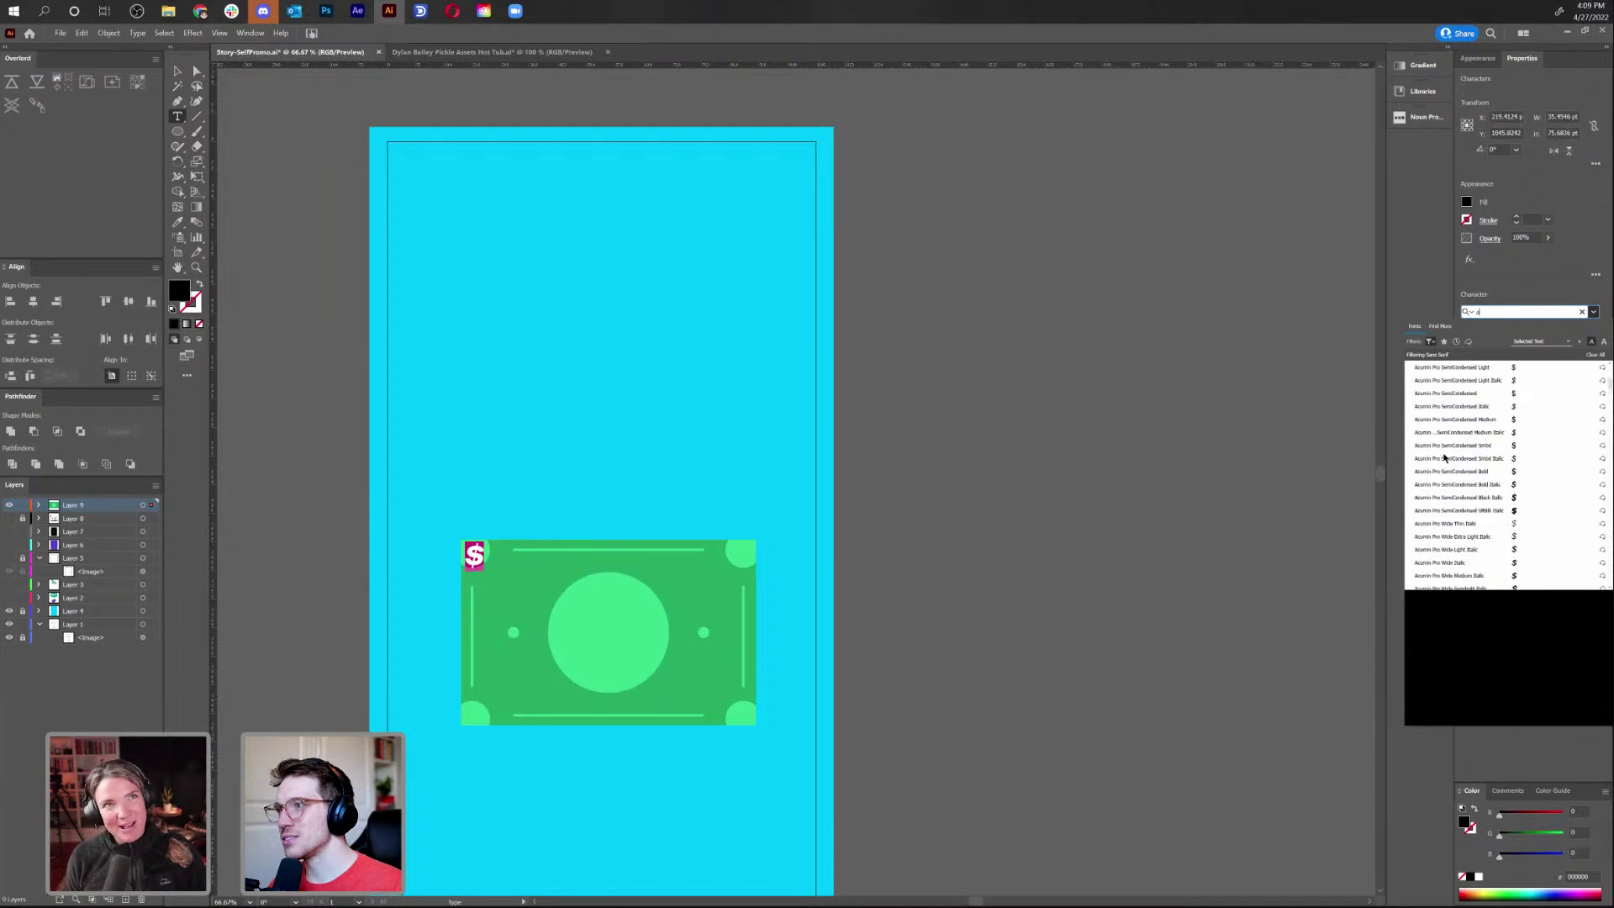
{"action": "scroll", "coordinate": [1444, 458], "scroll_direction": "down", "scroll_amount": 5}
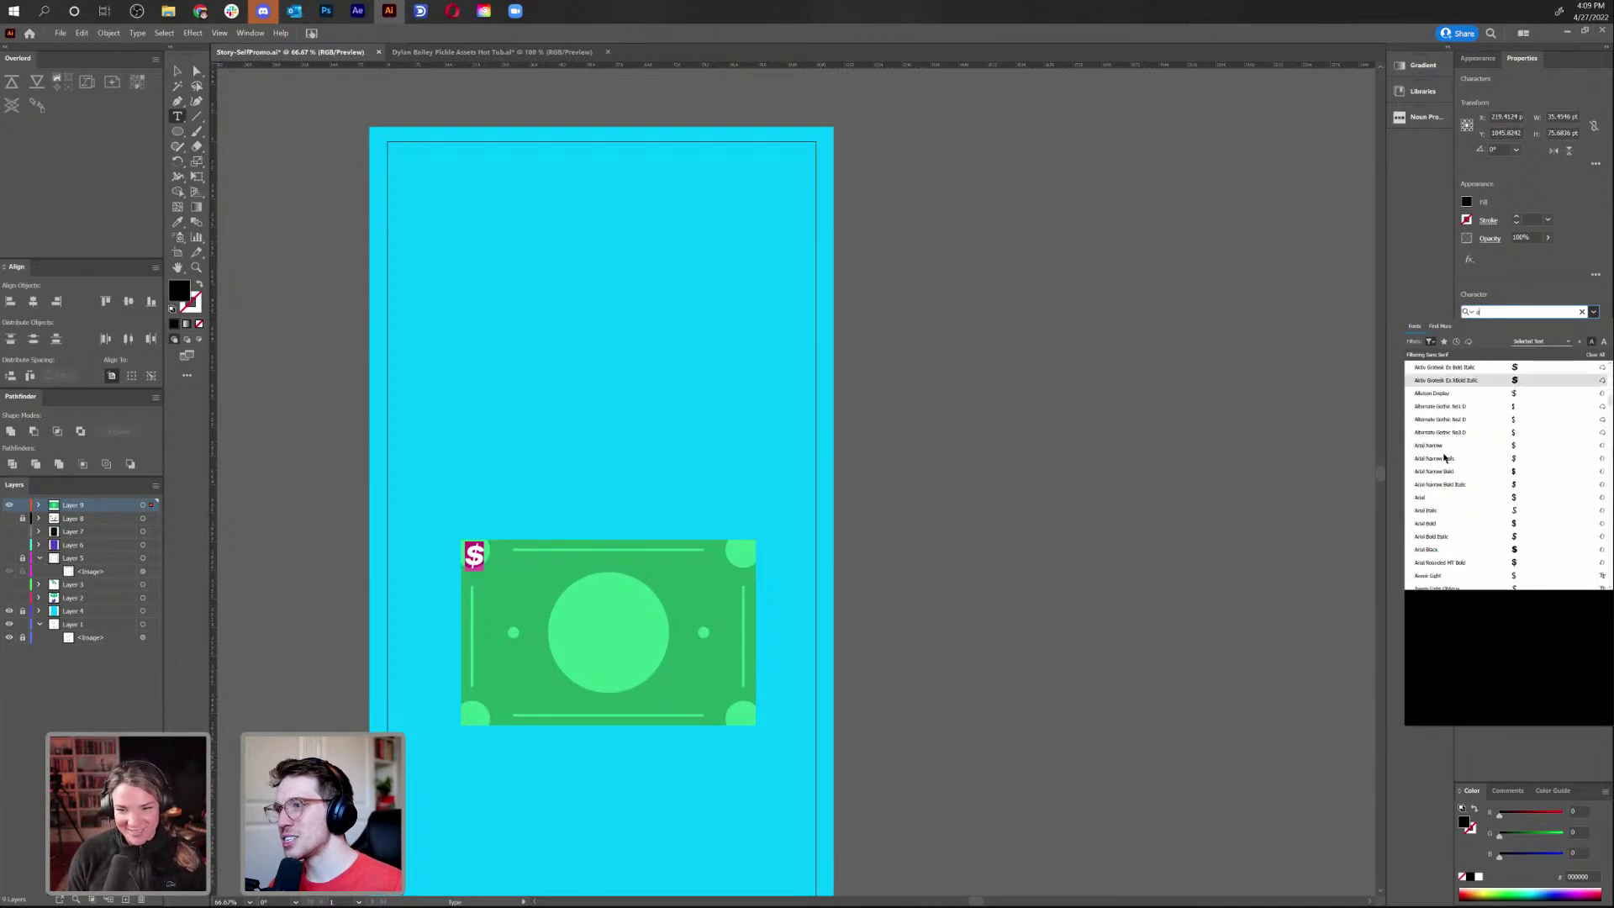
{"action": "scroll", "coordinate": [1444, 458], "scroll_direction": "down", "scroll_amount": 4}
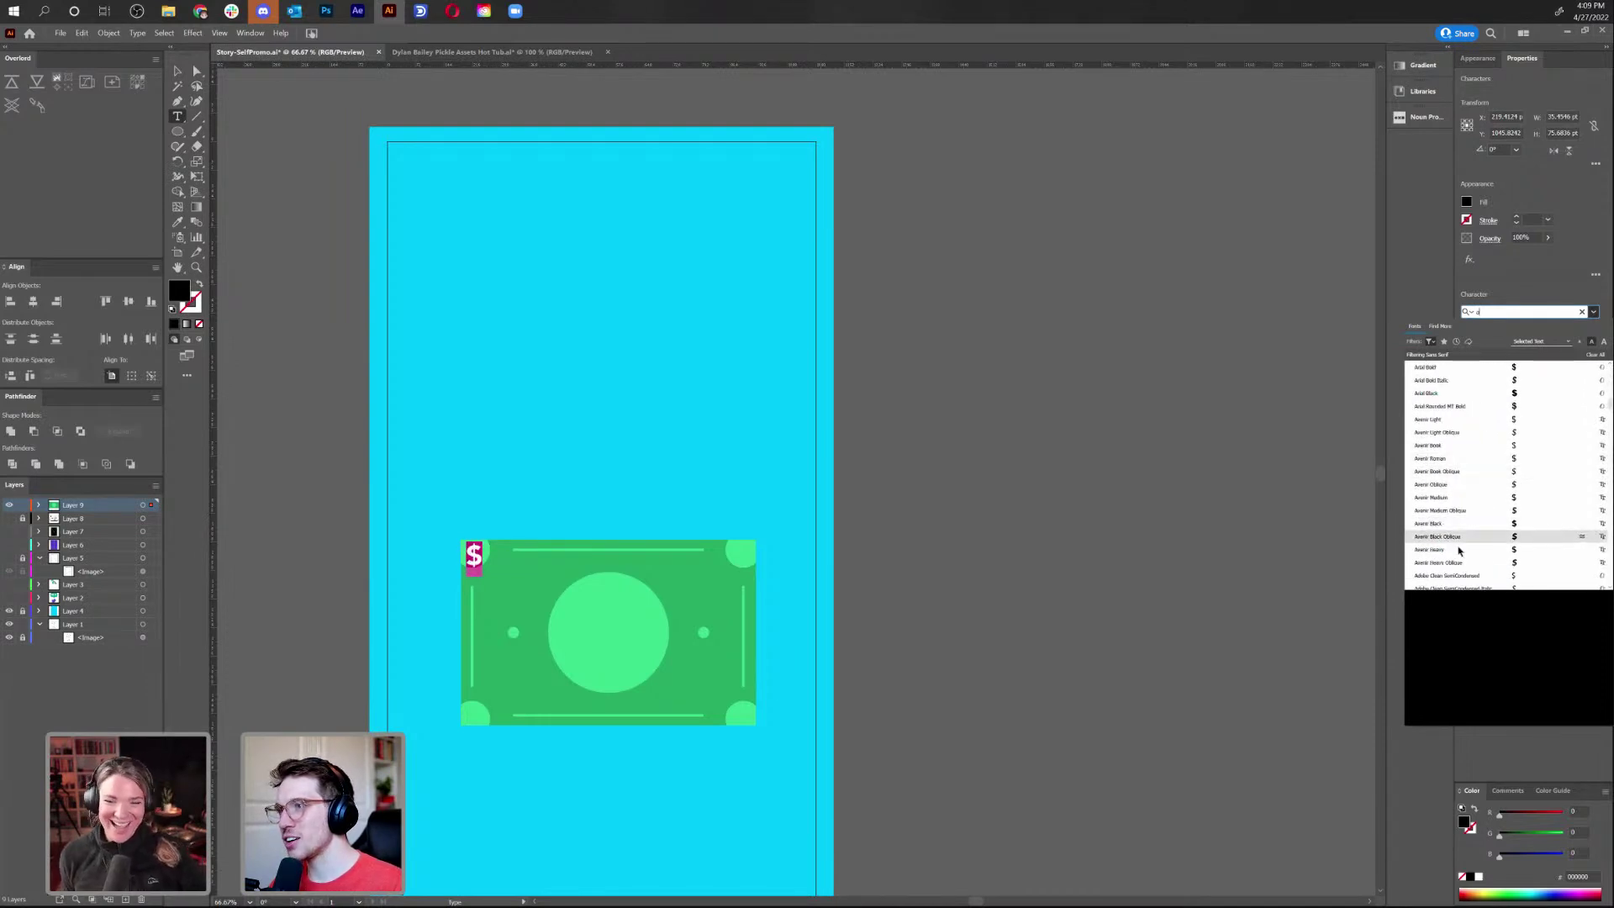
{"action": "scroll", "coordinate": [1438, 446], "scroll_direction": "down", "scroll_amount": 3}
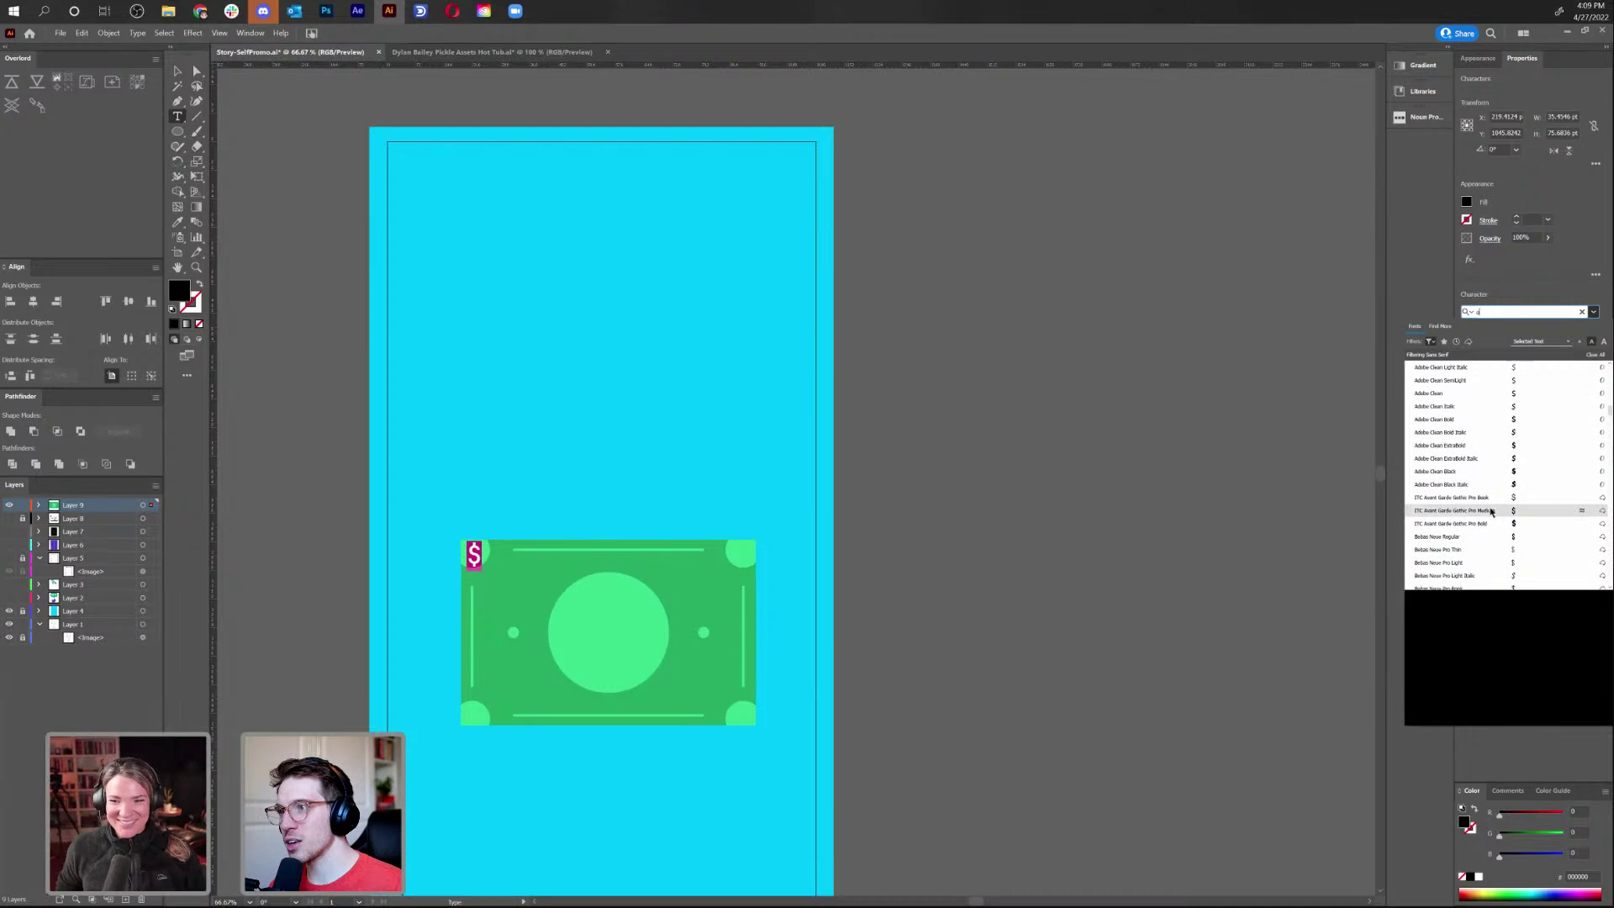
{"action": "left_click", "coordinate": [1492, 511]}
{"action": "left_click", "coordinate": [475, 562]}
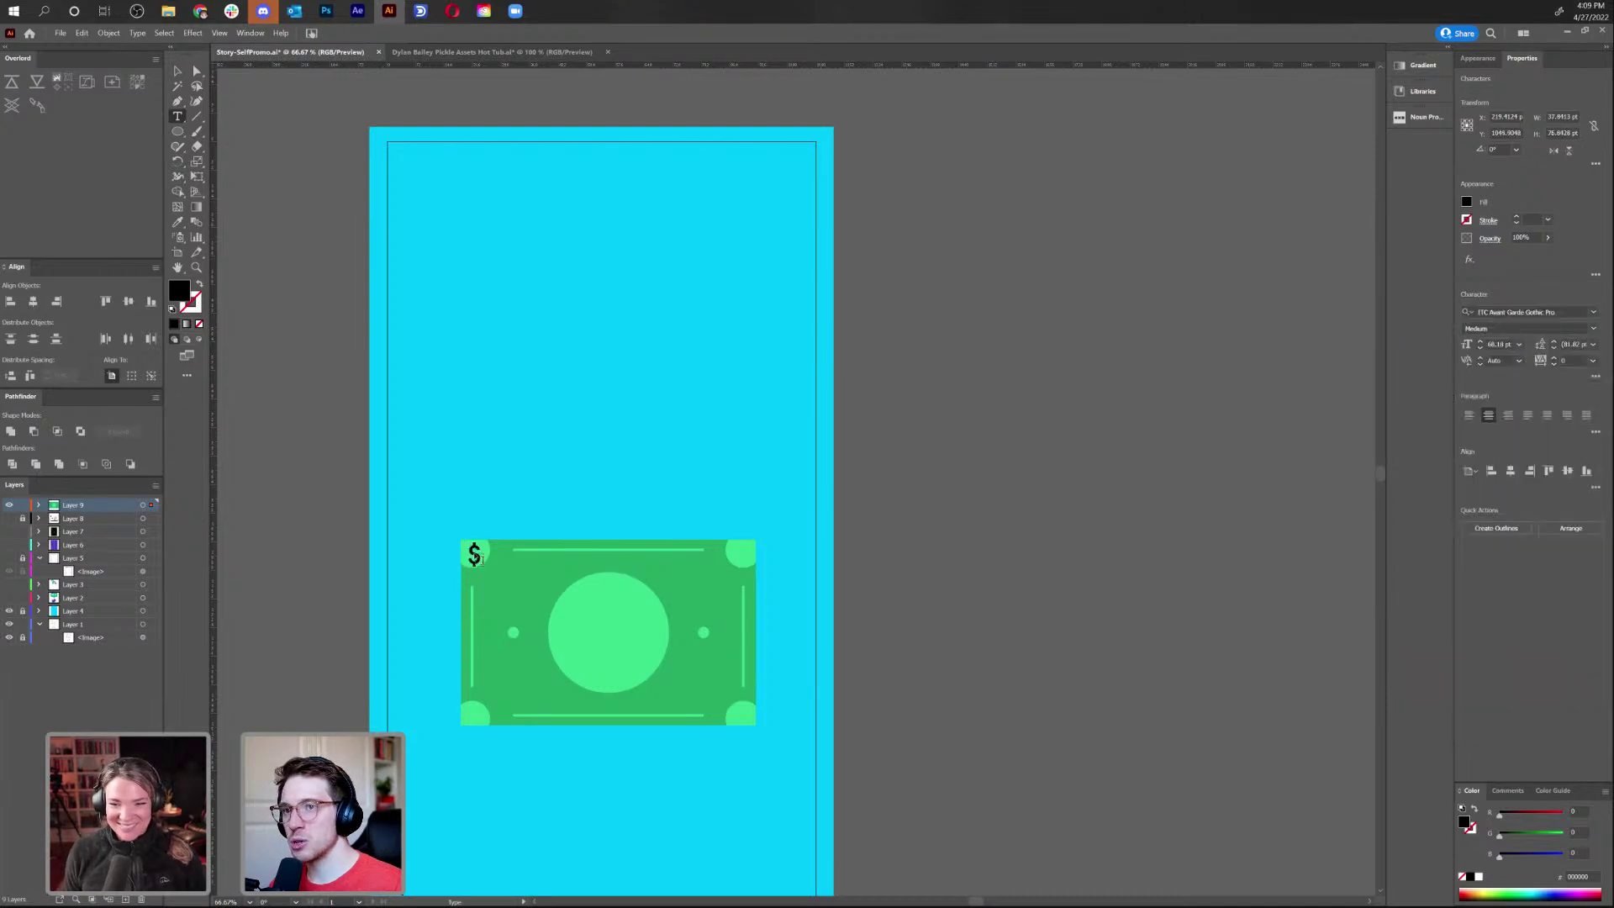
Compare against the HELLO text's font, then show the bill and hide the HELLO artwork again
{"action": "left_click", "coordinate": [177, 72]}
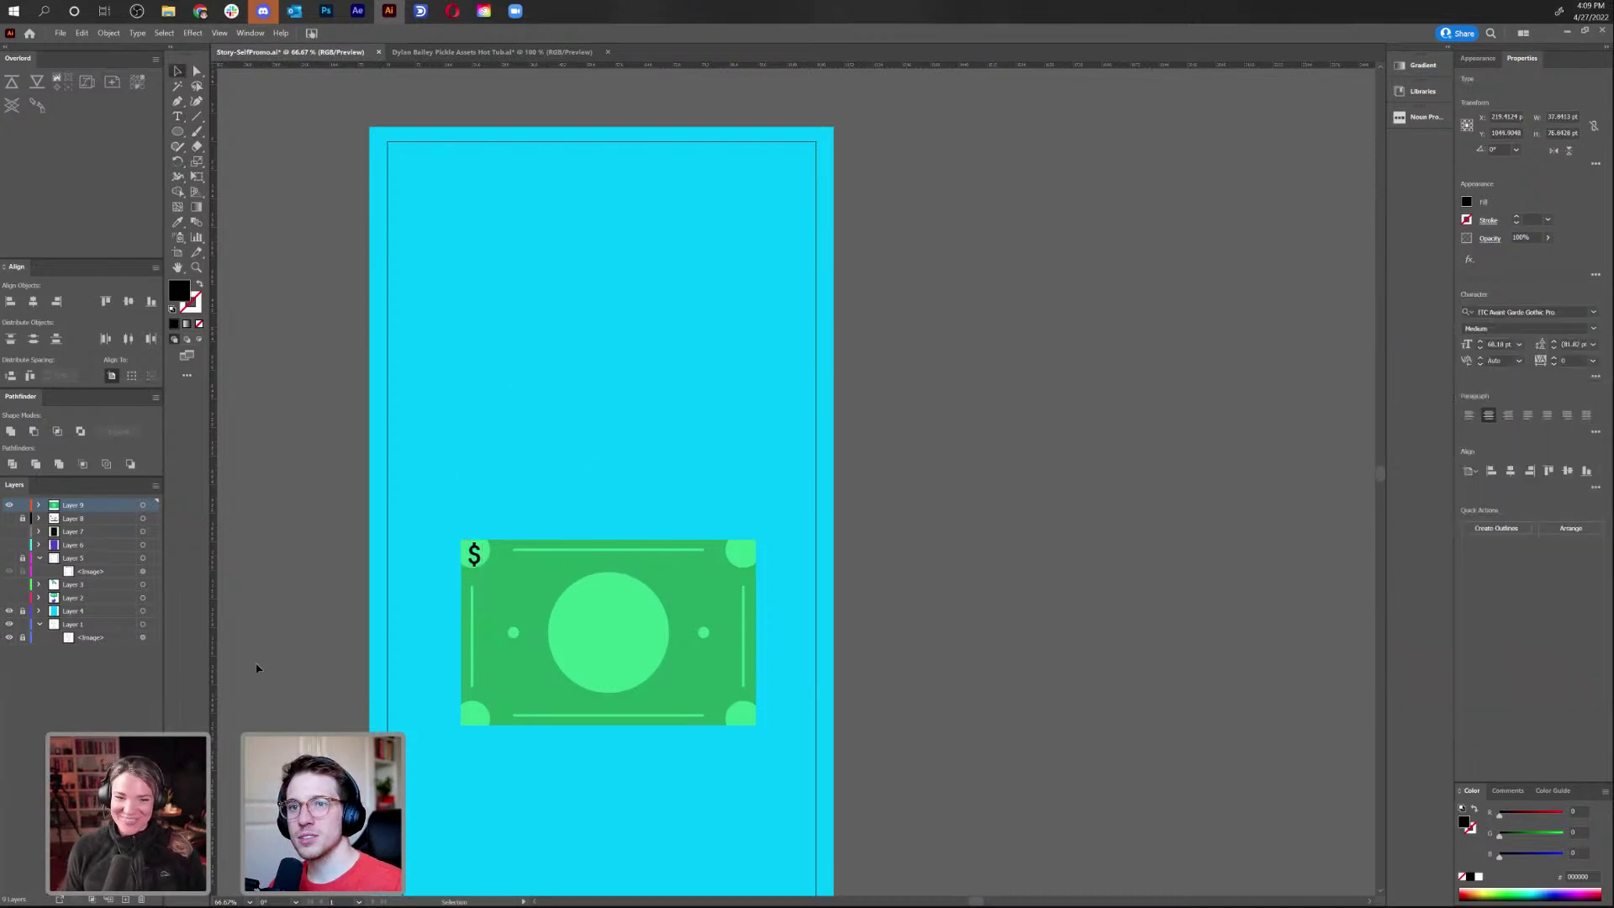
{"action": "left_click", "coordinate": [9, 506]}
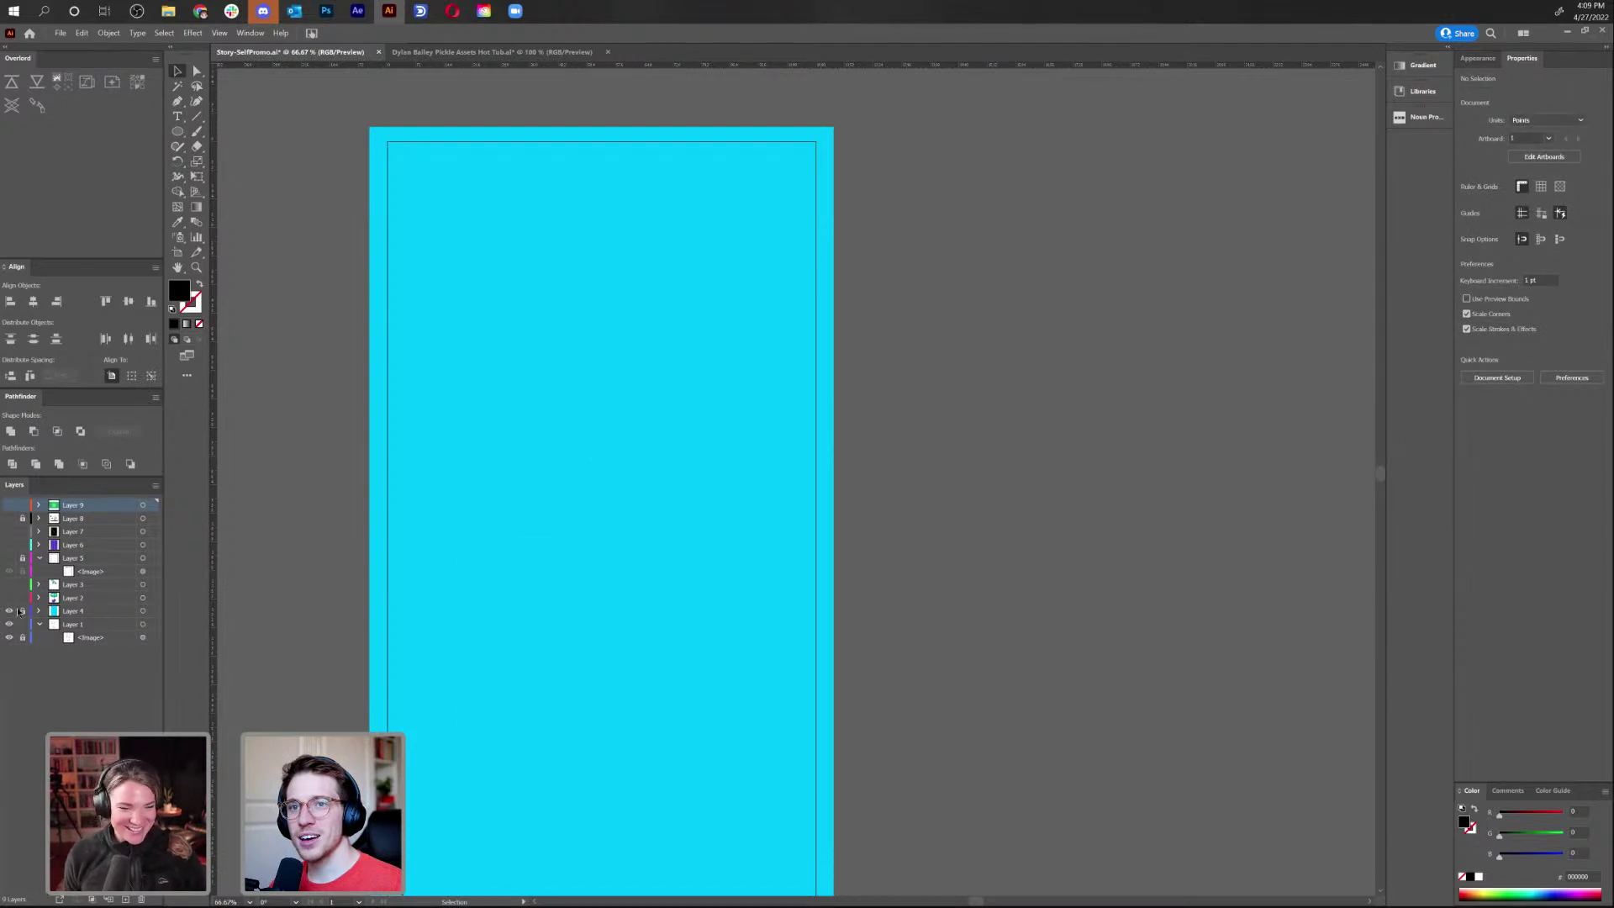
{"action": "left_click", "coordinate": [8, 598]}
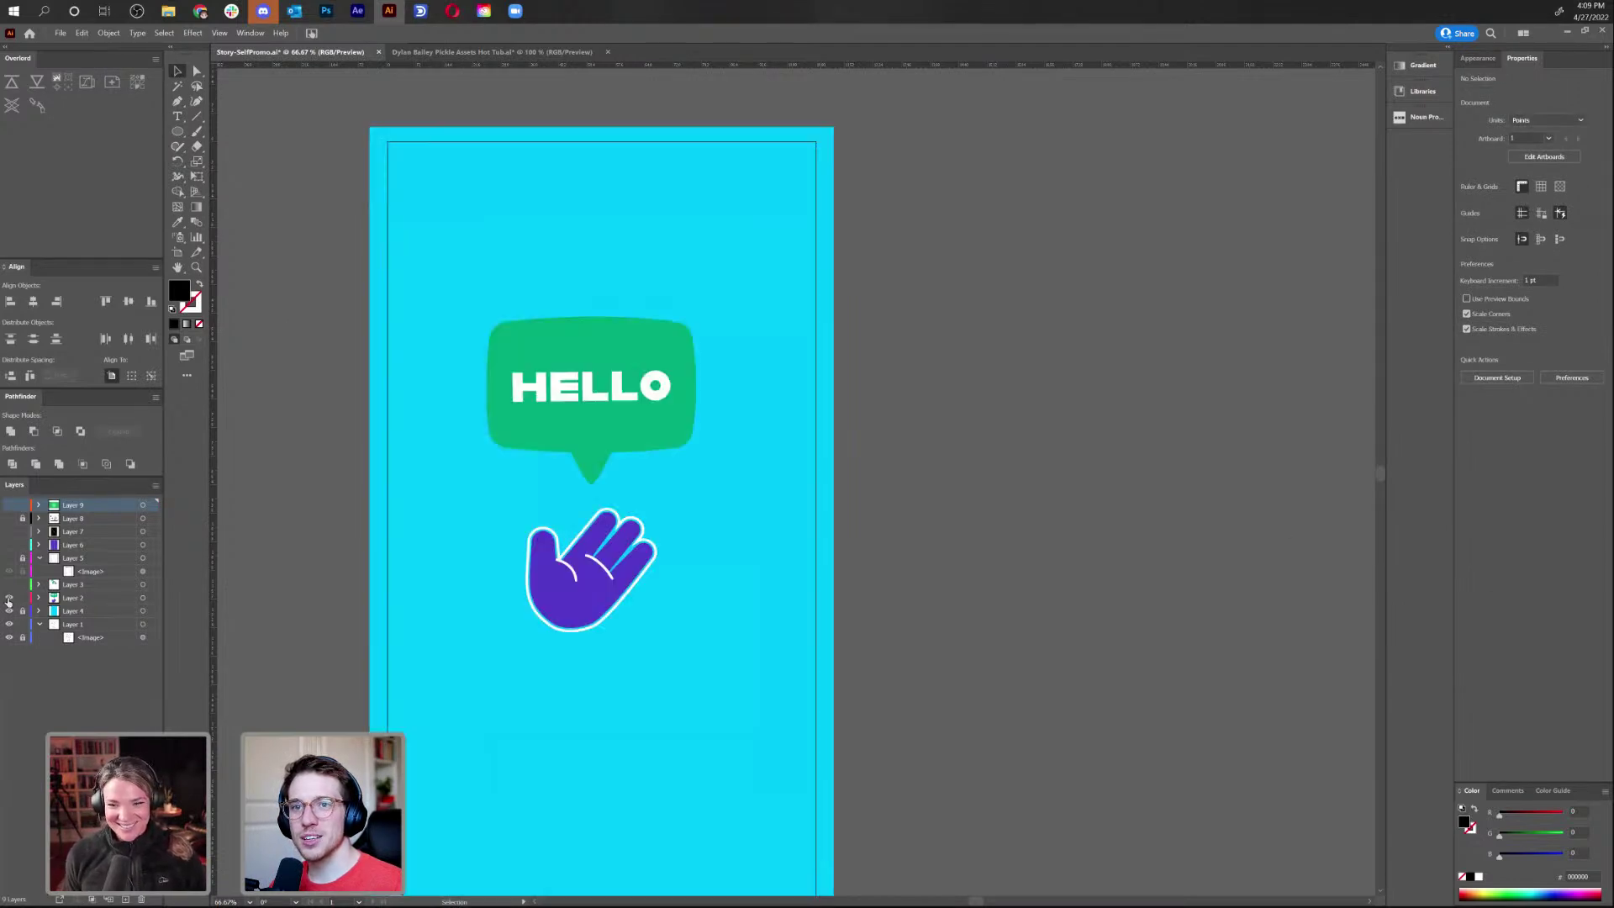
{"action": "left_click", "coordinate": [580, 404]}
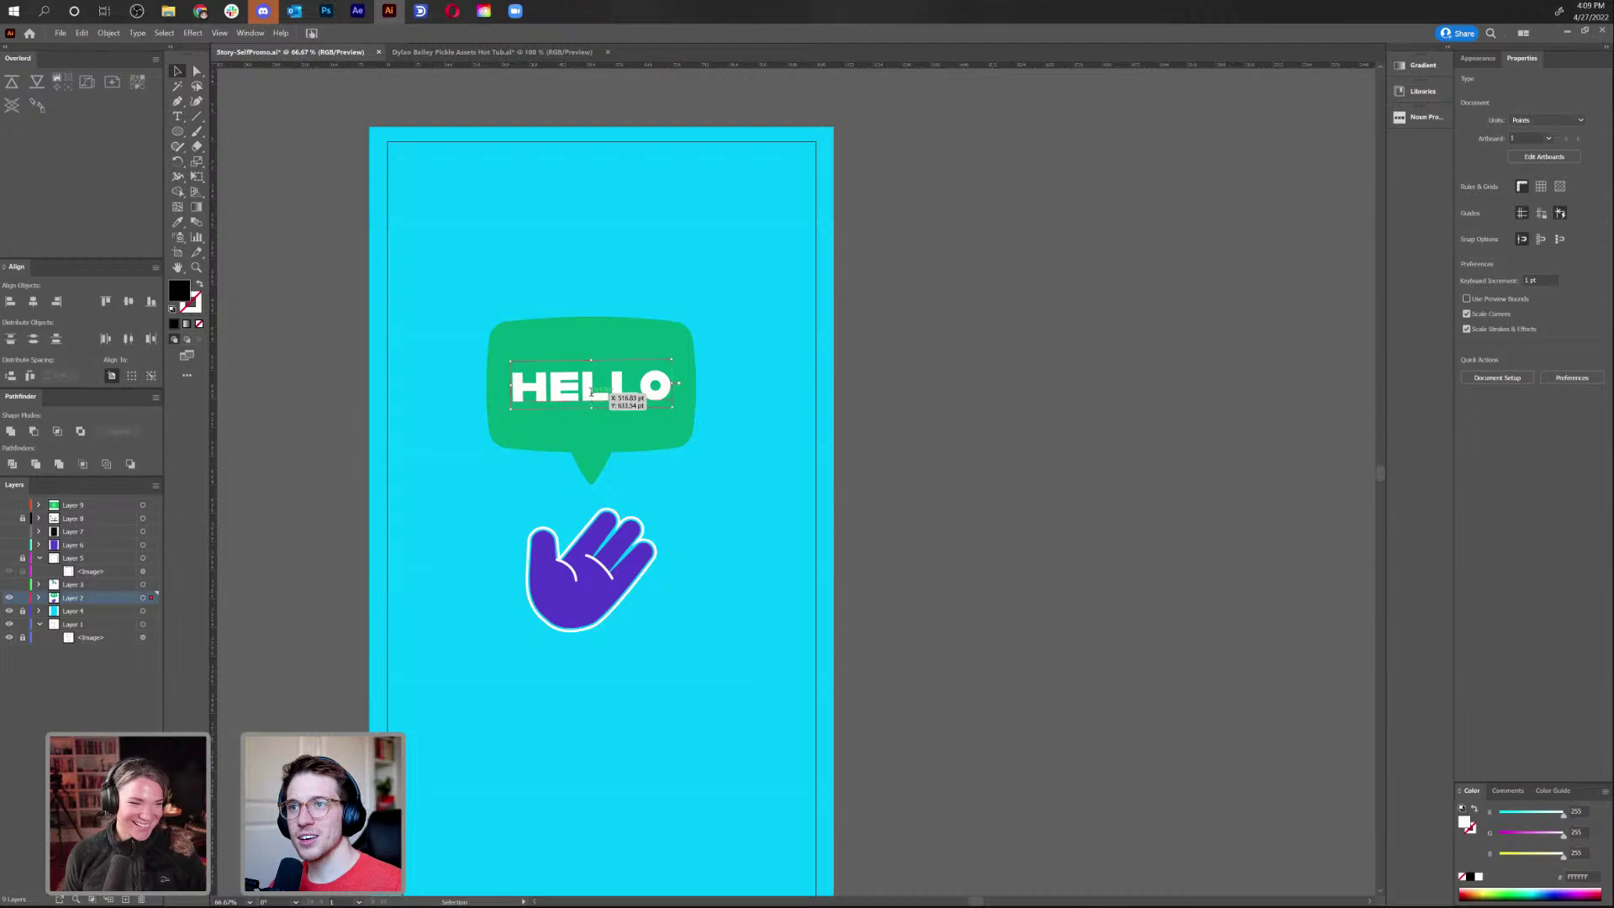
{"action": "double_click", "coordinate": [591, 387]}
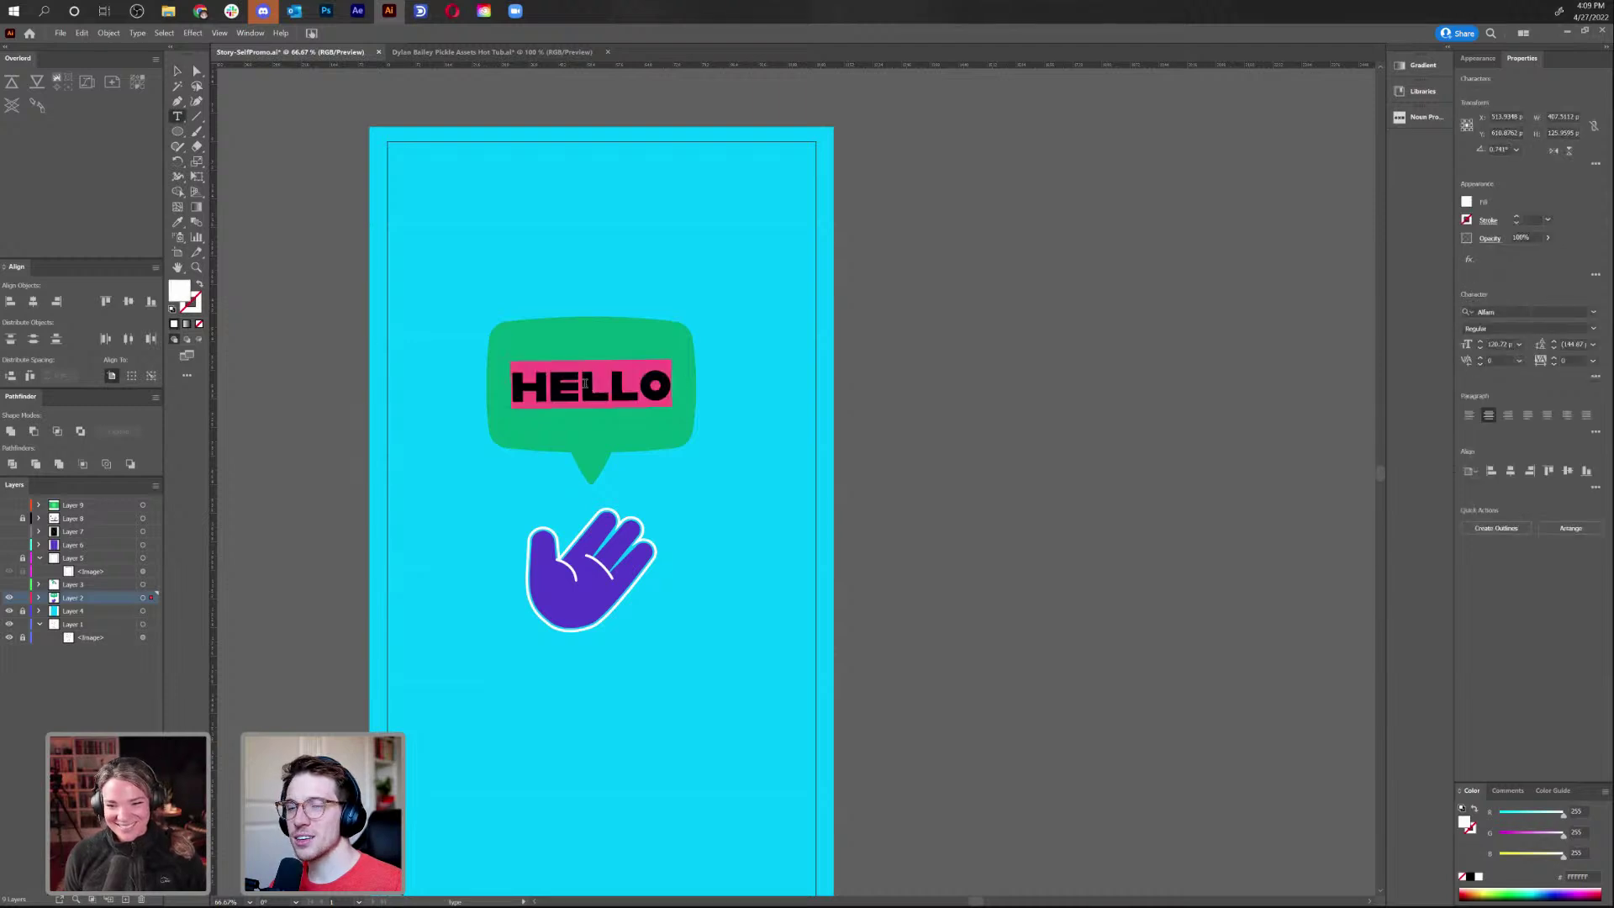
{"action": "key", "text": "Escape"}
{"action": "left_click", "coordinate": [9, 506]}
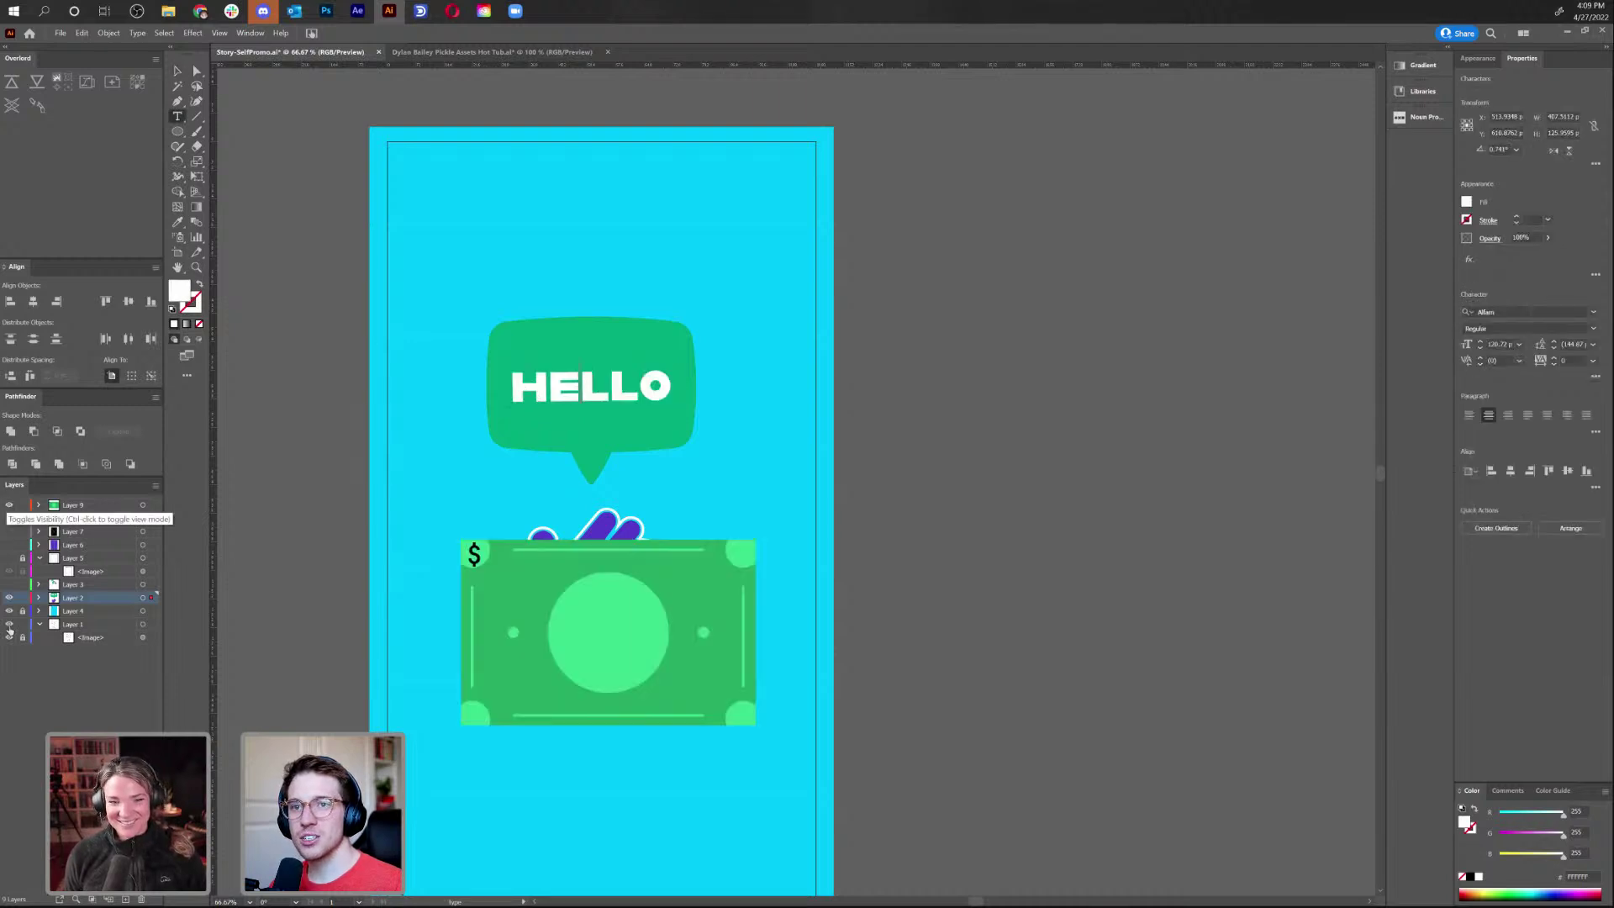
{"action": "left_click", "coordinate": [9, 598]}
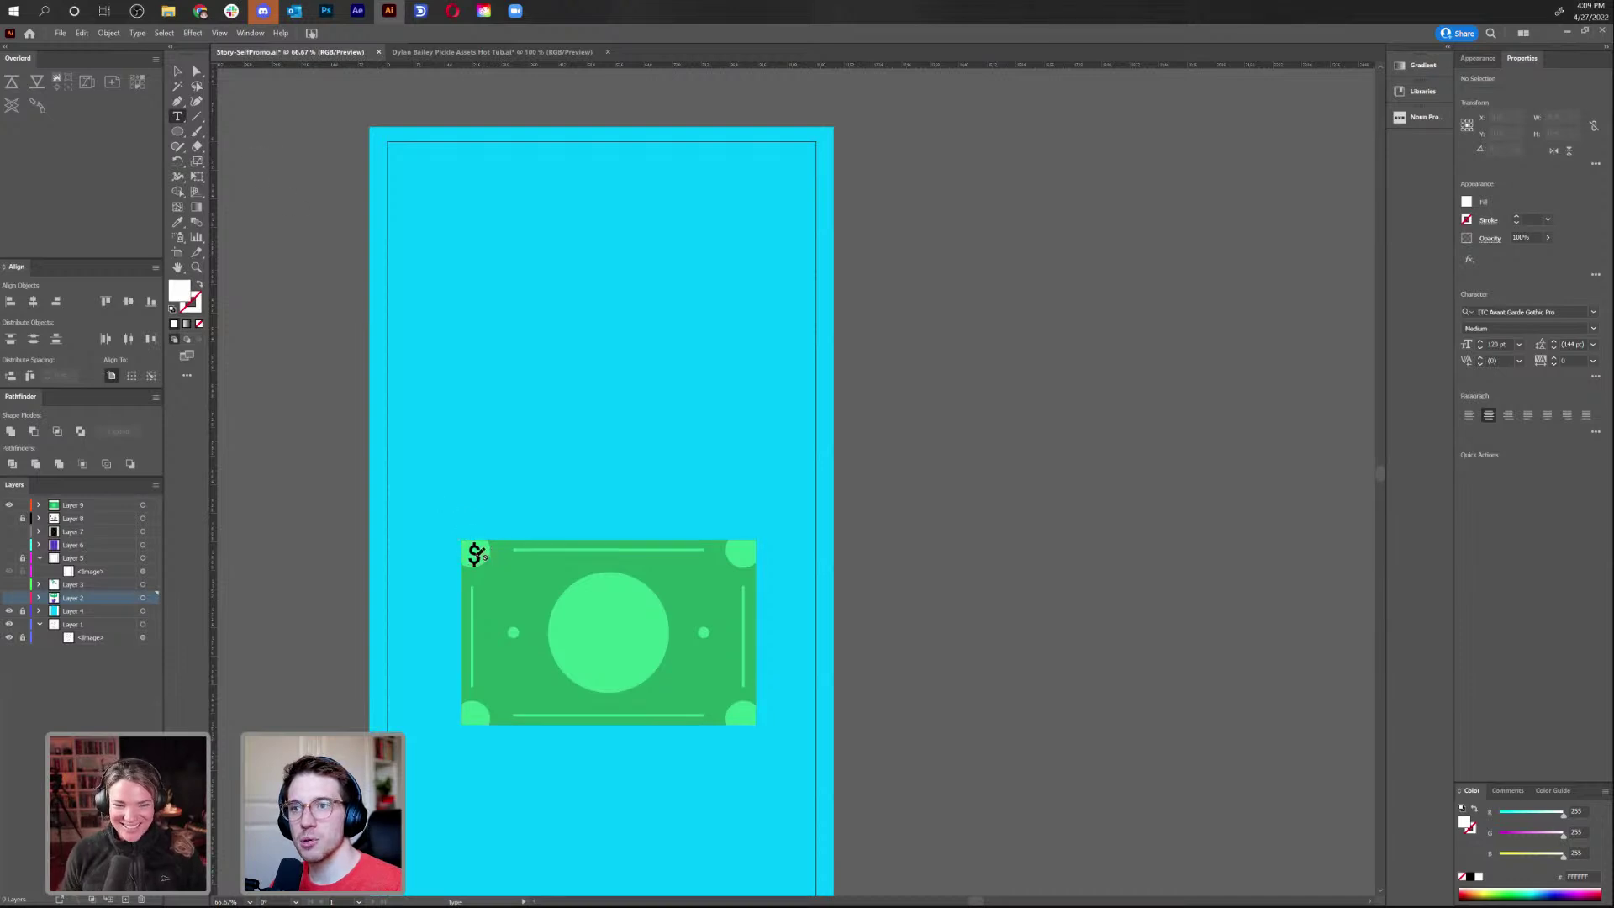
Change the corner $ font to Alfarn via font search and zoom in on the bill
{"action": "left_click", "coordinate": [78, 507]}
{"action": "double_click", "coordinate": [474, 554]}
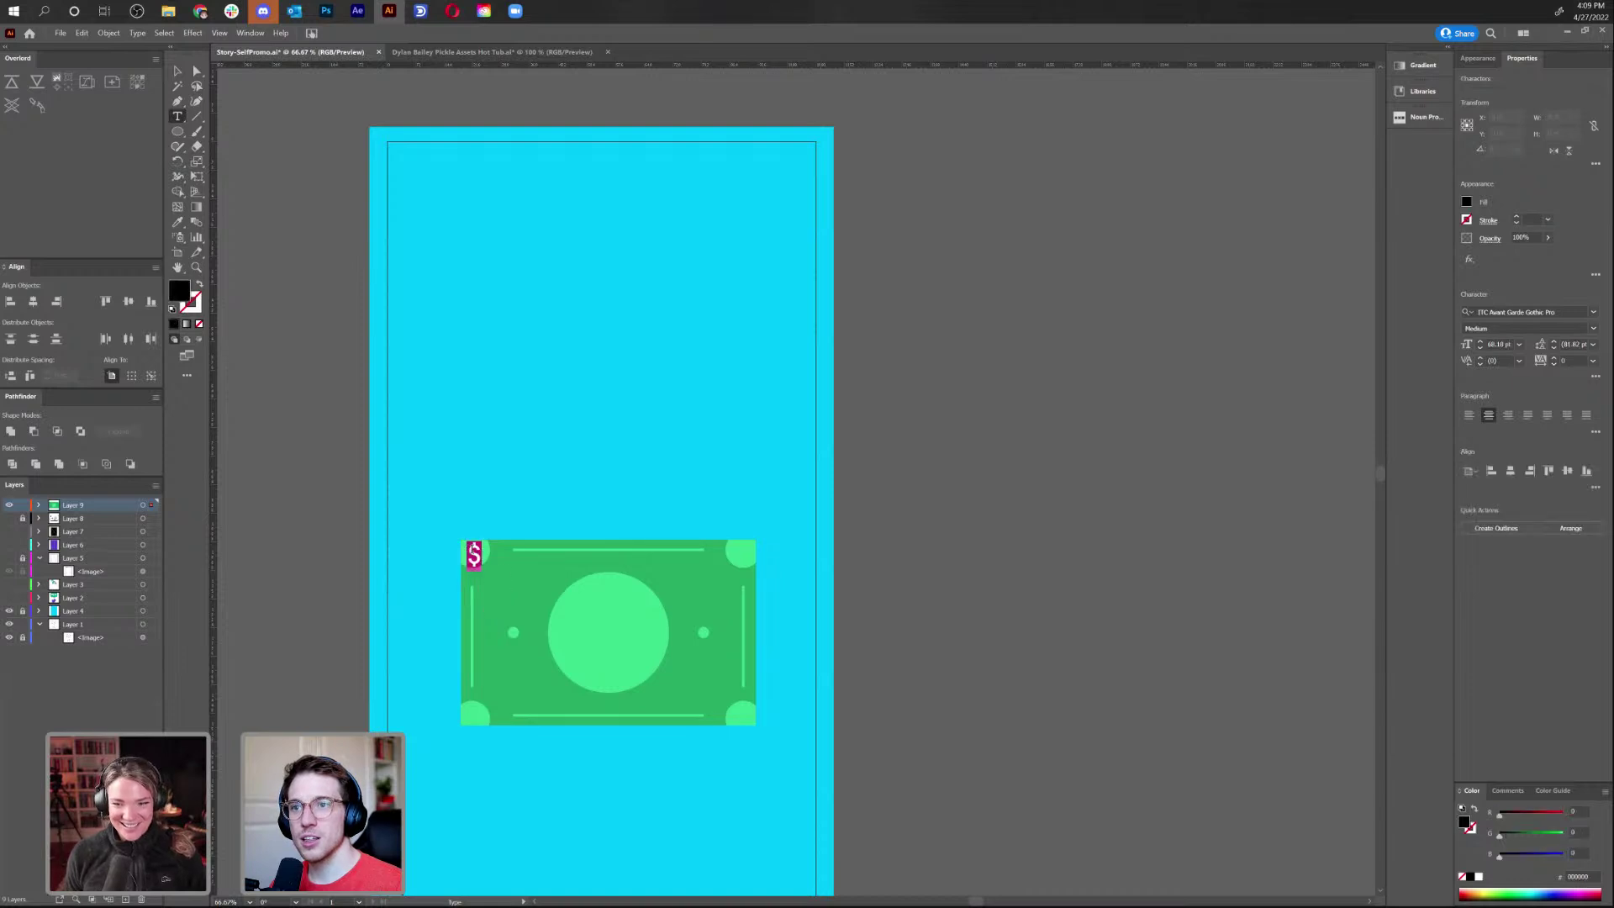
{"action": "left_click", "coordinate": [1530, 307]}
{"action": "type", "text": "aflam"}
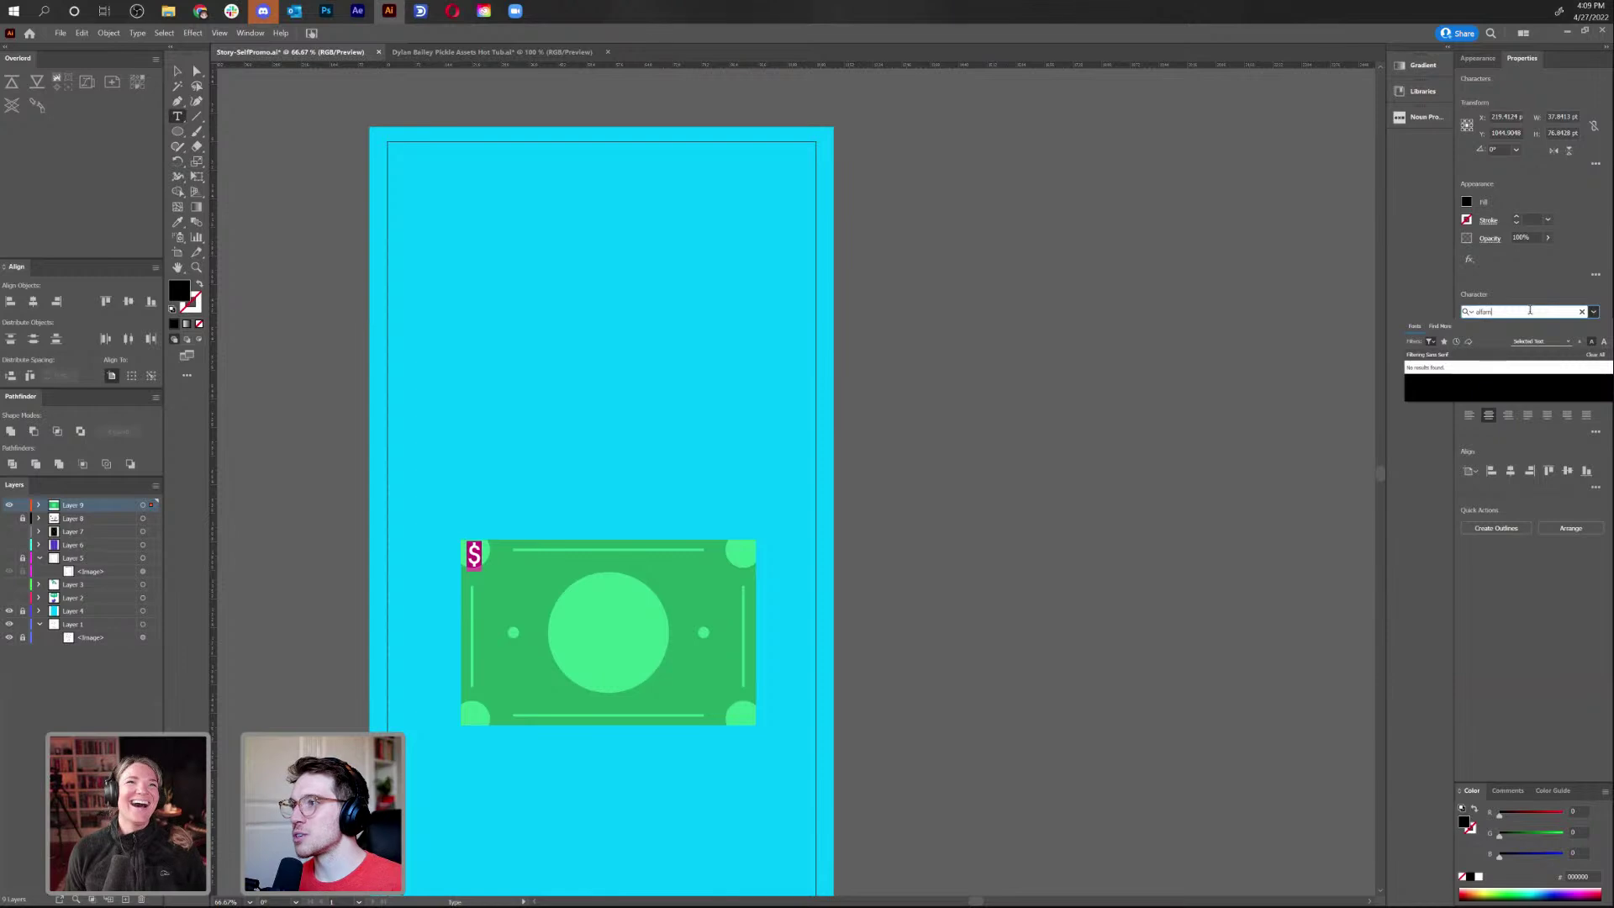
{"action": "left_click", "coordinate": [1431, 343]}
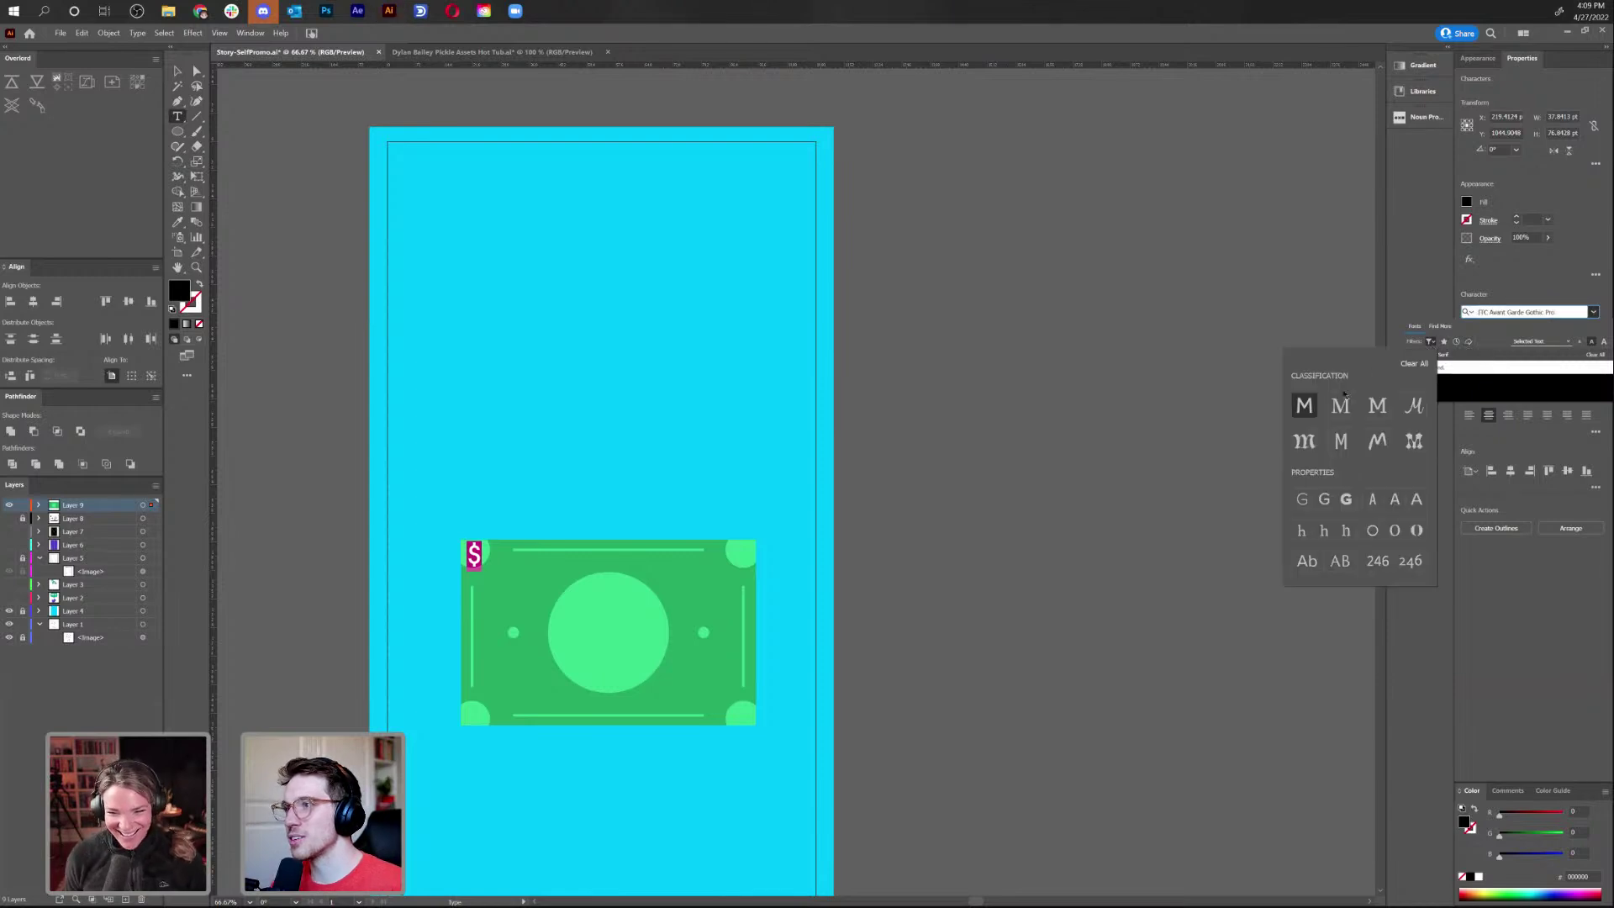
{"action": "left_click", "coordinate": [1513, 312]}
{"action": "type", "text": "ald"}
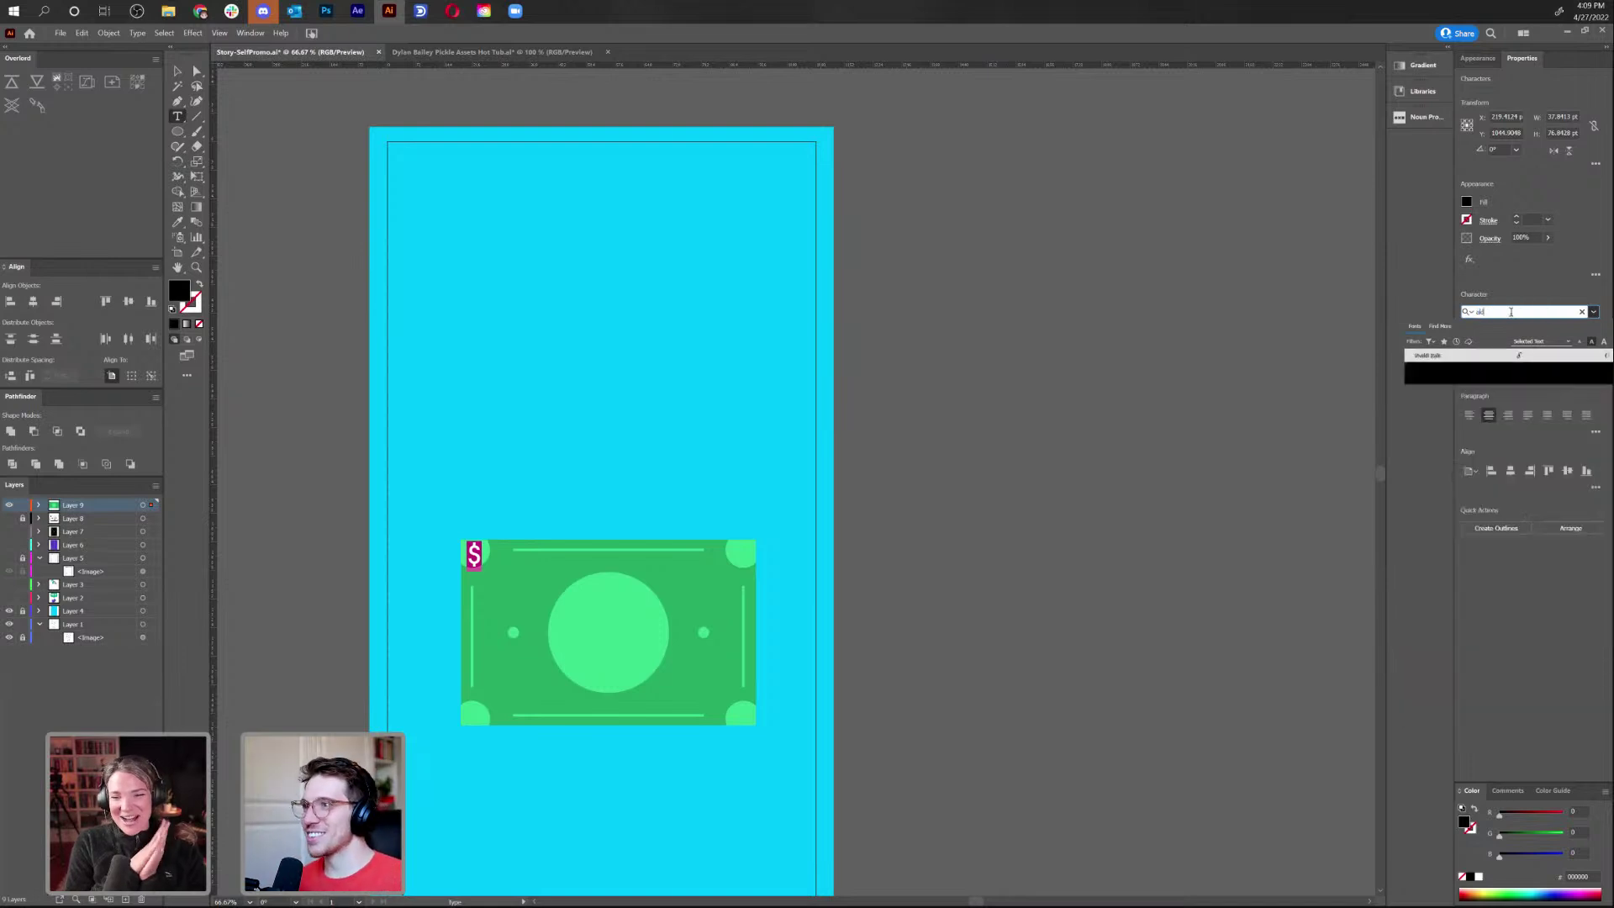
{"action": "key", "text": "BackSpace"}
{"action": "type", "text": "f"}
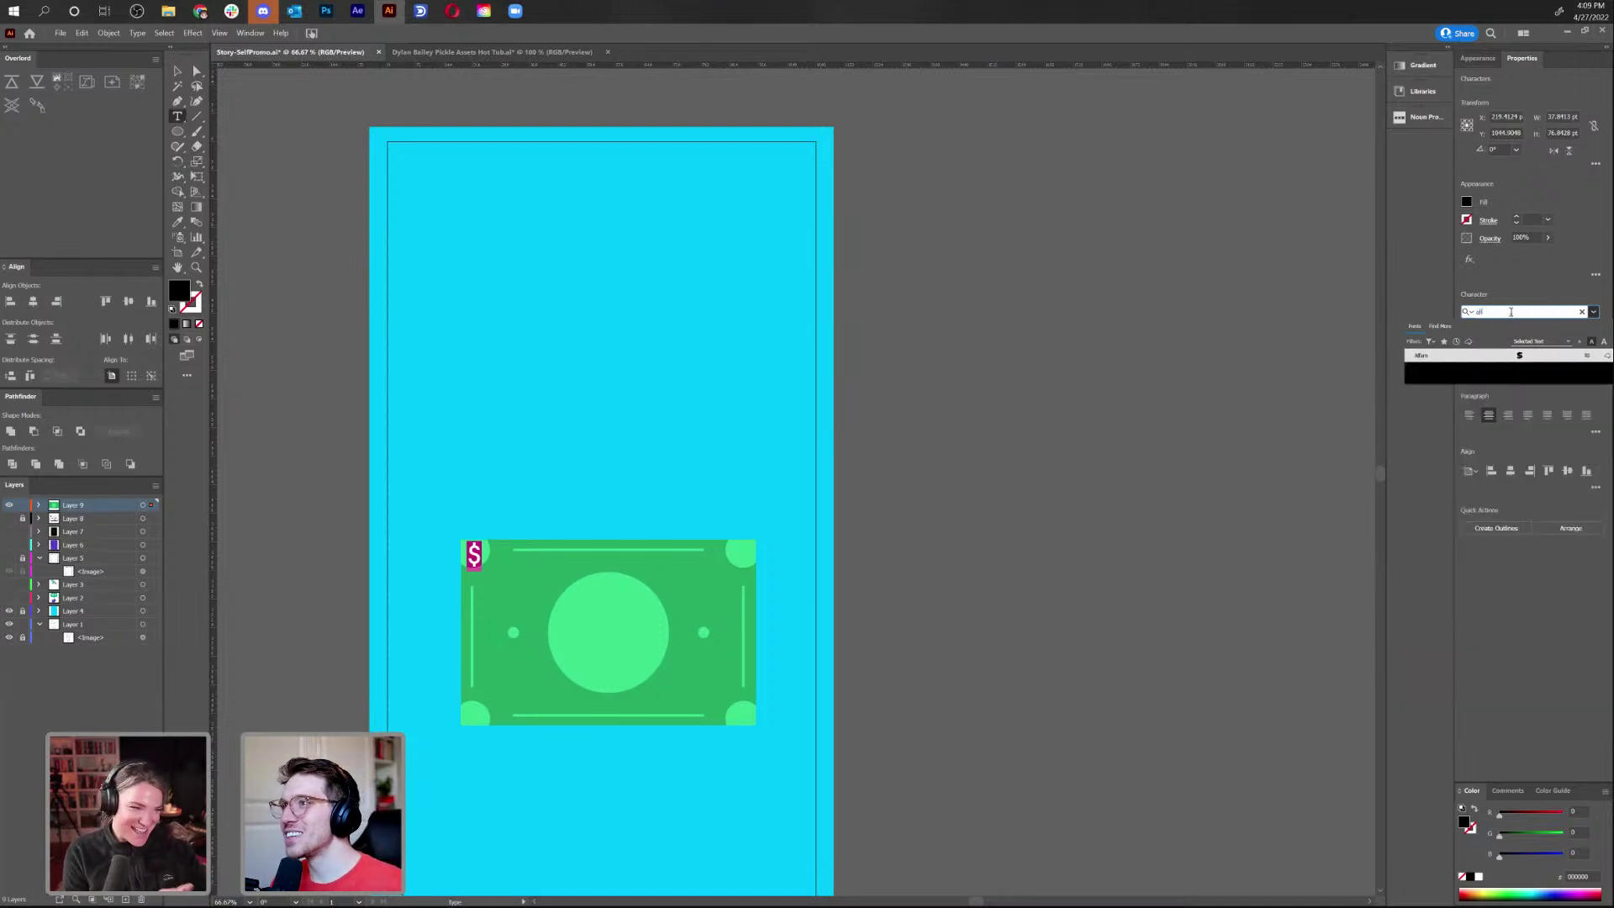
{"action": "key", "text": "Return"}
{"action": "key", "text": "Escape"}
{"action": "key", "text": "ctrl+equal"}
{"action": "key", "text": "ctrl+equal"}
{"action": "key", "text": "ctrl+equal"}
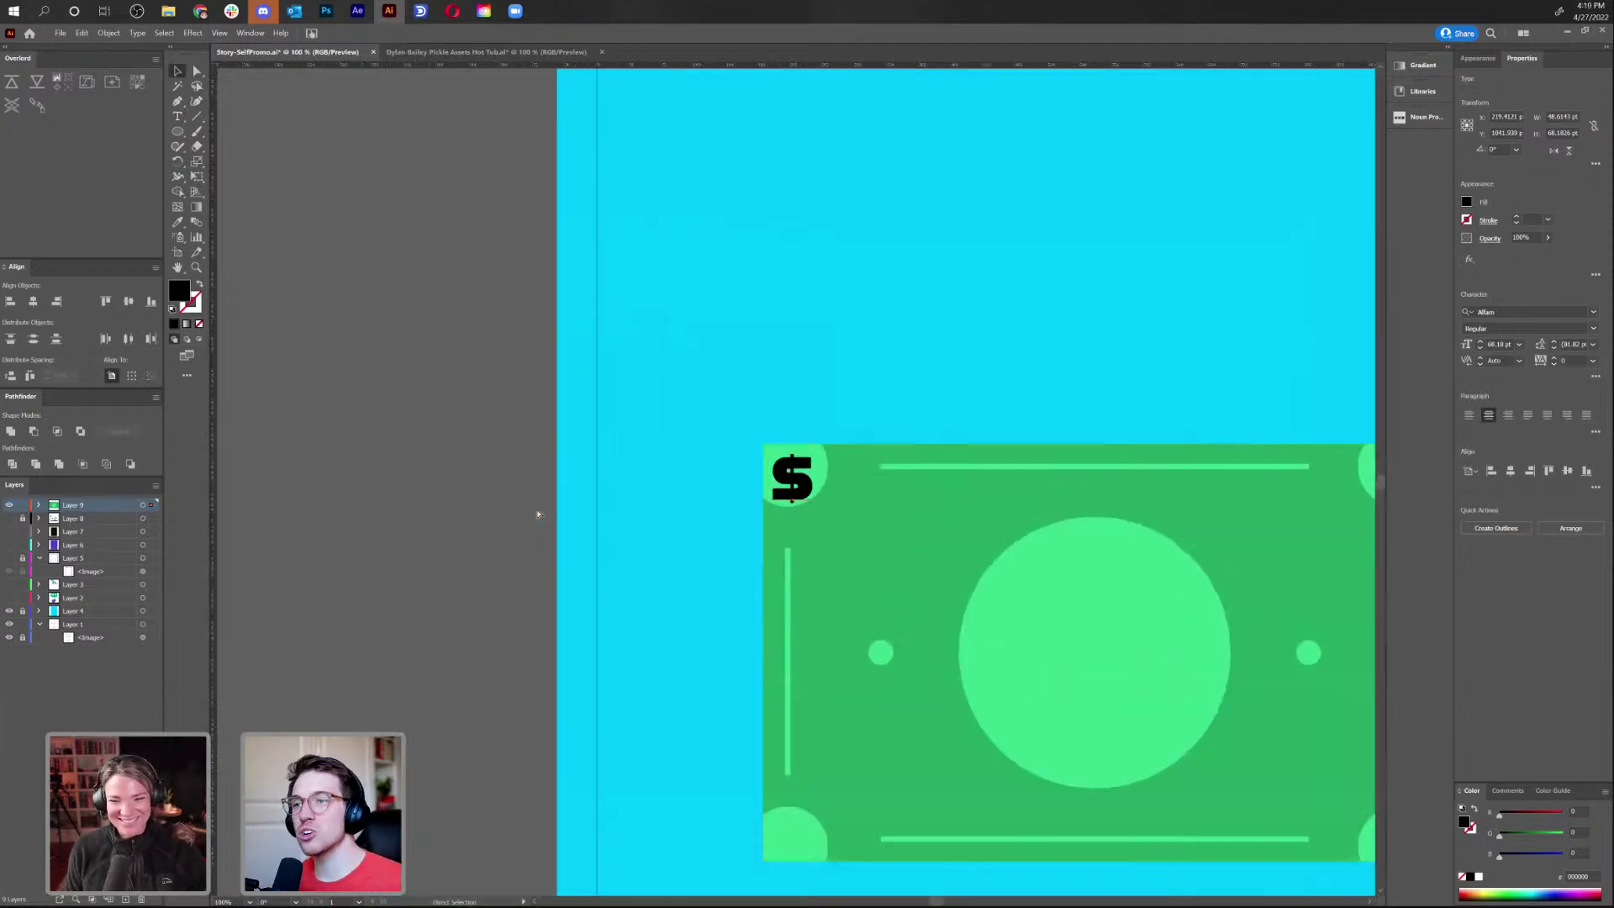
Shrink the $ to 50 pt and colour it the bill's green with the Eyedropper
{"action": "left_click_drag", "start_coordinate": [1193, 526], "coordinate": [860, 336]}
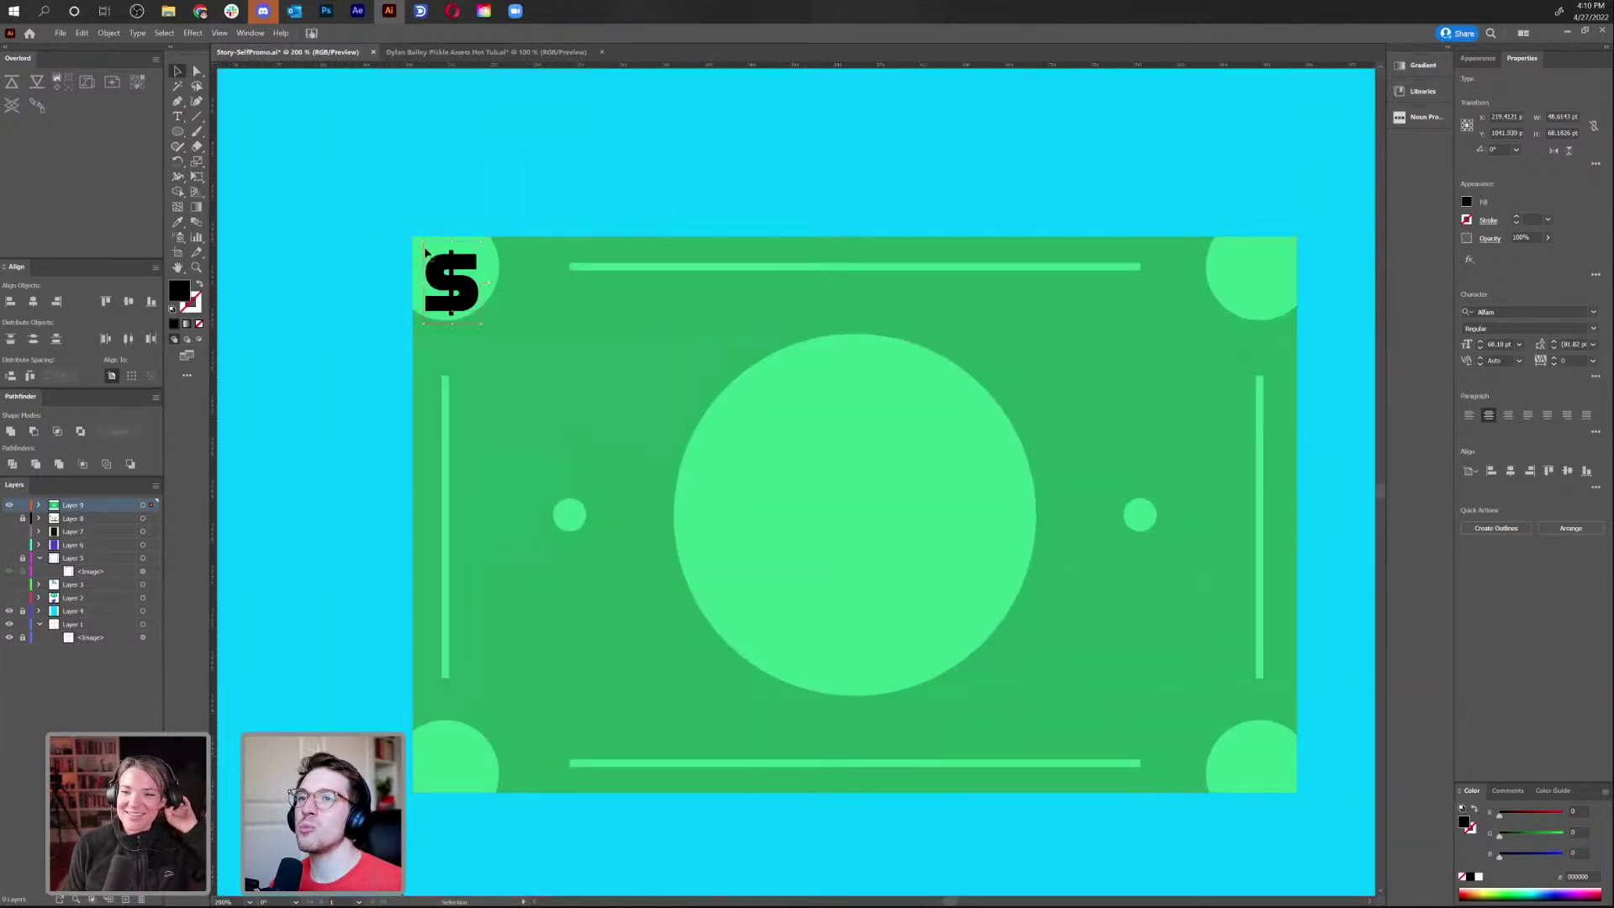
{"action": "left_click", "coordinate": [477, 322]}
{"action": "left_click_drag", "start_coordinate": [477, 321], "coordinate": [463, 284]}
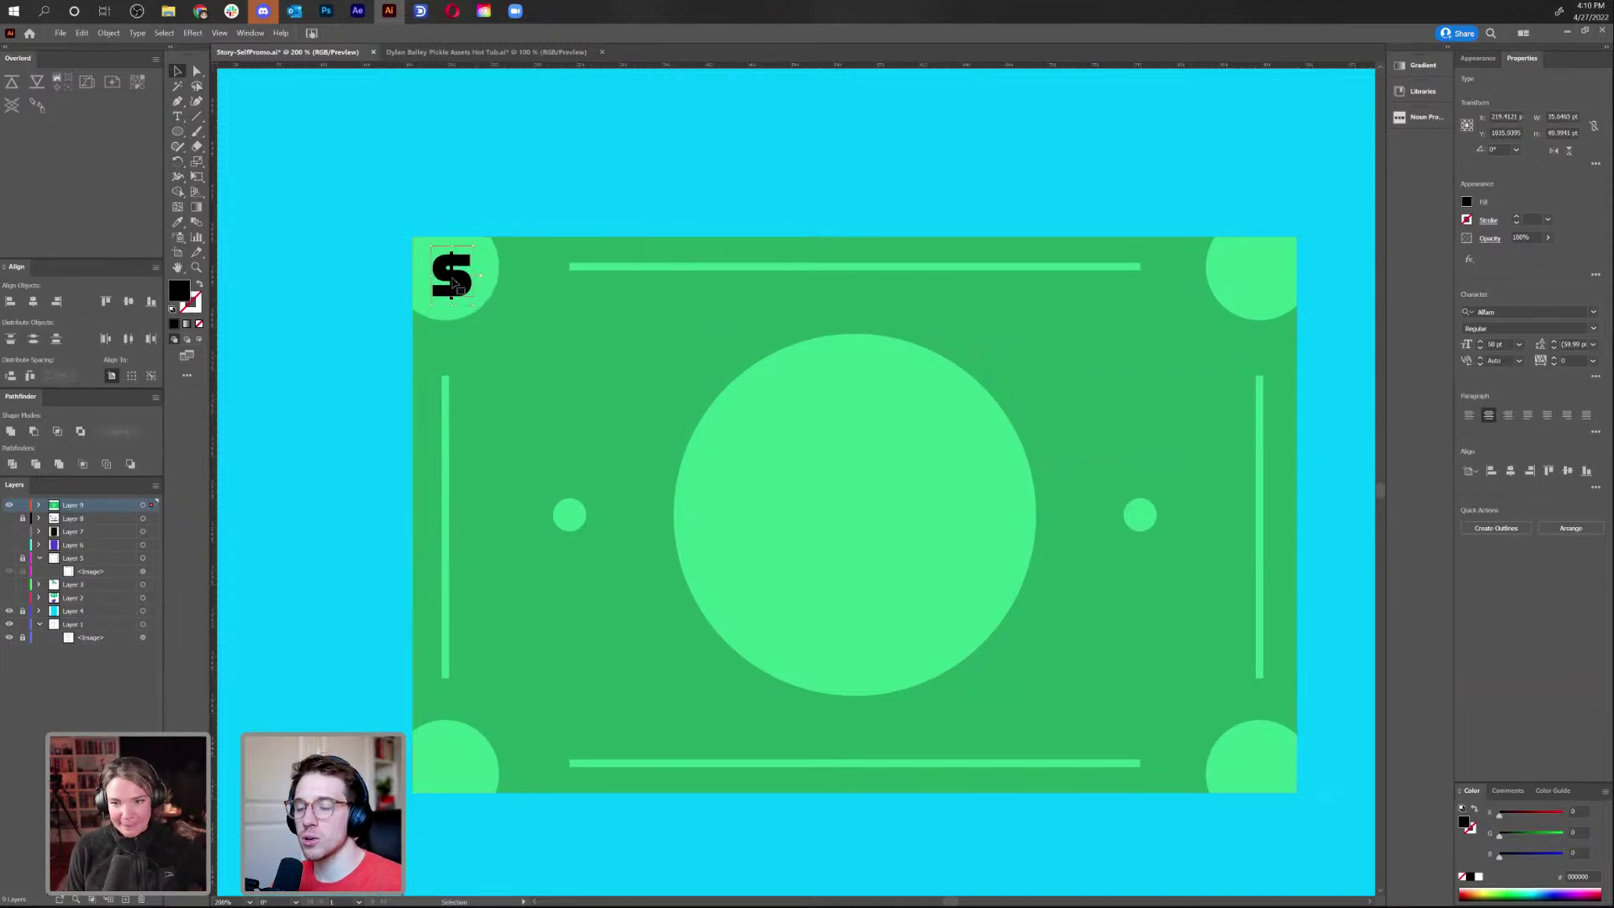
{"action": "key", "text": "i"}
{"action": "left_click", "coordinate": [589, 409]}
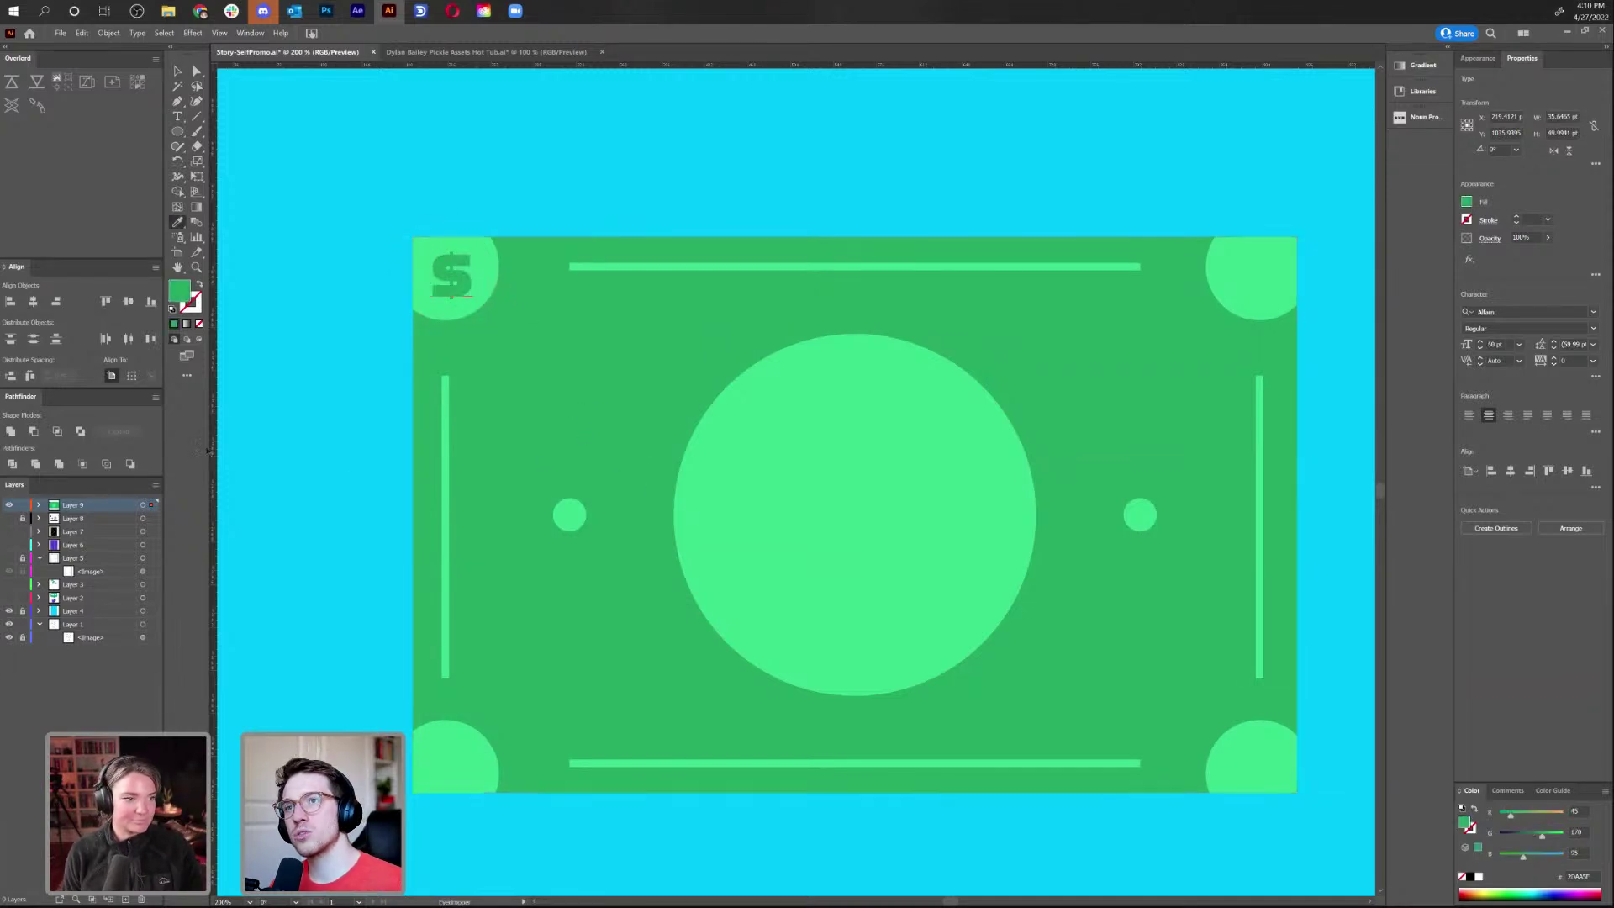
{"action": "left_click", "coordinate": [177, 71]}
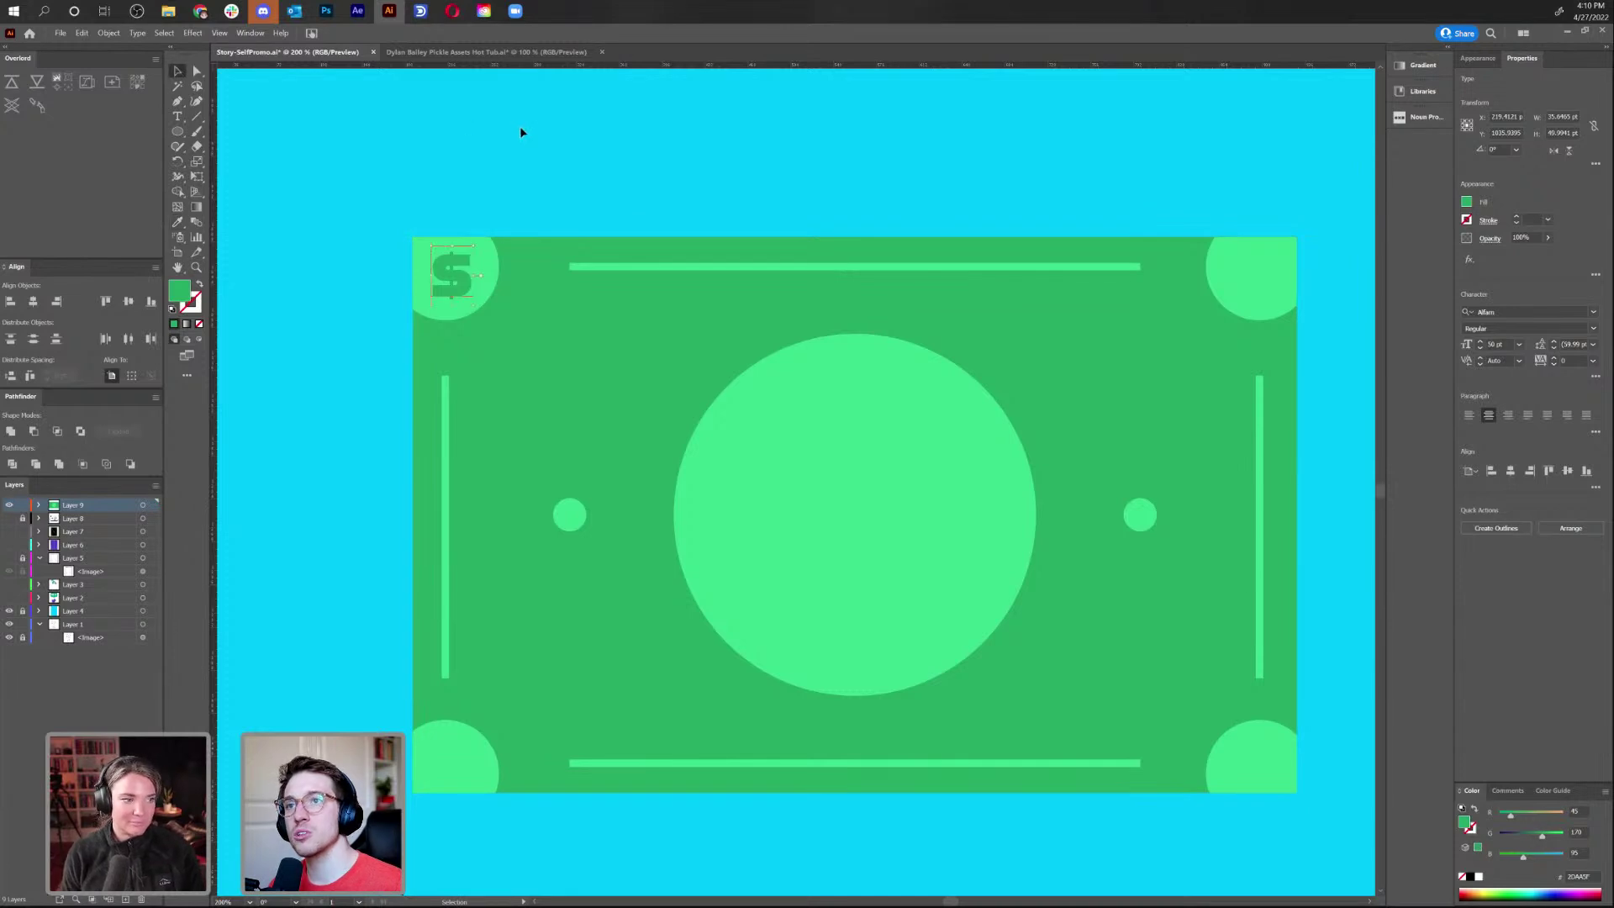
Copy the green $ into the other three corner circles and zoom out to the artboard
{"action": "left_click_drag", "start_coordinate": [451, 275], "coordinate": [1264, 304]}
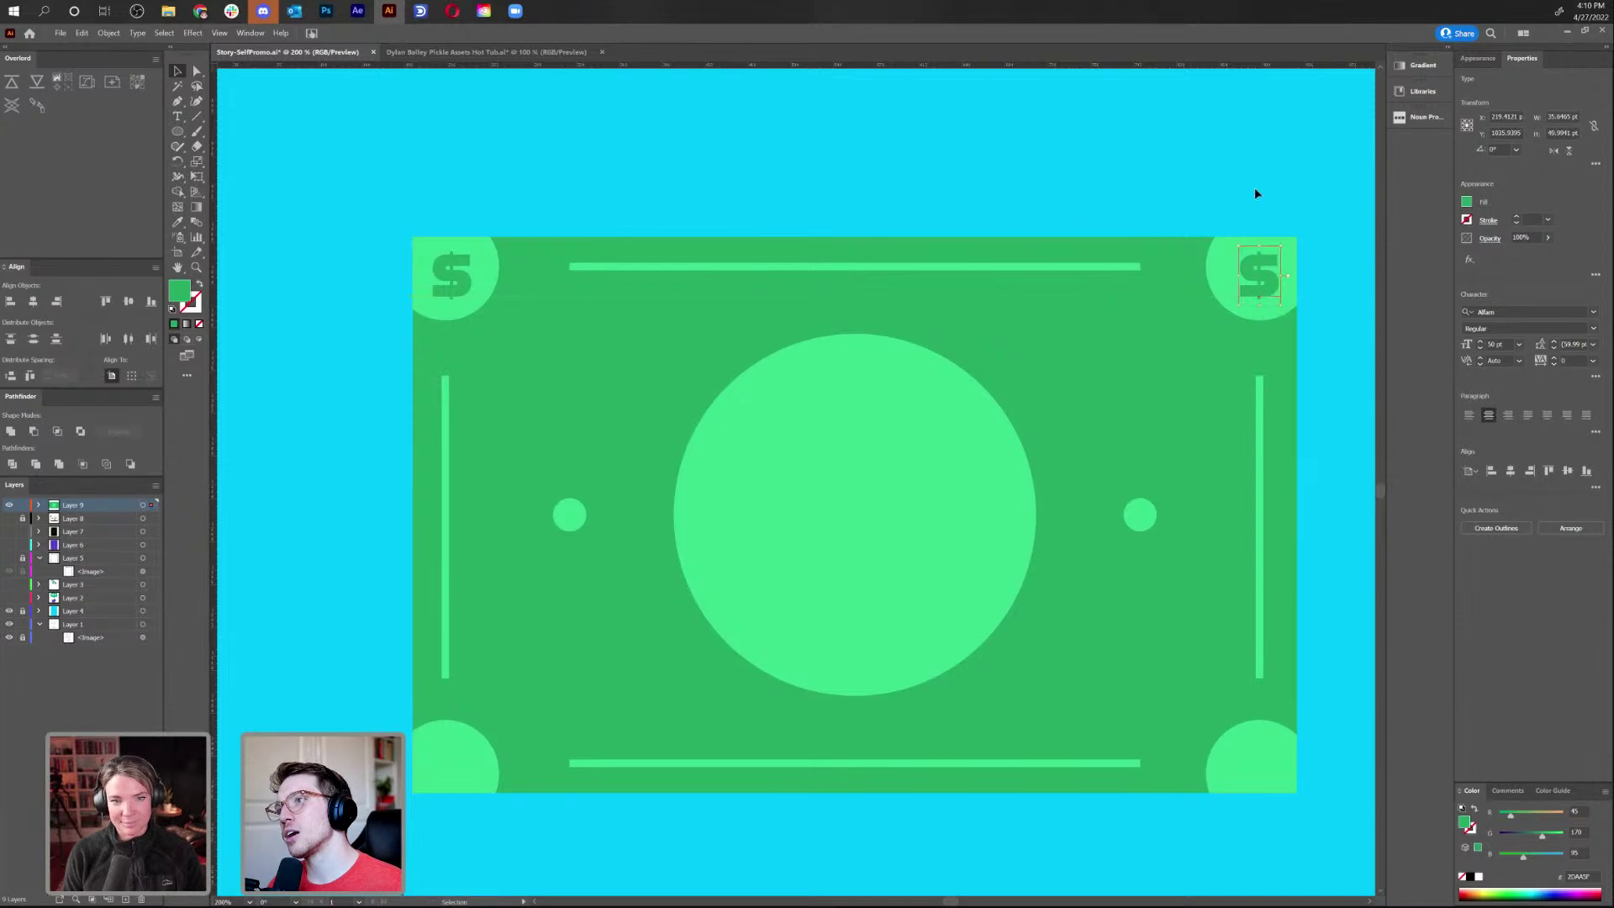
{"action": "left_click", "coordinate": [1253, 197]}
{"action": "scroll", "coordinate": [720, 310], "scroll_direction": "down", "scroll_amount": 1}
{"action": "scroll", "coordinate": [721, 310], "scroll_direction": "right", "scroll_amount": 1}
{"action": "left_click_drag", "start_coordinate": [406, 205], "coordinate": [1250, 672]}
{"action": "left_click", "coordinate": [1009, 695]}
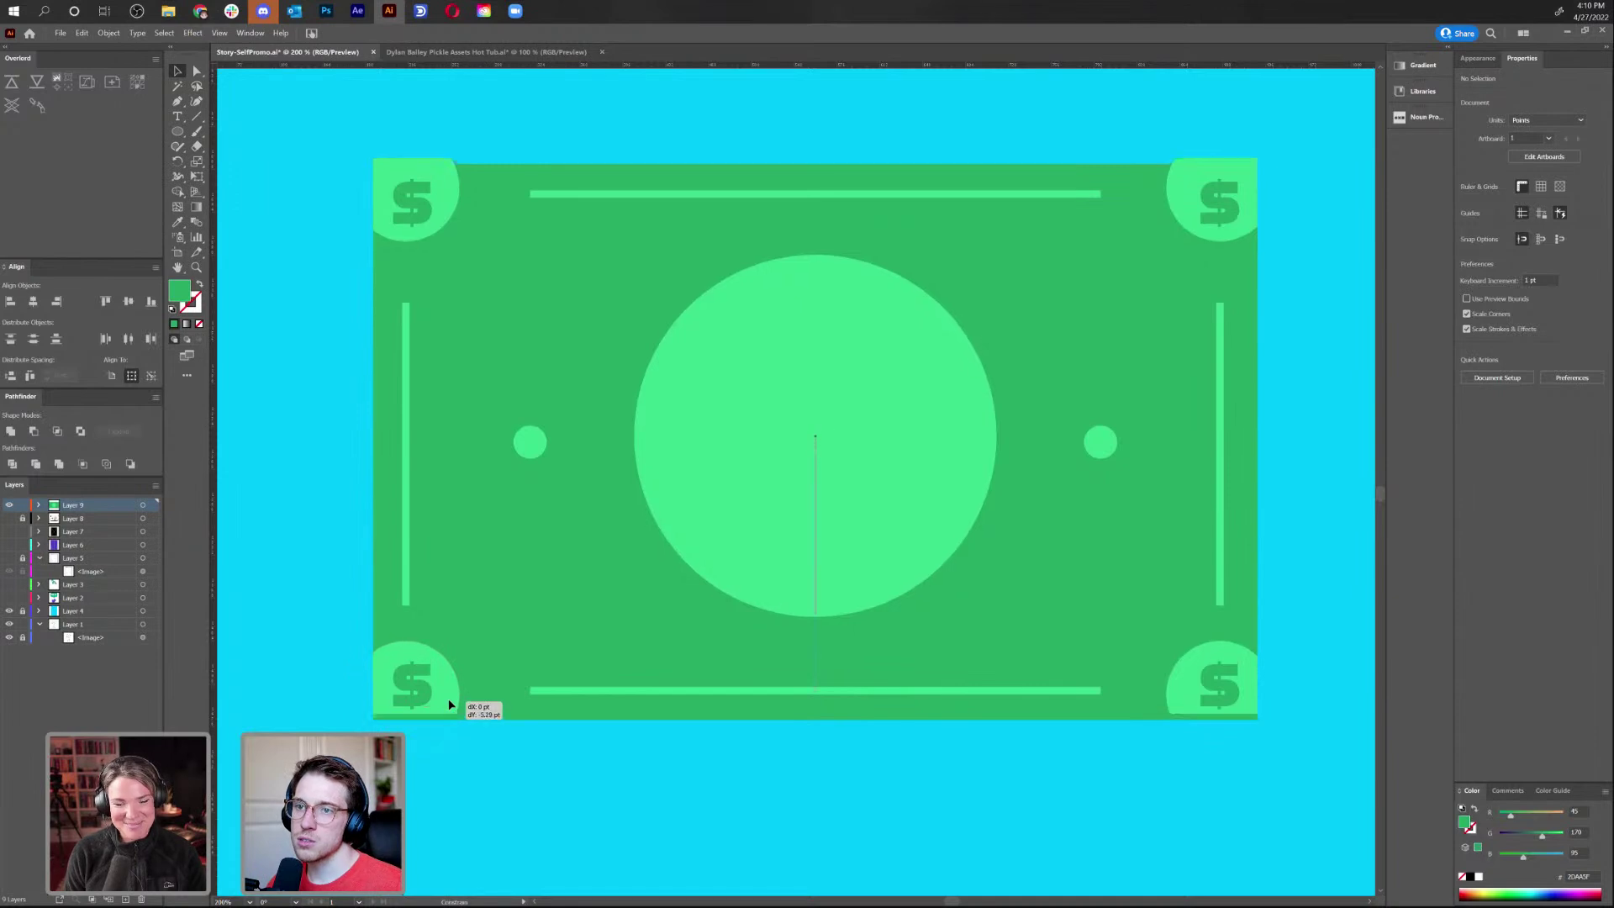
{"action": "key", "text": "ctrl+z"}
{"action": "key", "text": "ctrl+z"}
{"action": "key", "text": "ctrl+shift+z"}
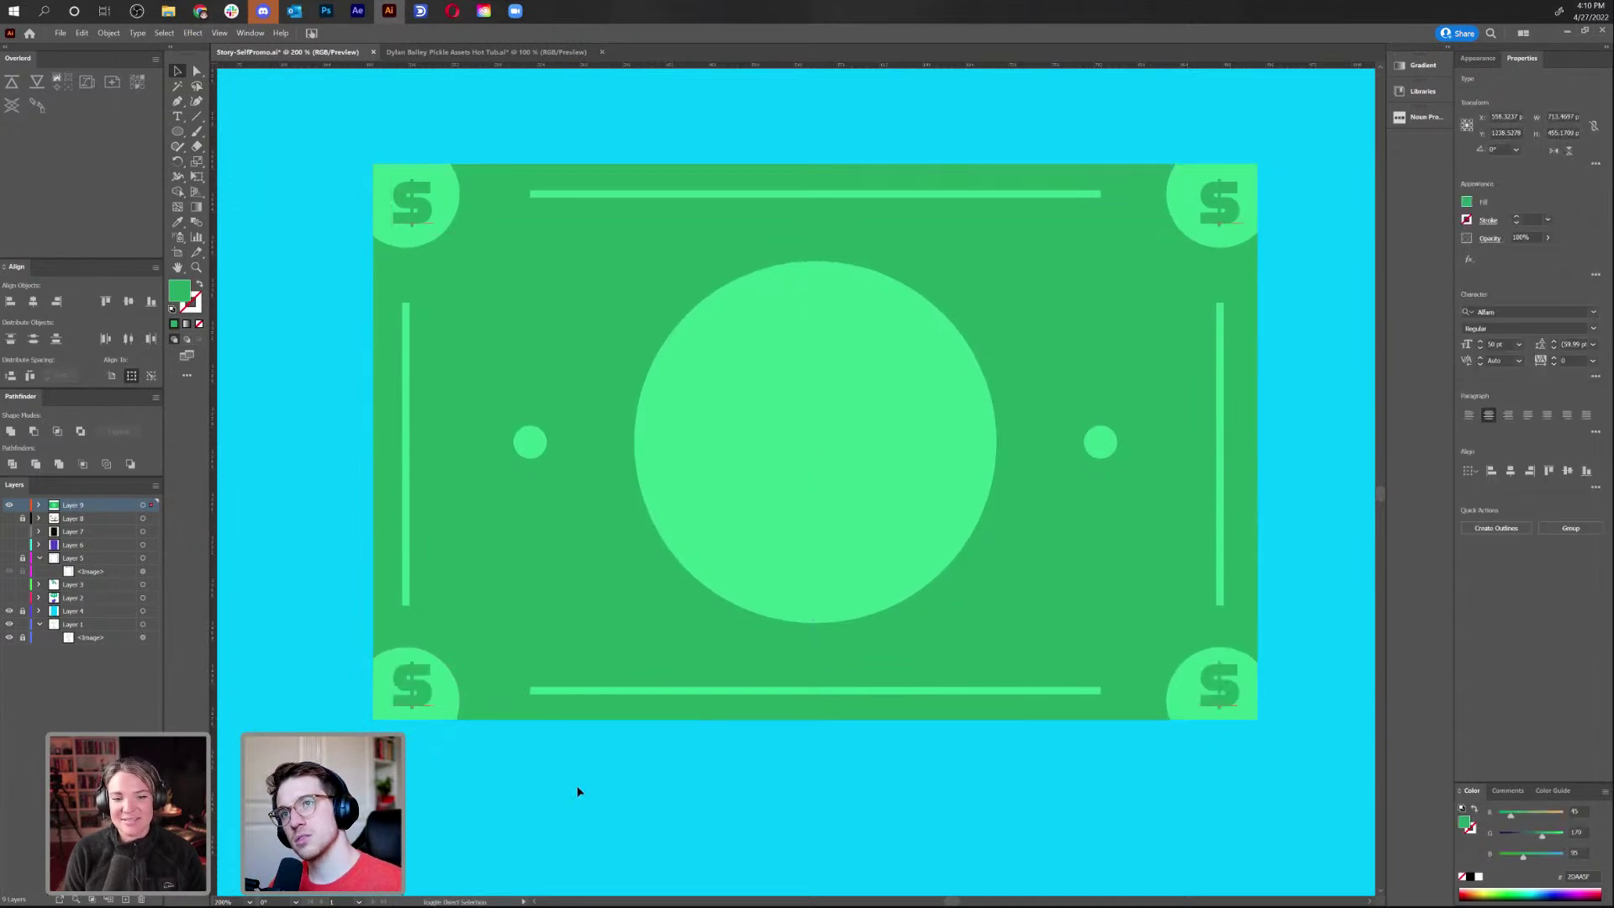
{"action": "key", "text": "ctrl+shift+z"}
{"action": "key", "text": "ctrl+0"}
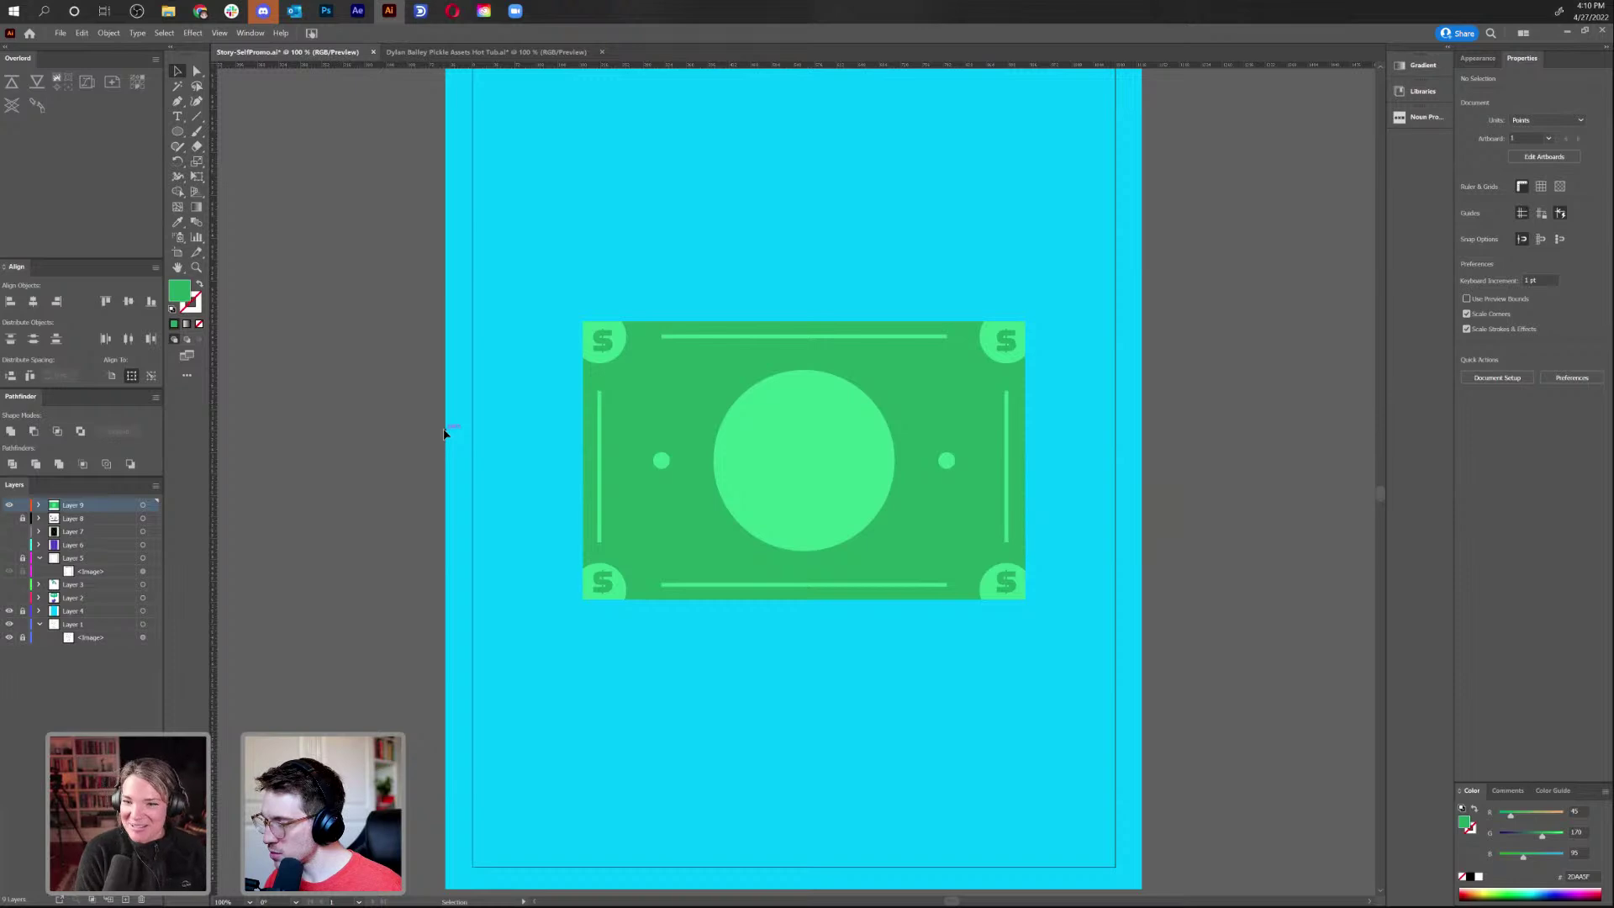
{"action": "right_click", "coordinate": [188, 120]}
Check the money bill group, then hide the money bill layer
{"action": "left_click", "coordinate": [229, 117]}
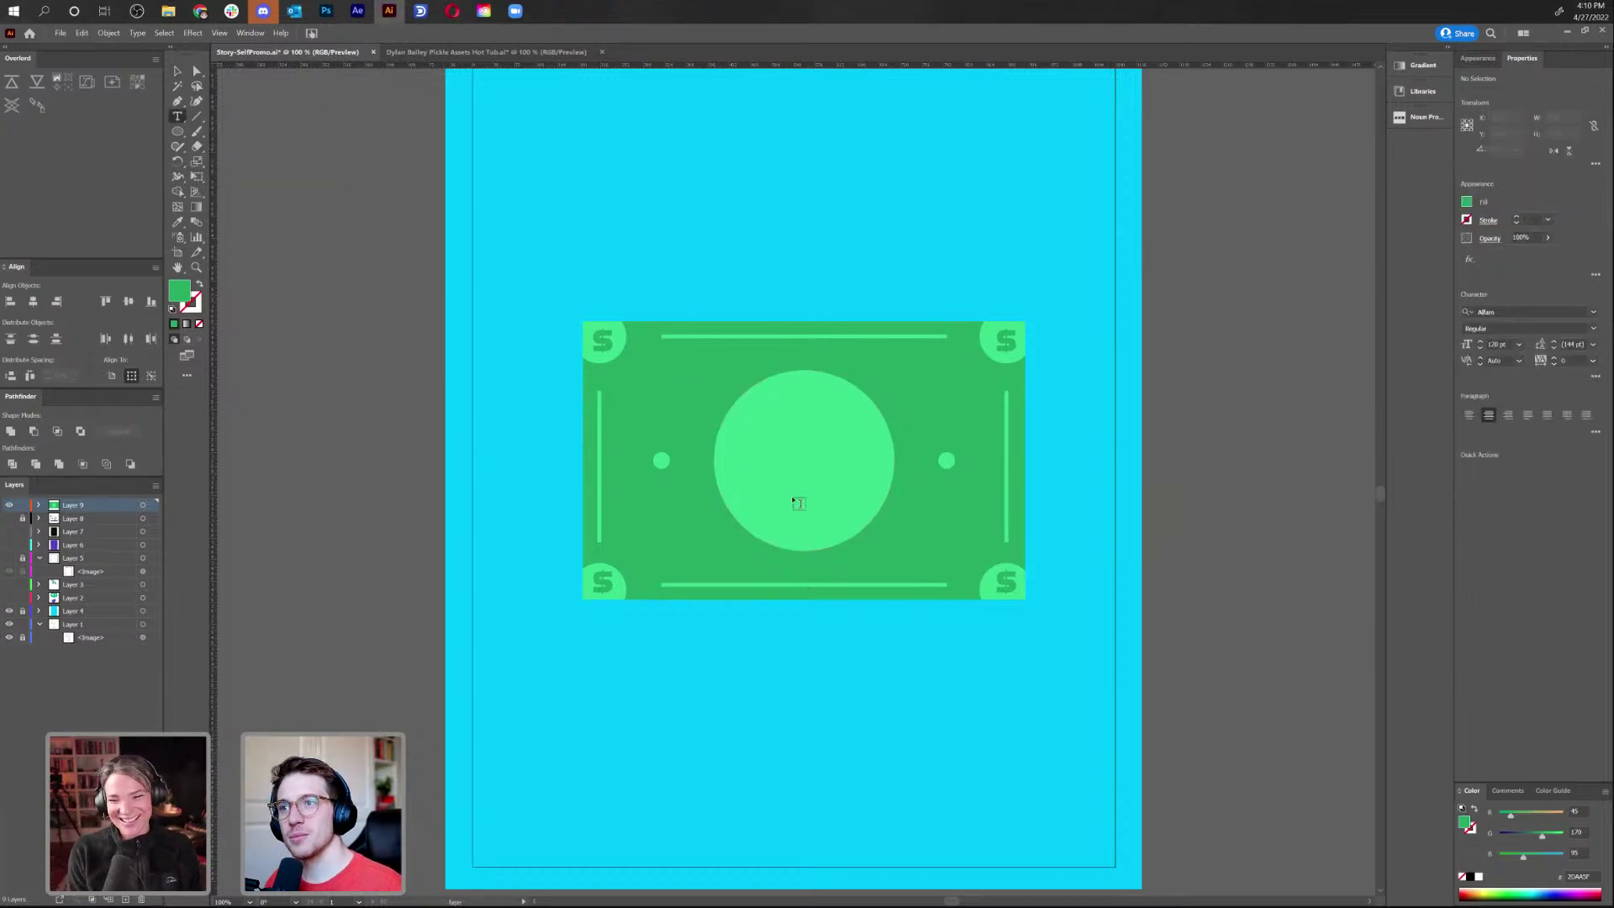
{"action": "left_click", "coordinate": [178, 70]}
{"action": "left_click", "coordinate": [775, 480]}
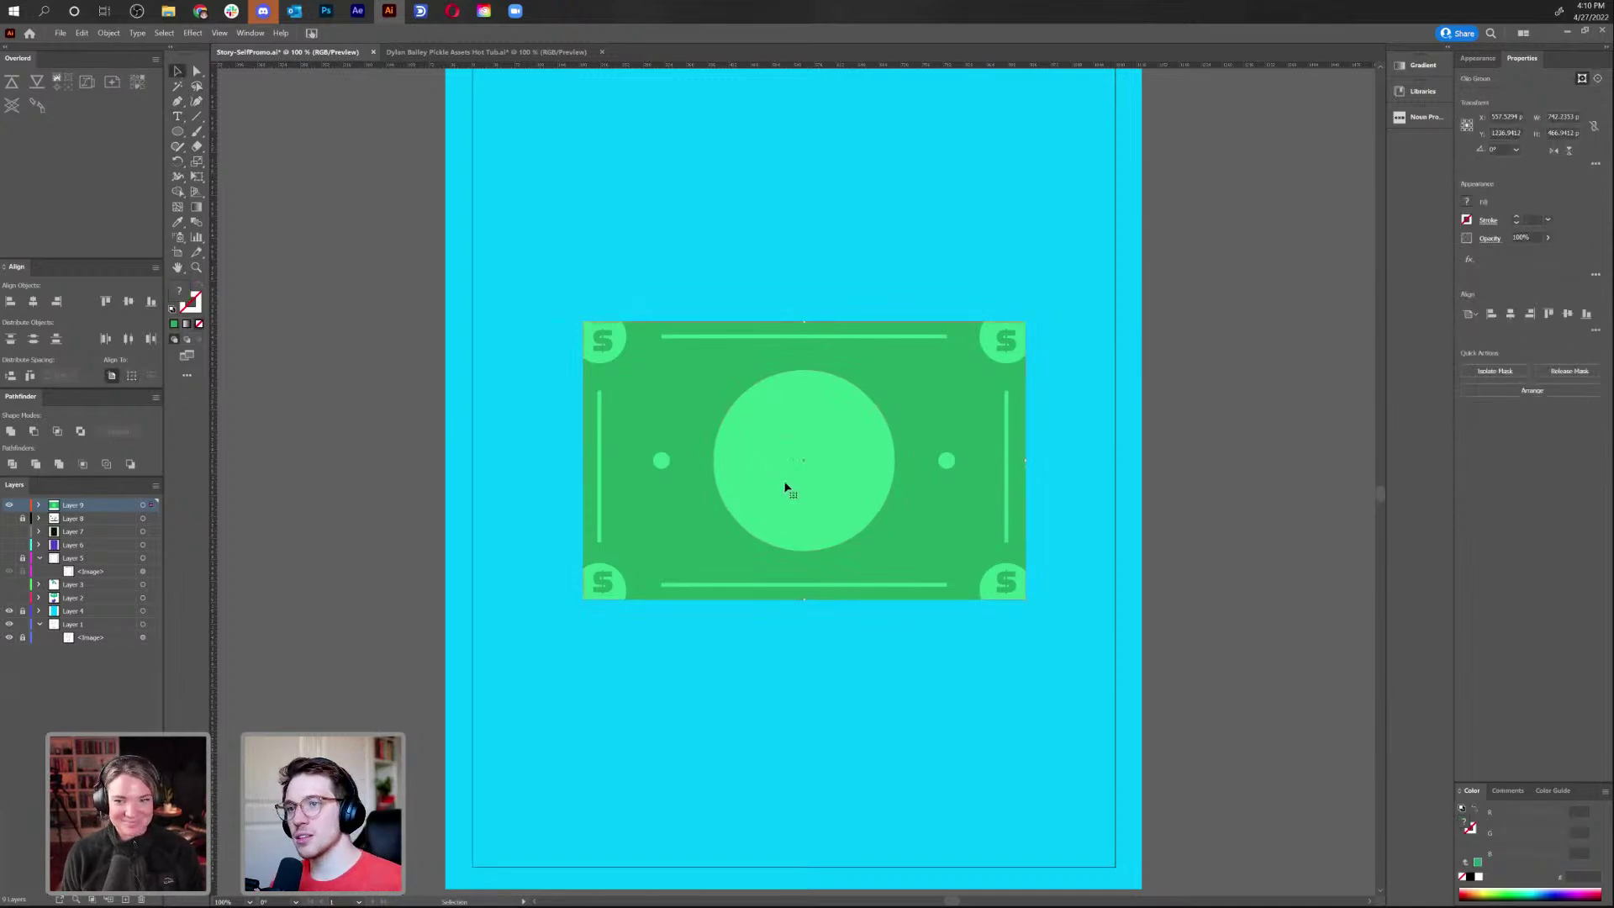
{"action": "left_click", "coordinate": [809, 675]}
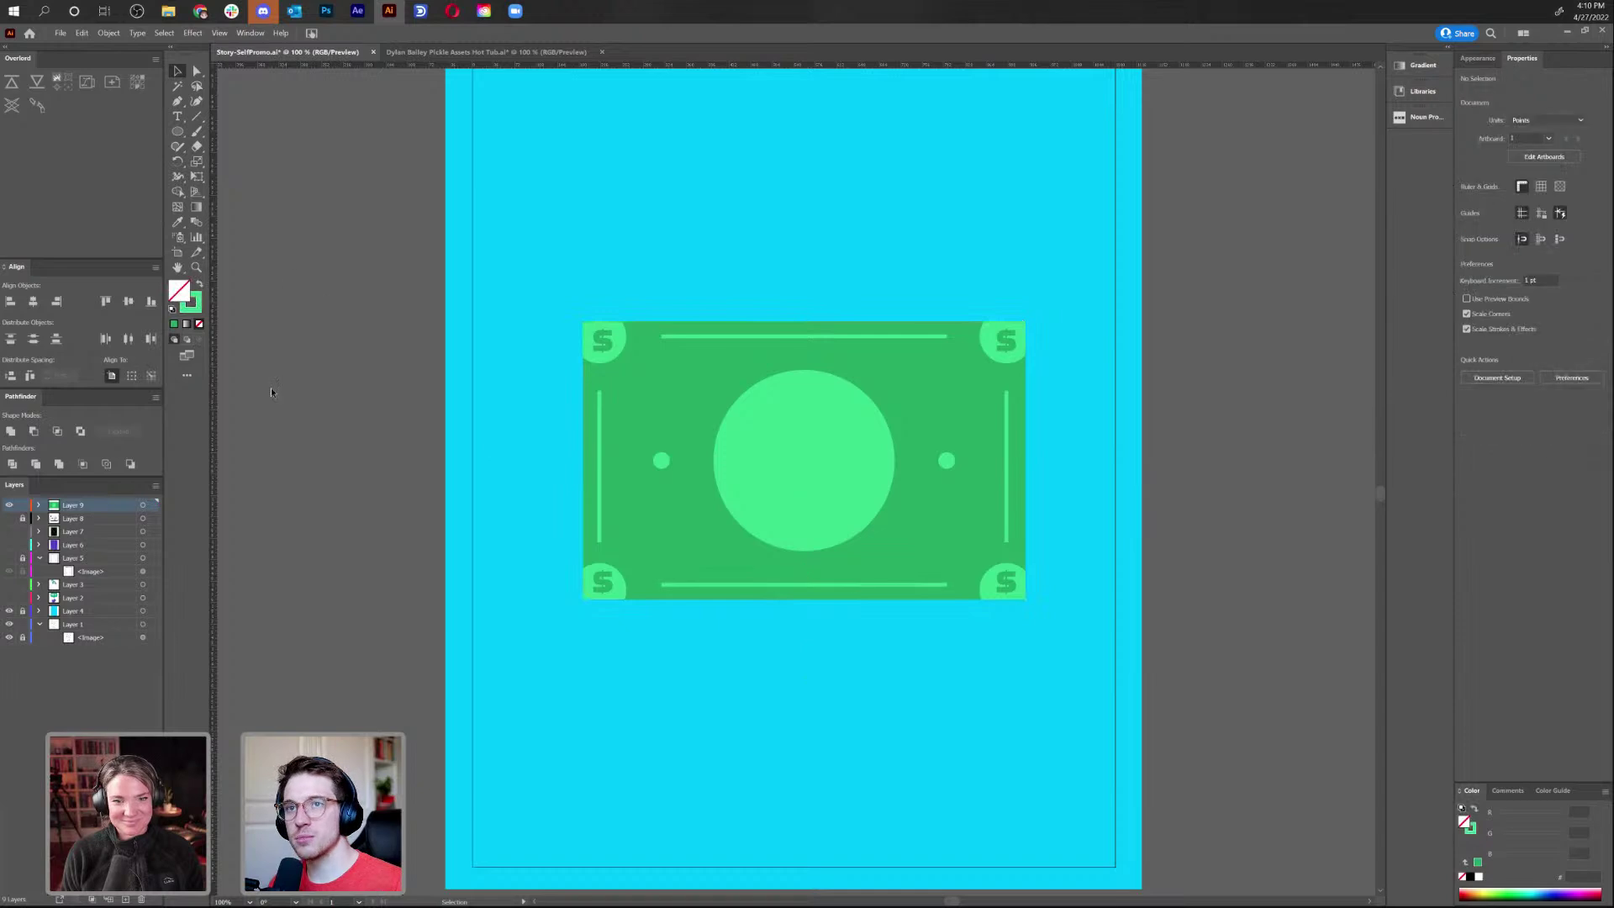
{"action": "left_click", "coordinate": [9, 506]}
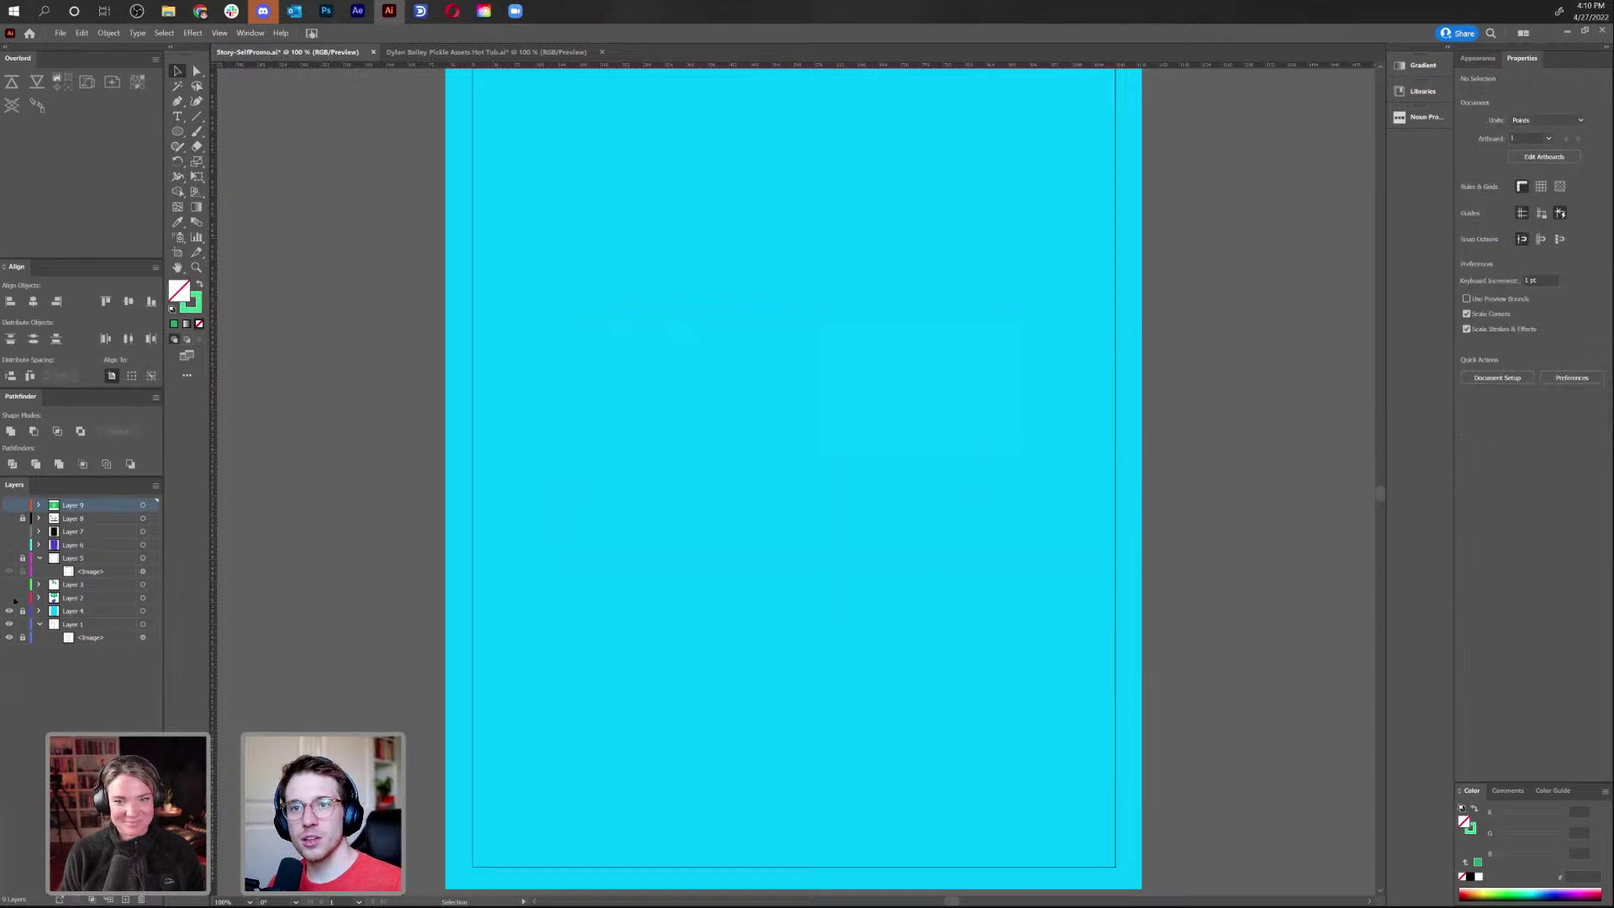
Show the avatar layer, select the avatar and its teal circle, then hide it and show the bill
{"action": "left_click", "coordinate": [10, 600]}
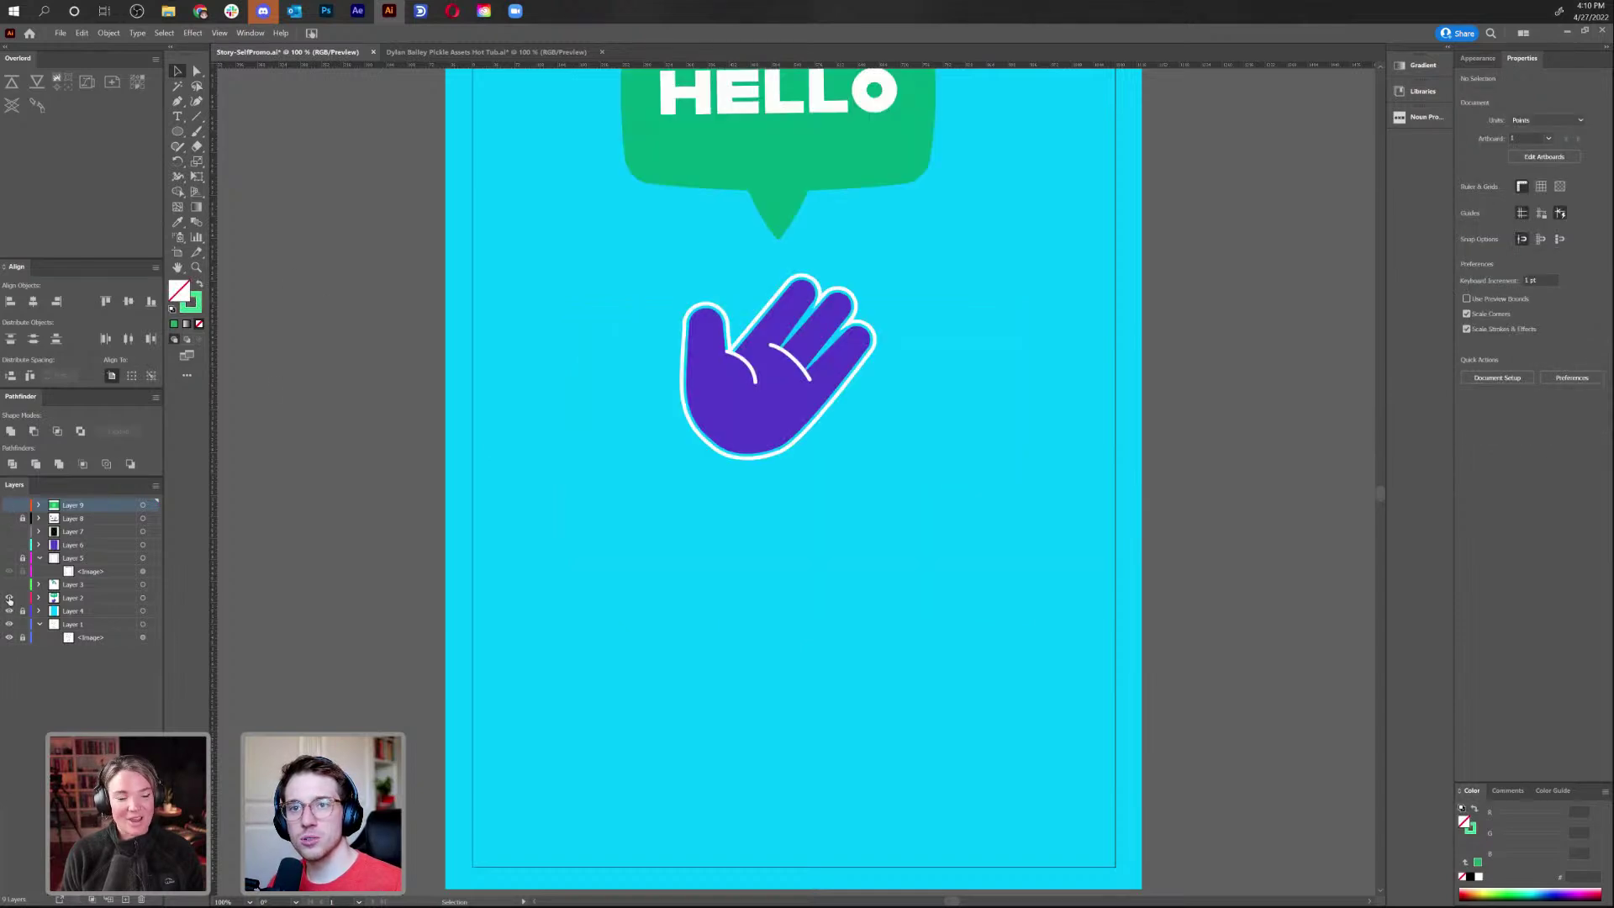
{"action": "left_click", "coordinate": [9, 598]}
{"action": "left_click", "coordinate": [9, 584]}
{"action": "scroll", "coordinate": [748, 395], "scroll_direction": "up", "scroll_amount": 5}
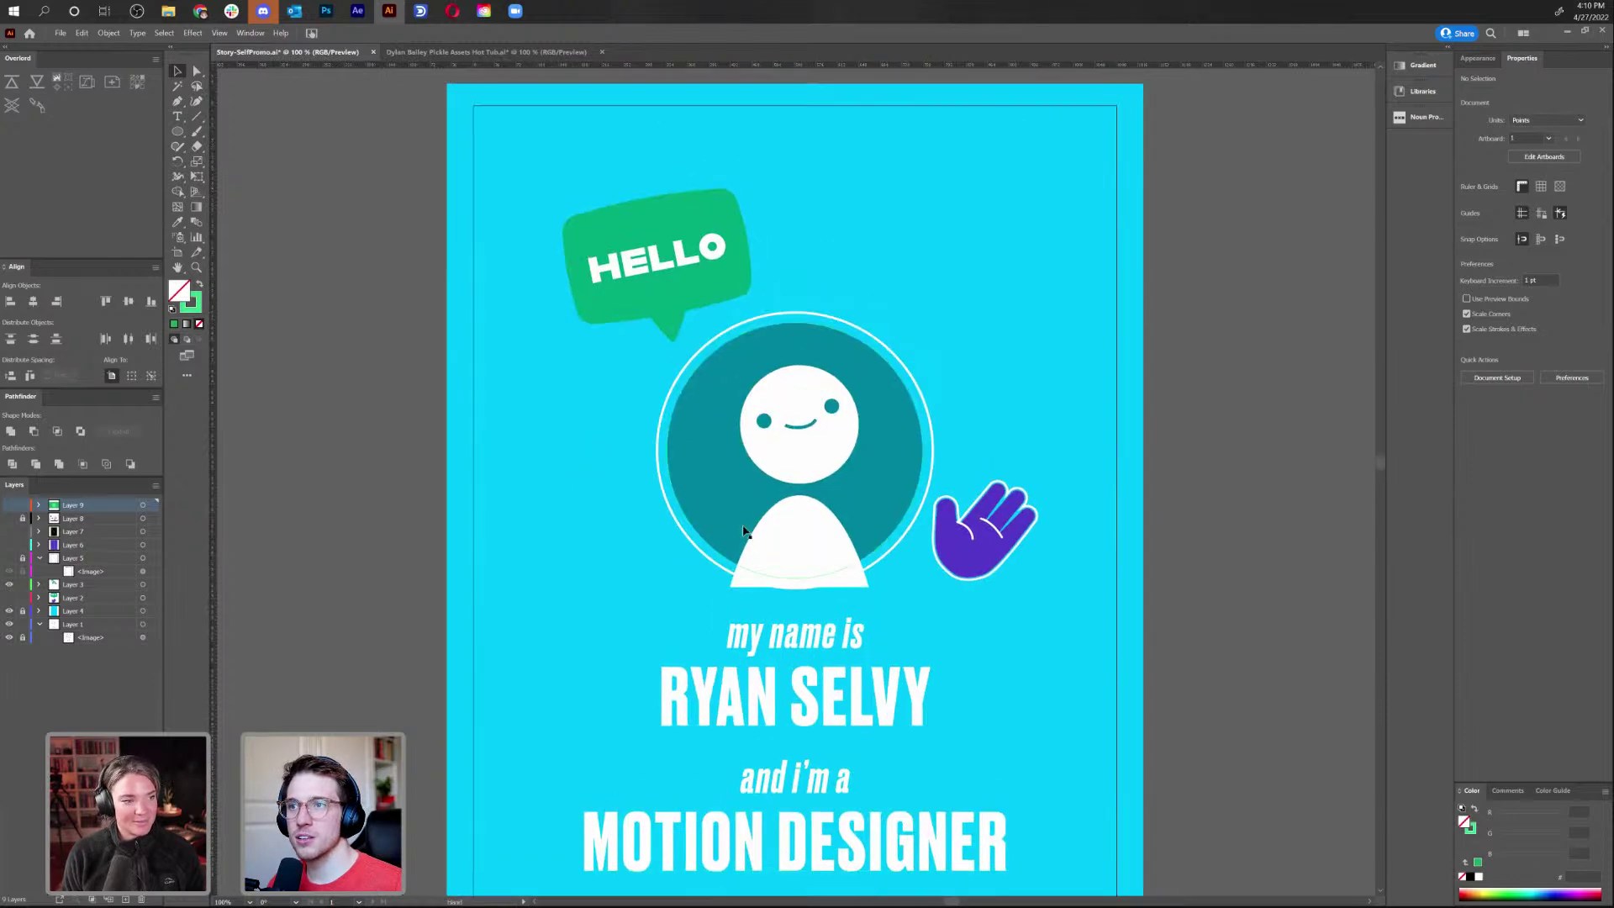
{"action": "left_click", "coordinate": [814, 428]}
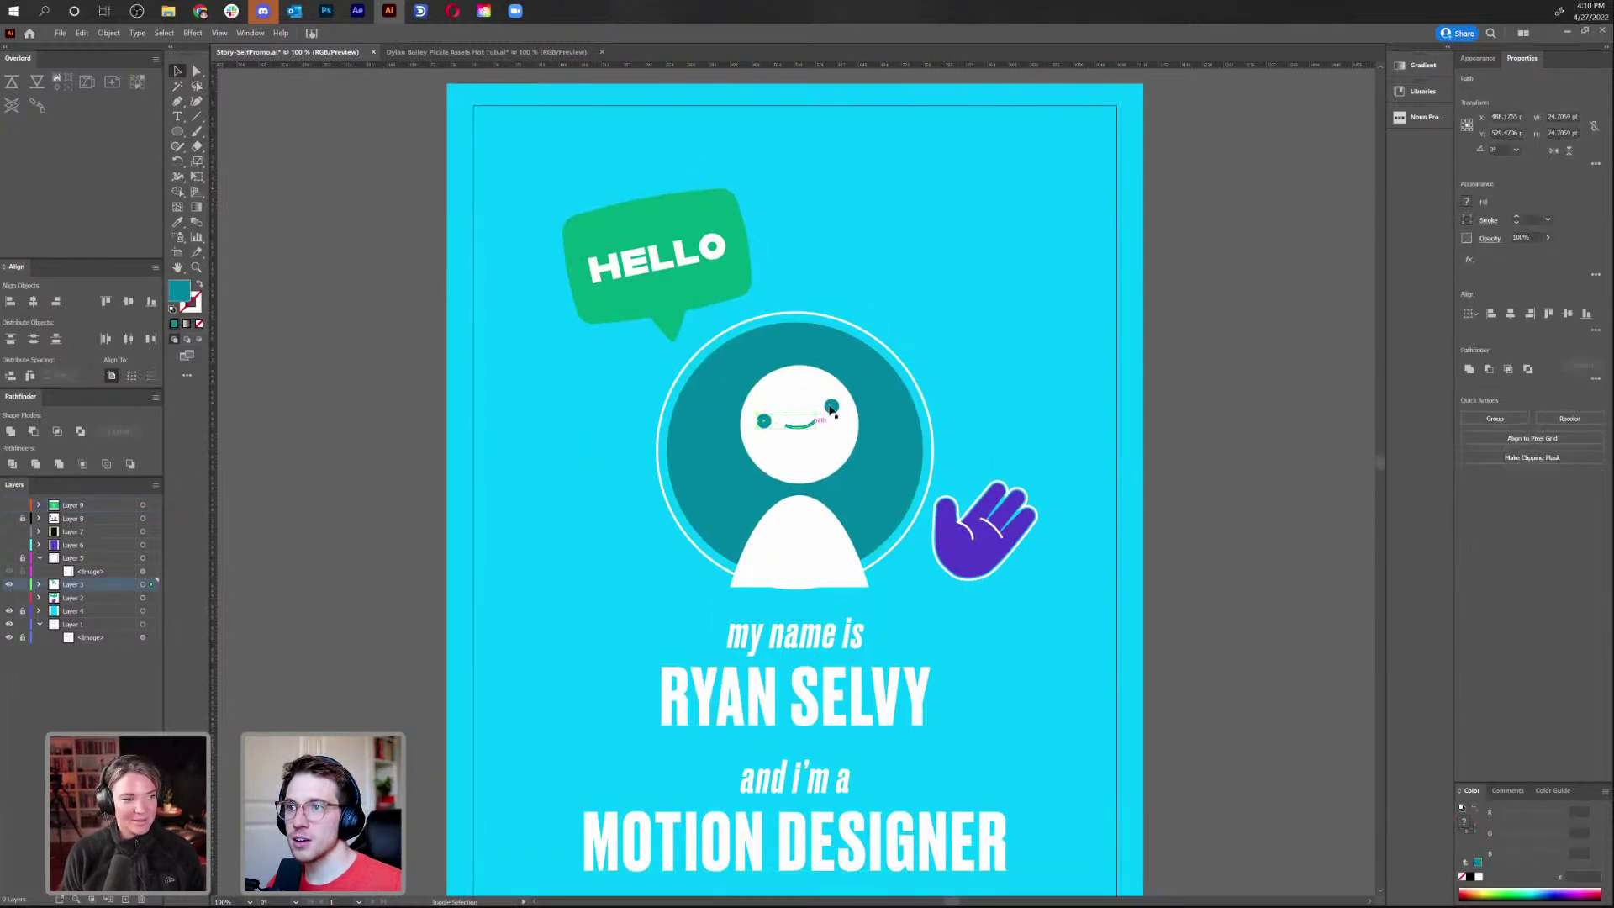
{"action": "left_click_drag", "start_coordinate": [883, 396], "coordinate": [801, 528]}
{"action": "left_click", "coordinate": [800, 528], "text": "shift"}
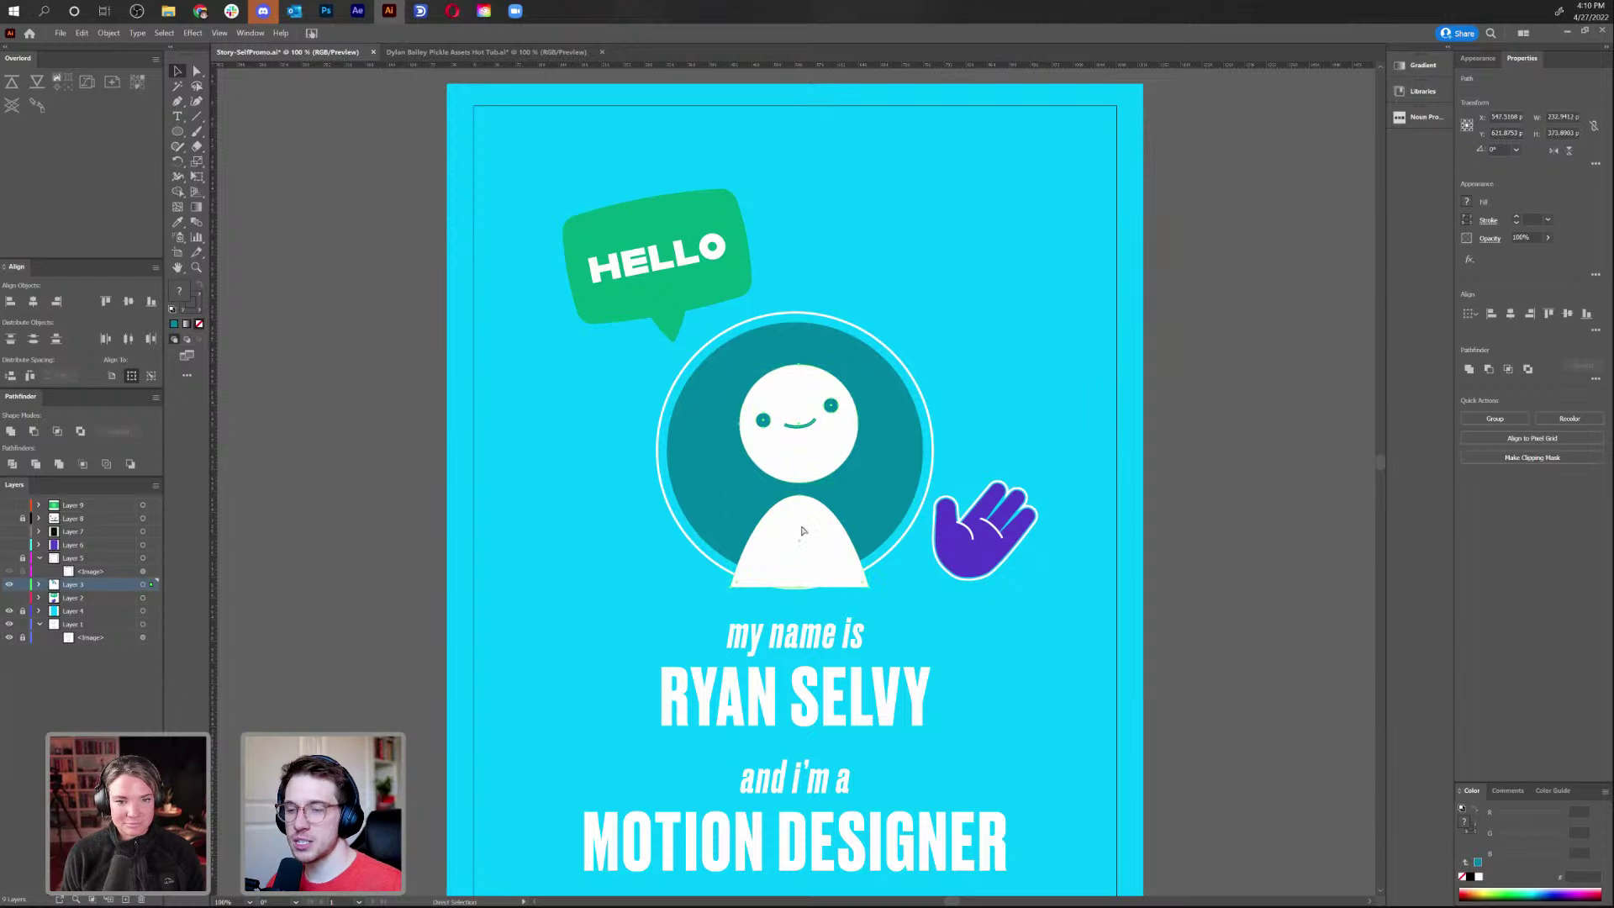
{"action": "left_click", "coordinate": [882, 472]}
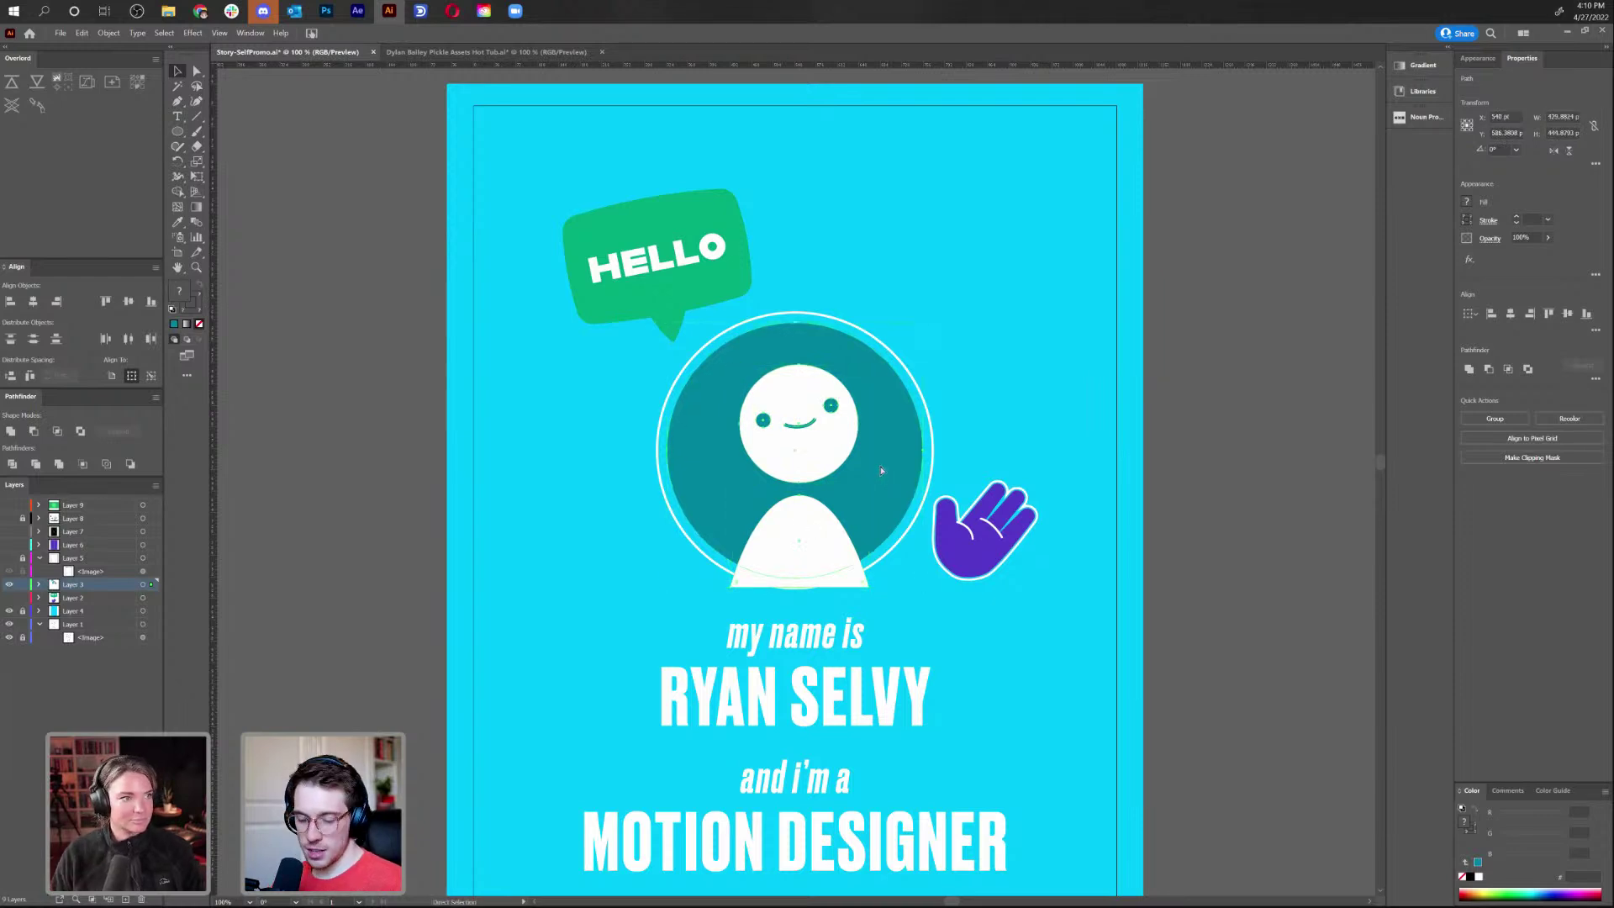
{"action": "left_click", "coordinate": [9, 585]}
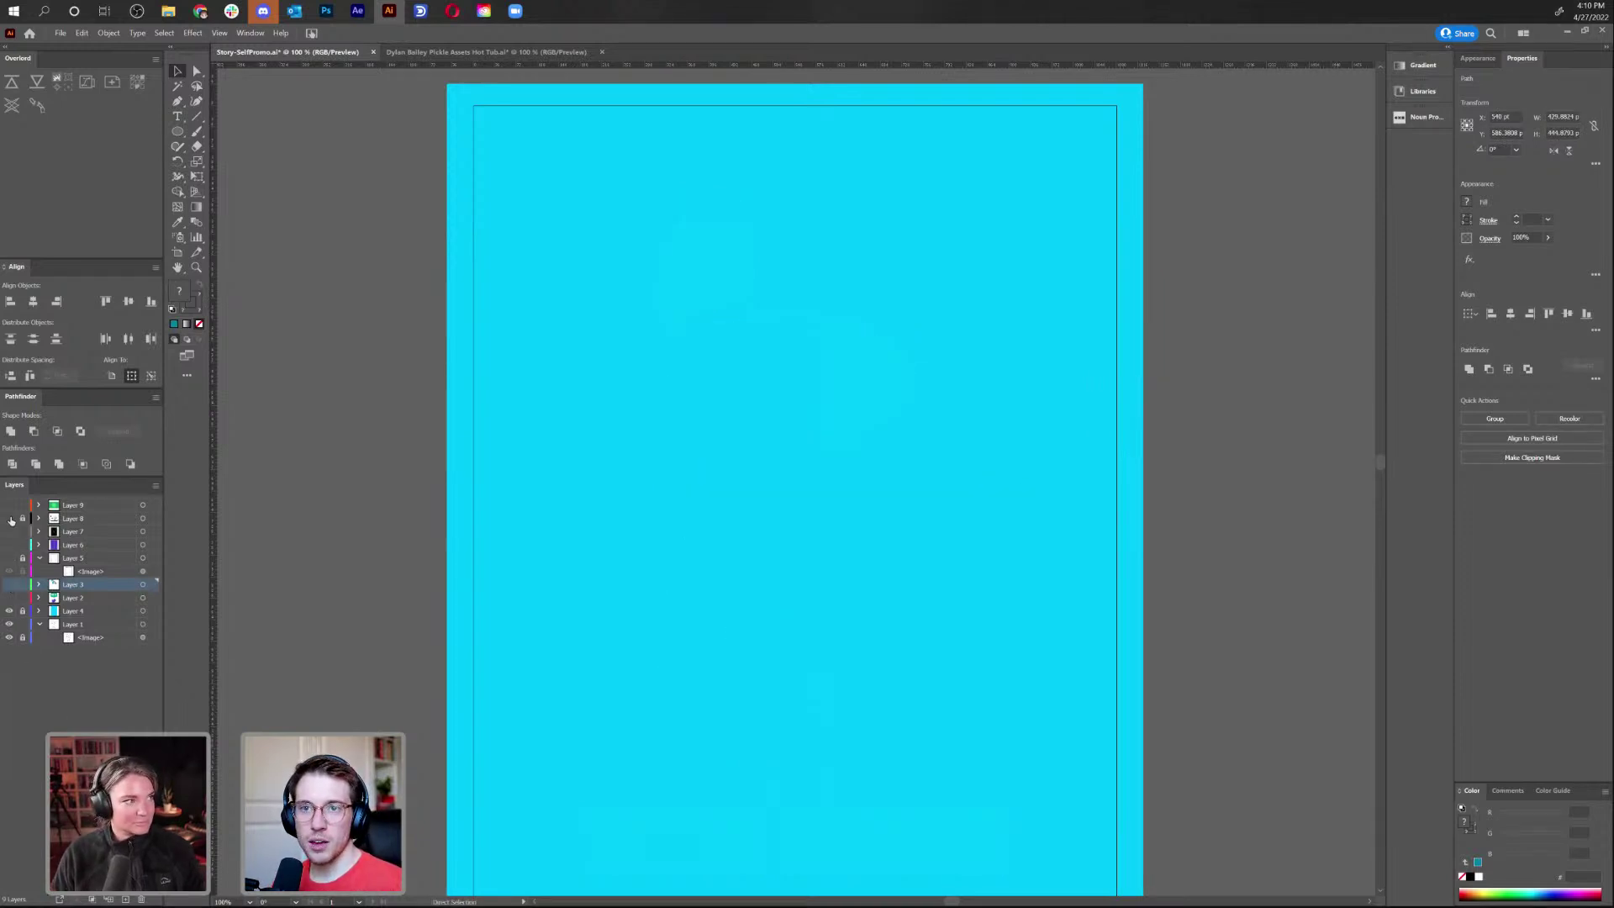
{"action": "left_click", "coordinate": [9, 506]}
Paste the avatar onto the bill layer, shrink it and centre it on the bill
{"action": "scroll", "coordinate": [720, 562], "scroll_direction": "down", "scroll_amount": 5}
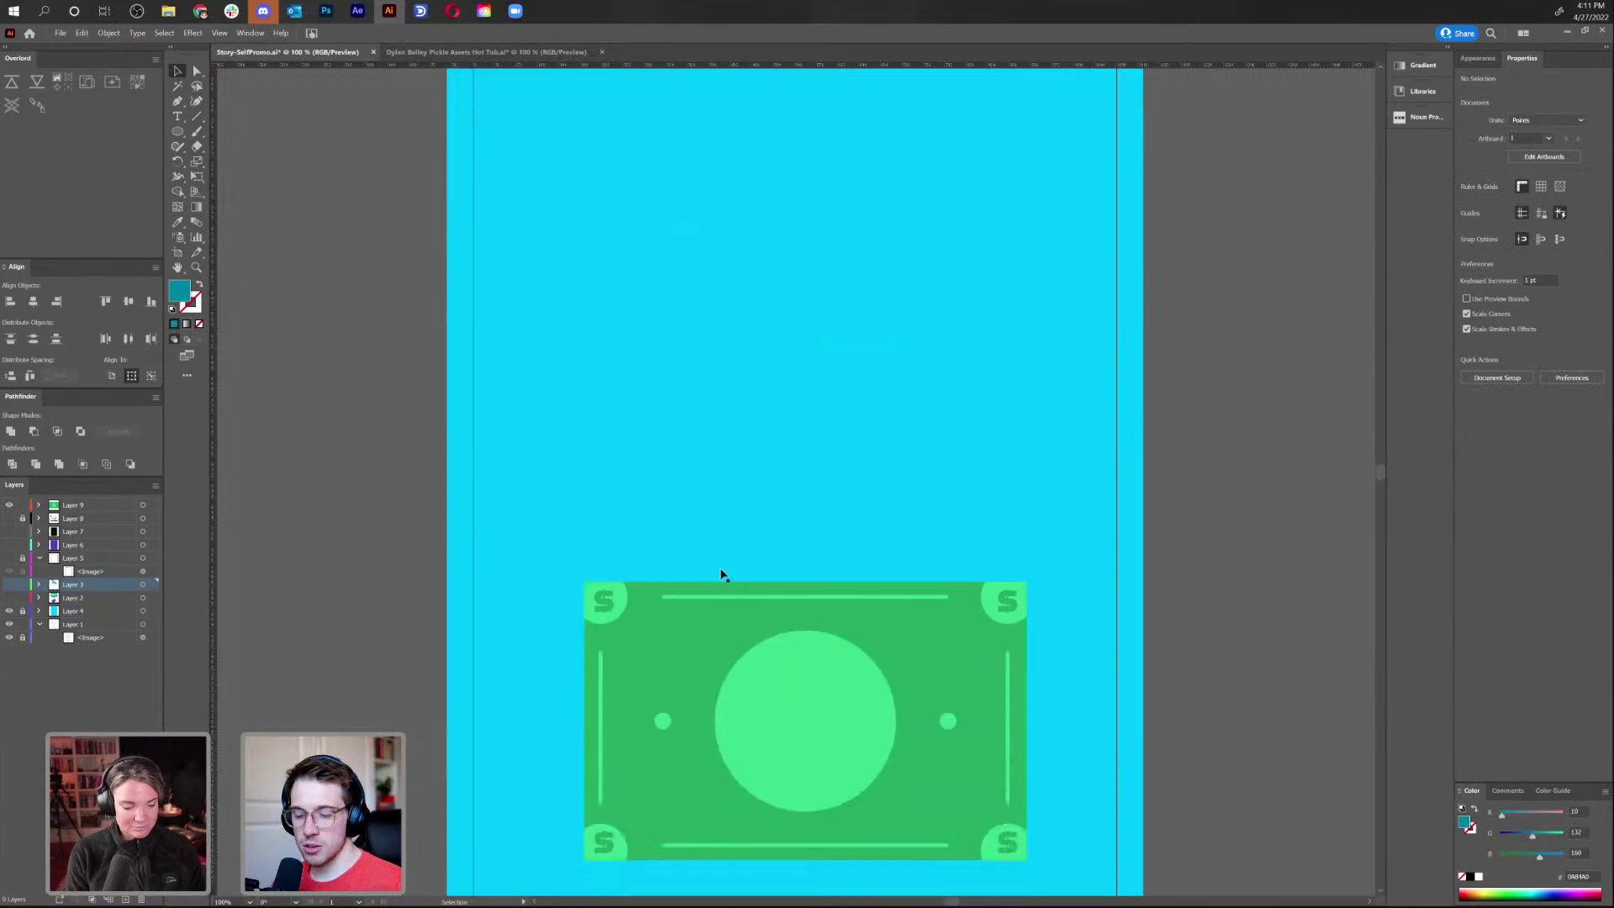
{"action": "key", "text": "ctrl+v"}
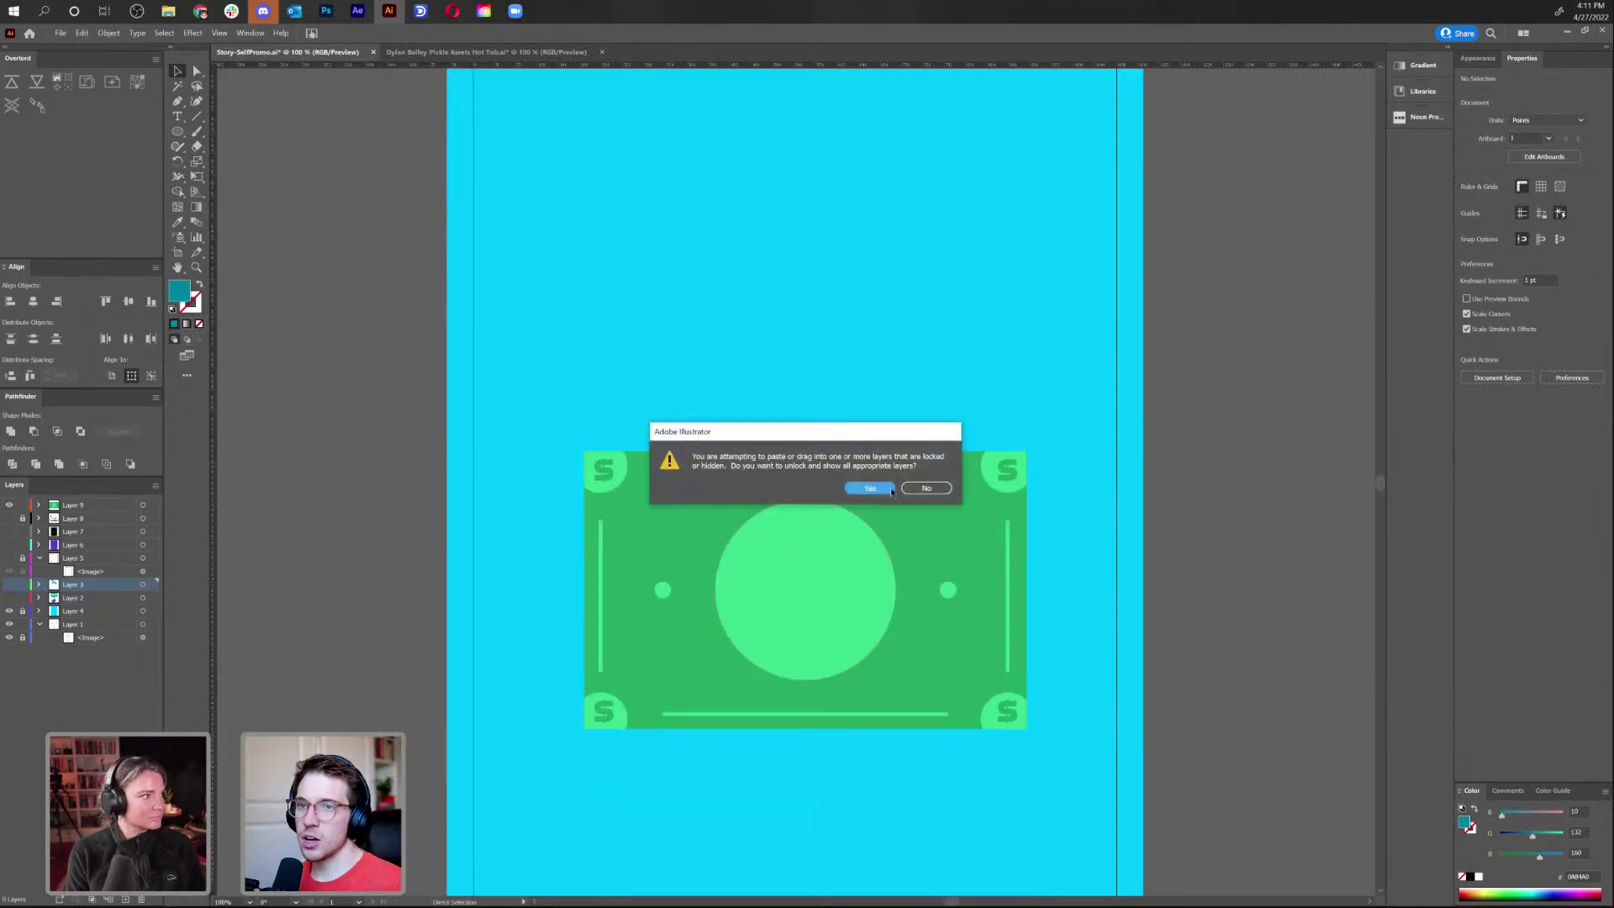
{"action": "left_click", "coordinate": [870, 488]}
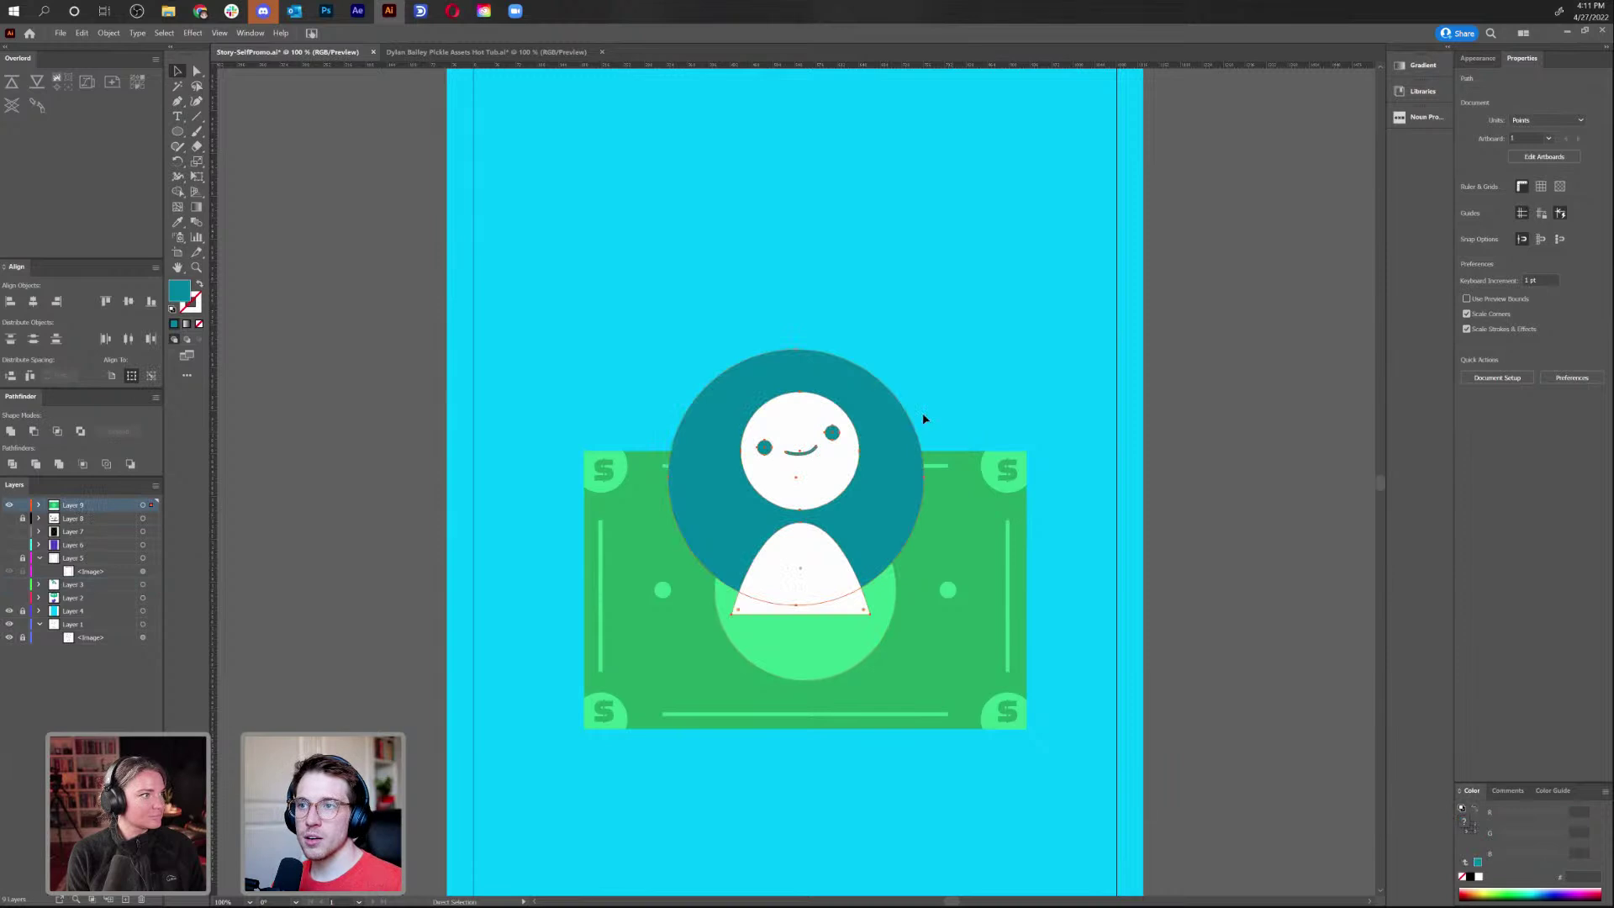
{"action": "left_click_drag", "start_coordinate": [908, 479], "coordinate": [904, 612]}
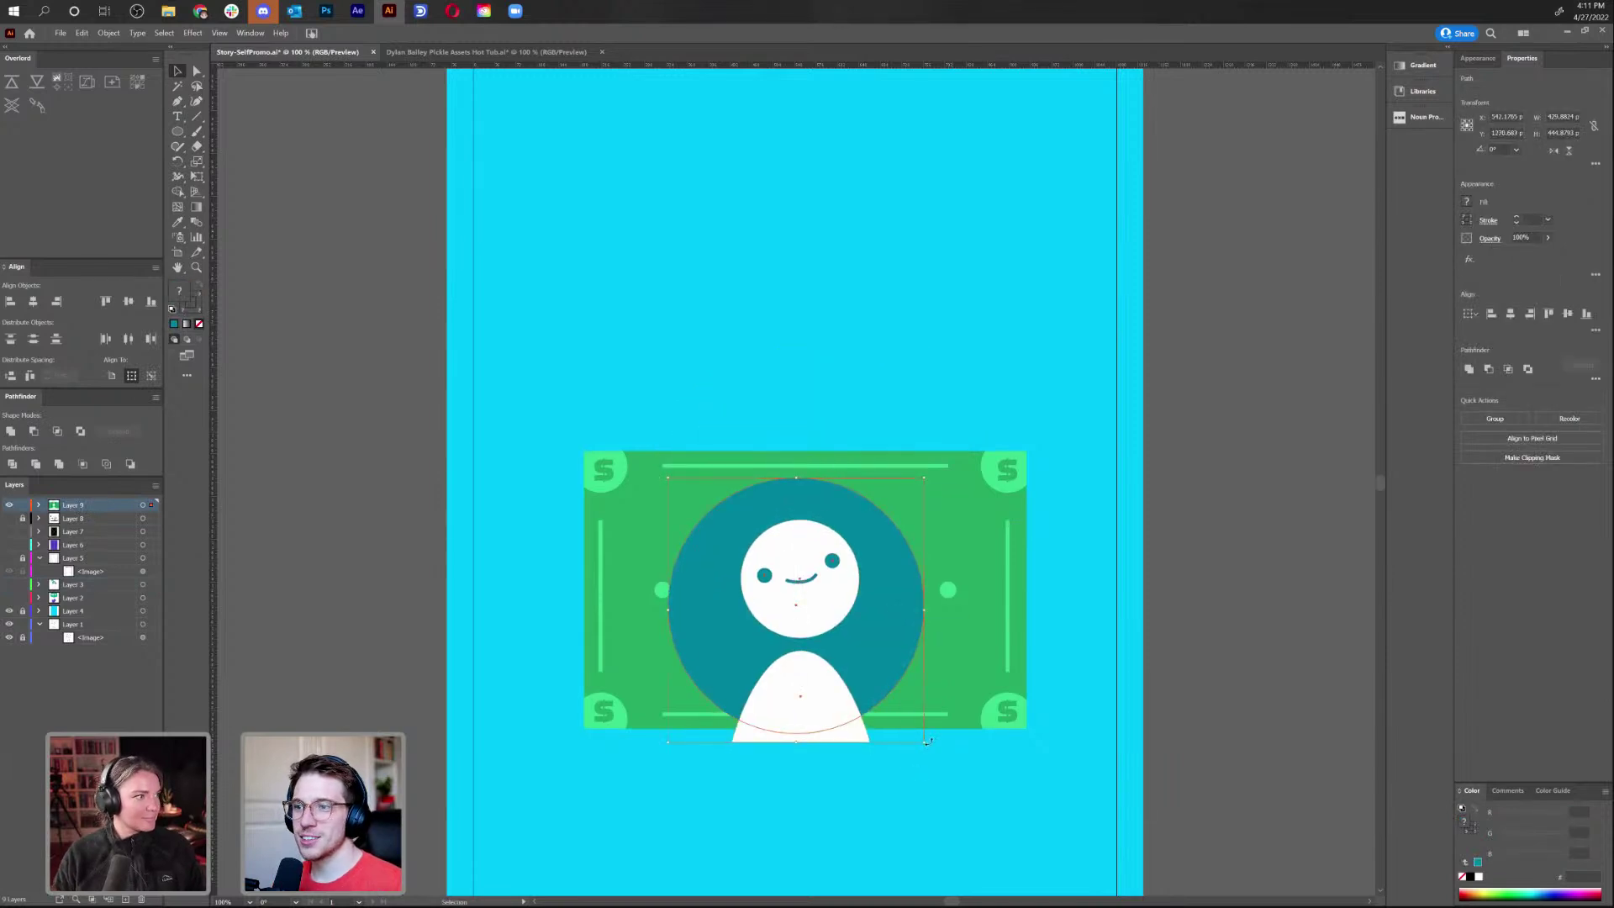
{"action": "left_click_drag", "start_coordinate": [925, 741], "coordinate": [876, 715]}
{"action": "left_click_drag", "start_coordinate": [840, 617], "coordinate": [849, 601]}
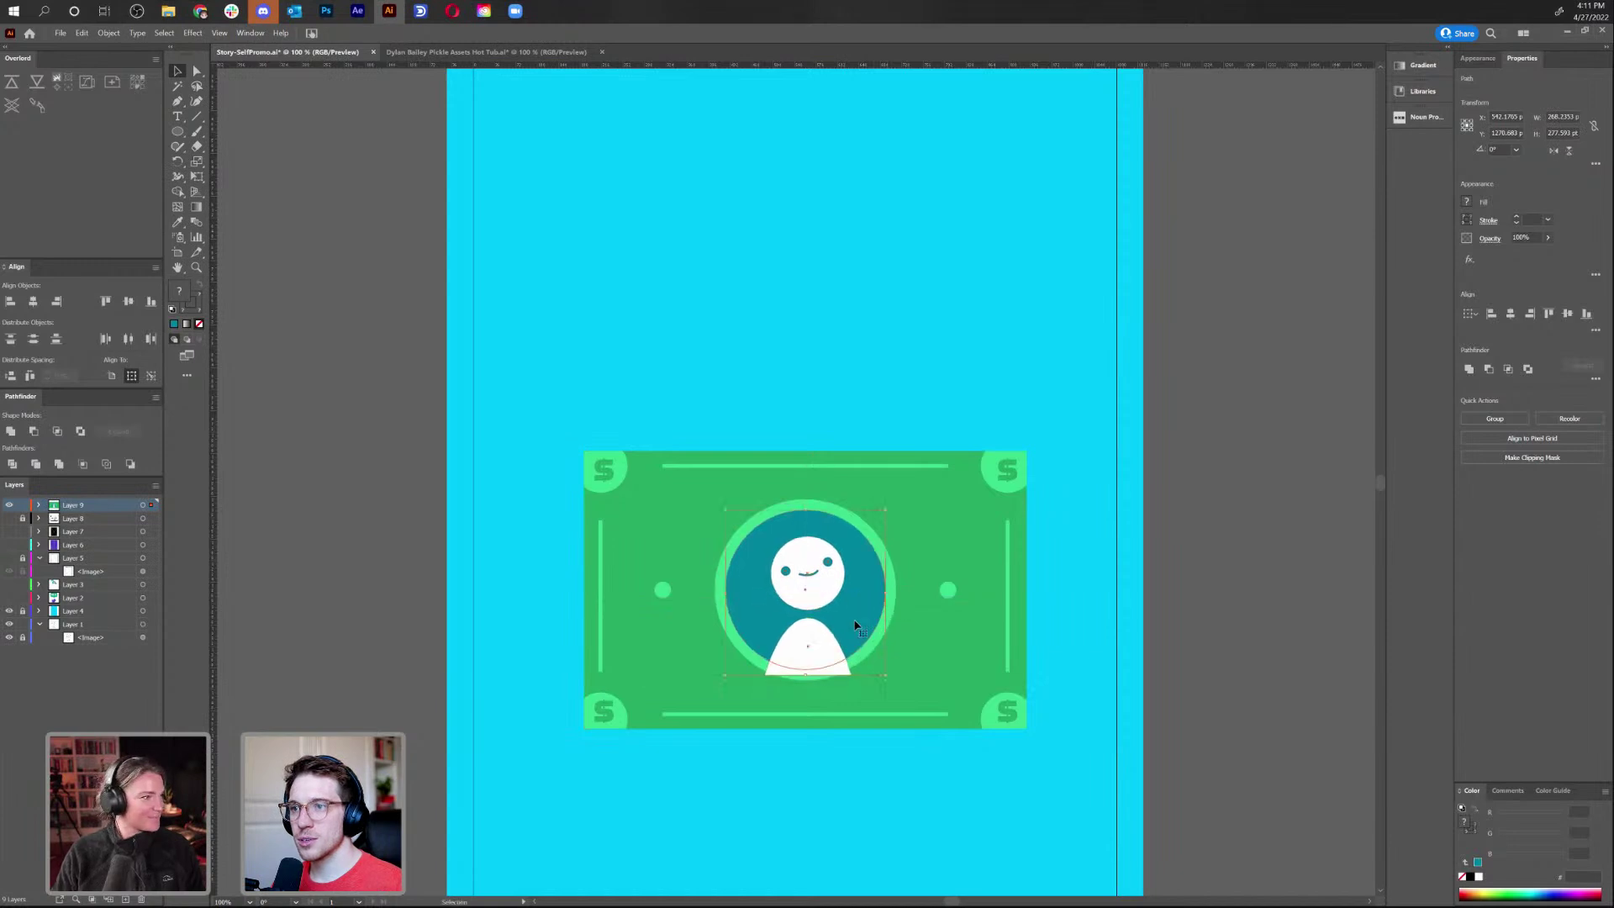
Bring the teal circle to front and clip the white figure inside it with a clipping mask
{"action": "left_click", "coordinate": [808, 652]}
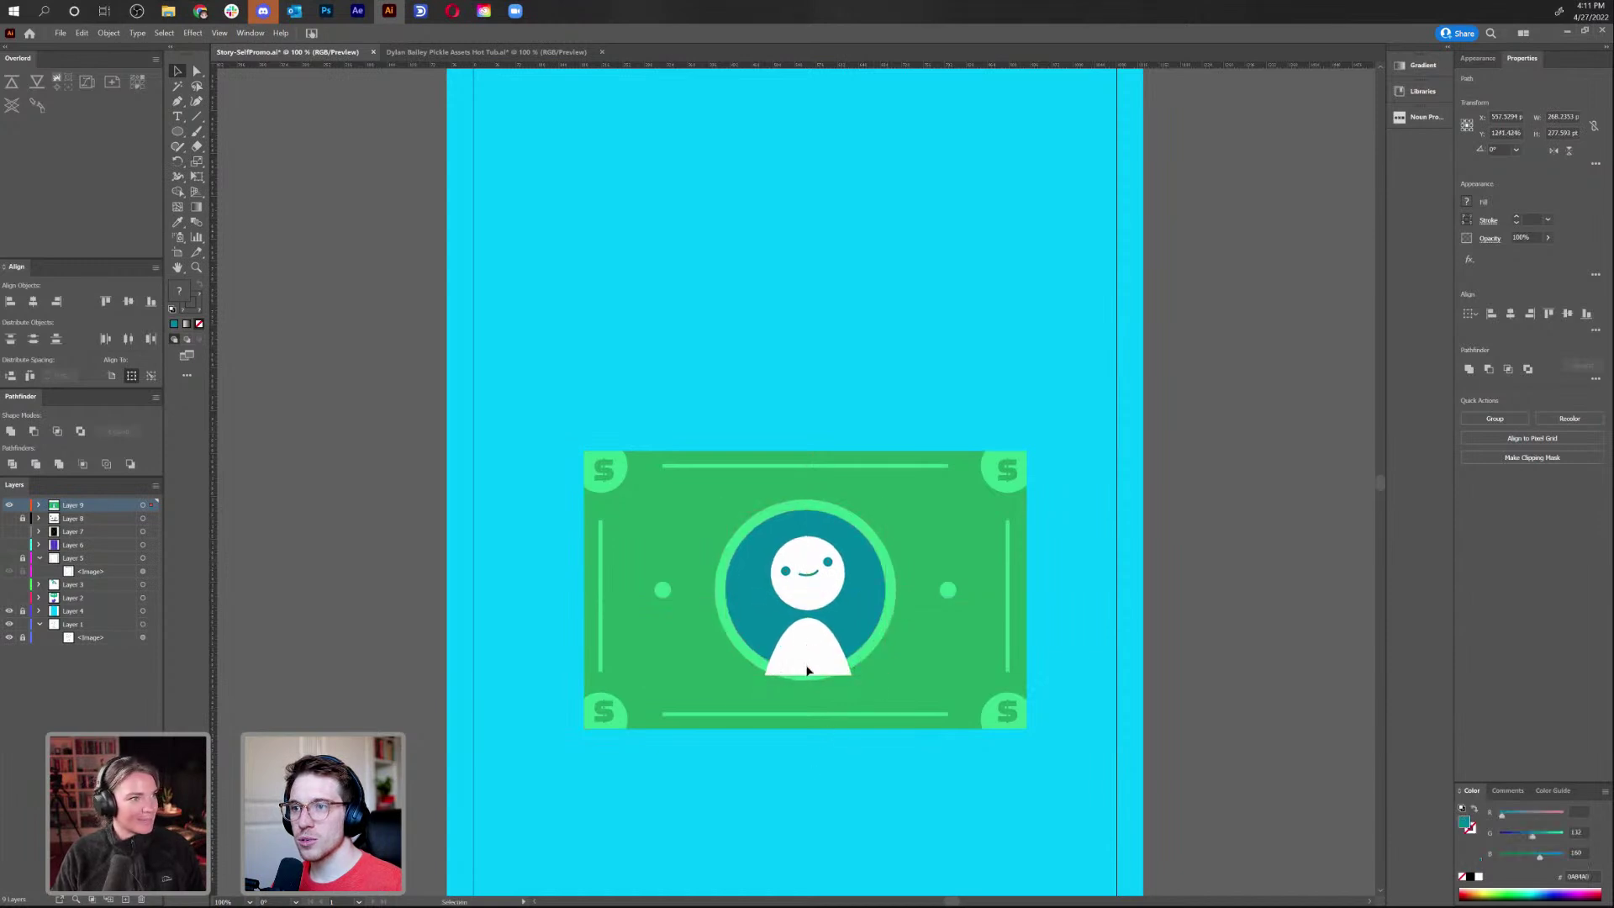
{"action": "left_click", "coordinate": [788, 579], "text": "shift"}
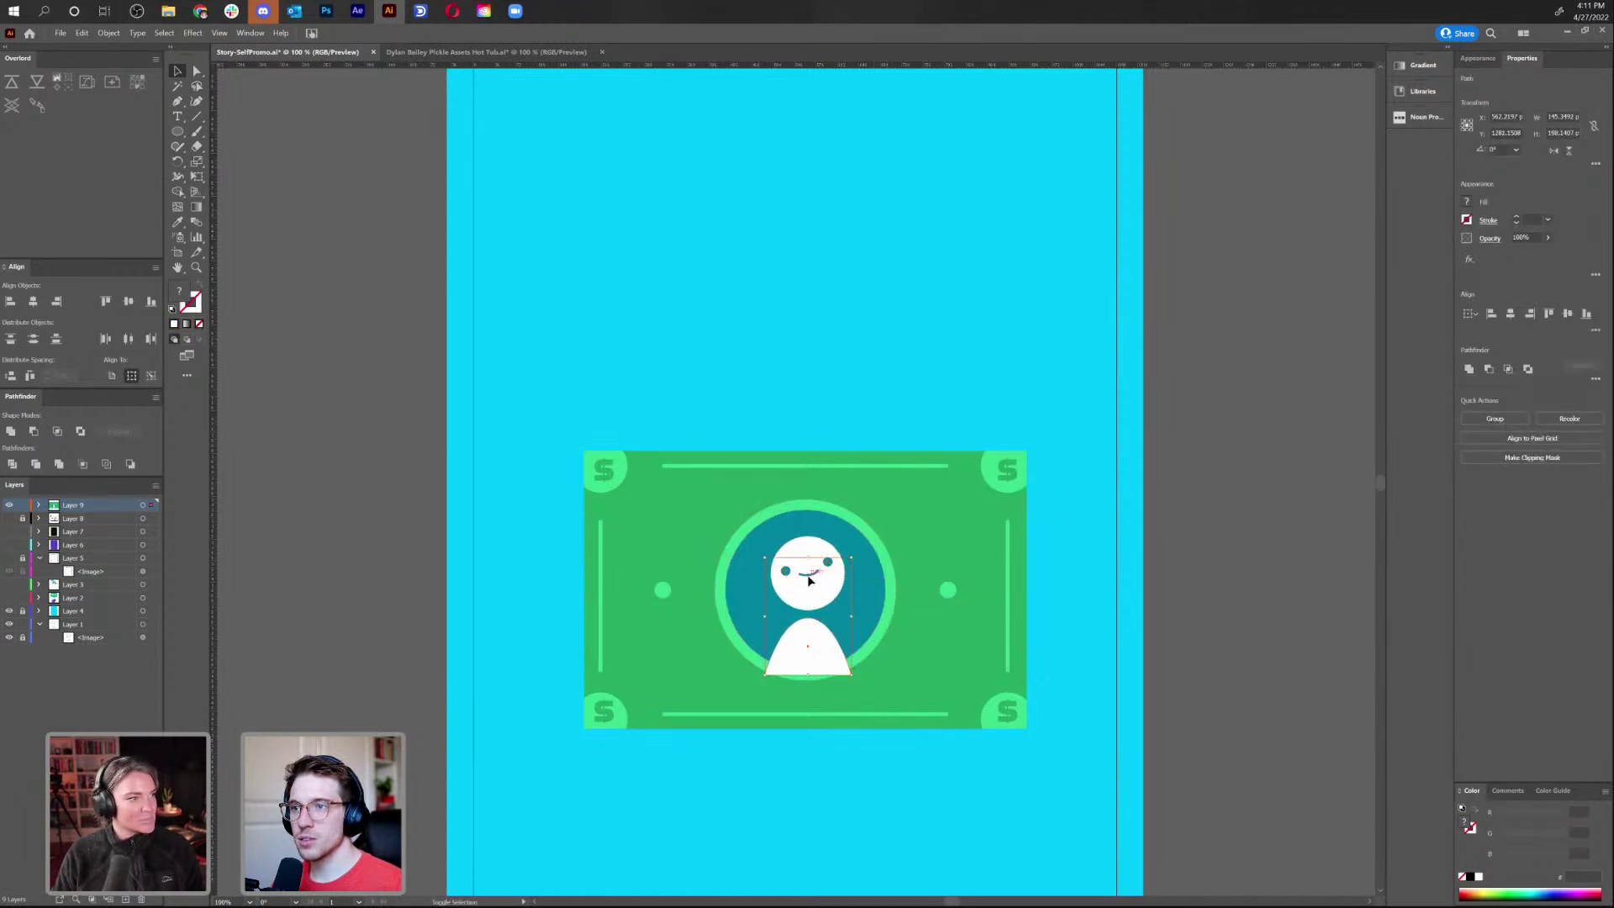
{"action": "right_click", "coordinate": [811, 599]}
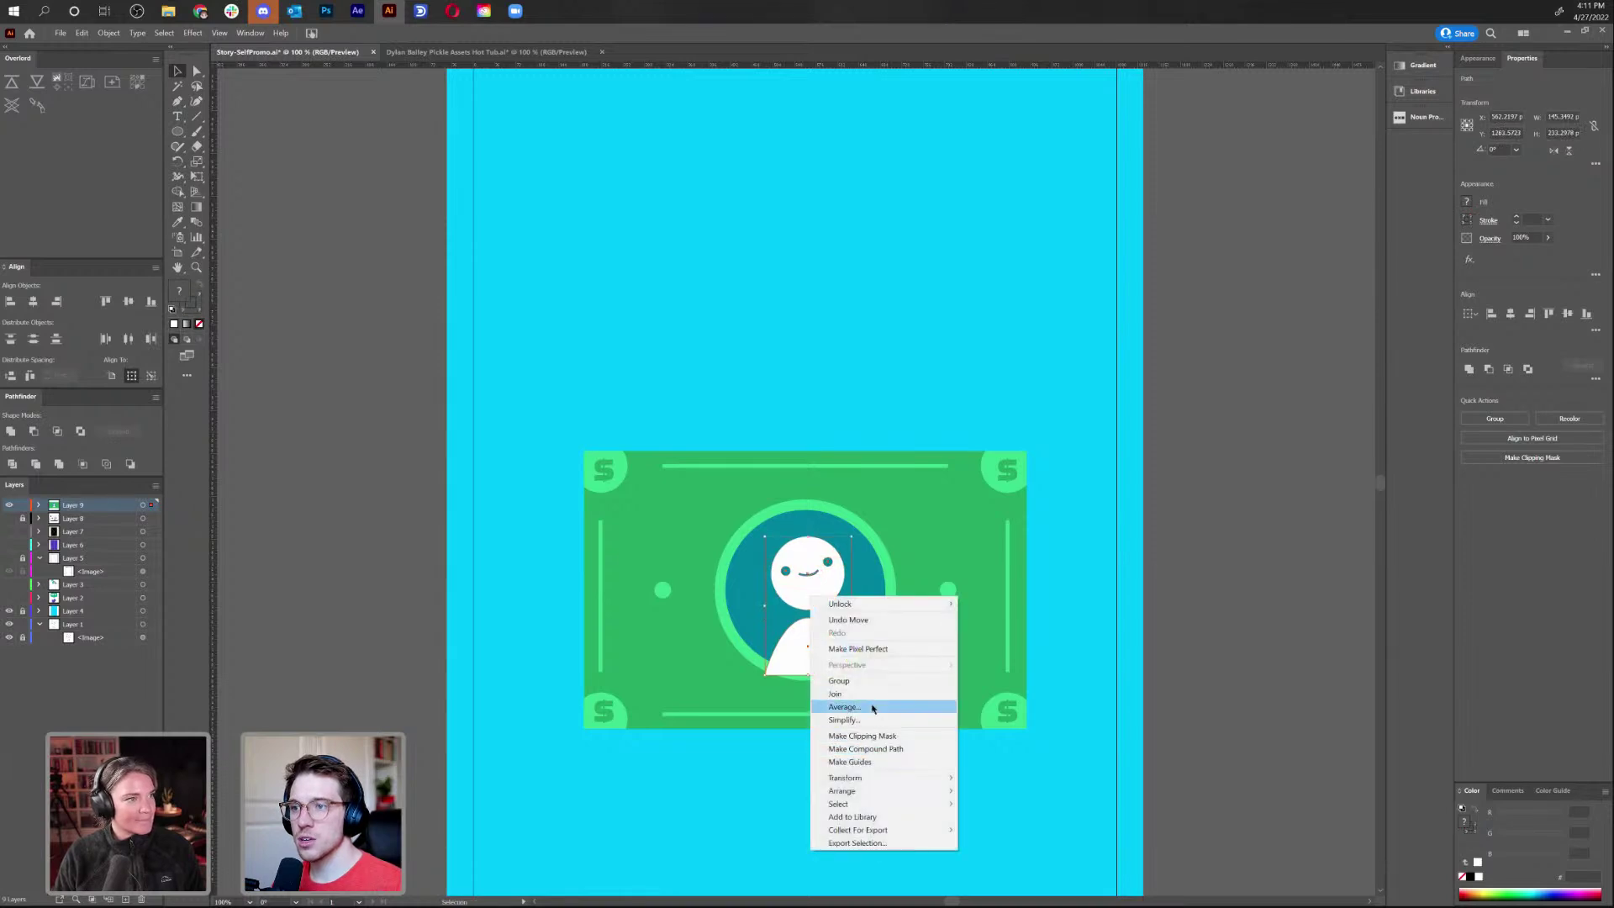
{"action": "key", "text": "Escape"}
{"action": "key", "text": "a"}
{"action": "left_click", "coordinate": [745, 605]}
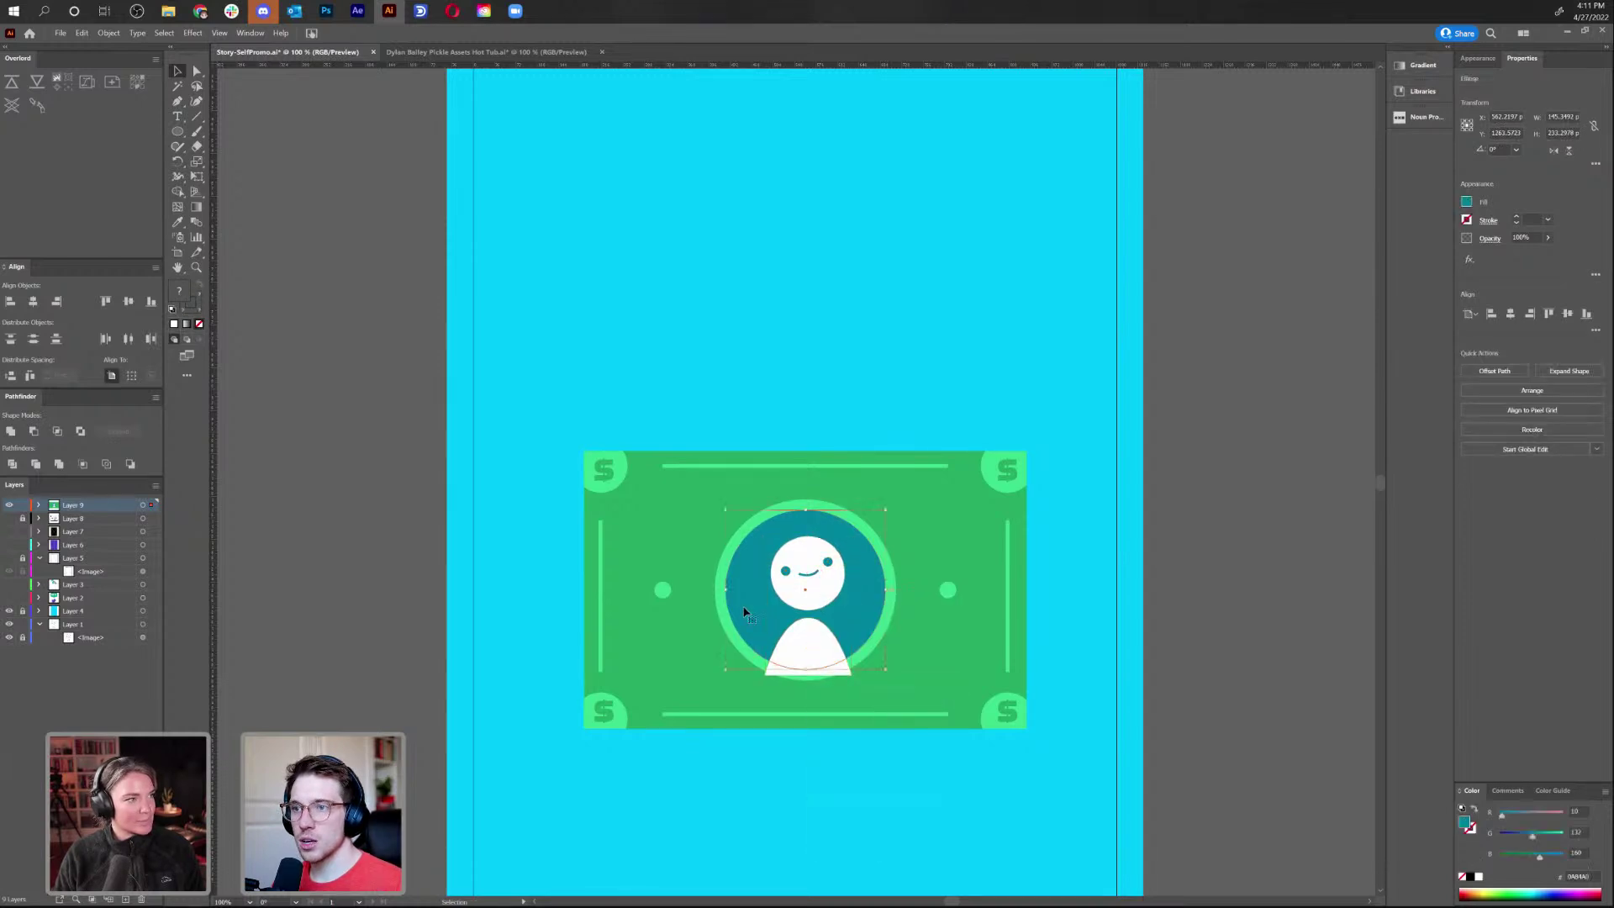
{"action": "key", "text": "ctrl+shift+bracketright"}
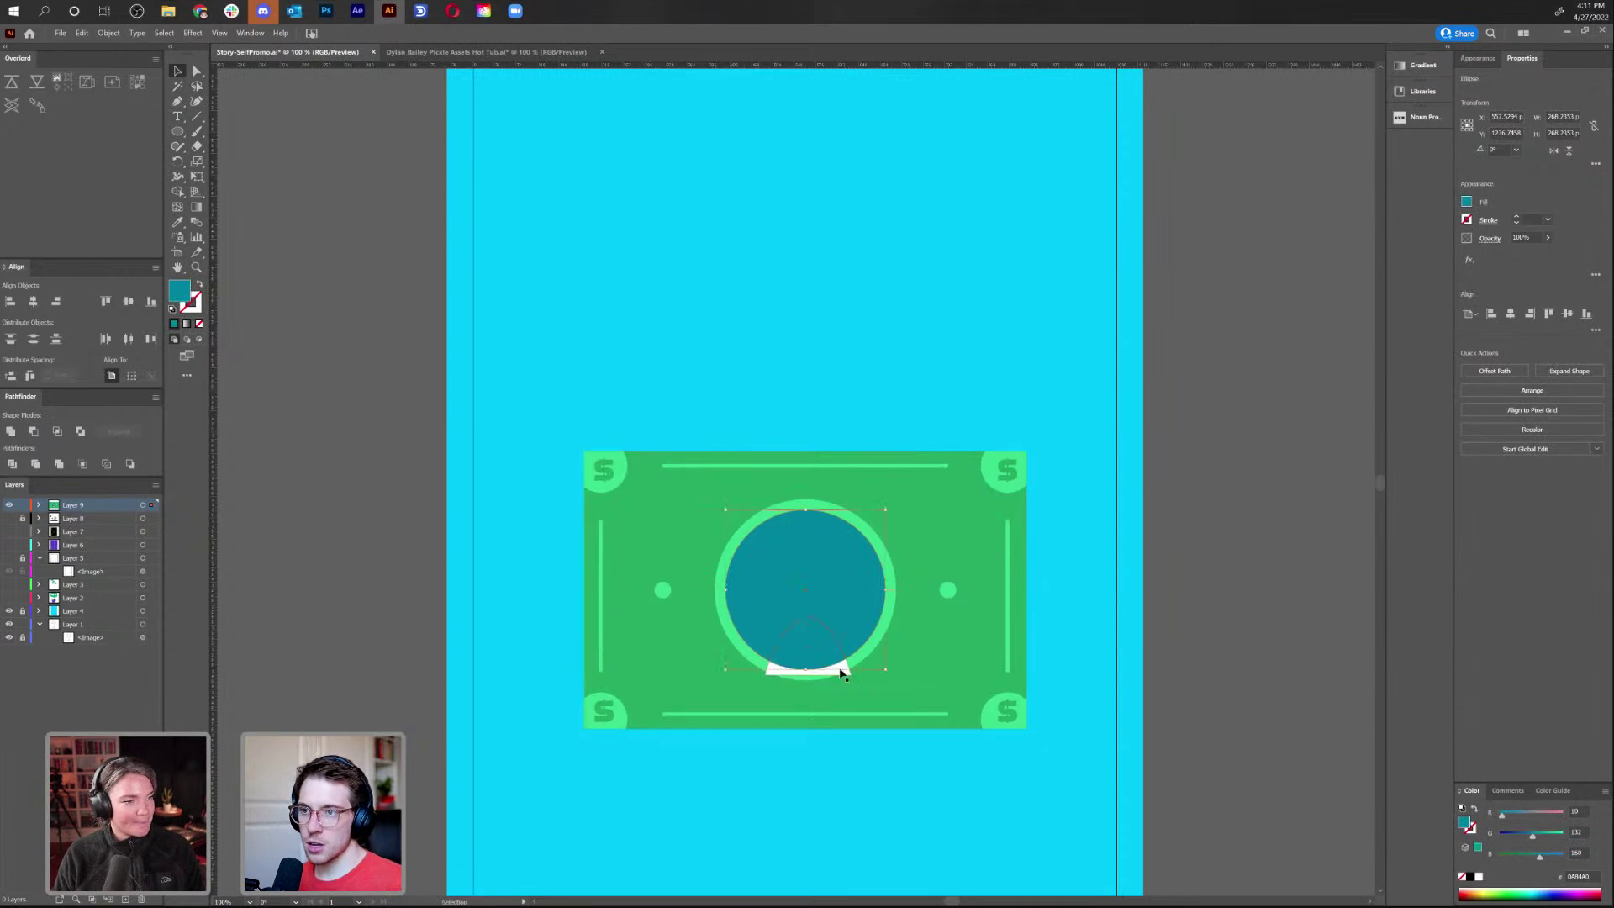
{"action": "left_click", "coordinate": [844, 674], "text": "shift"}
{"action": "right_click", "coordinate": [841, 668]}
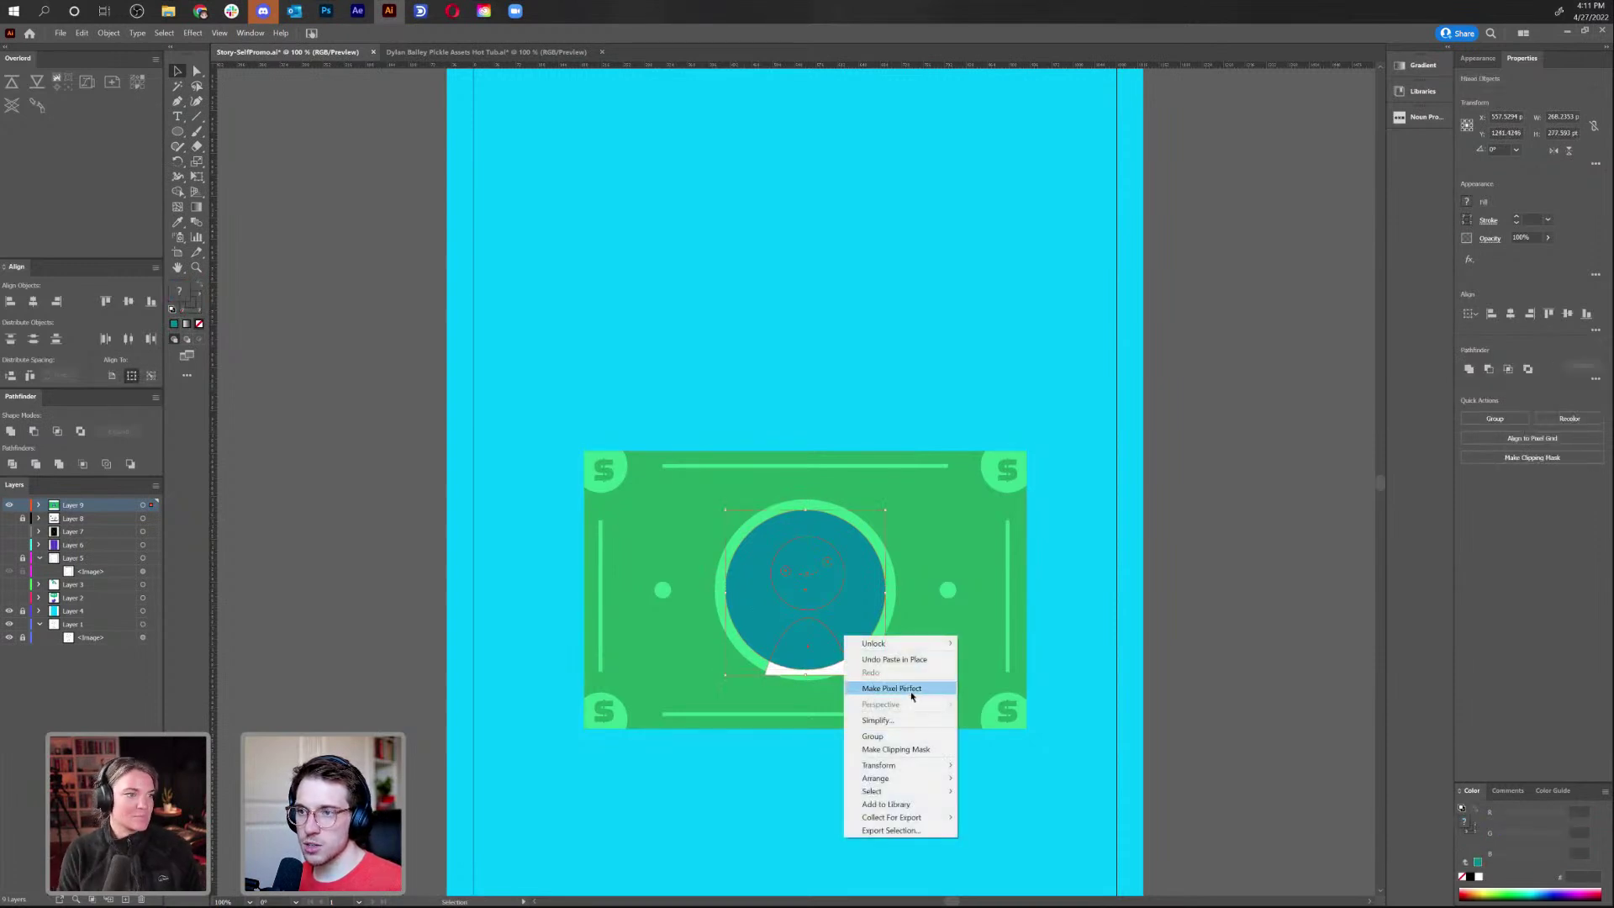
{"action": "left_click", "coordinate": [917, 749]}
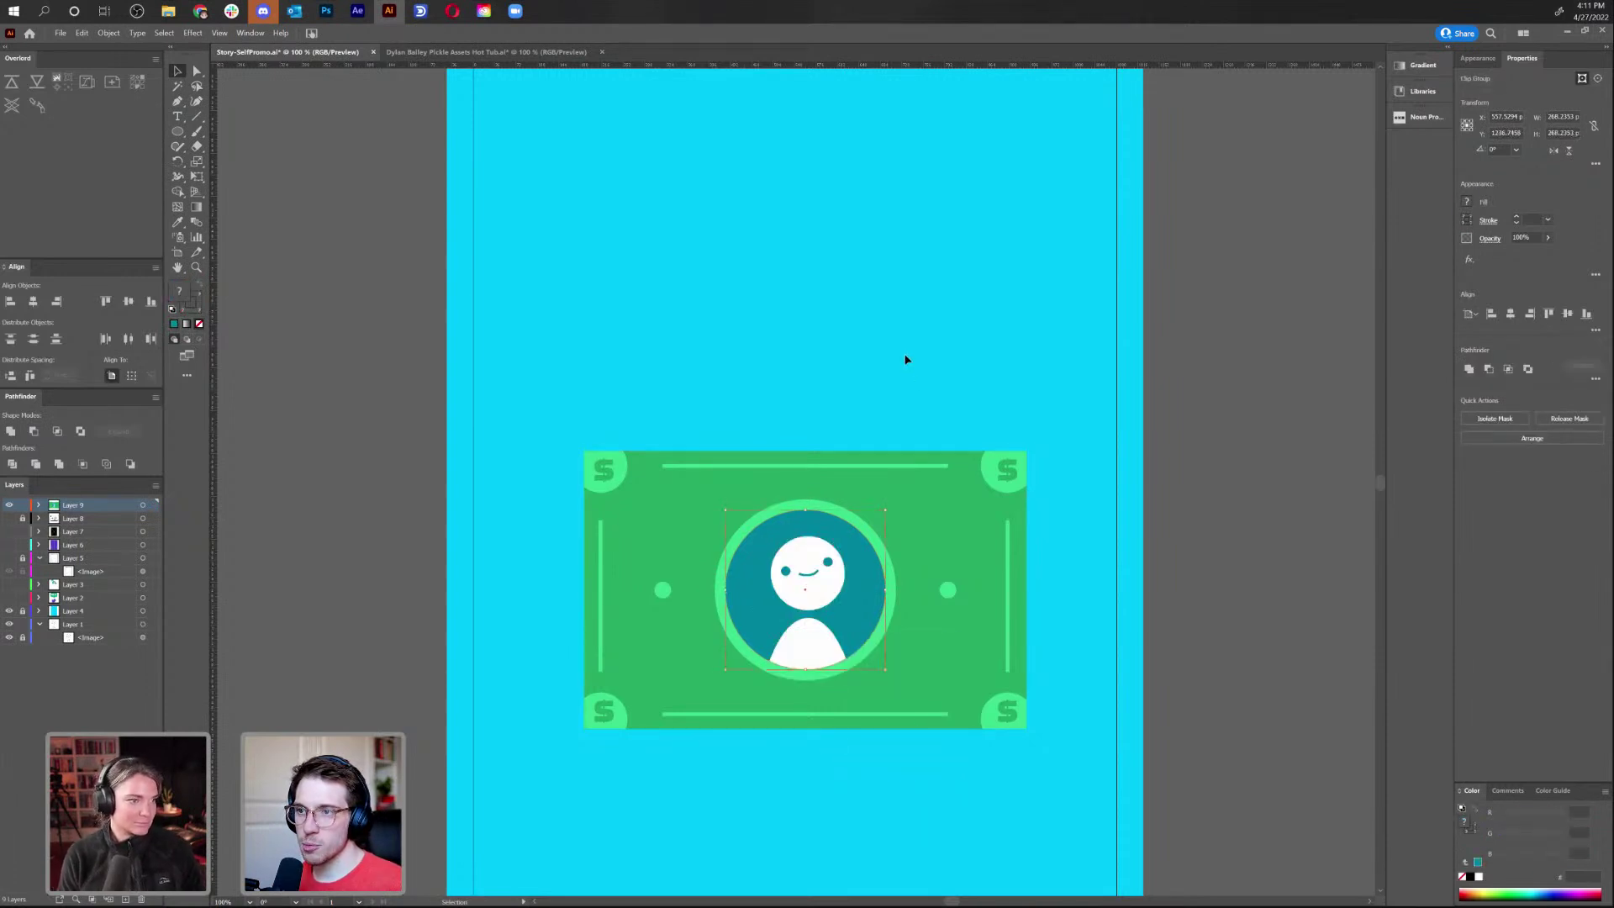
Change the bottom-left $ glyph's fill to white FFFFFF
{"action": "left_click", "coordinate": [906, 362]}
{"action": "scroll", "coordinate": [960, 397], "scroll_direction": "down", "scroll_amount": 5}
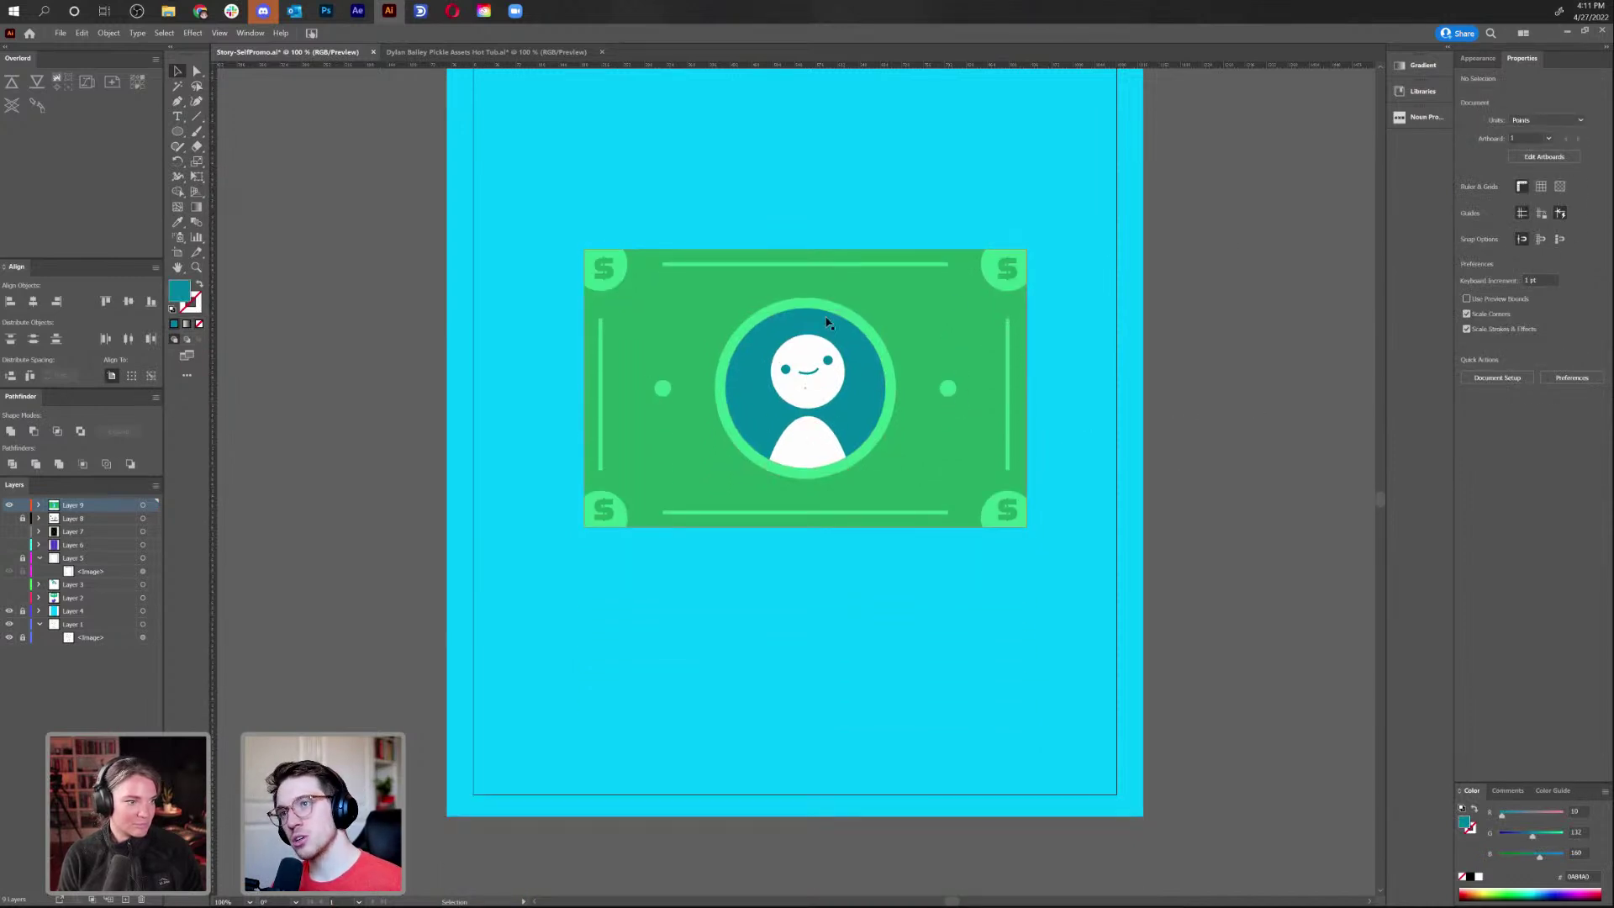
{"action": "left_click", "coordinate": [730, 387]}
{"action": "left_click", "coordinate": [1110, 389]}
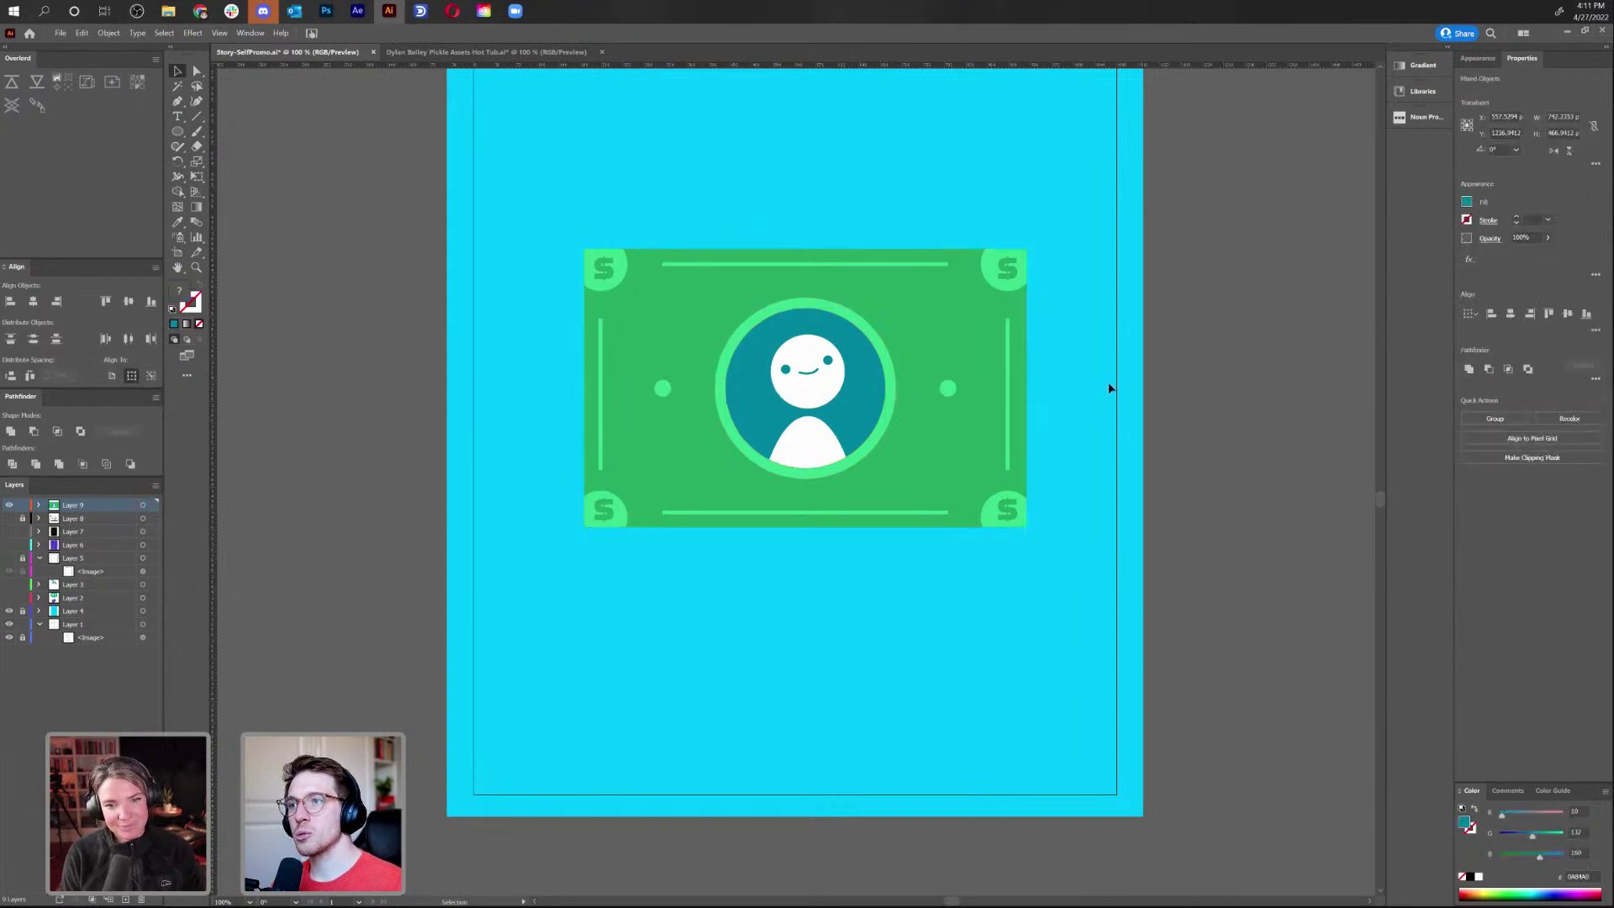
{"action": "double_click", "coordinate": [600, 511]}
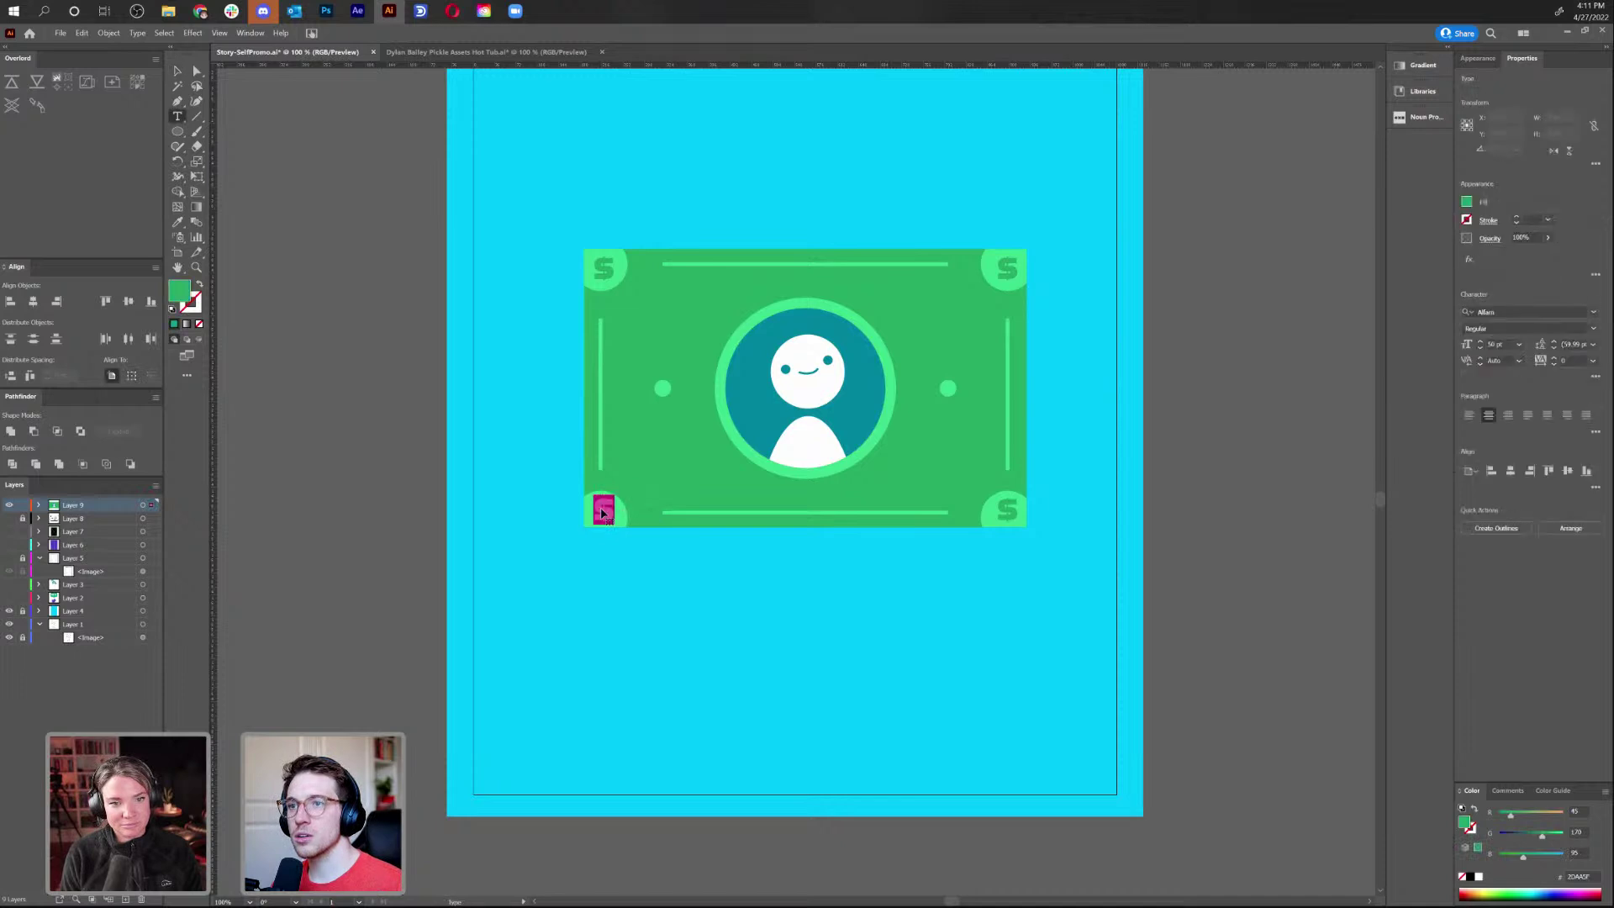
{"action": "double_click", "coordinate": [184, 296]}
{"action": "left_click_drag", "start_coordinate": [677, 404], "coordinate": [632, 372]}
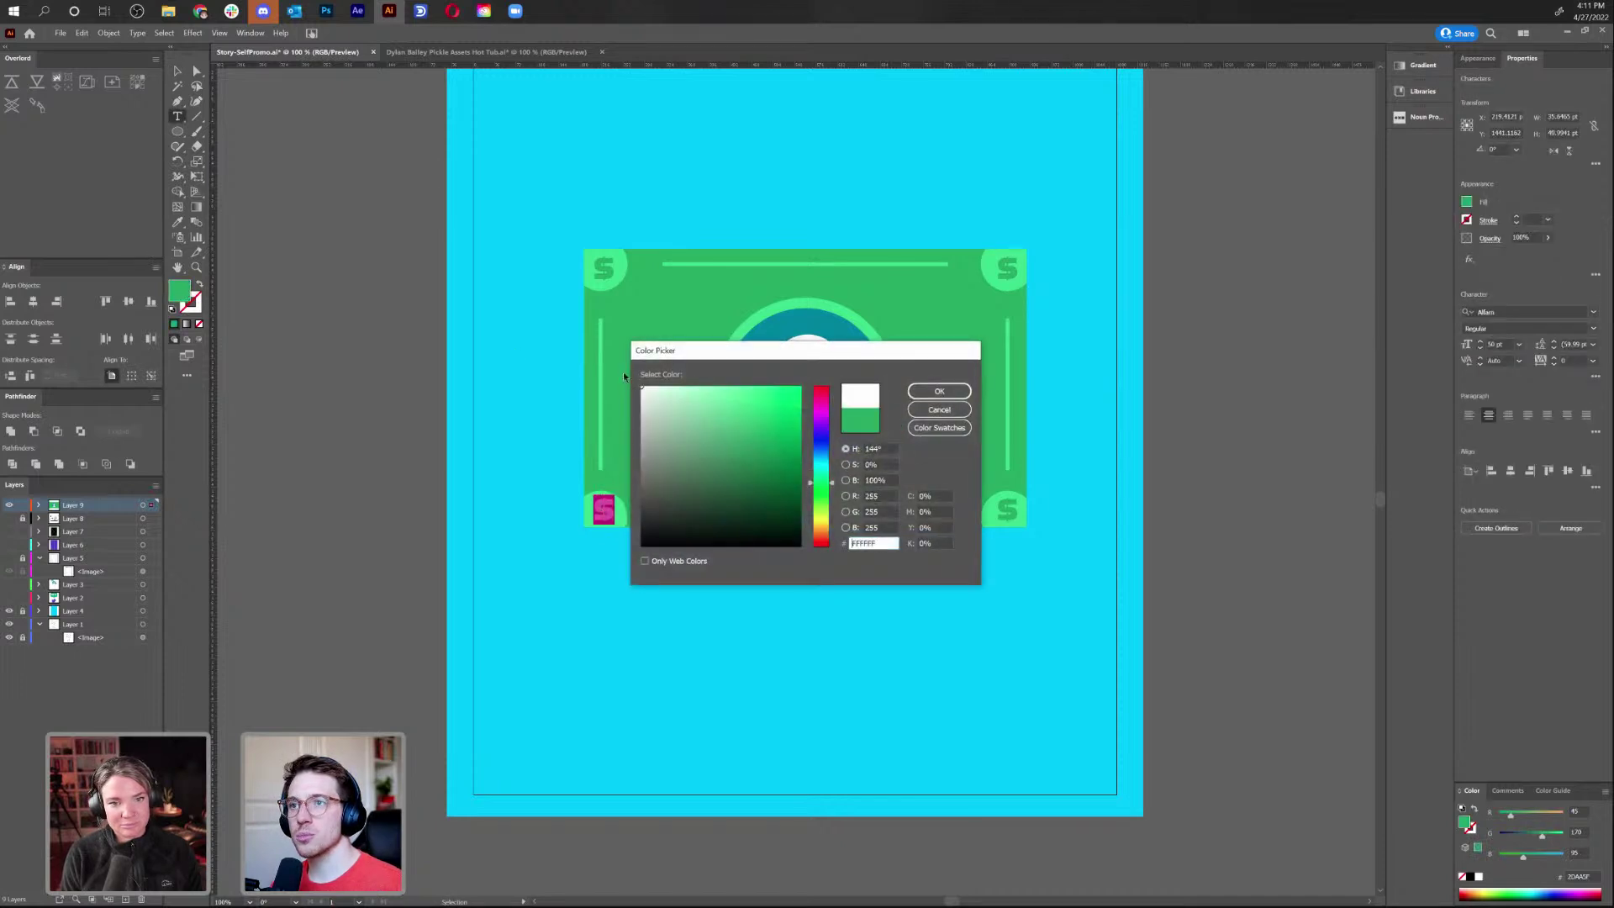
{"action": "left_click", "coordinate": [959, 393]}
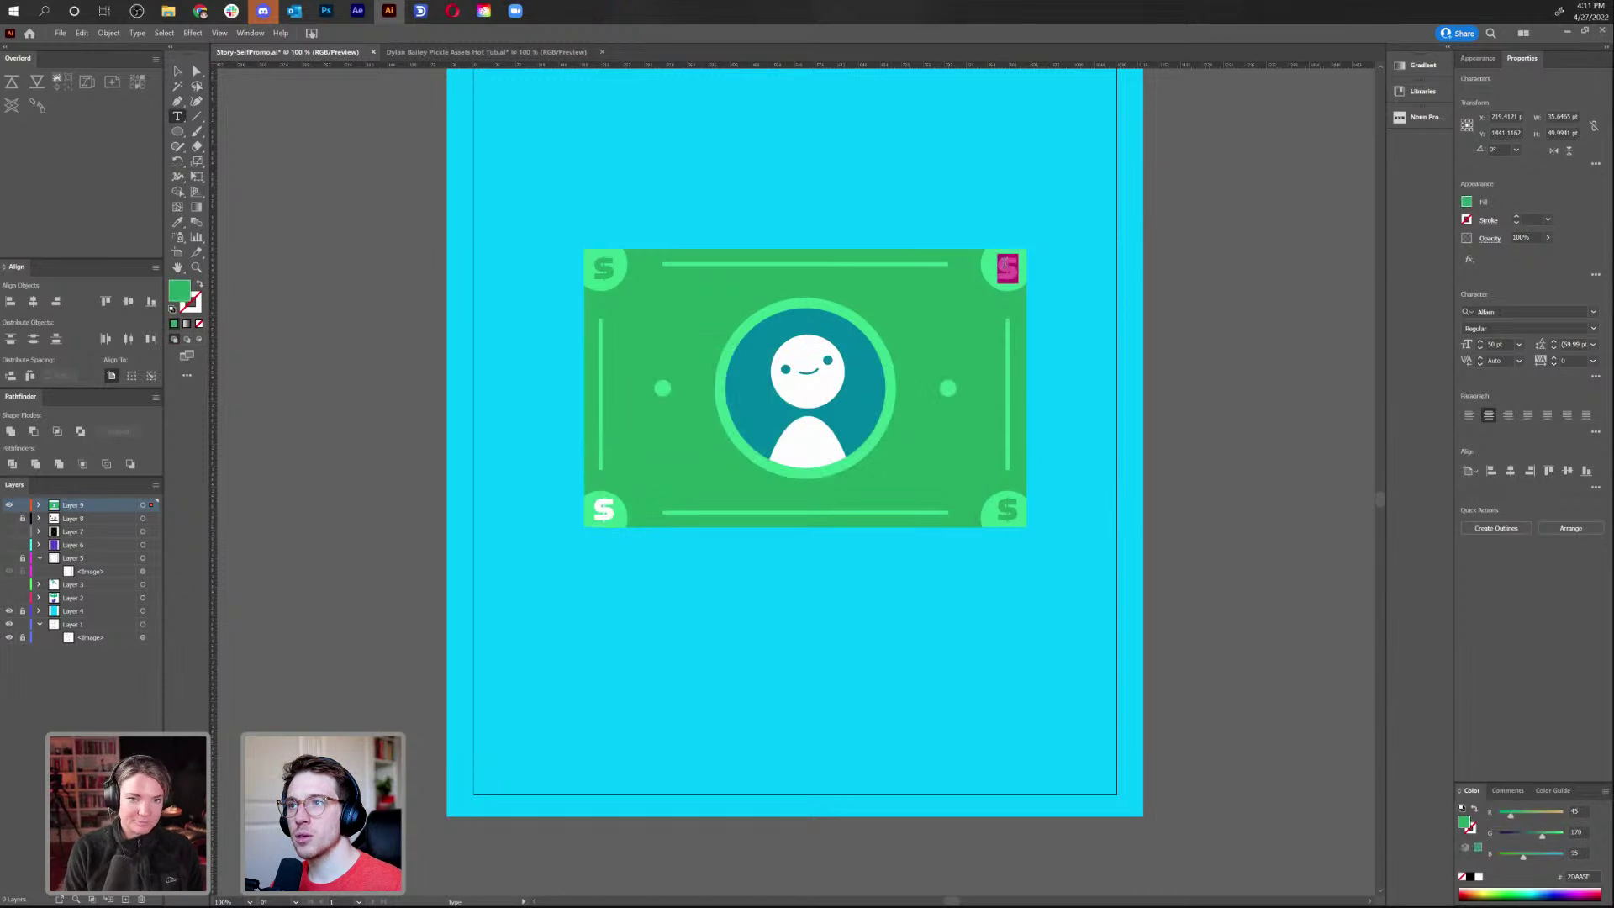
Make the top-right $ glyph white FFFFFF, then select the bottom-left coin circle inside the bill
{"action": "double_click", "coordinate": [179, 292]}
{"action": "left_click_drag", "start_coordinate": [648, 467], "coordinate": [642, 388]}
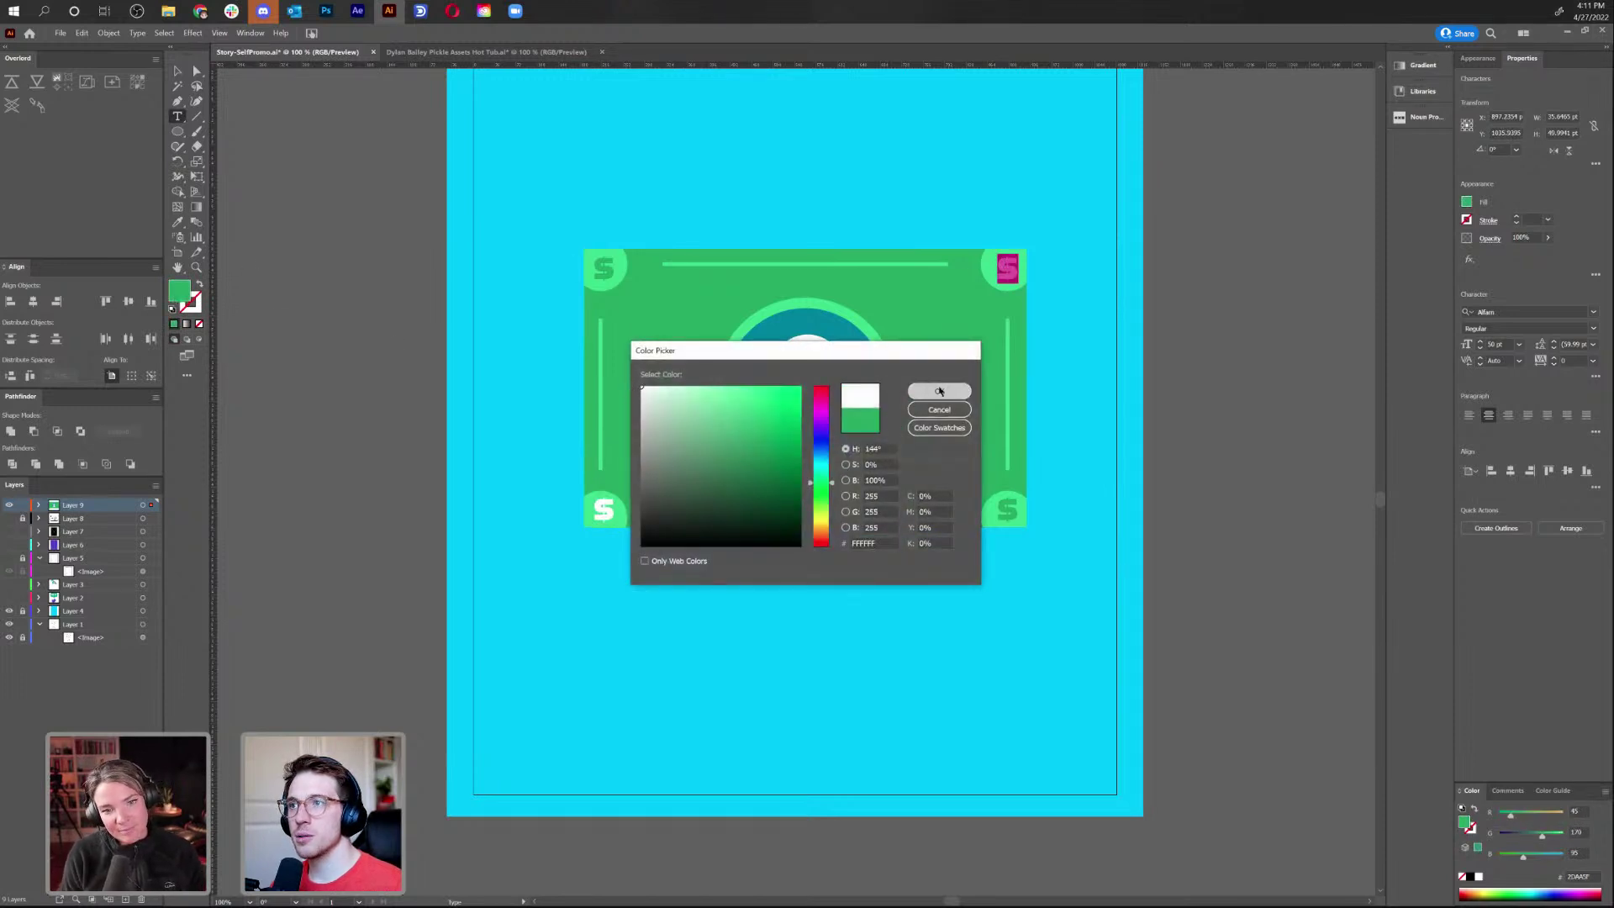
{"action": "left_click", "coordinate": [939, 391]}
{"action": "left_click", "coordinate": [177, 71]}
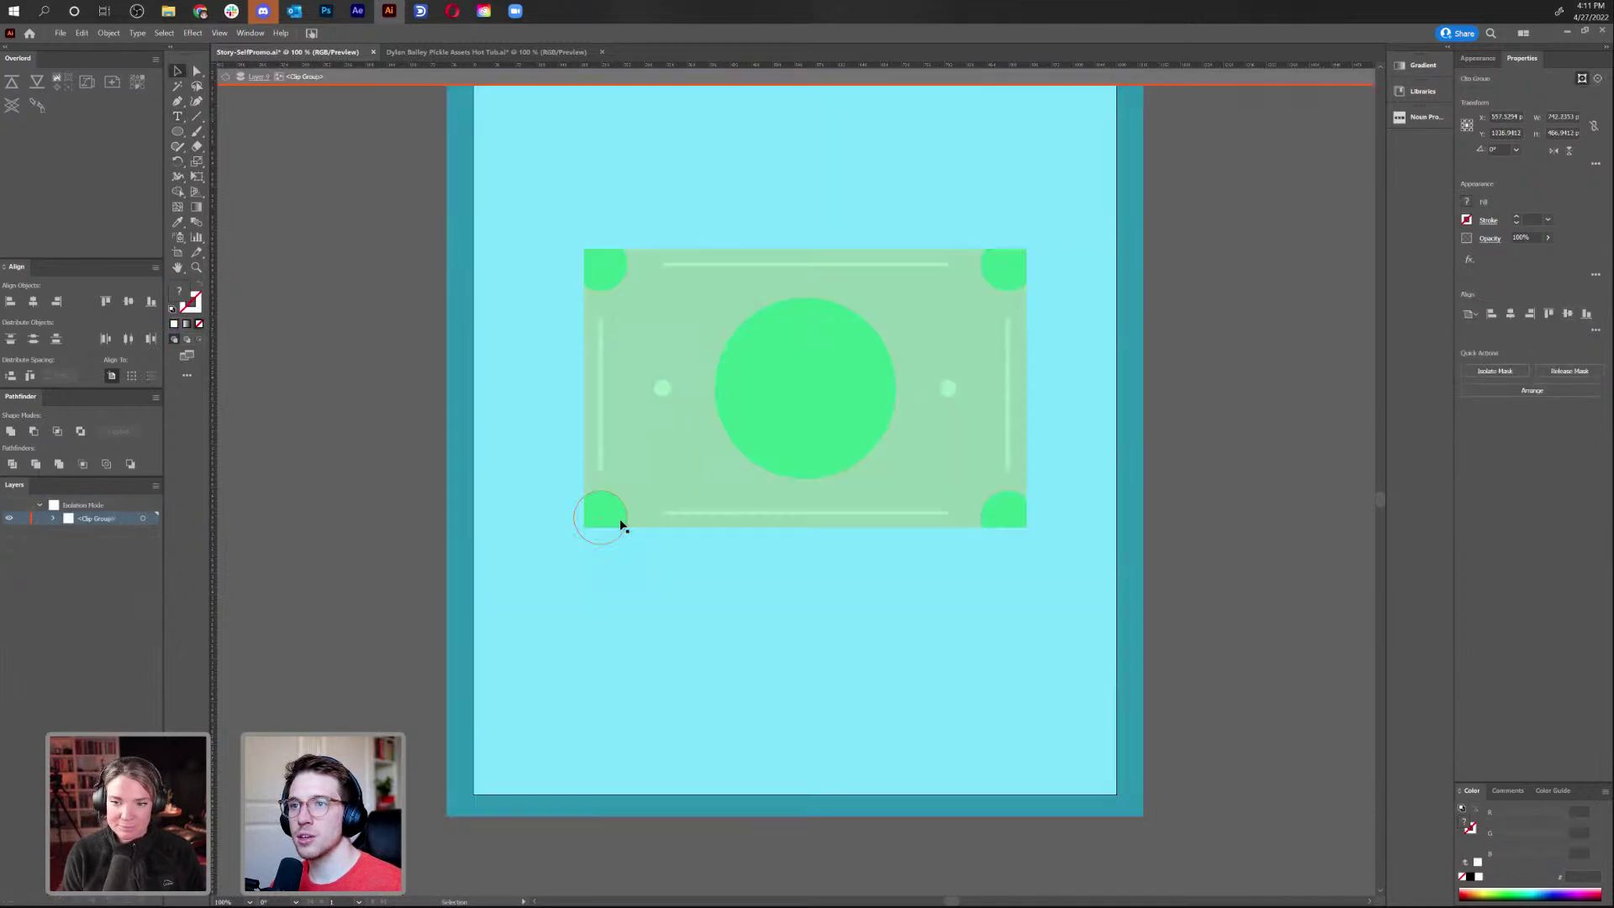
{"action": "double_click", "coordinate": [620, 523]}
{"action": "left_click", "coordinate": [620, 523]}
Resize the bottom-left coin circle to about 95.93 pt and the top-right to about 94.37 pt
{"action": "left_click_drag", "start_coordinate": [630, 490], "coordinate": [639, 481]}
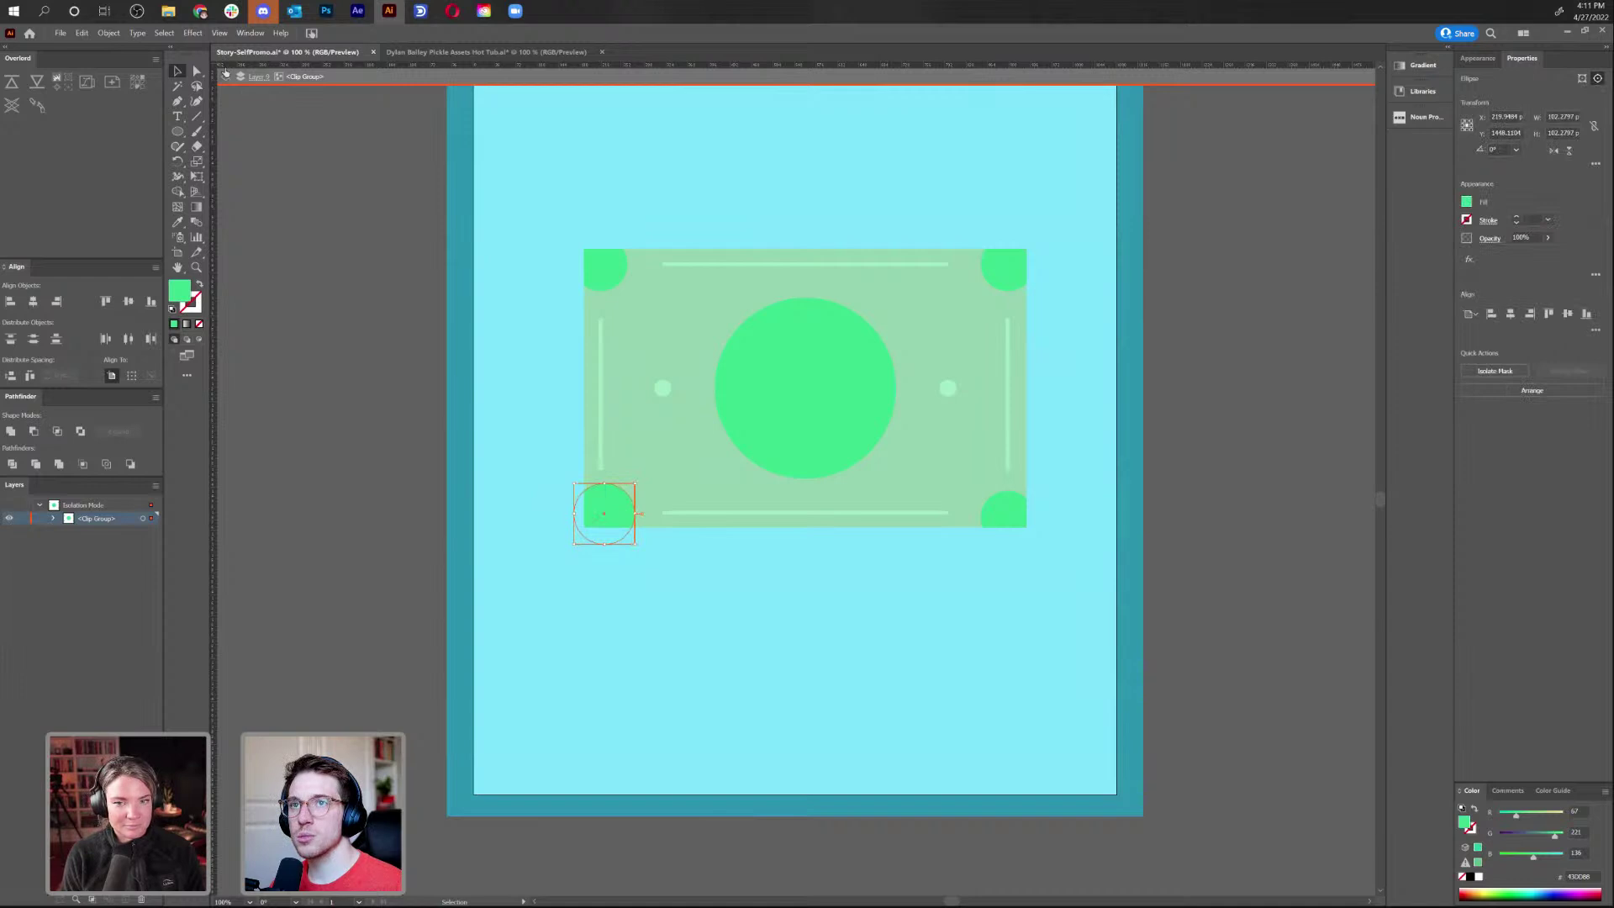
{"action": "left_click", "coordinate": [225, 74]}
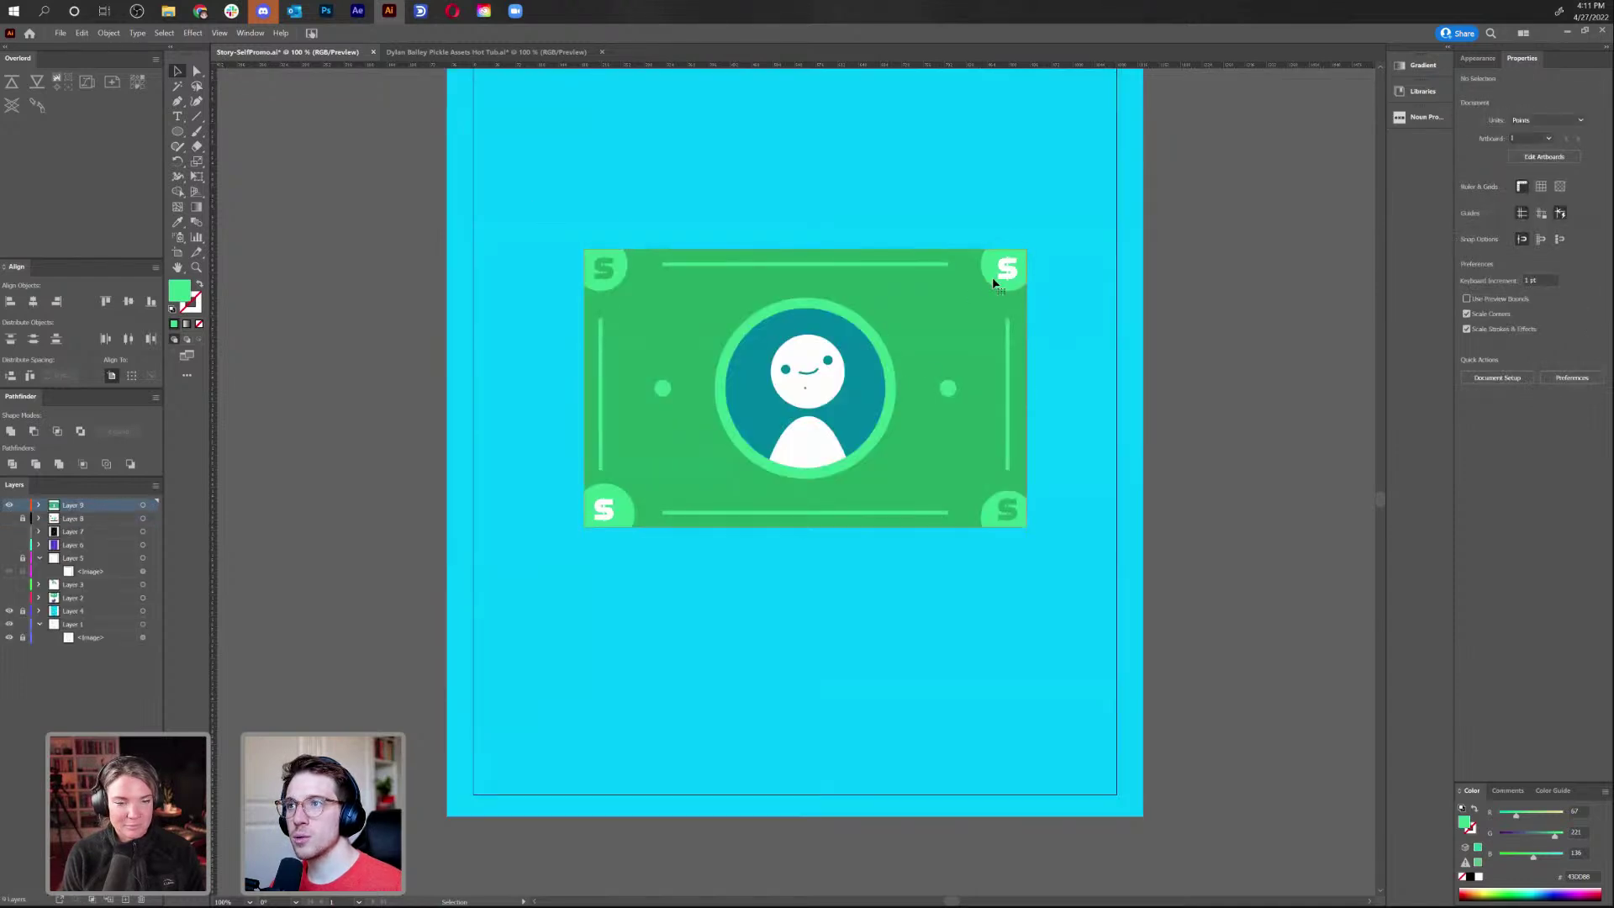
{"action": "double_click", "coordinate": [993, 274]}
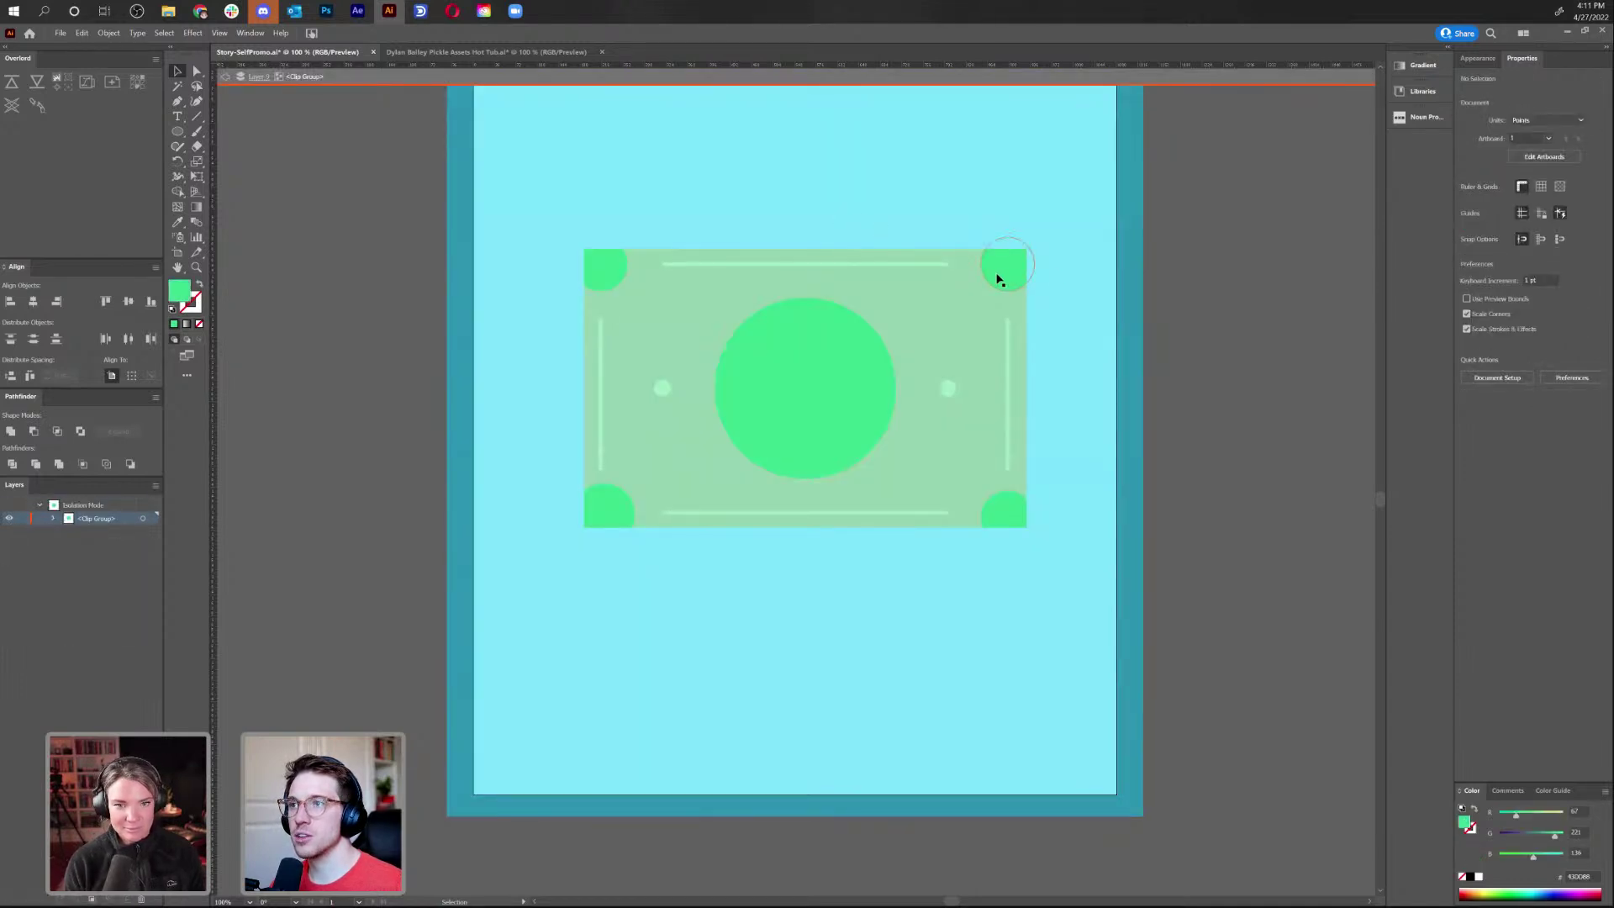
{"action": "left_click", "coordinate": [982, 288]}
{"action": "left_click_drag", "start_coordinate": [980, 291], "coordinate": [976, 294]}
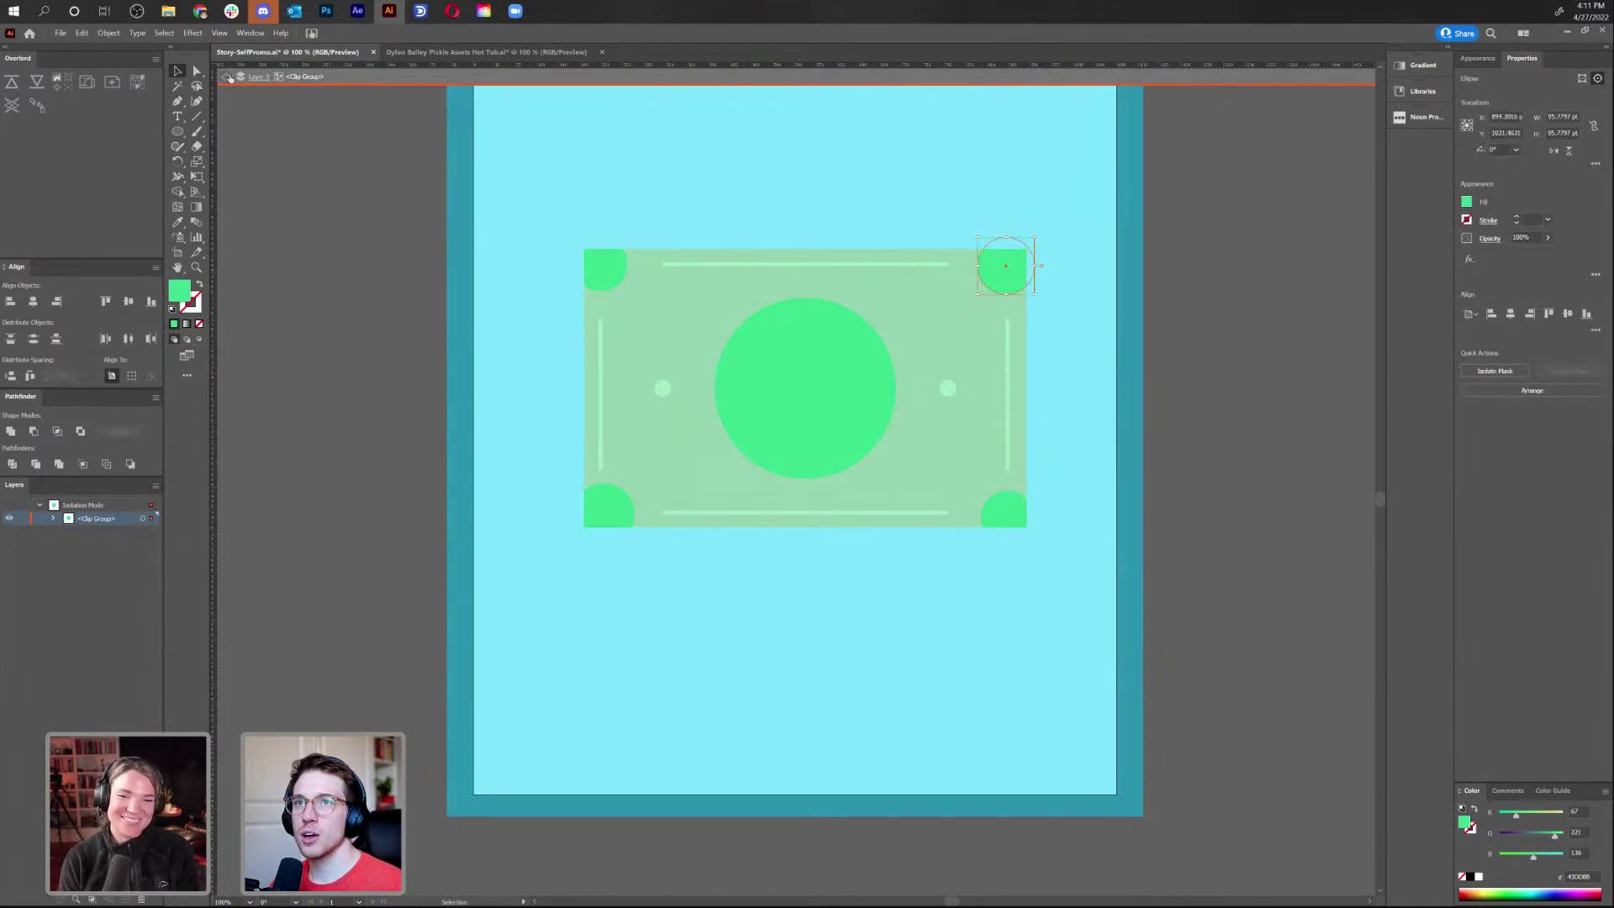
{"action": "left_click", "coordinate": [228, 77]}
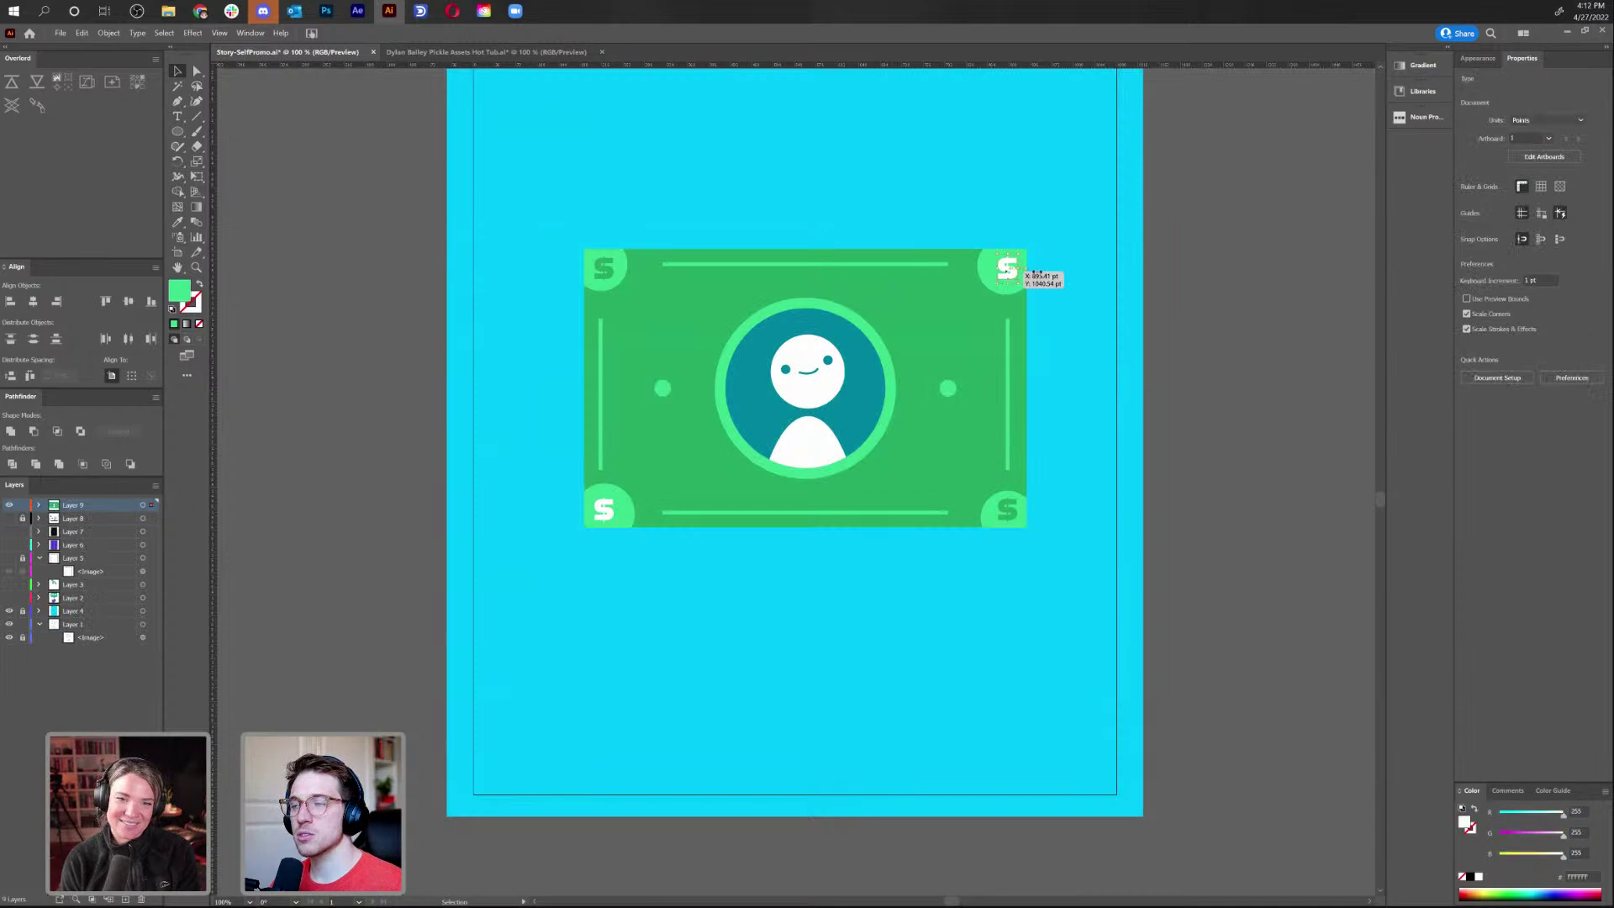
Shift the top-right coin circle down slightly so it sits behind its $ glyph
{"action": "left_click", "coordinate": [1034, 273]}
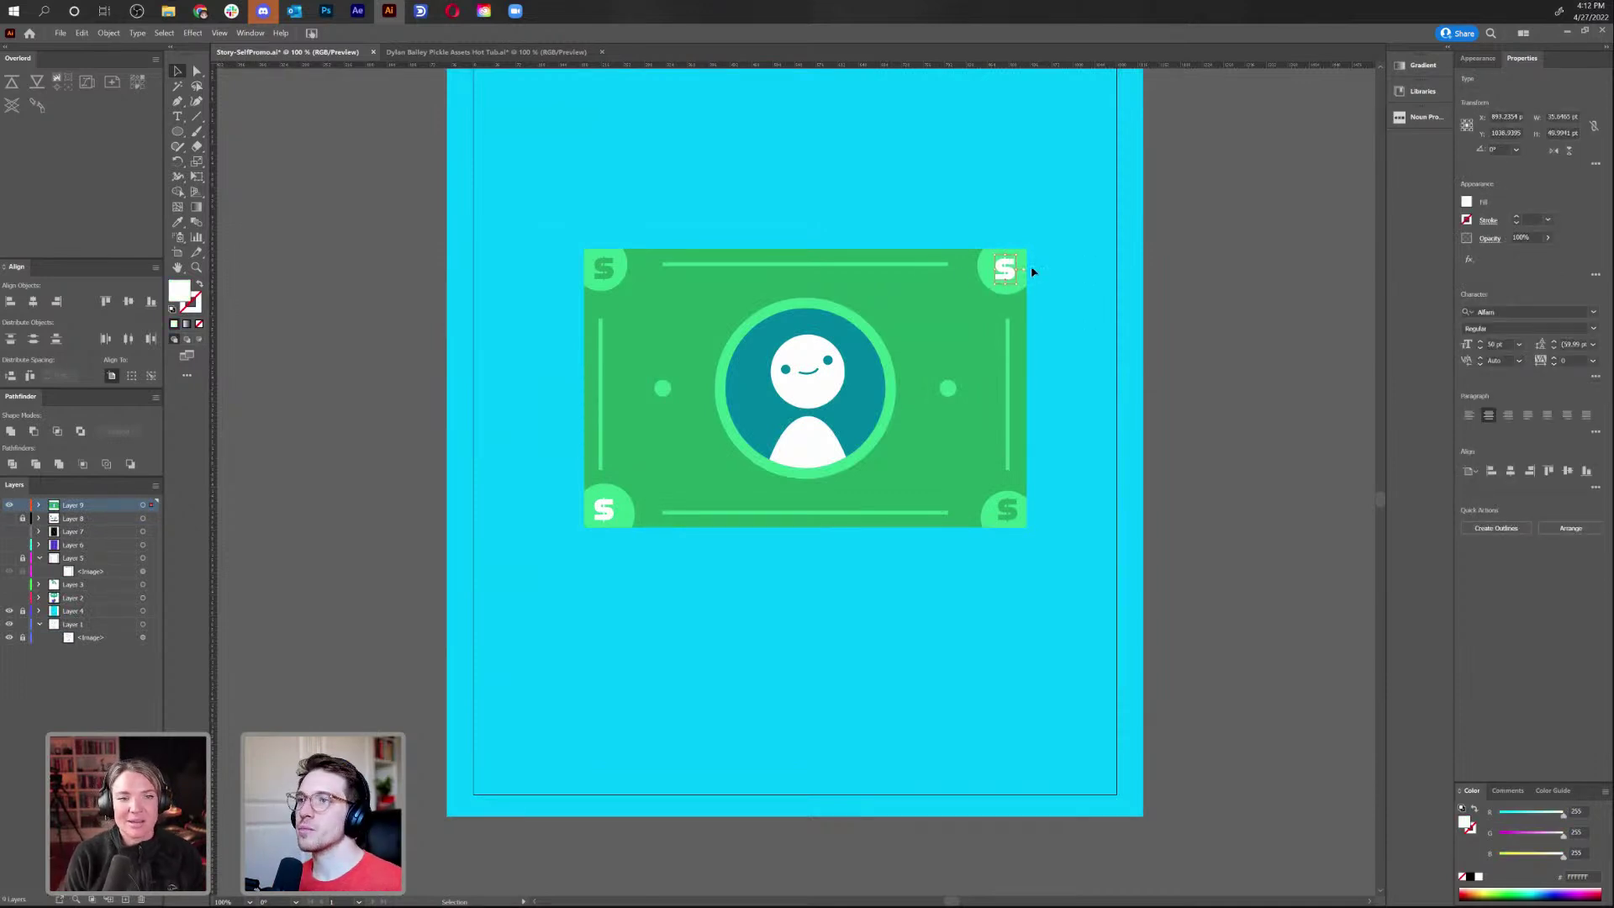
{"action": "left_click", "coordinate": [985, 275]}
{"action": "double_click", "coordinate": [986, 274]}
{"action": "left_click", "coordinate": [985, 277]}
{"action": "left_click_drag", "start_coordinate": [985, 280], "coordinate": [986, 281]}
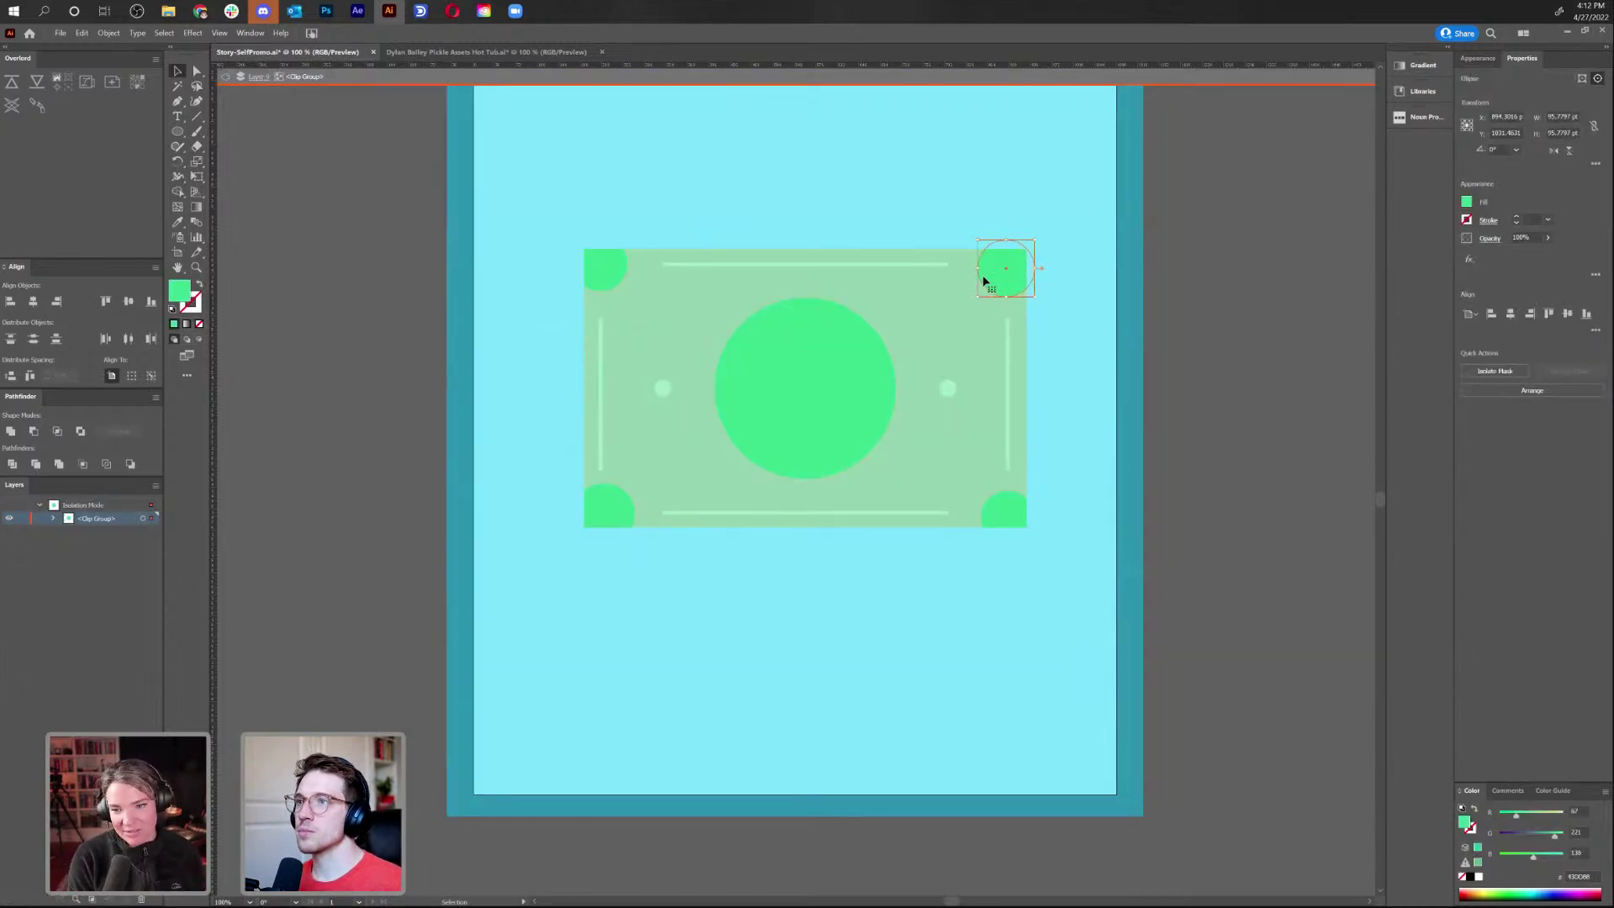
{"action": "left_click", "coordinate": [226, 77]}
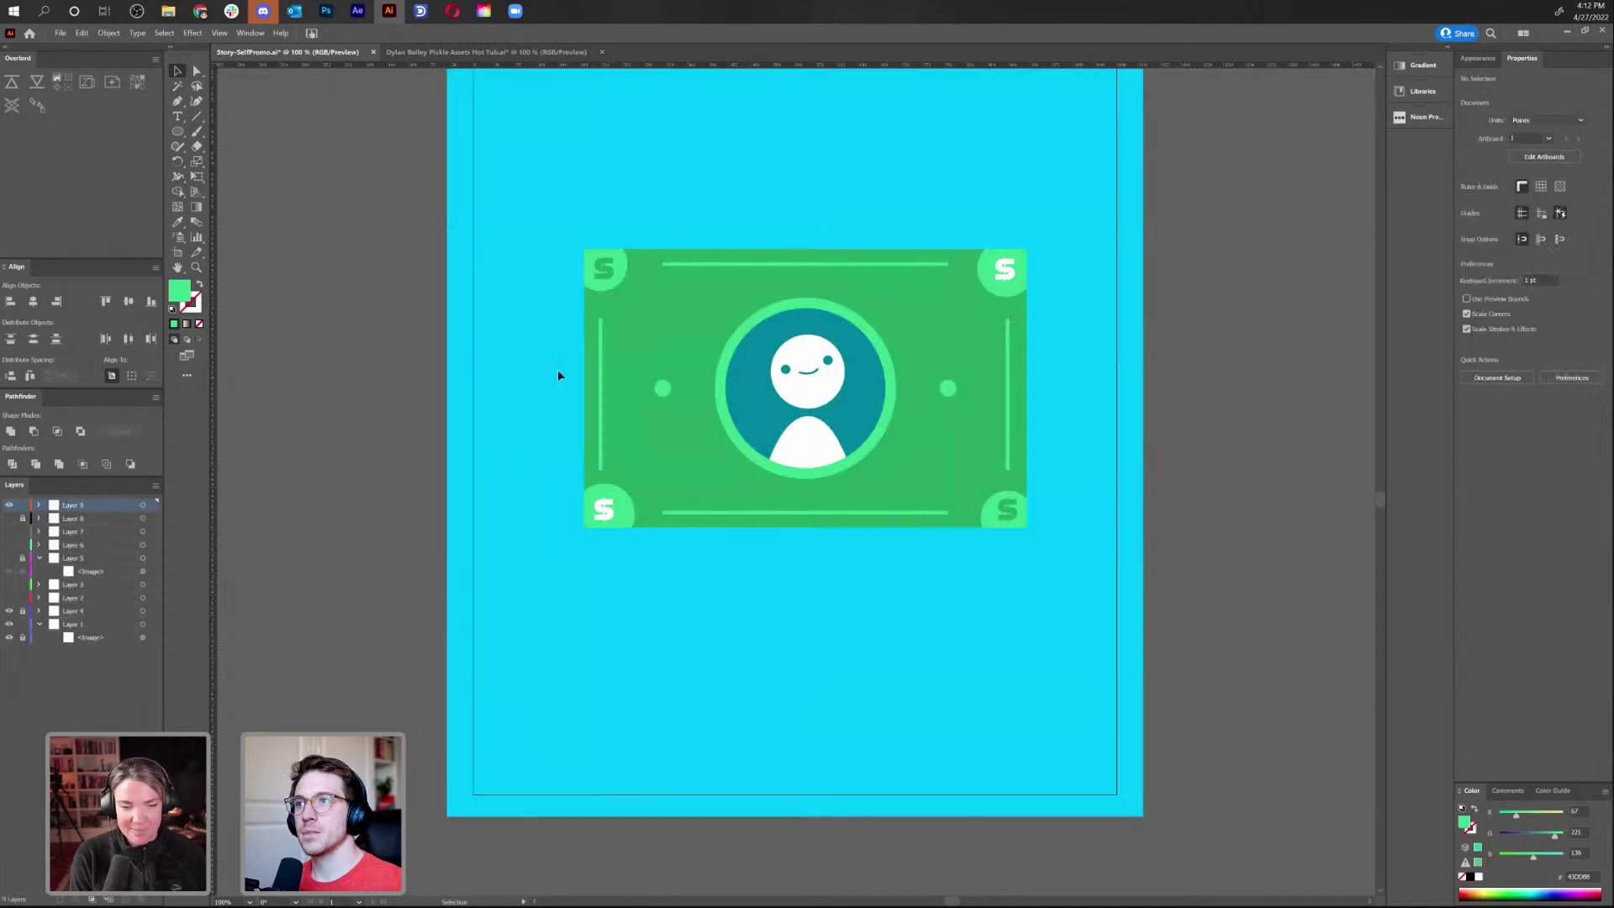
Nudge the bottom-left coin circle slightly right and up to center it behind its $
{"action": "double_click", "coordinate": [611, 497]}
{"action": "left_click", "coordinate": [603, 497]}
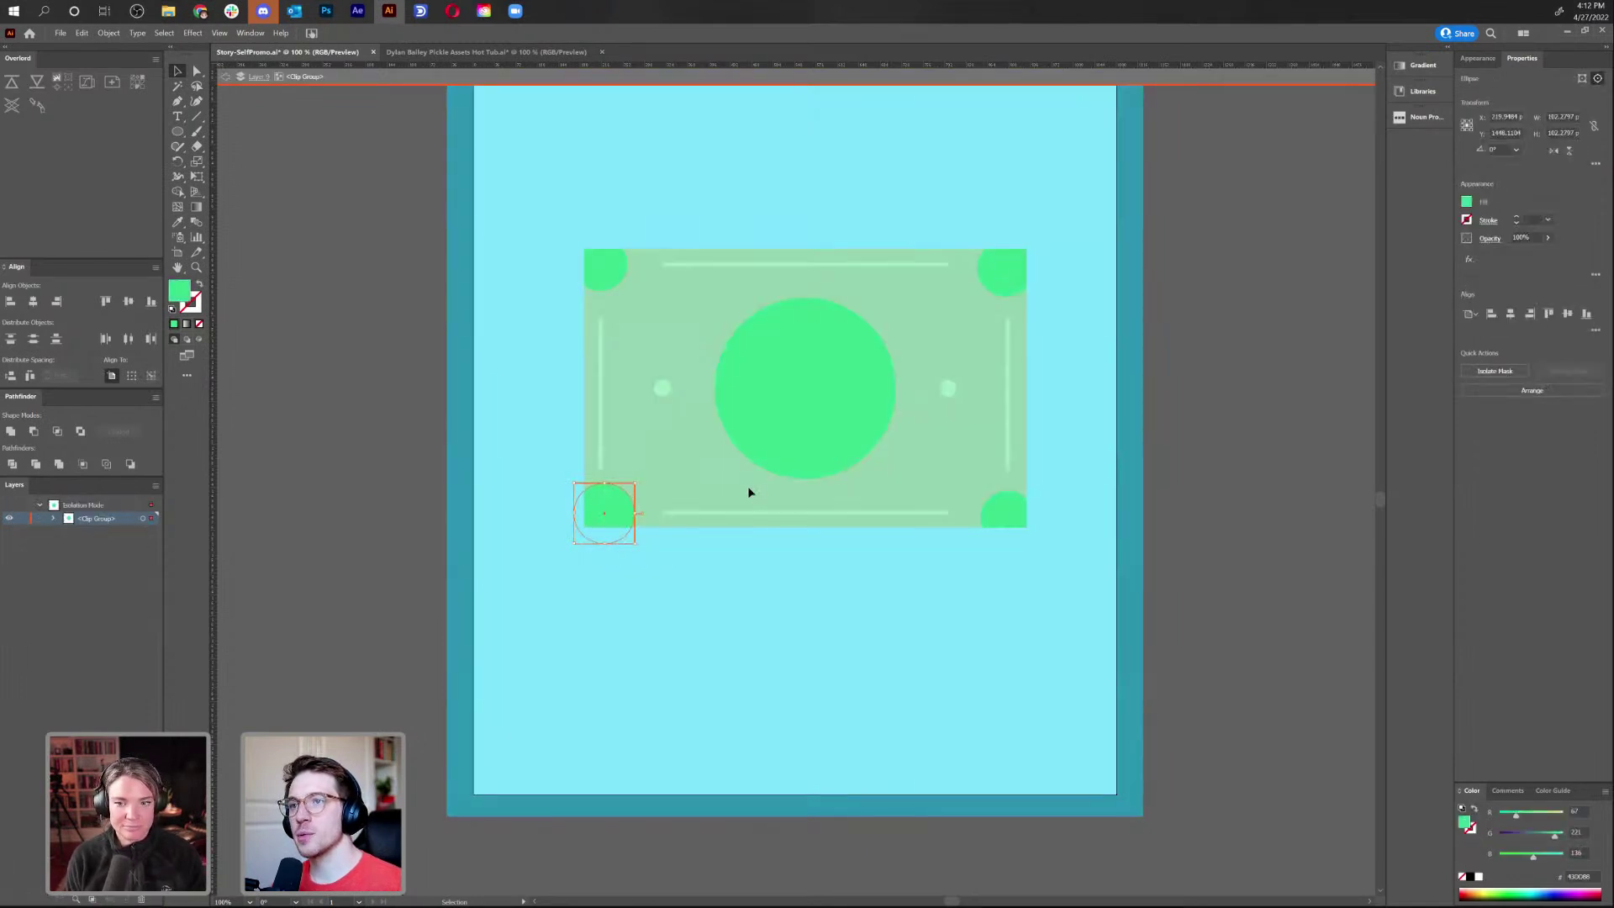
{"action": "key", "text": "Right"}
{"action": "key", "text": "Up"}
{"action": "key", "text": "Up"}
{"action": "left_click", "coordinate": [706, 665]}
{"action": "double_click", "coordinate": [804, 599]}
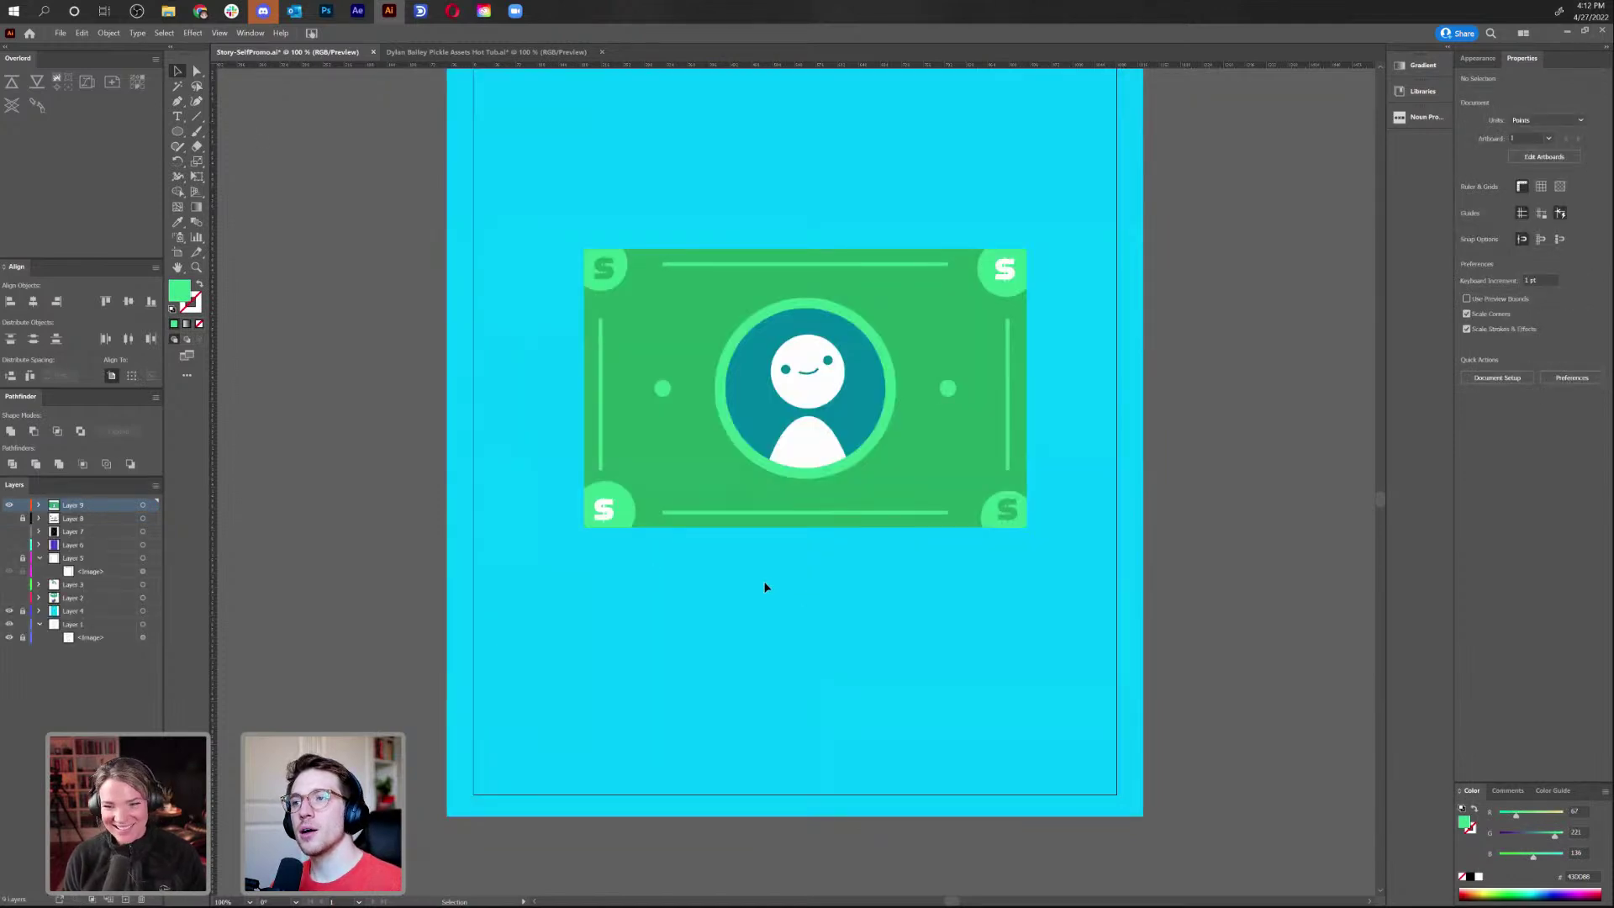
{"action": "left_click", "coordinate": [604, 520]}
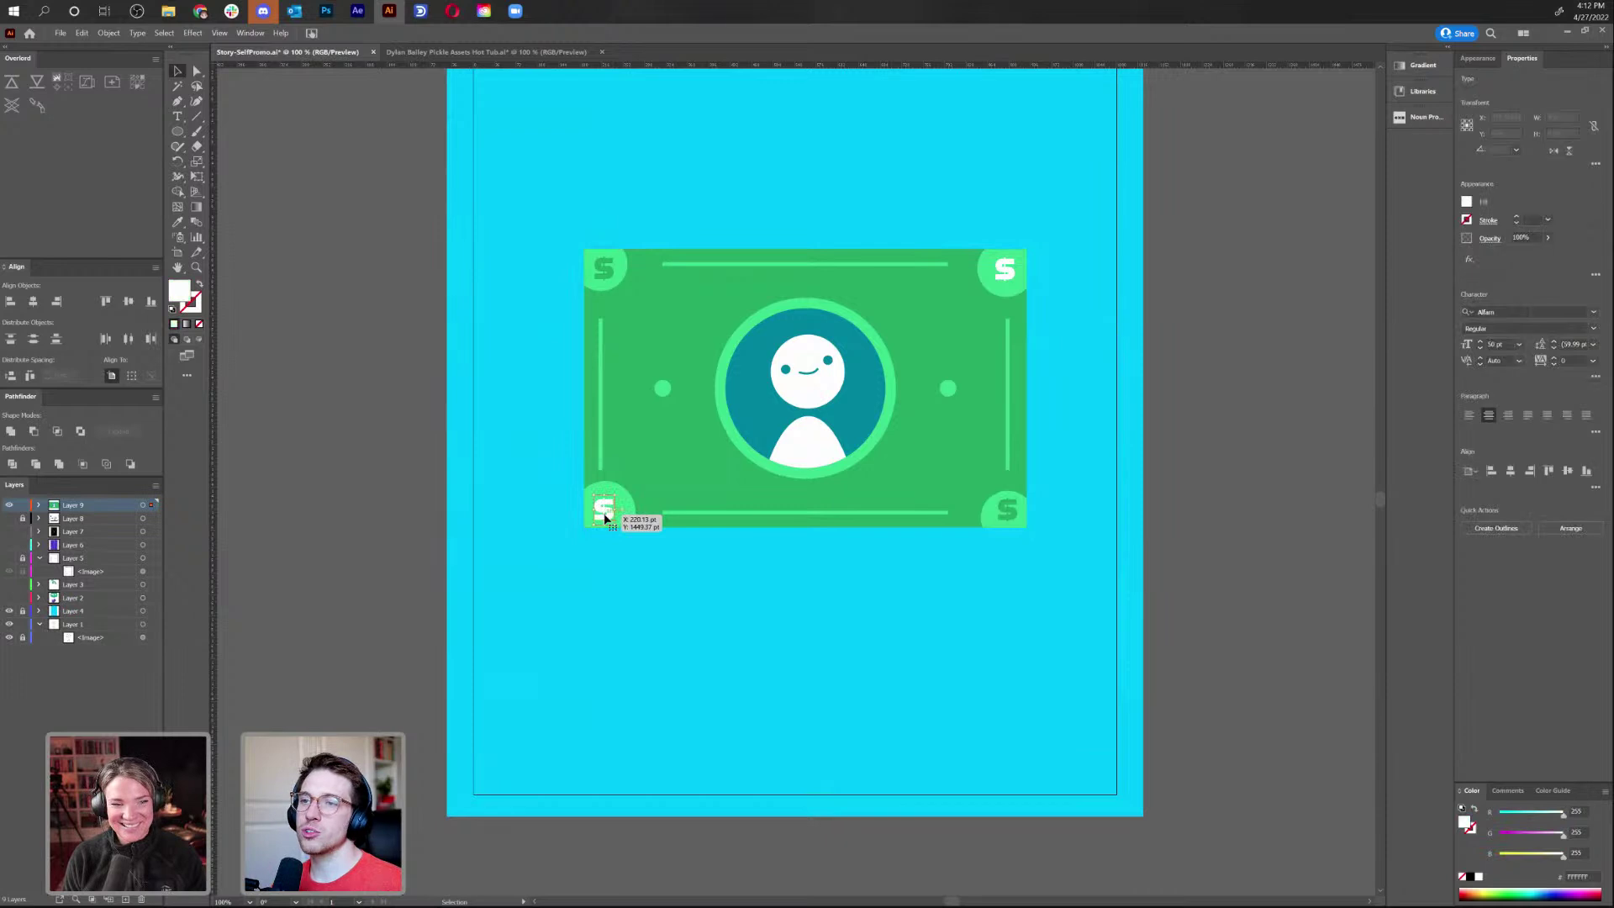
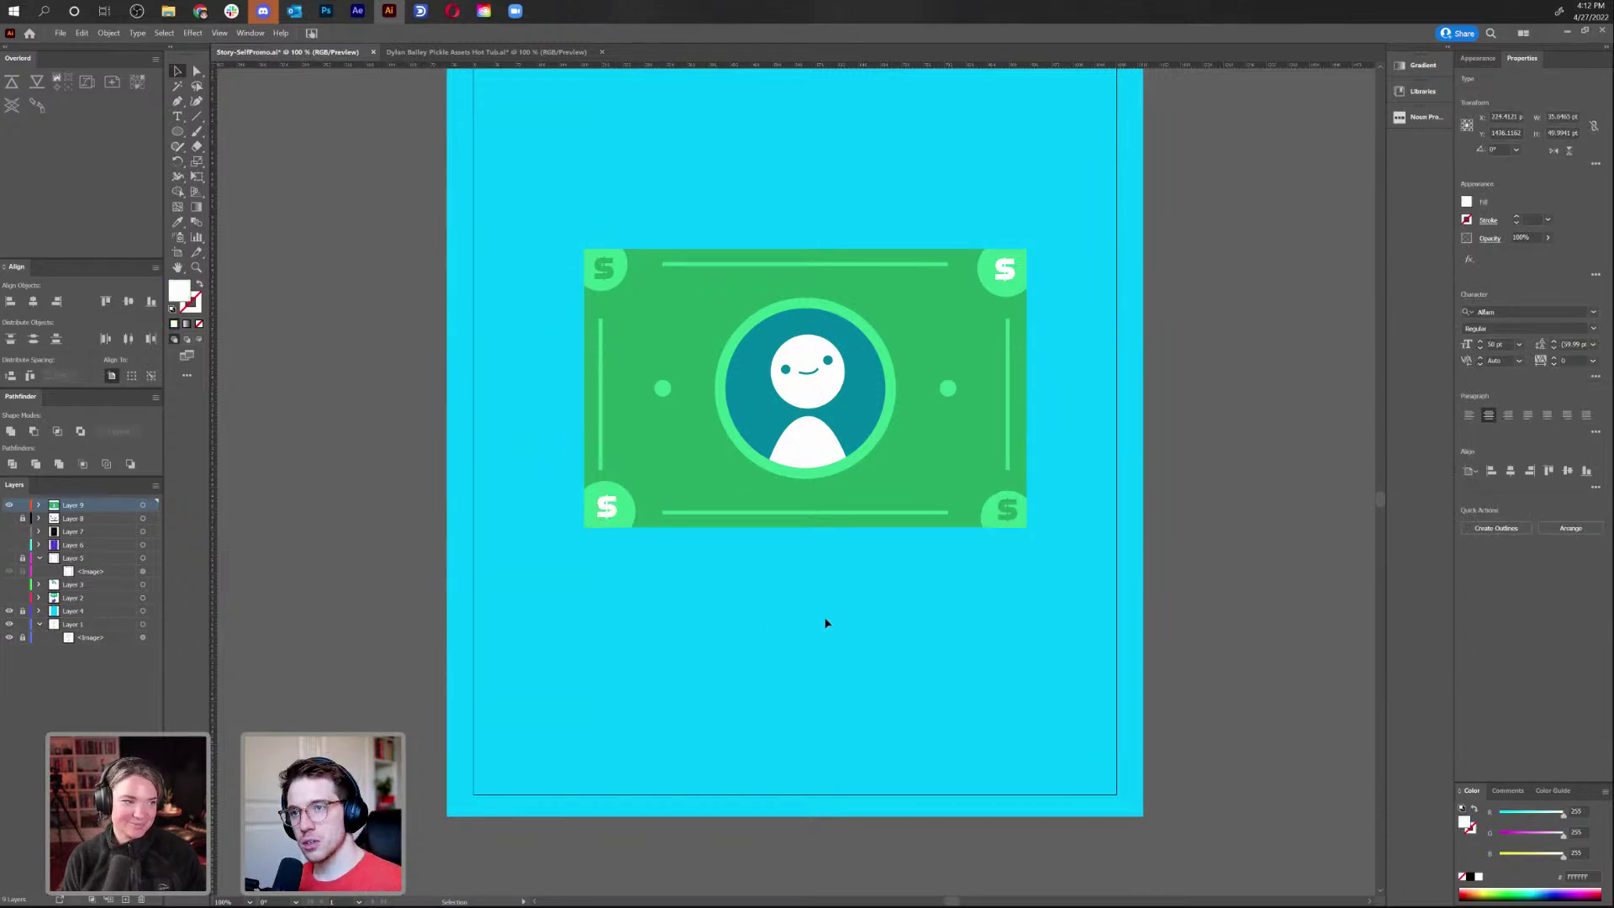
Inspect the bill's bottom-right corner badge by entering and leaving its clip group
{"action": "left_click", "coordinate": [848, 786]}
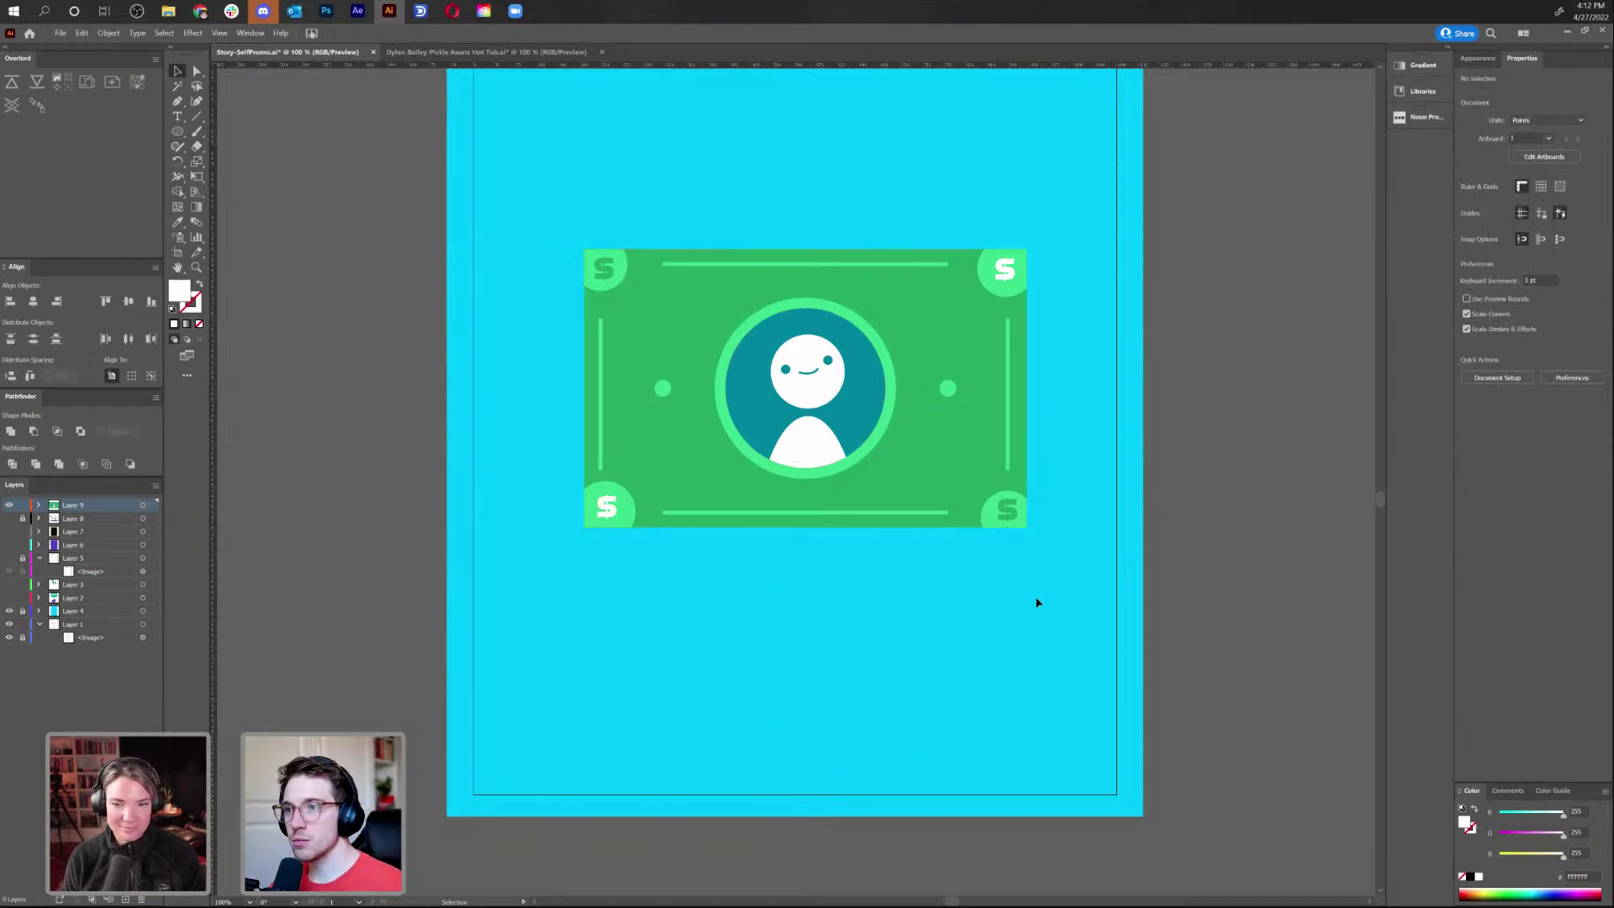
{"action": "left_click", "coordinate": [990, 509]}
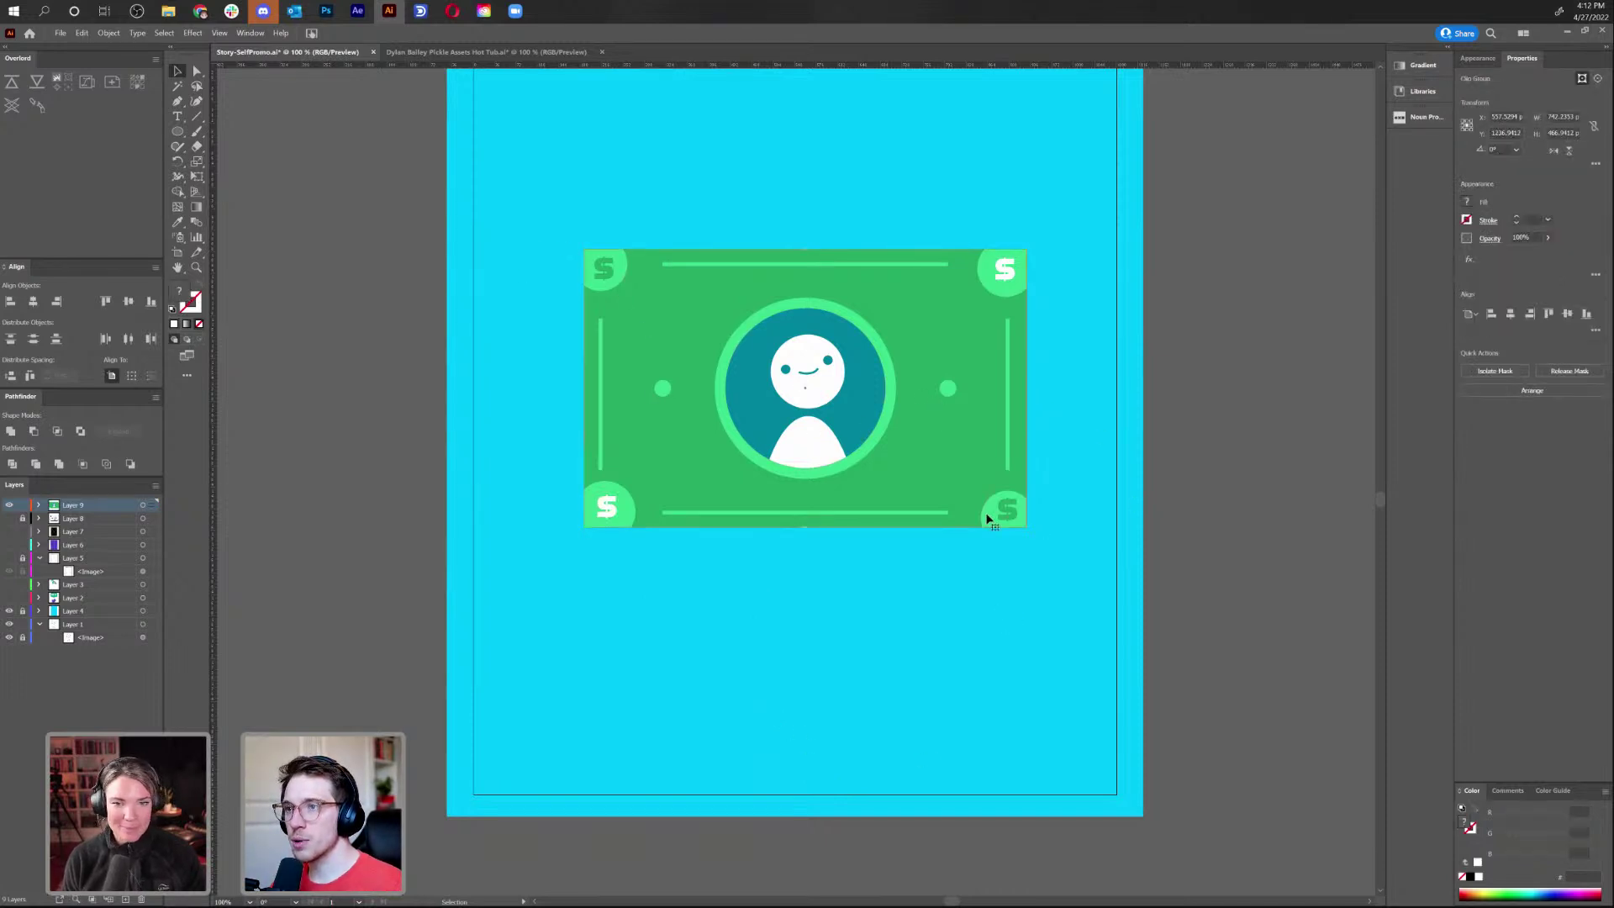
{"action": "left_click", "coordinate": [938, 635]}
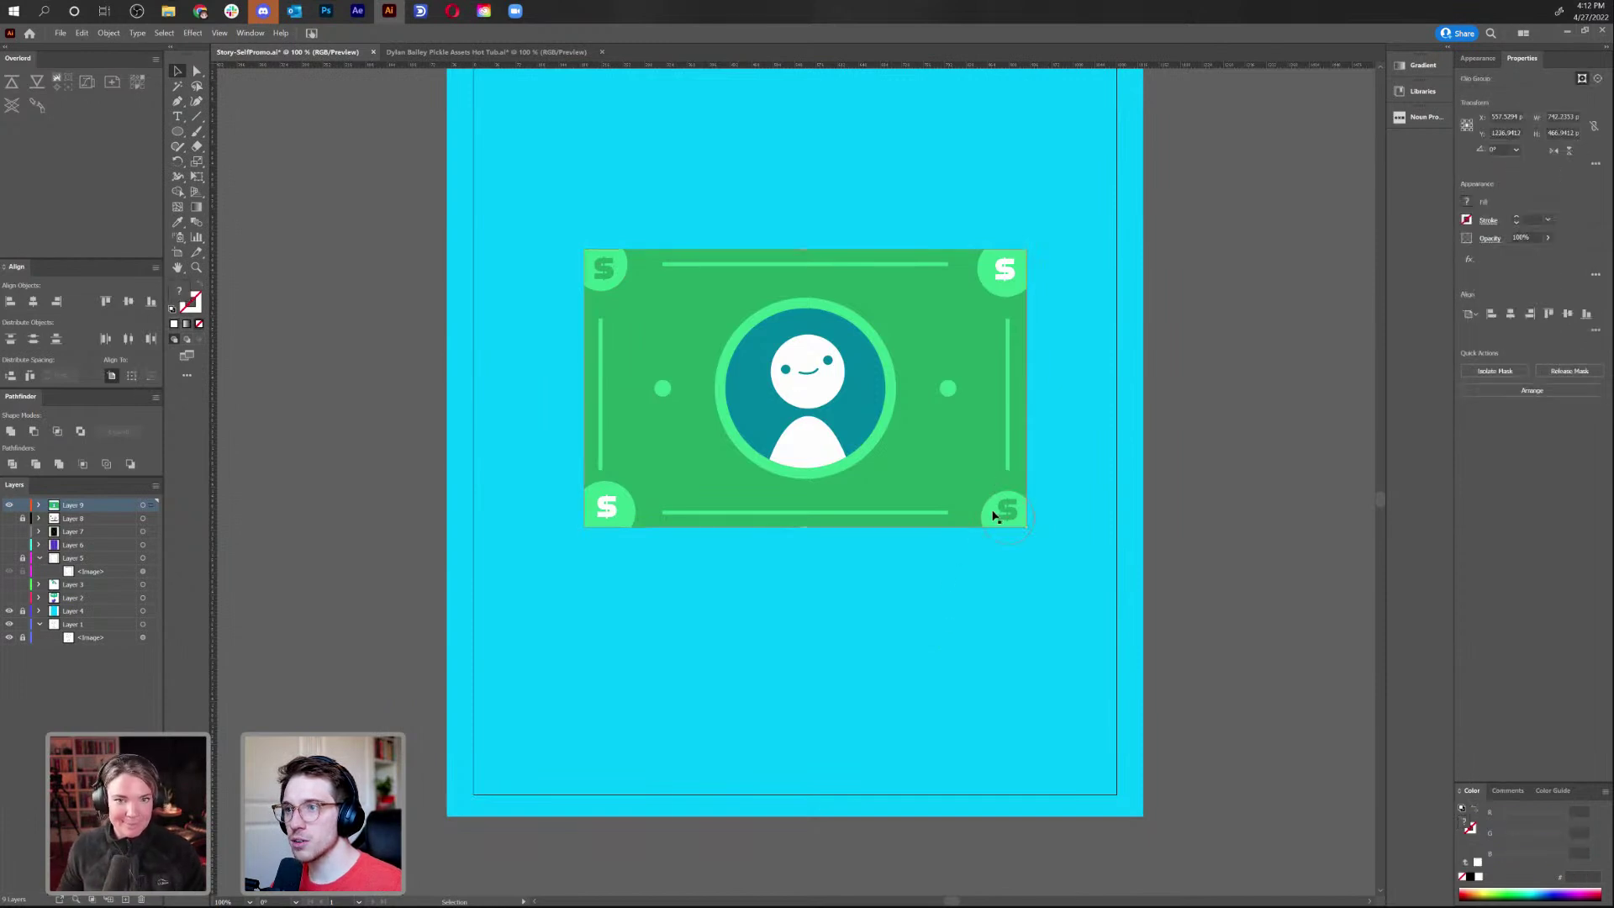
{"action": "double_click", "coordinate": [993, 513]}
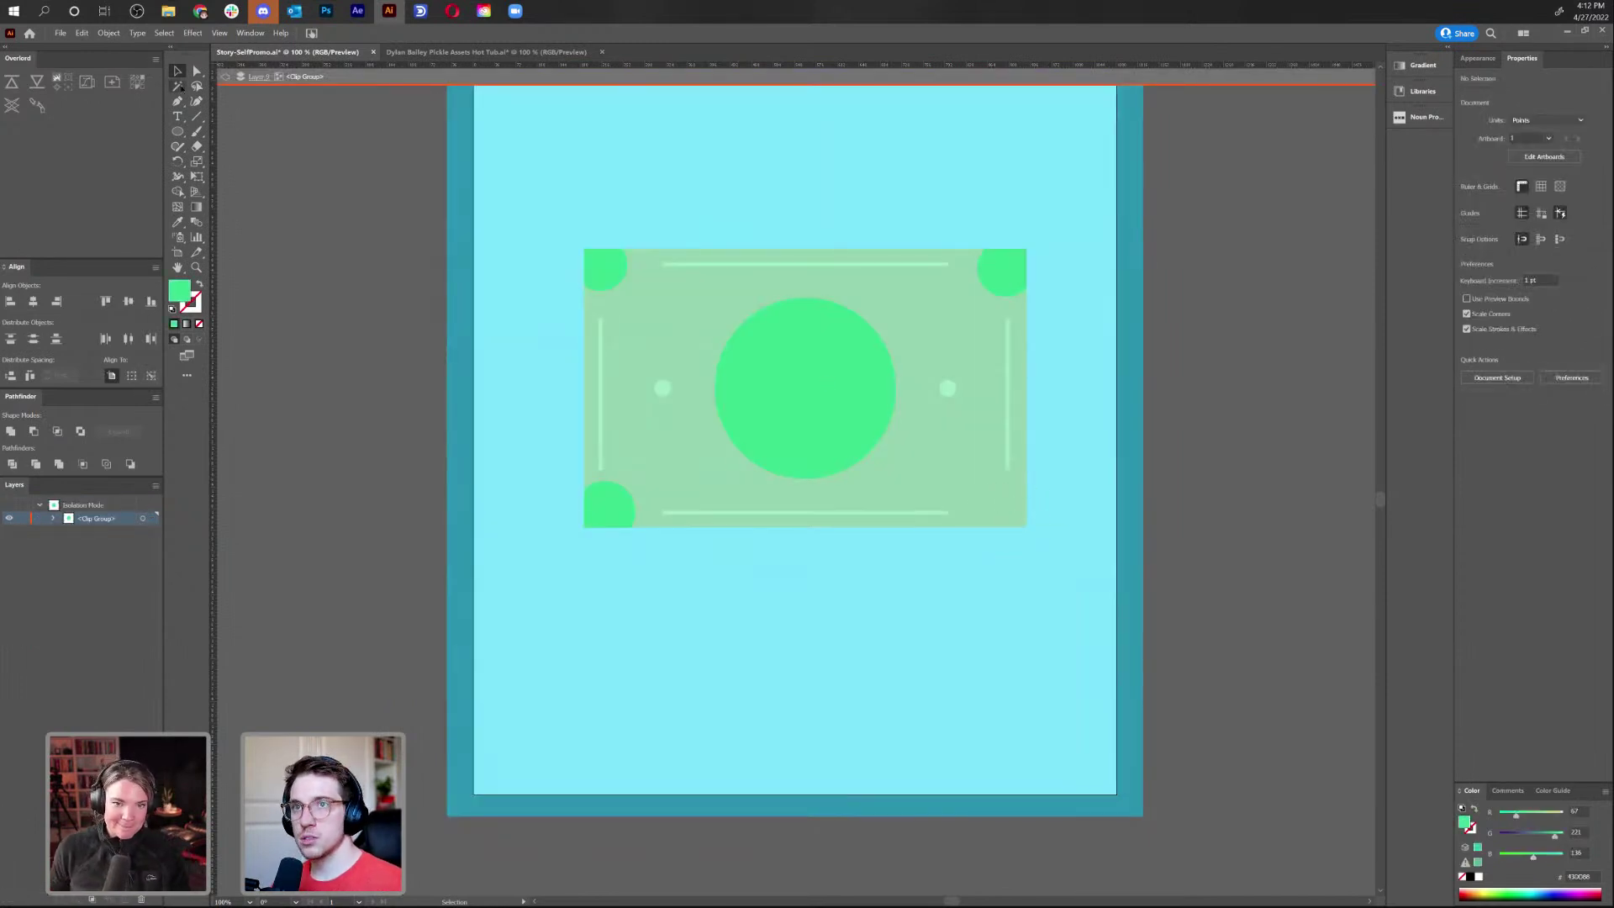
{"action": "left_click", "coordinate": [225, 76]}
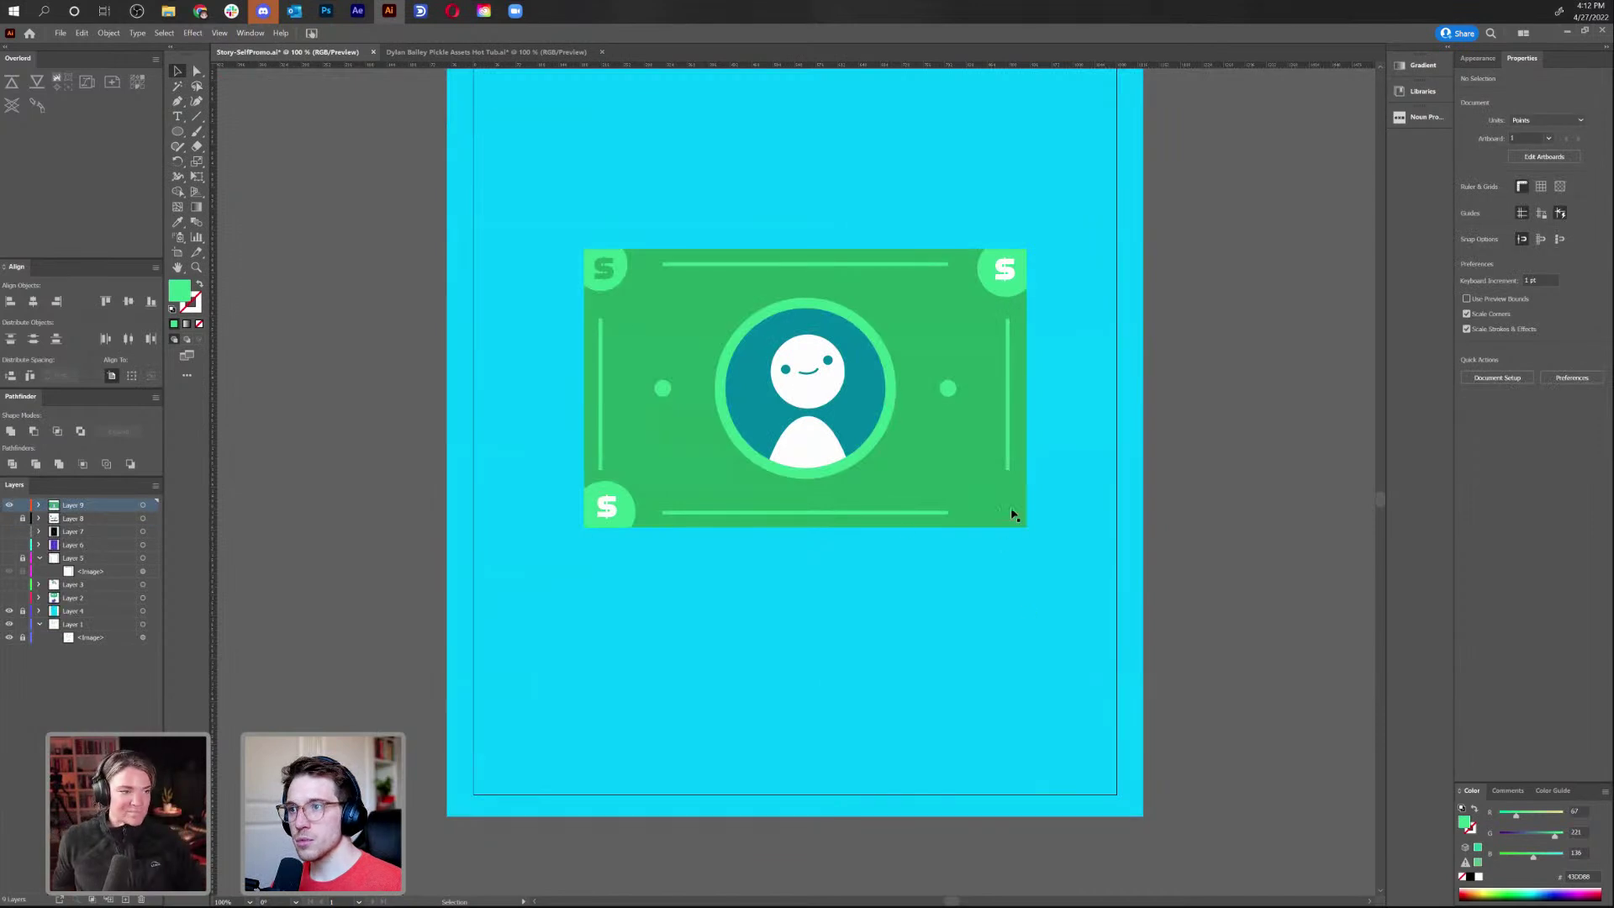
{"action": "left_click", "coordinate": [1006, 517]}
{"action": "key", "text": "ctrl+shift+a"}
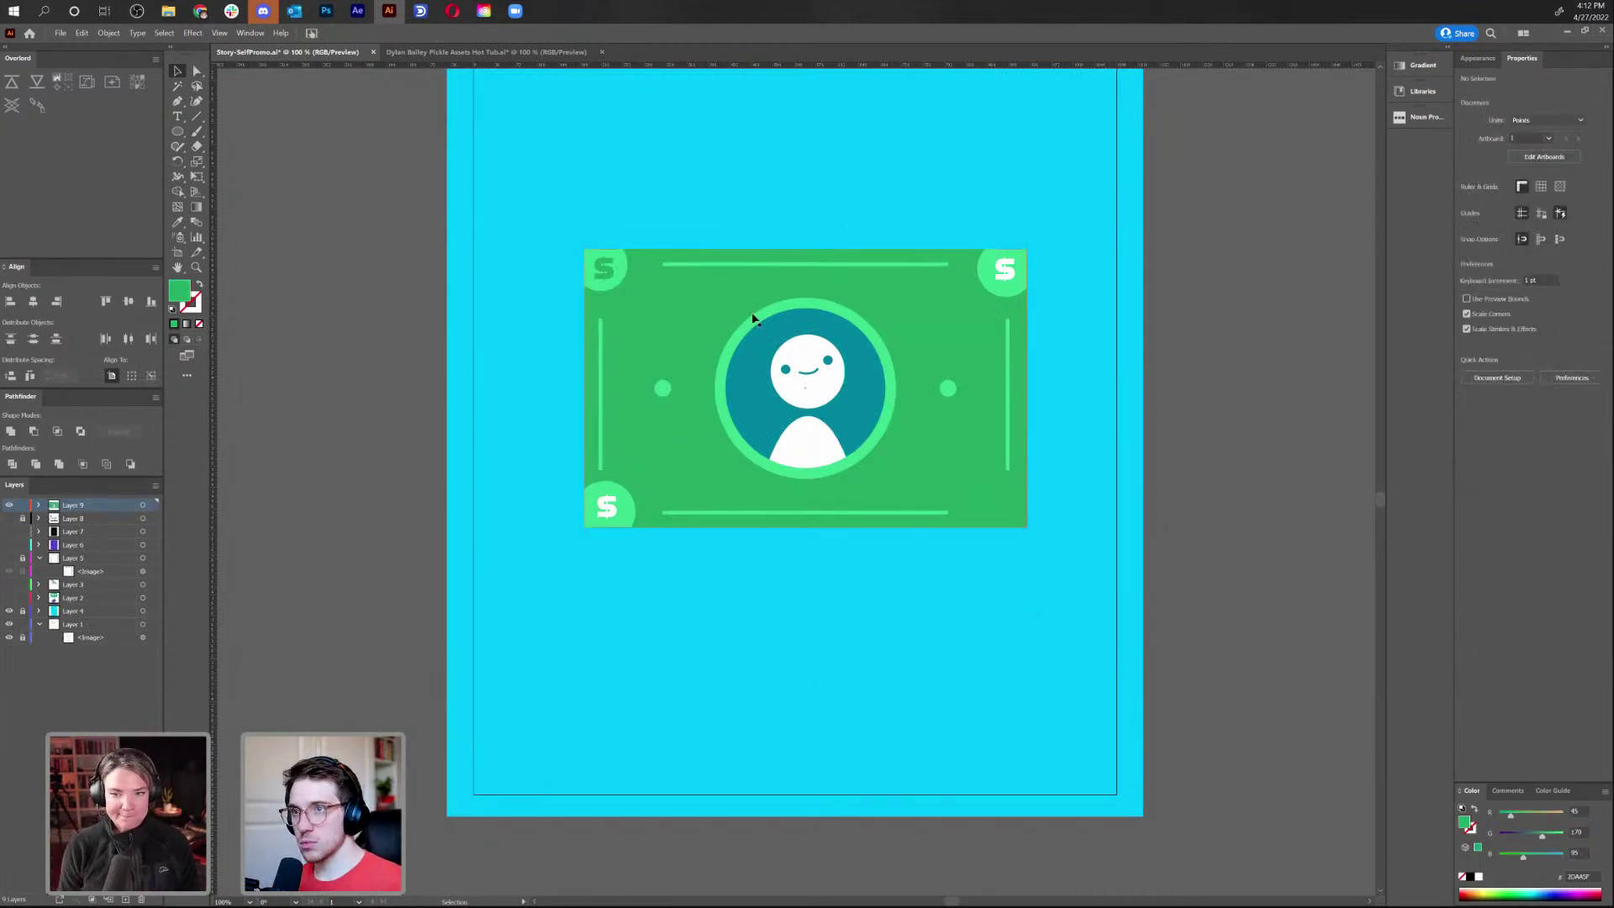
Delete the dark $ and the circle from the bill's top-left corner
{"action": "left_click", "coordinate": [600, 276]}
{"action": "key", "text": "Delete"}
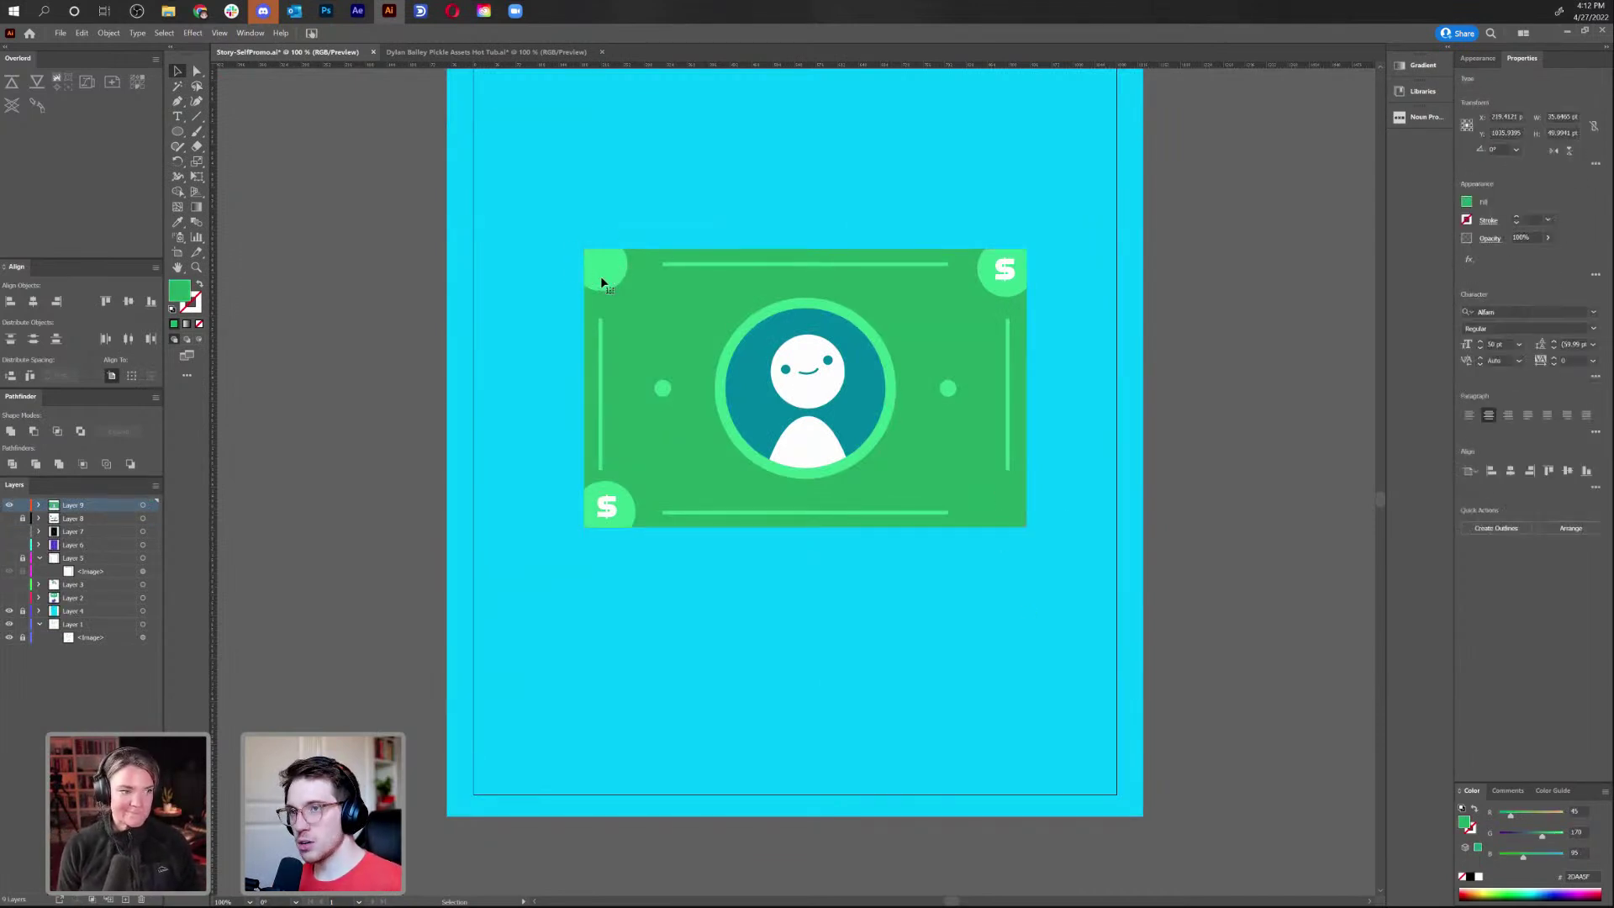
{"action": "left_click", "coordinate": [607, 275]}
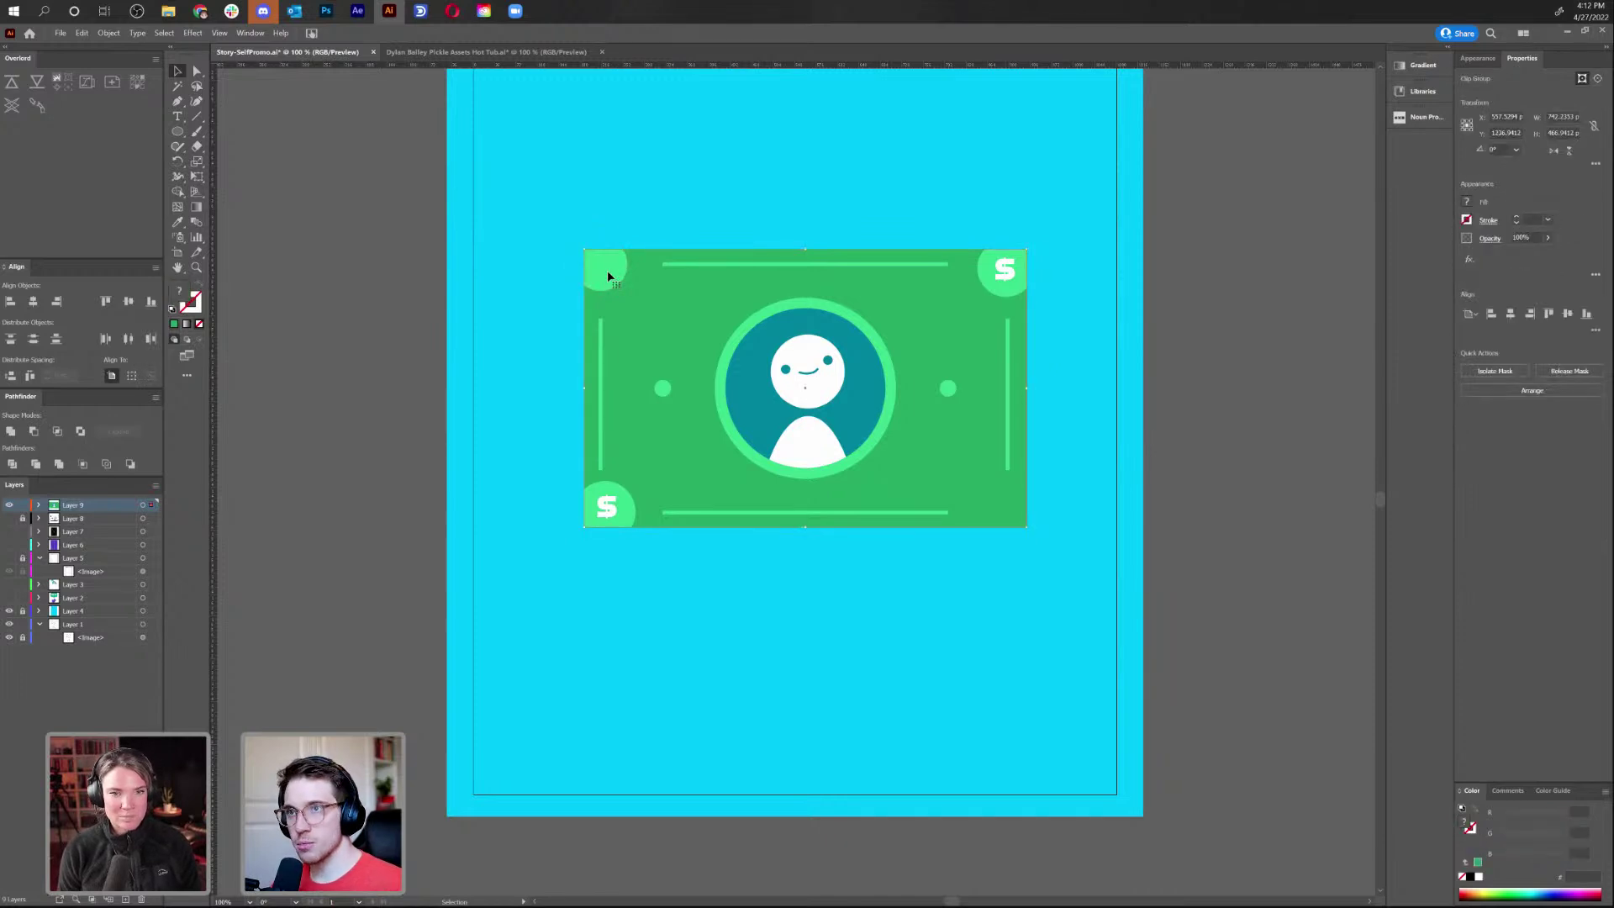
{"action": "double_click", "coordinate": [607, 271]}
{"action": "left_click", "coordinate": [607, 271]}
{"action": "key", "text": "Delete"}
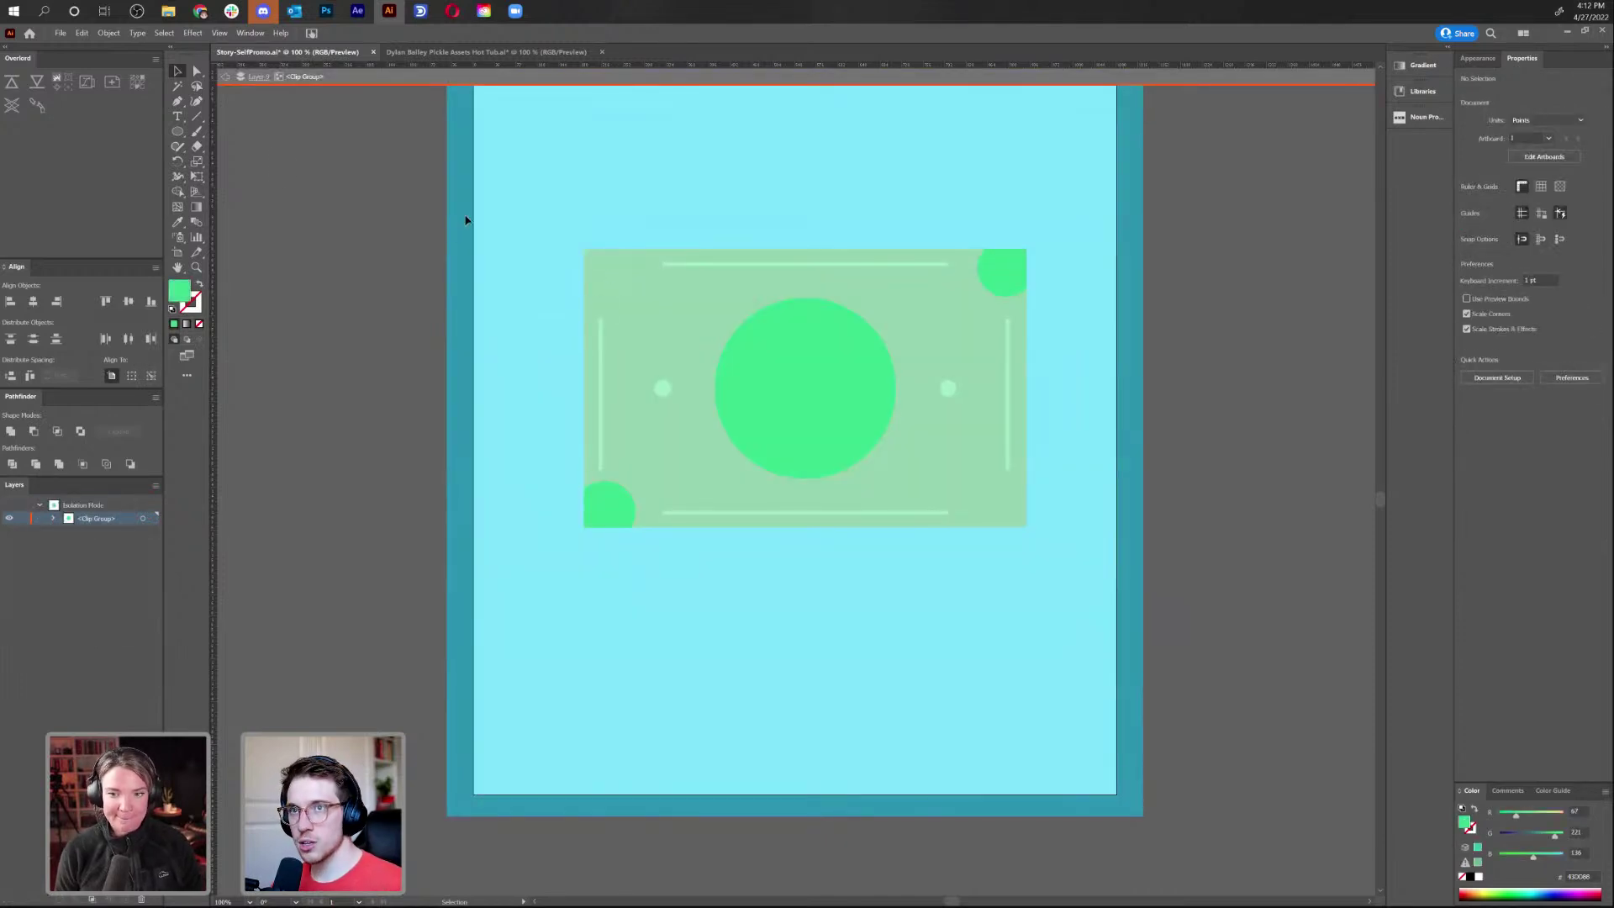
{"action": "left_click", "coordinate": [228, 79]}
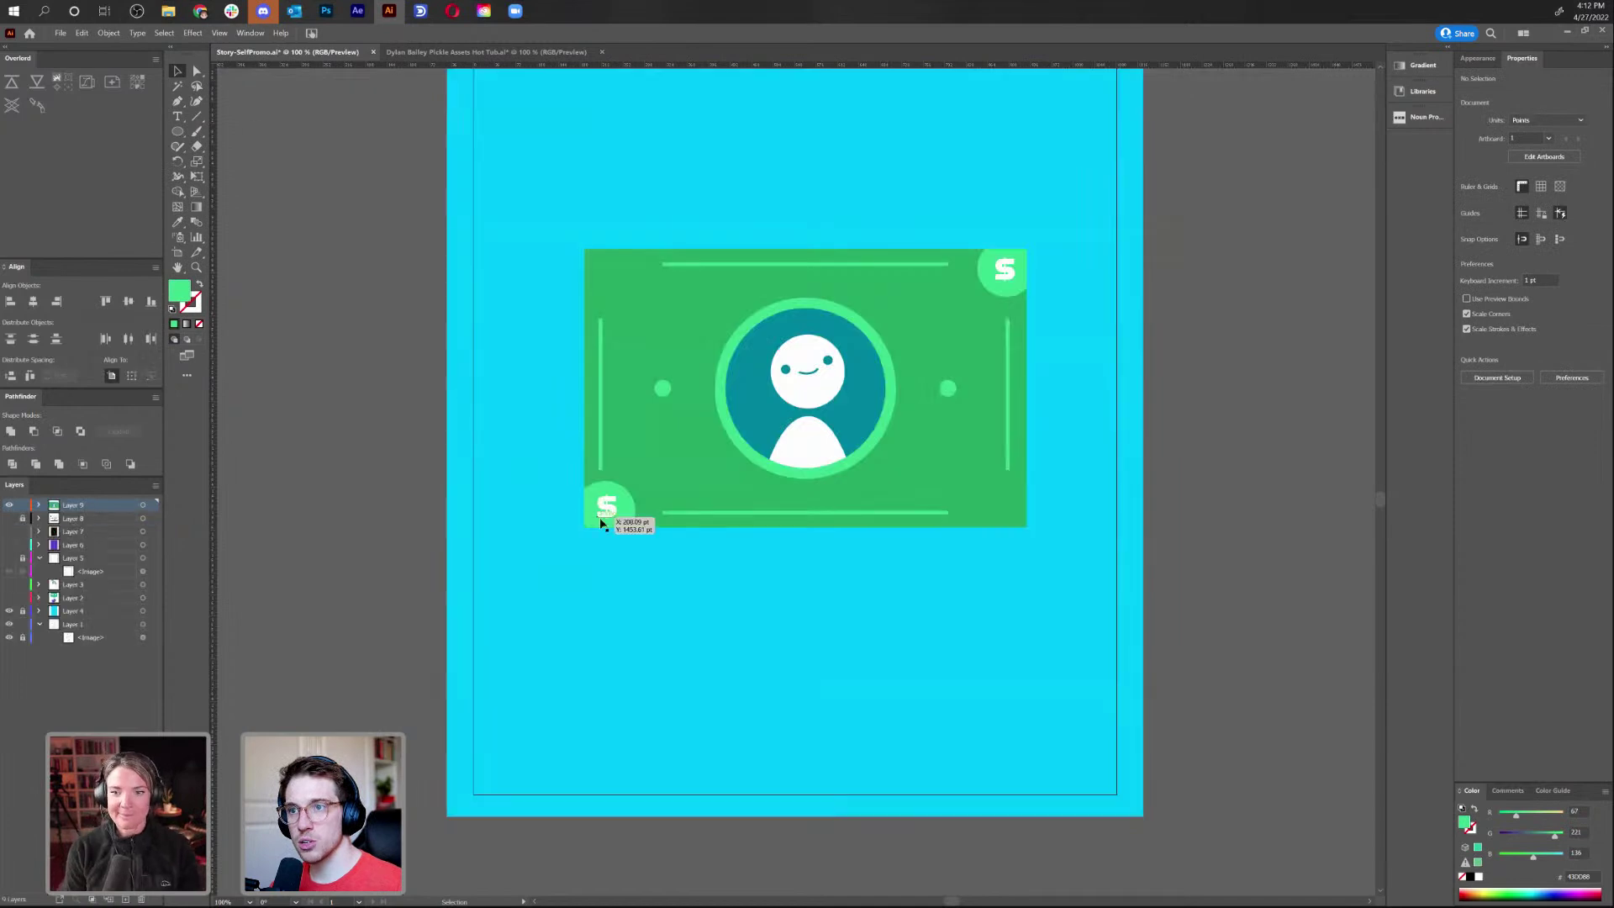
Copy the bottom-left circle and $ into the top-left corner, giving the $ the darker green
{"action": "double_click", "coordinate": [629, 511]}
{"action": "left_click", "coordinate": [629, 511]}
{"action": "left_click_drag", "start_coordinate": [629, 511], "coordinate": [607, 286]}
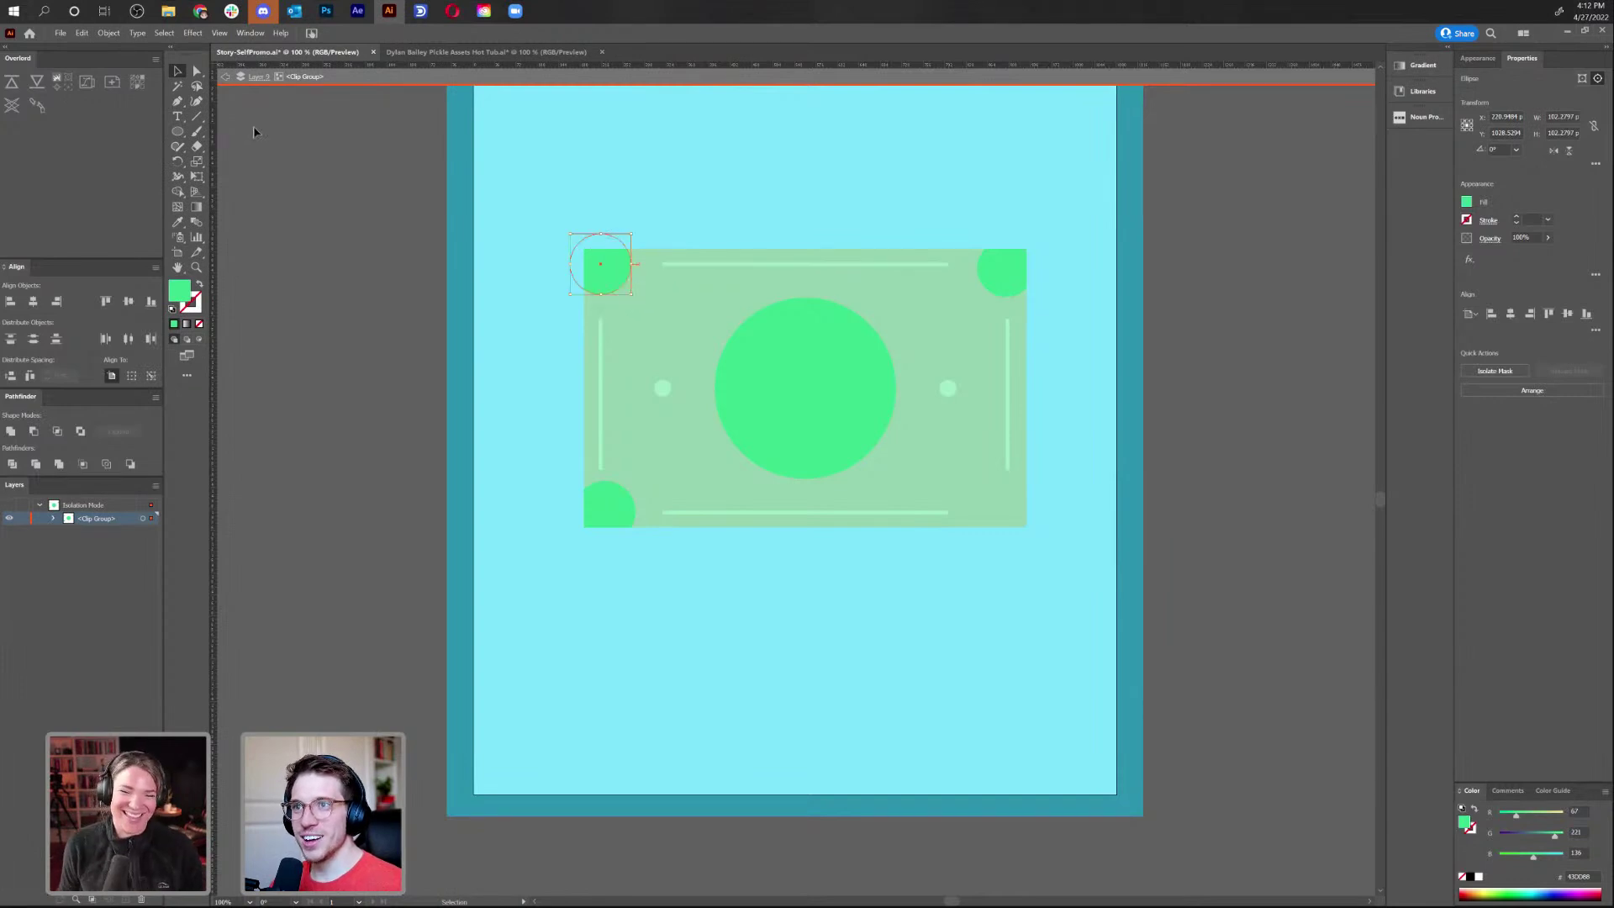
{"action": "left_click", "coordinate": [226, 76]}
{"action": "left_click_drag", "start_coordinate": [608, 510], "coordinate": [609, 487]}
{"action": "left_click_drag", "start_coordinate": [592, 195], "coordinate": [612, 269]}
{"action": "key", "text": "i"}
{"action": "left_click", "coordinate": [681, 303]}
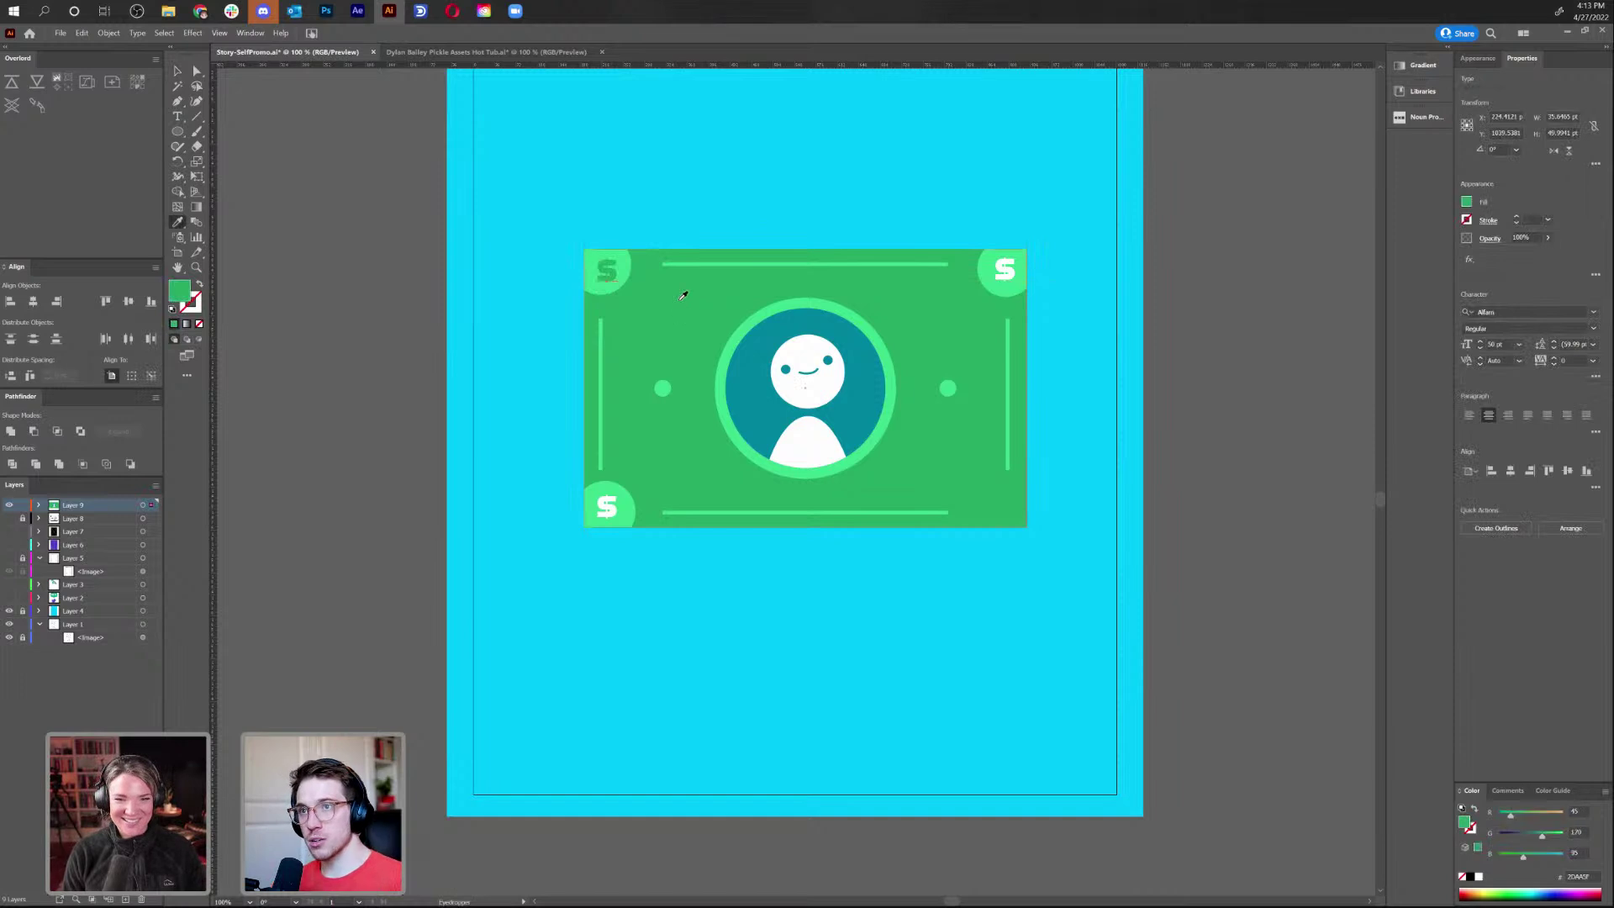
{"action": "left_click", "coordinate": [177, 70]}
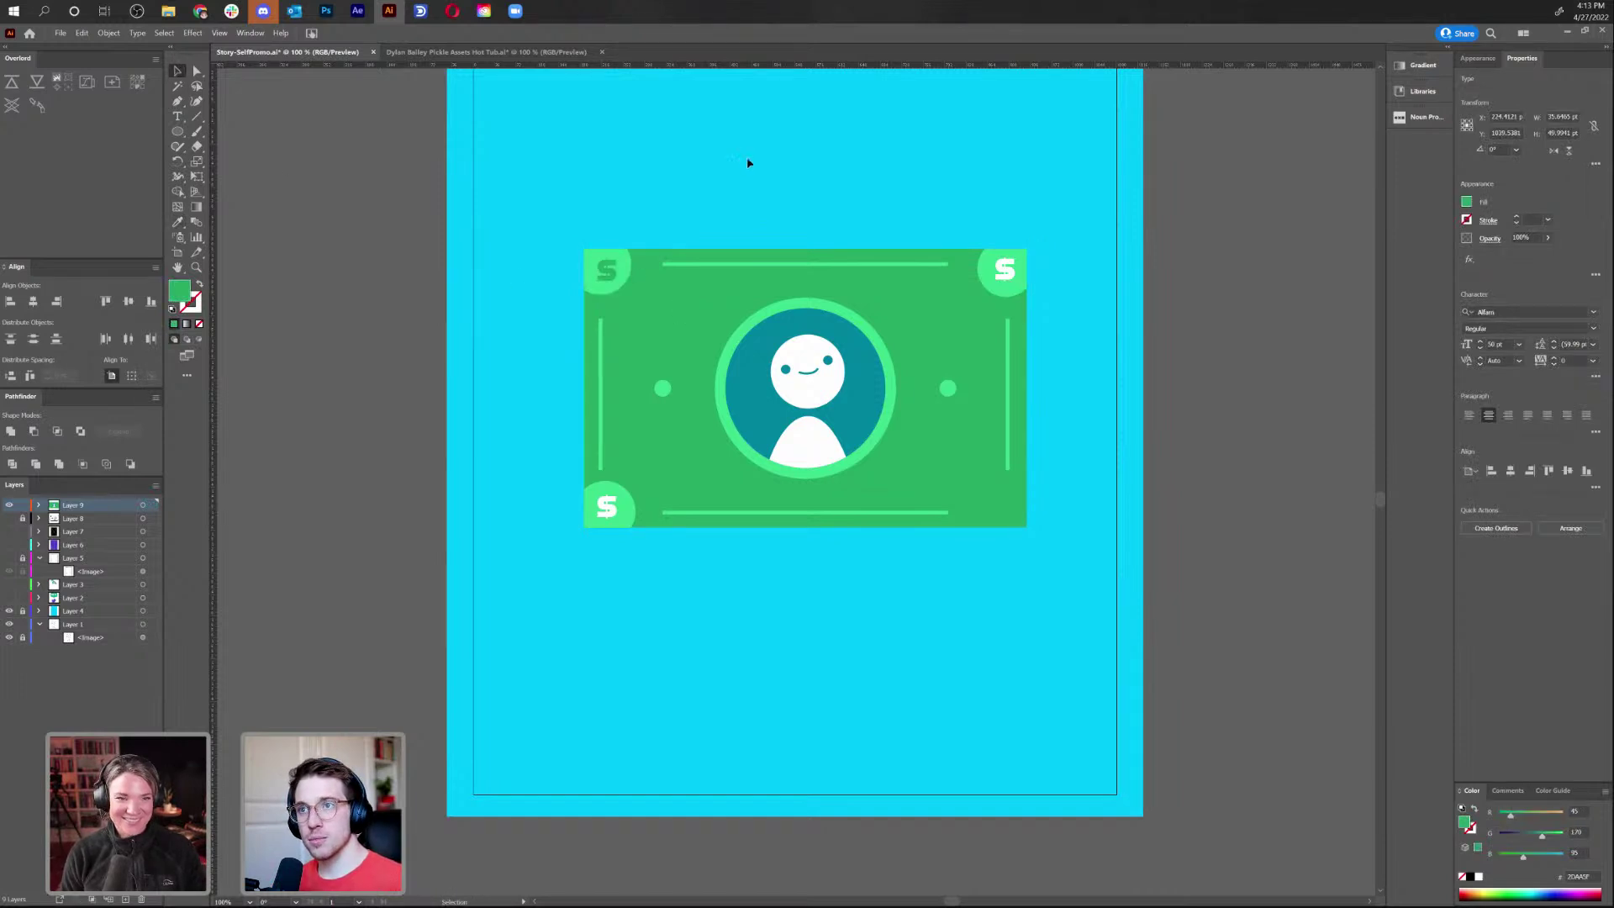
Check the top-right corner circle inside the clip group using outline view
{"action": "left_click", "coordinate": [748, 161]}
{"action": "left_click", "coordinate": [1003, 275]}
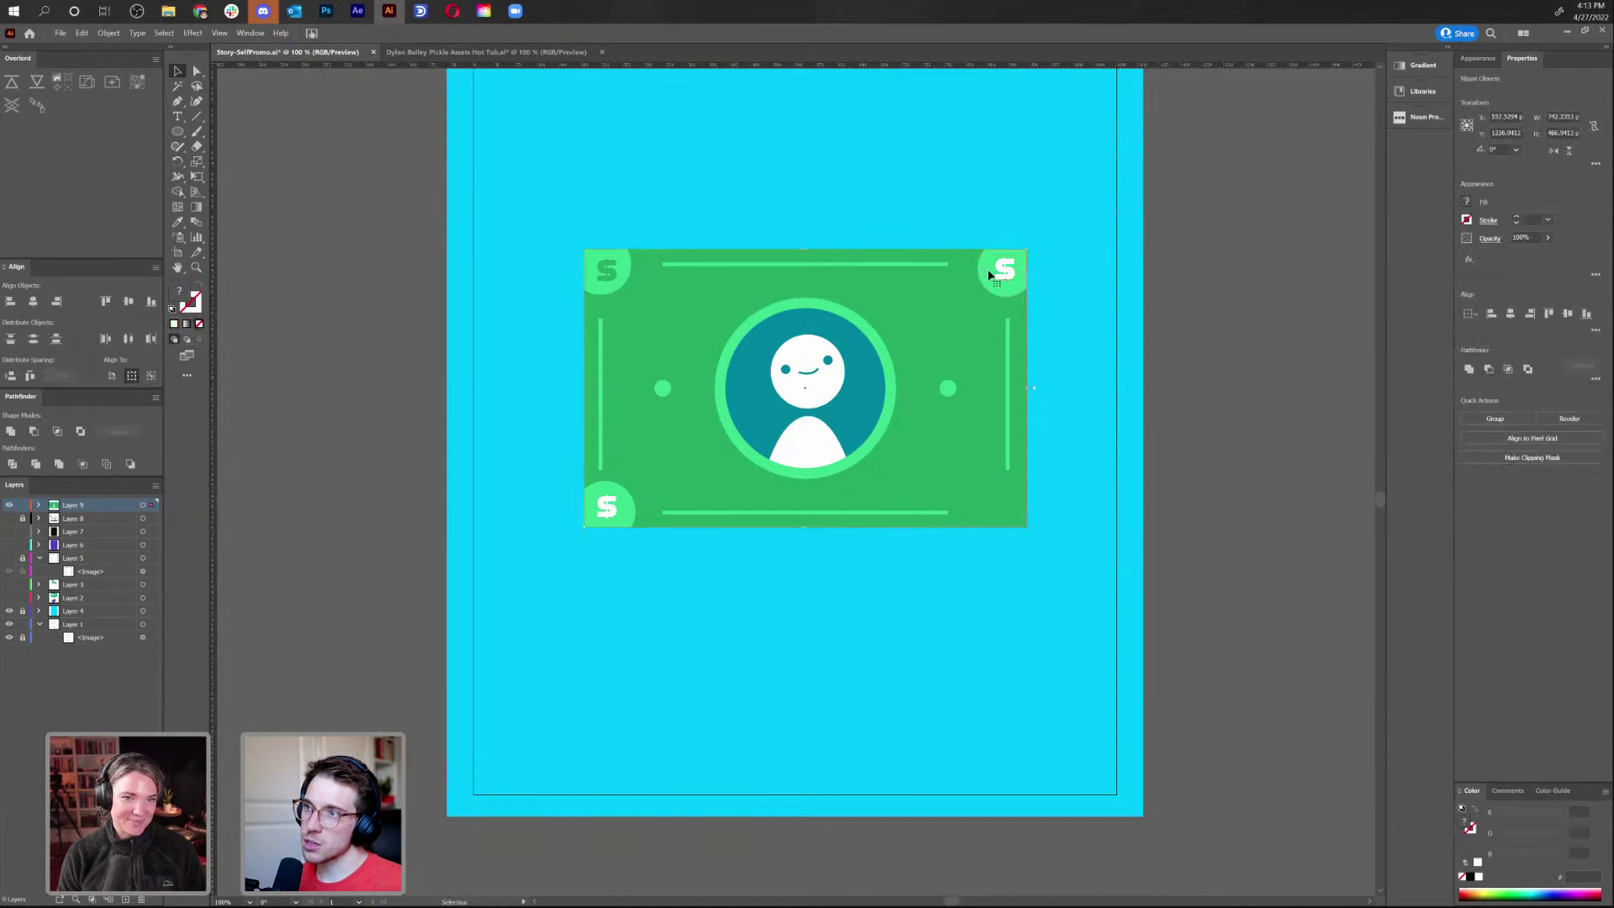
{"action": "left_click", "coordinate": [984, 269]}
{"action": "left_click", "coordinate": [982, 265]}
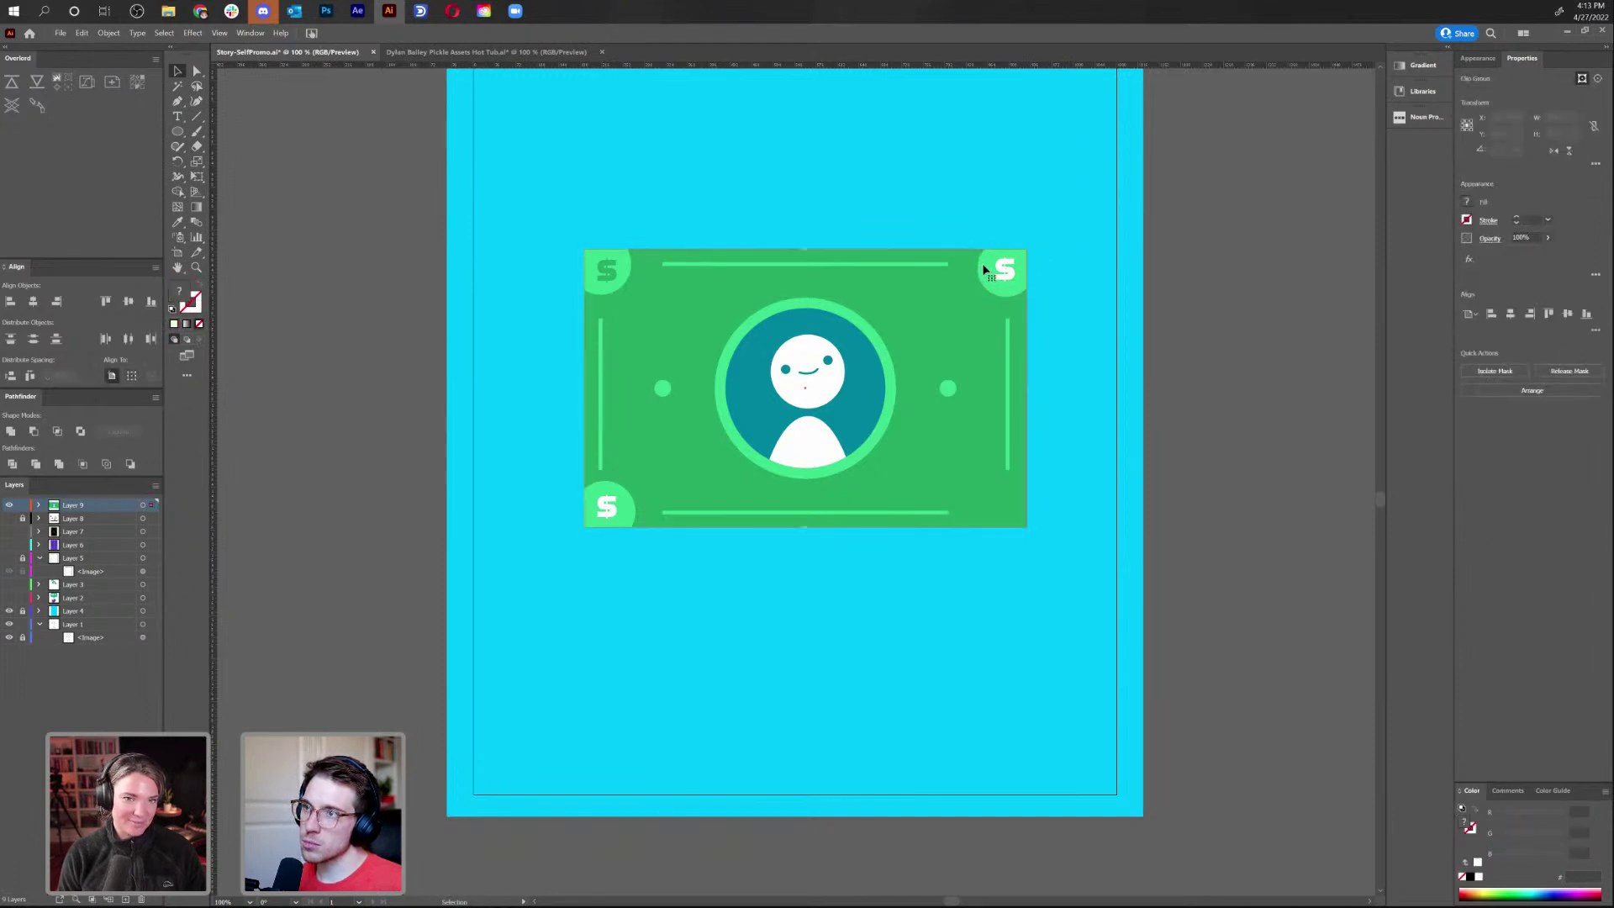
{"action": "left_click", "coordinate": [1033, 255]}
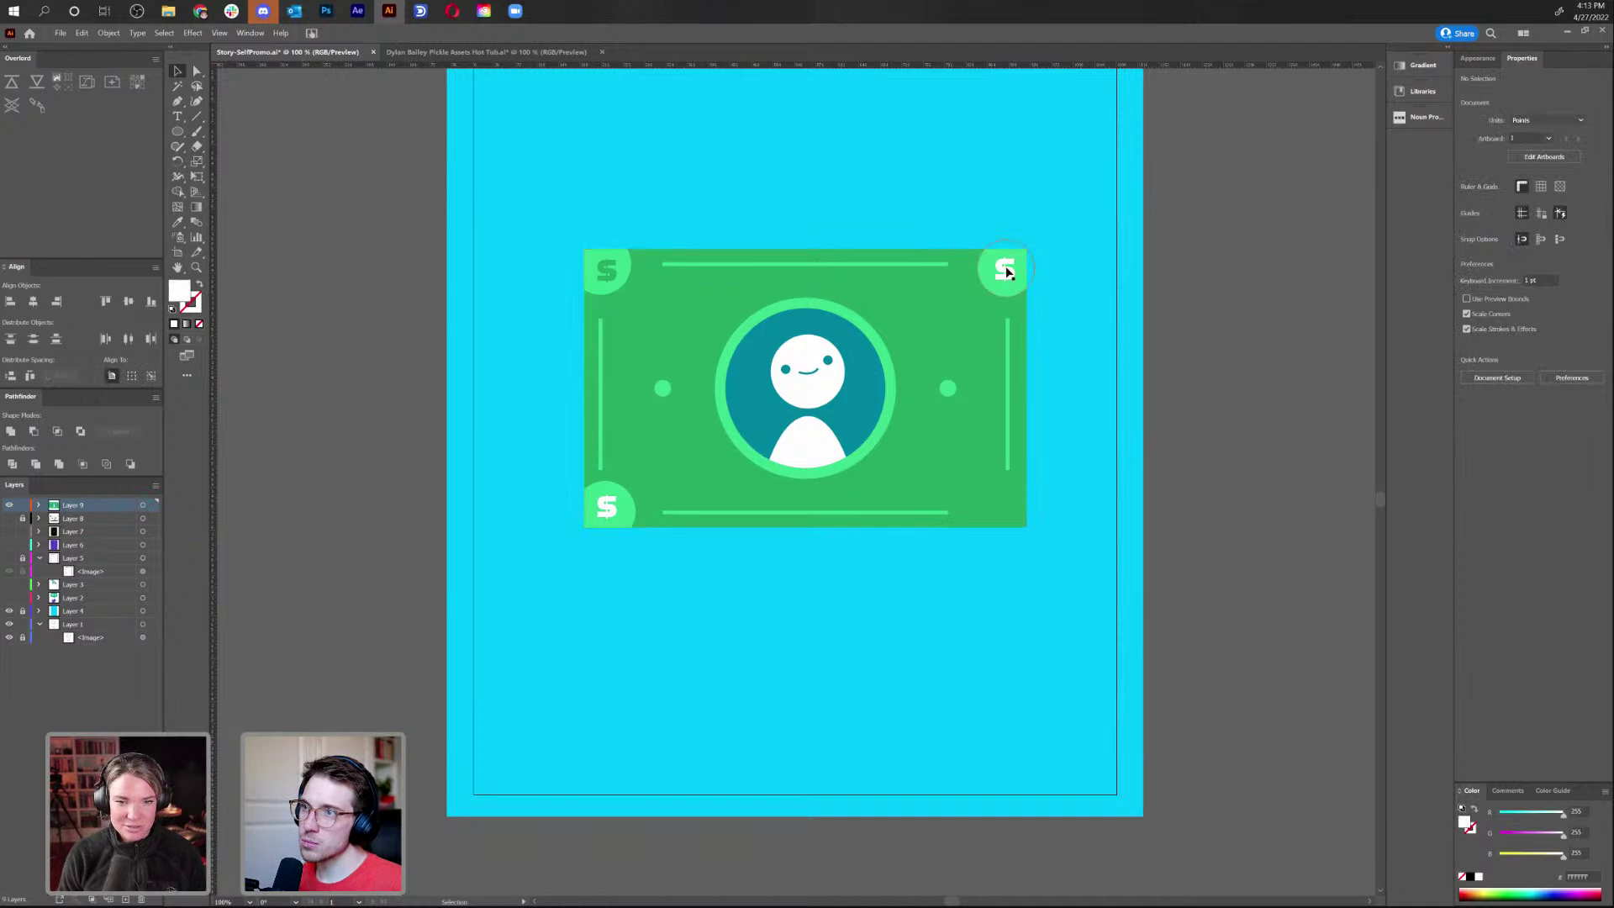
{"action": "left_click", "coordinate": [996, 268]}
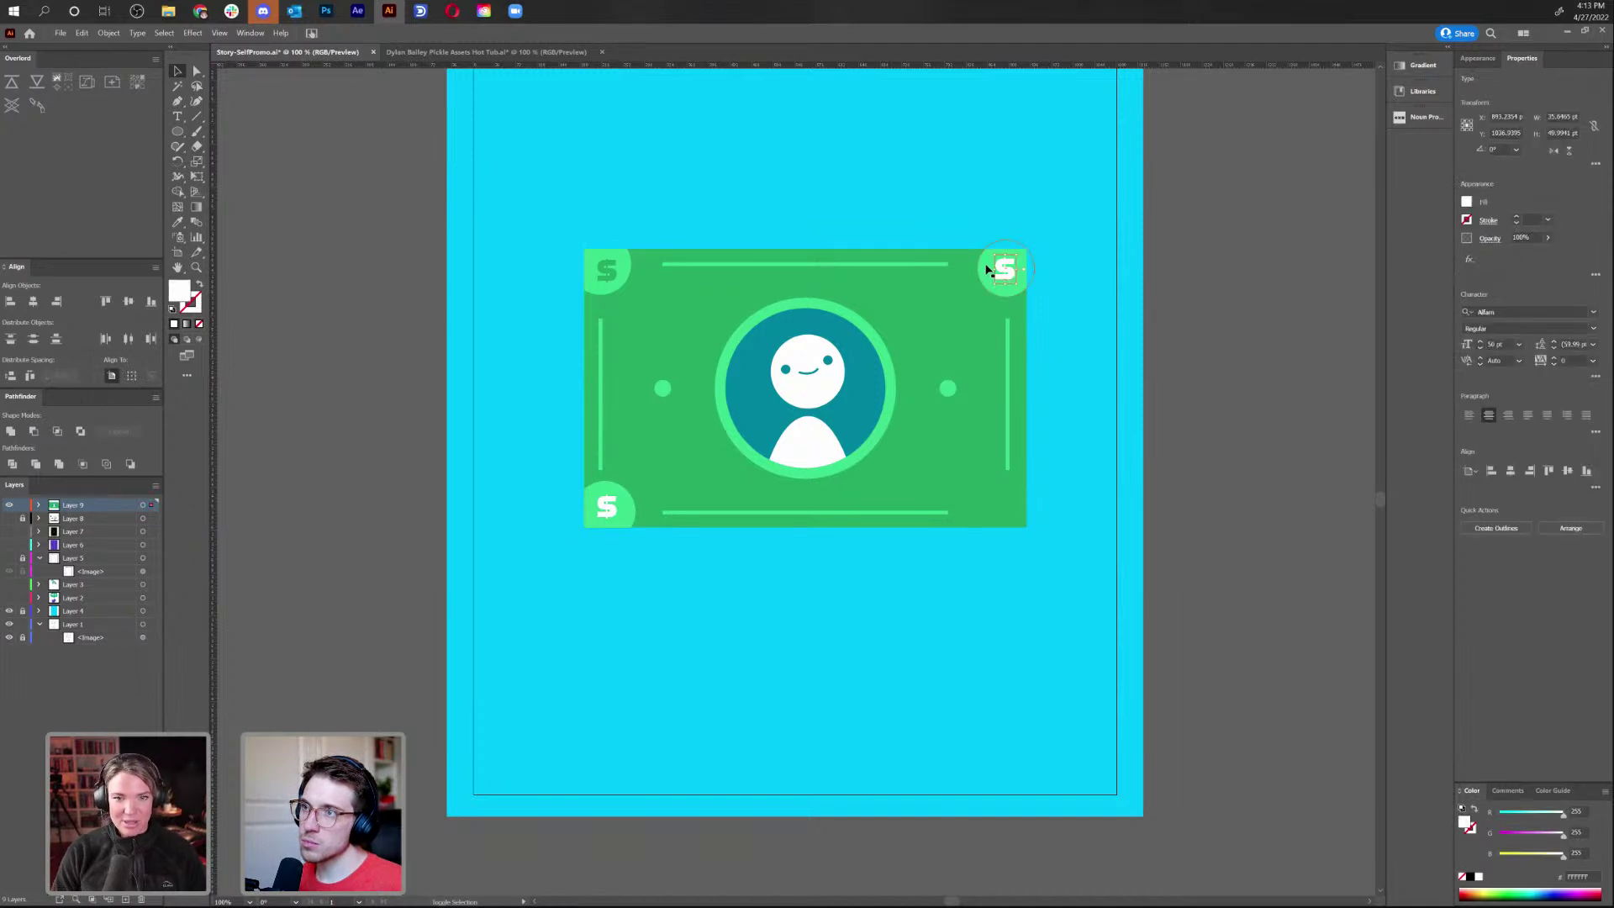
{"action": "double_click", "coordinate": [987, 269]}
{"action": "left_click", "coordinate": [987, 272]}
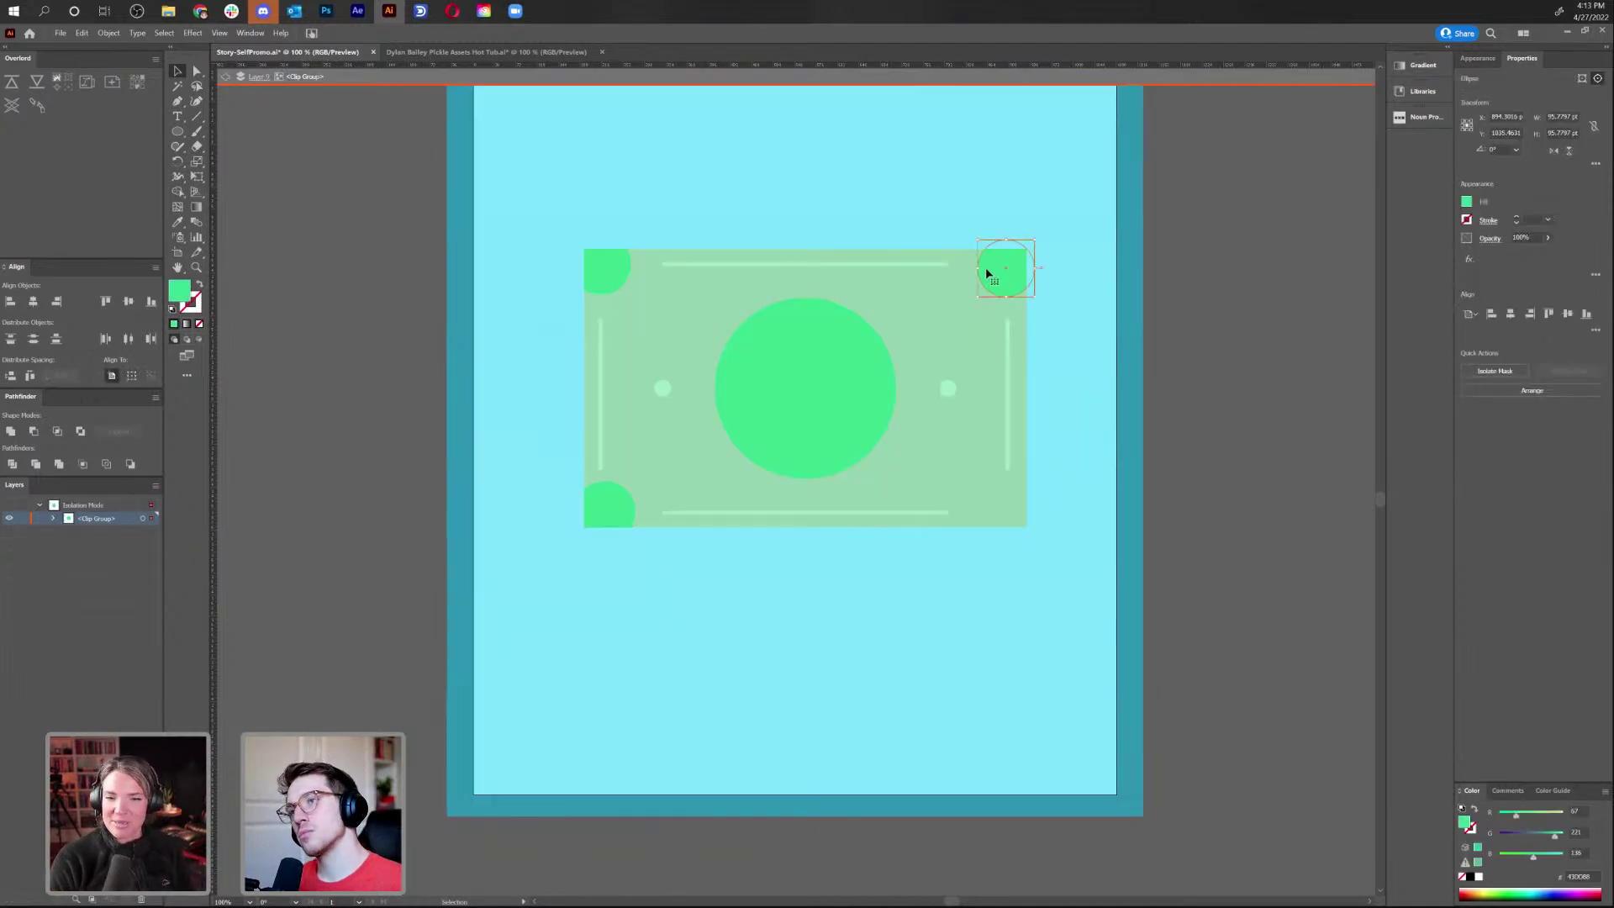
{"action": "key", "text": "ctrl+y"}
{"action": "left_click", "coordinate": [1013, 284]}
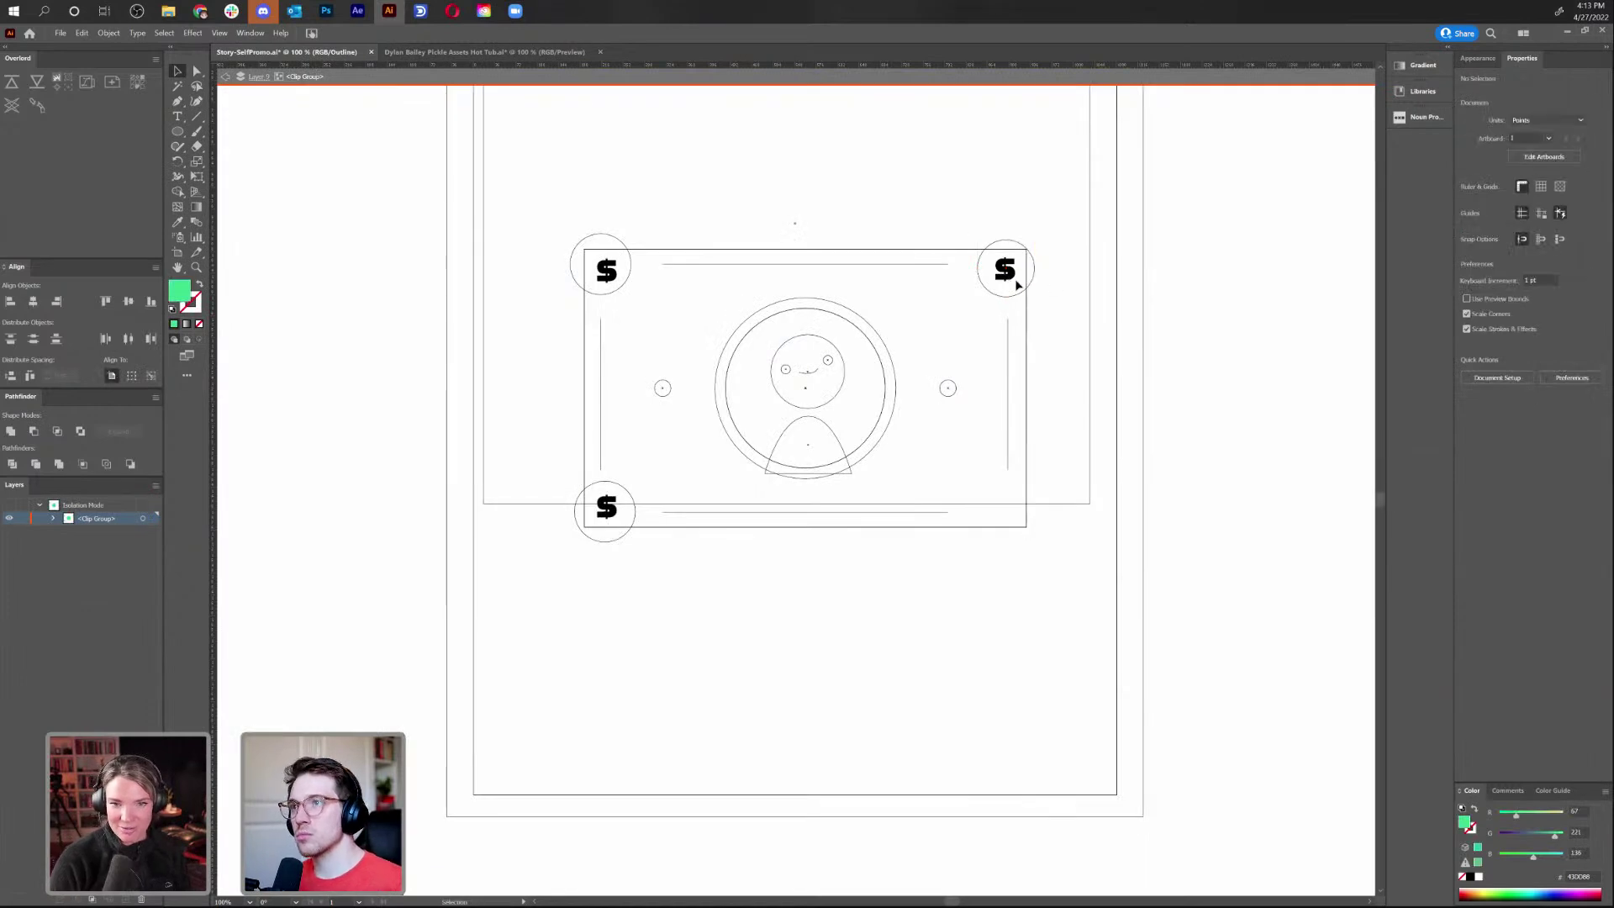
{"action": "key", "text": "ctrl+y"}
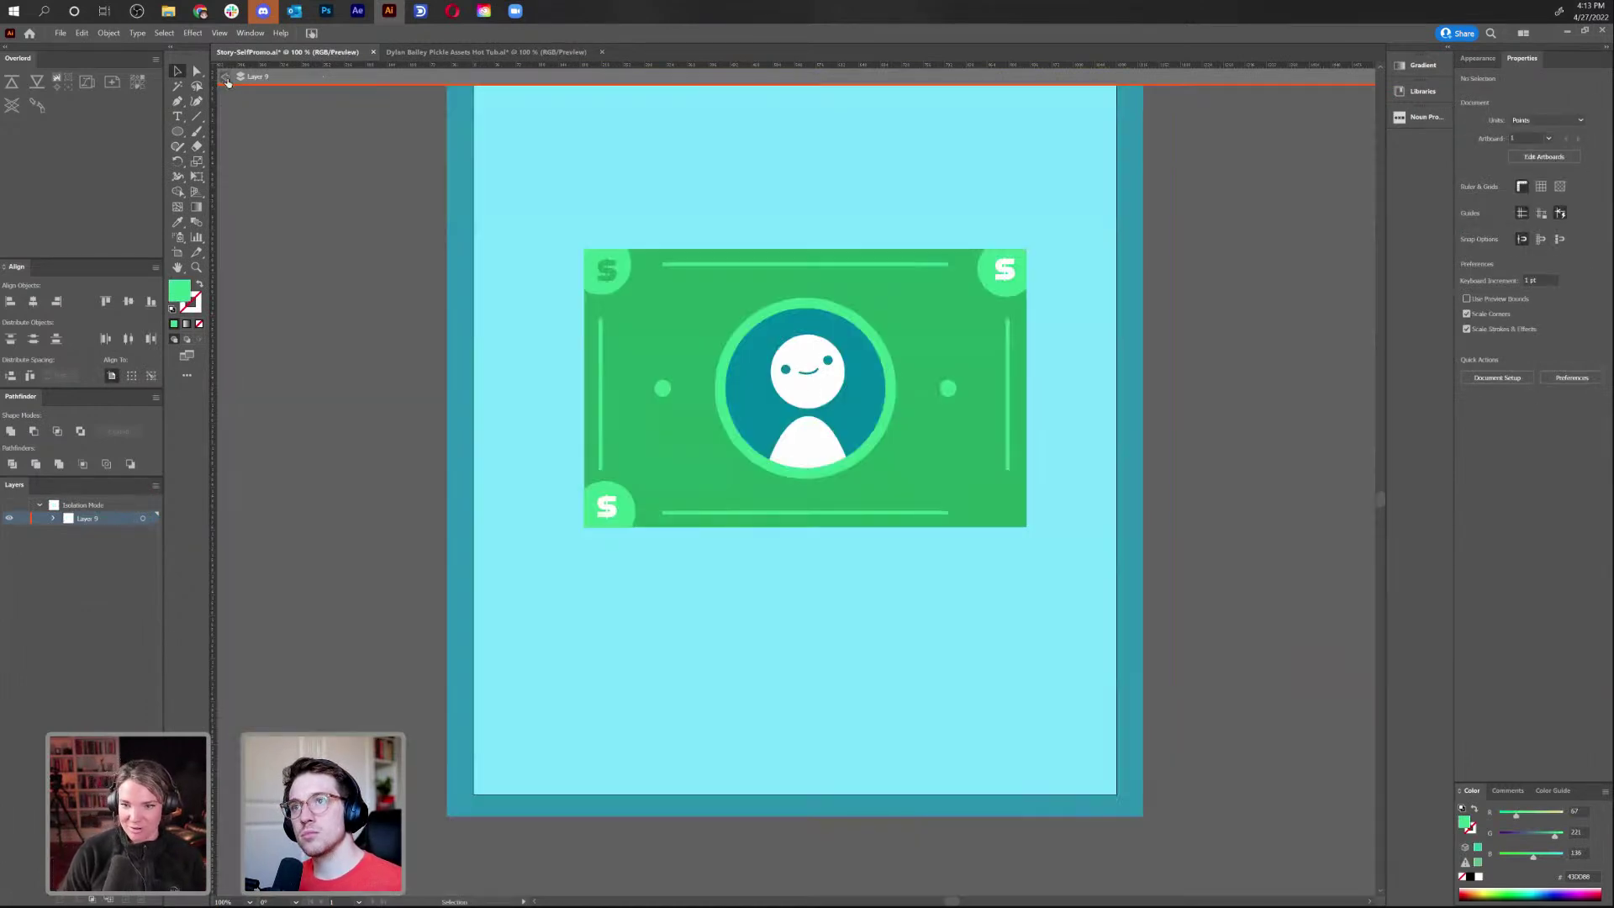
{"action": "left_click", "coordinate": [224, 76]}
Select the top-right circle together with its $ sign
{"action": "key", "text": "v"}
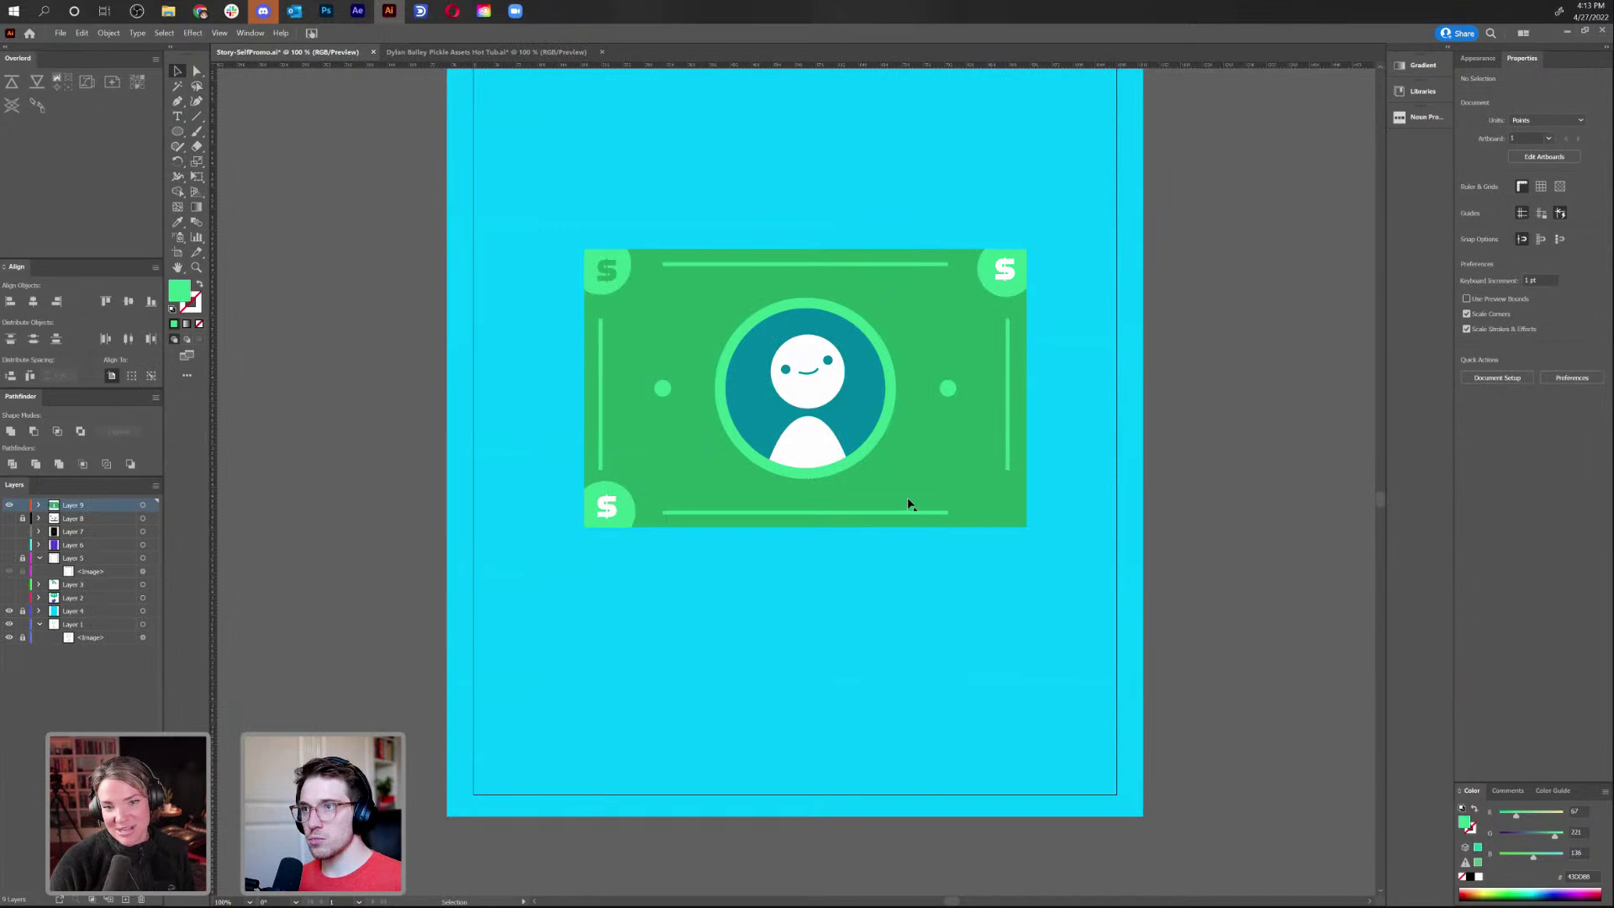
{"action": "left_click", "coordinate": [1005, 275]}
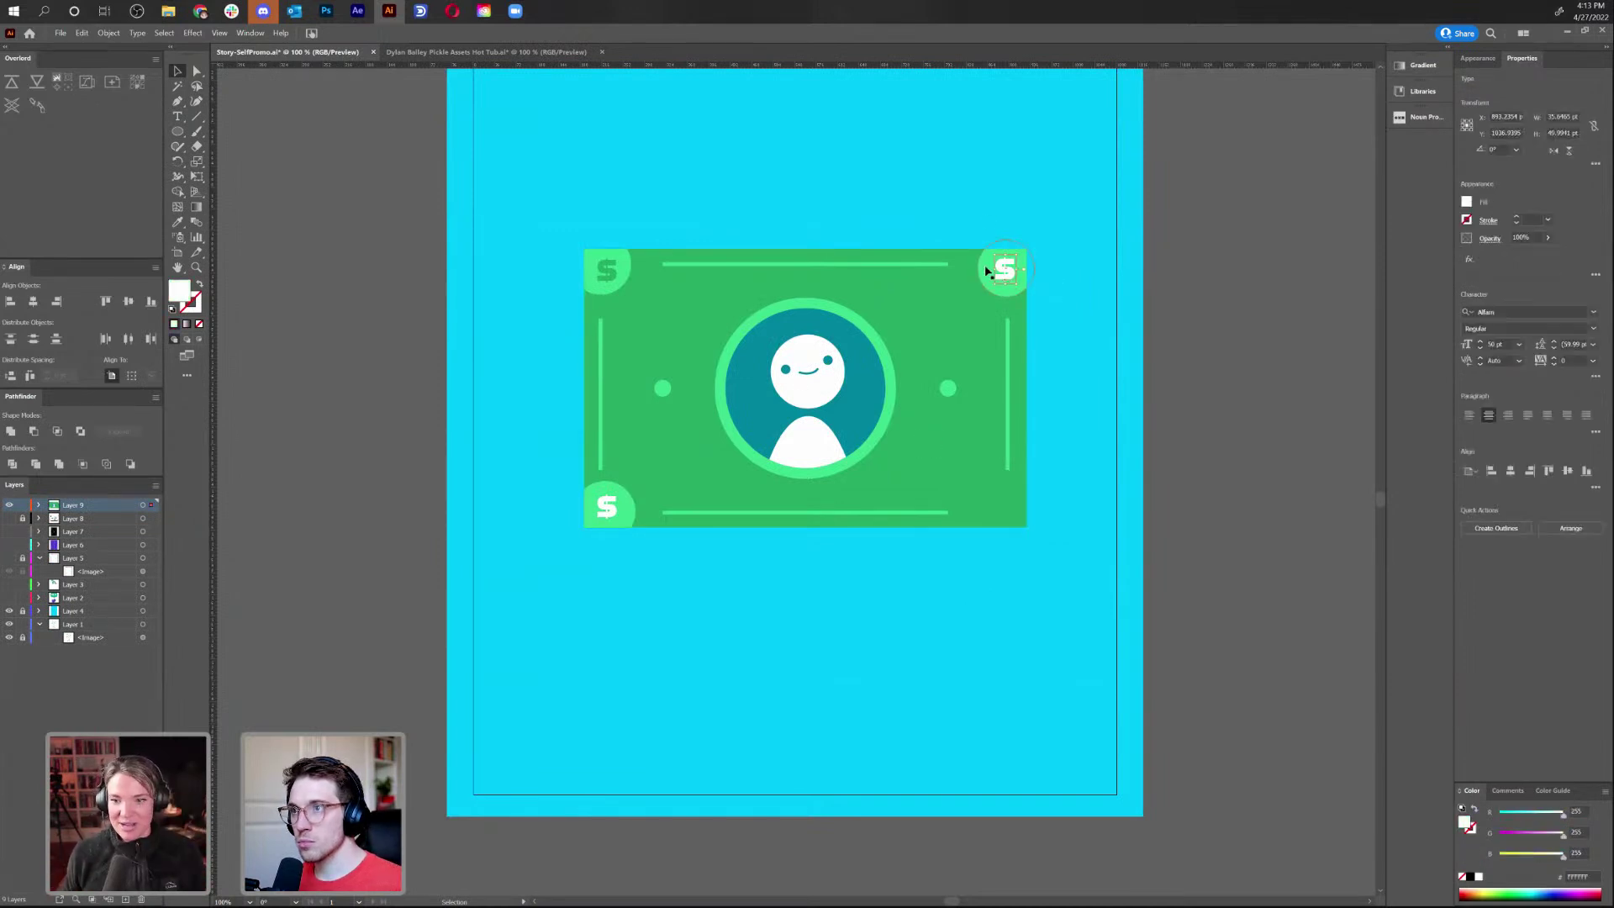
{"action": "key", "text": "a"}
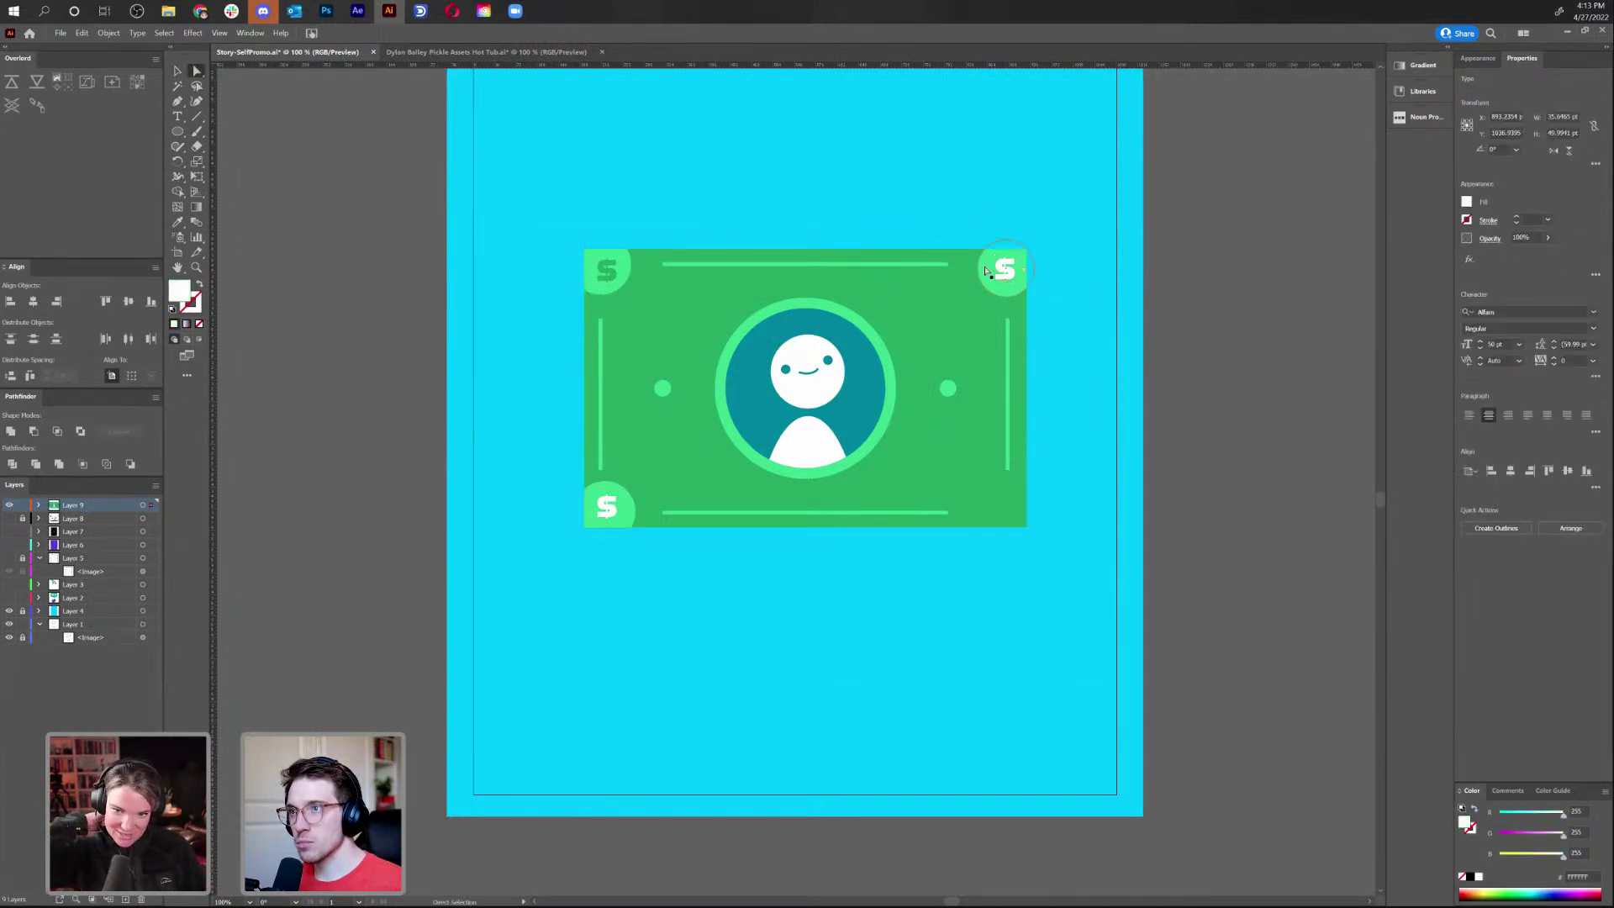
{"action": "left_click_drag", "start_coordinate": [983, 264], "coordinate": [977, 269]}
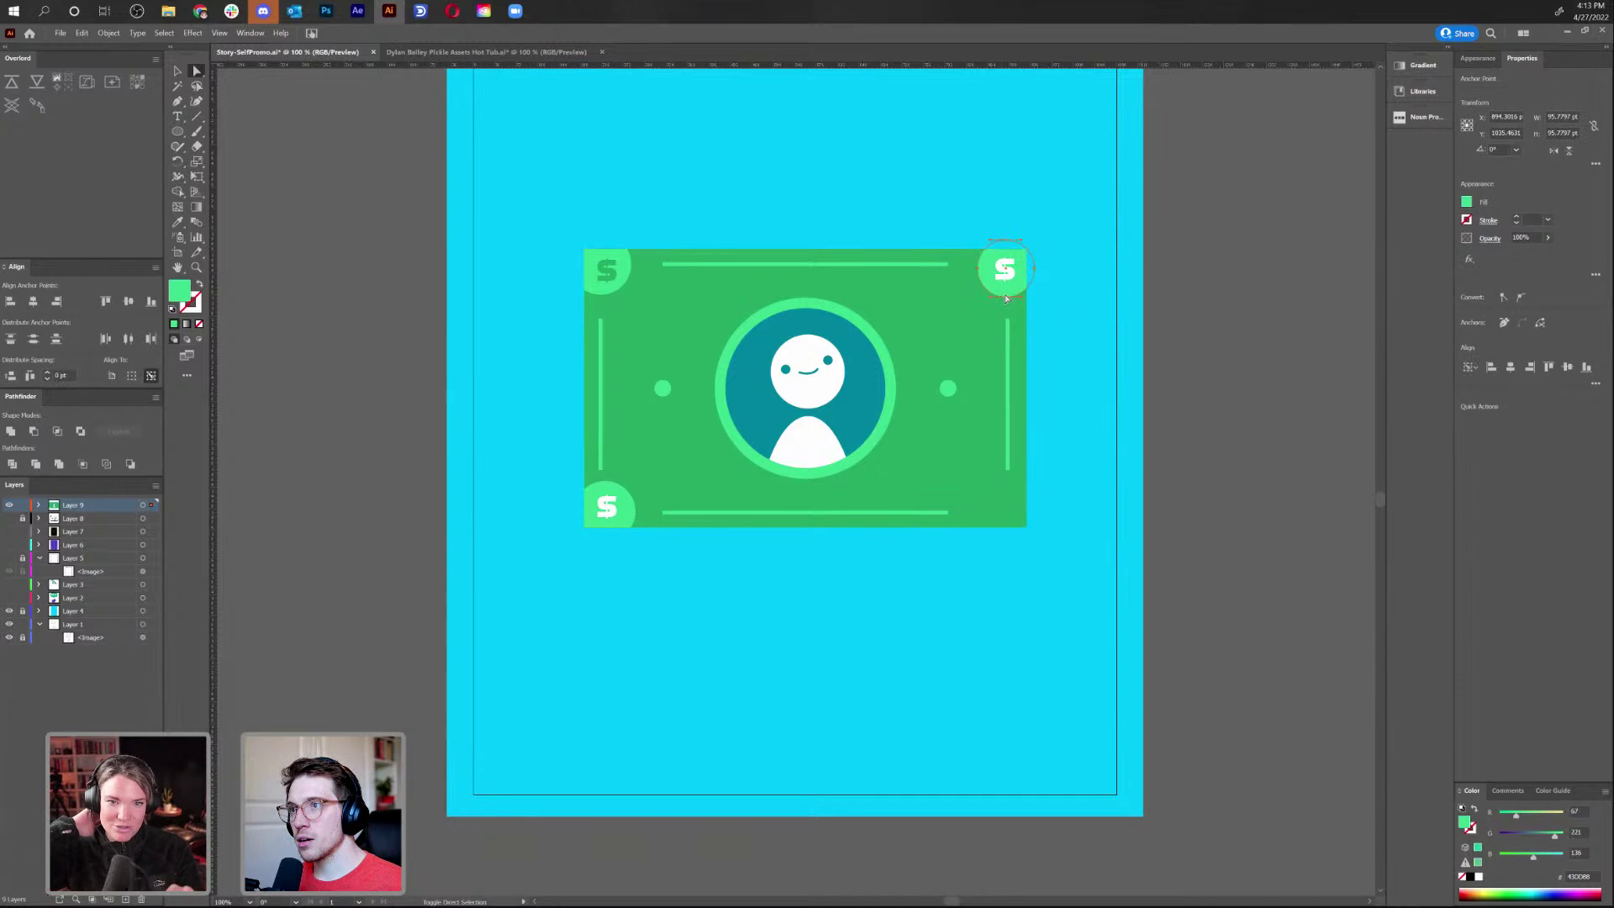
{"action": "left_click_drag", "start_coordinate": [1007, 298], "coordinate": [1008, 298]}
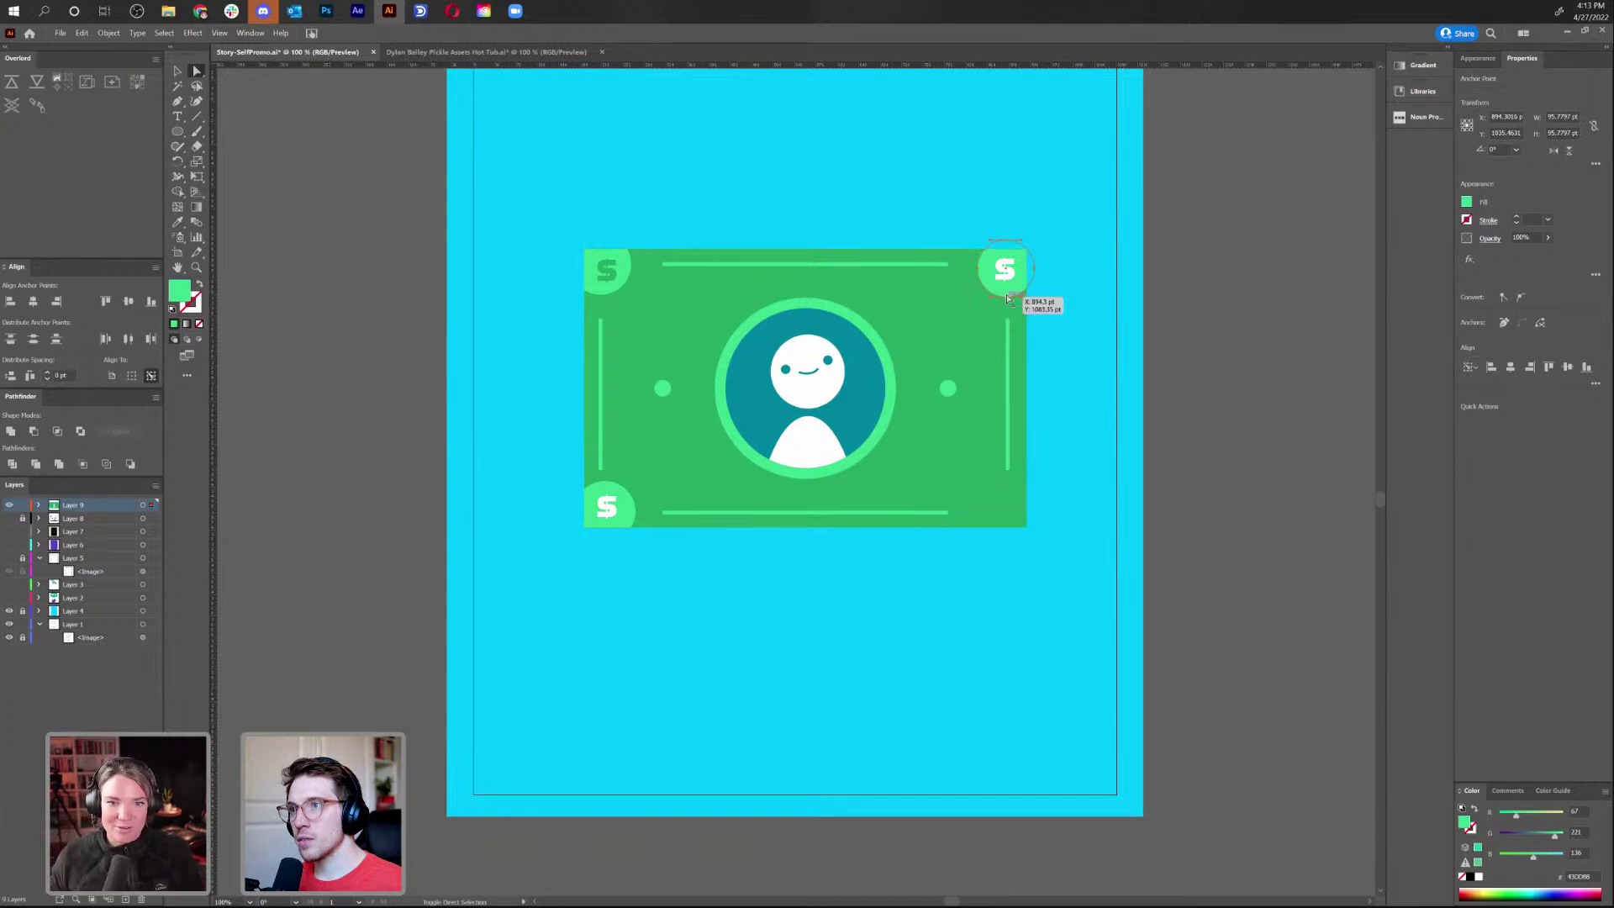
{"action": "left_click", "coordinate": [1007, 240]}
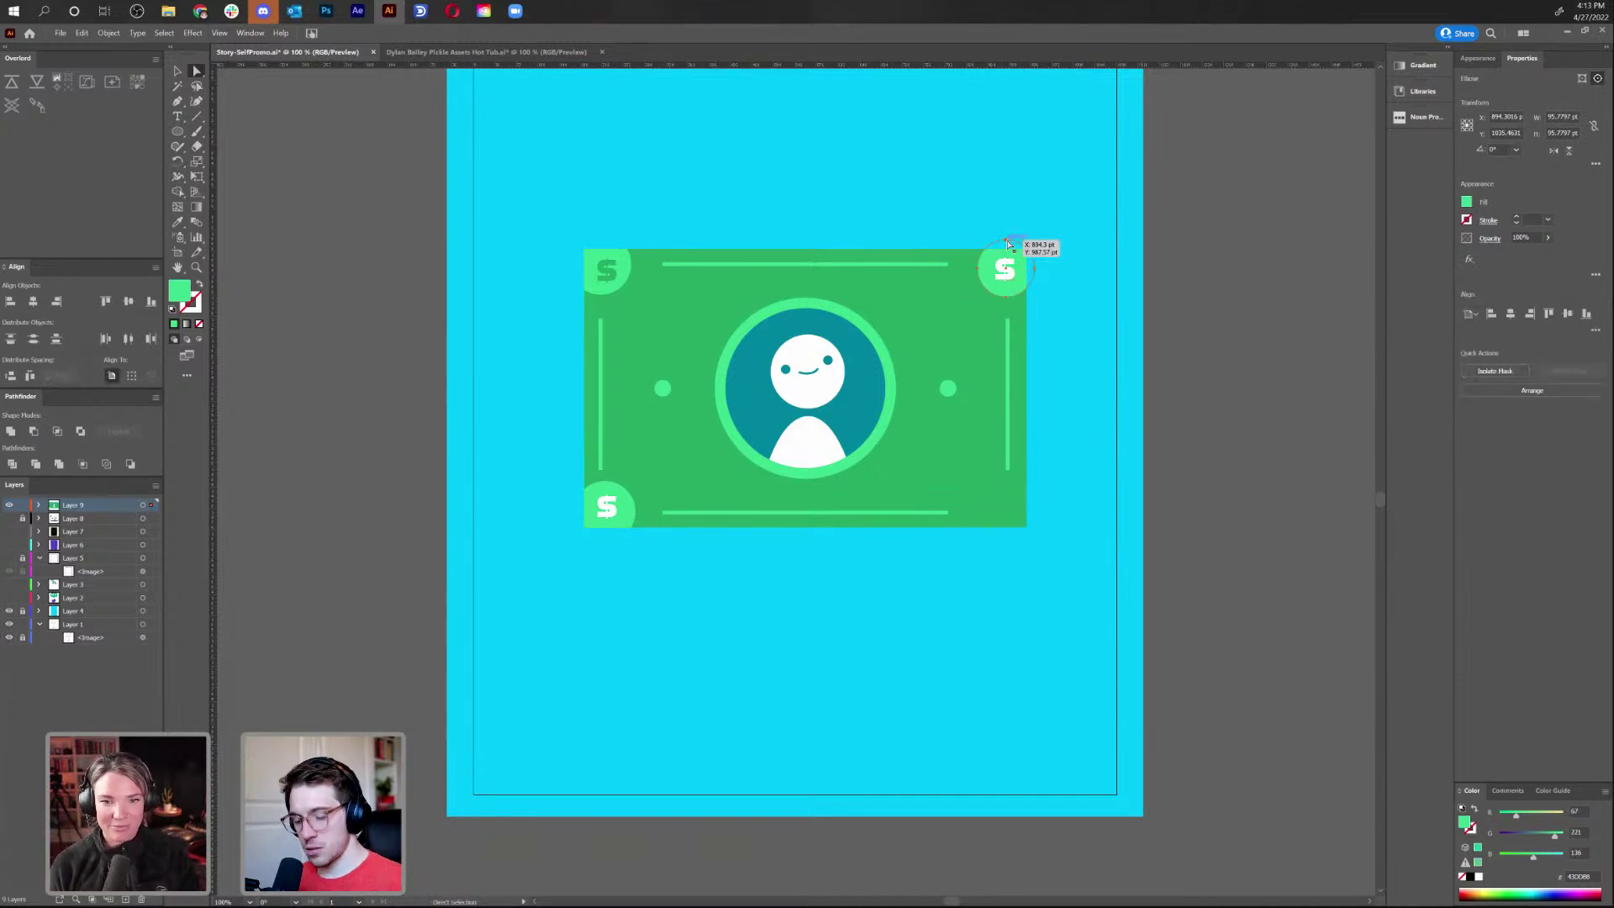
{"action": "left_click", "coordinate": [1014, 286], "text": "ctrl"}
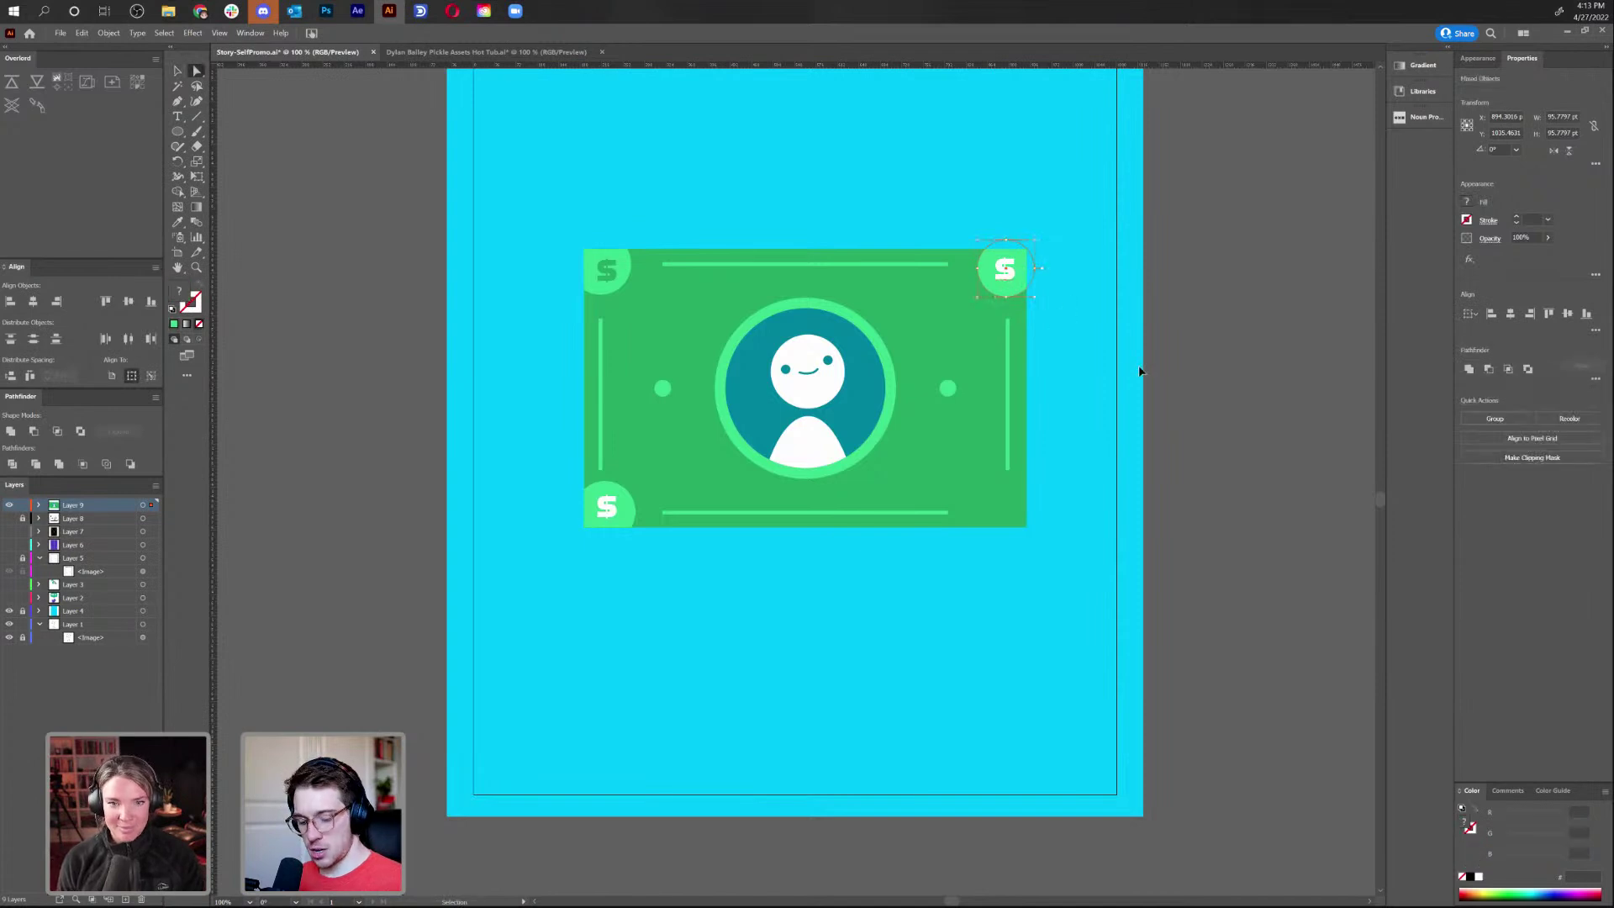
{"action": "left_click", "coordinate": [178, 71]}
{"action": "left_click", "coordinate": [890, 153]}
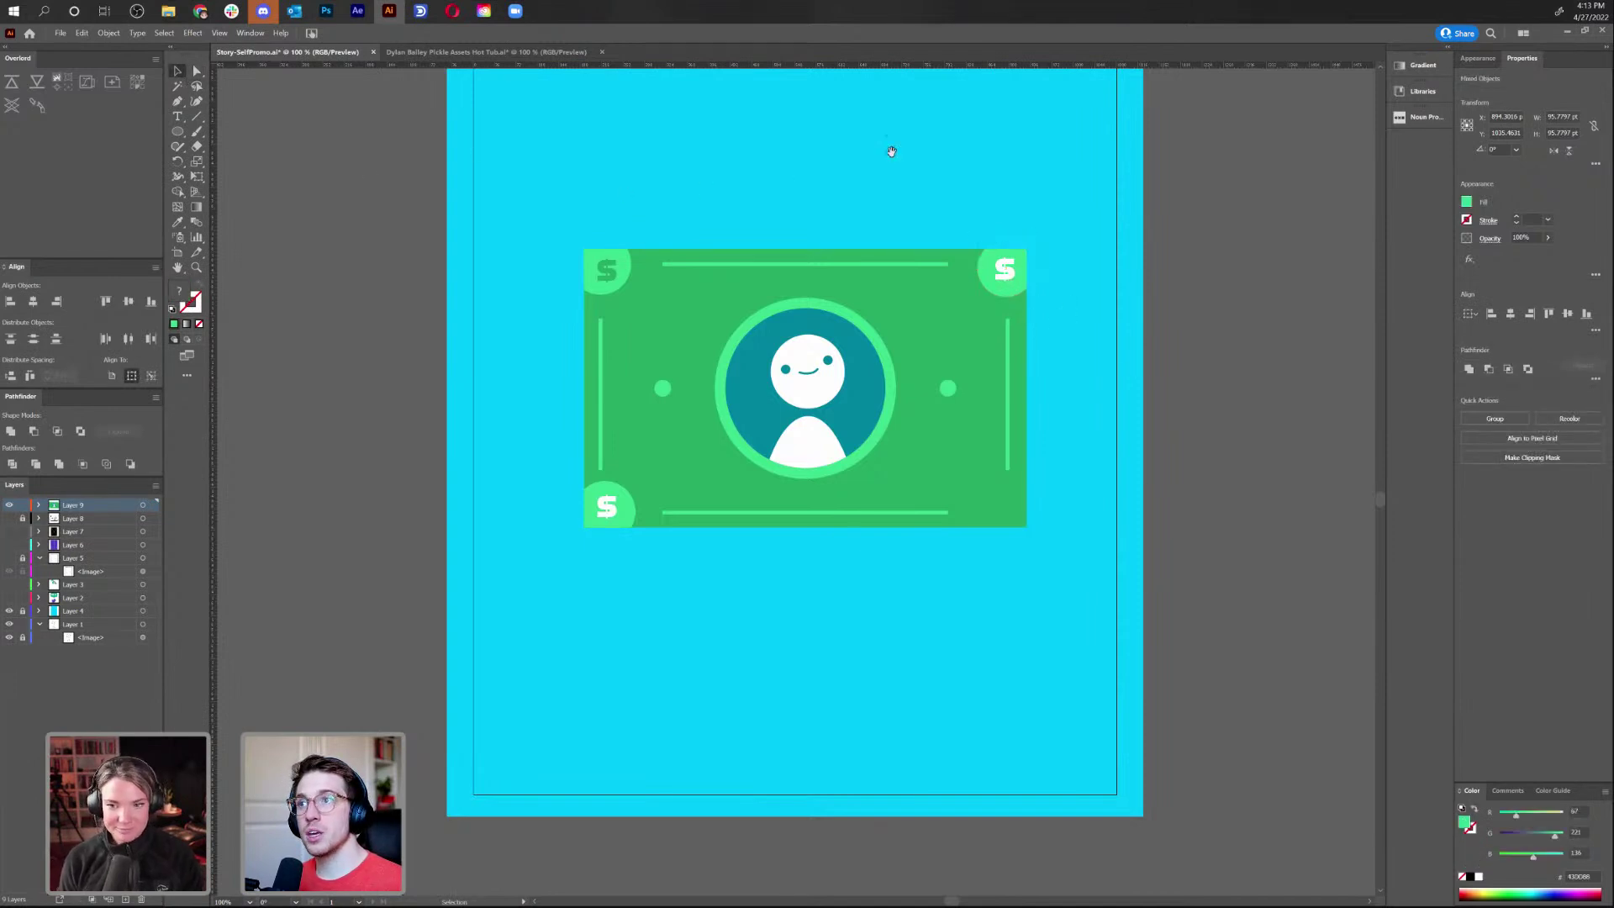
Draw a large green circle in the frame's upper left
{"action": "scroll", "coordinate": [890, 153], "scroll_direction": "up", "scroll_amount": 5}
{"action": "key", "text": "l"}
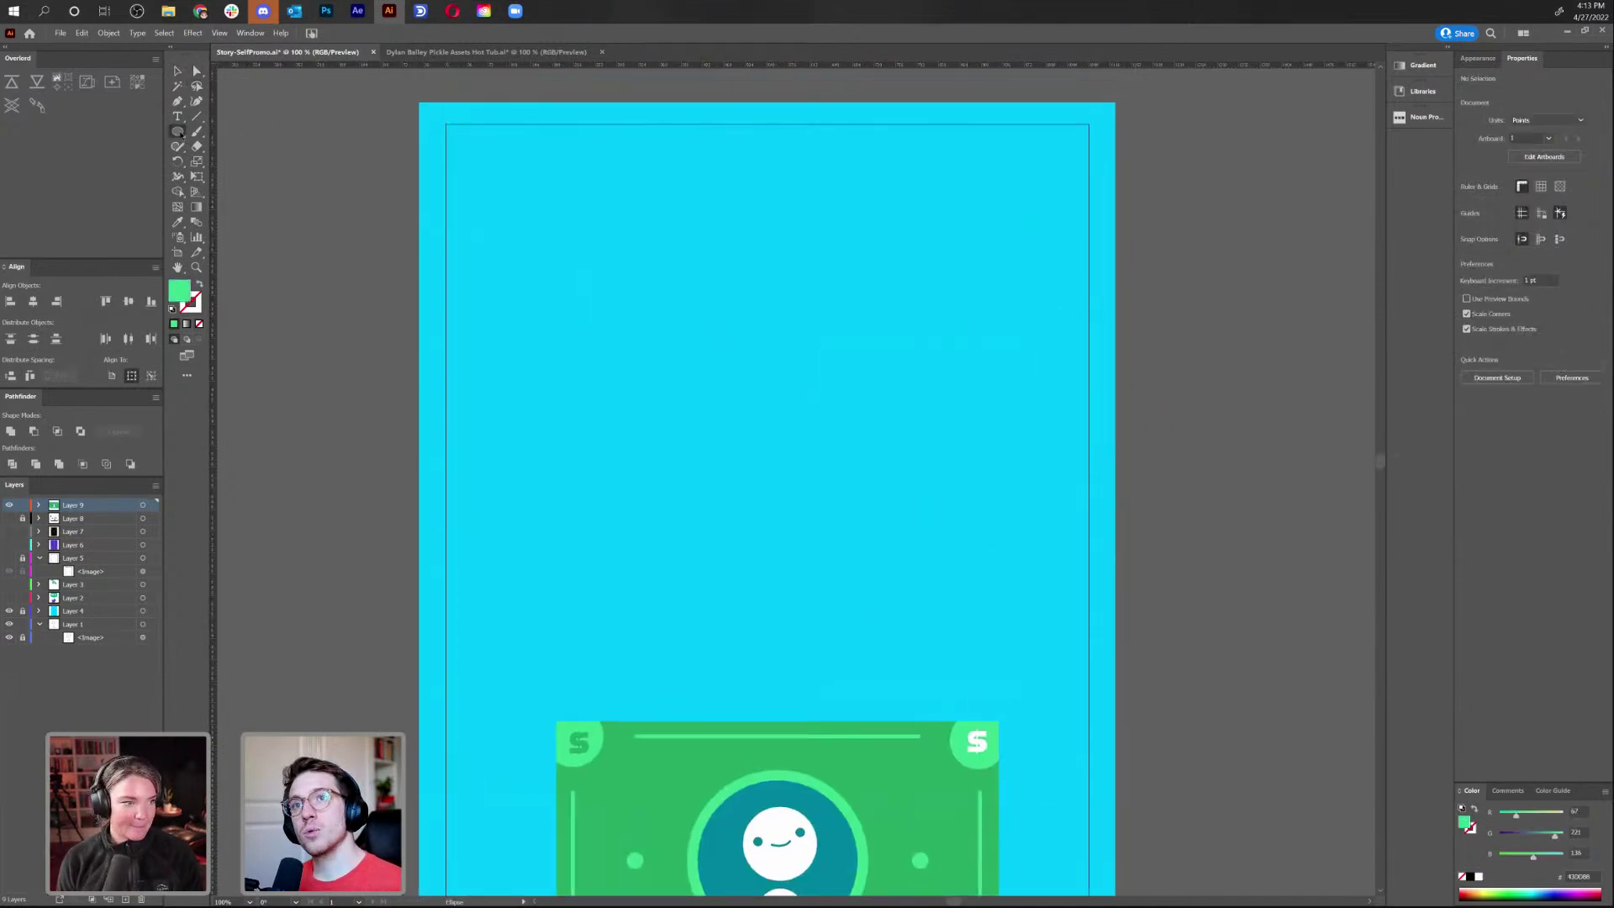
{"action": "left_click_drag", "start_coordinate": [565, 214], "coordinate": [784, 433]}
{"action": "key", "text": "v"}
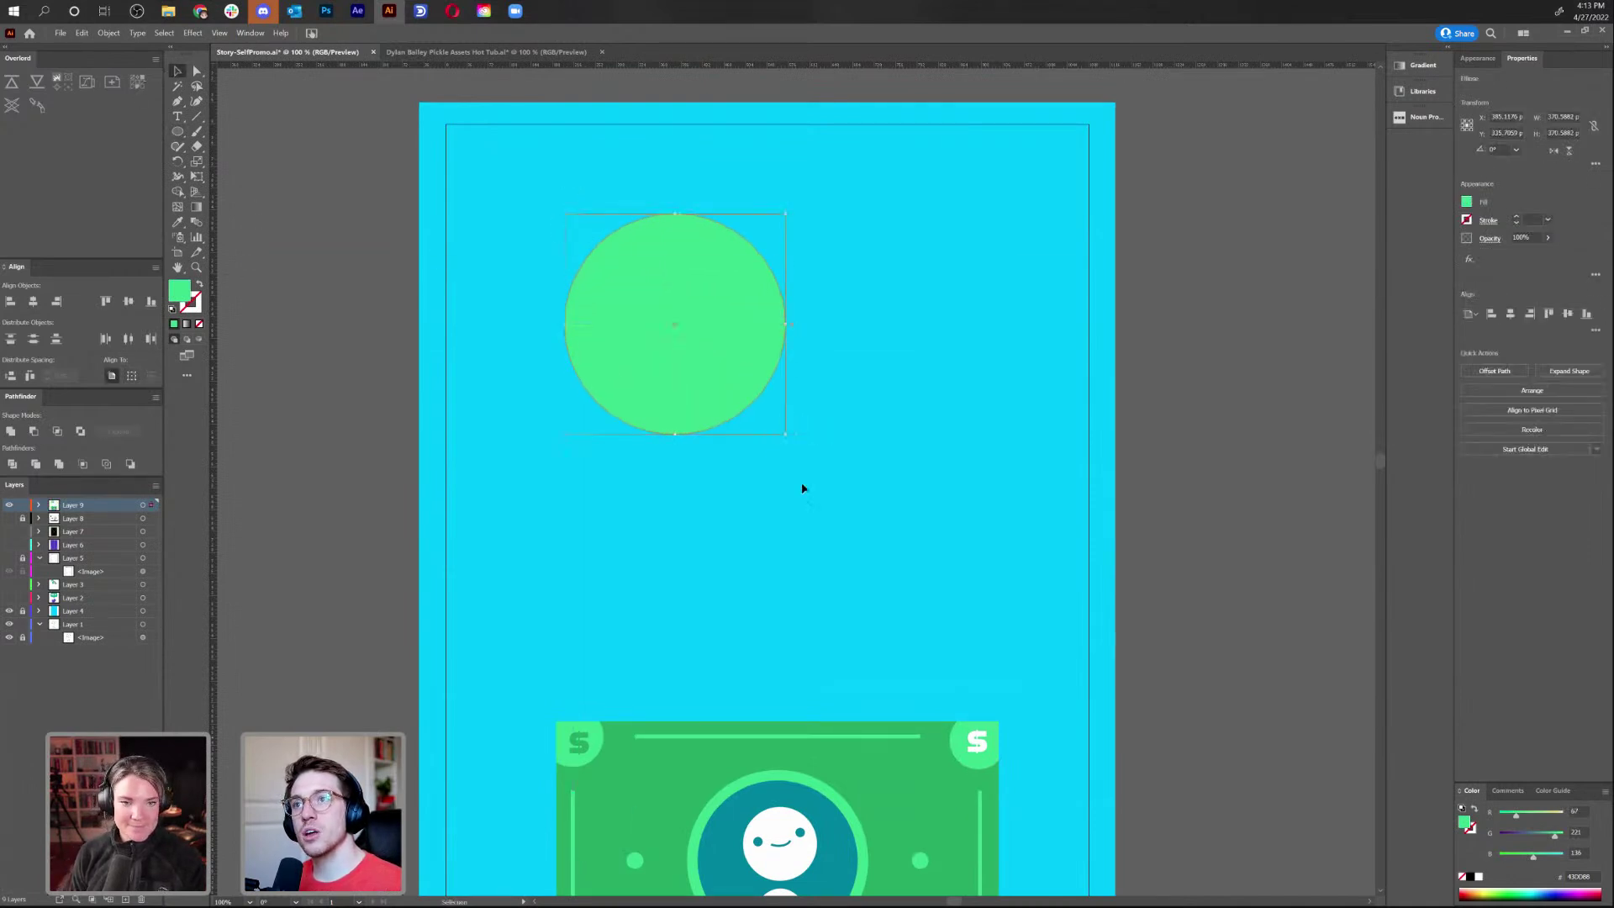
{"action": "left_click", "coordinate": [821, 494]}
Draw a rectangle across the circle and fill it with 0074E8
{"action": "left_click_drag", "start_coordinate": [177, 131], "coordinate": [235, 132]}
{"action": "mouse_move", "coordinate": [529, 270]}
{"action": "left_mouse_down"}
{"action": "mouse_move", "coordinate": [894, 371]}
{"action": "mouse_move", "coordinate": [836, 366]}
{"action": "left_mouse_up"}
{"action": "double_click", "coordinate": [177, 286]}
{"action": "type", "text": "0074E8"}
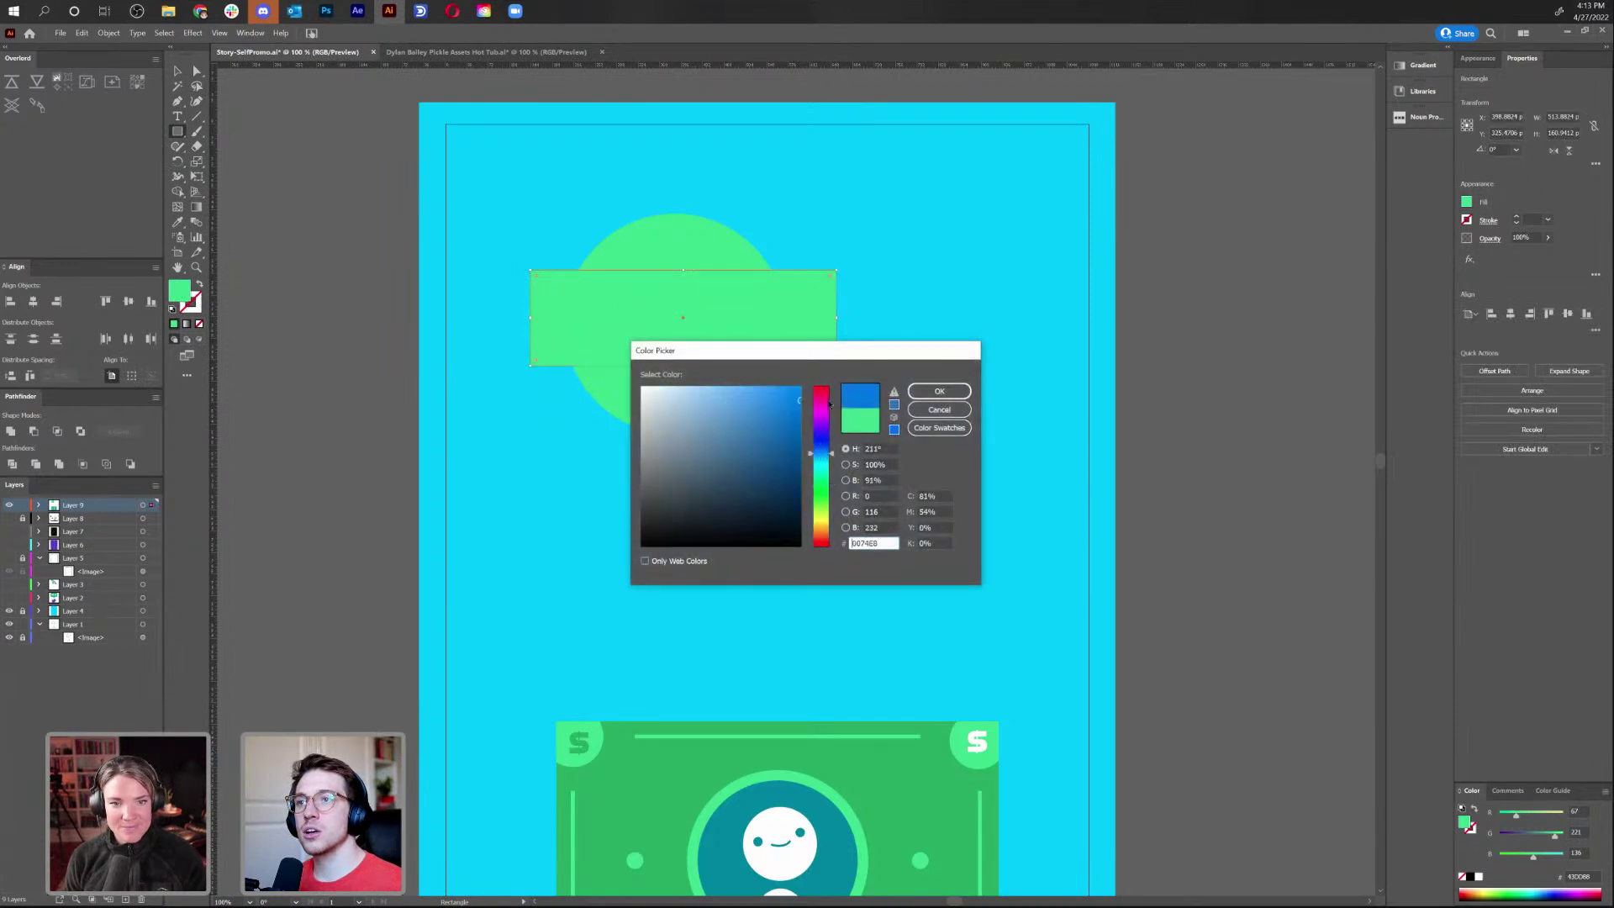
{"action": "left_click", "coordinate": [939, 391]}
Make a clipping mask of the circle inside the rectangle, then switch to Photoshop
{"action": "key", "text": "v"}
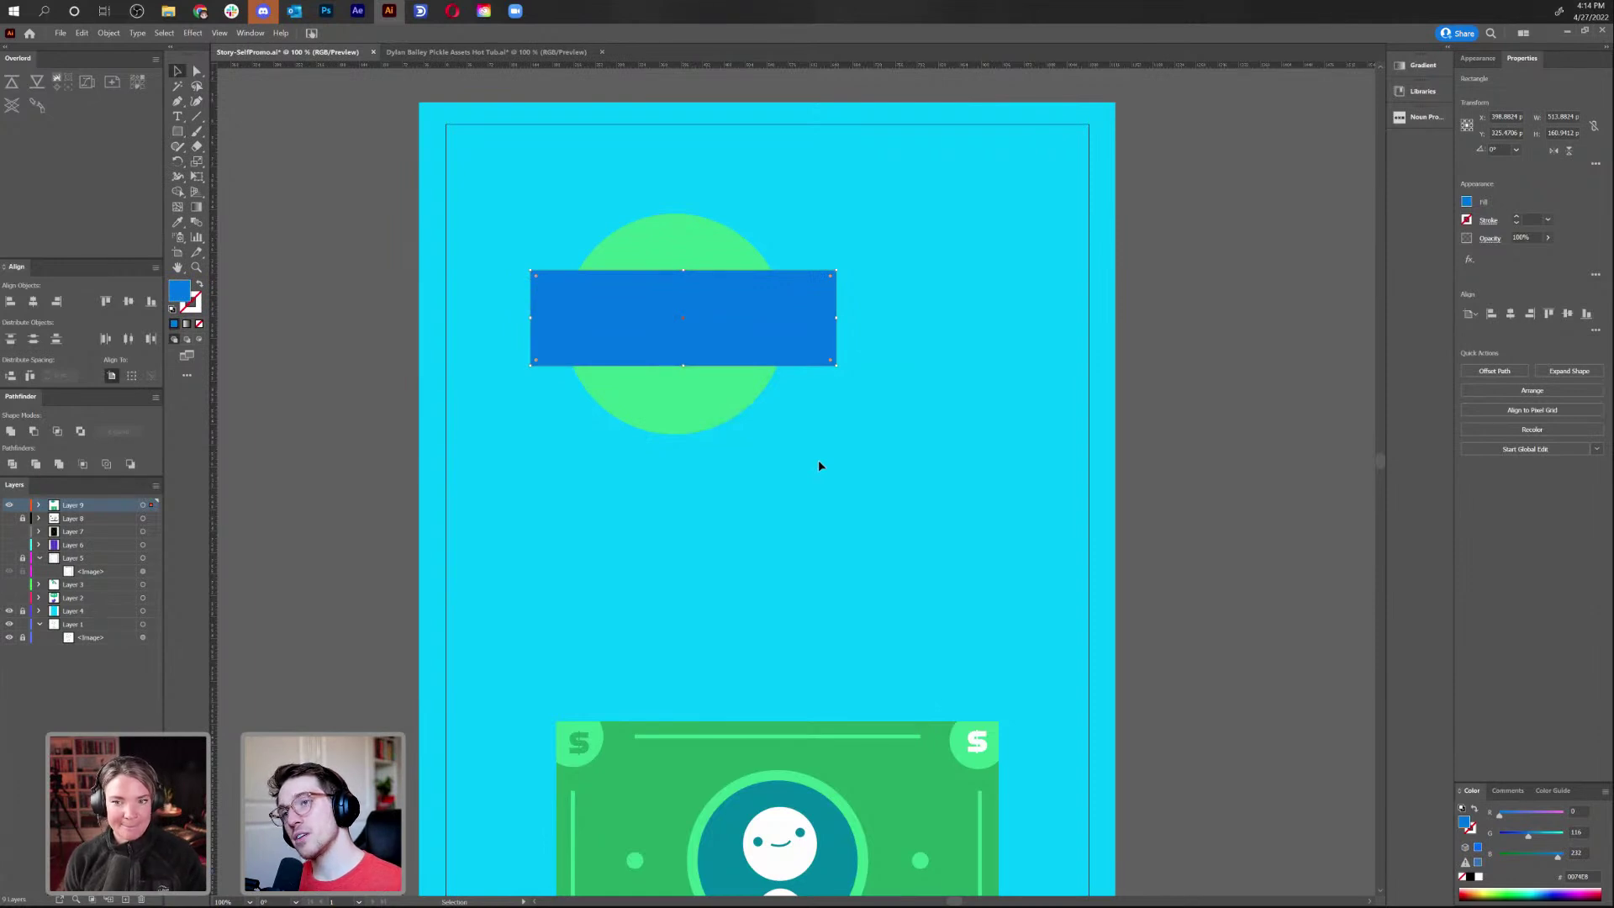
{"action": "left_click", "coordinate": [819, 463]}
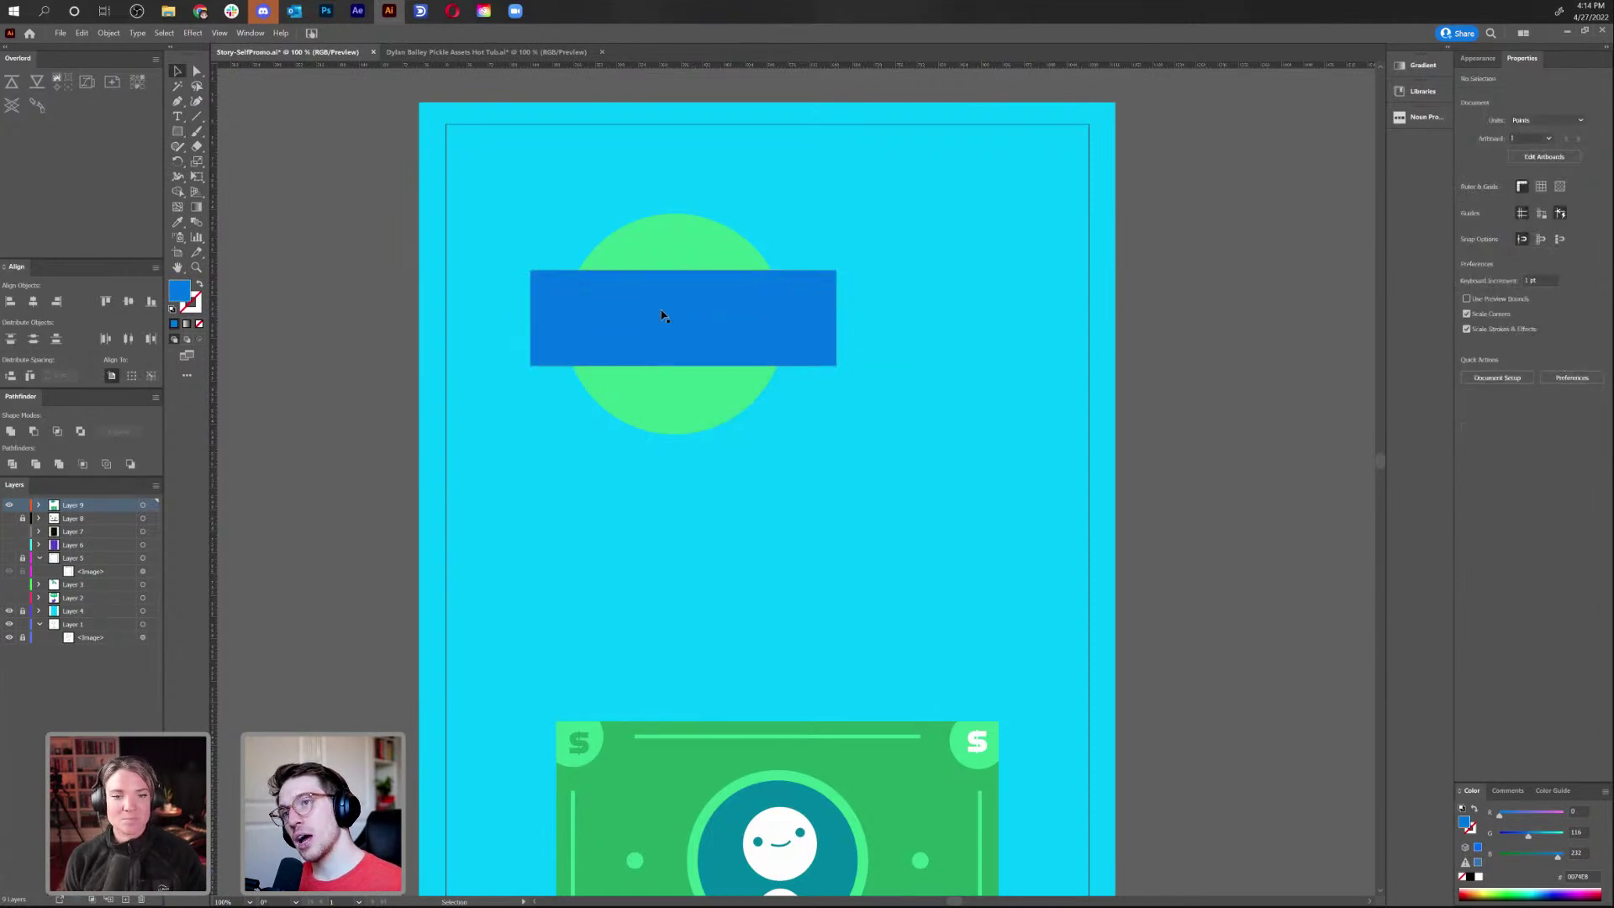
{"action": "left_click", "coordinate": [721, 337]}
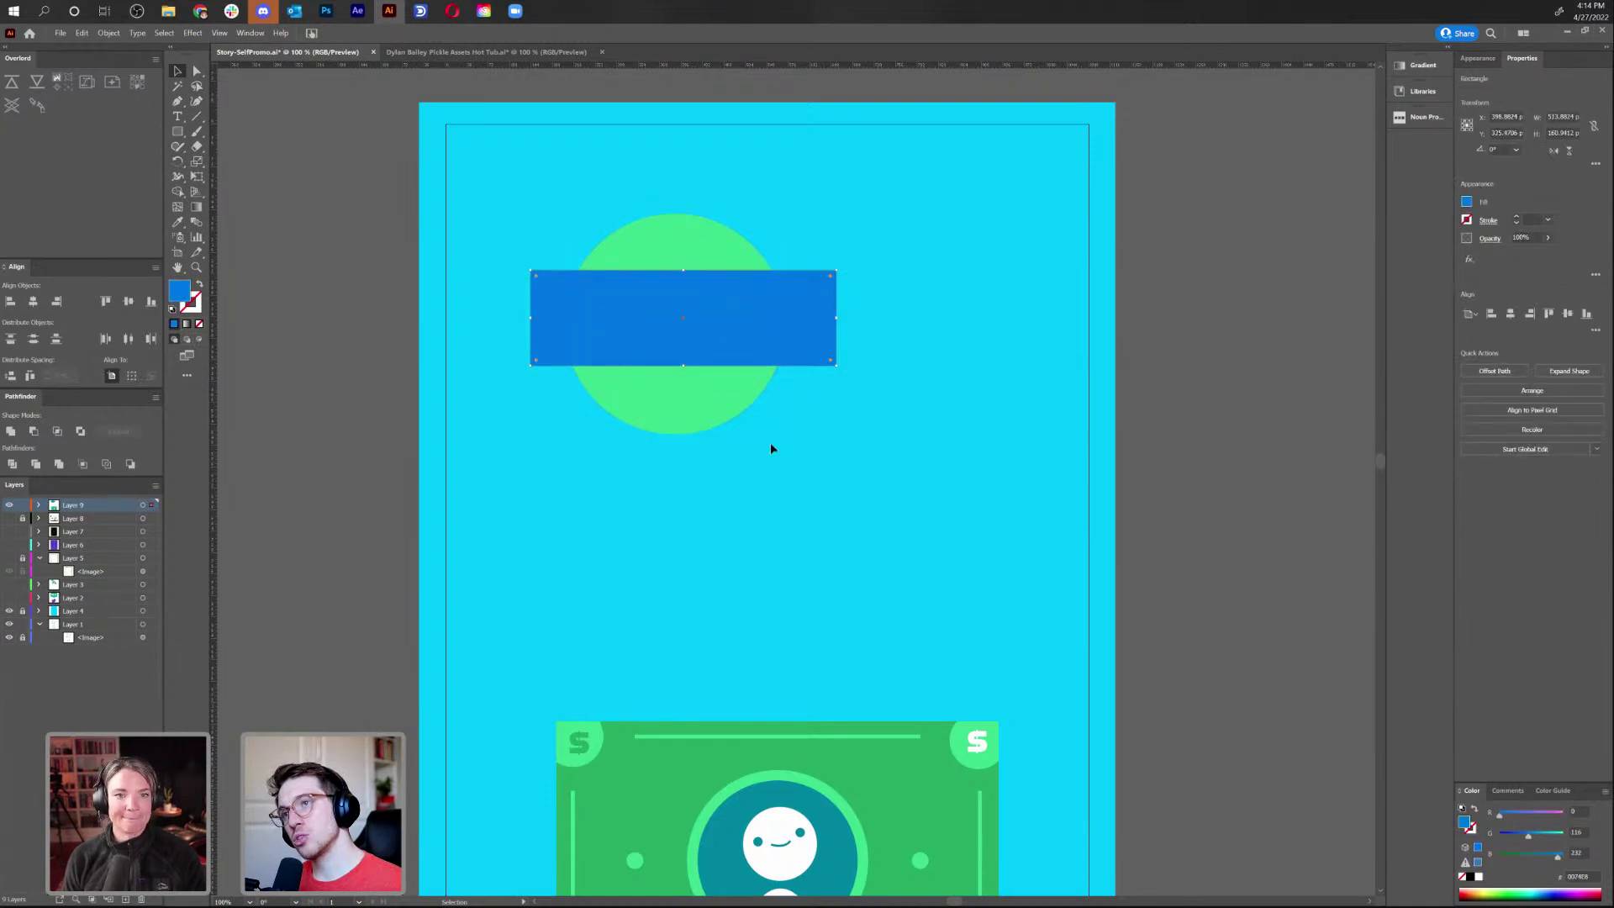
{"action": "left_click", "coordinate": [713, 406], "text": "shift"}
{"action": "right_click", "coordinate": [713, 407]}
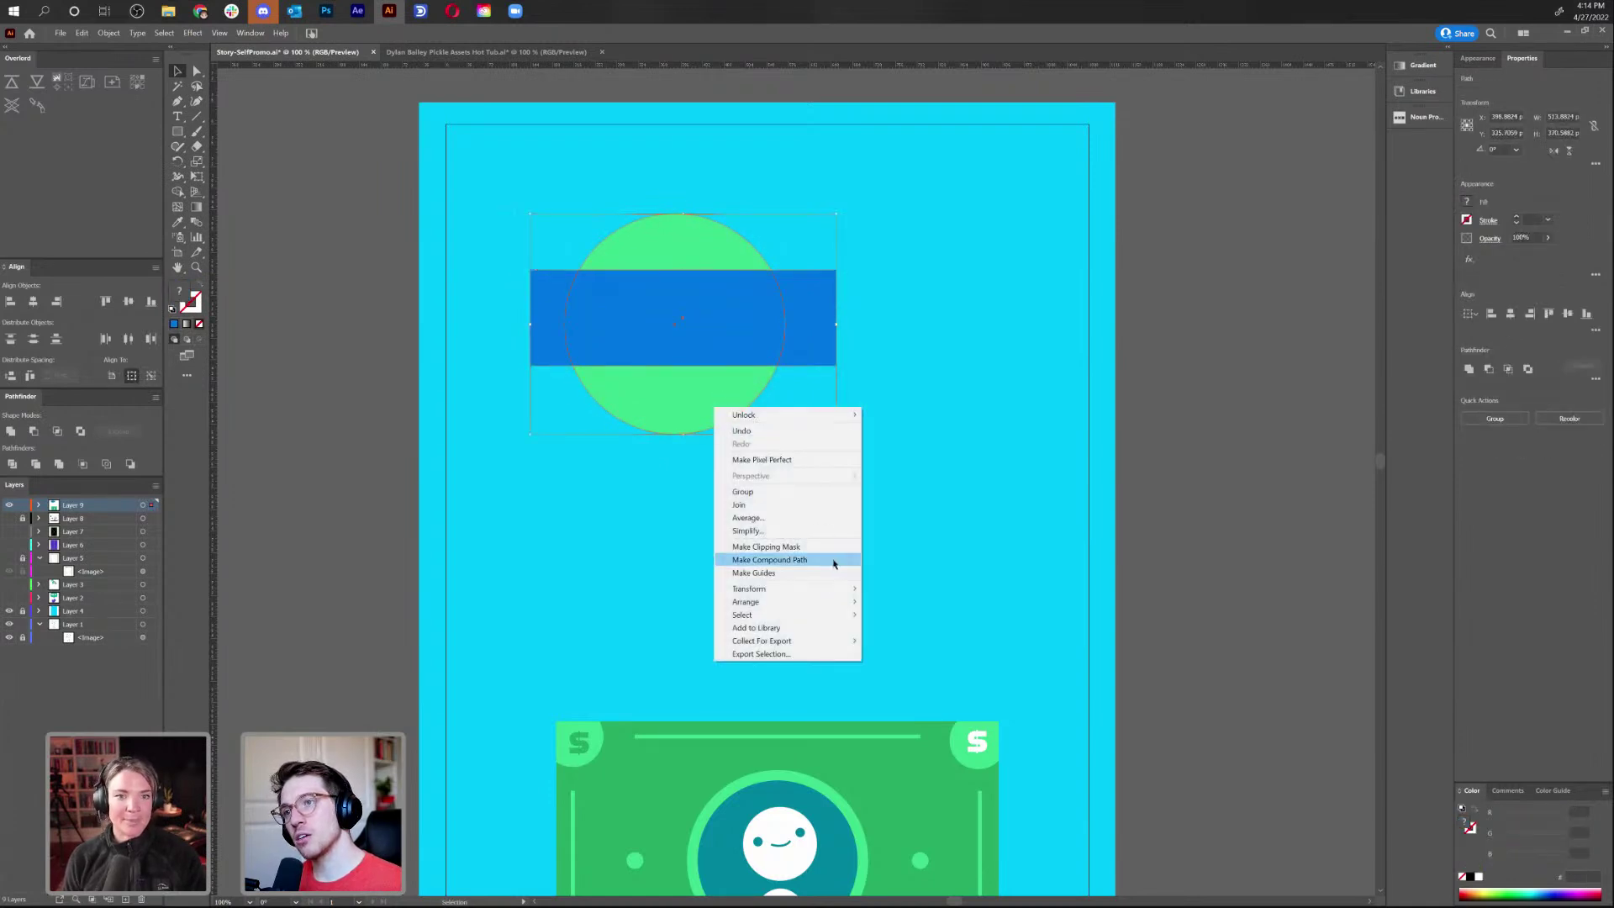
{"action": "left_click", "coordinate": [828, 548]}
{"action": "left_click", "coordinate": [828, 514]}
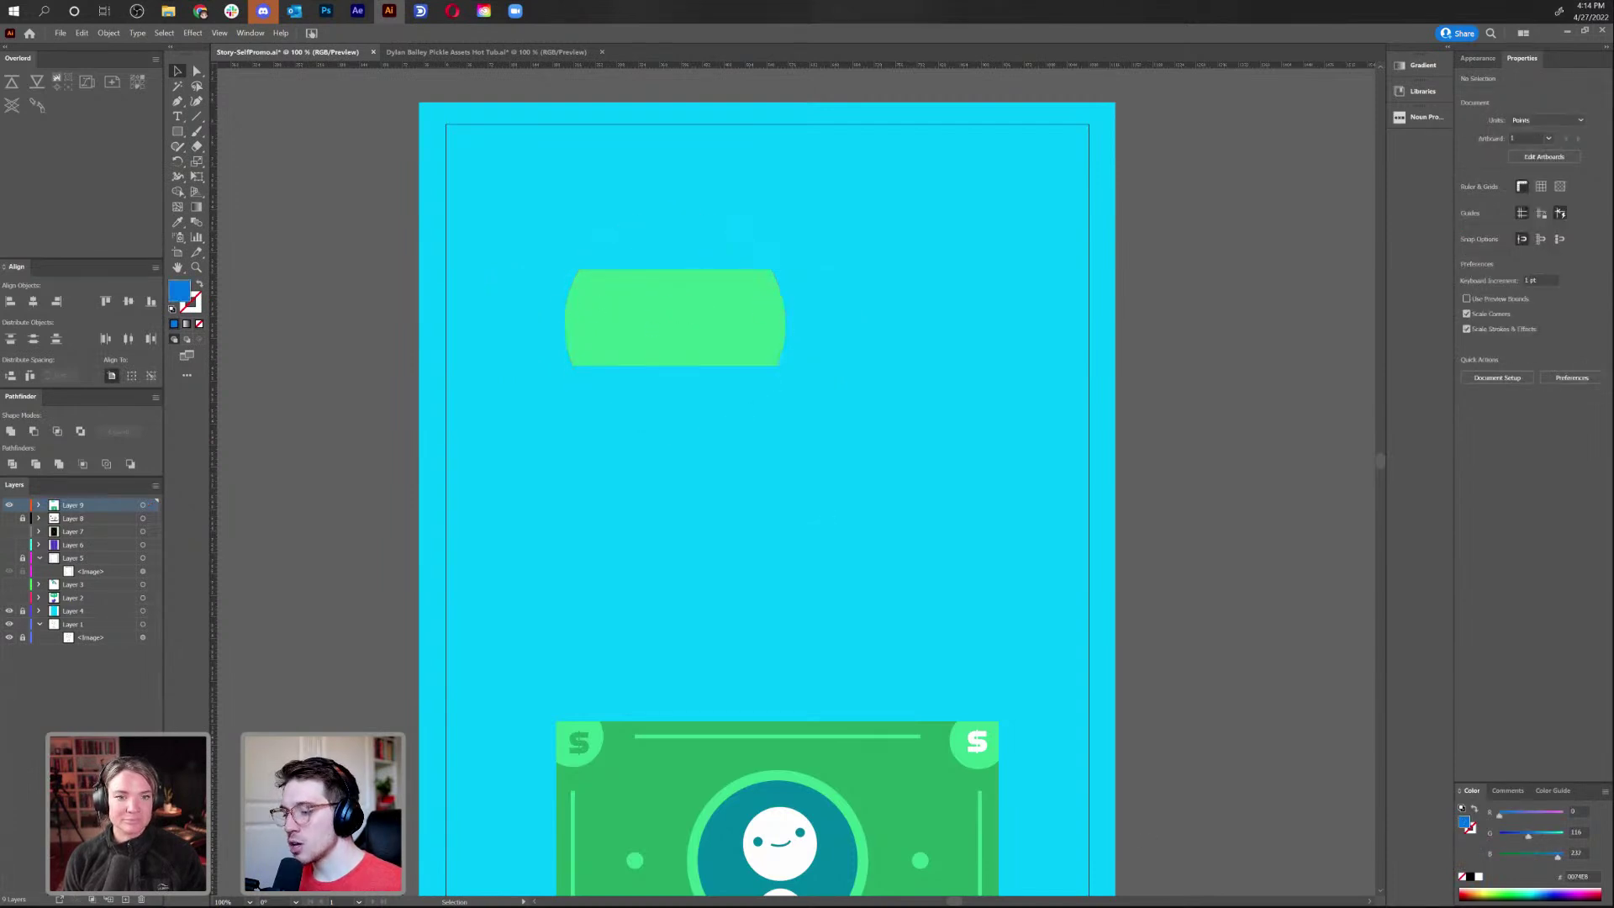
{"action": "key", "text": "alt+Tab"}
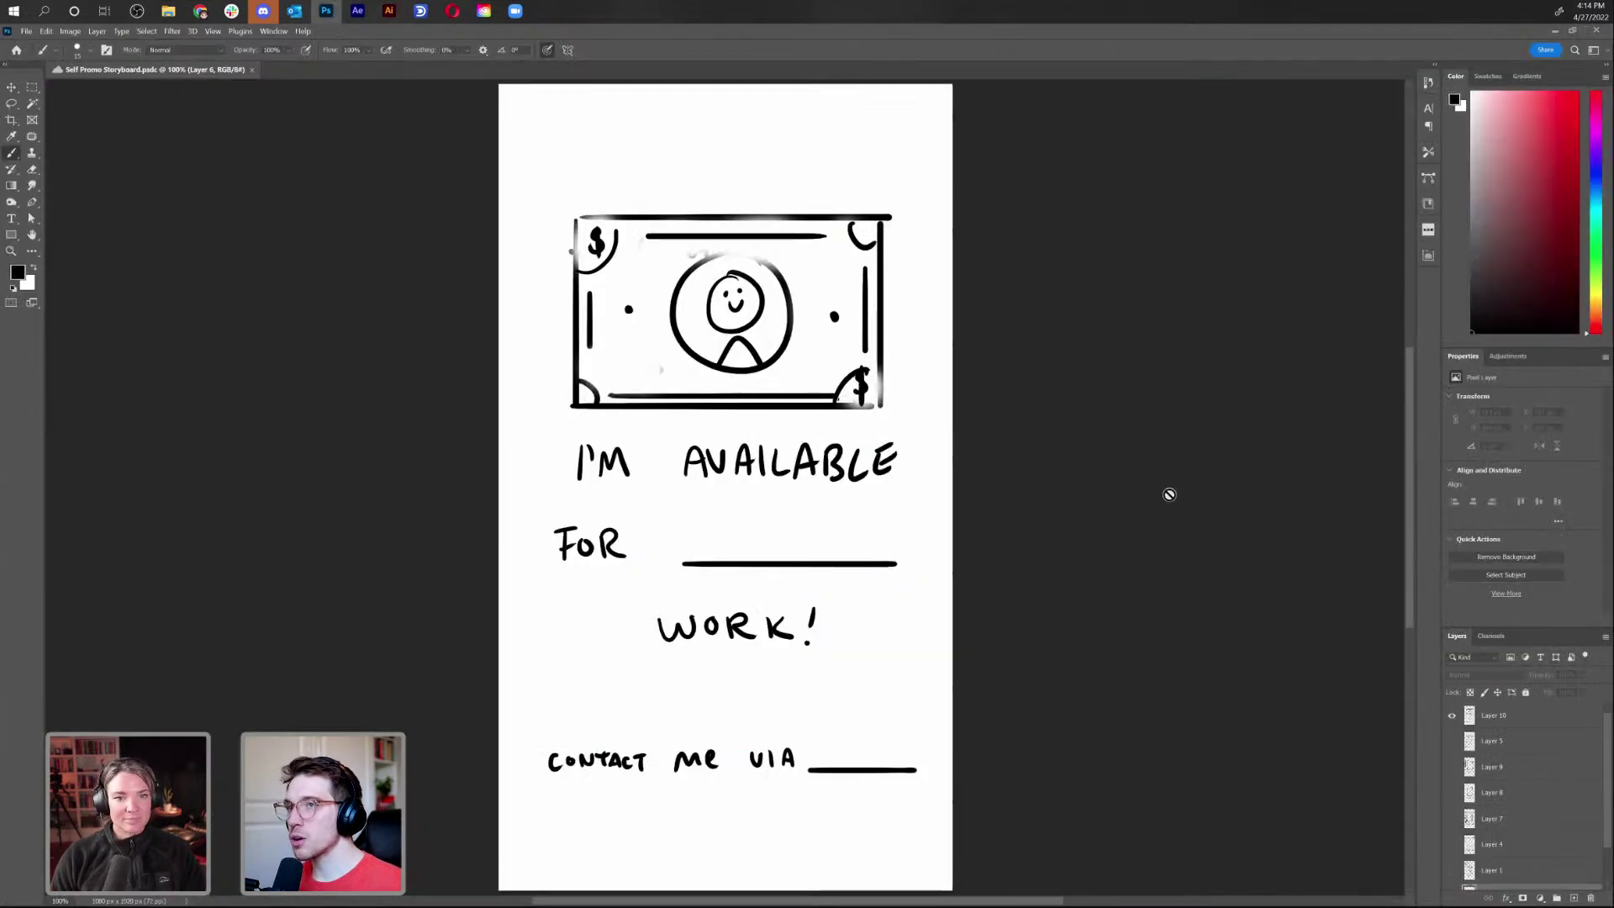
{"action": "key", "text": "shift+u"}
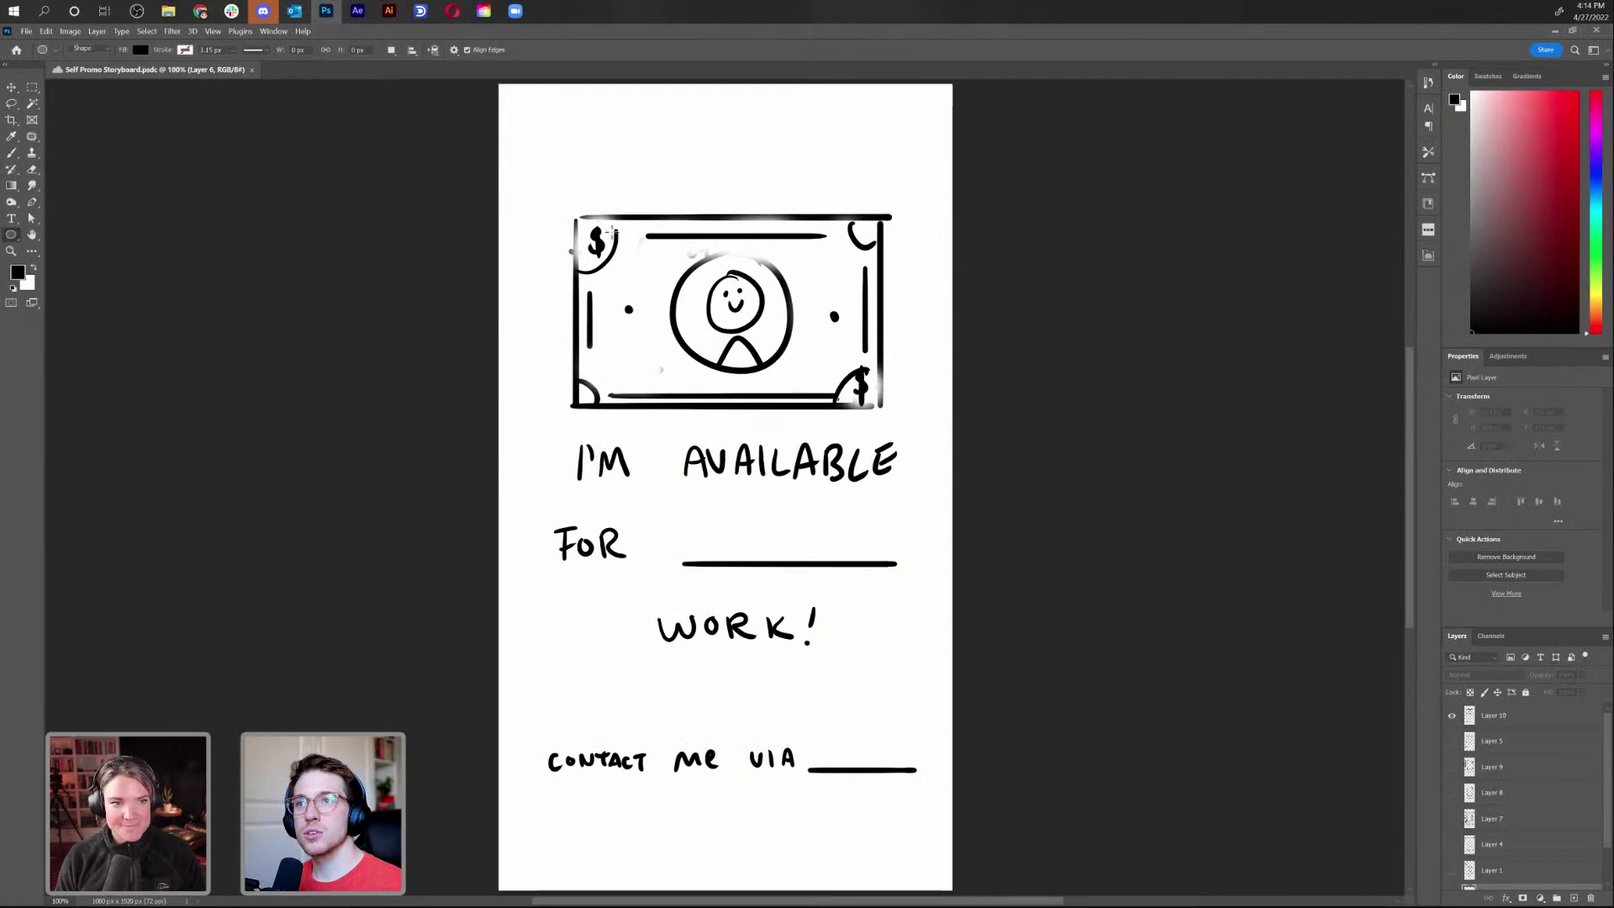
{"action": "left_click_drag", "start_coordinate": [554, 183], "coordinate": [811, 436]}
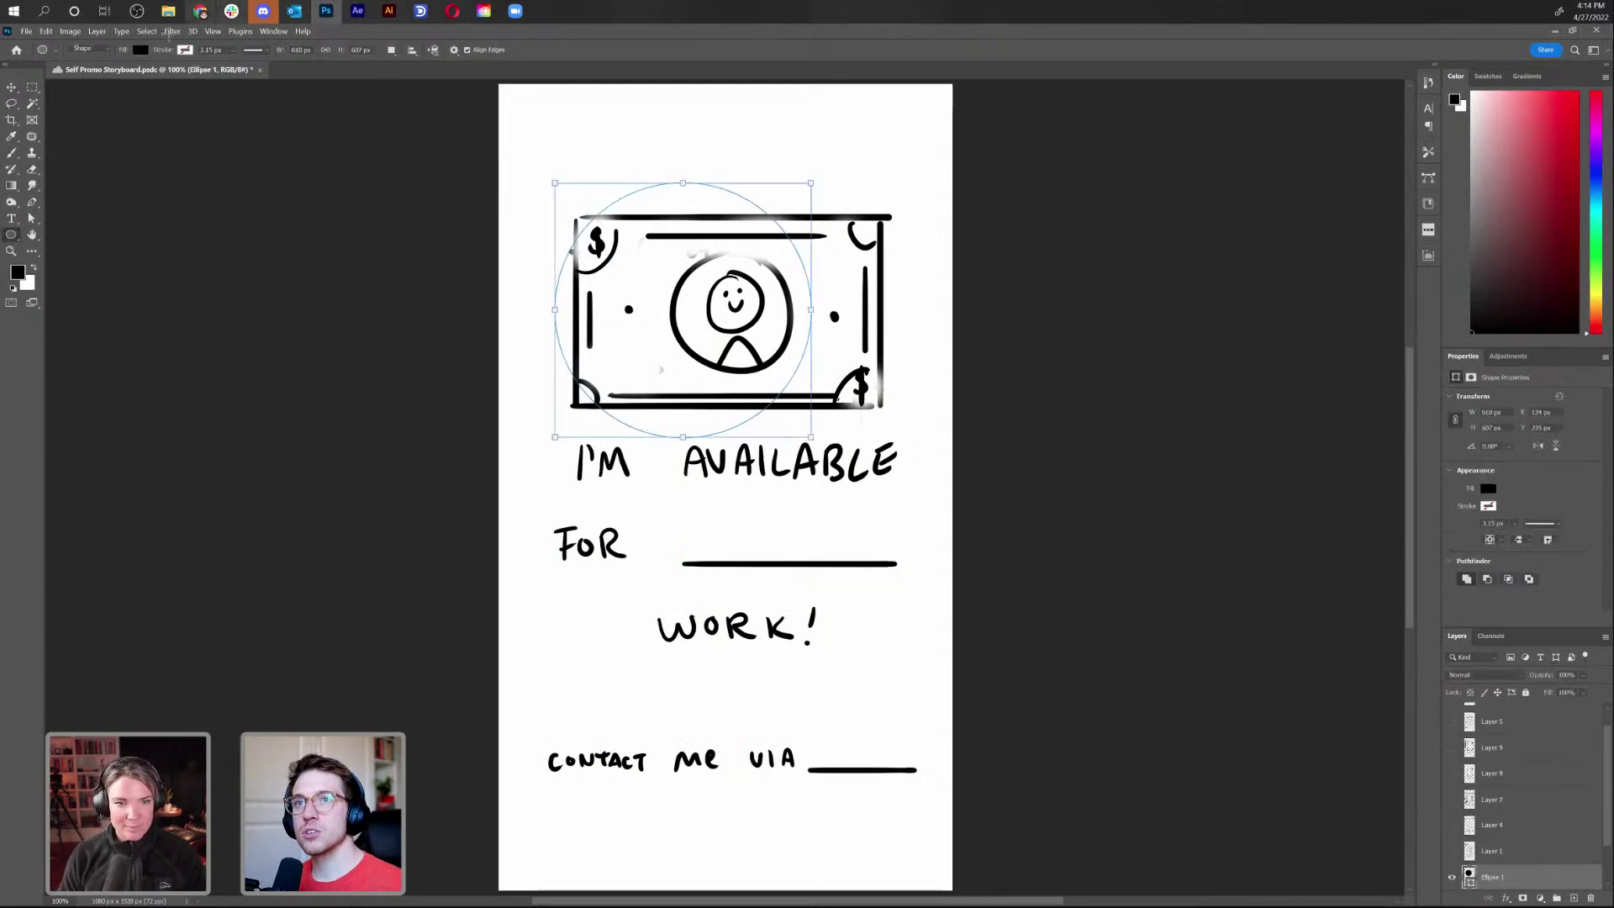
{"action": "left_click", "coordinate": [141, 49]}
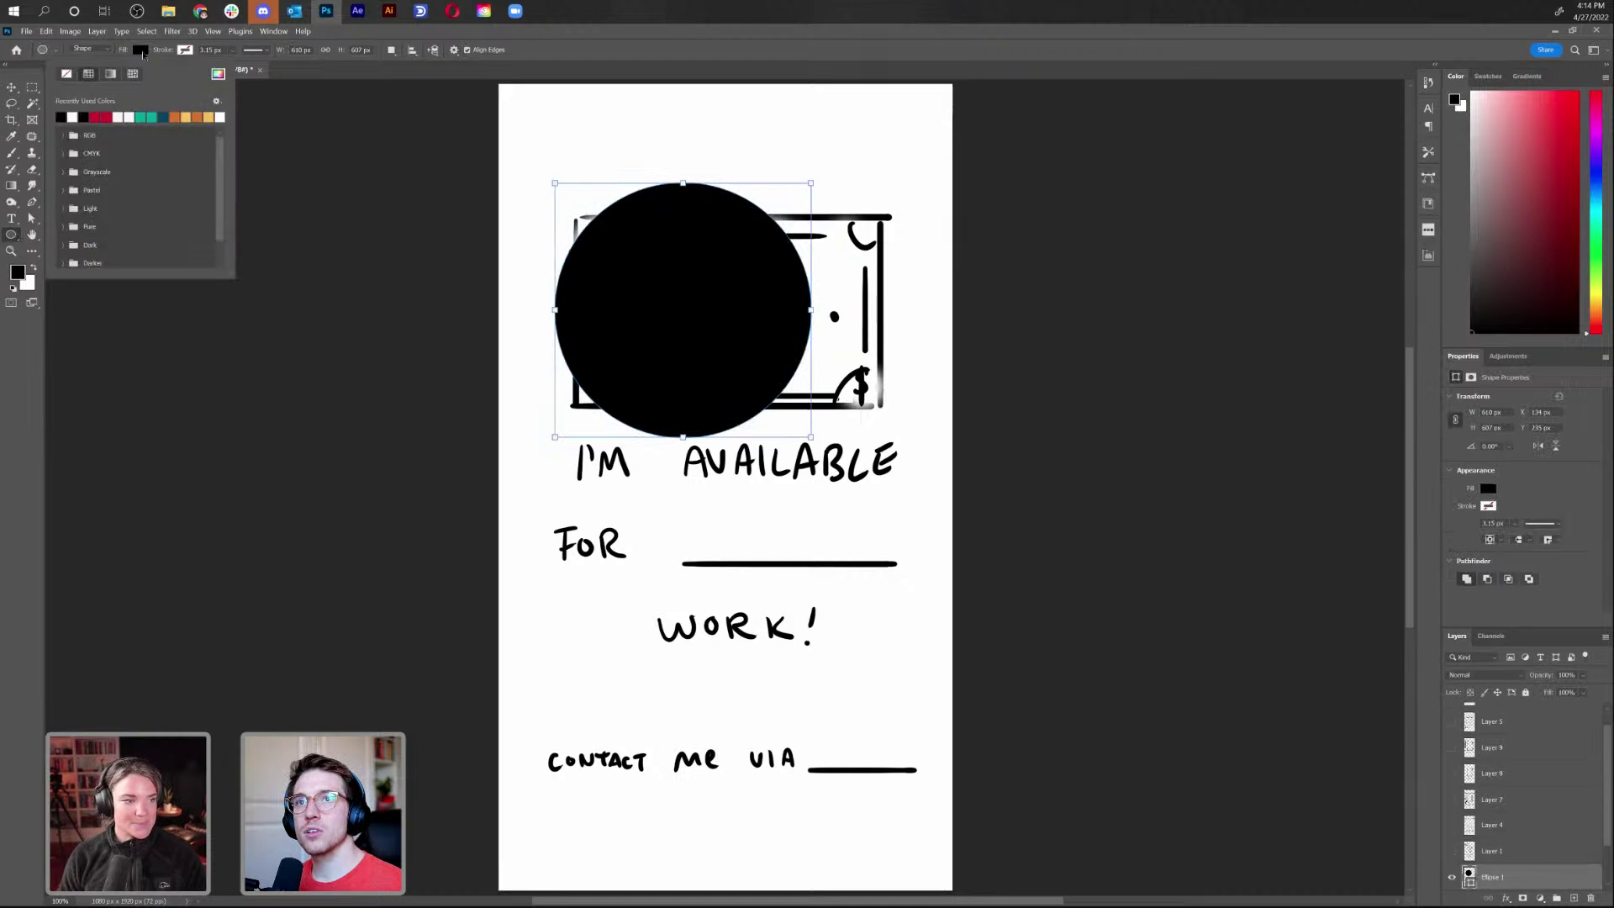
{"action": "left_click", "coordinate": [151, 117]}
{"action": "left_click", "coordinate": [12, 87]}
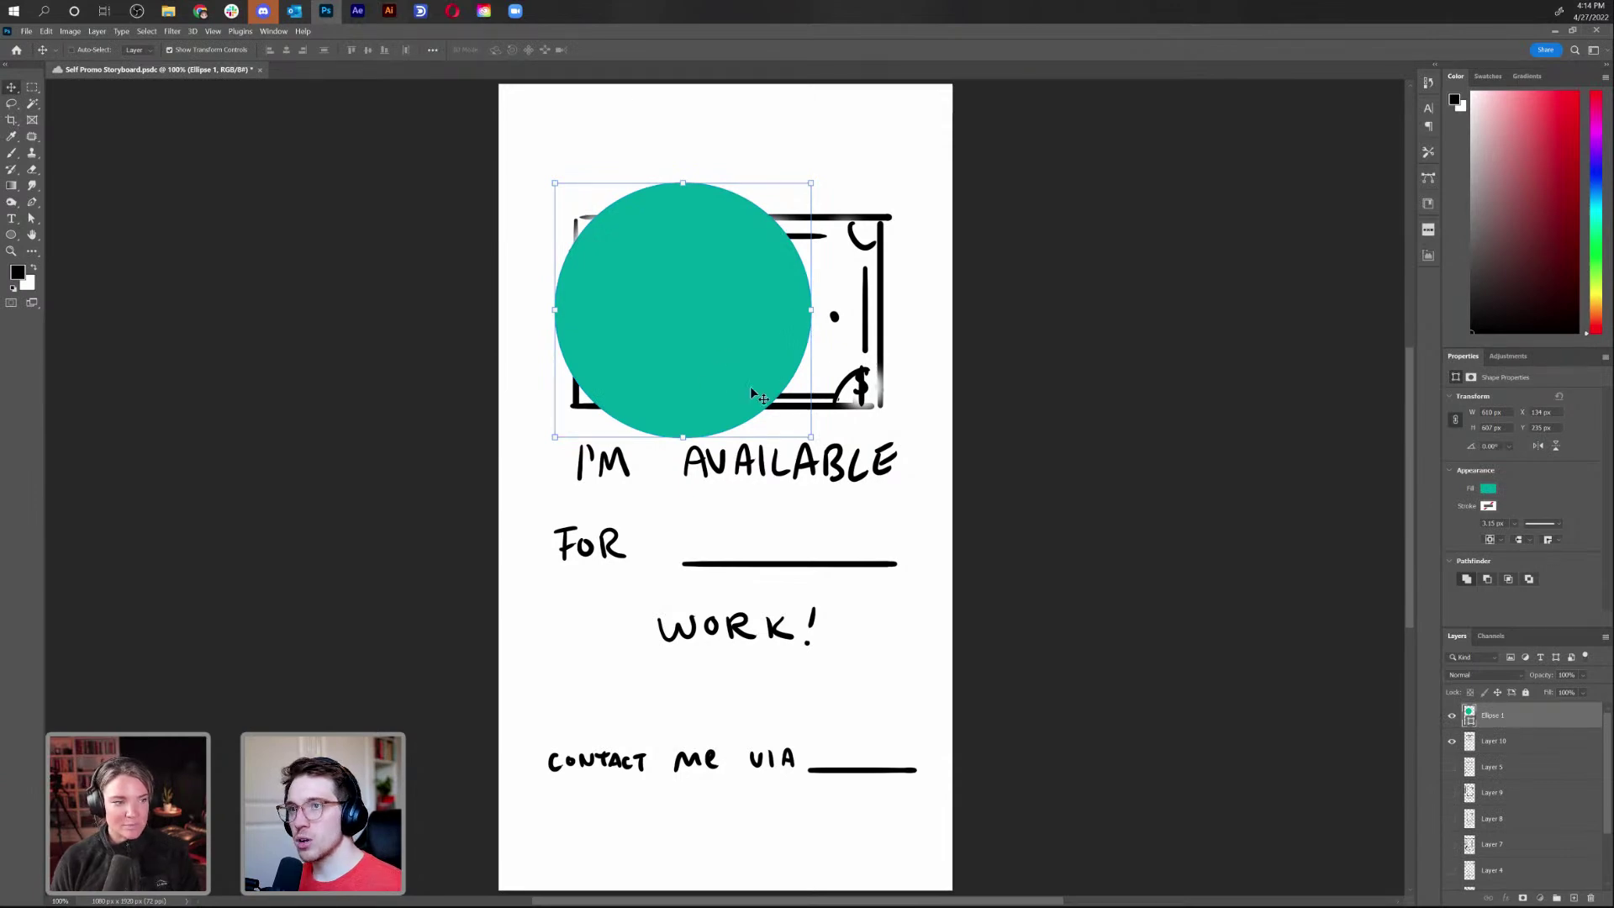
{"action": "left_click", "coordinate": [12, 235]}
{"action": "left_click", "coordinate": [58, 234]}
{"action": "left_click_drag", "start_coordinate": [506, 240], "coordinate": [901, 368]}
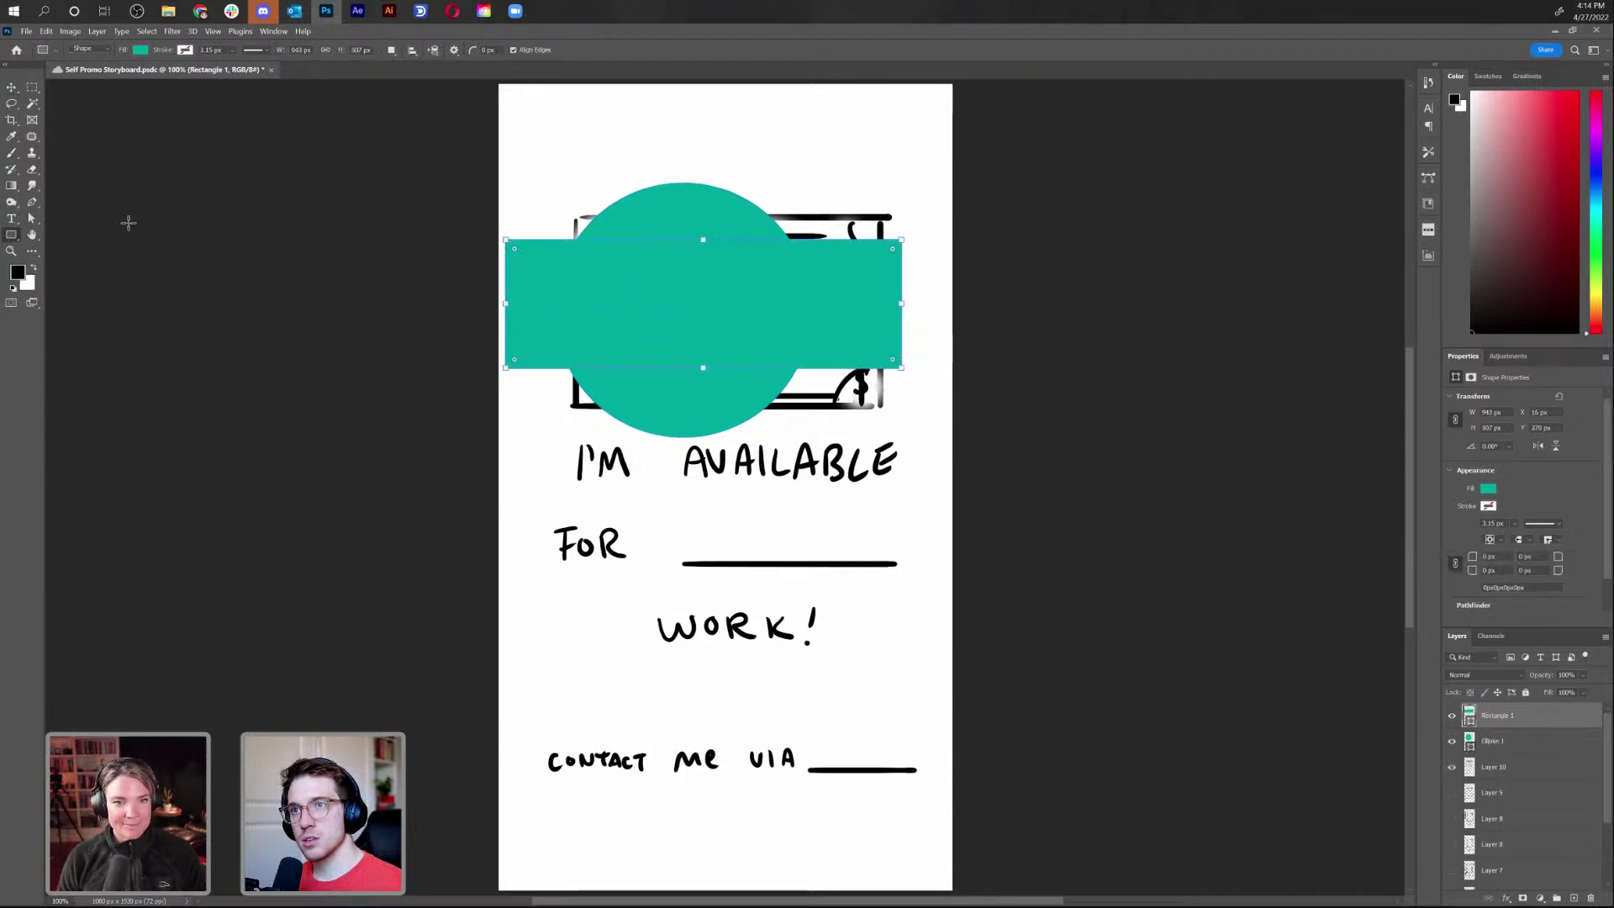
{"action": "left_click", "coordinate": [140, 50]}
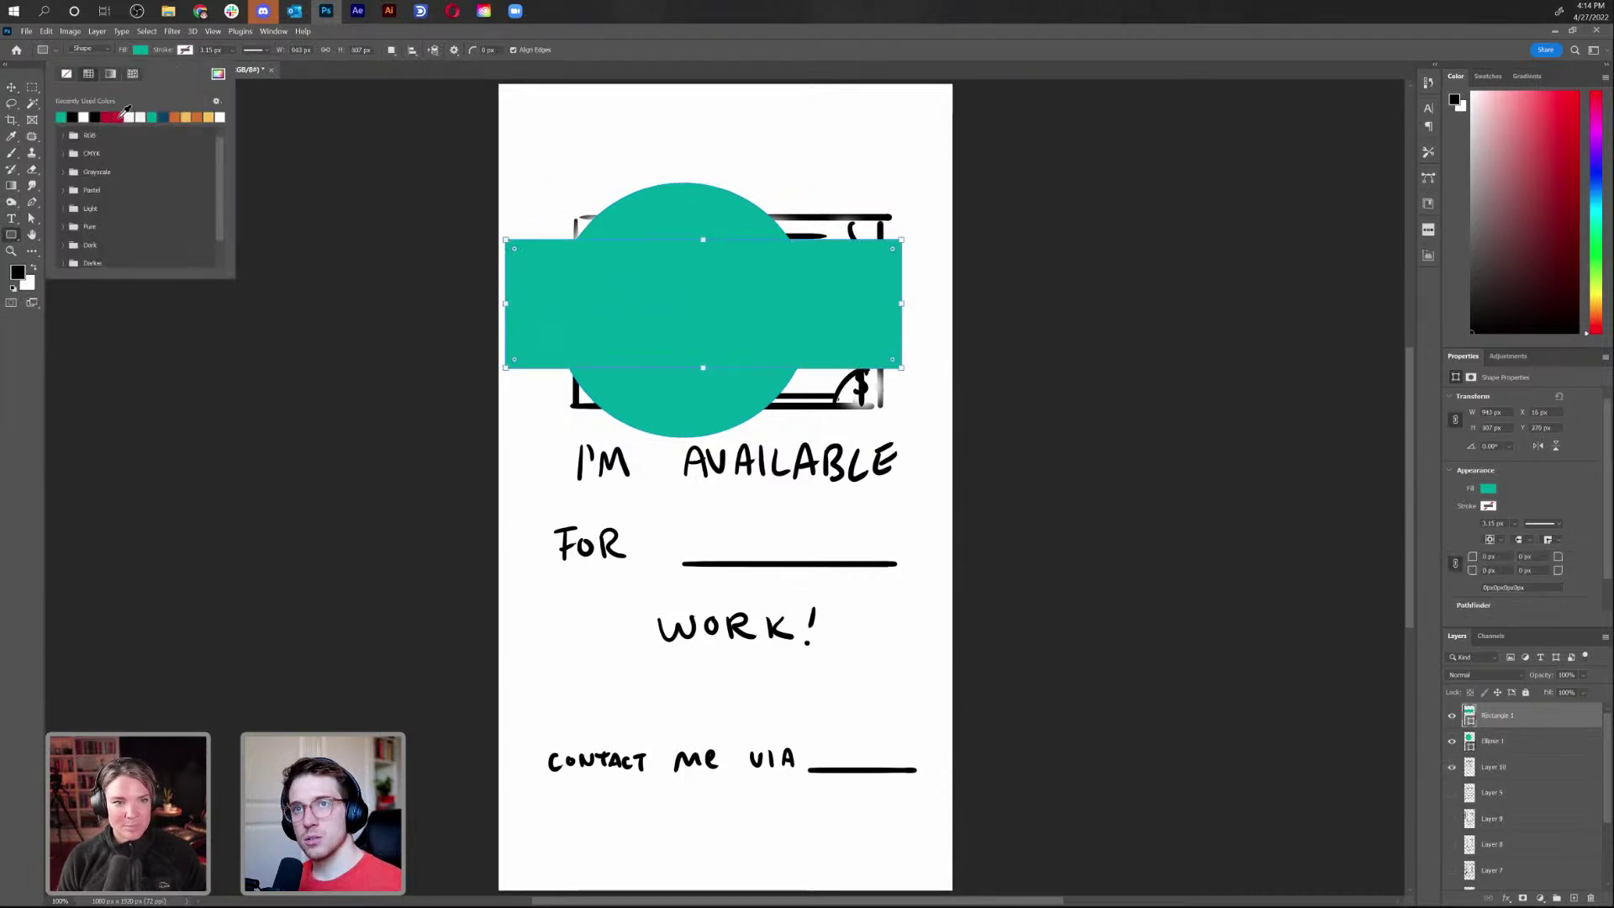
{"action": "left_click", "coordinate": [117, 117]}
{"action": "left_click", "coordinate": [1486, 752]}
{"action": "left_click", "coordinate": [1554, 743]}
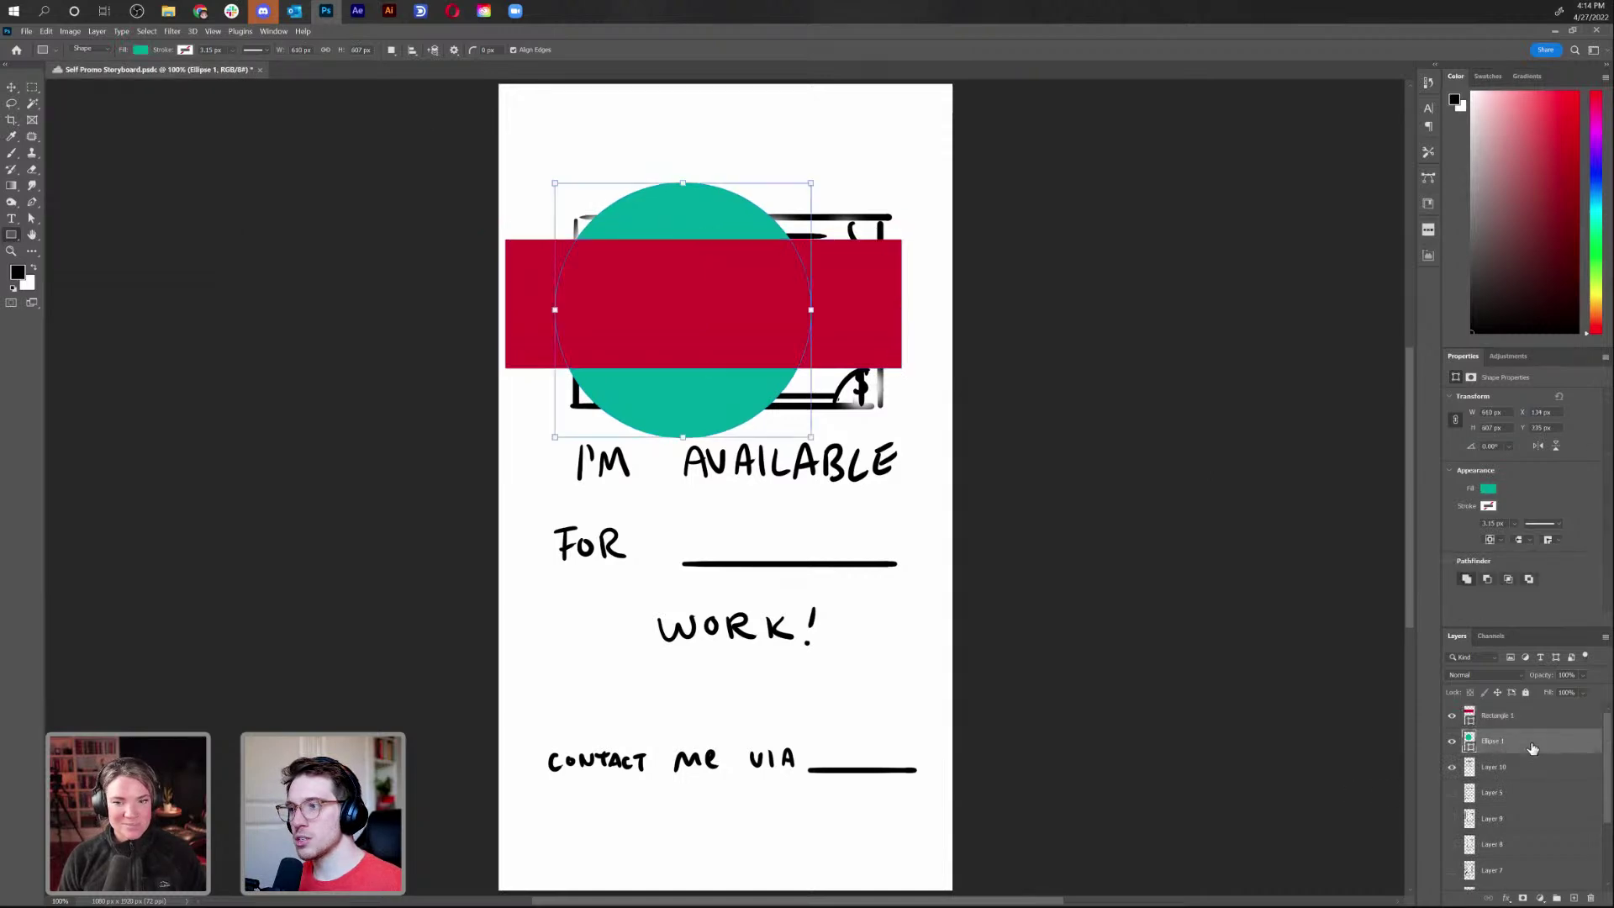
{"action": "left_click_drag", "start_coordinate": [1521, 744], "coordinate": [1514, 721]}
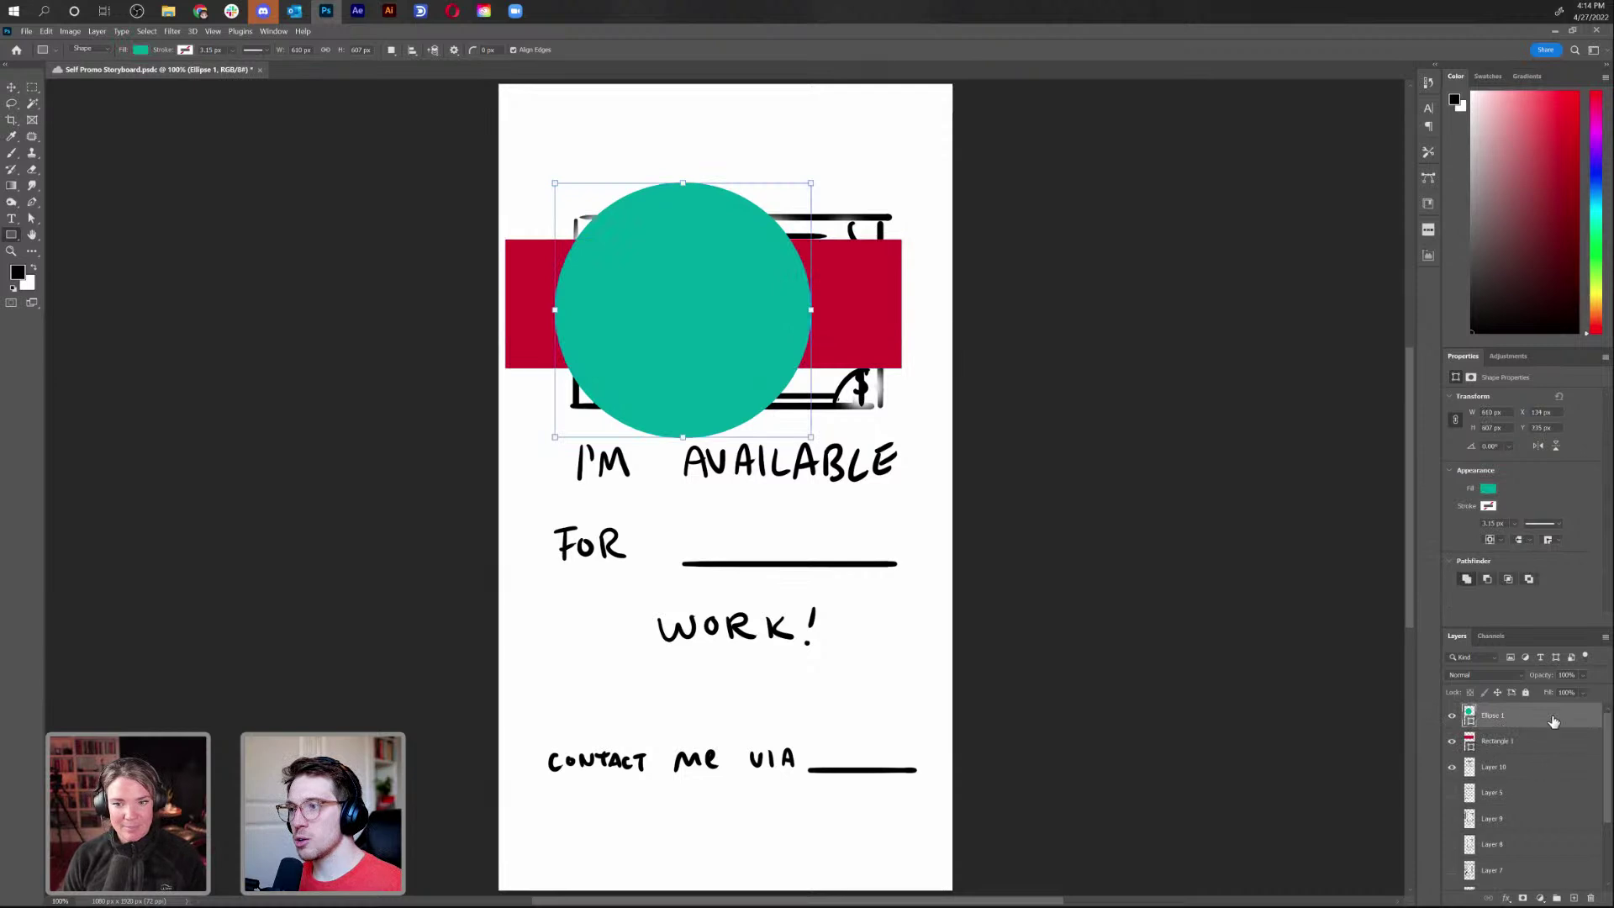
{"action": "right_click", "coordinate": [1544, 721]}
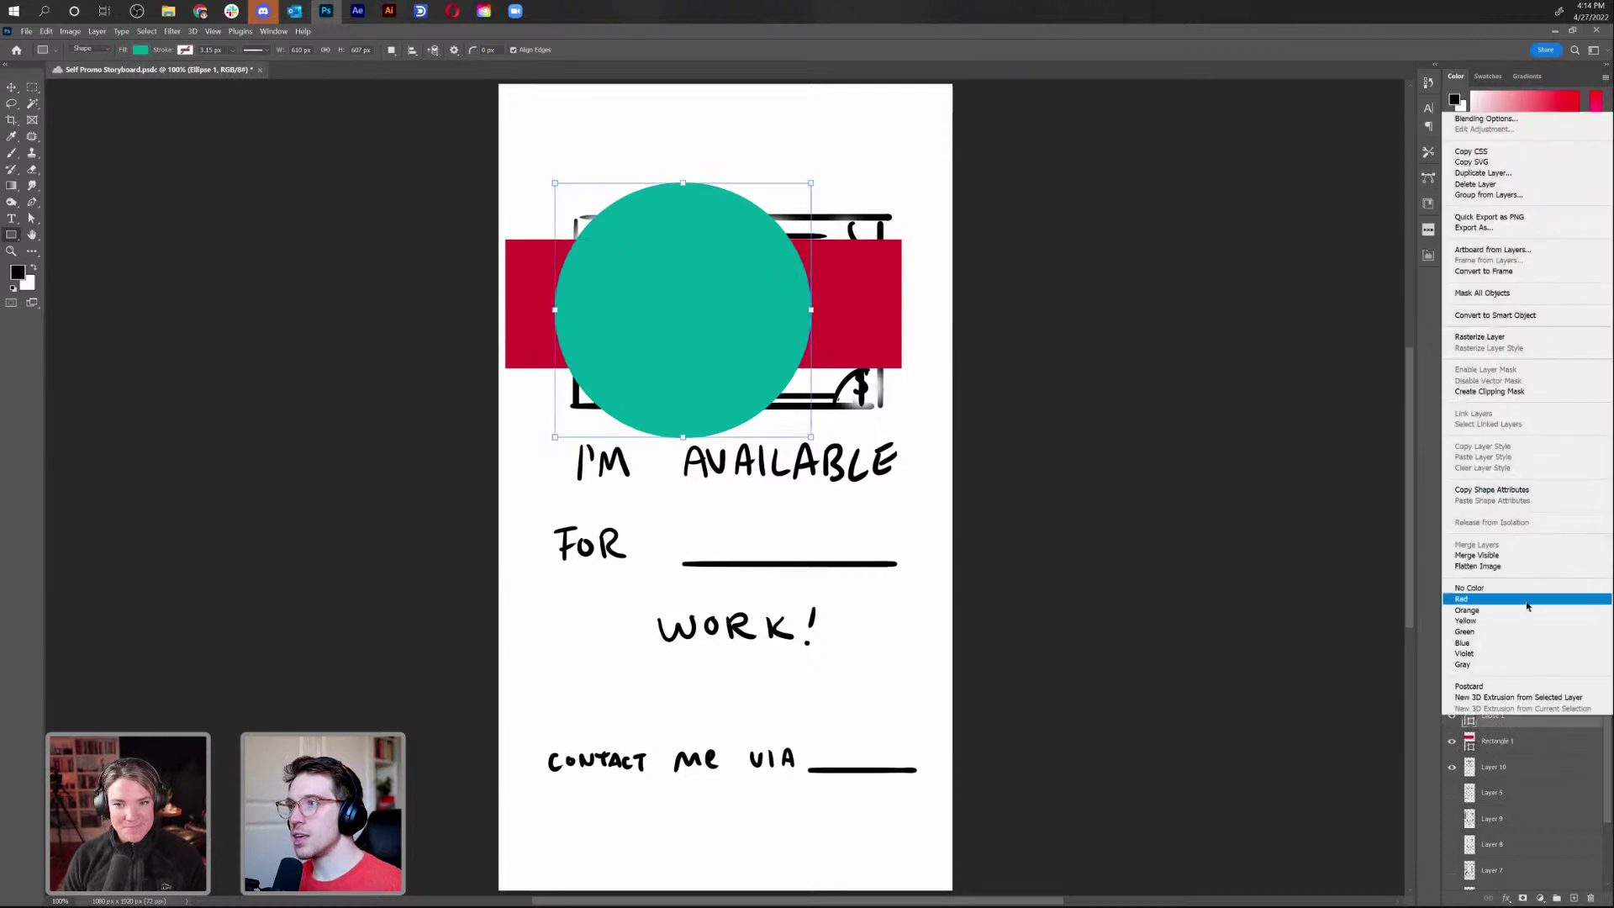
{"action": "left_click", "coordinate": [1516, 391]}
{"action": "key", "text": "v"}
{"action": "left_click_drag", "start_coordinate": [679, 320], "coordinate": [772, 432]}
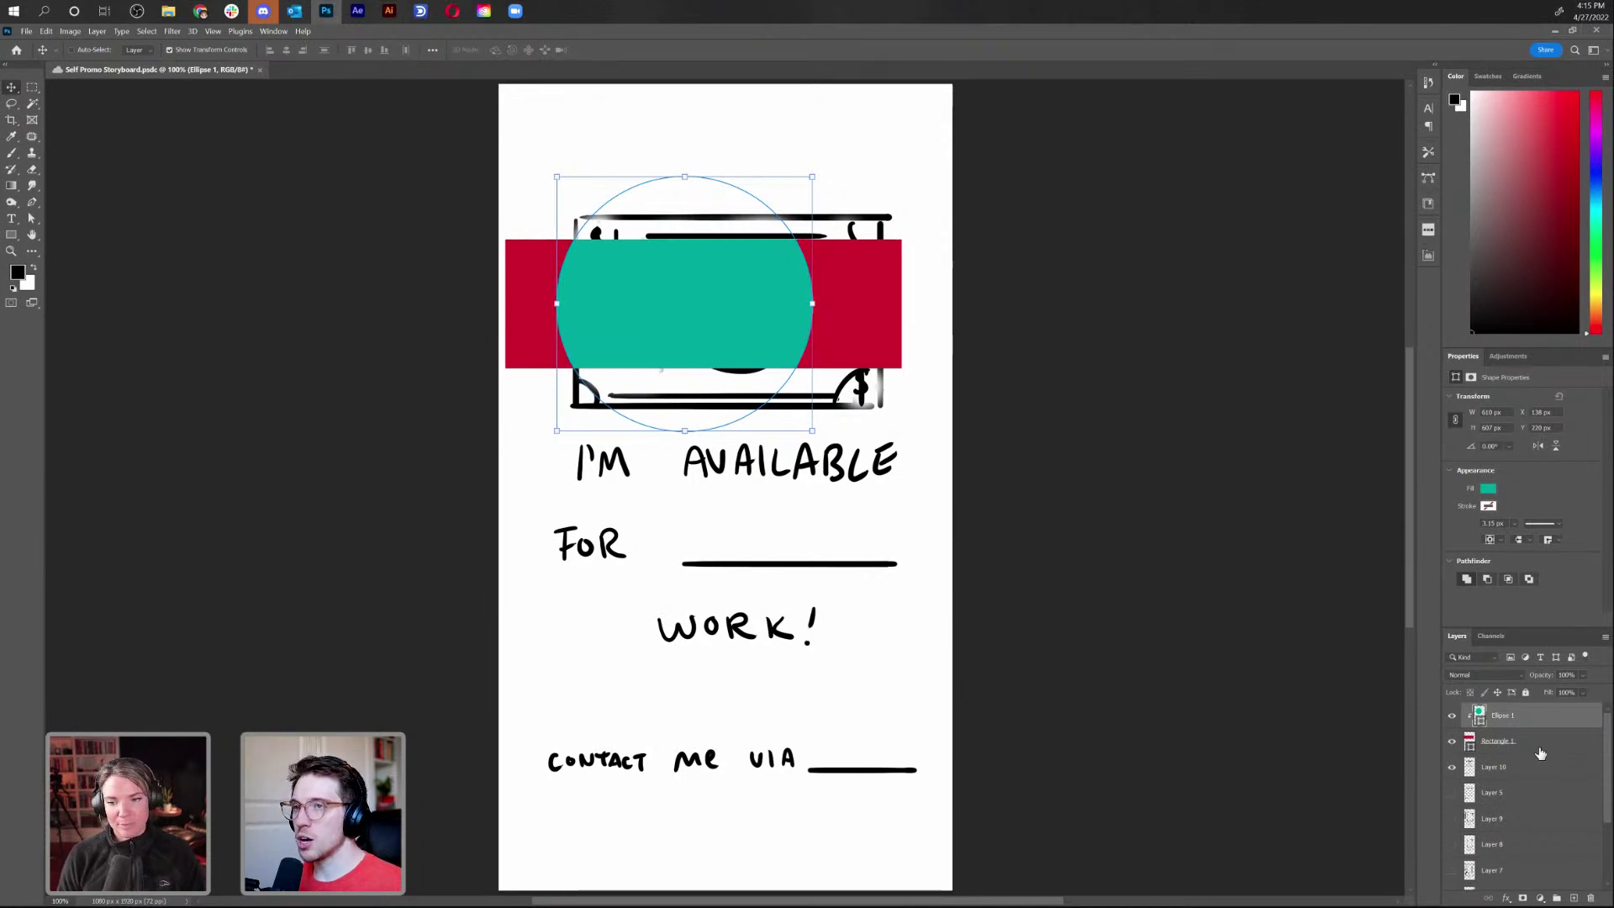
{"action": "left_click", "coordinate": [1541, 743], "text": "shift"}
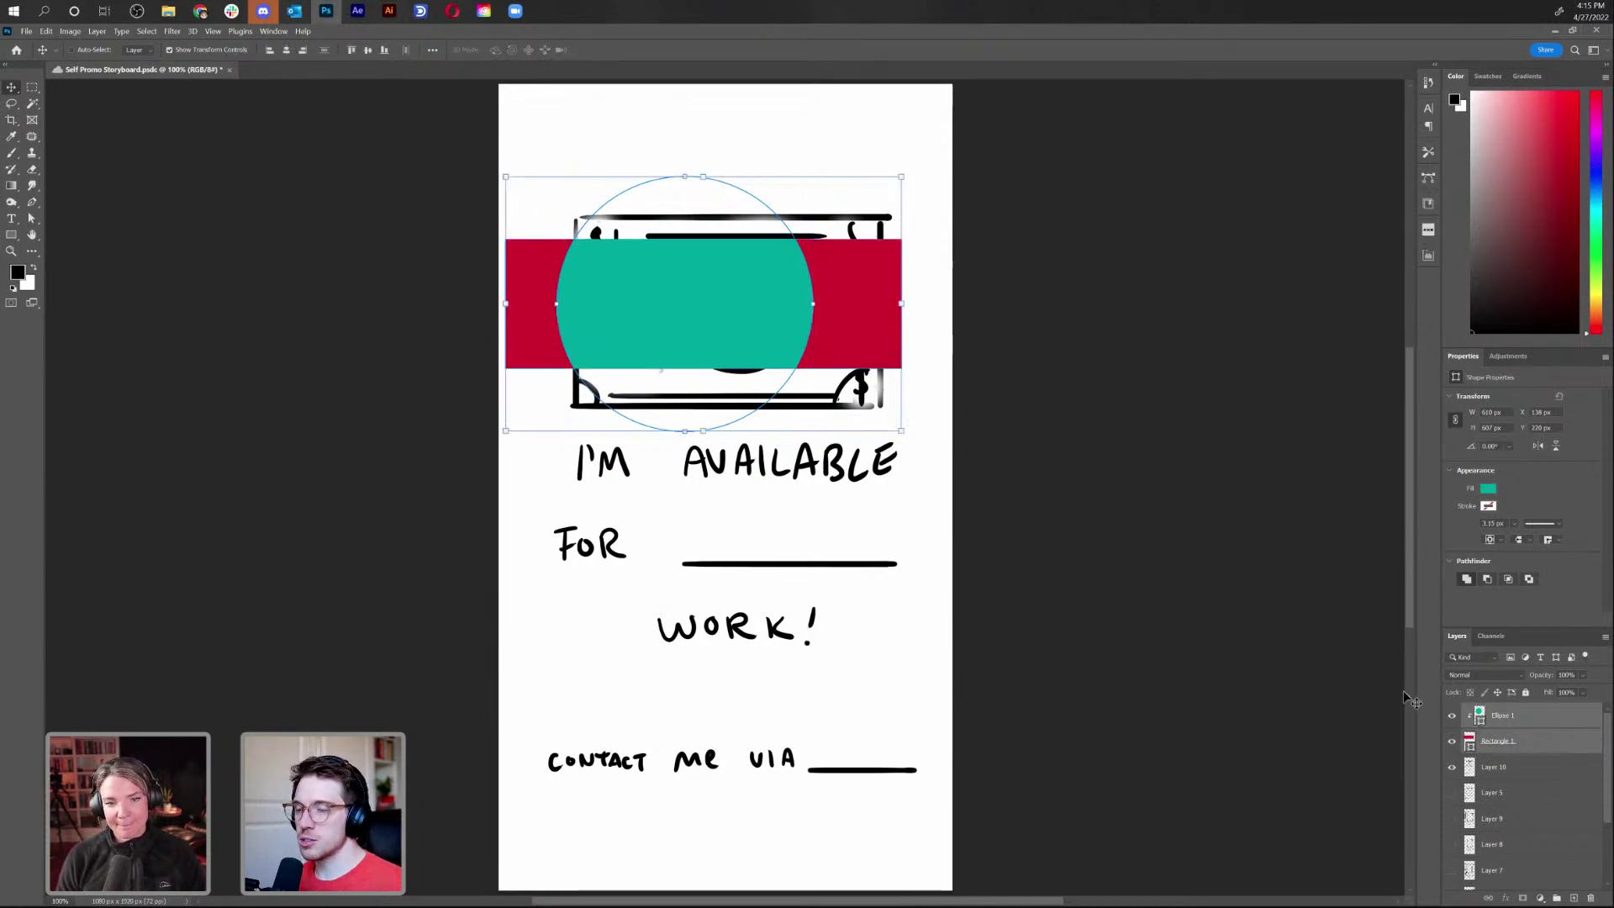
{"action": "key", "text": "Delete"}
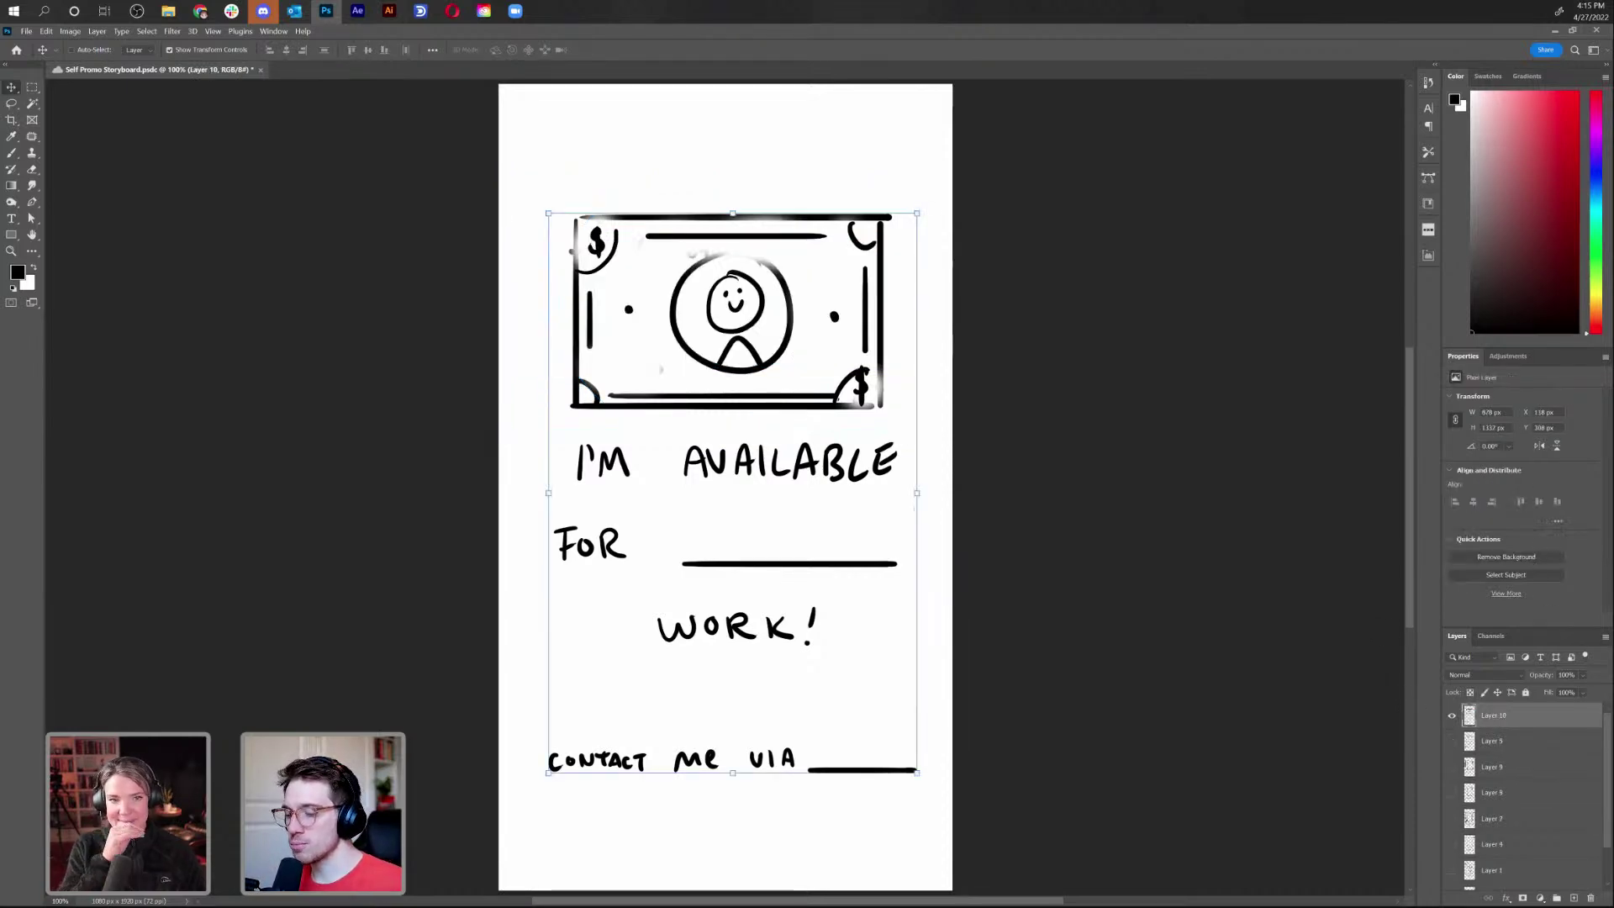
{"action": "key", "text": "alt+Tab"}
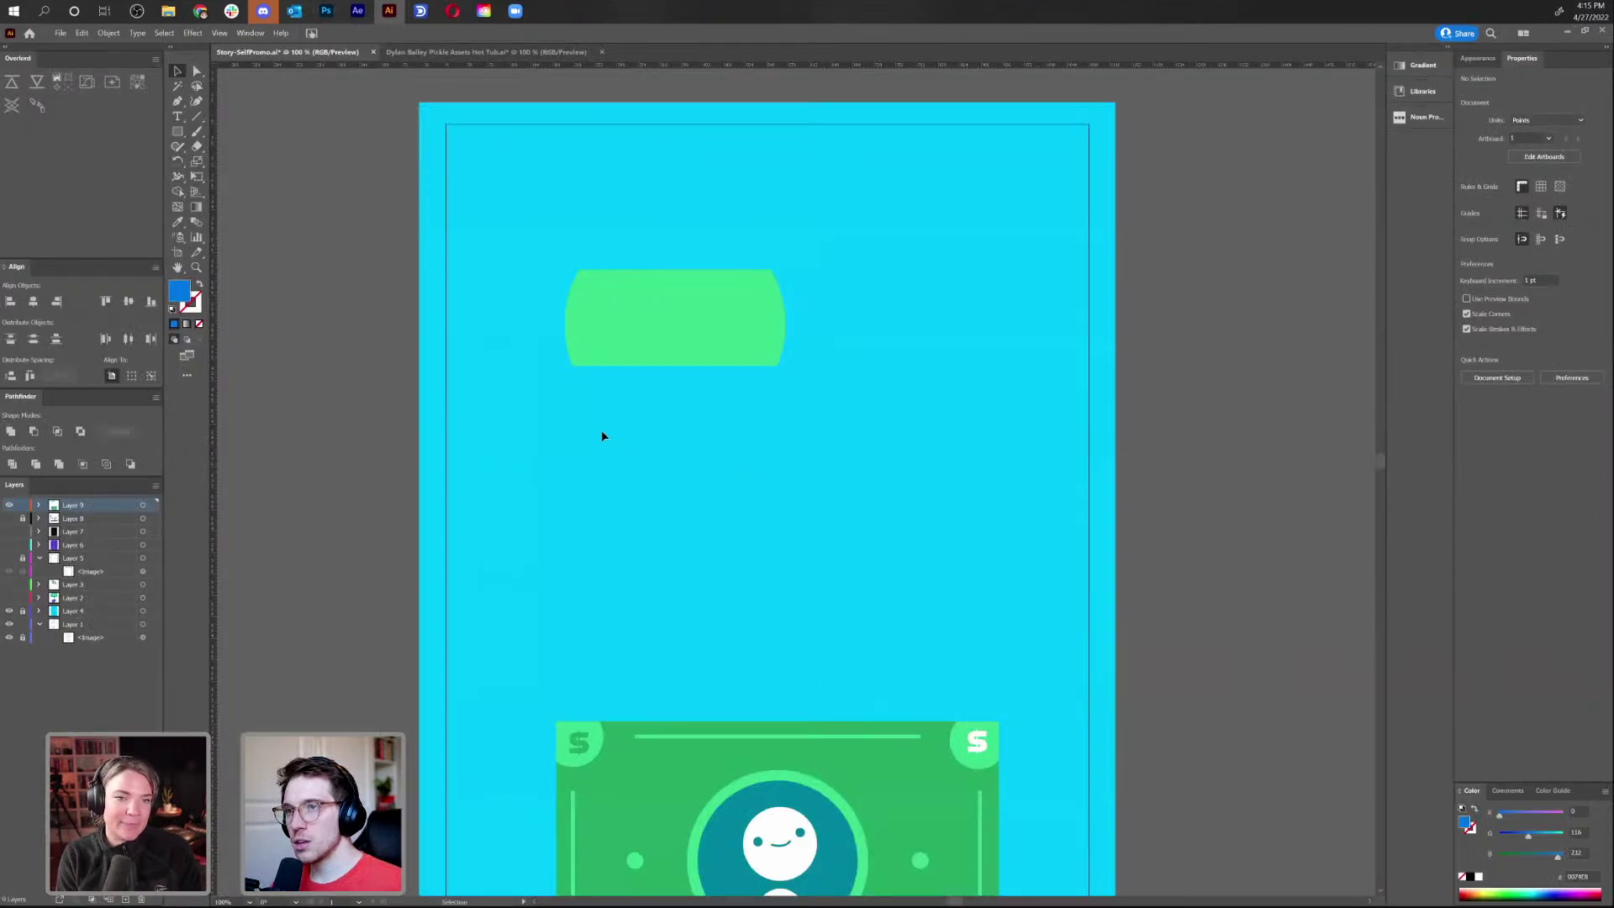
Delete the green clipped shape and move the money graphic up the frame
{"action": "left_click", "coordinate": [699, 287]}
{"action": "key", "text": "Delete"}
{"action": "key", "text": "a"}
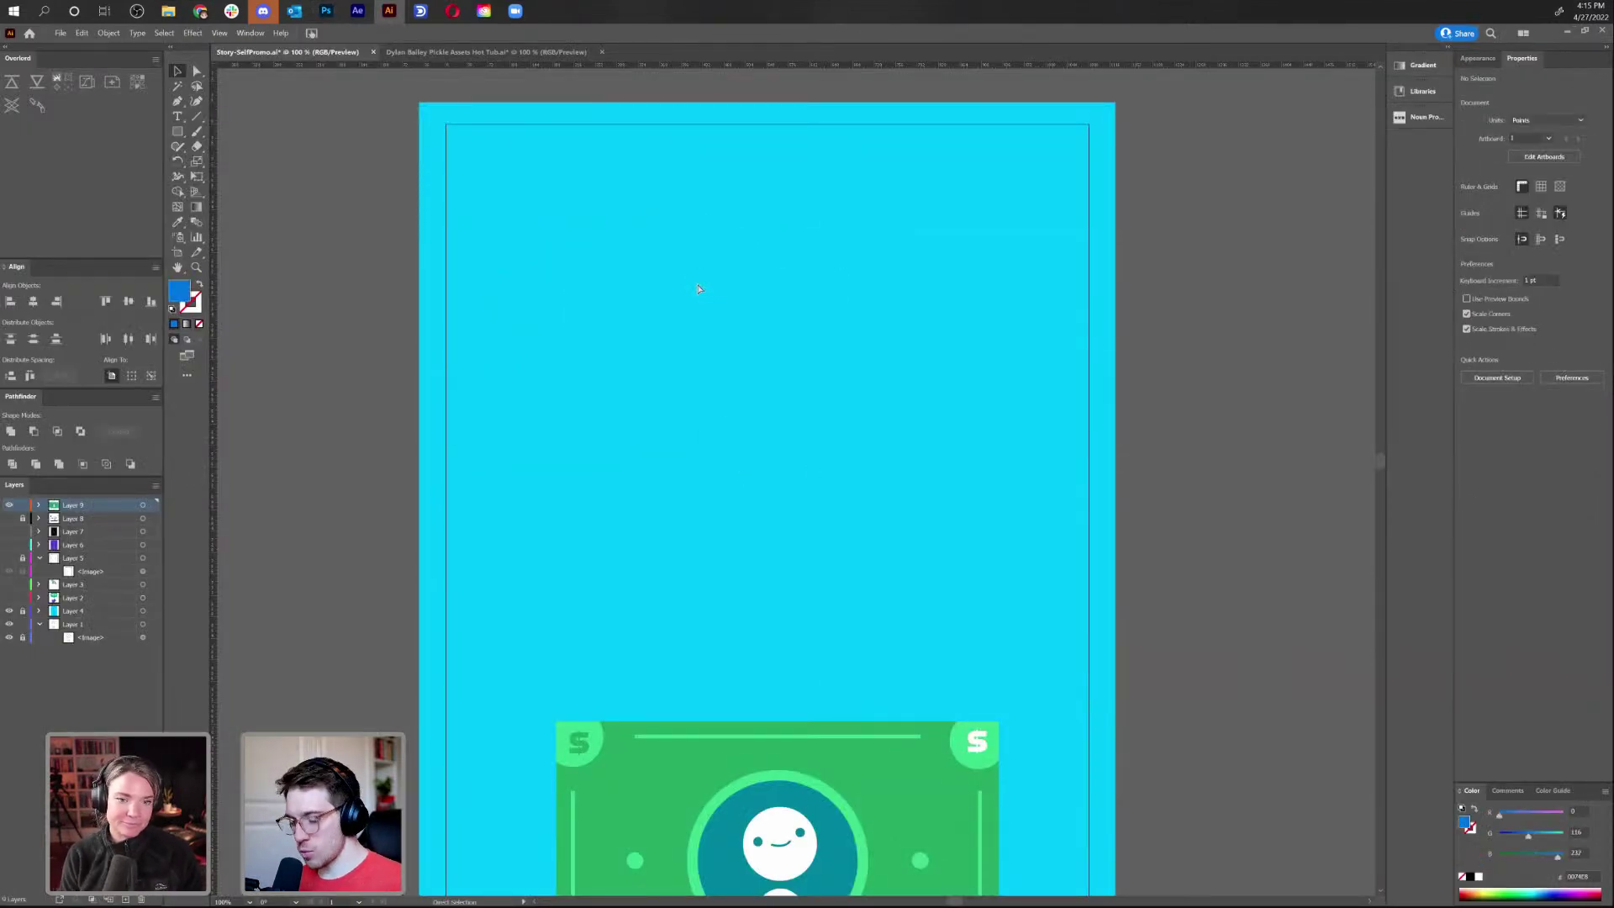
{"action": "key", "text": "ctrl+minus"}
{"action": "key", "text": "ctrl+minus"}
{"action": "key", "text": "v"}
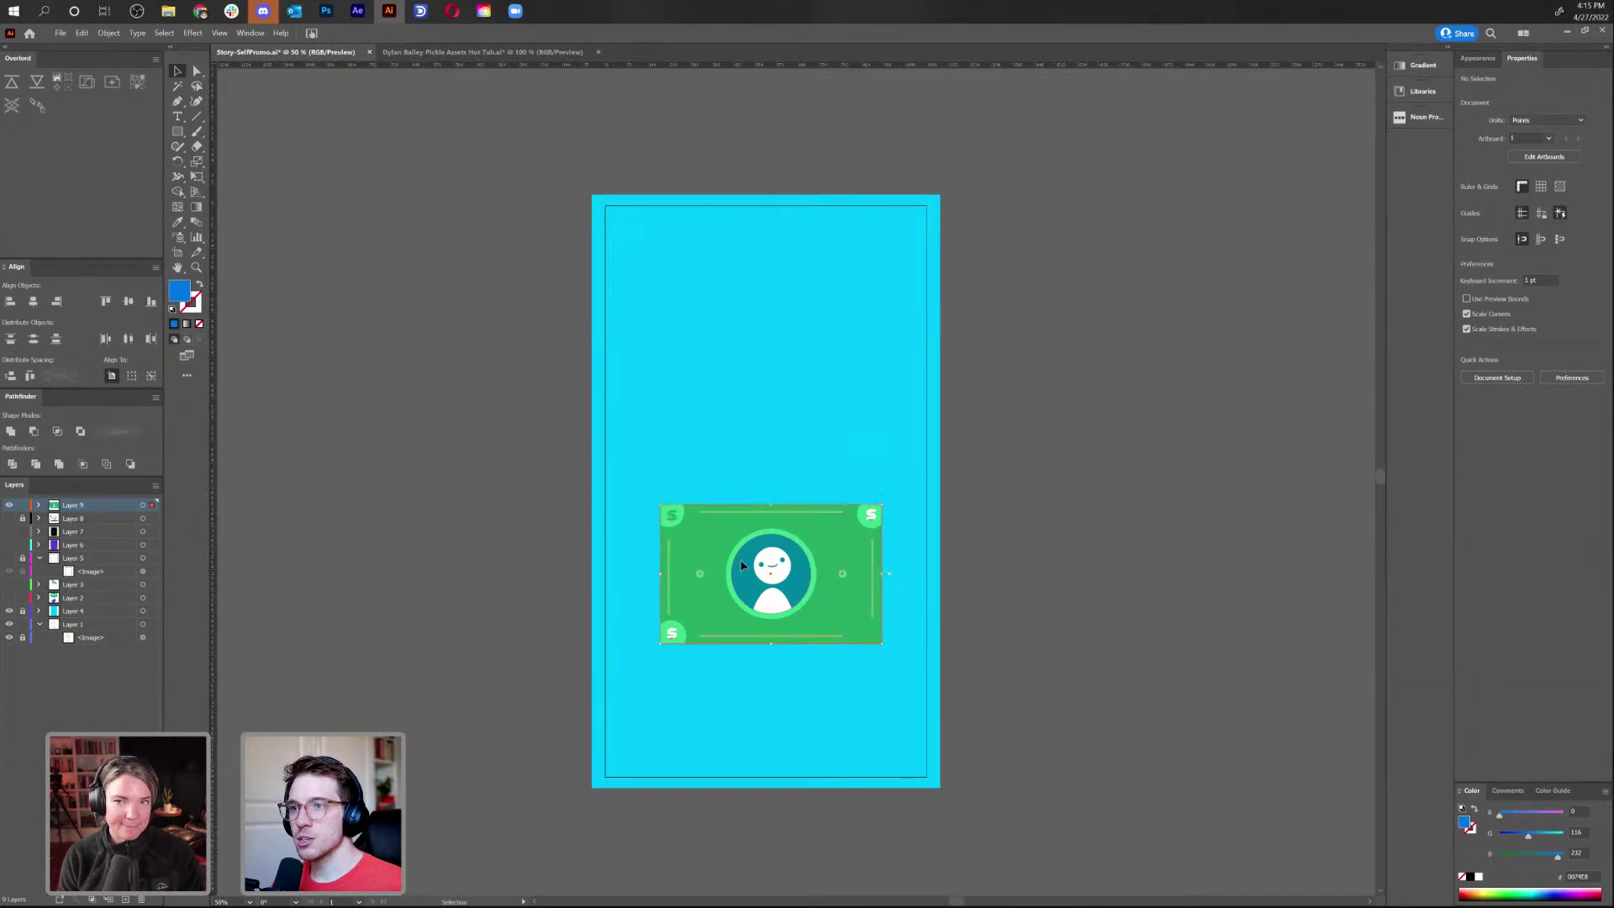
{"action": "left_click_drag", "start_coordinate": [804, 622], "coordinate": [799, 441]}
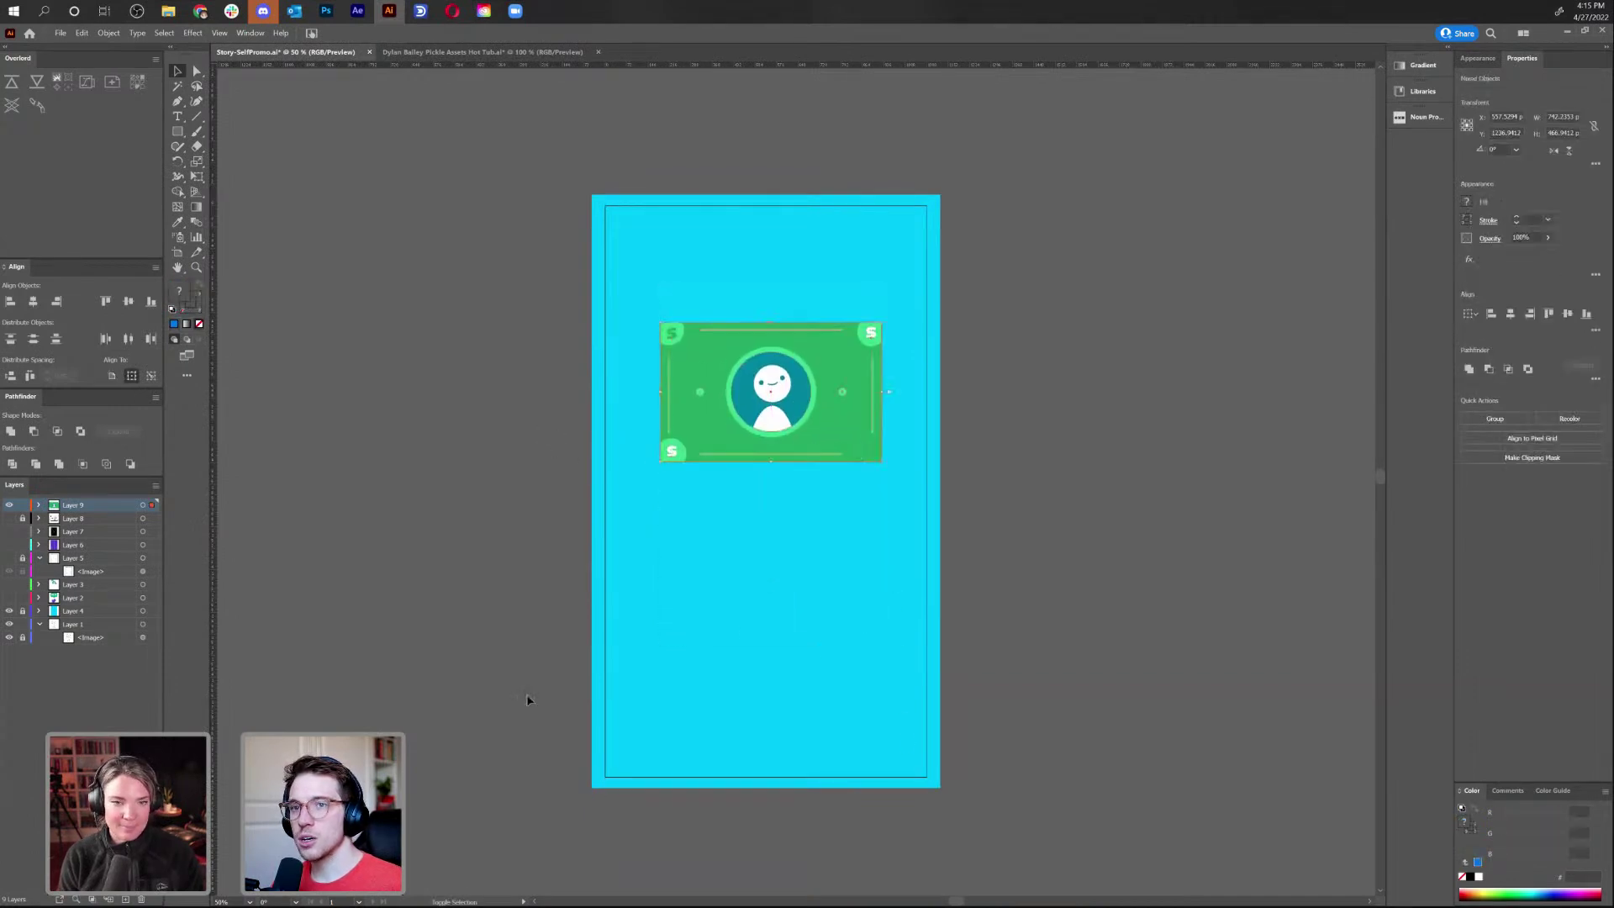
Hide Layers 9 and 8, then delete Layer 8
{"action": "left_click", "coordinate": [9, 505]}
{"action": "left_click", "coordinate": [9, 518]}
{"action": "left_click", "coordinate": [84, 518]}
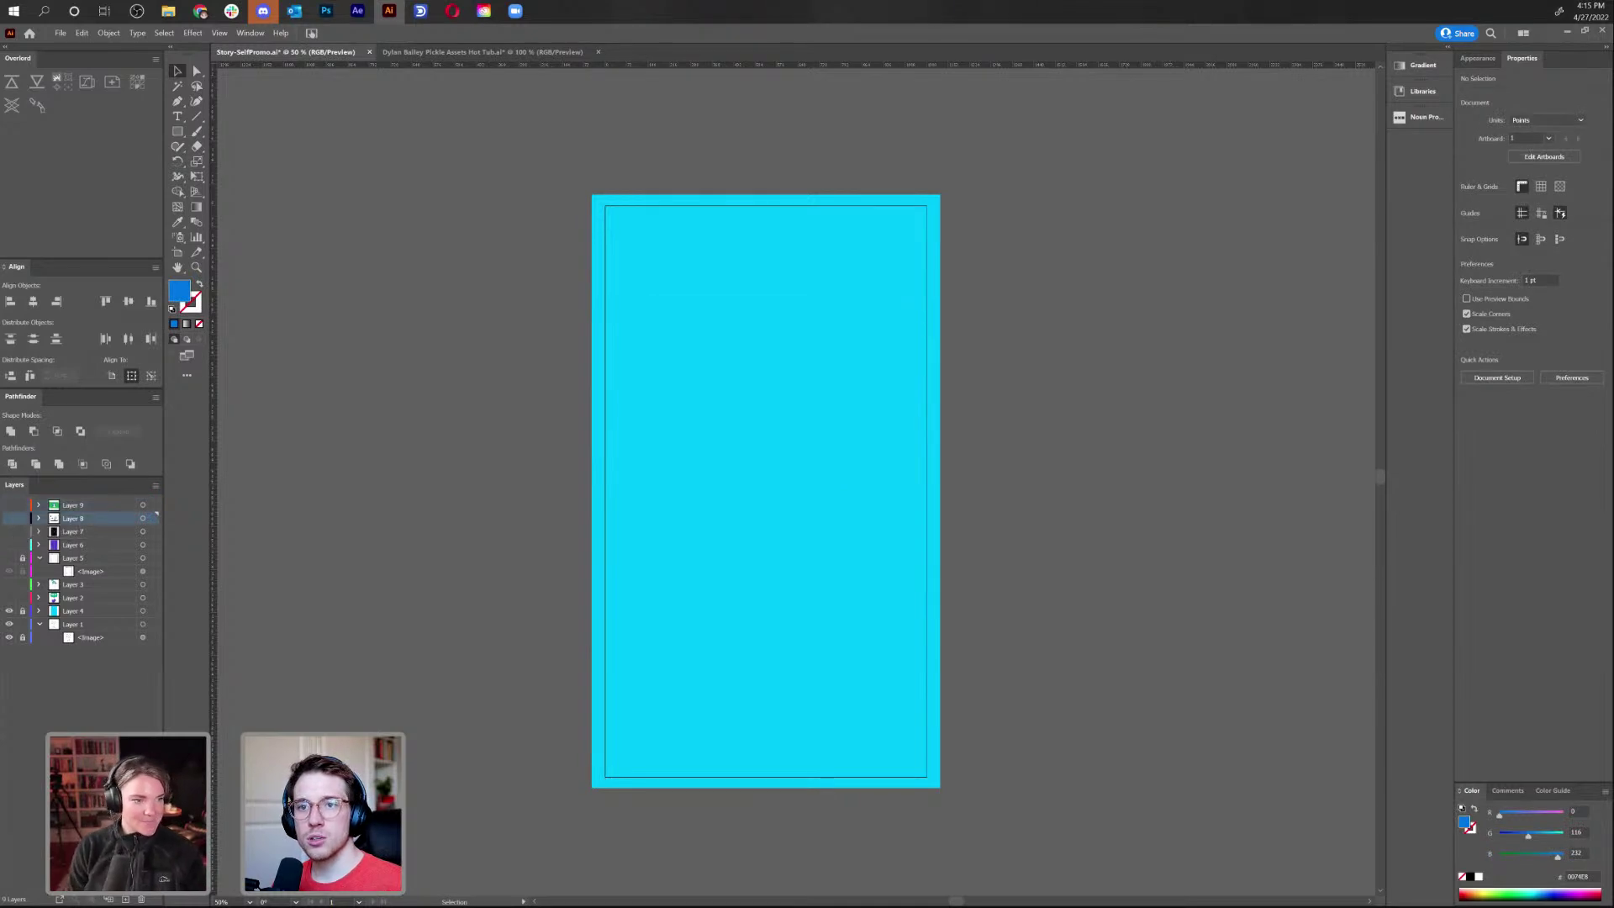
{"action": "left_click", "coordinate": [141, 898]}
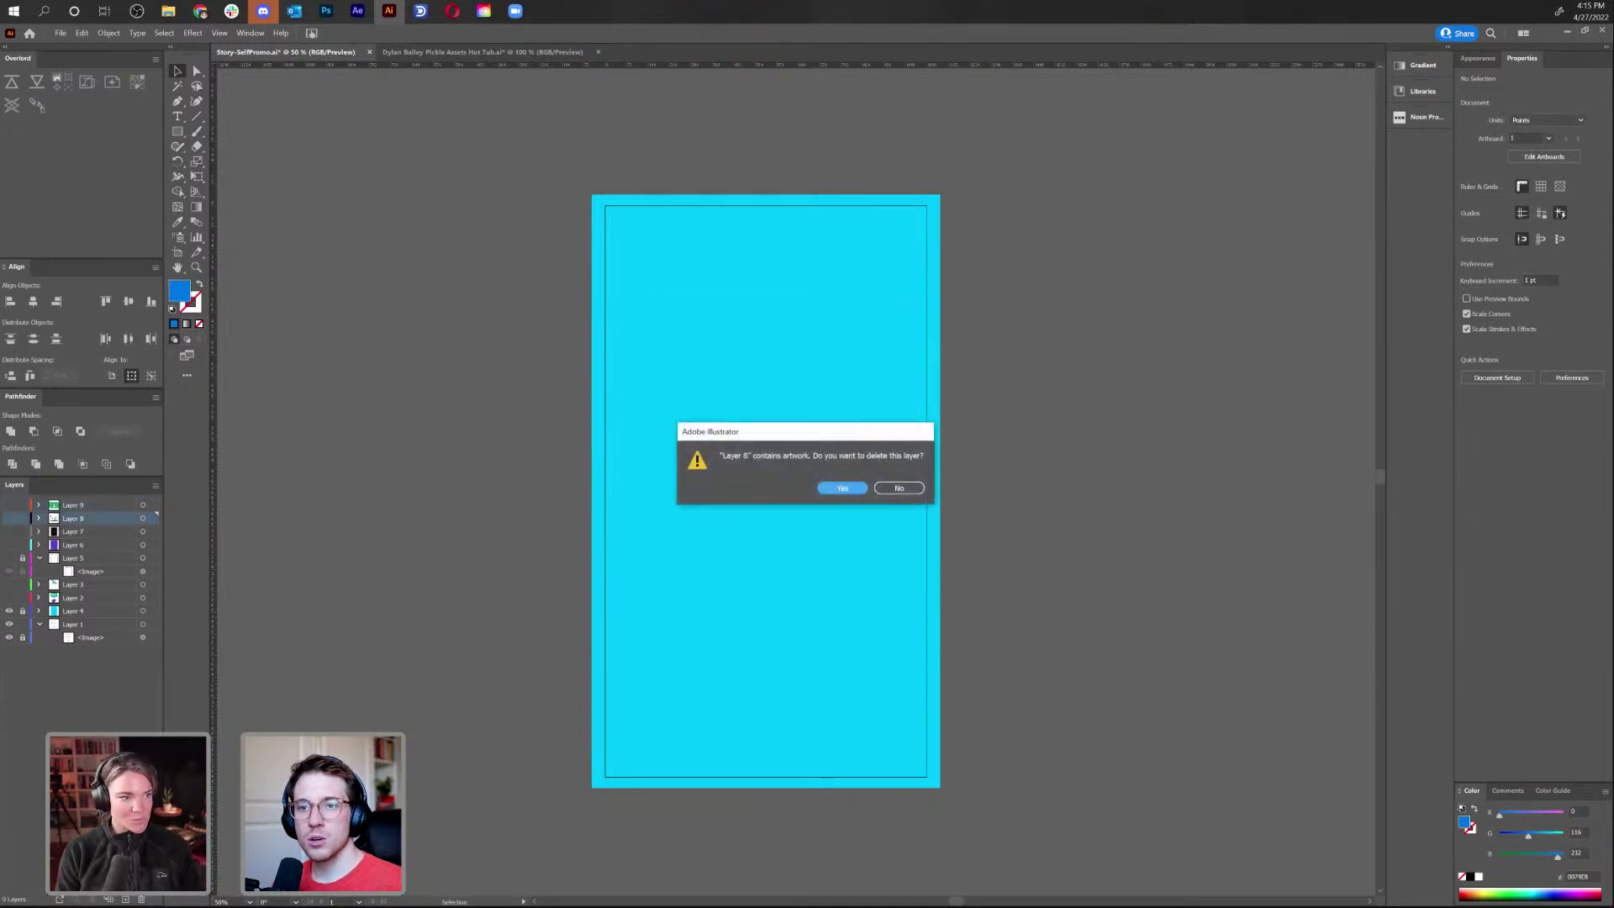
{"action": "left_click", "coordinate": [844, 488]}
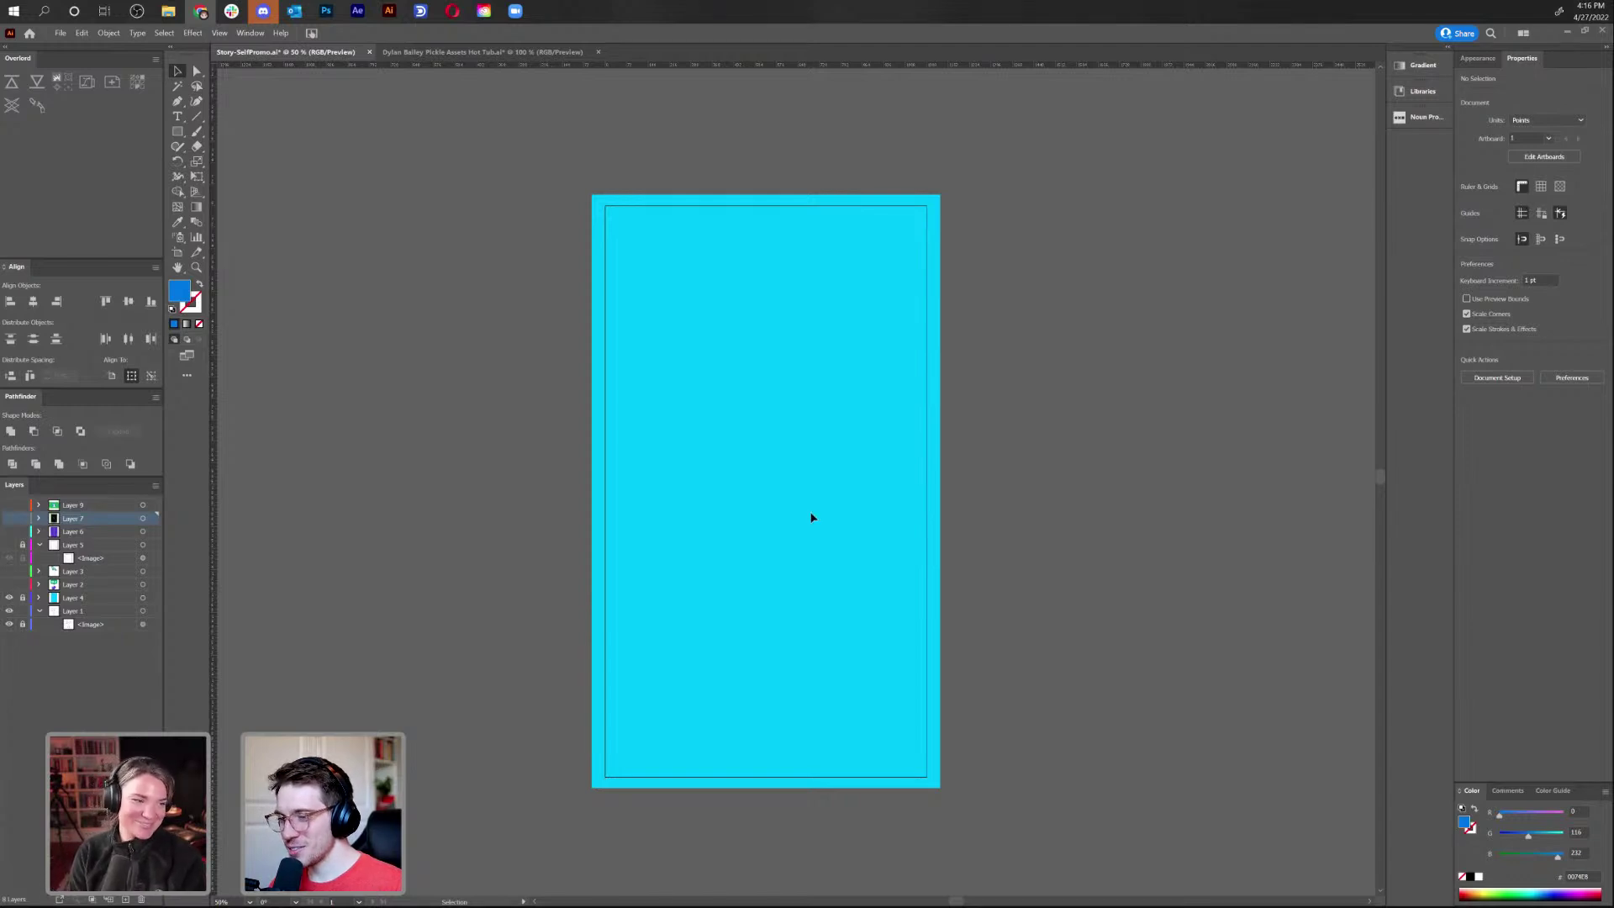
Add a new layer above Layer 9 and draw a rectangle in the frame
{"action": "left_click", "coordinate": [573, 278]}
{"action": "left_click", "coordinate": [177, 131]}
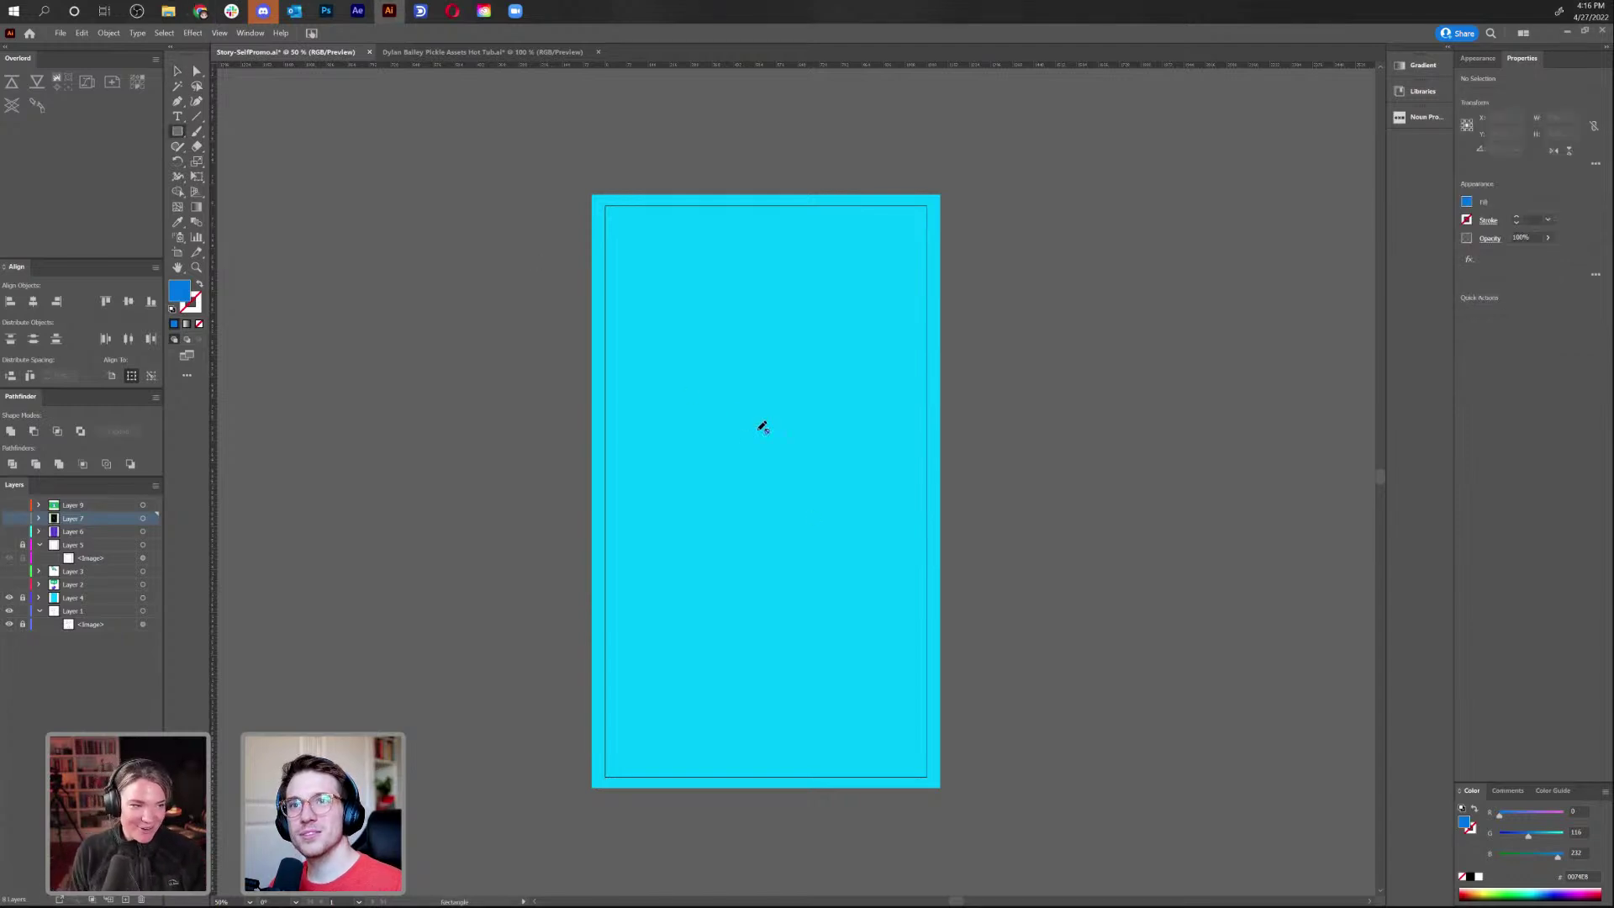
{"action": "left_click", "coordinate": [106, 507]}
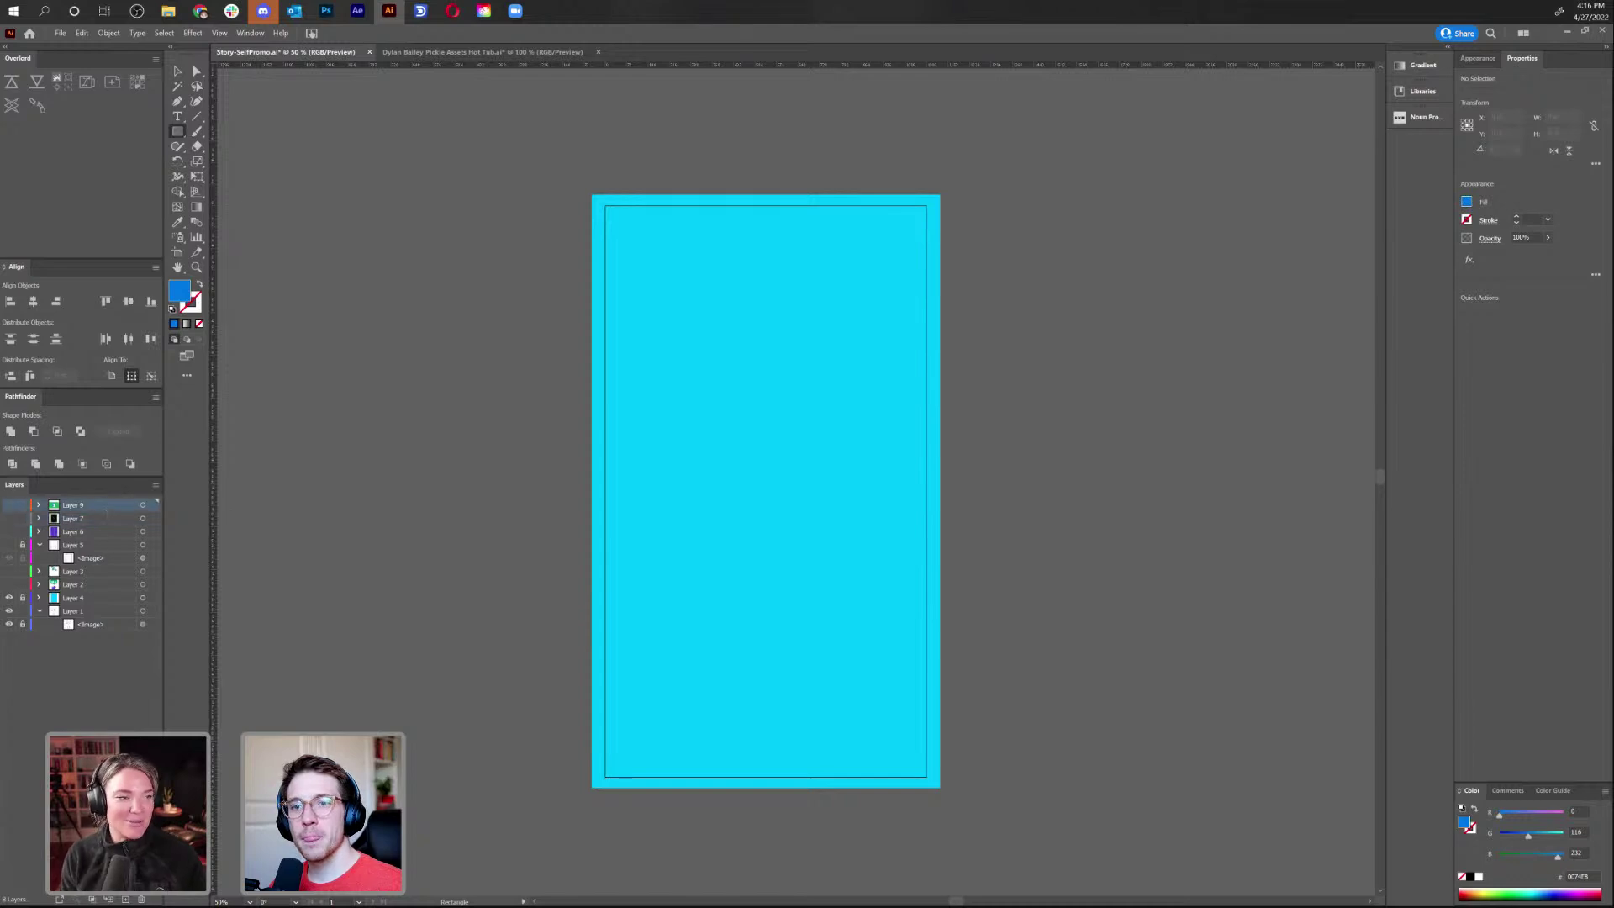
{"action": "left_click", "coordinate": [124, 900]}
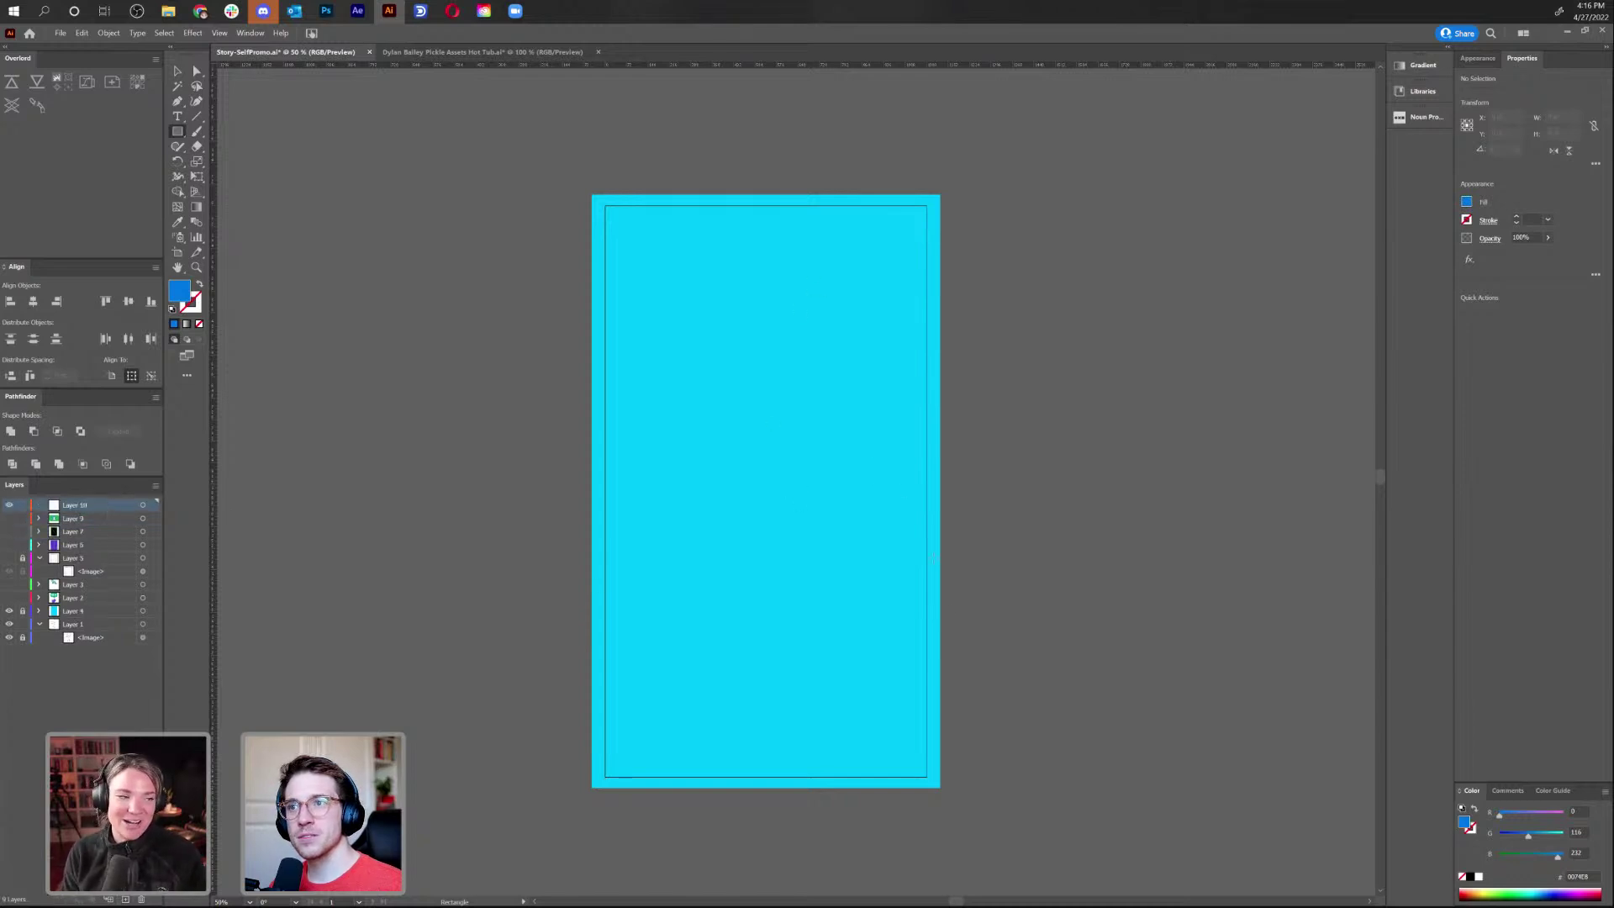
{"action": "mouse_move", "coordinate": [680, 254]}
{"action": "left_mouse_down"}
{"action": "mouse_move", "coordinate": [875, 560]}
{"action": "mouse_move", "coordinate": [837, 486]}
{"action": "left_mouse_up"}
Adjust the rectangle's corners and nudge it into place
{"action": "key", "text": "a"}
{"action": "left_click", "coordinate": [849, 495]}
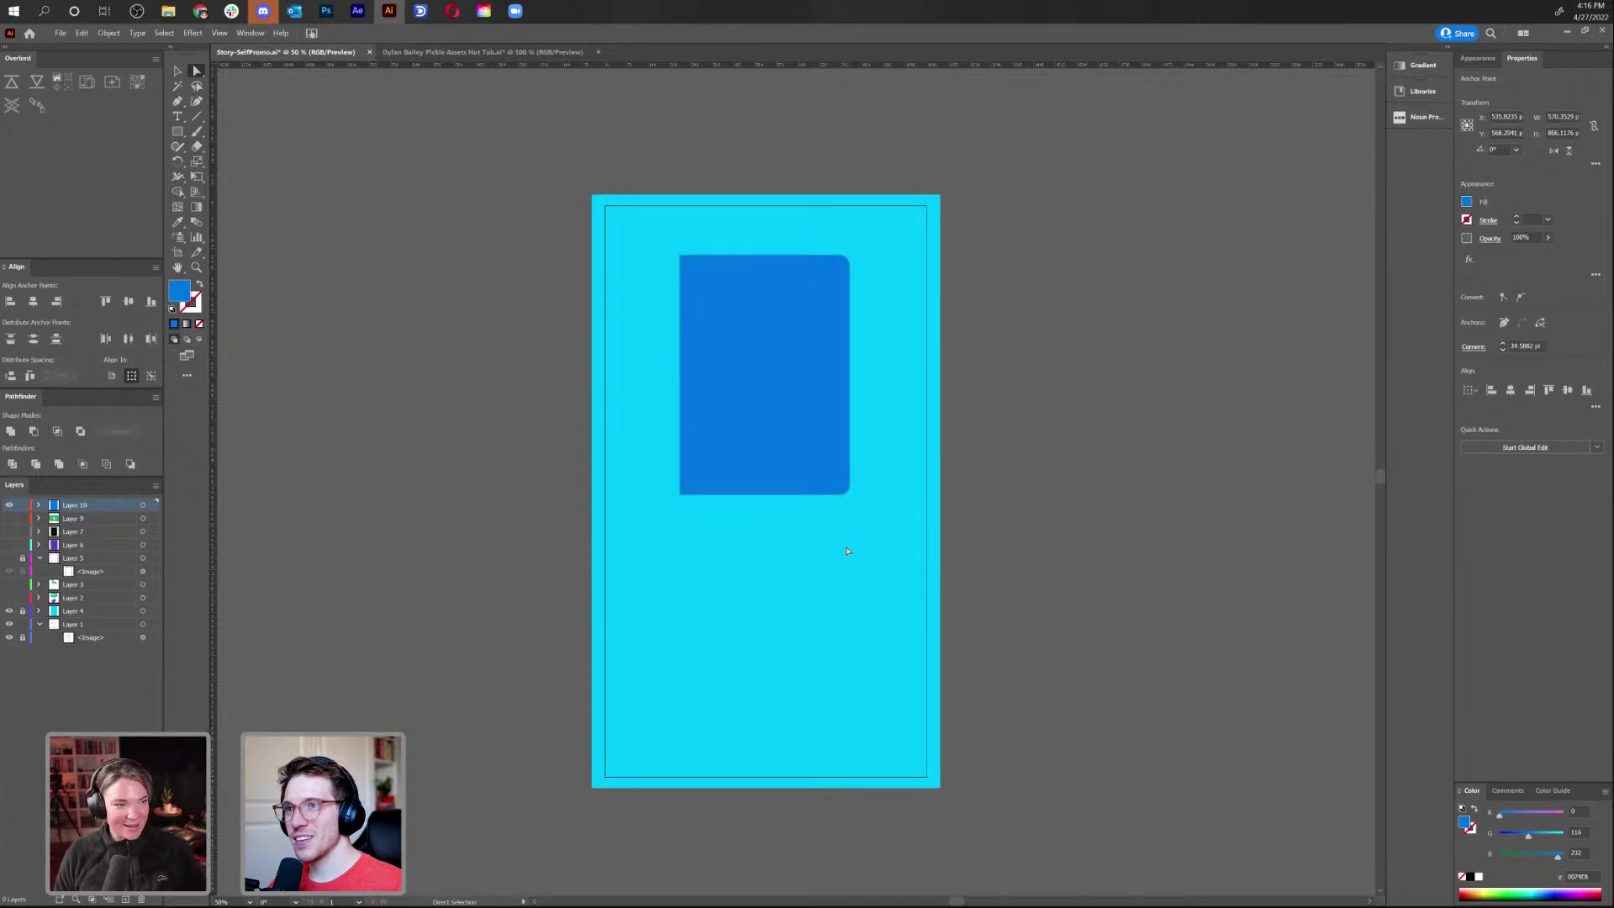
{"action": "left_click", "coordinate": [177, 71]}
{"action": "left_click", "coordinate": [631, 337]}
{"action": "left_click_drag", "start_coordinate": [737, 387], "coordinate": [736, 464]}
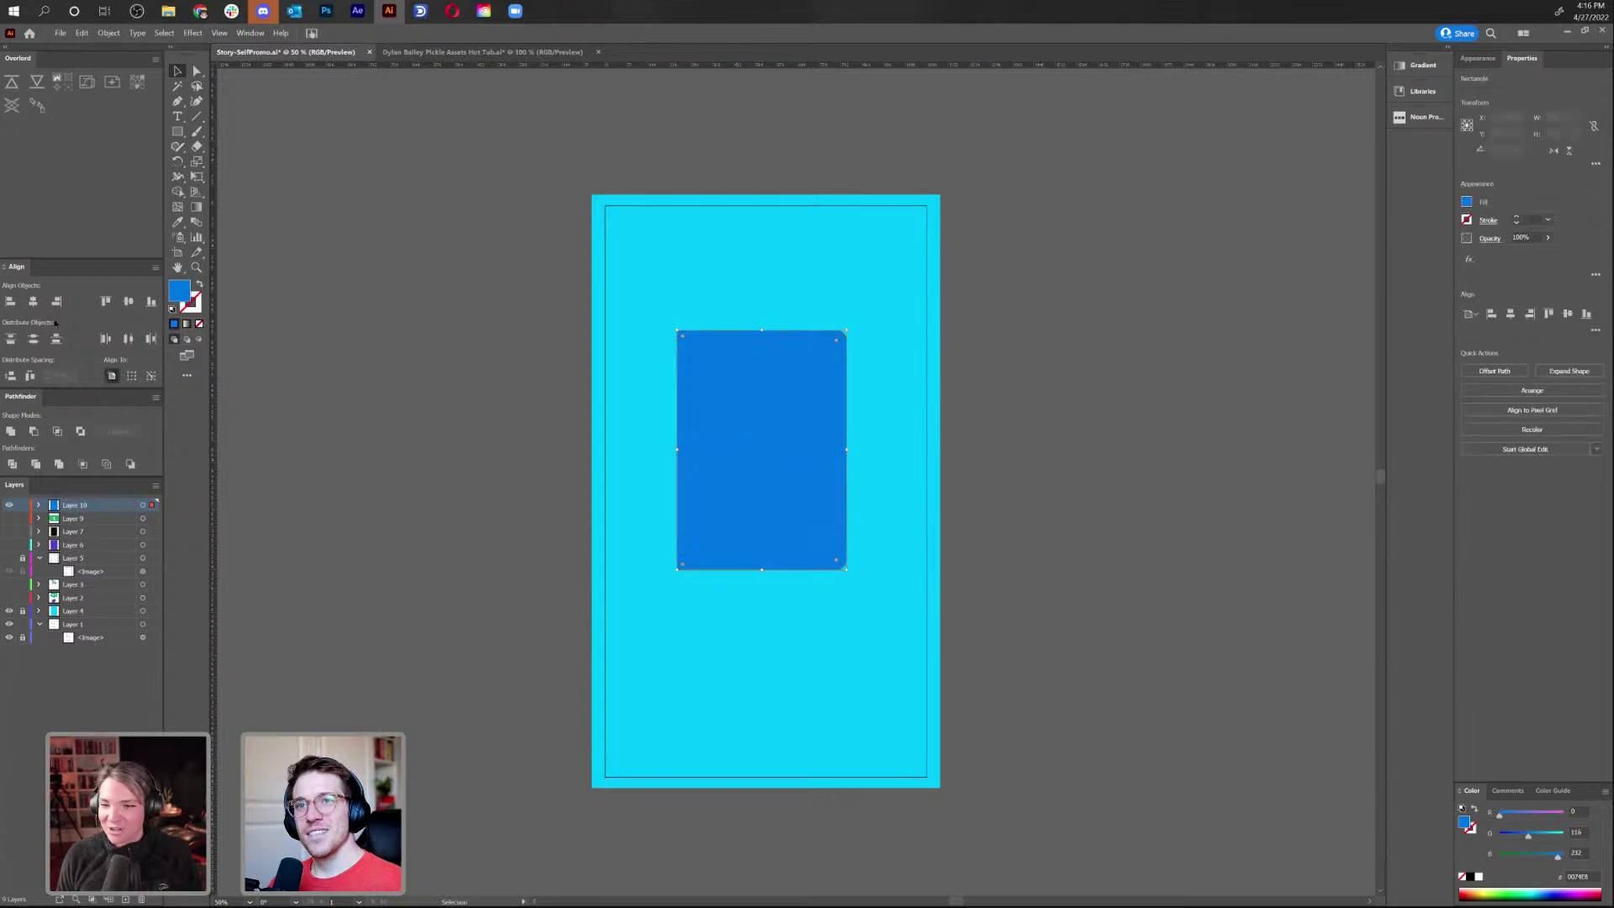
Fill the rounded rectangle with dark blue-grey #2C3C49
{"action": "double_click", "coordinate": [176, 293]}
{"action": "mouse_move", "coordinate": [664, 463]}
{"action": "left_mouse_down"}
{"action": "mouse_move", "coordinate": [677, 484]}
{"action": "mouse_move", "coordinate": [728, 485]}
{"action": "mouse_move", "coordinate": [705, 496]}
{"action": "left_mouse_up"}
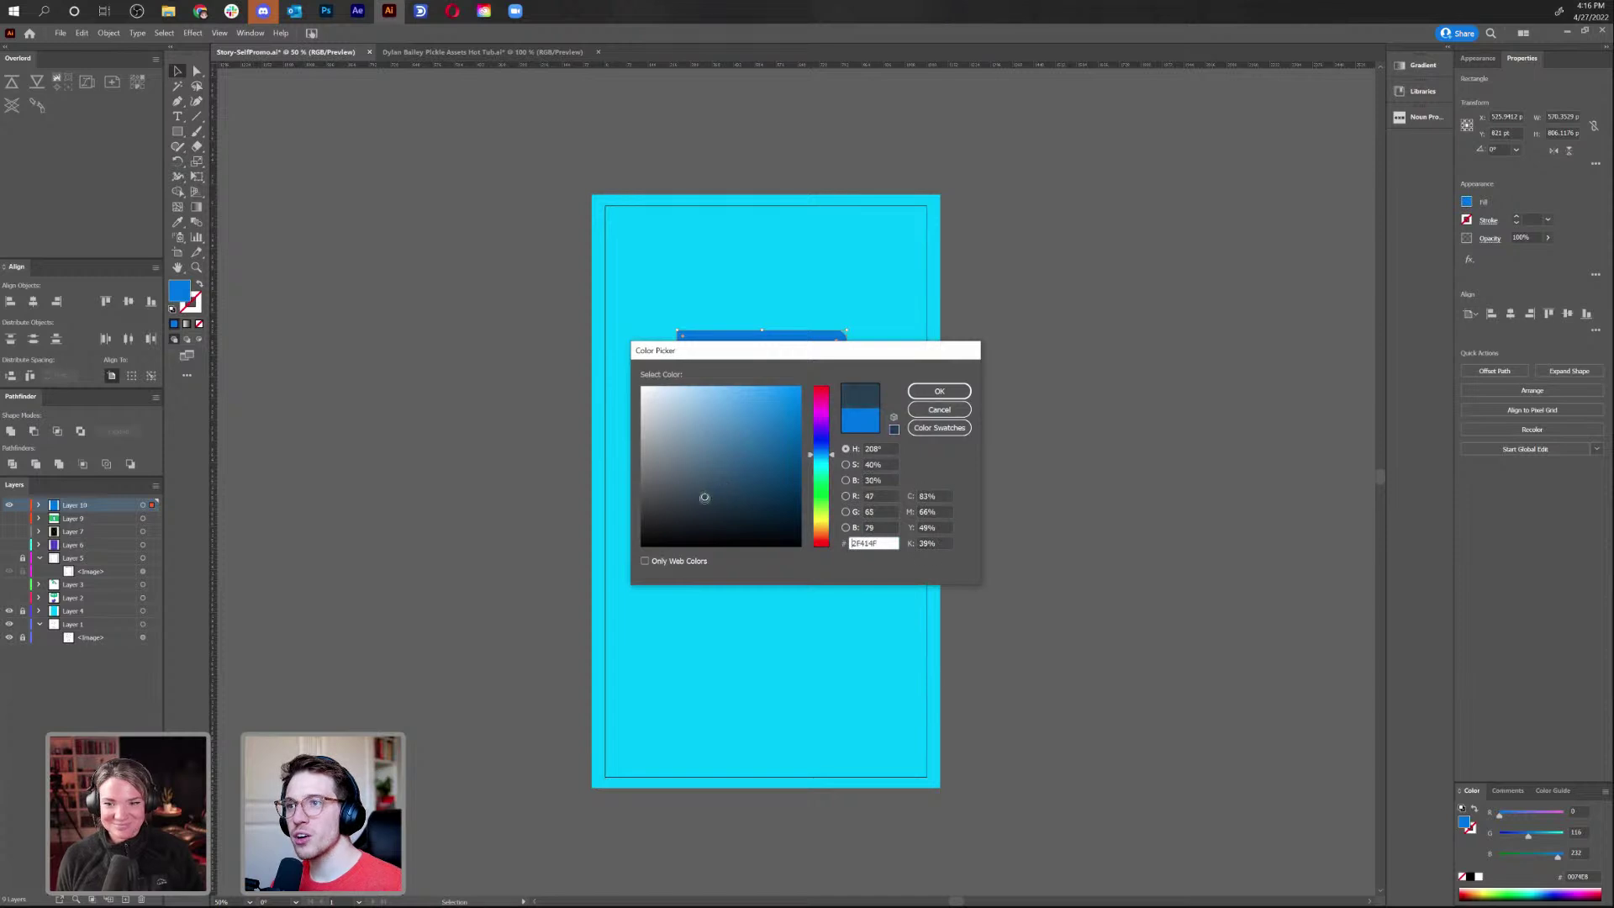
{"action": "left_click", "coordinate": [939, 391]}
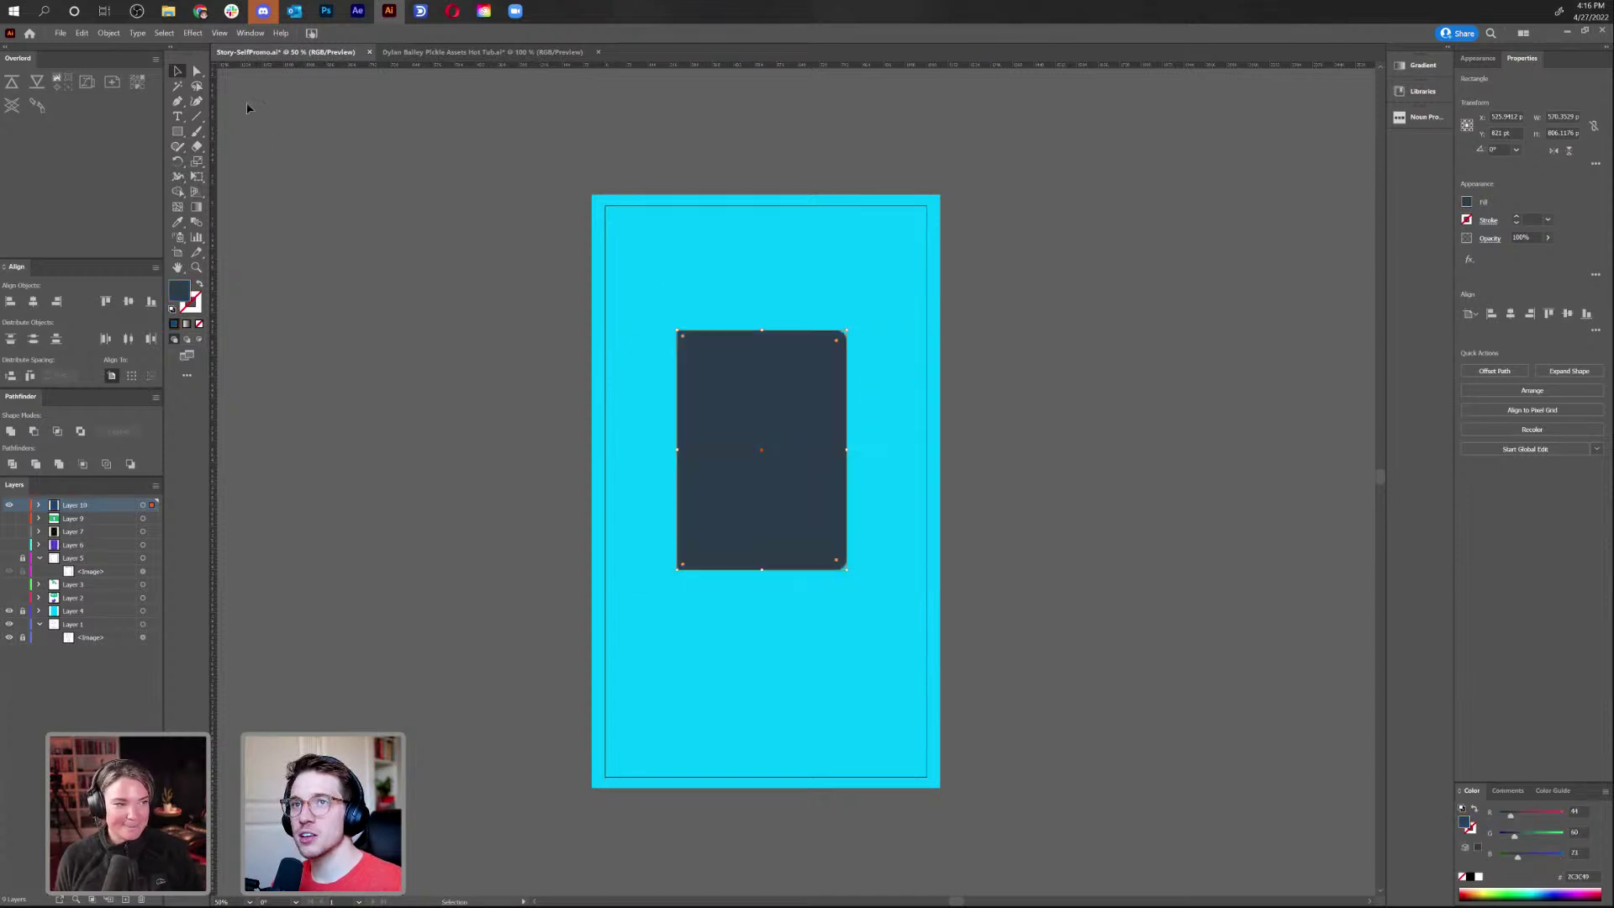
{"action": "left_click", "coordinate": [930, 511]}
{"action": "scroll", "coordinate": [897, 469], "scroll_direction": "down", "scroll_amount": 1}
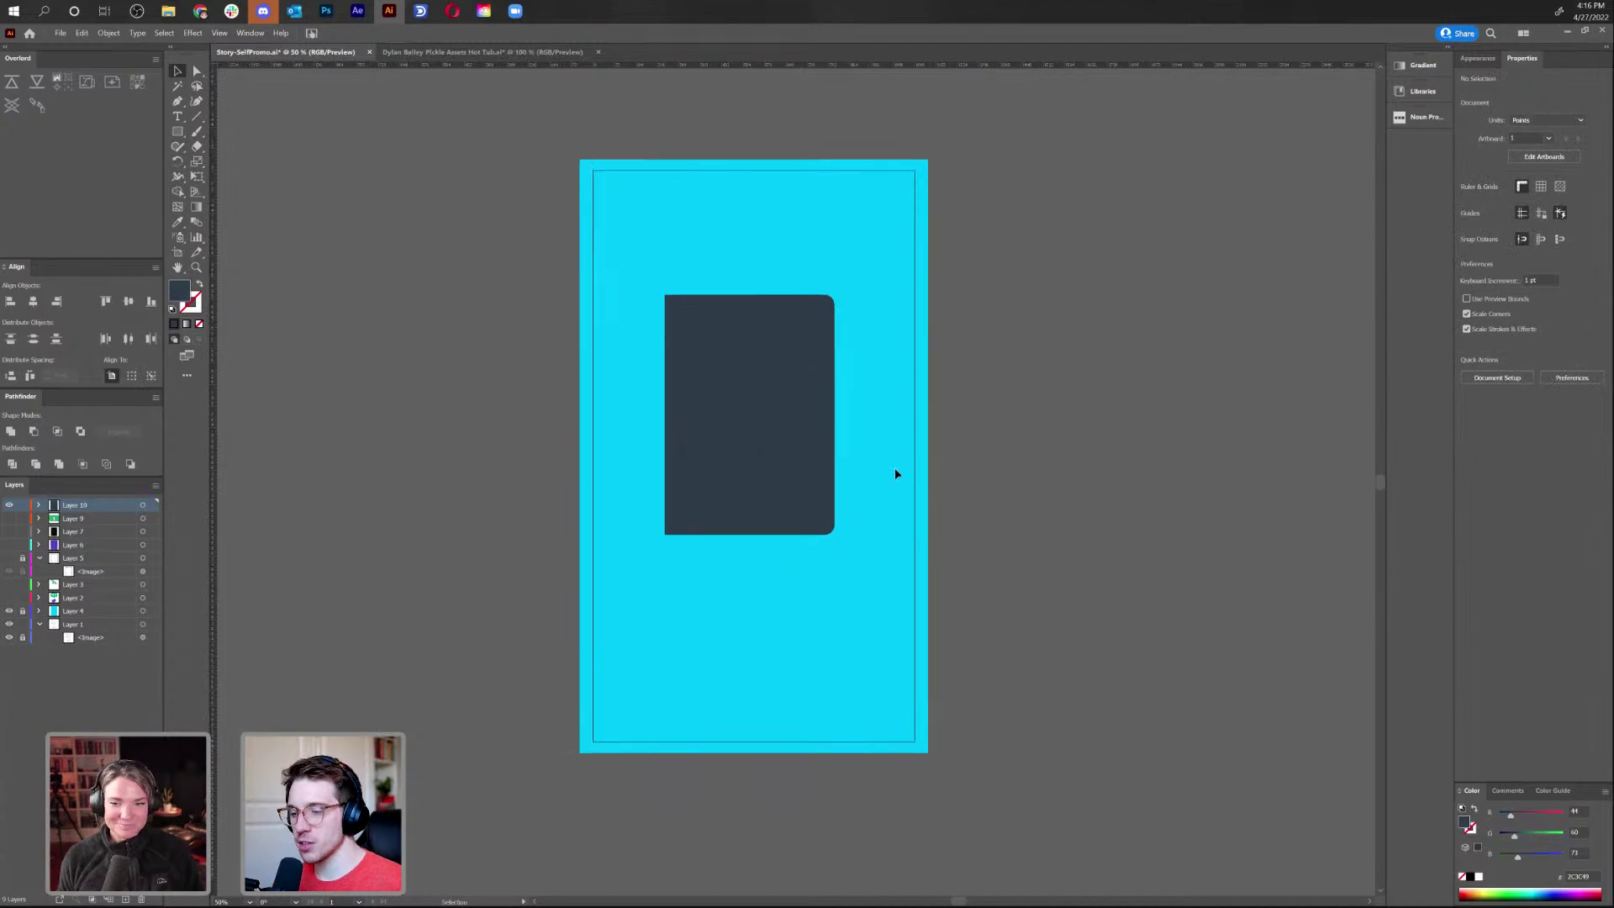
Draw a thin tall band over the rounded rectangle's right side
{"action": "key", "text": "ctrl+1"}
{"action": "left_click_drag", "start_coordinate": [895, 468], "coordinate": [890, 509]}
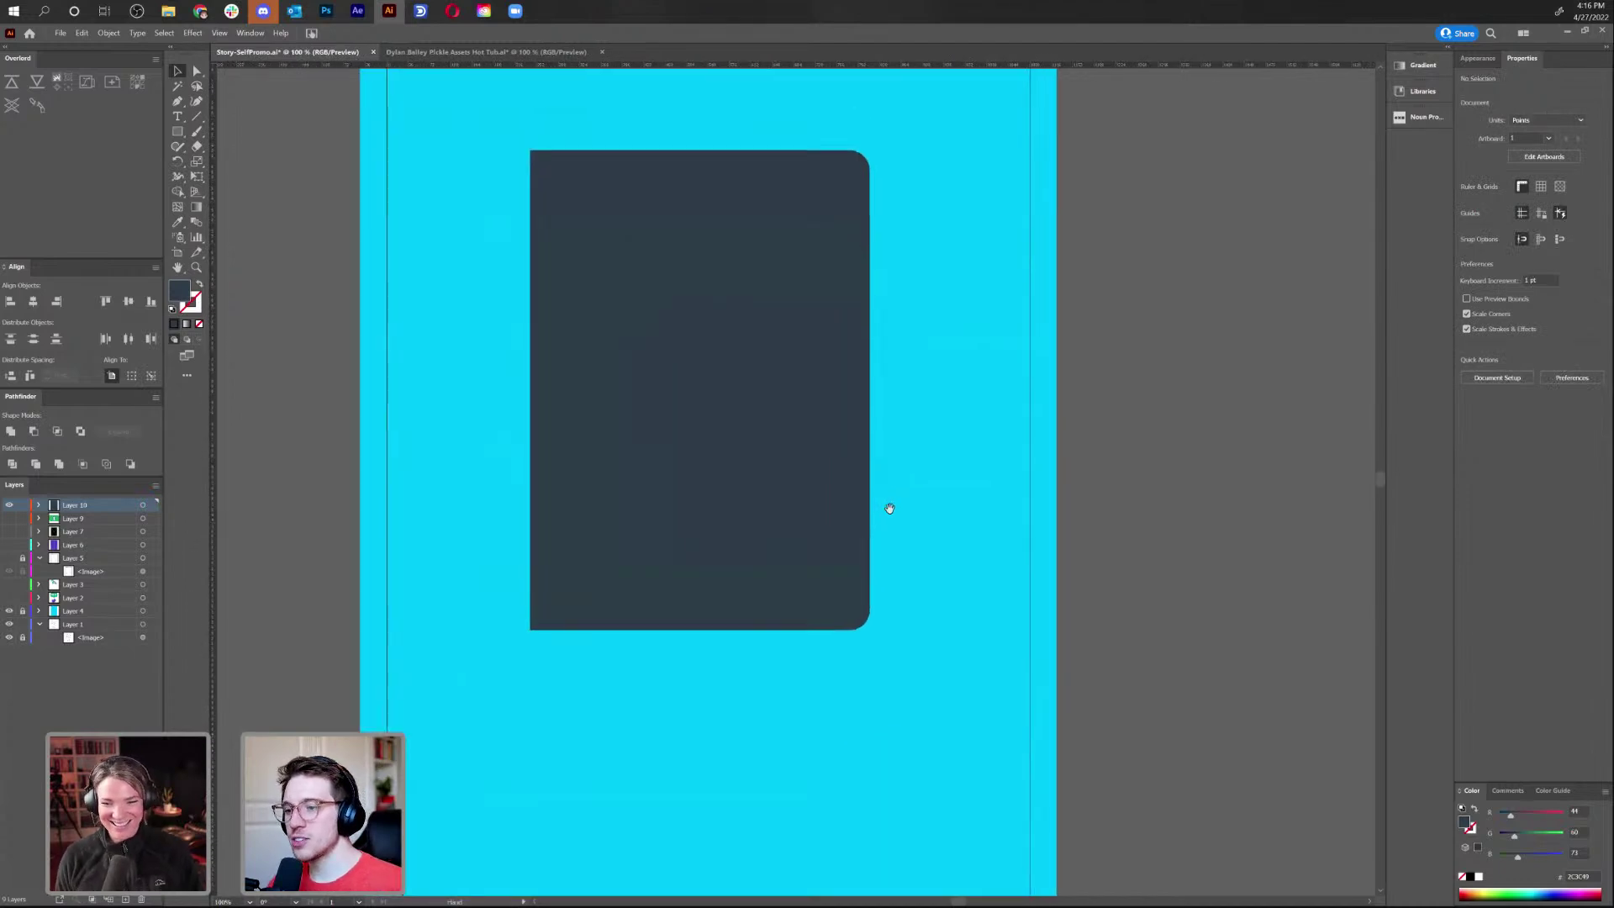
{"action": "left_click", "coordinate": [179, 132]}
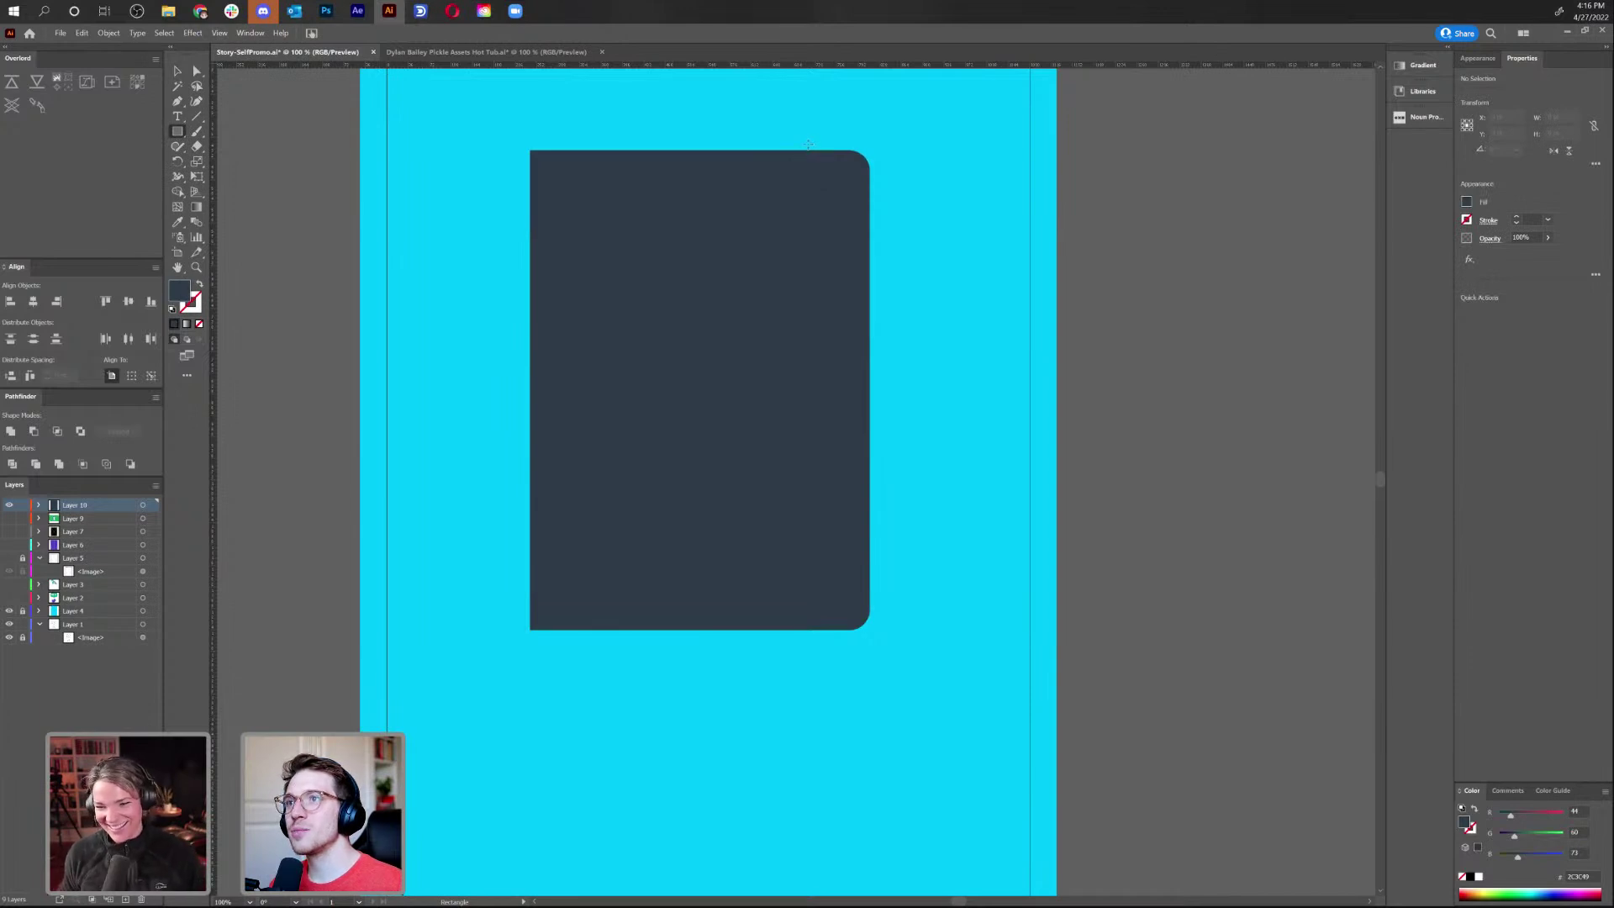
{"action": "left_click_drag", "start_coordinate": [807, 146], "coordinate": [821, 636]}
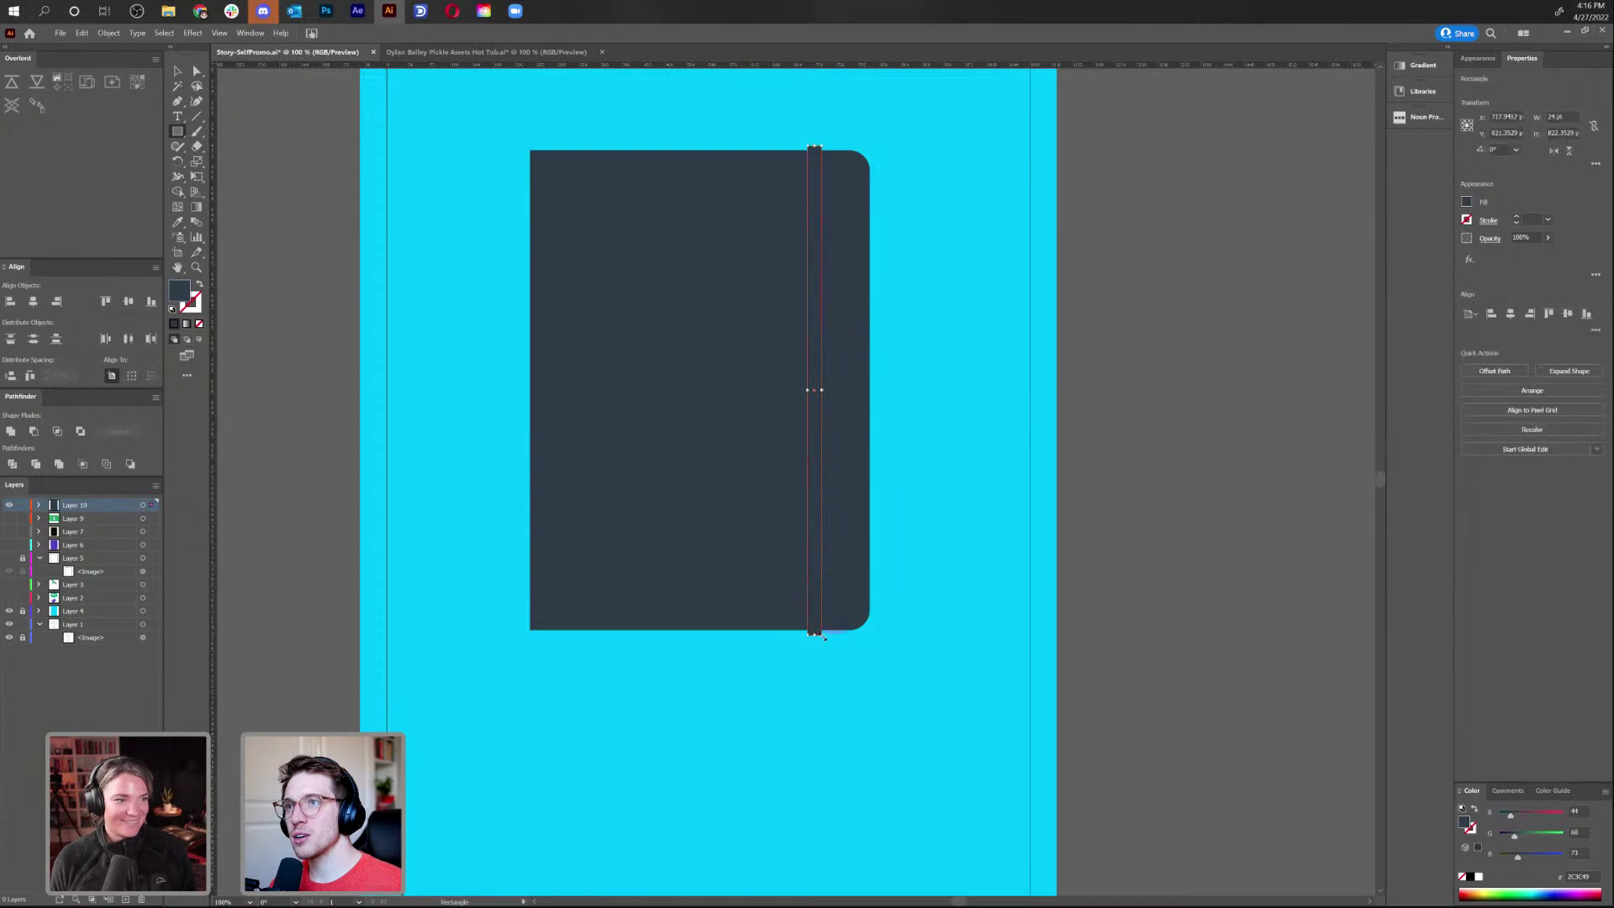
Try sampling the purple curtain's colour by temporarily showing its layer
{"action": "key", "text": "i"}
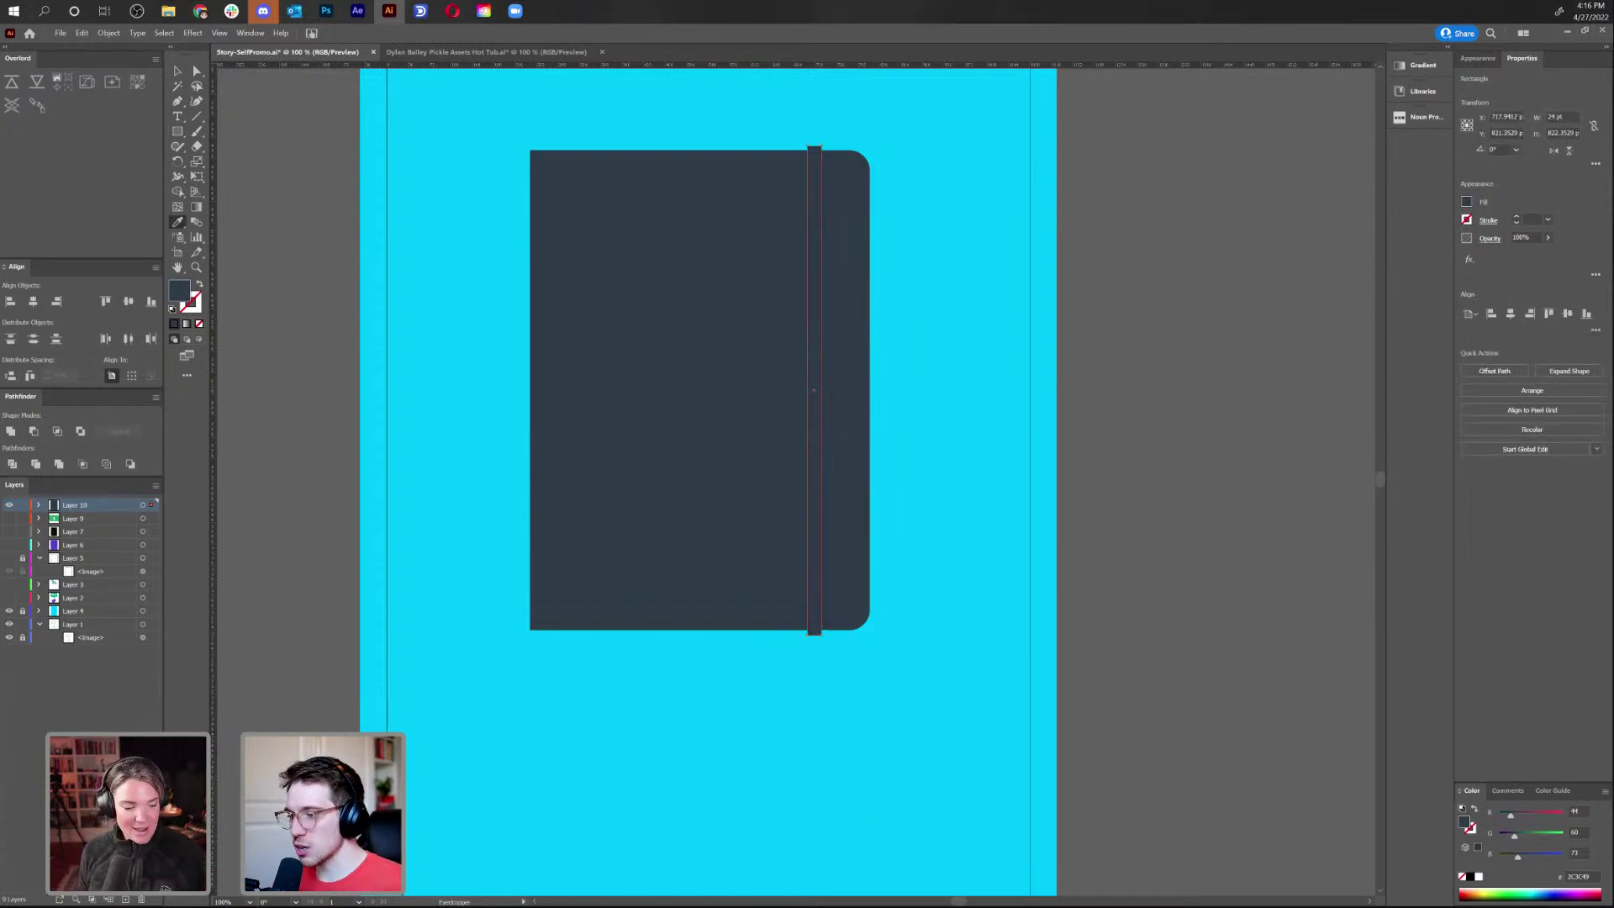
{"action": "key", "text": "v"}
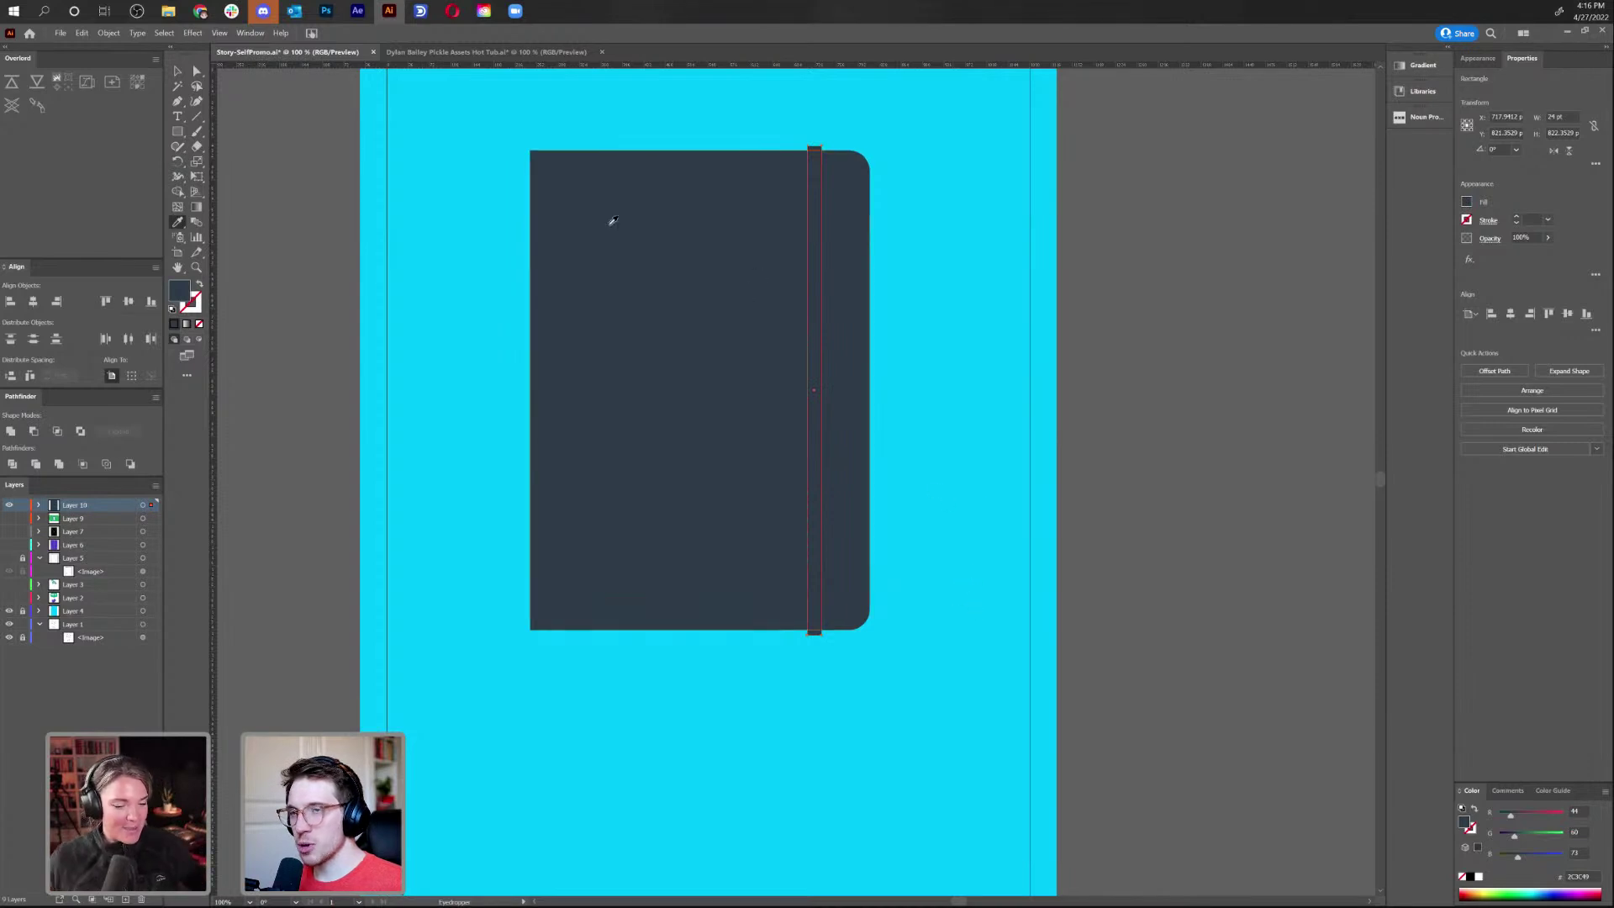
{"action": "key", "text": "v"}
{"action": "left_click", "coordinate": [637, 472]}
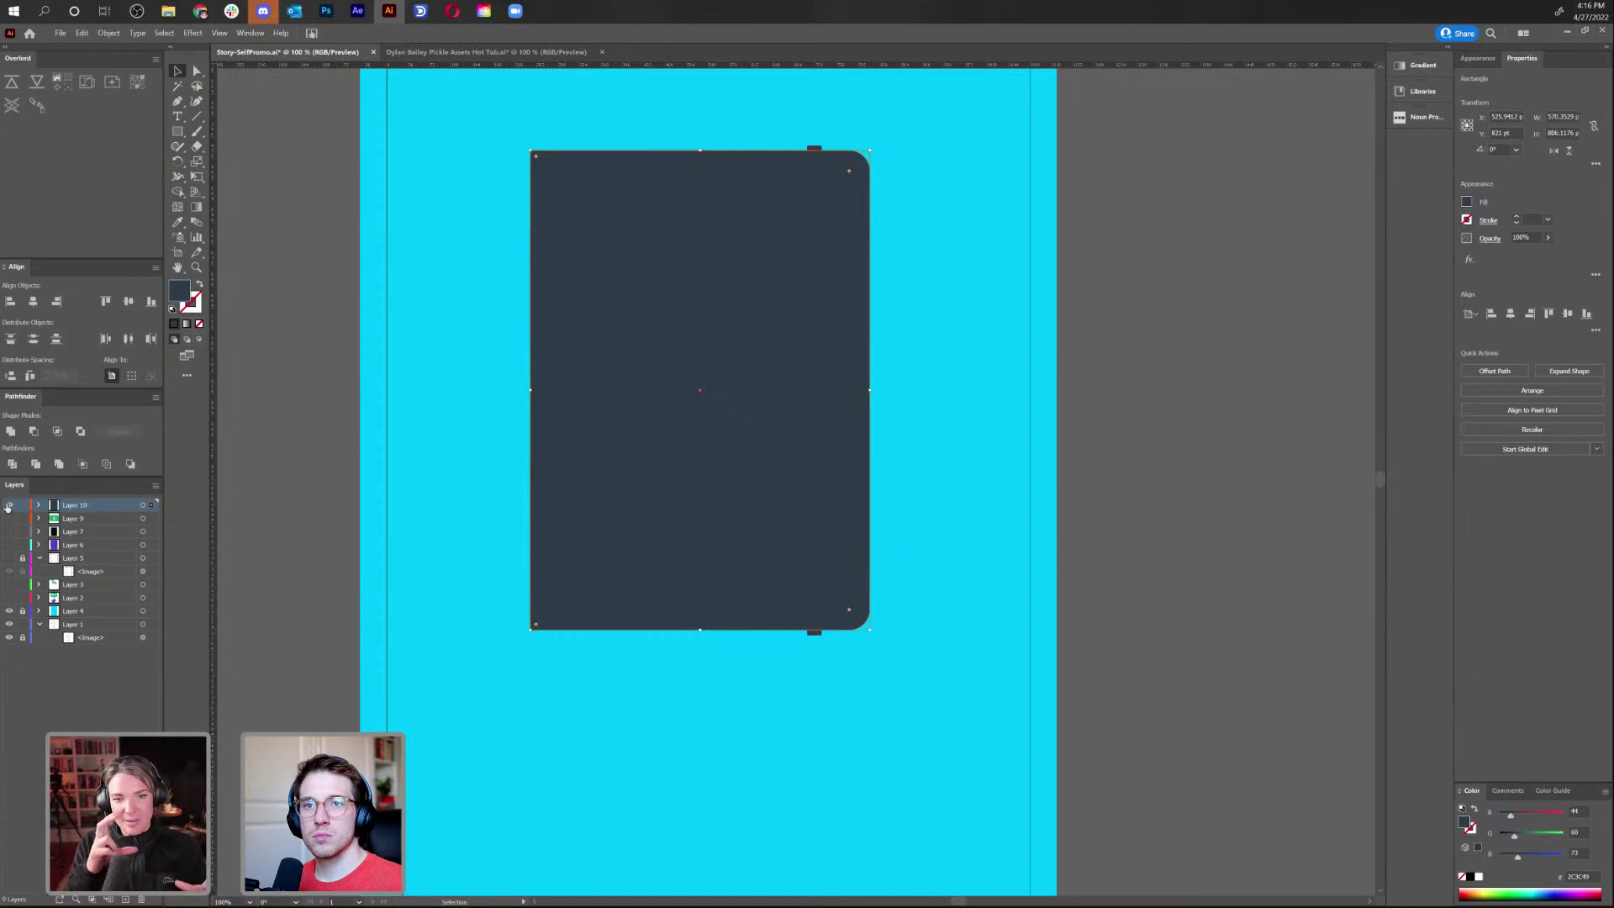
{"action": "left_click", "coordinate": [8, 505]}
{"action": "left_click", "coordinate": [9, 544]}
{"action": "key", "text": "i"}
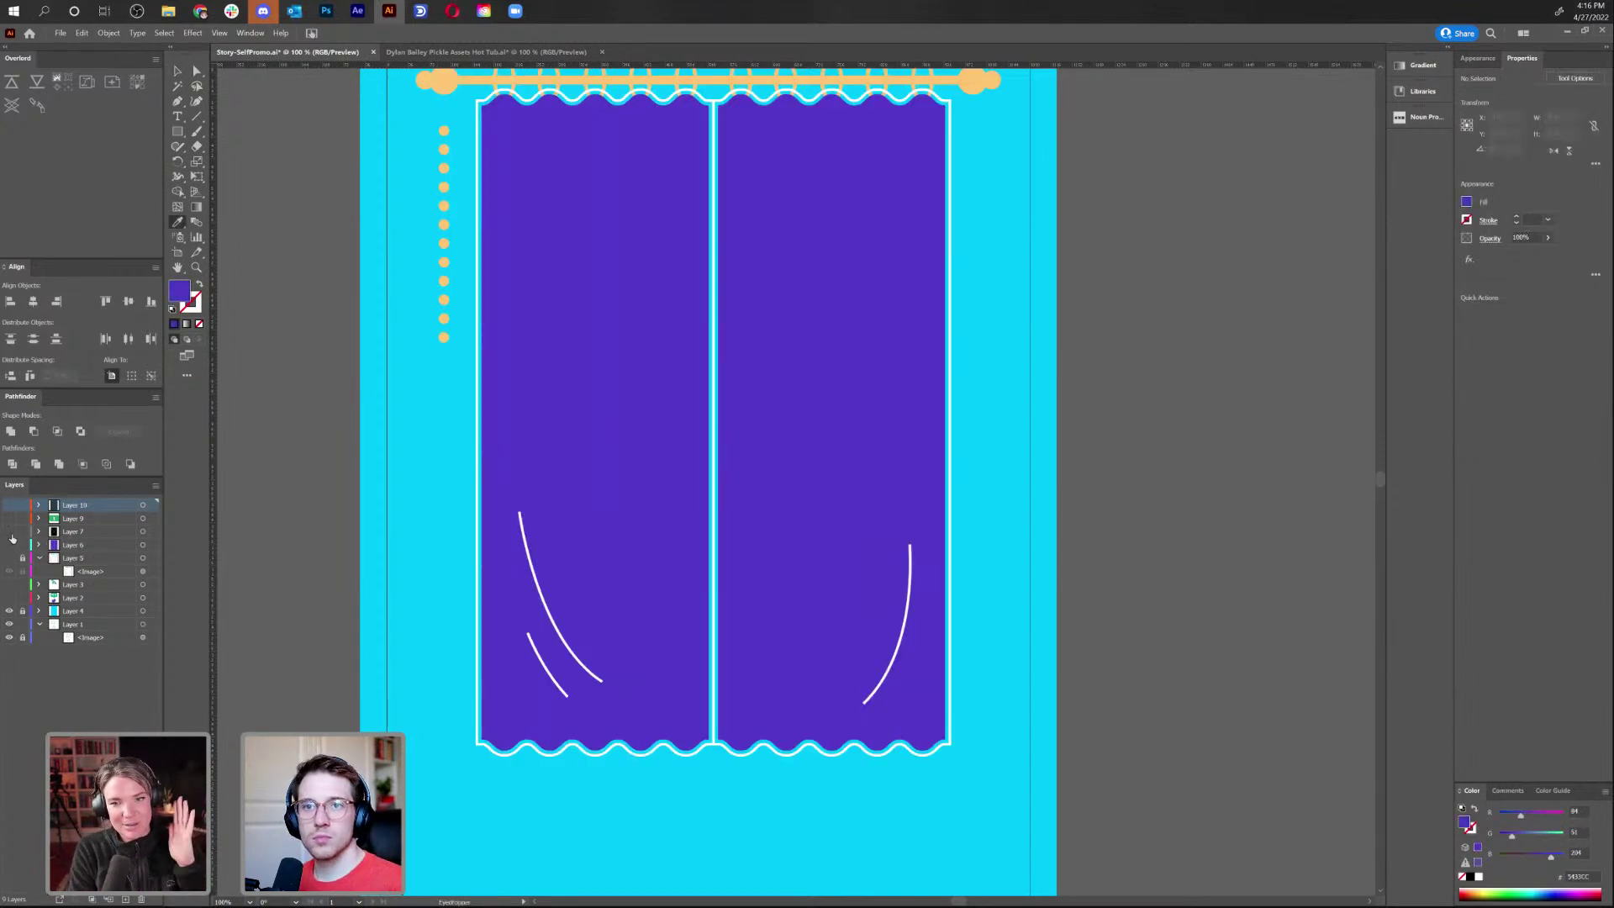
{"action": "left_click", "coordinate": [10, 544]}
{"action": "left_click", "coordinate": [8, 505]}
{"action": "key", "text": "ctrl+v"}
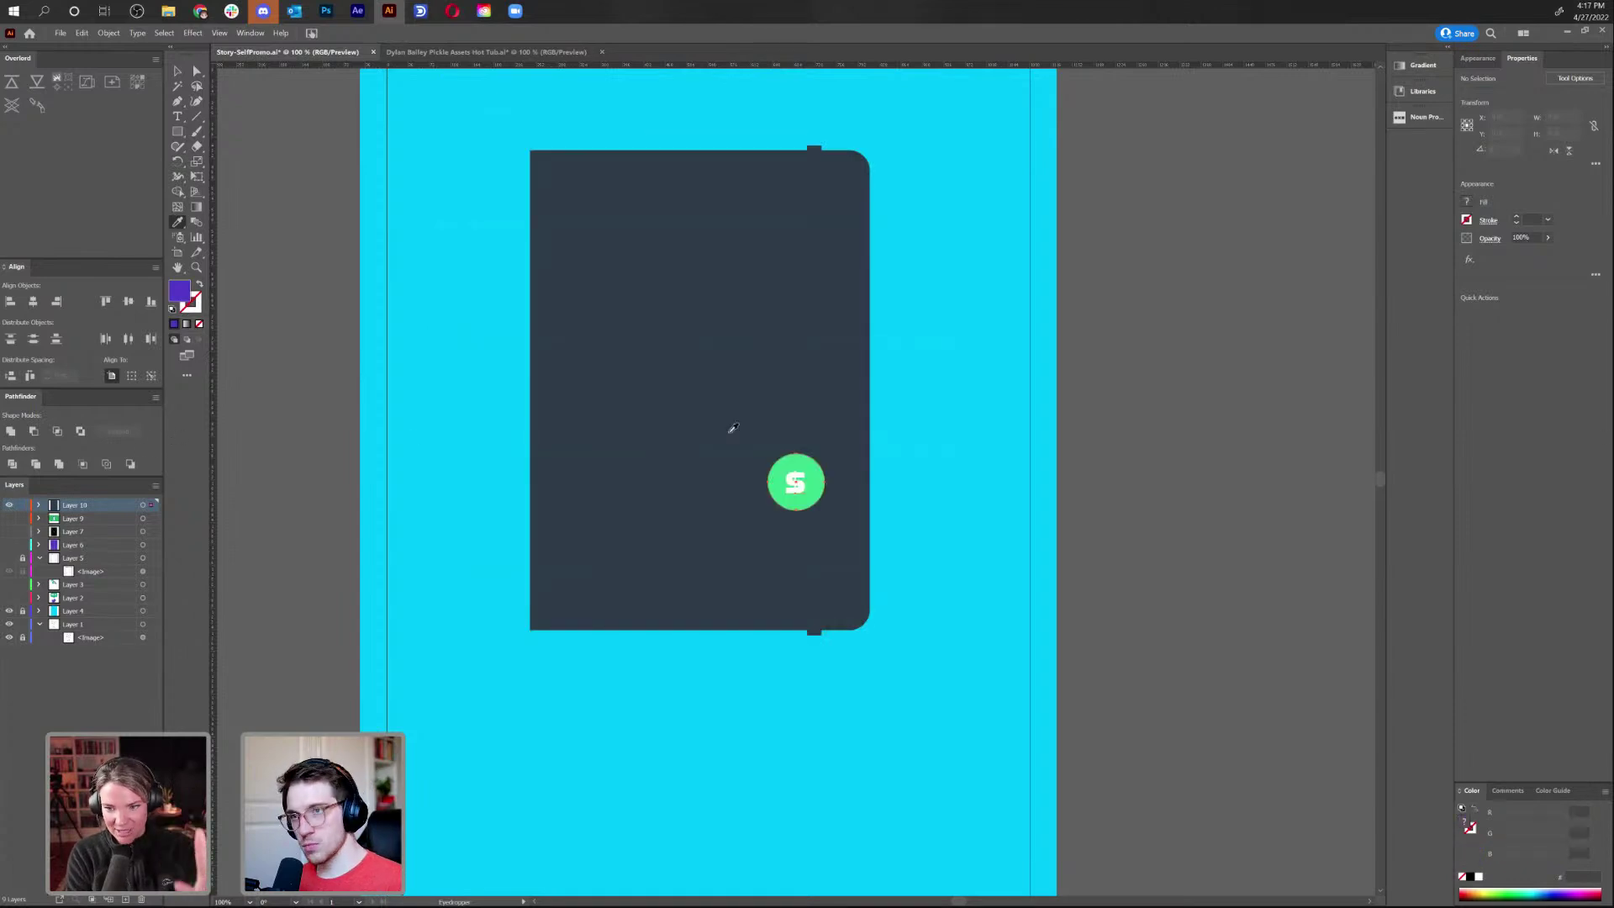
{"action": "key", "text": "ctrl+z"}
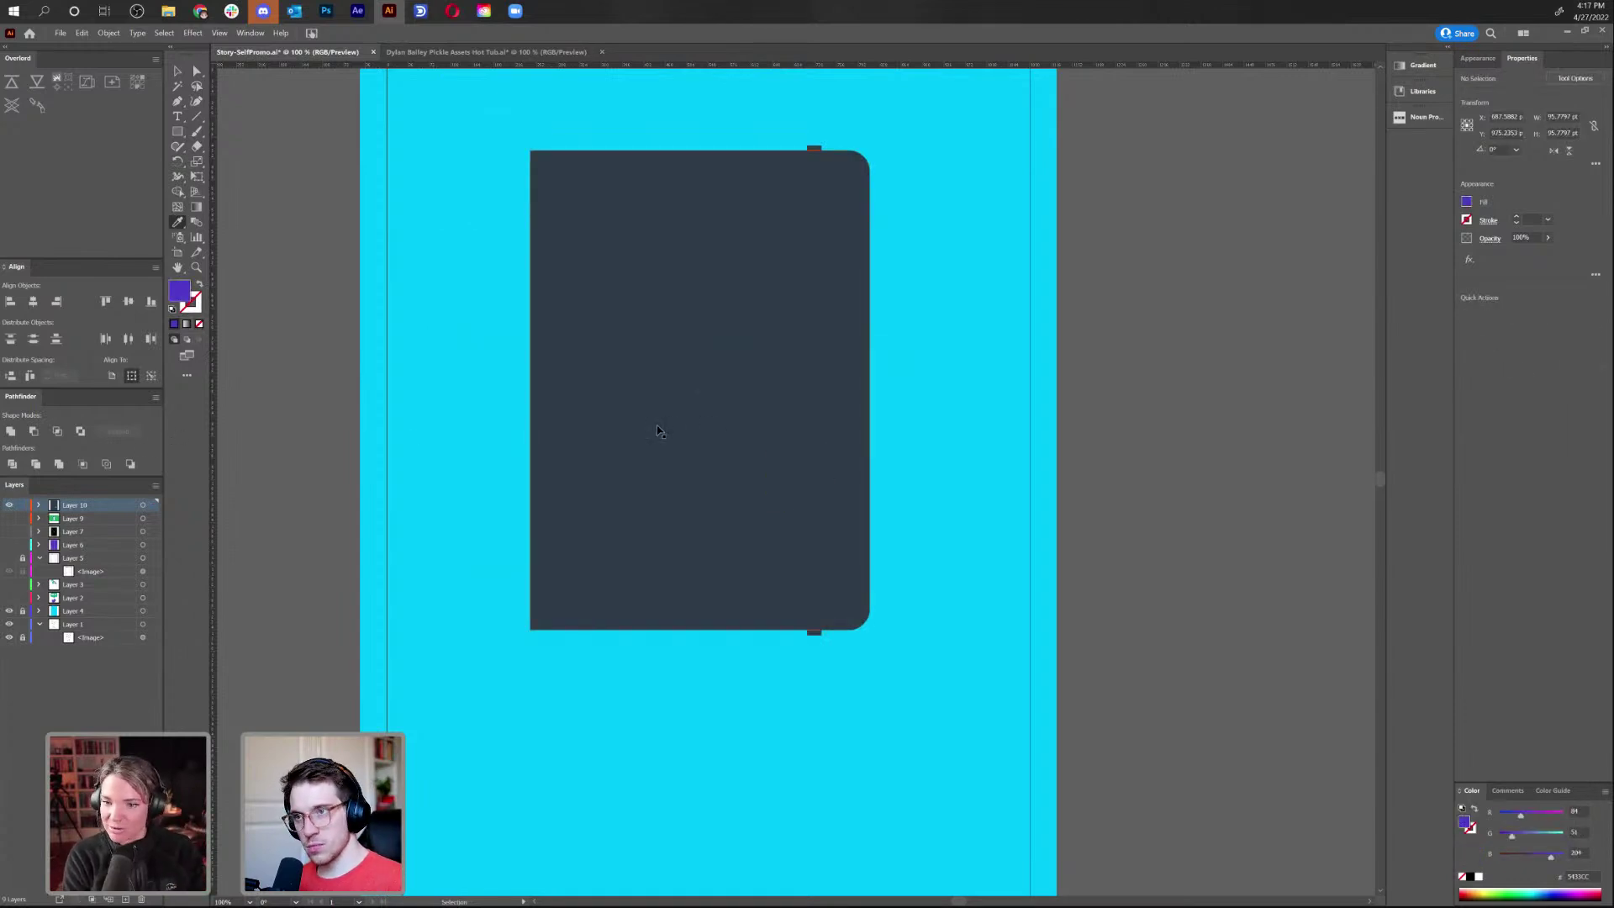
Turn the big rectangle purple using a temporary sampled square, then delete the square
{"action": "left_click", "coordinate": [178, 132]}
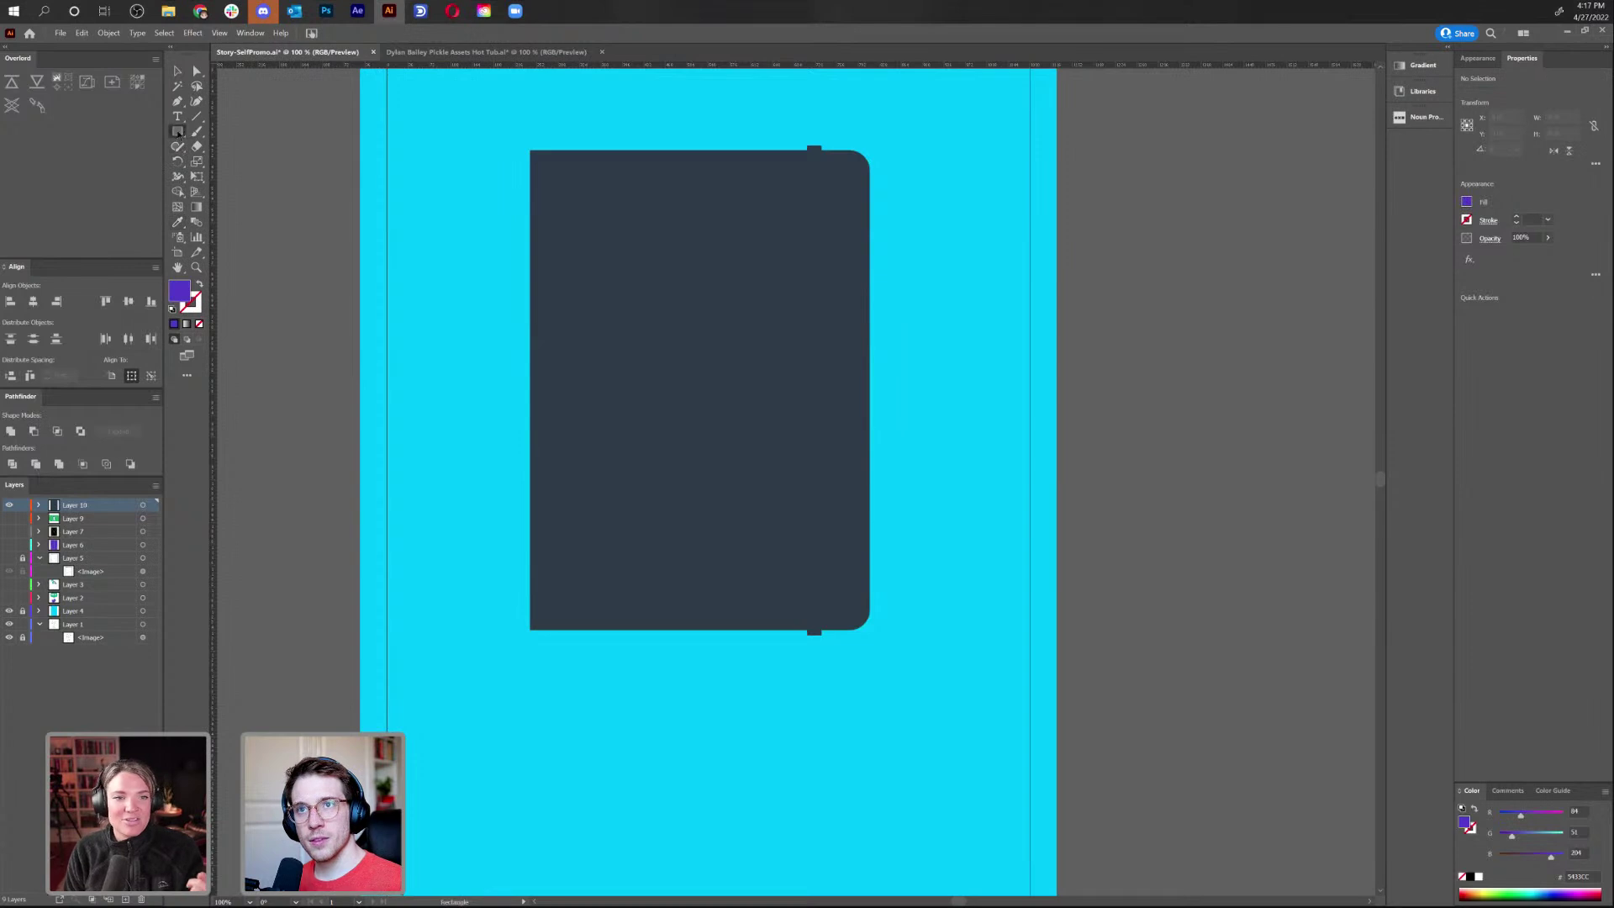
{"action": "left_click_drag", "start_coordinate": [300, 219], "coordinate": [452, 405]}
{"action": "key", "text": "a"}
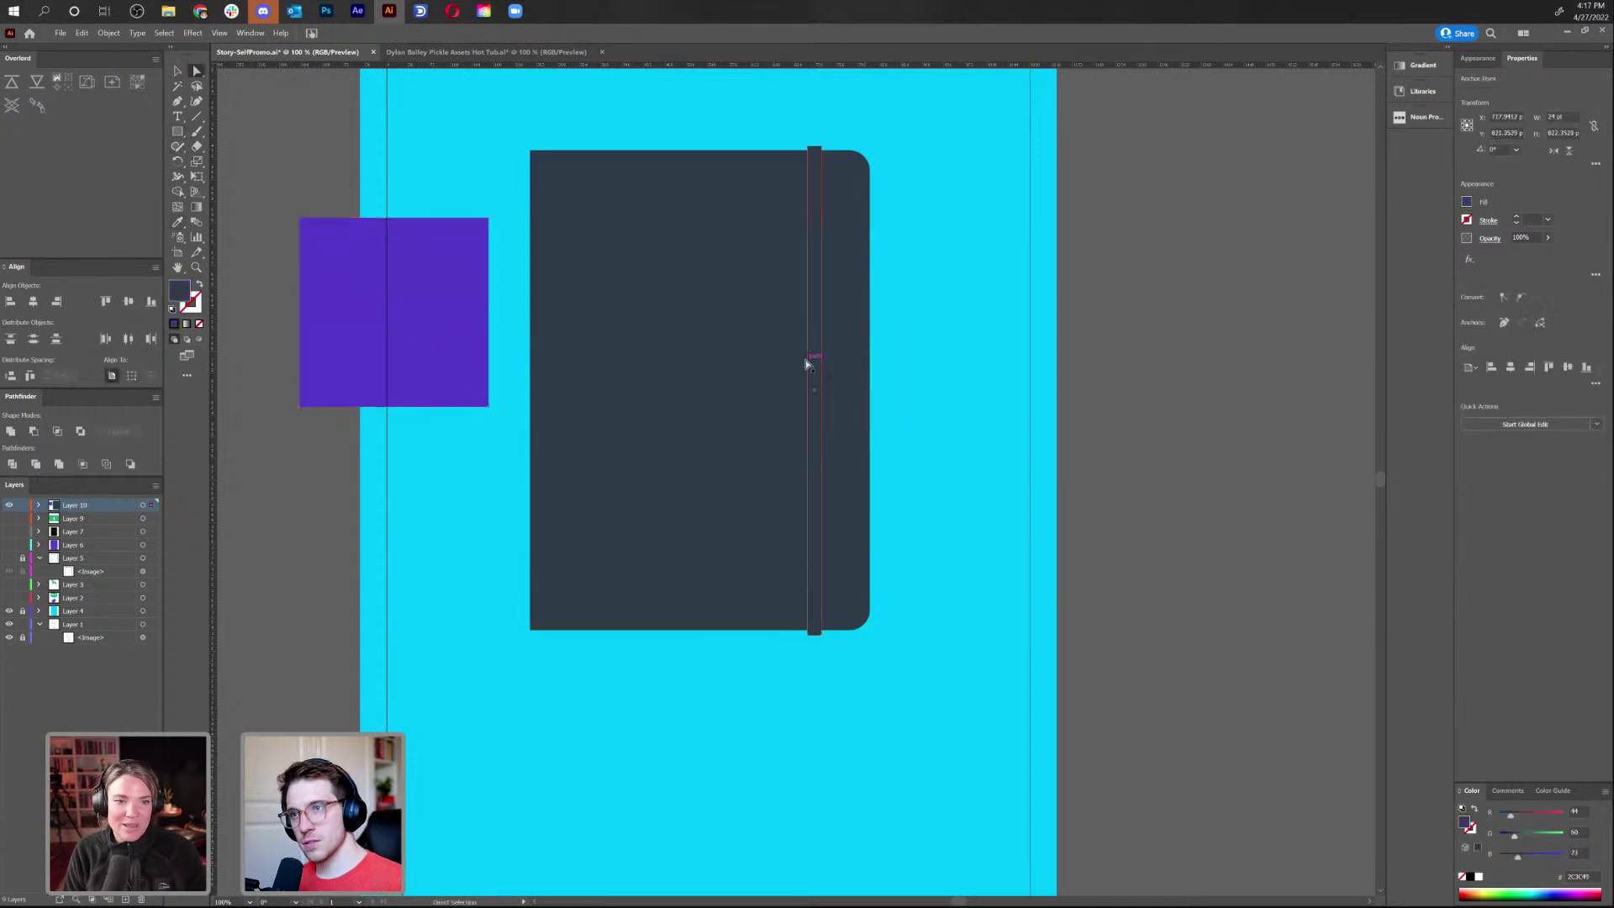
{"action": "left_click", "coordinate": [767, 366]}
{"action": "key", "text": "i"}
{"action": "left_click", "coordinate": [378, 311]}
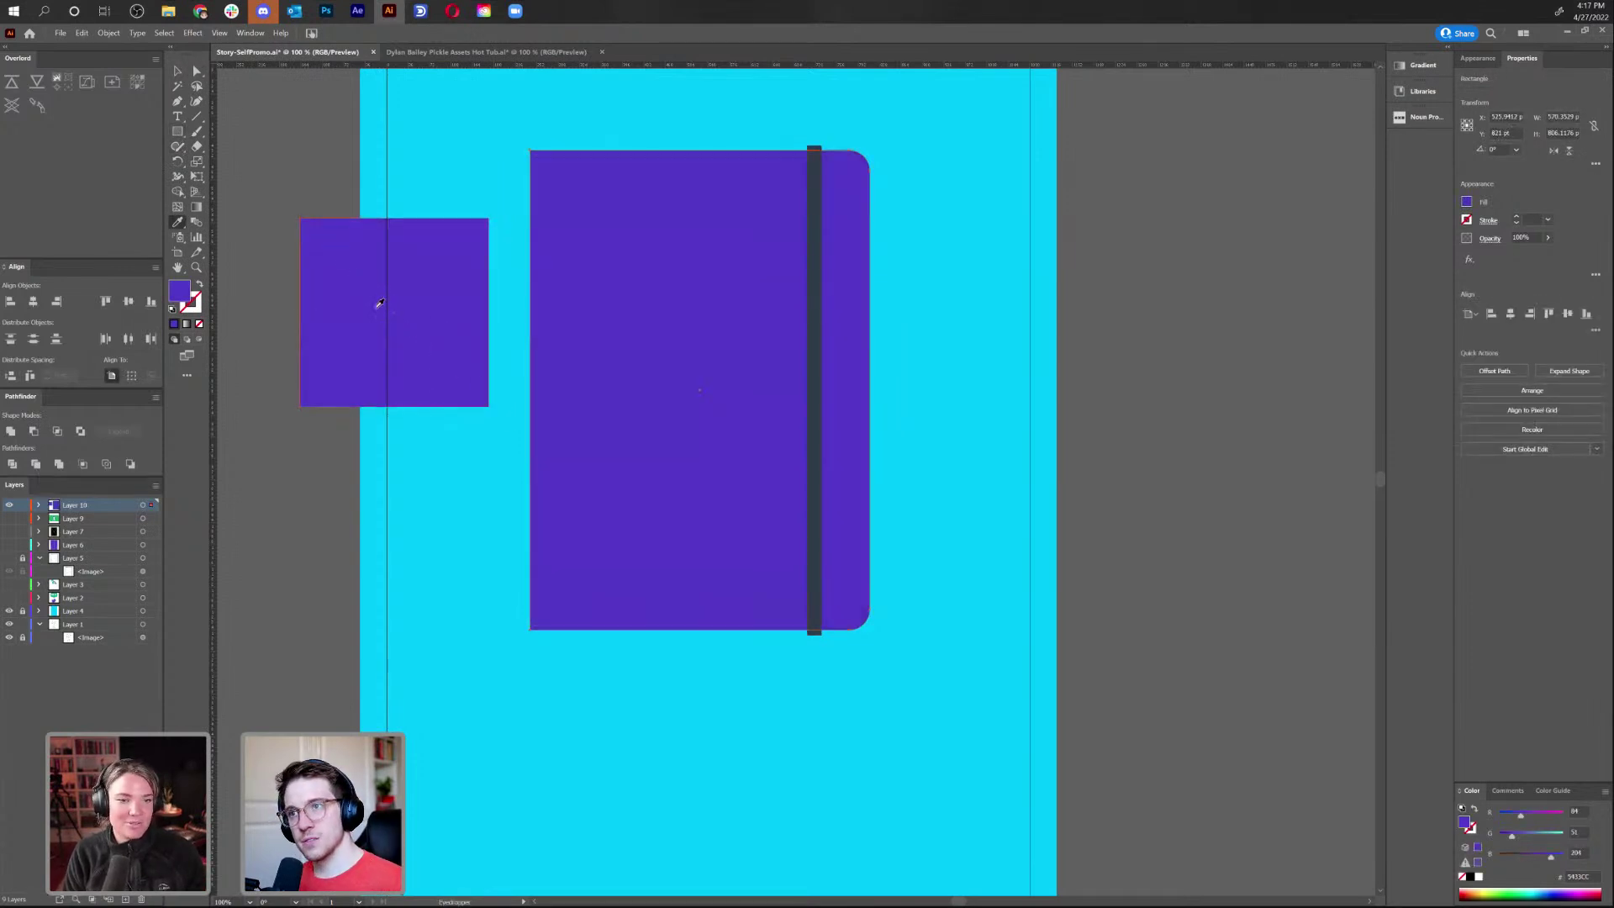
{"action": "left_click", "coordinate": [178, 72]}
{"action": "left_click", "coordinate": [380, 293]}
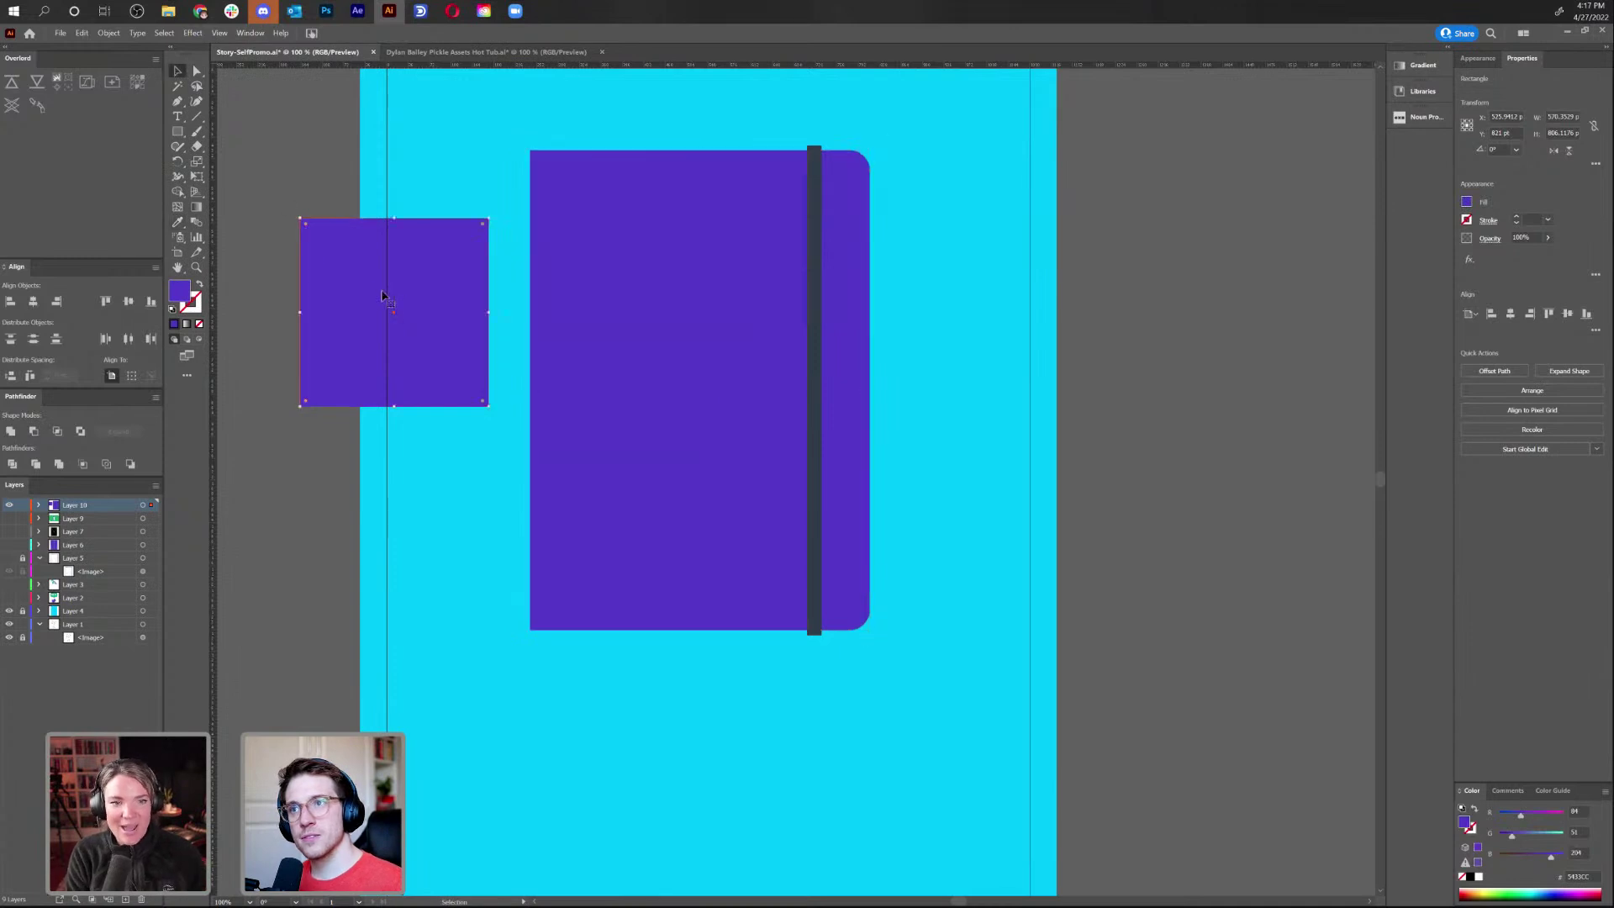
{"action": "key", "text": "Delete"}
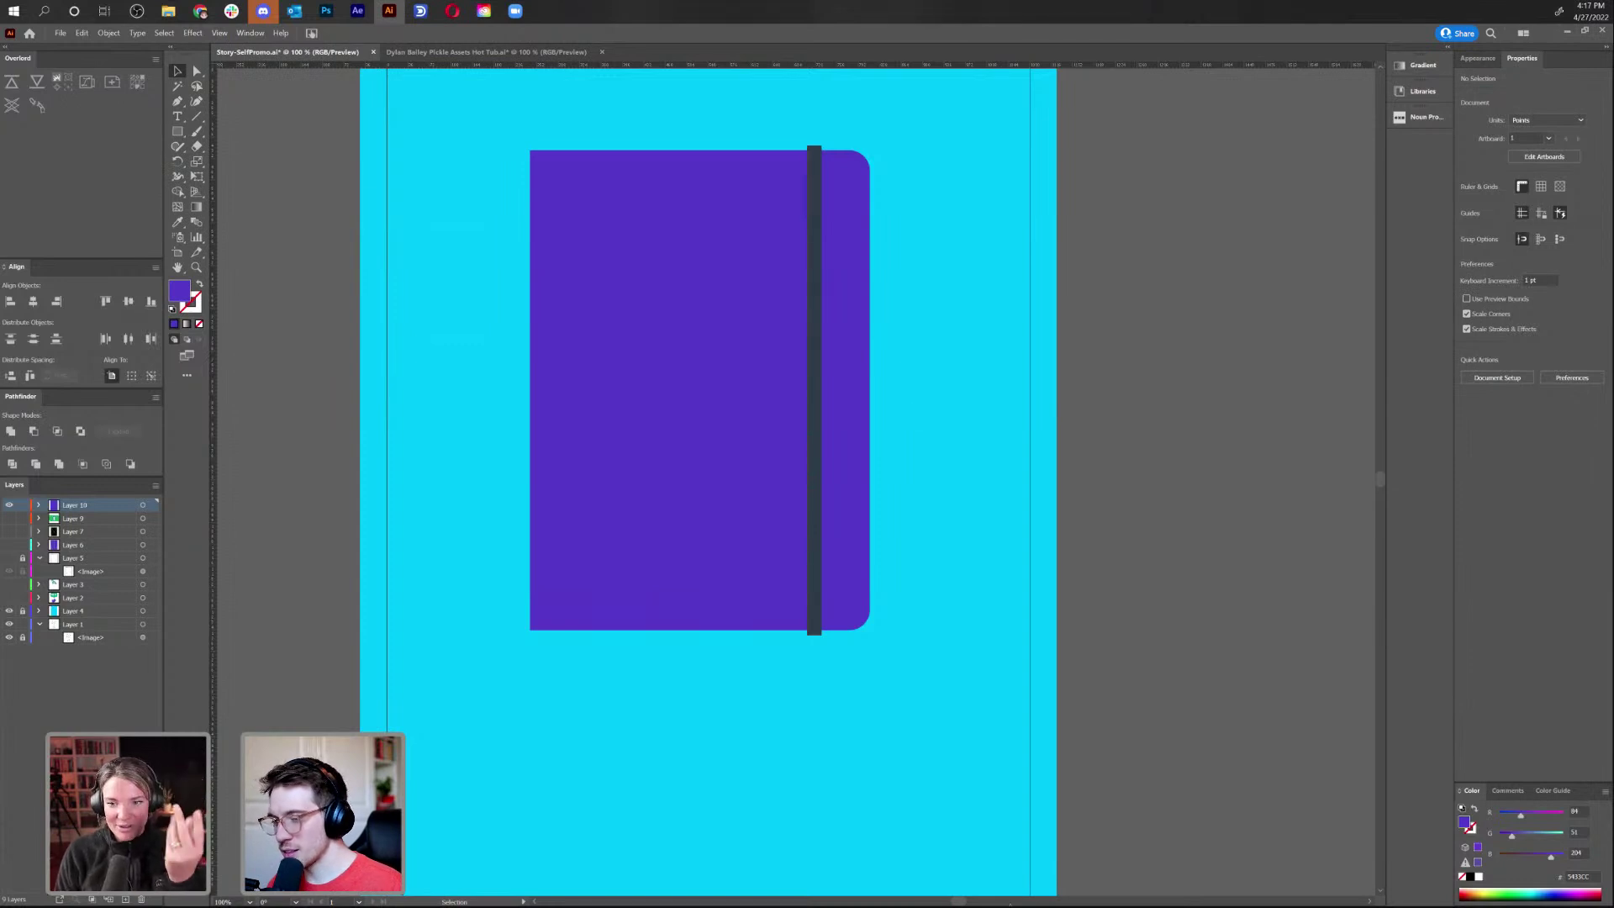
Round the top corners of the dark vertical band
{"action": "key", "text": "ctrl+minus"}
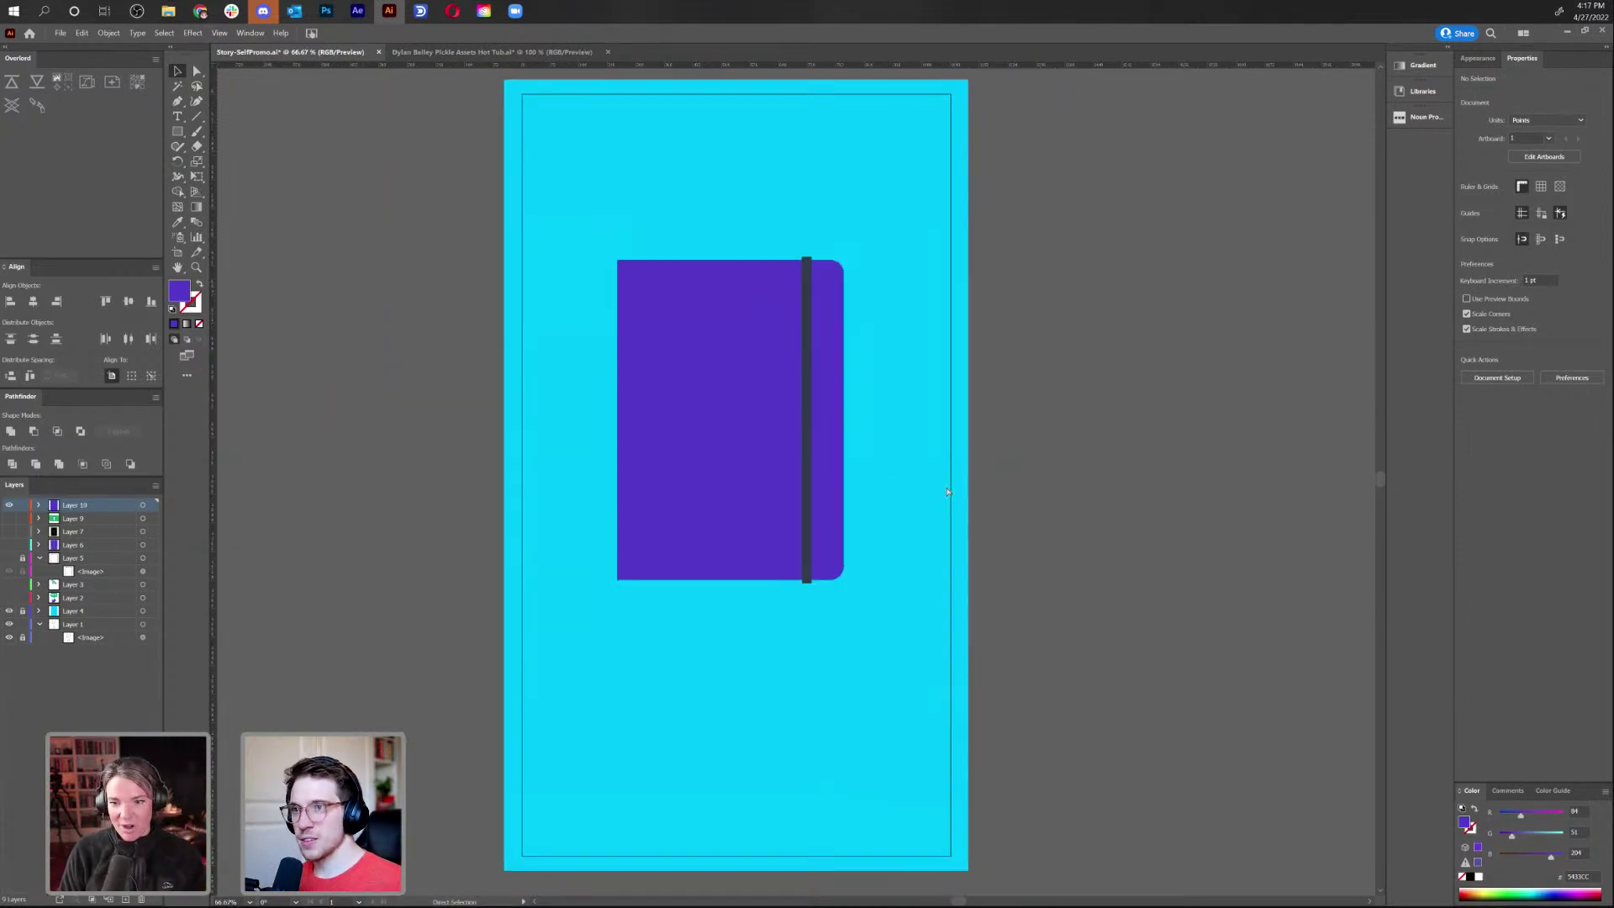
{"action": "key", "text": "a"}
{"action": "left_click", "coordinate": [808, 288]}
{"action": "key", "text": "ctrl+plus"}
{"action": "key", "text": "ctrl+plus"}
{"action": "key", "text": "ctrl+plus"}
{"action": "key", "text": "ctrl+plus"}
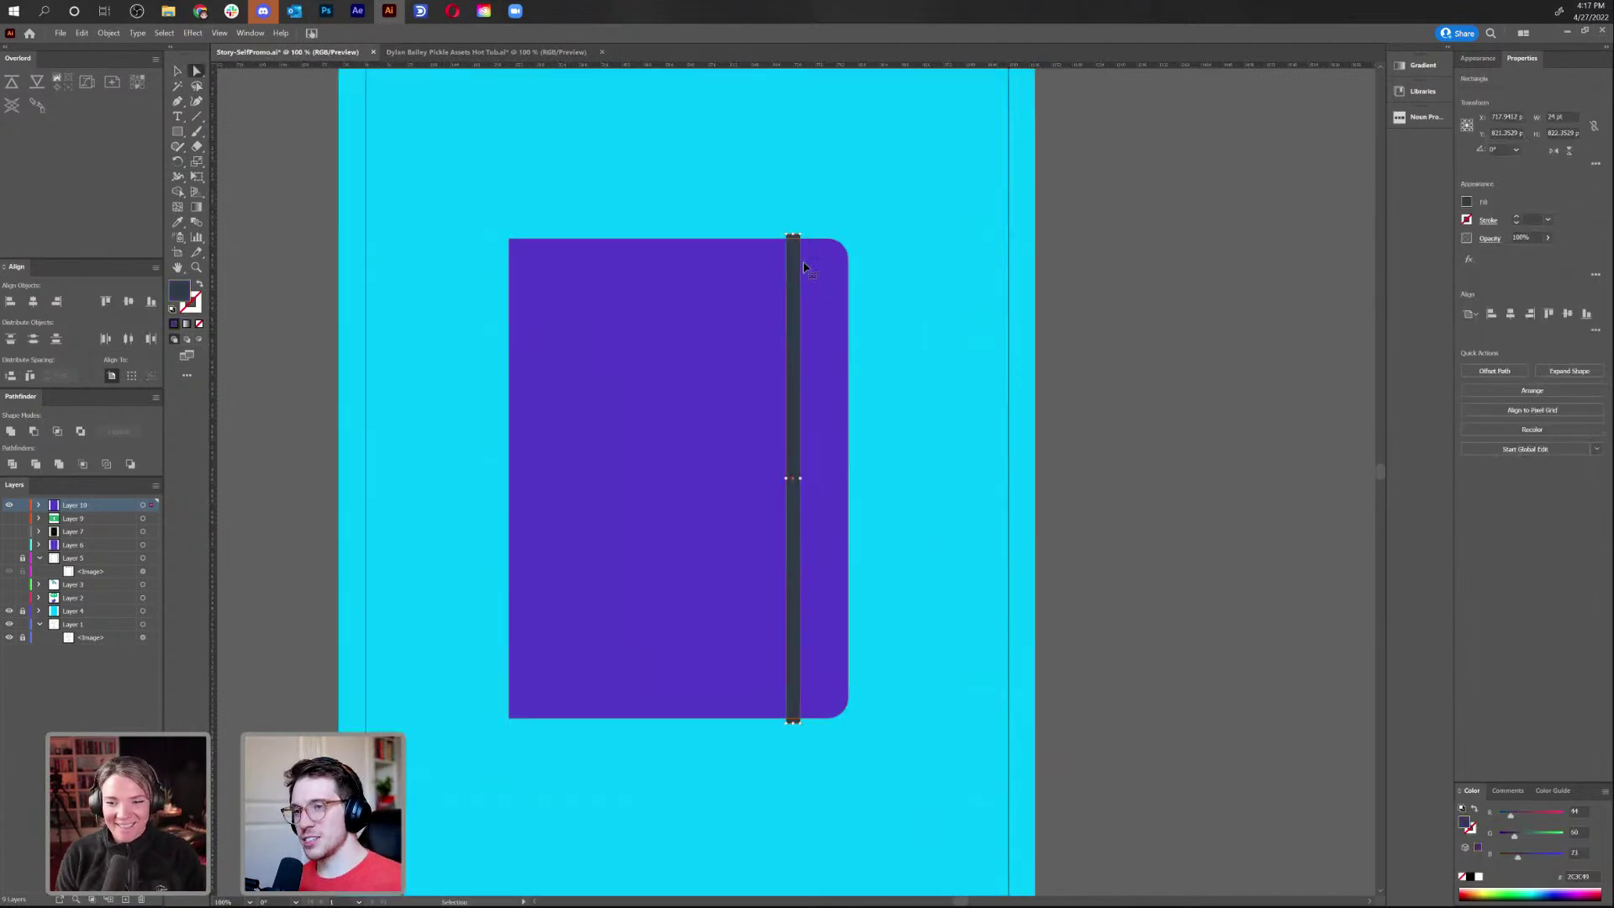
{"action": "scroll", "coordinate": [807, 493], "scroll_direction": "up", "scroll_amount": 5}
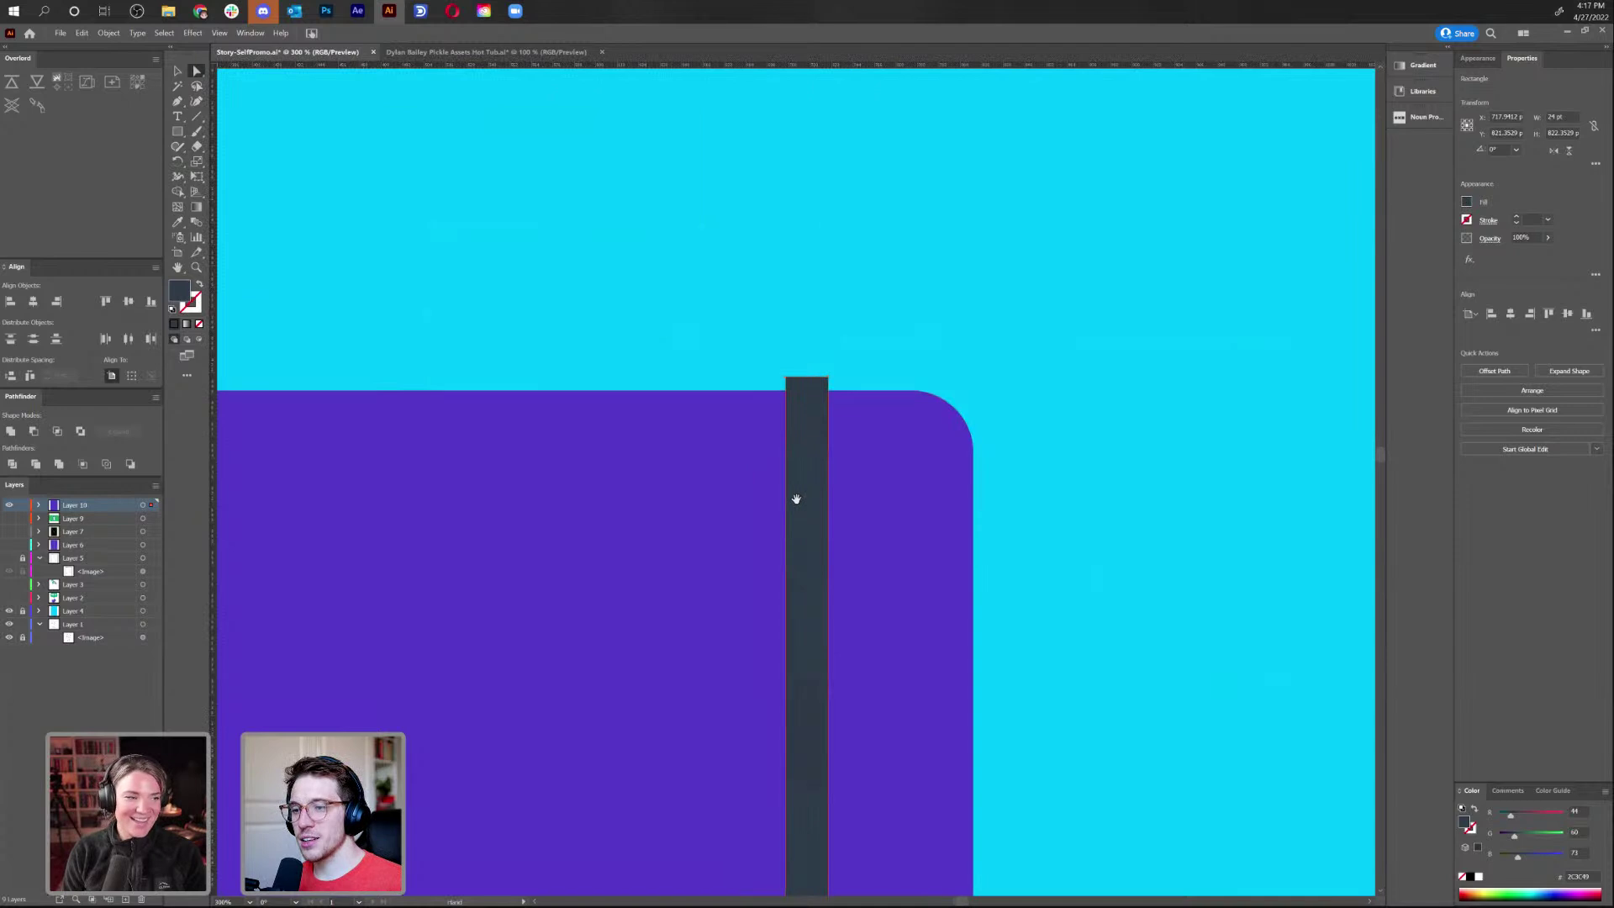
{"action": "left_click_drag", "start_coordinate": [792, 388], "coordinate": [797, 391]}
{"action": "left_click", "coordinate": [800, 316]}
{"action": "key", "text": "ctrl+minus"}
{"action": "key", "text": "ctrl+minus"}
{"action": "key", "text": "ctrl+minus"}
{"action": "key", "text": "ctrl+minus"}
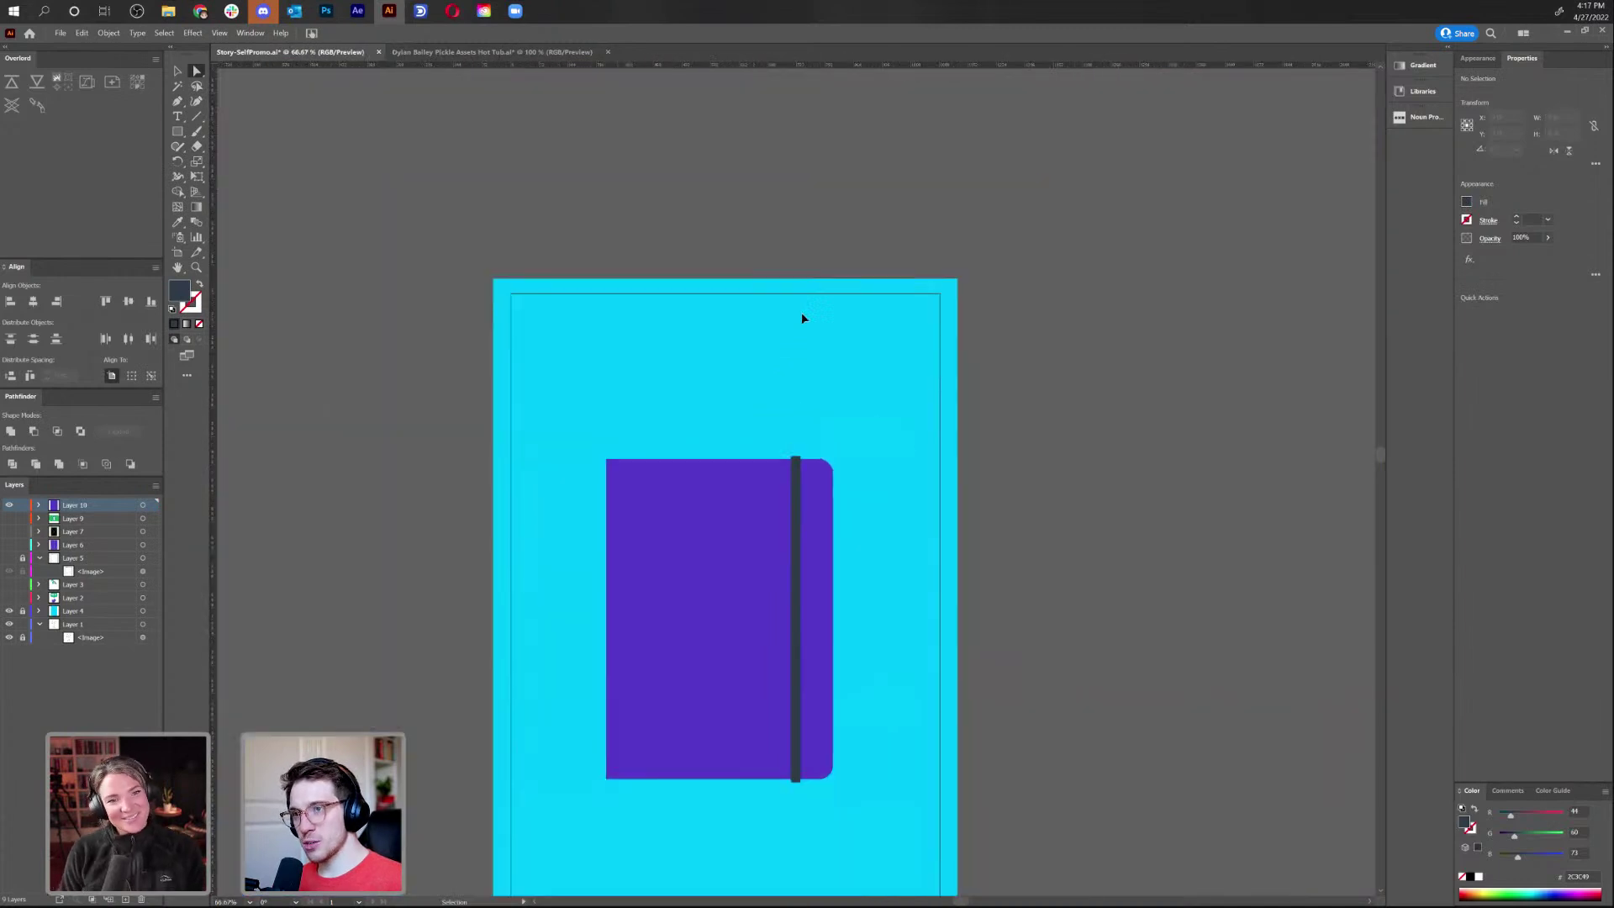
Alt-drag a copy of the notebook left of the artboard and delete the centre band
{"action": "key", "text": "v"}
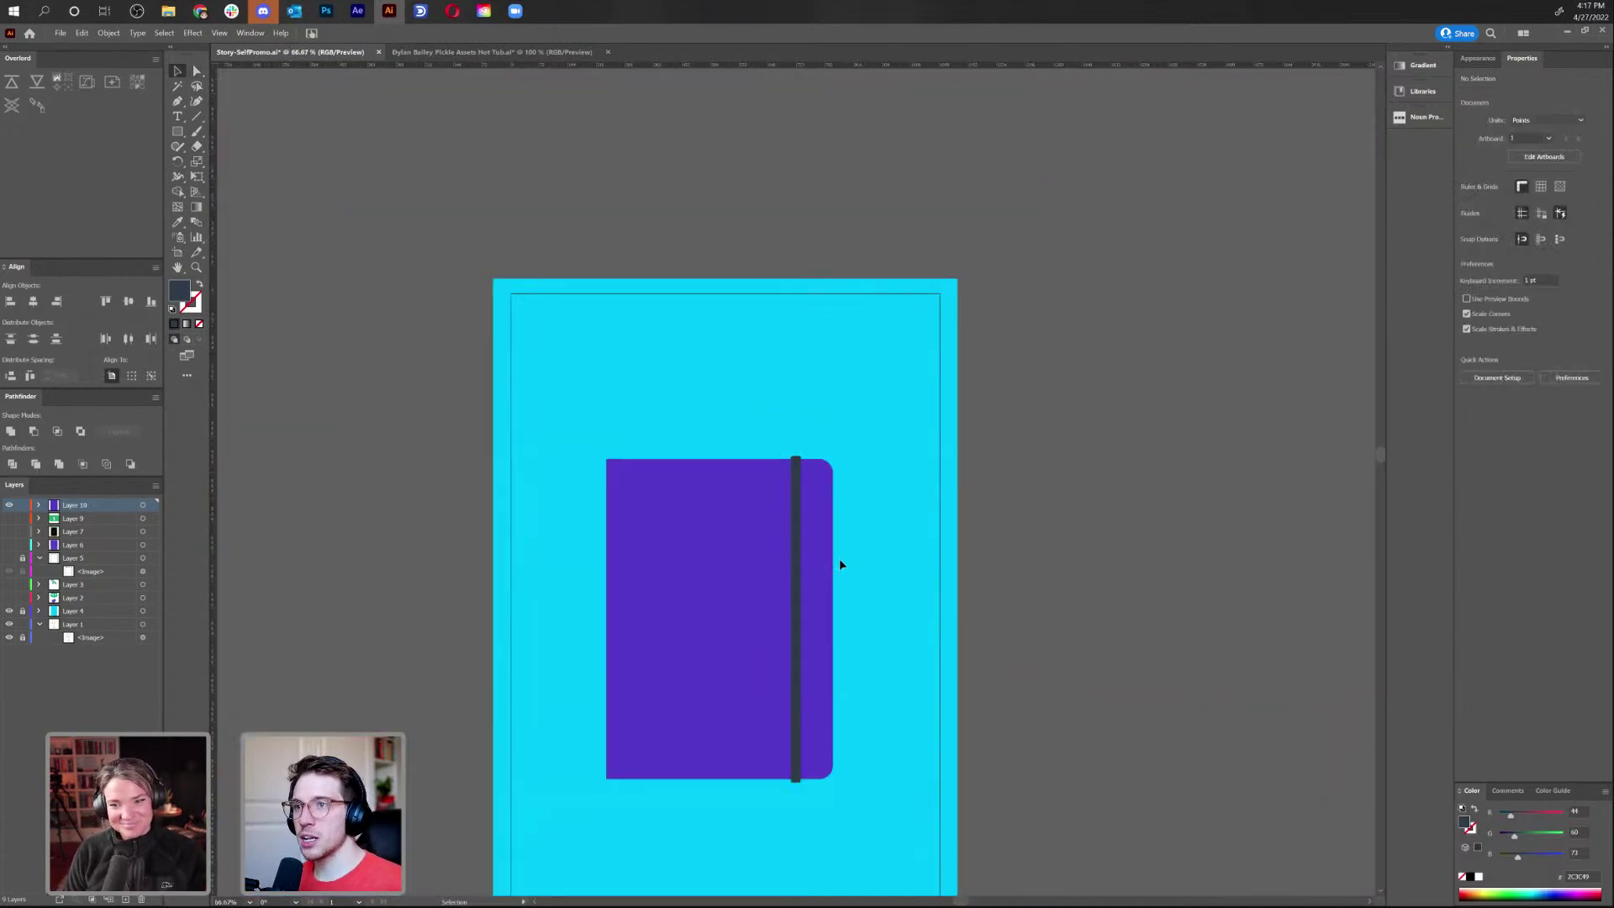
{"action": "left_click", "coordinate": [764, 579]}
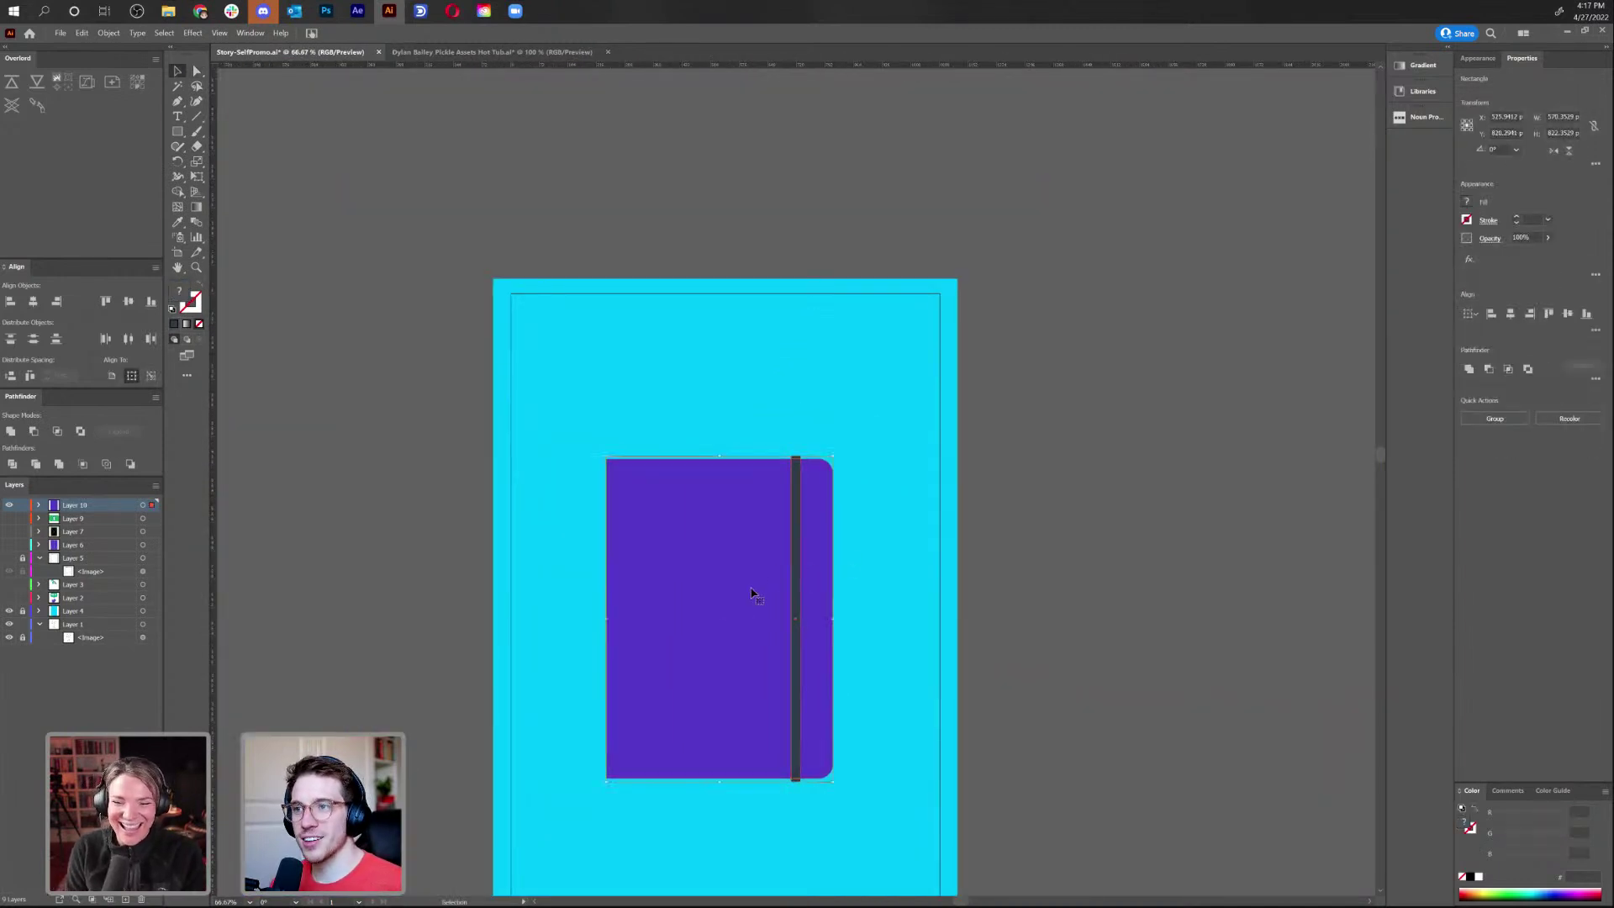
{"action": "left_click_drag", "start_coordinate": [767, 602], "coordinate": [384, 602]}
{"action": "left_click", "coordinate": [938, 570]}
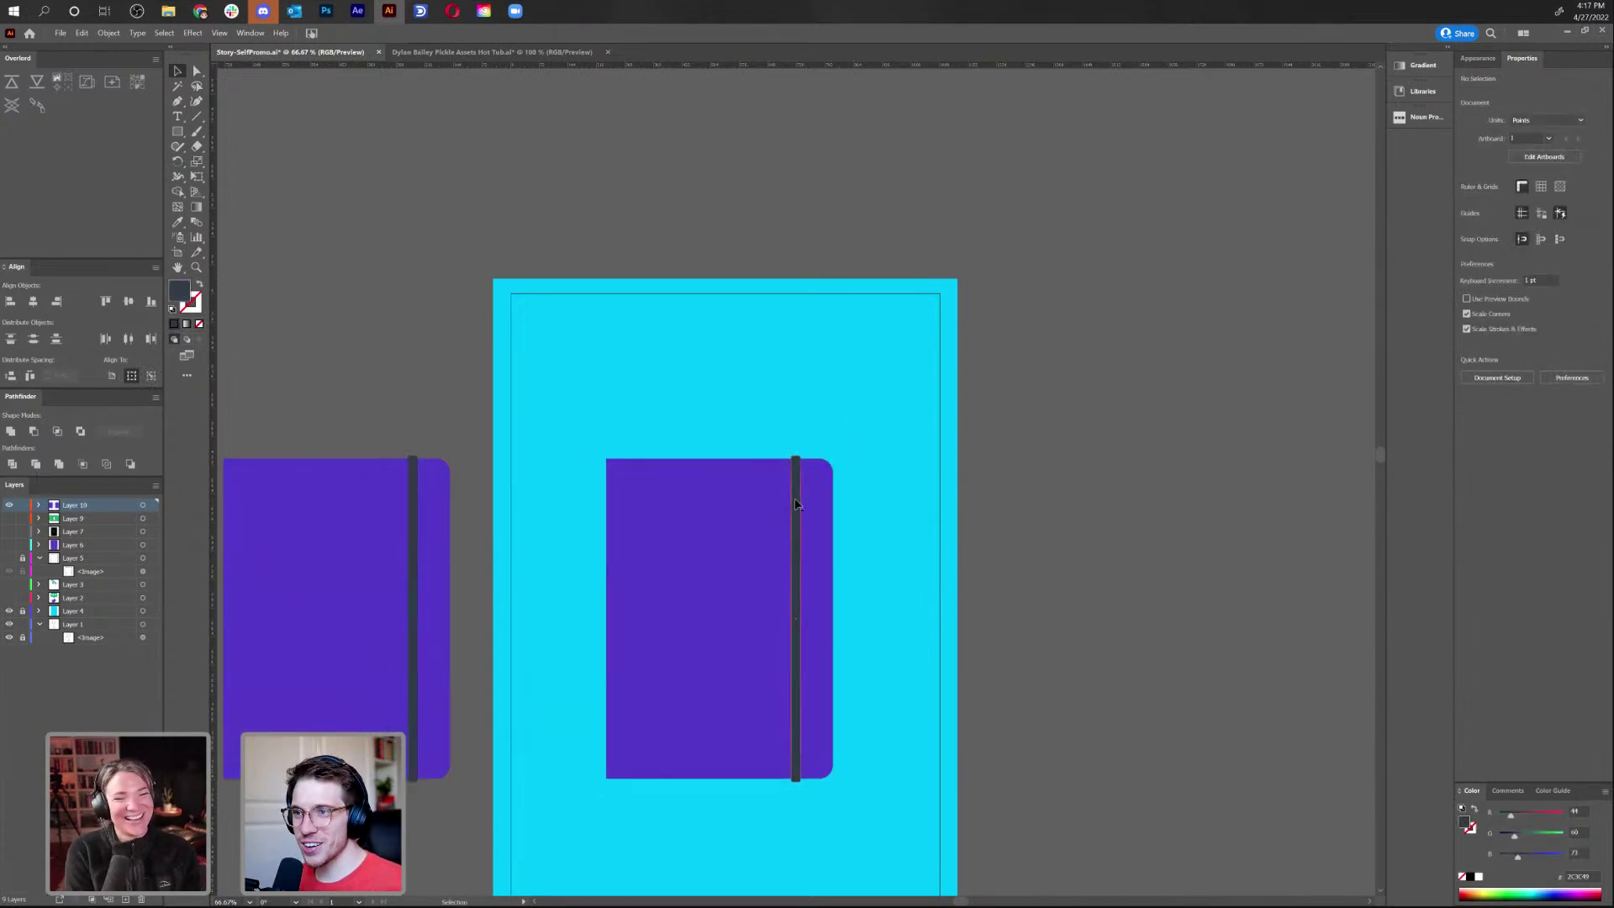
{"action": "key", "text": "Delete"}
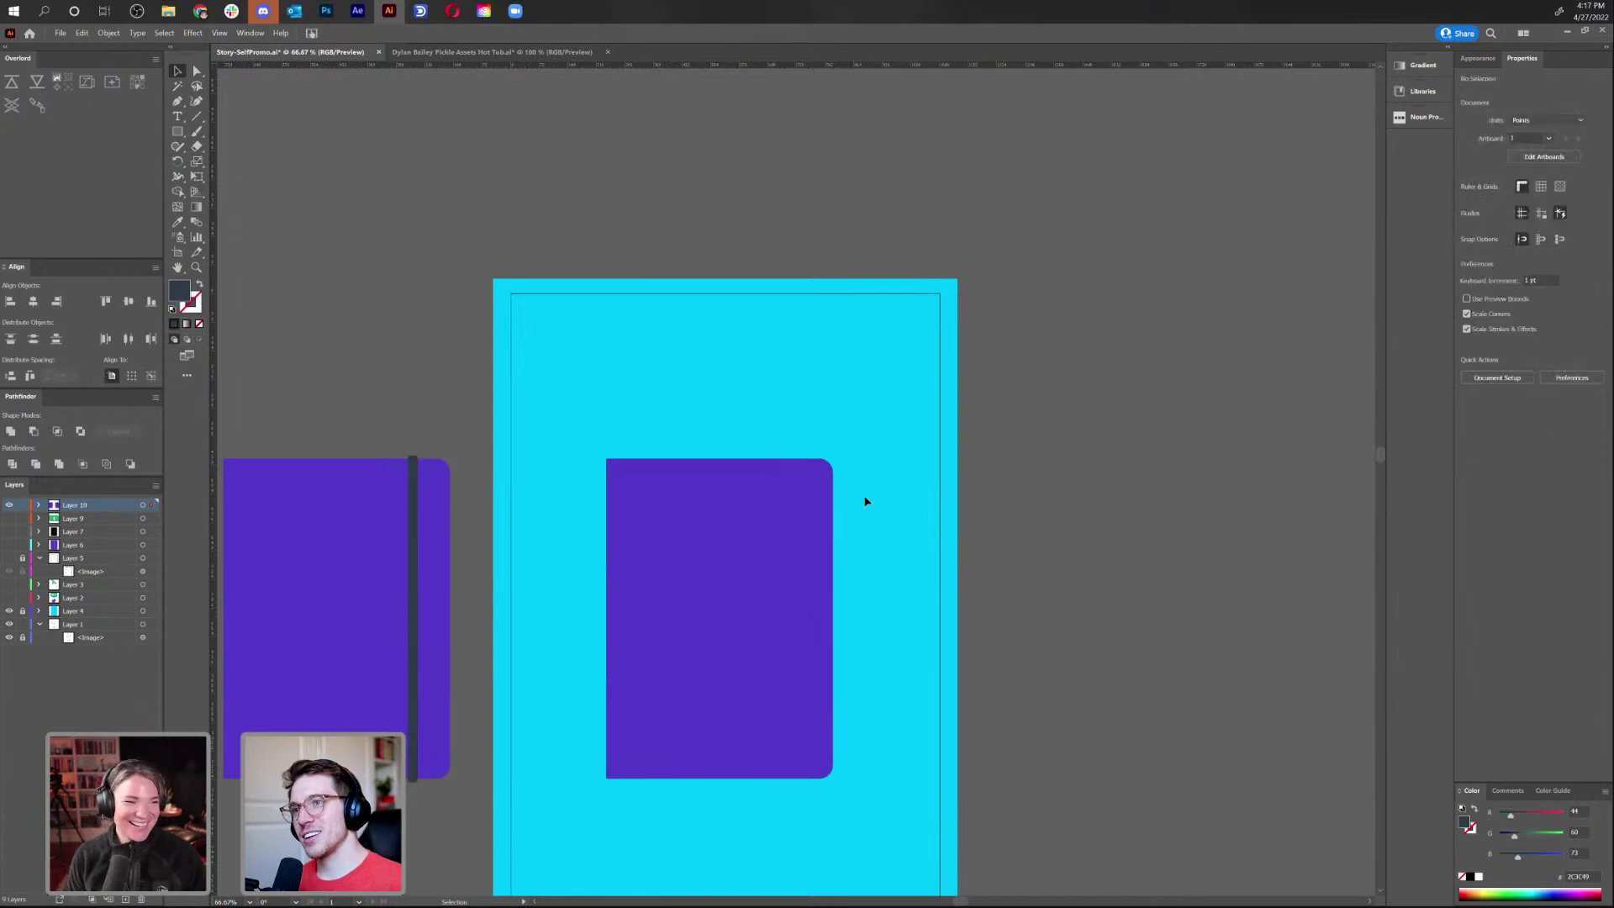
Start a curved Pen path at the notebook's top-right corner
{"action": "left_click", "coordinate": [177, 101]}
{"action": "left_click_drag", "start_coordinate": [800, 463], "coordinate": [866, 716]}
{"action": "left_click_drag", "start_coordinate": [866, 716], "coordinate": [833, 548]}
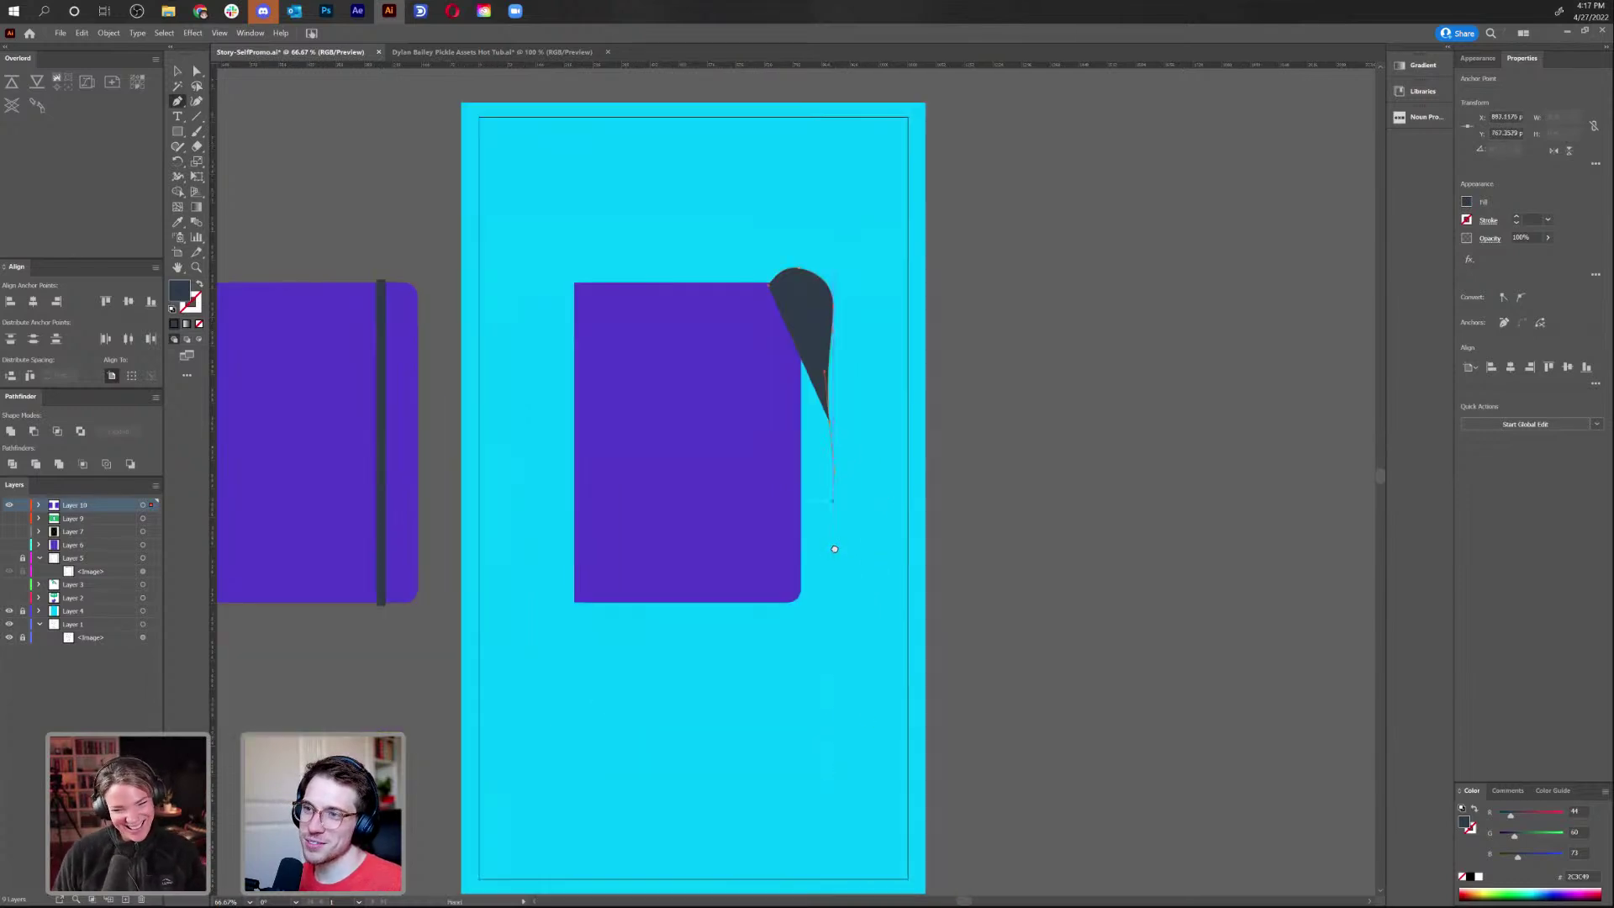
Finish the curved path down the right edge and reshape its anchors
{"action": "left_click_drag", "start_coordinate": [820, 617], "coordinate": [855, 548]}
{"action": "key", "text": "a"}
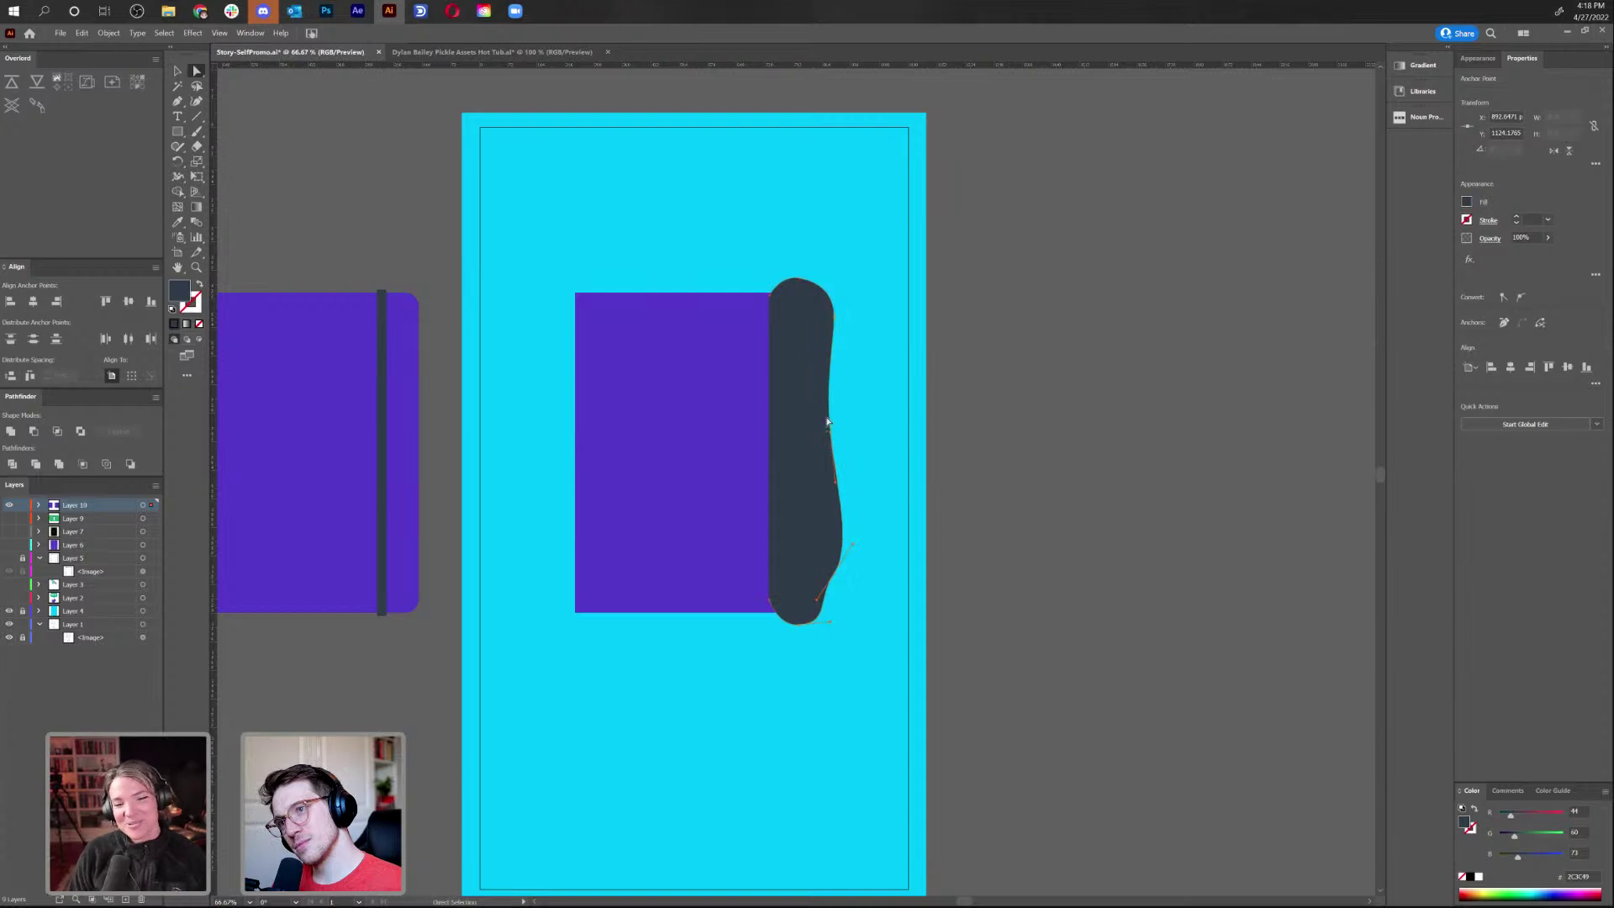
{"action": "left_click", "coordinate": [832, 435]}
{"action": "left_click", "coordinate": [827, 396]}
{"action": "left_click_drag", "start_coordinate": [825, 395], "coordinate": [815, 384]}
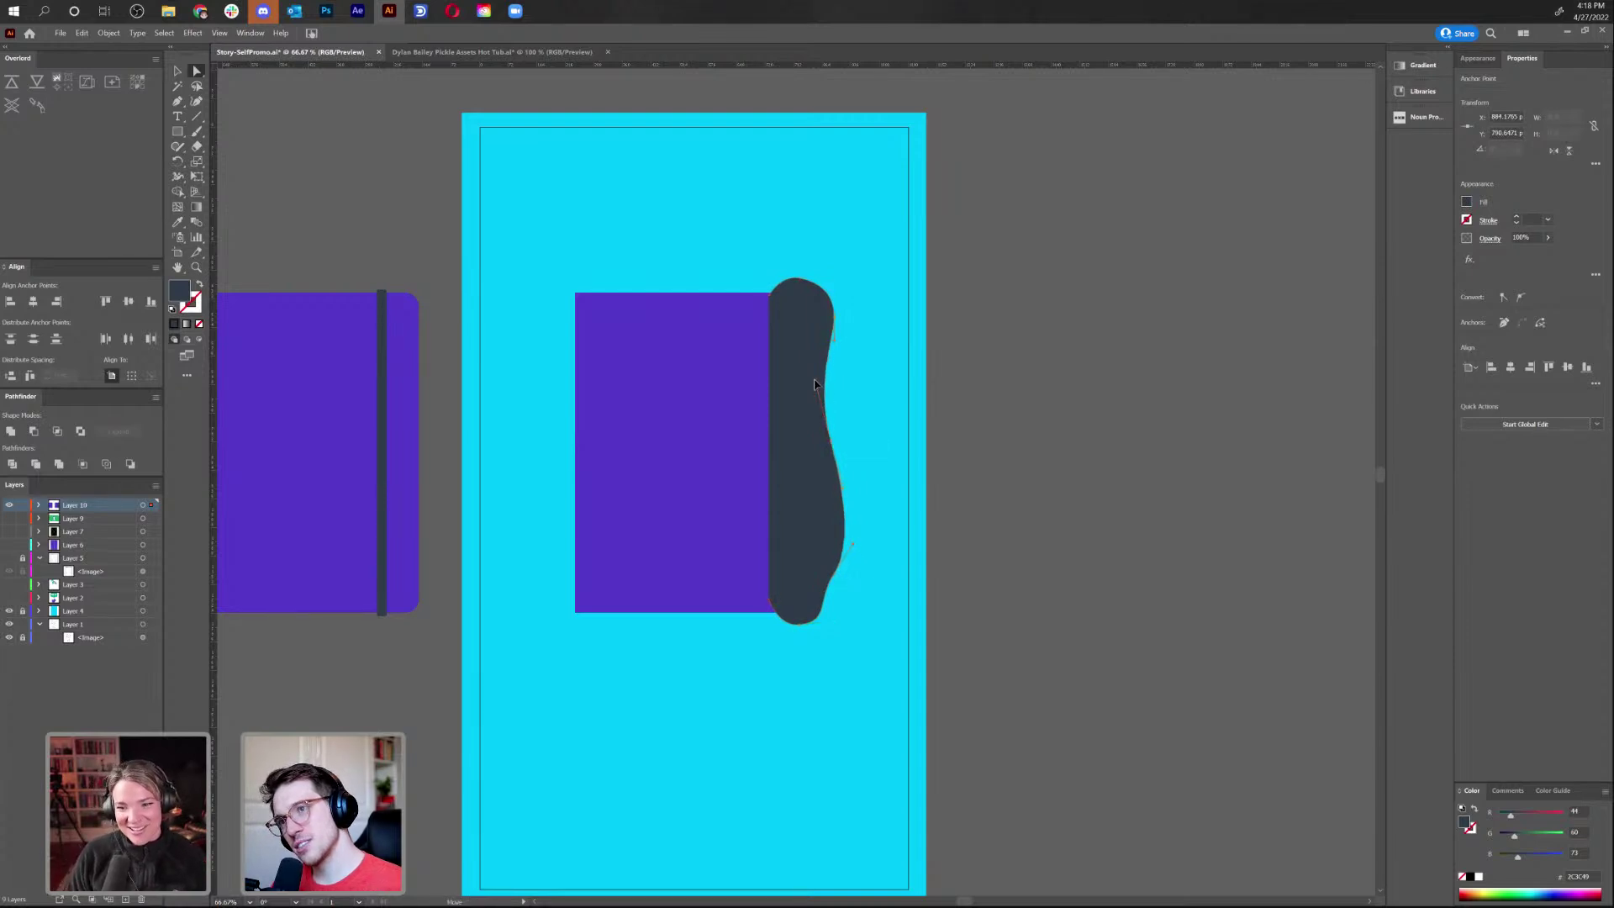
Swap the path's fill to stroke and set the stroke weight to 20 pt
{"action": "left_click", "coordinate": [201, 286]}
{"action": "type", "text": "10"}
{"action": "key", "text": "Return"}
{"action": "left_click", "coordinate": [1517, 217]}
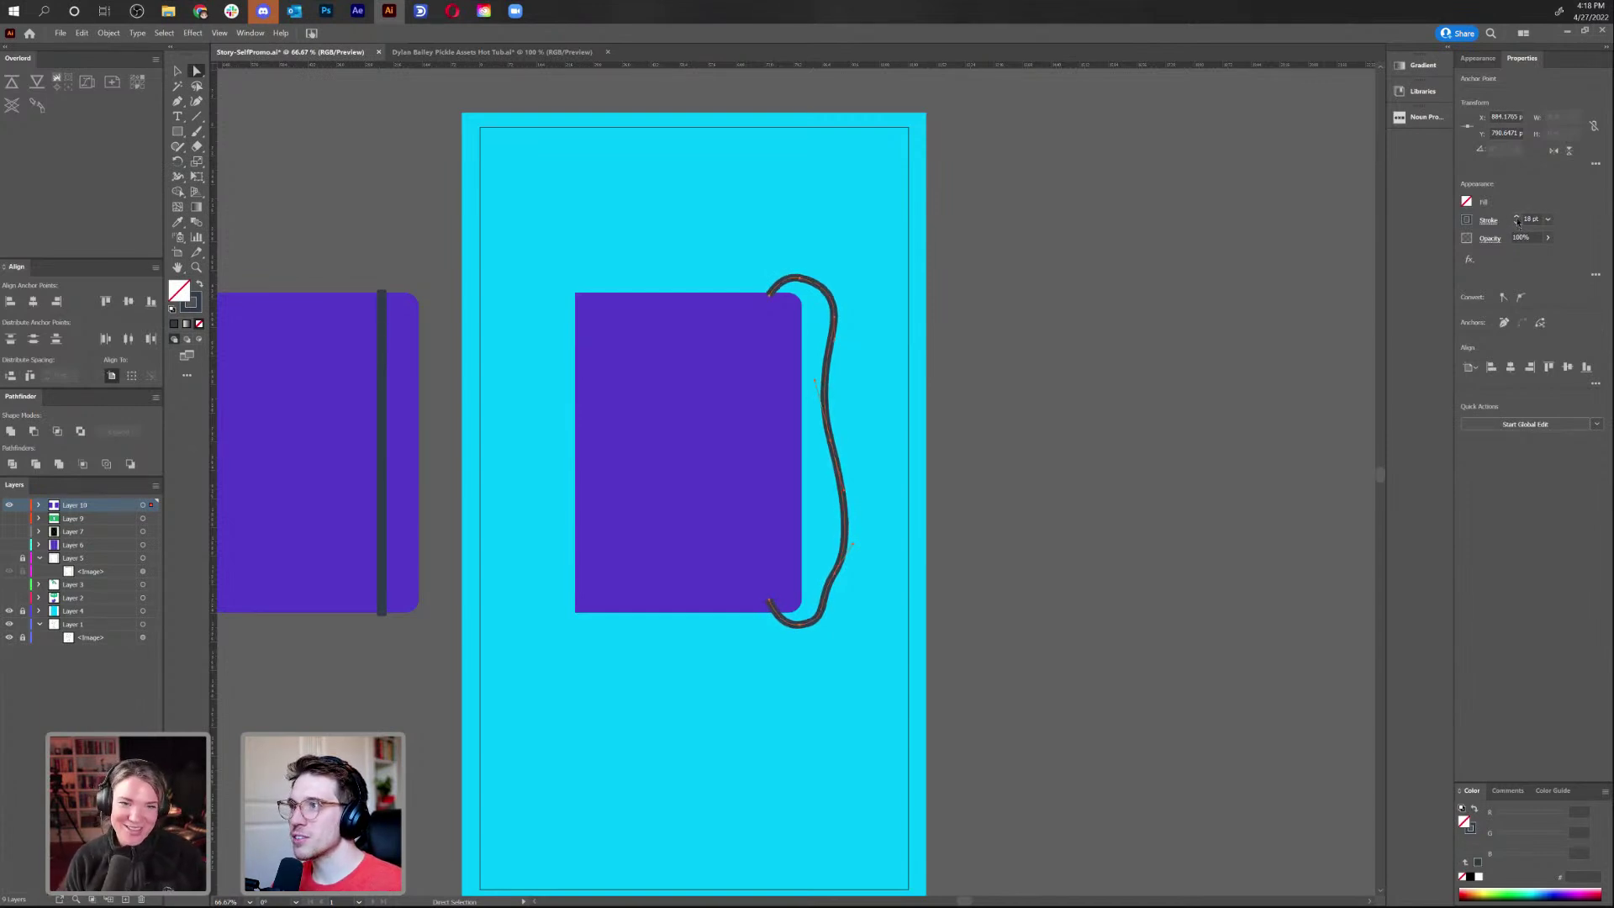
{"action": "key", "text": "v"}
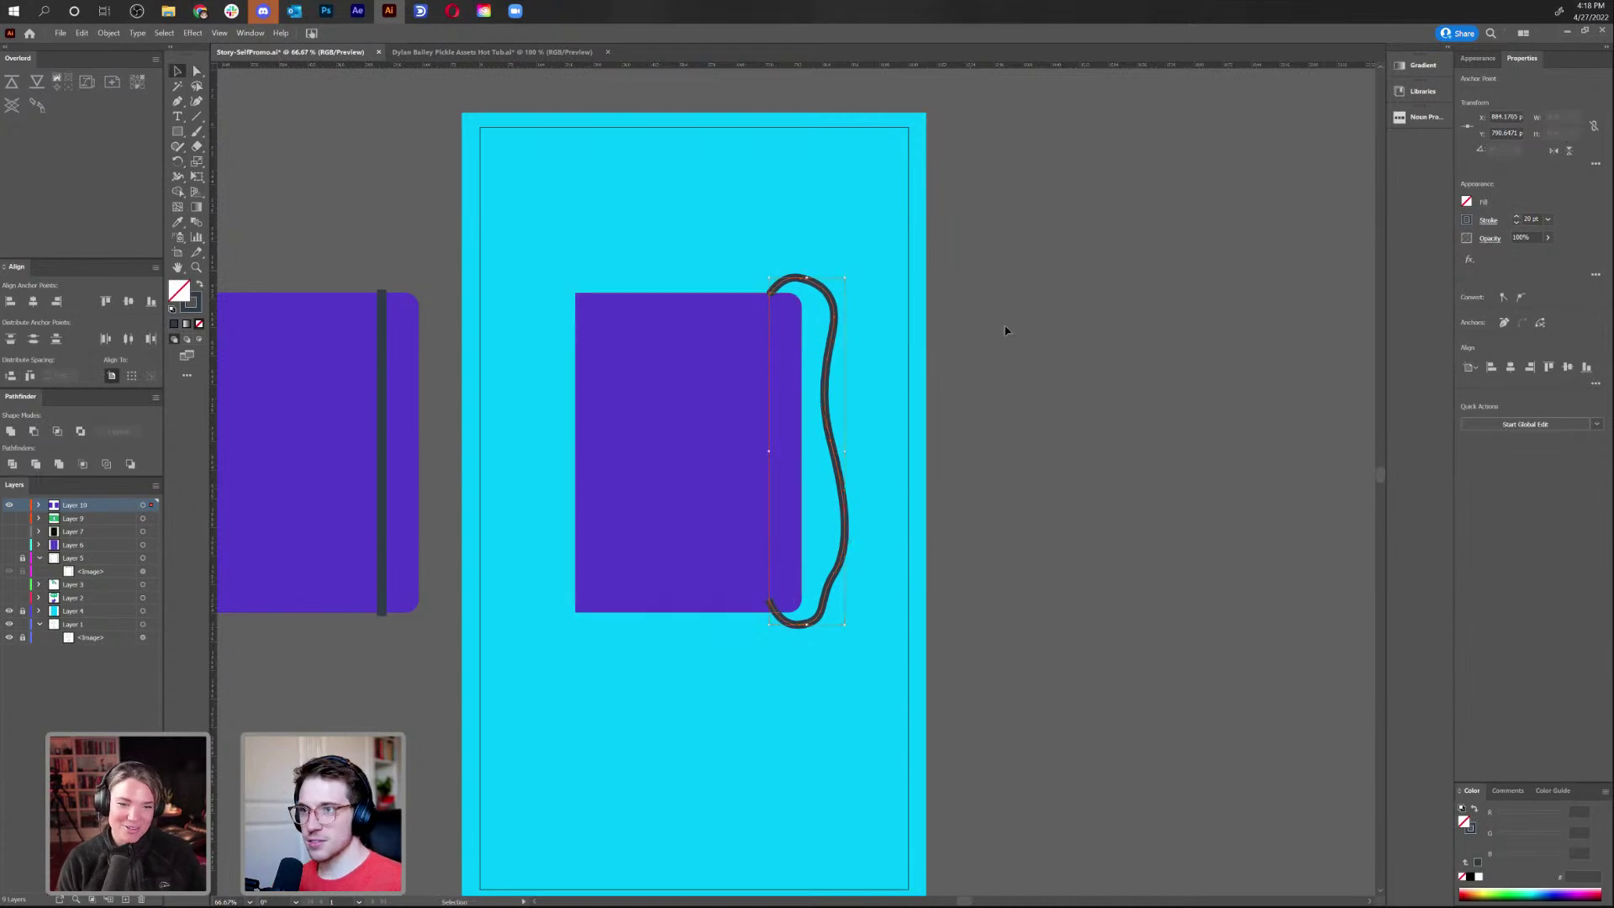
{"action": "left_click", "coordinate": [1013, 328]}
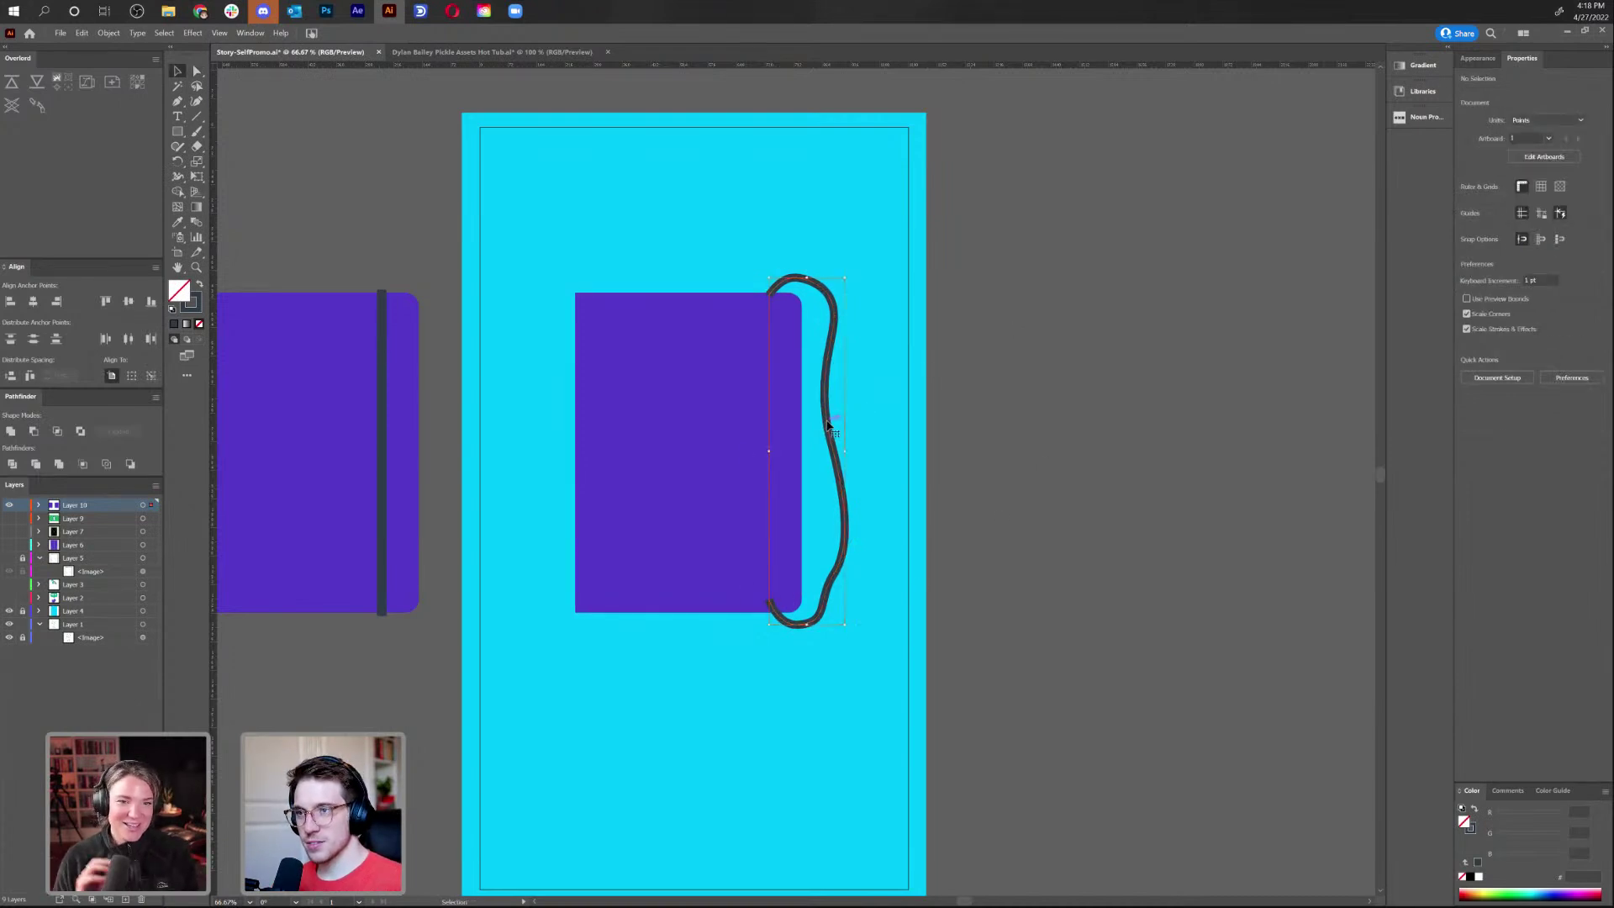
Draw a white FFFFFF rectangle over the purple notebook cover as its page
{"action": "left_click", "coordinate": [828, 426]}
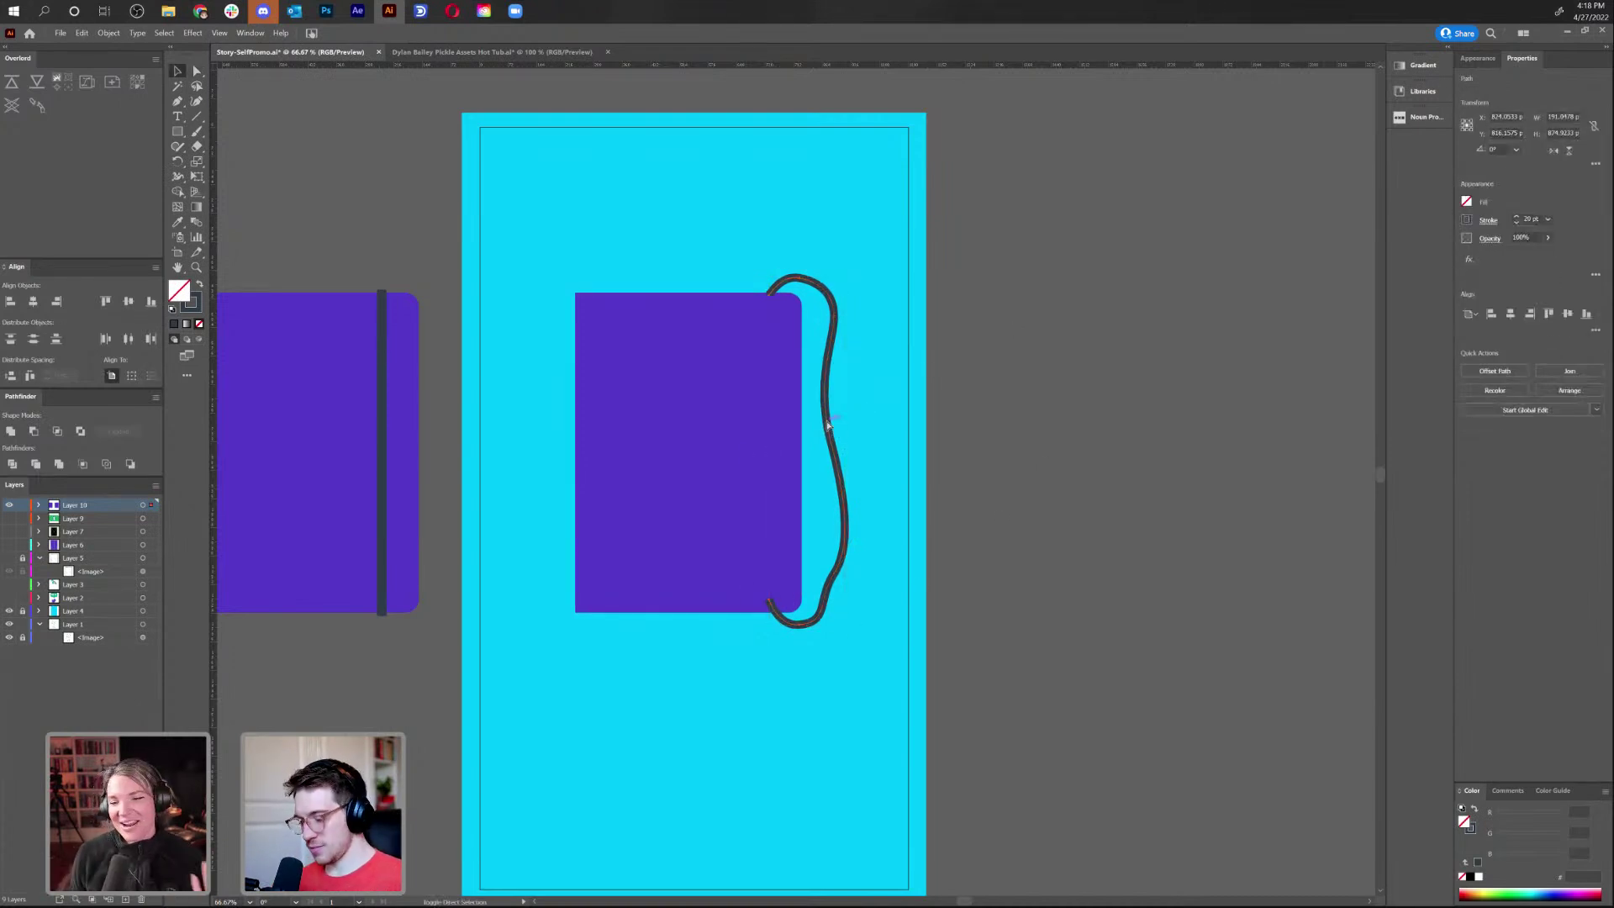
{"action": "left_click", "coordinate": [986, 373]}
{"action": "left_click", "coordinate": [675, 543]}
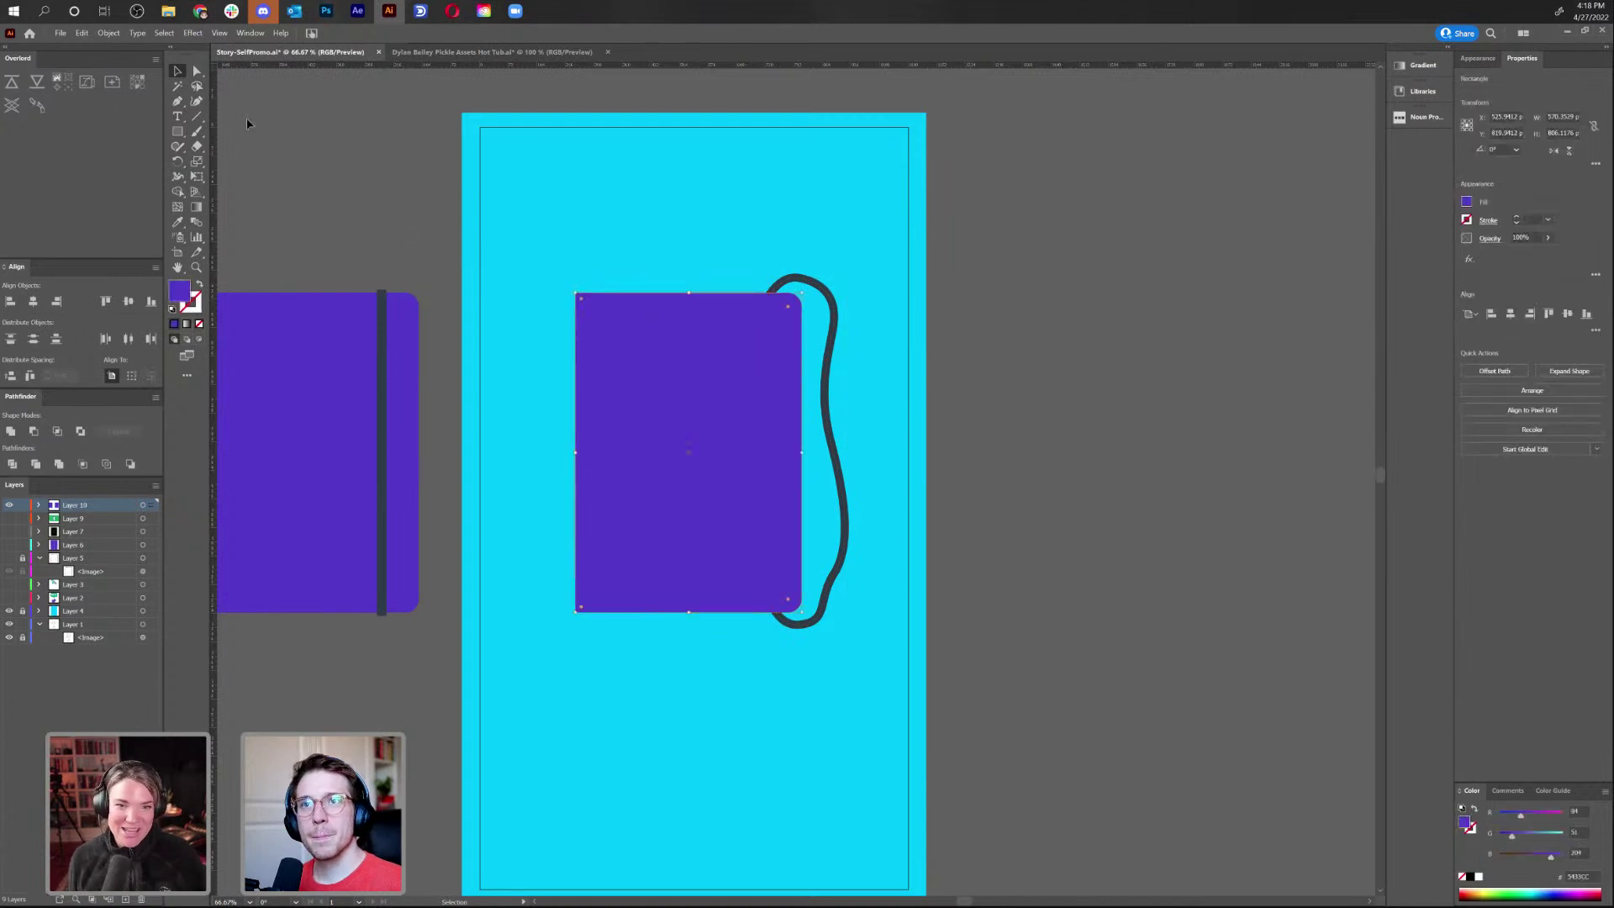
{"action": "left_click", "coordinate": [177, 131]}
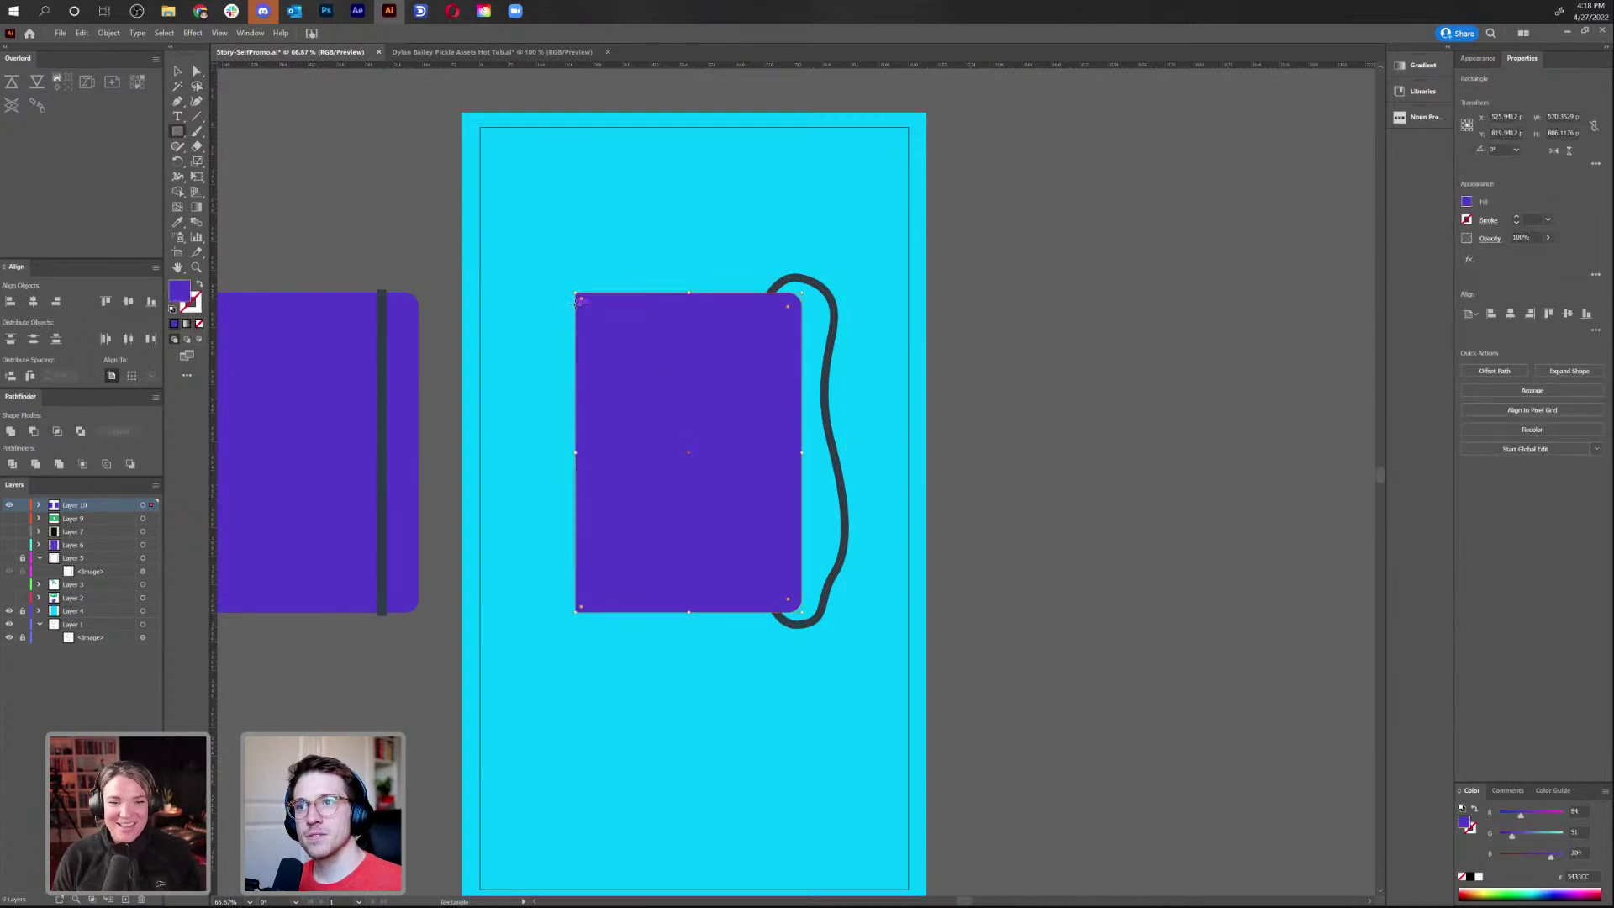
{"action": "left_click_drag", "start_coordinate": [577, 298], "coordinate": [790, 600]}
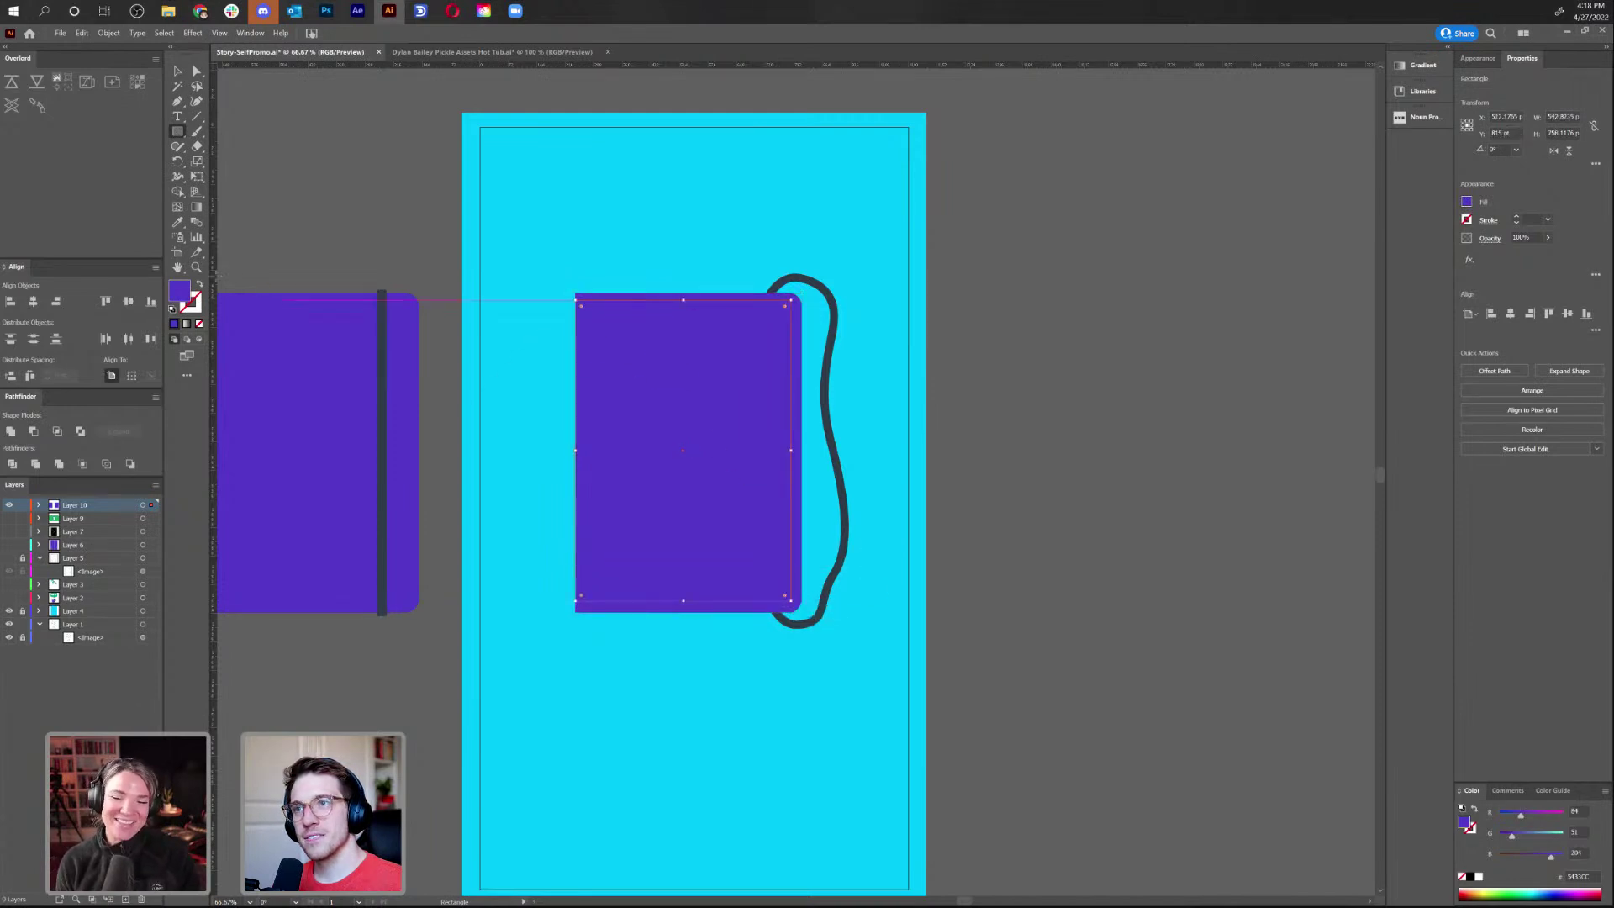
{"action": "double_click", "coordinate": [178, 296]}
{"action": "left_click", "coordinate": [641, 388]}
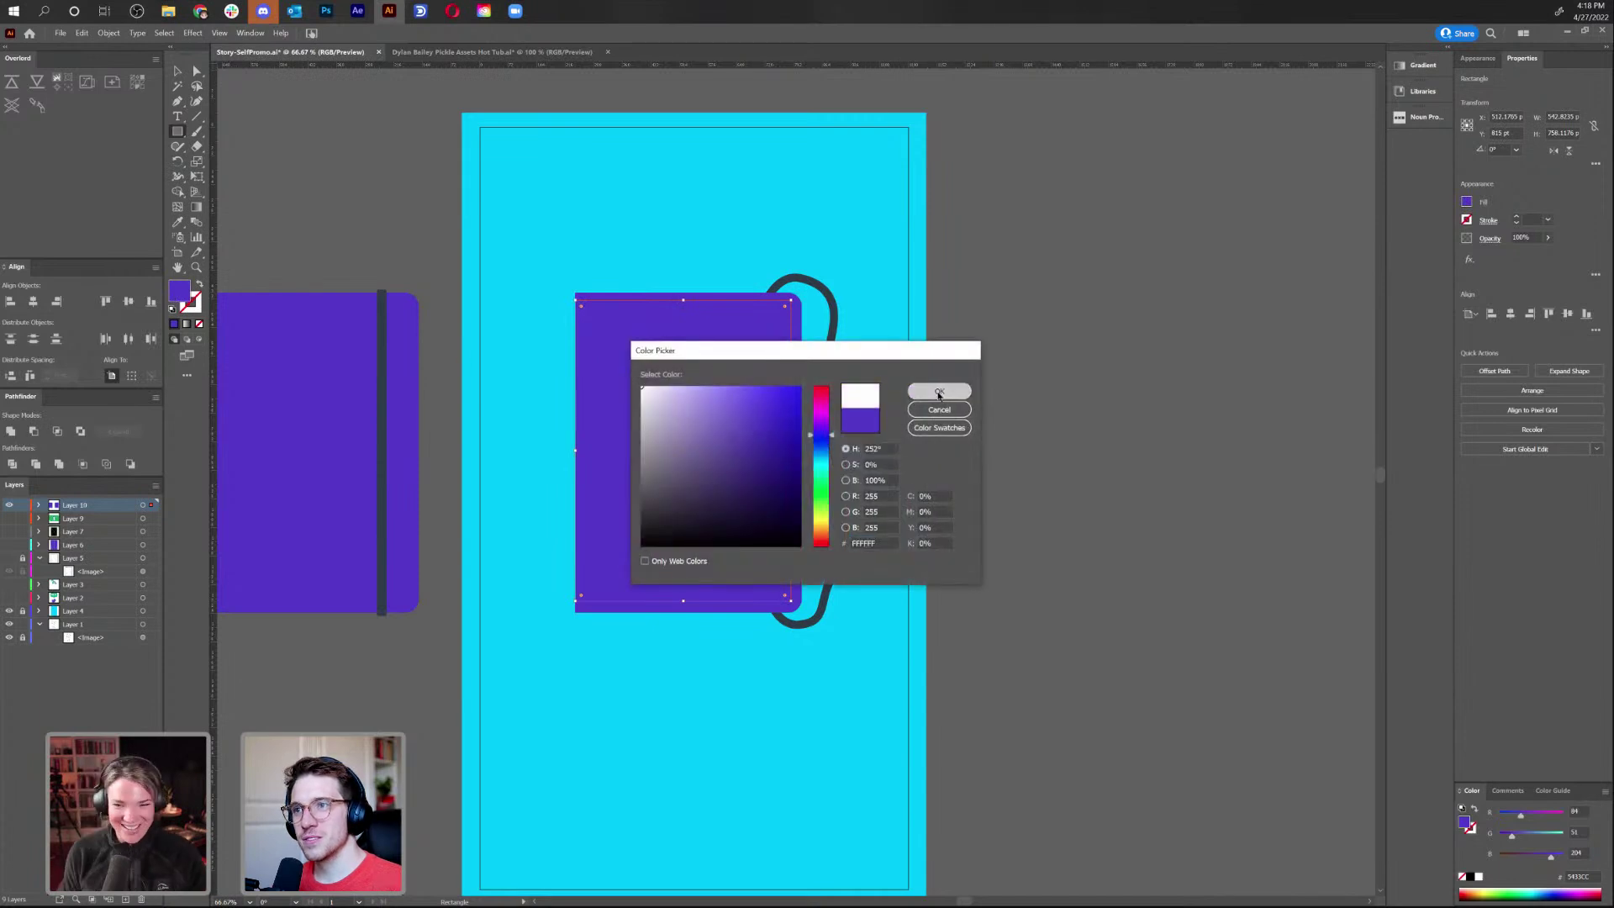
{"action": "left_click", "coordinate": [939, 392]}
Move the side notebook further down the canvas
{"action": "key", "text": "v"}
{"action": "left_click", "coordinate": [991, 334]}
{"action": "left_click_drag", "start_coordinate": [991, 333], "coordinate": [1085, 353]}
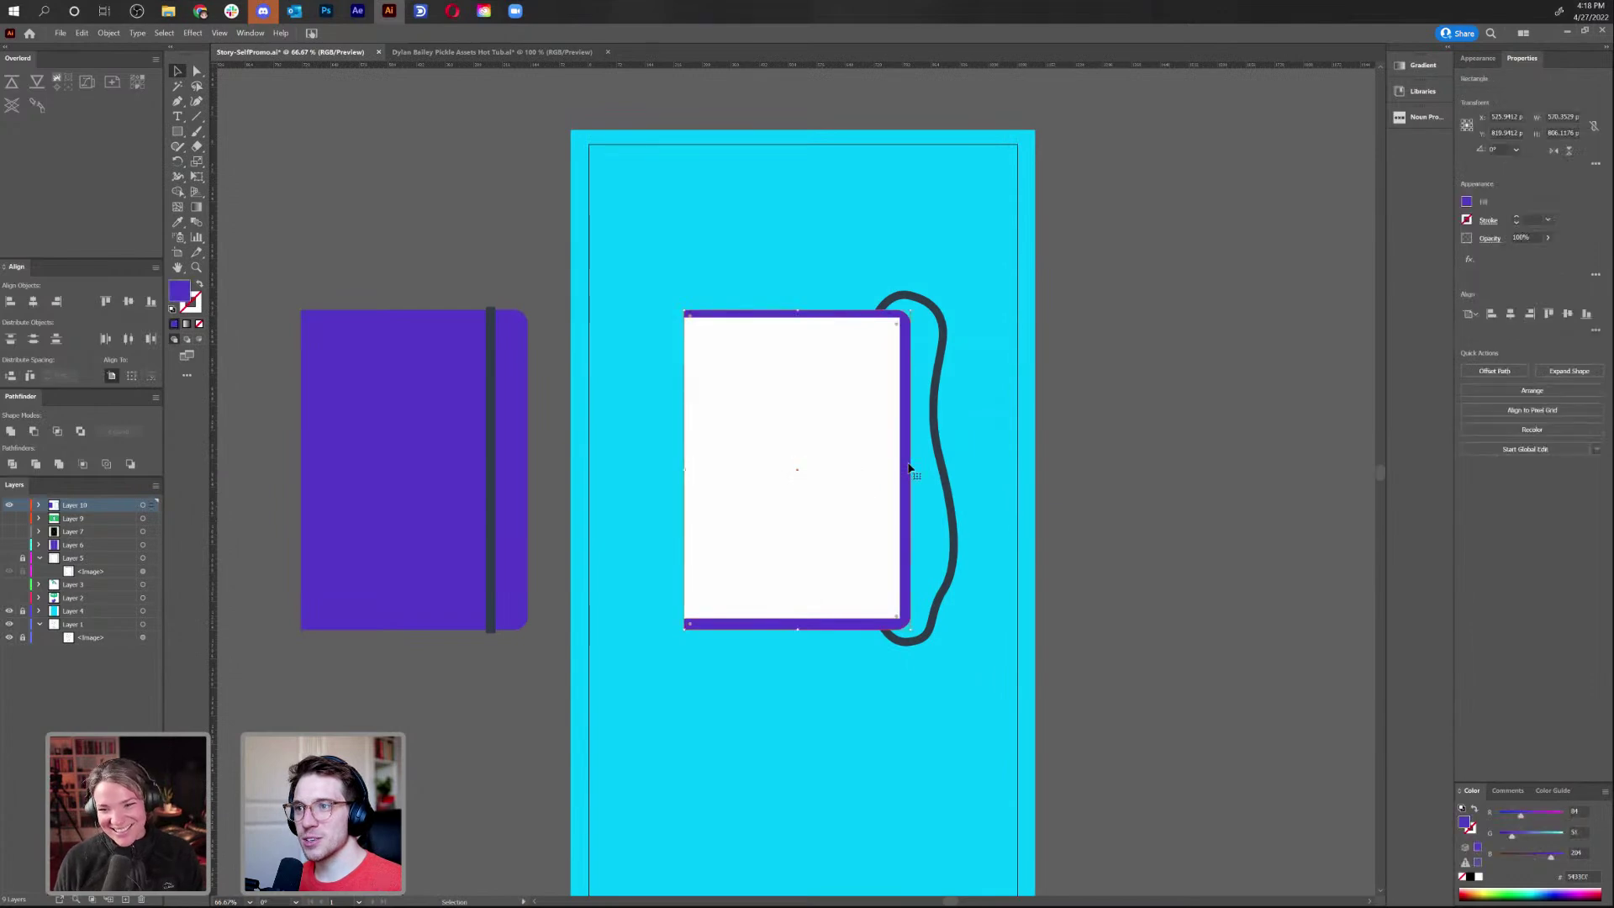
{"action": "left_click_drag", "start_coordinate": [465, 487], "coordinate": [466, 900]}
Make a reflected copy of the purple cover and move it to the left
{"action": "left_click", "coordinate": [810, 627]}
{"action": "right_click", "coordinate": [810, 631]}
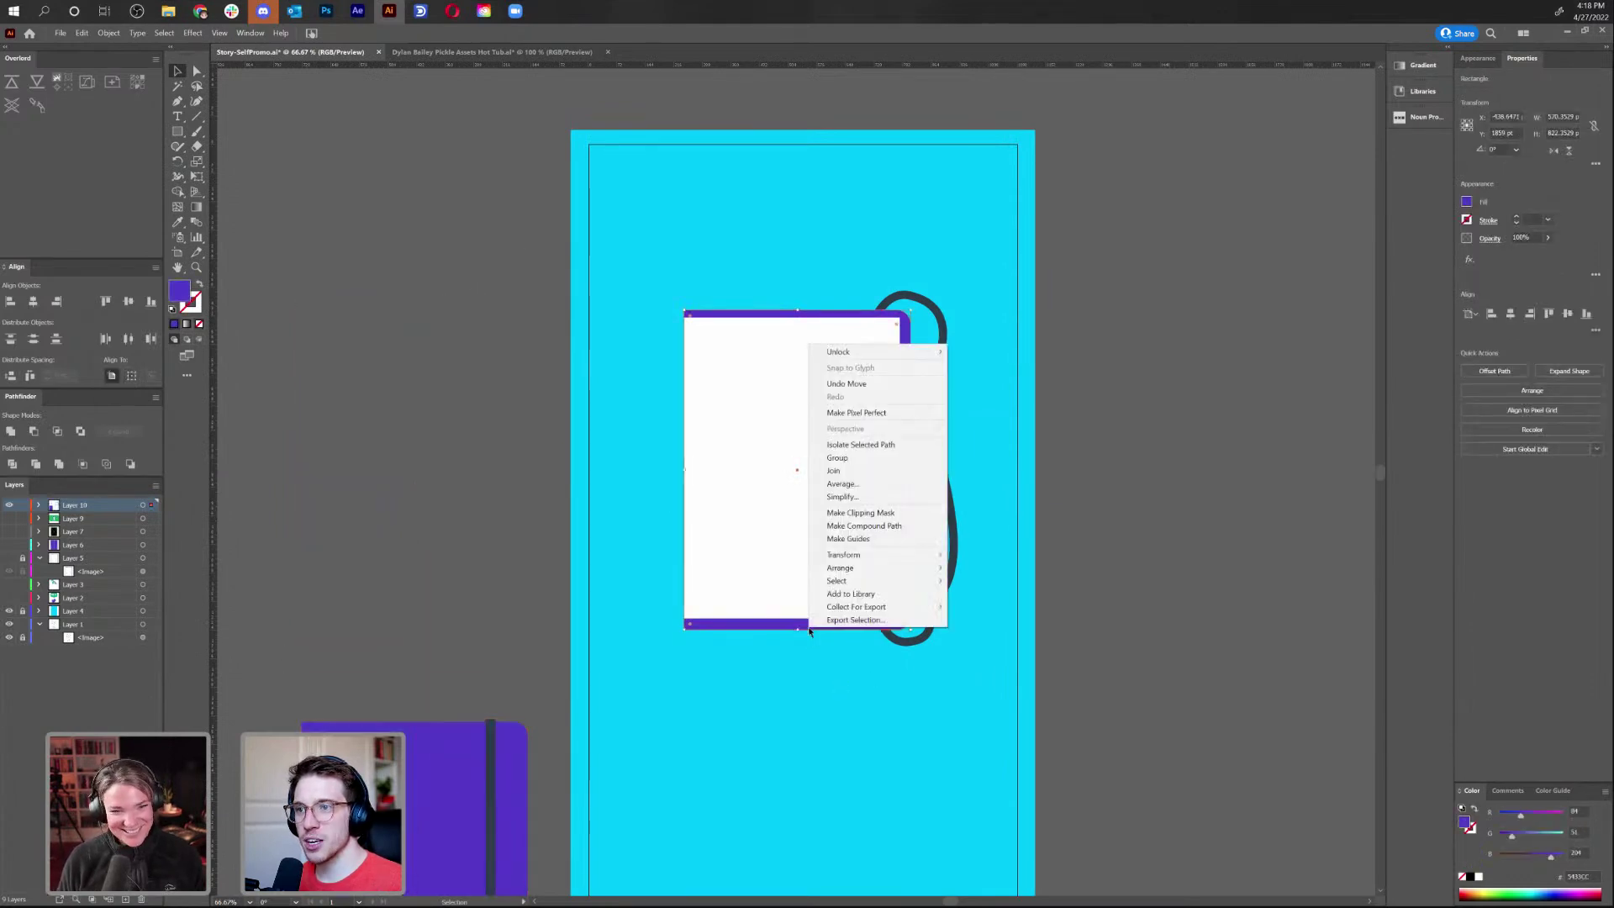
{"action": "mouse_move", "coordinate": [843, 555]}
{"action": "left_click", "coordinate": [979, 597]}
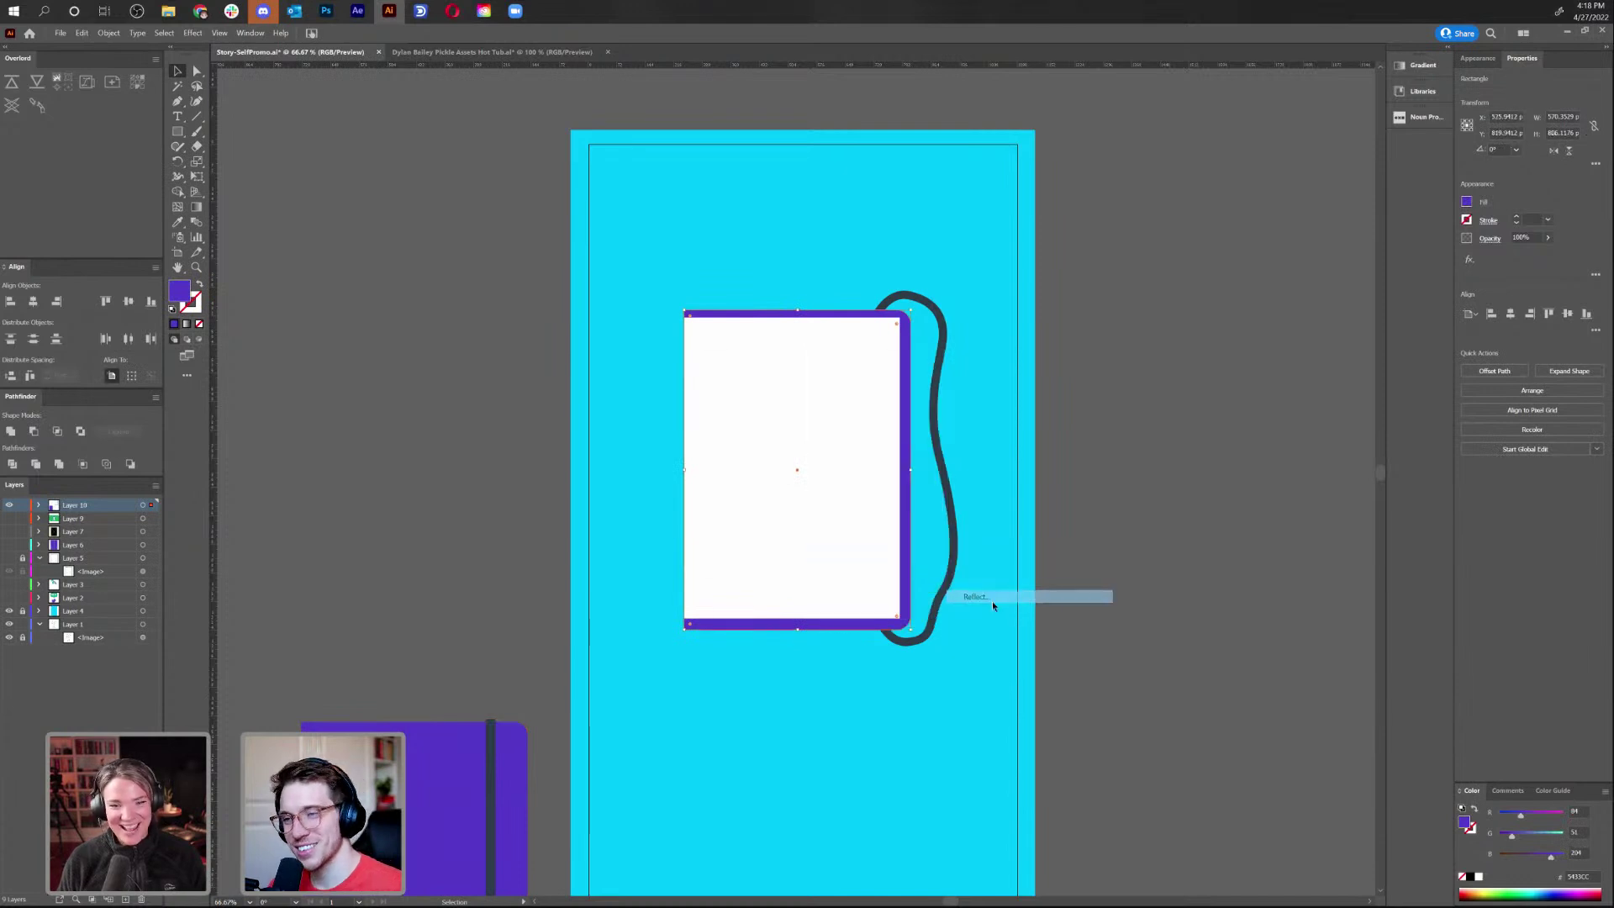
{"action": "left_click", "coordinate": [744, 551]}
{"action": "left_click_drag", "start_coordinate": [756, 633], "coordinate": [528, 624]}
Duplicate the white page onto the left cover and fill it pale blue DCE5F9
{"action": "left_click", "coordinate": [796, 486]}
{"action": "left_click_drag", "start_coordinate": [818, 522], "coordinate": [600, 546]}
{"action": "key", "text": "Right"}
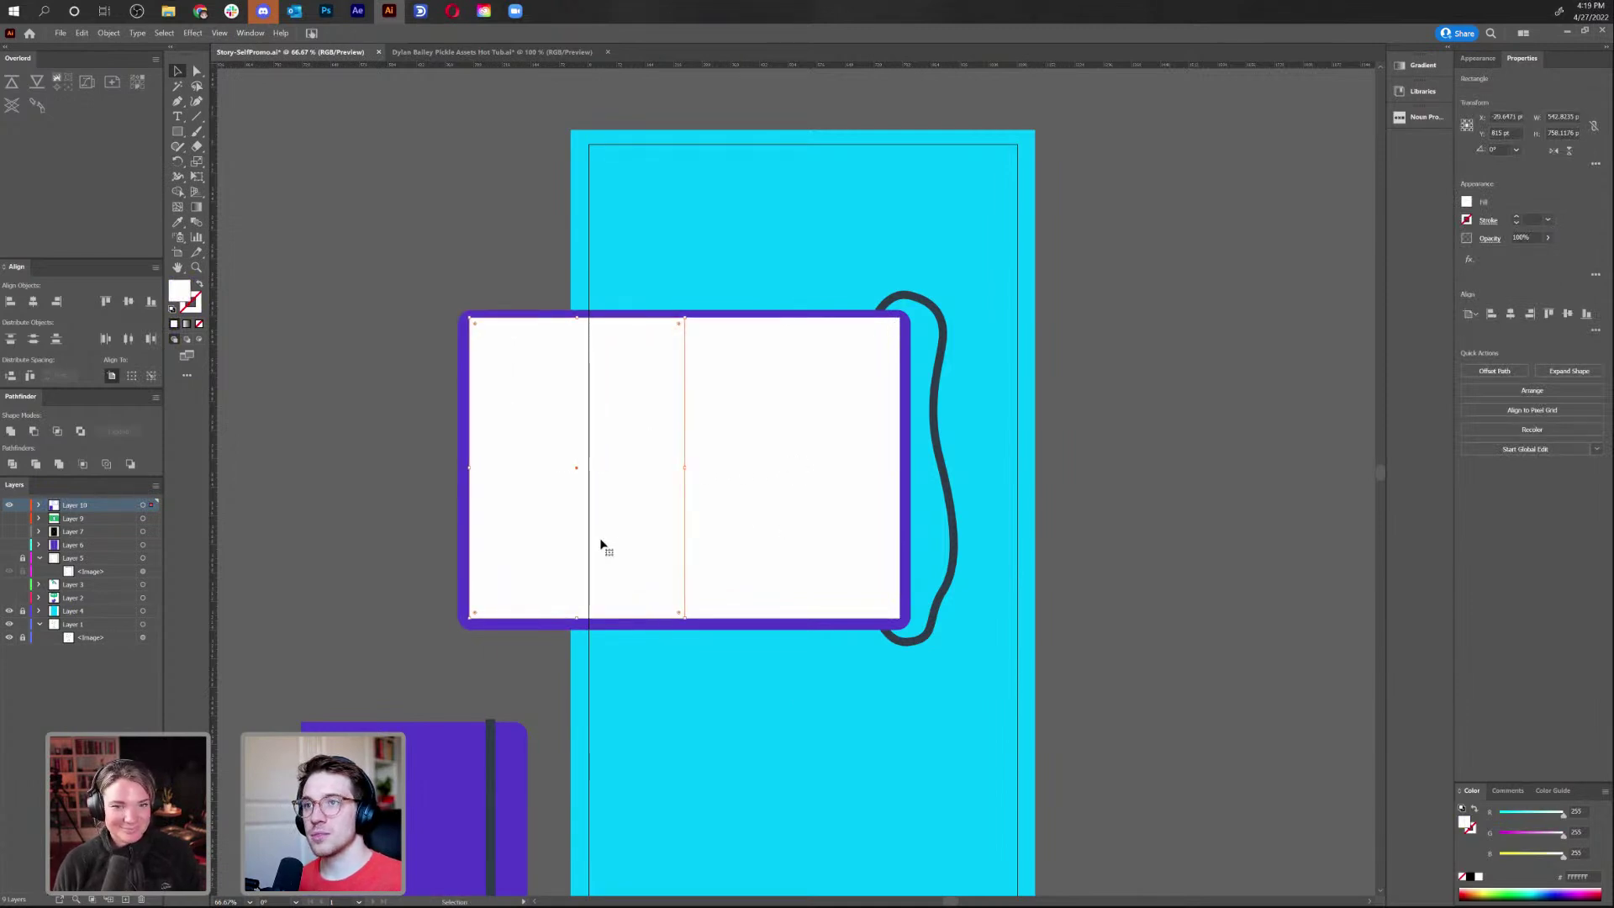
{"action": "double_click", "coordinate": [180, 290]}
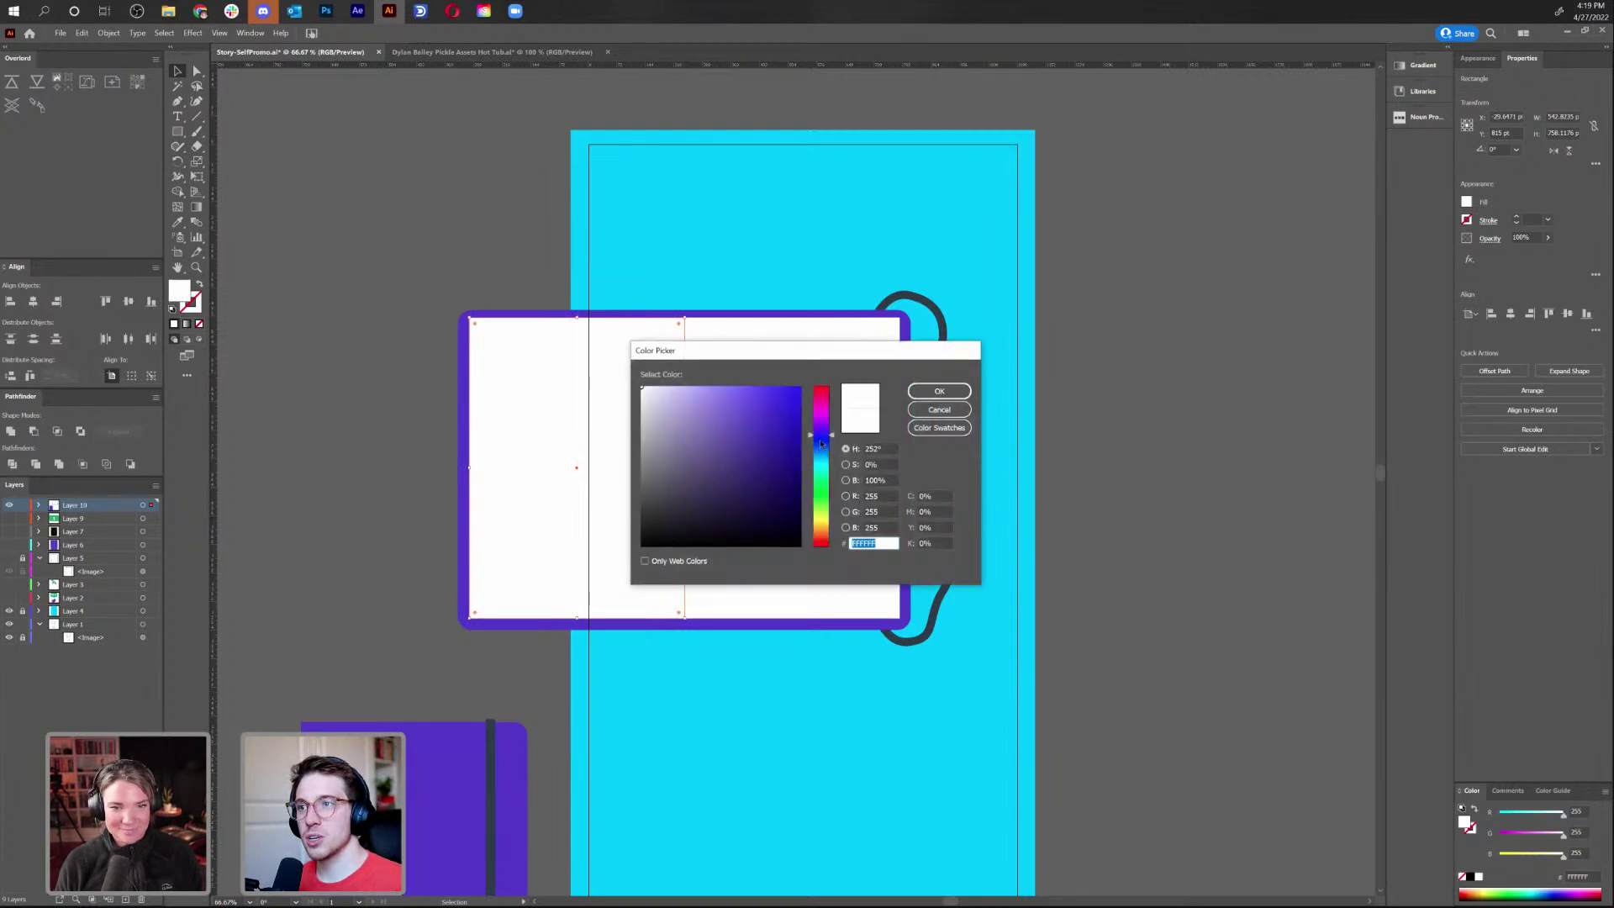
{"action": "left_click_drag", "start_coordinate": [822, 445], "coordinate": [822, 445]}
{"action": "left_click_drag", "start_coordinate": [653, 401], "coordinate": [647, 397]}
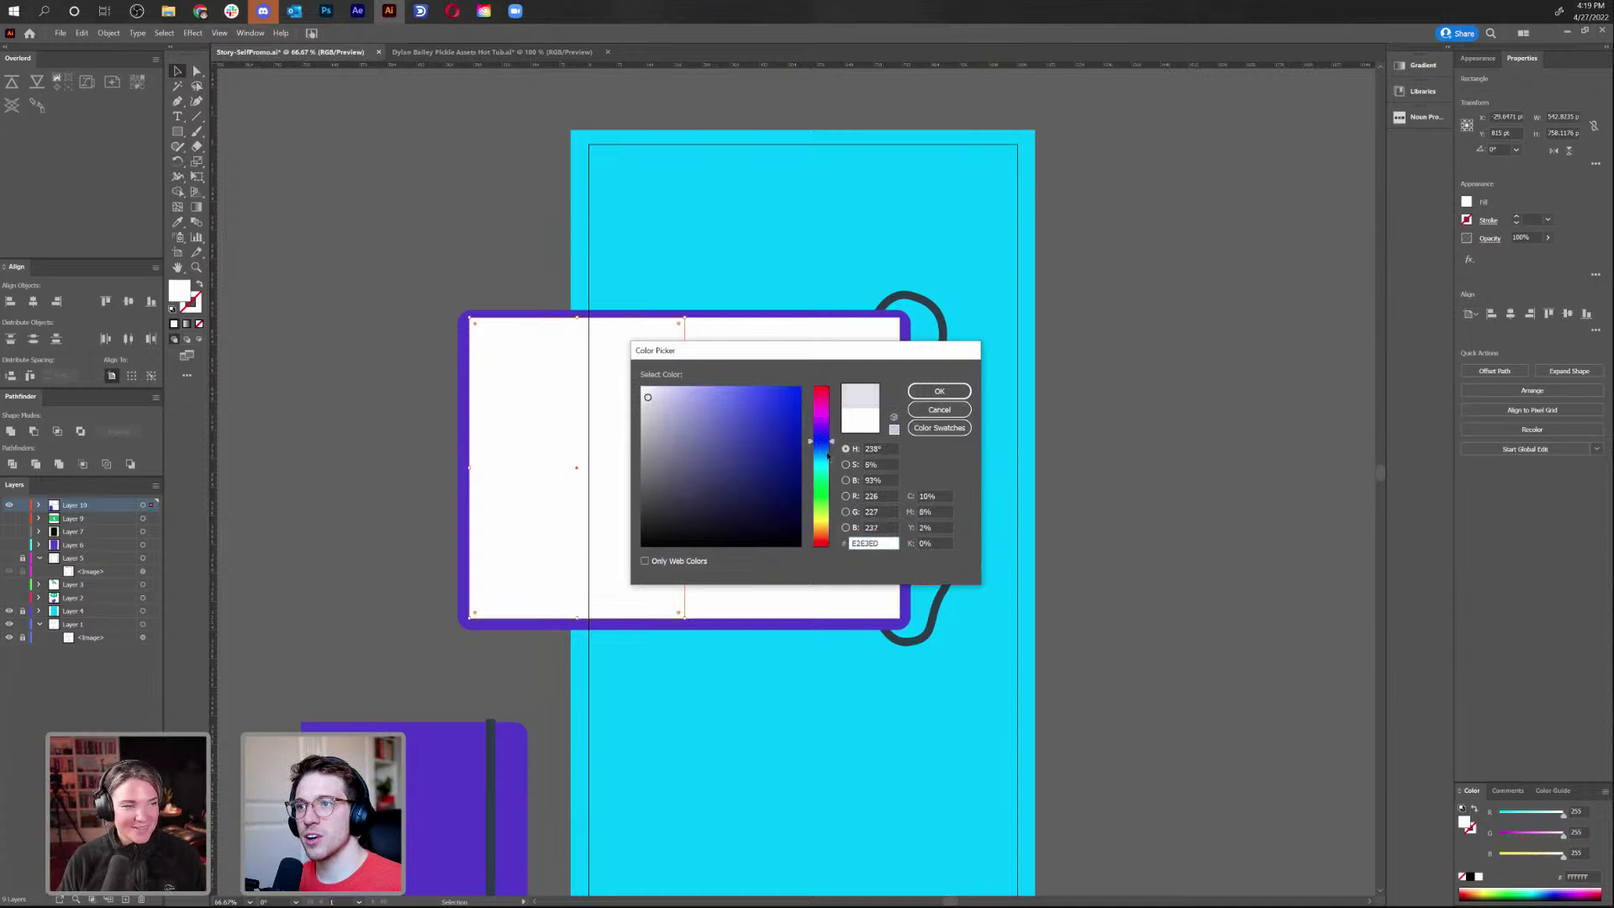
{"action": "left_click_drag", "start_coordinate": [828, 455], "coordinate": [828, 449]}
{"action": "left_click", "coordinate": [666, 396]}
{"action": "left_click_drag", "start_coordinate": [666, 396], "coordinate": [660, 389]}
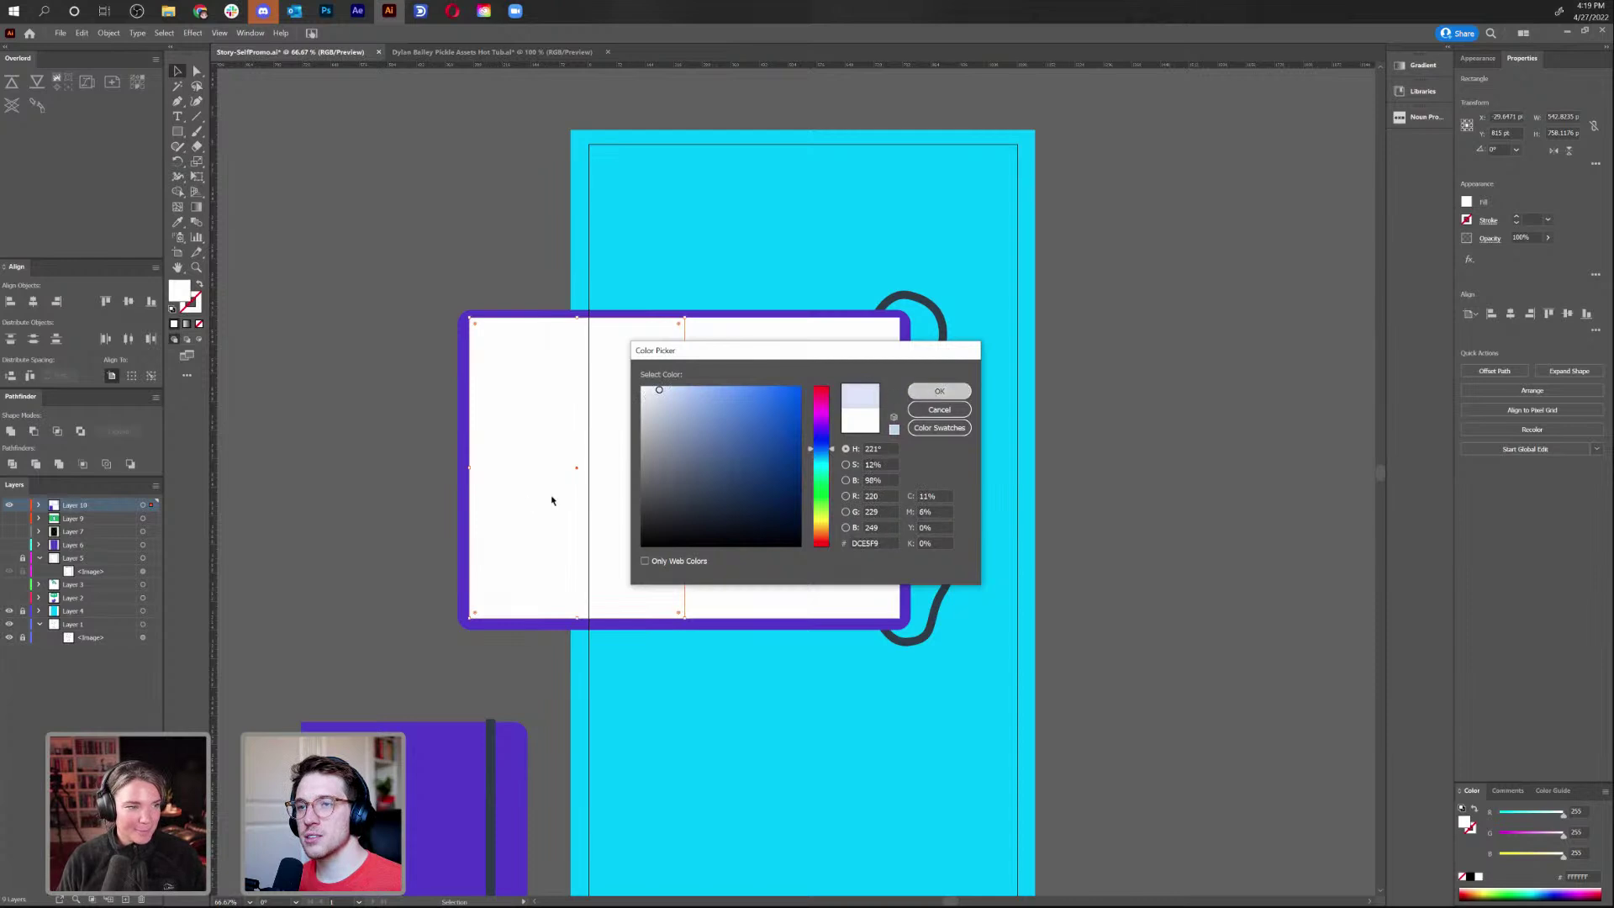
{"action": "key", "text": "Return"}
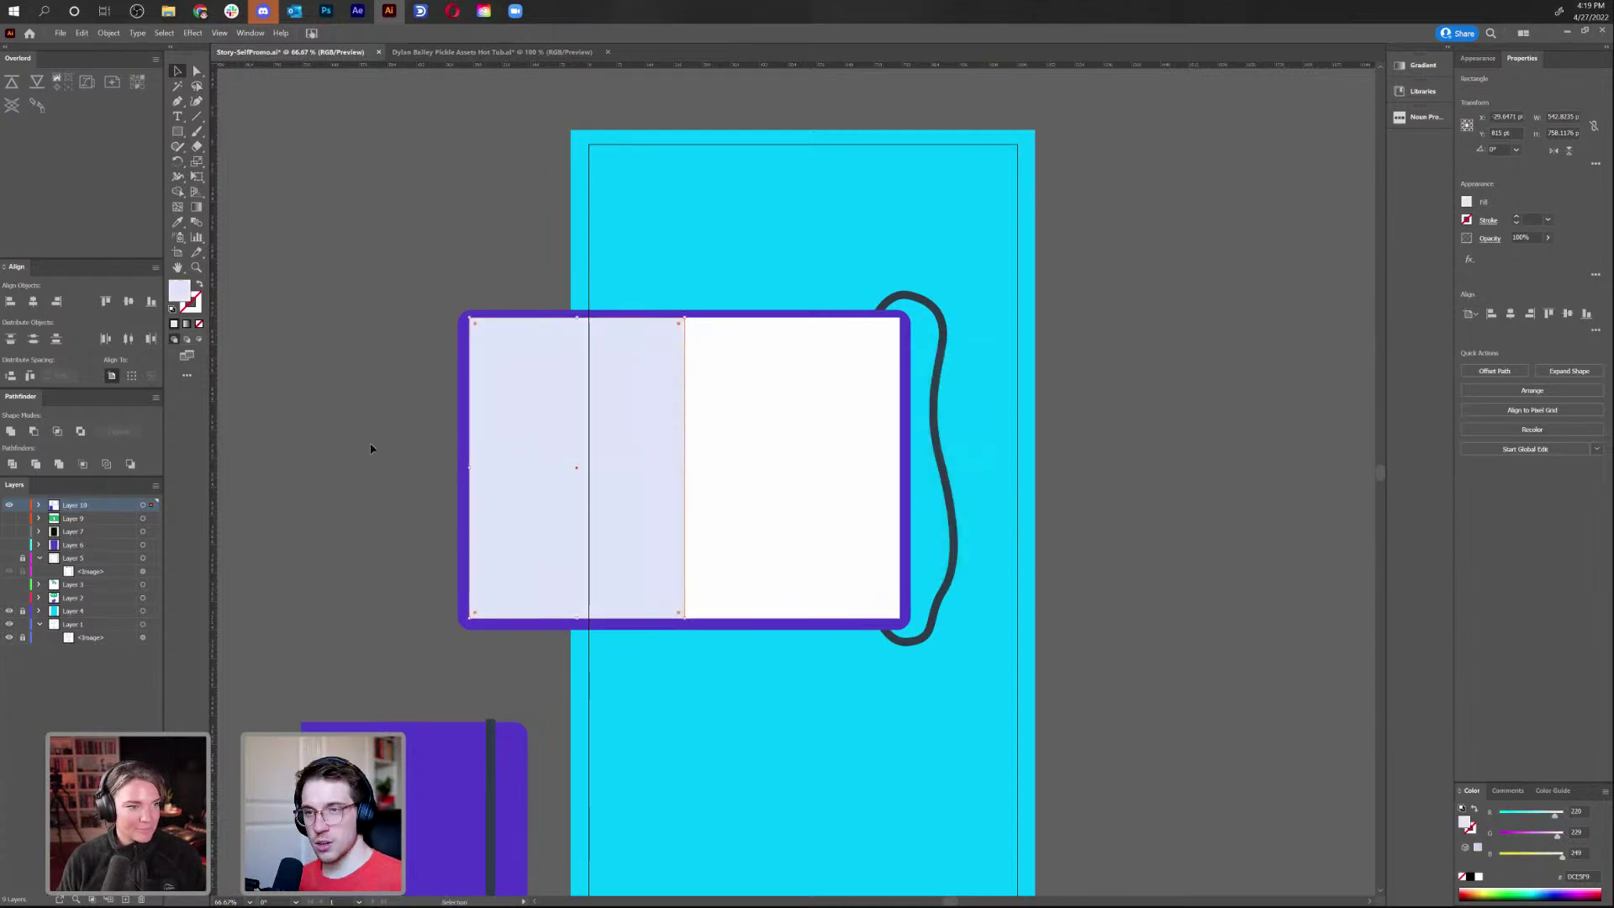
{"action": "left_click", "coordinate": [373, 444]}
Paste a copy of the left page in back and flare its left edge outward
{"action": "right_click", "coordinate": [380, 425]}
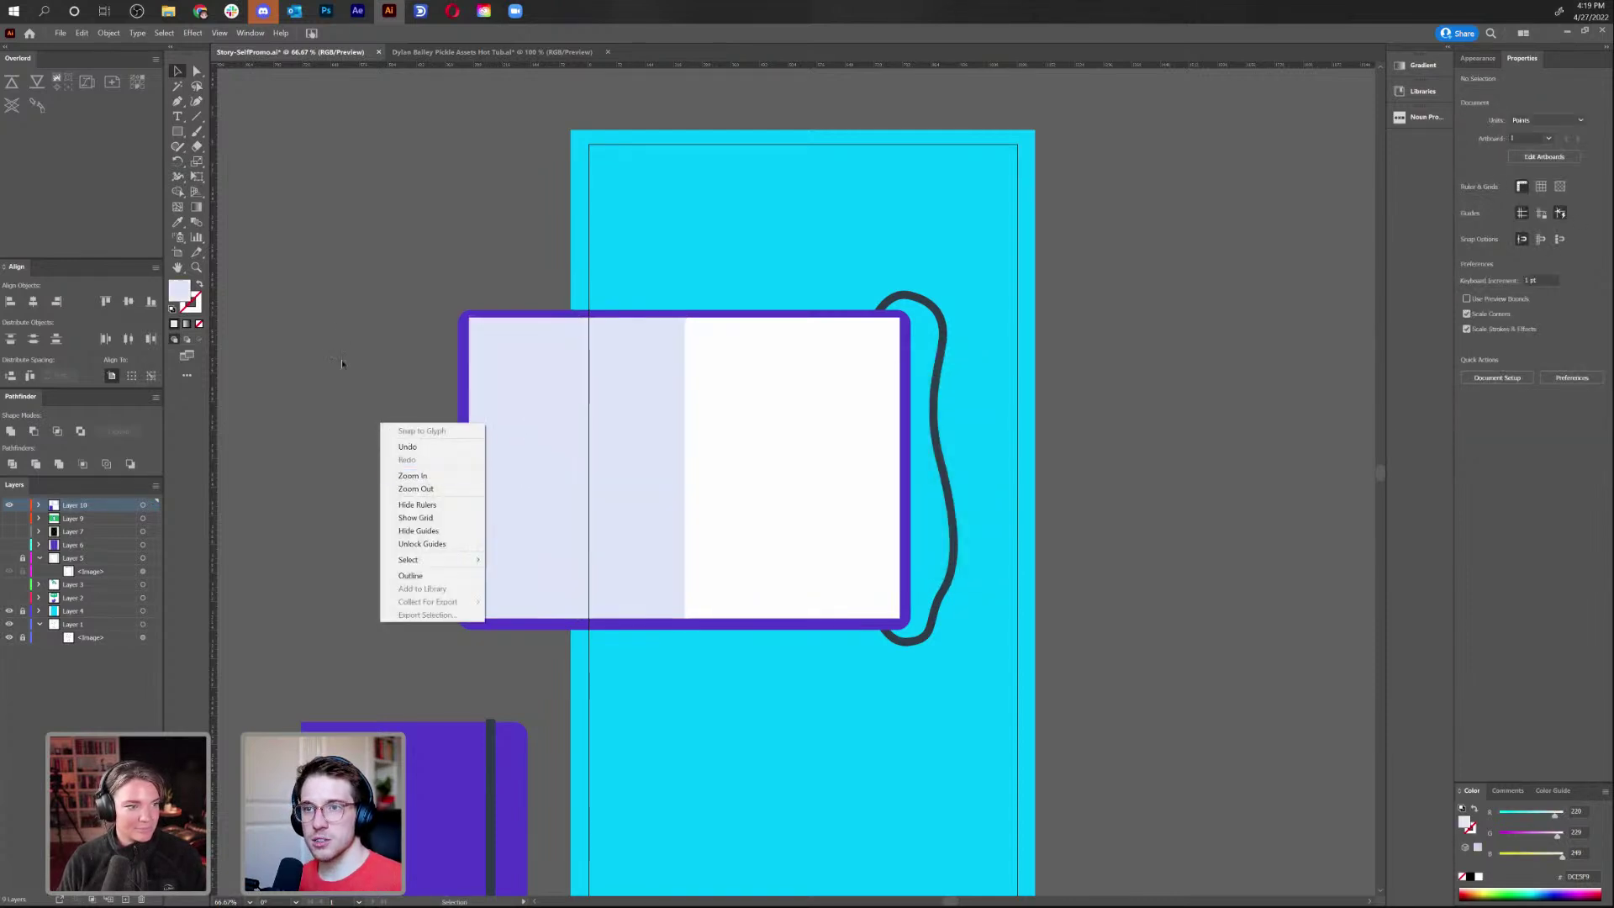
{"action": "key", "text": "Escape"}
{"action": "left_click", "coordinate": [83, 33]}
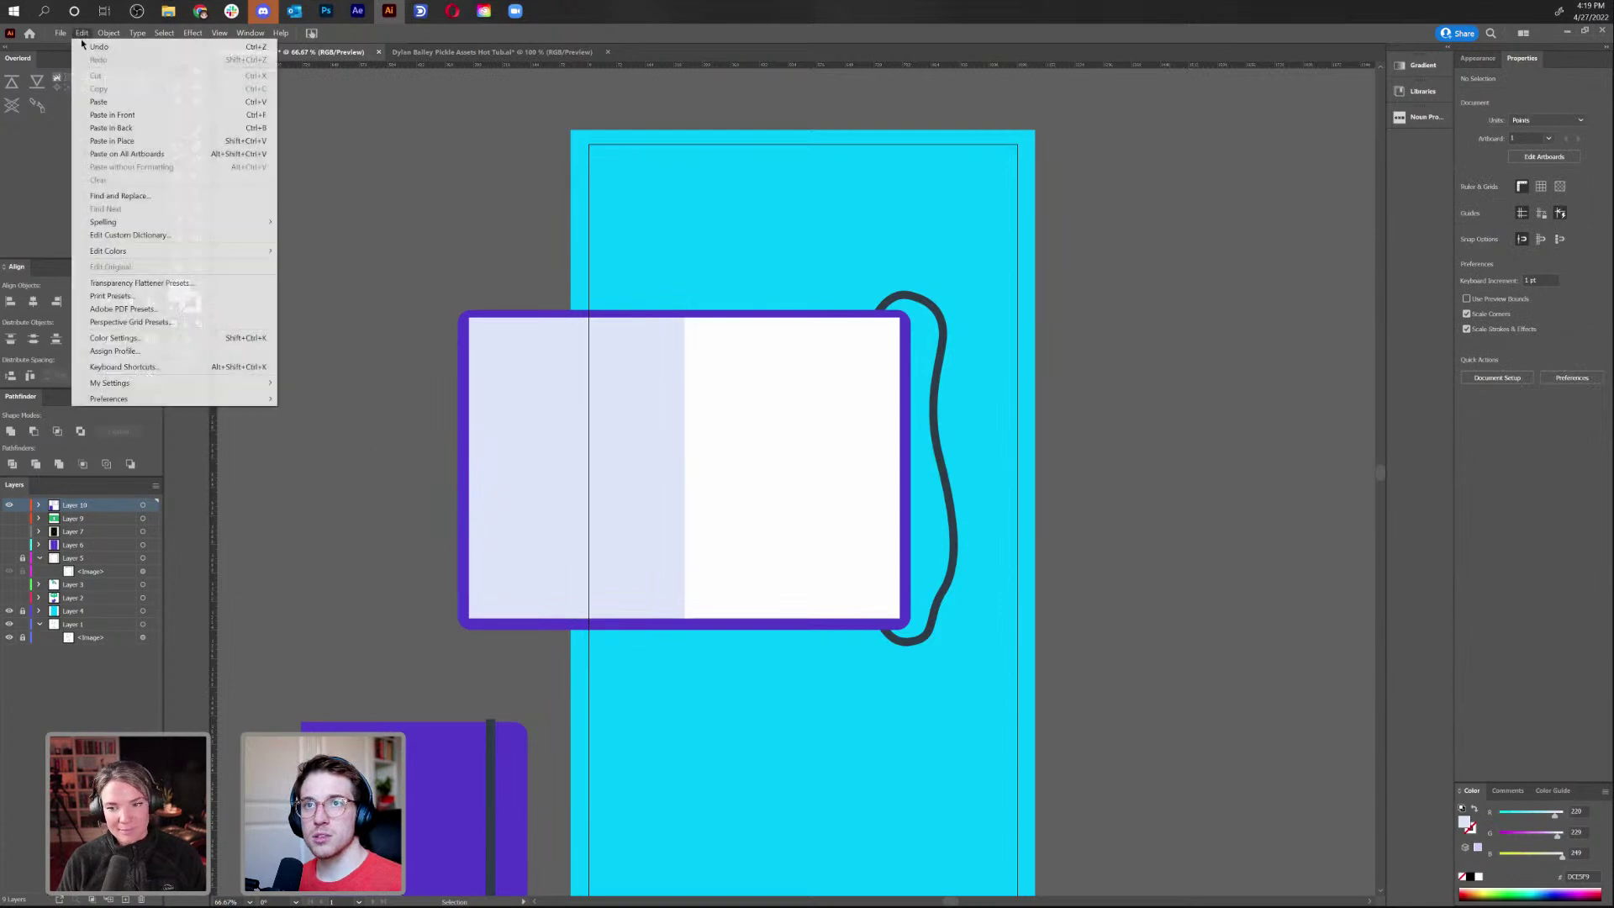
{"action": "left_click", "coordinate": [168, 132]}
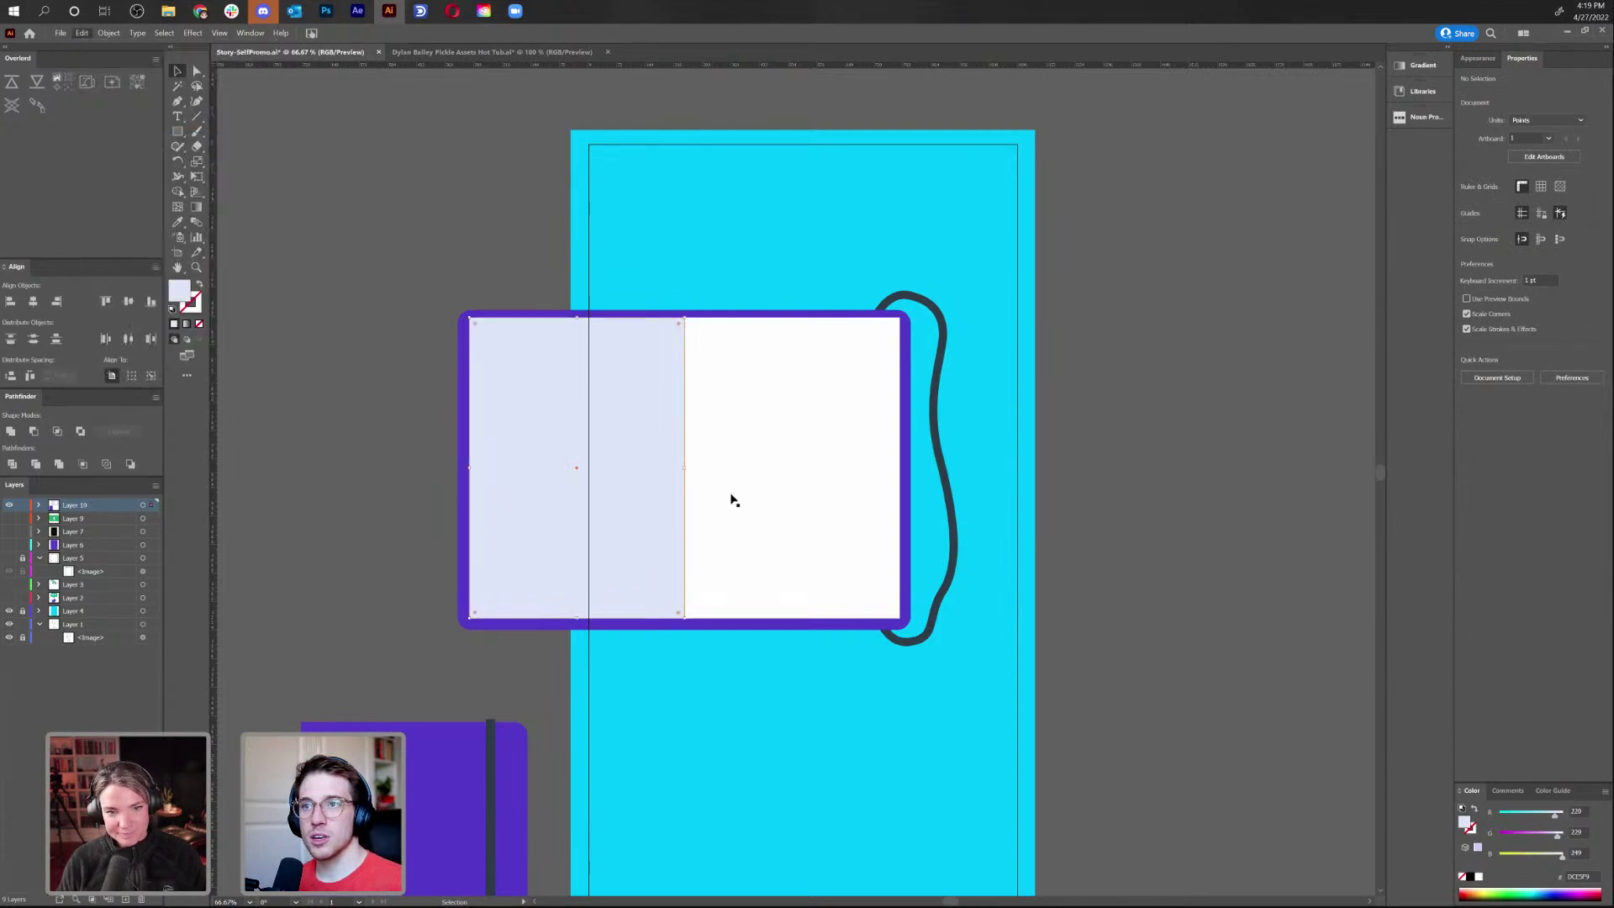
{"action": "key", "text": "a"}
{"action": "left_click", "coordinate": [475, 323]}
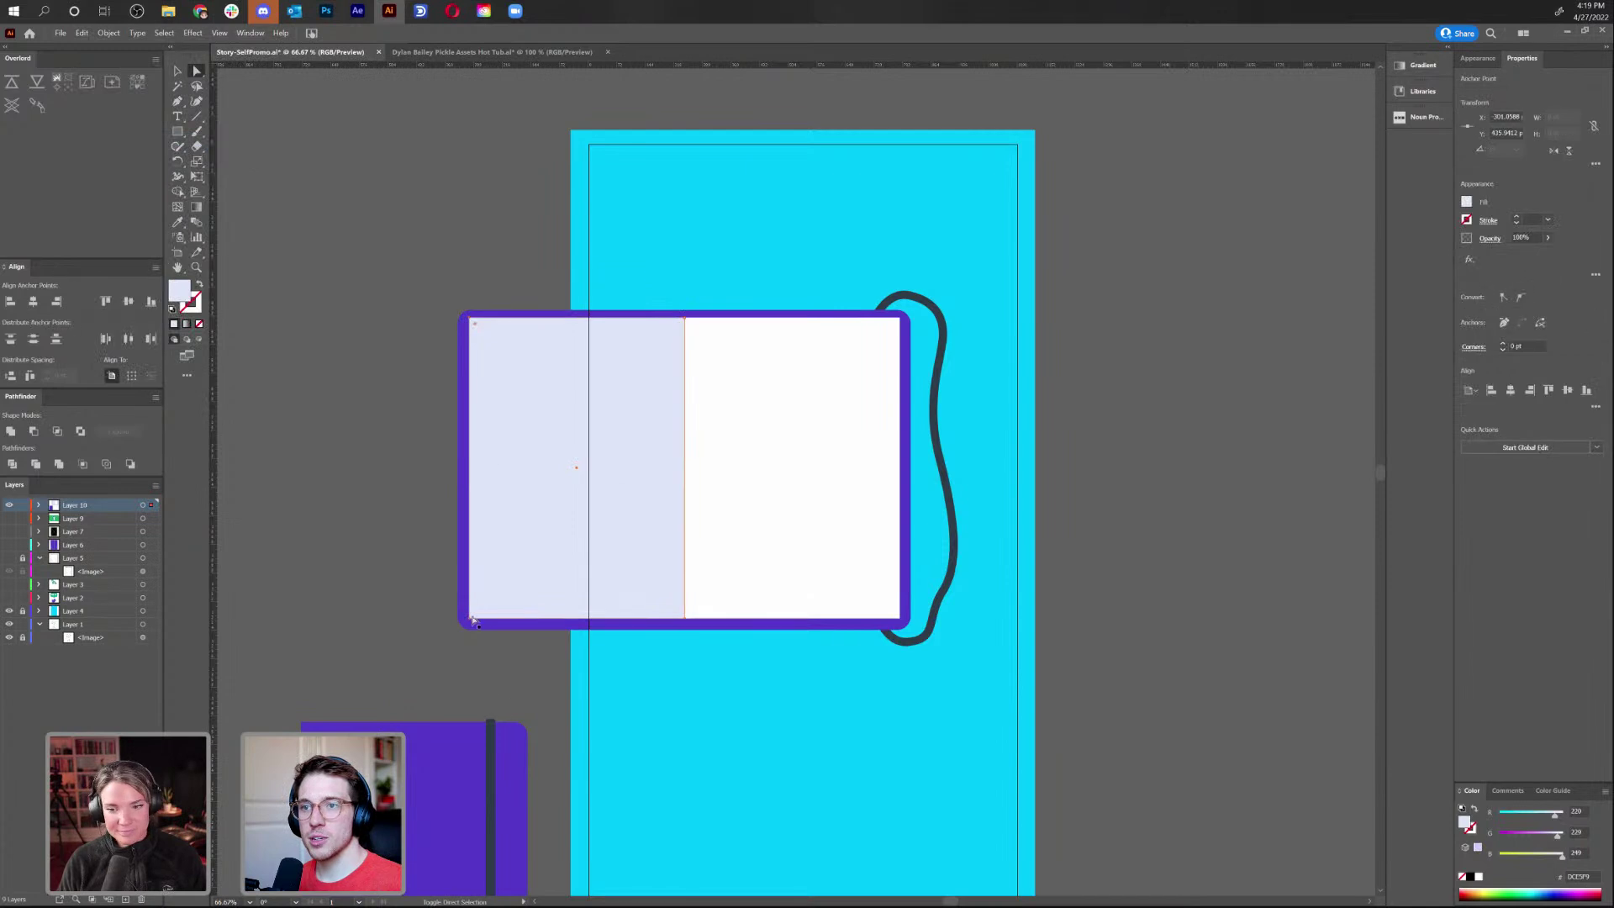
{"action": "left_click", "coordinate": [471, 620], "text": "shift"}
{"action": "key", "text": "s"}
{"action": "left_click_drag", "start_coordinate": [493, 321], "coordinate": [477, 258]}
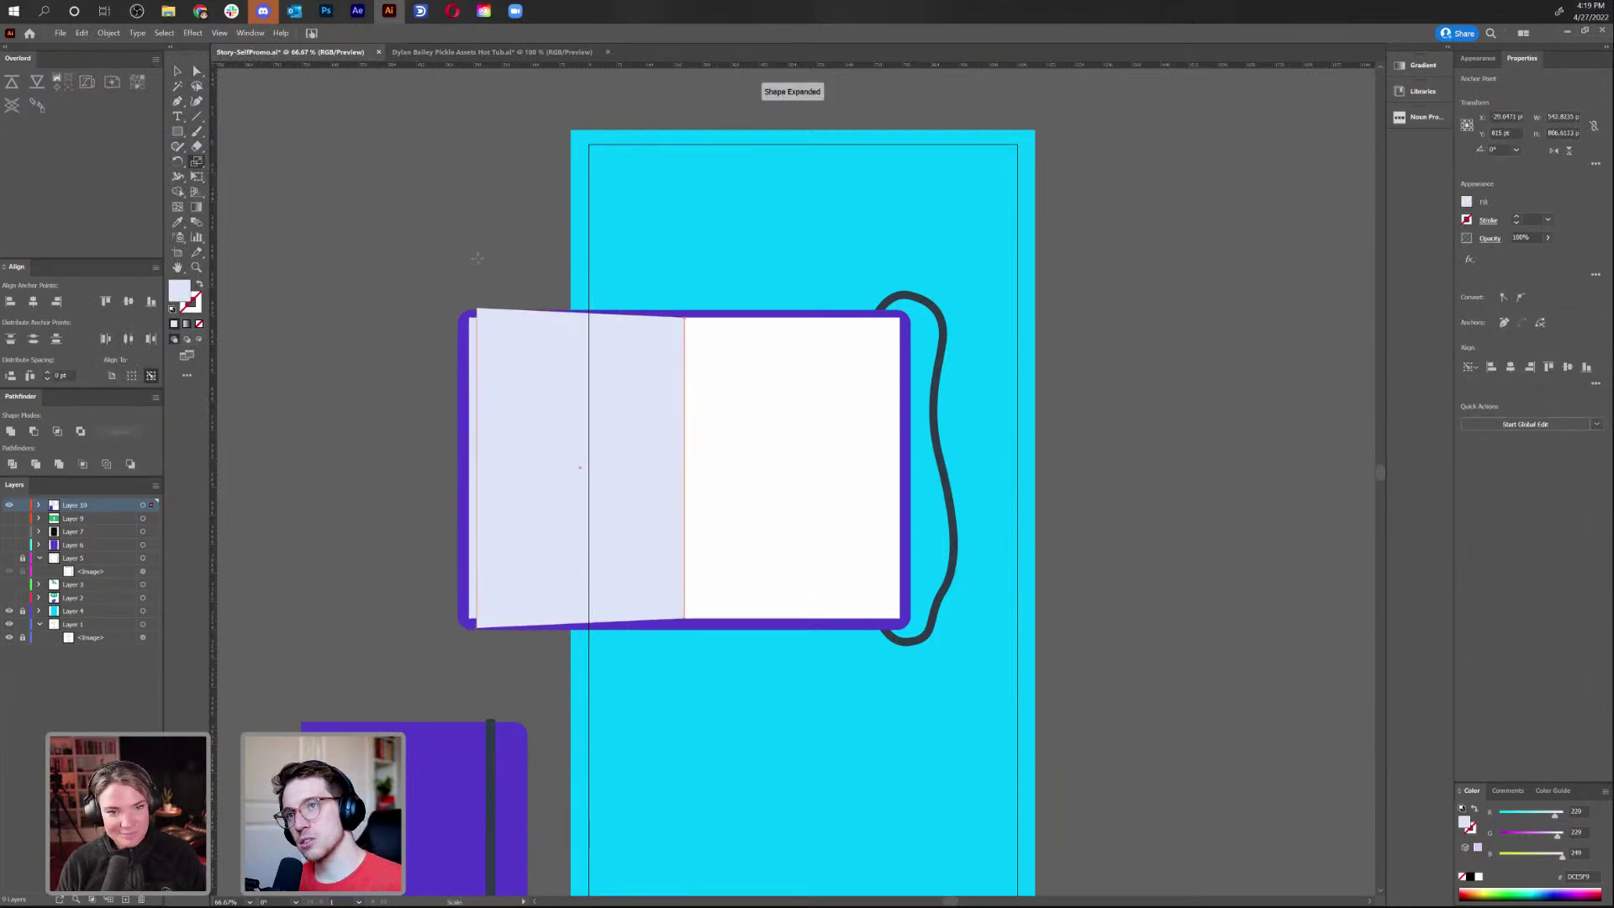
{"action": "key", "text": "Left"}
{"action": "key", "text": "Left"}
{"action": "key", "text": "Left"}
{"action": "key", "text": "Left"}
{"action": "key", "text": "Left"}
{"action": "key", "text": "Left"}
{"action": "key", "text": "Left"}
{"action": "key", "text": "Left"}
{"action": "key", "text": "Left"}
{"action": "key", "text": "Left"}
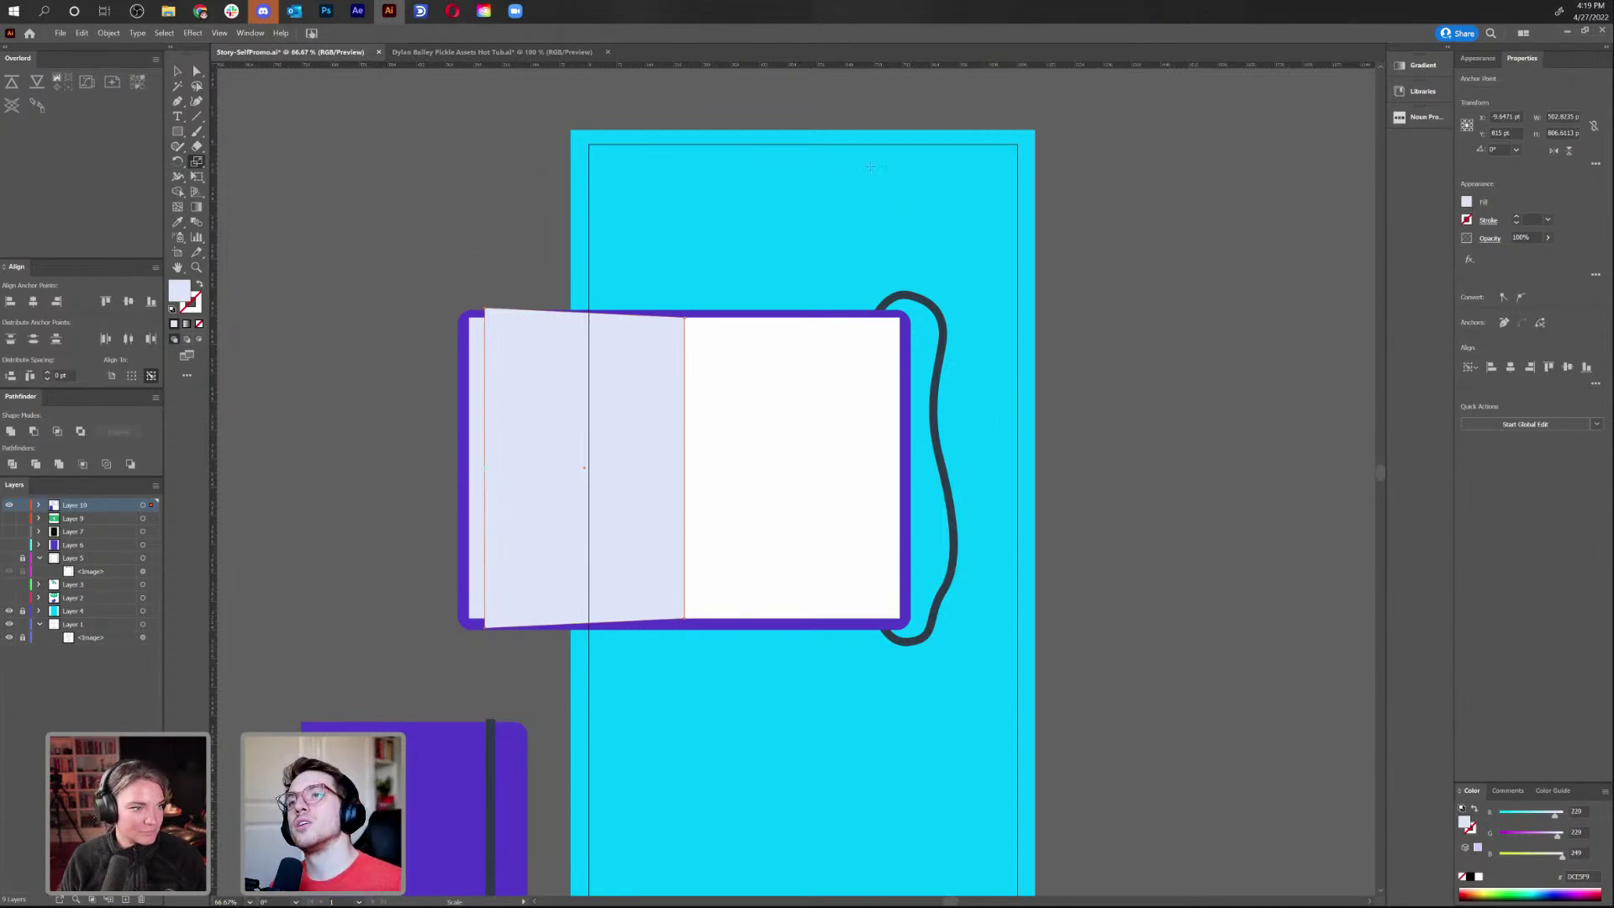
{"action": "key", "text": "ctrl+z"}
{"action": "left_click_drag", "start_coordinate": [803, 216], "coordinate": [760, 199]}
Draw a small square near the top of the artboard
{"action": "left_click", "coordinate": [177, 70]}
{"action": "left_click", "coordinate": [382, 210]}
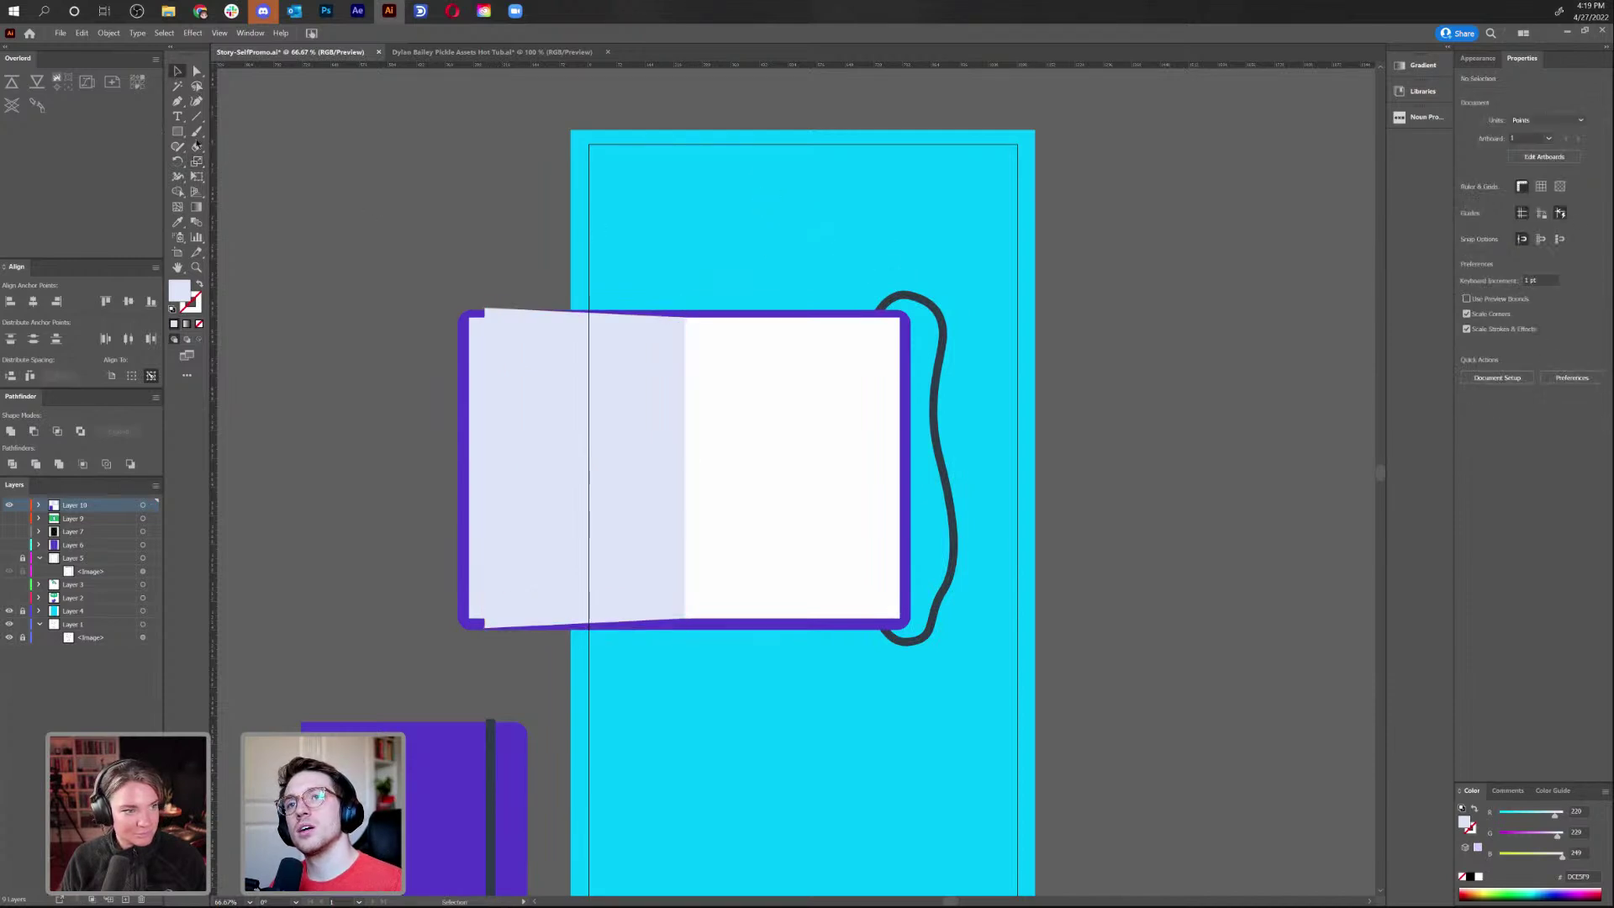
{"action": "left_click", "coordinate": [177, 131]}
{"action": "left_click_drag", "start_coordinate": [757, 215], "coordinate": [813, 270]}
{"action": "key", "text": "a"}
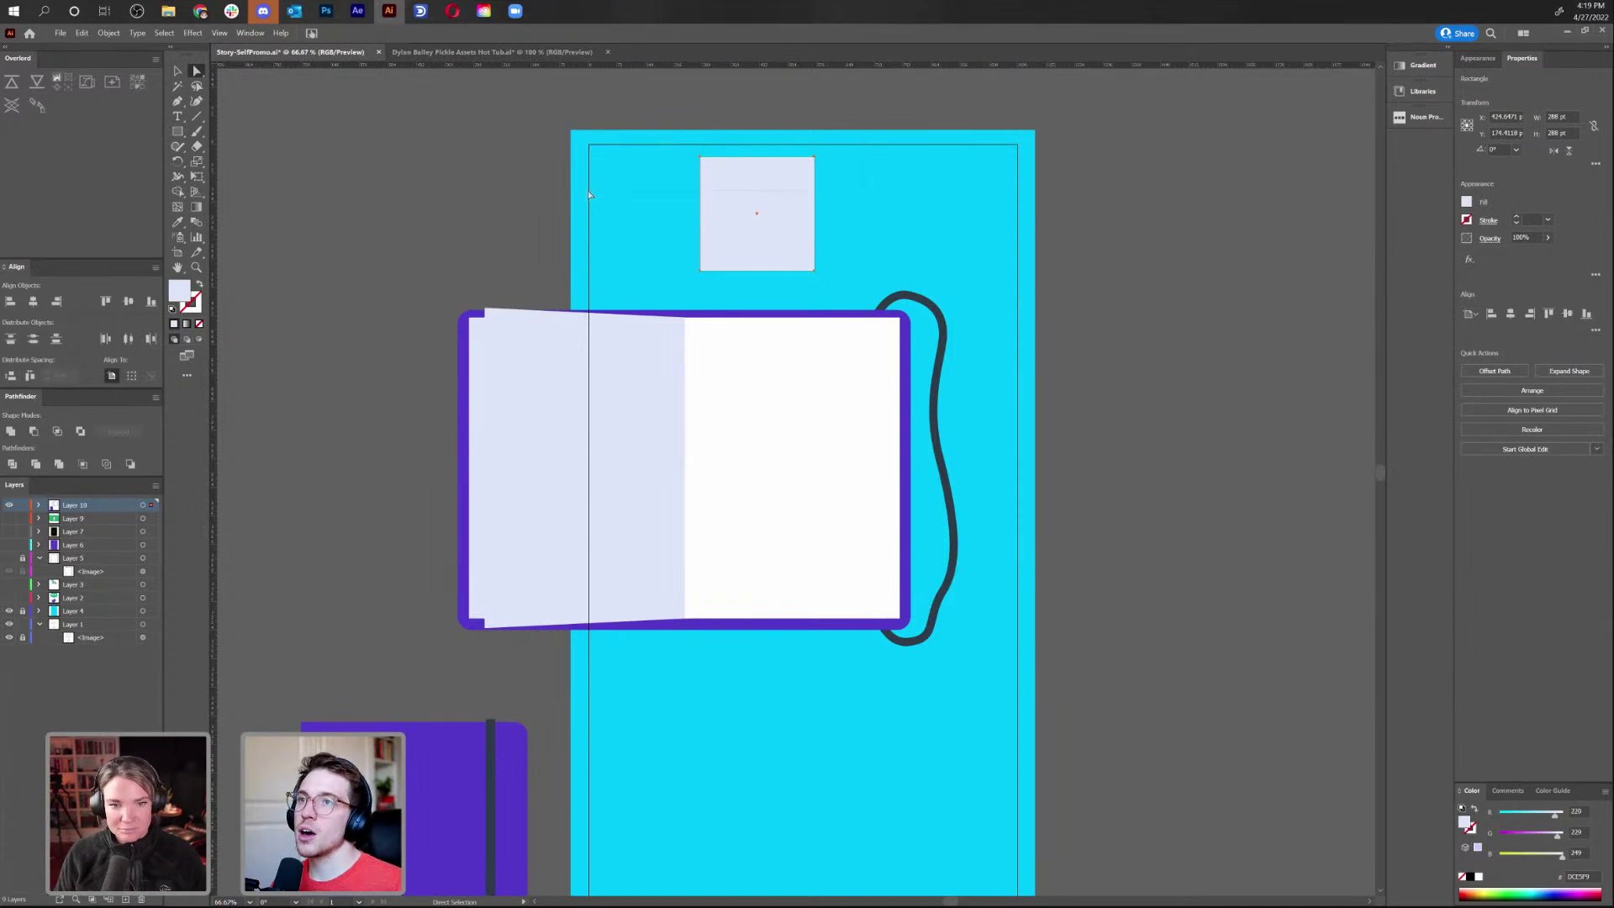
Widen the square's top edge to reshape it into a trapezoid
{"action": "left_click_drag", "start_coordinate": [588, 190], "coordinate": [824, 149]}
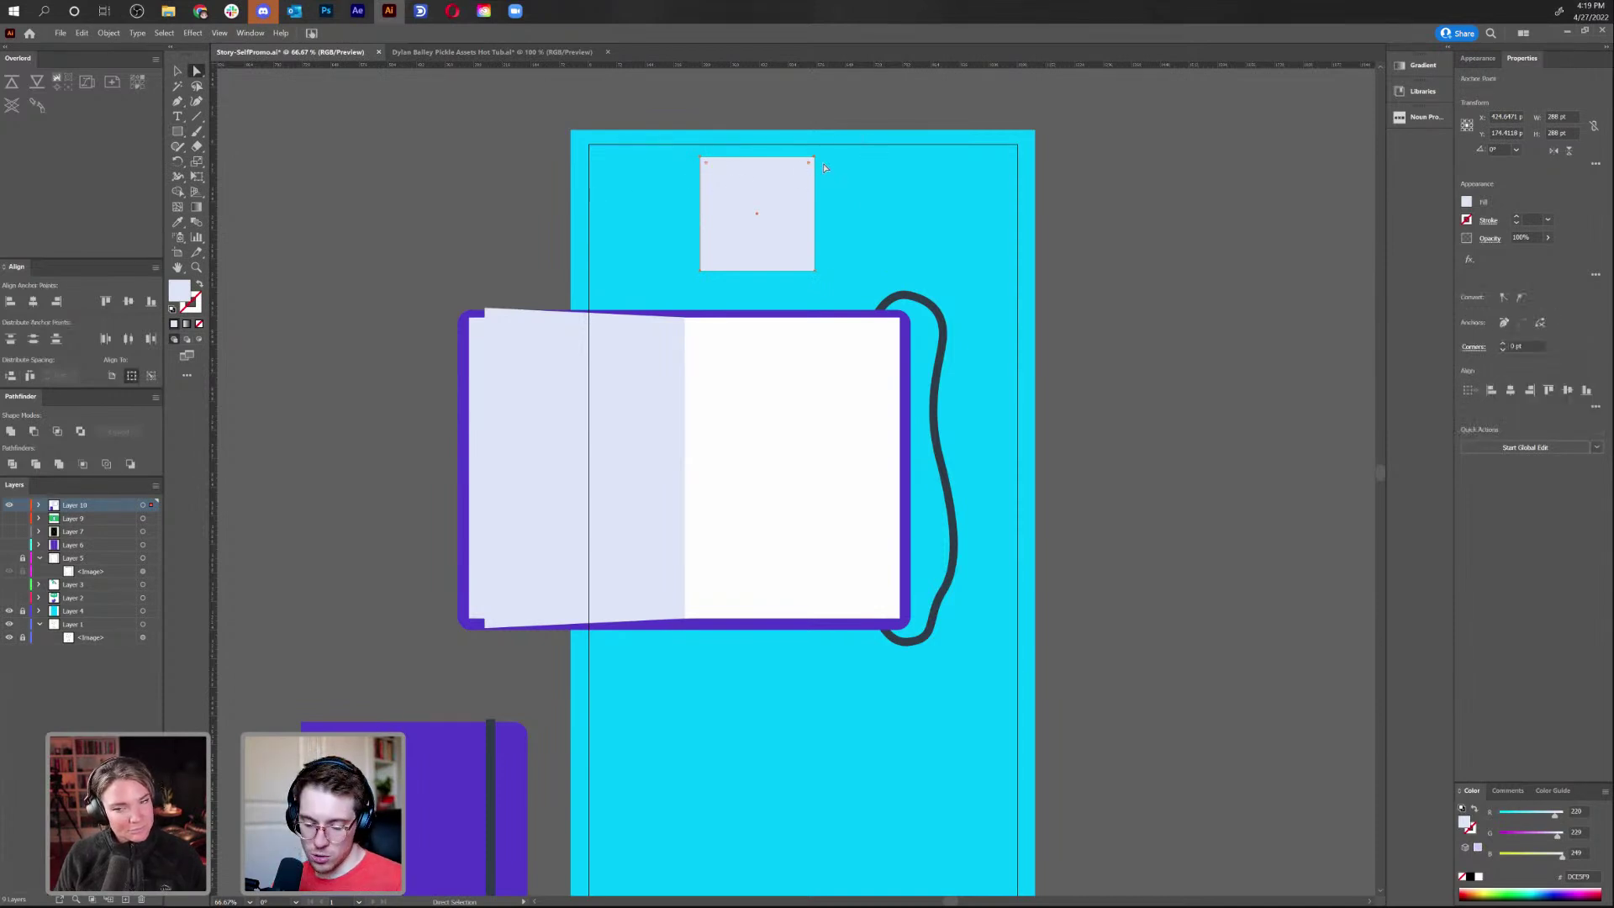
{"action": "key", "text": "s"}
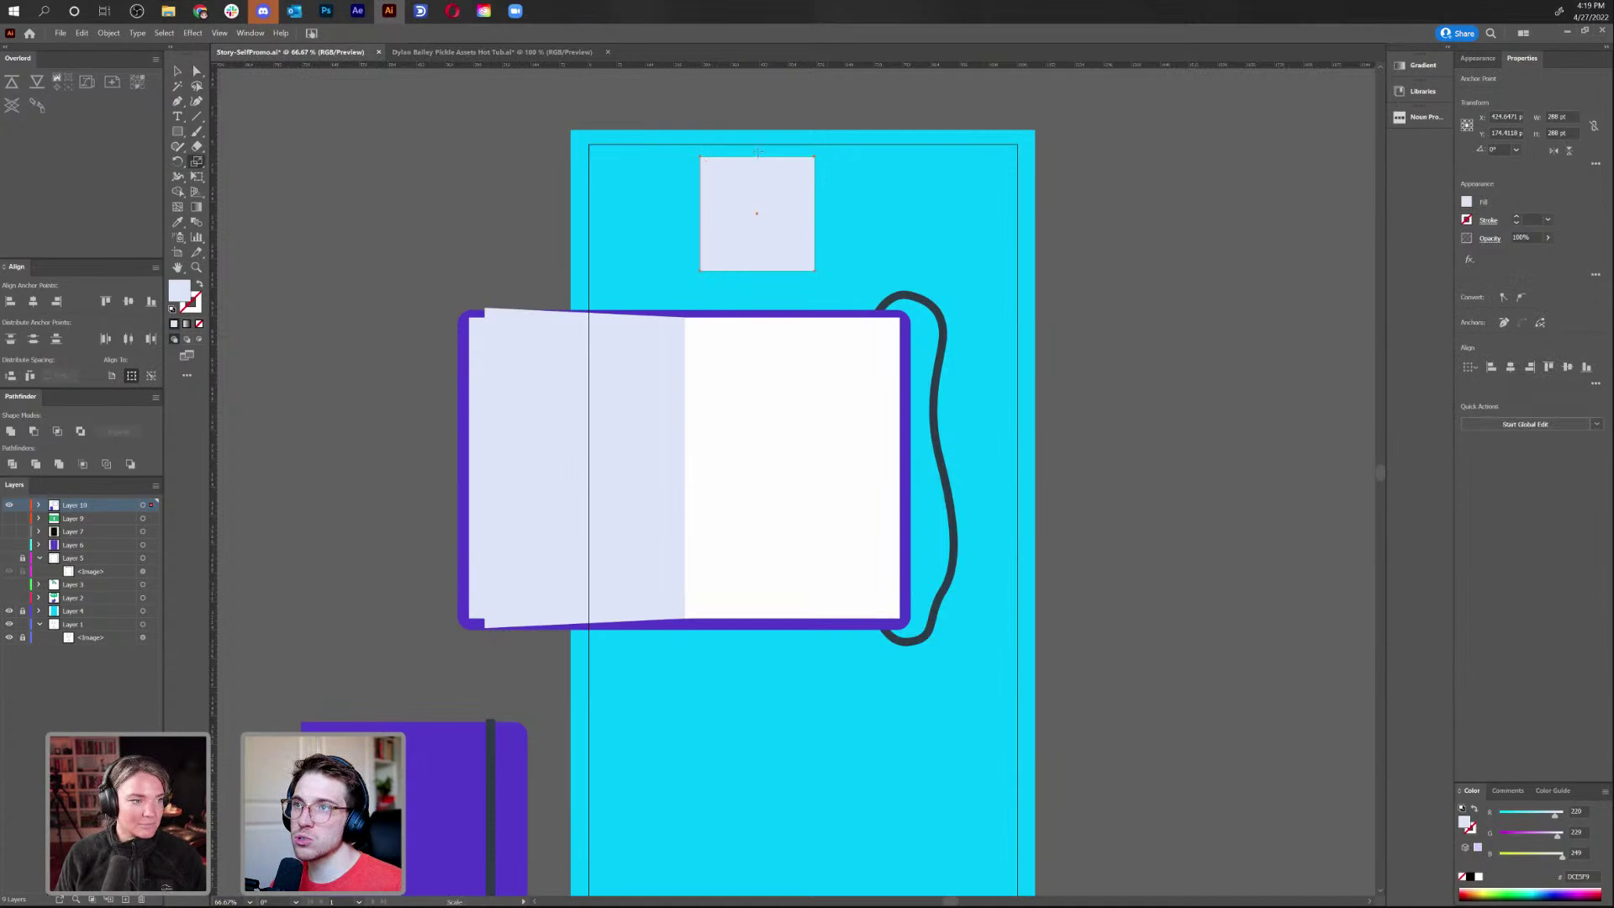
{"action": "scroll", "coordinate": [758, 160], "scroll_direction": "up", "scroll_amount": 10}
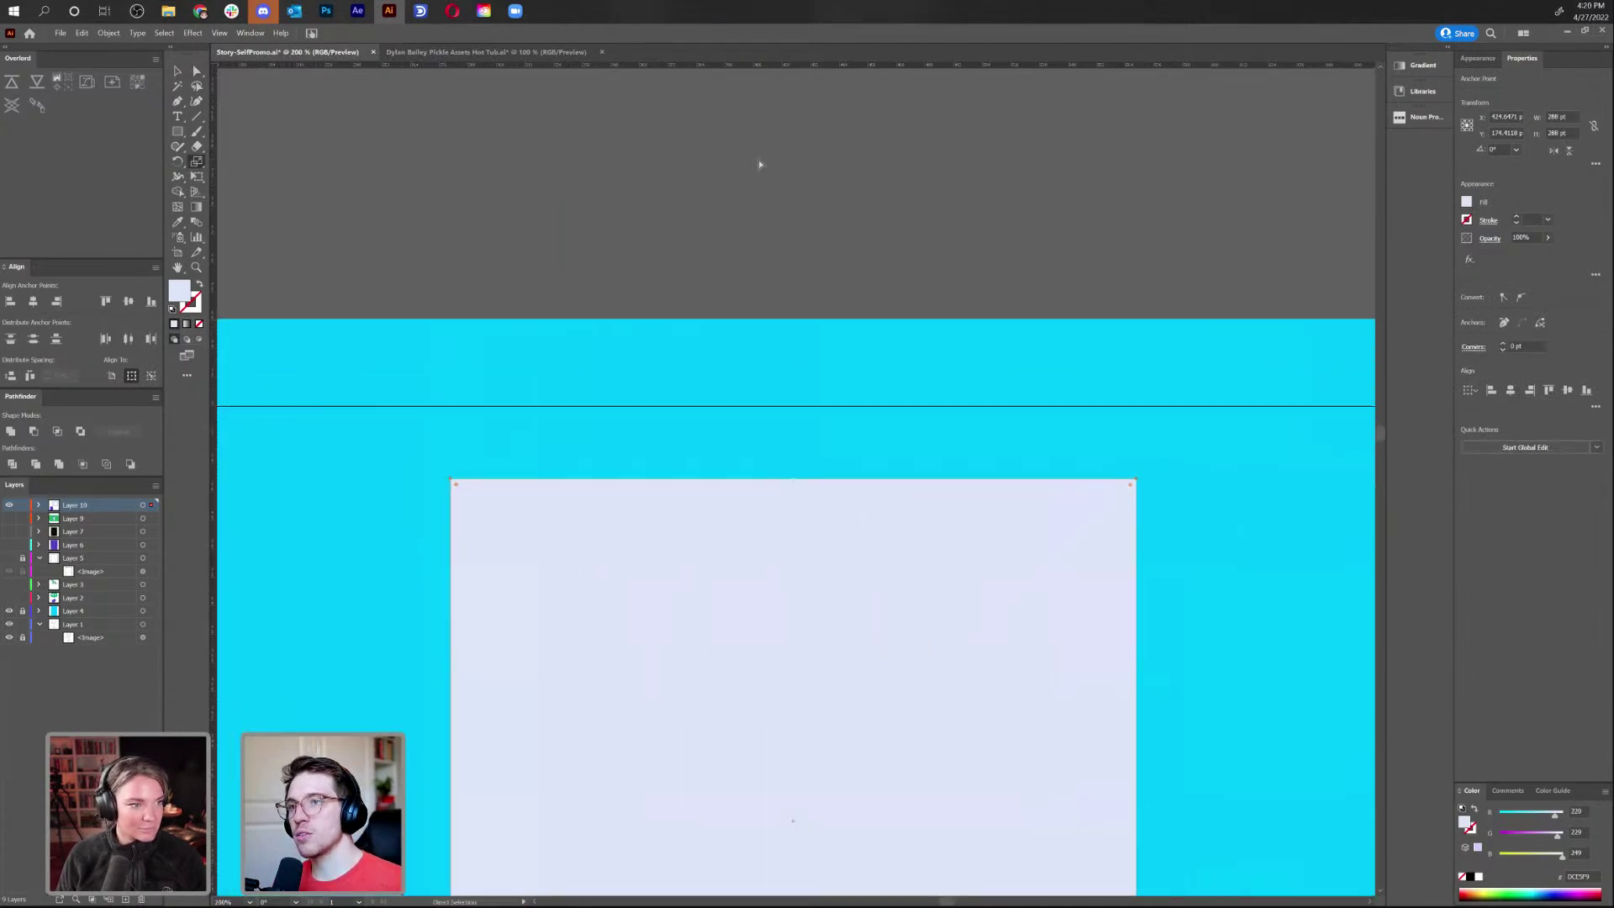
{"action": "key", "text": "ctrl+minus"}
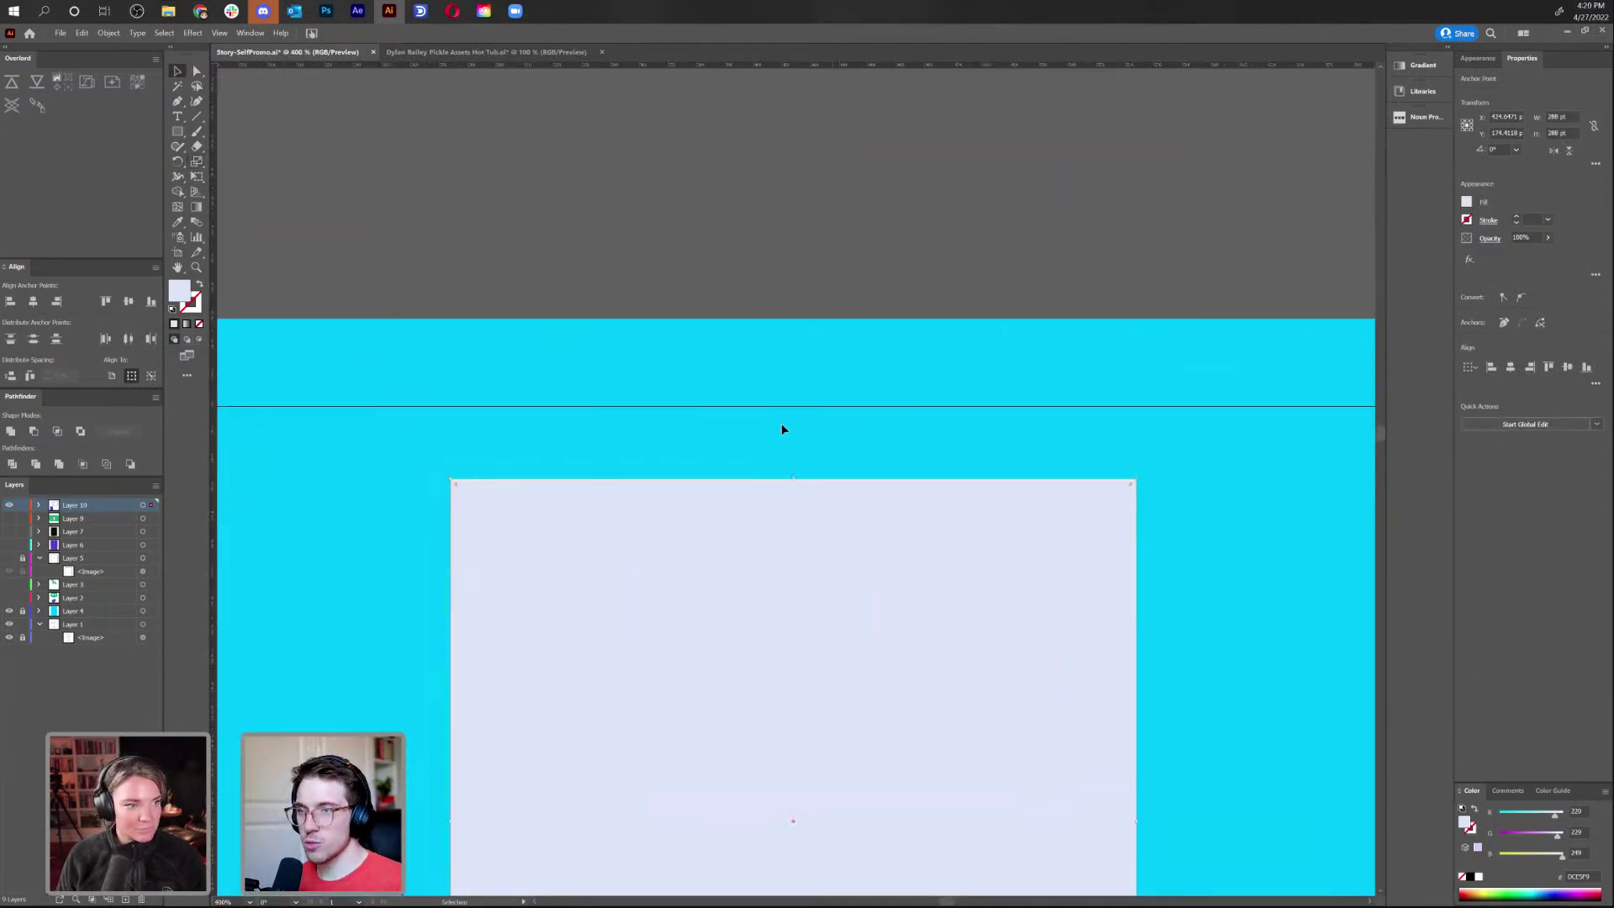
{"action": "left_click_drag", "start_coordinate": [834, 618], "coordinate": [836, 296]}
{"action": "scroll", "coordinate": [1054, 443], "scroll_direction": "up", "scroll_amount": 3}
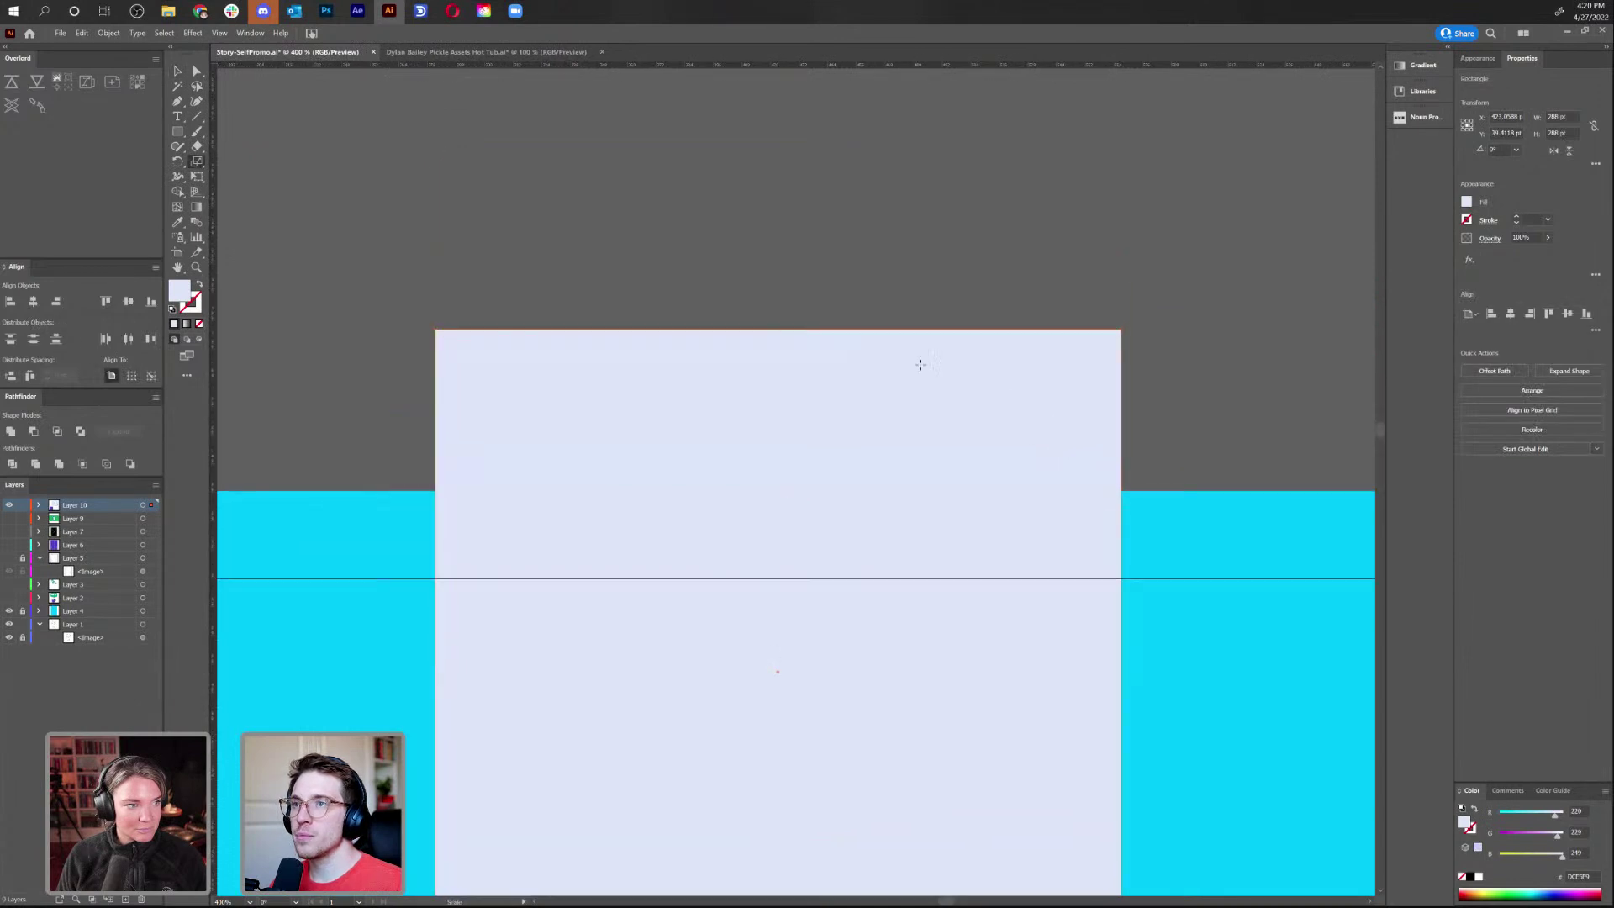
{"action": "key", "text": "a"}
{"action": "left_click_drag", "start_coordinate": [1269, 389], "coordinate": [950, 324]}
{"action": "key", "text": "s"}
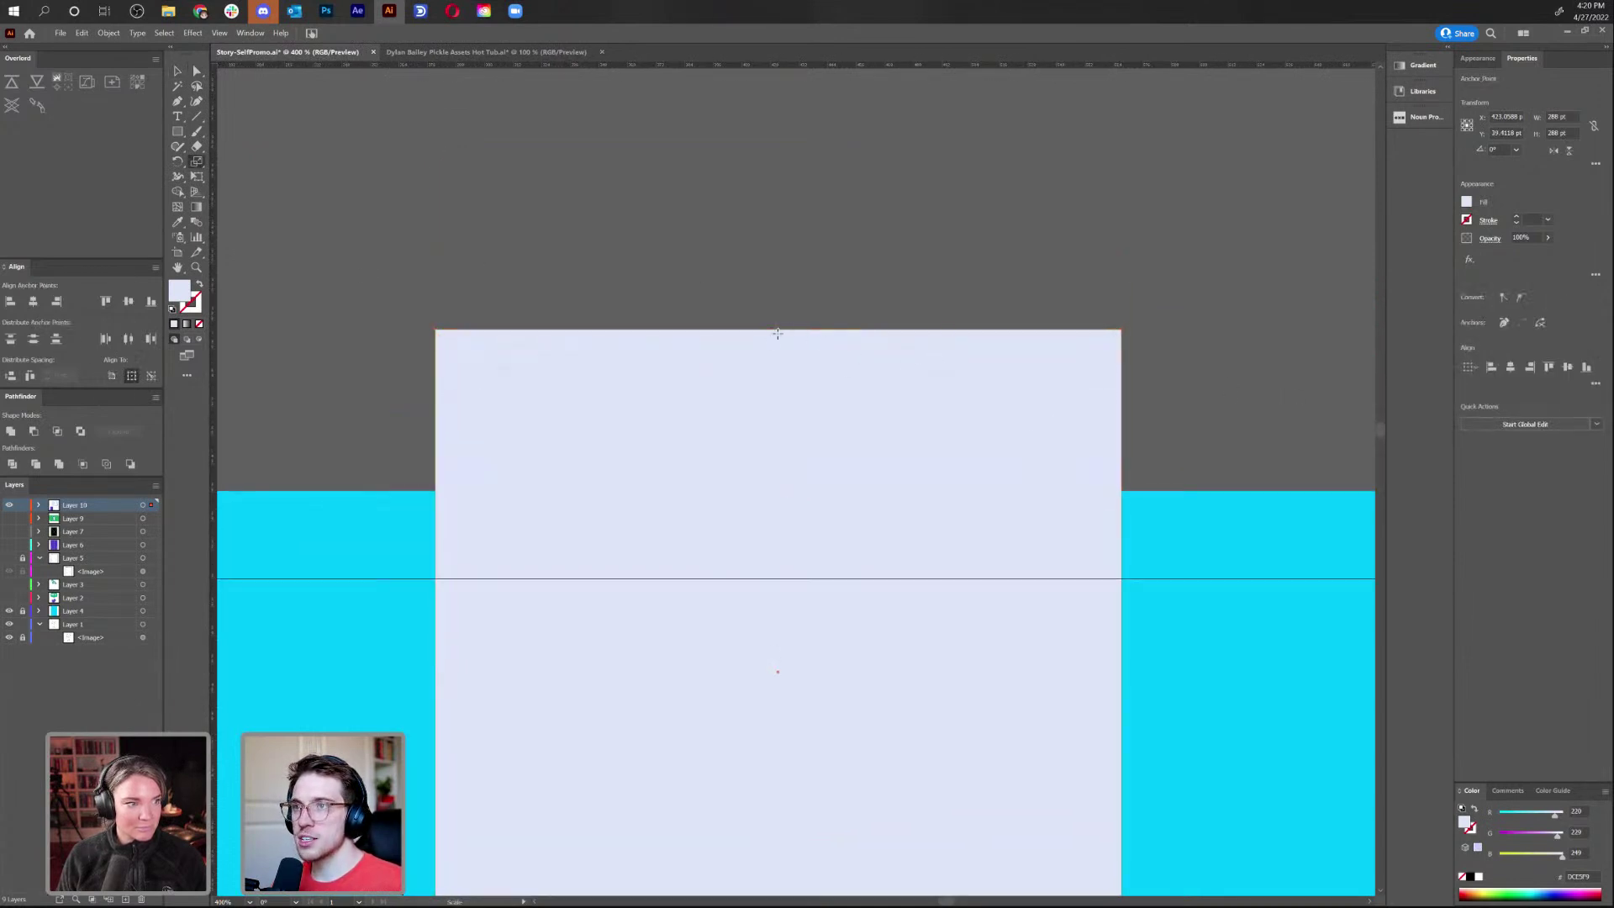
{"action": "left_click_drag", "start_coordinate": [1113, 336], "coordinate": [1038, 359]}
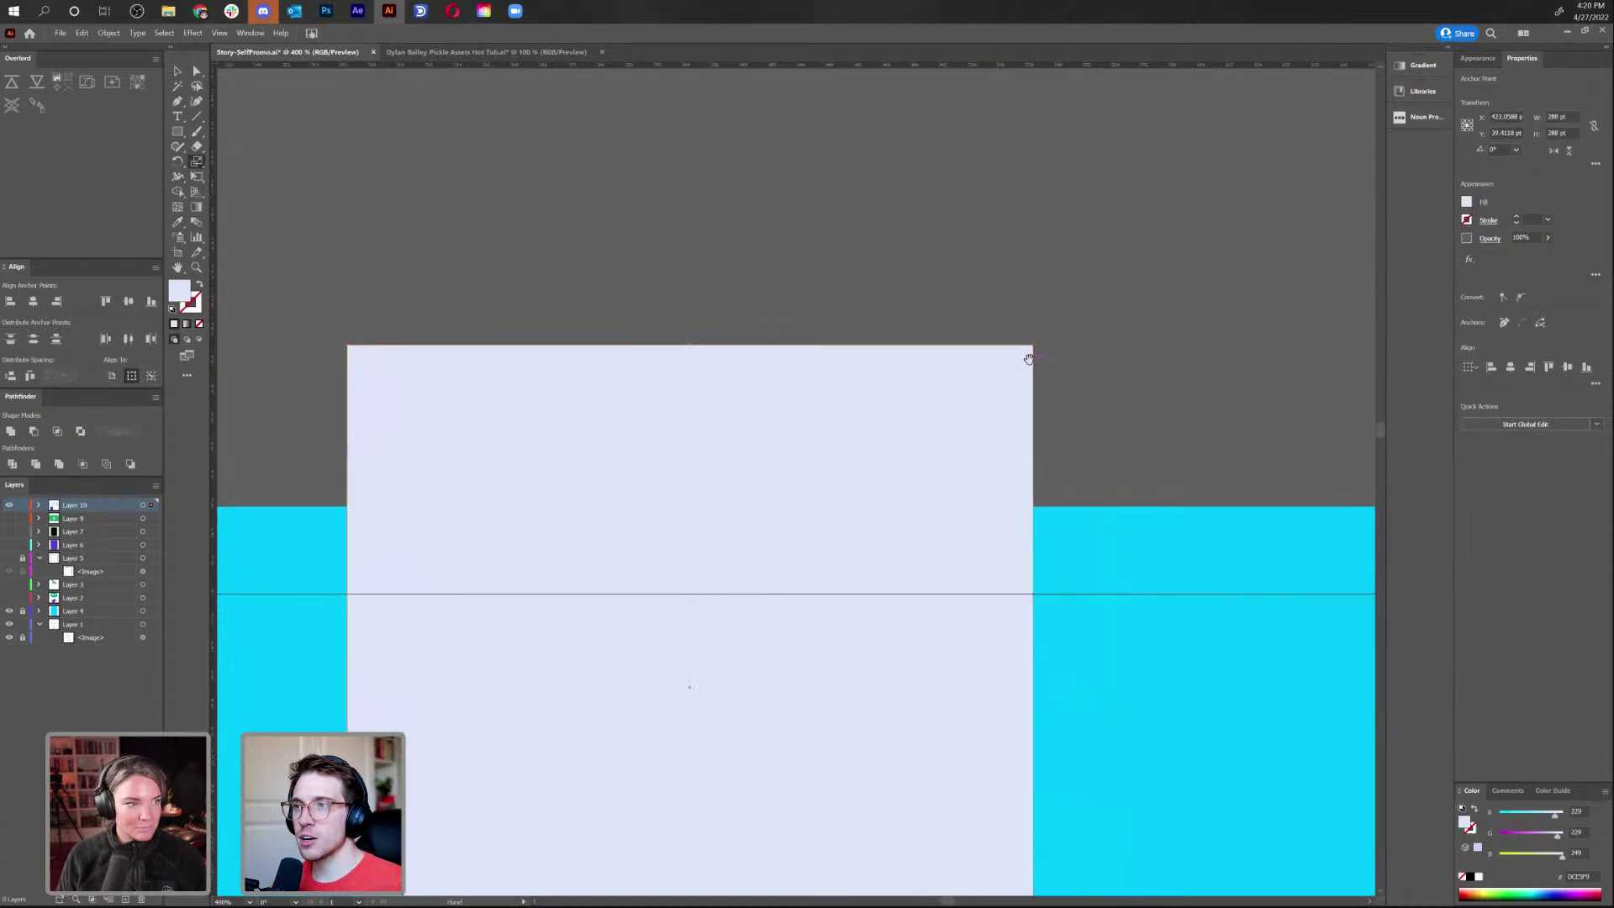
{"action": "left_click_drag", "start_coordinate": [953, 311], "coordinate": [1240, 328]}
Remove the test shape and reselect the book's left page
{"action": "key", "text": "ctrl+minus"}
{"action": "key", "text": "ctrl+minus"}
{"action": "key", "text": "ctrl+minus"}
{"action": "key", "text": "ctrl+minus"}
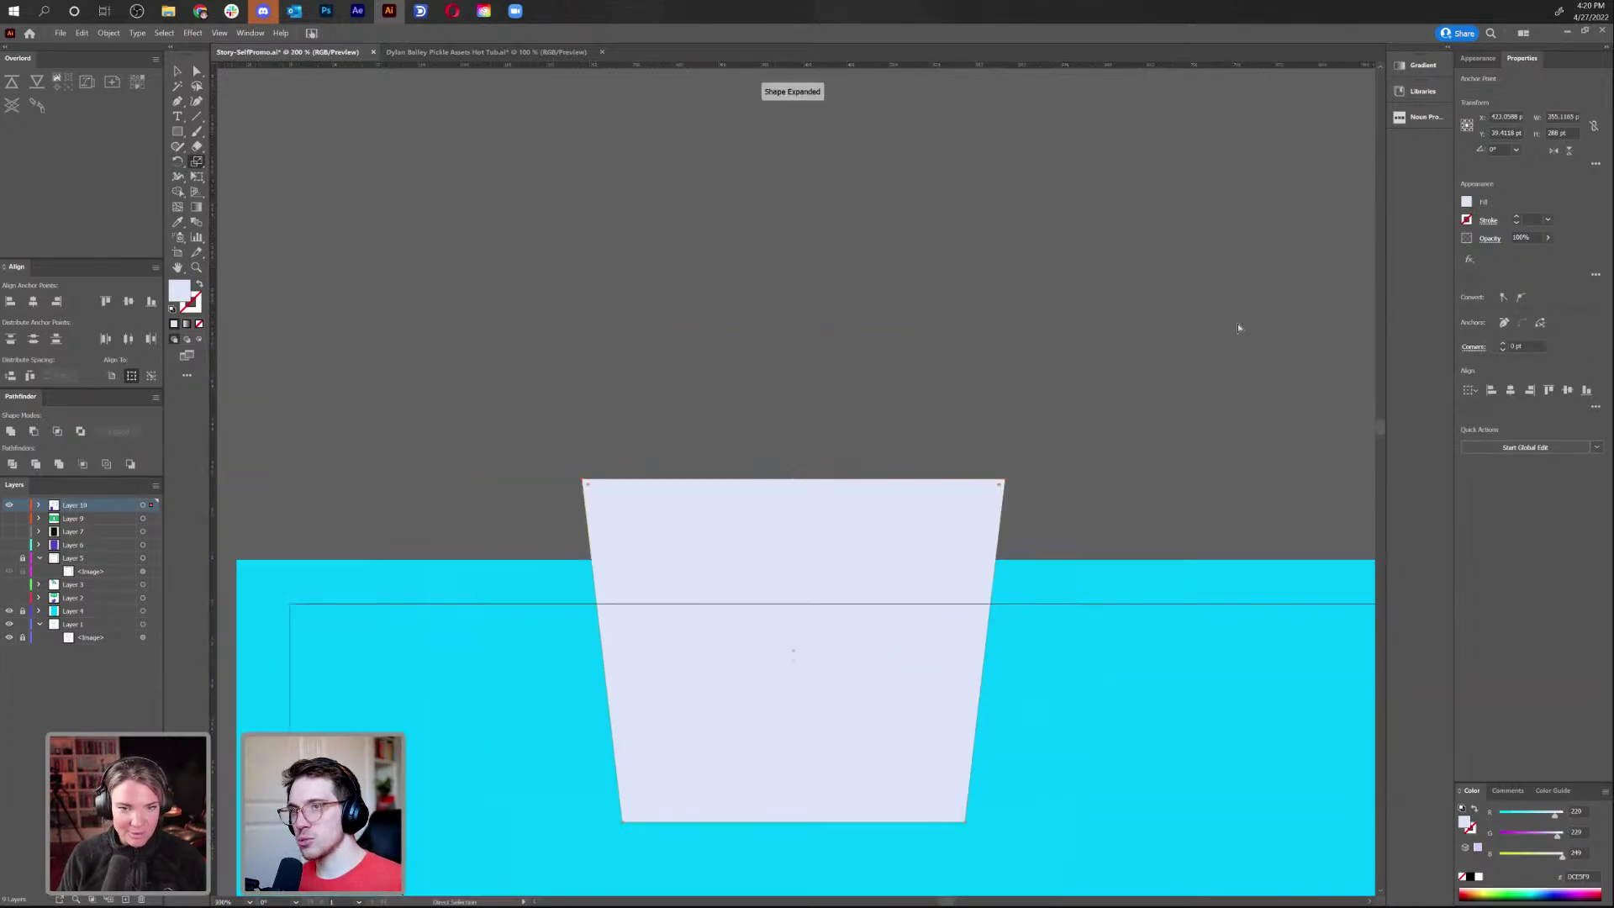
{"action": "key", "text": "v"}
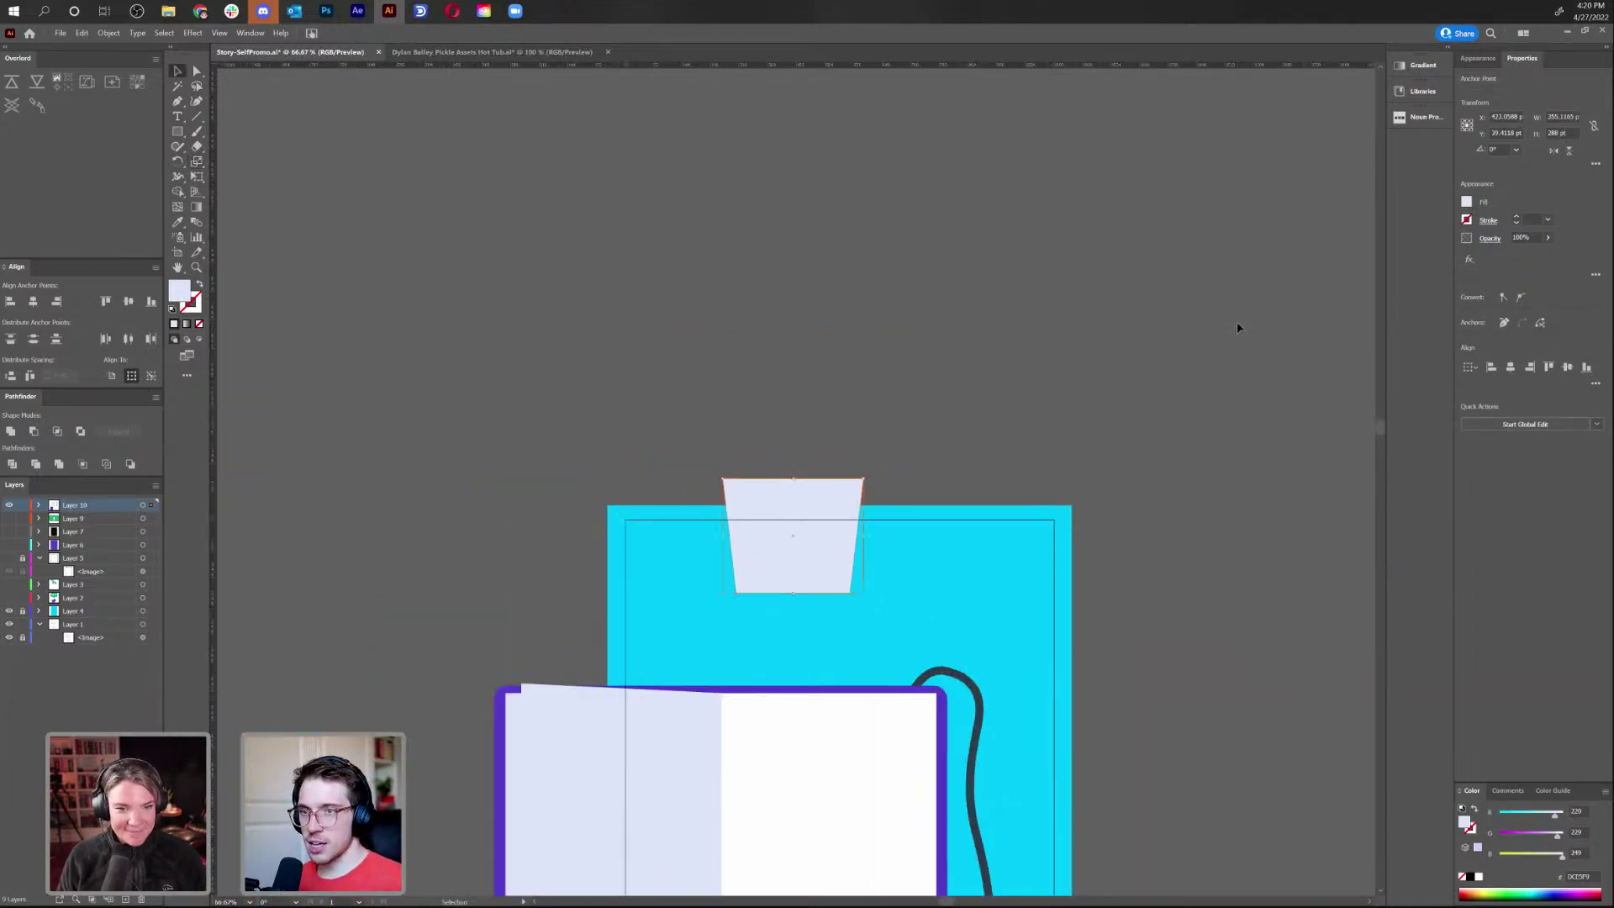
{"action": "key", "text": "ctrl+z"}
{"action": "key", "text": "Delete"}
{"action": "left_click_drag", "start_coordinate": [966, 539], "coordinate": [1049, 244]}
{"action": "left_click", "coordinate": [695, 501]}
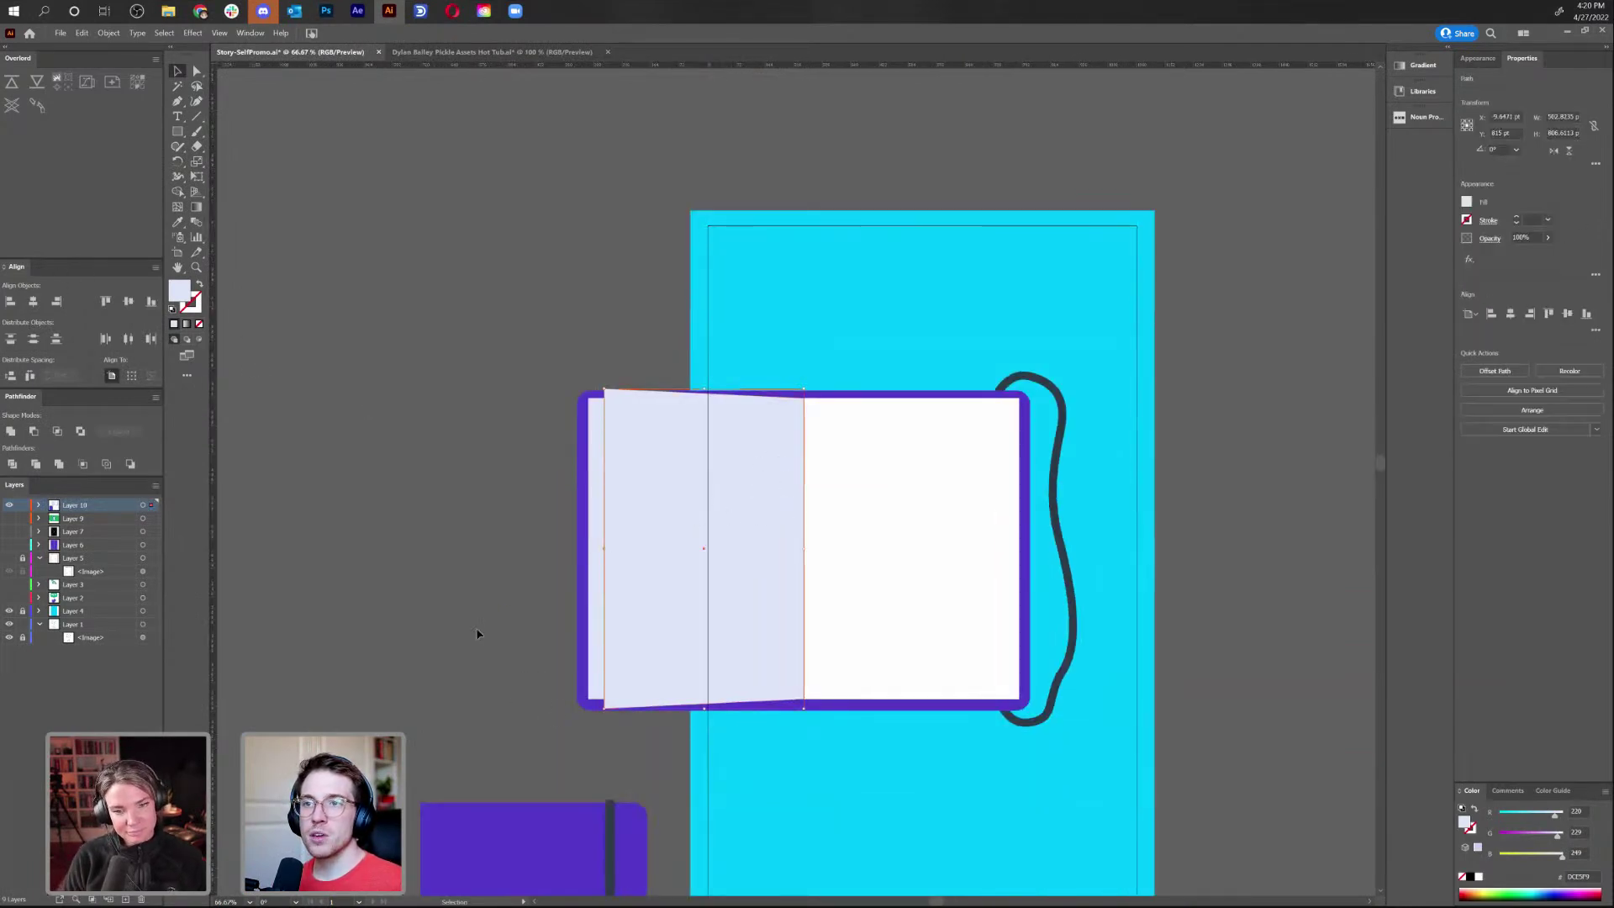
Draw a narrow strip along the left page edge and fill it grey-blue BFCADD
{"action": "left_click", "coordinate": [468, 602]}
{"action": "key", "text": "m"}
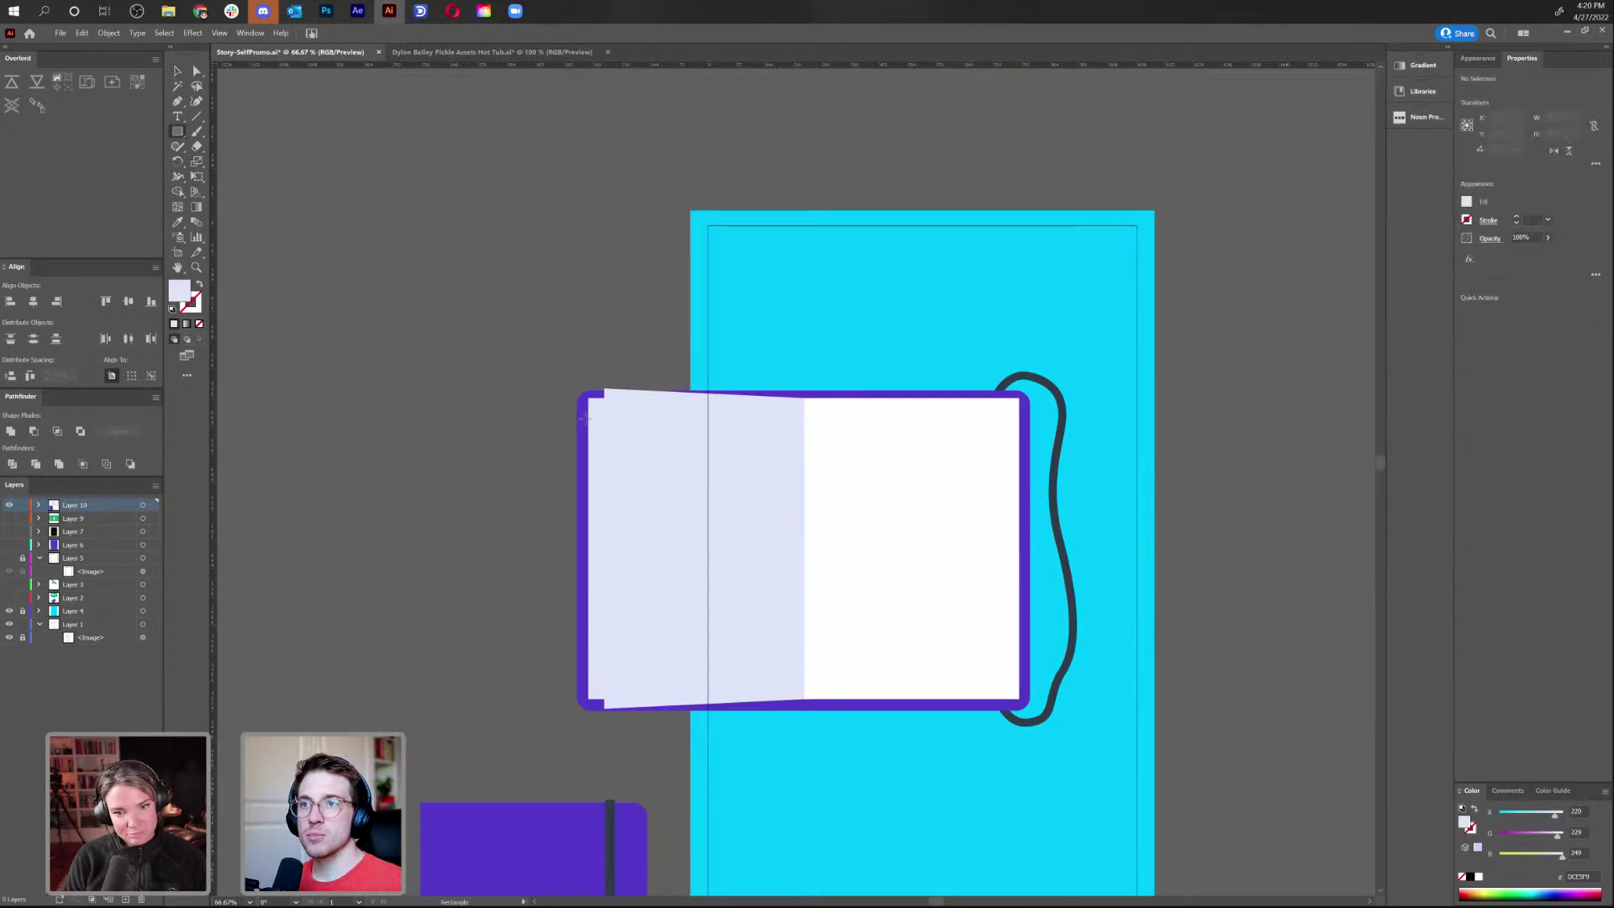
{"action": "left_click_drag", "start_coordinate": [600, 399], "coordinate": [631, 698]}
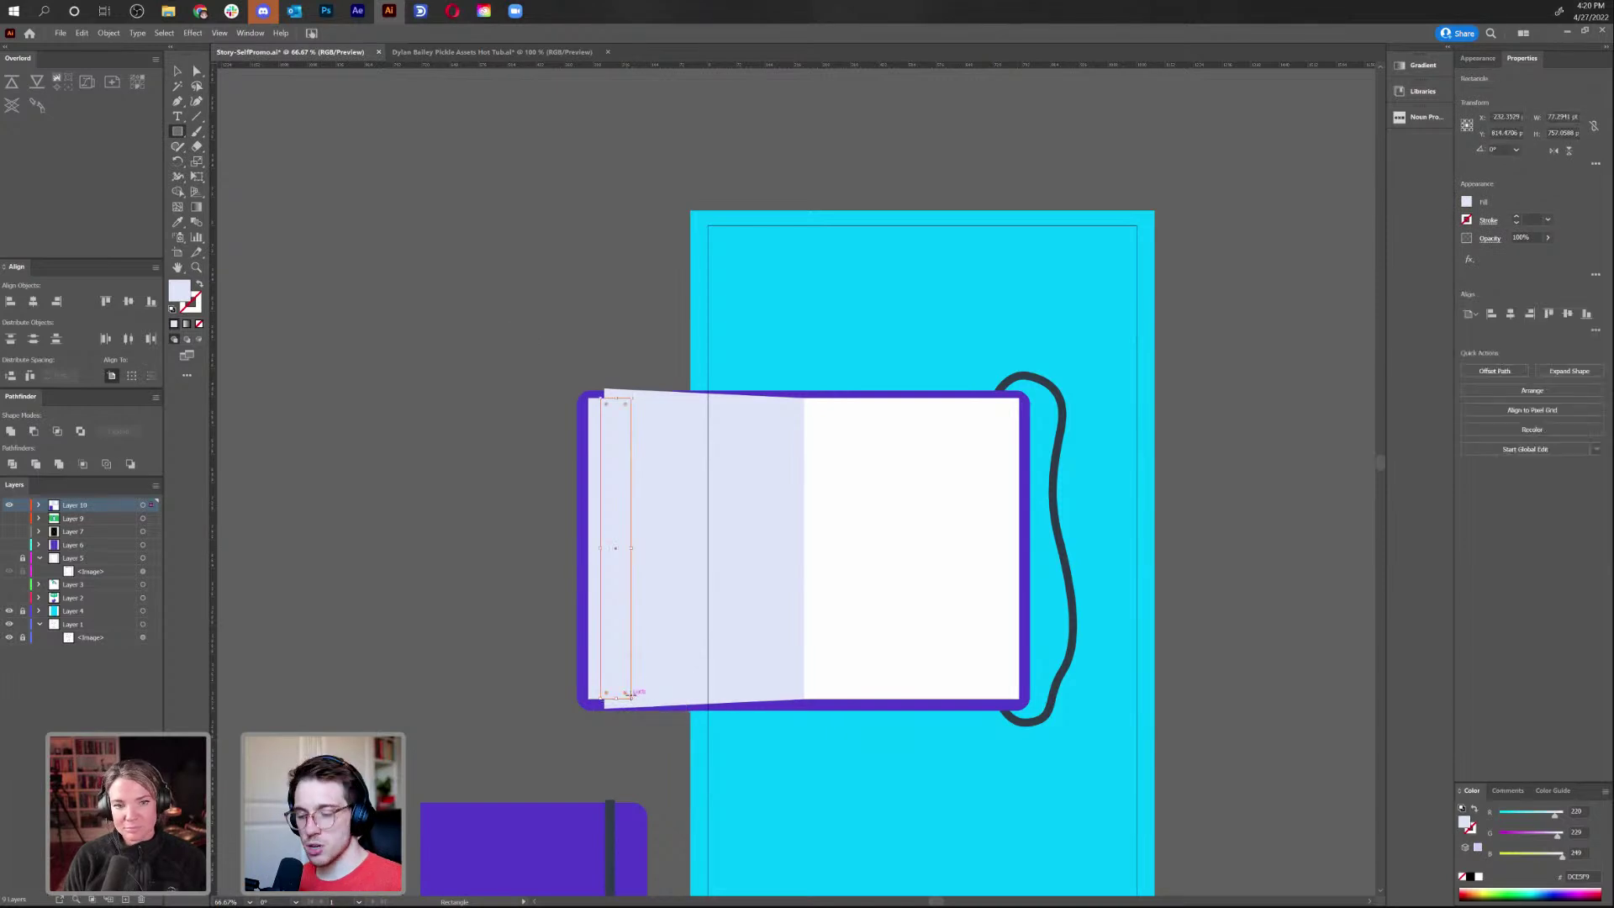
{"action": "double_click", "coordinate": [181, 299]}
{"action": "left_click", "coordinate": [660, 406]}
{"action": "left_click_drag", "start_coordinate": [661, 406], "coordinate": [664, 407]}
{"action": "left_click", "coordinate": [933, 391]}
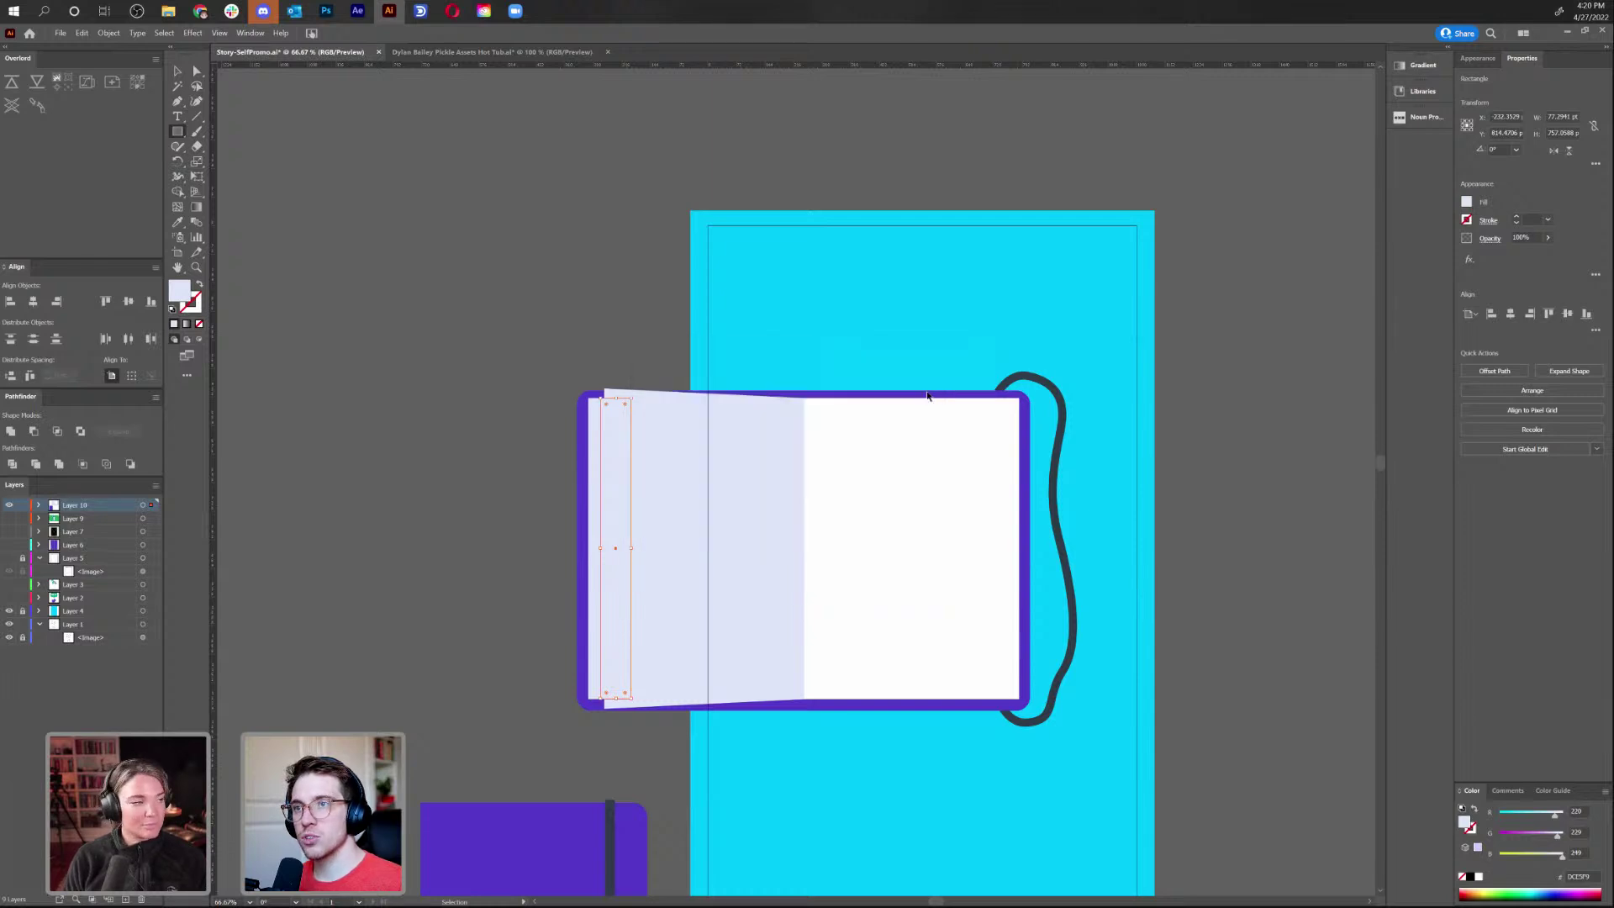
Nudge the grey-blue strip into position against the page edge
{"action": "key", "text": "v"}
{"action": "key", "text": "Left"}
{"action": "key", "text": "Left"}
{"action": "key", "text": "Left"}
{"action": "key", "text": "Right"}
{"action": "key", "text": "Right"}
{"action": "key", "text": "Right"}
{"action": "key", "text": "Right"}
{"action": "key", "text": "Right"}
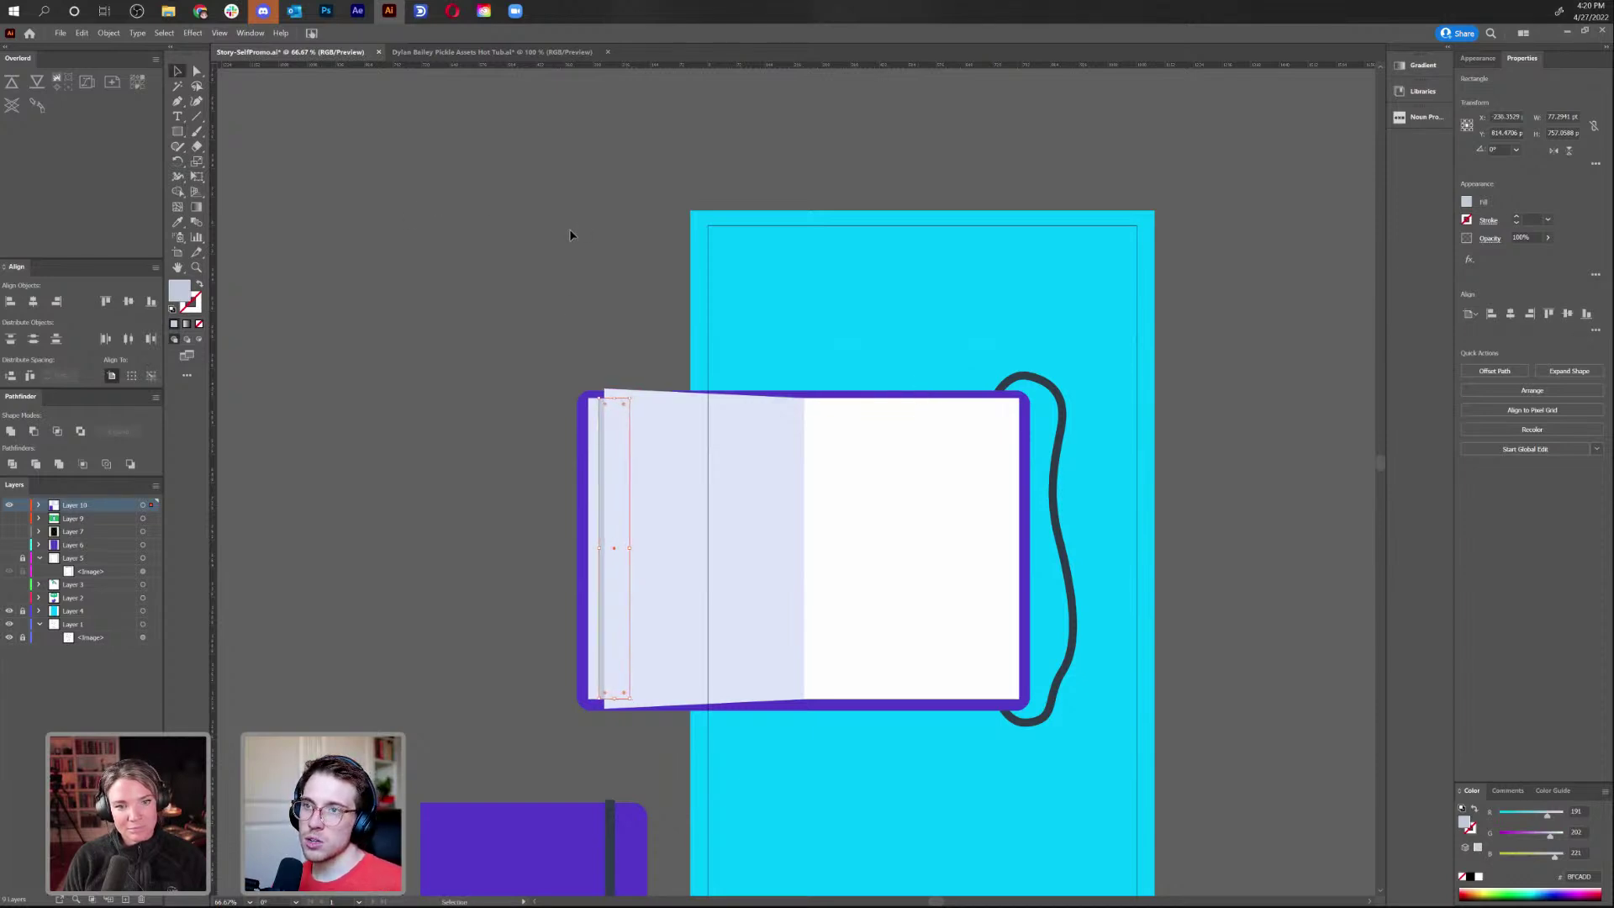
{"action": "left_click", "coordinate": [1030, 336]}
{"action": "scroll", "coordinate": [1006, 446], "scroll_direction": "down", "scroll_amount": 4}
{"action": "scroll", "coordinate": [1006, 446], "scroll_direction": "right", "scroll_amount": 4}
{"action": "left_click_drag", "start_coordinate": [1010, 627], "coordinate": [945, 593]}
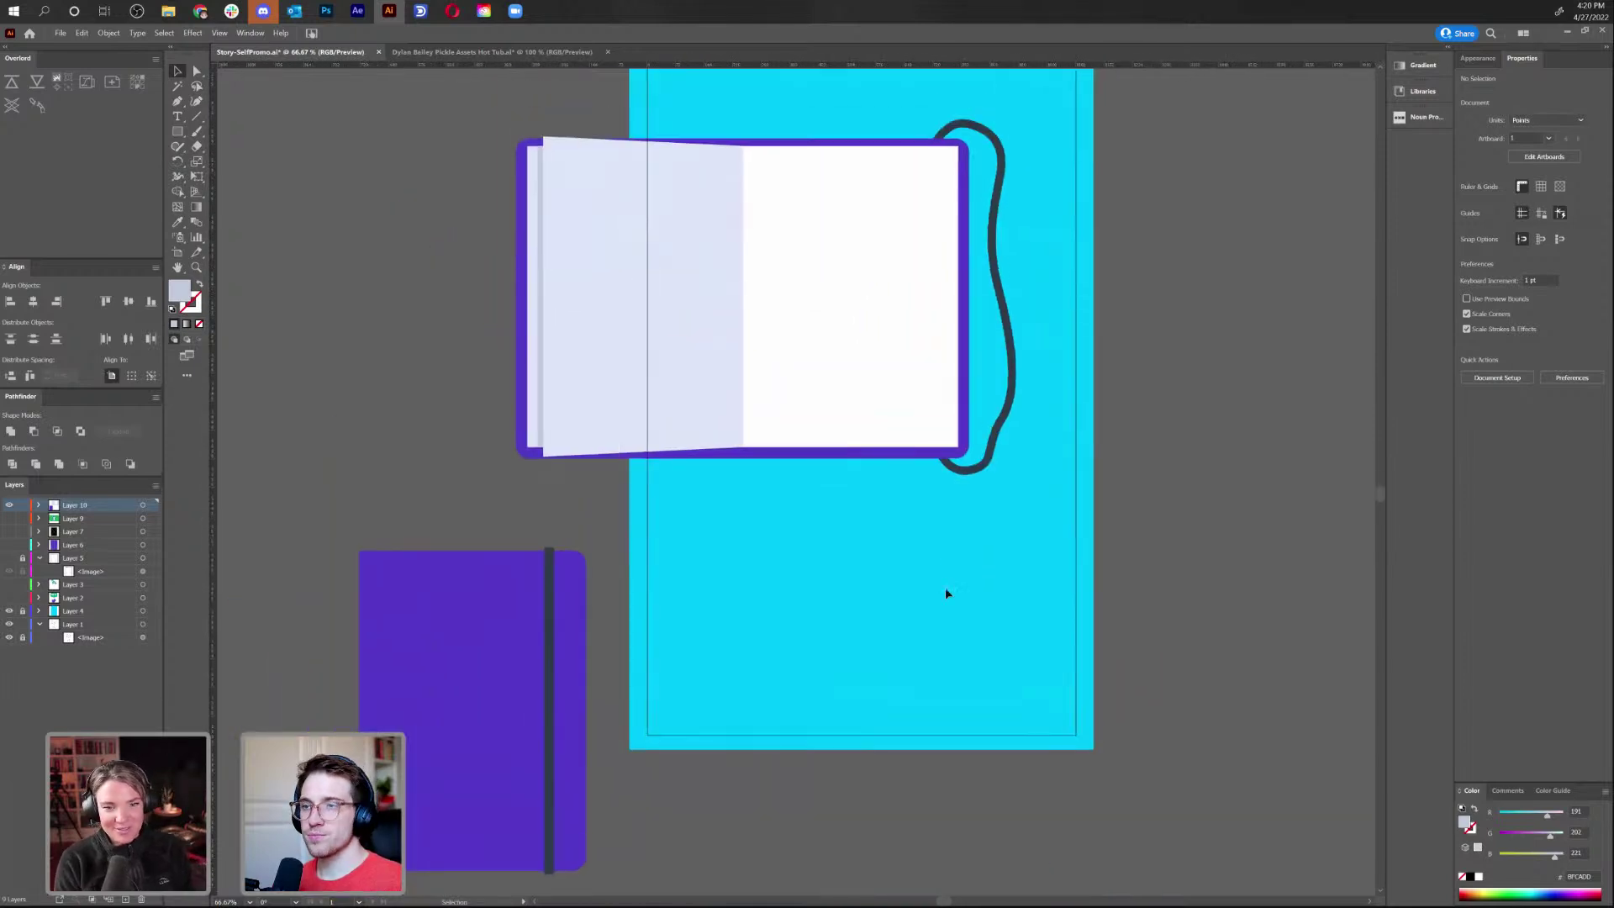
Move the open book right into the artboard's upper half
{"action": "key", "text": "ctrl+minus"}
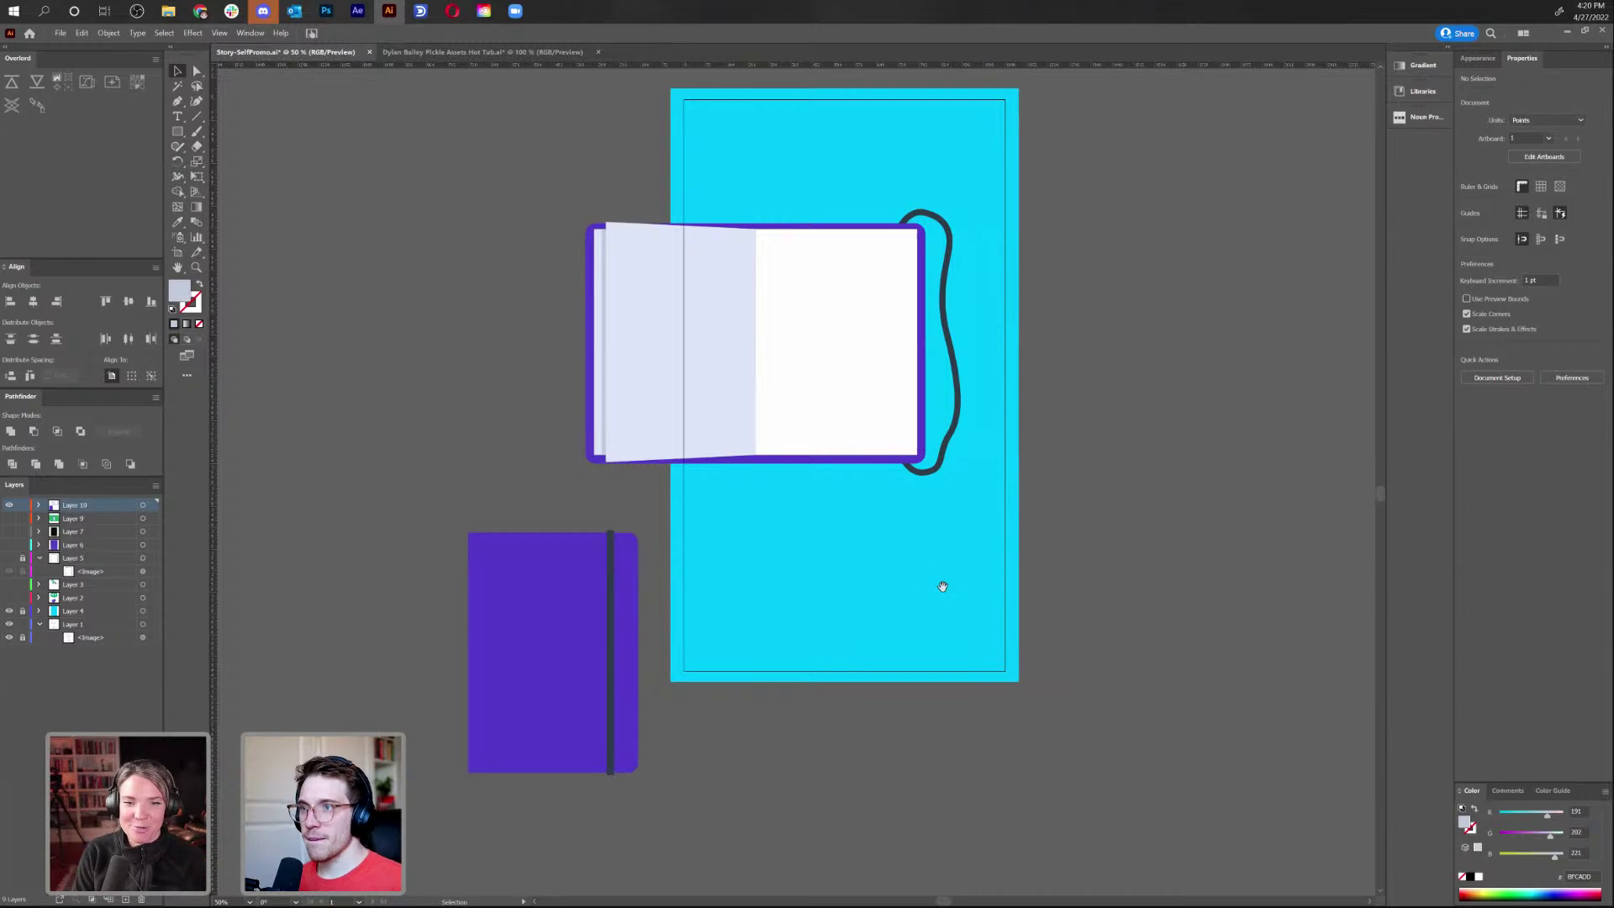
{"action": "scroll", "coordinate": [943, 592], "scroll_direction": "up", "scroll_amount": 2}
{"action": "scroll", "coordinate": [943, 591], "scroll_direction": "right", "scroll_amount": 1}
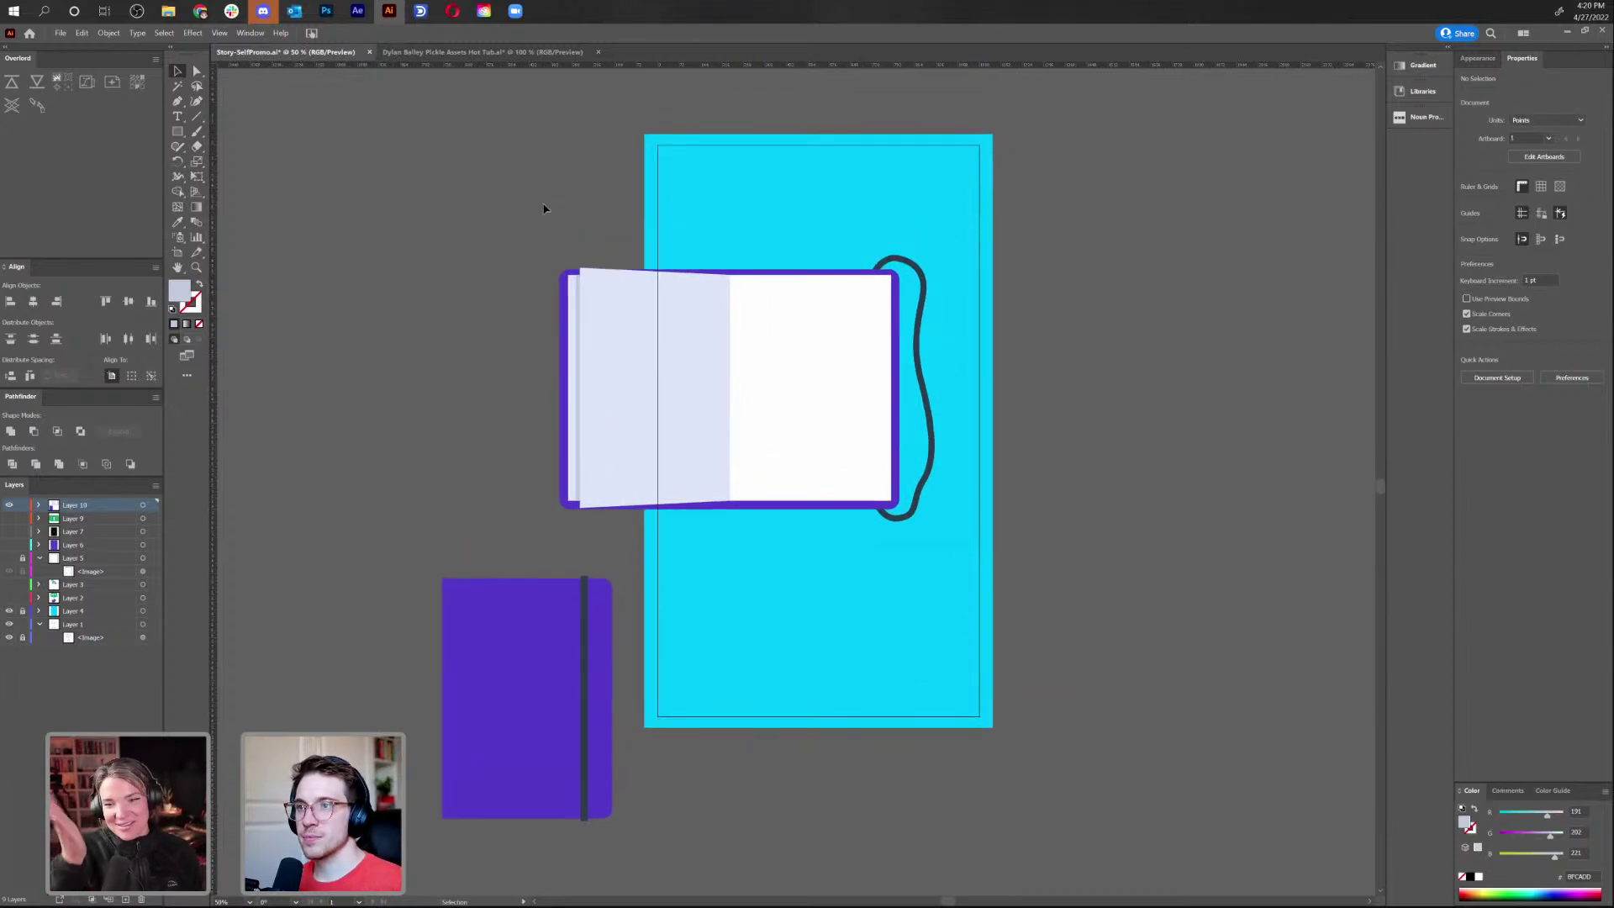
{"action": "left_click_drag", "start_coordinate": [807, 396], "coordinate": [862, 396]}
{"action": "left_click", "coordinate": [1089, 366]}
Move the purple notebook over the artboard's bottom edge and save the file
{"action": "scroll", "coordinate": [1084, 358], "scroll_direction": "up", "scroll_amount": 2}
{"action": "scroll", "coordinate": [1084, 357], "scroll_direction": "right", "scroll_amount": 1}
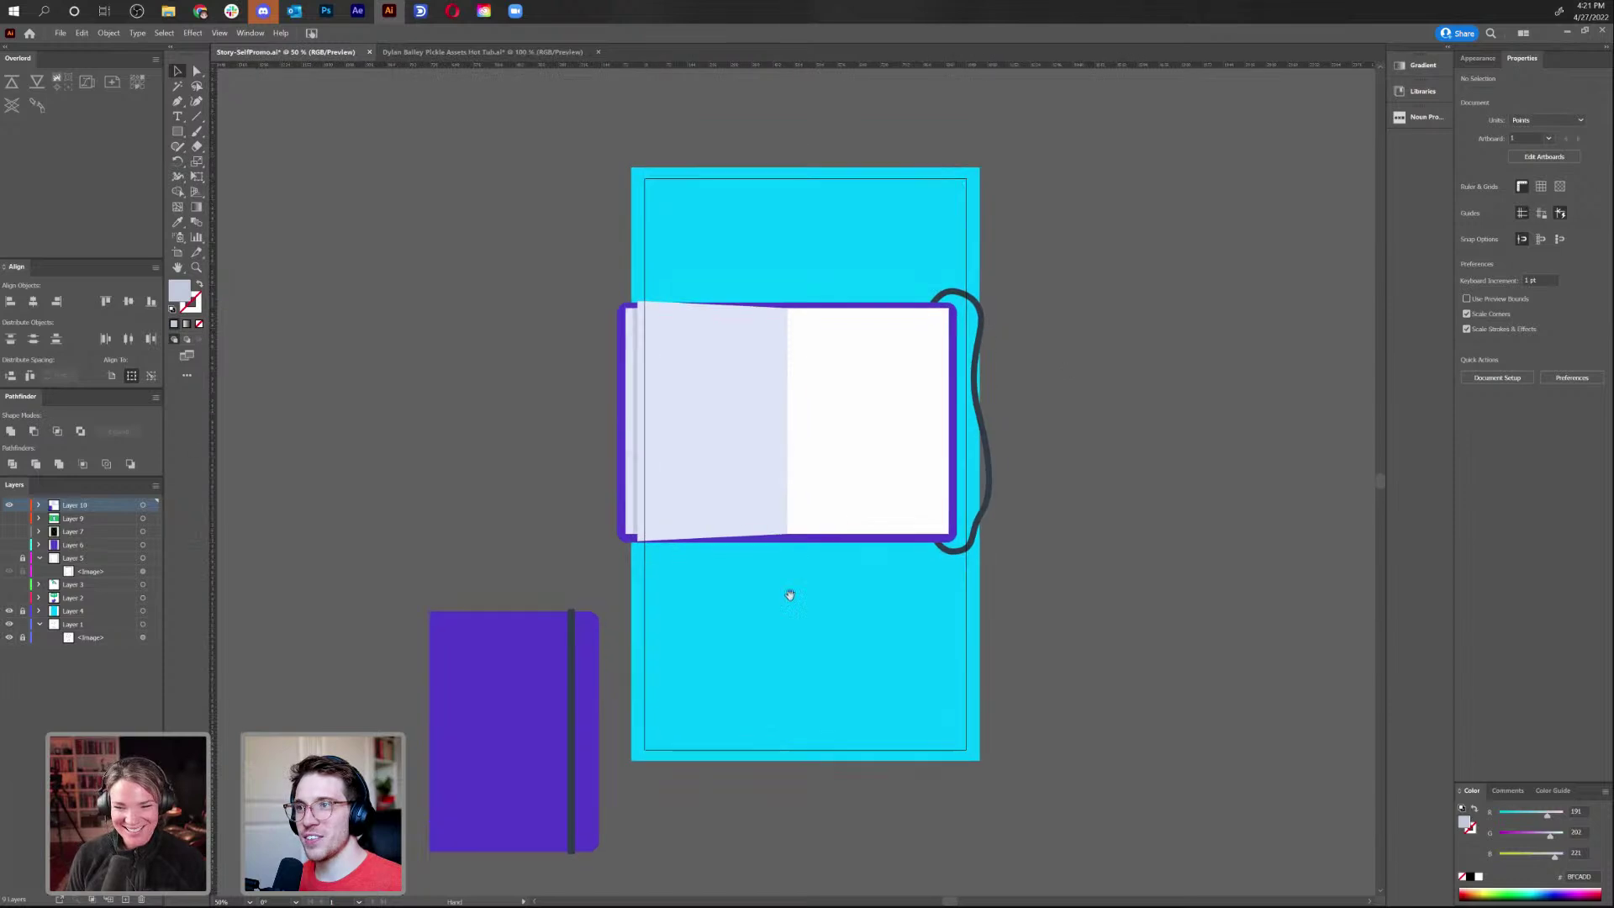
{"action": "scroll", "coordinate": [400, 509], "scroll_direction": "down", "scroll_amount": 3}
{"action": "scroll", "coordinate": [400, 508], "scroll_direction": "left", "scroll_amount": 1}
{"action": "left_click_drag", "start_coordinate": [515, 668], "coordinate": [778, 639]}
{"action": "scroll", "coordinate": [1079, 606], "scroll_direction": "up", "scroll_amount": 1}
{"action": "left_click", "coordinate": [1079, 605]}
{"action": "scroll", "coordinate": [1051, 606], "scroll_direction": "up", "scroll_amount": 1}
{"action": "scroll", "coordinate": [1051, 606], "scroll_direction": "right", "scroll_amount": 2}
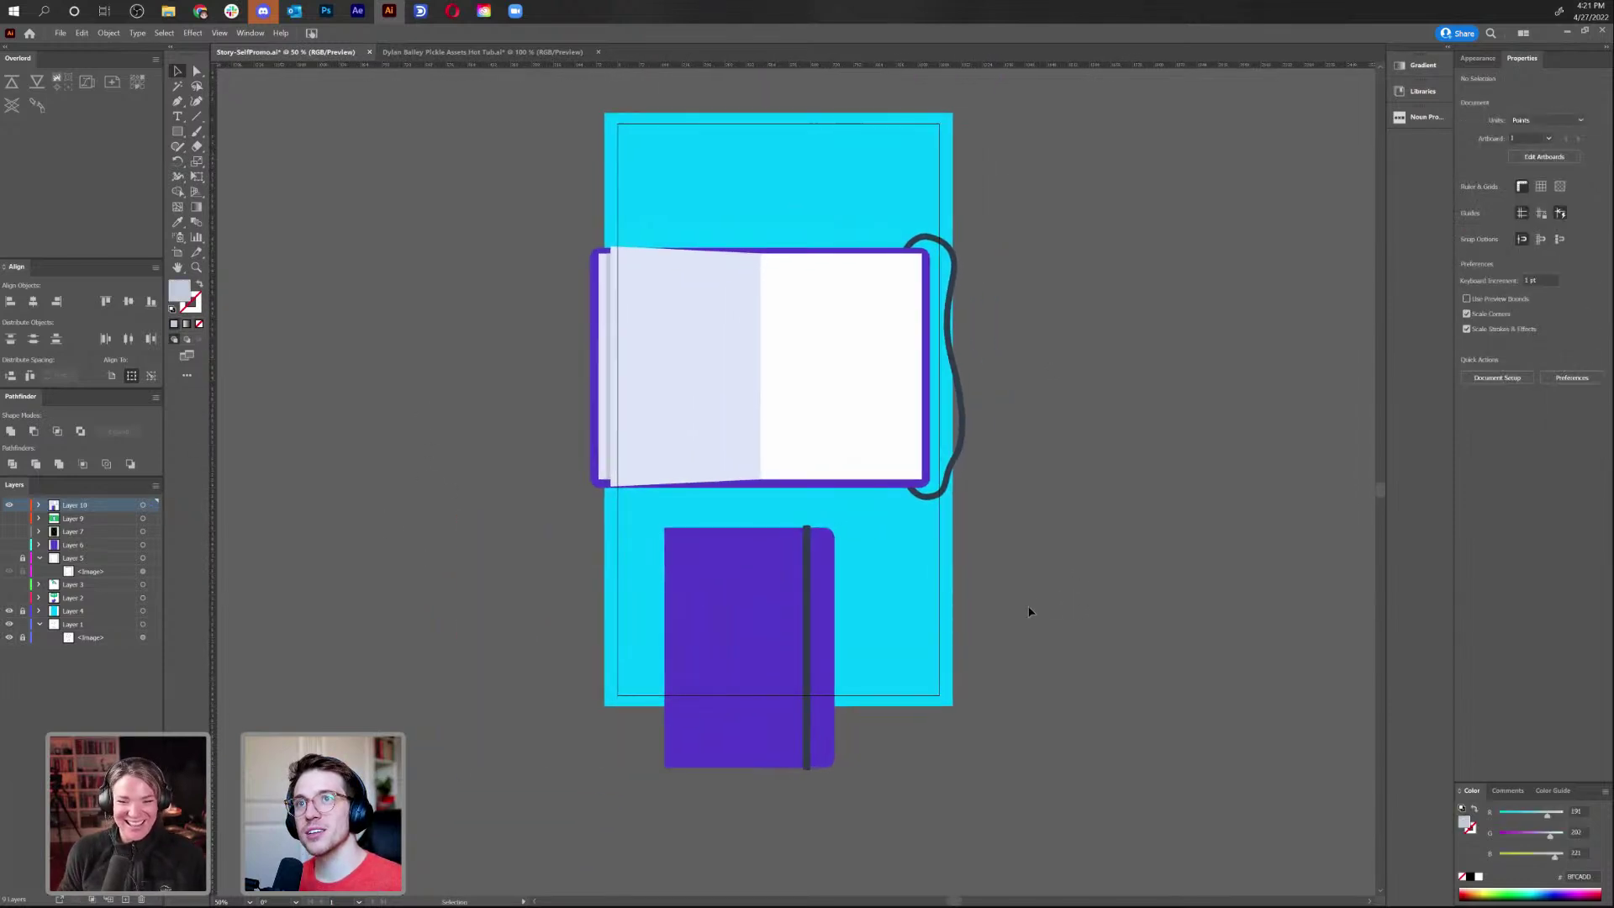
{"action": "key", "text": "ctrl+s"}
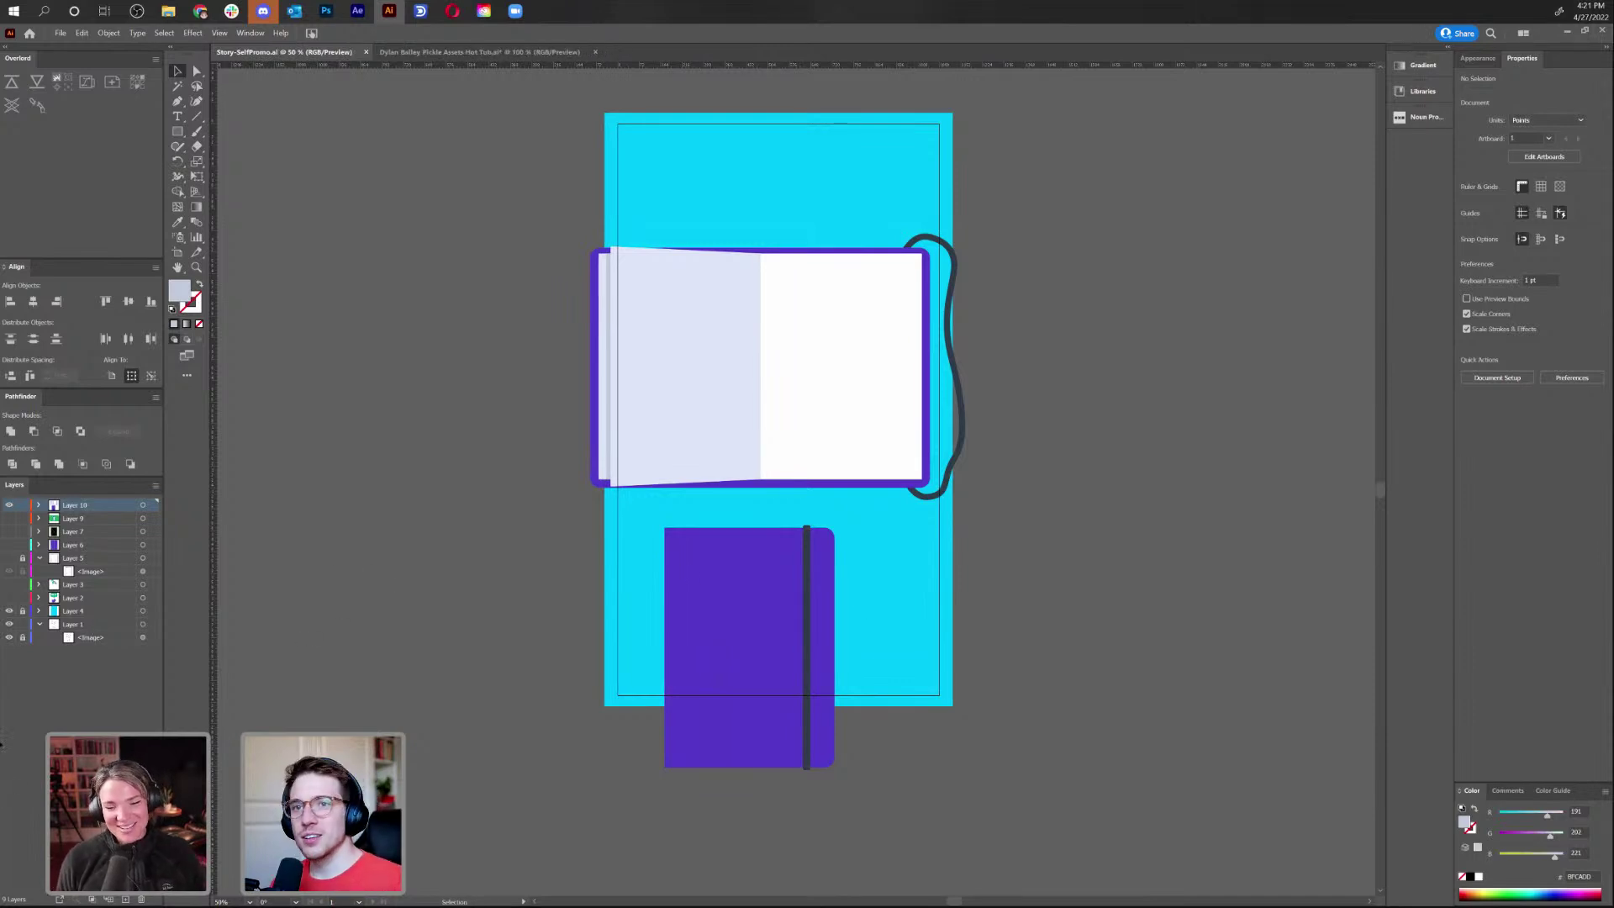
Hide Layer 10, briefly preview Layers 9, 7 and 6, then show Layer 5
{"action": "left_click", "coordinate": [8, 505]}
{"action": "left_click", "coordinate": [9, 521]}
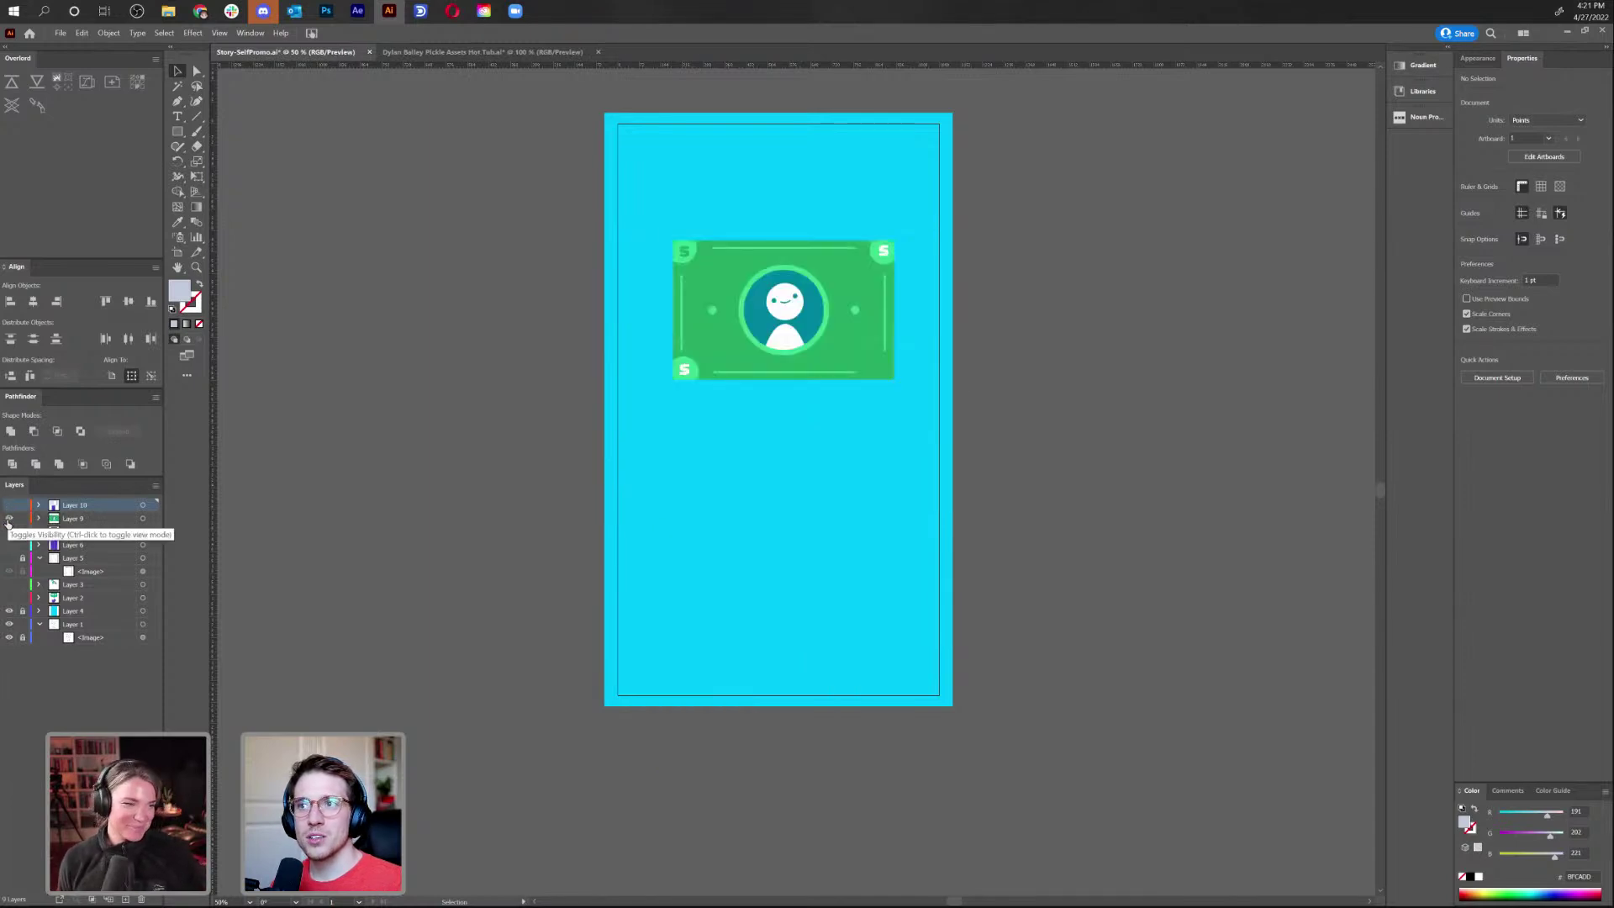
{"action": "left_click", "coordinate": [8, 520]}
{"action": "left_click", "coordinate": [9, 533]}
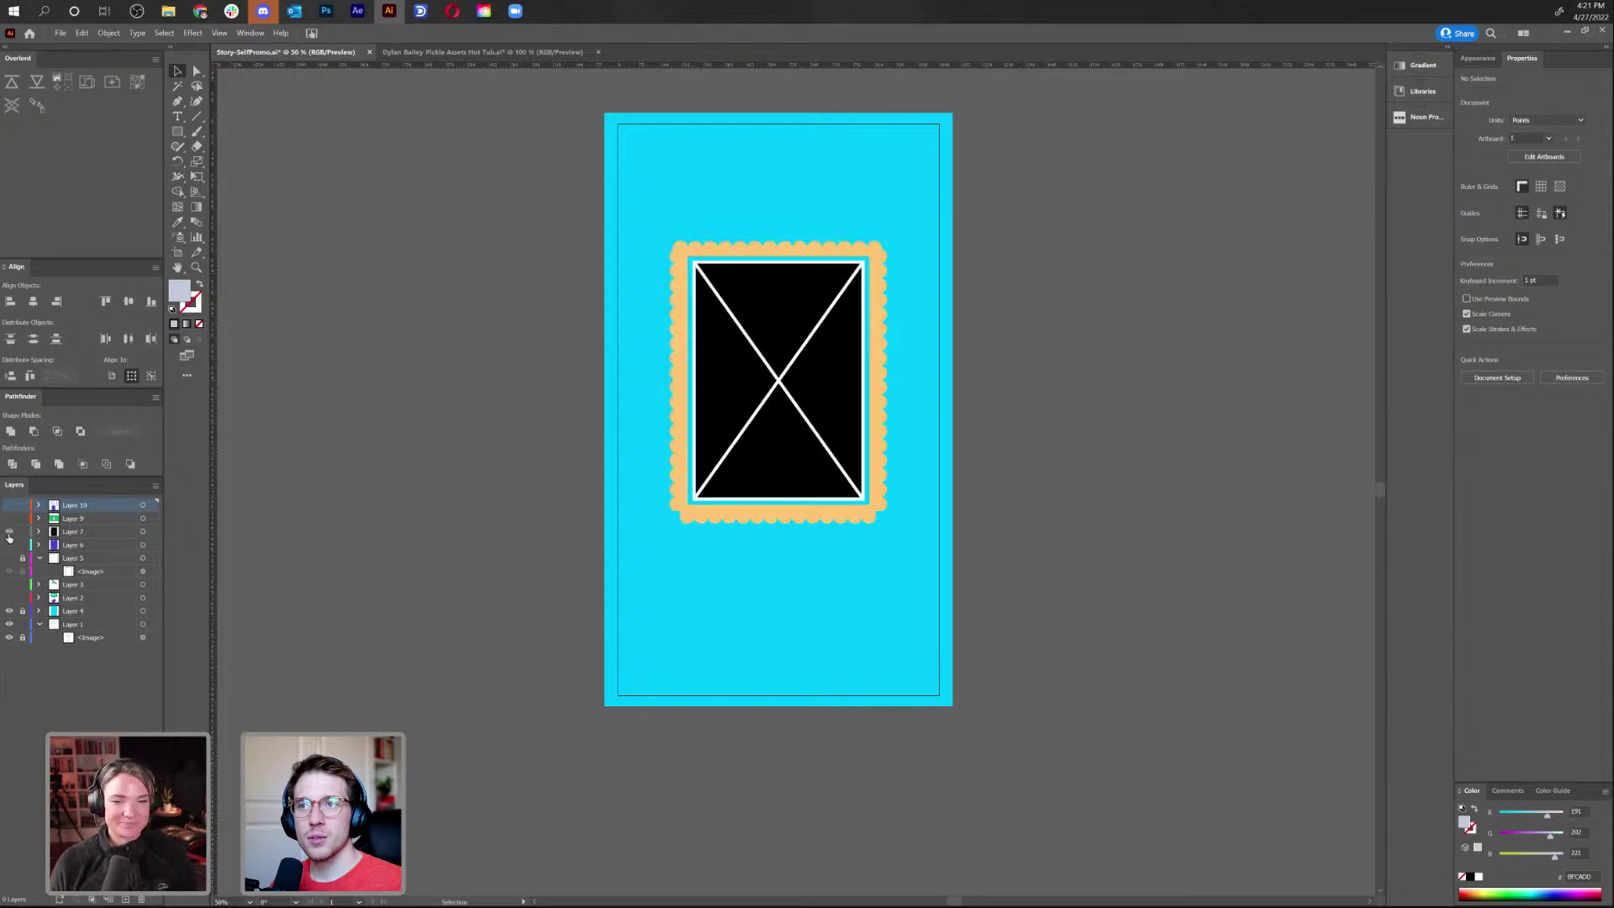
{"action": "left_click", "coordinate": [8, 532]}
{"action": "left_click", "coordinate": [8, 545]}
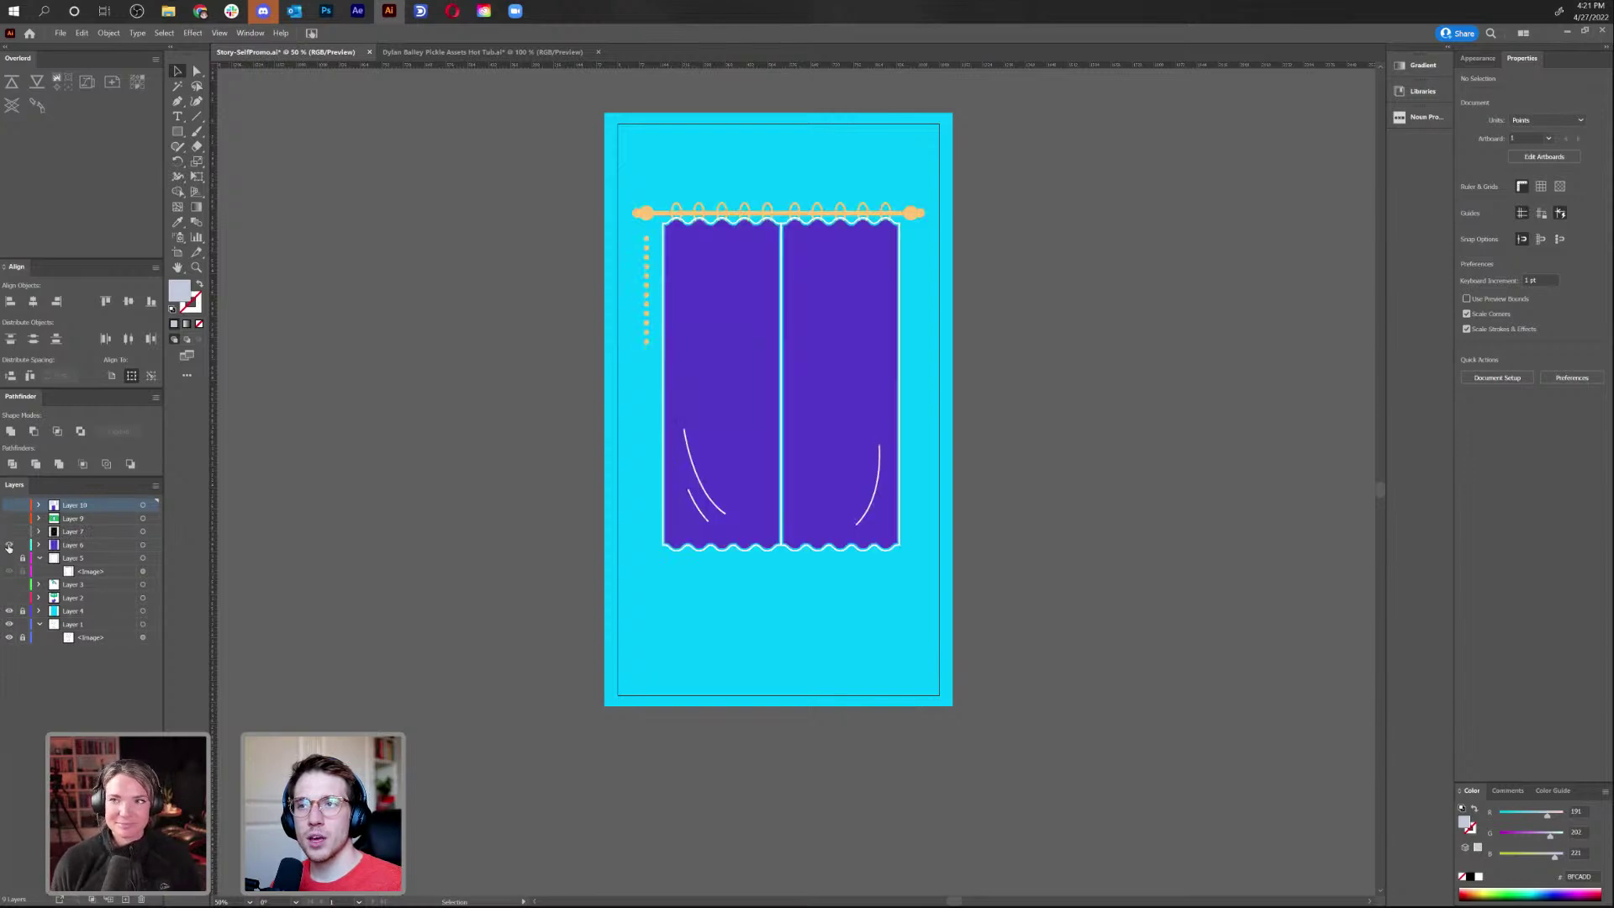
{"action": "left_click", "coordinate": [9, 546]}
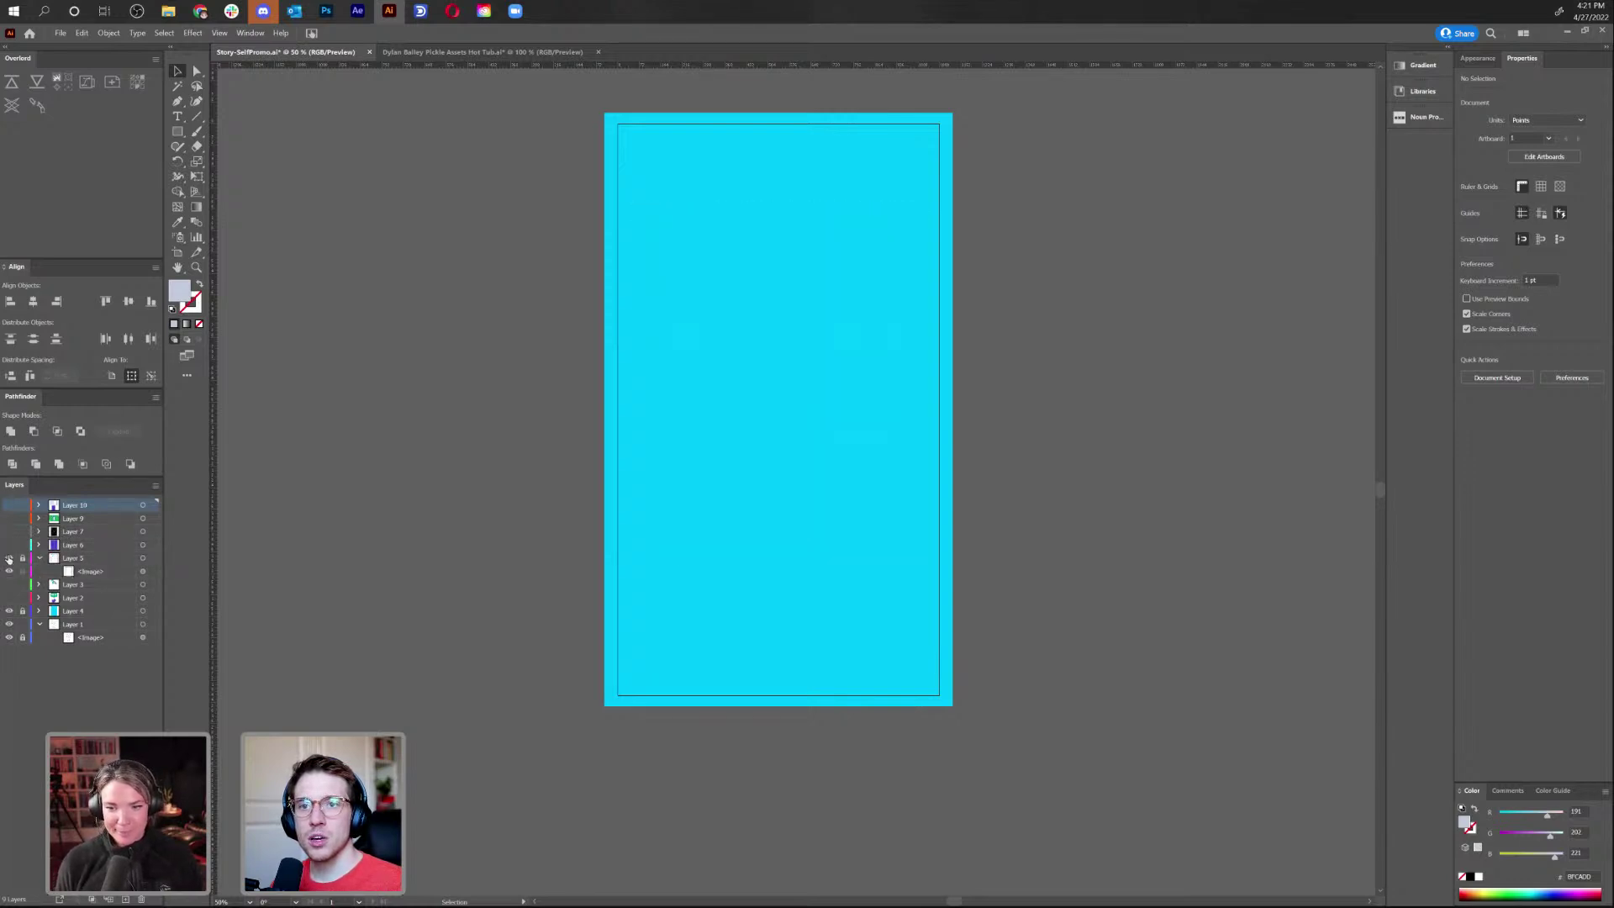
{"action": "left_click", "coordinate": [8, 558]}
Delete Layer 5, the curtain sketch layer, along with its artwork
{"action": "left_click", "coordinate": [31, 559]}
{"action": "left_click", "coordinate": [141, 900]}
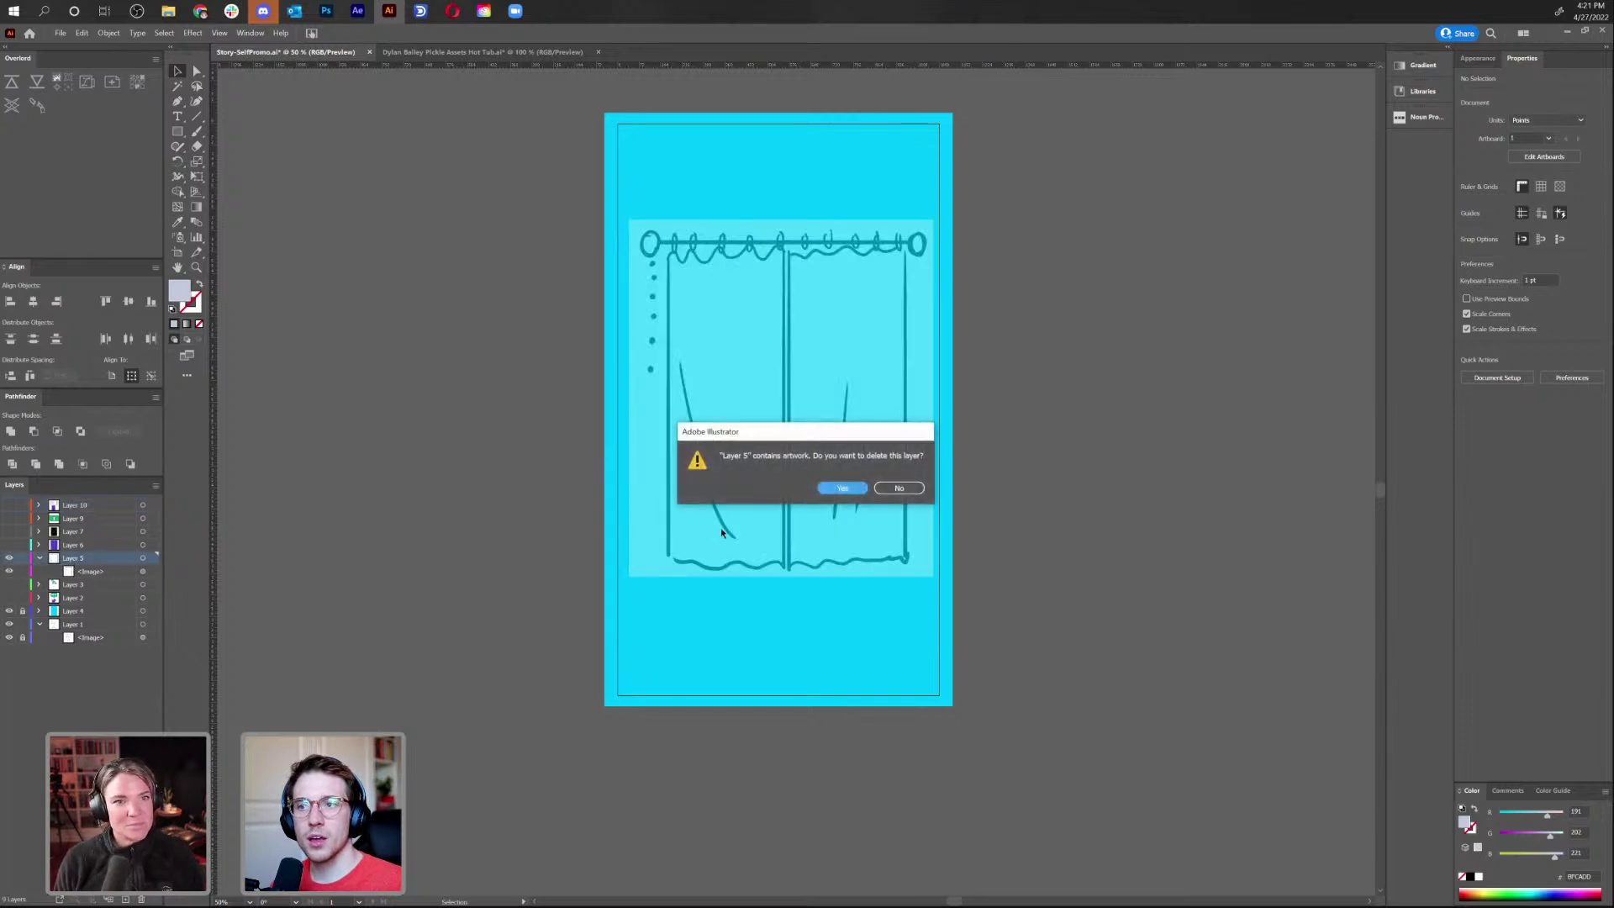
{"action": "left_click", "coordinate": [854, 492]}
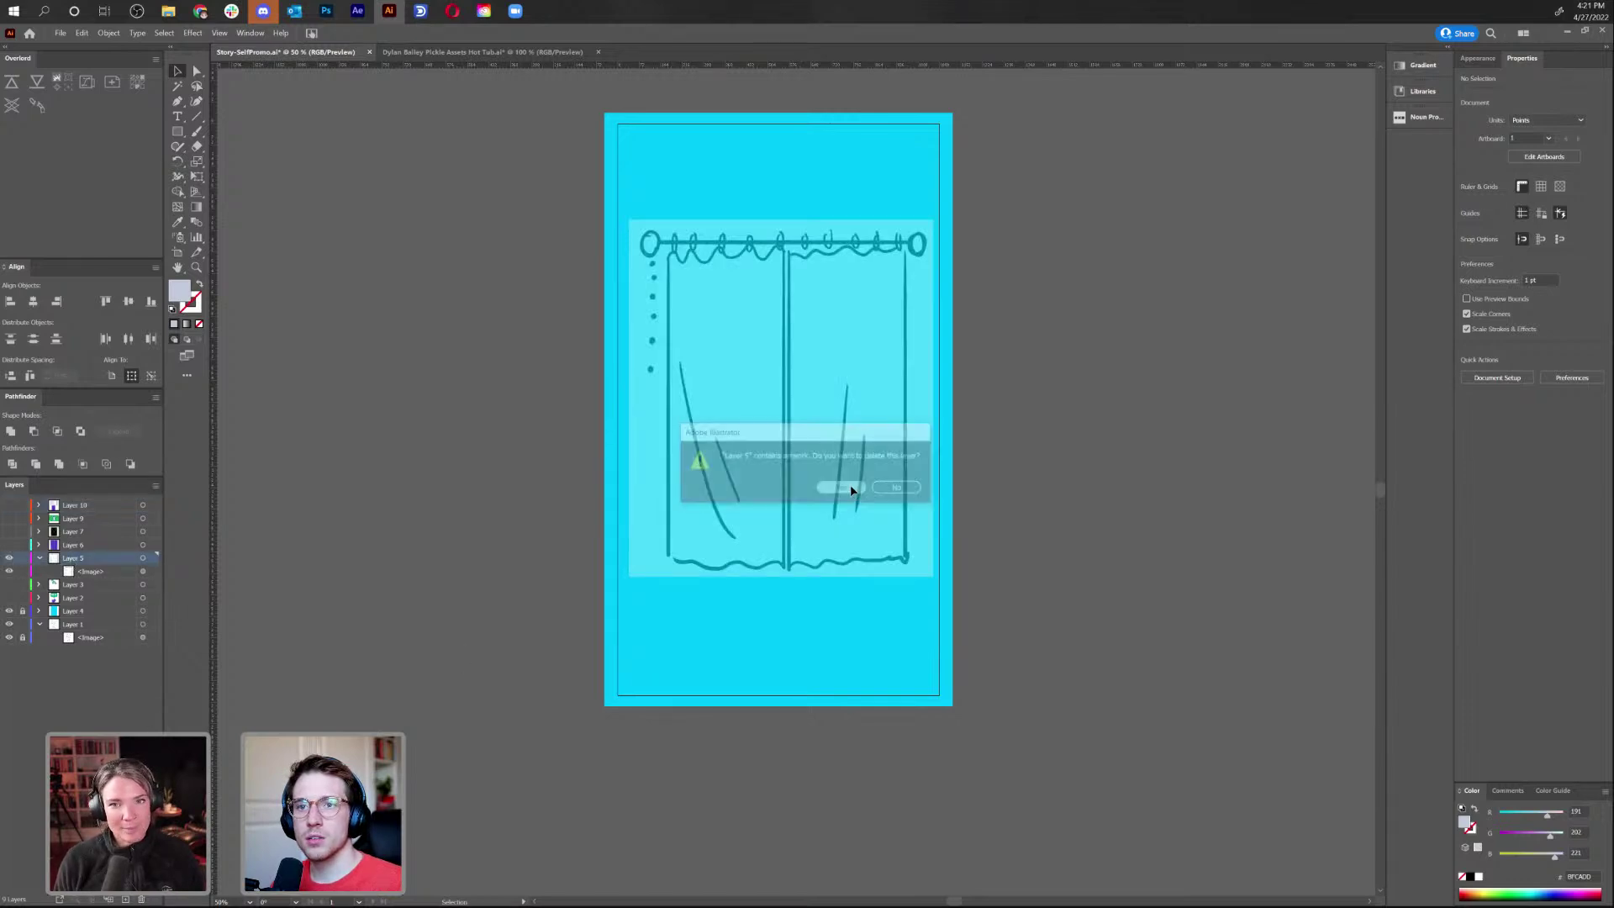
Show Layers 3 and 2, then move all Layer 2 artwork onto the left pasteboard
{"action": "left_click", "coordinate": [8, 559]}
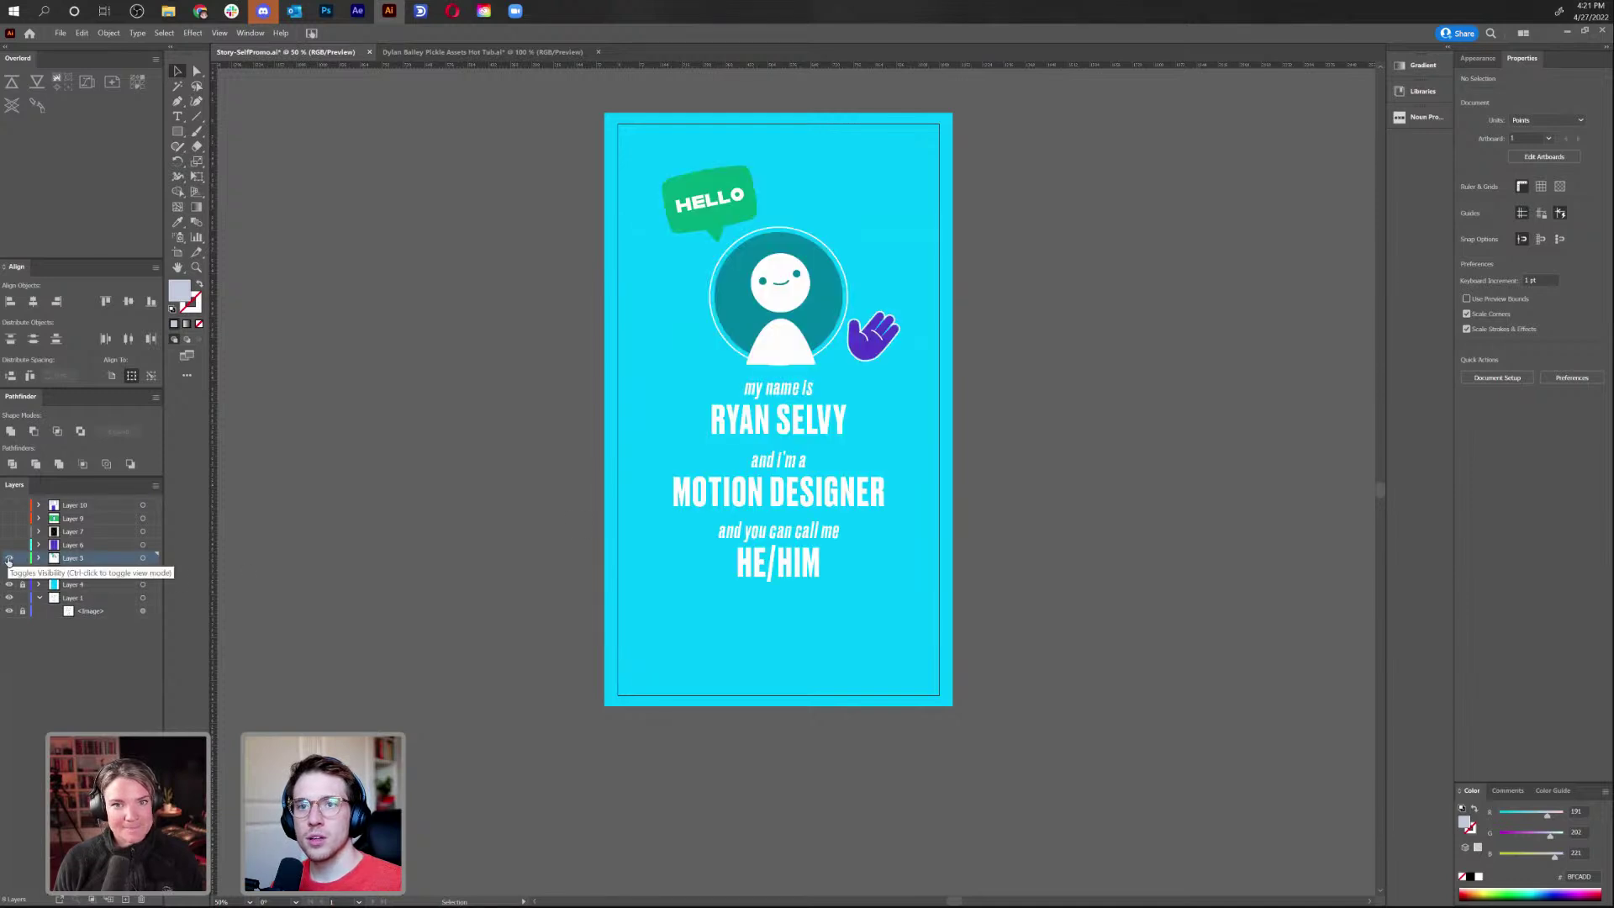
{"action": "left_click", "coordinate": [8, 572]}
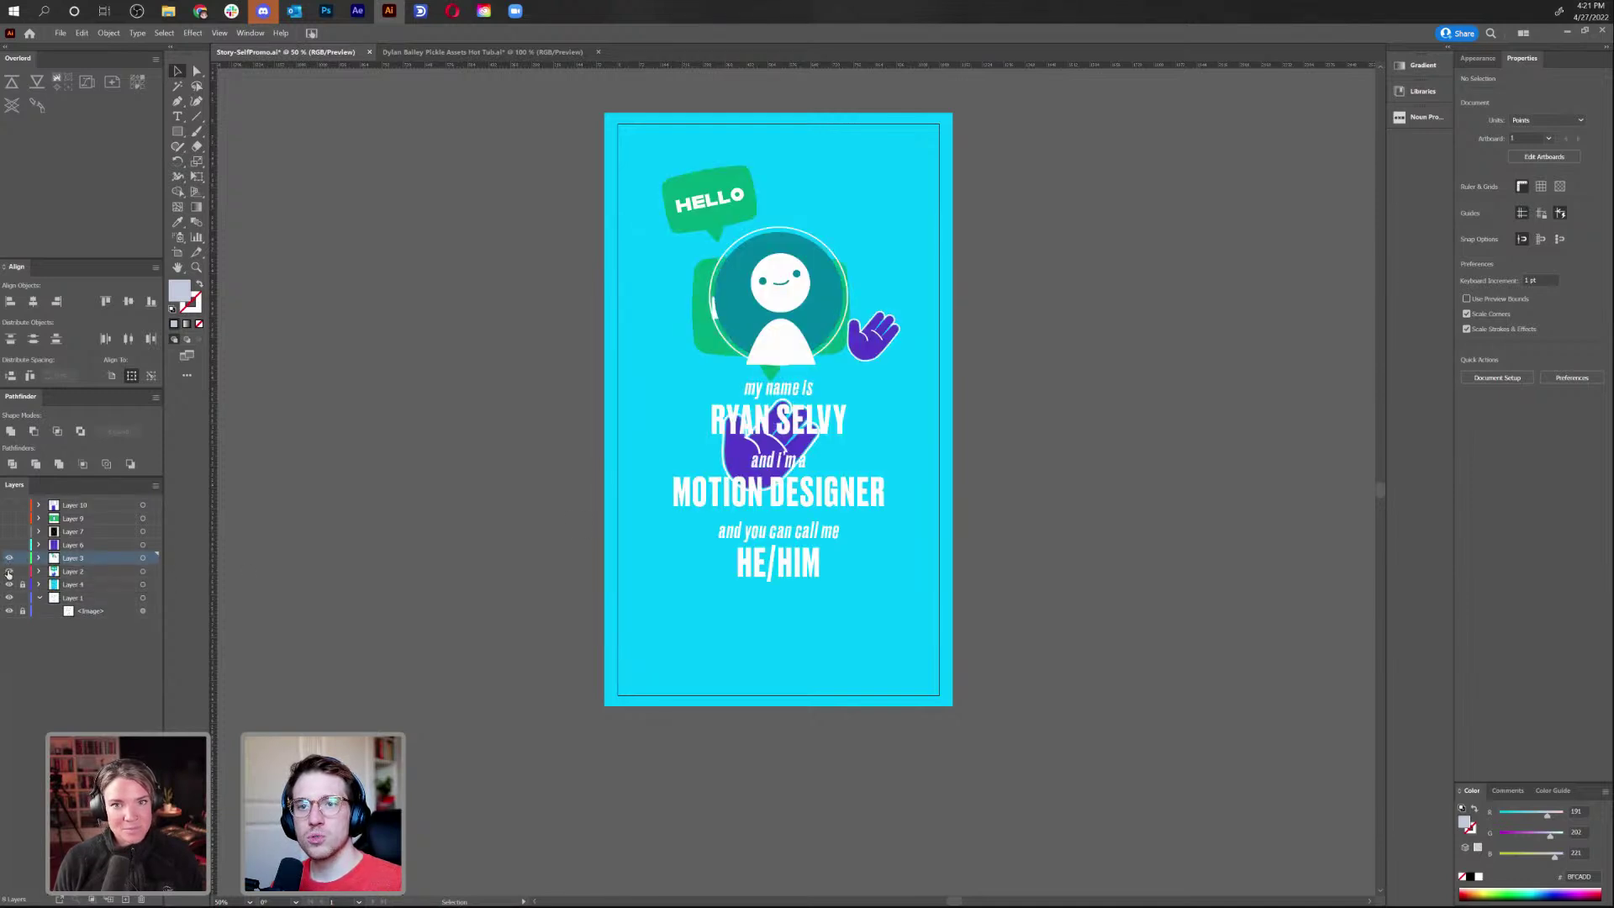
{"action": "left_click", "coordinate": [110, 572]}
{"action": "left_click", "coordinate": [143, 572]}
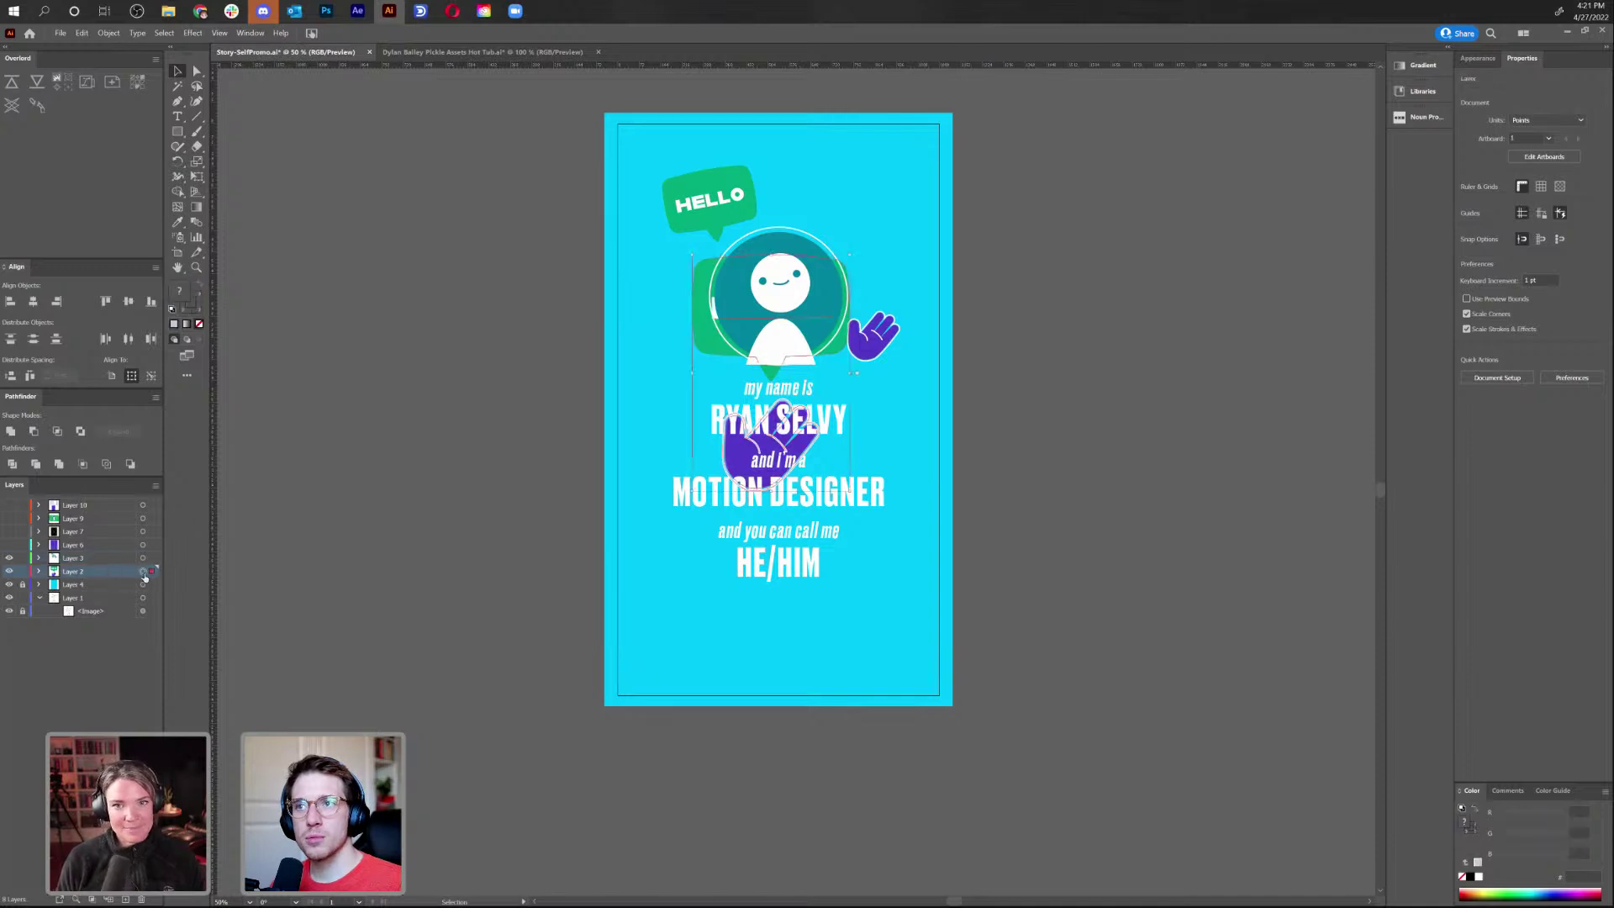
{"action": "left_click_drag", "start_coordinate": [712, 348], "coordinate": [409, 353]}
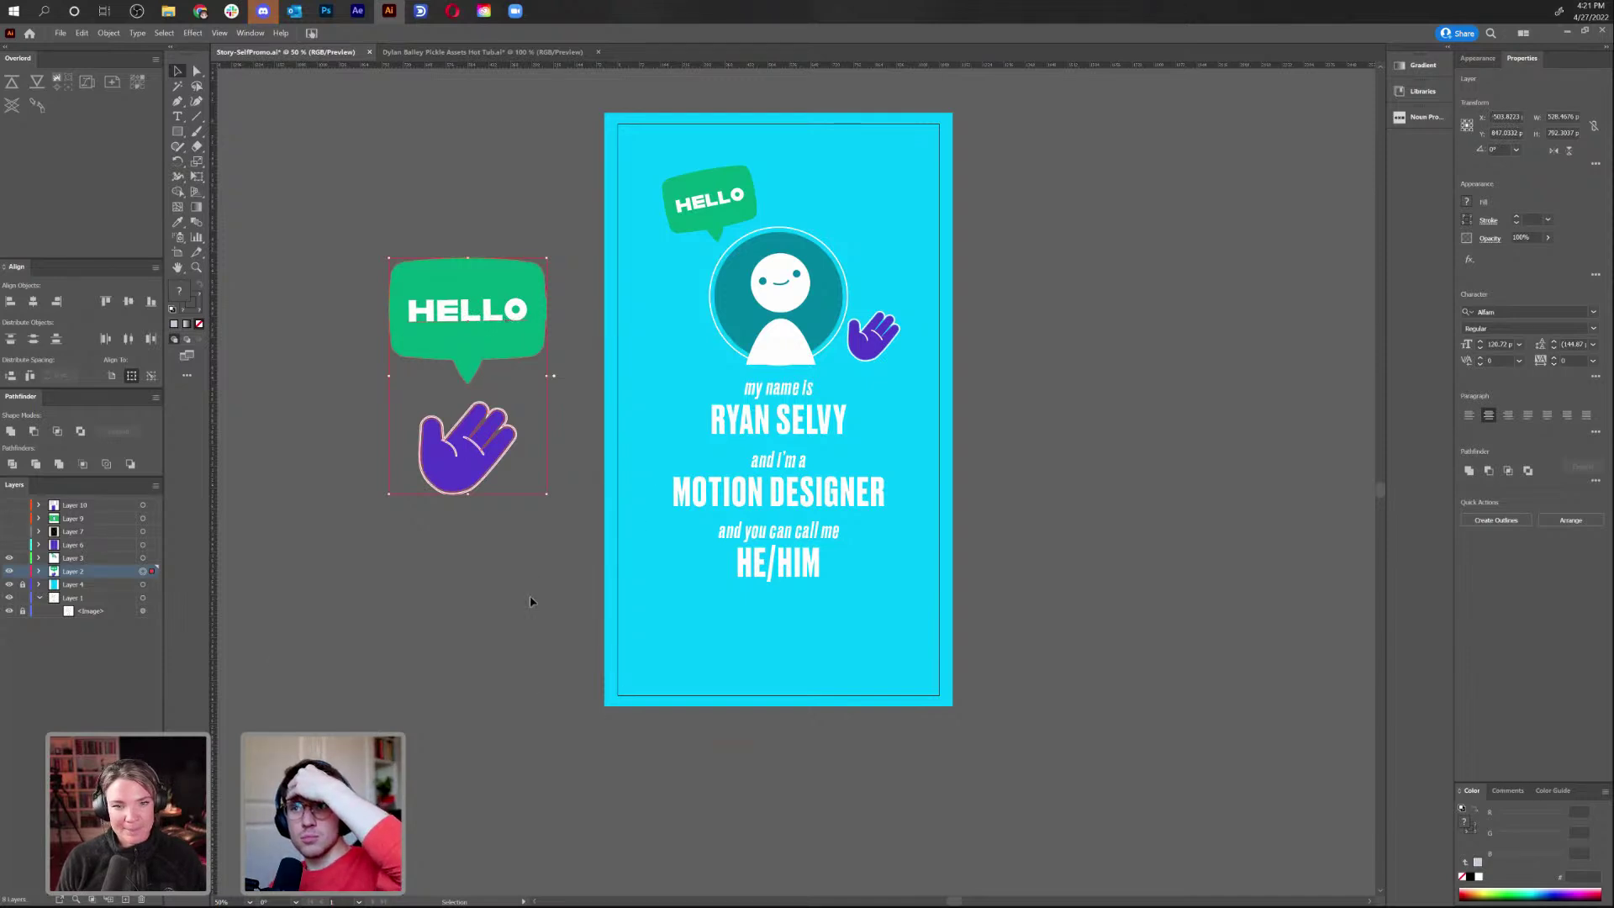
Check the fonts of the name heading, MOTION DESIGNER, HELLO and 'my name is' texts
{"action": "left_click", "coordinate": [809, 422]}
{"action": "left_click", "coordinate": [794, 430]}
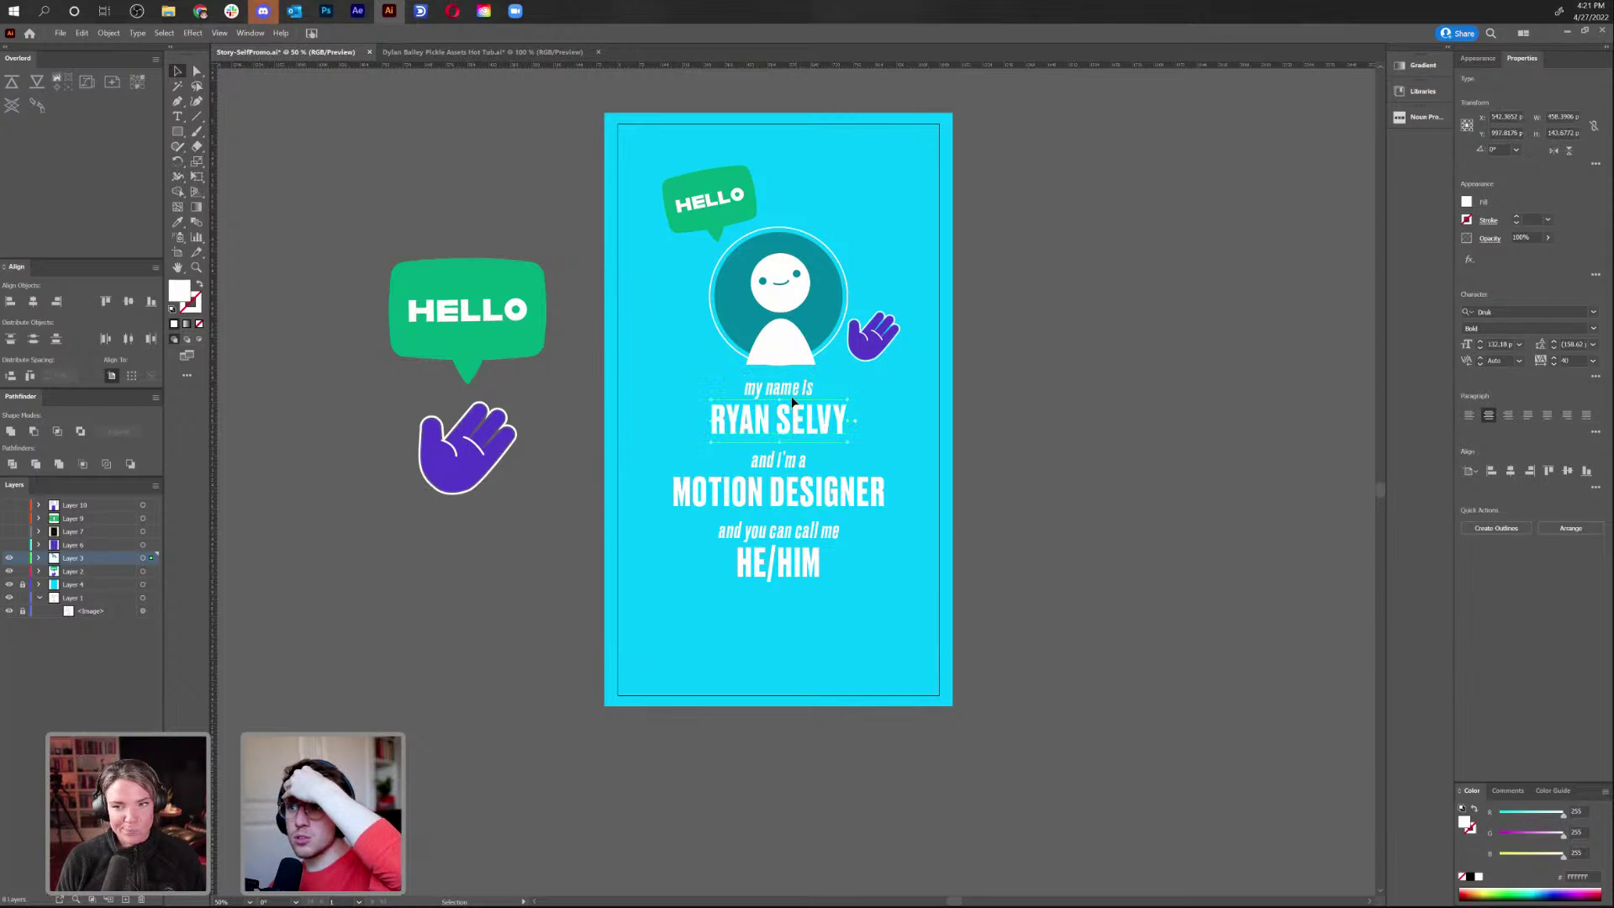
{"action": "left_click", "coordinate": [793, 473]}
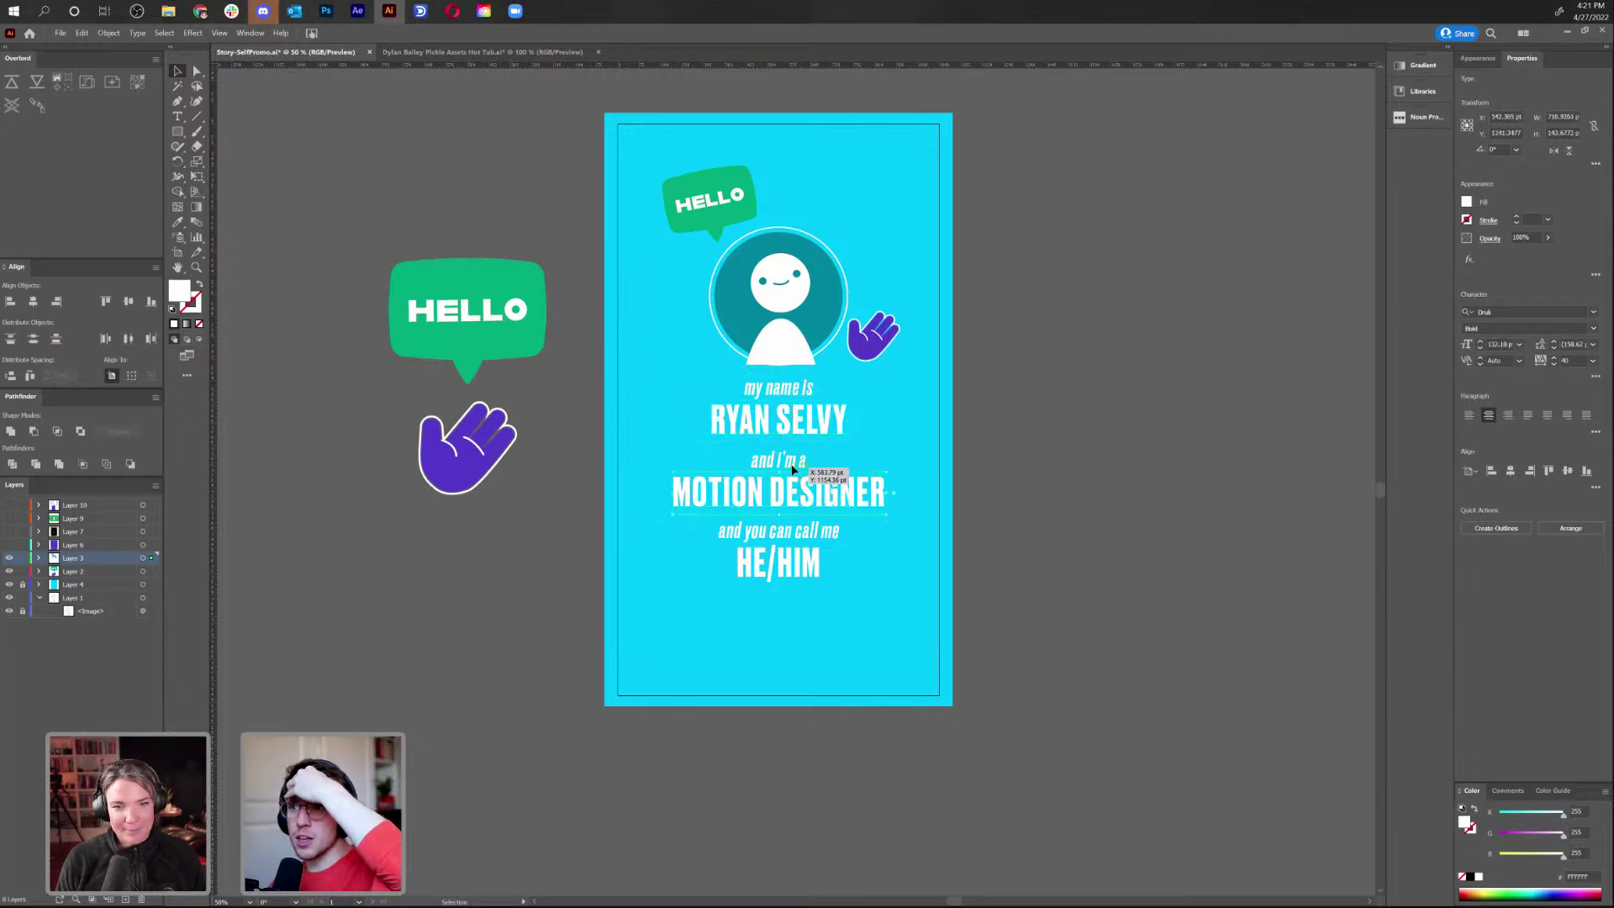
{"action": "left_click", "coordinate": [722, 199]}
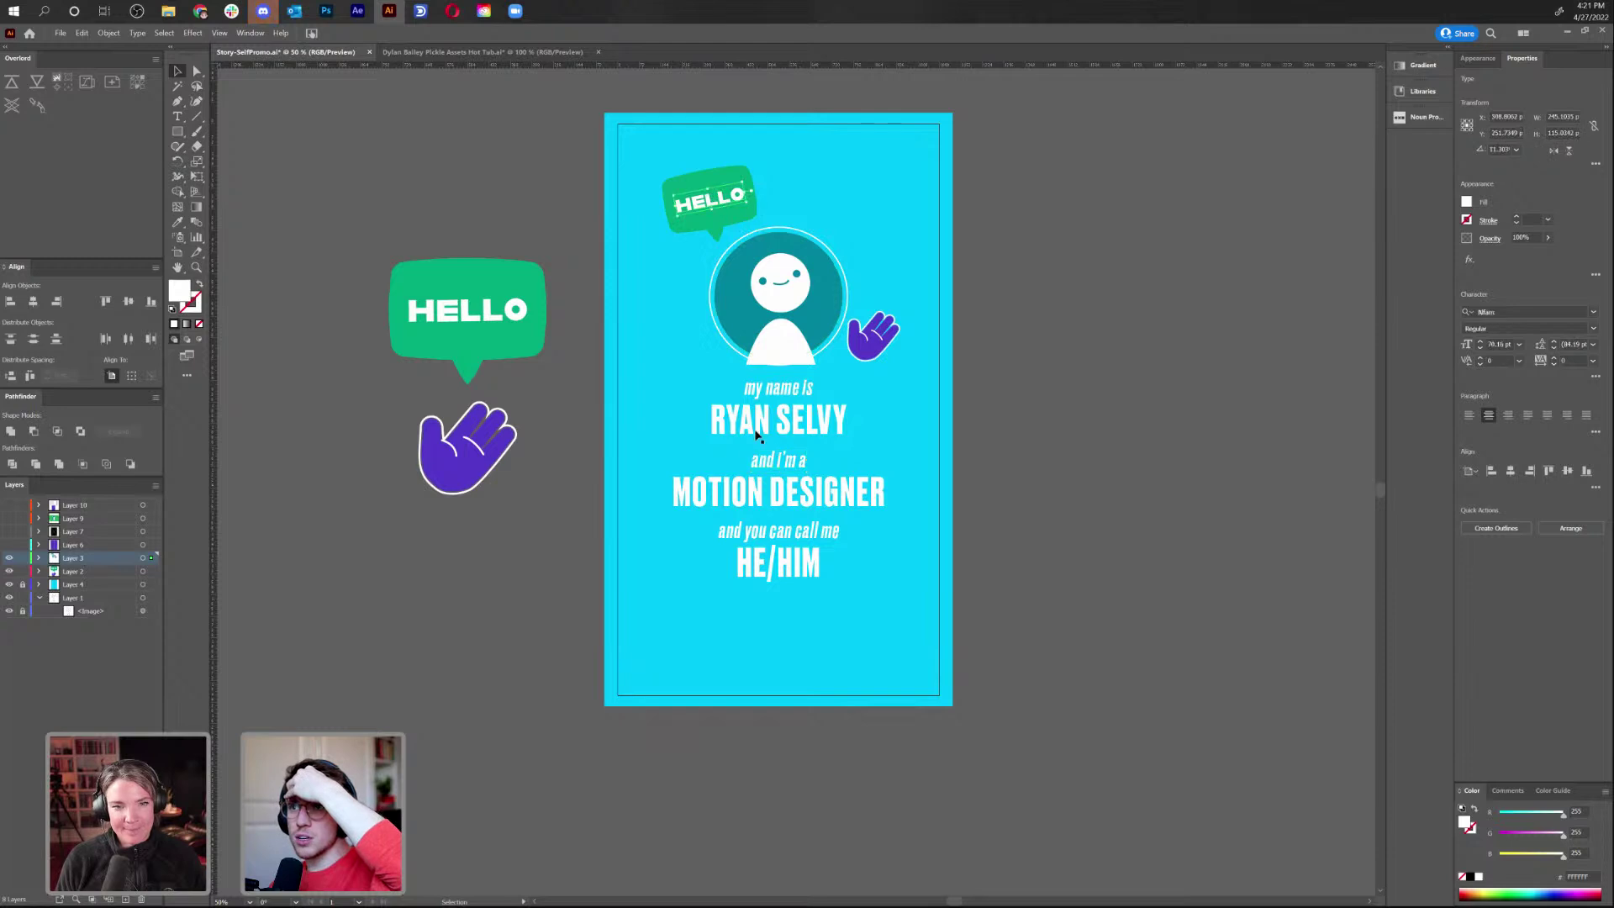
{"action": "left_click", "coordinate": [780, 389]}
{"action": "left_click", "coordinate": [933, 402]}
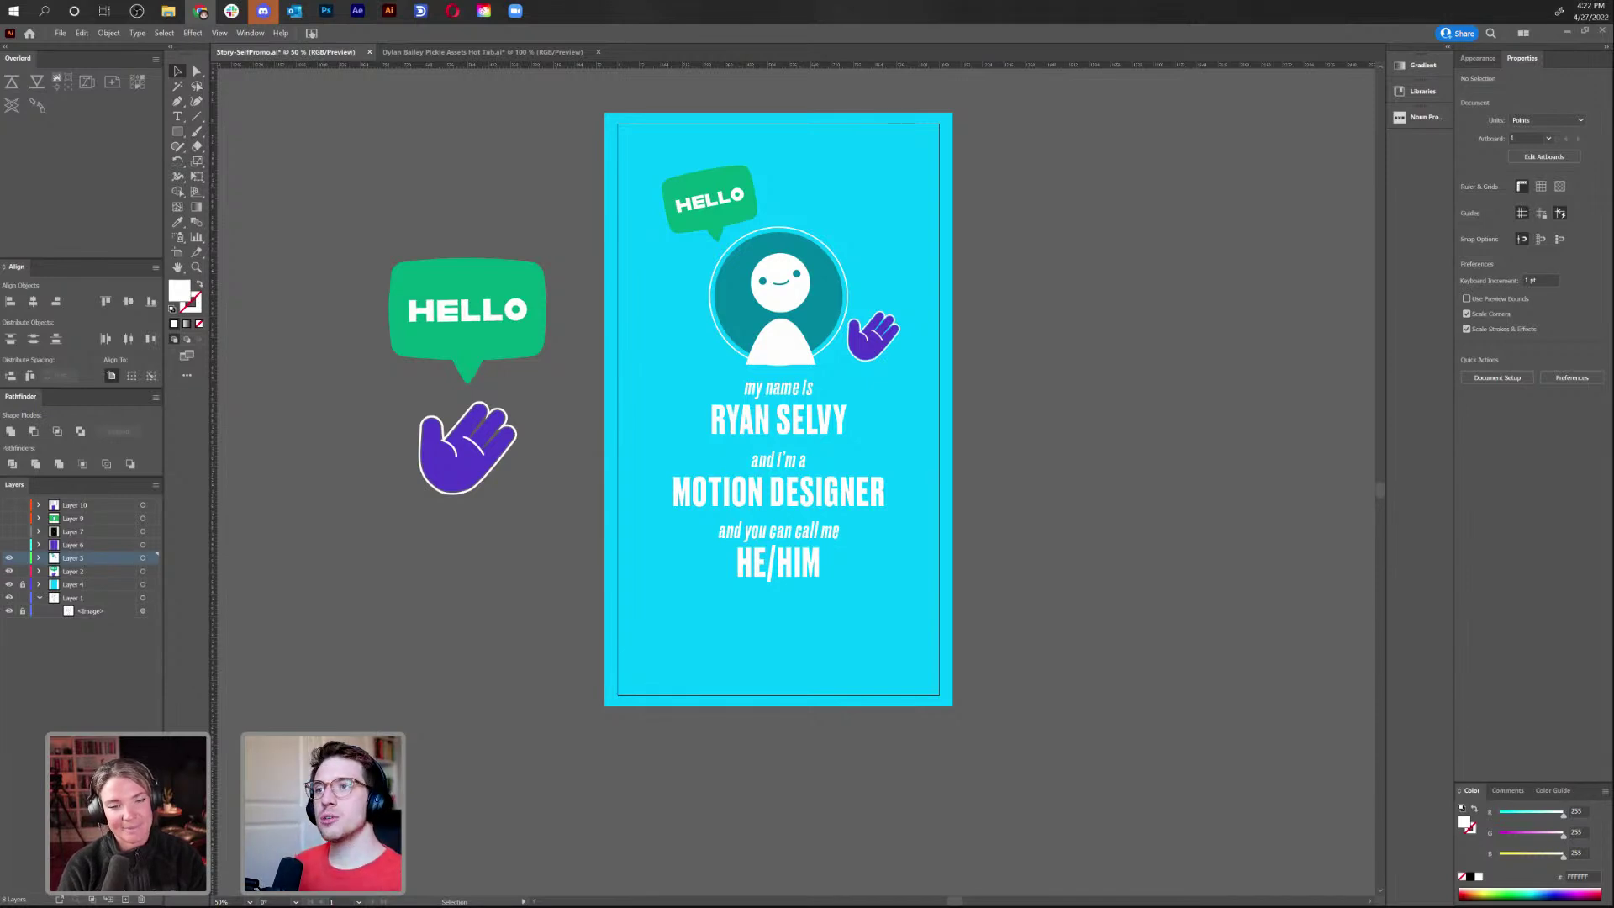
Select the name heading and search for a new font for it
{"action": "left_click", "coordinate": [841, 429]}
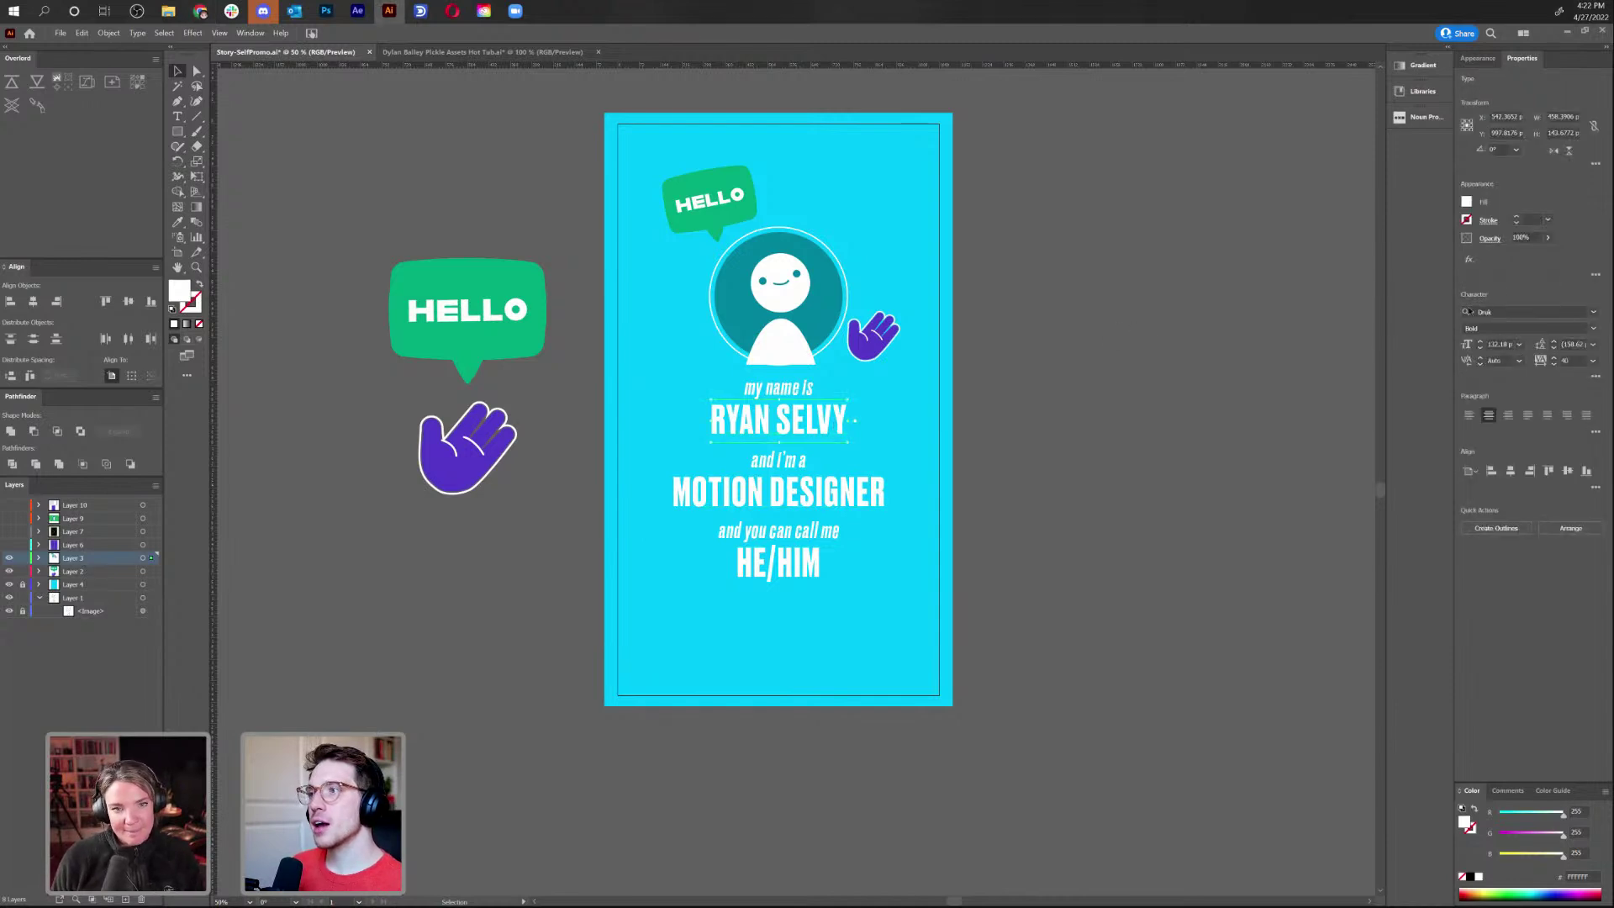
{"action": "left_click", "coordinate": [712, 201]}
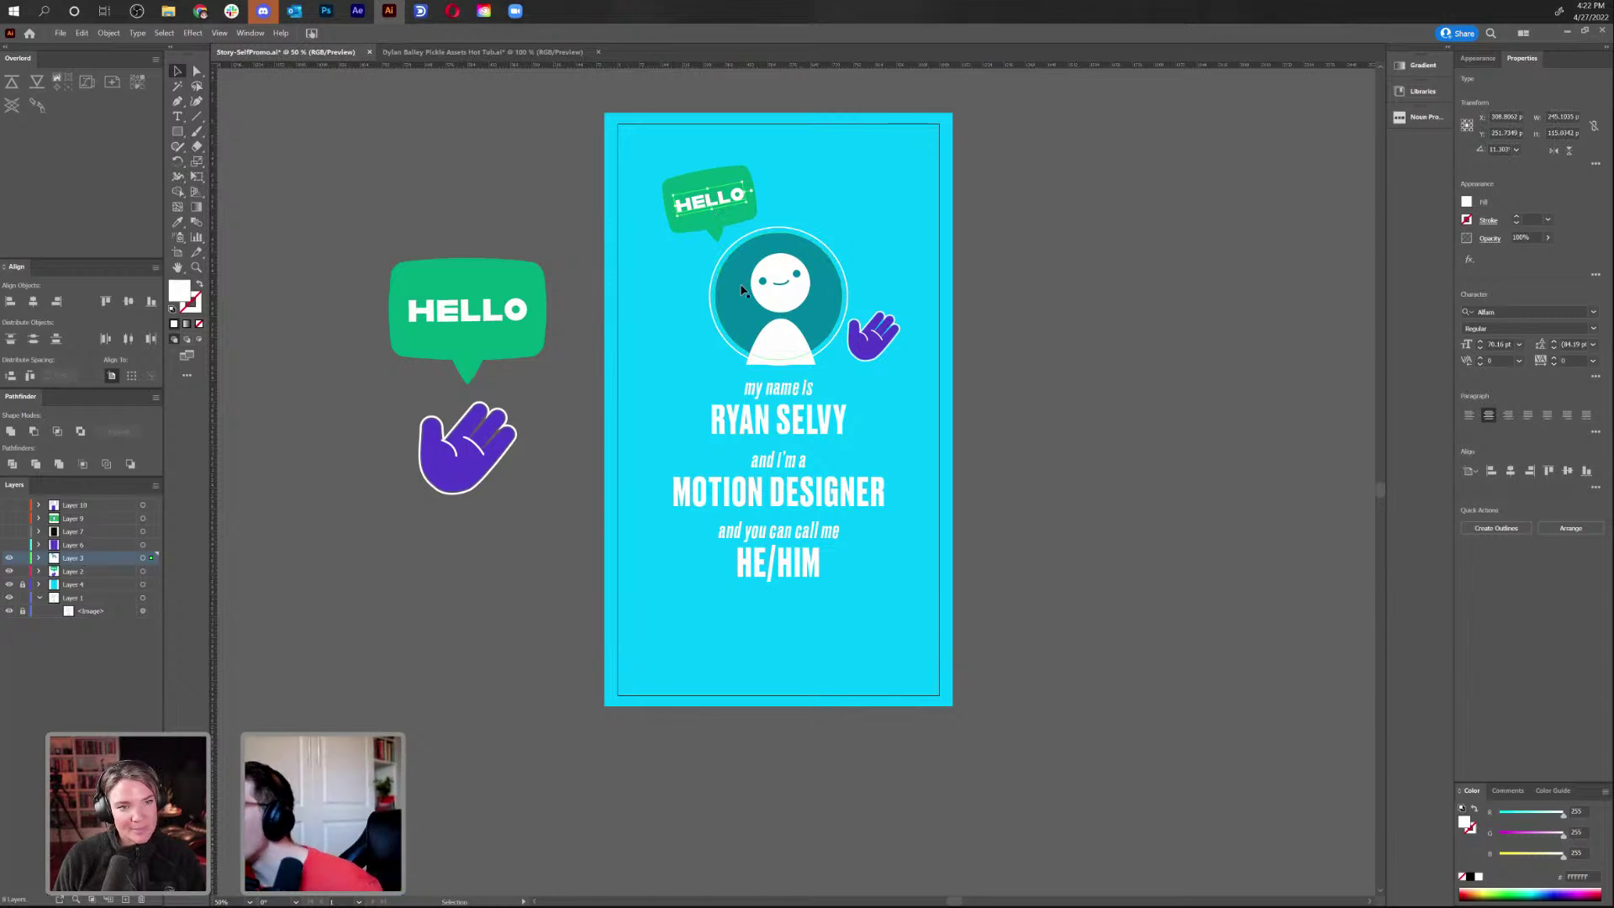
{"action": "left_click", "coordinate": [829, 433]}
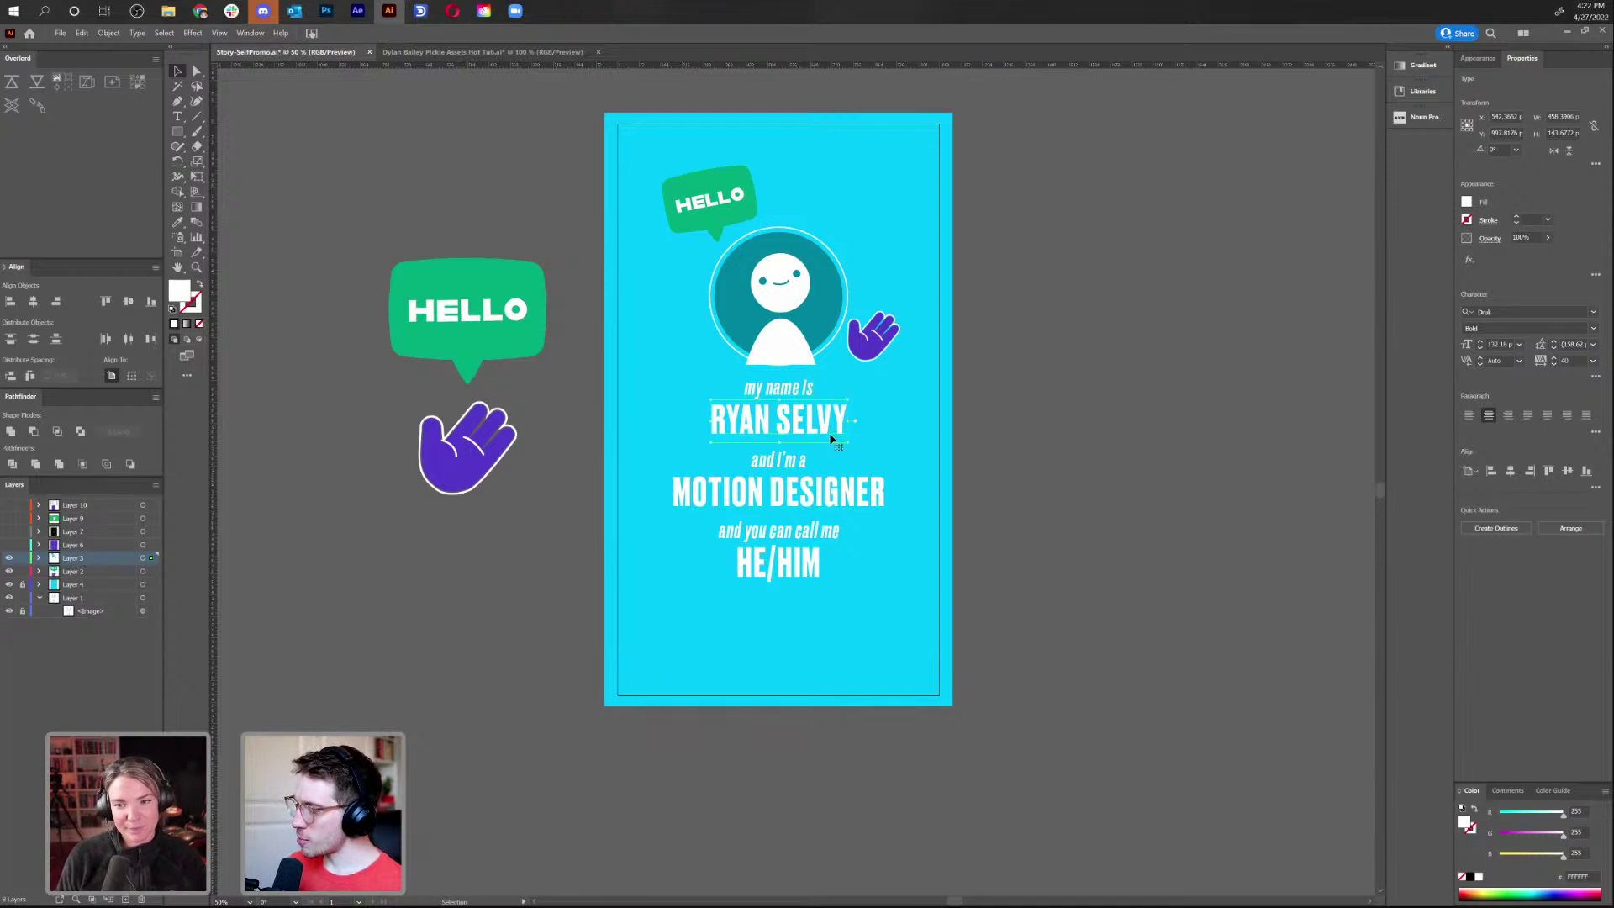
{"action": "left_click", "coordinate": [1513, 312]}
Apply the Alfarn font to the name heading, size it to 90 pt and nudge it up
{"action": "type", "text": "dfta"}
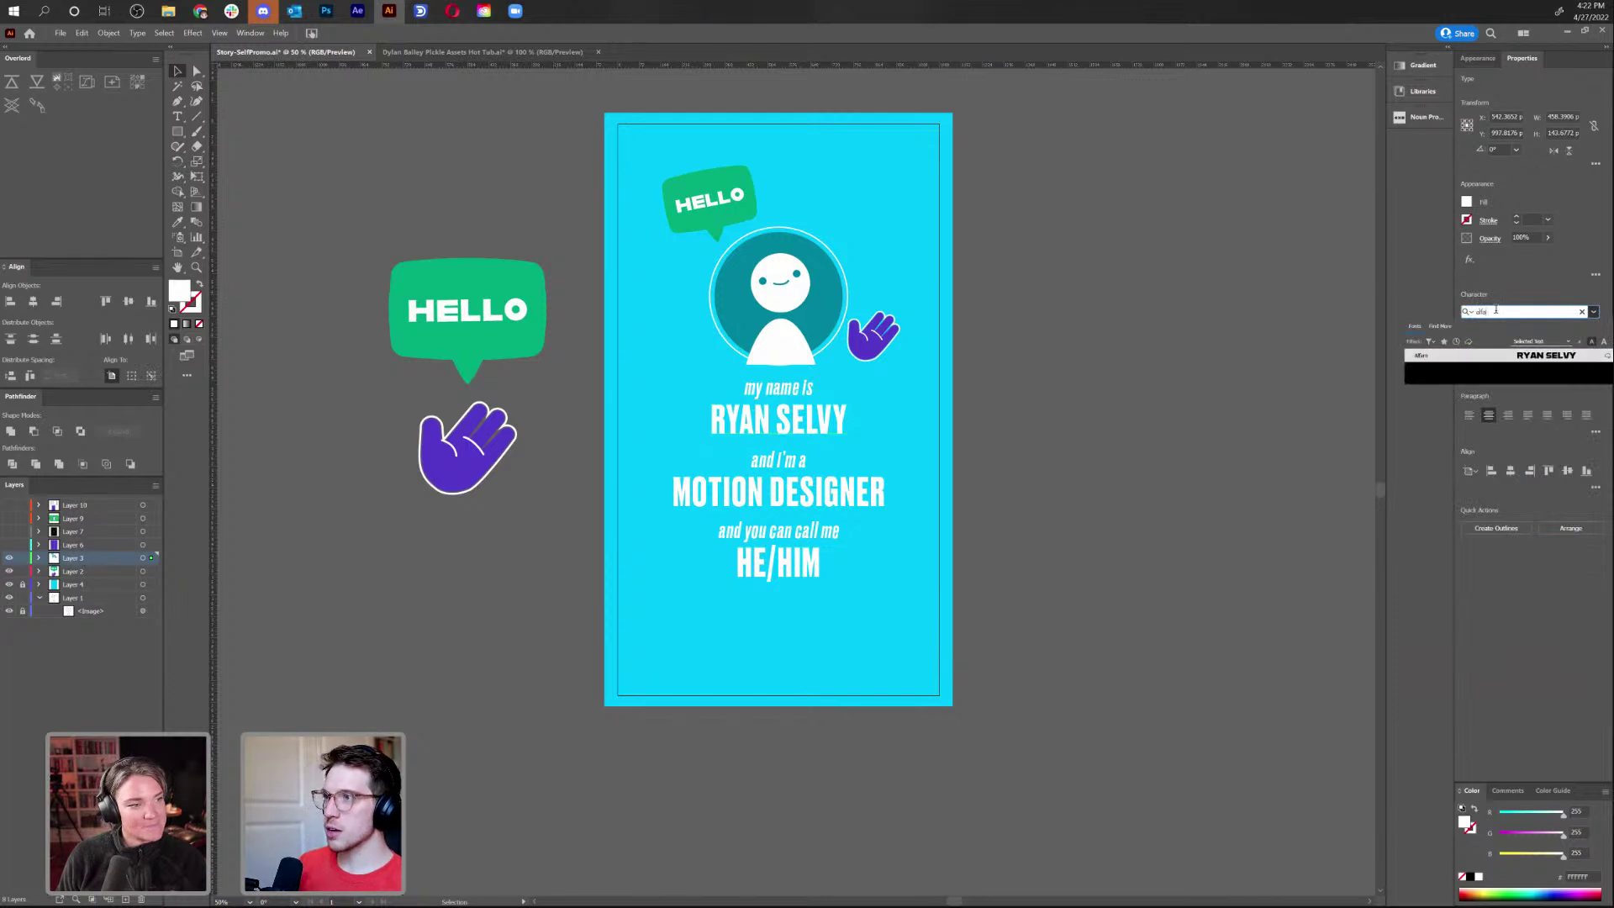
{"action": "key", "text": "Return"}
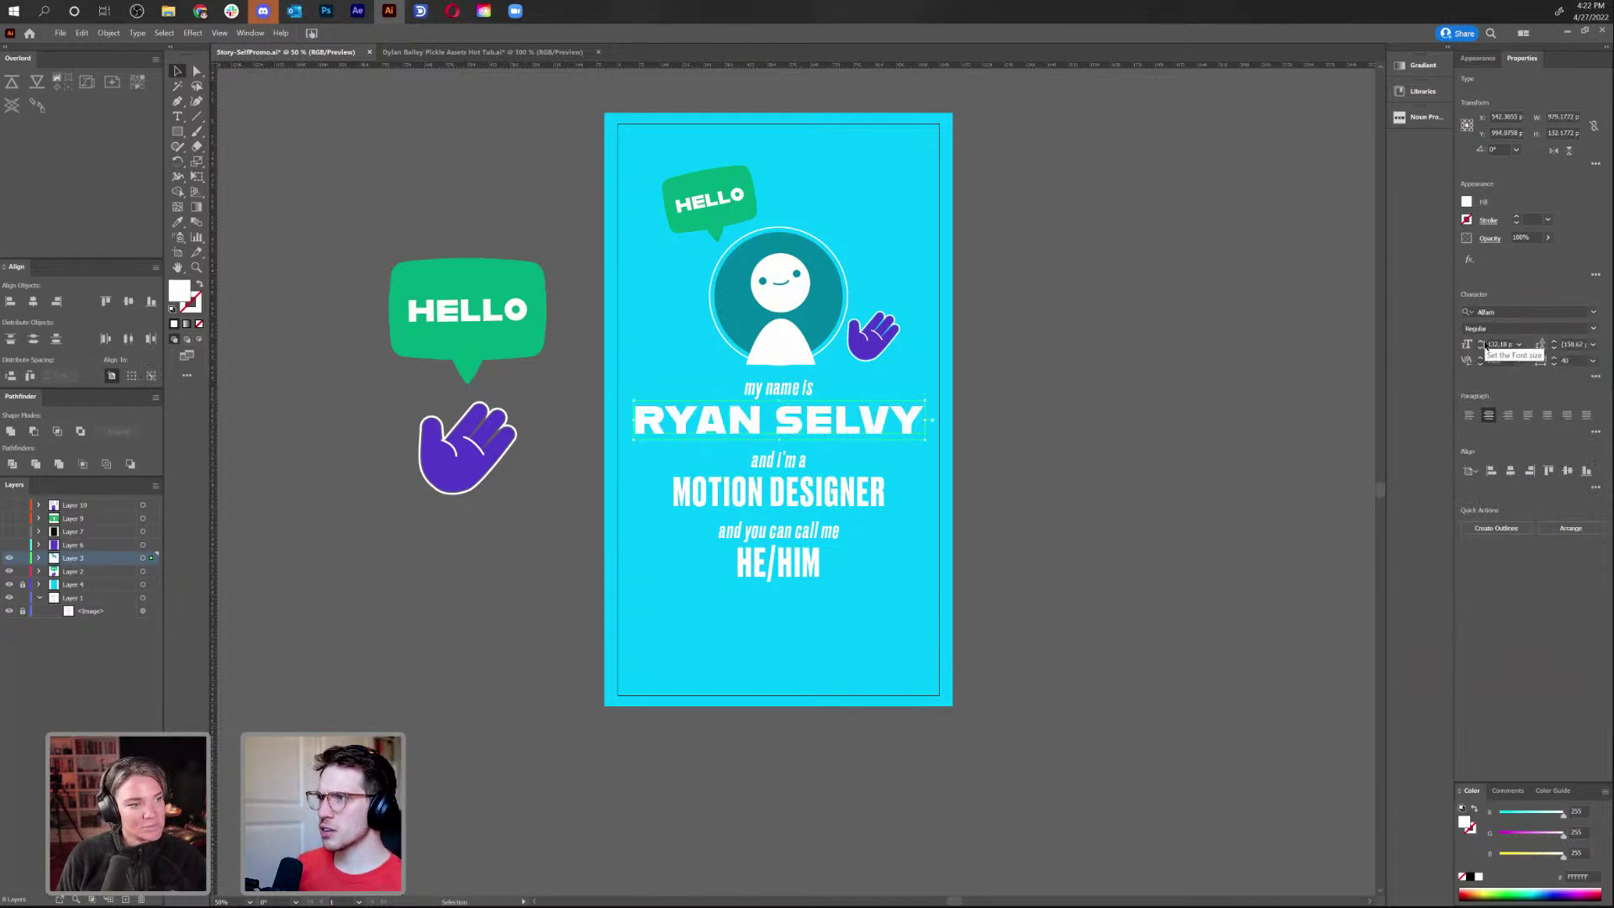
{"action": "left_click", "coordinate": [1482, 350]}
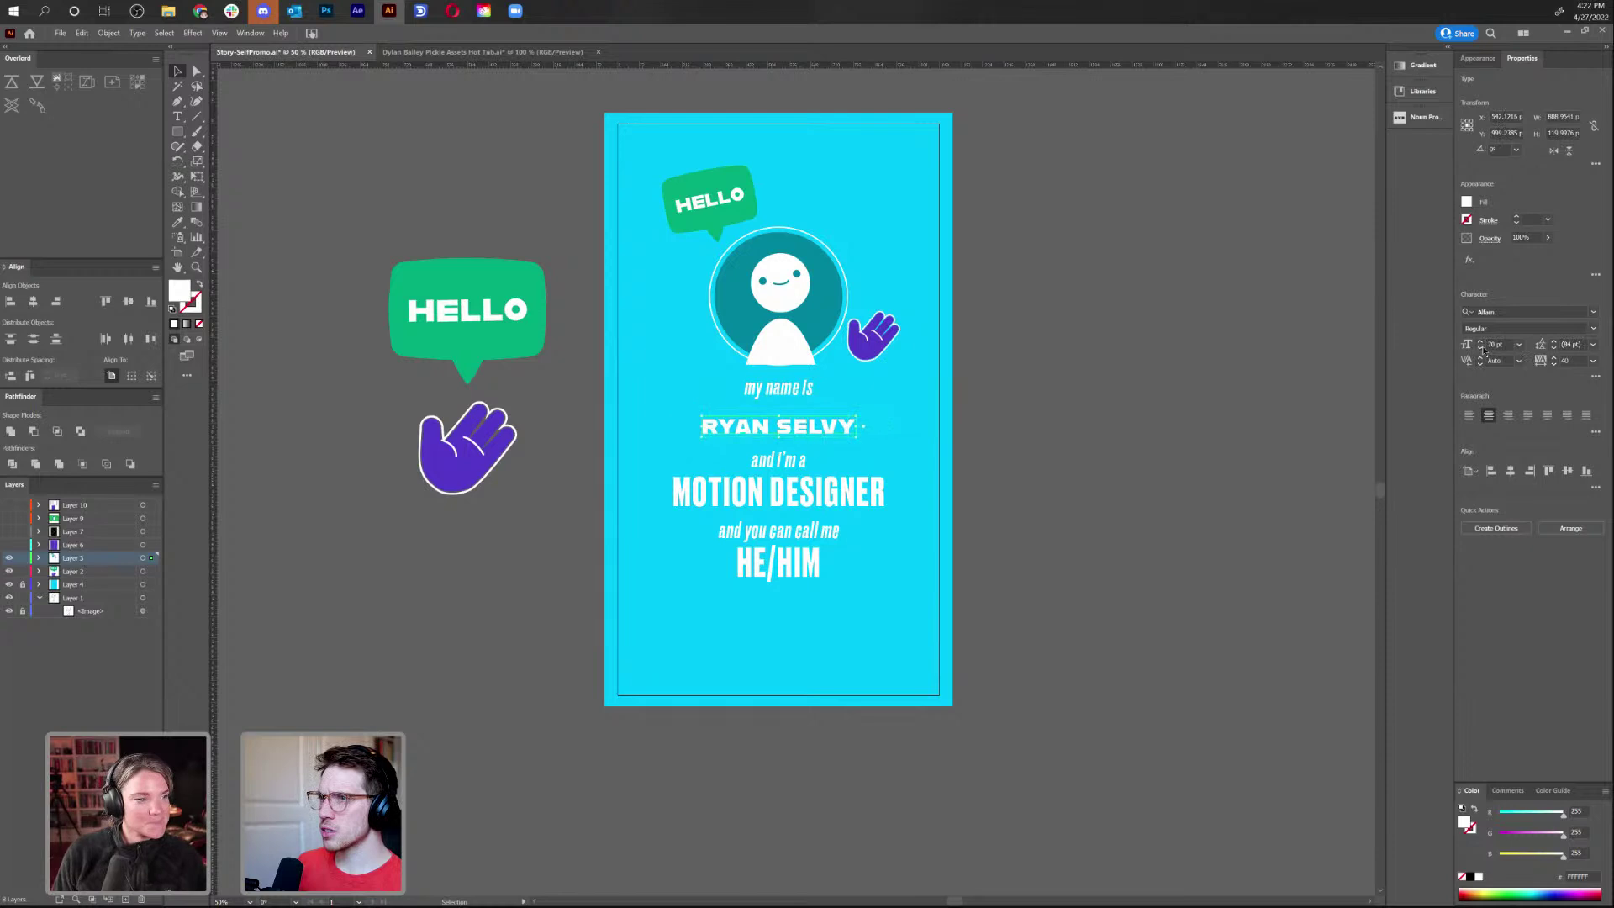
{"action": "left_click", "coordinate": [1481, 341], "text": "shift"}
{"action": "left_click", "coordinate": [1478, 340], "text": "shift"}
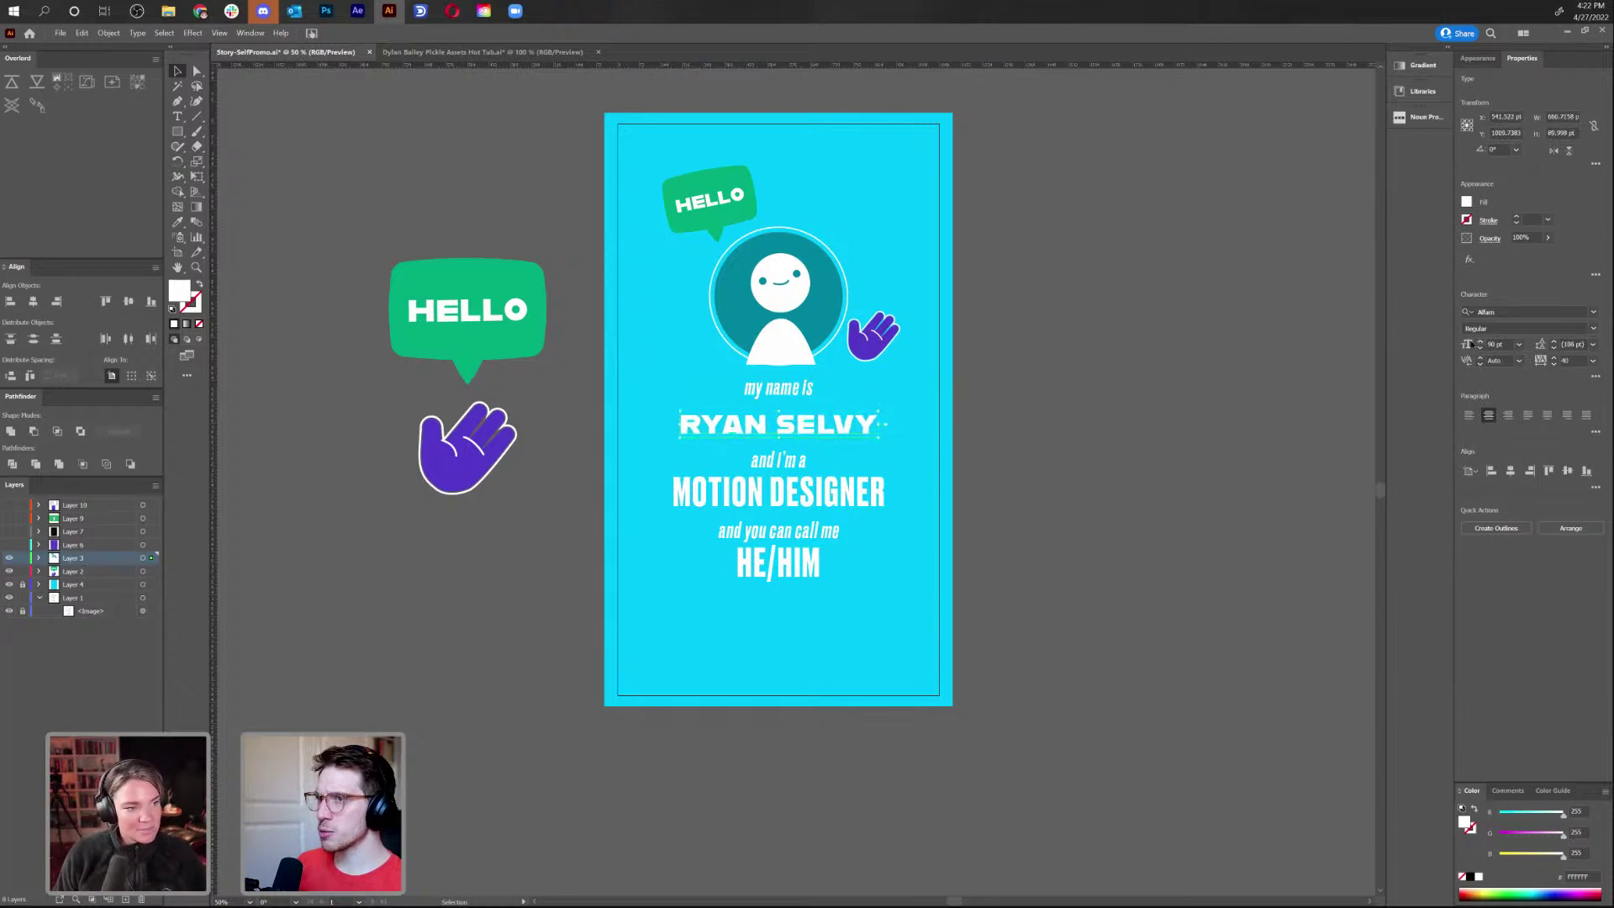
{"action": "key", "text": "Up"}
{"action": "key", "text": "Up"}
{"action": "key", "text": "Up"}
{"action": "key", "text": "Up"}
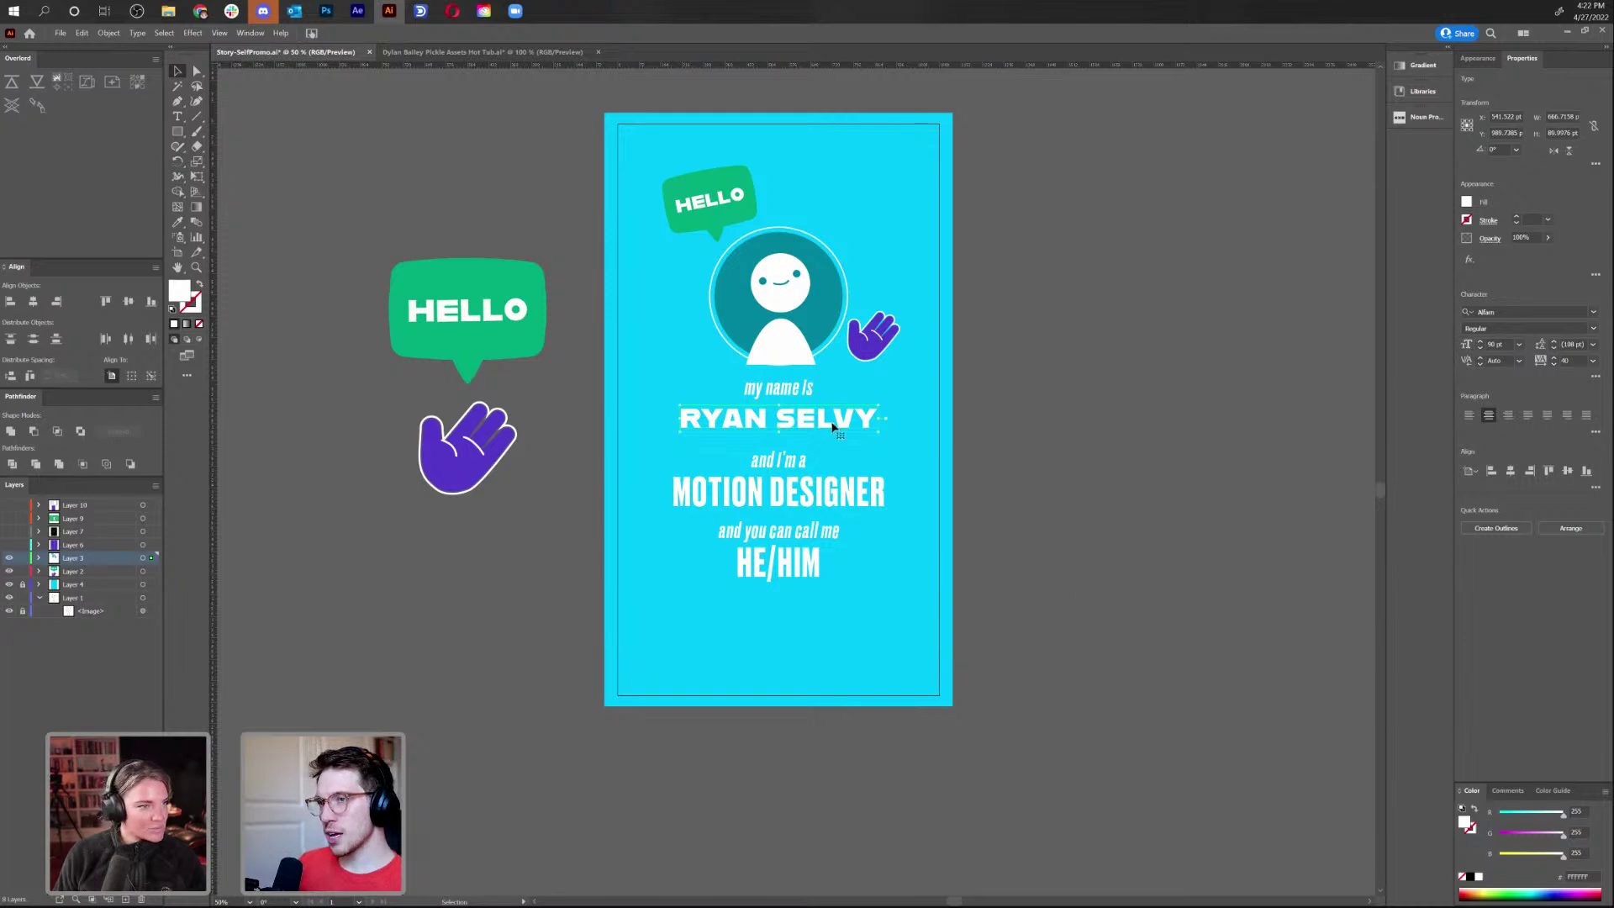
Copy the name heading's style onto MOTION DESIGNER, then narrow it and nudge it up
{"action": "key", "text": "i"}
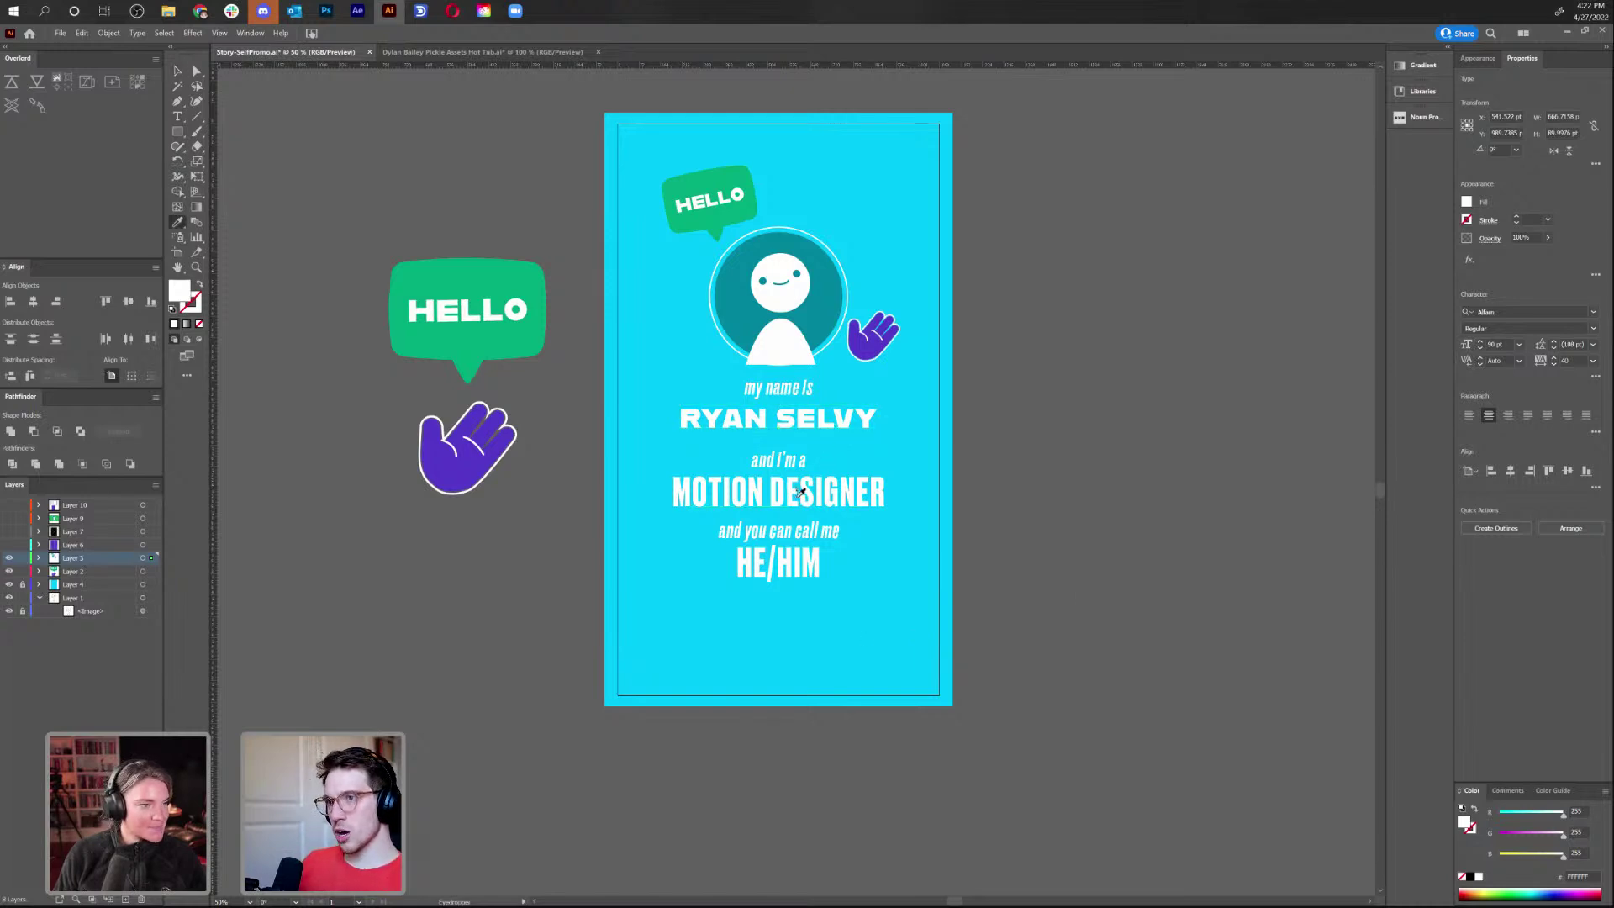
{"action": "left_click", "coordinate": [799, 492], "text": "ctrl"}
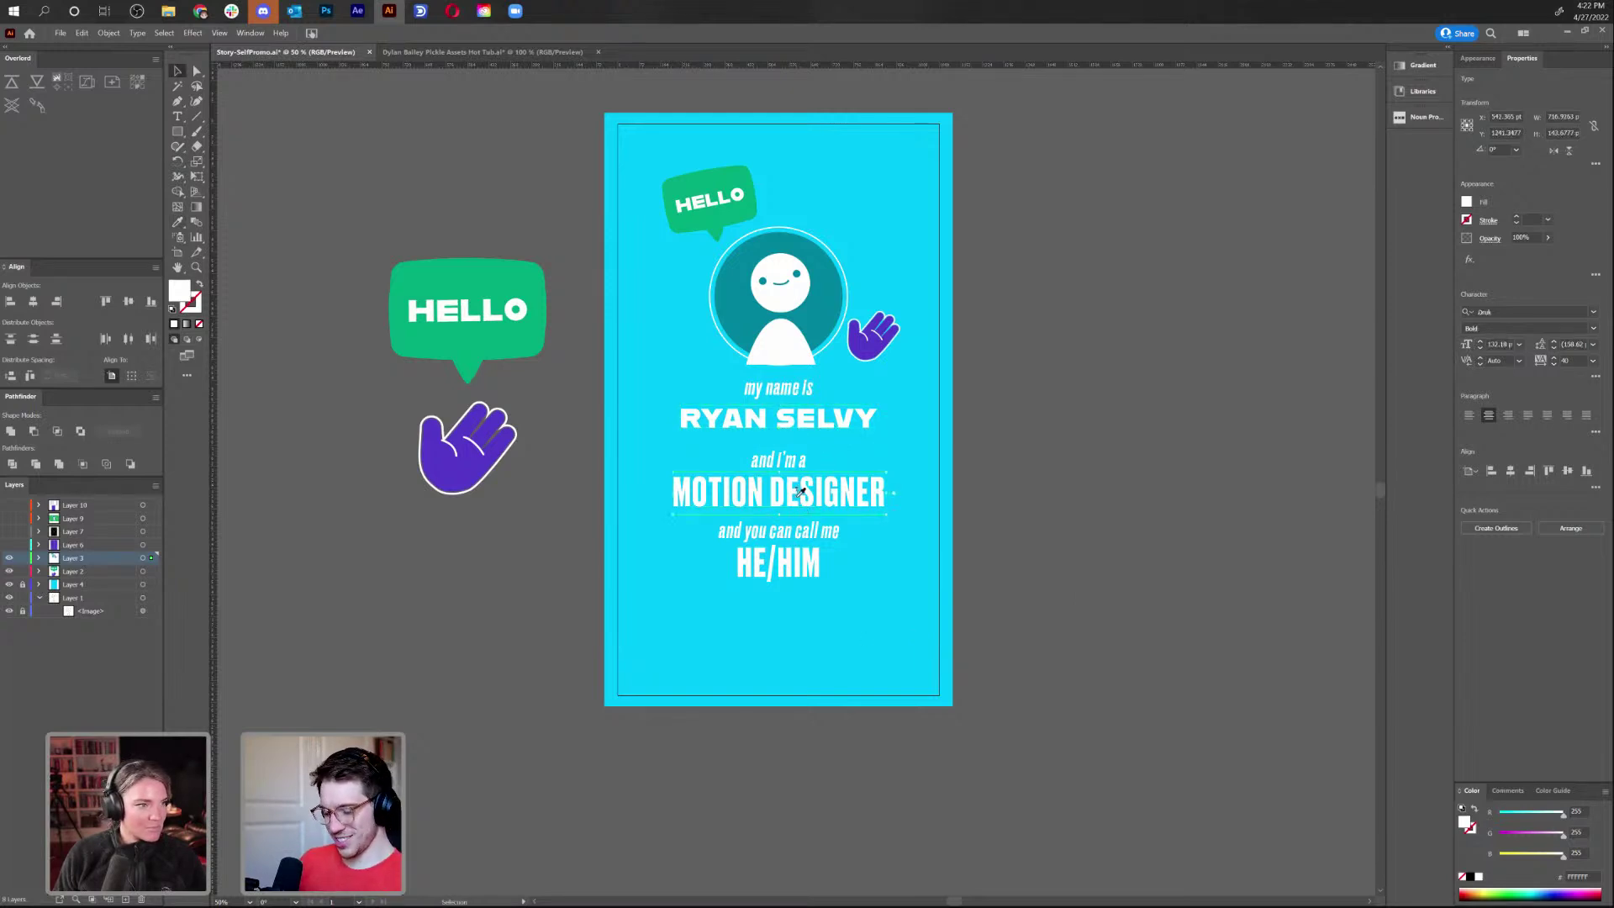
{"action": "left_click", "coordinate": [805, 412]}
{"action": "key", "text": "v"}
{"action": "key", "text": "s"}
{"action": "left_click_drag", "start_coordinate": [1013, 653], "coordinate": [994, 618]}
{"action": "key", "text": "shift+Up"}
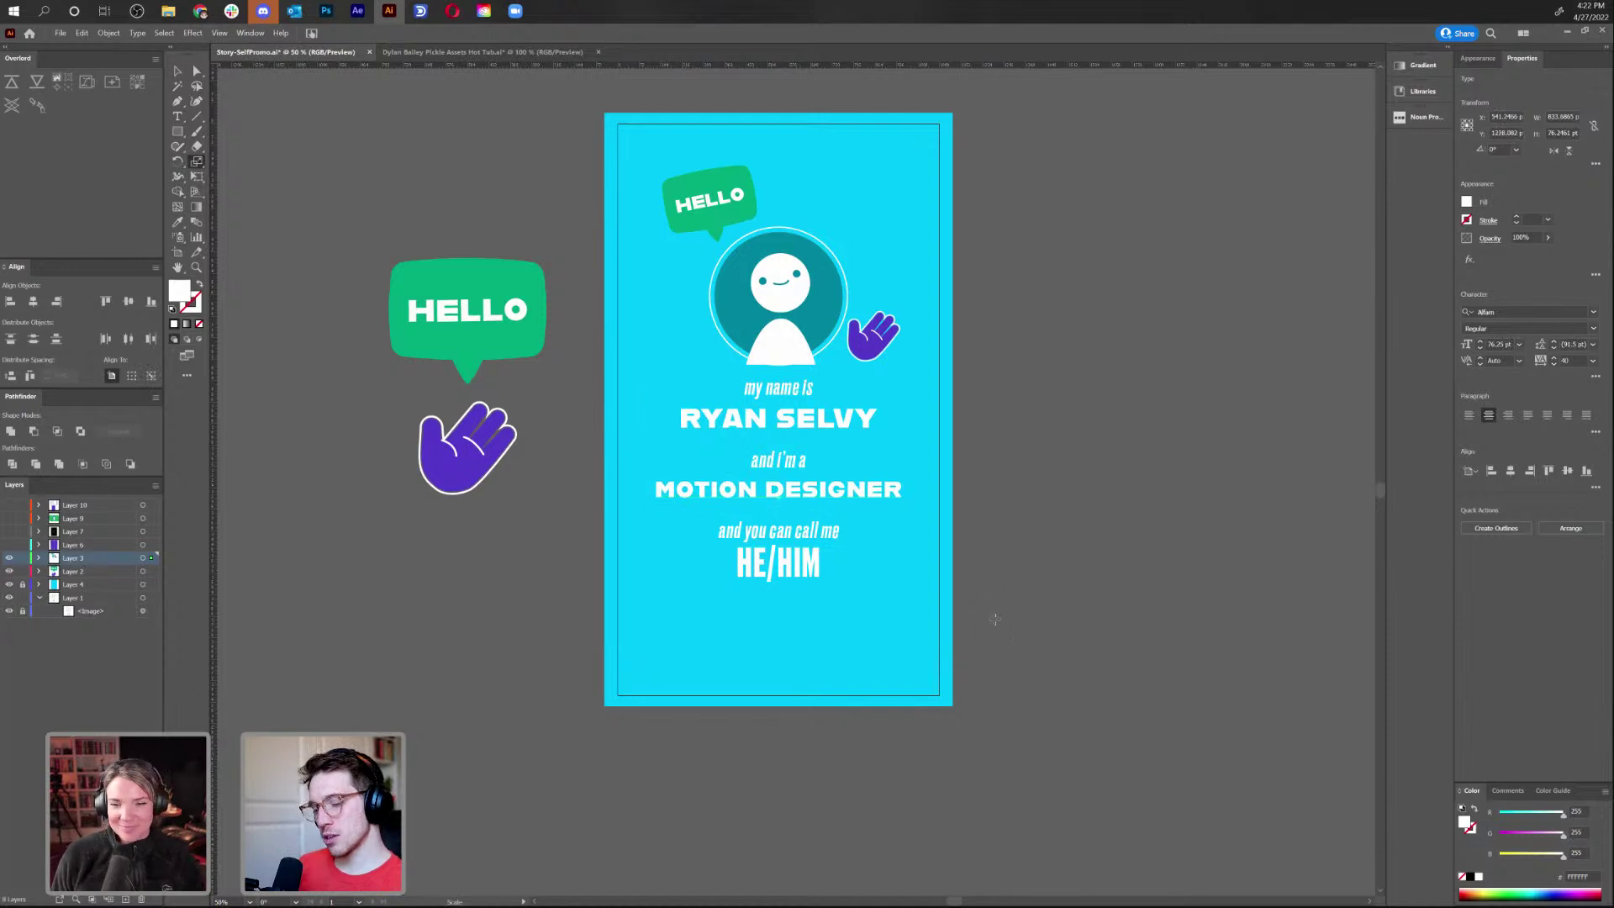
{"action": "key", "text": "v"}
Give HE/HIM the same style as MOTION DESIGNER
{"action": "left_click", "coordinate": [759, 579]}
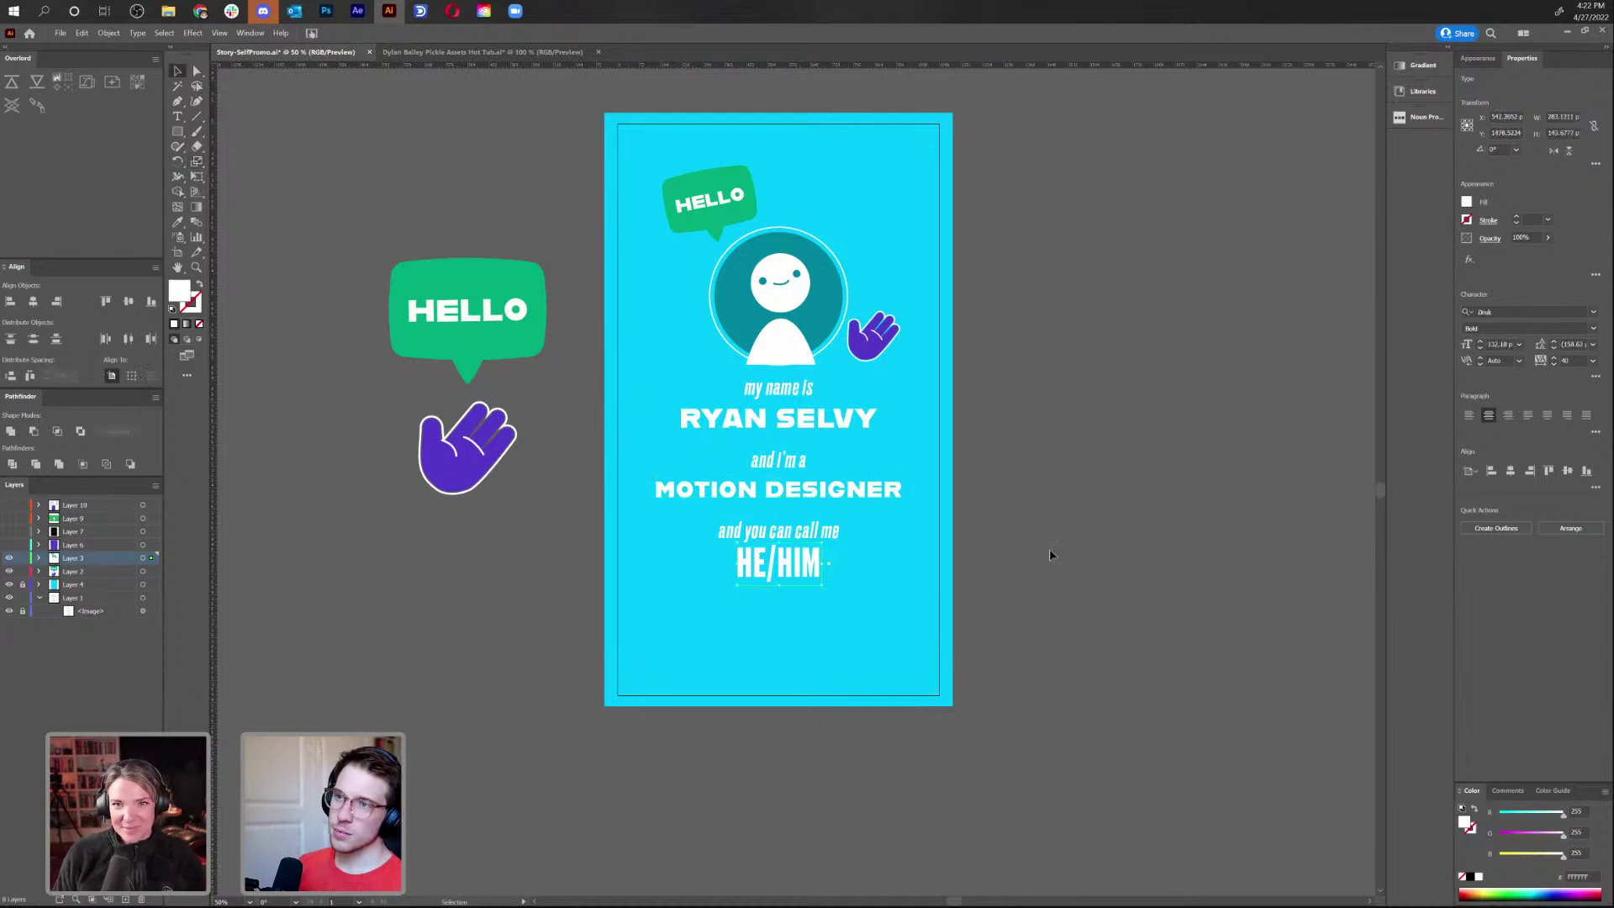
{"action": "key", "text": "i"}
{"action": "left_click", "coordinate": [810, 489]}
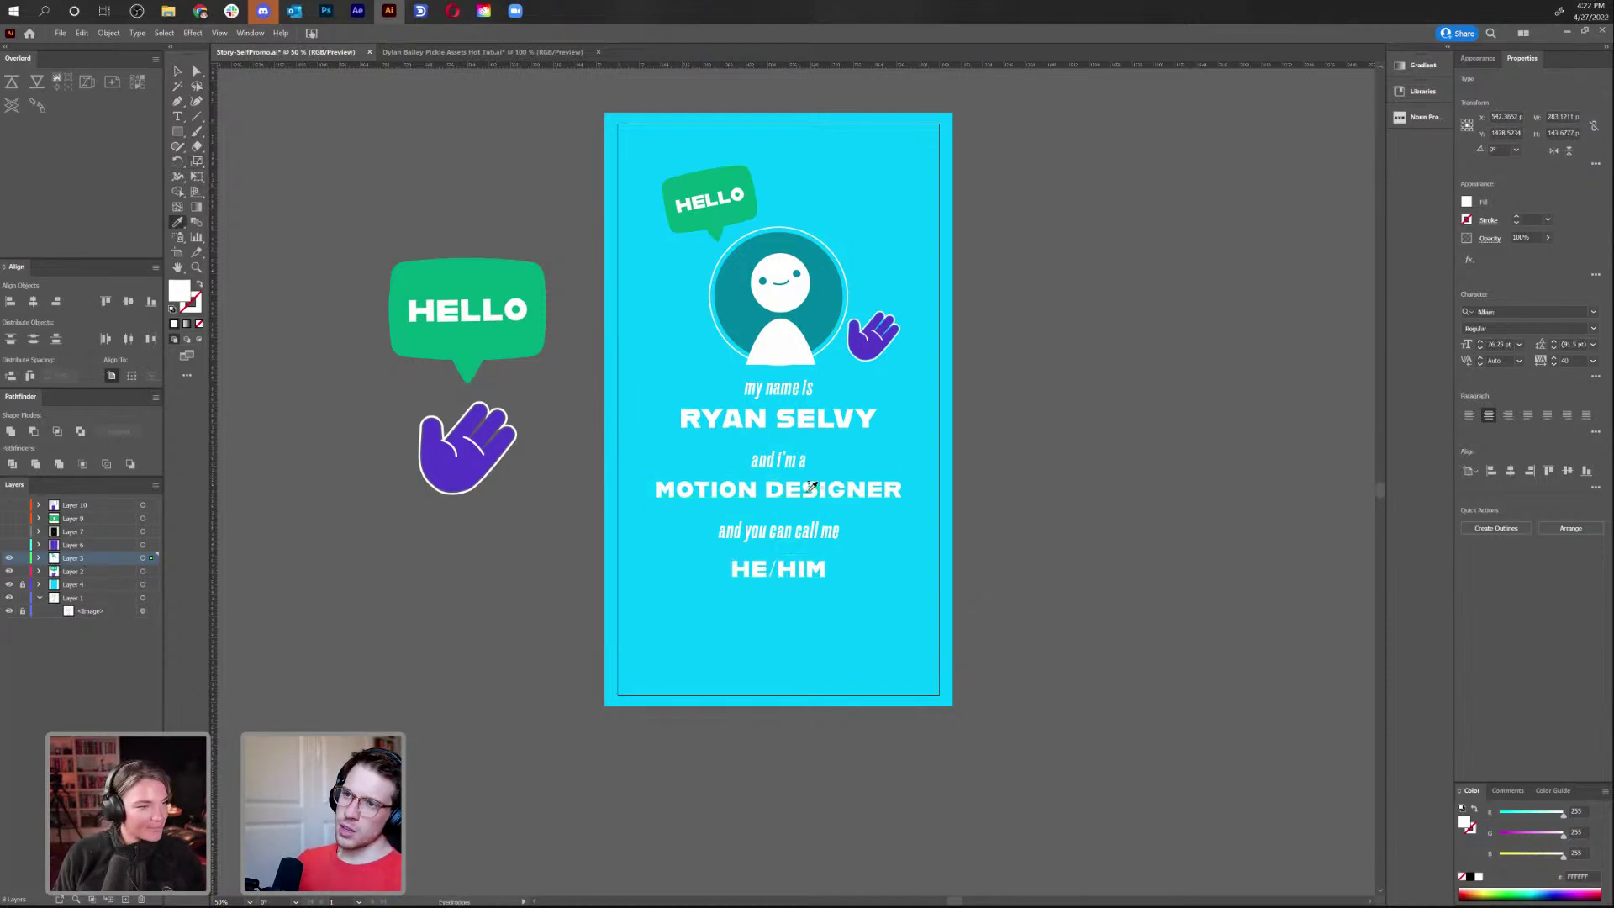
{"action": "key", "text": "v"}
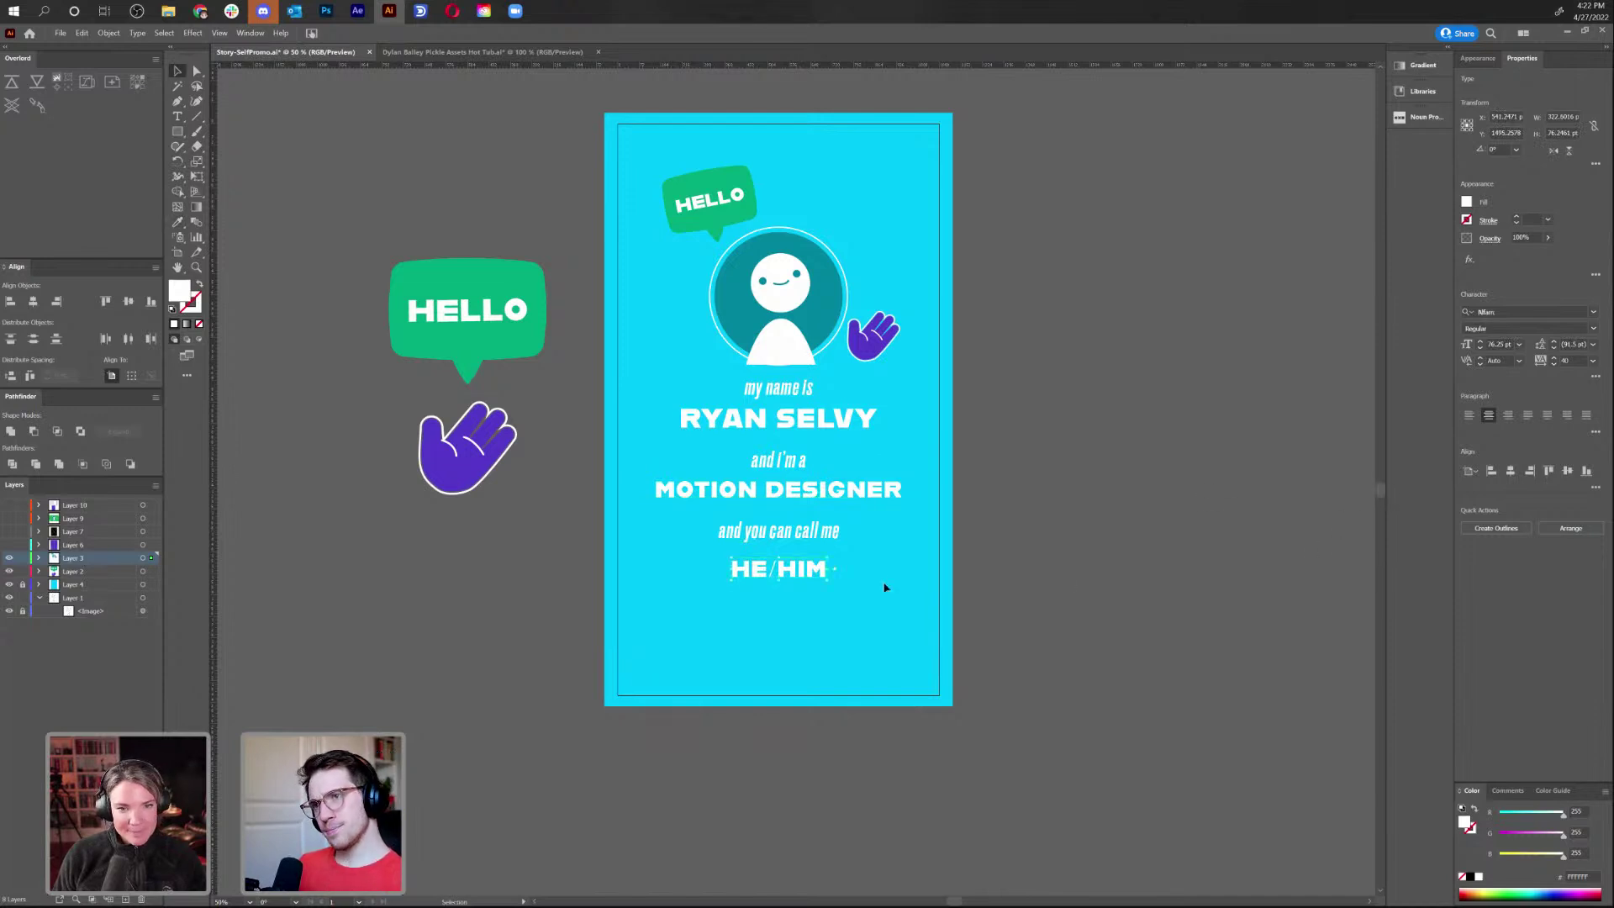
Select the three small italic connecting lines and enter Proxima as their font
{"action": "left_click", "coordinate": [819, 536]}
{"action": "left_click", "coordinate": [794, 460], "text": "shift"}
{"action": "left_click", "coordinate": [790, 392], "text": "shift"}
{"action": "left_click", "coordinate": [1517, 311]}
{"action": "type", "text": "p"}
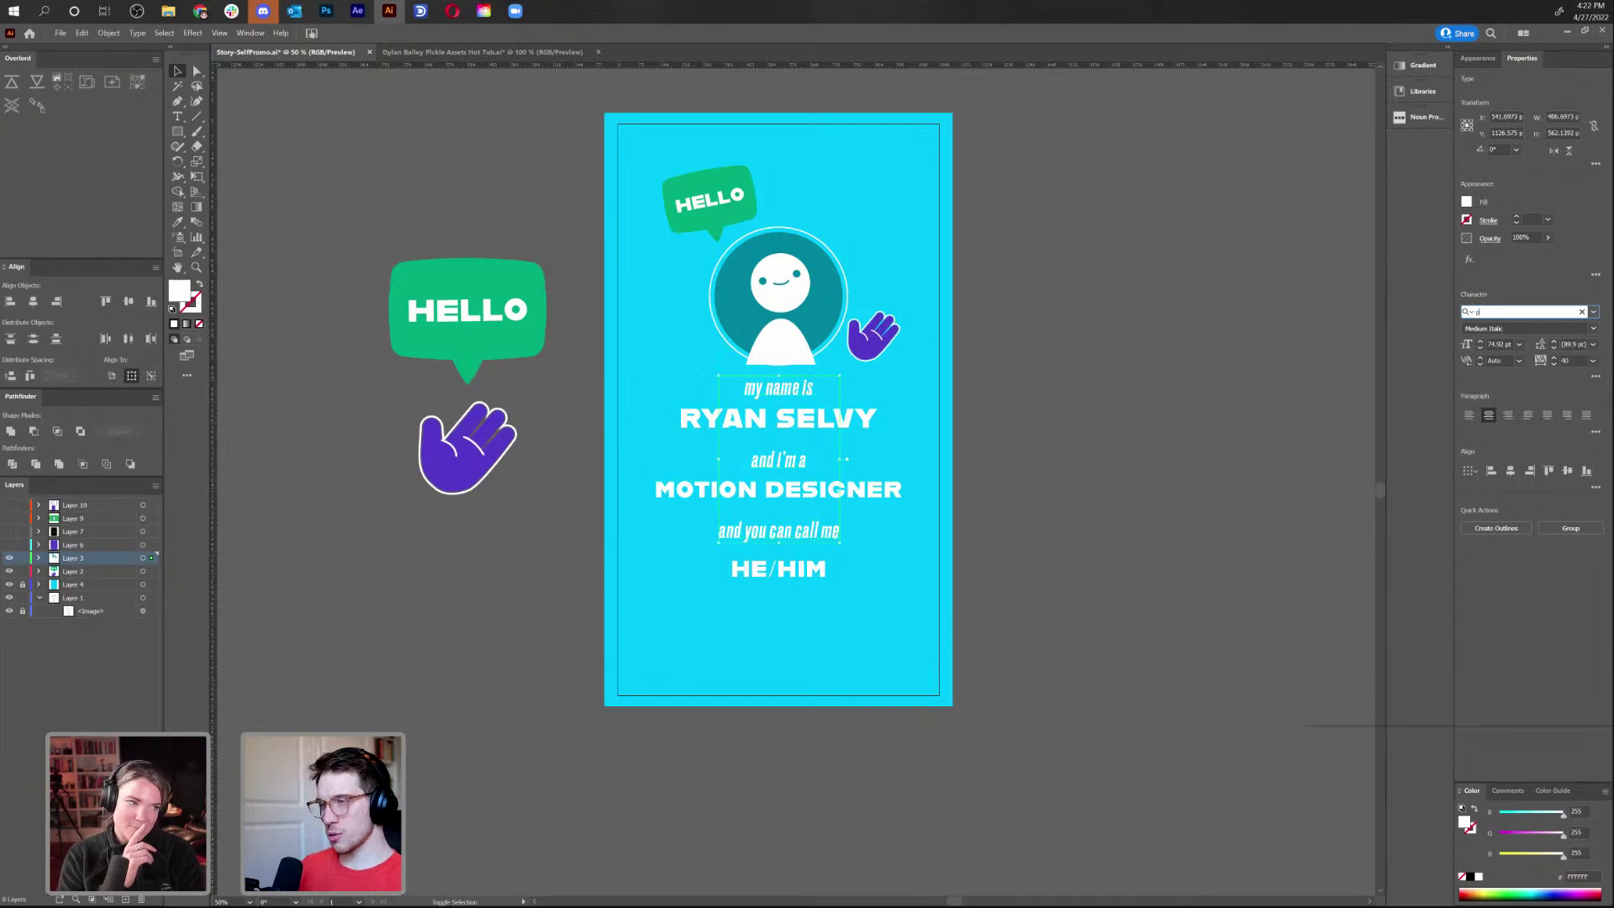
{"action": "type", "text": "roxima"}
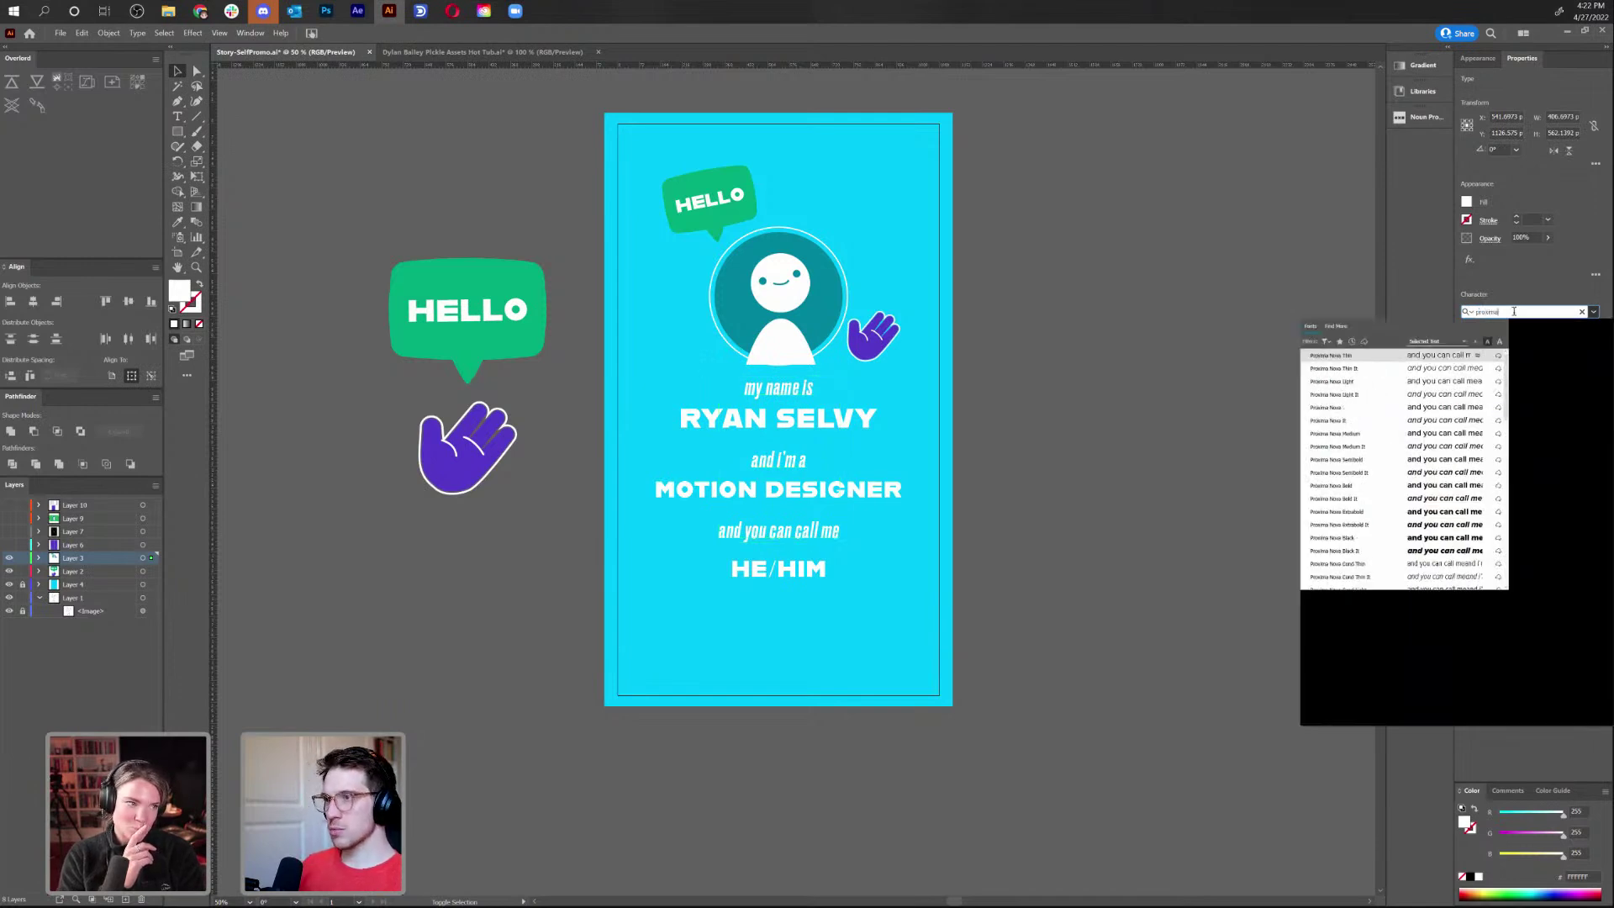
Set the three connecting lines to Proxima Nova, tracking 0, at 53 pt
{"action": "left_click", "coordinate": [1443, 407]}
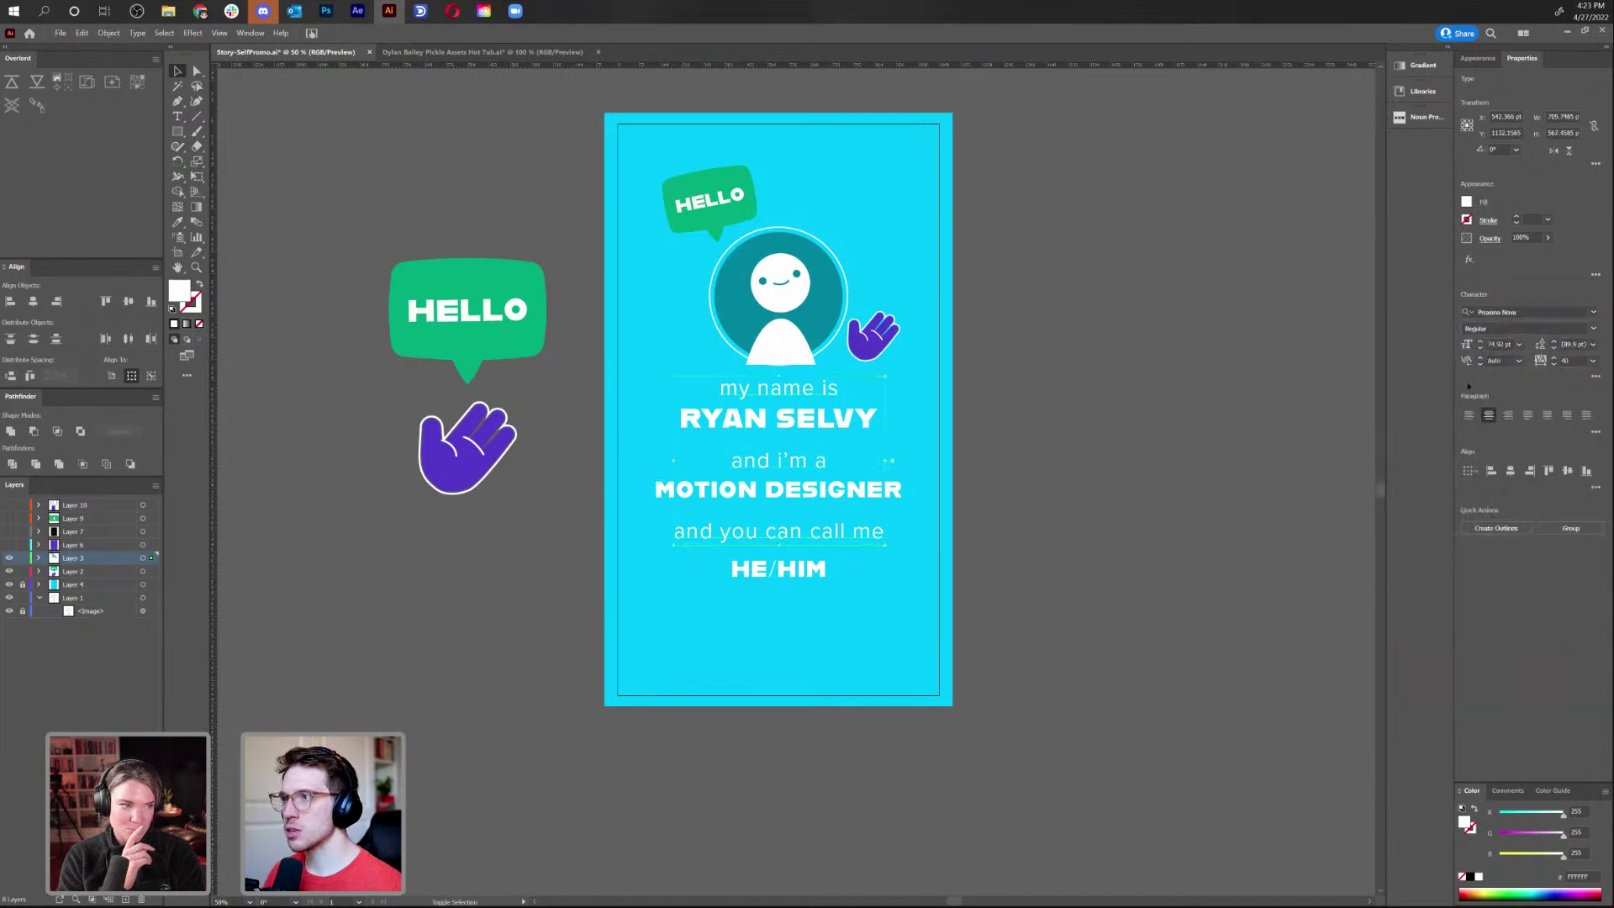
{"action": "left_click", "coordinate": [1595, 363]}
{"action": "left_click", "coordinate": [1579, 447]}
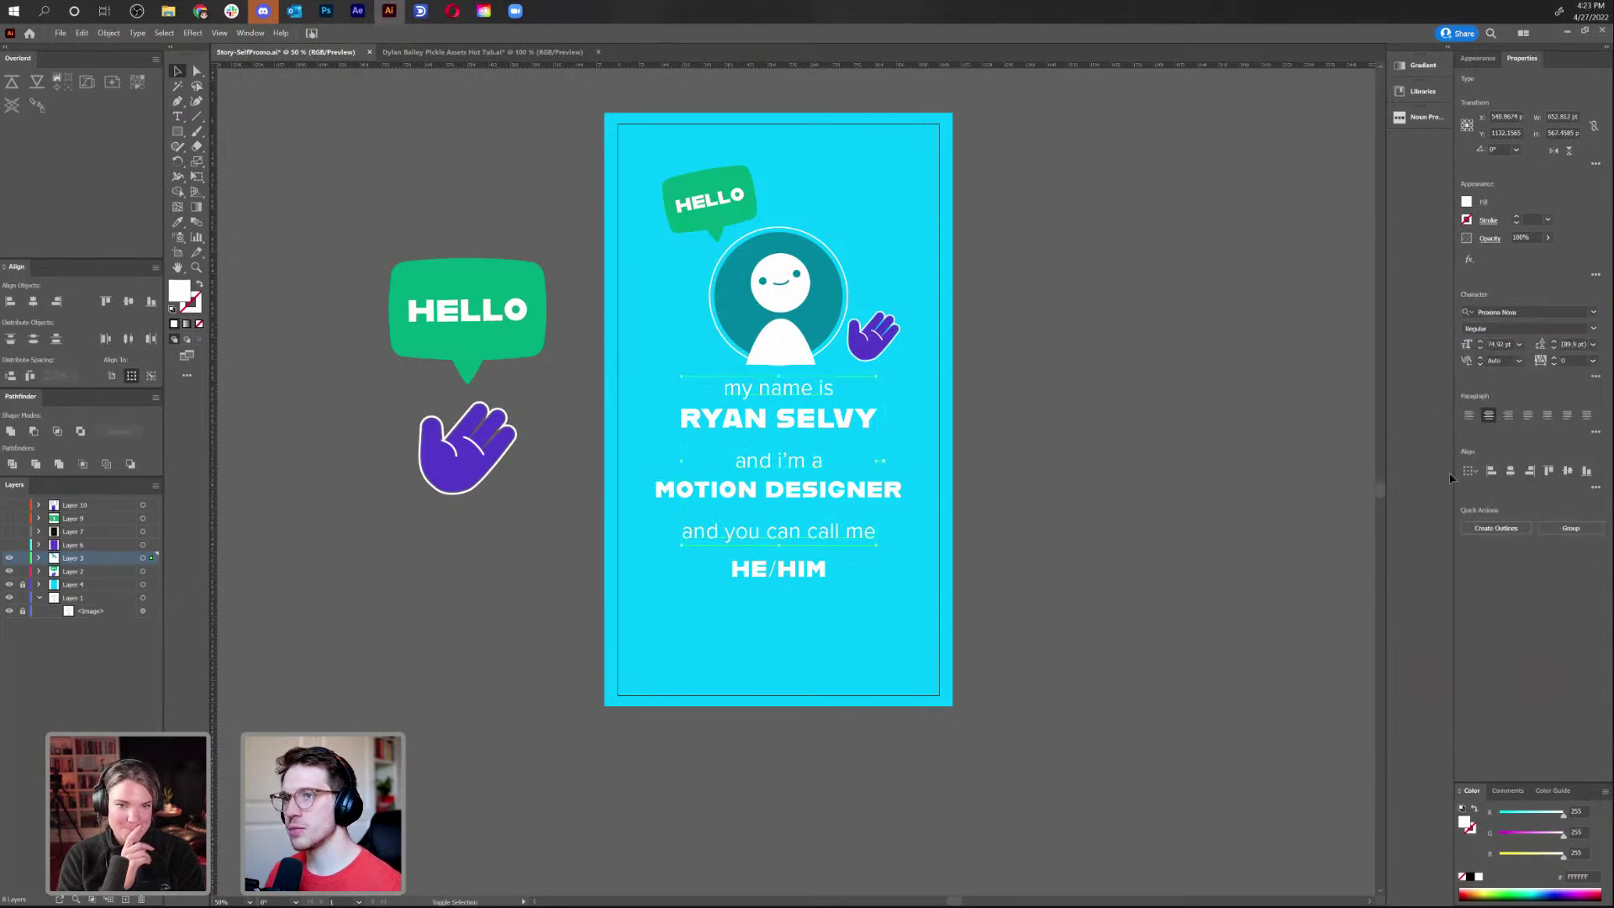
{"action": "left_click", "coordinate": [1482, 350]}
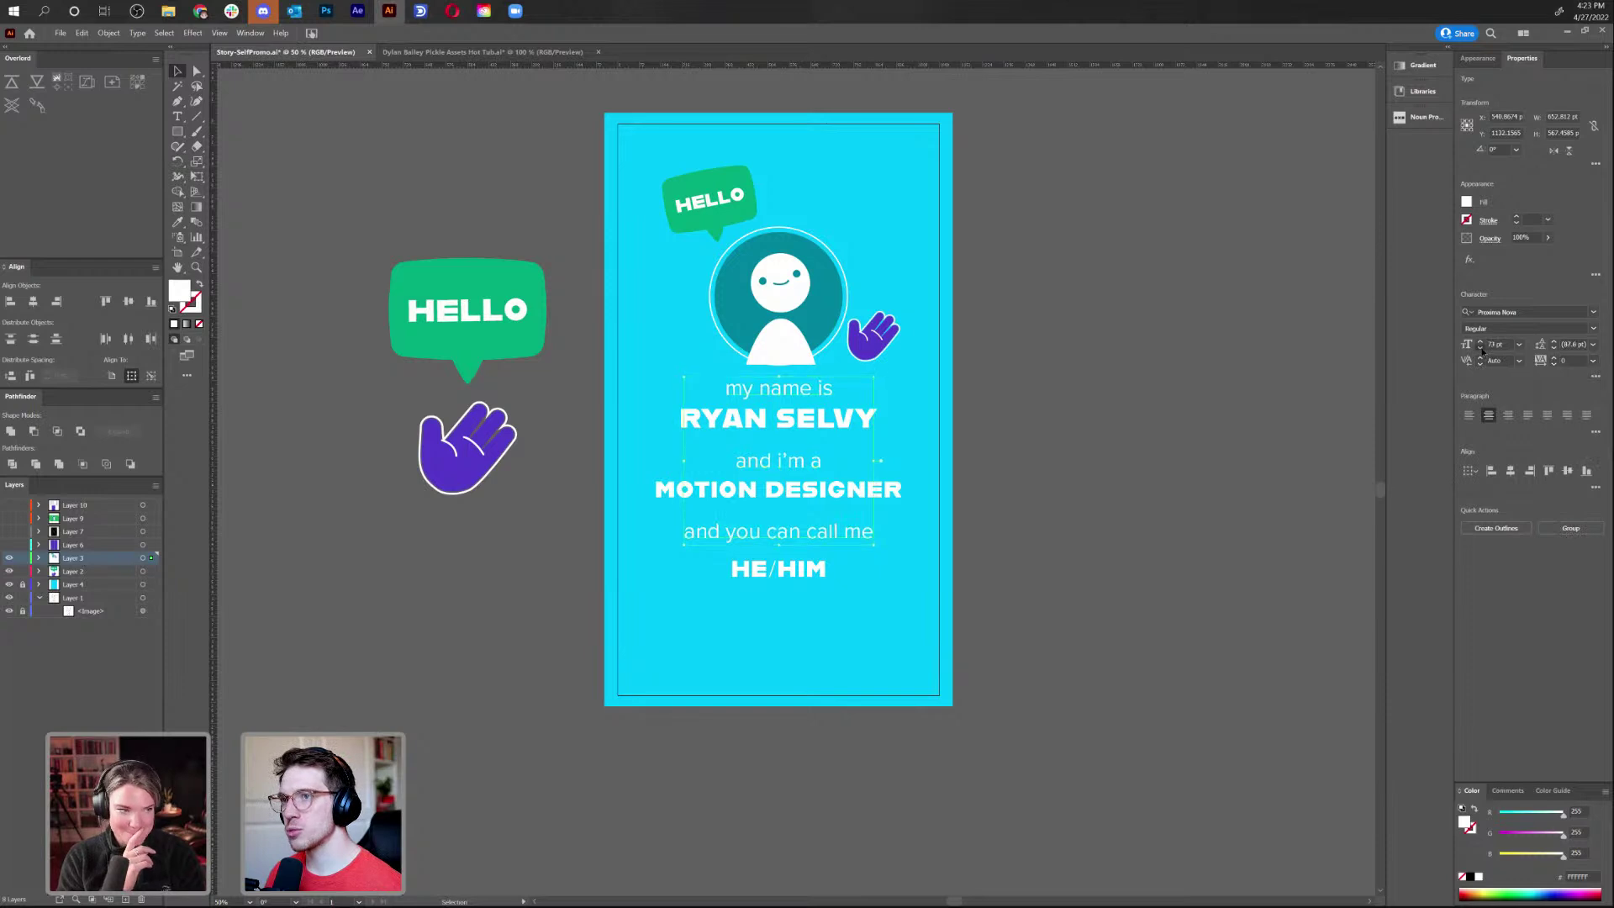
{"action": "left_click", "coordinate": [1482, 350]}
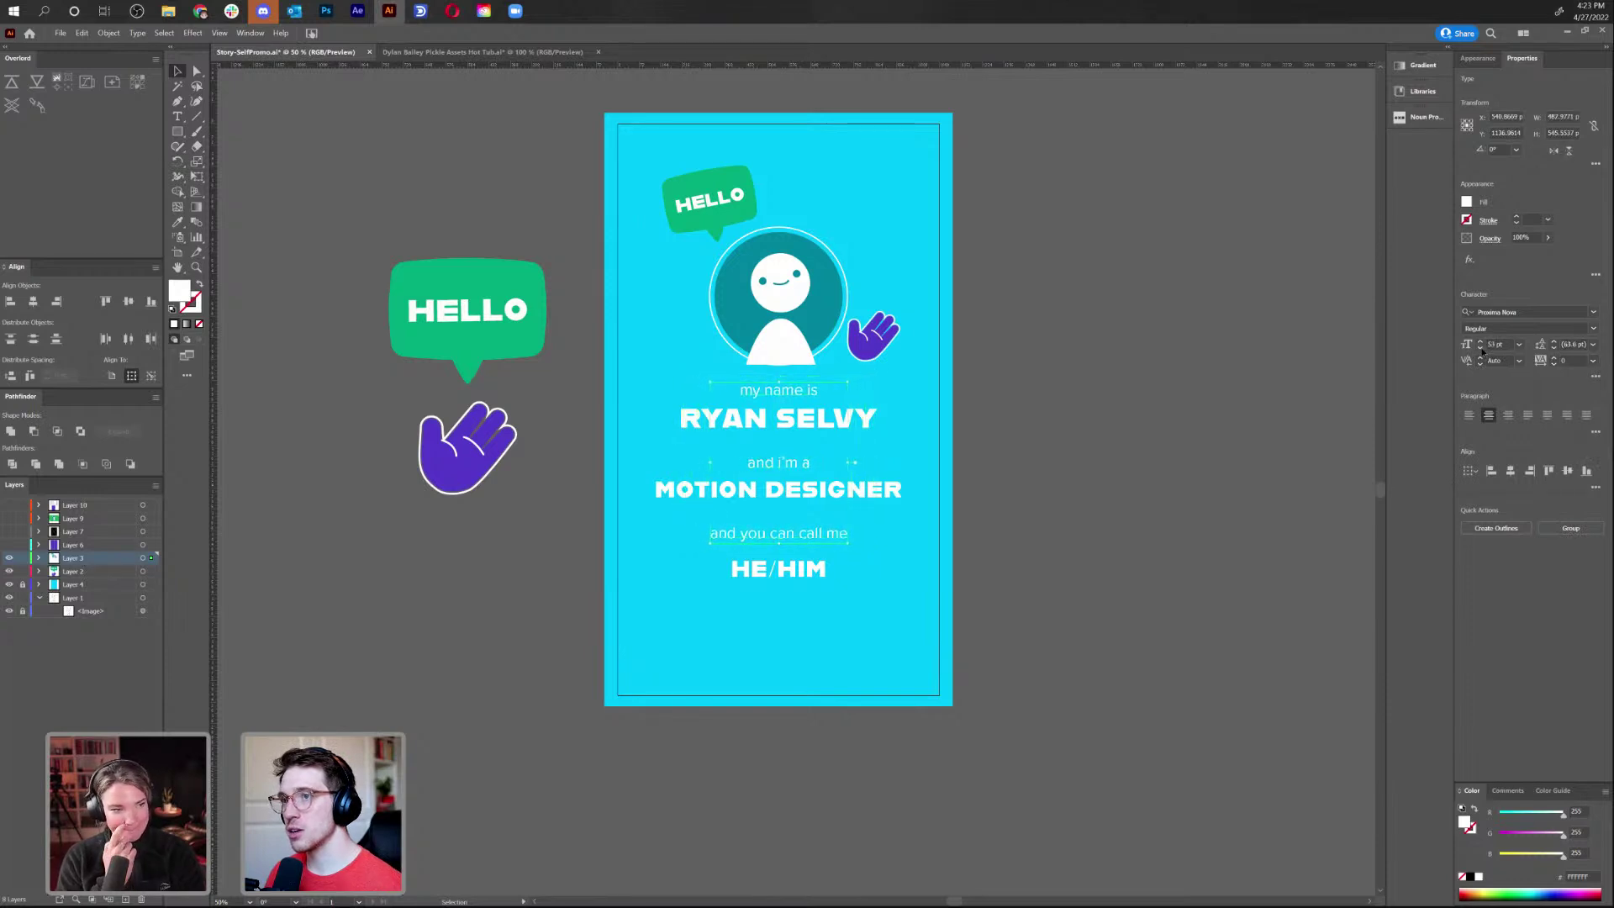
Move the 'and you can call me' / HE/HIM pair lower on the card
{"action": "left_click", "coordinate": [1041, 516]}
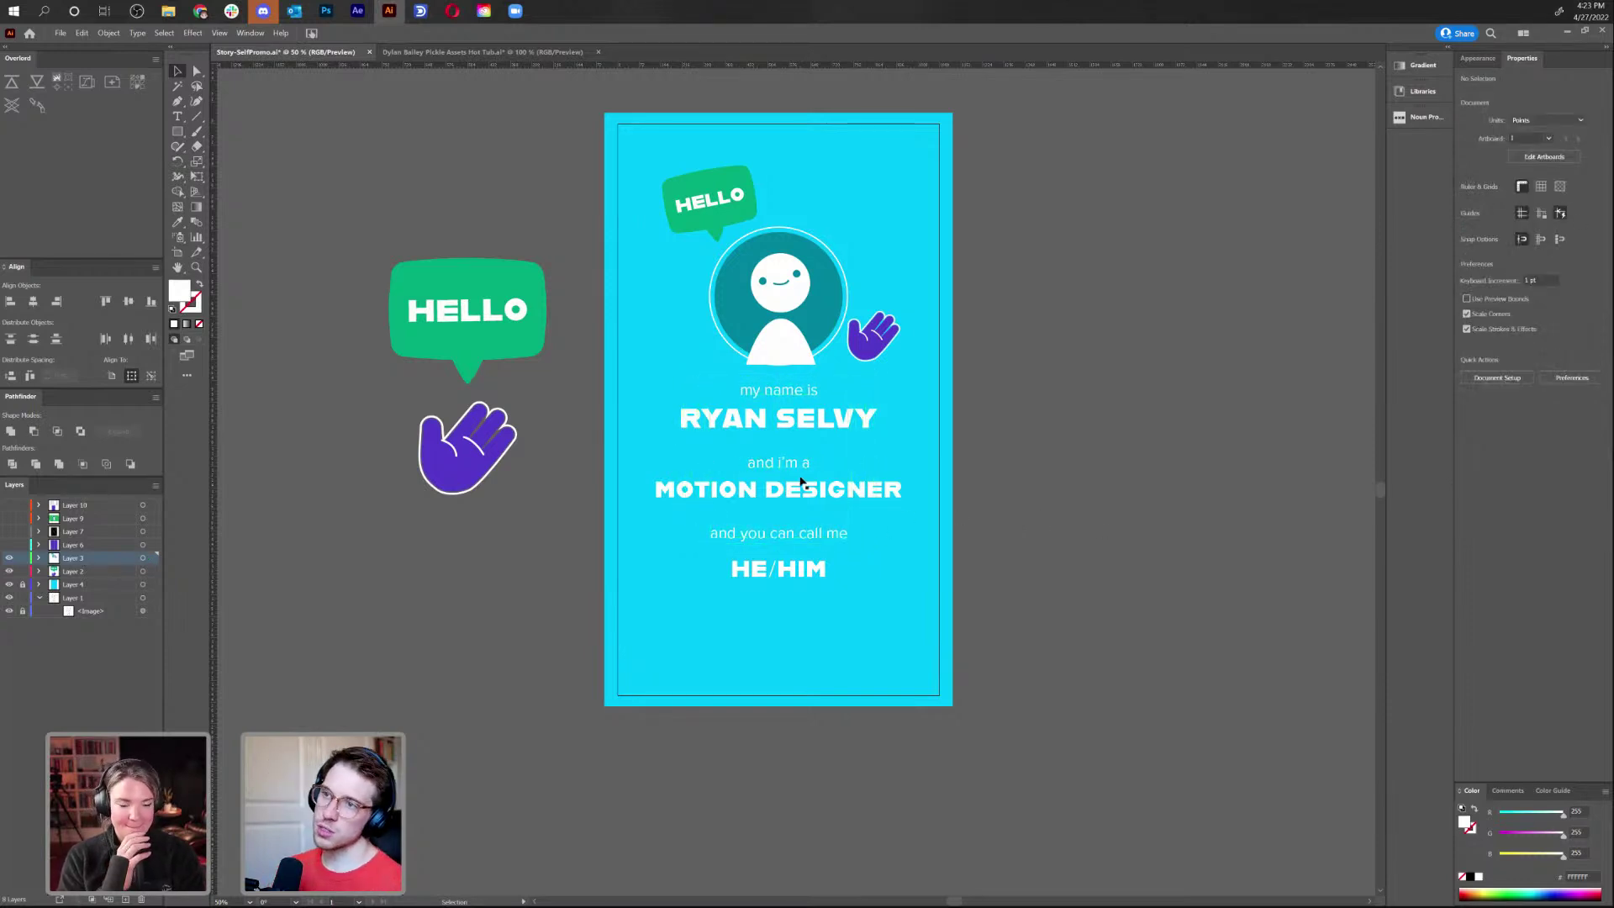
{"action": "left_click_drag", "start_coordinate": [786, 474], "coordinate": [692, 473]}
{"action": "key", "text": "ctrl+z"}
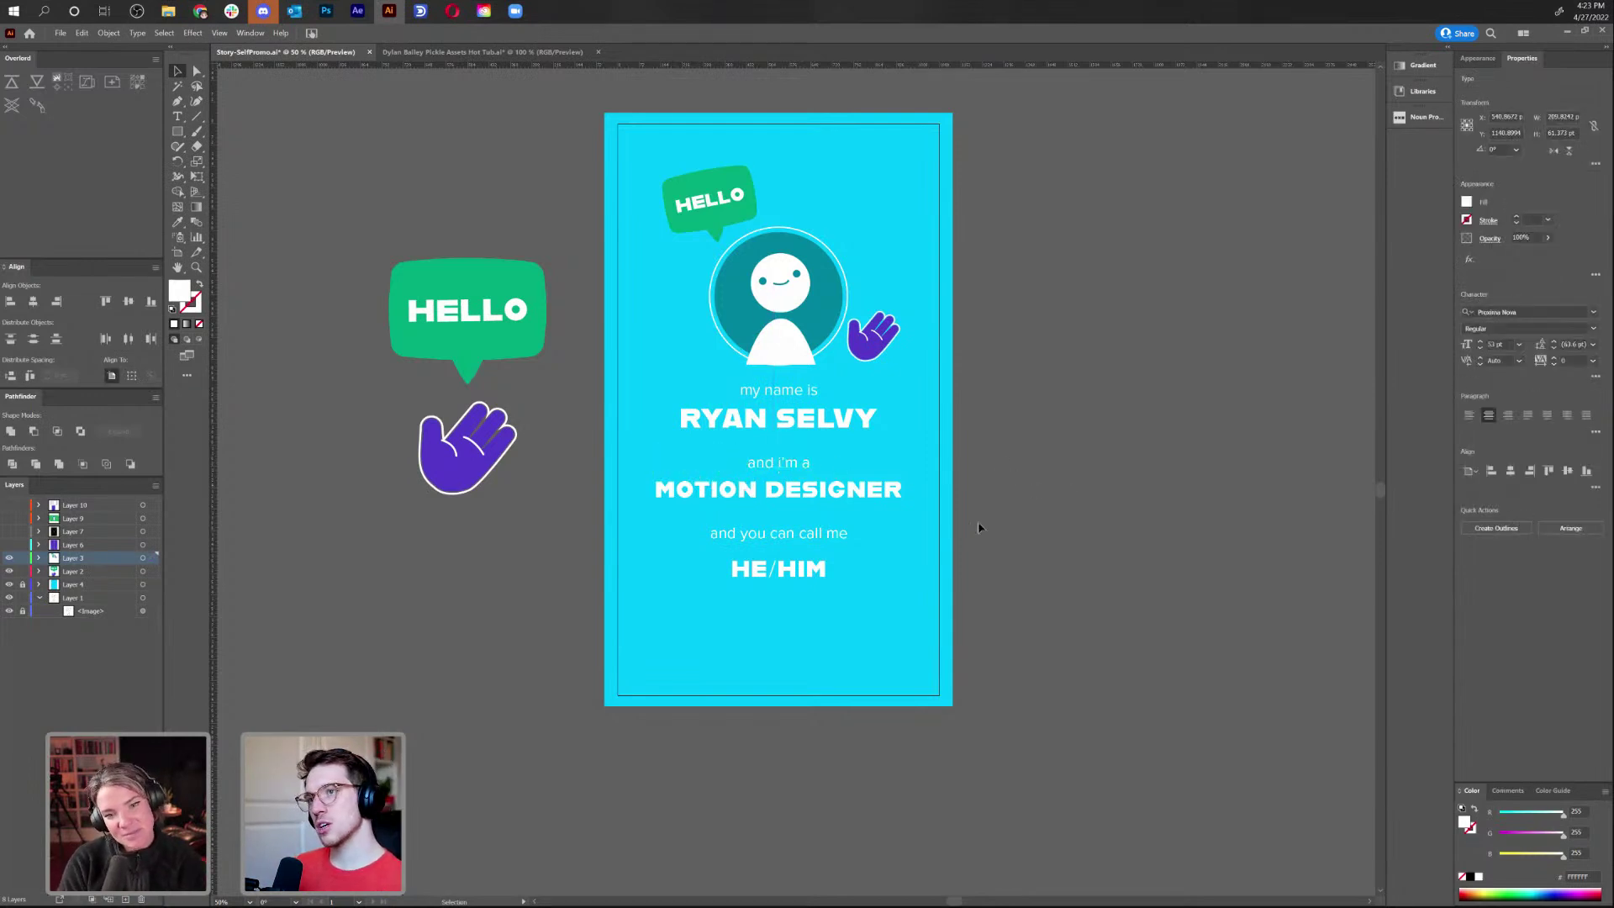
{"action": "left_click", "coordinate": [1034, 490]}
{"action": "left_click_drag", "start_coordinate": [800, 543], "coordinate": [801, 554]}
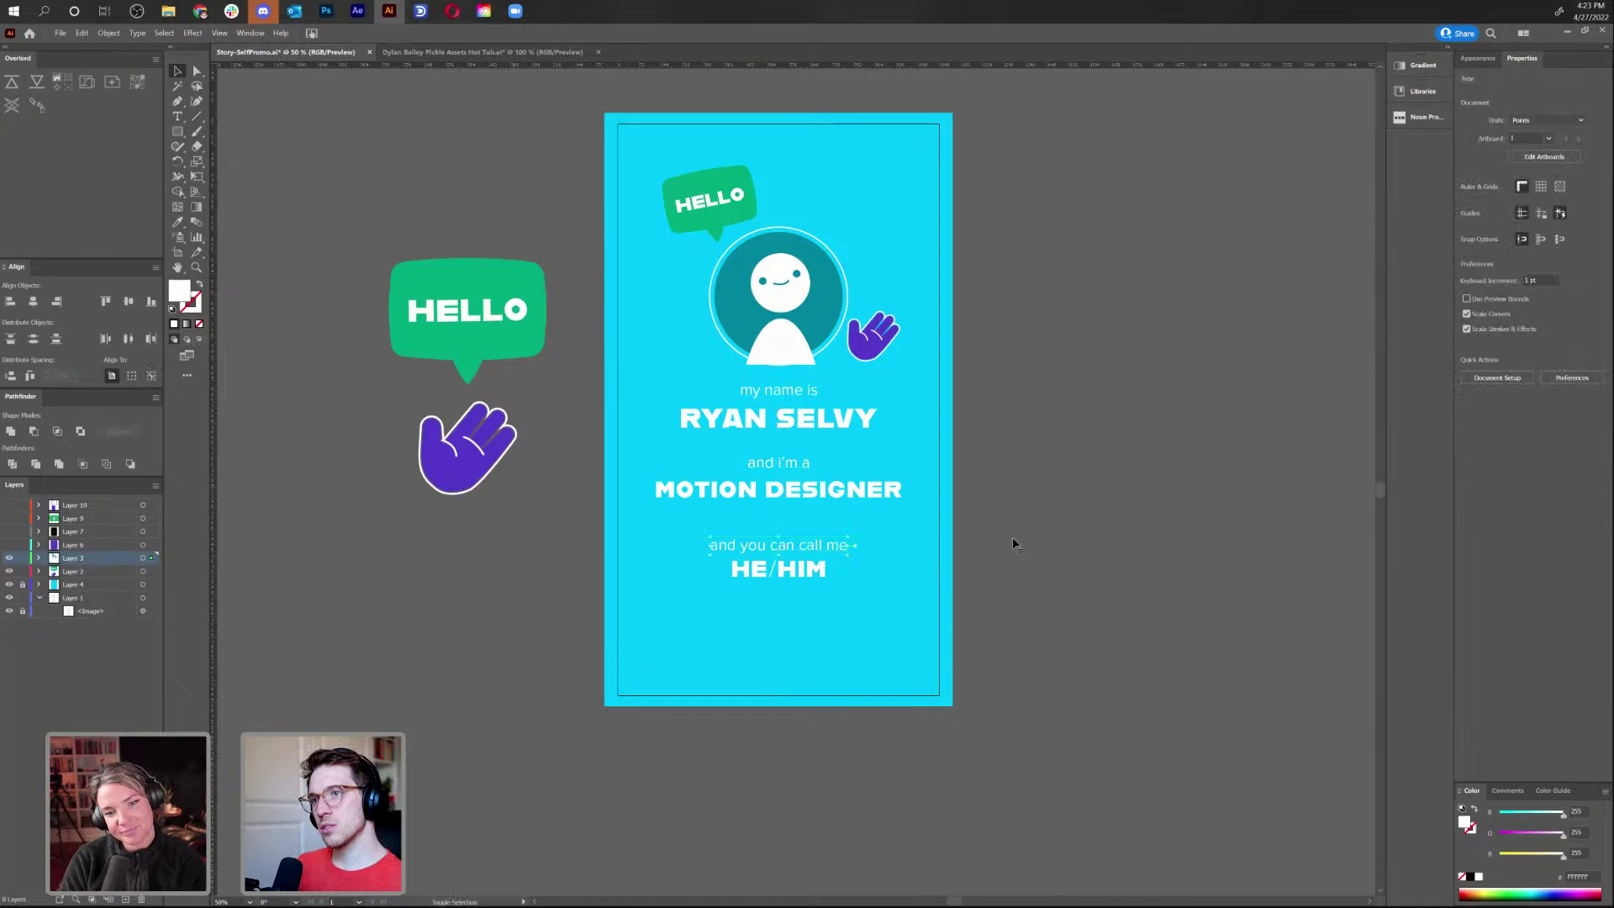
{"action": "left_click", "coordinate": [866, 494]}
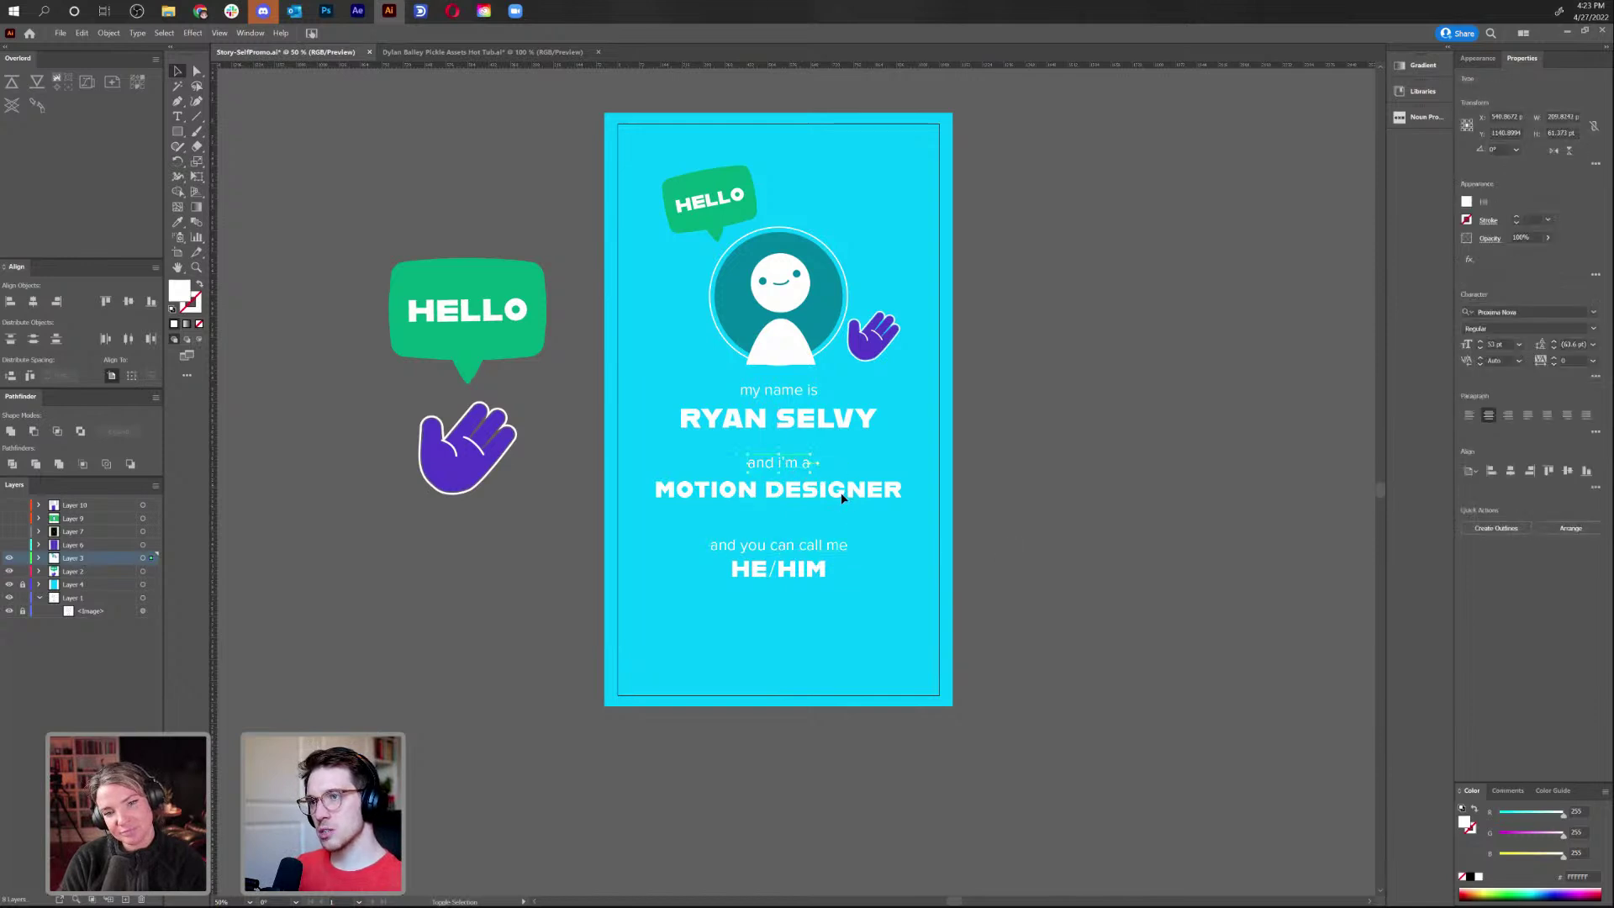
{"action": "left_click", "coordinate": [880, 494], "text": "shift"}
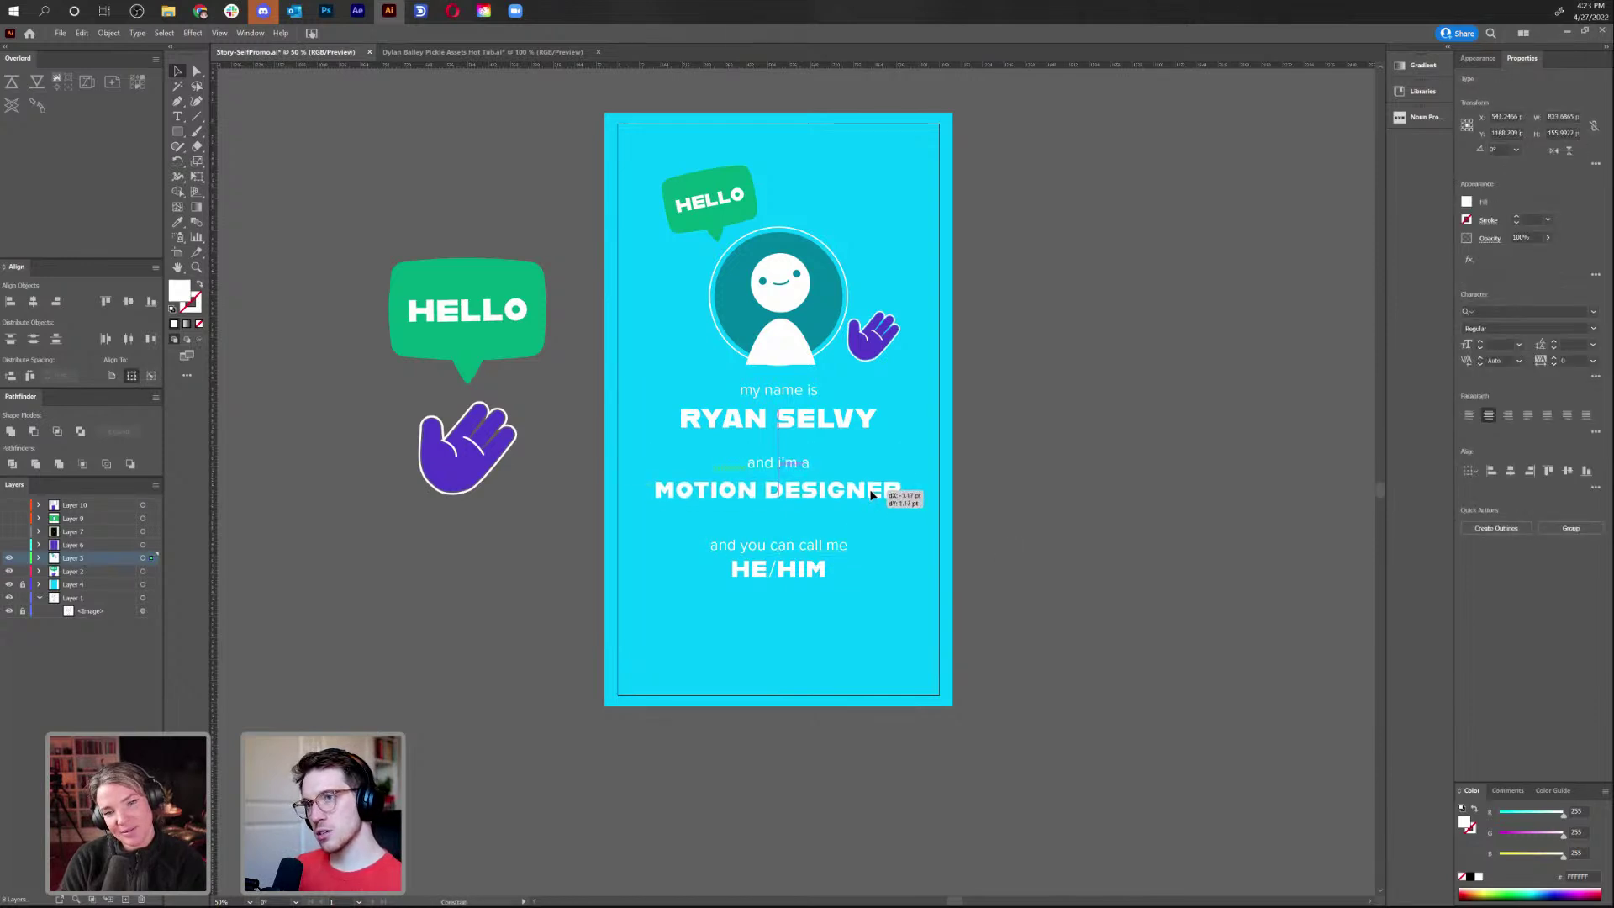
{"action": "left_click", "coordinate": [698, 562]}
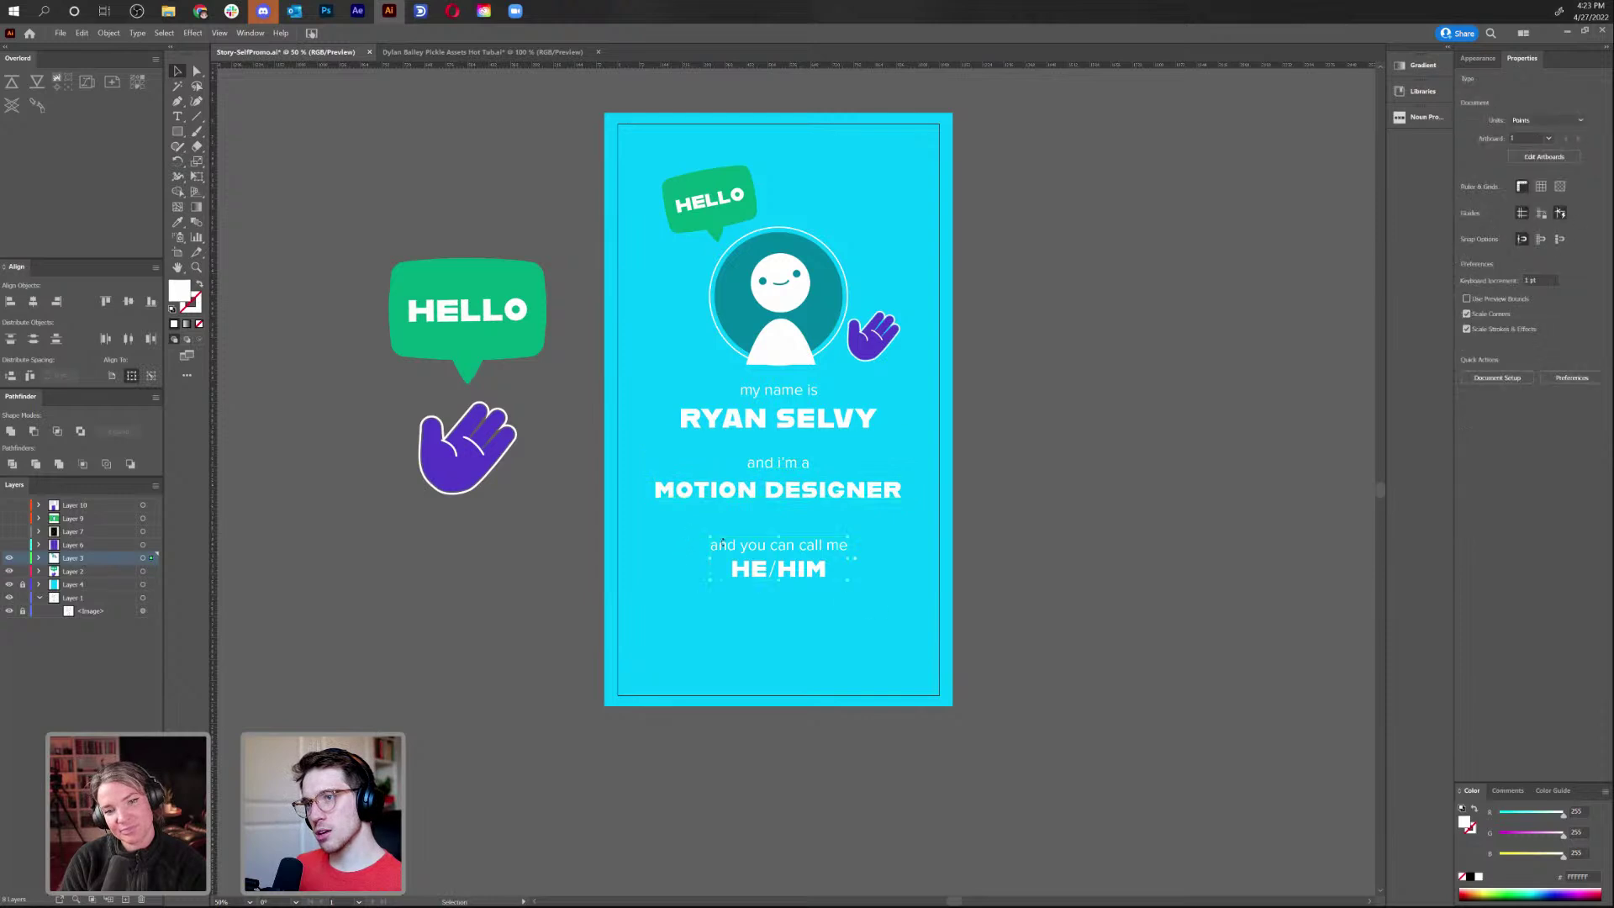
{"action": "left_click", "coordinate": [801, 542]}
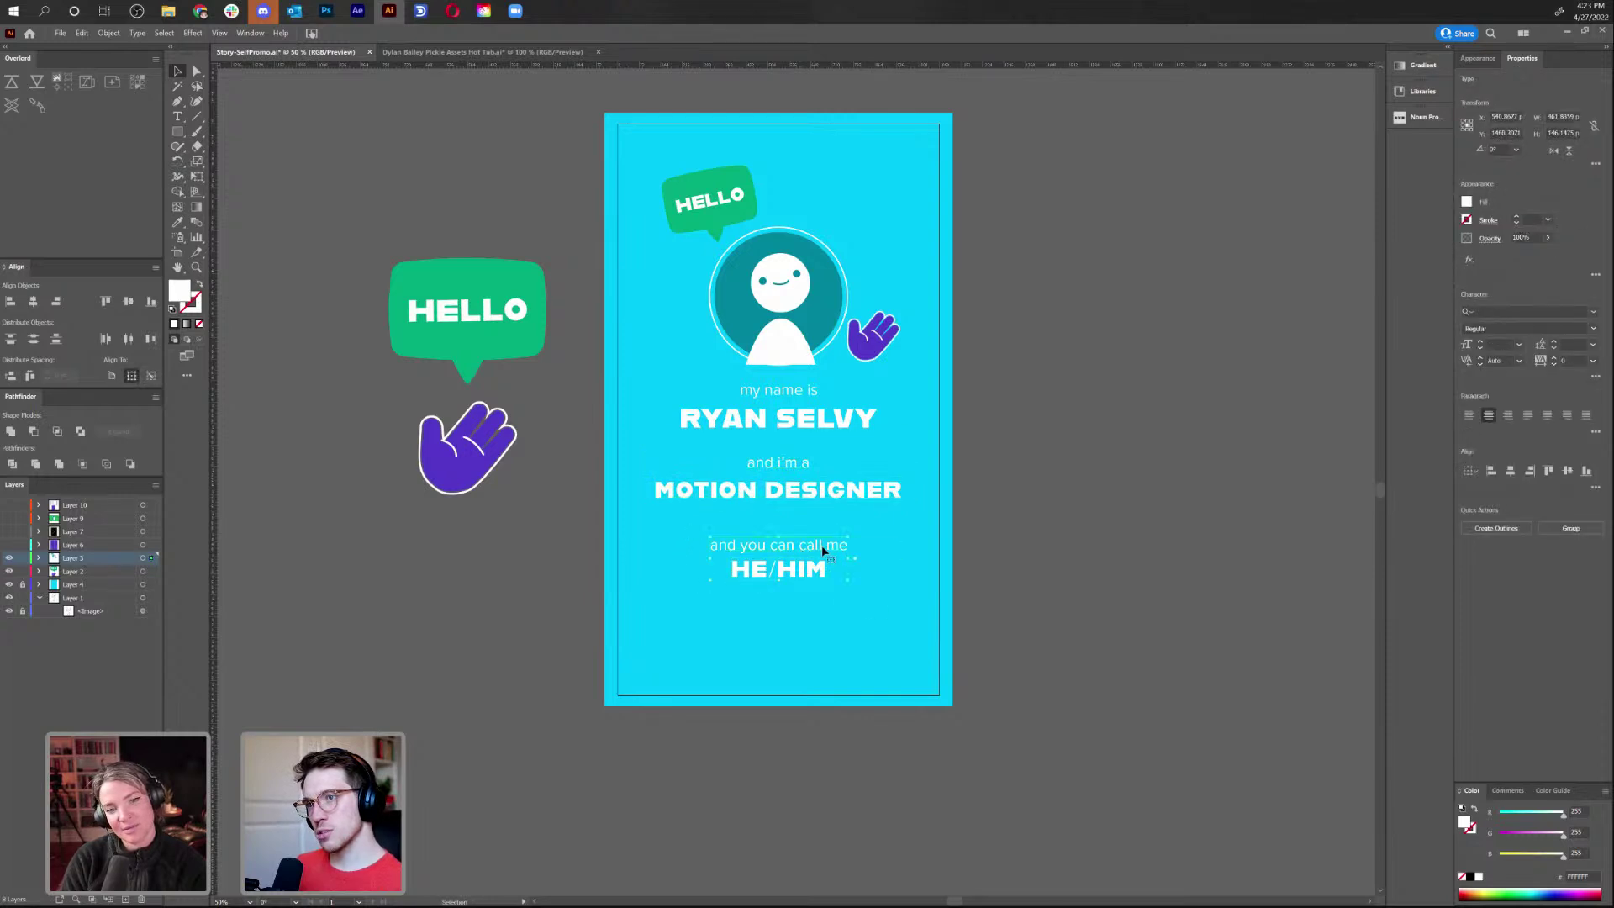
{"action": "left_click_drag", "start_coordinate": [823, 550], "coordinate": [826, 577]}
Apply All Caps to the 'and i'm a' line
{"action": "left_click", "coordinate": [888, 545]}
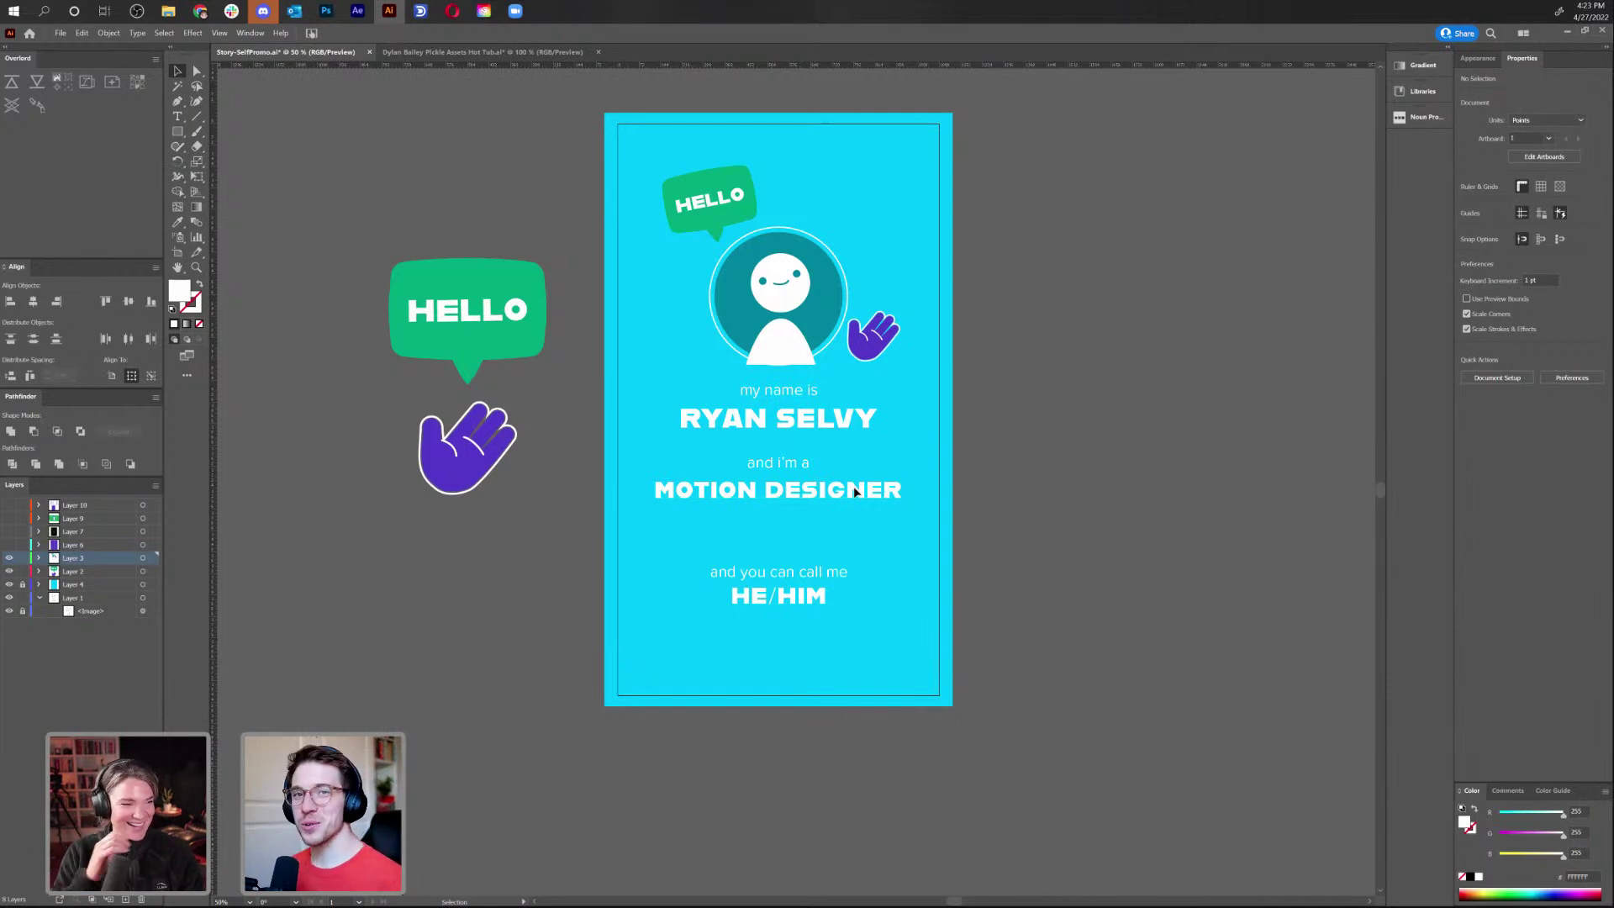
{"action": "triple_click", "coordinate": [797, 464]}
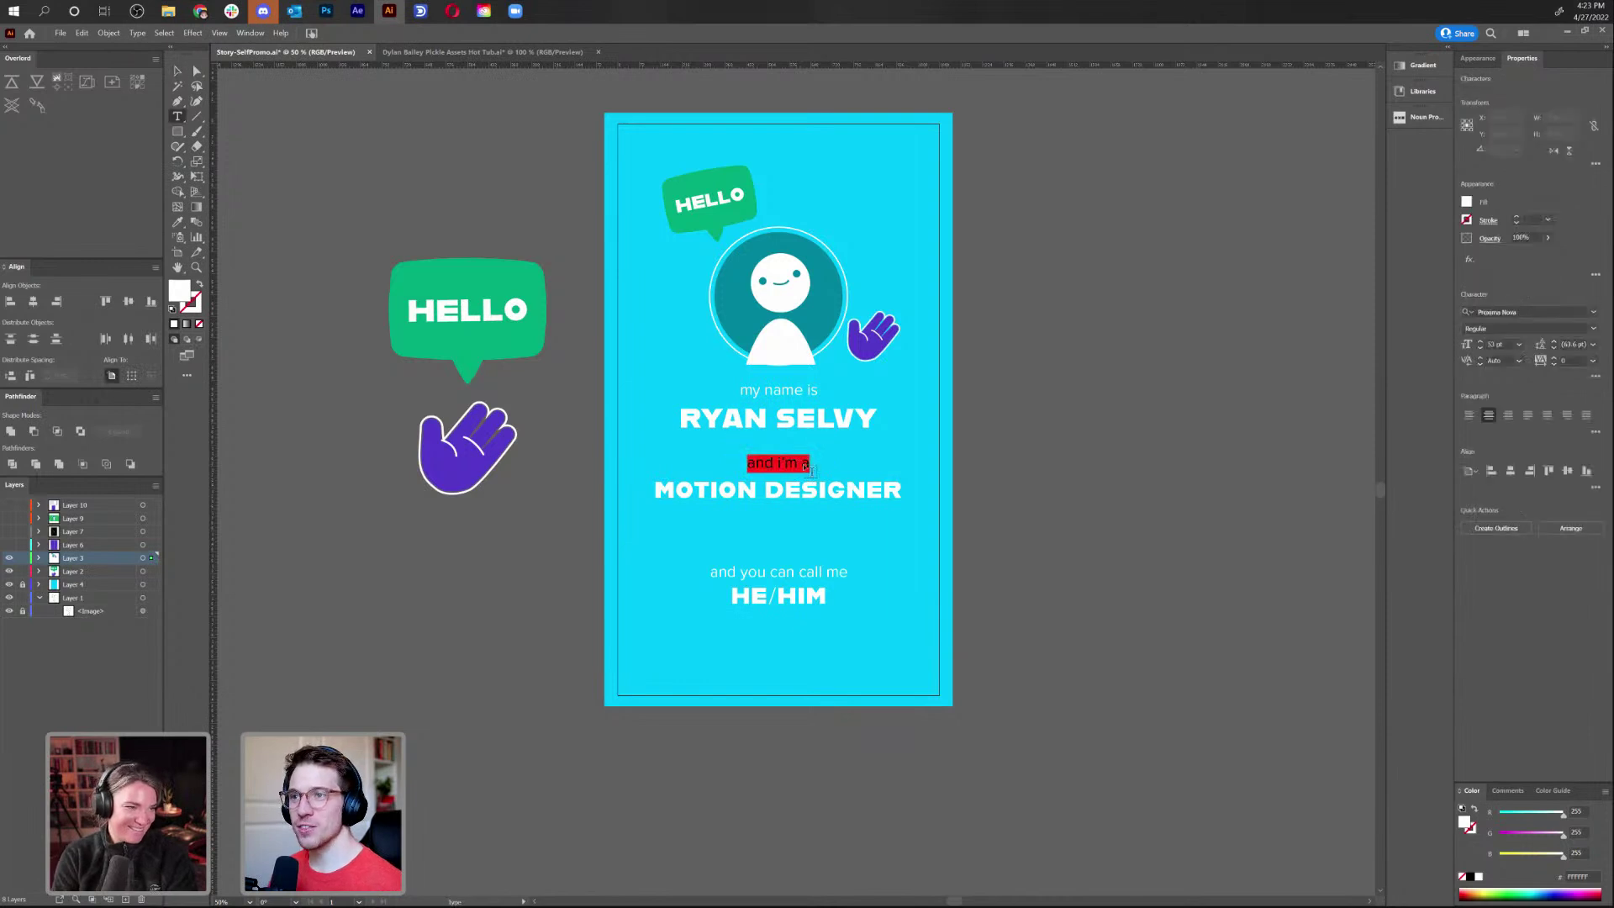
{"action": "left_click", "coordinate": [1596, 376]}
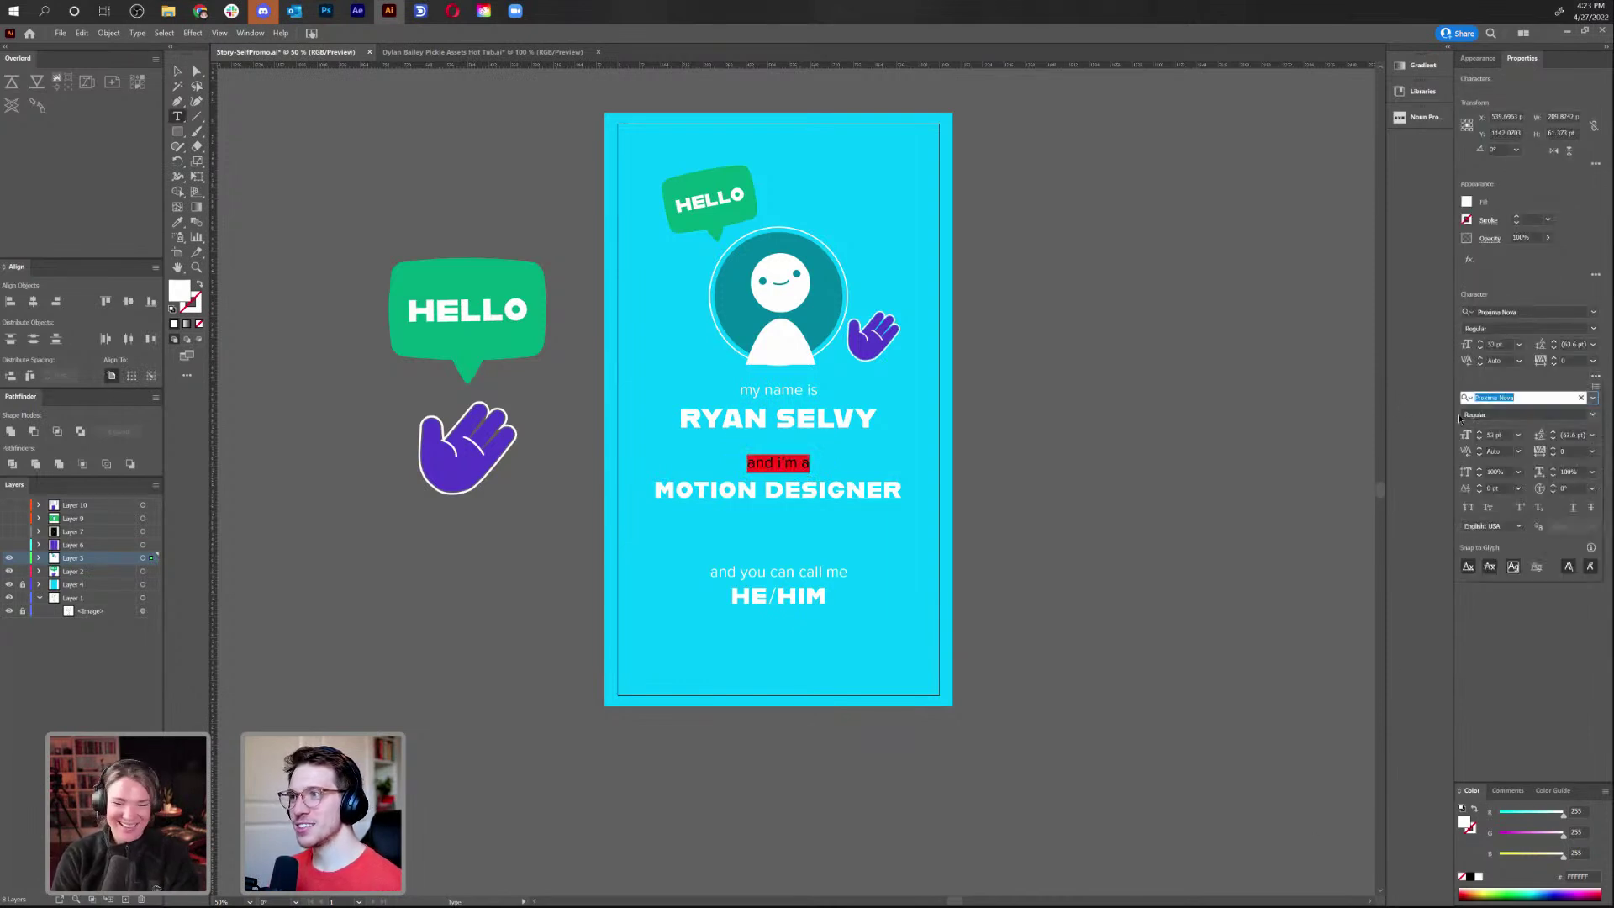
{"action": "left_click", "coordinate": [1467, 508]}
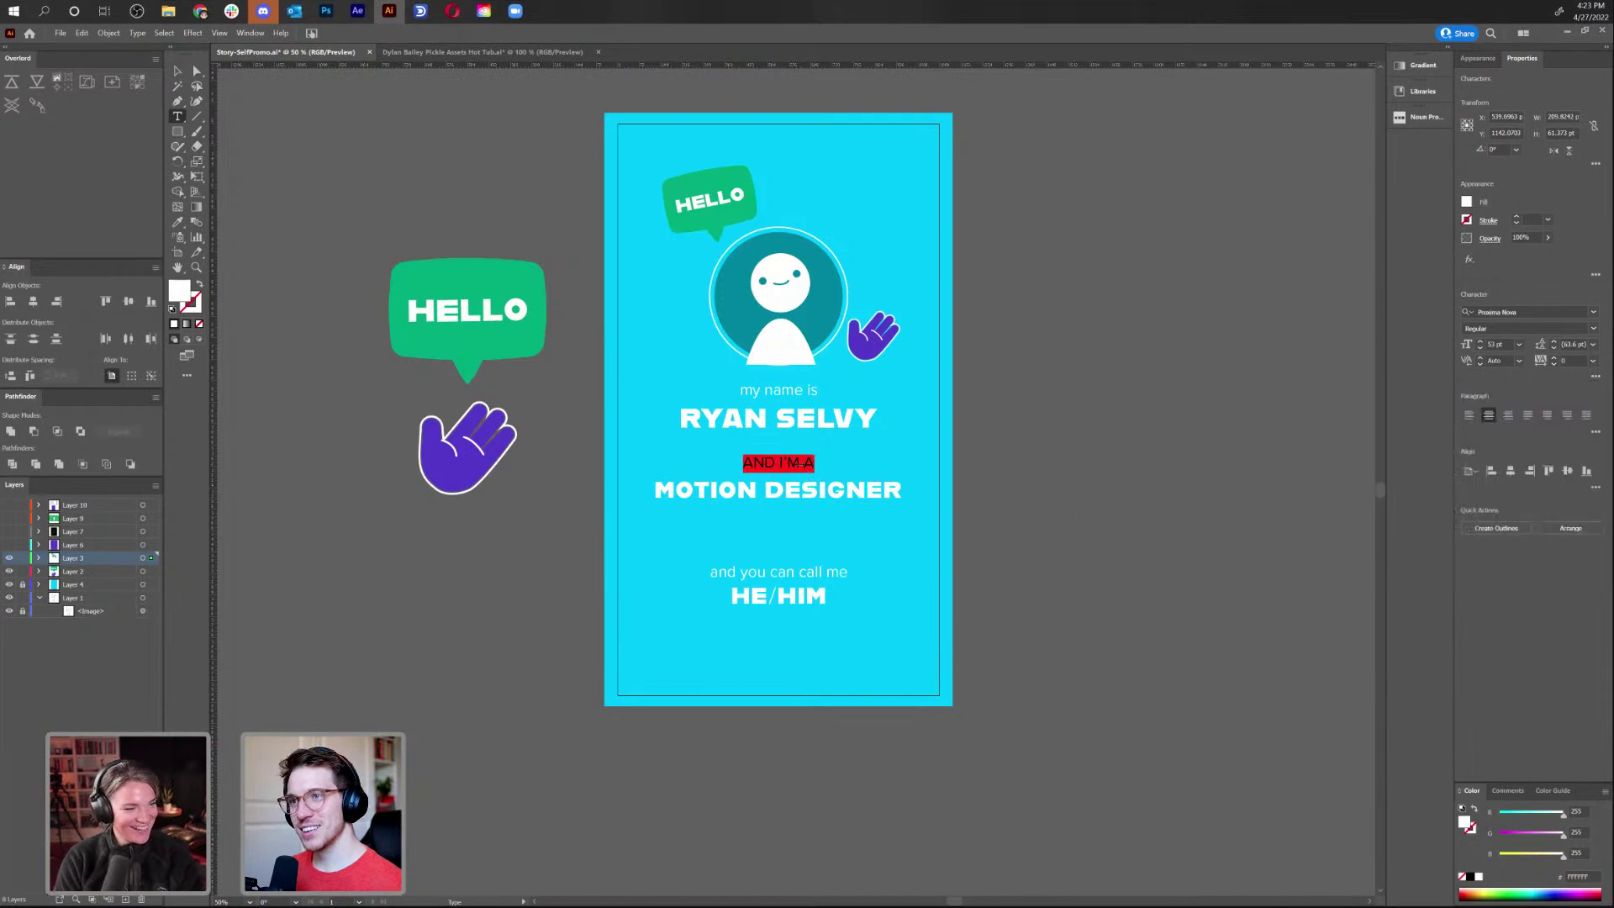
{"action": "left_click", "coordinate": [797, 462]}
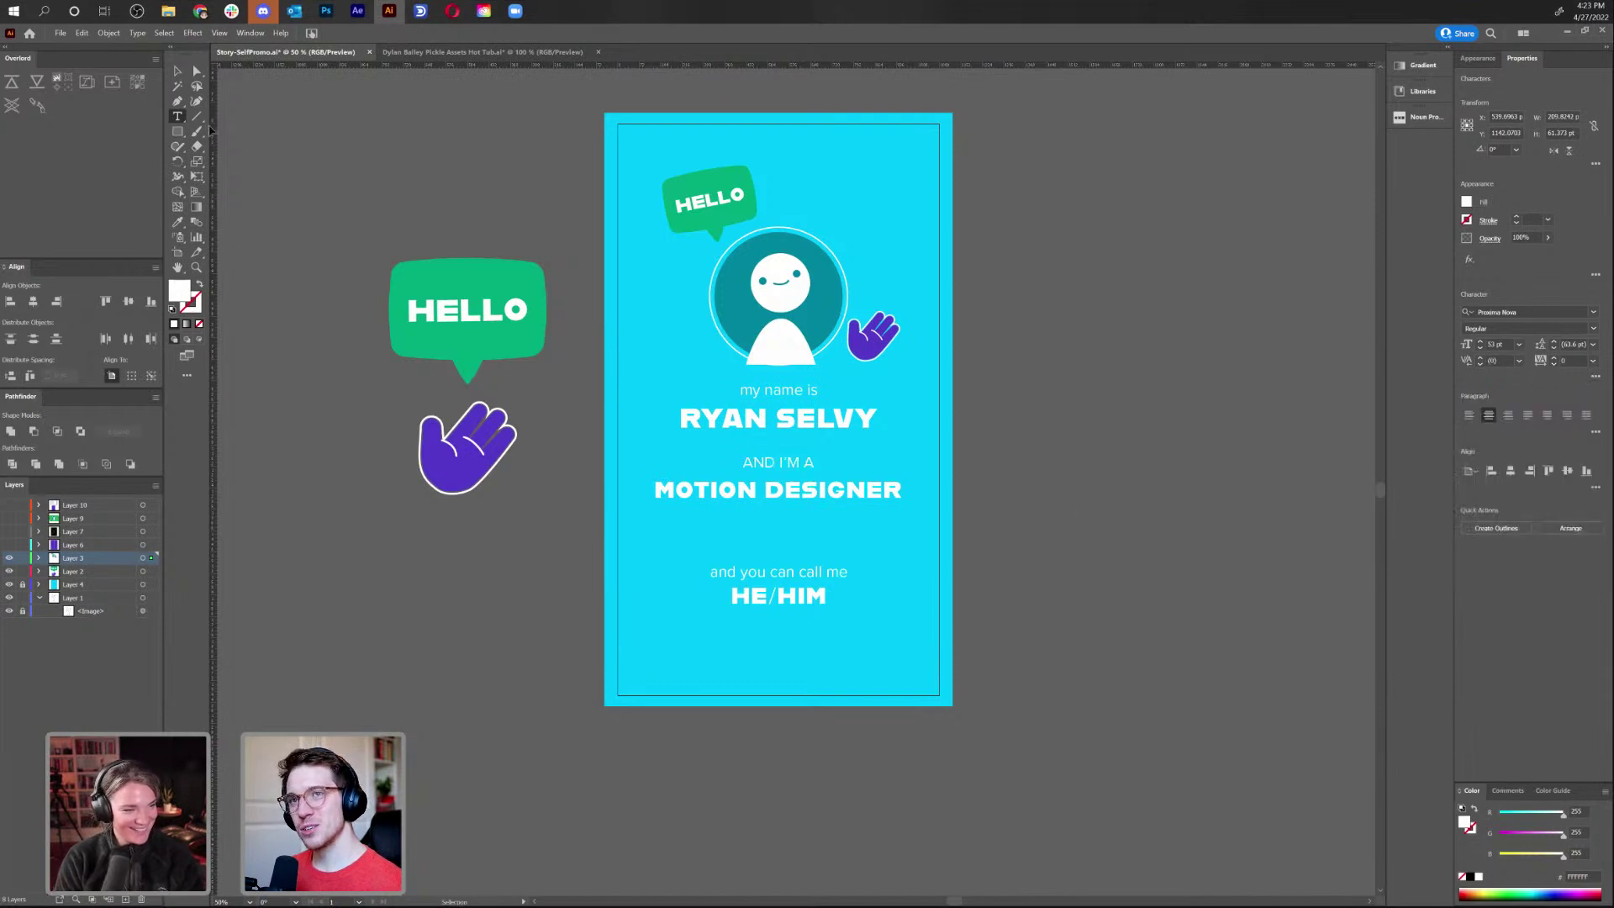
Apply All Caps to the 'my name is' and 'and you can call me' lines
{"action": "triple_click", "coordinate": [787, 390]}
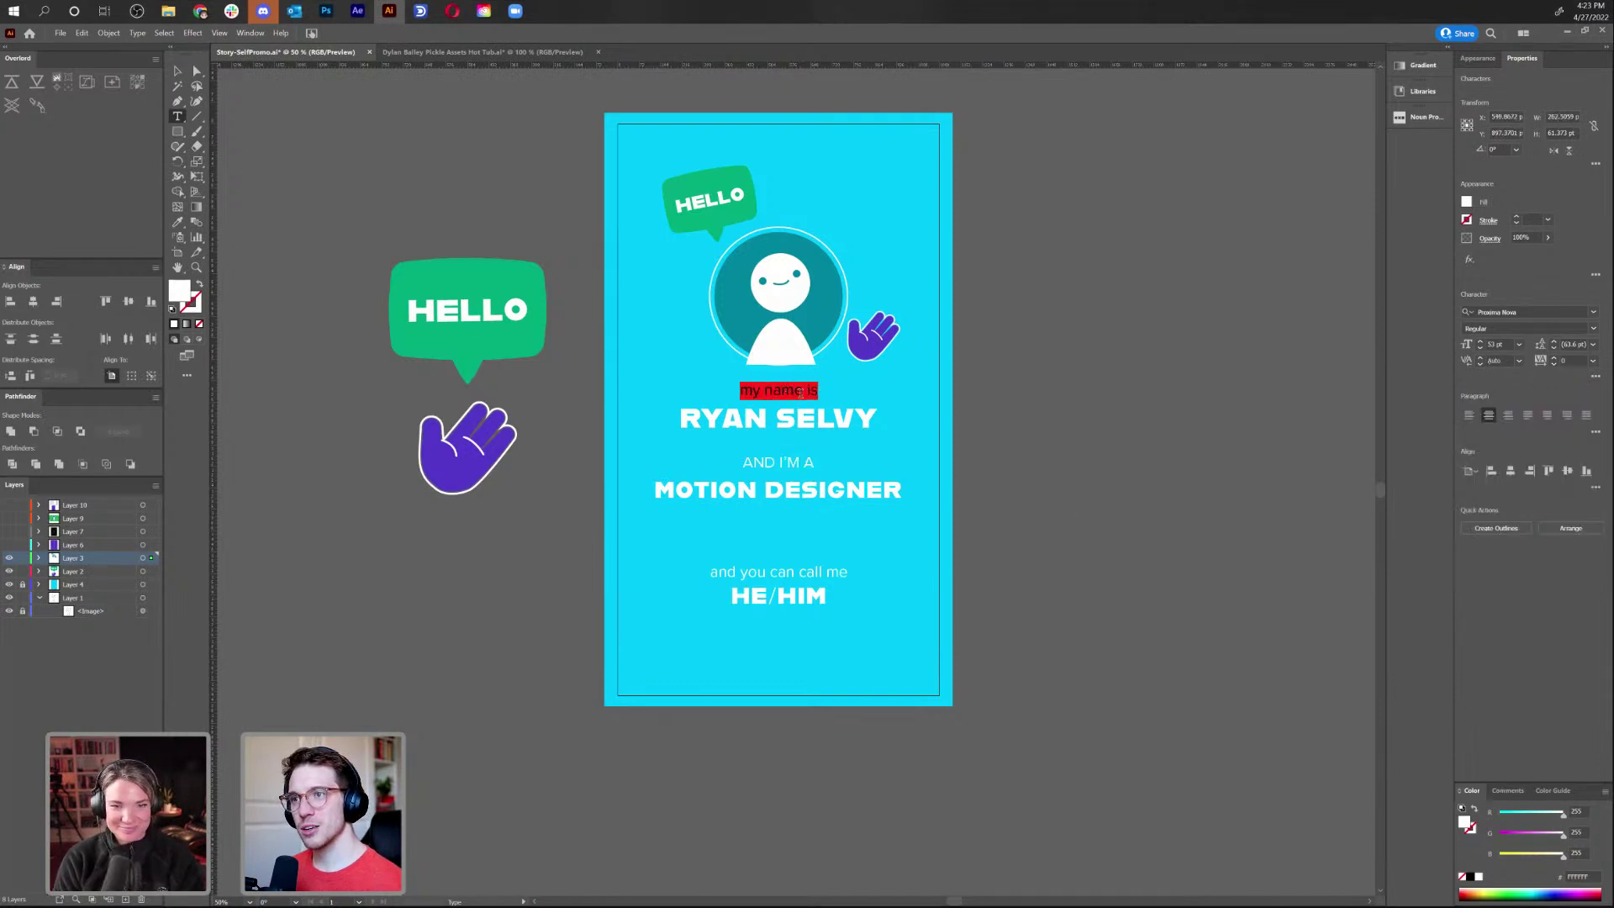
{"action": "left_click", "coordinate": [1595, 377]}
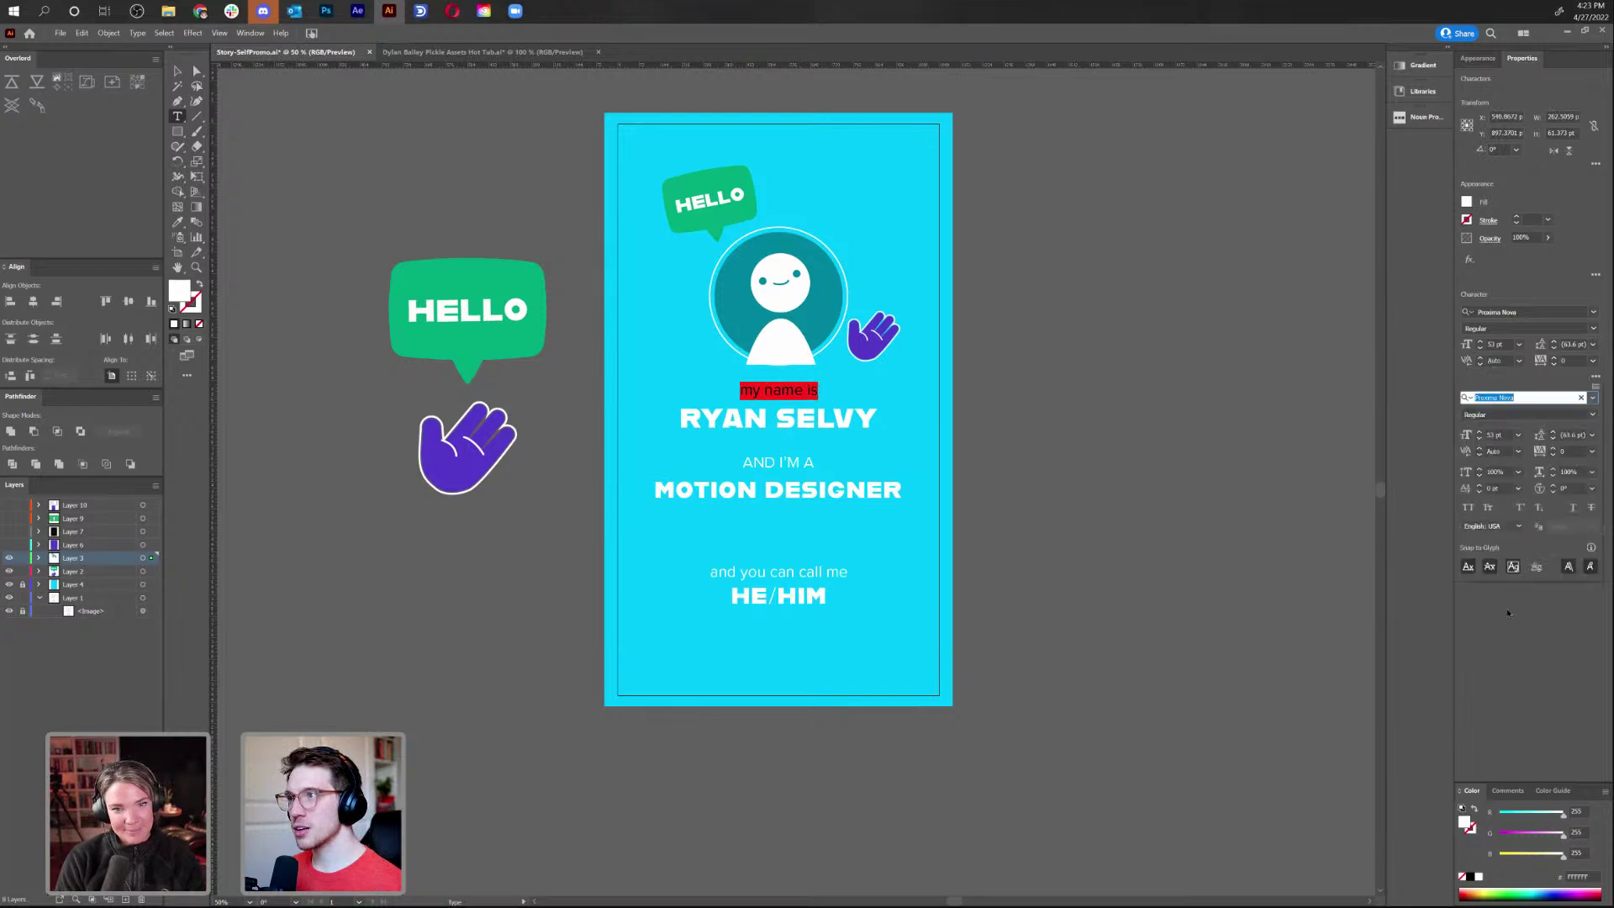
{"action": "left_click", "coordinate": [1468, 508]}
{"action": "left_click", "coordinate": [1320, 615]}
{"action": "triple_click", "coordinate": [759, 570]}
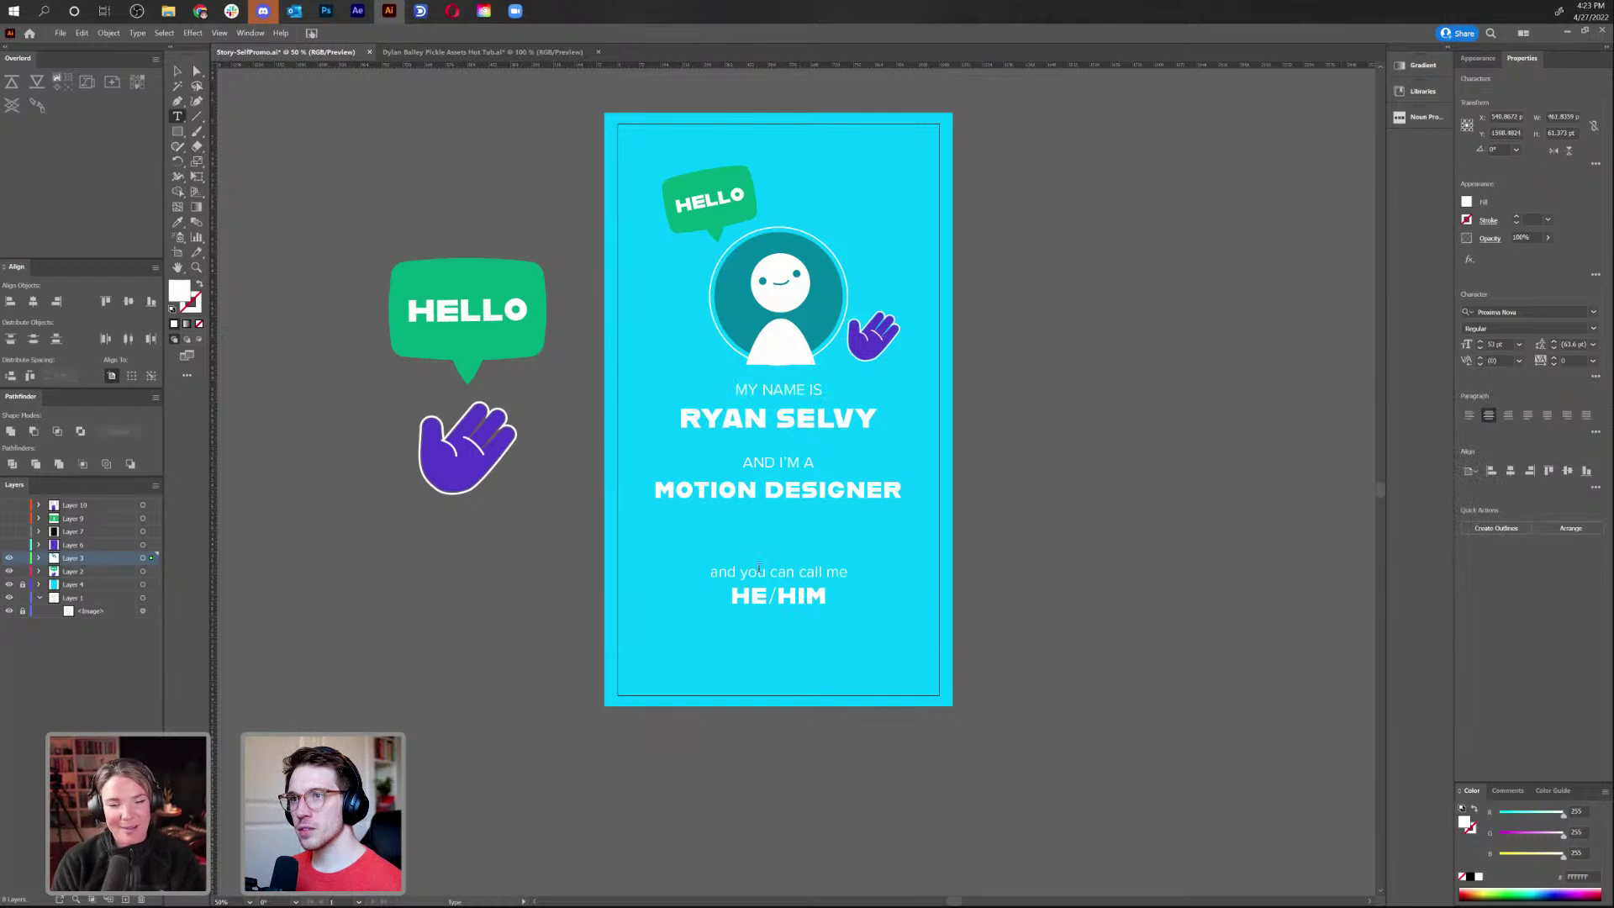
{"action": "left_click", "coordinate": [1595, 375]}
{"action": "left_click", "coordinate": [1467, 508]}
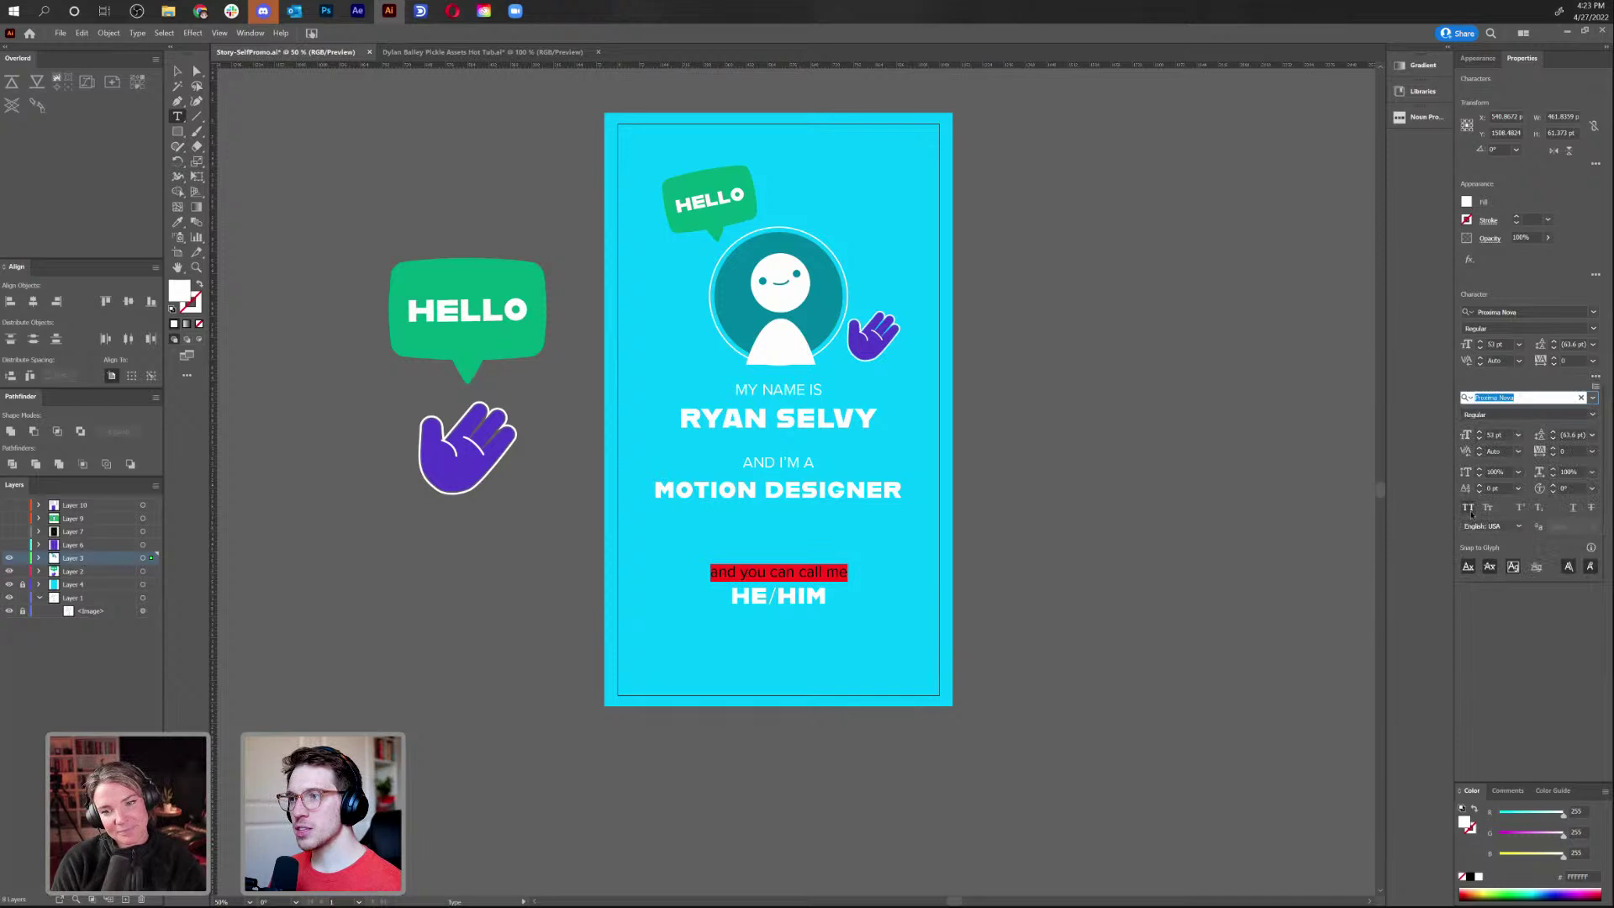
{"action": "left_click", "coordinate": [819, 583]}
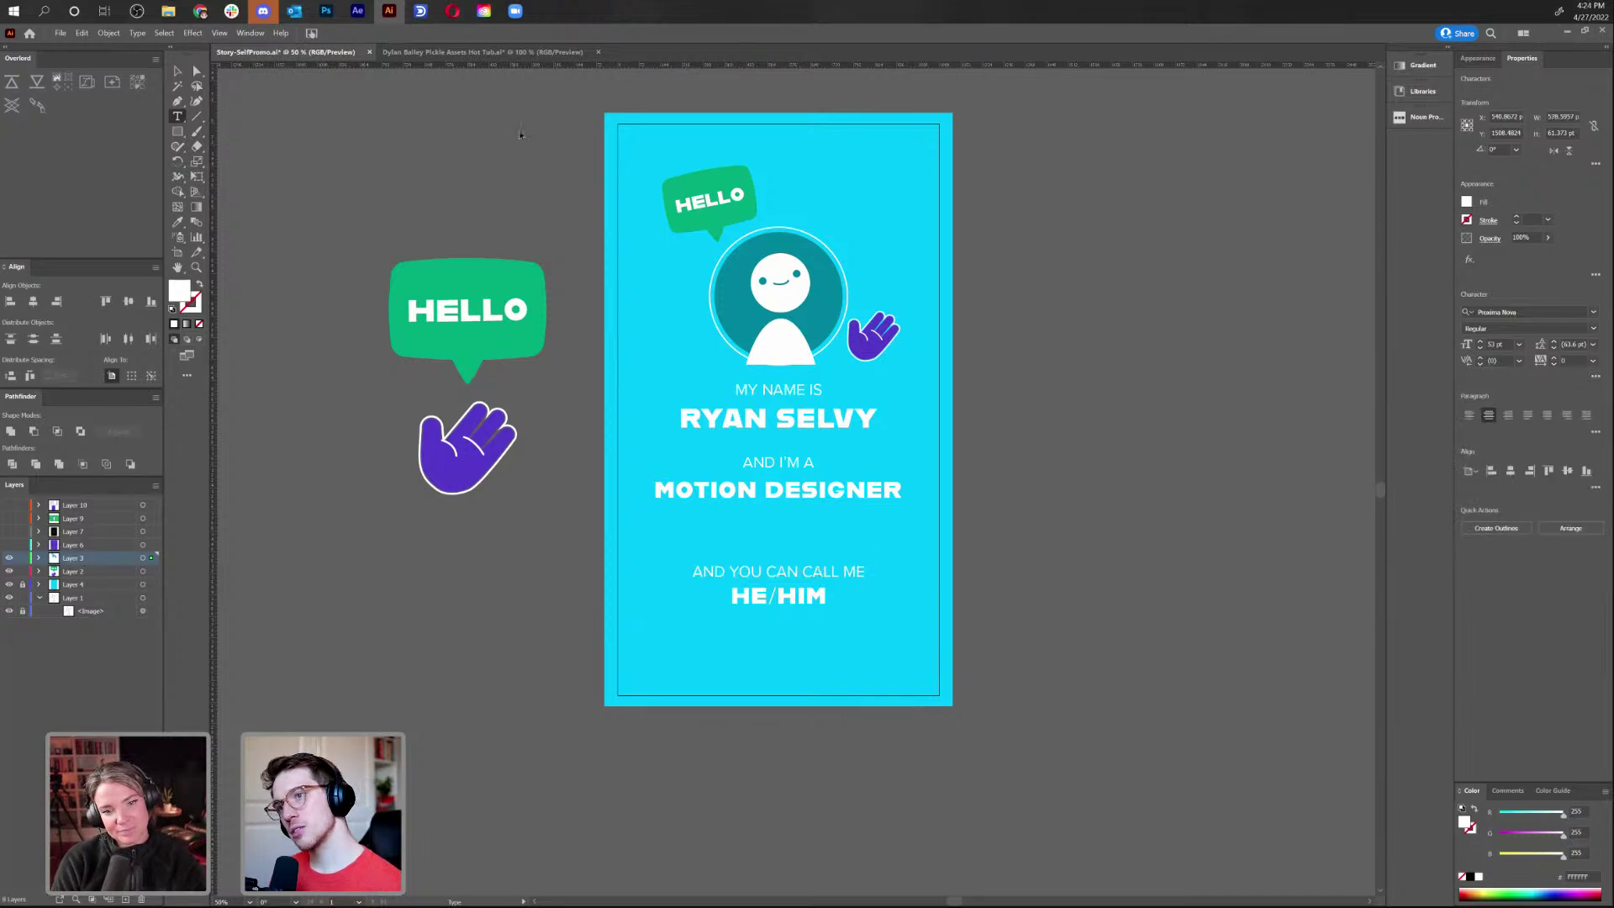
Break MOTION DESIGNER onto two lines and enlarge it to 100 pt
{"action": "key", "text": "Escape"}
{"action": "left_click_drag", "start_coordinate": [817, 492], "coordinate": [820, 482]}
{"action": "double_click", "coordinate": [760, 484]}
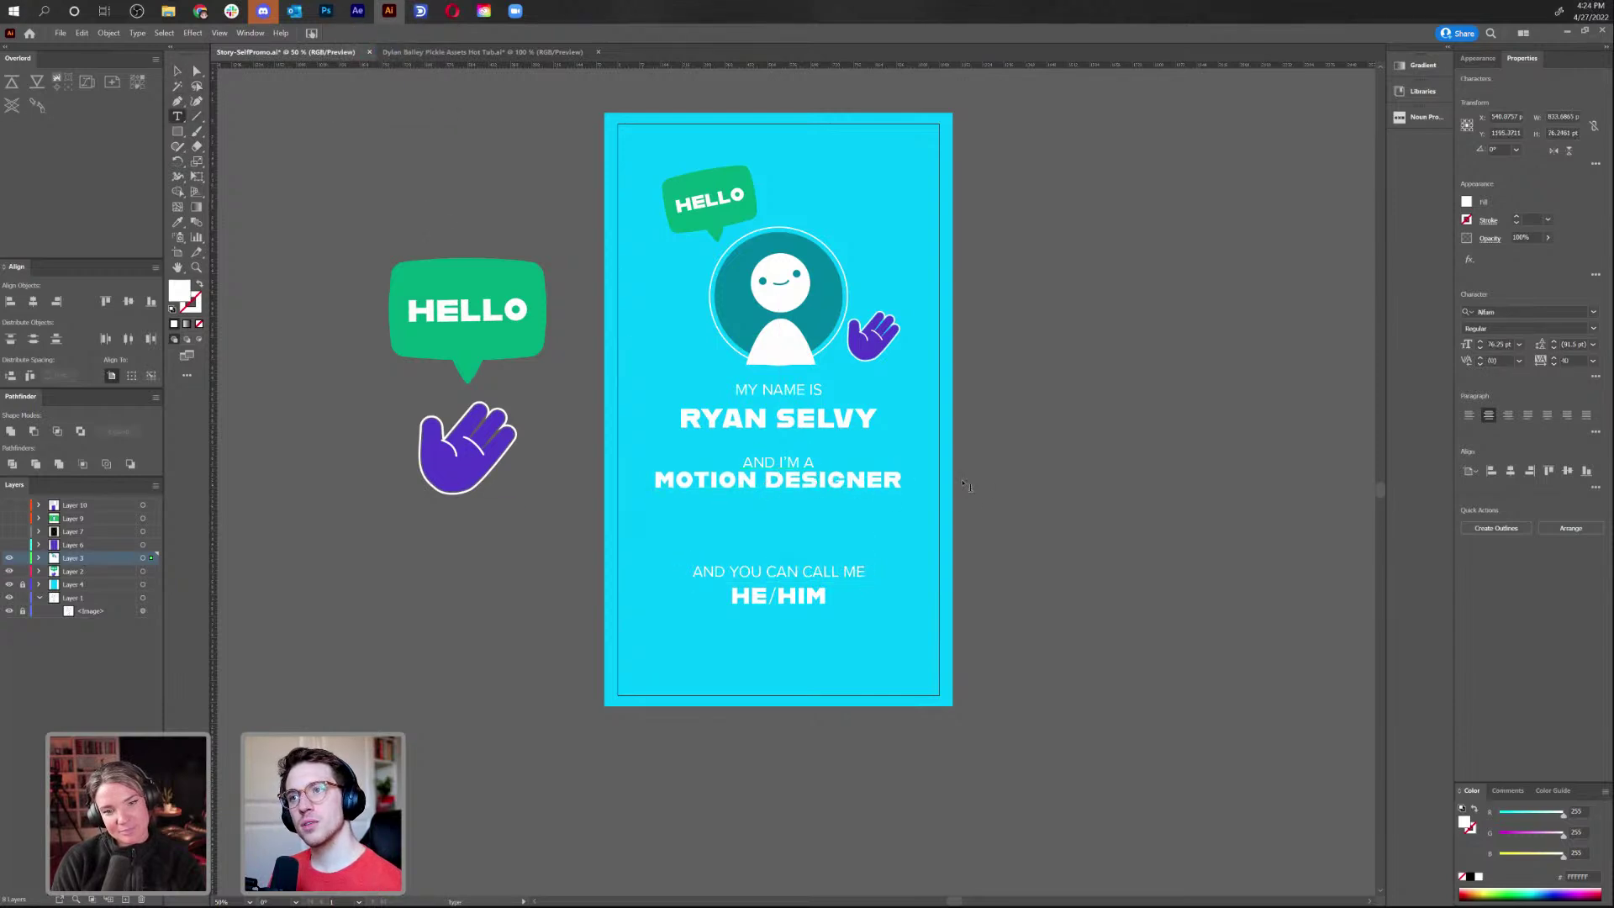
{"action": "key", "text": "Return"}
{"action": "key", "text": "ctrl+a"}
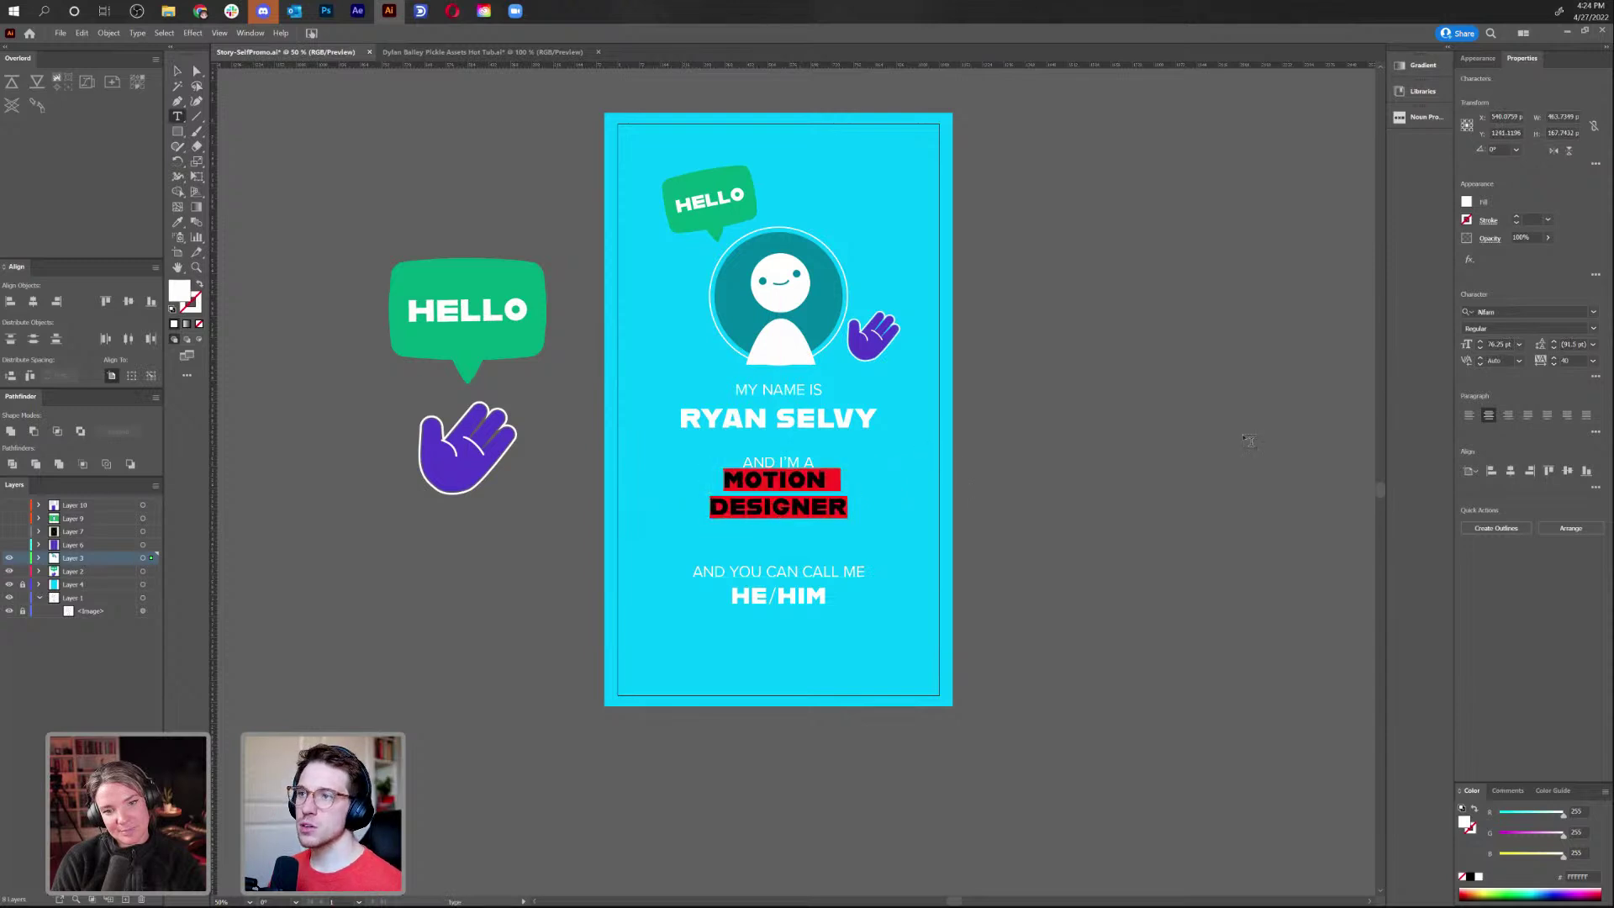
{"action": "left_click", "coordinate": [1481, 341]}
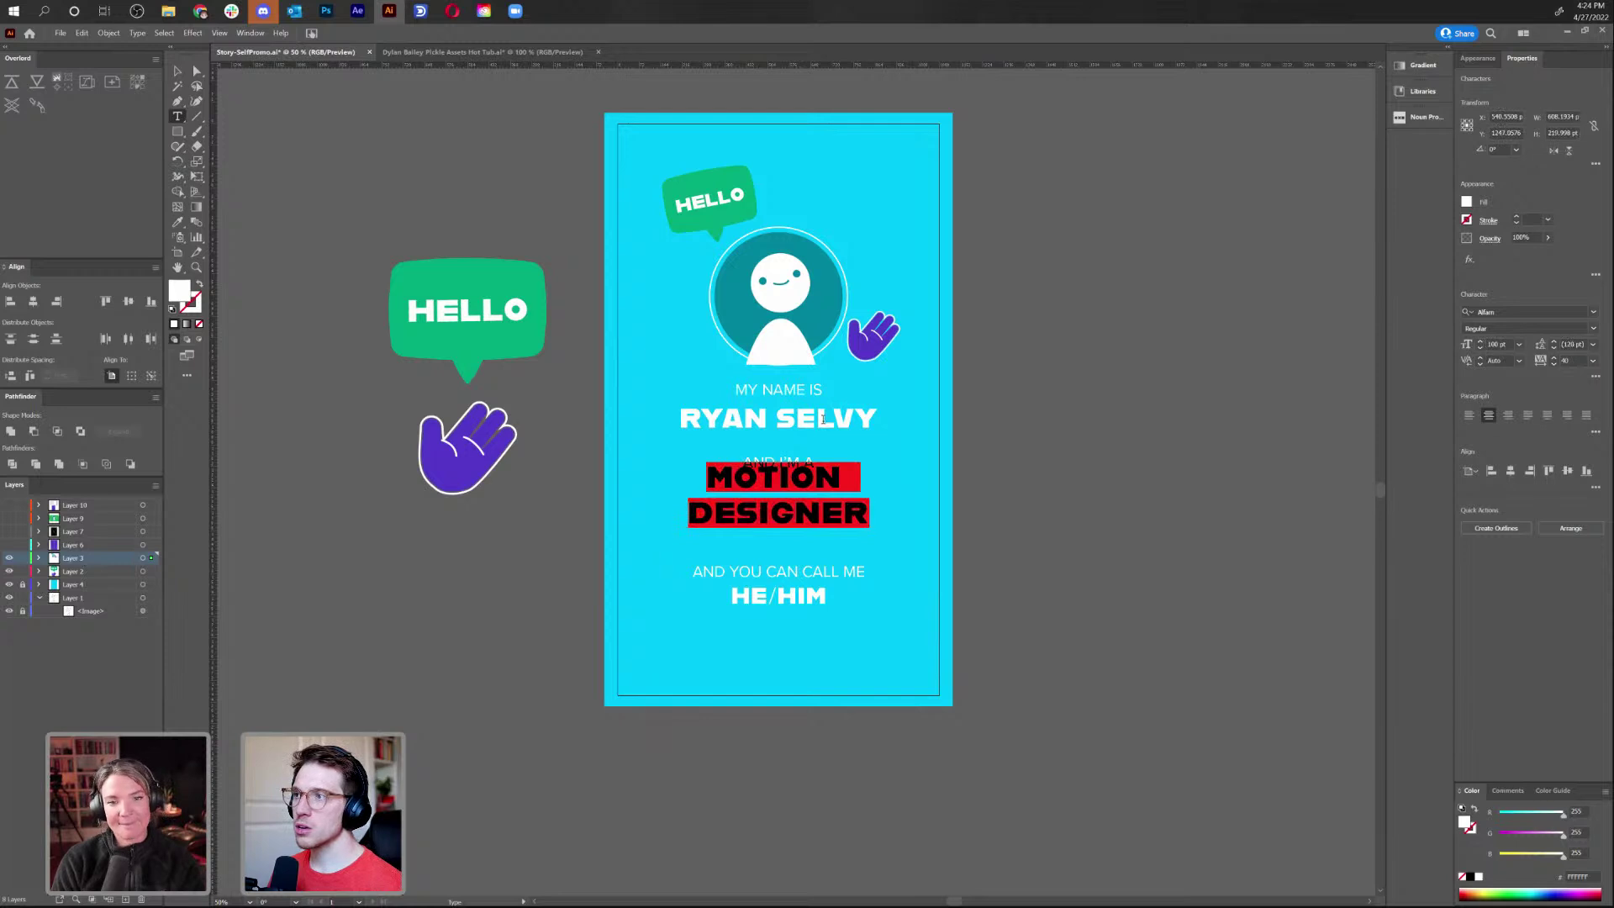
{"action": "left_click", "coordinate": [791, 597]}
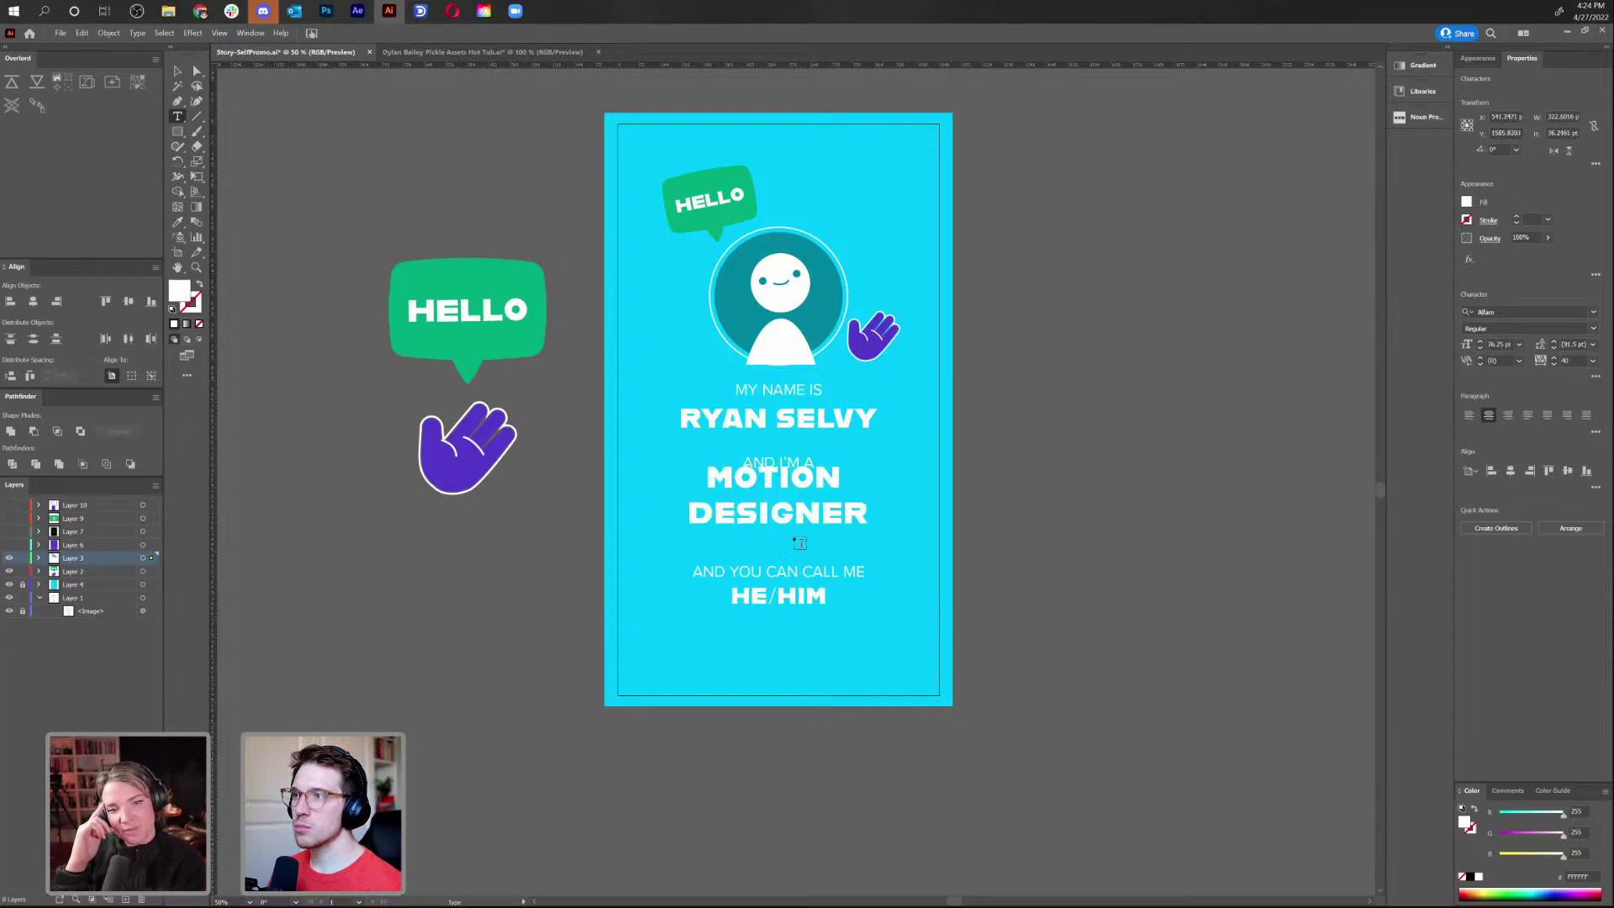
Set HE/HIM to 90 pt and MOTION DESIGNER to 80 pt
{"action": "triple_click", "coordinate": [810, 598]}
{"action": "left_click", "coordinate": [1496, 344]}
{"action": "type", "text": "90"}
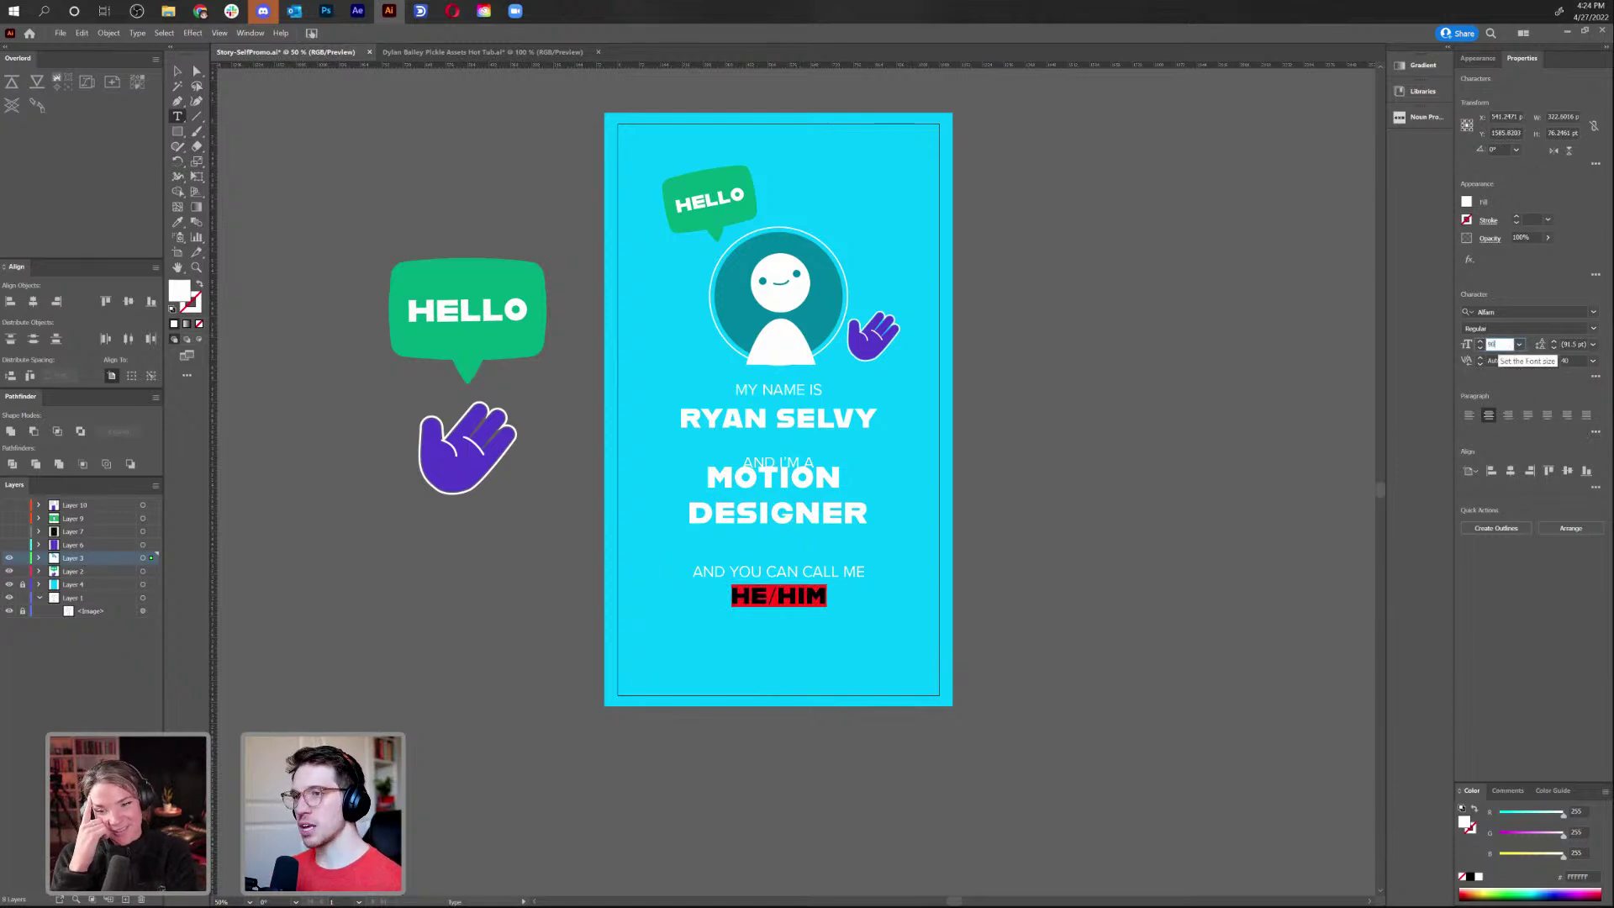
{"action": "key", "text": "Return"}
{"action": "triple_click", "coordinate": [811, 502]}
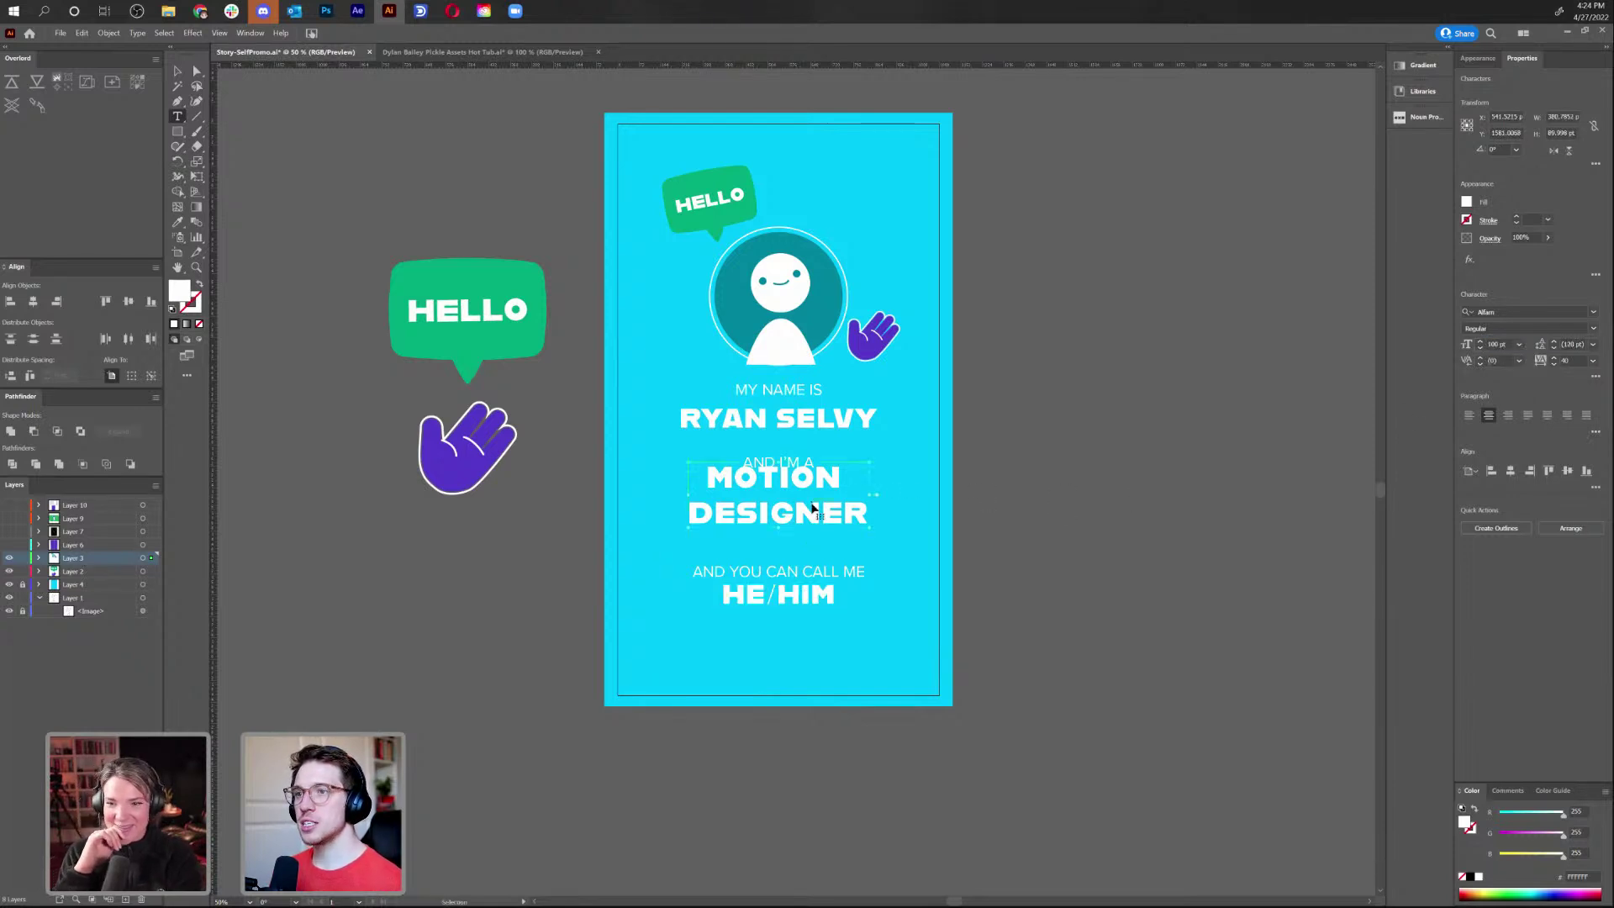
{"action": "left_click", "coordinate": [1501, 345]}
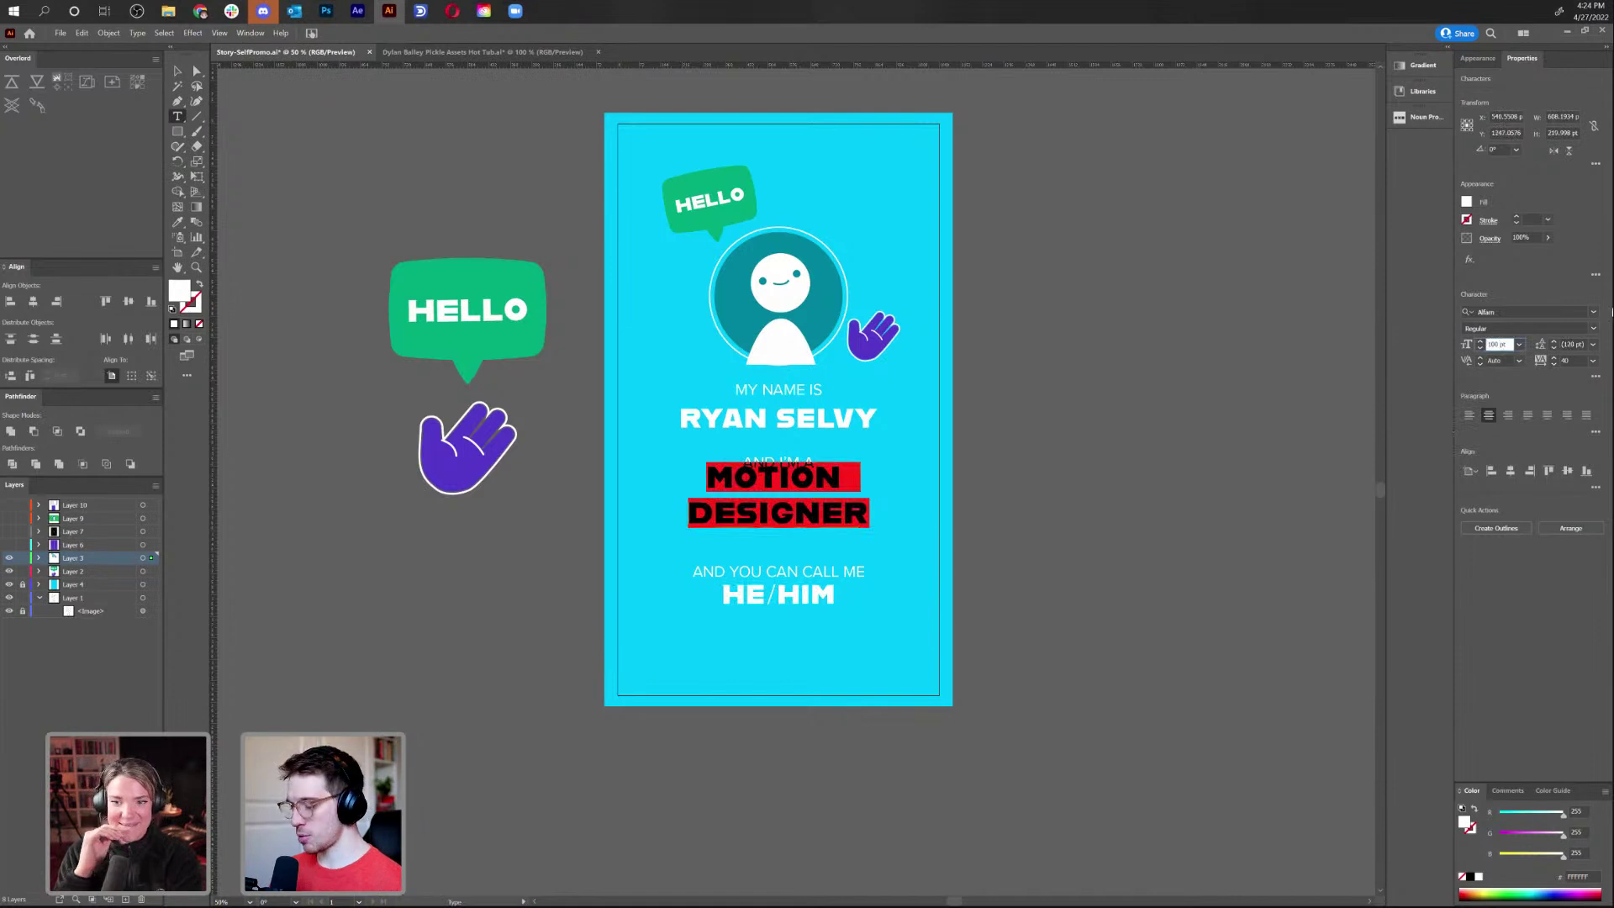
{"action": "type", "text": "80"}
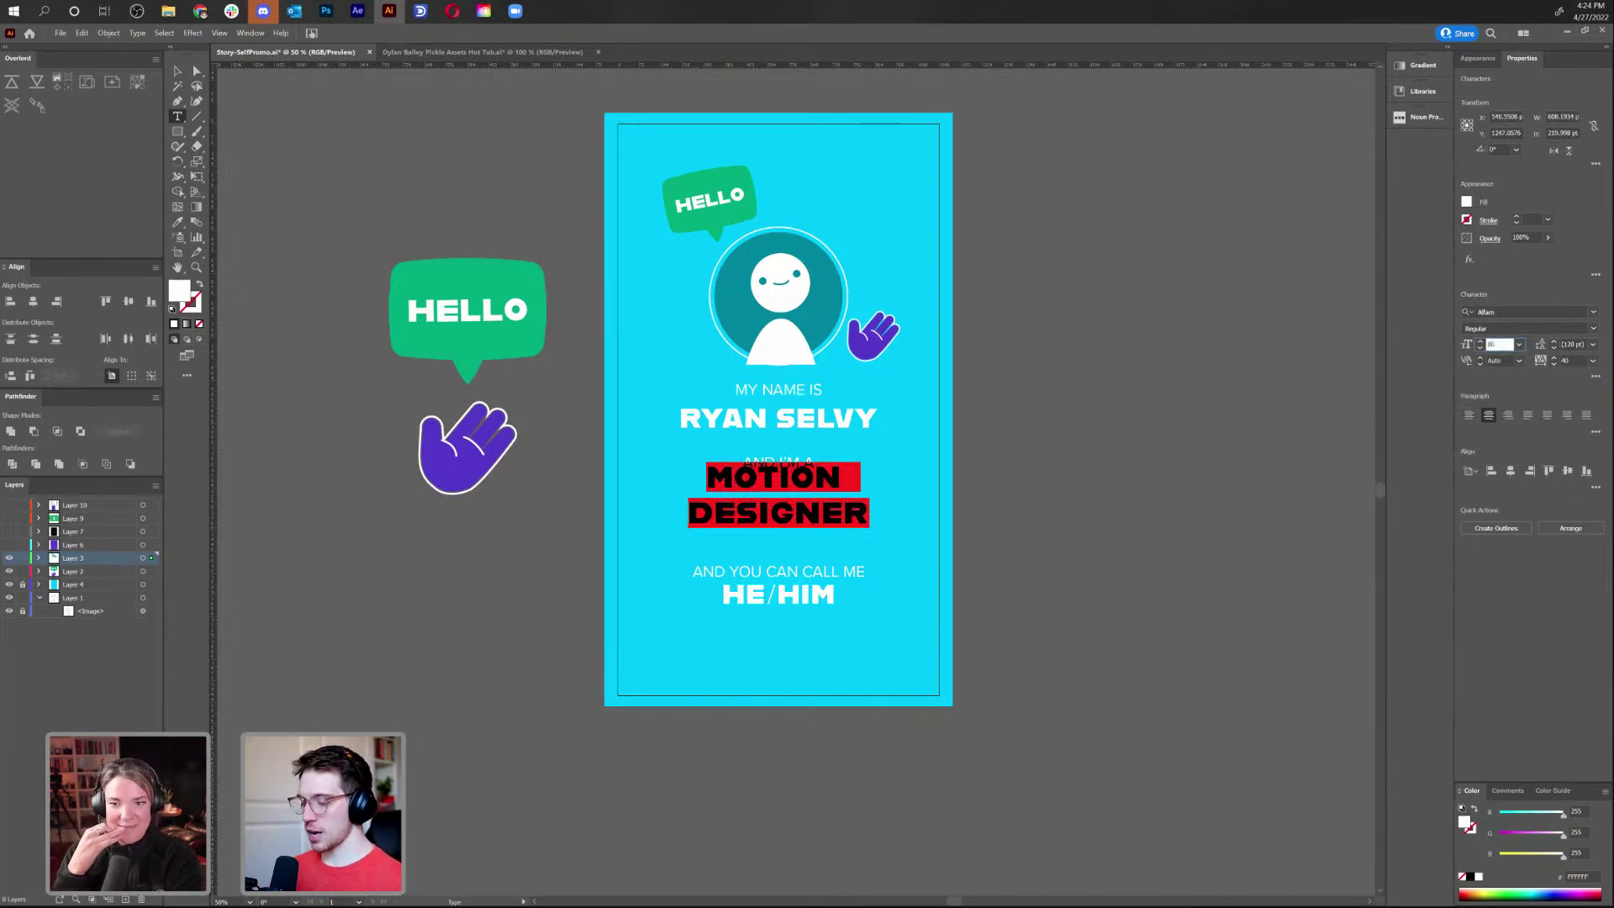
{"action": "key", "text": "Return"}
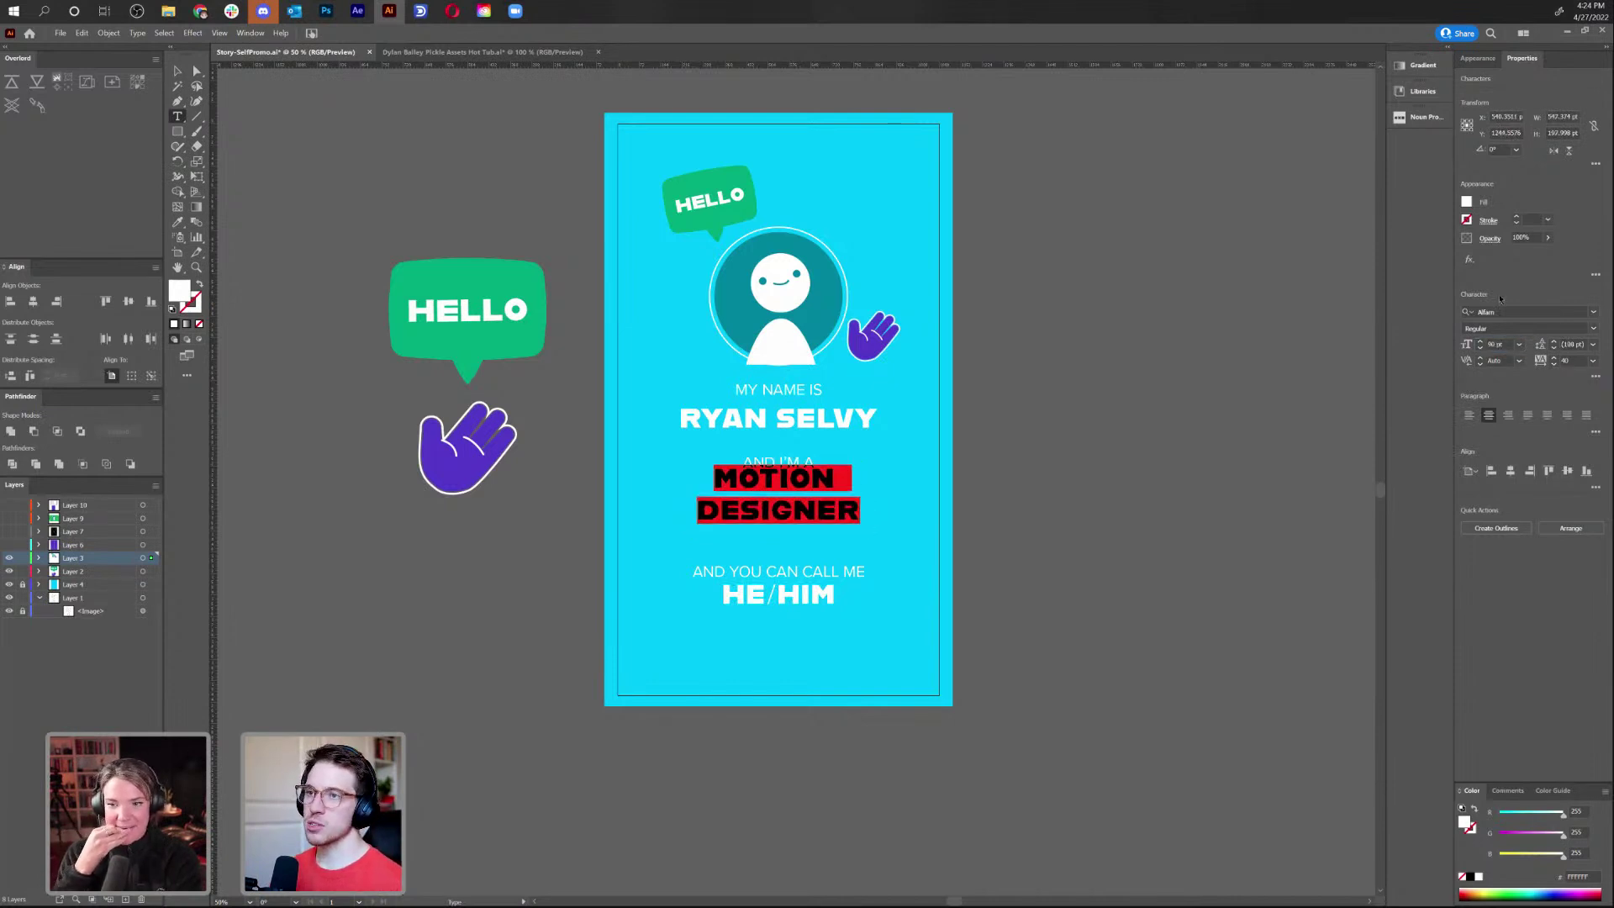
Tighten MOTION DESIGNER's line spacing and move the block down a little
{"action": "key", "text": "Escape"}
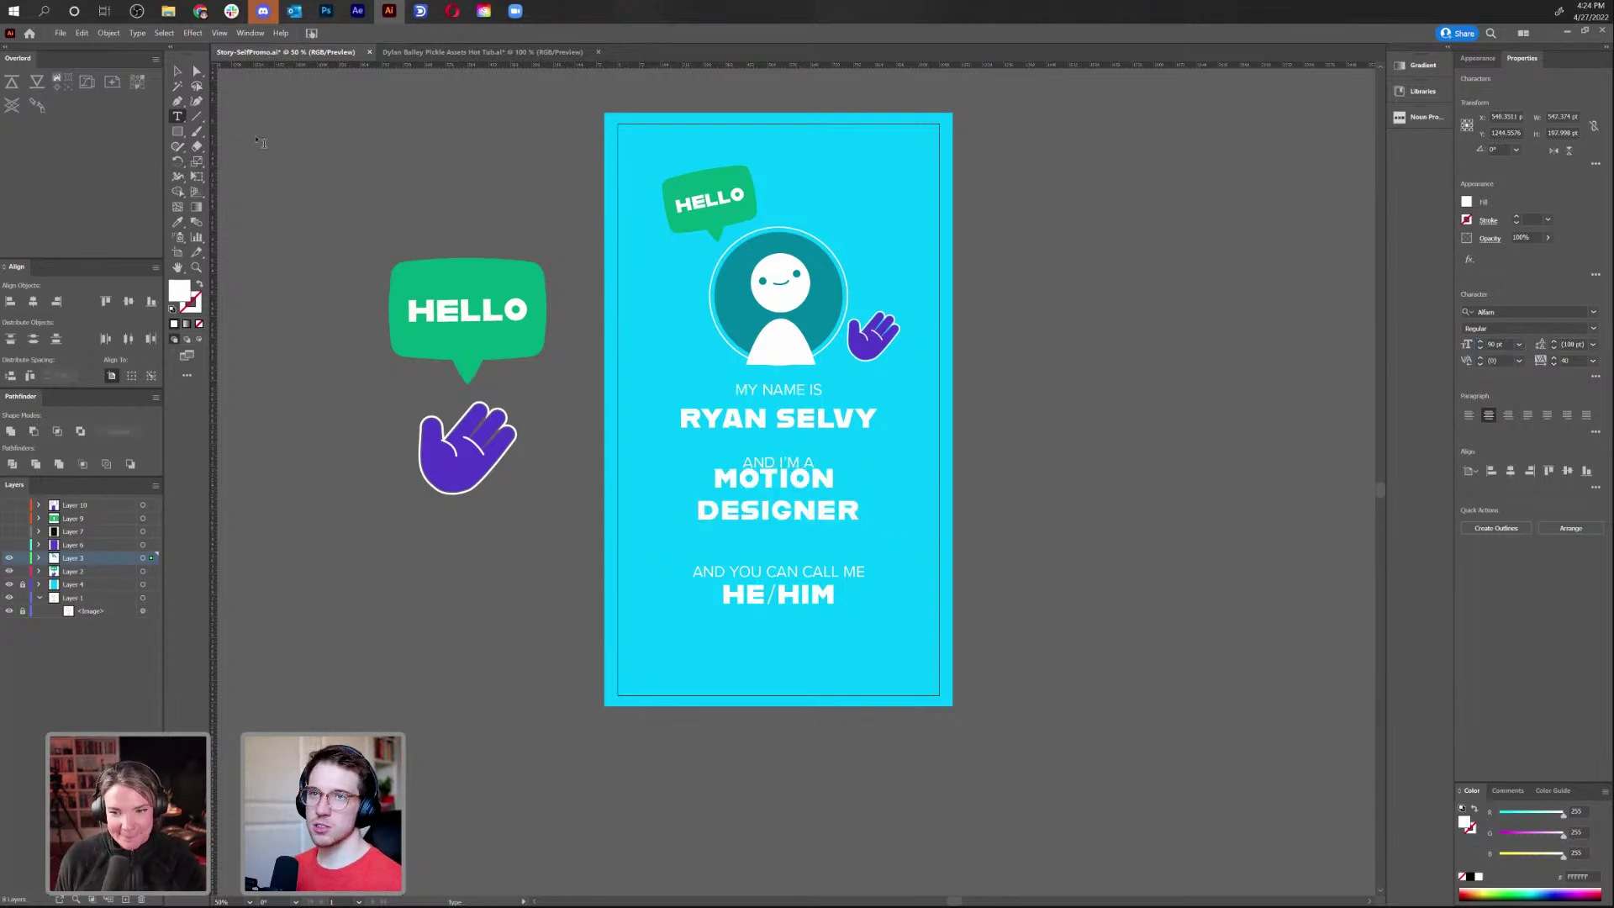
{"action": "key", "text": "alt+Up"}
{"action": "key", "text": "alt+Up"}
{"action": "key", "text": "alt+Up"}
{"action": "key", "text": "alt+Up"}
{"action": "key", "text": "alt+Up"}
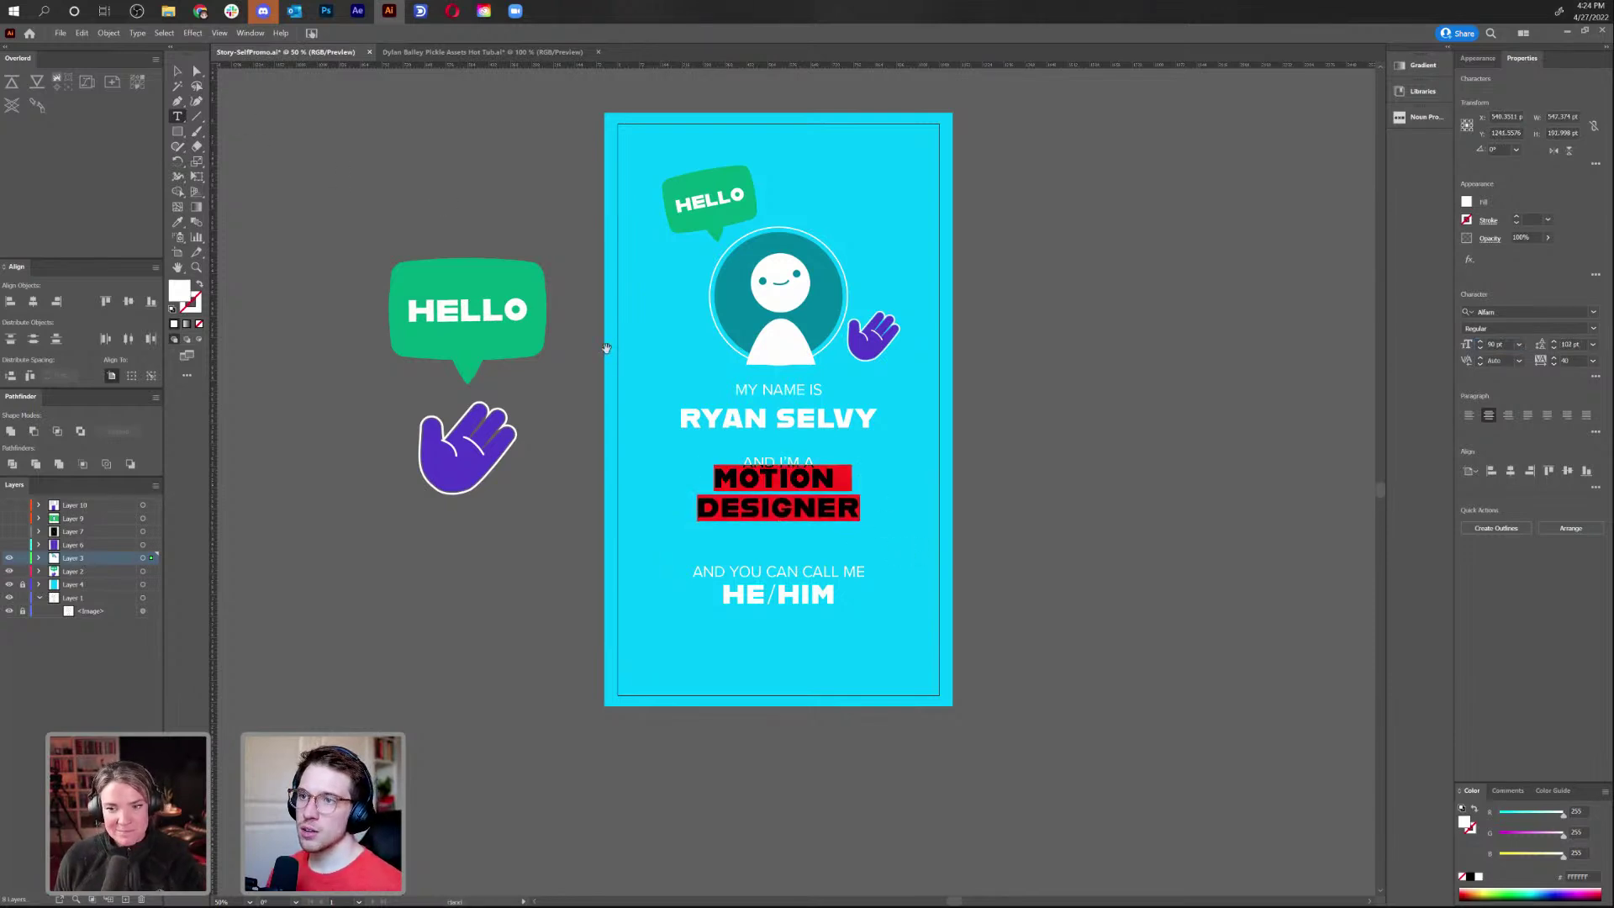
{"action": "key", "text": "alt+Up"}
{"action": "key", "text": "alt+Up"}
{"action": "key", "text": "alt+Up"}
{"action": "key", "text": "alt+Up"}
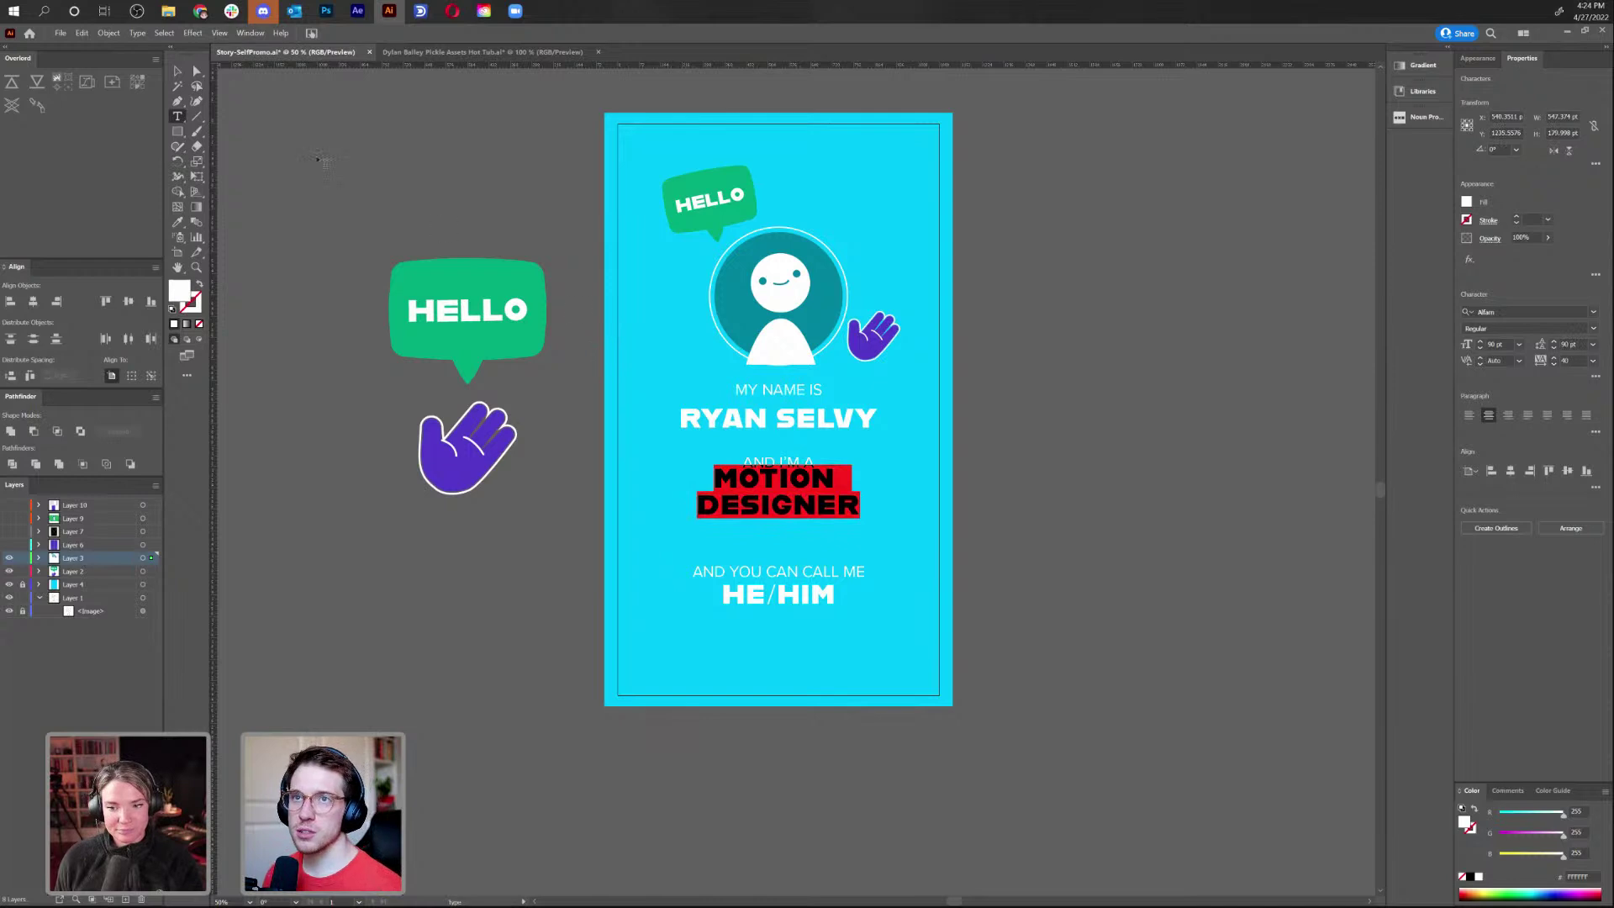
{"action": "key", "text": "Escape"}
{"action": "left_click_drag", "start_coordinate": [810, 499], "coordinate": [809, 511]}
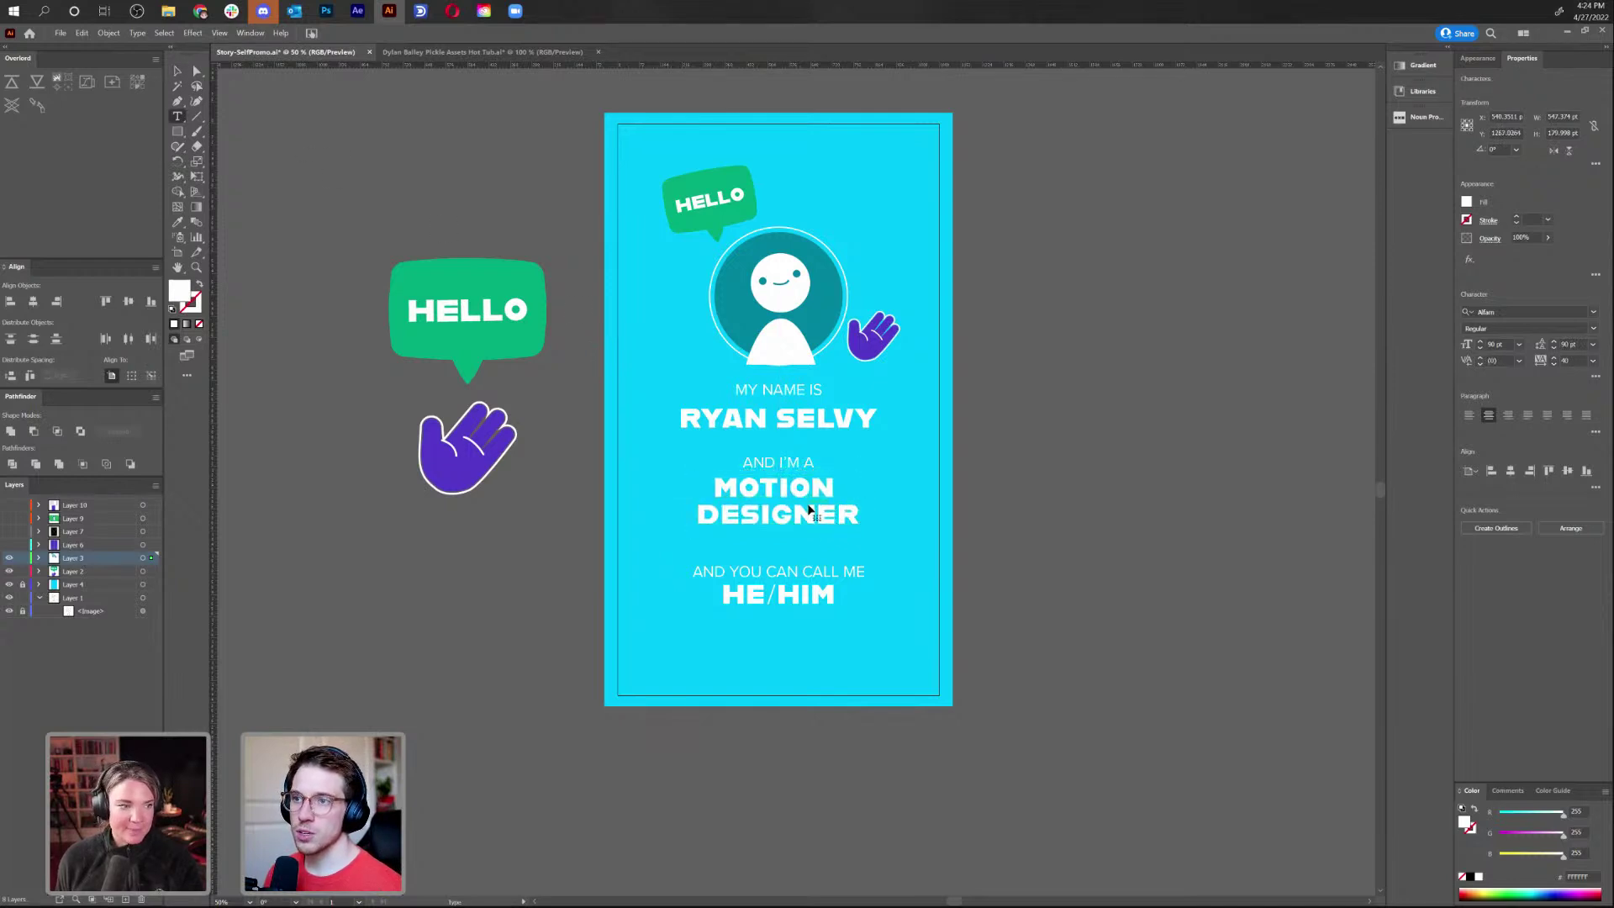
{"action": "double_click", "coordinate": [808, 503]}
{"action": "key", "text": "ctrl+a"}
{"action": "key", "text": "alt+Down"}
{"action": "key", "text": "alt+Down"}
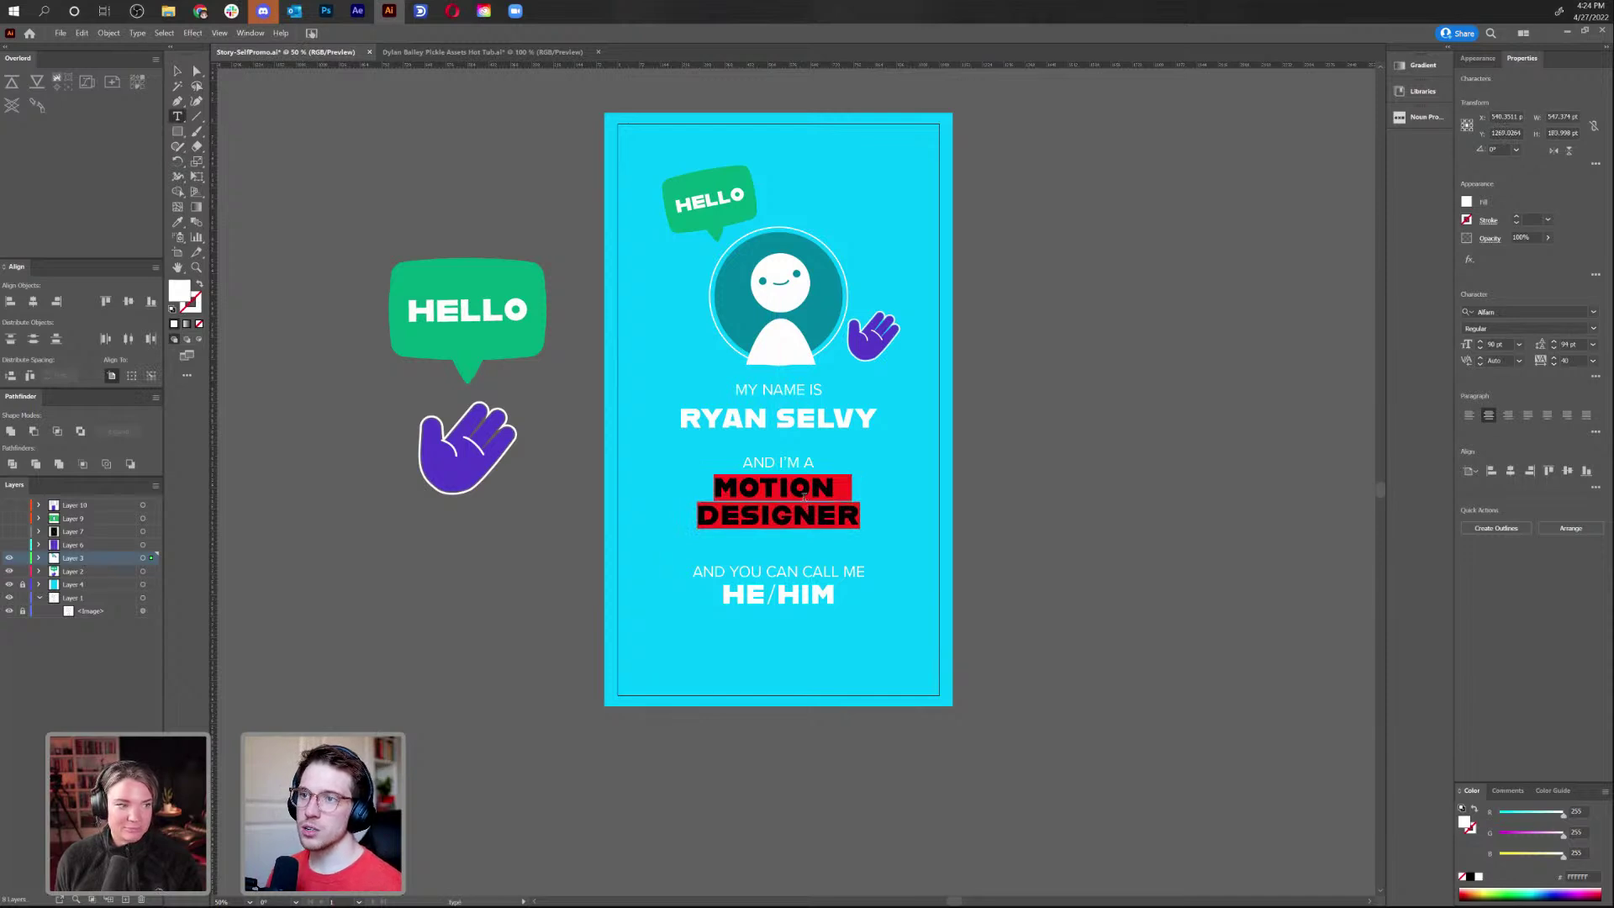
{"action": "left_click", "coordinate": [175, 70]}
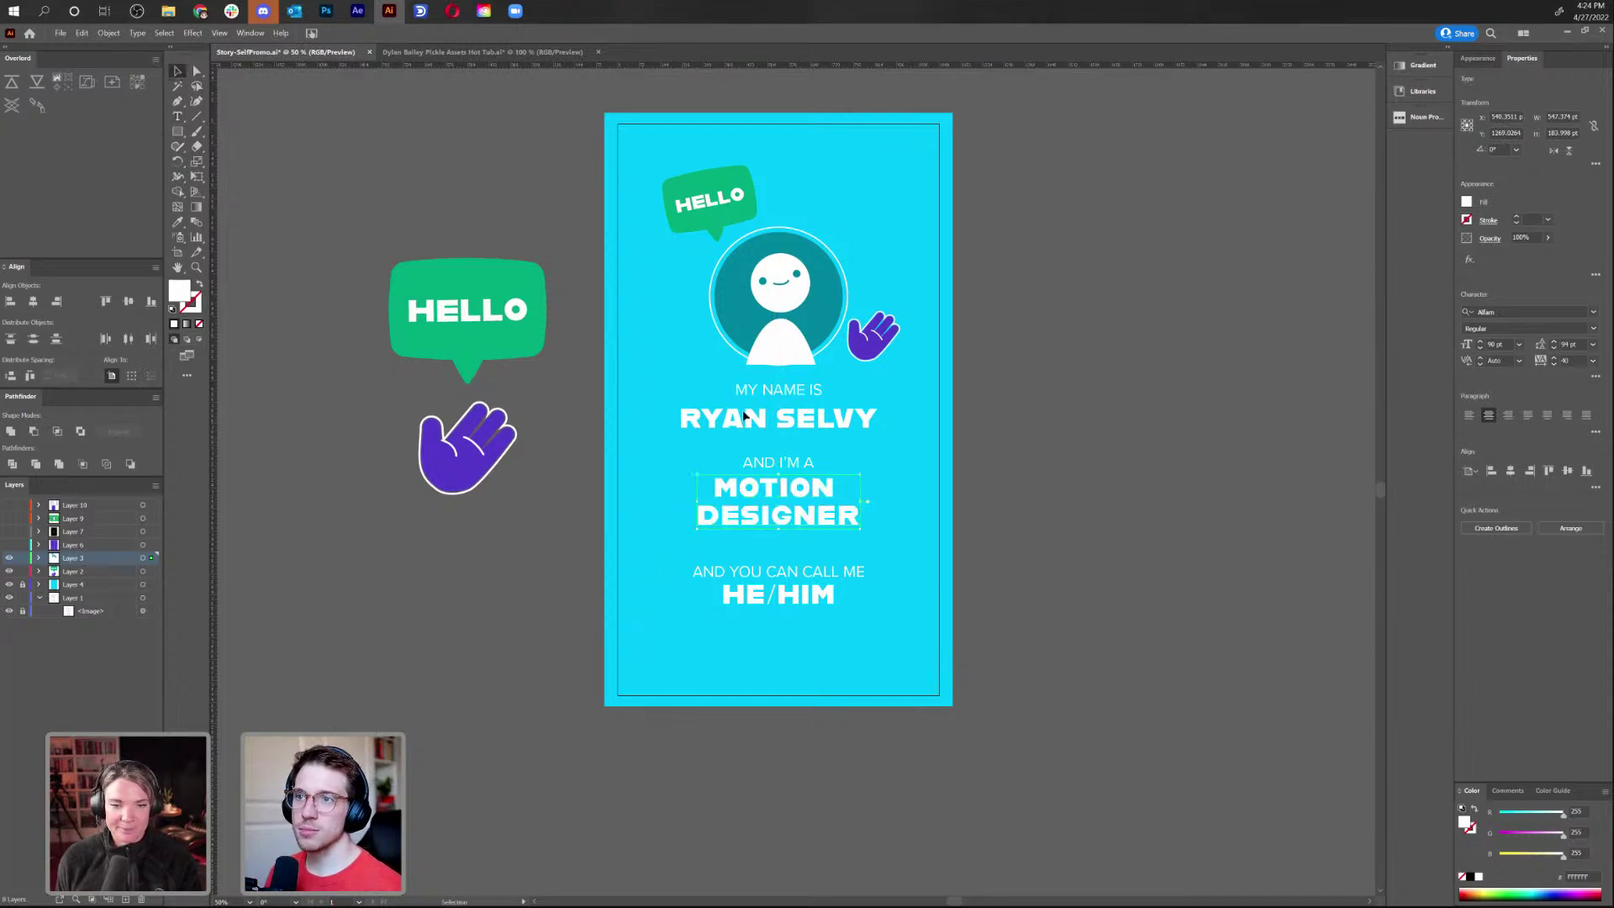
Select HE/HIM, the call-me line, MOTION DESIGNER and the name heading, and move them lower
{"action": "left_click", "coordinate": [1043, 537]}
{"action": "left_click_drag", "start_coordinate": [1052, 561], "coordinate": [1020, 496]}
{"action": "left_click", "coordinate": [810, 592]}
{"action": "left_click_drag", "start_coordinate": [809, 591], "coordinate": [812, 595]}
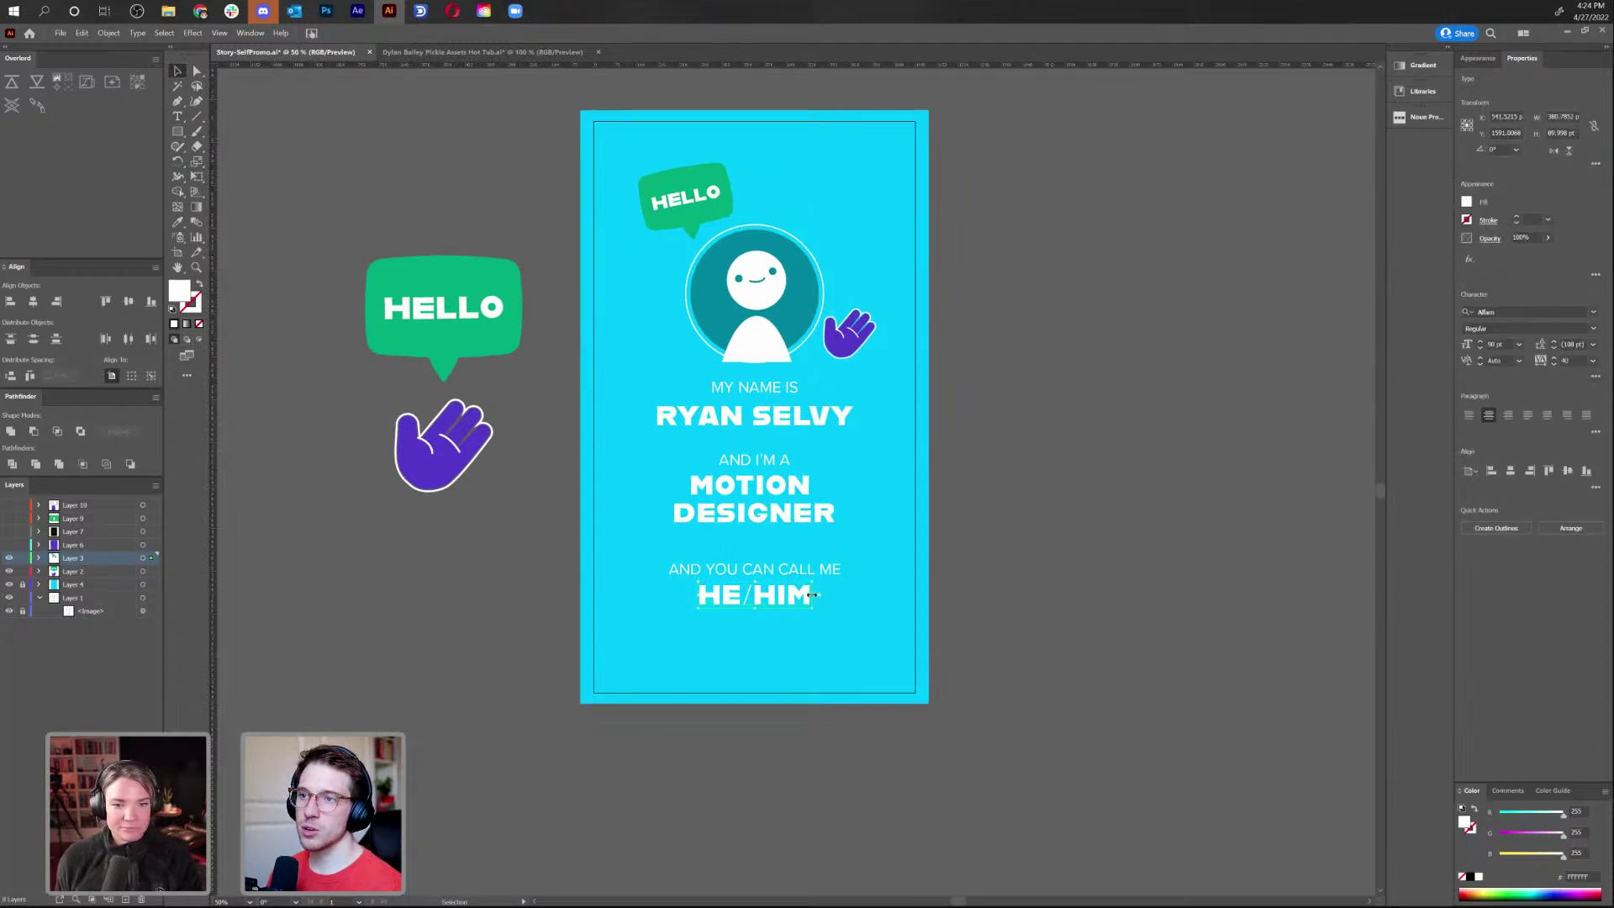
{"action": "left_click", "coordinate": [787, 571], "text": "shift"}
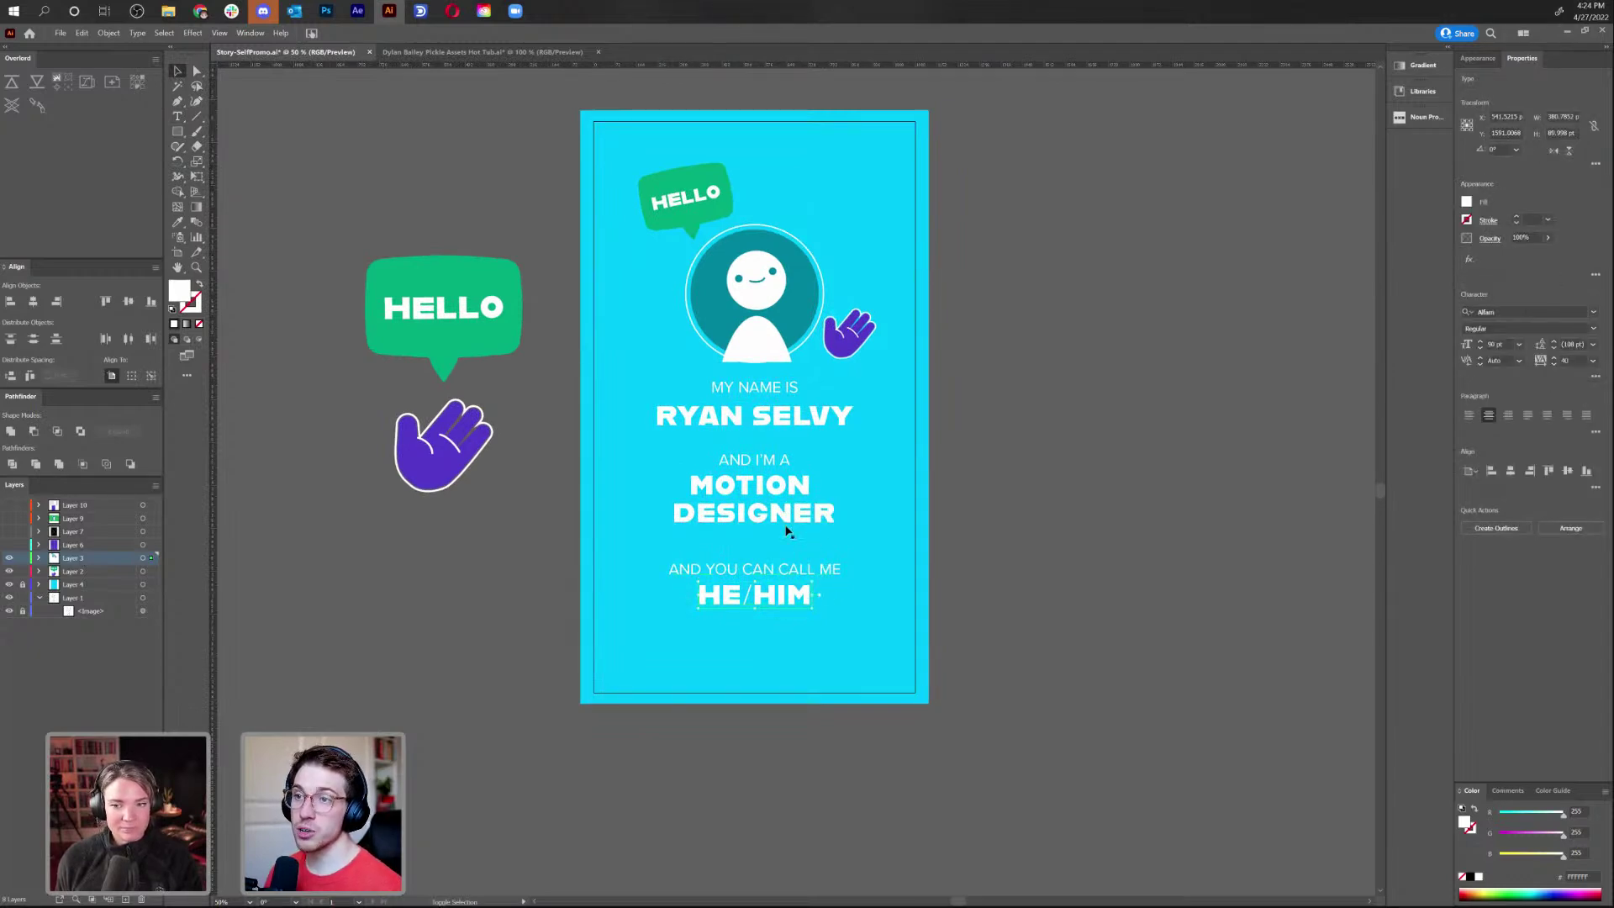
{"action": "left_click", "coordinate": [788, 473], "text": "shift"}
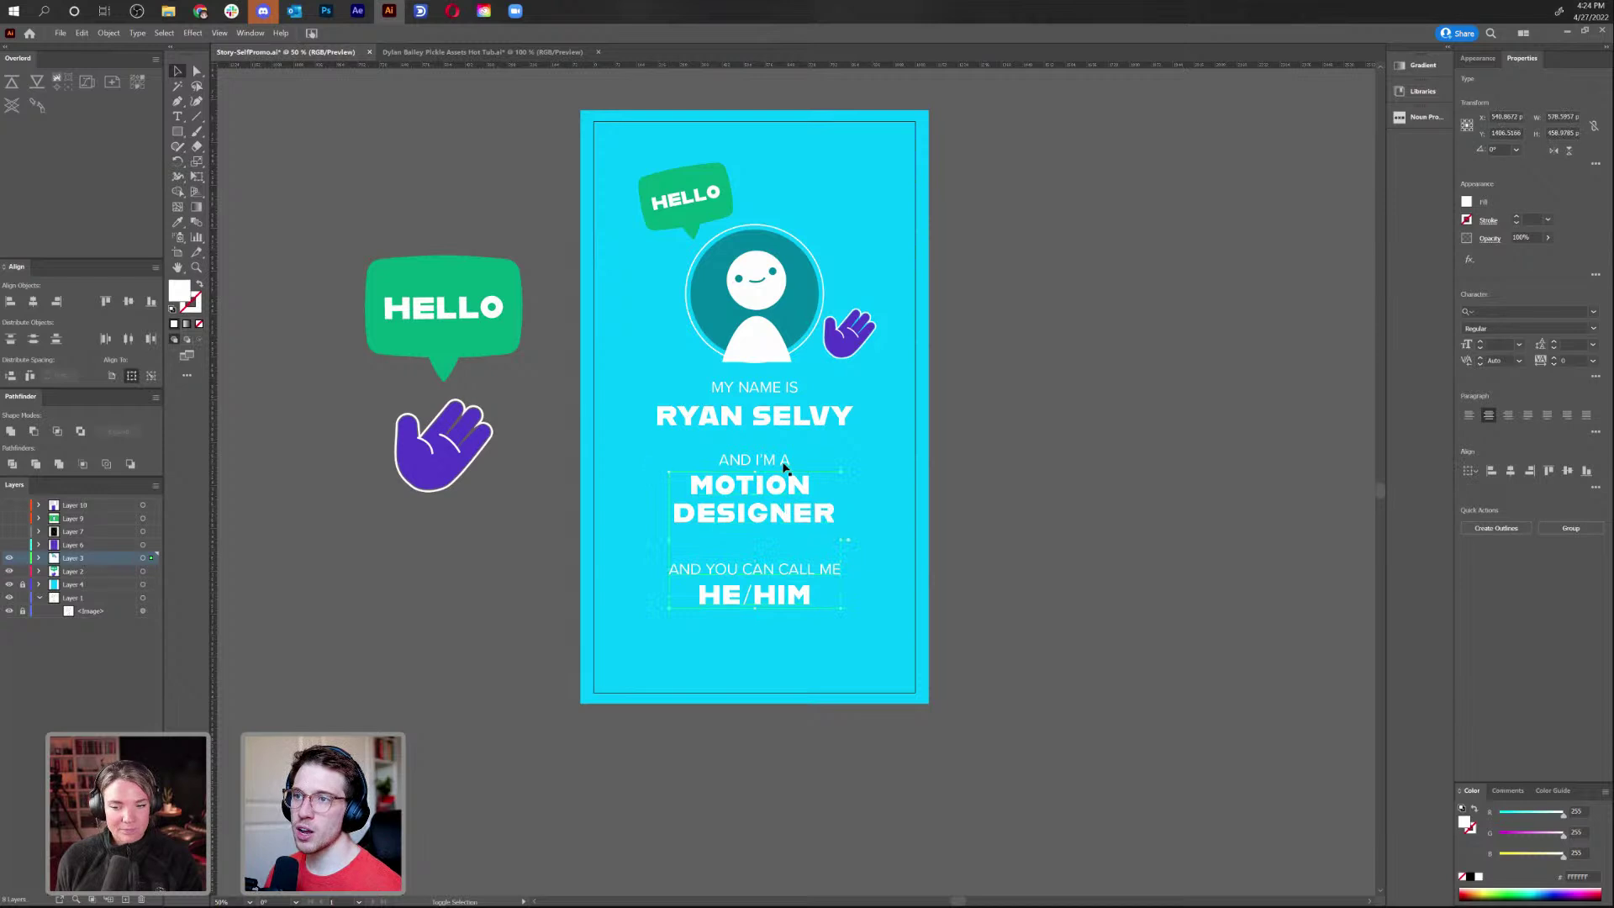
{"action": "left_click", "coordinate": [774, 418], "text": "shift"}
{"action": "key", "text": "shift+Up"}
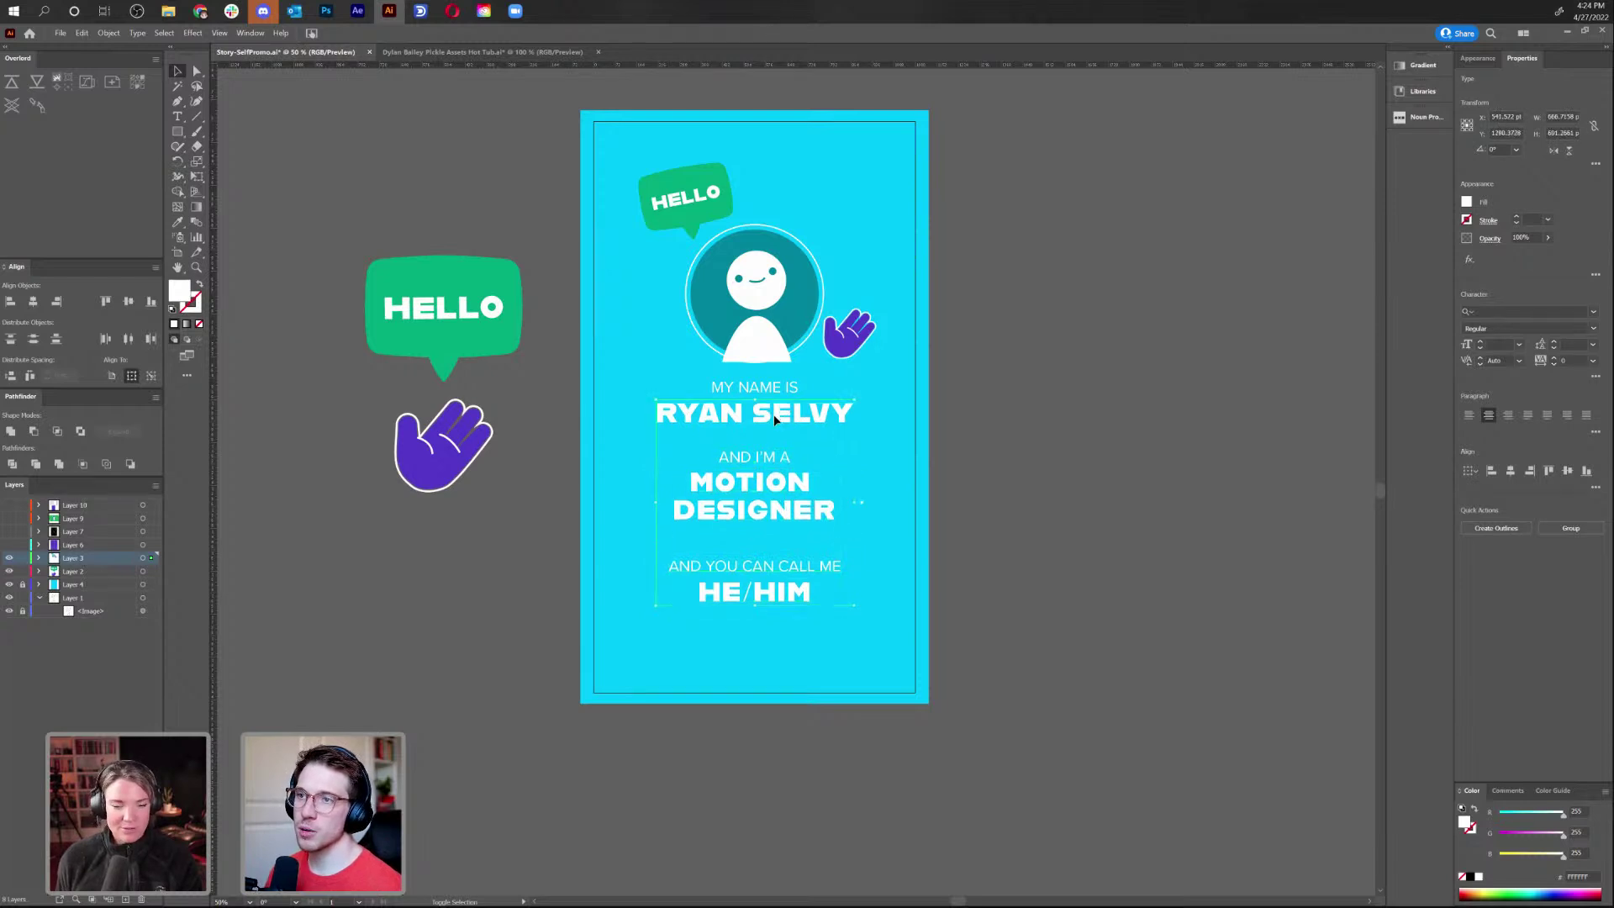
{"action": "left_click_drag", "start_coordinate": [780, 391], "coordinate": [782, 414]}
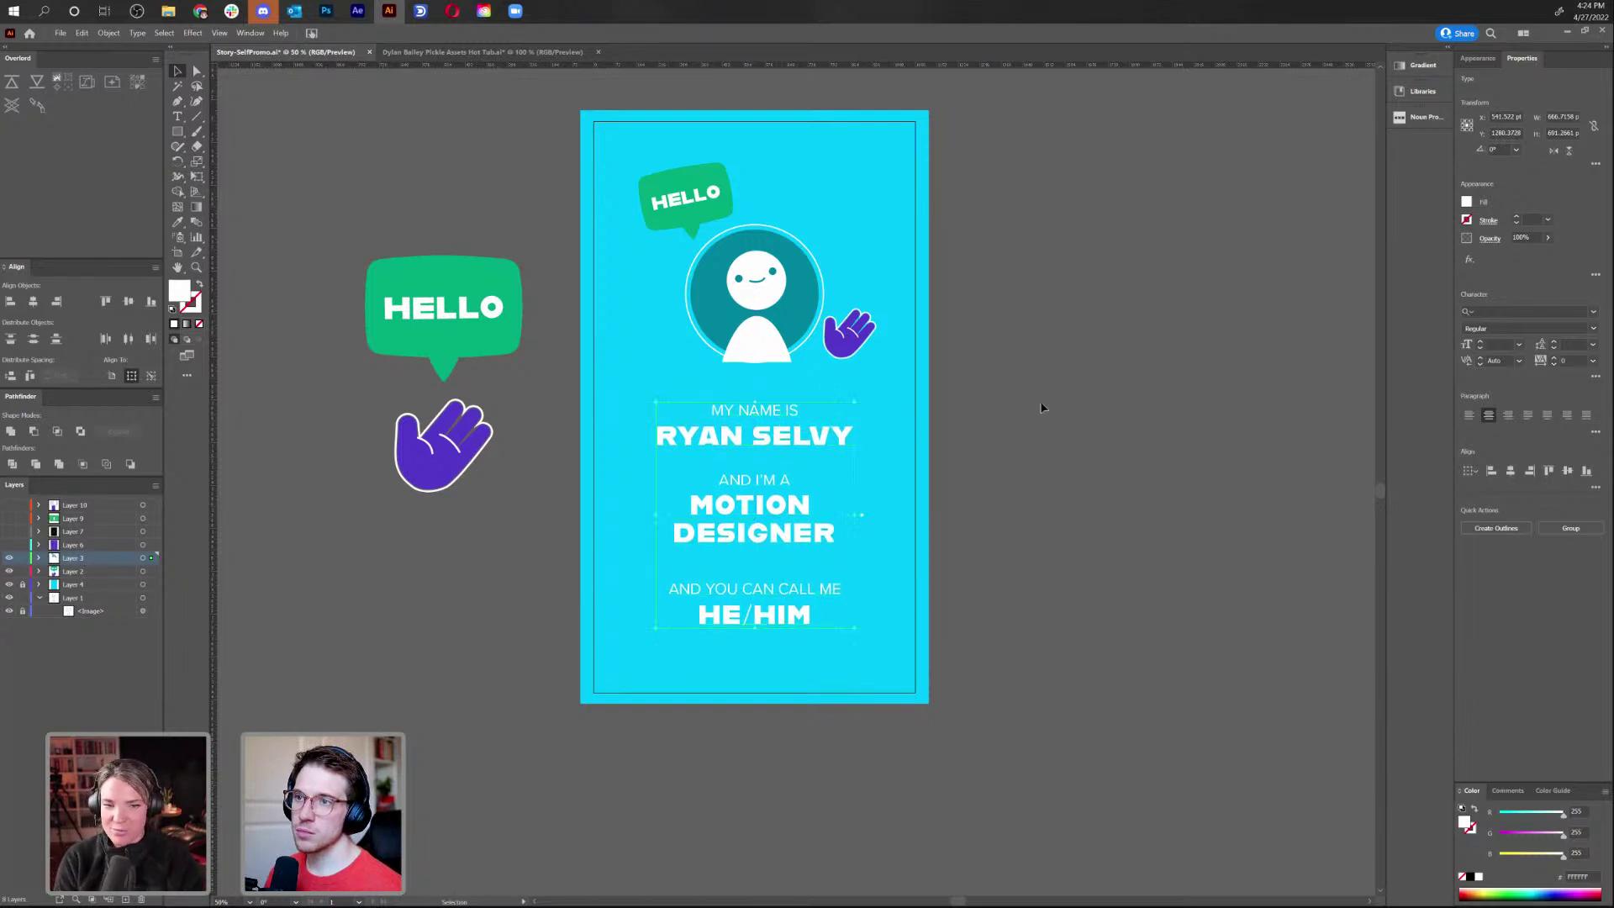
{"action": "left_click", "coordinate": [1038, 412]}
Delete the leading 'AND ' so the line reads 'YOU CAN CALL ME'
{"action": "double_click", "coordinate": [705, 589]}
{"action": "triple_click", "coordinate": [706, 593]}
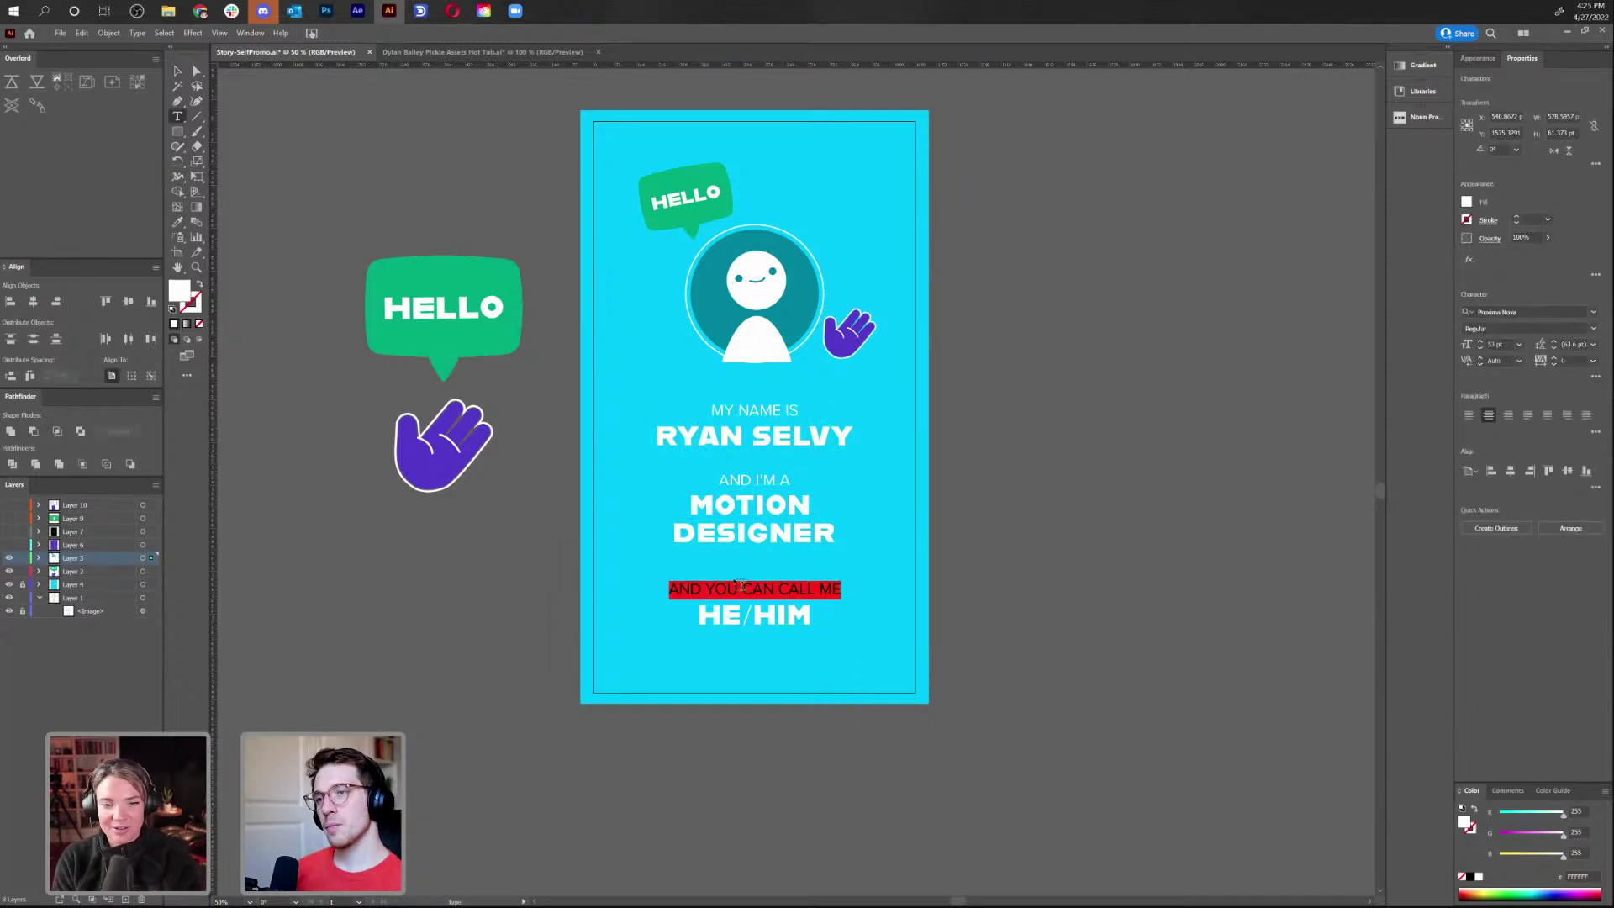
{"action": "left_click", "coordinate": [734, 578]}
{"action": "key", "text": "ctrl+Left"}
{"action": "key", "text": "shift+Home"}
{"action": "key", "text": "BackSpace"}
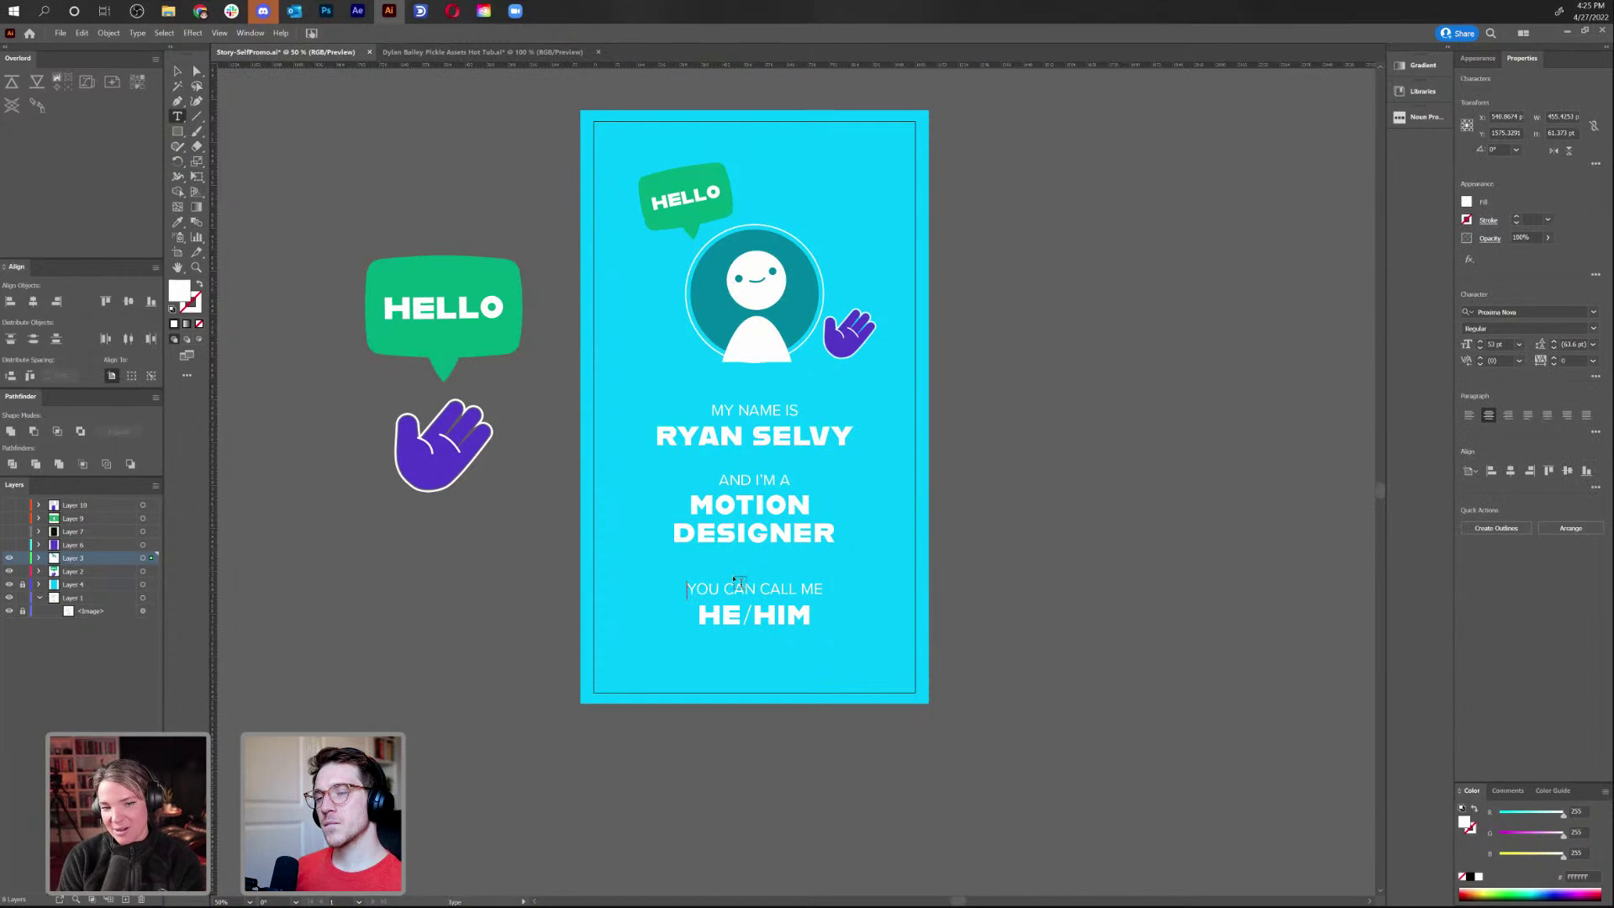
{"action": "left_click", "coordinate": [177, 71]}
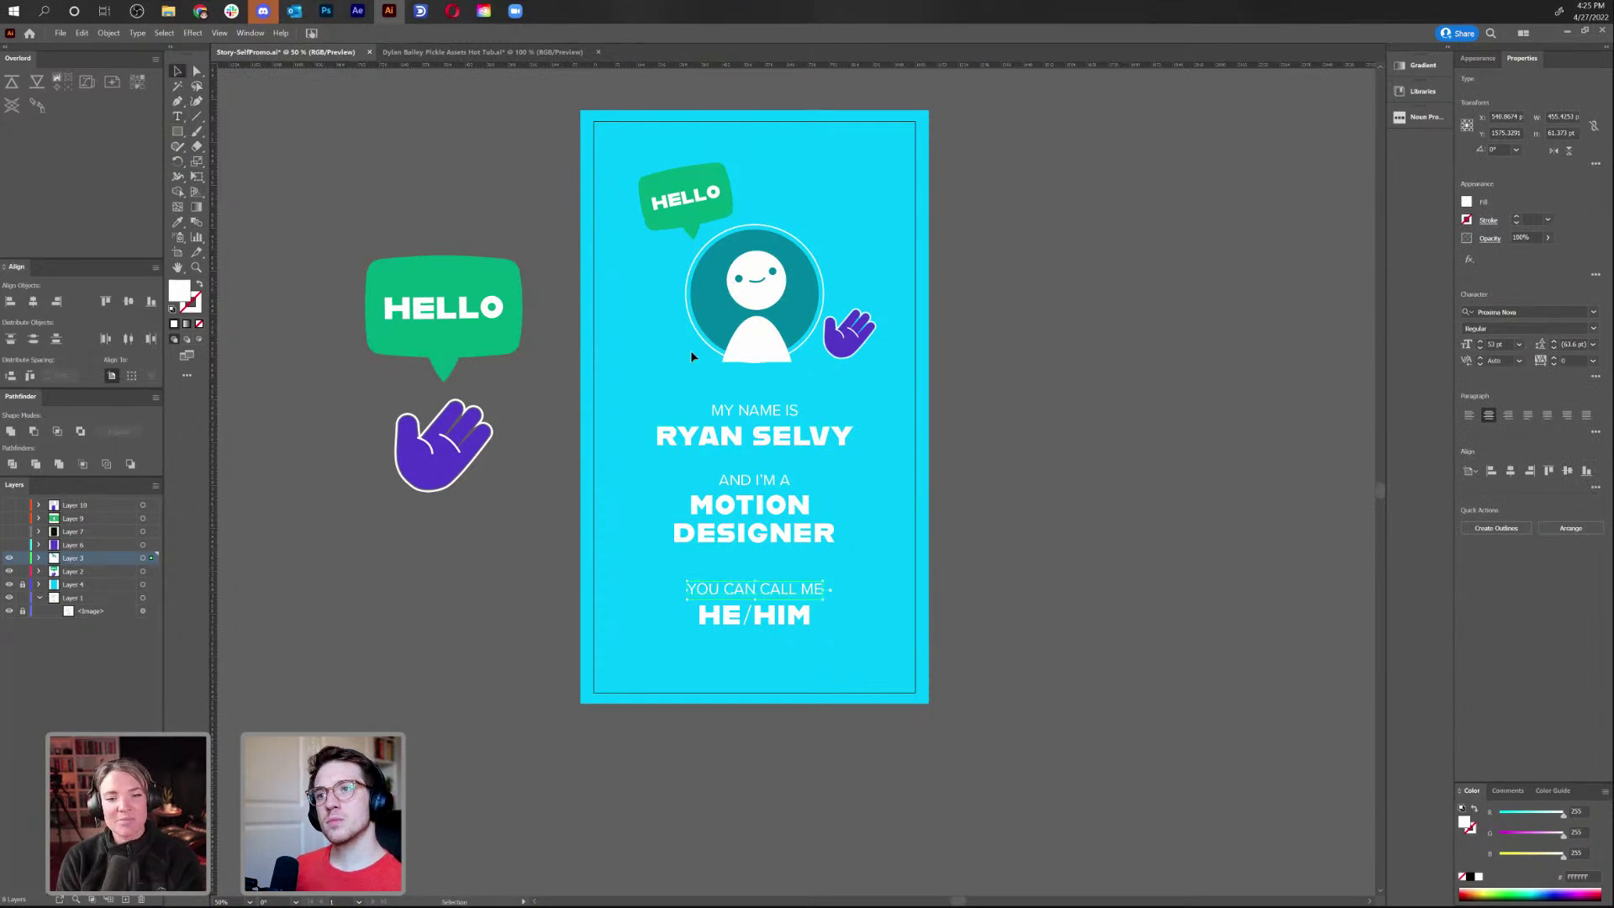
{"action": "left_click", "coordinate": [1019, 547]}
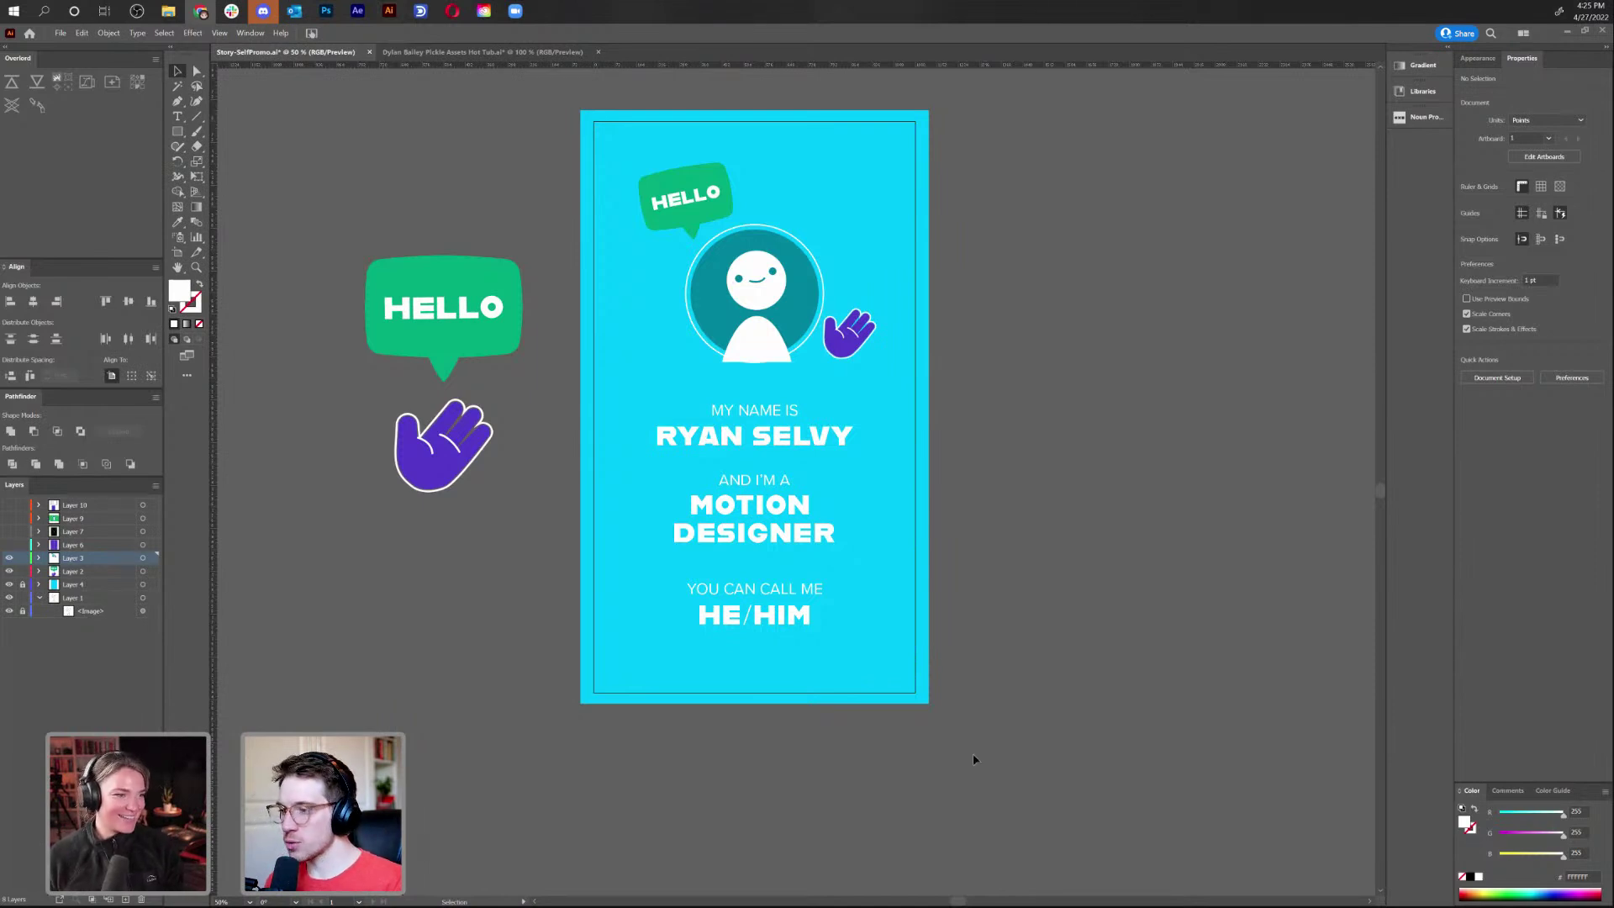
Add a purple band, sampled from the hand, behind AND I'M A / MOTION DESIGNER; nudge HE/HIM text up
{"action": "left_click", "coordinate": [823, 407]}
{"action": "left_click", "coordinate": [177, 132]}
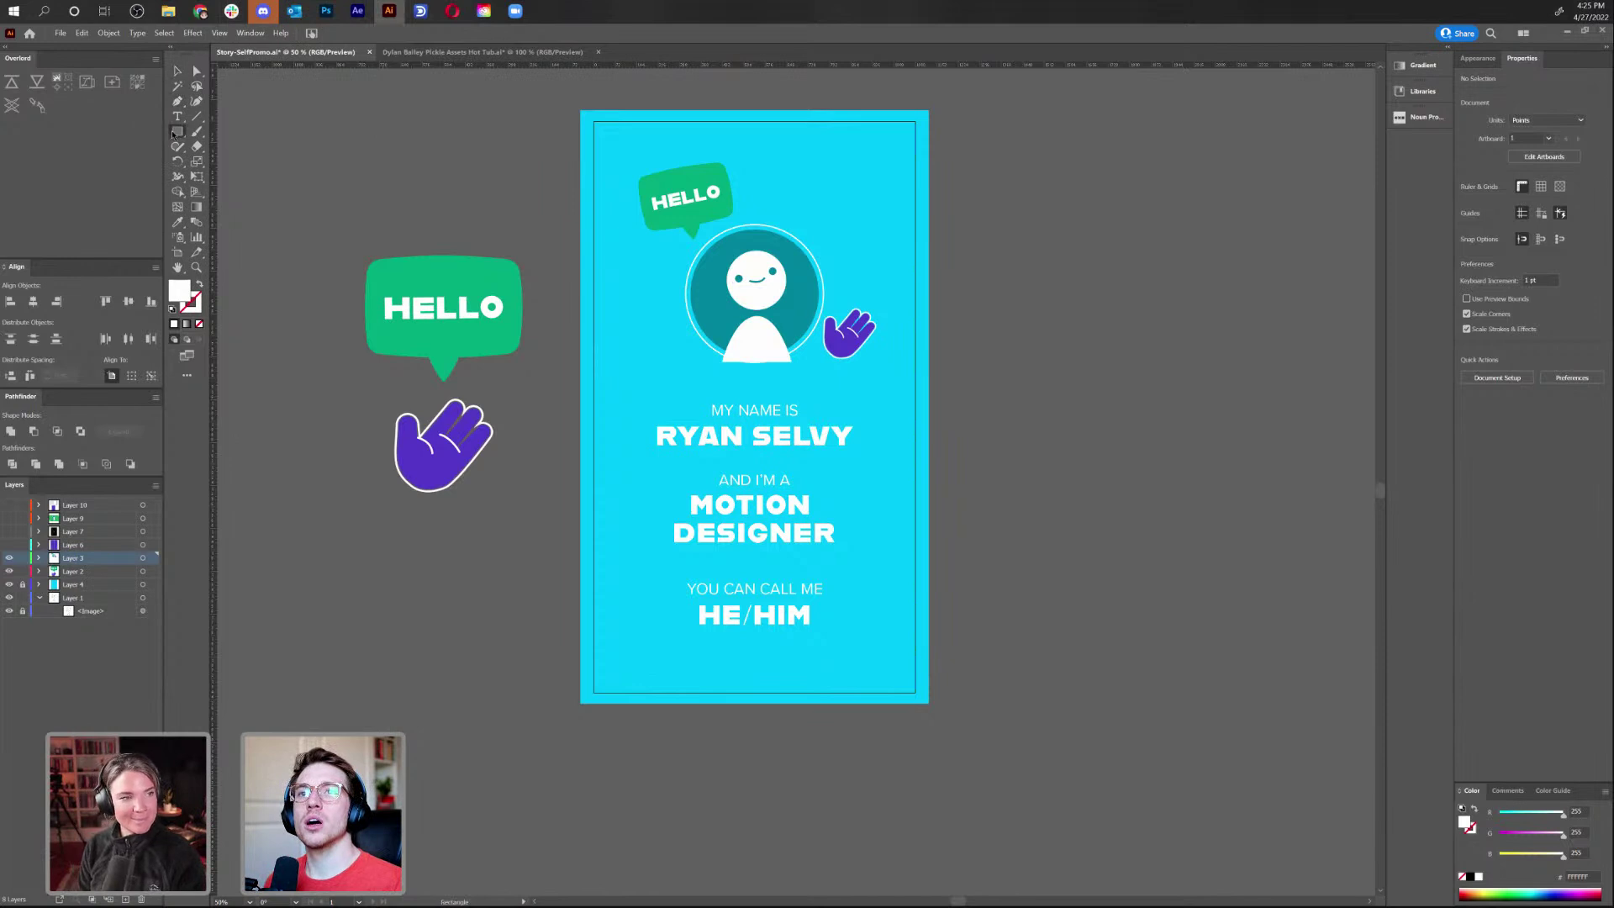
{"action": "mouse_move", "coordinate": [575, 466]}
{"action": "left_mouse_down"}
{"action": "mouse_move", "coordinate": [949, 560]}
{"action": "mouse_move", "coordinate": [924, 553]}
{"action": "left_mouse_up"}
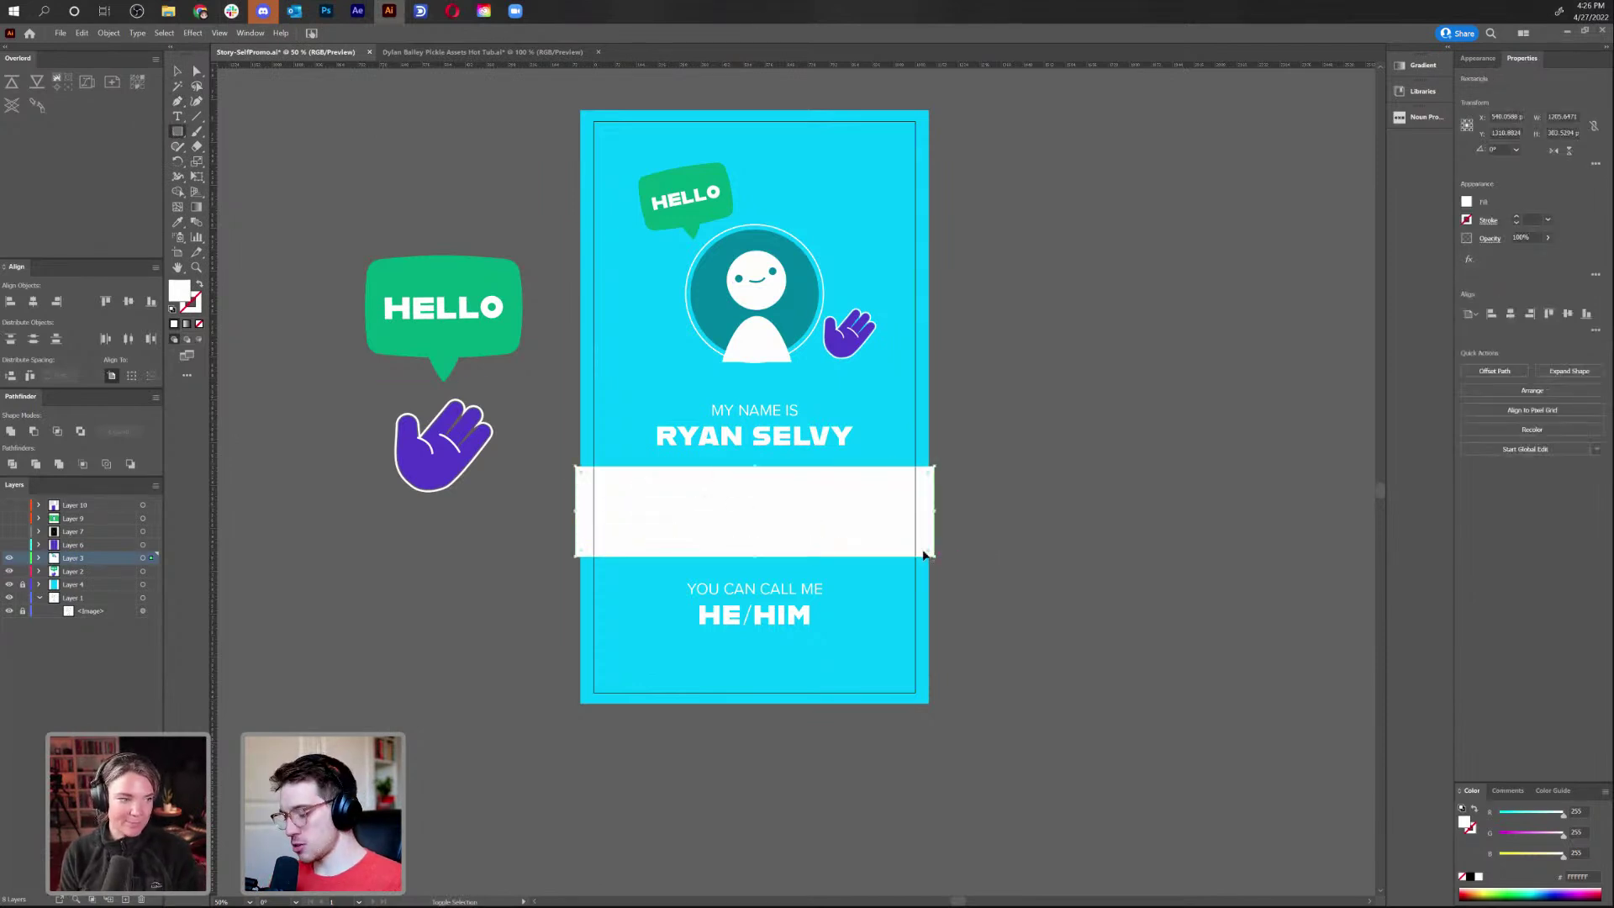
{"action": "key", "text": "i"}
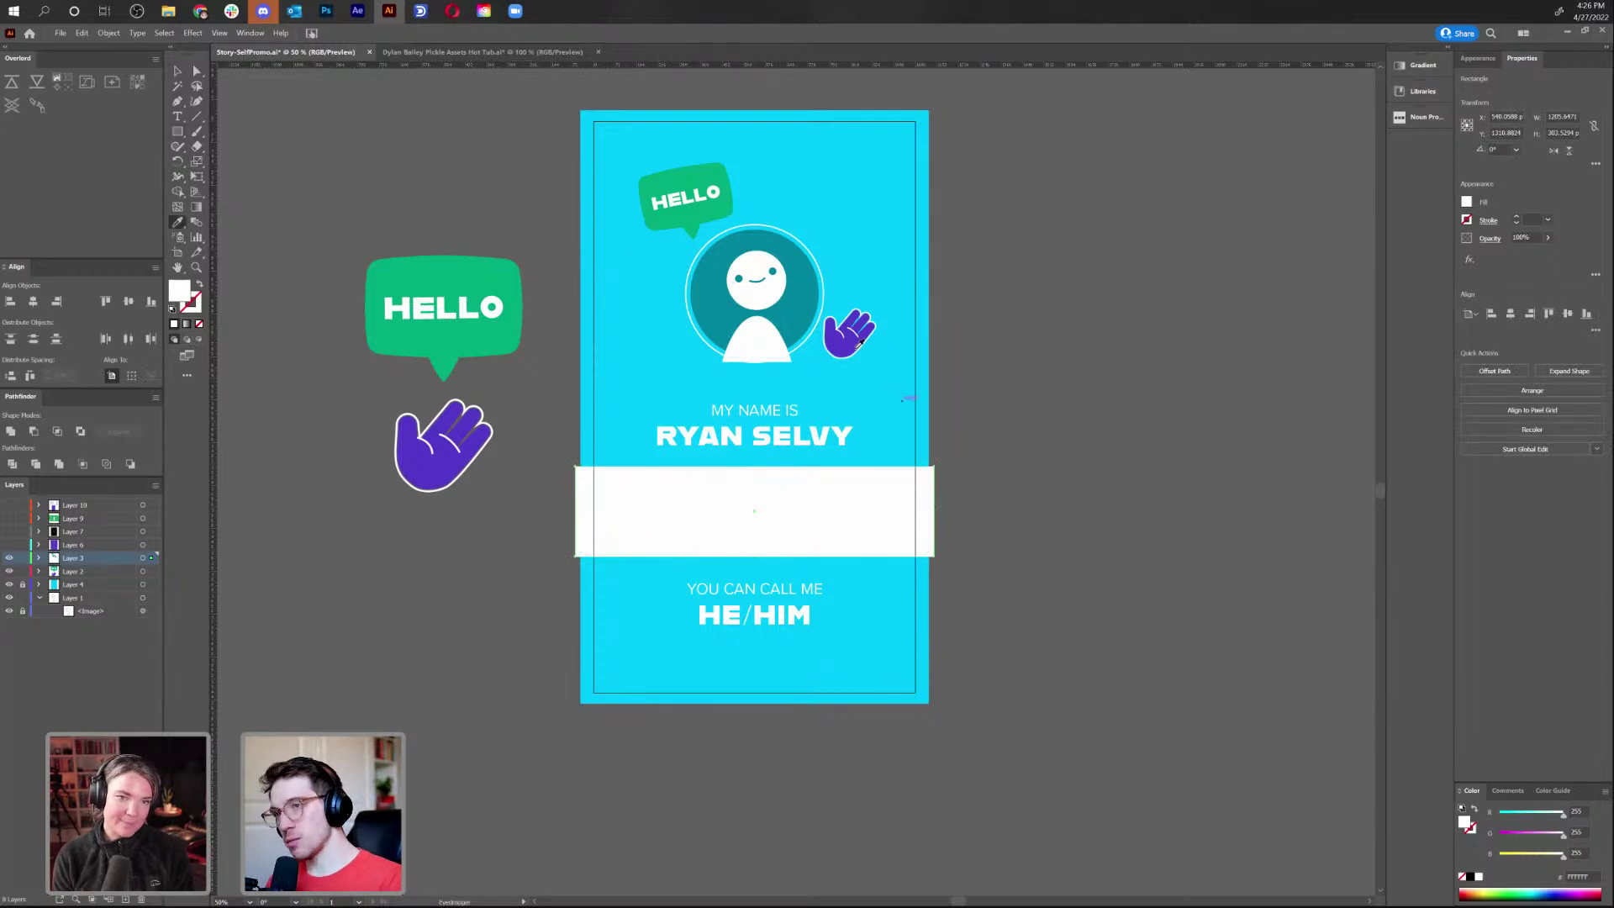
{"action": "left_click", "coordinate": [843, 338]}
{"action": "key", "text": "v"}
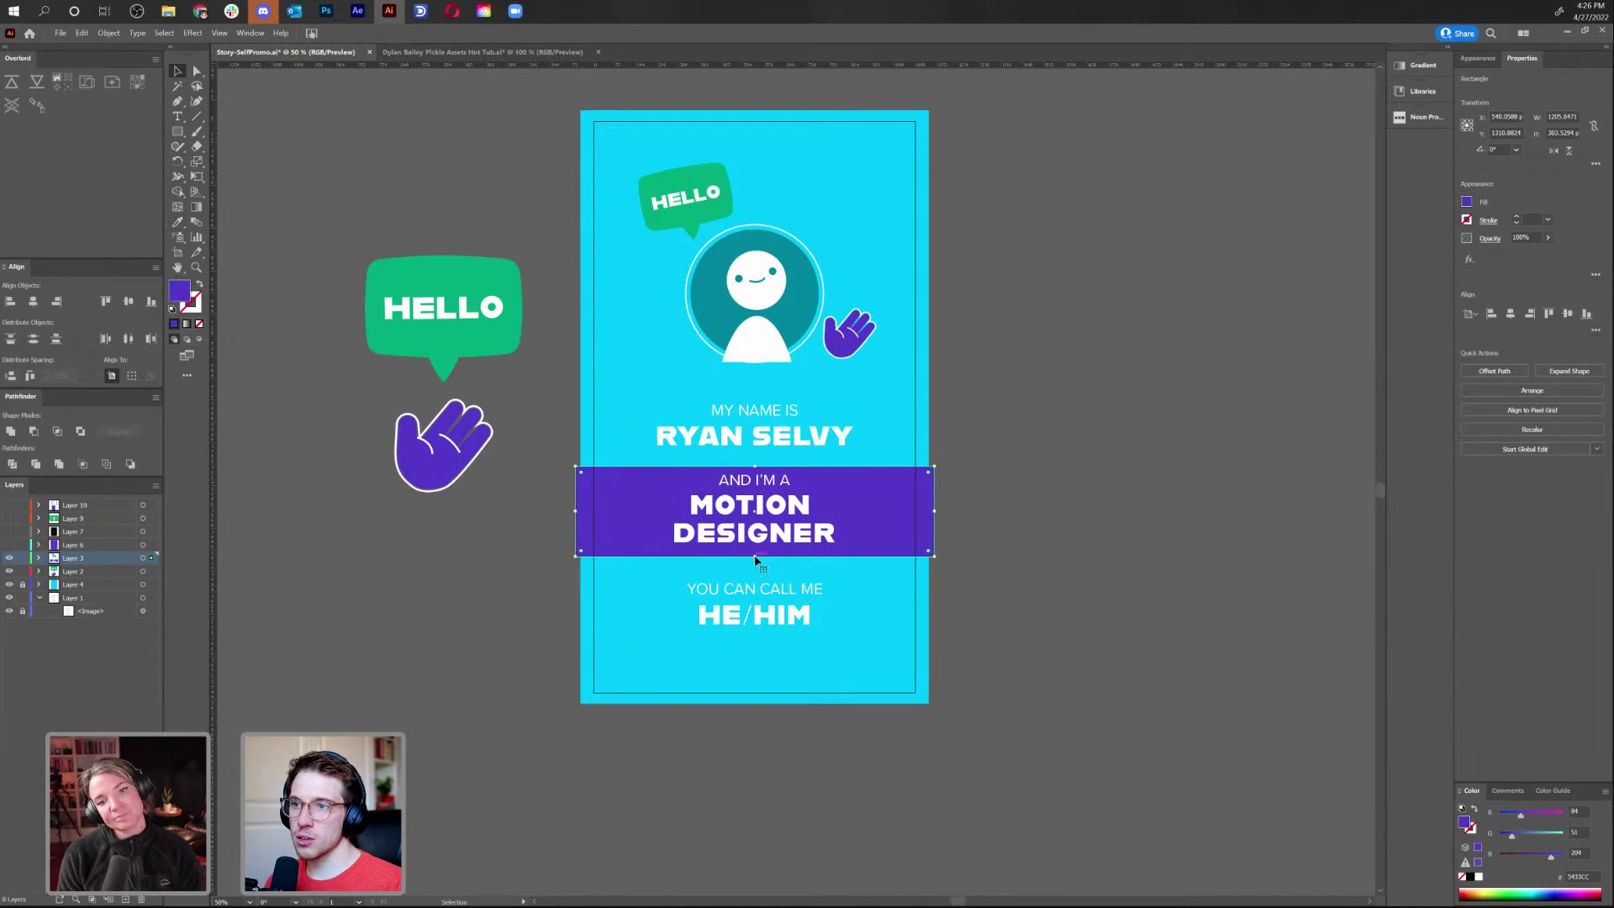
{"action": "mouse_move", "coordinate": [754, 467]}
{"action": "left_mouse_down"}
{"action": "mouse_move", "coordinate": [761, 494]}
{"action": "mouse_move", "coordinate": [765, 467]}
{"action": "left_mouse_up"}
{"action": "key", "text": "ctrl+shift+a"}
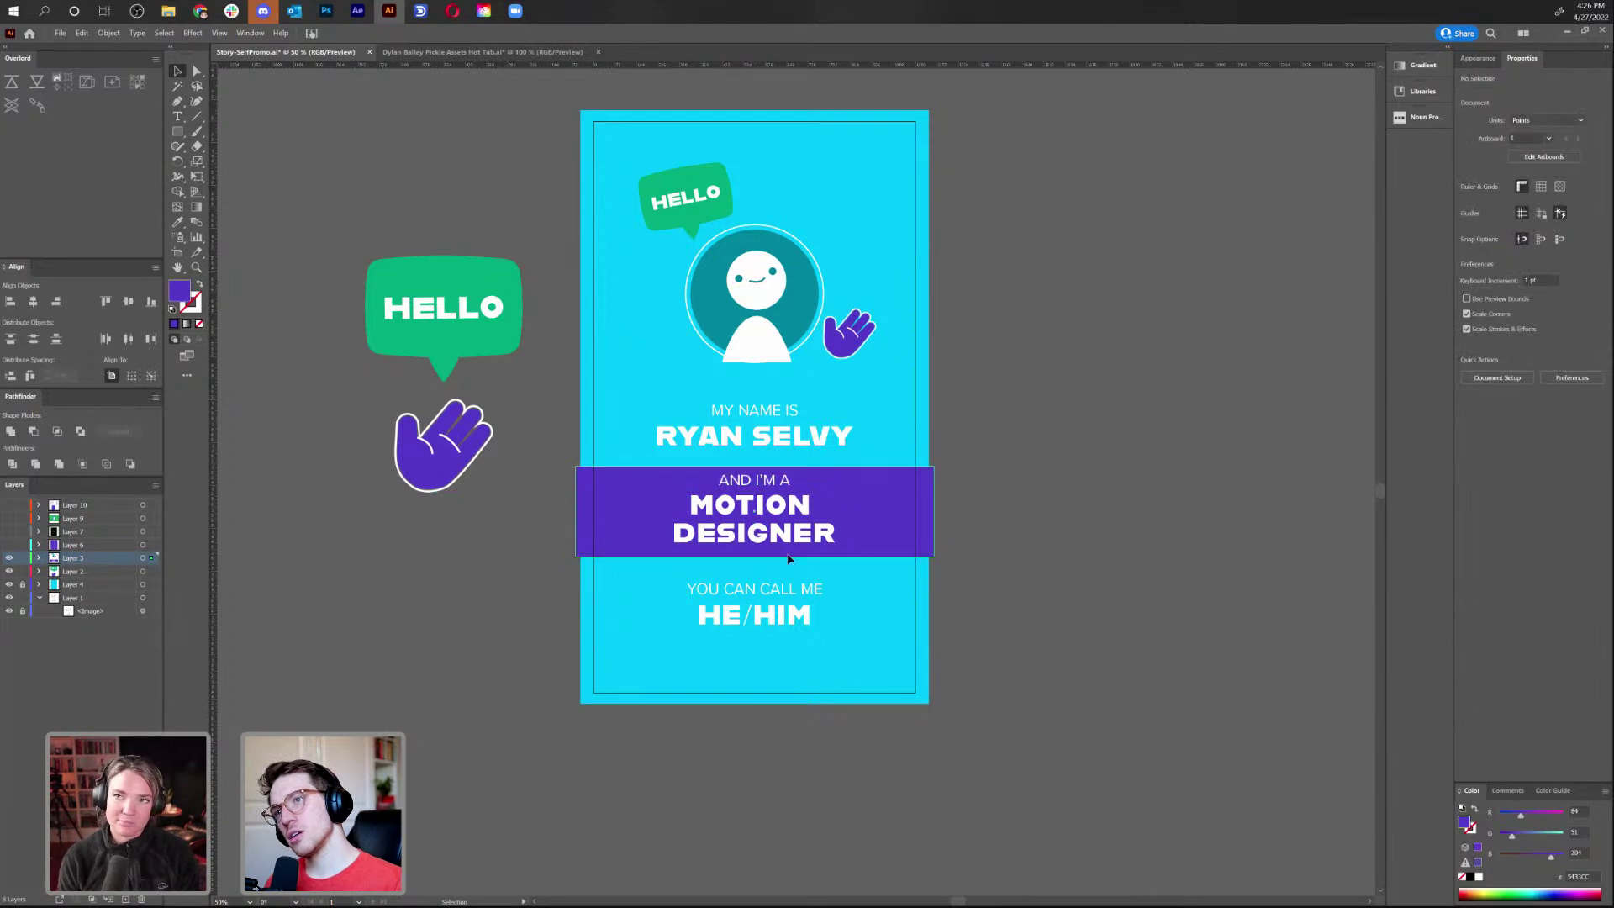
{"action": "left_click", "coordinate": [761, 551]}
{"action": "left_click", "coordinate": [768, 624]}
{"action": "key", "text": "shift+Up"}
{"action": "key", "text": "shift+Up"}
{"action": "left_click", "coordinate": [764, 664]}
Draw a wide bar along the card's bottom and round its corners into pill ends
{"action": "key", "text": "m"}
{"action": "left_click_drag", "start_coordinate": [602, 656], "coordinate": [906, 683]}
{"action": "key", "text": "a"}
{"action": "left_click_drag", "start_coordinate": [611, 669], "coordinate": [627, 672]}
Draw a small circle at the card's top-left and move the HELLO bubble, avatar and hand down
{"action": "left_click", "coordinate": [1100, 639]}
{"action": "scroll", "coordinate": [1091, 634], "scroll_direction": "up", "scroll_amount": 1}
{"action": "left_click", "coordinate": [177, 131]}
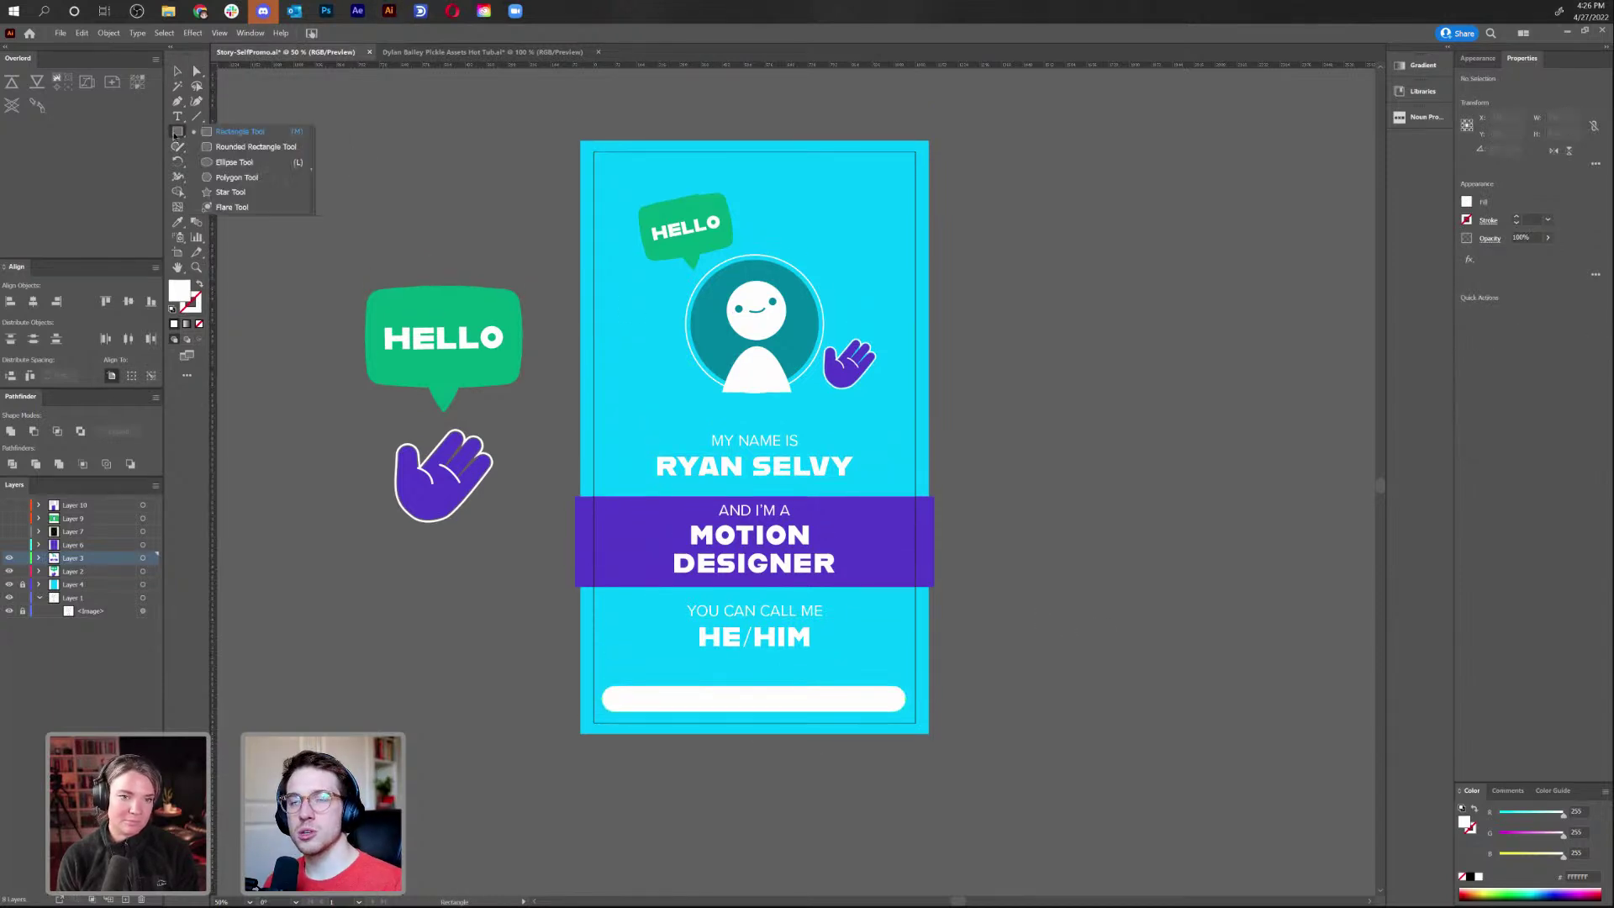
{"action": "left_click", "coordinate": [235, 162]}
{"action": "left_click_drag", "start_coordinate": [612, 177], "coordinate": [628, 183]}
{"action": "key", "text": "v"}
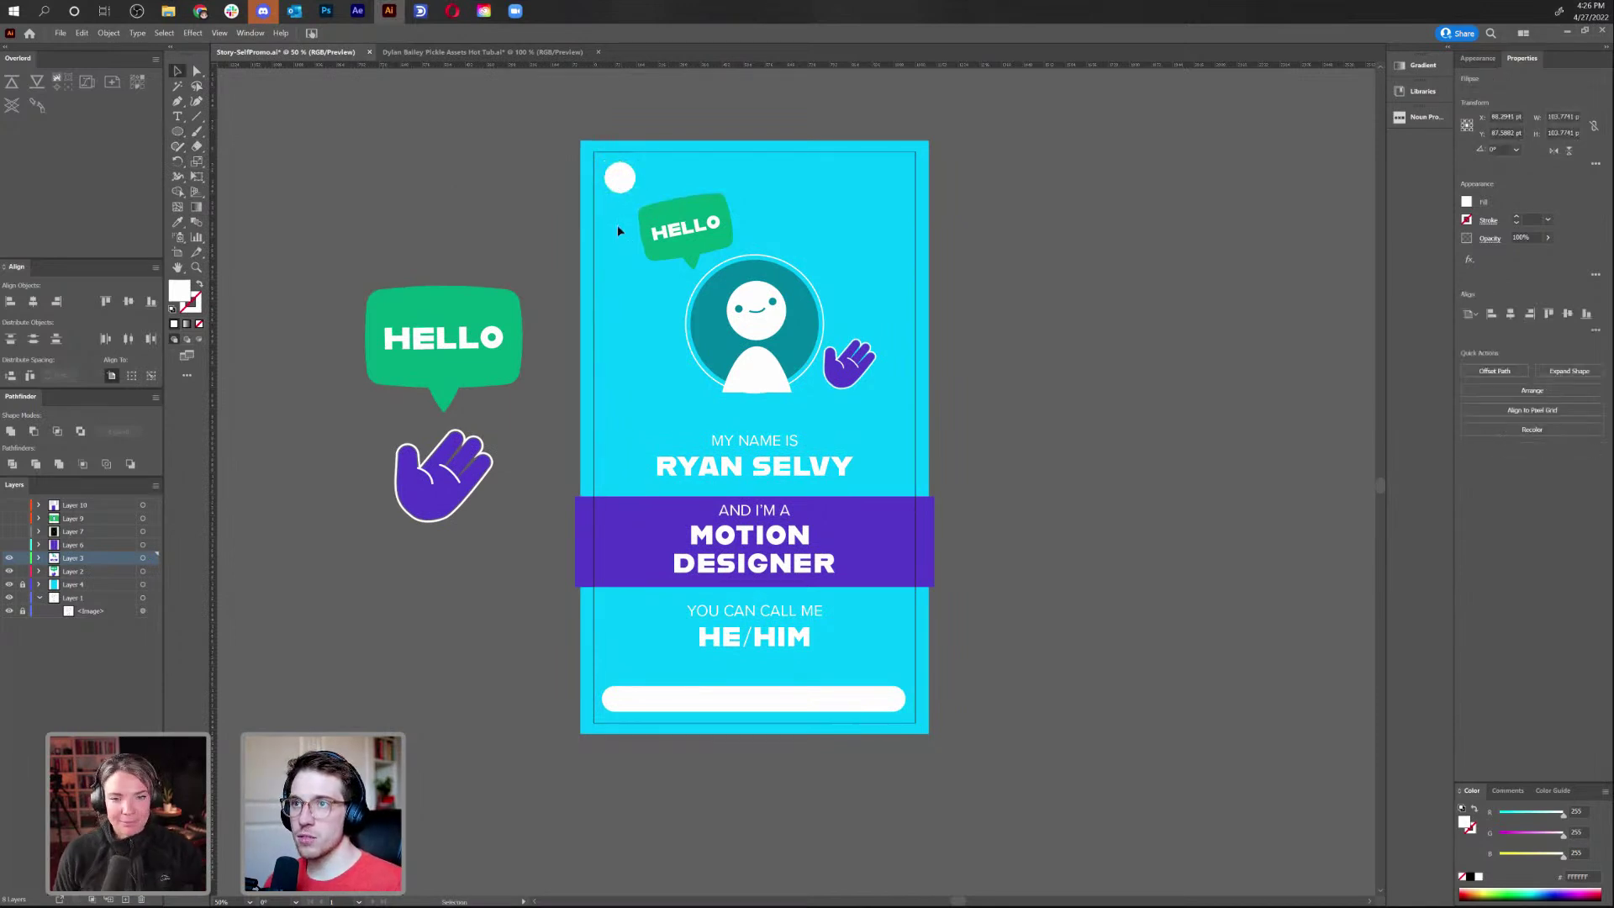
{"action": "left_click", "coordinate": [922, 410]}
{"action": "left_click_drag", "start_coordinate": [911, 405], "coordinate": [790, 271]}
{"action": "left_click_drag", "start_coordinate": [799, 329], "coordinate": [799, 344]}
{"action": "left_click", "coordinate": [413, 91]}
Draw a thin rectangular bar across the card's top
{"action": "left_click", "coordinate": [179, 132]}
{"action": "right_click", "coordinate": [179, 132]}
{"action": "left_click", "coordinate": [223, 132]}
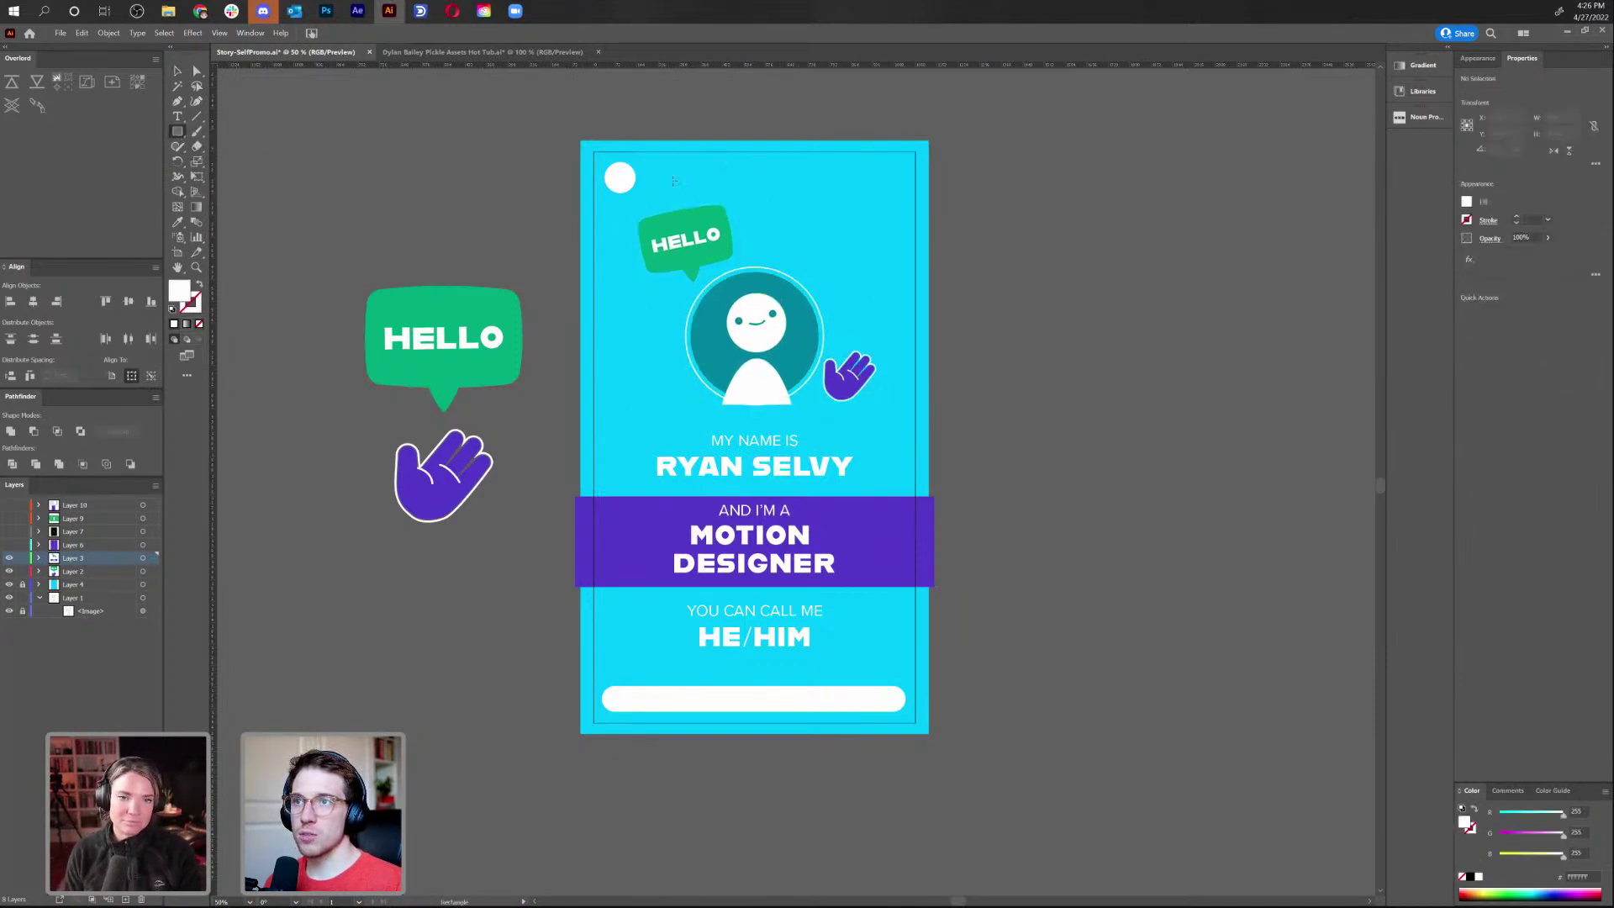
{"action": "mouse_move", "coordinate": [651, 173]}
{"action": "left_mouse_down"}
{"action": "mouse_move", "coordinate": [883, 198]}
{"action": "mouse_move", "coordinate": [801, 183]}
{"action": "mouse_move", "coordinate": [903, 178]}
{"action": "left_mouse_up"}
{"action": "key", "text": "v"}
{"action": "left_click", "coordinate": [1020, 205]}
Delete the white header bar, header circle, top-right rectangle and bottom bar
{"action": "scroll", "coordinate": [1009, 193], "scroll_direction": "down", "scroll_amount": 1}
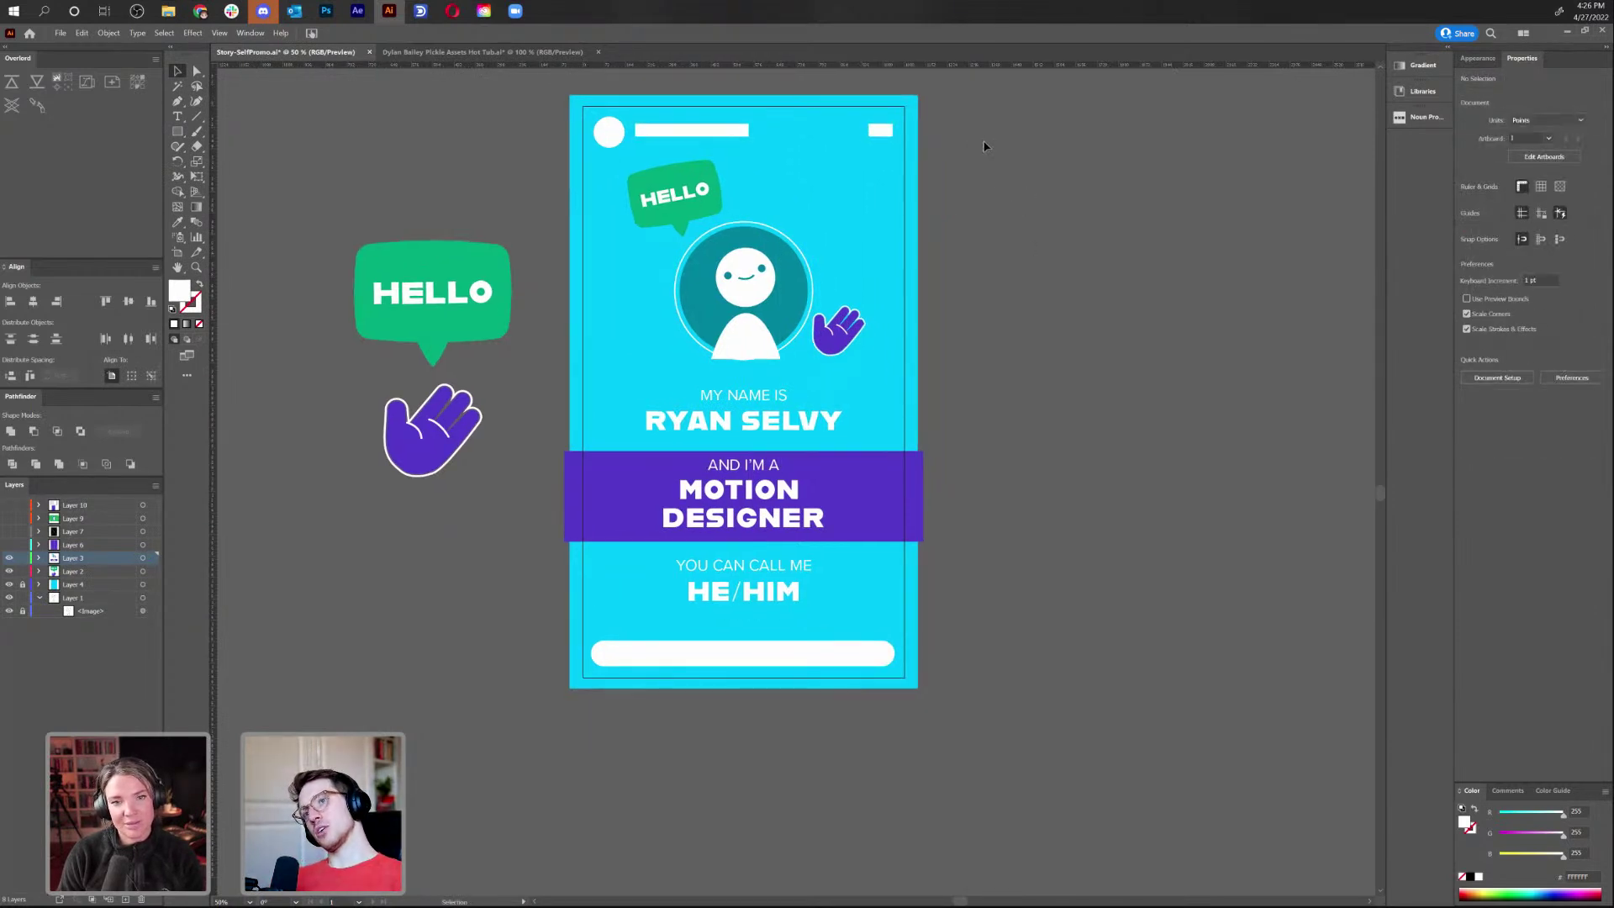
{"action": "left_click_drag", "start_coordinate": [1014, 172], "coordinate": [1025, 246]}
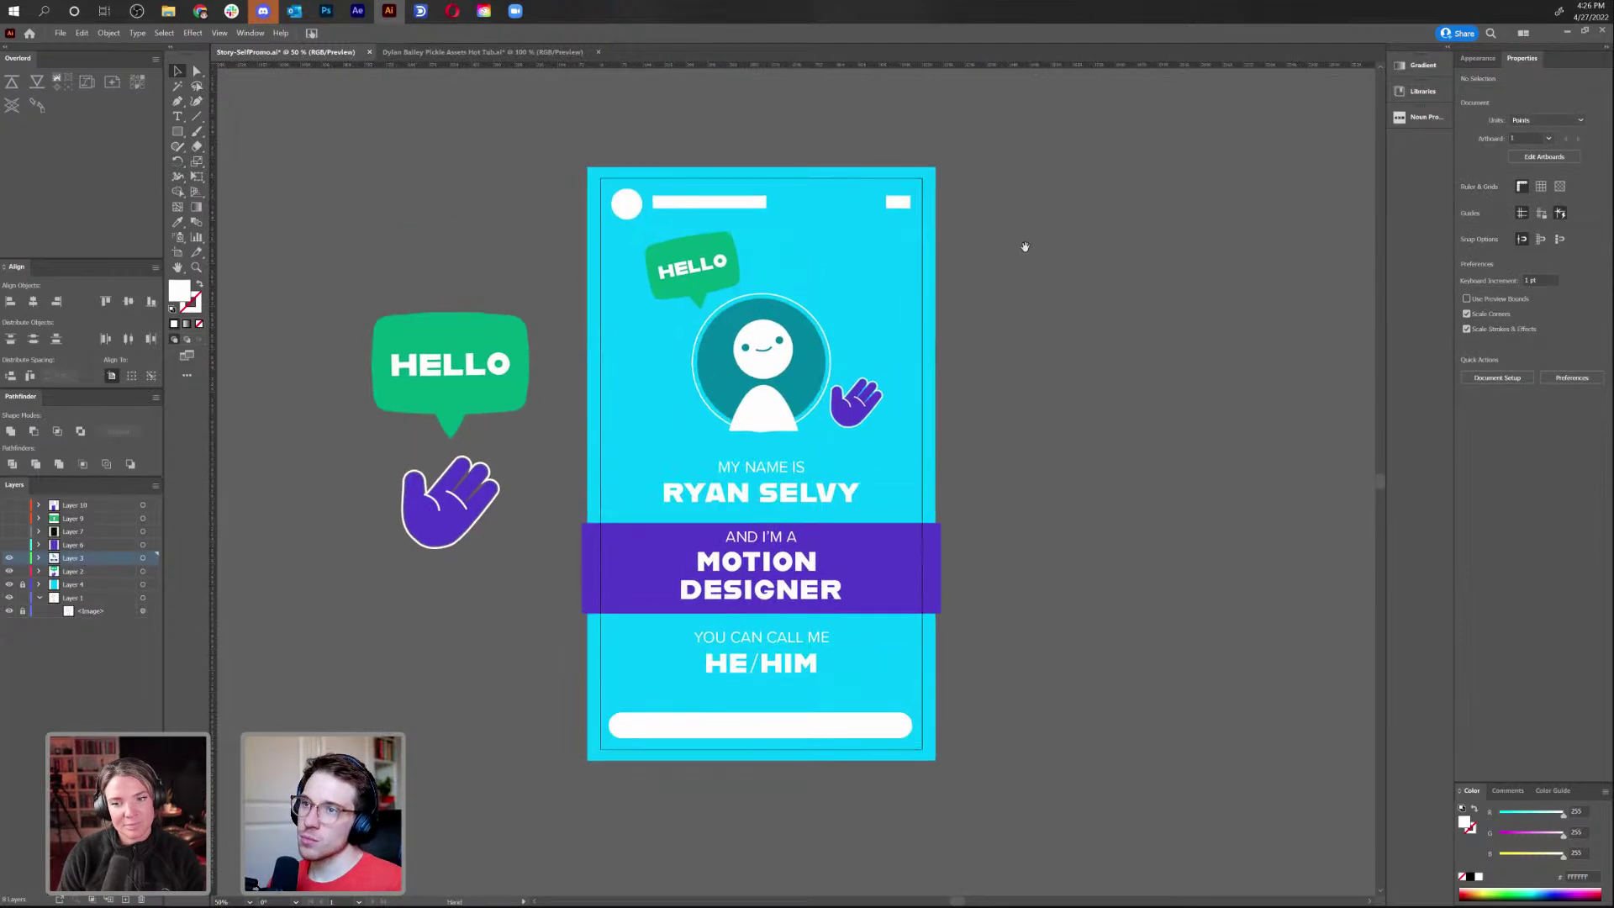
{"action": "left_click", "coordinate": [740, 205]}
{"action": "left_click", "coordinate": [626, 205], "text": "shift"}
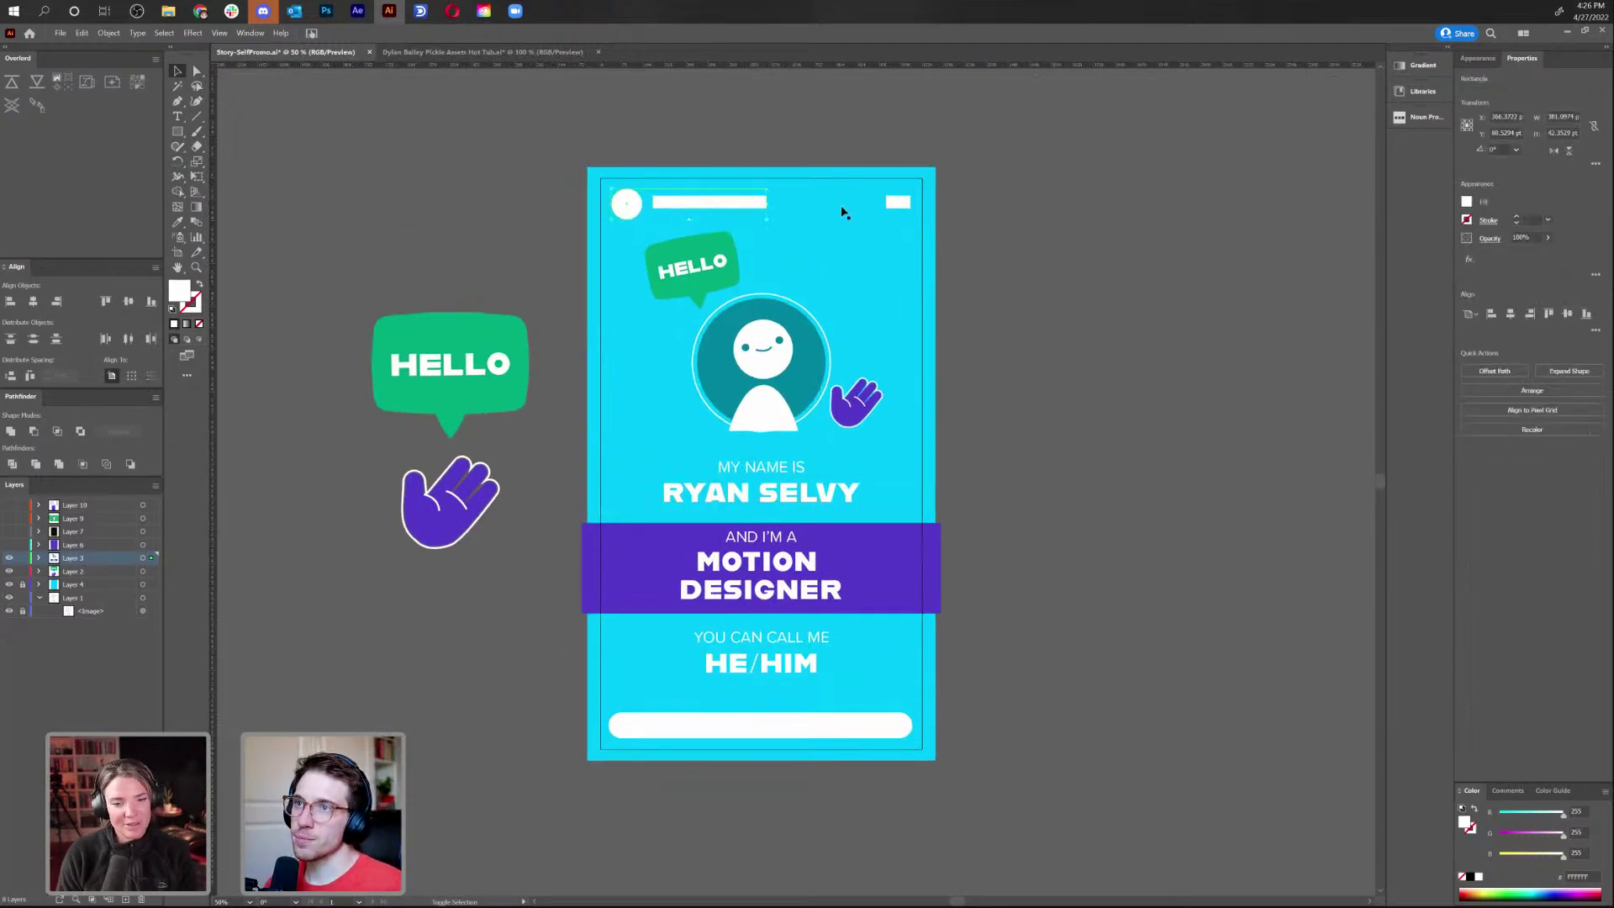
{"action": "left_click", "coordinate": [899, 203], "text": "shift"}
{"action": "left_click", "coordinate": [791, 729], "text": "shift"}
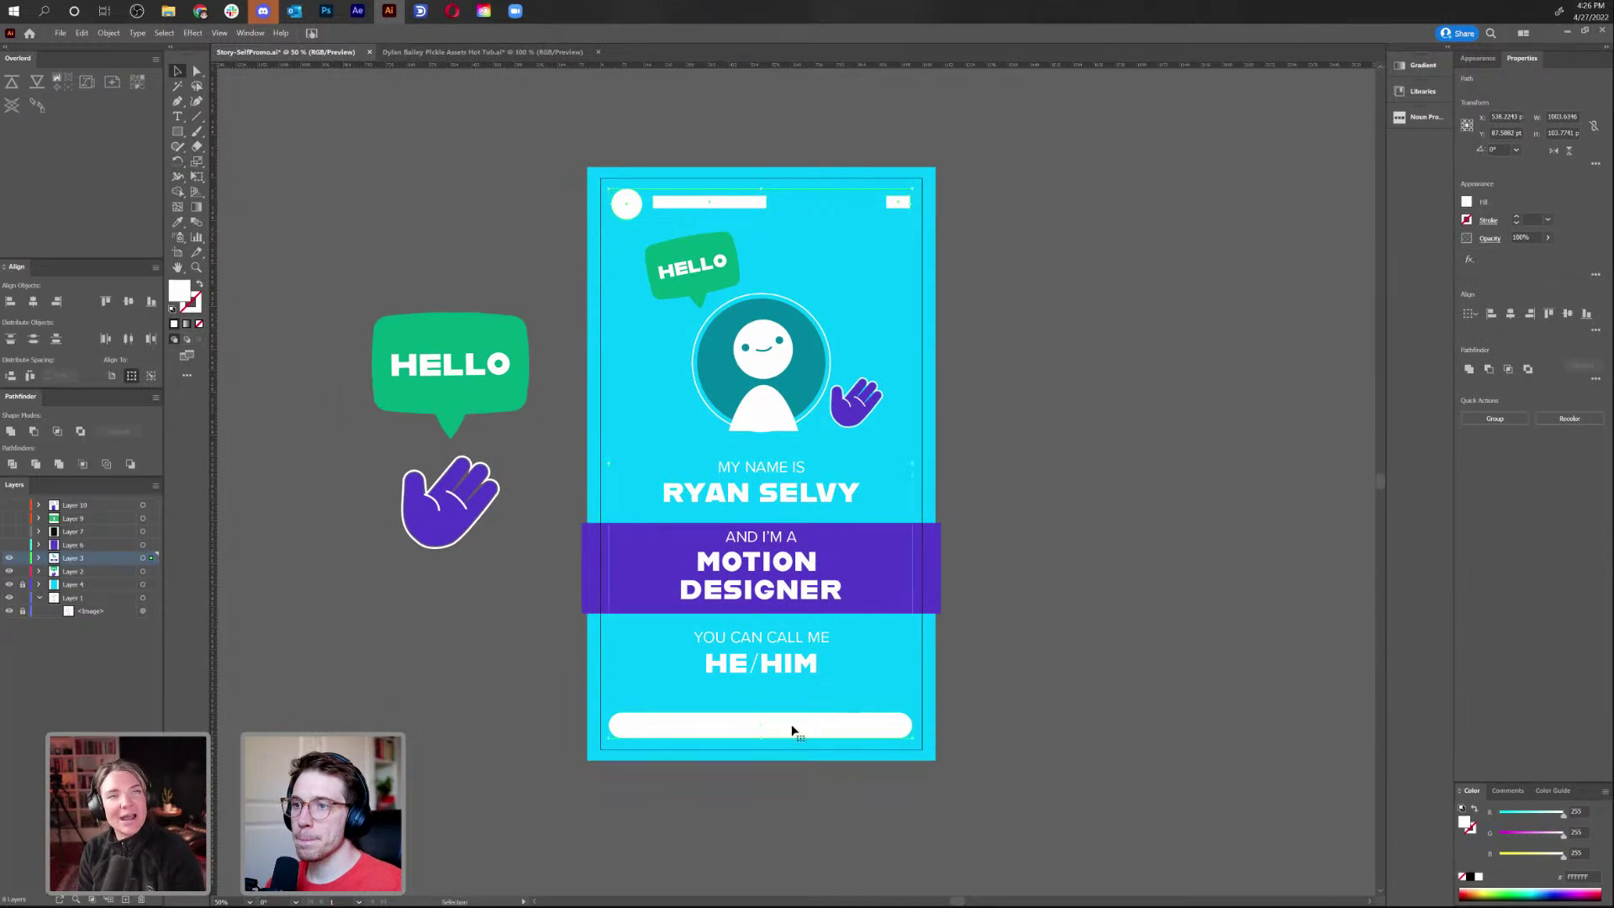
{"action": "key", "text": "Delete"}
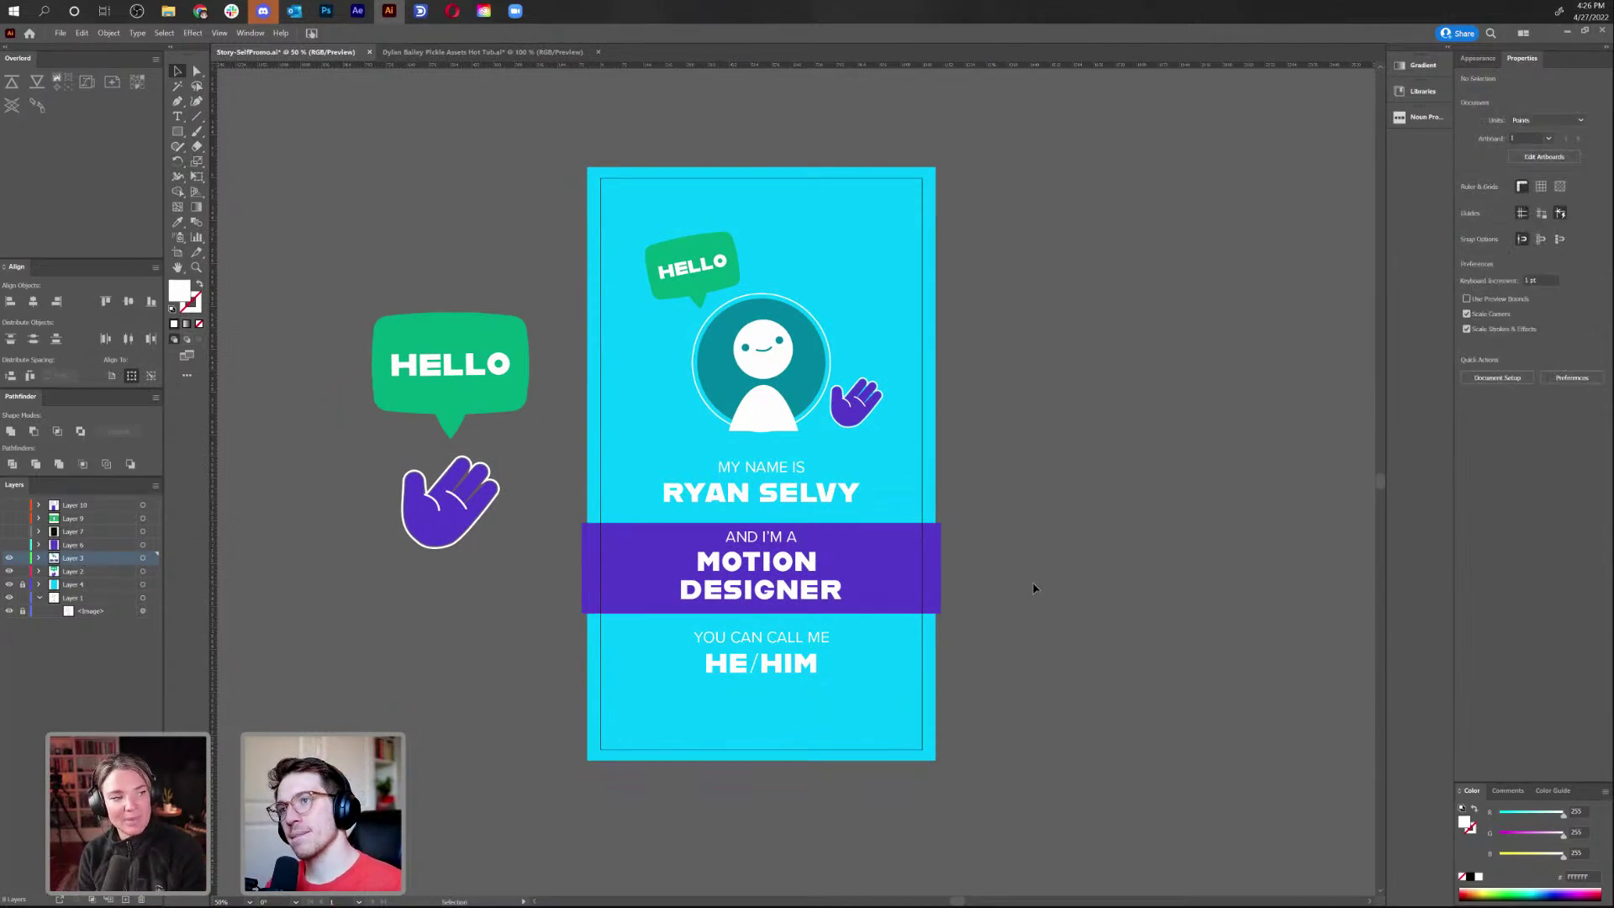
Move the HELLO bubble and hand together onto the cyan artboard and centre them
{"action": "left_click_drag", "start_coordinate": [1042, 583], "coordinate": [949, 520]}
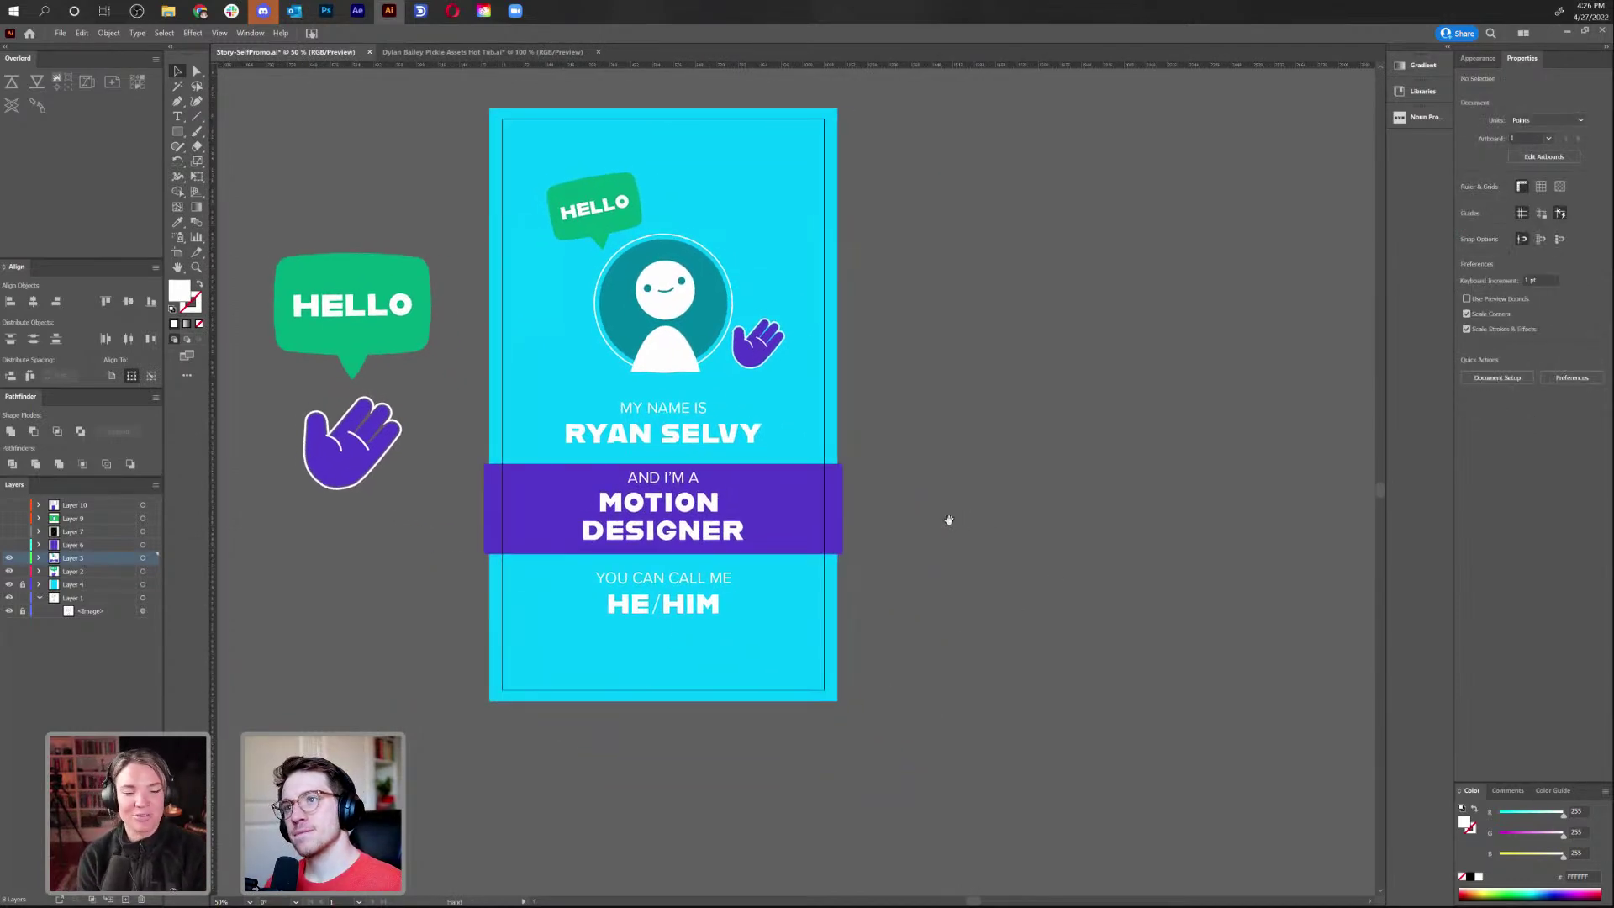
{"action": "left_click", "coordinate": [10, 559]}
{"action": "left_click", "coordinate": [9, 572]}
{"action": "left_click", "coordinate": [9, 572]}
{"action": "left_click_drag", "start_coordinate": [238, 510], "coordinate": [395, 353]}
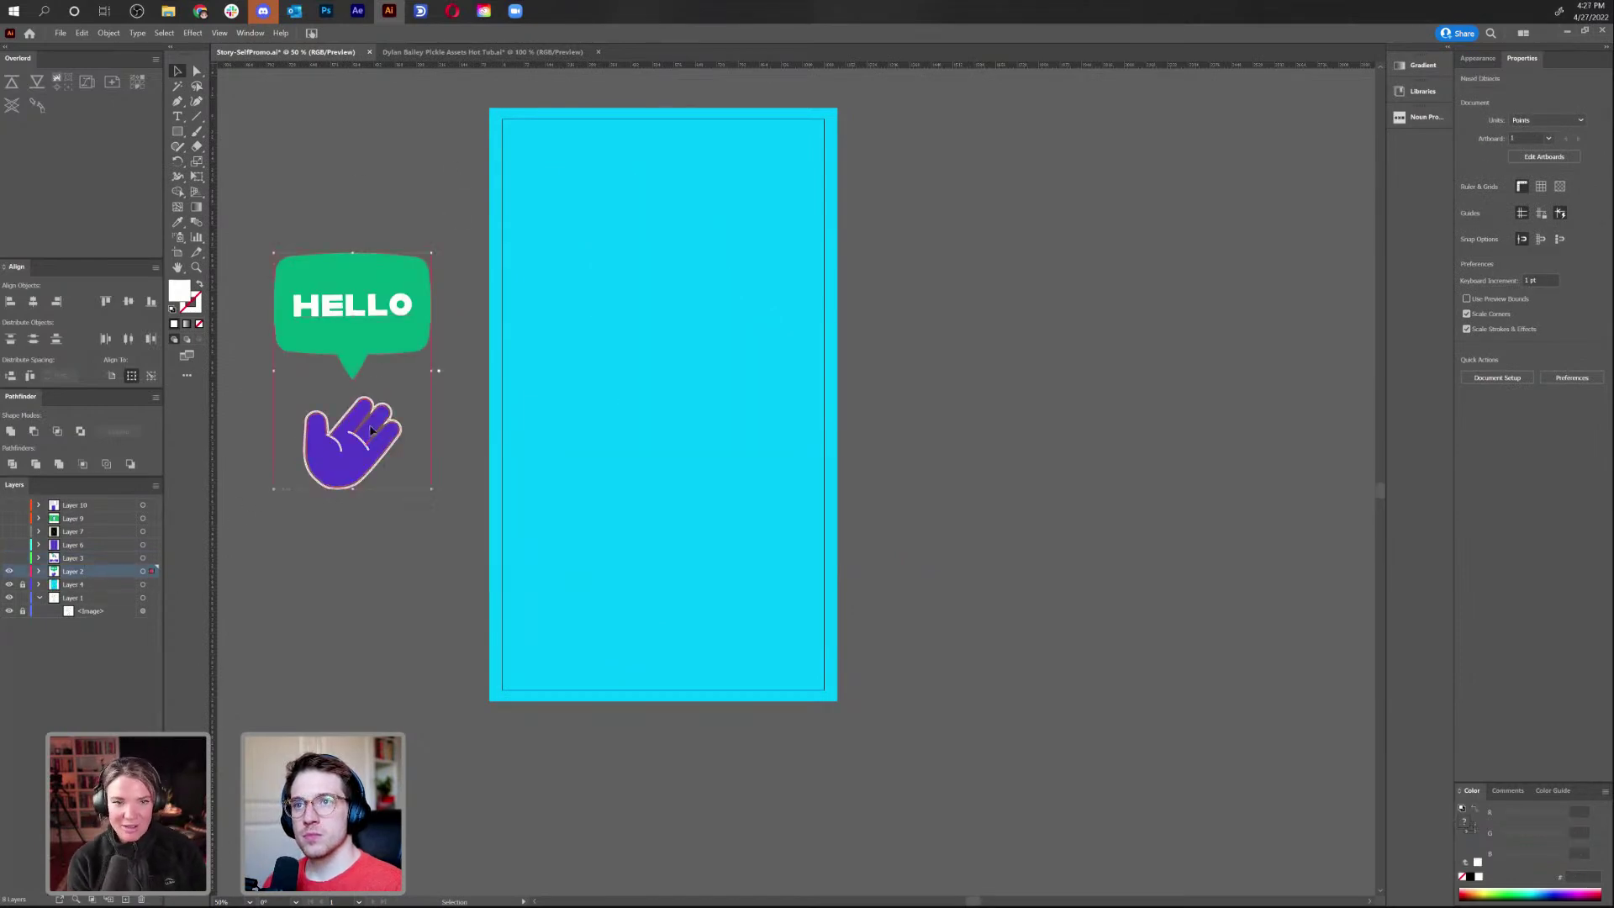
{"action": "left_click_drag", "start_coordinate": [332, 467], "coordinate": [642, 467]}
{"action": "left_click", "coordinate": [912, 401]}
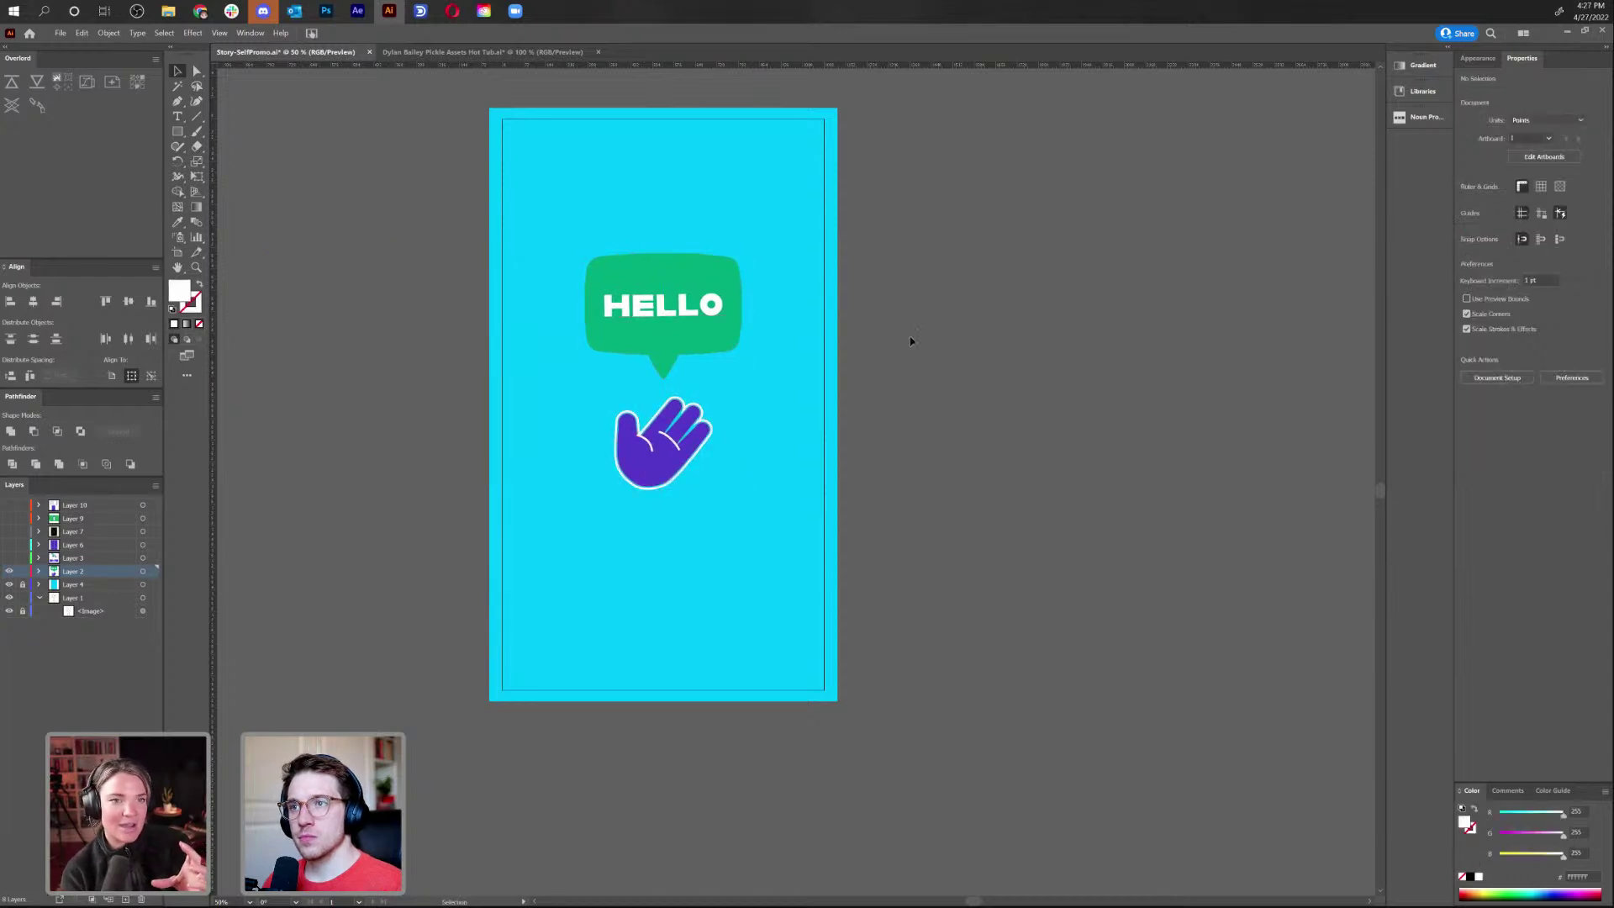
Hide the avatar and name layer, show the curtain artwork, and zoom in on the curtain top
{"action": "left_click", "coordinate": [10, 559]}
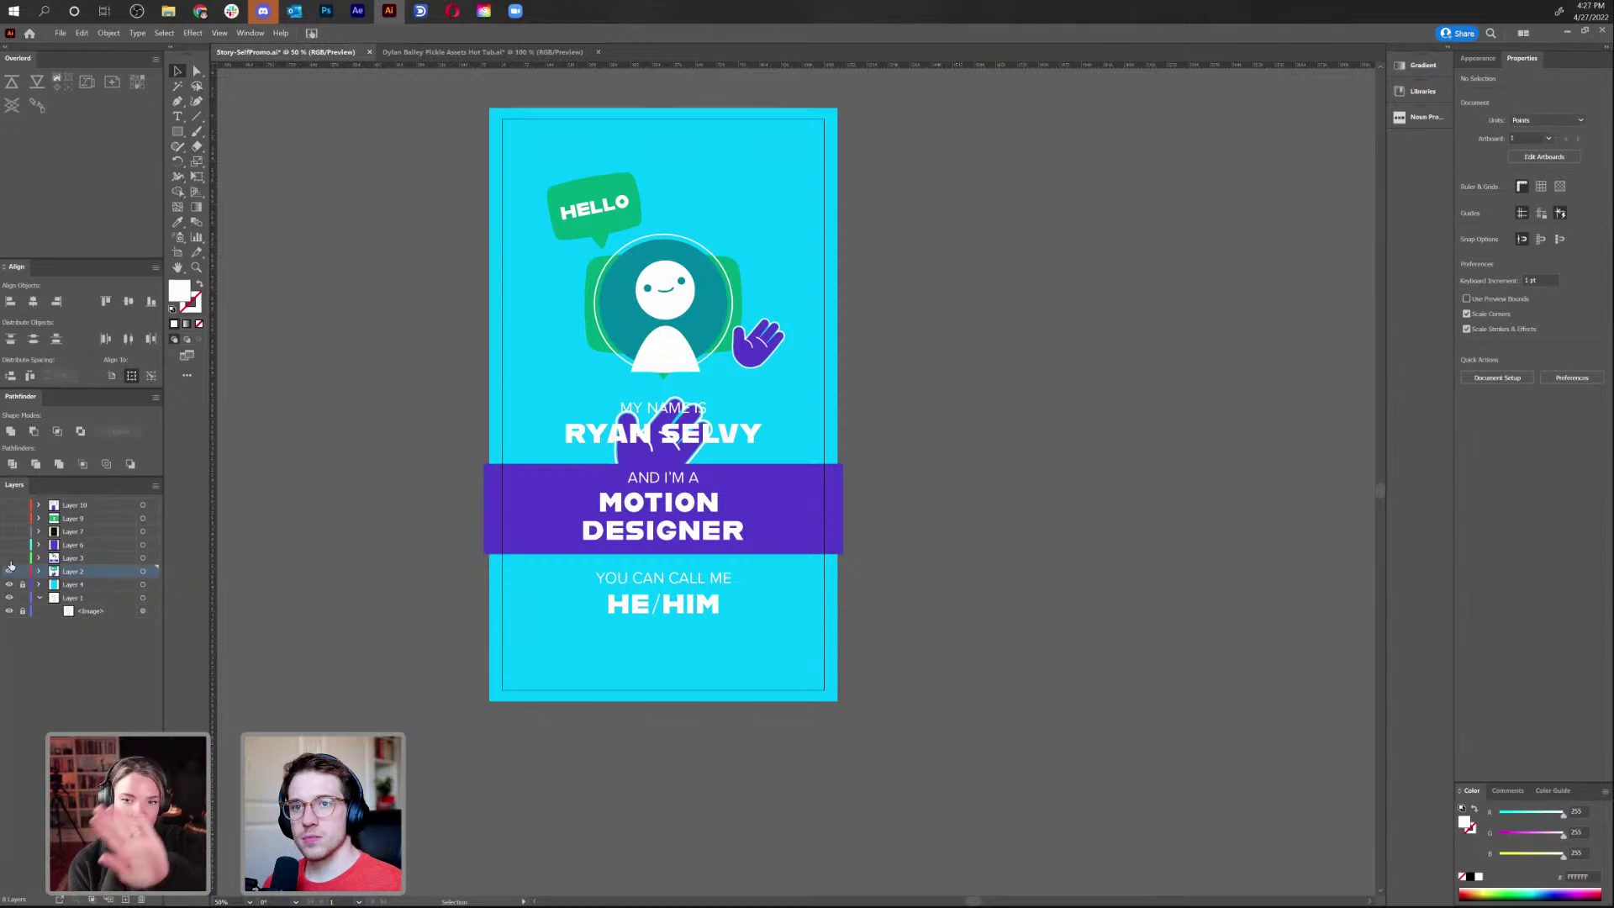
{"action": "left_click", "coordinate": [9, 558]}
{"action": "left_click", "coordinate": [9, 546]}
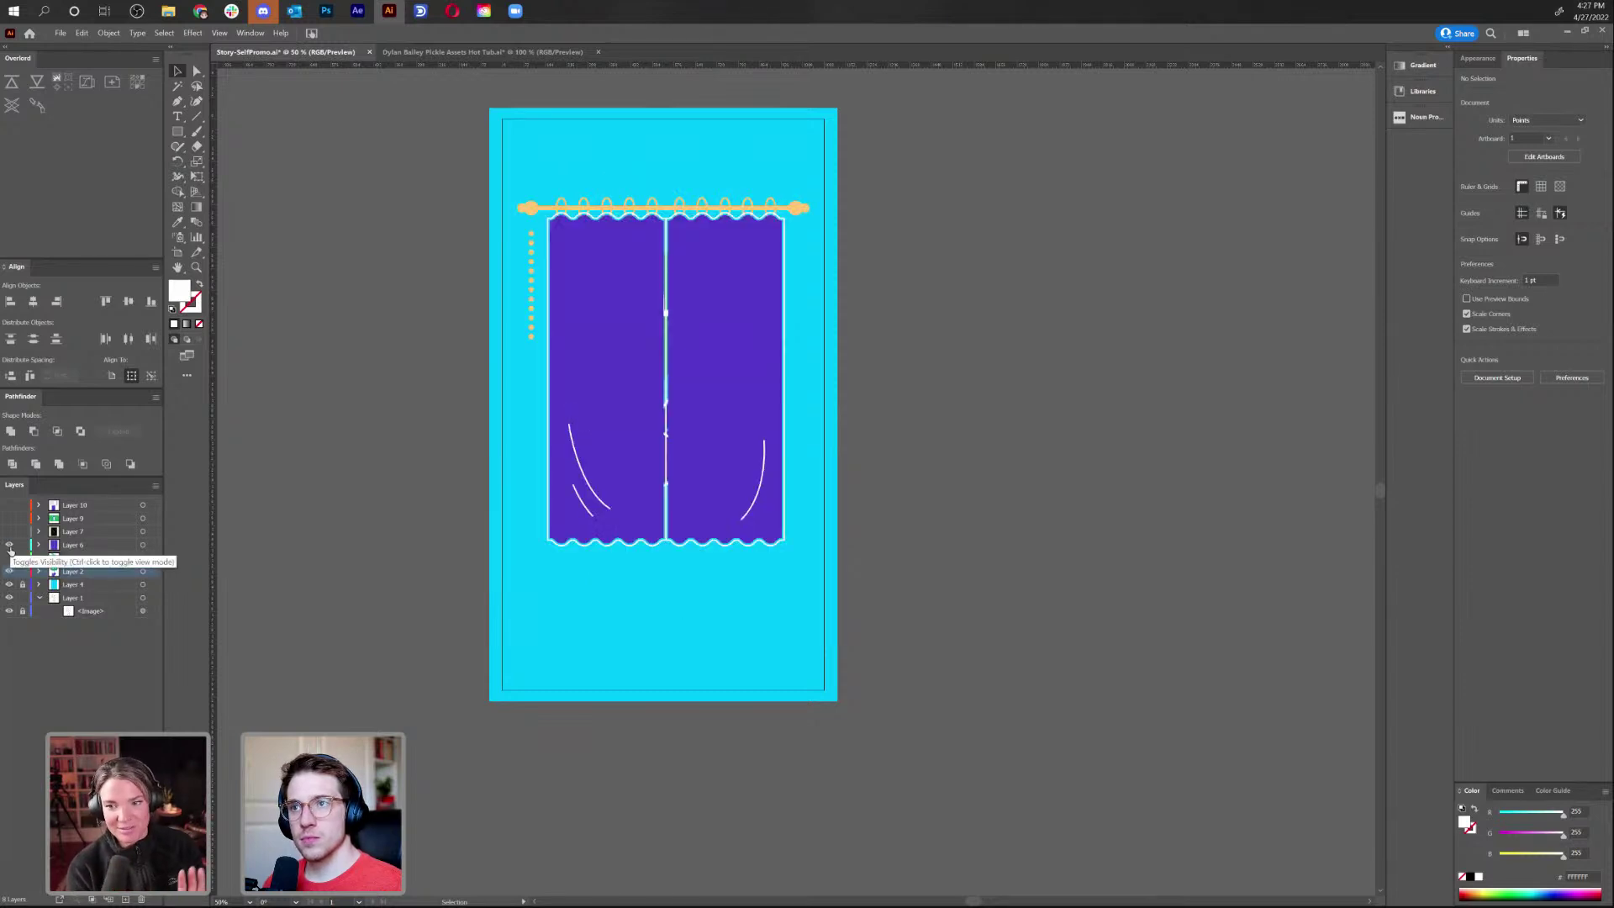
{"action": "left_click", "coordinate": [650, 546]}
{"action": "key", "text": "ctrl+1"}
{"action": "left_click", "coordinate": [649, 547]}
{"action": "left_click_drag", "start_coordinate": [649, 538], "coordinate": [505, 496]}
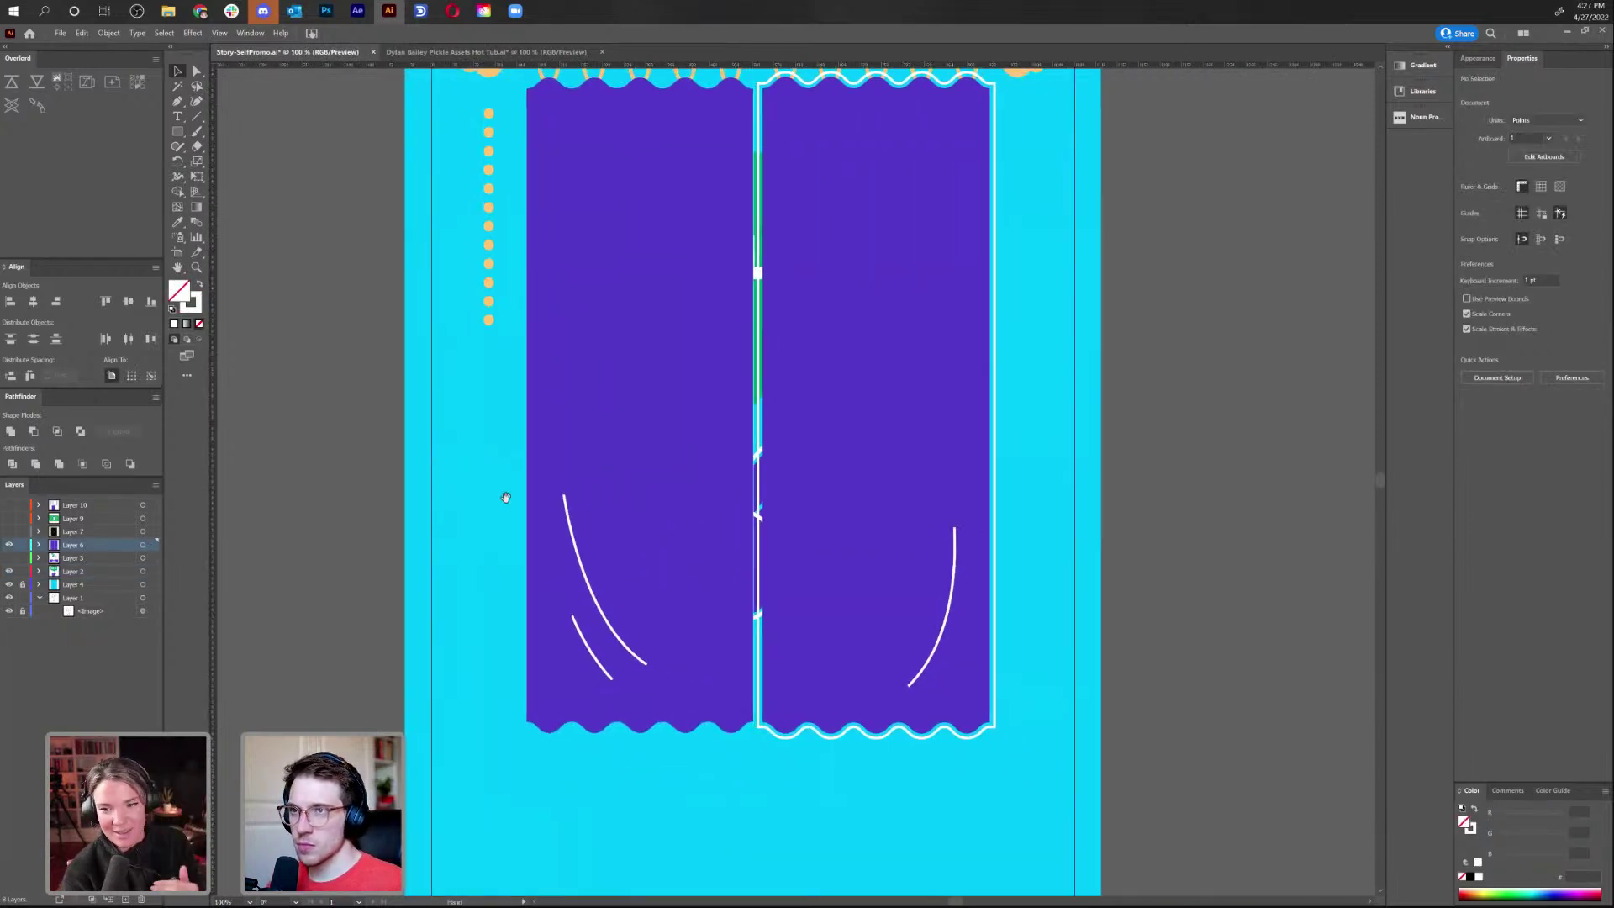
{"action": "left_click", "coordinate": [819, 735]}
{"action": "key", "text": "ctrl+shift+a"}
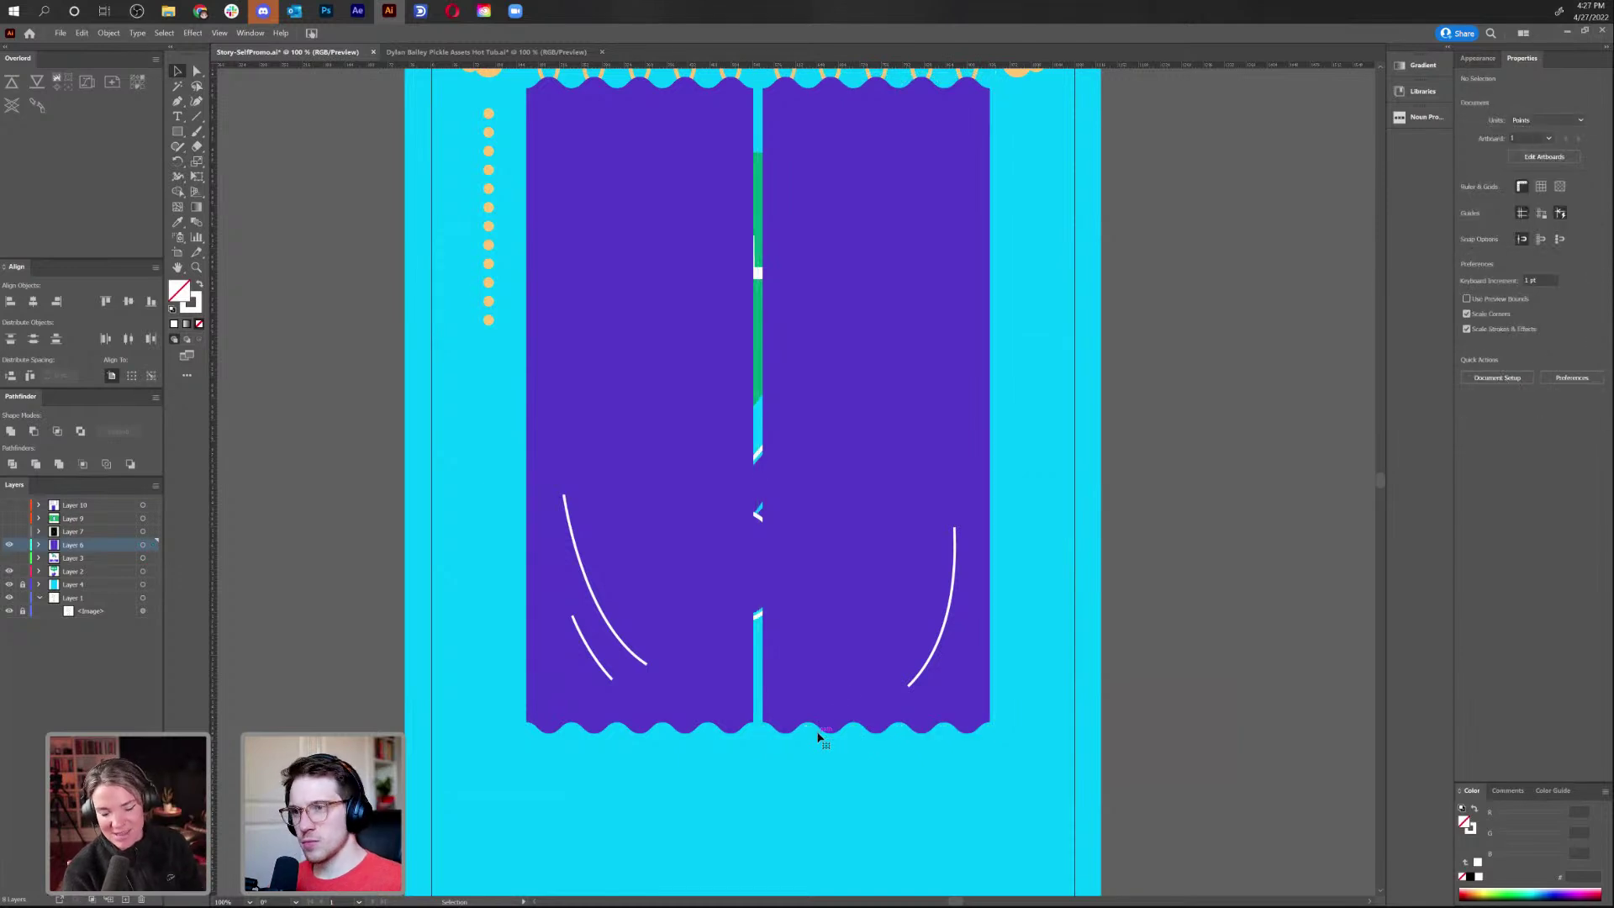
{"action": "left_click_drag", "start_coordinate": [1073, 689], "coordinate": [1073, 771]}
{"action": "scroll", "coordinate": [1073, 772], "scroll_direction": "up", "scroll_amount": 3}
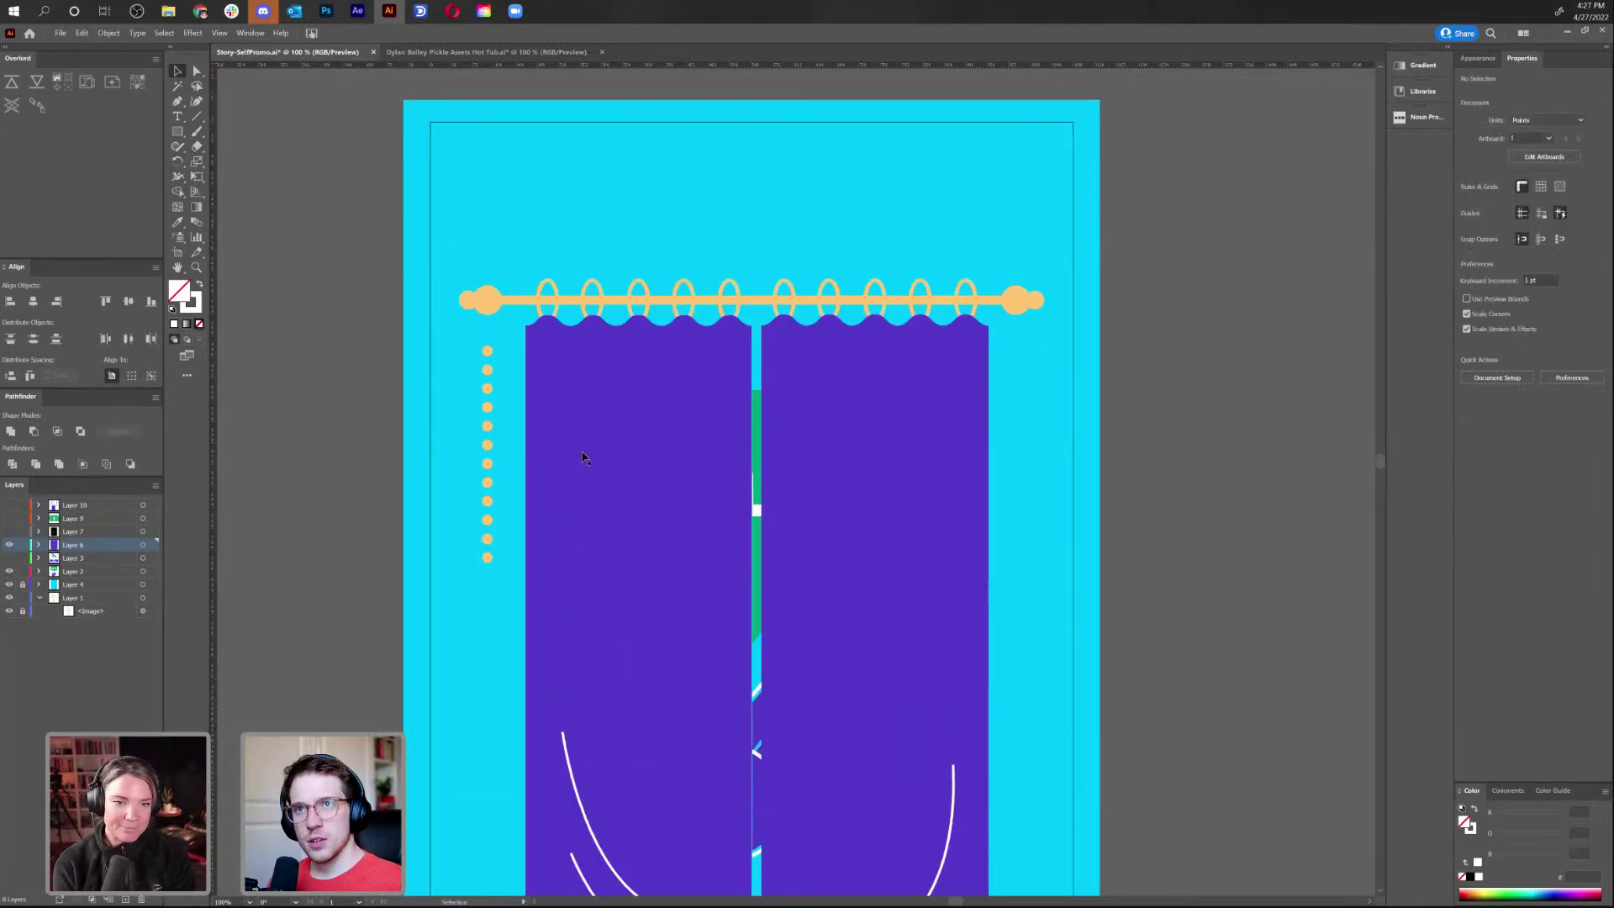
Draw a small circle below the first curtain ring and eyedrop the background cyan into it
{"action": "left_click_drag", "start_coordinate": [186, 137], "coordinate": [252, 164]}
{"action": "left_click_drag", "start_coordinate": [547, 326], "coordinate": [555, 334]}
{"action": "key", "text": "i"}
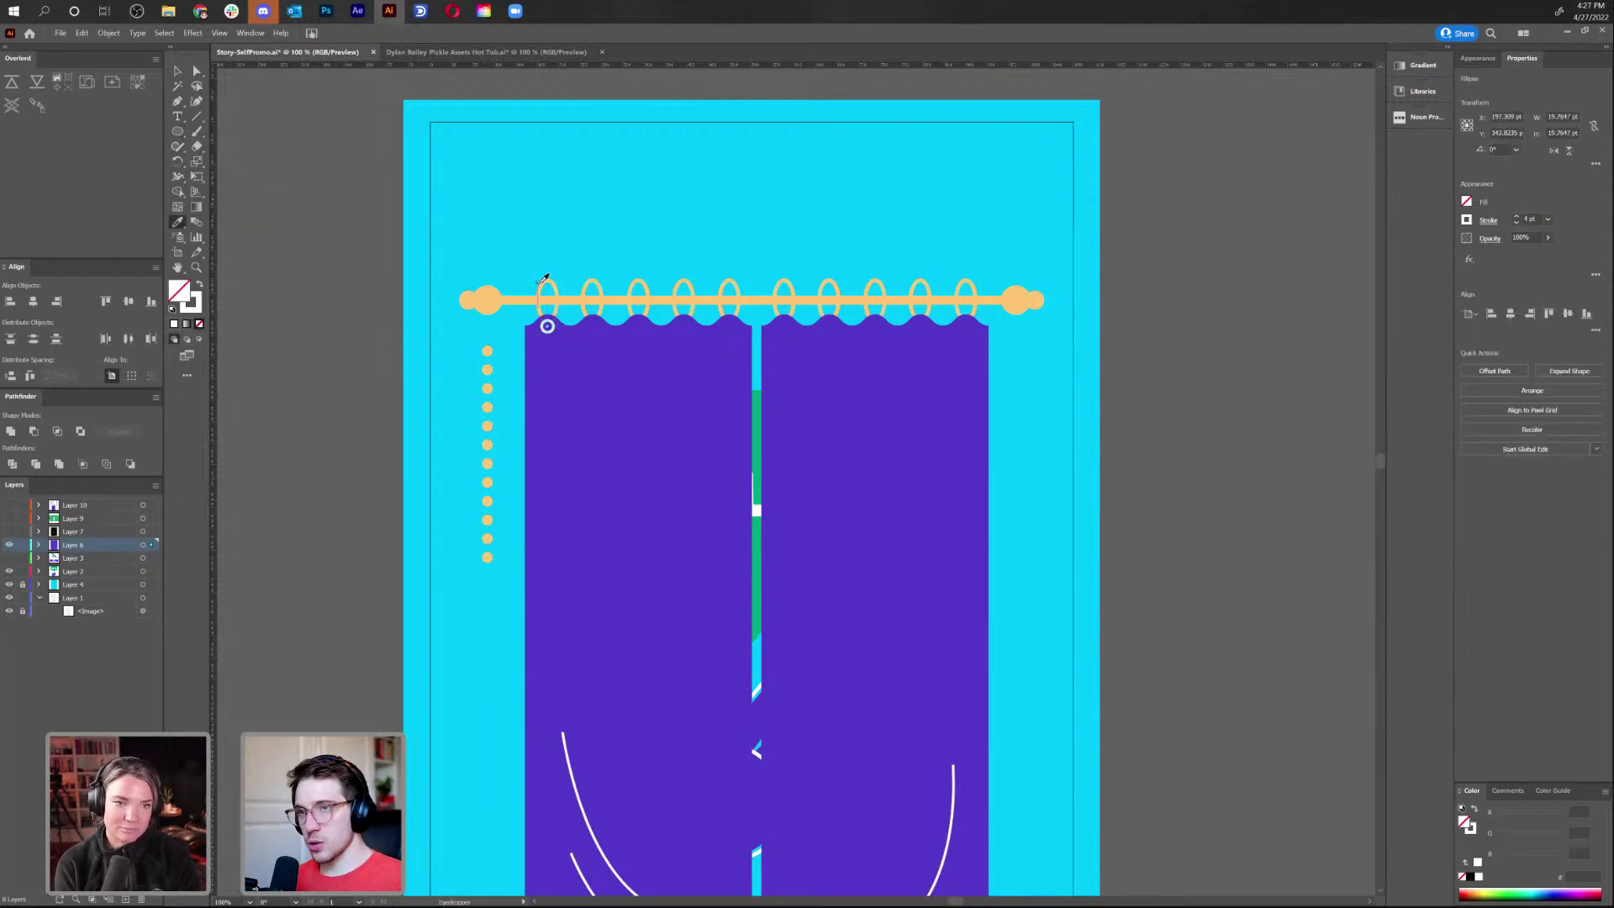
{"action": "left_click", "coordinate": [524, 143]}
{"action": "key", "text": "v"}
Remove the stroke from the left purple curtain panel and nudge its top edge upward
{"action": "key", "text": "a"}
{"action": "left_click", "coordinate": [556, 291]}
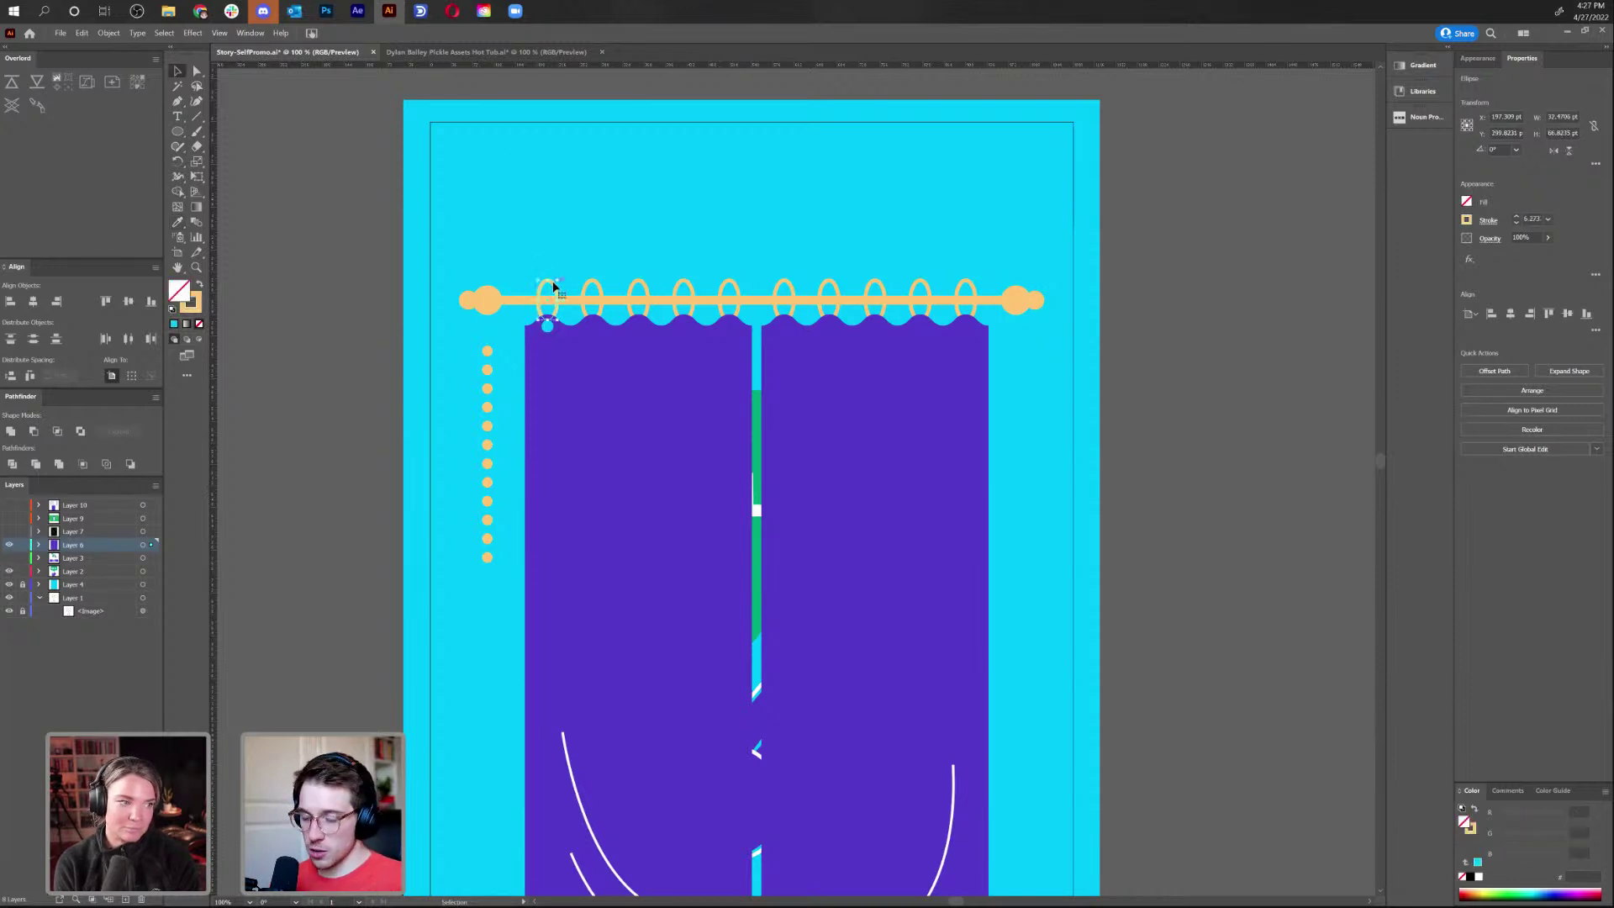
{"action": "key", "text": "ctrl+plus"}
{"action": "key", "text": "ctrl+plus"}
{"action": "key", "text": "ctrl+plus"}
{"action": "key", "text": "ctrl+plus"}
{"action": "key", "text": "ctrl+plus"}
{"action": "key", "text": "ctrl+plus"}
{"action": "key", "text": "v"}
{"action": "key", "text": "a"}
{"action": "key", "text": "ctrl+minus"}
{"action": "key", "text": "ctrl+minus"}
{"action": "key", "text": "ctrl+minus"}
{"action": "key", "text": "ctrl+minus"}
{"action": "key", "text": "ctrl+minus"}
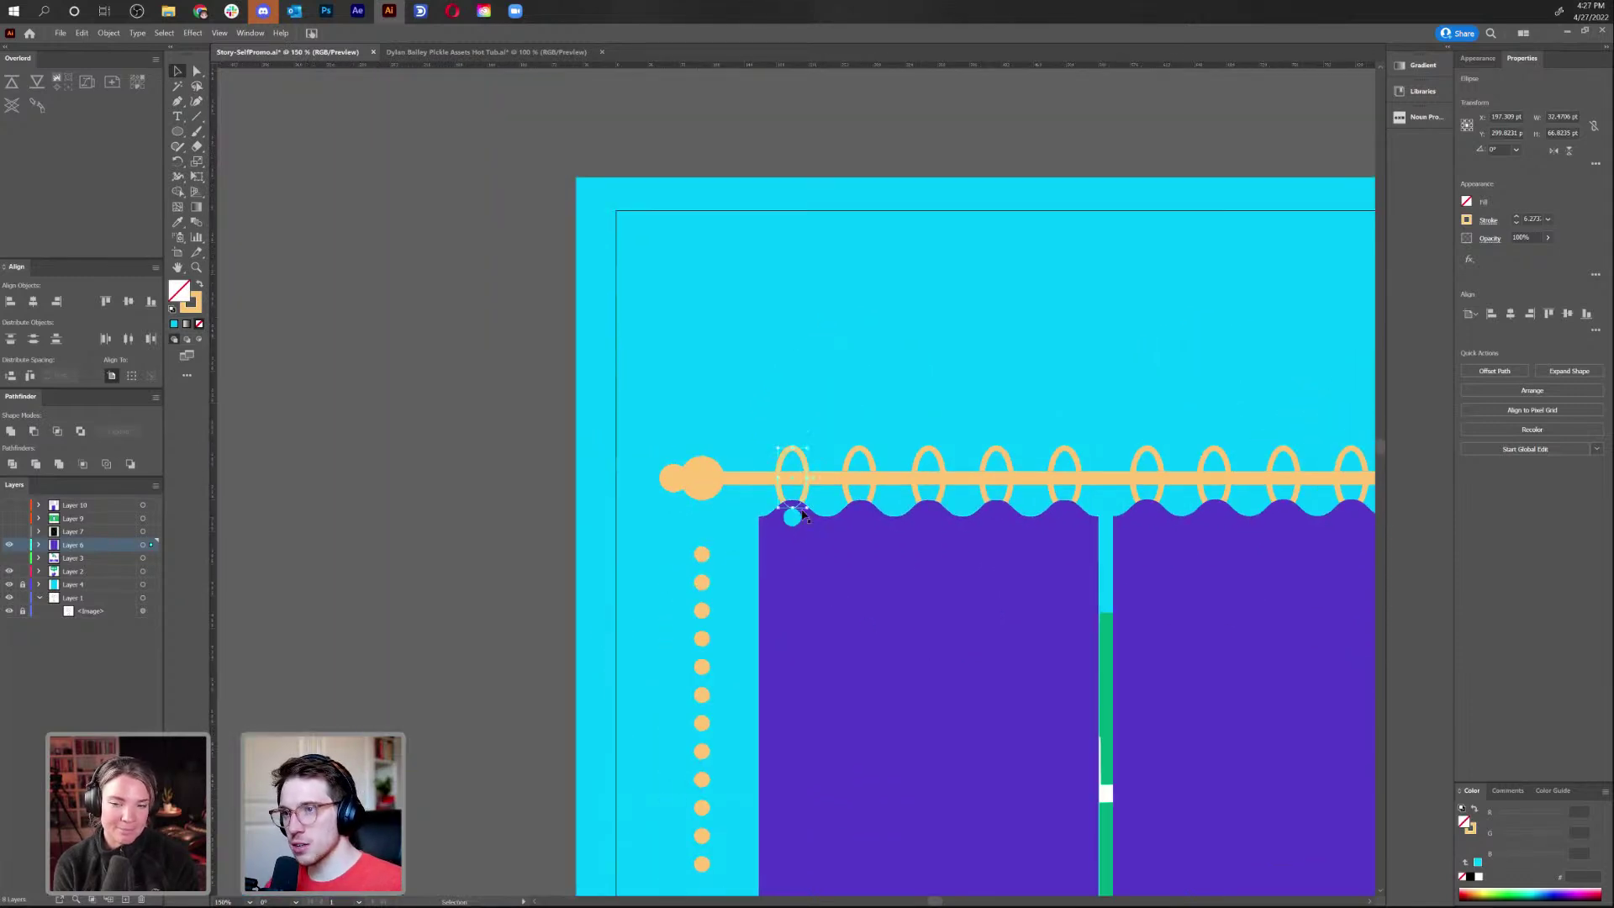
{"action": "left_click", "coordinate": [792, 516], "text": "shift"}
{"action": "left_click", "coordinate": [881, 557]}
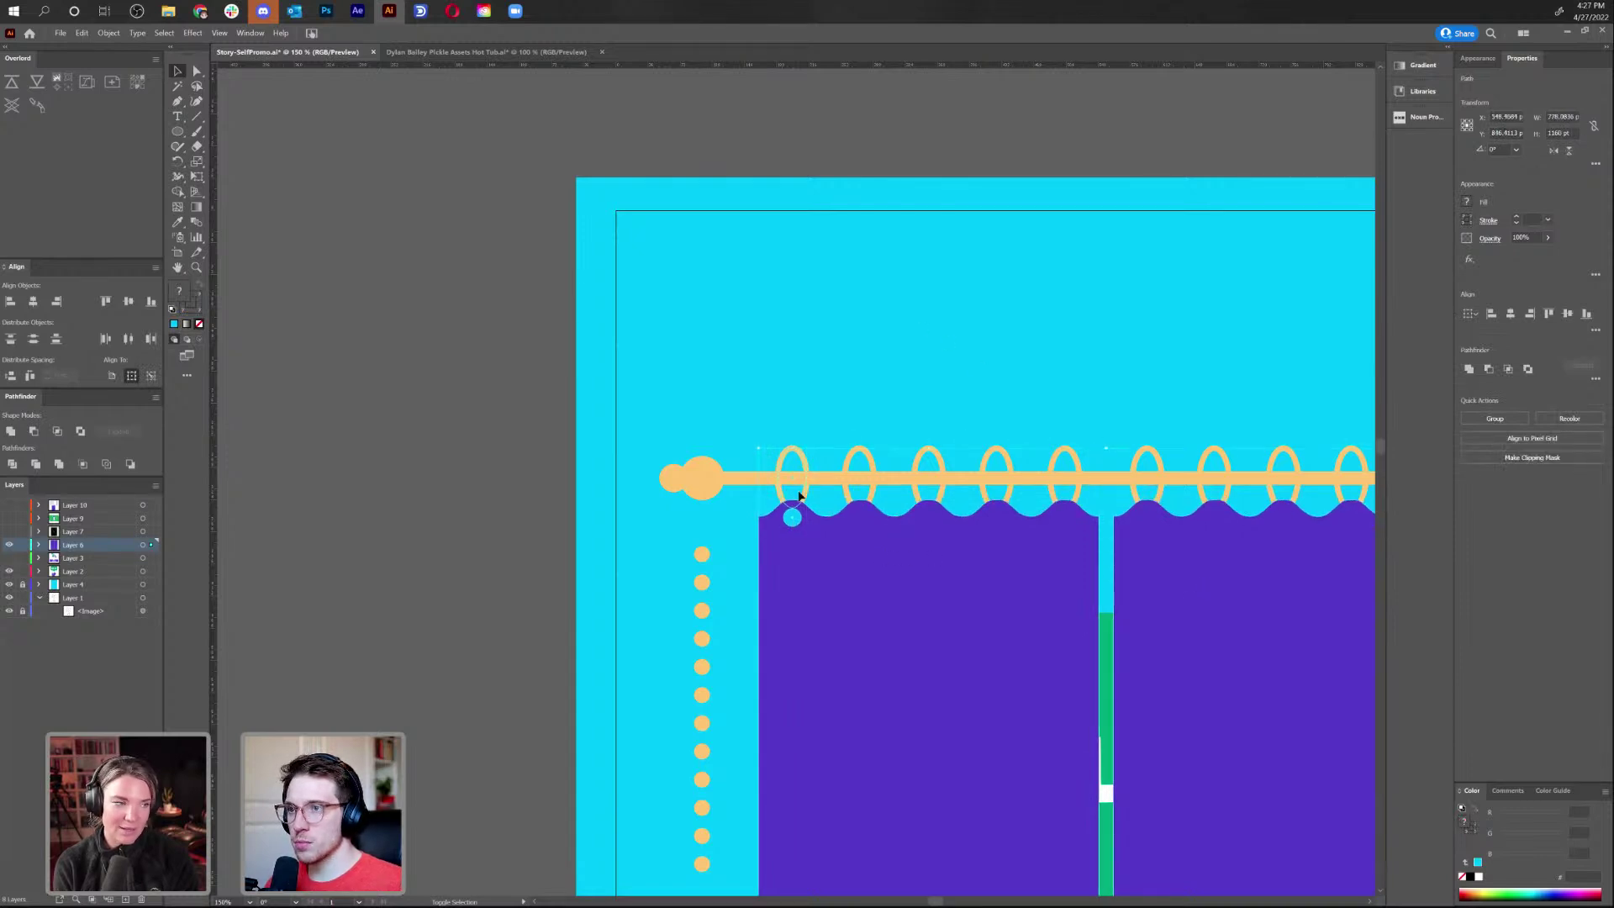
{"action": "key", "text": "slash"}
{"action": "key", "text": "Up"}
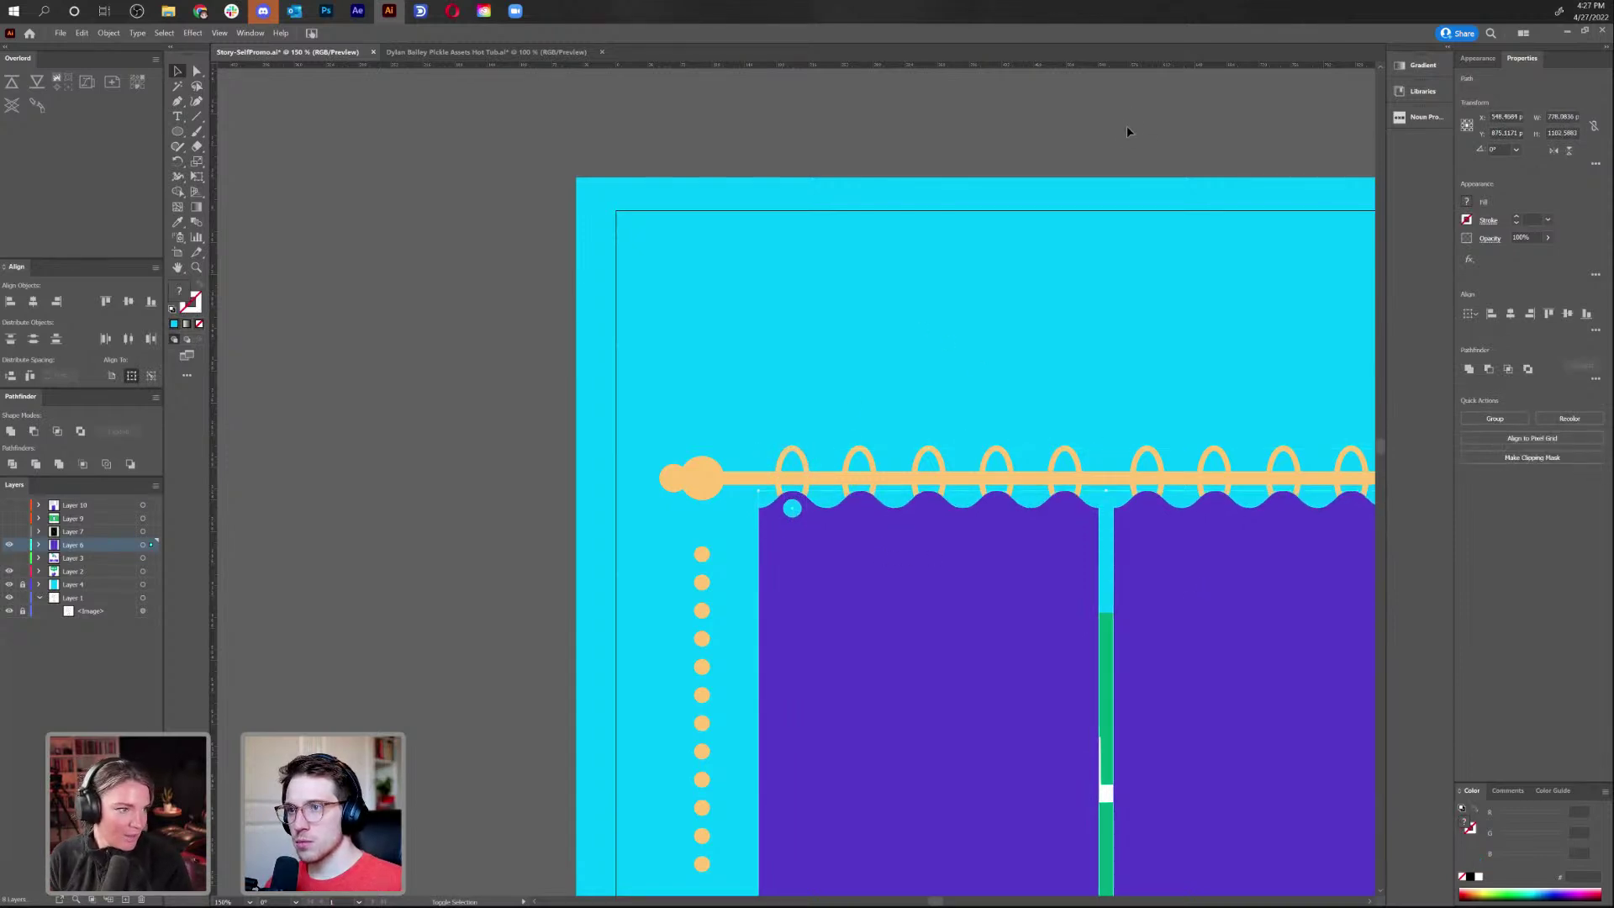
{"action": "left_click", "coordinate": [940, 279]}
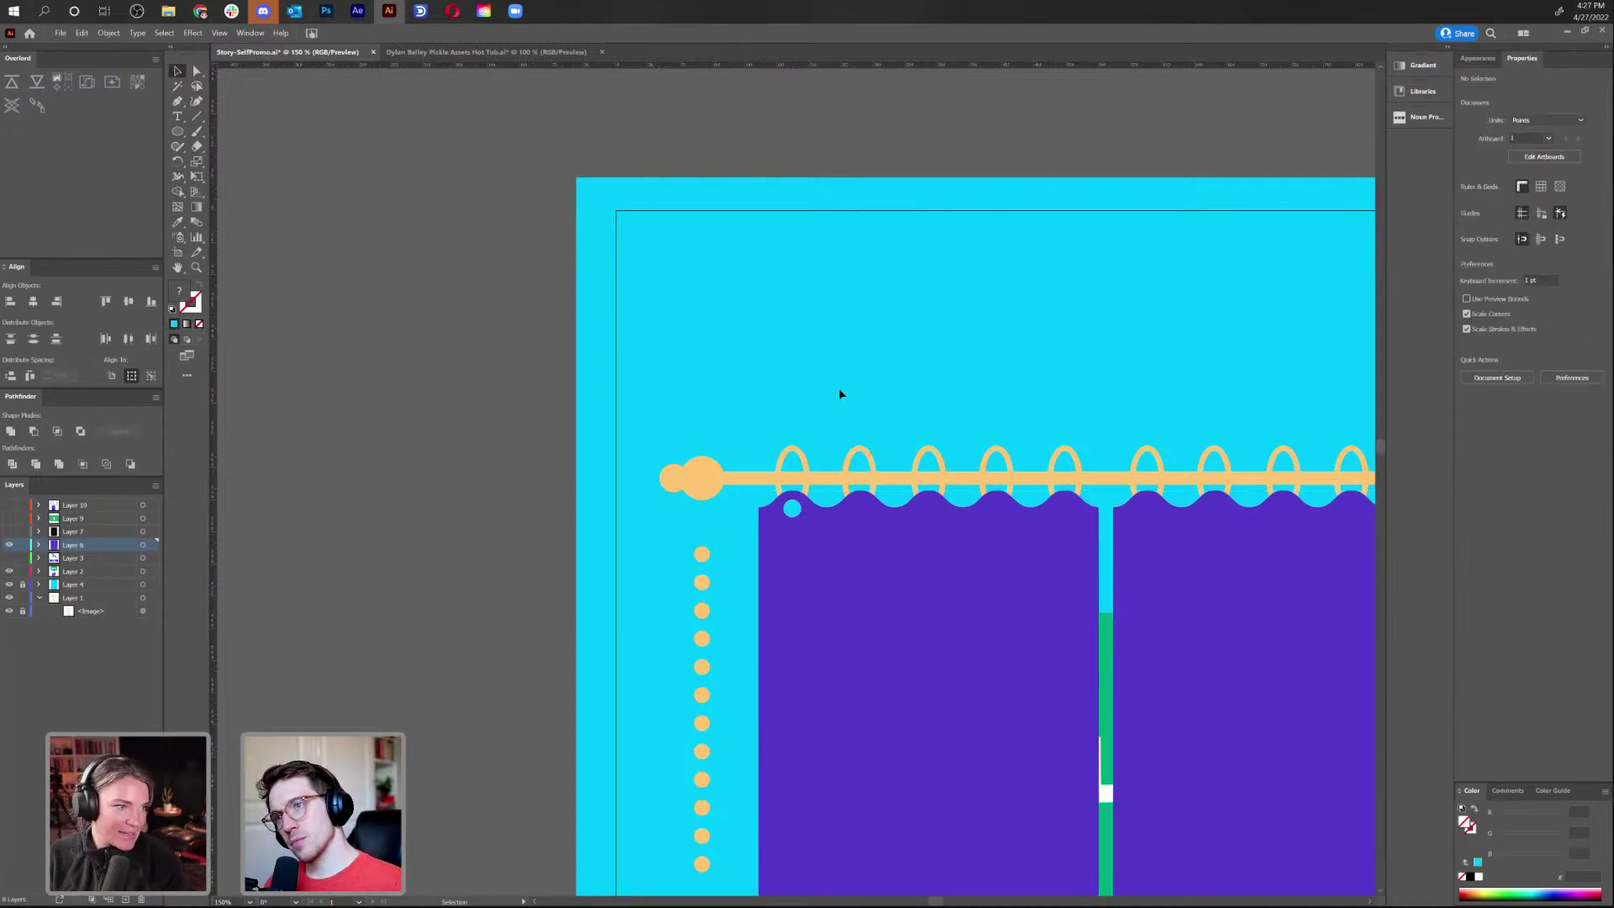
Add an anchor point on the first ring's lower left and delete it to open the ring
{"action": "left_click", "coordinate": [797, 455]}
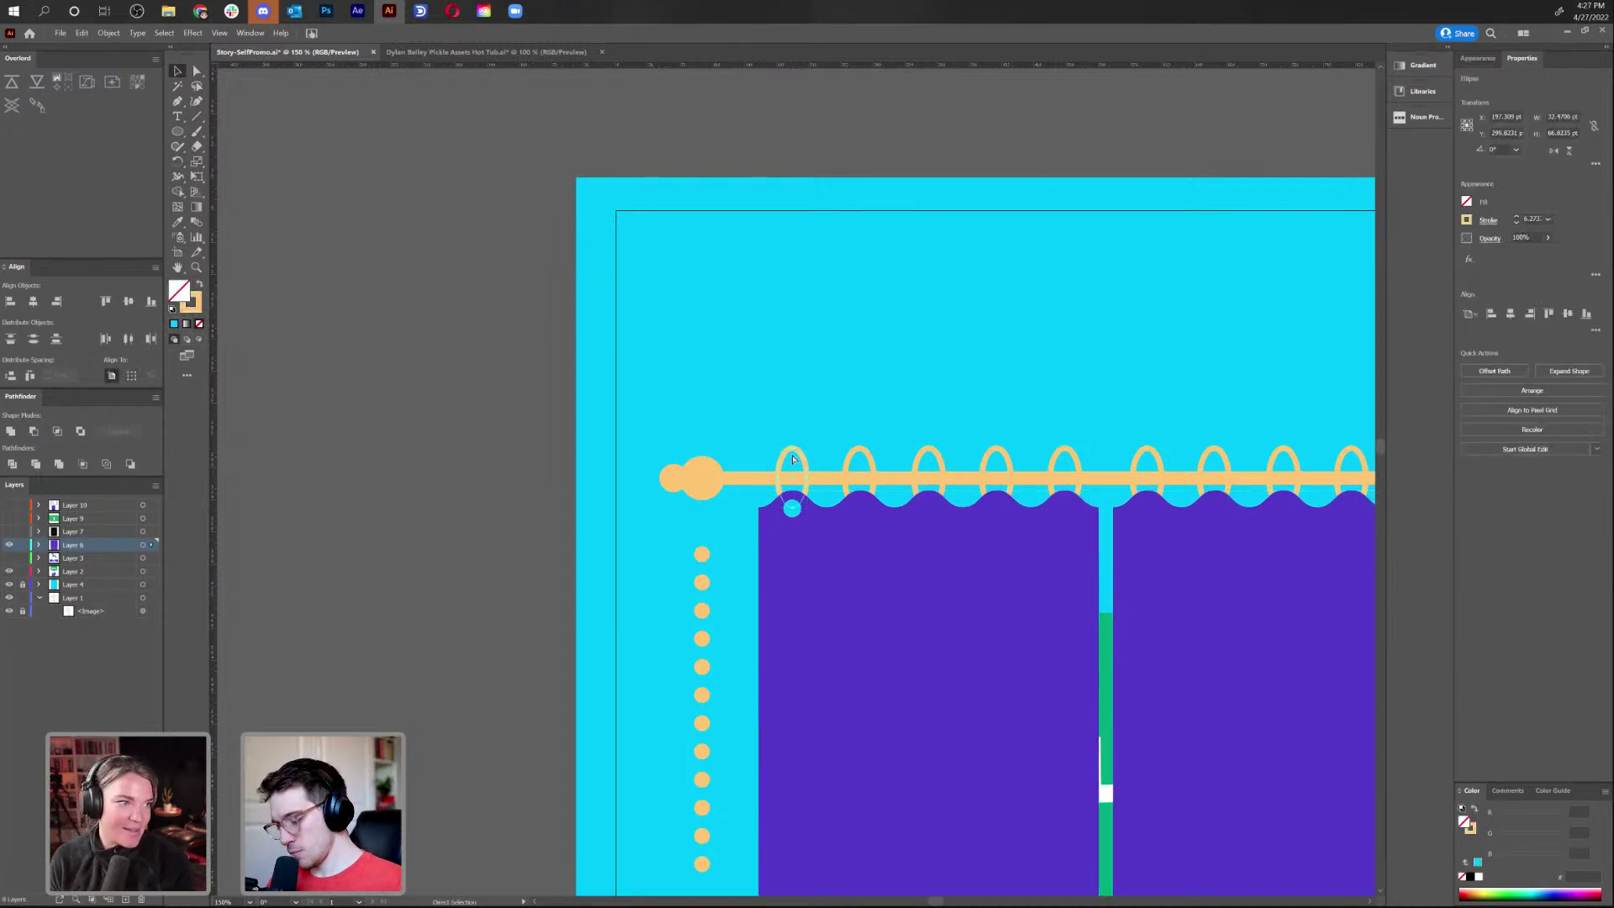
{"action": "scroll", "coordinate": [795, 458], "scroll_direction": "up", "scroll_amount": 4}
{"action": "scroll", "coordinate": [794, 460], "scroll_direction": "up", "scroll_amount": 2}
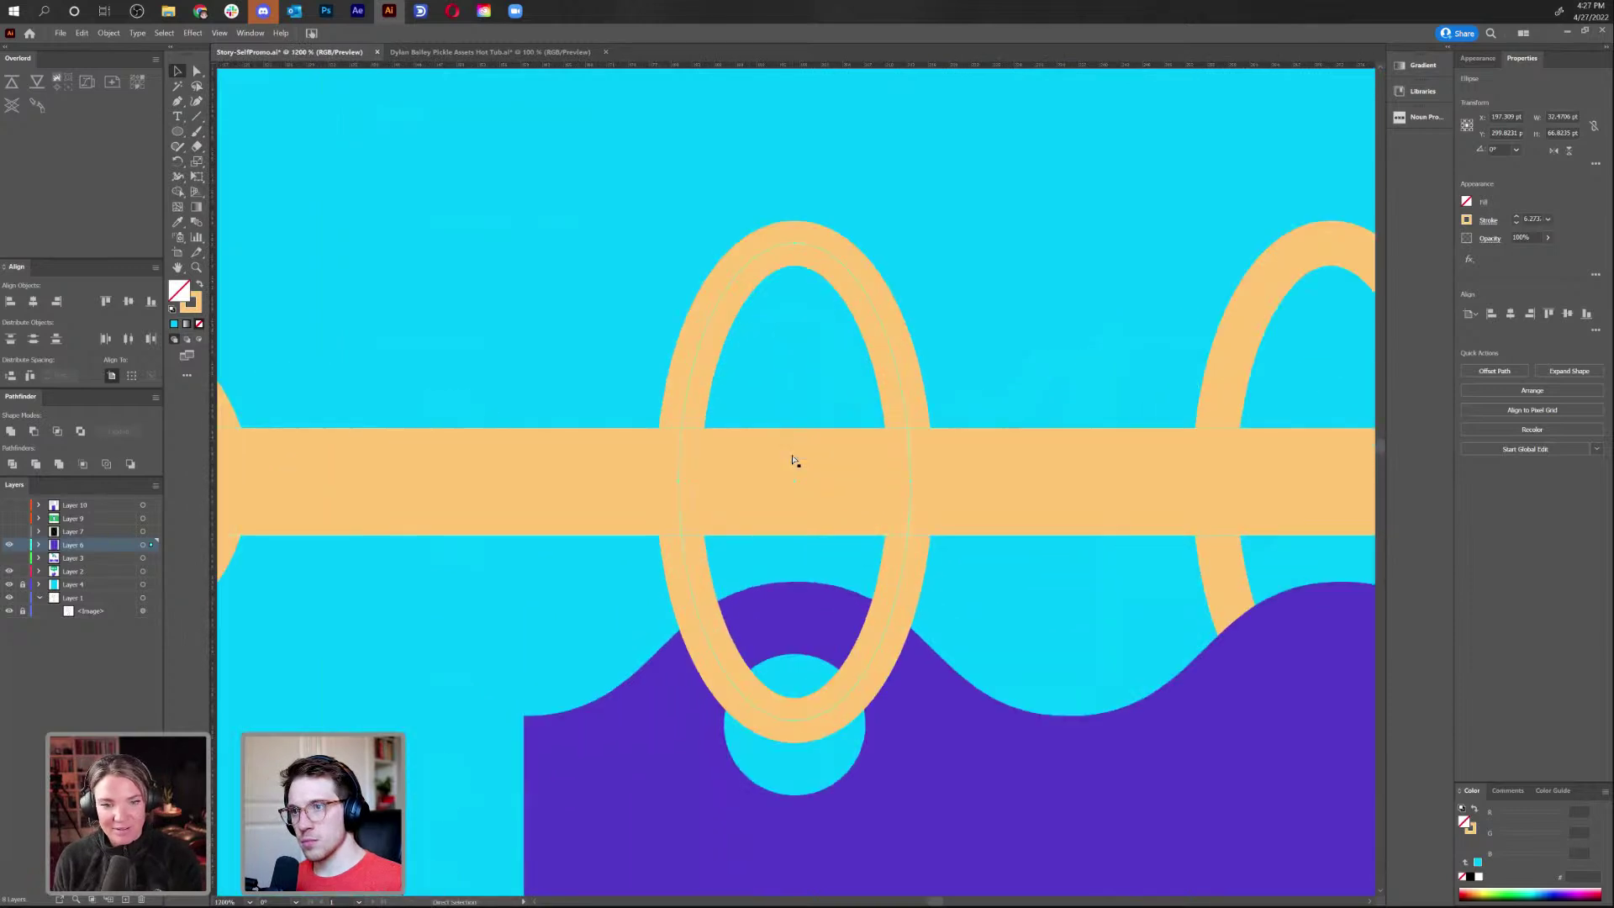
{"action": "key", "text": "plus"}
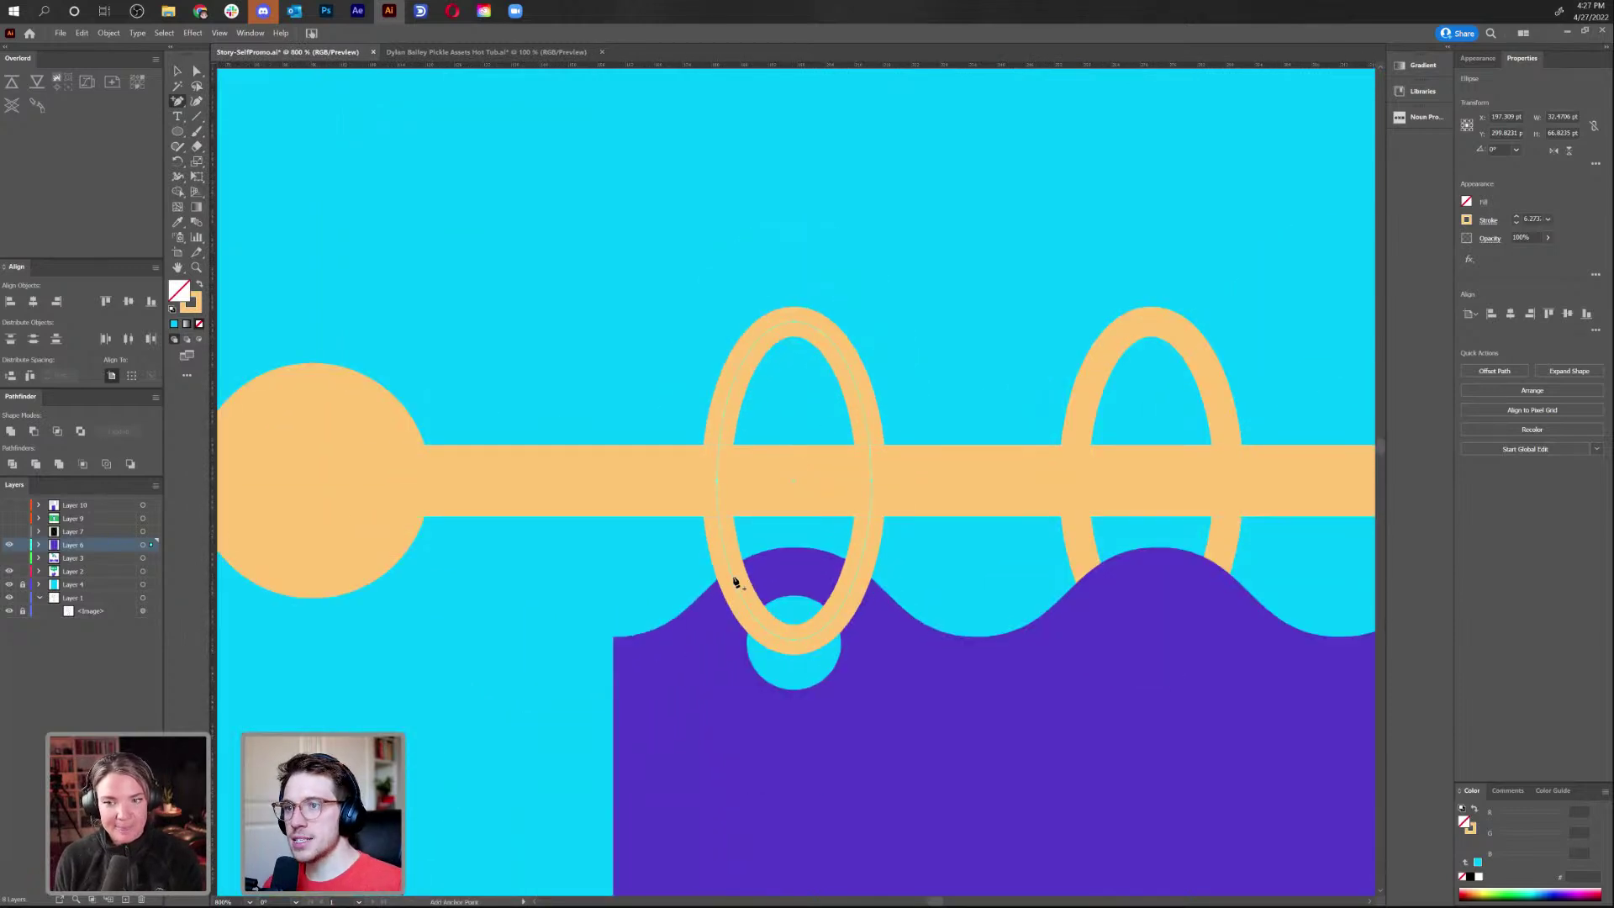
{"action": "left_click", "coordinate": [734, 578]}
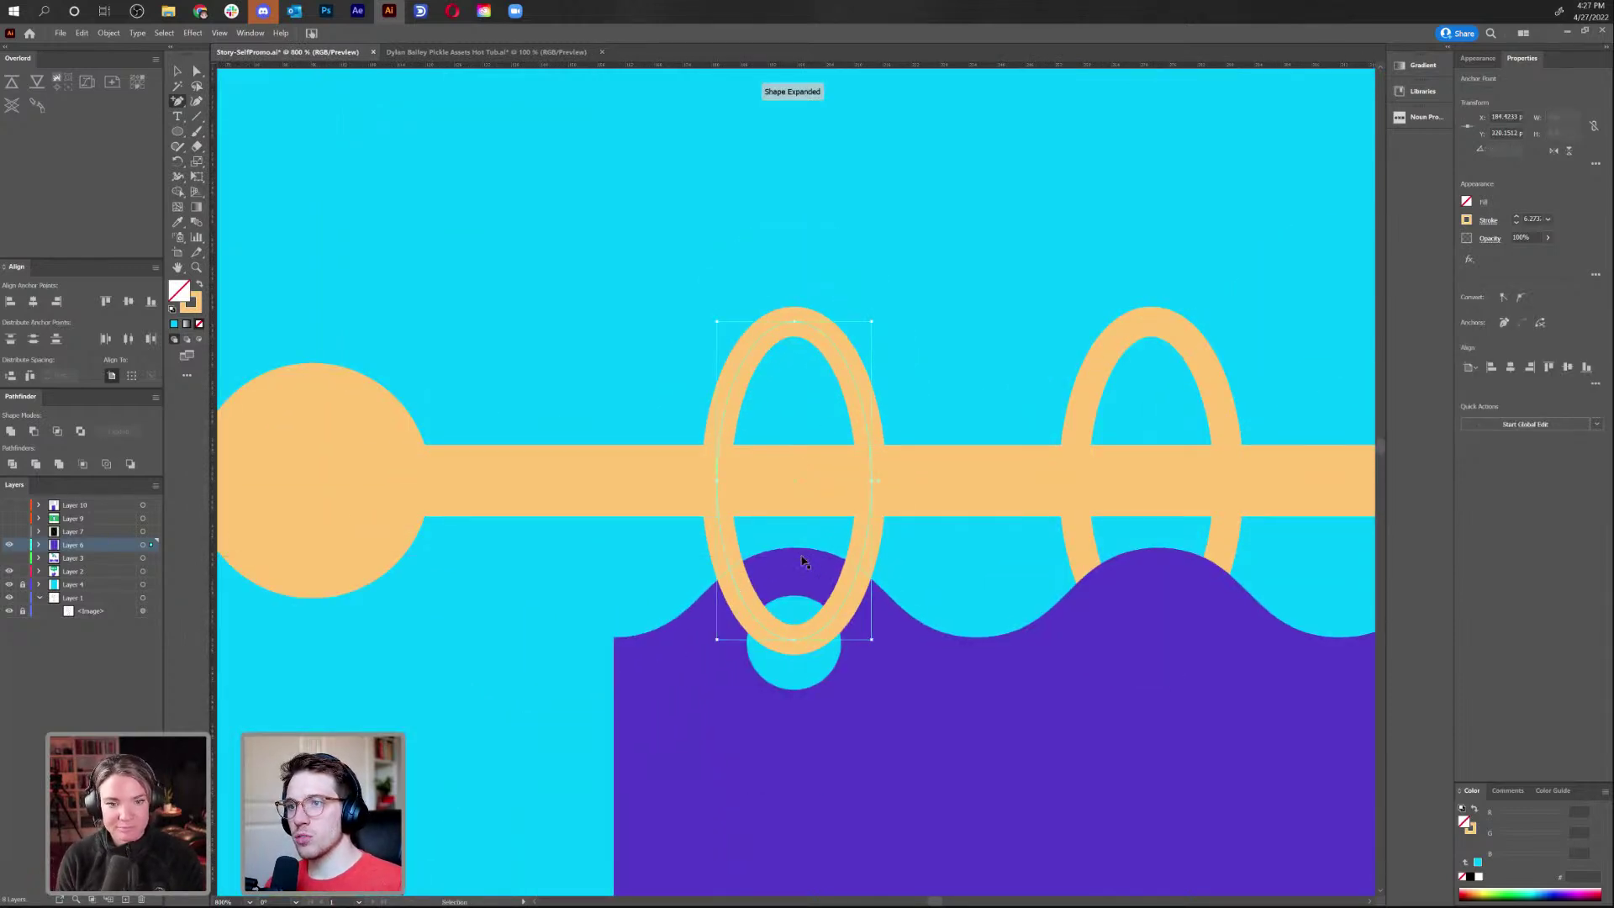
{"action": "key", "text": "ctrl+z"}
{"action": "left_click", "coordinate": [739, 596]}
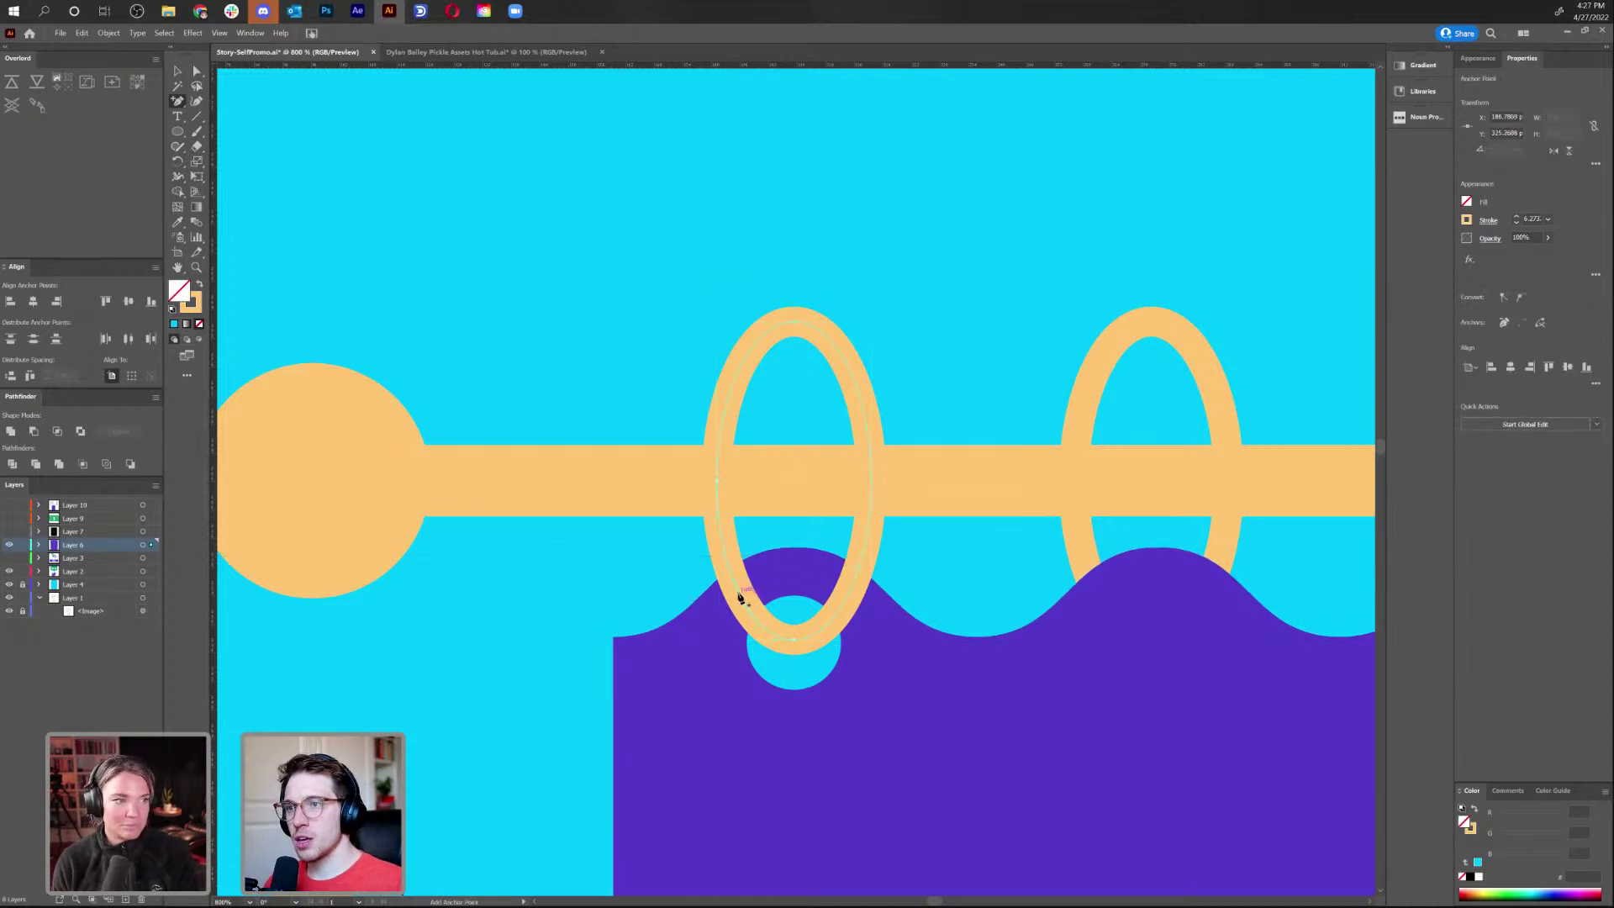
{"action": "key", "text": "a"}
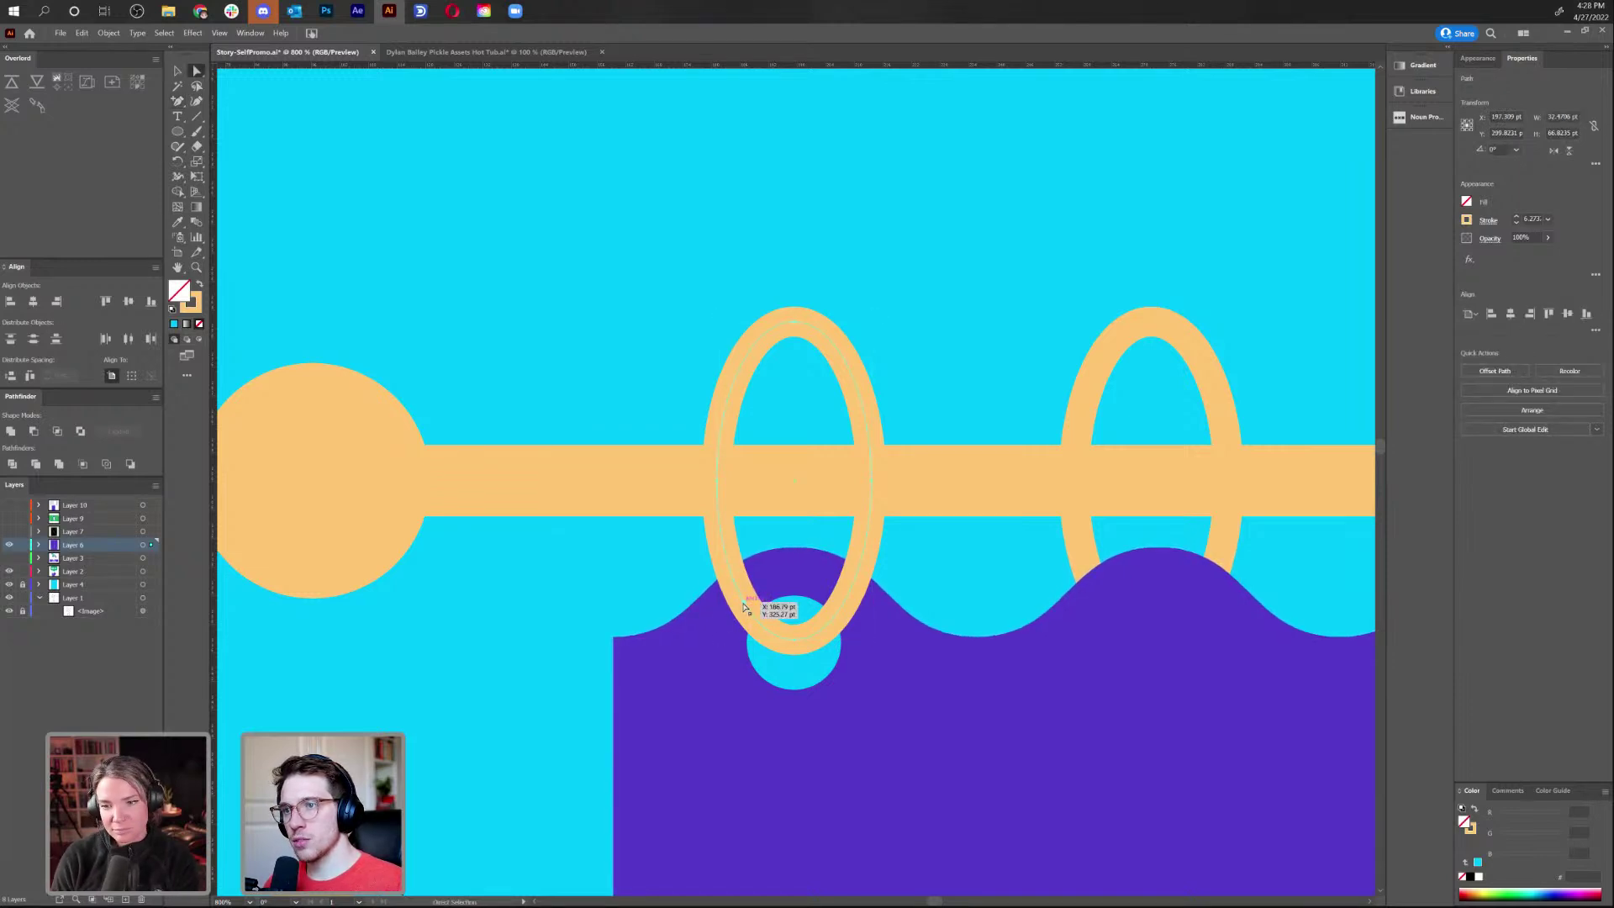
{"action": "left_click", "coordinate": [746, 620]}
{"action": "key", "text": "Delete"}
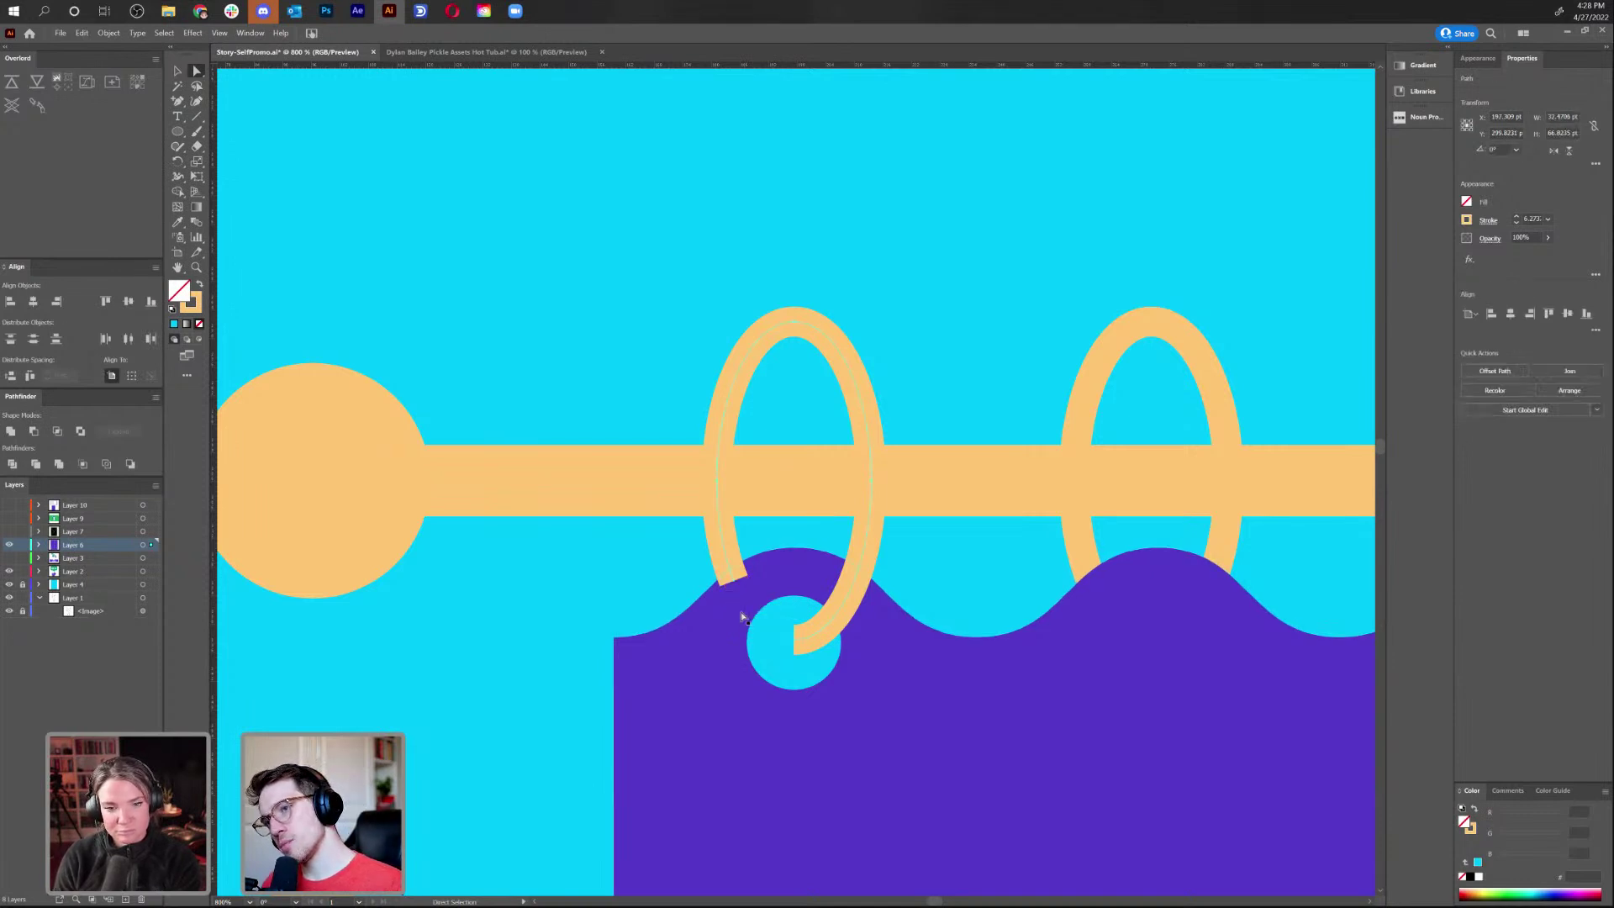
{"action": "left_click", "coordinate": [627, 603]}
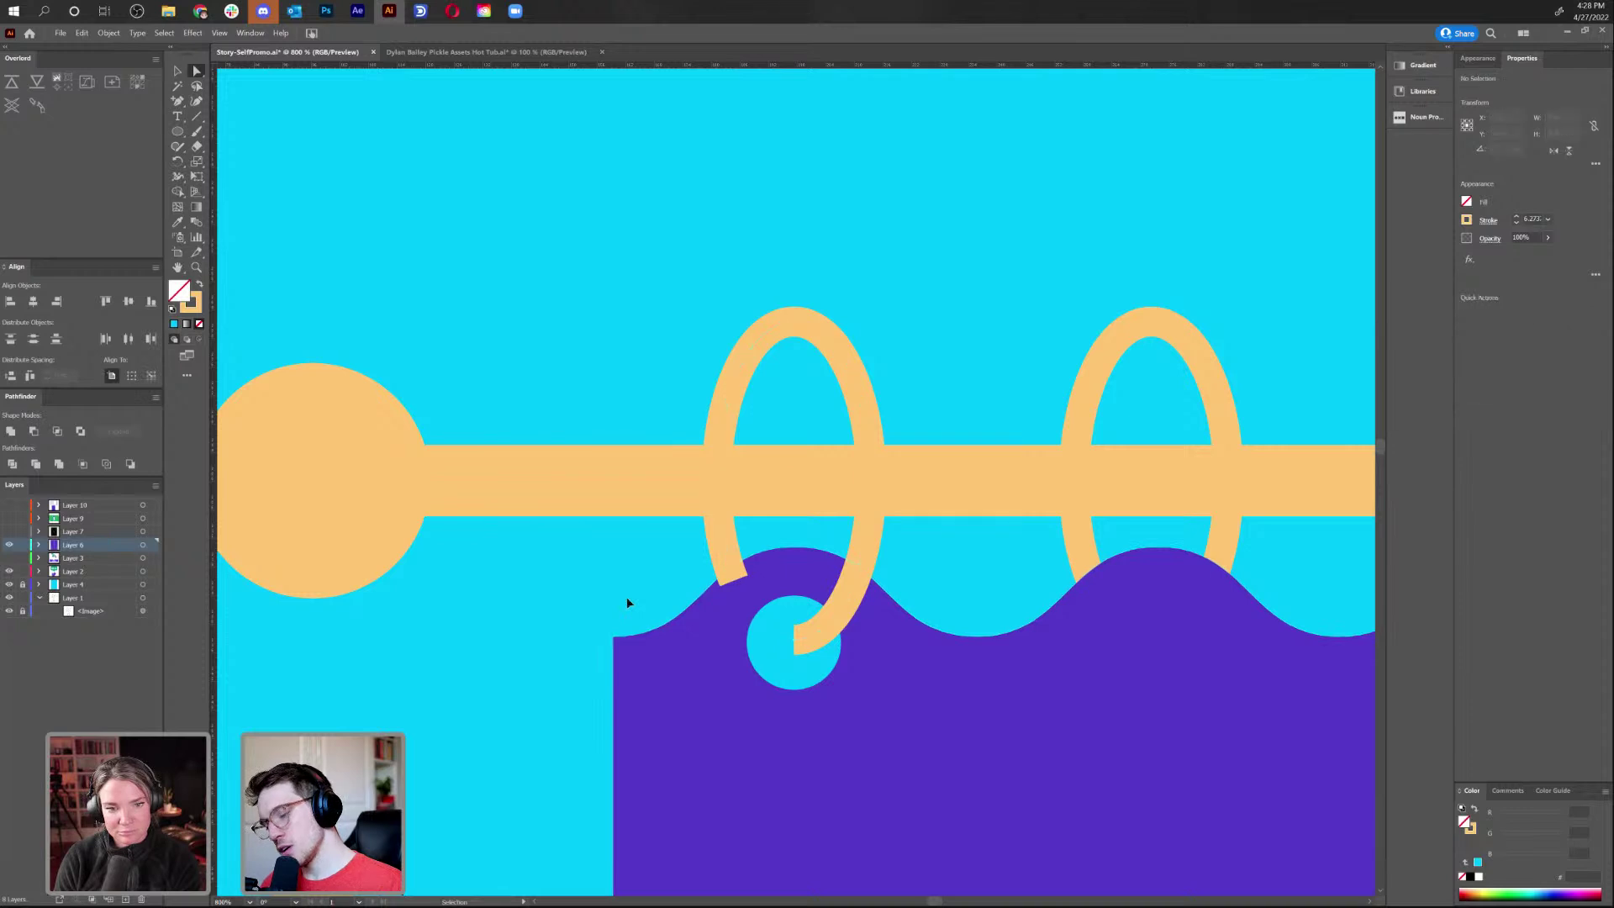
{"action": "key", "text": "ctrl+minus"}
{"action": "key", "text": "ctrl+minus"}
{"action": "key", "text": "ctrl+minus"}
{"action": "key", "text": "ctrl+minus"}
{"action": "key", "text": "ctrl+minus"}
{"action": "key", "text": "ctrl+minus"}
{"action": "key", "text": "ctrl+minus"}
{"action": "key", "text": "ctrl+minus"}
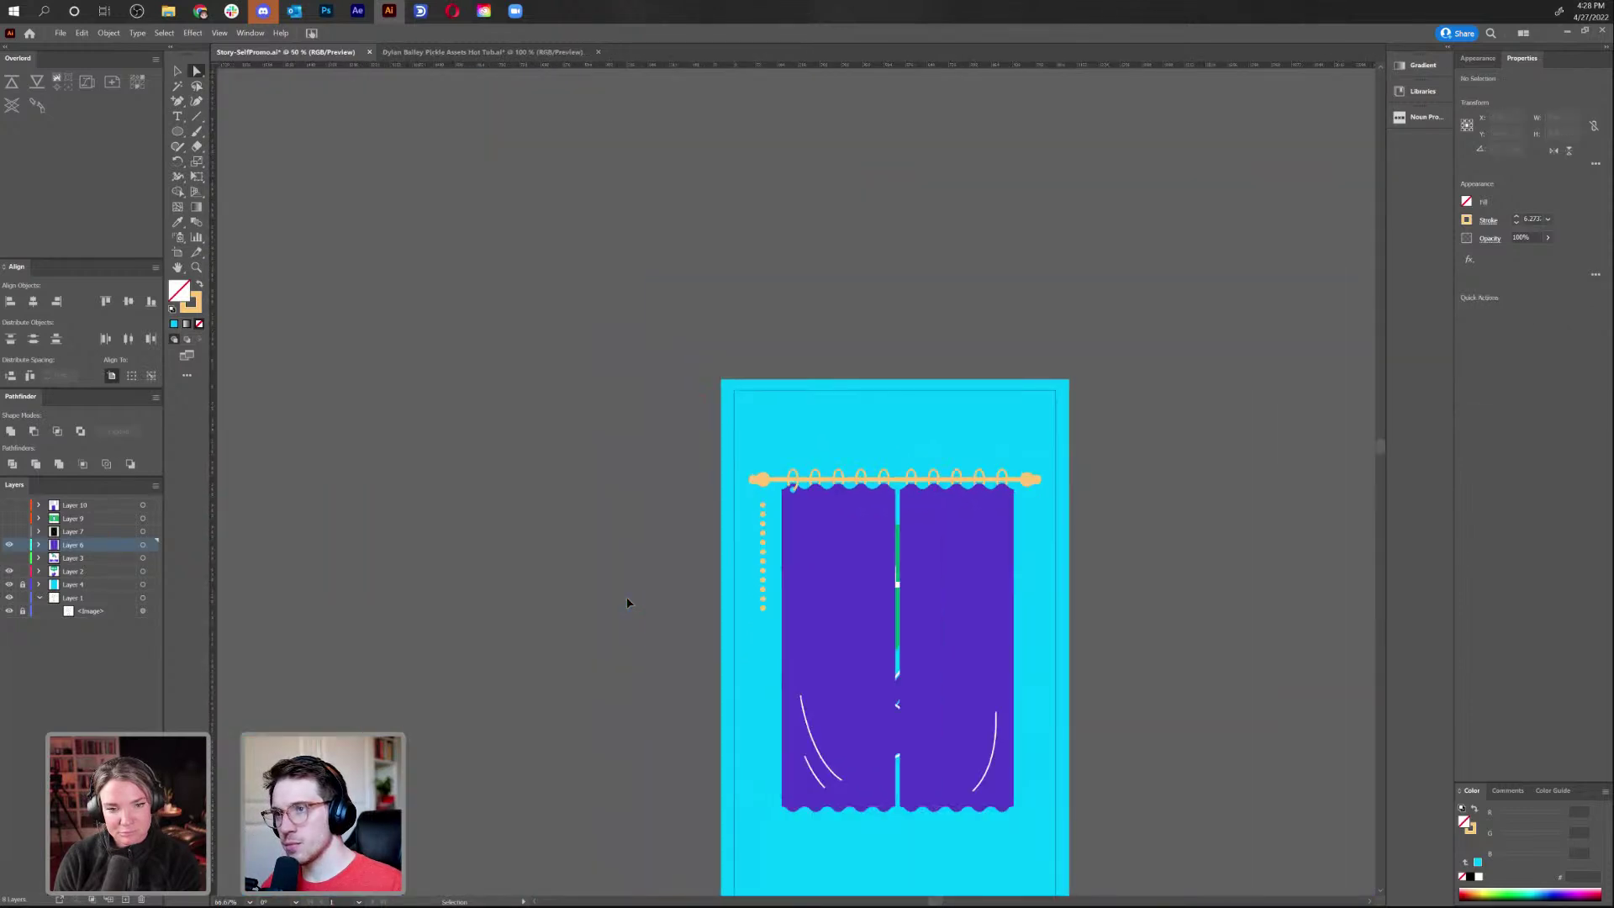
Hide the curtain layer and the avatar, name and band layer, then select the green speech bubble
{"action": "key", "text": "ctrl+plus"}
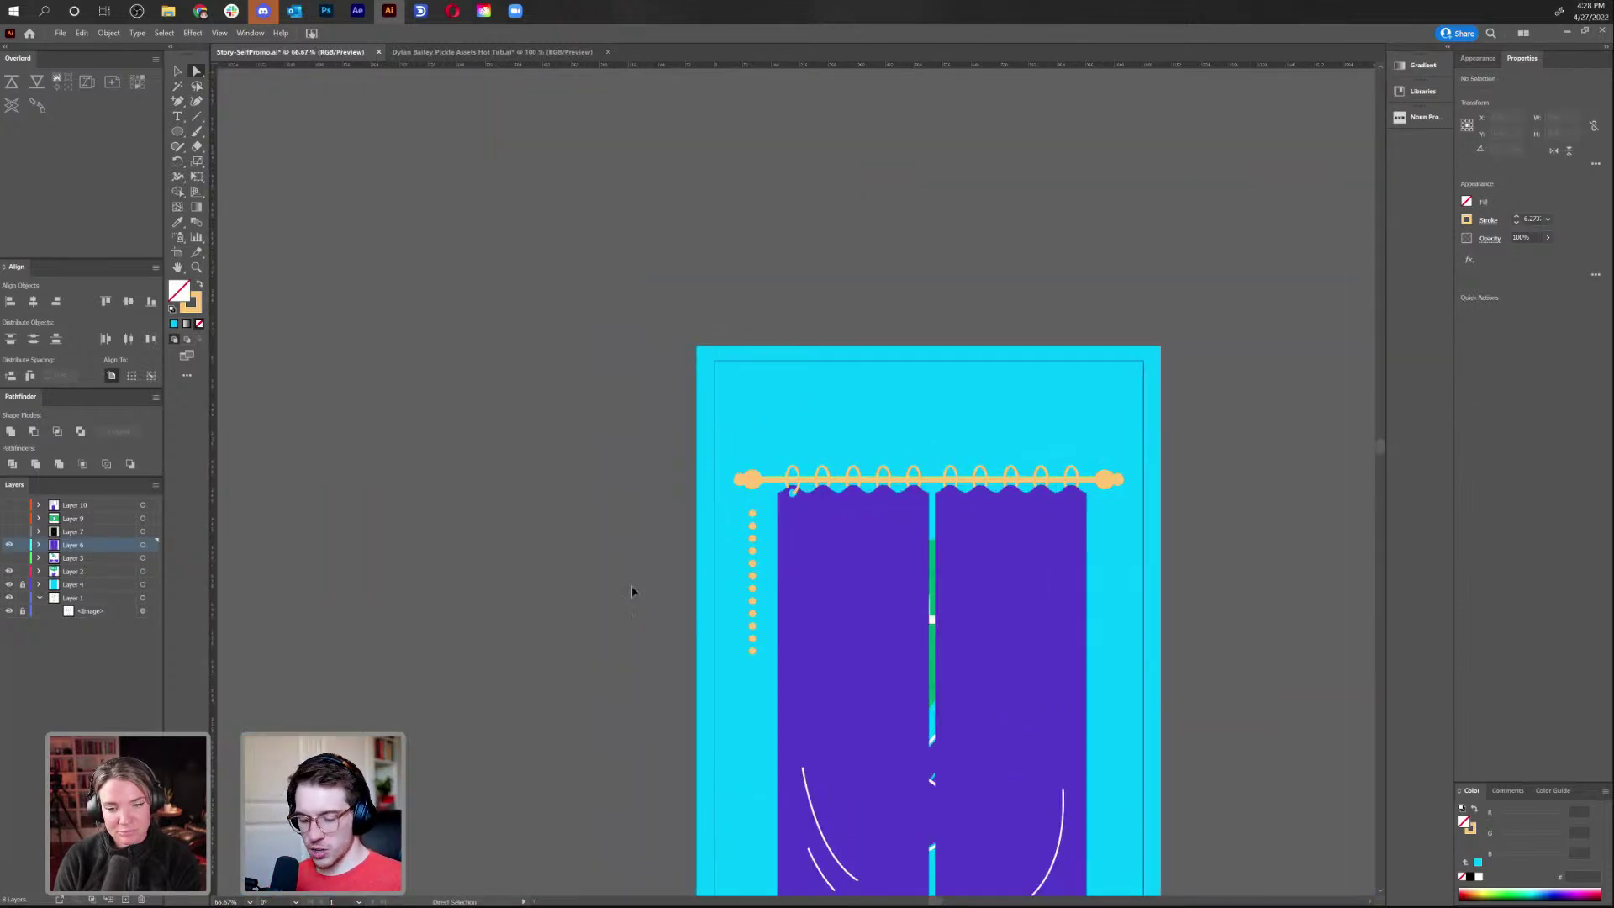
{"action": "left_click_drag", "start_coordinate": [901, 522], "coordinate": [723, 421]}
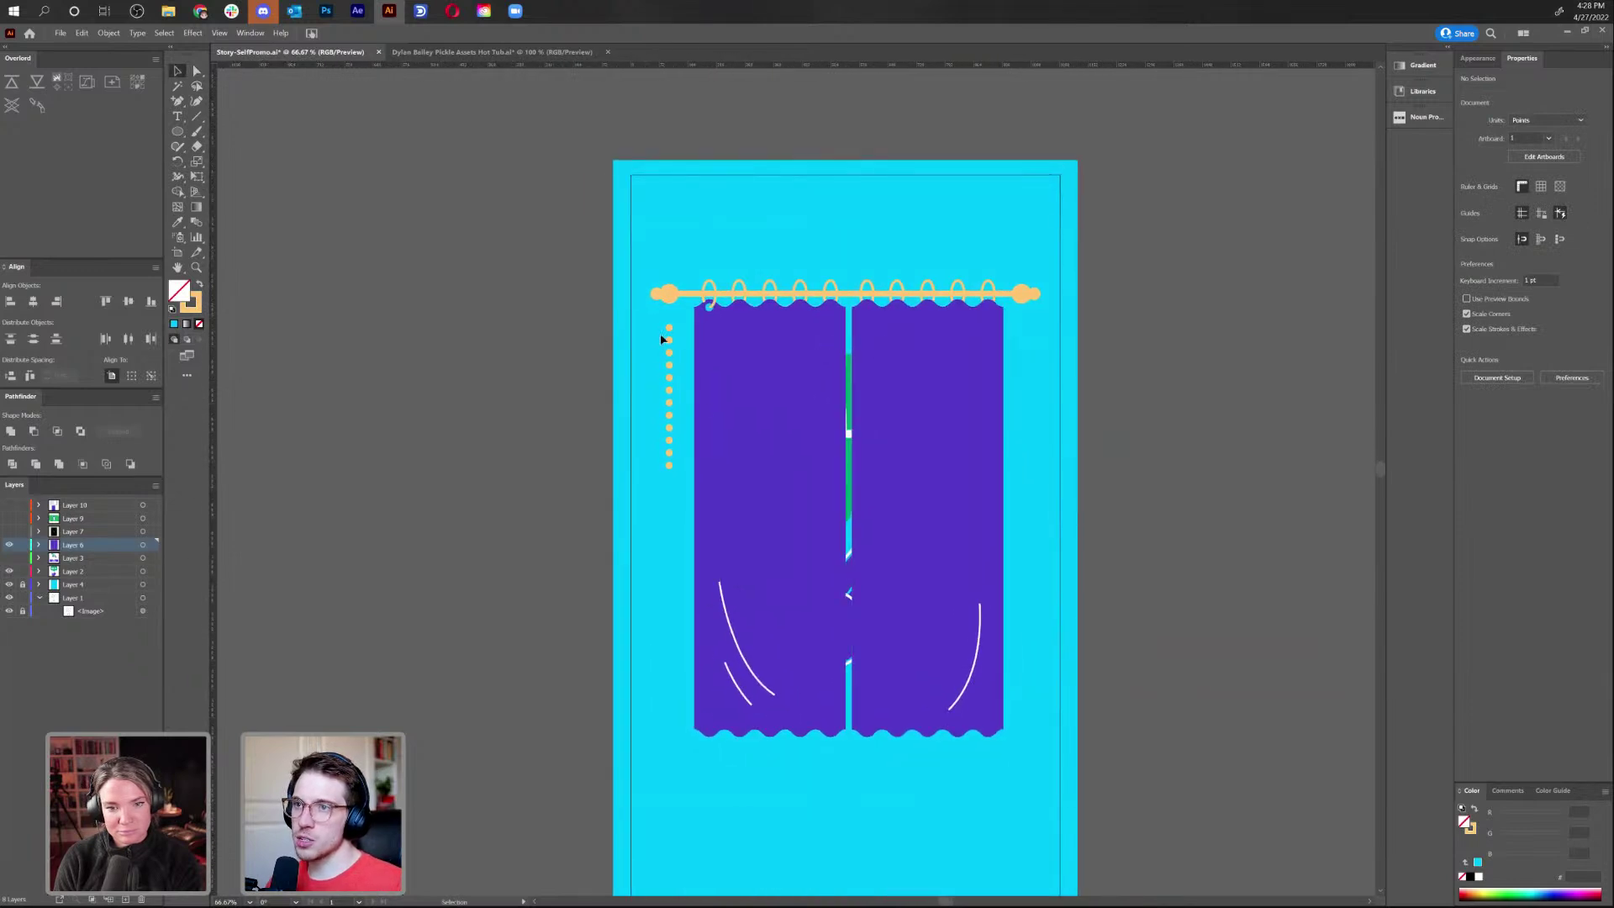
{"action": "left_click", "coordinate": [8, 545]}
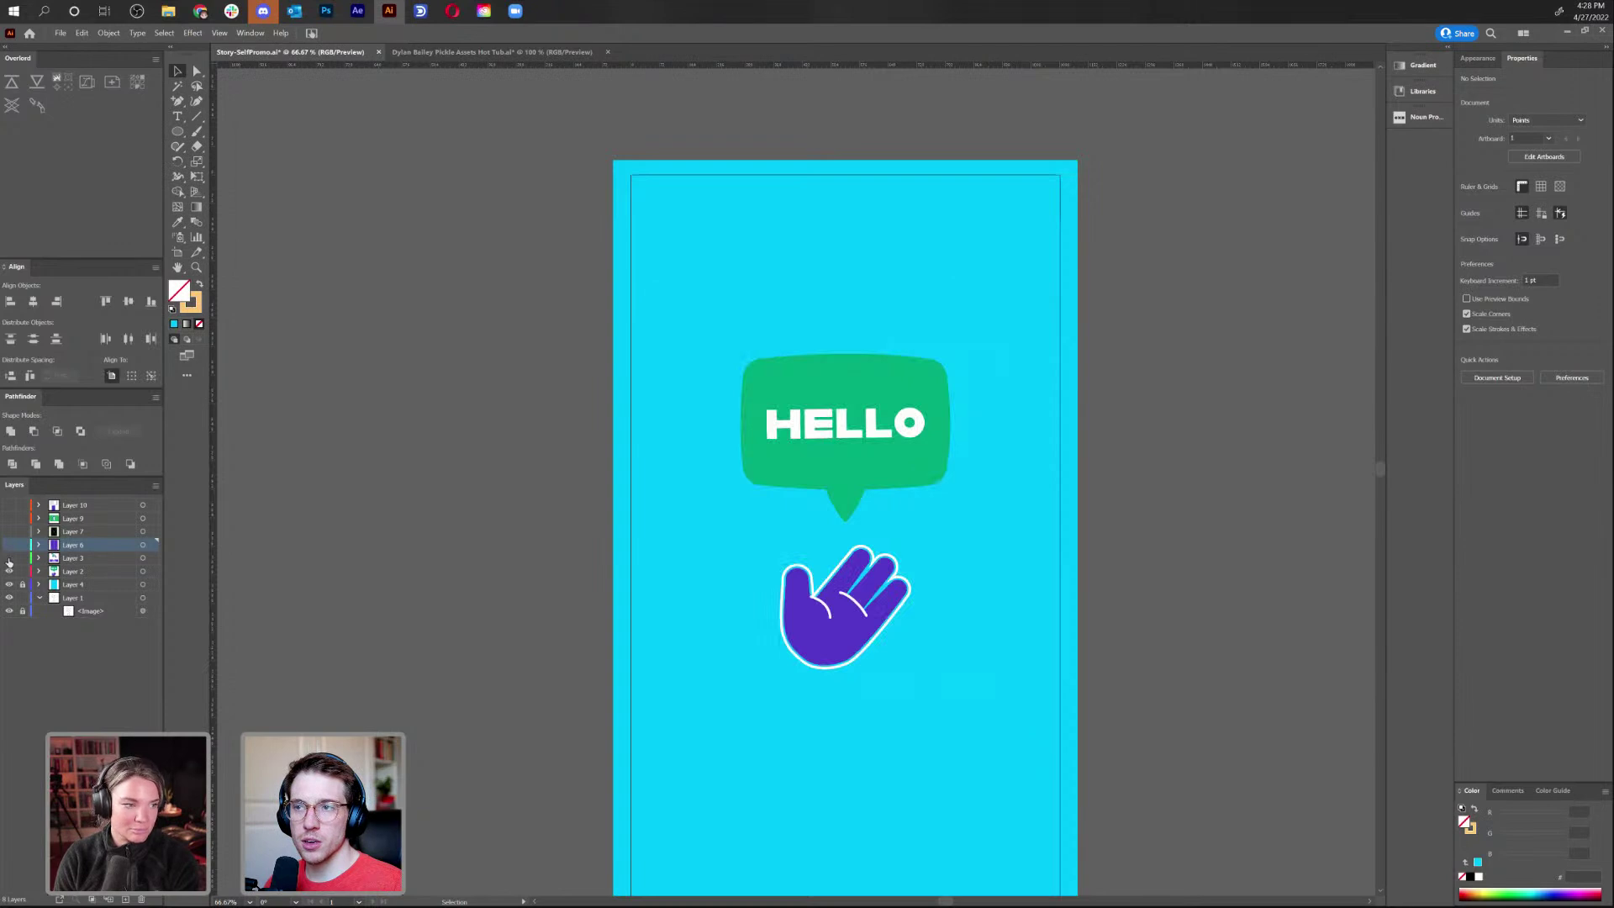
{"action": "left_click", "coordinate": [9, 559]}
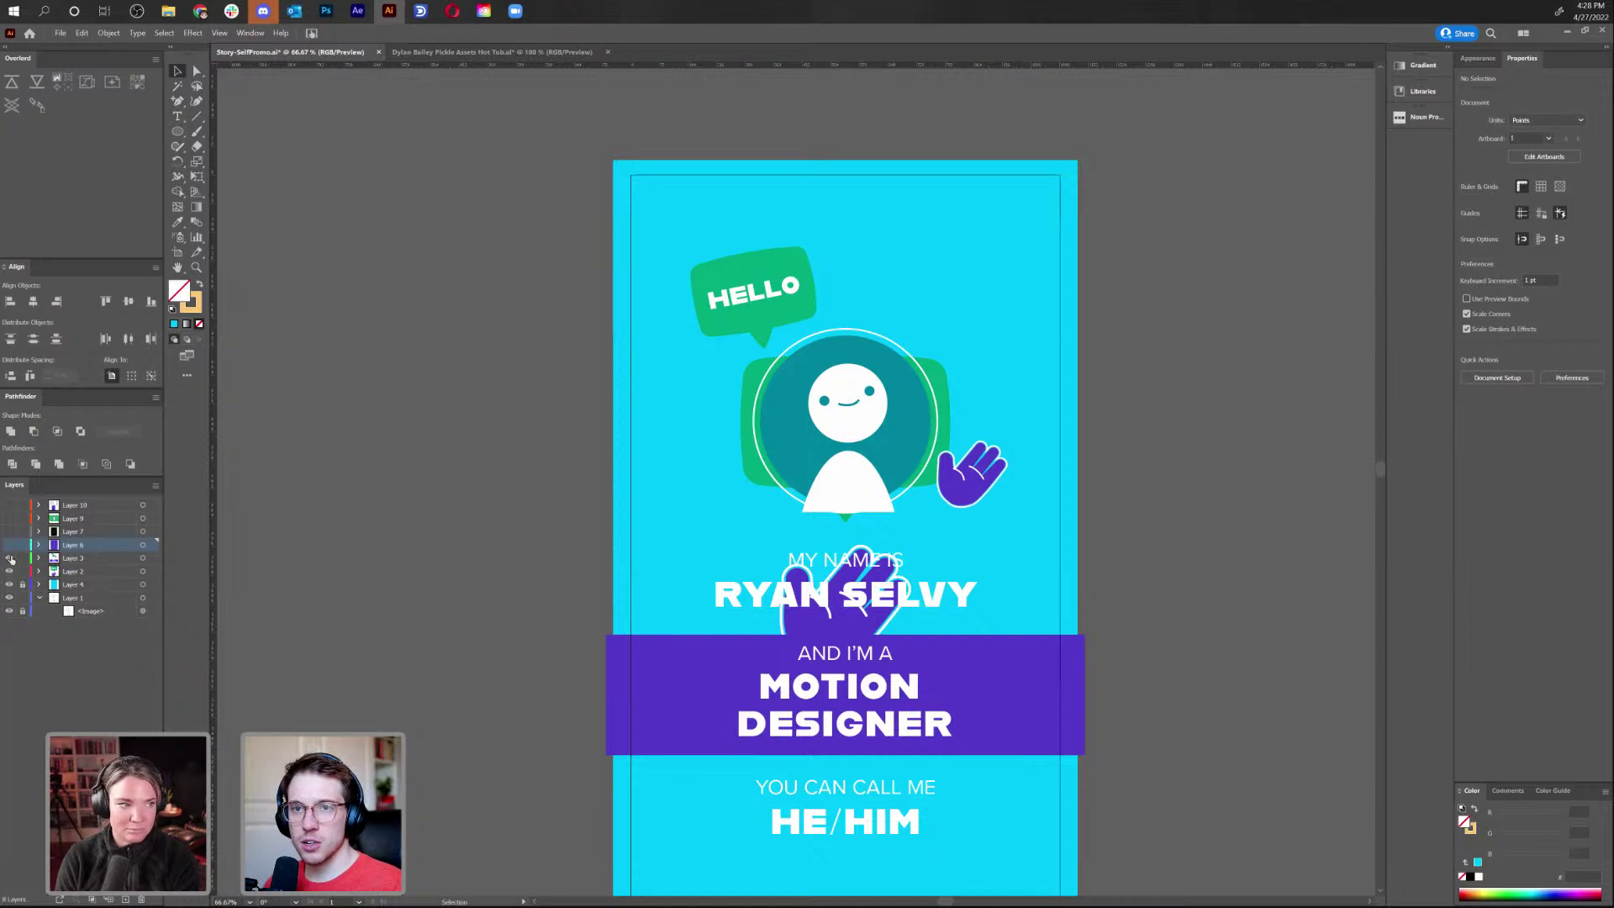
{"action": "left_click", "coordinate": [10, 558]}
{"action": "left_click_drag", "start_coordinate": [1020, 454], "coordinate": [927, 357]}
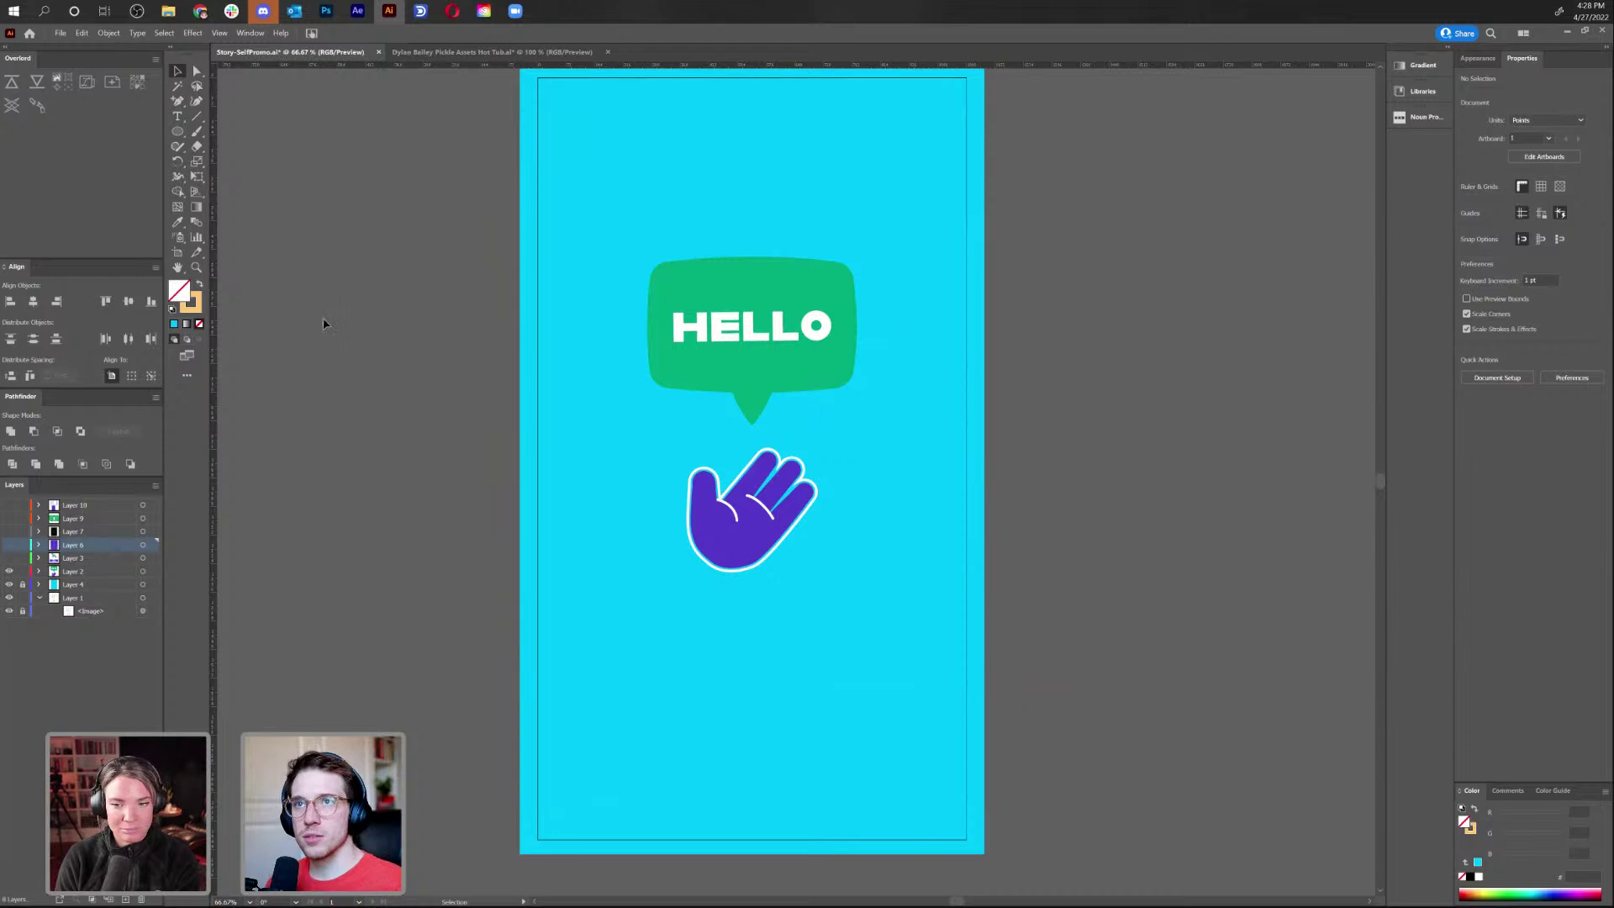
{"action": "left_click", "coordinate": [732, 384]}
{"action": "key", "text": "v"}
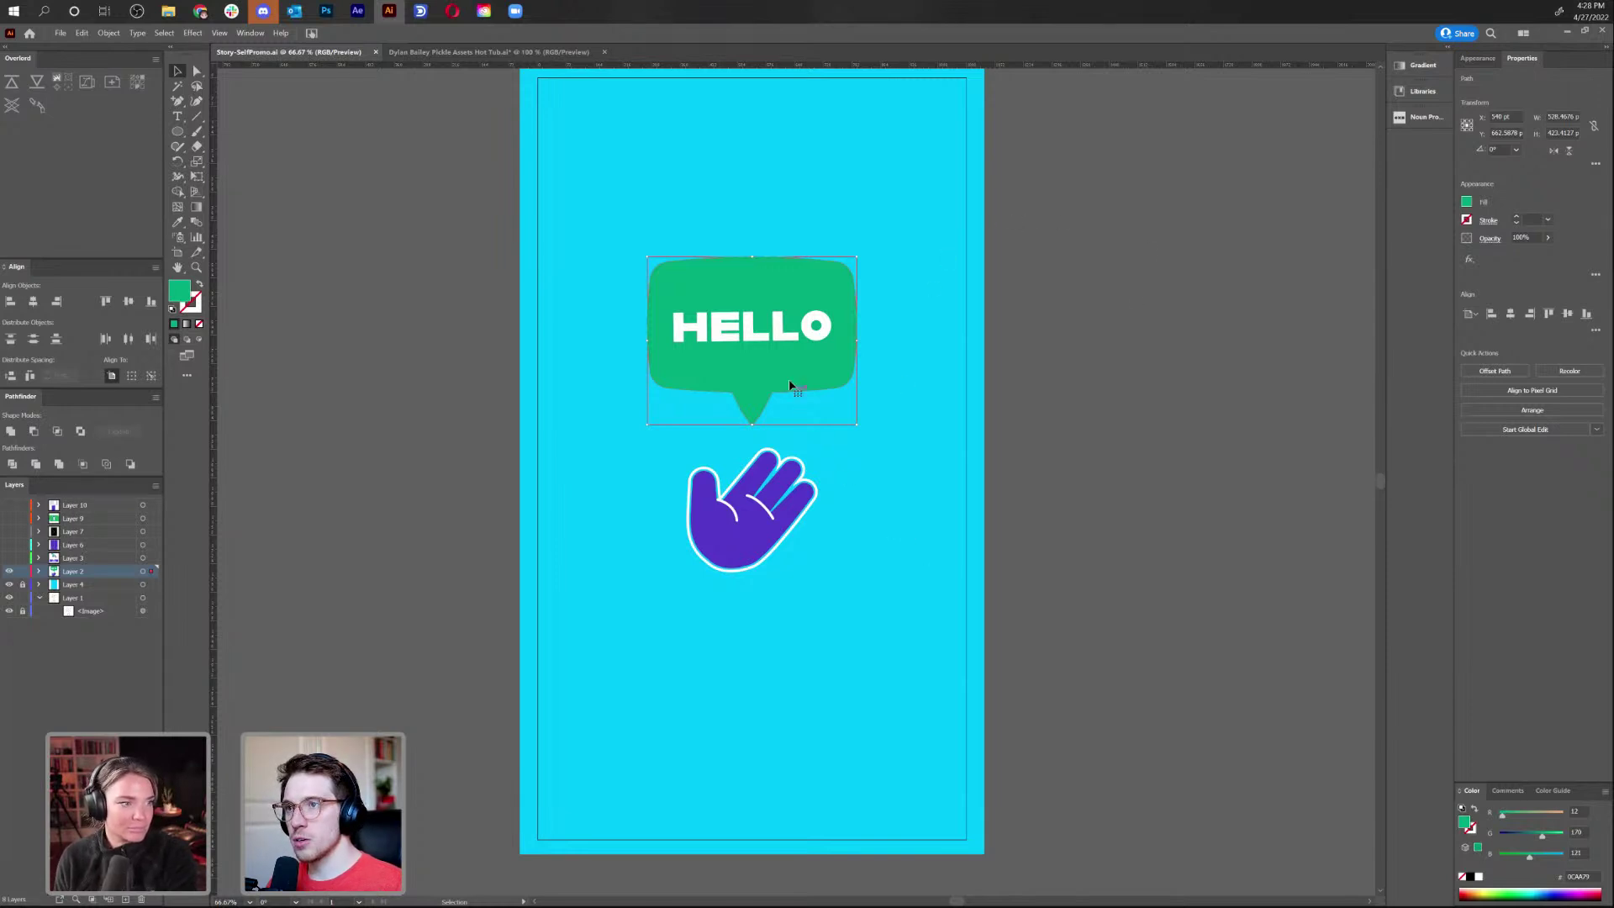
Cut the speech bubble and the purple hand and paste each in place onto new Layers 11 and 12
{"action": "key", "text": "Delete"}
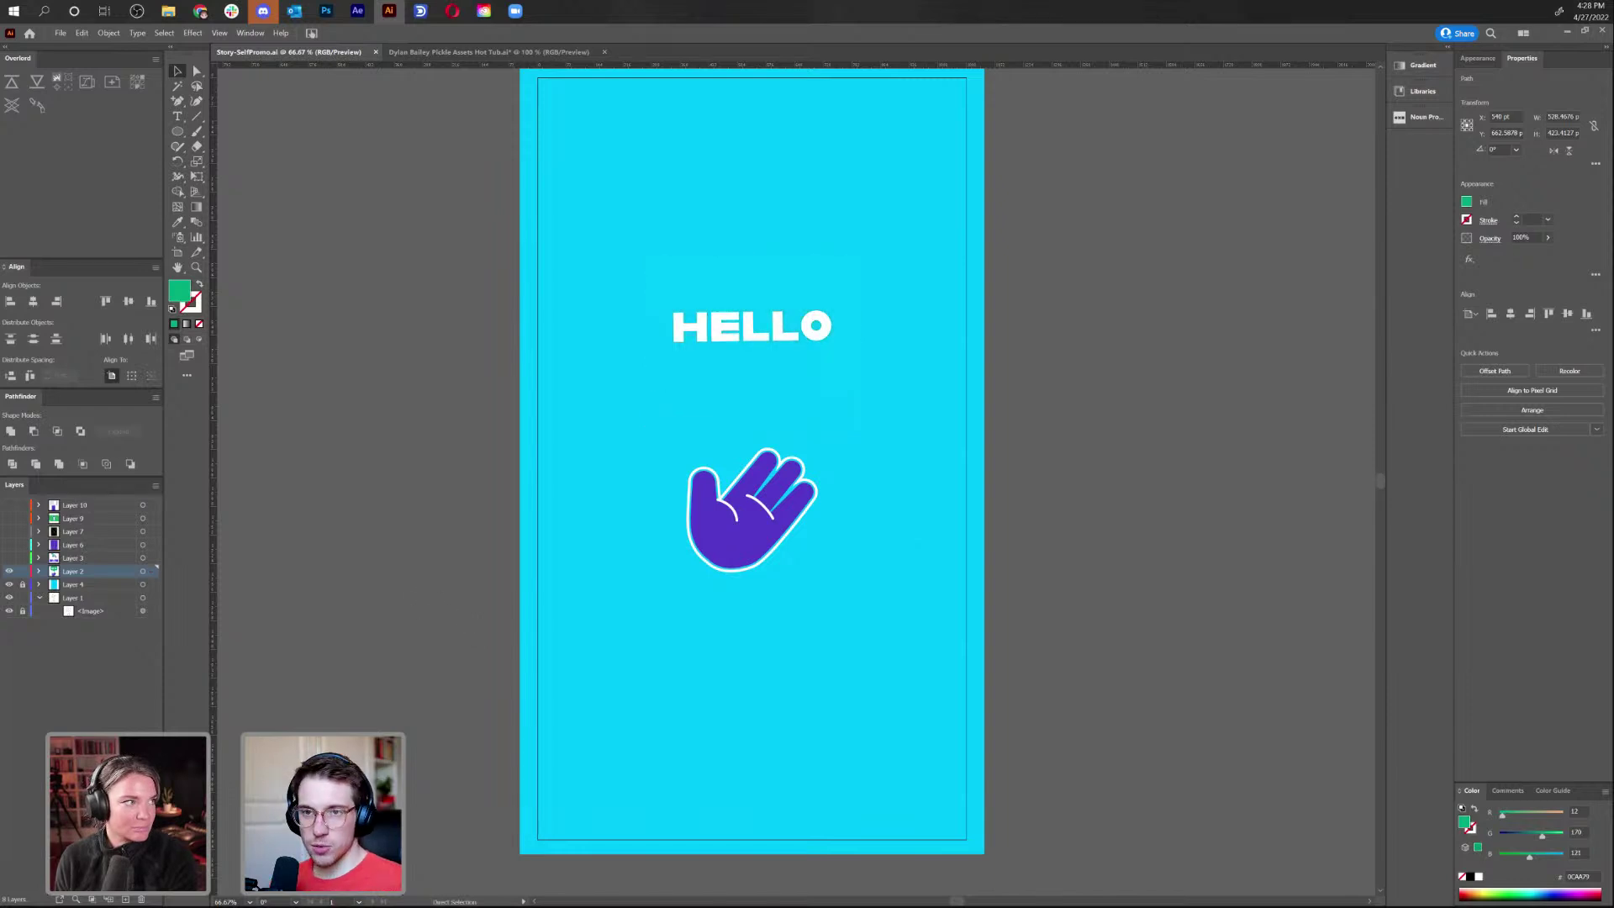
{"action": "left_click", "coordinate": [125, 899]}
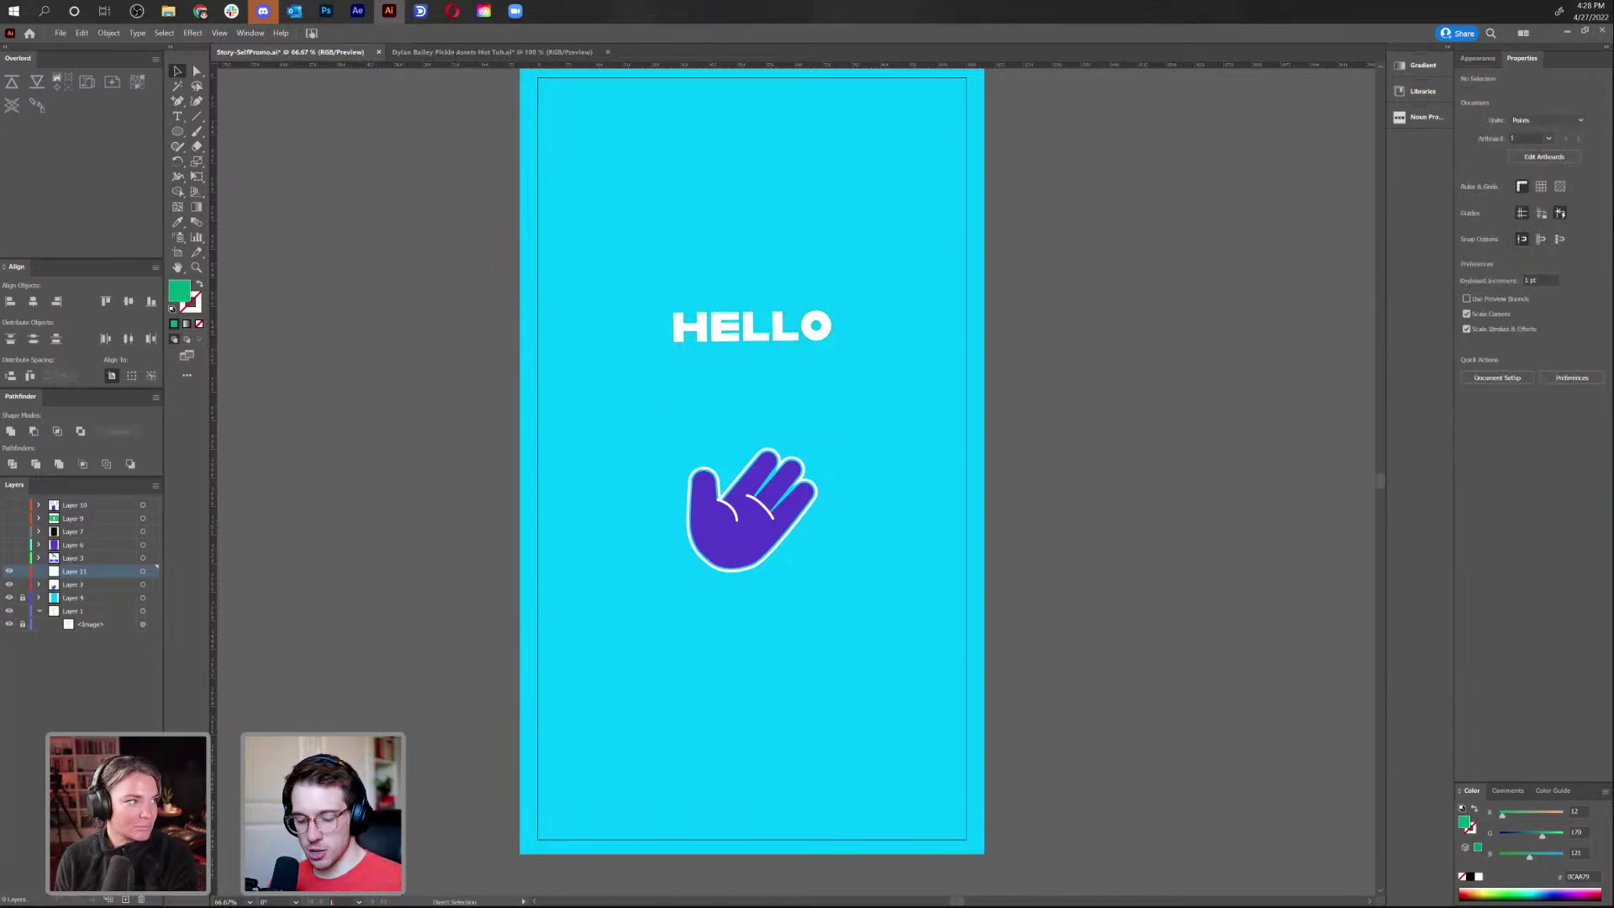
{"action": "key", "text": "ctrl+f"}
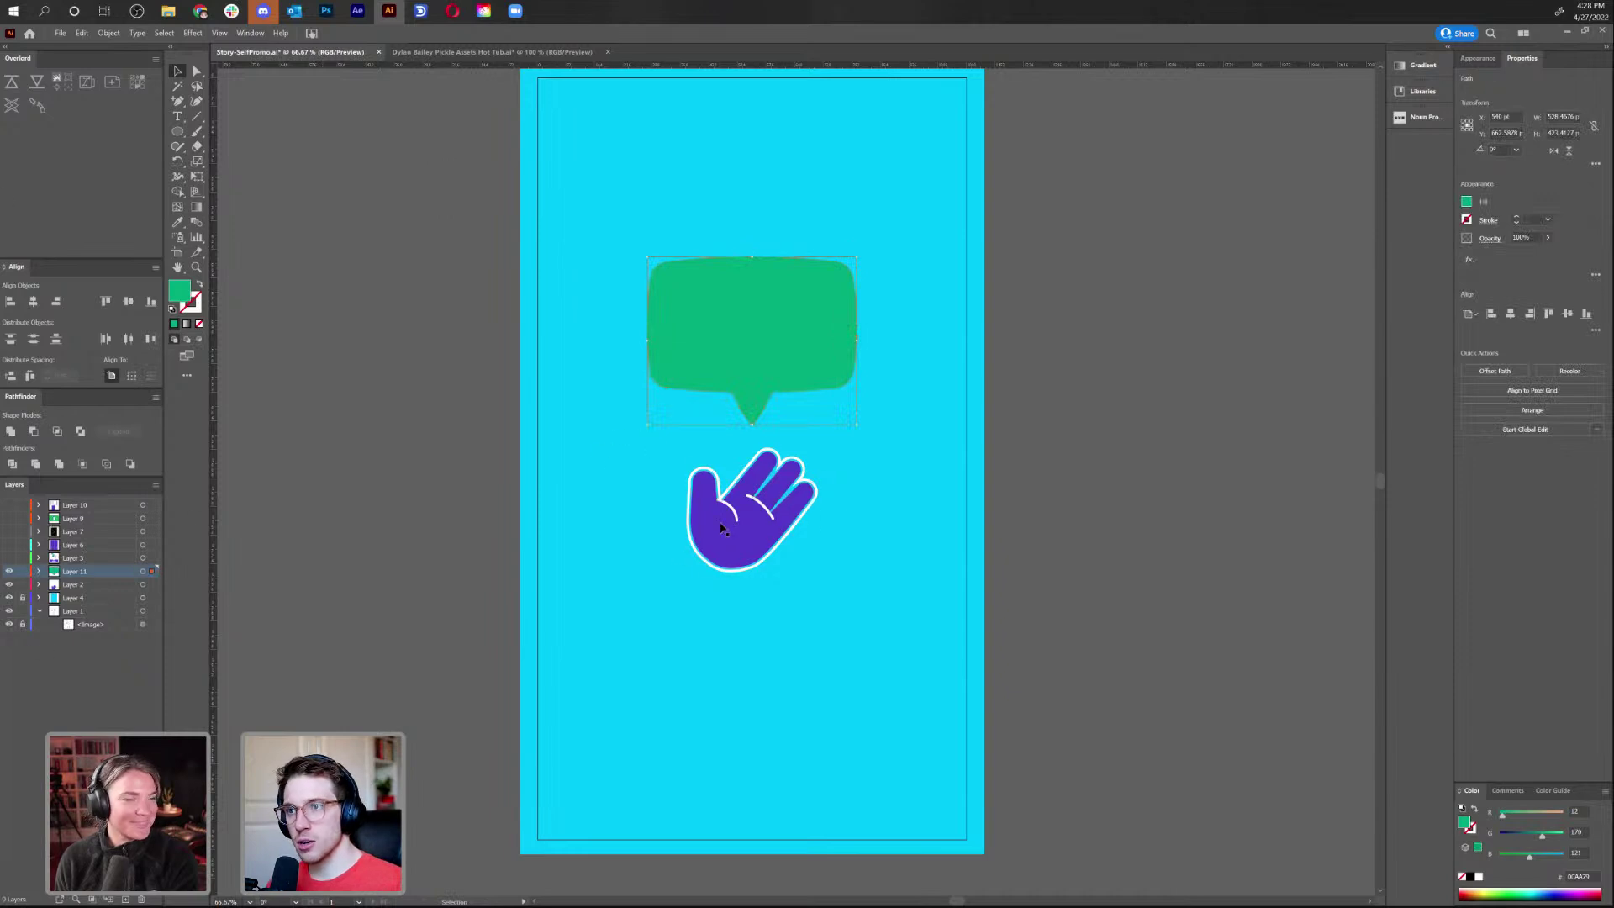
{"action": "left_click", "coordinate": [761, 555]}
{"action": "key", "text": "a"}
{"action": "key", "text": "Delete"}
{"action": "key", "text": "v"}
{"action": "left_click", "coordinate": [126, 901]}
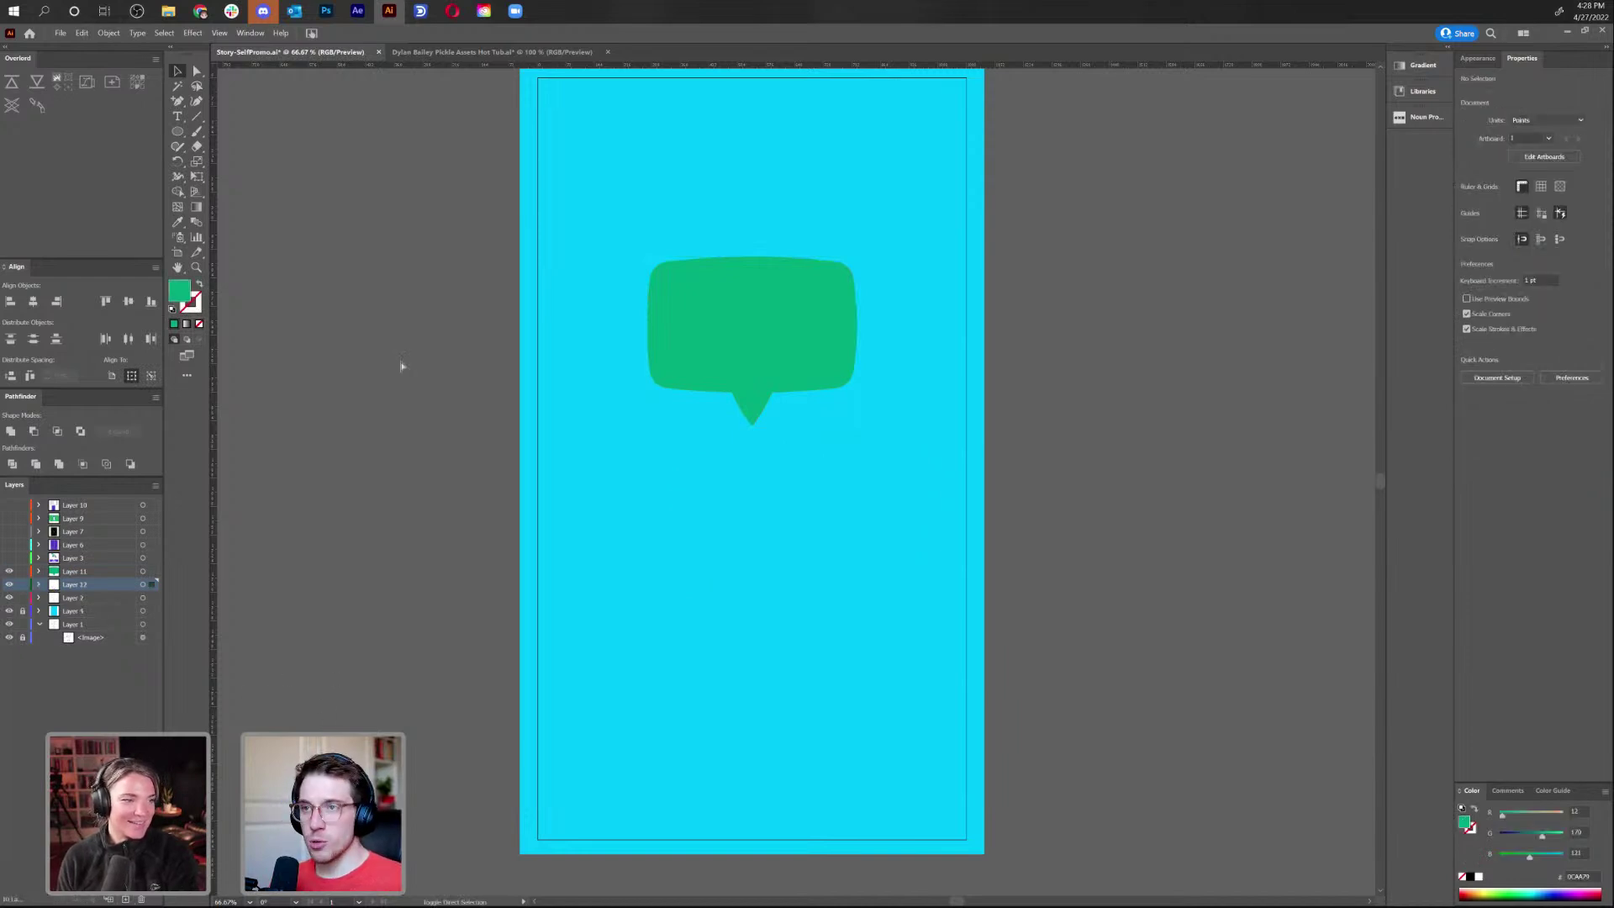
{"action": "key", "text": "ctrl+f"}
{"action": "left_click", "coordinate": [738, 600]}
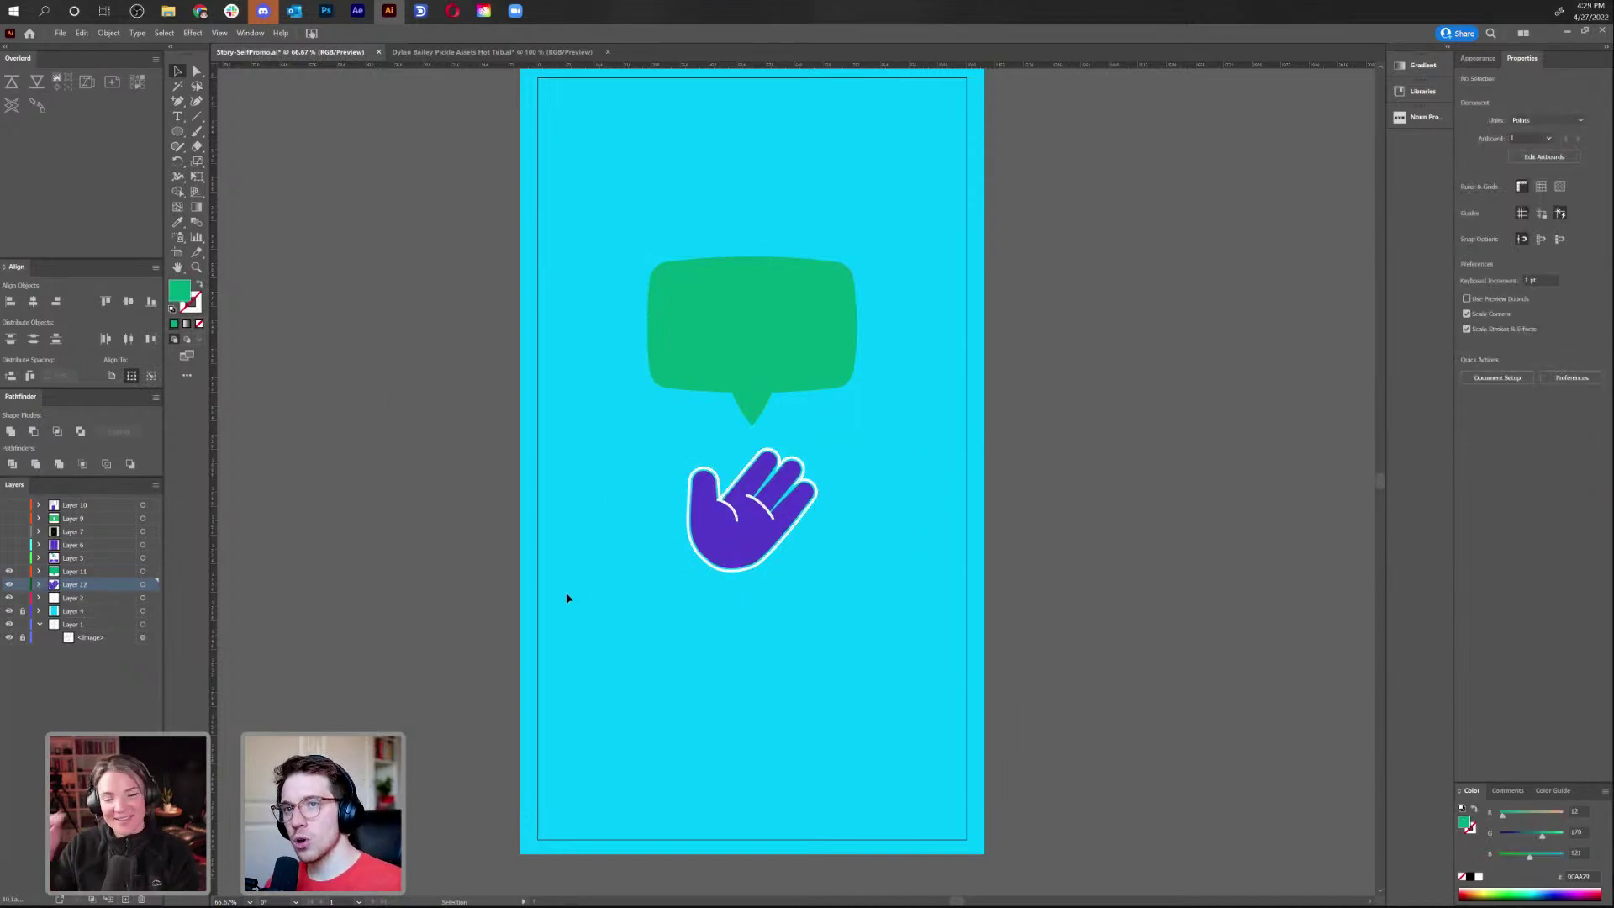
Lock Layer 4 and hide the speech bubble layer, leaving bare HELLO lettering
{"action": "left_click", "coordinate": [22, 611]}
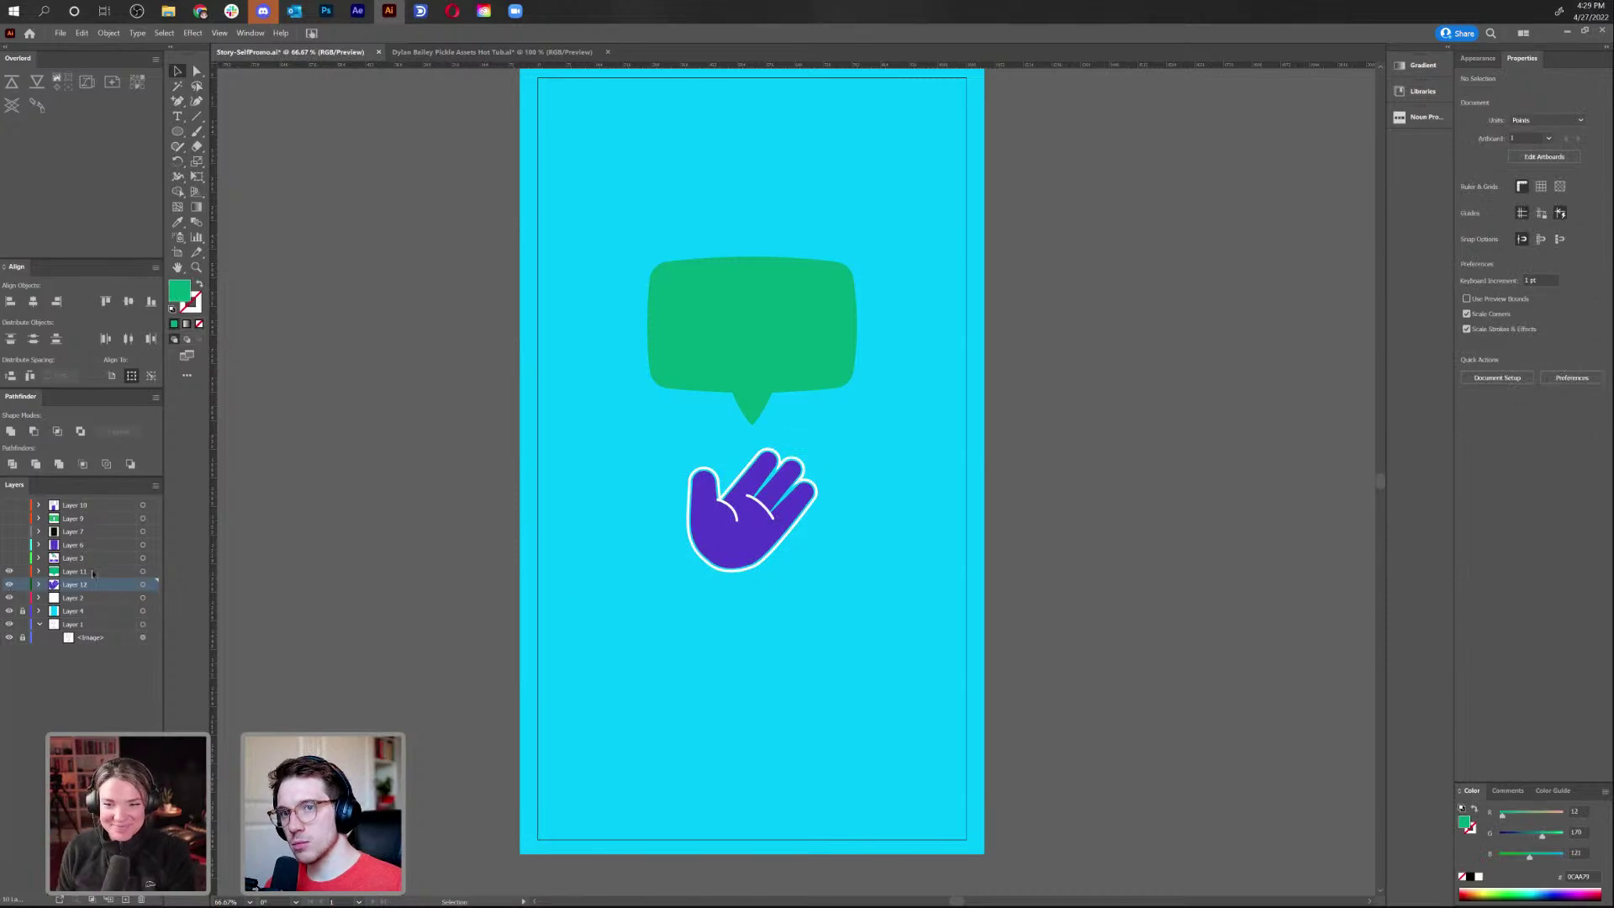
{"action": "left_click", "coordinate": [784, 363]}
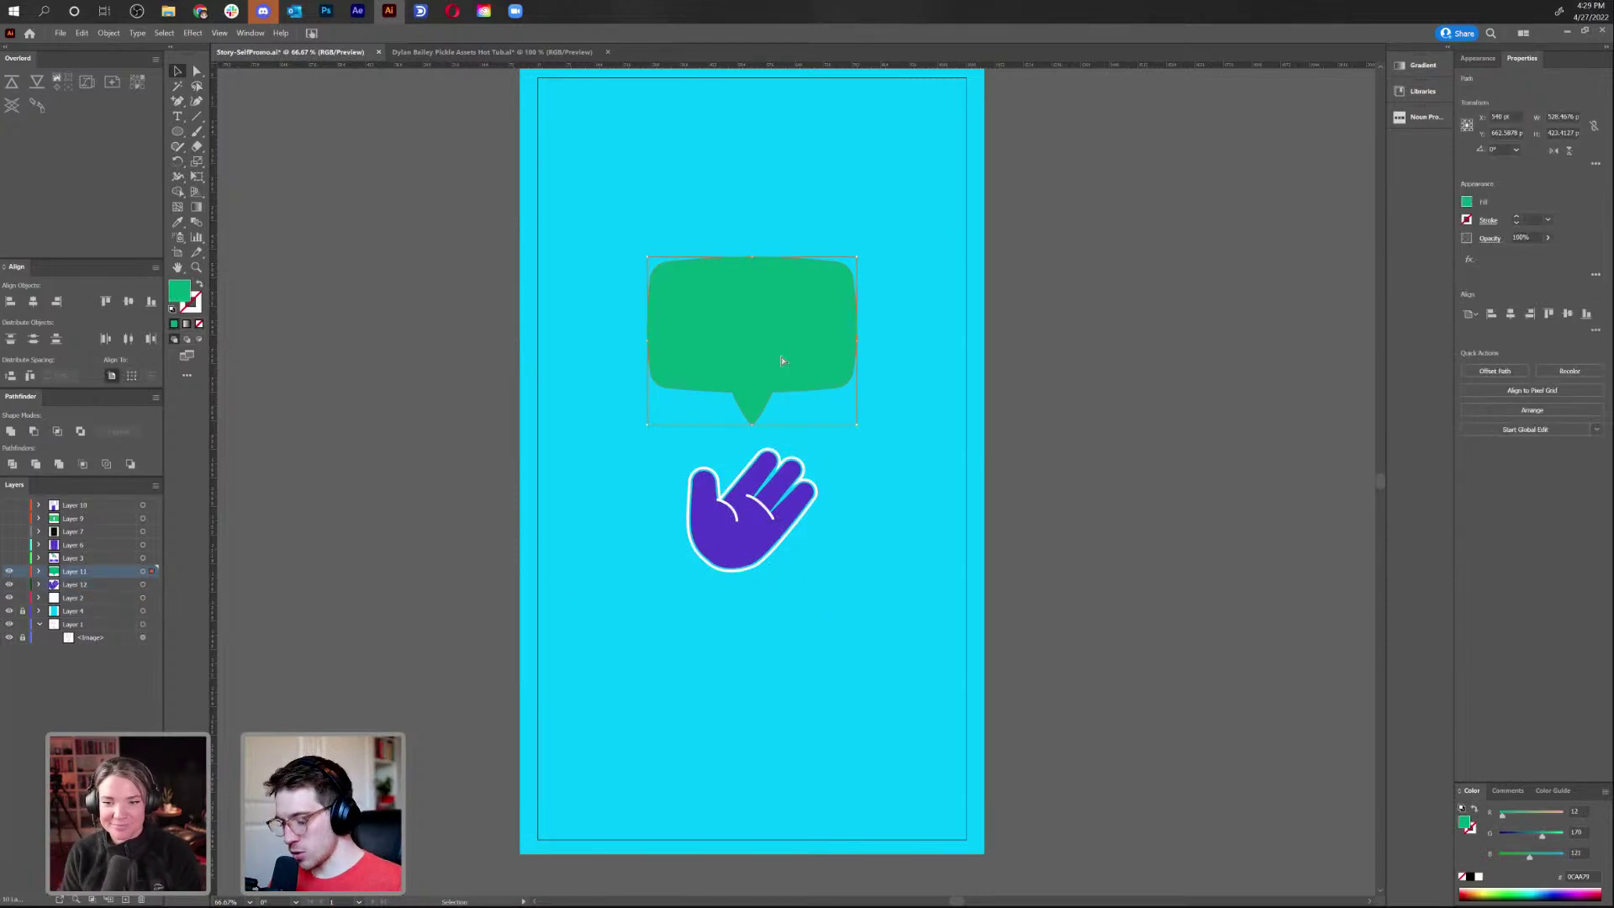
{"action": "left_click", "coordinate": [9, 571]}
{"action": "left_click", "coordinate": [724, 319]}
{"action": "key", "text": "v"}
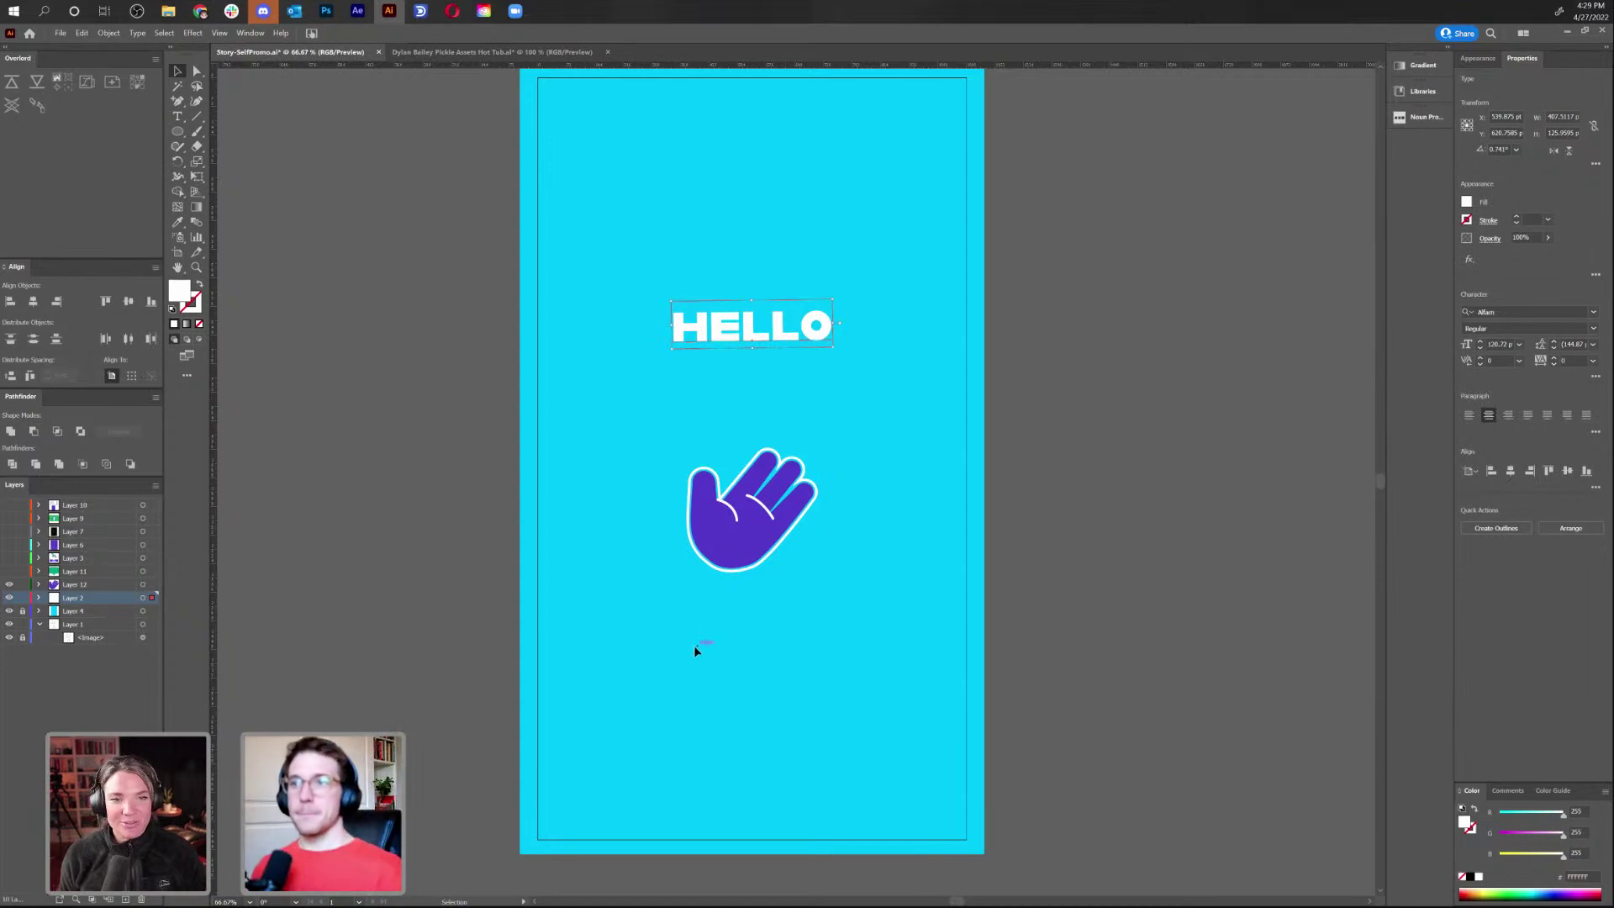
{"action": "left_click", "coordinate": [696, 647]}
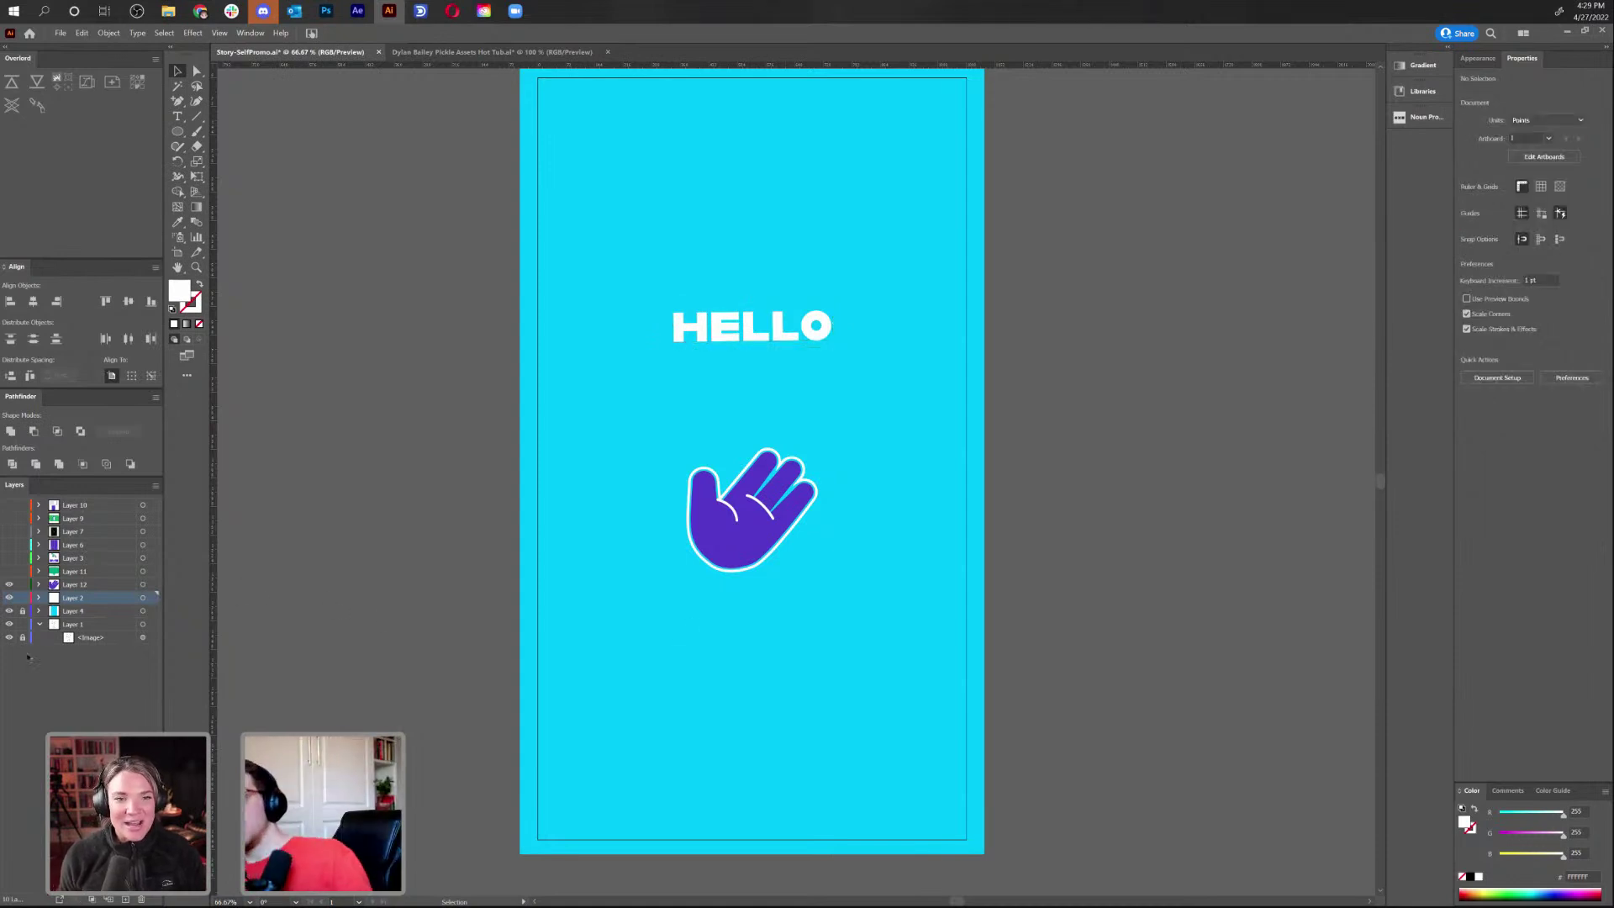
Rename Layer 11 to 'Speech Bubble' and Layer 12 to 'Hand'
{"action": "left_click", "coordinate": [9, 572]}
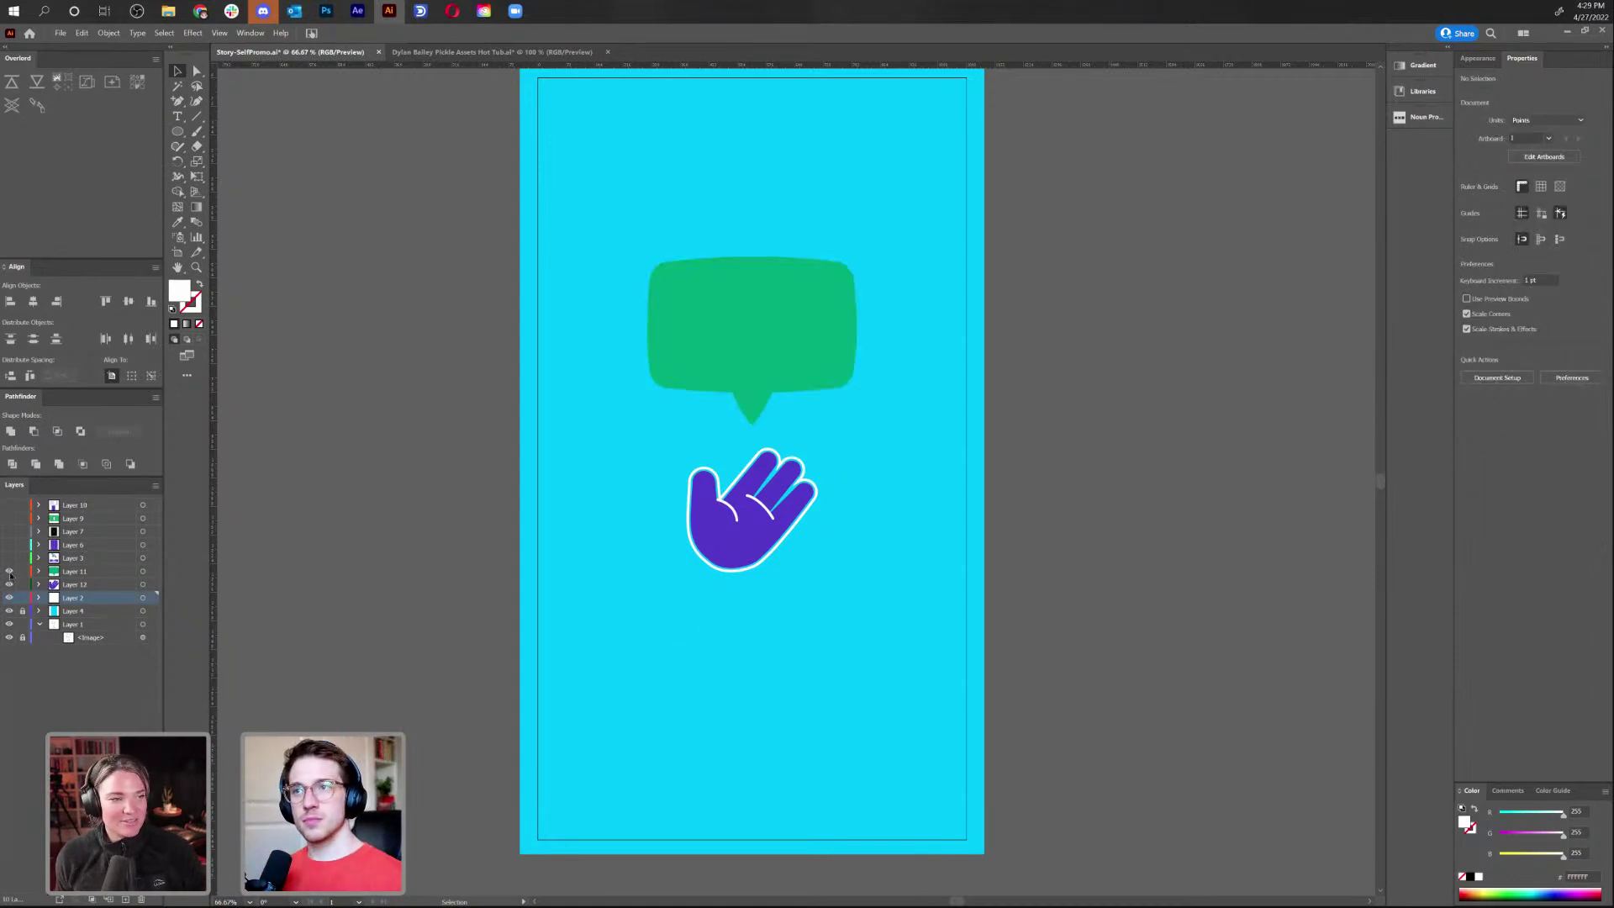
{"action": "double_click", "coordinate": [73, 572]}
{"action": "type", "text": "Speech Bubble"}
{"action": "key", "text": "Return"}
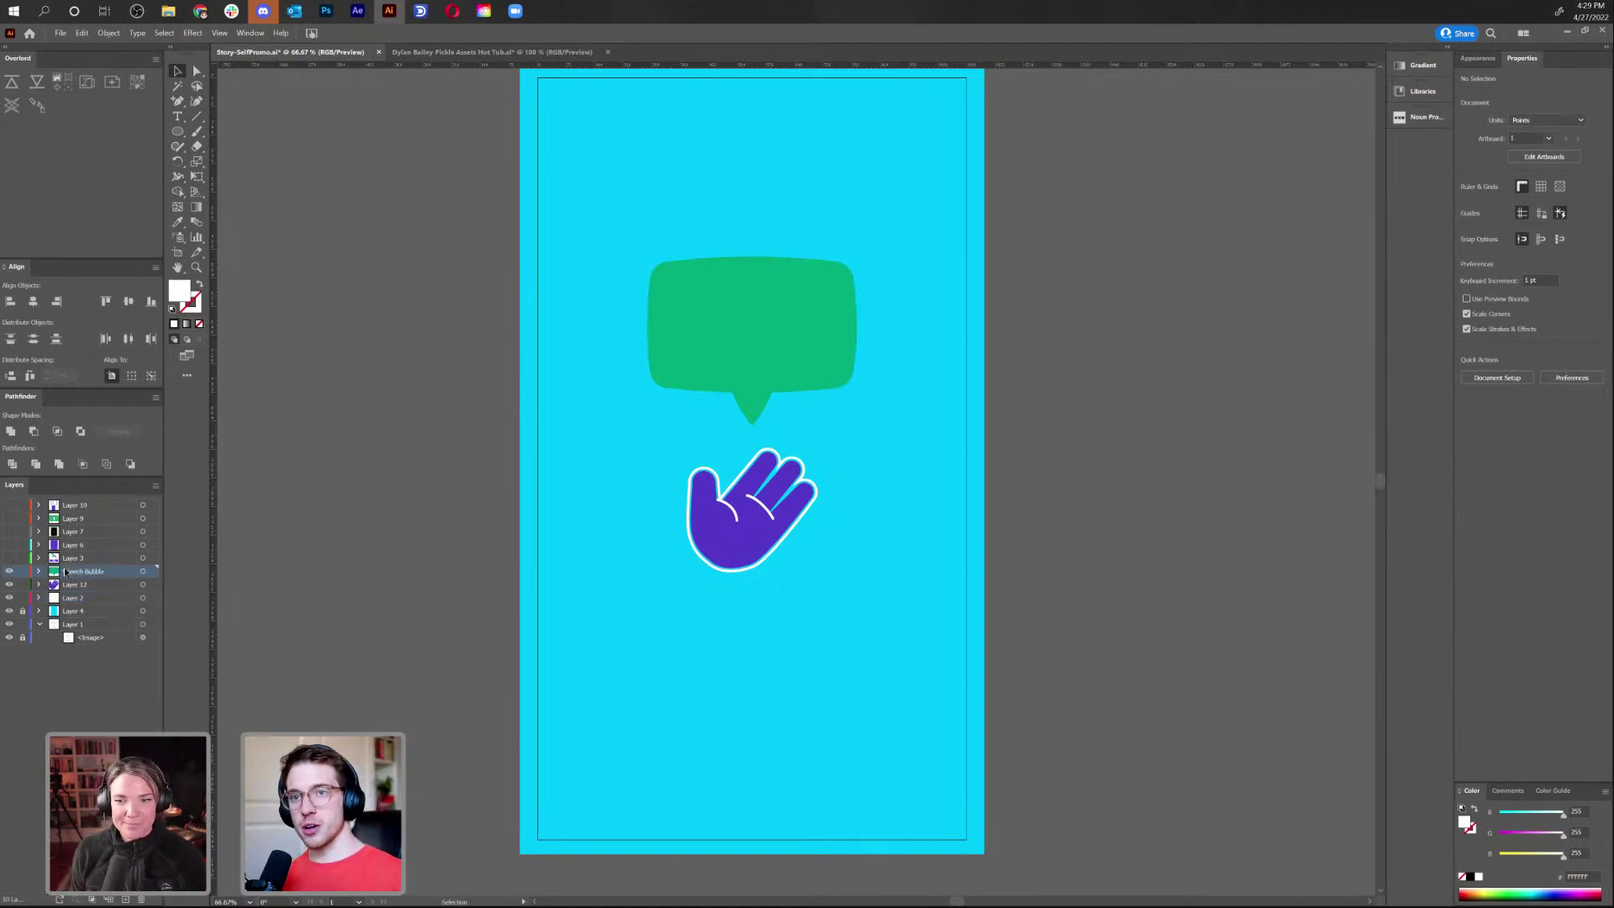
{"action": "double_click", "coordinate": [72, 585]}
{"action": "type", "text": "Hand"}
{"action": "key", "text": "Return"}
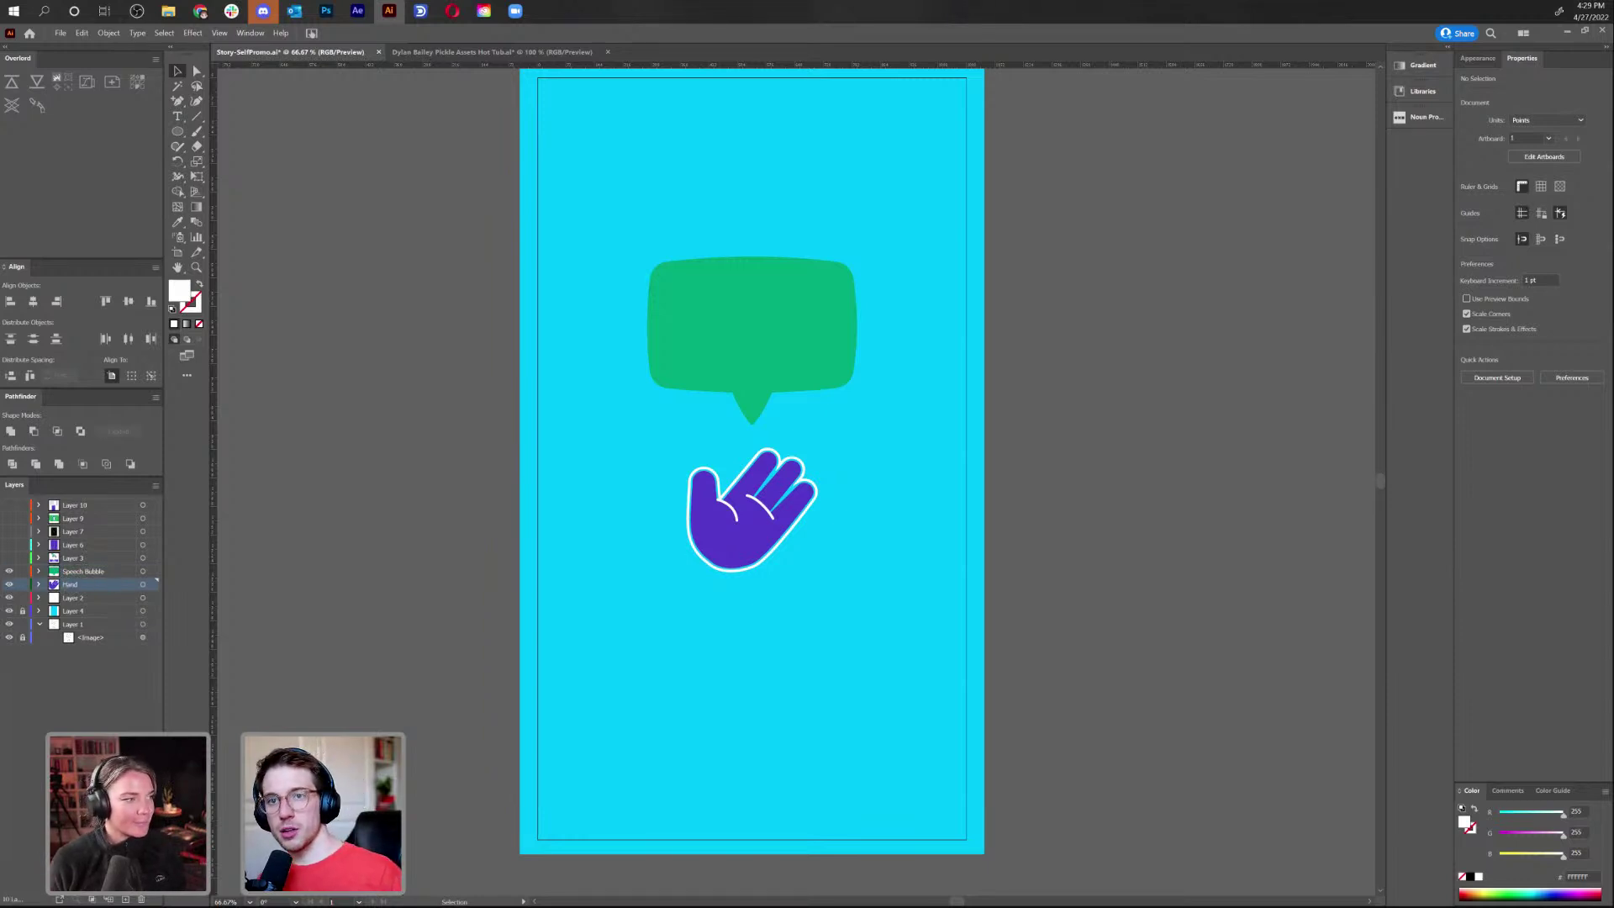
Isolate the HELLO text, then cut it and paste it in place on a new layer
{"action": "left_click_drag", "start_coordinate": [9, 584], "coordinate": [10, 570]}
{"action": "left_click", "coordinate": [10, 559]}
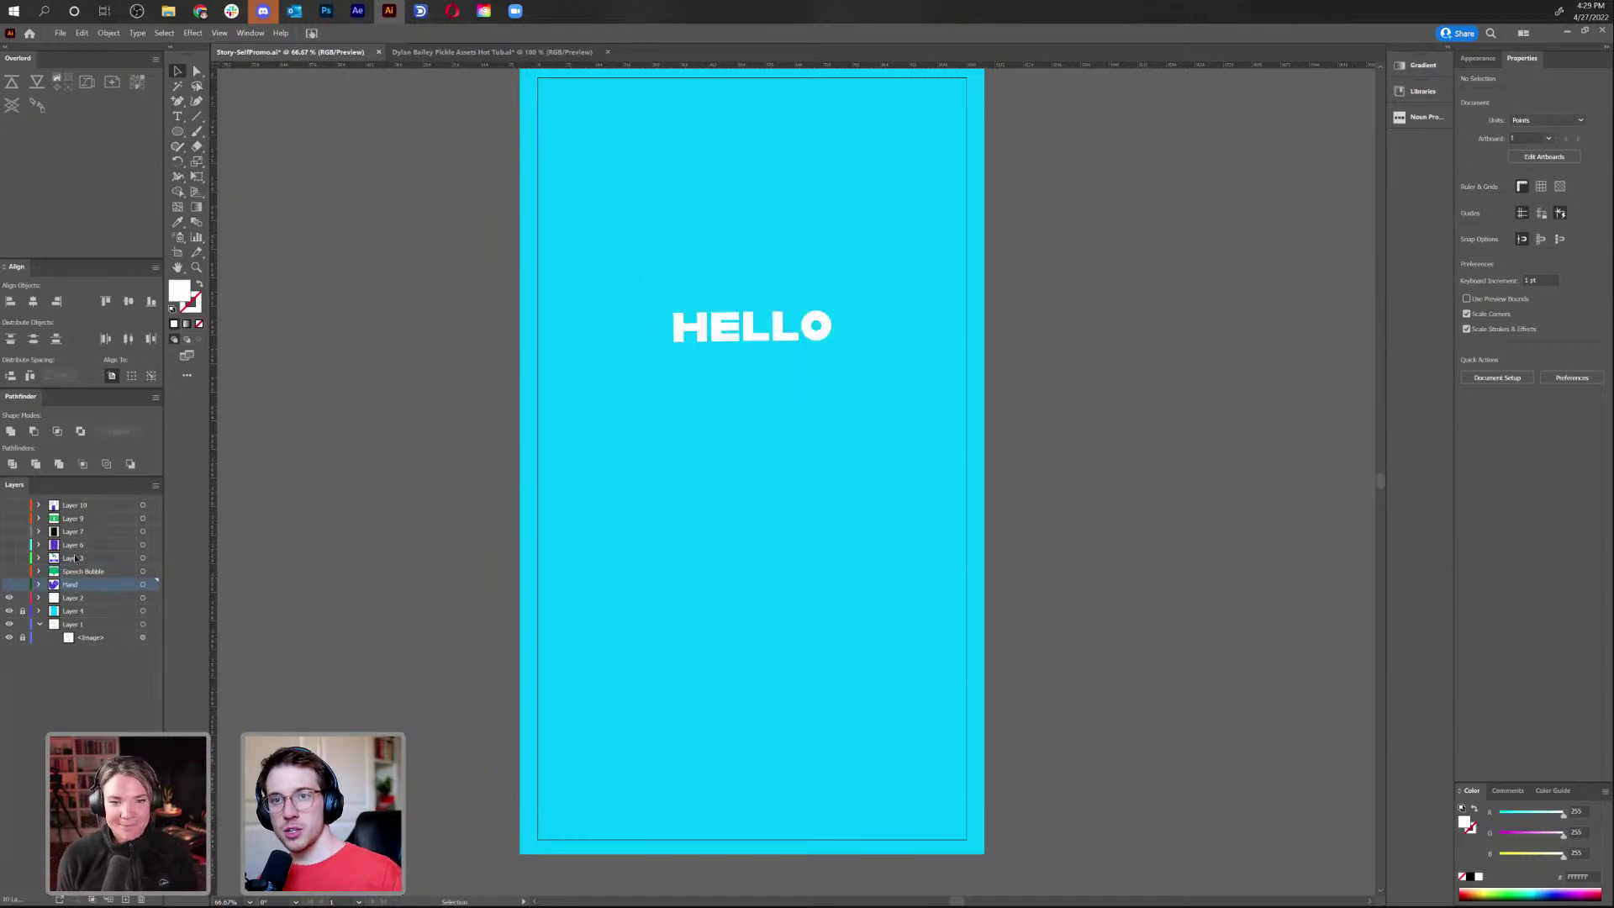
{"action": "left_click", "coordinate": [9, 558]}
{"action": "left_click", "coordinate": [10, 559]}
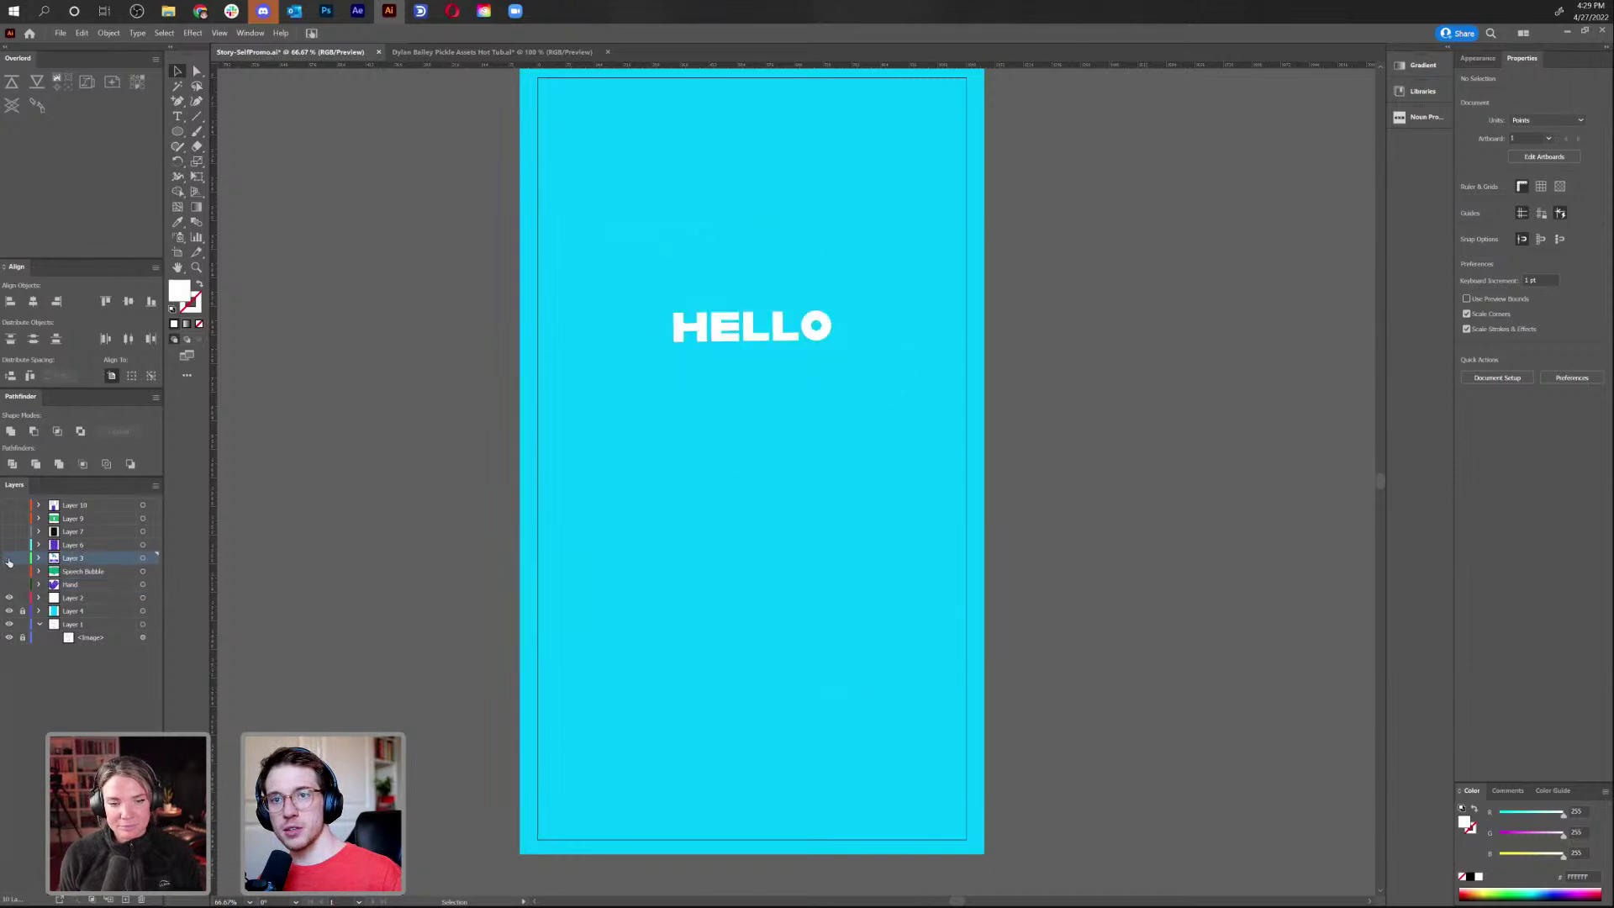
{"action": "left_click", "coordinate": [730, 340]}
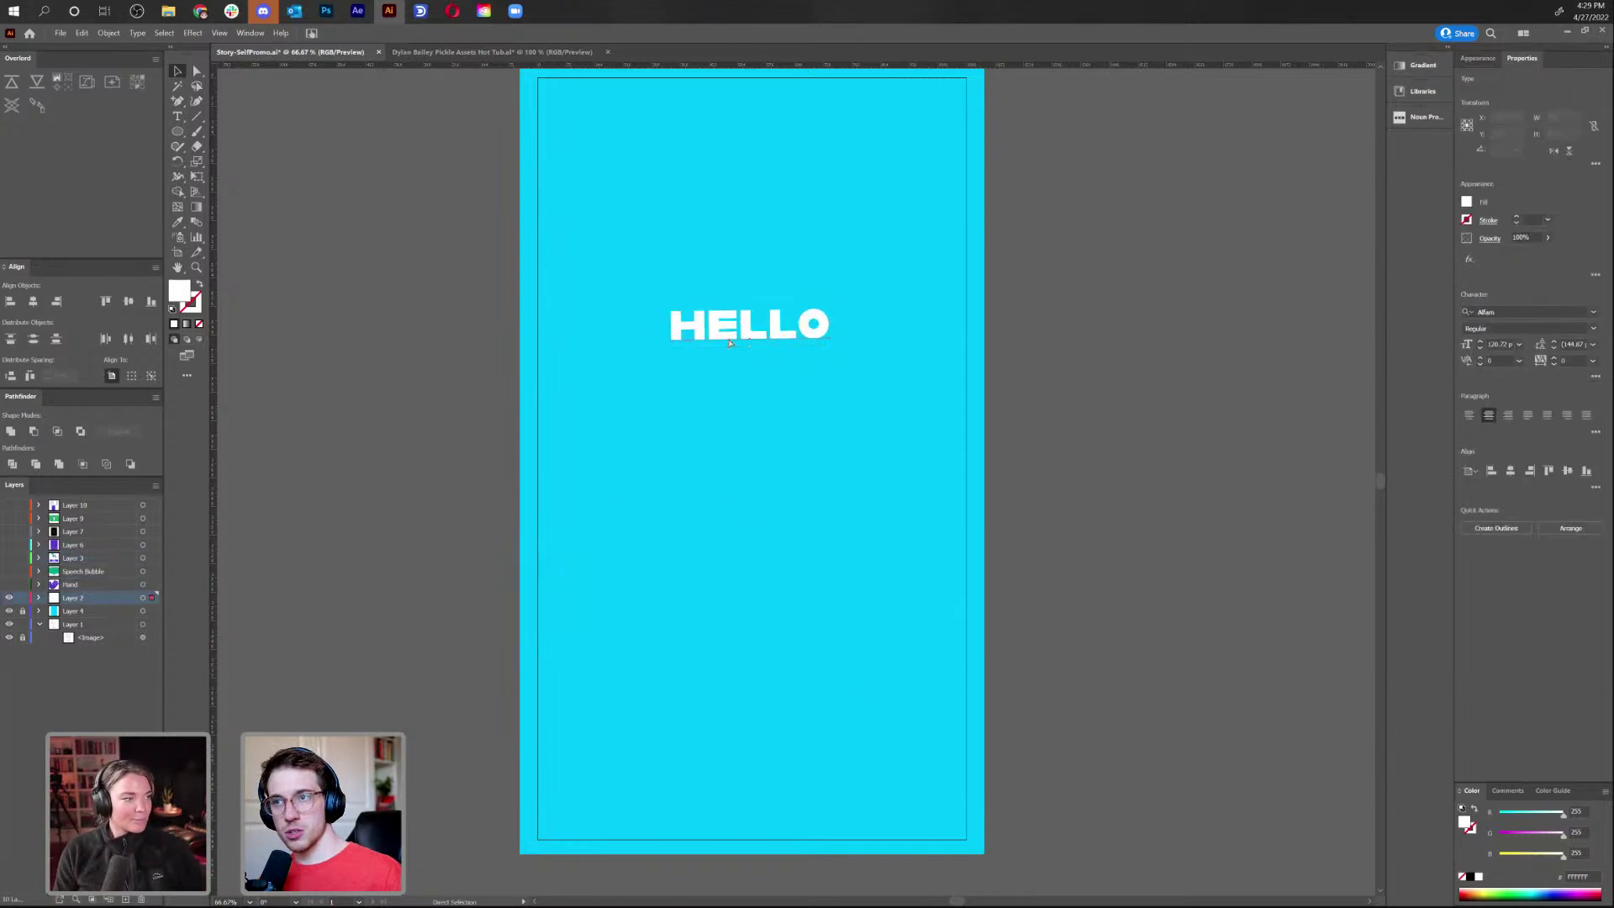
{"action": "key", "text": "Delete"}
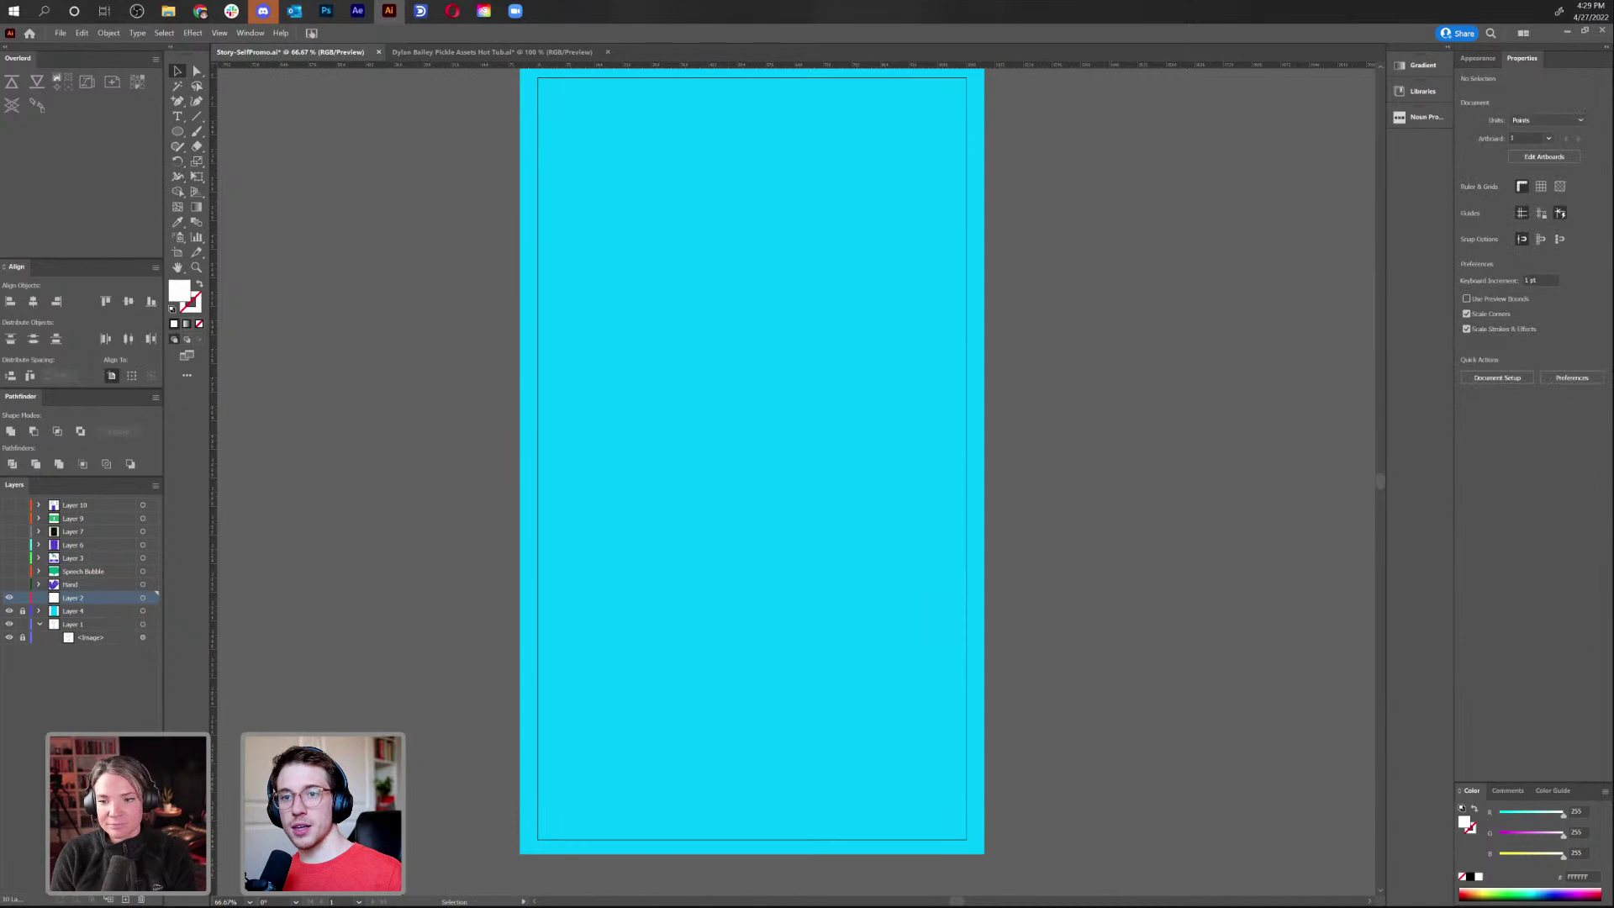
{"action": "left_click", "coordinate": [127, 900]}
{"action": "key", "text": "ctrl+f"}
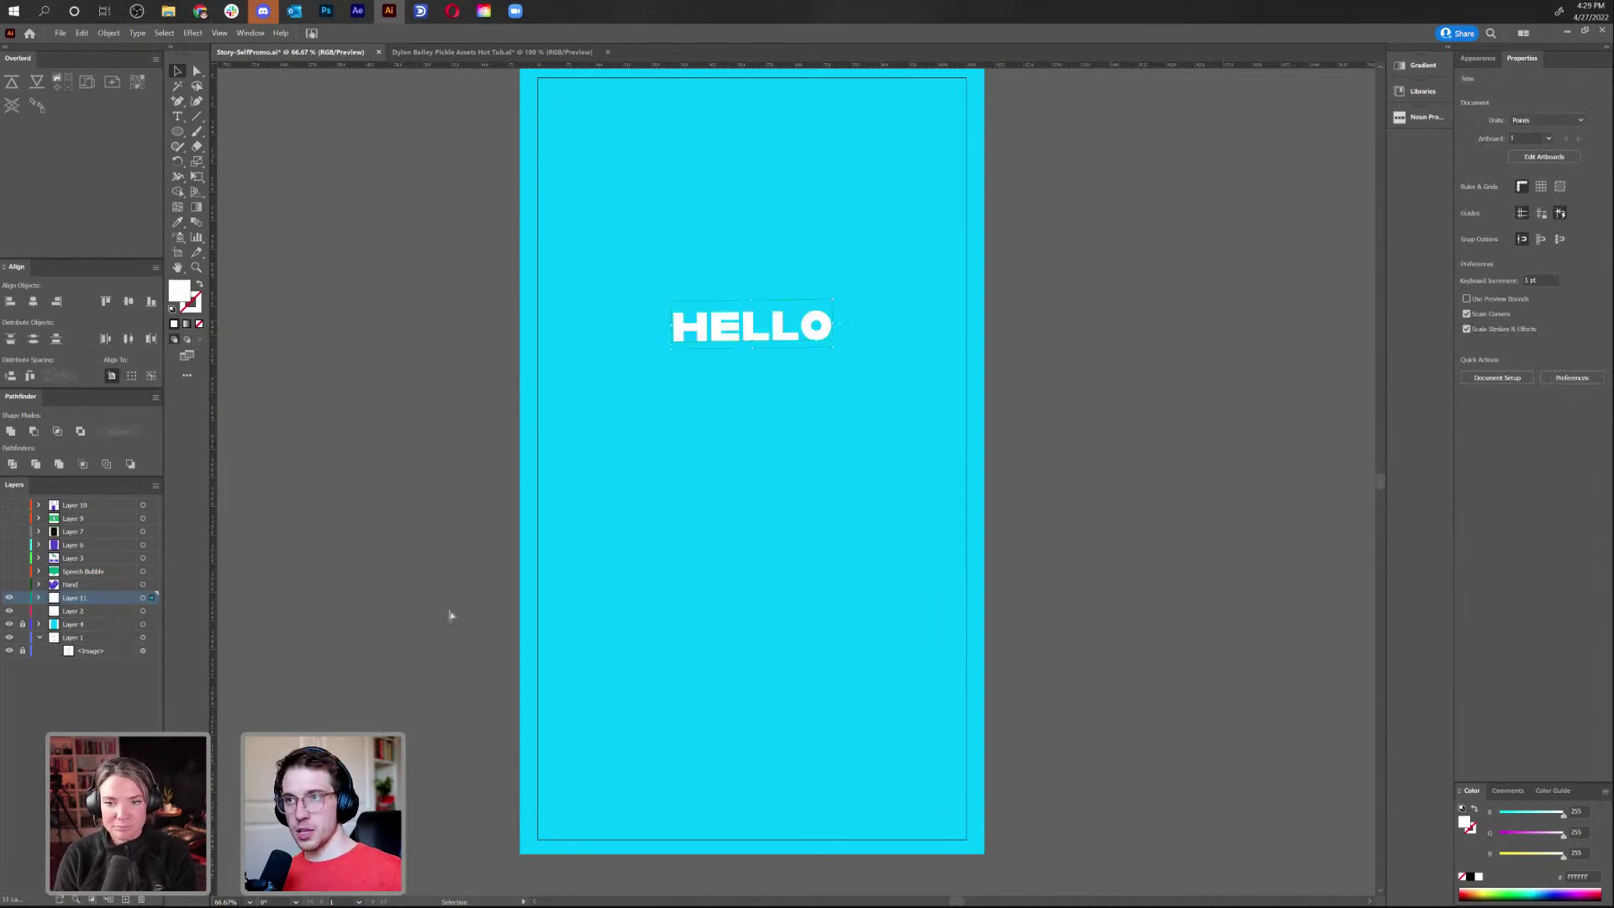
Name the new layer 'Hello', move it above Speech Bubble, and show the full intro card
{"action": "double_click", "coordinate": [74, 597]}
{"action": "type", "text": "Hello"}
{"action": "key", "text": "Return"}
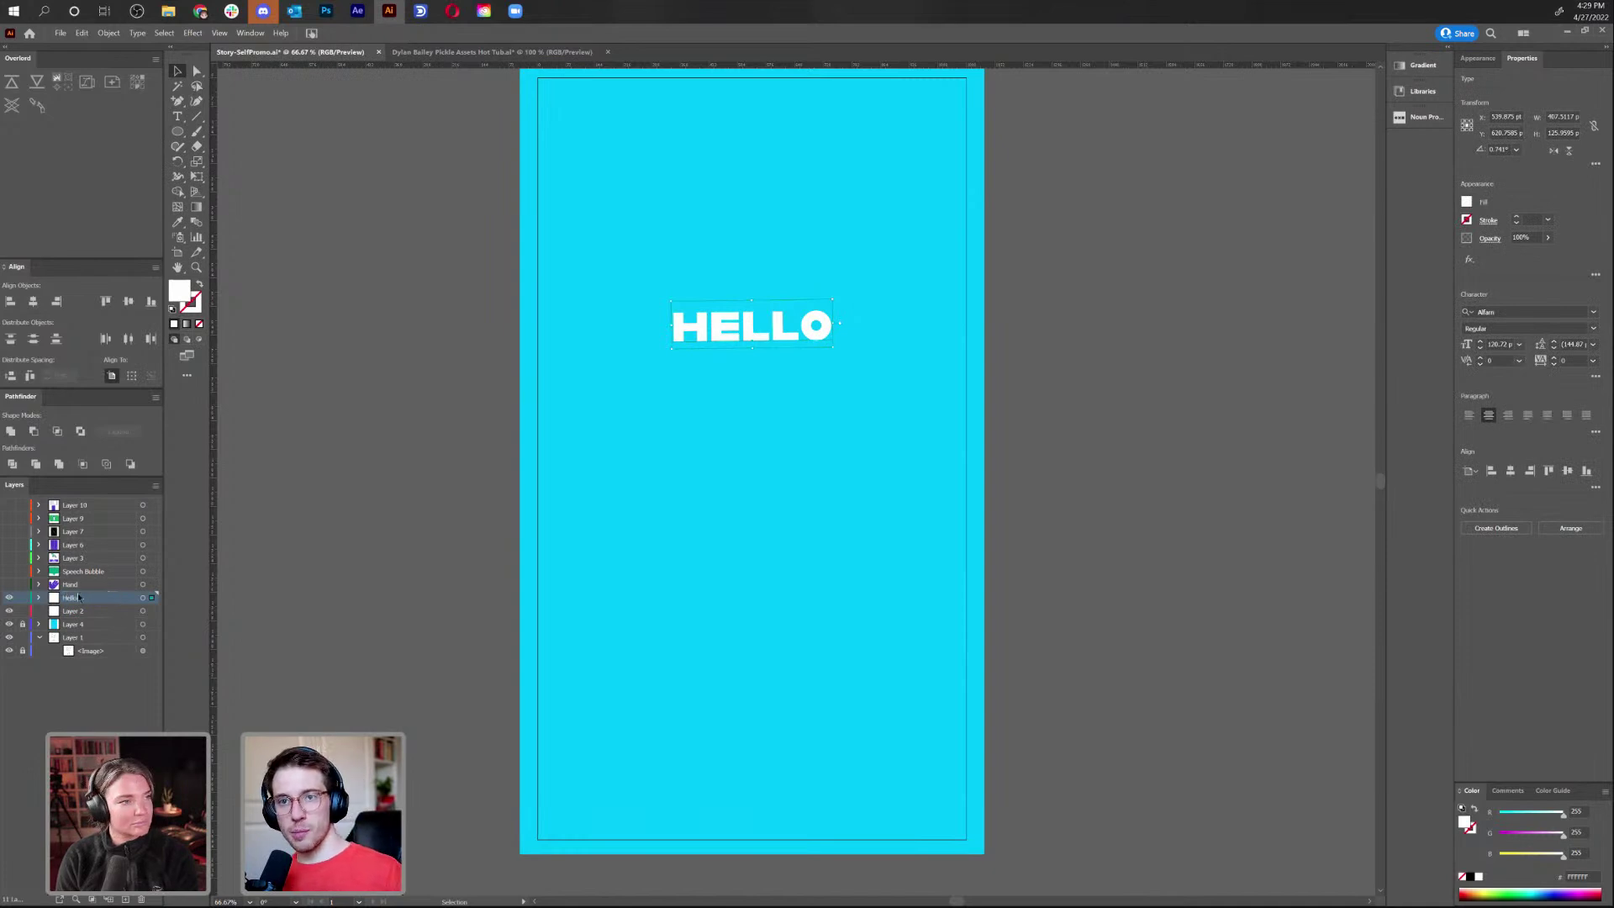
{"action": "left_click_drag", "start_coordinate": [84, 604], "coordinate": [84, 578]}
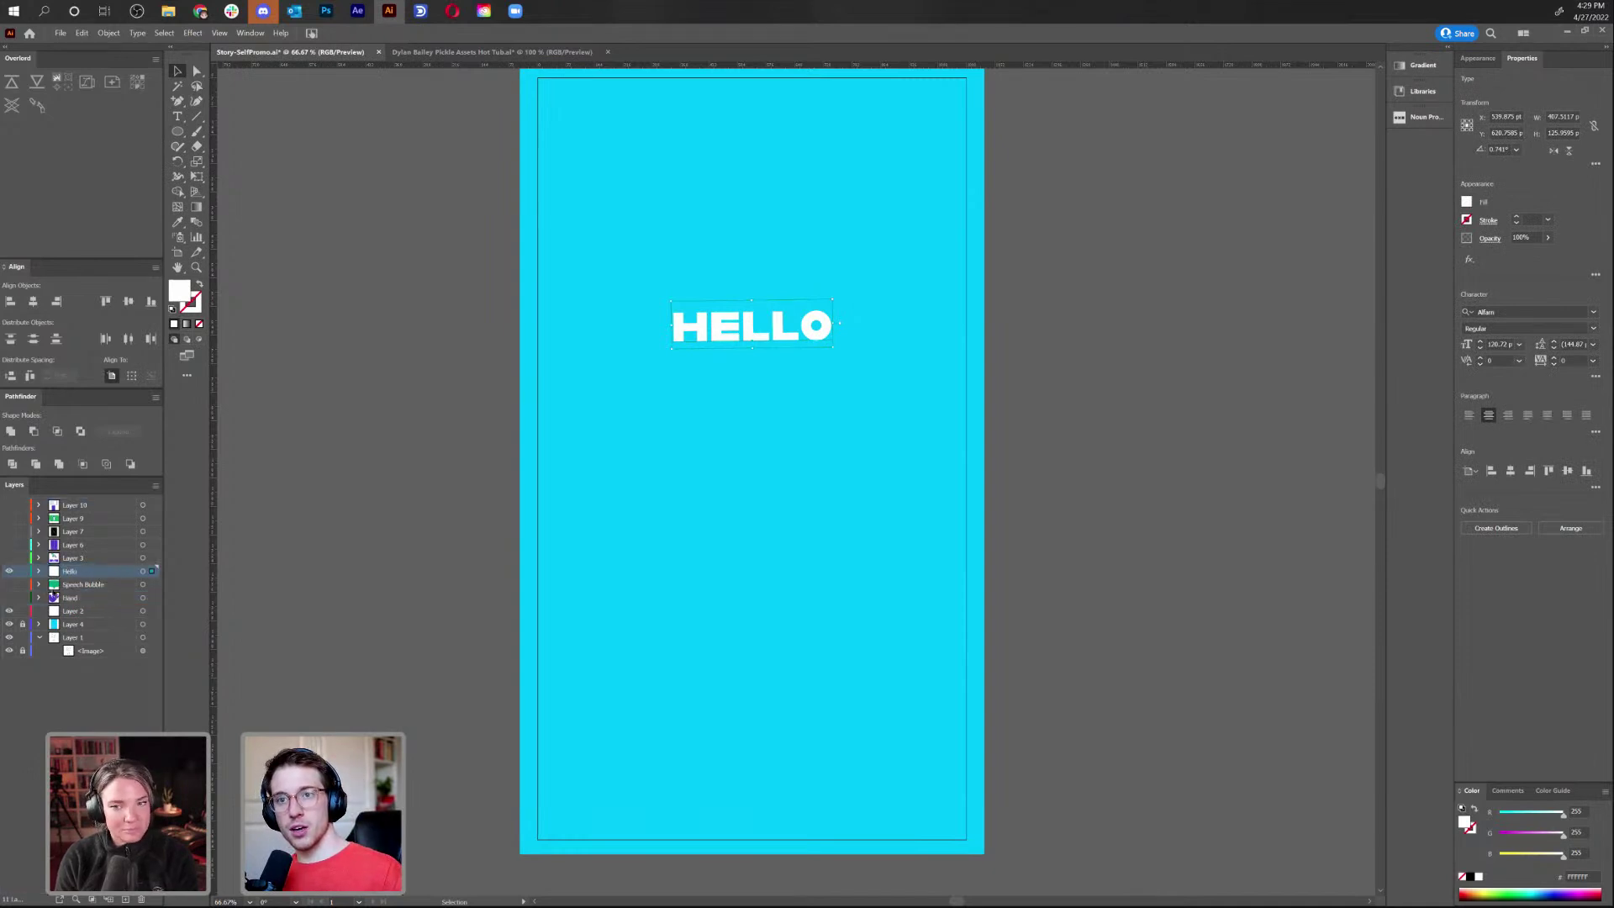
{"action": "left_click", "coordinate": [9, 572]}
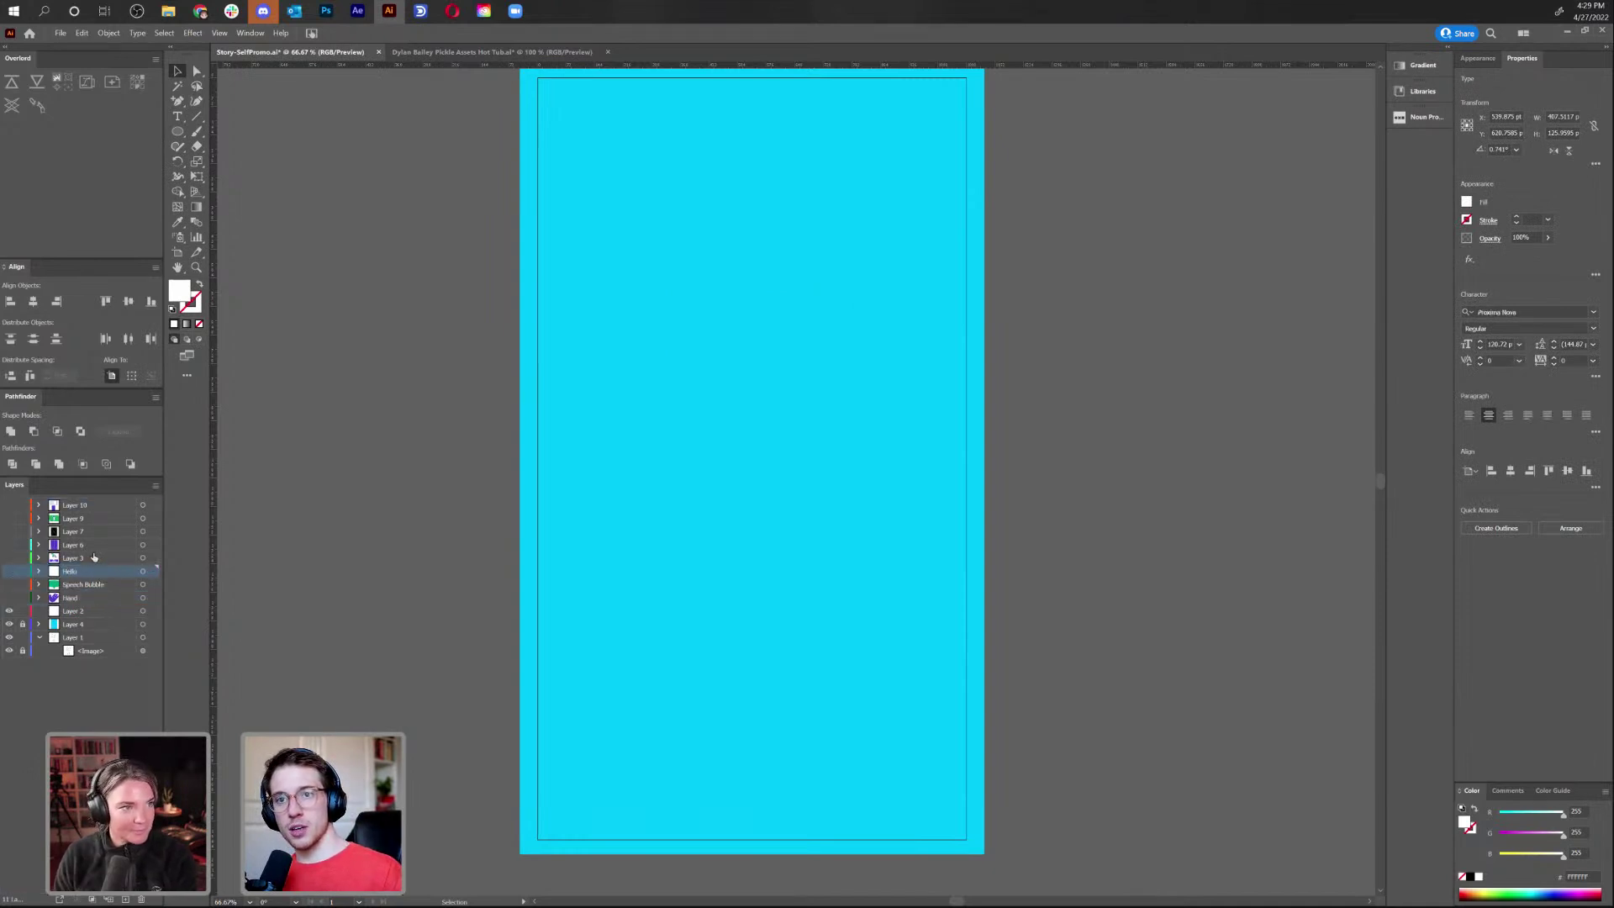
{"action": "left_click", "coordinate": [9, 558]}
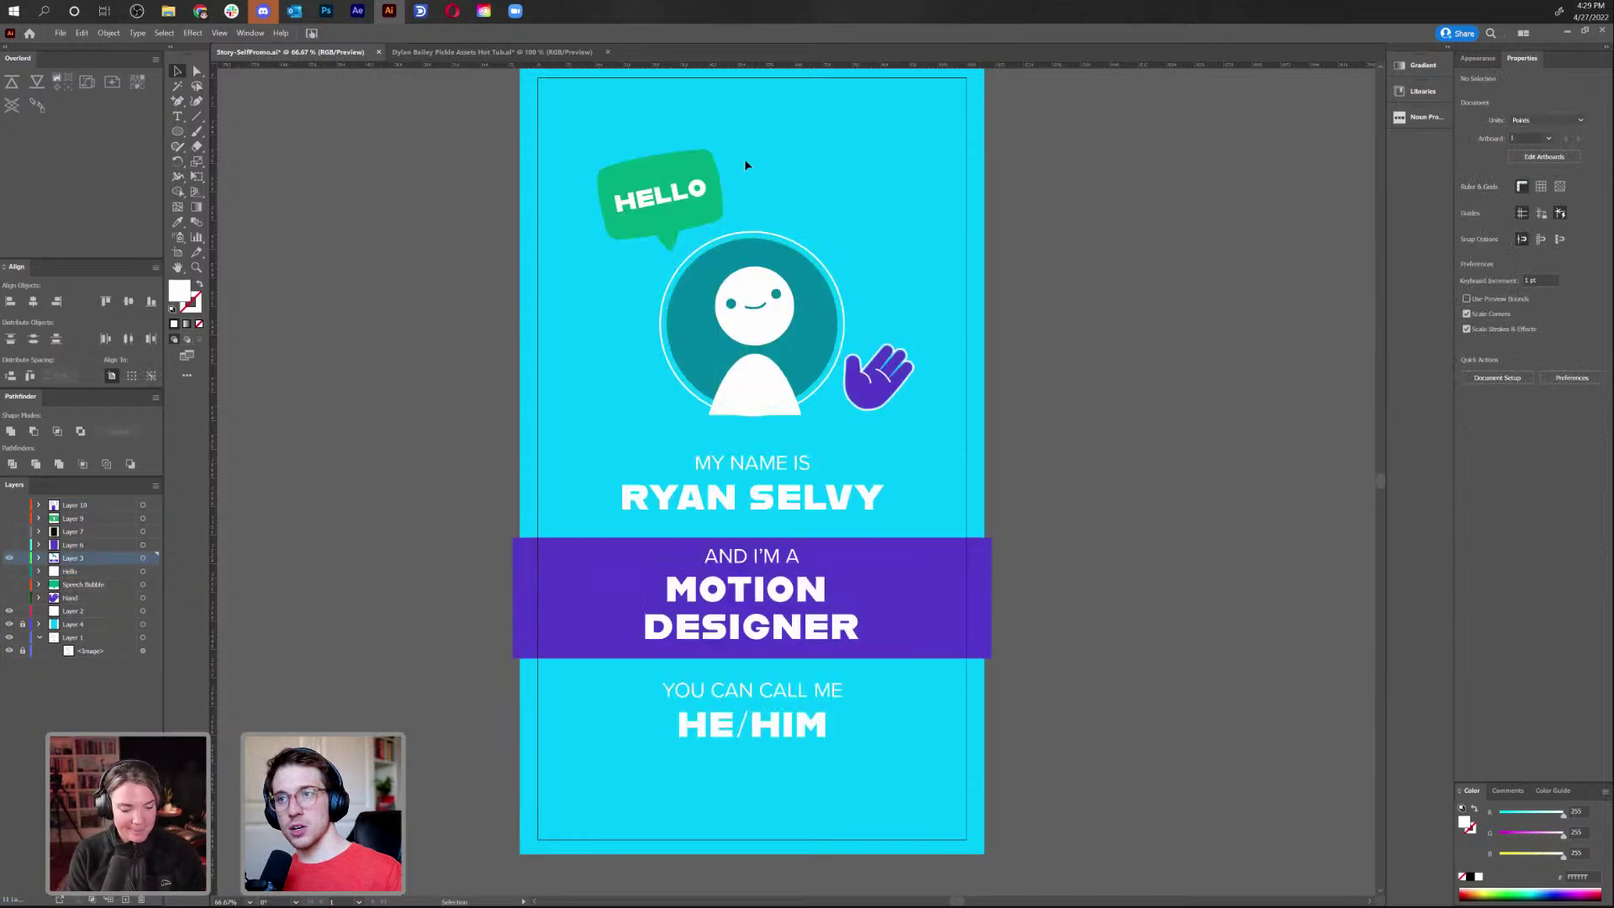
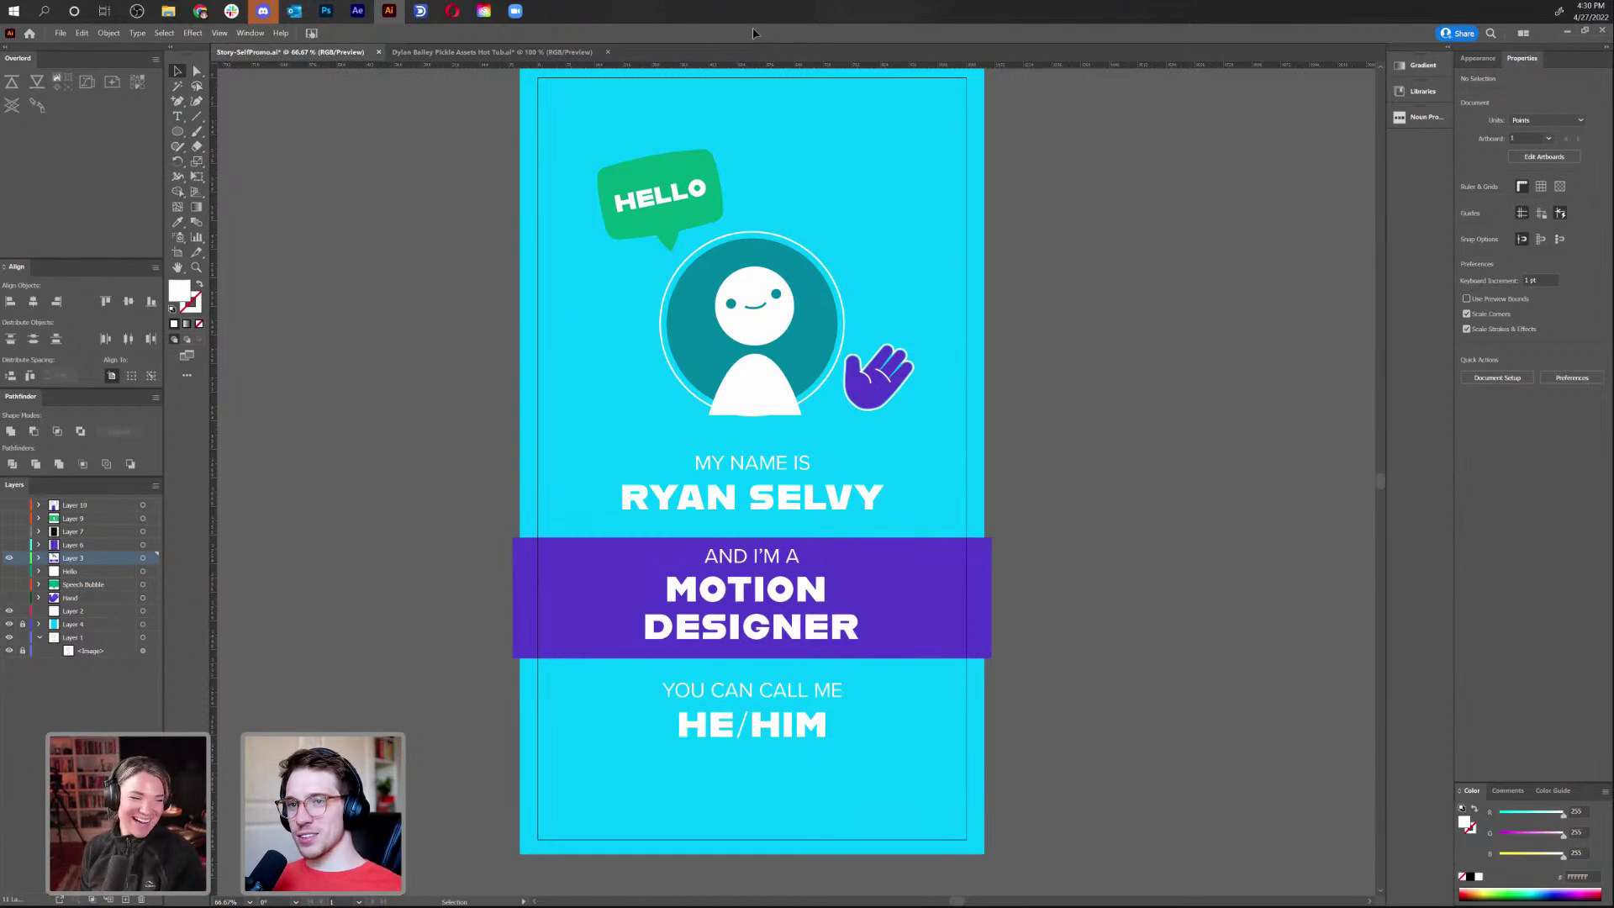
Hide the name-card layer and preview the curtain, orange frame and dollar-bill artwork in turn
{"action": "left_click_drag", "start_coordinate": [747, 307], "coordinate": [696, 308]}
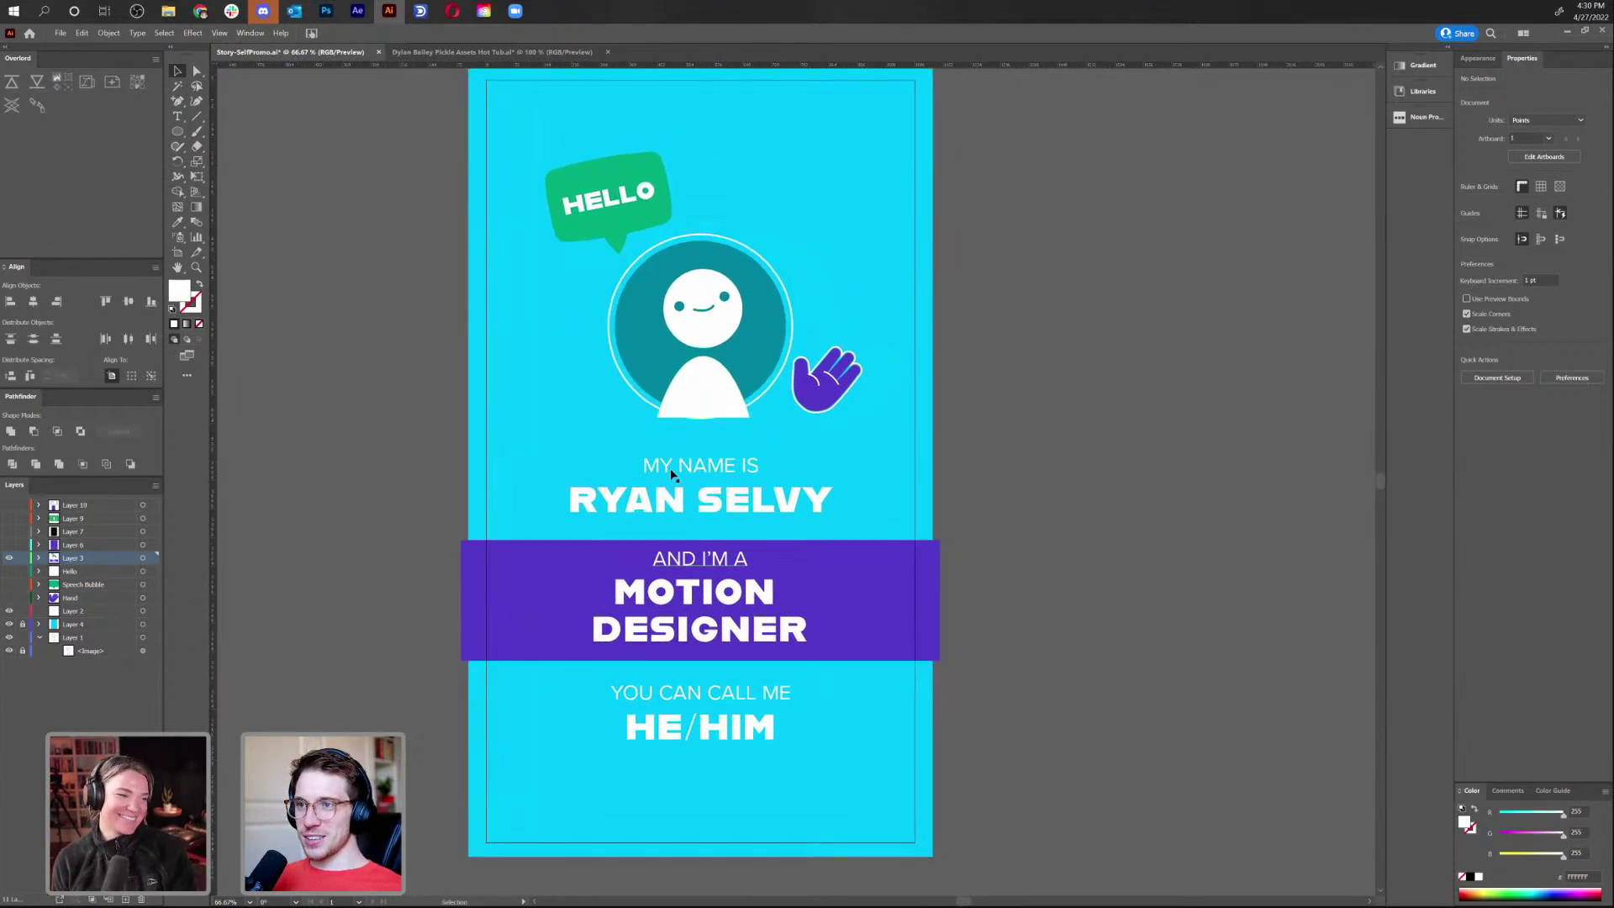
{"action": "left_click", "coordinate": [669, 467]}
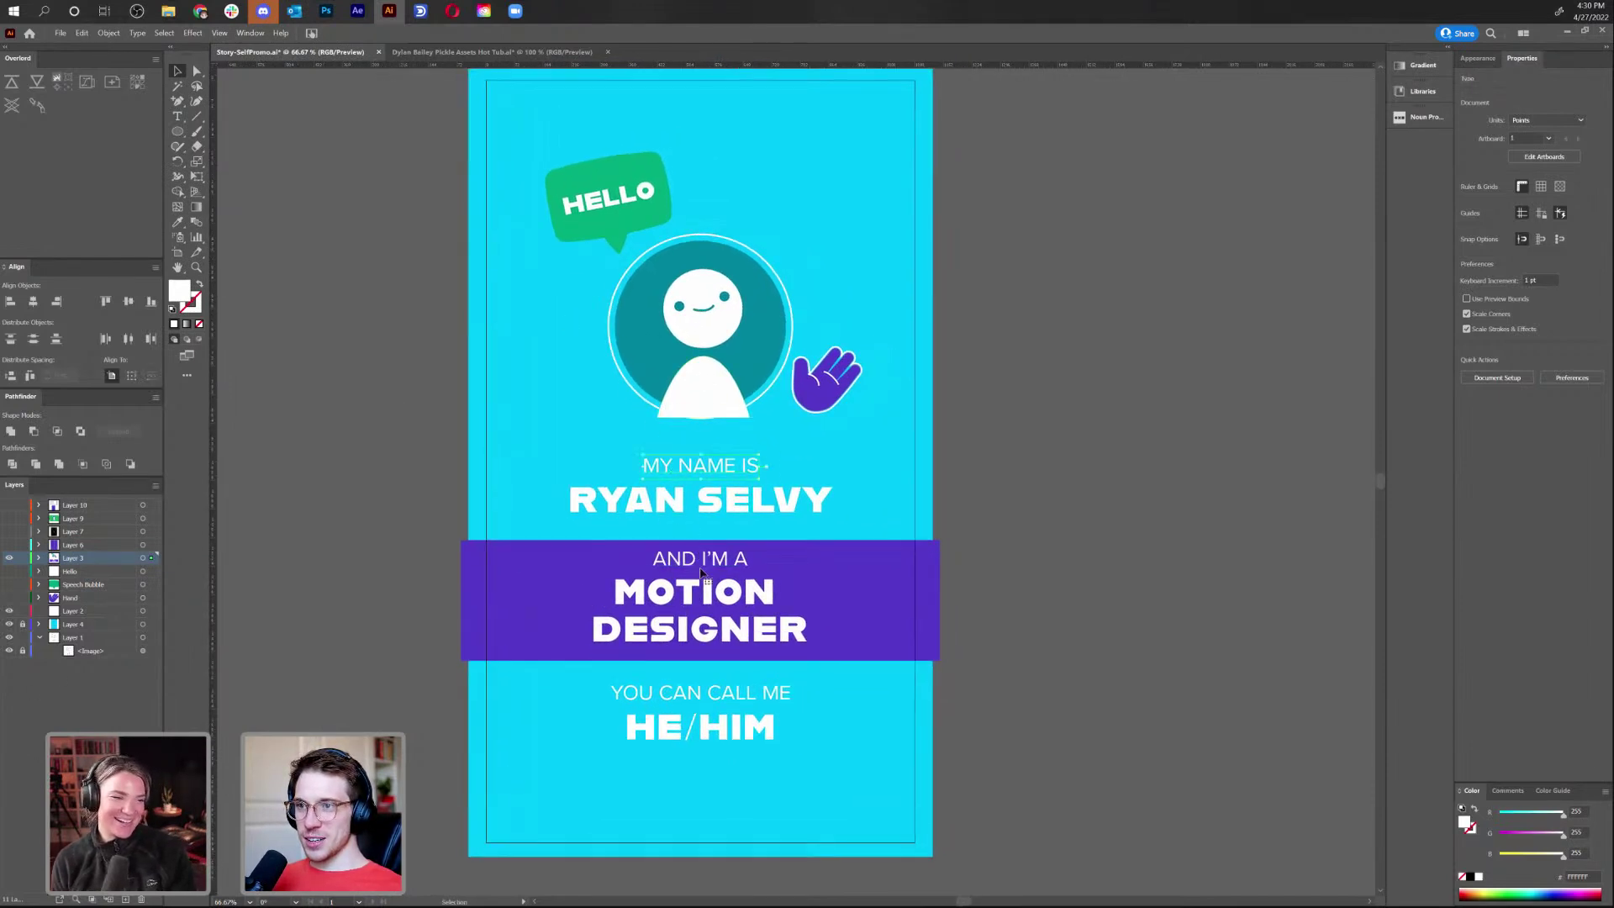
{"action": "left_click", "coordinate": [811, 563]}
{"action": "left_click", "coordinate": [9, 558]}
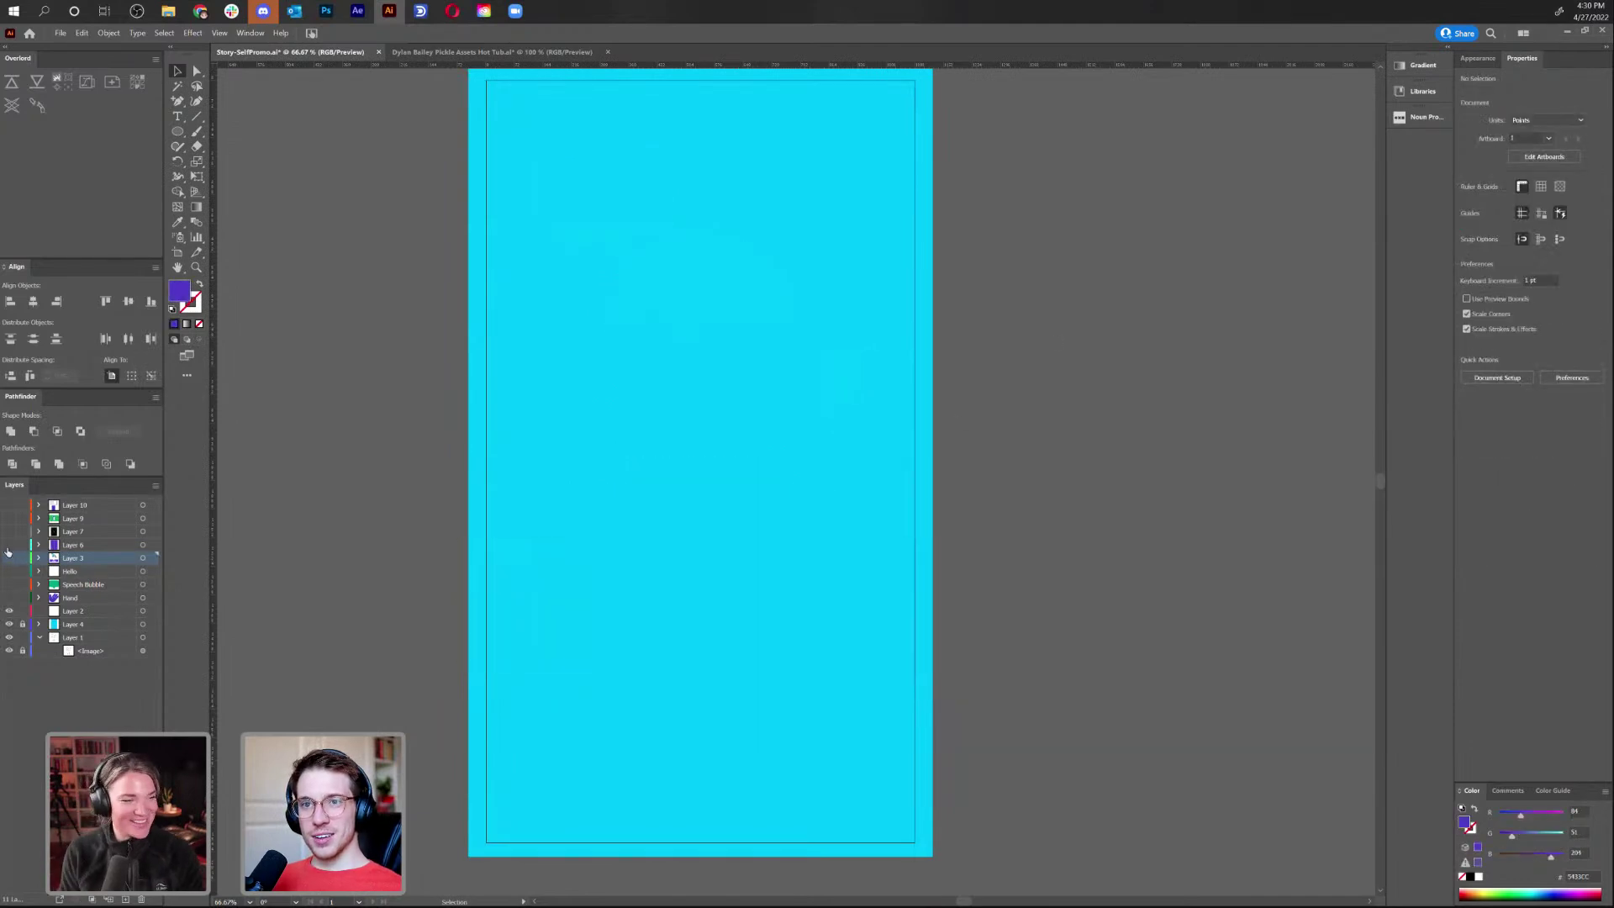
{"action": "left_click", "coordinate": [9, 545]}
{"action": "left_click", "coordinate": [9, 533]}
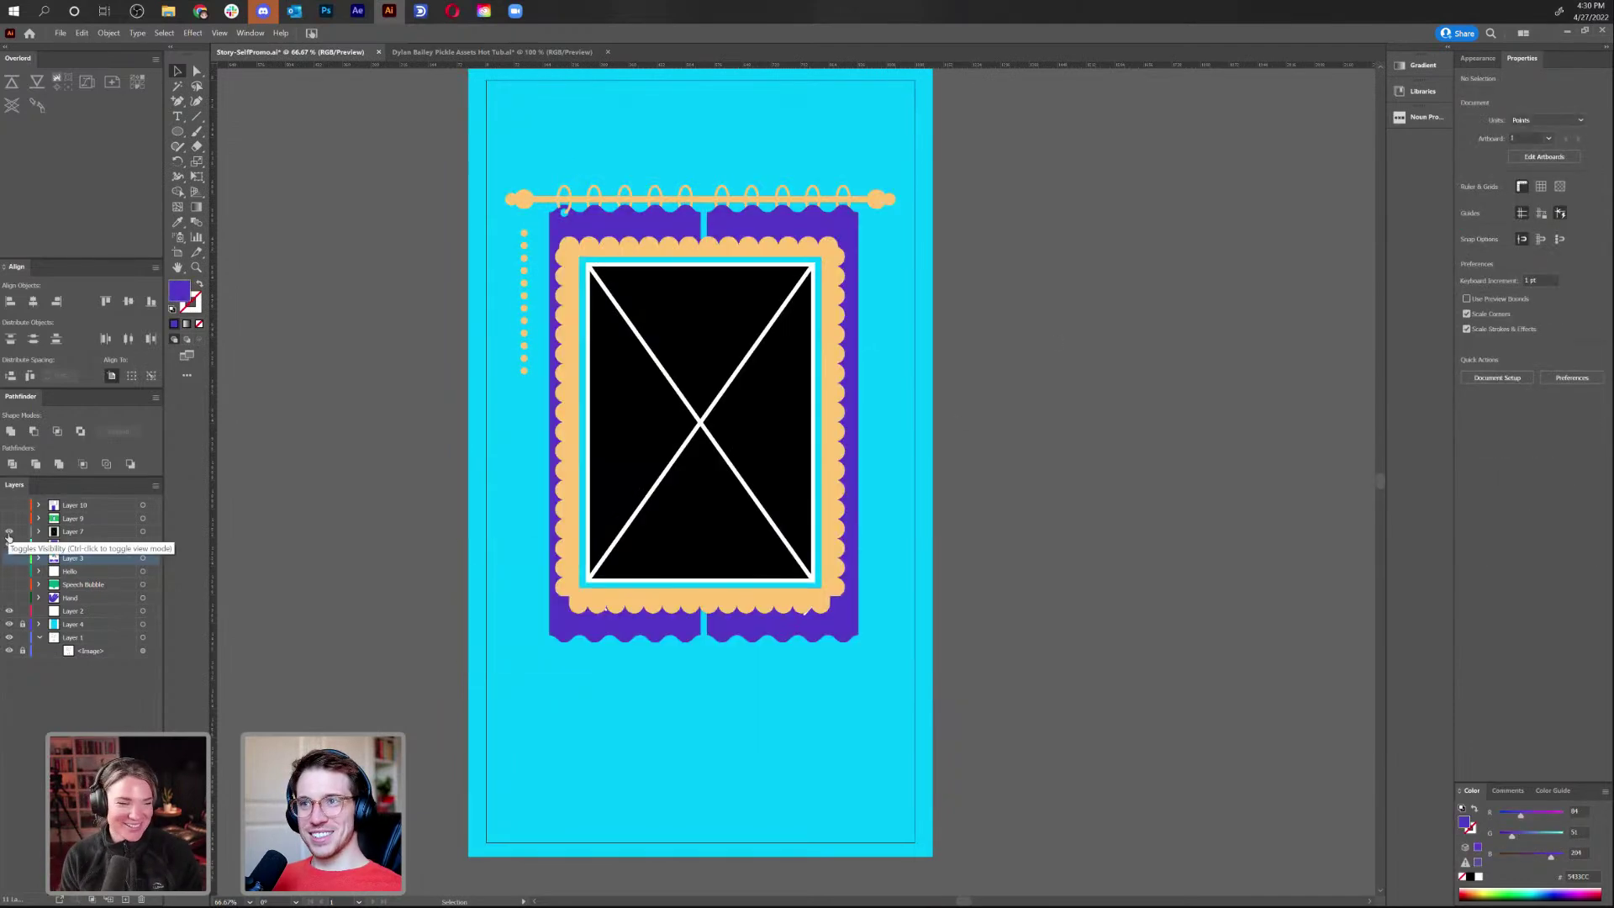
{"action": "left_click", "coordinate": [9, 531]}
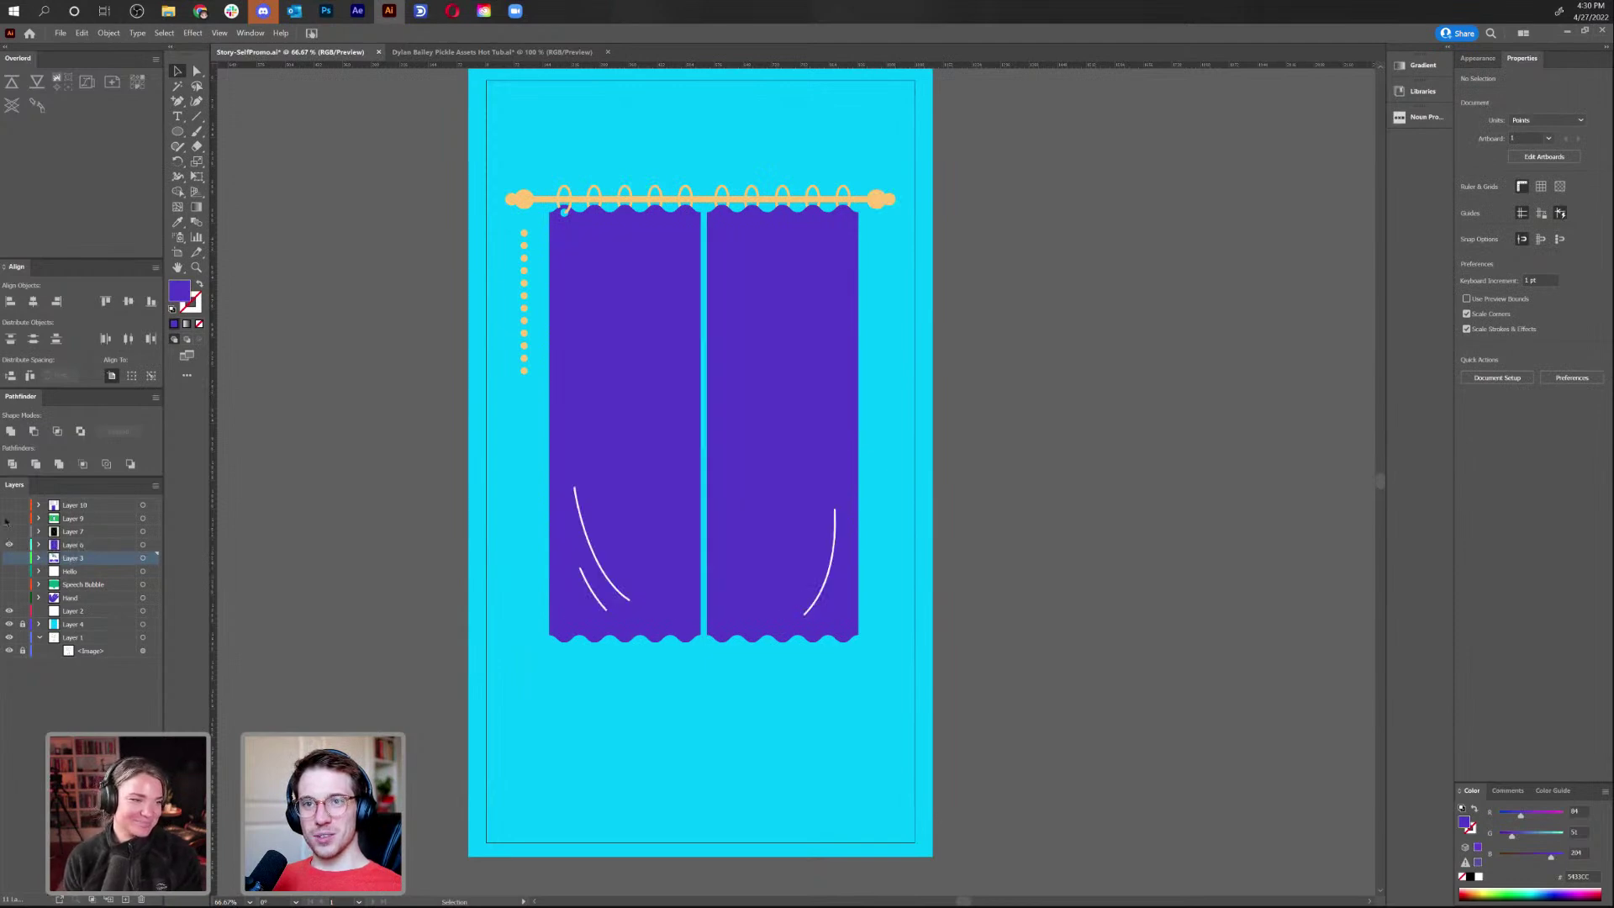
{"action": "left_click", "coordinate": [9, 518]}
{"action": "left_click", "coordinate": [10, 544]}
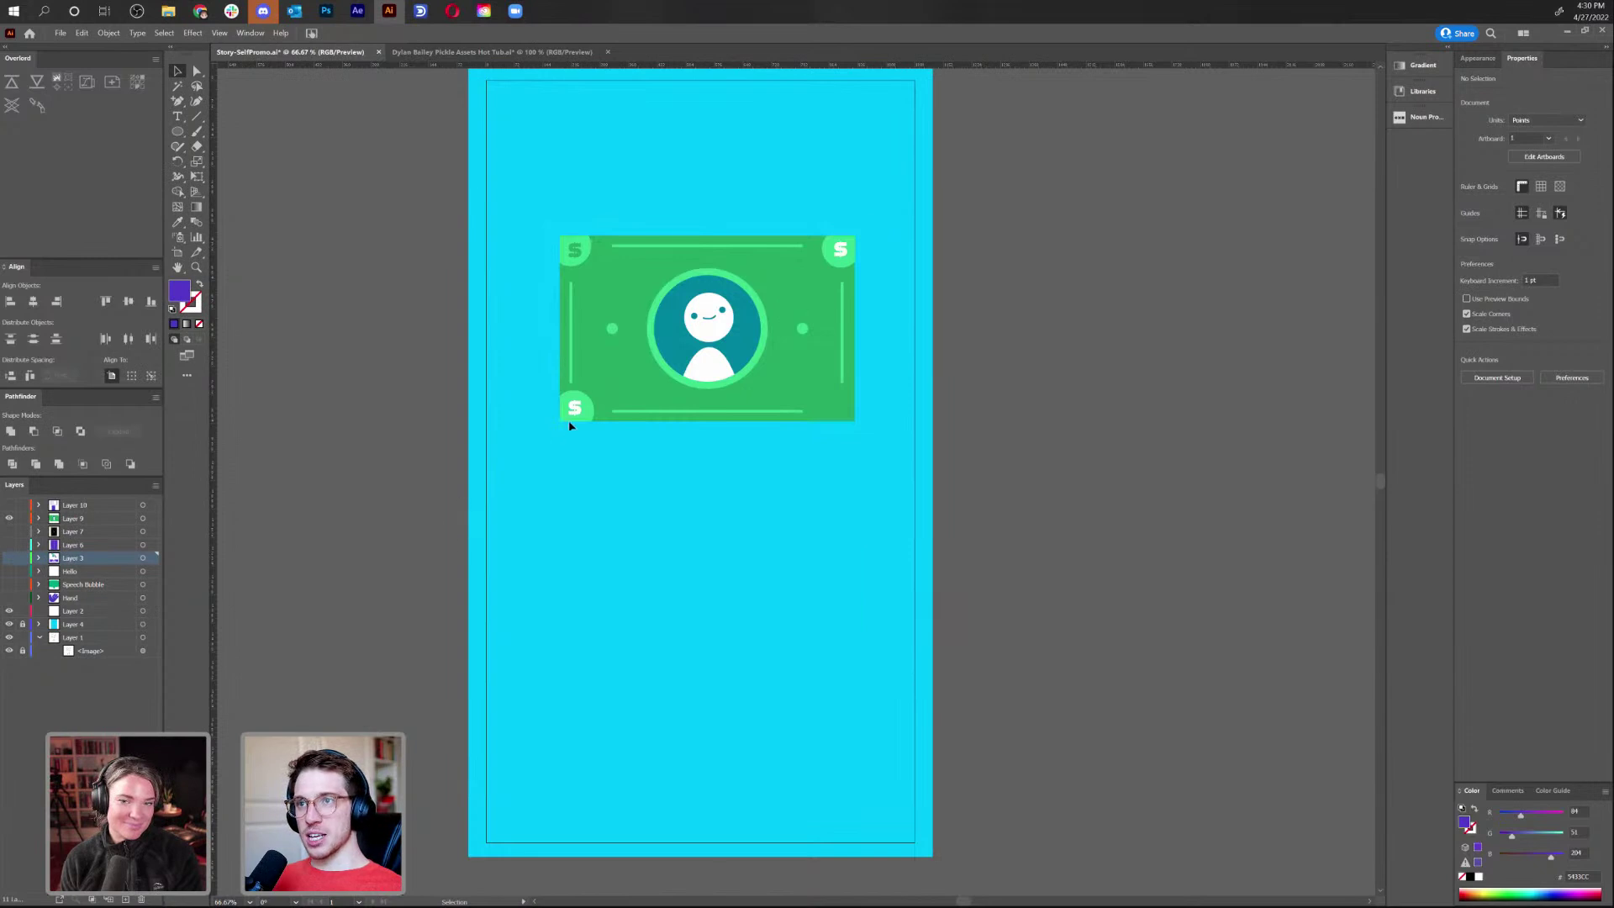
Rename Layer 9 to 'Dollar', then hide it and show Layer 10's notebook artwork
{"action": "key", "text": "ctrl+a"}
{"action": "key", "text": "a"}
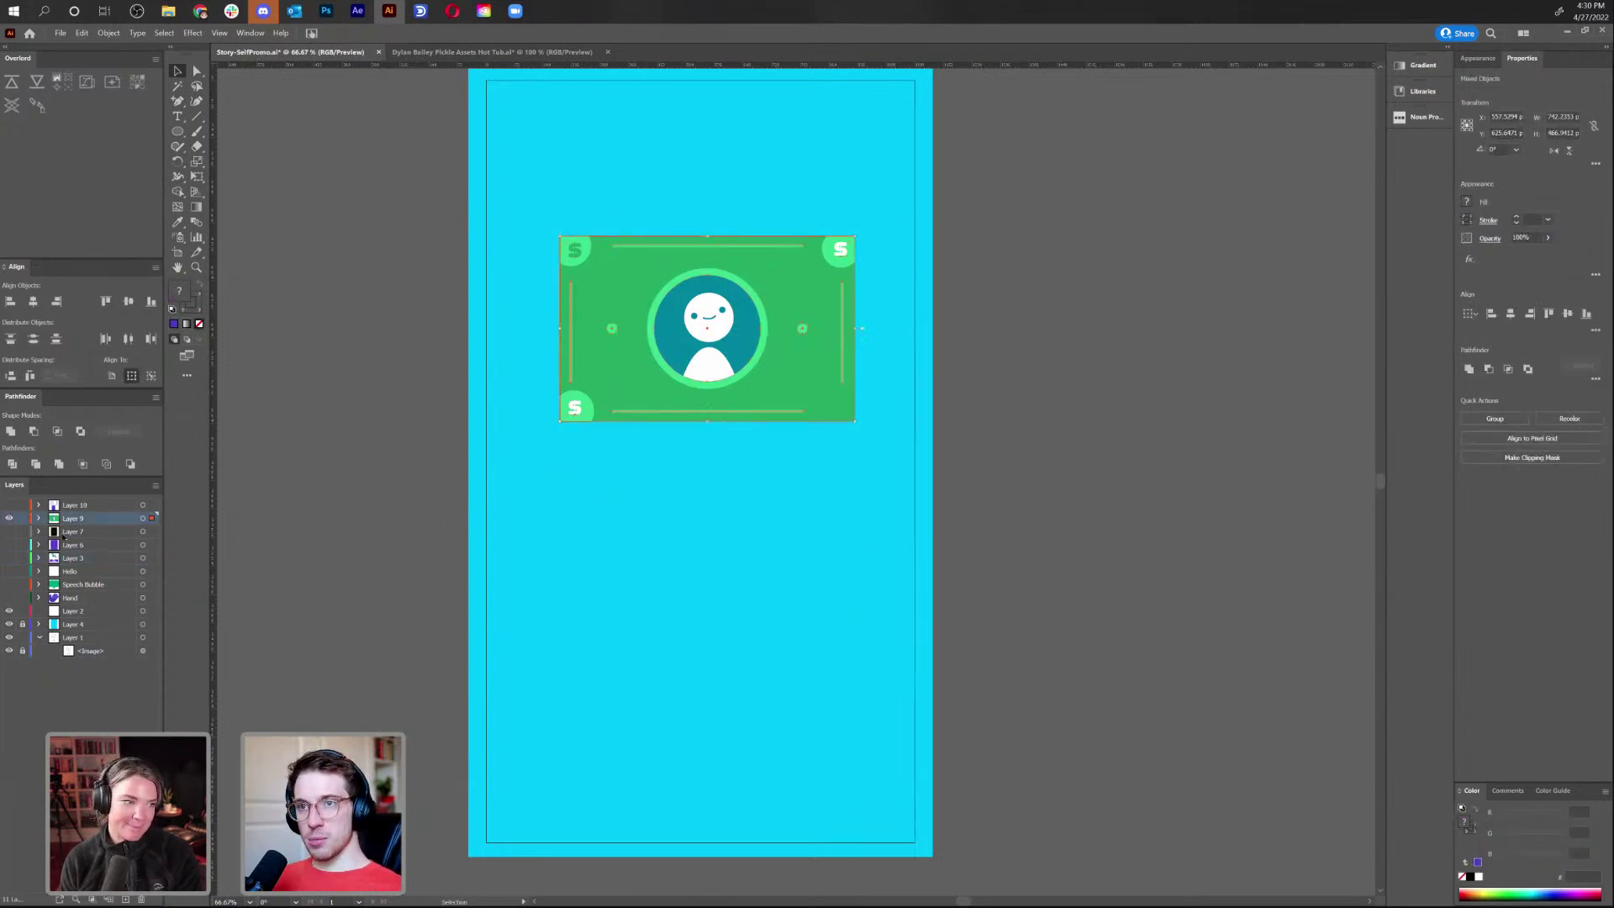
{"action": "double_click", "coordinate": [74, 518]}
{"action": "type", "text": "Dollar"}
{"action": "key", "text": "Return"}
{"action": "left_click", "coordinate": [67, 505]}
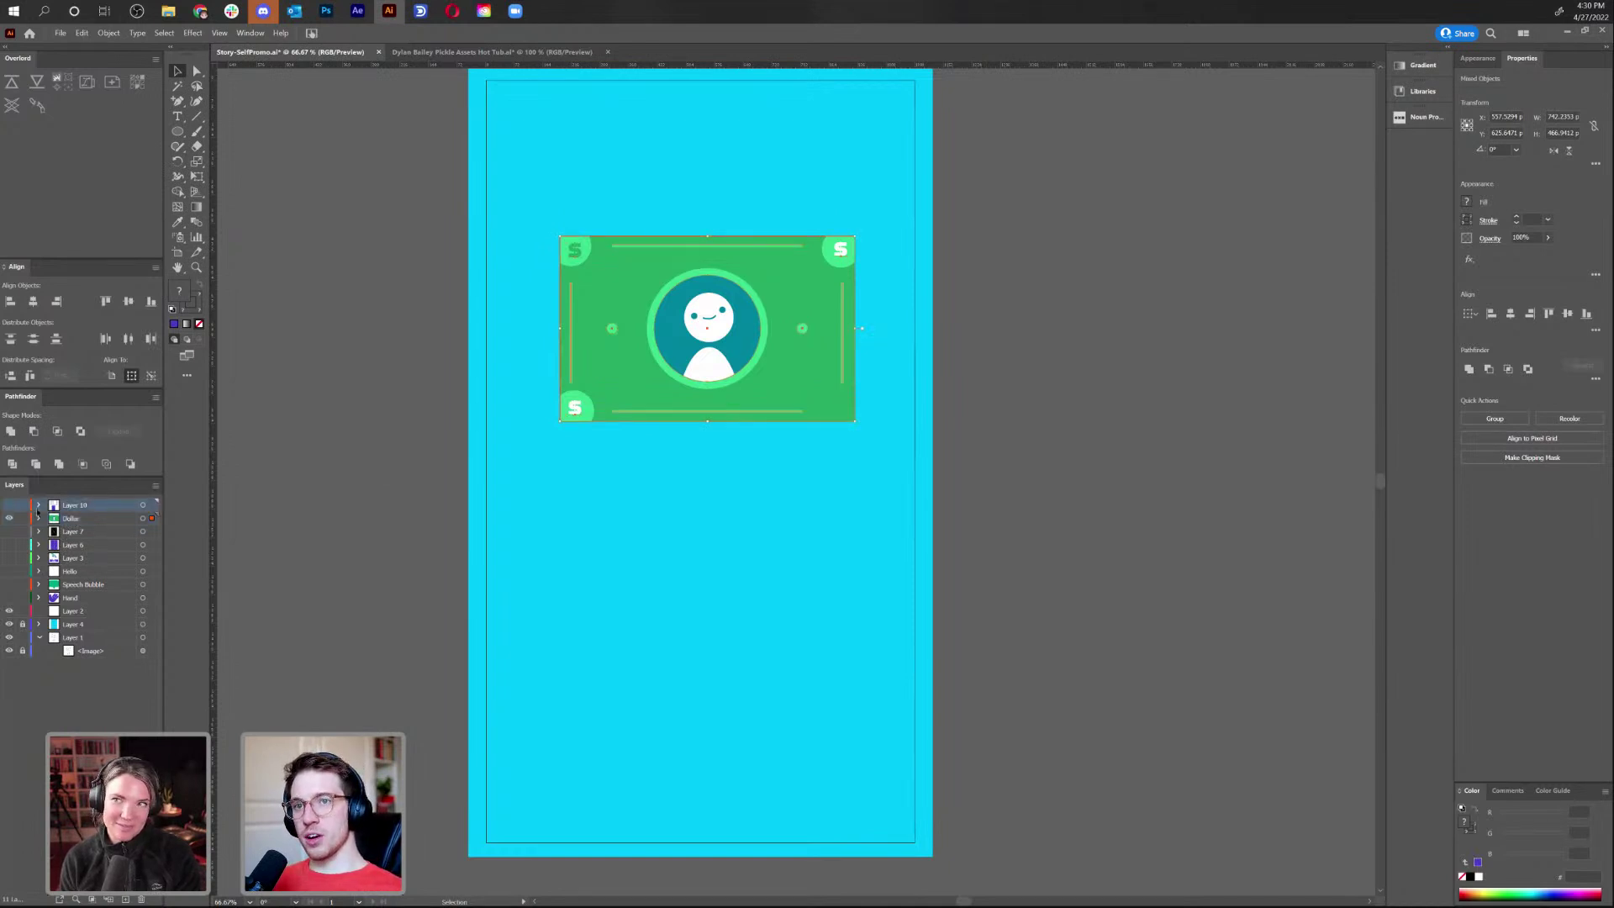
{"action": "left_click", "coordinate": [9, 517]}
{"action": "left_click", "coordinate": [10, 505]}
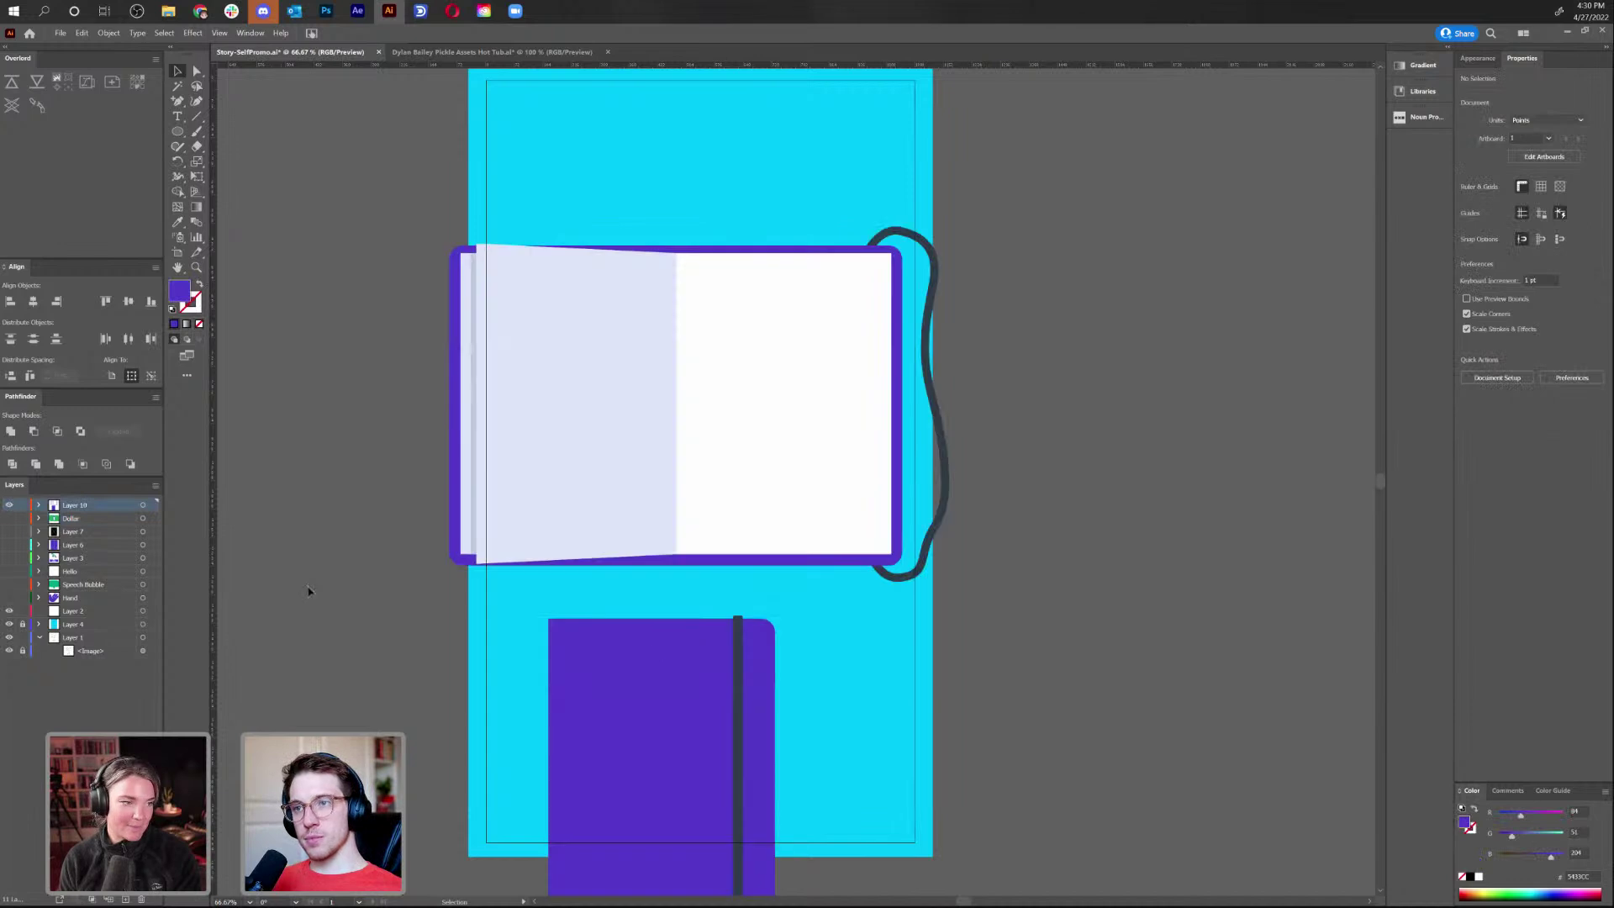
Move the purple notebook cover onto its own new layer named 'Moleskine'
{"action": "scroll", "coordinate": [675, 349], "scroll_direction": "down", "scroll_amount": 5}
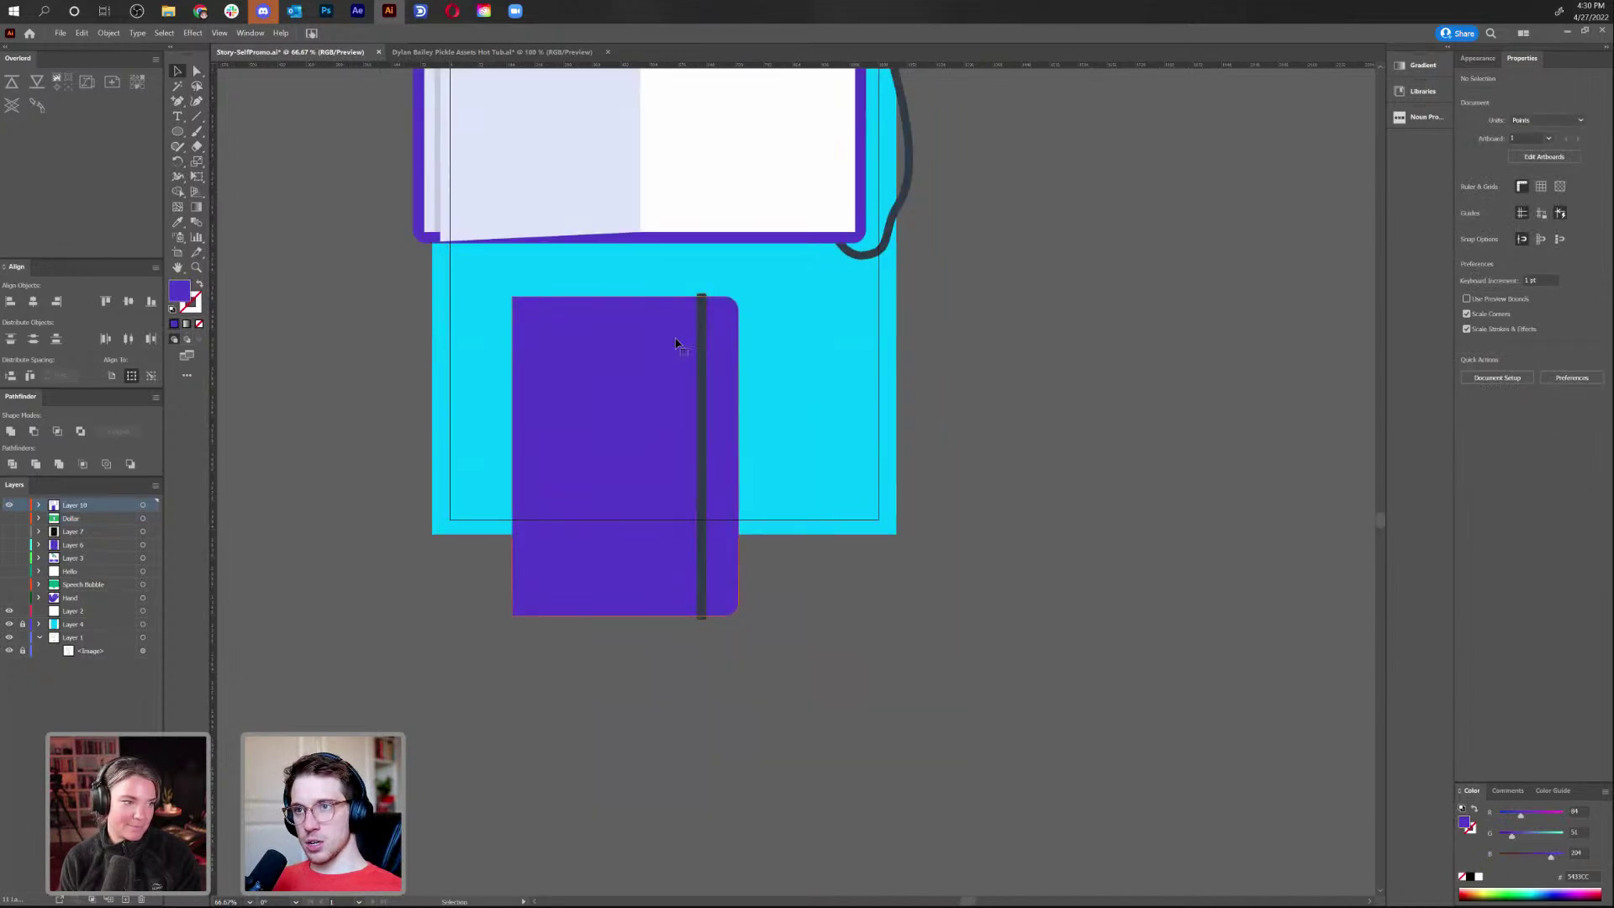
{"action": "left_click", "coordinate": [677, 344]}
{"action": "key", "text": "Delete"}
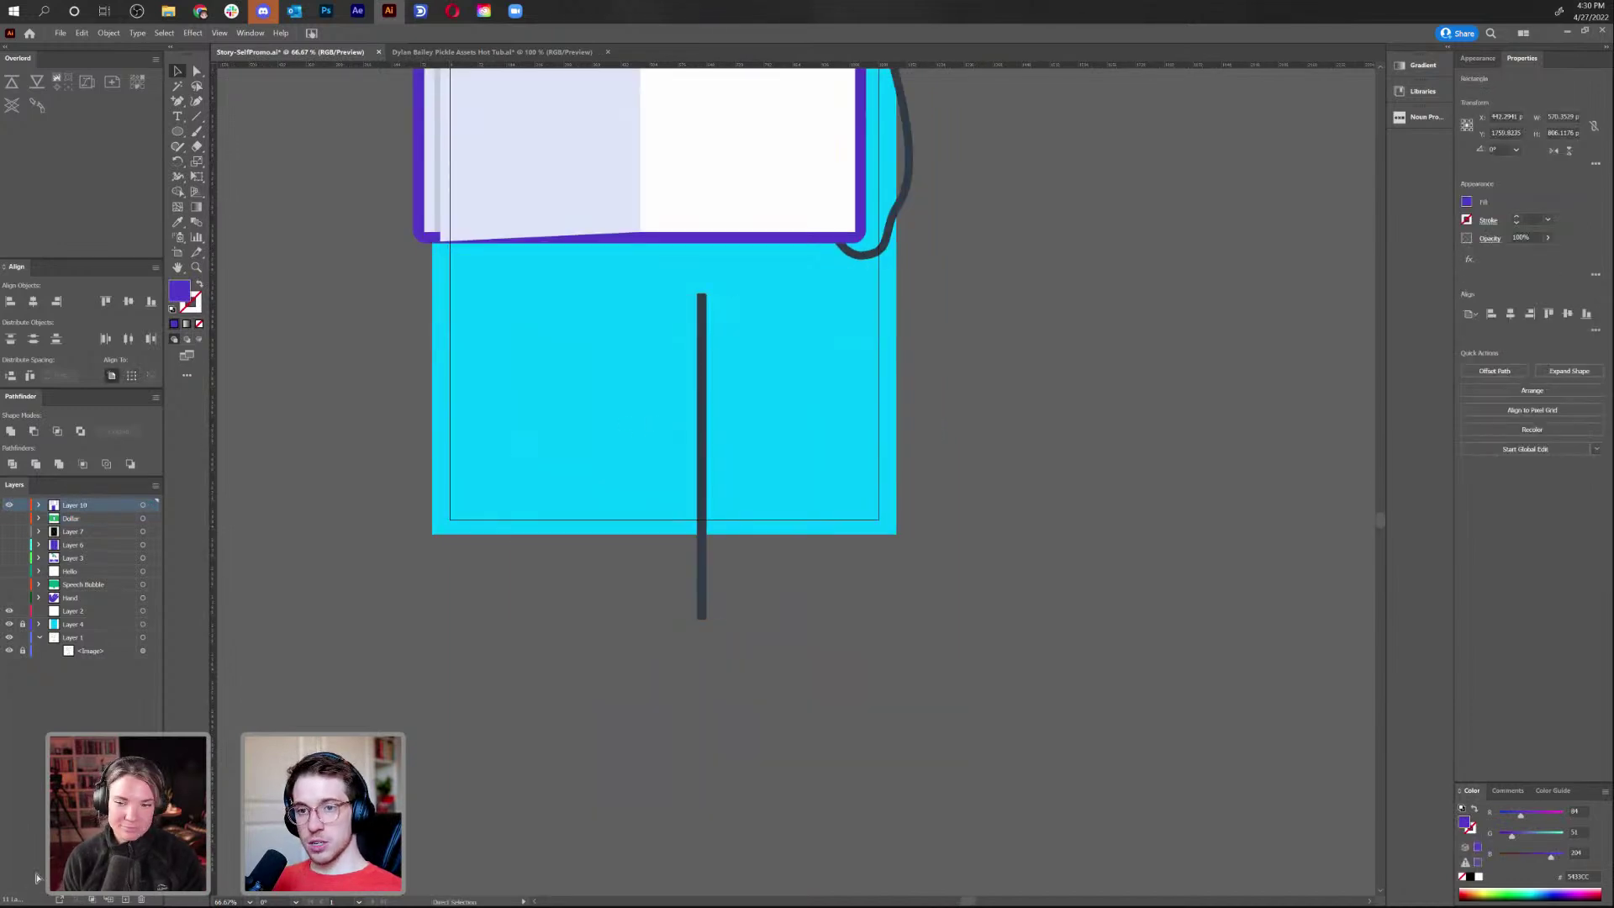
{"action": "key", "text": "v"}
{"action": "key", "text": "ctrl+shift+a"}
{"action": "left_click", "coordinate": [125, 900]}
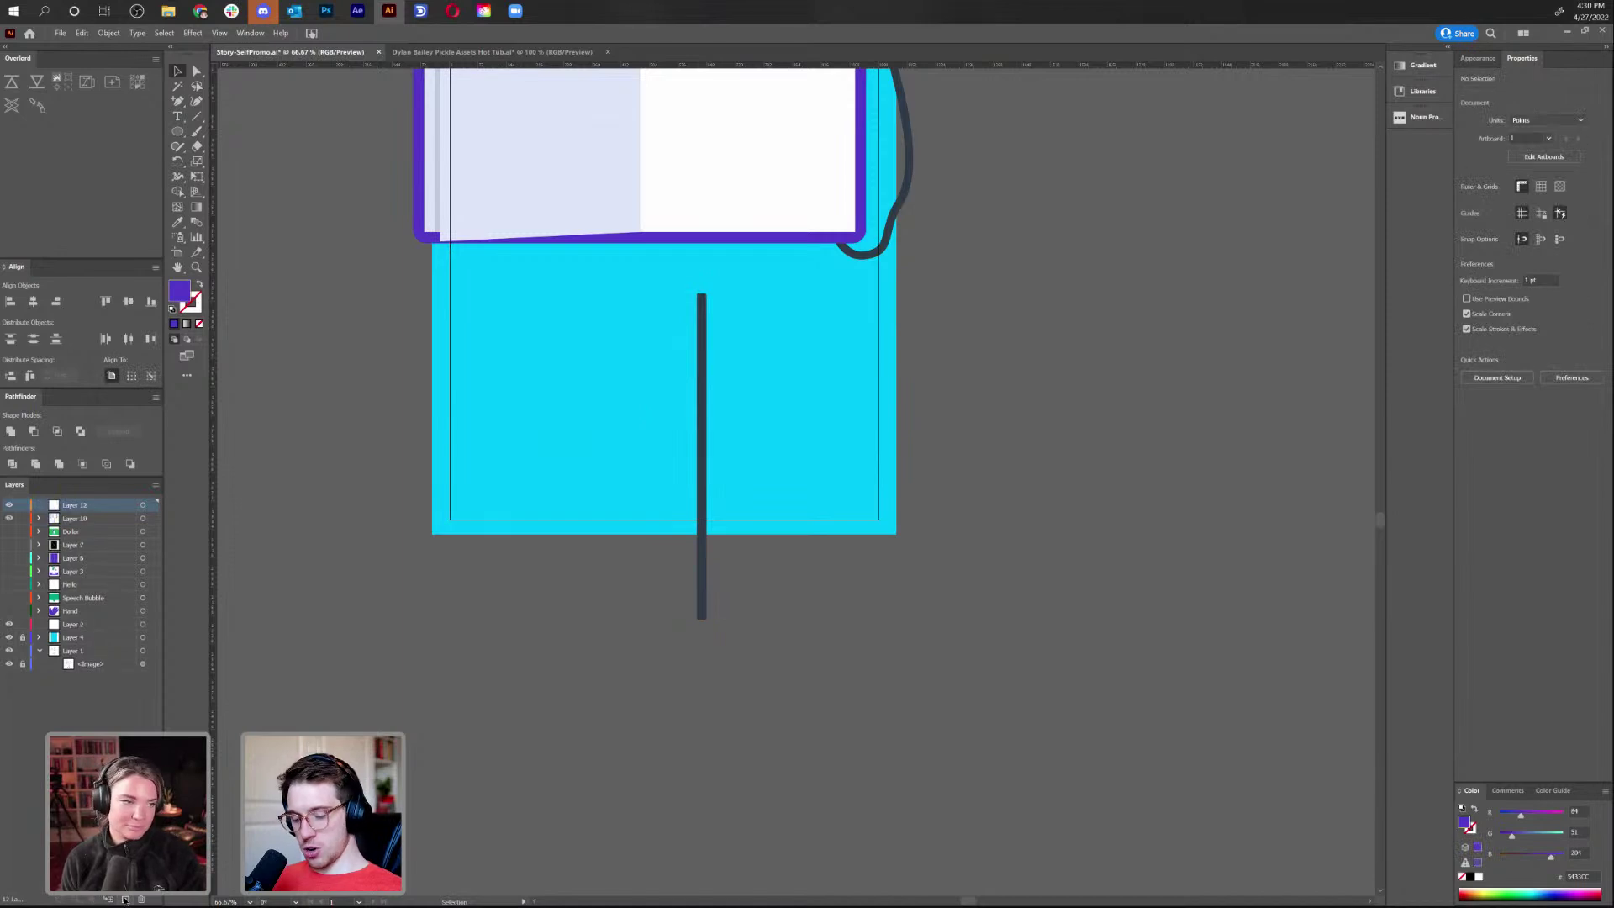
{"action": "key", "text": "ctrl+f"}
{"action": "double_click", "coordinate": [74, 506]}
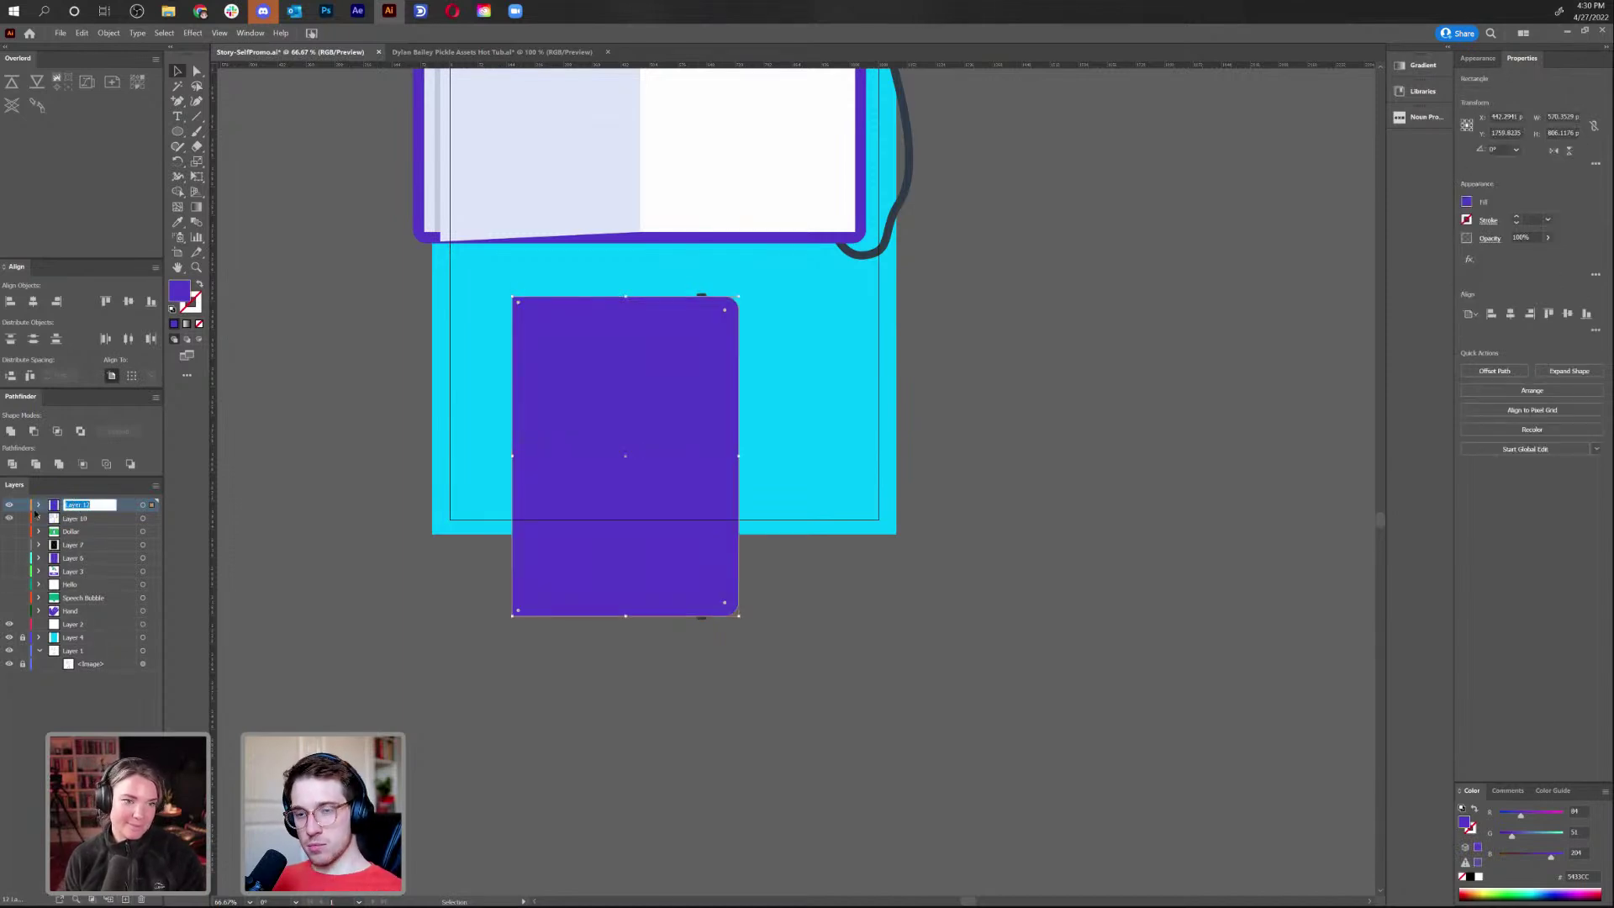
{"action": "type", "text": "Moleskine"}
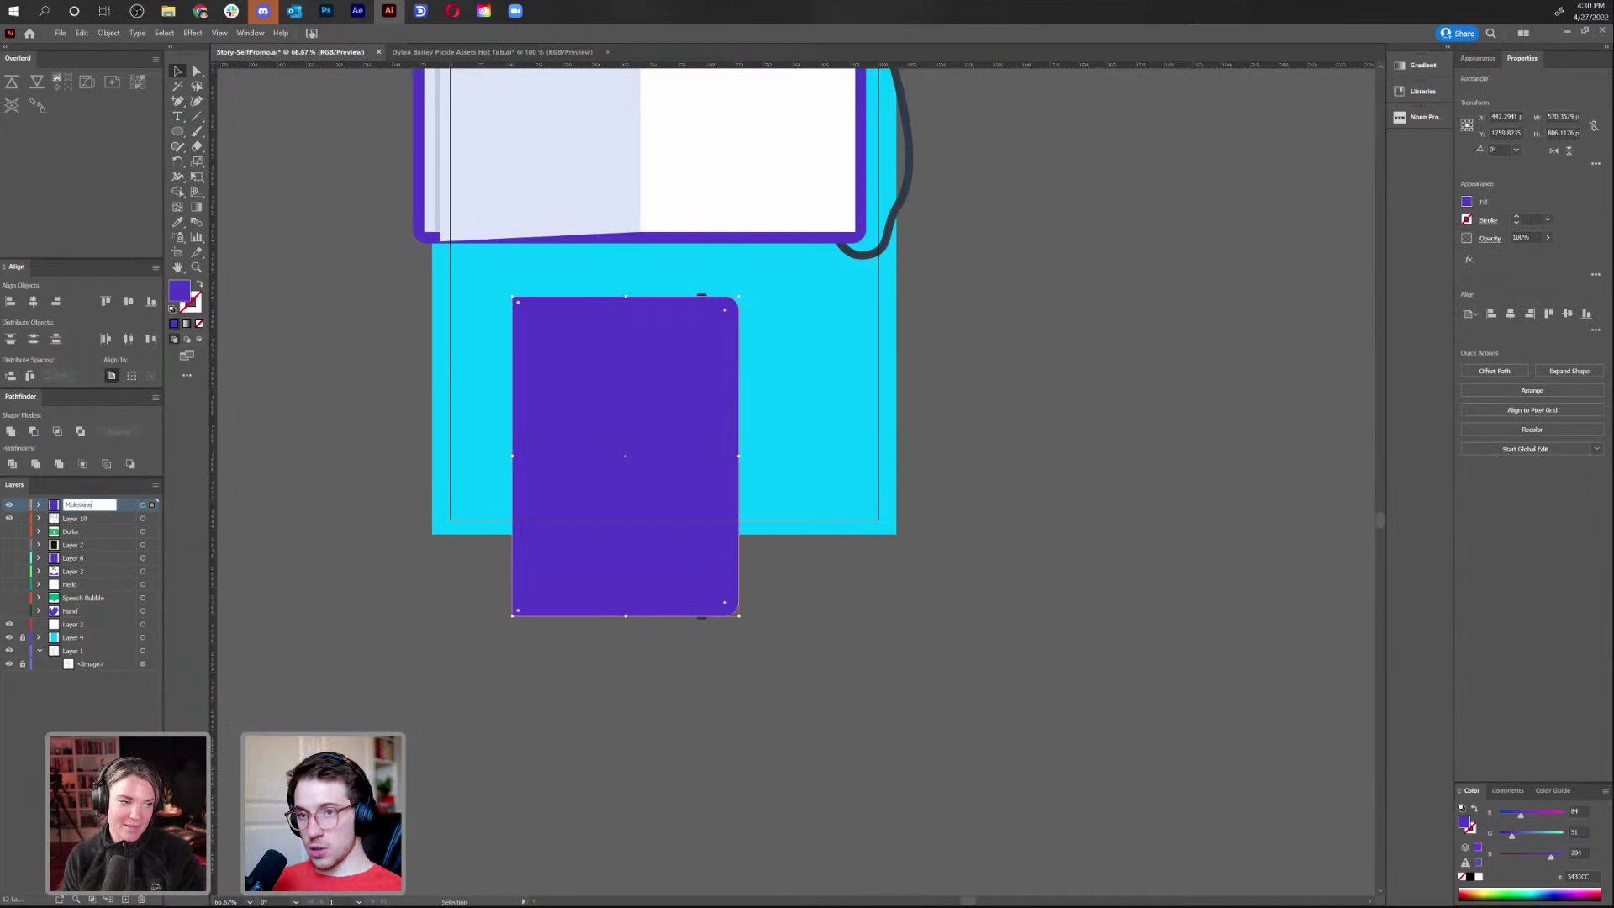
{"action": "key", "text": "Return"}
{"action": "key", "text": "Delete"}
{"action": "key", "text": "a"}
Move the dark strap onto its own new layer named 'Elastic'
{"action": "left_click", "coordinate": [699, 402]}
{"action": "key", "text": "Delete"}
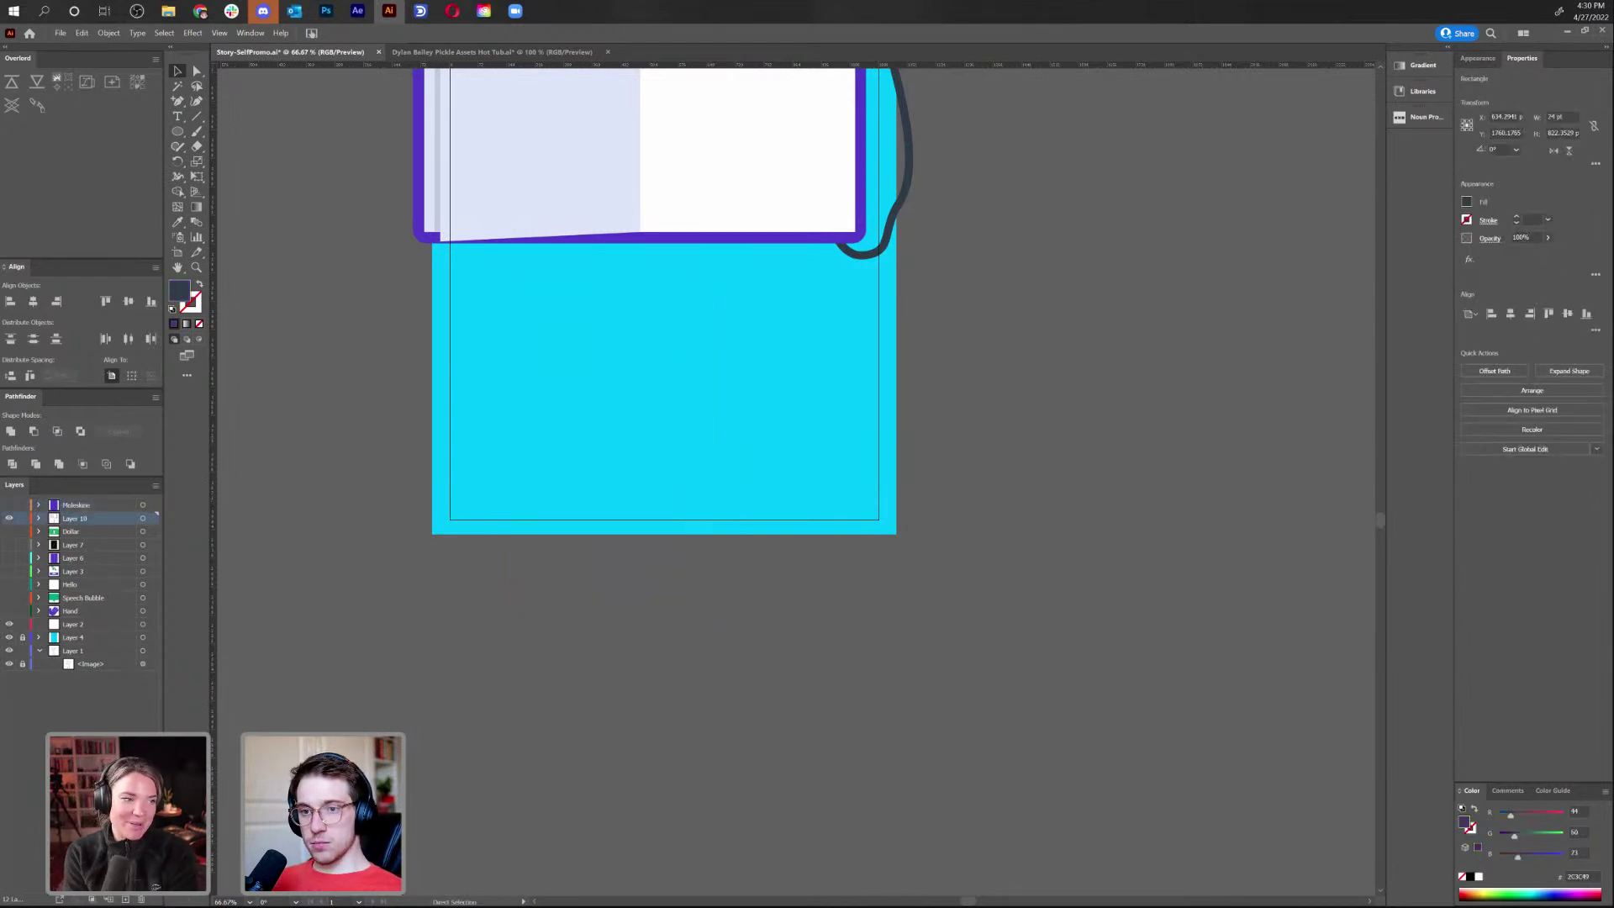
{"action": "key", "text": "v"}
{"action": "left_click", "coordinate": [130, 897]}
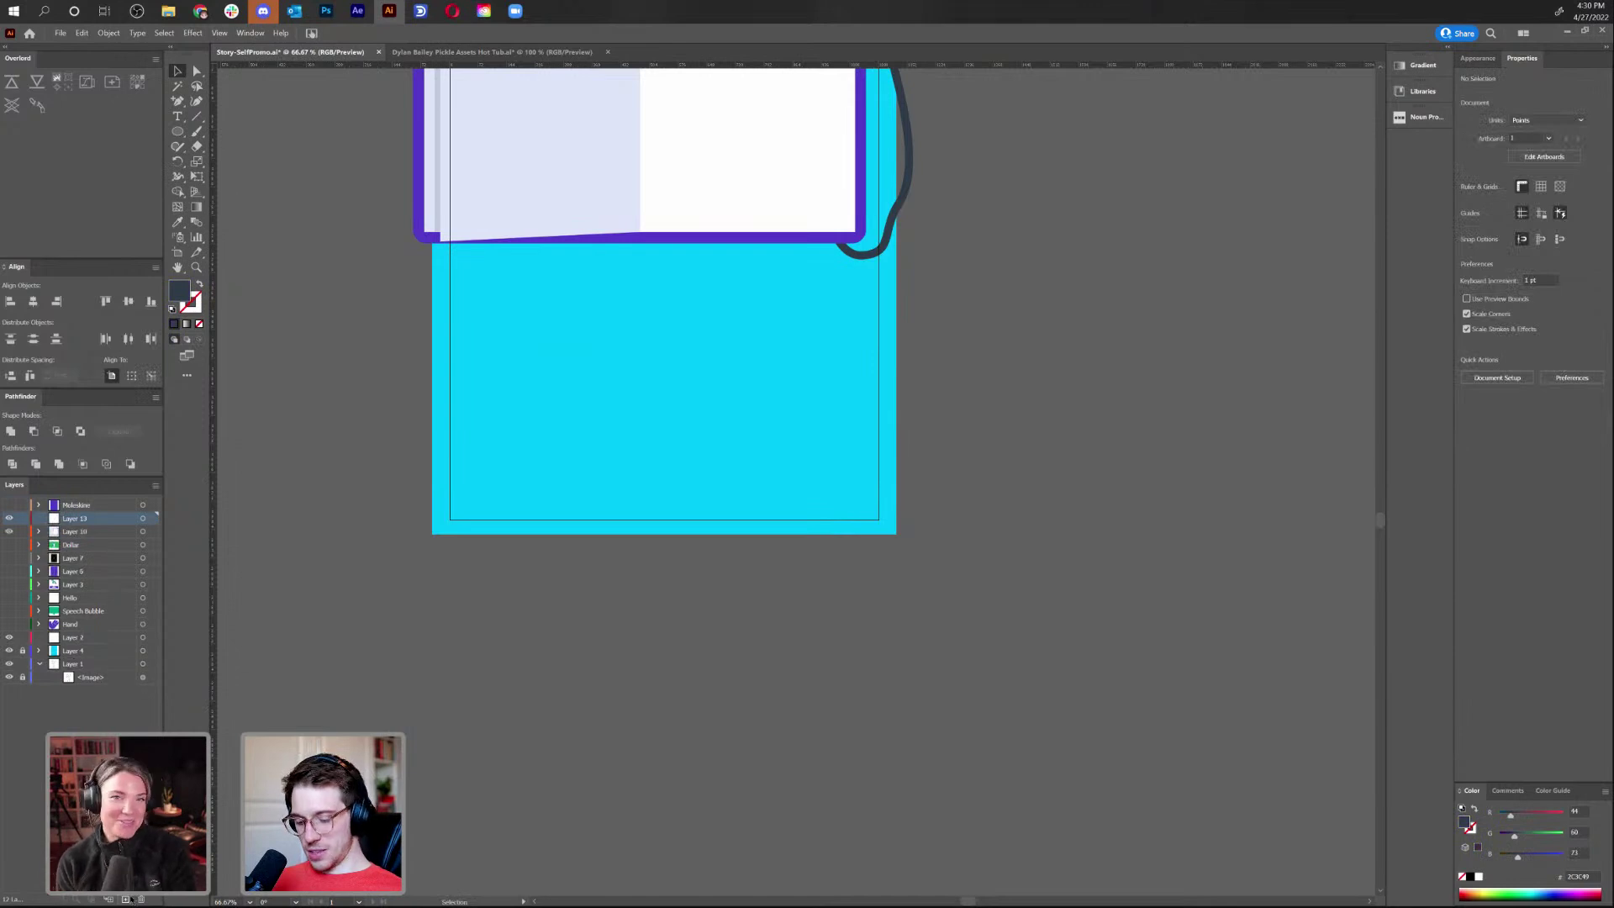
{"action": "key", "text": "ctrl+f"}
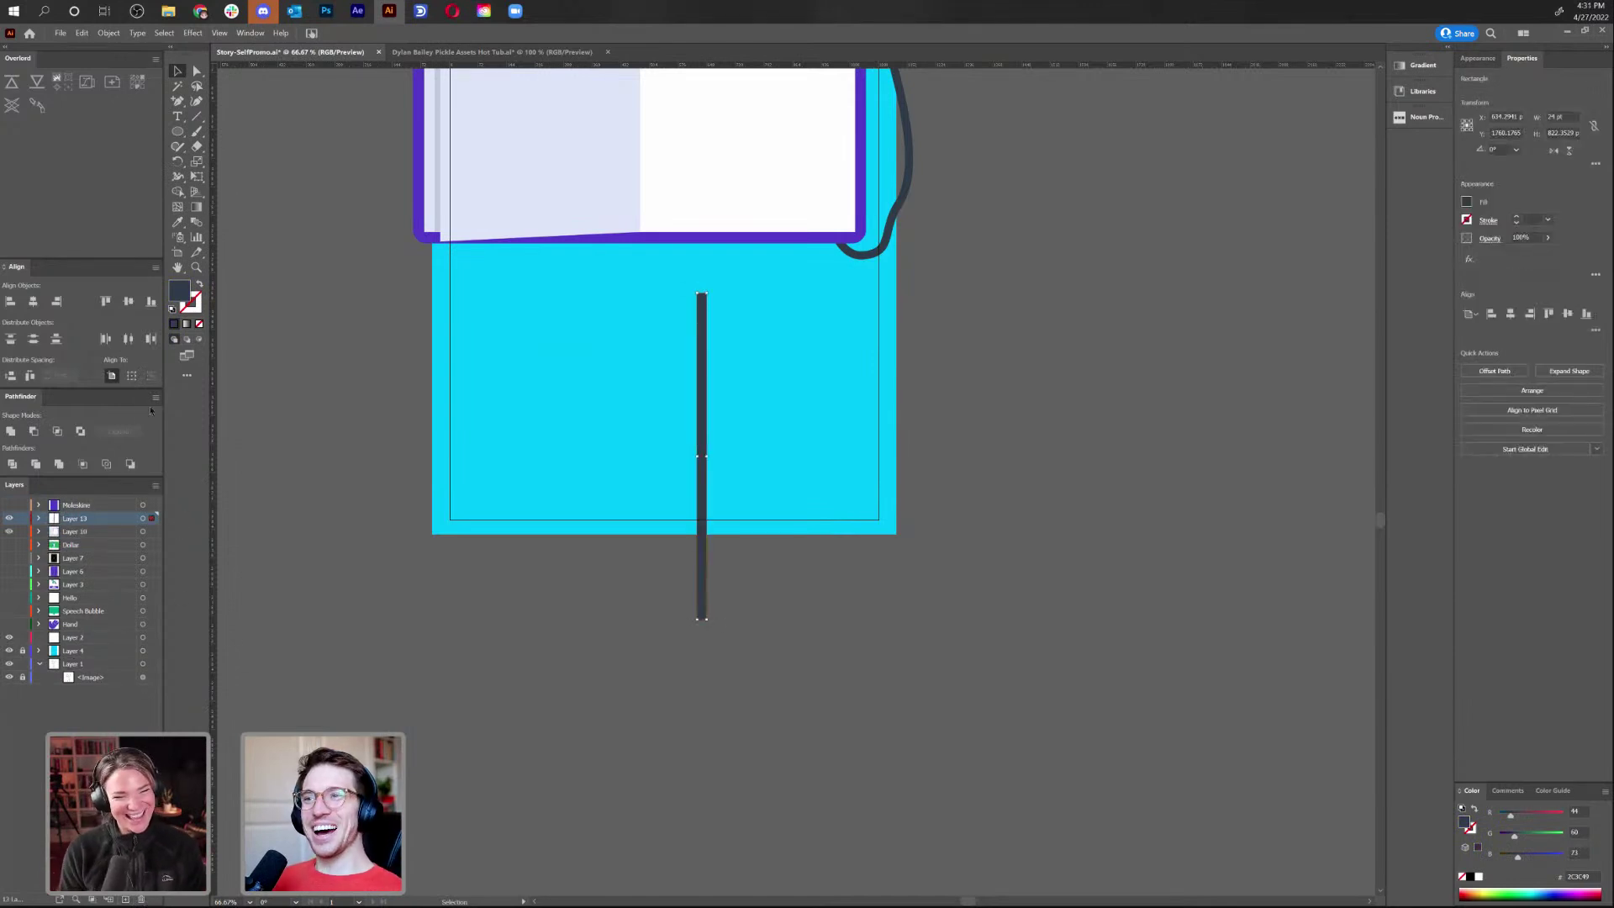
{"action": "double_click", "coordinate": [76, 518]}
{"action": "type", "text": "Elastic"}
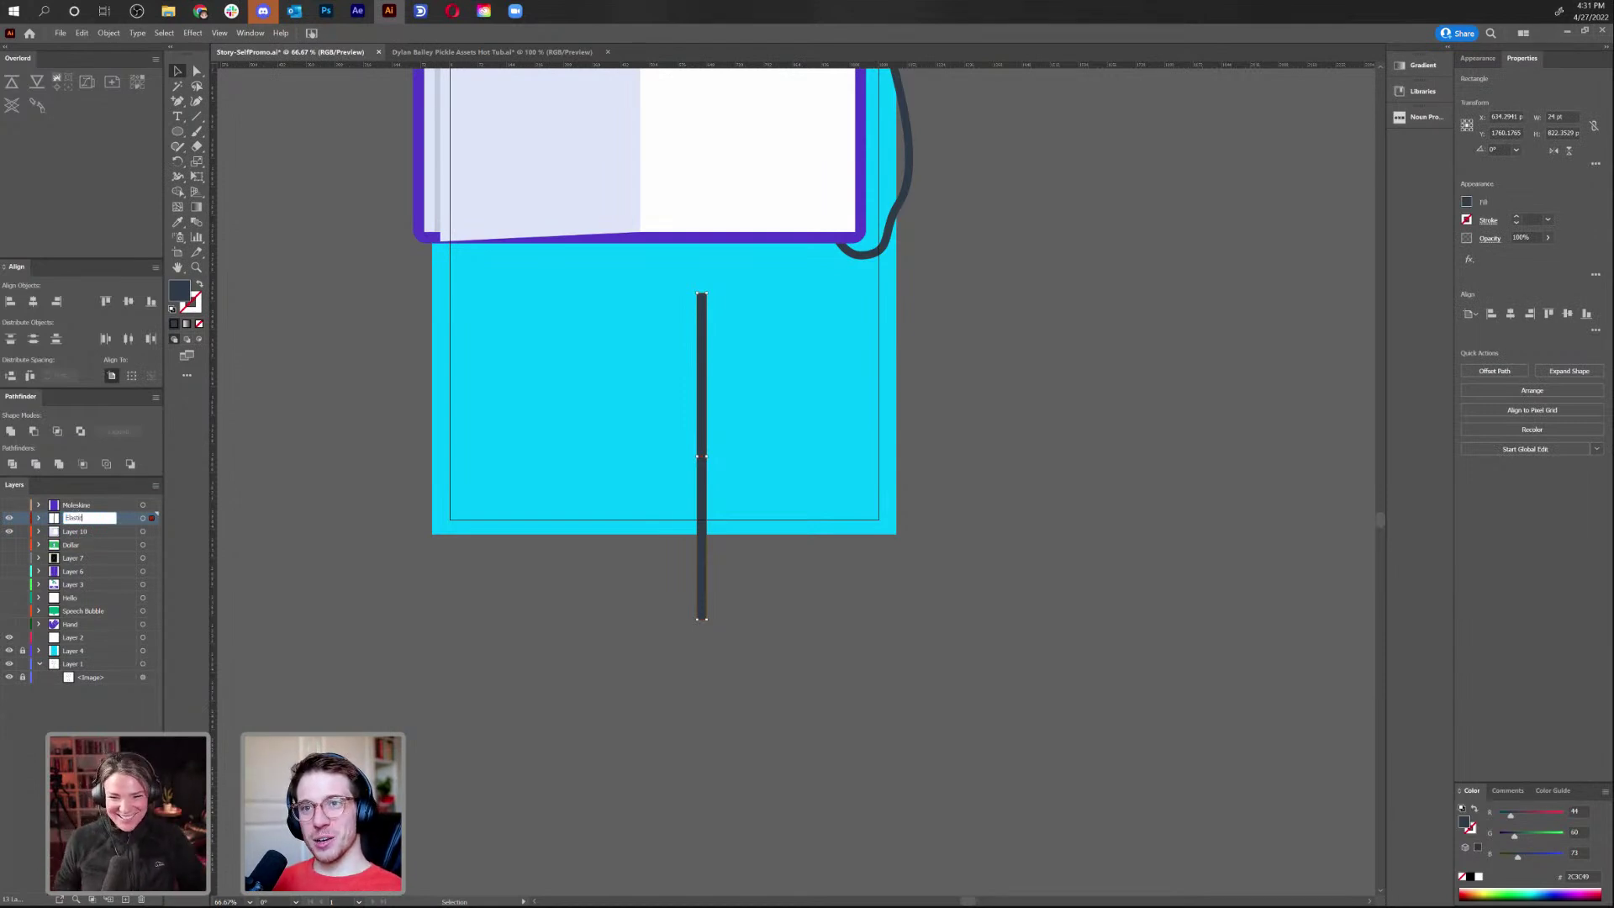
{"action": "key", "text": "Return"}
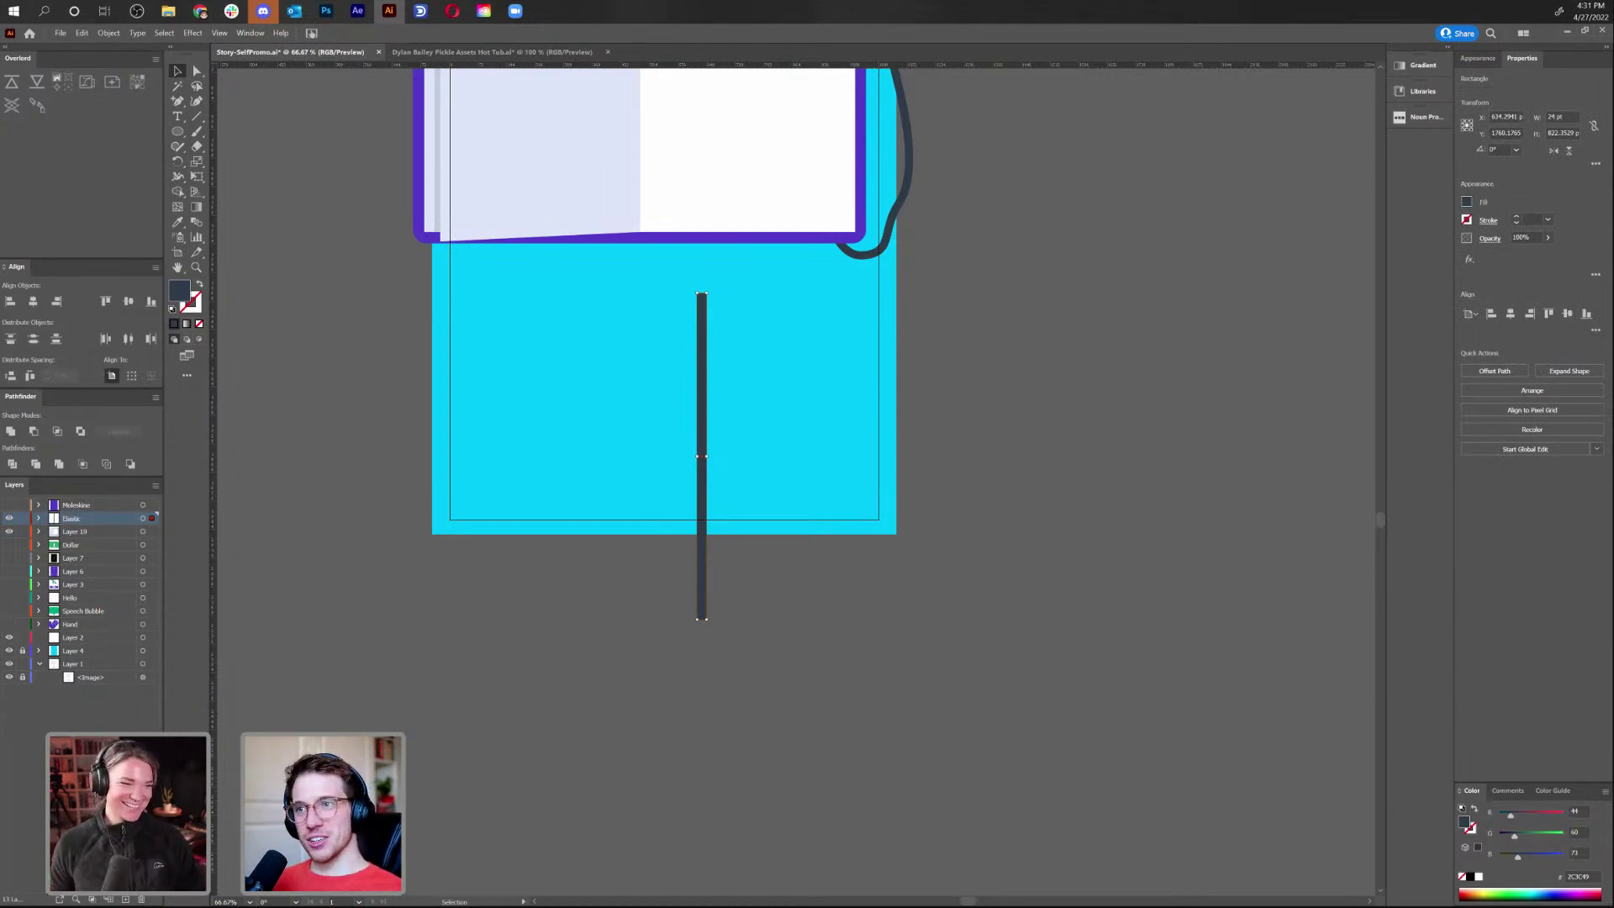
Show the purple cover again and place the Elastic layer above Moleskine
{"action": "left_click", "coordinate": [9, 505]}
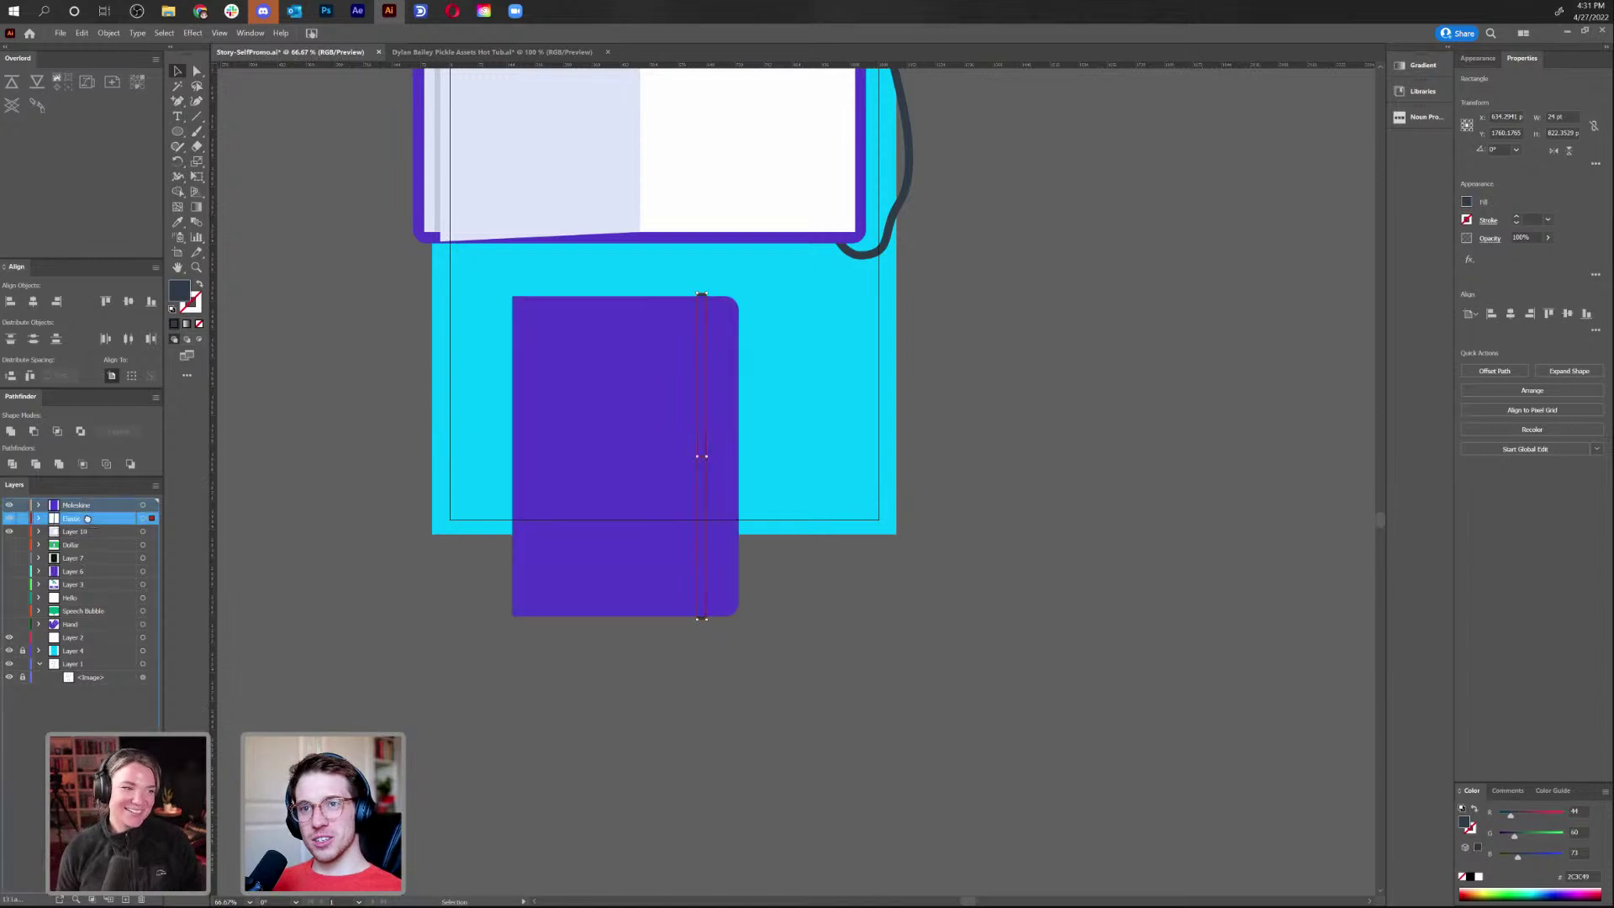
{"action": "left_click_drag", "start_coordinate": [84, 519], "coordinate": [84, 502]}
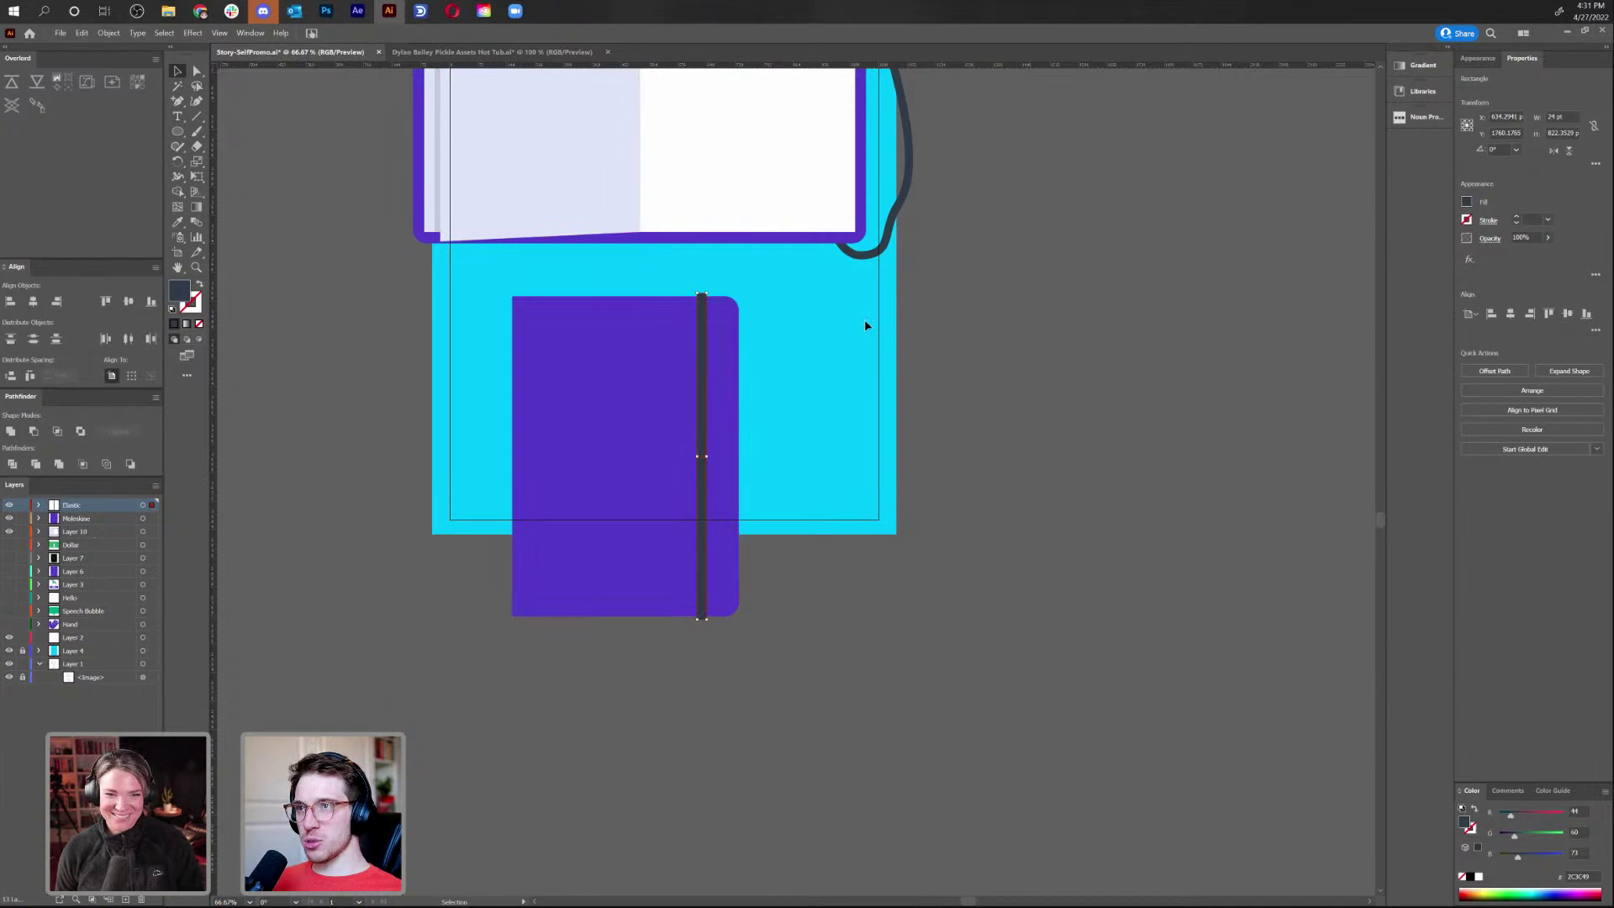
{"action": "left_click", "coordinate": [870, 660]}
{"action": "scroll", "coordinate": [860, 698], "scroll_direction": "up", "scroll_amount": 5}
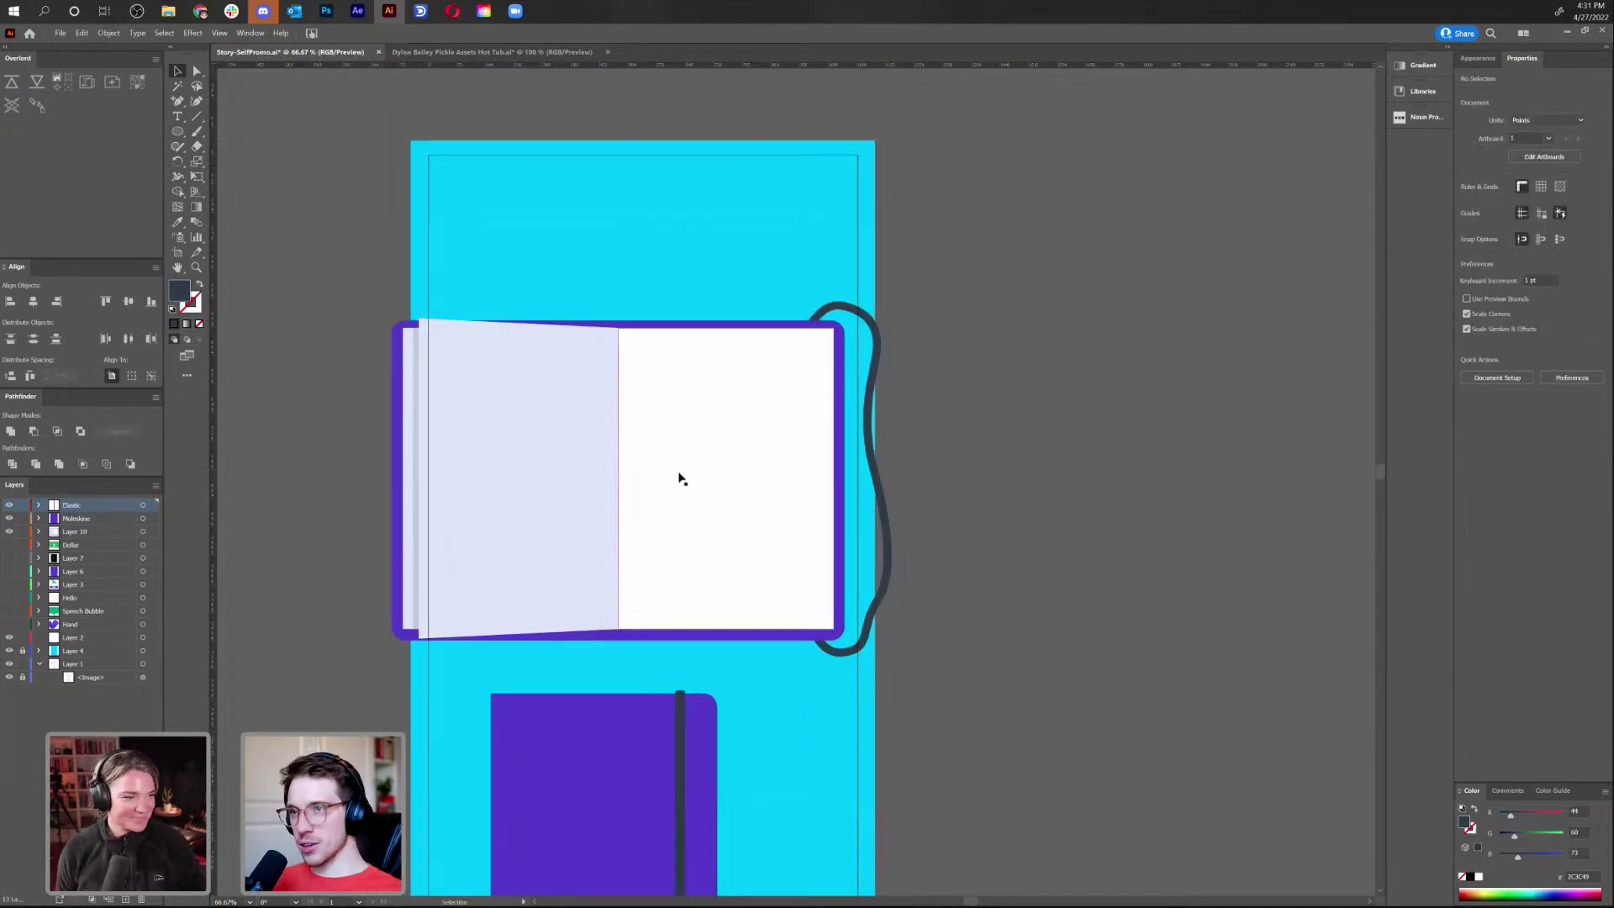
Cut the purple cover's right half and paste it in place on a new layer
{"action": "key", "text": "a"}
{"action": "left_click", "coordinate": [806, 636]}
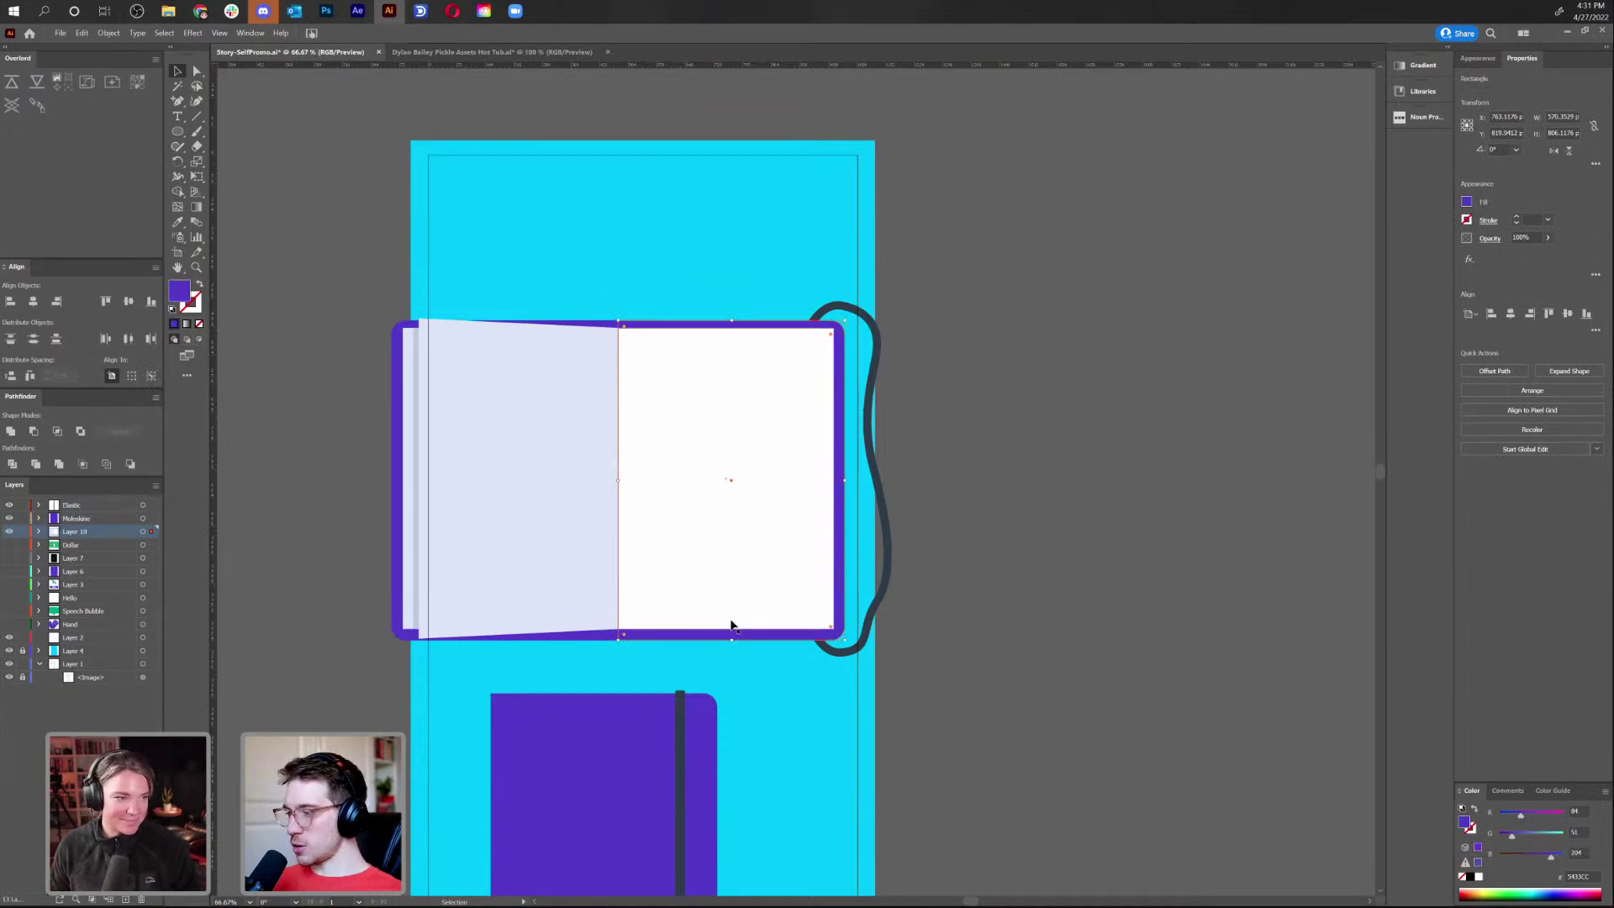
{"action": "left_click", "coordinate": [698, 649]}
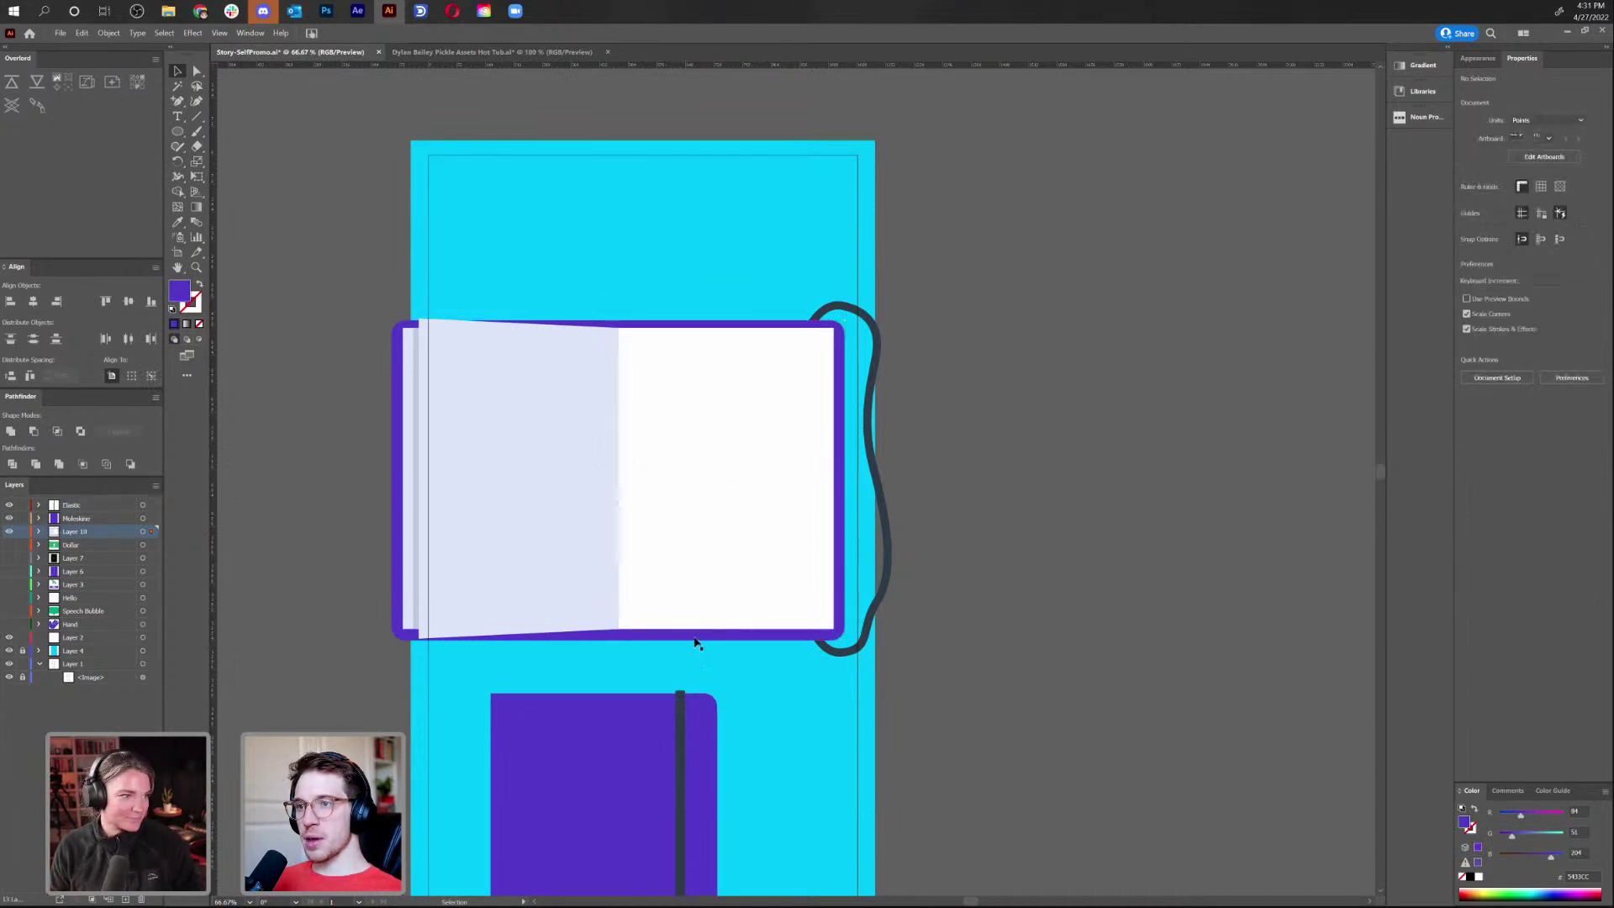
{"action": "key", "text": "ctrl+z"}
{"action": "key", "text": "ctrl+z"}
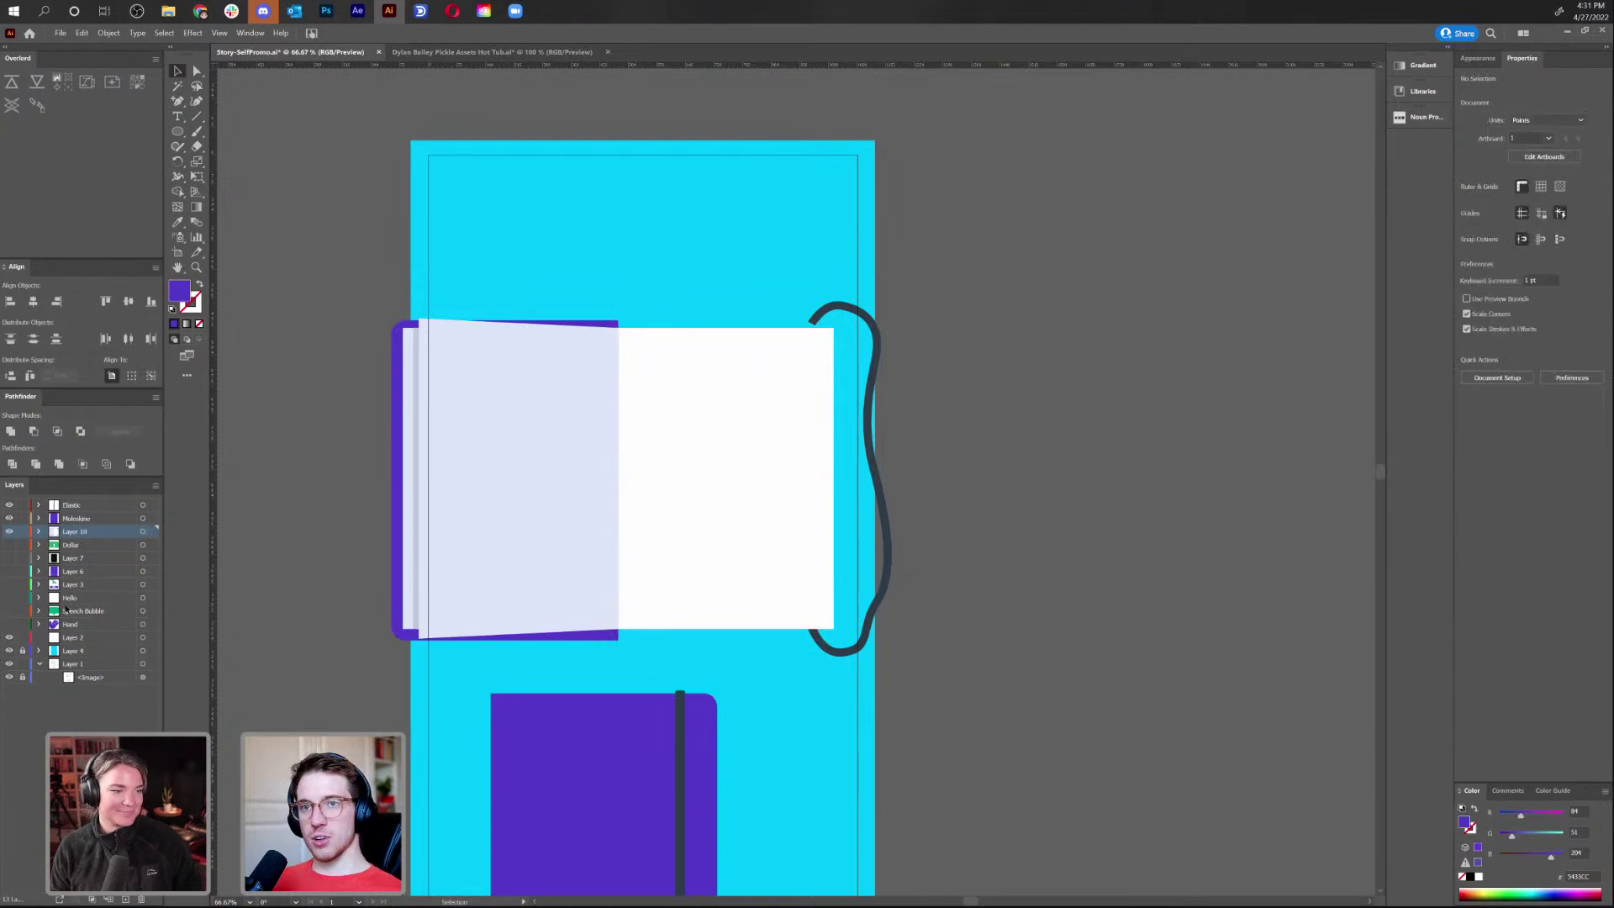
{"action": "left_click", "coordinate": [125, 899]}
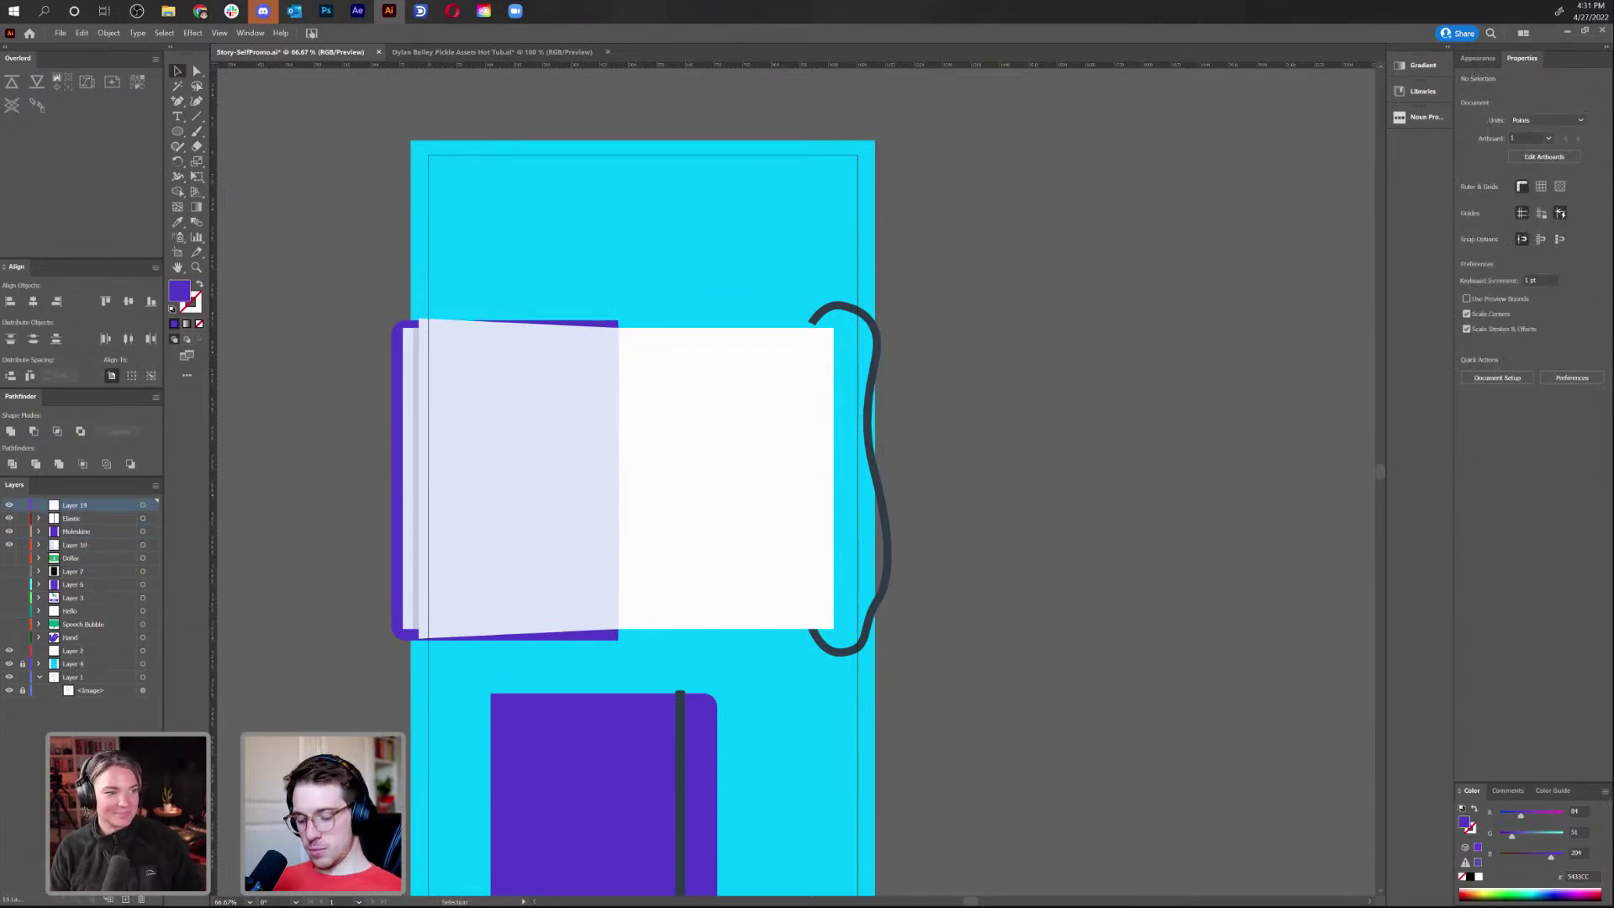
{"action": "key", "text": "ctrl+f"}
Test-shift the cover half right and up, undoing each move, and recheck layer visibility
{"action": "key", "text": "ctrl"}
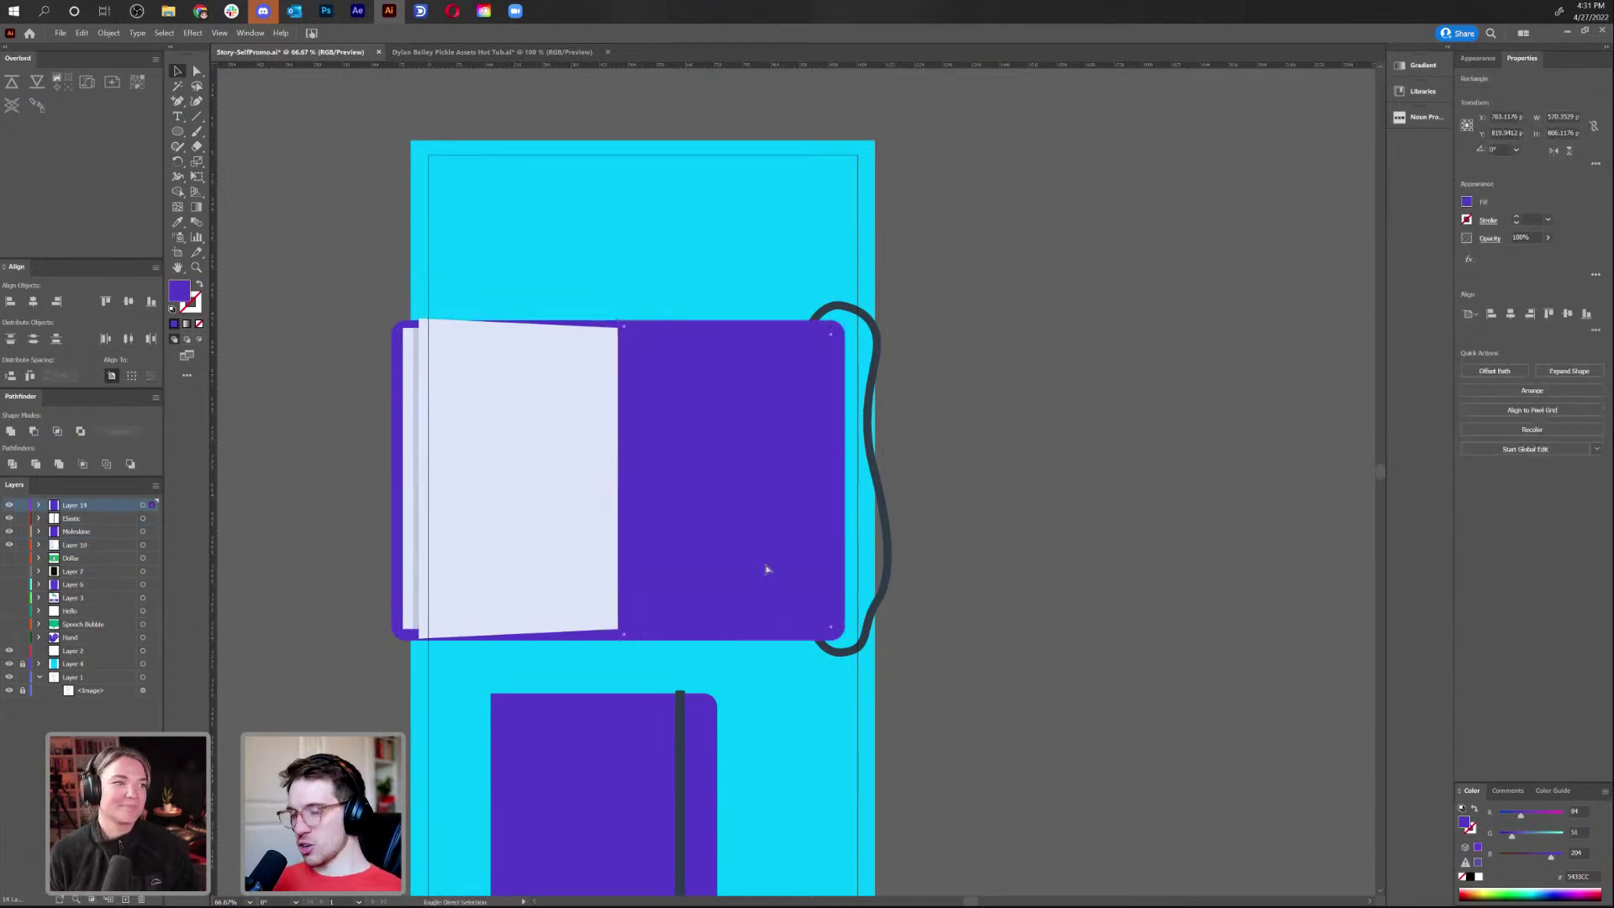
{"action": "left_click_drag", "start_coordinate": [767, 572], "coordinate": [855, 557]}
{"action": "key", "text": "ctrl+z"}
{"action": "left_click_drag", "start_coordinate": [745, 504], "coordinate": [749, 400]}
{"action": "key", "text": "ctrl+z"}
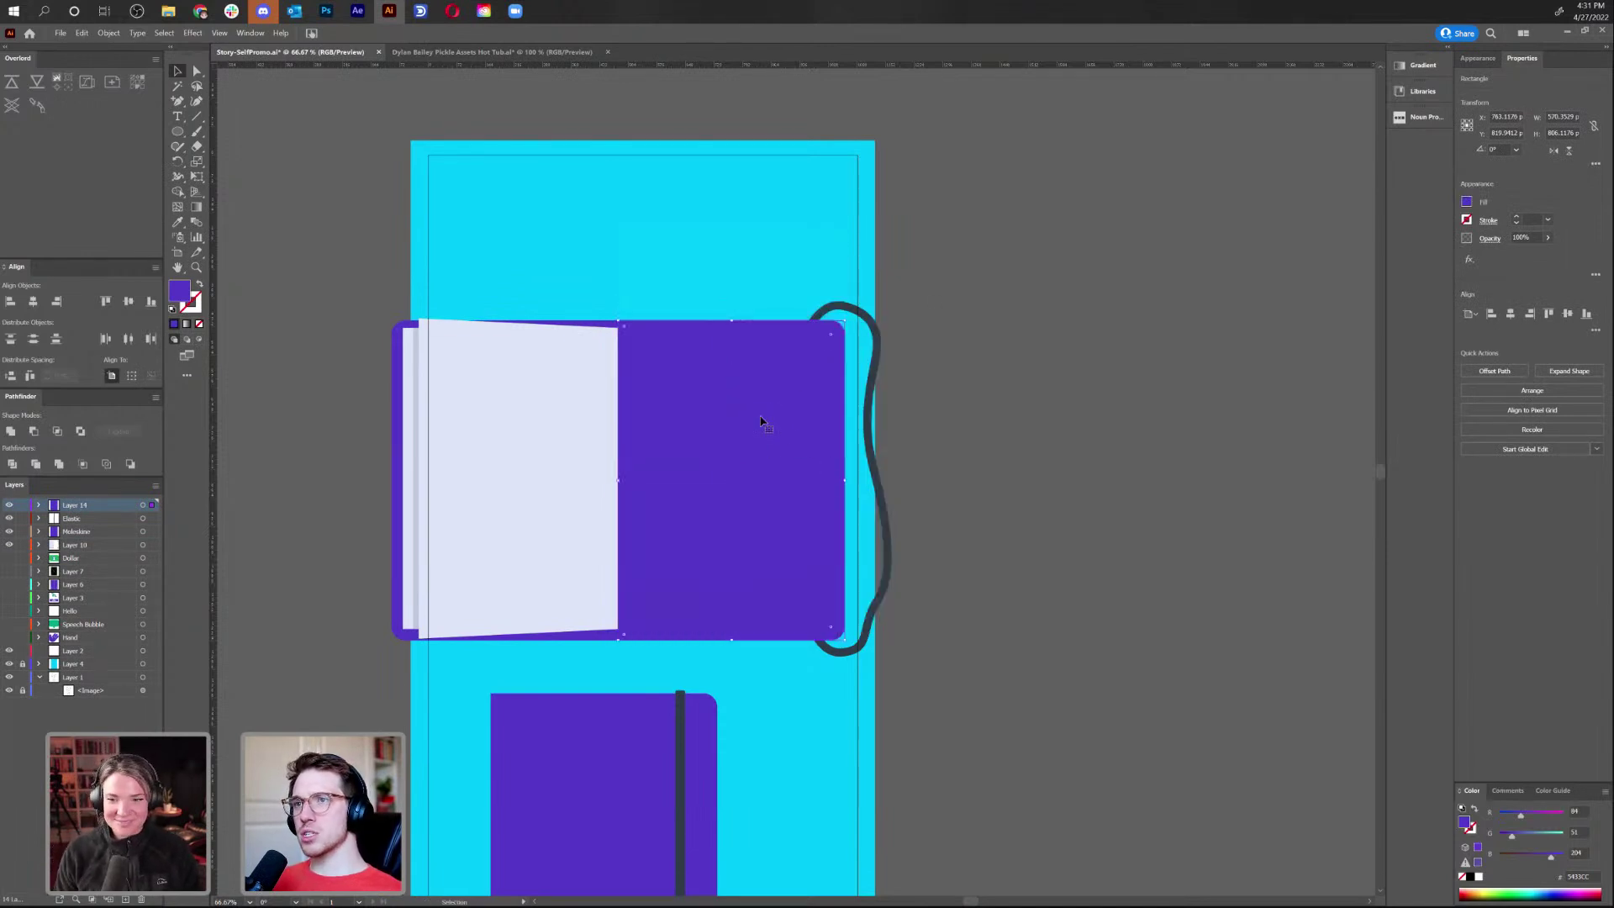
{"action": "left_click", "coordinate": [9, 505]}
{"action": "left_click", "coordinate": [126, 543]}
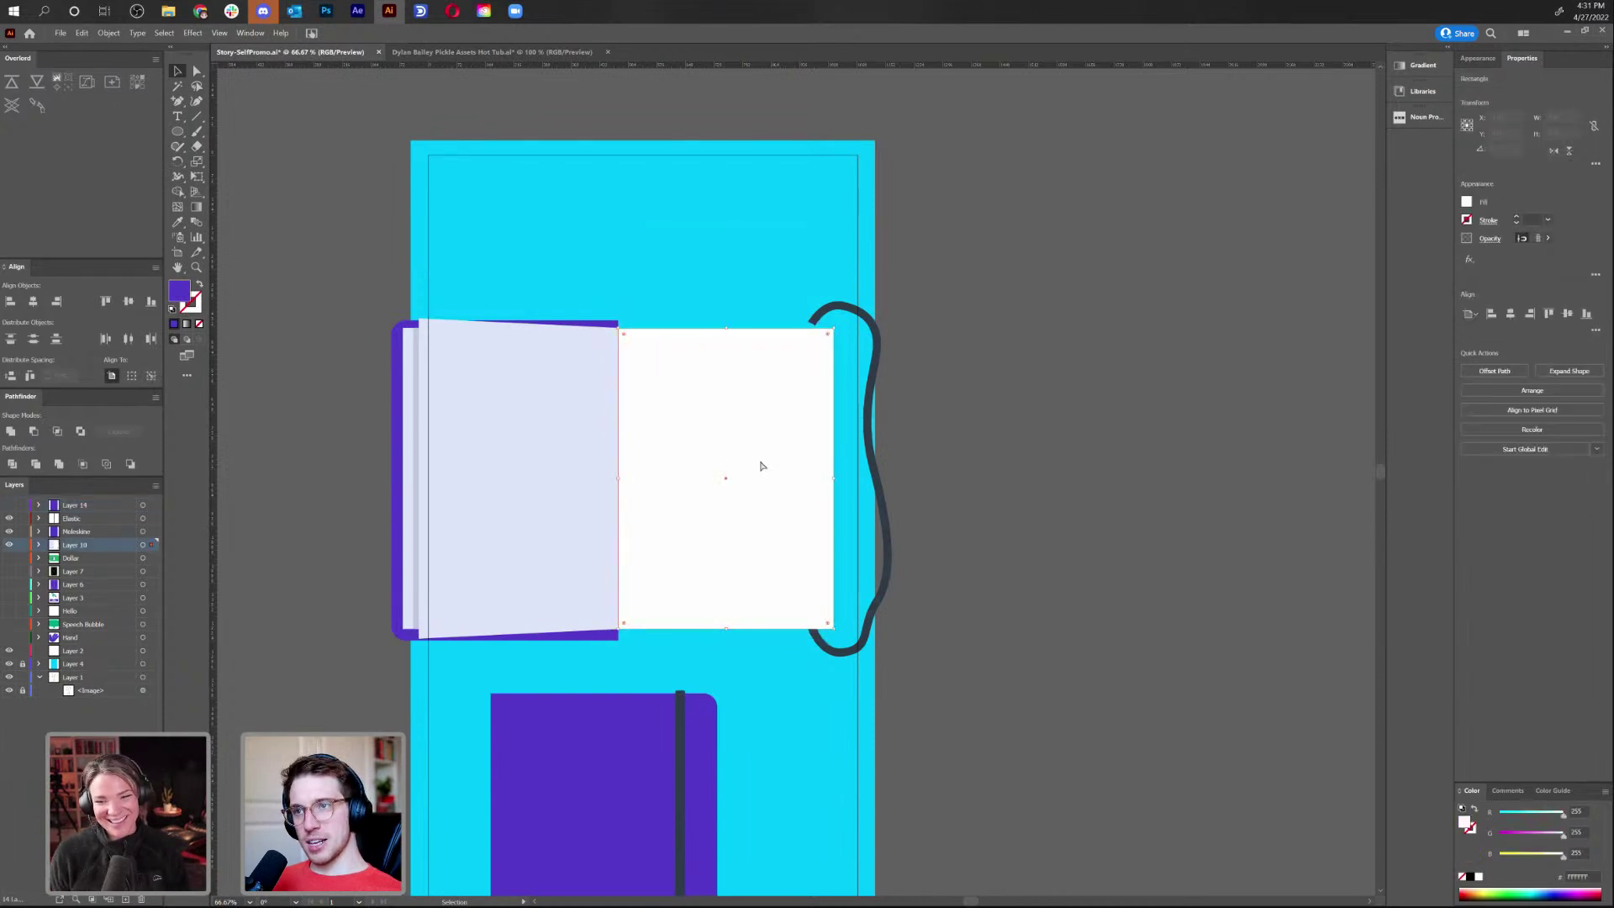
{"action": "left_click", "coordinate": [10, 505]}
Paste the white page onto a new layer above Layer 14 and move the book pages about 64 px left
{"action": "left_click", "coordinate": [109, 506]}
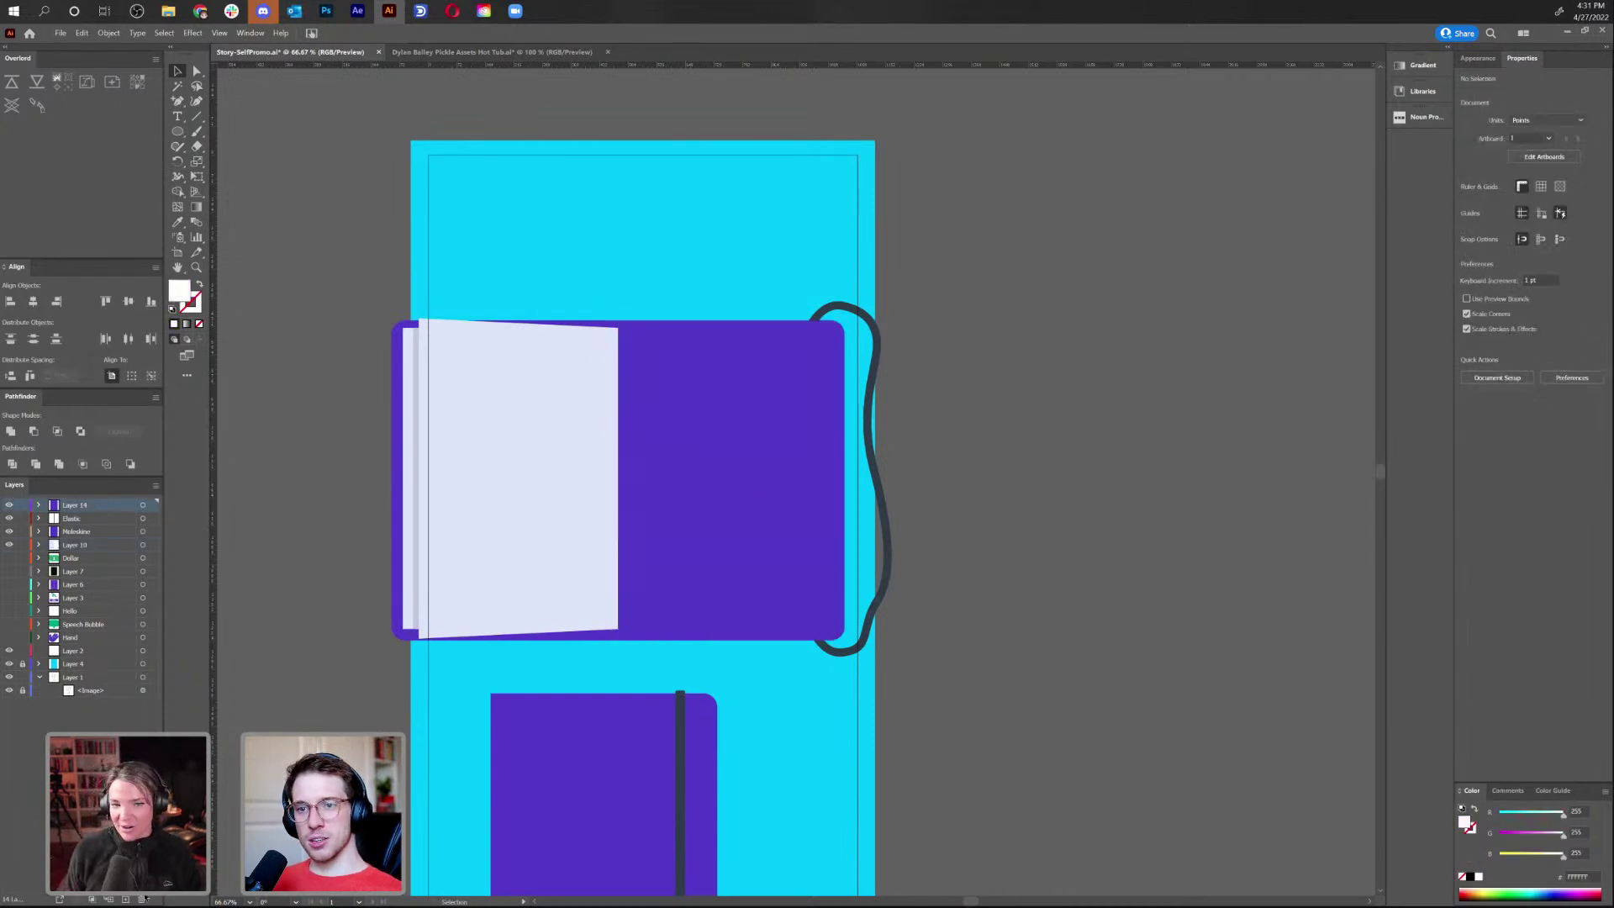
{"action": "left_click", "coordinate": [124, 898]}
{"action": "key", "text": "ctrl+f"}
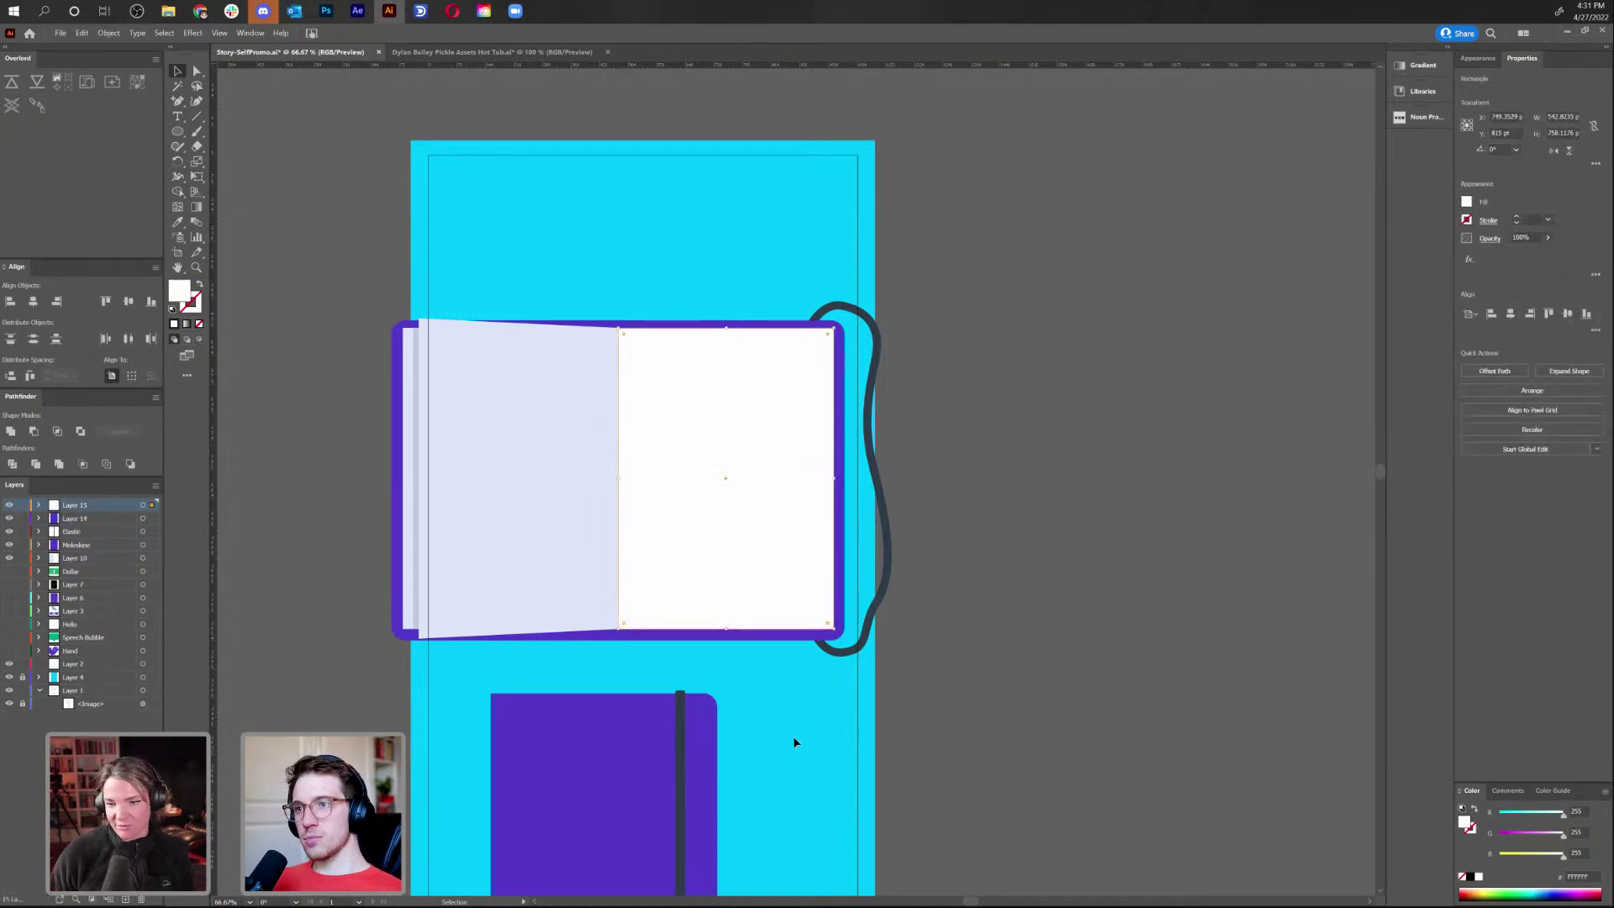
{"action": "left_click", "coordinate": [447, 479]}
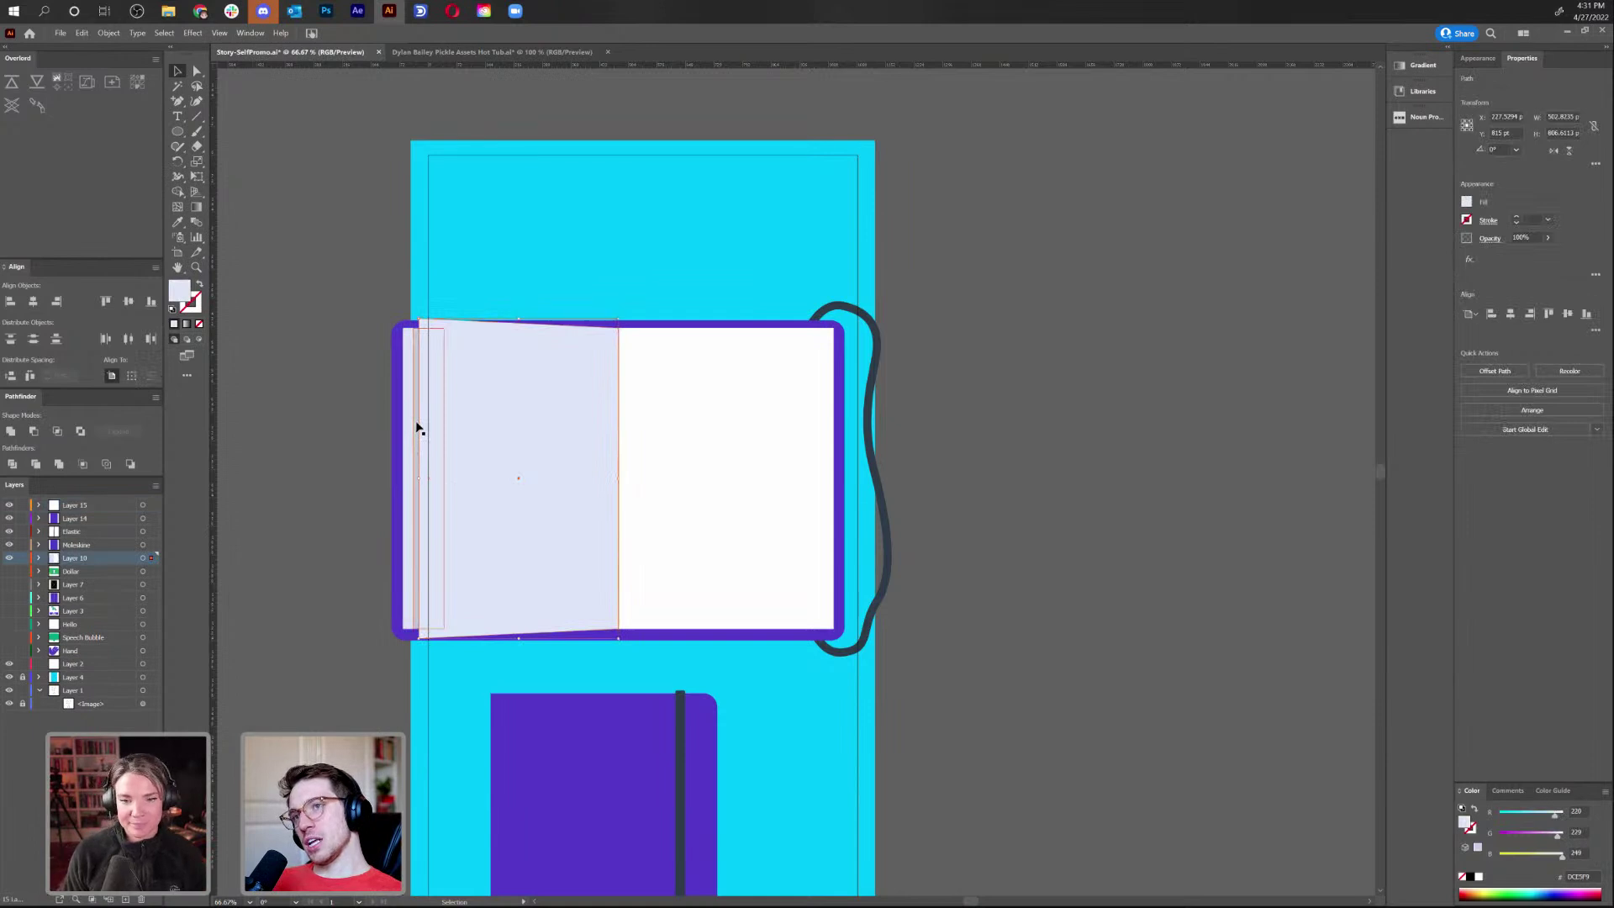
{"action": "left_click", "coordinate": [981, 410]}
{"action": "left_click_drag", "start_coordinate": [976, 370], "coordinate": [935, 288]}
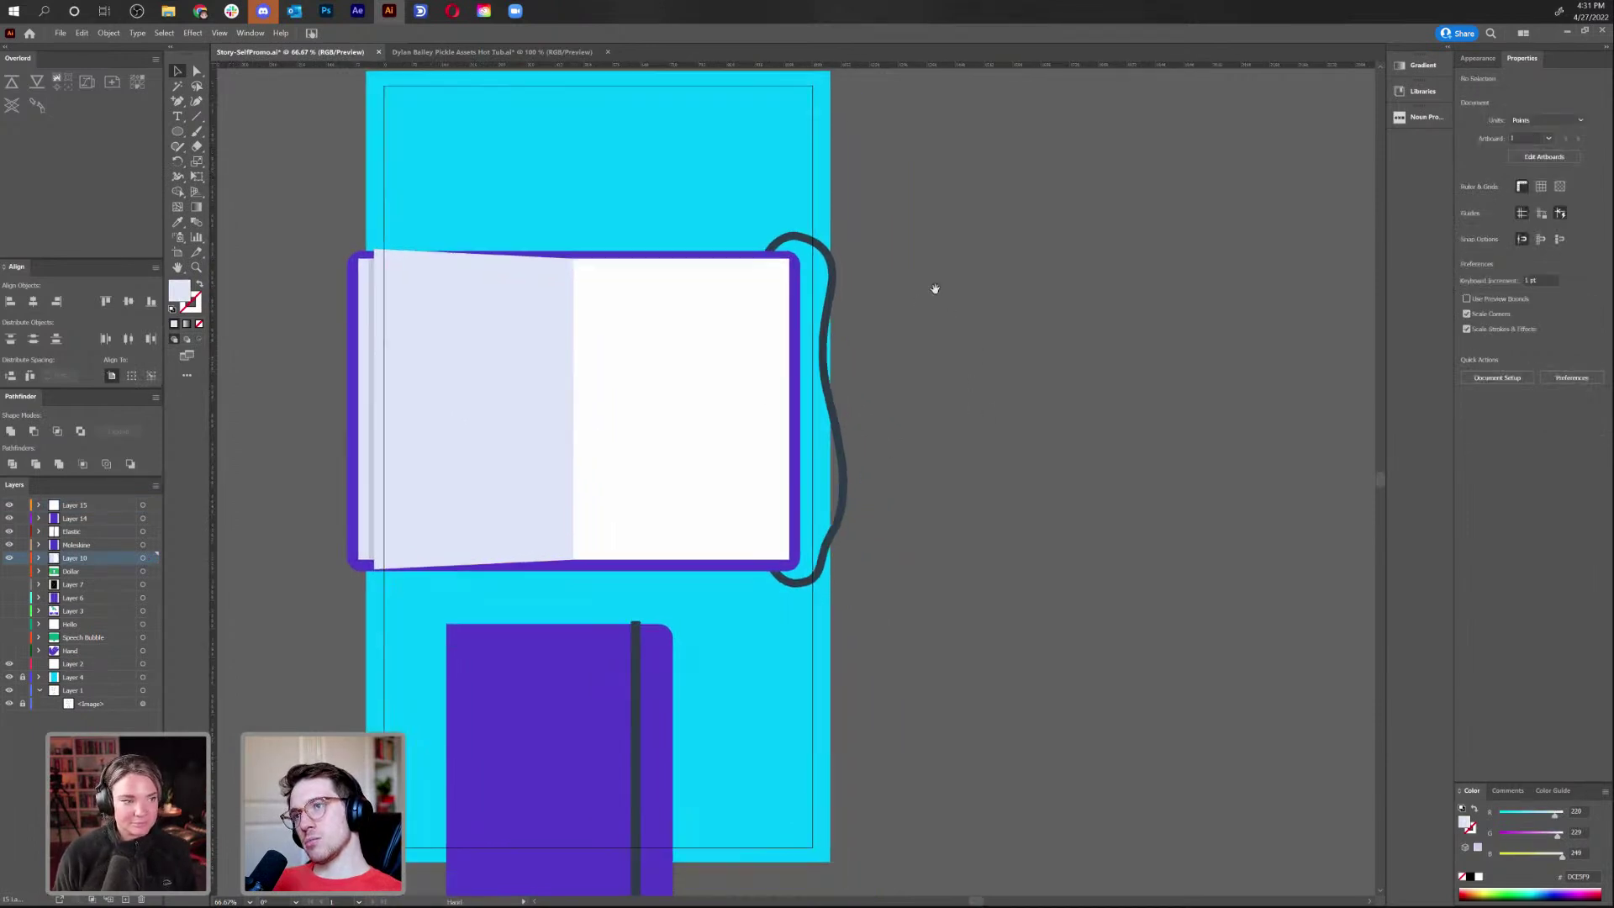
{"action": "left_click", "coordinate": [717, 530]}
{"action": "left_click_drag", "start_coordinate": [717, 530], "coordinate": [648, 533]}
Show the hidden layers from Dollar down to Hand
{"action": "left_click_drag", "start_coordinate": [953, 507], "coordinate": [1009, 414]}
{"action": "scroll", "coordinate": [1009, 414], "scroll_direction": "down", "scroll_amount": 3}
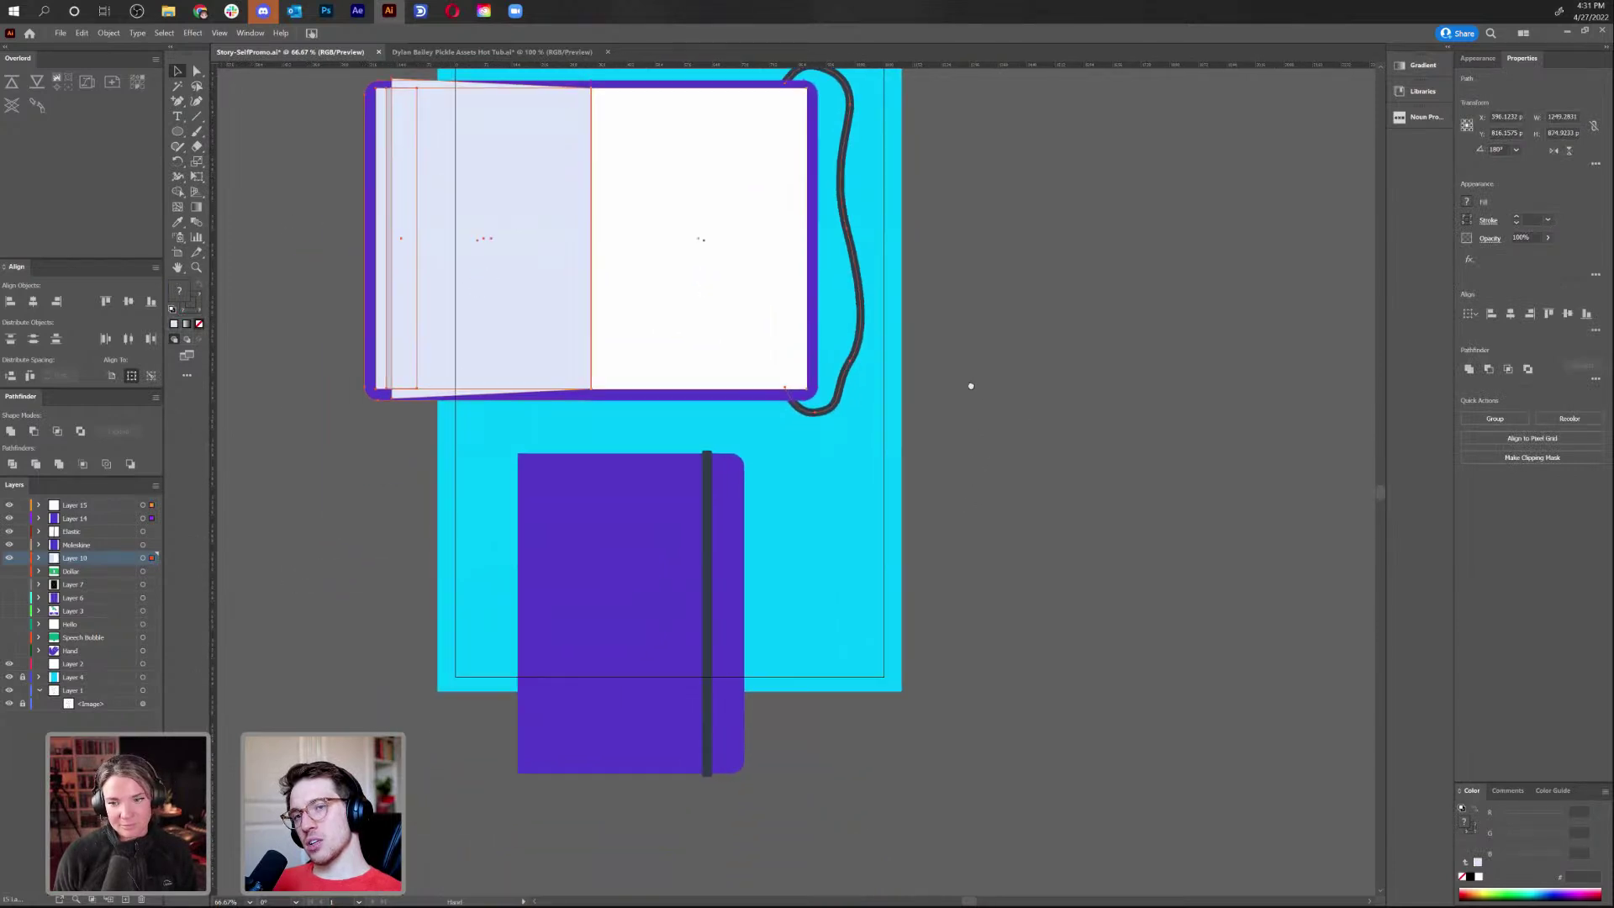
{"action": "left_click_drag", "start_coordinate": [13, 577], "coordinate": [10, 652]}
{"action": "scroll", "coordinate": [486, 666], "scroll_direction": "down", "scroll_amount": 4}
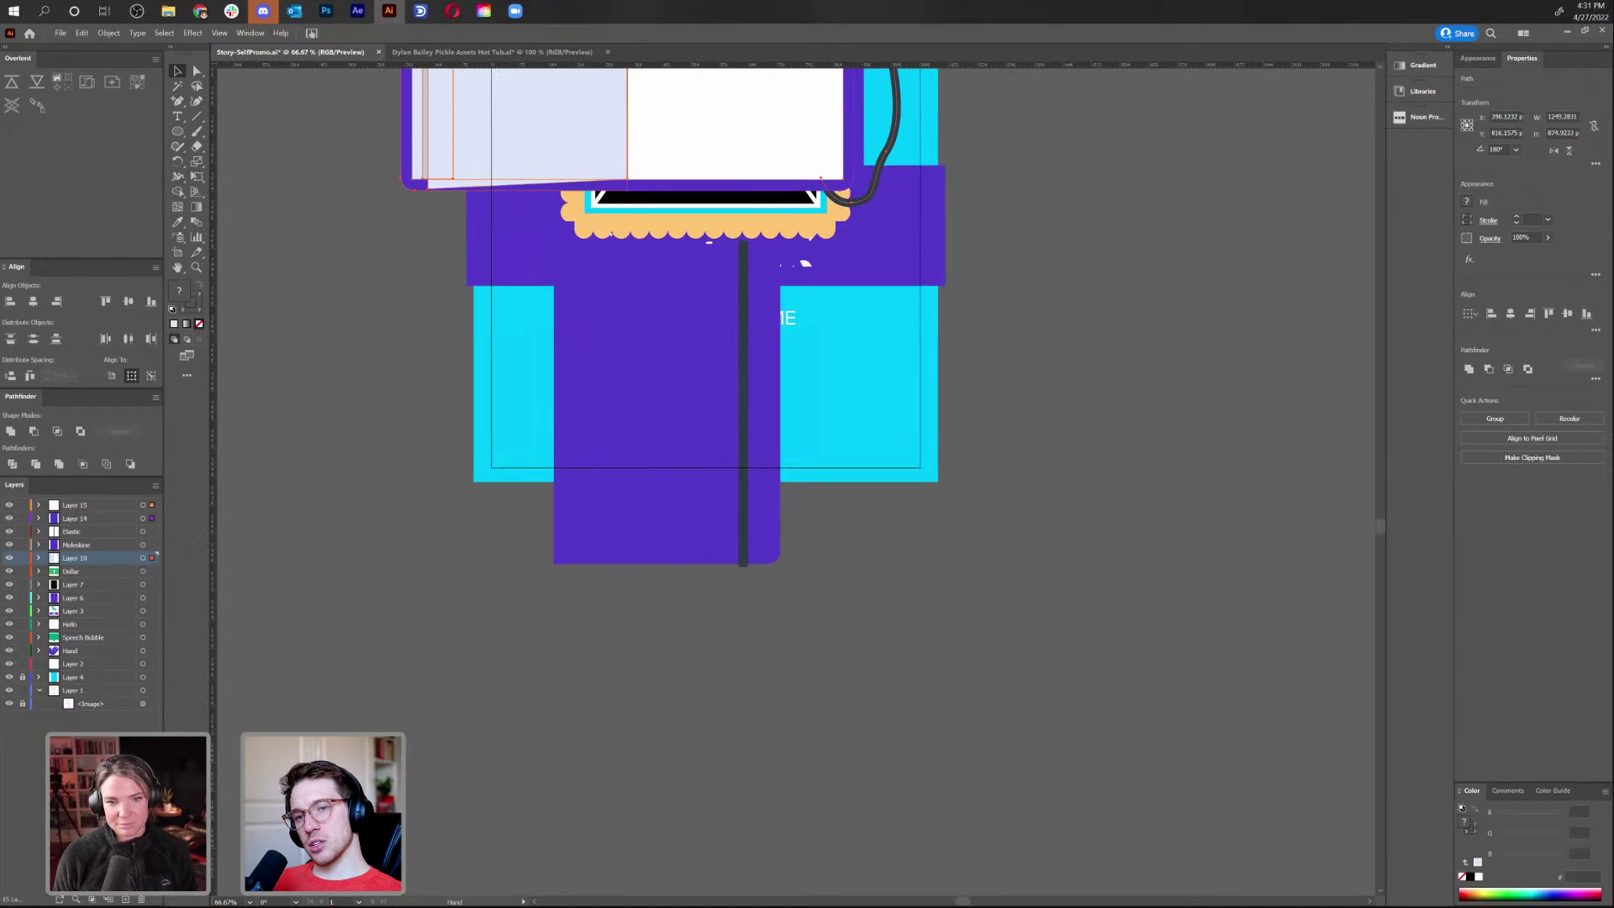
Enlarge the artboard down and left to 1431.47 × 2222.18 pt
{"action": "key", "text": "space"}
{"action": "left_click", "coordinate": [175, 253]}
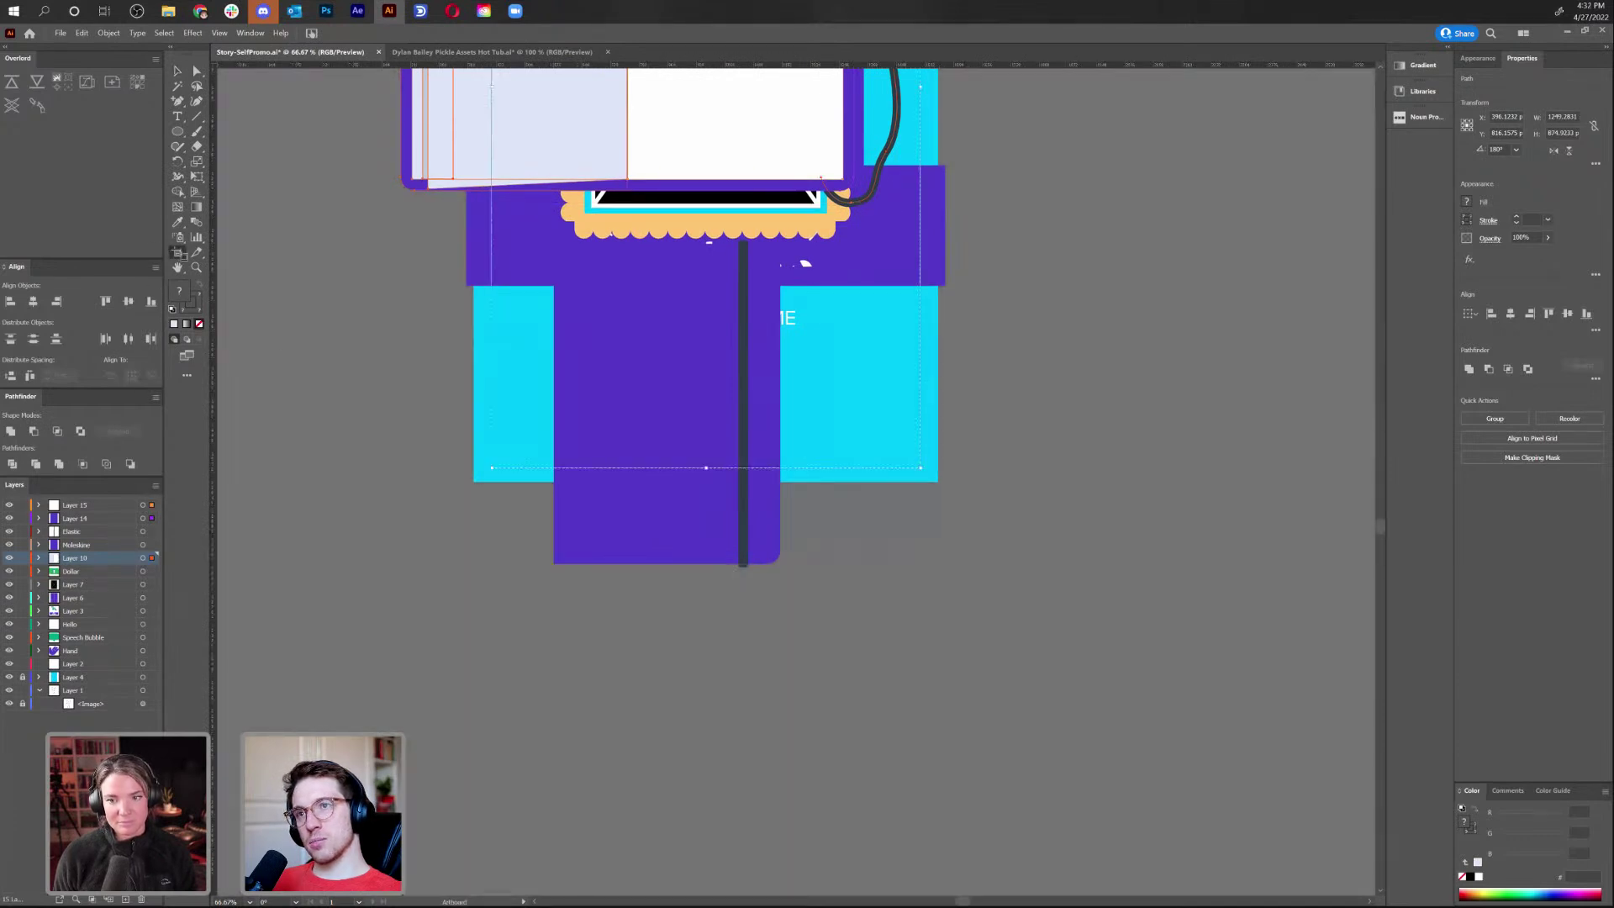
{"action": "left_click_drag", "start_coordinate": [492, 469], "coordinate": [353, 588]}
{"action": "scroll", "coordinate": [614, 395], "scroll_direction": "up", "scroll_amount": 5}
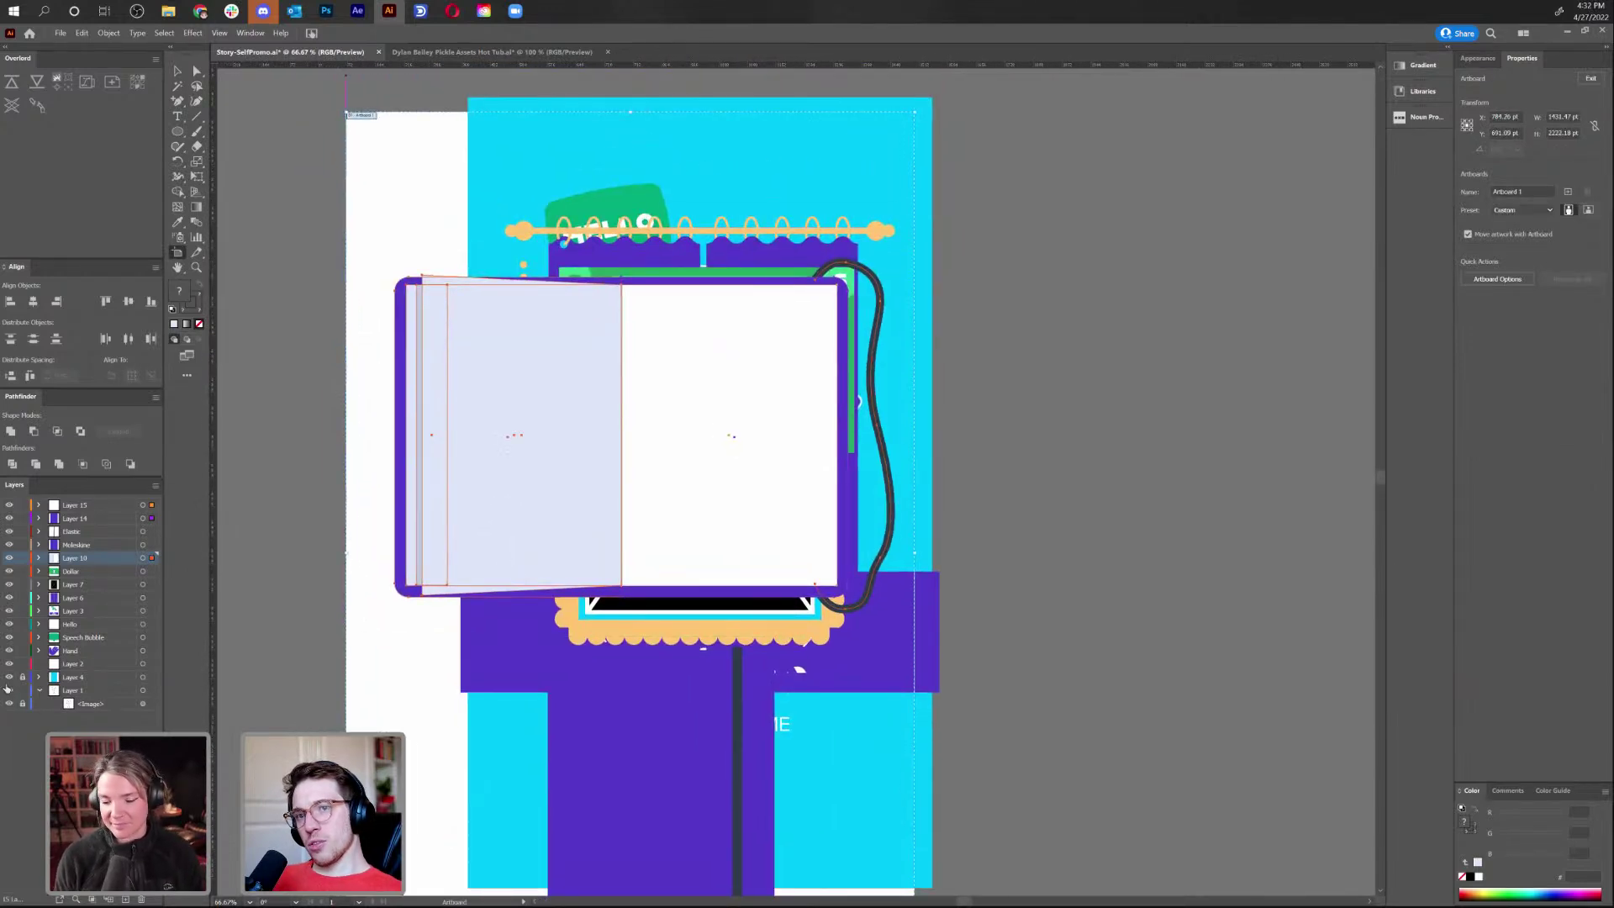
Stretch the cyan background to the artboard's new left and bottom edges and lock its layer
{"action": "key", "text": "v"}
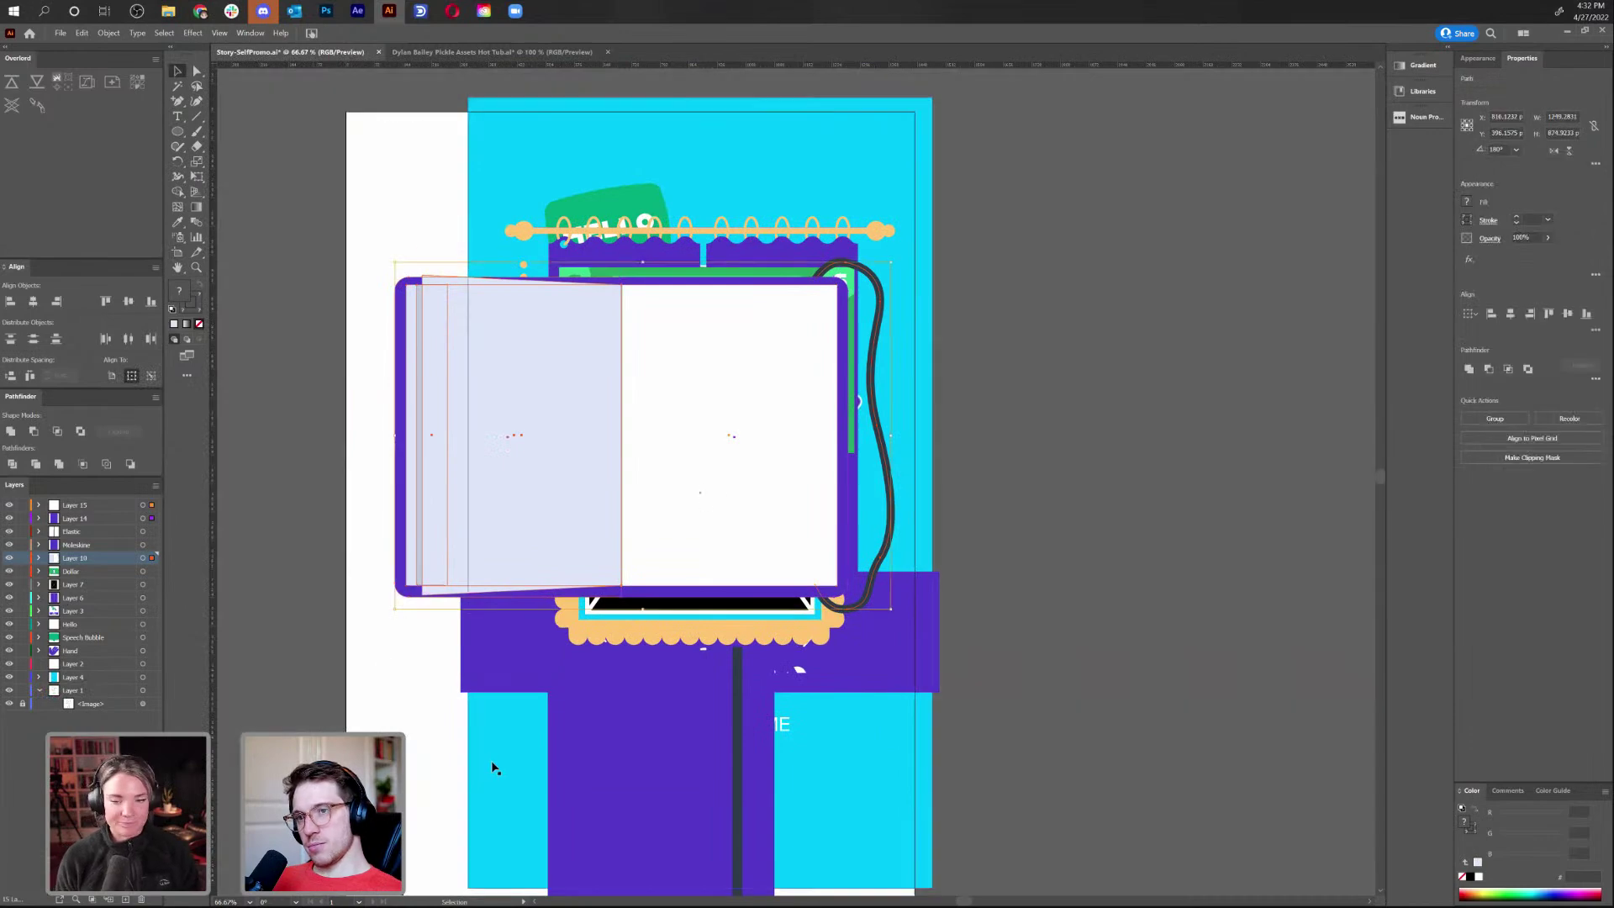
{"action": "left_click", "coordinate": [489, 740]}
{"action": "left_click_drag", "start_coordinate": [468, 493], "coordinate": [460, 492]}
{"action": "mouse_move", "coordinate": [339, 510]}
{"action": "left_mouse_down"}
{"action": "mouse_move", "coordinate": [306, 522]}
{"action": "mouse_move", "coordinate": [332, 515]}
{"action": "left_mouse_up"}
{"action": "left_click_drag", "start_coordinate": [461, 533], "coordinate": [424, 154]}
{"action": "left_click_drag", "start_coordinate": [616, 513], "coordinate": [615, 639]}
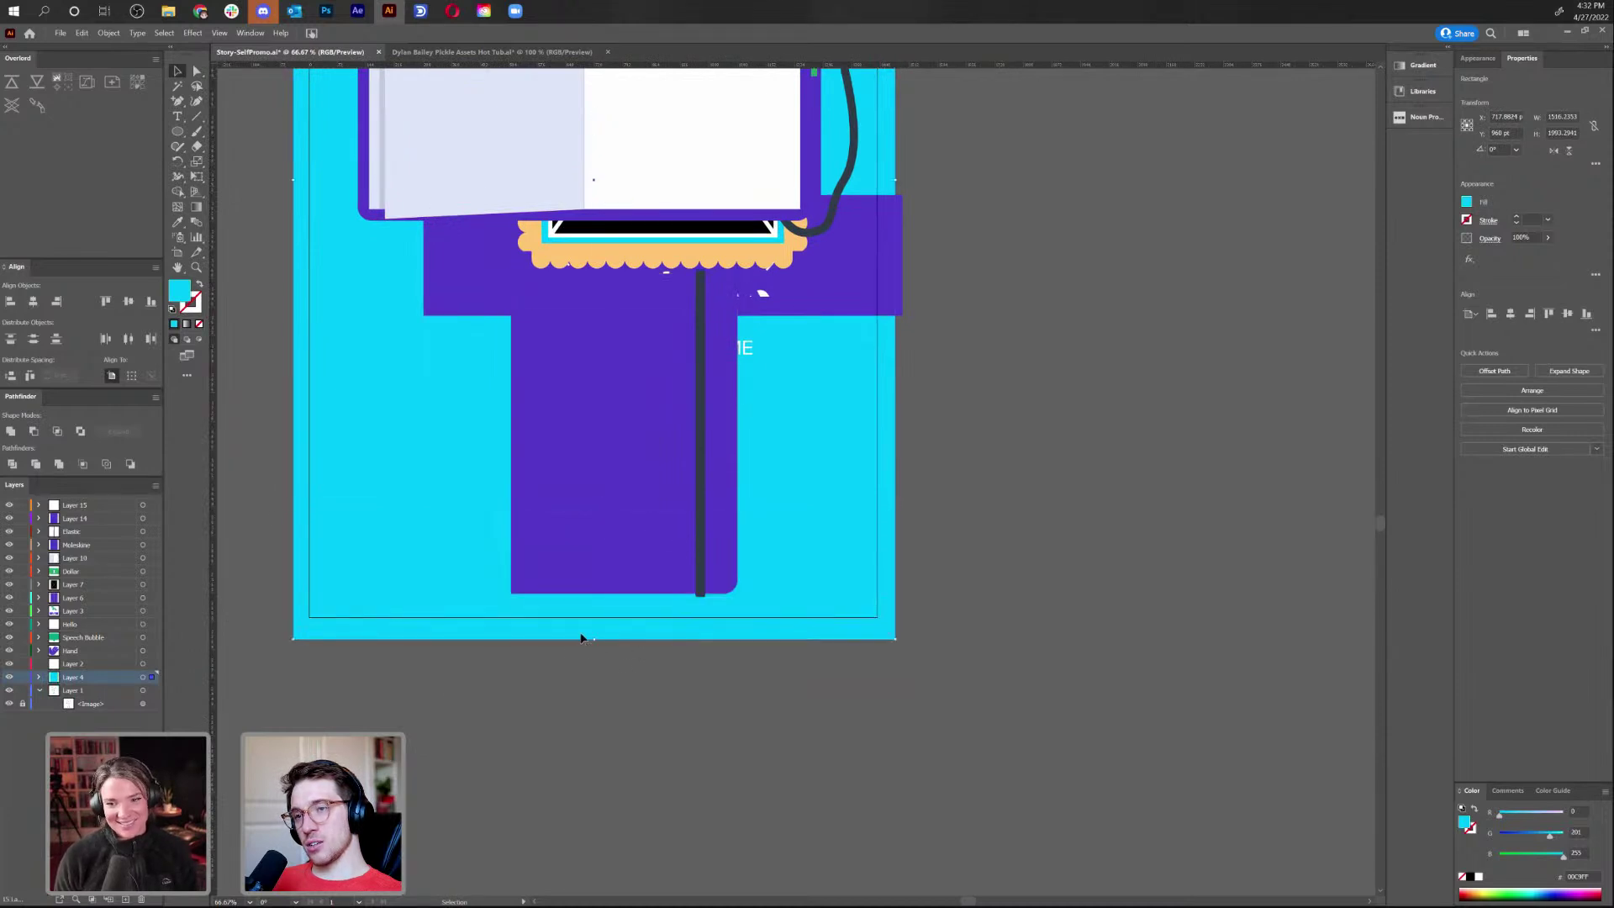
{"action": "left_click", "coordinate": [23, 677]}
{"action": "left_click_drag", "start_coordinate": [385, 155], "coordinate": [330, 480]}
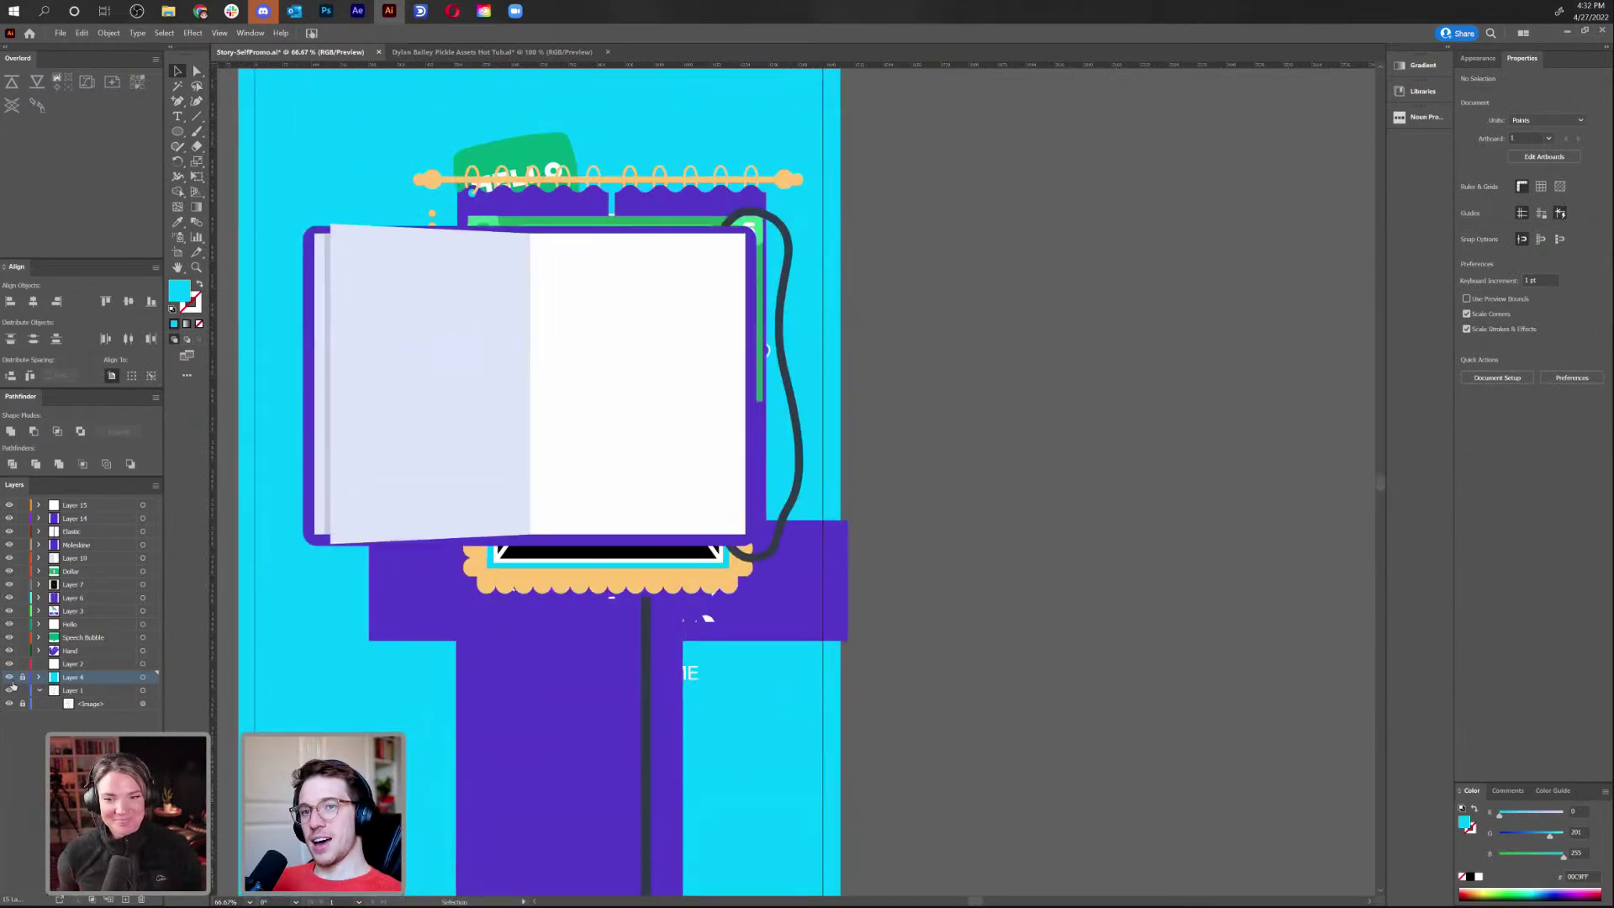
Hide Speech Bubble and the layers from Layer 15 to Hello, keeping the name card visible
{"action": "left_click", "coordinate": [9, 637]}
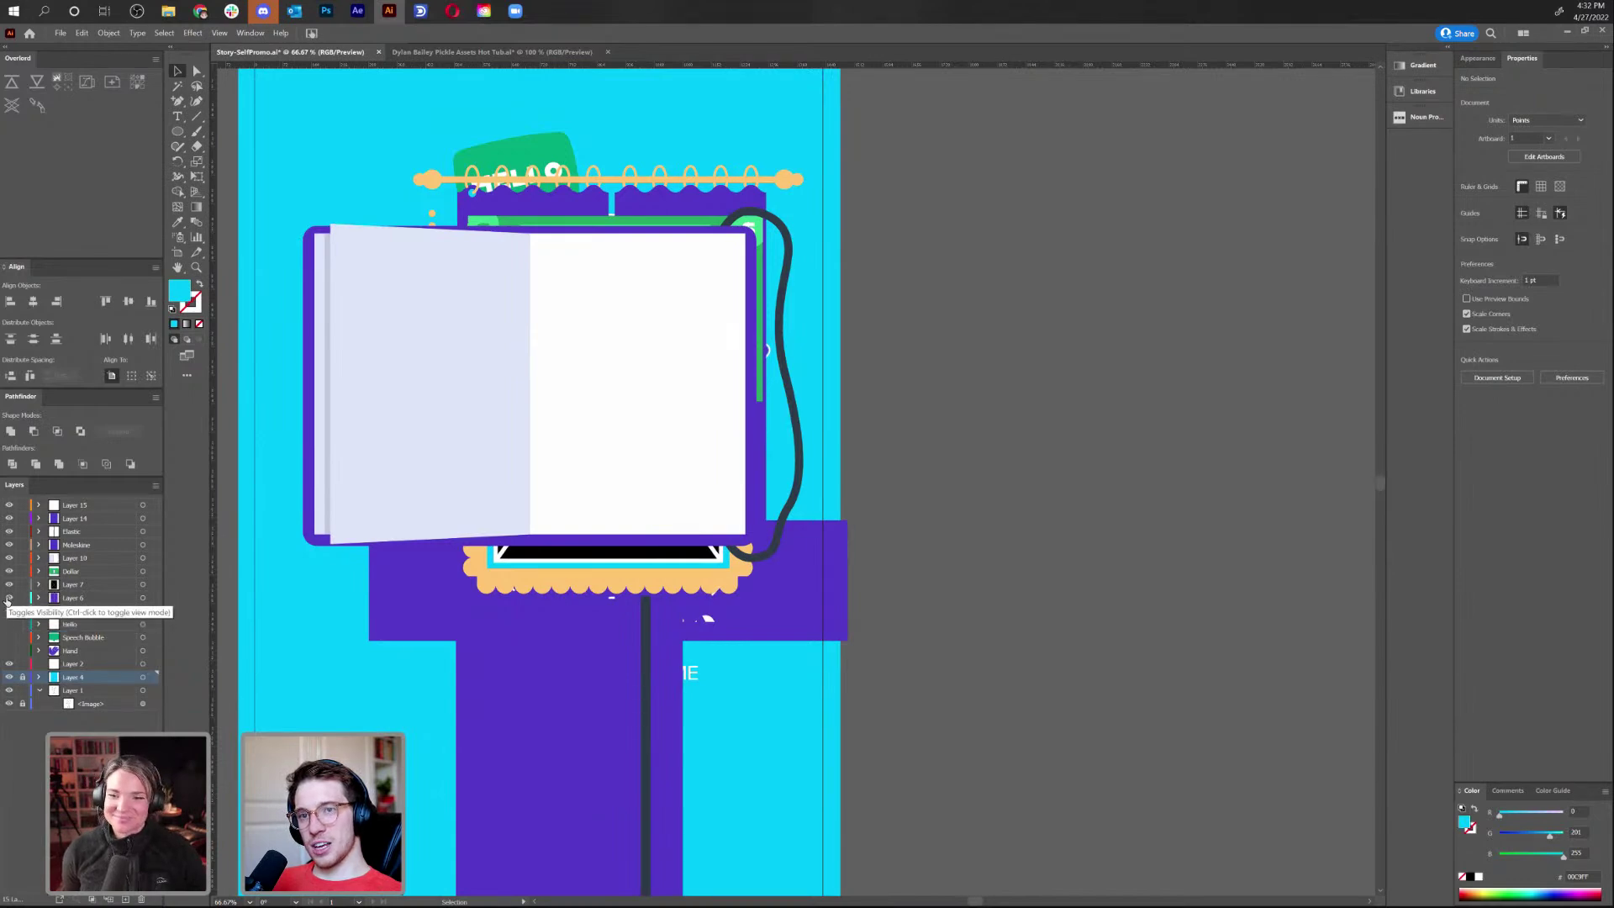
{"action": "left_click_drag", "start_coordinate": [8, 611], "coordinate": [8, 504]}
{"action": "left_click", "coordinate": [9, 612]}
{"action": "left_click", "coordinate": [10, 612]}
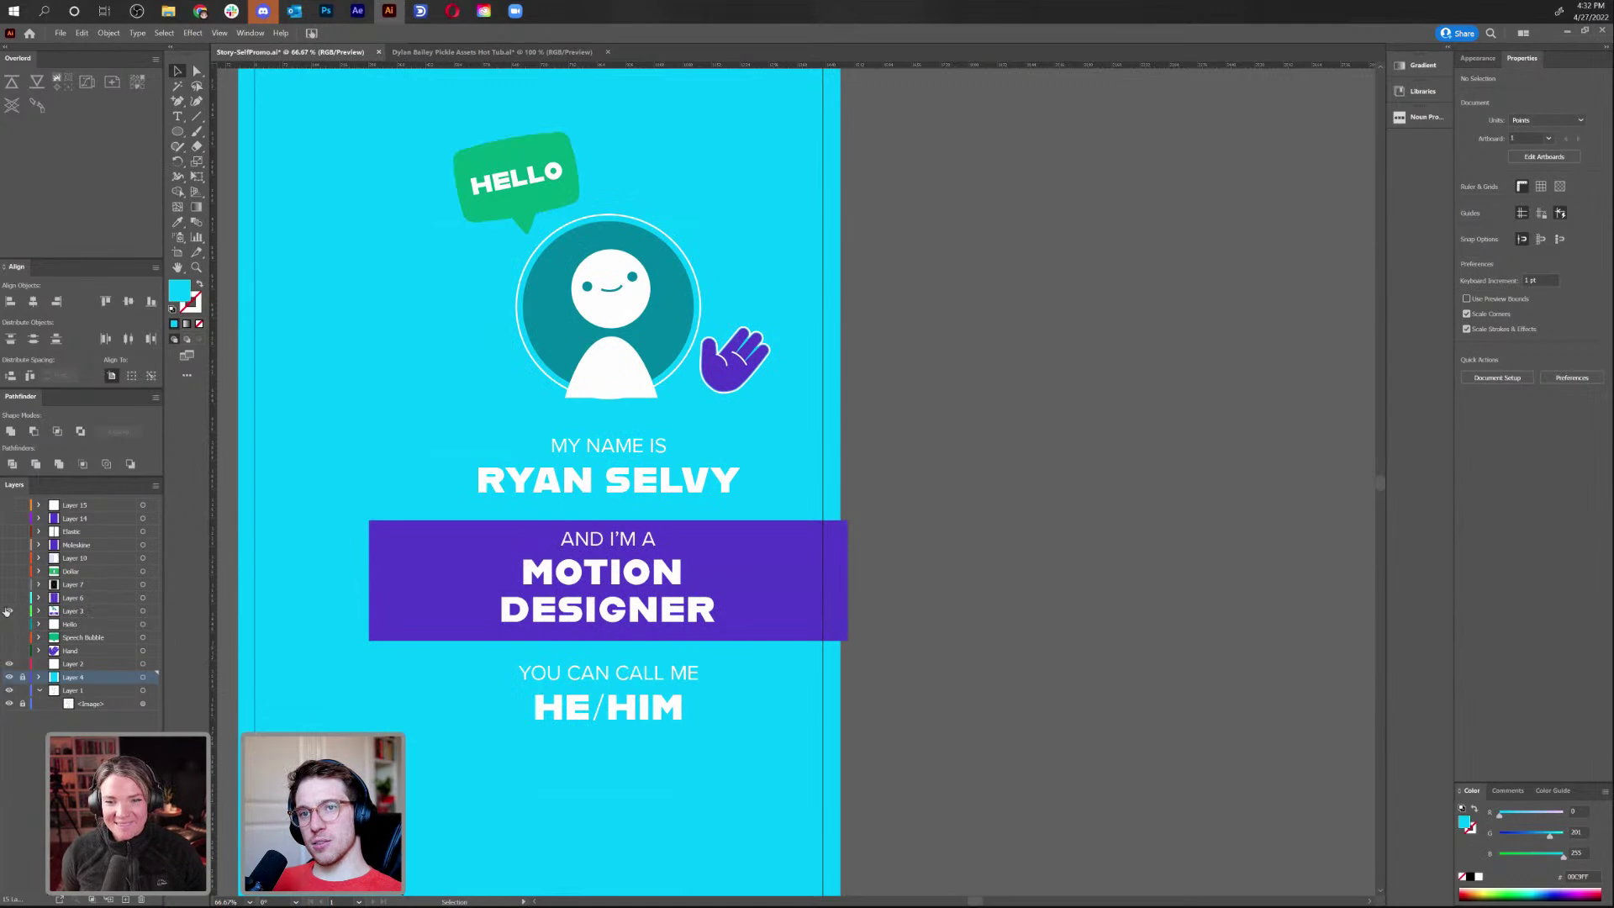
{"action": "left_click", "coordinate": [8, 611]}
{"action": "left_click", "coordinate": [8, 612]}
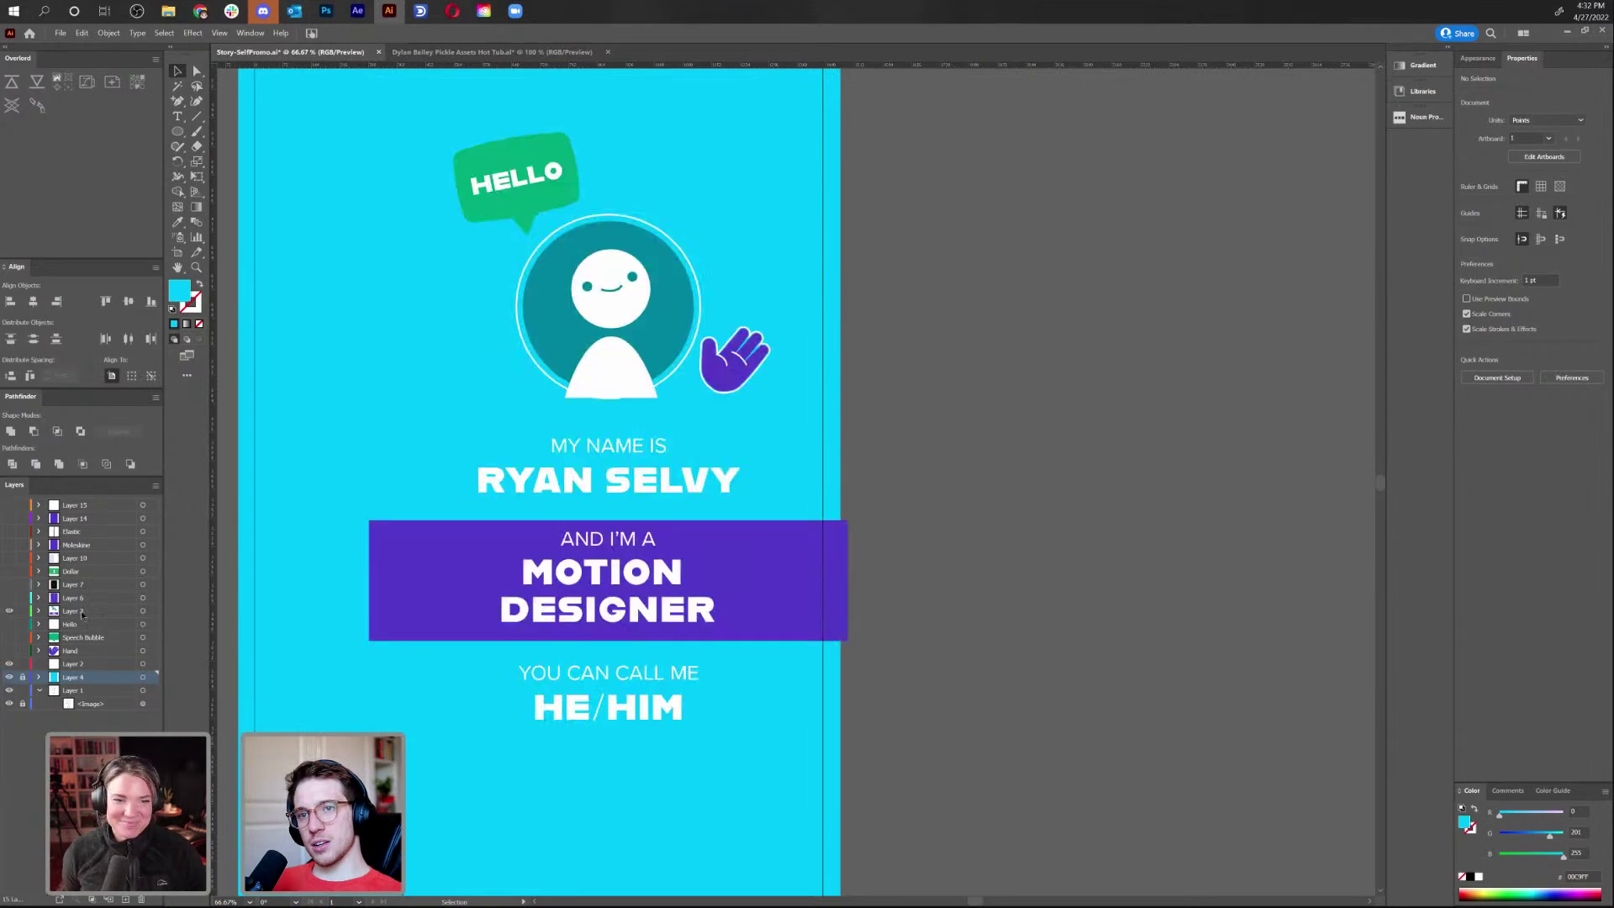
Rename the name-card layer '2nd frame', hide it, and show Layer 6's curtains
{"action": "left_click", "coordinate": [80, 612]}
{"action": "double_click", "coordinate": [80, 612]}
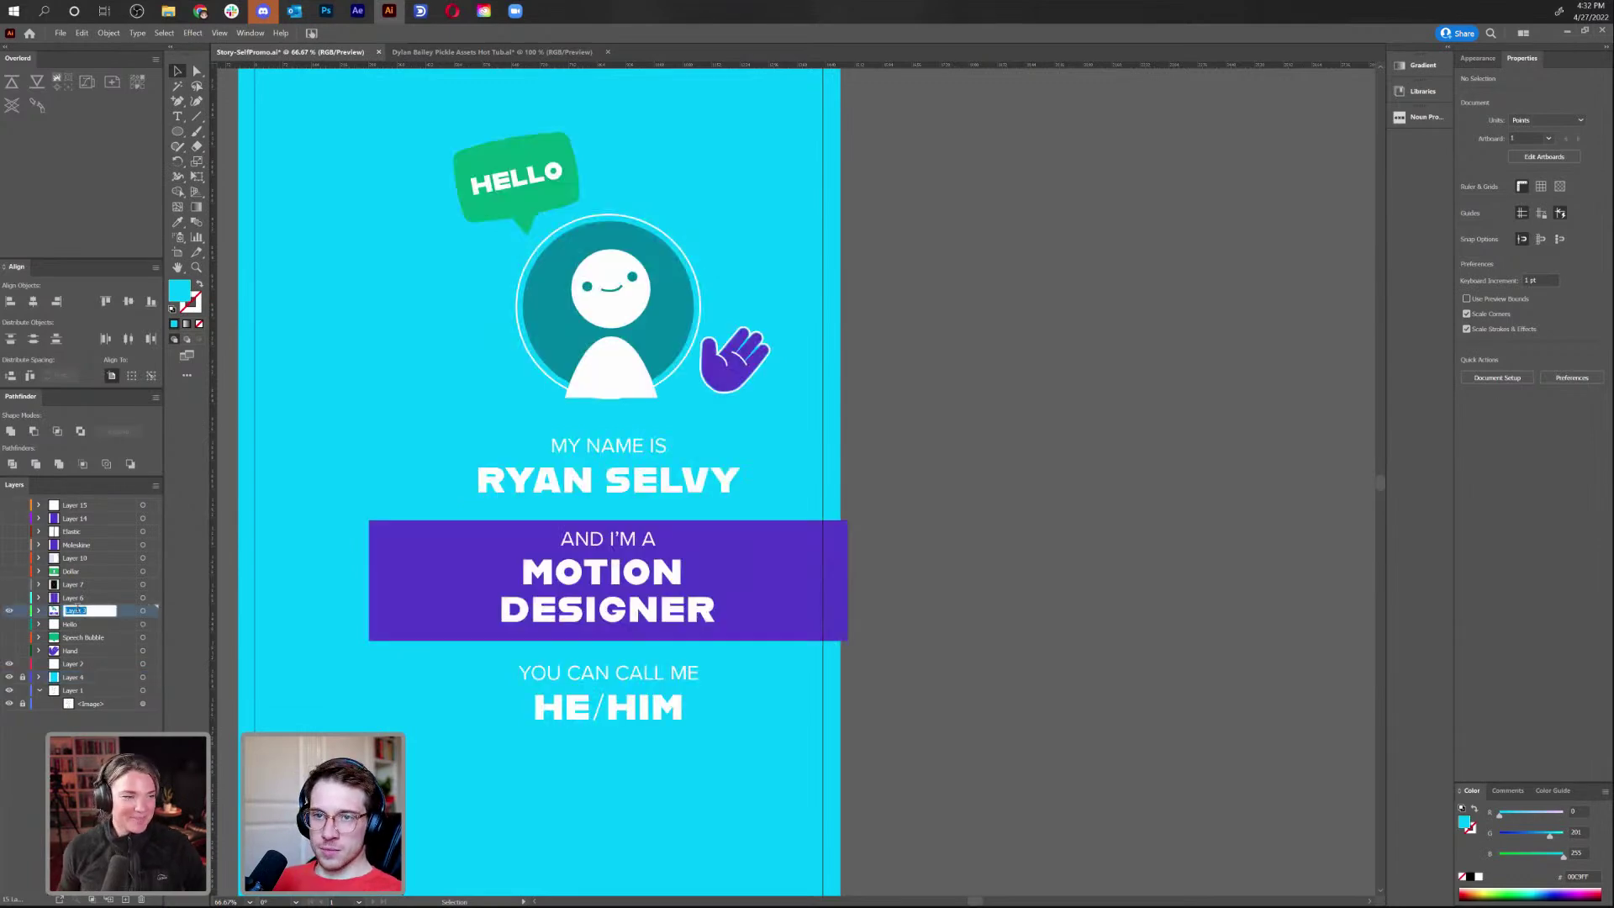
{"action": "type", "text": "2nd frame"}
{"action": "key", "text": "Return"}
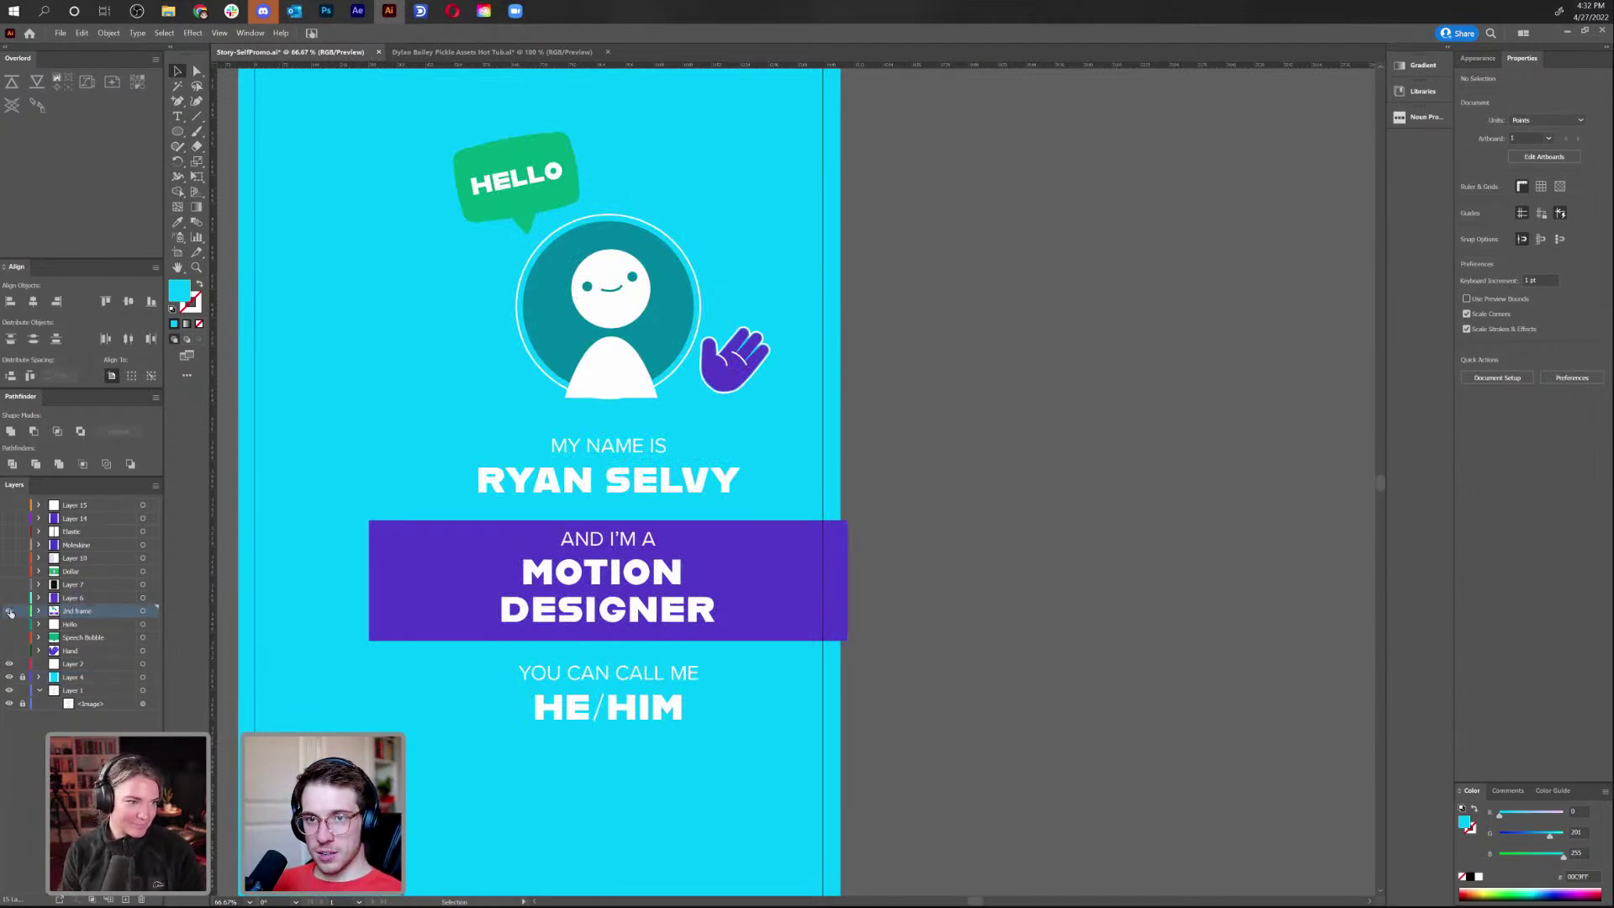
{"action": "left_click", "coordinate": [10, 613]}
{"action": "left_click", "coordinate": [9, 599]}
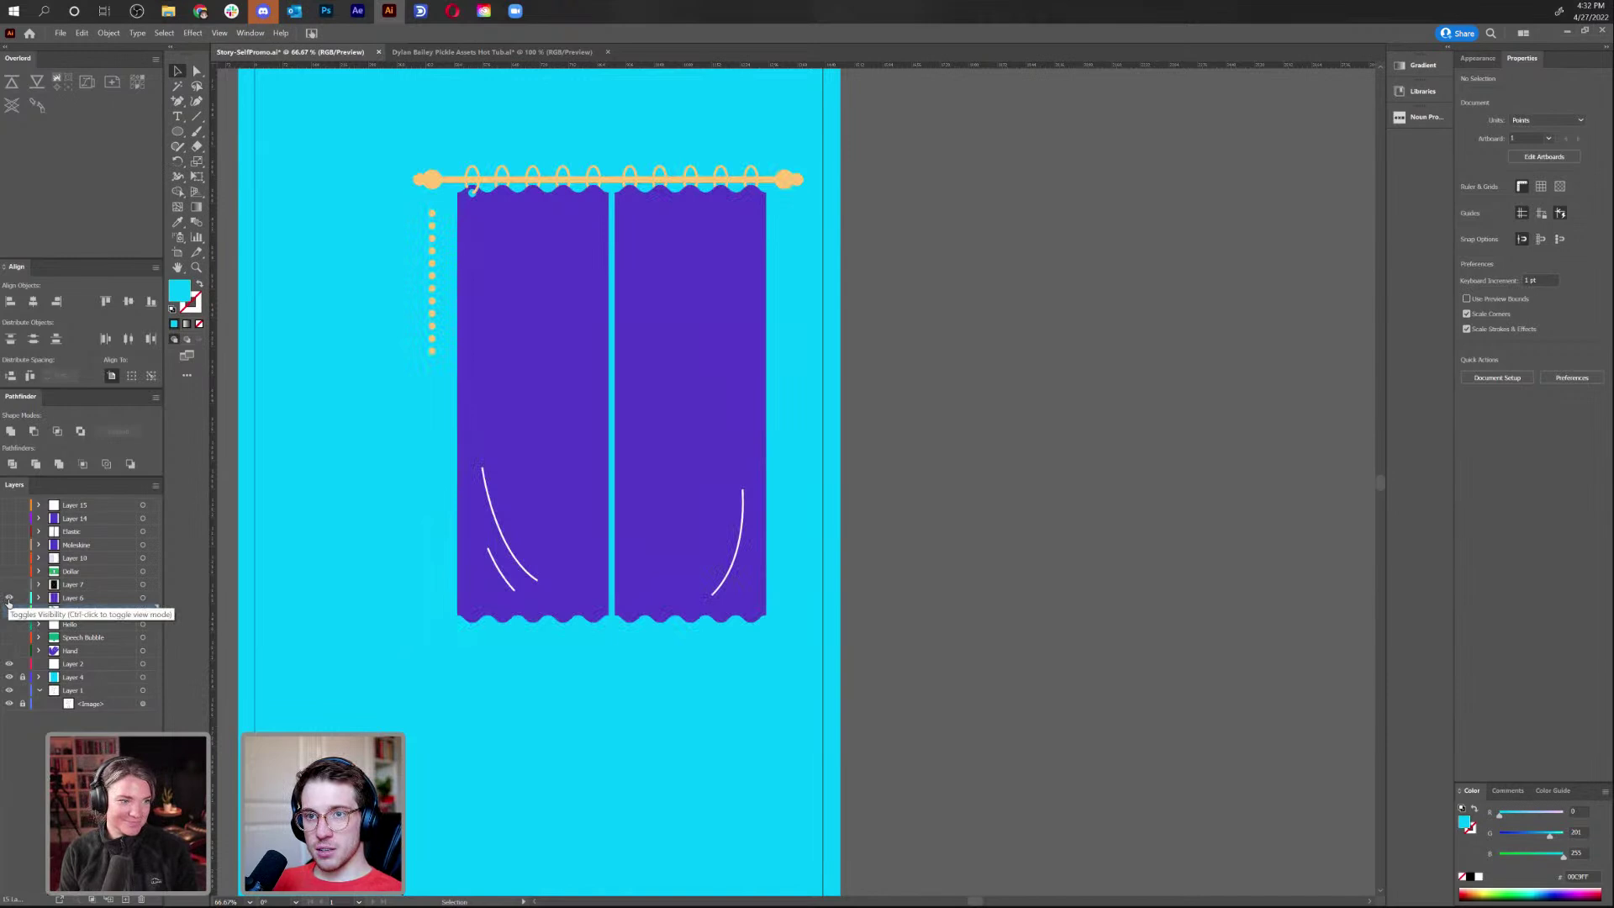
Show the scalloped frame layer and cut the black crossed placeholder out of Layer 7
{"action": "left_click", "coordinate": [9, 599]}
{"action": "left_click", "coordinate": [9, 585]}
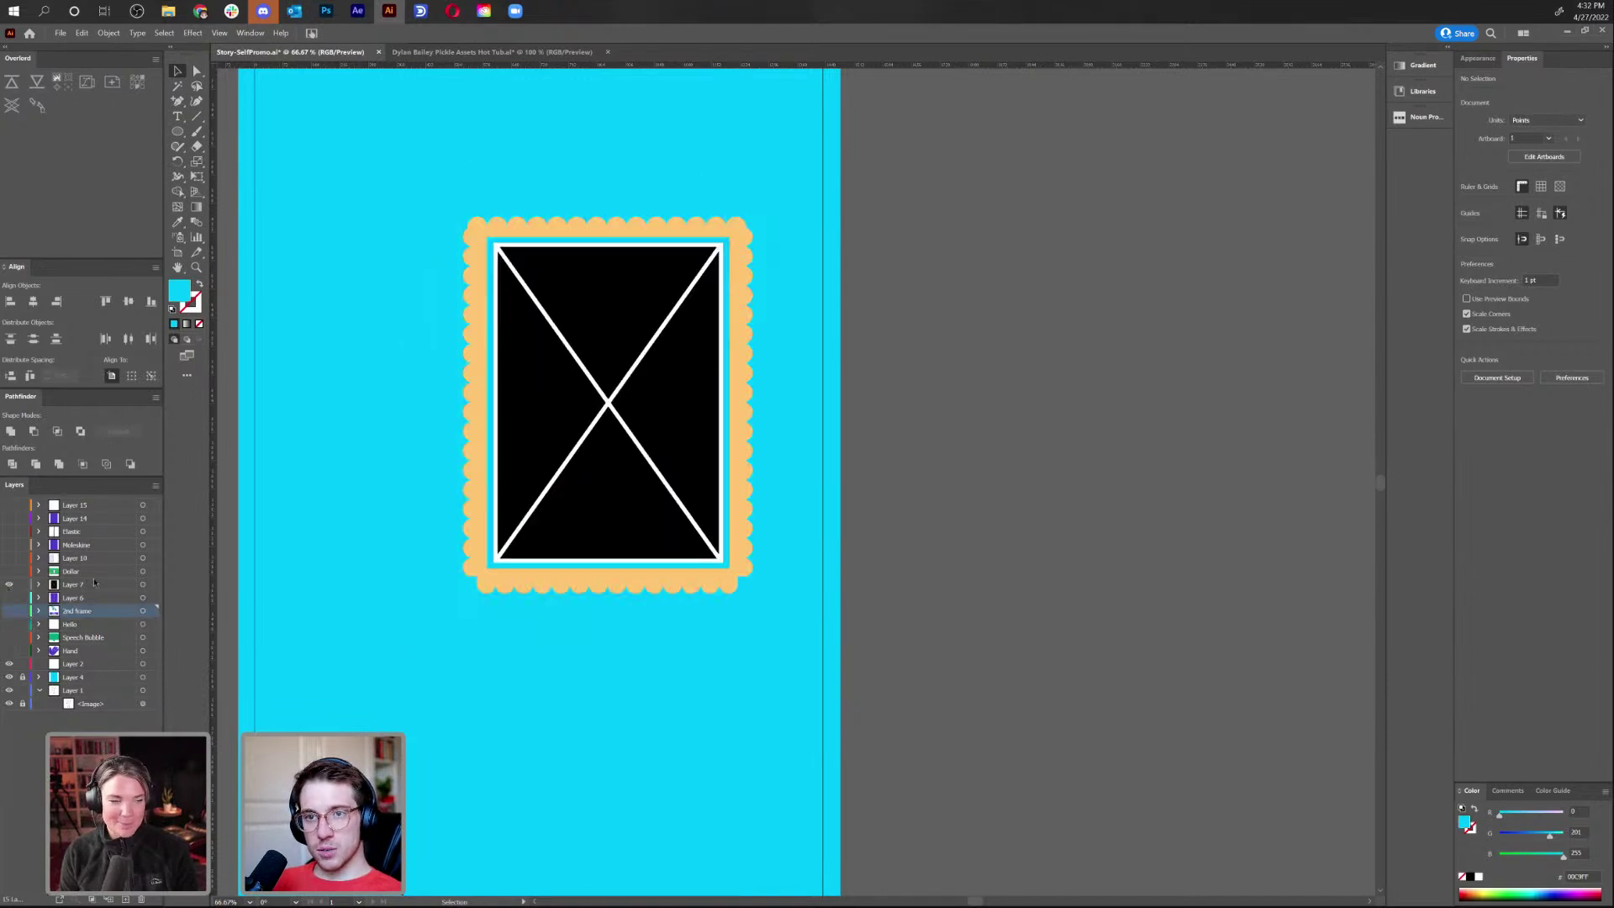
{"action": "left_click", "coordinate": [559, 469]}
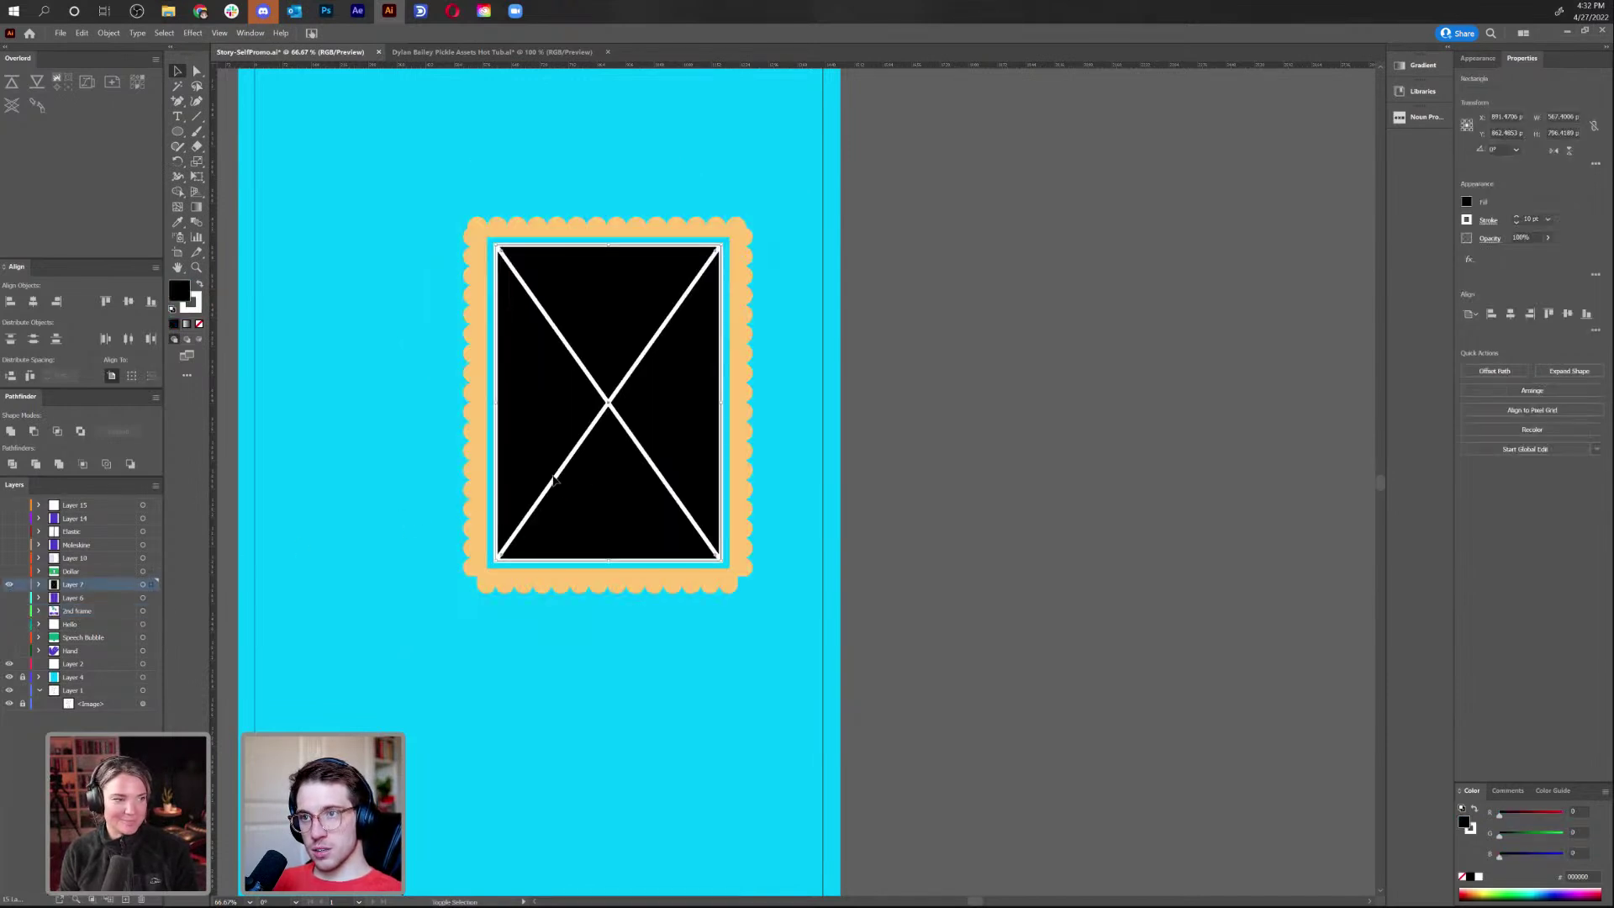
{"action": "left_click", "coordinate": [580, 359], "text": "shift"}
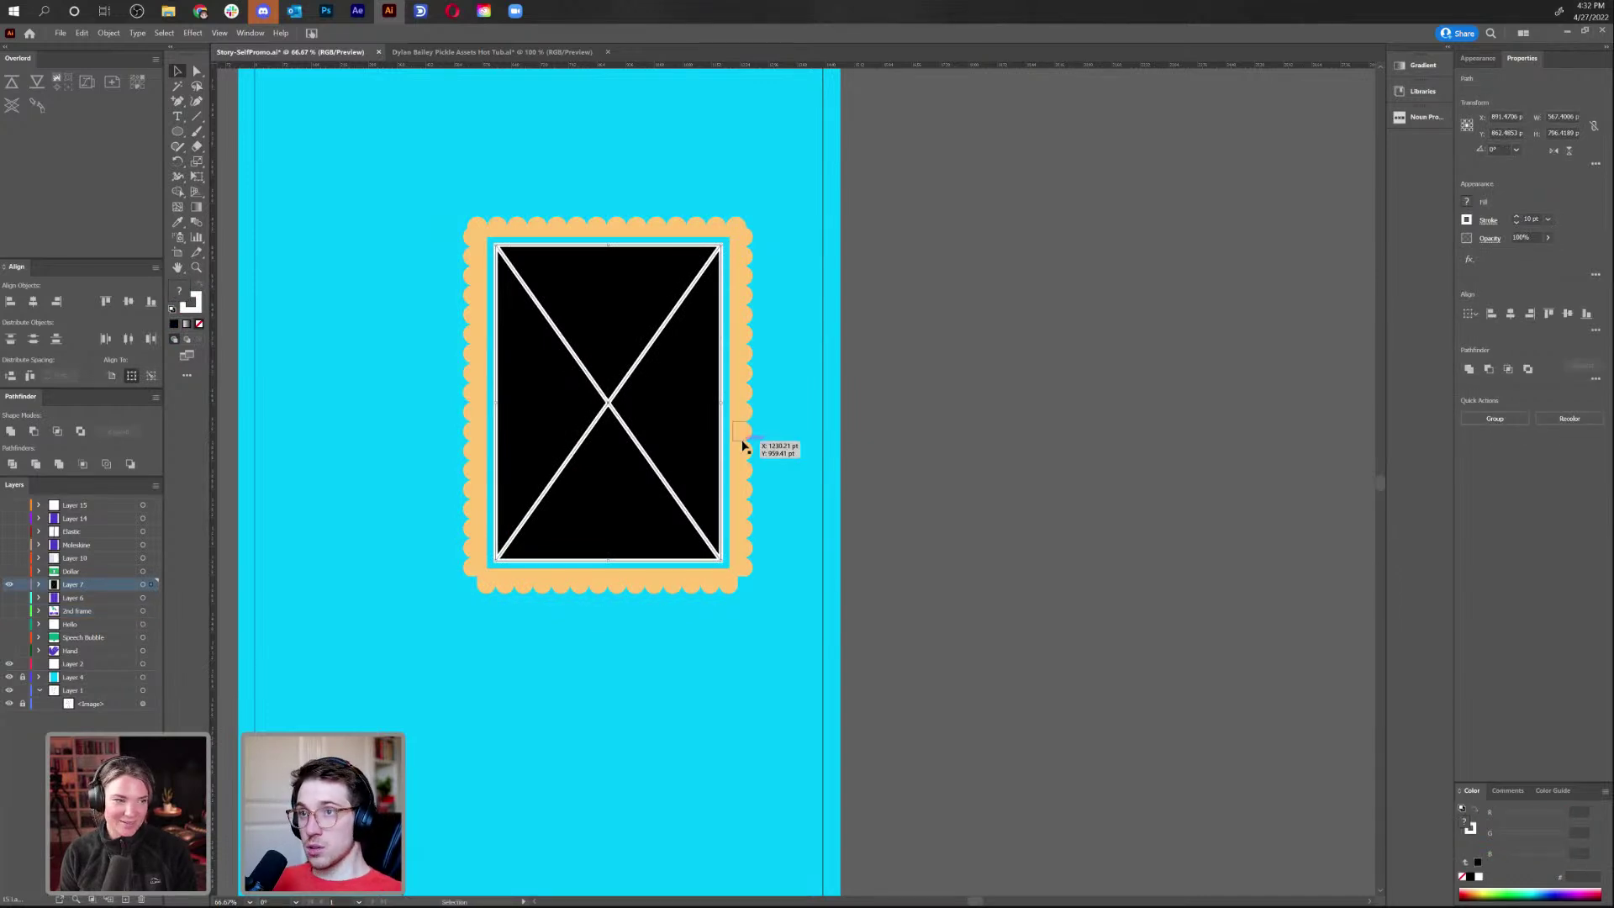
{"action": "left_click_drag", "start_coordinate": [608, 324], "coordinate": [205, 557]}
{"action": "key", "text": "ctrl+z"}
{"action": "key", "text": "ctrl+x"}
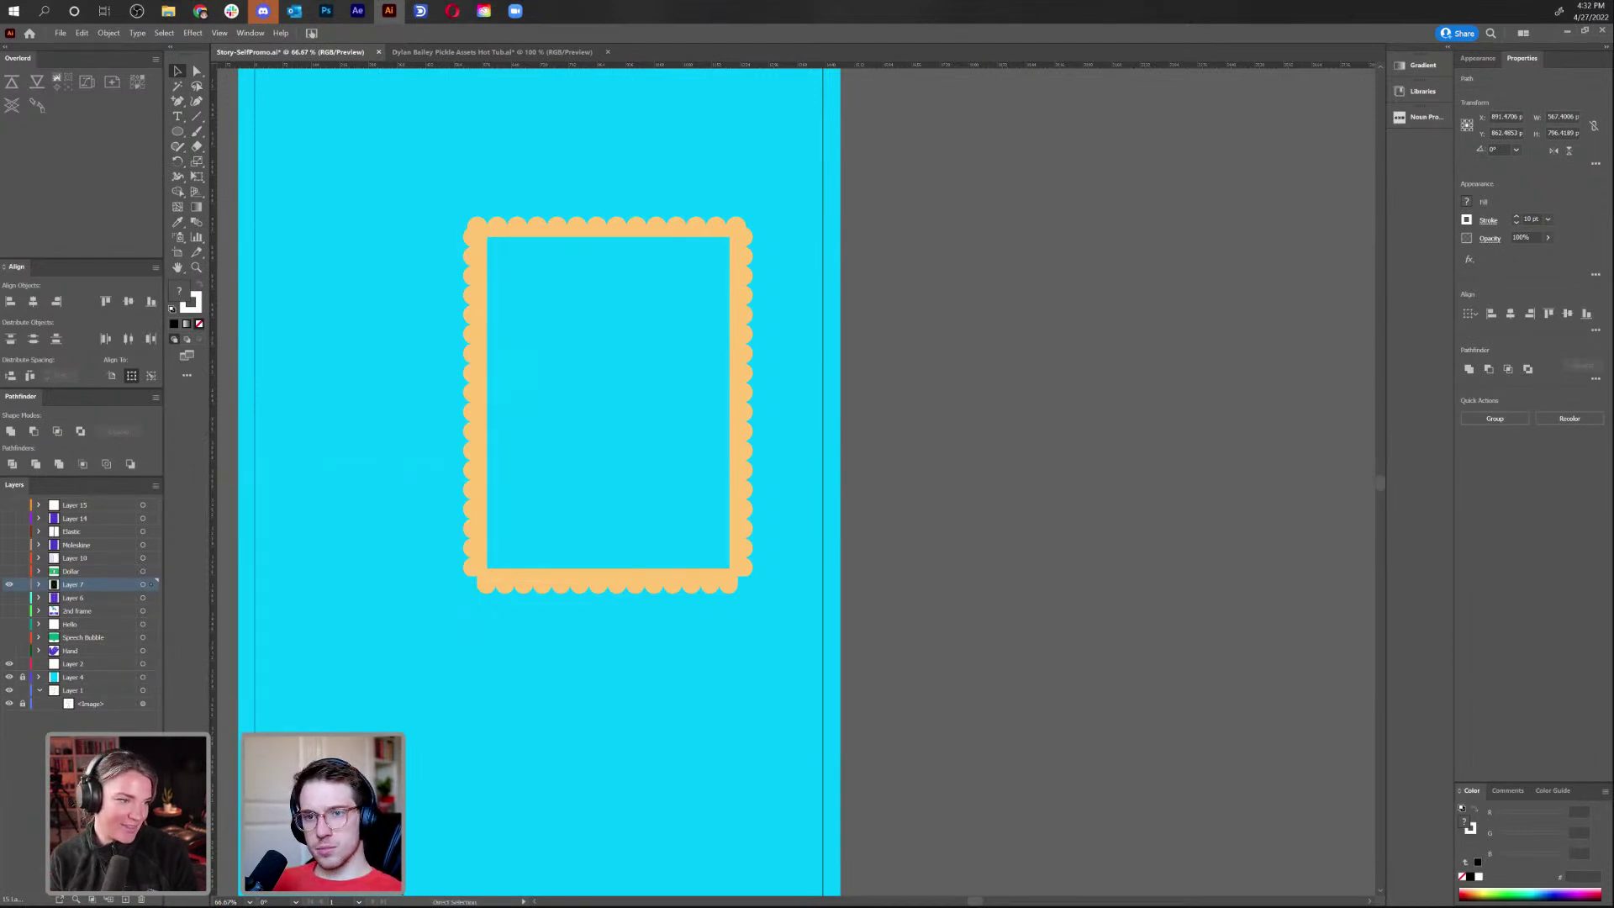
Paste the placeholder in place on a new layer named 'Placement', then hide it
{"action": "left_click", "coordinate": [126, 900]}
{"action": "key", "text": "ctrl+f"}
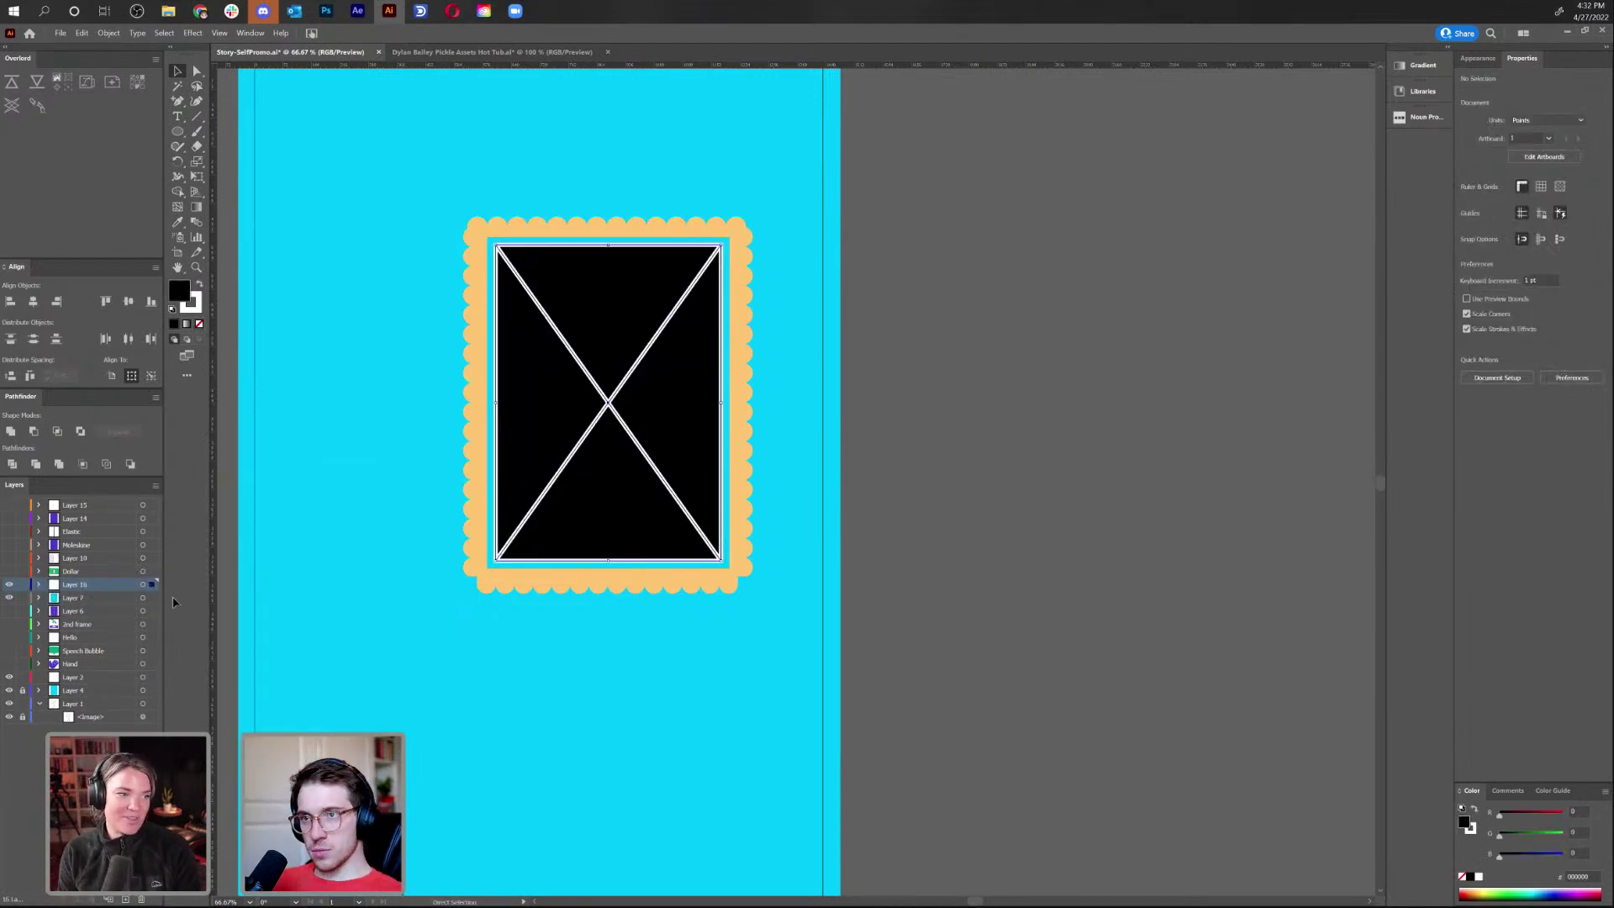
{"action": "double_click", "coordinate": [79, 585]}
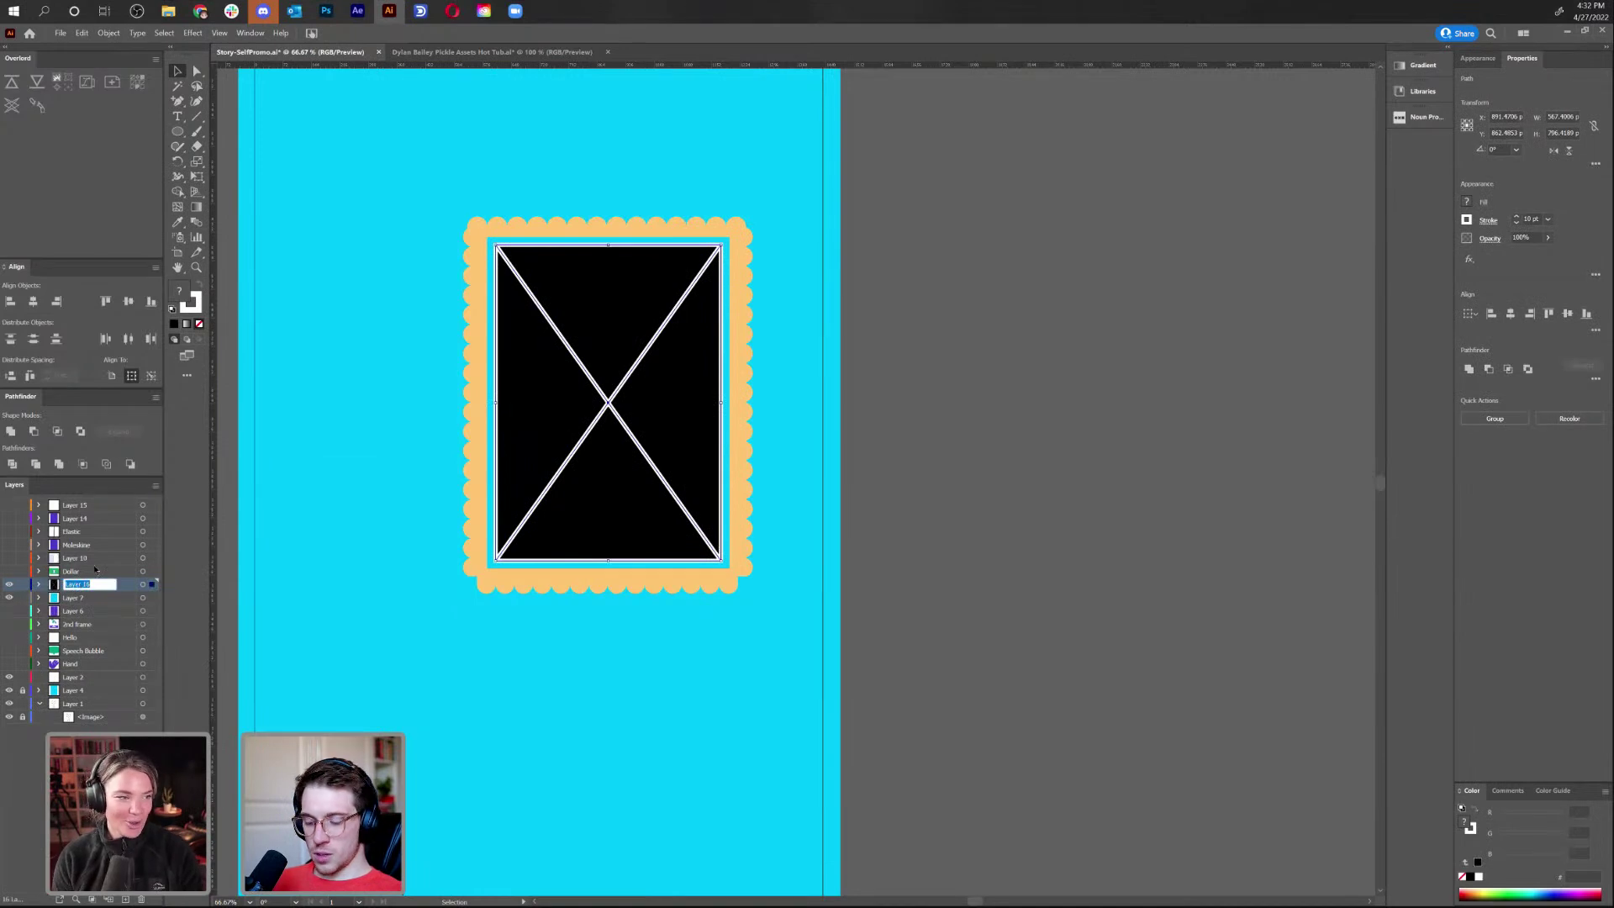
{"action": "type", "text": "Placement"}
{"action": "key", "text": "Return"}
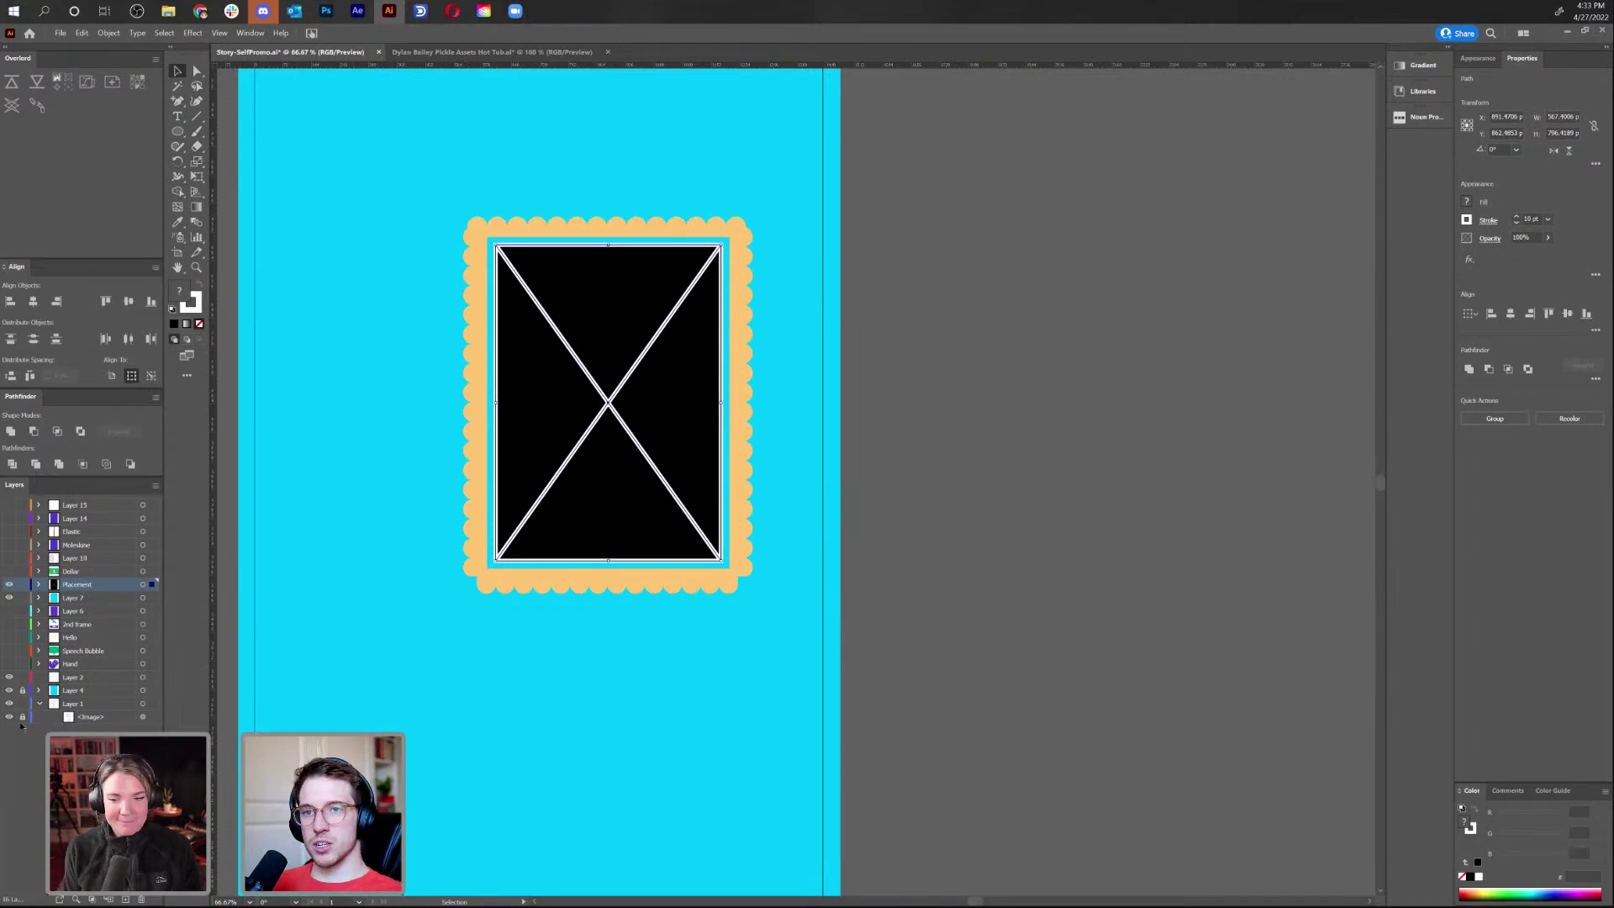
{"action": "left_click", "coordinate": [8, 586]}
Select the frame's scalloped clip group and expand it from the Object menu
{"action": "left_click", "coordinate": [577, 326]}
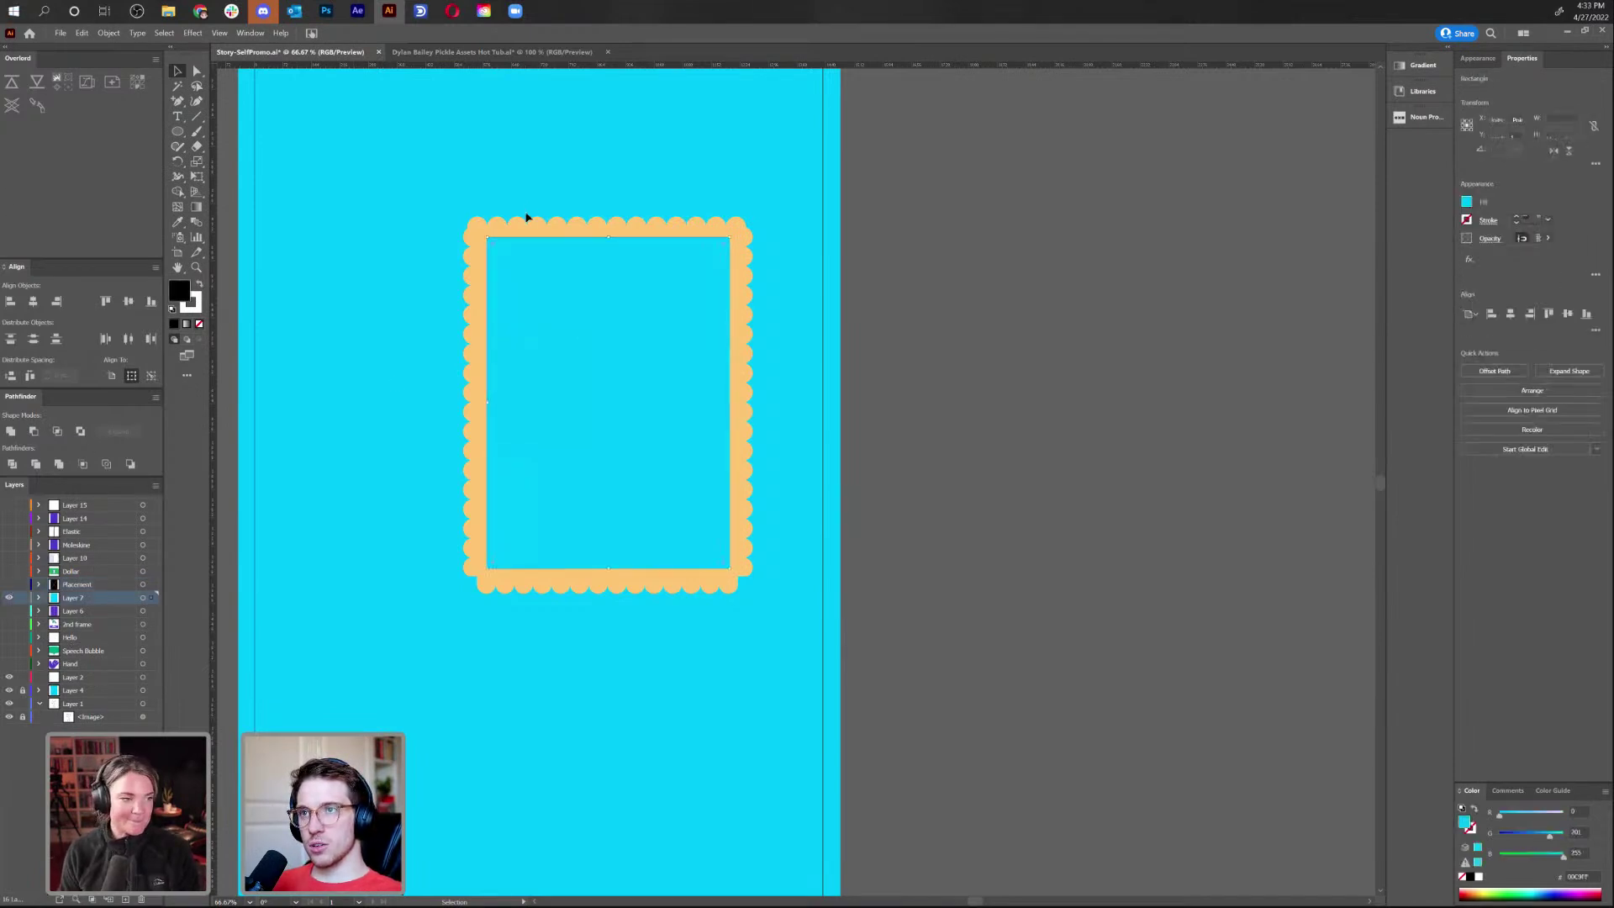
{"action": "left_click_drag", "start_coordinate": [515, 227], "coordinate": [934, 193]}
{"action": "key", "text": "ctrl+z"}
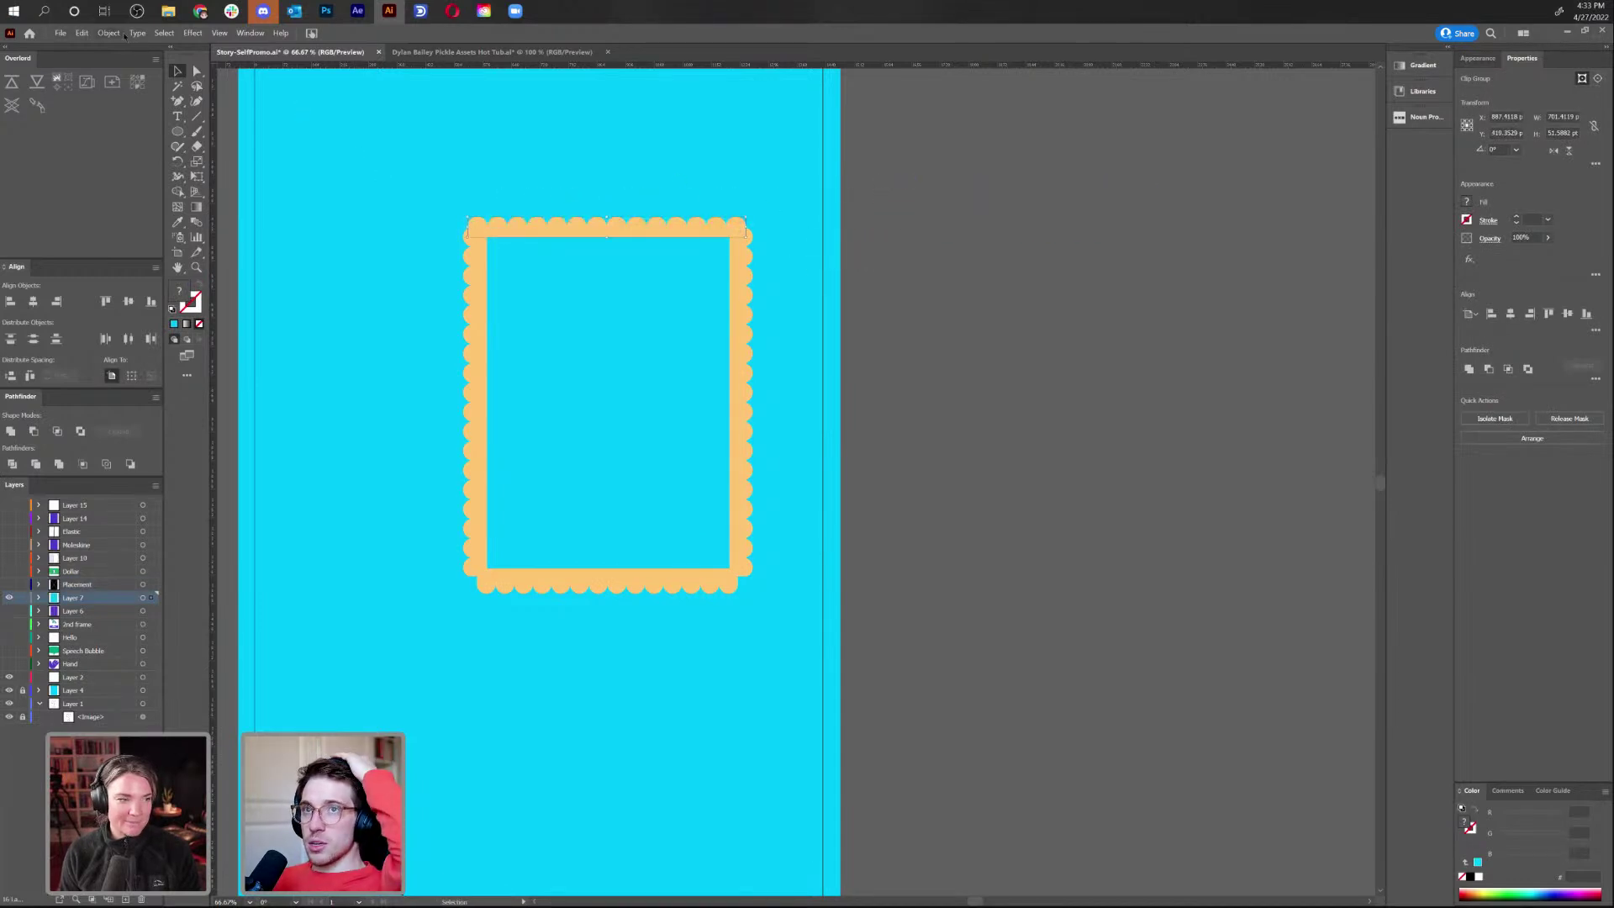
{"action": "left_click", "coordinate": [109, 32]}
{"action": "left_click", "coordinate": [127, 170]}
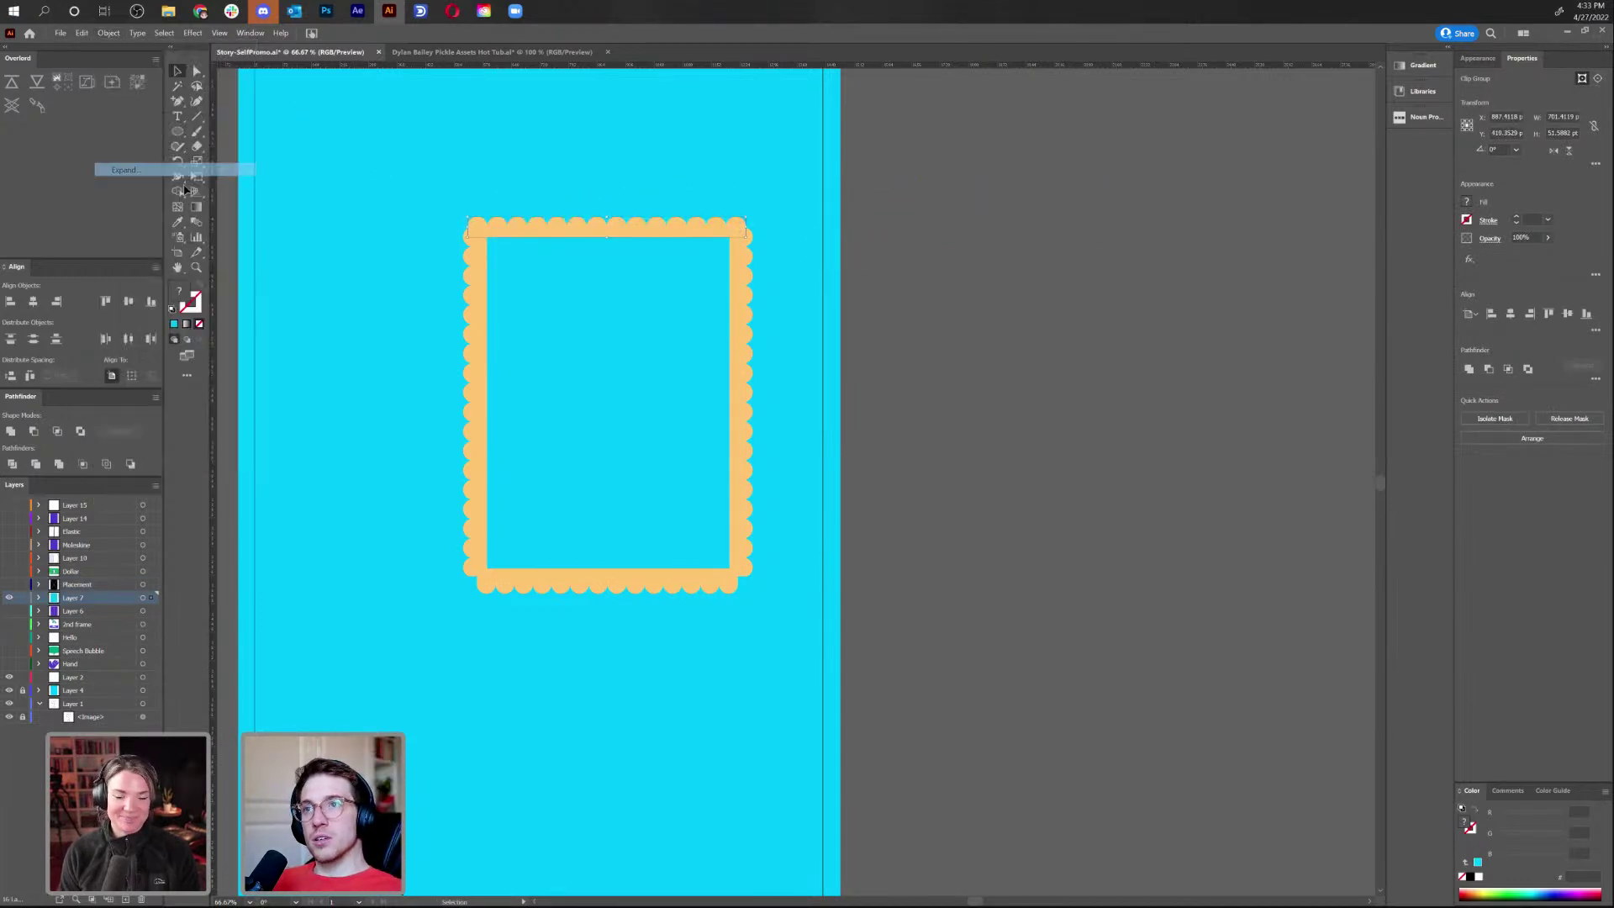
Inside the clip group, delete the top scalloped strip and paste it back in place
{"action": "double_click", "coordinate": [487, 235]}
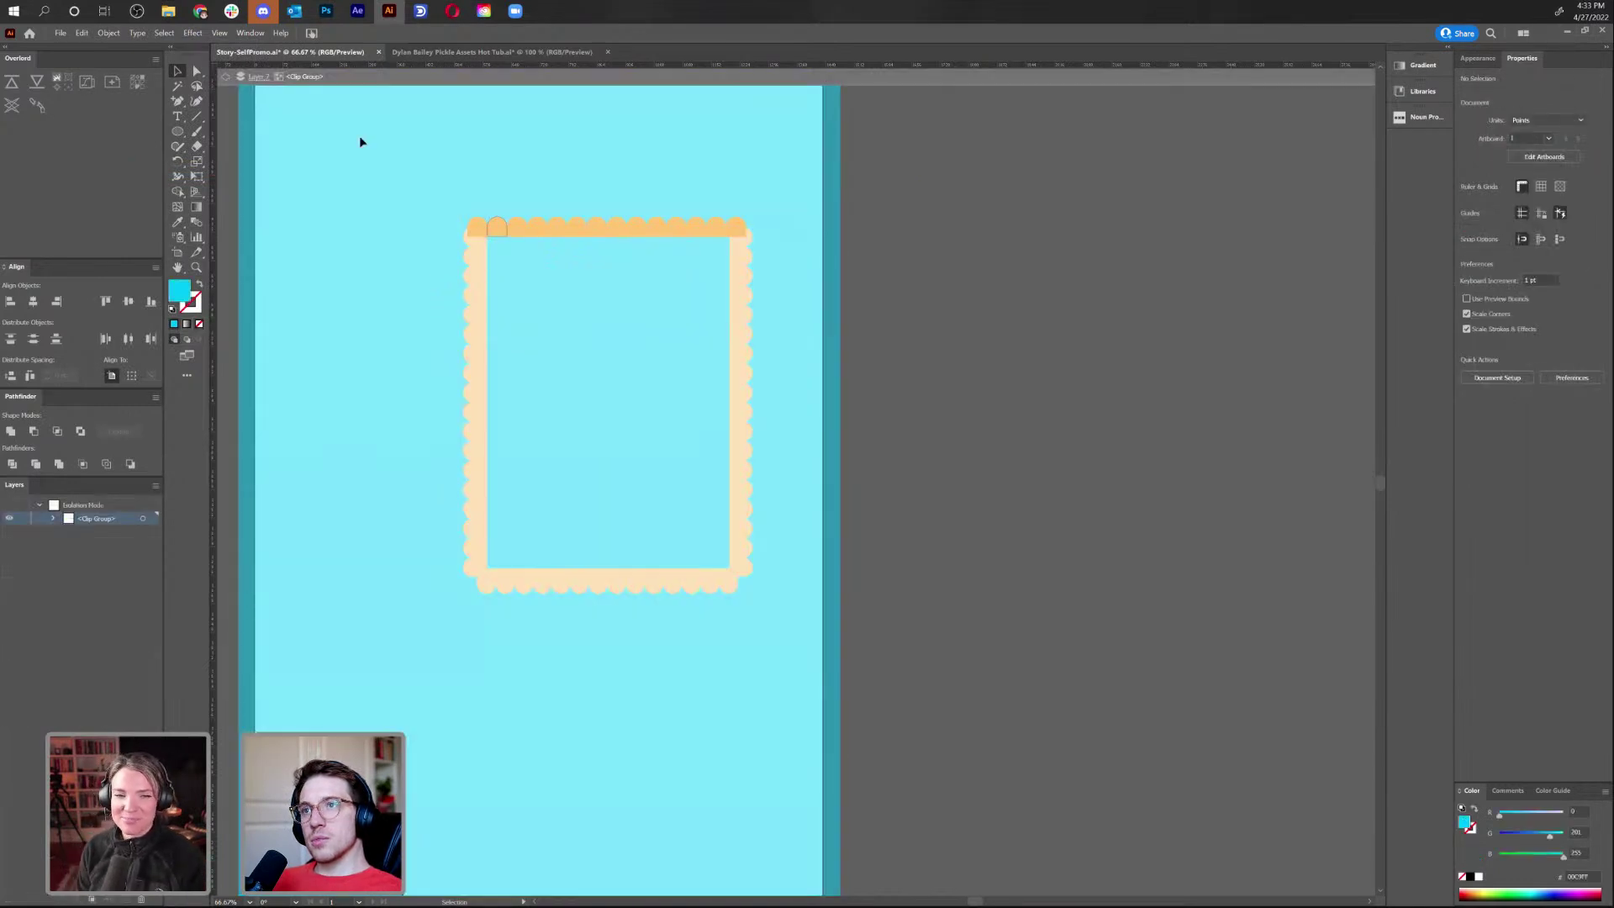
{"action": "left_click", "coordinate": [477, 228]}
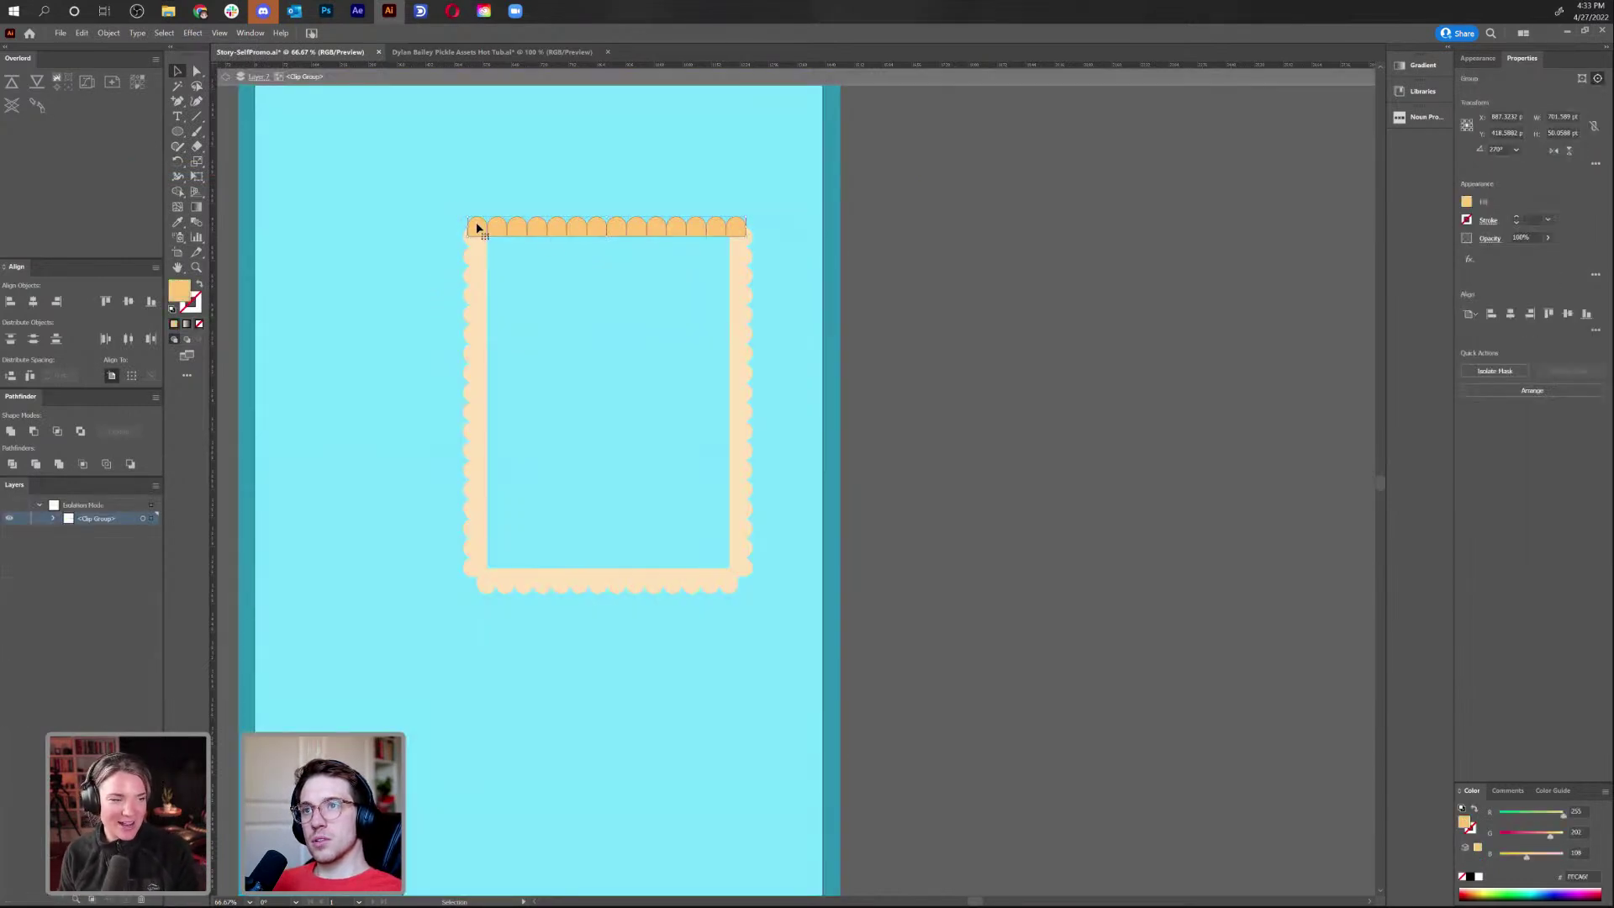
{"action": "double_click", "coordinate": [608, 243]}
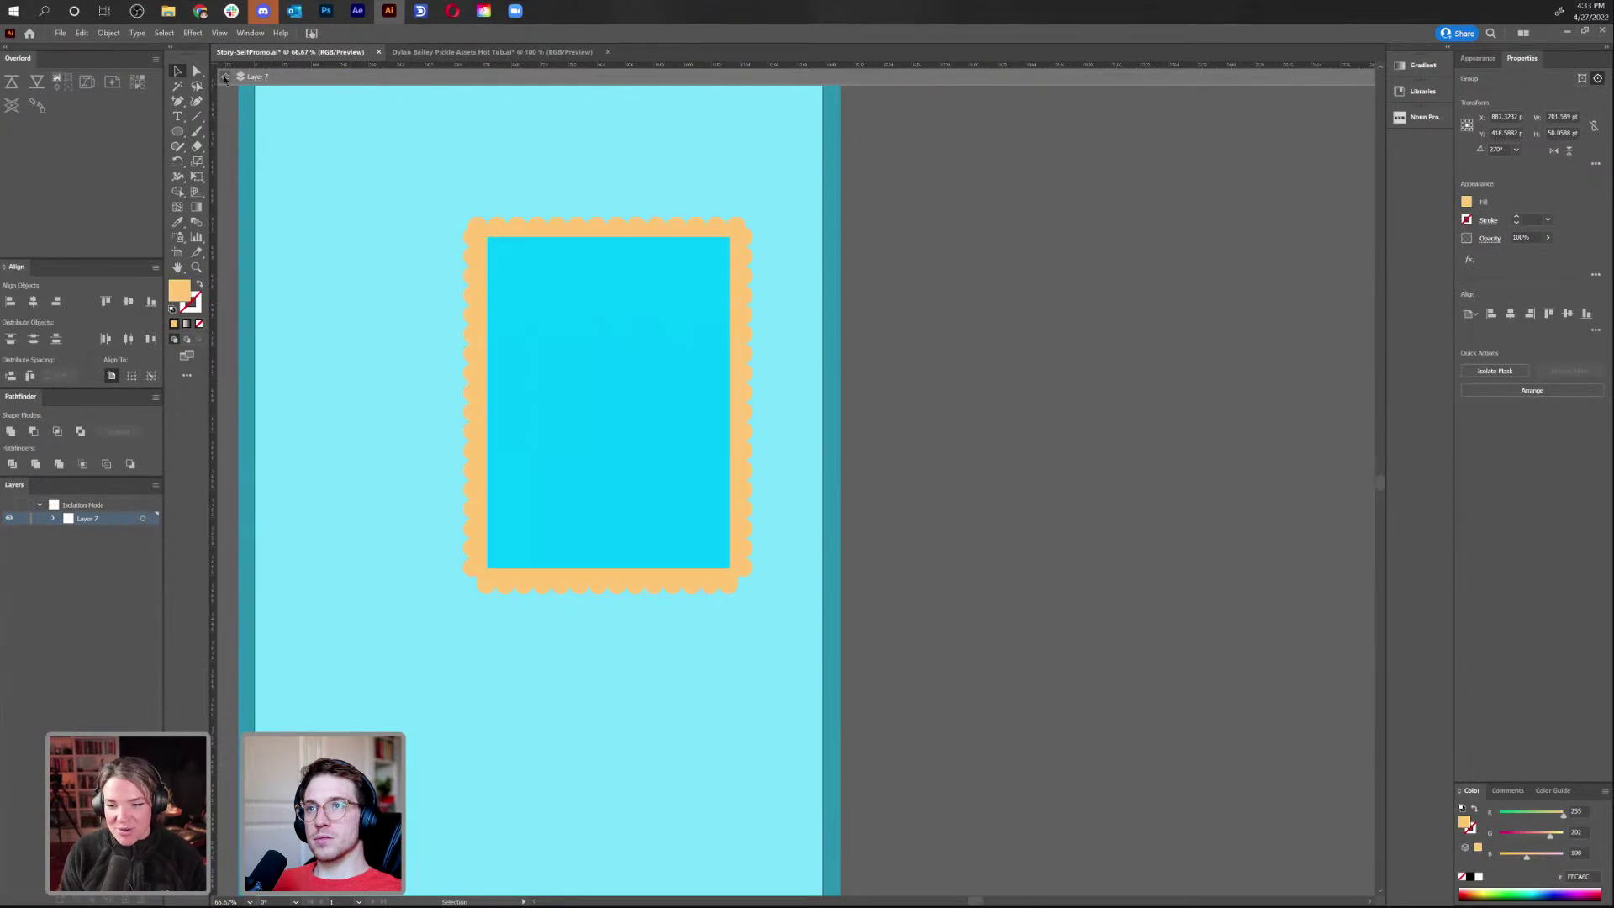
{"action": "left_click", "coordinate": [605, 227]}
{"action": "key", "text": "Delete"}
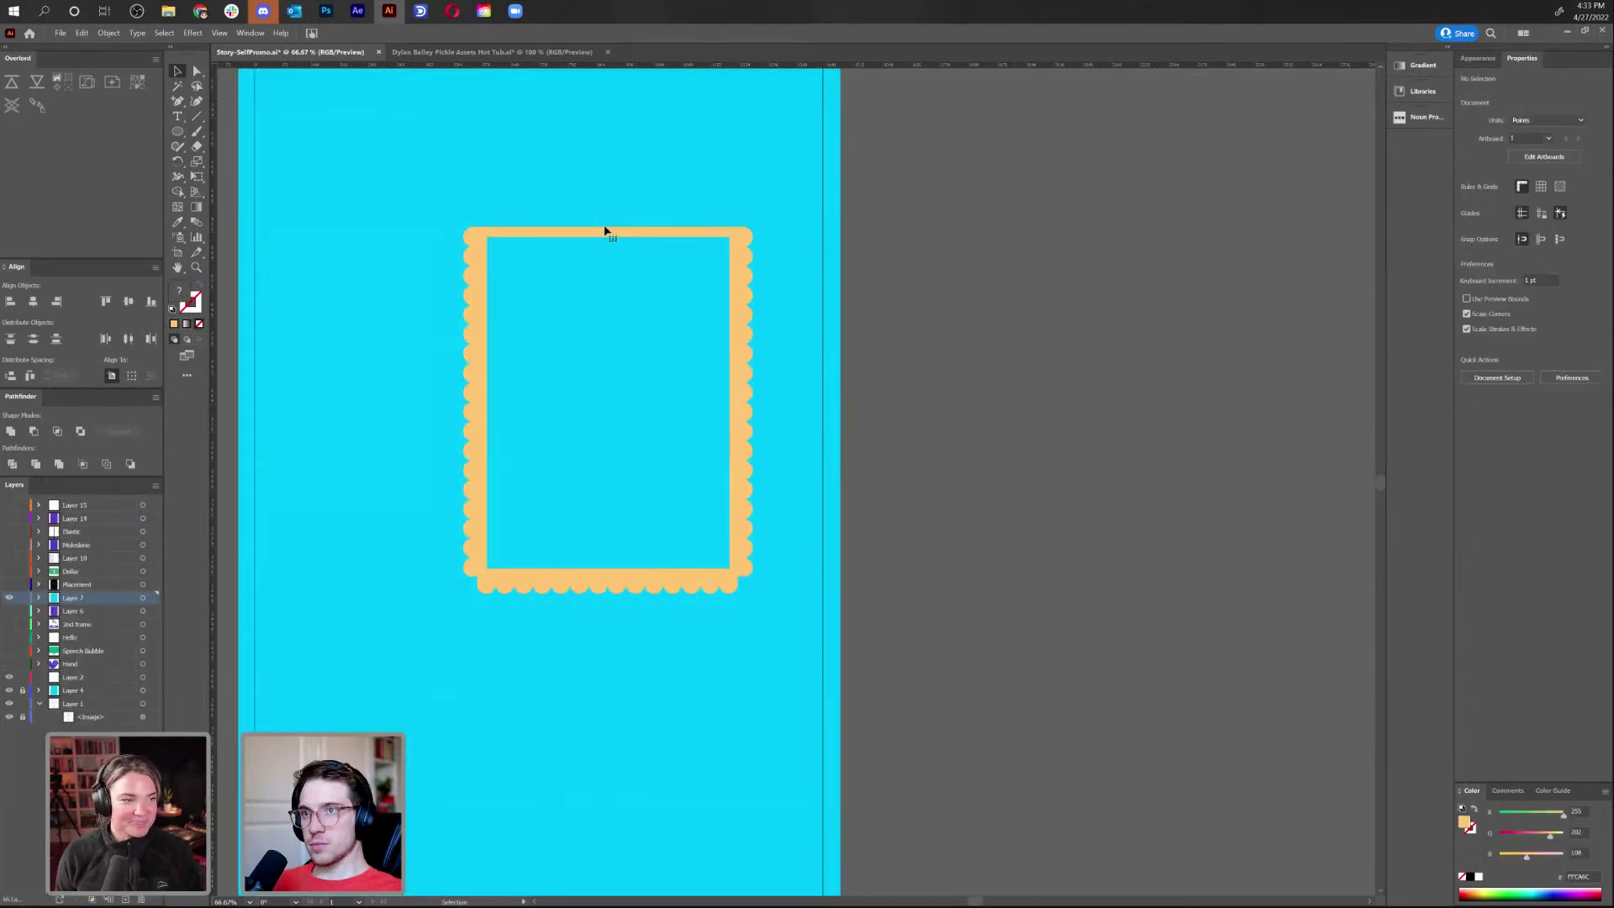
{"action": "right_click", "coordinate": [588, 184]}
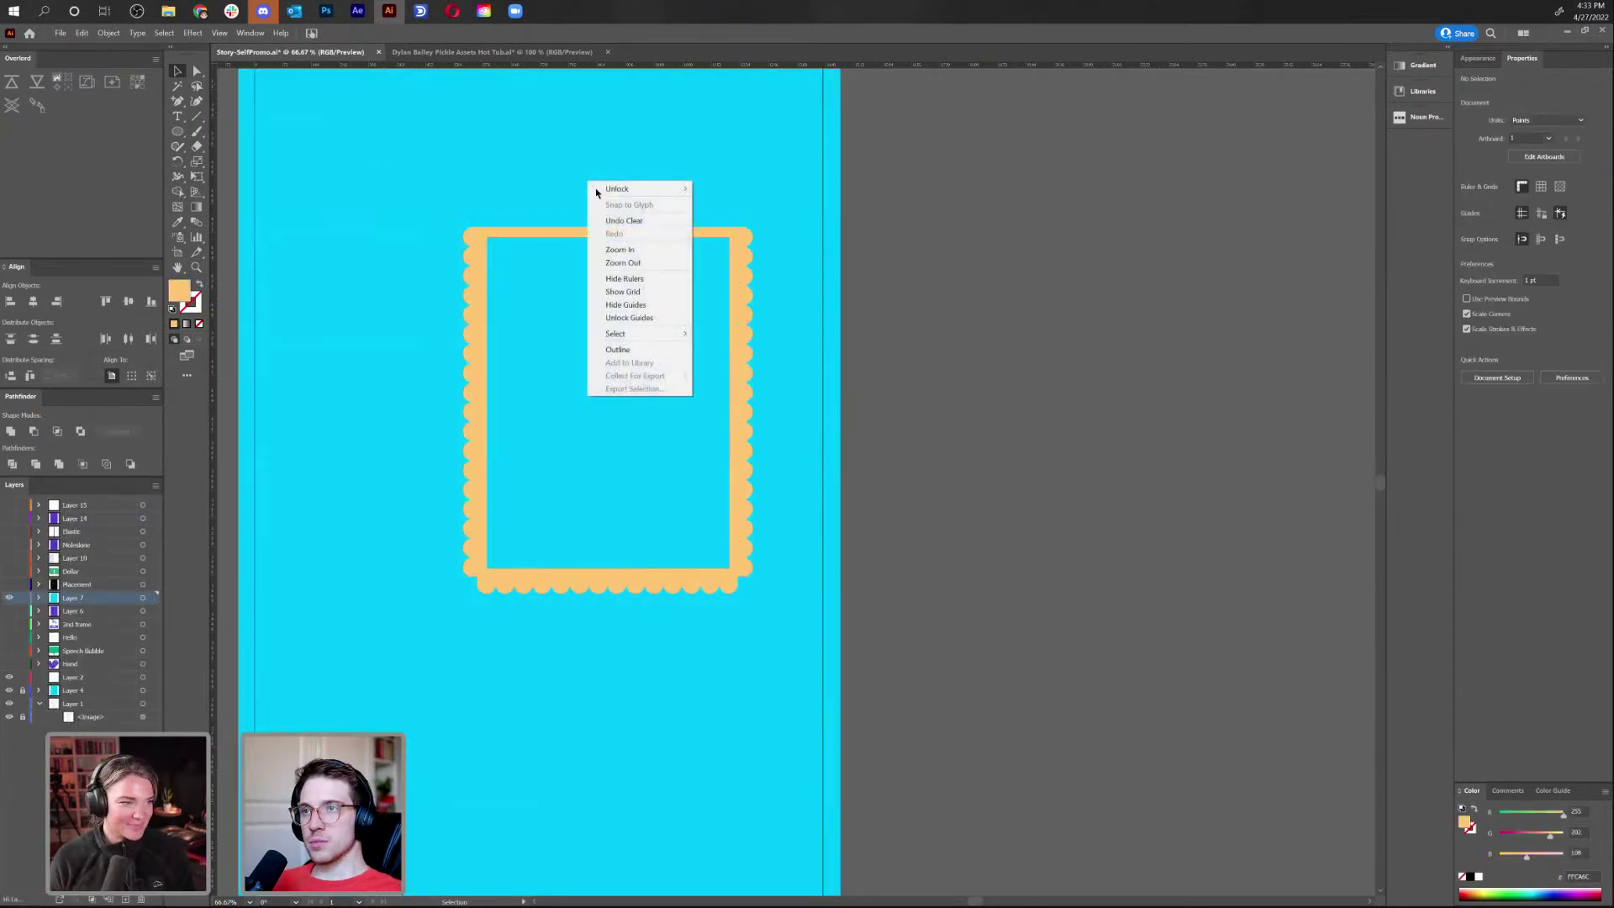
{"action": "left_click", "coordinate": [81, 34]}
{"action": "left_click", "coordinate": [160, 140]}
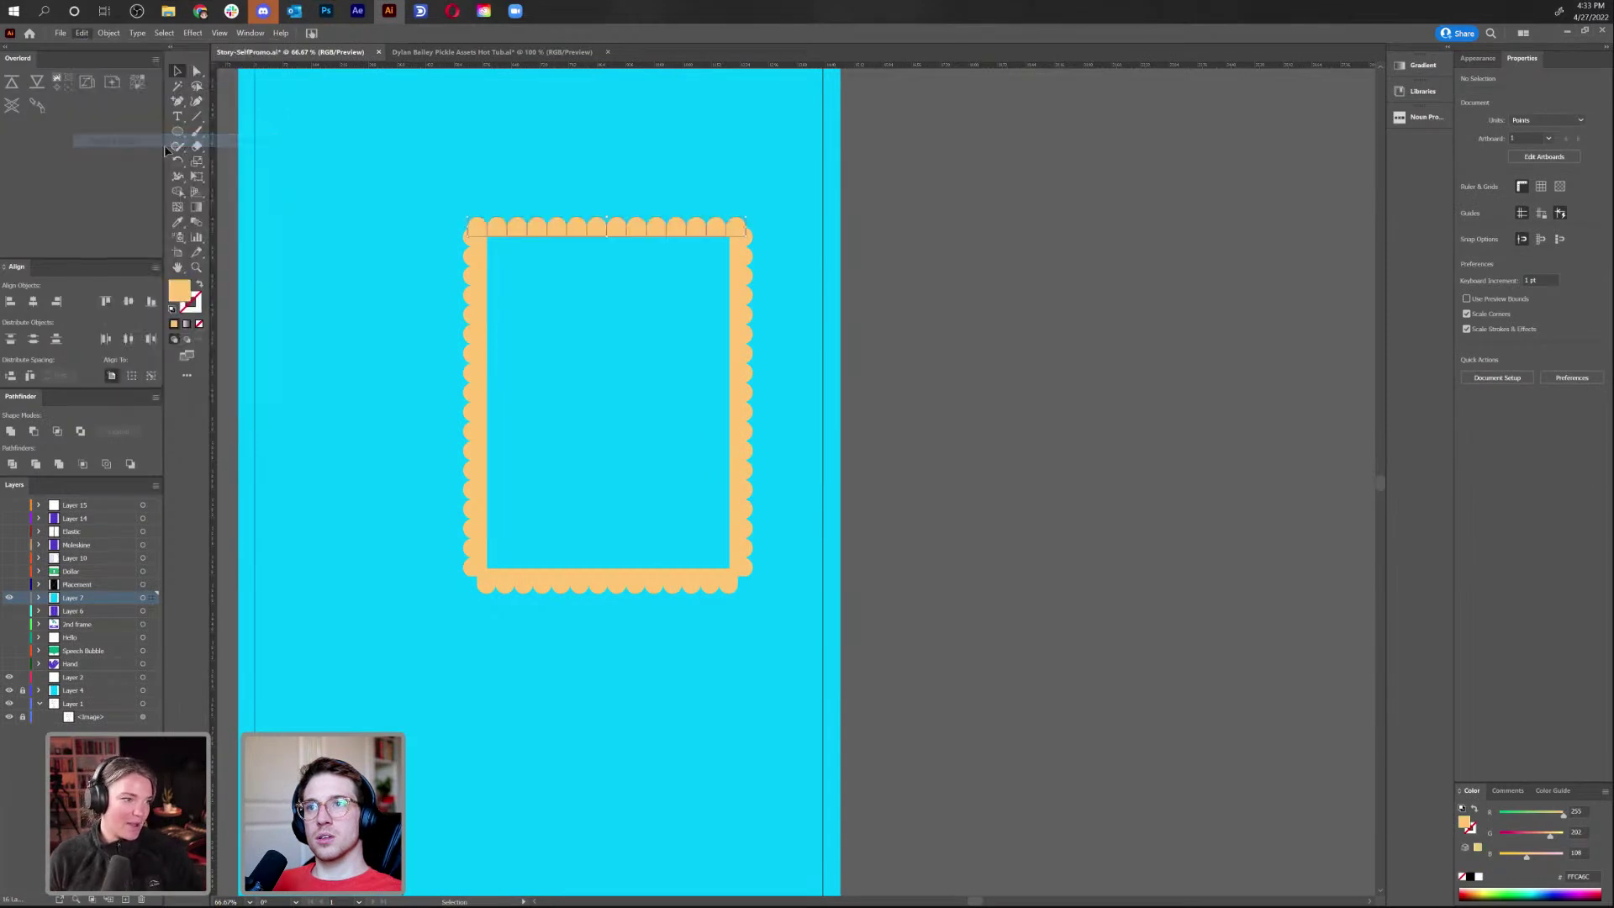
{"action": "left_click", "coordinate": [614, 151]}
Delete the left strip's inner path, then undo and restore the left scalloped strip
{"action": "left_click", "coordinate": [469, 318]}
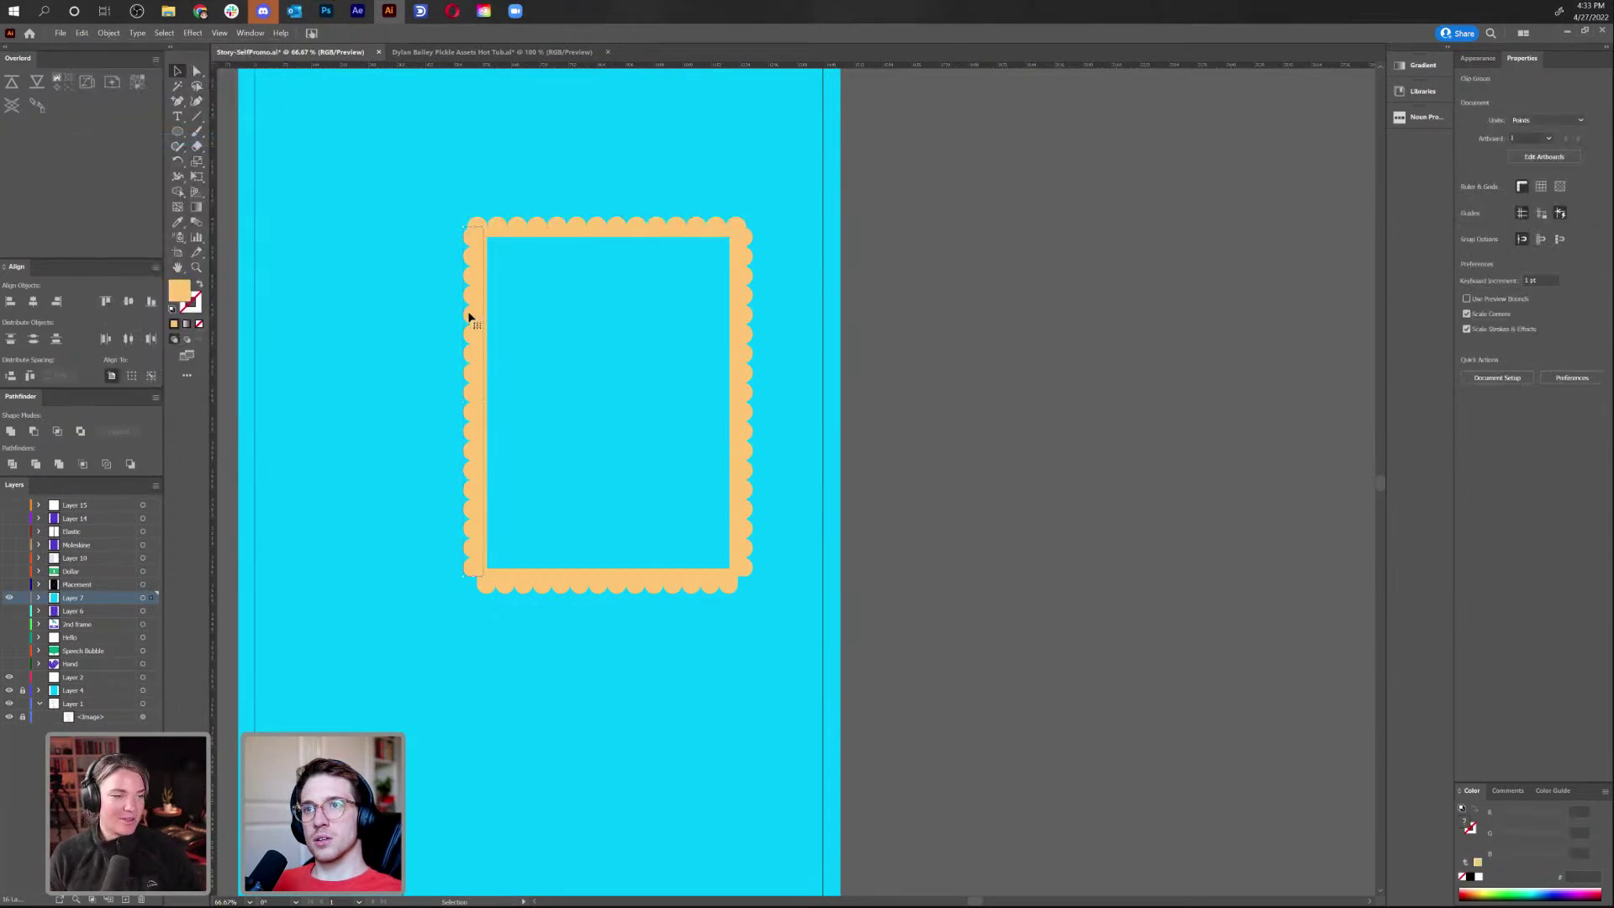
{"action": "double_click", "coordinate": [469, 318]}
{"action": "key", "text": "a"}
{"action": "left_click", "coordinate": [468, 314]}
{"action": "key", "text": "Delete"}
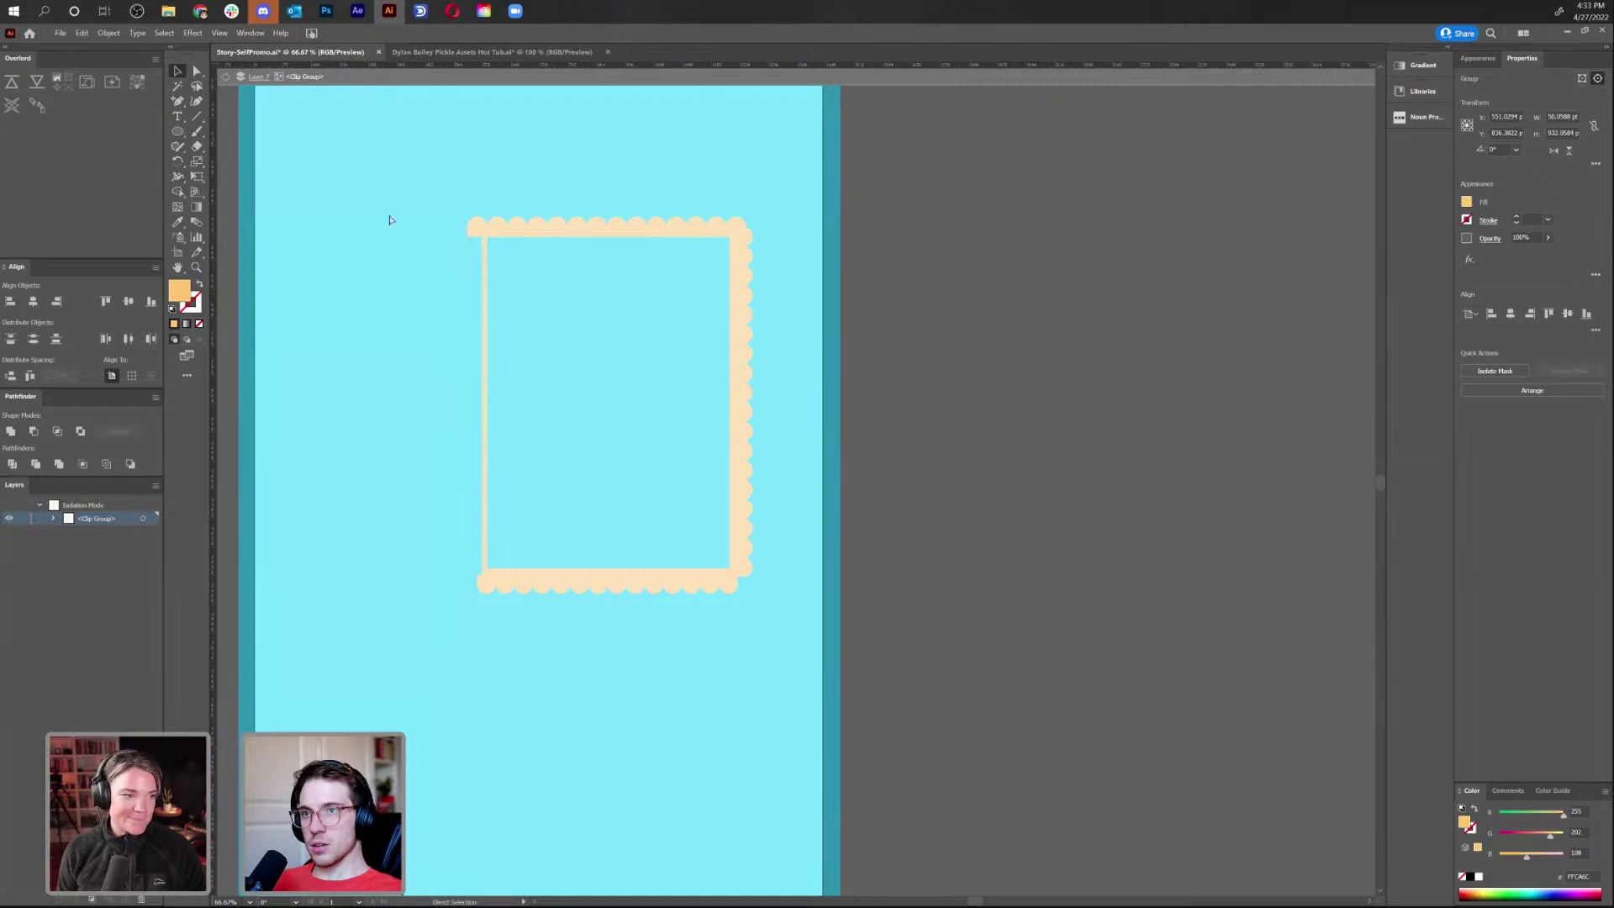
{"action": "double_click", "coordinate": [239, 89]}
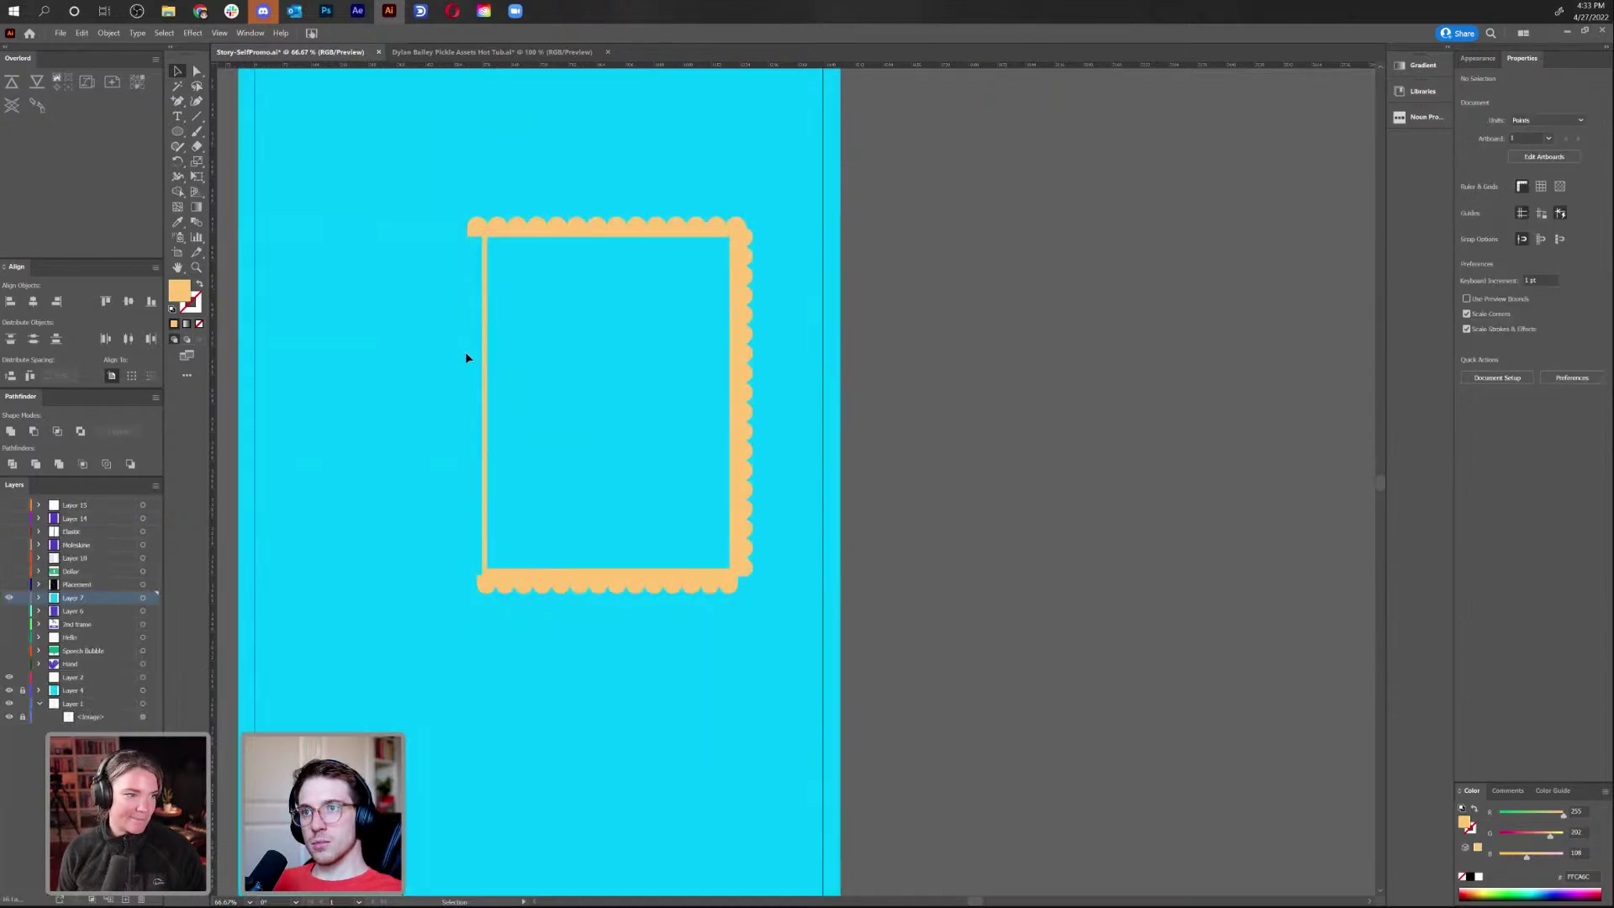
{"action": "left_click", "coordinate": [460, 361]}
{"action": "left_click", "coordinate": [458, 359]}
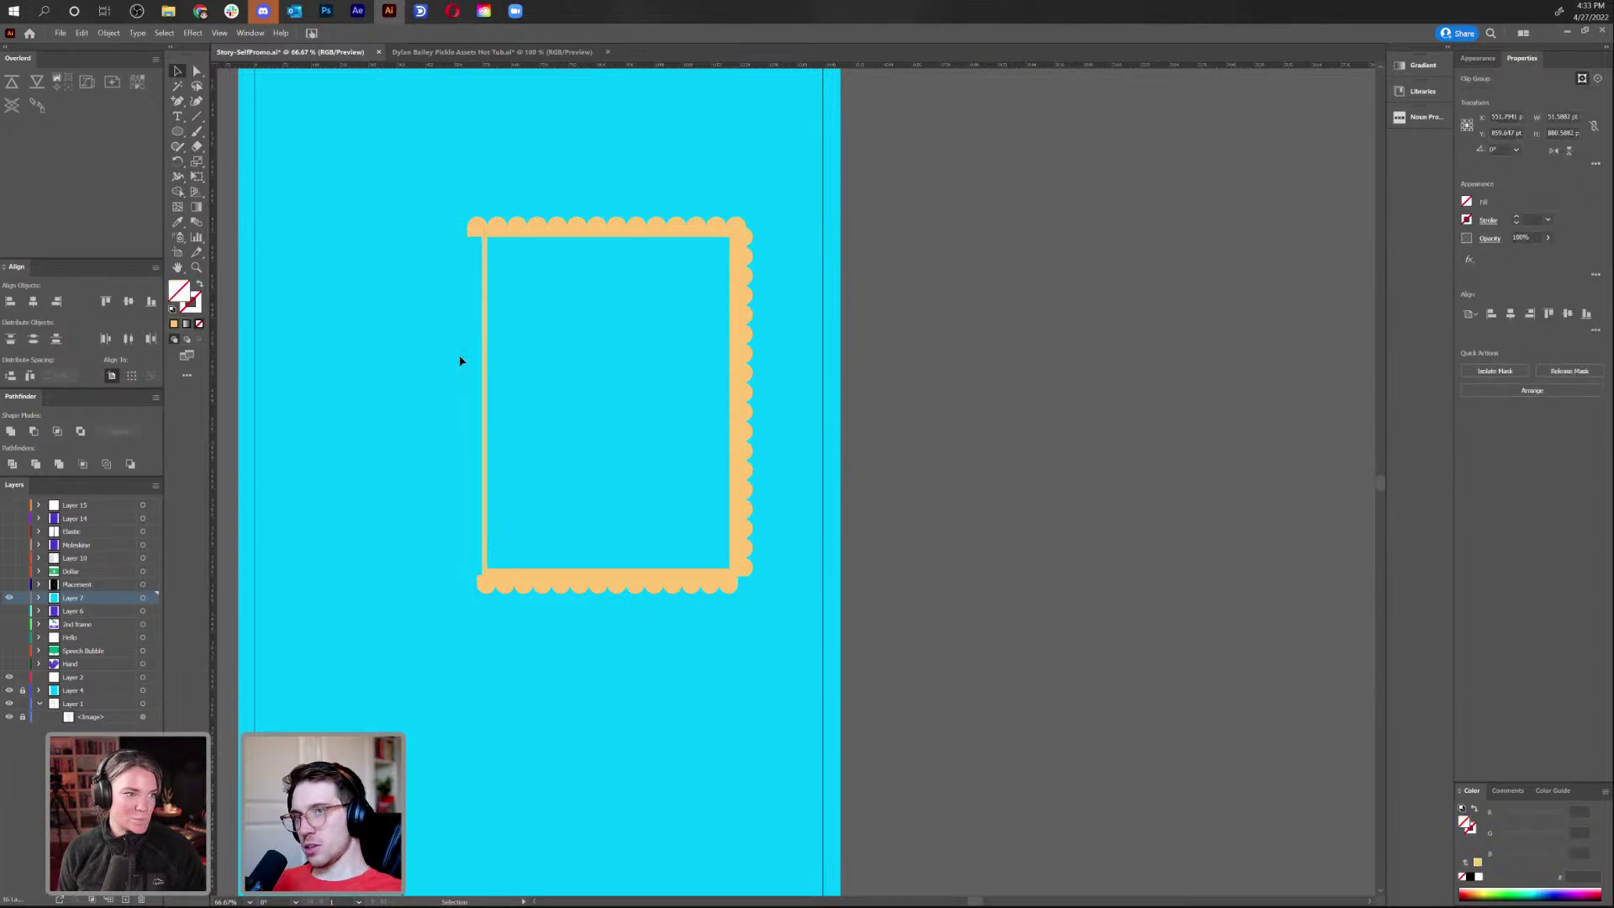
{"action": "right_click", "coordinate": [392, 359]}
{"action": "left_click", "coordinate": [355, 359]}
{"action": "key", "text": "ctrl+alt+3"}
Delete the right scalloped strip and place a copy of the left strip past the artboard's right edge
{"action": "left_click", "coordinate": [475, 359]}
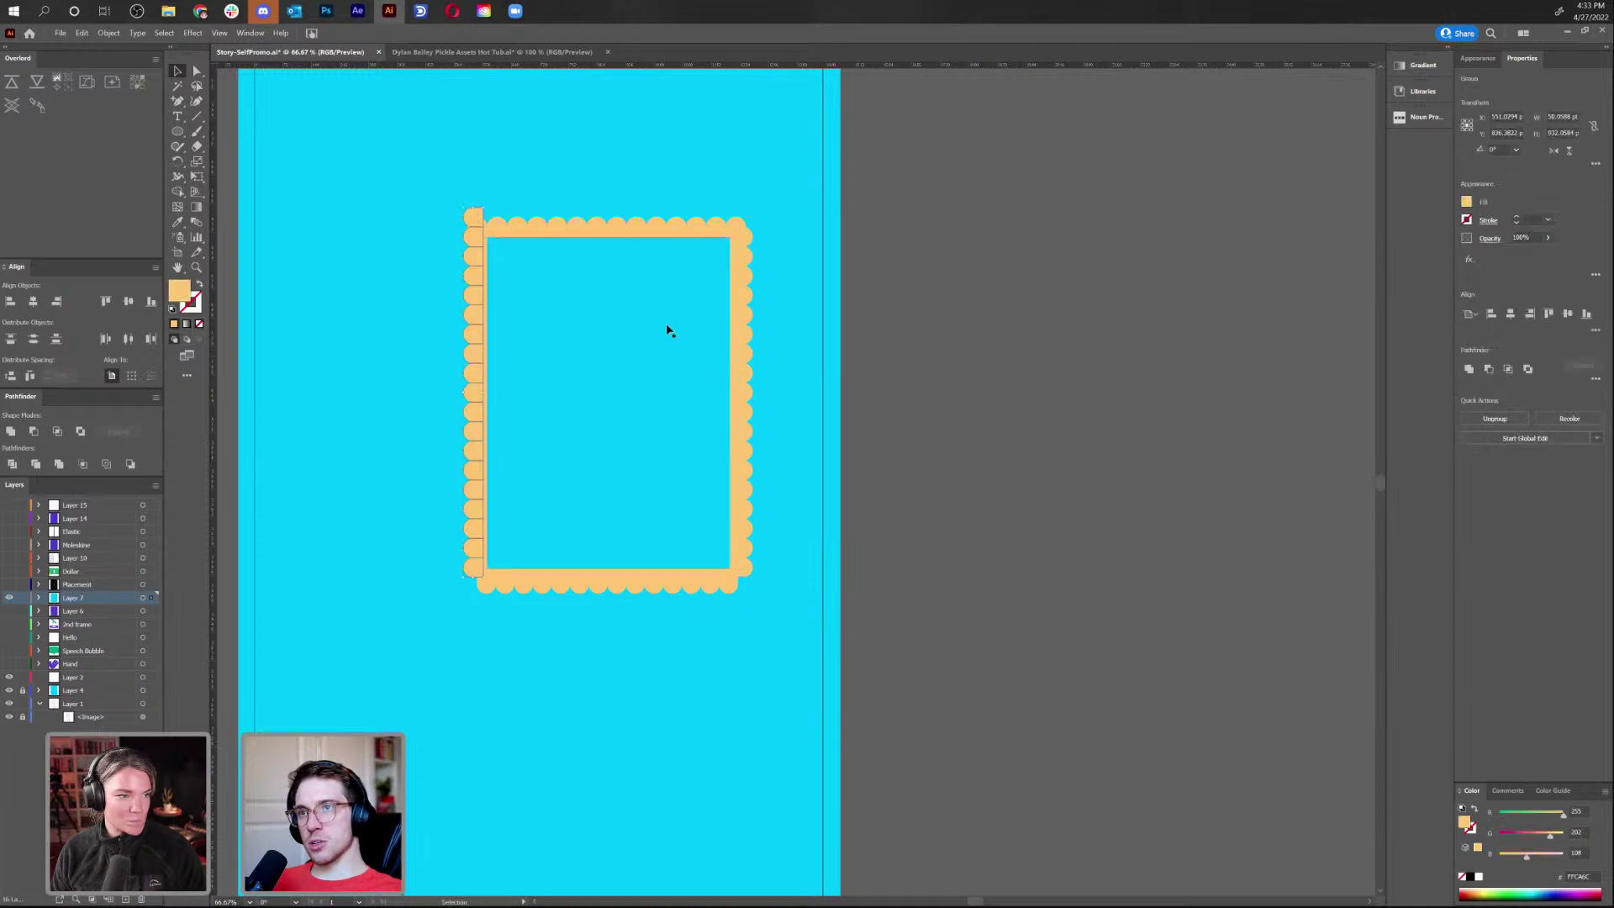
{"action": "left_click", "coordinate": [487, 533]}
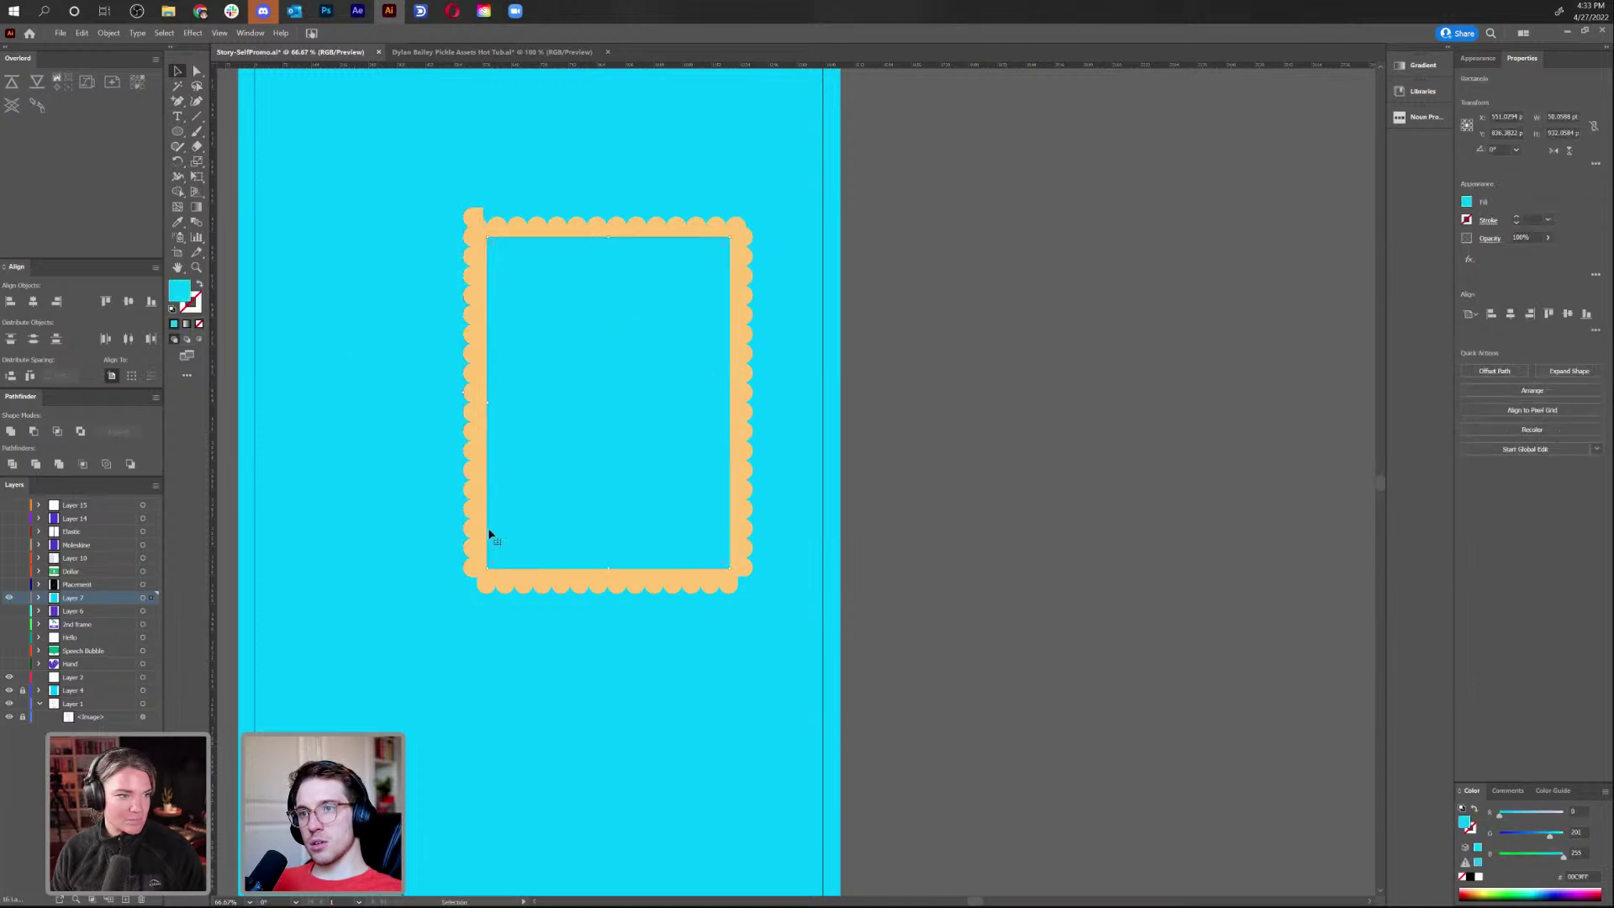
{"action": "left_click", "coordinate": [474, 219]}
{"action": "double_click", "coordinate": [476, 219]}
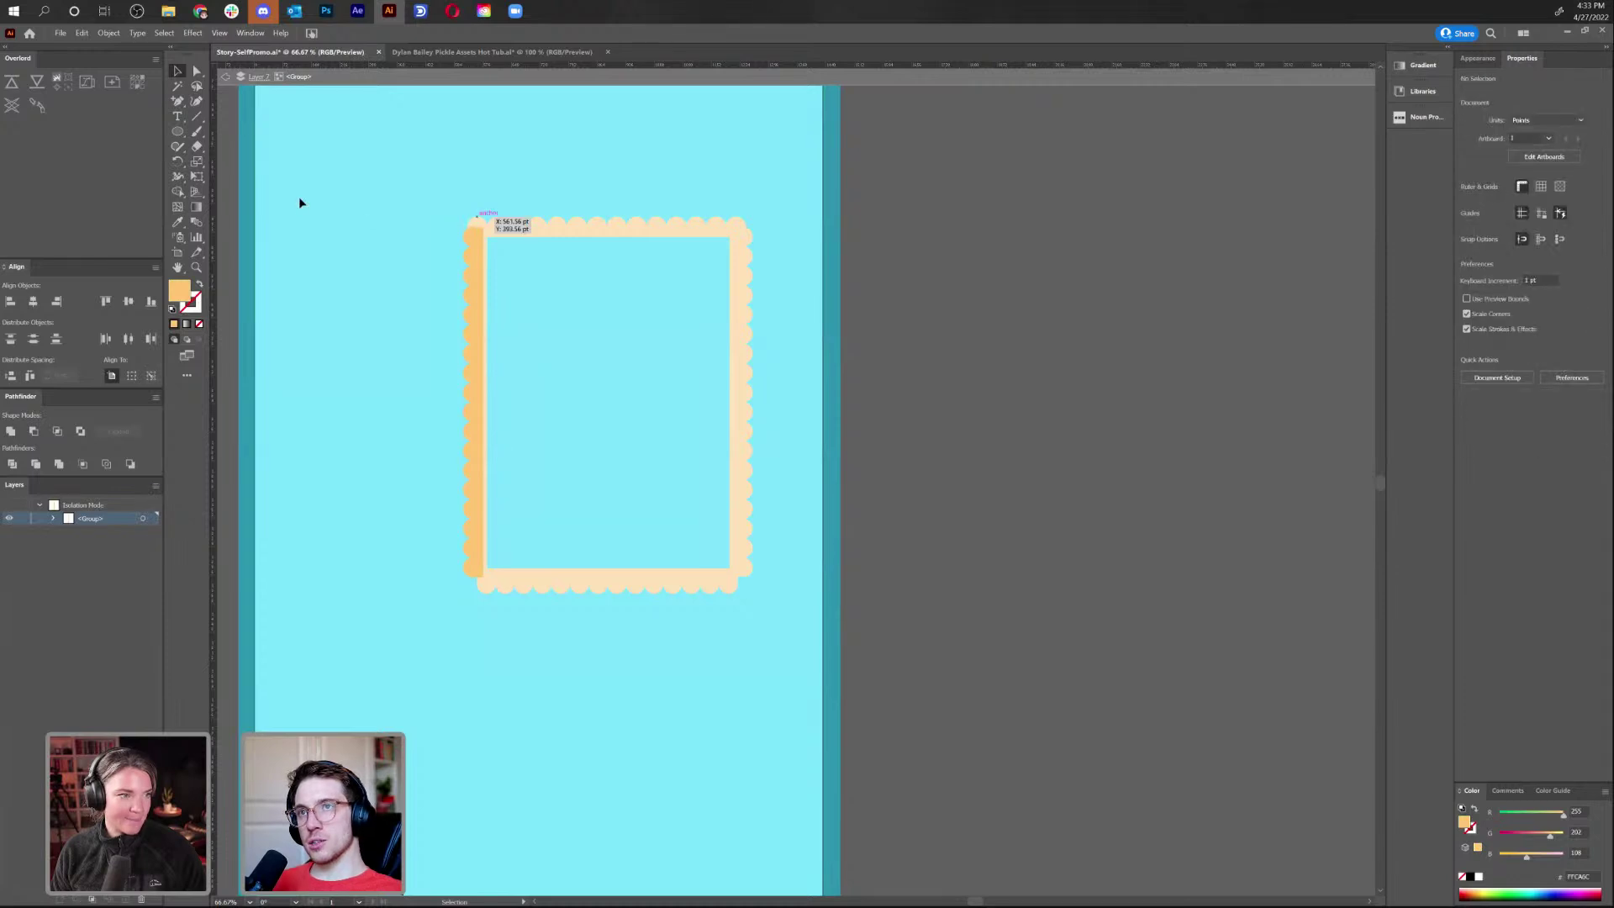
{"action": "left_click", "coordinate": [225, 77]}
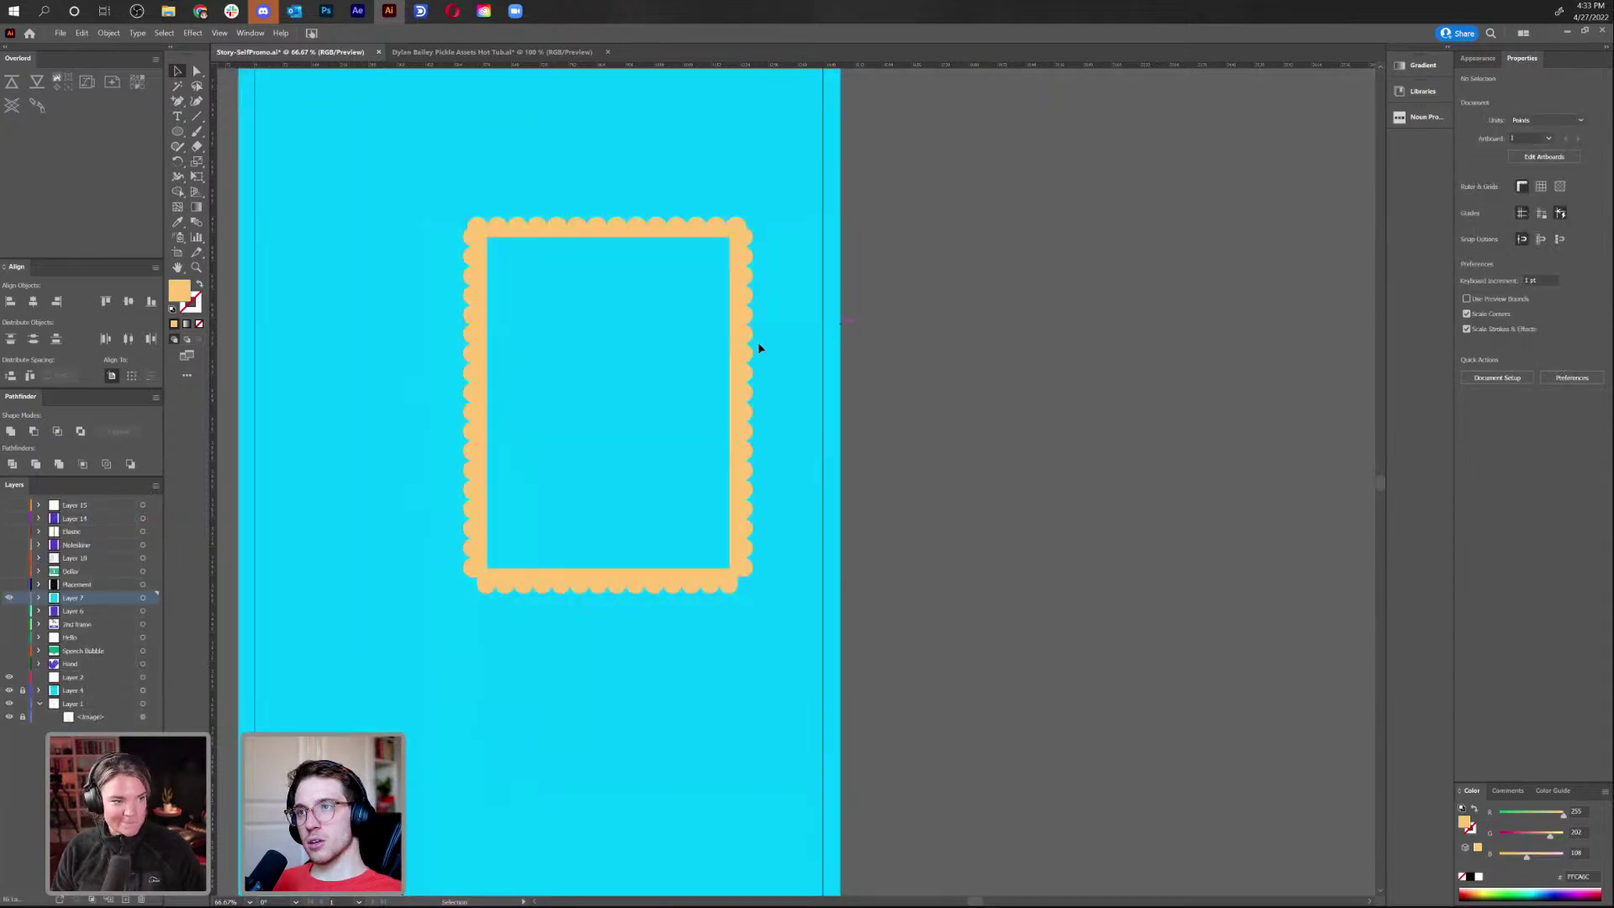
{"action": "left_click_drag", "start_coordinate": [741, 324], "coordinate": [809, 332]}
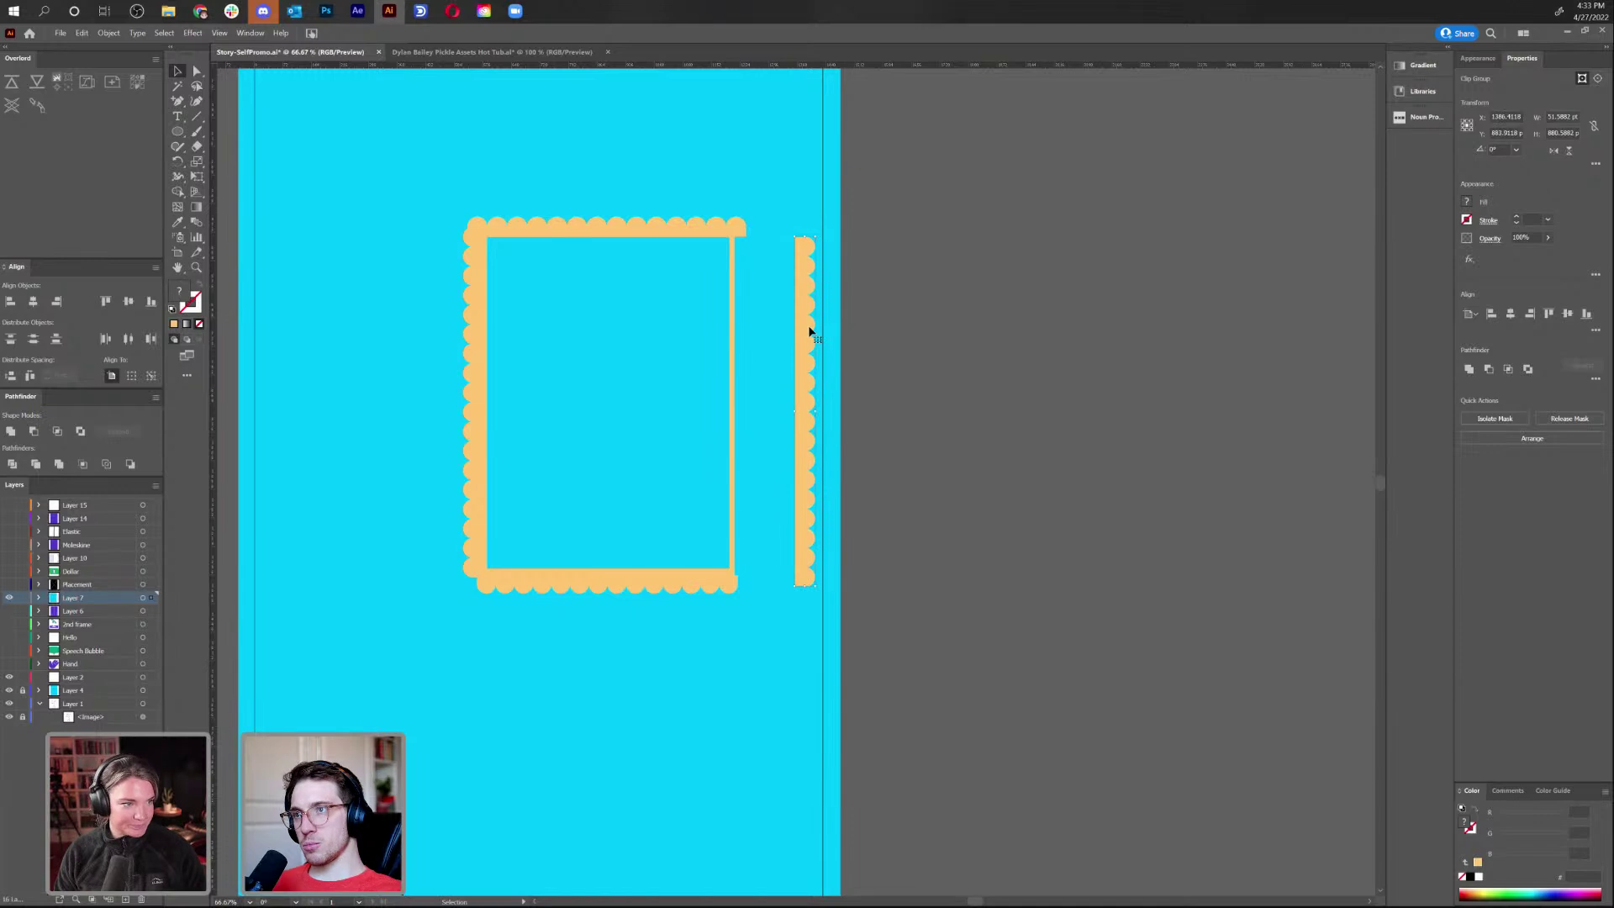
{"action": "key", "text": "Delete"}
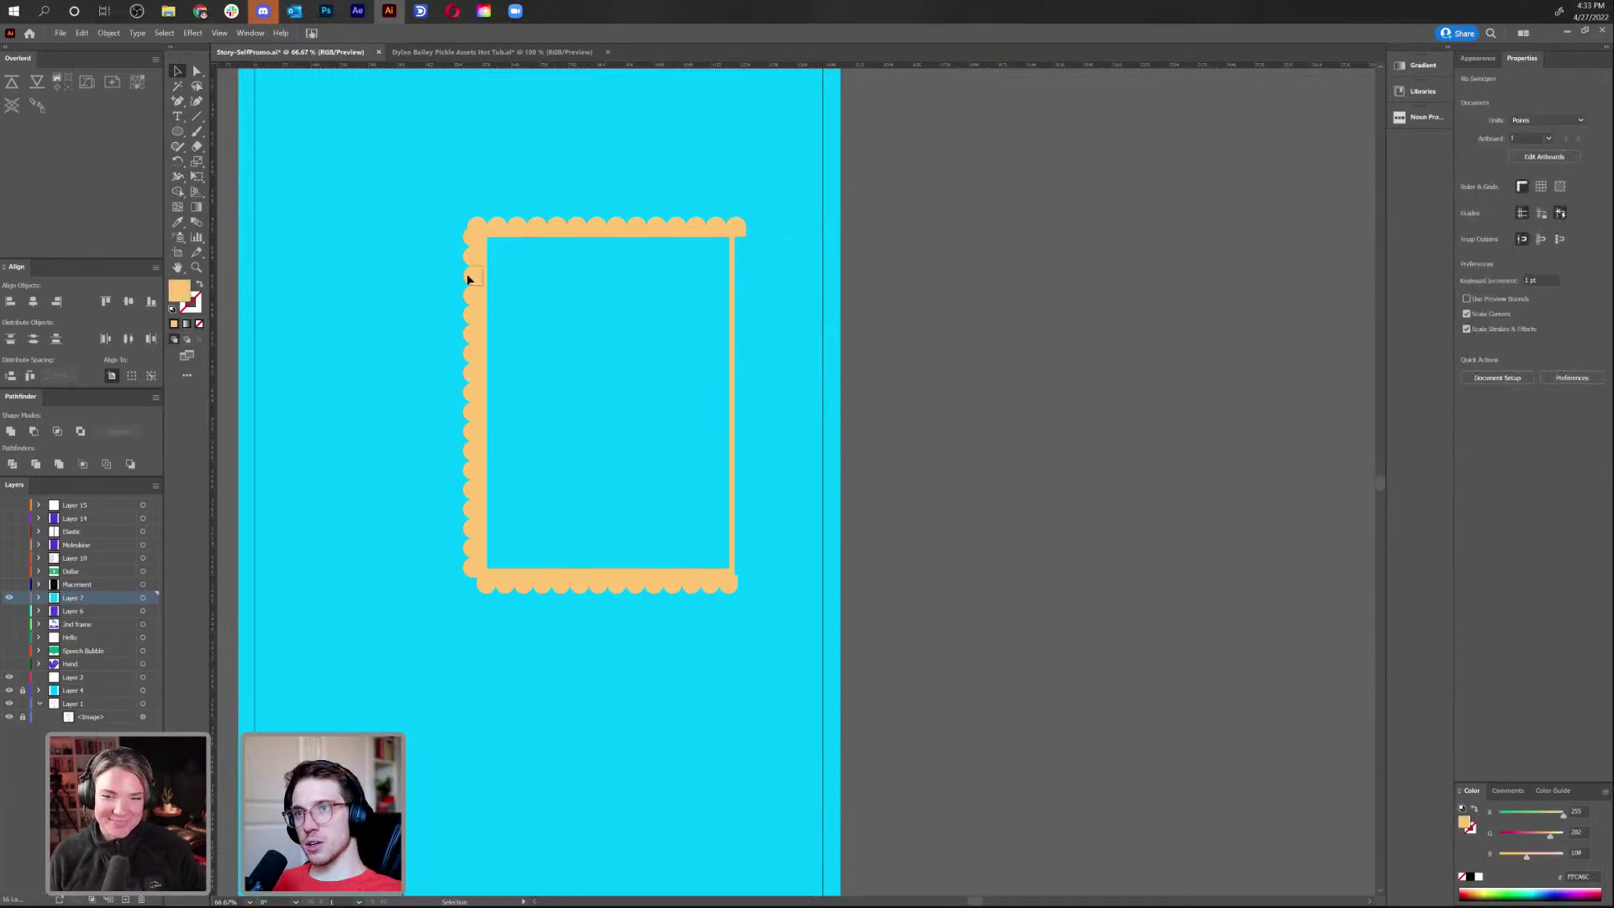
{"action": "left_click", "coordinate": [469, 279]}
{"action": "left_click_drag", "start_coordinate": [468, 279], "coordinate": [855, 283], "text": "alt"}
{"action": "right_click", "coordinate": [864, 249]}
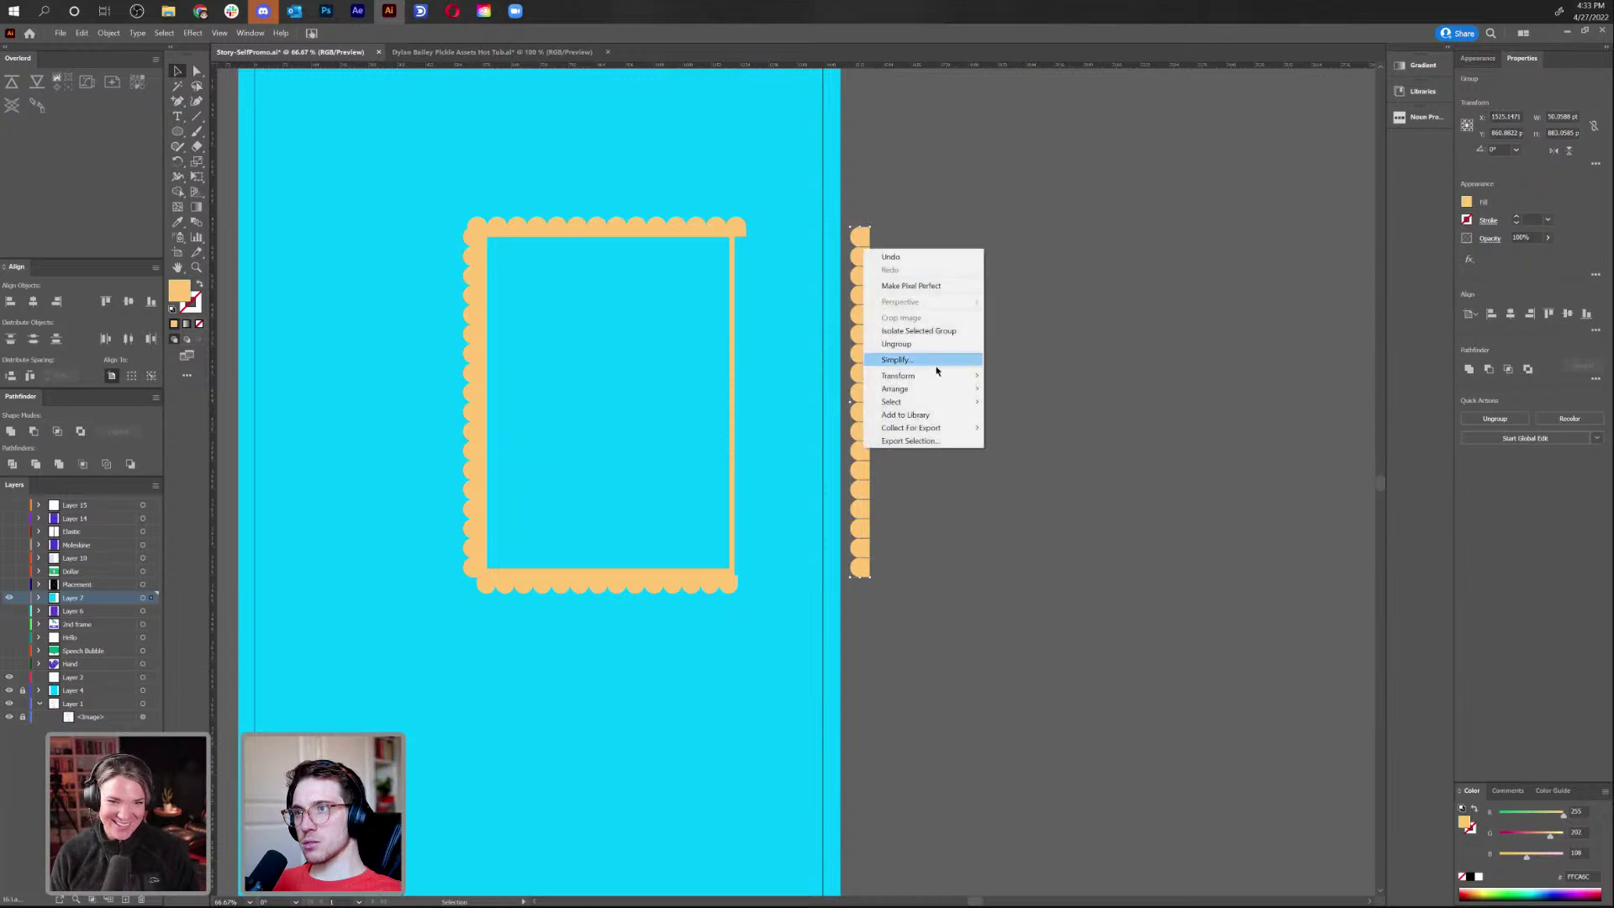
Reflect the copied scallop strip across the vertical axis and place it on the frame's right edge
{"action": "mouse_move", "coordinate": [939, 381]}
{"action": "left_click", "coordinate": [1013, 417]}
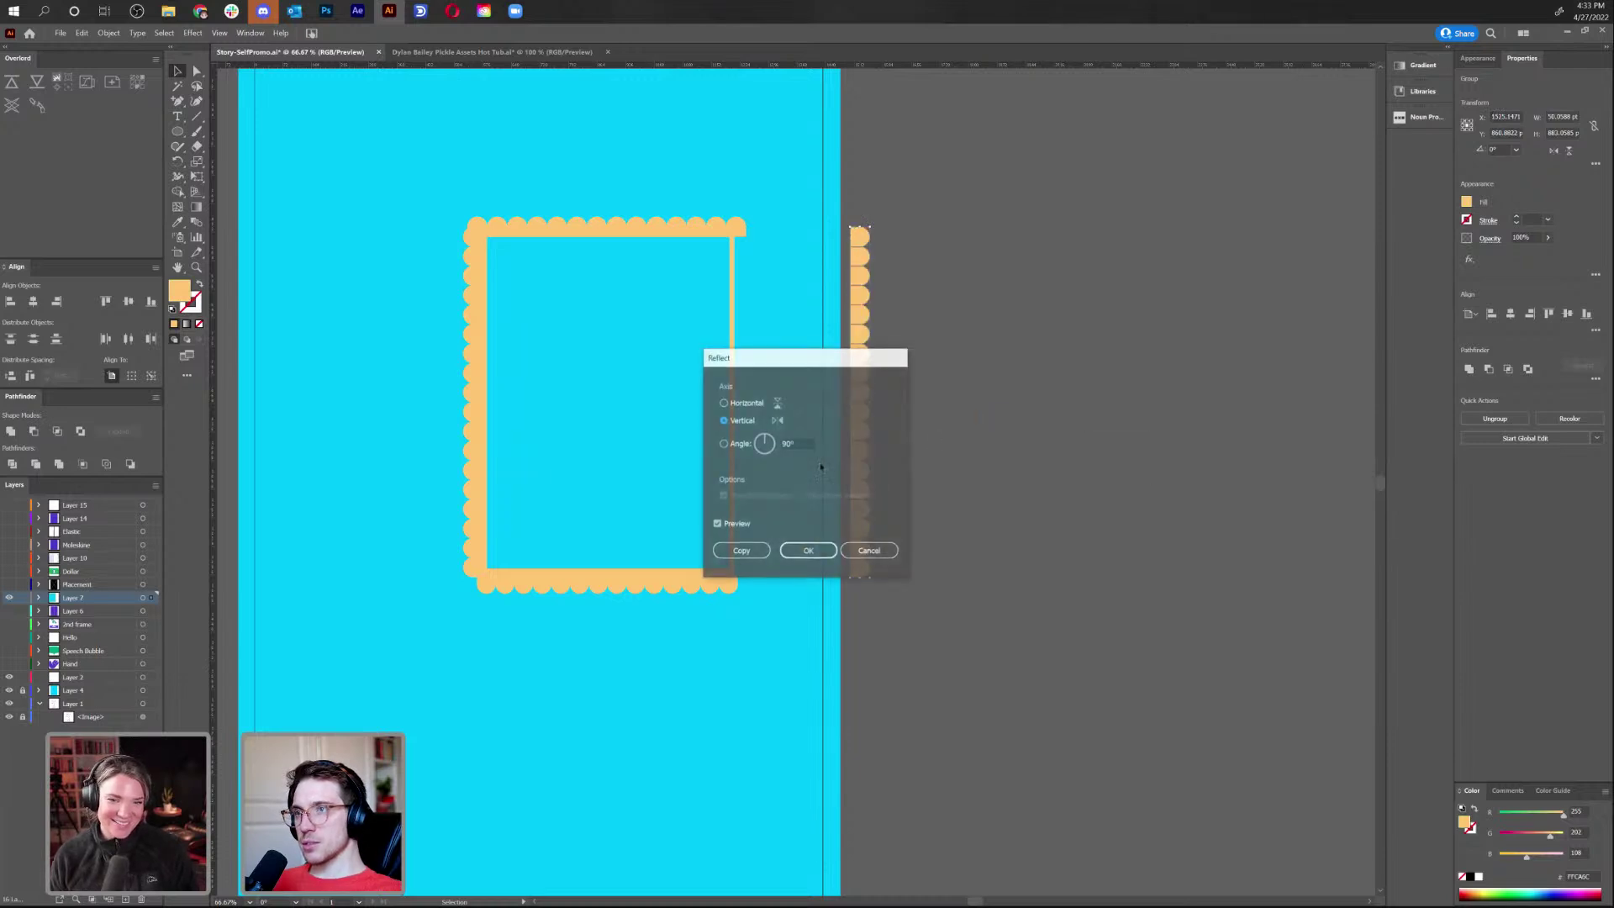
{"action": "left_click", "coordinate": [811, 551]}
{"action": "left_click_drag", "start_coordinate": [857, 349], "coordinate": [743, 362]}
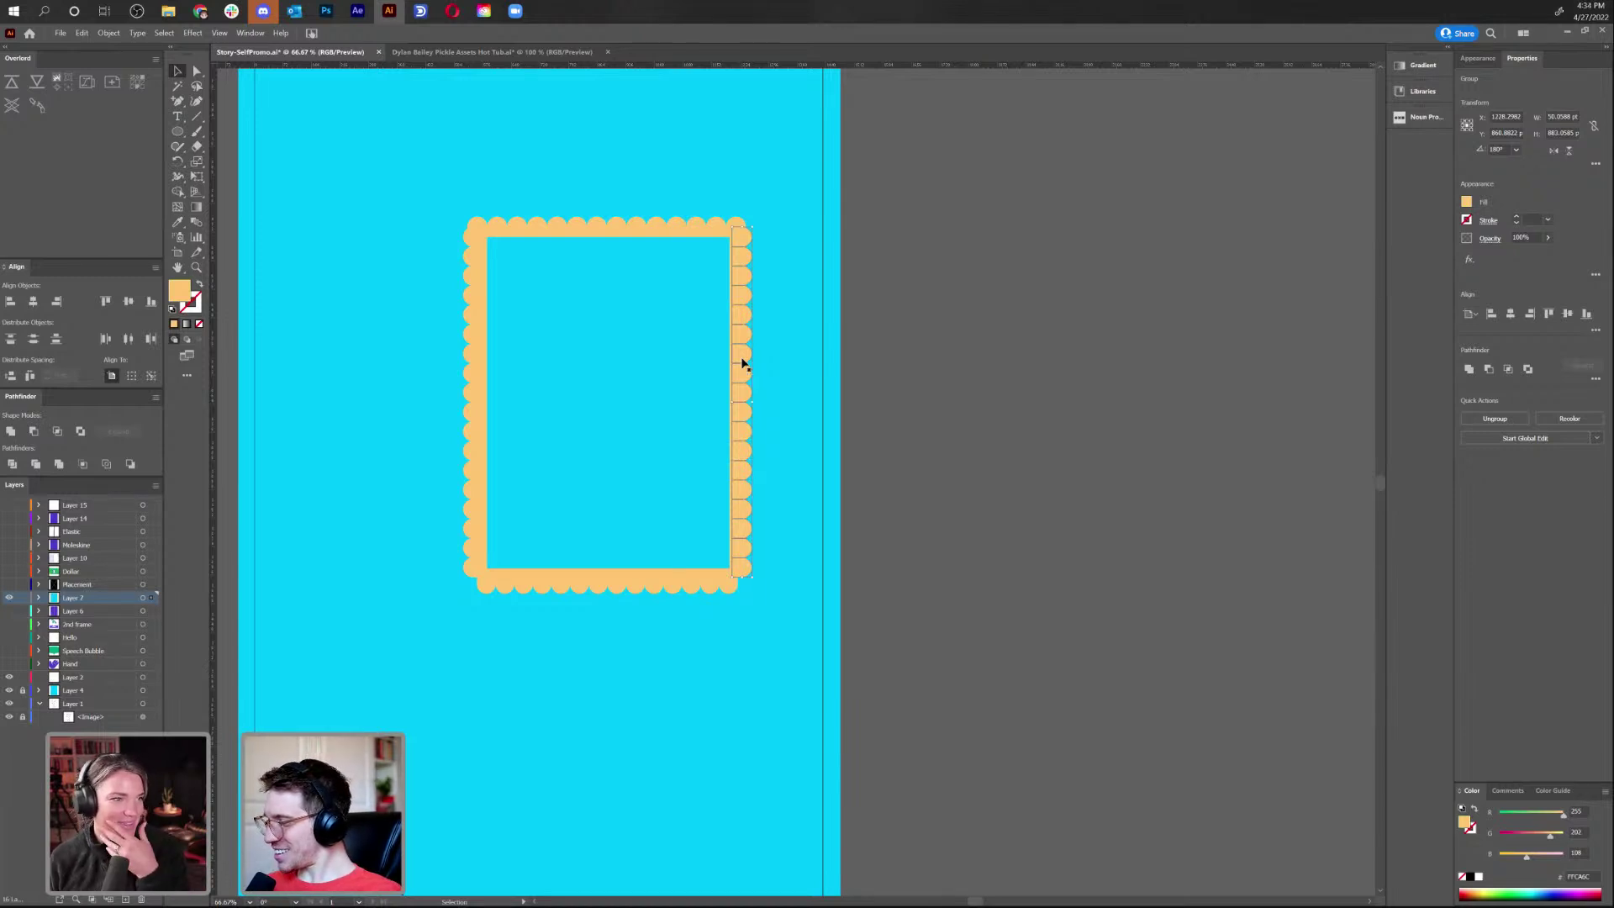
Replace the bottom strip with a copy of the top strip rotated so its scallops point down
{"action": "left_click", "coordinate": [531, 592]}
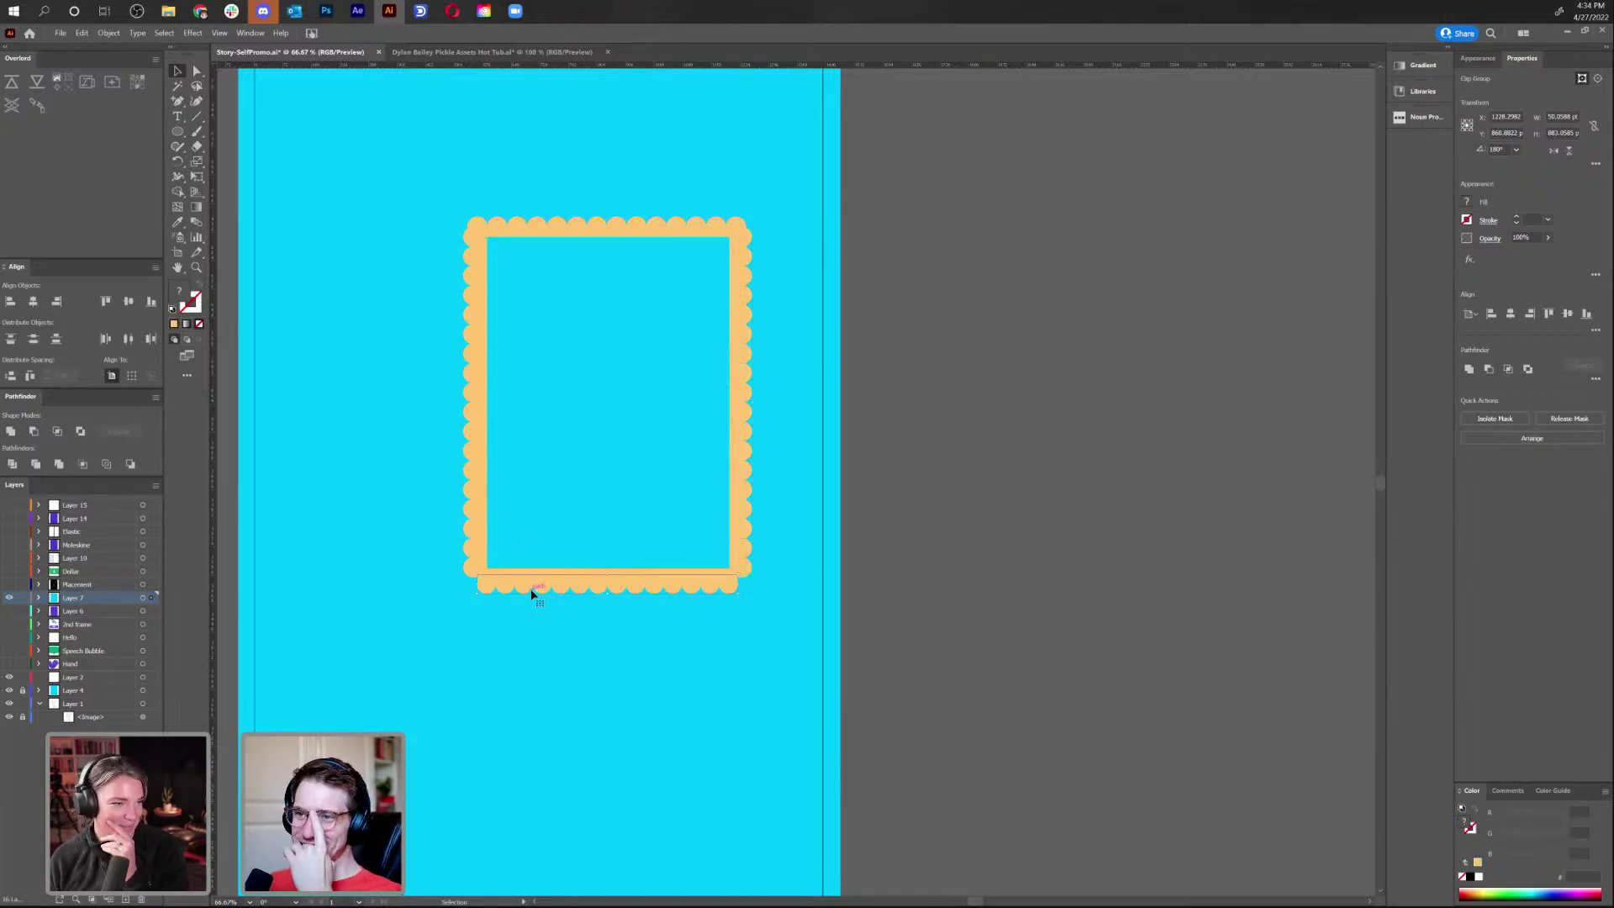
{"action": "left_click_drag", "start_coordinate": [531, 593], "coordinate": [618, 565]}
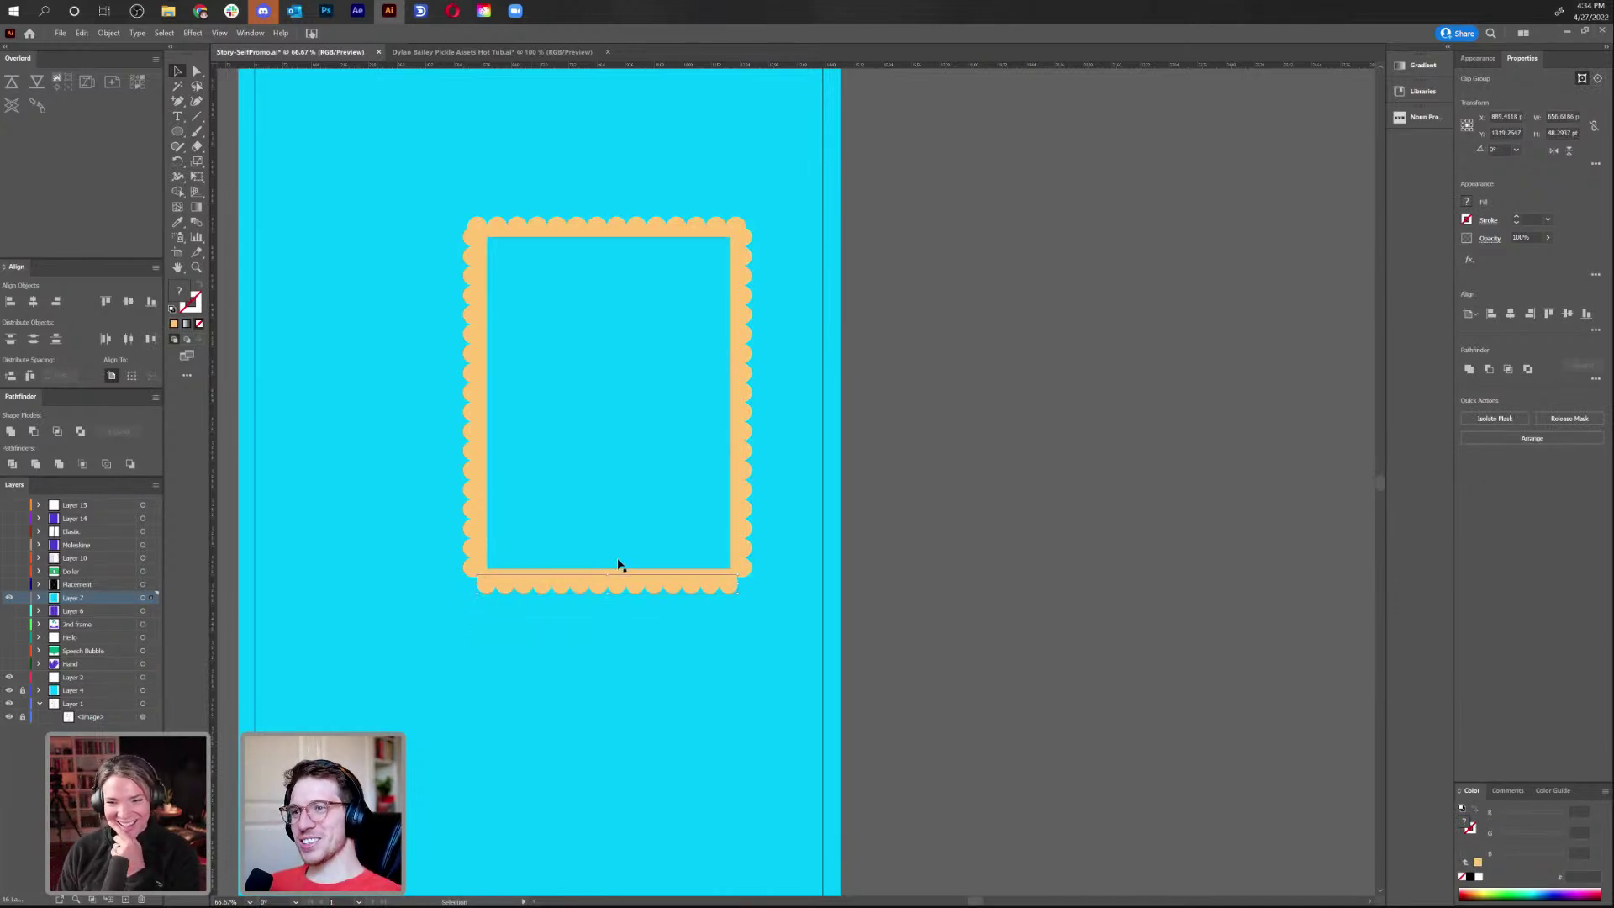
{"action": "key", "text": "Delete"}
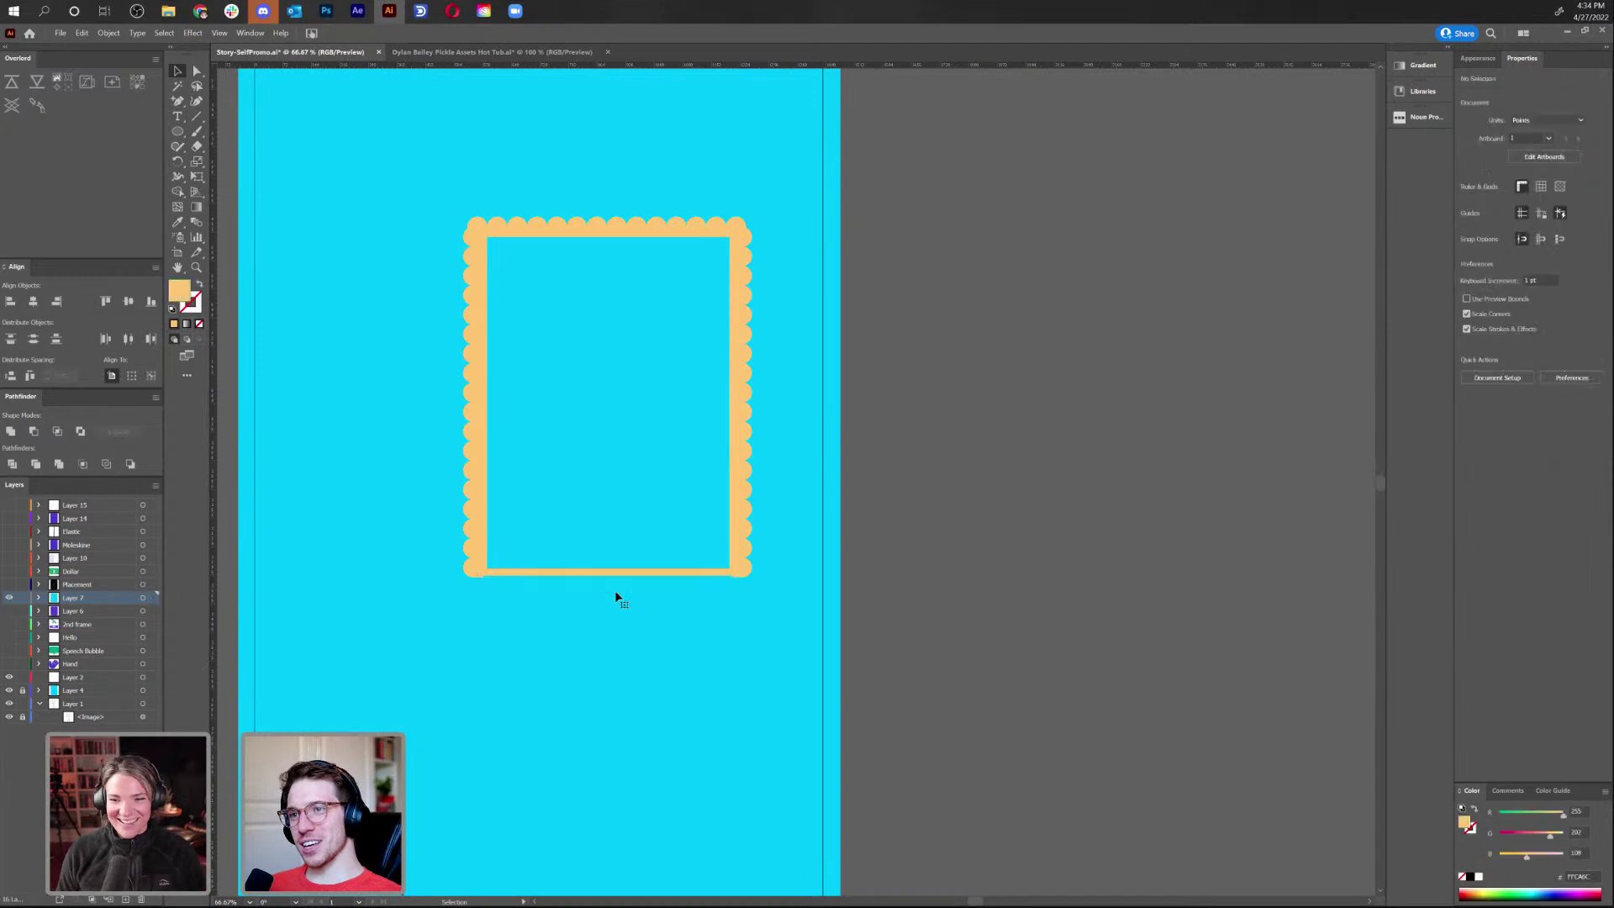
{"action": "left_click_drag", "start_coordinate": [496, 225], "coordinate": [519, 640]}
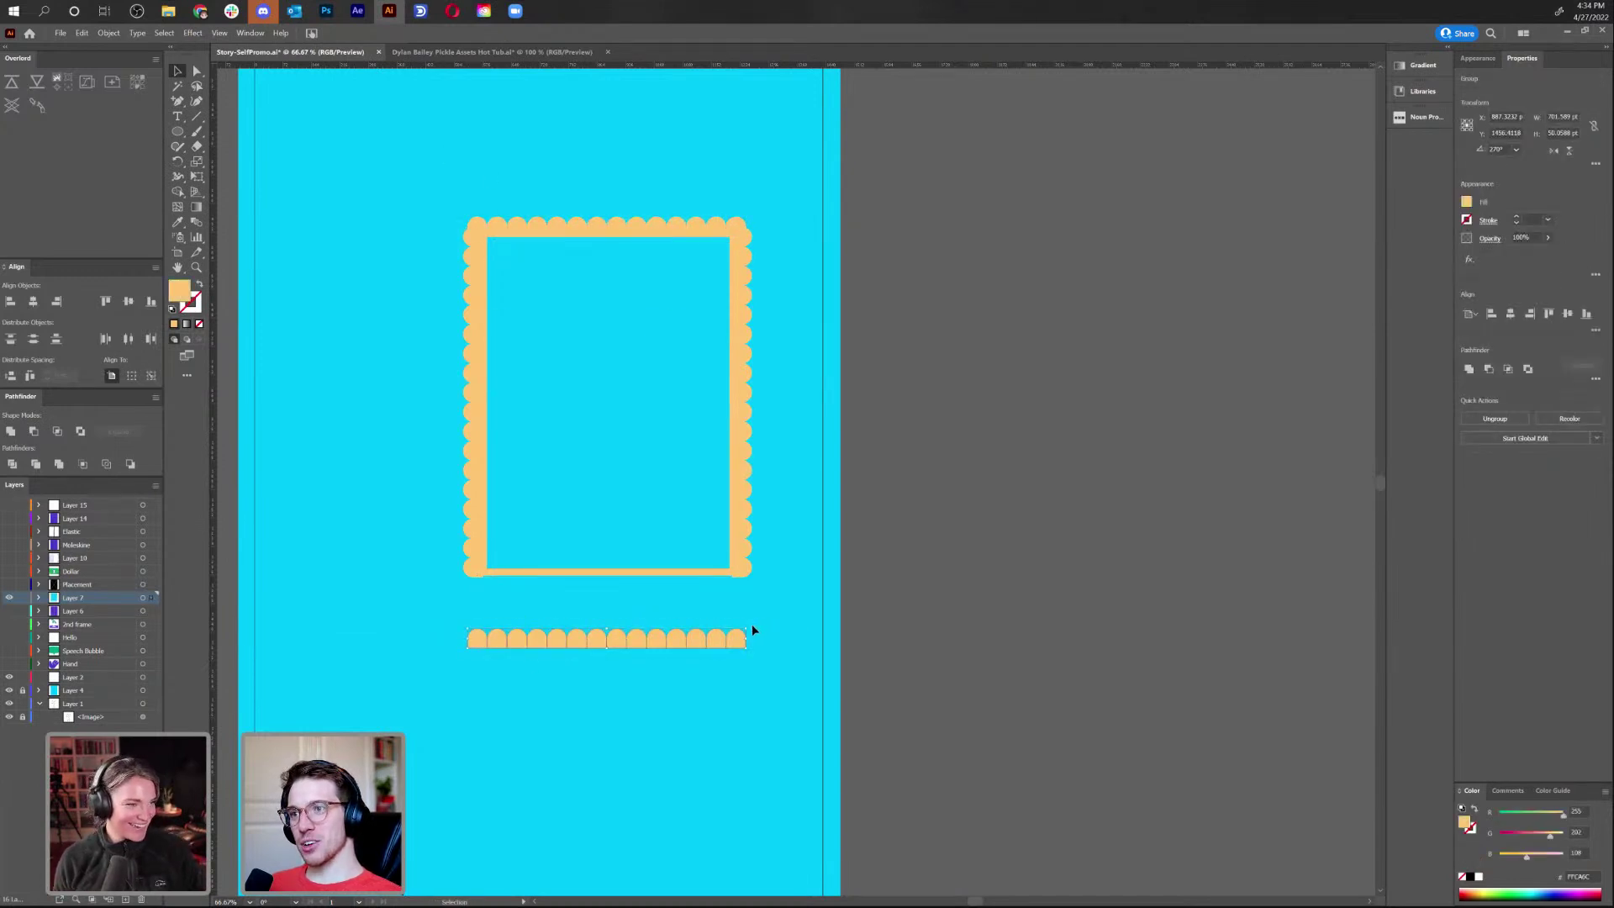
{"action": "left_click_drag", "start_coordinate": [755, 626], "coordinate": [360, 656]}
{"action": "left_click_drag", "start_coordinate": [606, 641], "coordinate": [609, 583]}
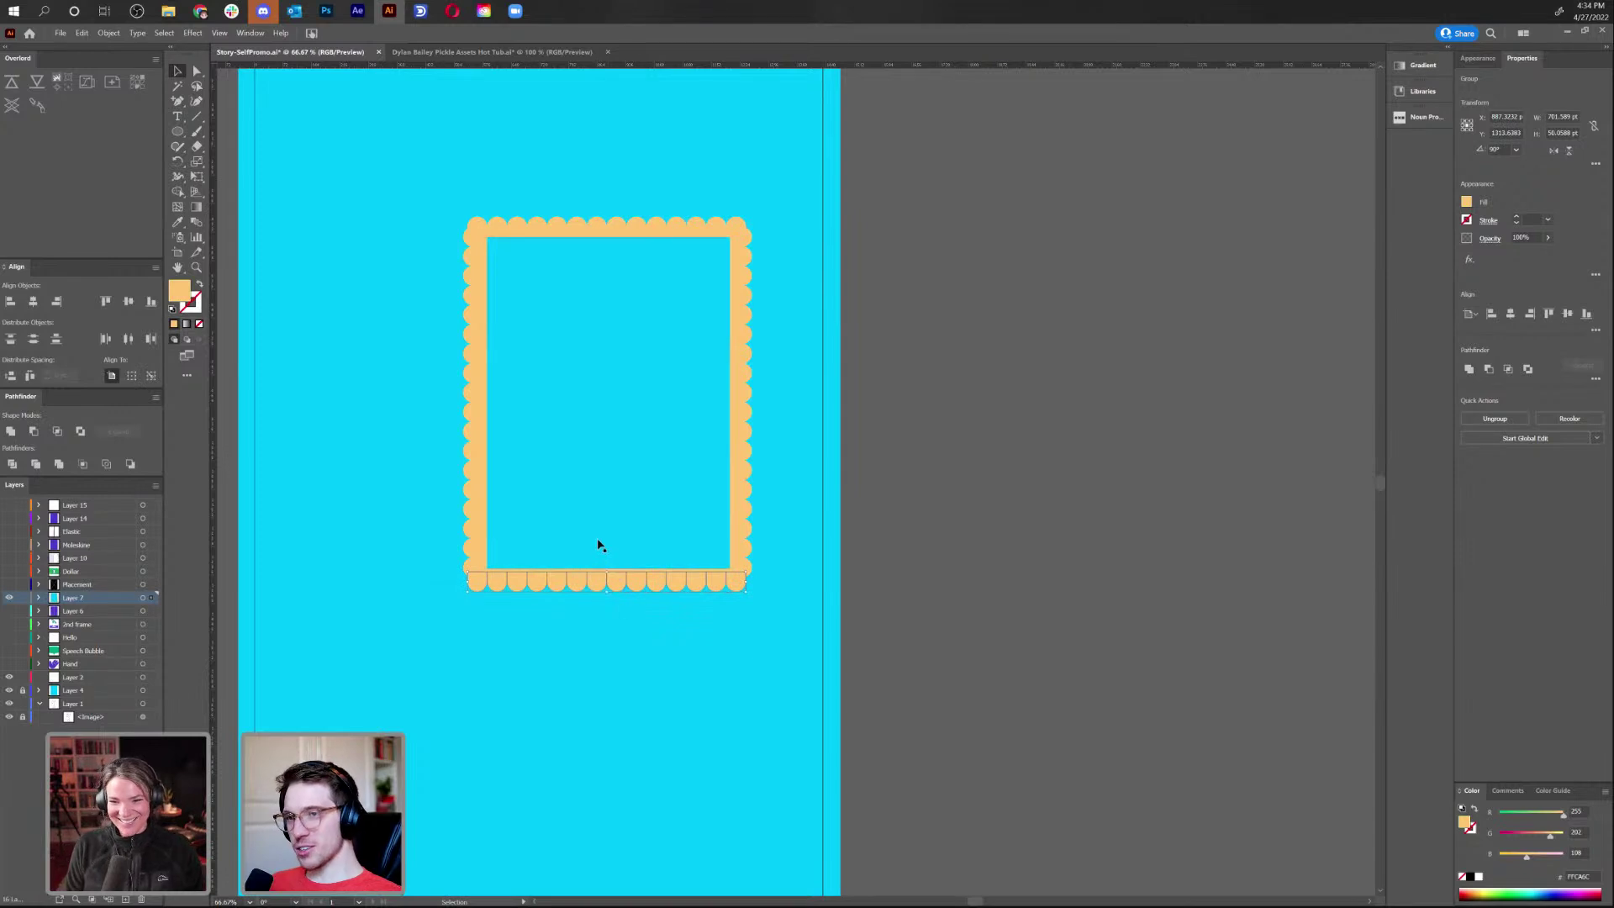
Combine the scalloped frame and the inner cyan rectangle into one compound path
{"action": "left_click", "coordinate": [543, 427]}
{"action": "left_click_drag", "start_coordinate": [544, 427], "coordinate": [746, 405]}
{"action": "key", "text": "ctrl+z"}
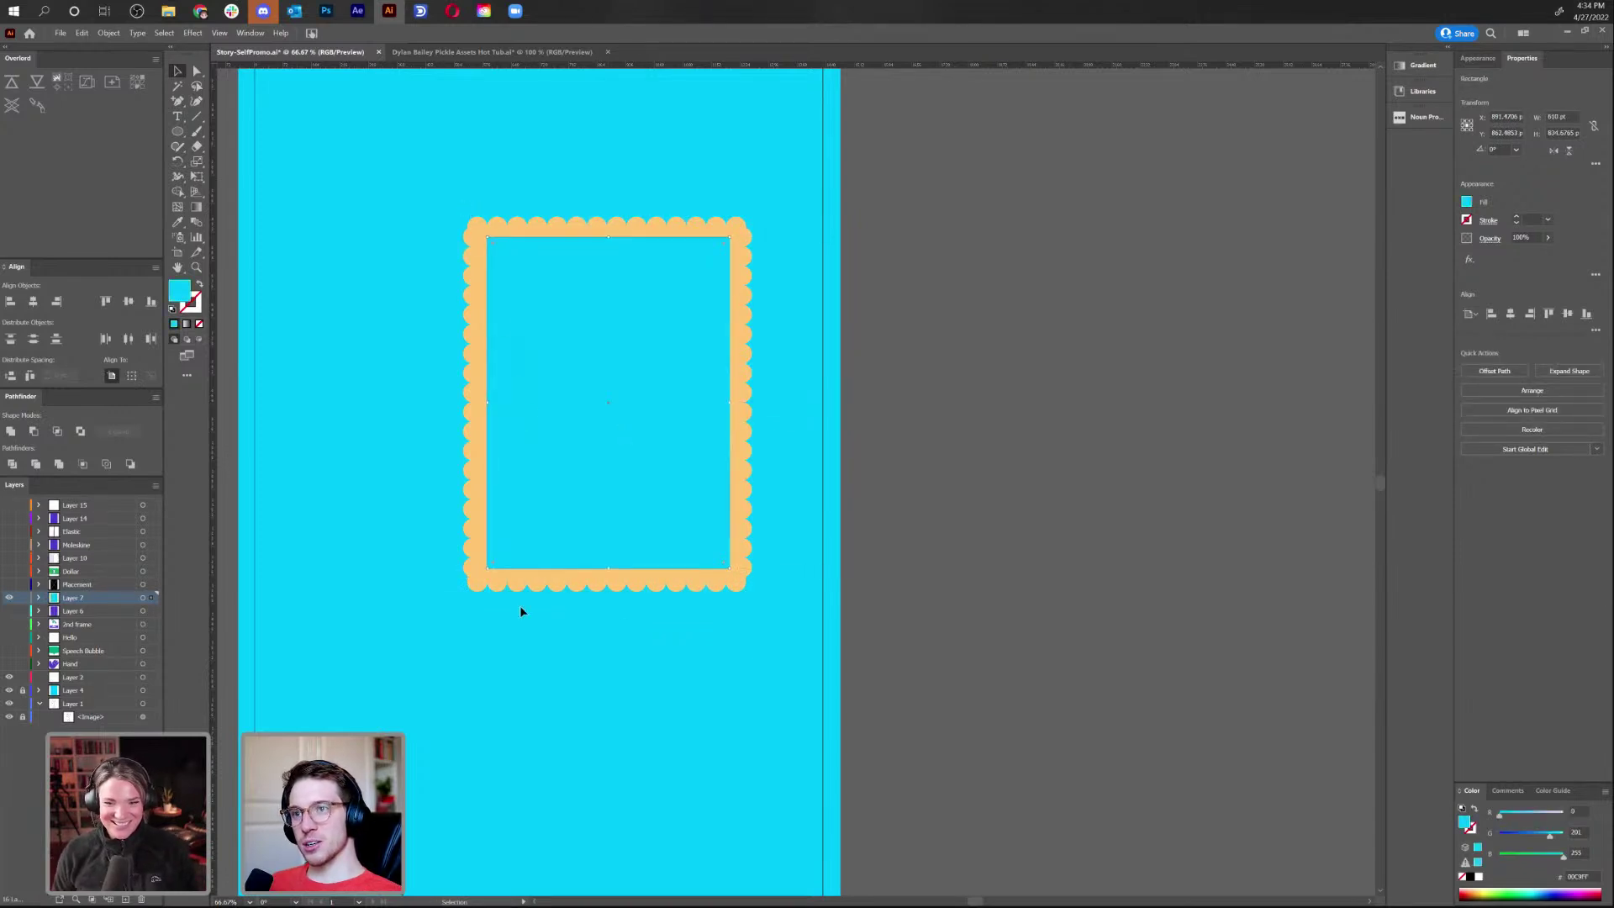
{"action": "left_click", "coordinate": [424, 359]}
{"action": "left_click_drag", "start_coordinate": [419, 181], "coordinate": [726, 538]}
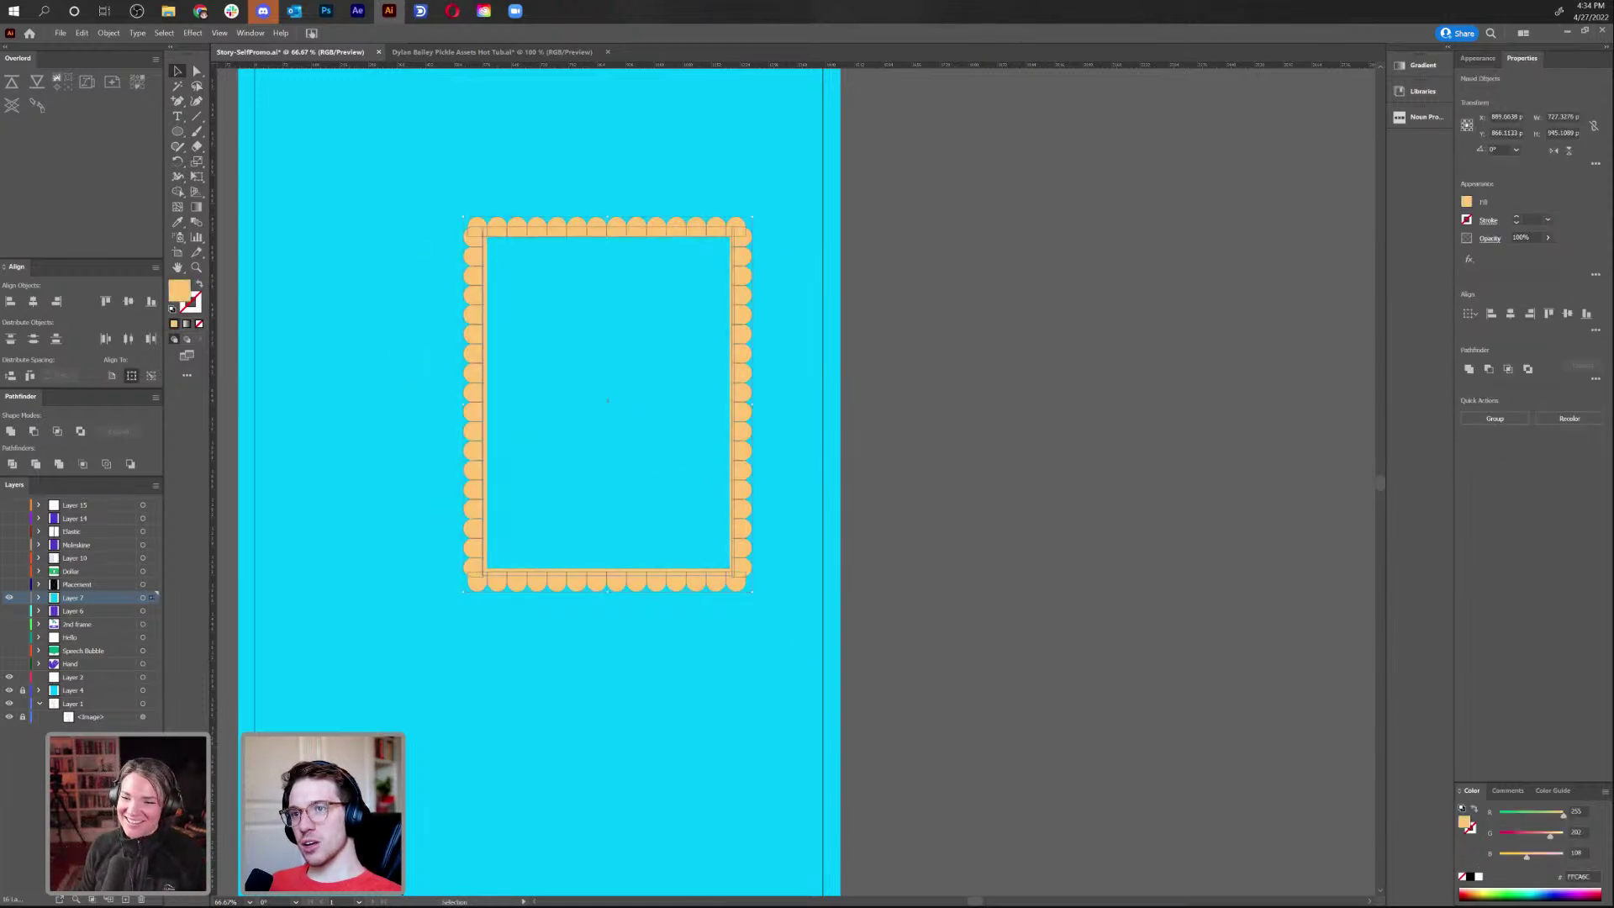
{"action": "left_click", "coordinate": [1470, 370]}
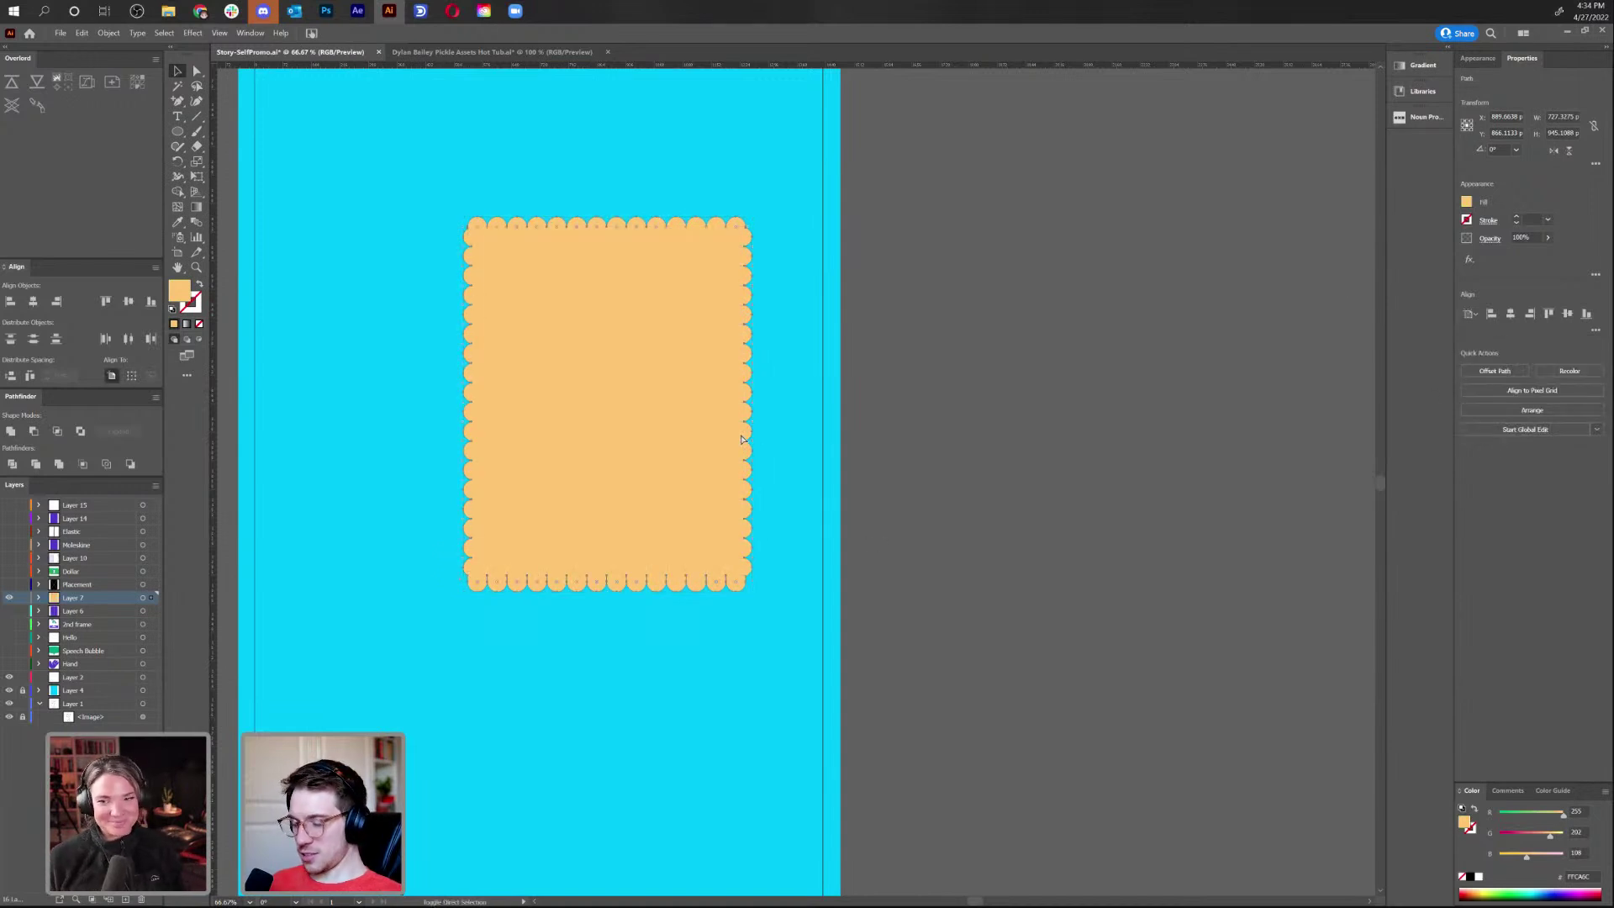
{"action": "key", "text": "ctrl+z"}
{"action": "left_click", "coordinate": [724, 375]}
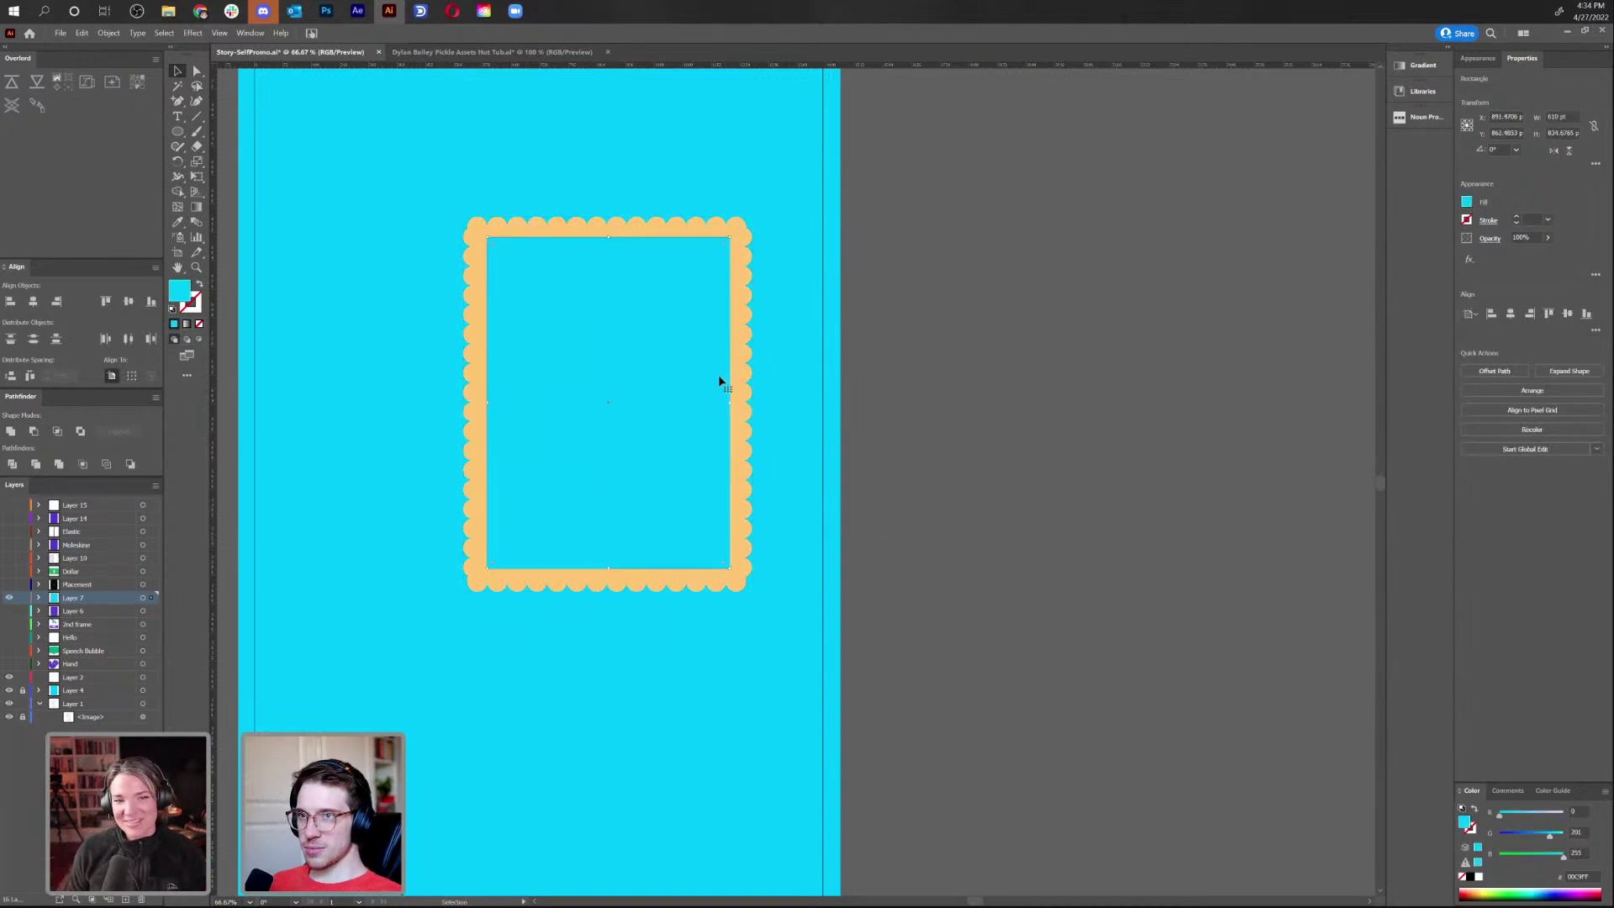
{"action": "left_click", "coordinate": [740, 468], "text": "shift"}
{"action": "key", "text": "ctrl+8"}
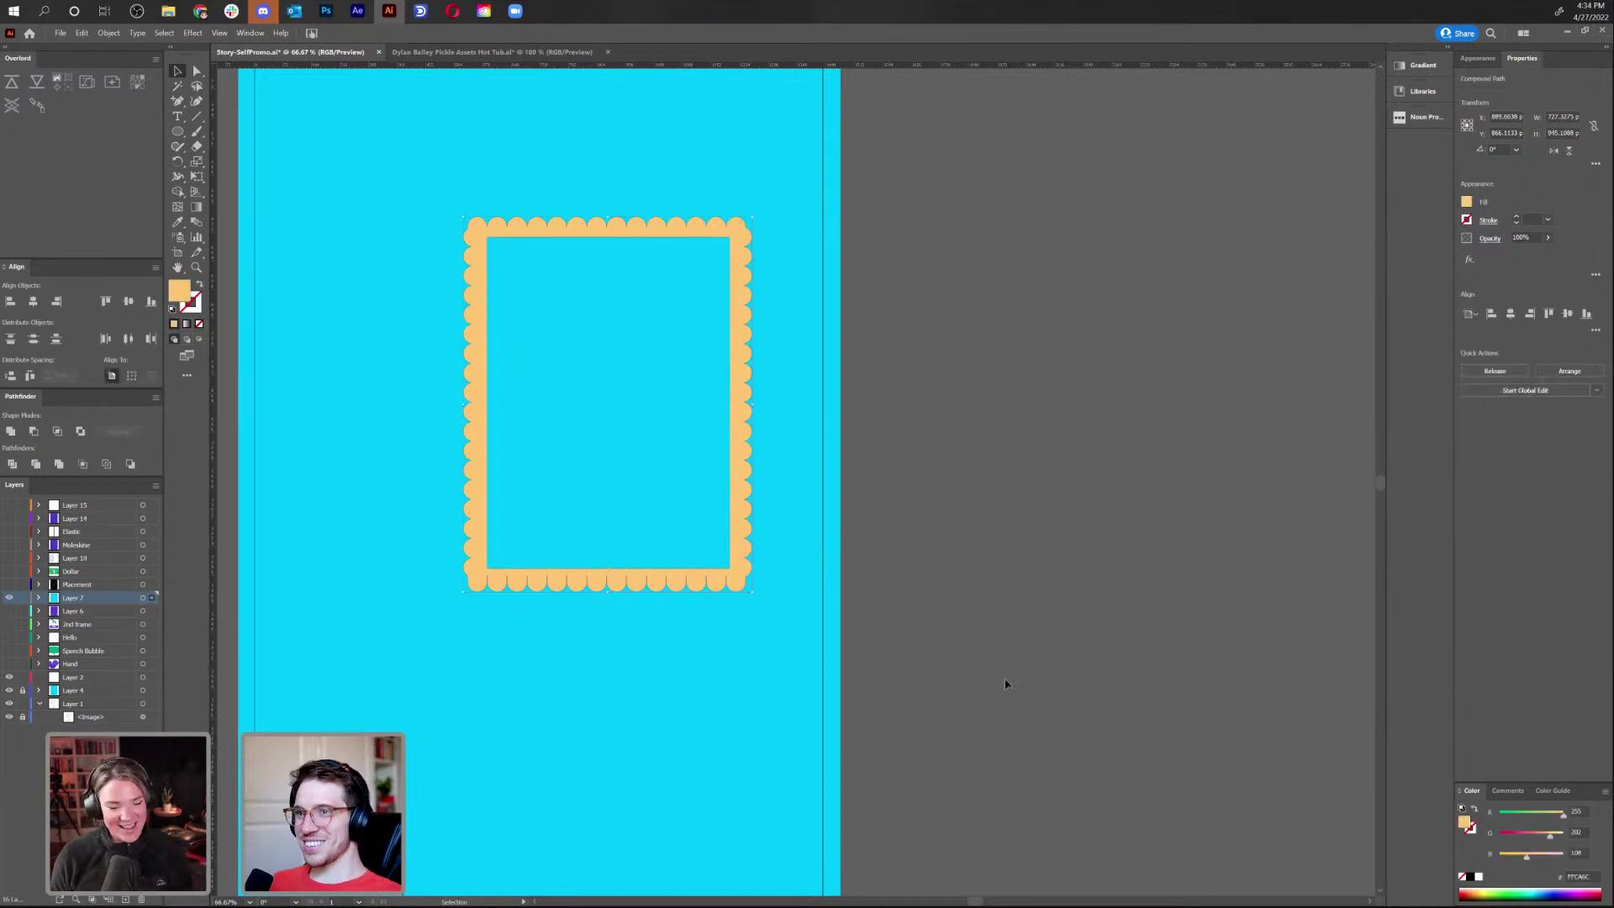
{"action": "left_click", "coordinate": [994, 679]}
Rename Layer 7 to 'frame' in the Layers panel
{"action": "left_click_drag", "start_coordinate": [994, 595], "coordinate": [1193, 620]}
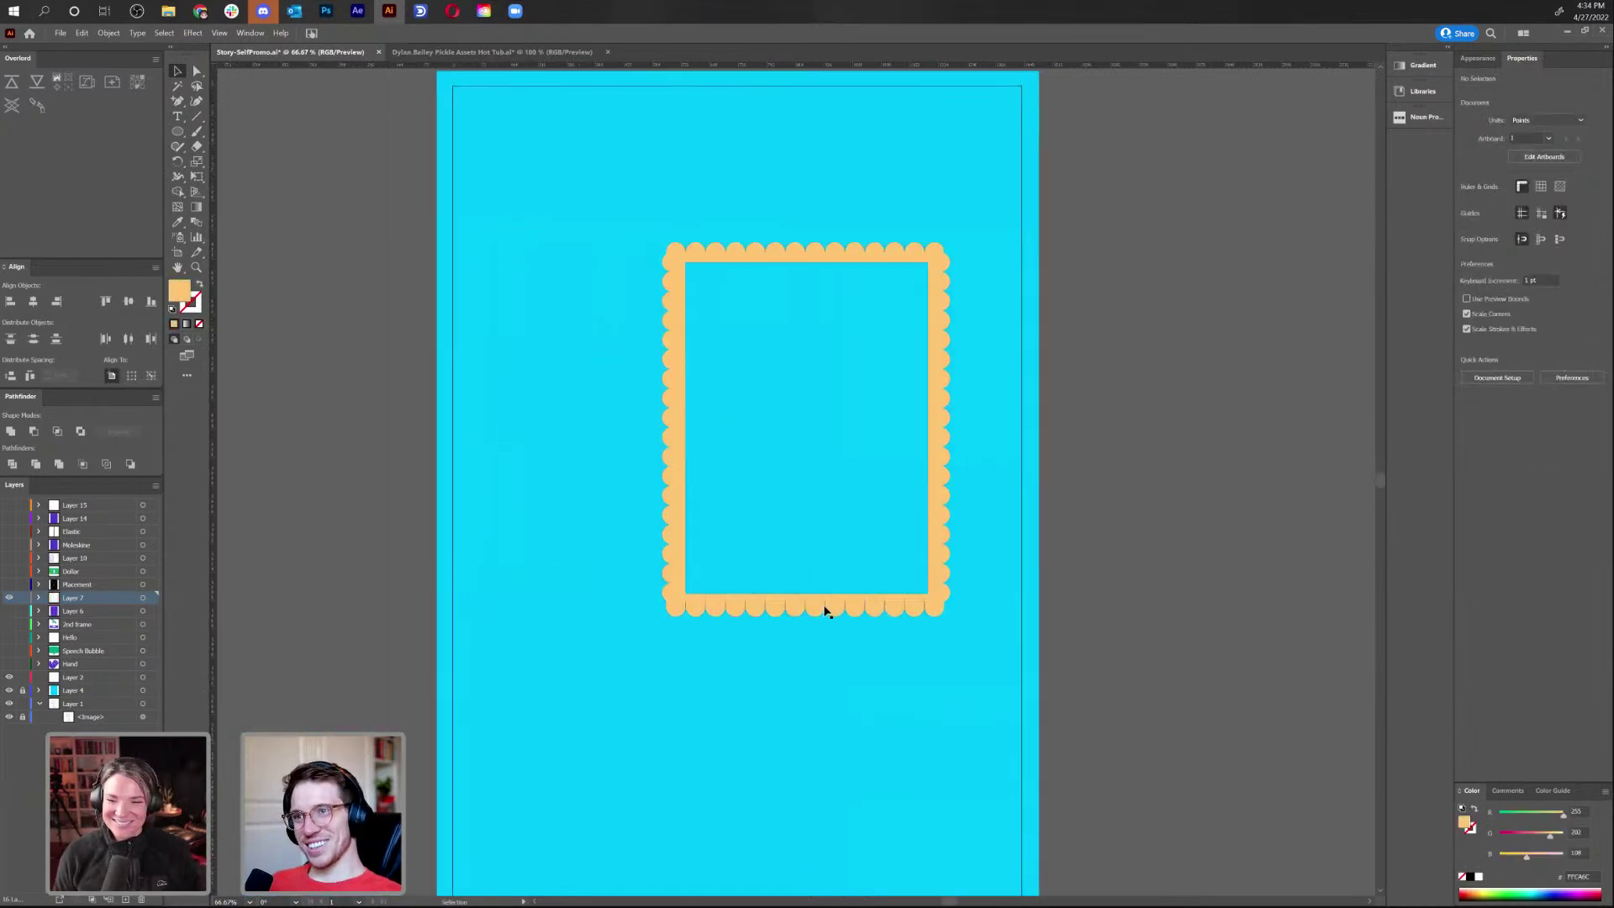
{"action": "left_click", "coordinate": [11, 598]}
{"action": "left_click", "coordinate": [10, 598]}
{"action": "double_click", "coordinate": [74, 599]}
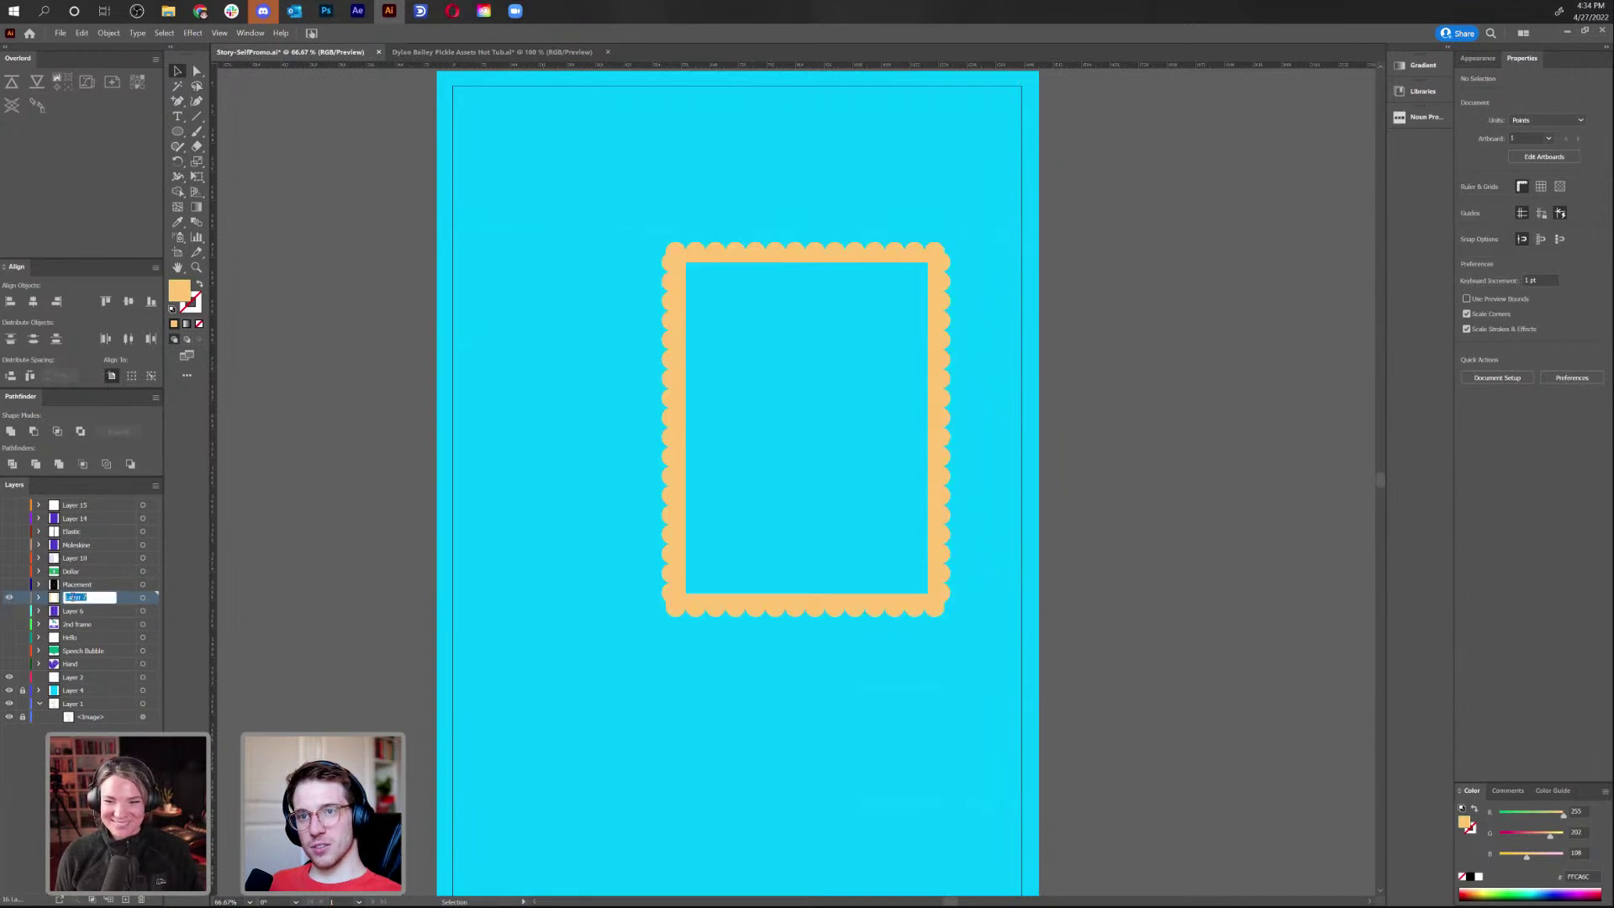
{"action": "type", "text": "frame"}
{"action": "key", "text": "Return"}
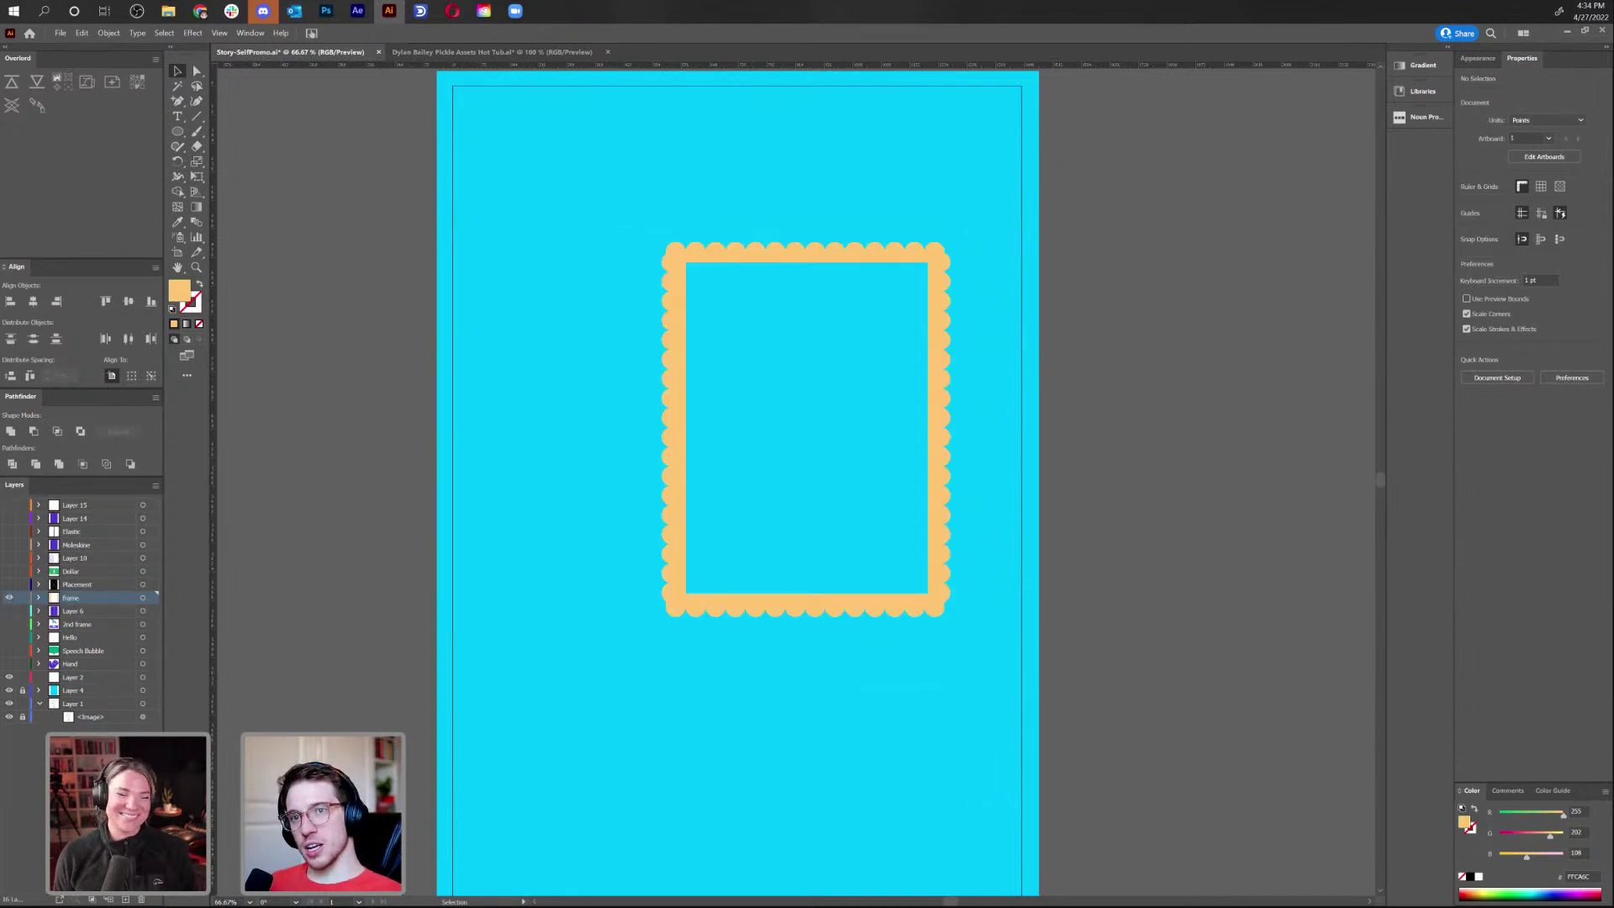
Make every layer visible so the curtains, banner, speech bubble and book appear
{"action": "left_click", "coordinate": [9, 611]}
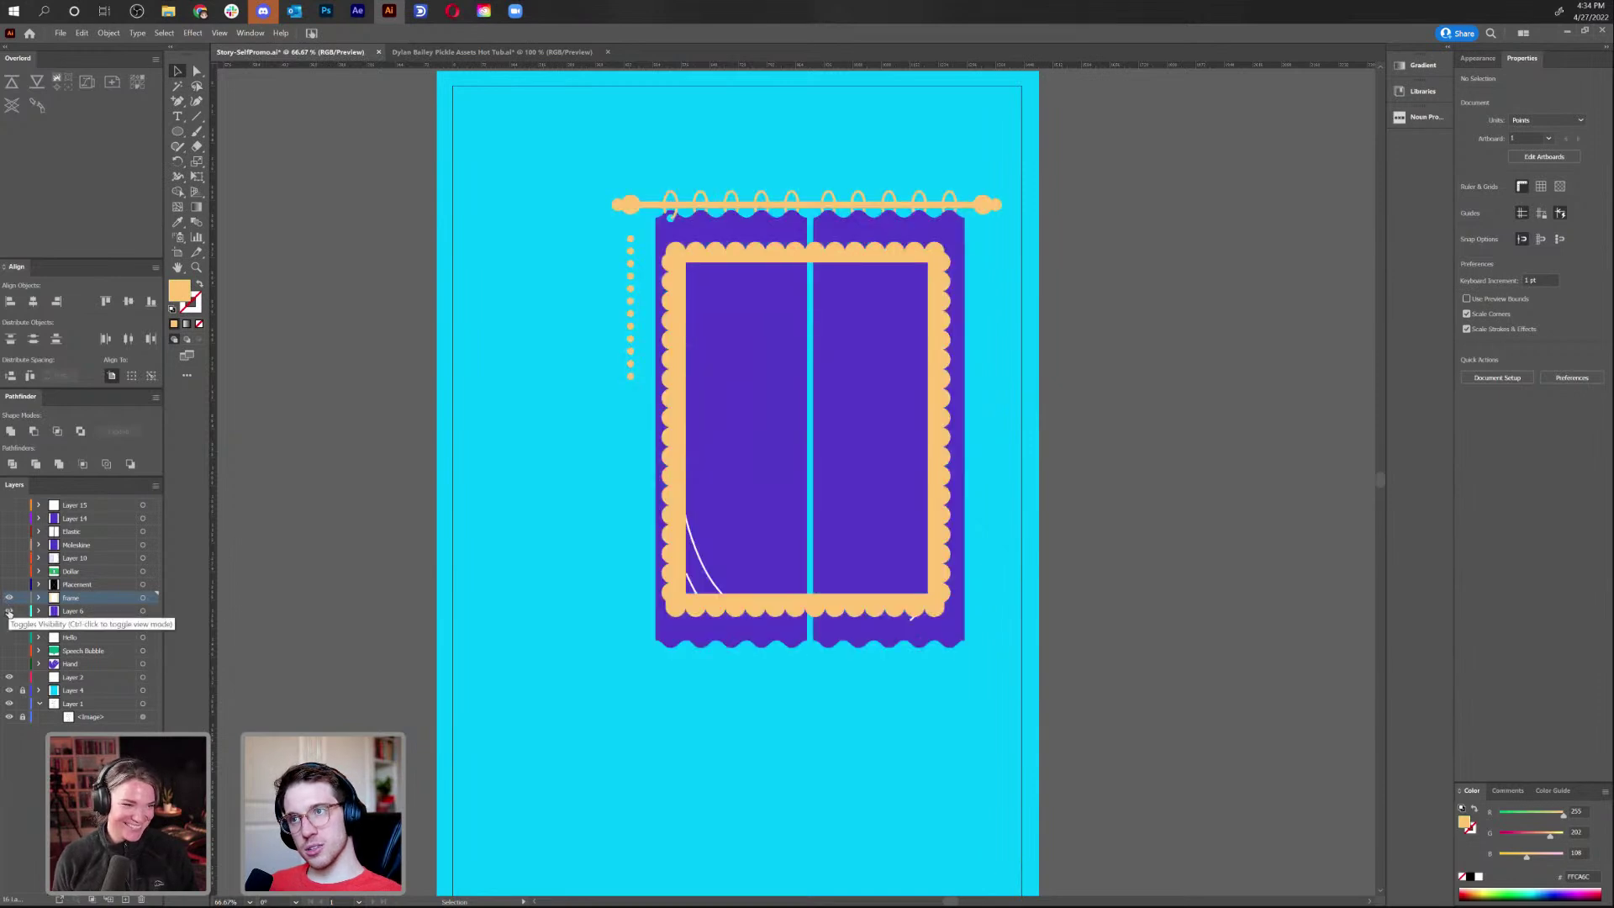
{"action": "left_click_drag", "start_coordinate": [10, 664], "coordinate": [10, 504]}
{"action": "left_click_drag", "start_coordinate": [1139, 349], "coordinate": [930, 263]}
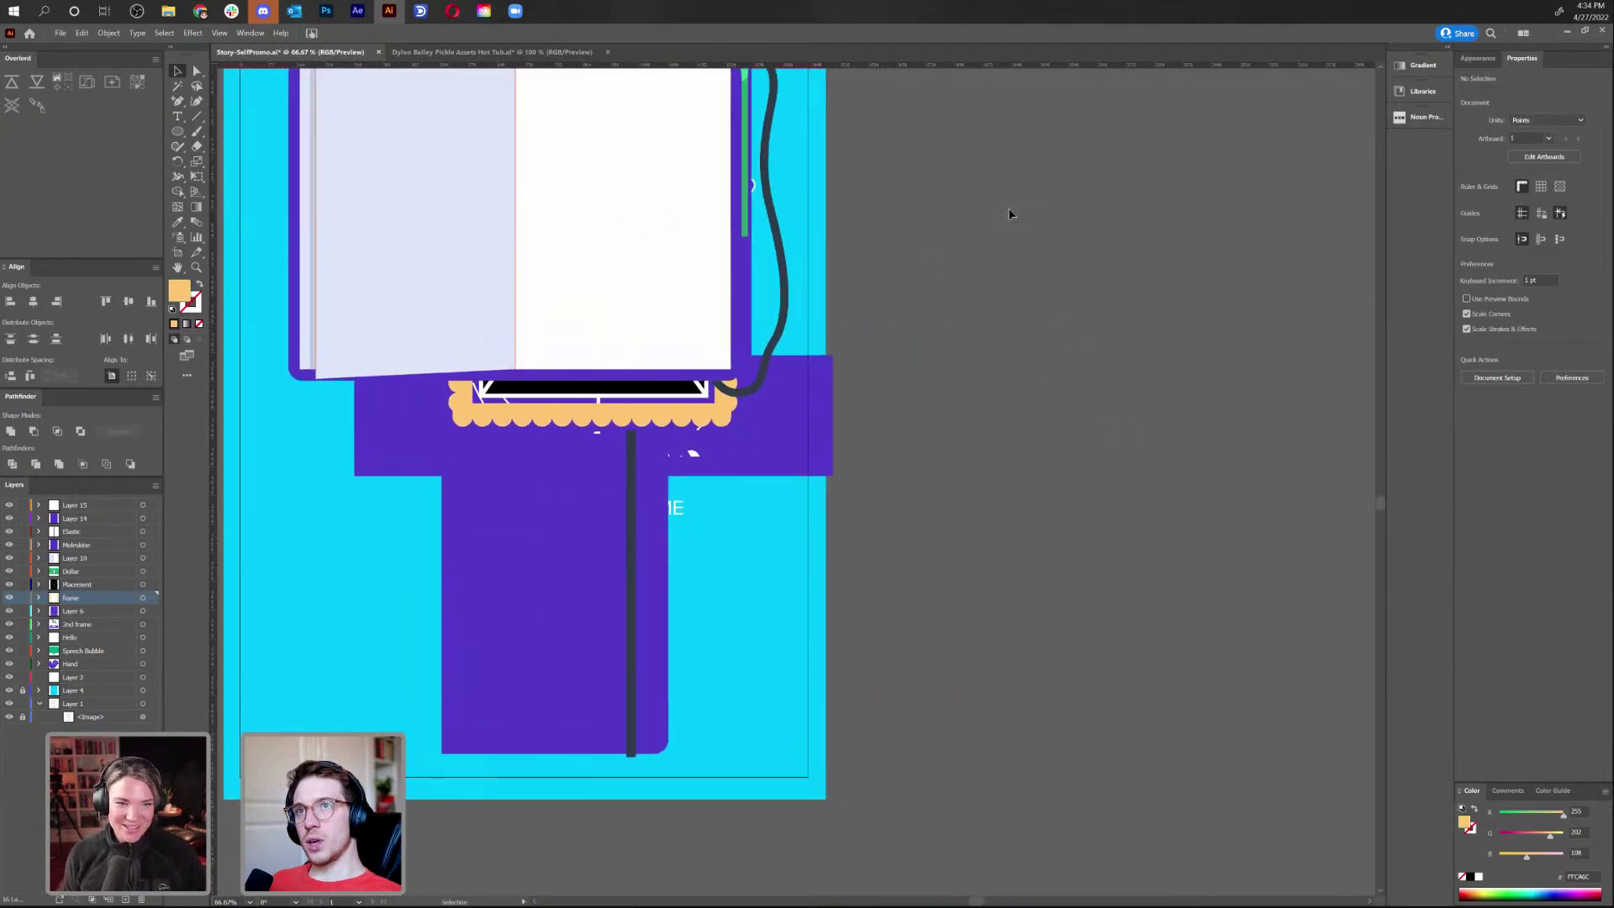
{"action": "left_click_drag", "start_coordinate": [966, 223], "coordinate": [1171, 461]}
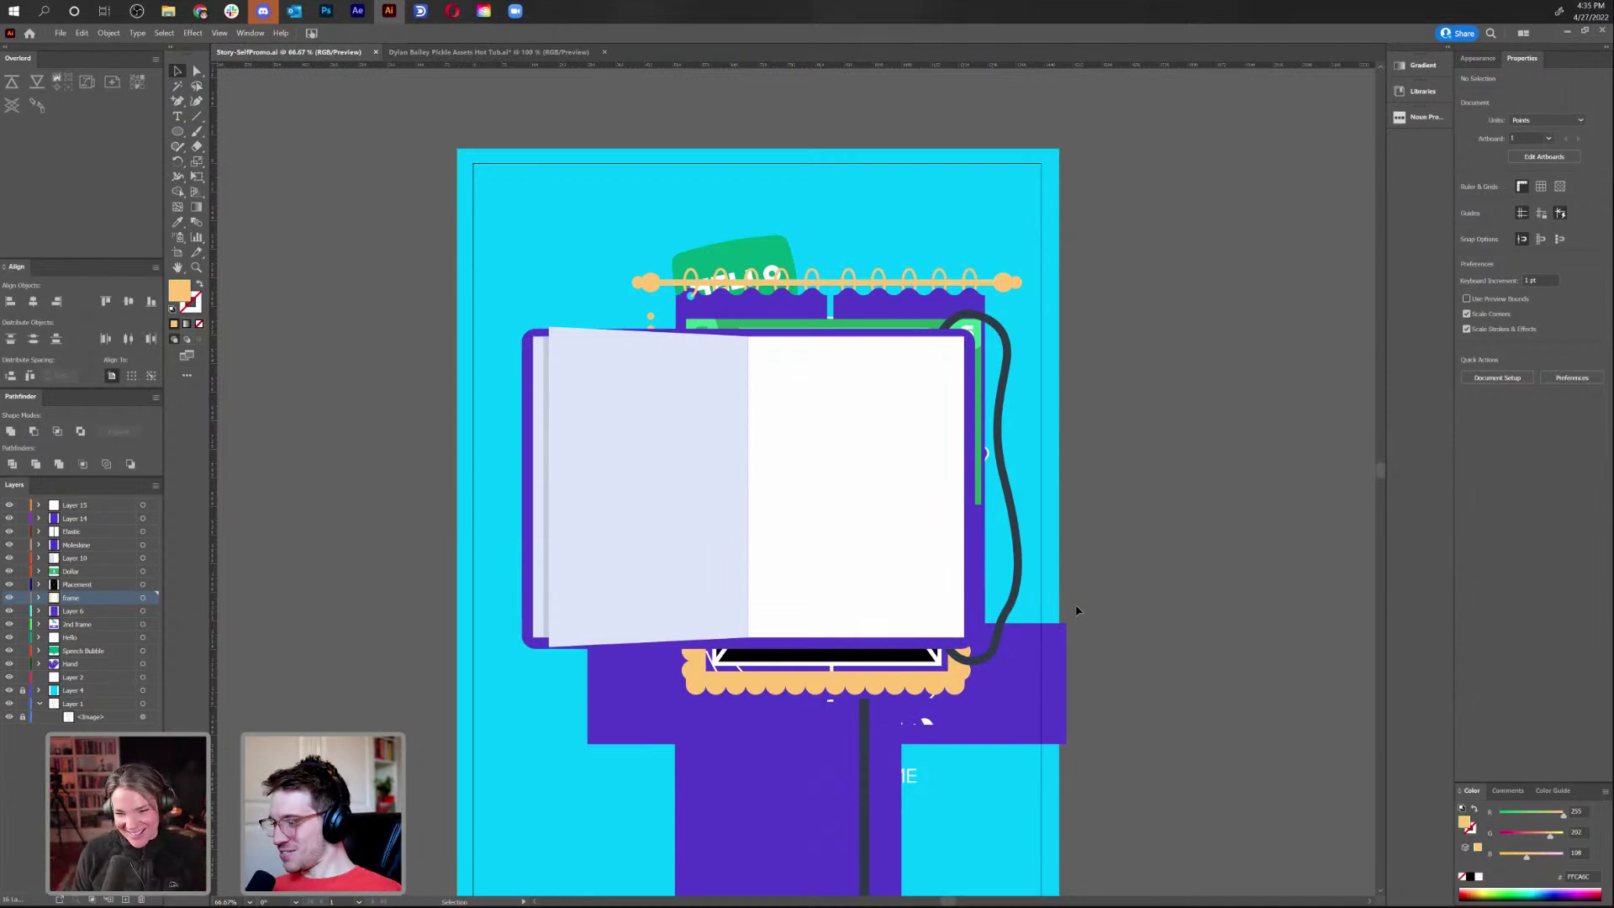
{"action": "key", "text": "a"}
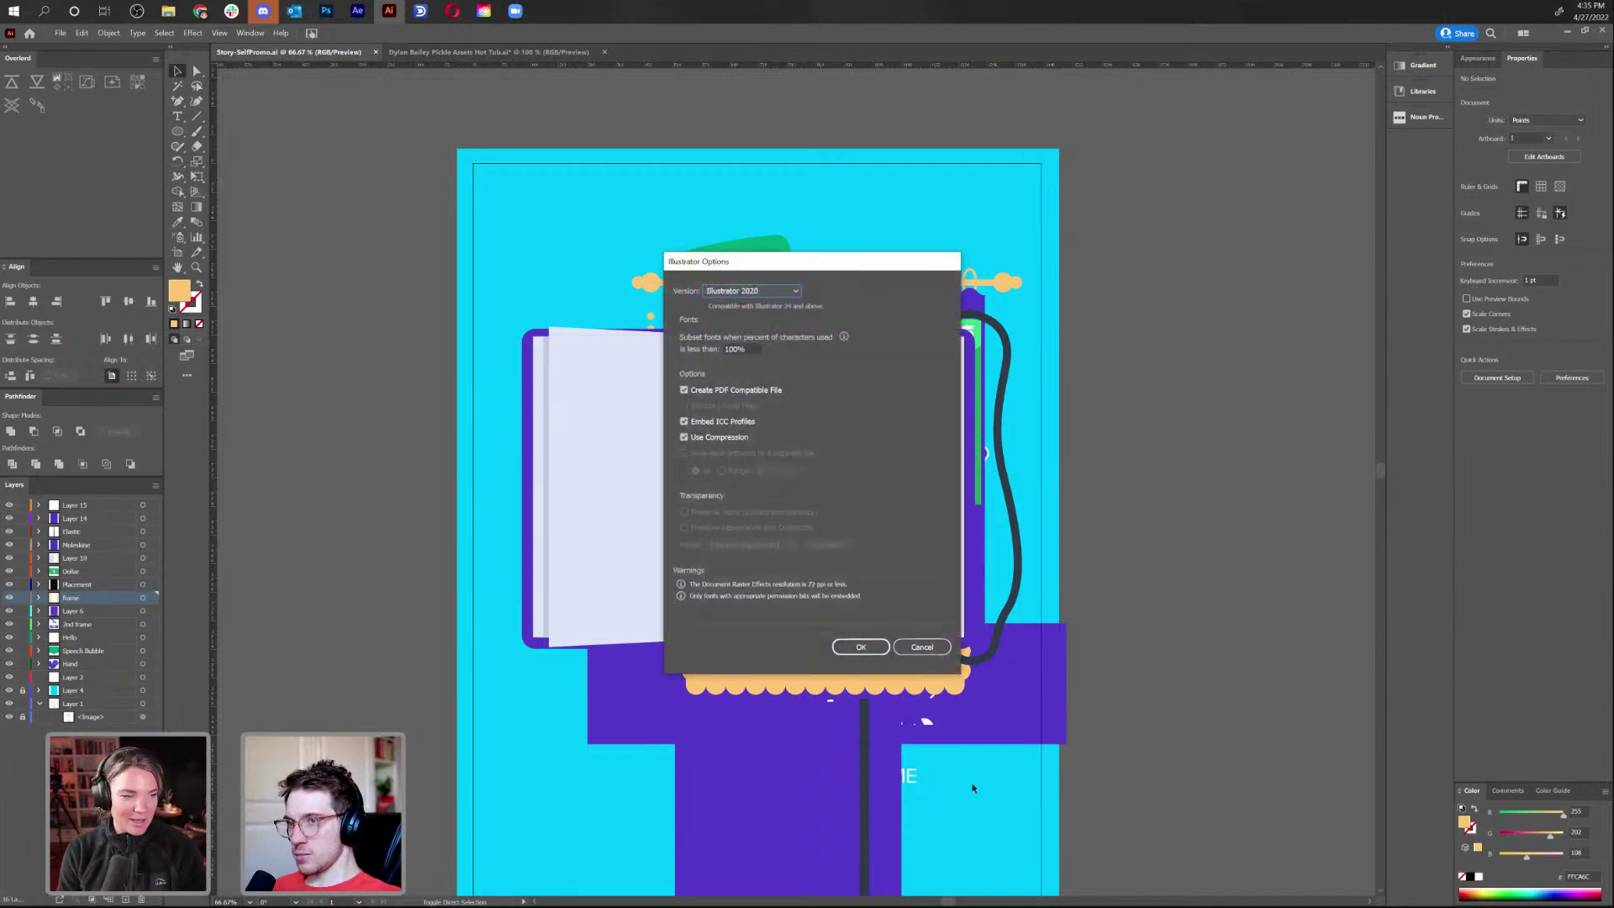
Accept the Illustrator 2020 save options to save the artwork
{"action": "left_click", "coordinate": [855, 645]}
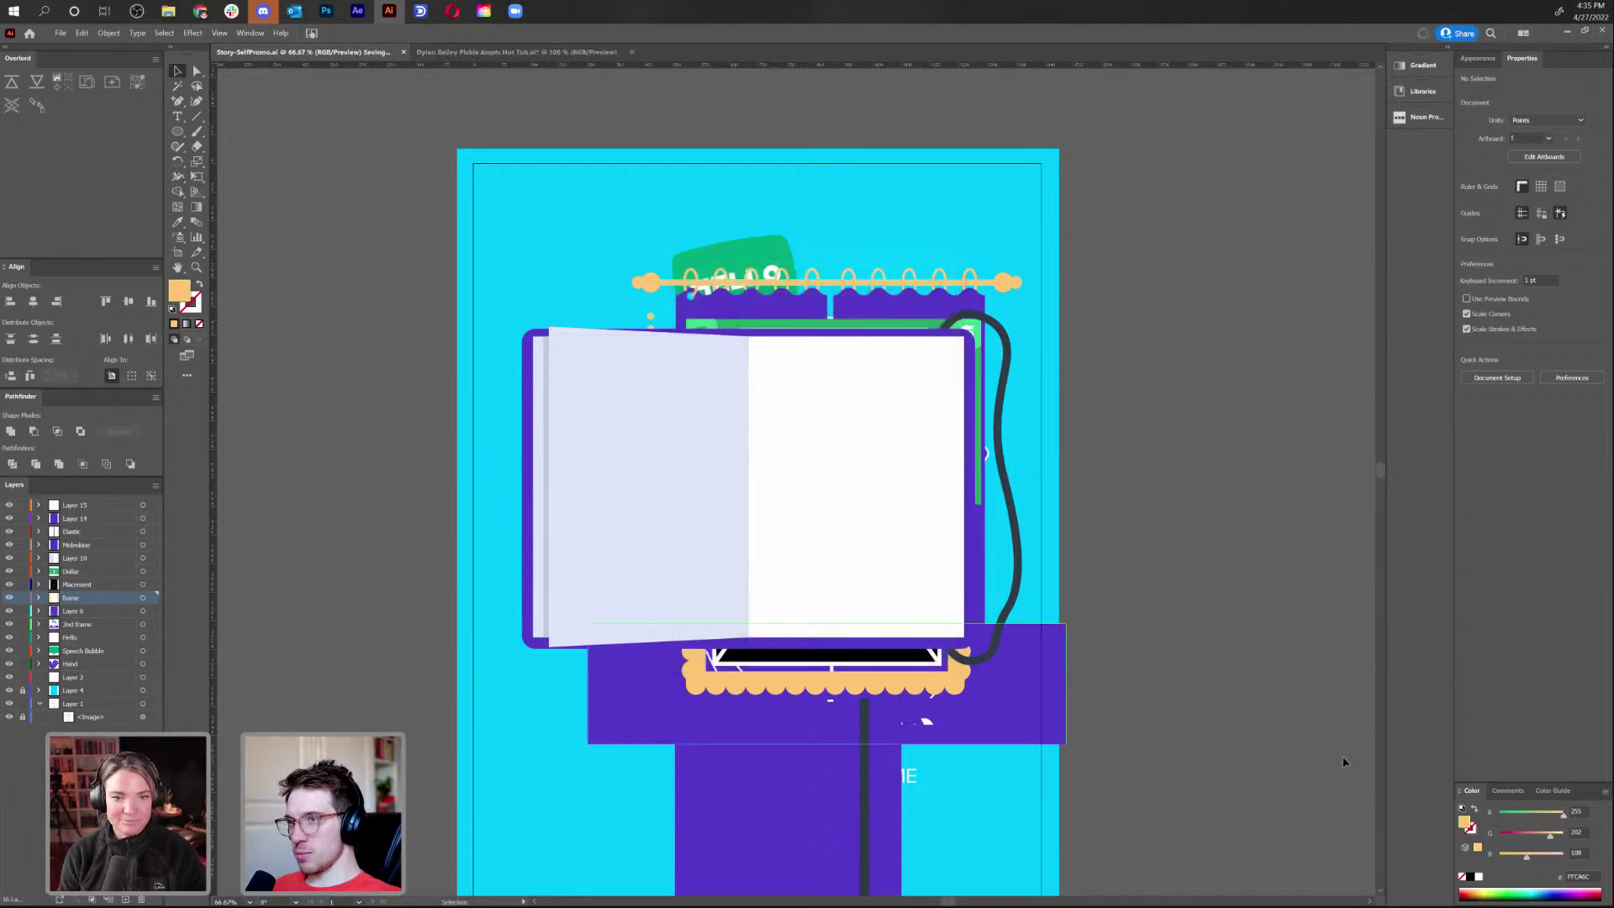
{"action": "scroll", "coordinate": [1067, 253], "scroll_direction": "down", "scroll_amount": 2}
{"action": "scroll", "coordinate": [1067, 252], "scroll_direction": "right", "scroll_amount": 2}
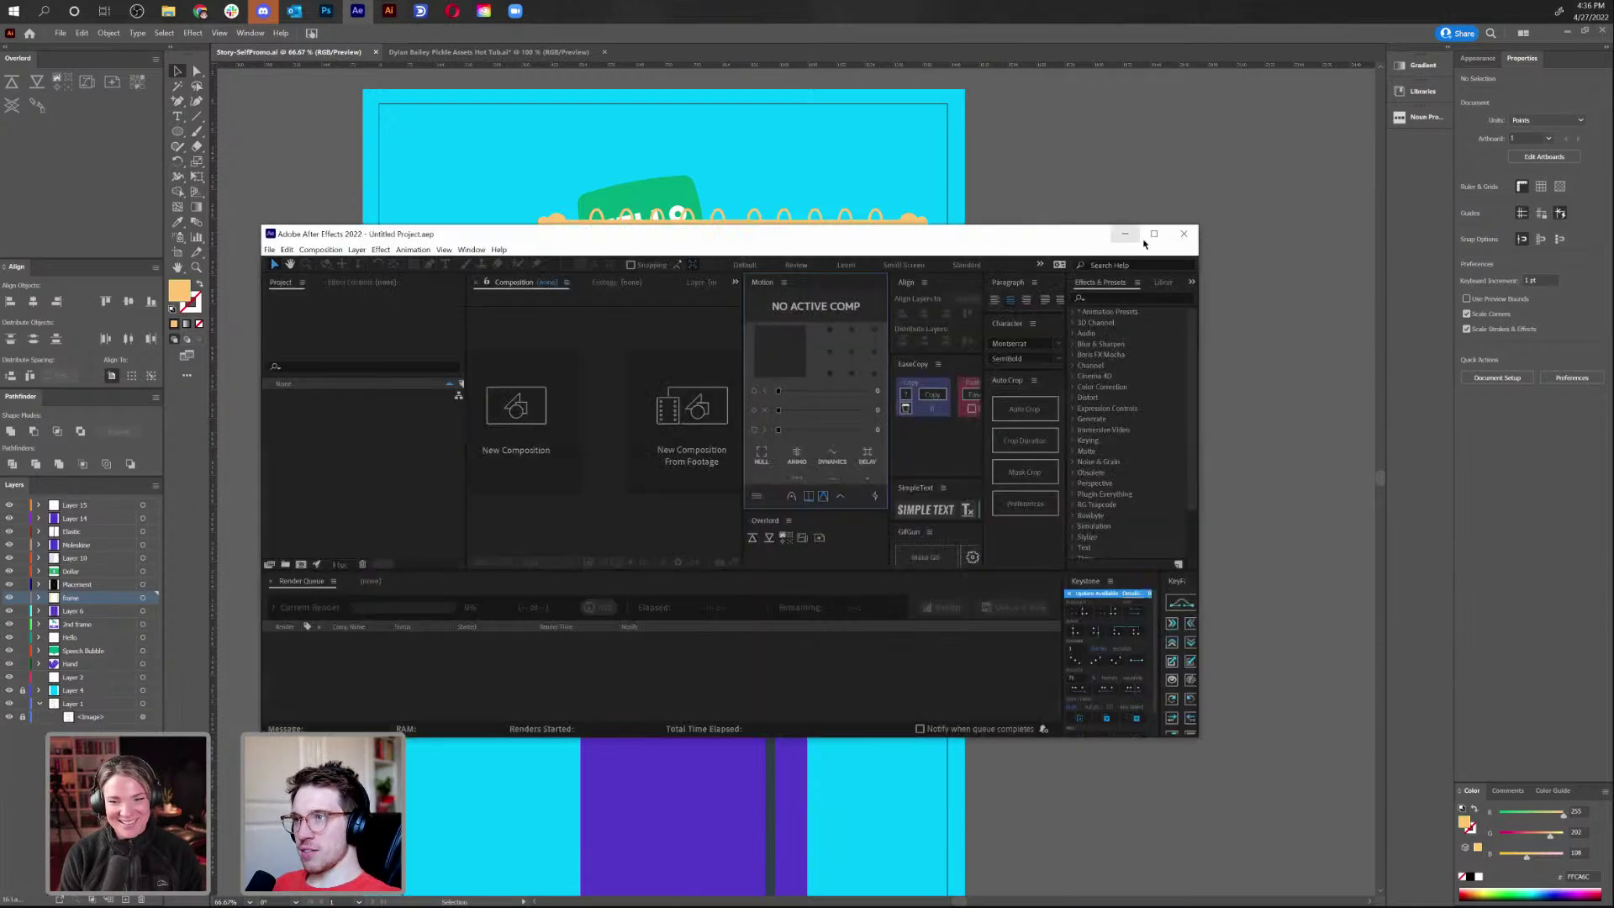
Maximize the After Effects window and focus the Project panel
{"action": "left_click", "coordinate": [1154, 236]}
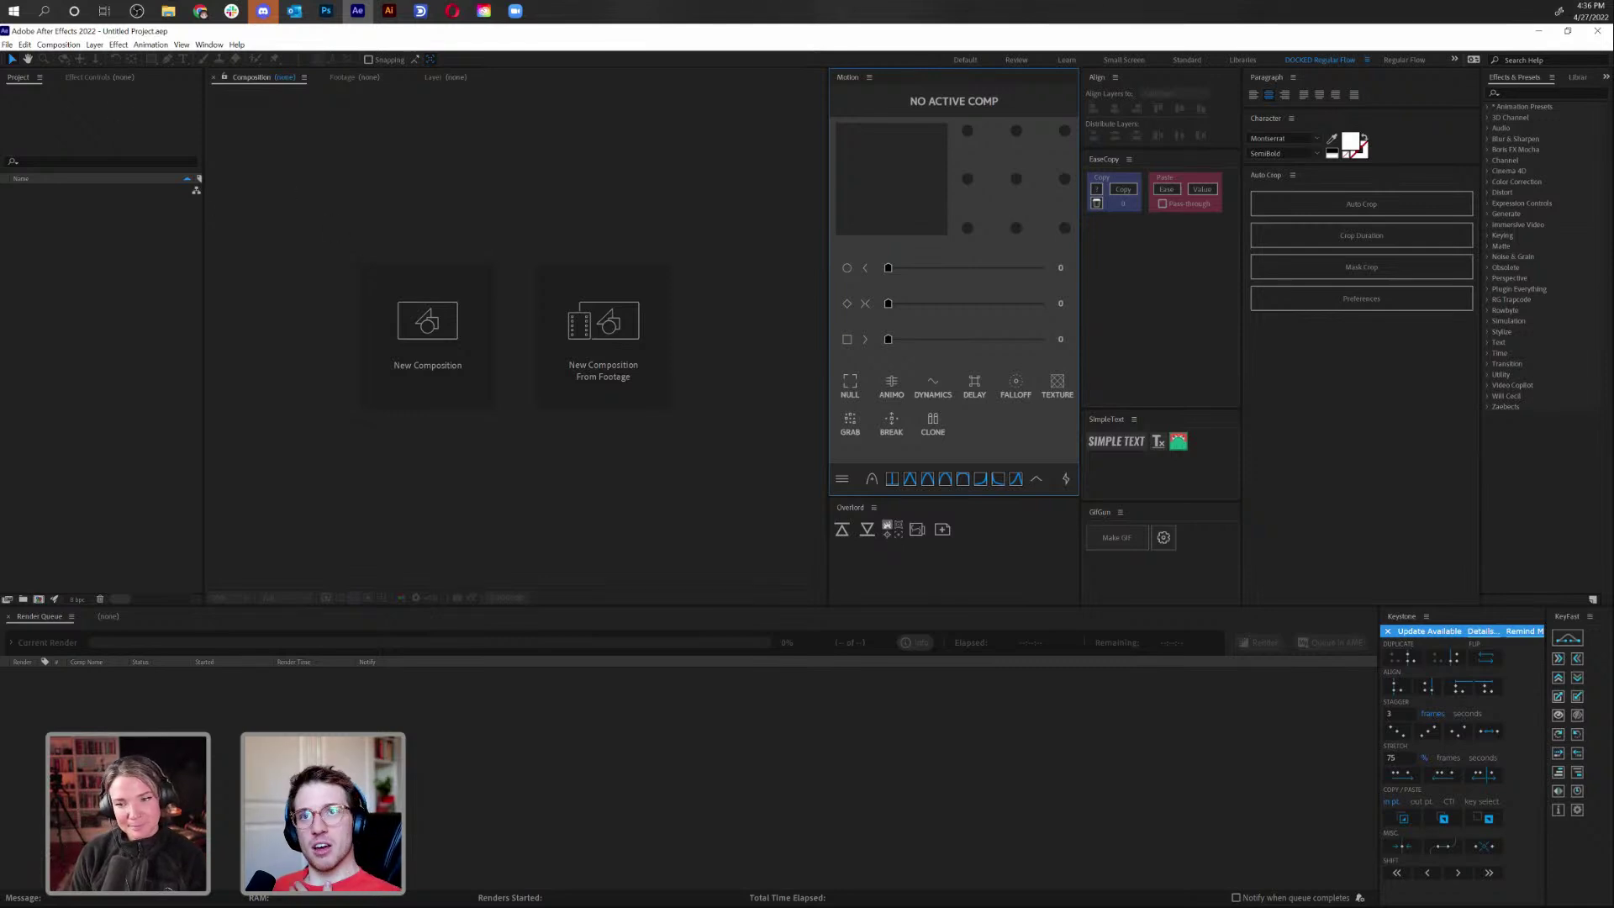
{"action": "left_click", "coordinate": [21, 80]}
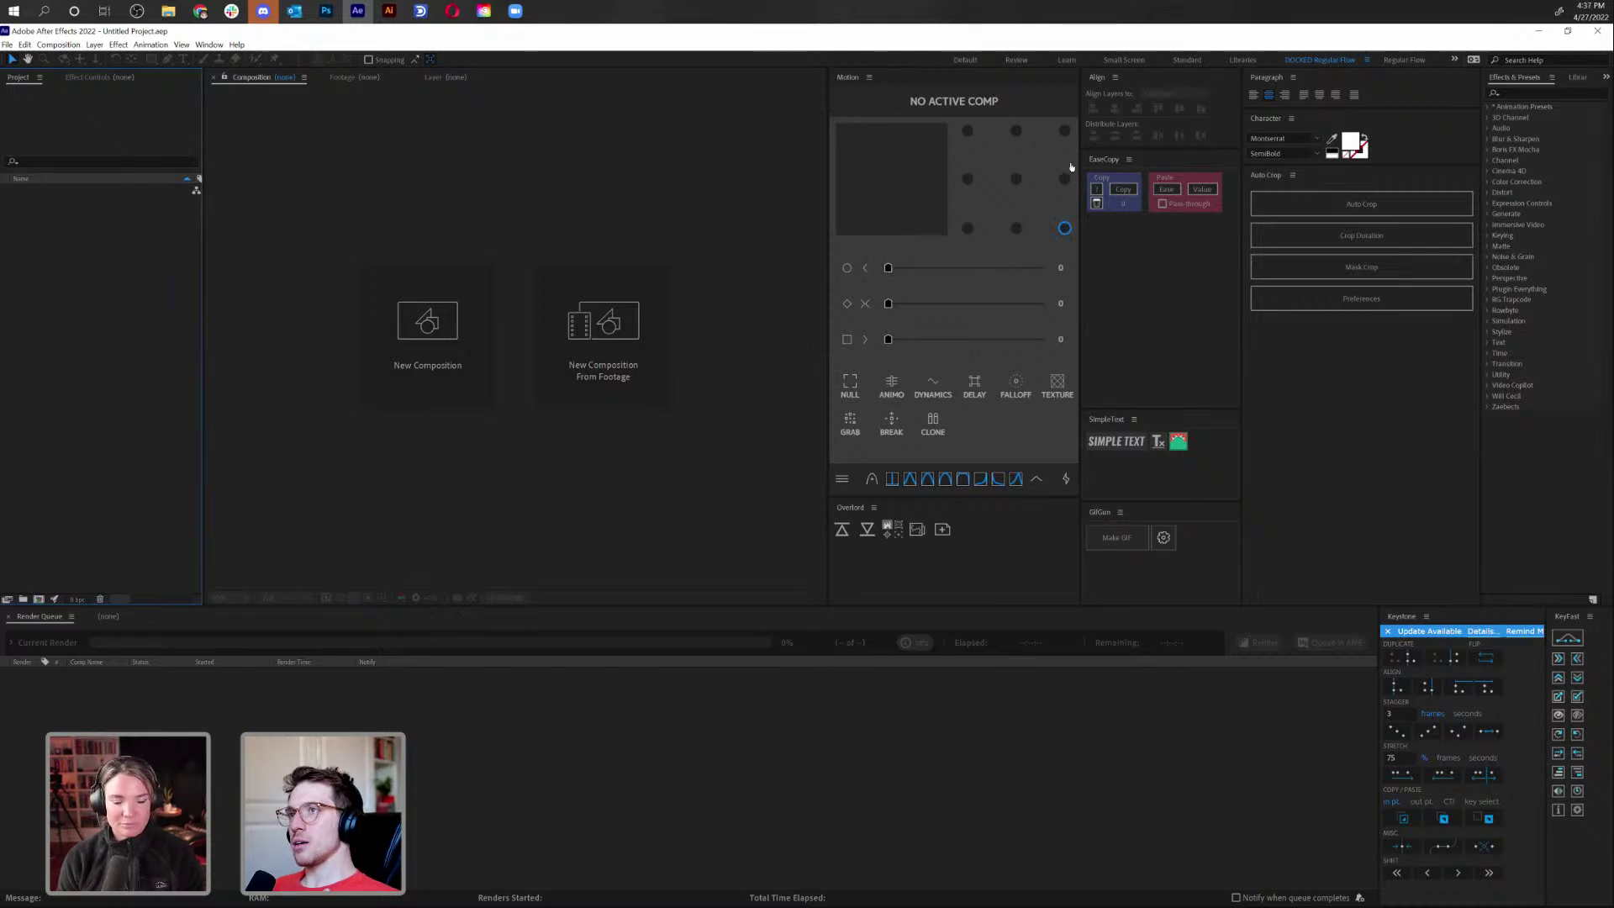
Browse Motion's easing presets list, then close it
{"action": "left_click", "coordinate": [1037, 480]}
{"action": "scroll", "coordinate": [974, 378], "scroll_direction": "down", "scroll_amount": 2}
{"action": "scroll", "coordinate": [967, 354], "scroll_direction": "up", "scroll_amount": 2}
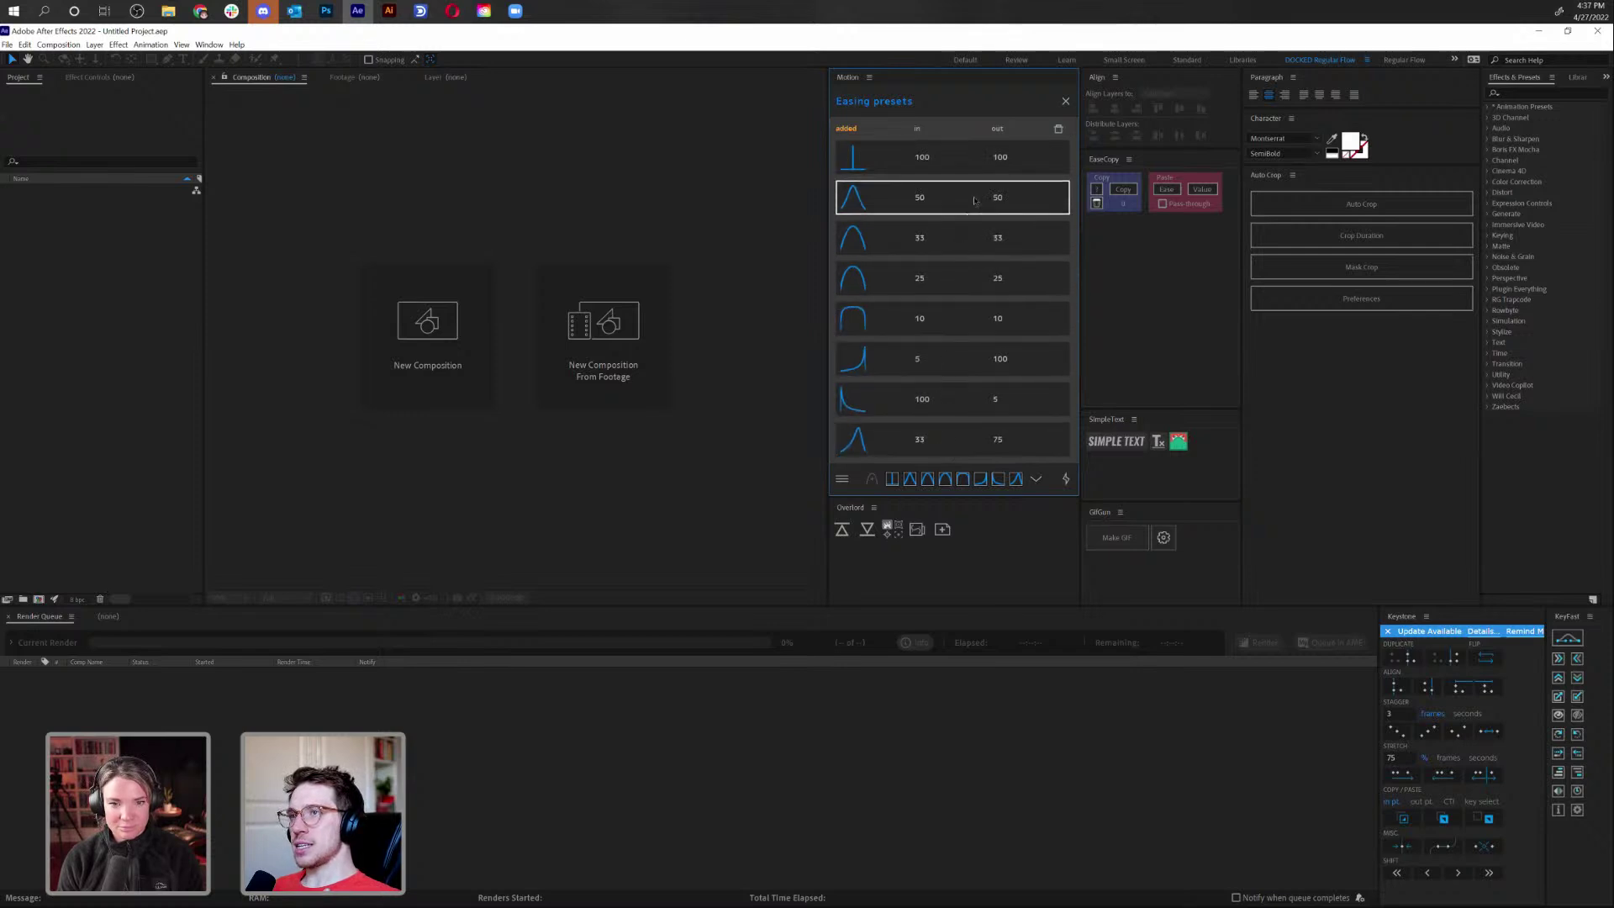
{"action": "left_click", "coordinate": [1066, 103]}
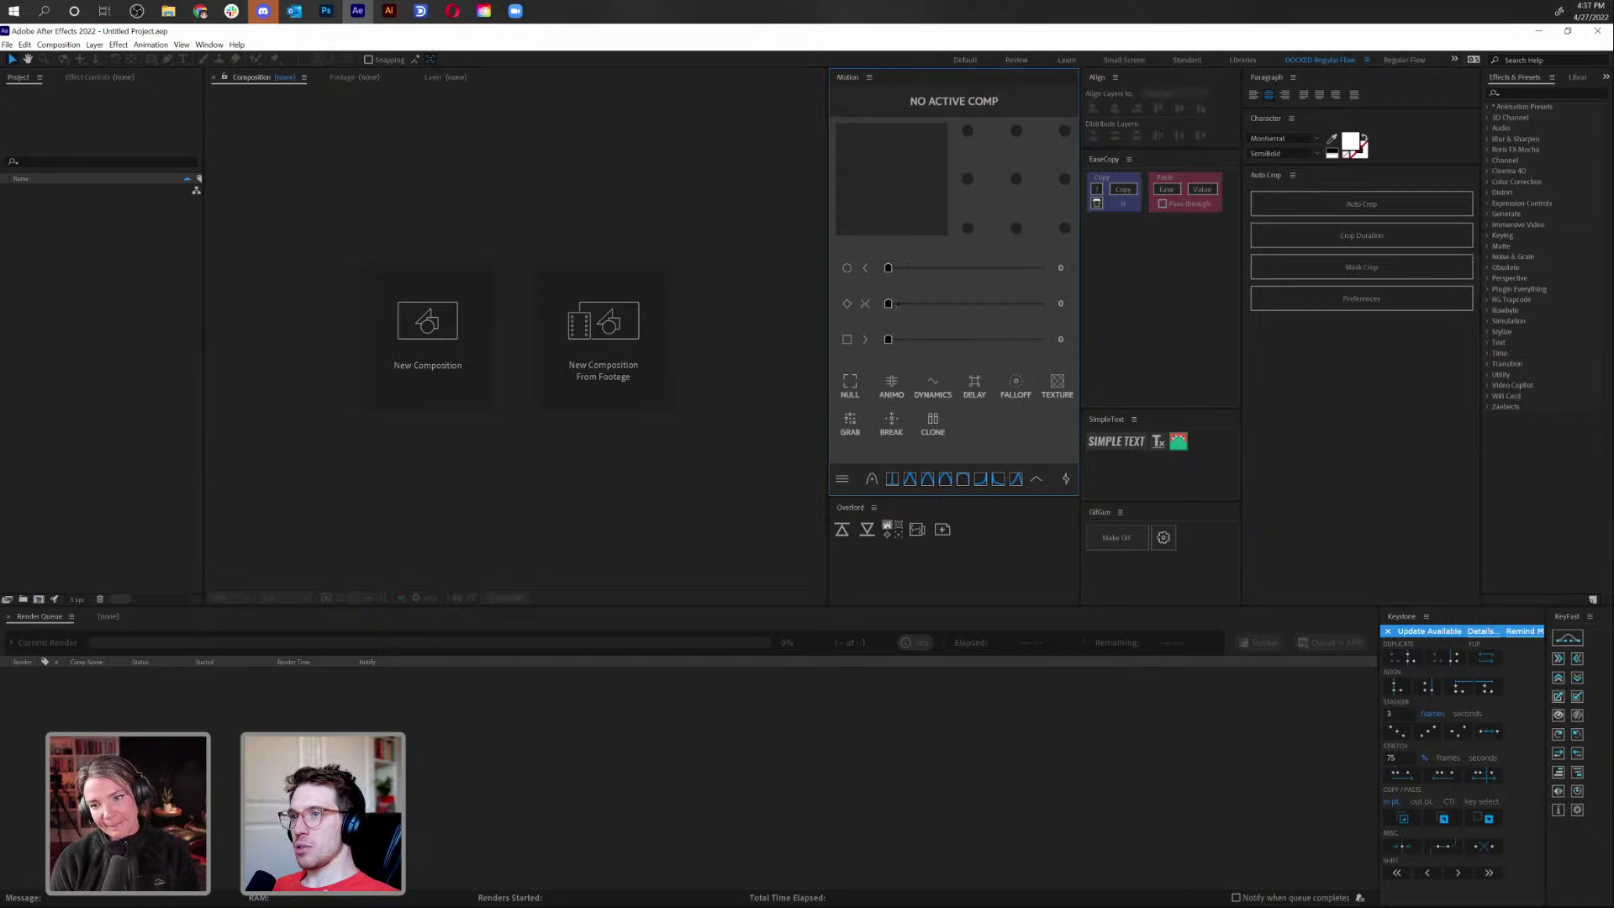
{"action": "left_click", "coordinate": [1037, 479]}
{"action": "left_click", "coordinate": [1065, 101]}
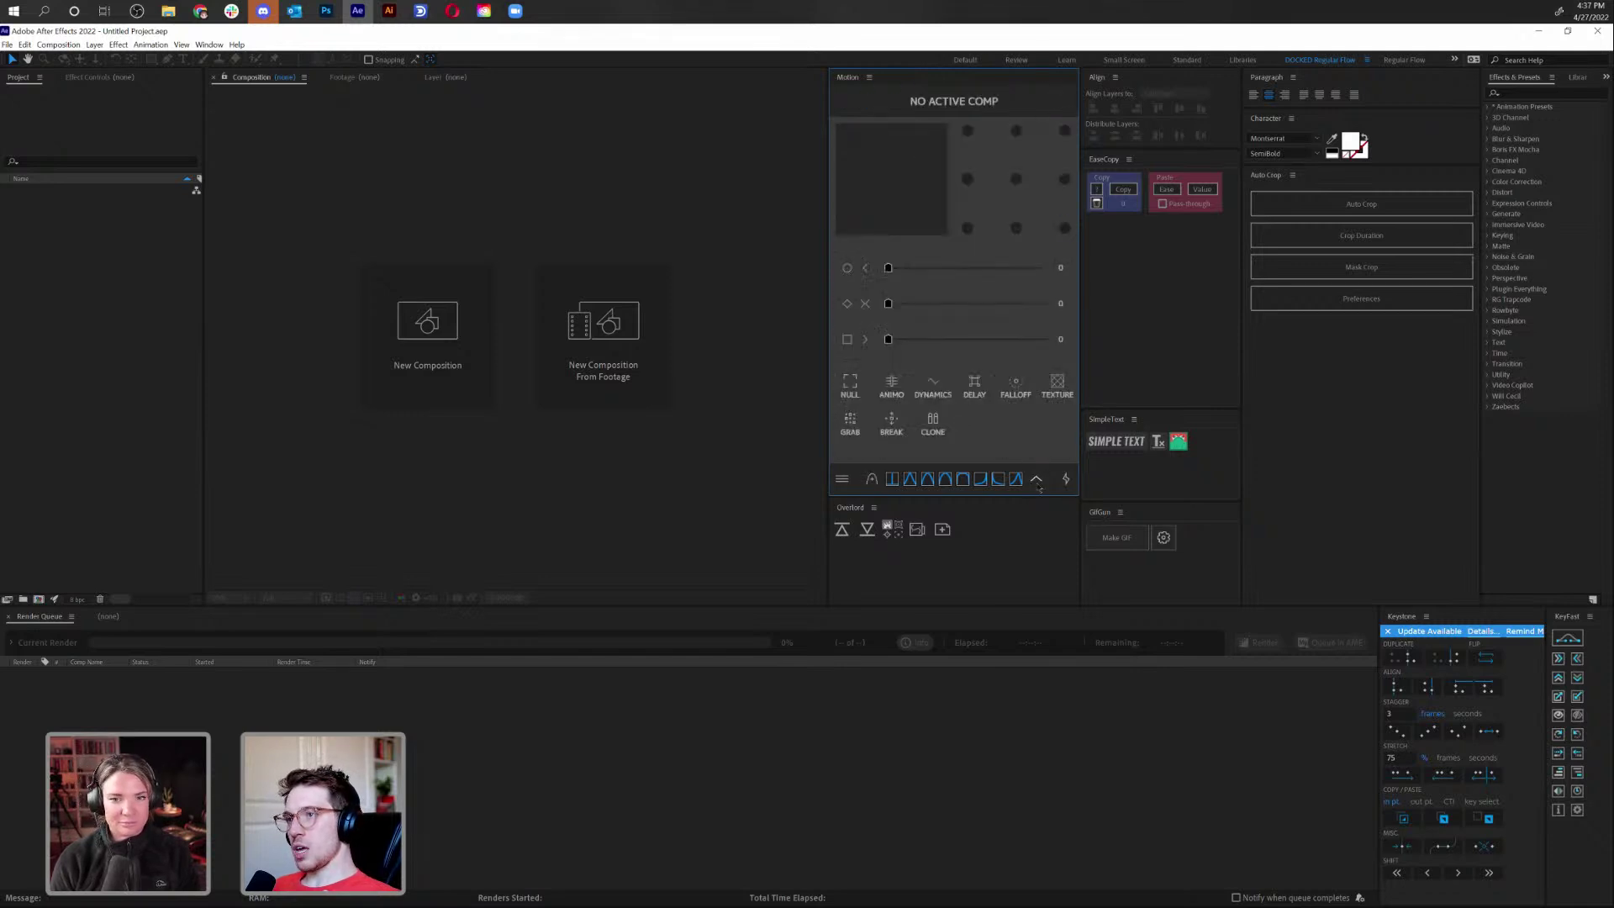
Check Motion's tools grid, make the Align panel taller, and open GifGun settings
{"action": "left_click", "coordinate": [1064, 479]}
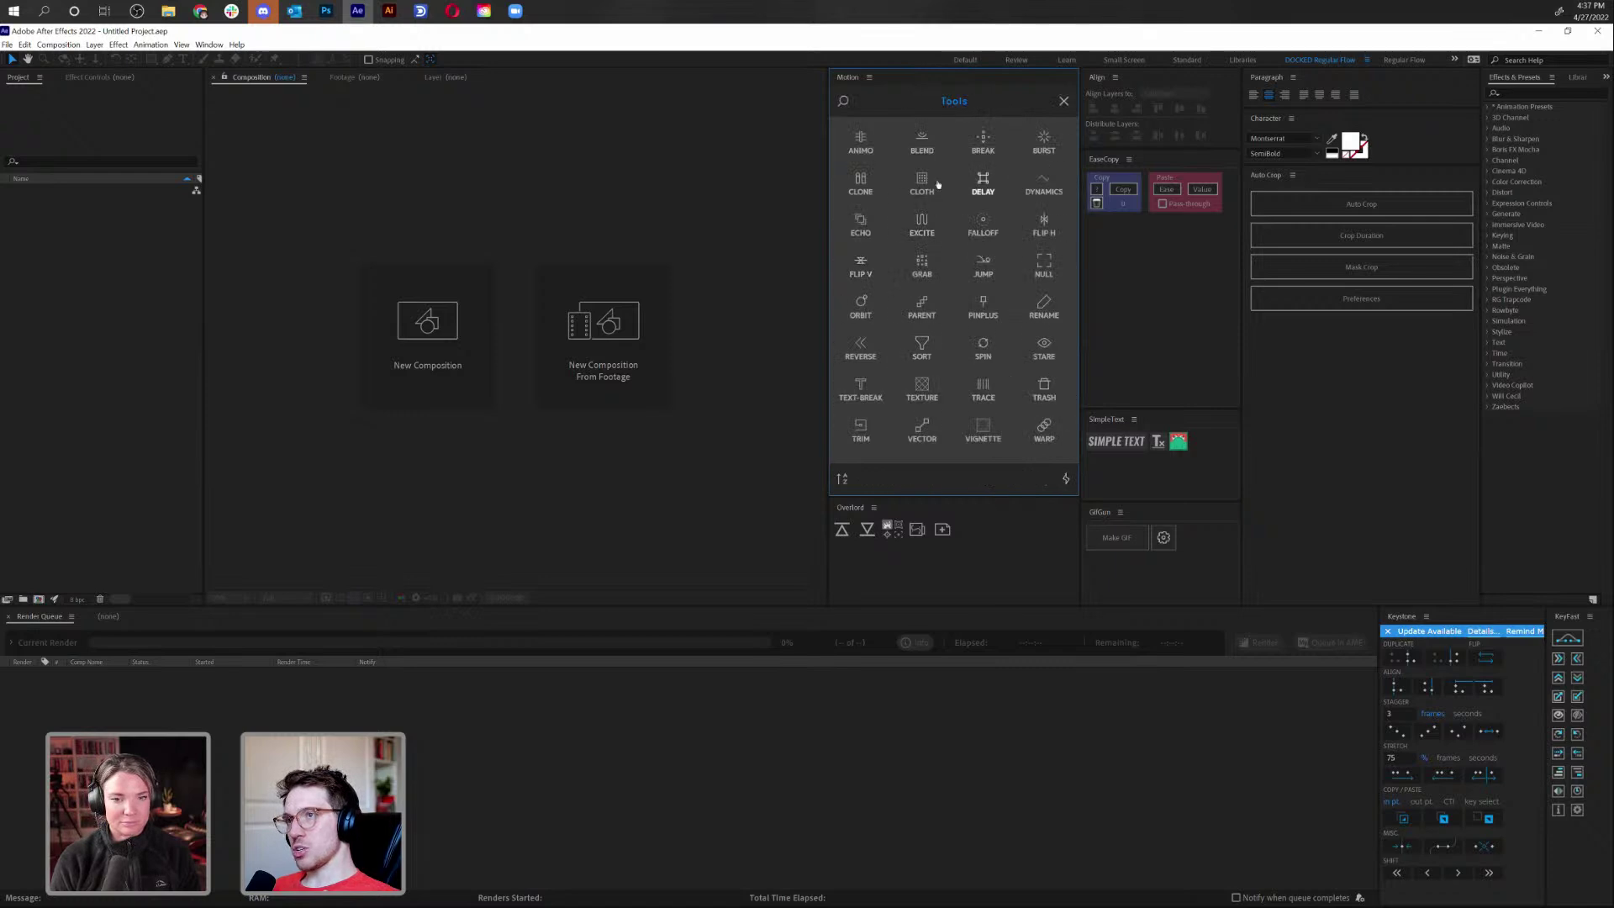
{"action": "left_click", "coordinate": [1064, 102]}
{"action": "mouse_move", "coordinate": [1160, 153]}
{"action": "left_mouse_down"}
{"action": "mouse_move", "coordinate": [1145, 172]}
{"action": "mouse_move", "coordinate": [1139, 160]}
{"action": "left_mouse_up"}
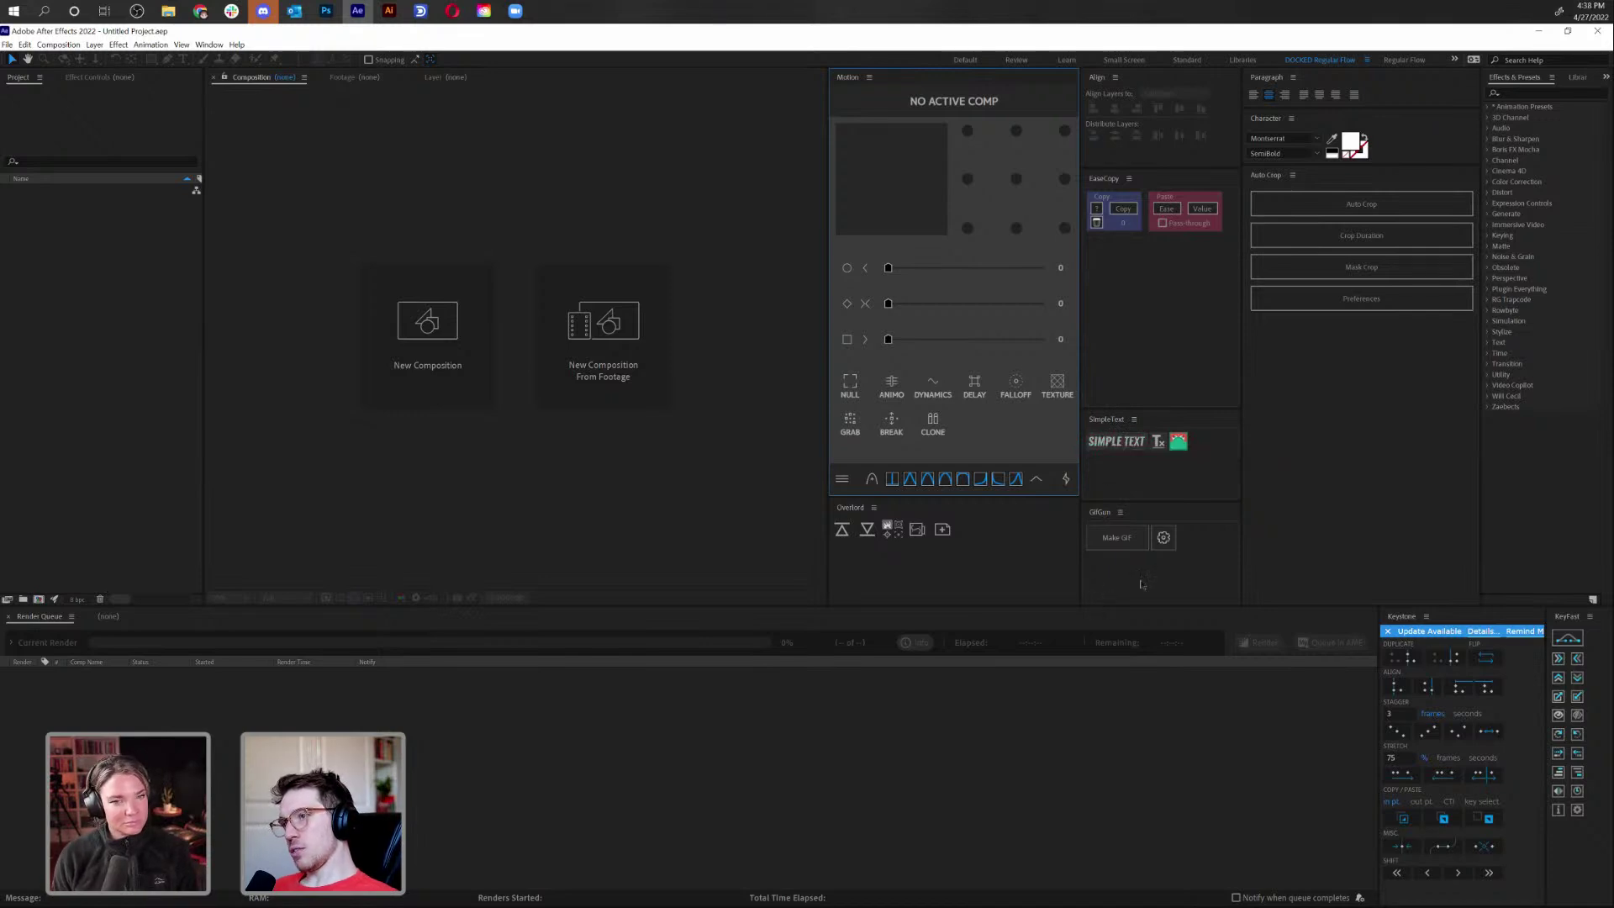
{"action": "left_click", "coordinate": [1160, 539]}
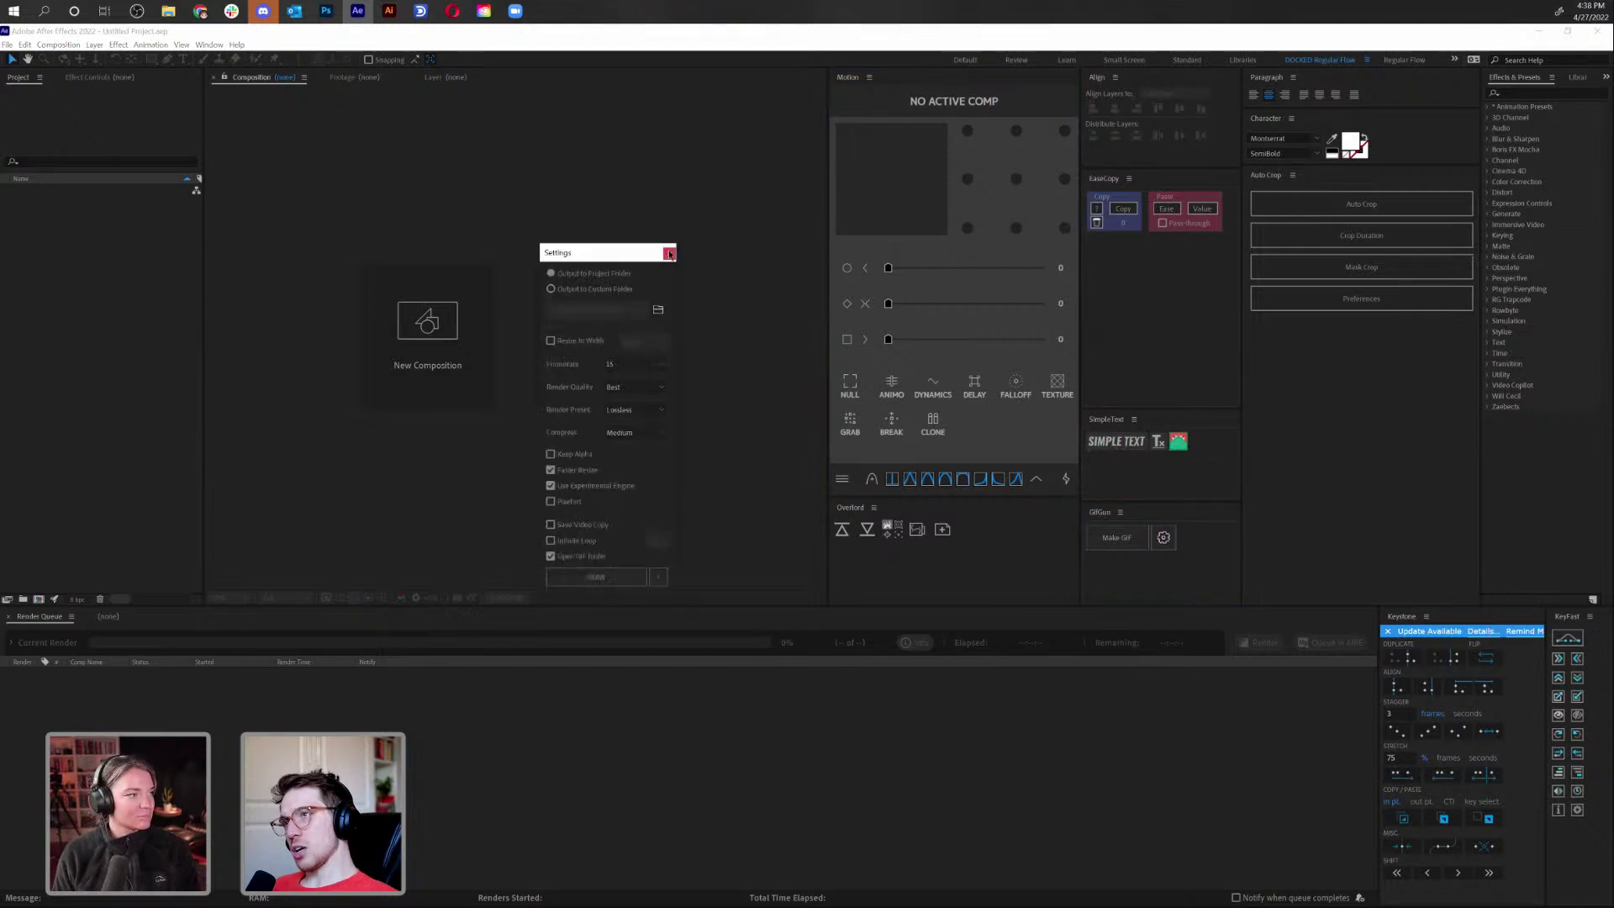
Close GifGun settings, expand the Character panel's font controls, and check the Libraries tab
{"action": "left_click", "coordinate": [669, 254]}
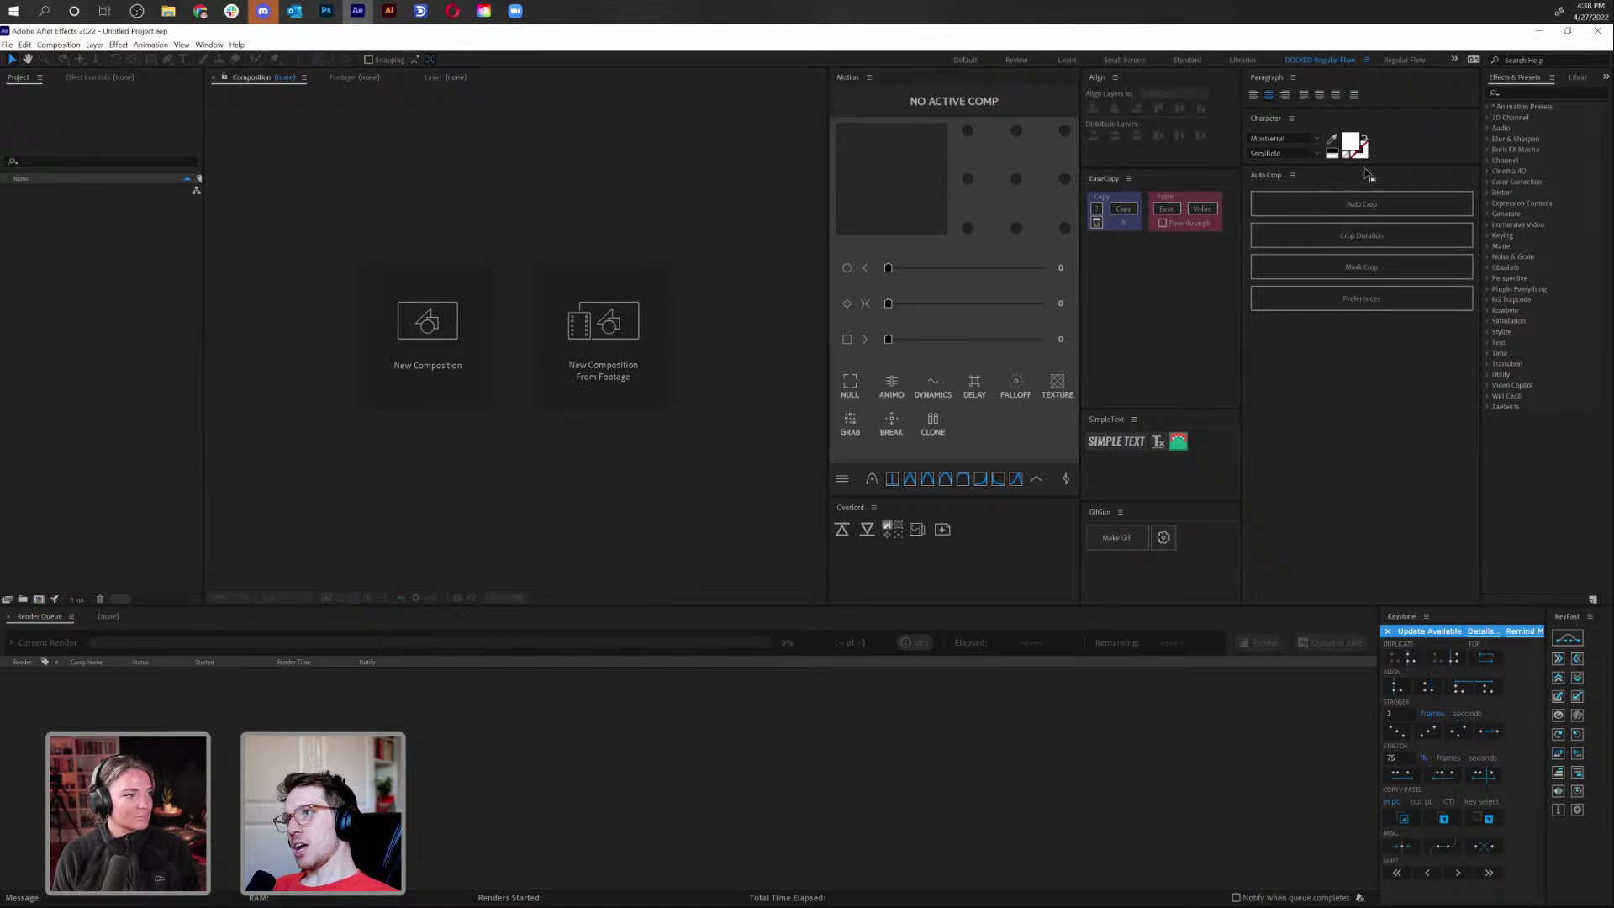
{"action": "left_click_drag", "start_coordinate": [1370, 178], "coordinate": [1359, 305]}
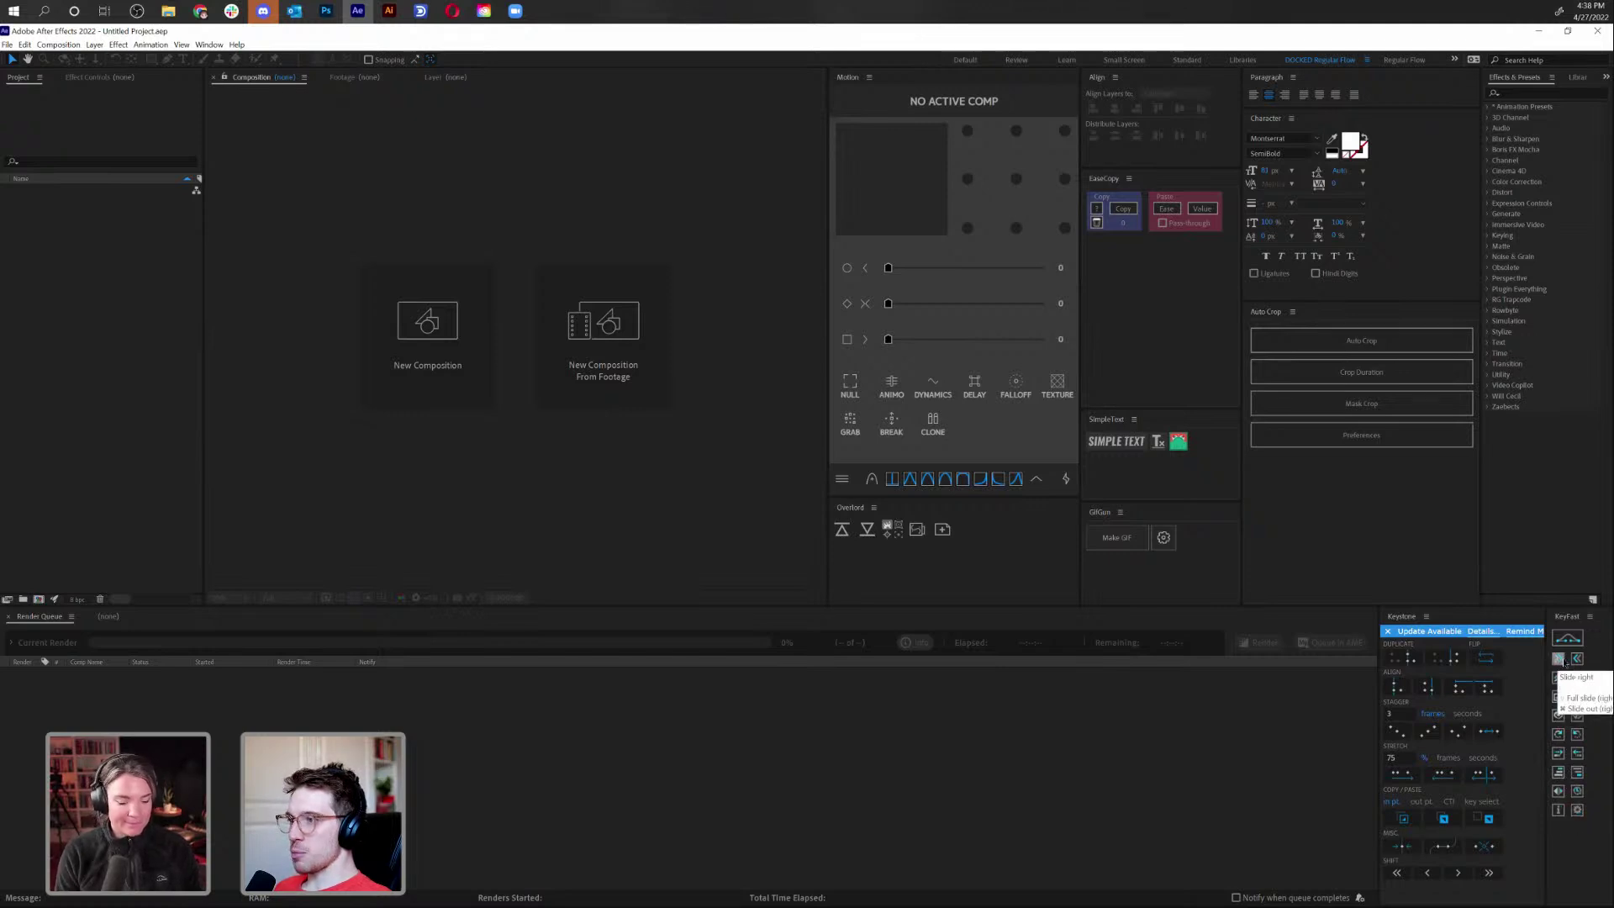
{"action": "left_click", "coordinate": [1578, 77]}
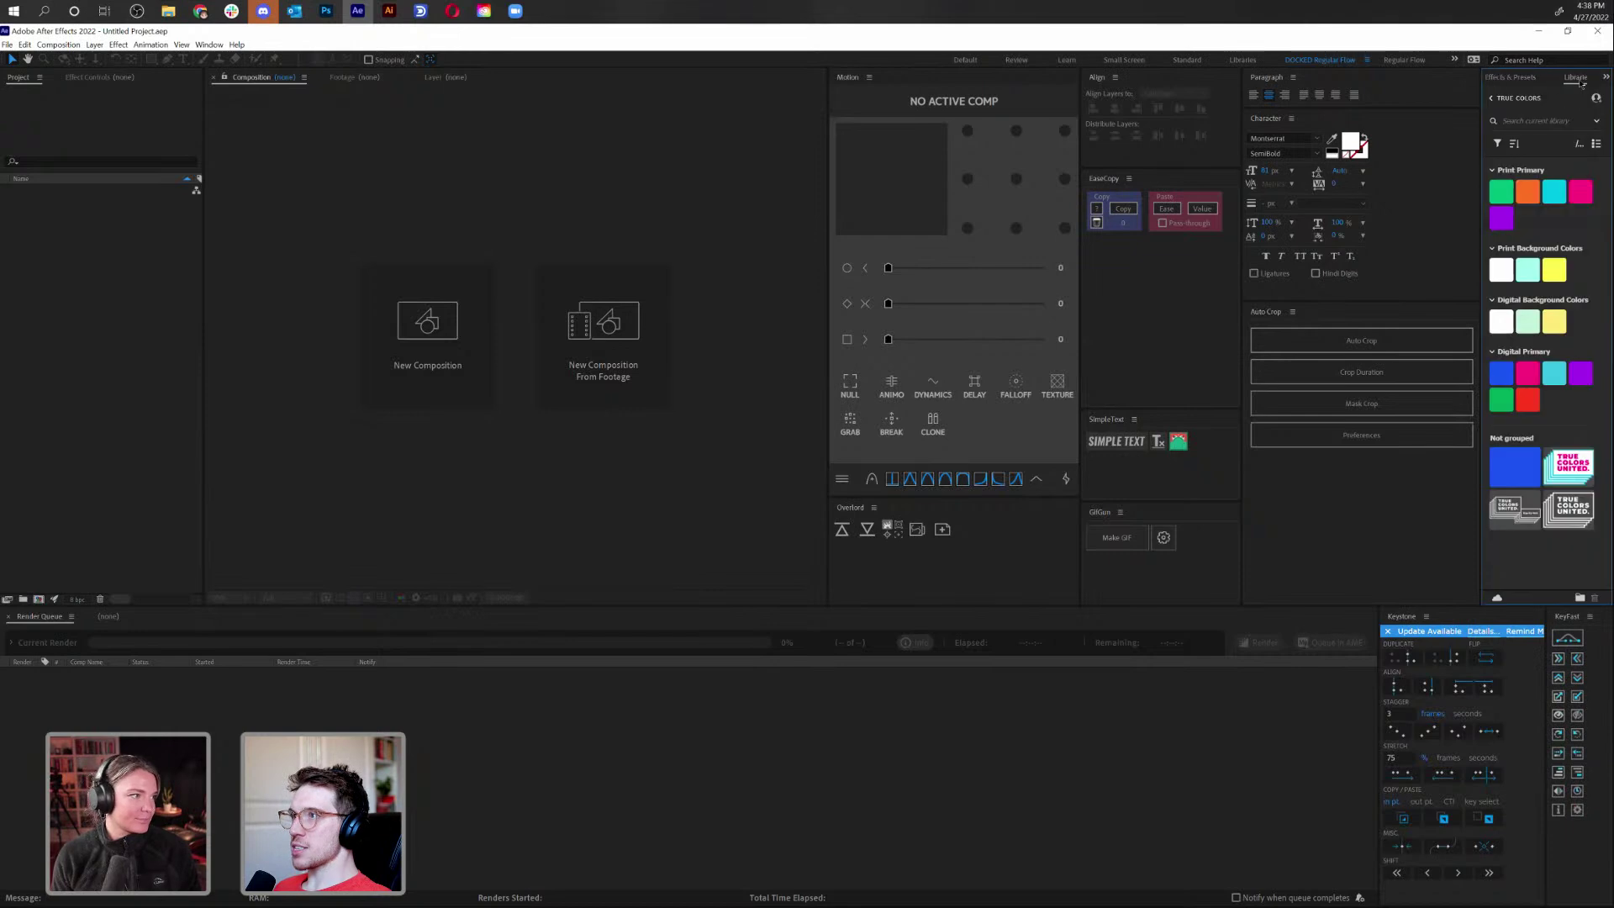
{"action": "left_click", "coordinate": [1513, 76]}
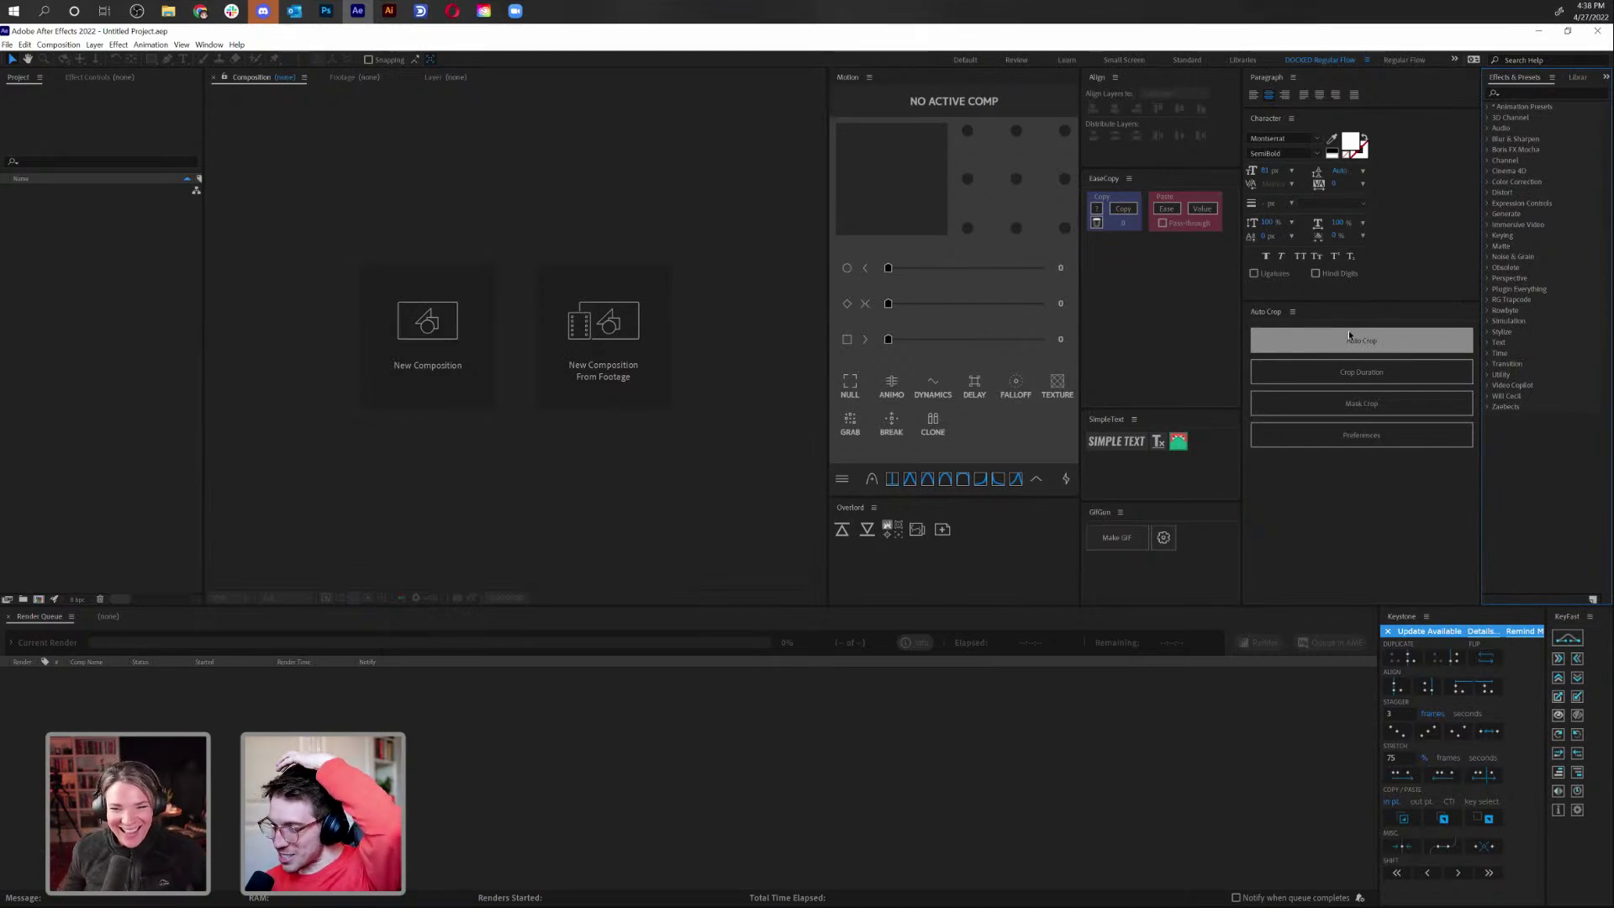
{"action": "left_click", "coordinate": [49, 45]}
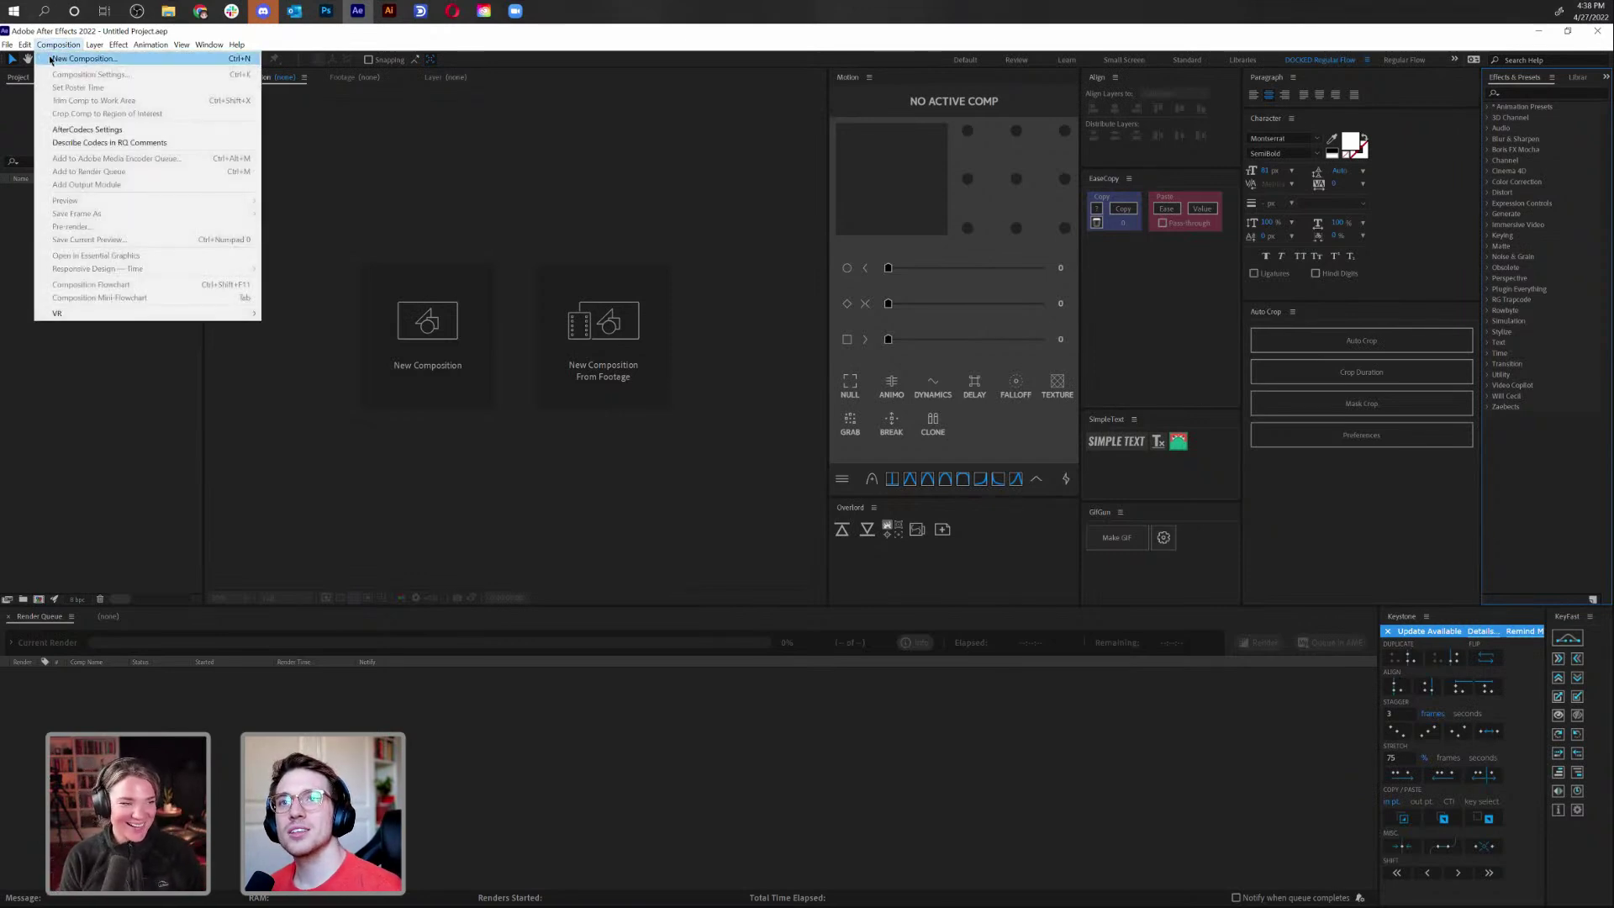
Create a cyan 1080x1920 Comp 1, then drag Story-SelfPromo.ai from File Explorer into the project
{"action": "left_click", "coordinate": [83, 59]}
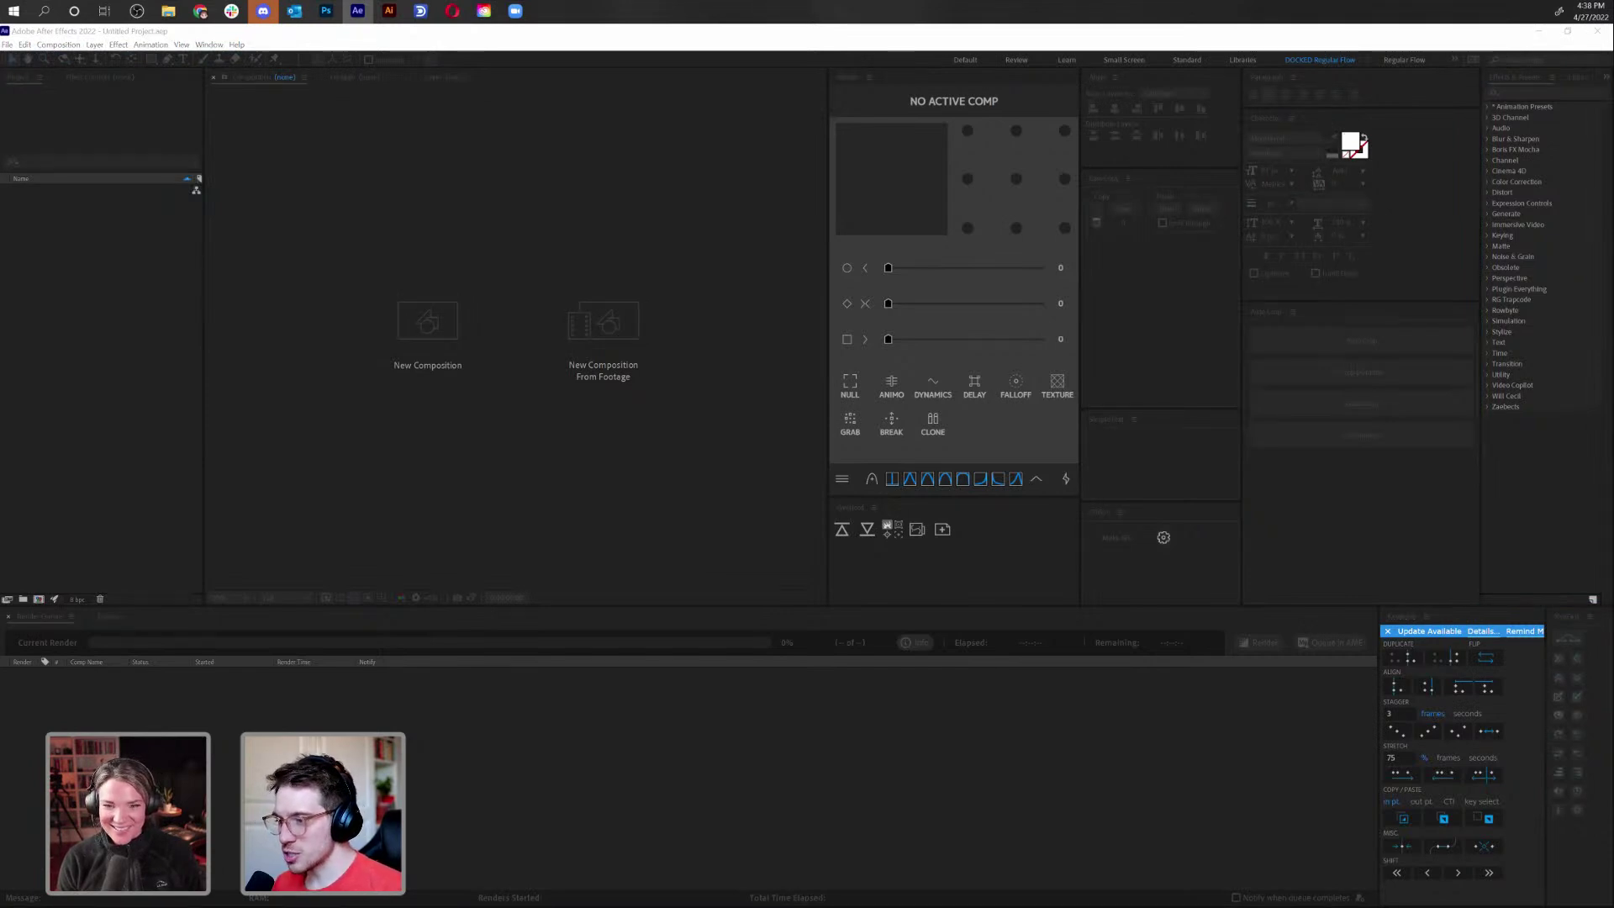
{"action": "key", "text": "Return"}
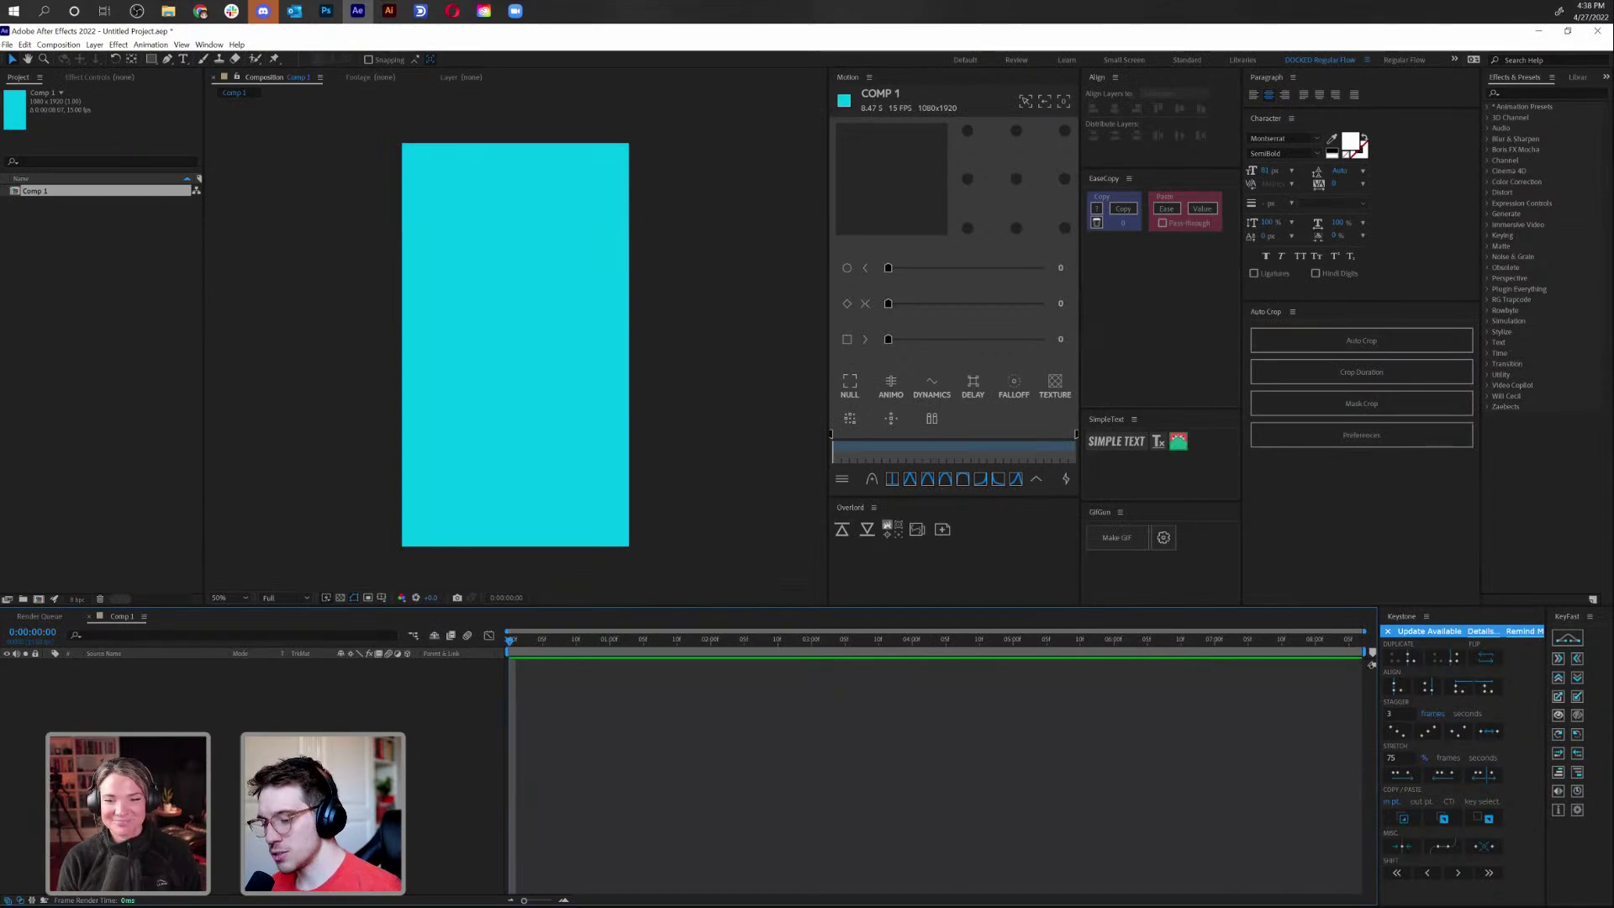
{"action": "key", "text": "alt+Tab"}
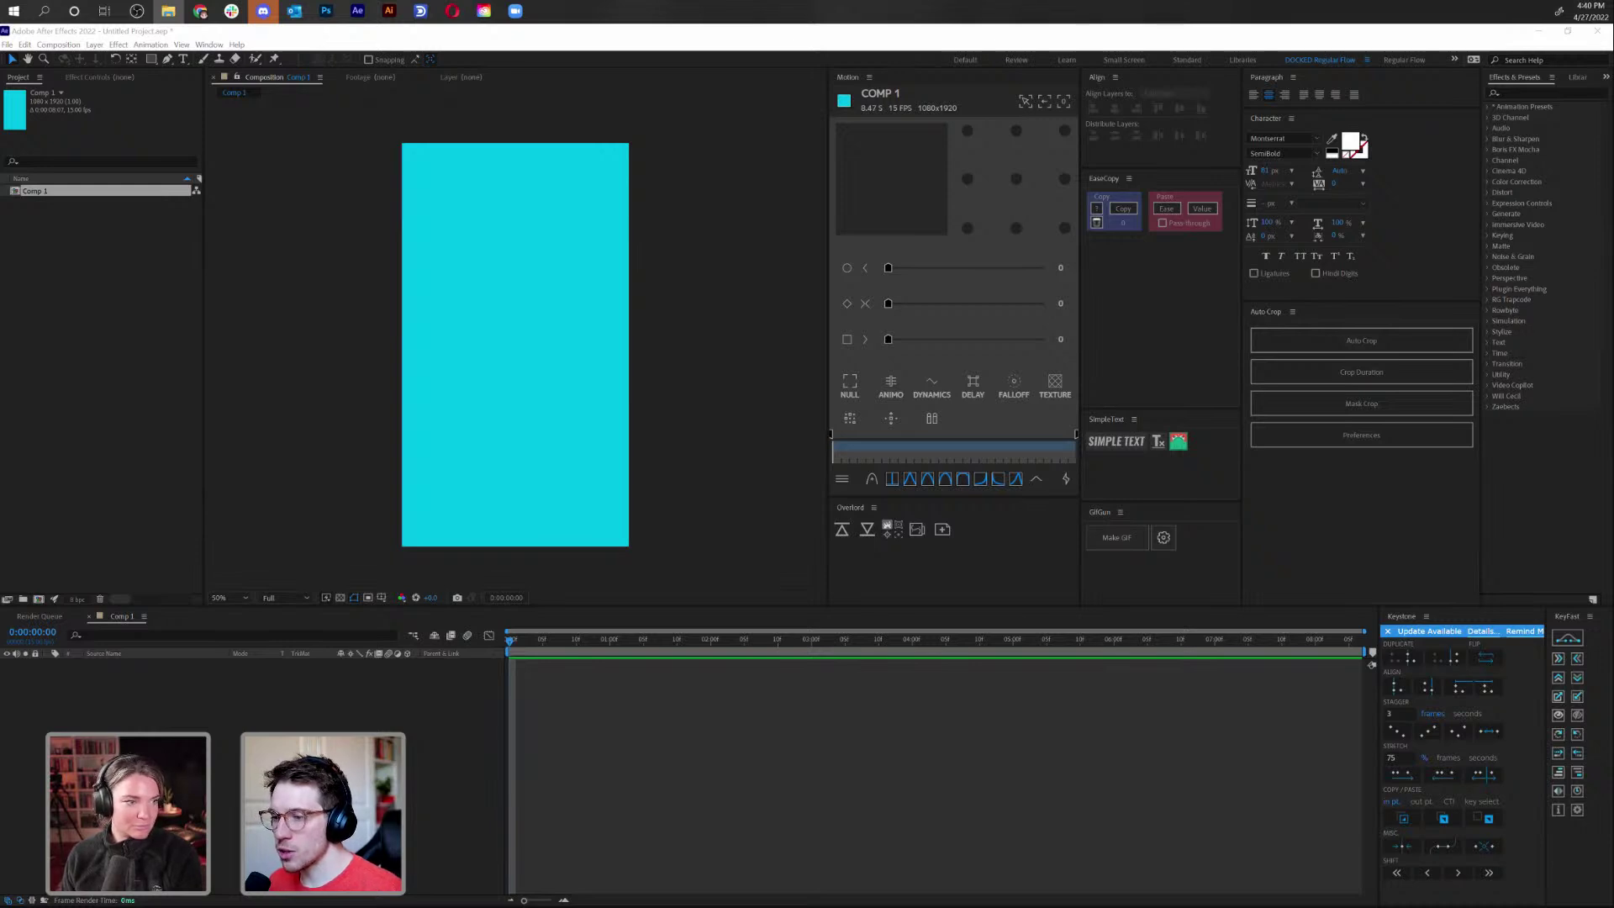
{"action": "left_click_drag", "start_coordinate": [457, 595], "coordinate": [119, 347]}
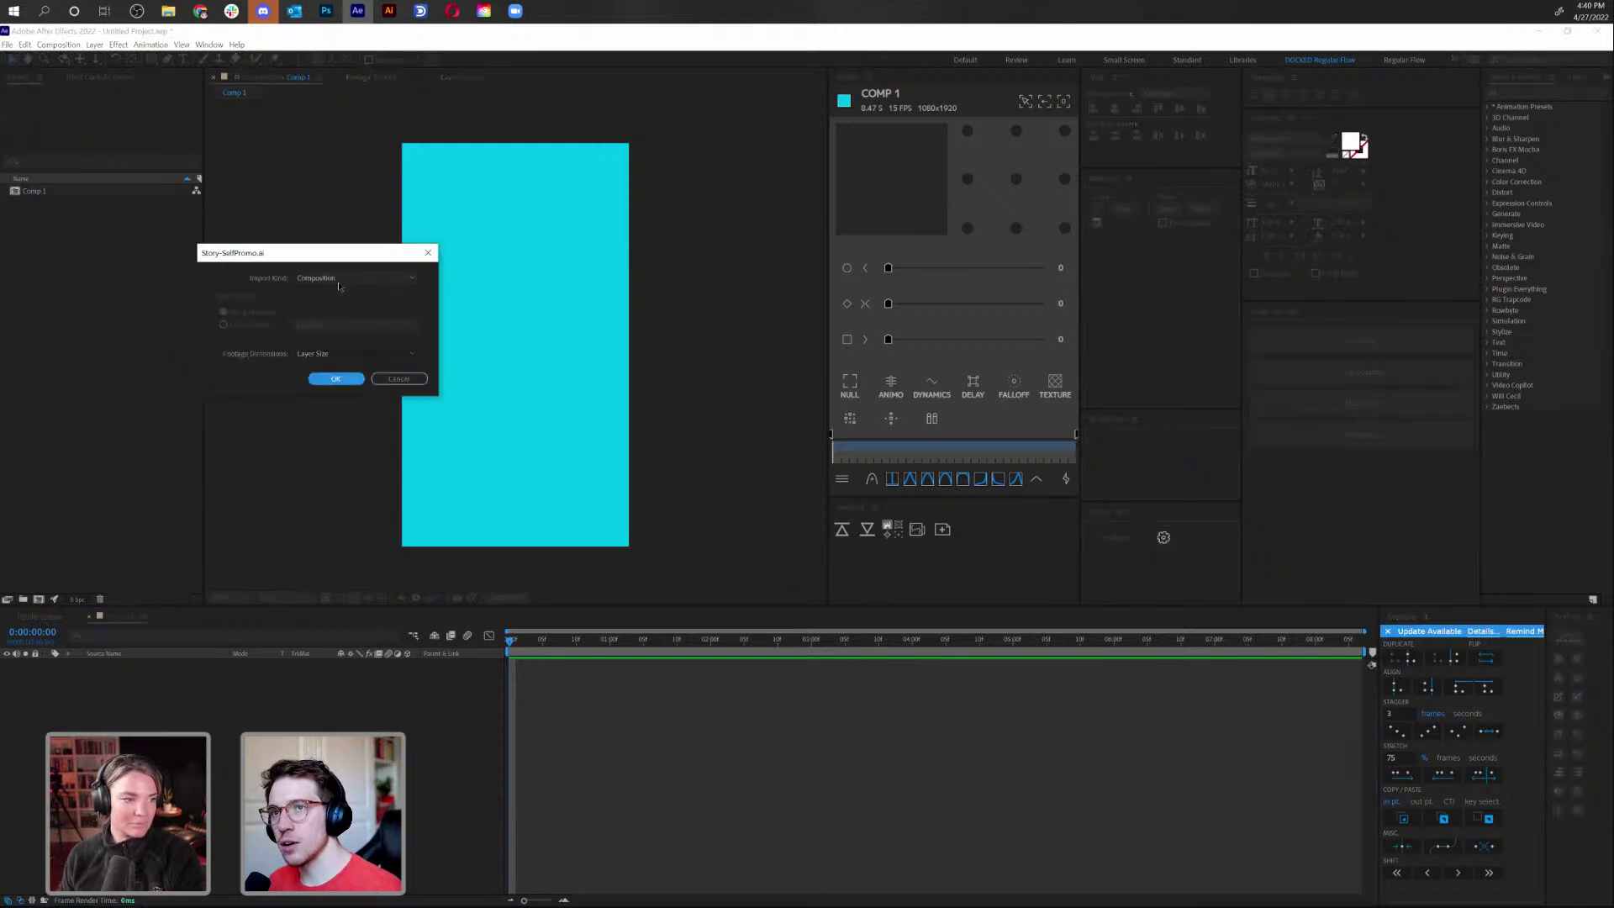
Import Story-SelfPromo.ai as a composition, open it and browse its layer files
{"action": "left_click", "coordinate": [338, 381]}
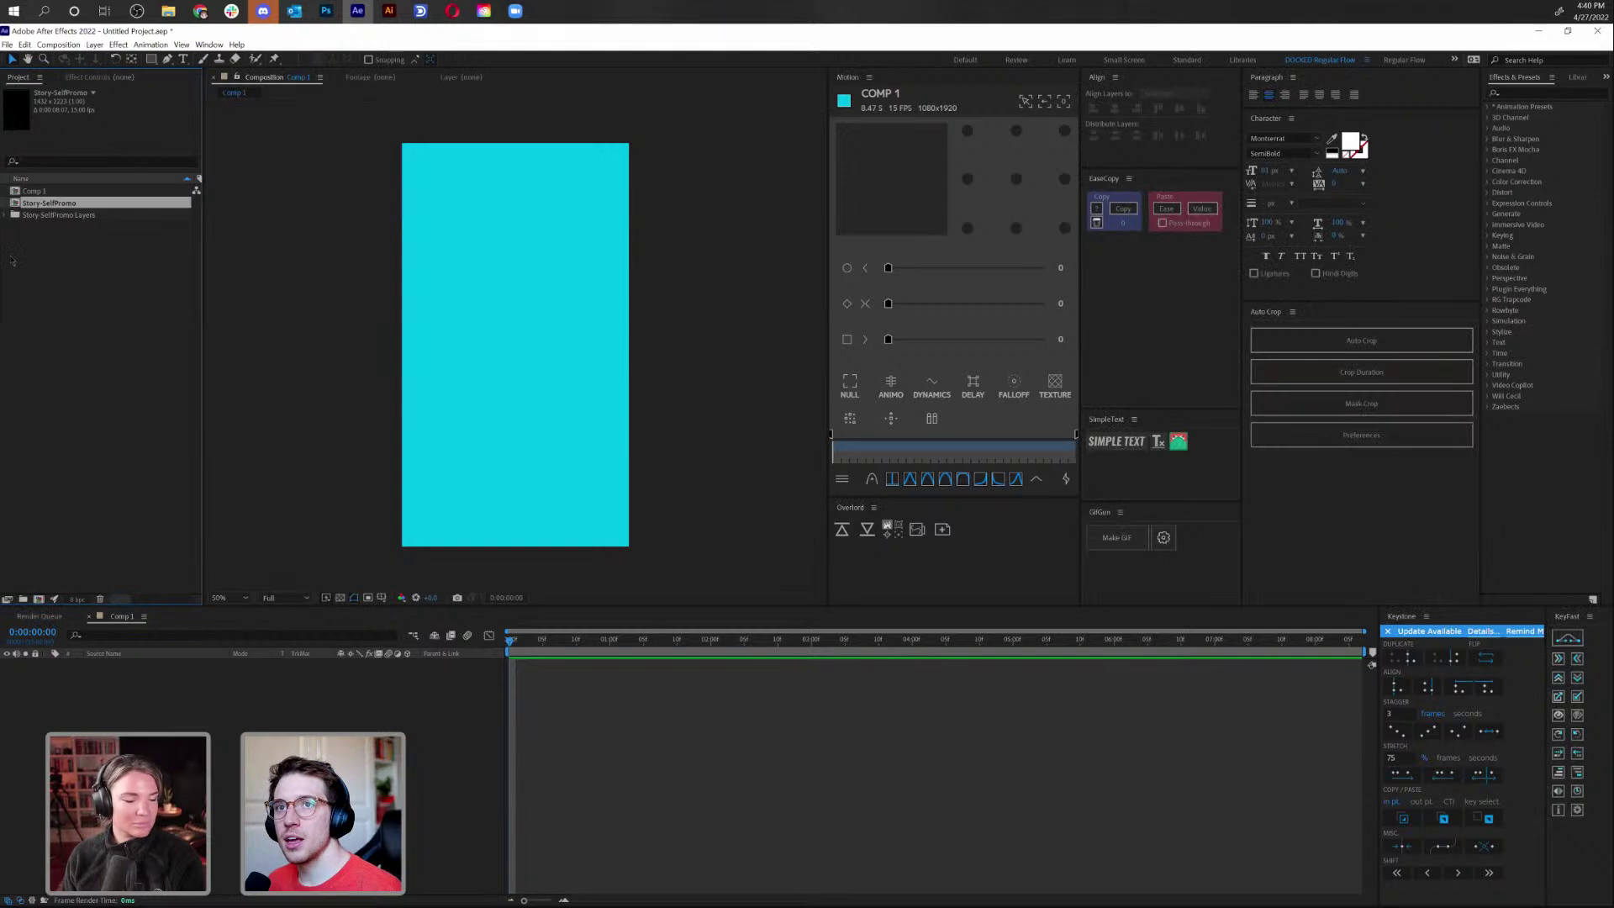
{"action": "double_click", "coordinate": [49, 204]}
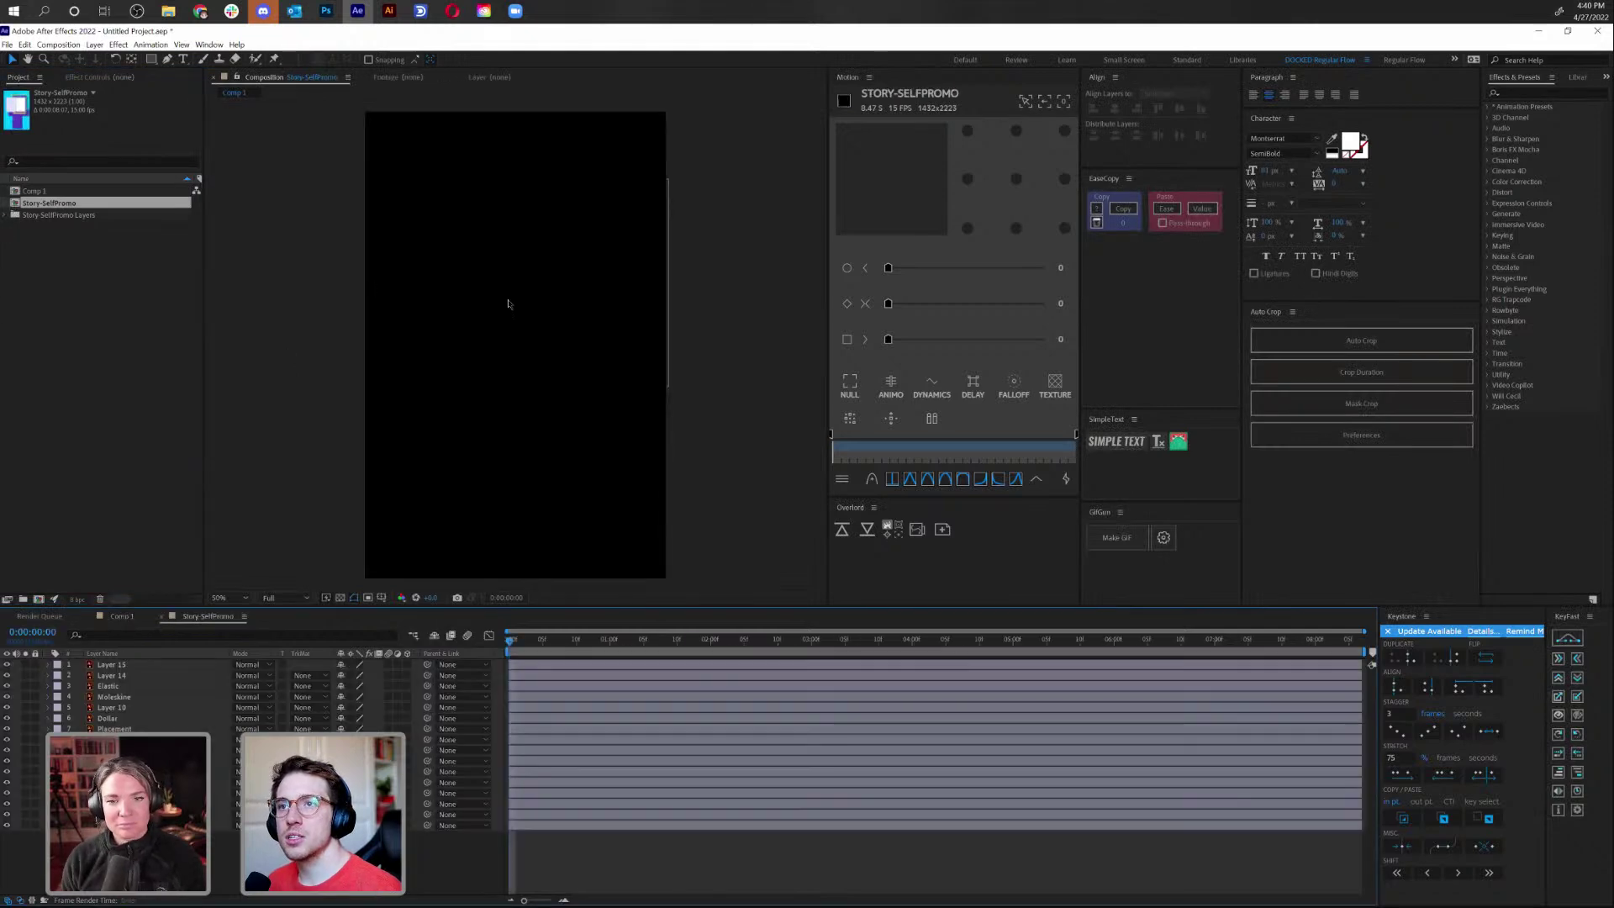
{"action": "left_click_drag", "start_coordinate": [791, 639], "coordinate": [843, 658]}
{"action": "key", "text": "Home"}
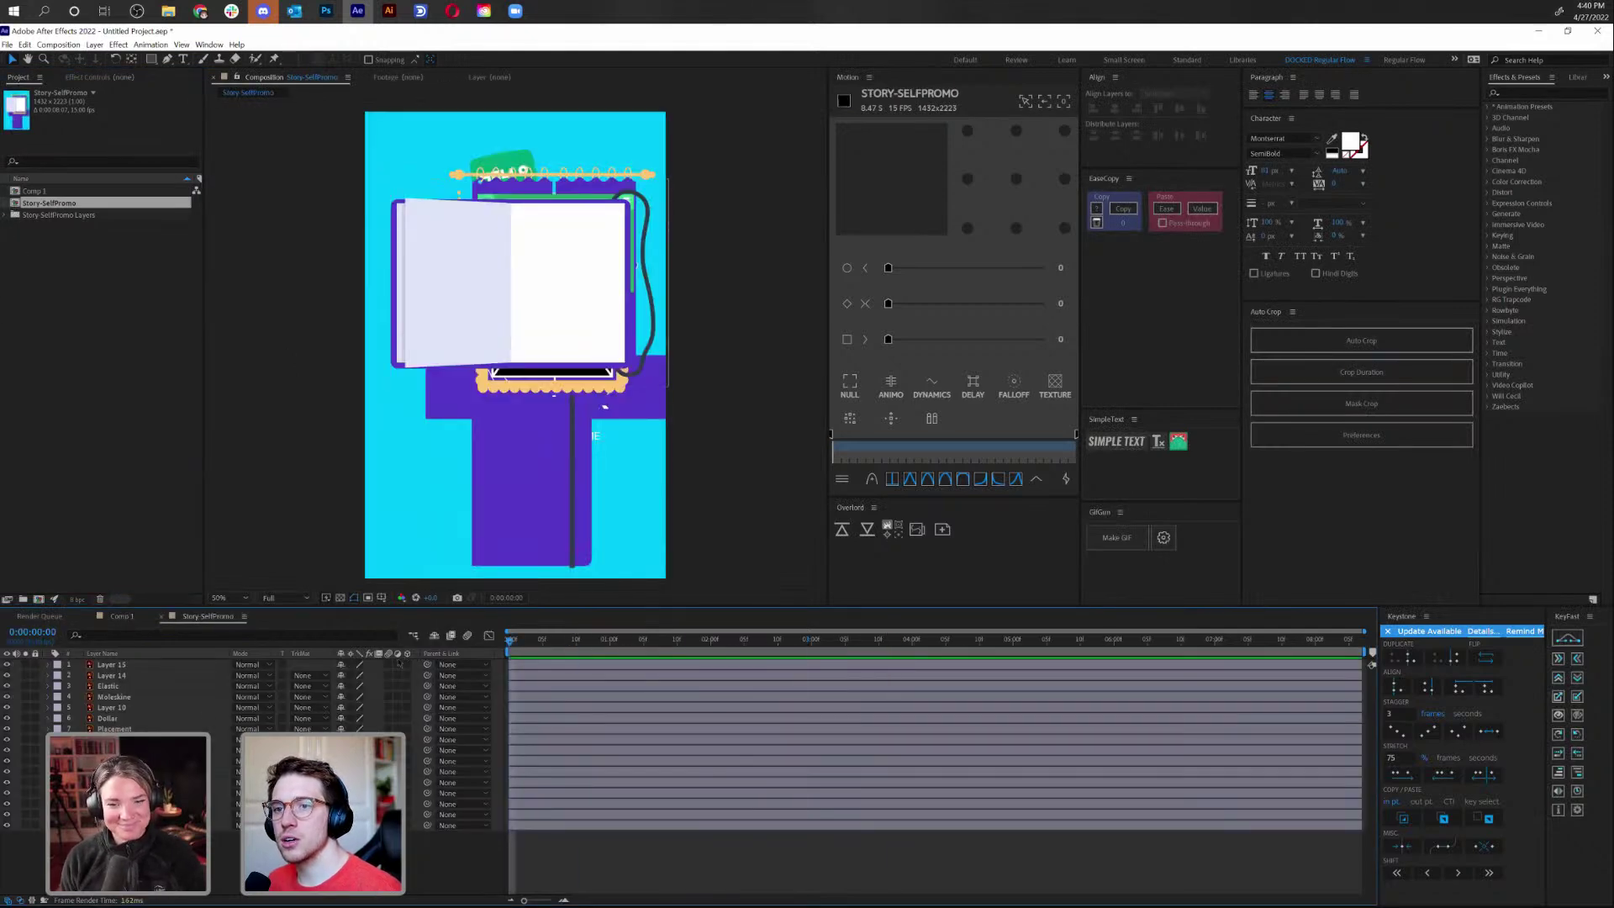
{"action": "left_click", "coordinate": [14, 216]}
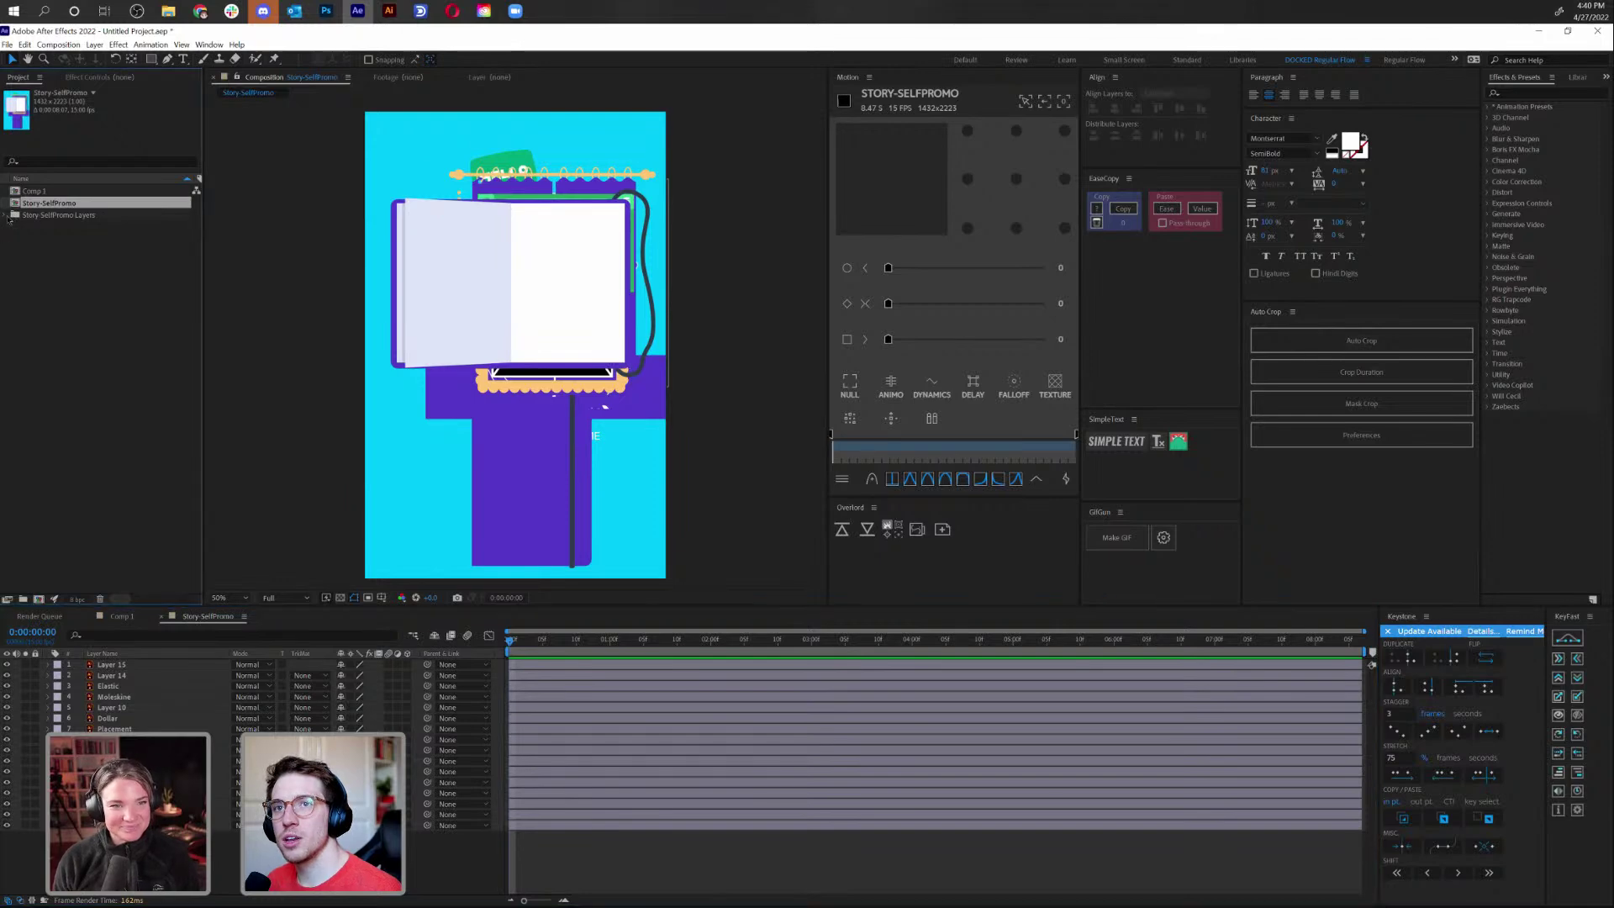
{"action": "left_click", "coordinate": [73, 238]}
{"action": "key", "text": "Down"}
{"action": "key", "text": "Down"}
{"action": "key", "text": "Down"}
{"action": "key", "text": "Down"}
{"action": "key", "text": "Down"}
{"action": "key", "text": "Down"}
{"action": "key", "text": "Down"}
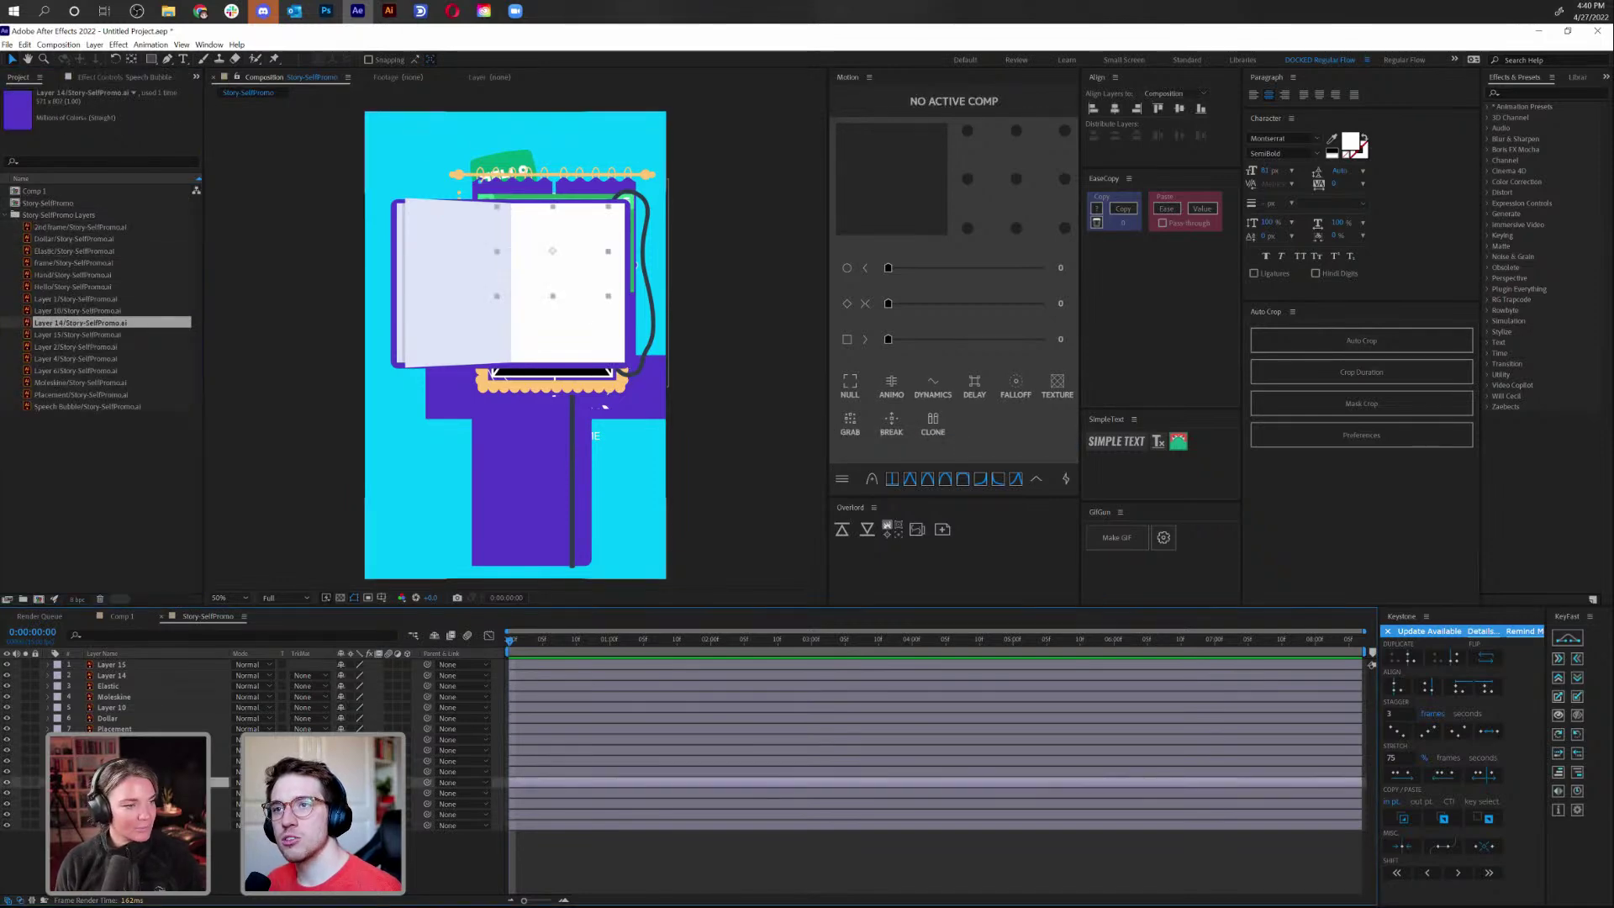
Copy the Hello and Speech Bubble layers into Comp 1 and centre the bubble horizontally
{"action": "left_click", "coordinate": [134, 793]}
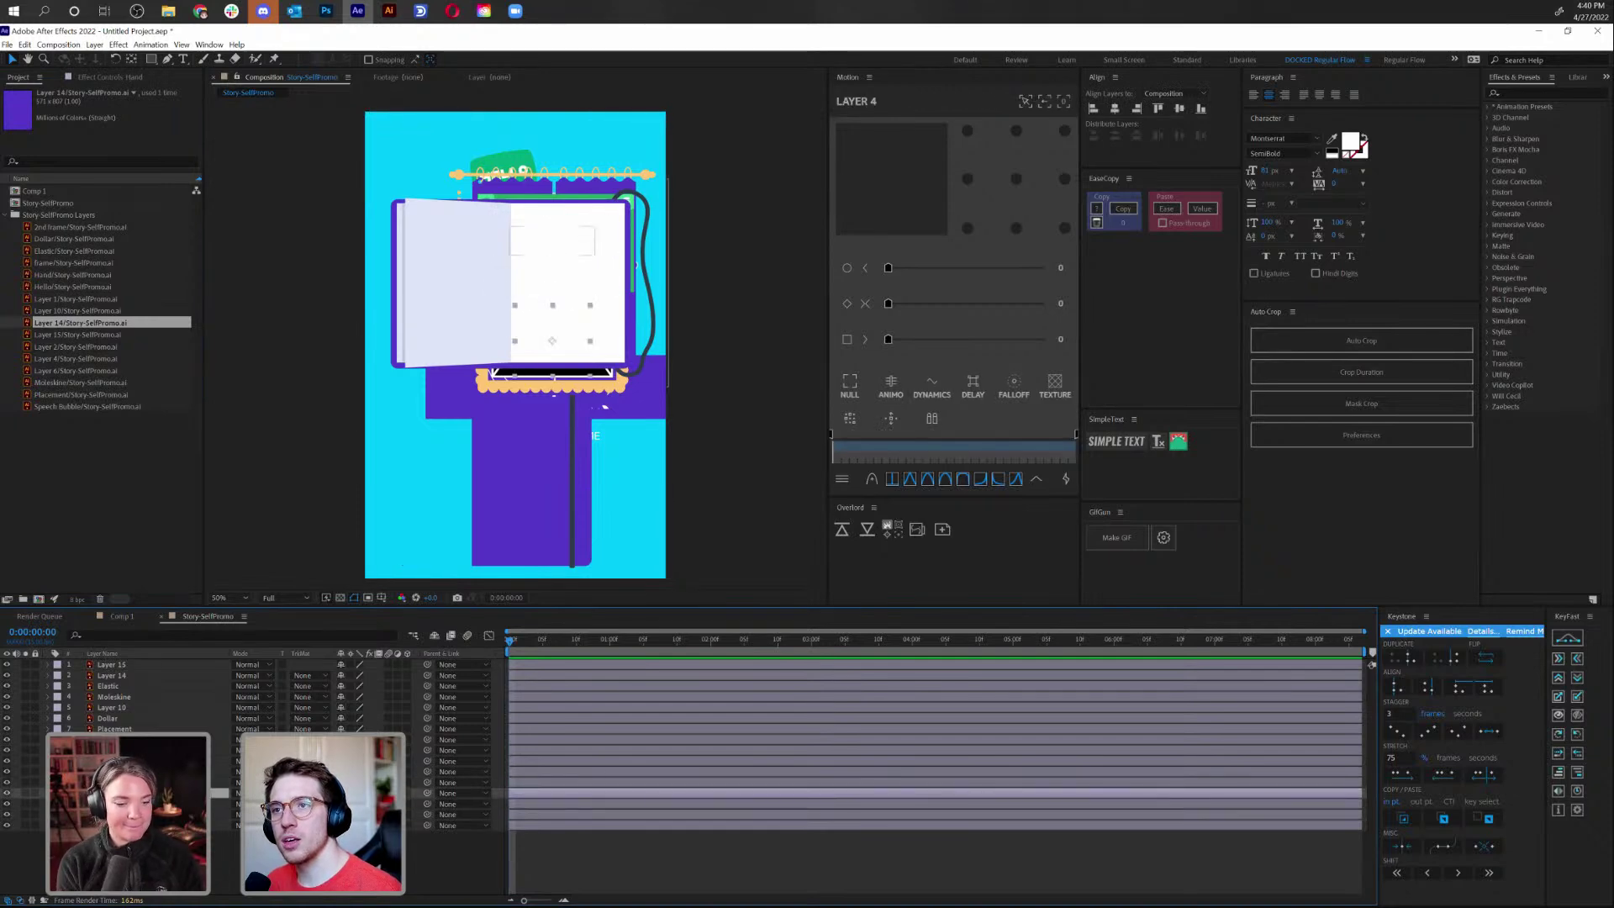
{"action": "key", "text": "ctrl+Down"}
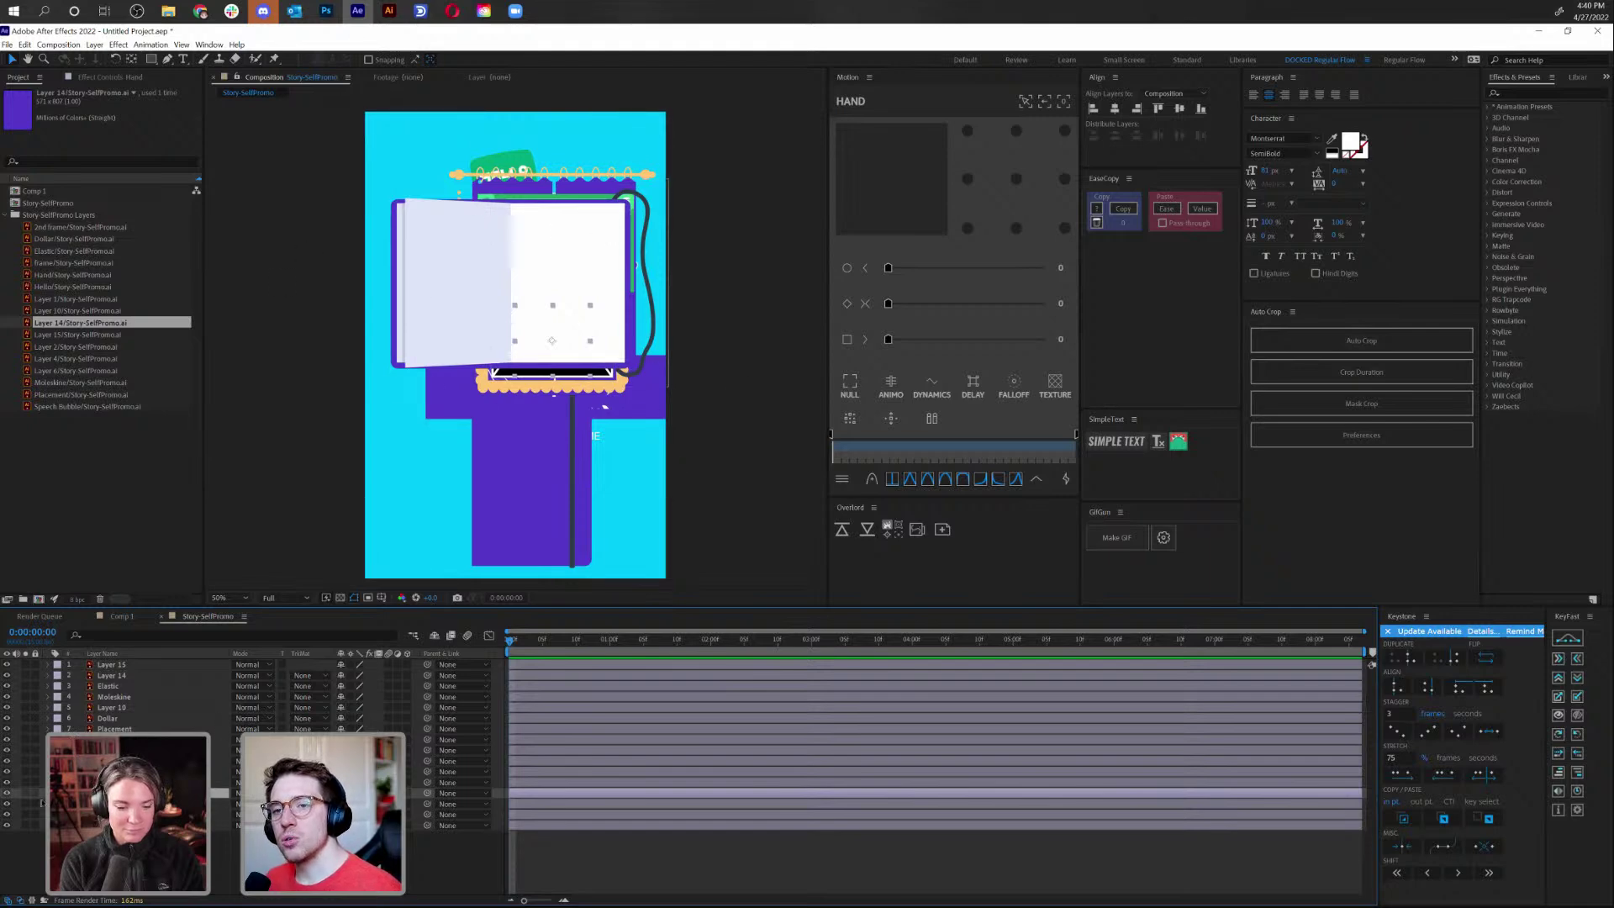
{"action": "key", "text": "ctrl+Up"}
{"action": "key", "text": "ctrl+Up"}
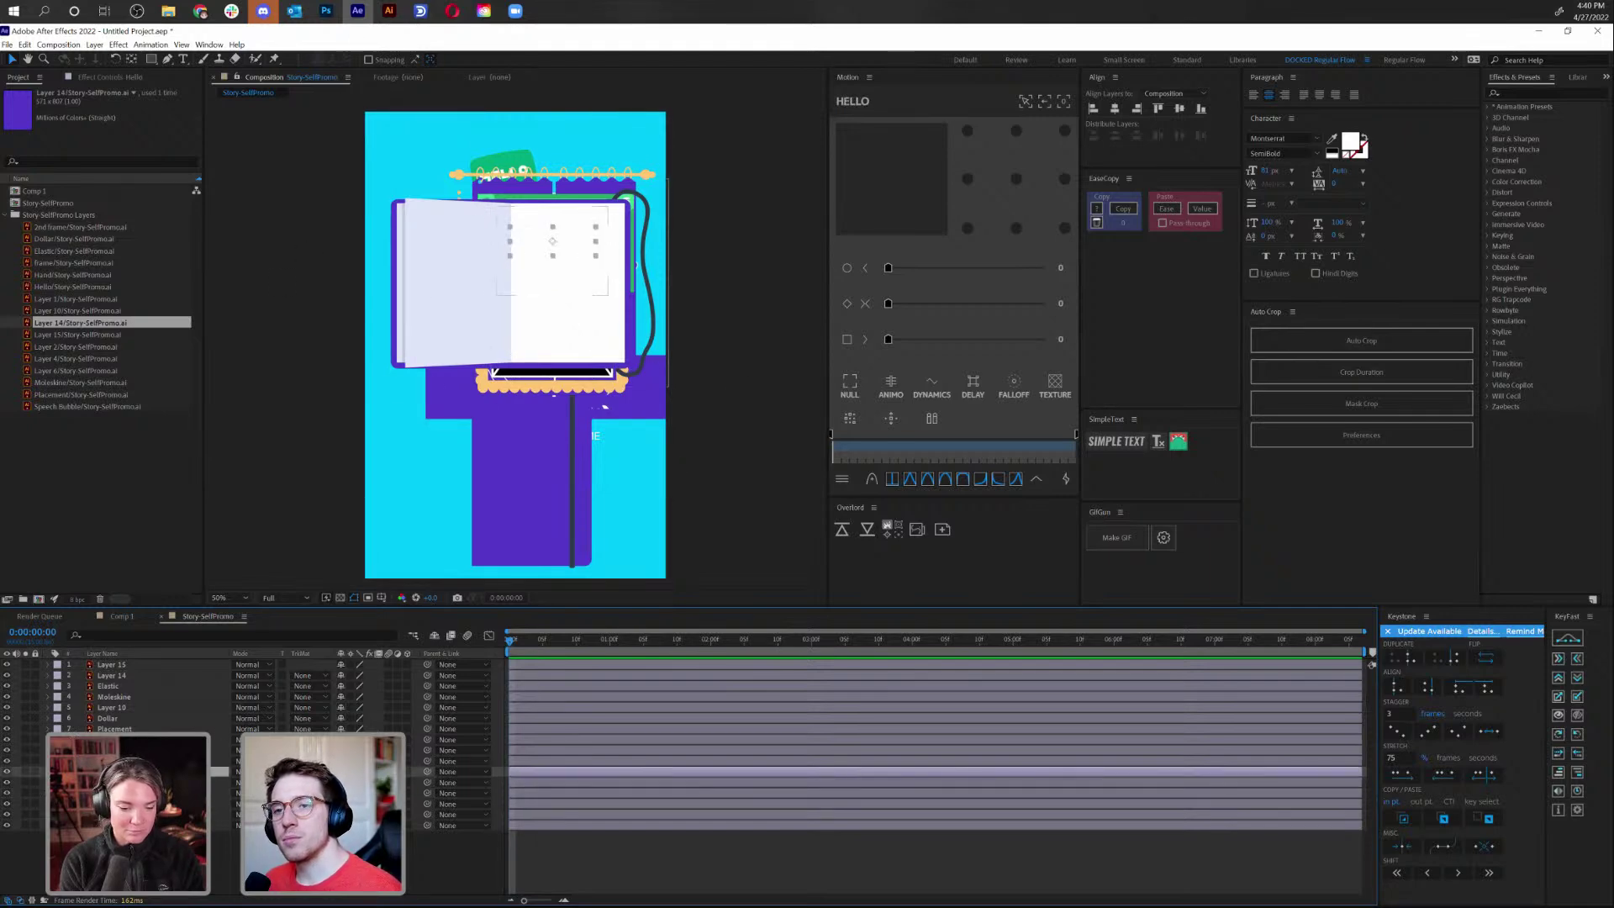
{"action": "key", "text": "ctrl+shift+Down"}
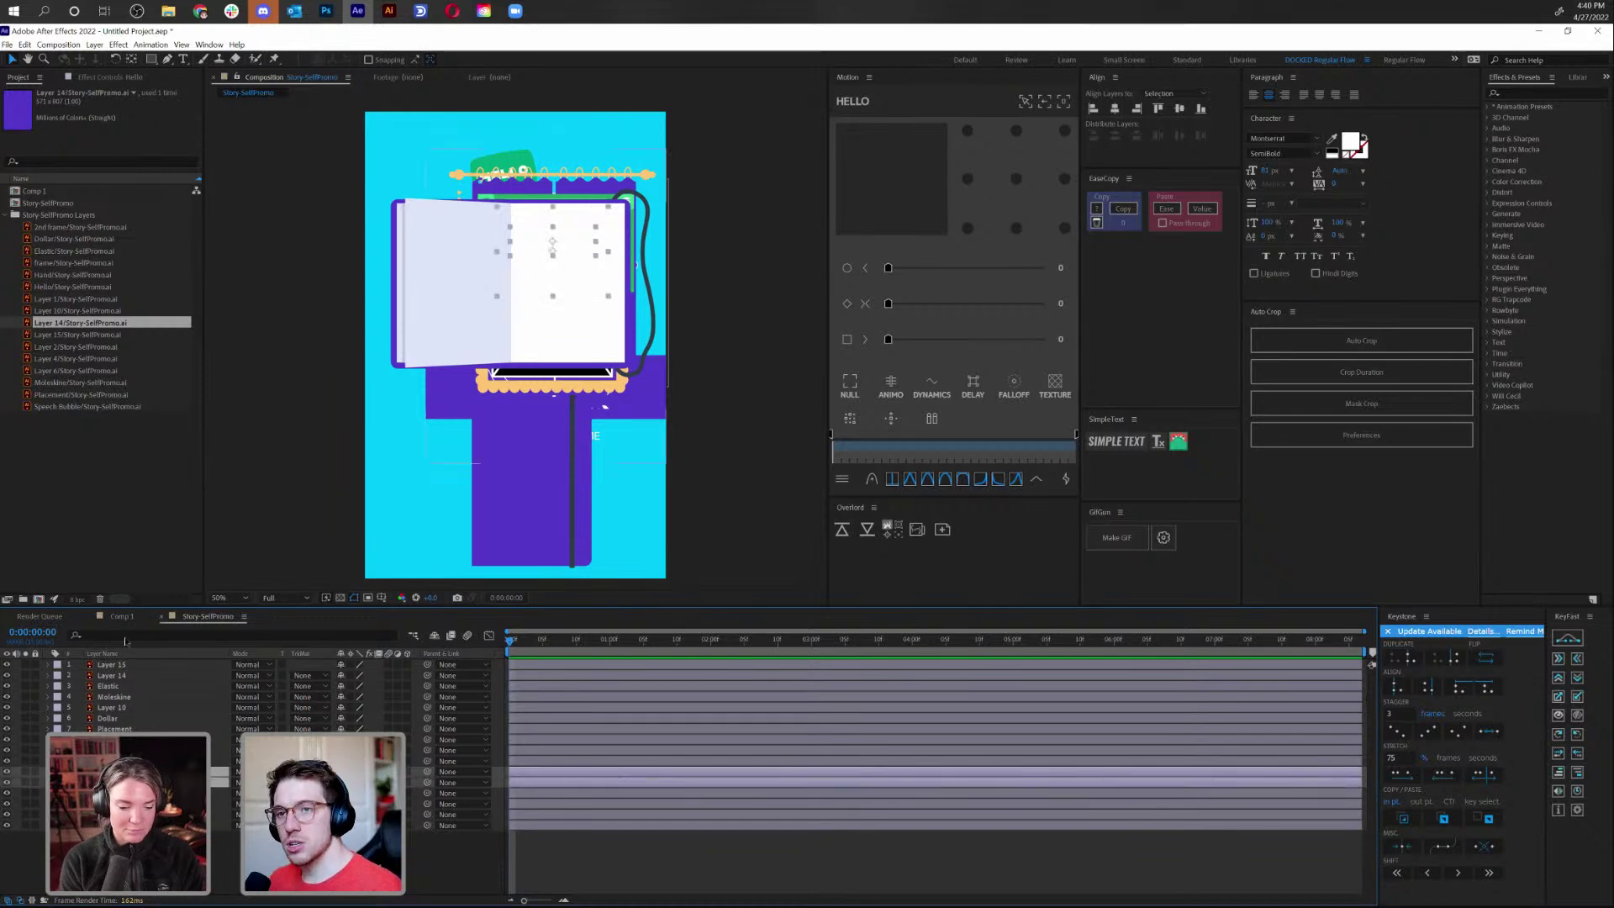
{"action": "left_click", "coordinate": [126, 617]}
{"action": "key", "text": "ctrl+v"}
{"action": "left_click_drag", "start_coordinate": [608, 310], "coordinate": [538, 320]}
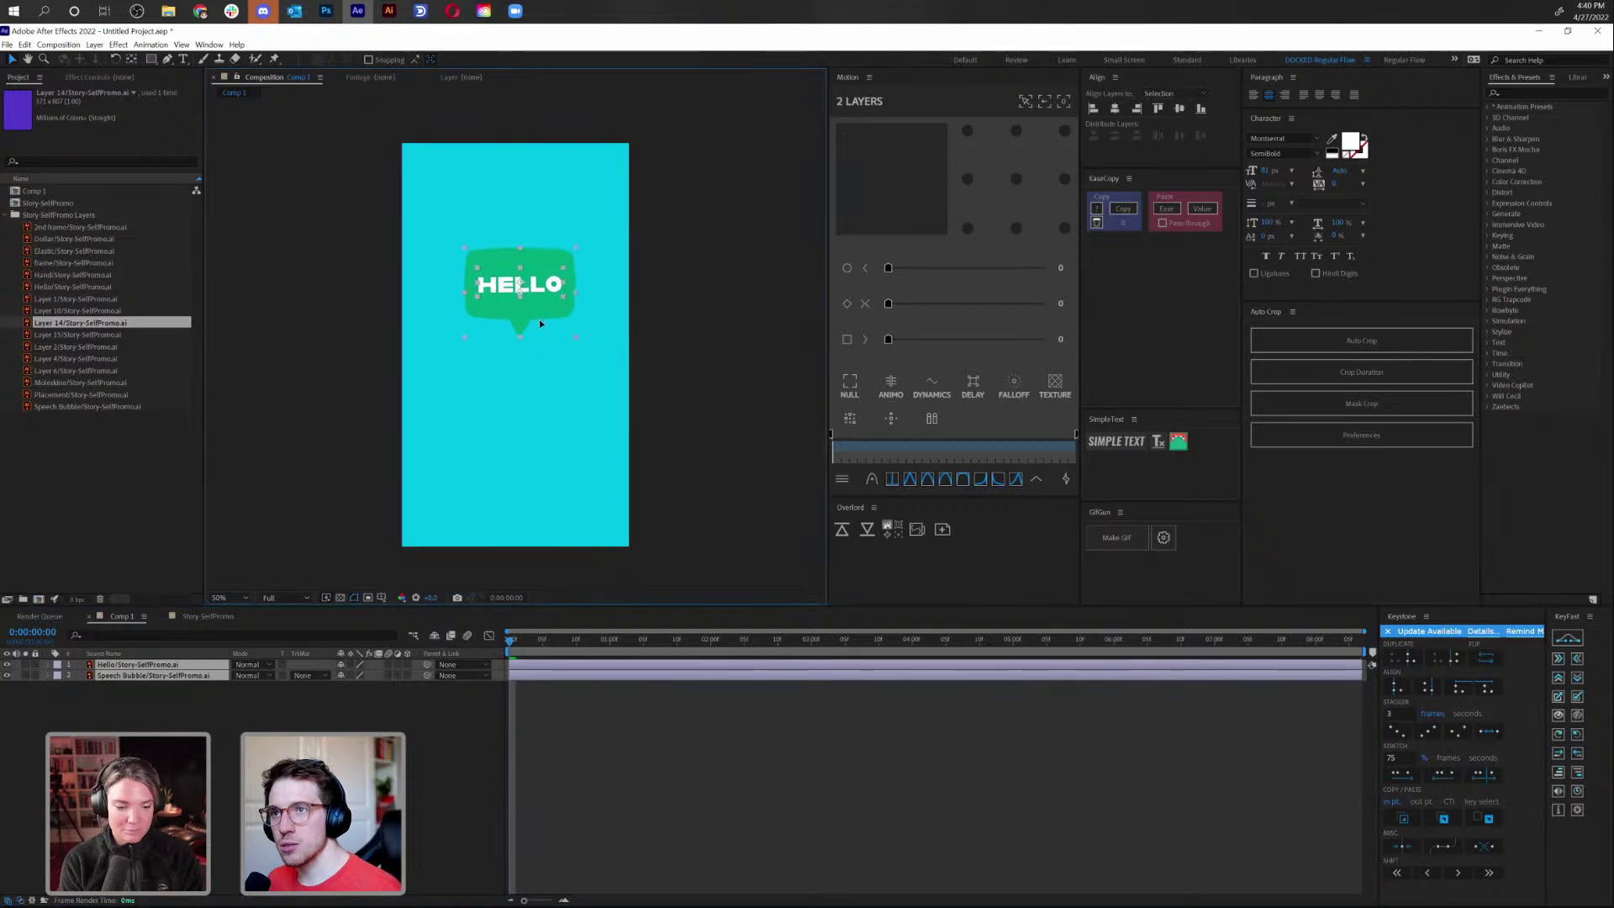
Paste the Hand layer into Comp 1 beneath the HELLO bubble and view at 100%
{"action": "left_click", "coordinate": [206, 617]}
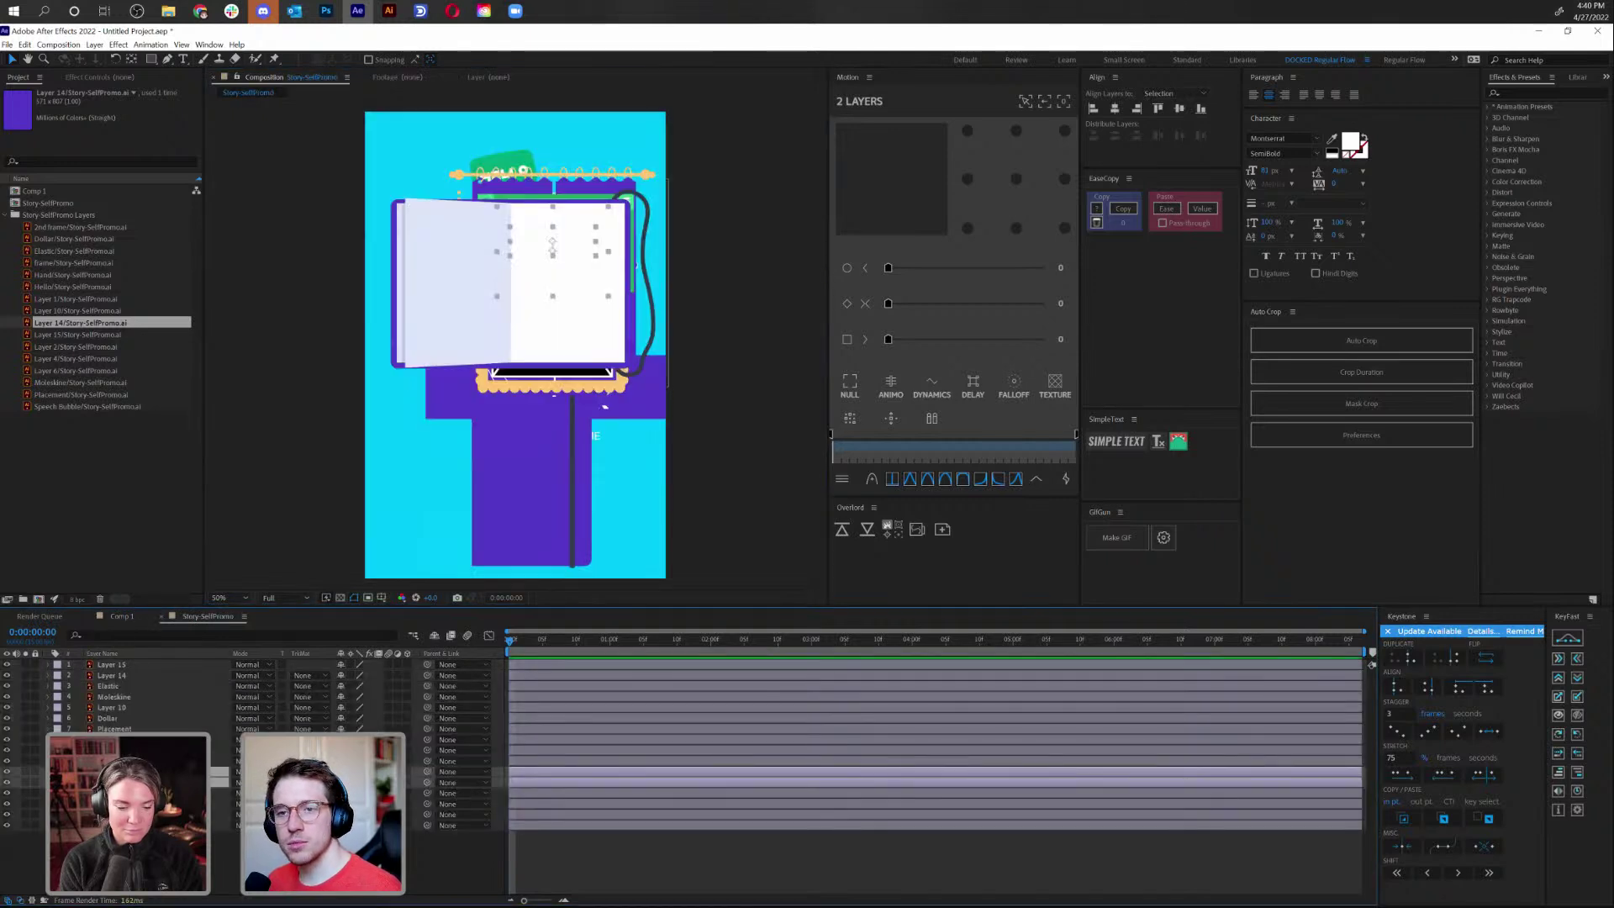
{"action": "left_click", "coordinate": [109, 793]}
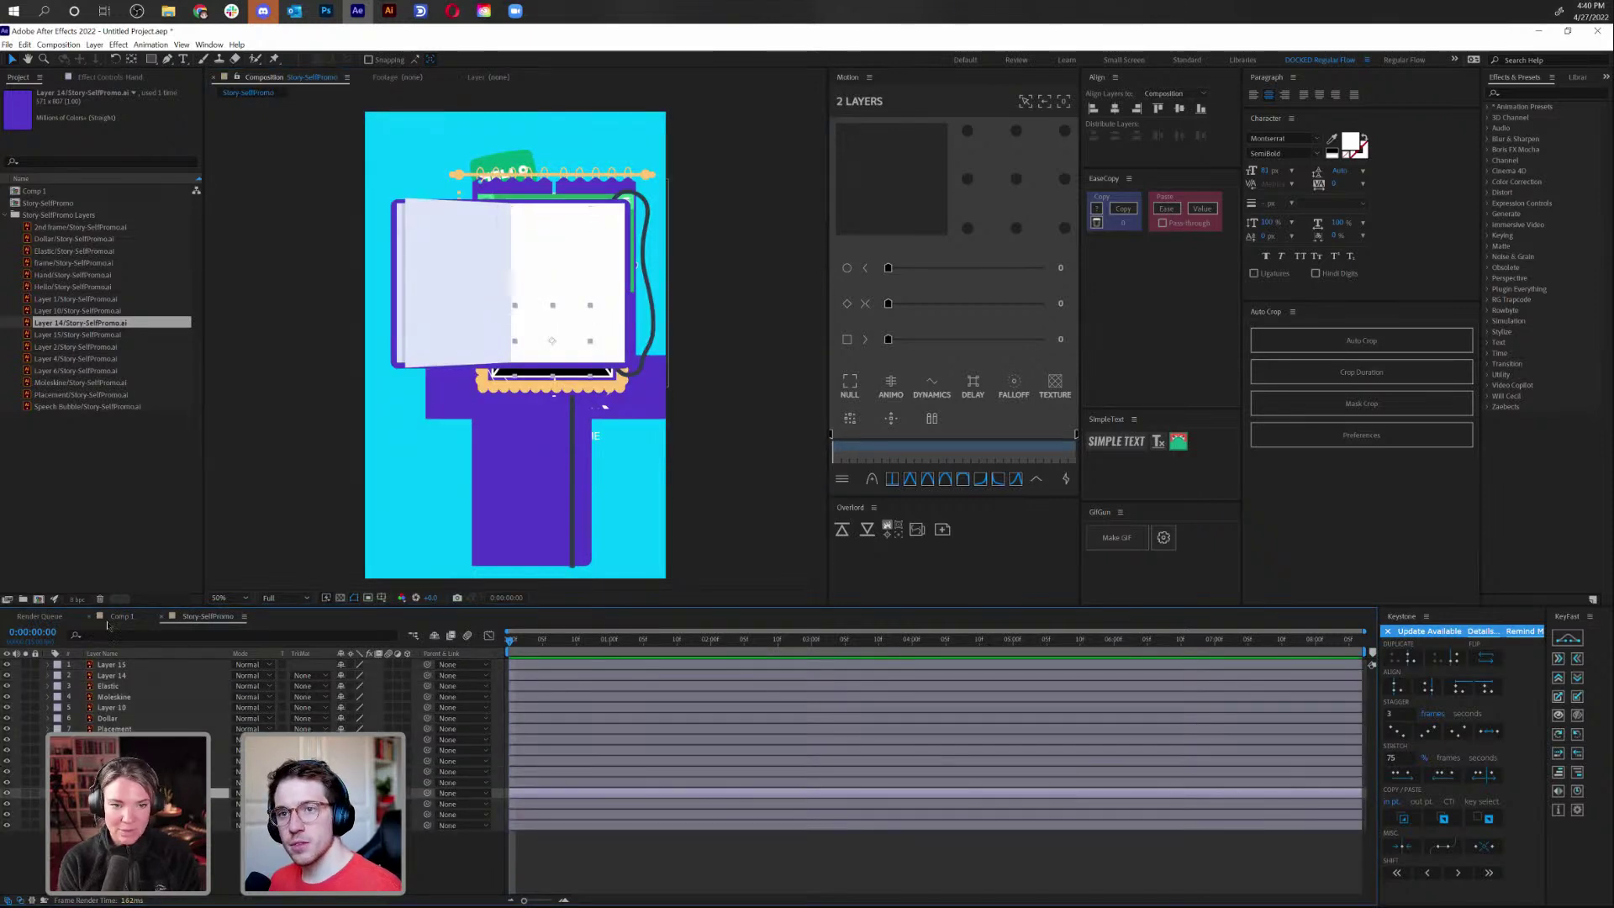
{"action": "left_click", "coordinate": [120, 616]}
{"action": "left_click", "coordinate": [603, 743]}
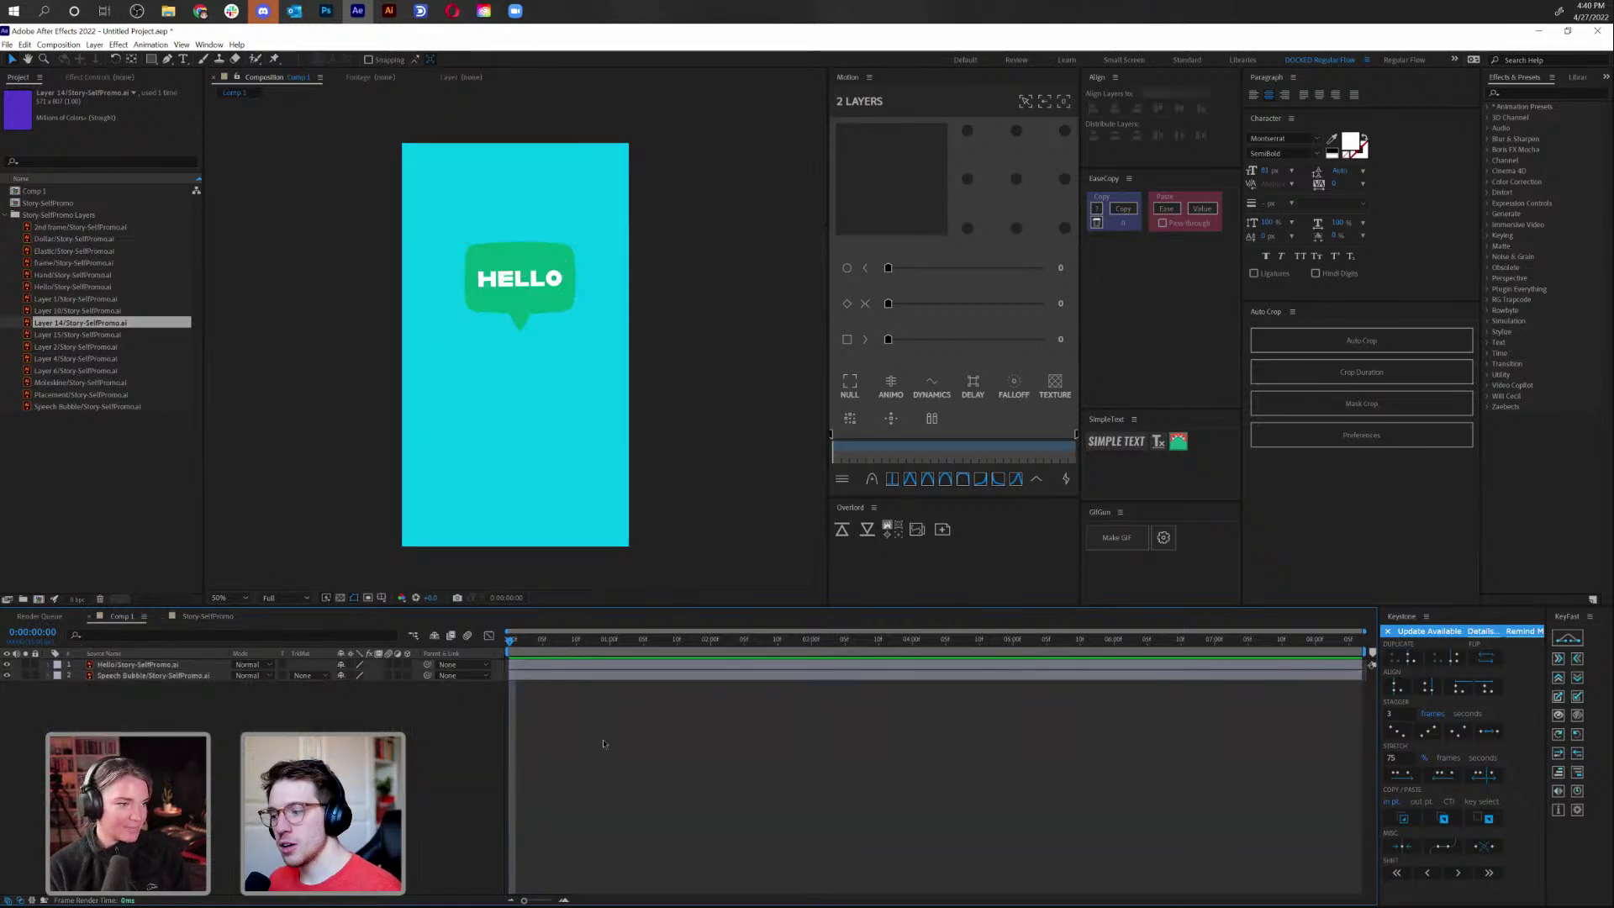
{"action": "key", "text": "ctrl+v"}
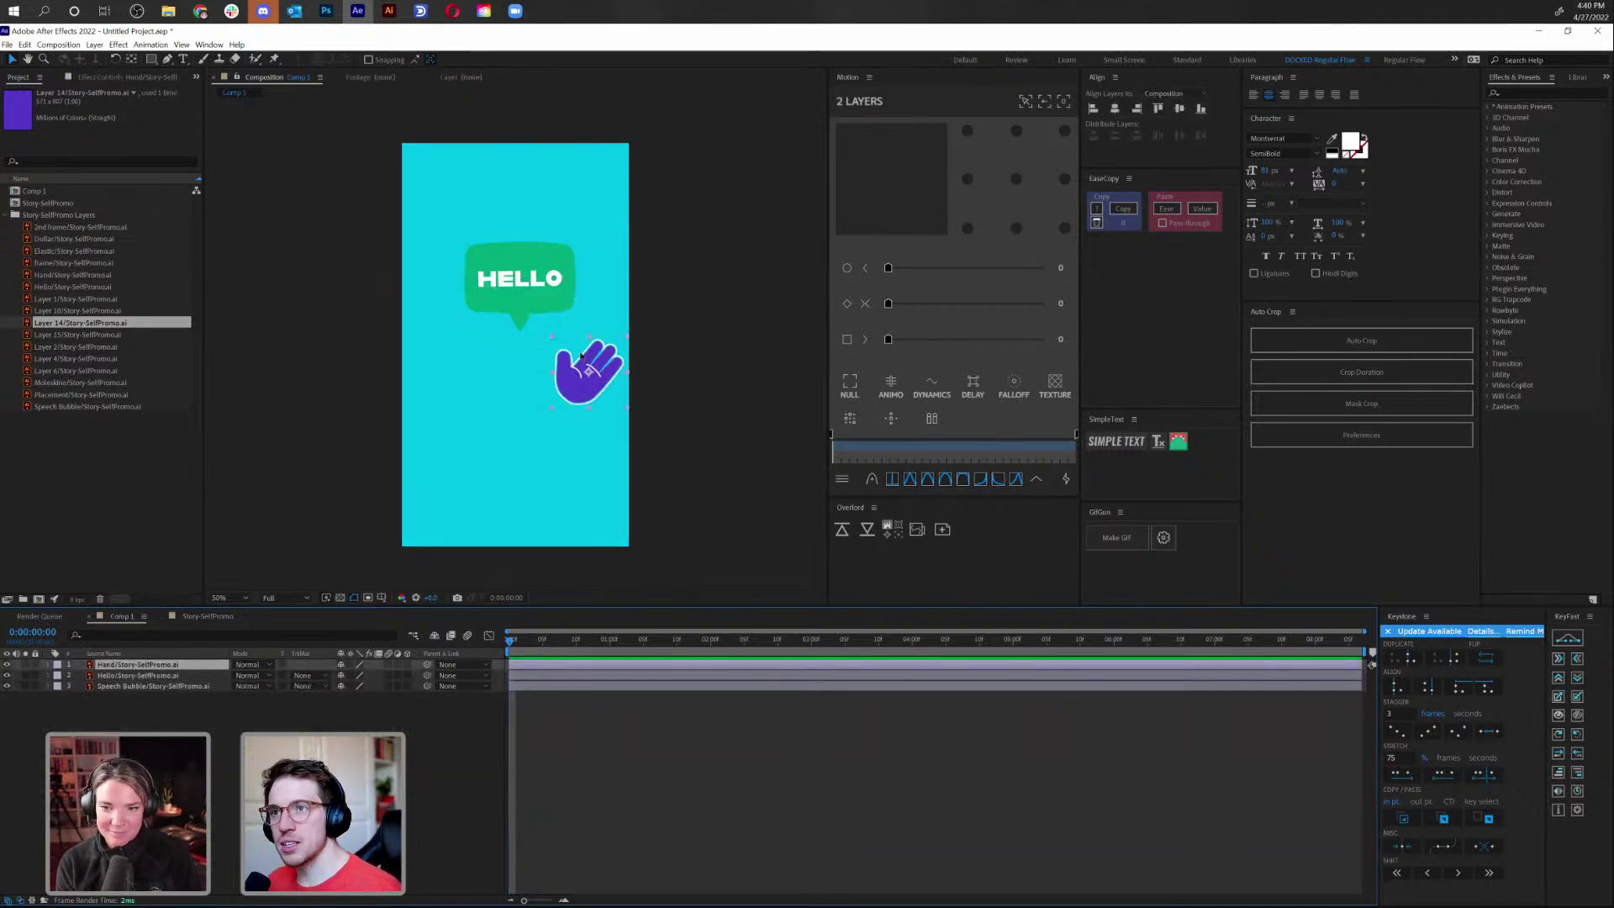
{"action": "left_click_drag", "start_coordinate": [584, 385], "coordinate": [514, 385]}
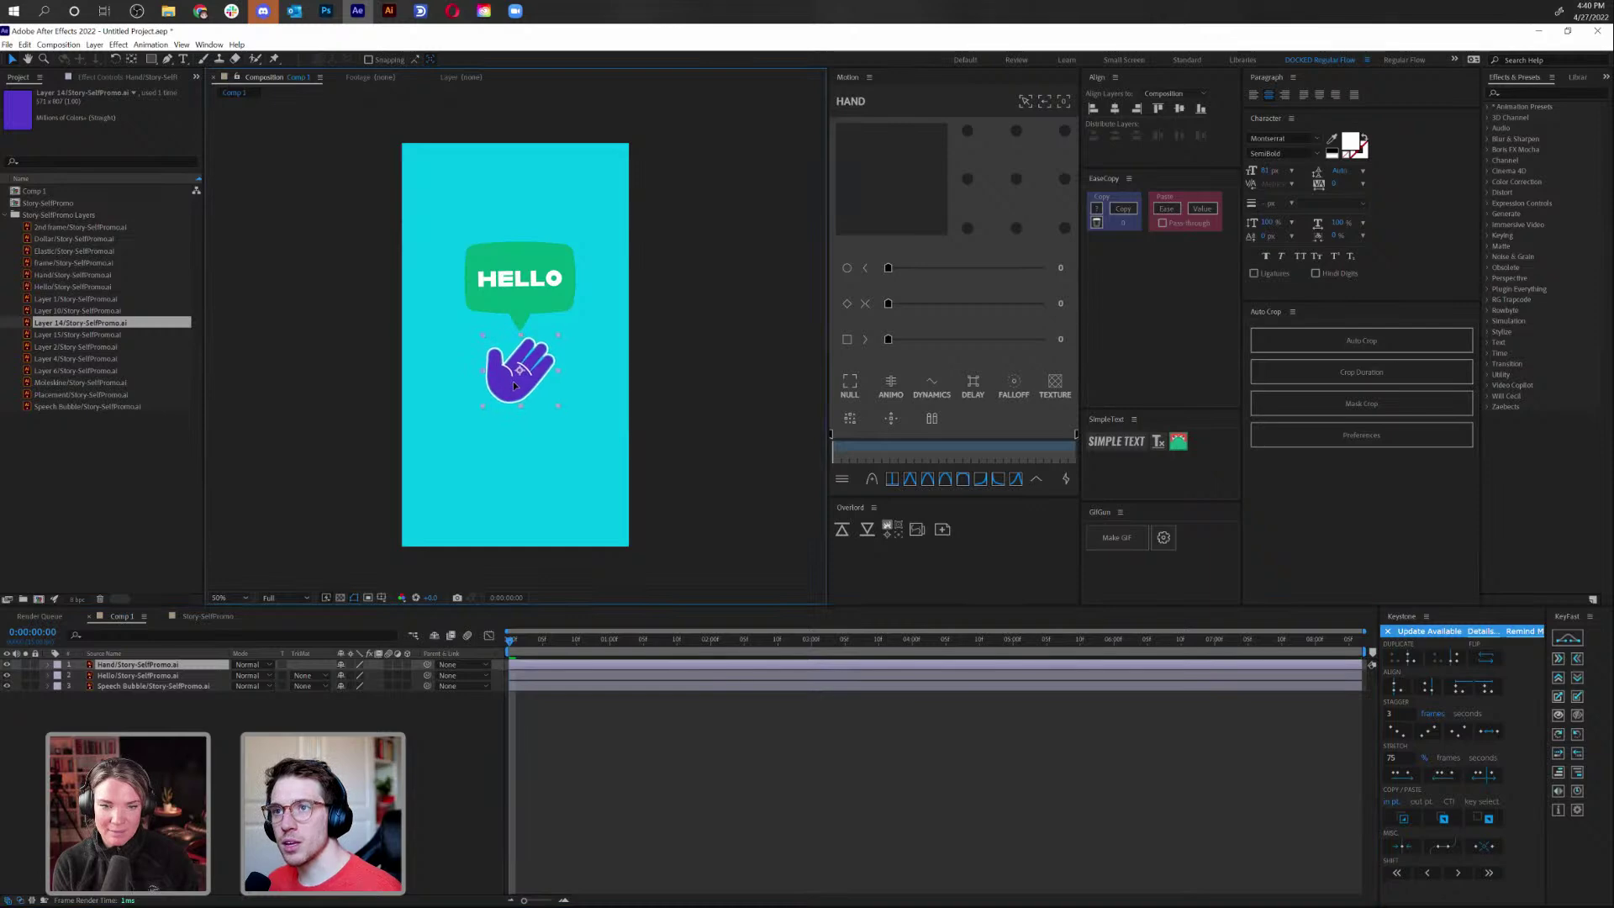
{"action": "key", "text": "period"}
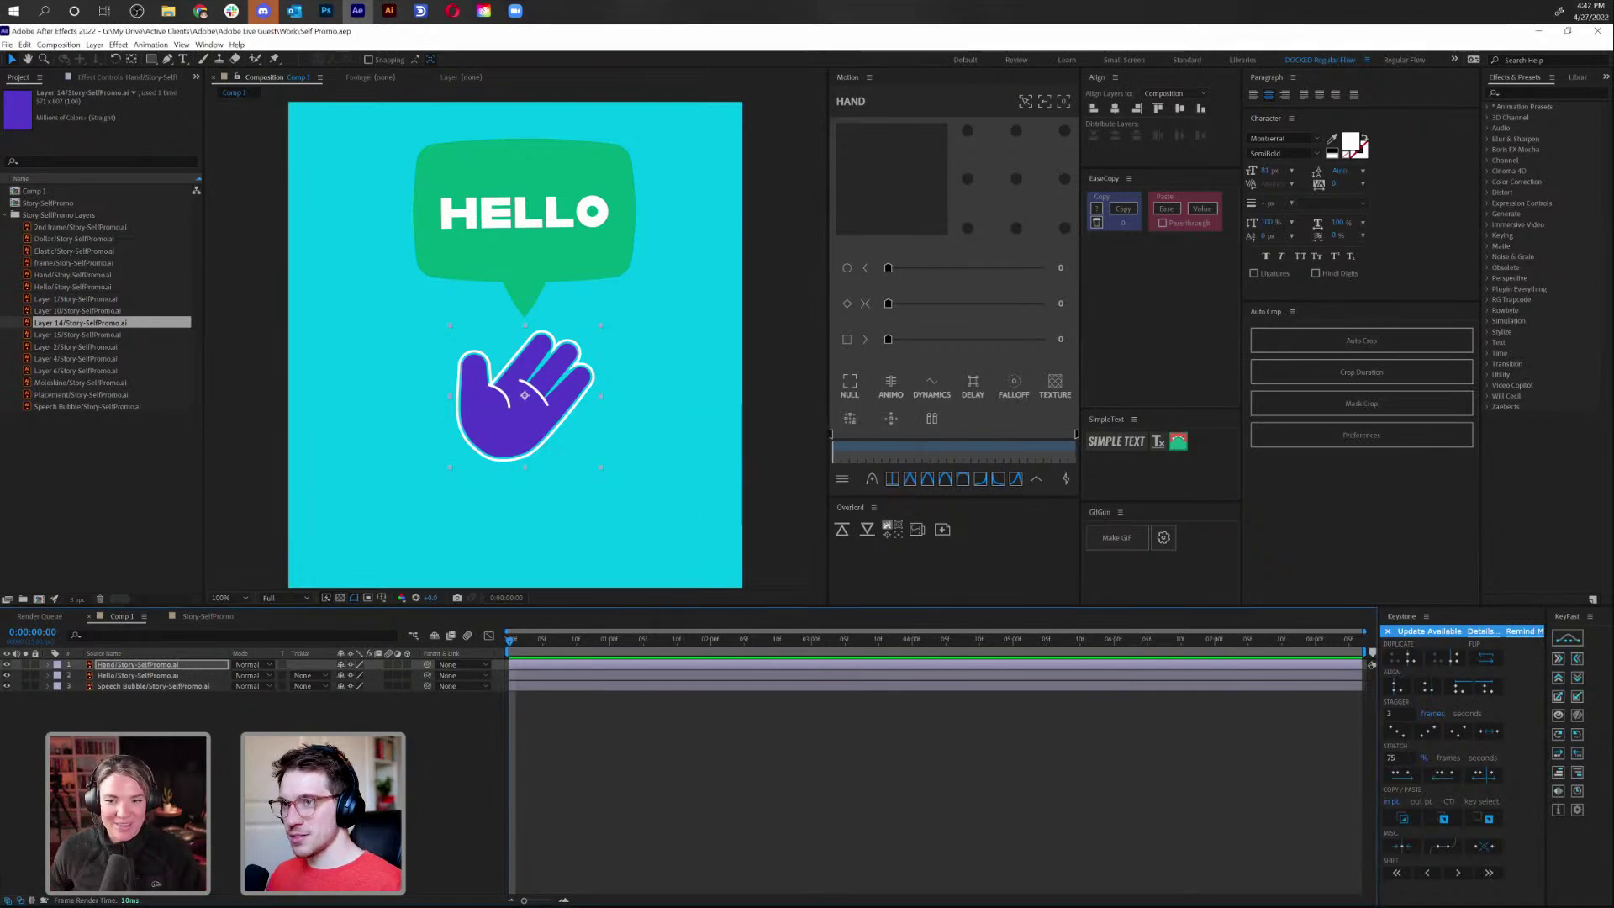
Move the hand's anchor point to the base of the palm
{"action": "left_click", "coordinate": [502, 820]}
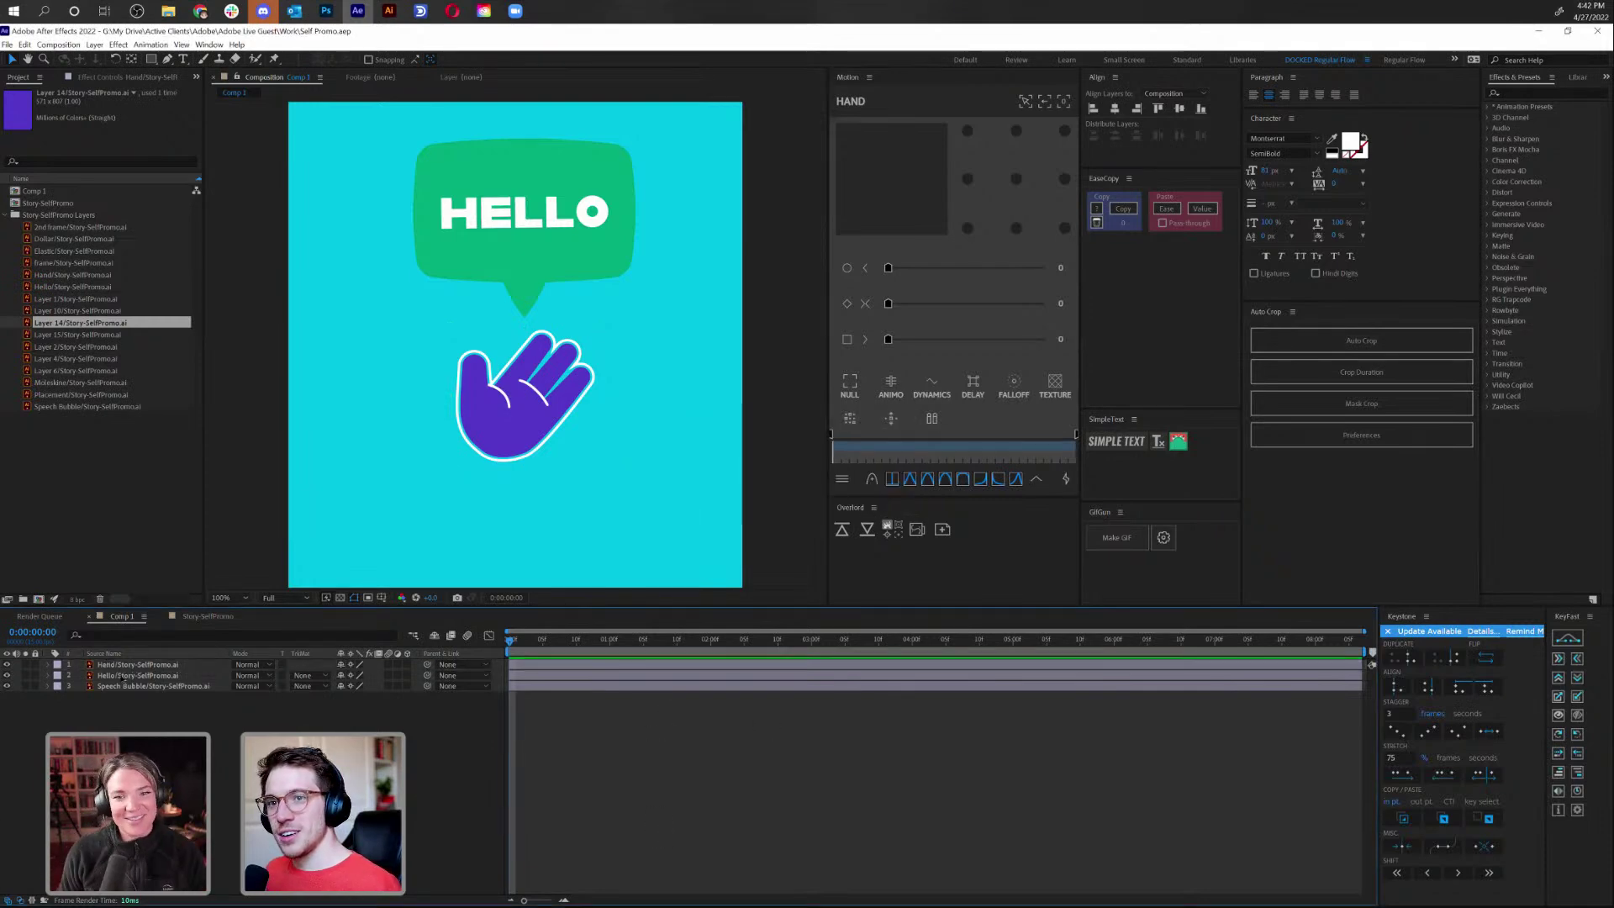
{"action": "left_click", "coordinate": [348, 666]}
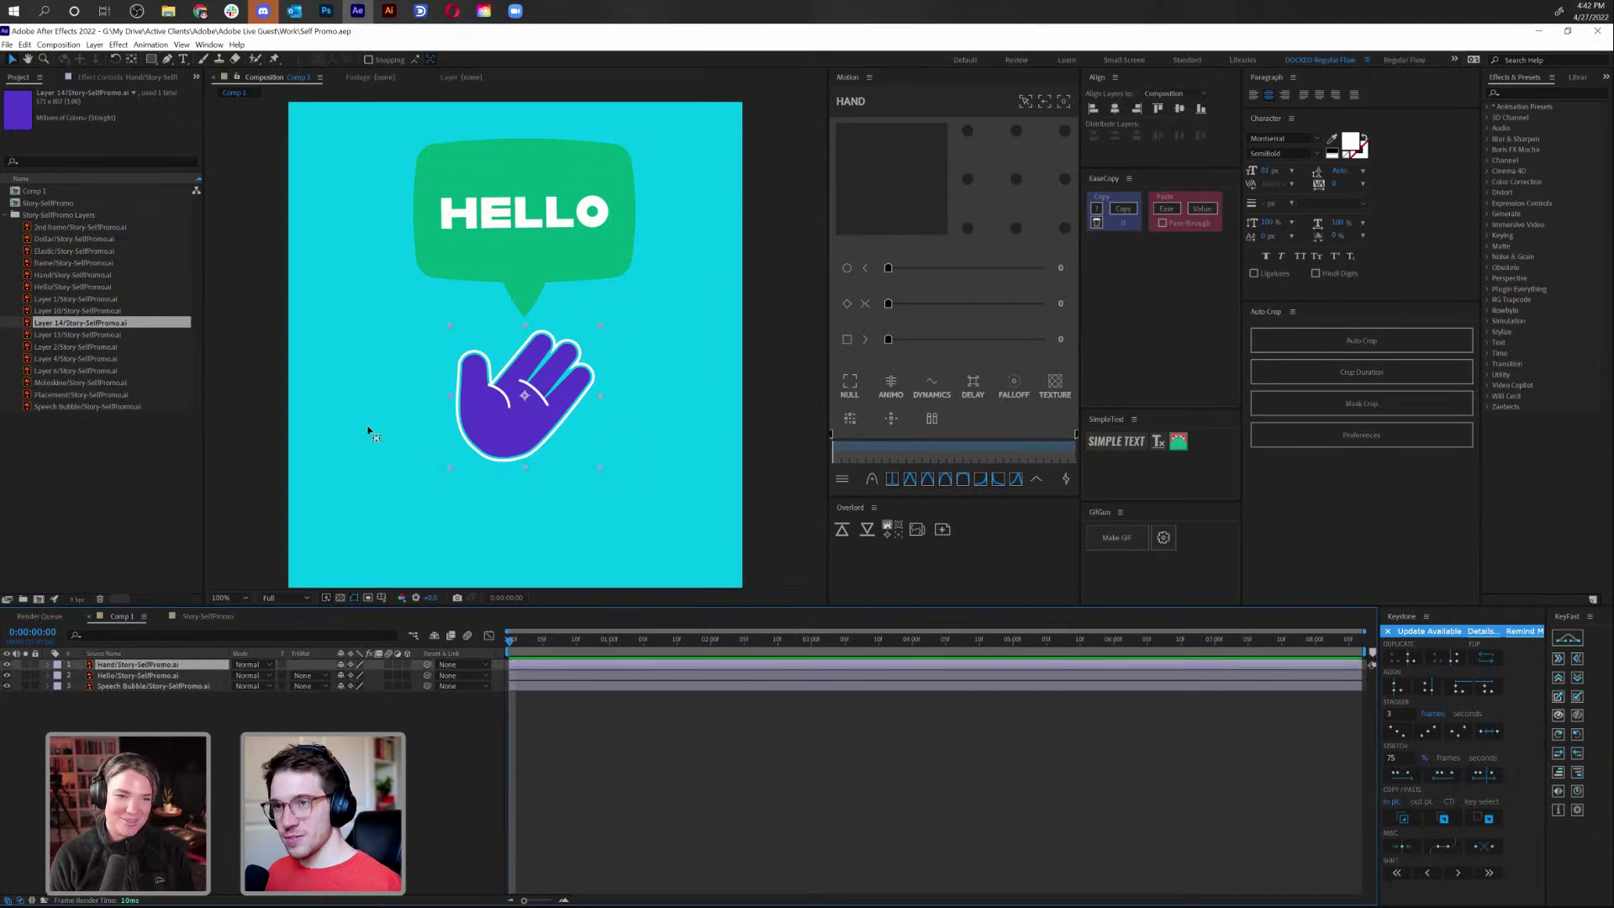
{"action": "left_click_drag", "start_coordinate": [524, 395], "coordinate": [497, 436]}
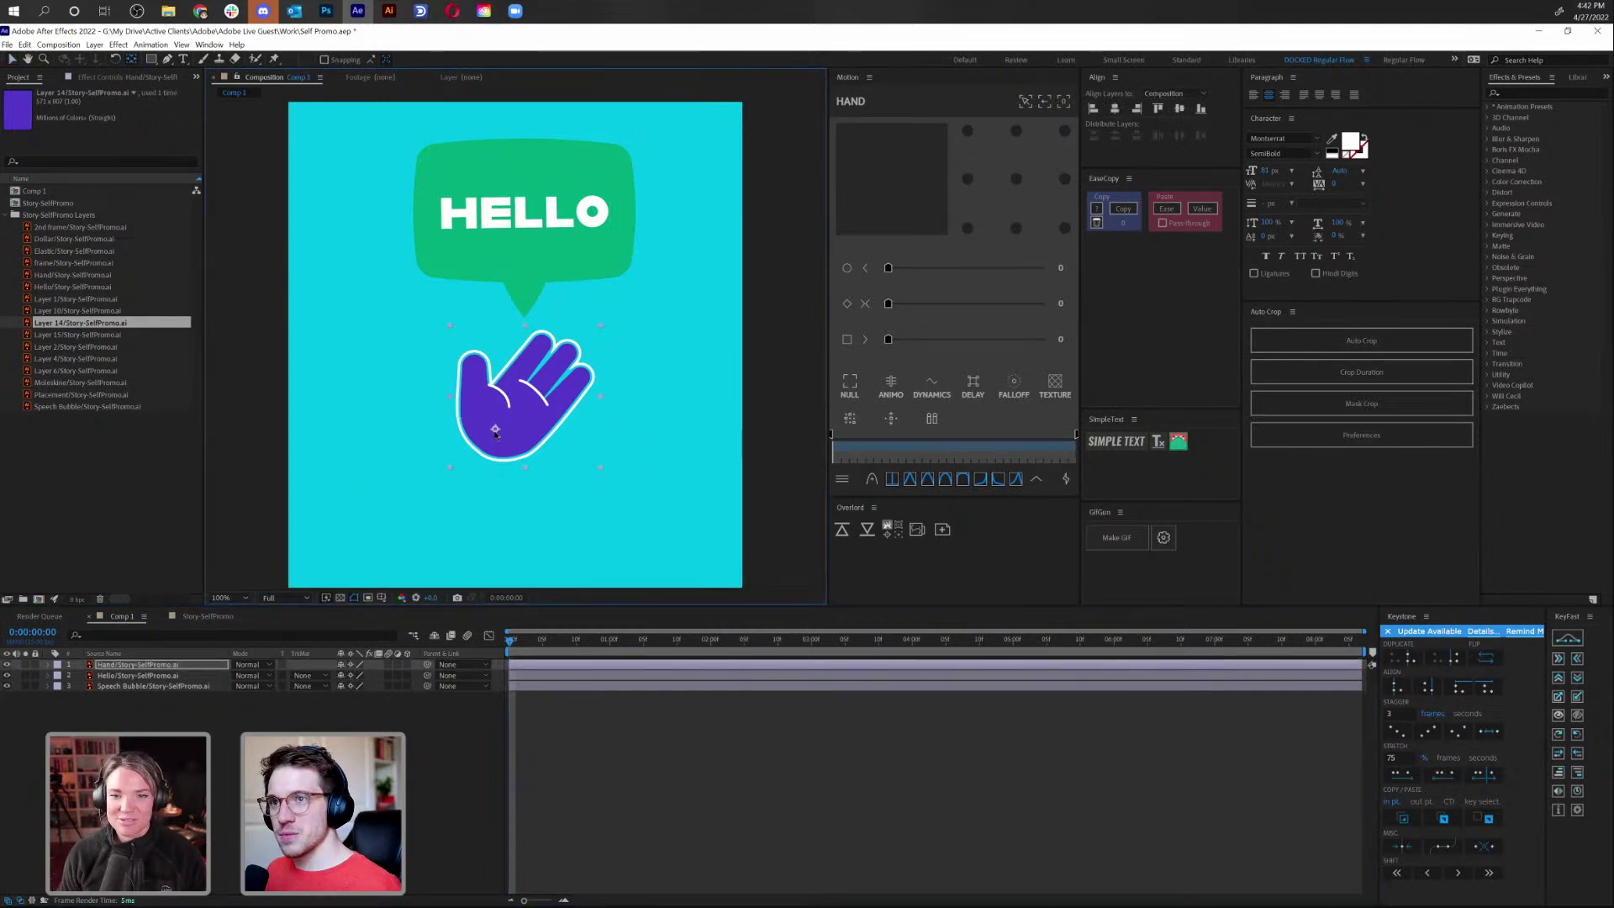
Set a -15° Rotation keyframe on the hand at frame 5
{"action": "left_click", "coordinate": [171, 665]}
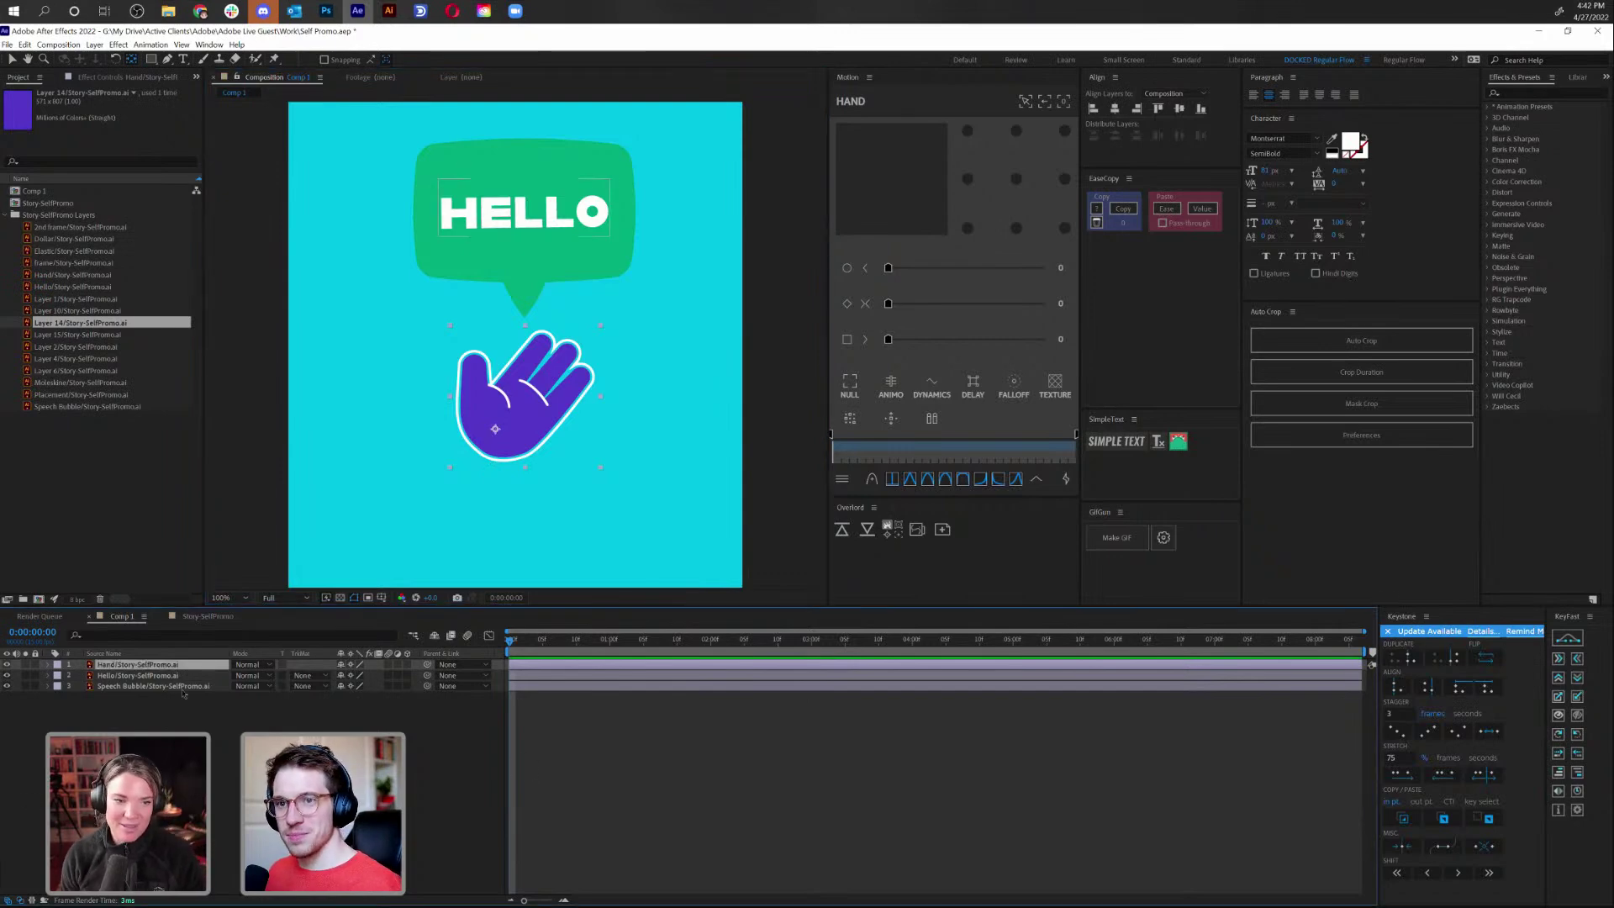
{"action": "key", "text": "r"}
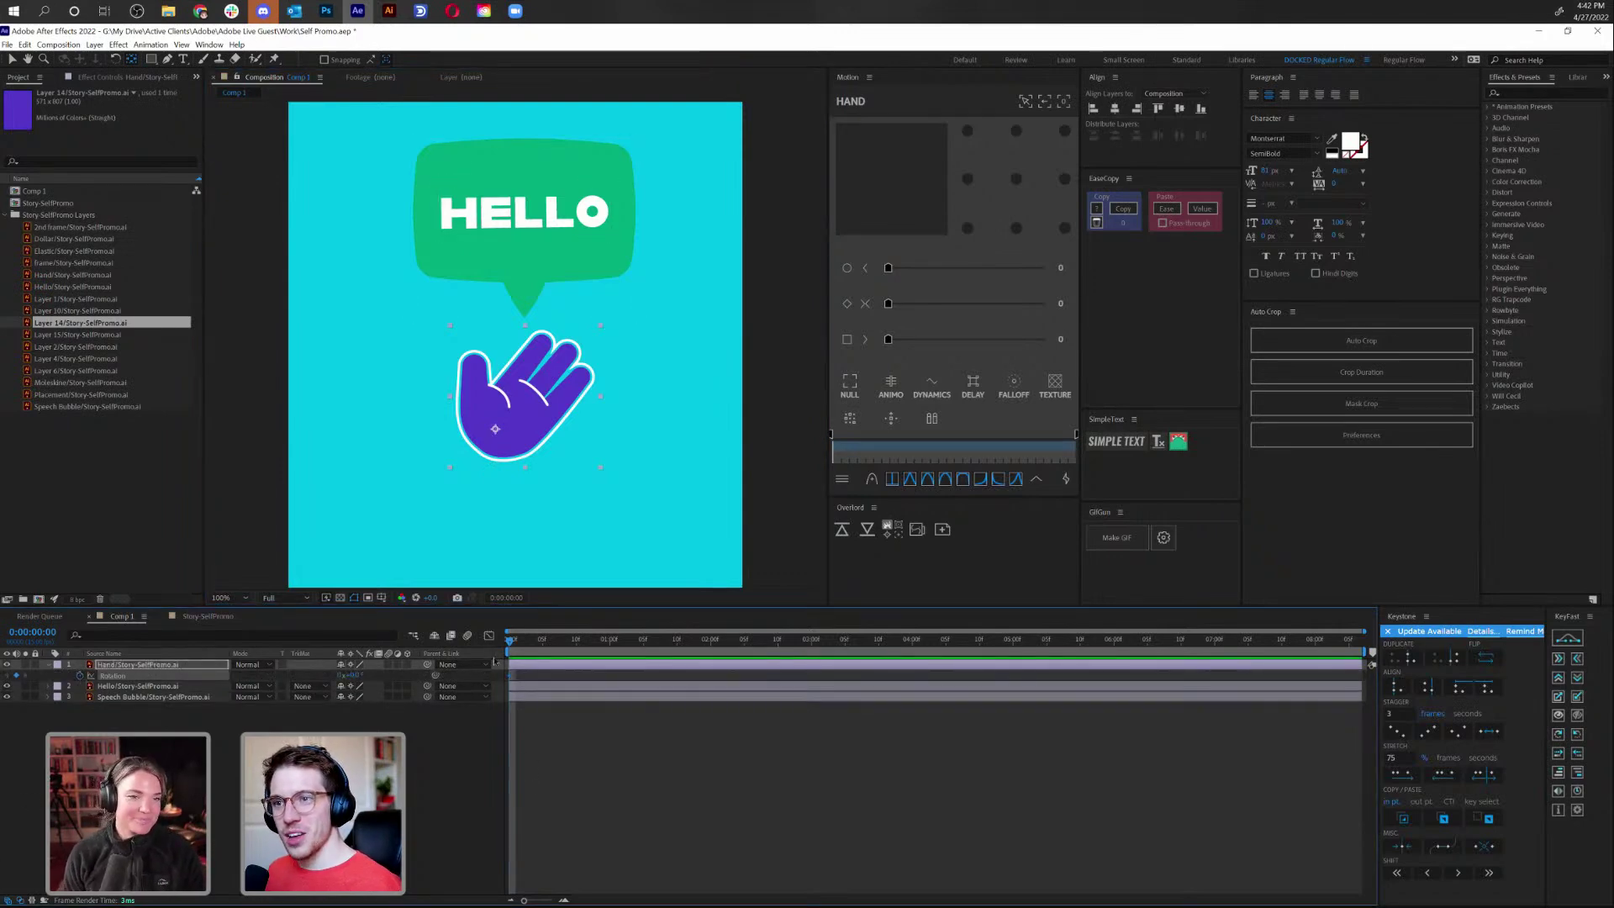
{"action": "left_click_drag", "start_coordinate": [517, 649], "coordinate": [543, 655]}
{"action": "left_click", "coordinate": [346, 675]}
{"action": "type", "text": "-15"}
{"action": "key", "text": "Return"}
Swing the hand back clockwise with a Rotation keyframe at frame 10 and preview
{"action": "key", "text": "Page_Down"}
{"action": "key", "text": "Page_Down"}
{"action": "key", "text": "Page_Down"}
{"action": "key", "text": "Page_Down"}
{"action": "key", "text": "Page_Down"}
{"action": "left_click_drag", "start_coordinate": [362, 680], "coordinate": [383, 678]}
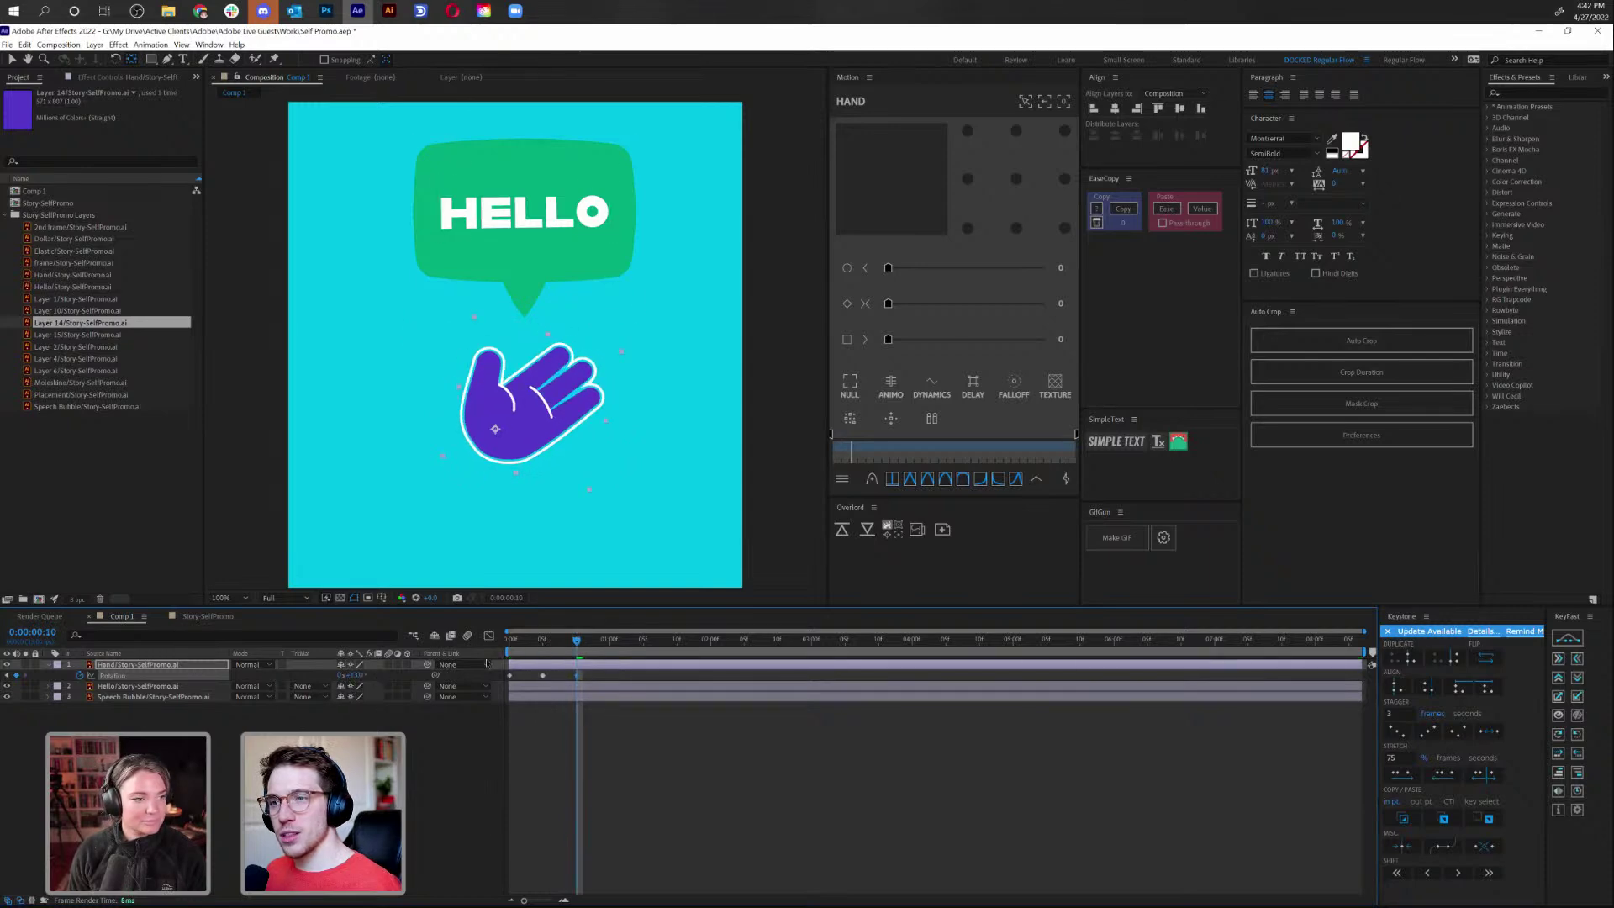
{"action": "key", "text": "space"}
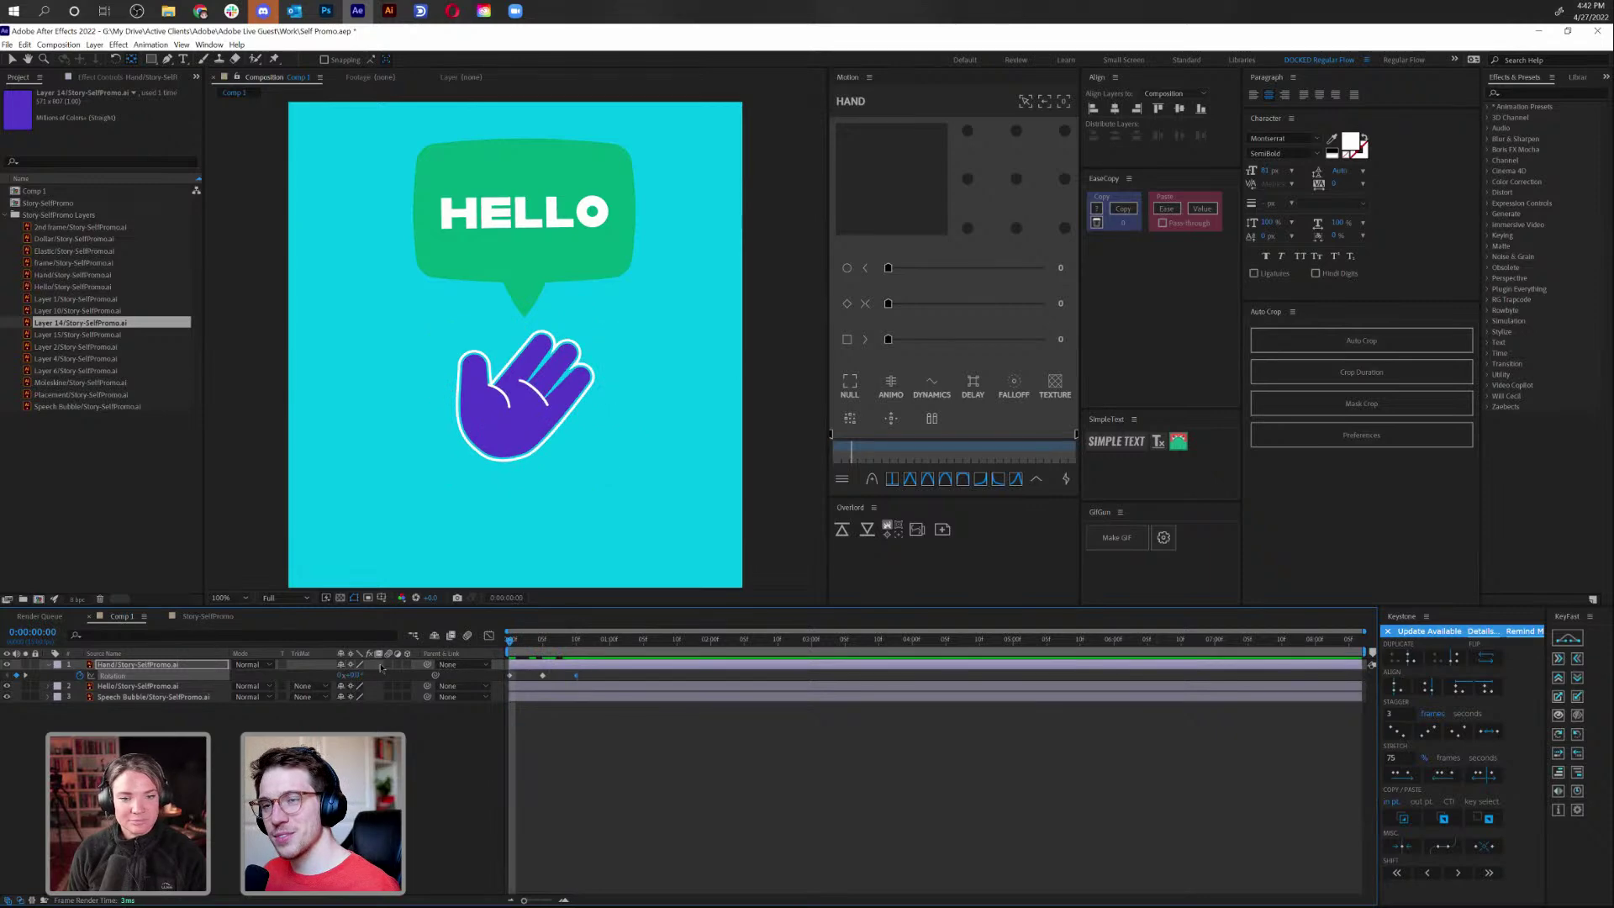
{"action": "key", "text": "space"}
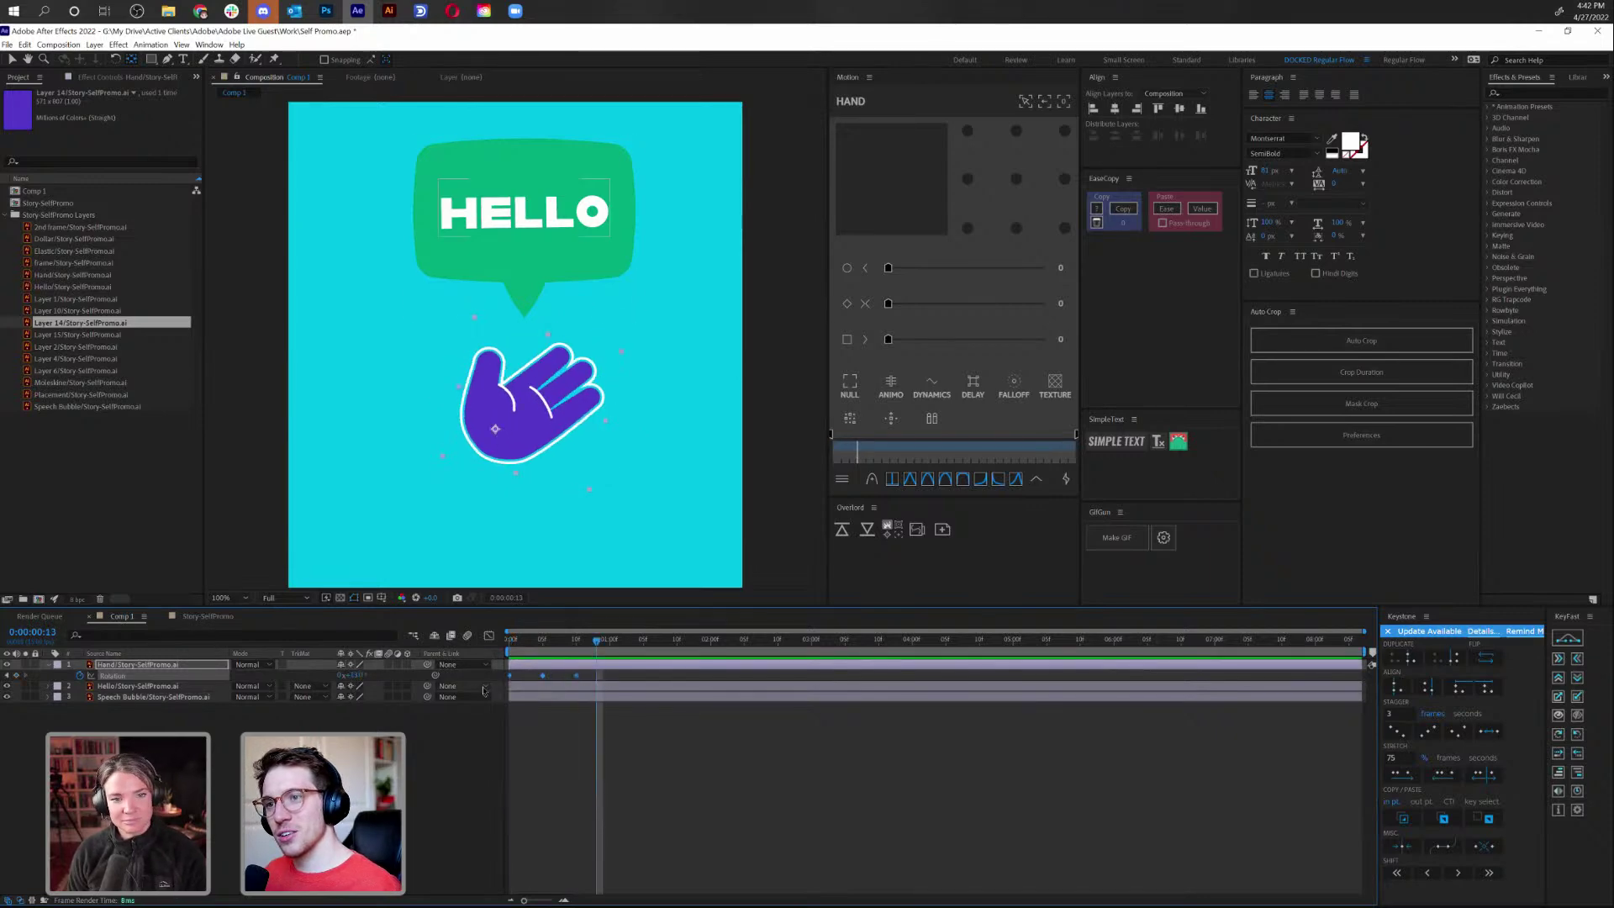
{"action": "left_click", "coordinate": [58, 44]}
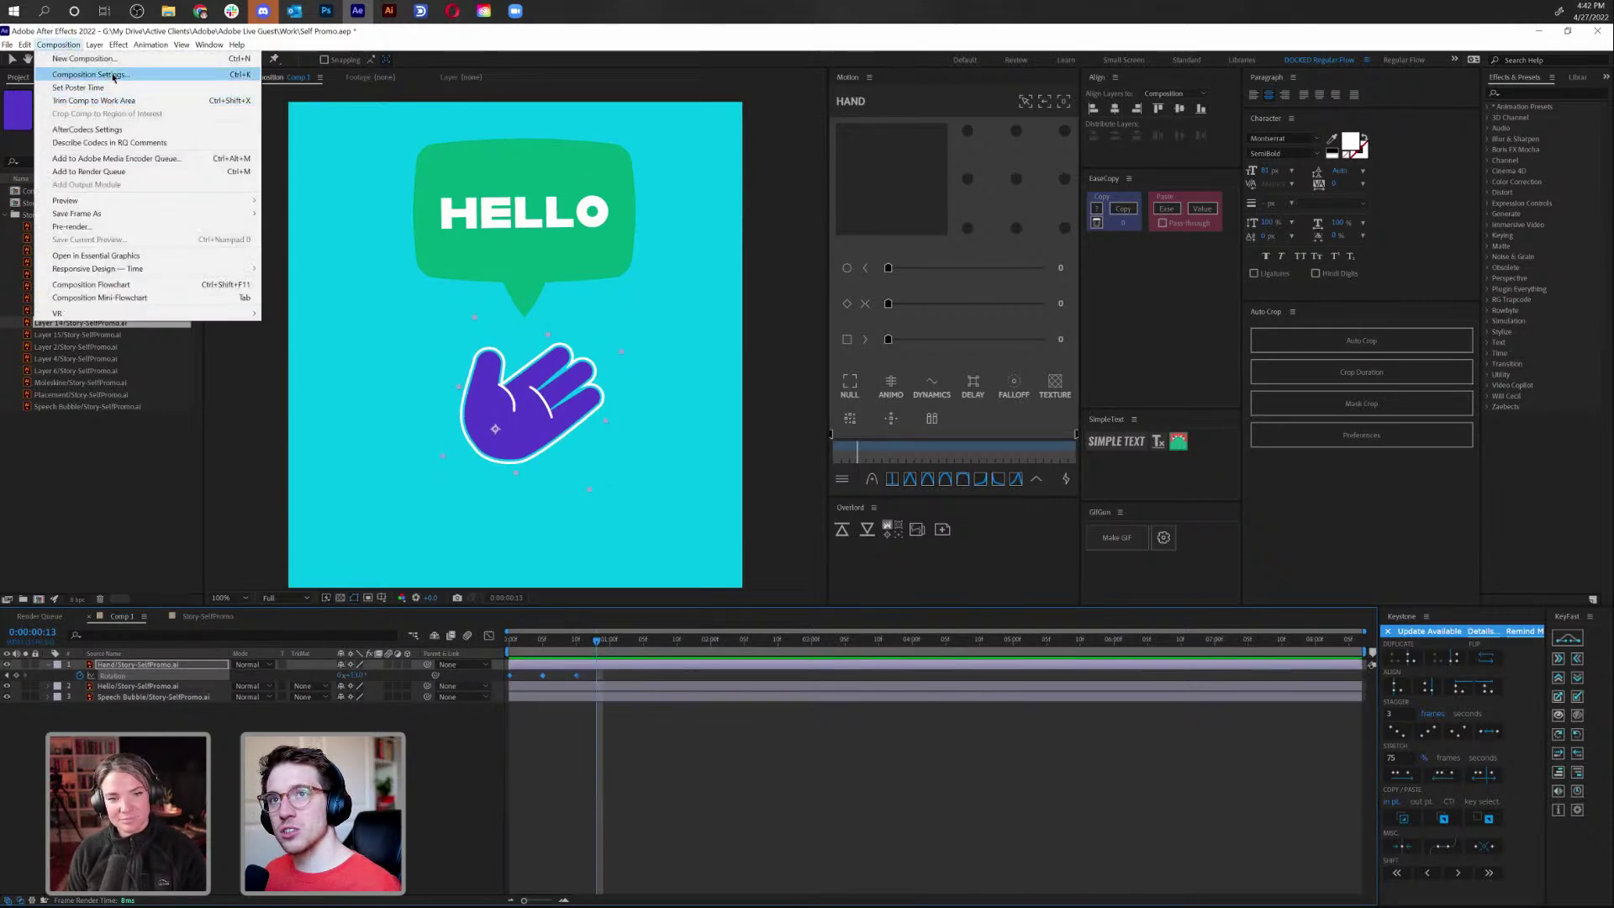
{"action": "left_click", "coordinate": [122, 82]}
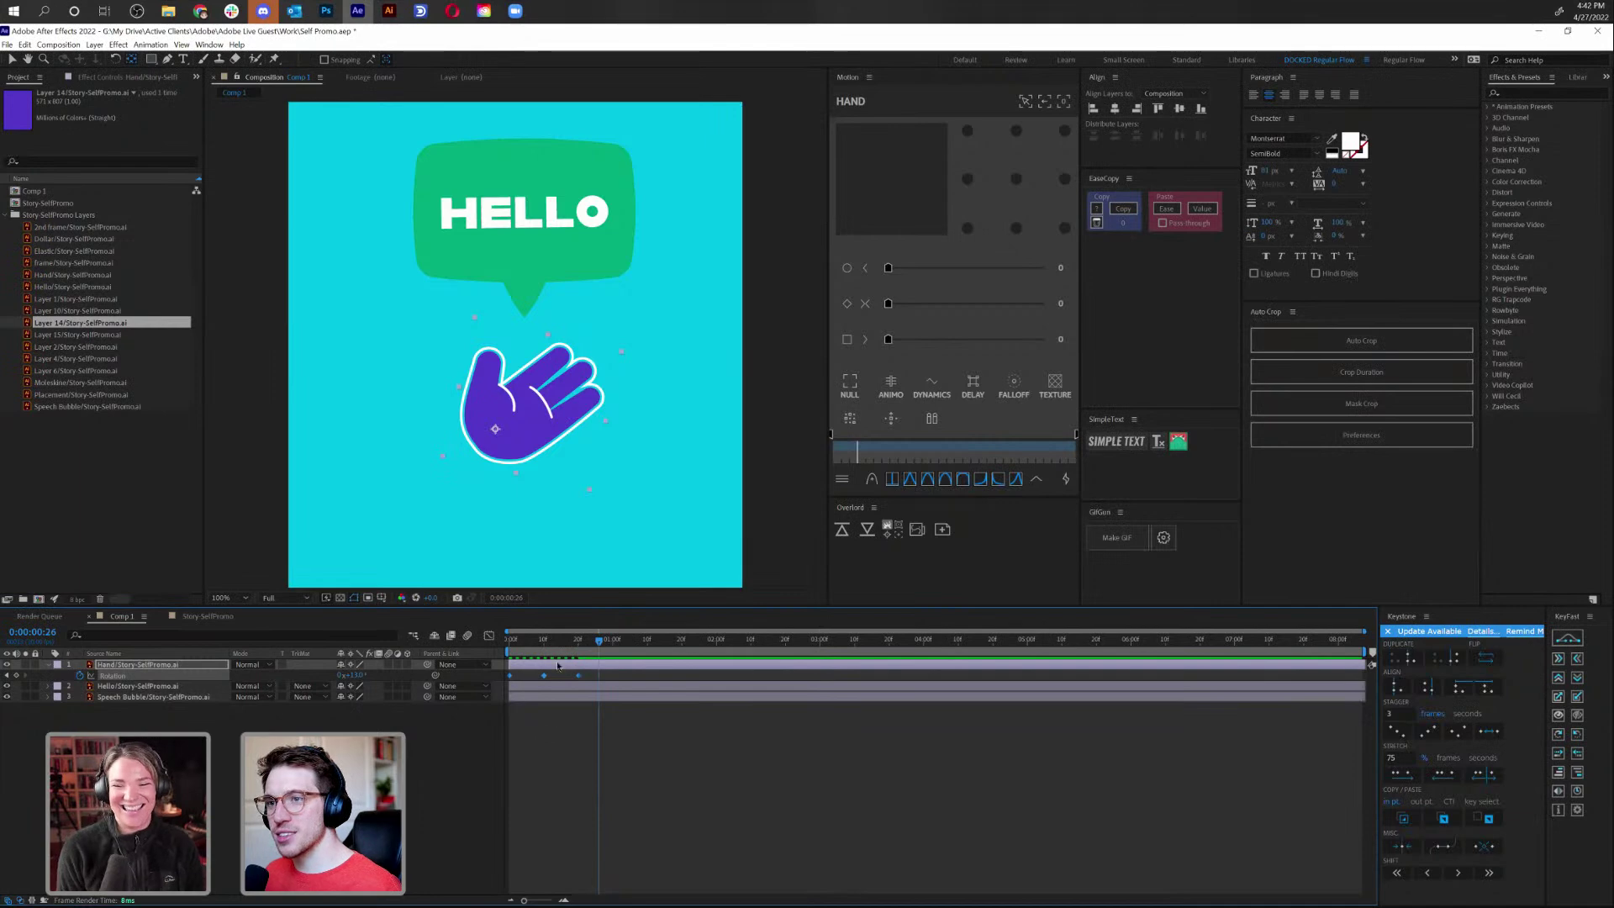
{"action": "key", "text": "space"}
{"action": "key", "text": "space"}
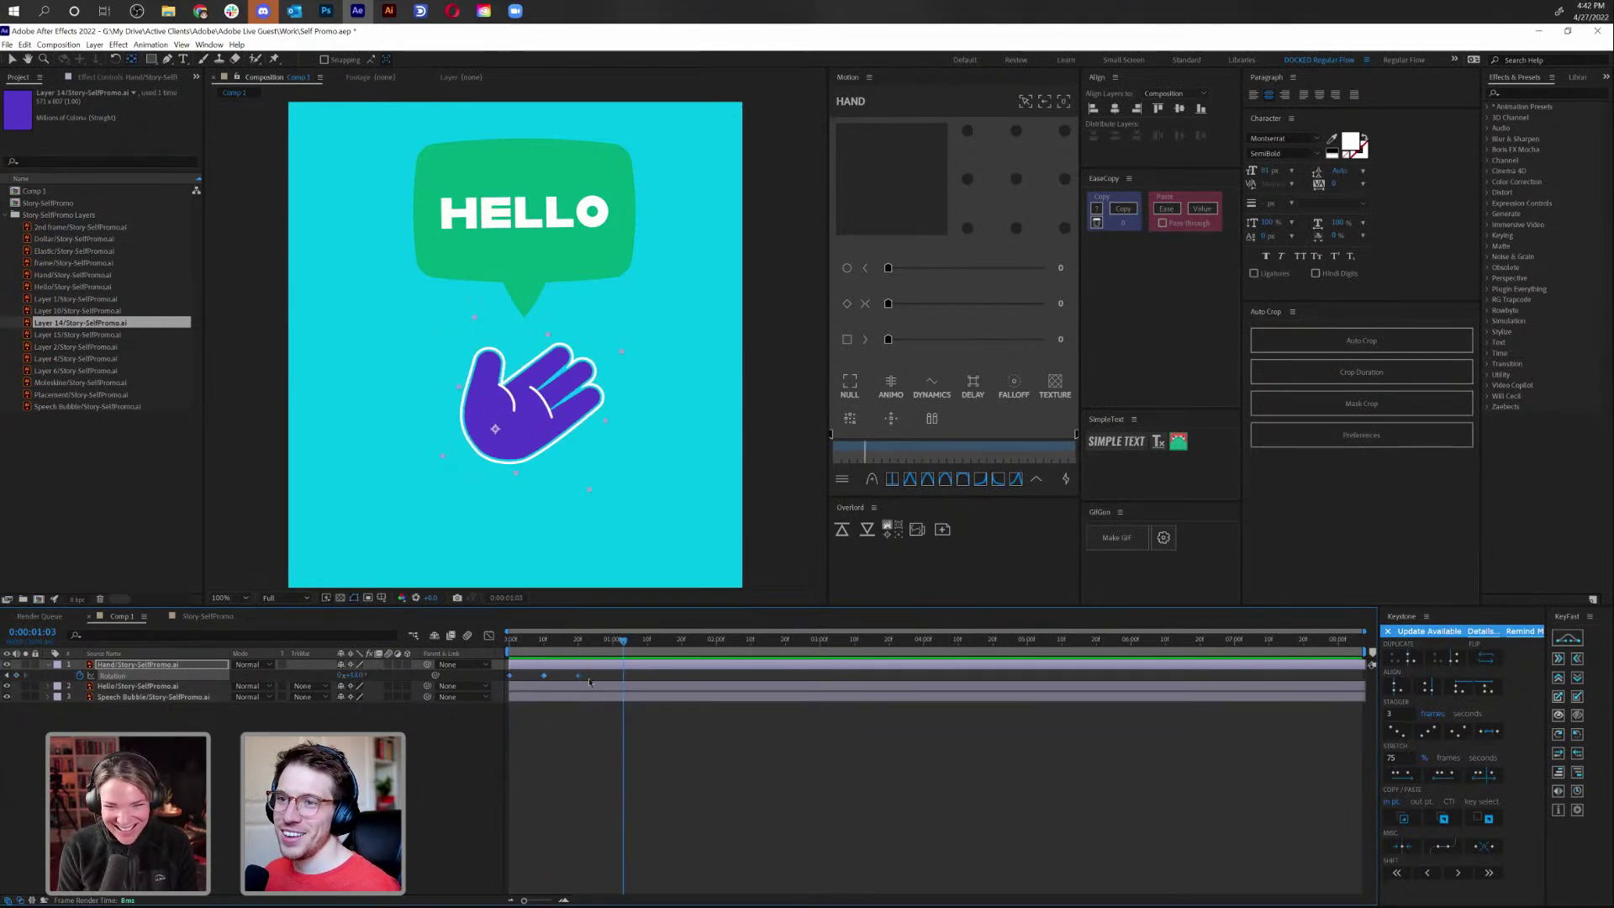
Try retiming the Hand layer's Rotation keyframes, then undo the change and return to the start
{"action": "left_click_drag", "start_coordinate": [578, 677], "coordinate": [544, 691]}
{"action": "left_click", "coordinate": [642, 772]}
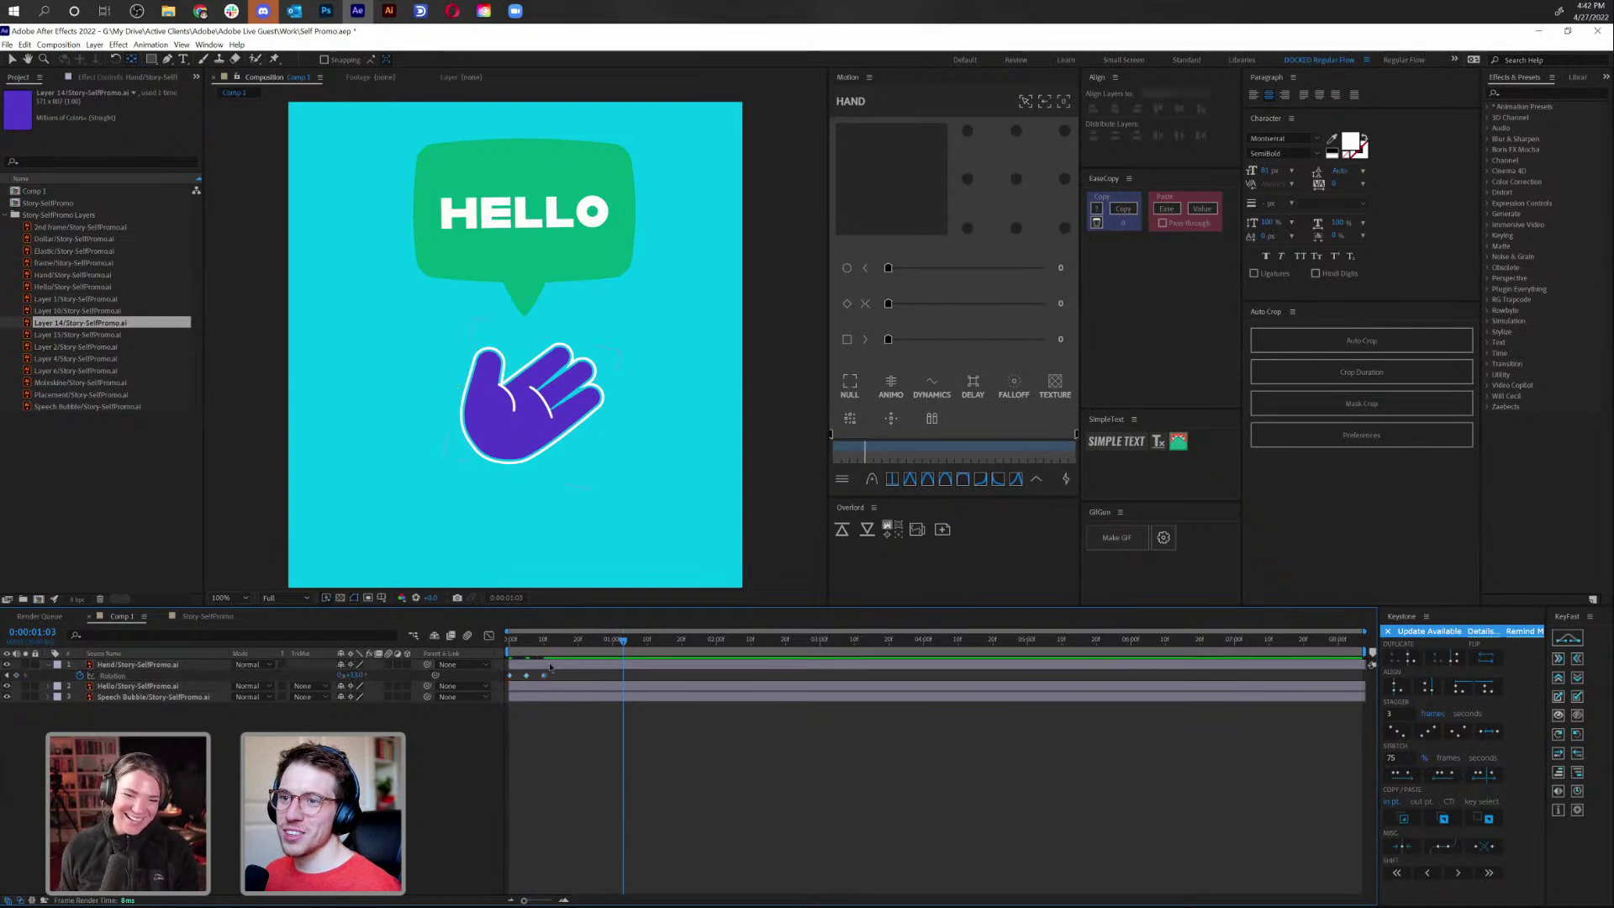
{"action": "key", "text": "ctrl+z"}
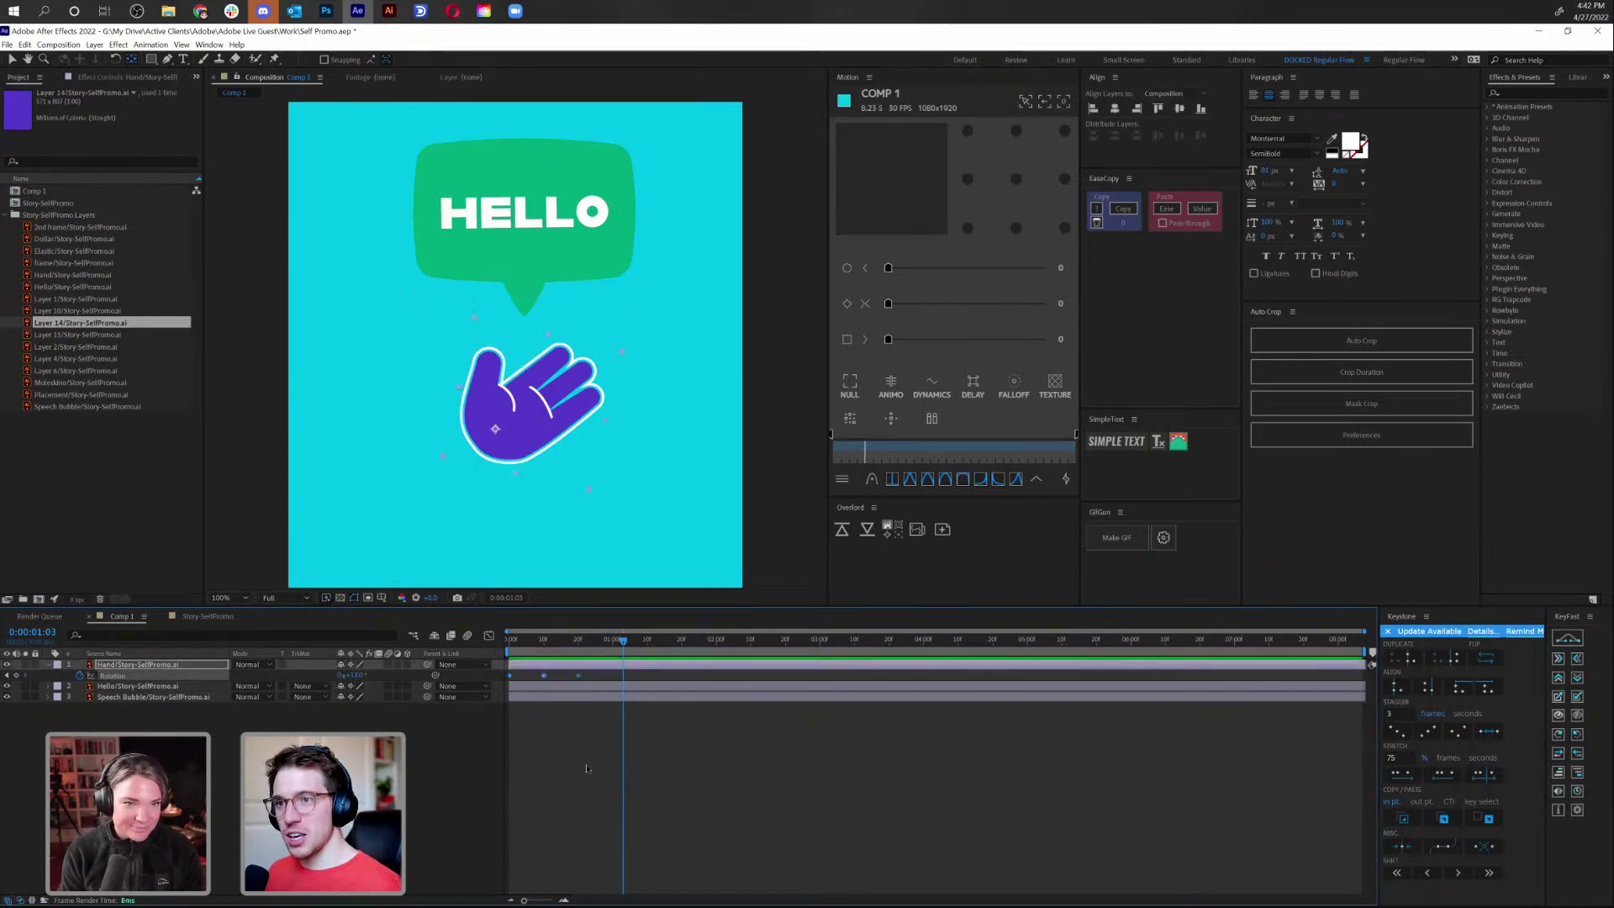
{"action": "key", "text": "Home"}
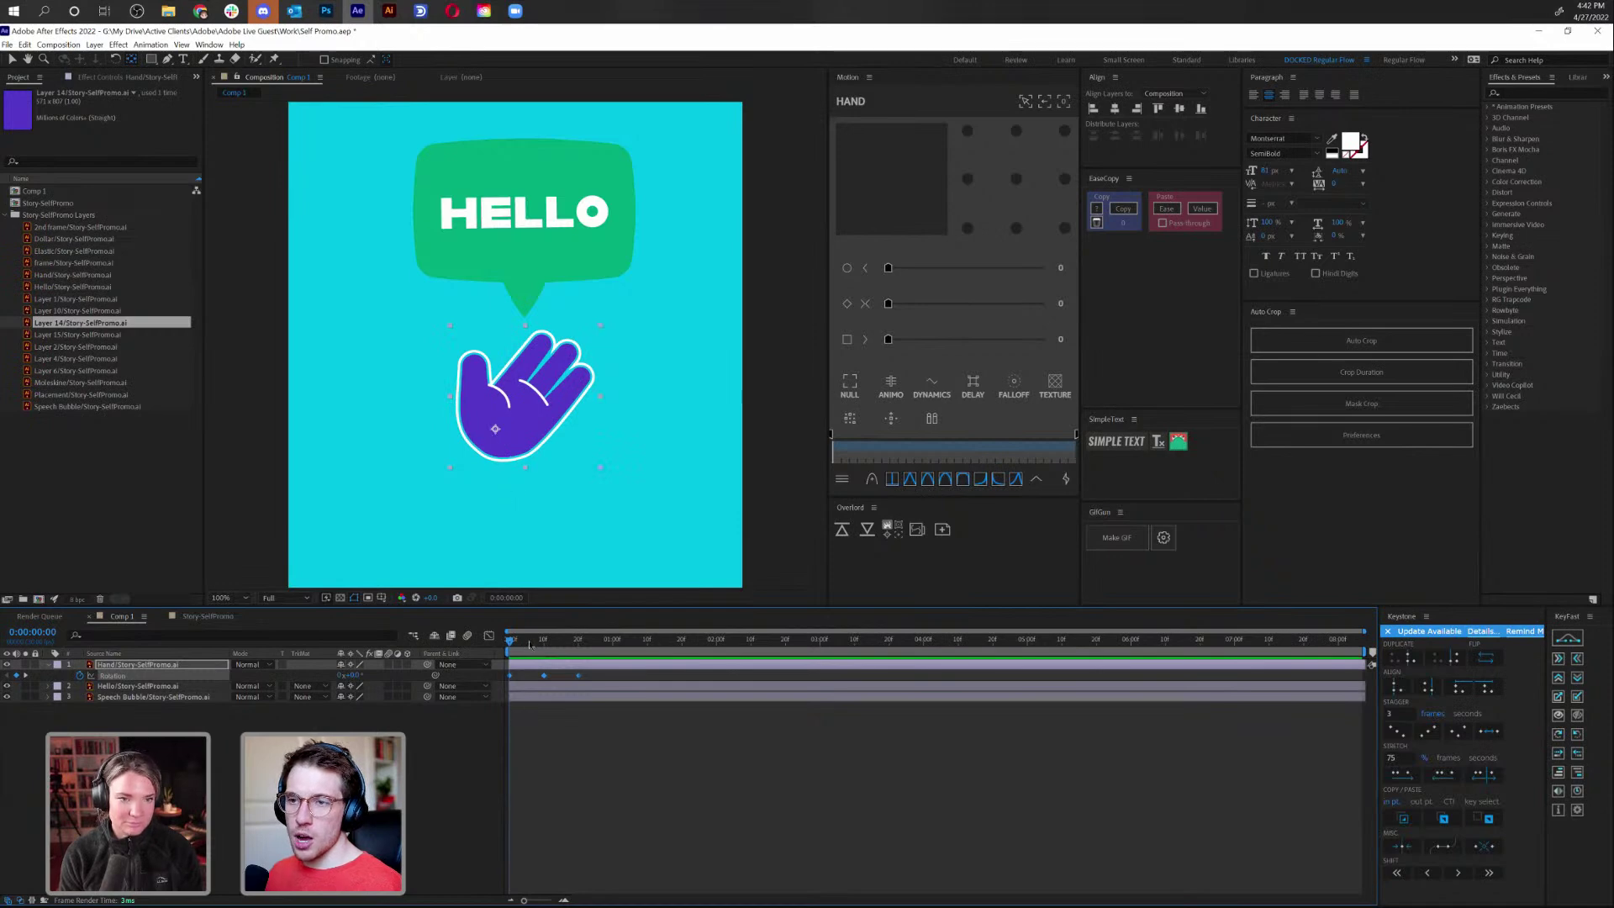
Preview the wave, stretch the later Rotation keyframes further apart, then undo the stretch
{"action": "left_click_drag", "start_coordinate": [514, 646], "coordinate": [581, 677]}
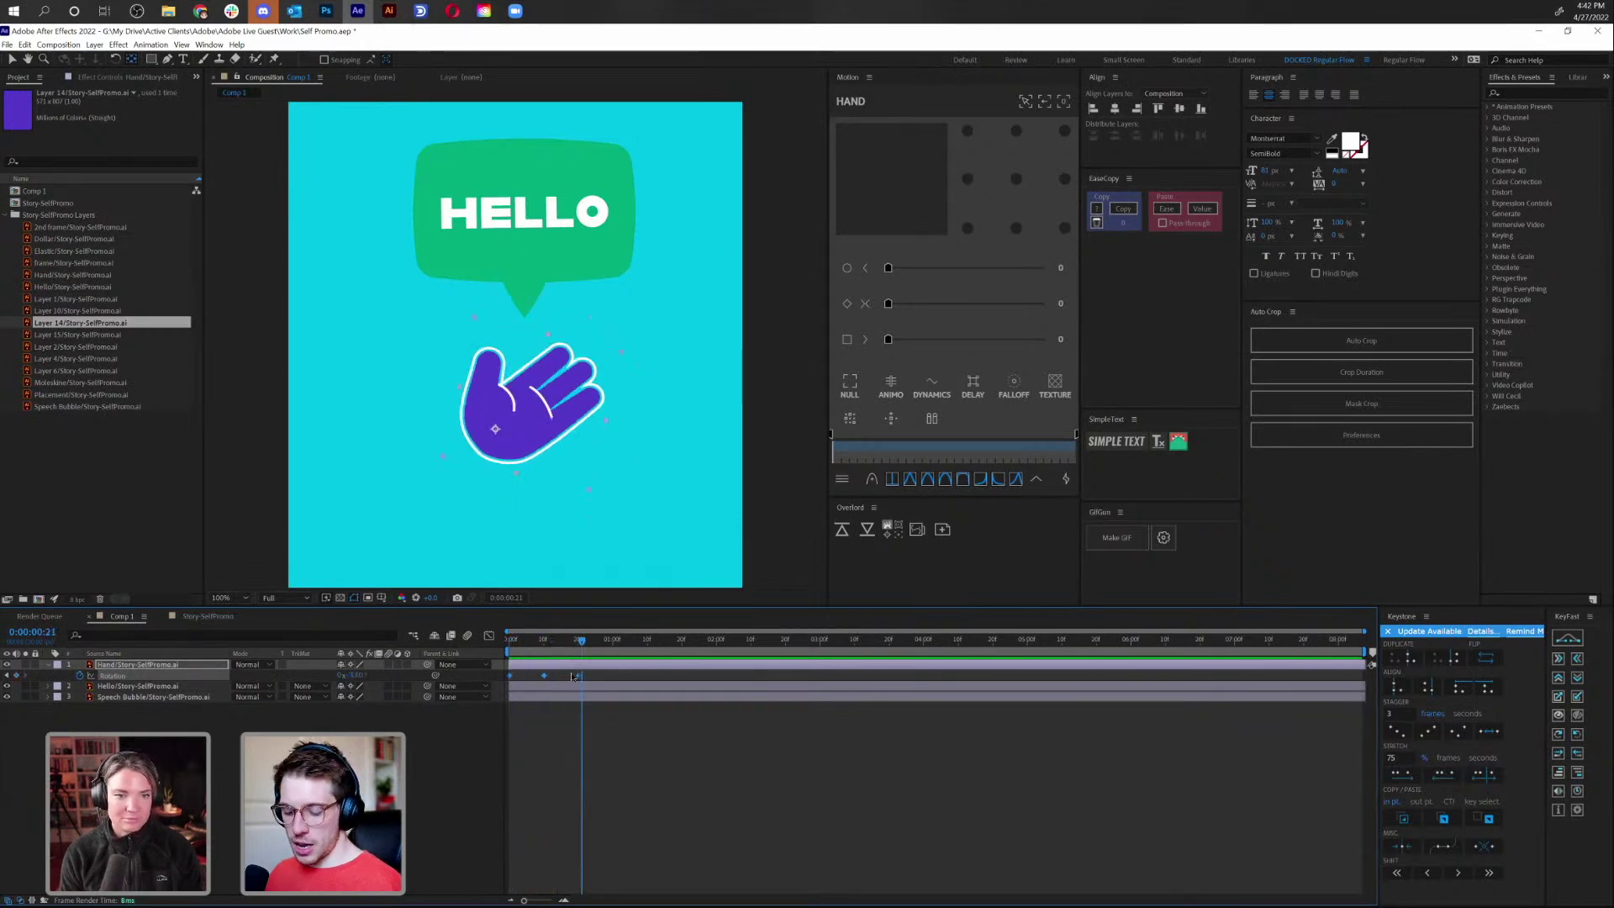
{"action": "key", "text": "space"}
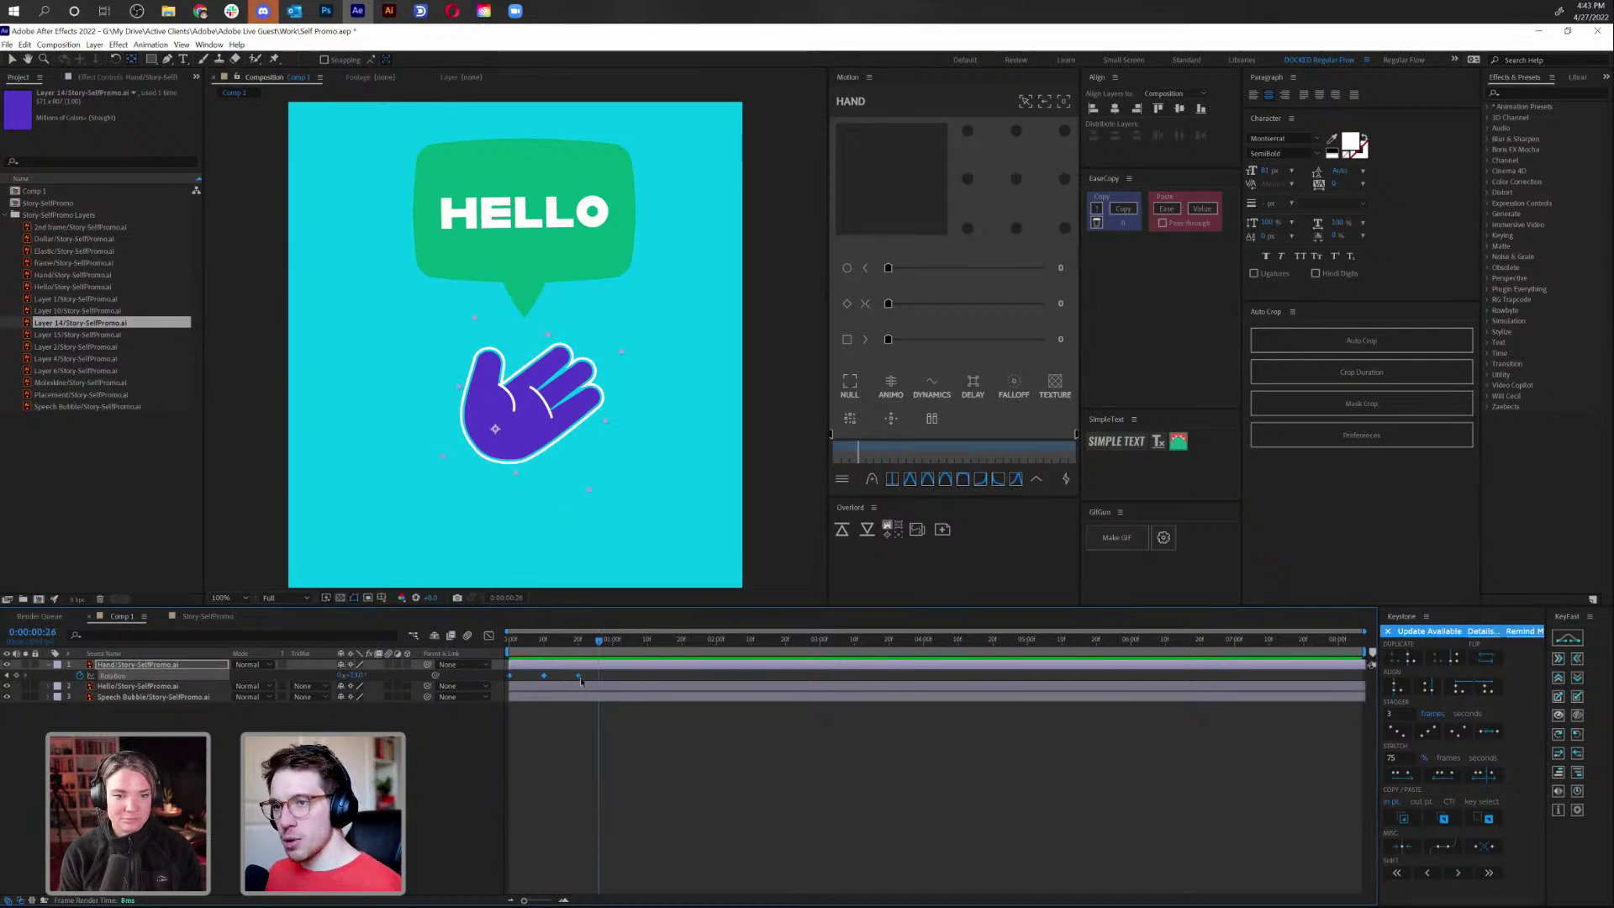
{"action": "mouse_move", "coordinate": [581, 683]}
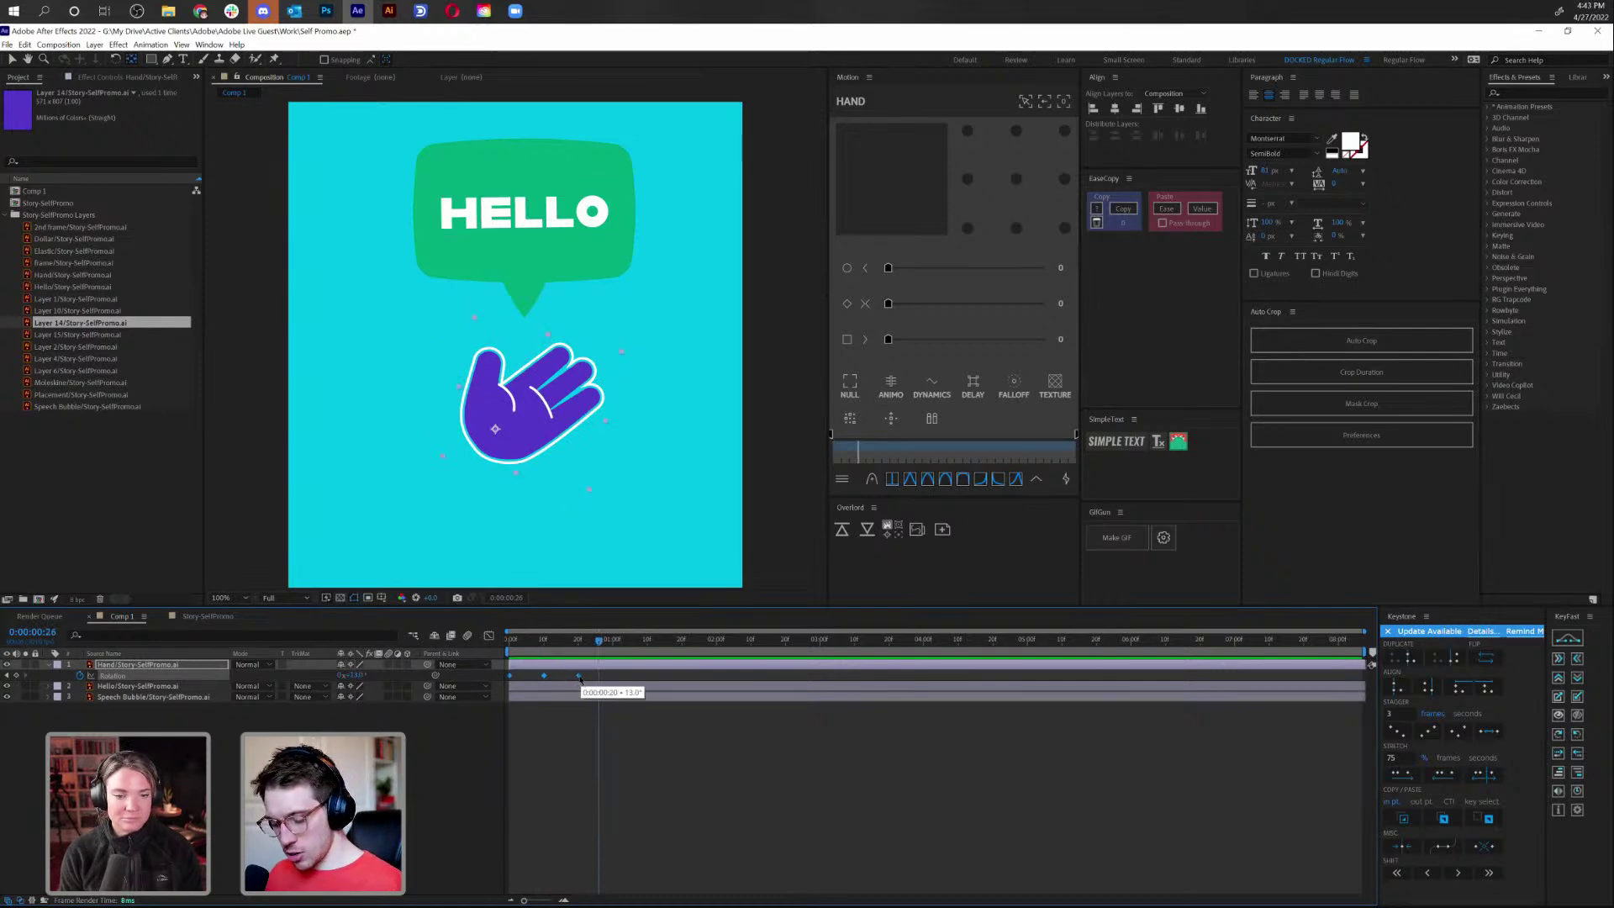
{"action": "left_click_drag", "start_coordinate": [578, 677], "coordinate": [589, 678]}
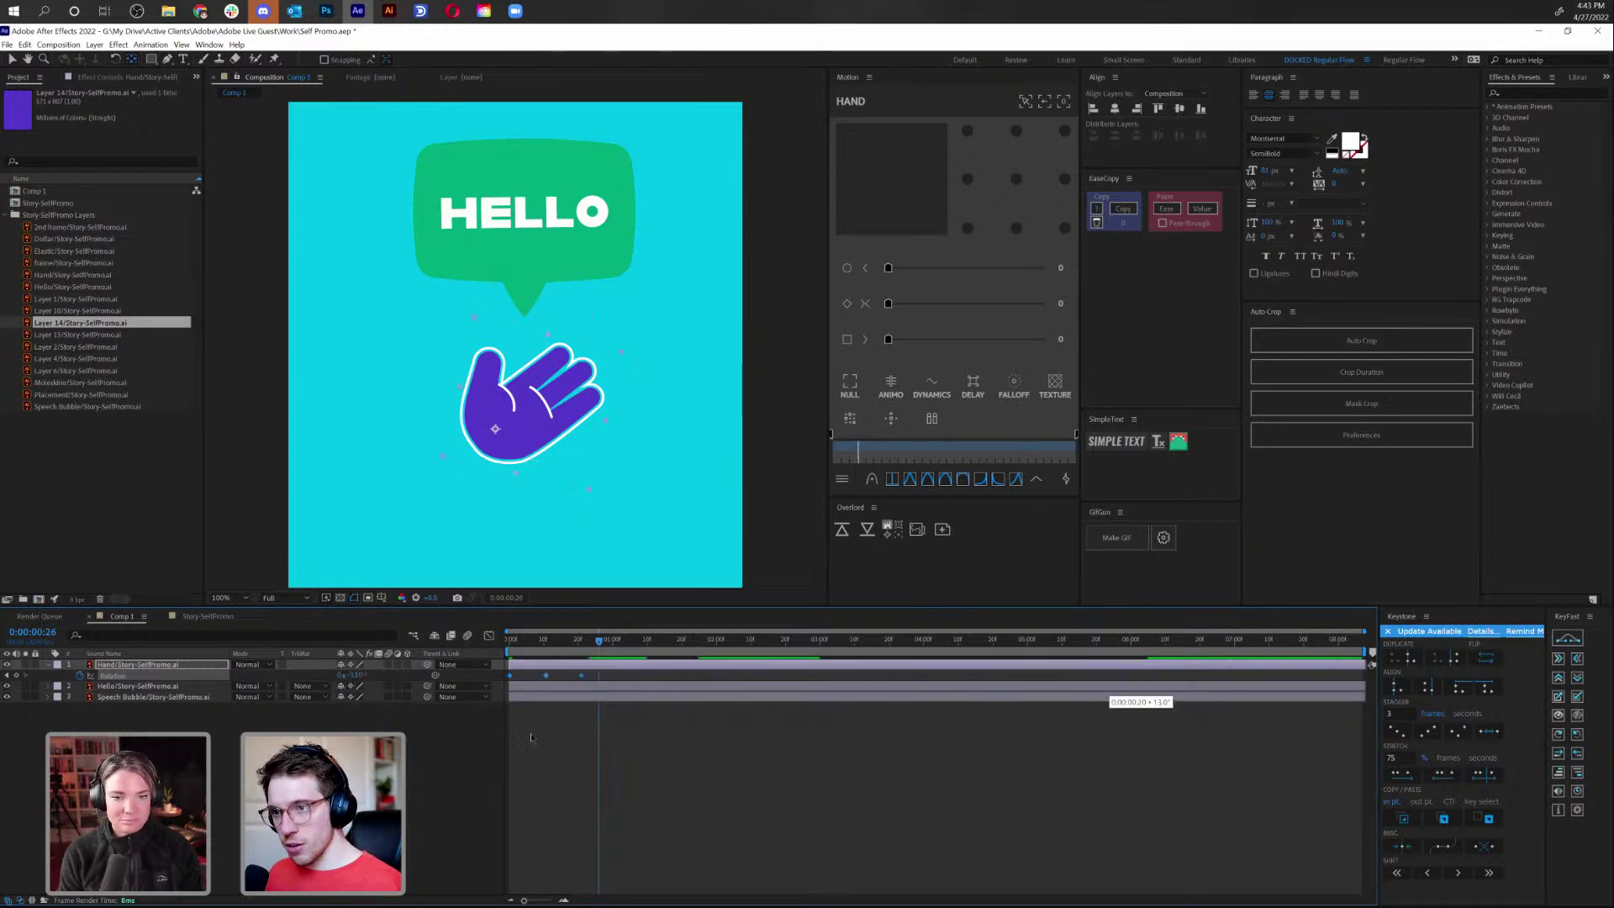
{"action": "left_click_drag", "start_coordinate": [549, 737], "coordinate": [589, 743]}
{"action": "key", "text": "ctrl+z"}
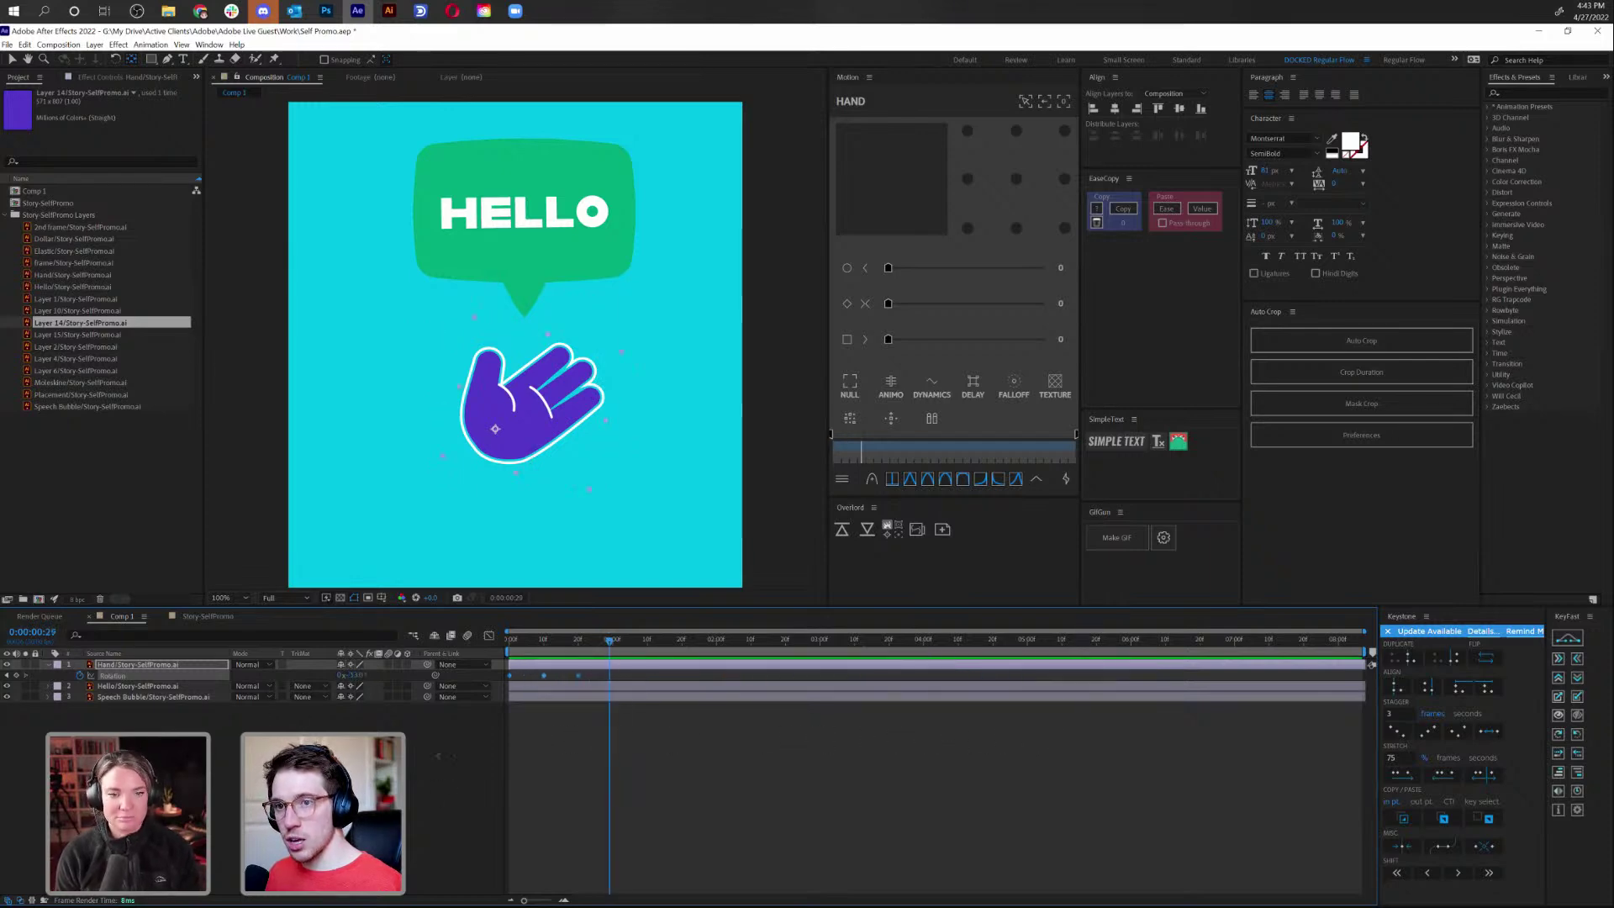
{"action": "left_click_drag", "start_coordinate": [353, 675], "coordinate": [646, 656]}
{"action": "left_click", "coordinate": [646, 656]}
{"action": "left_click_drag", "start_coordinate": [358, 675], "coordinate": [644, 679]}
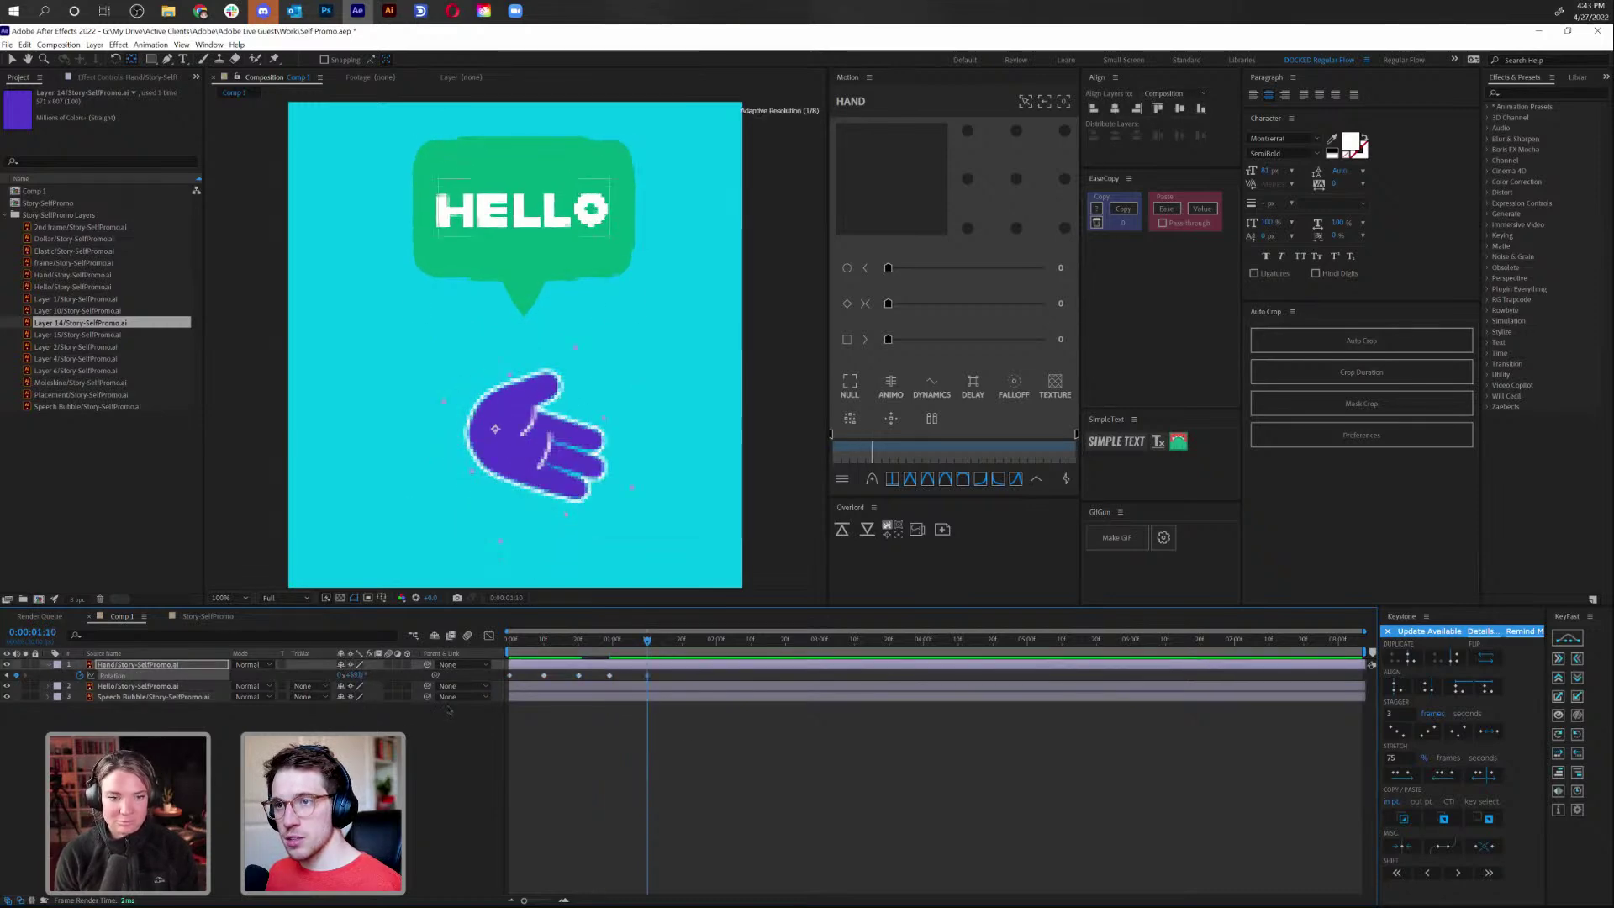
{"action": "left_click", "coordinate": [646, 676]}
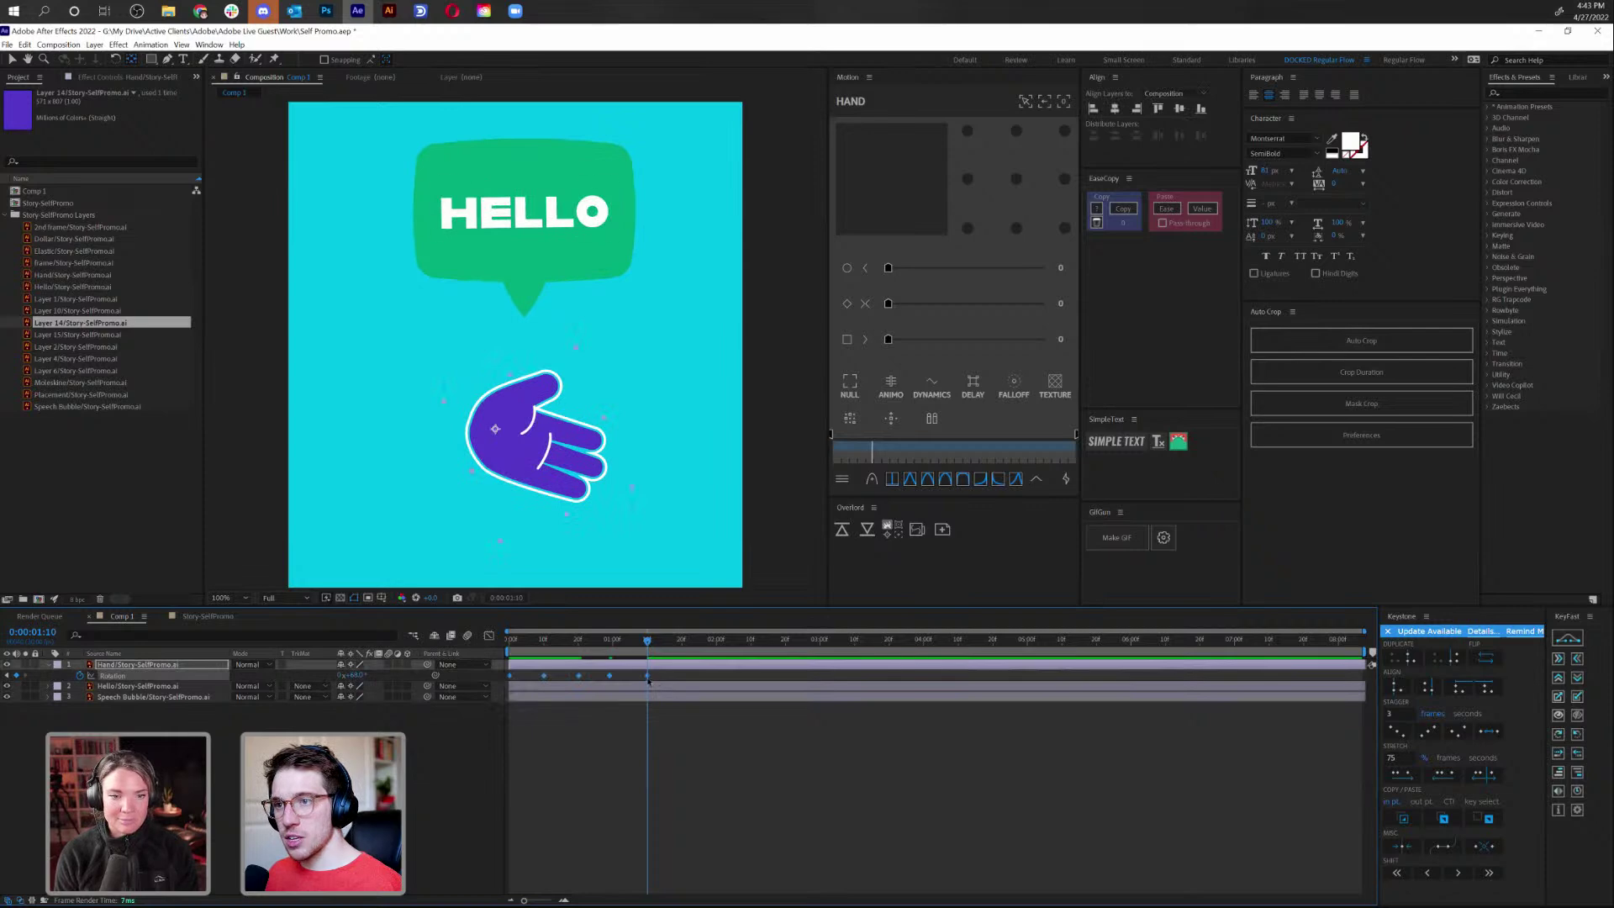
{"action": "left_click_drag", "start_coordinate": [947, 681], "coordinate": [1171, 686]}
{"action": "left_click_drag", "start_coordinate": [570, 708], "coordinate": [647, 686]}
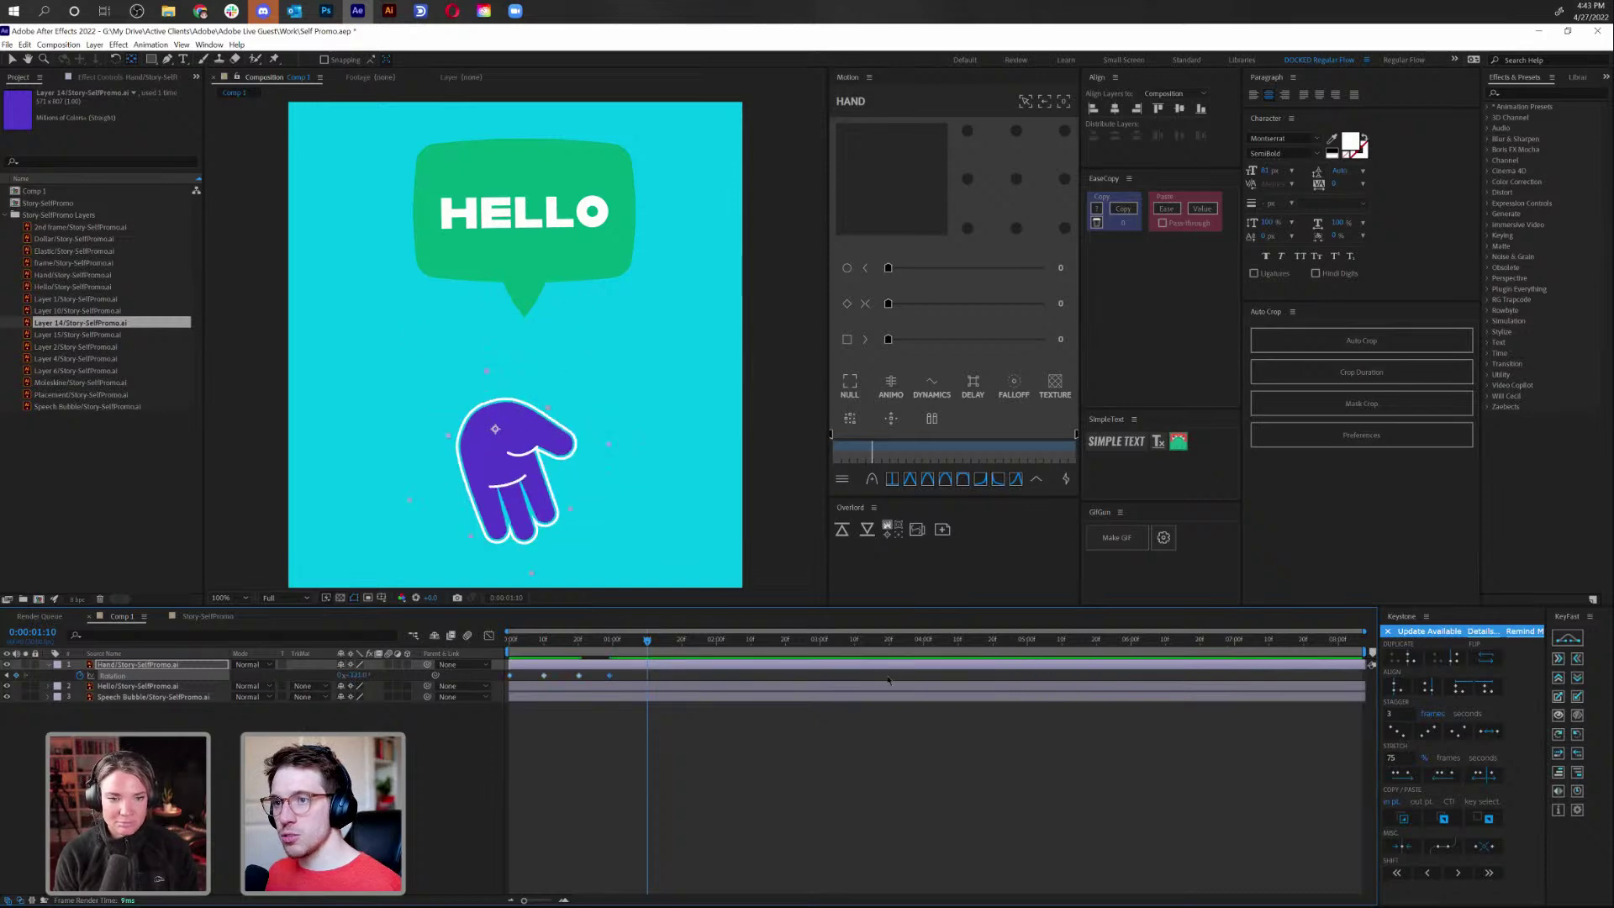
{"action": "key", "text": "ctrl+z"}
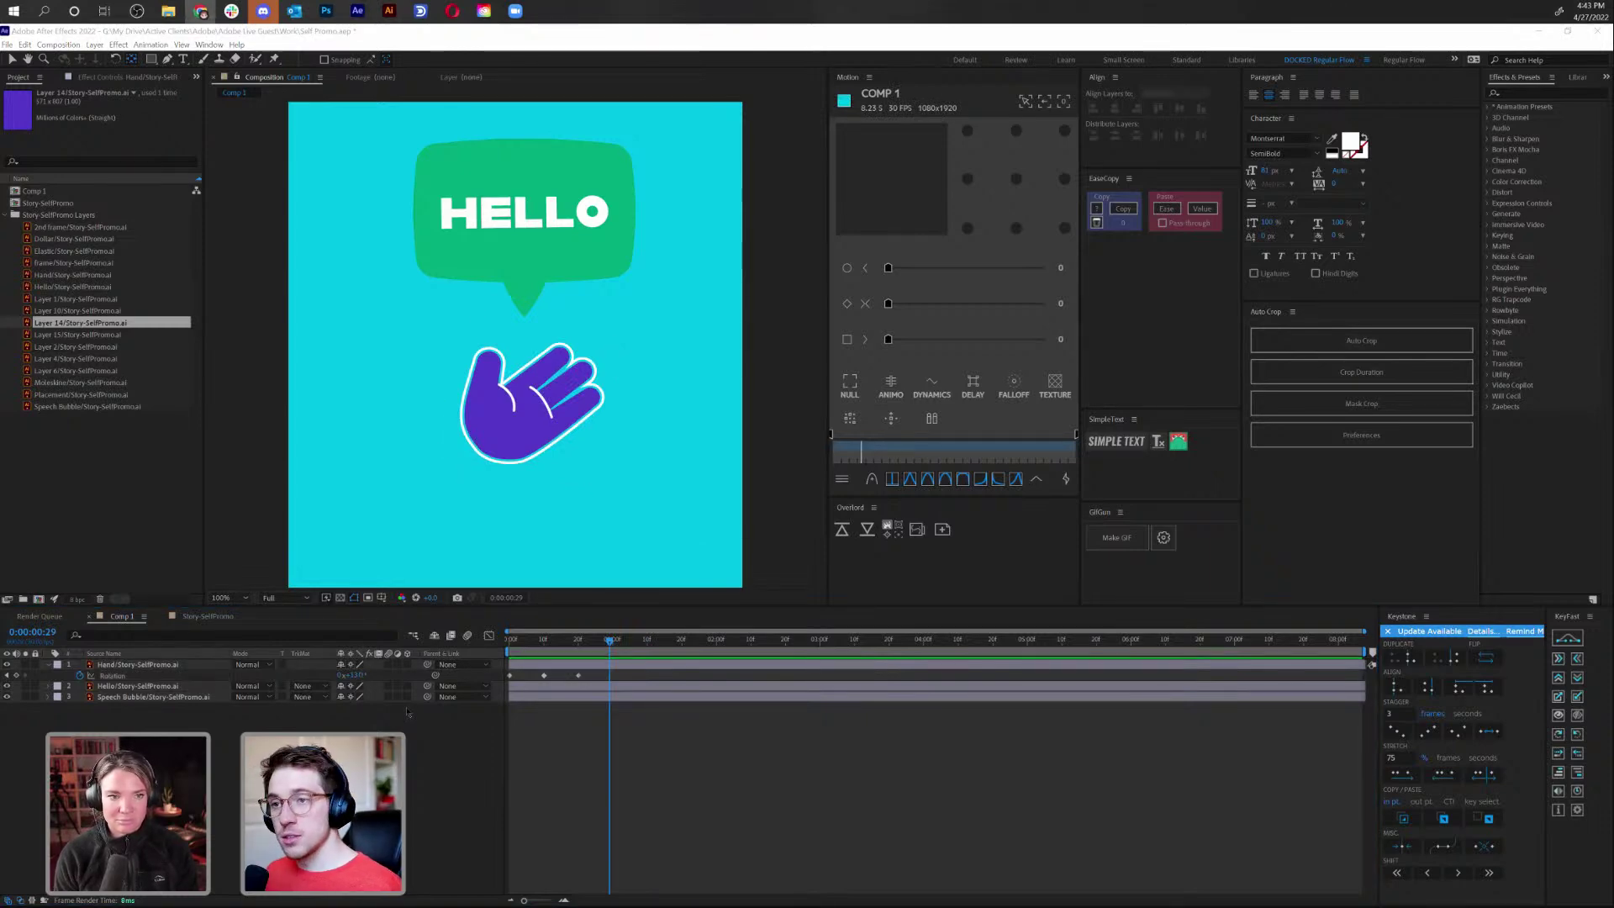
Preview the wave, then pull the later Hand Rotation keyframes closer to the first
{"action": "left_click", "coordinate": [609, 683]}
{"action": "key", "text": "space"}
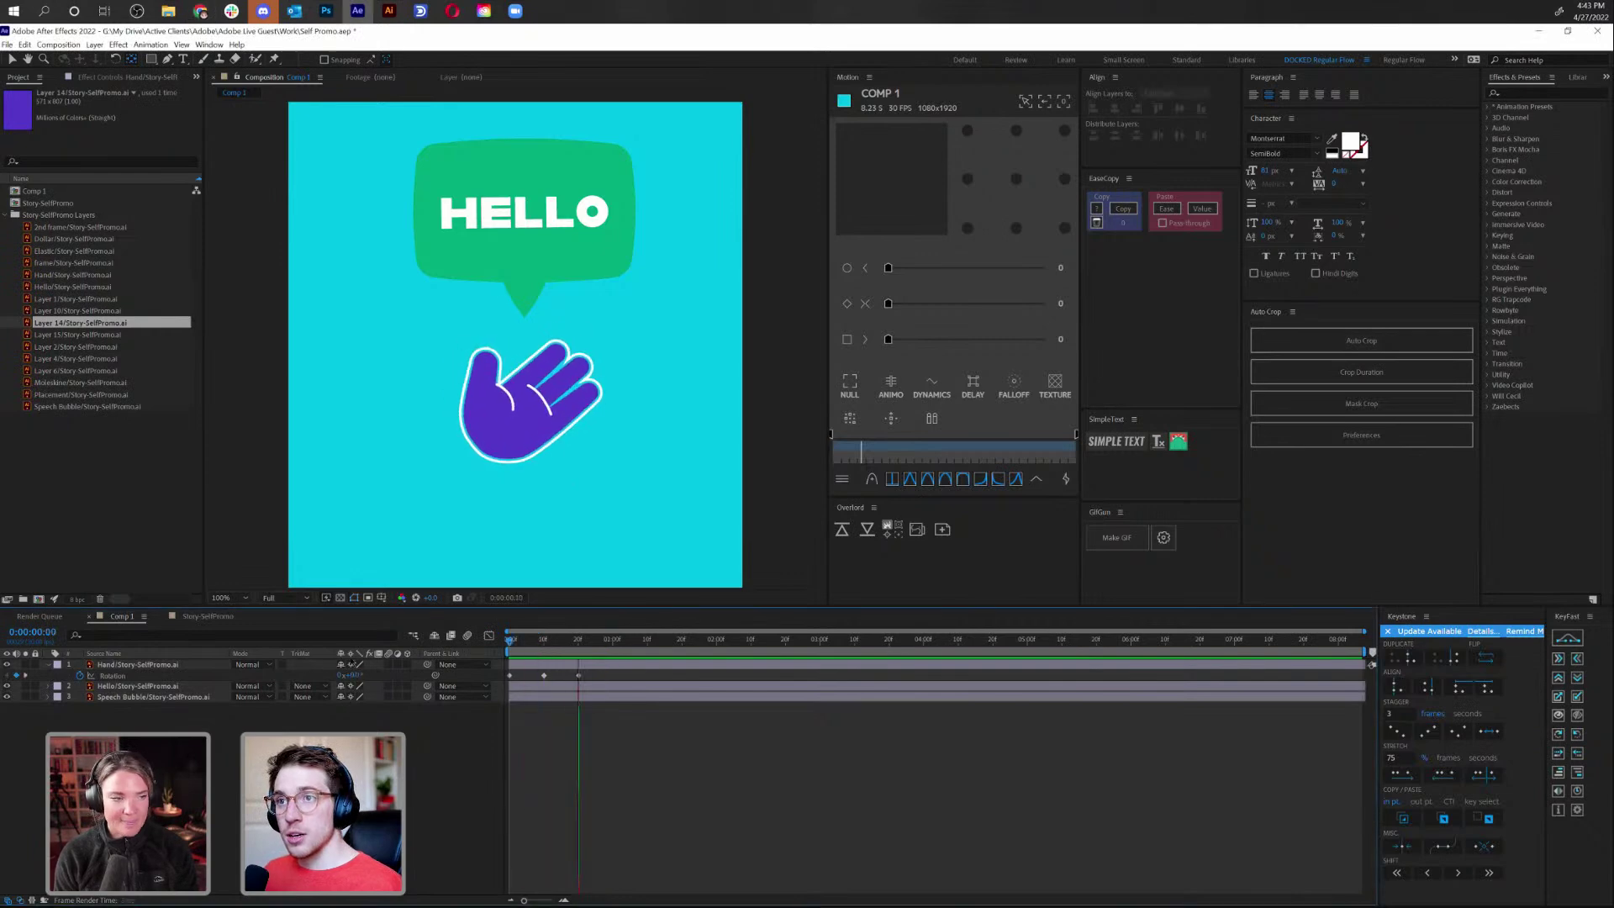
{"action": "left_click", "coordinate": [580, 675]}
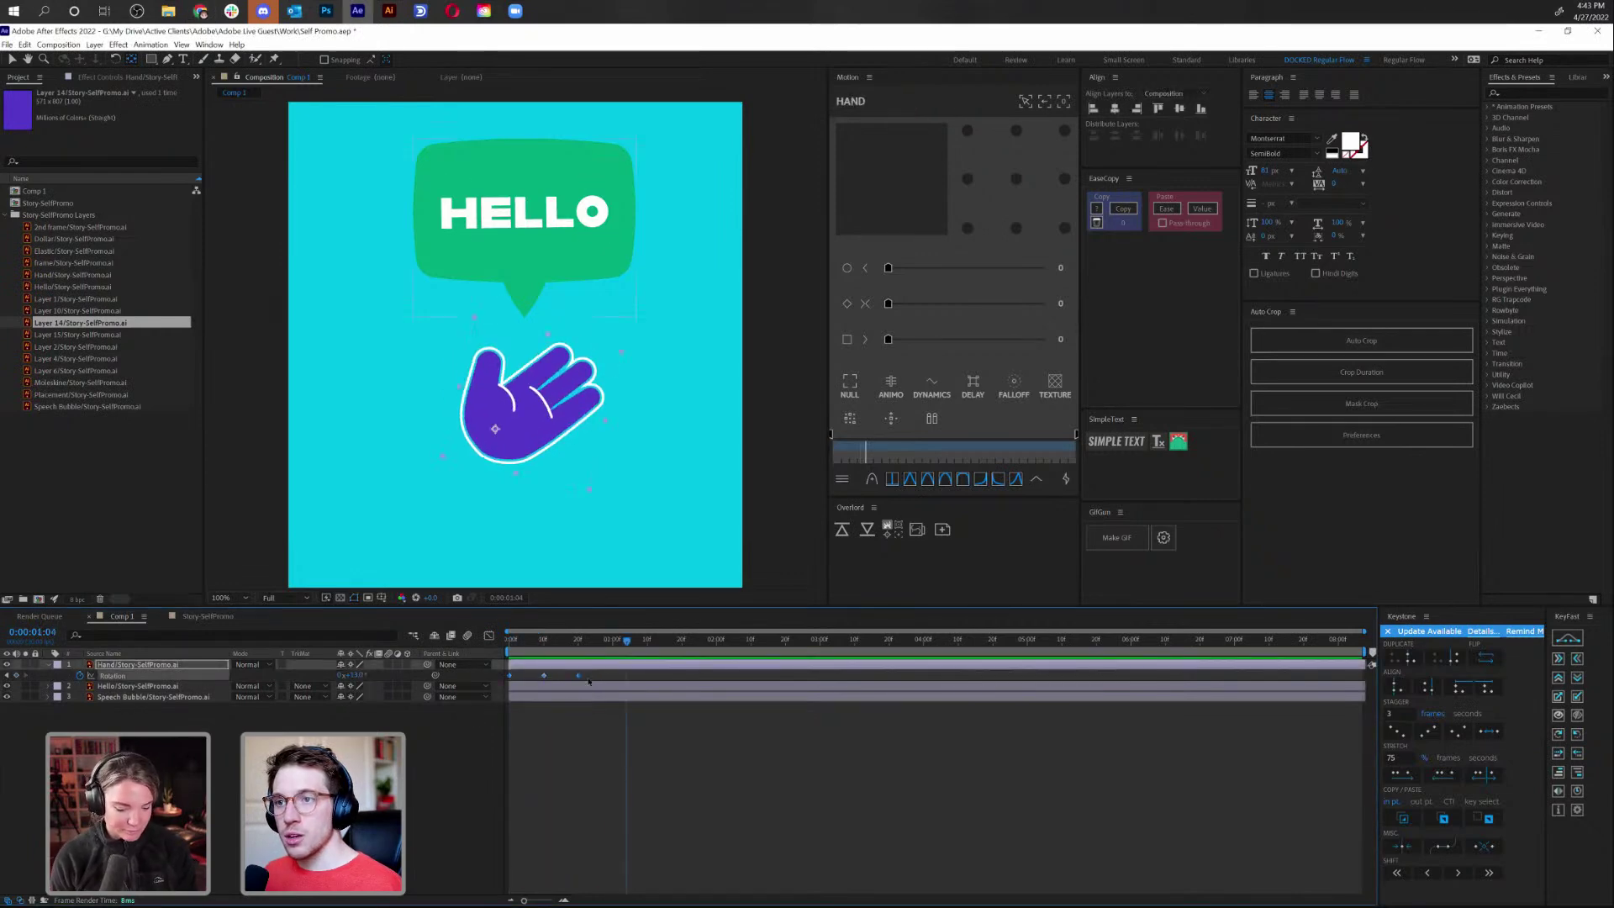
{"action": "left_click_drag", "start_coordinate": [580, 676], "coordinate": [554, 676]}
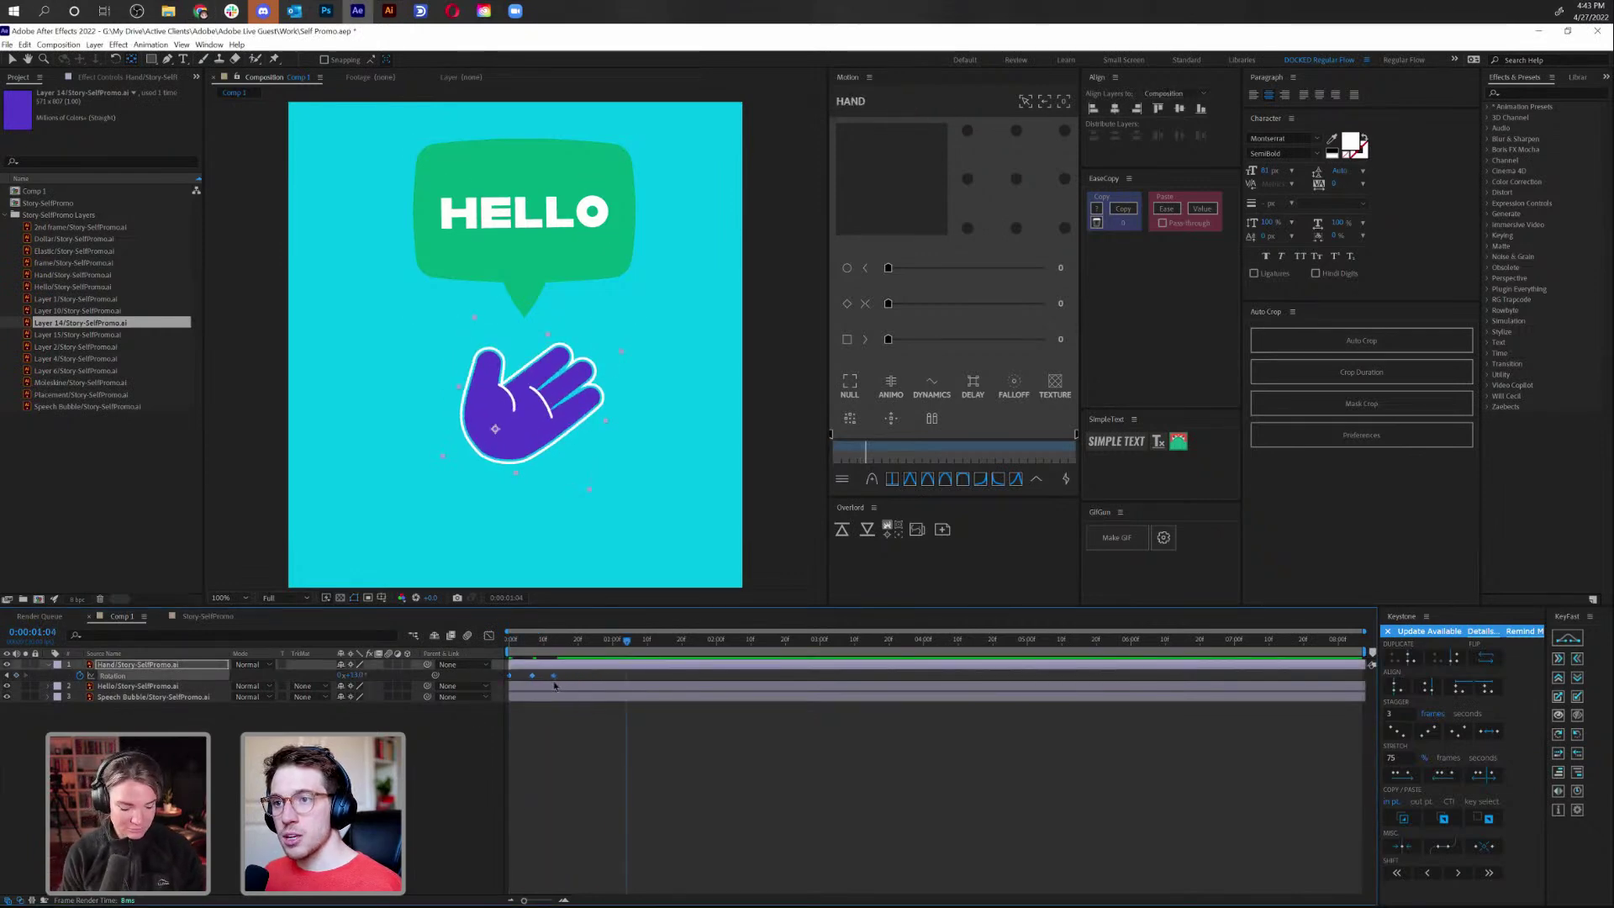
{"action": "left_click", "coordinate": [577, 746]}
{"action": "key", "text": "Home"}
{"action": "key", "text": "space"}
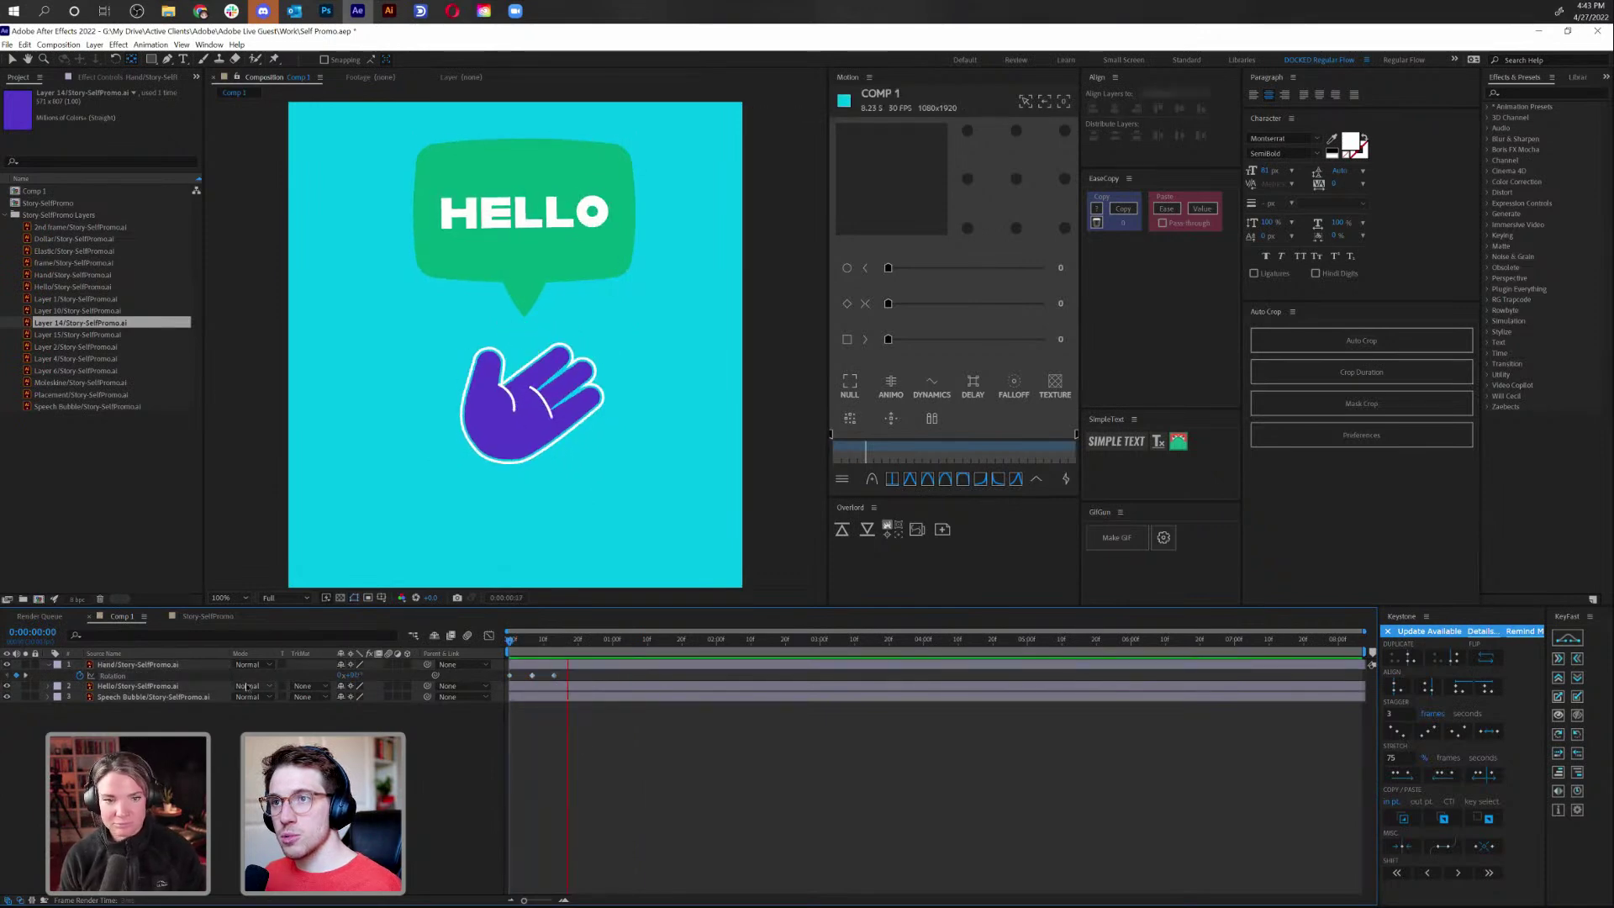
Tighten the Hand Rotation keyframe spacing further and replay the quicker wave
{"action": "left_click", "coordinate": [554, 678]}
{"action": "left_click_drag", "start_coordinate": [554, 677], "coordinate": [536, 678]}
{"action": "left_click", "coordinate": [580, 738]}
{"action": "key", "text": "space"}
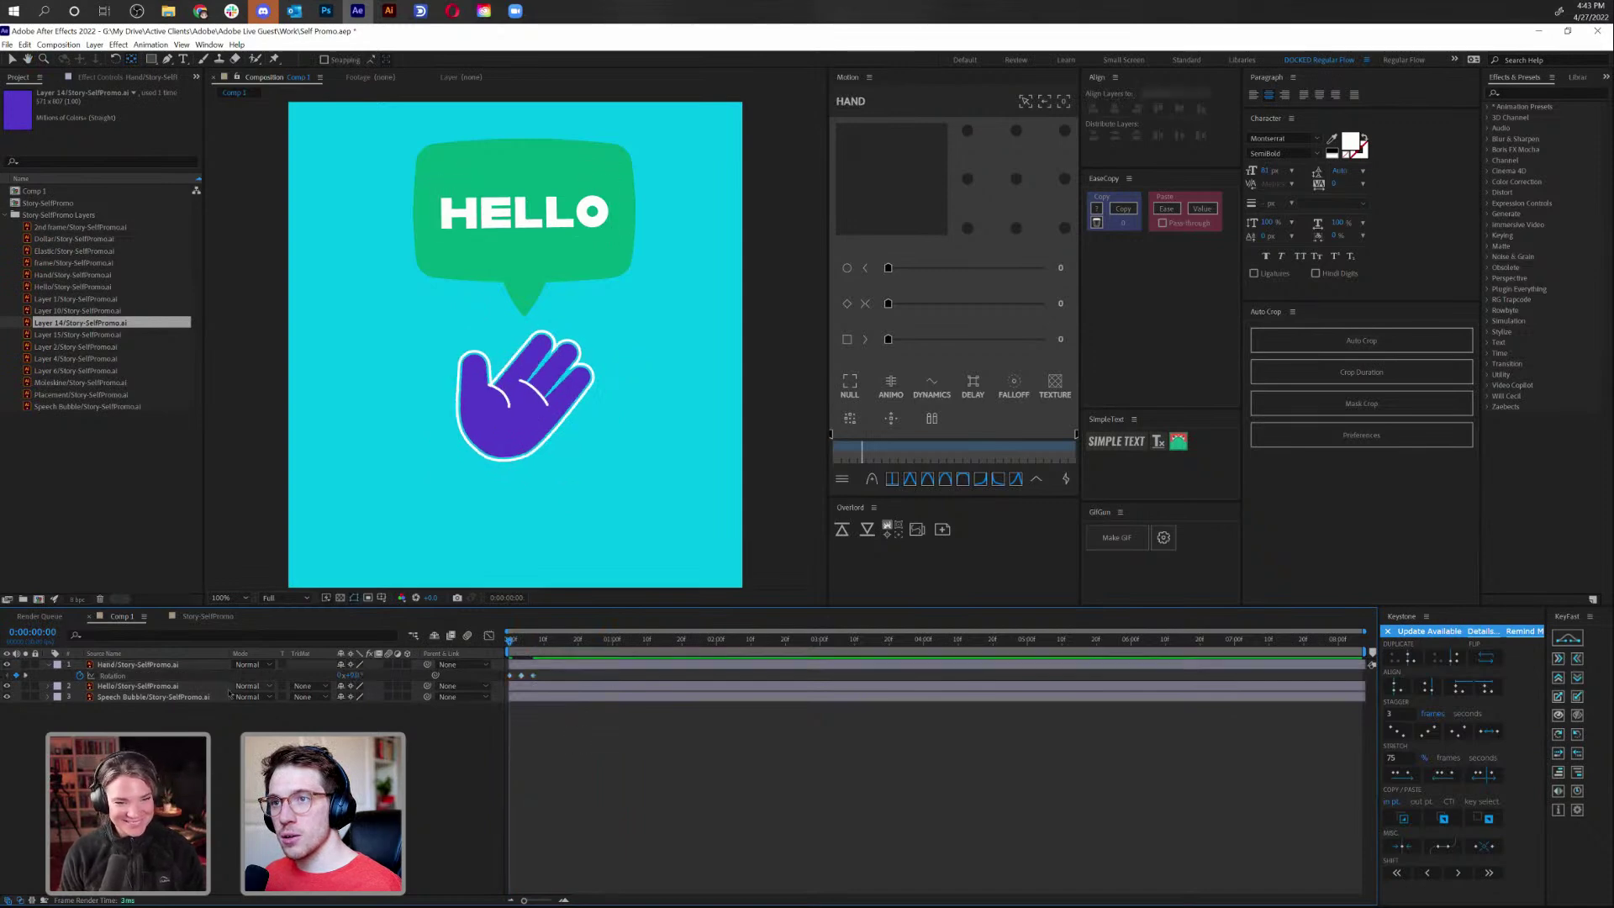
{"action": "left_click", "coordinate": [533, 677]}
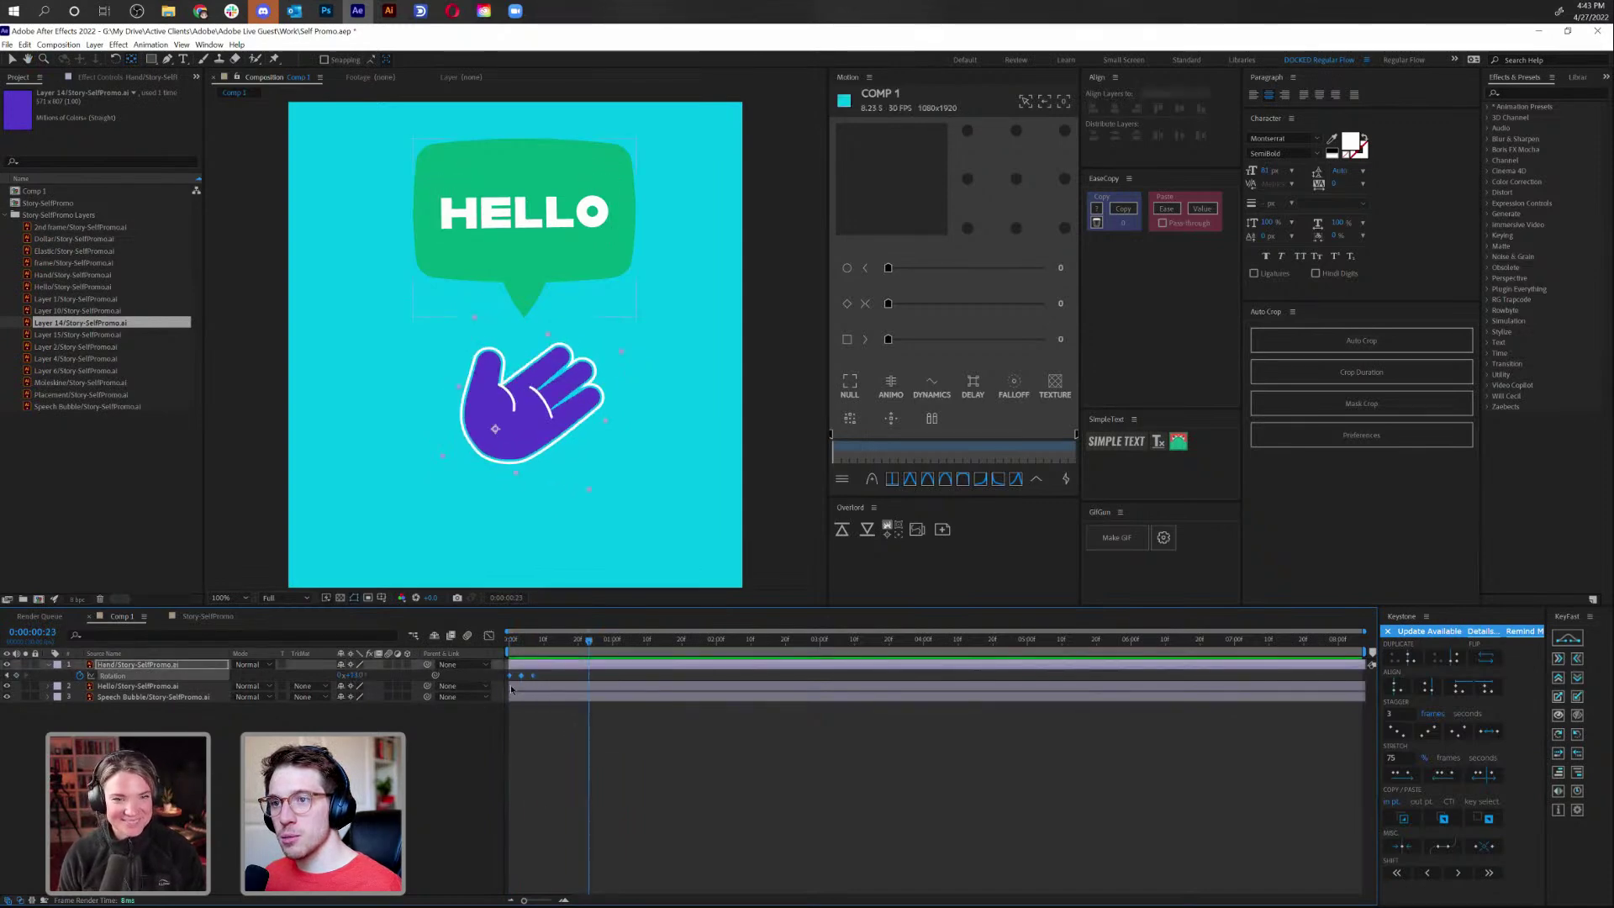
{"action": "key", "text": "space"}
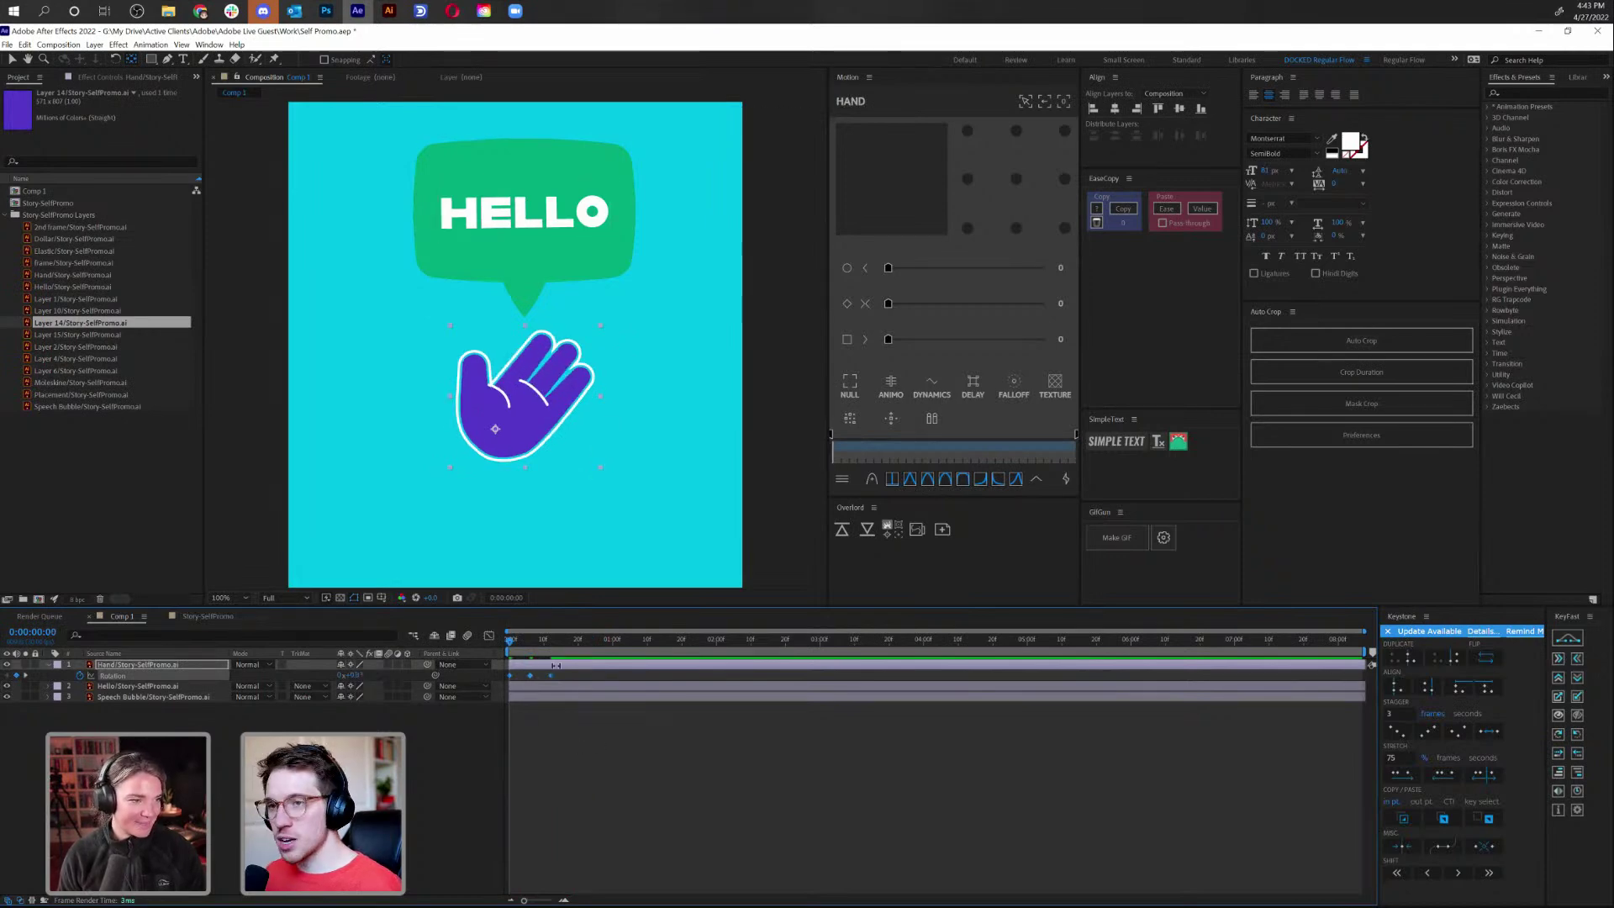
Preview the wave again and undo an accidental extra Rotation keyframe
{"action": "key", "text": "space"}
{"action": "key", "text": "space"}
{"action": "left_click", "coordinate": [544, 683]}
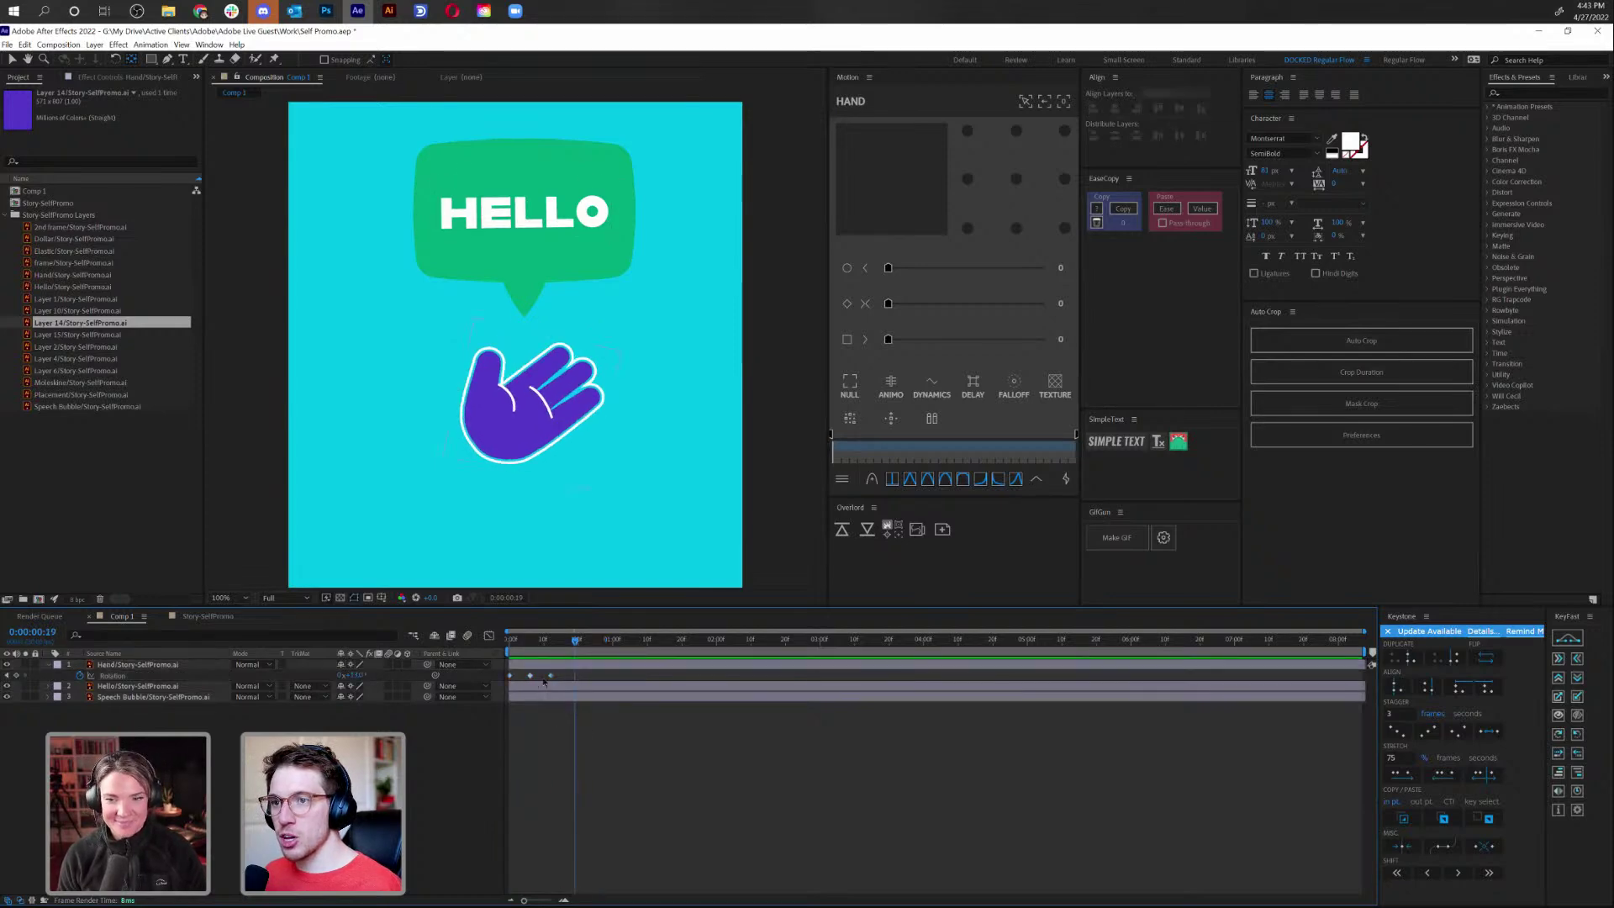
{"action": "key", "text": "ctrl+z"}
{"action": "key", "text": "ctrl+z"}
{"action": "key", "text": "ctrl+z"}
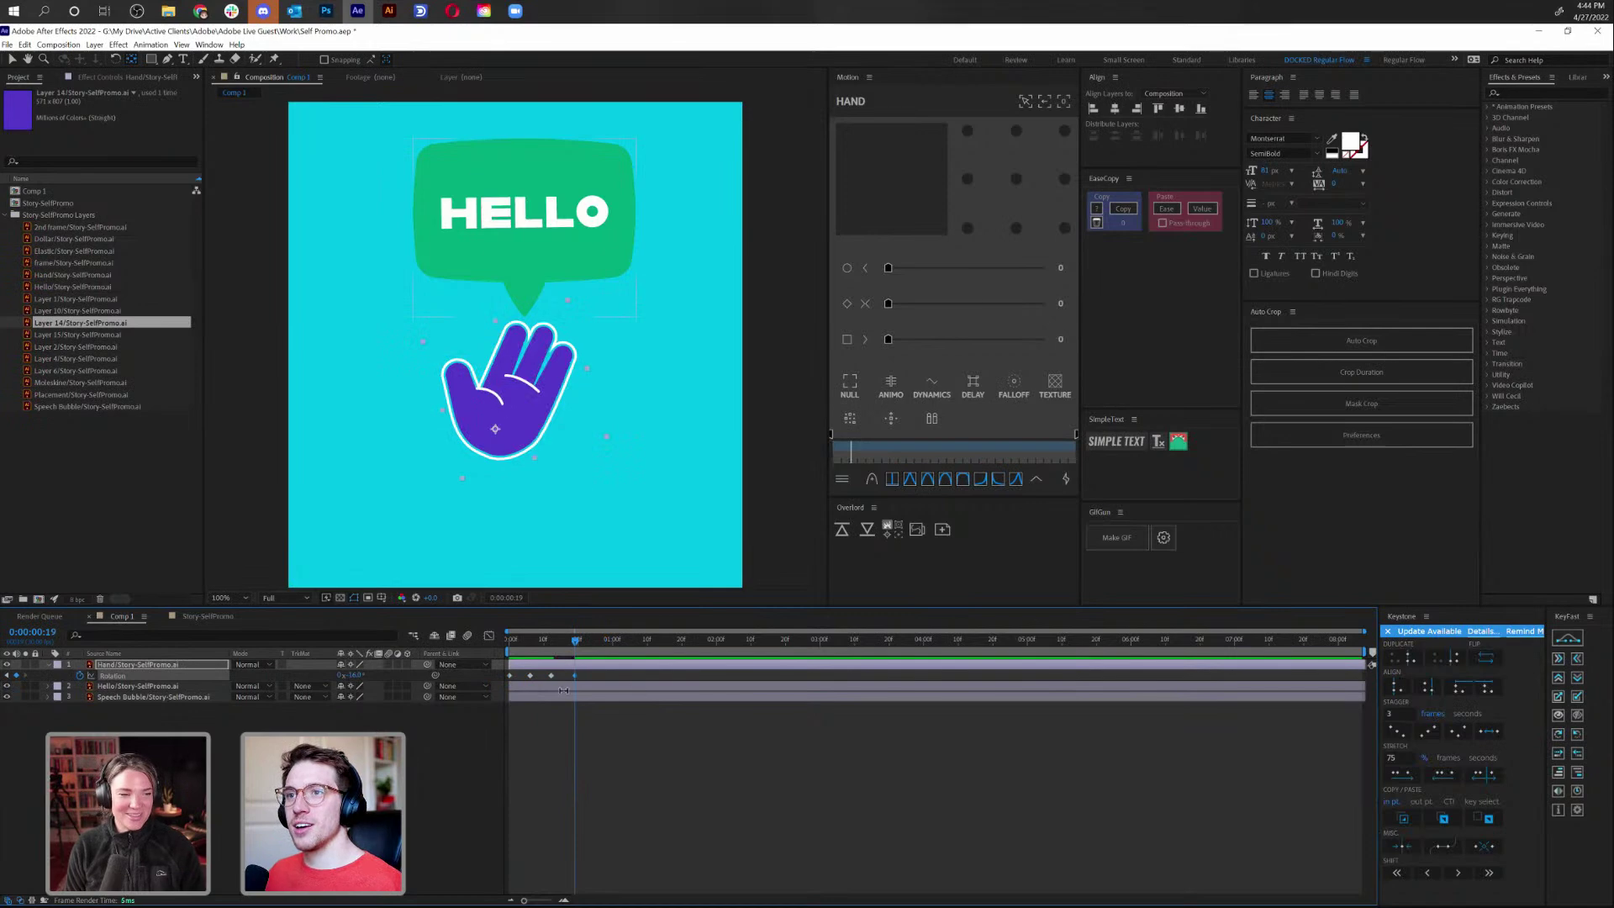
{"action": "key", "text": "ctrl+z"}
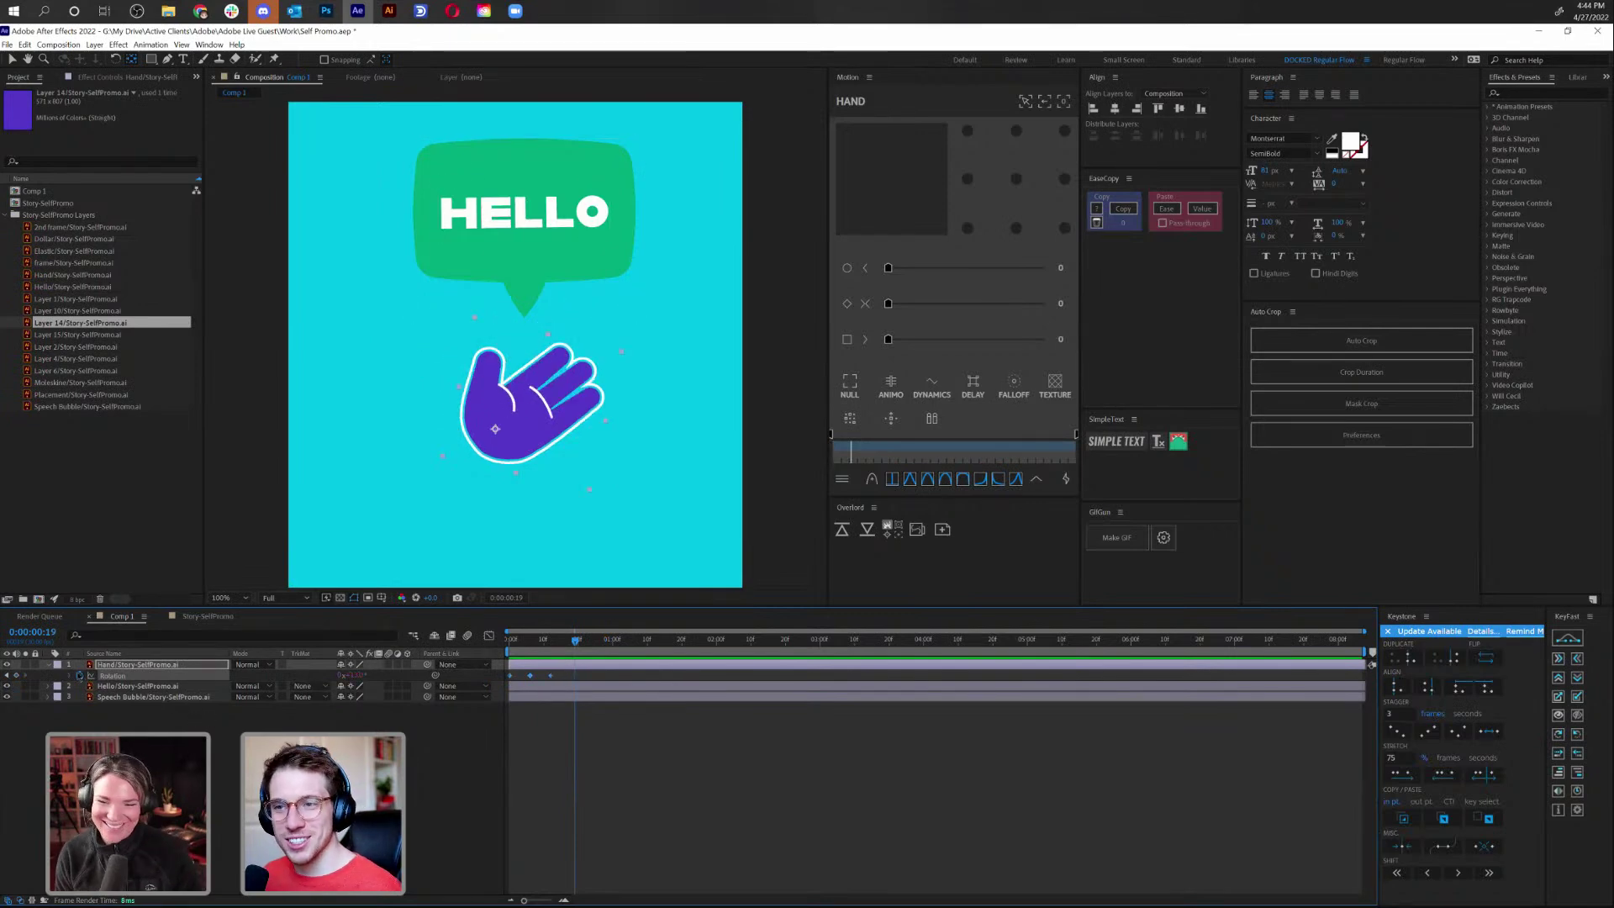
Add the expression loopOut("pingpong", 1) to the Hand's Rotation and preview the repeating wave
{"action": "left_click", "coordinate": [81, 675], "text": "alt"}
{"action": "type", "text": "loopOut("}
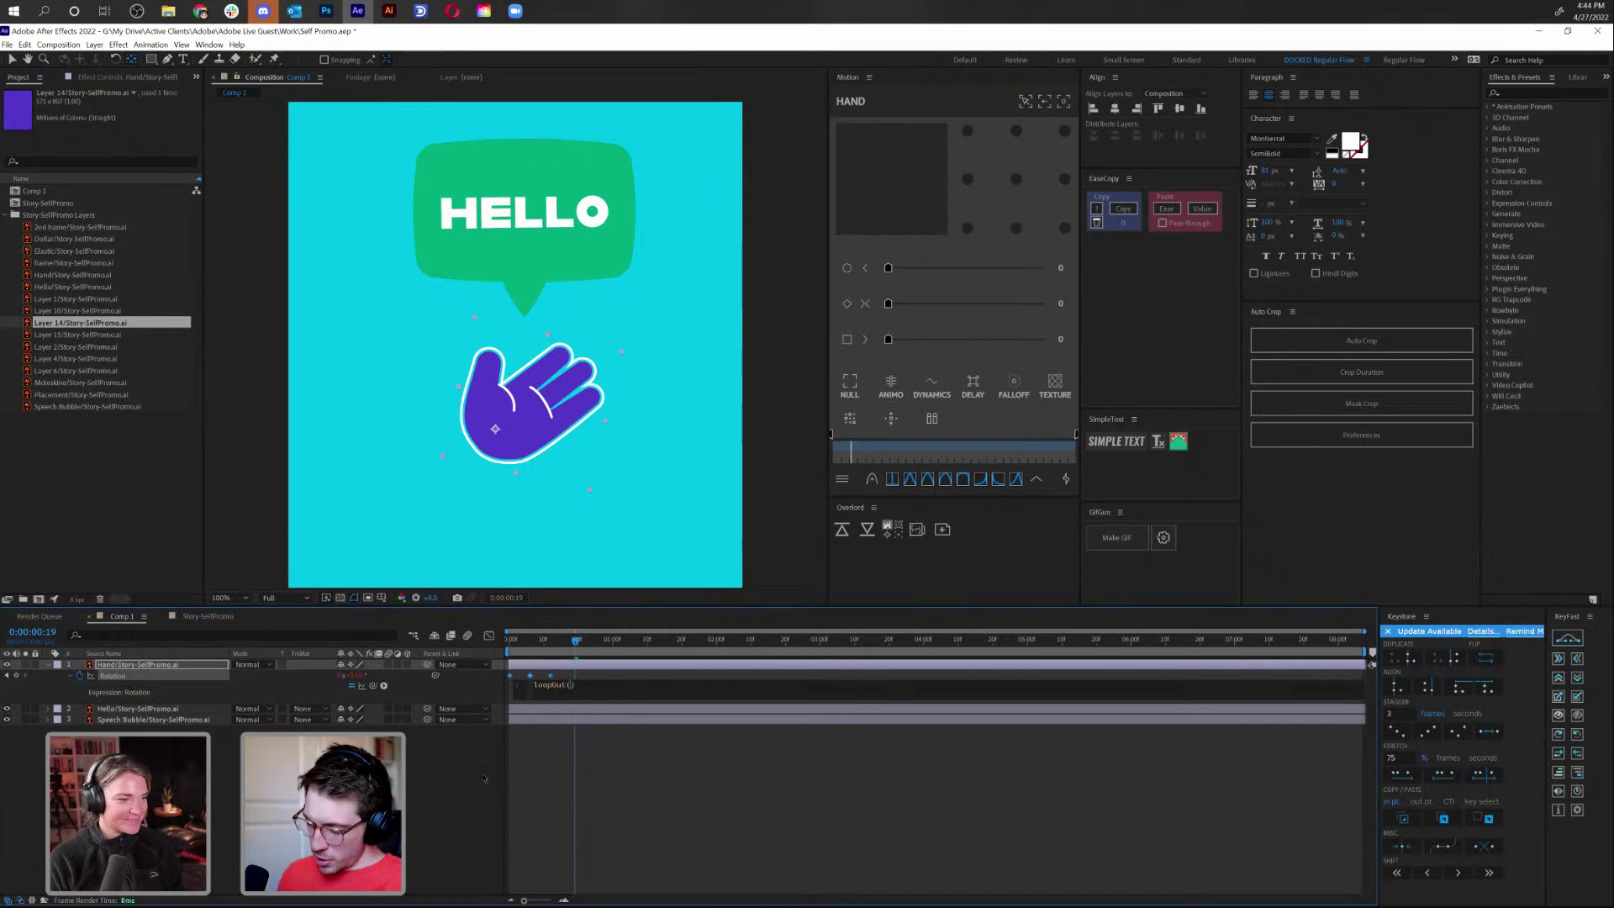
{"action": "type", "text": "\"ping"}
{"action": "key", "text": "Return"}
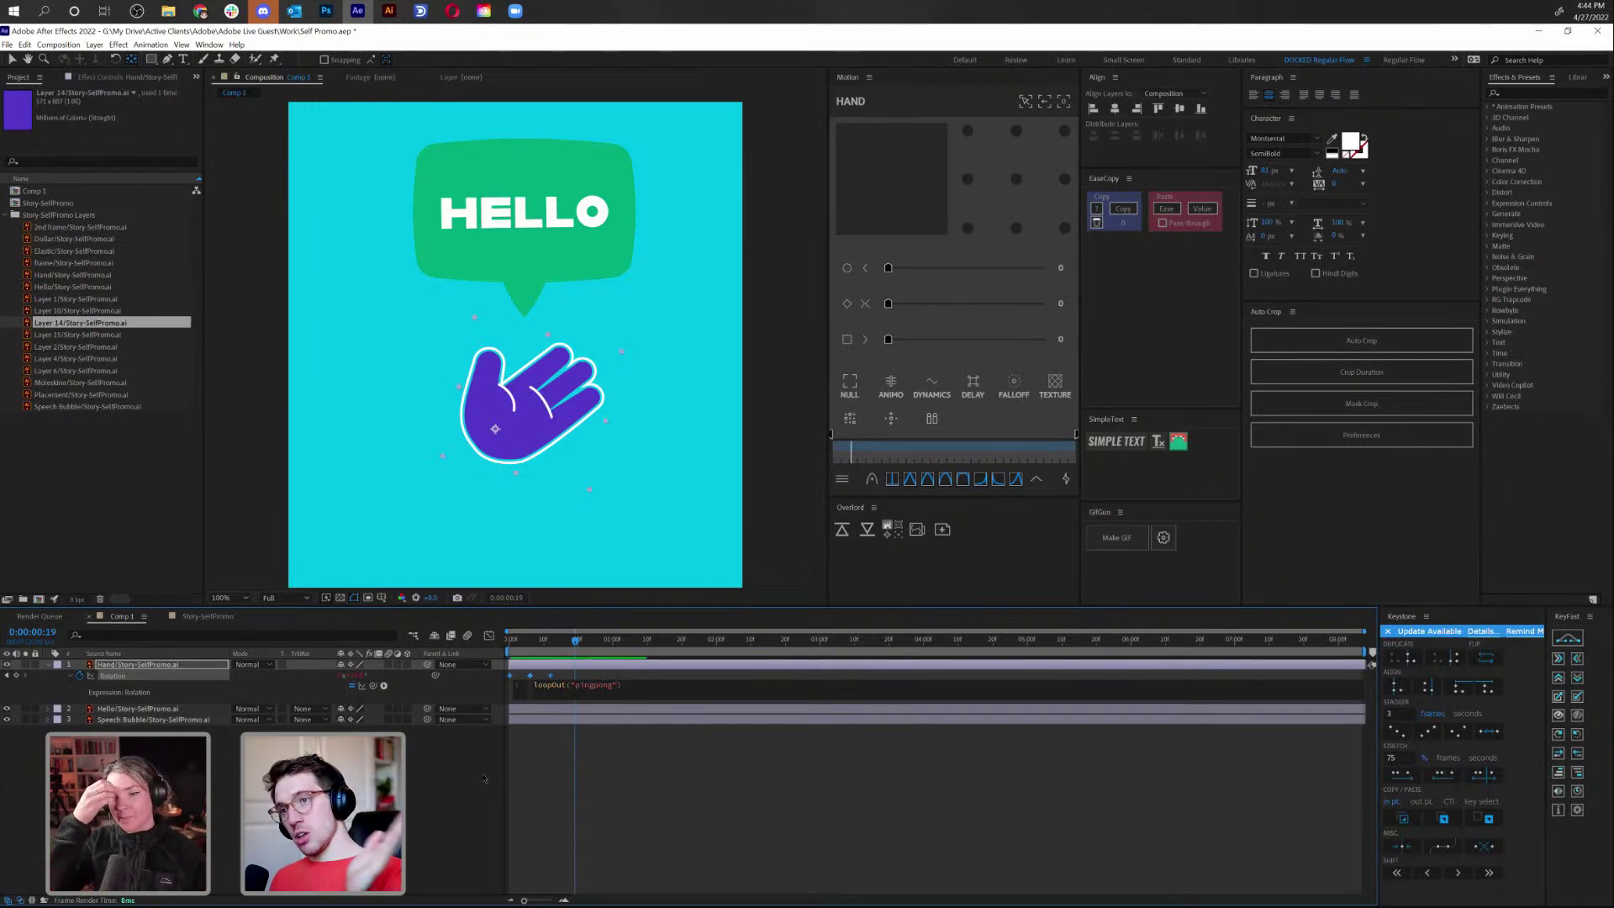
{"action": "type", "text": ", 1"}
{"action": "left_click", "coordinate": [634, 727]}
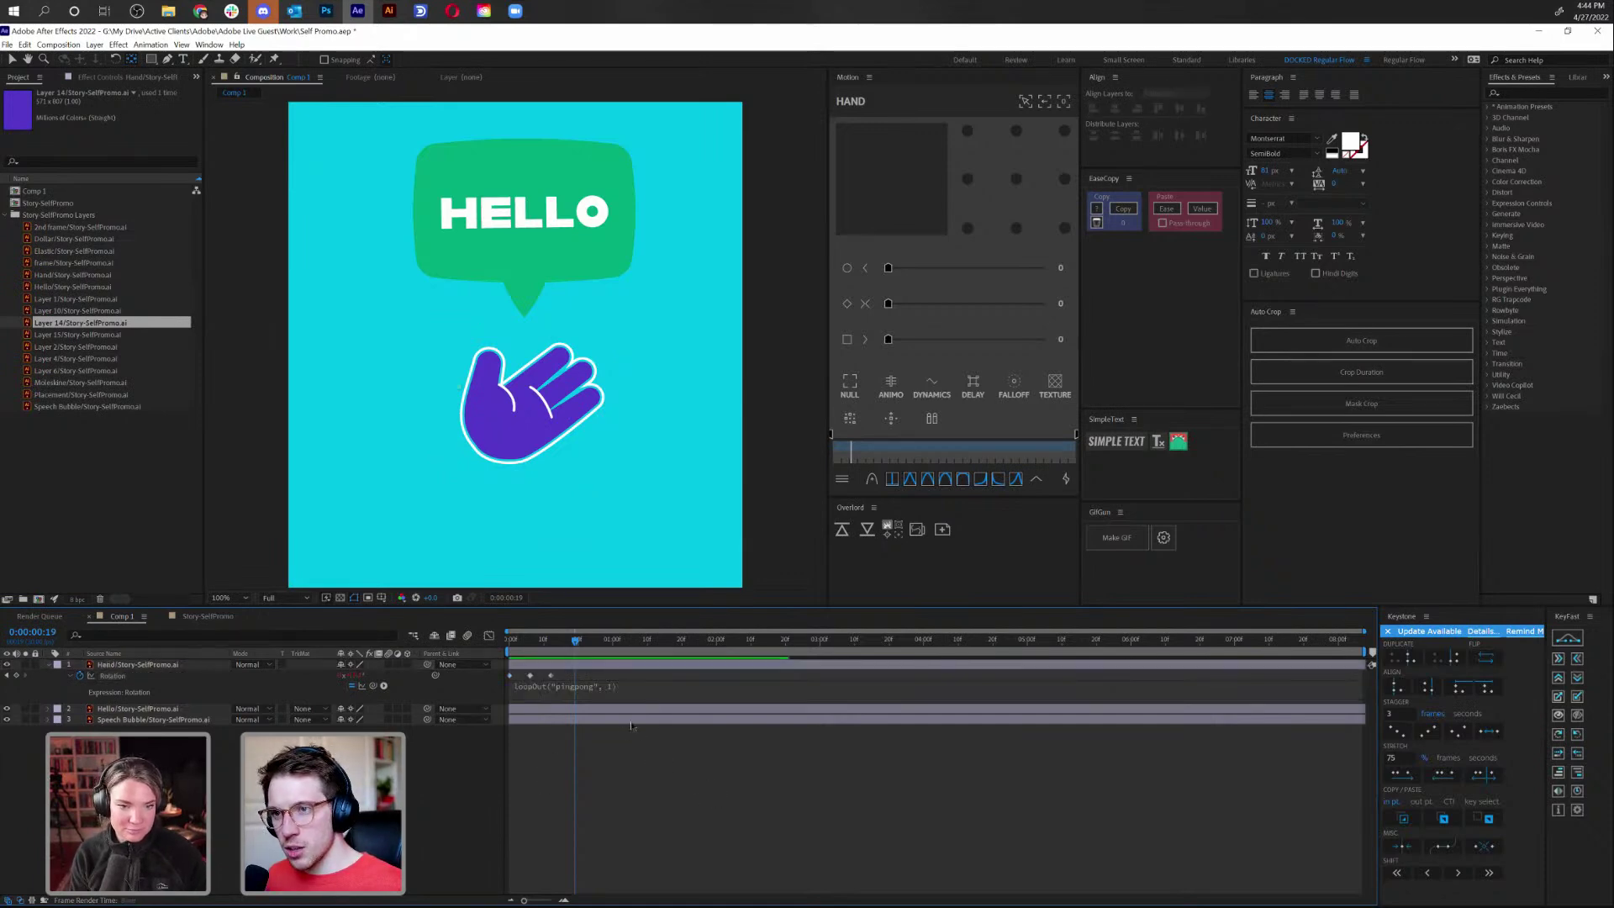
{"action": "key", "text": "space"}
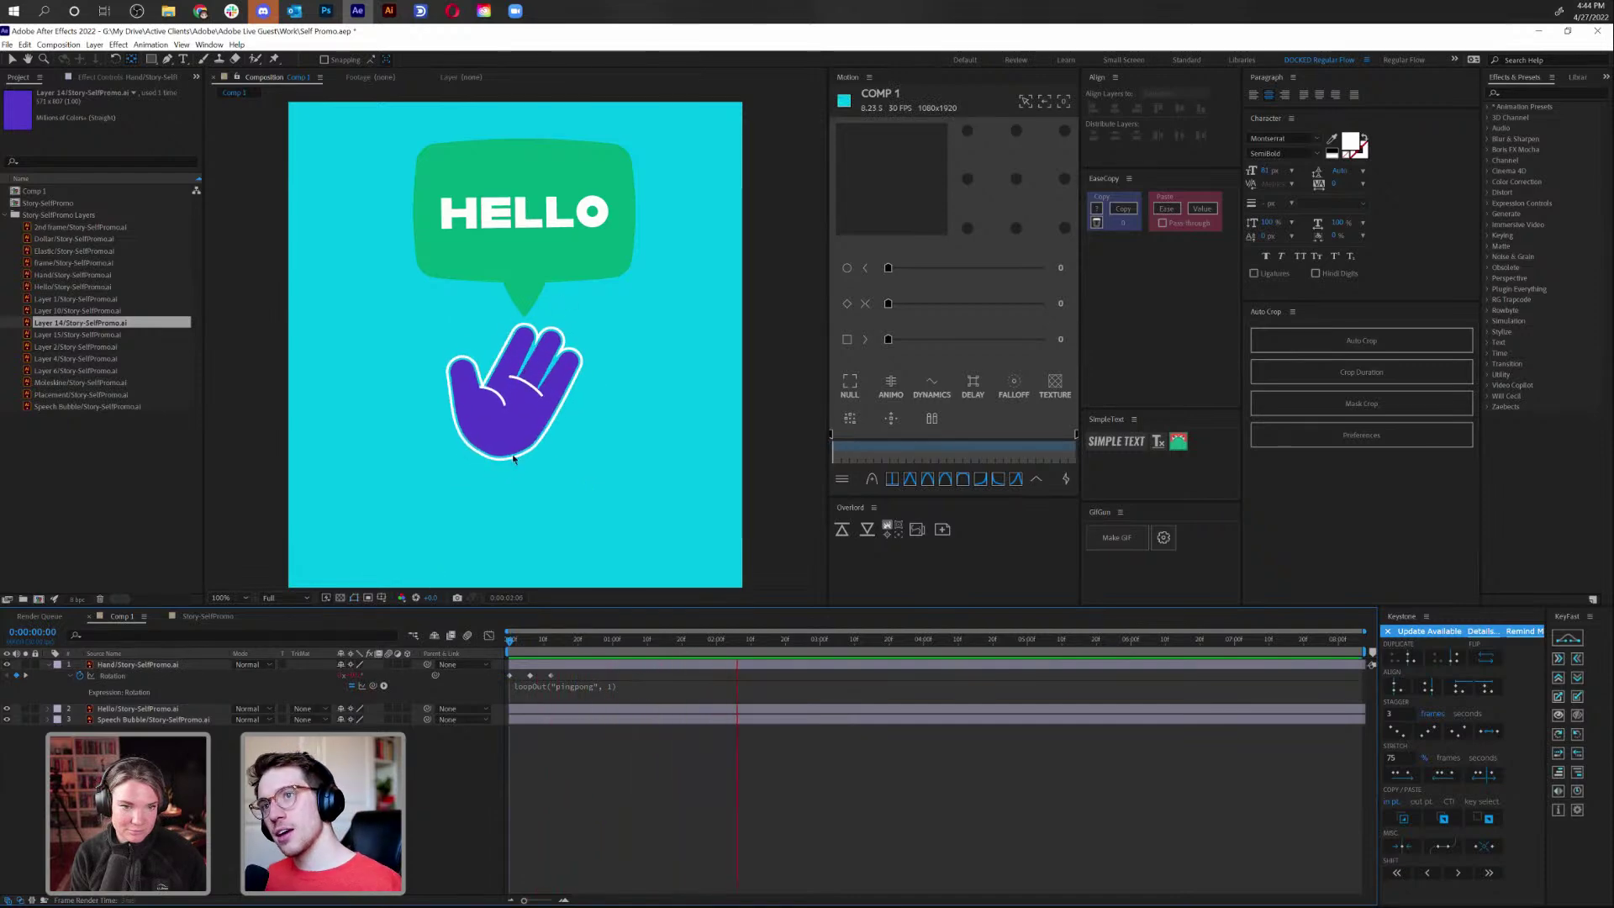
{"action": "key", "text": "comma"}
{"action": "key", "text": "comma"}
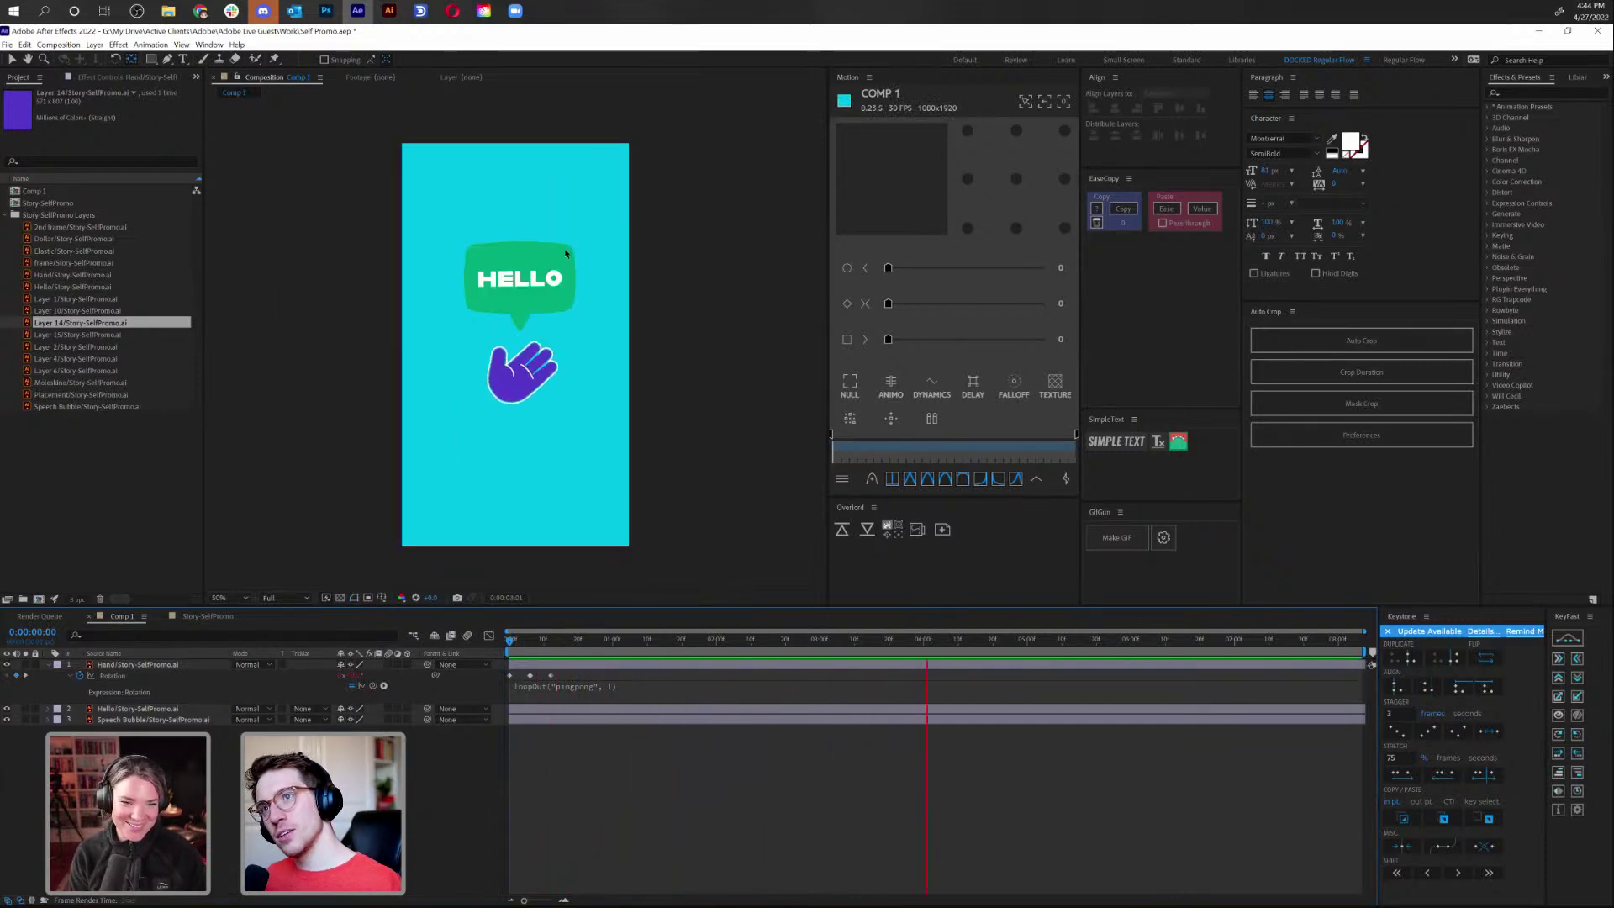
{"action": "key", "text": "space"}
{"action": "key", "text": "period"}
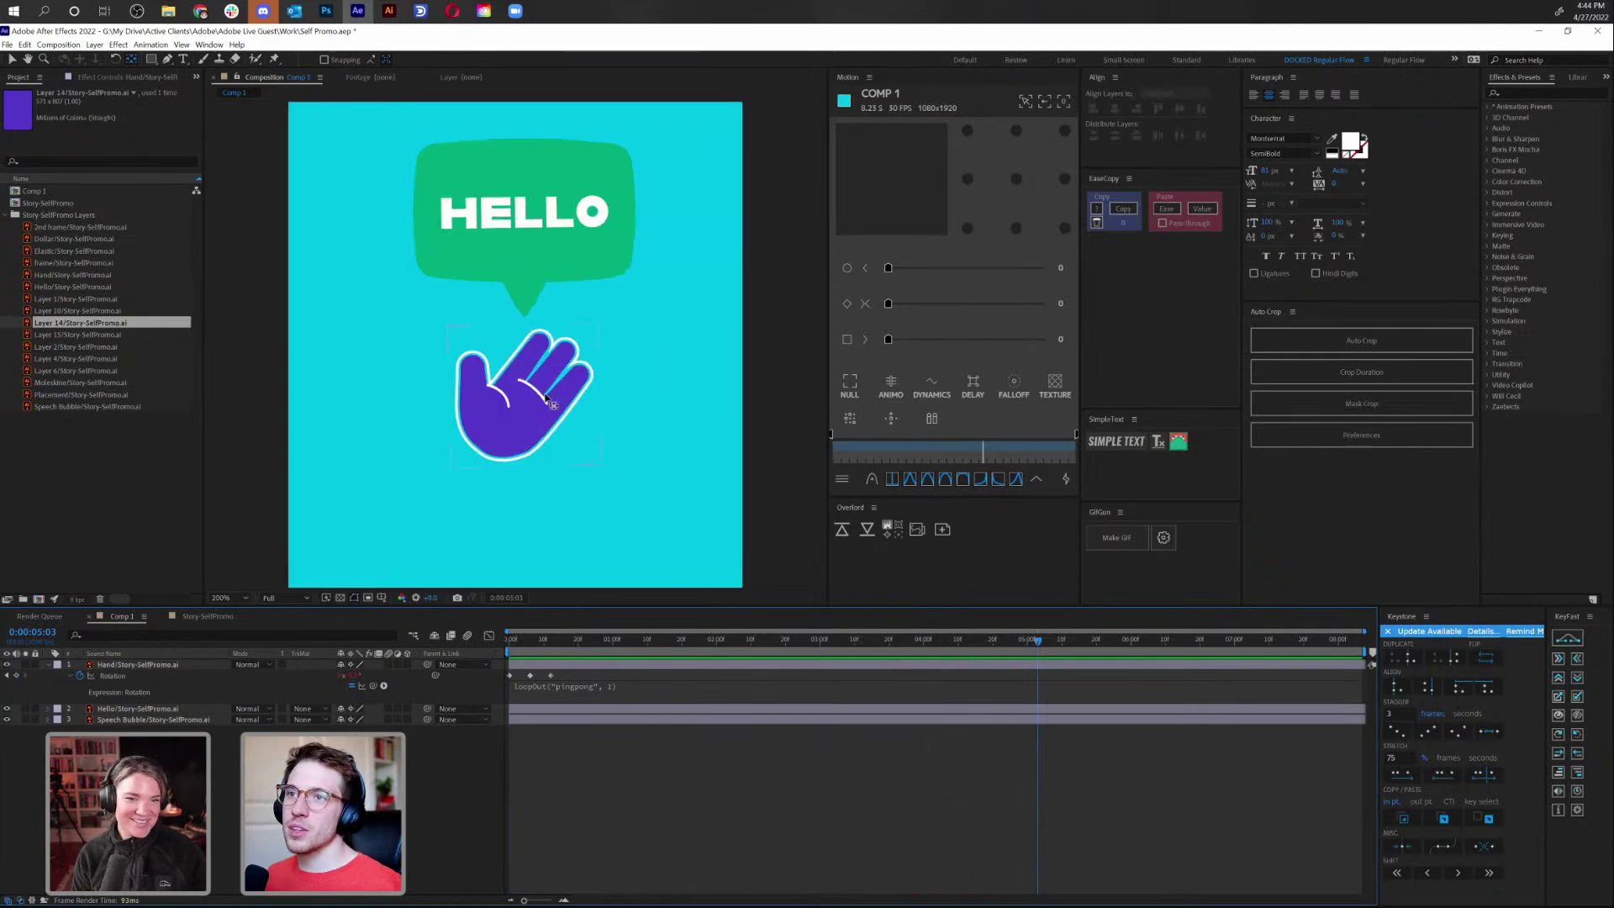
{"action": "key", "text": "period"}
Draw a small pen curve beside the fingertips with a thick white stroke and no fill
{"action": "left_click_drag", "start_coordinate": [626, 374], "coordinate": [534, 345]}
{"action": "key", "text": "g"}
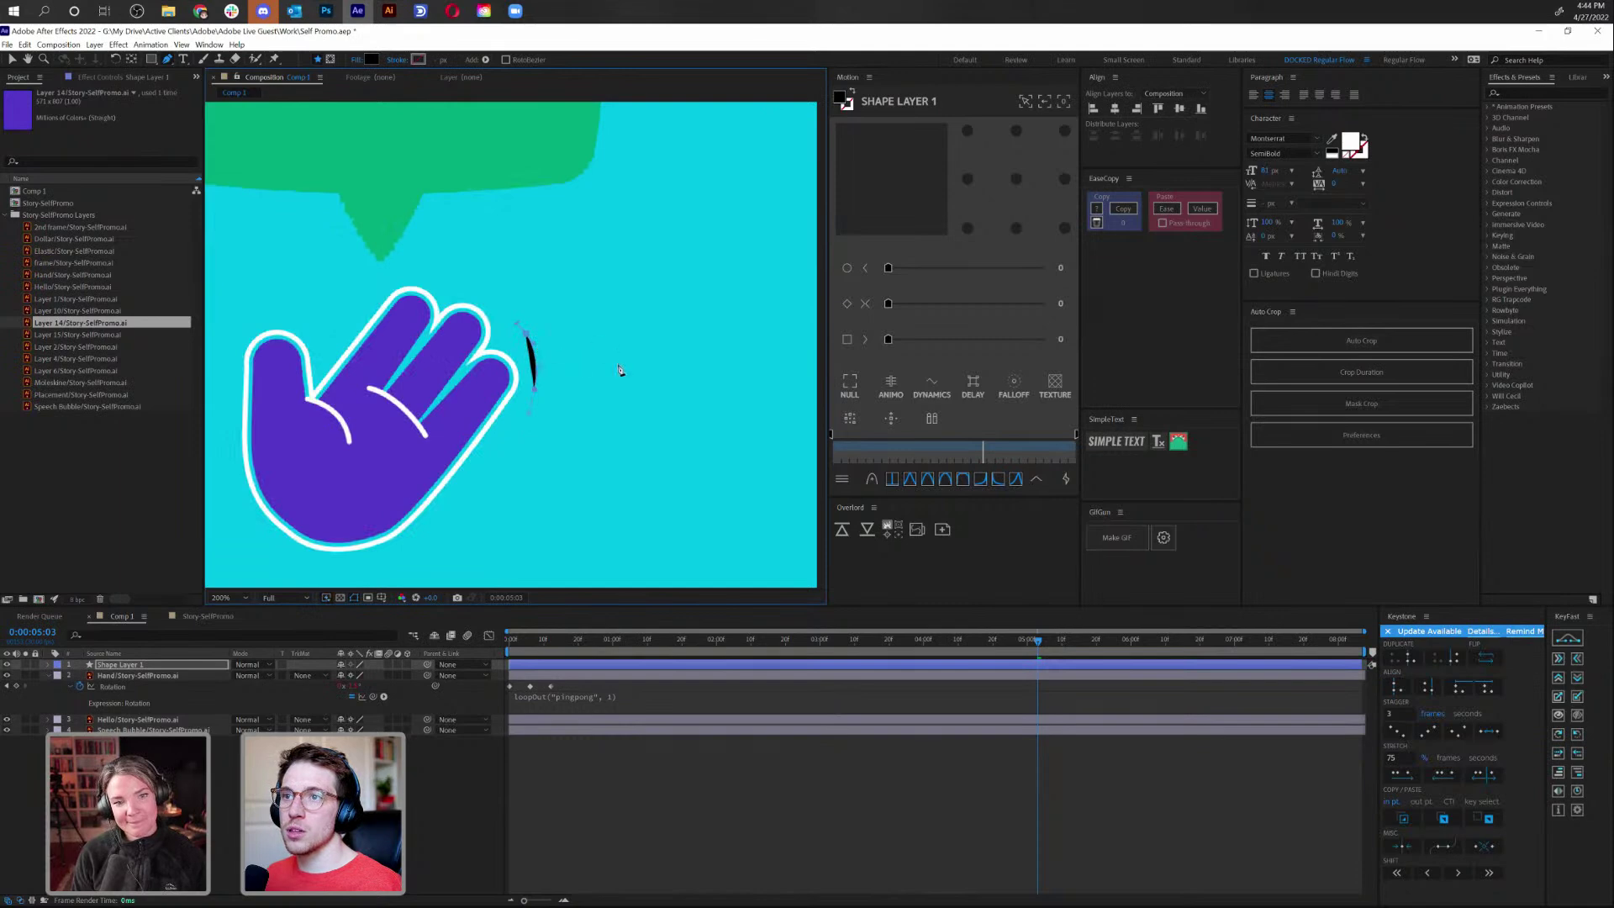
{"action": "left_click_drag", "start_coordinate": [436, 61], "coordinate": [432, 61]}
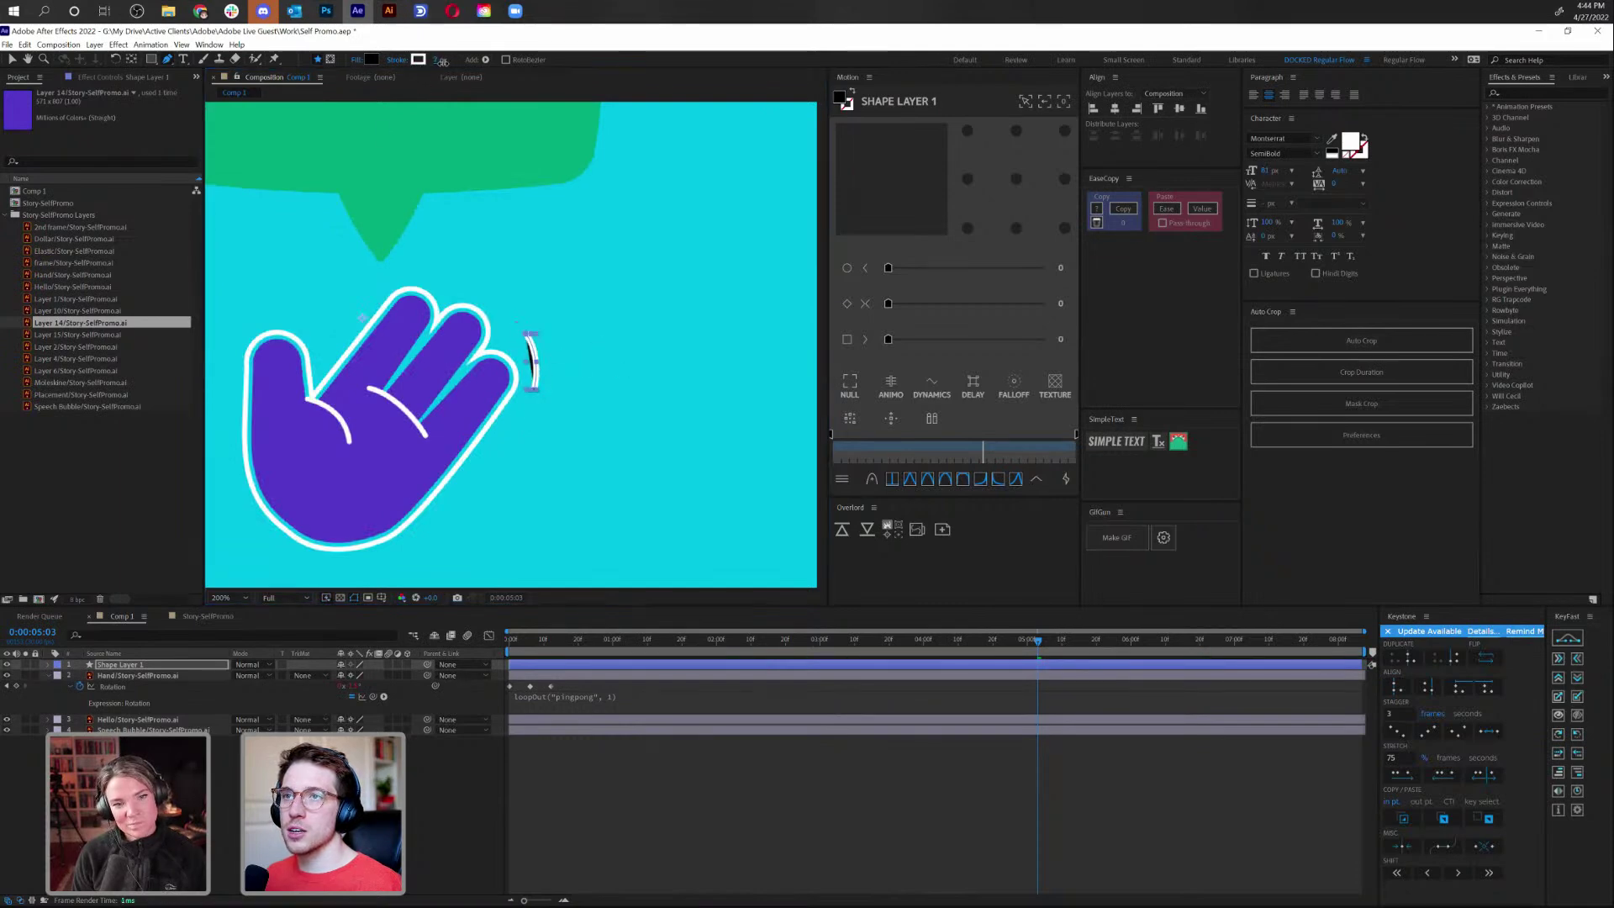
{"action": "left_click", "coordinate": [352, 61]}
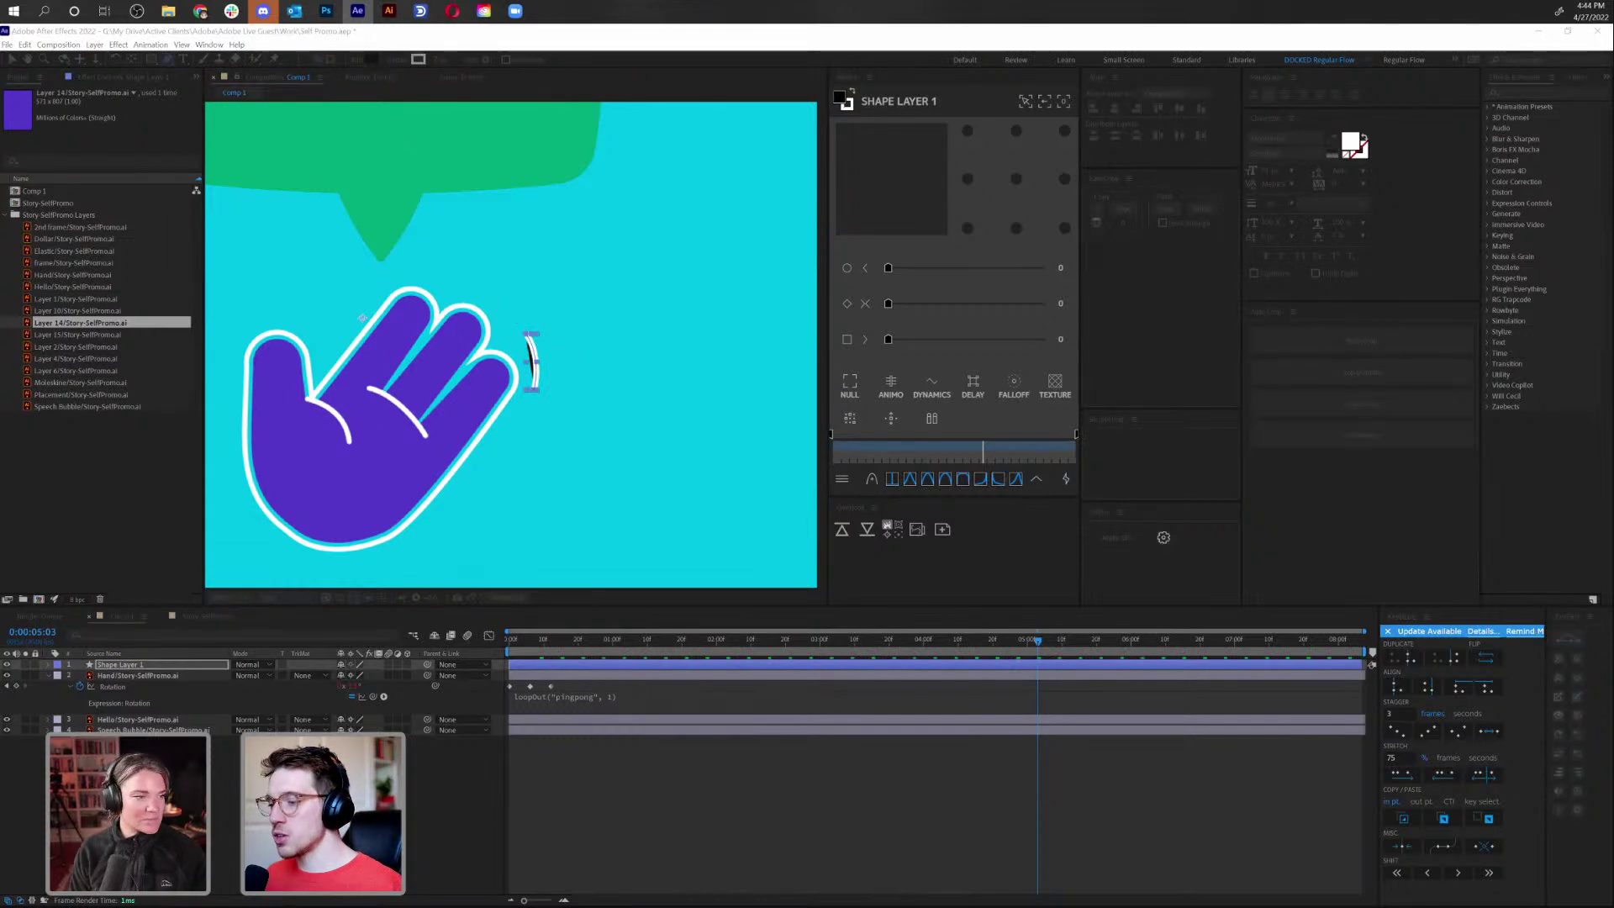
{"action": "key", "text": "Return"}
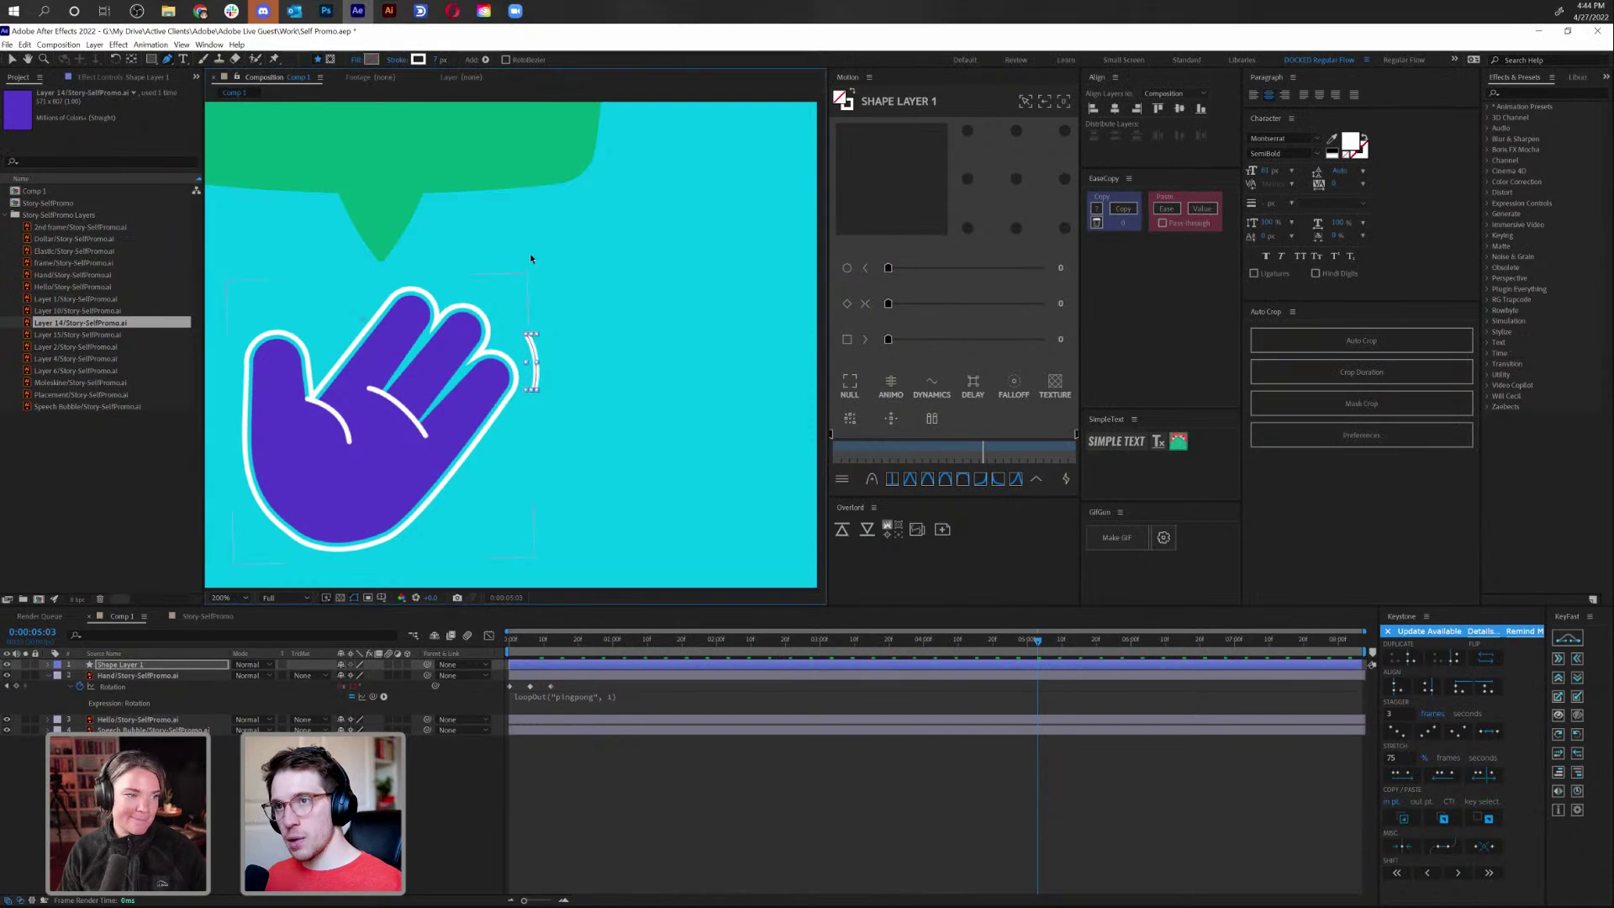
{"action": "key", "text": "v"}
{"action": "left_click_drag", "start_coordinate": [535, 380], "coordinate": [544, 379]}
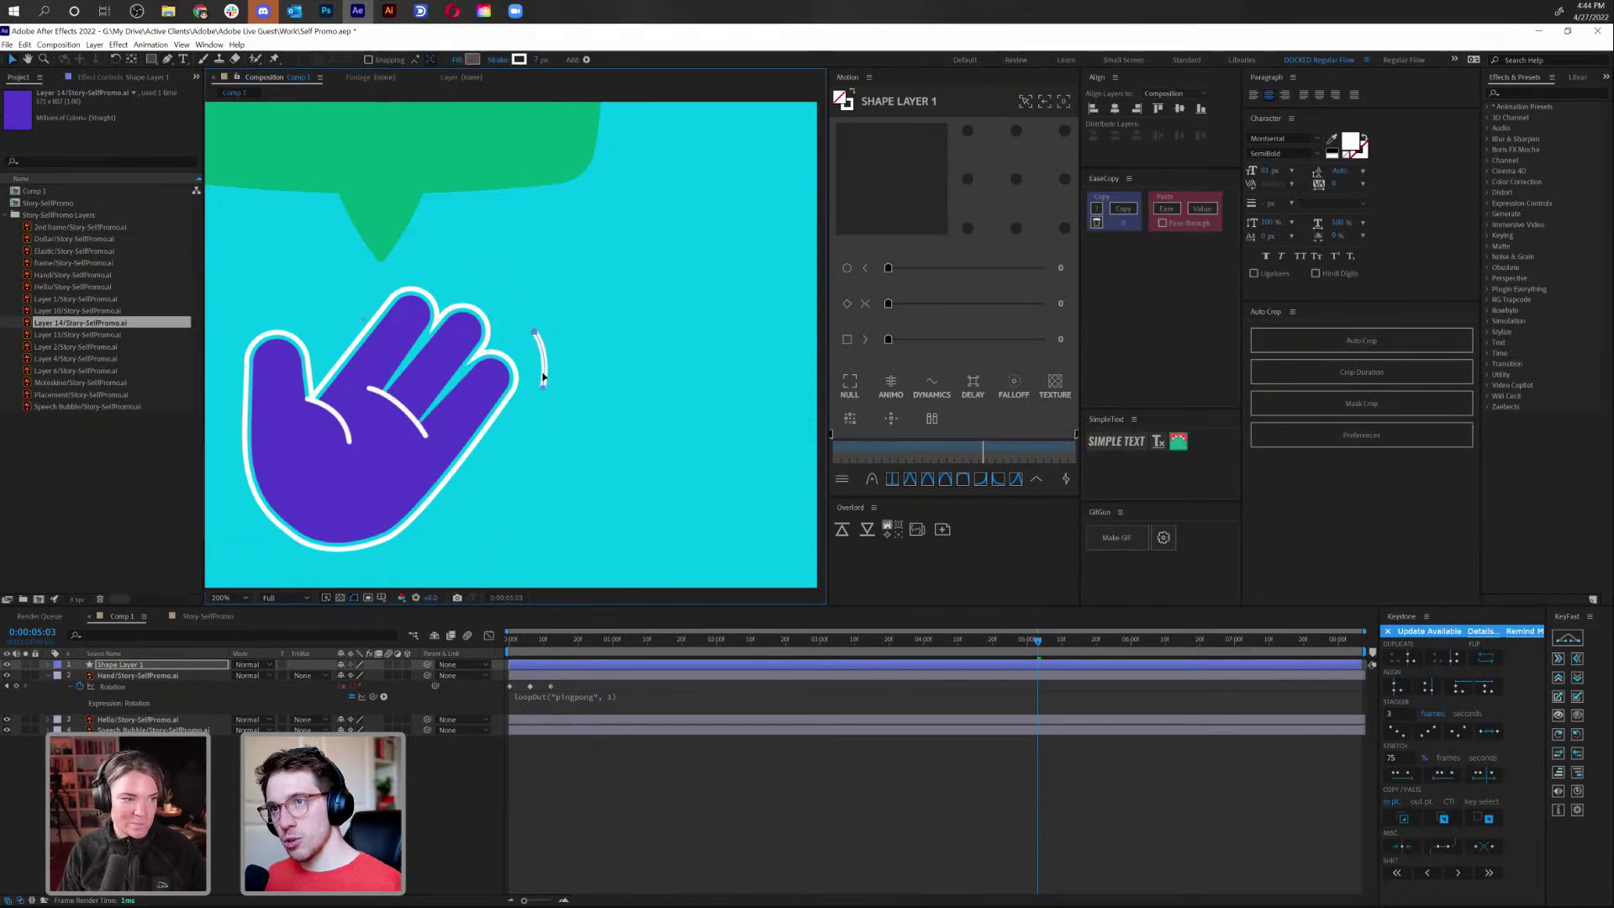
{"action": "key", "text": "comma"}
{"action": "key", "text": "comma"}
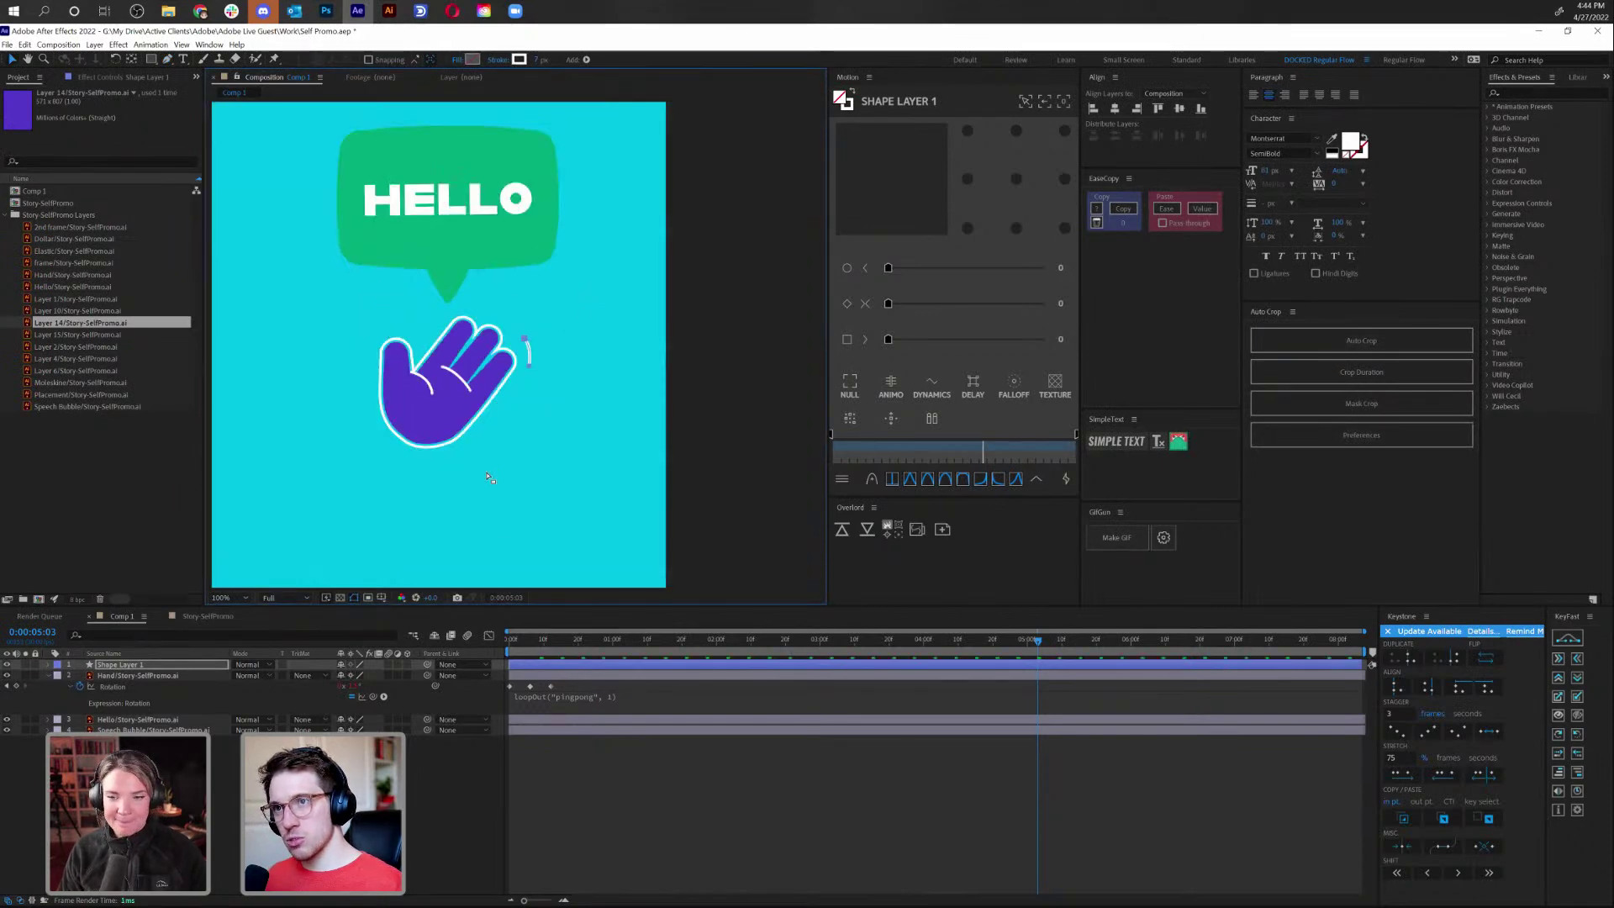
{"action": "key", "text": "period"}
{"action": "key", "text": "period"}
Rotate Shape Layer 1's curve about 13 degrees, then reselect the arc layer
{"action": "left_click", "coordinate": [142, 664]}
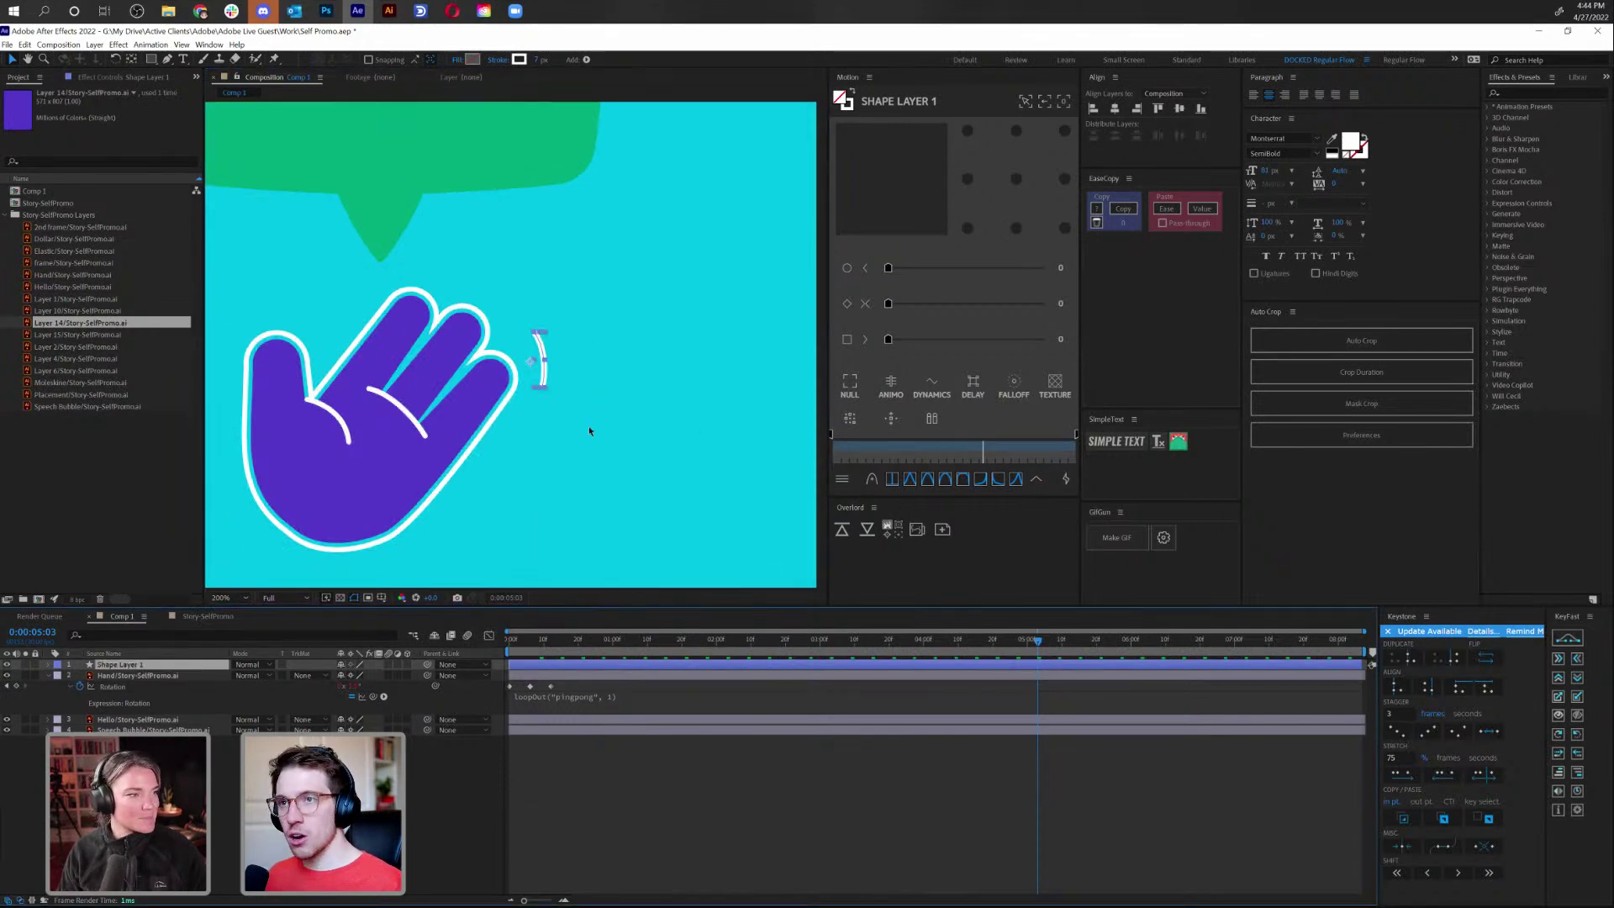
{"action": "key", "text": "r"}
{"action": "left_click_drag", "start_coordinate": [345, 676], "coordinate": [347, 676]}
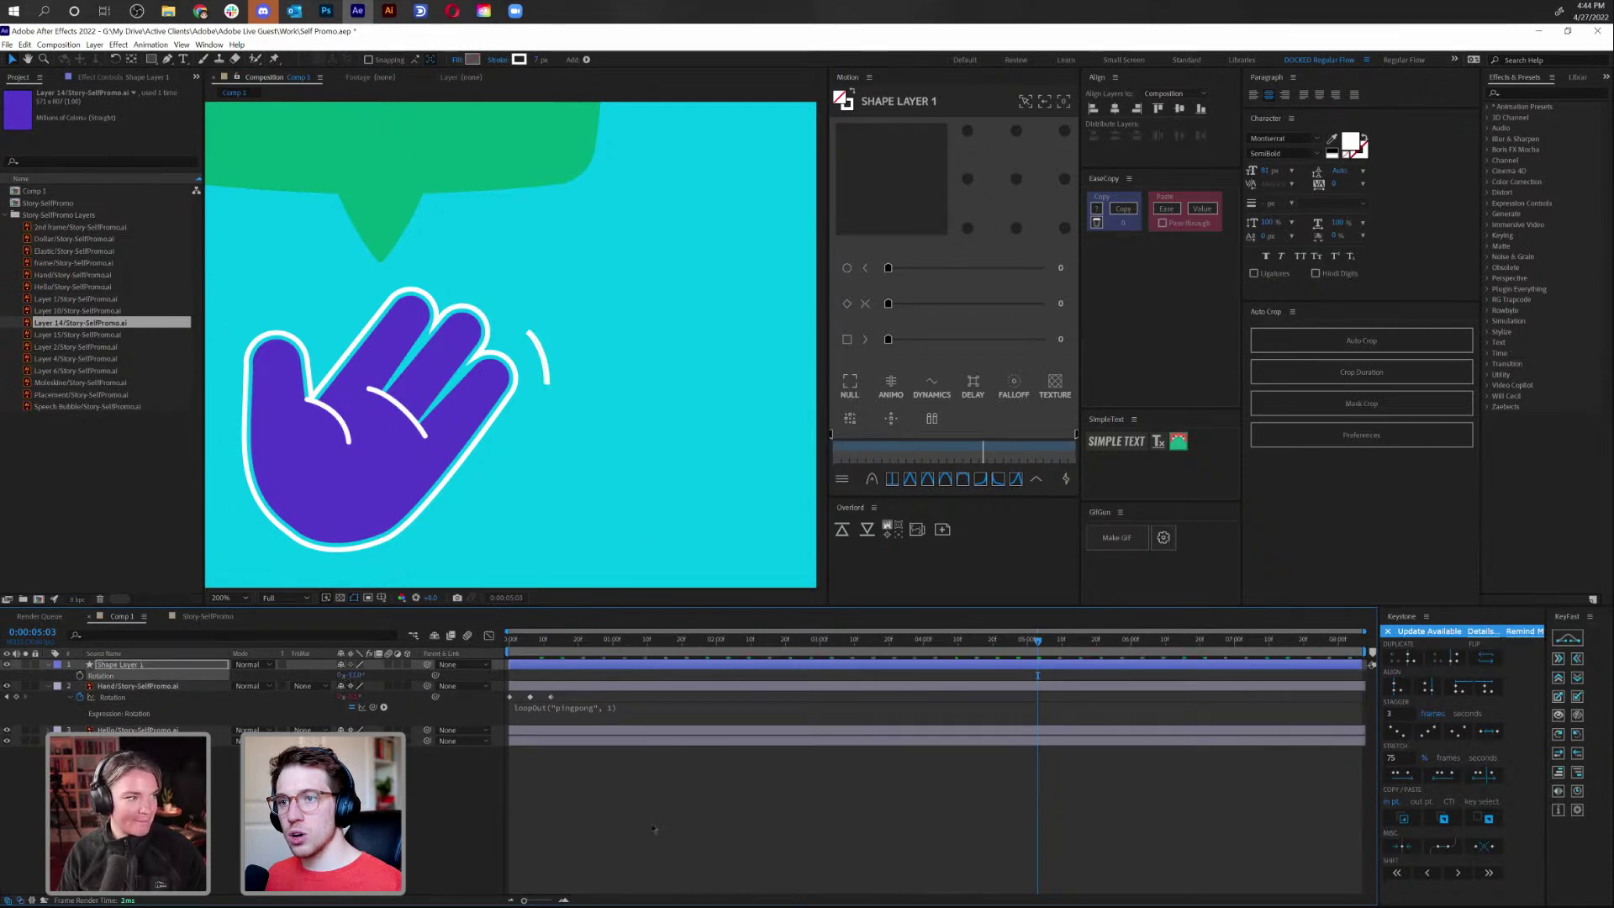
{"action": "left_click", "coordinate": [582, 659]}
{"action": "left_click", "coordinate": [540, 360]}
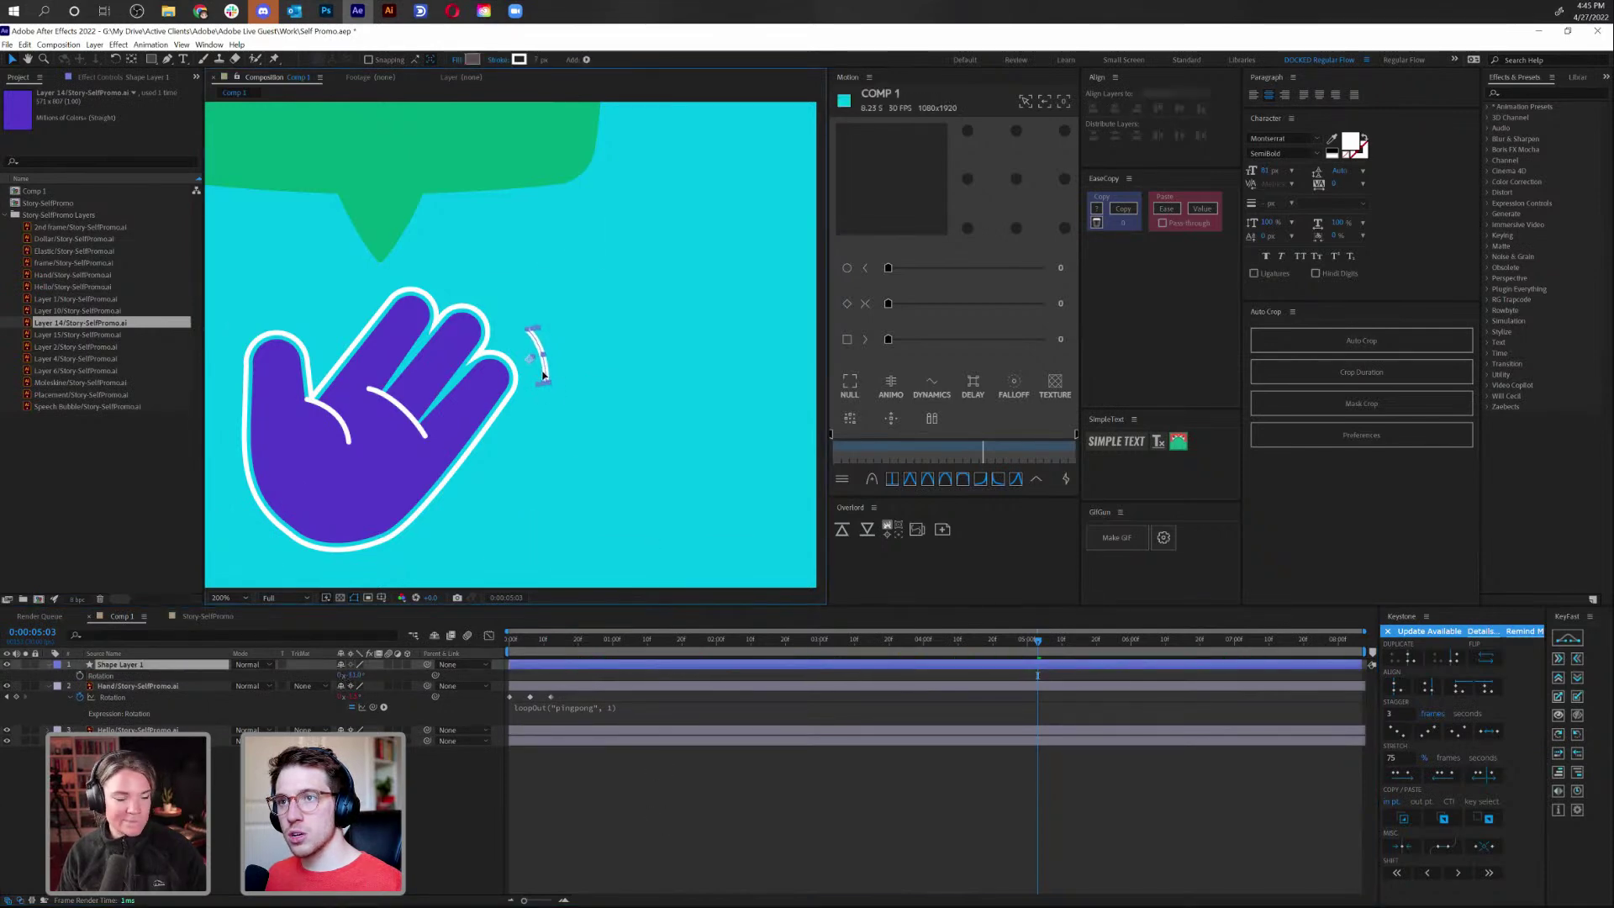
Keyframe the arc's Position and Opacity at the comp start and again at frame 6
{"action": "key", "text": "Home"}
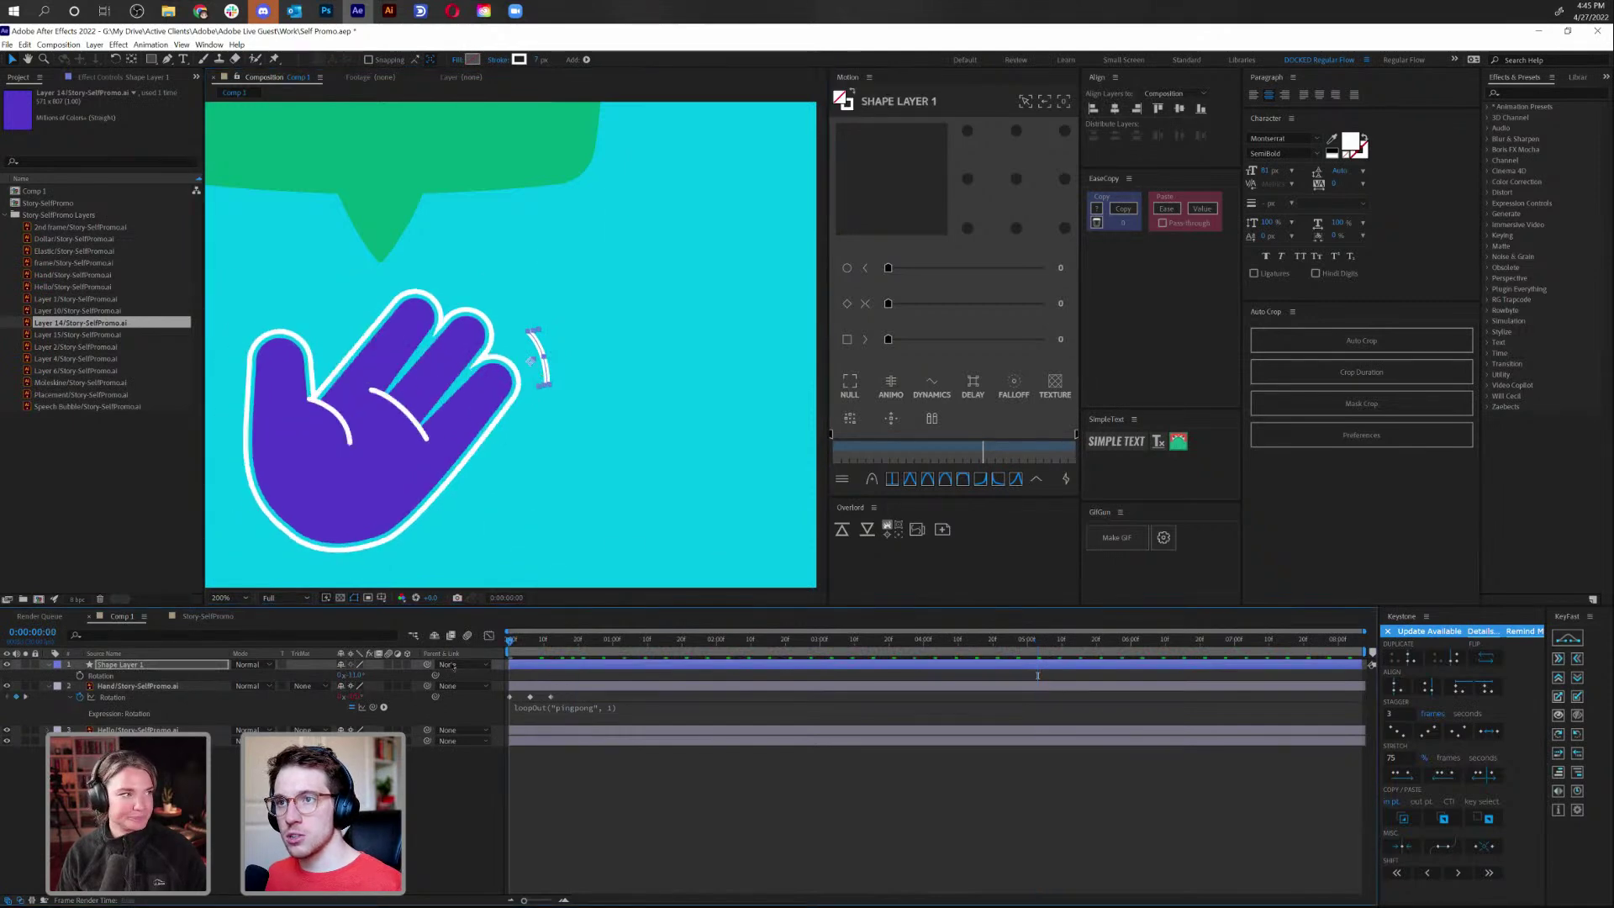
{"action": "key", "text": "p"}
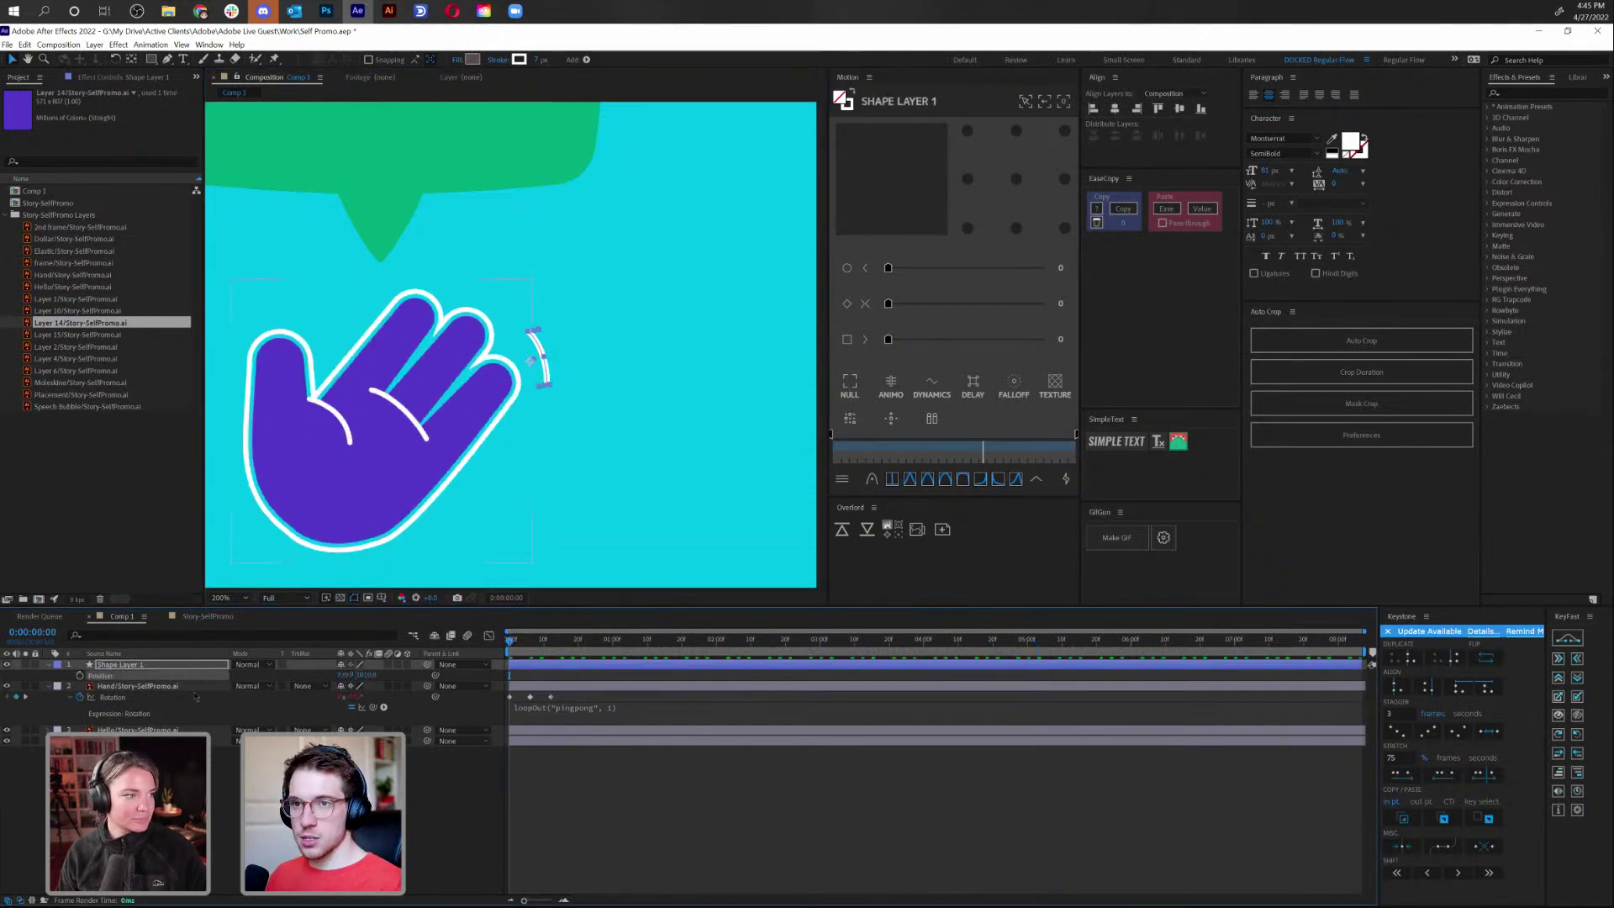
{"action": "left_click", "coordinate": [80, 675]}
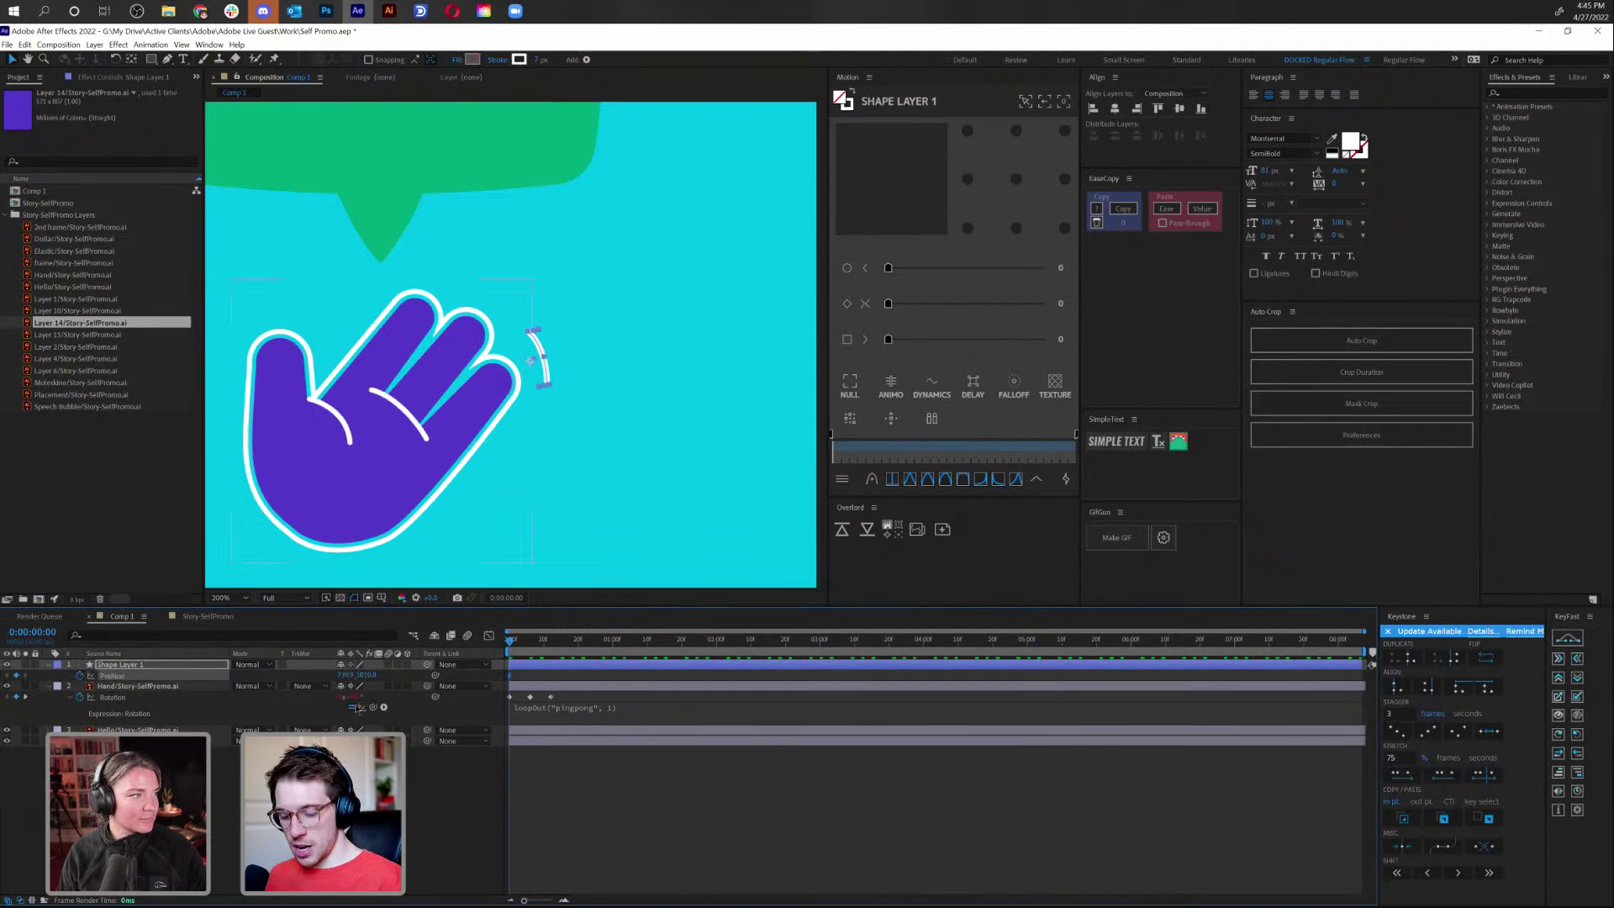
{"action": "key", "text": "shift+t"}
{"action": "left_click", "coordinate": [80, 686]}
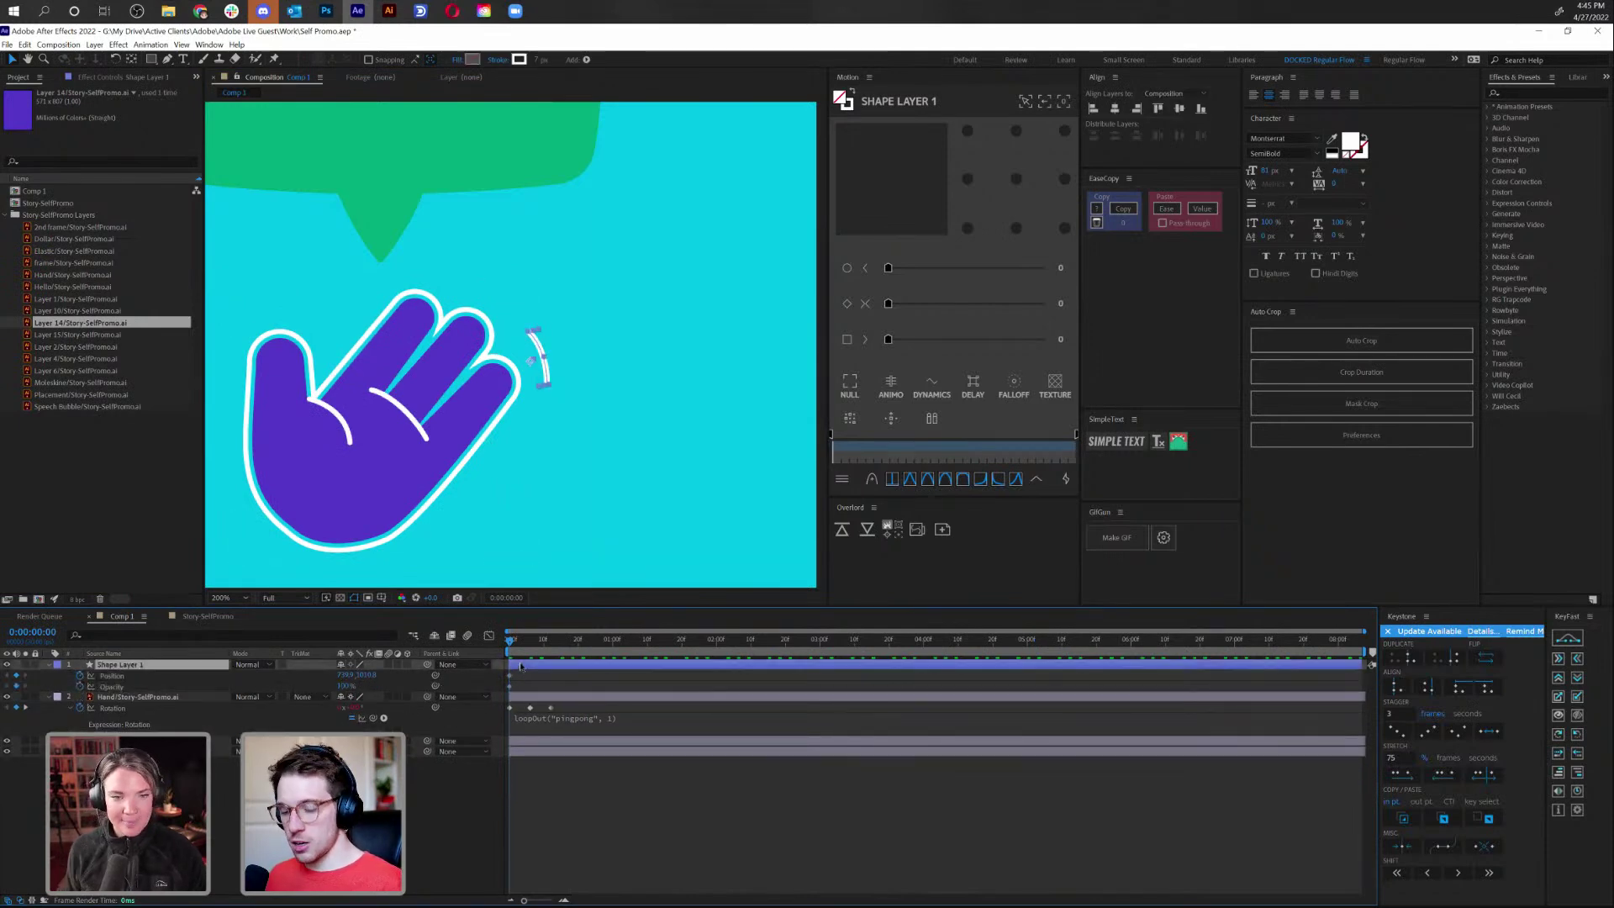
{"action": "key", "text": "u"}
{"action": "key", "text": "u"}
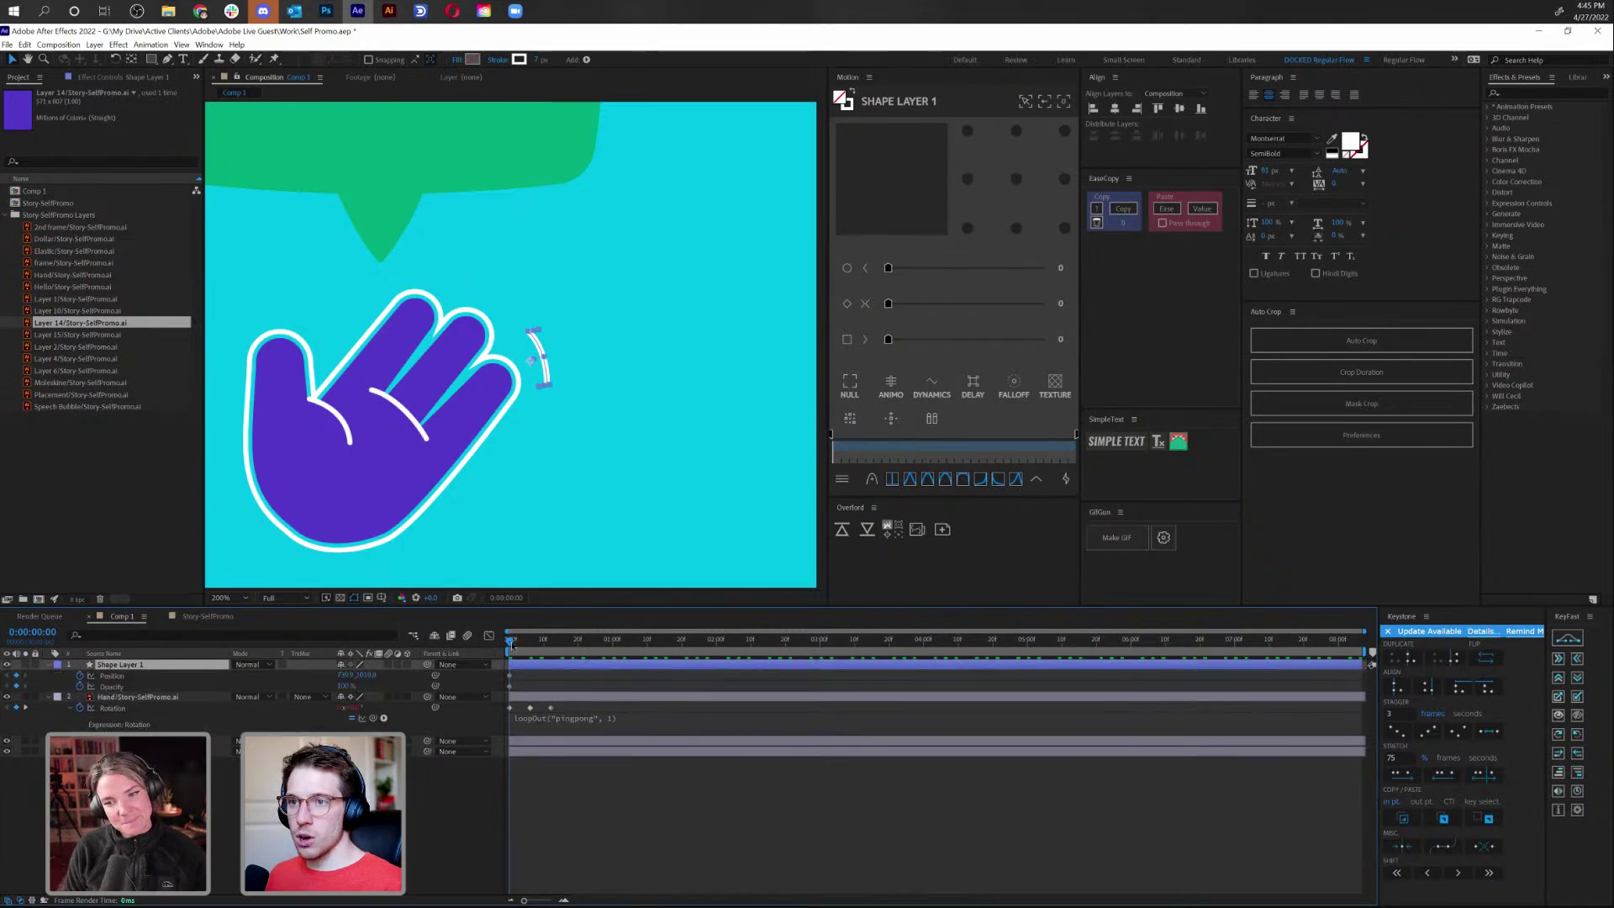
{"action": "left_click_drag", "start_coordinate": [519, 644], "coordinate": [530, 646]}
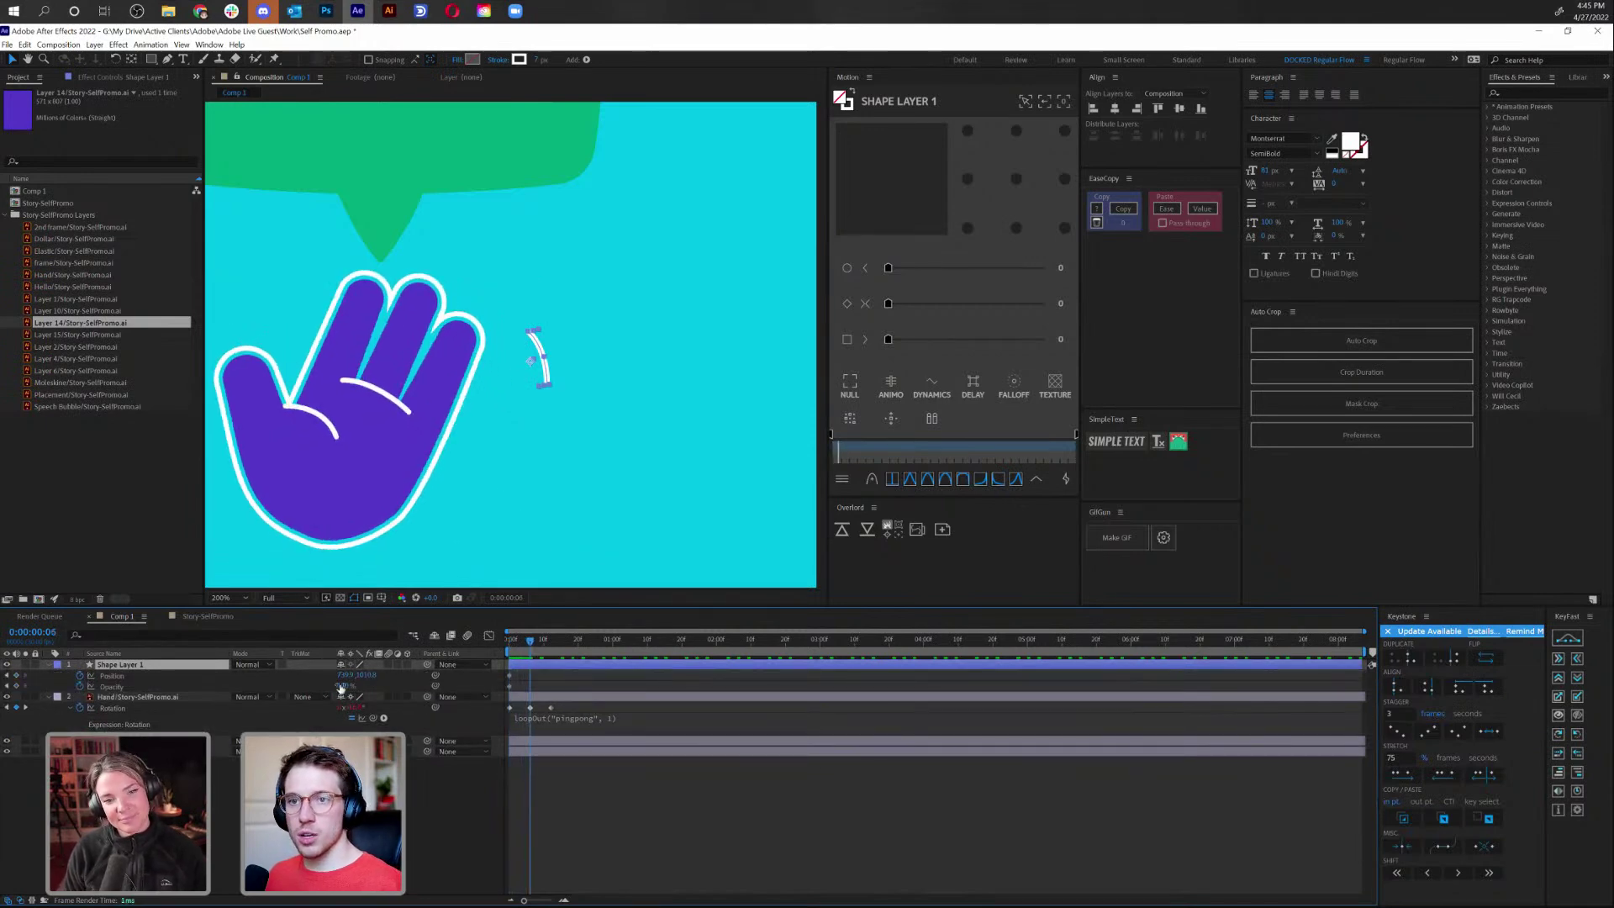
{"action": "left_click", "coordinate": [16, 675]}
{"action": "left_click", "coordinate": [16, 686]}
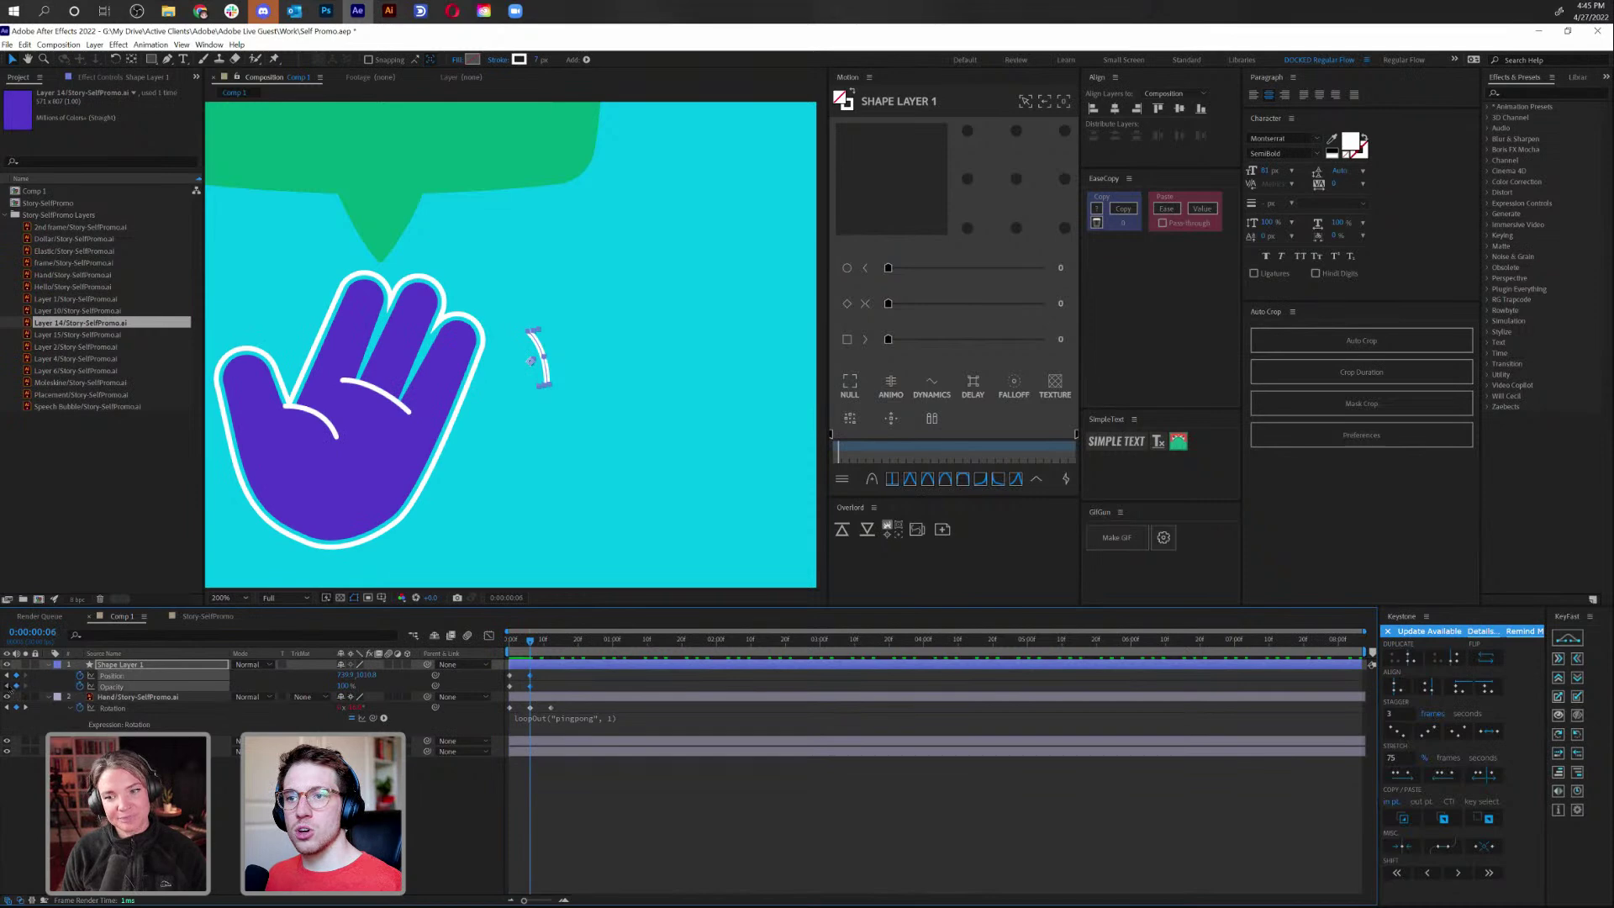
Move the arc outward away from the fingers, then go to frame 9
{"action": "key", "text": "j"}
{"action": "key", "text": "k"}
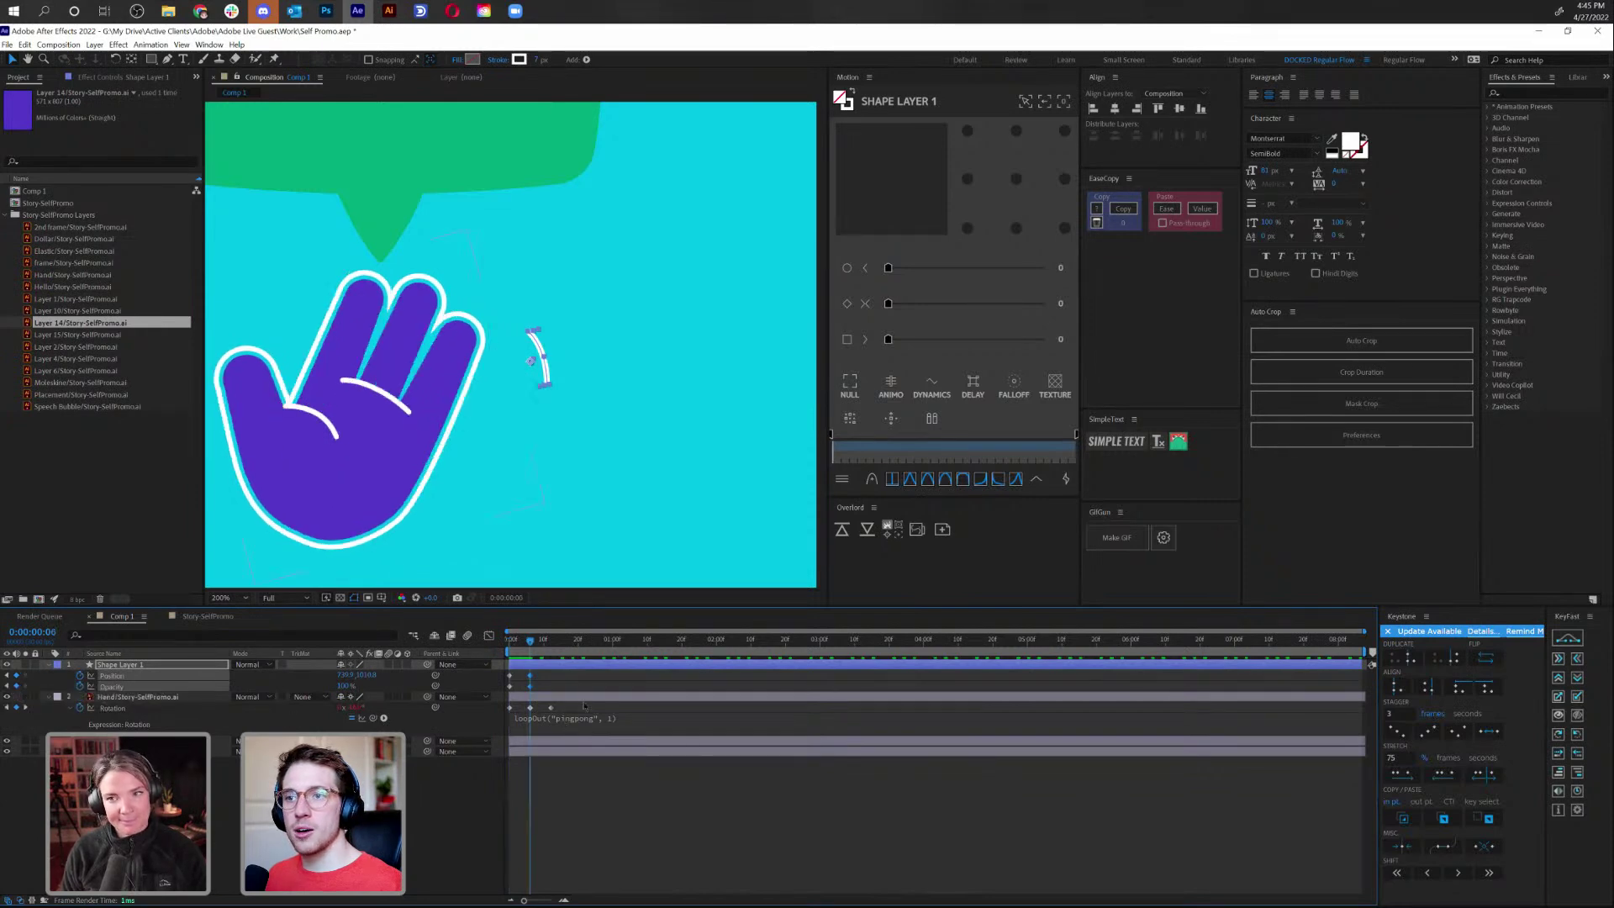
{"action": "key", "text": "j"}
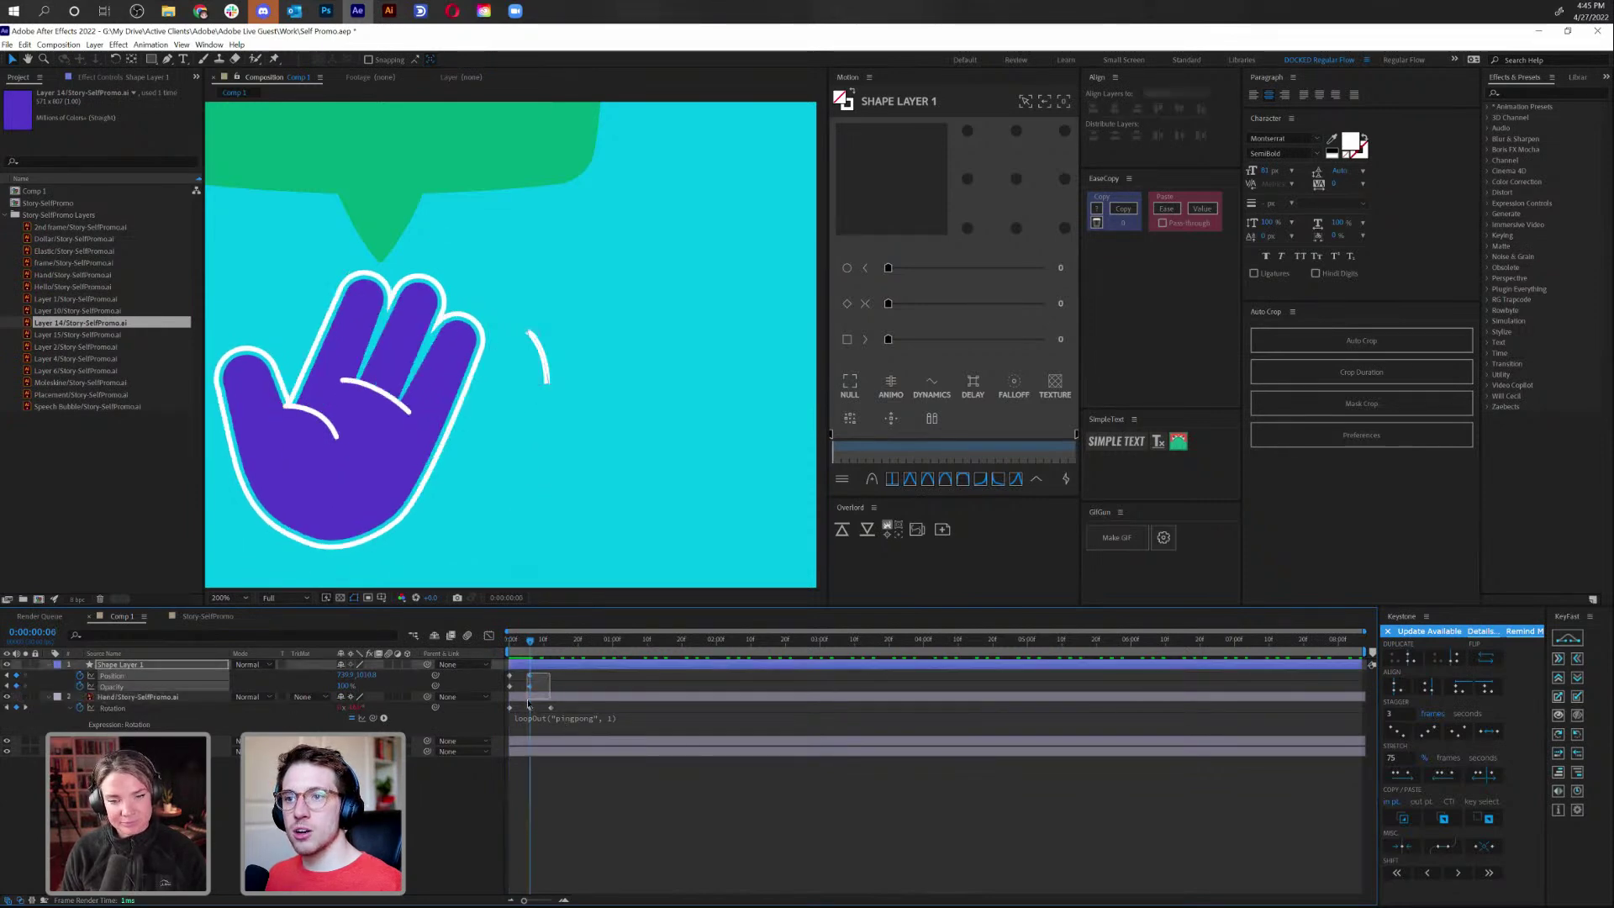
{"action": "key", "text": "k"}
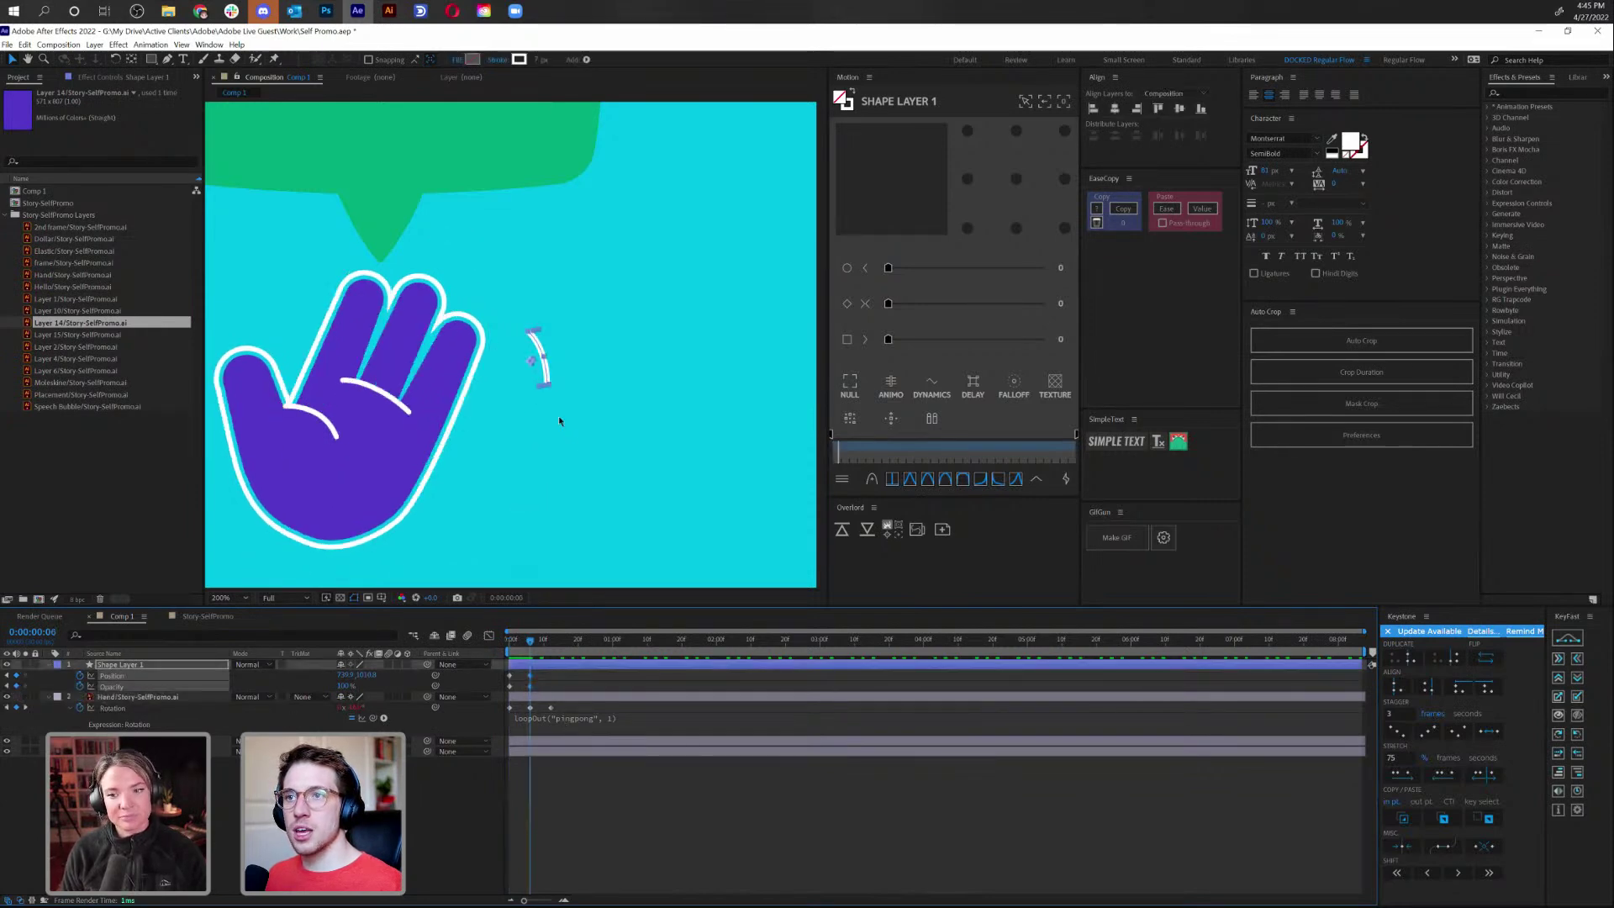
{"action": "left_click_drag", "start_coordinate": [547, 376], "coordinate": [577, 362]}
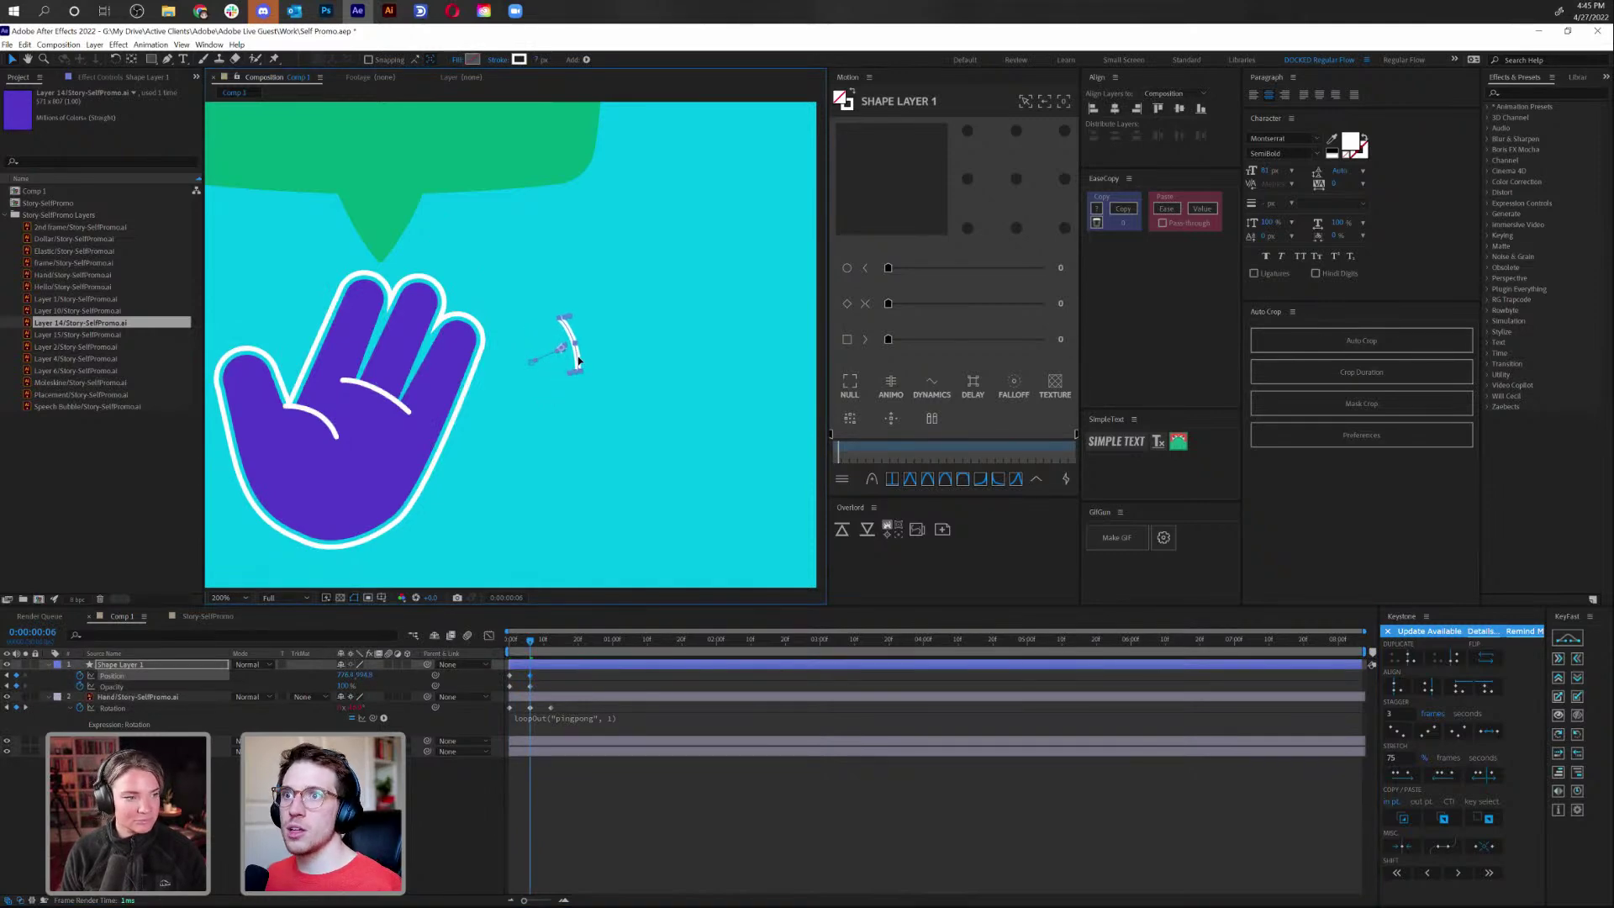
{"action": "left_click_drag", "start_coordinate": [529, 641], "coordinate": [539, 691]}
{"action": "left_click", "coordinate": [538, 645]}
{"action": "left_click", "coordinate": [540, 679]}
Keyframe the arc's Scale, enlarging it to 114% at frame 9, and preview
{"action": "left_click", "coordinate": [127, 664]}
{"action": "key", "text": "shift+s"}
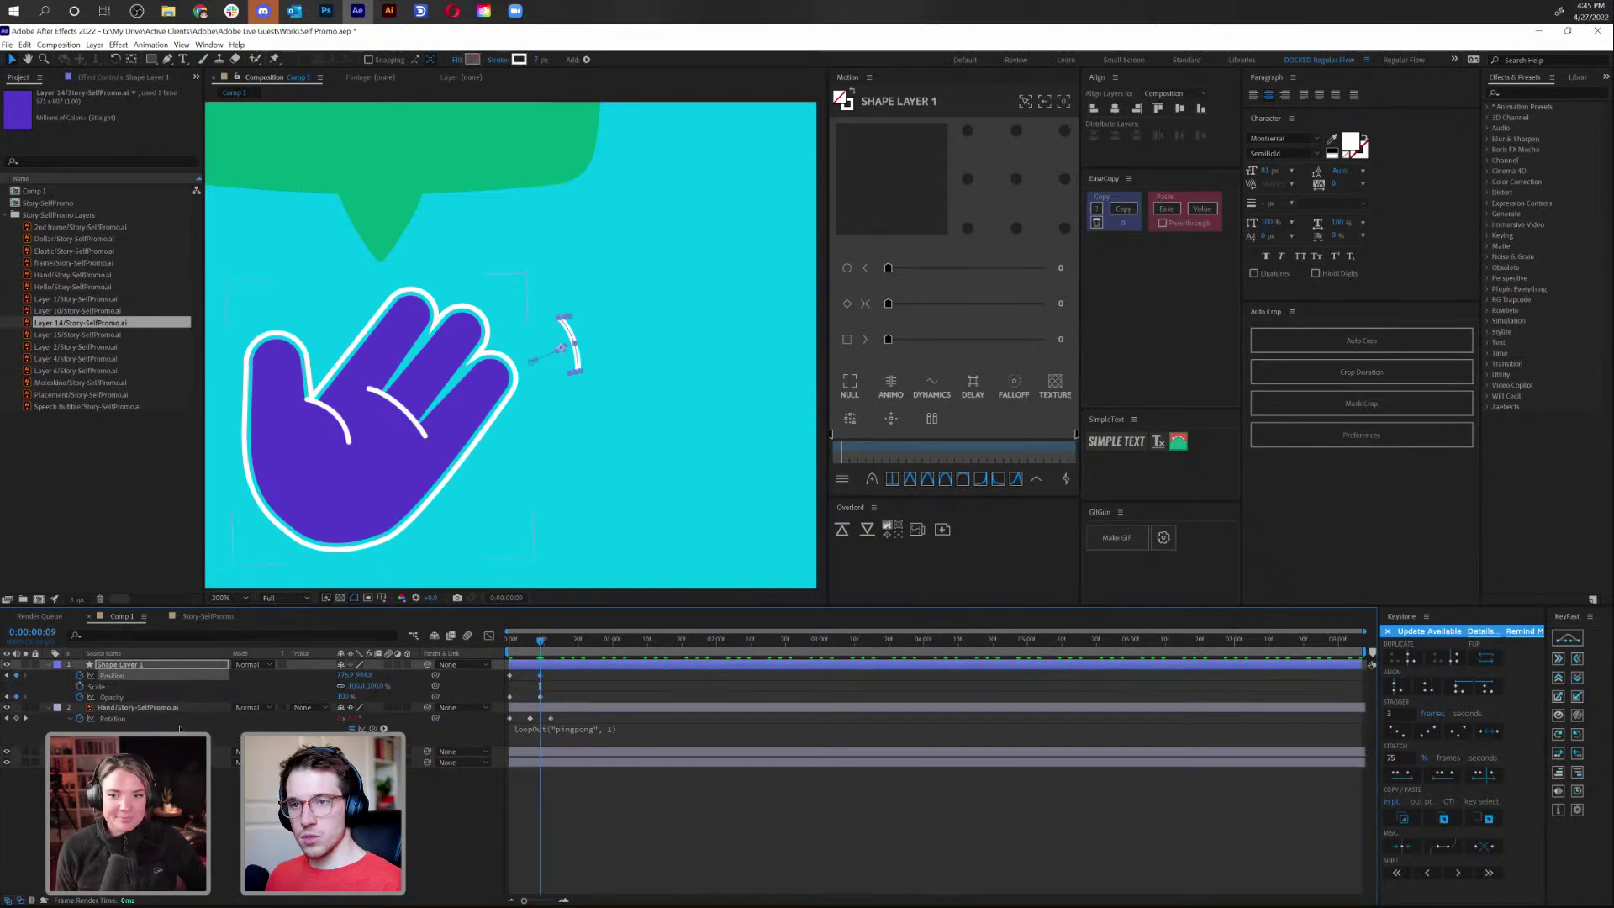
{"action": "left_click", "coordinate": [80, 686]}
{"action": "key", "text": "Home"}
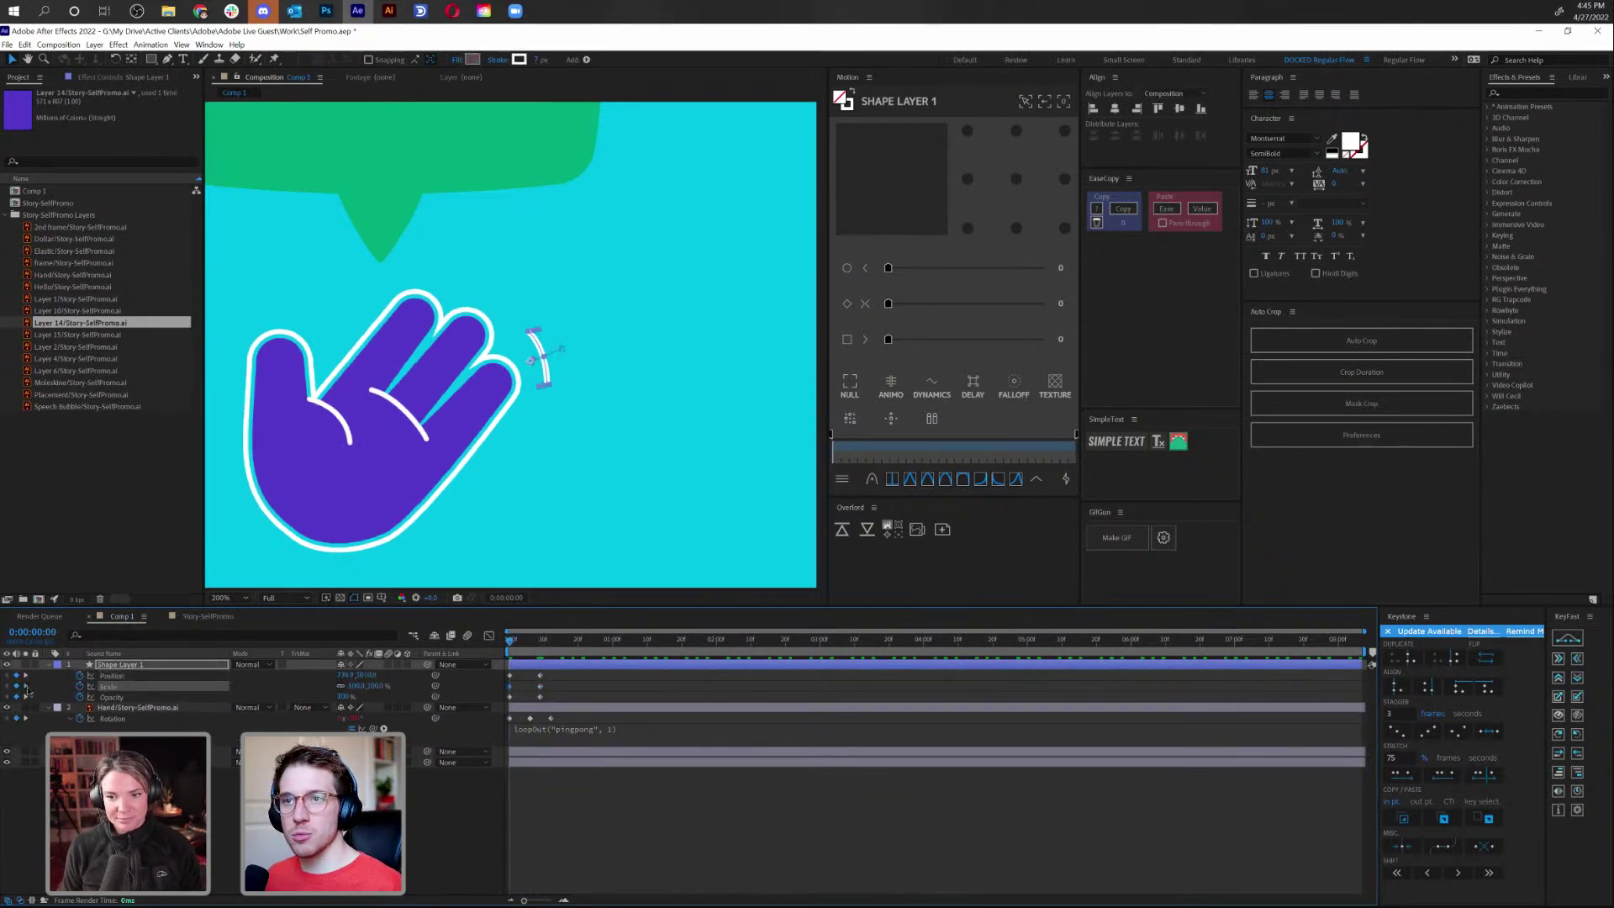
{"action": "left_click", "coordinate": [26, 686]}
{"action": "left_click_drag", "start_coordinate": [363, 686], "coordinate": [400, 686]}
{"action": "key", "text": "space"}
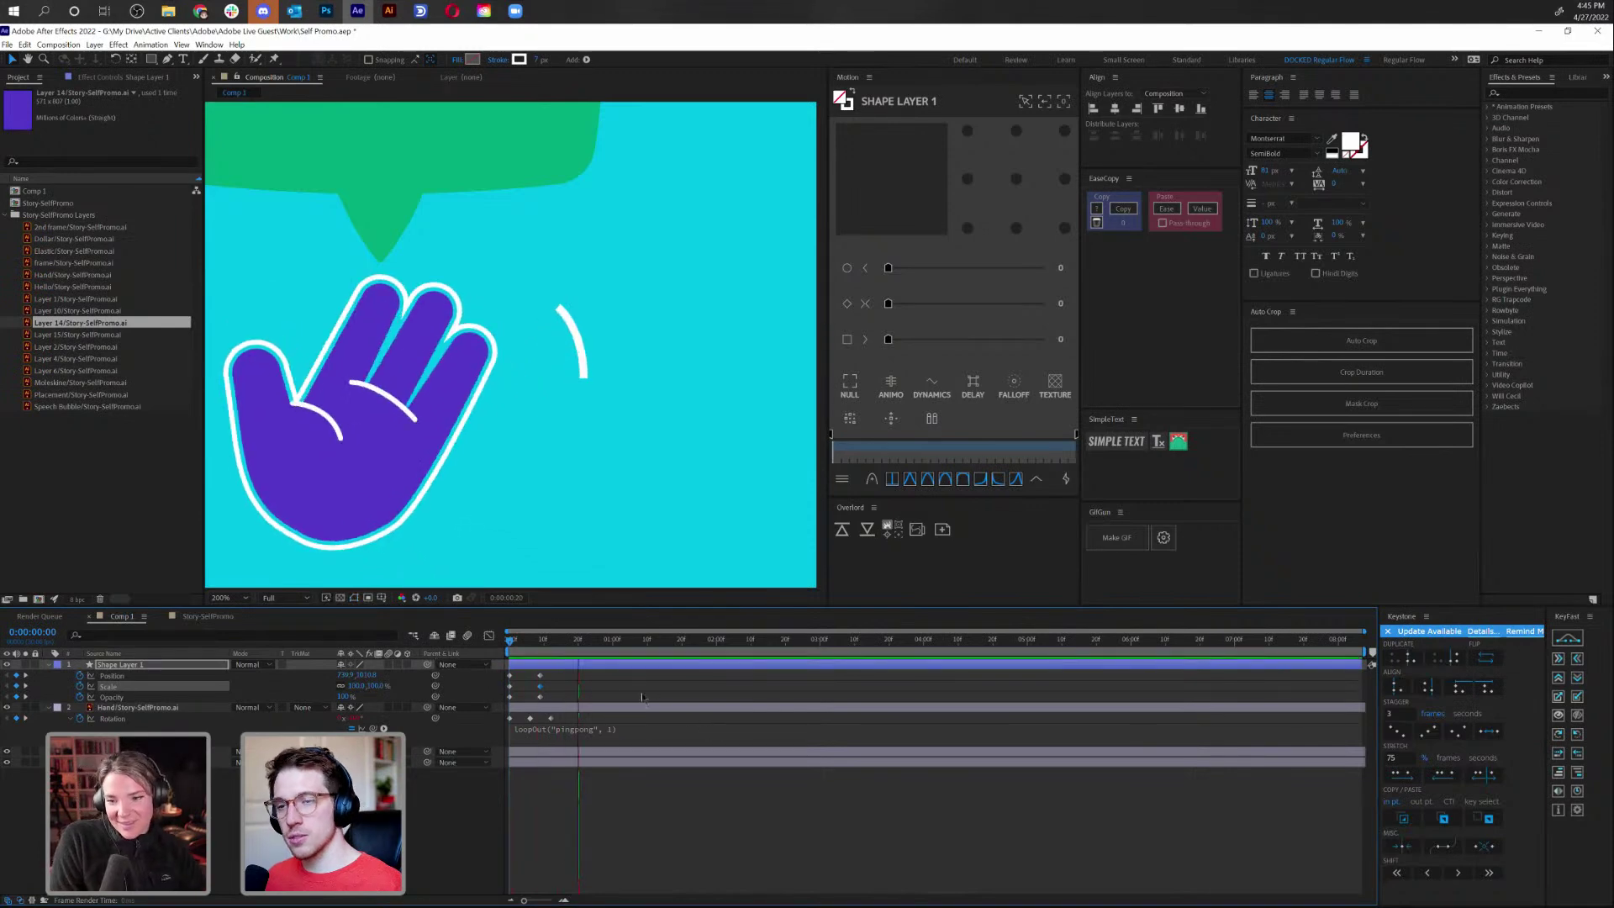
{"action": "key", "text": "space"}
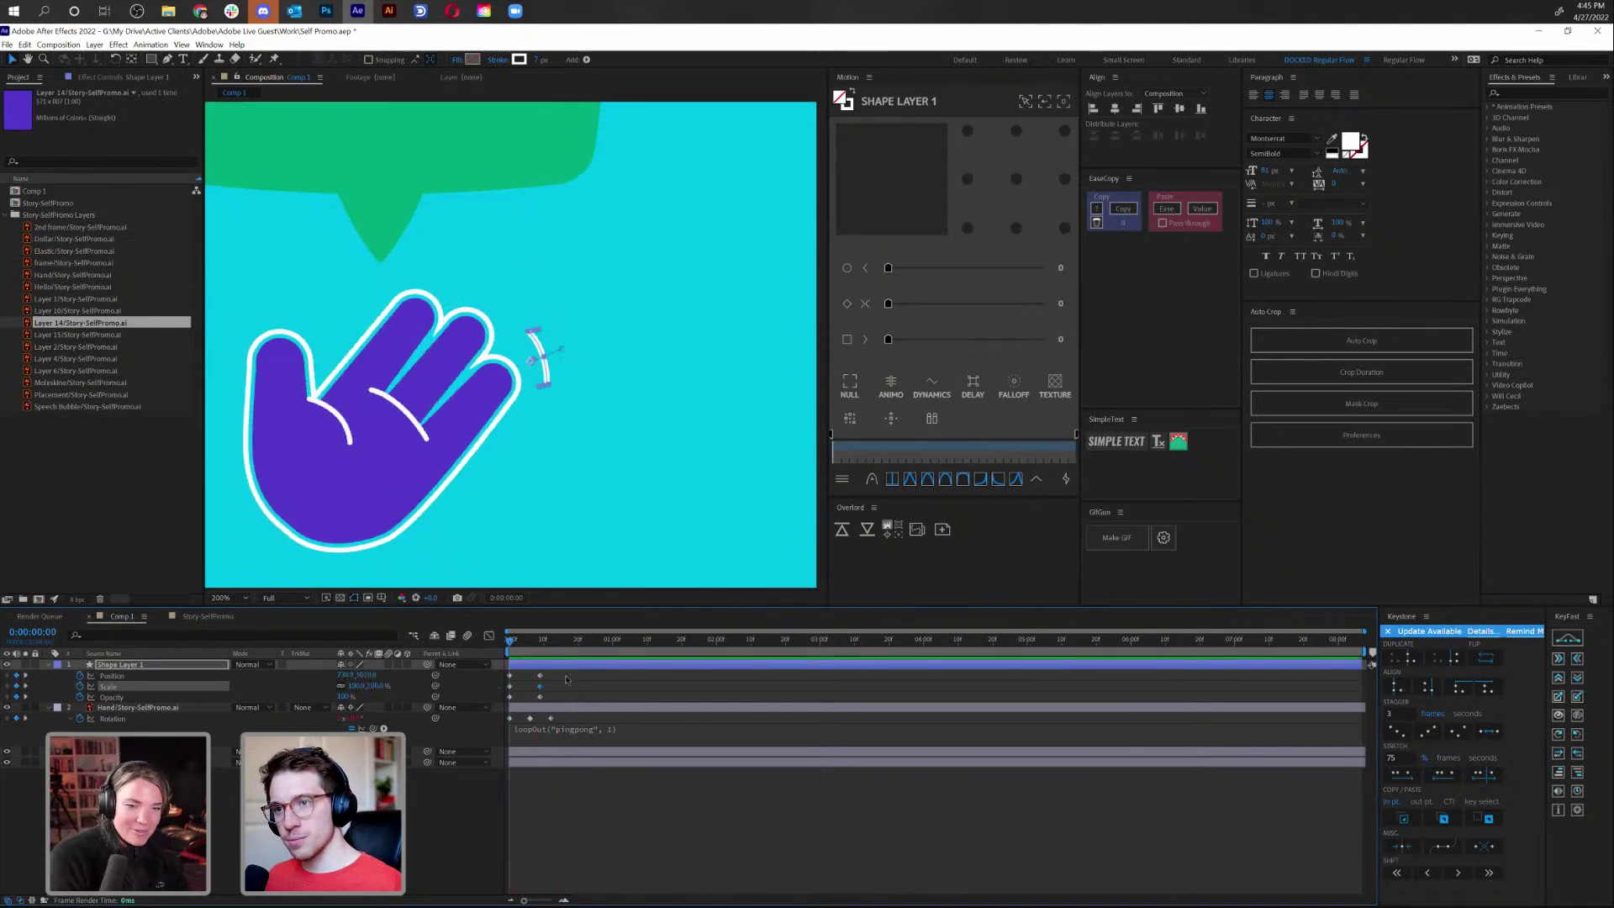
Start the arc at 0% opacity and fade it fully in by frame 3
{"action": "left_click", "coordinate": [111, 697]}
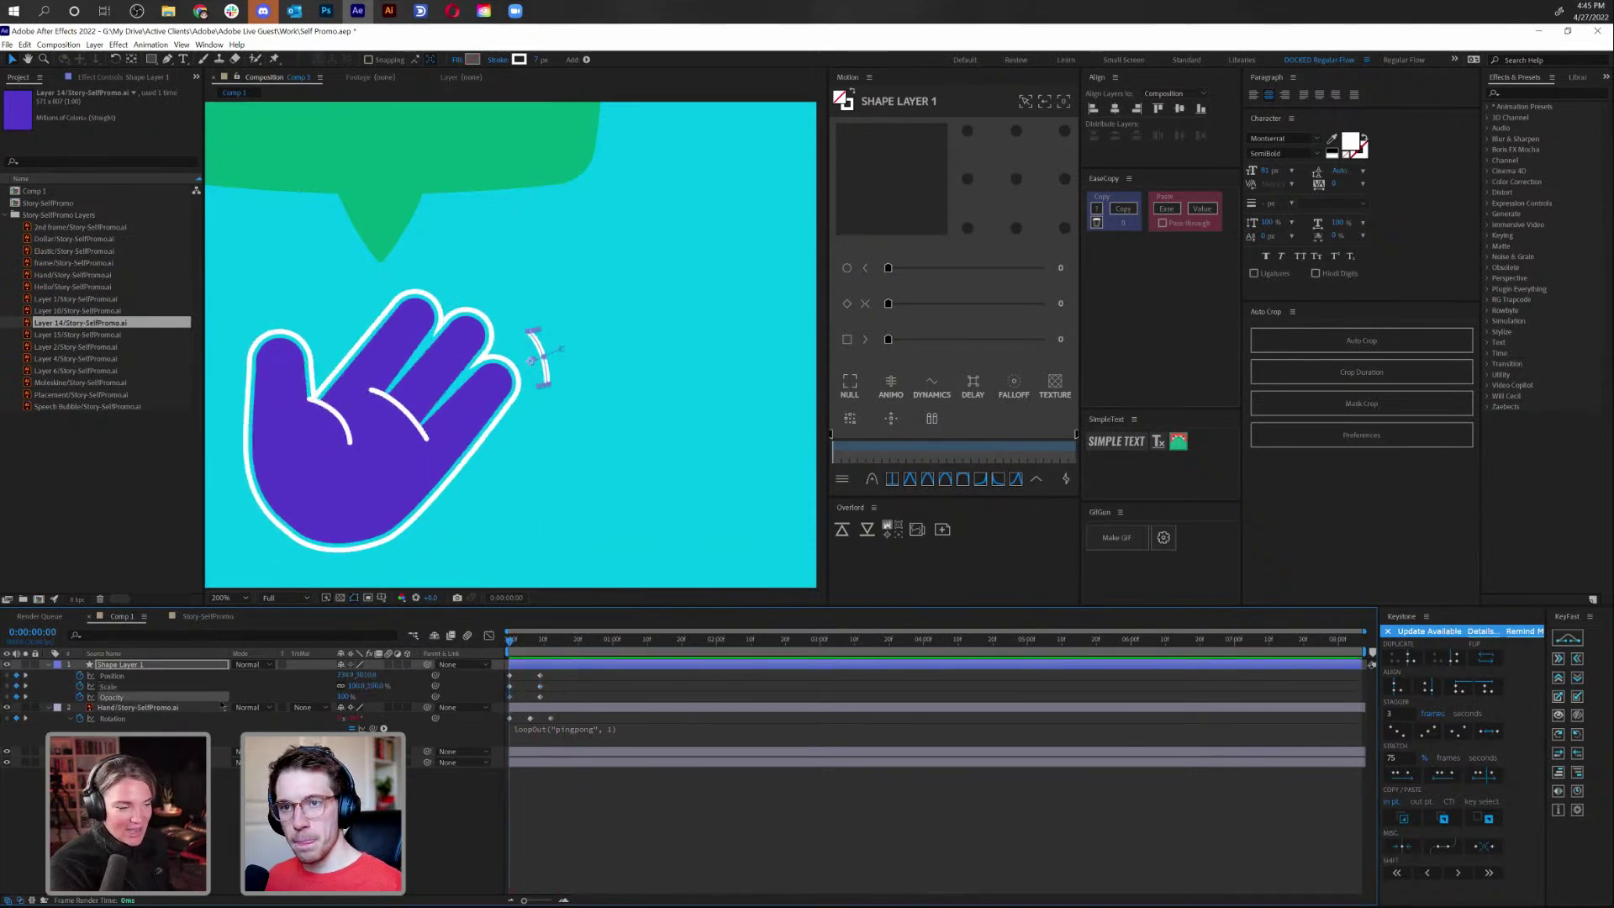
{"action": "key", "text": "Return"}
{"action": "left_click_drag", "start_coordinate": [530, 670], "coordinate": [560, 699]}
{"action": "left_click", "coordinate": [518, 642]}
{"action": "left_click_drag", "start_coordinate": [519, 644], "coordinate": [521, 644]}
{"action": "left_click", "coordinate": [342, 694]}
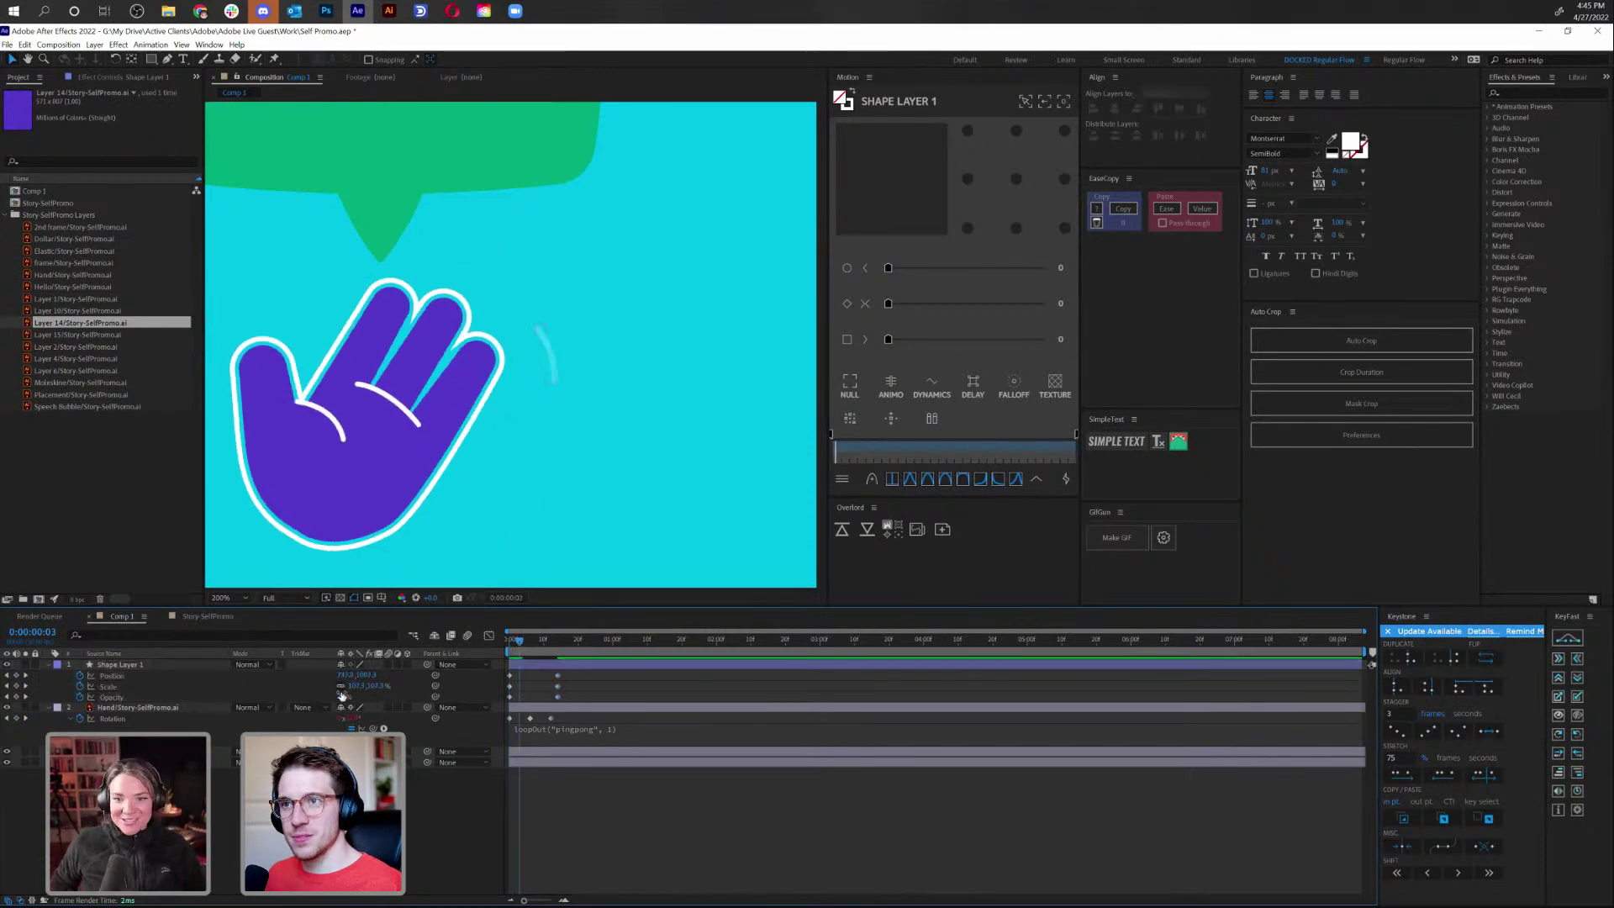
{"action": "left_click_drag", "start_coordinate": [348, 697], "coordinate": [403, 694]}
{"action": "key", "text": "space"}
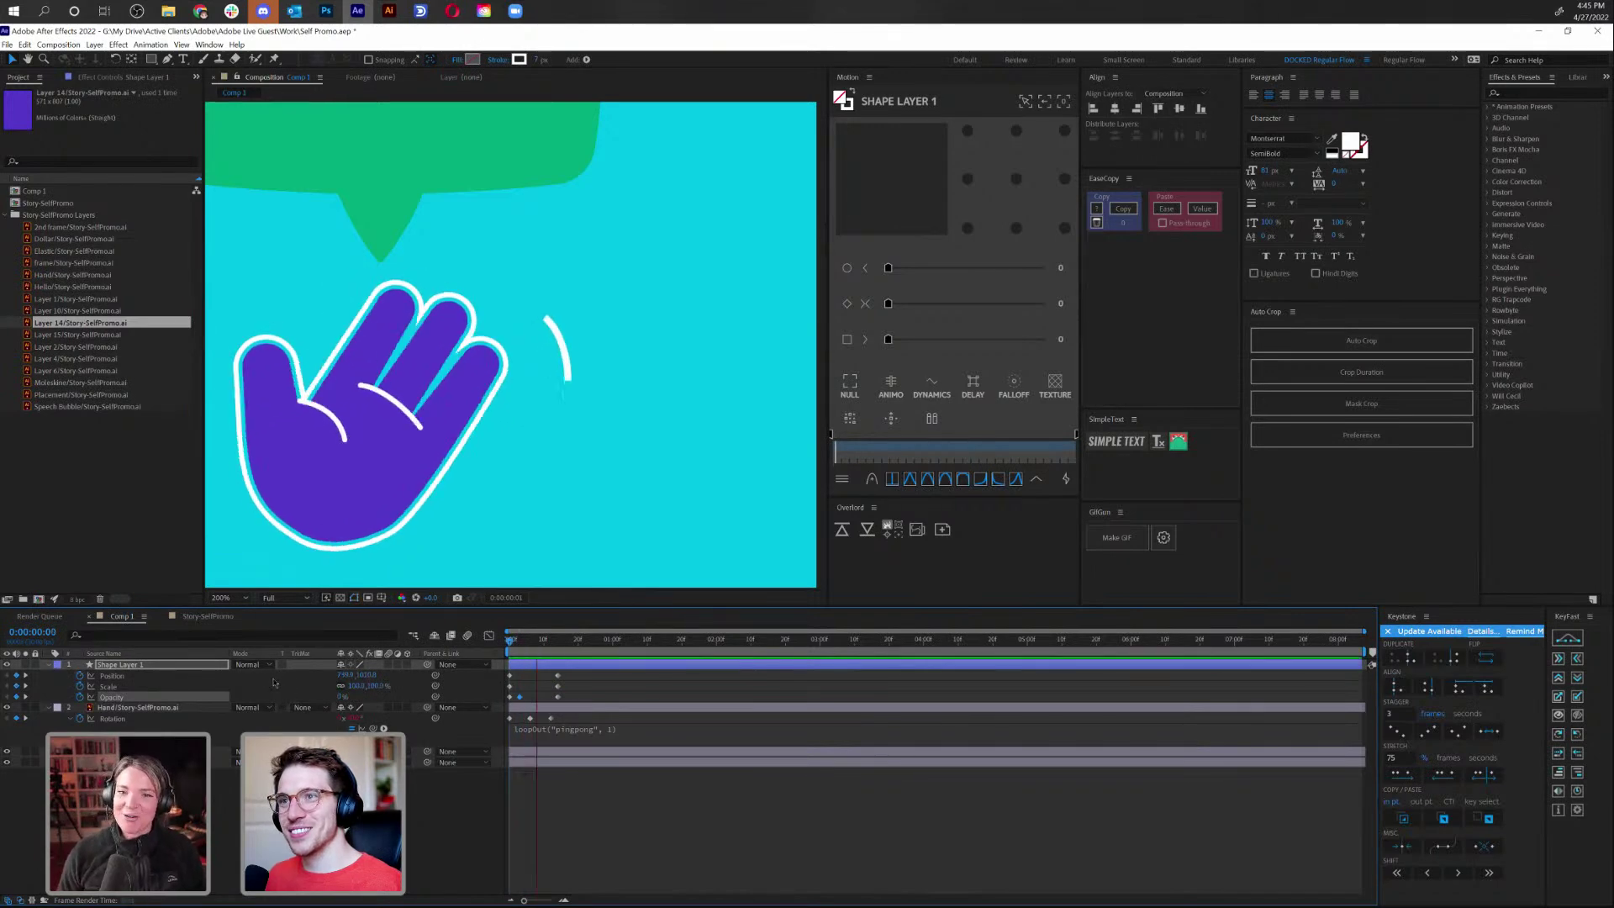
{"action": "left_click", "coordinate": [554, 648]}
Hold opacity with a keyframe at frame 10 and fade the arc to 0% at frame 14
{"action": "left_click_drag", "start_coordinate": [554, 648], "coordinate": [538, 647]}
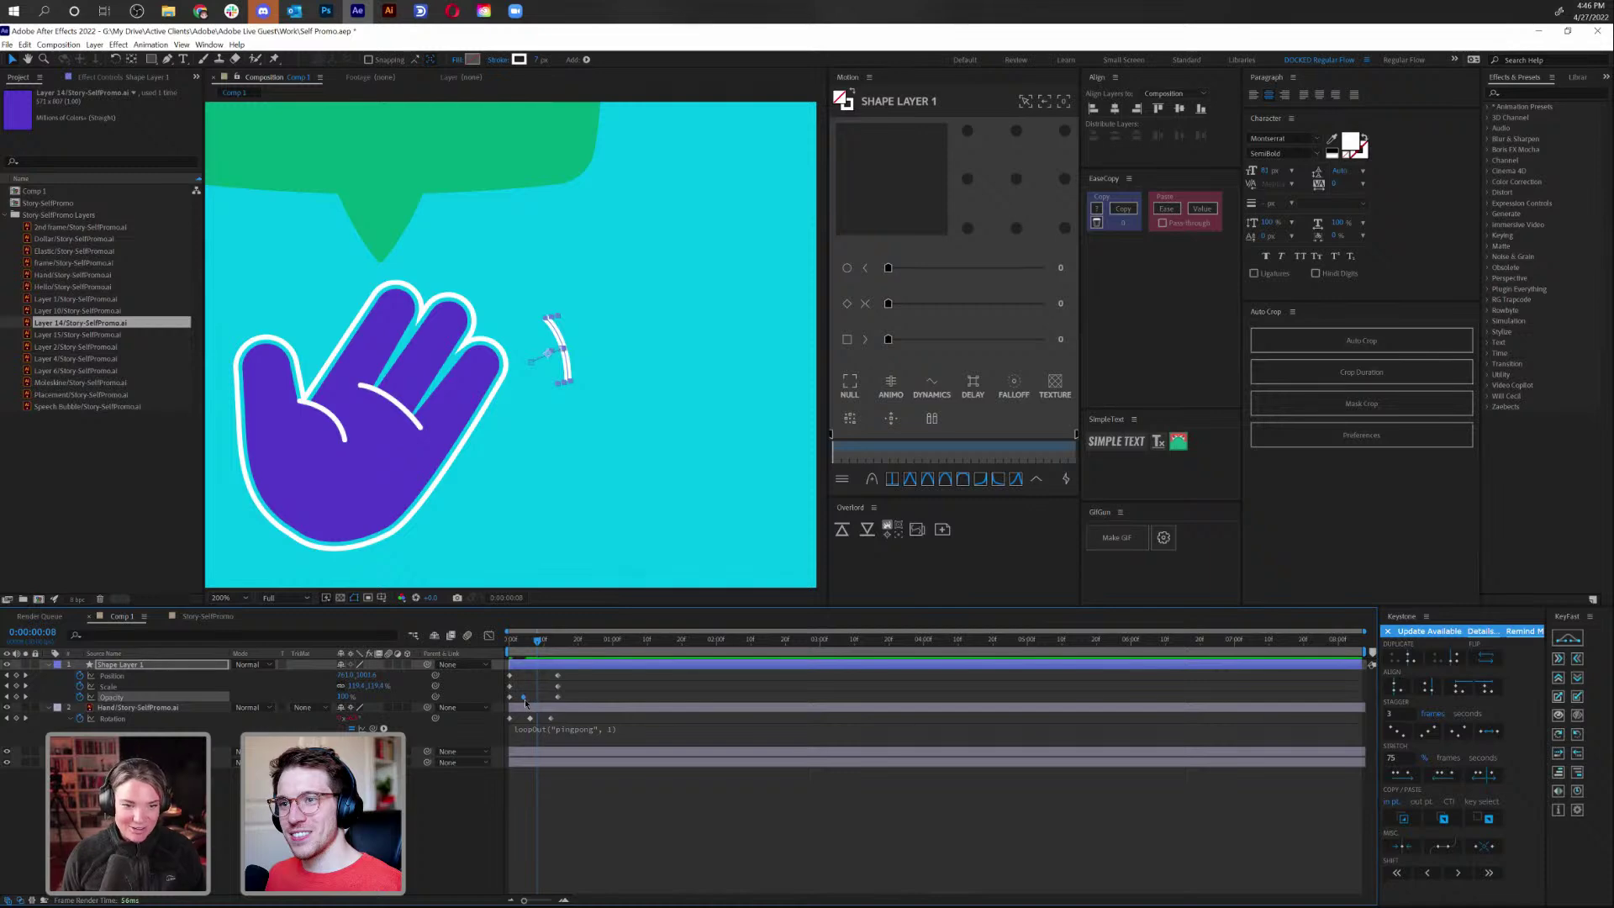
{"action": "left_click", "coordinate": [541, 645]}
{"action": "left_click_drag", "start_coordinate": [541, 646], "coordinate": [544, 646]}
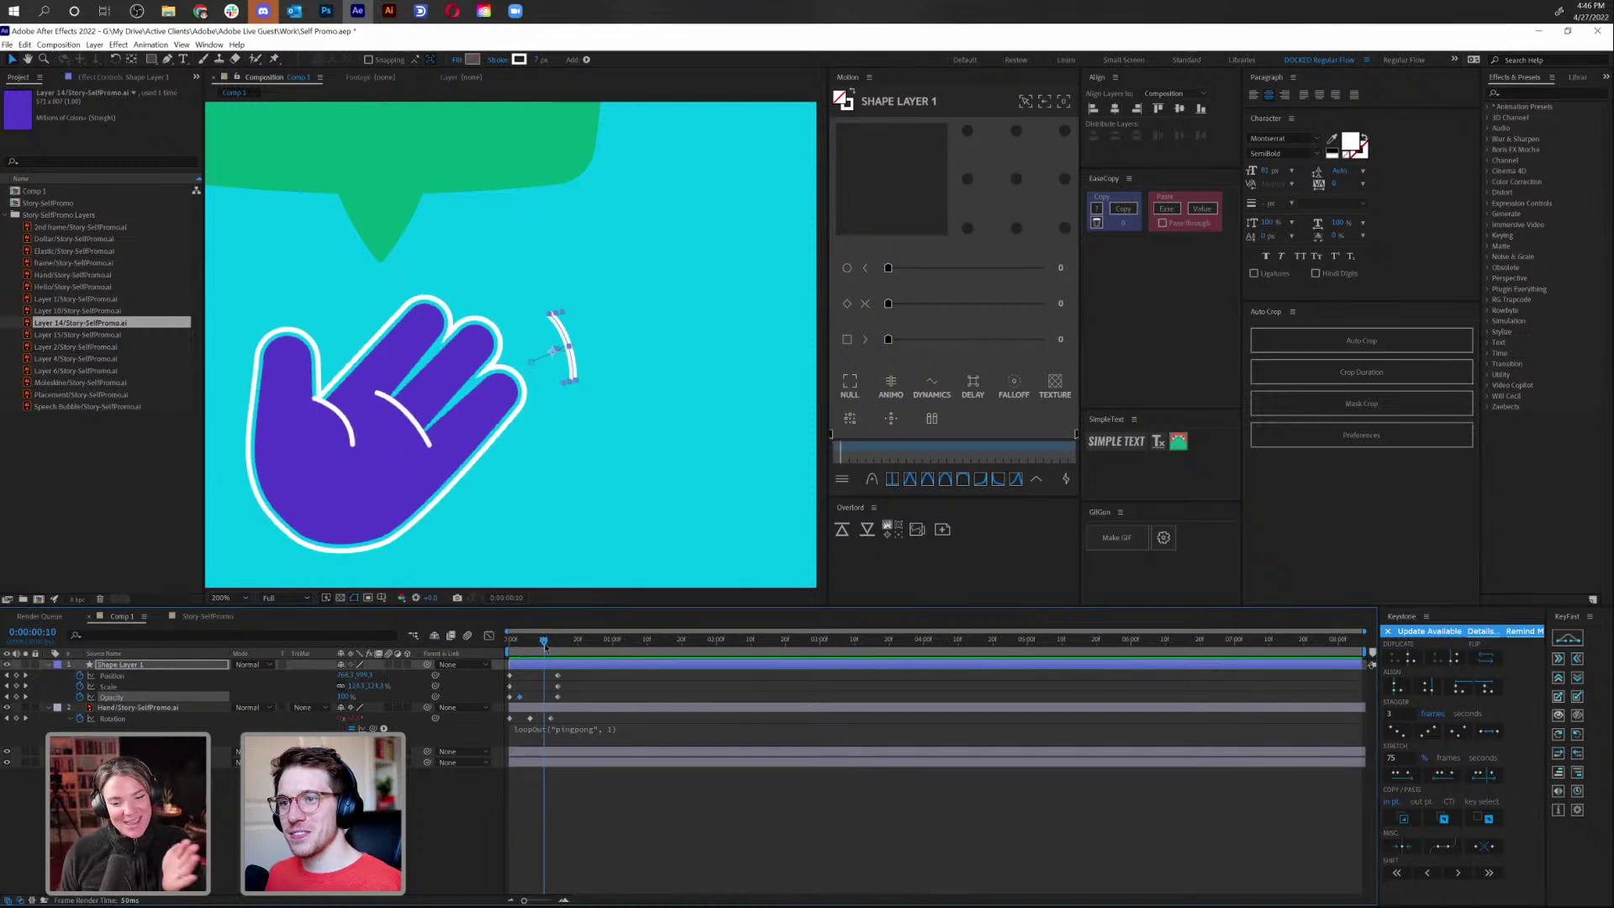
{"action": "left_click", "coordinate": [17, 698]}
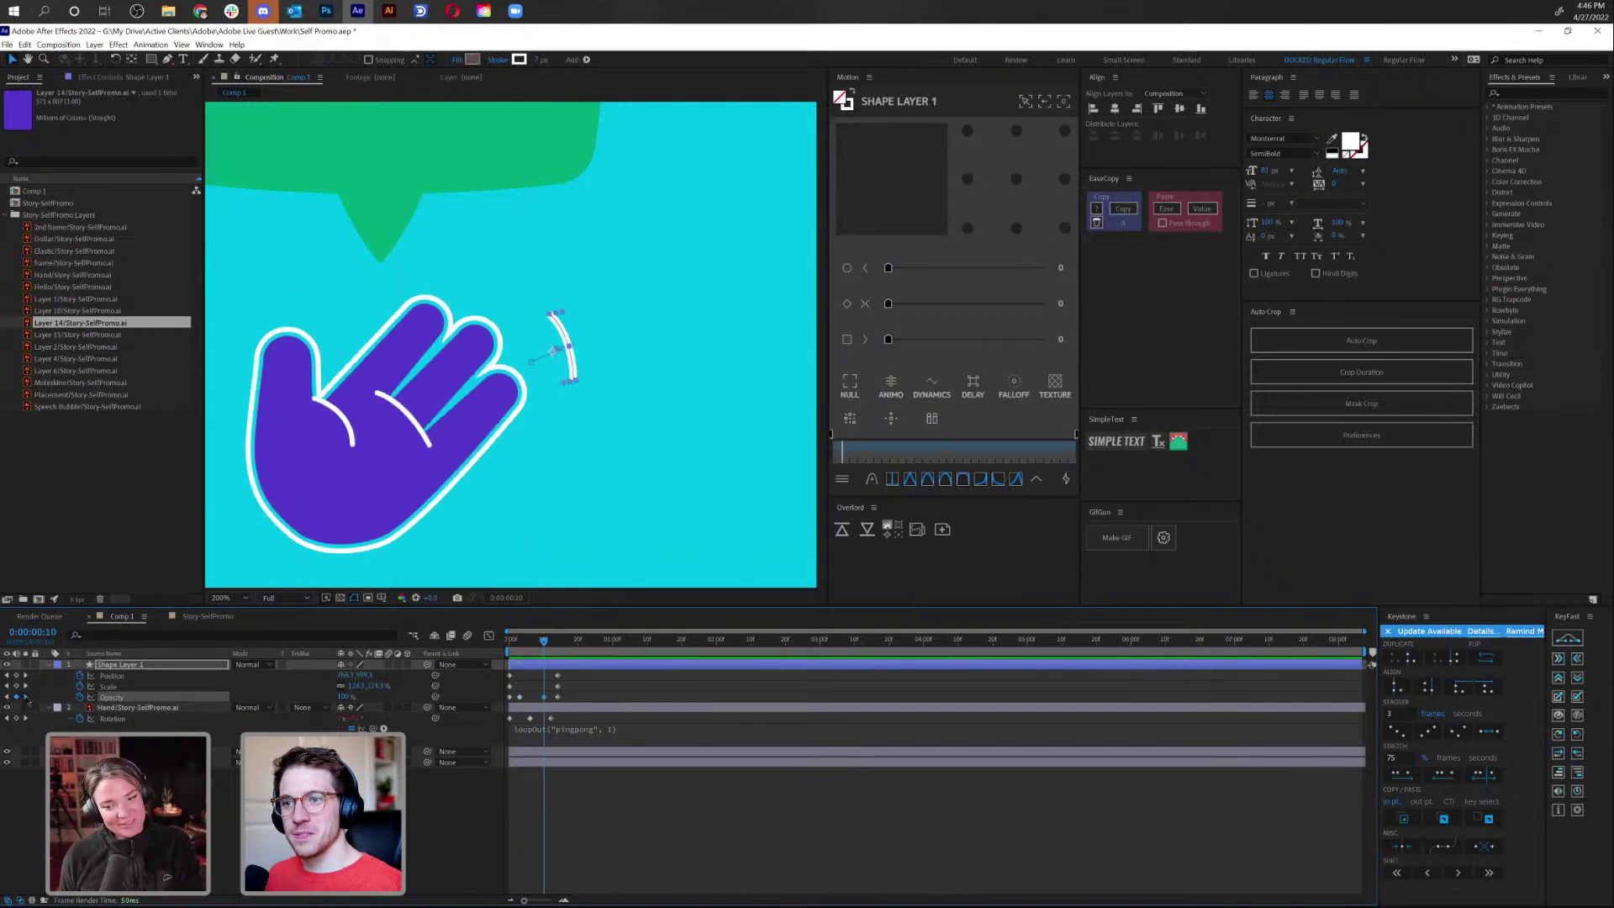
{"action": "key", "text": "Page_Down"}
{"action": "key", "text": "Page_Down"}
{"action": "key", "text": "Page_Down"}
{"action": "key", "text": "Page_Down"}
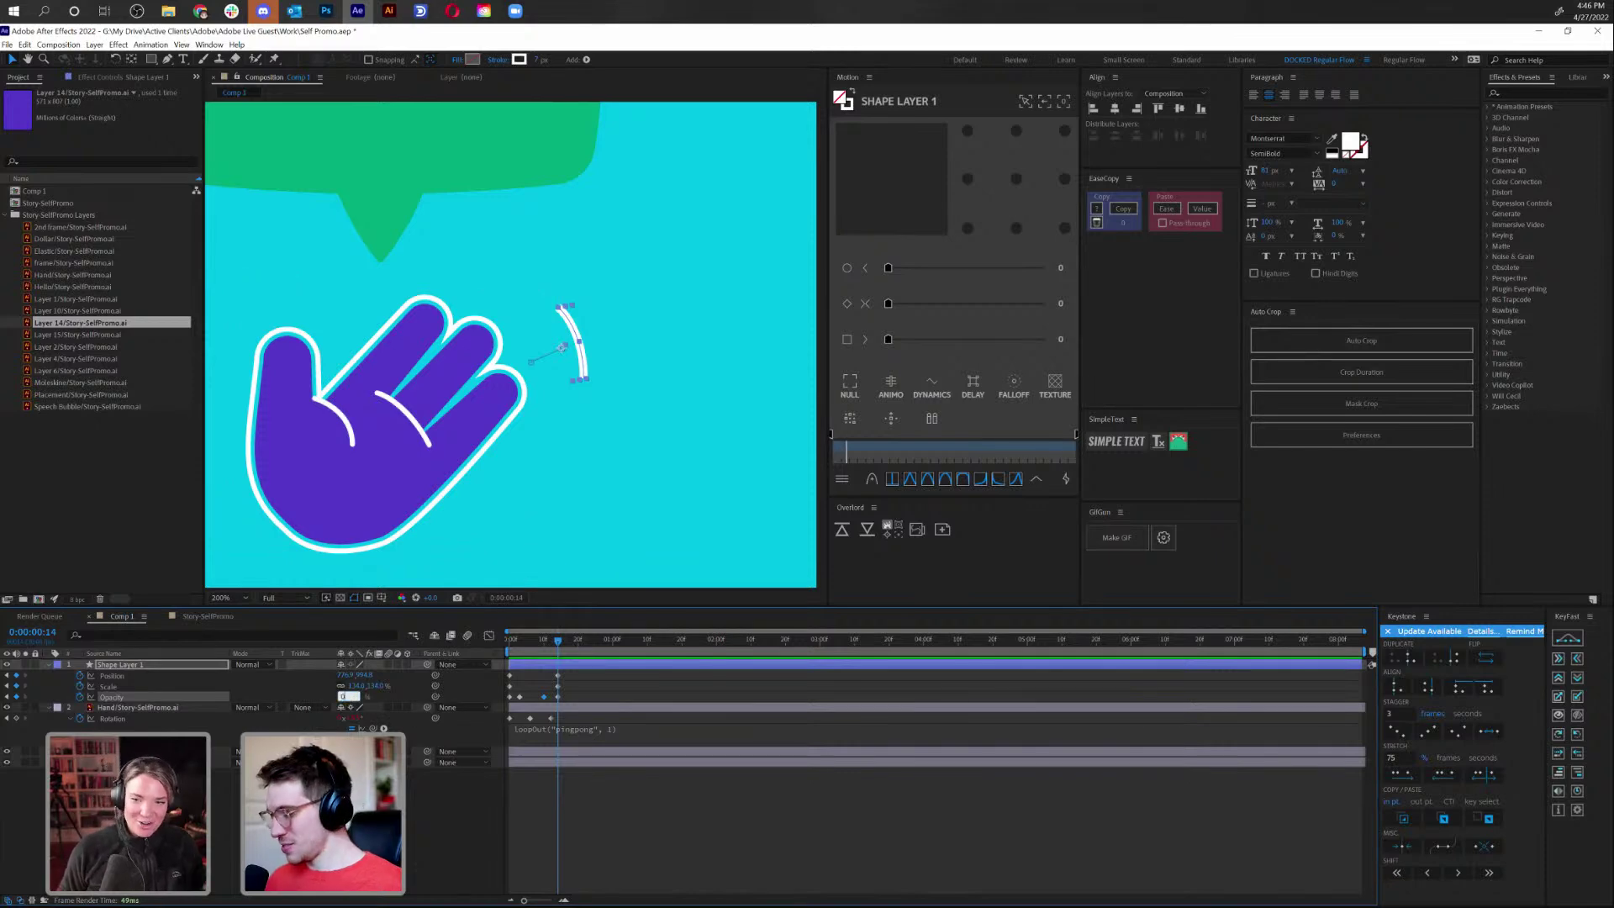
{"action": "type", "text": "0"}
{"action": "key", "text": "Return"}
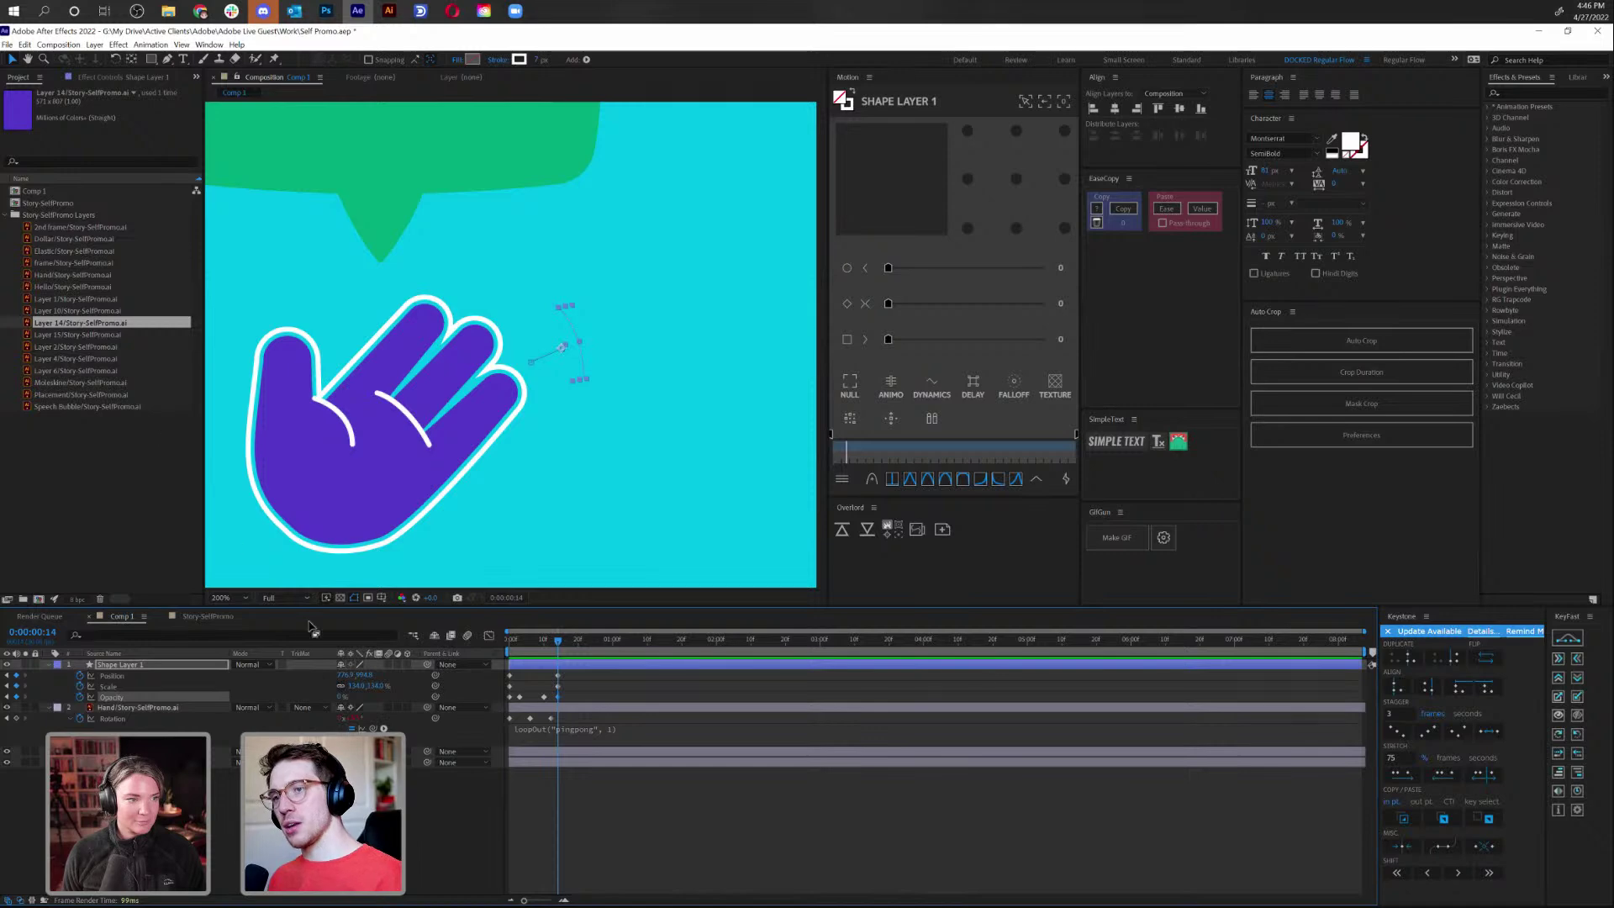
Stretch all the arc's keyframes to slow its motion, then preview
{"action": "left_click_drag", "start_coordinate": [519, 670], "coordinate": [590, 699]}
{"action": "left_click_drag", "start_coordinate": [478, 715], "coordinate": [591, 697]}
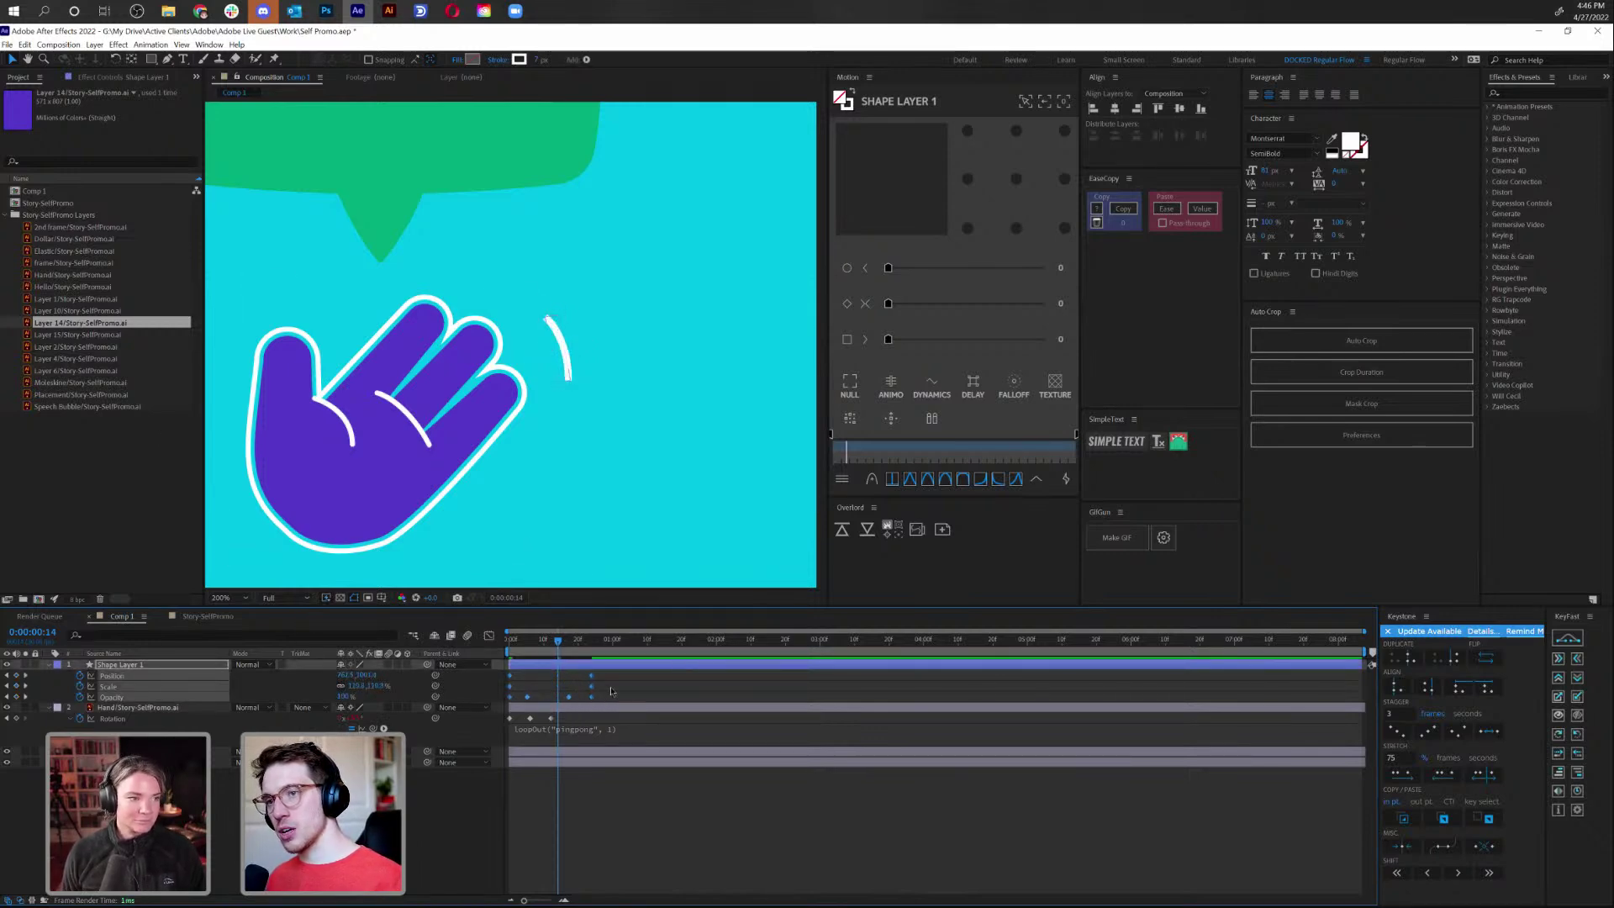
{"action": "key", "text": "Home"}
{"action": "key", "text": "space"}
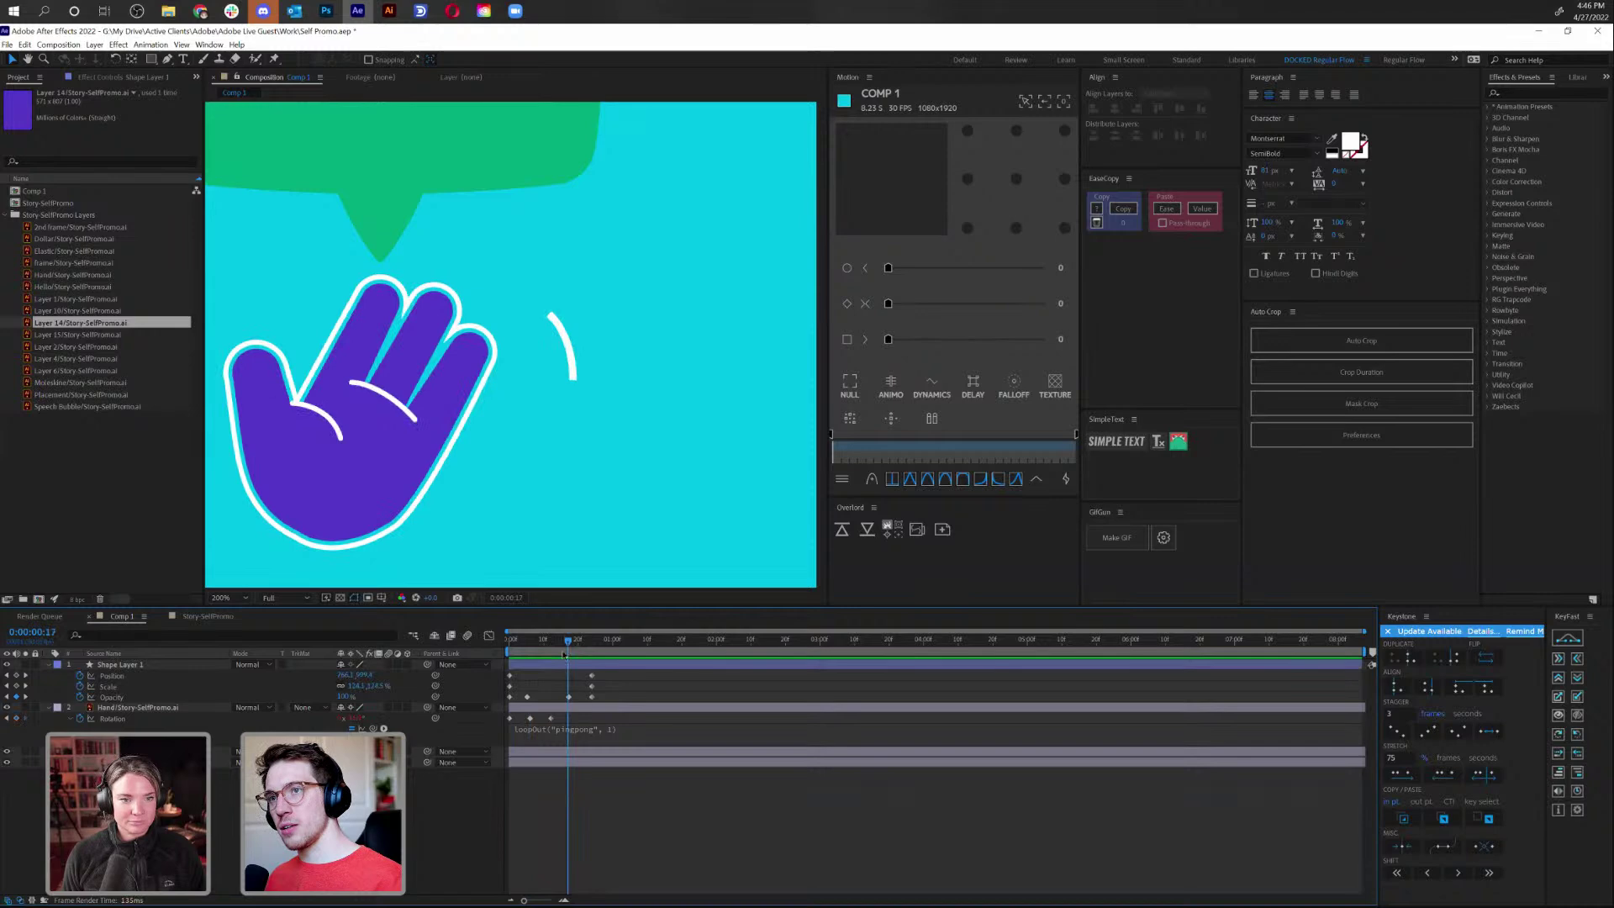
{"action": "left_click", "coordinate": [553, 669]}
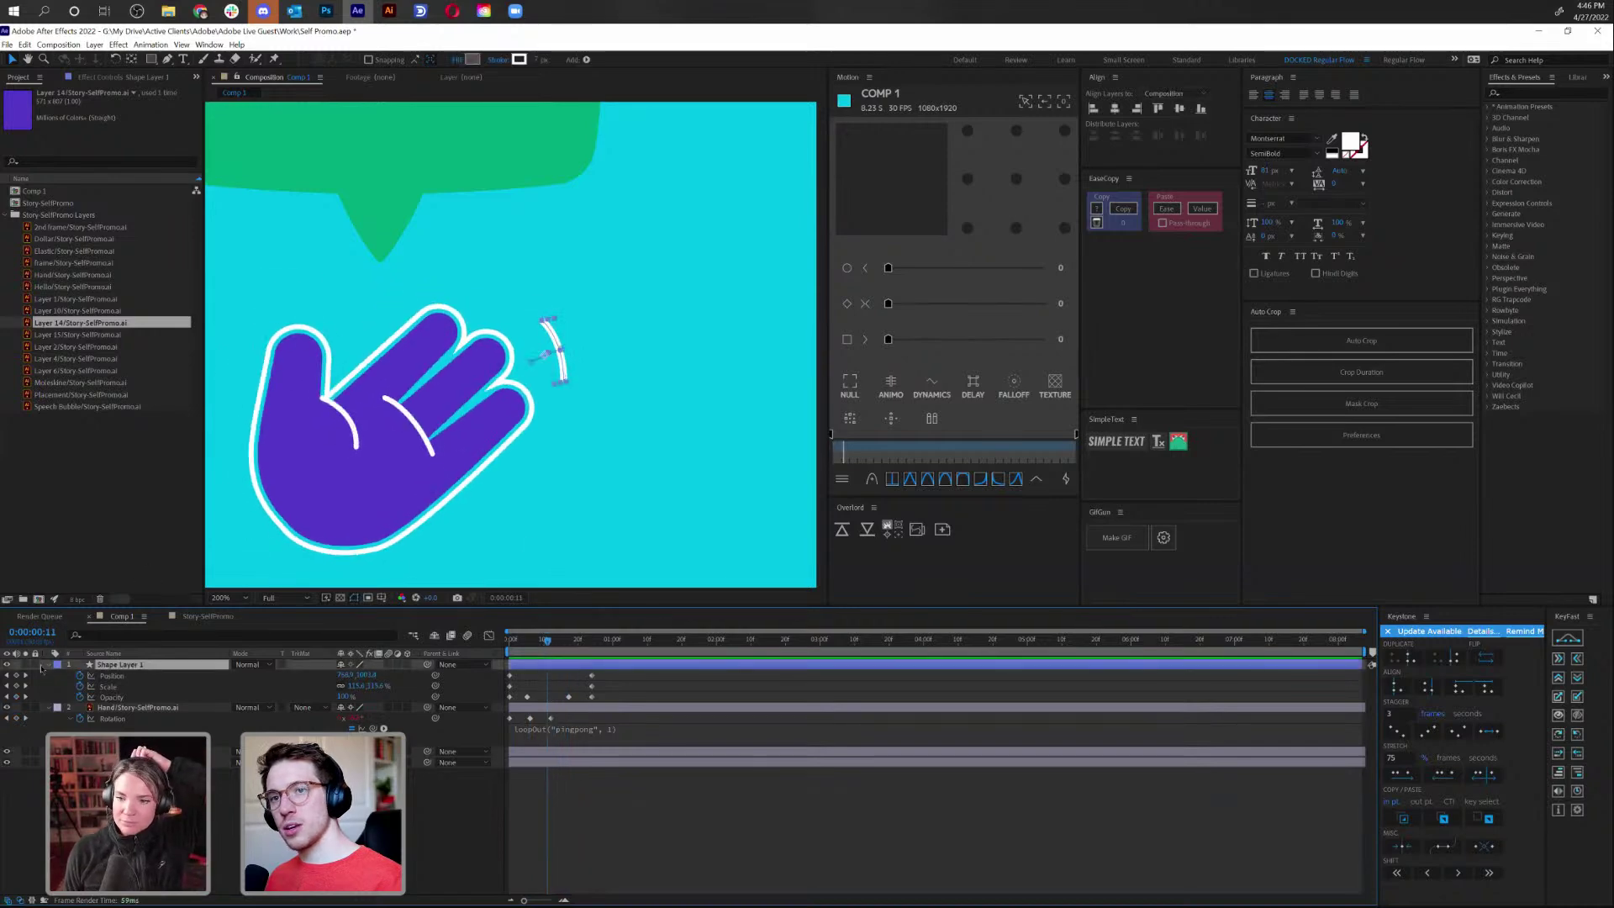
Twirl open Shape Layer 1's contents to reveal the motion line's Path and Stroke properties
{"action": "left_click", "coordinate": [48, 664]}
{"action": "left_click", "coordinate": [48, 665]}
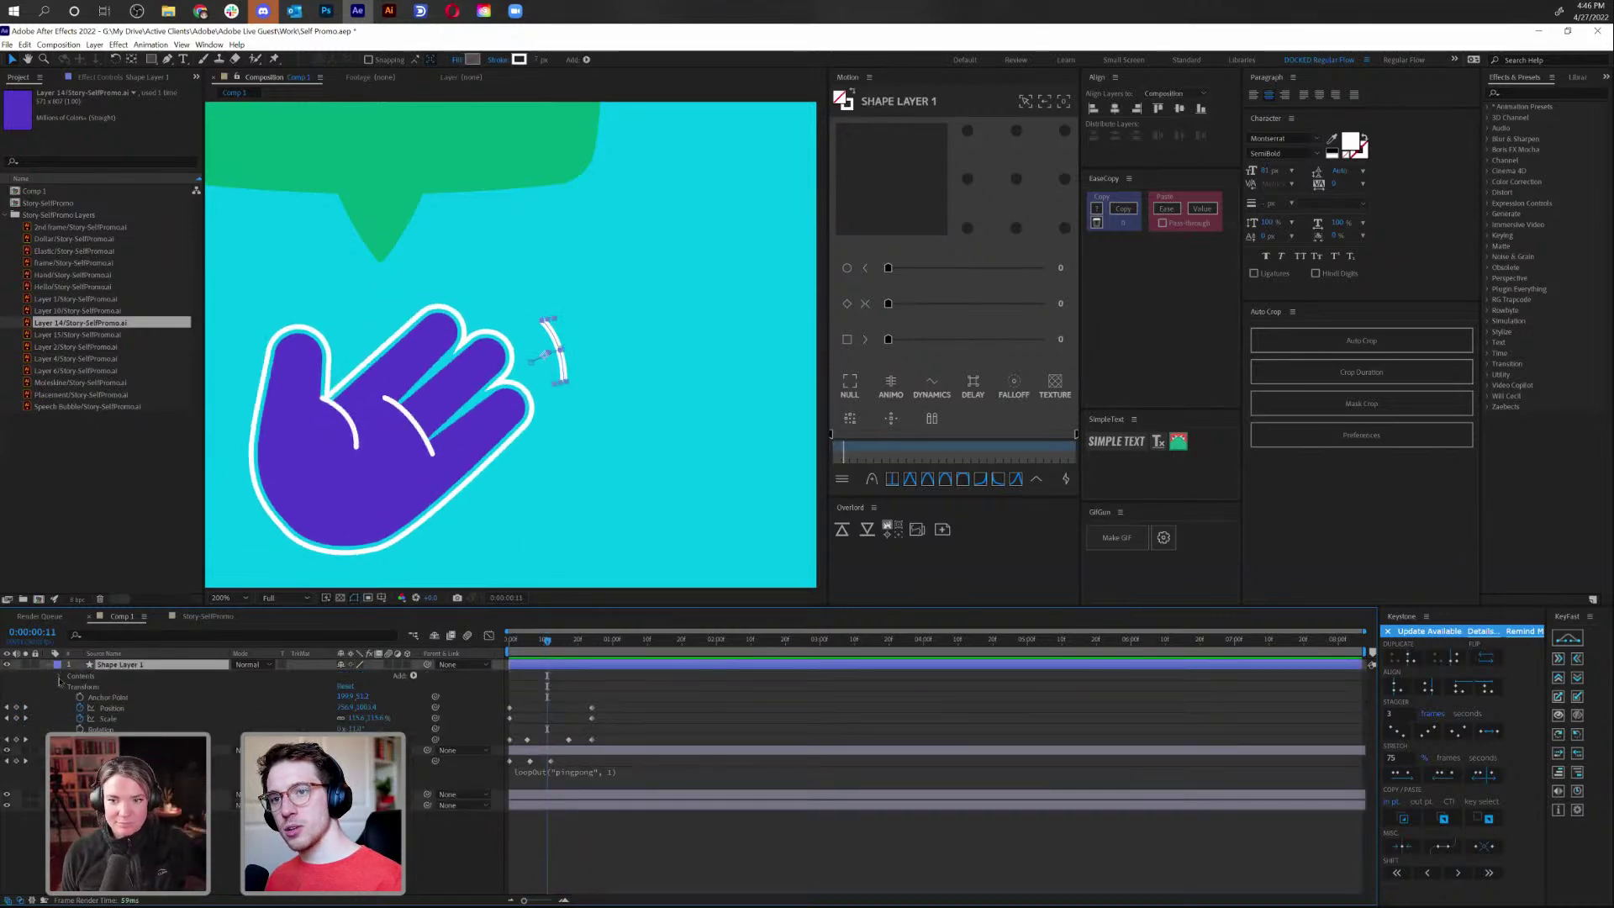
{"action": "left_click", "coordinate": [60, 676]}
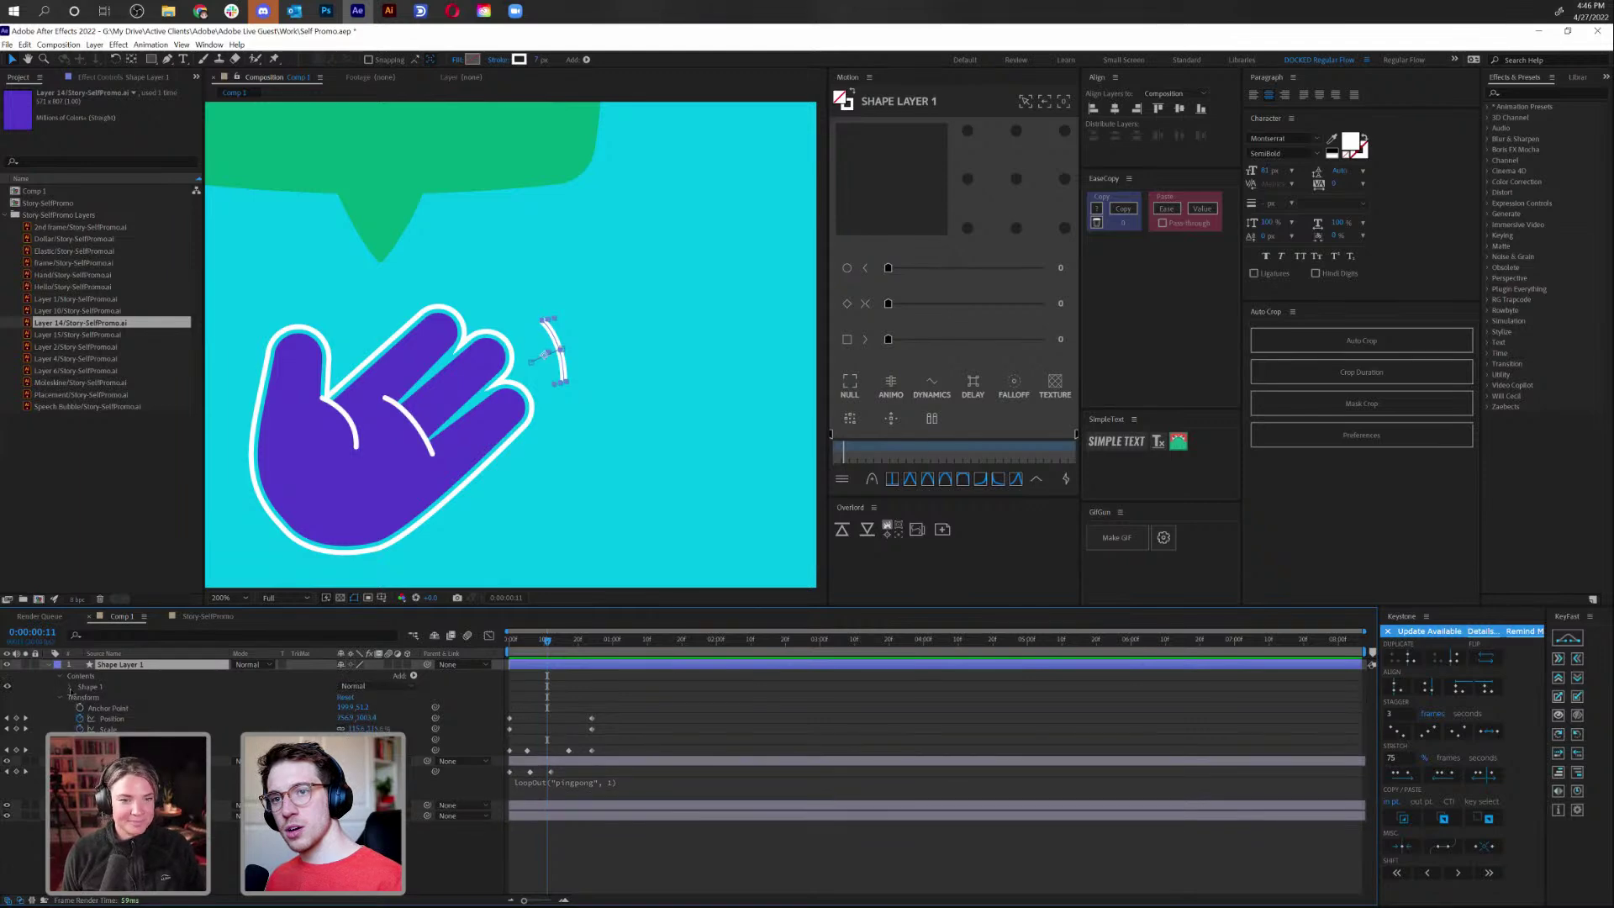
{"action": "left_click", "coordinate": [72, 687]}
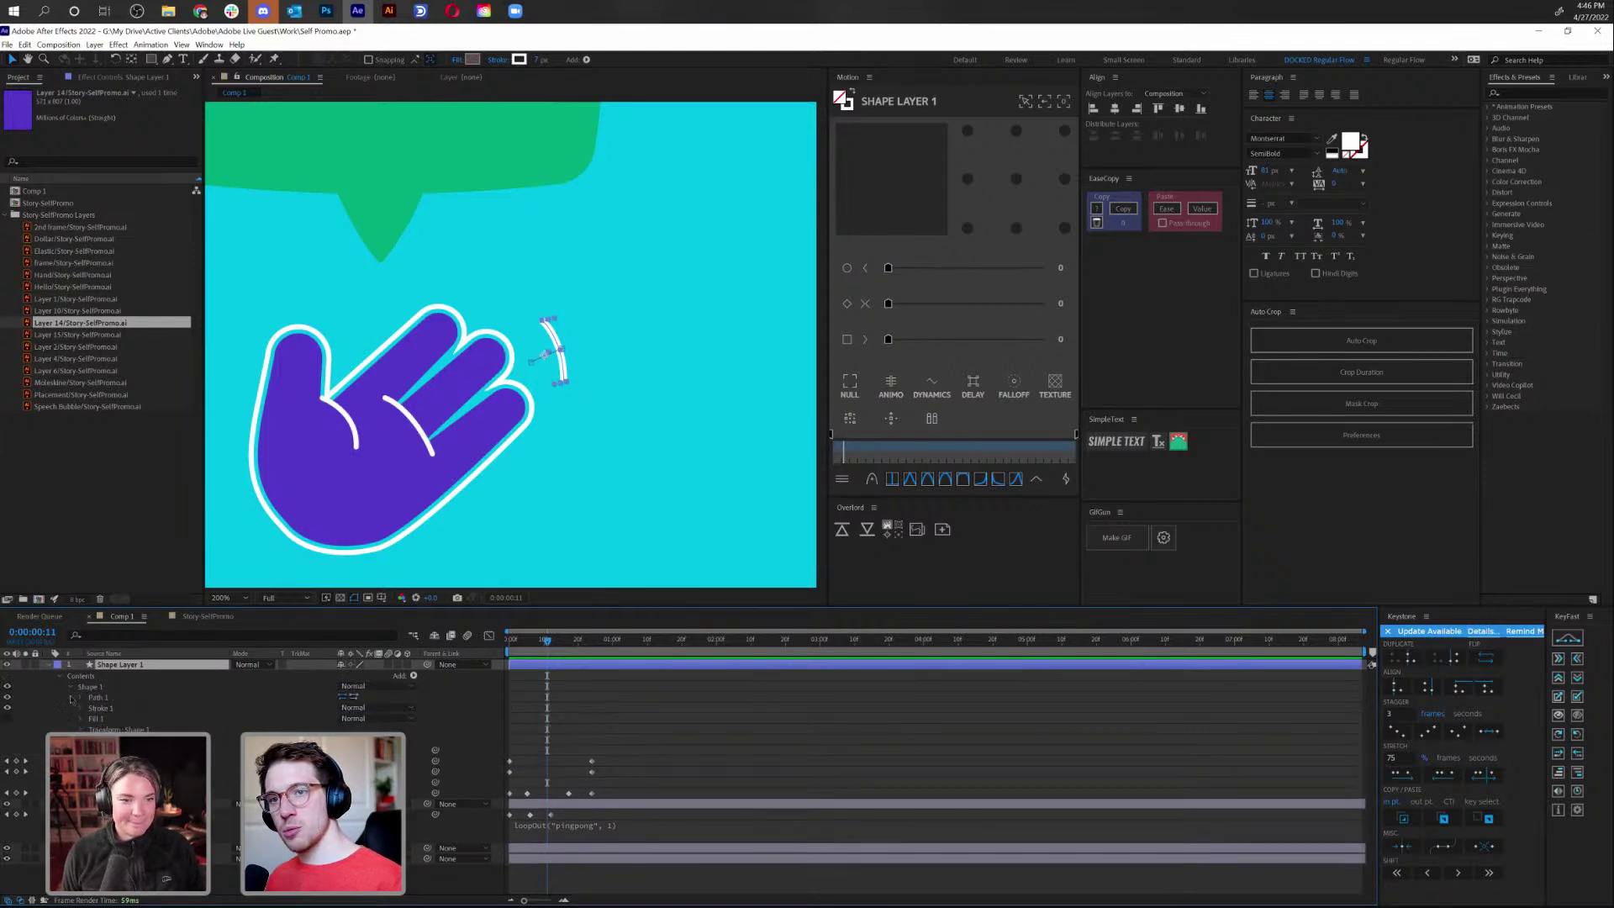
{"action": "left_click", "coordinate": [81, 697]}
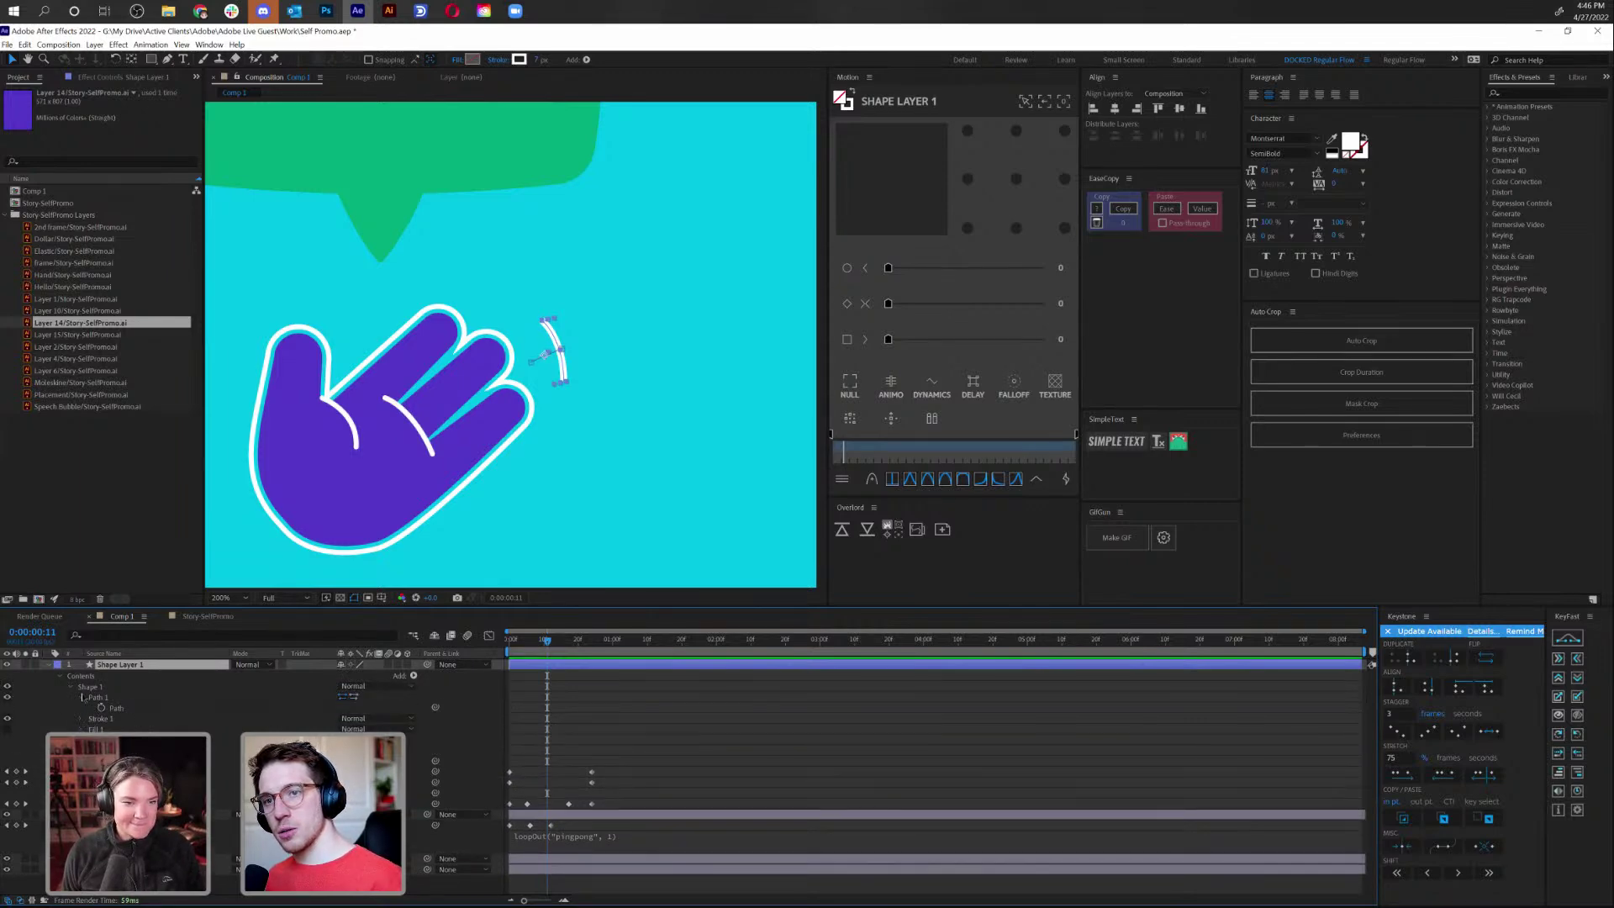
{"action": "left_click", "coordinate": [82, 697]}
{"action": "left_click", "coordinate": [80, 698]}
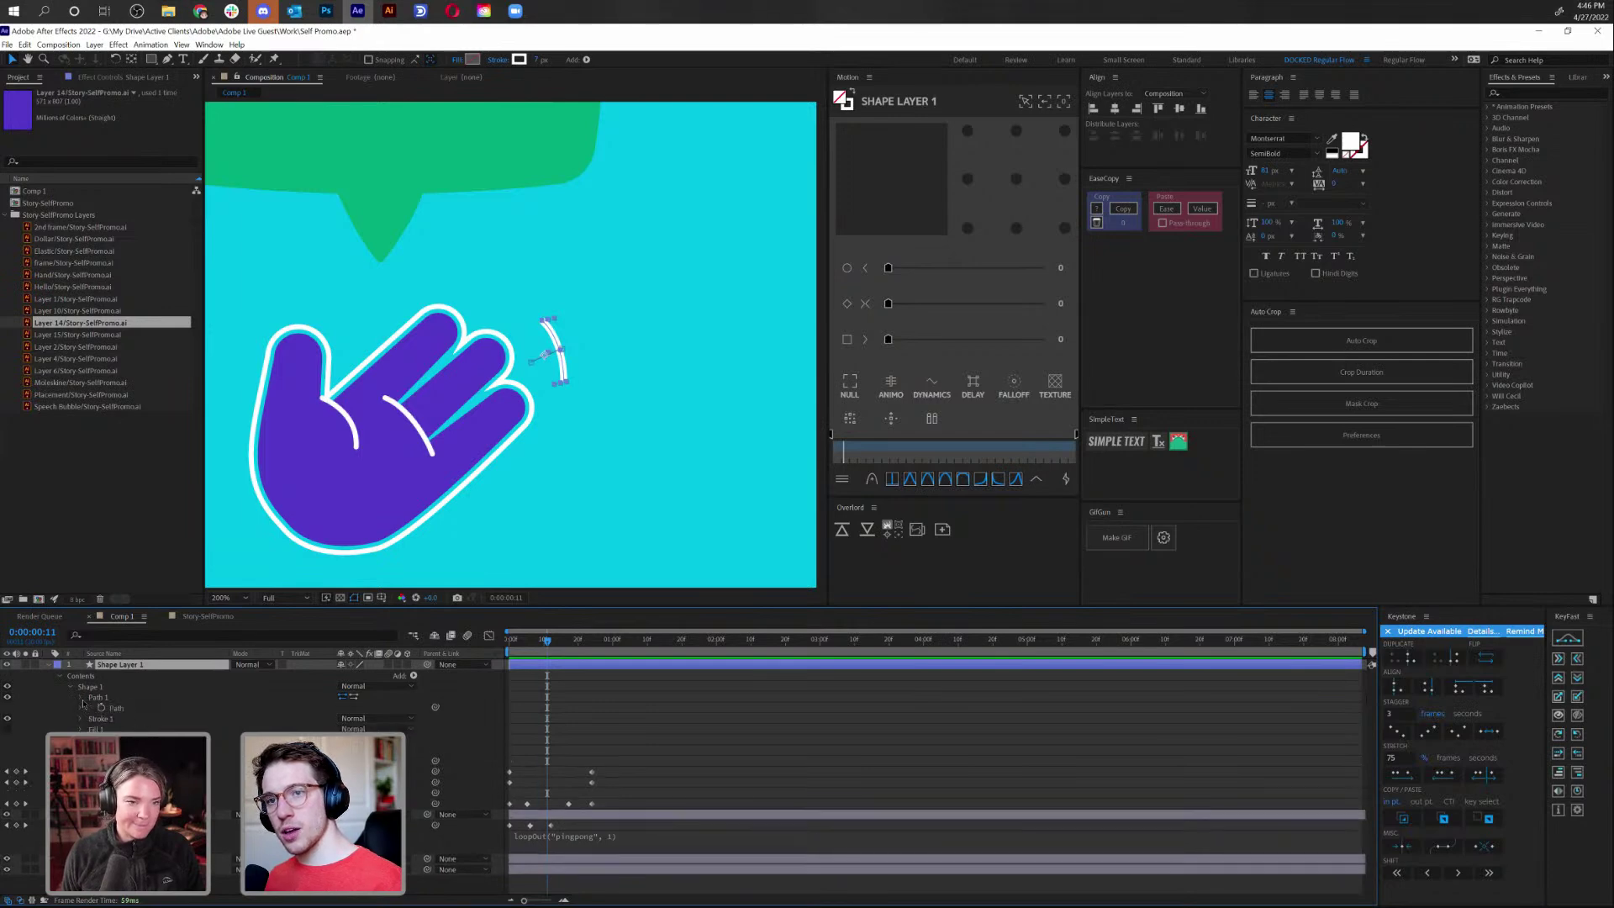
{"action": "left_click", "coordinate": [82, 719]}
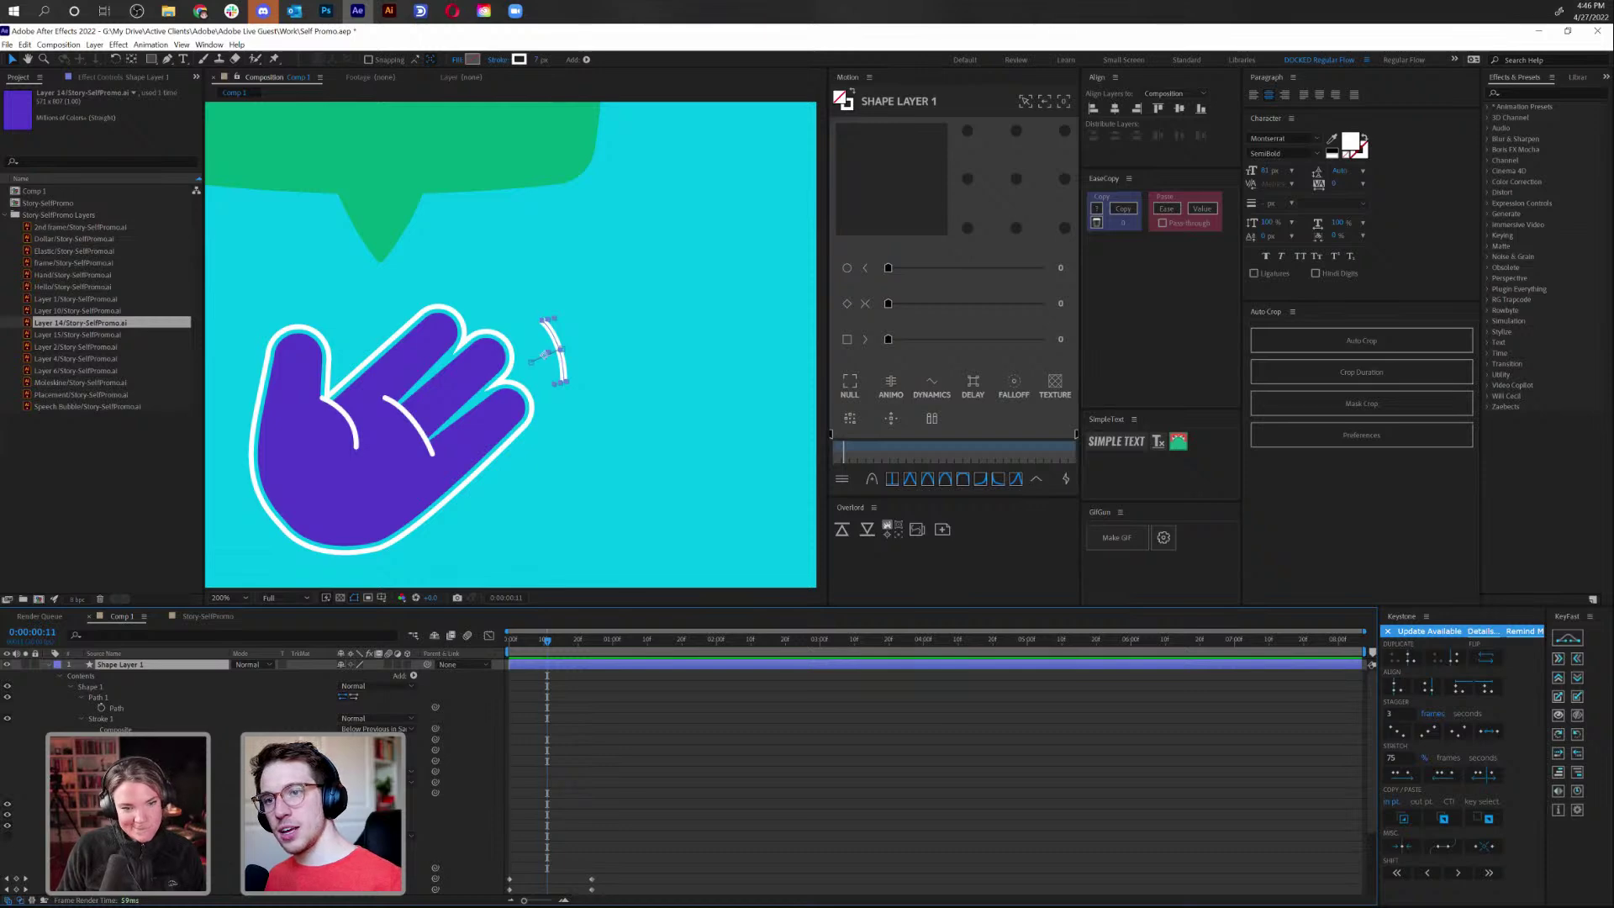
{"action": "left_click", "coordinate": [90, 687]}
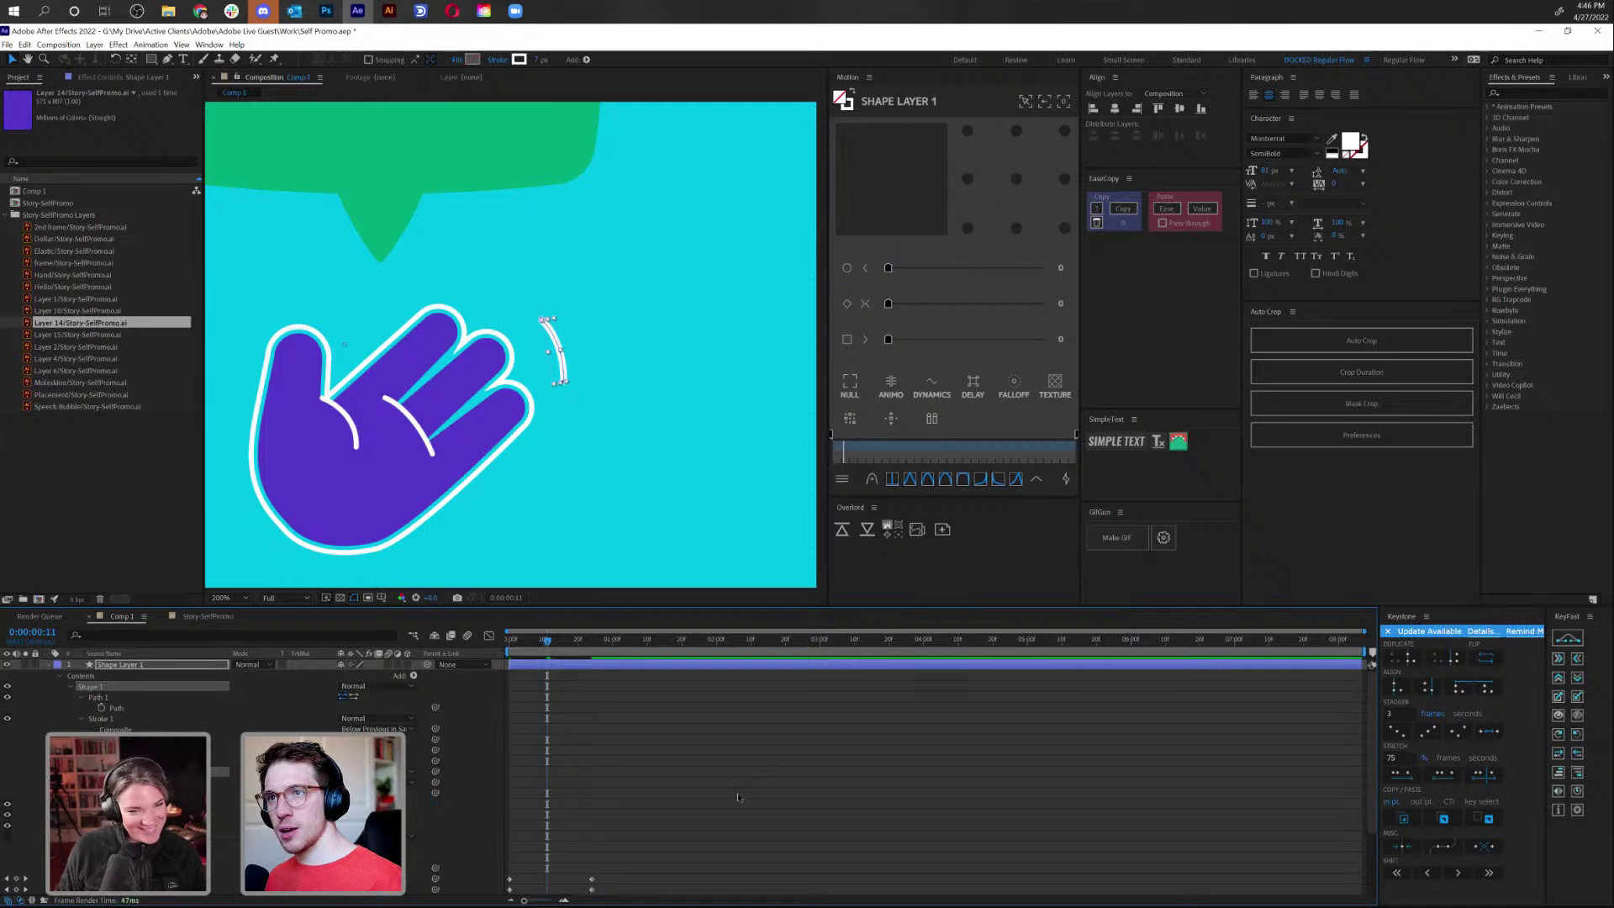
Reselect the motion-line shape layer and preview the waving animation
{"action": "left_click", "coordinate": [547, 682]}
{"action": "scroll", "coordinate": [555, 336], "scroll_direction": "up", "scroll_amount": 4}
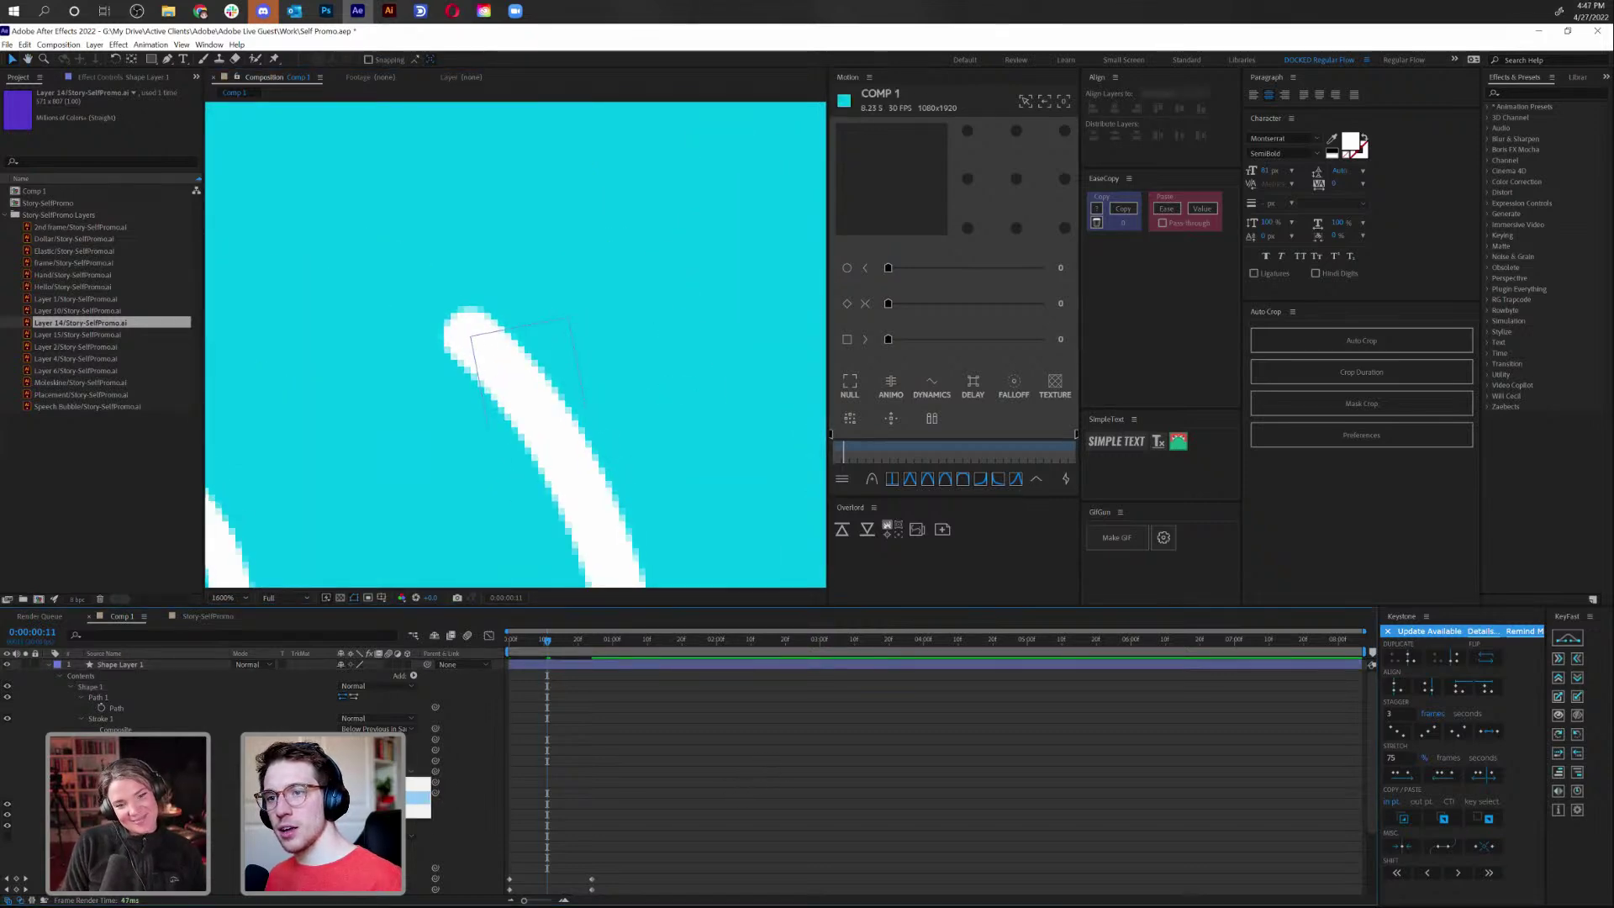
{"action": "left_click", "coordinate": [90, 687]}
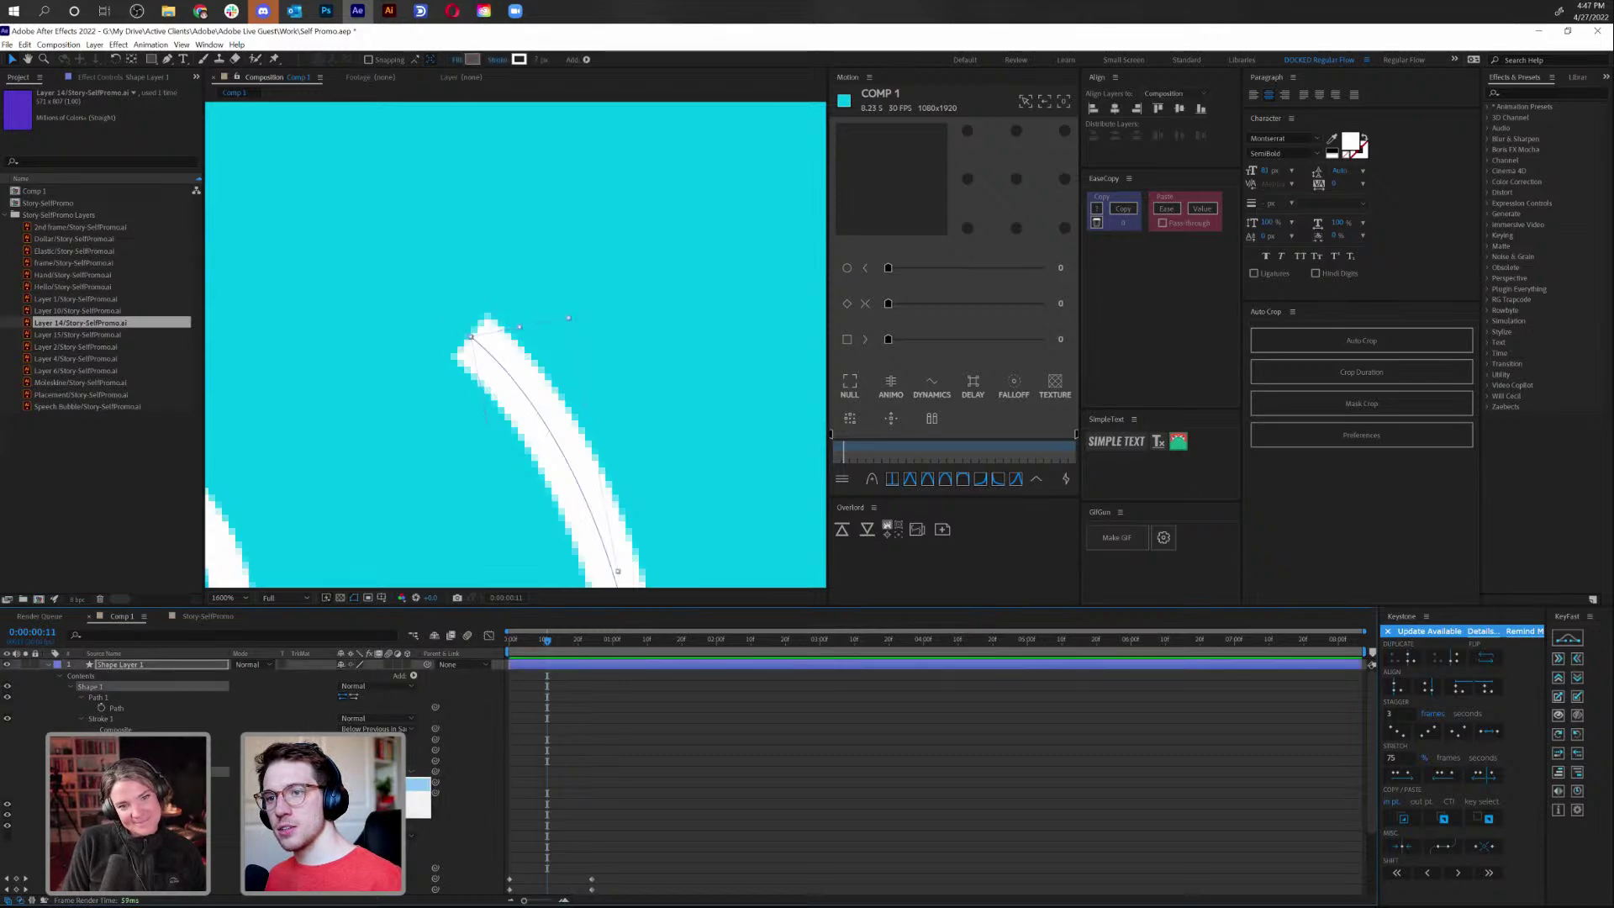
{"action": "left_click", "coordinate": [604, 476]}
{"action": "scroll", "coordinate": [607, 463], "scroll_direction": "down", "scroll_amount": 4}
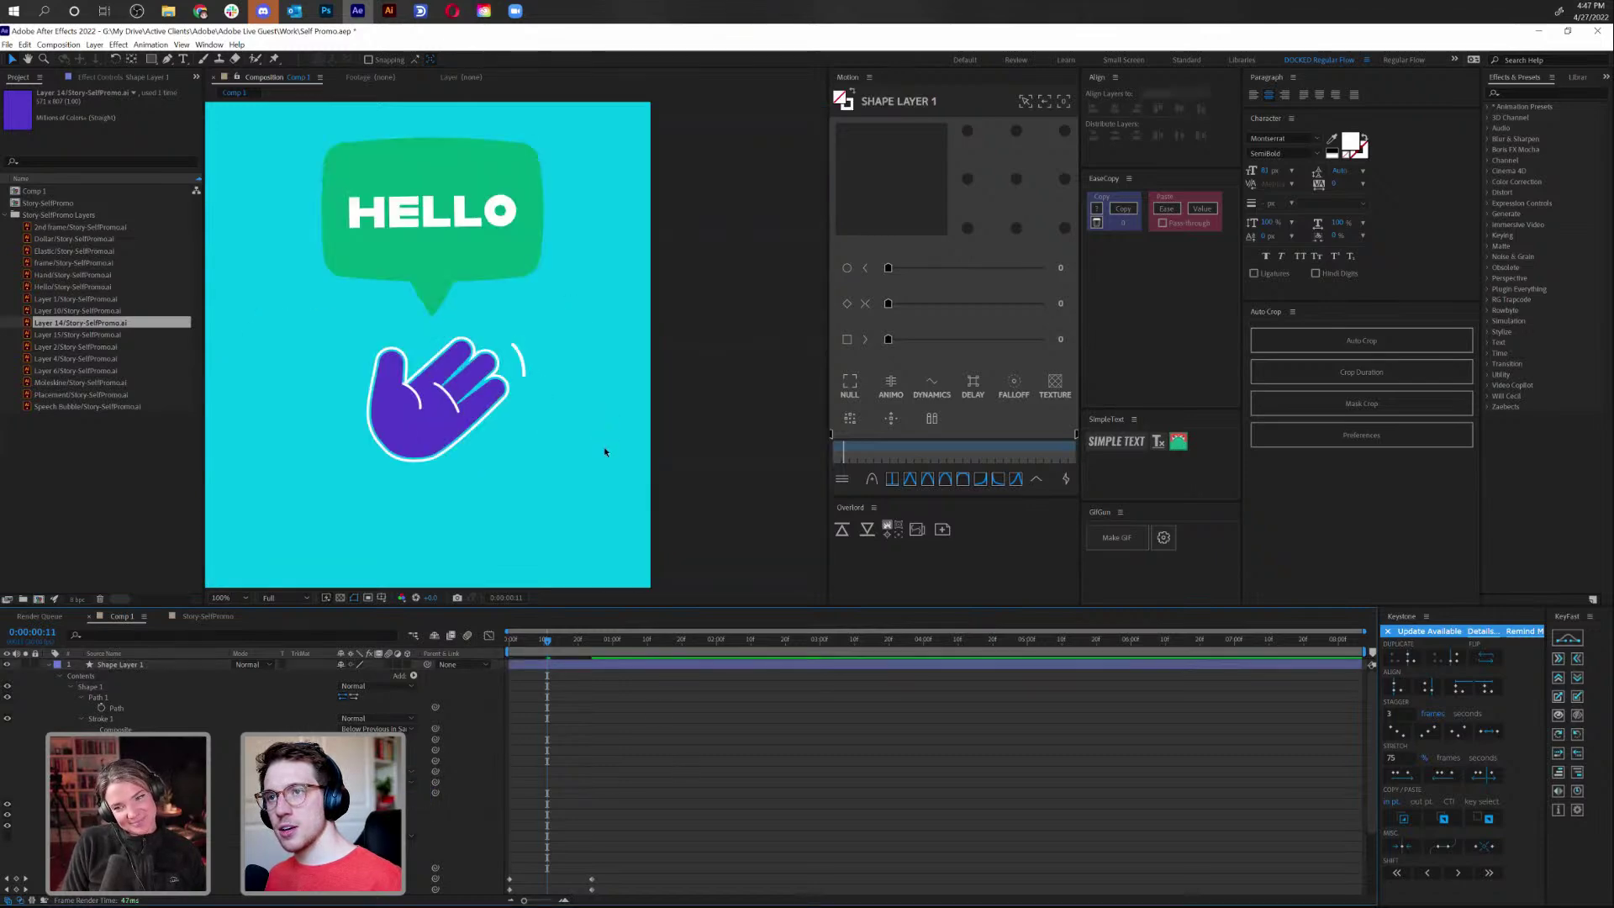
{"action": "scroll", "coordinate": [581, 444], "scroll_direction": "up", "scroll_amount": 4}
{"action": "scroll", "coordinate": [577, 446], "scroll_direction": "down", "scroll_amount": 2}
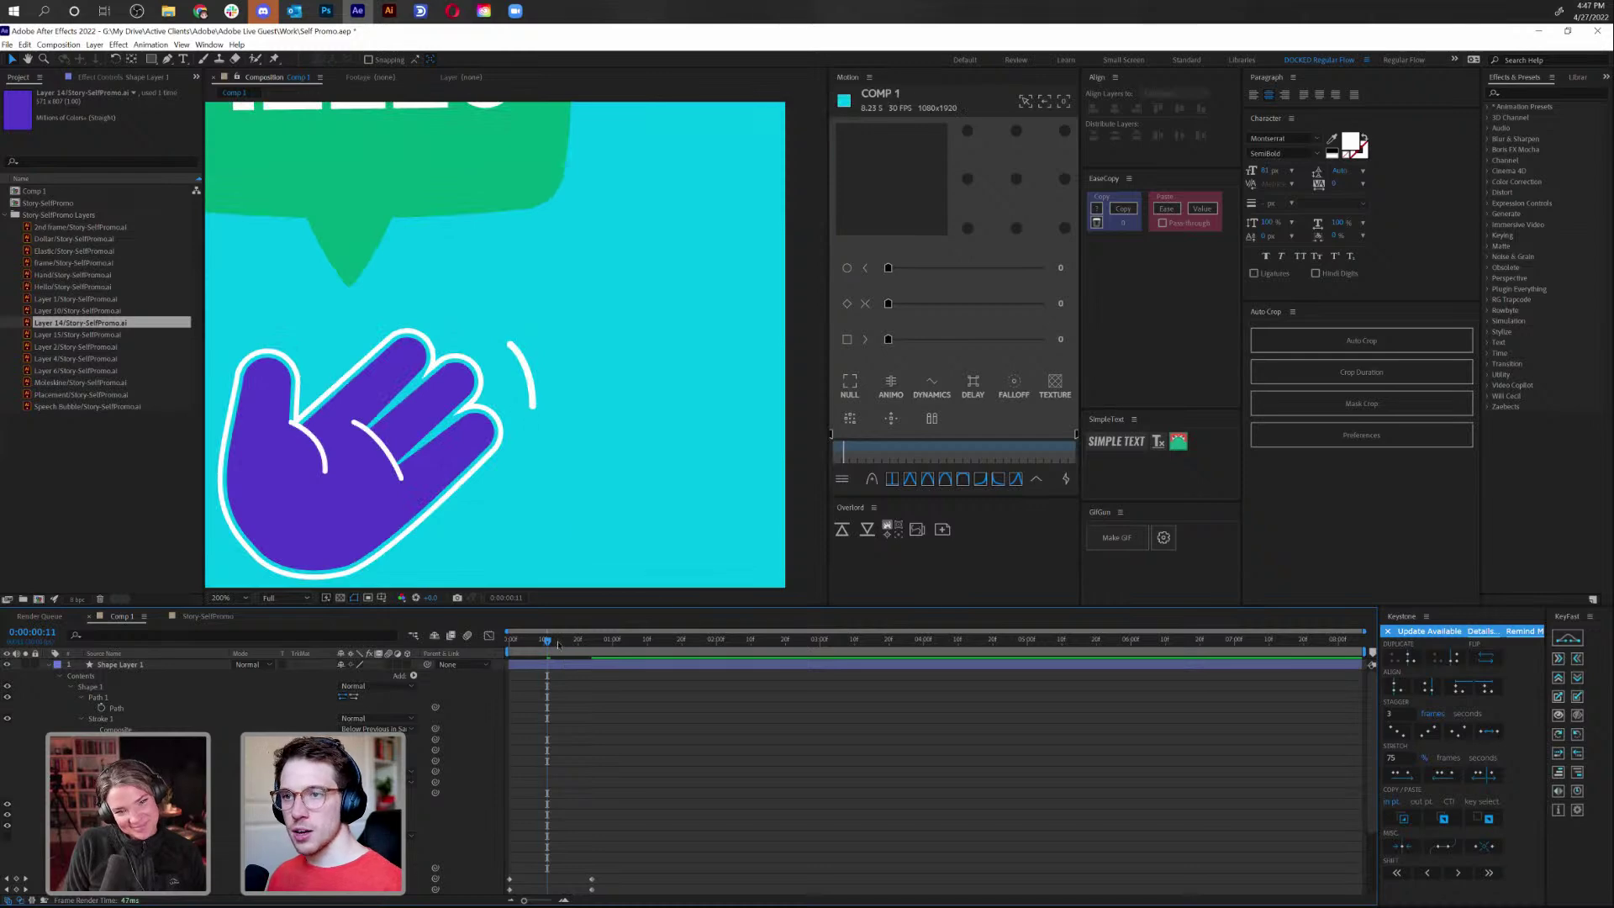
{"action": "key", "text": "space"}
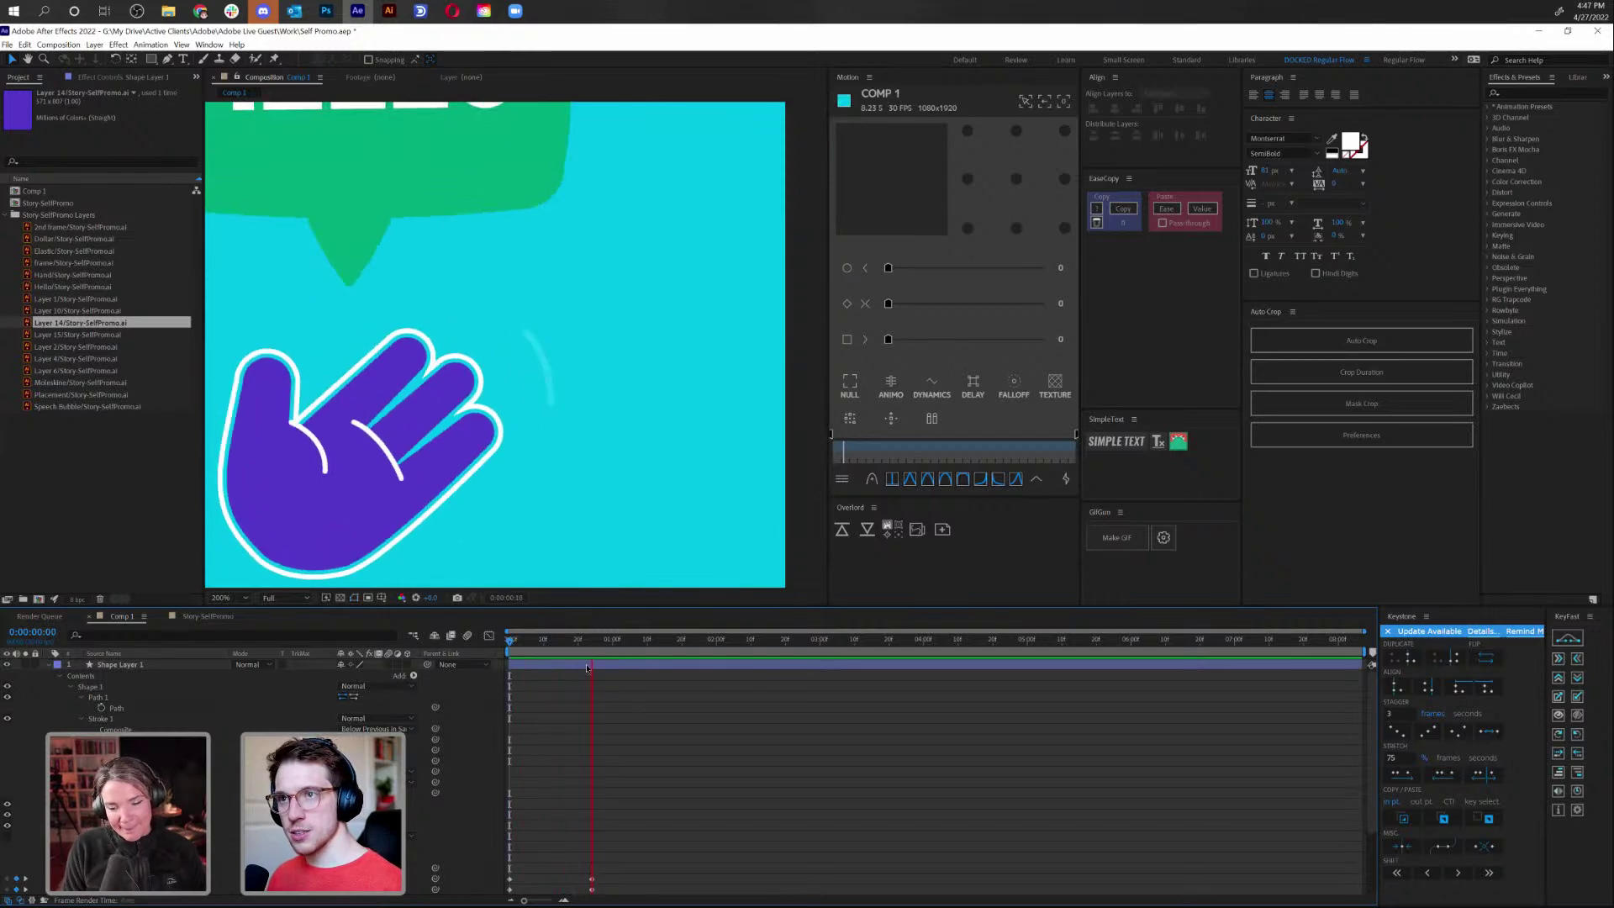
{"action": "scroll", "coordinate": [632, 781], "scroll_direction": "down", "scroll_amount": 5}
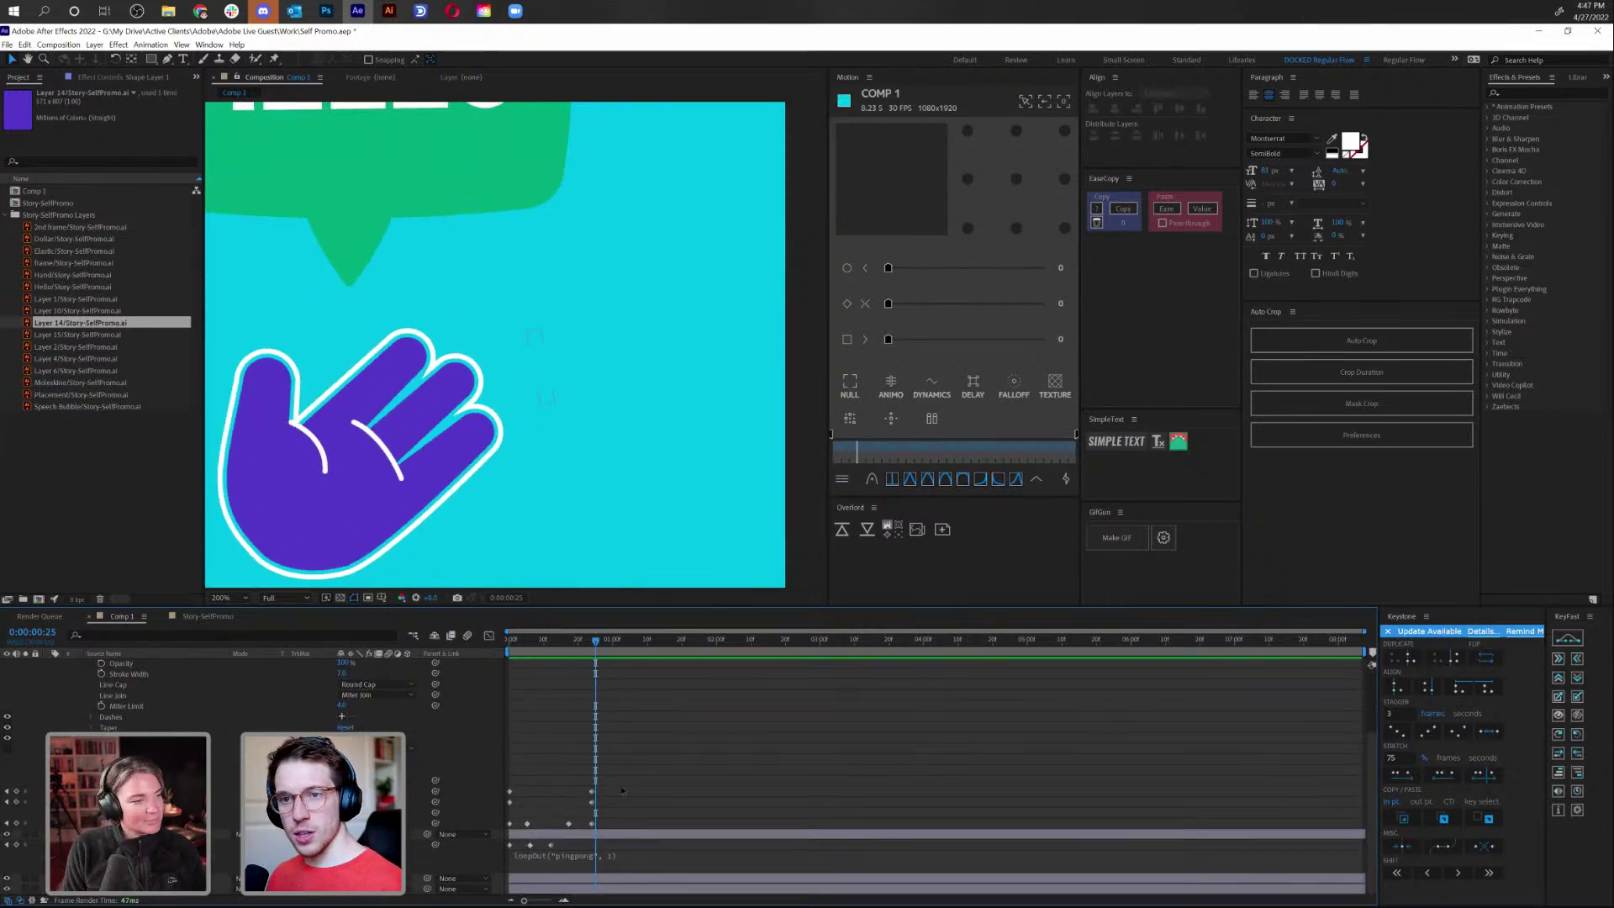
Apply a Motion easing preset to the motion-line keyframes and preview the eased animation
{"action": "left_click", "coordinate": [591, 805]}
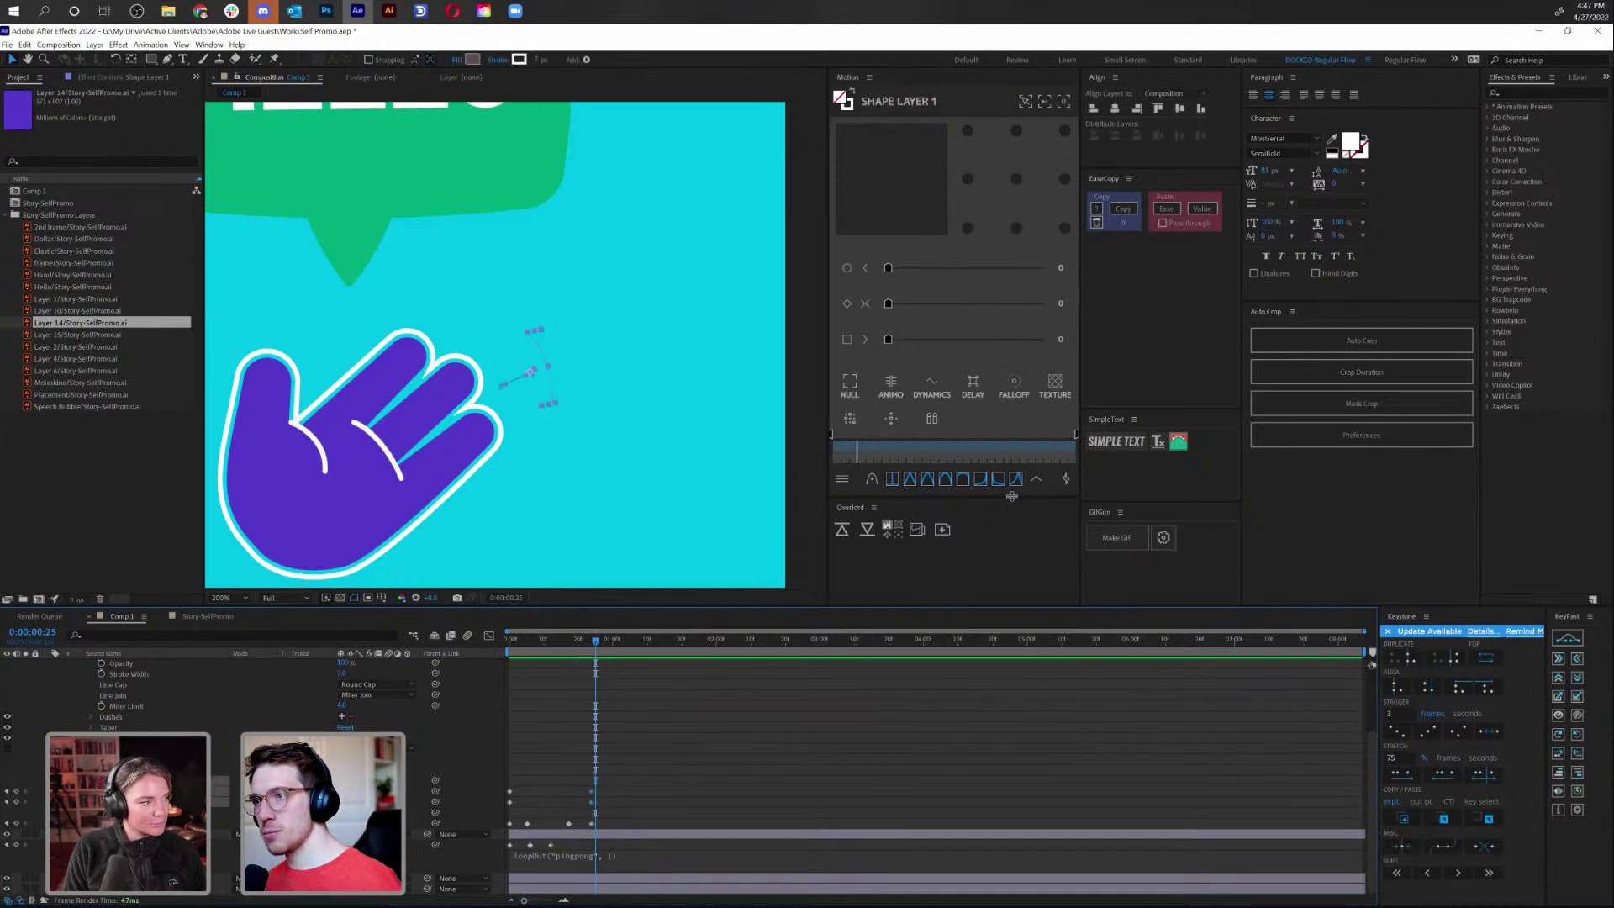
{"action": "left_click", "coordinate": [1037, 479]}
{"action": "scroll", "coordinate": [959, 321], "scroll_direction": "down", "scroll_amount": 1}
{"action": "left_click", "coordinate": [959, 397]}
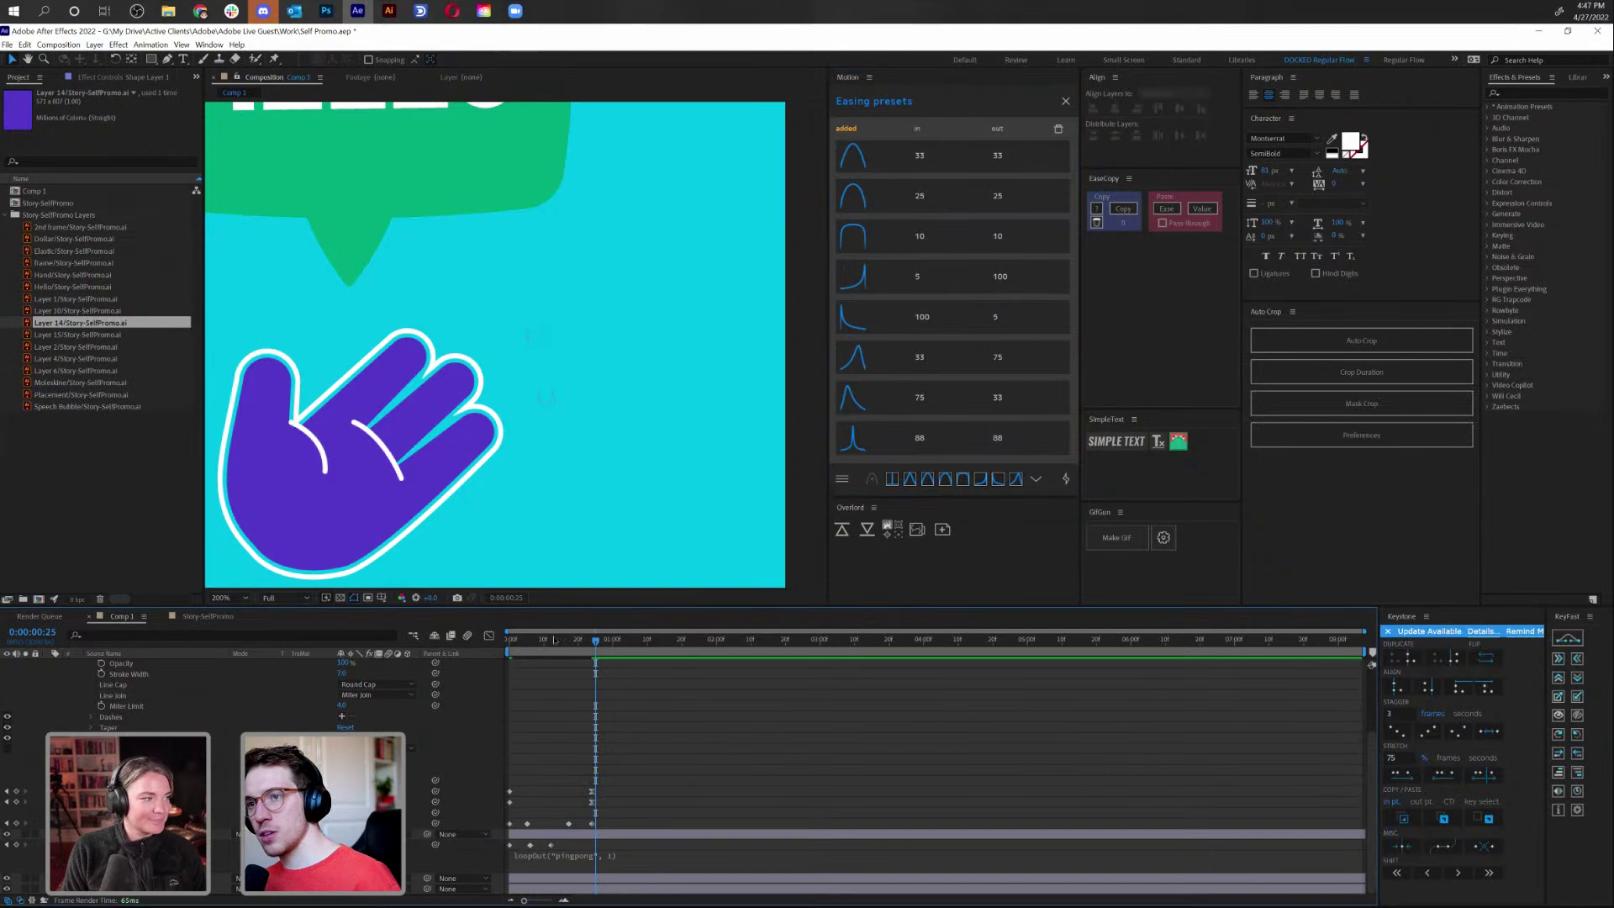
{"action": "key", "text": "Home"}
{"action": "key", "text": "comma"}
{"action": "key", "text": "space"}
{"action": "key", "text": "space"}
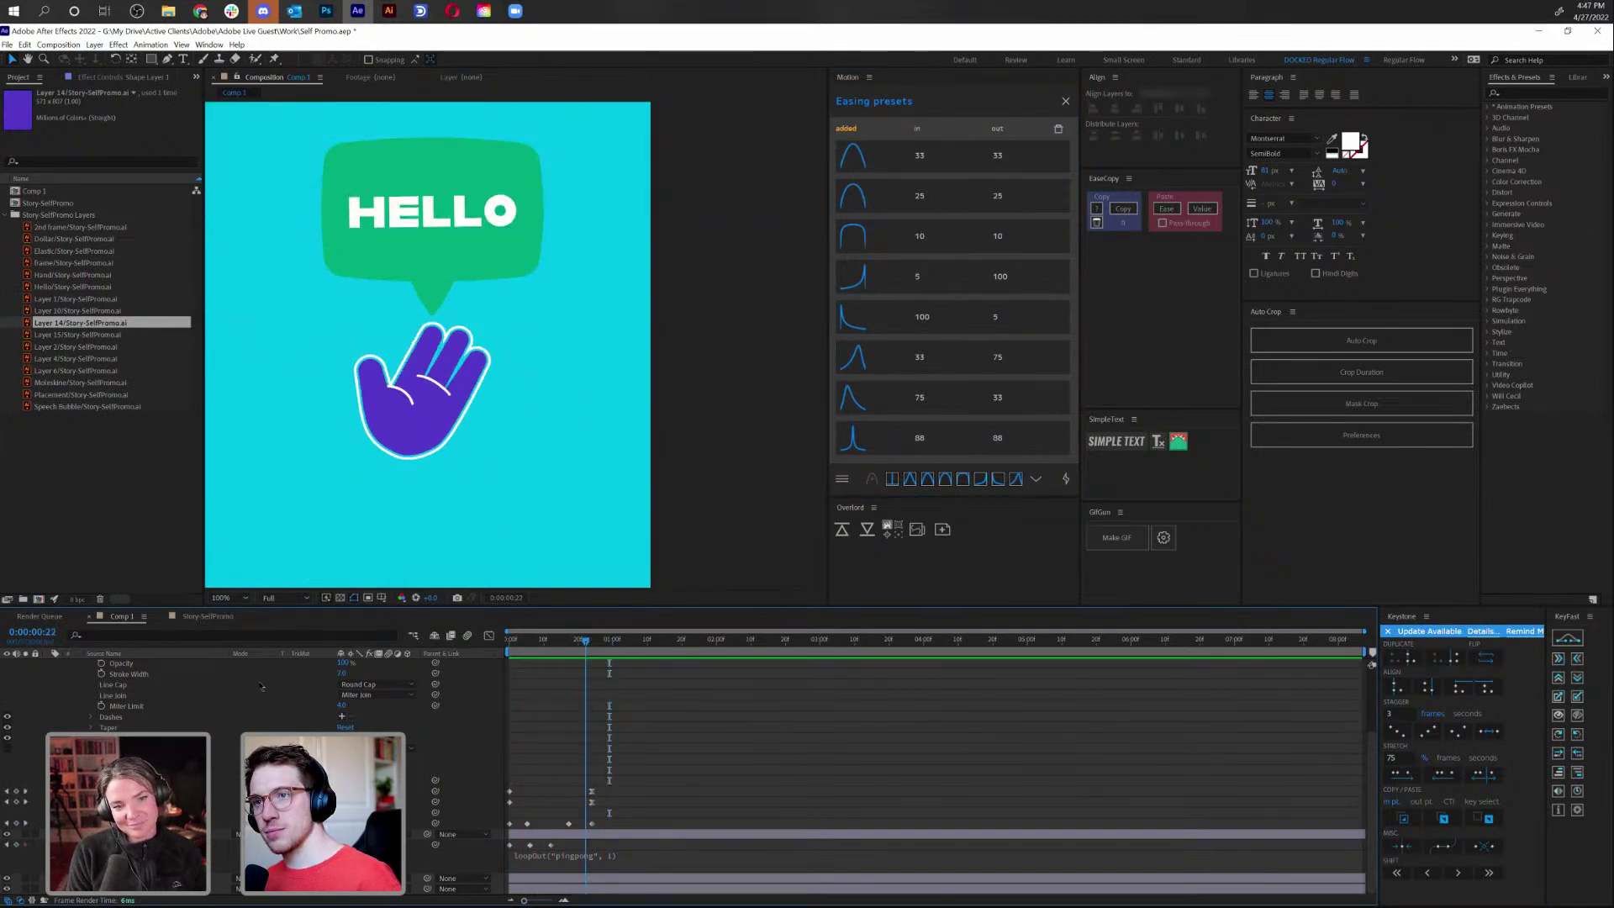
{"action": "key", "text": "space"}
{"action": "scroll", "coordinate": [553, 673], "scroll_direction": "up", "scroll_amount": 4}
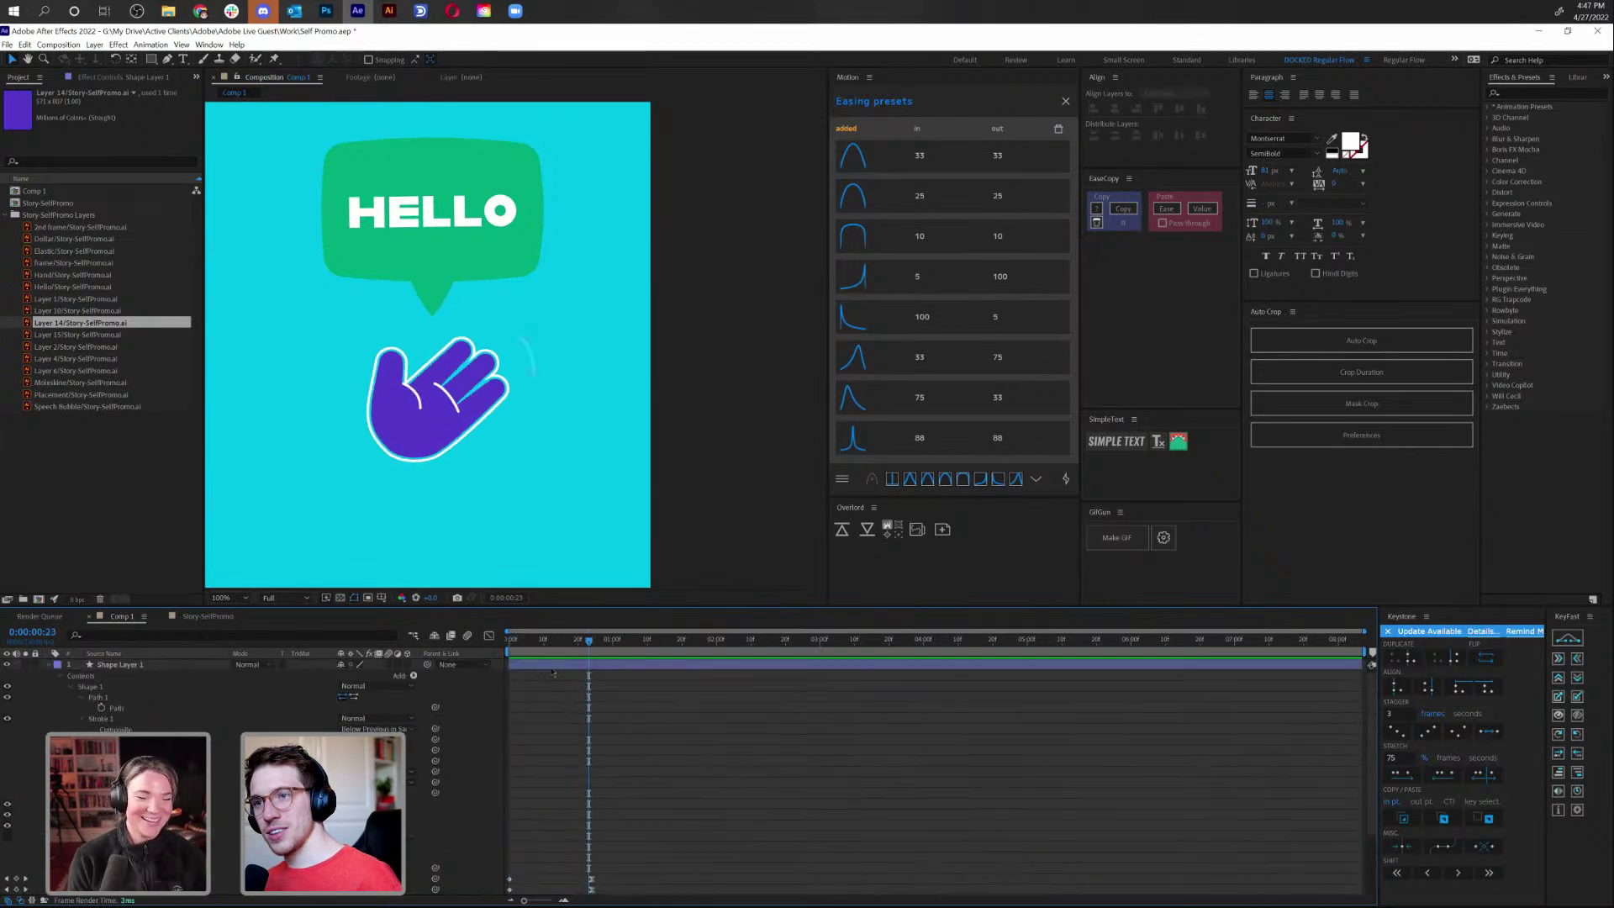
{"action": "left_click", "coordinate": [549, 665]}
Duplicate the motion line as Shape Layer 2 and start the copy slightly later in time
{"action": "key", "text": "ctrl+d"}
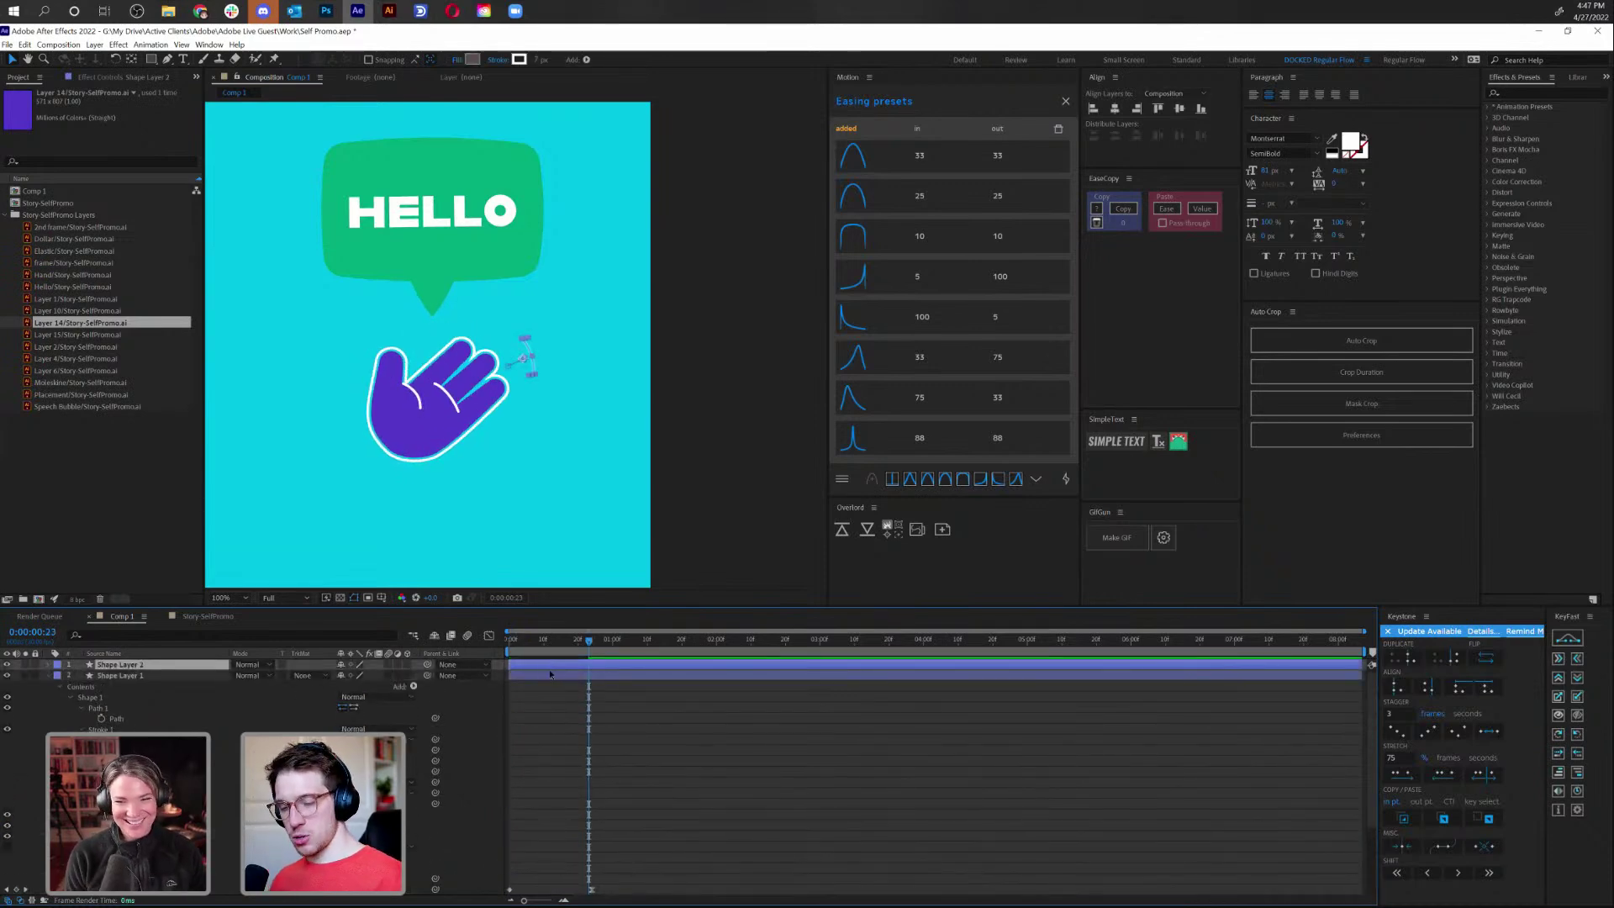
{"action": "left_click_drag", "start_coordinate": [556, 670], "coordinate": [558, 662]}
{"action": "key", "text": "space"}
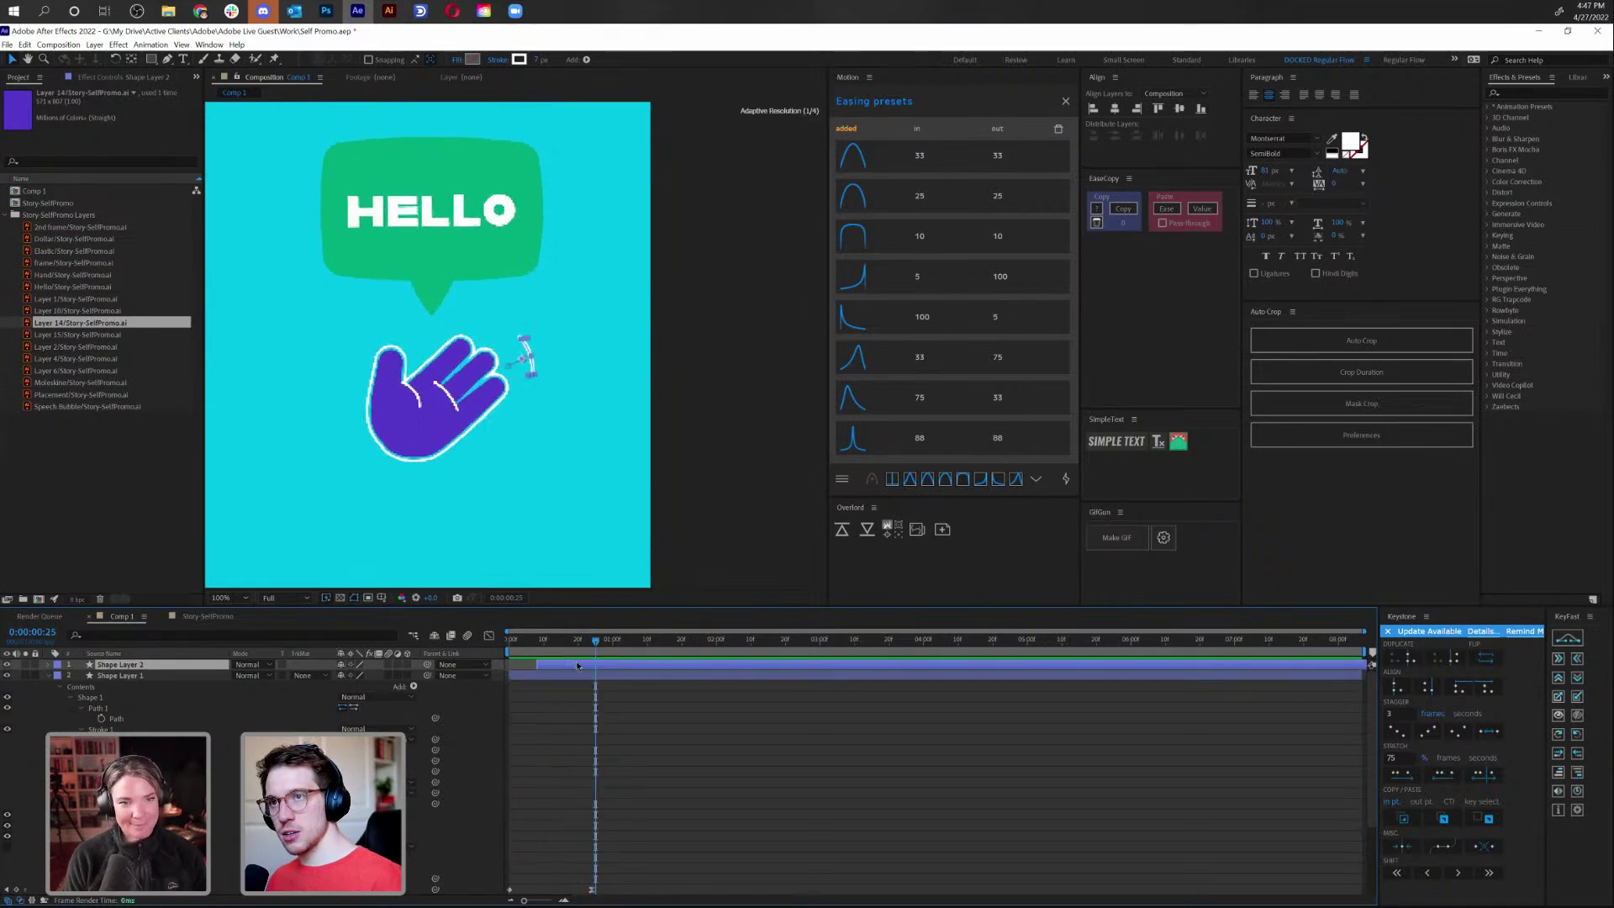
{"action": "key", "text": "space"}
Set Shape Layer 2's Scale to 130,110 % at its 0:00:01:06 keyframe
{"action": "key", "text": "u"}
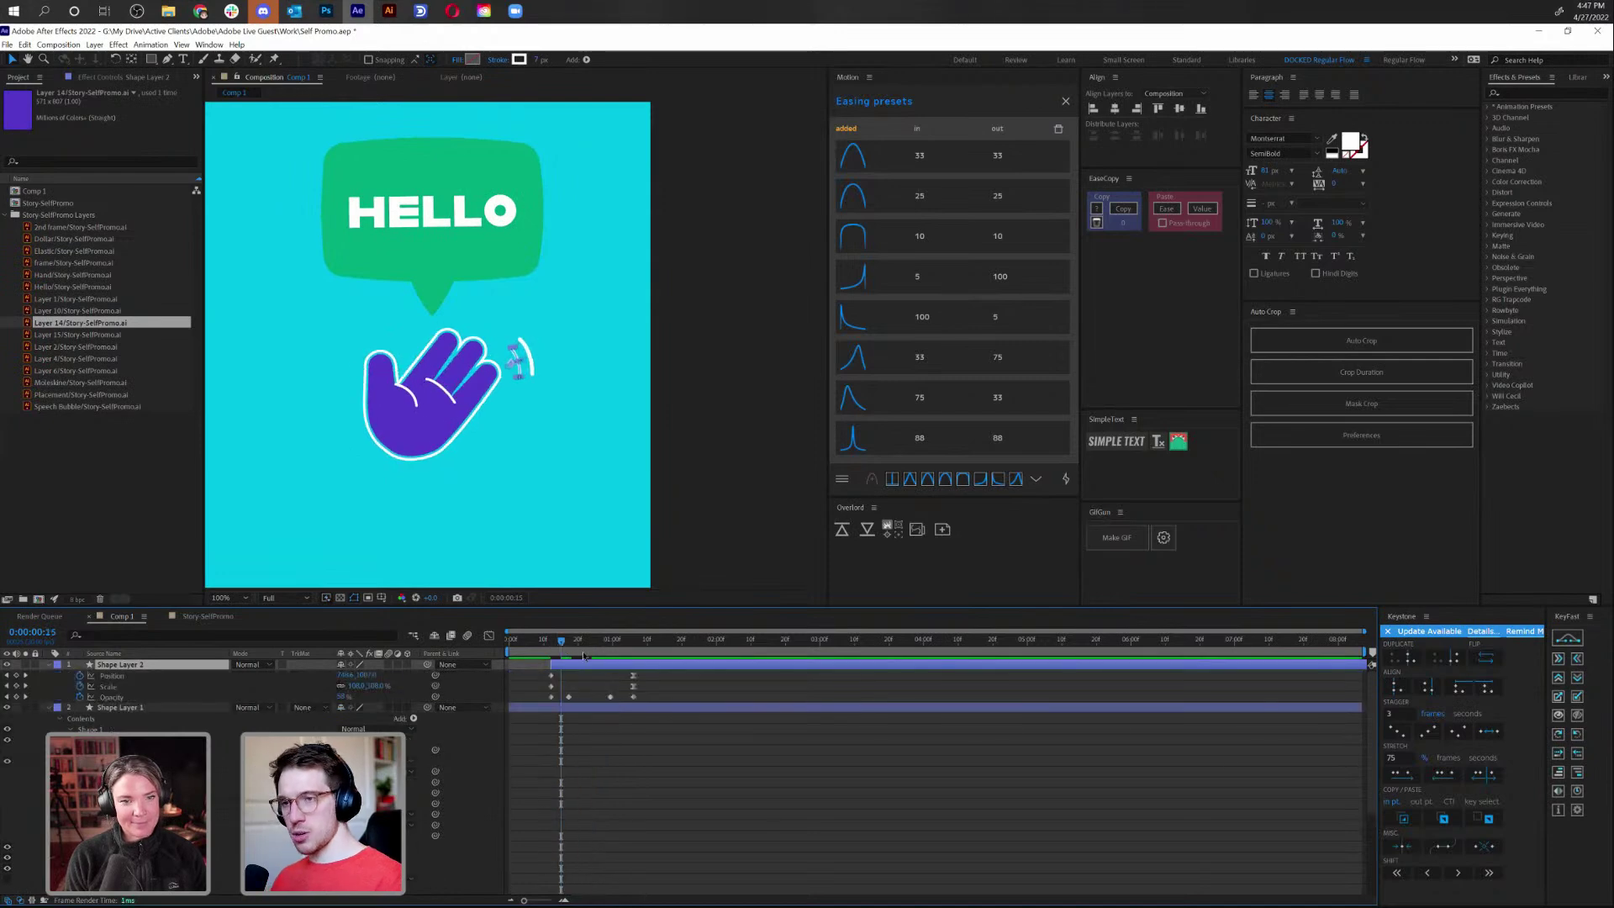
{"action": "left_click", "coordinate": [25, 687]}
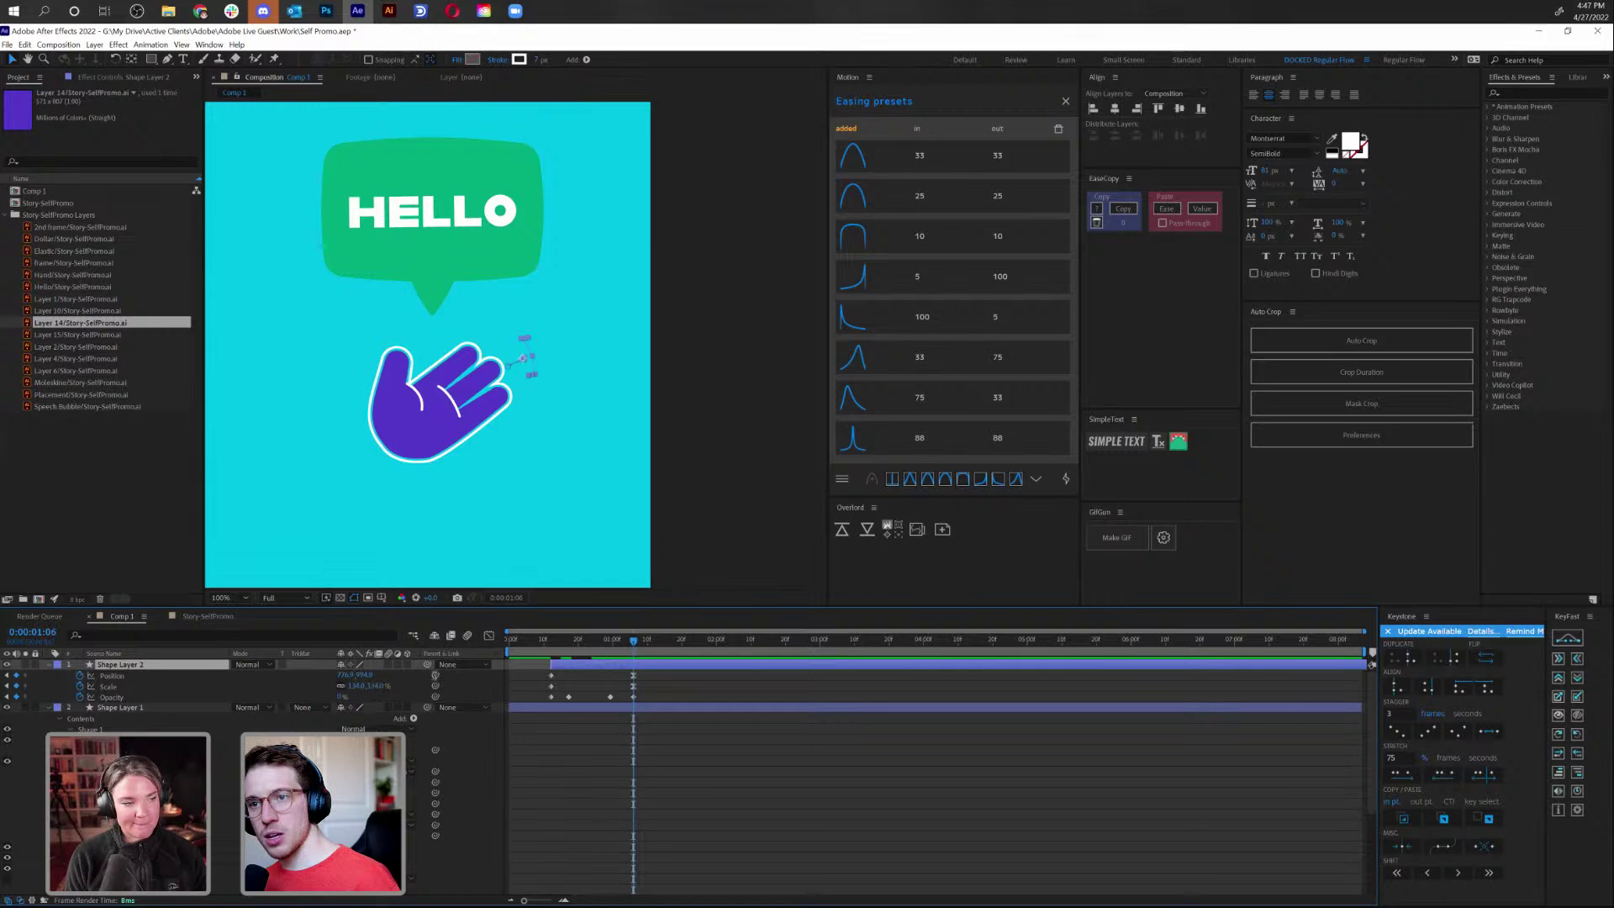
{"action": "key", "text": "Return"}
Shift Shape Layer 2's position slightly down and left of the first motion line
{"action": "key", "text": "period"}
{"action": "key", "text": "period"}
{"action": "key", "text": "period"}
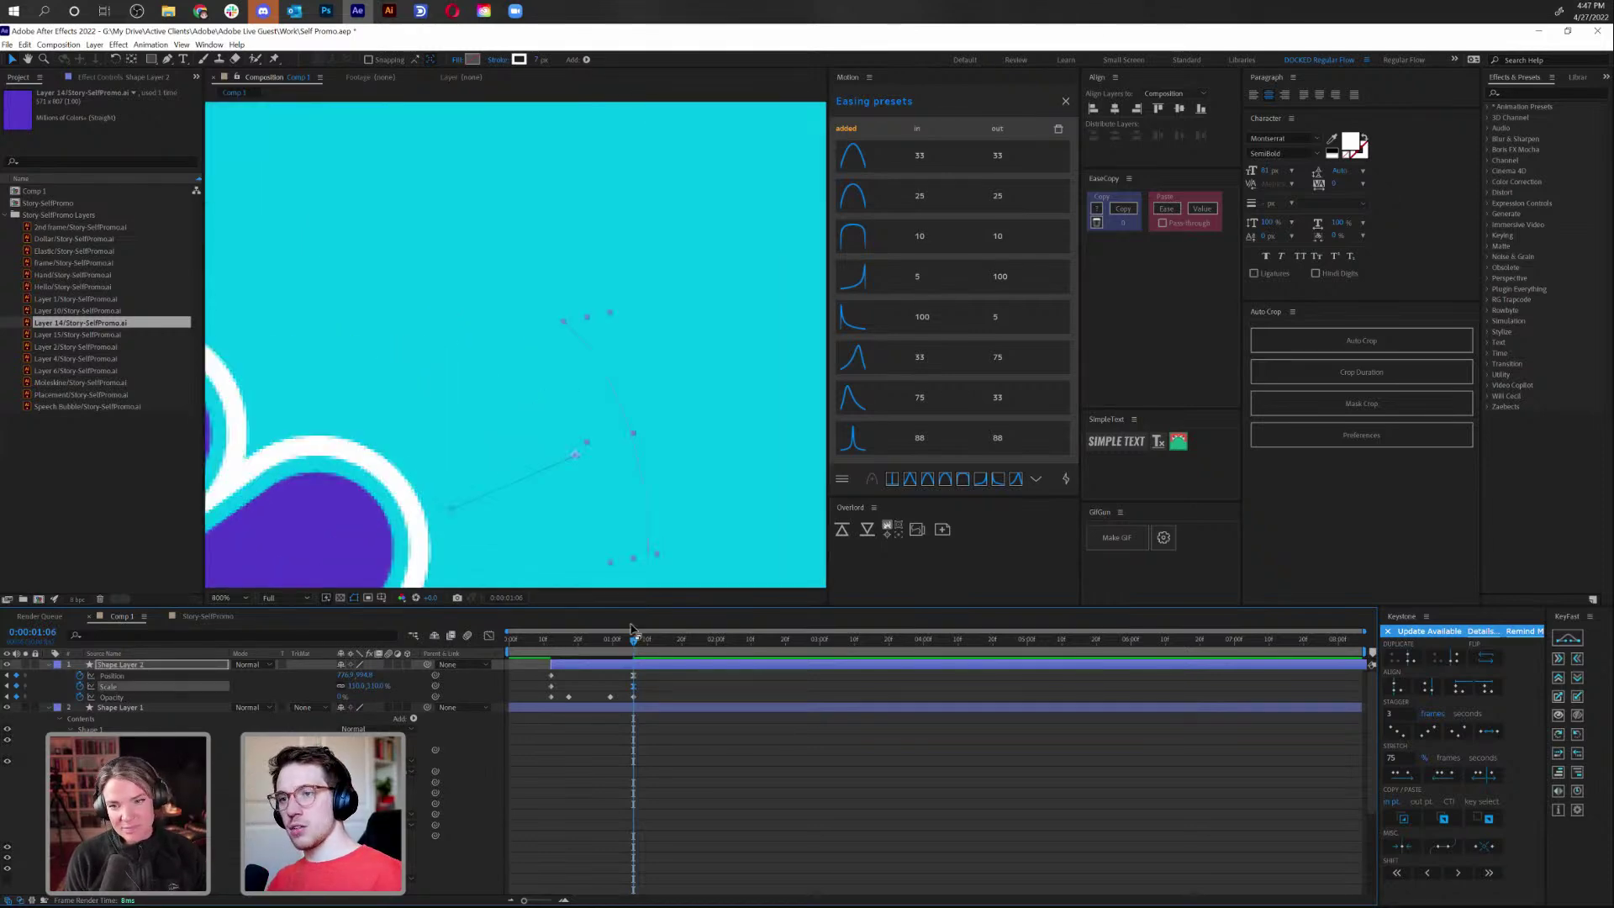
{"action": "left_click", "coordinate": [111, 675]}
{"action": "left_click_drag", "start_coordinate": [575, 455], "coordinate": [558, 463]}
{"action": "key", "text": "shift+Left"}
{"action": "key", "text": "shift+Down"}
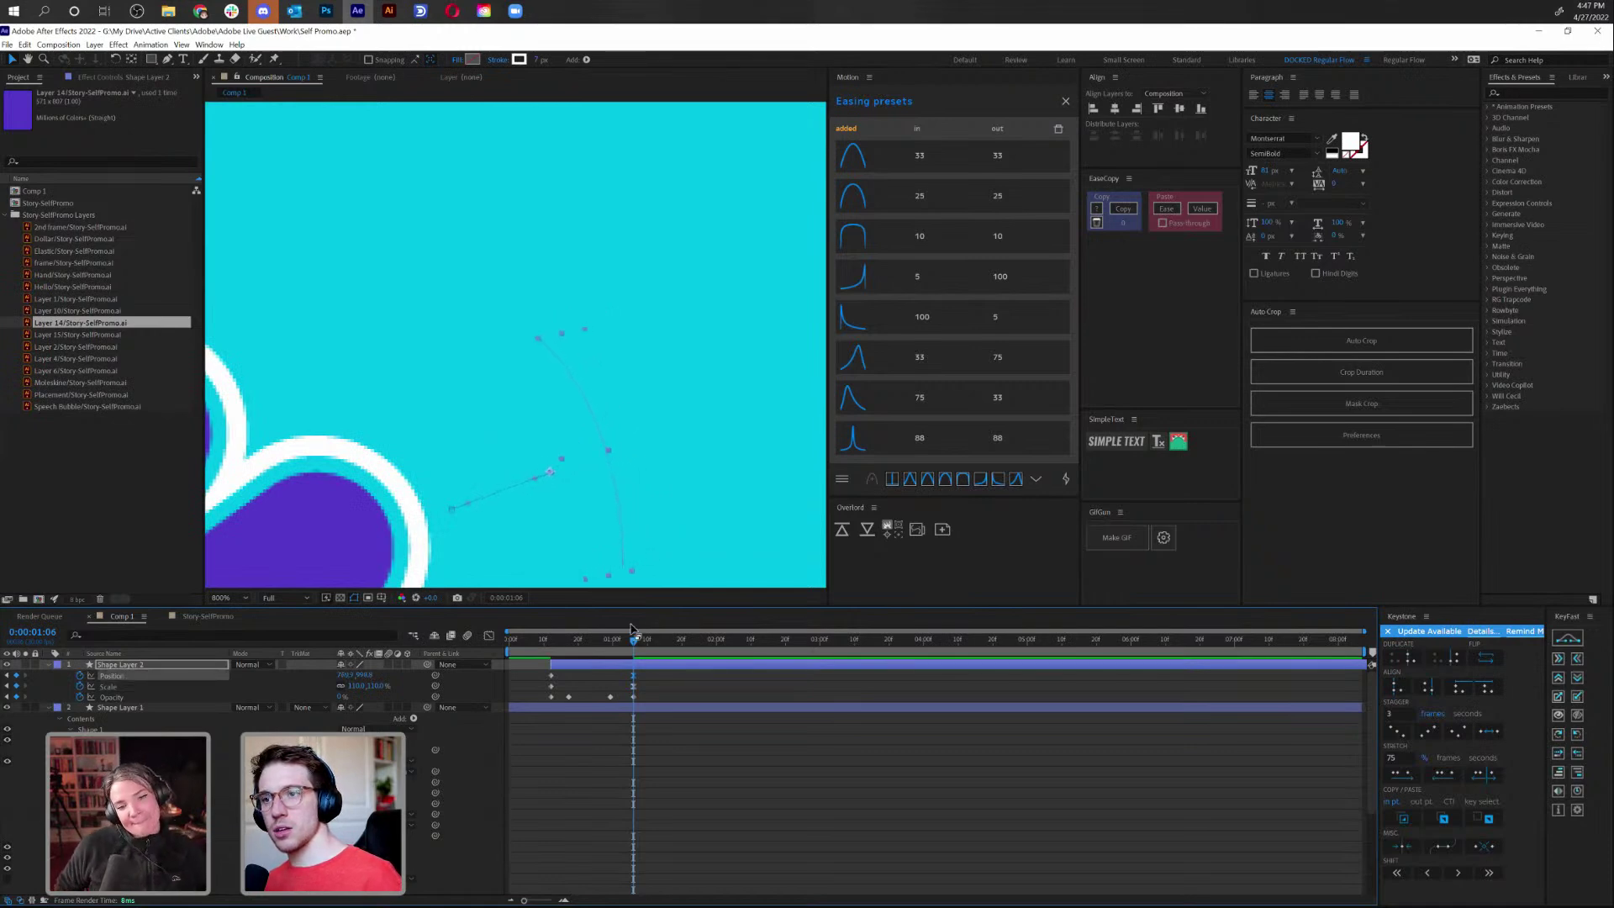
Preview both motion lines playing from around frame 12
{"action": "left_click", "coordinate": [552, 651]}
{"action": "key", "text": "space"}
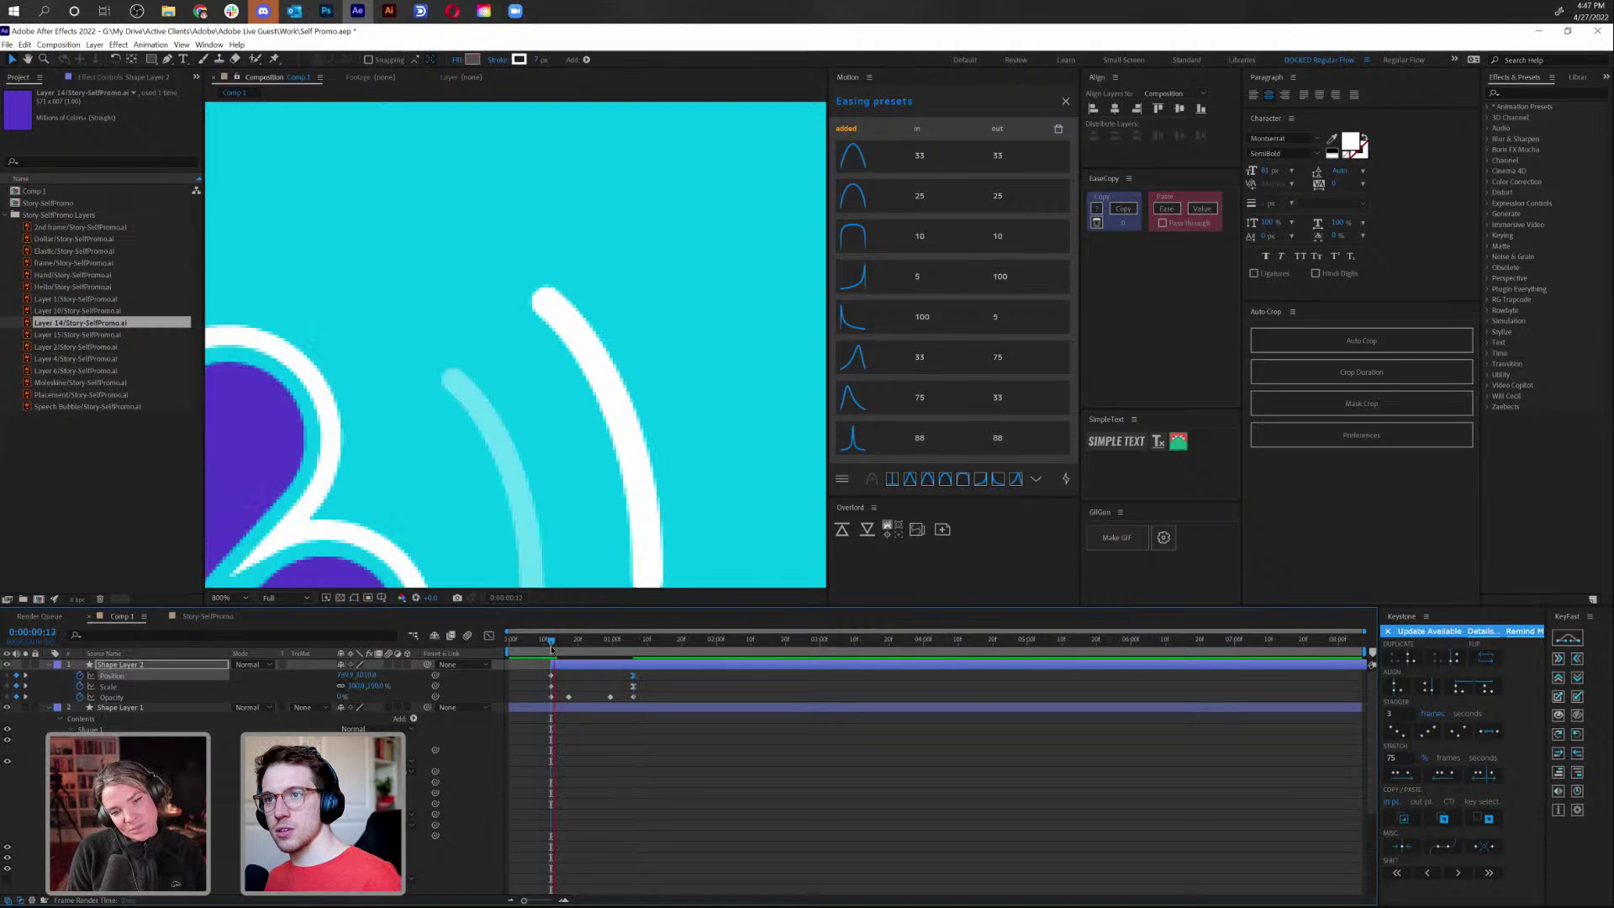
{"action": "scroll", "coordinate": [509, 434], "scroll_direction": "down", "scroll_amount": 6}
{"action": "scroll", "coordinate": [504, 432], "scroll_direction": "up", "scroll_amount": 2}
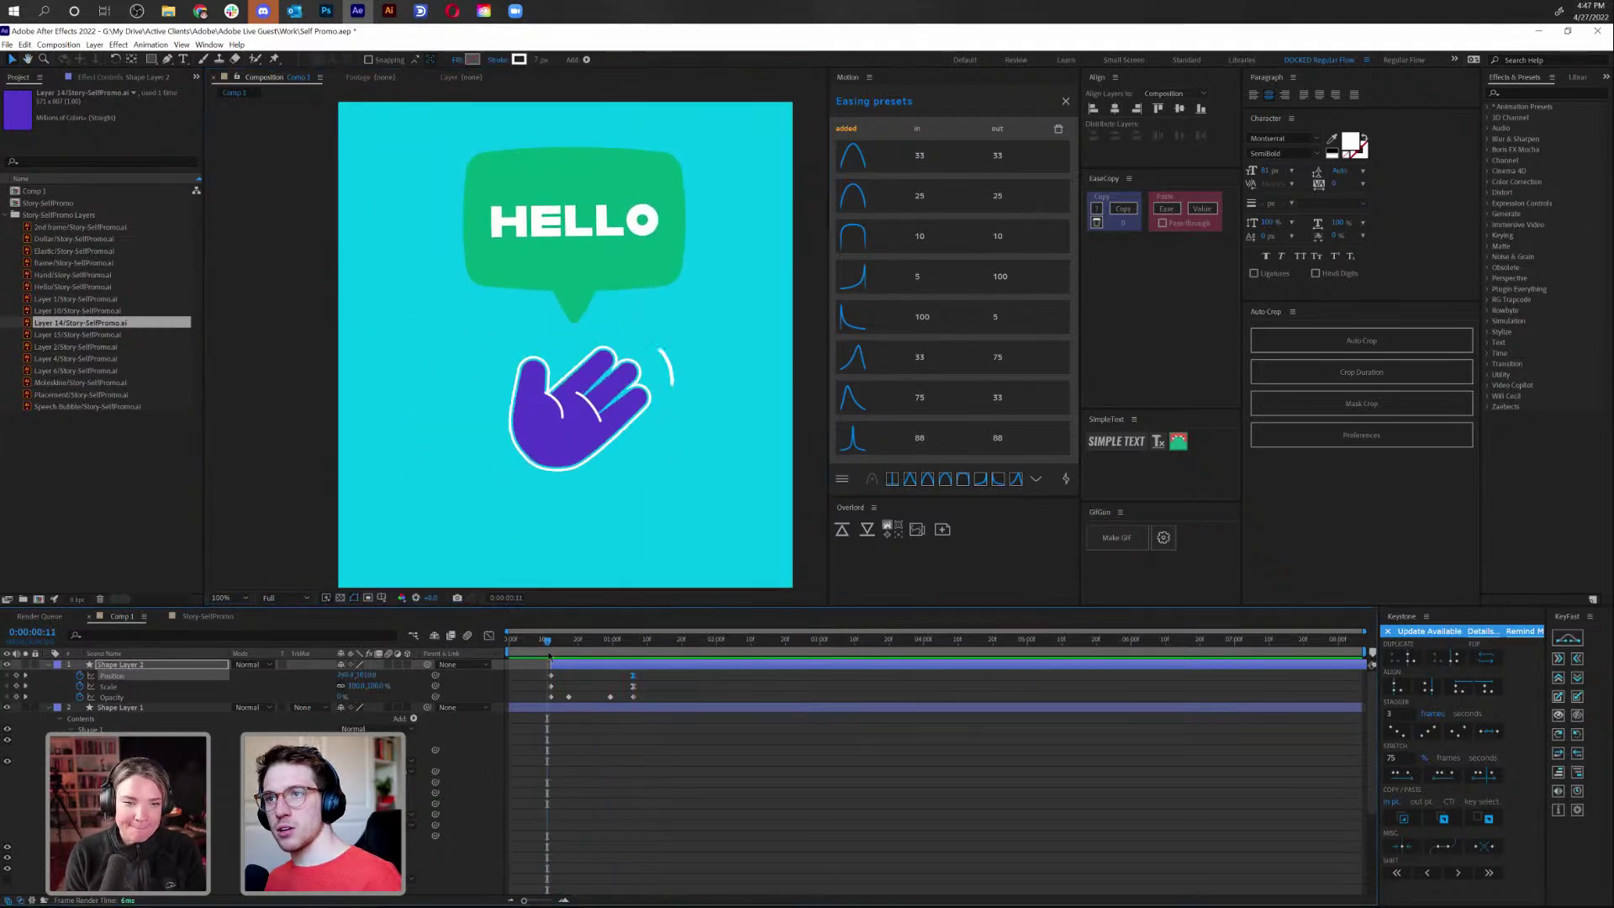
{"action": "left_click", "coordinate": [549, 652]}
{"action": "key", "text": "space"}
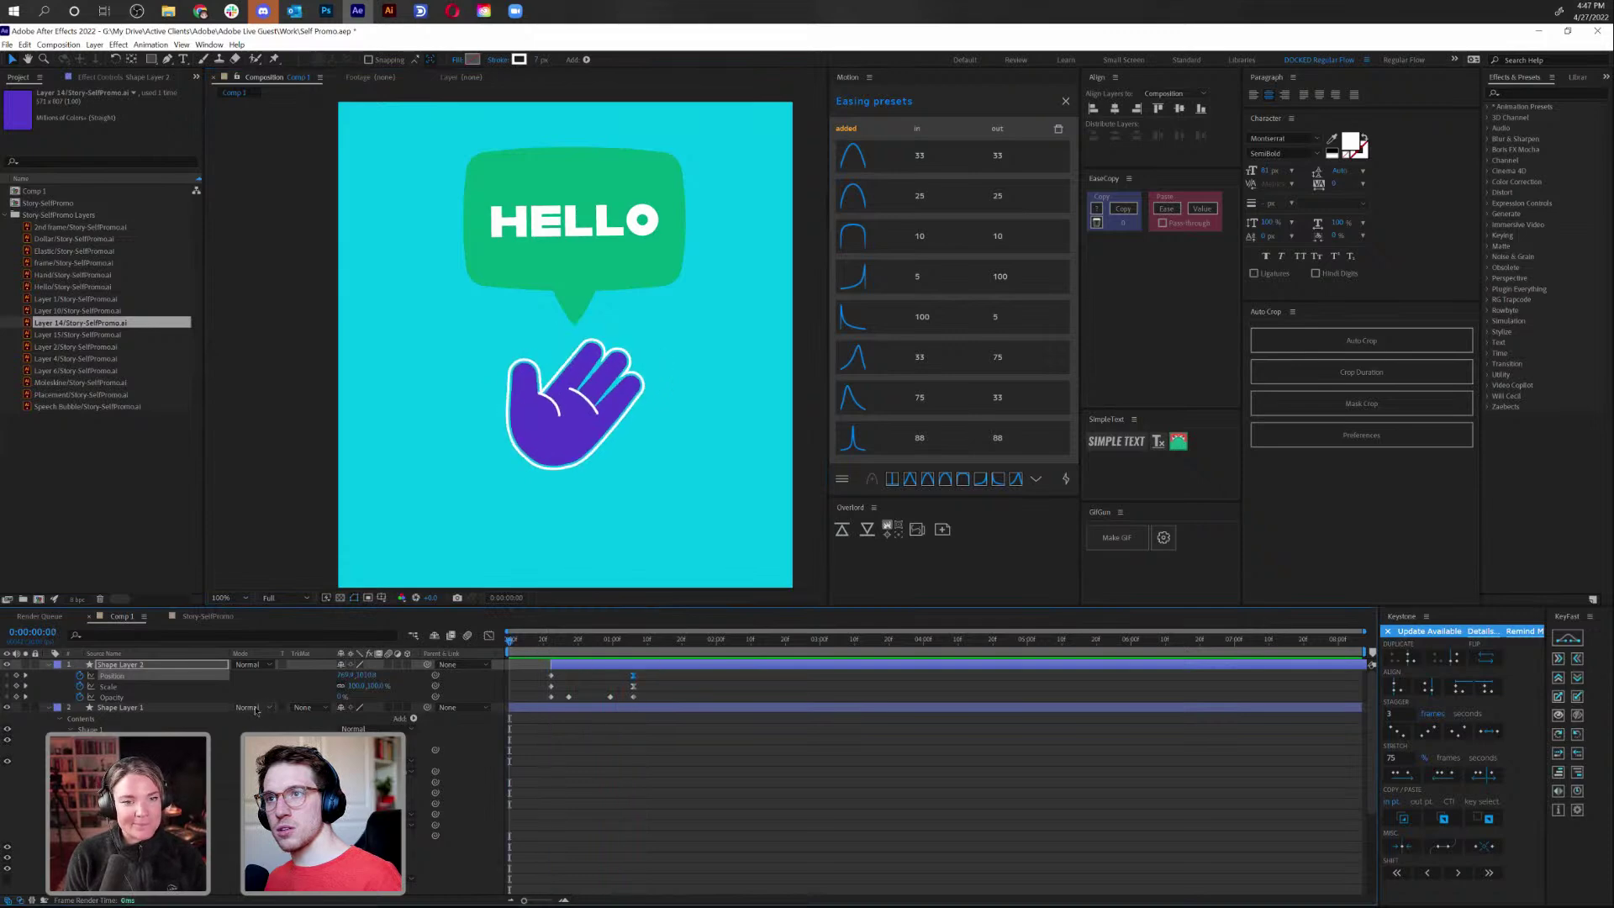
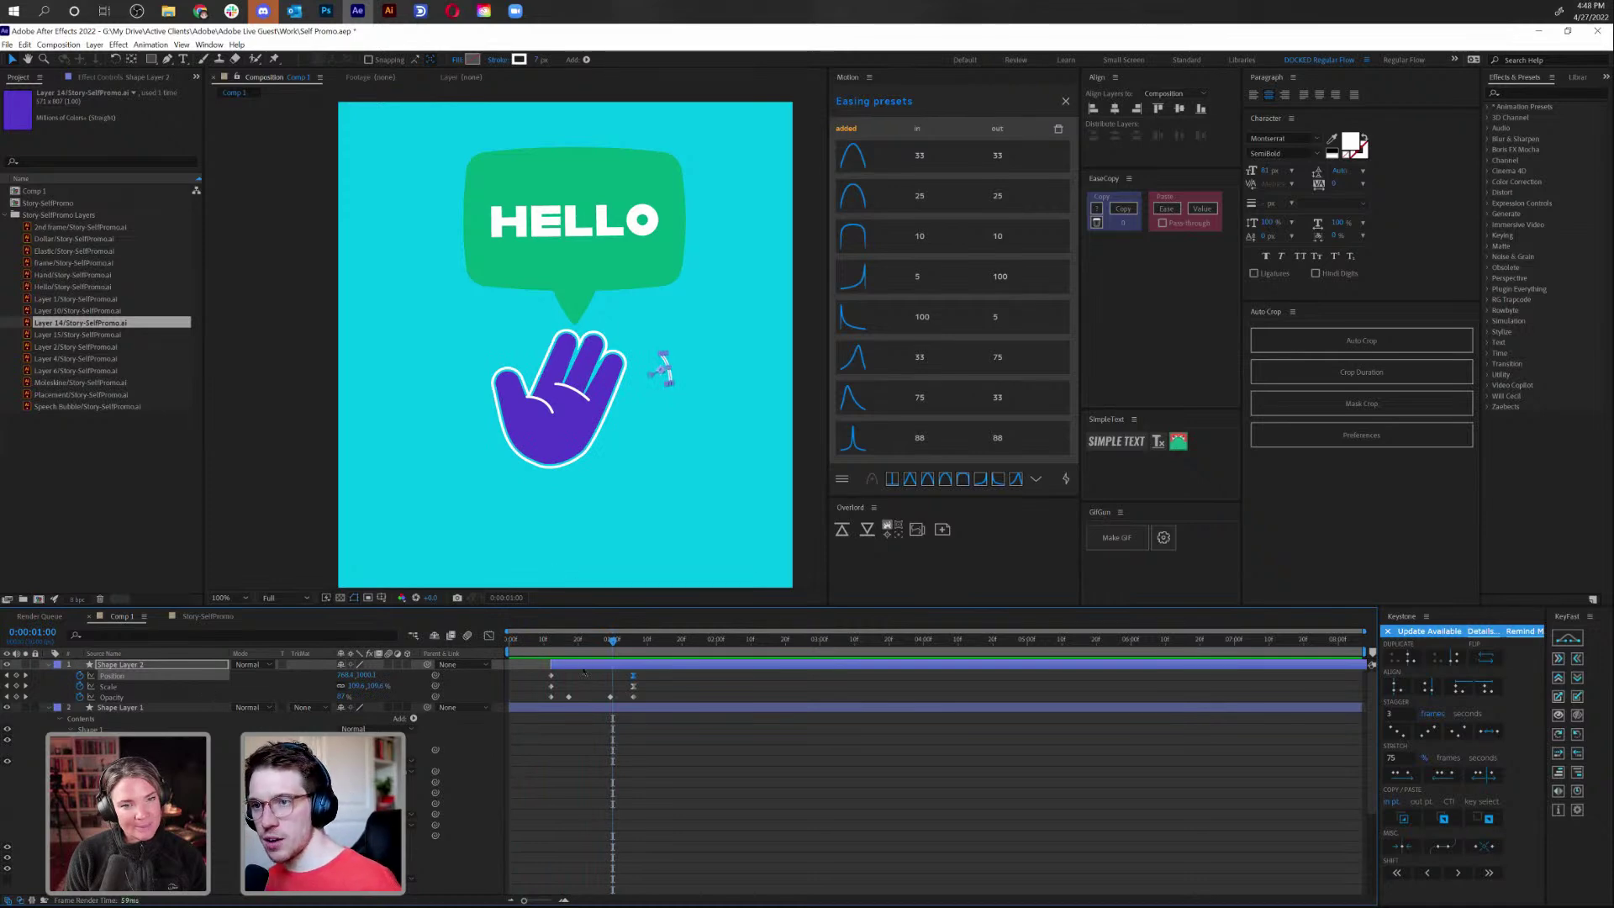
Start Shape Layer 2's animation slightly earlier than Shape Layer 1's and return to 0:00:00:13
{"action": "left_click_drag", "start_coordinate": [582, 672], "coordinate": [562, 672]}
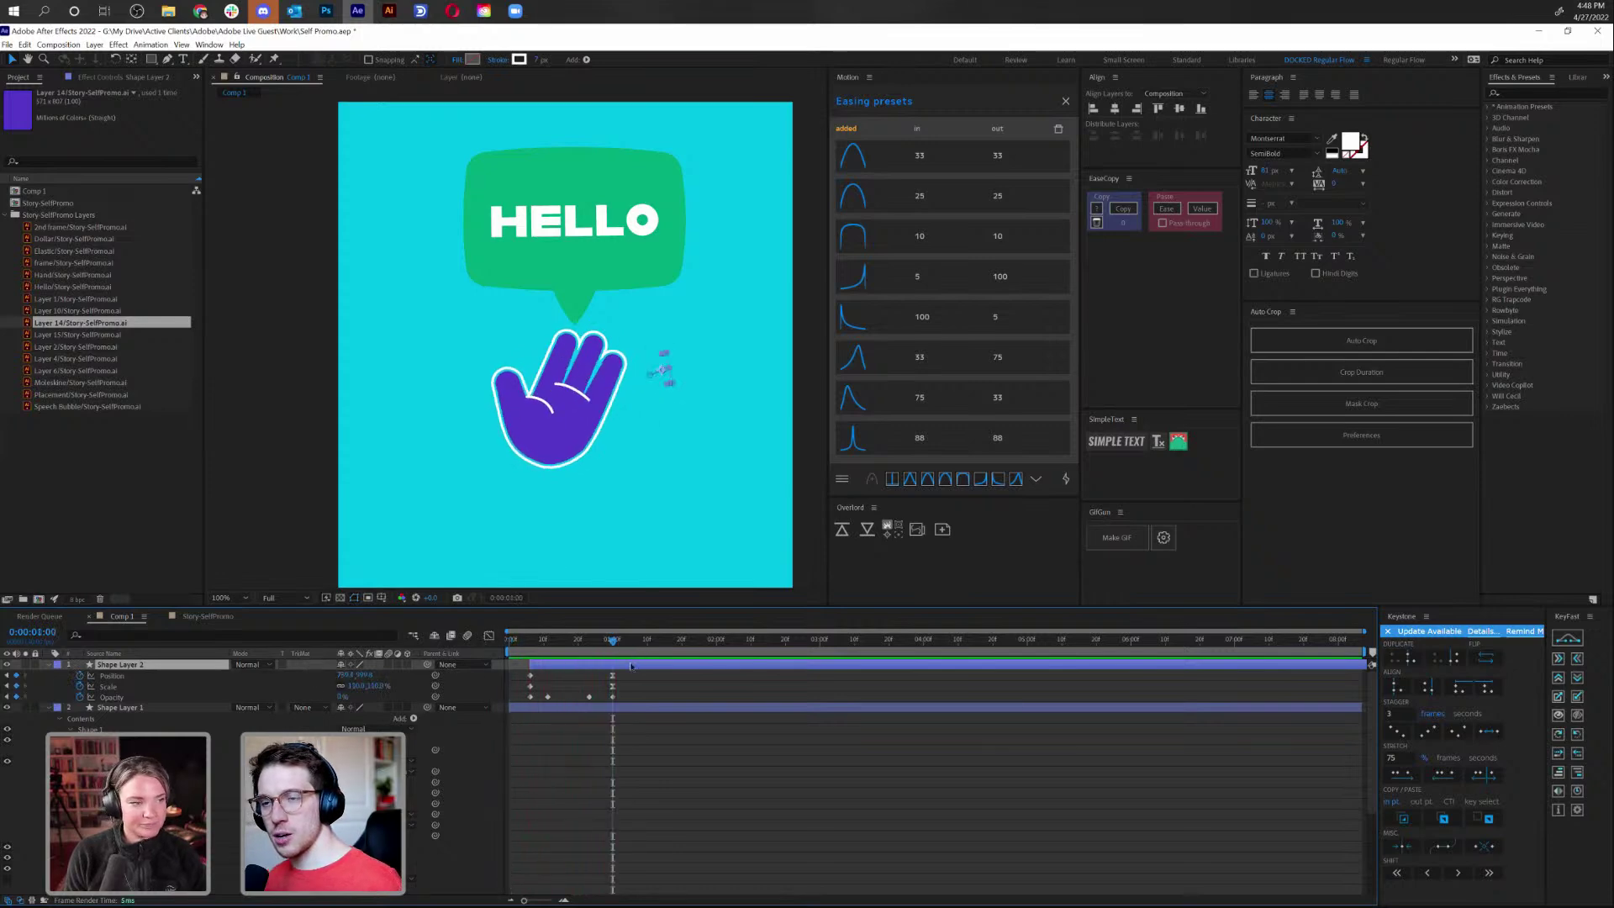
{"action": "key", "text": "ctrl+Down"}
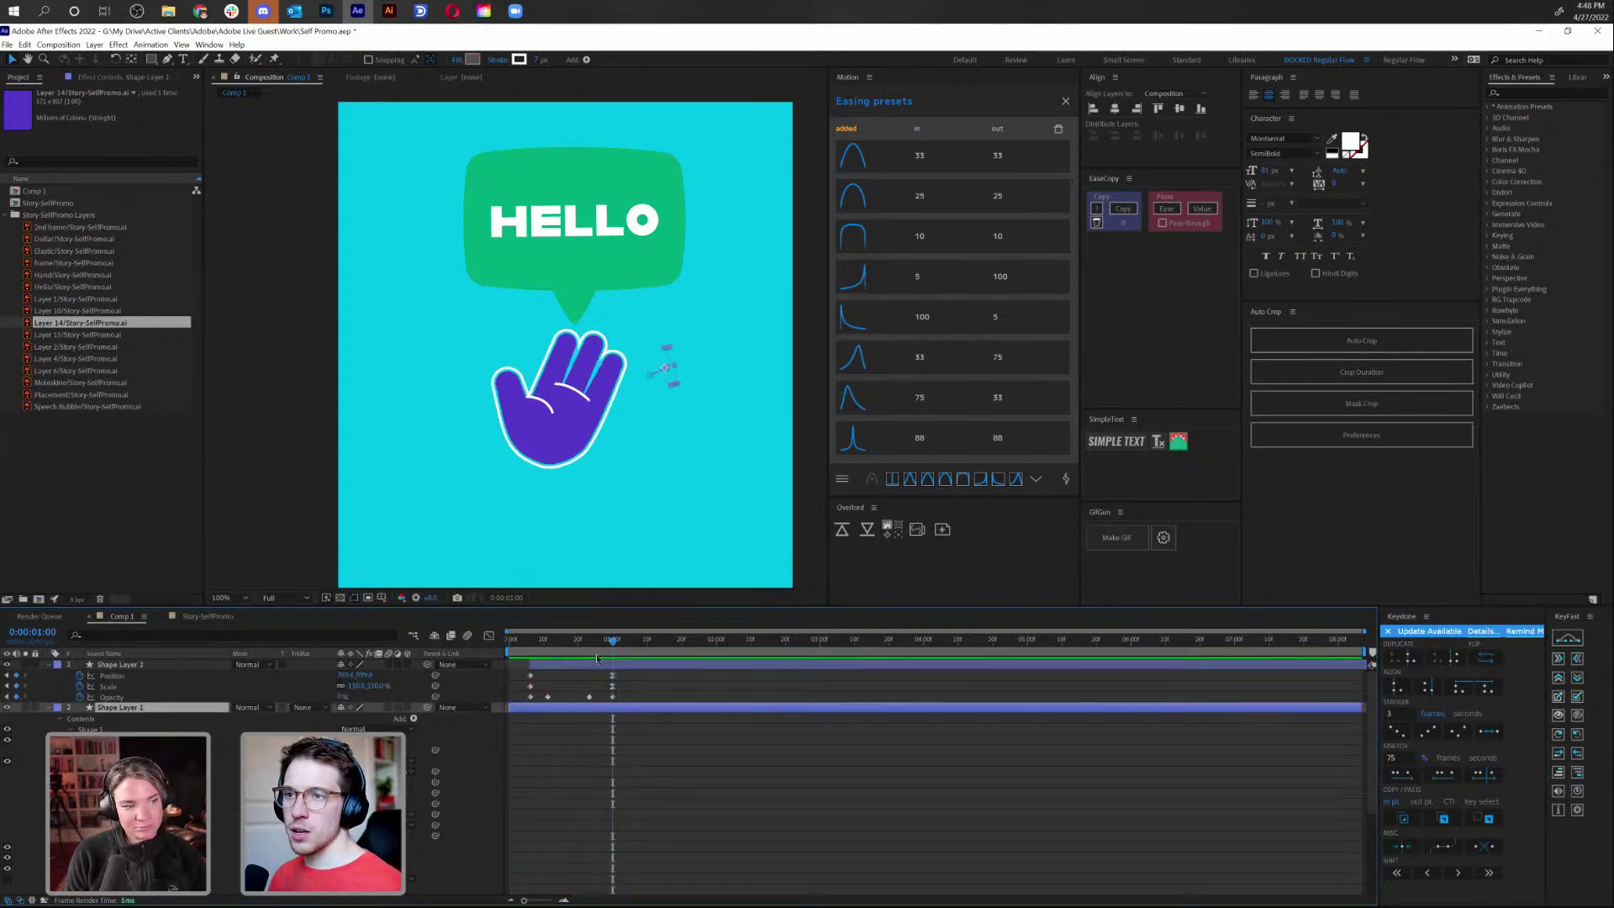
{"action": "left_click", "coordinate": [686, 666]}
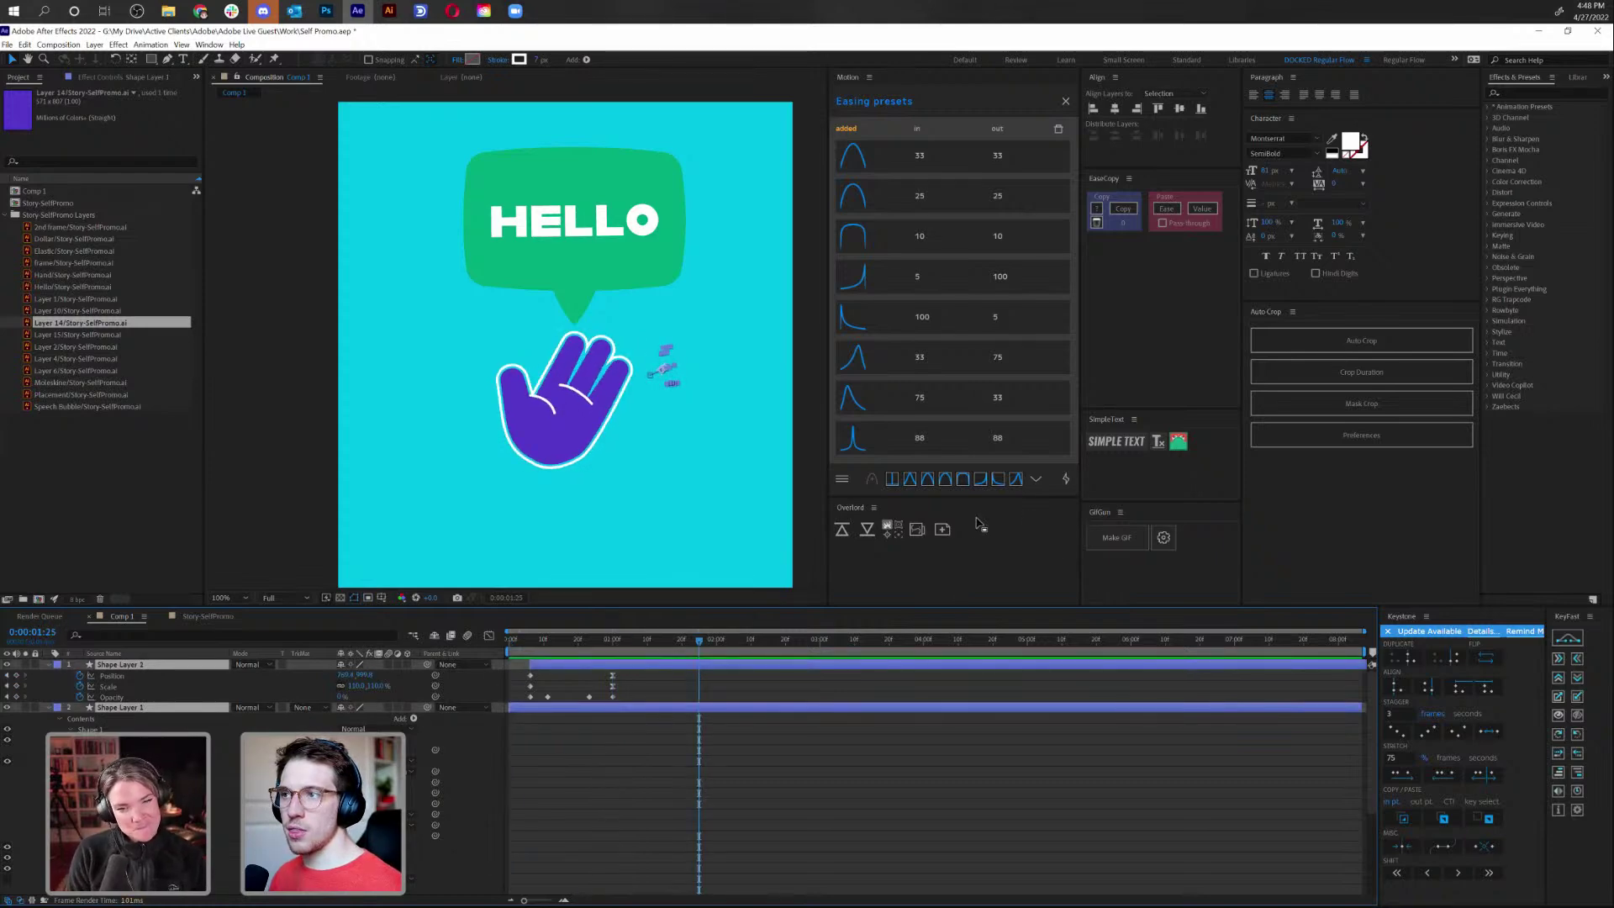
{"action": "left_click", "coordinate": [1065, 103]}
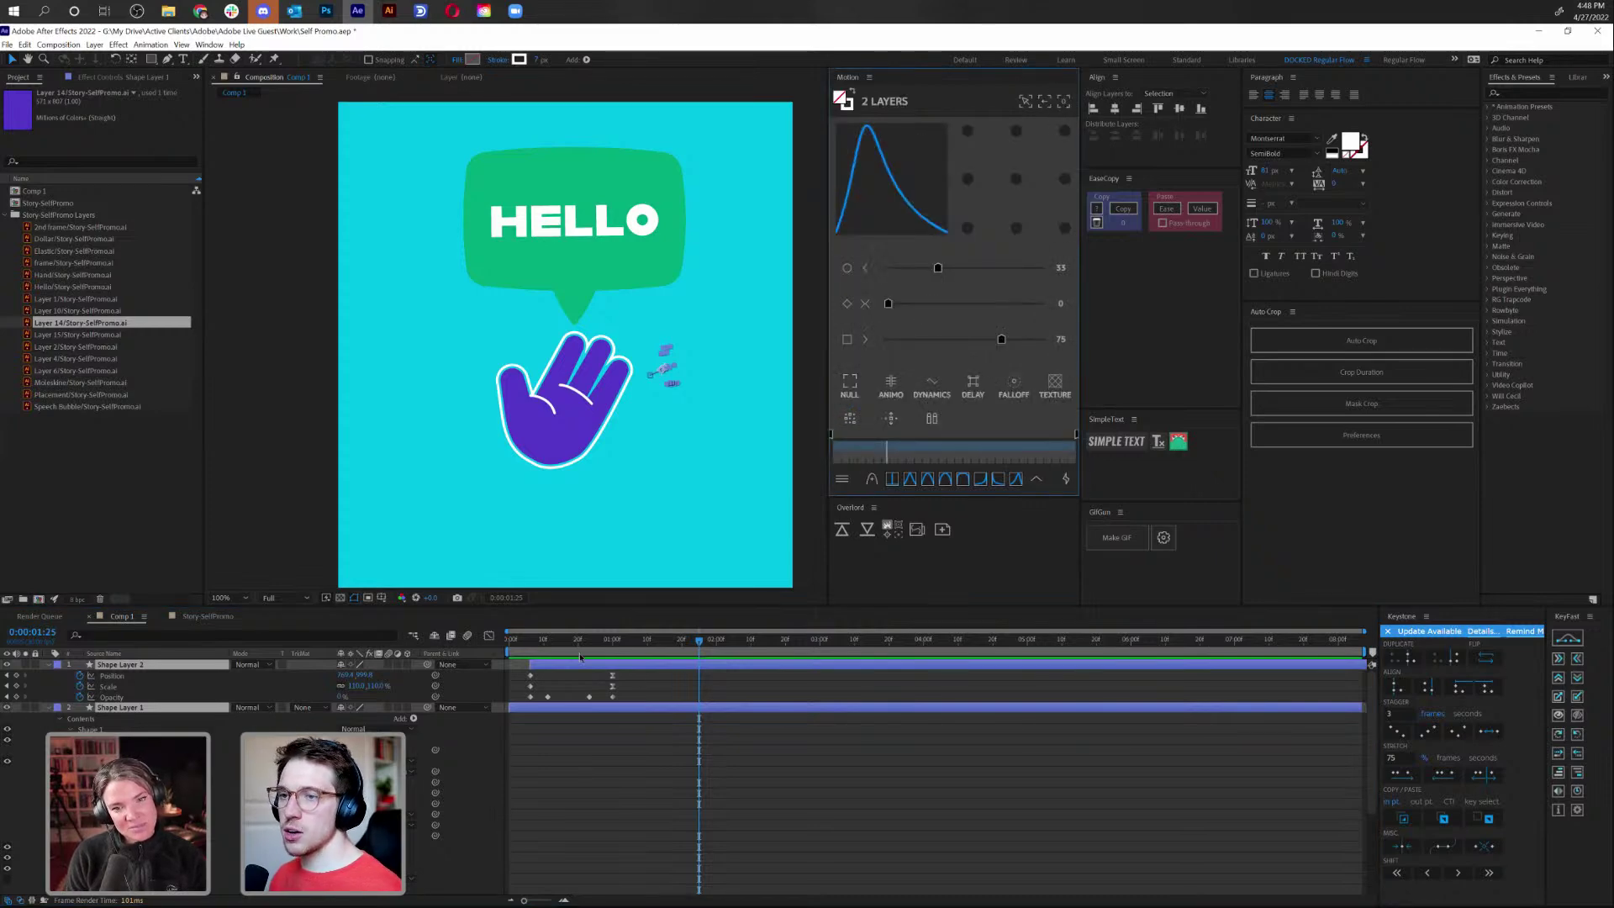
{"action": "left_click", "coordinate": [553, 640]}
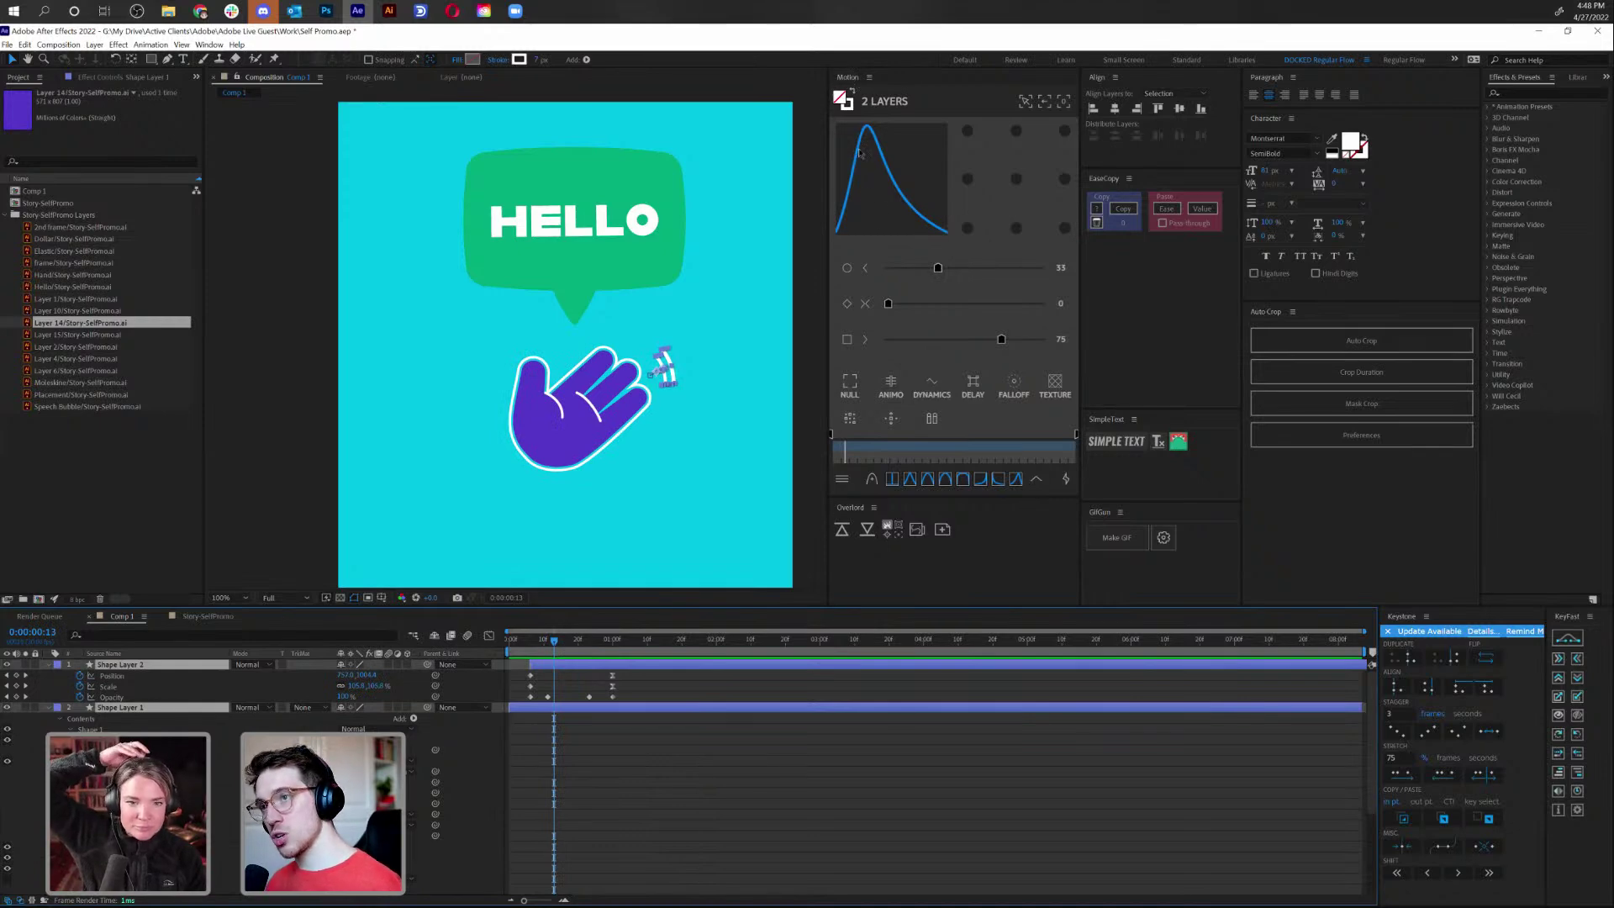
{"action": "left_click", "coordinate": [851, 387]}
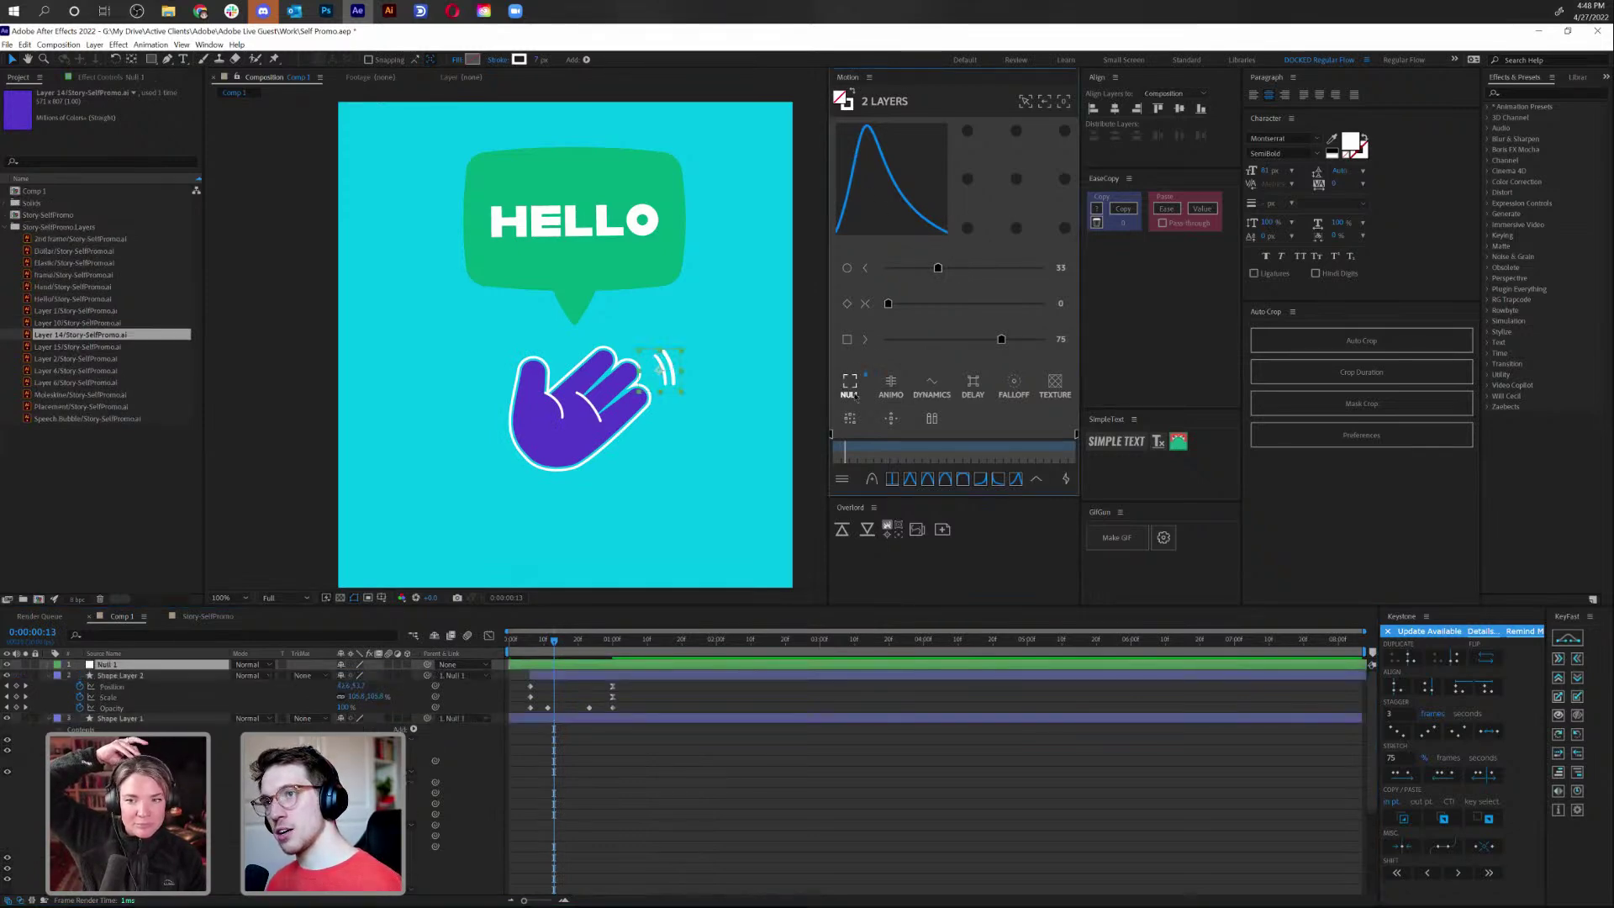
{"action": "left_click", "coordinate": [648, 389]}
{"action": "key", "text": "space"}
{"action": "key", "text": "r"}
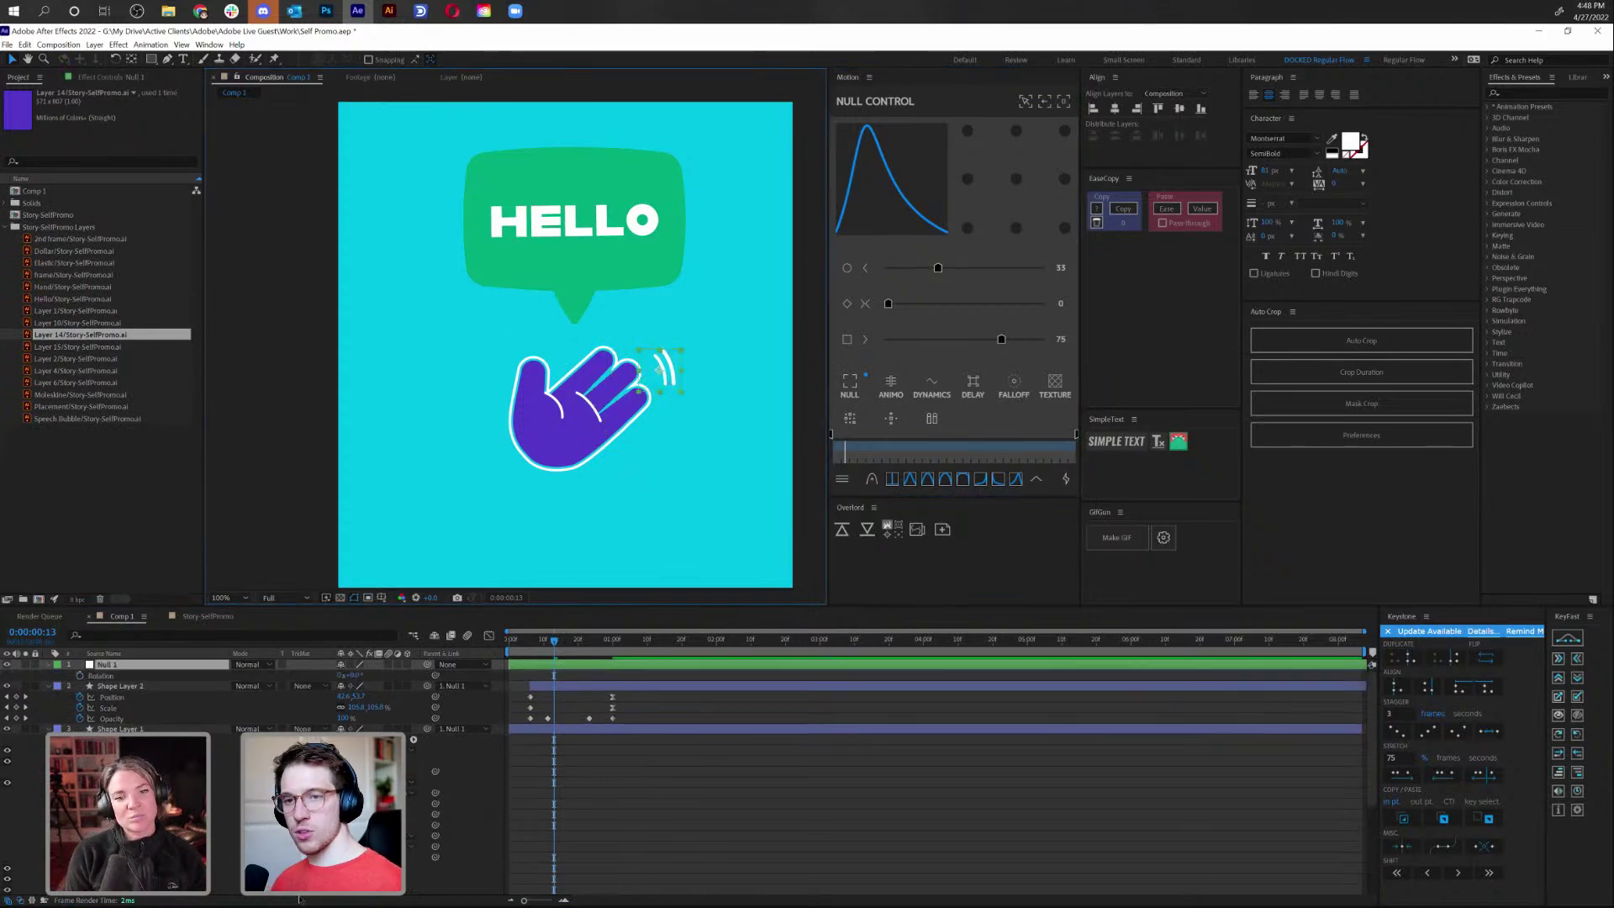
{"action": "left_click_drag", "start_coordinate": [356, 681], "coordinate": [357, 680]}
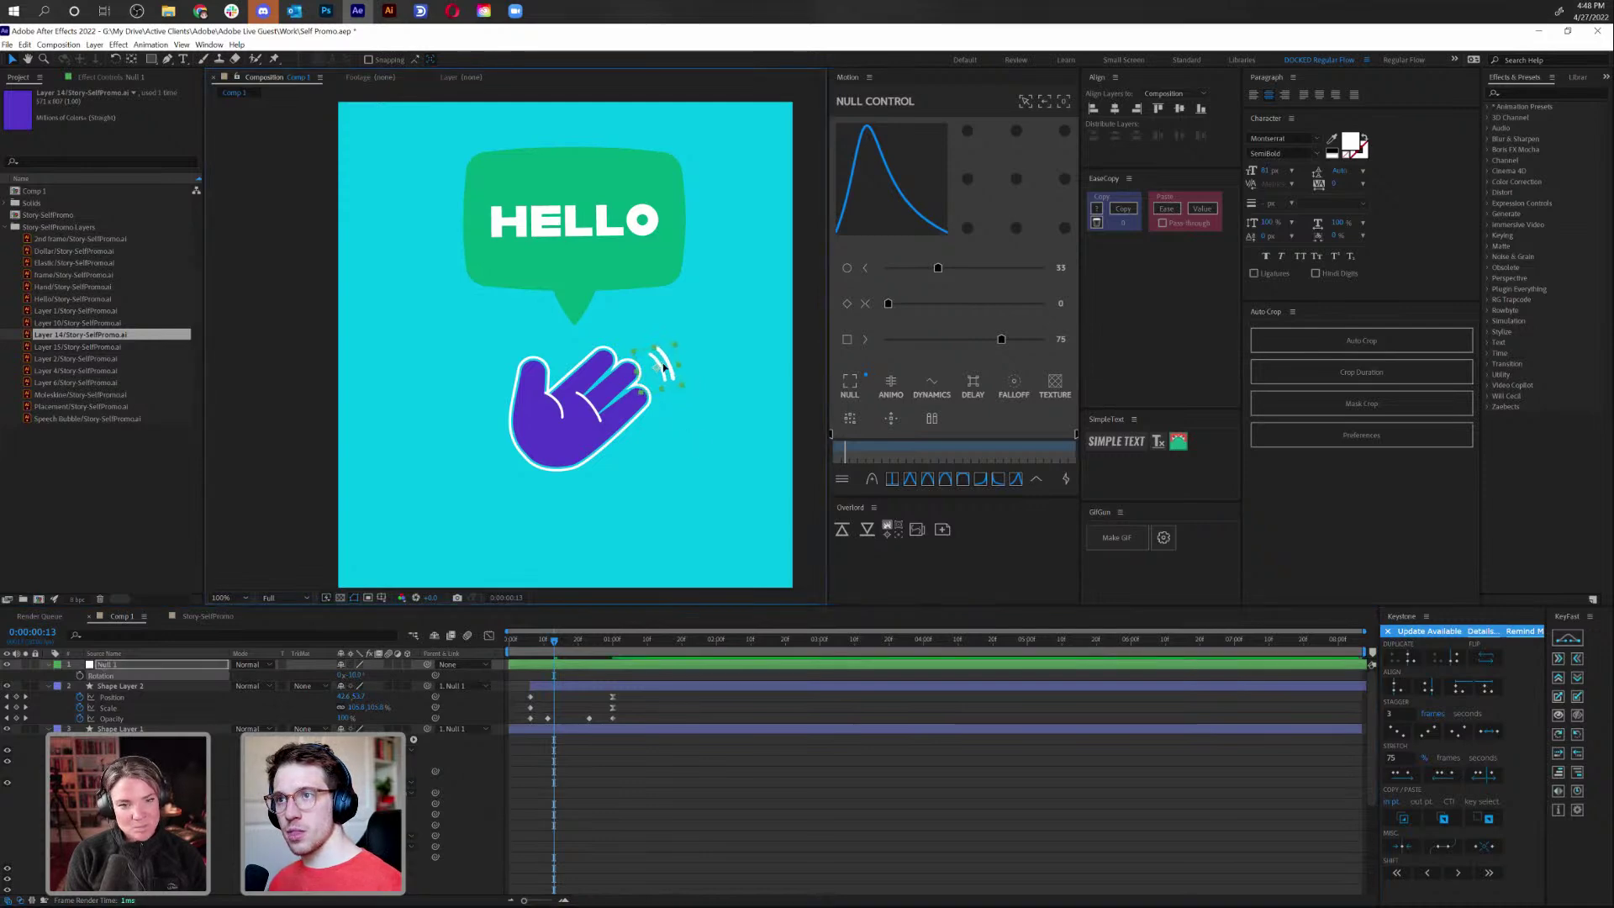
{"action": "key", "text": "space"}
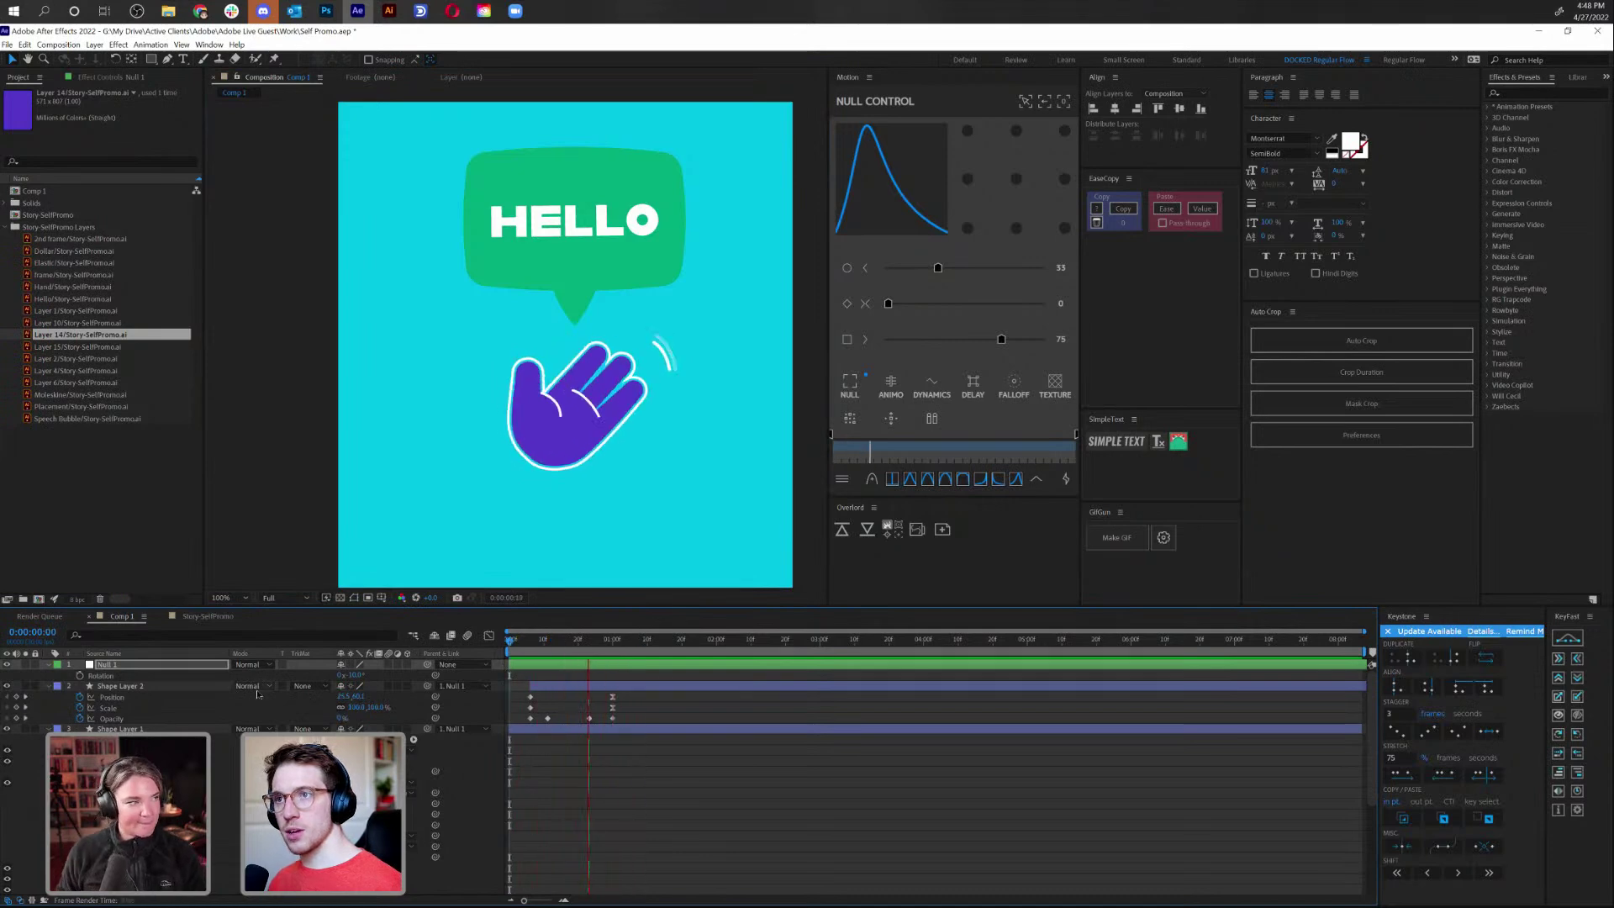
{"action": "key", "text": "space"}
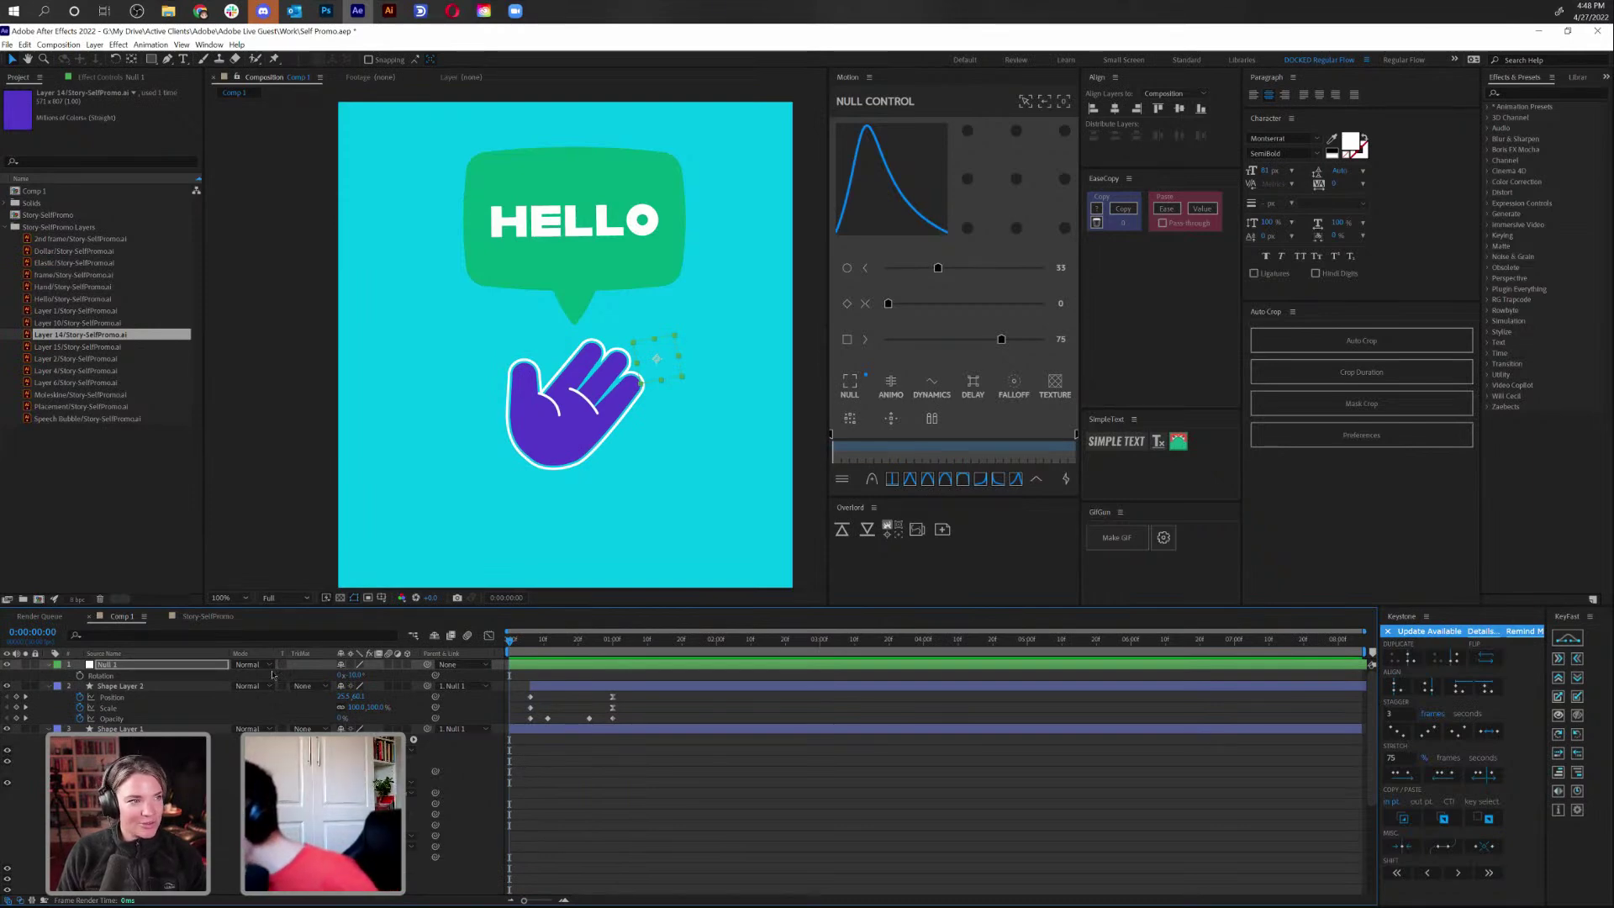
{"action": "key", "text": "space"}
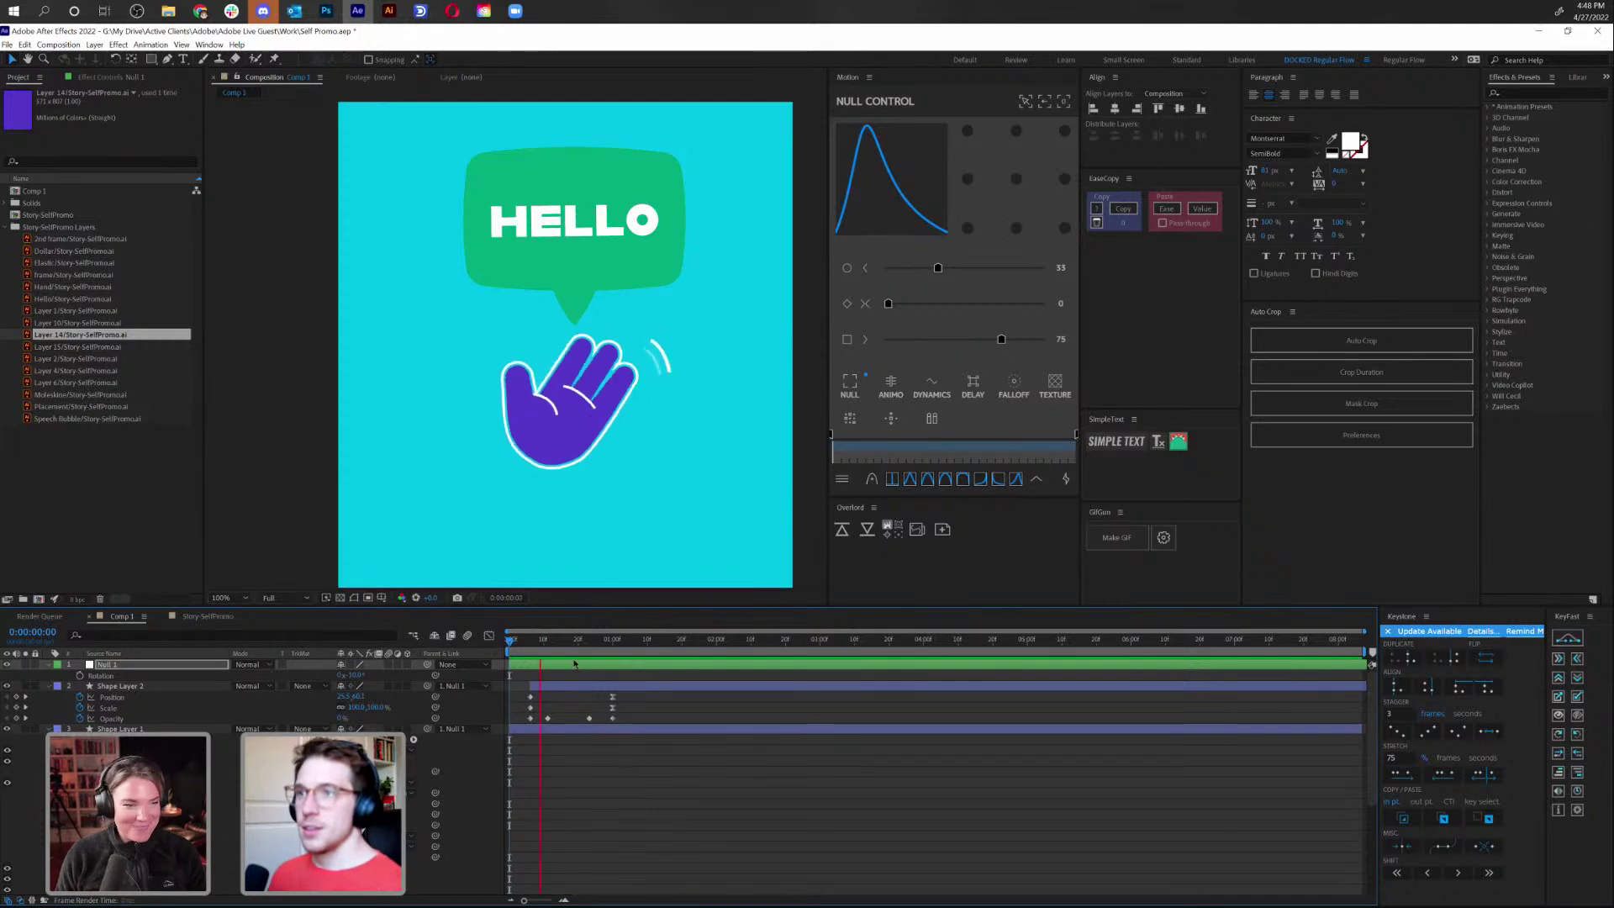
{"action": "key", "text": "space"}
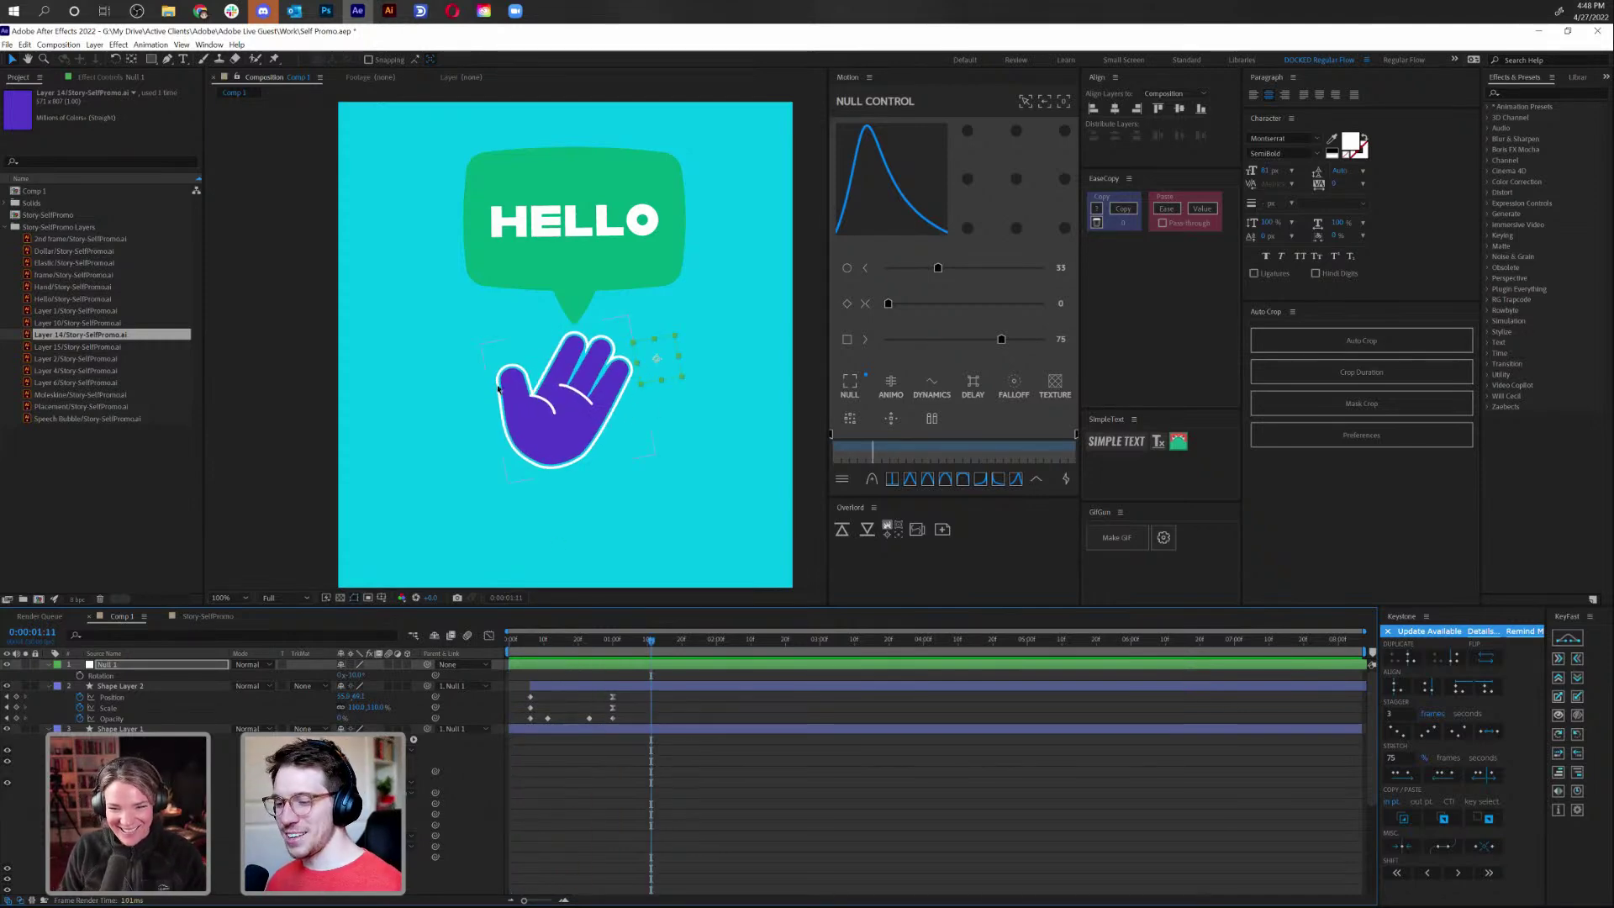
{"action": "left_click", "coordinate": [645, 677]}
{"action": "left_click", "coordinate": [639, 668]}
{"action": "key", "text": "Delete"}
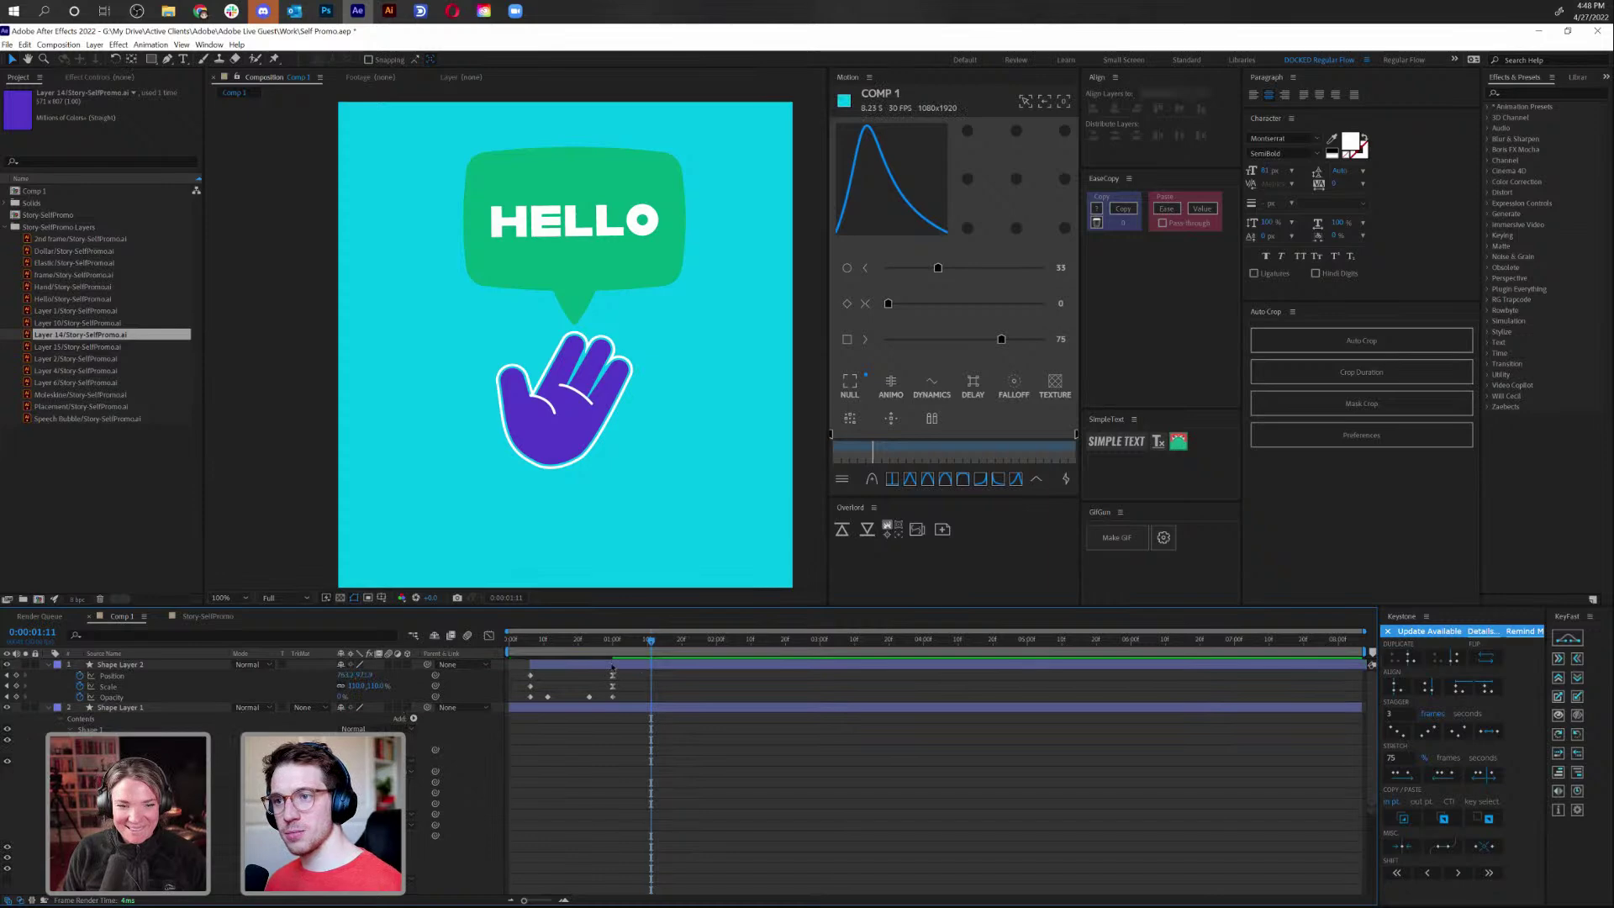
Duplicate Shape Layers 1 and 2 and move the copies up the layer stack
{"action": "left_click", "coordinate": [612, 666]}
{"action": "left_click", "coordinate": [611, 709], "text": "shift"}
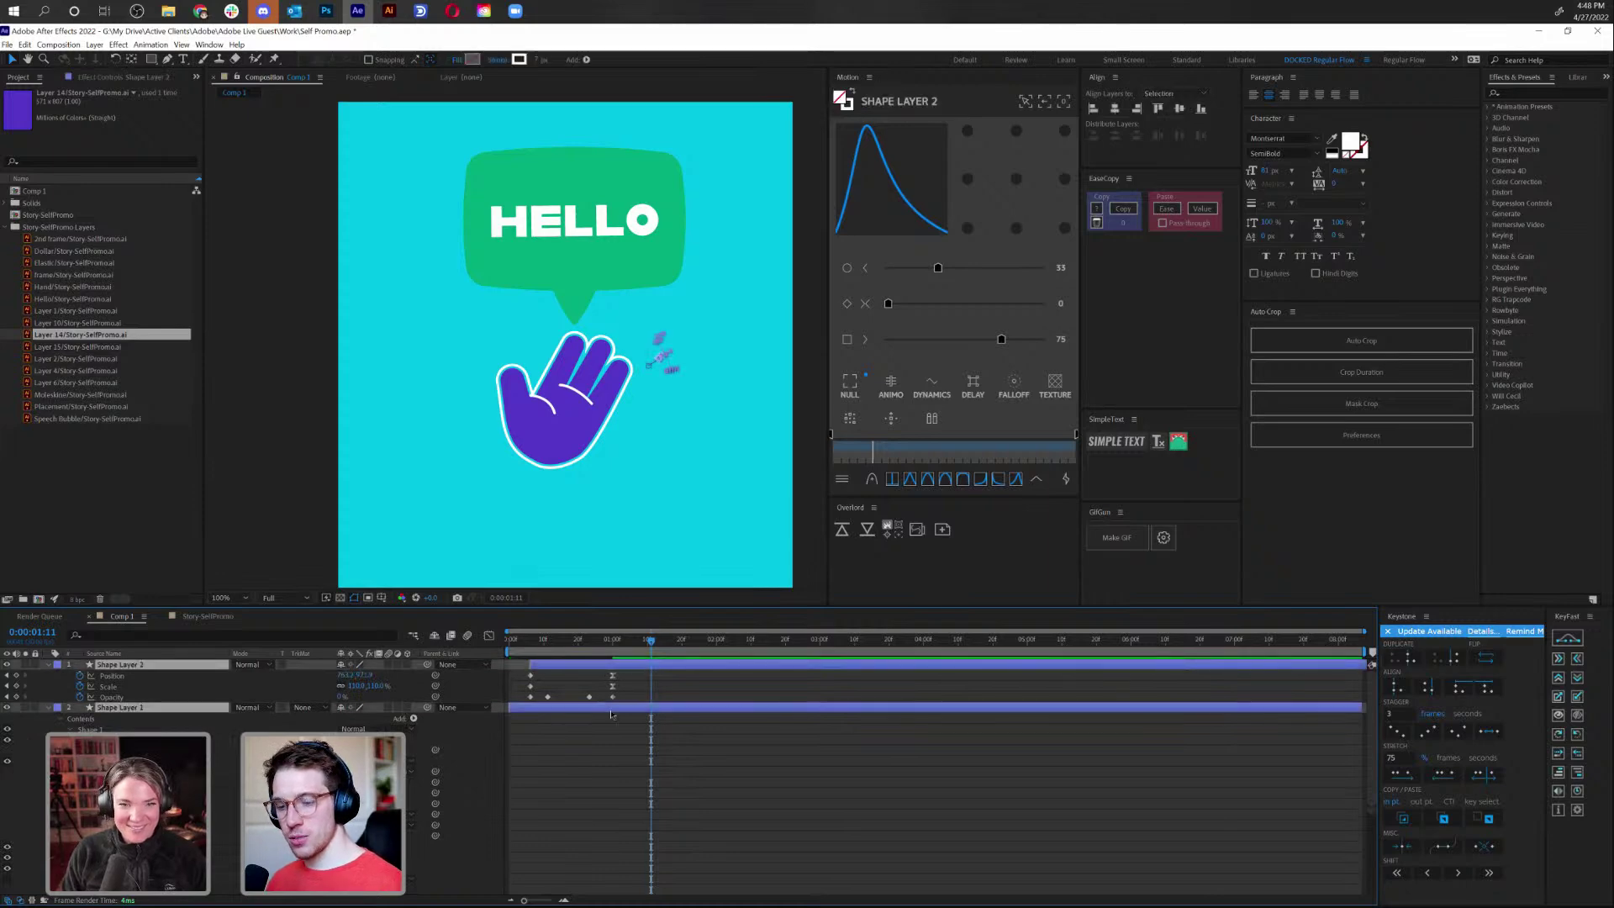
{"action": "key", "text": "ctrl+d"}
{"action": "key", "text": "ctrl+bracketright"}
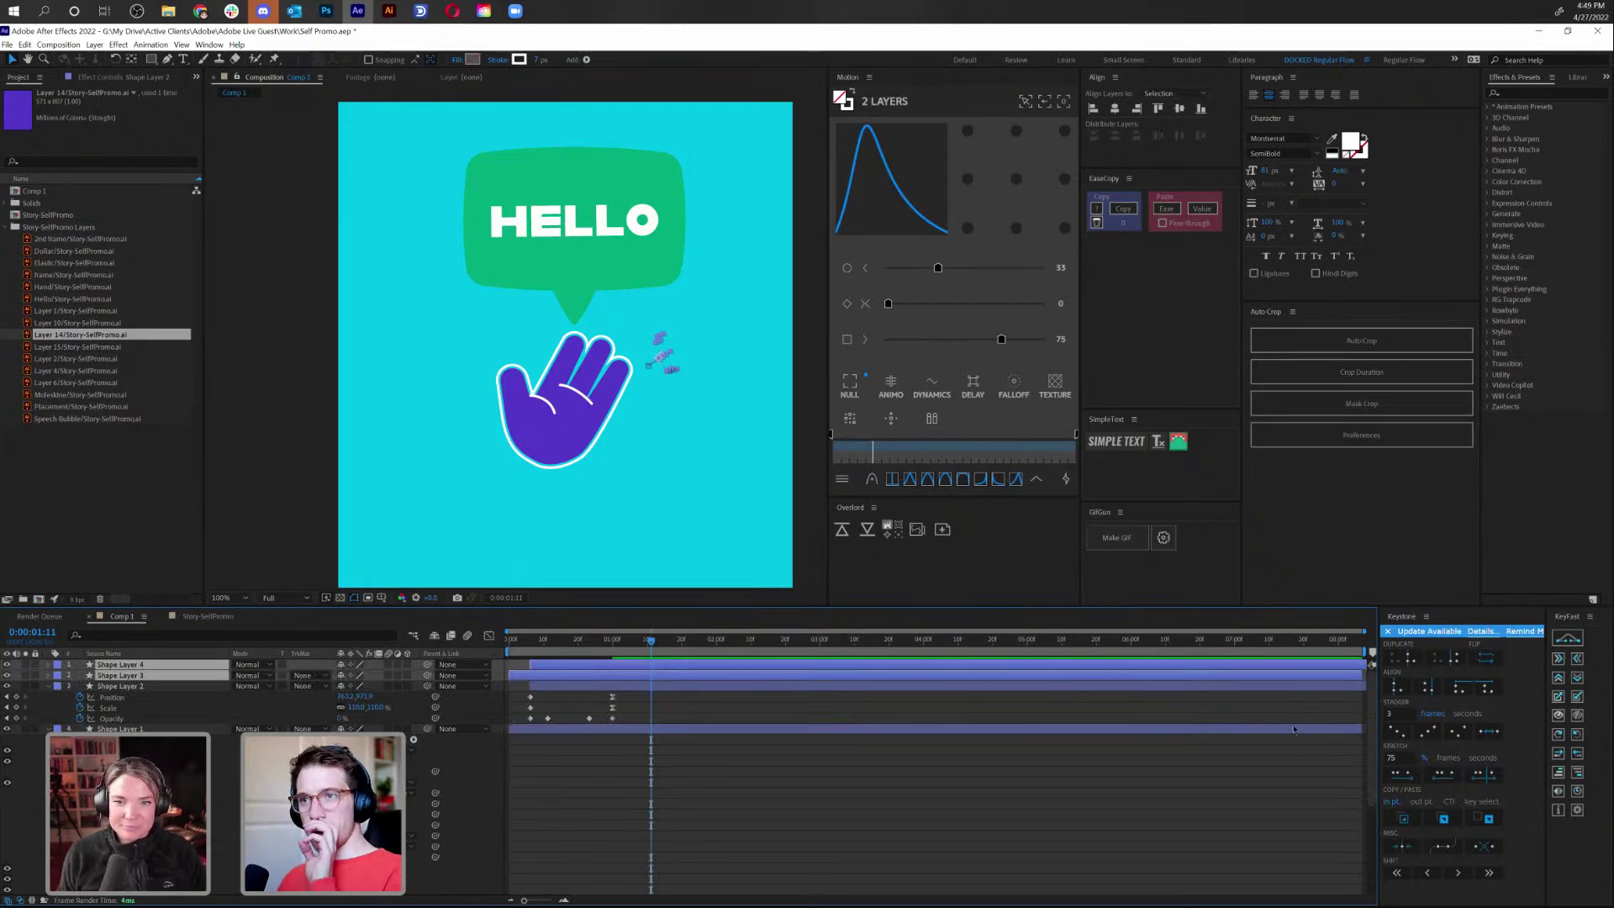
Rotate the copies about -210° via a temporary null and place them at the hand's lower left
{"action": "left_click", "coordinate": [857, 383]}
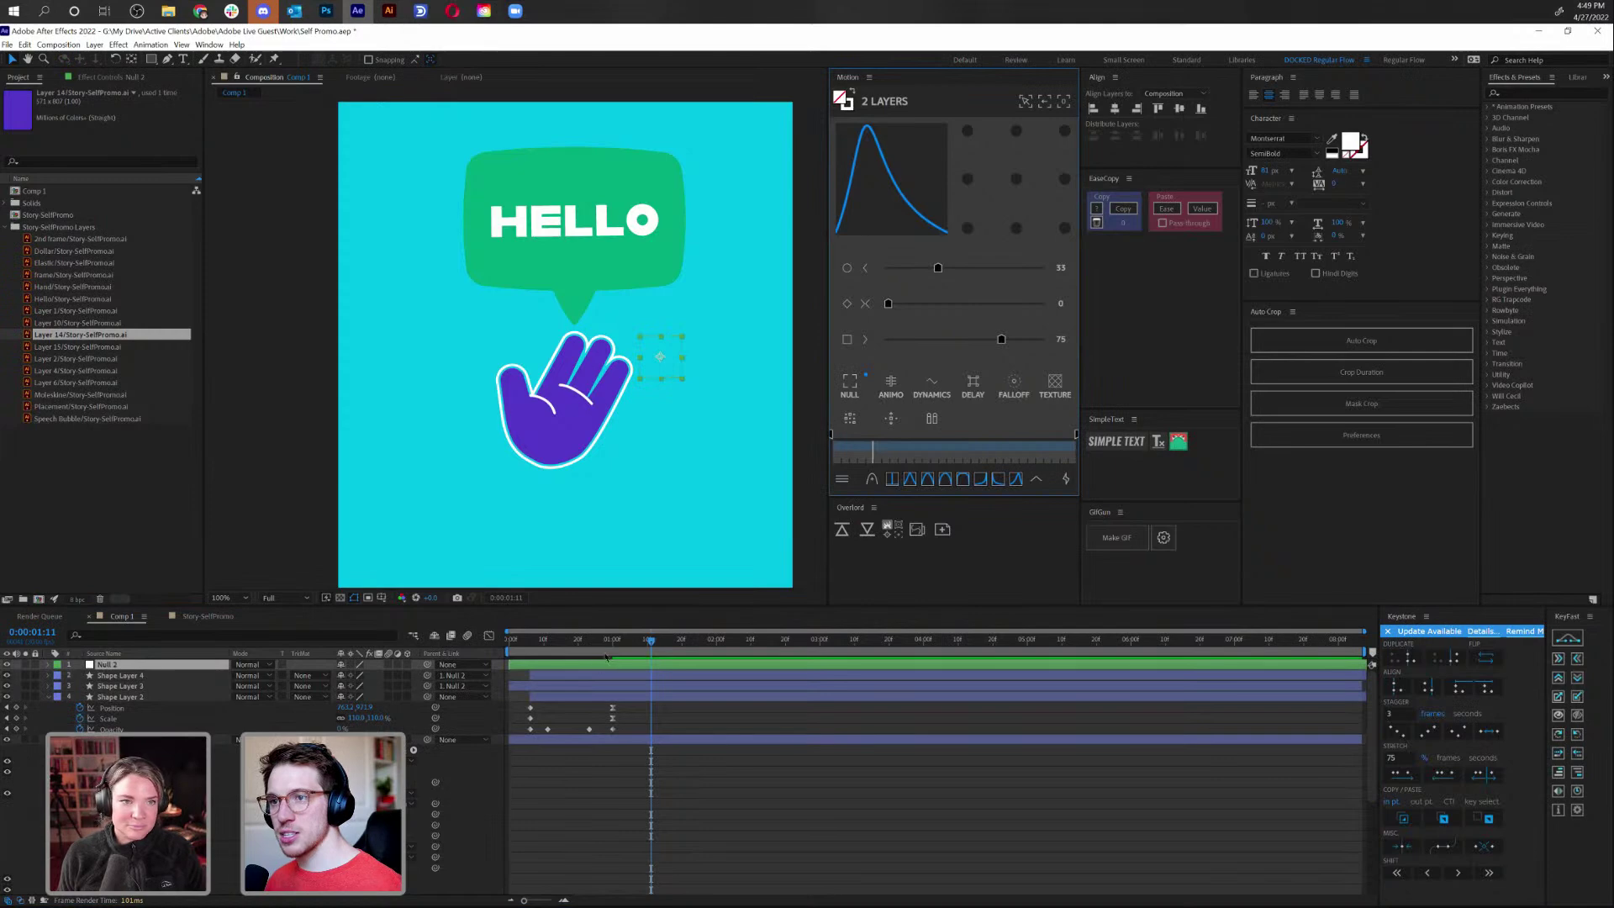
{"action": "left_click_drag", "start_coordinate": [606, 647], "coordinate": [578, 683]}
{"action": "key", "text": "r"}
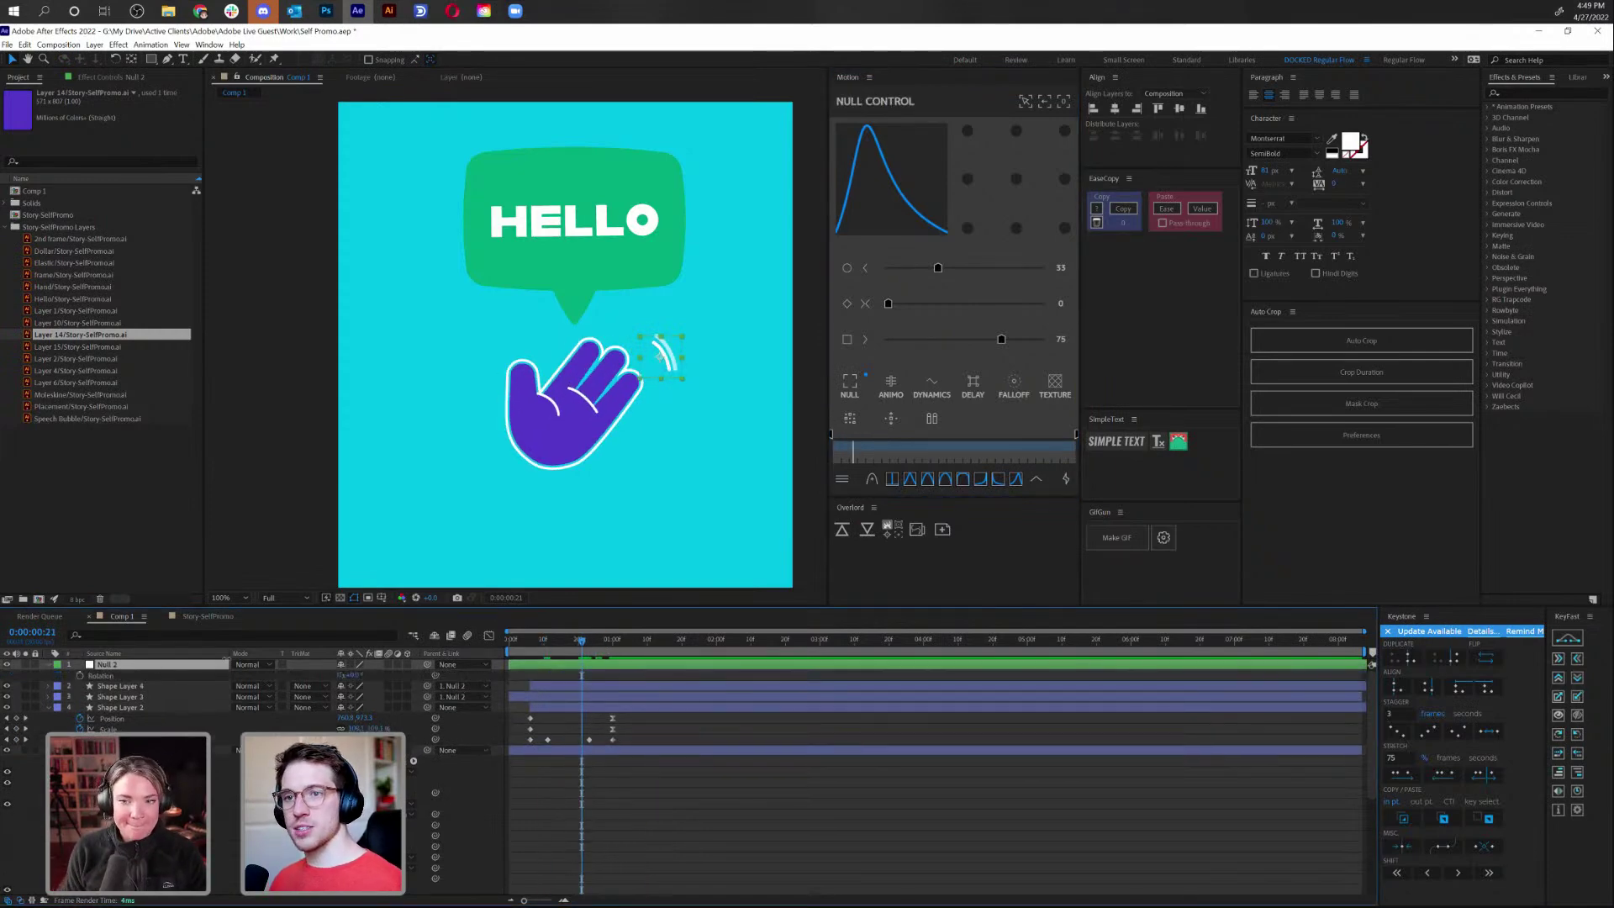
{"action": "left_click_drag", "start_coordinate": [351, 678], "coordinate": [268, 705]}
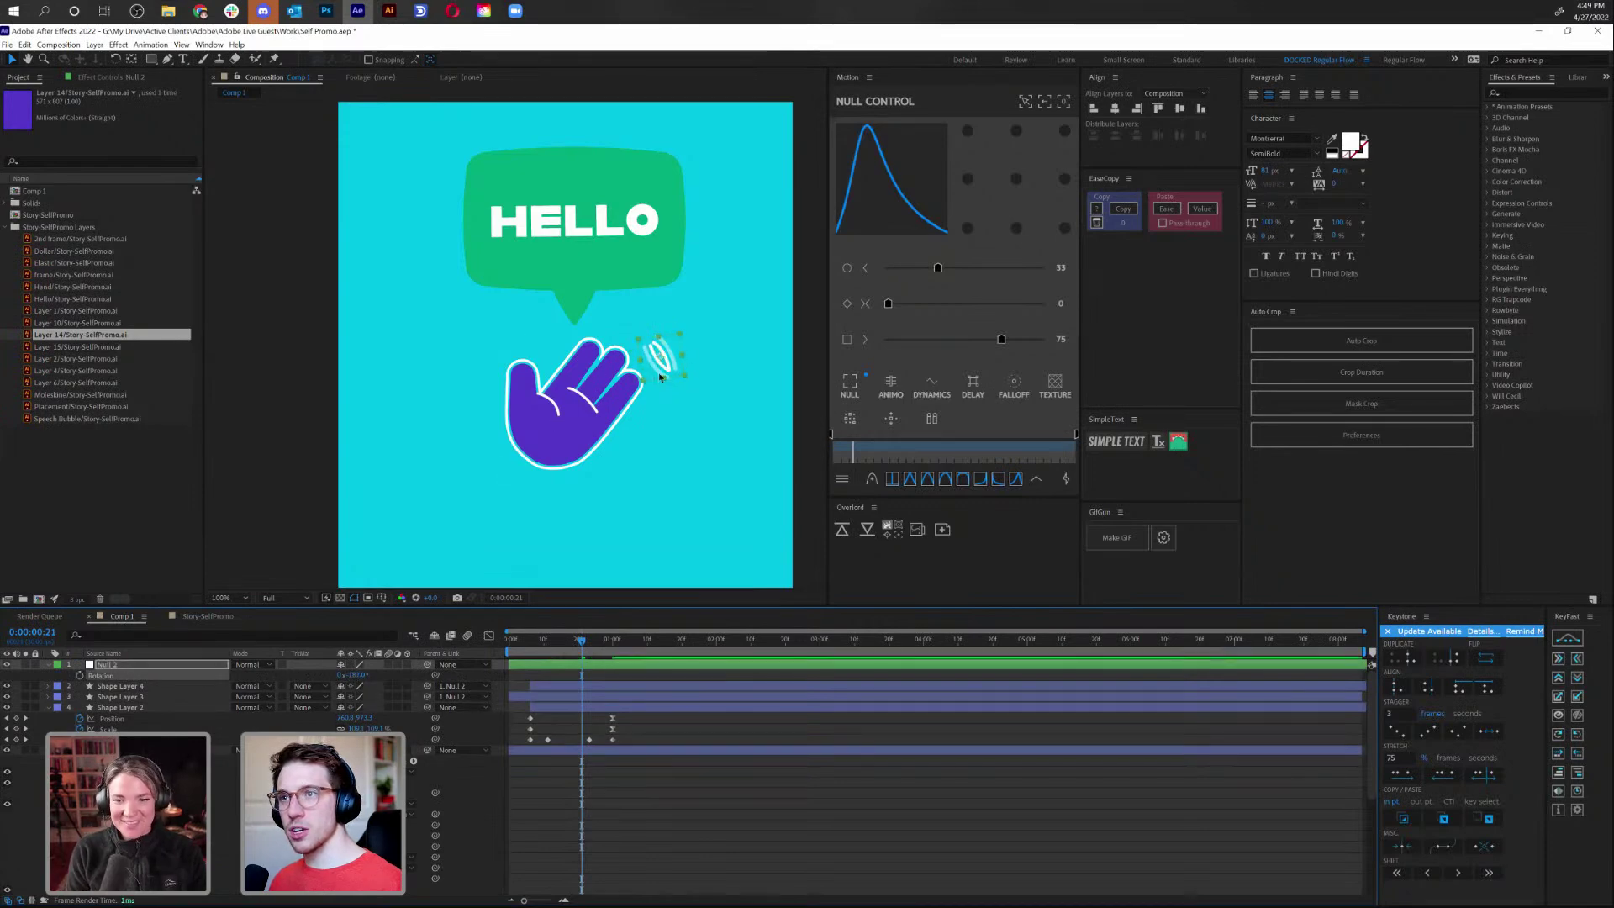
{"action": "left_click_drag", "start_coordinate": [658, 371], "coordinate": [491, 479]}
{"action": "left_click", "coordinate": [636, 664]}
{"action": "key", "text": "Delete"}
{"action": "key", "text": "space"}
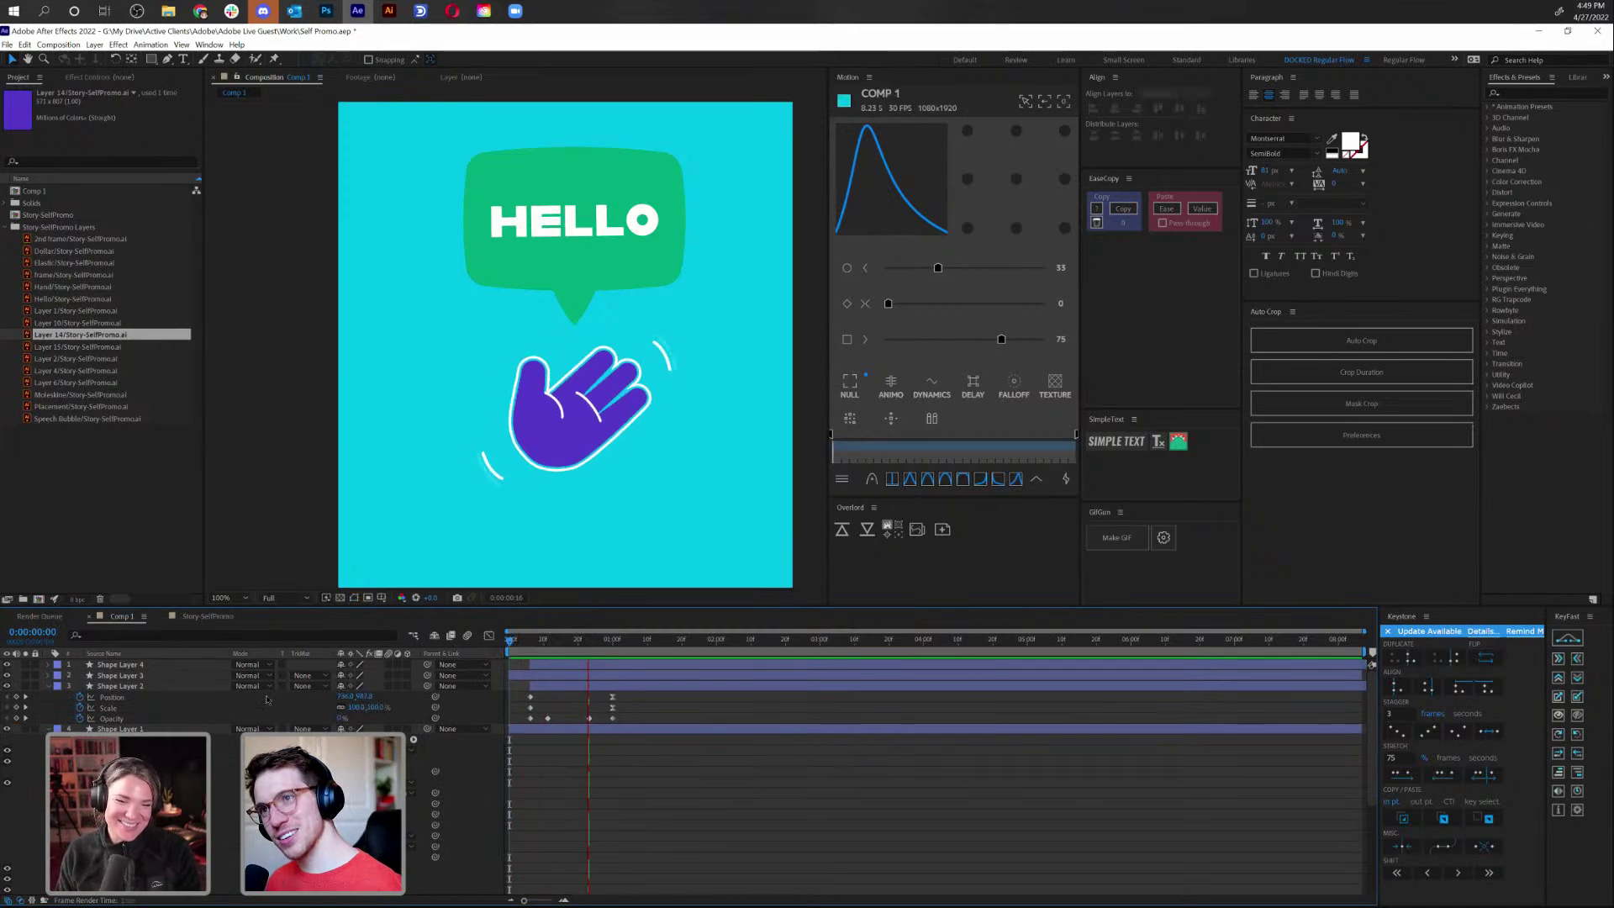
Delay Shape Layers 3 and 4 by about 5 frames and preview the staggered waves
{"action": "left_click", "coordinate": [572, 665]}
{"action": "left_click", "coordinate": [585, 677], "text": "shift"}
{"action": "left_click_drag", "start_coordinate": [585, 680], "coordinate": [603, 677]}
{"action": "key", "text": "space"}
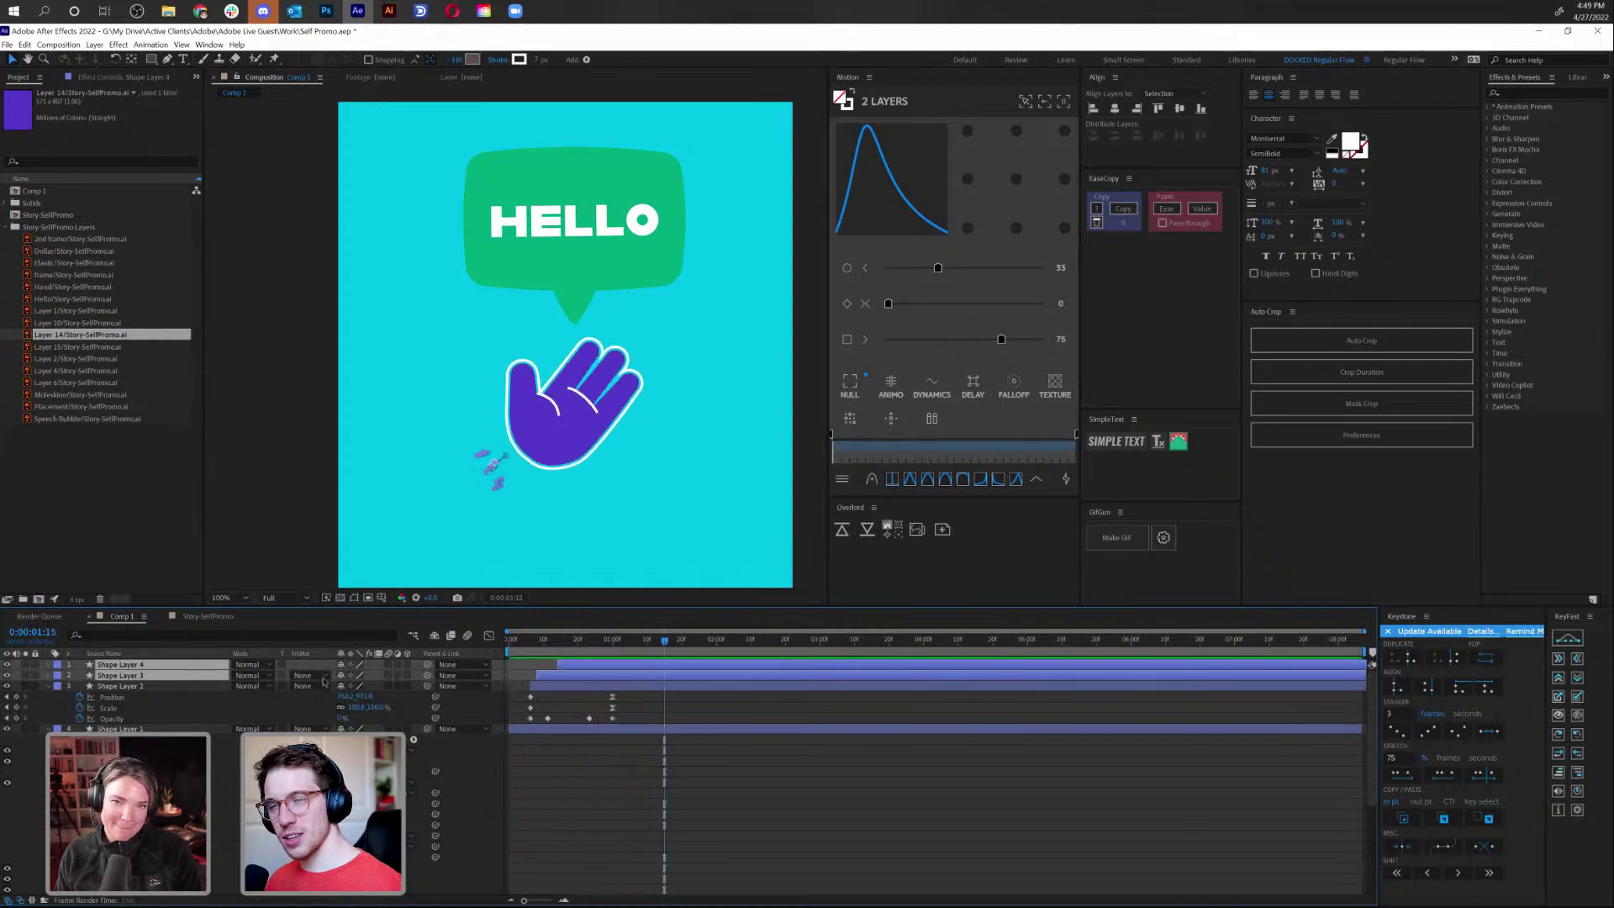
{"action": "key", "text": "space"}
{"action": "key", "text": "space"}
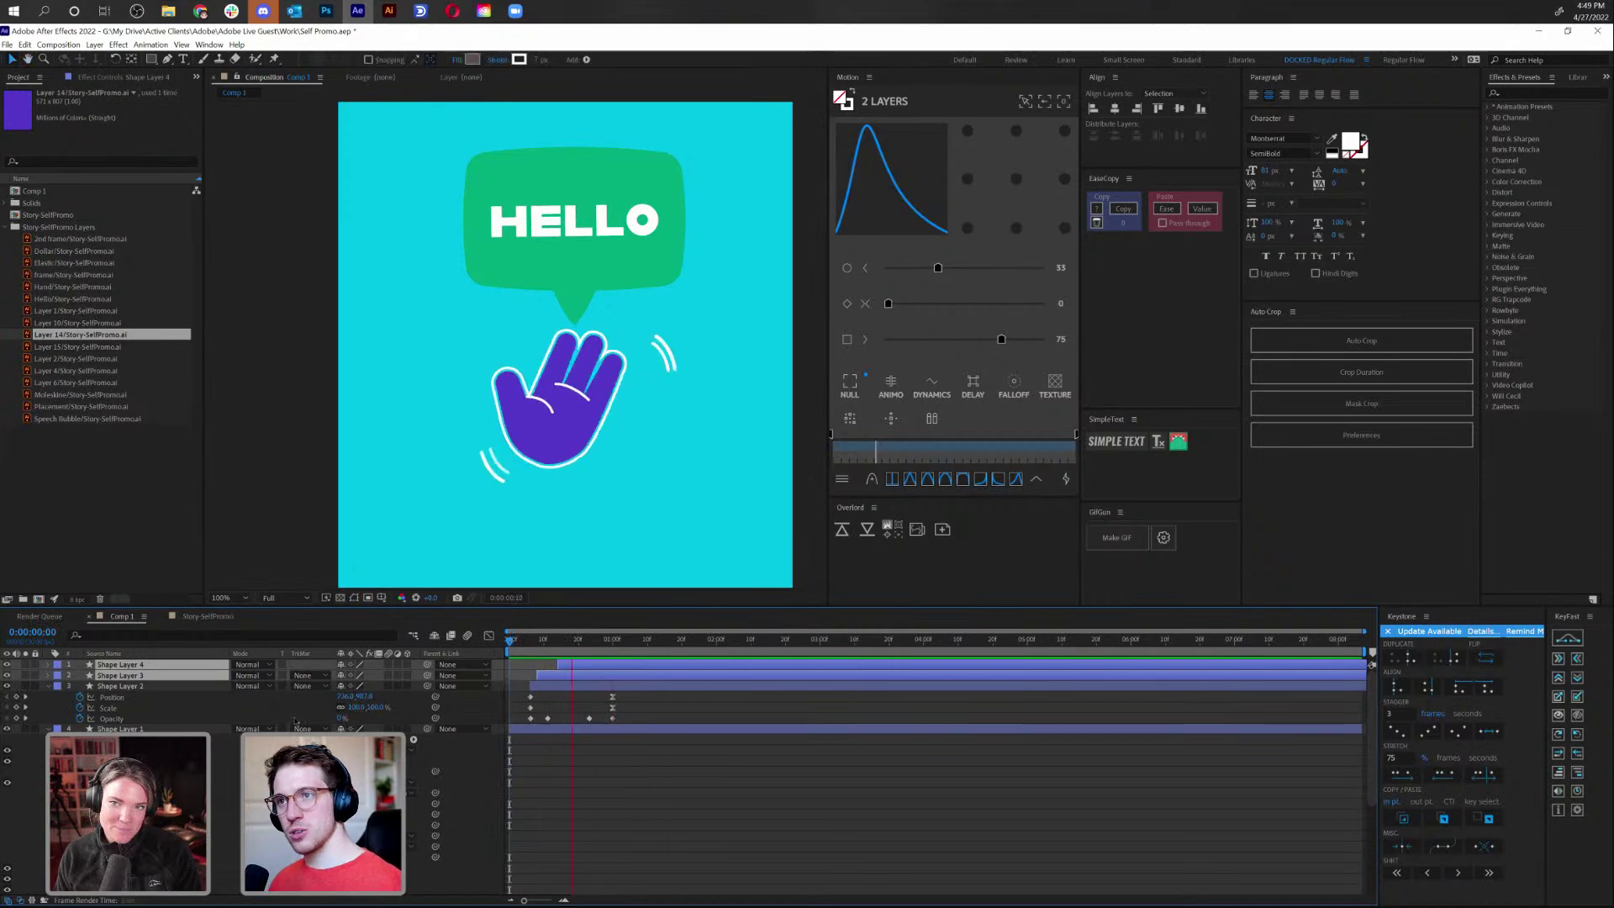
{"action": "scroll", "coordinate": [518, 486], "scroll_direction": "down", "scroll_amount": 2}
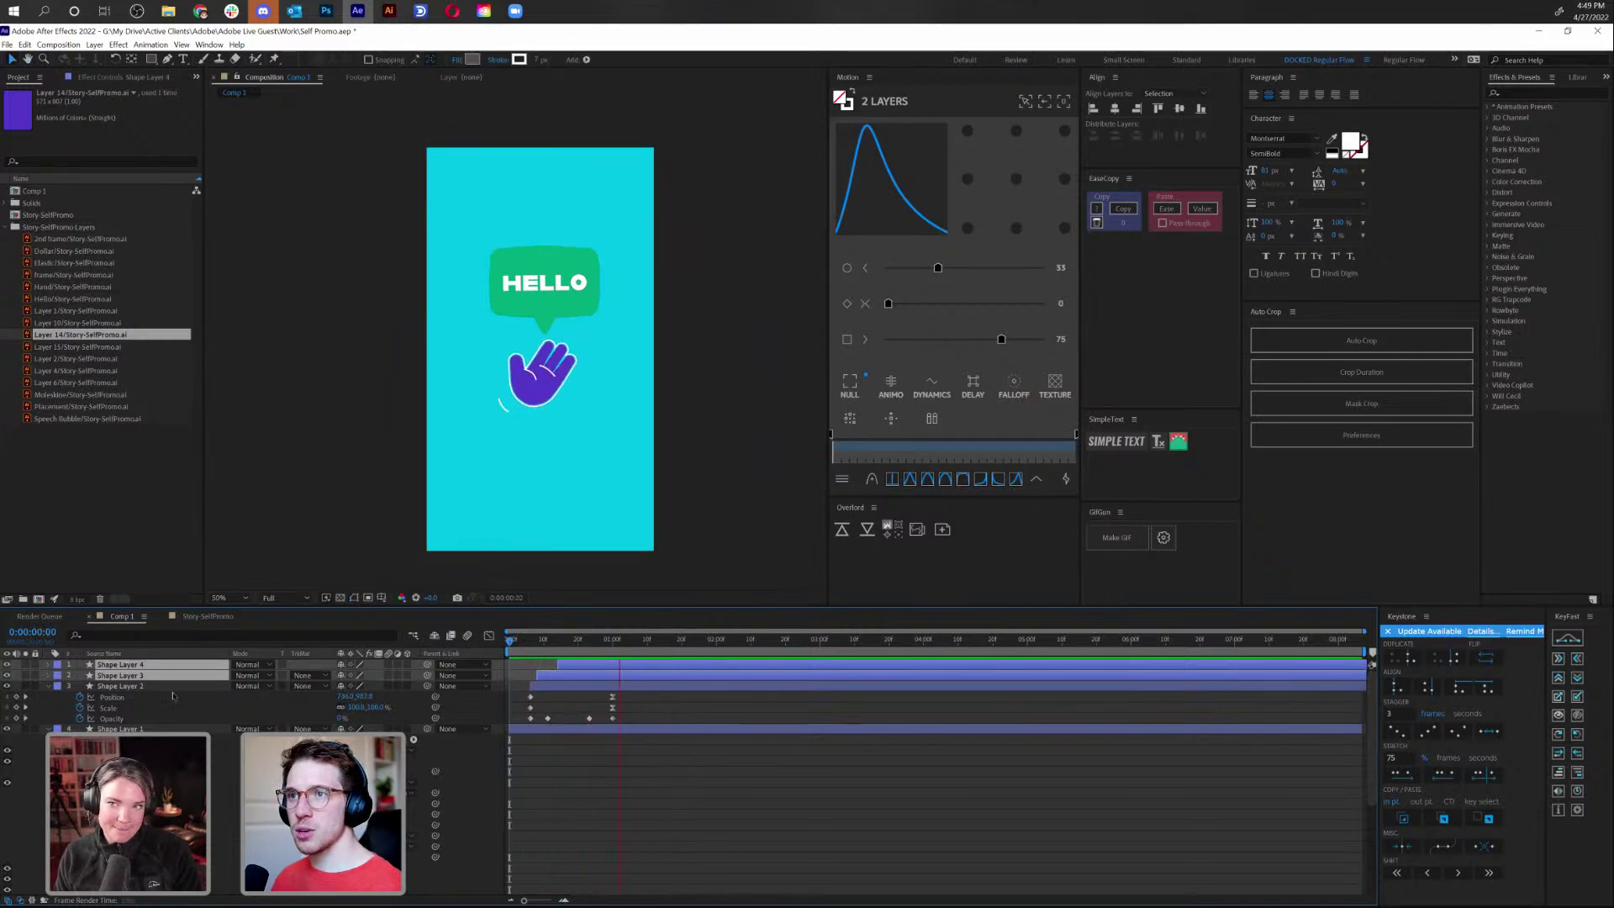
Collapse Shape Layers 1 and 2, select the Speech Bubble layer and zoom in on the bubble
{"action": "left_click", "coordinate": [563, 290]}
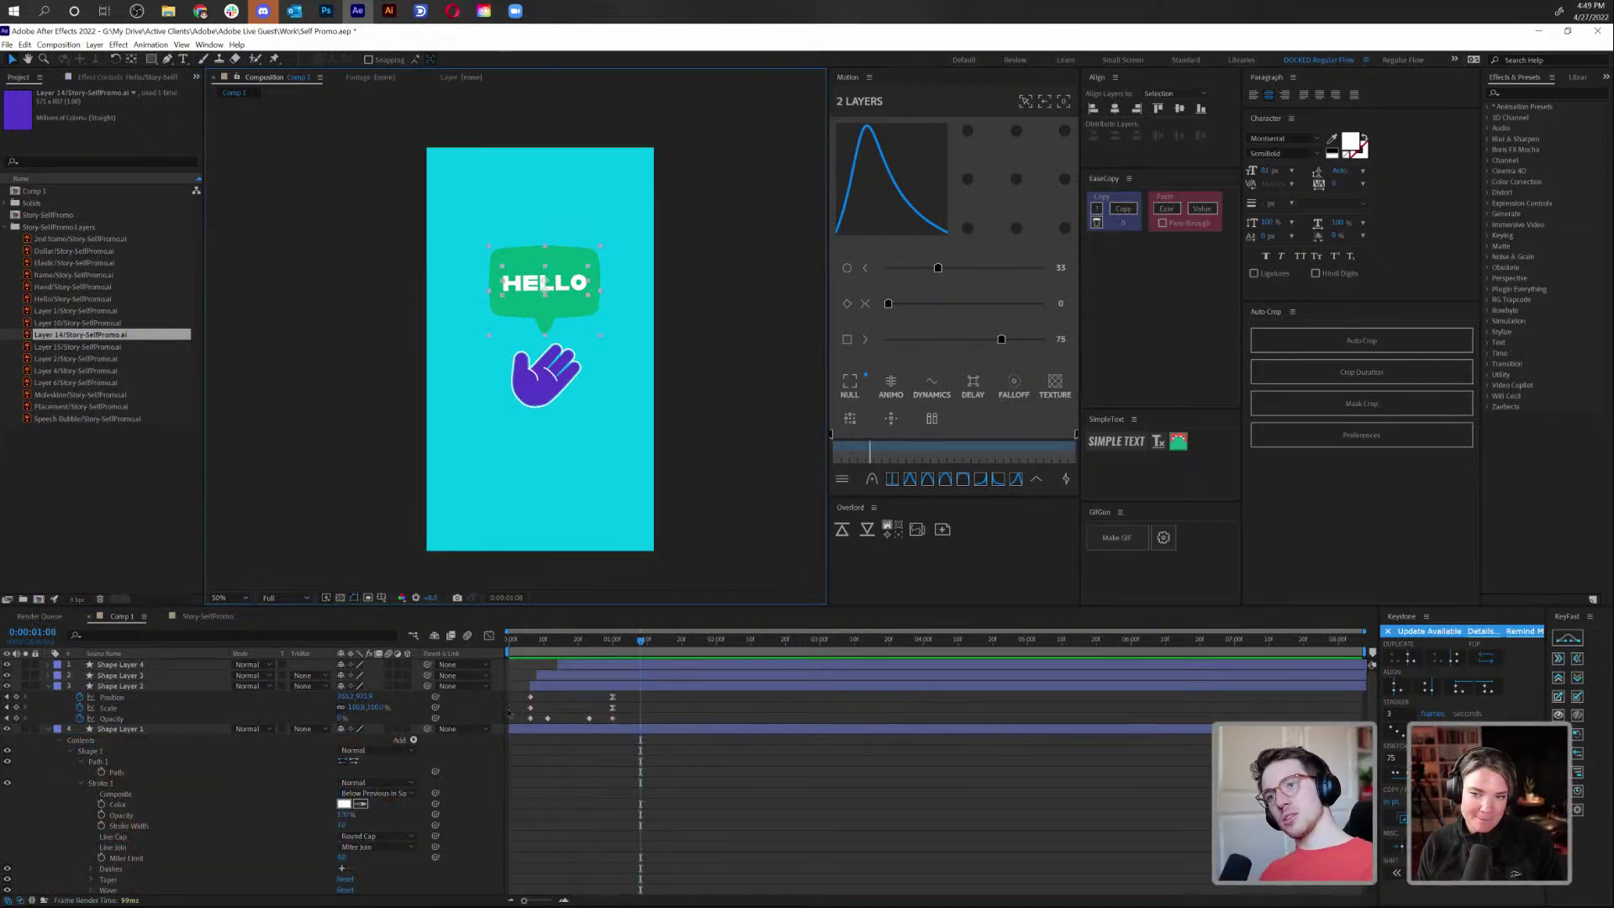
{"action": "key", "text": "Home"}
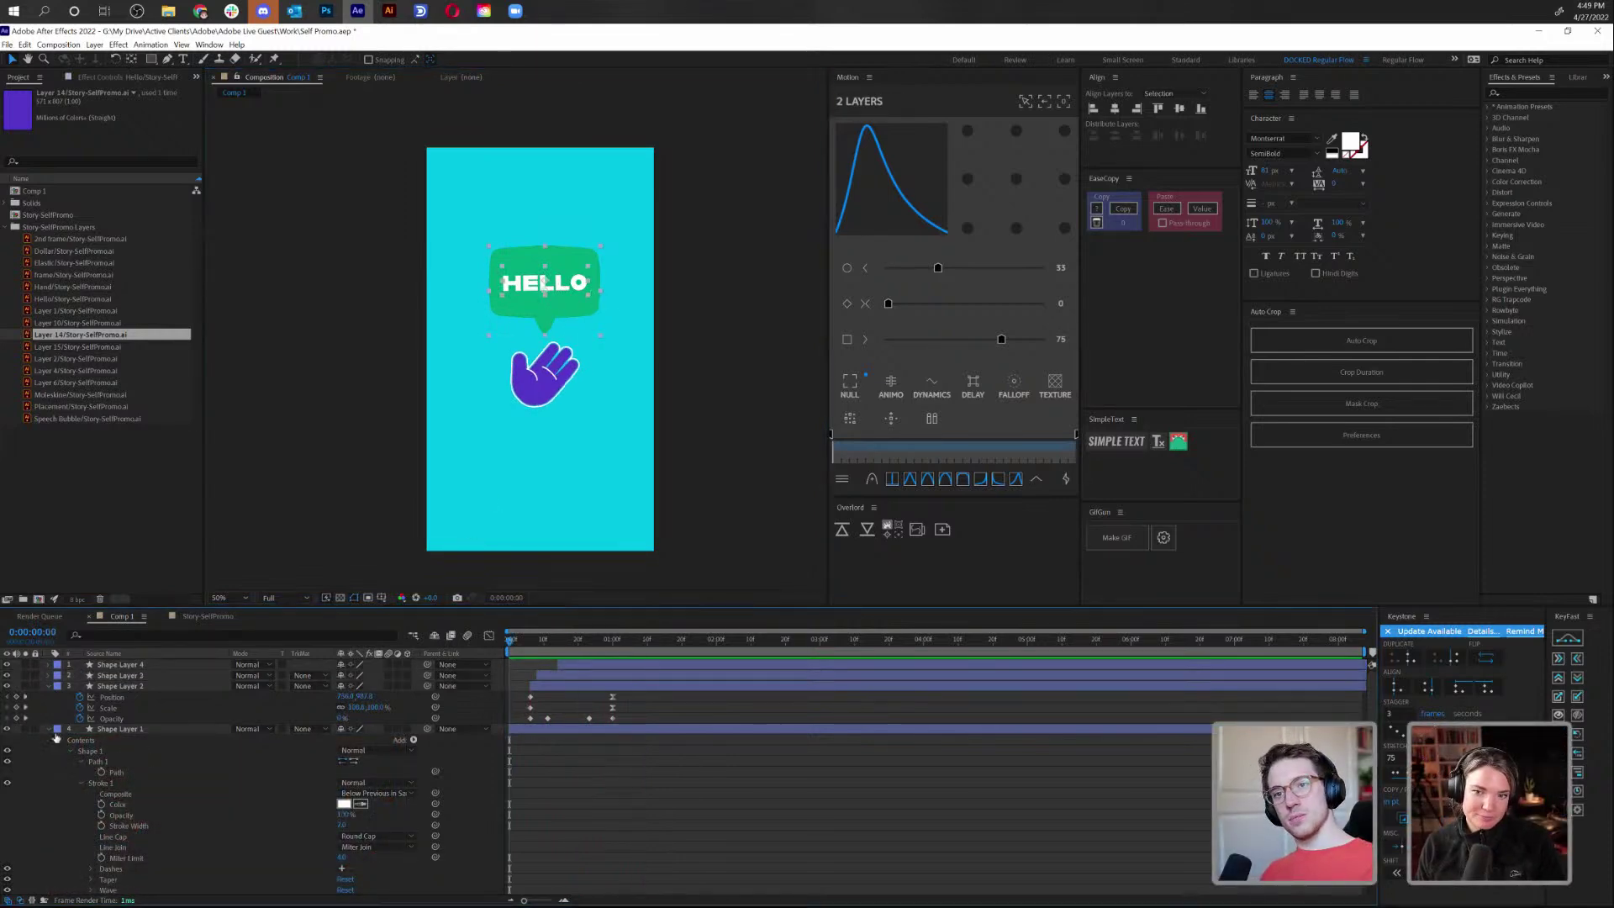
{"action": "left_click", "coordinate": [48, 729]}
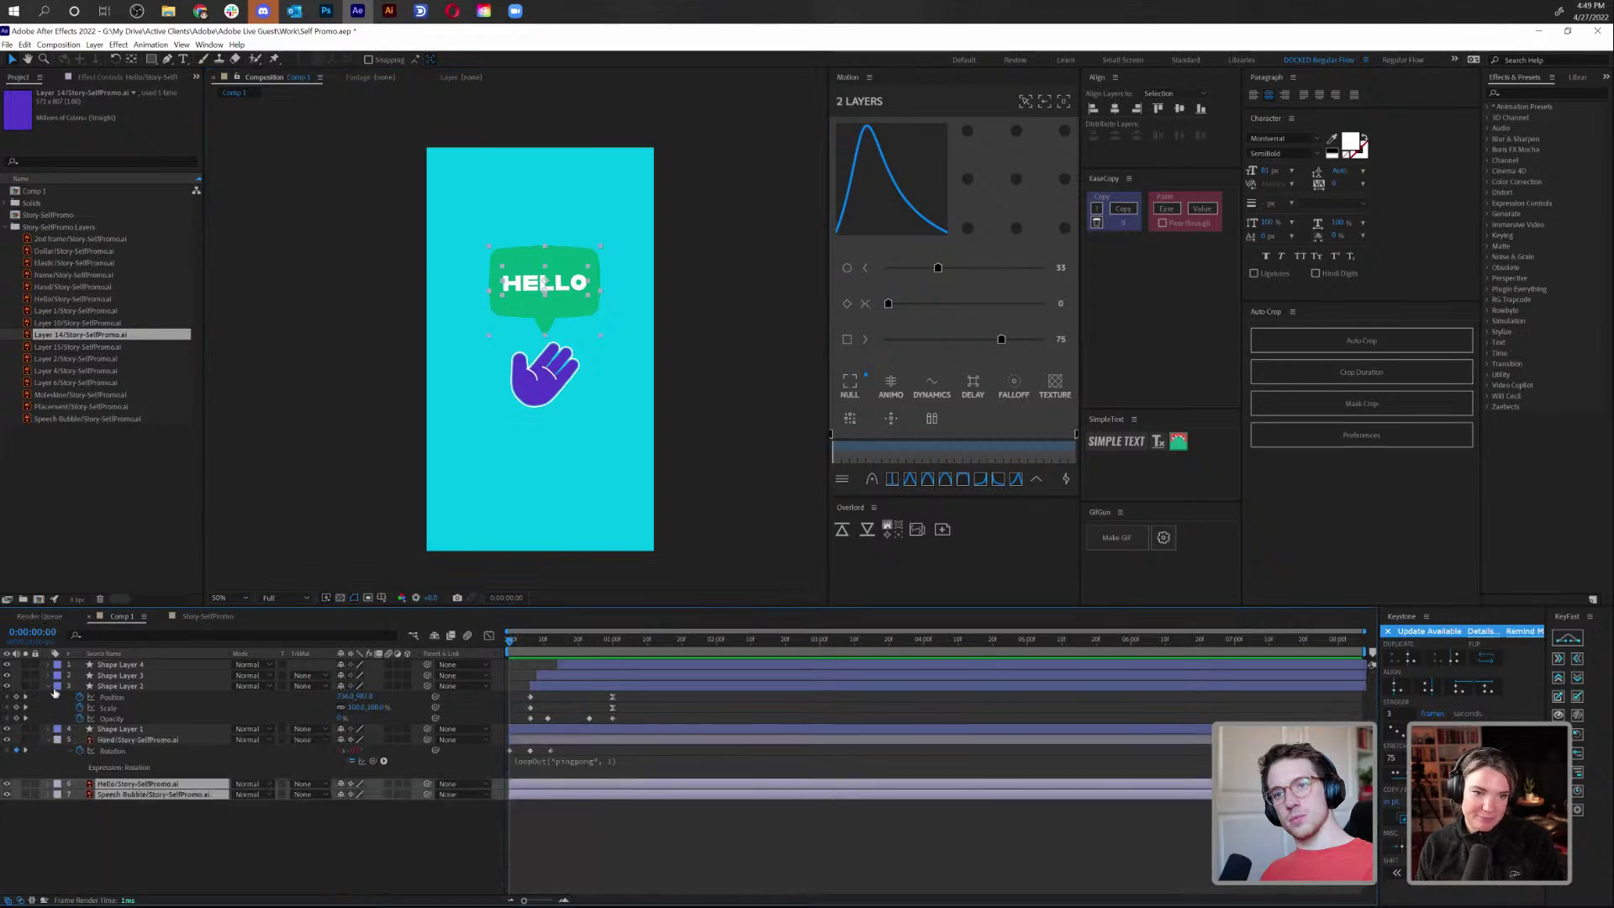
{"action": "left_click", "coordinate": [48, 686]}
{"action": "left_click", "coordinate": [151, 763]}
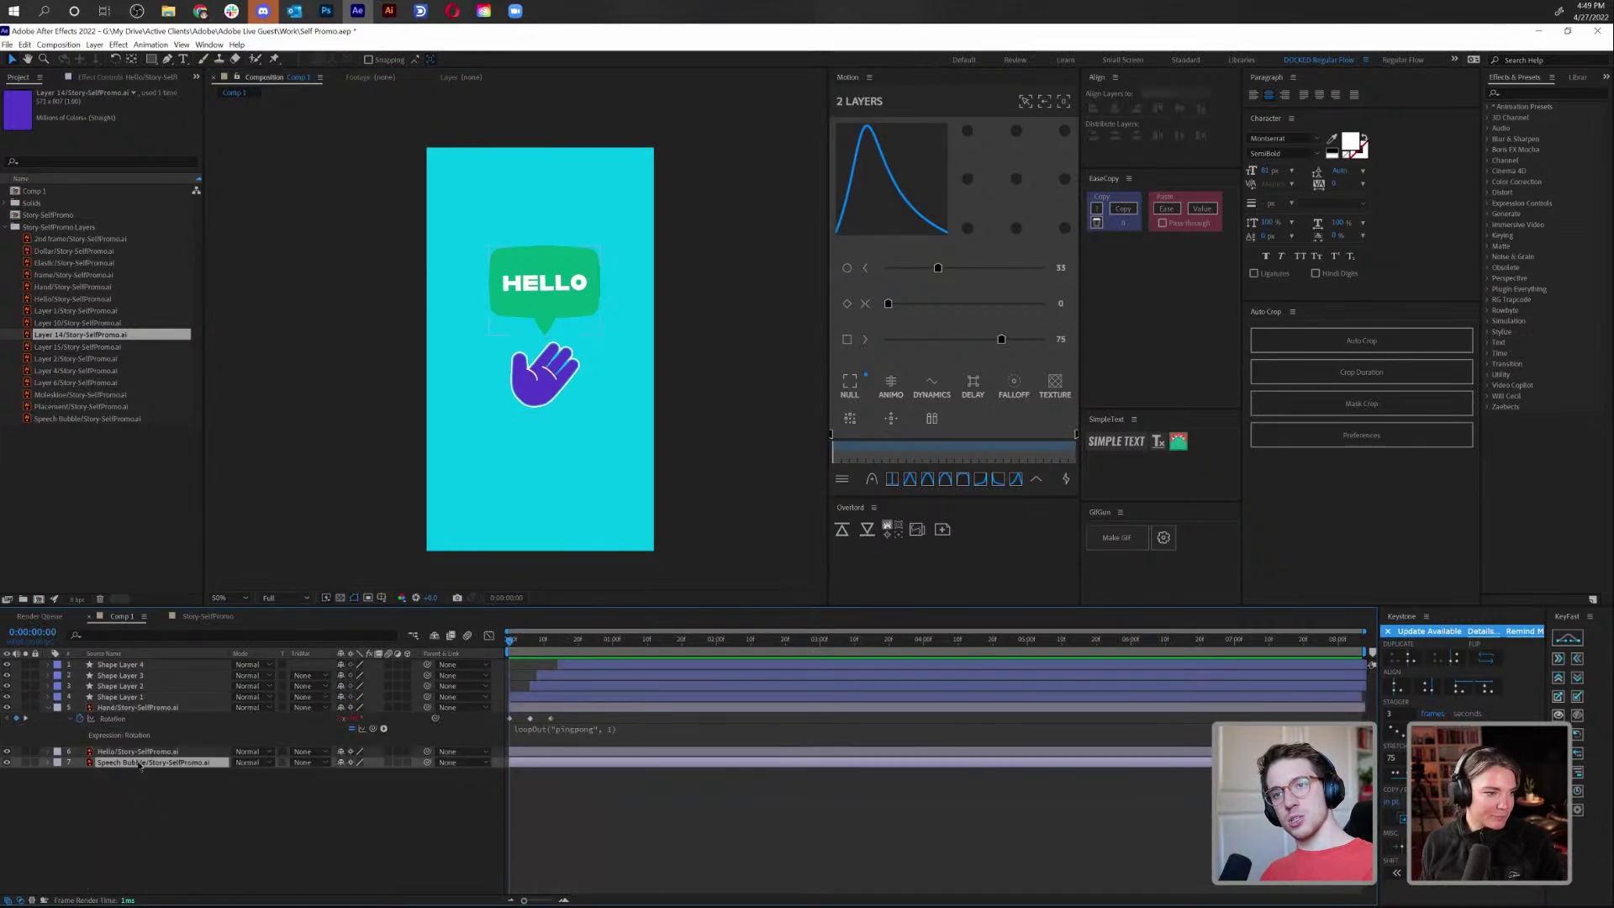
{"action": "scroll", "coordinate": [597, 304], "scroll_direction": "up", "scroll_amount": 4}
{"action": "left_click_drag", "start_coordinate": [521, 505], "coordinate": [547, 529]}
Convert the Speech Bubble layer into a shape layer with Create Shapes from Vector Layer
{"action": "right_click", "coordinate": [185, 766]}
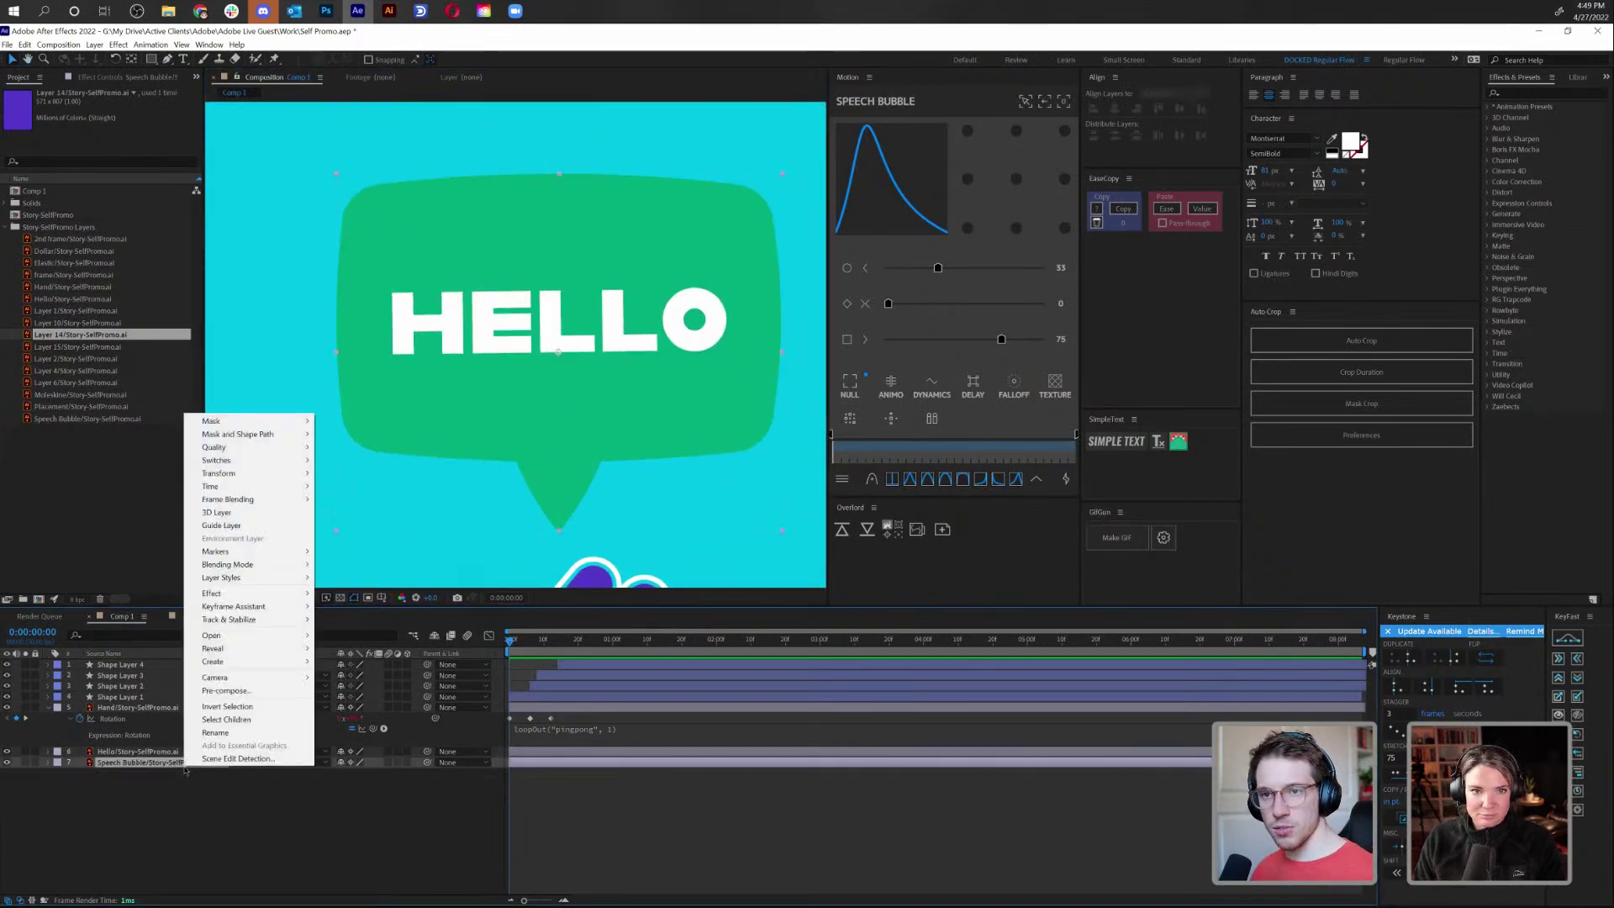
{"action": "mouse_move", "coordinate": [286, 662]}
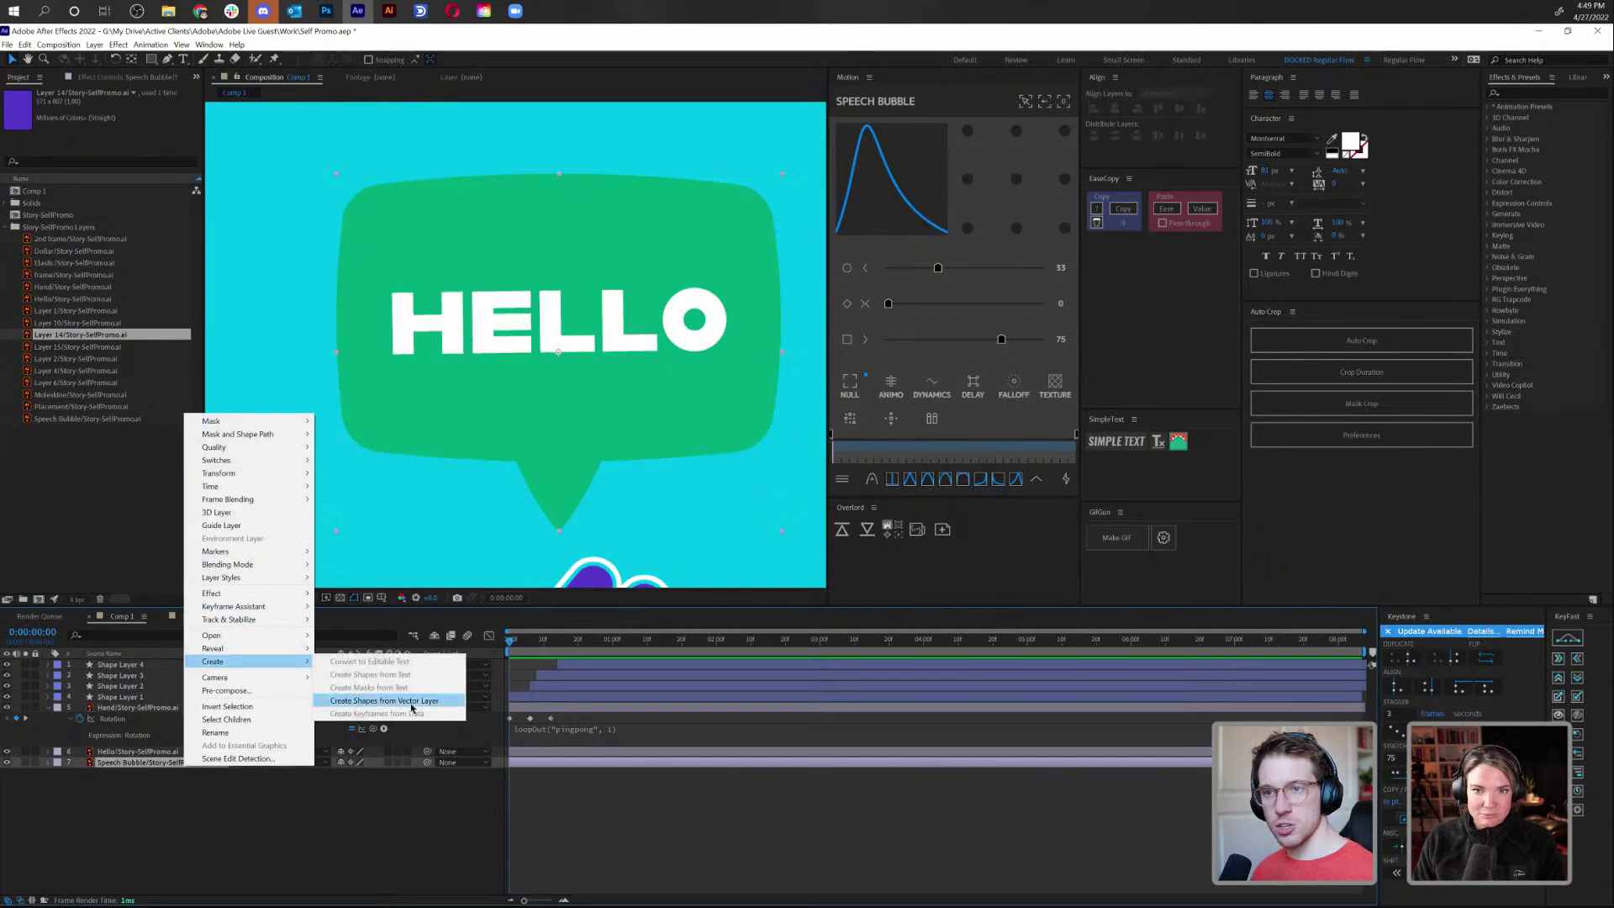
{"action": "left_click", "coordinate": [410, 701]}
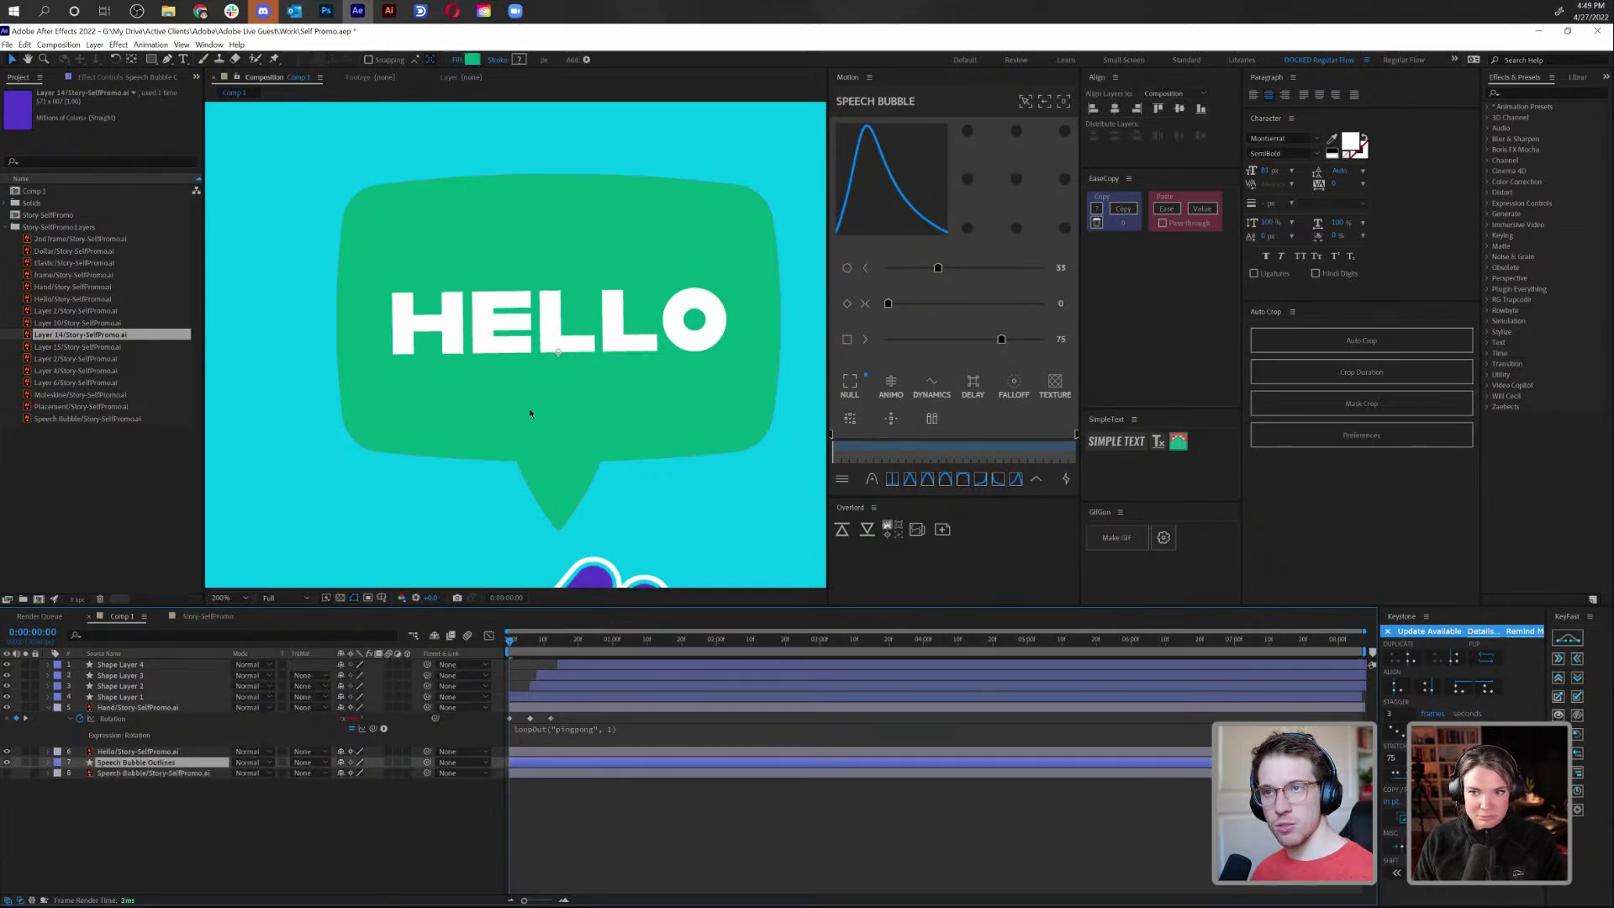
Twirl open Speech Bubble Outlines' Contents down to Group 1's Path 1
{"action": "scroll", "coordinate": [546, 391], "scroll_direction": "down", "scroll_amount": 4}
{"action": "scroll", "coordinate": [555, 464], "scroll_direction": "down", "scroll_amount": 2}
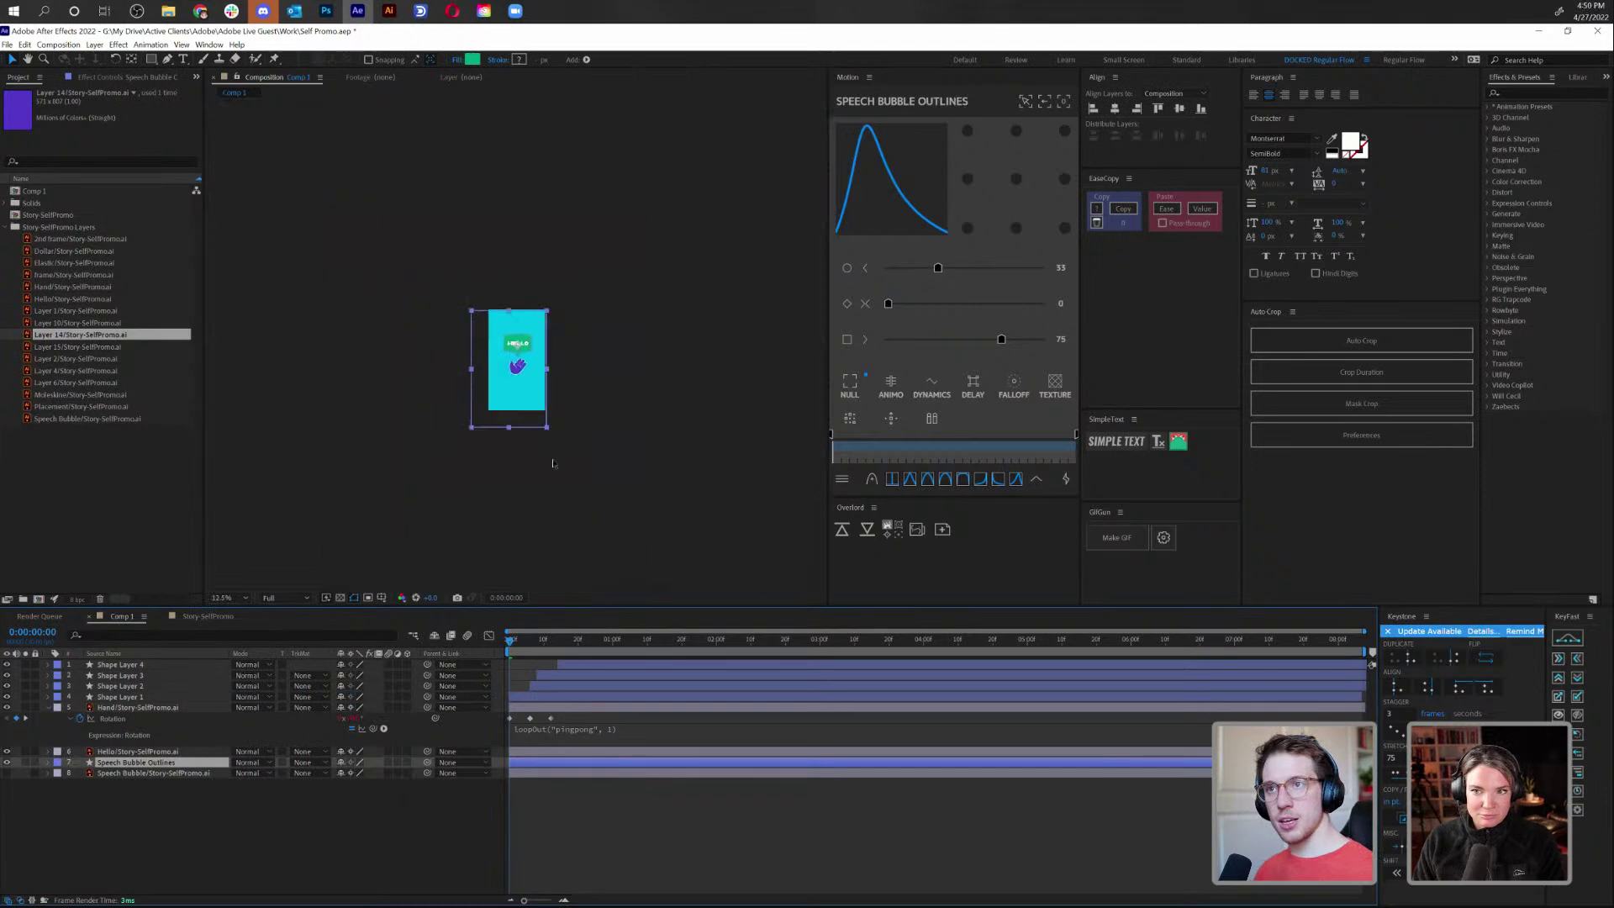
{"action": "left_click", "coordinate": [47, 762]}
{"action": "left_click", "coordinate": [59, 775]}
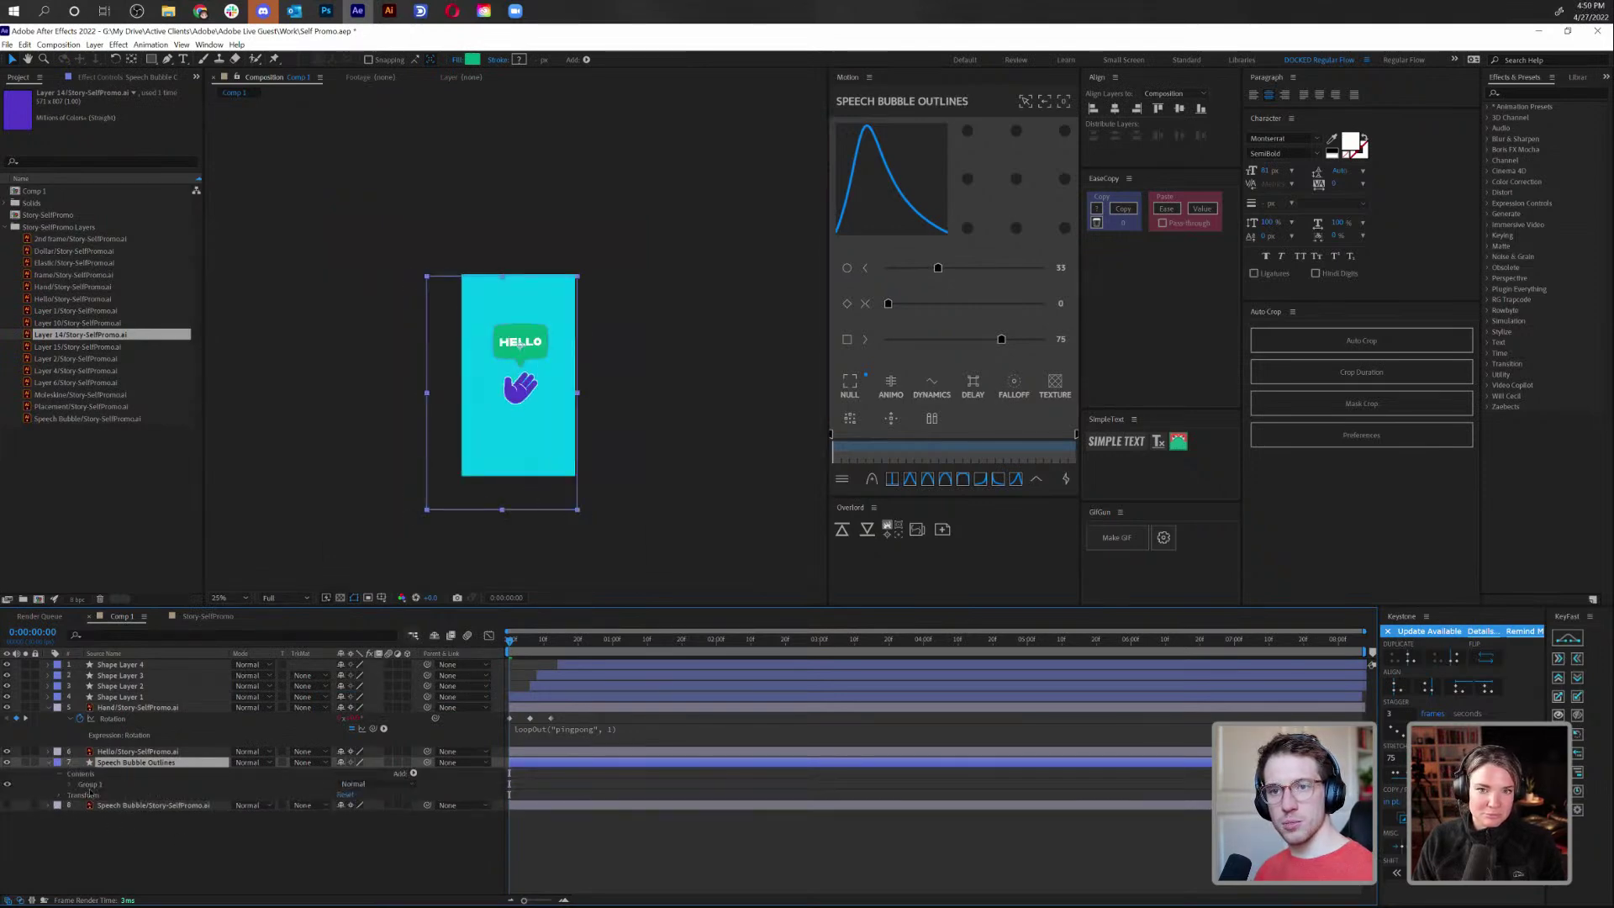
{"action": "left_click", "coordinate": [66, 785]}
{"action": "left_click", "coordinate": [103, 796]}
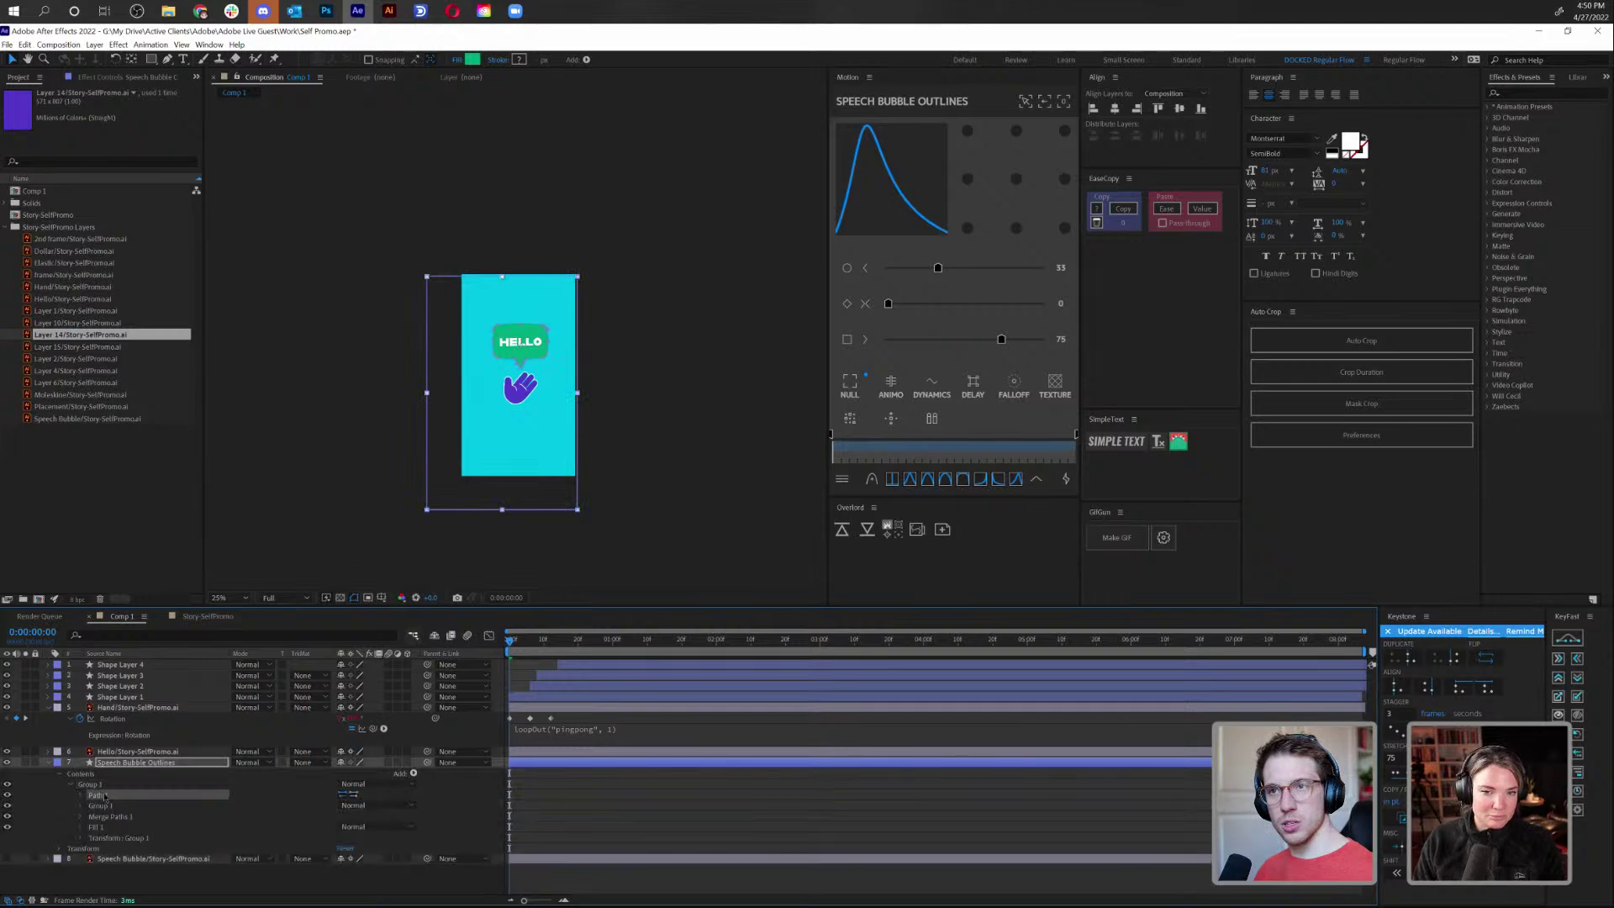
Delete the redundant inner Group 1 and preview the composition at 100%
{"action": "left_click", "coordinate": [101, 805]}
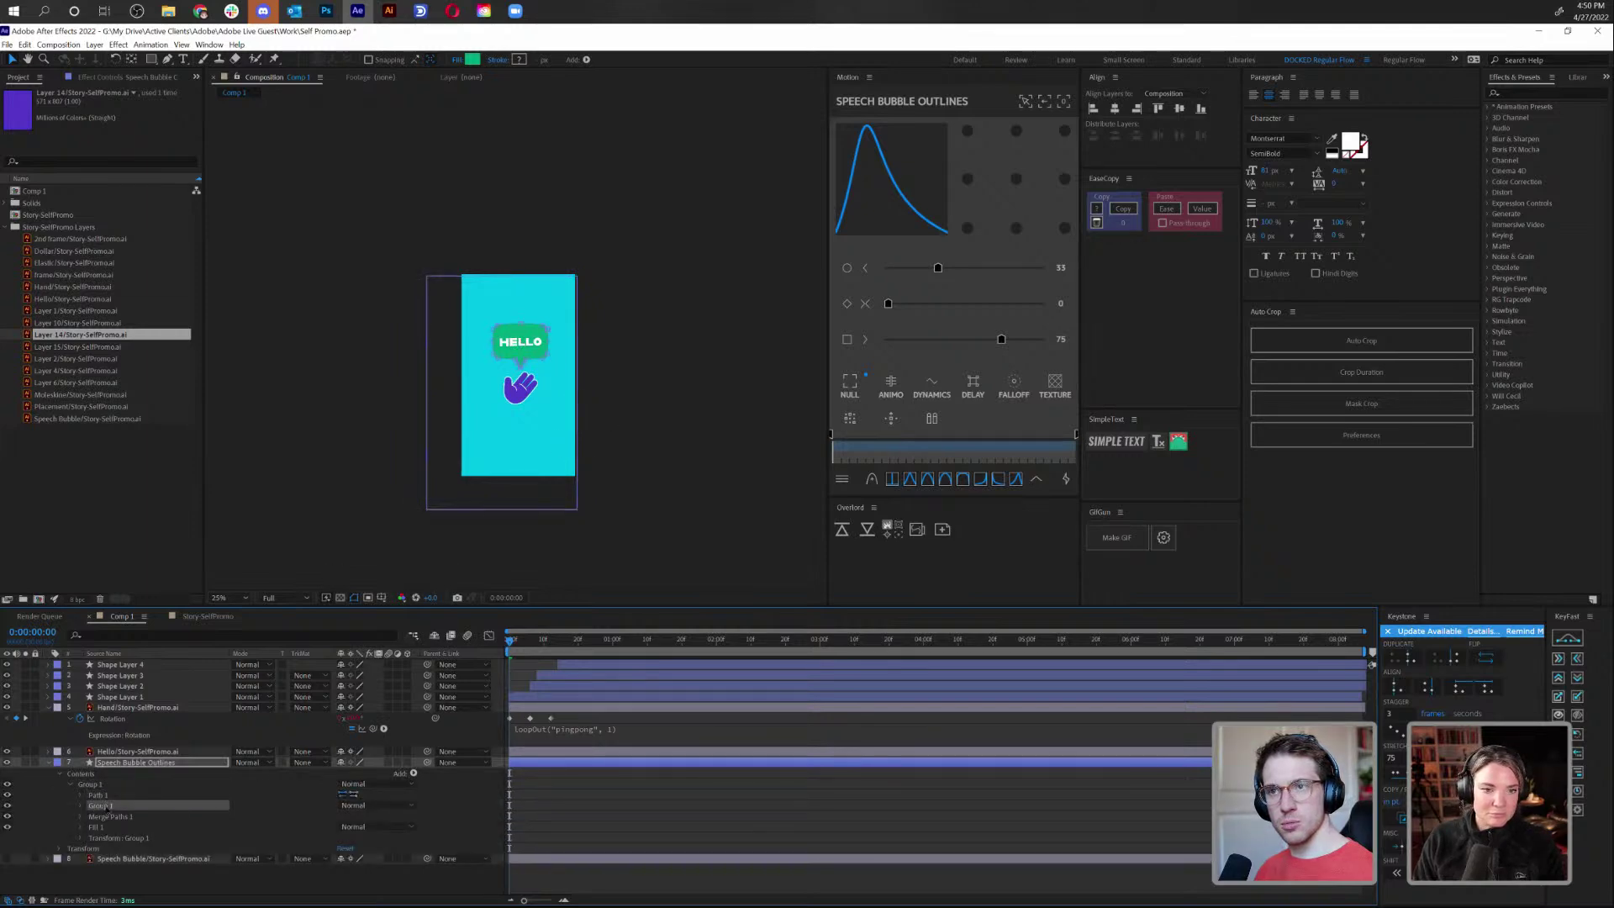
{"action": "key", "text": "Delete"}
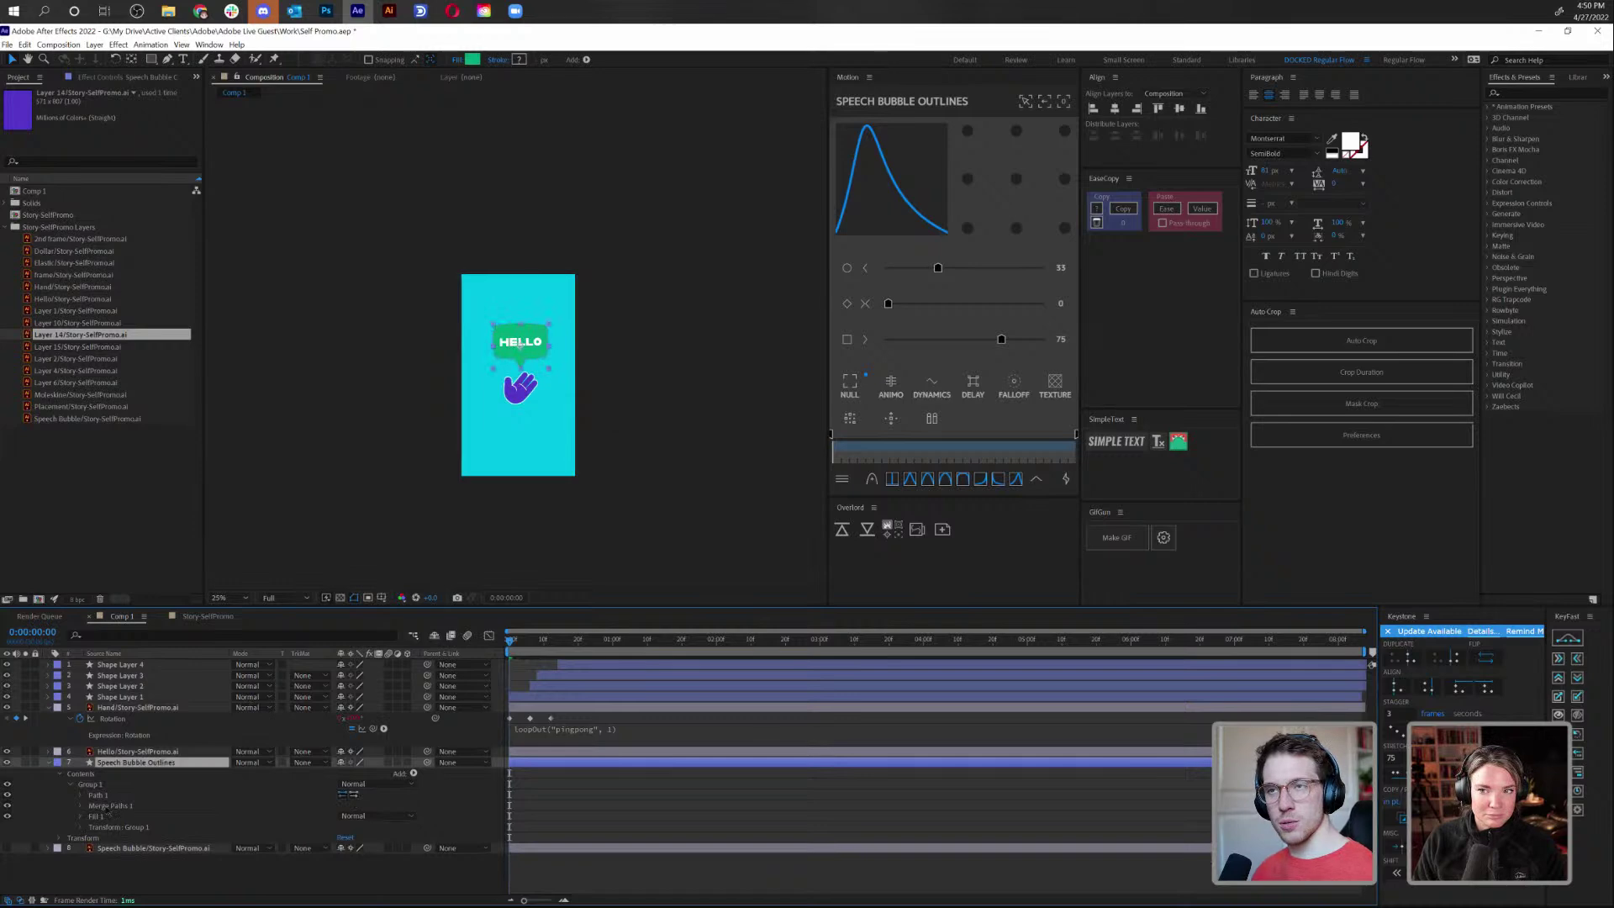
{"action": "key", "text": "slash"}
{"action": "left_click_drag", "start_coordinate": [603, 331], "coordinate": [558, 291]}
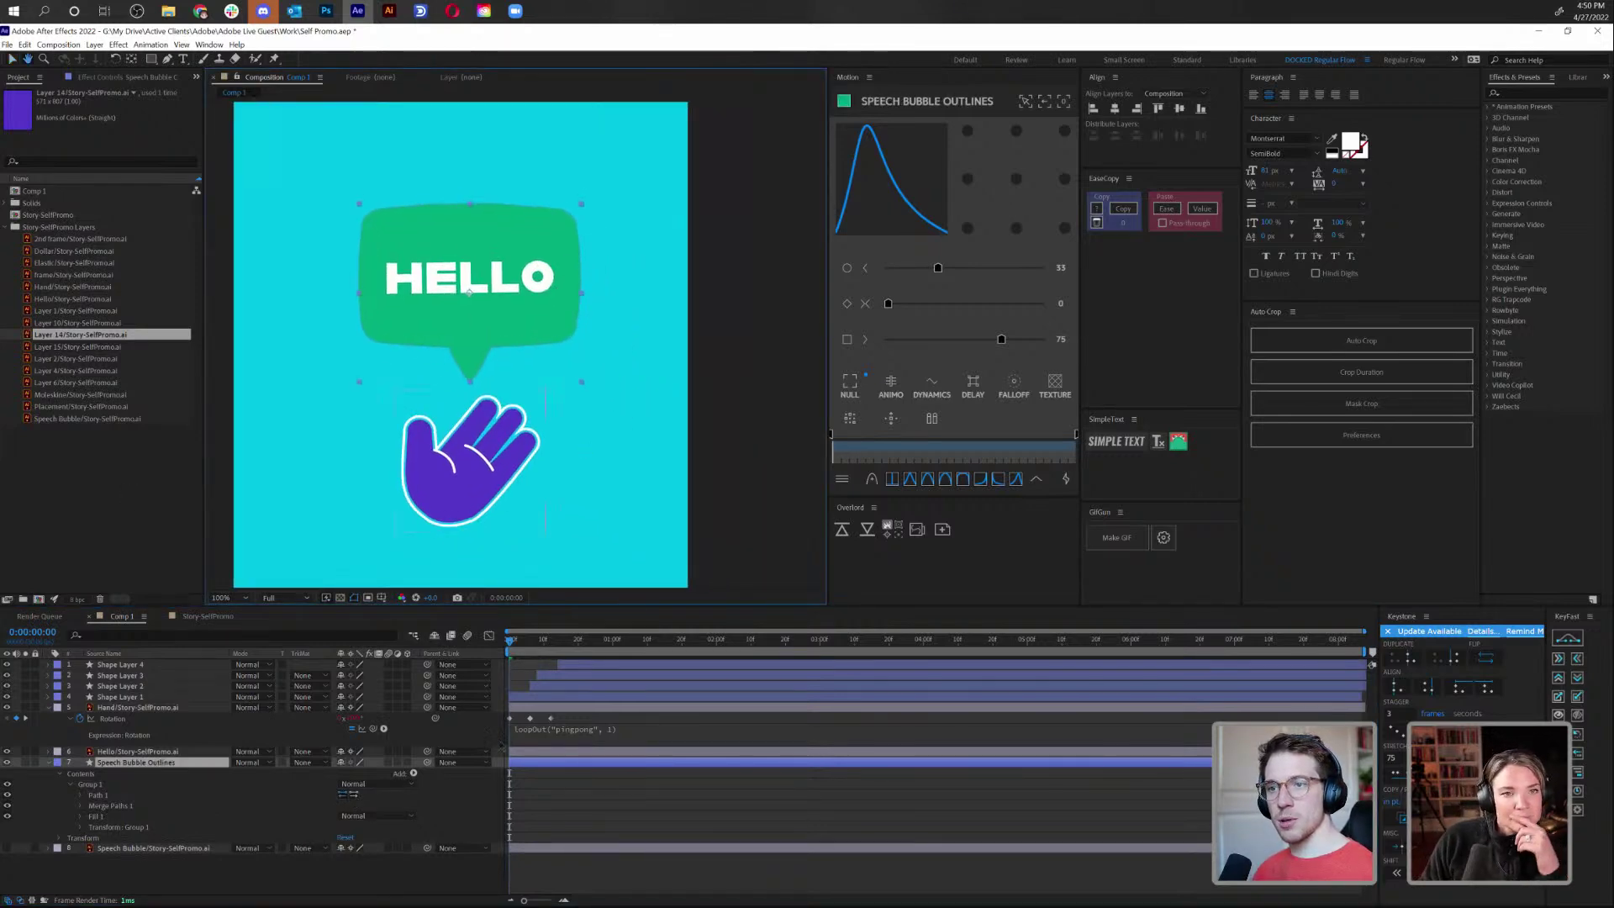
{"action": "key", "text": "space"}
{"action": "key", "text": "space"}
{"action": "left_click", "coordinate": [79, 796]}
Keyframe the bubble's Path at 0:00:00:00 and 0:00:00:10, returning to the first keyframe
{"action": "left_click", "coordinate": [79, 795]}
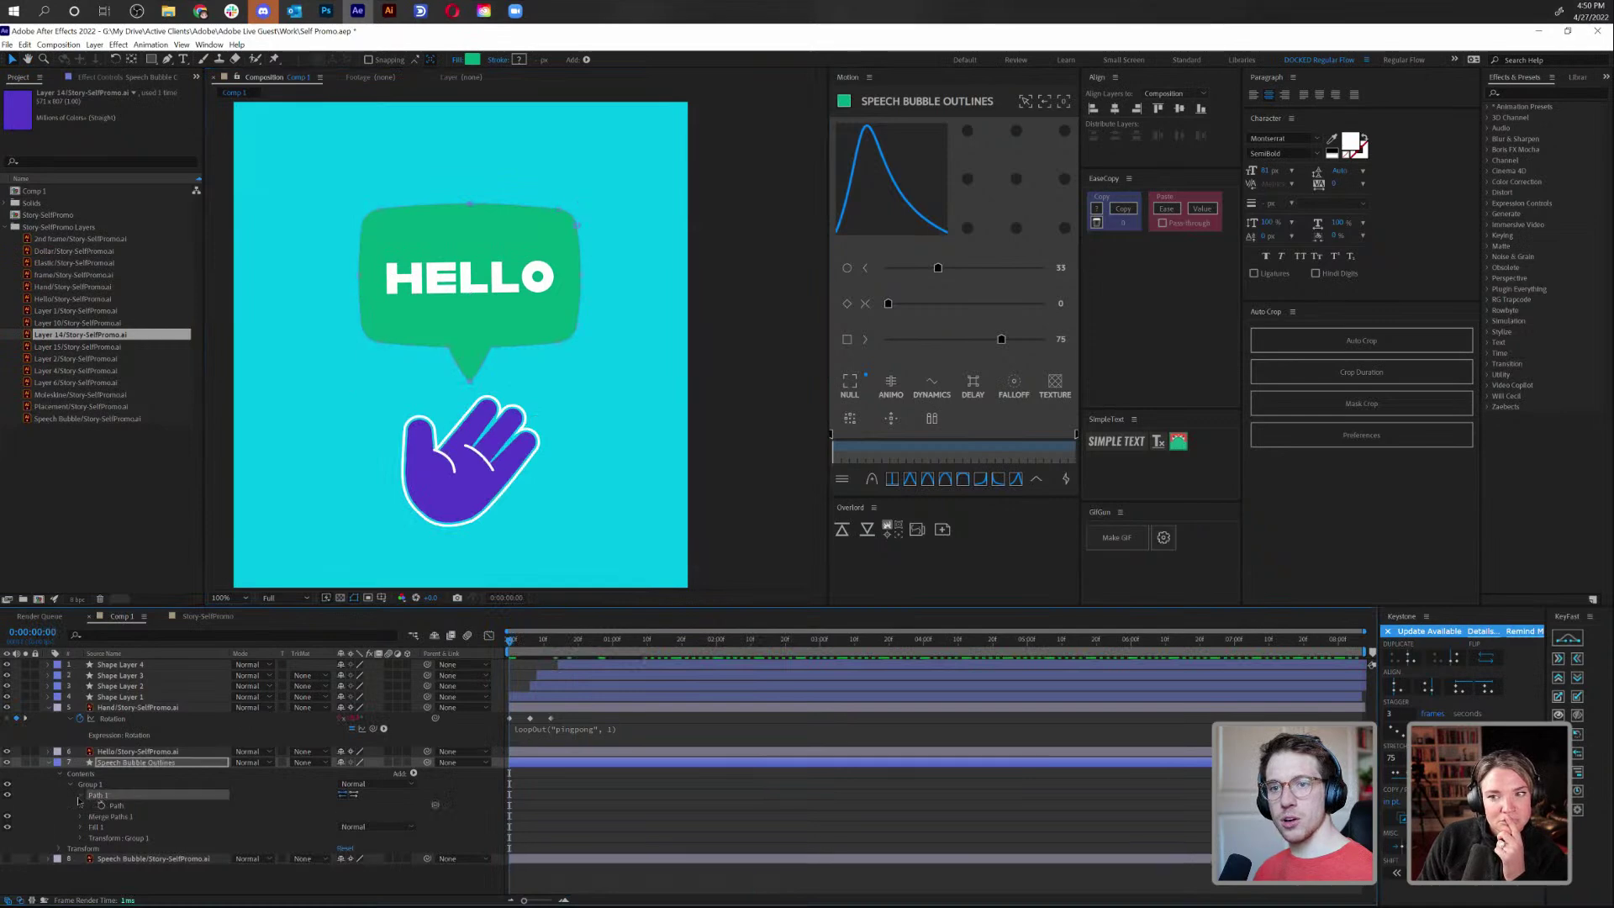
{"action": "left_click", "coordinate": [546, 653]}
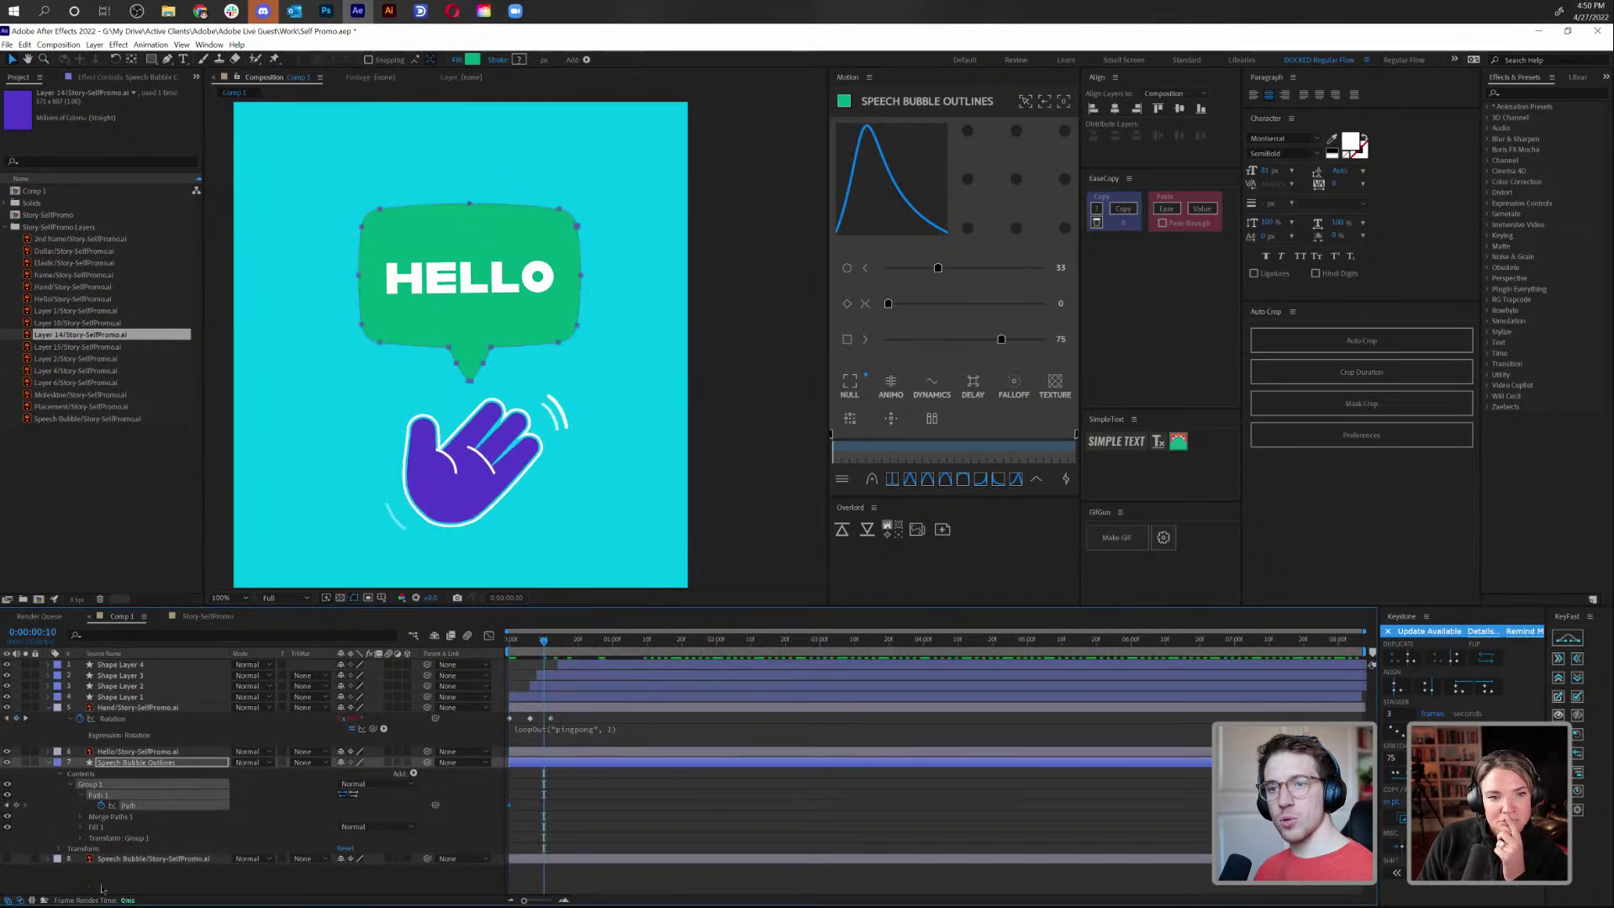
{"action": "left_click", "coordinate": [15, 804]}
{"action": "left_click", "coordinate": [8, 805]}
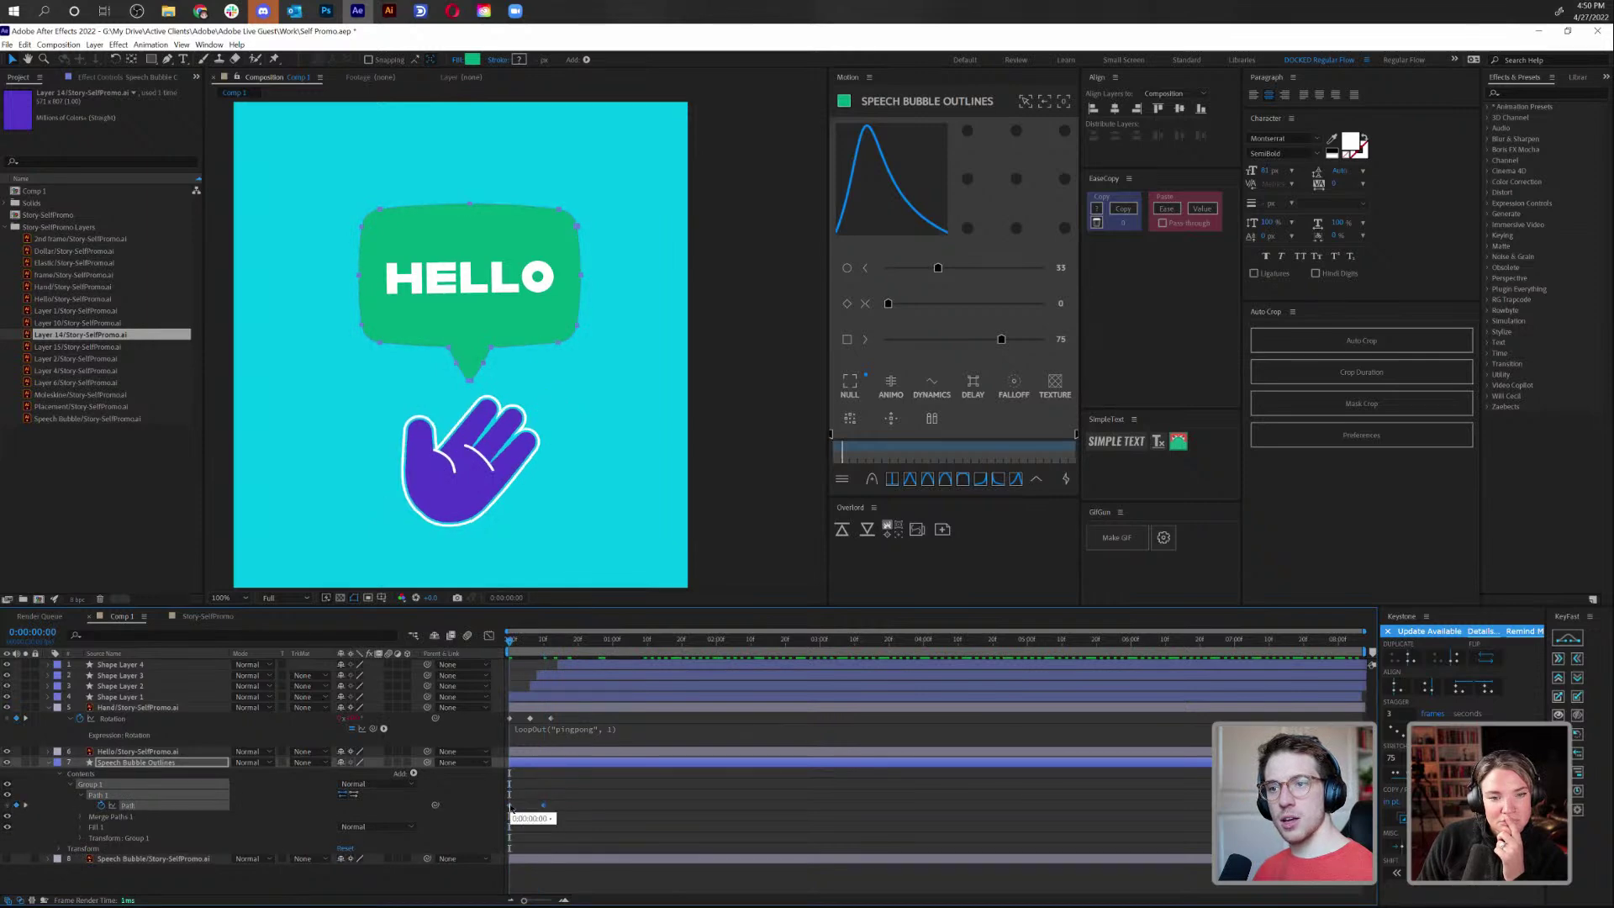
At the first keyframe, shrink the bubble body with Free Transform and tuck it below HELLO
{"action": "left_click_drag", "start_coordinate": [330, 183], "coordinate": [604, 314]}
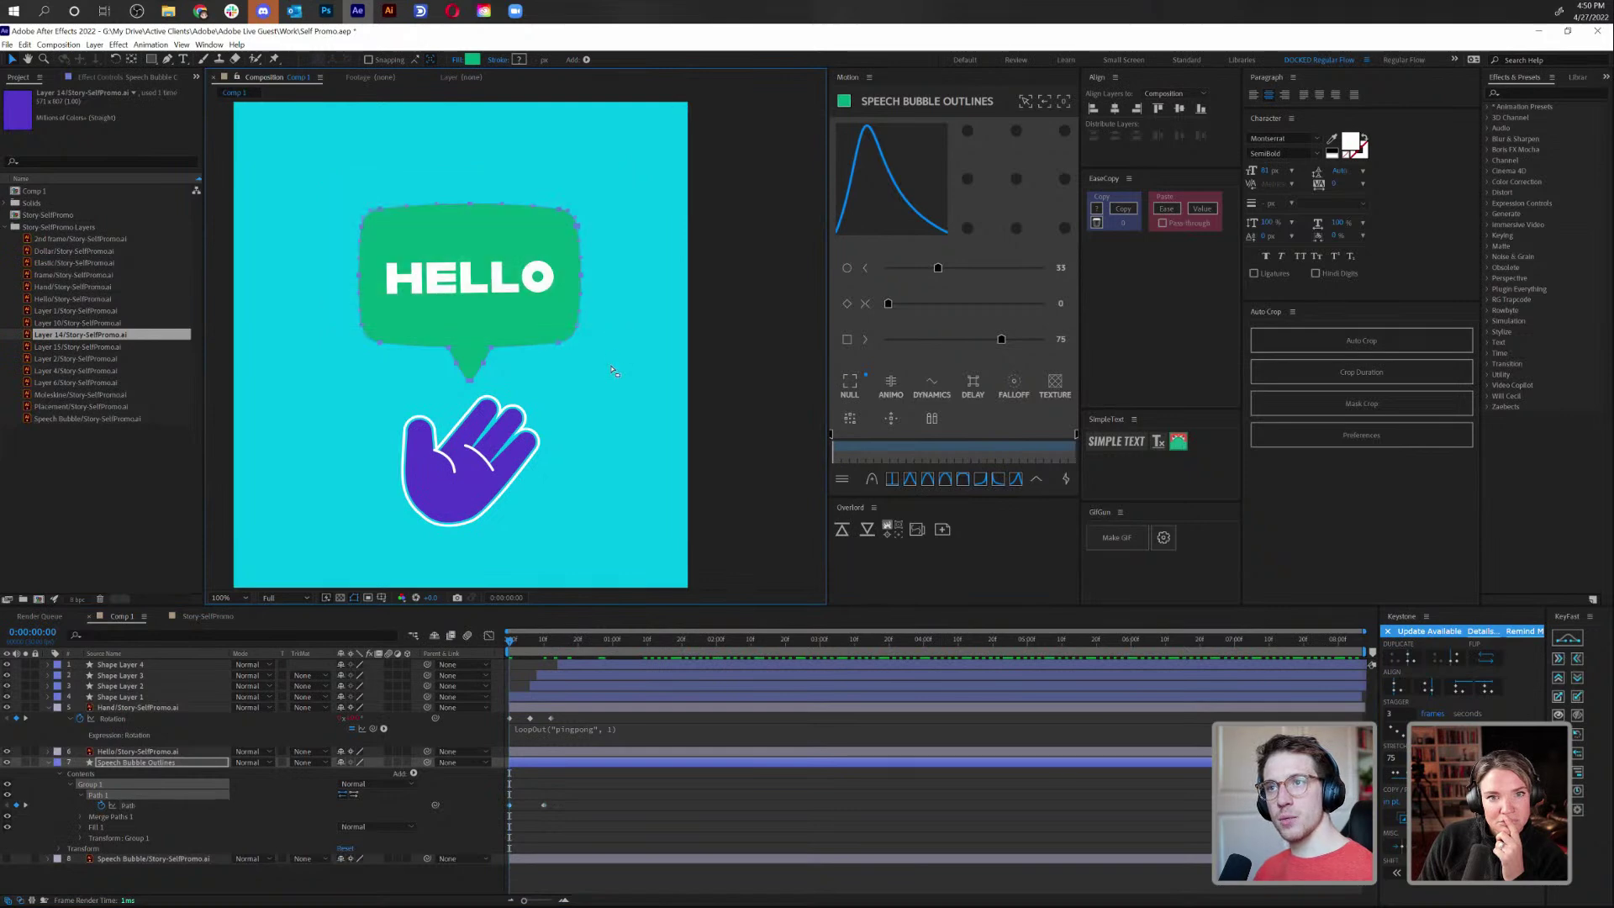
{"action": "left_click_drag", "start_coordinate": [340, 324], "coordinate": [382, 344]}
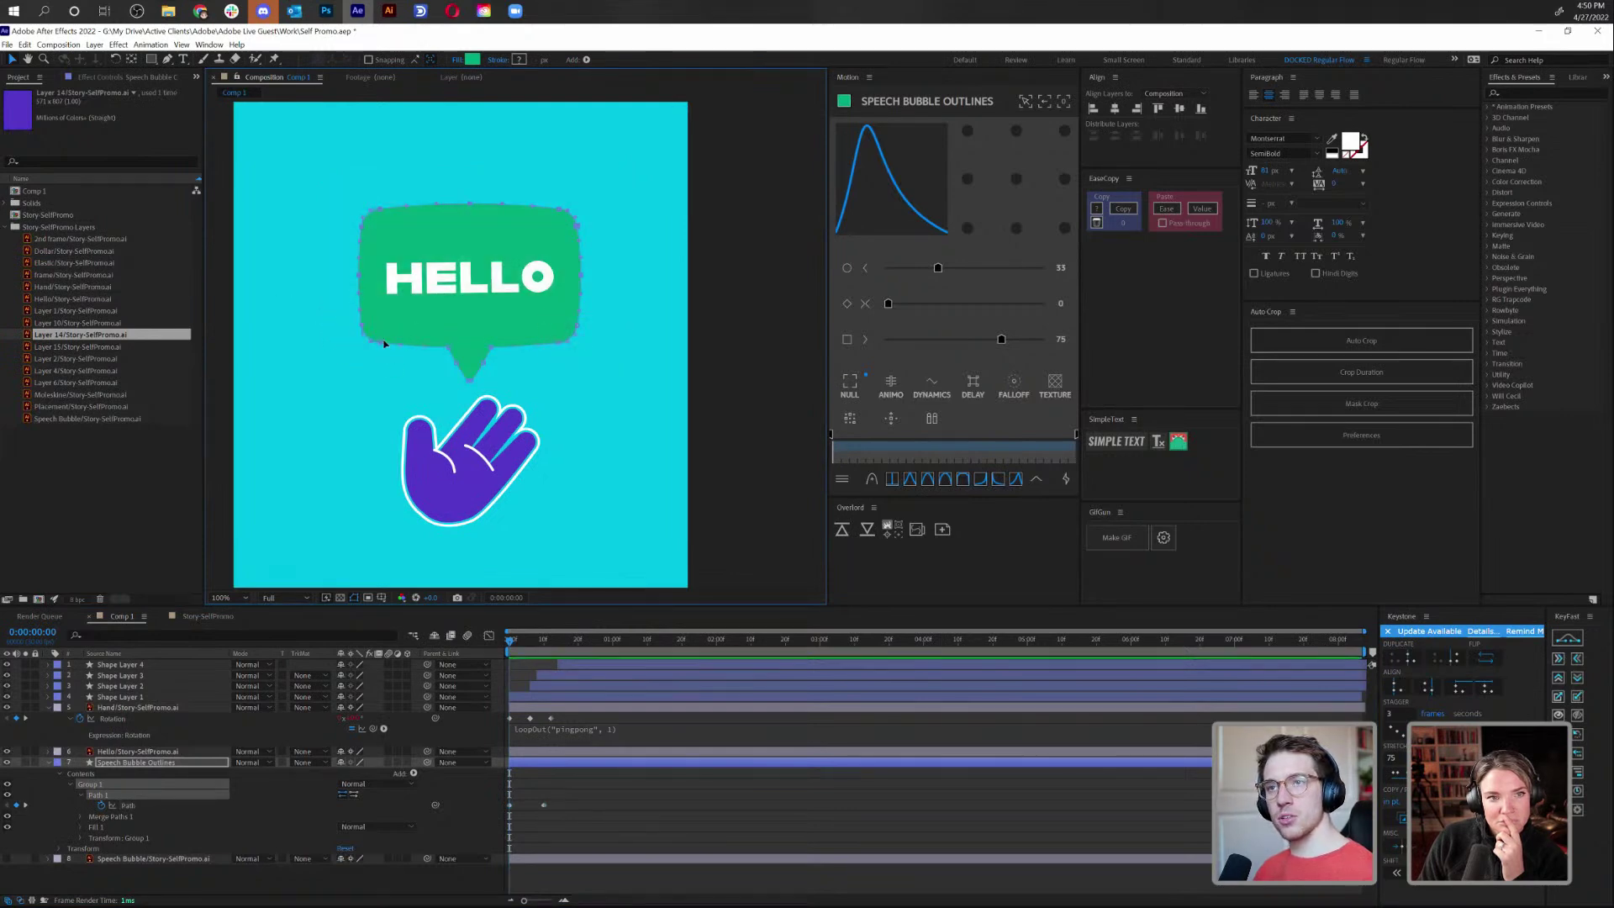
{"action": "double_click", "coordinate": [373, 287]}
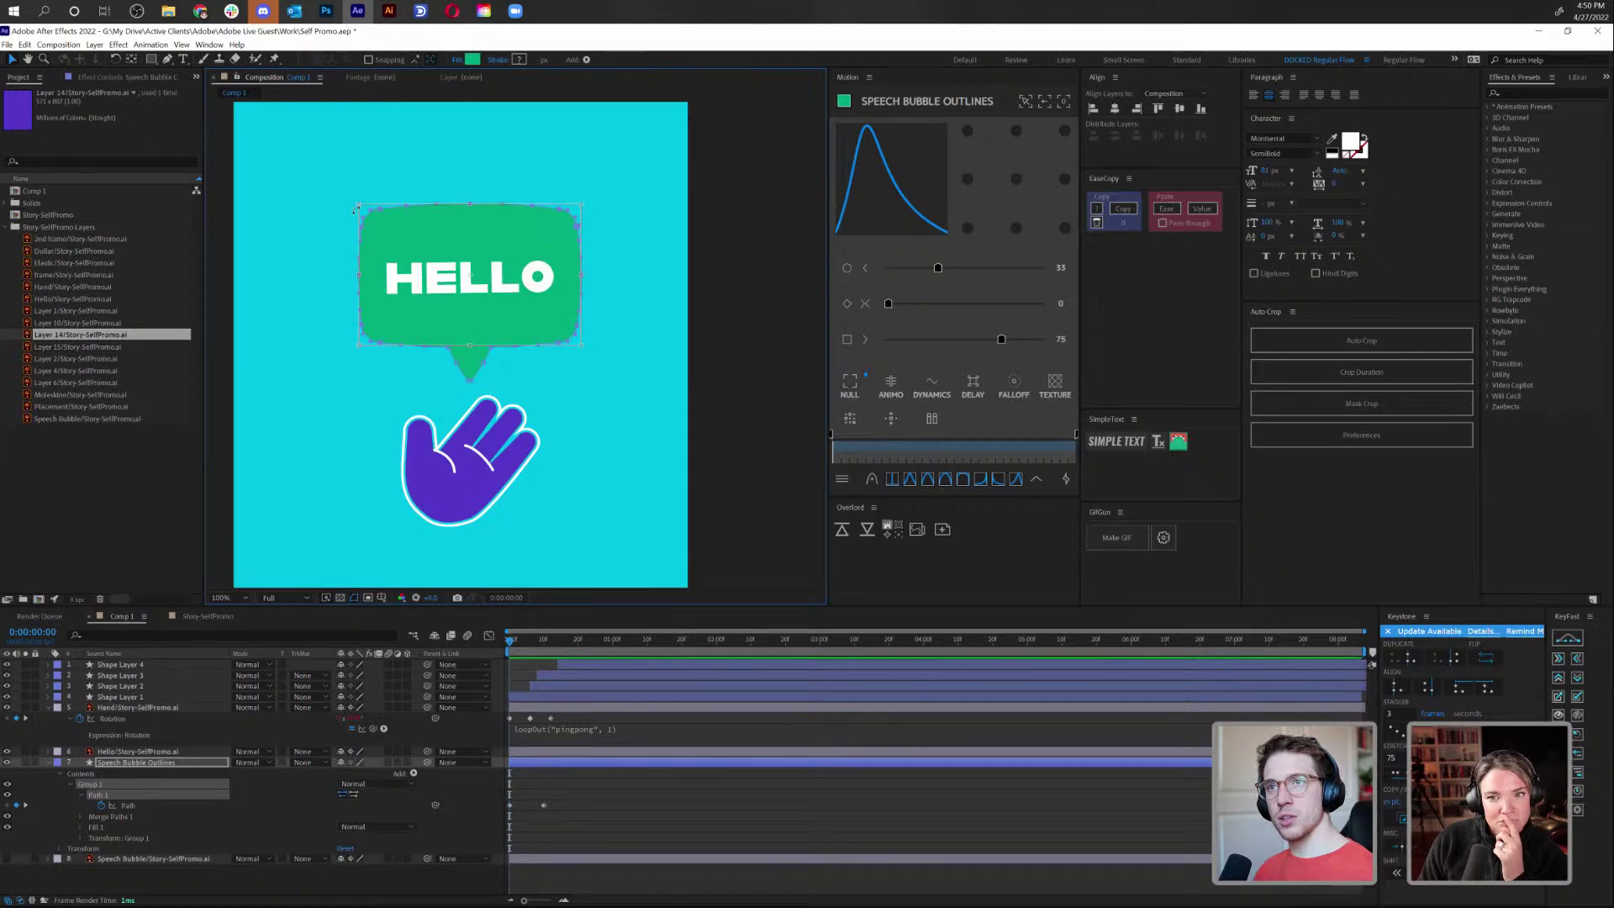
{"action": "left_click_drag", "start_coordinate": [356, 203], "coordinate": [413, 244]}
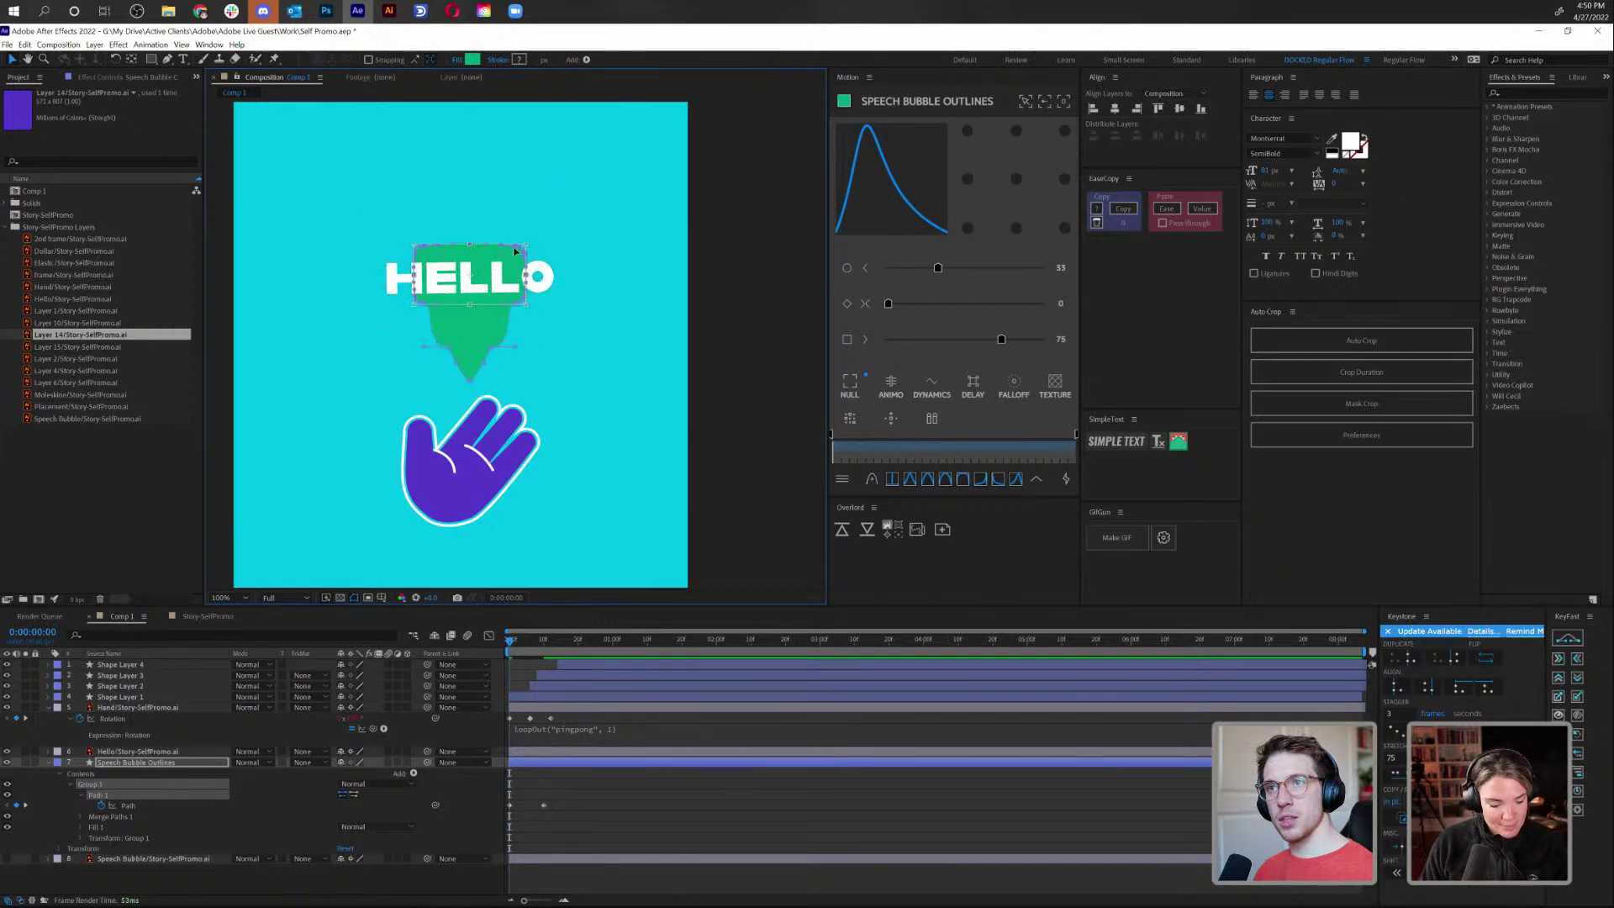
{"action": "left_click_drag", "start_coordinate": [518, 248], "coordinate": [518, 293]}
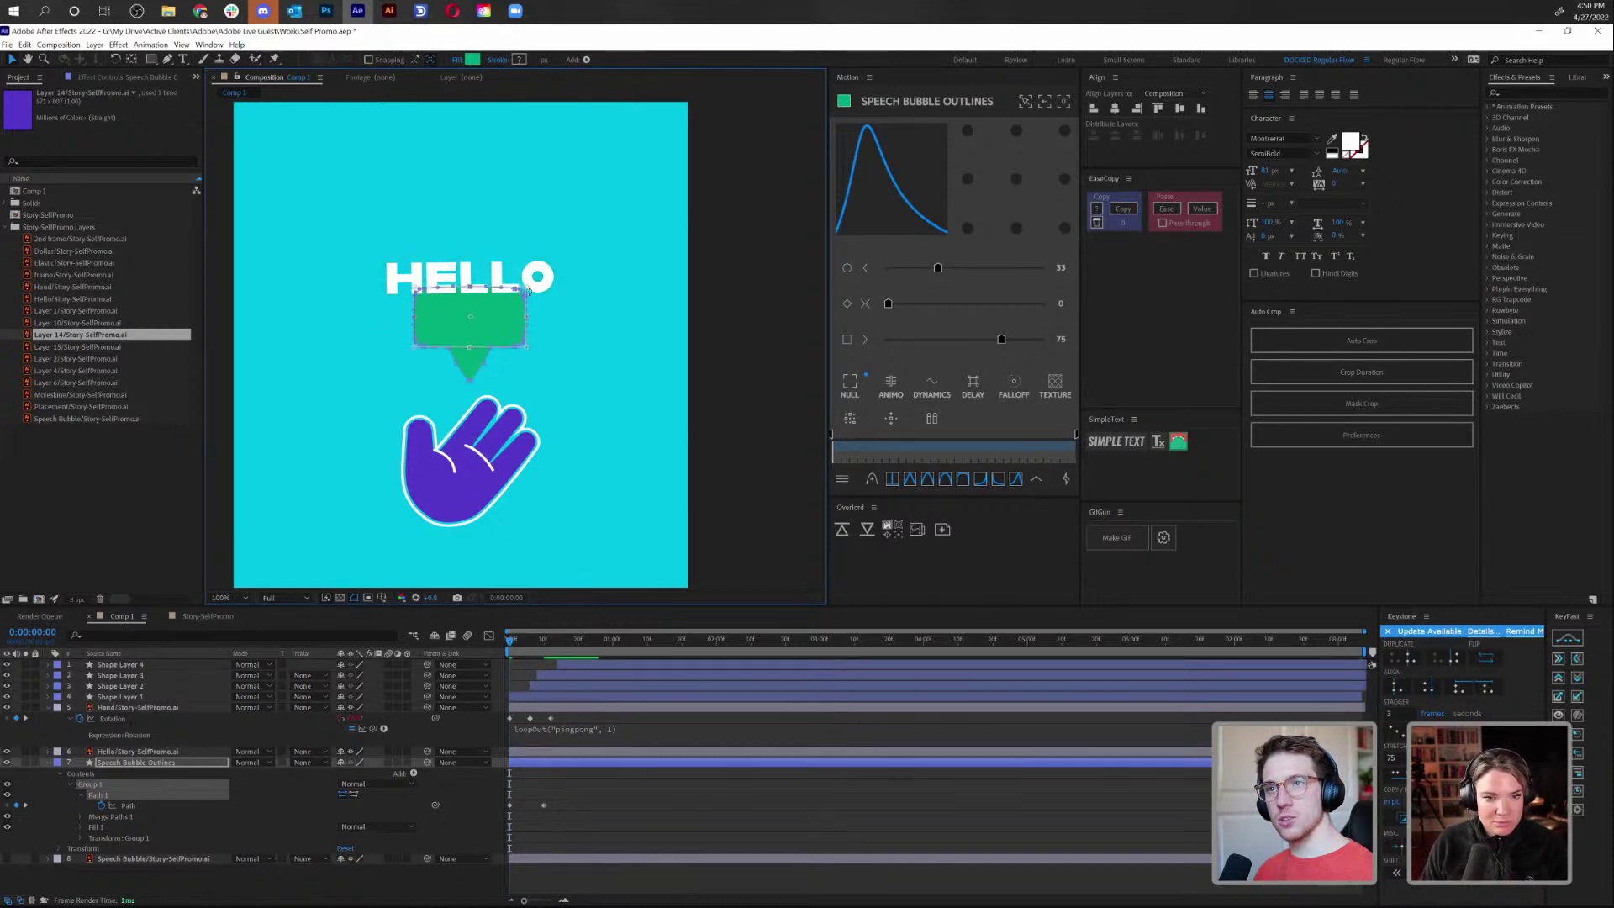
{"action": "left_click", "coordinate": [590, 781]}
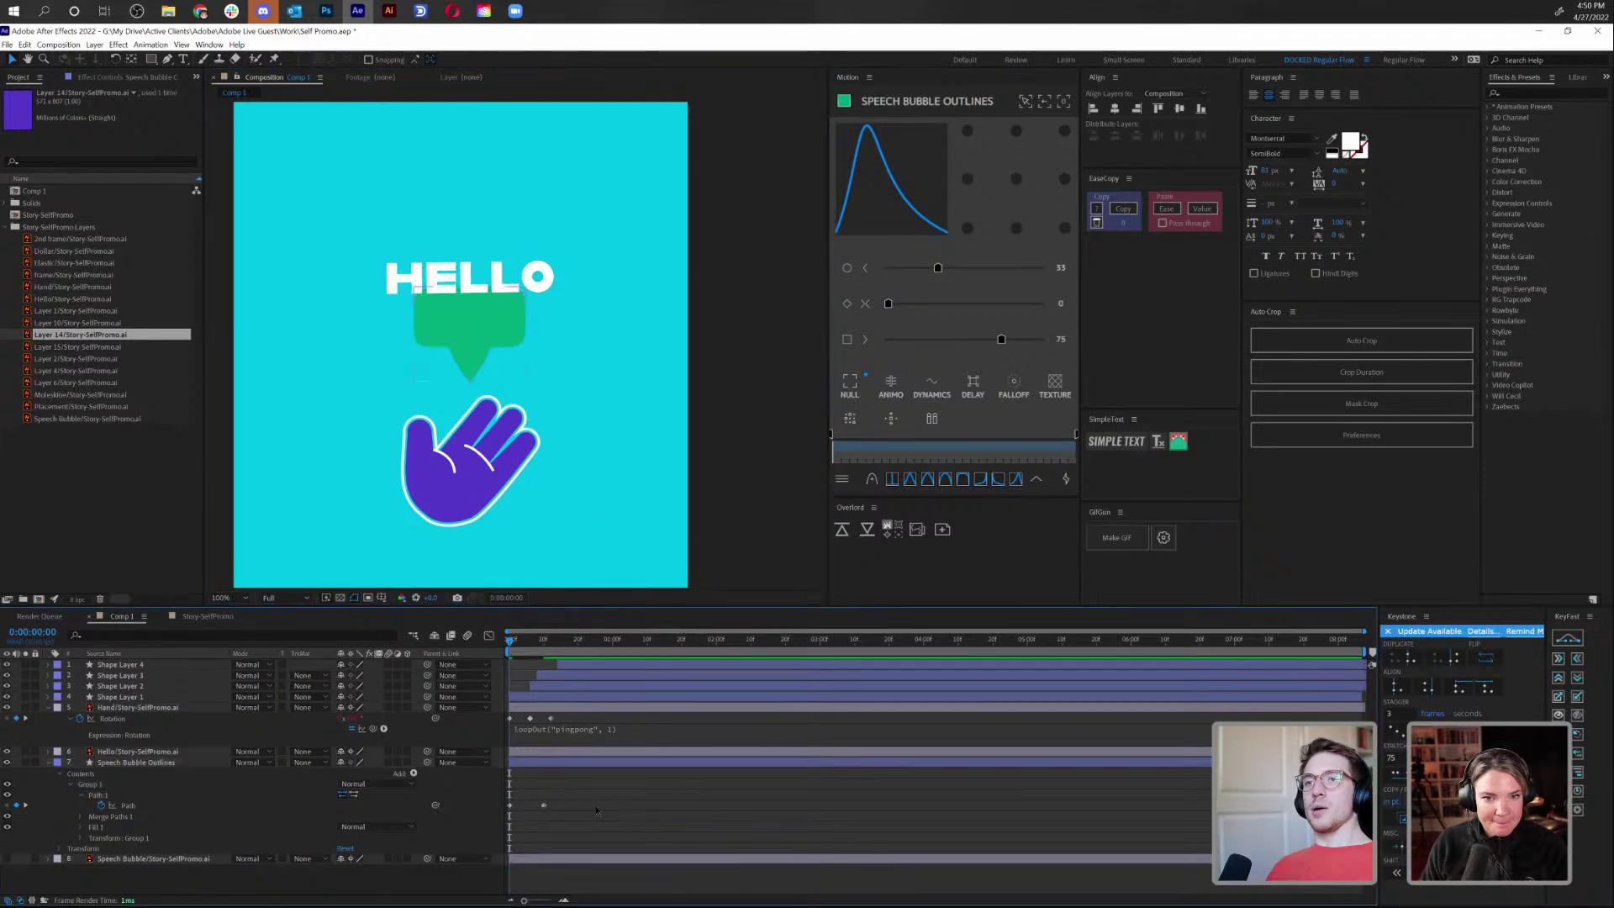
{"action": "key", "text": "ctrl+z"}
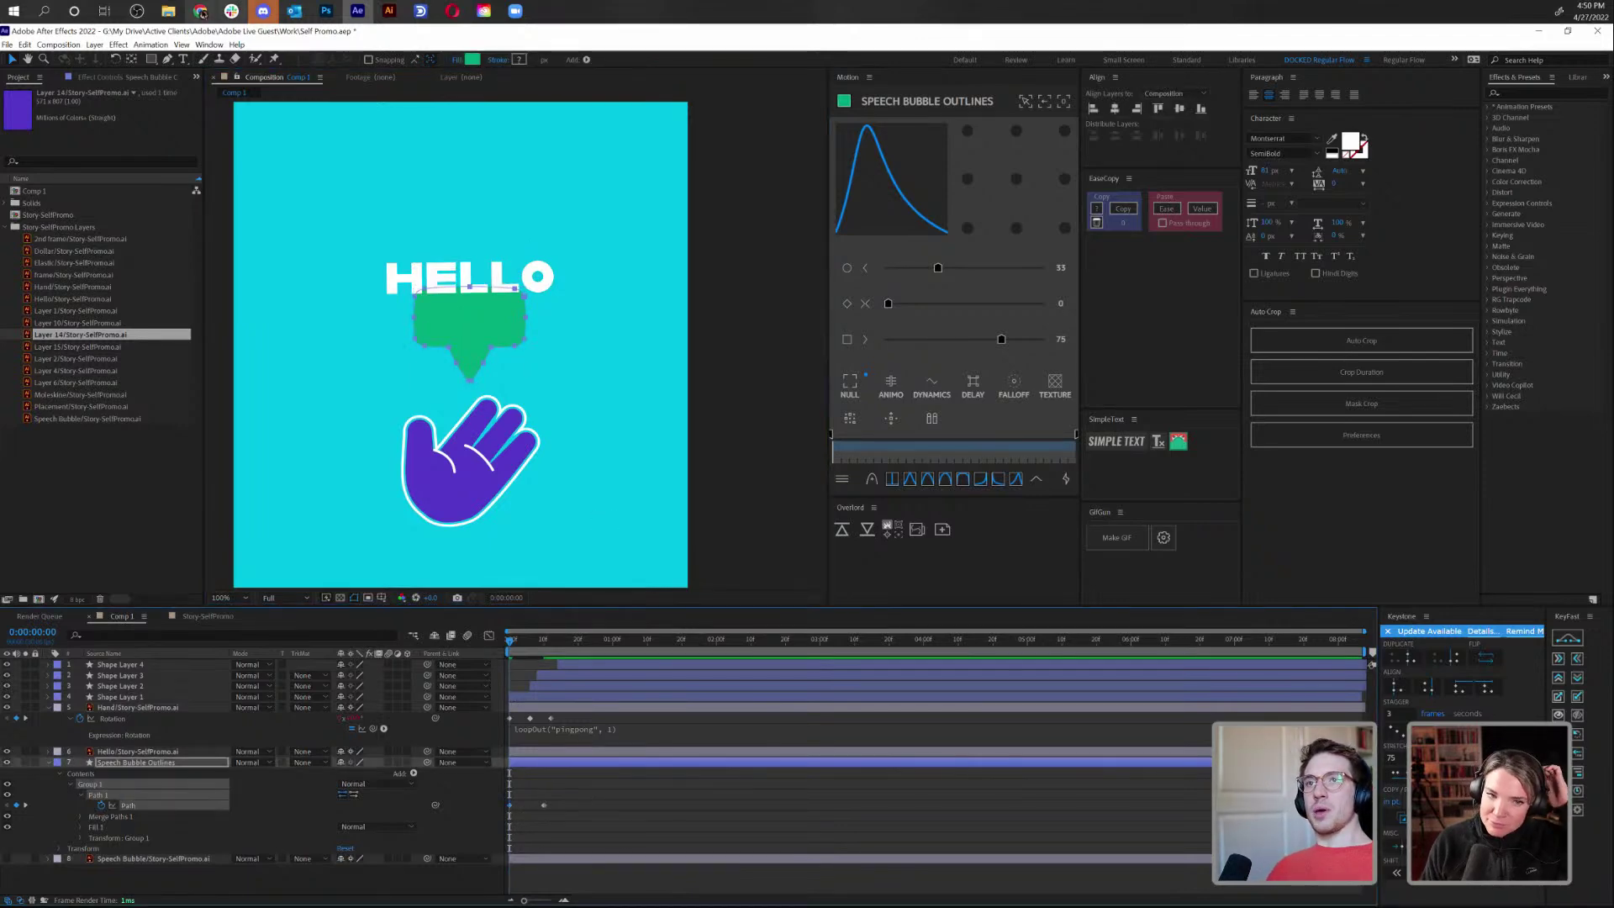
{"action": "left_click", "coordinate": [215, 44]}
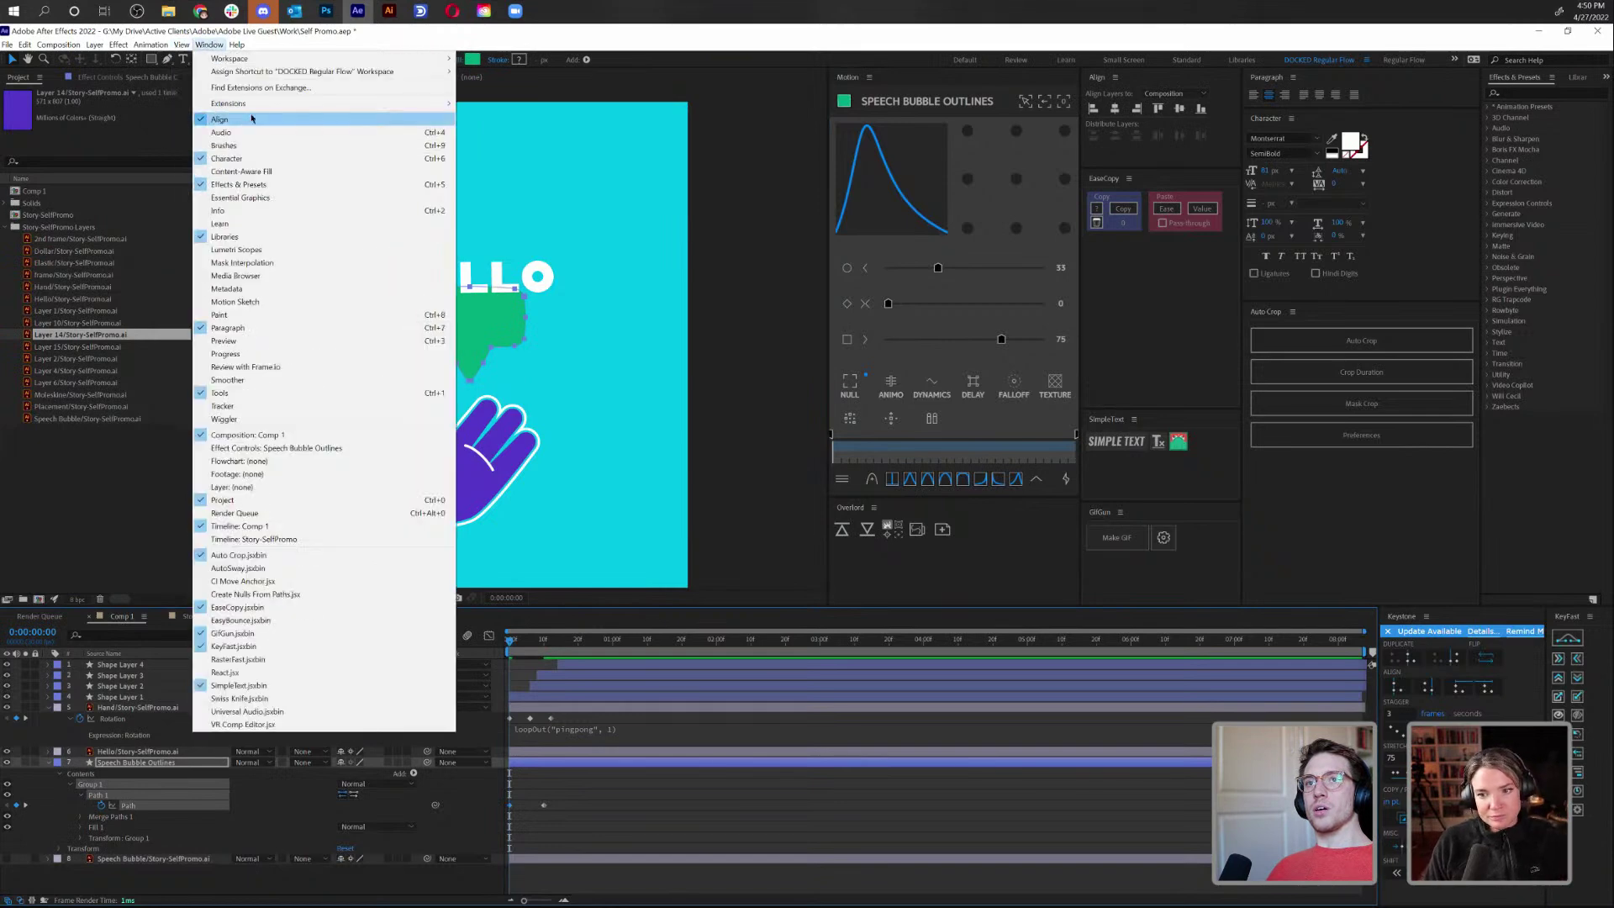
Open the Penpal path-editing extension and enlarge its window
{"action": "mouse_move", "coordinate": [252, 102]}
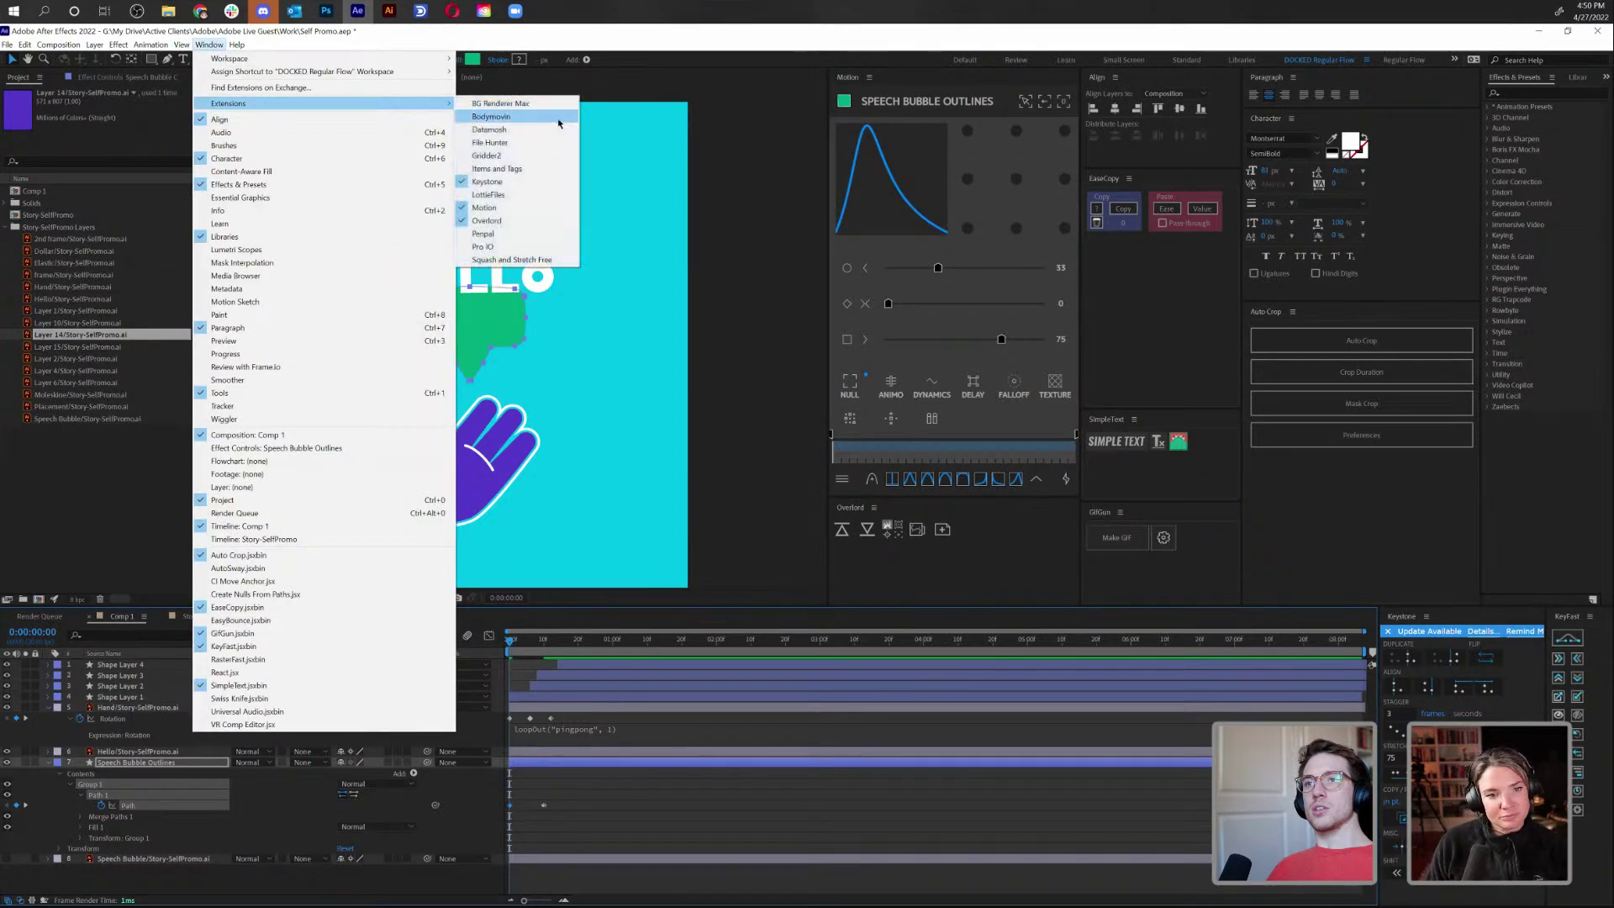
{"action": "left_click", "coordinate": [542, 247]}
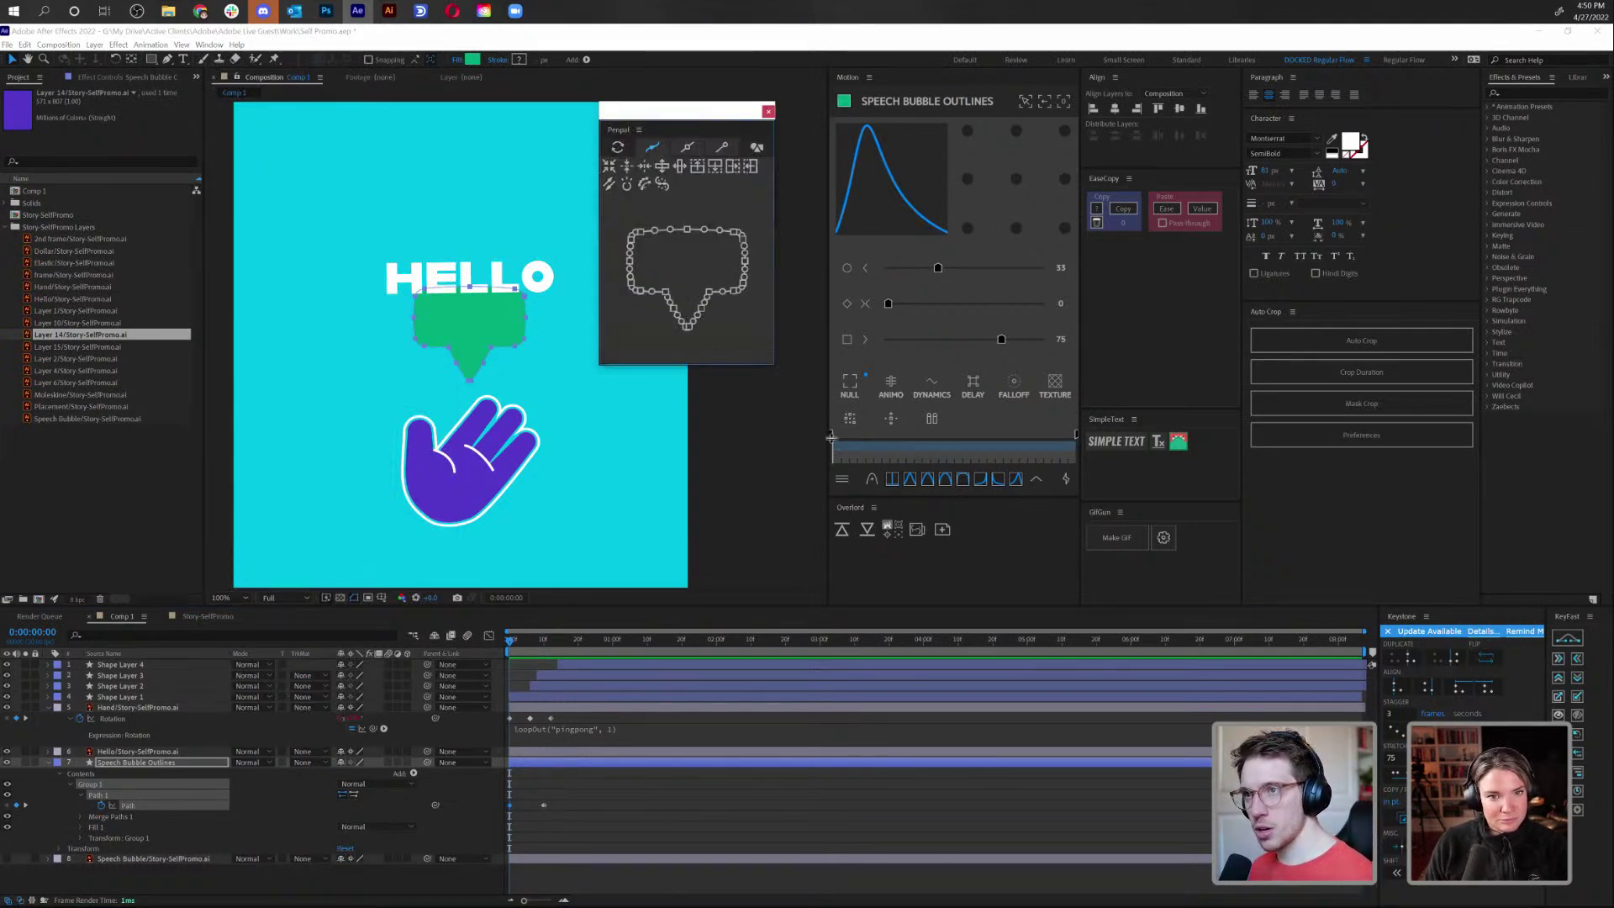
{"action": "left_click_drag", "start_coordinate": [805, 481], "coordinate": [928, 551]}
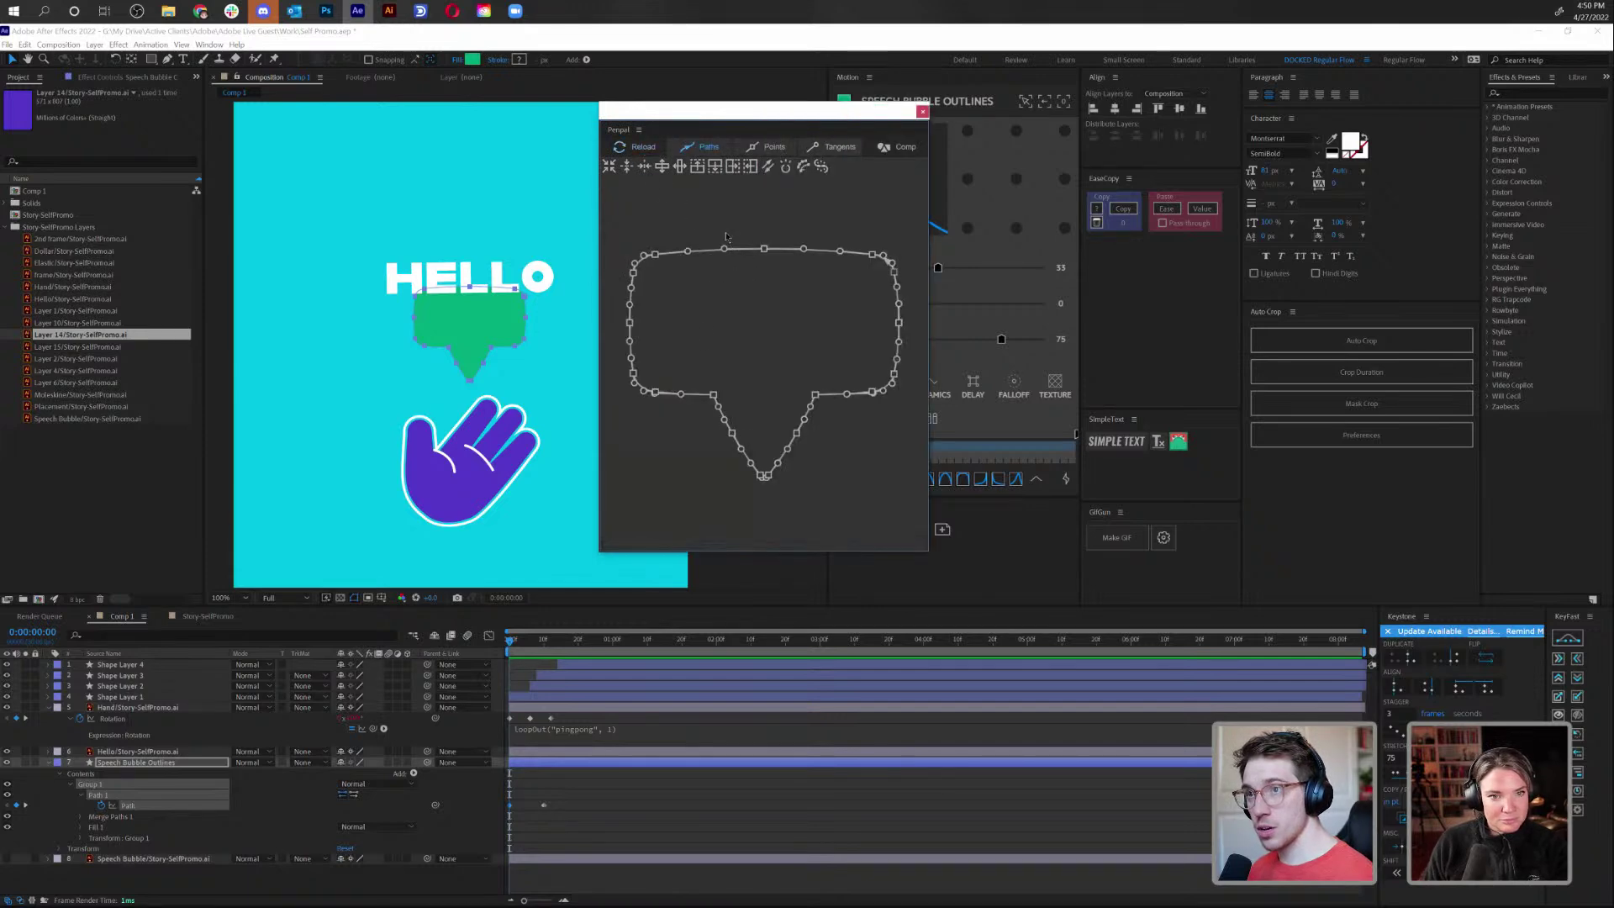
Select the bubble's top points in Penpal, browse its point and path tools, then close it
{"action": "left_click", "coordinate": [745, 148]}
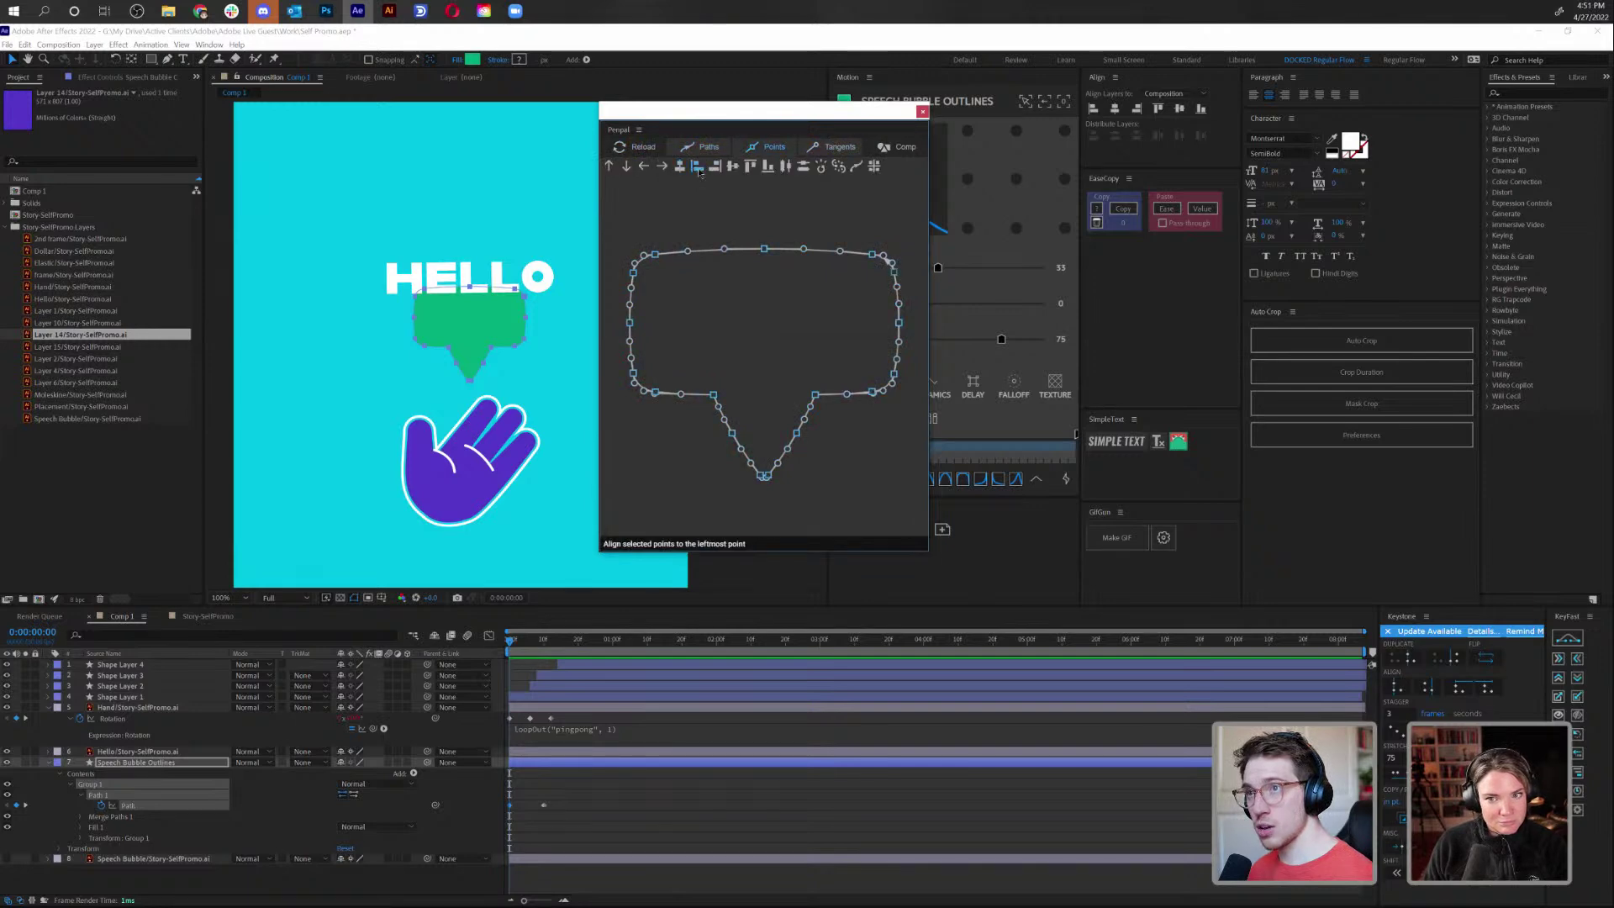
{"action": "left_click_drag", "start_coordinate": [628, 224], "coordinate": [913, 310]}
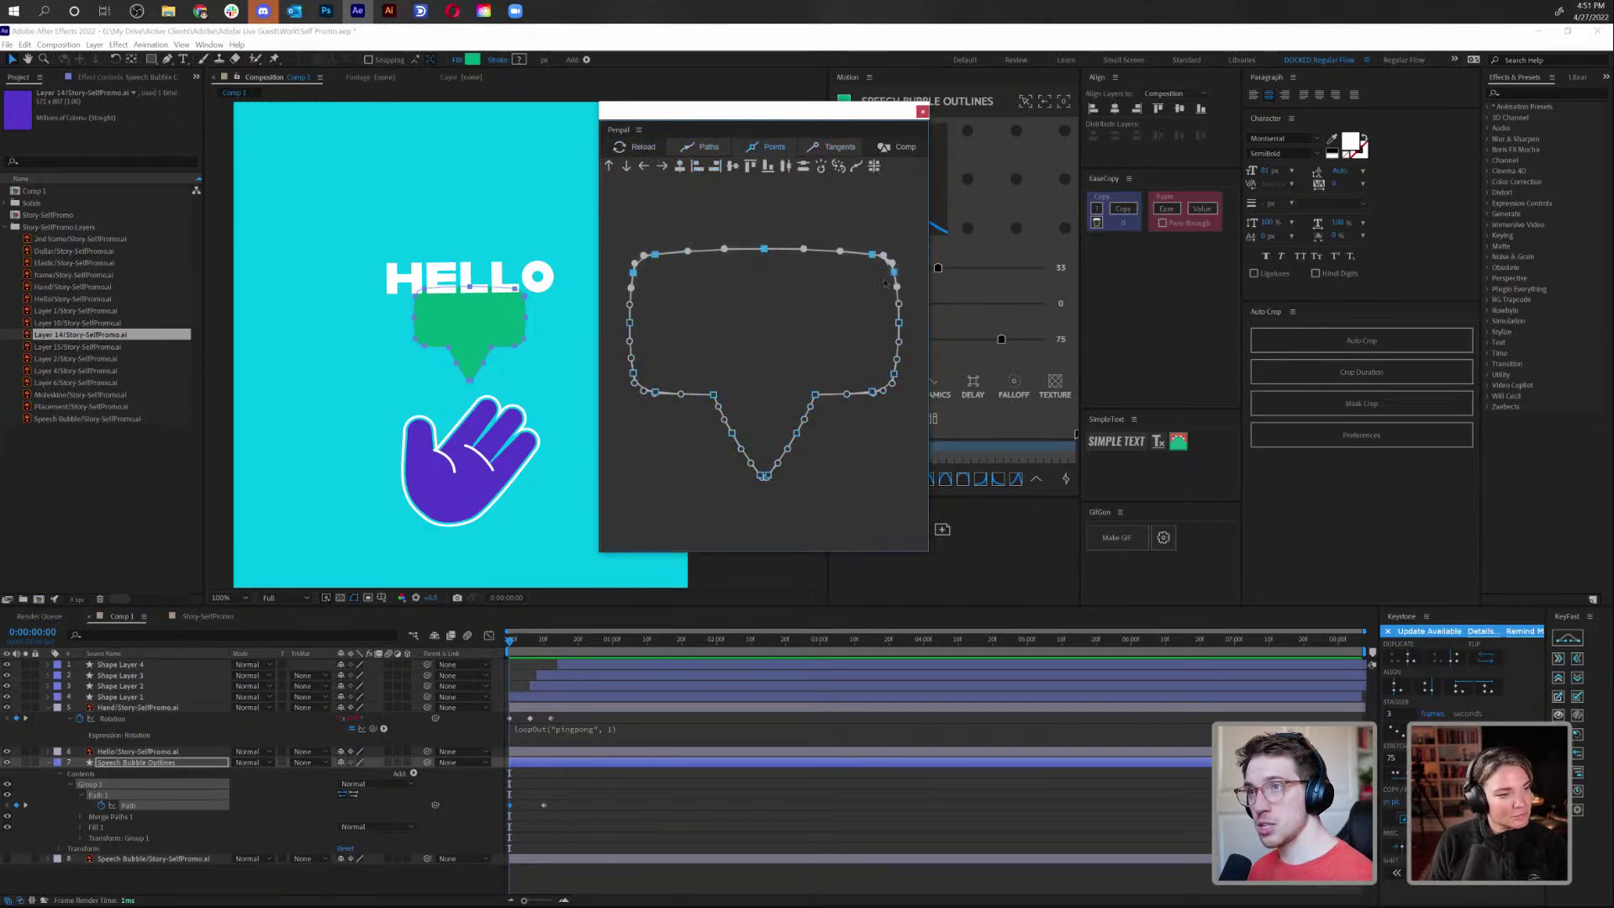
{"action": "left_click", "coordinate": [758, 152]}
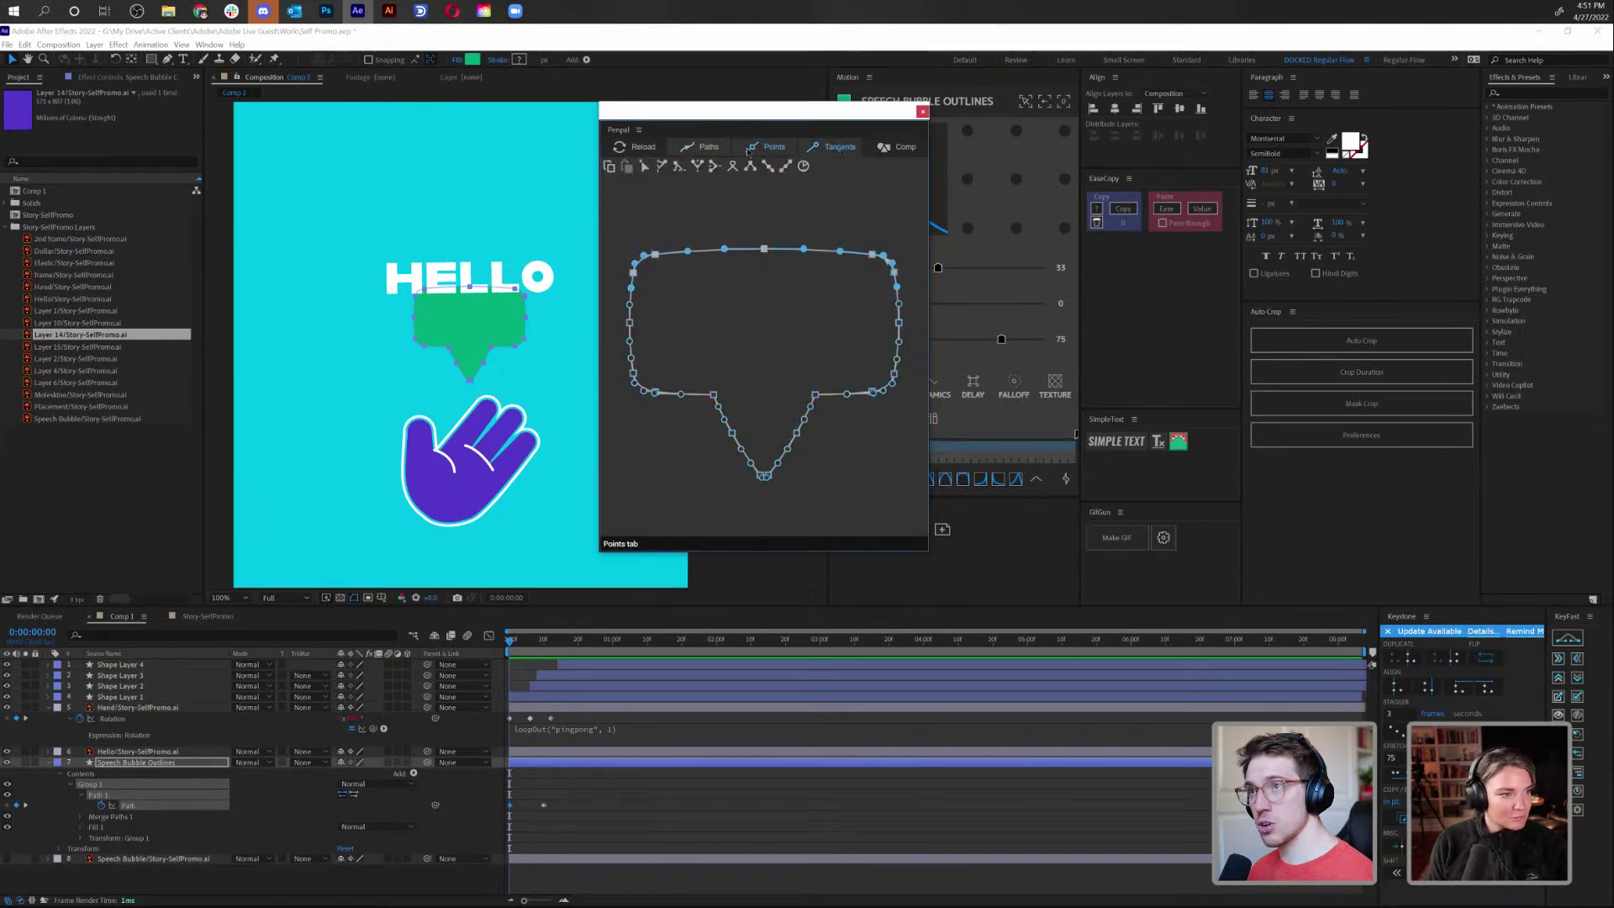
{"action": "left_click", "coordinate": [722, 150]}
{"action": "left_click", "coordinate": [722, 150]}
{"action": "left_click", "coordinate": [721, 150]}
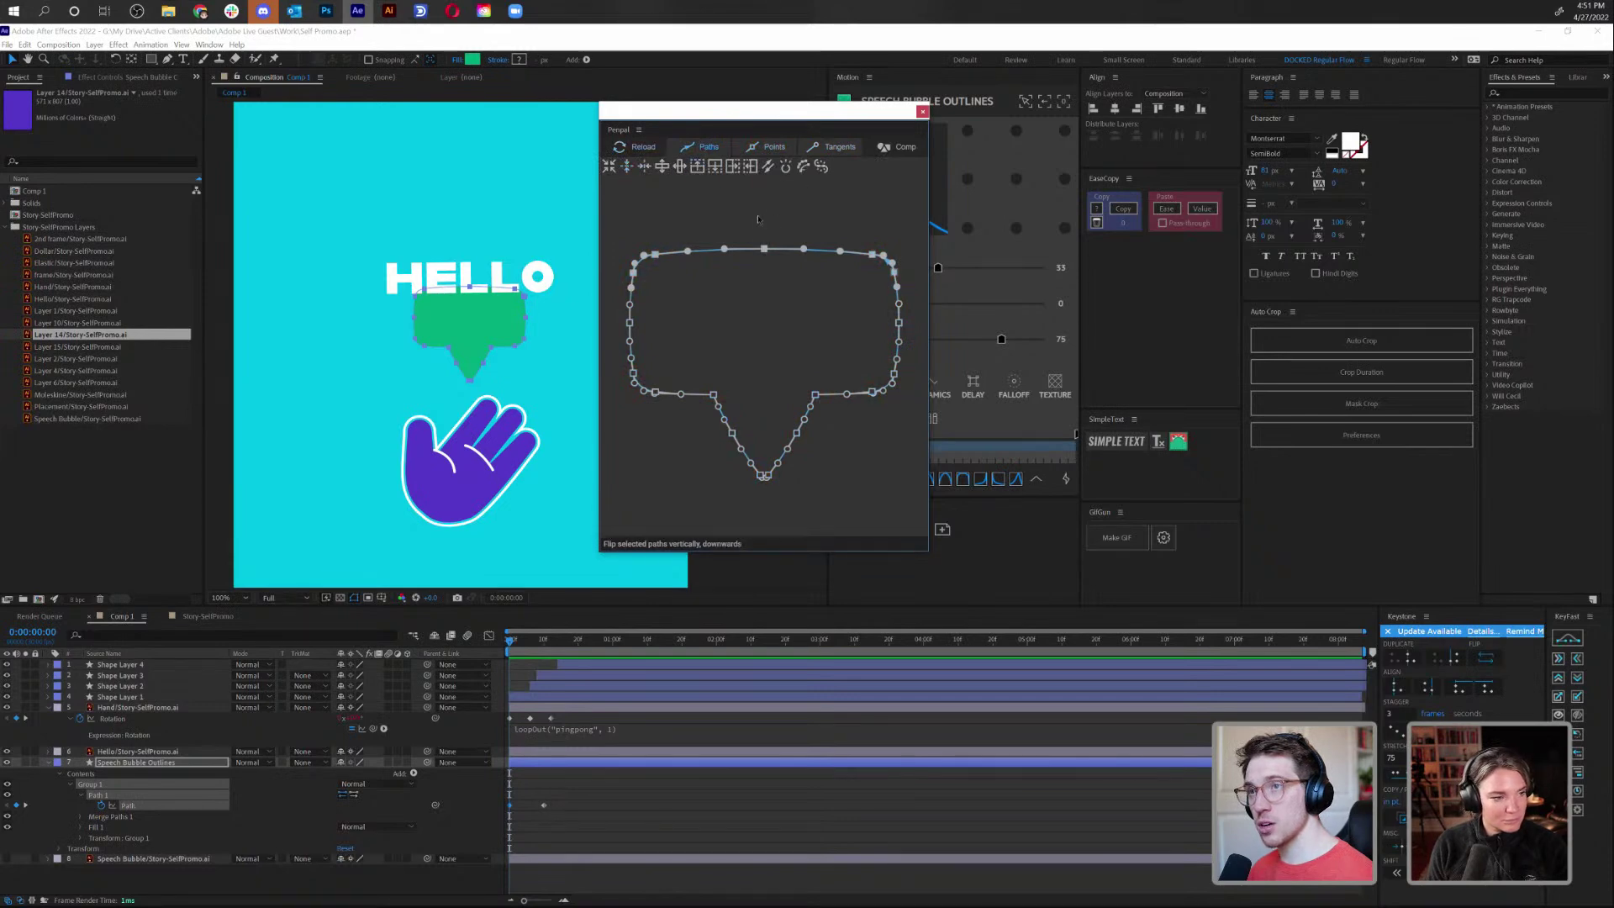
{"action": "left_click", "coordinate": [923, 113]}
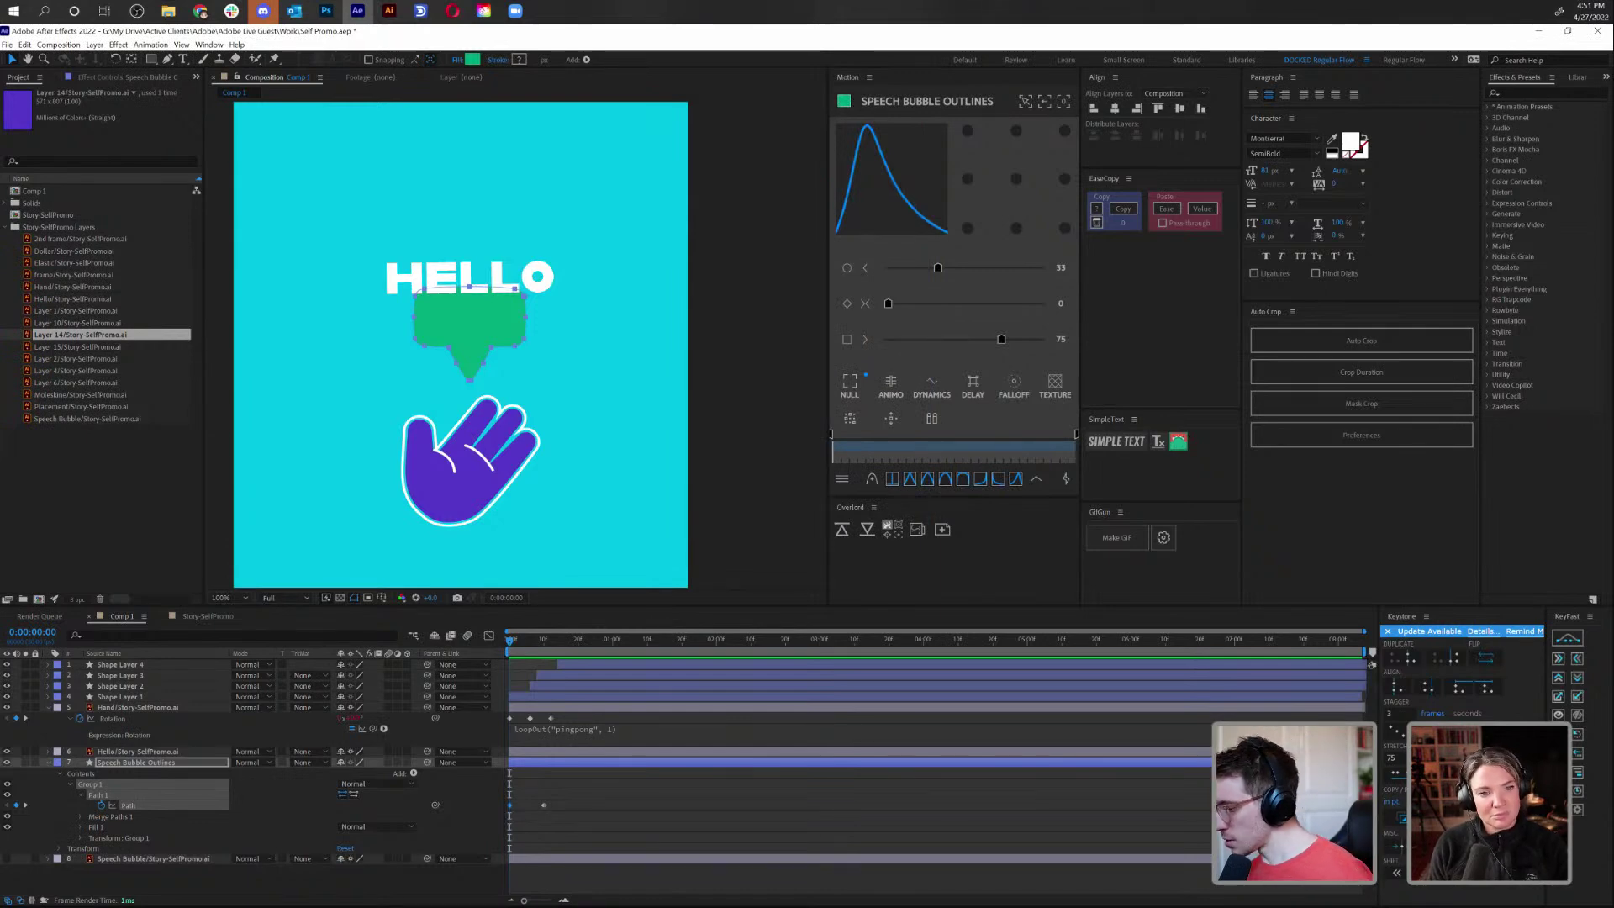
Reveal the bubble's Position and Scale, keyframe both at 0:00:00:00, and jump to frame 10
{"action": "key", "text": "space"}
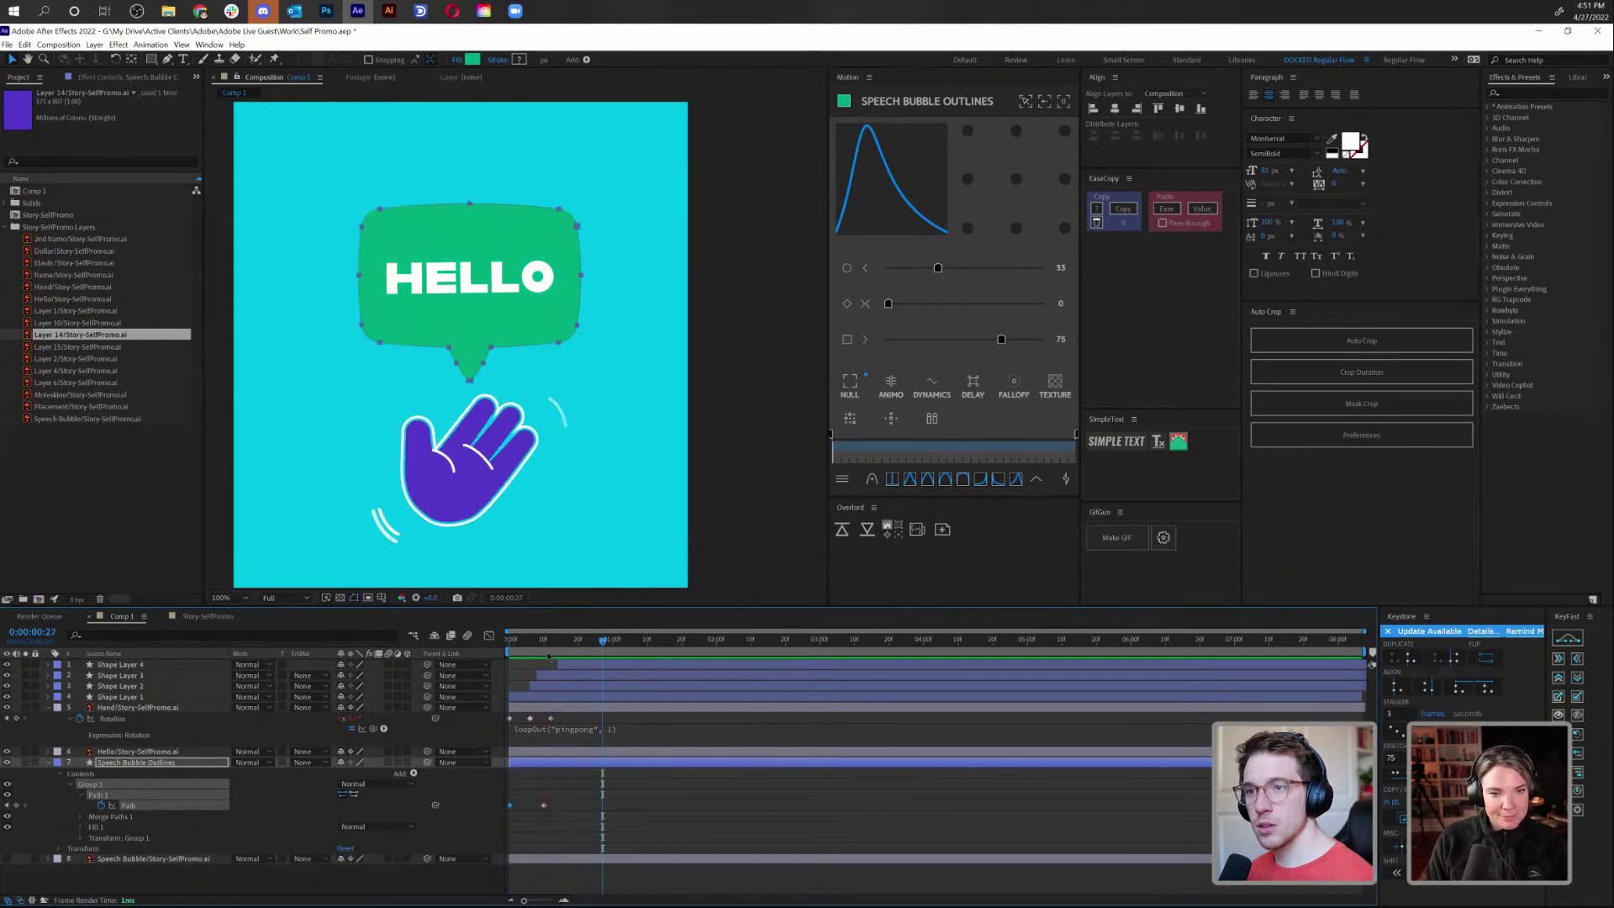
{"action": "key", "text": "space"}
{"action": "key", "text": "p"}
{"action": "key", "text": "shift+s"}
{"action": "left_click", "coordinate": [80, 773]}
{"action": "left_click", "coordinate": [79, 784]}
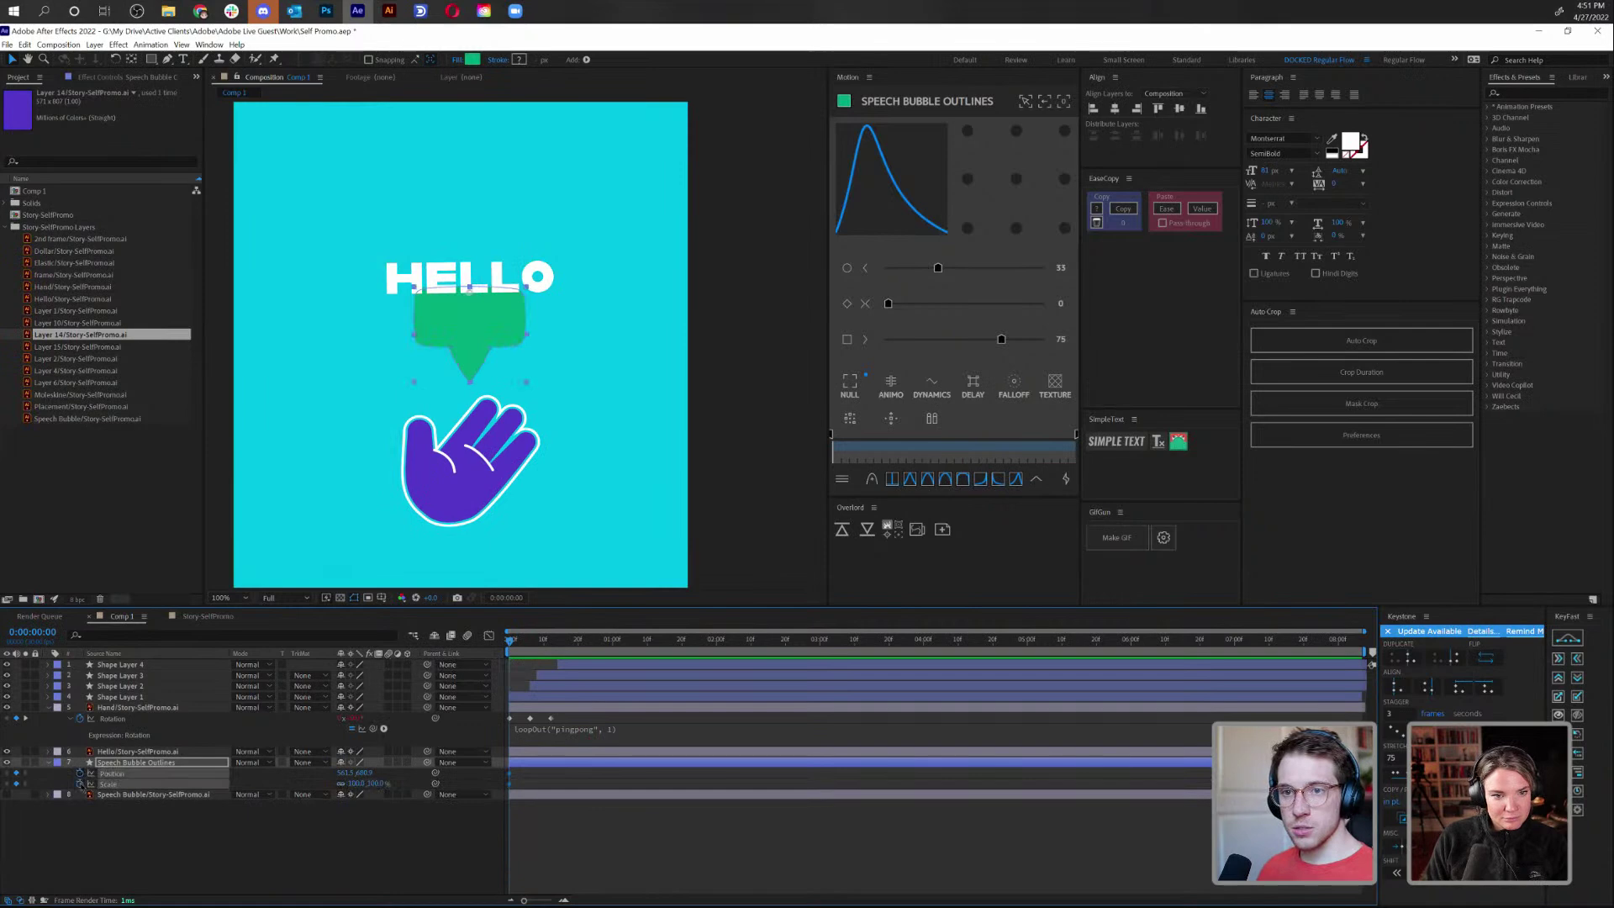
{"action": "key", "text": "u"}
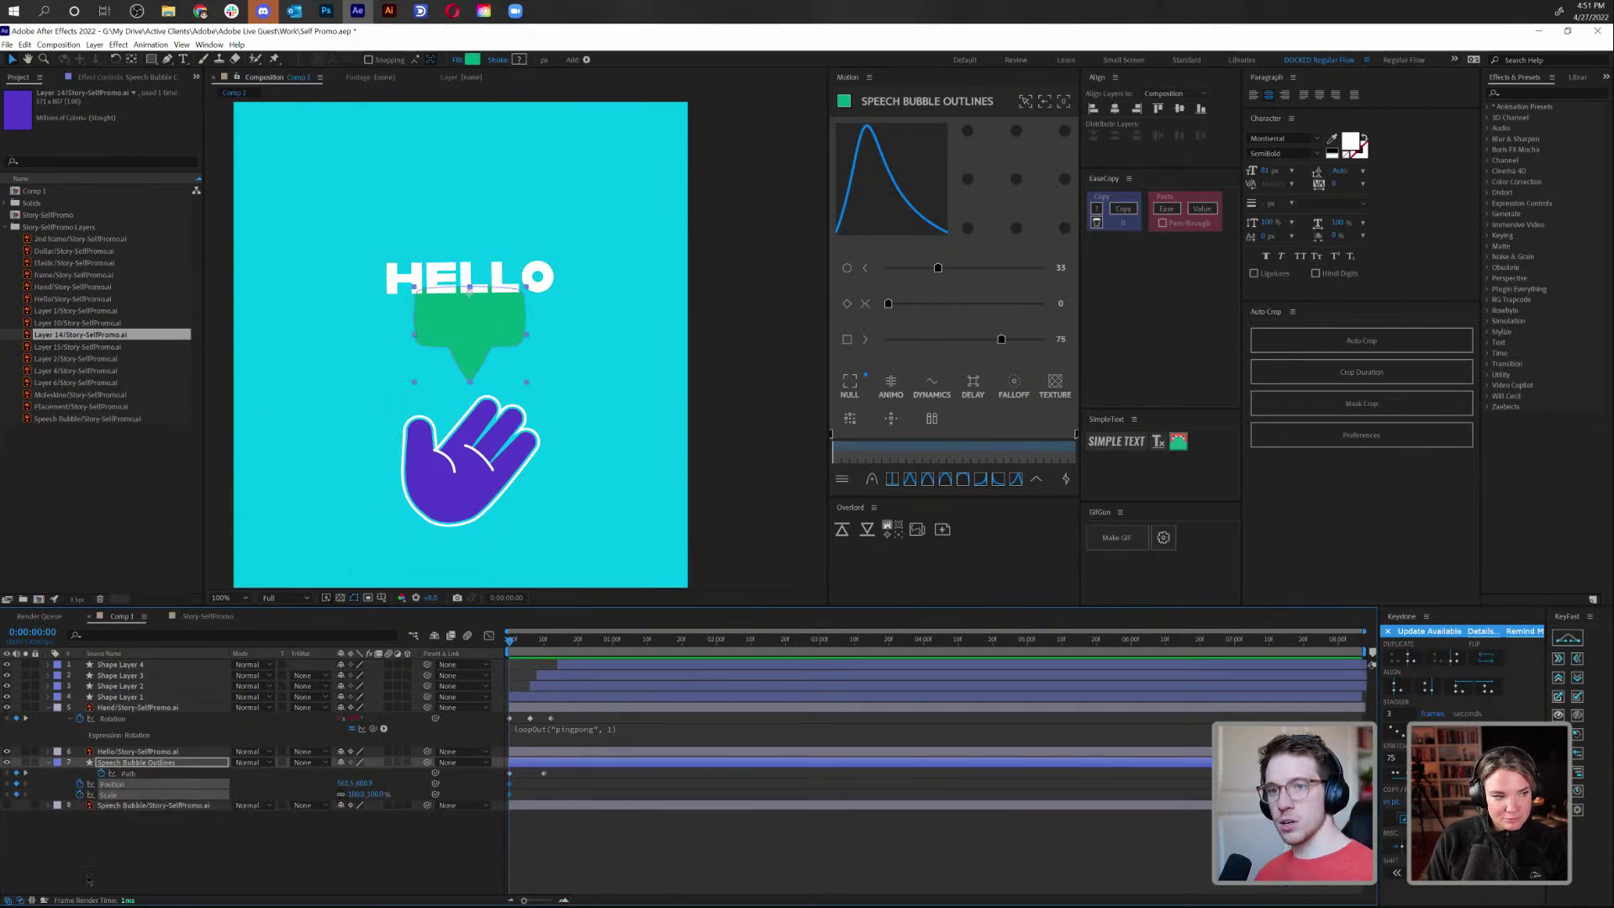
{"action": "left_click", "coordinate": [196, 845]}
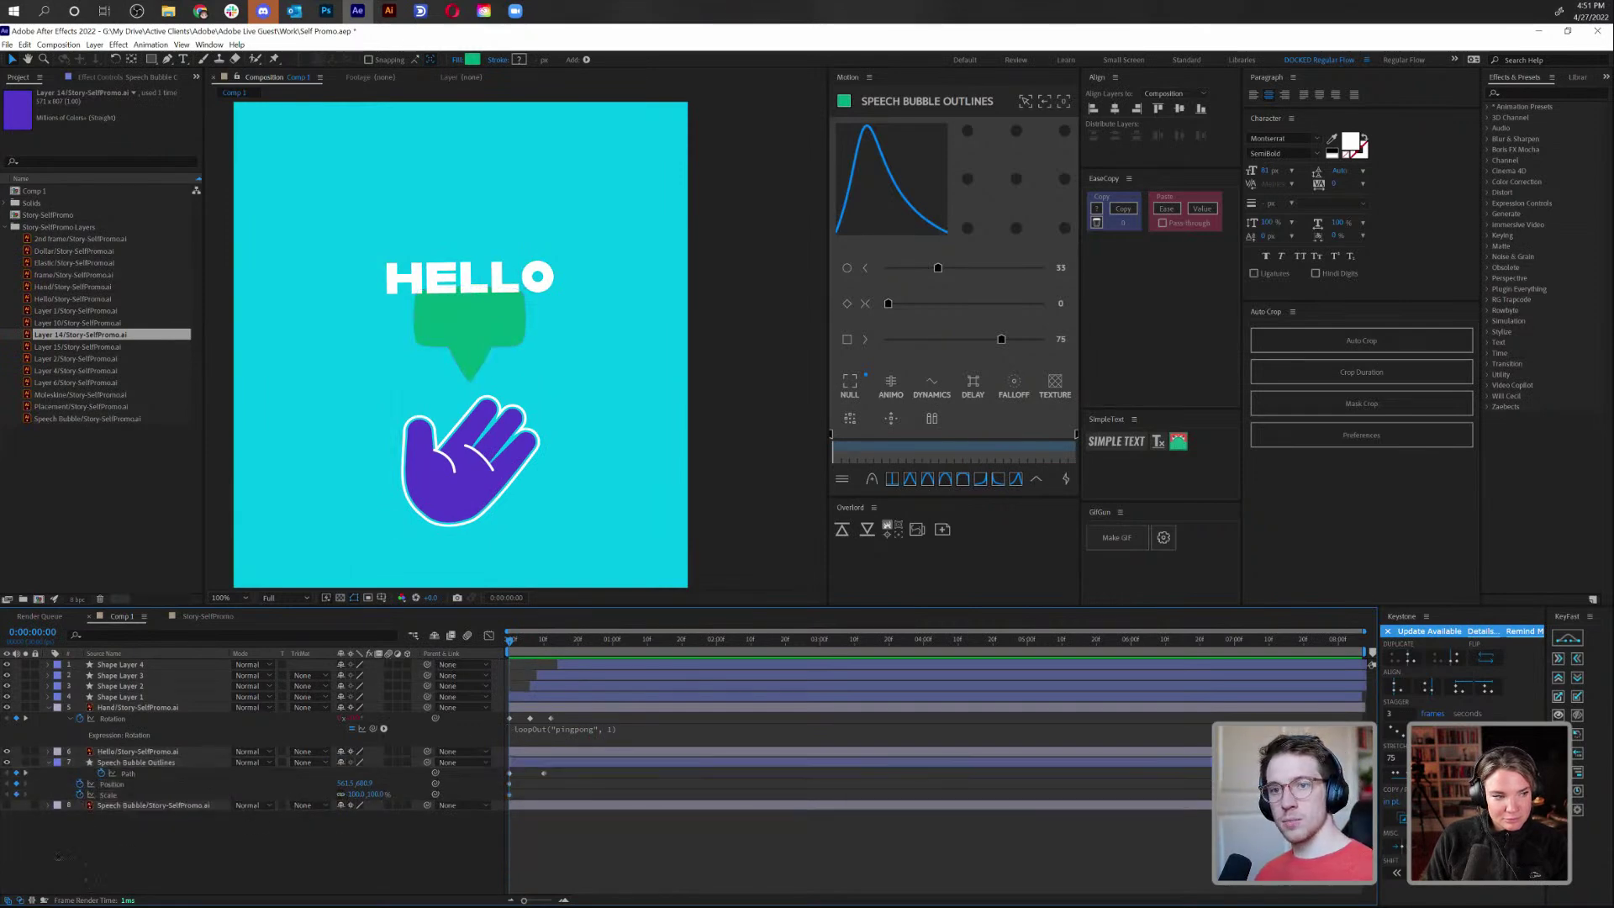
{"action": "left_click", "coordinate": [25, 774]}
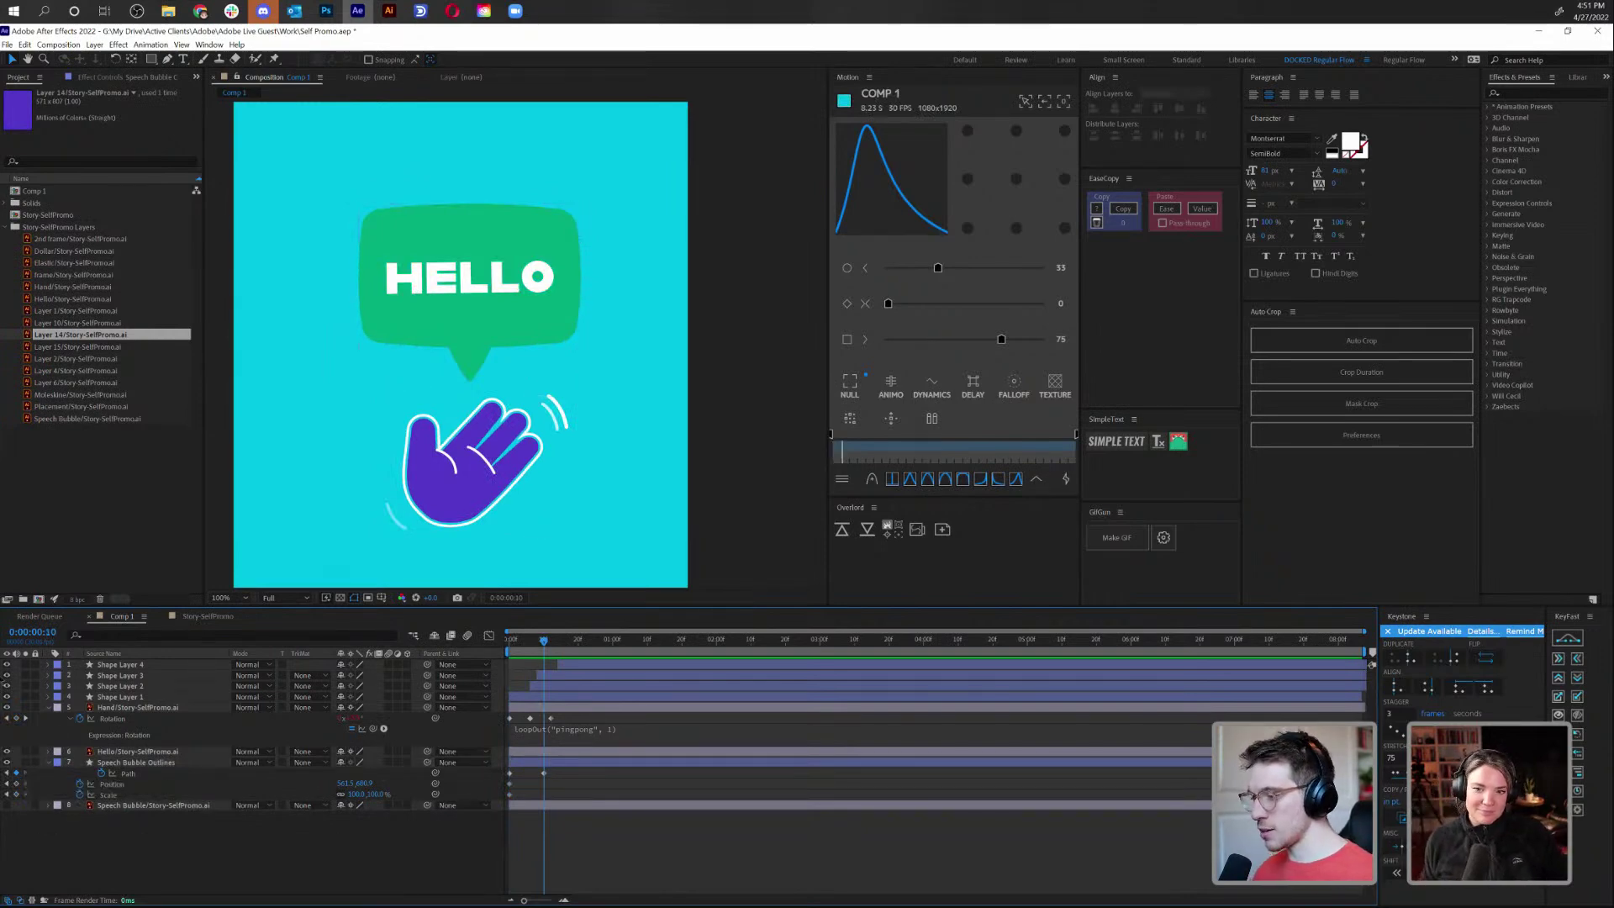
Add Position and Scale keyframes at frame 10 and shrink the bubble to 74% at the start
{"action": "left_click", "coordinate": [16, 783]}
{"action": "left_click", "coordinate": [16, 794]}
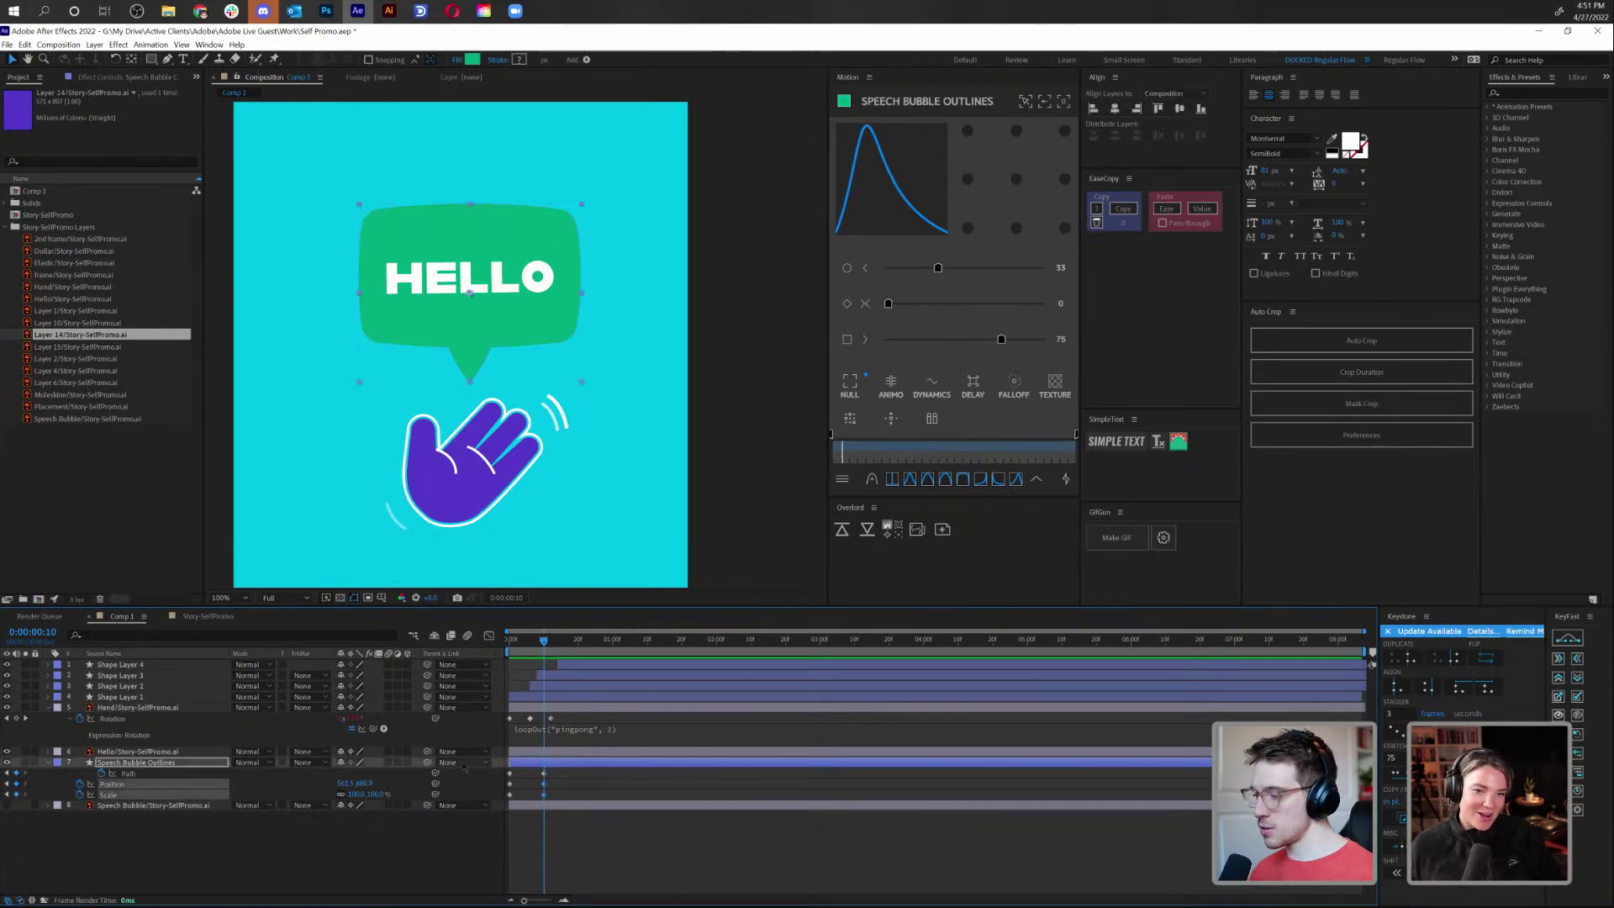
{"action": "key", "text": "Home"}
{"action": "left_click_drag", "start_coordinate": [359, 794], "coordinate": [370, 797]}
{"action": "key", "text": "space"}
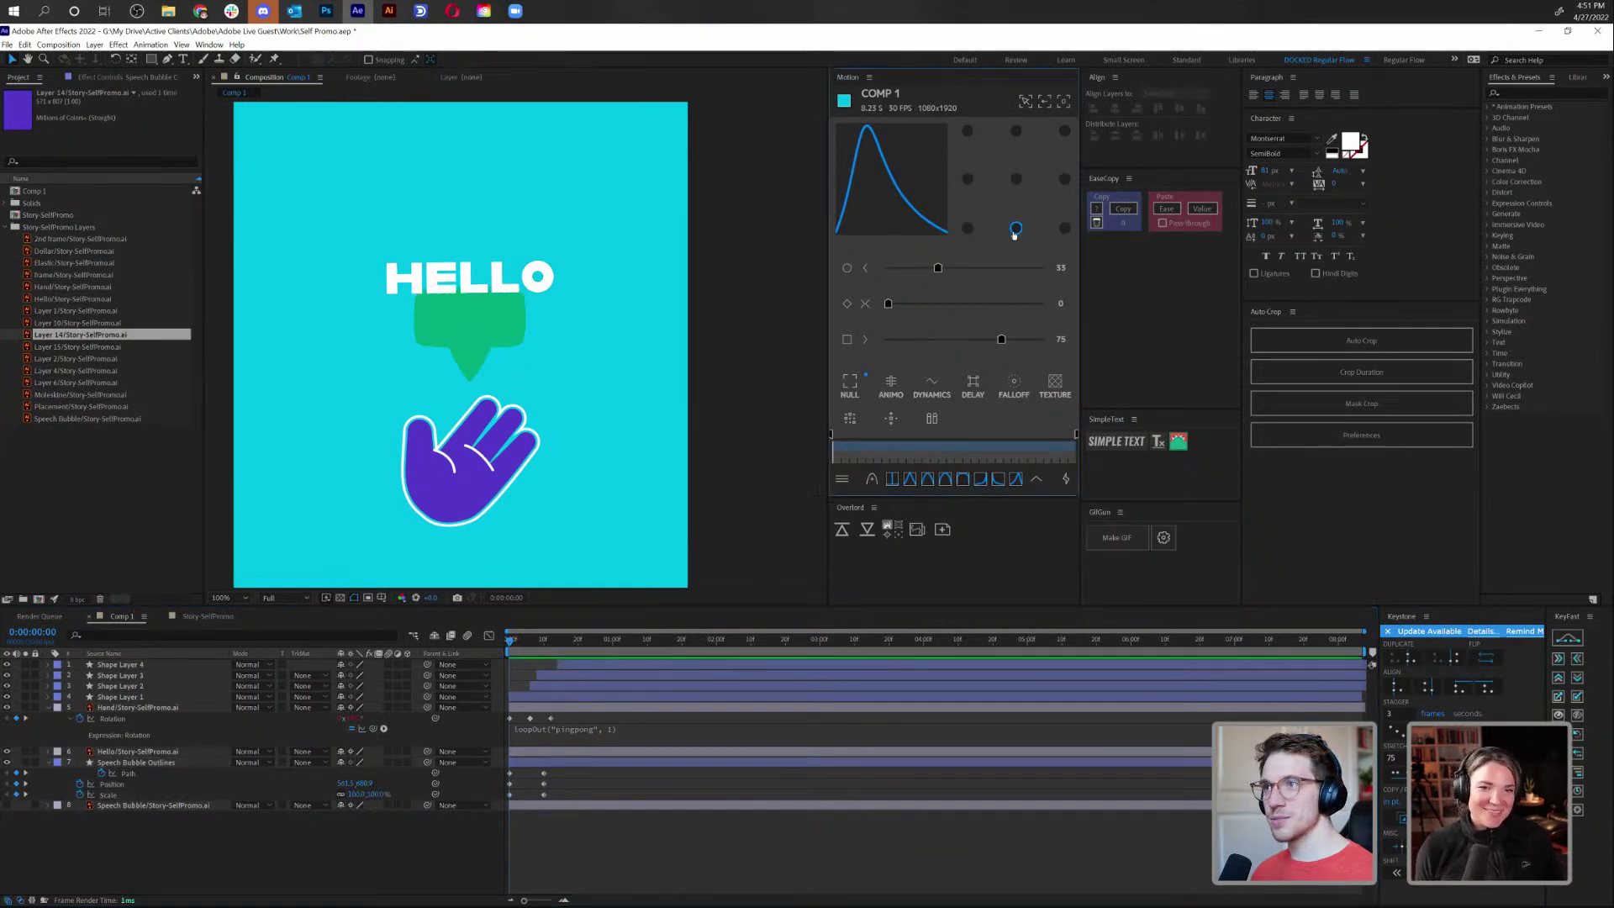
Move the bubble's anchor point to its bottom tip and reduce the starting Scale to about 55%
{"action": "left_click", "coordinate": [143, 763]}
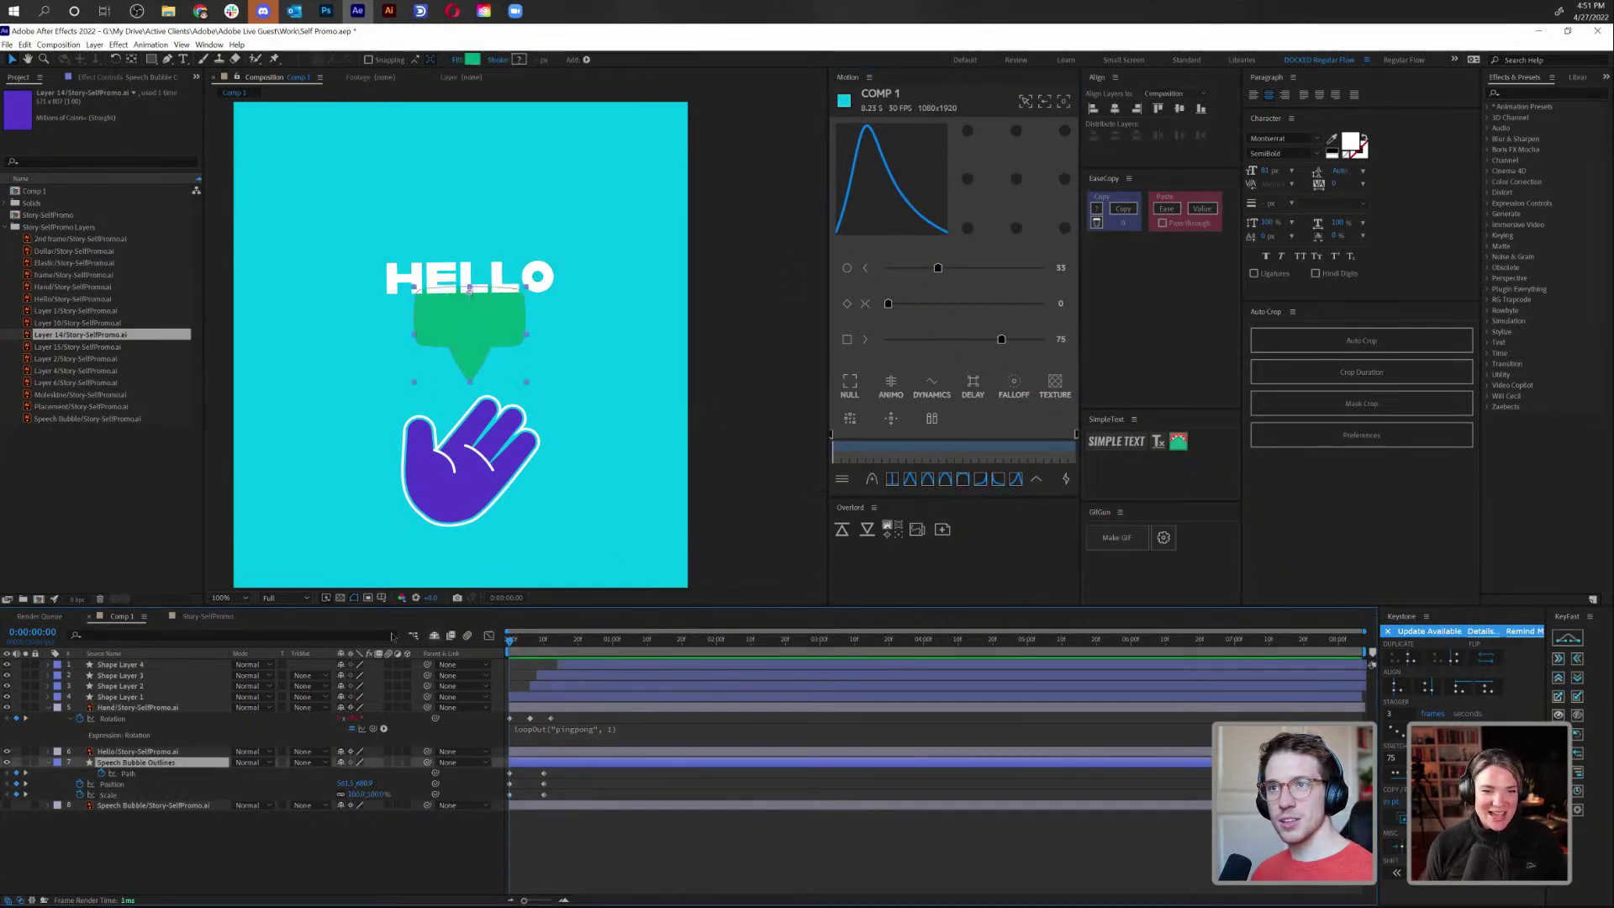
{"action": "left_click", "coordinate": [1017, 229]}
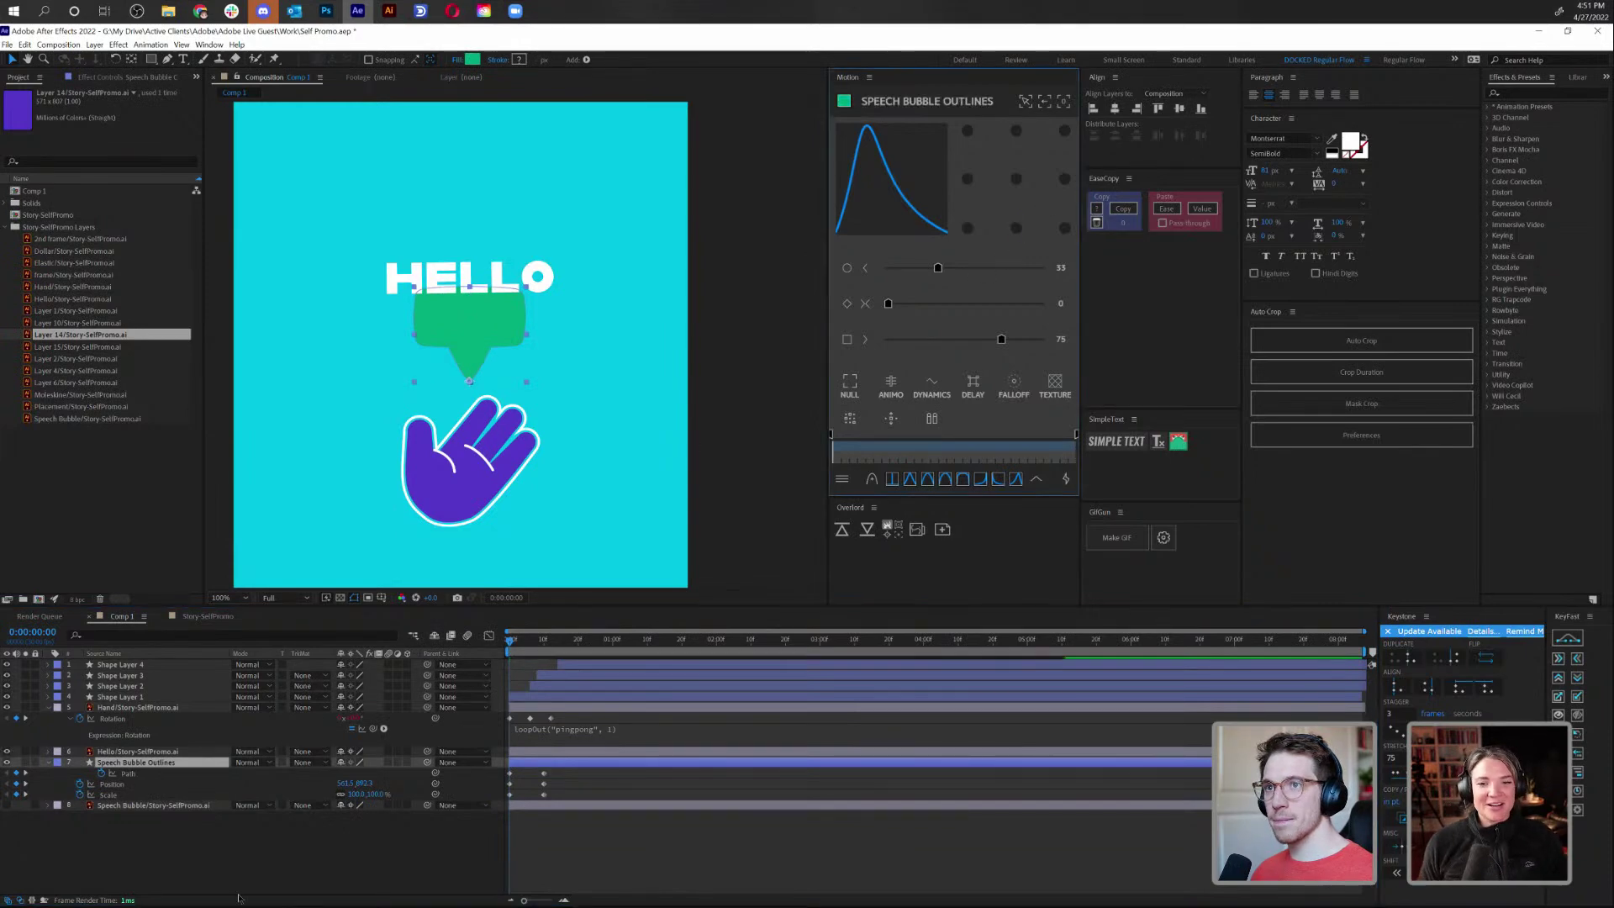
{"action": "mouse_move", "coordinate": [368, 793]}
{"action": "left_mouse_down"}
{"action": "mouse_move", "coordinate": [345, 790]}
{"action": "mouse_move", "coordinate": [381, 785]}
{"action": "mouse_move", "coordinate": [364, 803]}
{"action": "mouse_move", "coordinate": [359, 786]}
{"action": "left_mouse_up"}
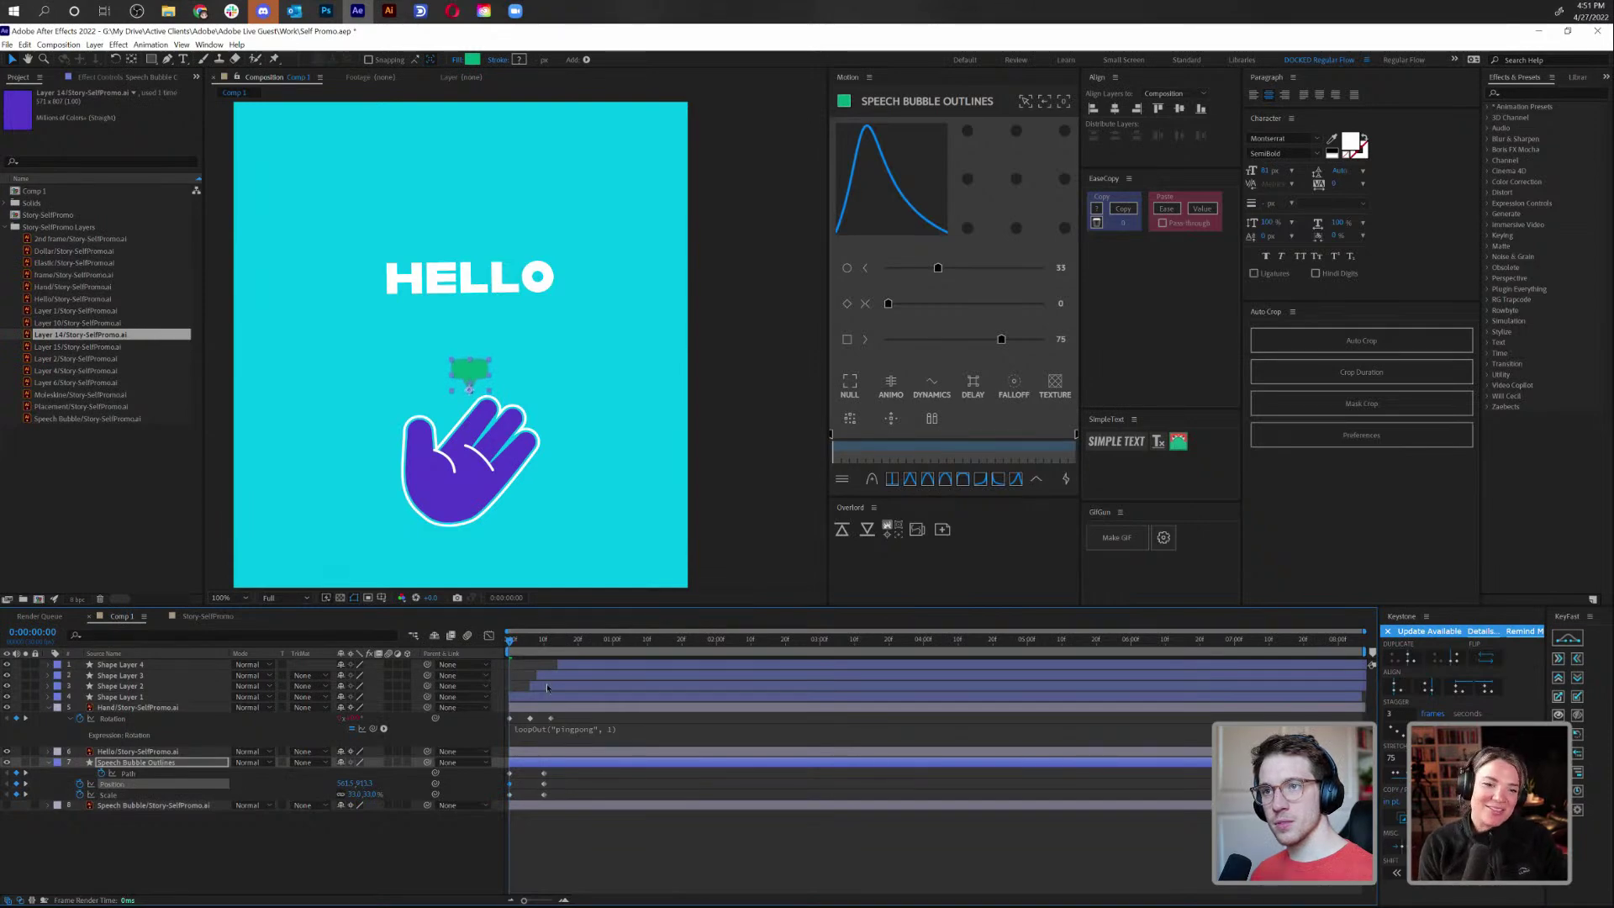
{"action": "key", "text": "space"}
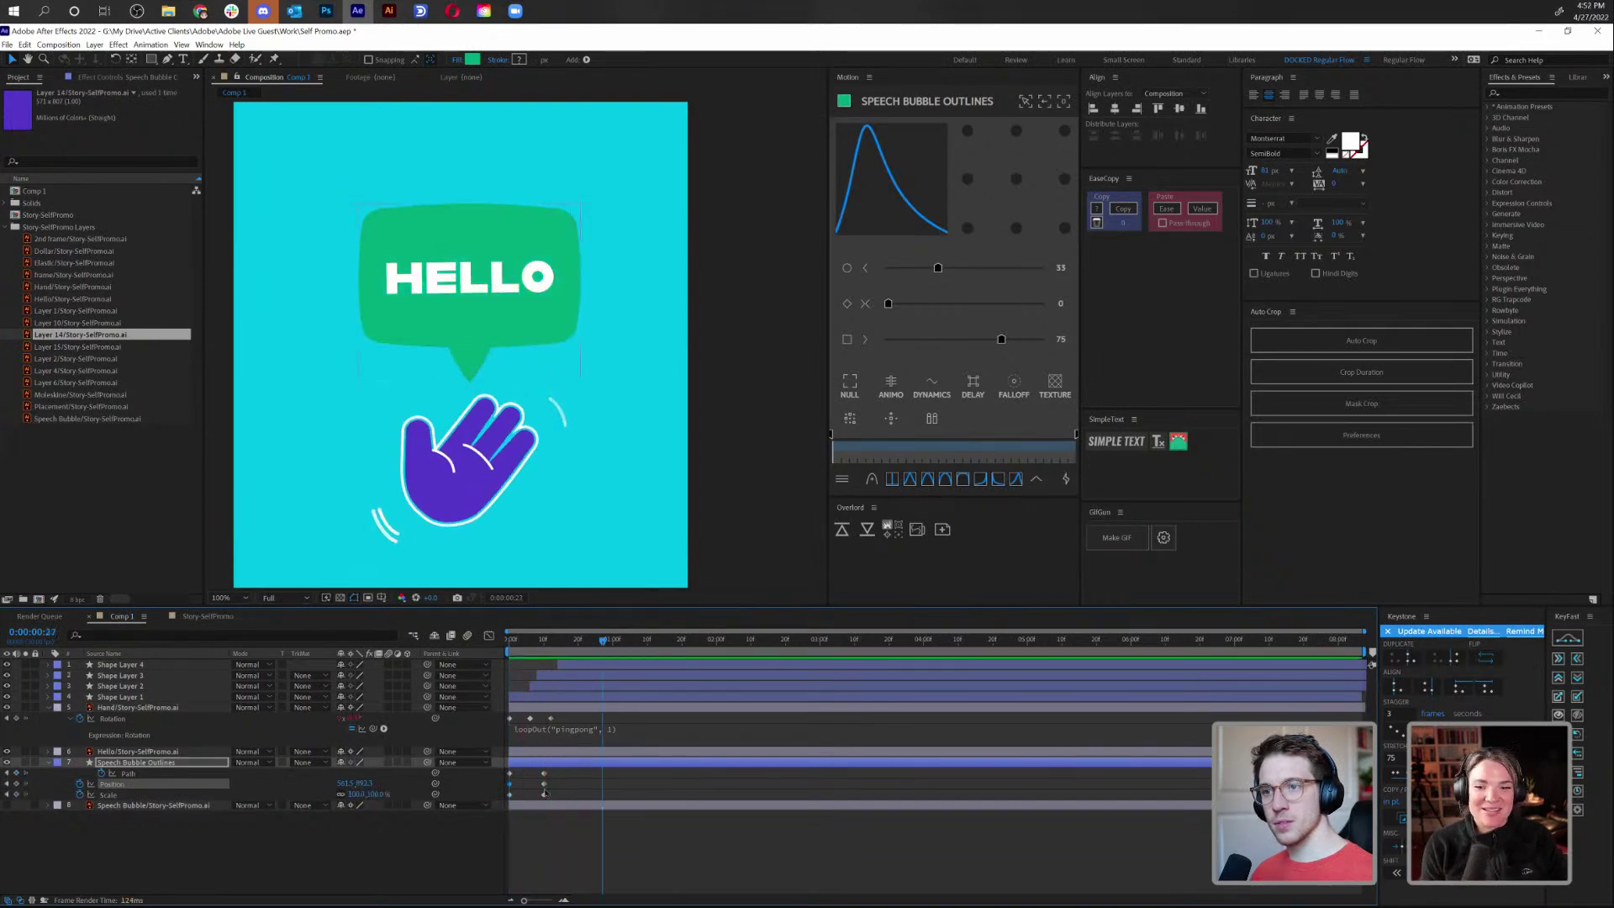
Apply the 75/33 easing preset to the bubble's frame-10 keyframes and preview the pop-open
{"action": "left_click_drag", "start_coordinate": [547, 785], "coordinate": [556, 800]}
{"action": "left_click", "coordinate": [1037, 478]}
{"action": "left_click", "coordinate": [967, 396]}
{"action": "key", "text": "space"}
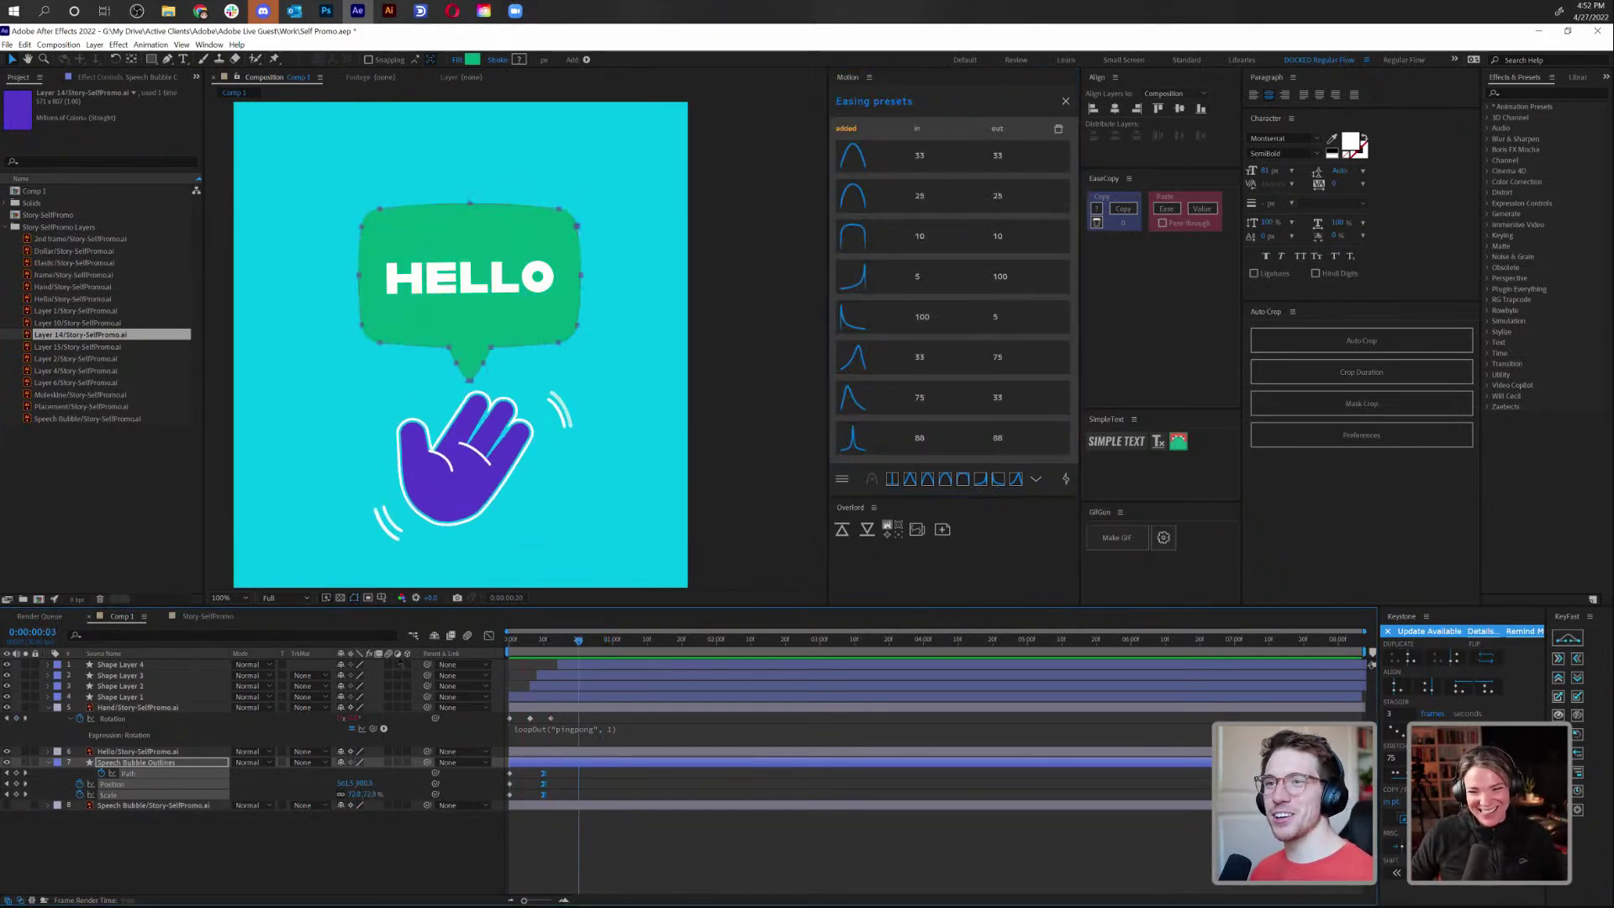
{"action": "key", "text": "space"}
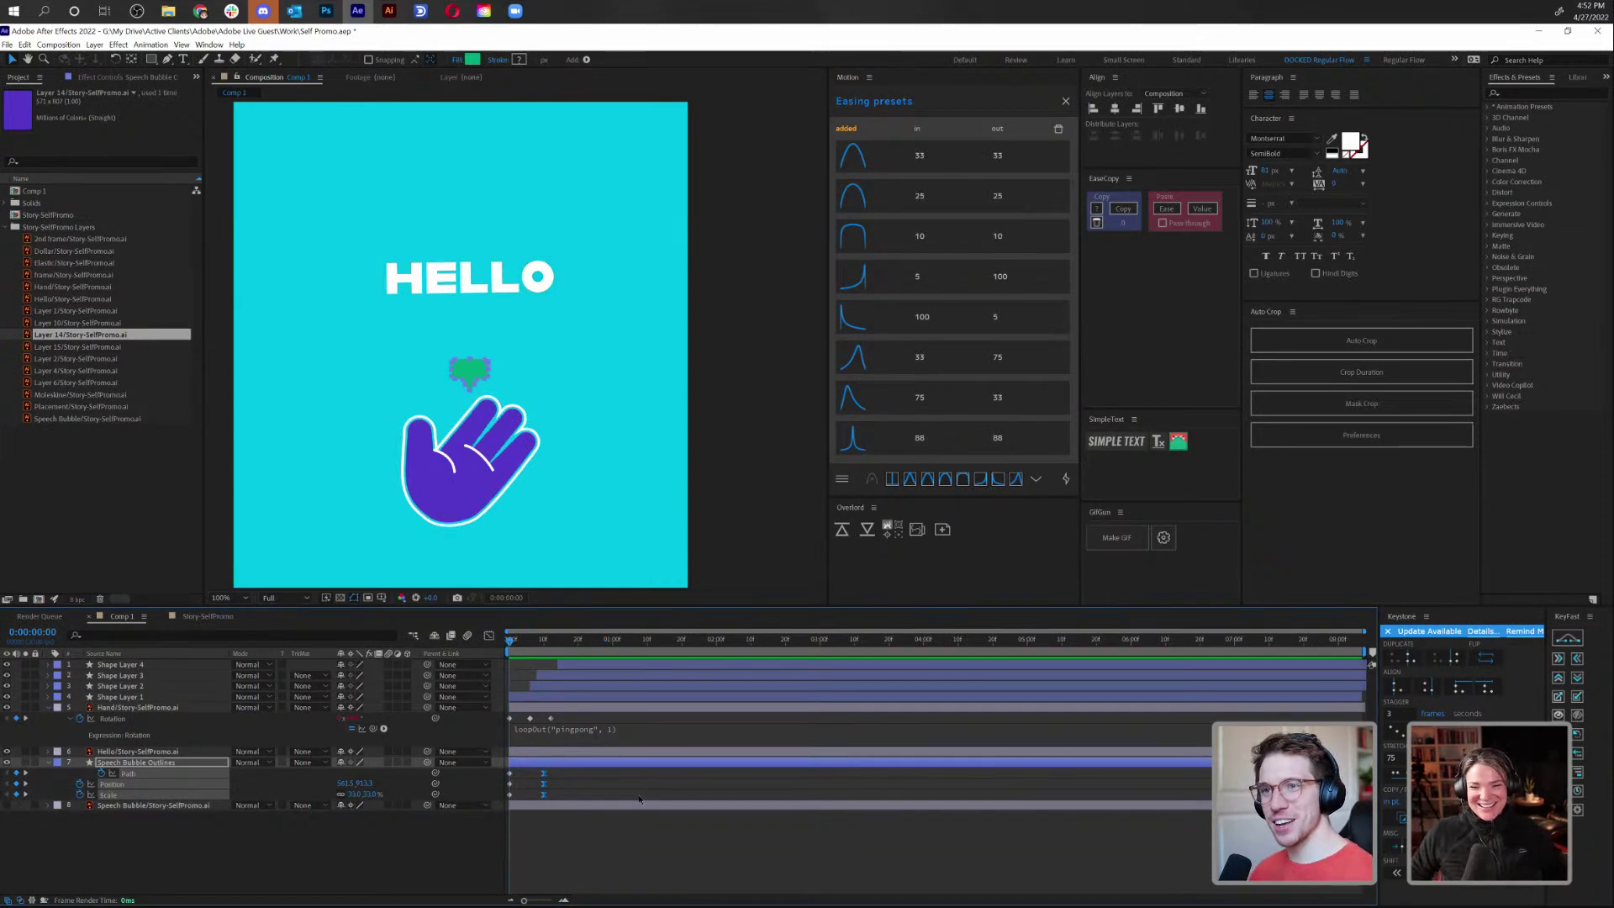
{"action": "left_click", "coordinate": [639, 799]}
{"action": "key", "text": "space"}
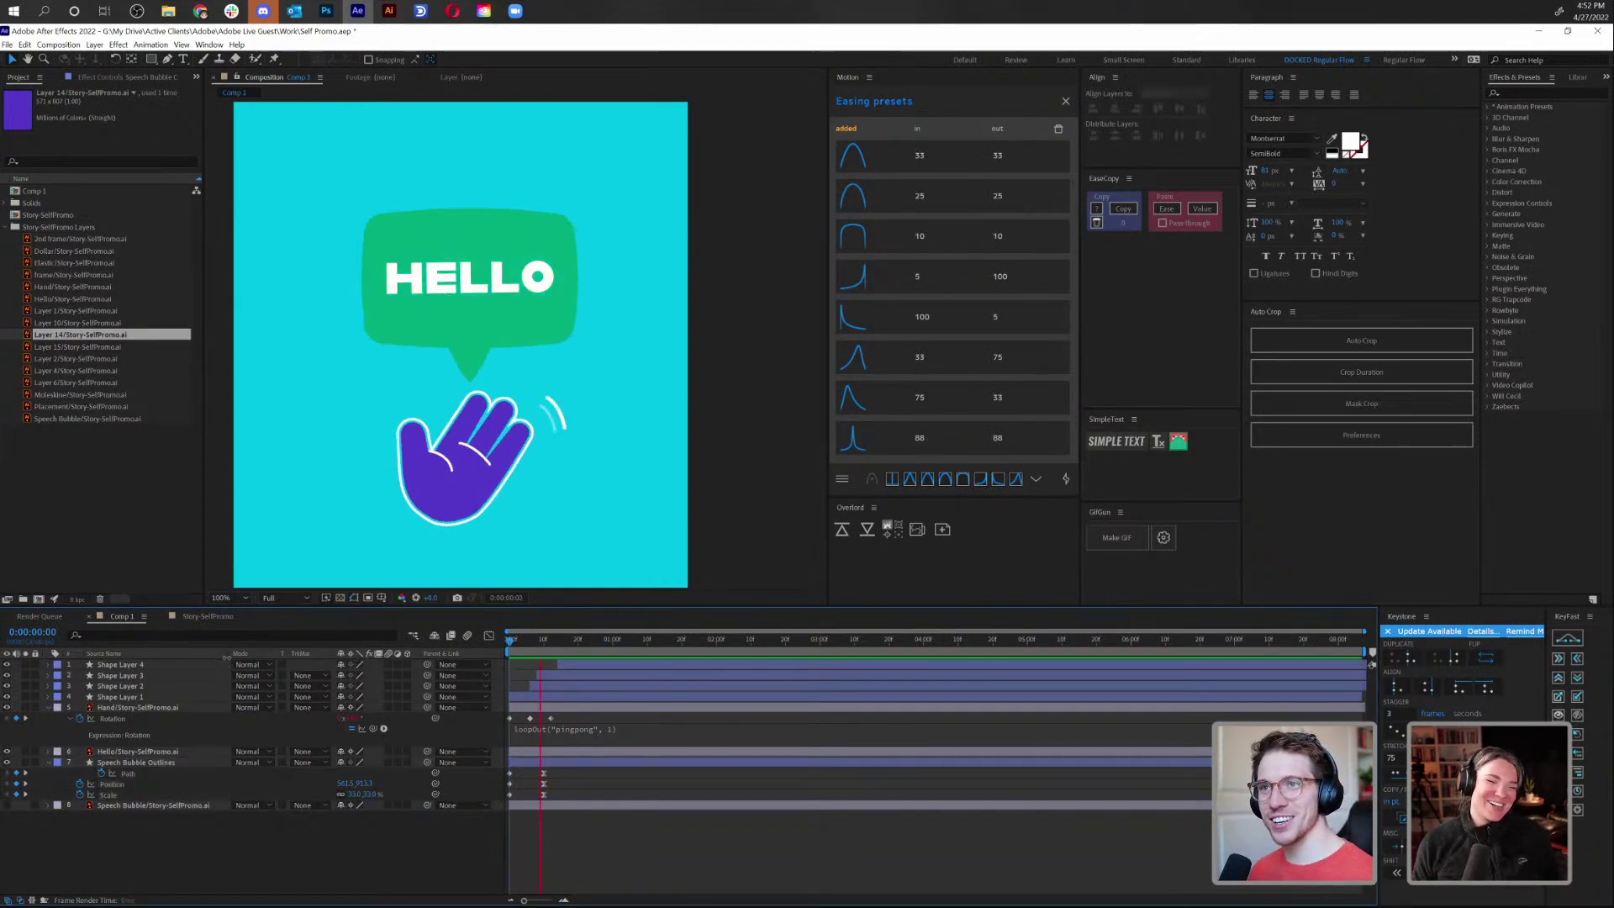
{"action": "key", "text": "space"}
{"action": "key", "text": "space"}
{"action": "left_click", "coordinate": [132, 753]}
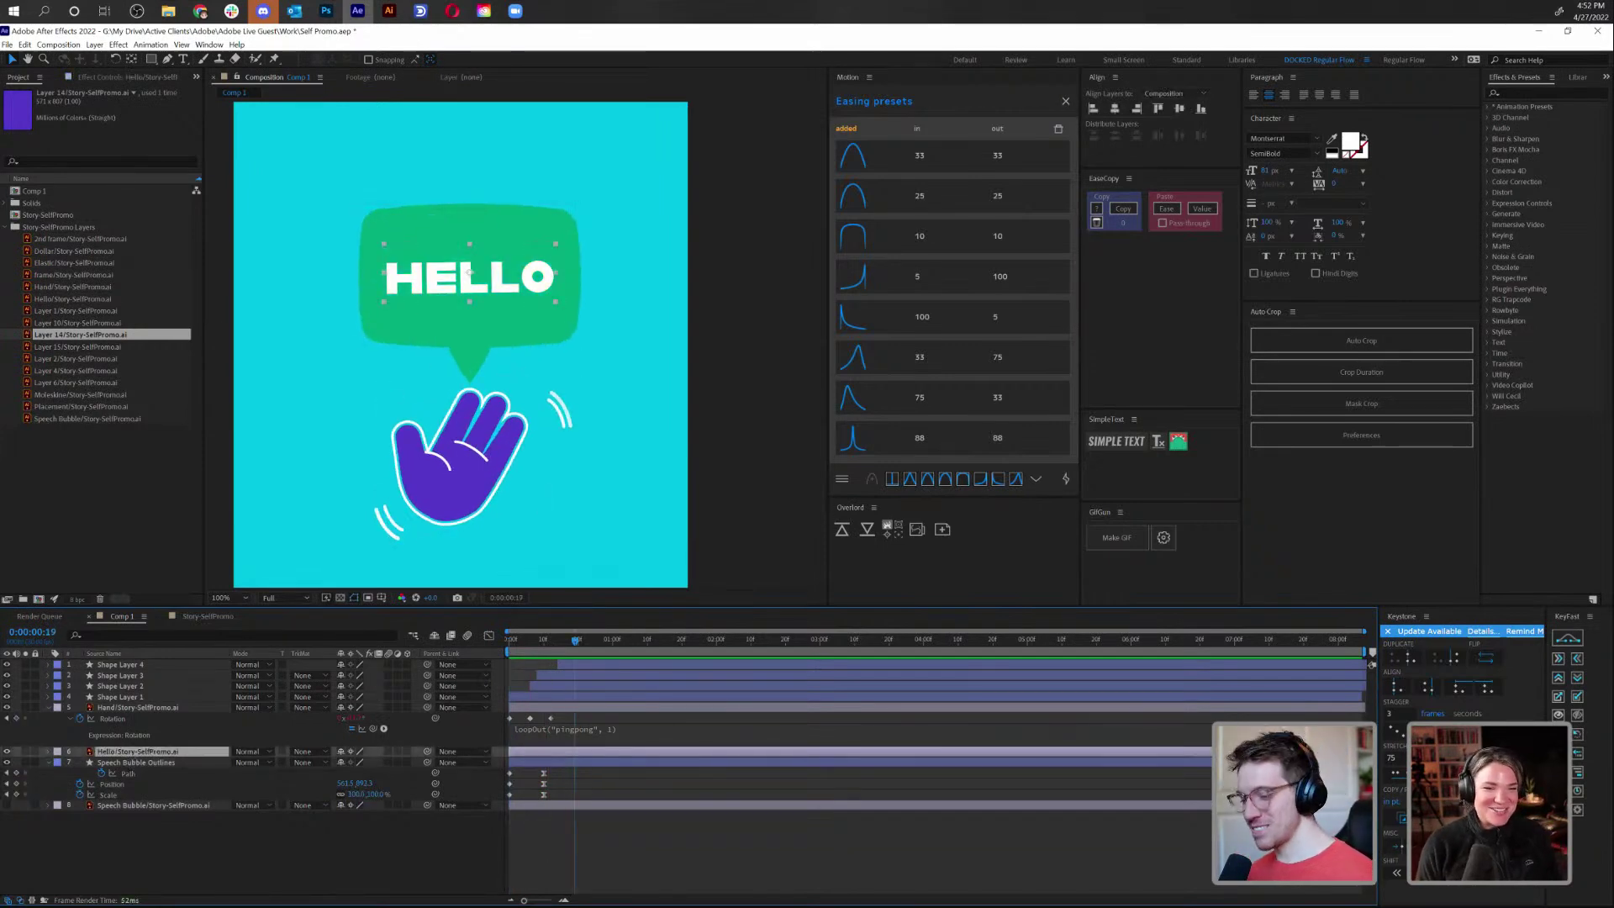
{"action": "key", "text": "ctrl+e"}
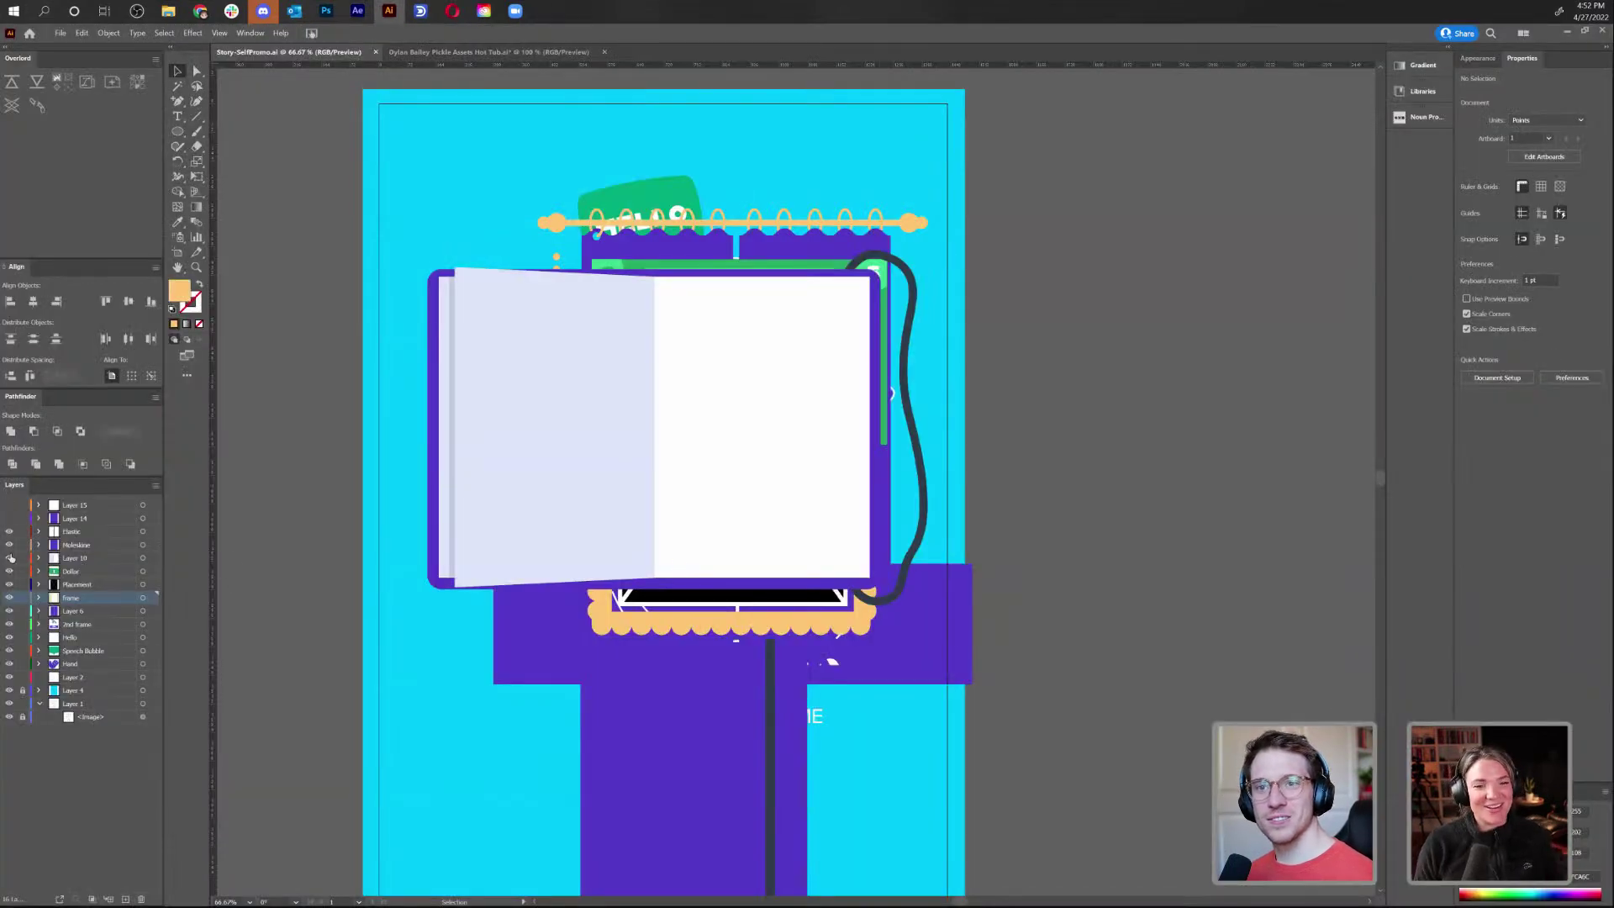
In Illustrator, isolate the HELLO artwork and confirm HELLO is editable live text
{"action": "left_click", "coordinate": [699, 364]}
{"action": "double_click", "coordinate": [698, 363]}
{"action": "key", "text": "ctrl+a"}
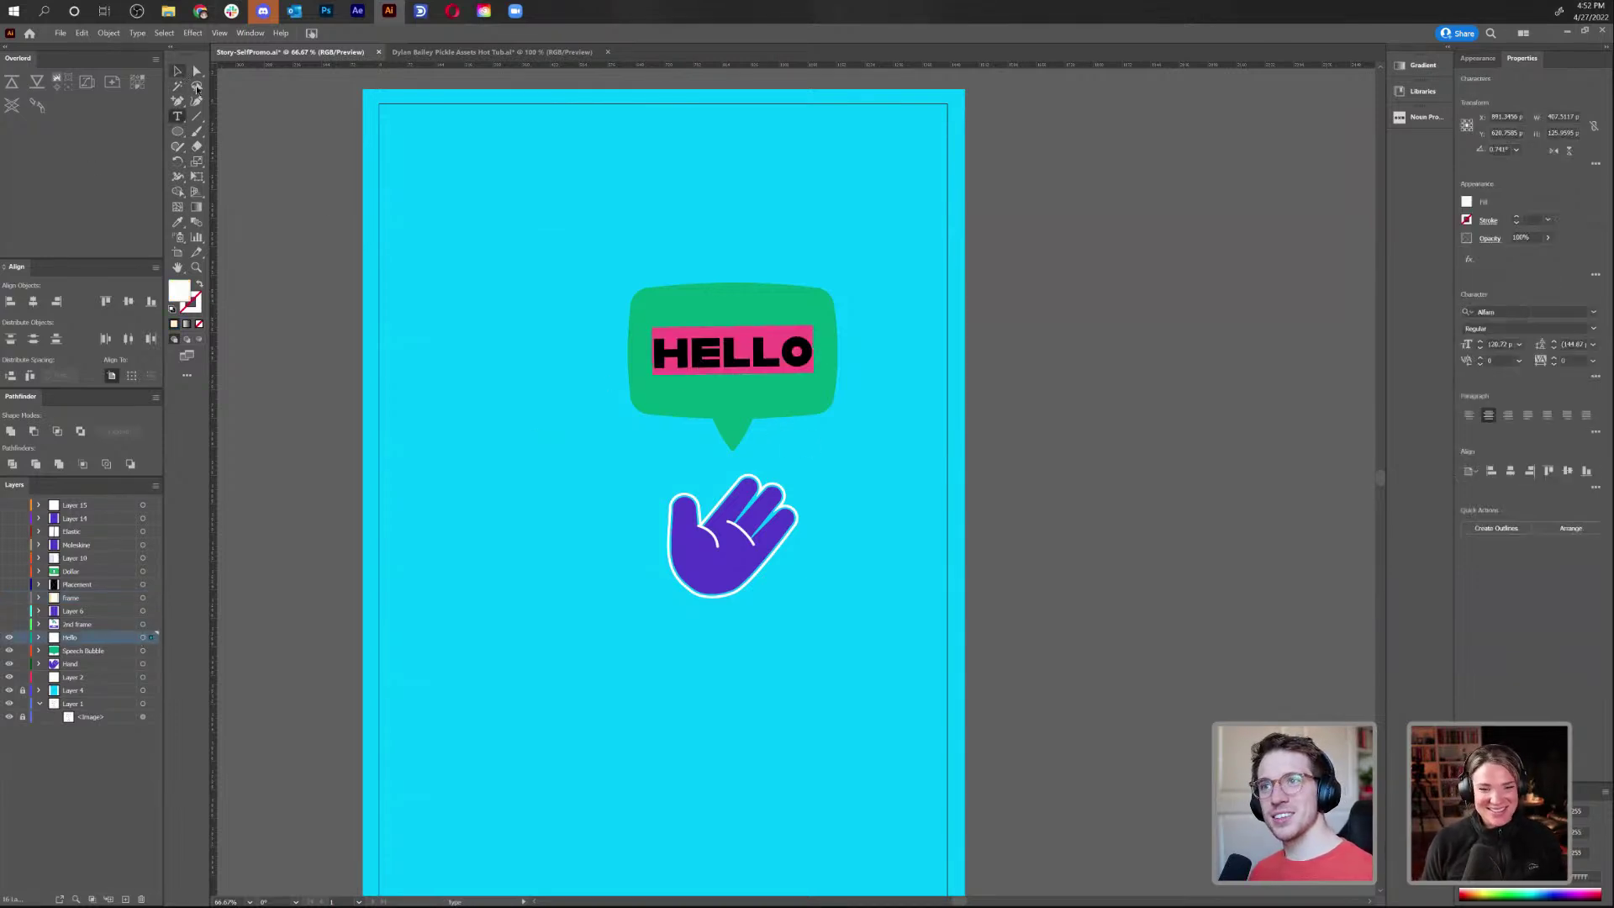
{"action": "key", "text": "Escape"}
{"action": "left_click", "coordinate": [479, 328]}
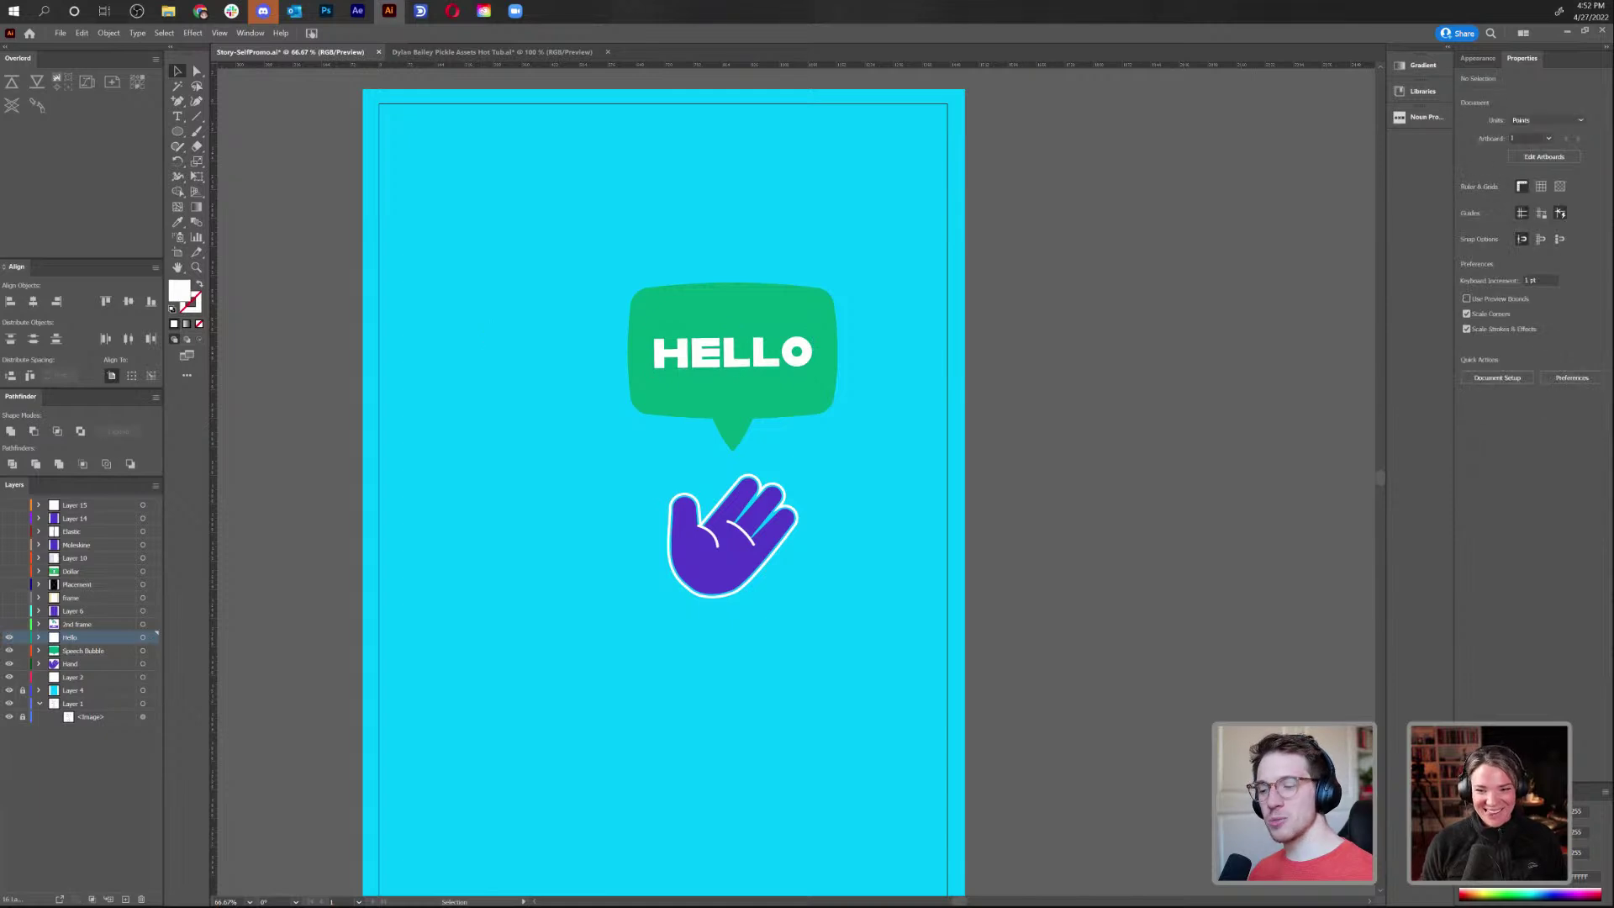
{"action": "key", "text": "alt+Tab"}
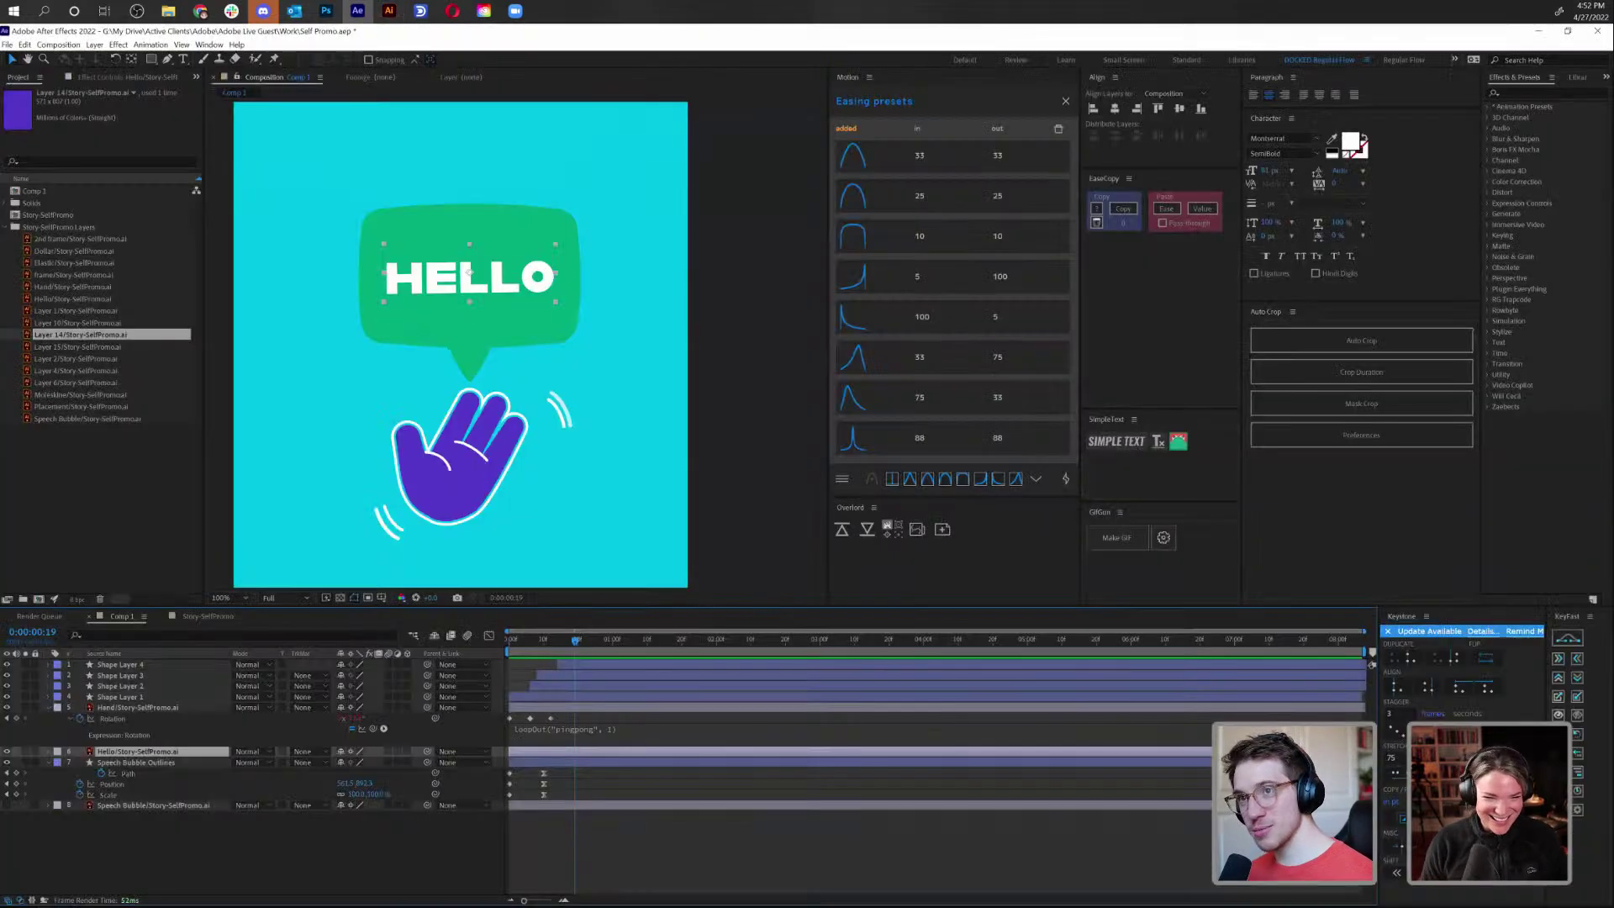
Create a 'hello' text layer and position it on the green speech bubble
{"action": "left_click", "coordinate": [611, 854]}
{"action": "key", "text": "ctrl+t"}
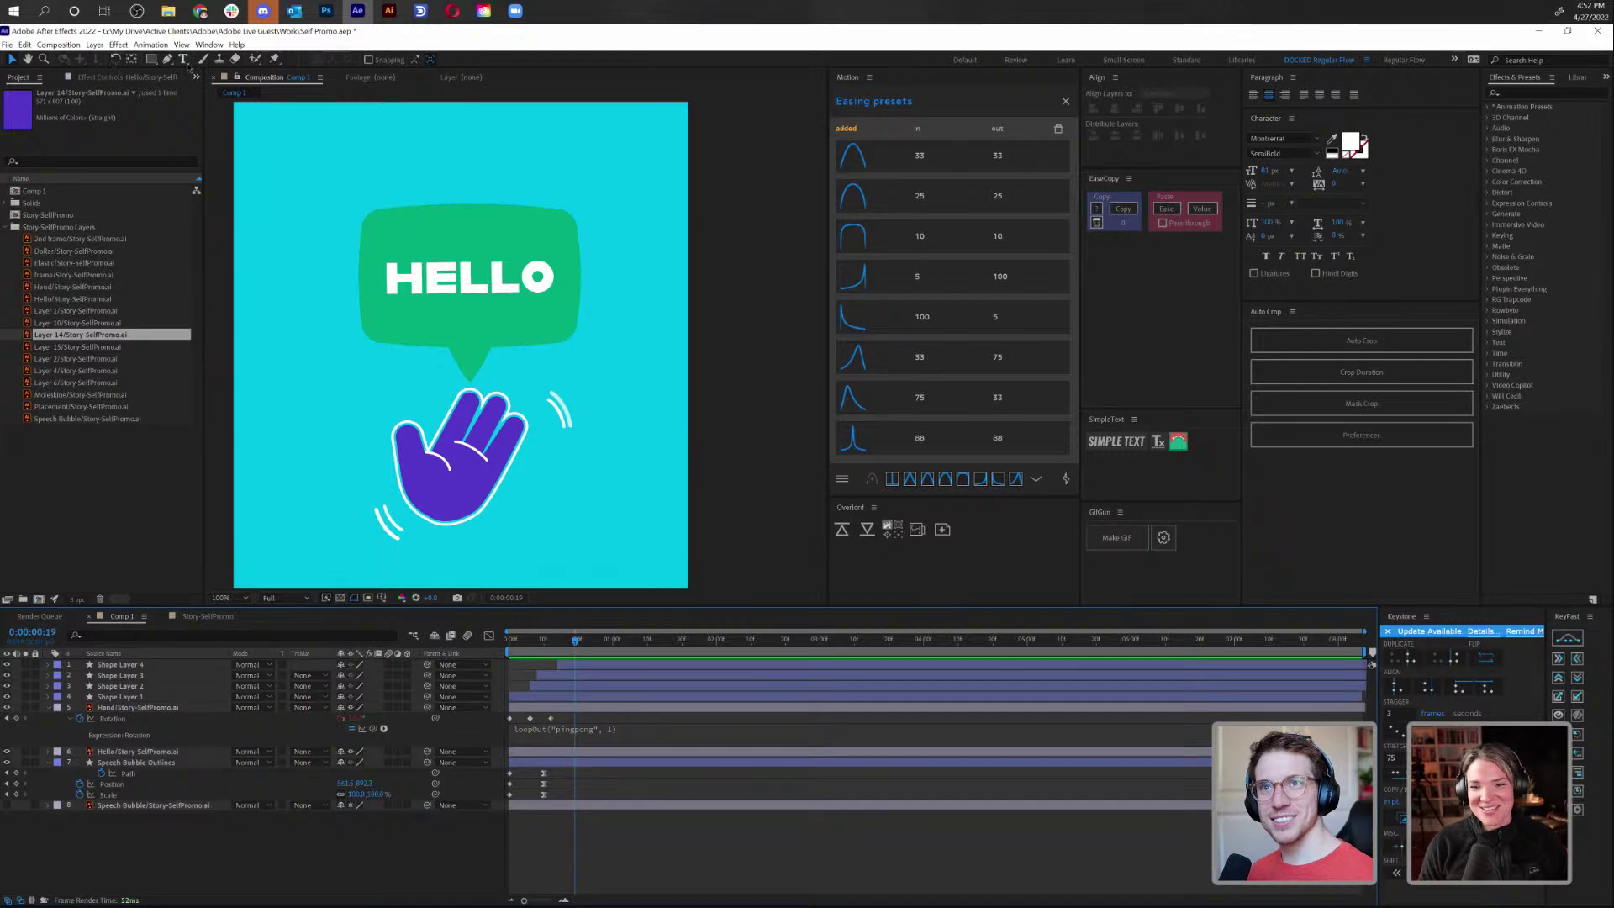
{"action": "left_click", "coordinate": [395, 163]}
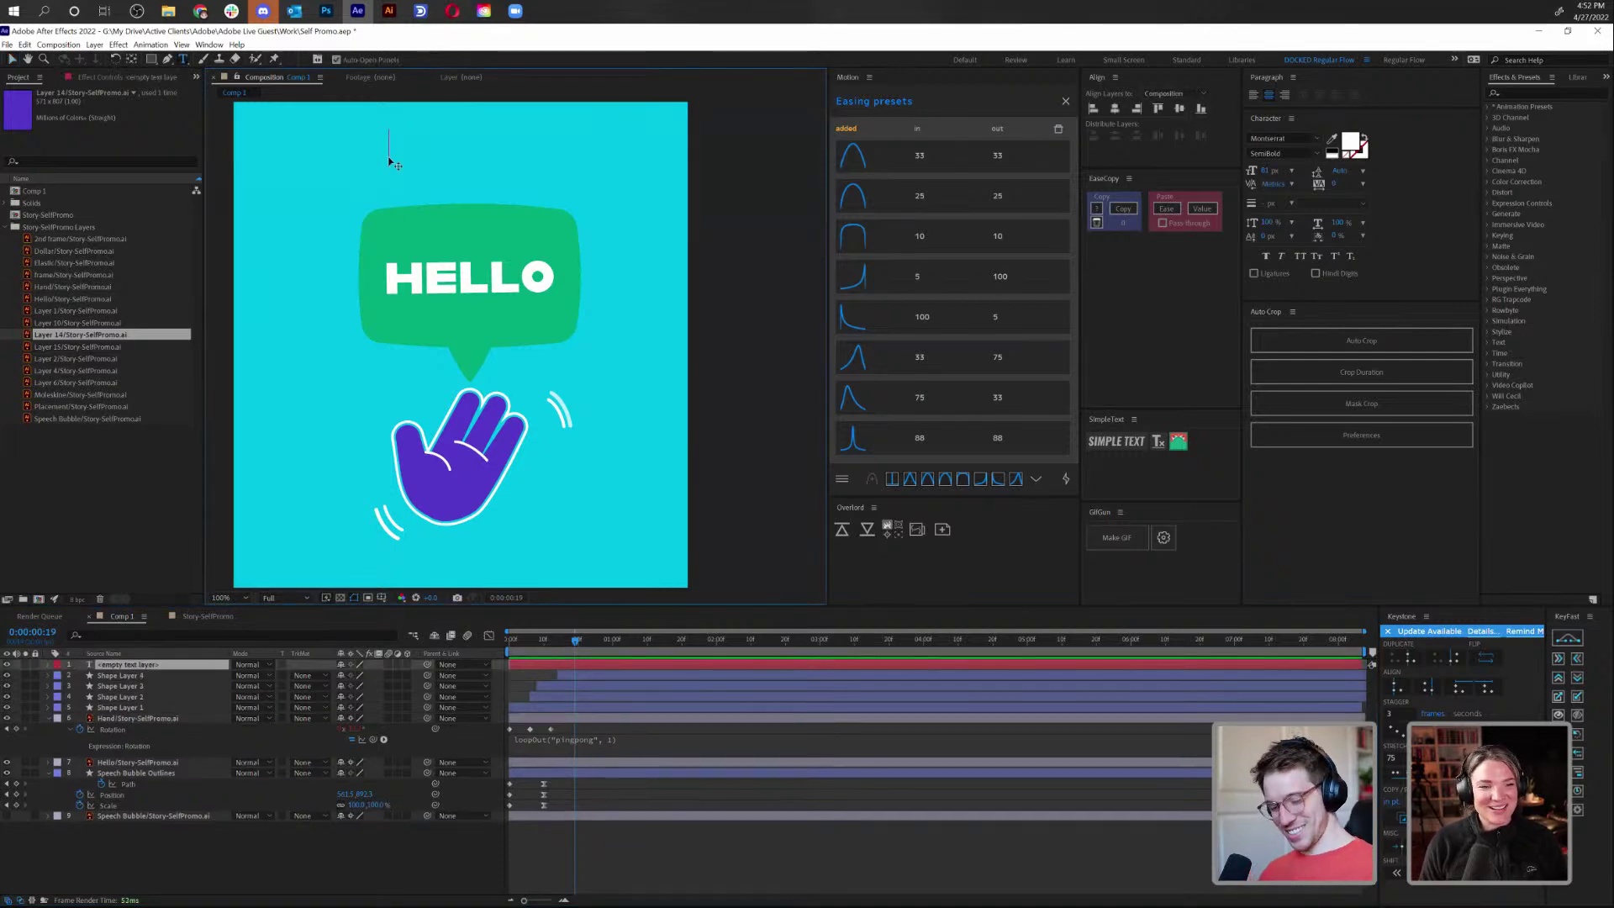
{"action": "type", "text": "hello"}
{"action": "left_click", "coordinate": [12, 59]}
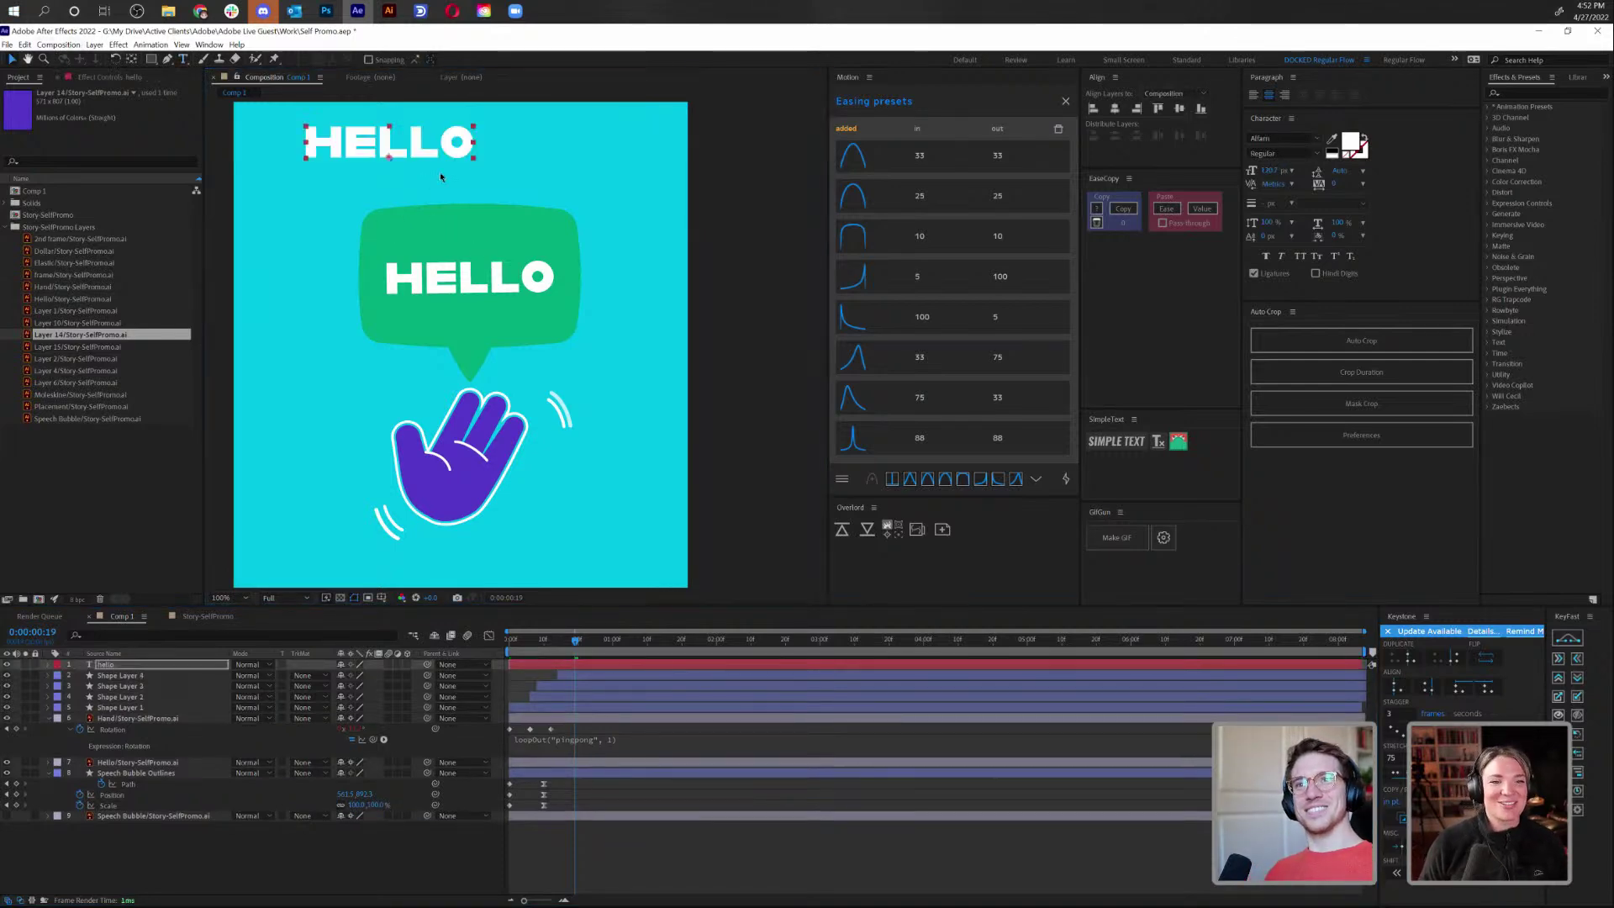
{"action": "left_click_drag", "start_coordinate": [428, 154], "coordinate": [507, 284]}
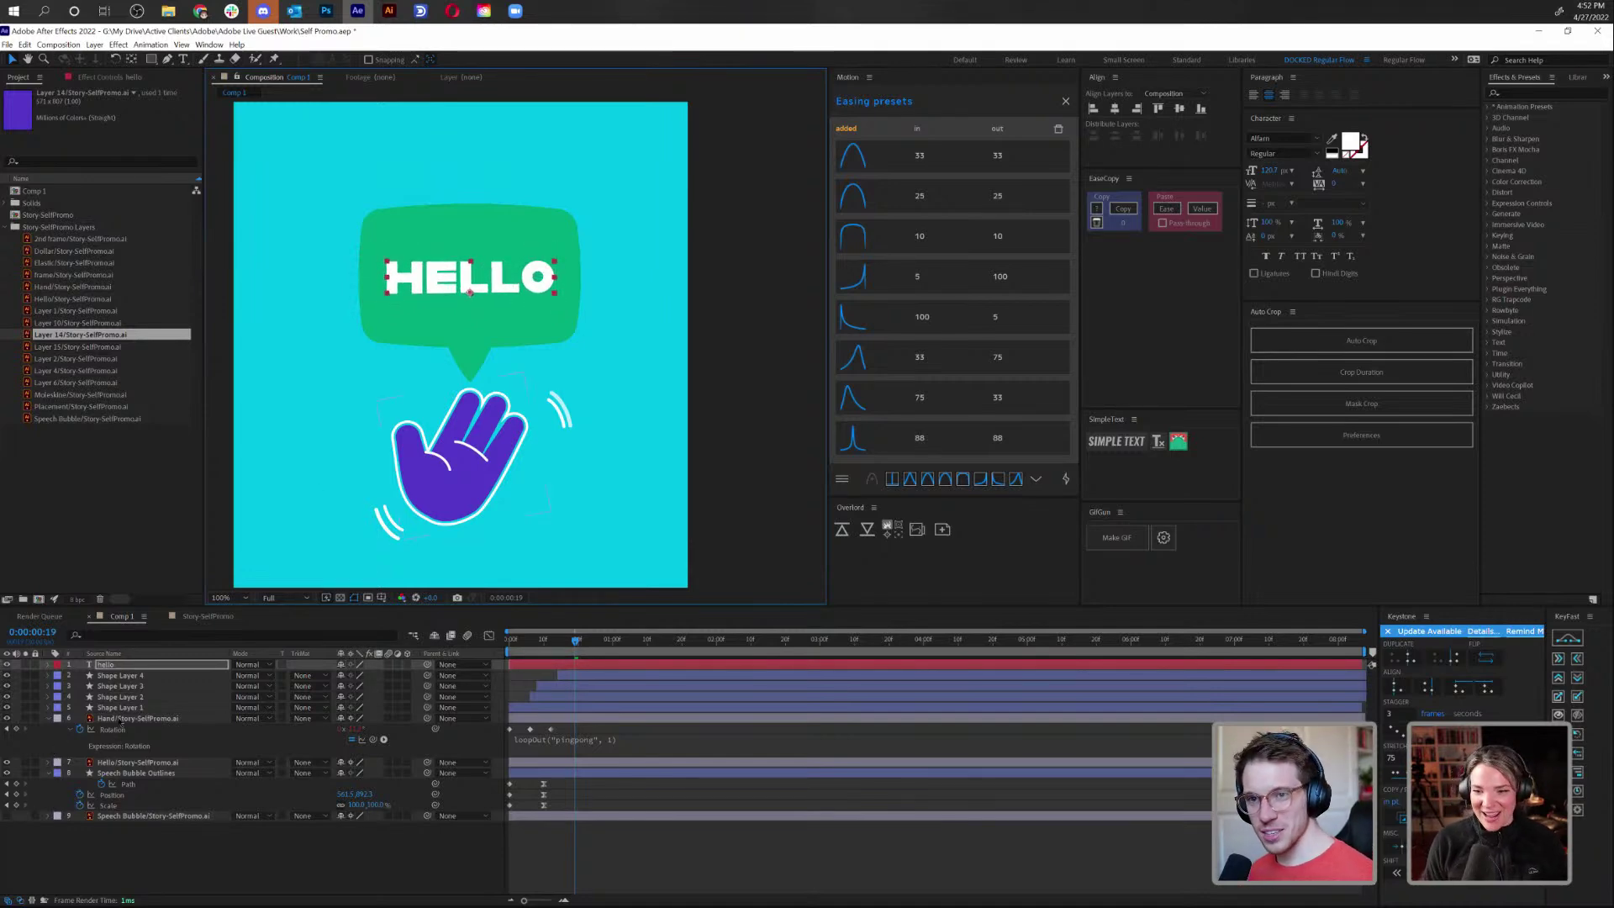
Move the text layer above Hello/Story-SelfPromo.ai, hide the artwork HELLO, and apply SimpleText Letters
{"action": "left_click_drag", "start_coordinate": [126, 665], "coordinate": [126, 756]}
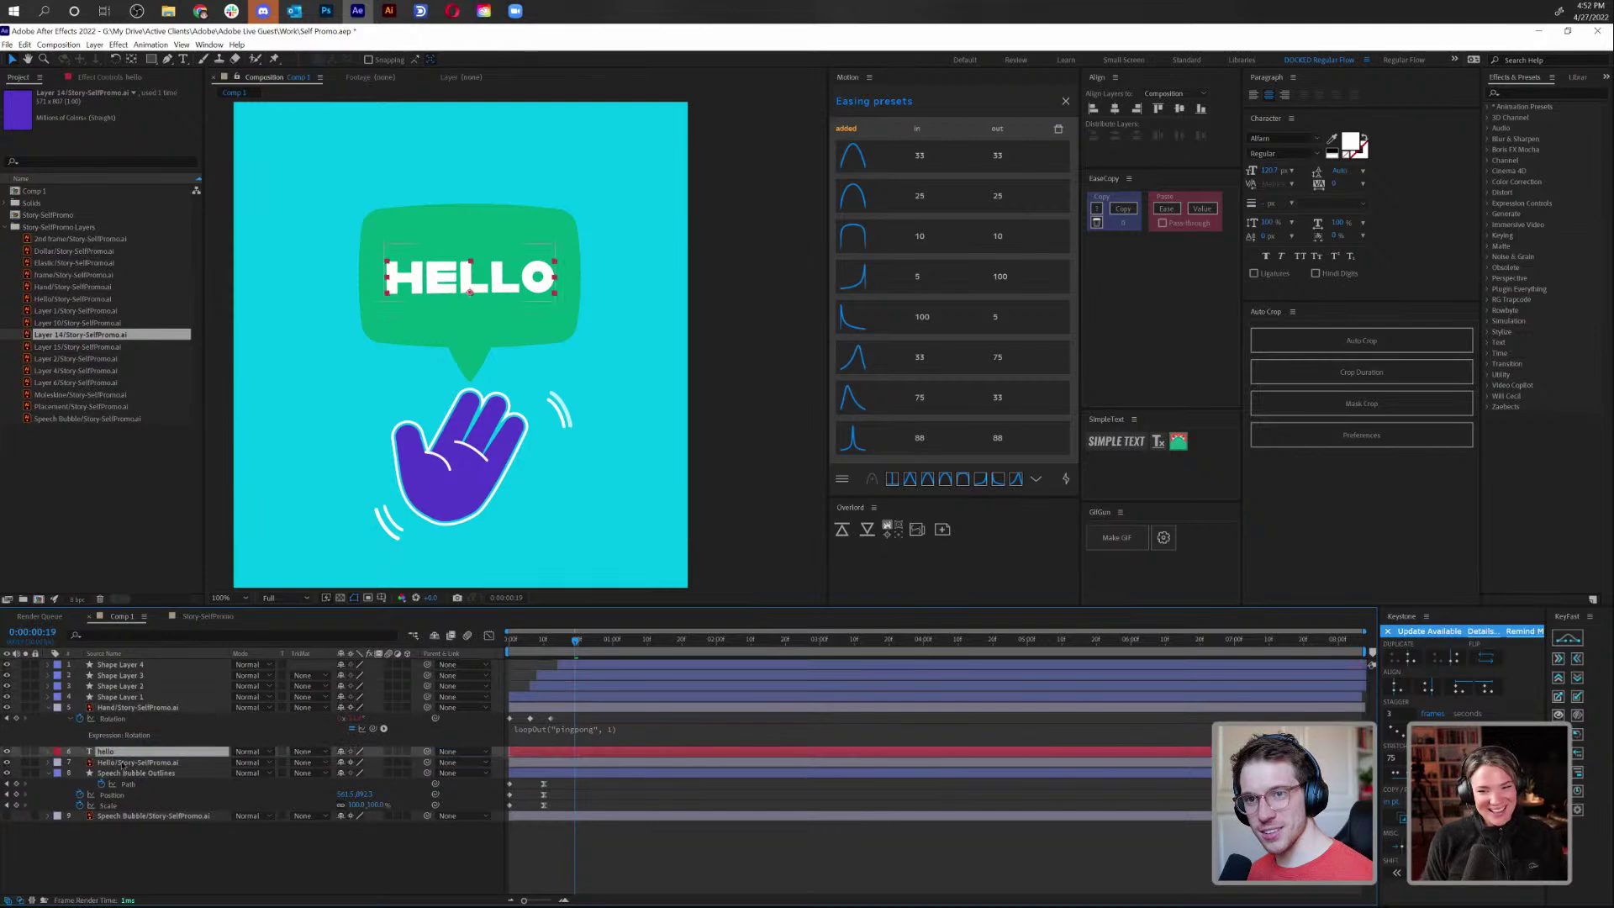
{"action": "left_click", "coordinate": [134, 762]}
{"action": "left_click", "coordinate": [6, 761]}
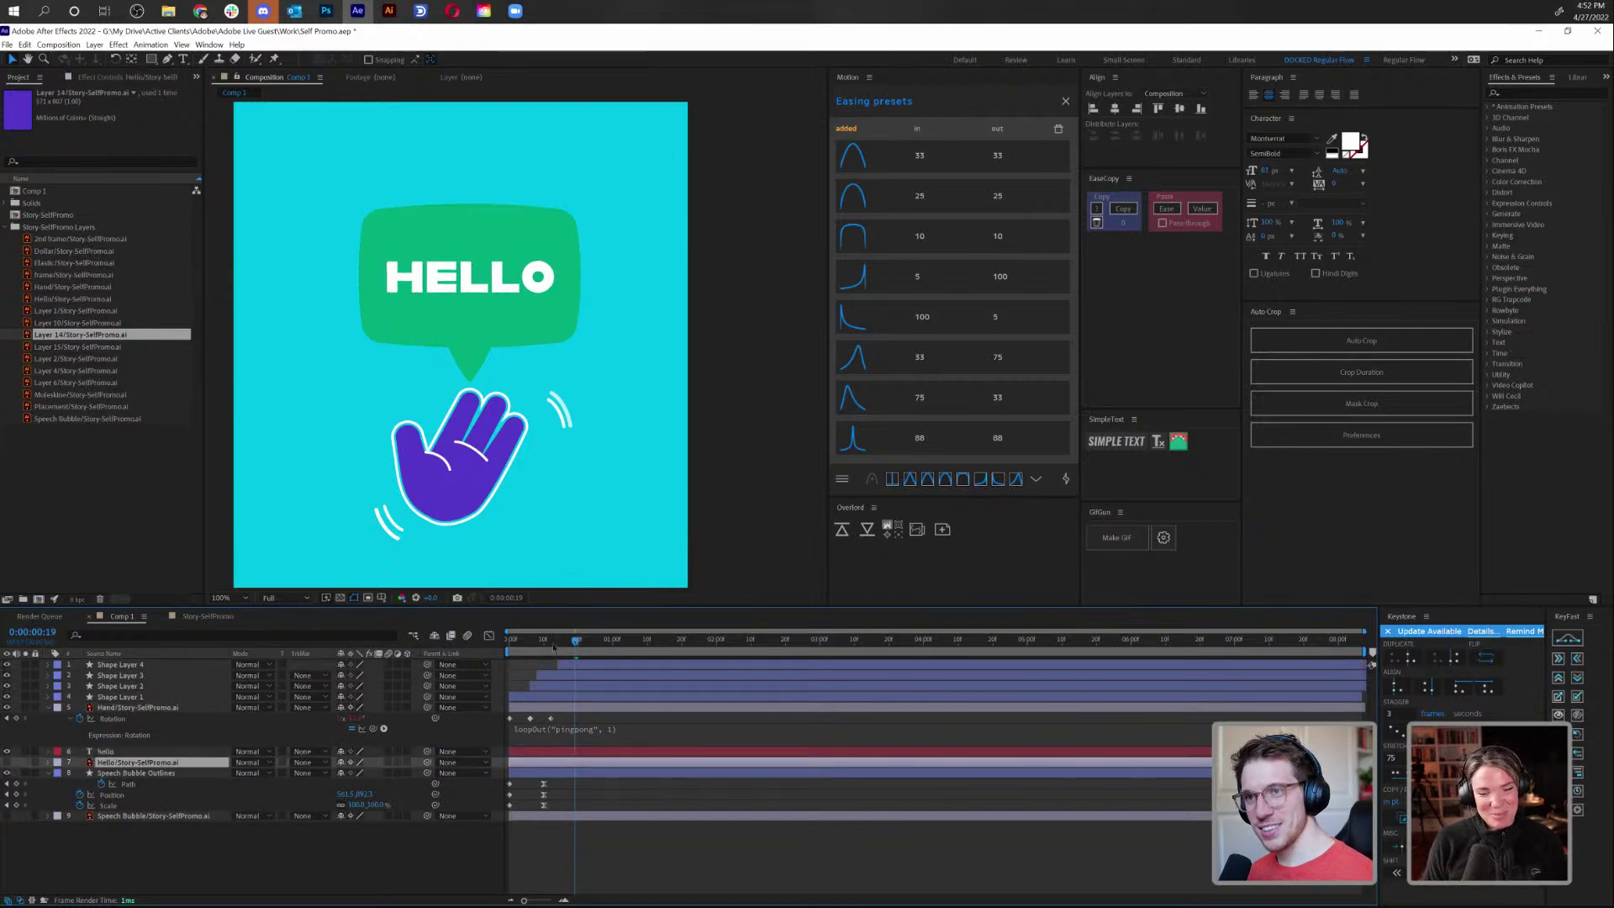
{"action": "key", "text": "Home"}
{"action": "left_click", "coordinate": [560, 752]}
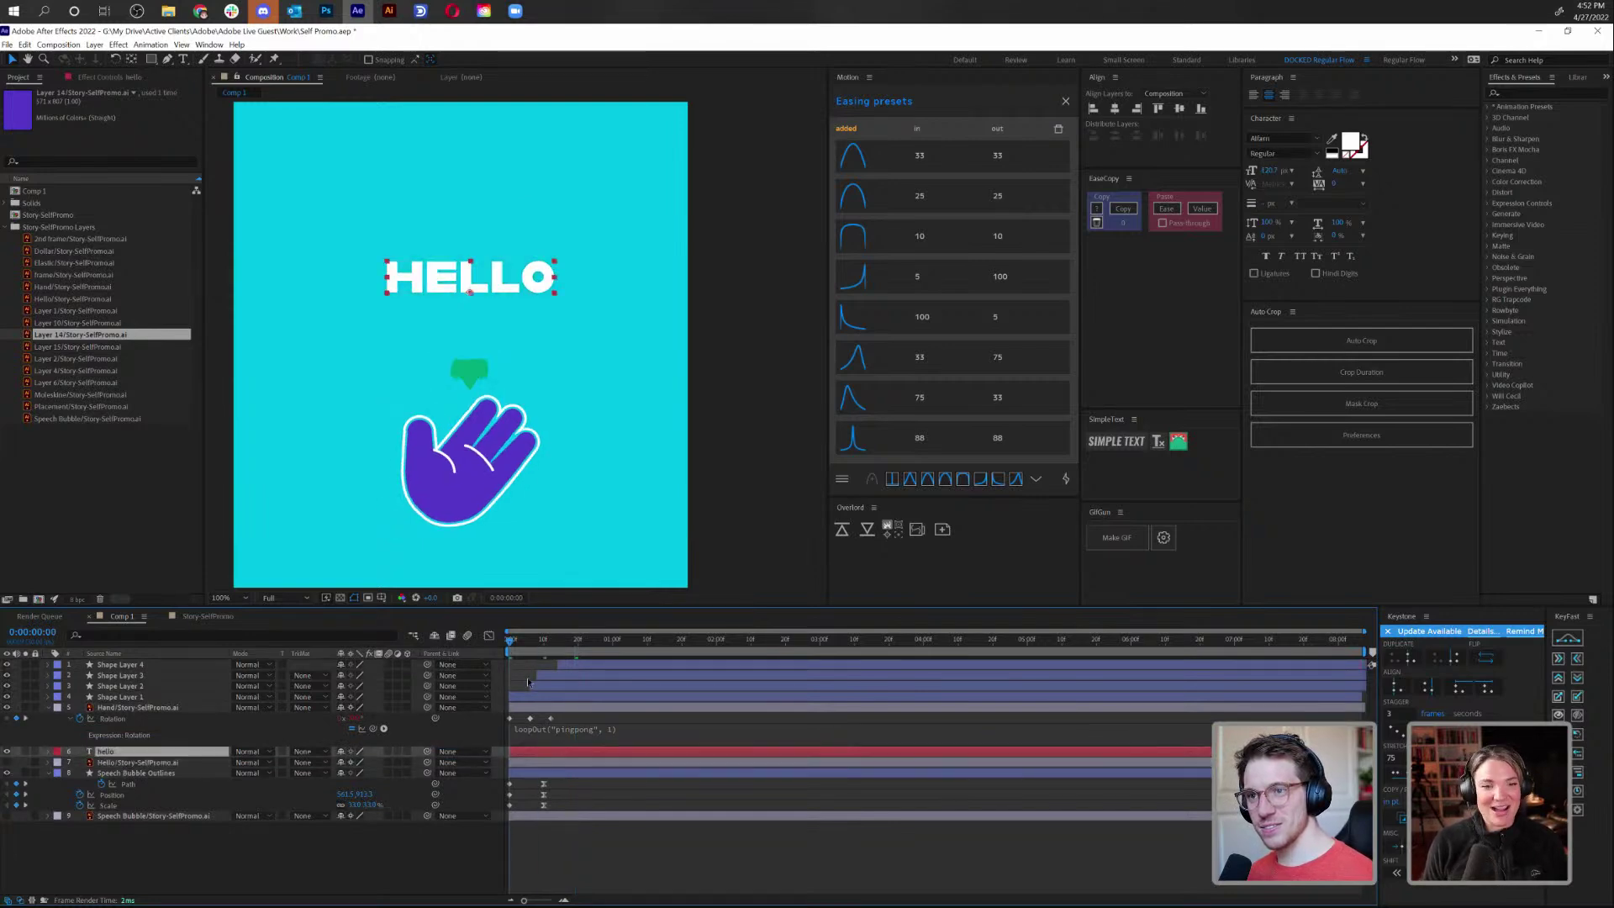
{"action": "key", "text": "space"}
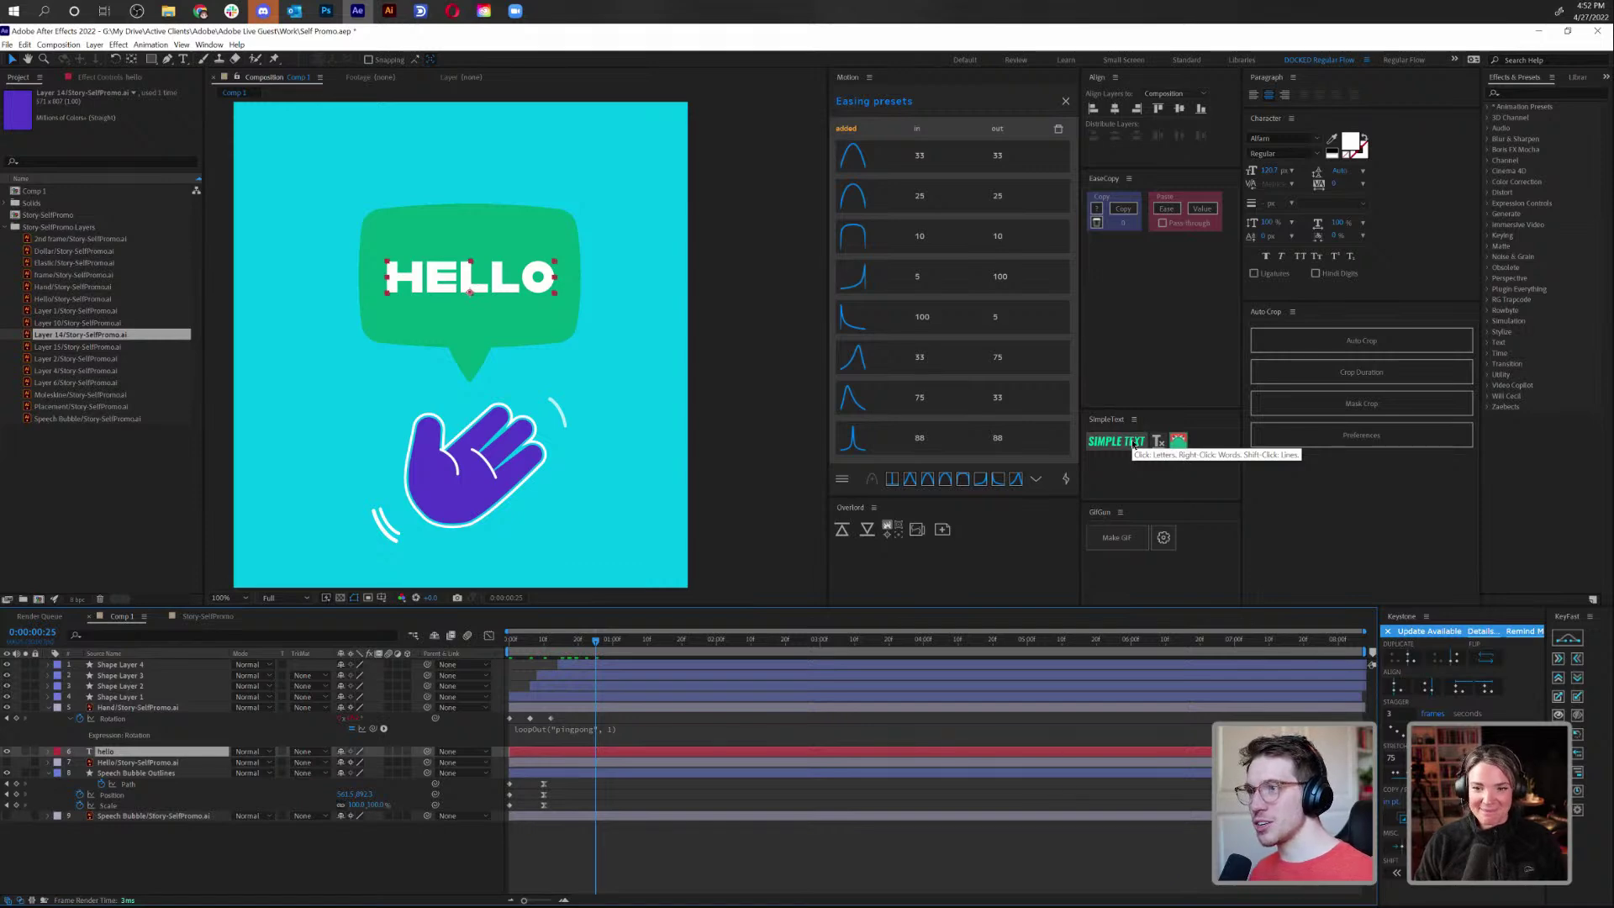
{"action": "left_click", "coordinate": [1135, 443]}
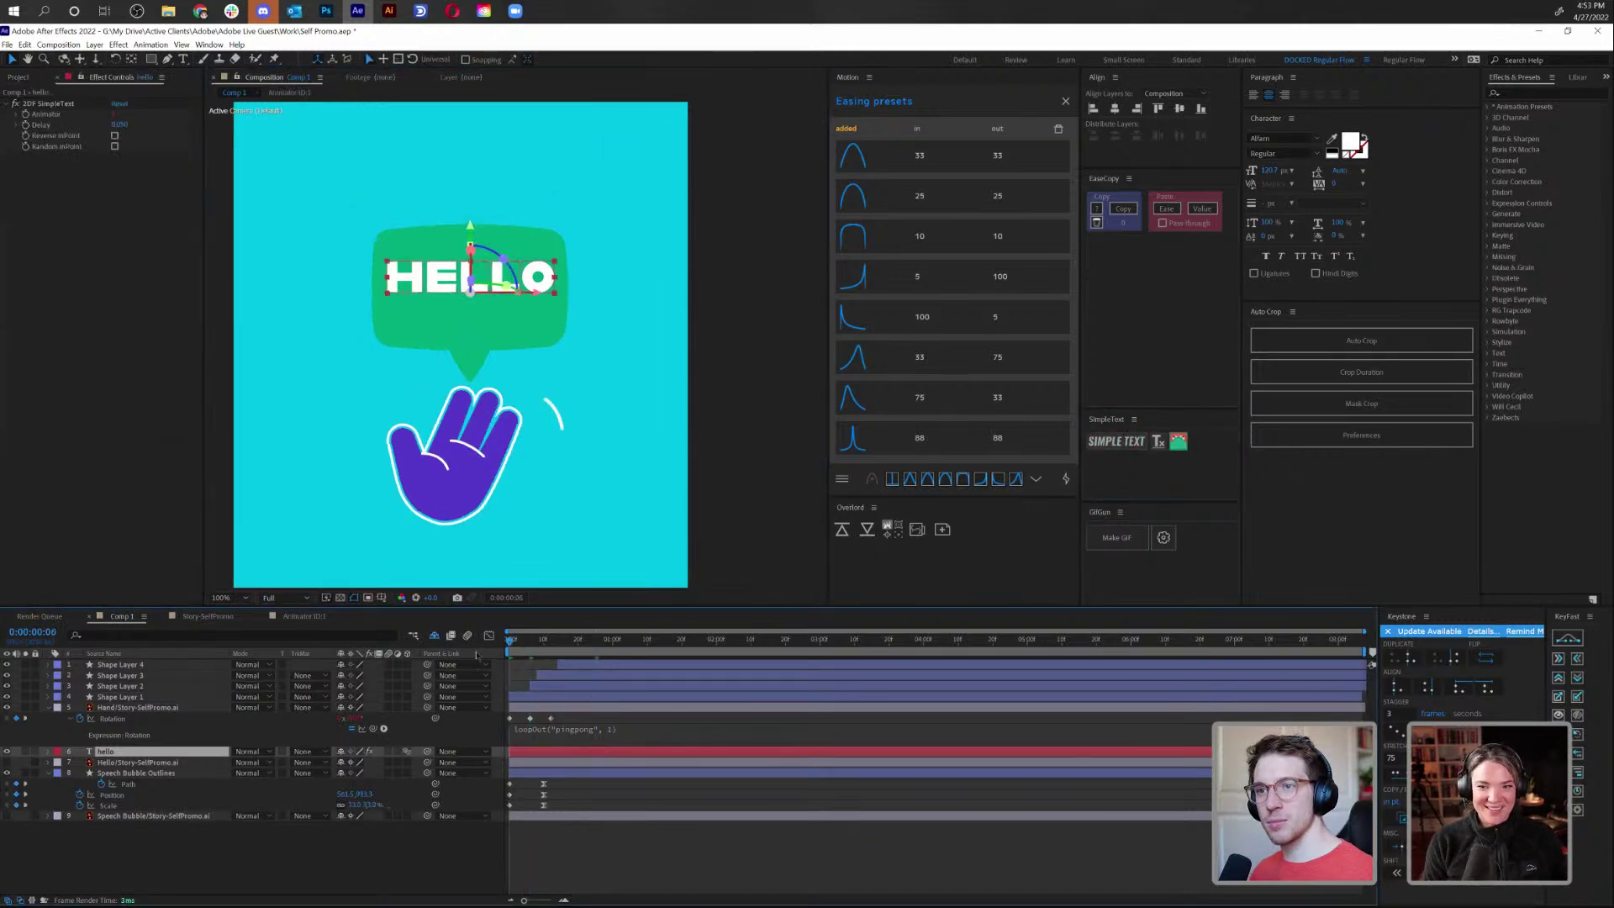
Open the Animator ID:1 comp and reveal the Animator layer's keyframed properties
{"action": "key", "text": "Home"}
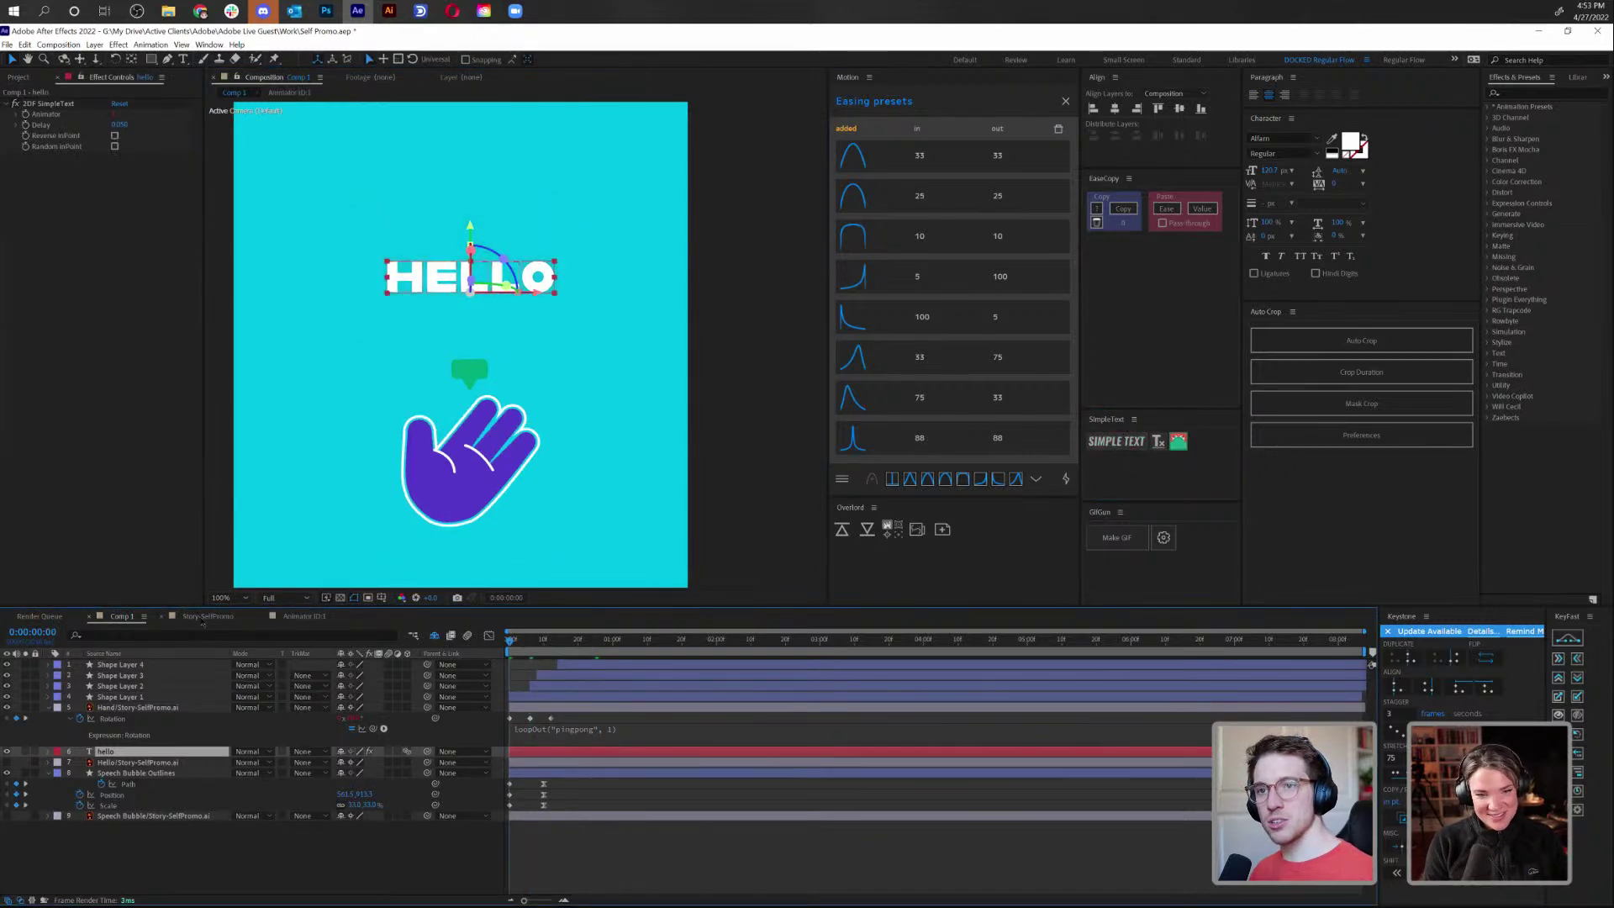
{"action": "left_click", "coordinate": [202, 618]}
{"action": "left_click", "coordinate": [304, 618]}
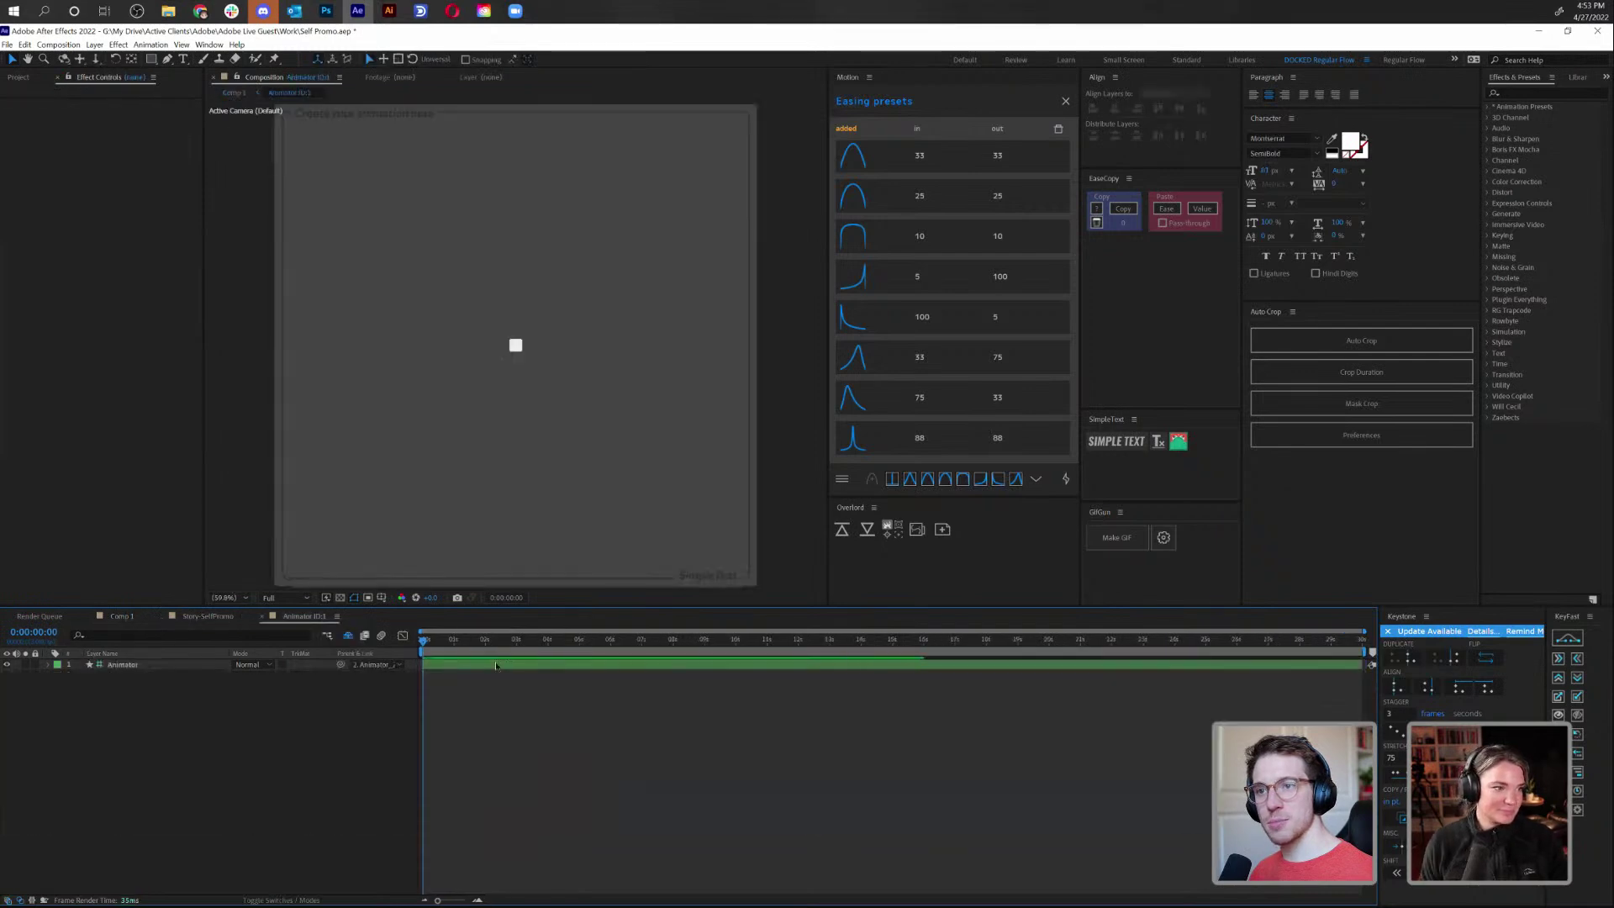
{"action": "left_click", "coordinate": [492, 664]}
{"action": "key", "text": "u"}
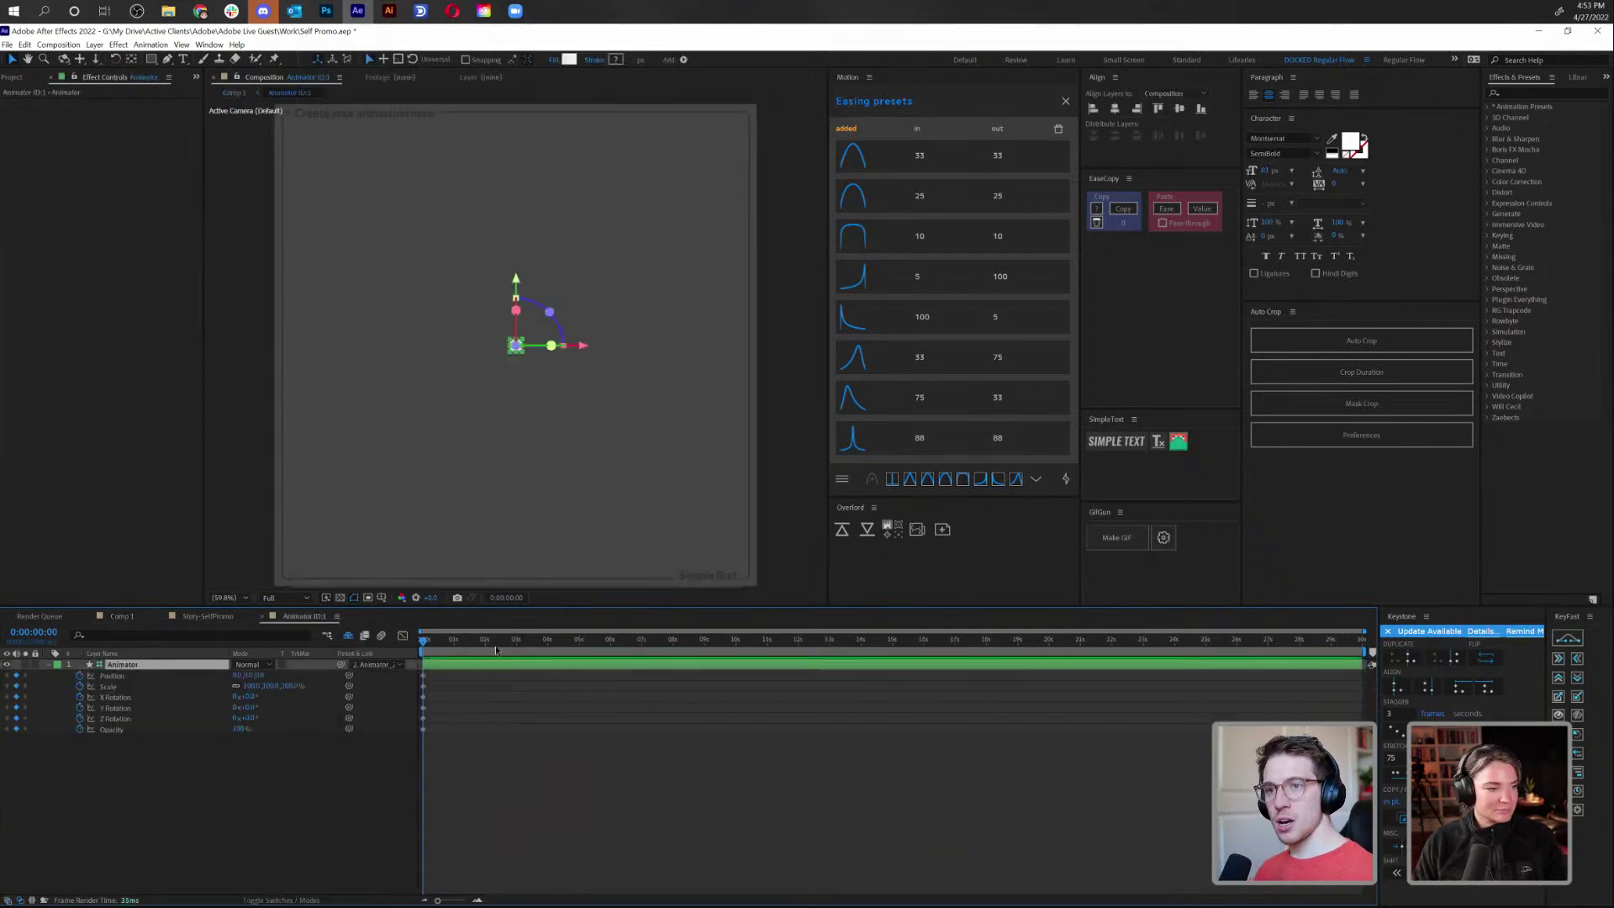
{"action": "scroll", "coordinate": [462, 630], "scroll_direction": "up", "scroll_amount": 5}
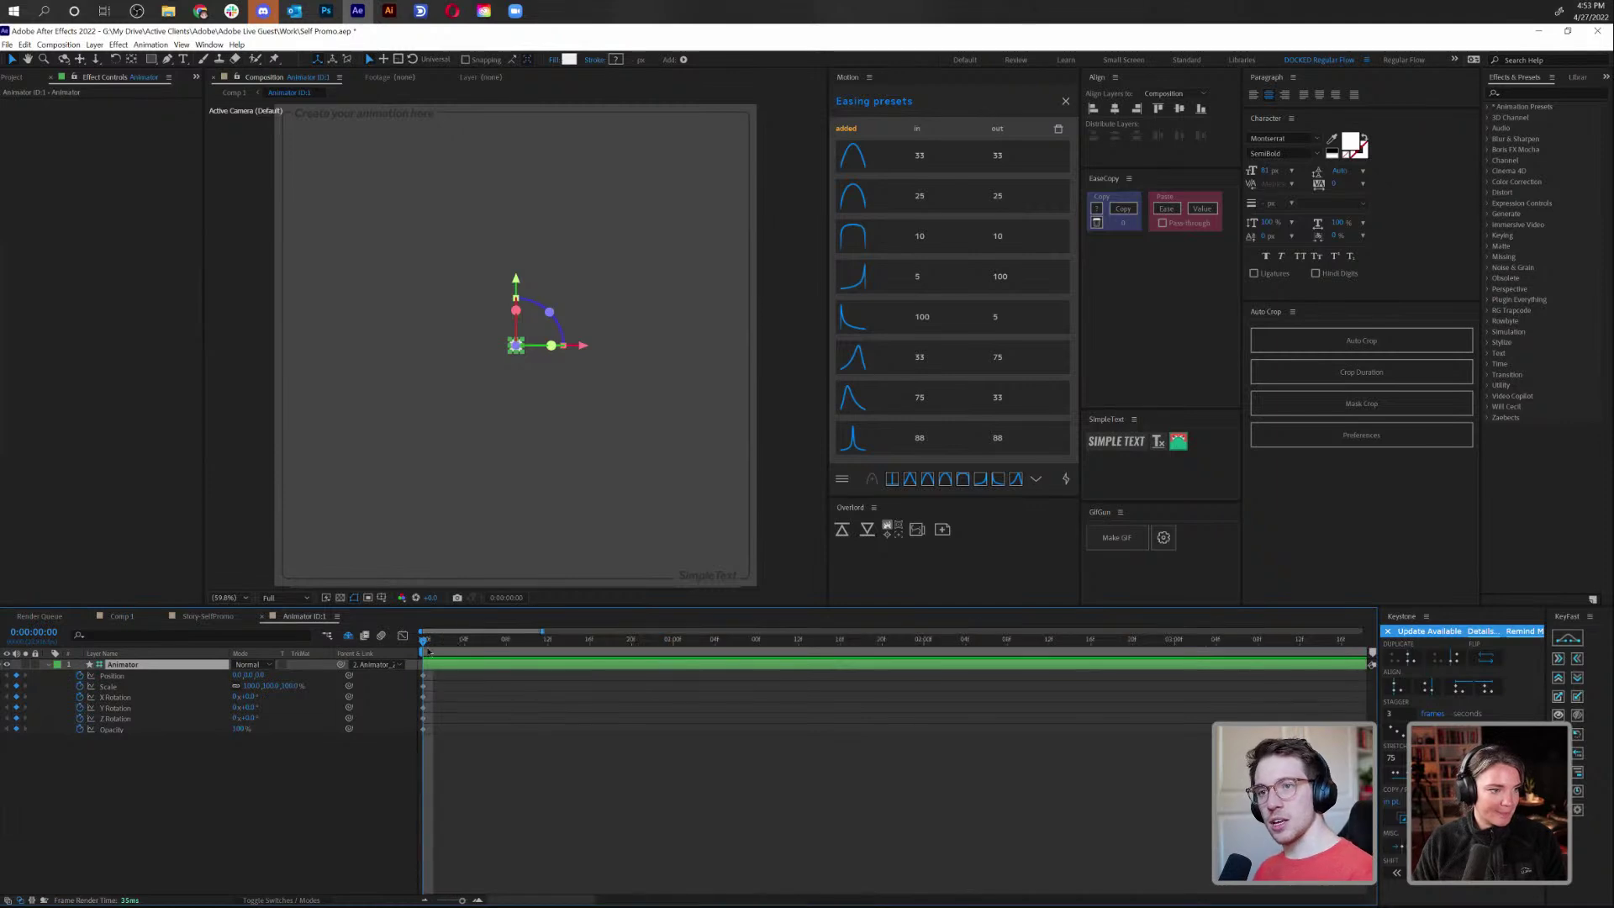
{"action": "key", "text": "Page_Down"}
{"action": "key", "text": "Page_Down"}
{"action": "key", "text": "Page_Down"}
{"action": "key", "text": "Page_Down"}
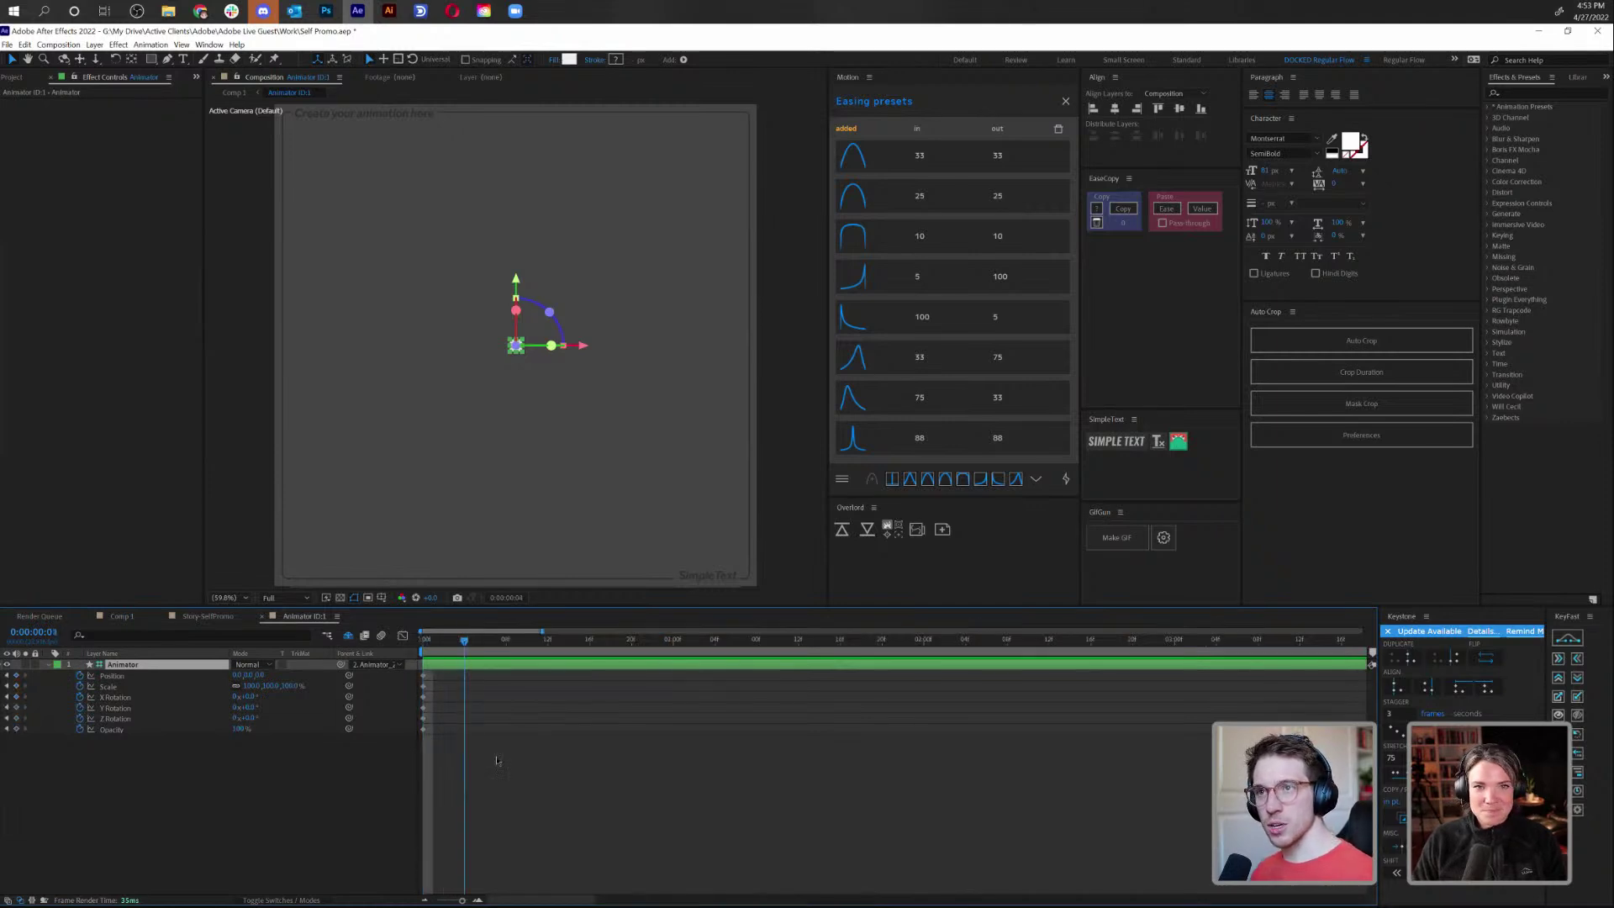
At the first keyframe, drag the animator's Y position down so letters start lower
{"action": "left_click", "coordinate": [269, 748]}
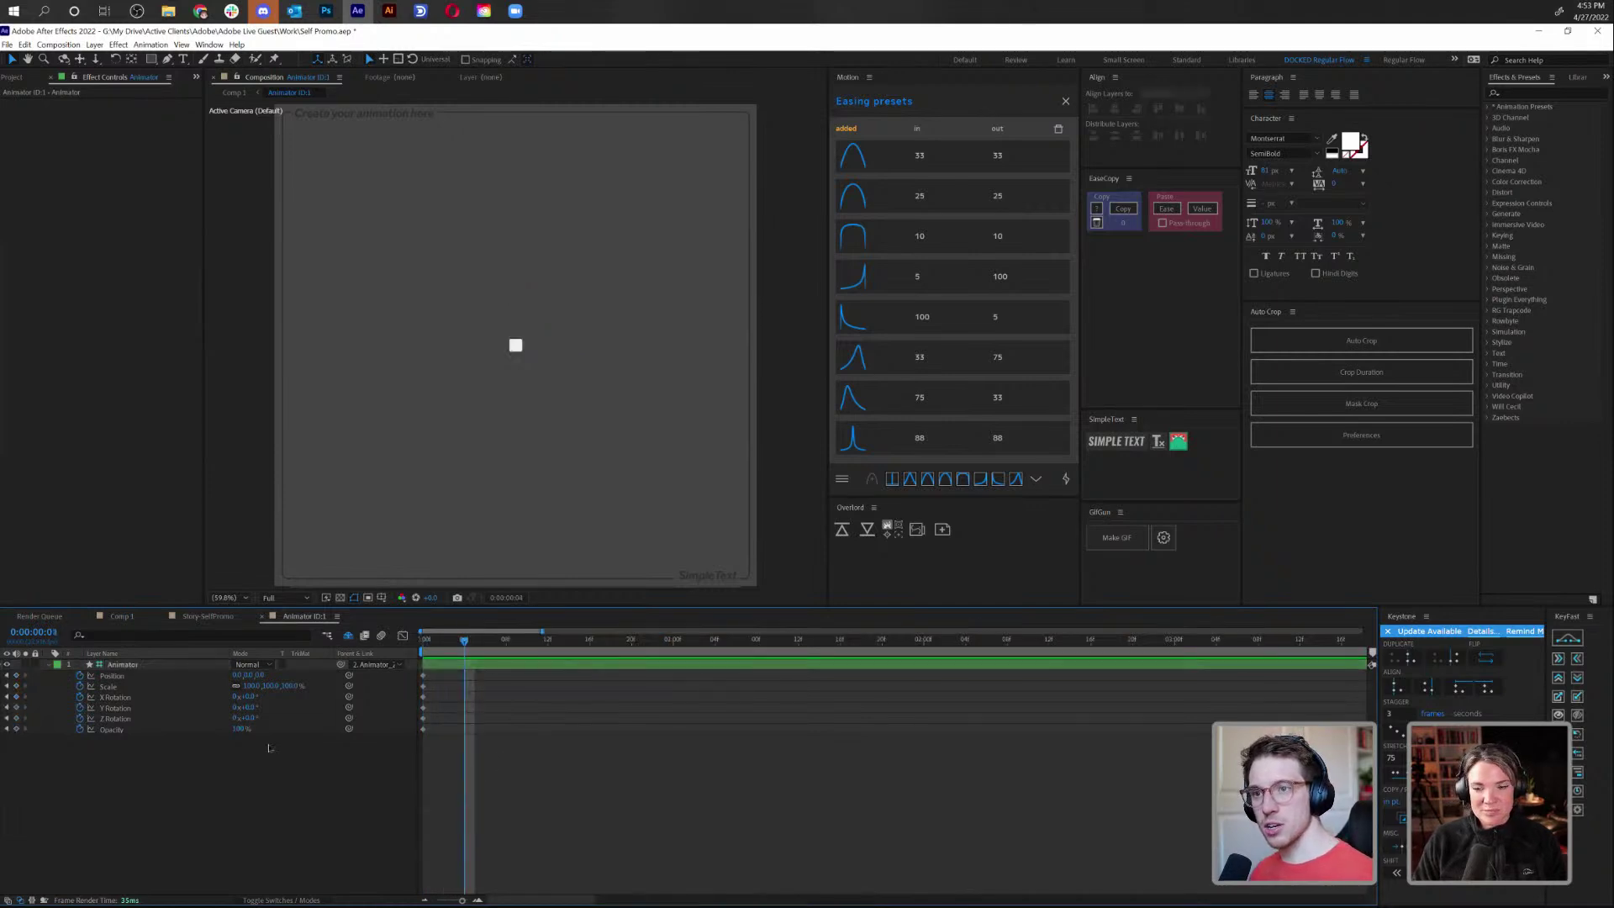
{"action": "left_click", "coordinate": [16, 676]}
{"action": "key", "text": "space"}
{"action": "left_click_drag", "start_coordinate": [518, 283], "coordinate": [519, 345]}
{"action": "scroll", "coordinate": [518, 345], "scroll_direction": "up", "scroll_amount": 4}
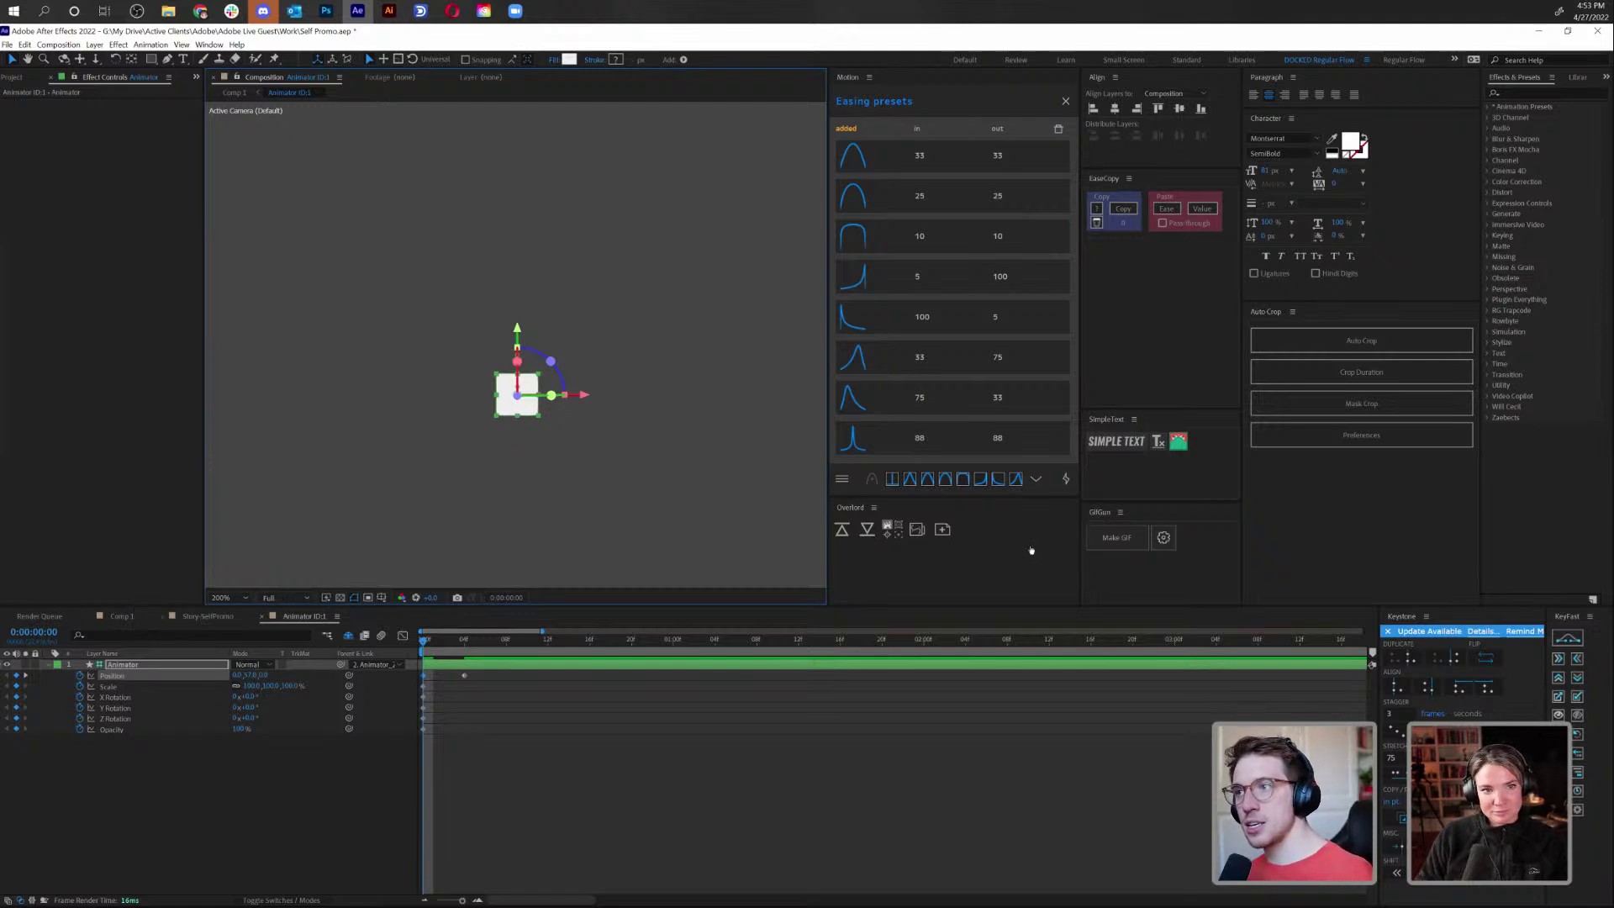
{"action": "key", "text": "slash"}
{"action": "left_click", "coordinate": [542, 774]}
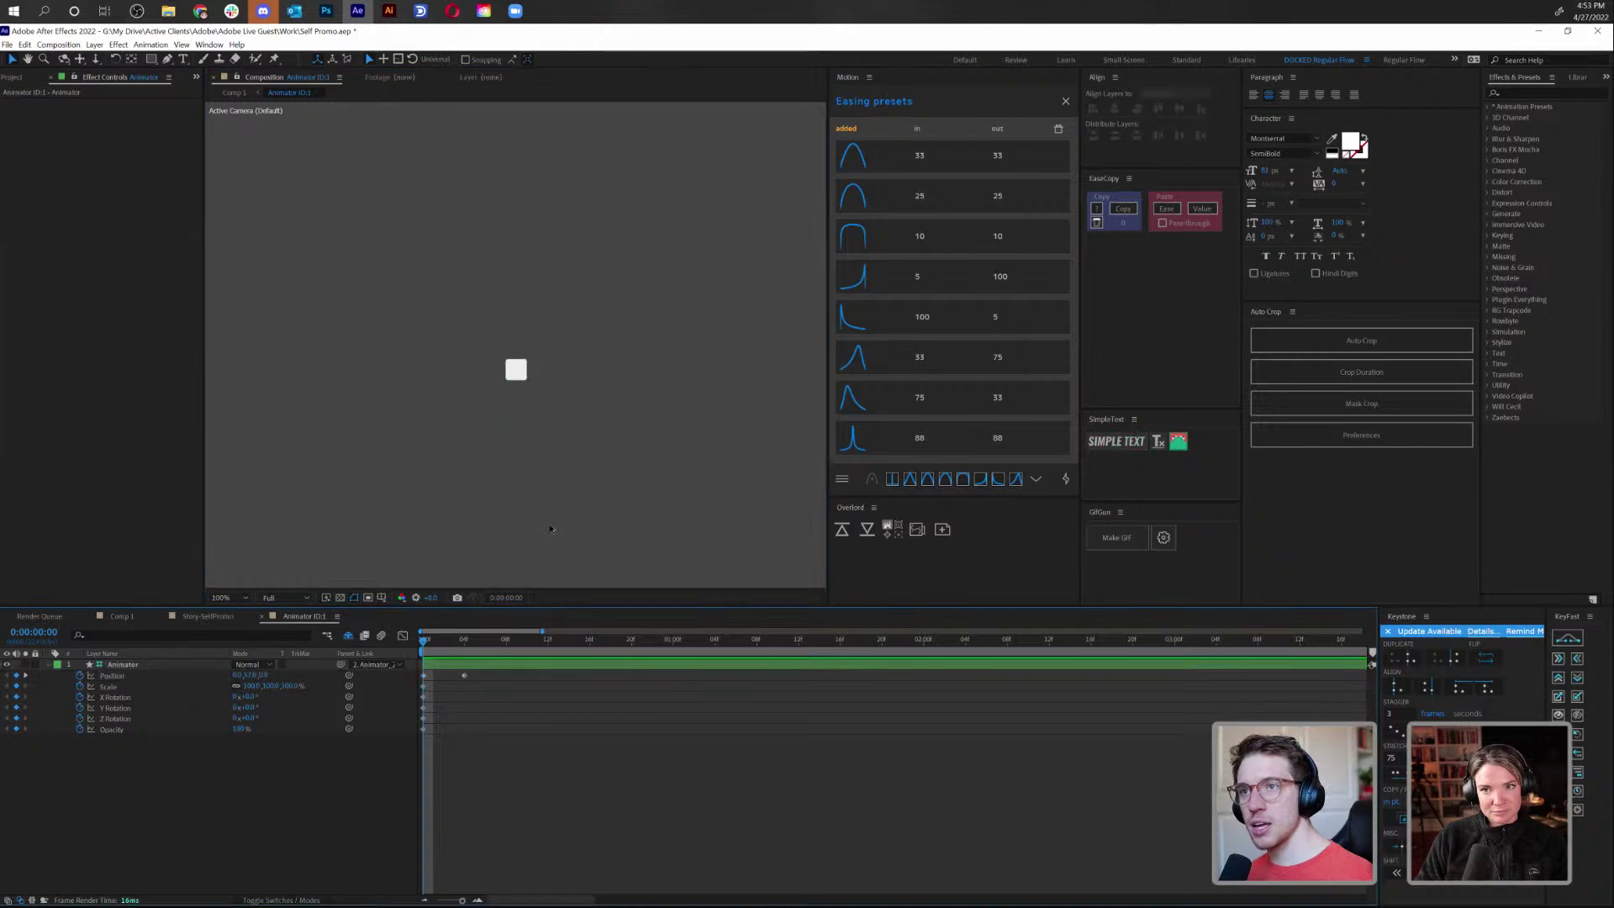
{"action": "key", "text": "comma"}
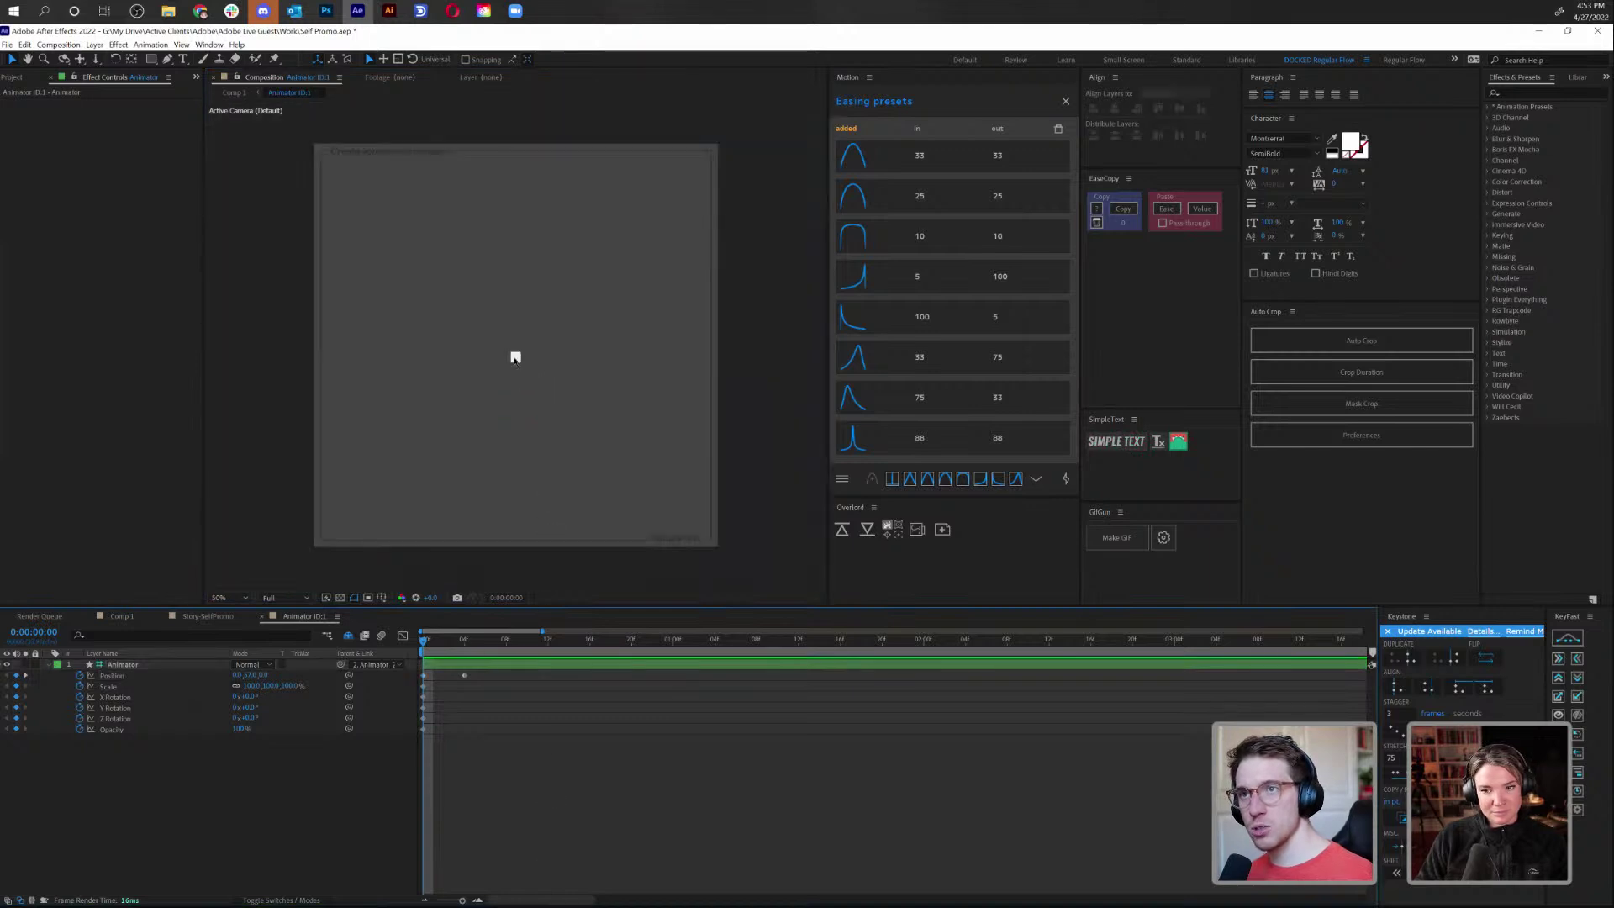
Check the X Rotation property, preview the letter motion, and go back to Comp 1
{"action": "scroll", "coordinate": [516, 357], "scroll_direction": "up", "scroll_amount": 7}
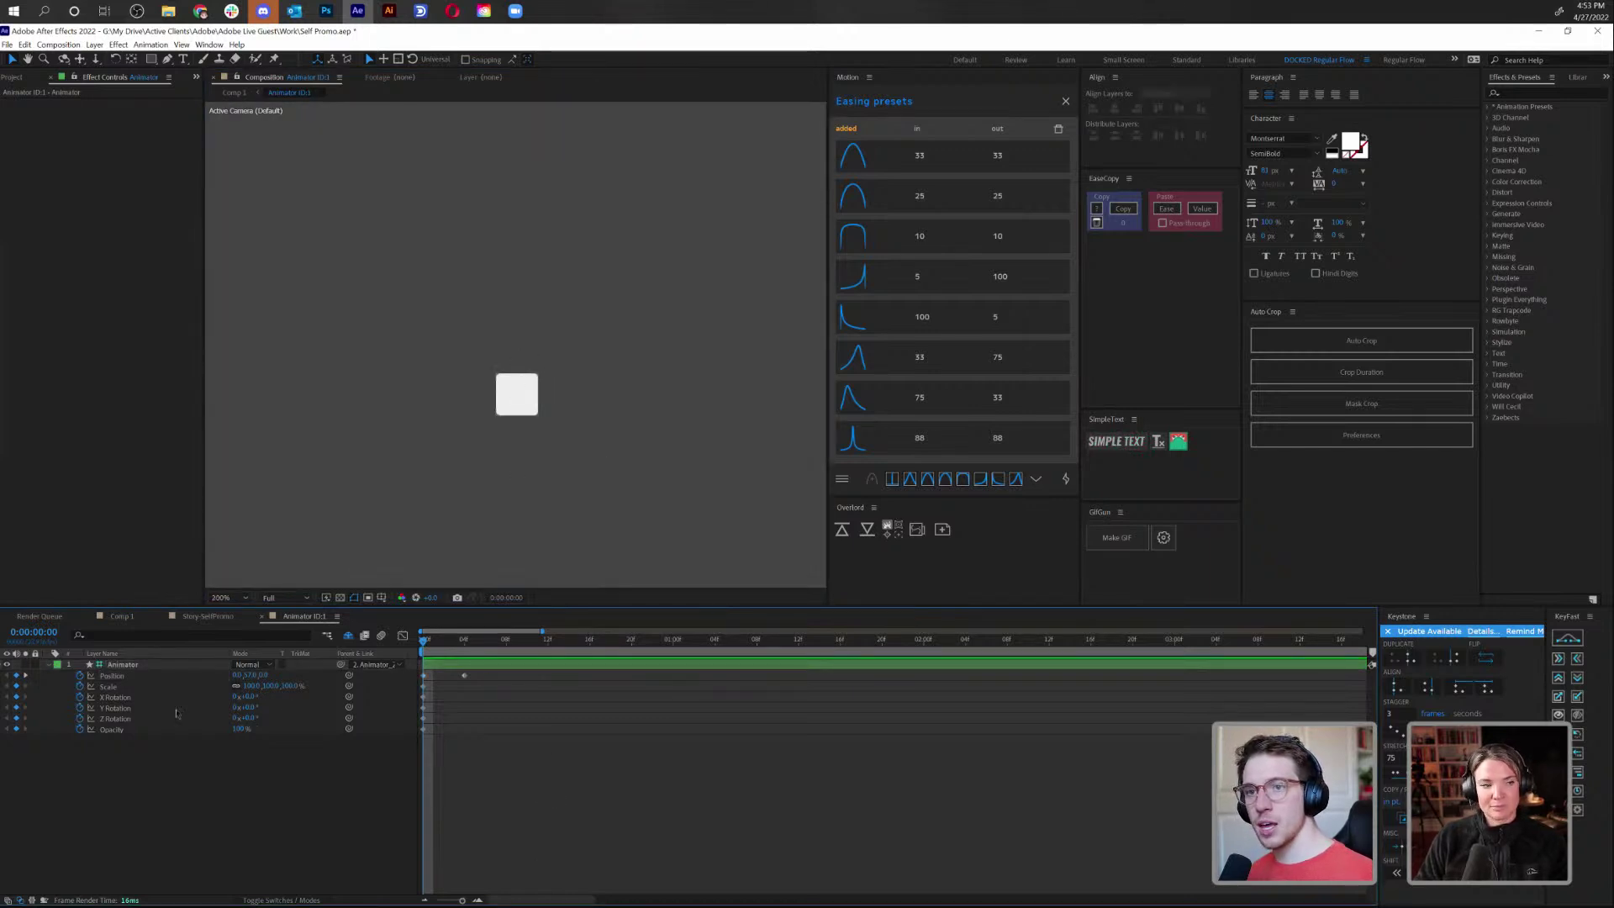
{"action": "left_click", "coordinate": [124, 677]}
{"action": "left_click", "coordinate": [117, 697]}
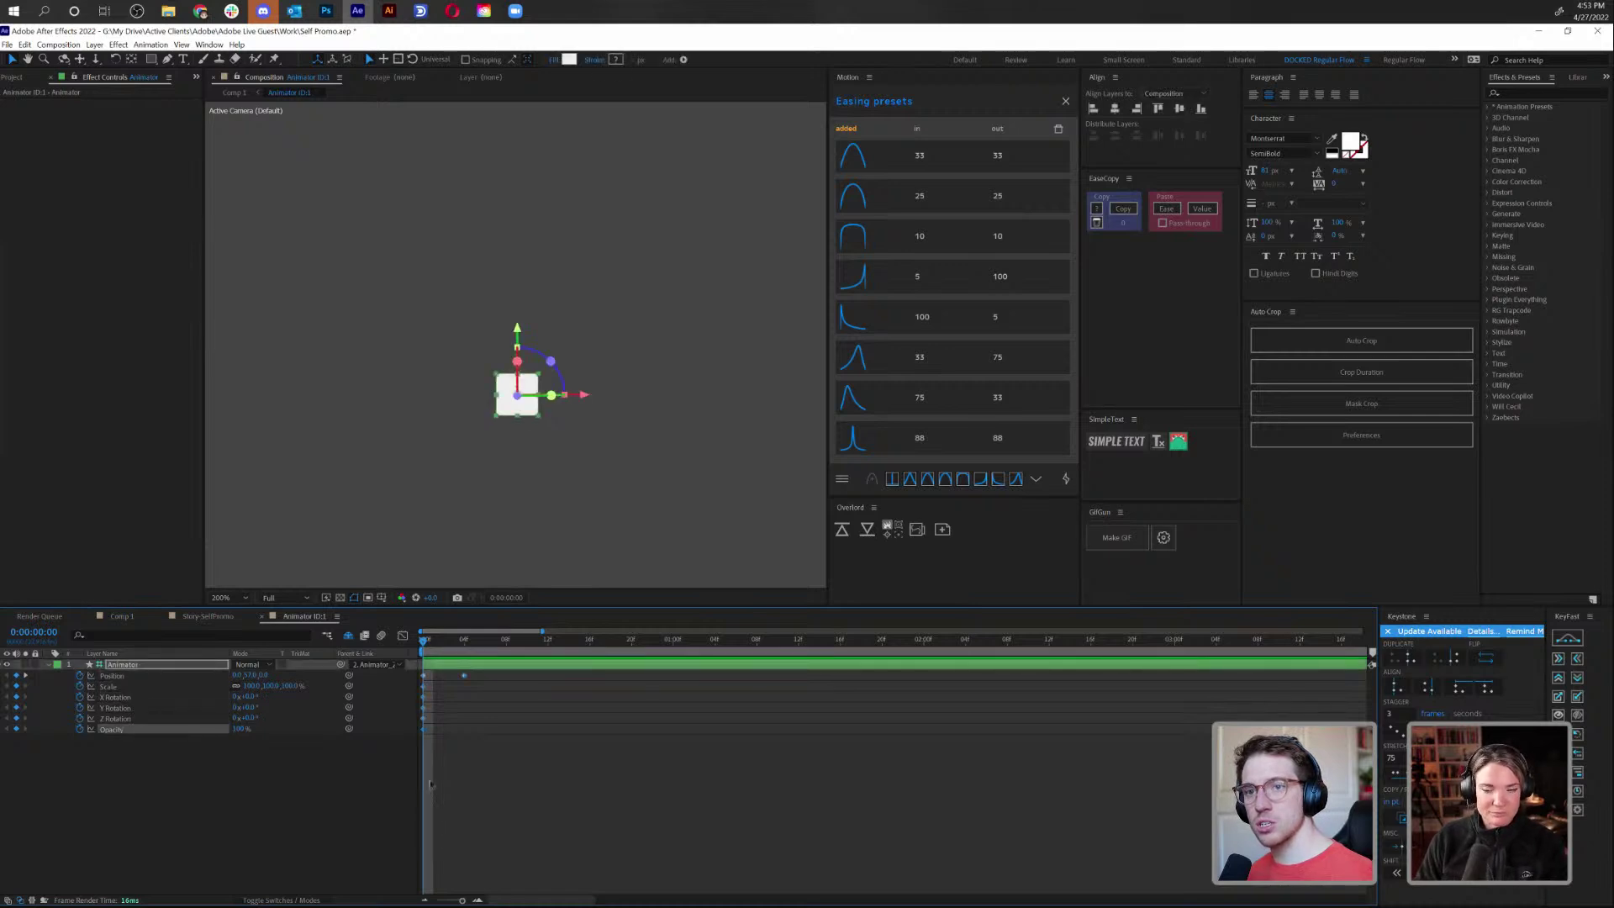
{"action": "left_click", "coordinate": [528, 742]}
{"action": "key", "text": "space"}
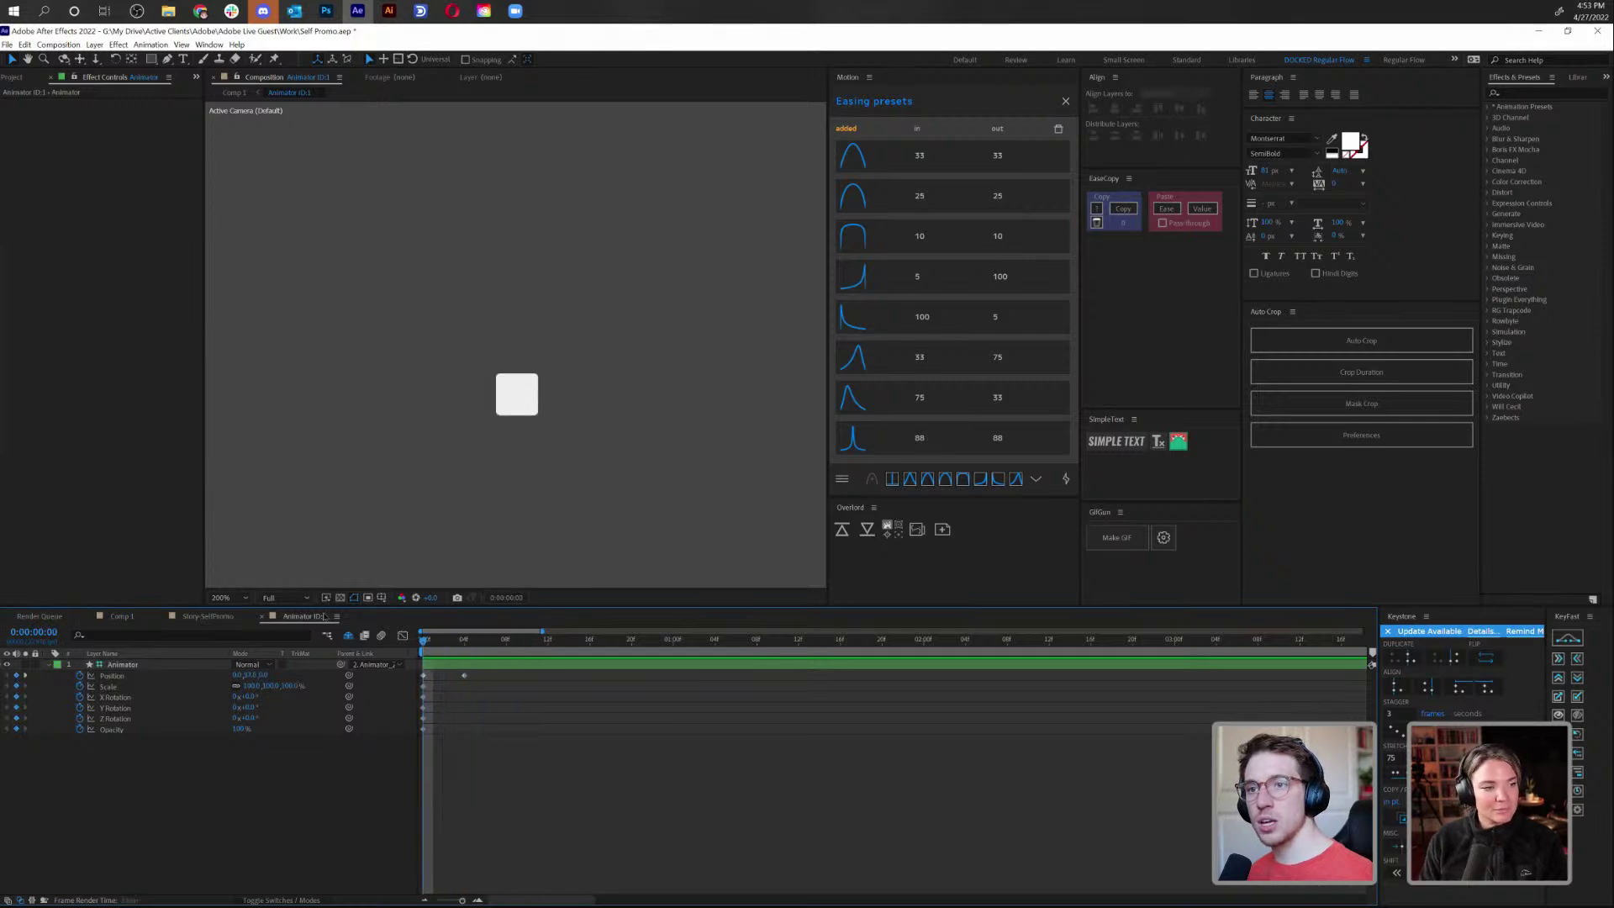
{"action": "left_click", "coordinate": [121, 616]}
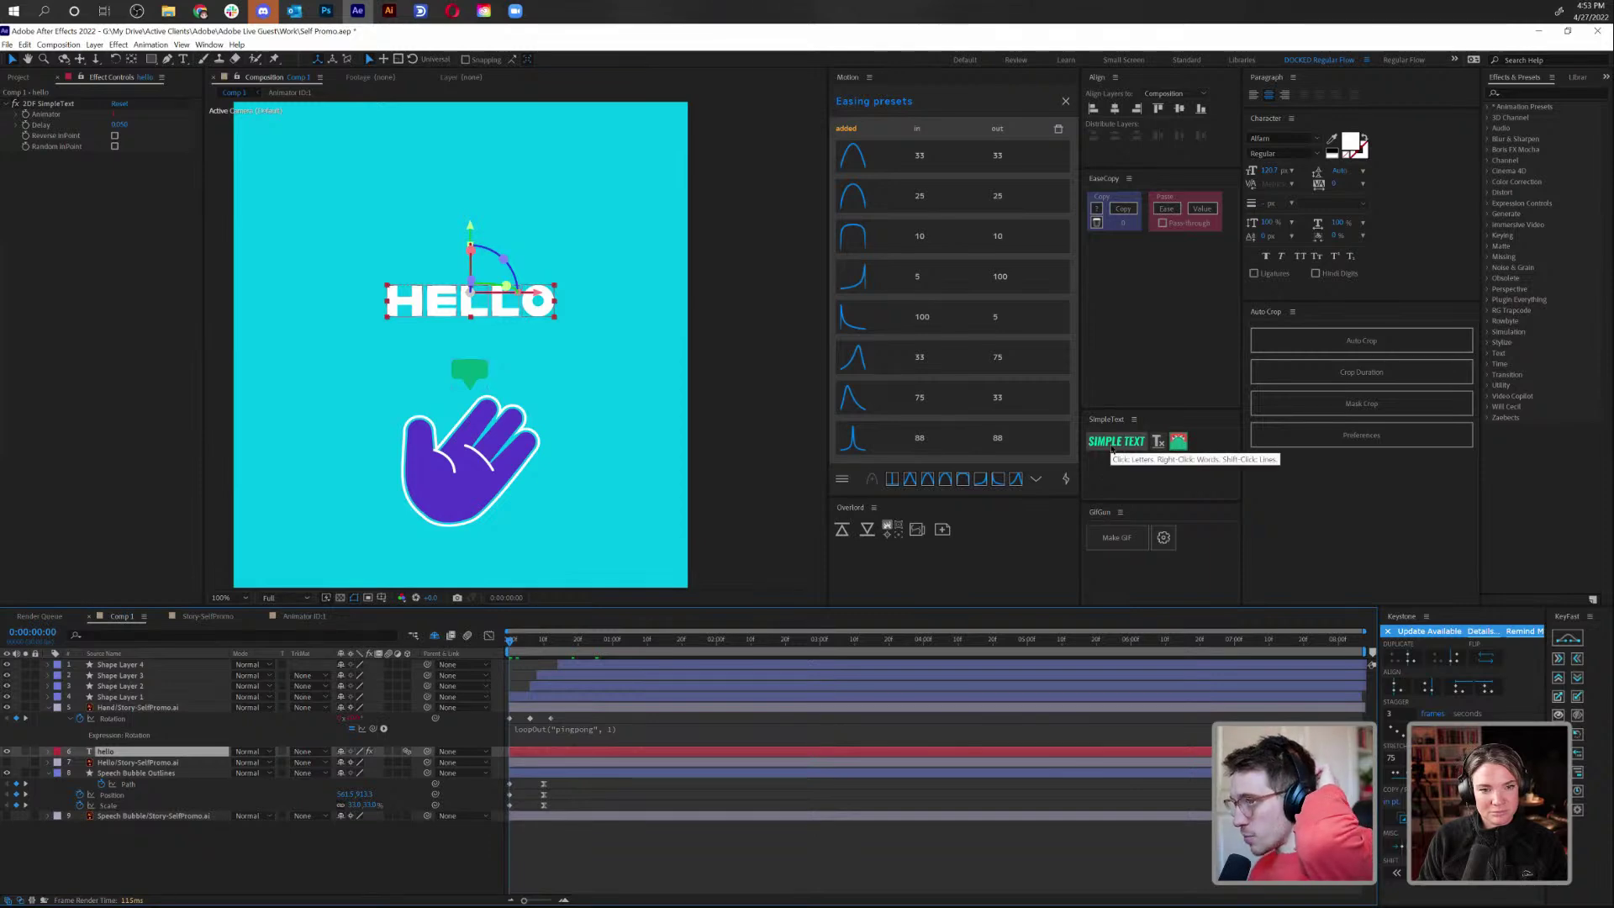
{"action": "left_click", "coordinate": [849, 771]}
{"action": "key", "text": "space"}
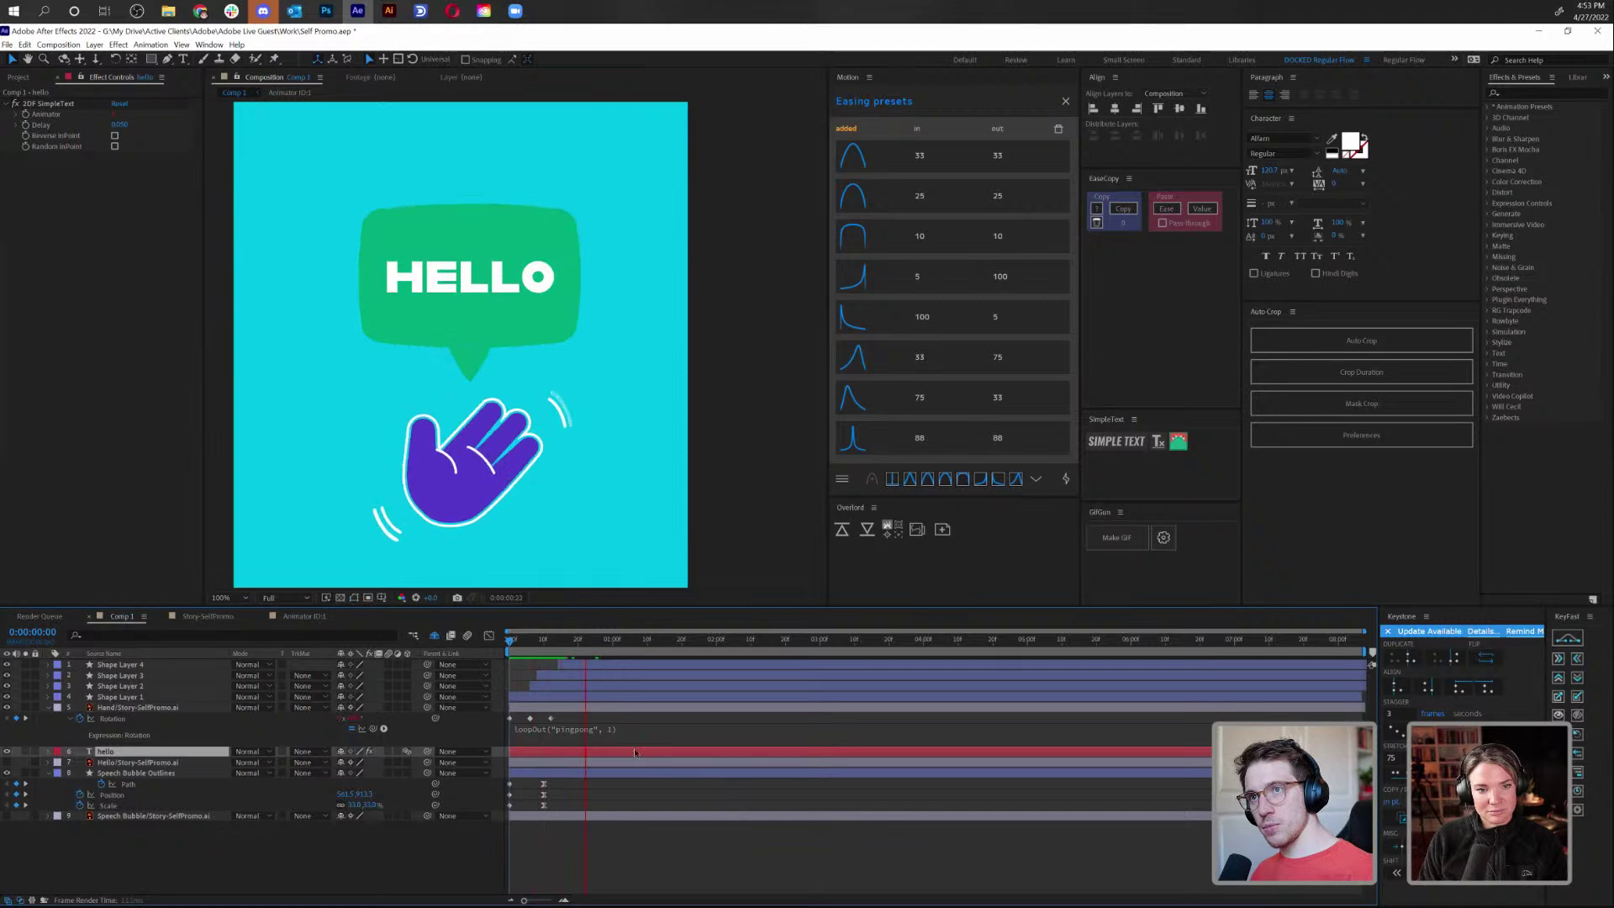
{"action": "left_click", "coordinate": [528, 642]}
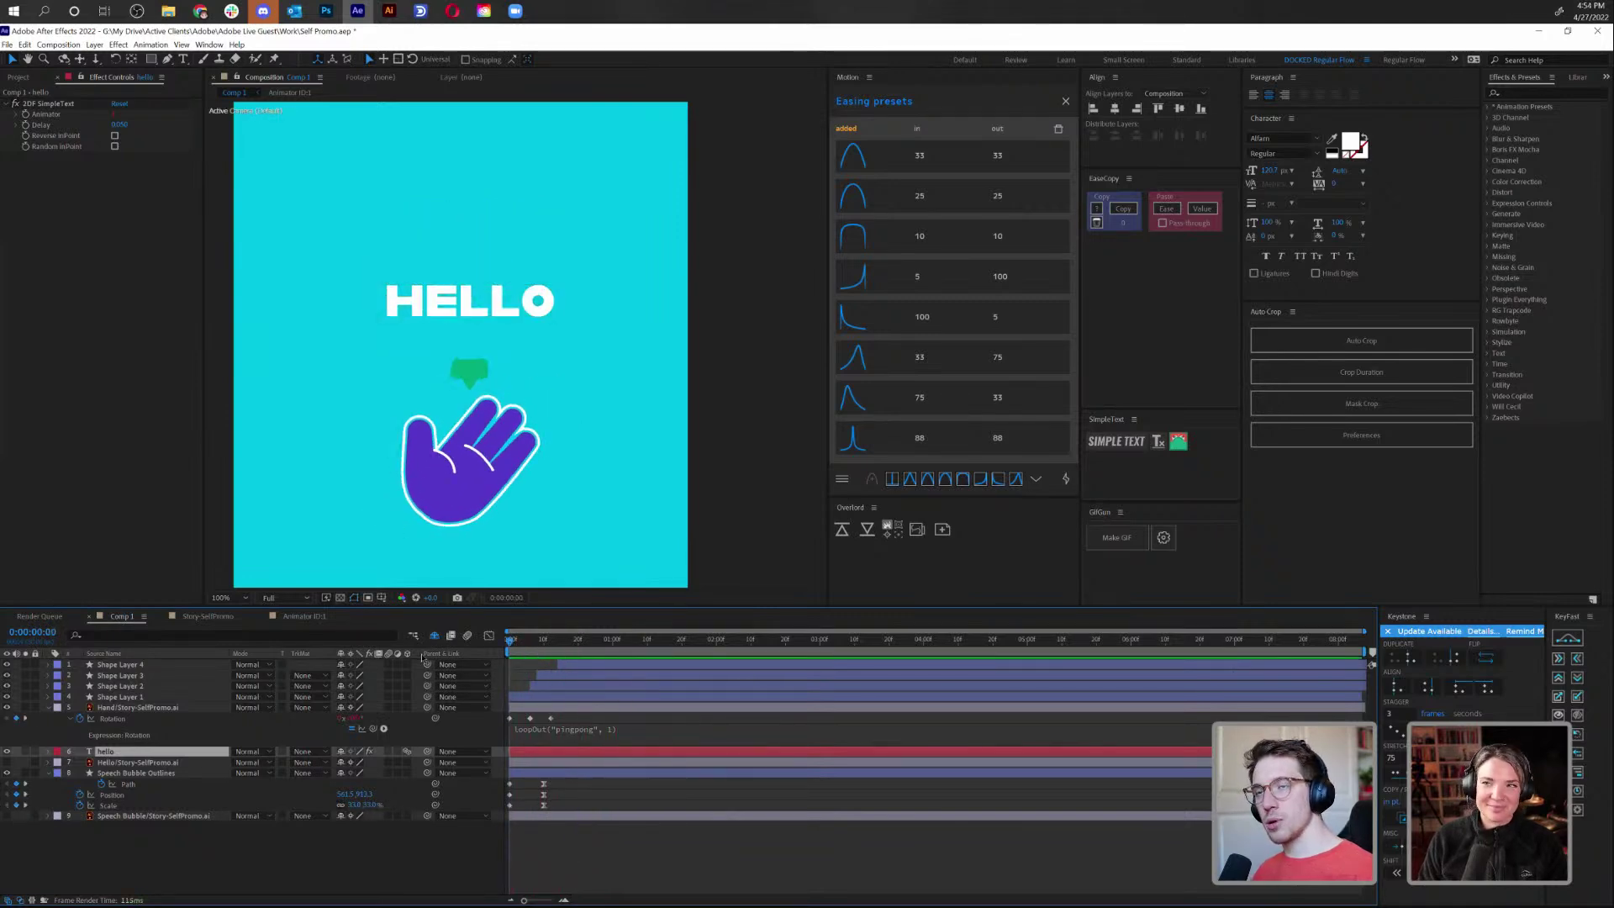
{"action": "key", "text": "space"}
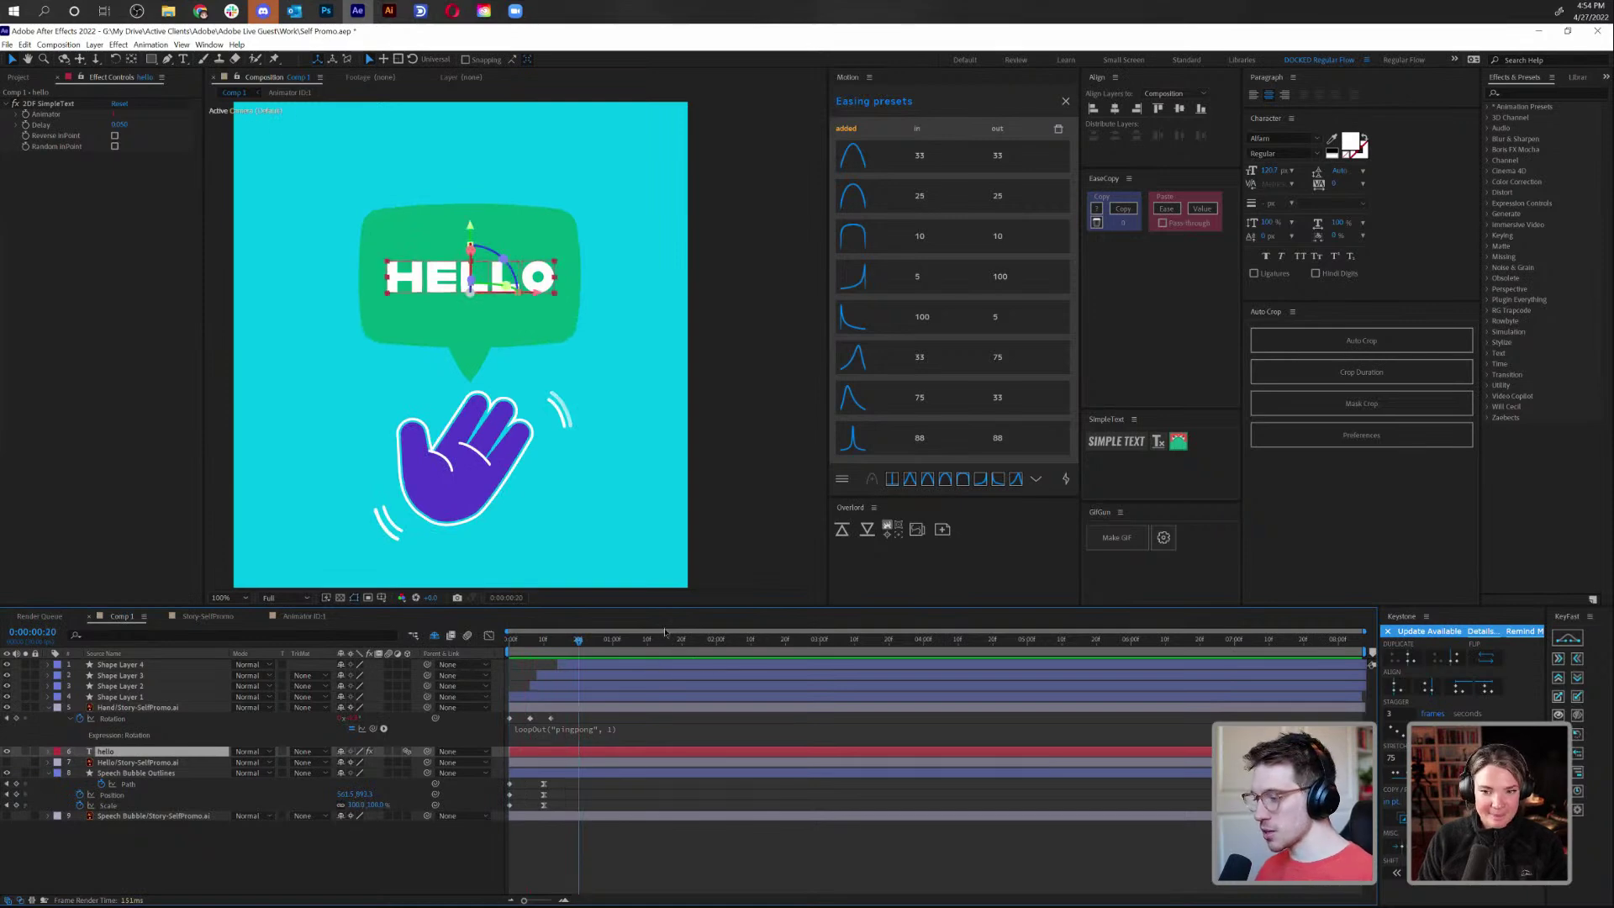